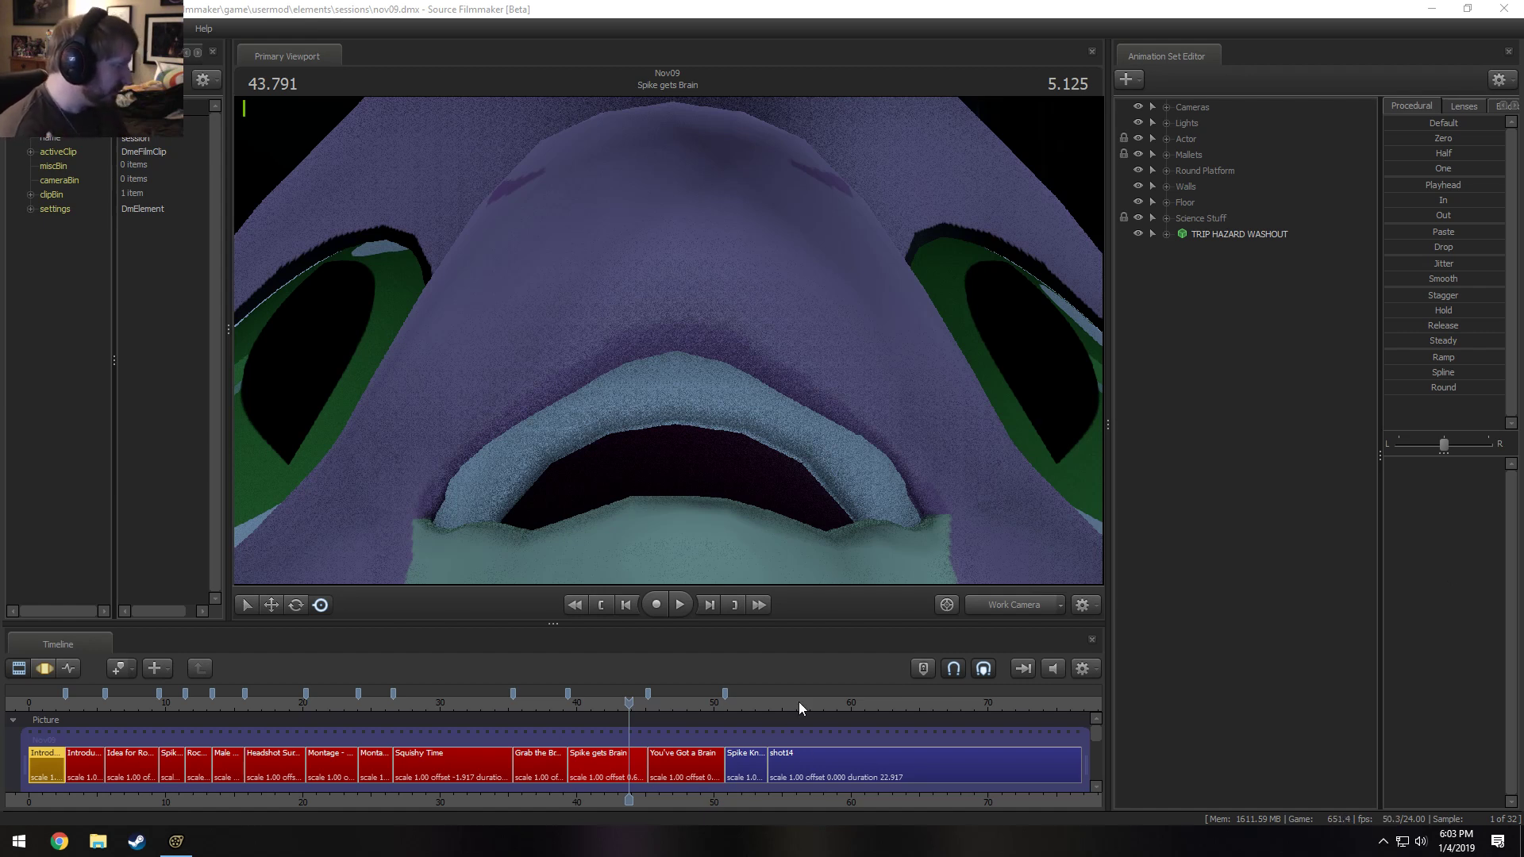
Select the Introduction - Science Horse shot and play it through the main camera.
middle_drag(661, 802, 669, 787)
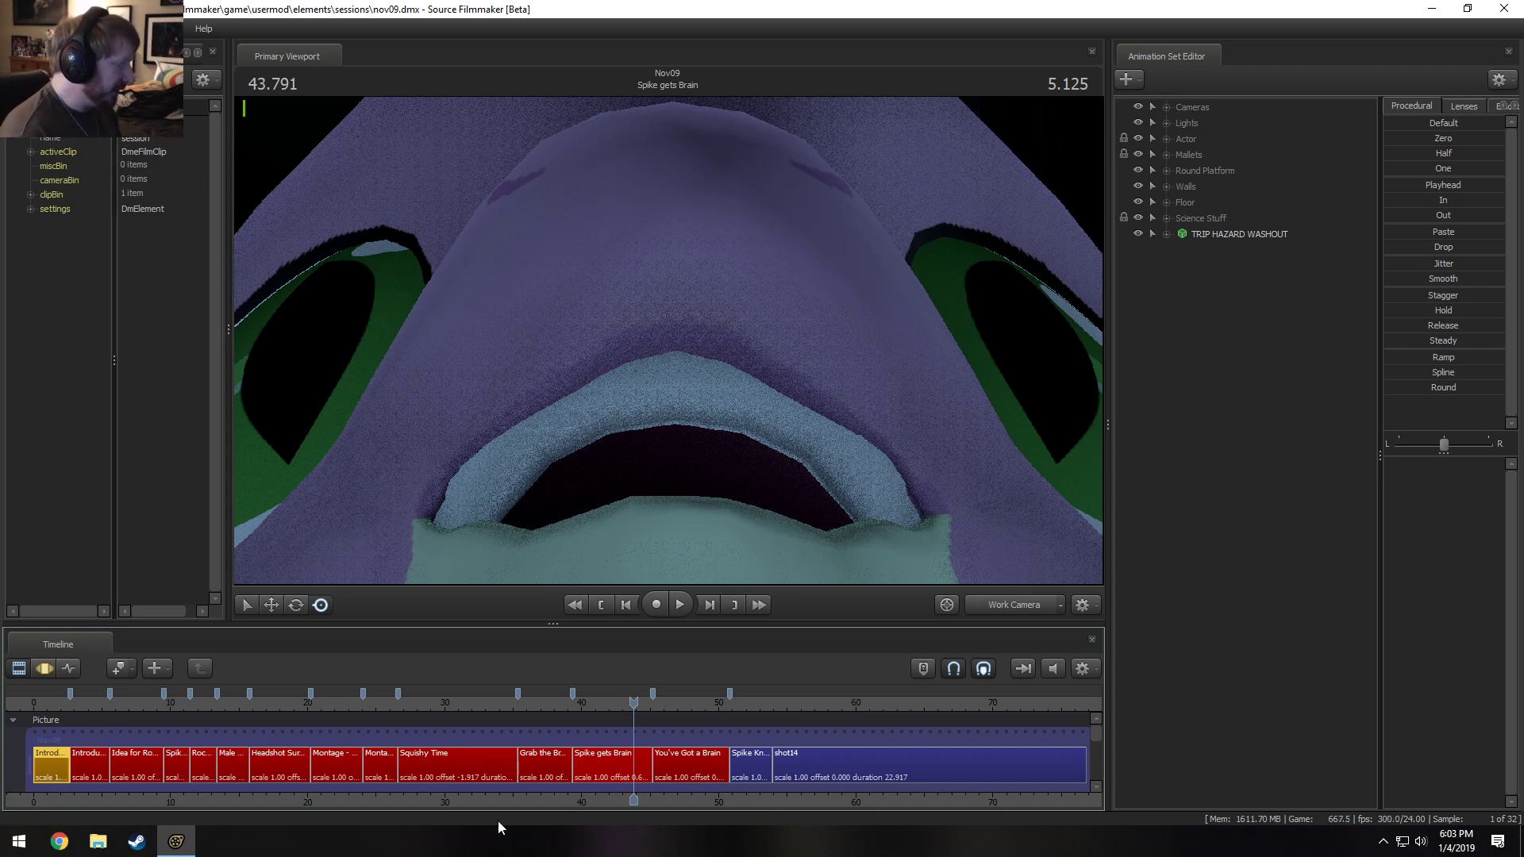
drag(87, 700, 74, 700)
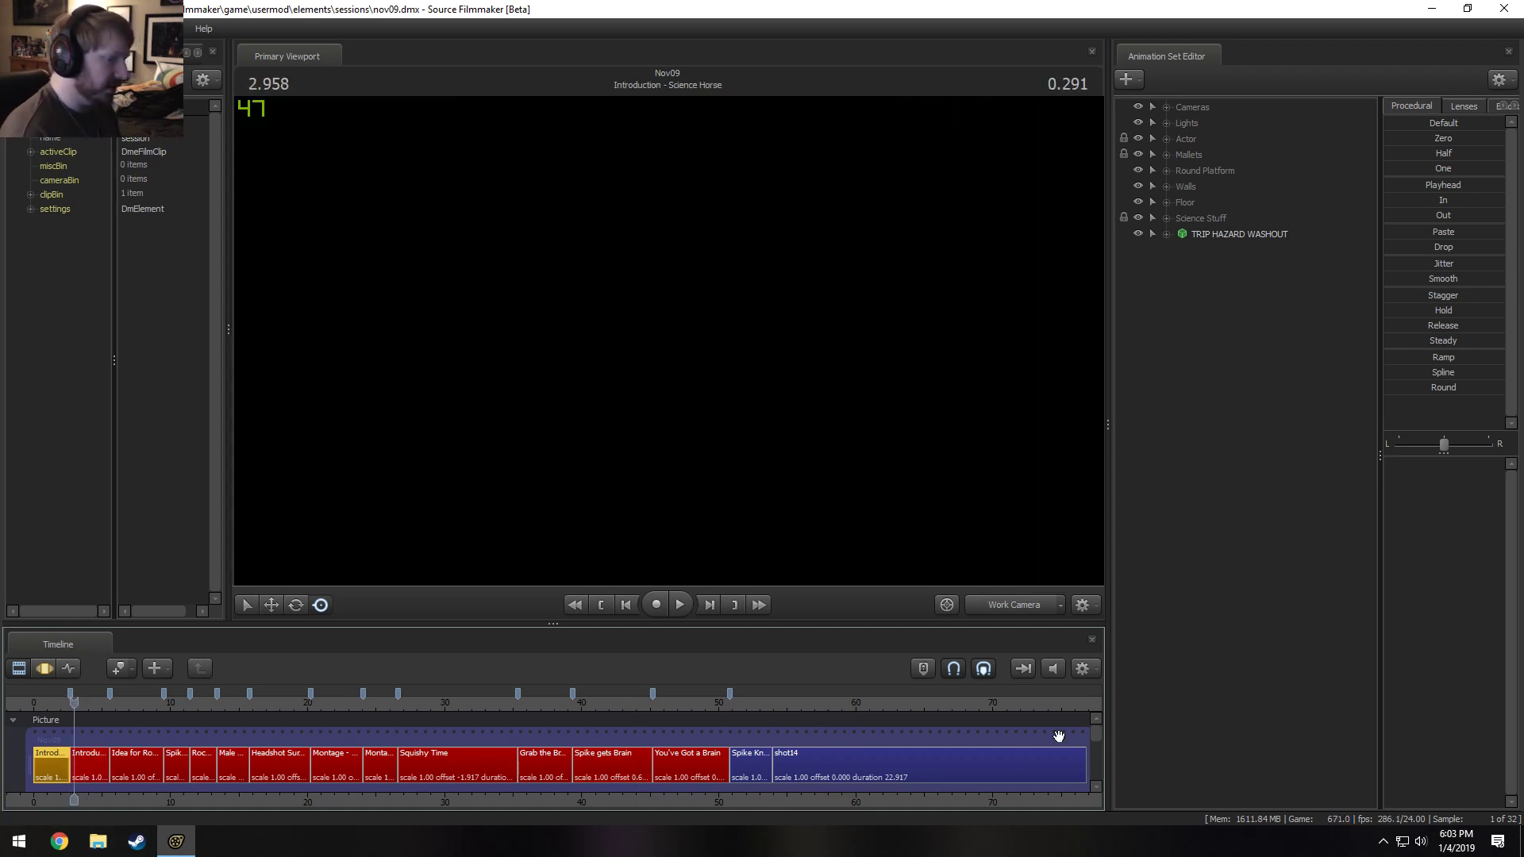
click(997, 603)
scroll(116, 738, down, 3)
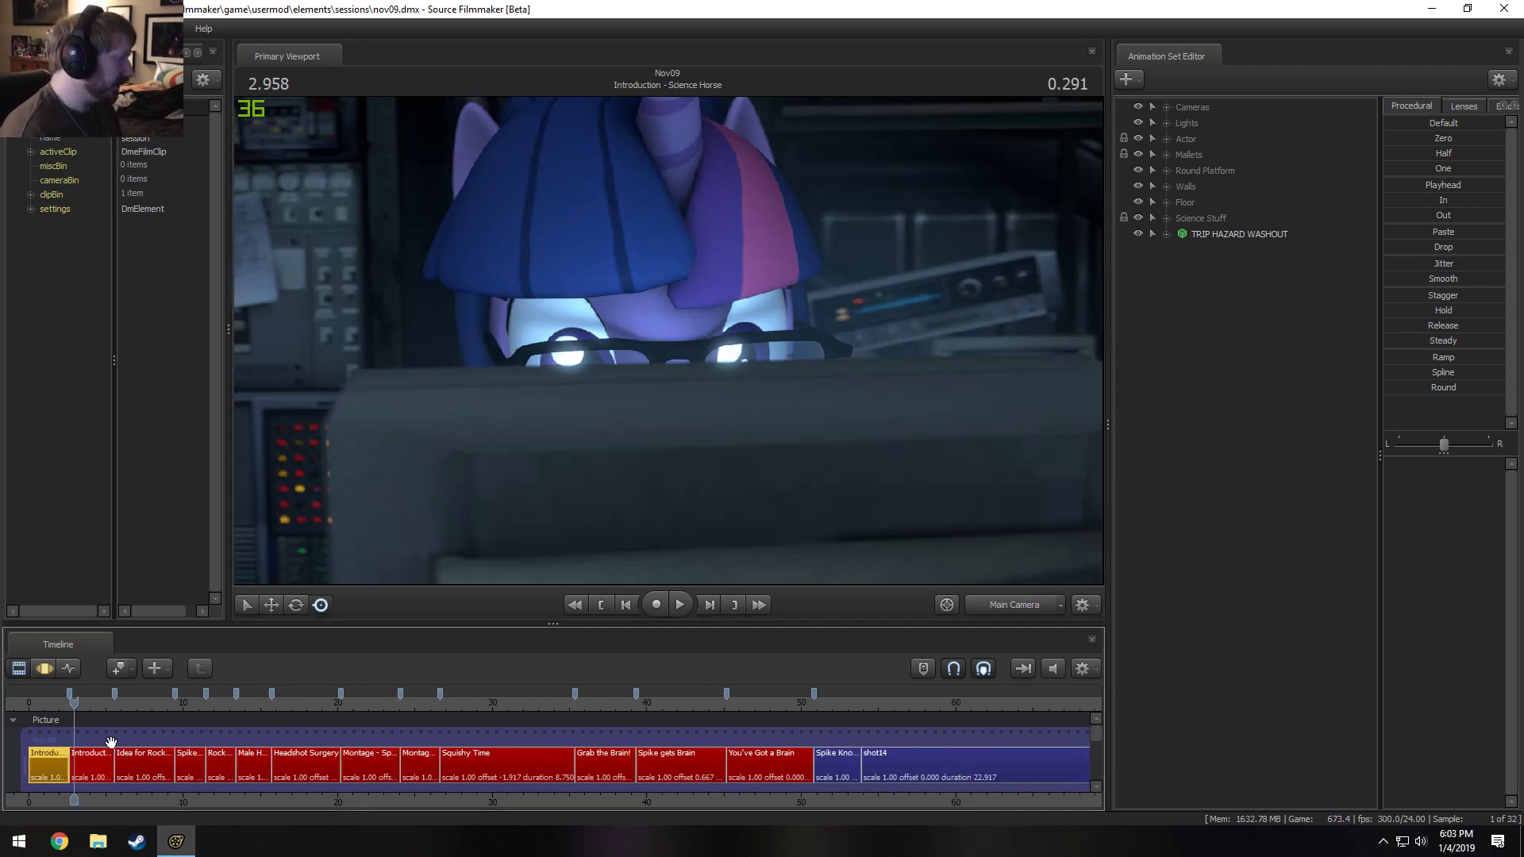
click(82, 768)
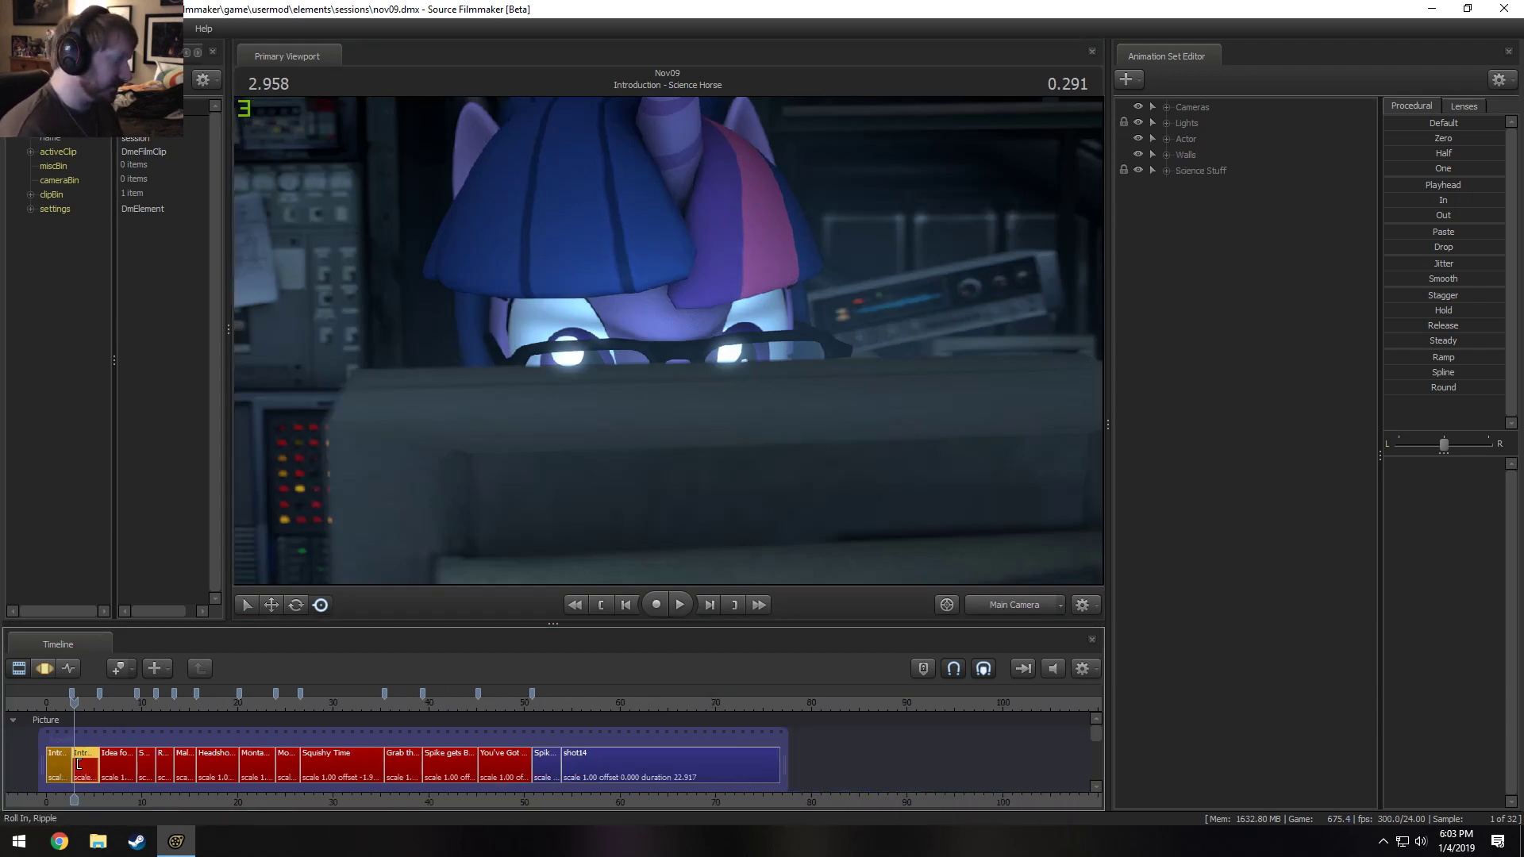
key(space)
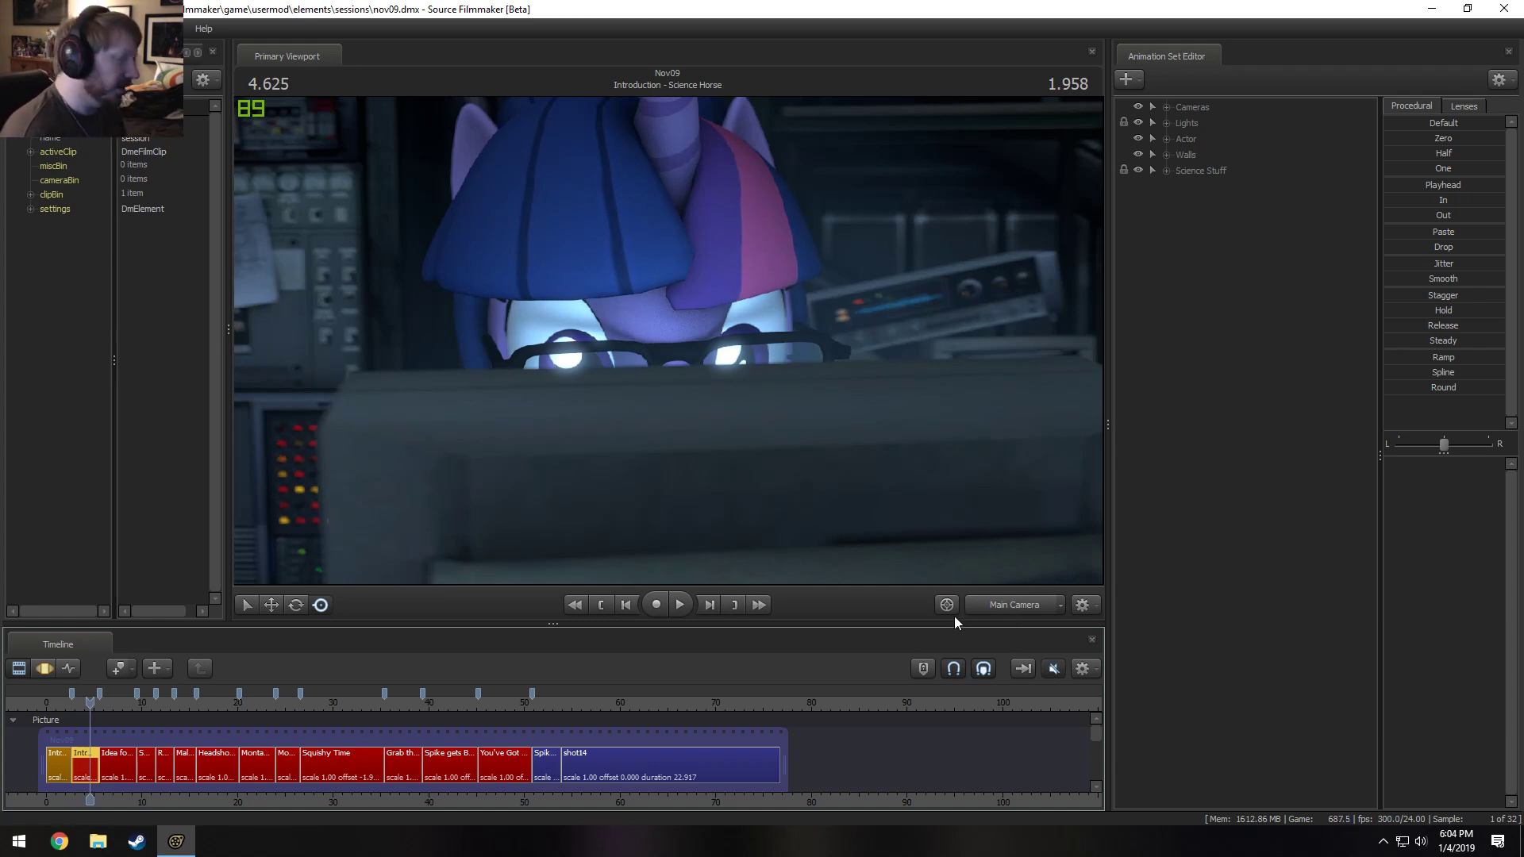
Inspect the character behind the monitor from the work camera near the start of the Science Horse shot.
click(1000, 602)
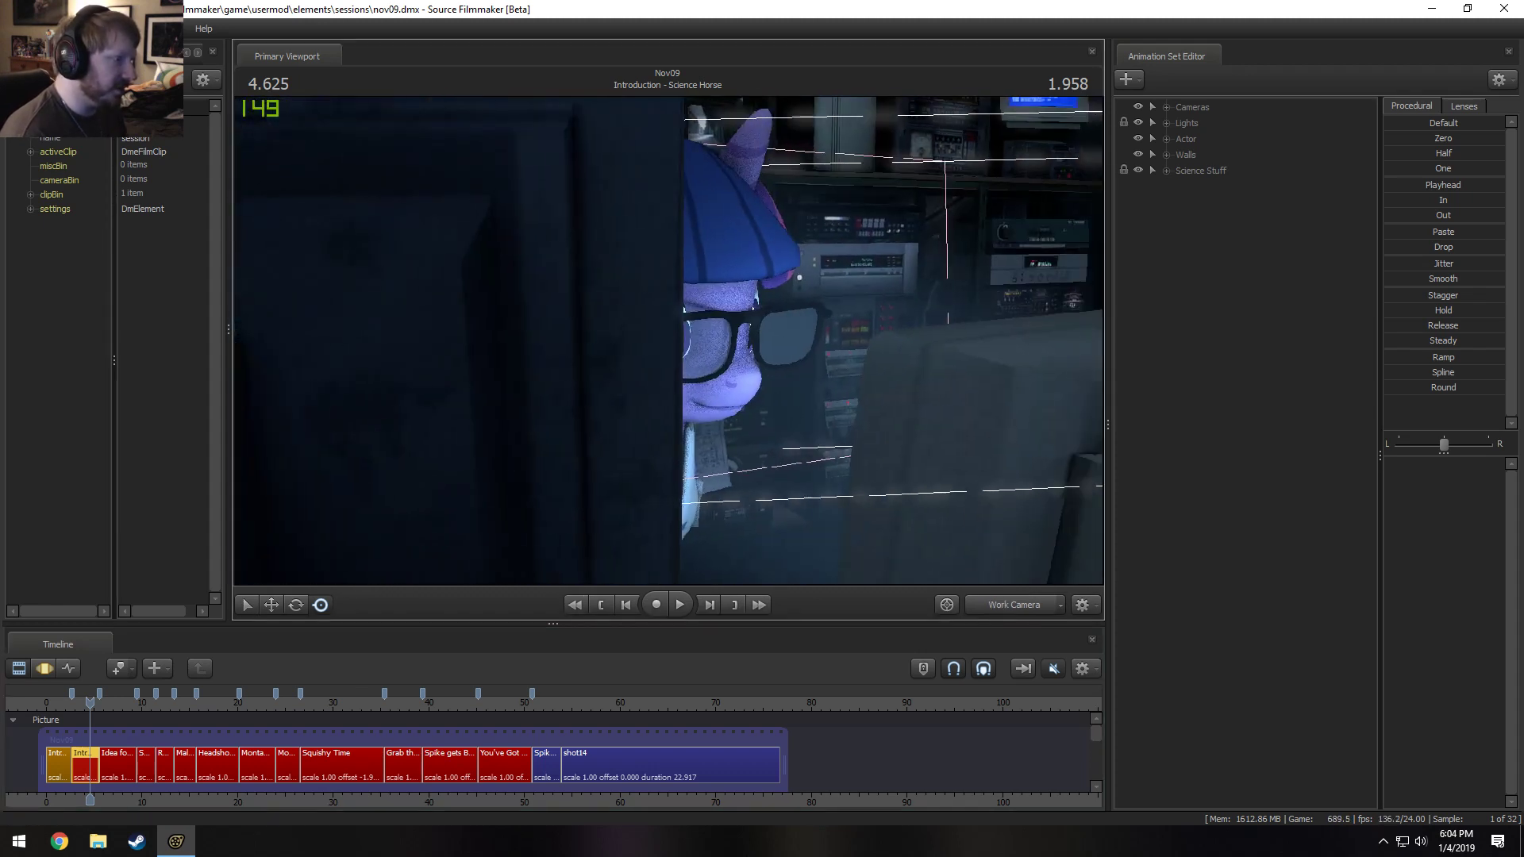
key(d)
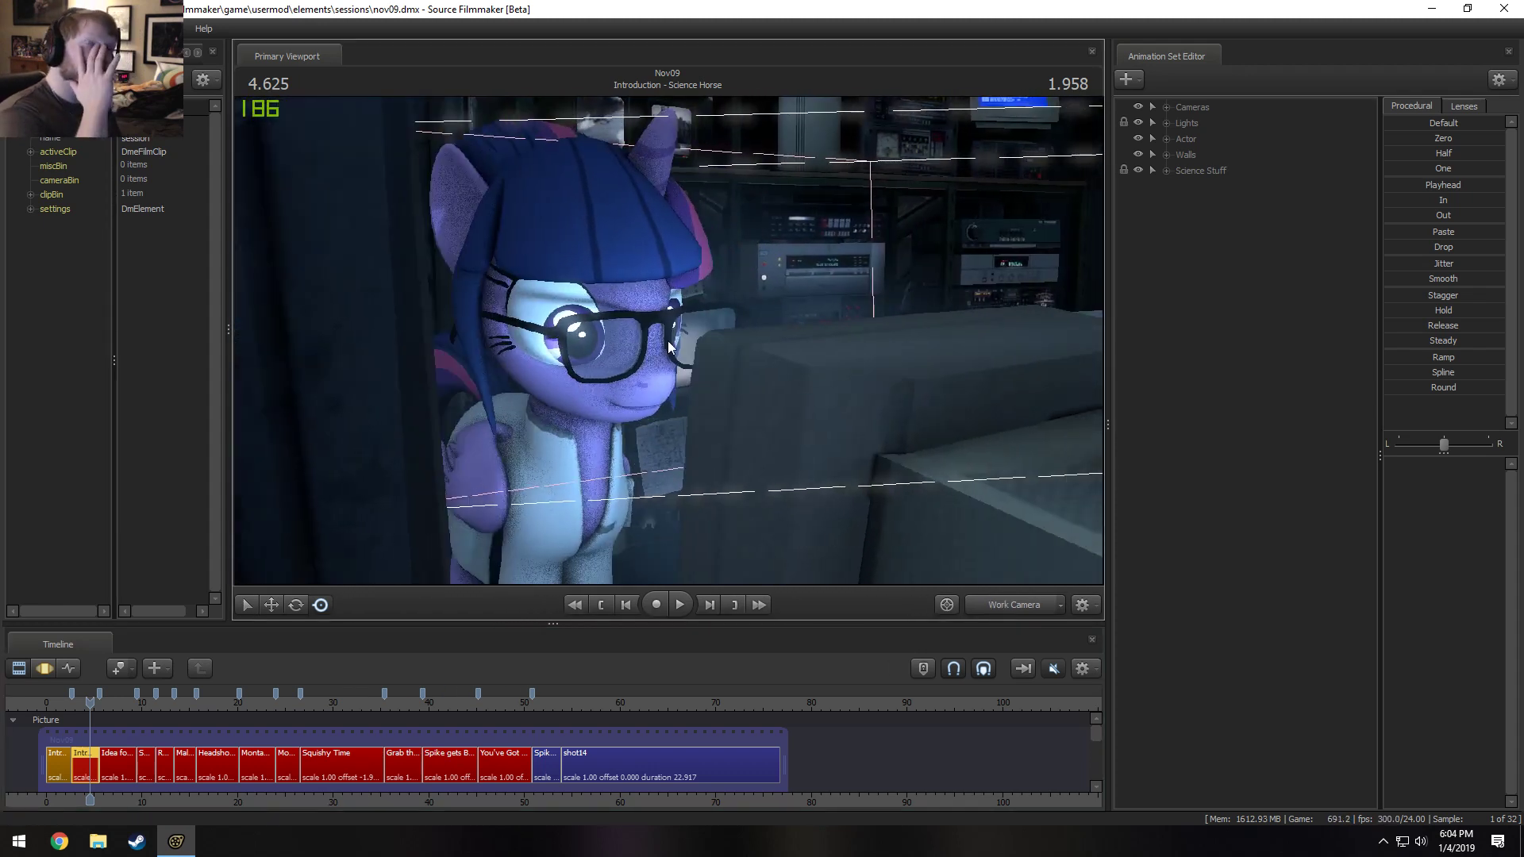
scroll(68, 800, up, 5)
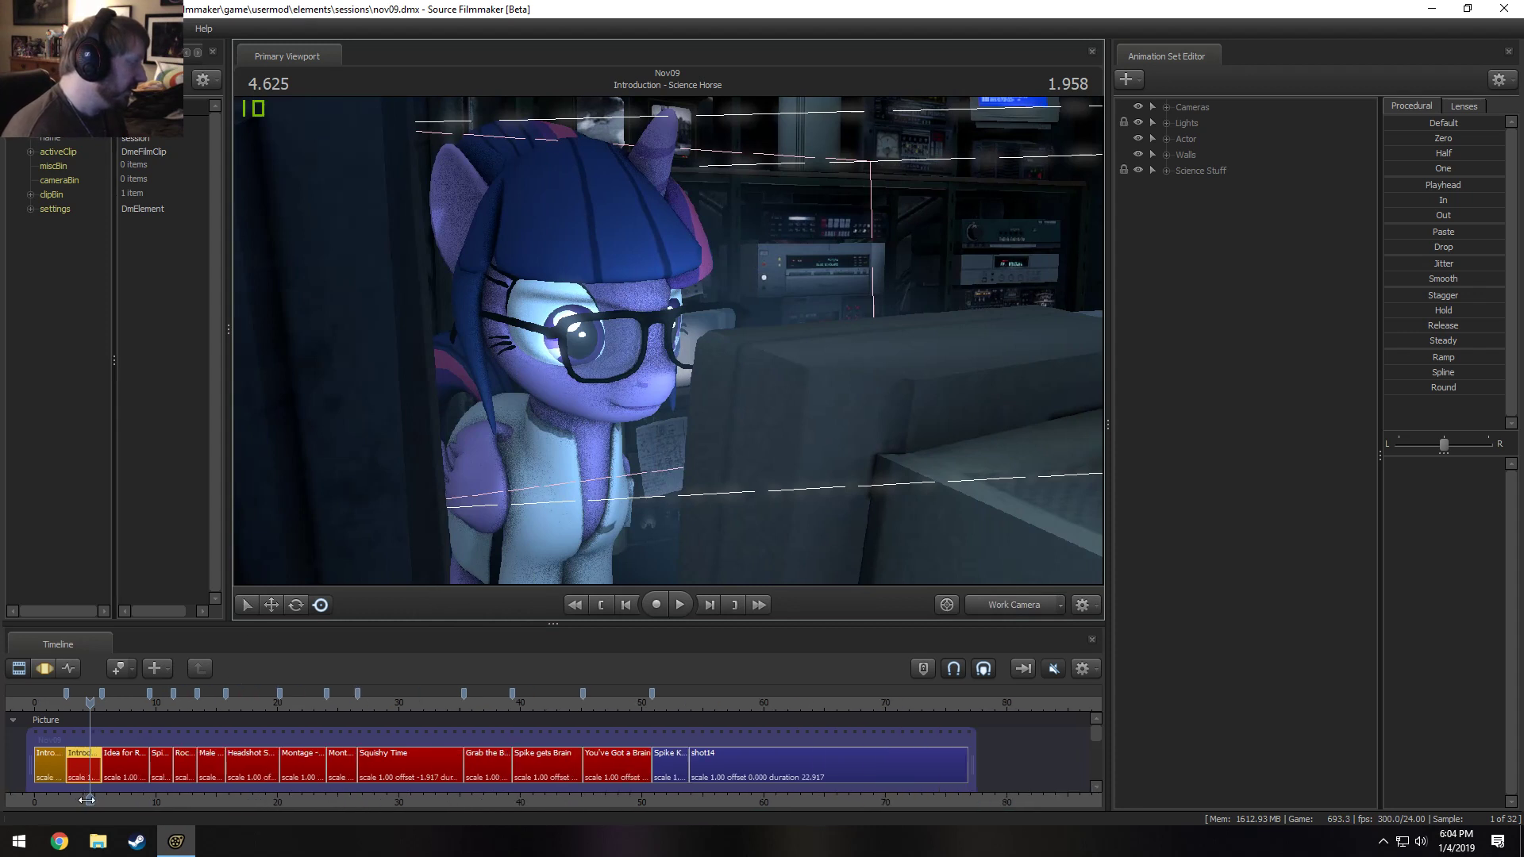
scroll(67, 800, up, 5)
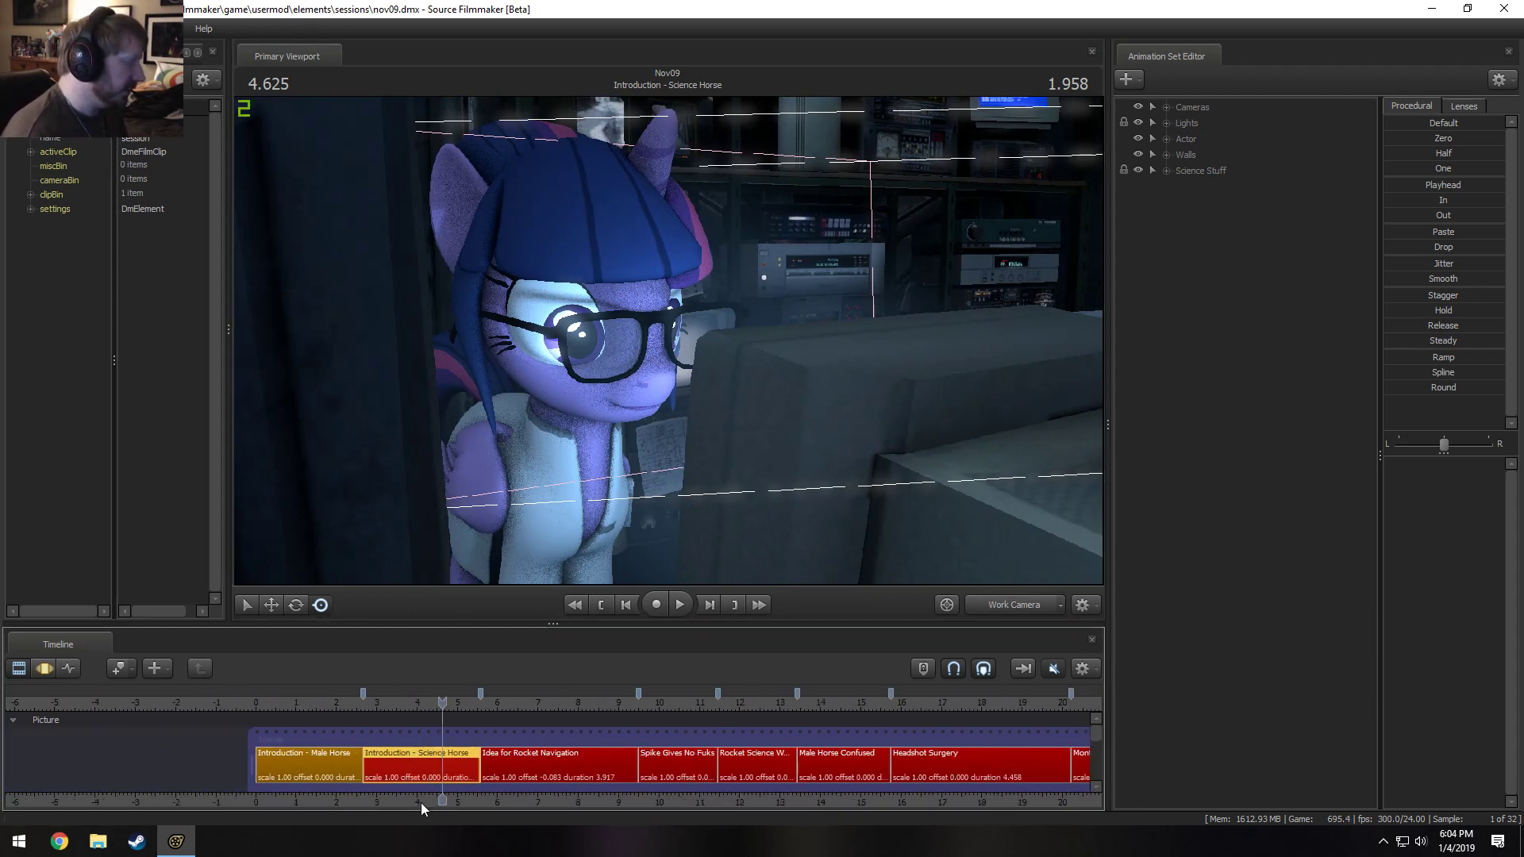
drag(350, 706, 336, 702)
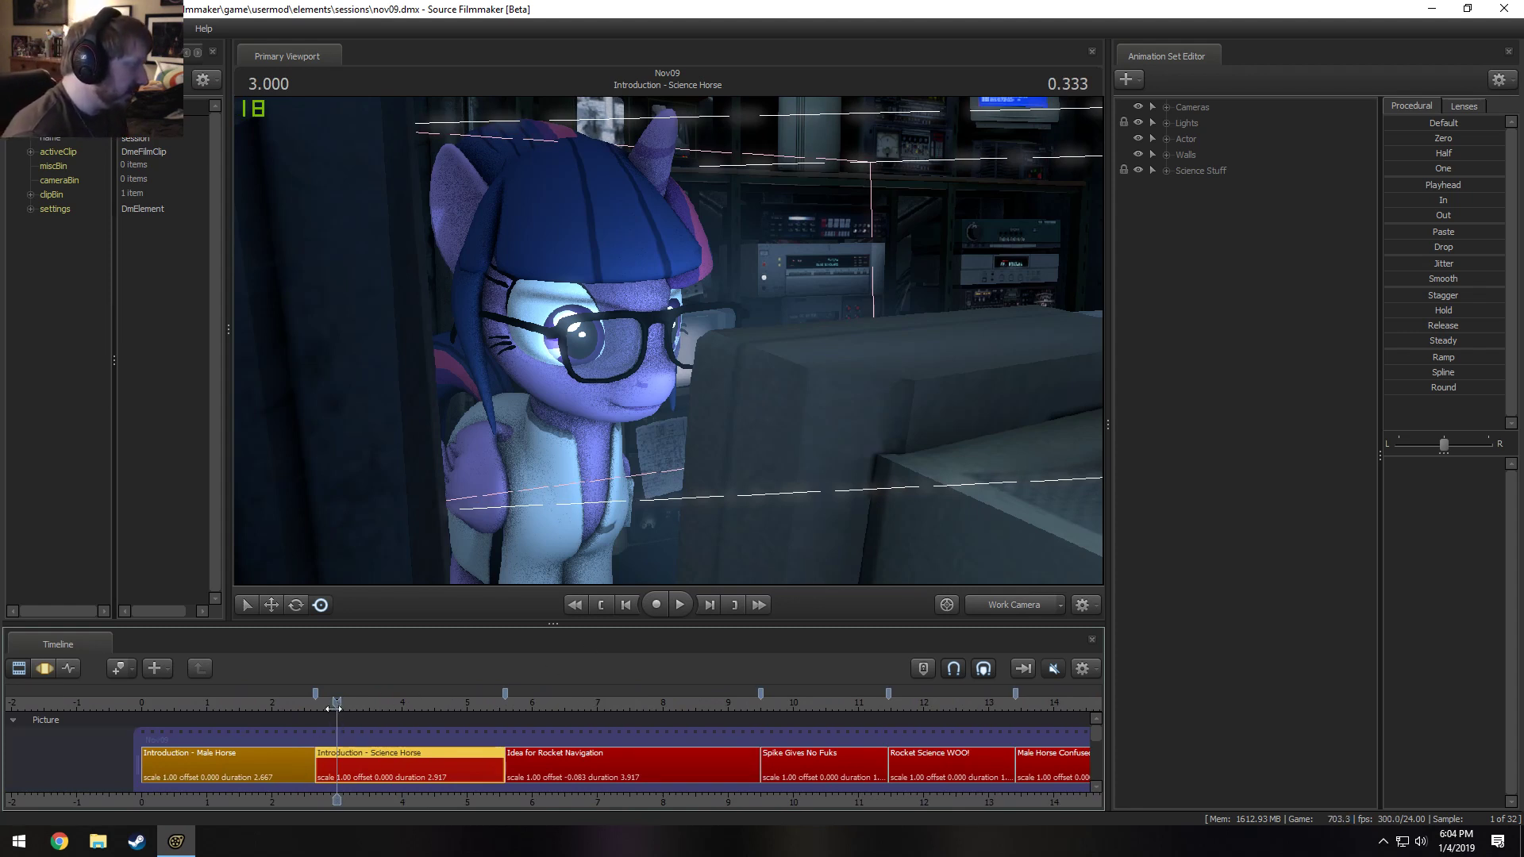
drag(334, 708, 367, 715)
Play the opening of the Science Horse shot twice through the main camera.
click(991, 600)
key(space)
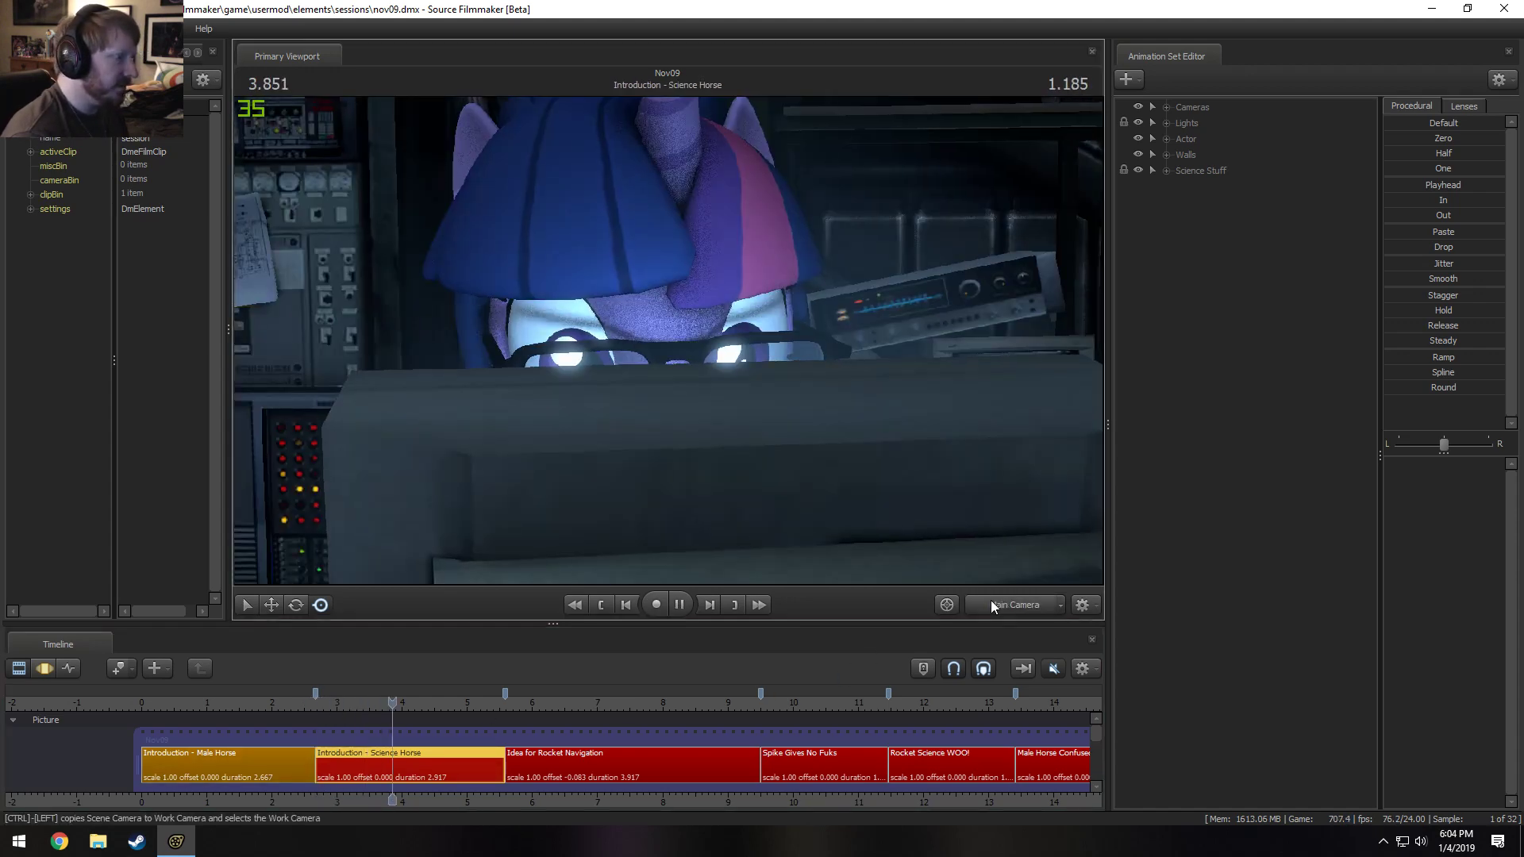
key(space)
click(325, 702)
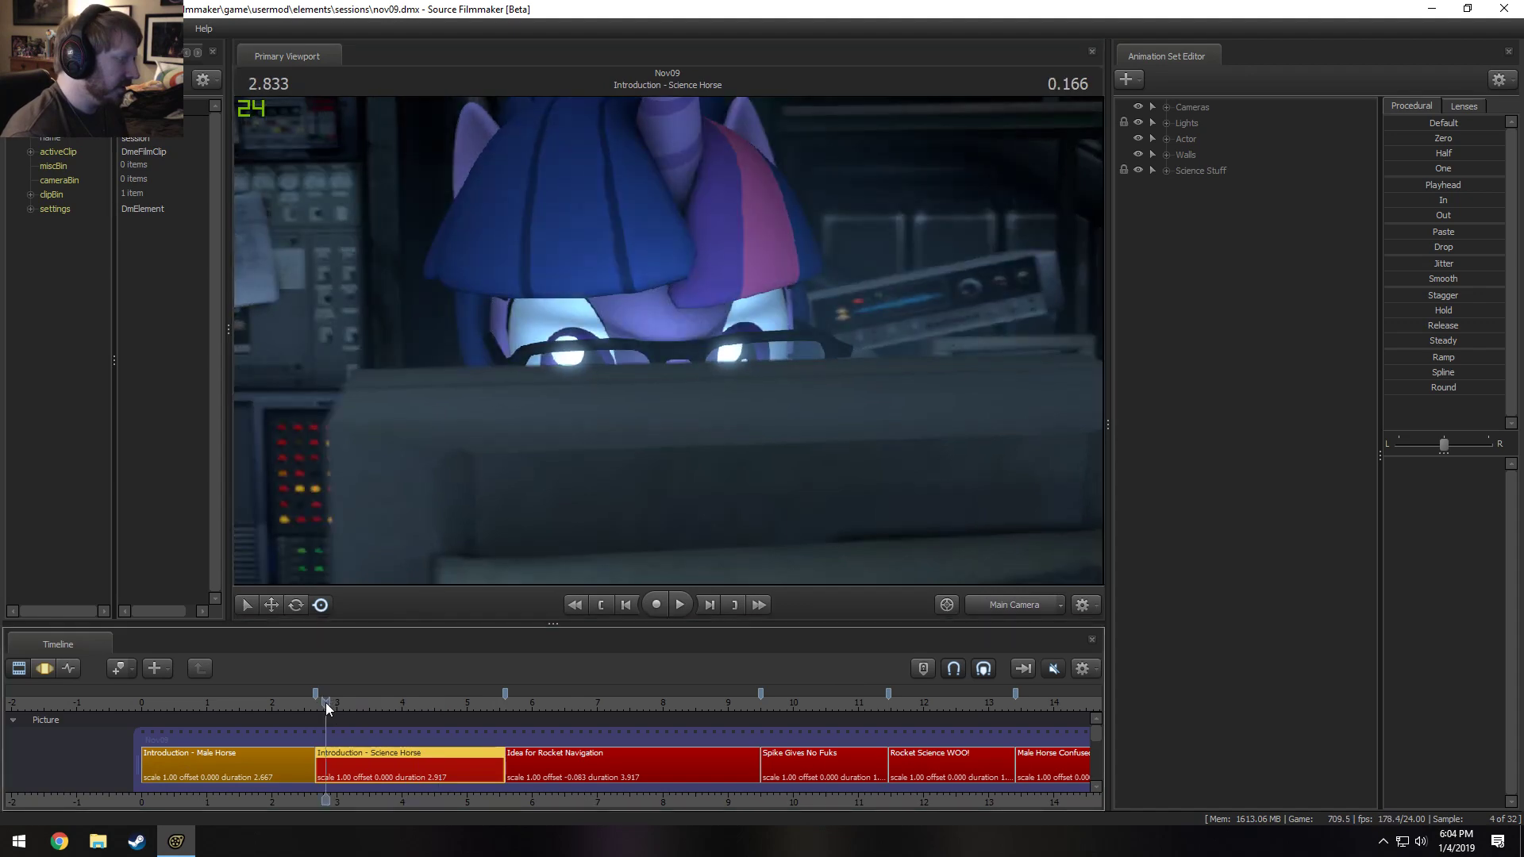
key(space)
key(space)
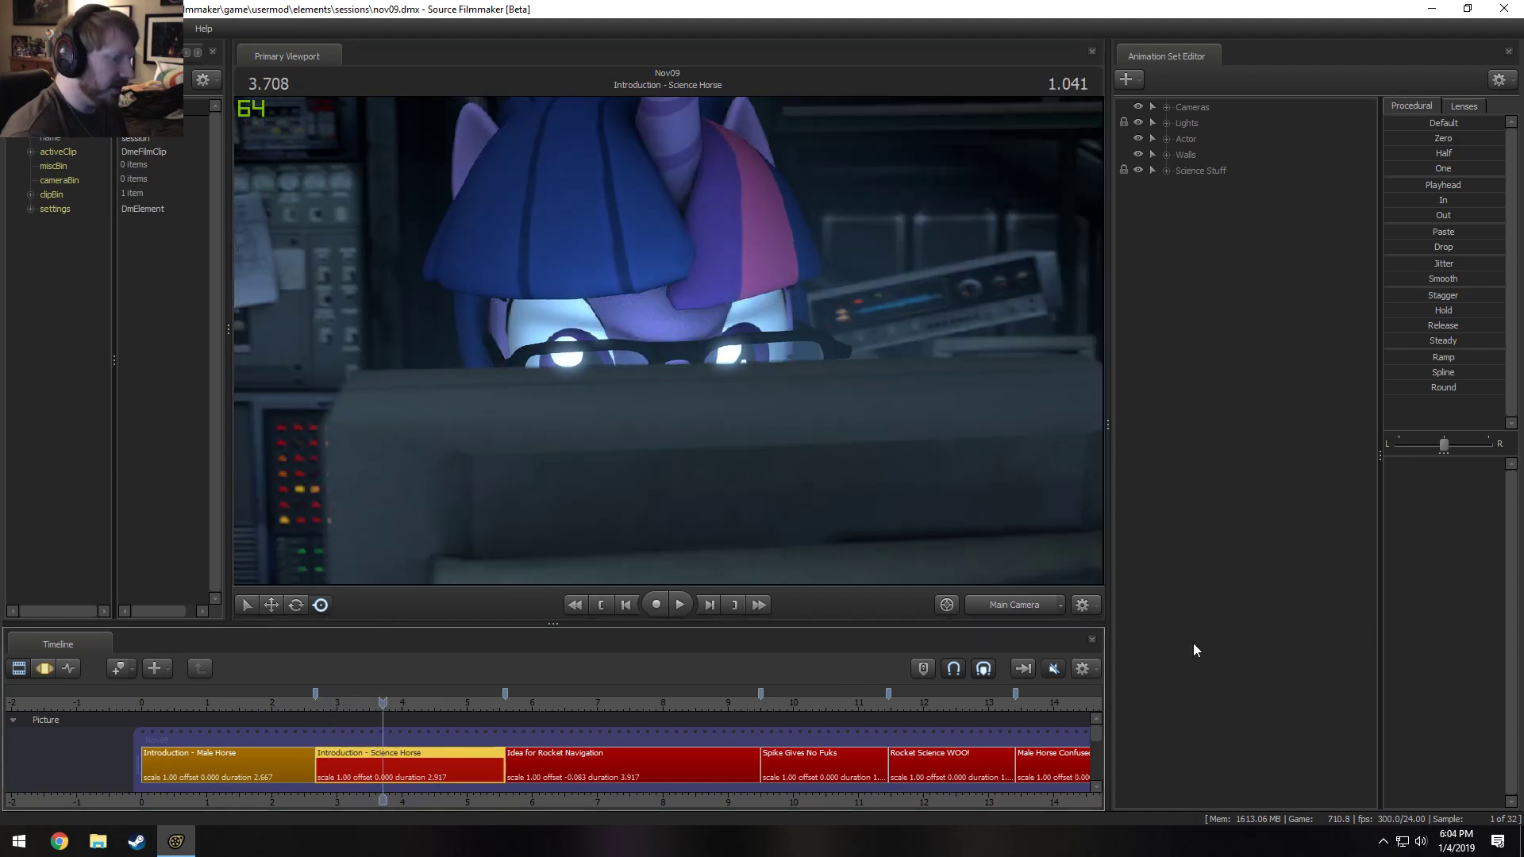
Copy the scene camera to the work camera, and make a Motion Editor time selection with wide falloffs around 3.33 s.
ctrl+click(1031, 612)
drag(886, 466, 668, 340)
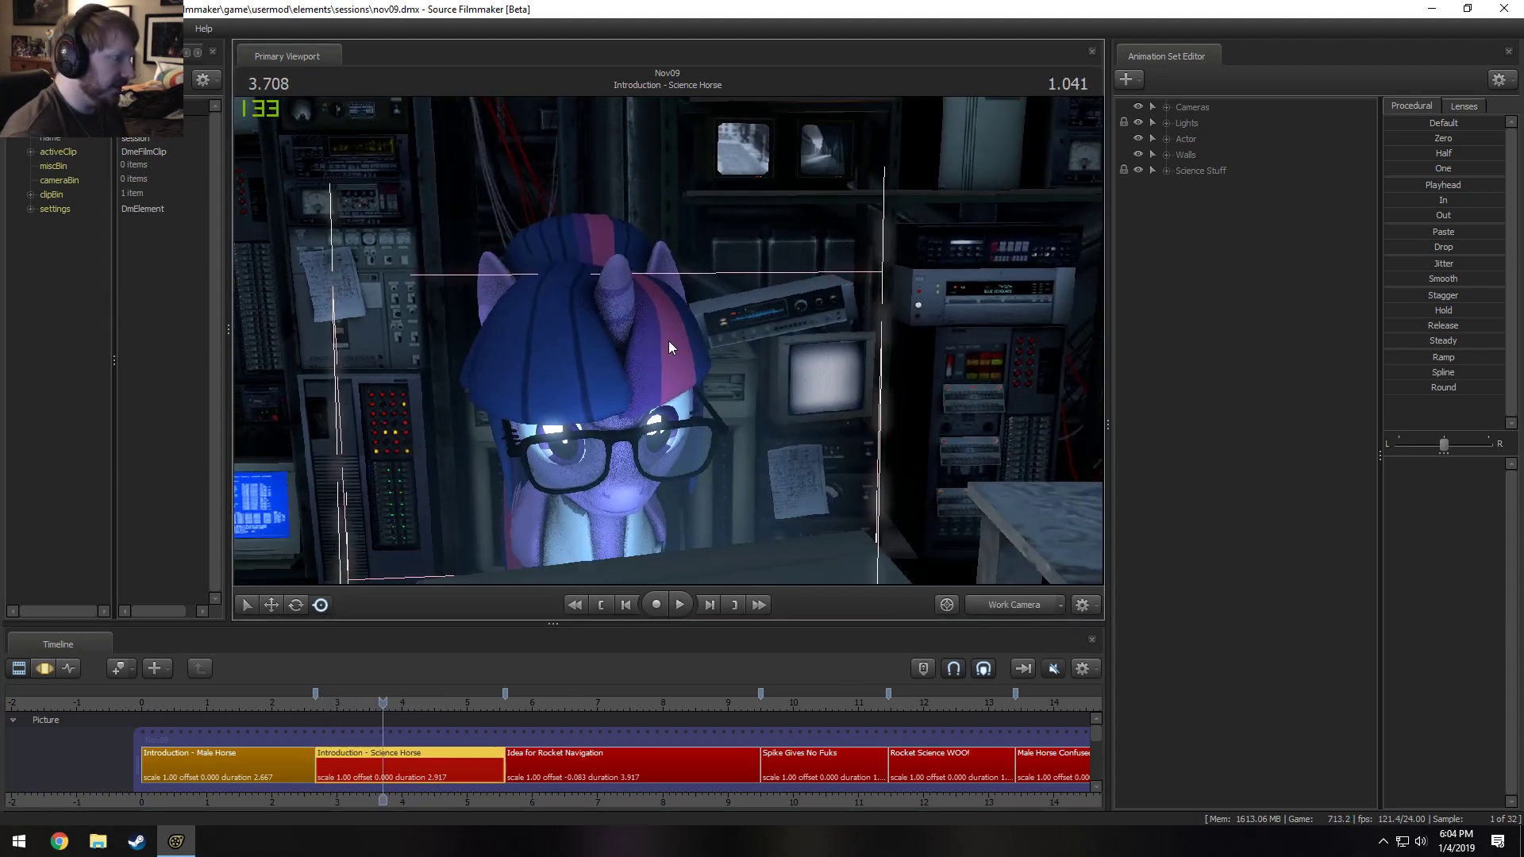
key(F3)
scroll(318, 766, up, 4)
drag(303, 756, 308, 754)
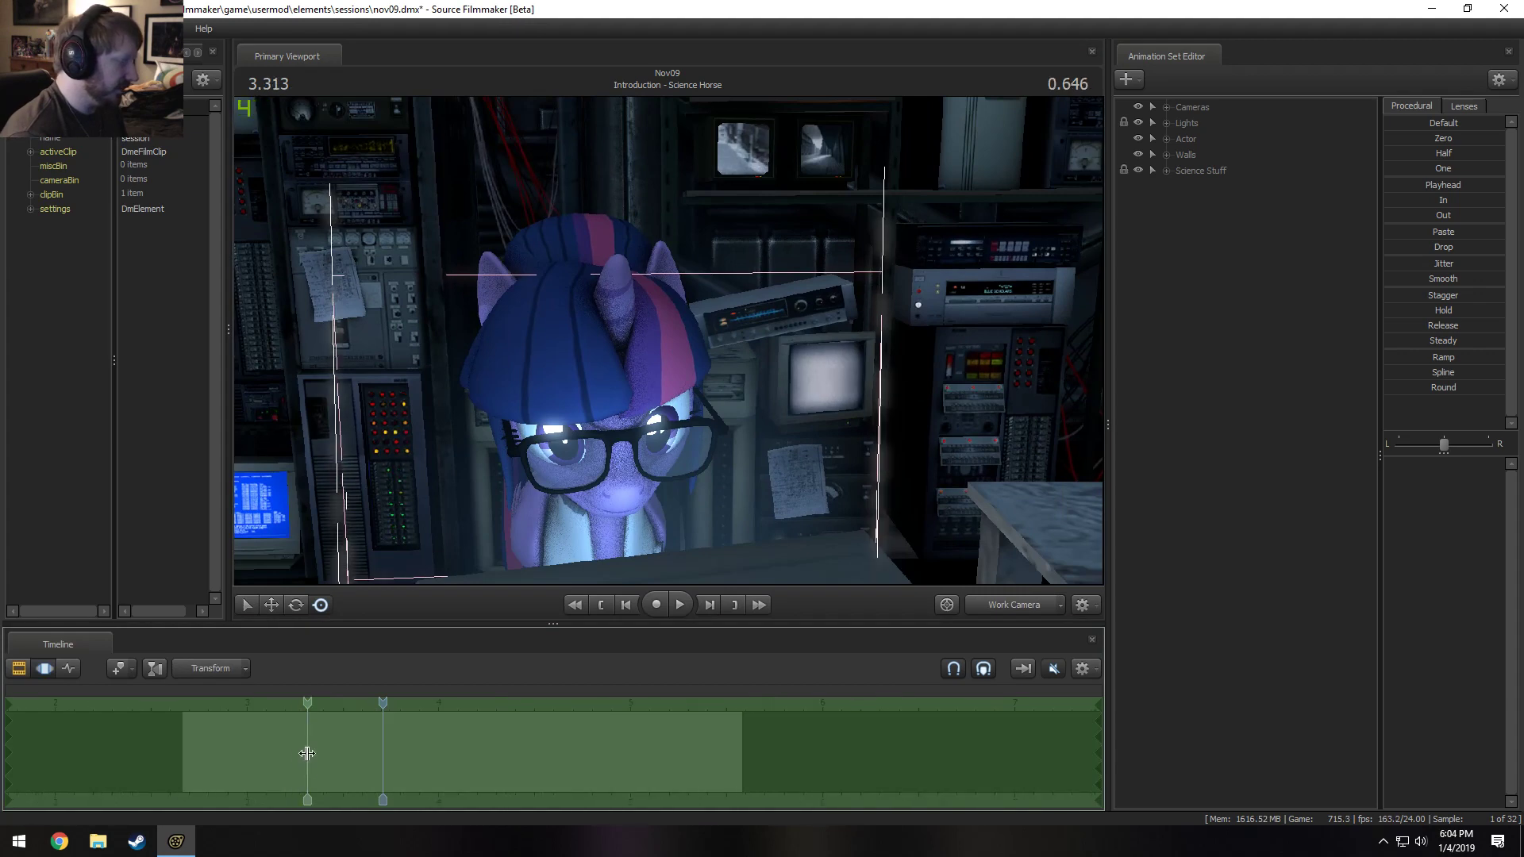
click(308, 753)
shift+scroll(307, 753, up, 6)
key(ctrl)
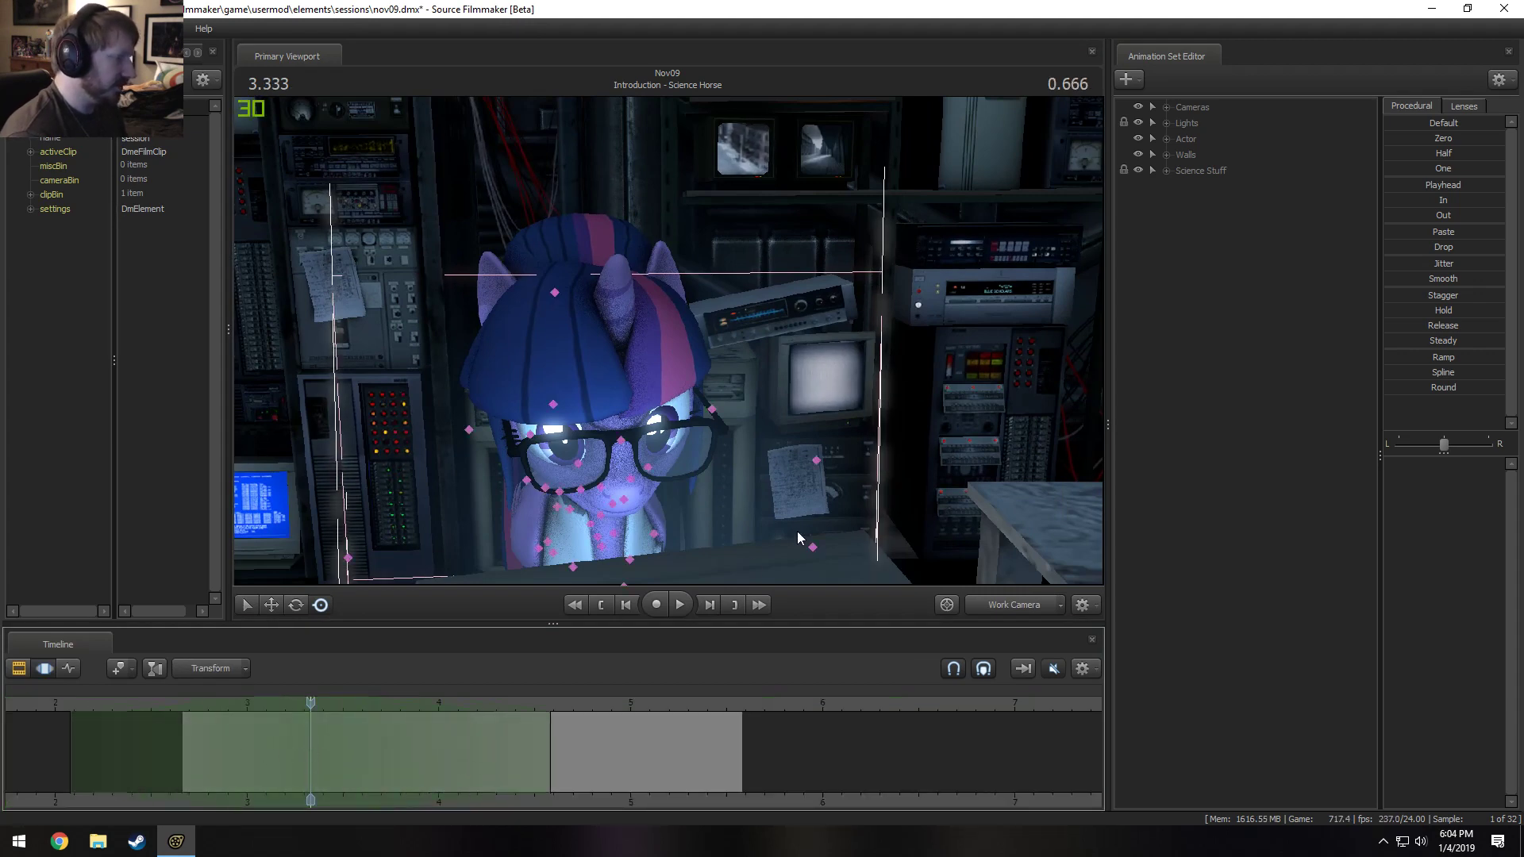
Select Twilight Sparkle's Head control in the work camera view.
click(1024, 605)
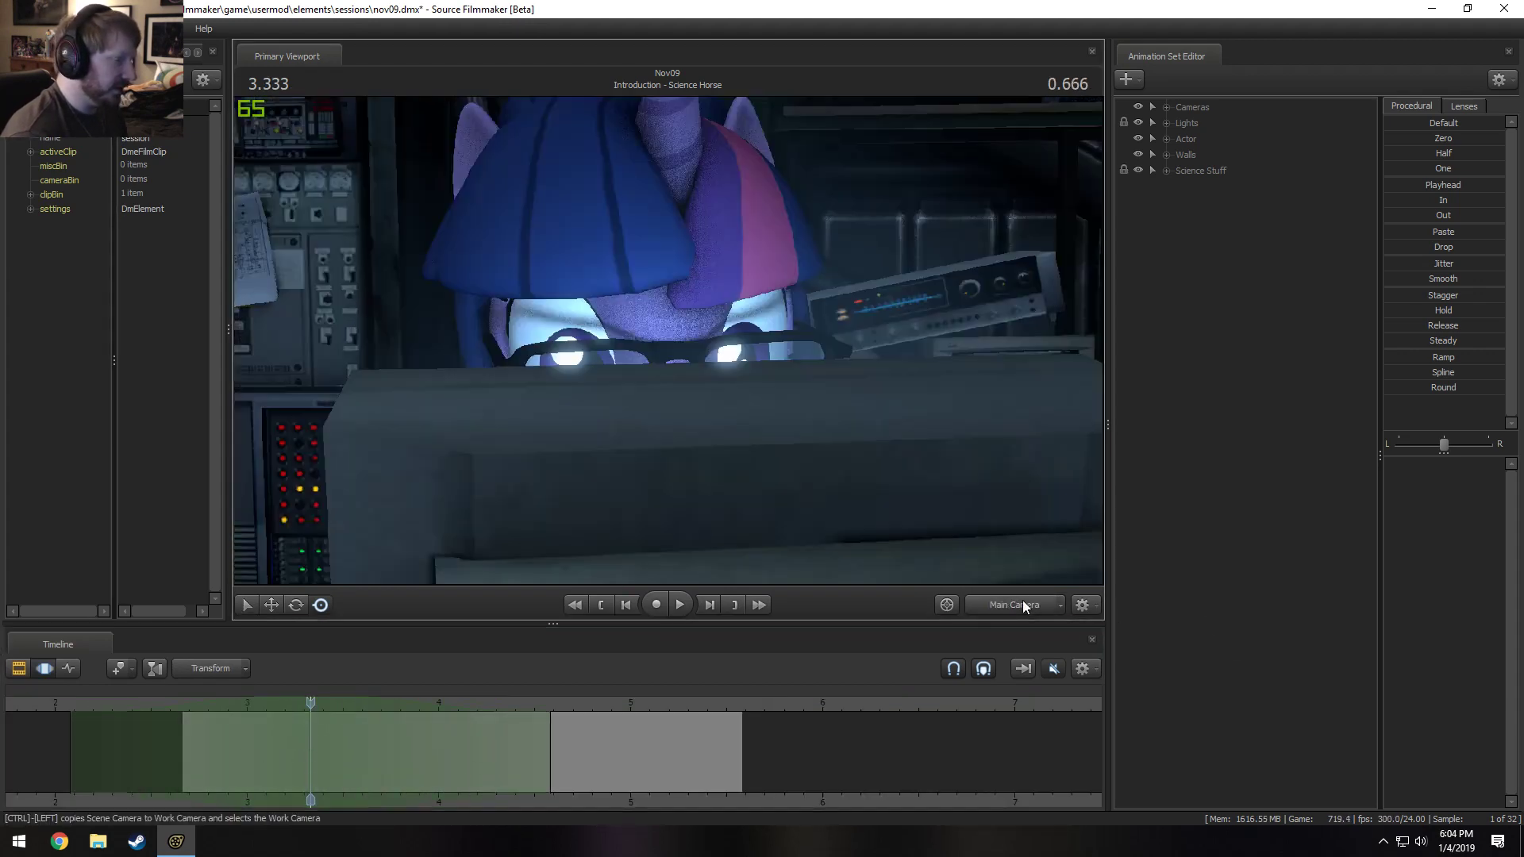
click(1022, 605)
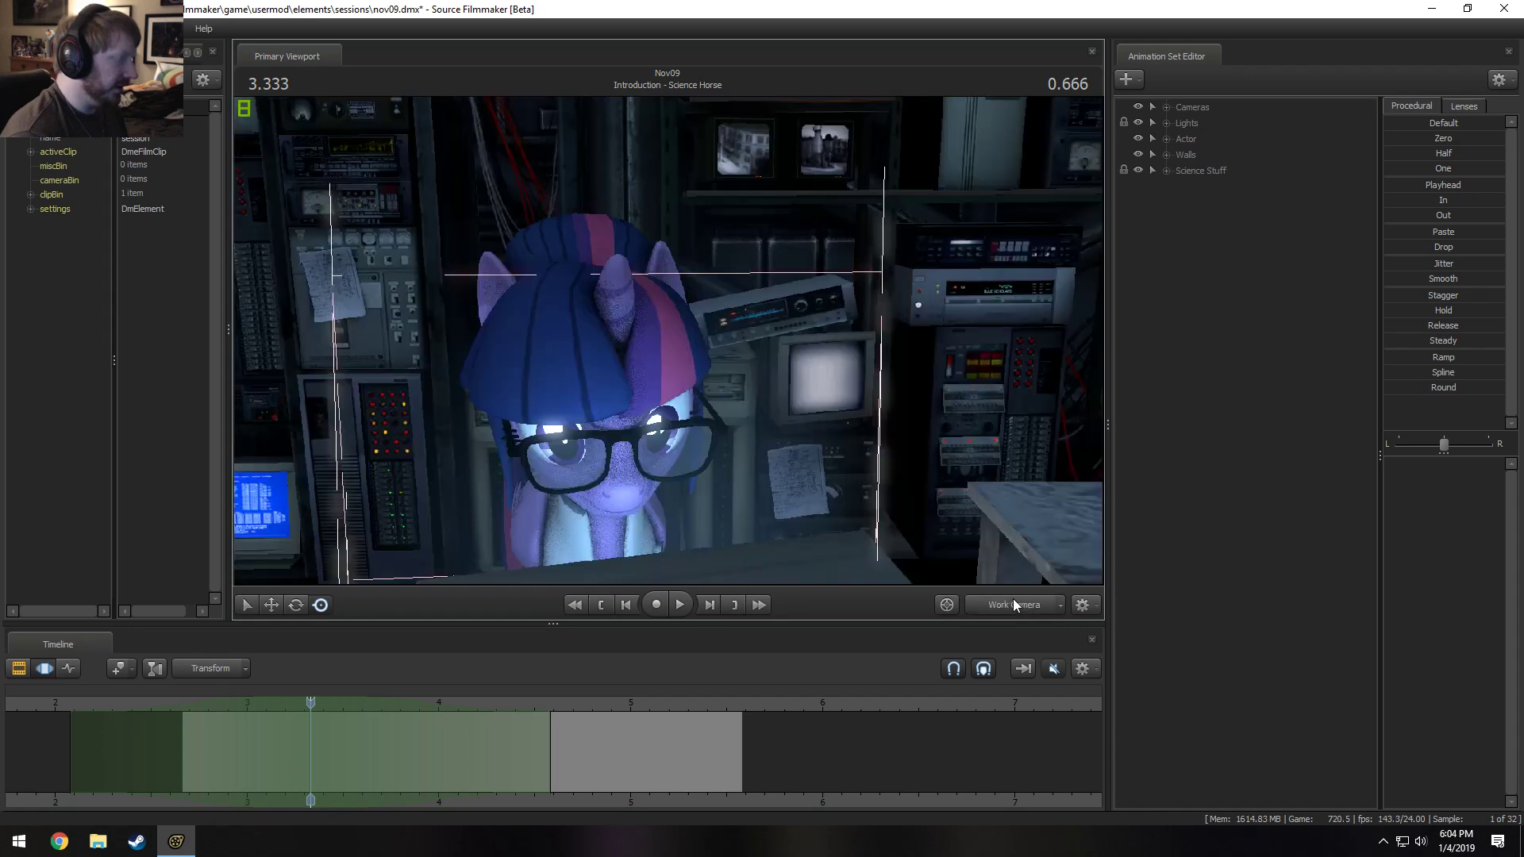
click(599, 450)
mouse_move(599, 450)
alt+mouse_down()
mouse_move(643, 452)
mouse_move(612, 398)
mouse_move(635, 394)
mouse_move(582, 384)
mouse_move(620, 350)
mouse_move(573, 445)
alt+mouse_up()
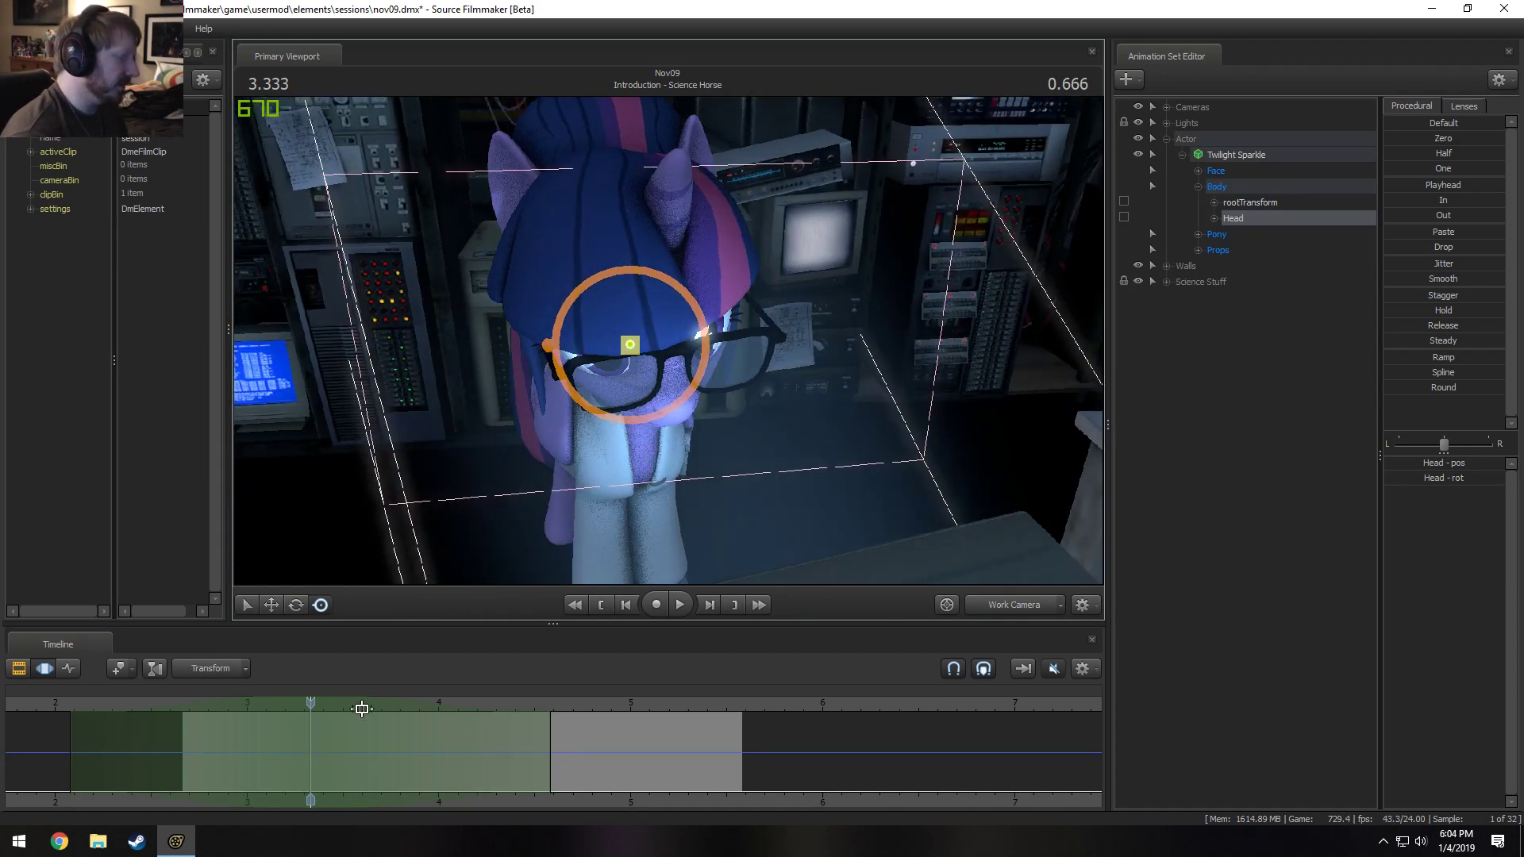
scroll(406, 705, up, 1)
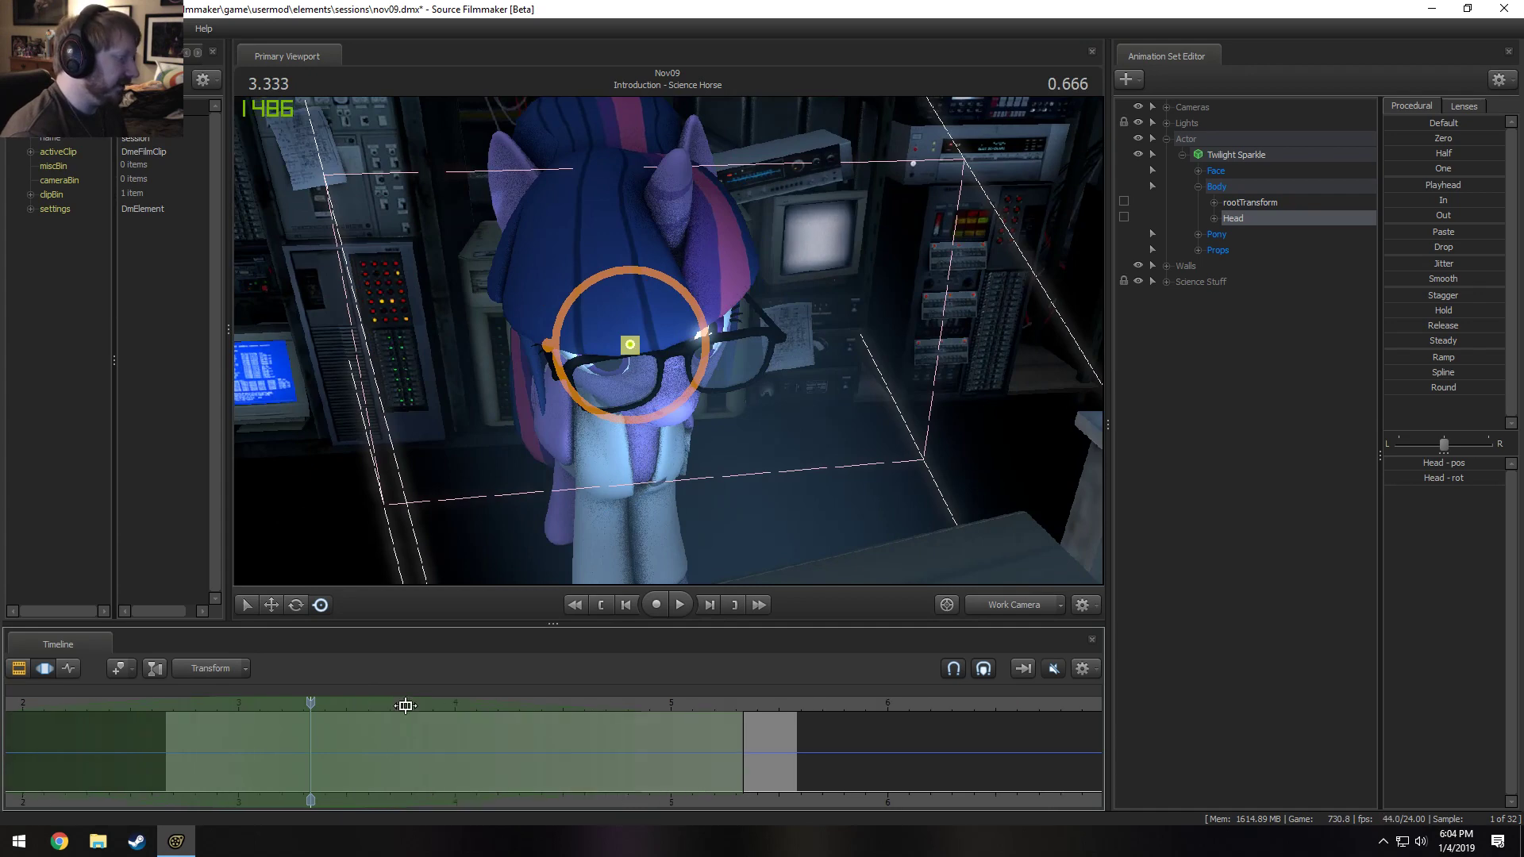
Switch to Steam, look up the Source Filmmaker hours played on the profile page, and return to Source Filmmaker.
right_click(137, 841)
click(83, 647)
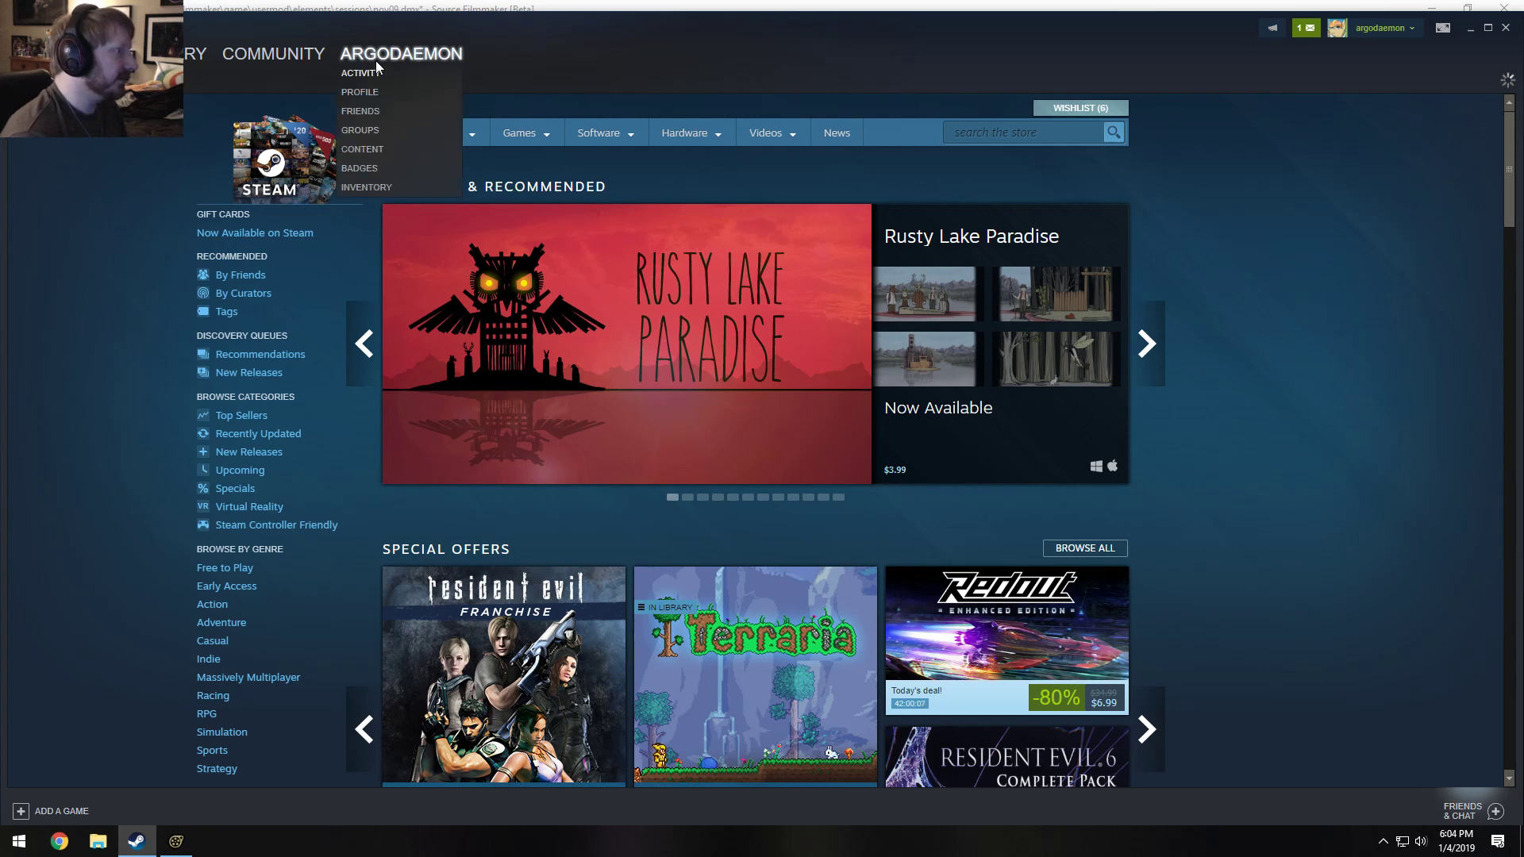
click(375, 70)
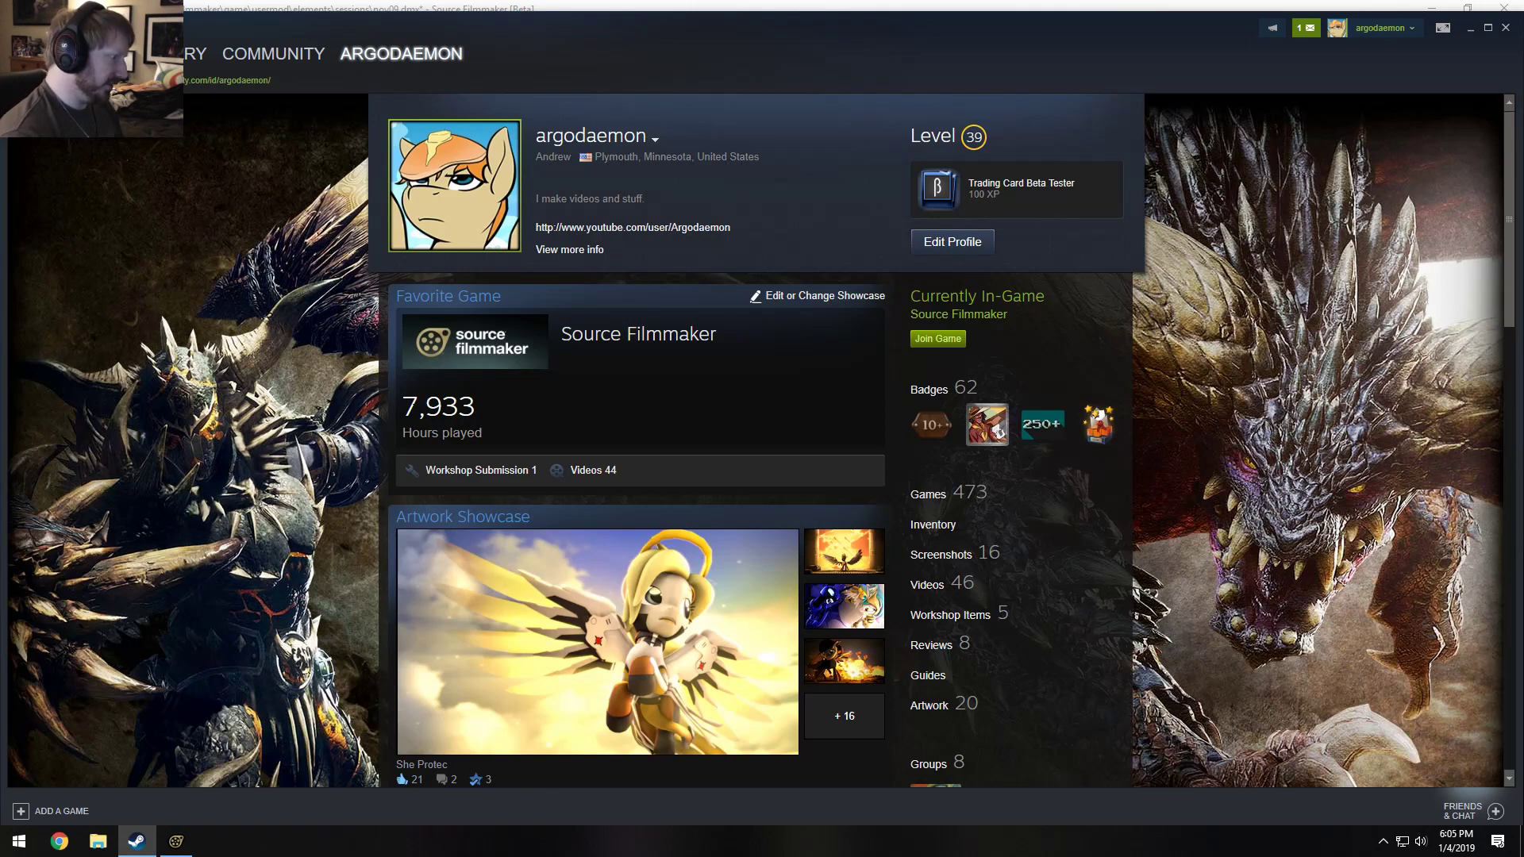
drag(403, 405, 493, 413)
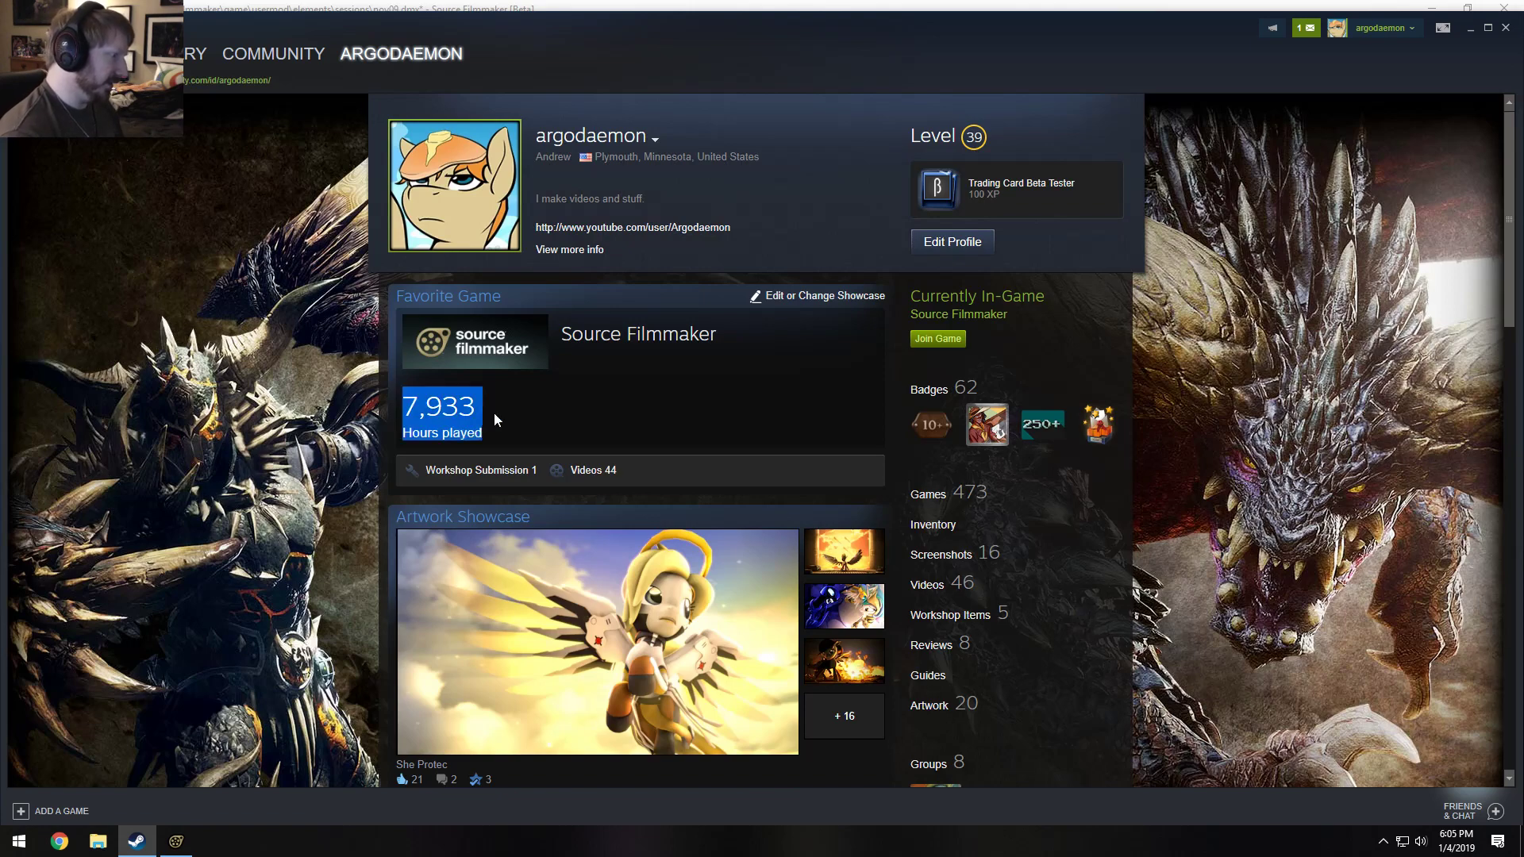
click(448, 410)
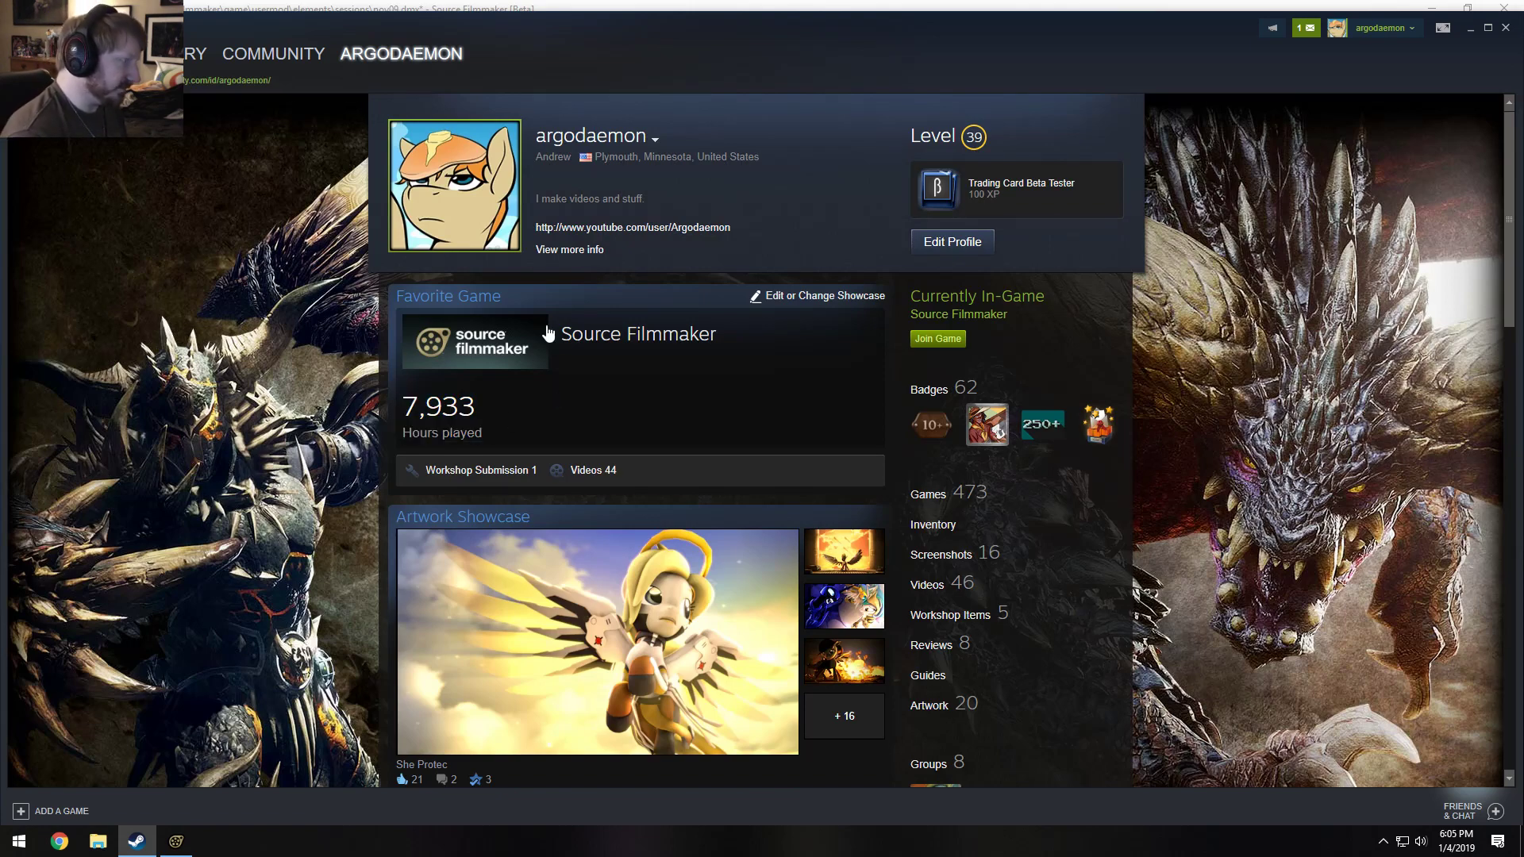
click(1473, 30)
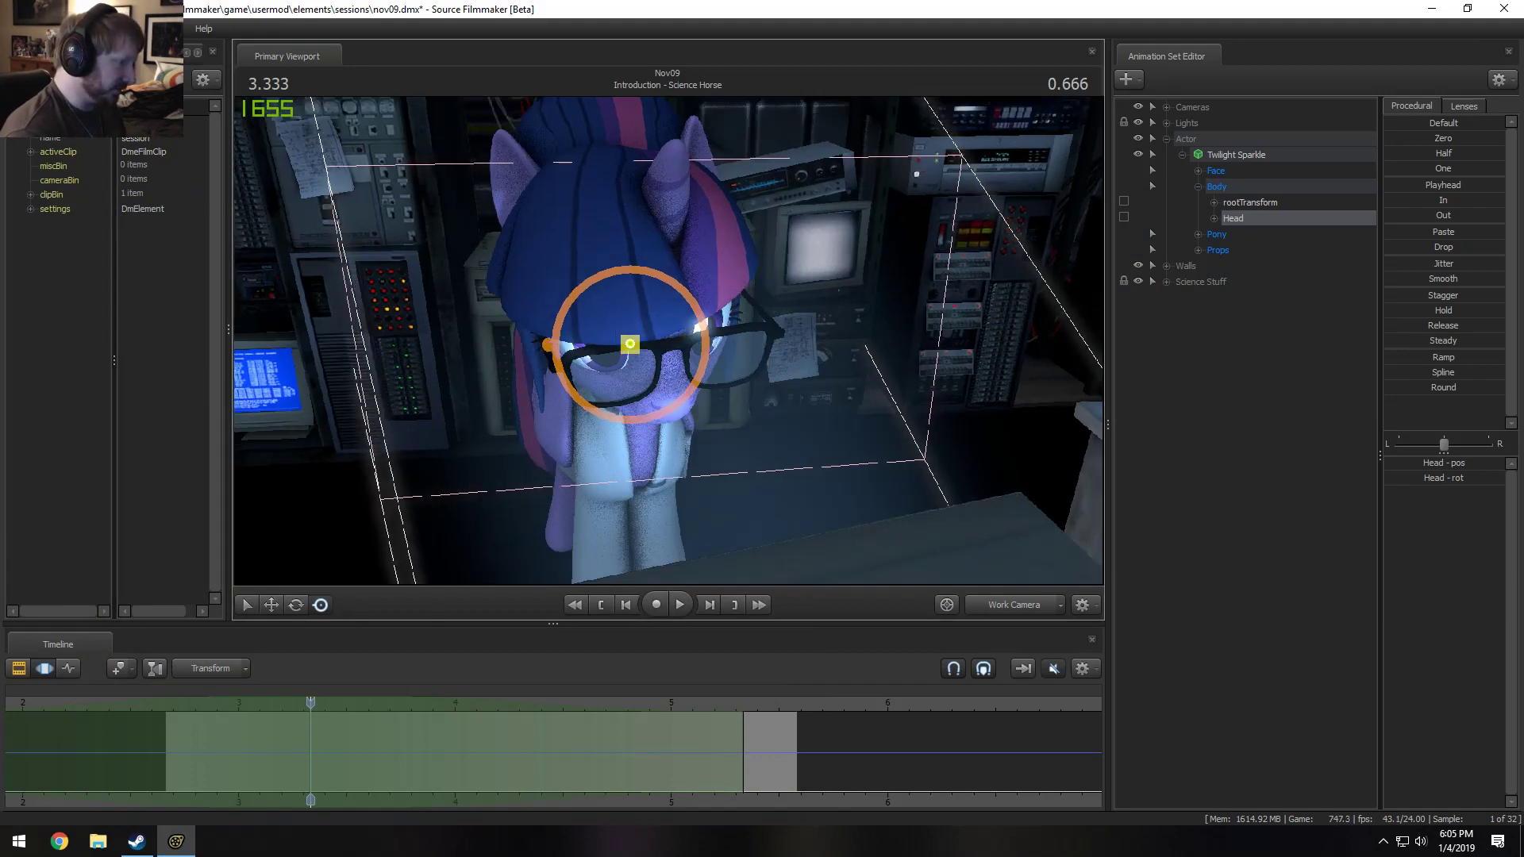
Rotate Twilight Sparkle's head across the time selection centred near 3.33 s.
drag(488, 504, 668, 340)
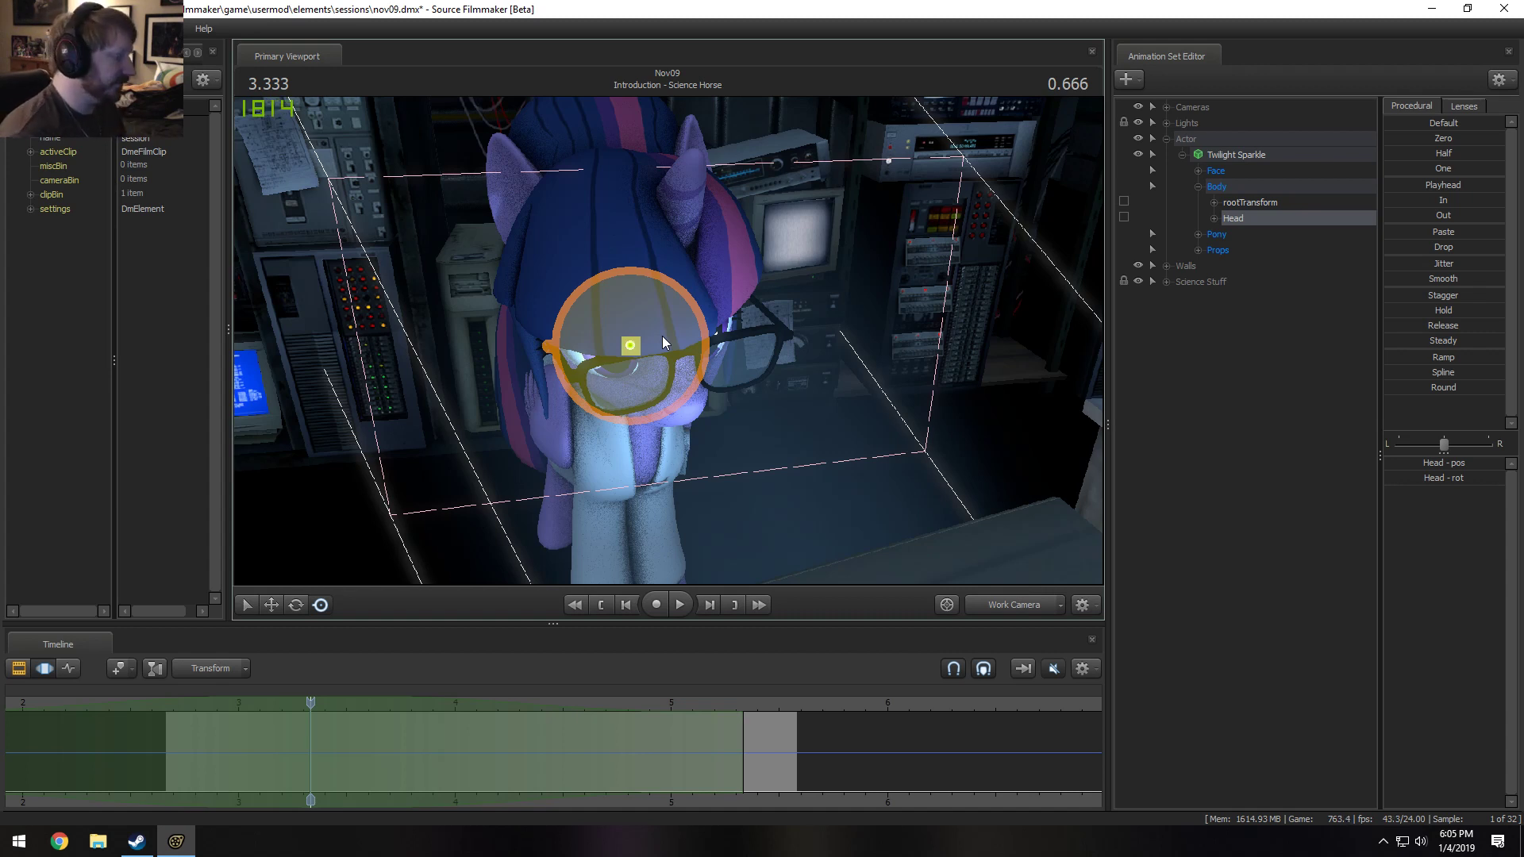
scroll(480, 696, down, 2)
scroll(481, 696, down, 1)
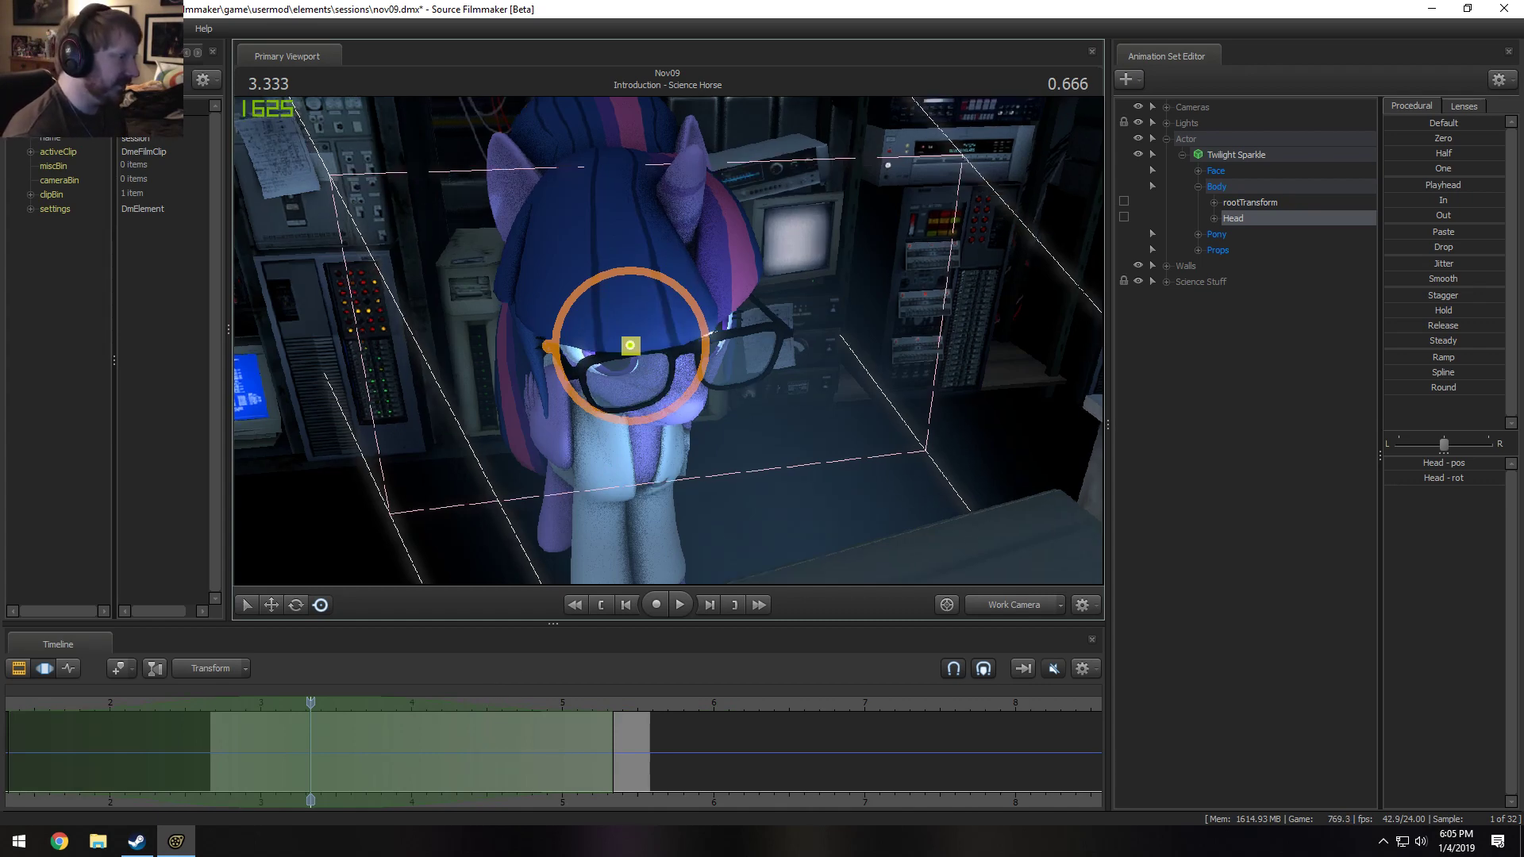
mouse_move(668, 339)
mouse_down()
mouse_move(659, 381)
mouse_move(657, 343)
mouse_up()
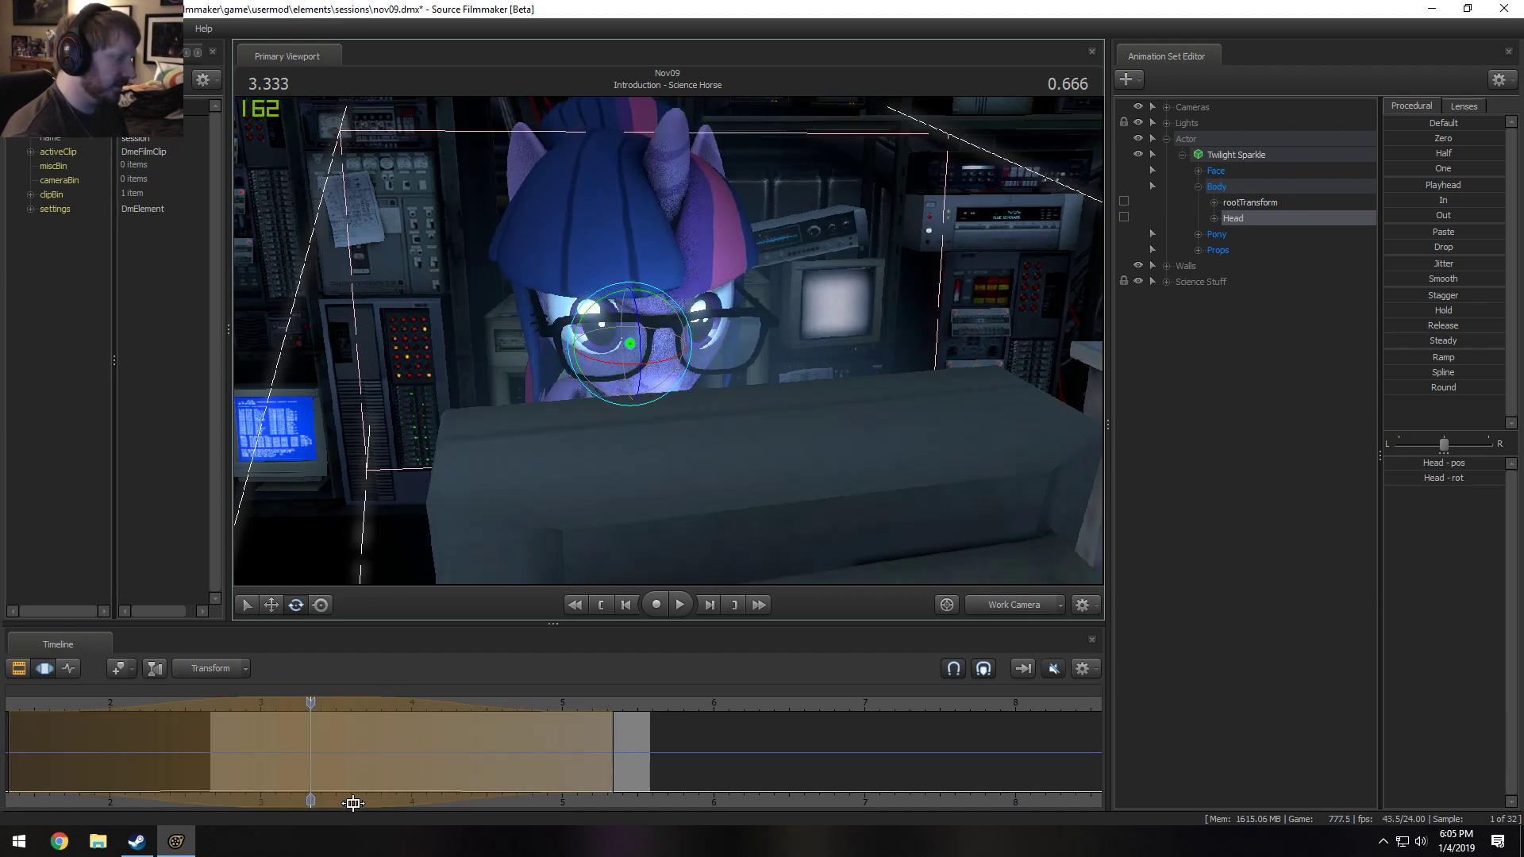
Play back the head movement from the work camera, starting before the time selection's centre.
key(space)
key(space)
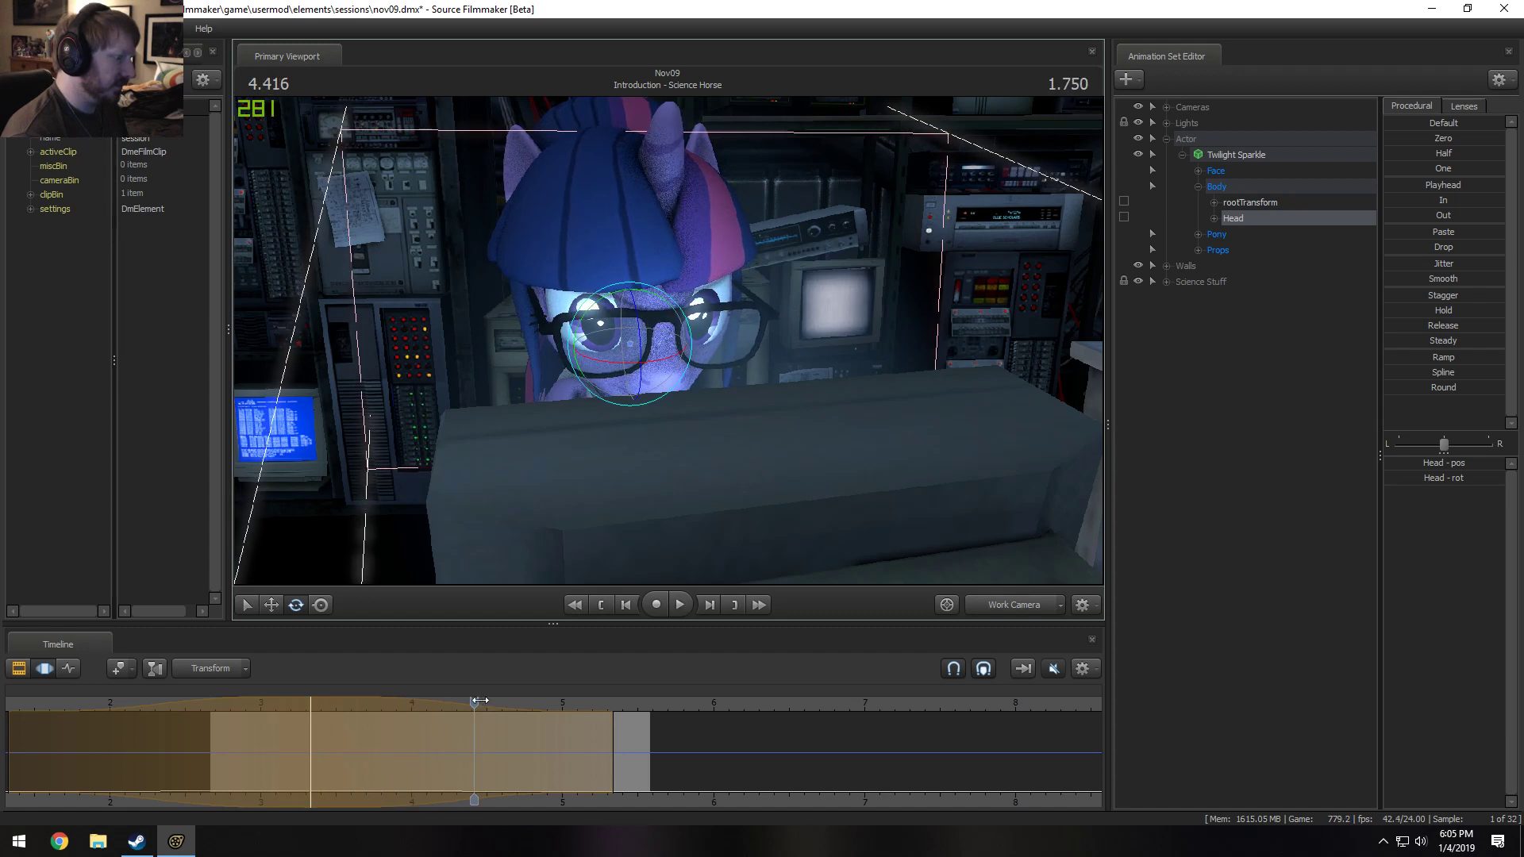
drag(480, 701, 270, 722)
key(space)
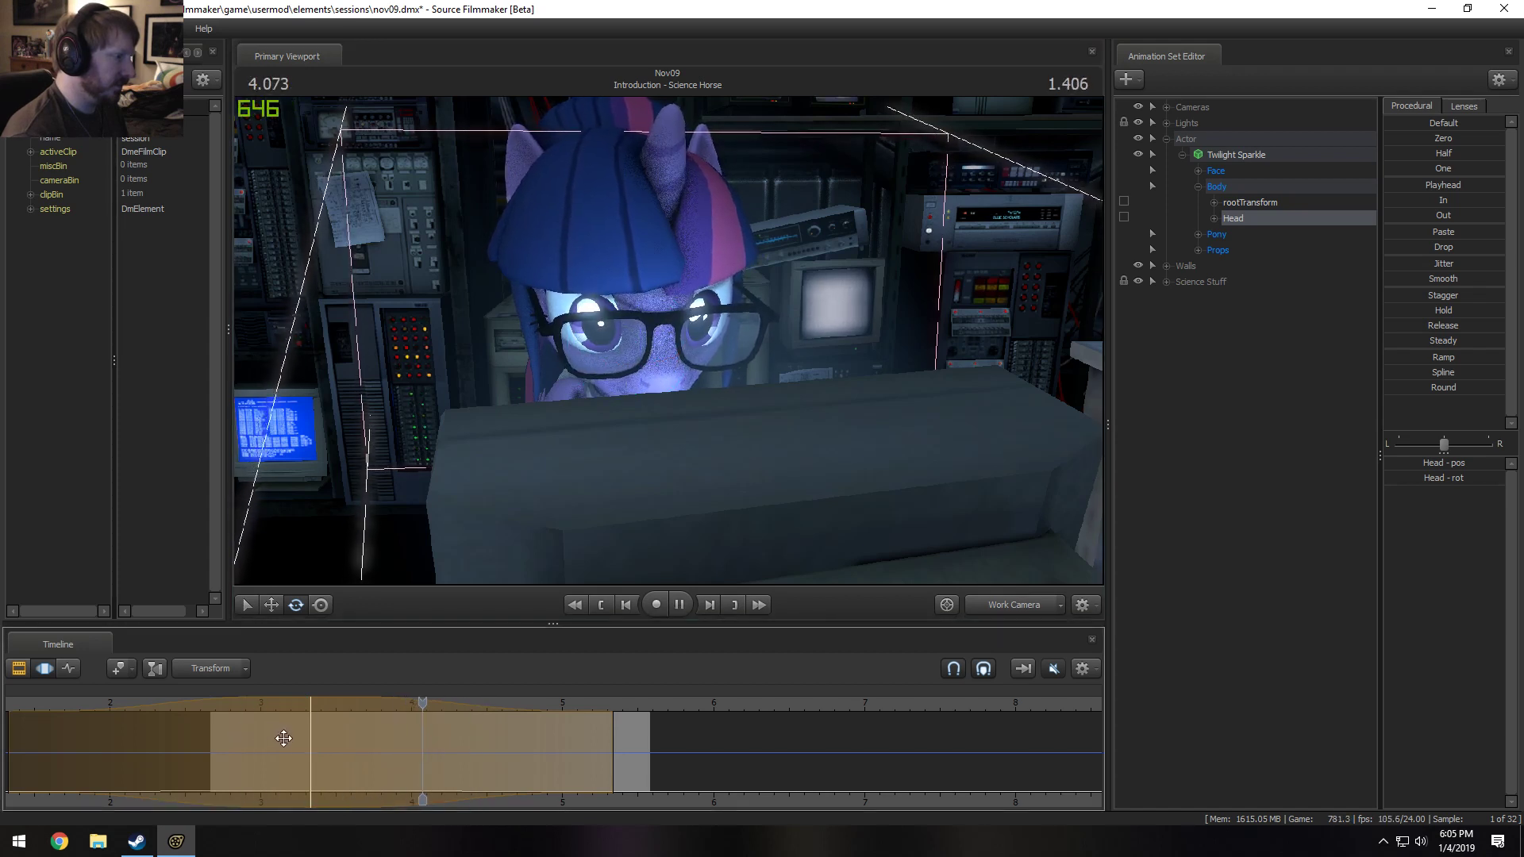
key(space)
Review the head movement through the main camera from the start of the shot.
click(1013, 605)
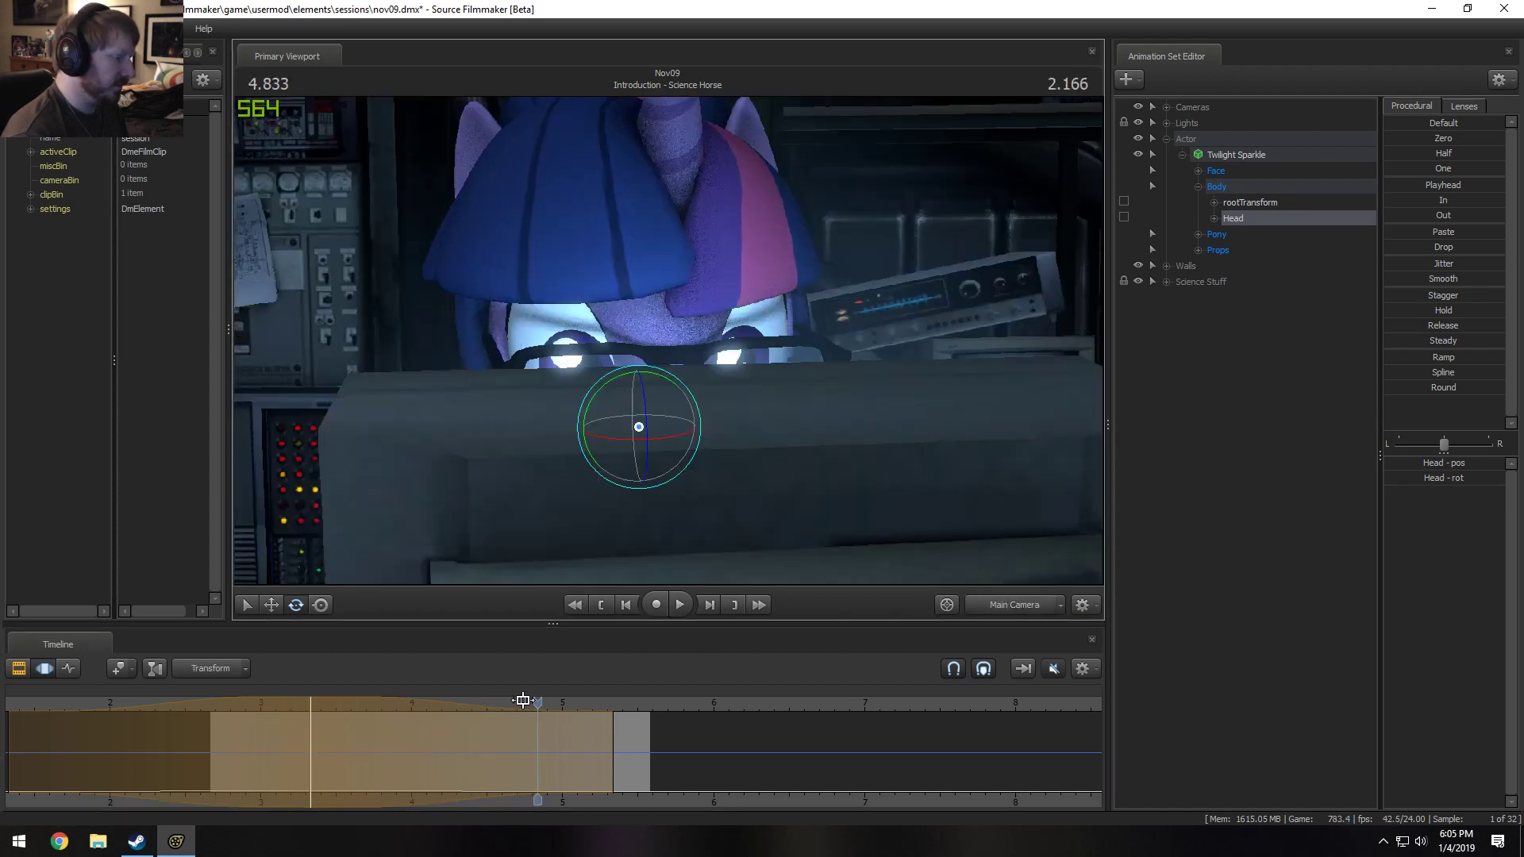
drag(522, 700, 228, 732)
key(space)
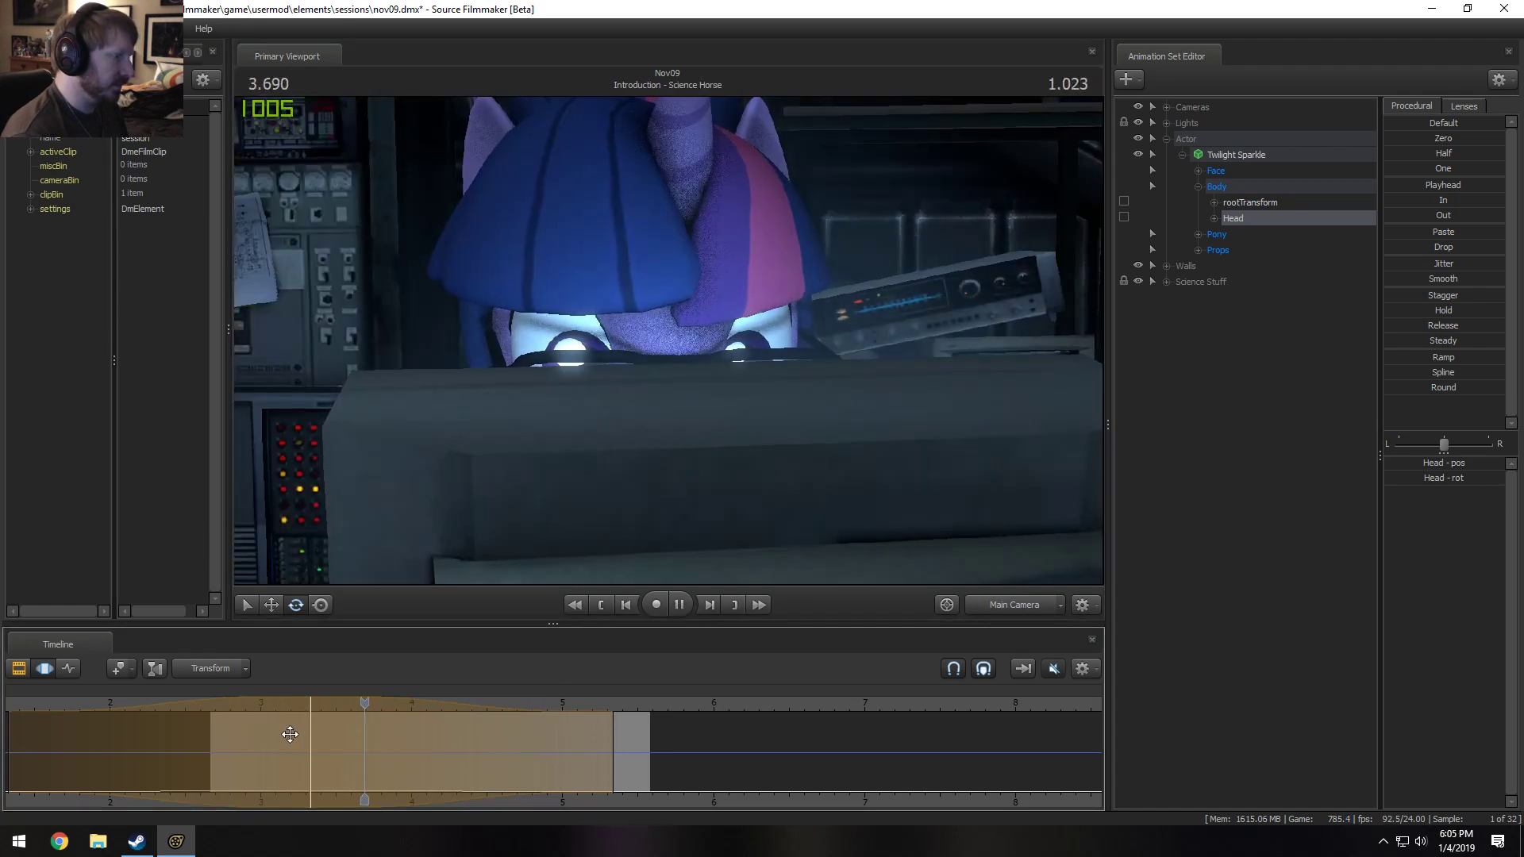
key(space)
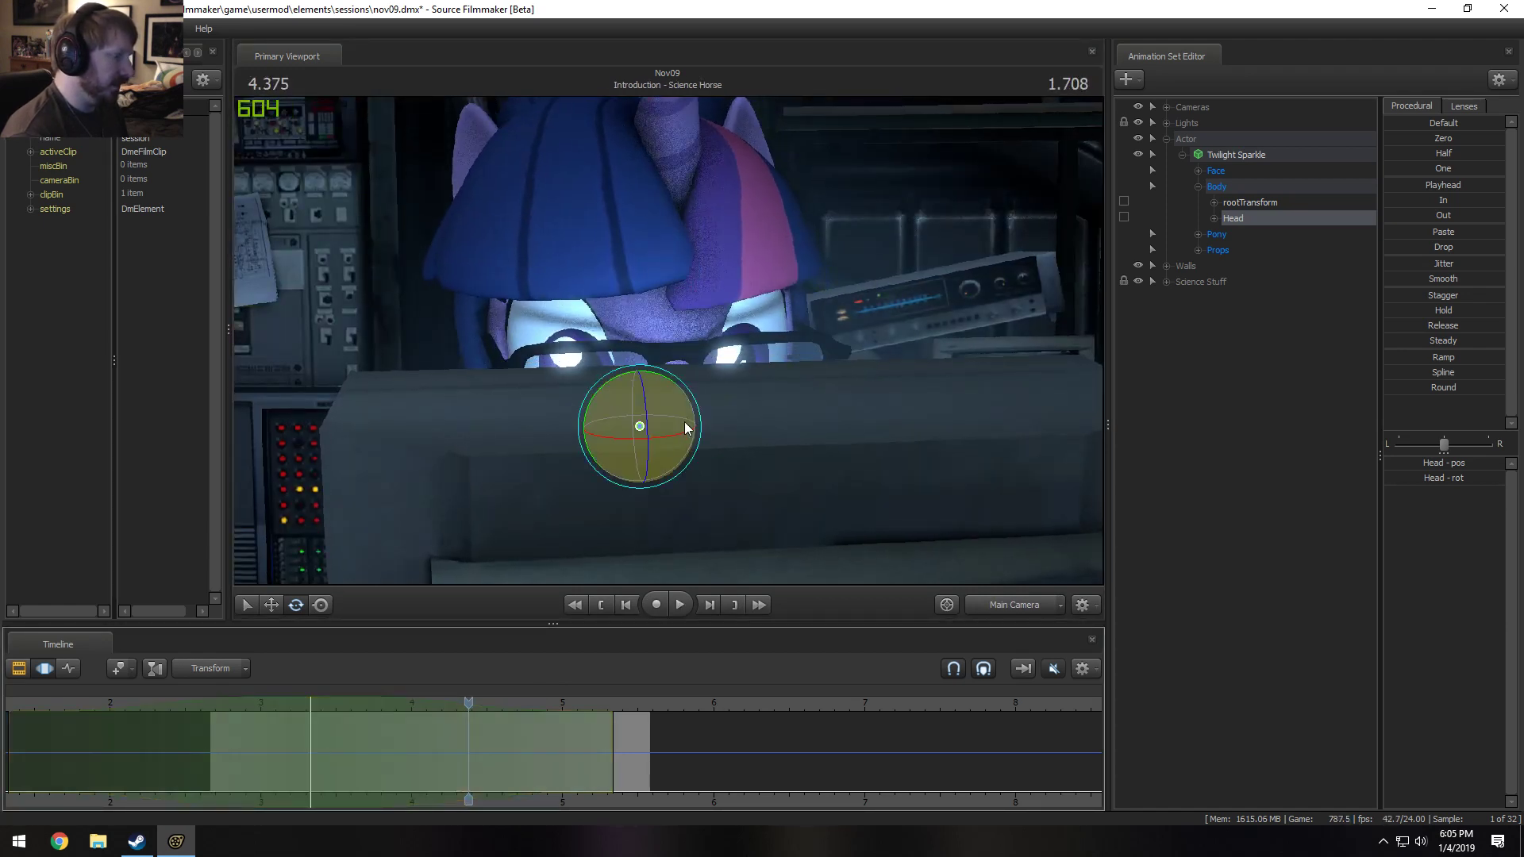
Readjust the head's rotation over the same time selection and replay the shot through the main camera.
drag(667, 441, 670, 445)
drag(466, 703, 230, 736)
key(space)
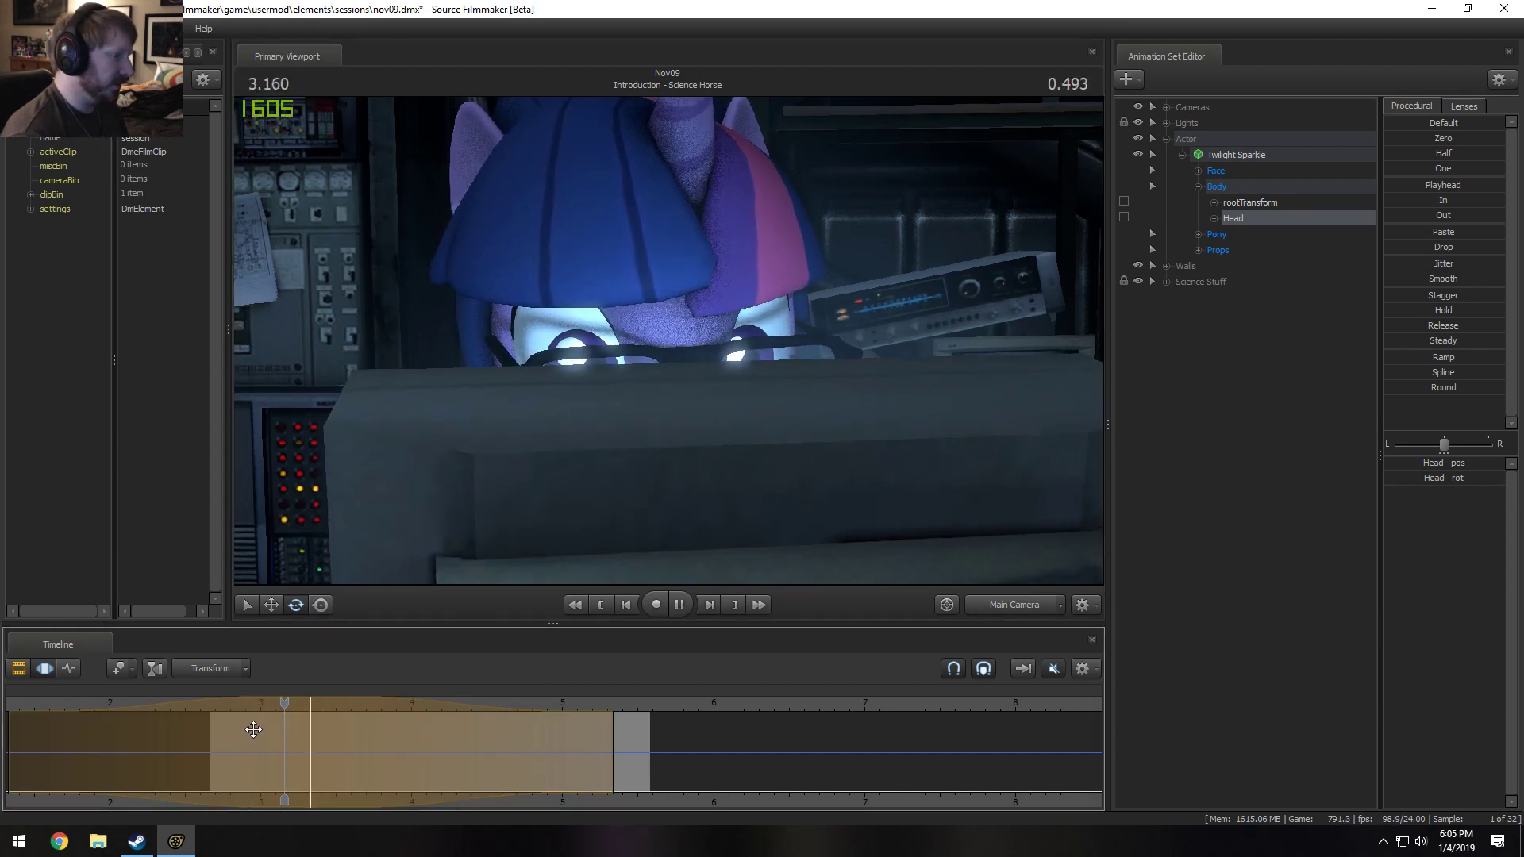
key(space)
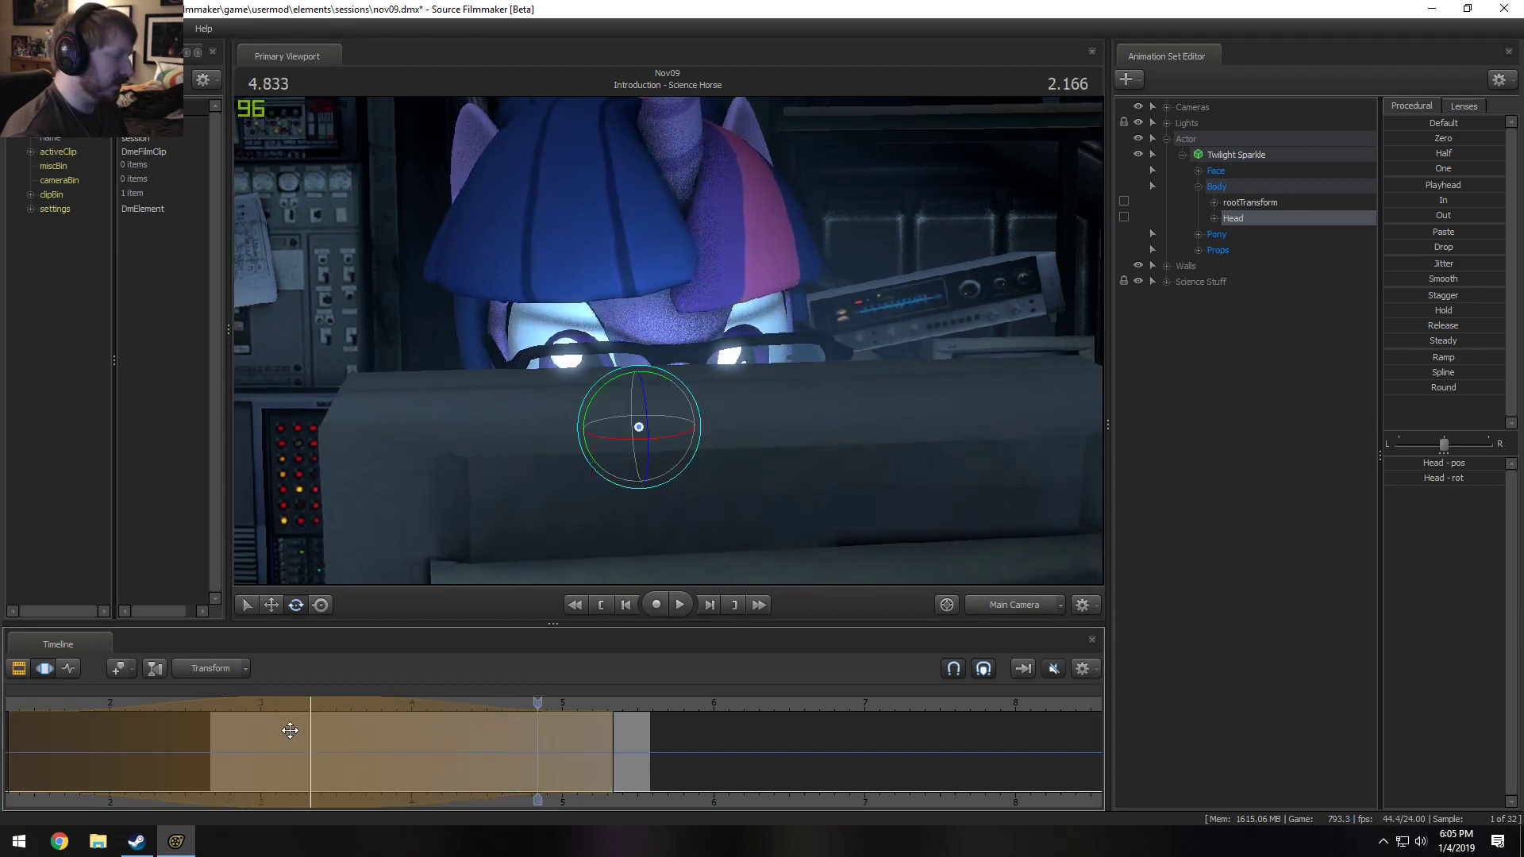
Replace the shifted time selection with a new one centred at 3.25 s with wide falloffs.
drag(381, 707, 640, 722)
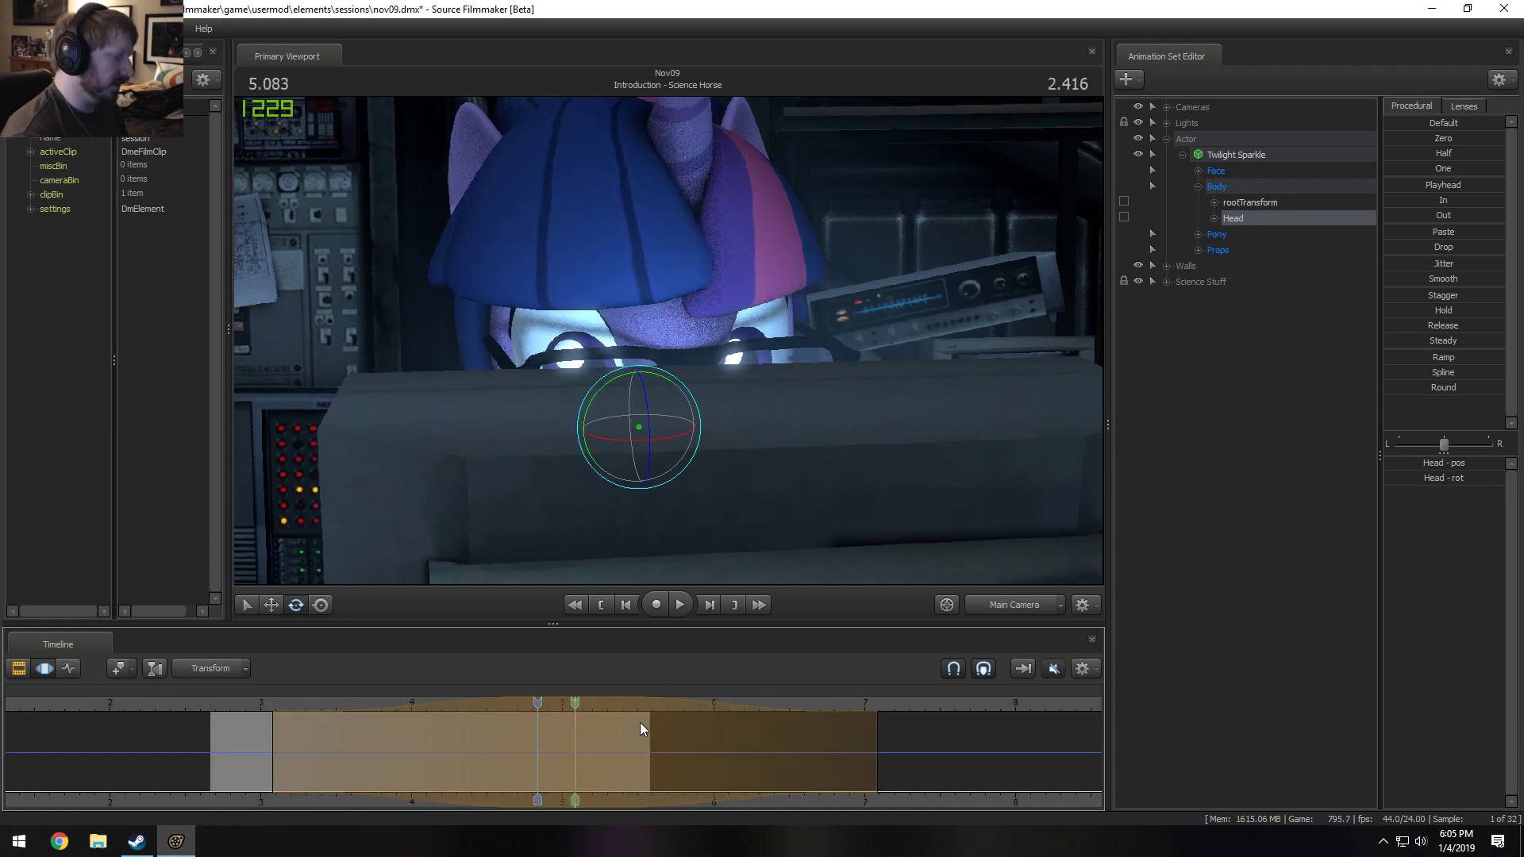
click(301, 738)
key(Escape)
scroll(302, 737, up, 8)
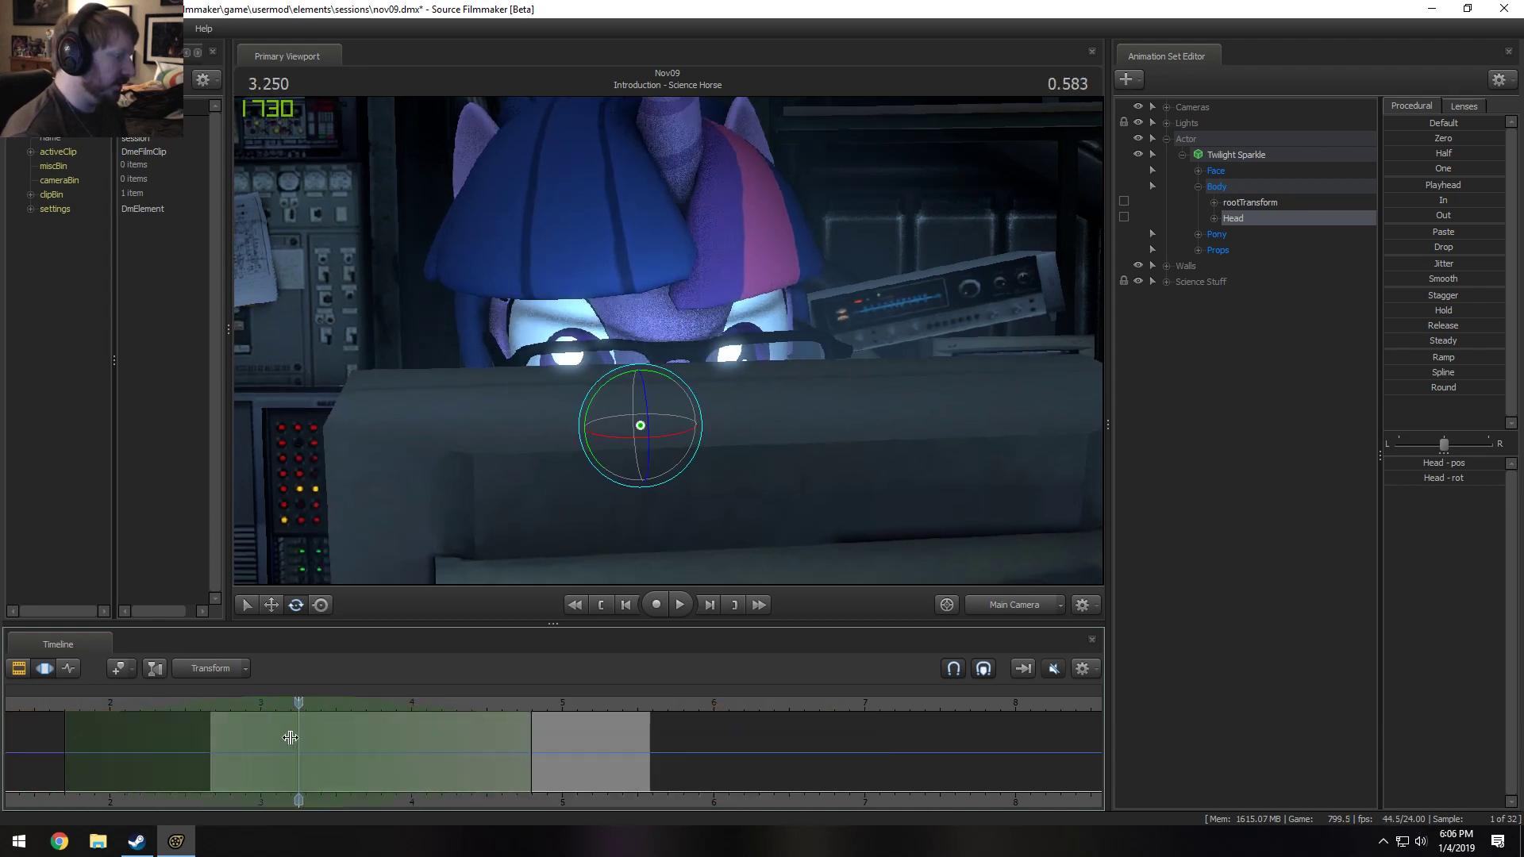
Rotate the head over a time selection widened to end near 5.3 s, then play back the shot.
scroll(291, 738, up, 3)
drag(671, 377, 671, 376)
key(space)
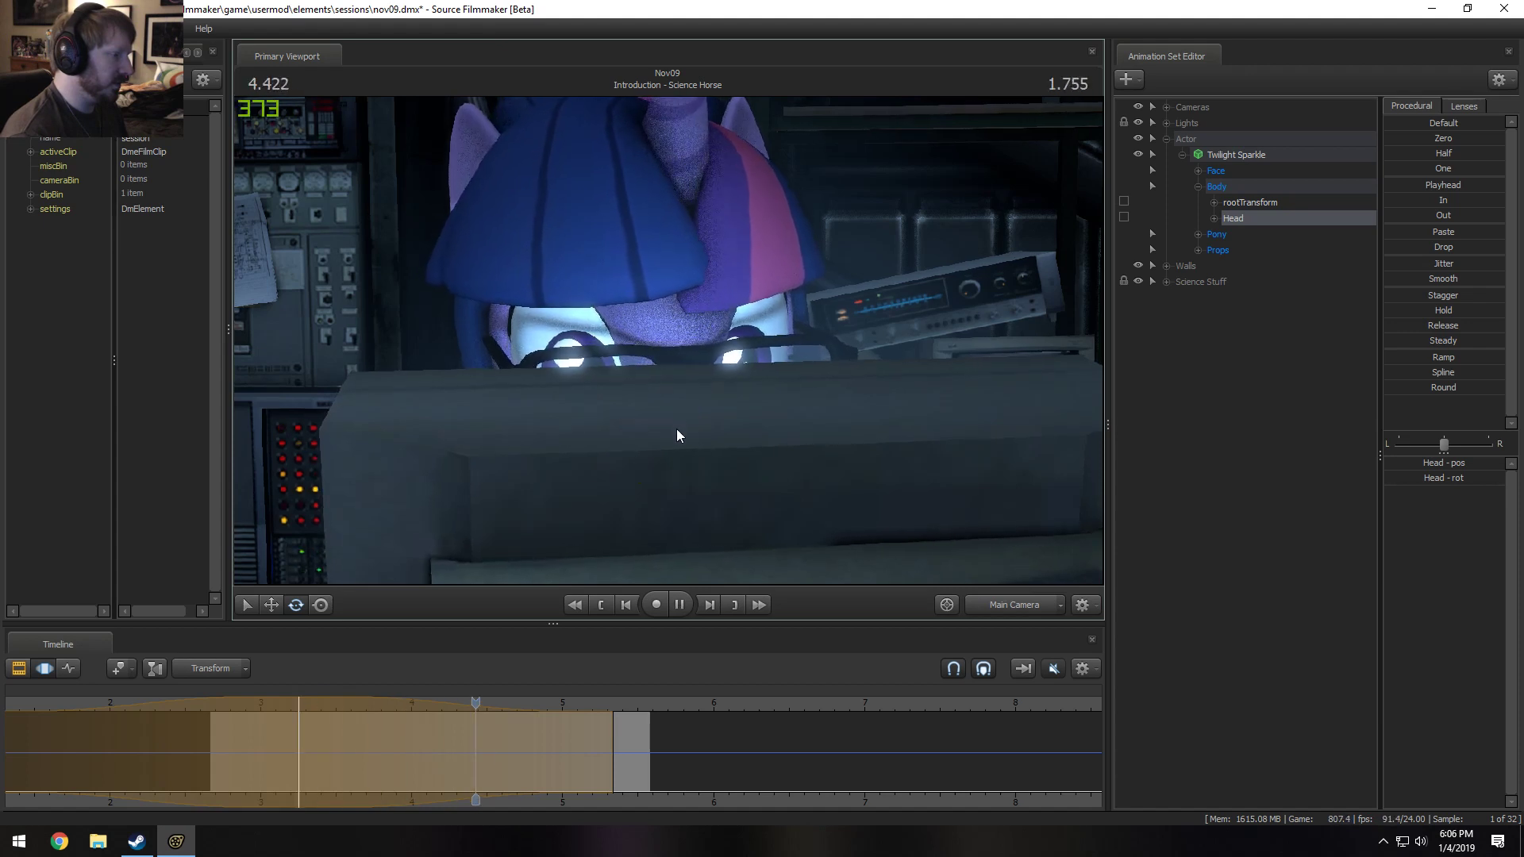
click(679, 605)
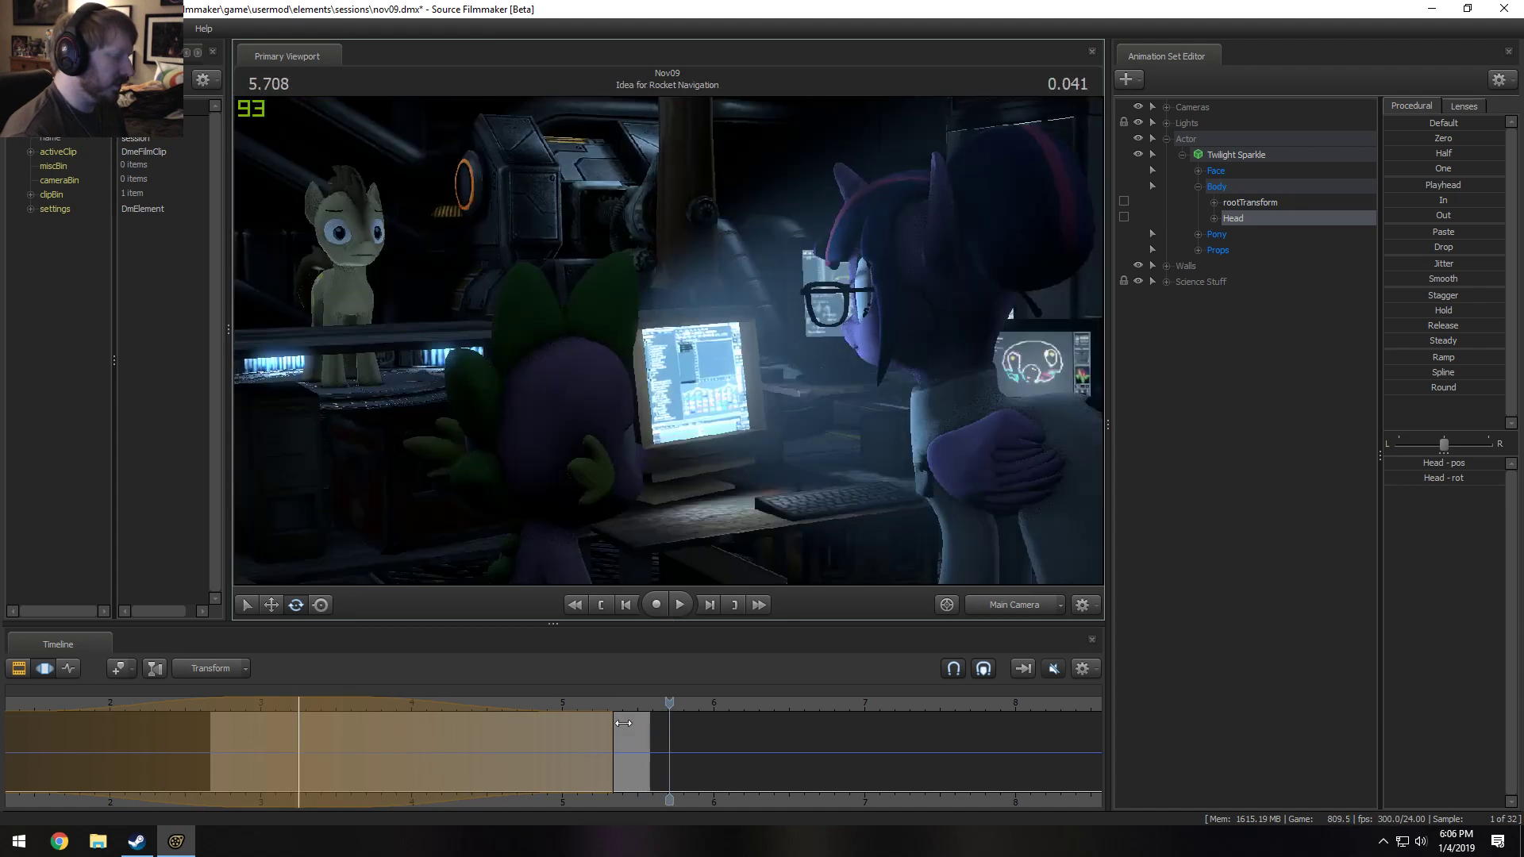
key(F2)
key(F3)
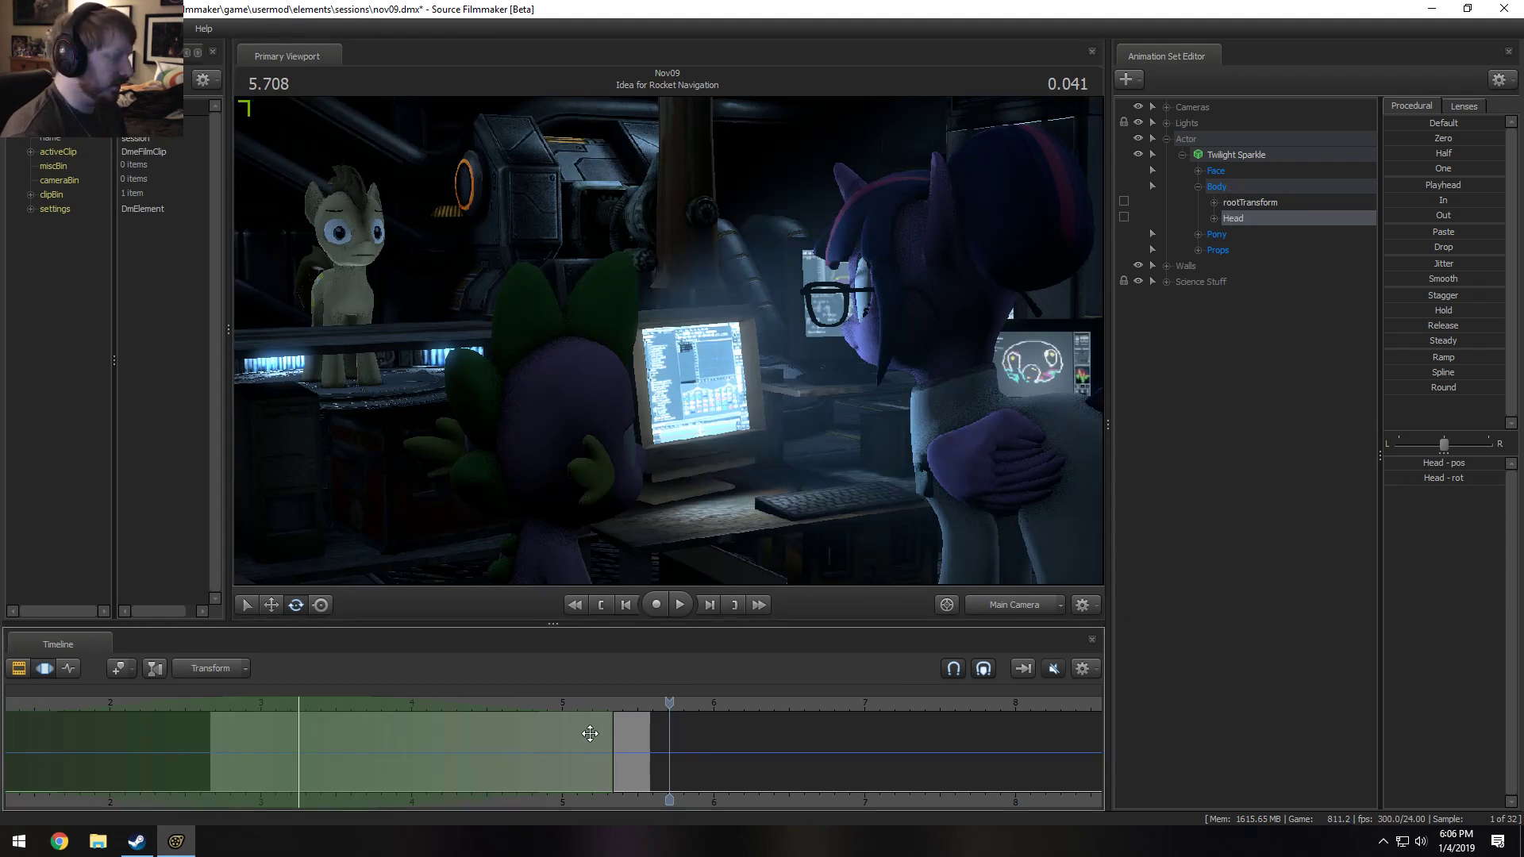
Smooth the head's motion over an infinite time selection.
drag(284, 753, 286, 753)
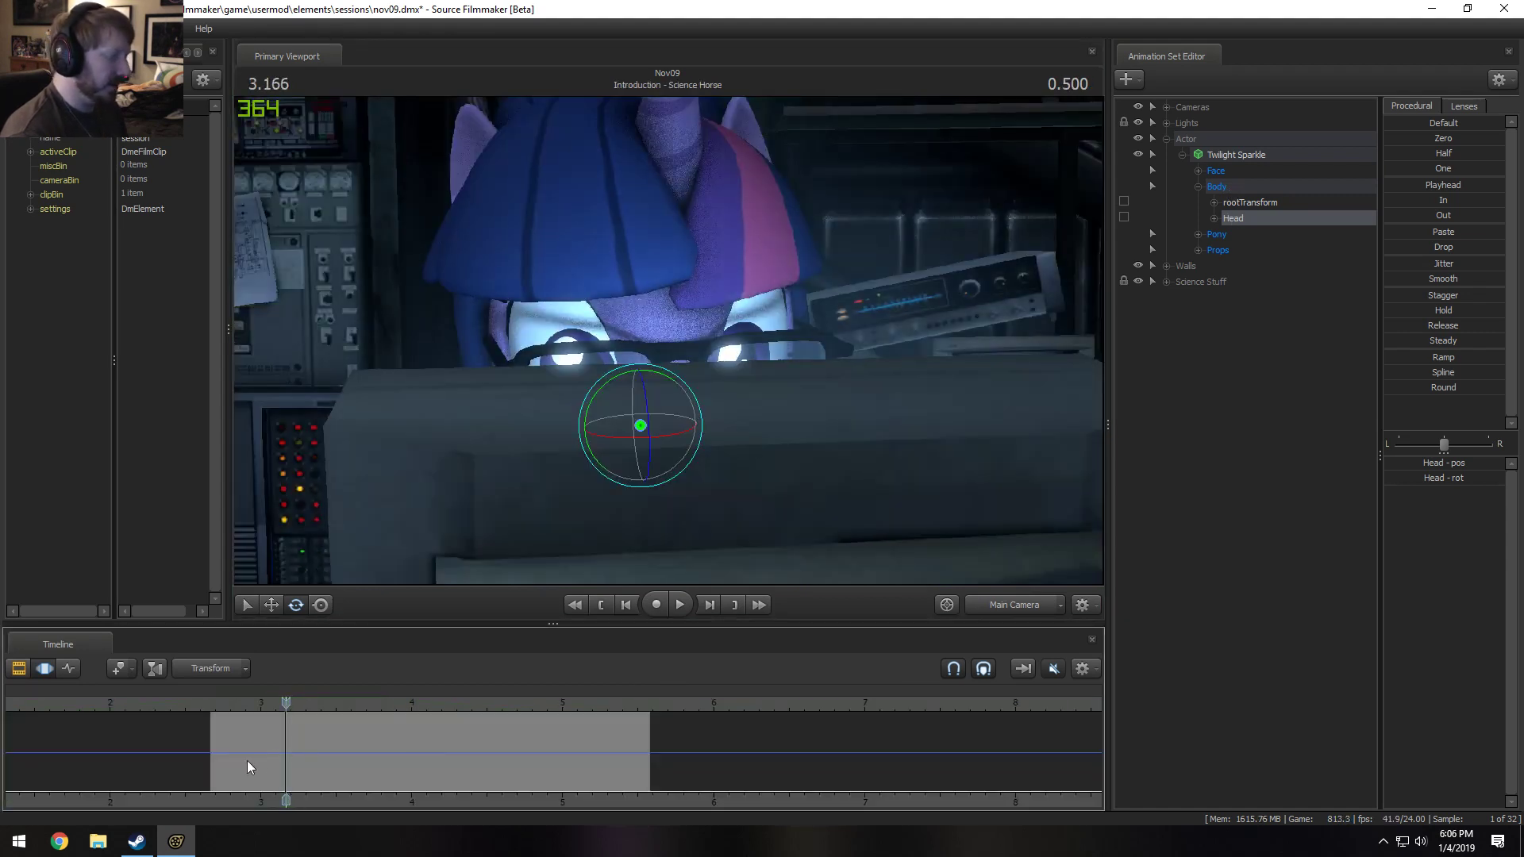
key(ctrl+a)
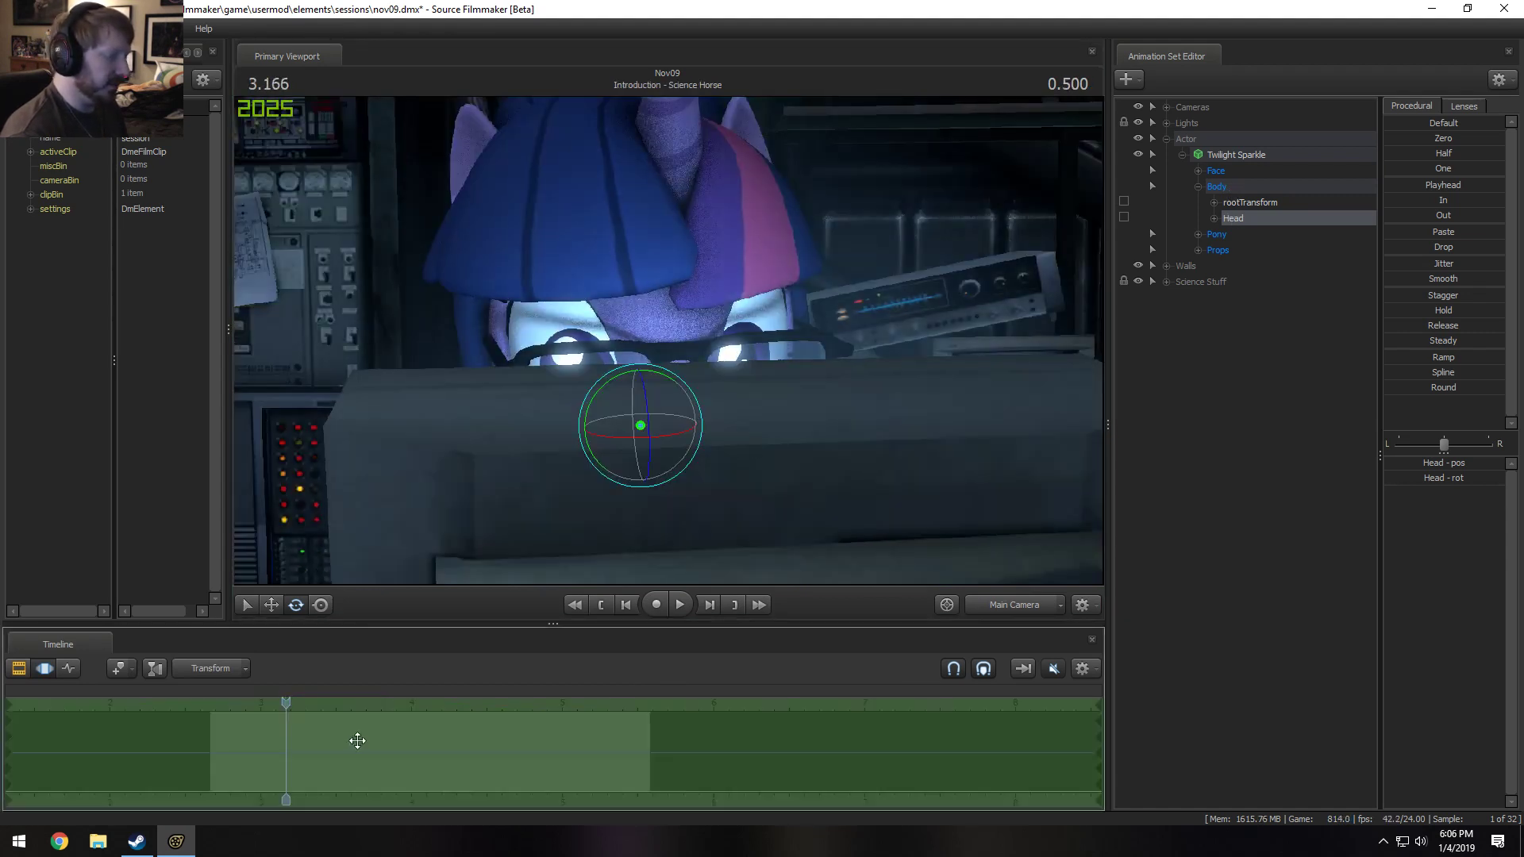
click(1431, 281)
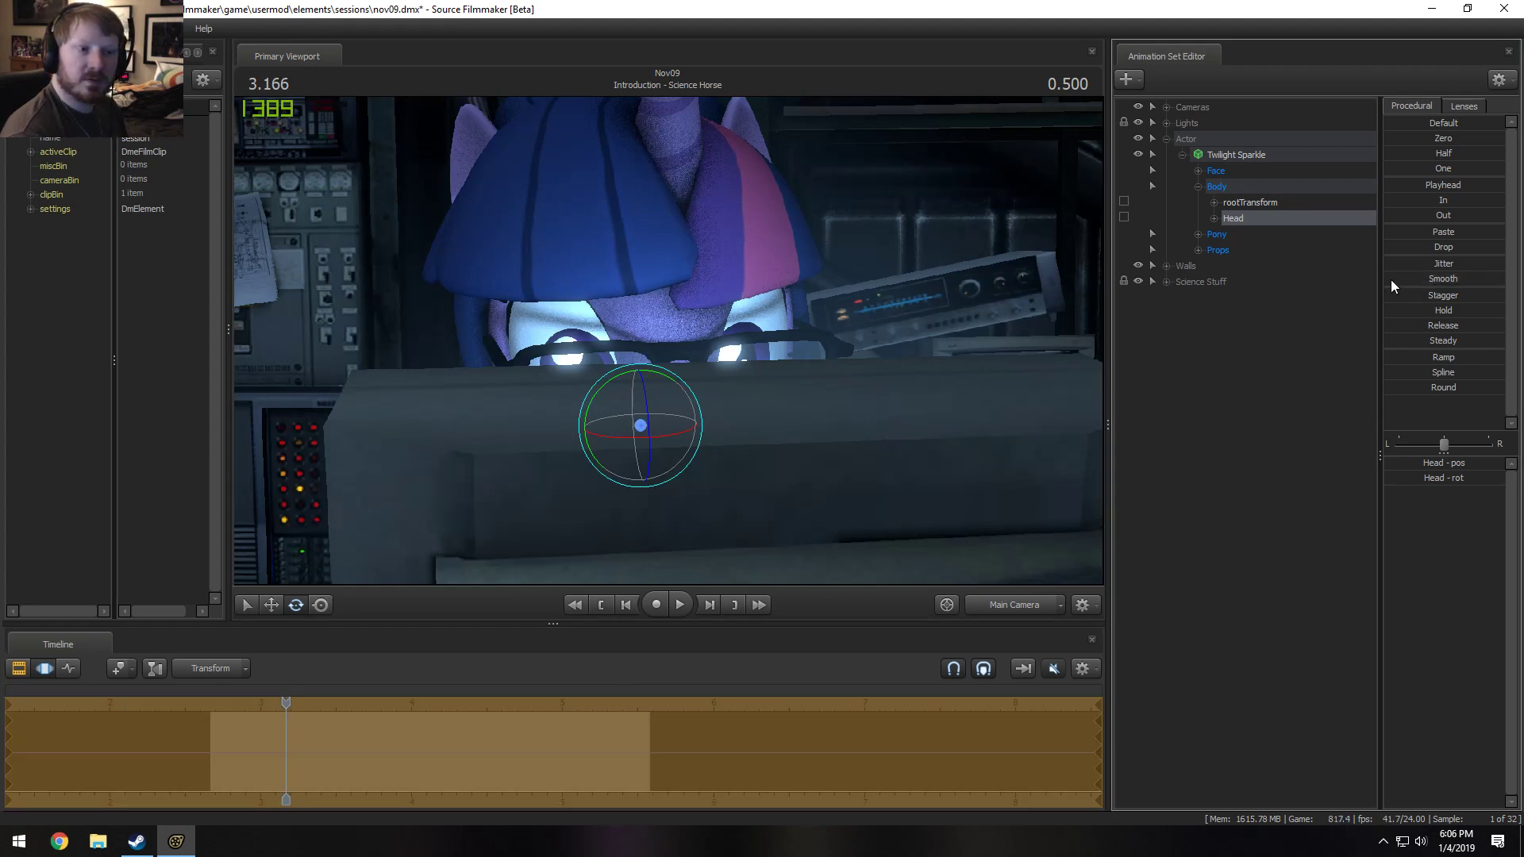
drag(1391, 280, 1500, 280)
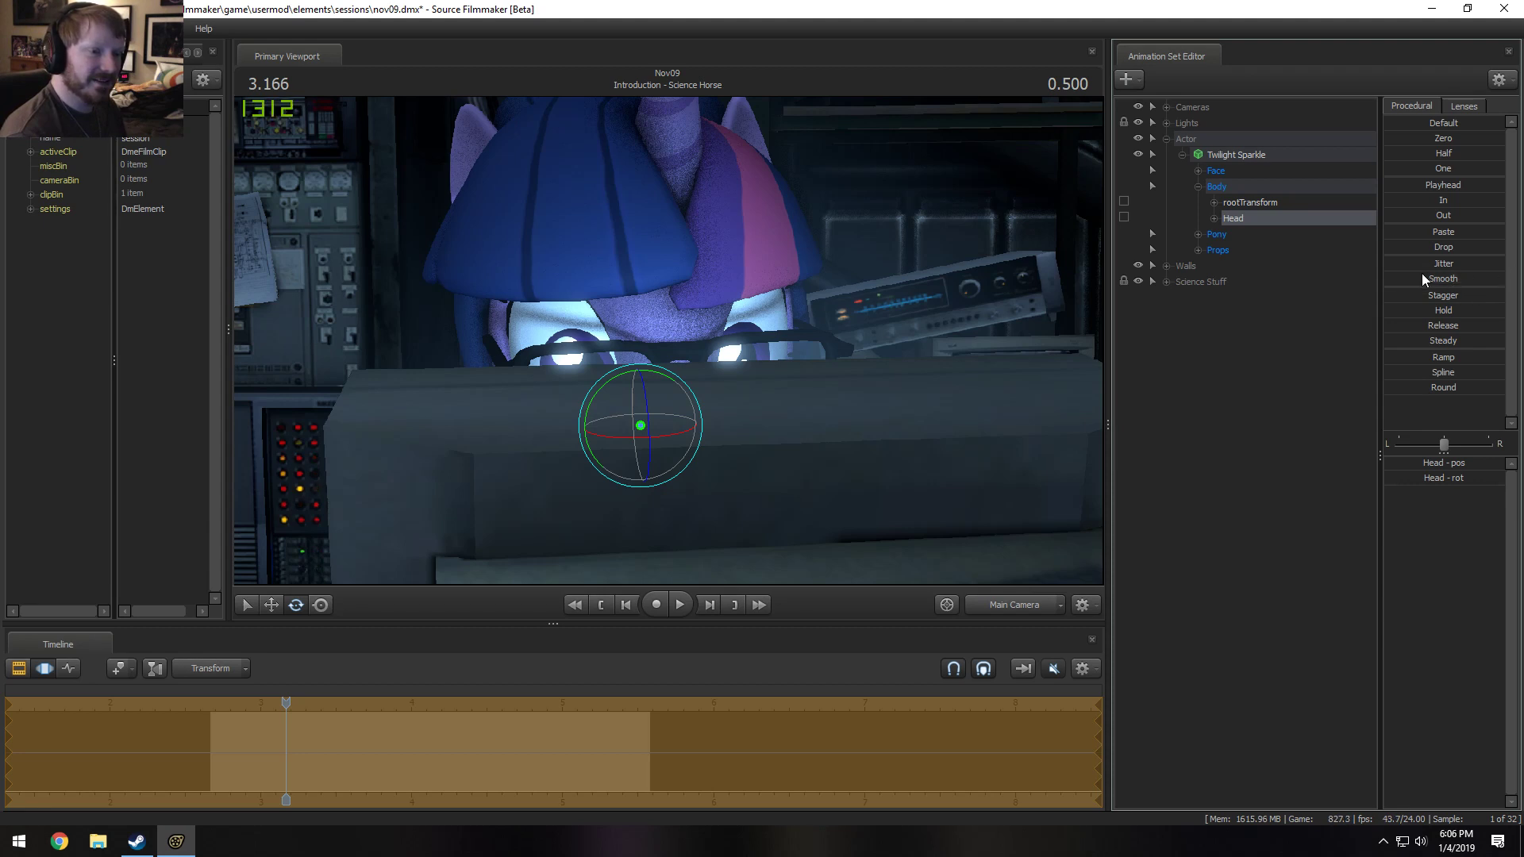
drag(1445, 278, 1444, 278)
Play back the smoothed head movement from the start of the Science Horse shot.
click(218, 771)
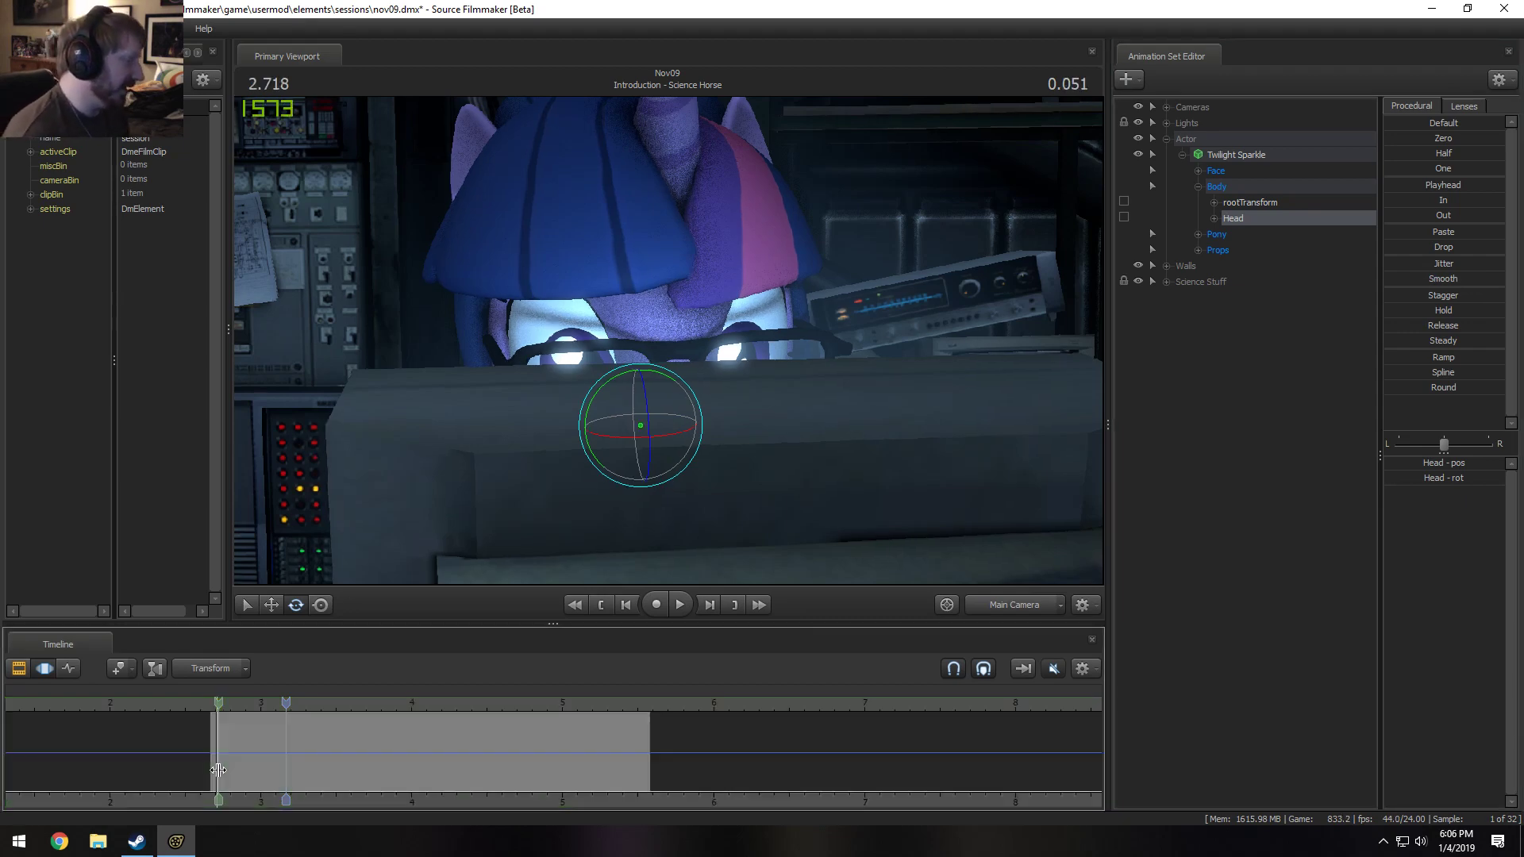
click(208, 729)
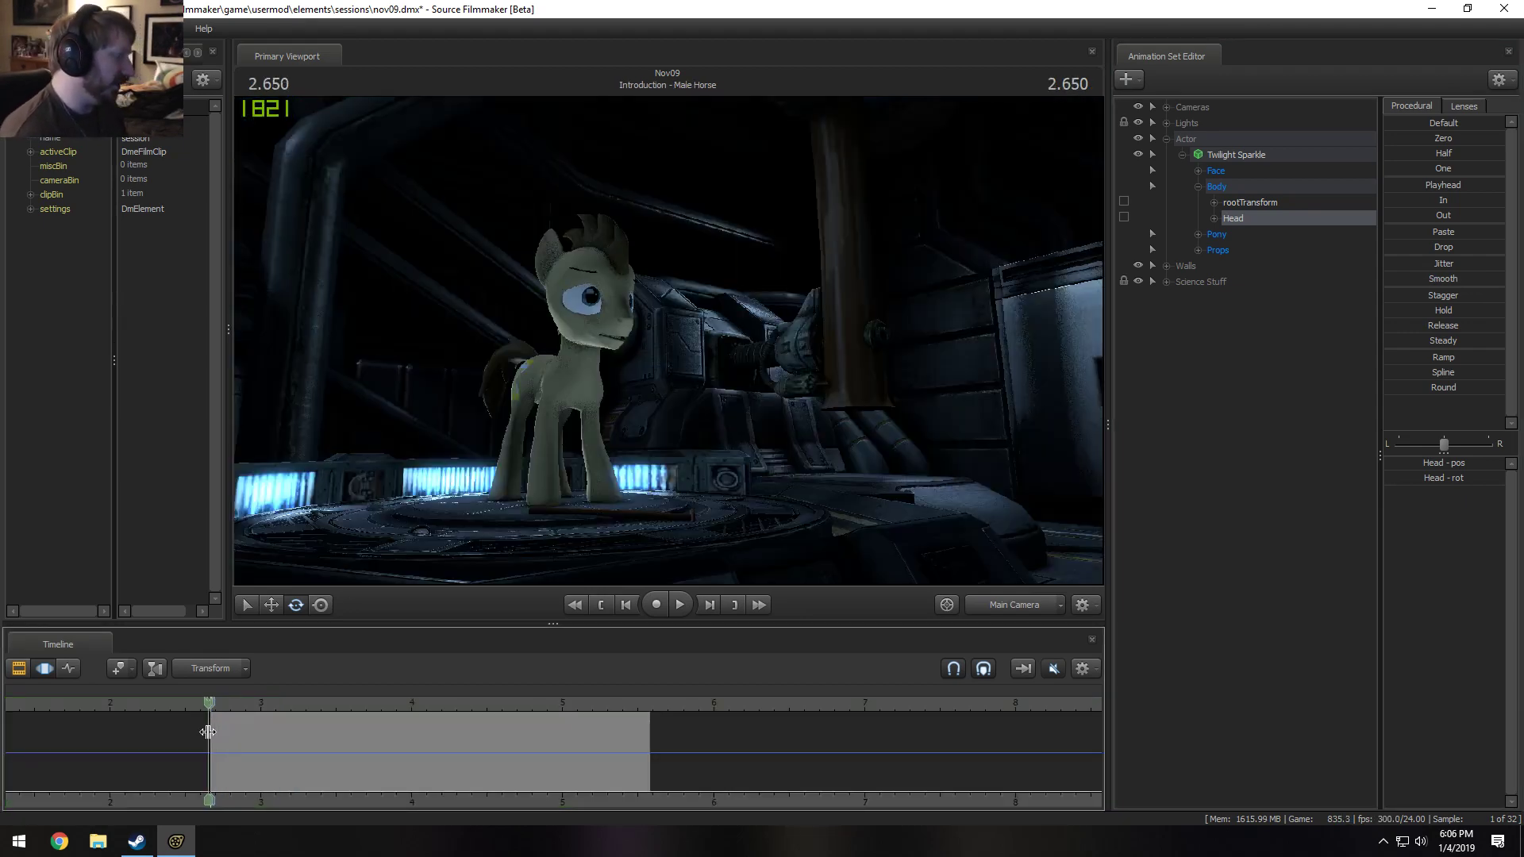
key(space)
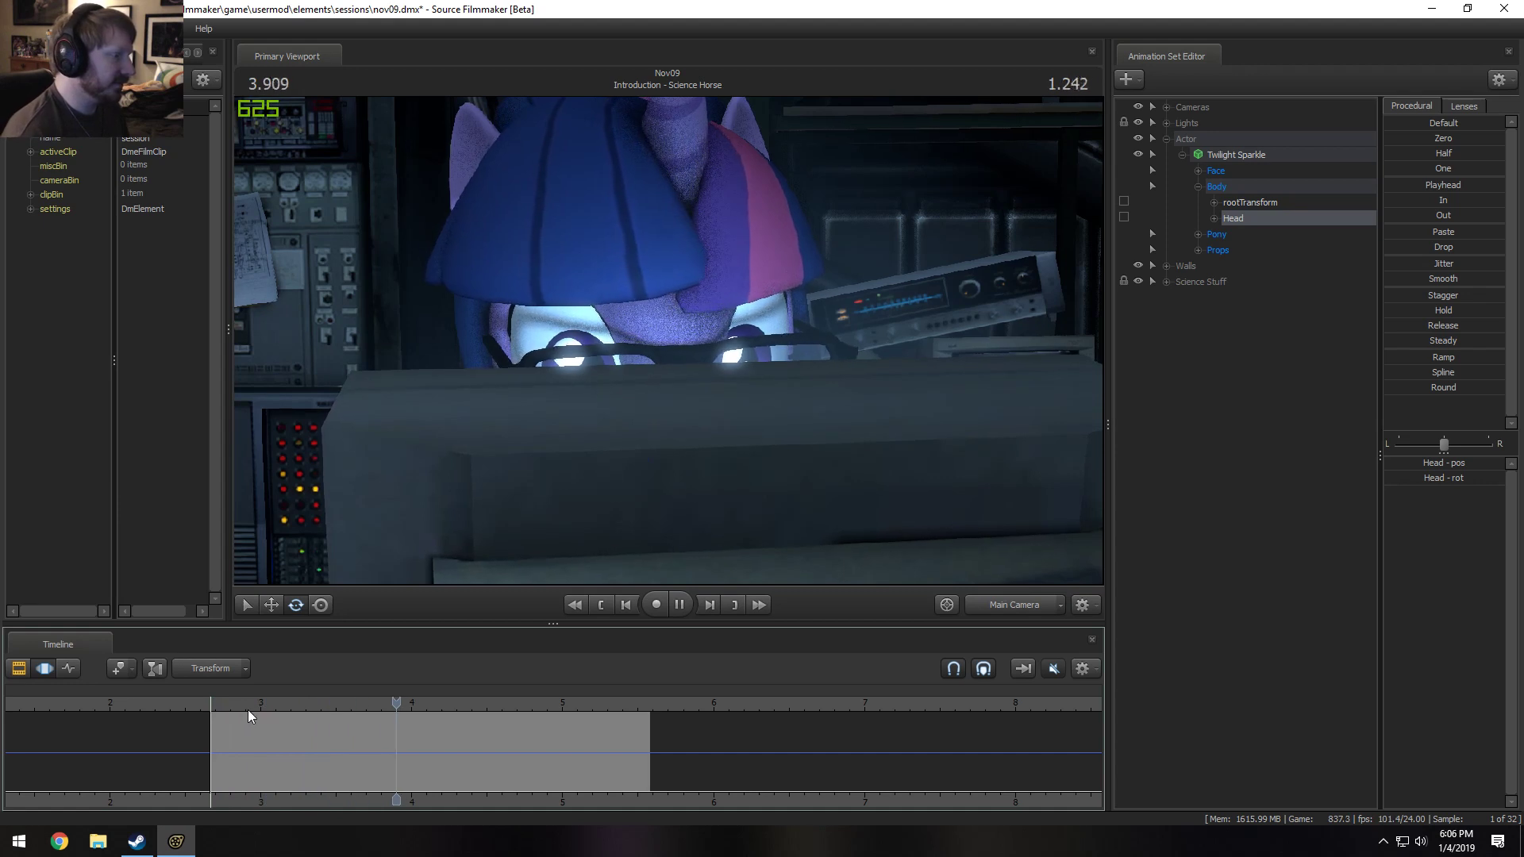
key(space)
Apply the Round preset to the head over a time selection from about 4.5 to 5.2 s and replay the shot.
click(540, 735)
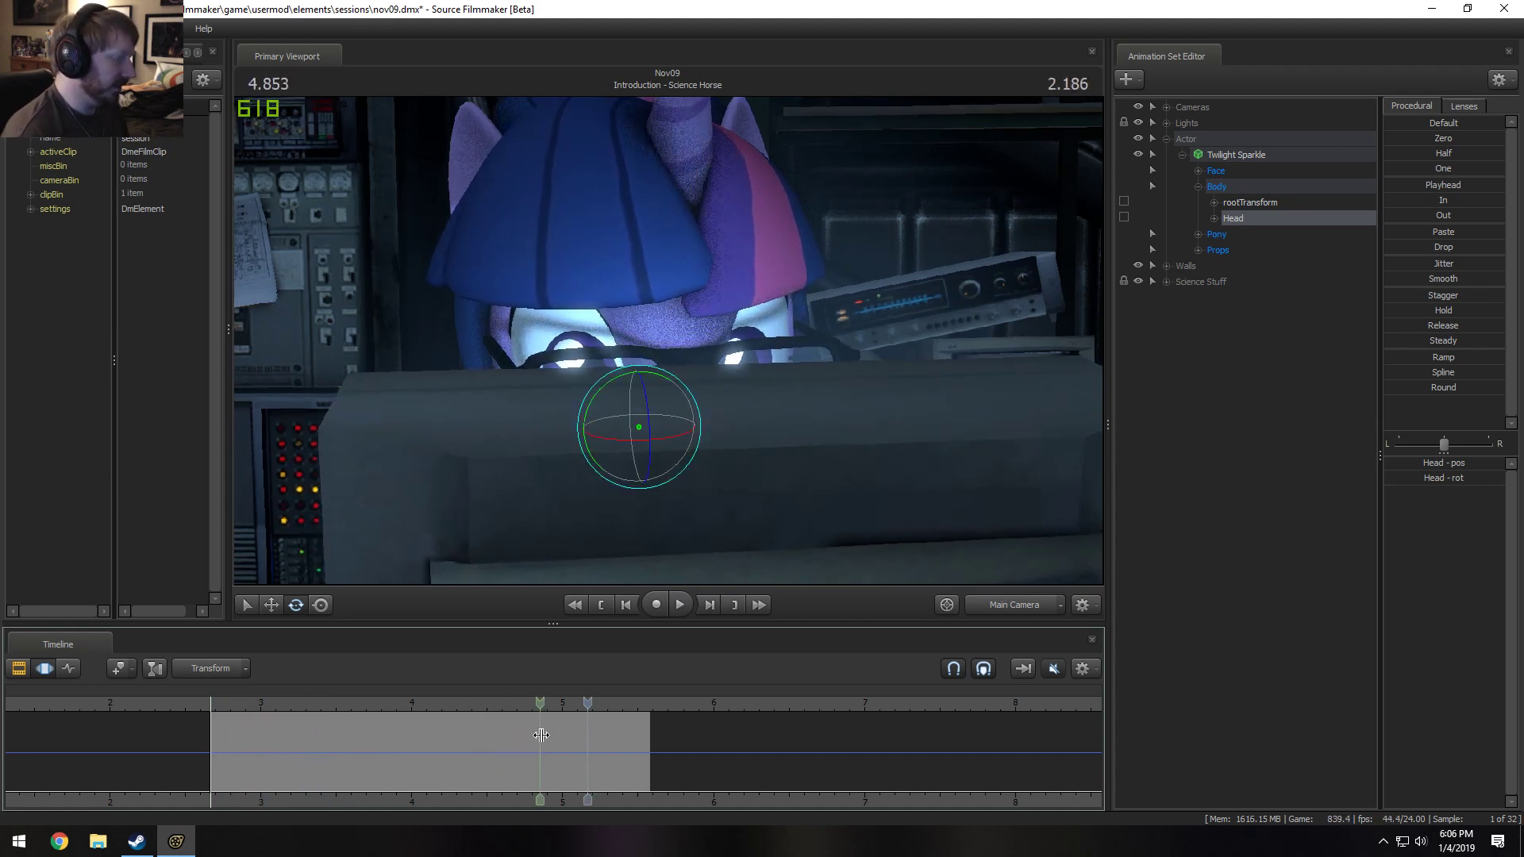
drag(487, 746, 623, 754)
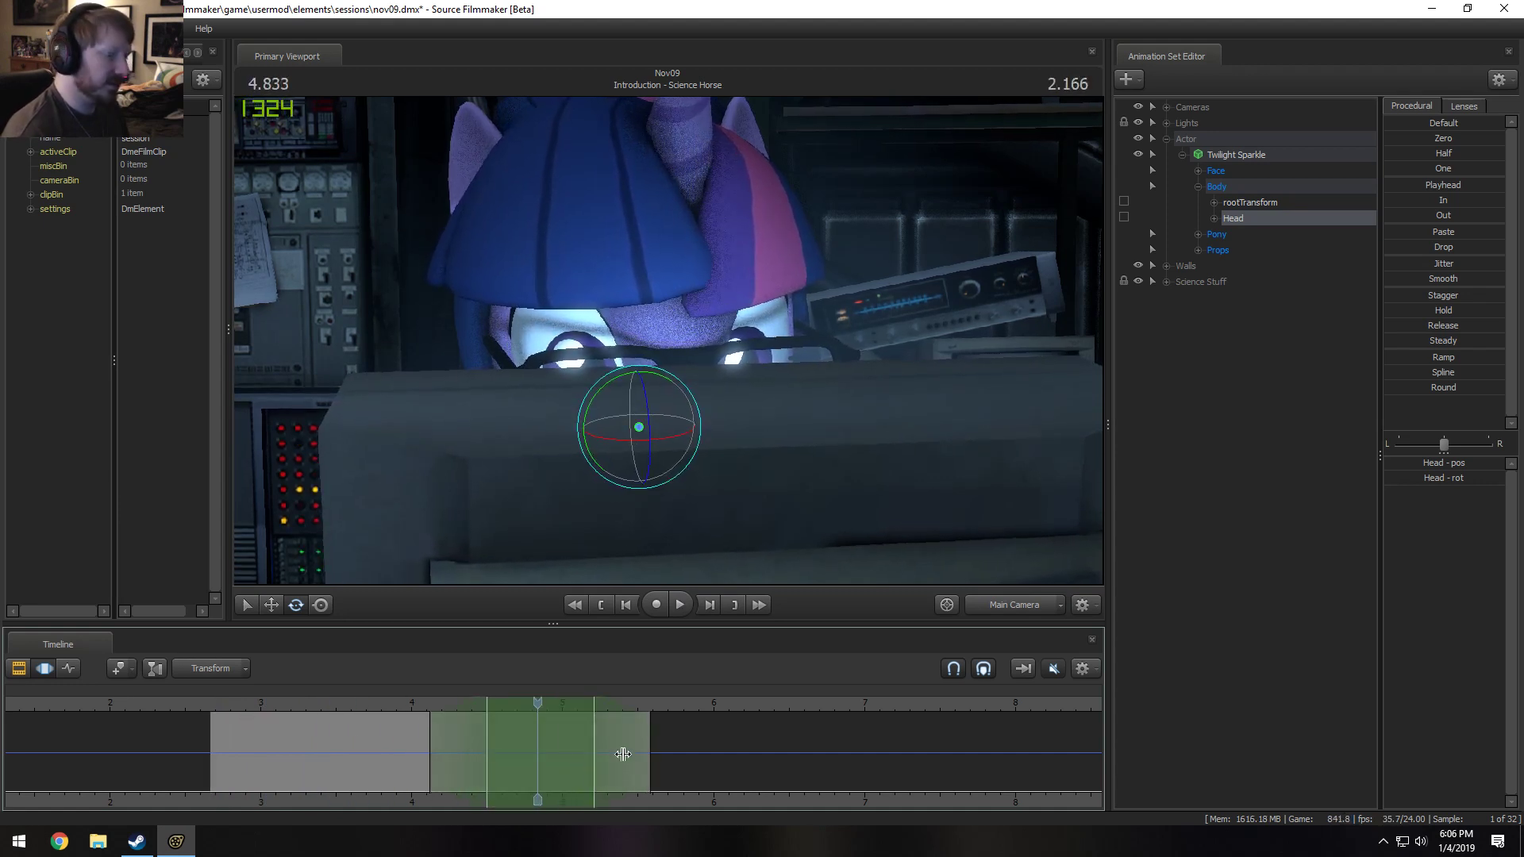
click(1438, 387)
key(space)
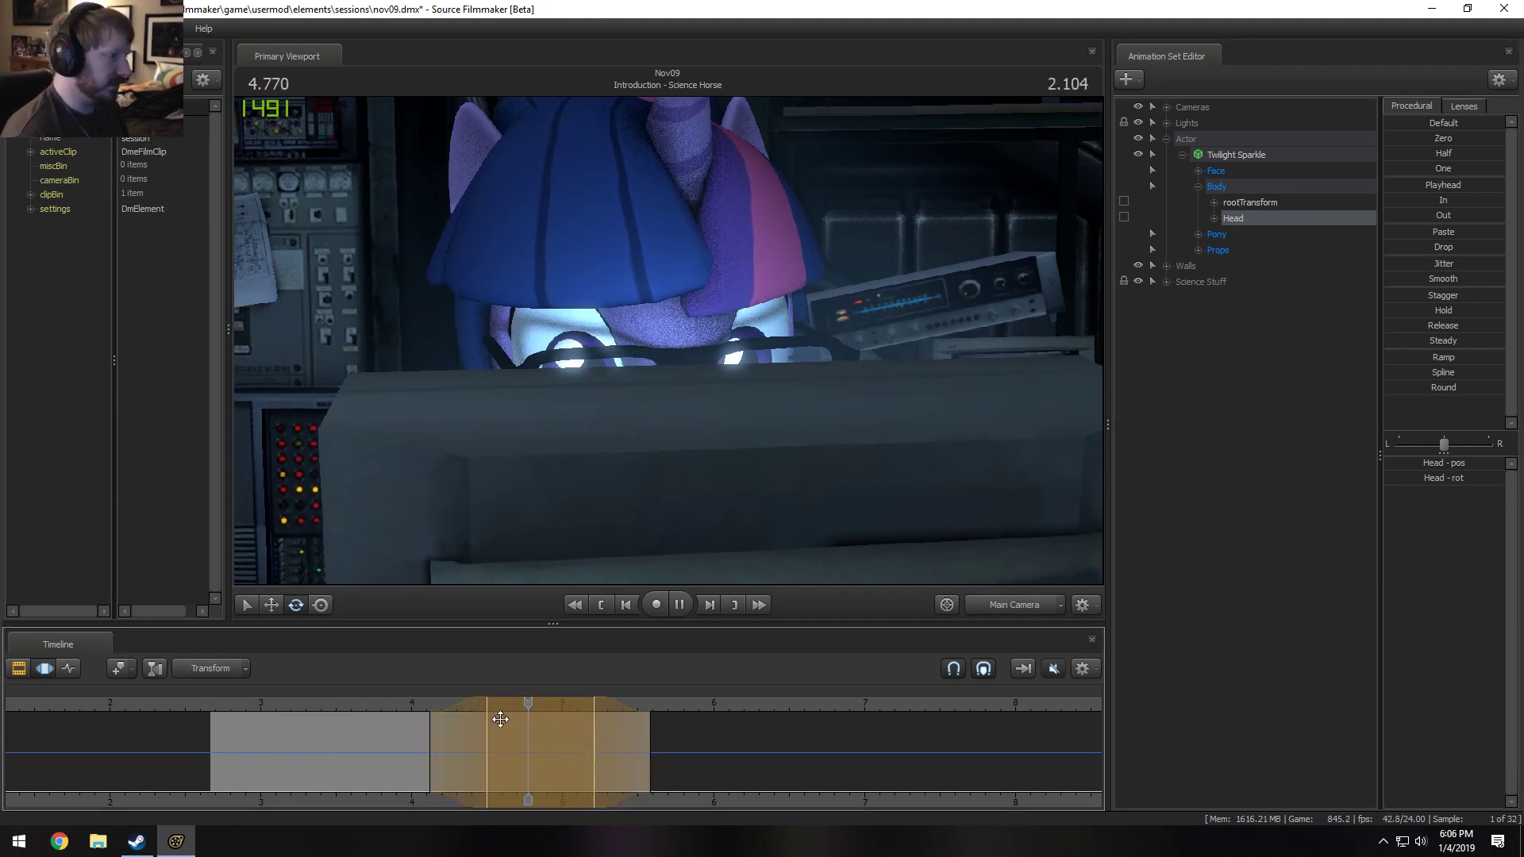
click(206, 707)
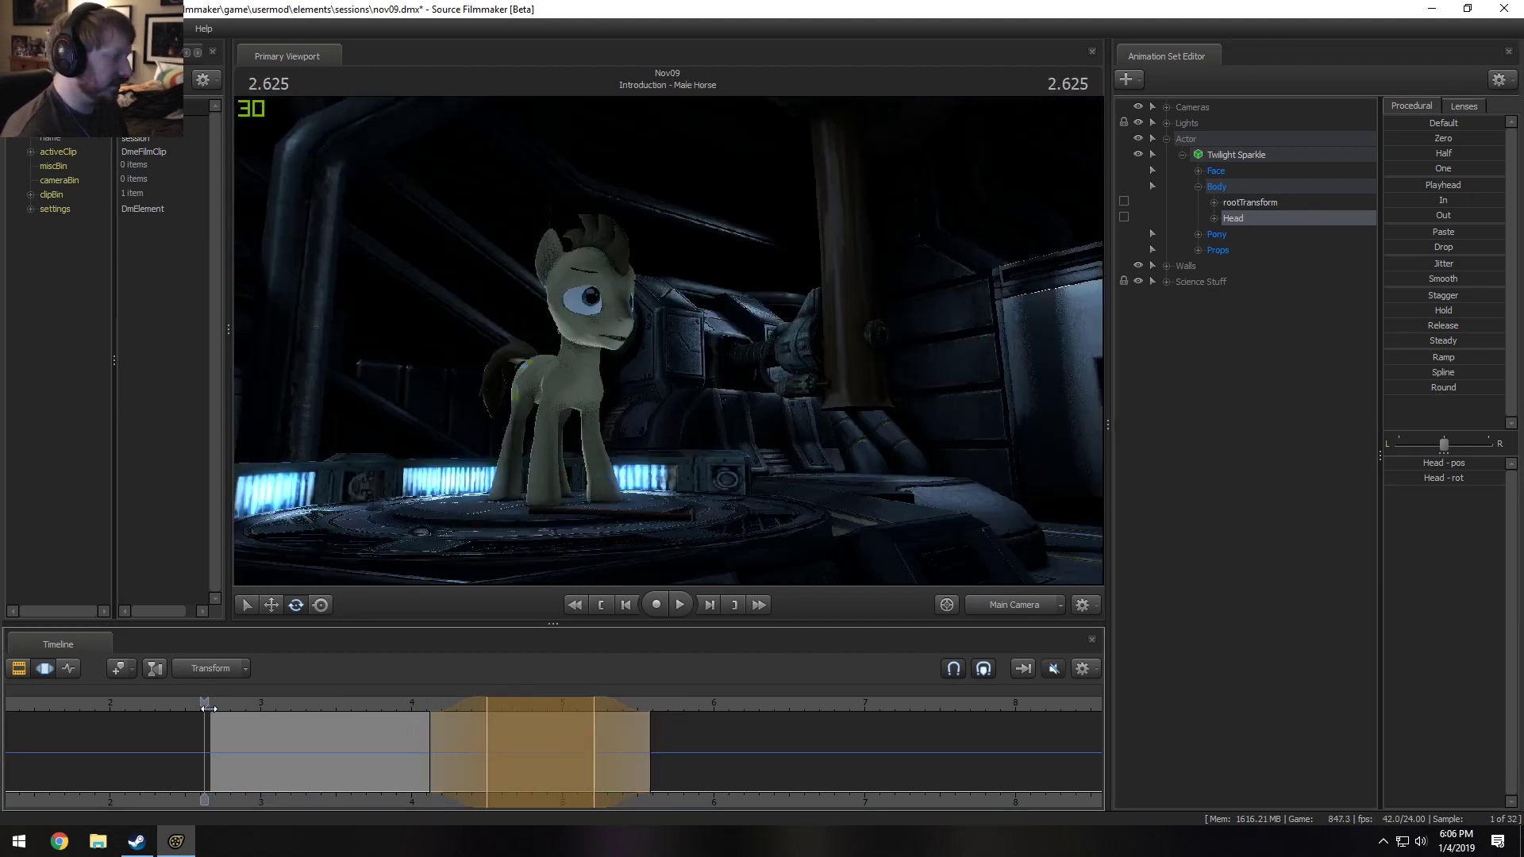
key(space)
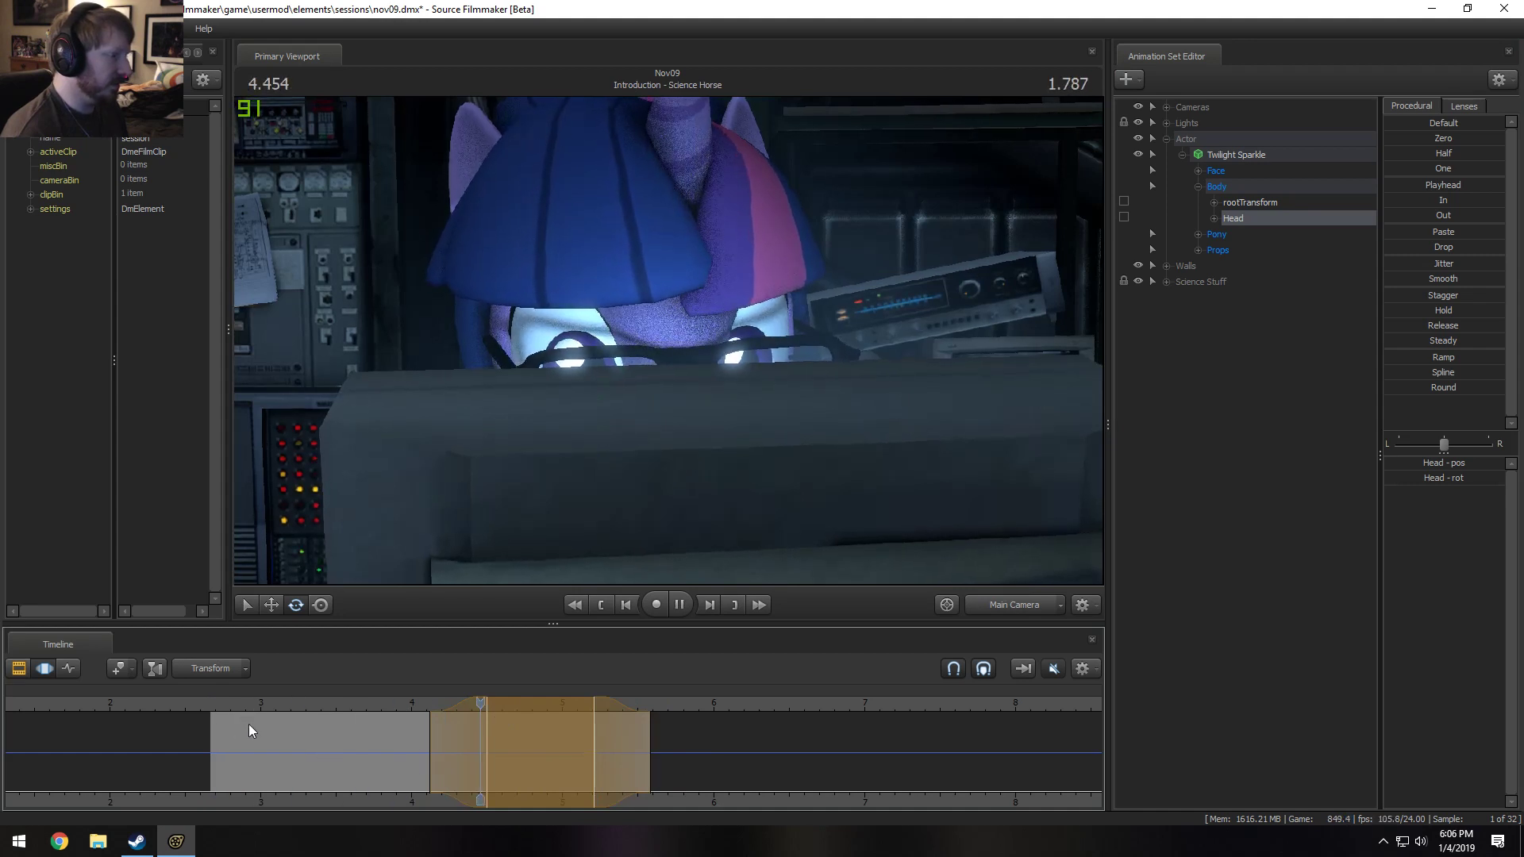
key(space)
Create an open-ended time selection starting at about 4.1 s, with a falloff beginning near 3.9 s.
shift+drag(279, 748, 204, 754)
scroll(255, 762, up, 2)
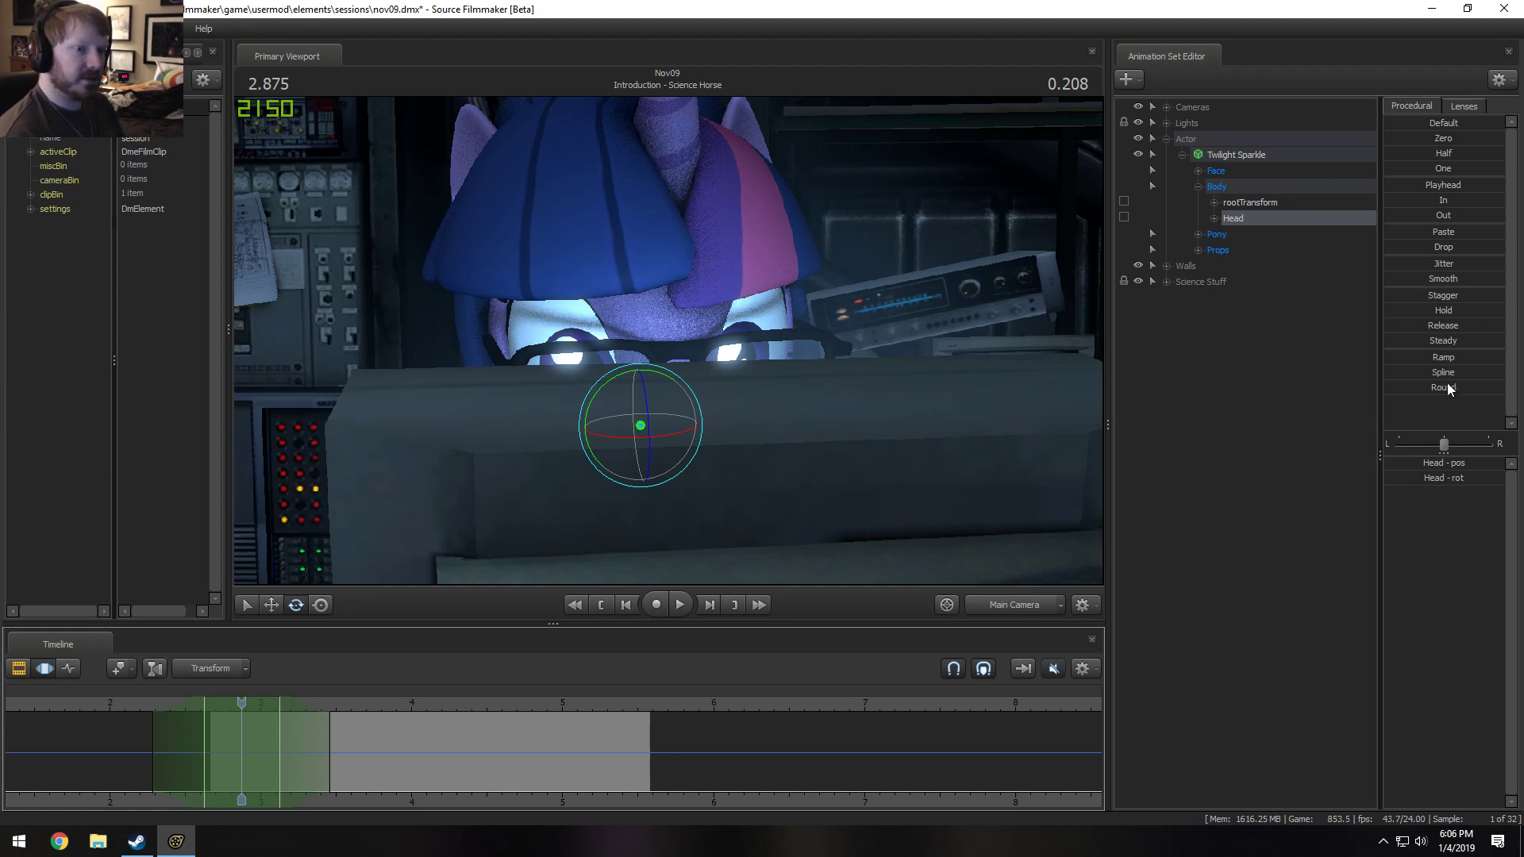
click(455, 749)
key(Escape)
key(bracketright)
scroll(365, 763, up, 4)
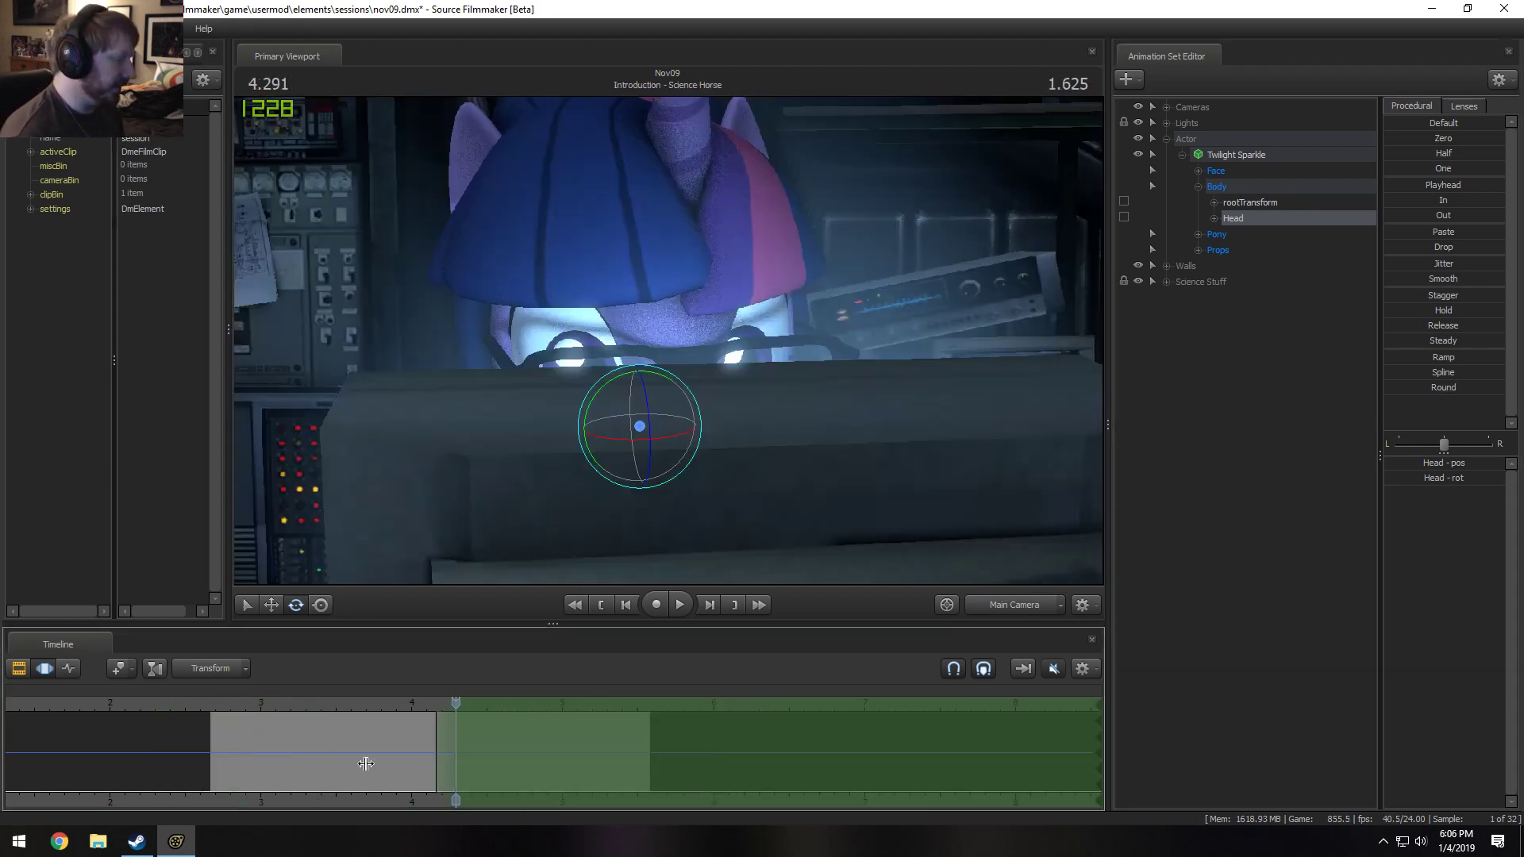
scroll(411, 774, up, 1)
drag(409, 775, 429, 745)
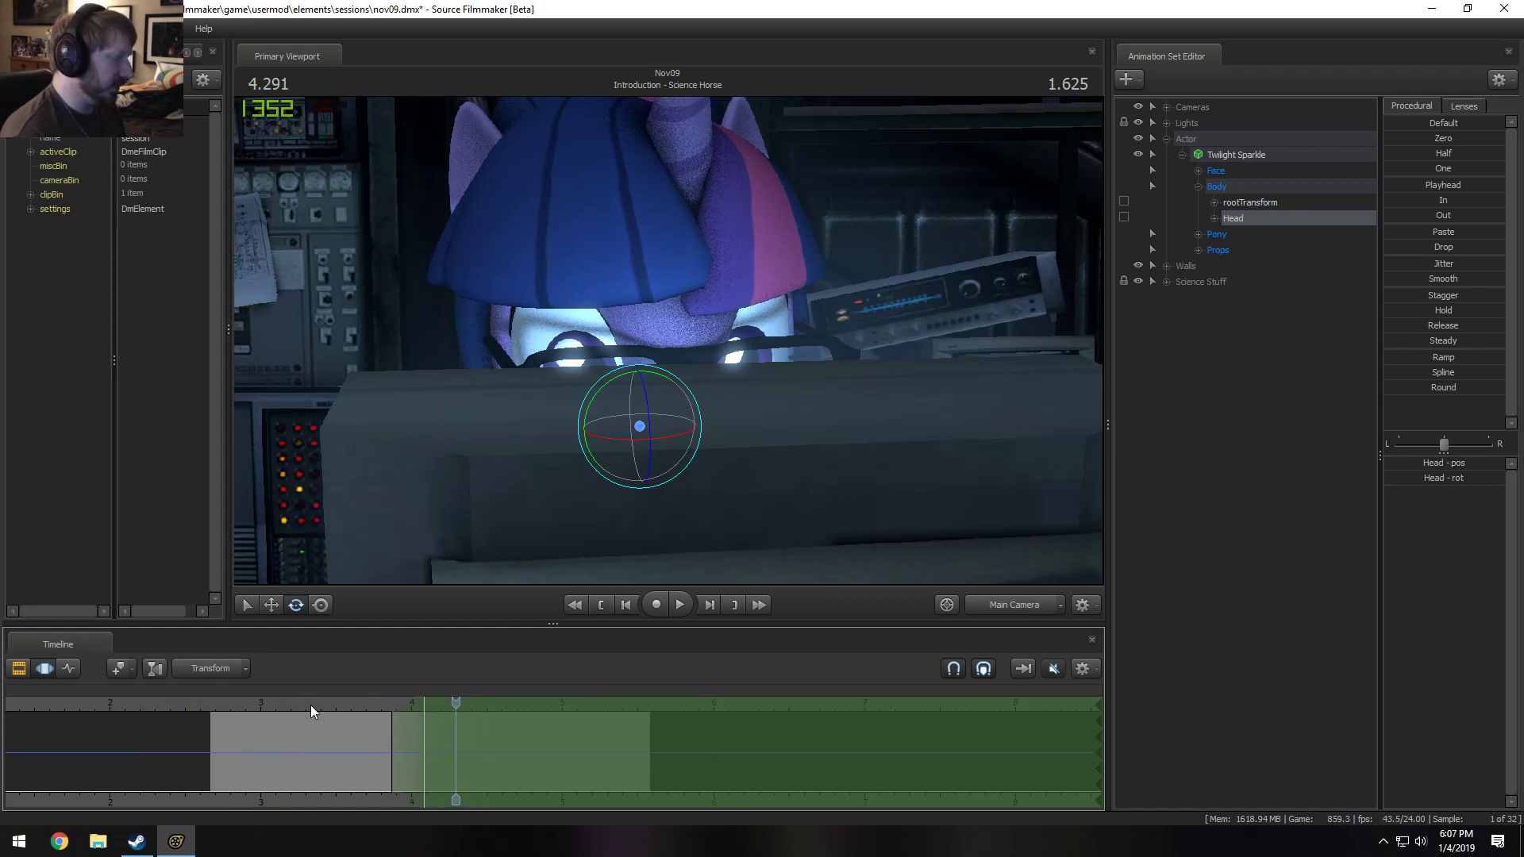
Play back the head movement briefly and undo the last two changes.
key(space)
key(space)
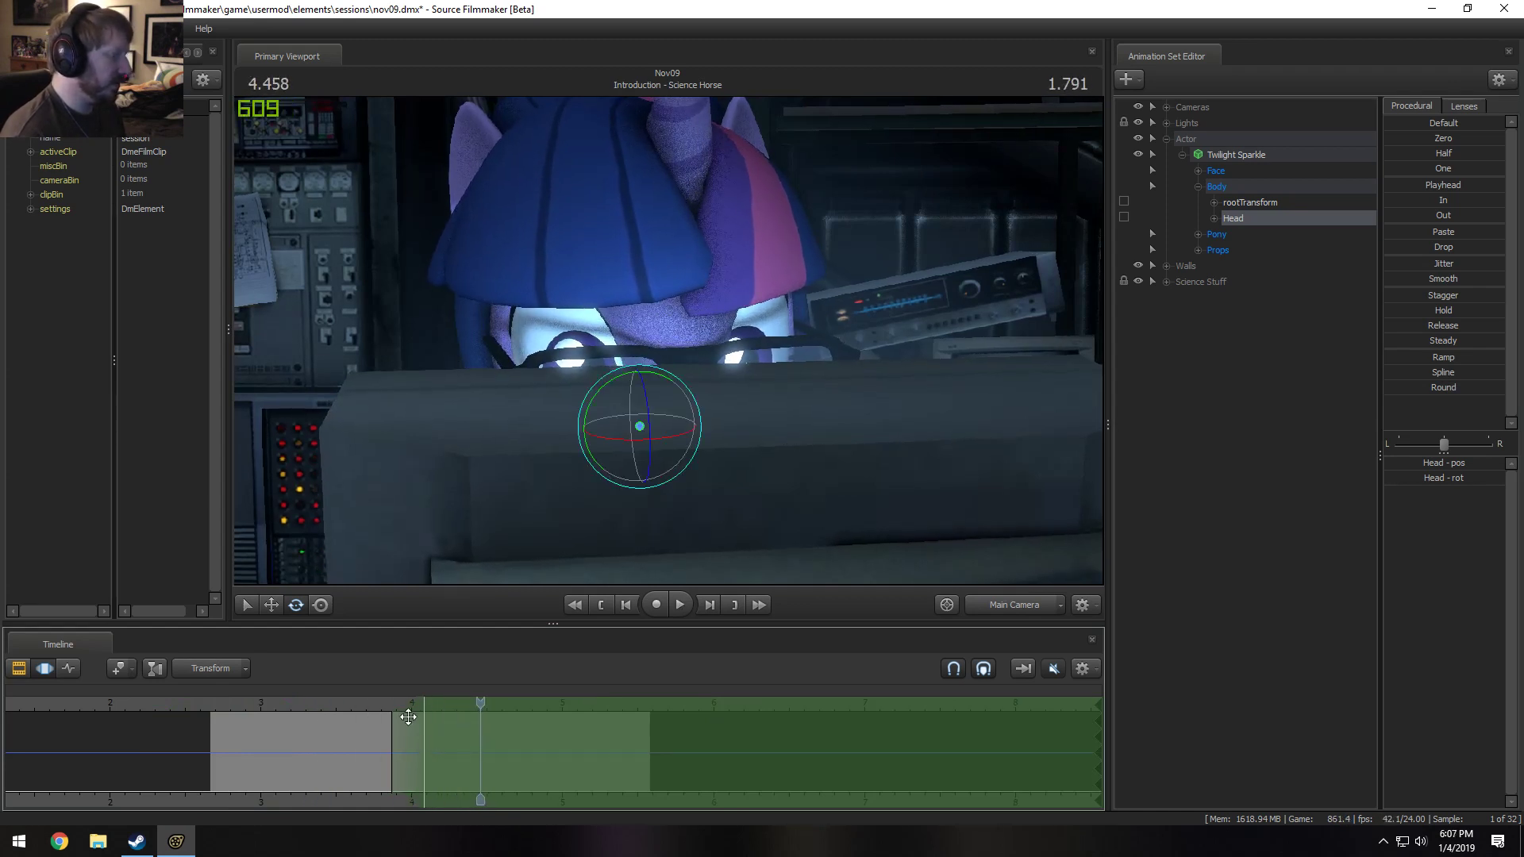
click(290, 707)
key(ctrl+z)
key(ctrl+z)
Set the open-ended time selection's start to about 4.3 s and check the timing by playing from about 3.25 s.
mouse_move(480, 742)
mouse_down()
mouse_move(427, 742)
mouse_move(512, 750)
mouse_move(497, 750)
mouse_up()
key(space)
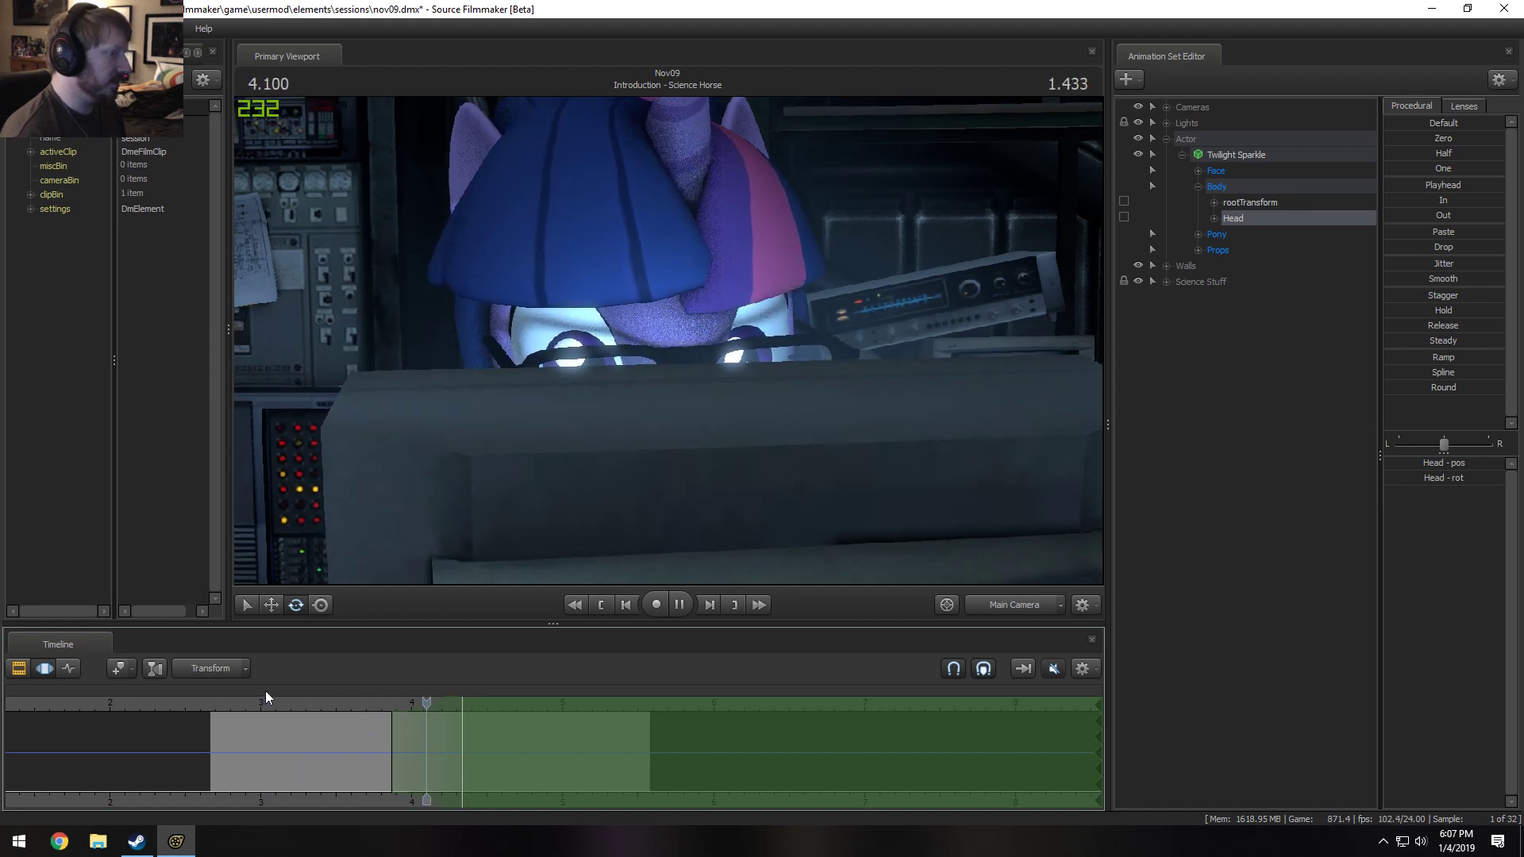
key(space)
click(299, 703)
key(space)
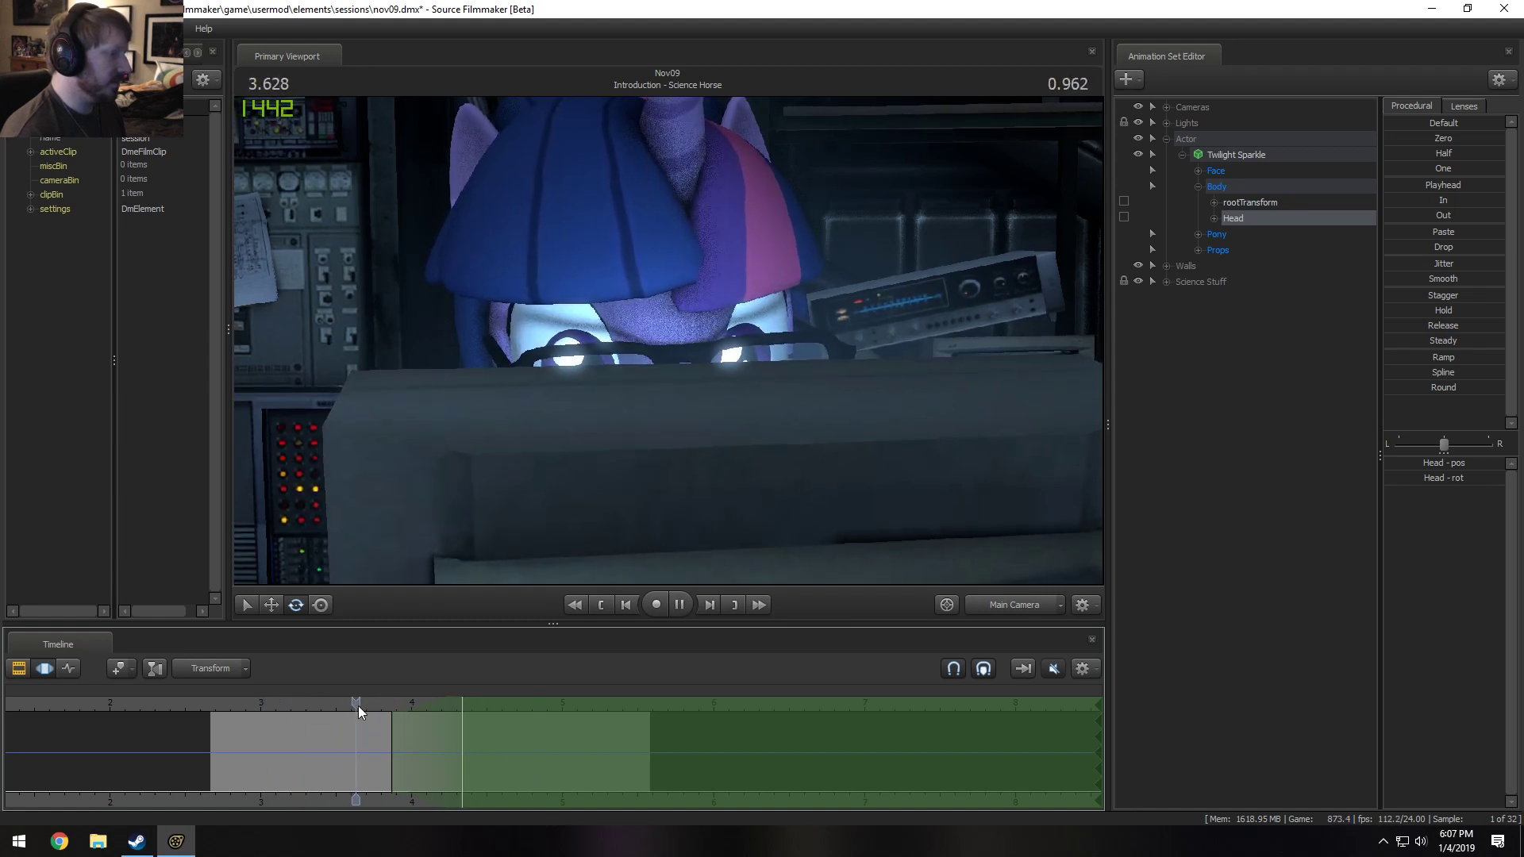
key(space)
Pull the time selection's start back to about 4.2 s and check the timing in playback.
click(466, 742)
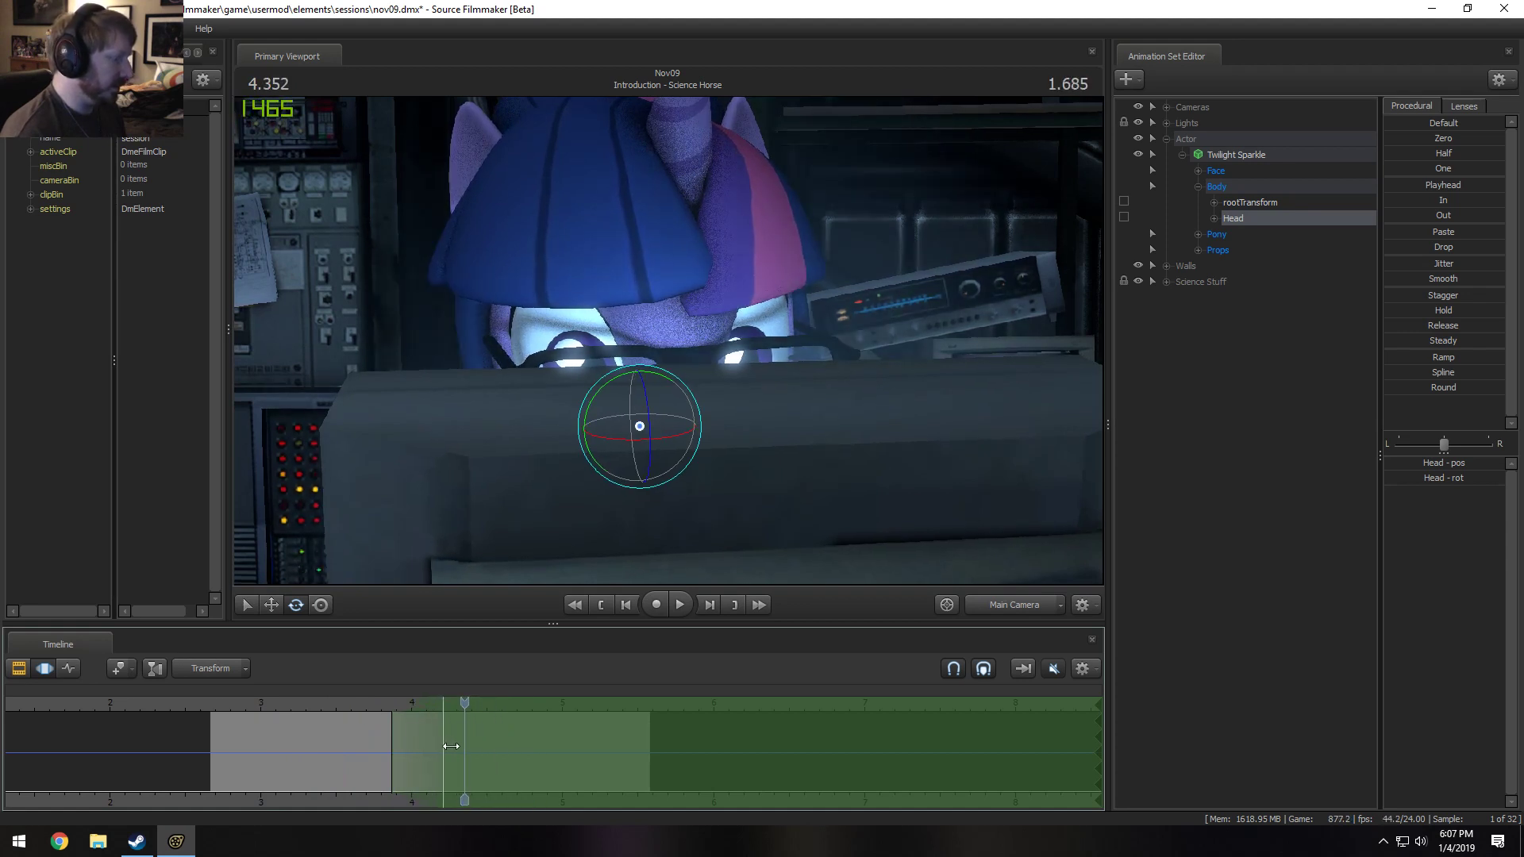
click(369, 706)
key(space)
key(space)
click(324, 706)
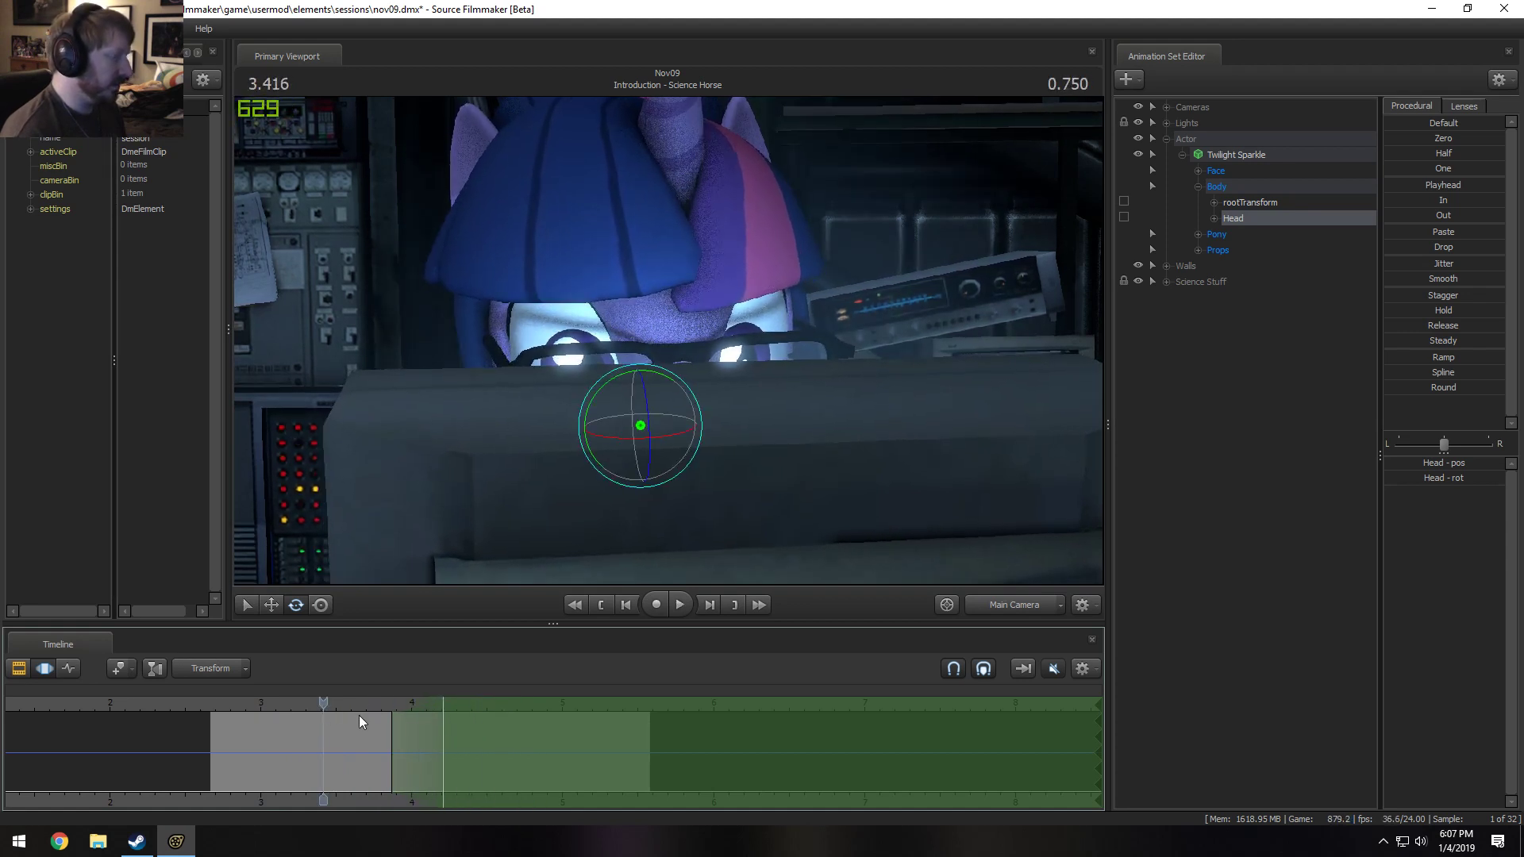
Set the time selection's start to about 3.9 s with a falloff from about 3.5 s, and replay the shot.
click(464, 738)
key(space)
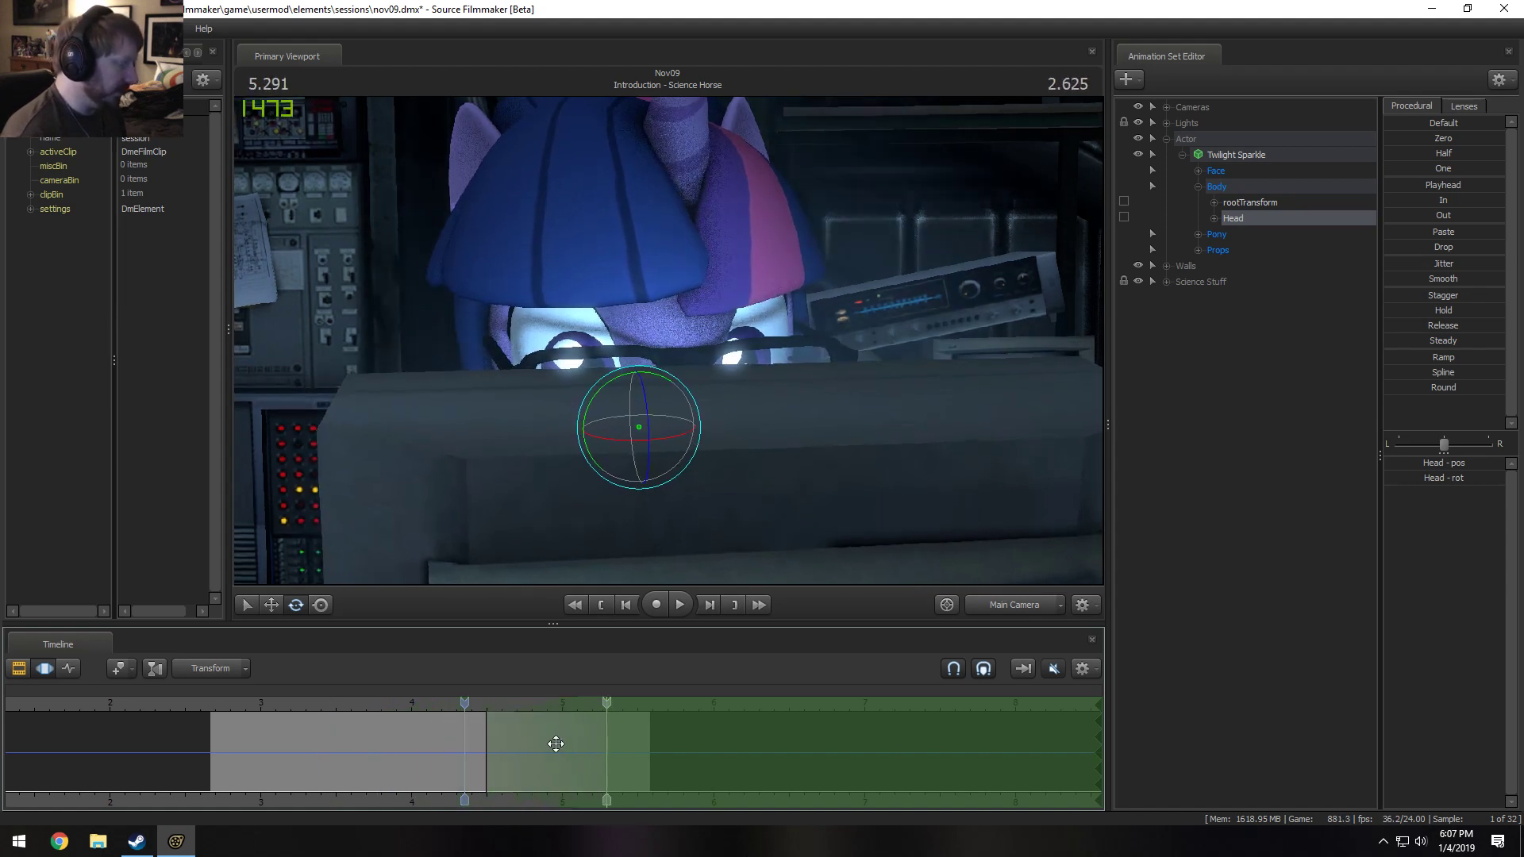
key(space)
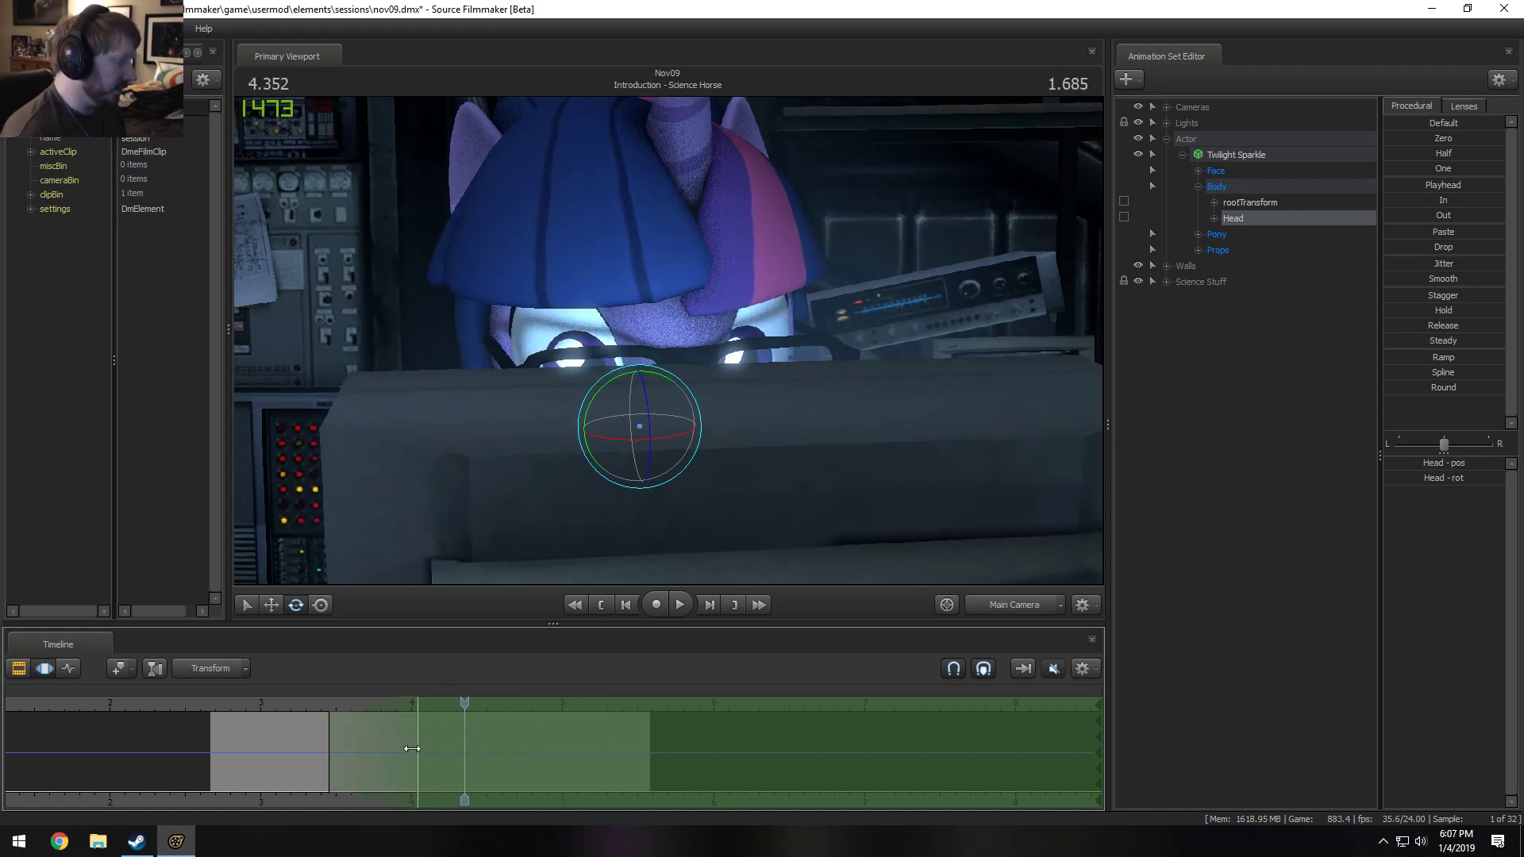
key(space)
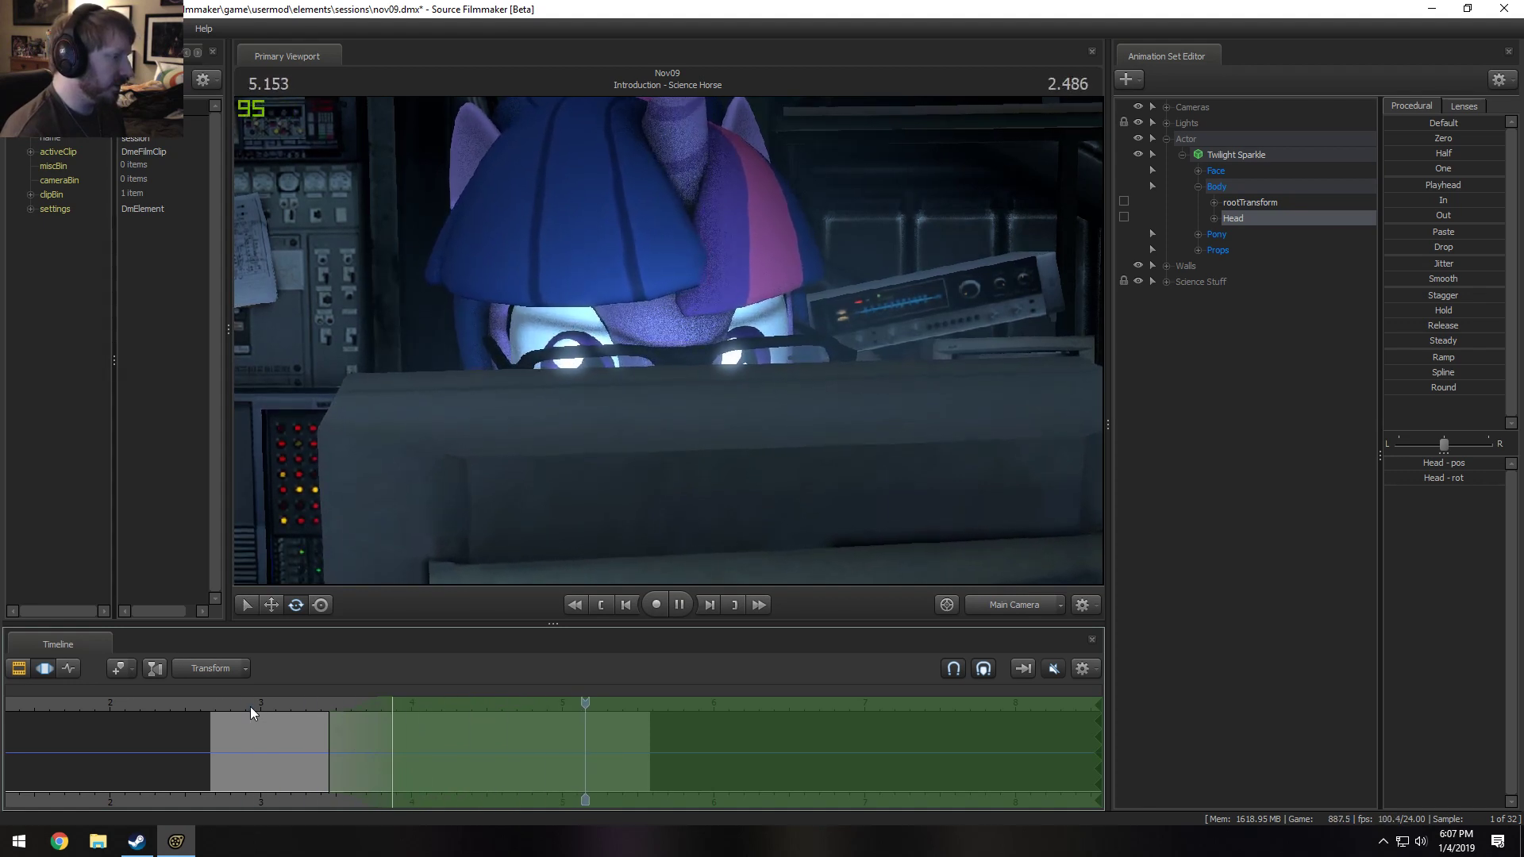
click(228, 706)
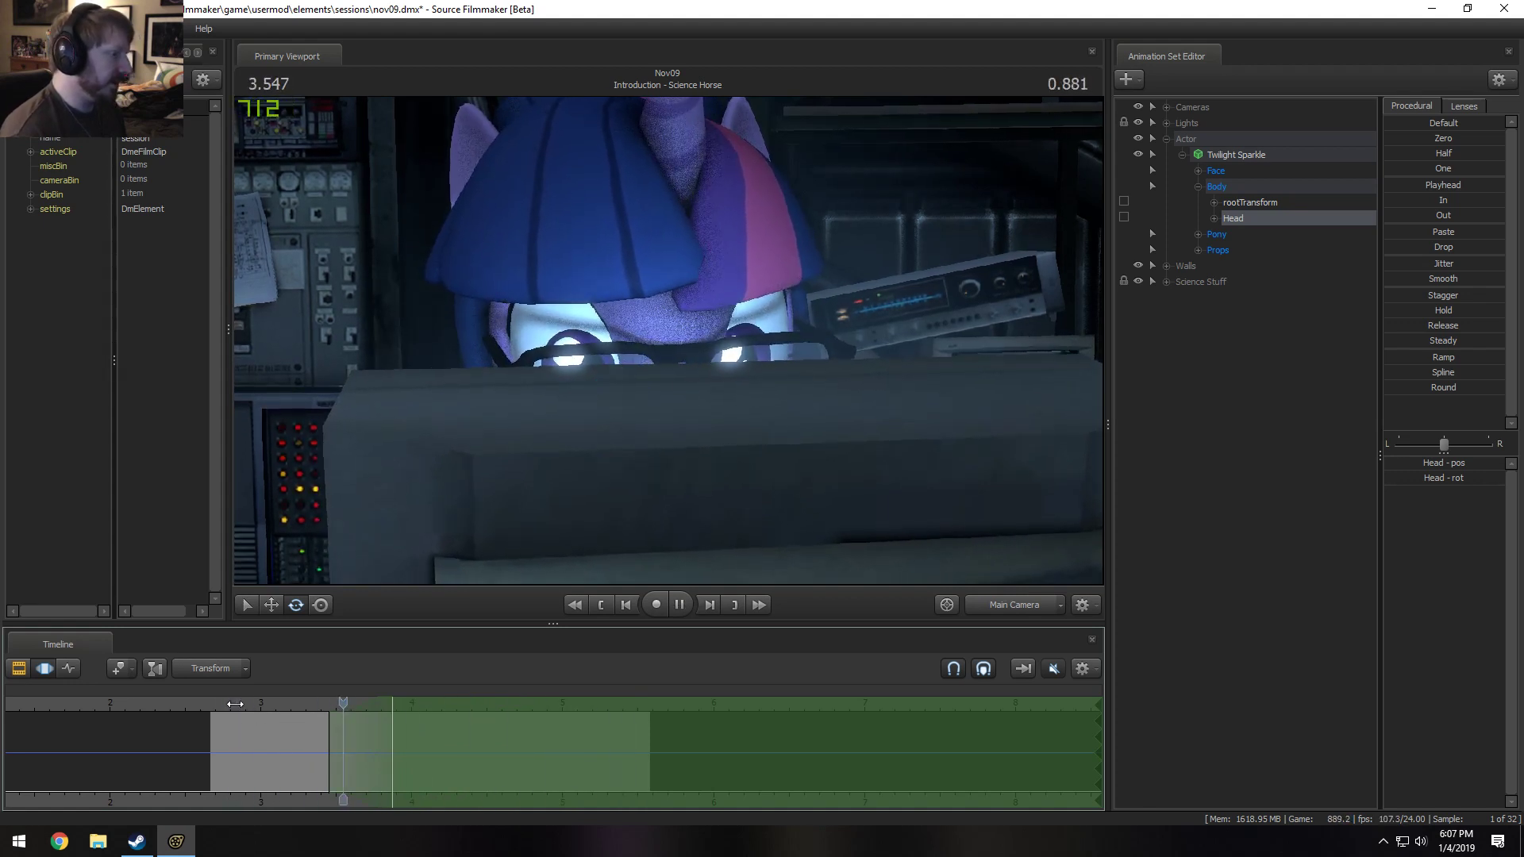
key(space)
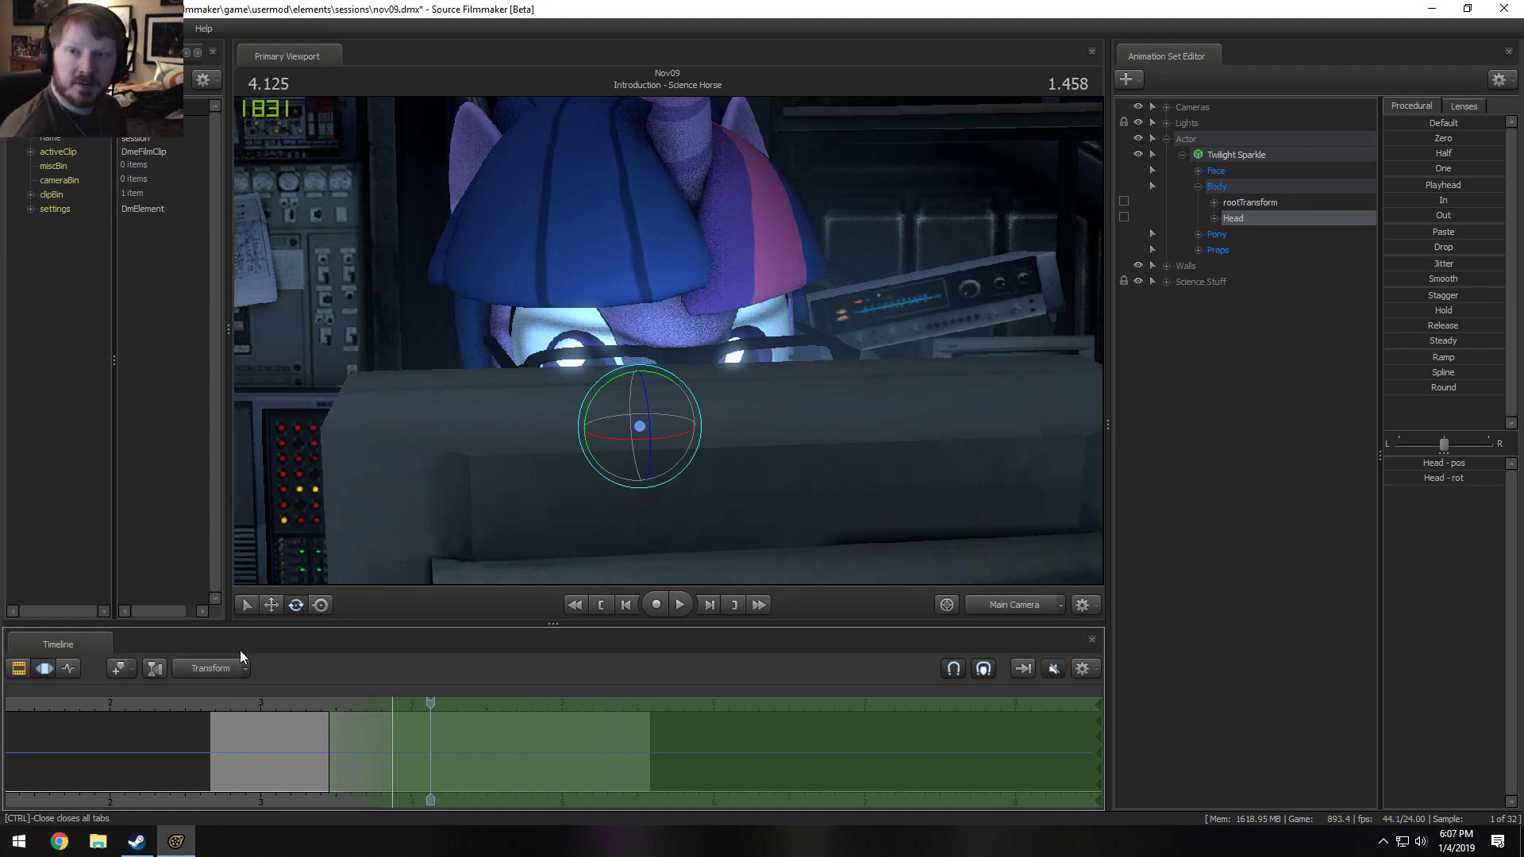
Extend the open-ended time selection back to about 3.1 s and place the playhead at 3 s.
mouse_move(287, 756)
mouse_down()
mouse_move(327, 754)
mouse_move(265, 749)
mouse_up()
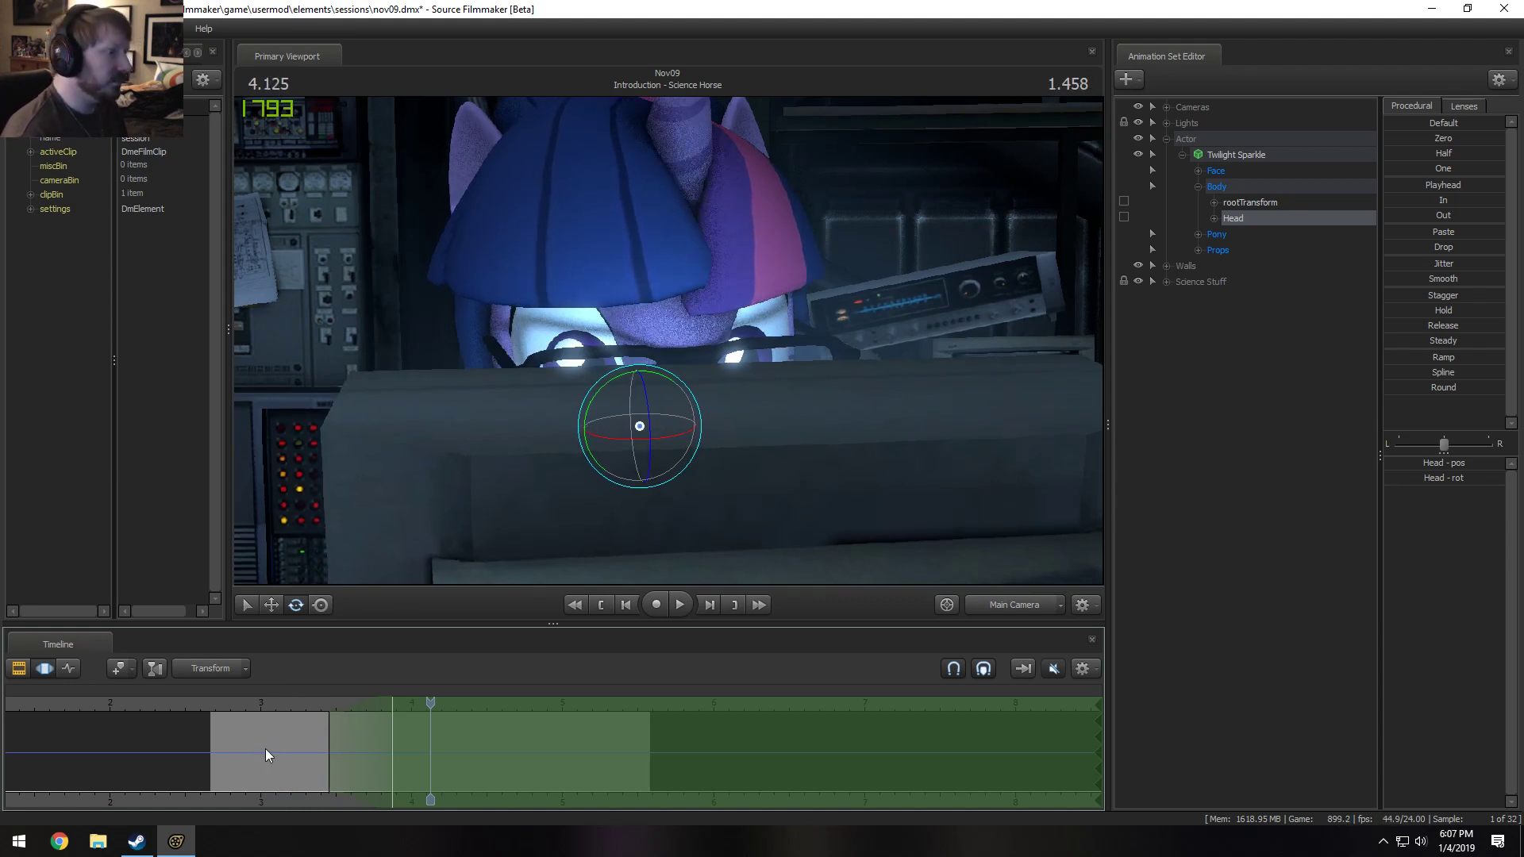
drag(392, 774, 239, 758)
click(262, 785)
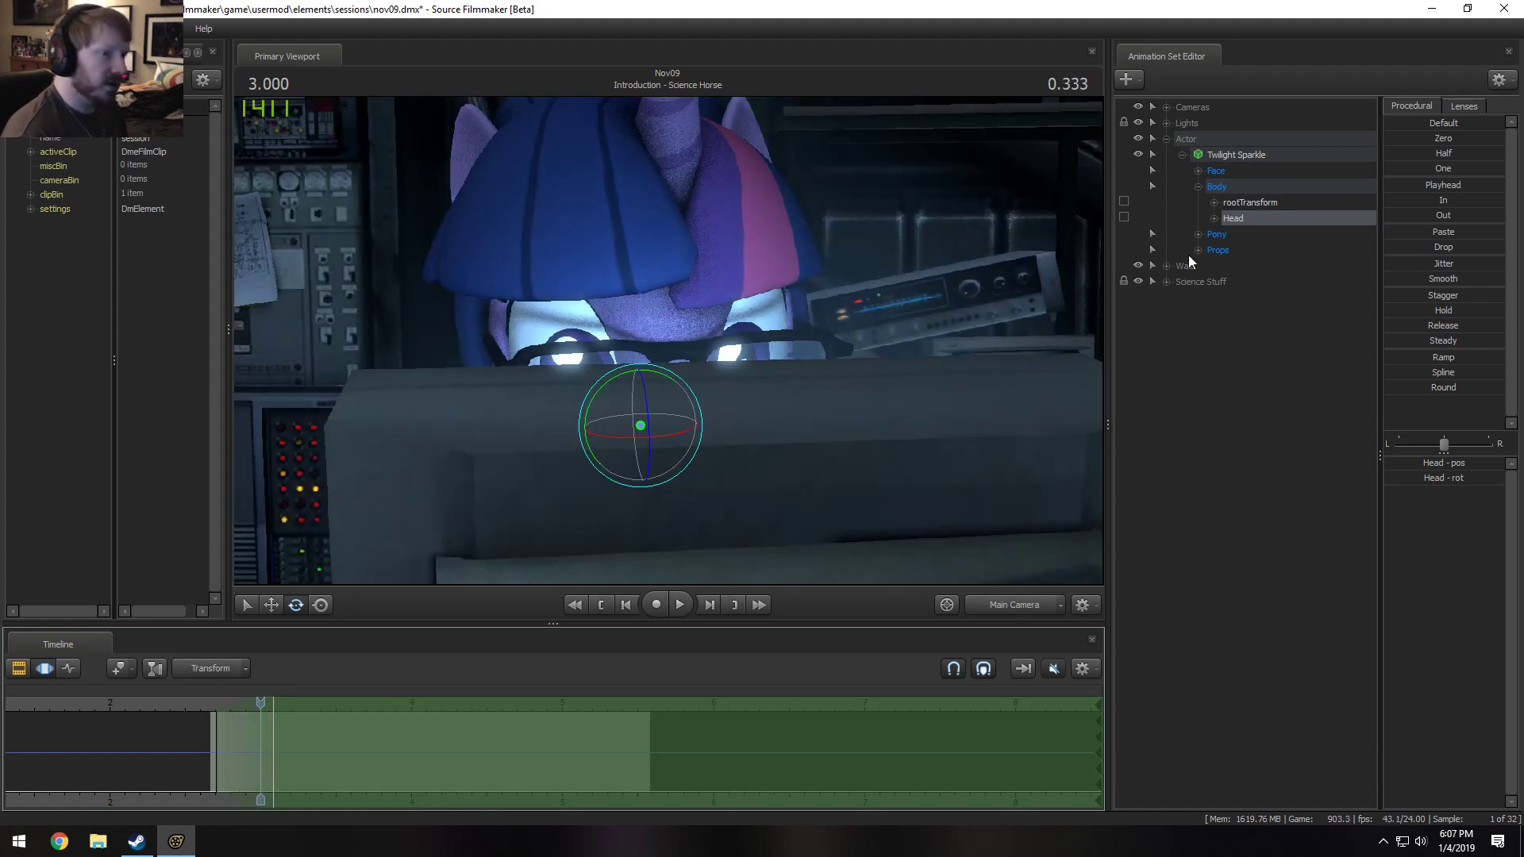
Shift Twilight Sparkle's eyes sideways with eyes_rightleft, using the Eyes controls and the open-ended time selection starting at about 3.1 s.
click(1197, 171)
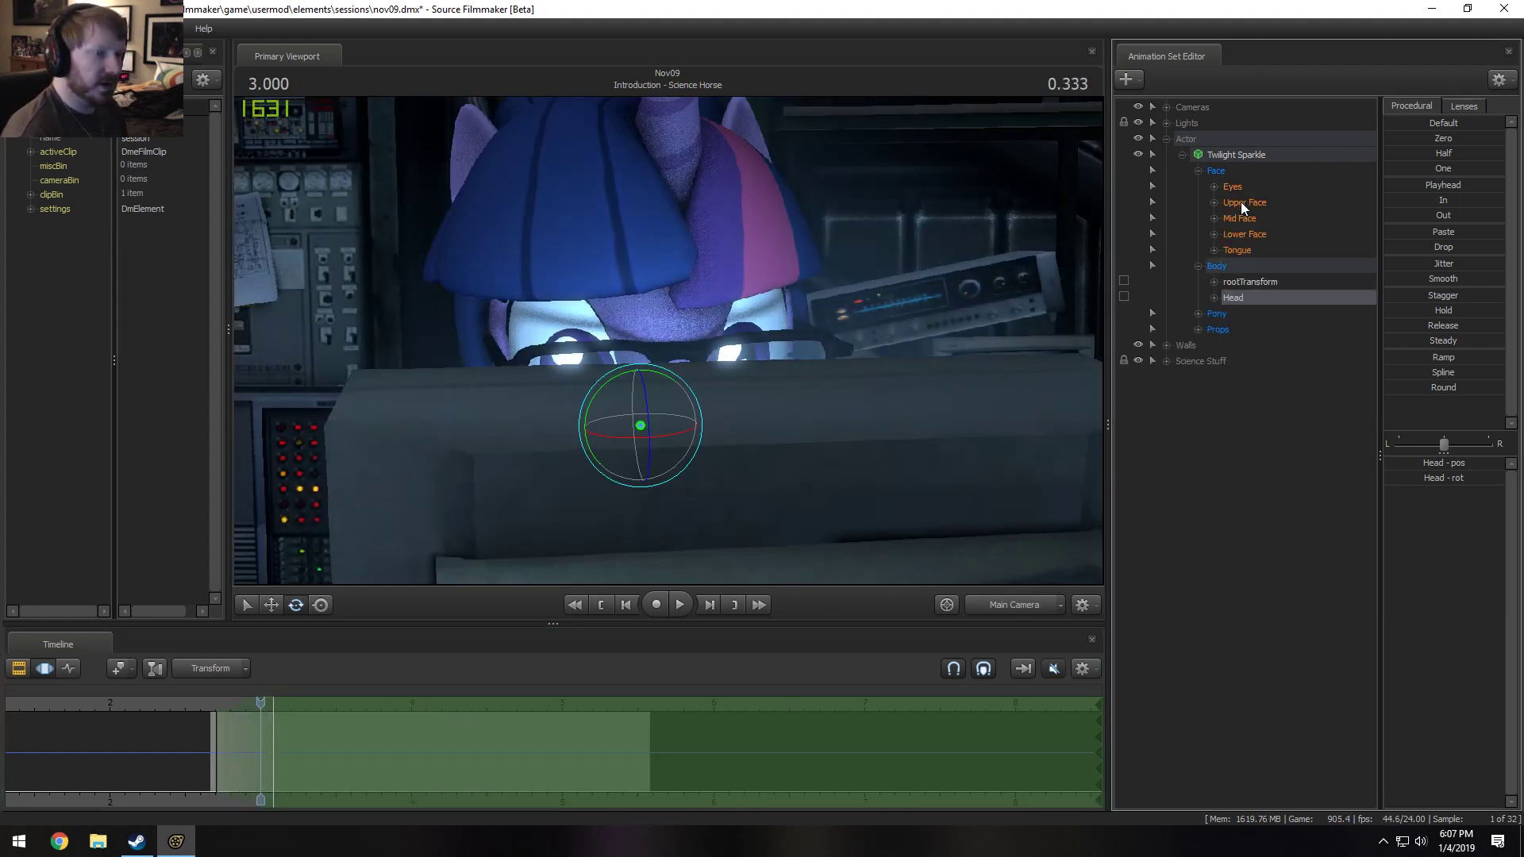
click(1243, 205)
scroll(568, 705, up, 2)
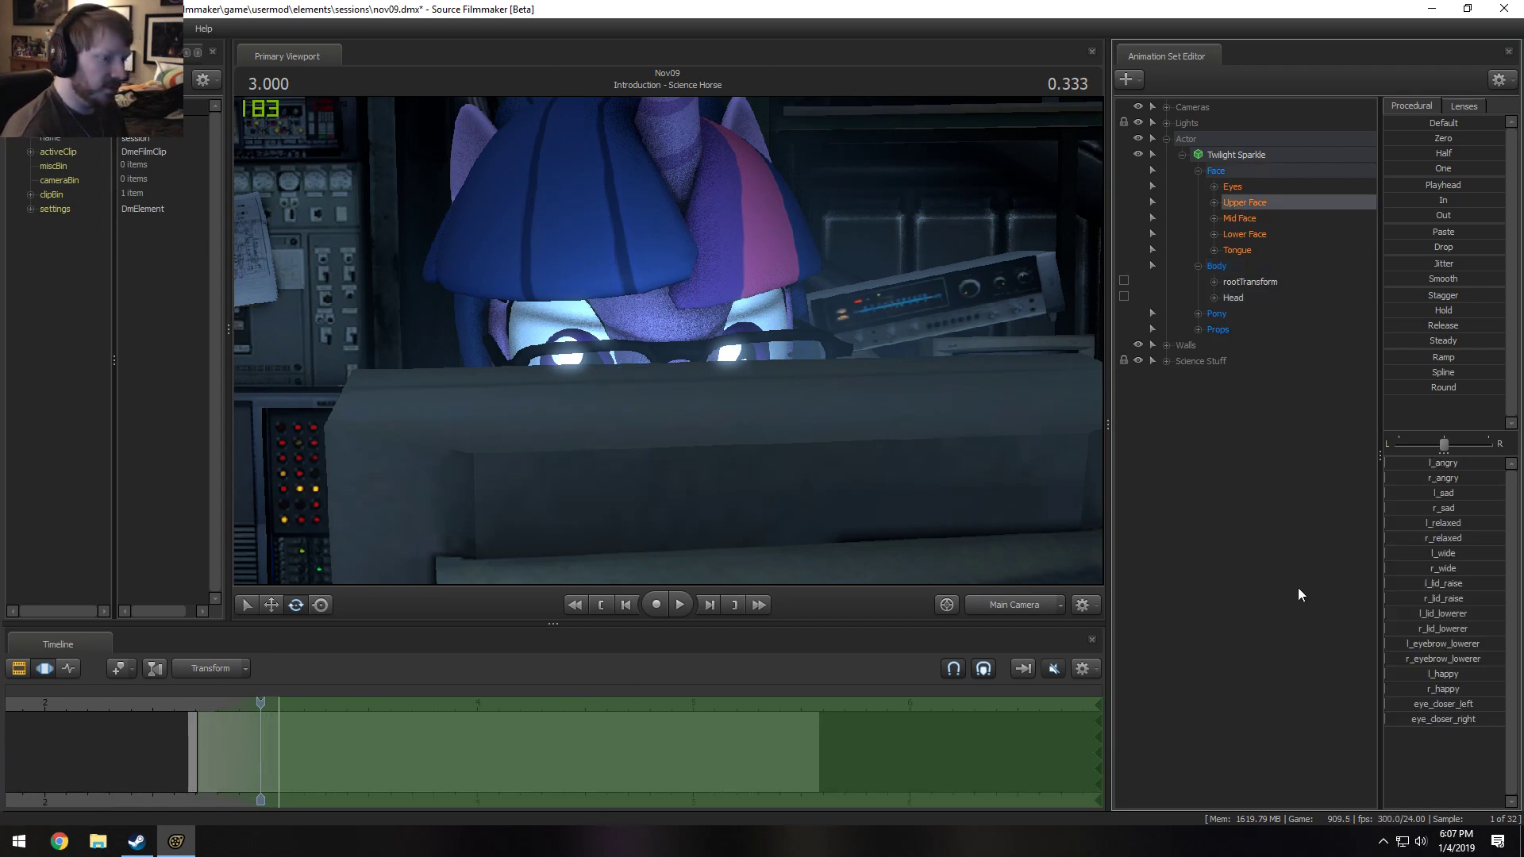
click(1252, 189)
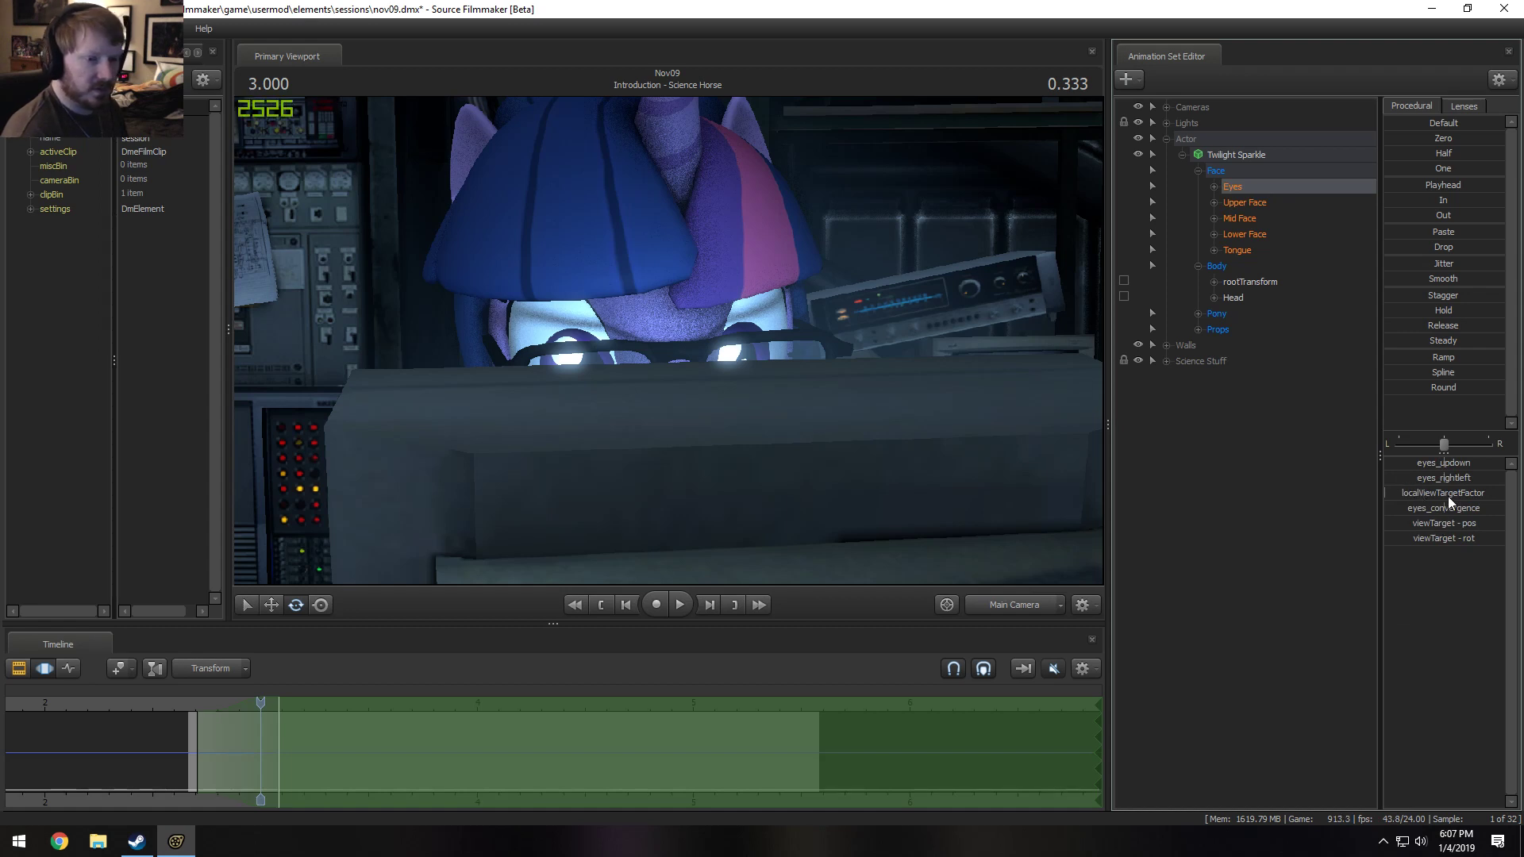
click(1460, 477)
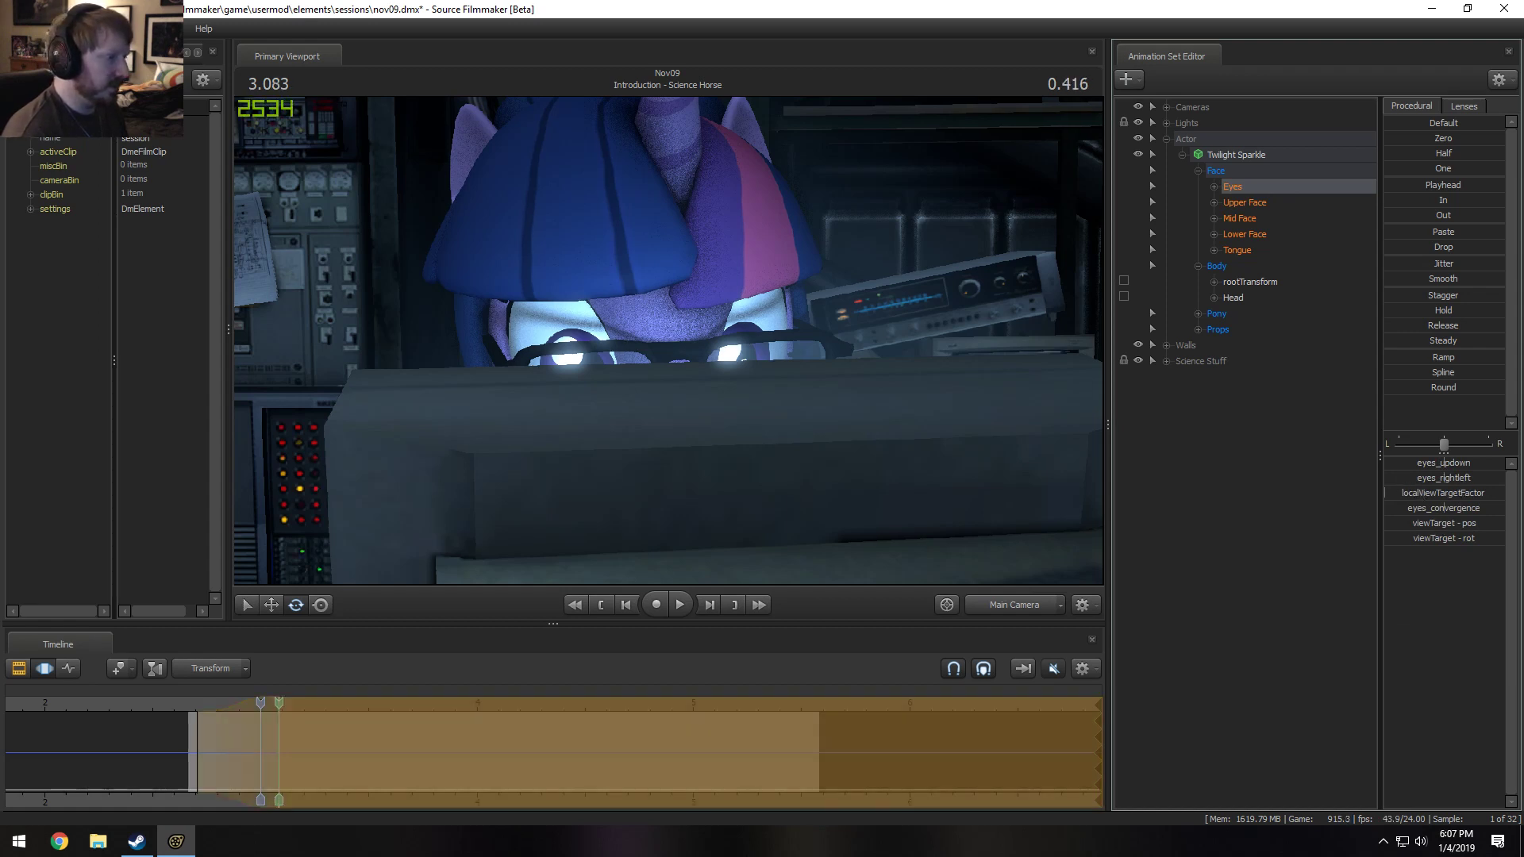
drag(1460, 478, 1460, 478)
click(1460, 478)
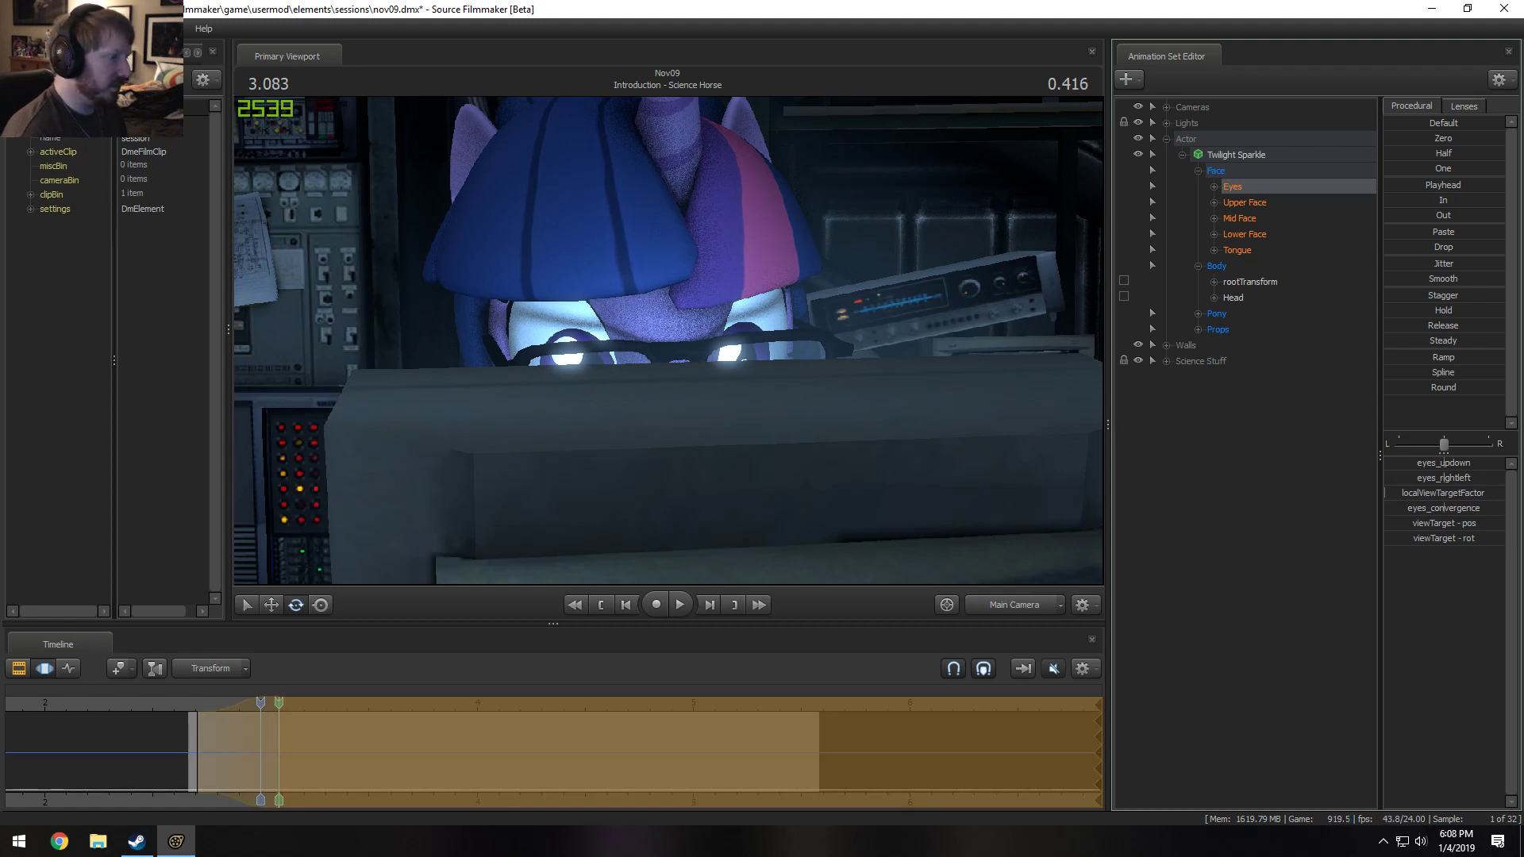
drag(1461, 479, 1458, 478)
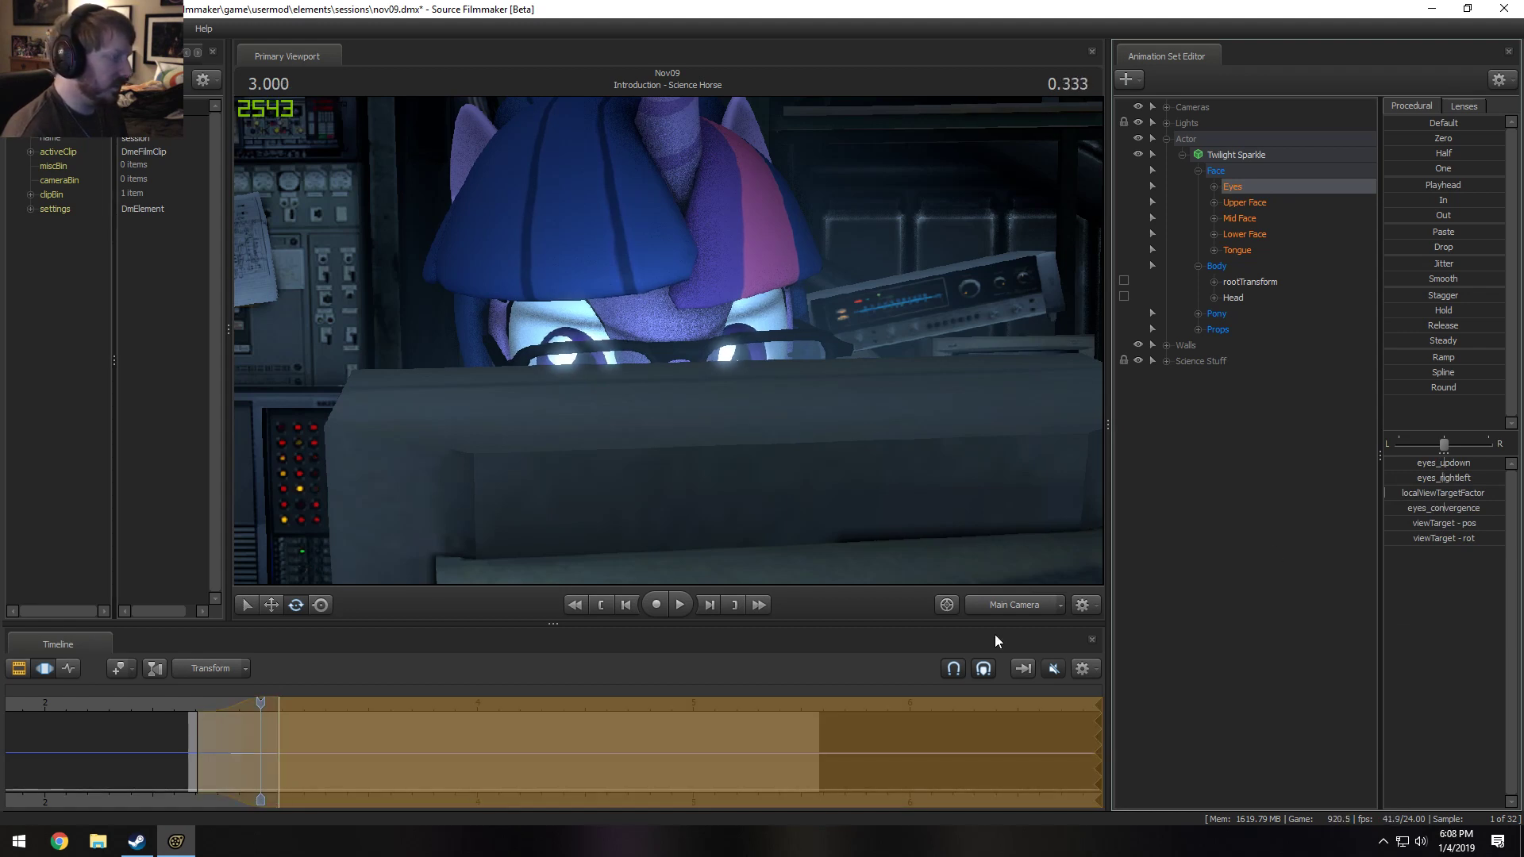
Play the eye shift from the shot's start and set the time selection's falloff to begin at about 2.75 s.
click(192, 703)
key(space)
key(space)
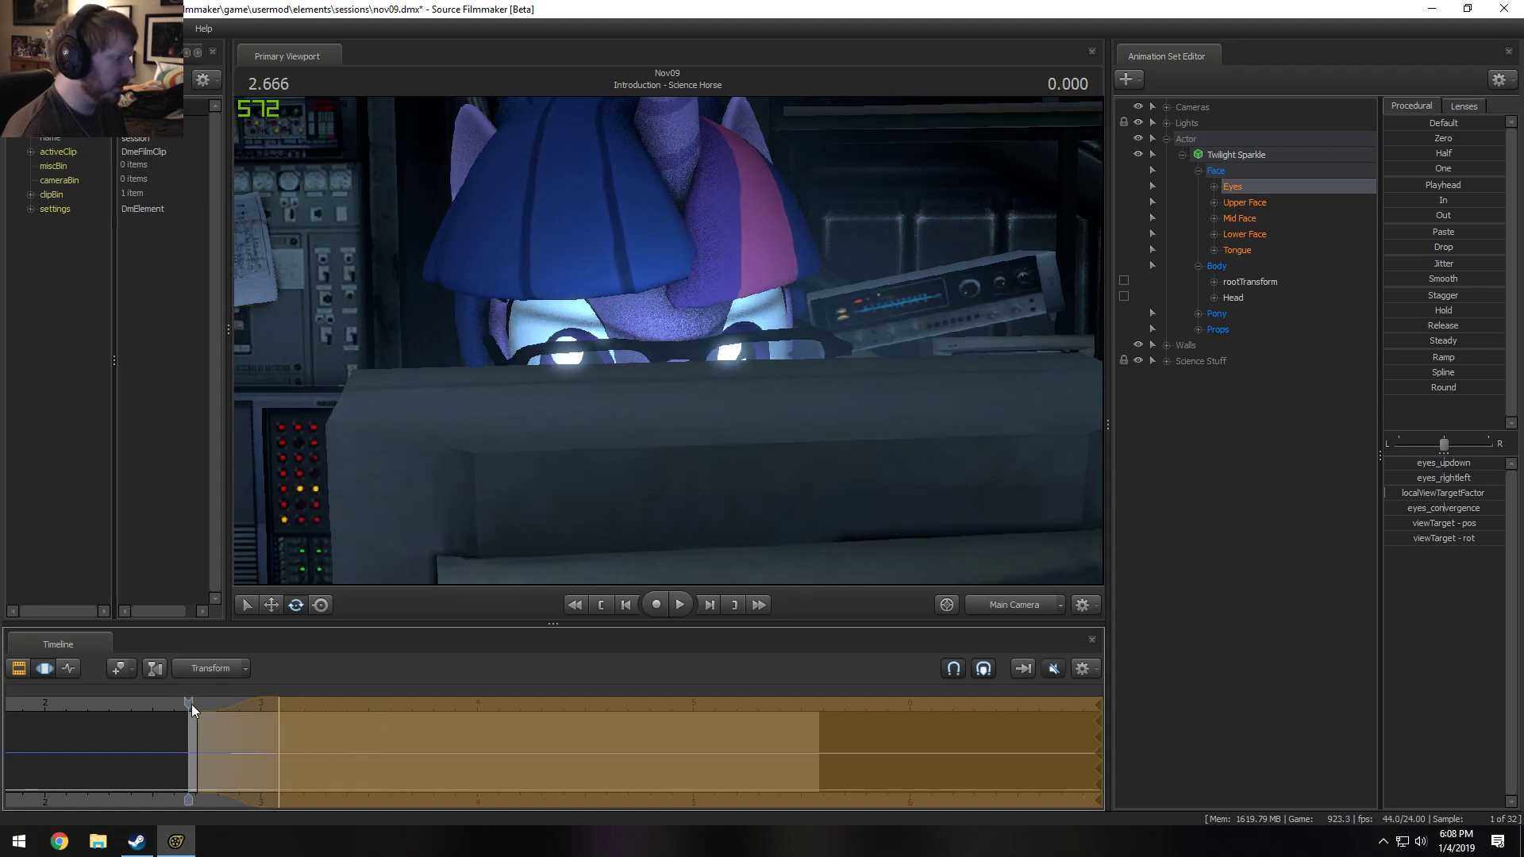
key(space)
key(space)
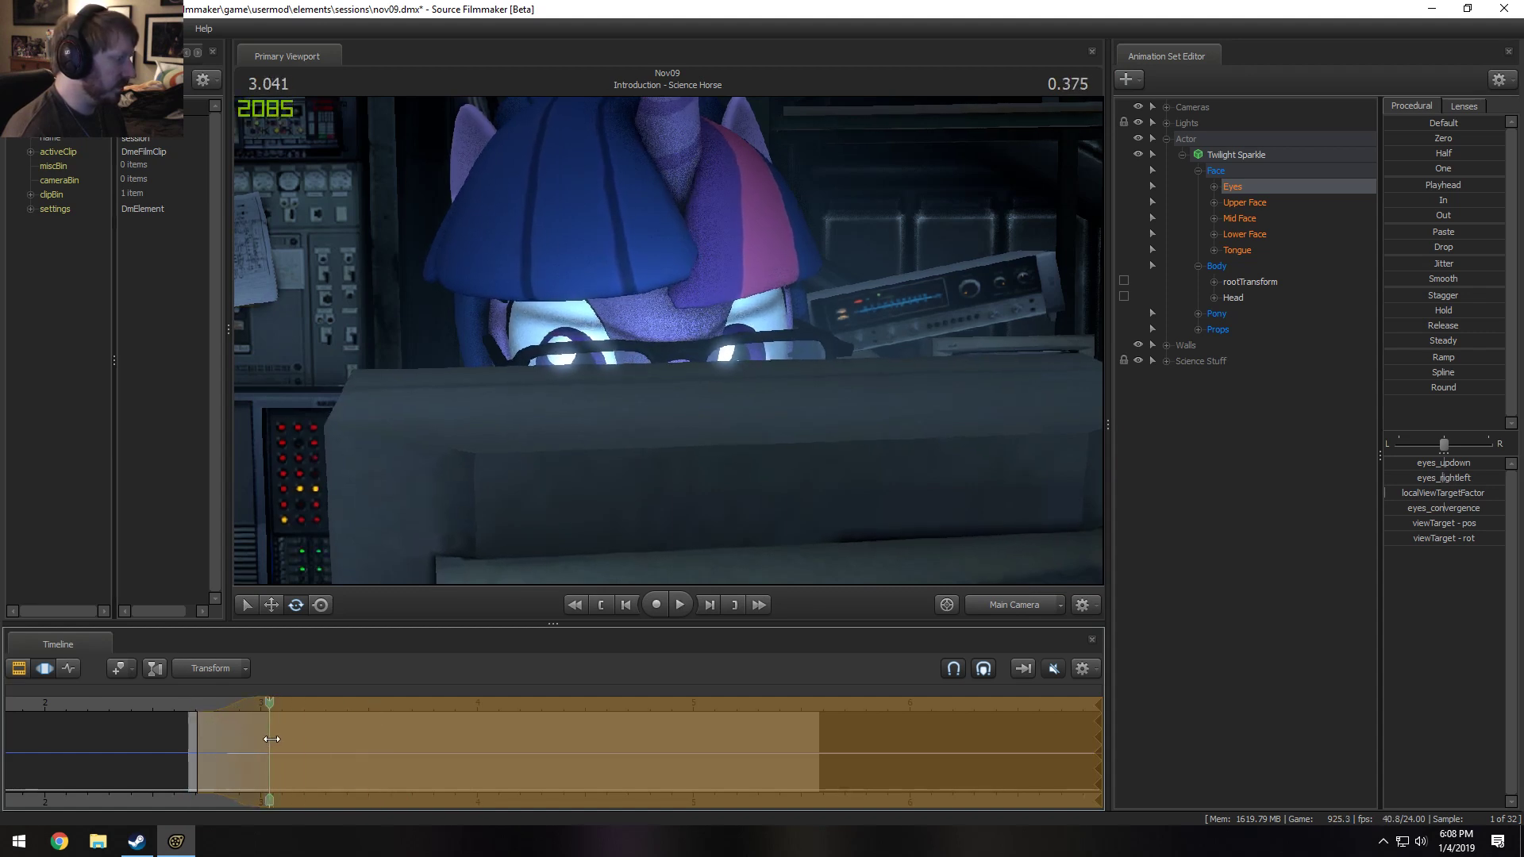
click(194, 711)
drag(219, 732, 270, 747)
key(Return)
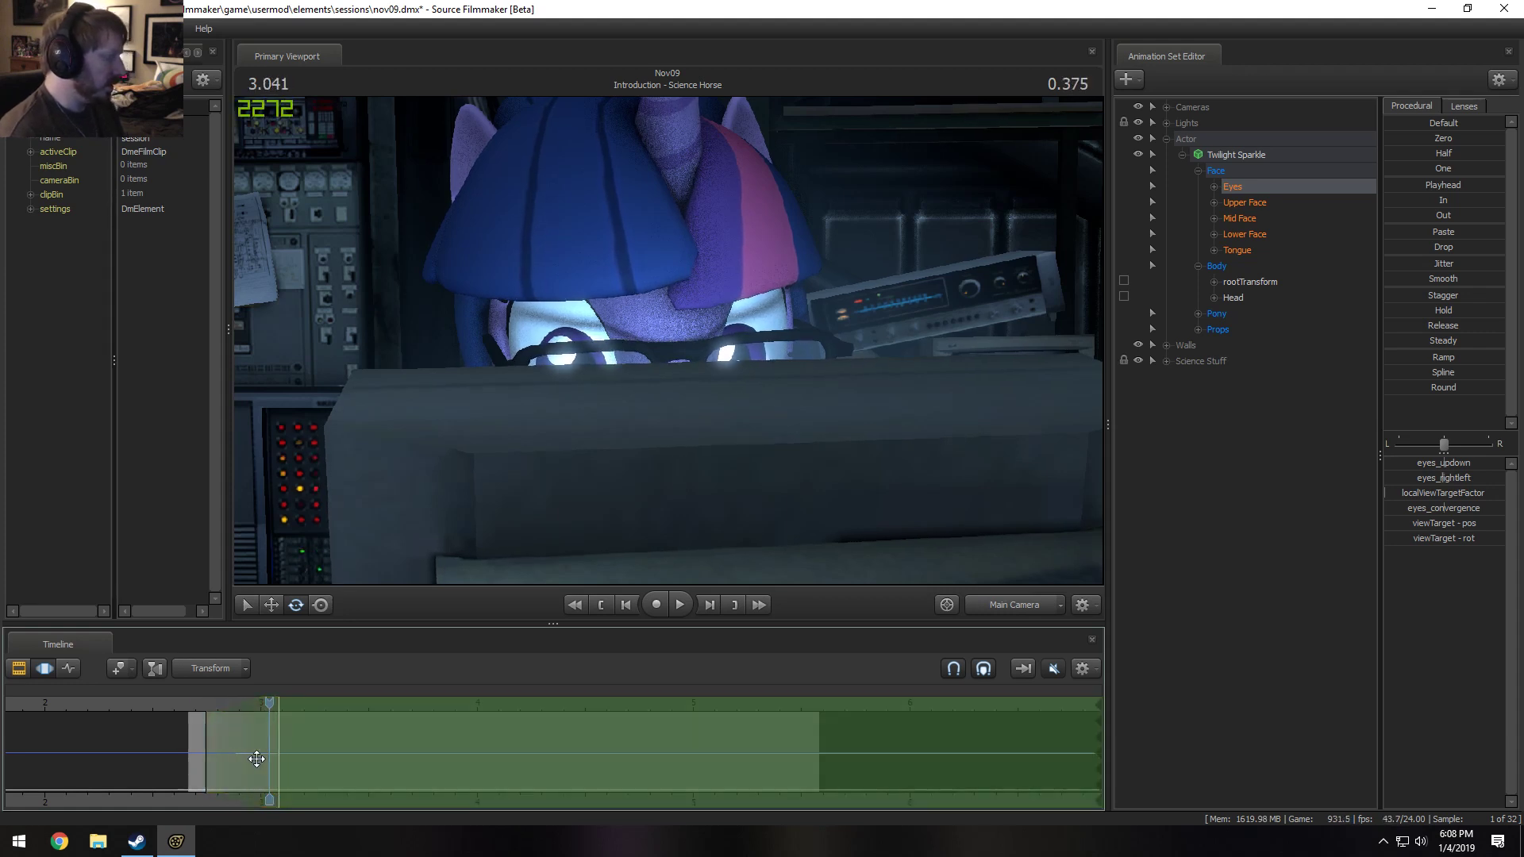
drag(251, 758, 323, 766)
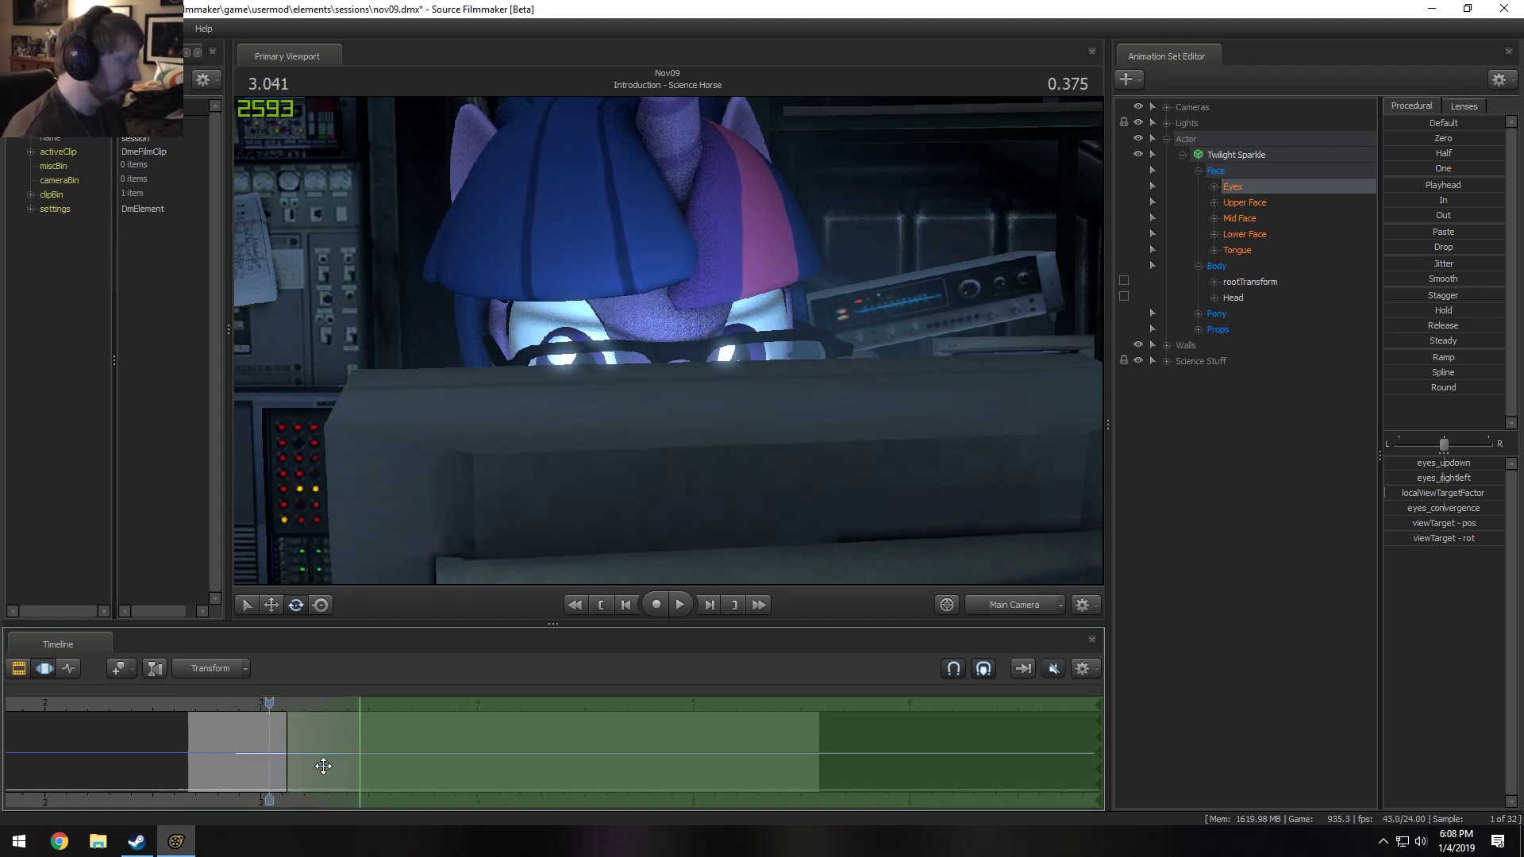
key(ctrl+z)
key(alt)
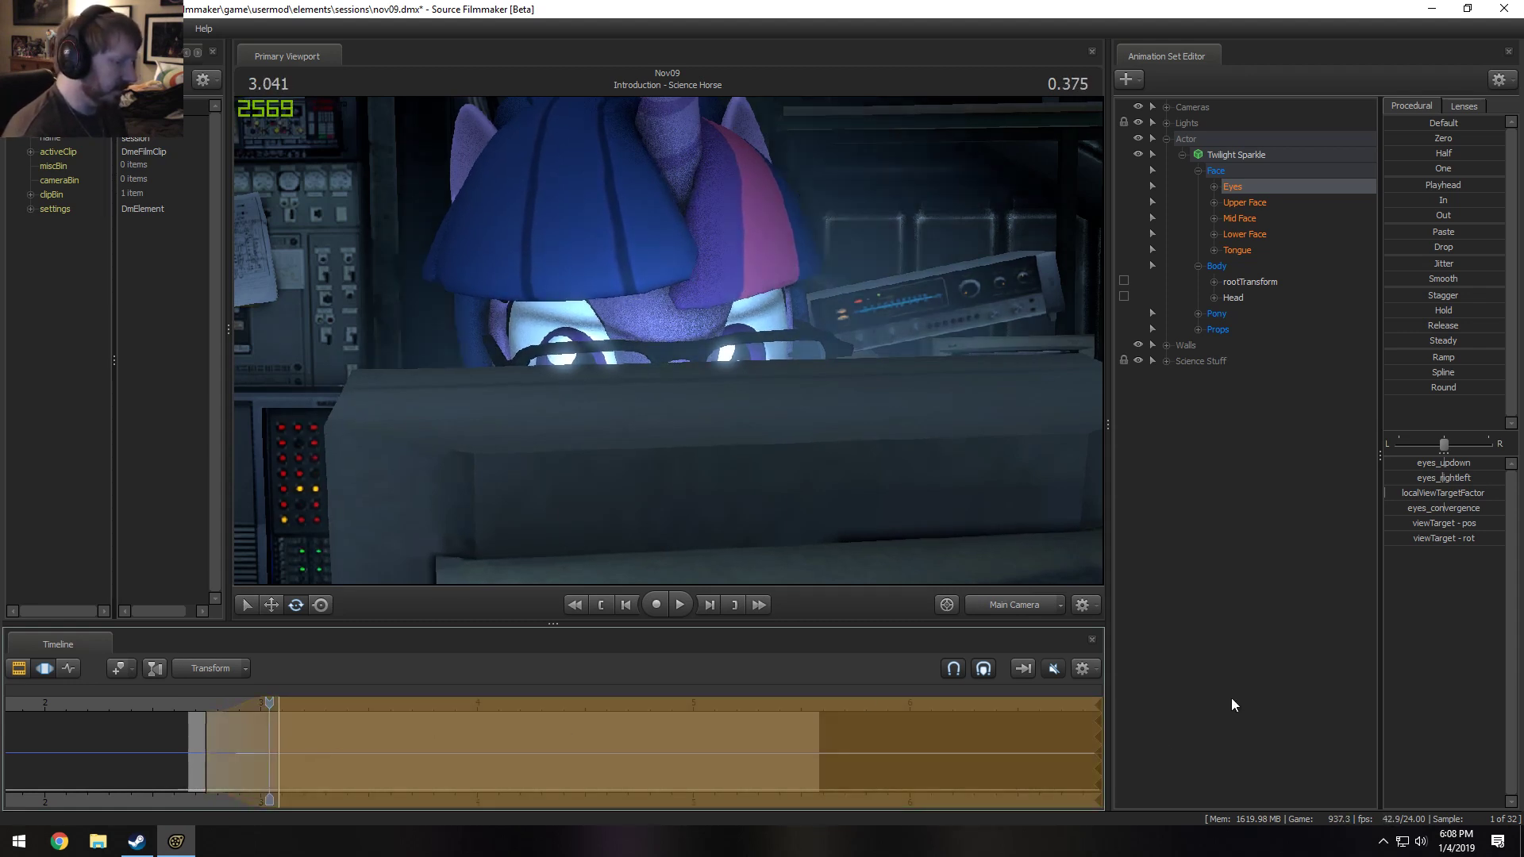
Close the open-ended time selection at about 3.2 s so the eye shift is brief, and check it in playback.
drag(1103, 765, 243, 761)
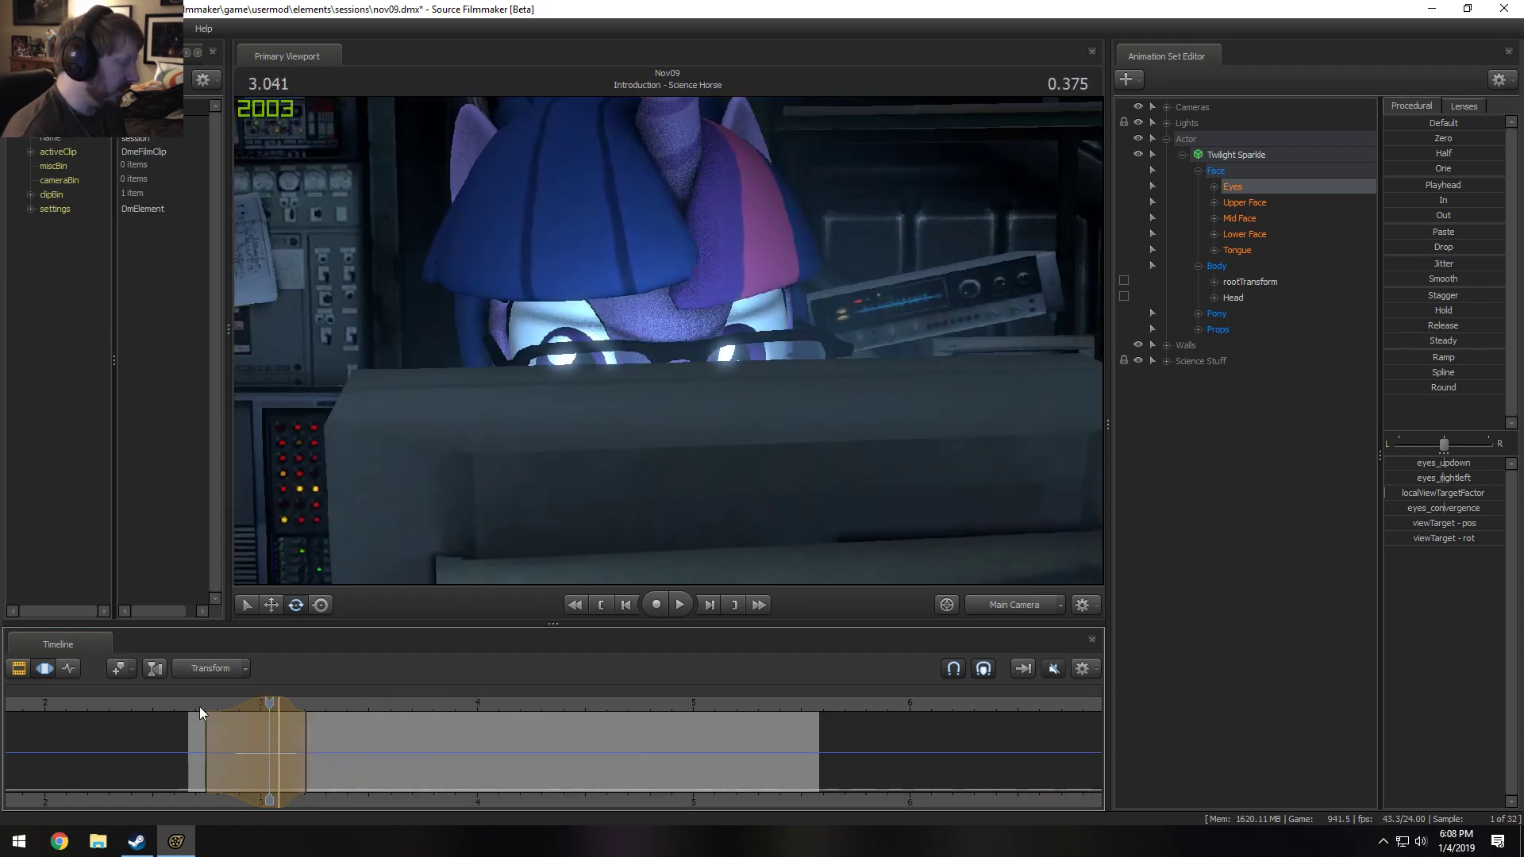
key(space)
key(space)
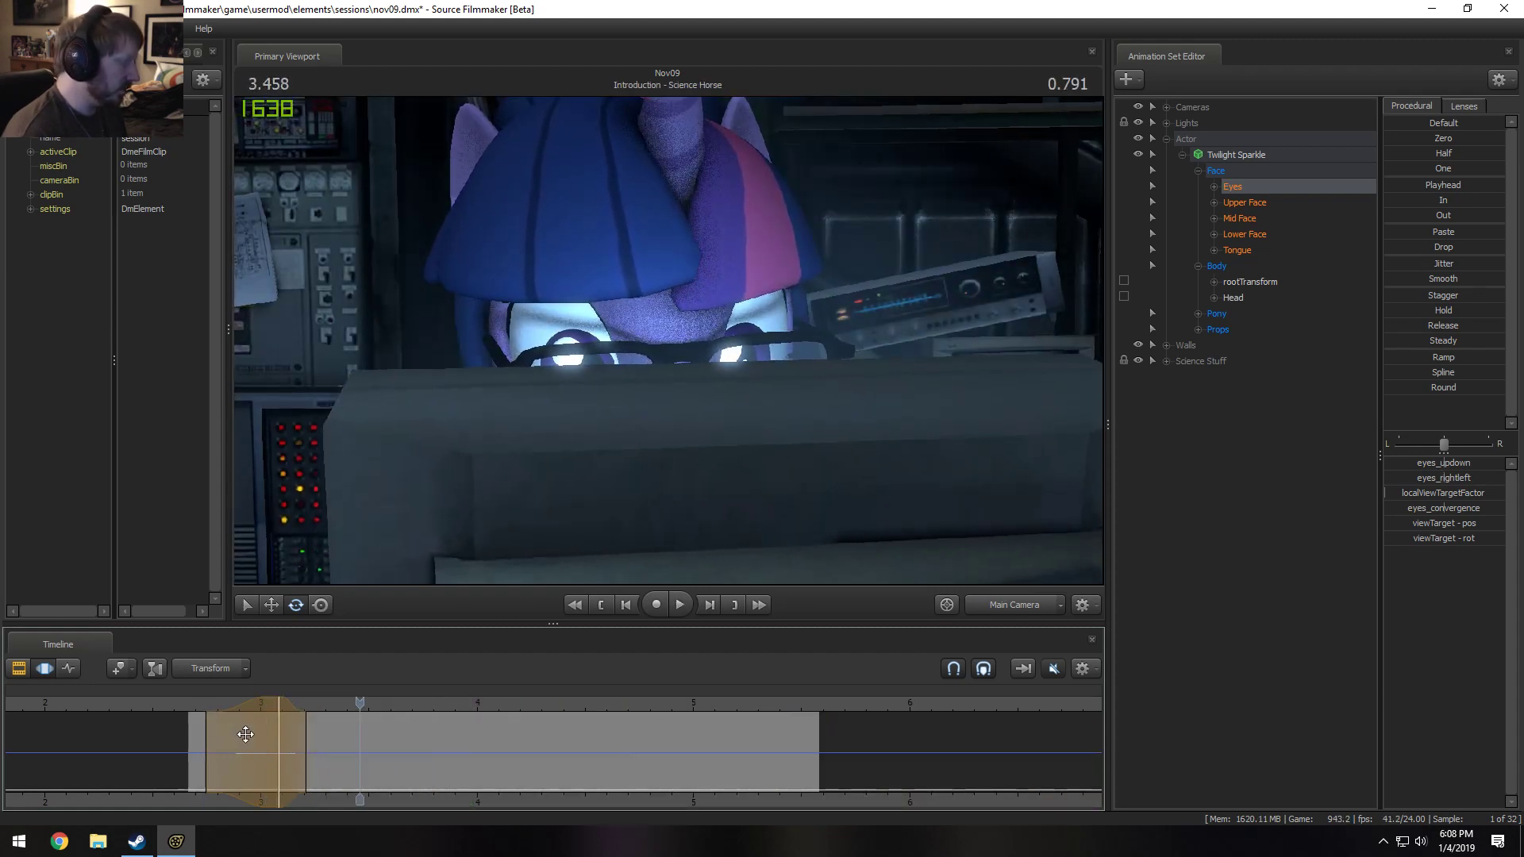
Commit the first eye shift, repeat the sideways eye movement at about 3.4 s and 3.9 s, and replay the shot.
key(Return)
drag(306, 755, 548, 760)
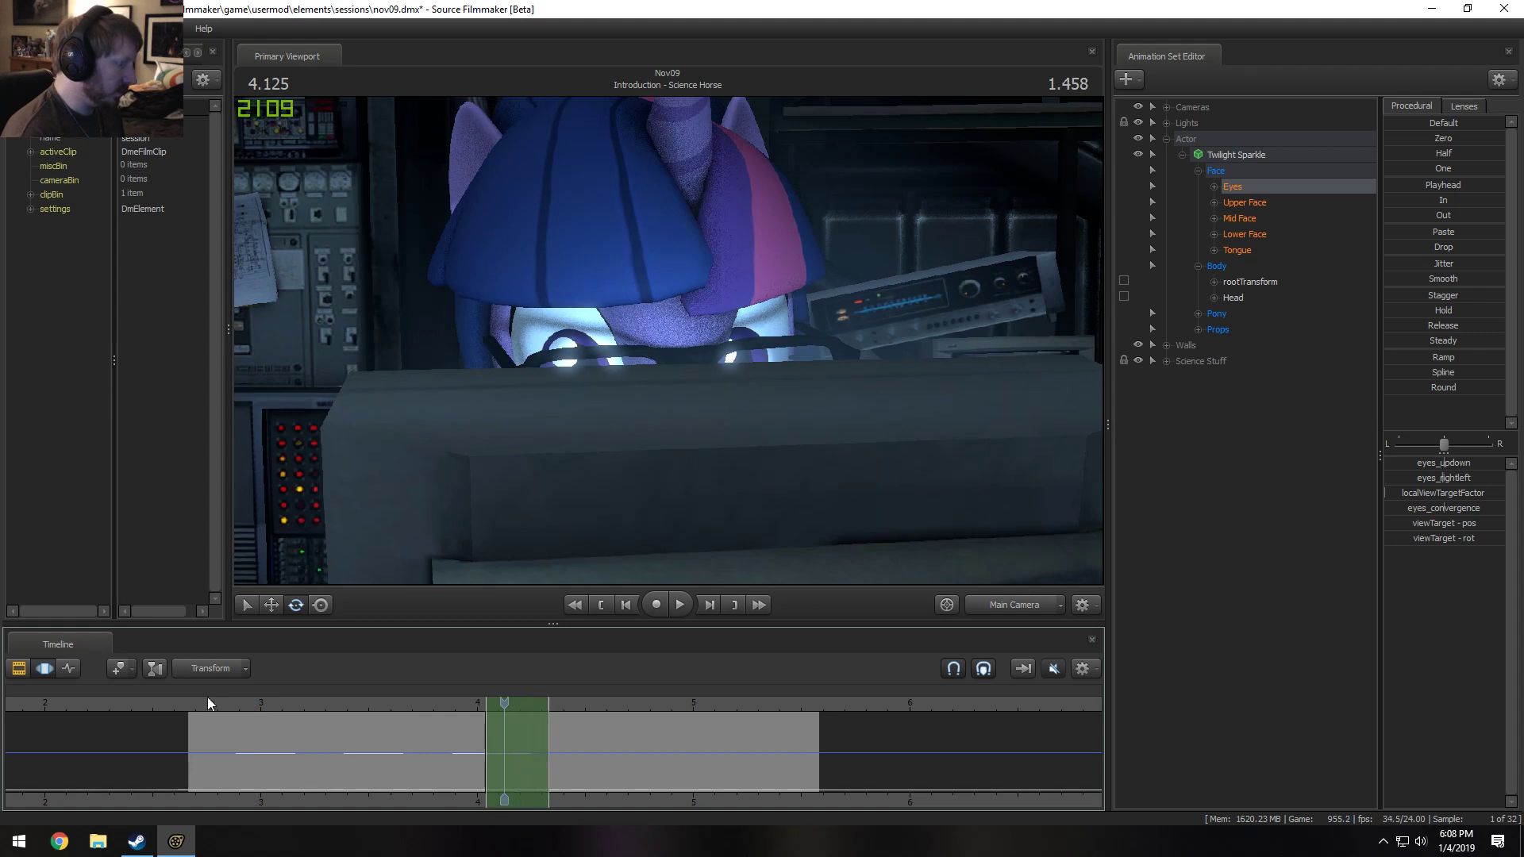
click(212, 704)
key(space)
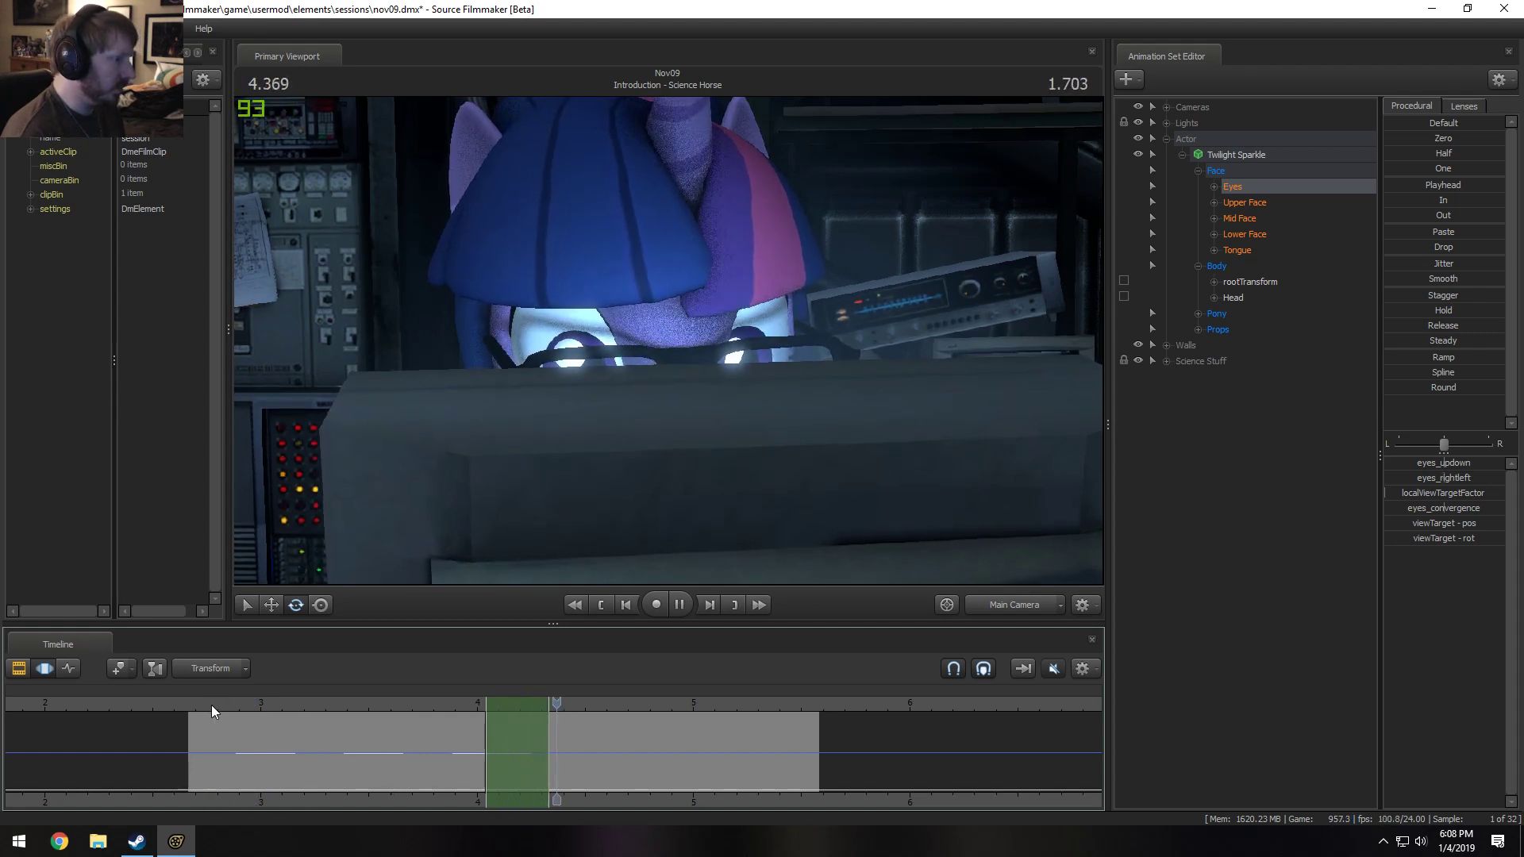
Rework the third eye movement with a time selection from about 3.75 s to 4.25 s and replay from the shot's start.
mouse_move(553, 756)
mouse_down()
mouse_move(608, 755)
mouse_move(440, 753)
mouse_move(599, 746)
mouse_move(468, 761)
mouse_move(542, 760)
mouse_up()
click(506, 760)
scroll(477, 760, up, 1)
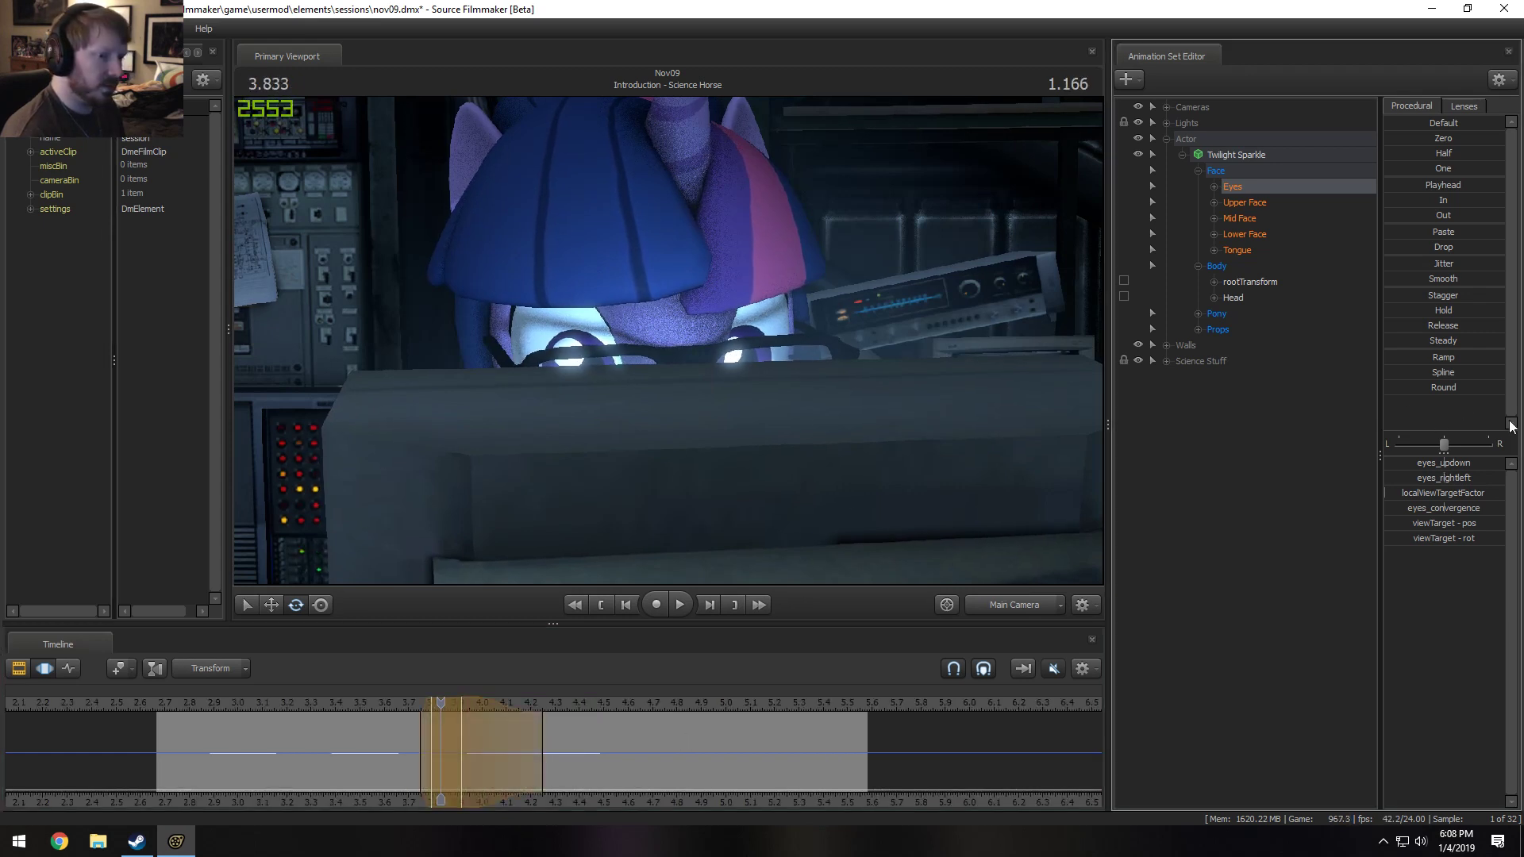
key(space)
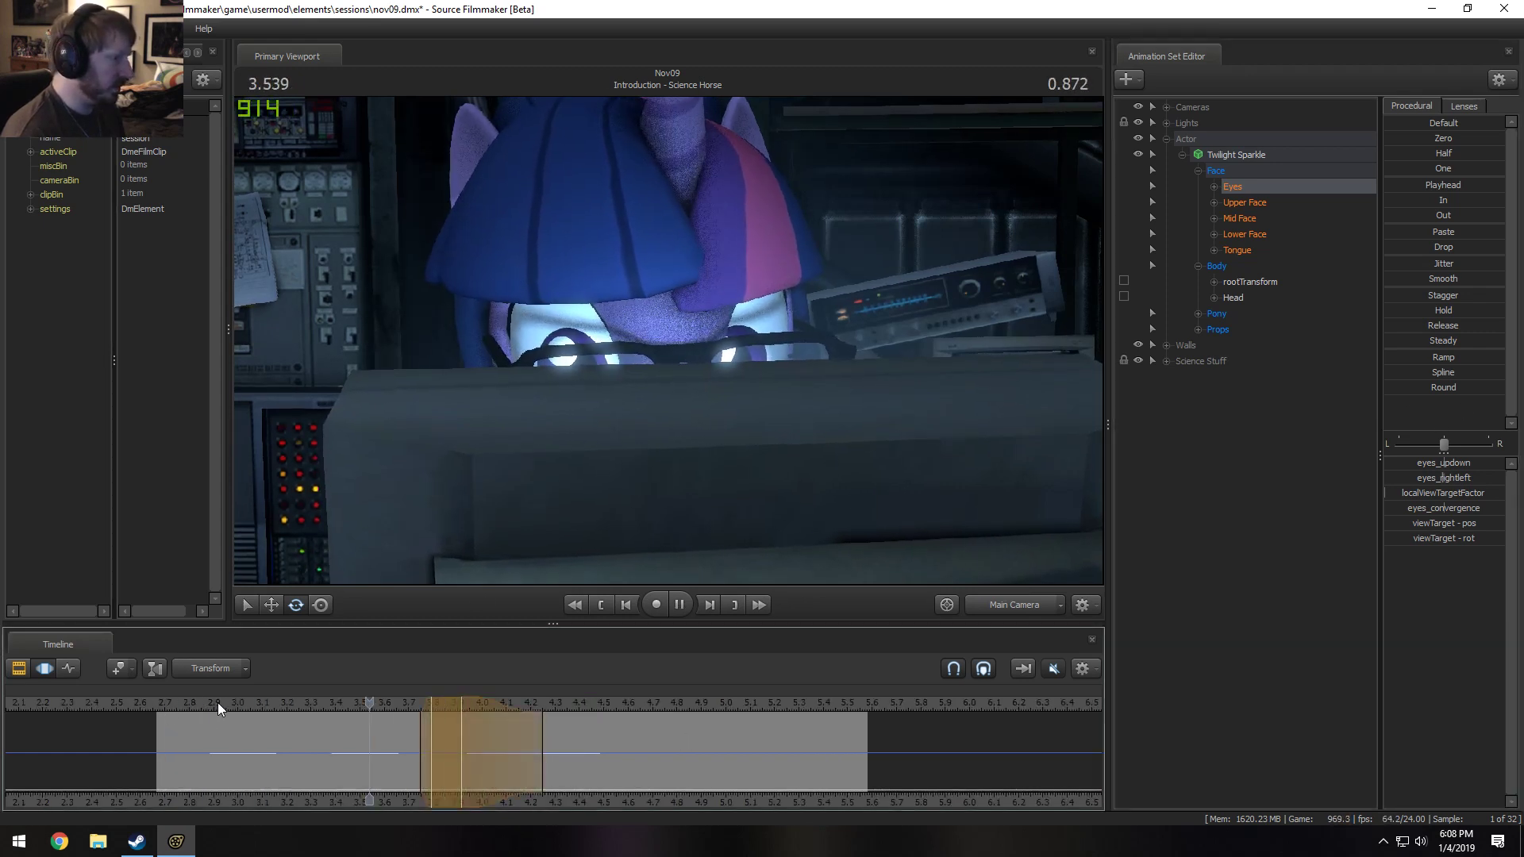
click(170, 702)
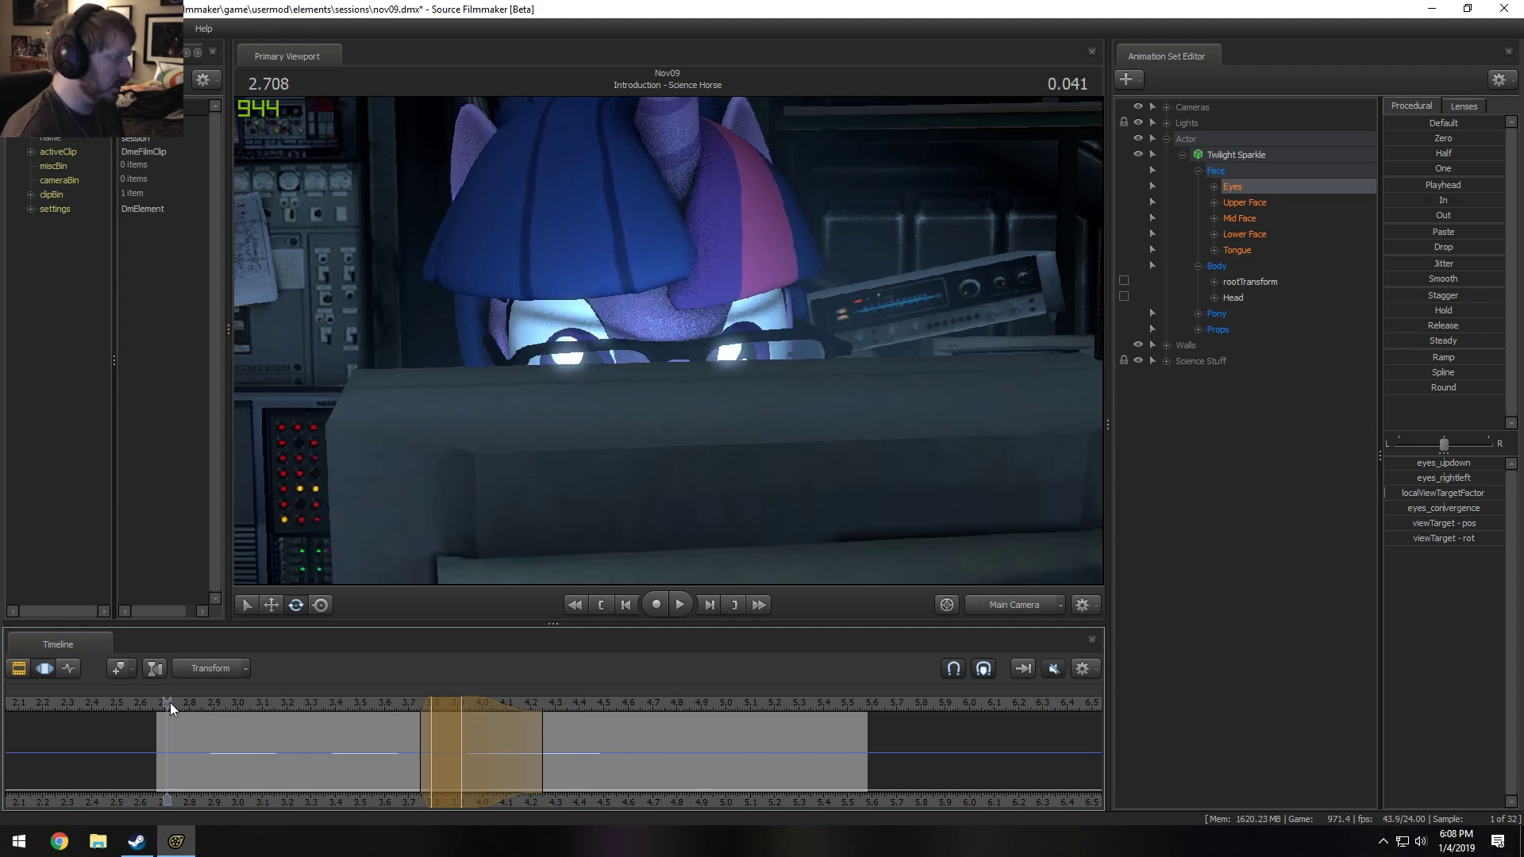
mouse_move(233, 747)
mouse_down()
mouse_move(298, 758)
mouse_move(284, 764)
mouse_up()
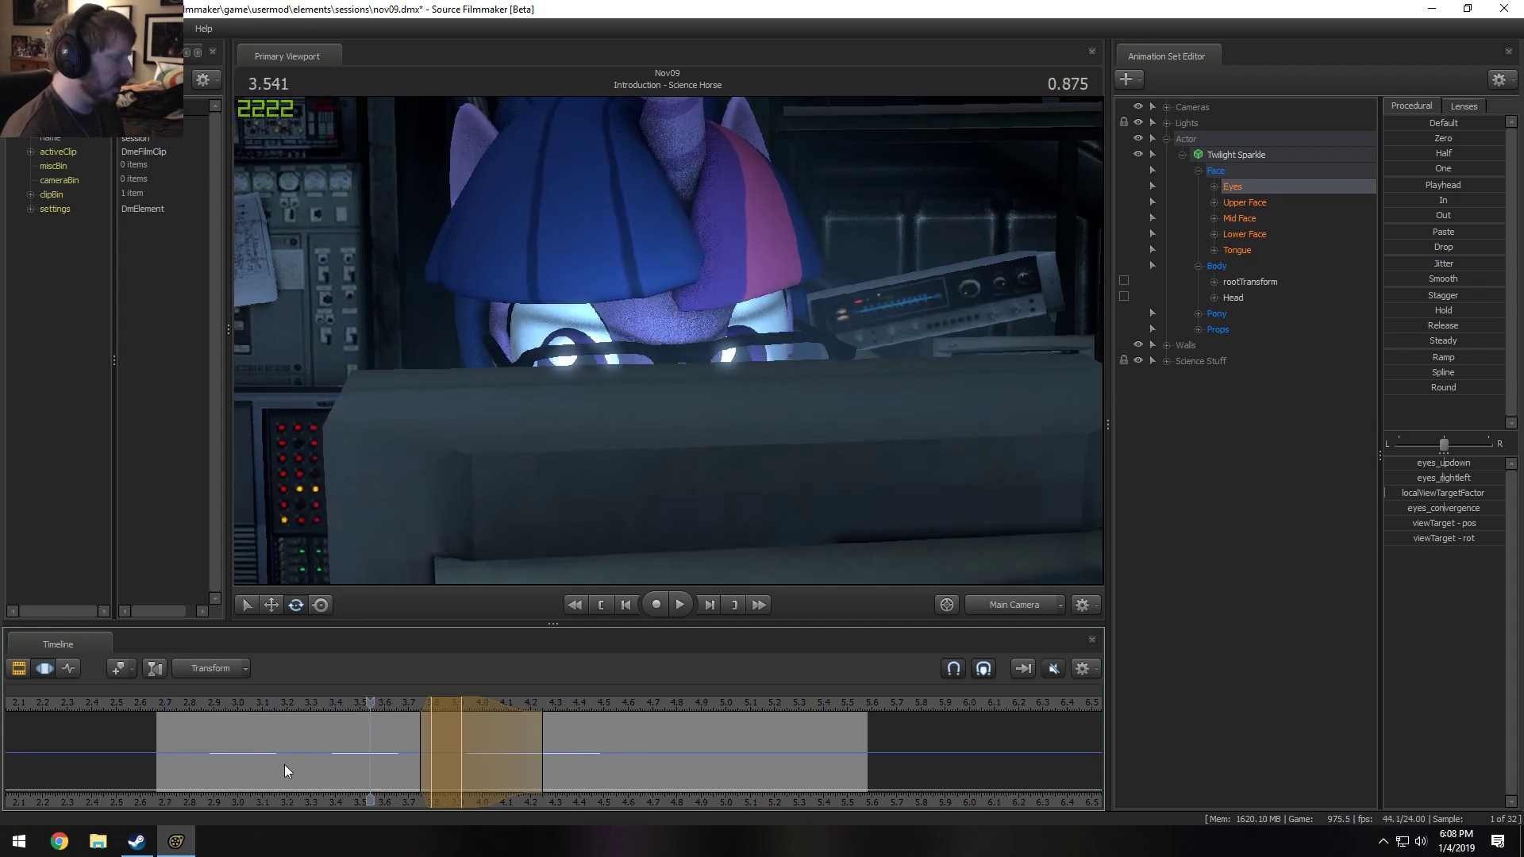
Raise the eyes' view target slightly in the Work Camera view over the whole timeline, and return to Main Camera and the Motion Editor.
click(1235, 204)
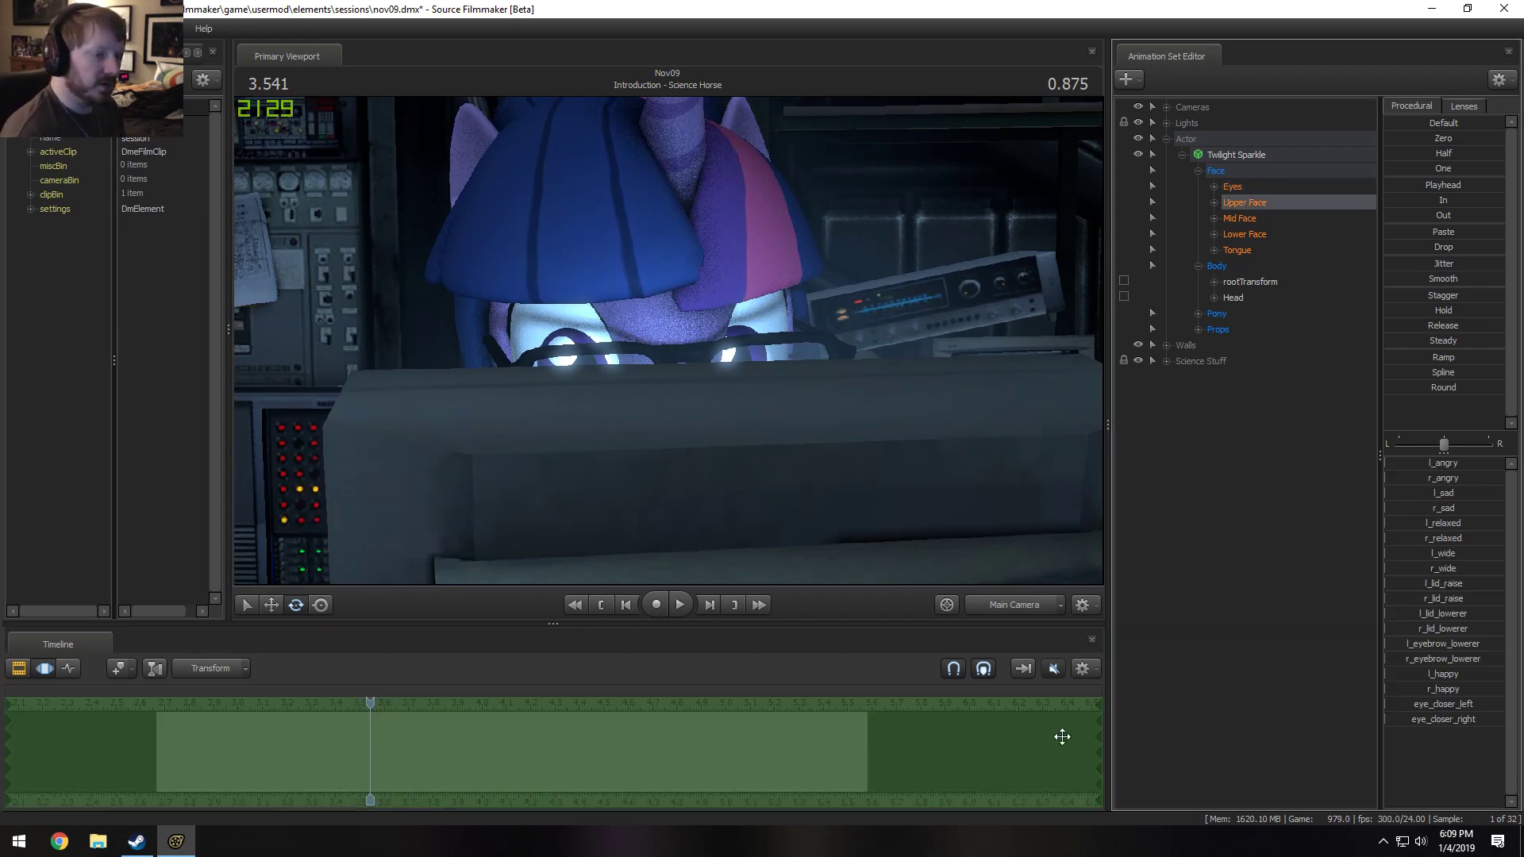
click(1000, 606)
click(1231, 186)
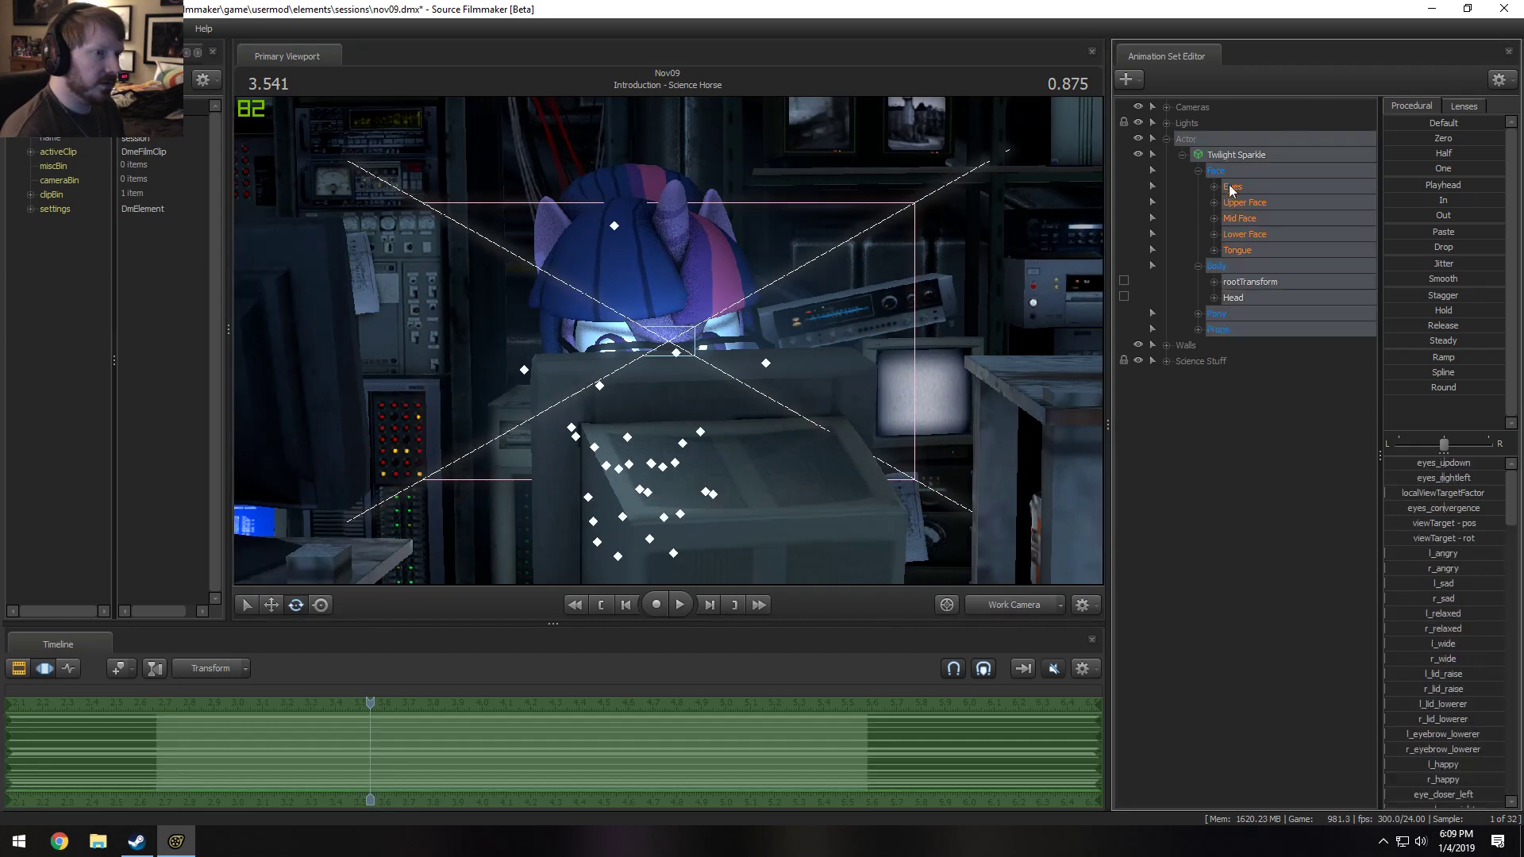
middle_drag(747, 358, 730, 359)
drag(694, 452, 698, 423)
click(970, 607)
key(F1)
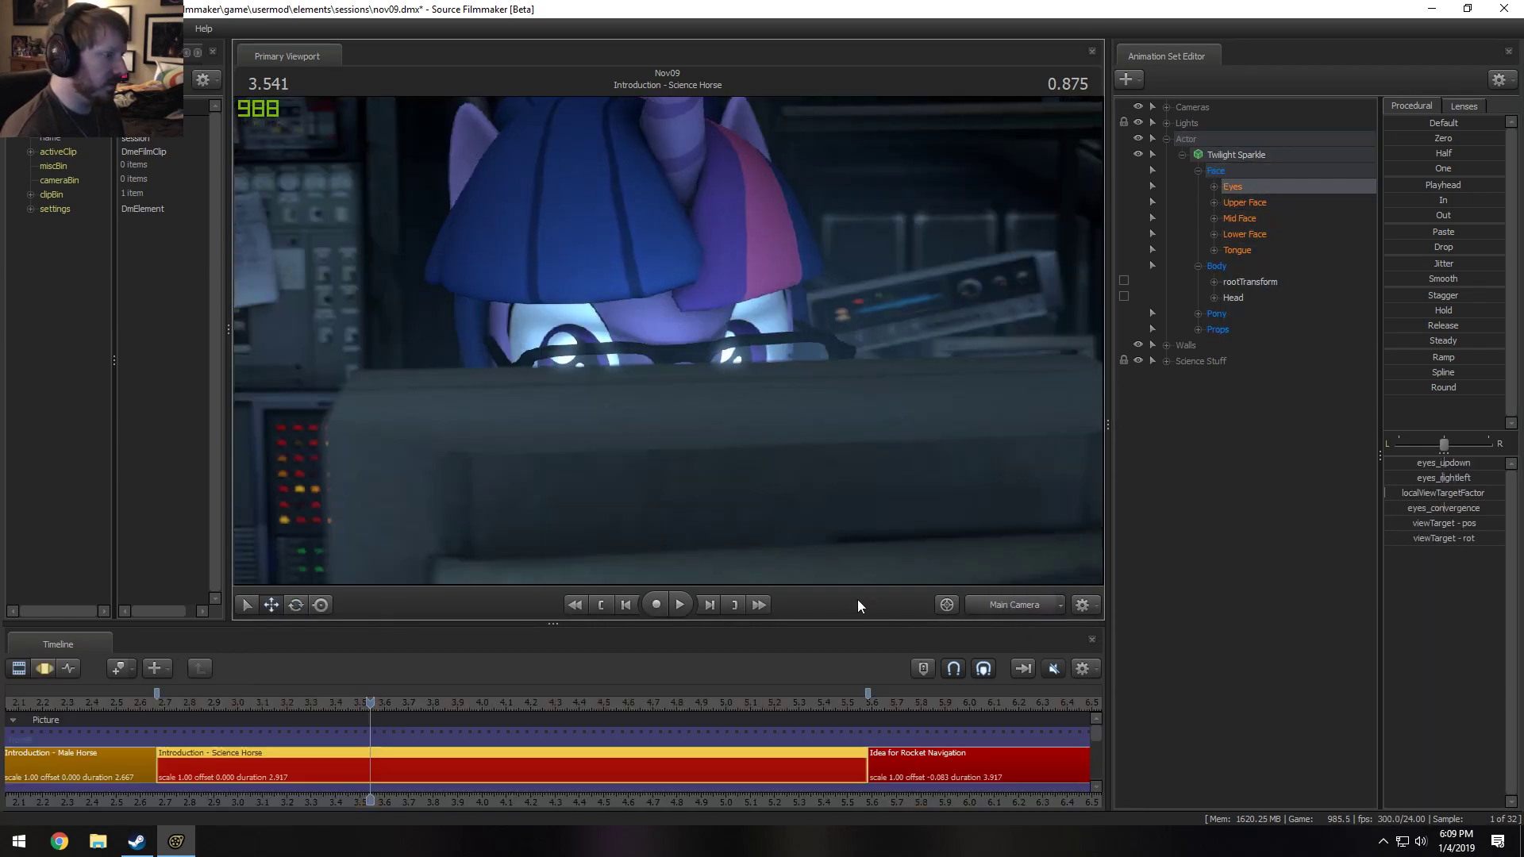
key(F2)
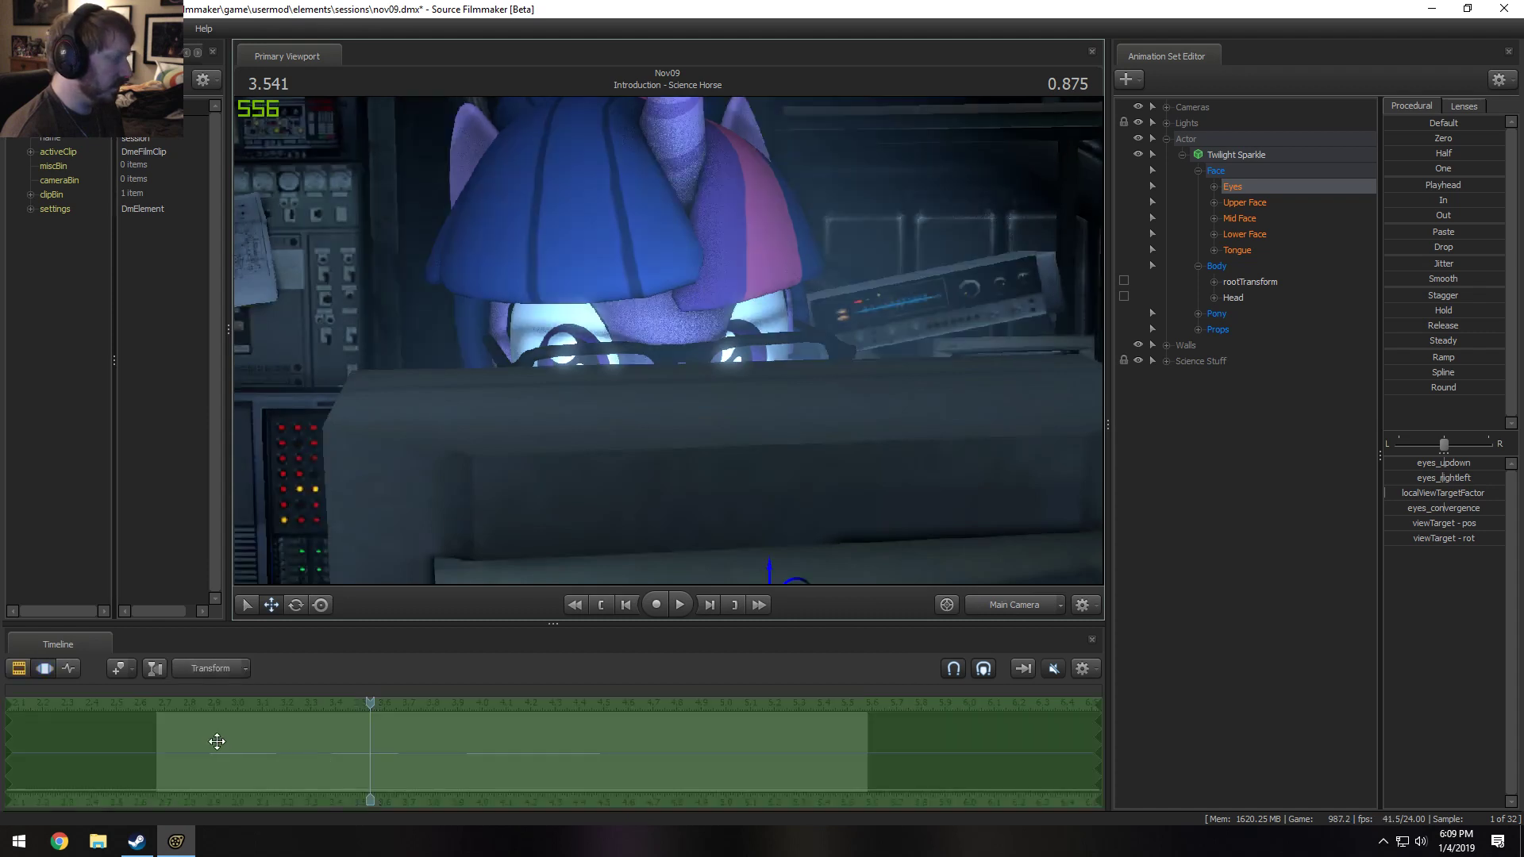
Adjust eyes_updown in an open-ended time selection starting at about 3.33 s with a falloff from 3.15 s, and play it back.
click(317, 740)
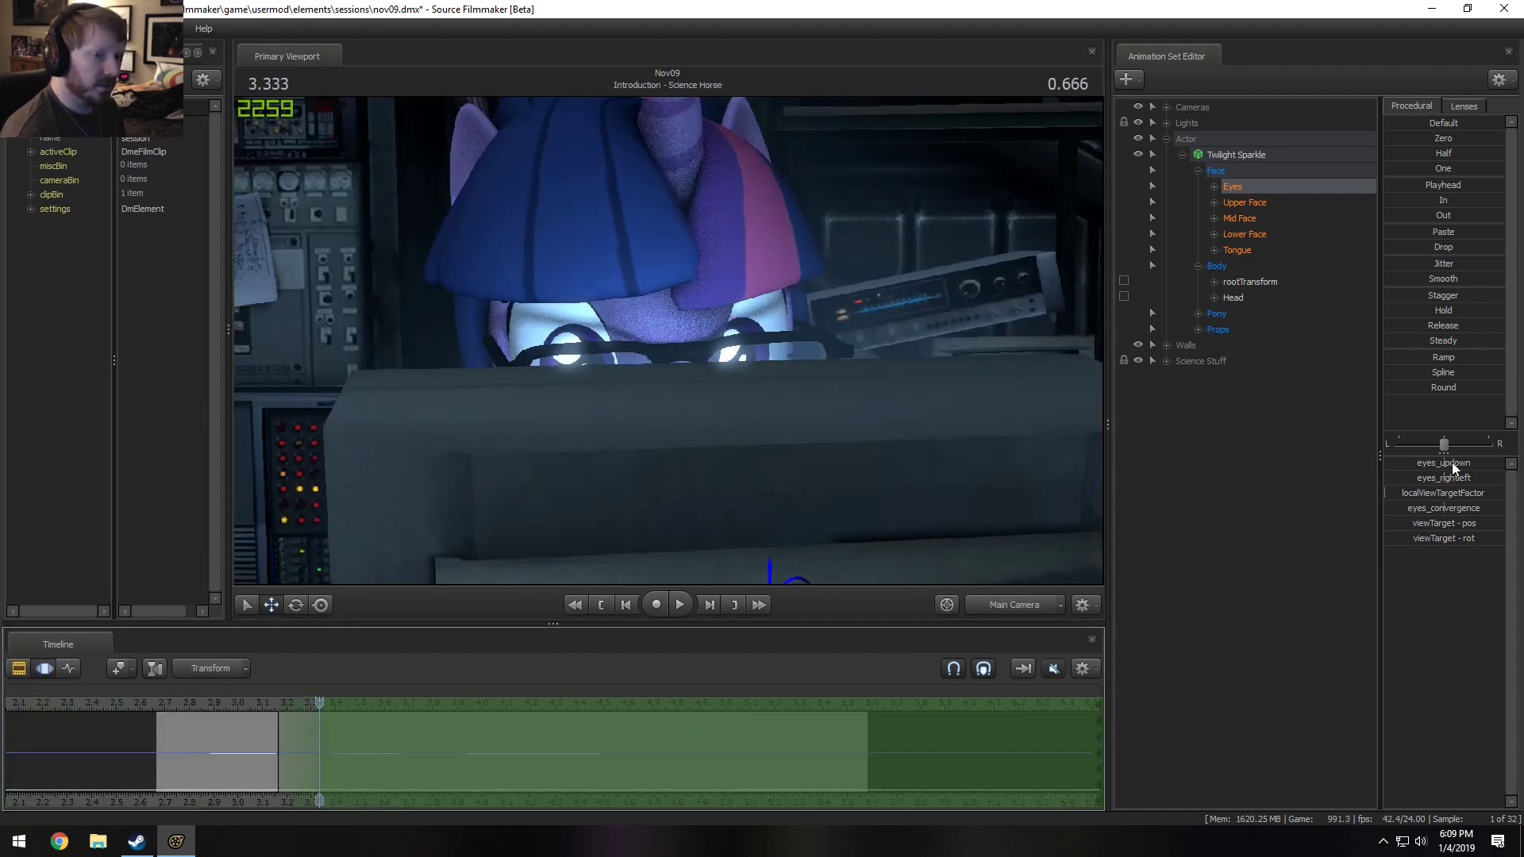
drag(1451, 462, 1457, 461)
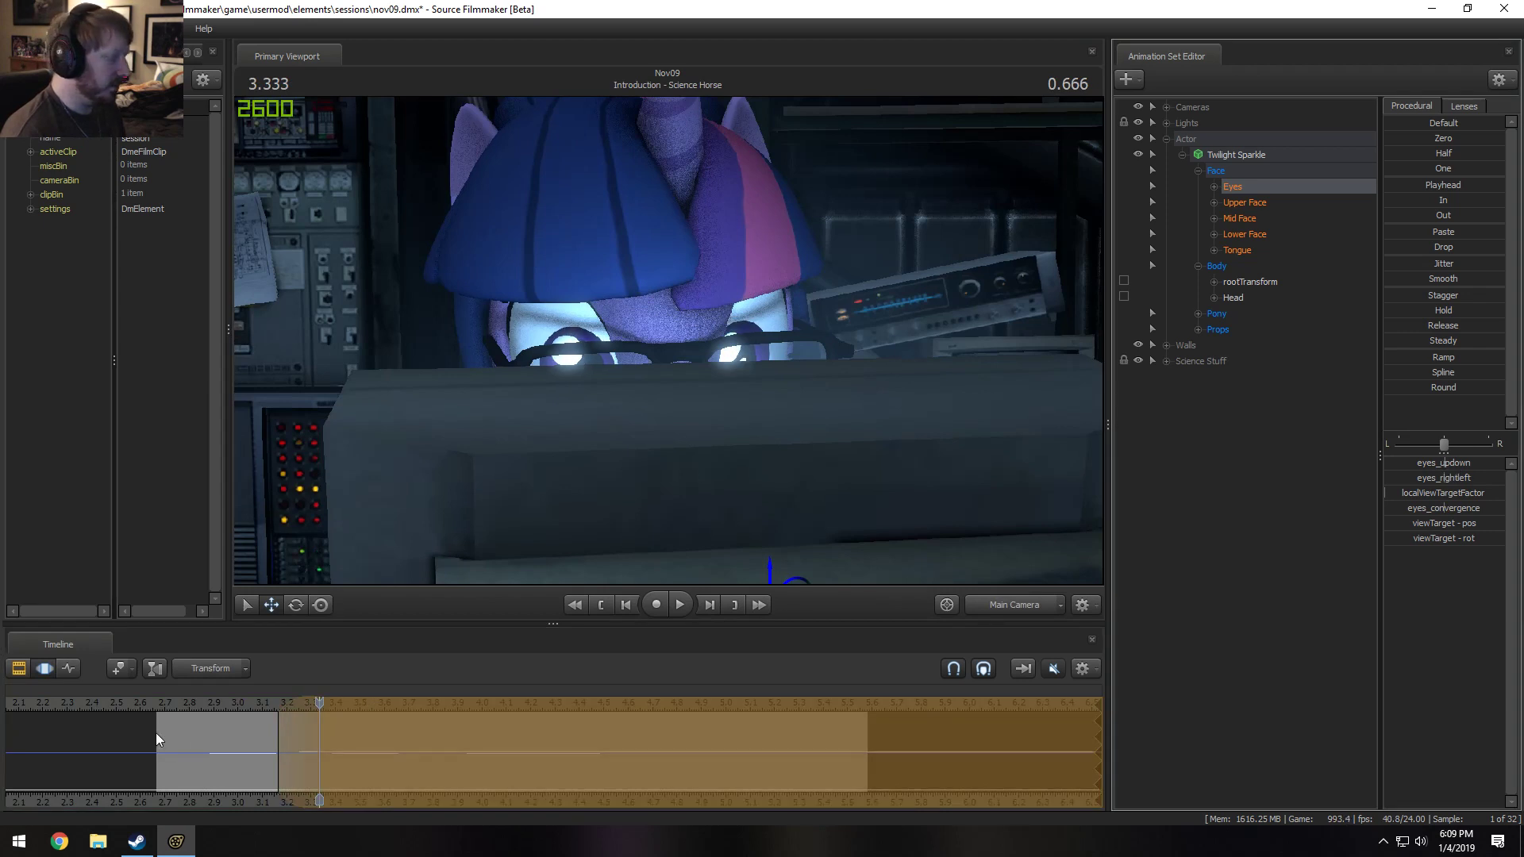
click(208, 703)
key(space)
Move the eyes_updown time selection's start to about 3.29 s with its falloff from about 3.1 s, and replay the shot.
click(281, 704)
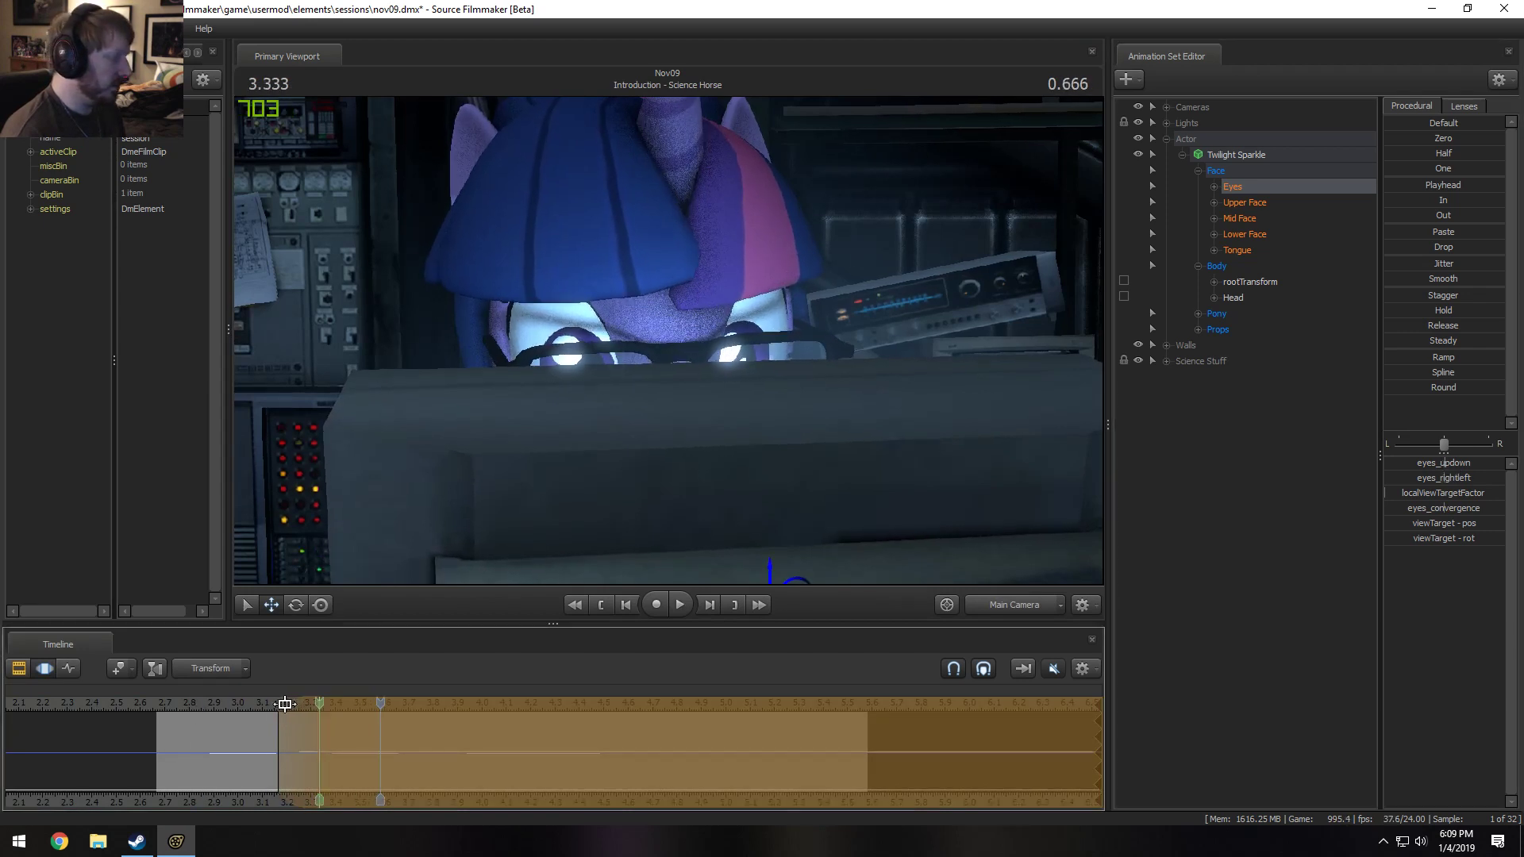
key(space)
click(168, 708)
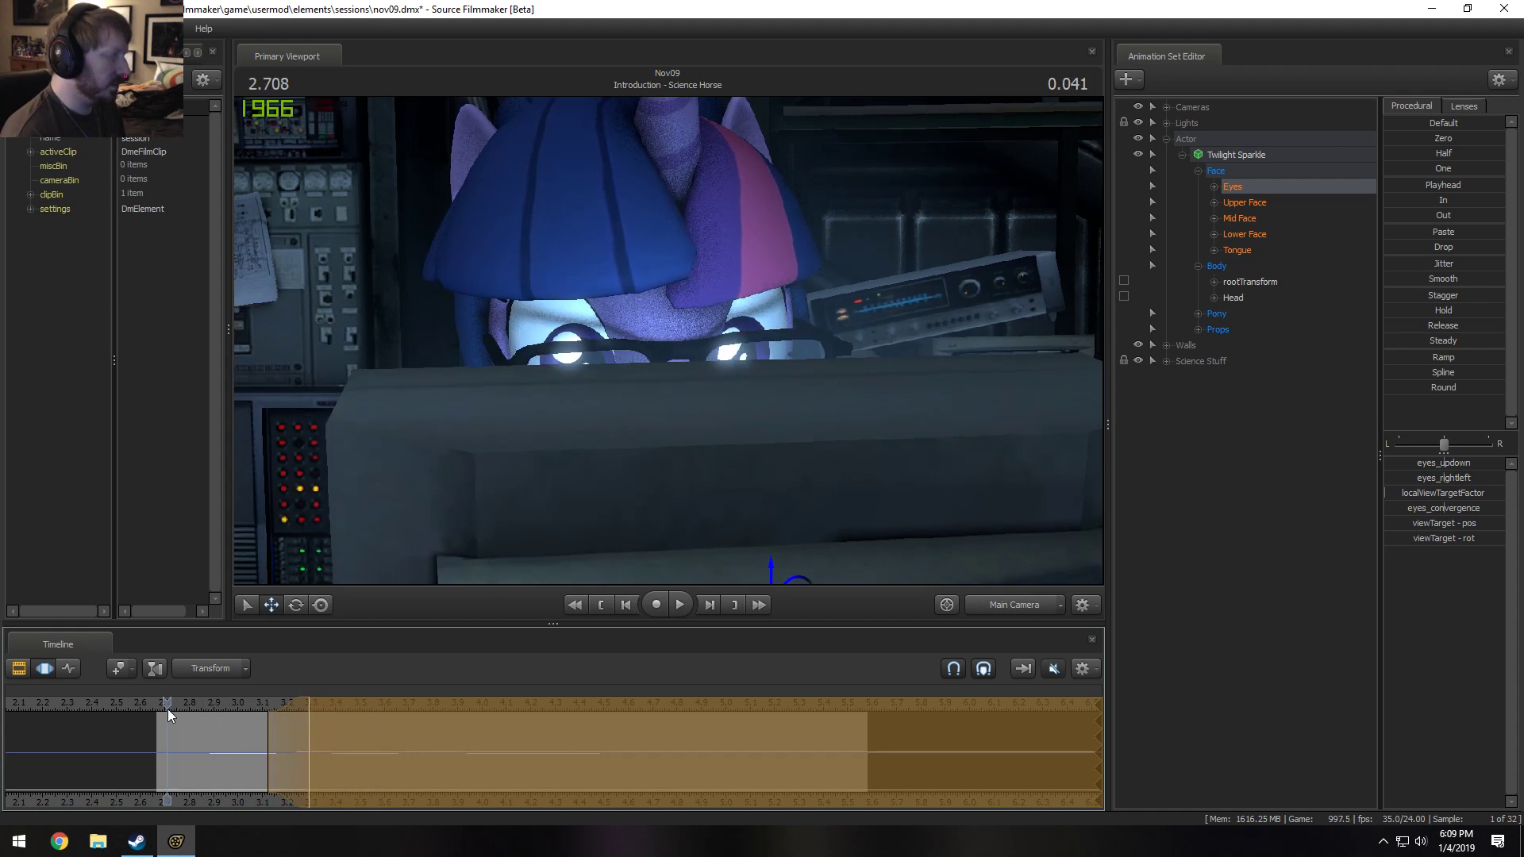
key(space)
key(space)
Widen the selection's falloff to begin at about 3.05 s and check the vertical eye movement in playback.
drag(270, 721, 251, 726)
click(193, 708)
key(space)
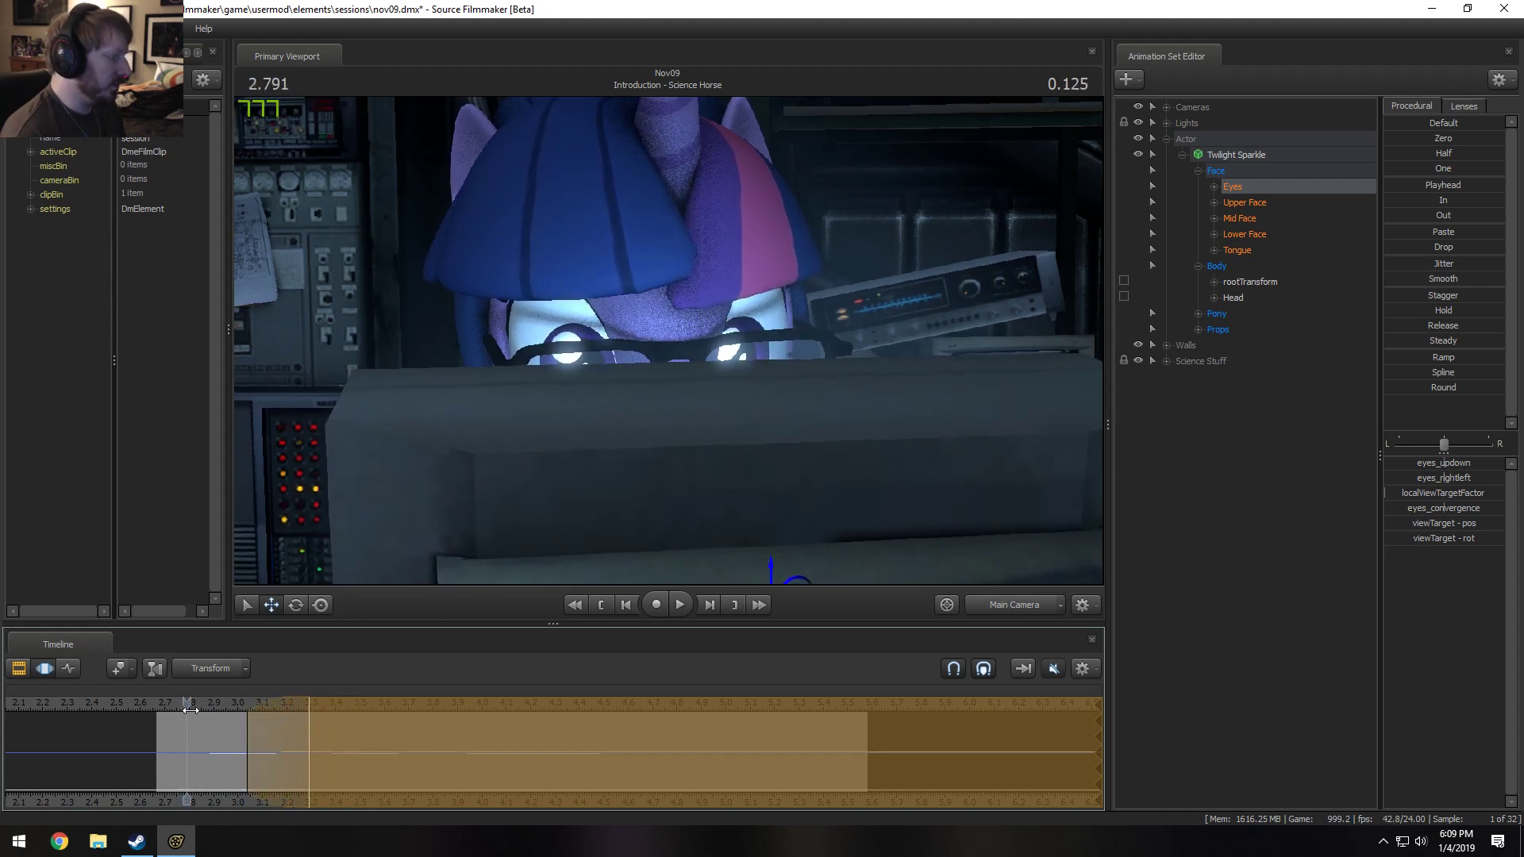
click(173, 708)
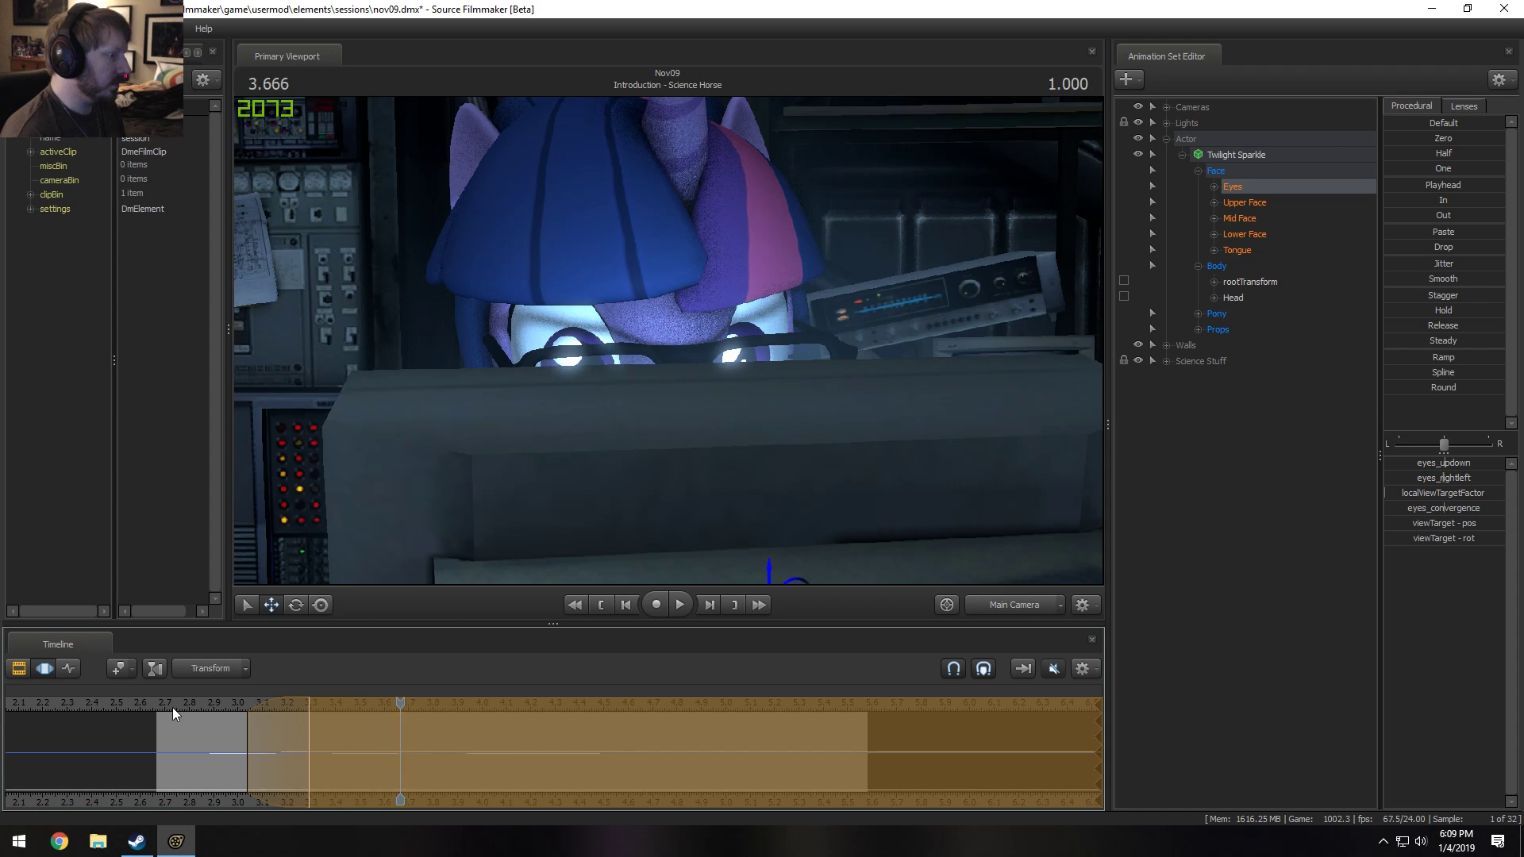
Shift the selection's start to about 3.25 s with its falloff from about 3 s, and replay the eye movement.
click(244, 729)
mouse_move(244, 728)
mouse_down()
mouse_move(300, 735)
mouse_move(240, 742)
mouse_move(306, 738)
mouse_move(233, 740)
mouse_up()
key(space)
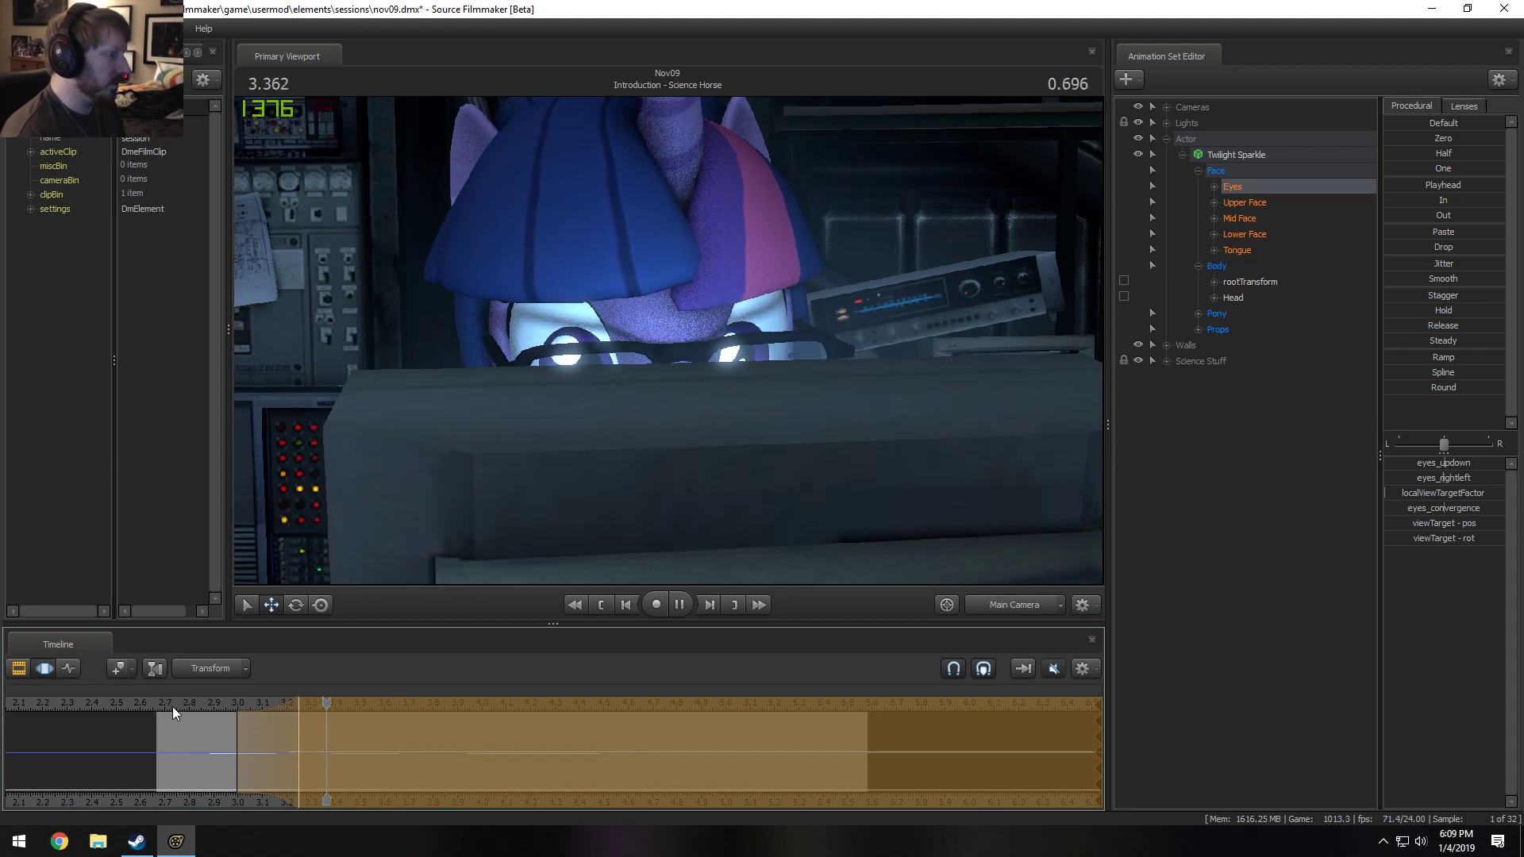
key(space)
Adjust eyes_updown again in an open-ended time selection starting at 3.75 s with a falloff from about 3.5 s, and replay the shot.
drag(265, 732, 388, 732)
click(425, 712)
click(425, 713)
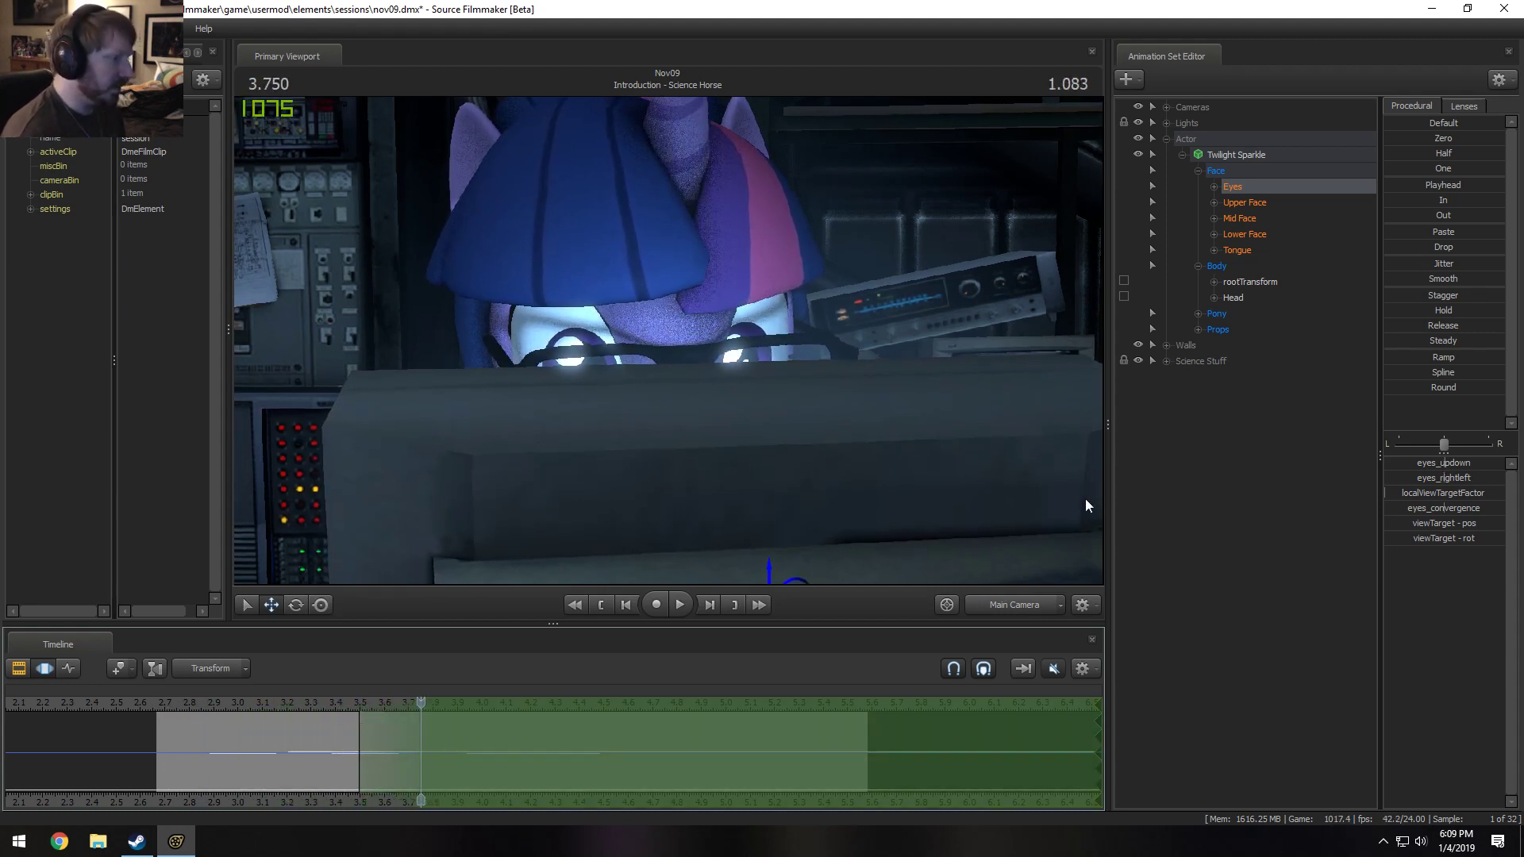
click(1442, 464)
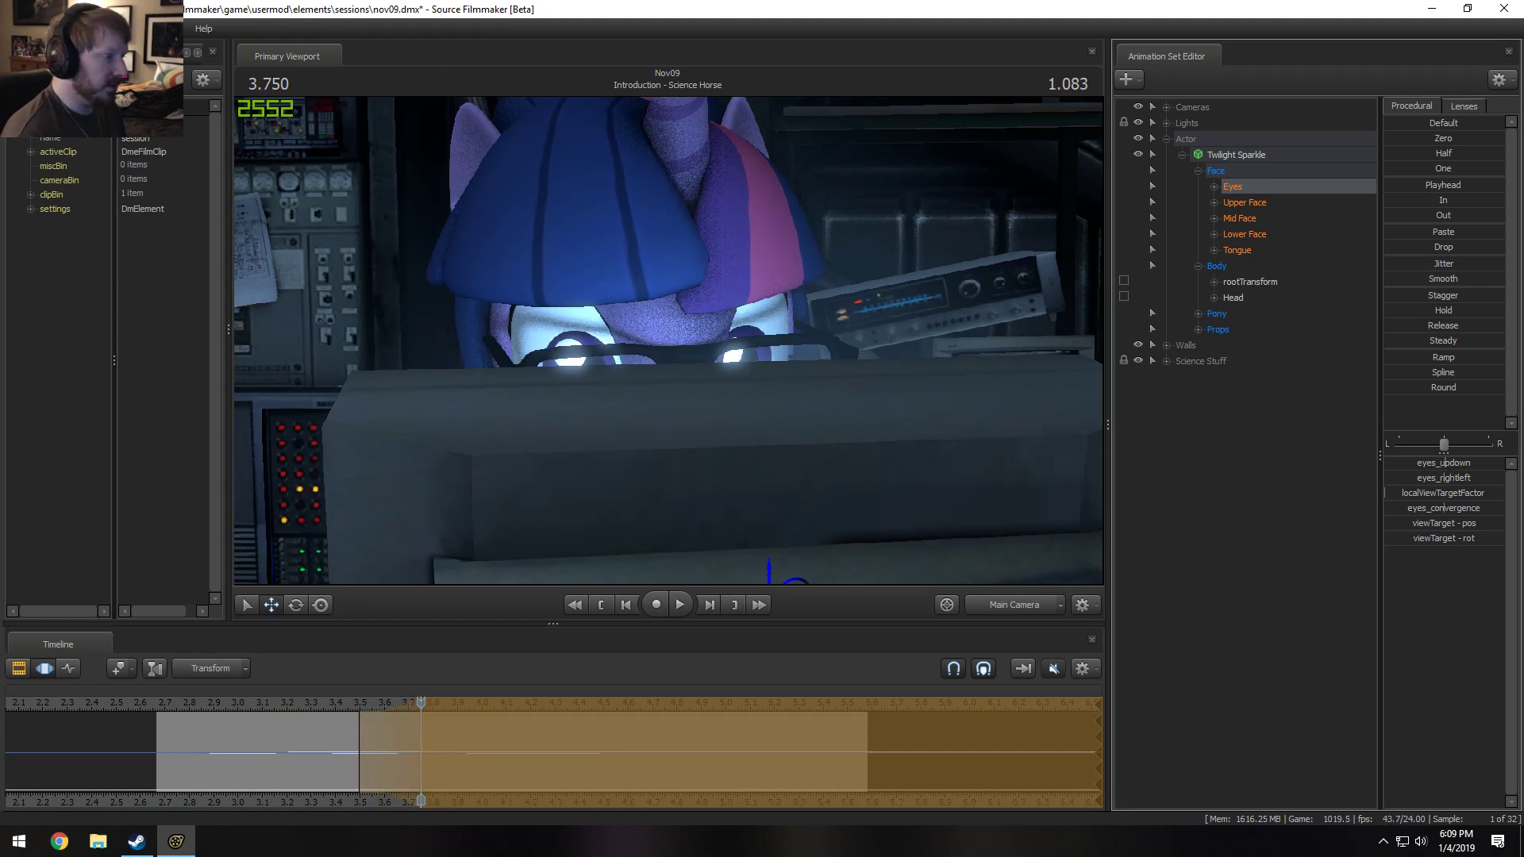
click(269, 707)
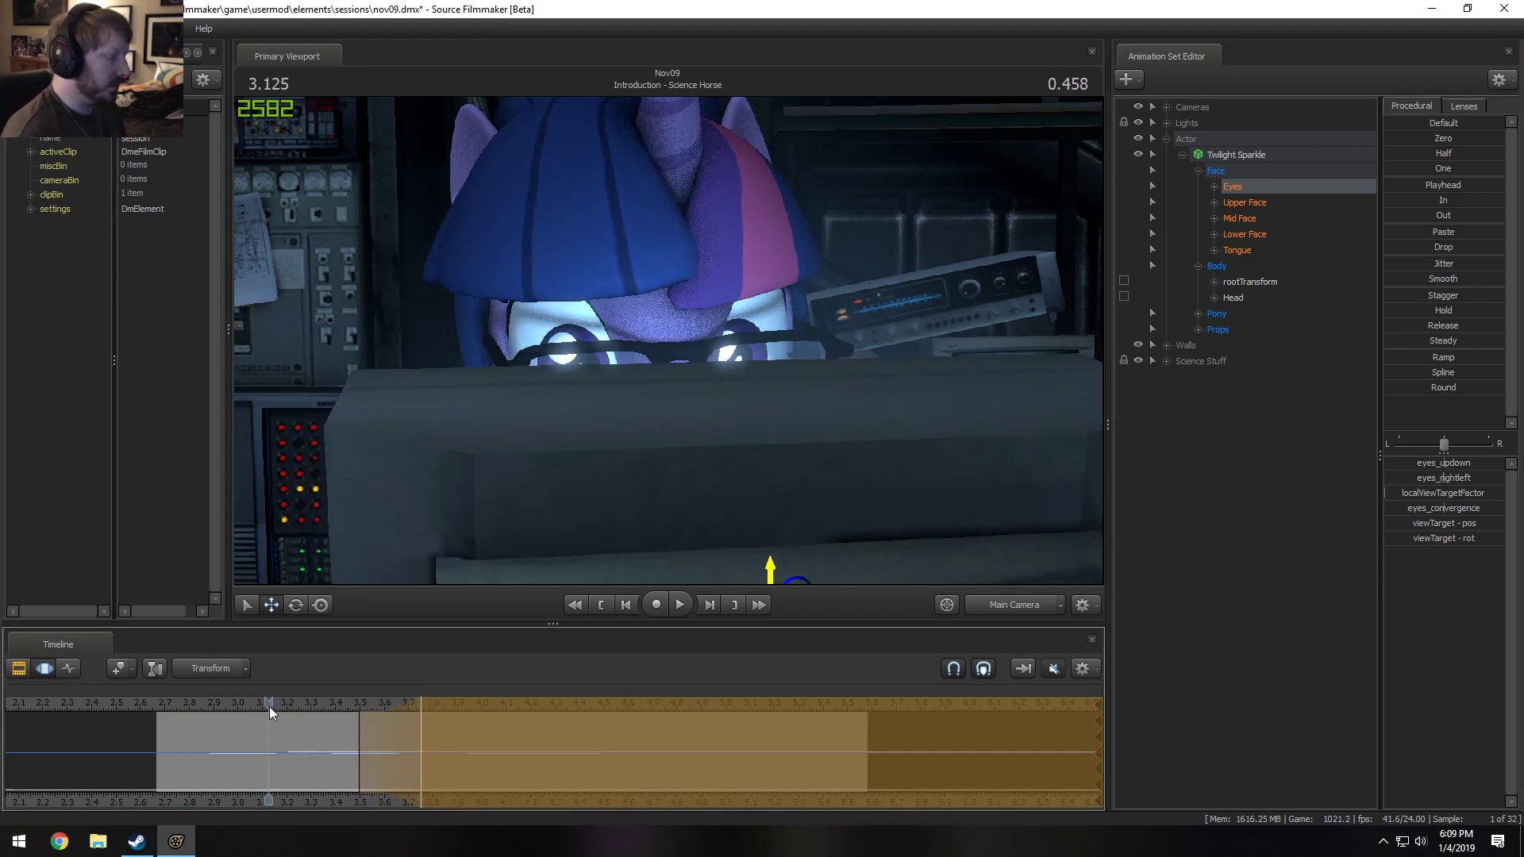
key(space)
click(205, 703)
key(space)
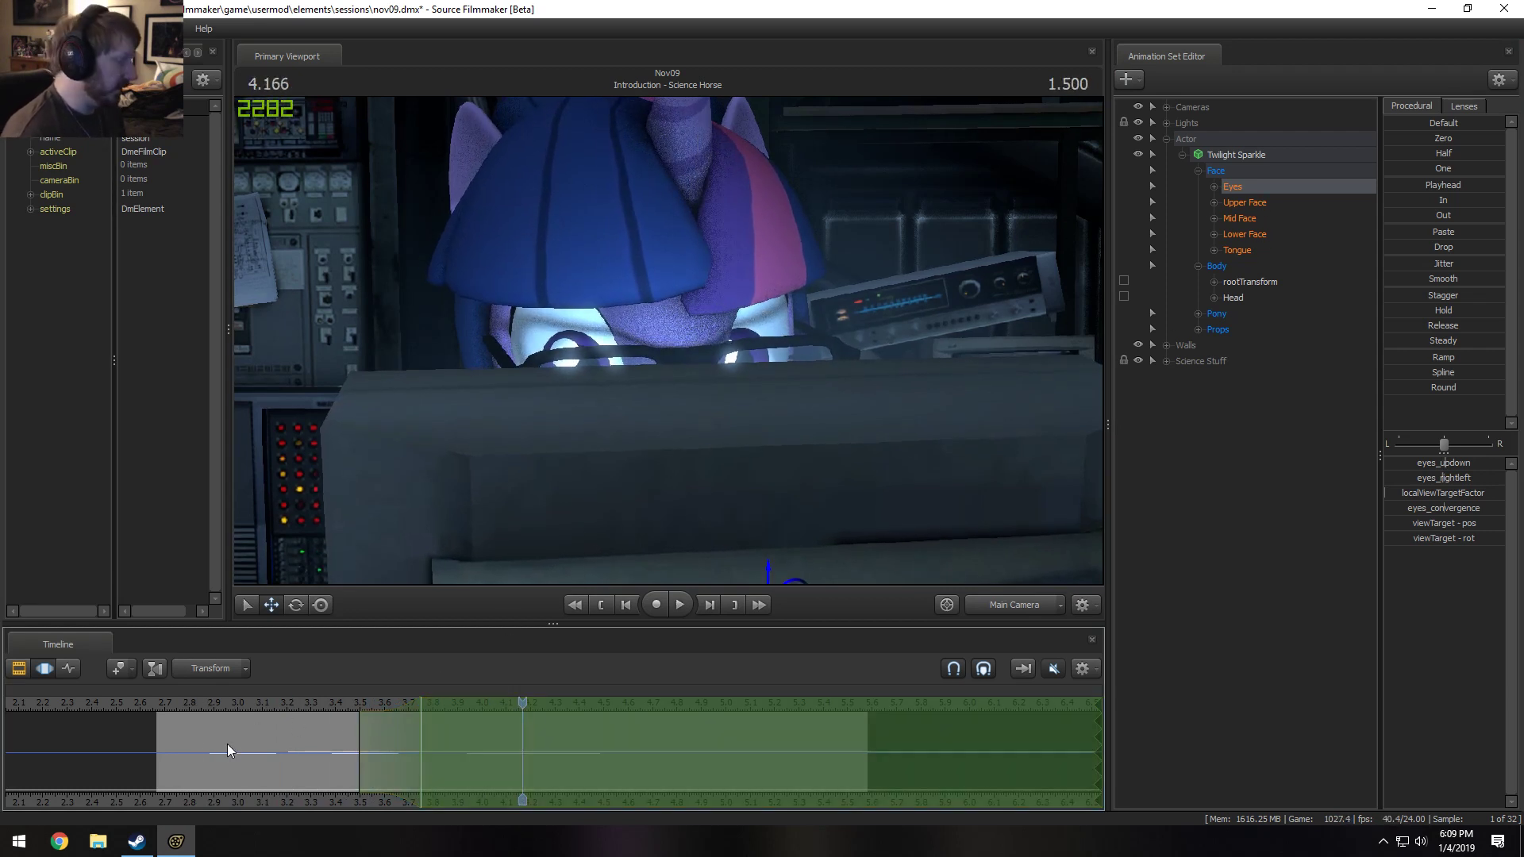
Replay the shot to about 4.8 s to examine Twilight Sparkle's eye movement.
click(172, 746)
drag(161, 744, 677, 740)
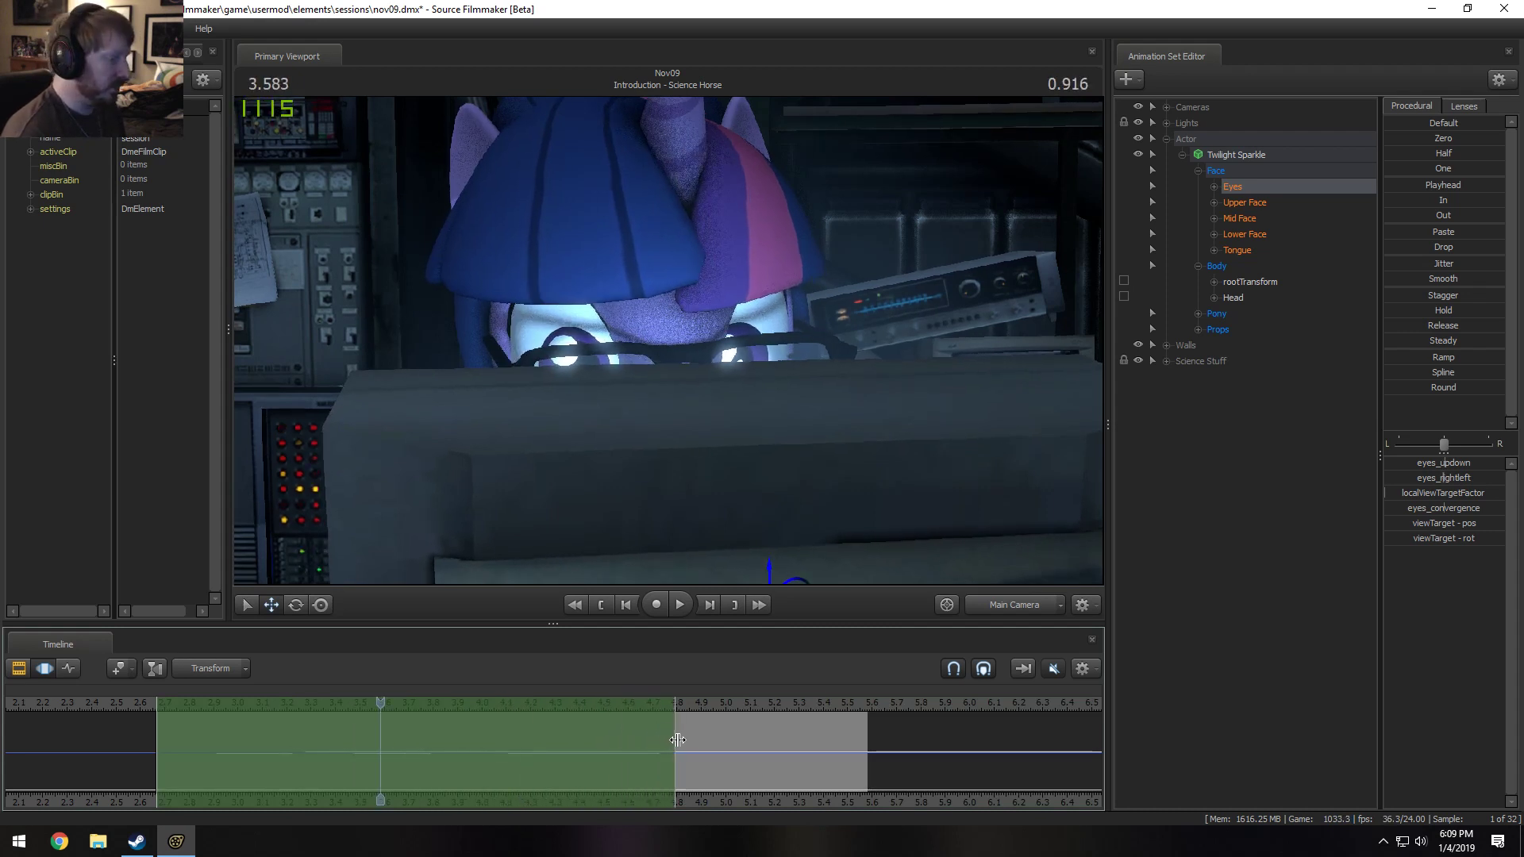
click(179, 735)
key(space)
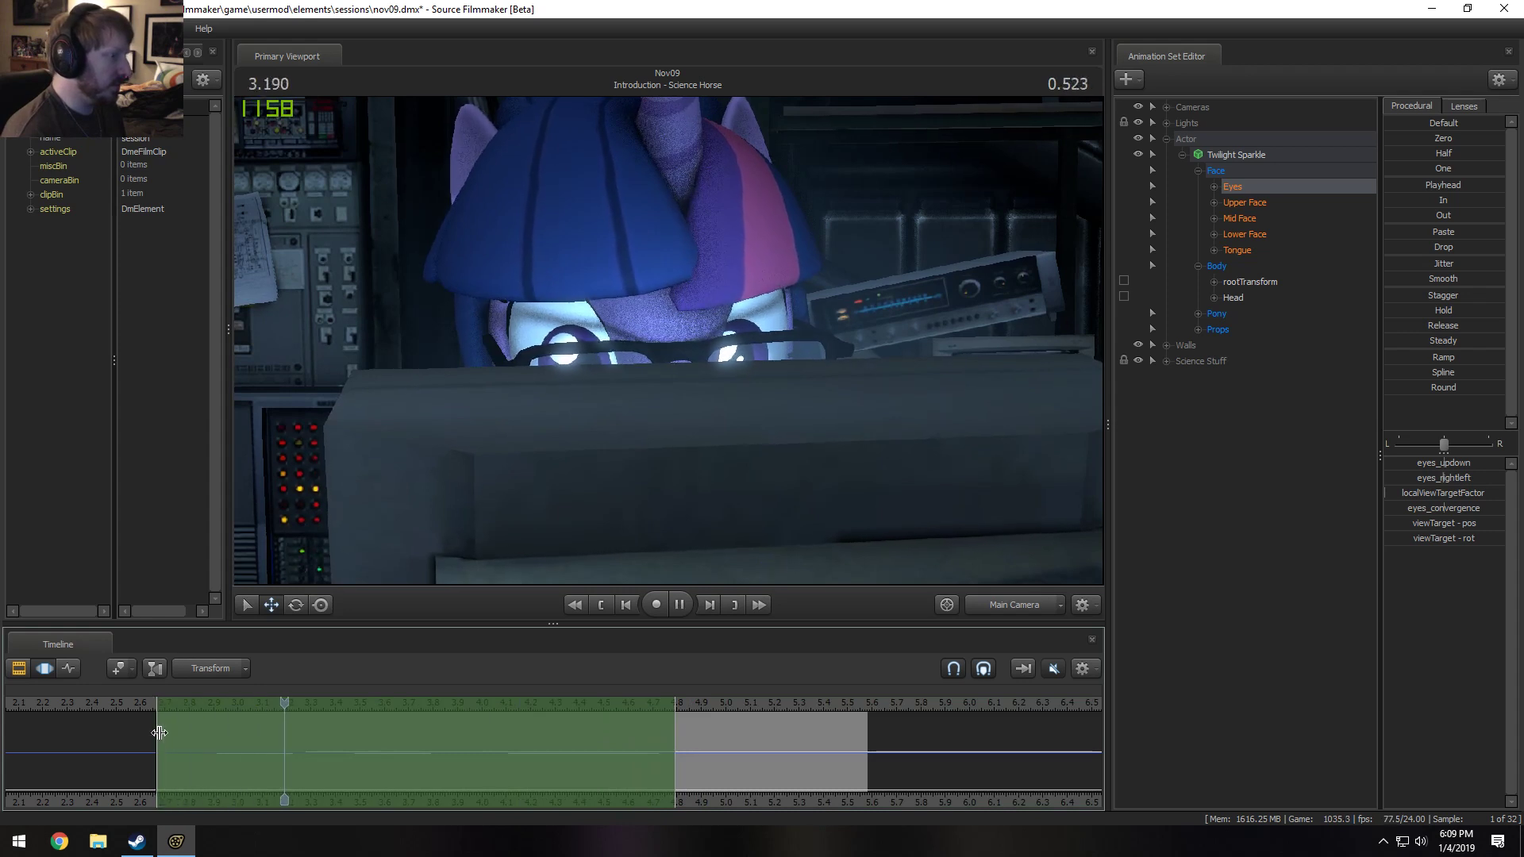
key(space)
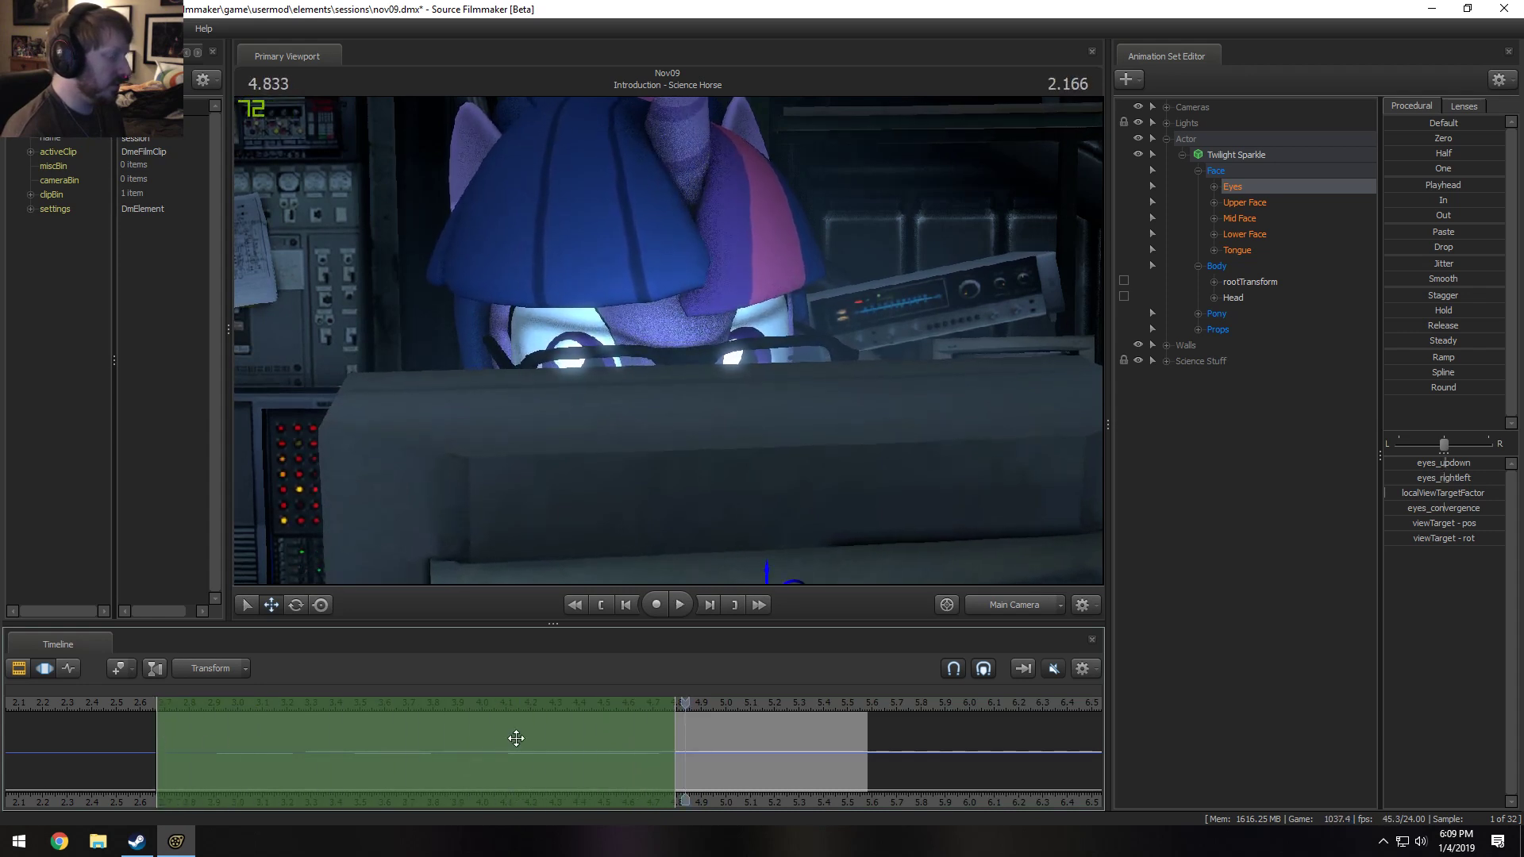
Adjust eyes_rightleft in an open-ended time selection starting at about 4.79 s with a falloff from about 4.58 s, and replay the shot.
drag(633, 740, 675, 749)
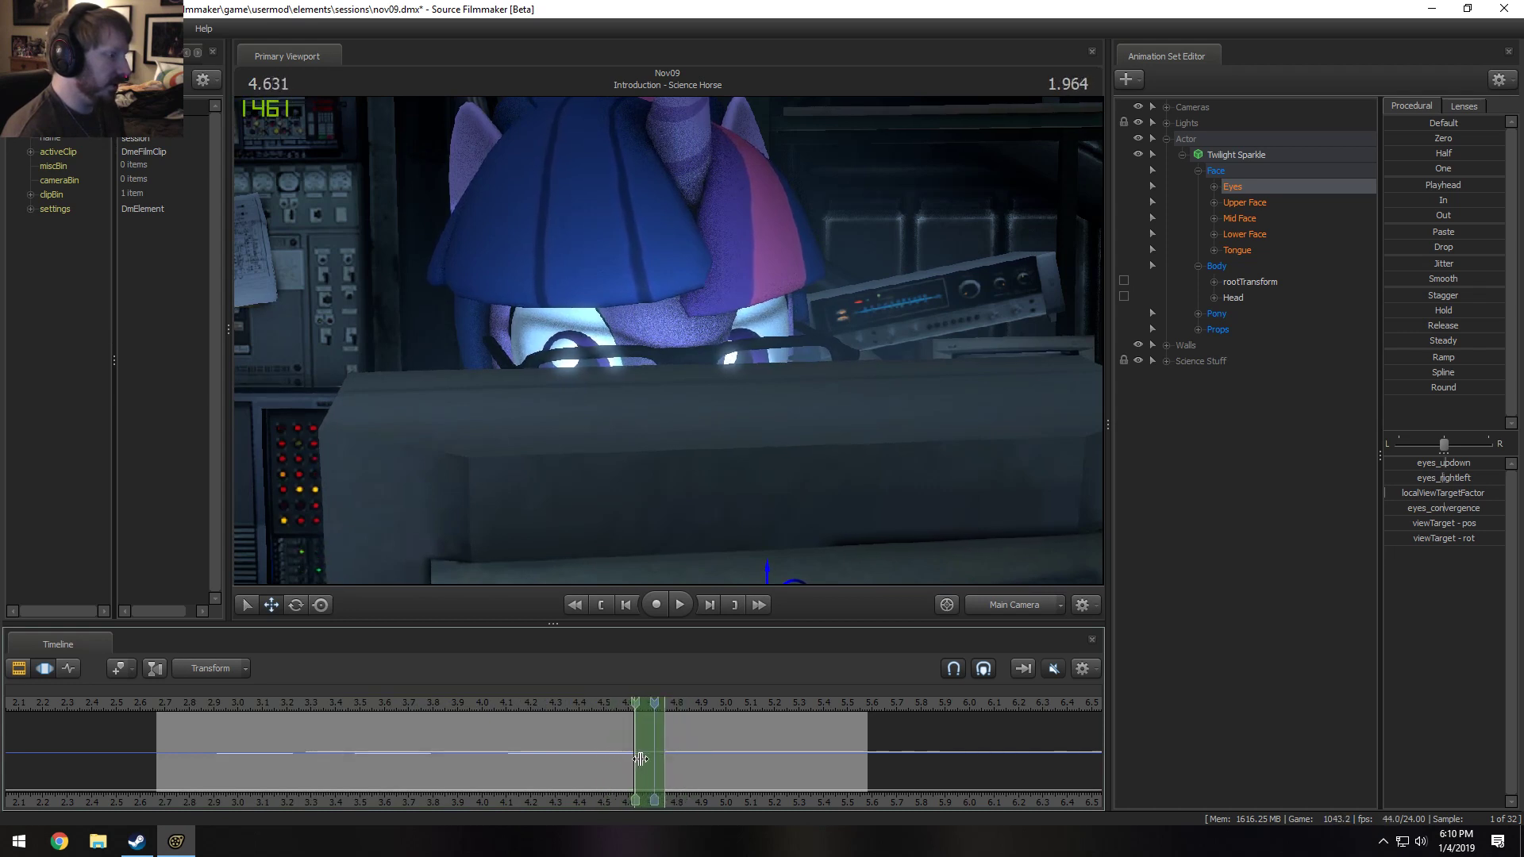
drag(677, 765, 791, 748)
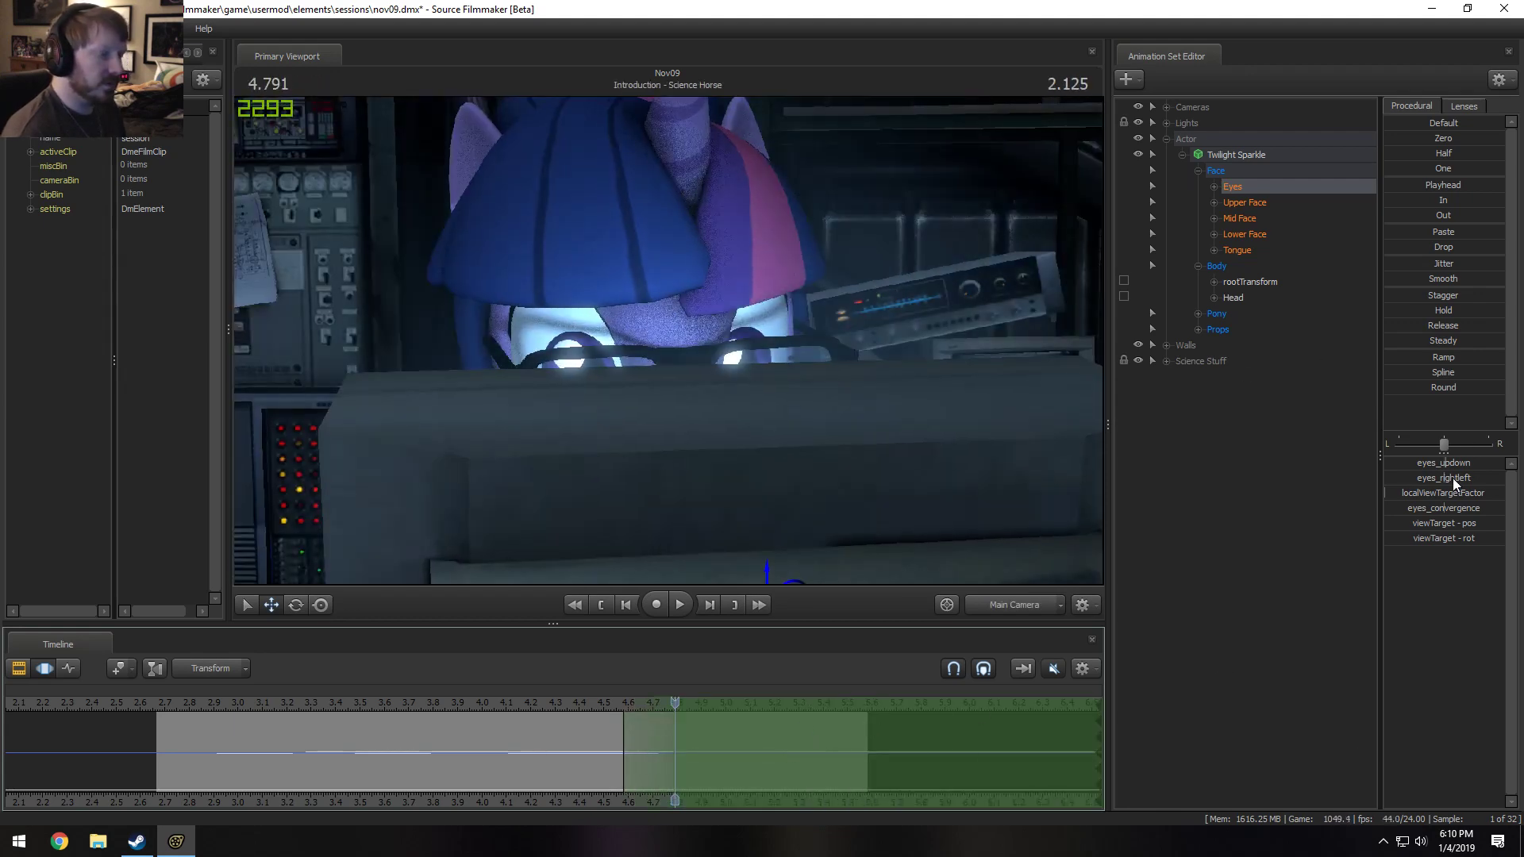
drag(1453, 479, 1459, 479)
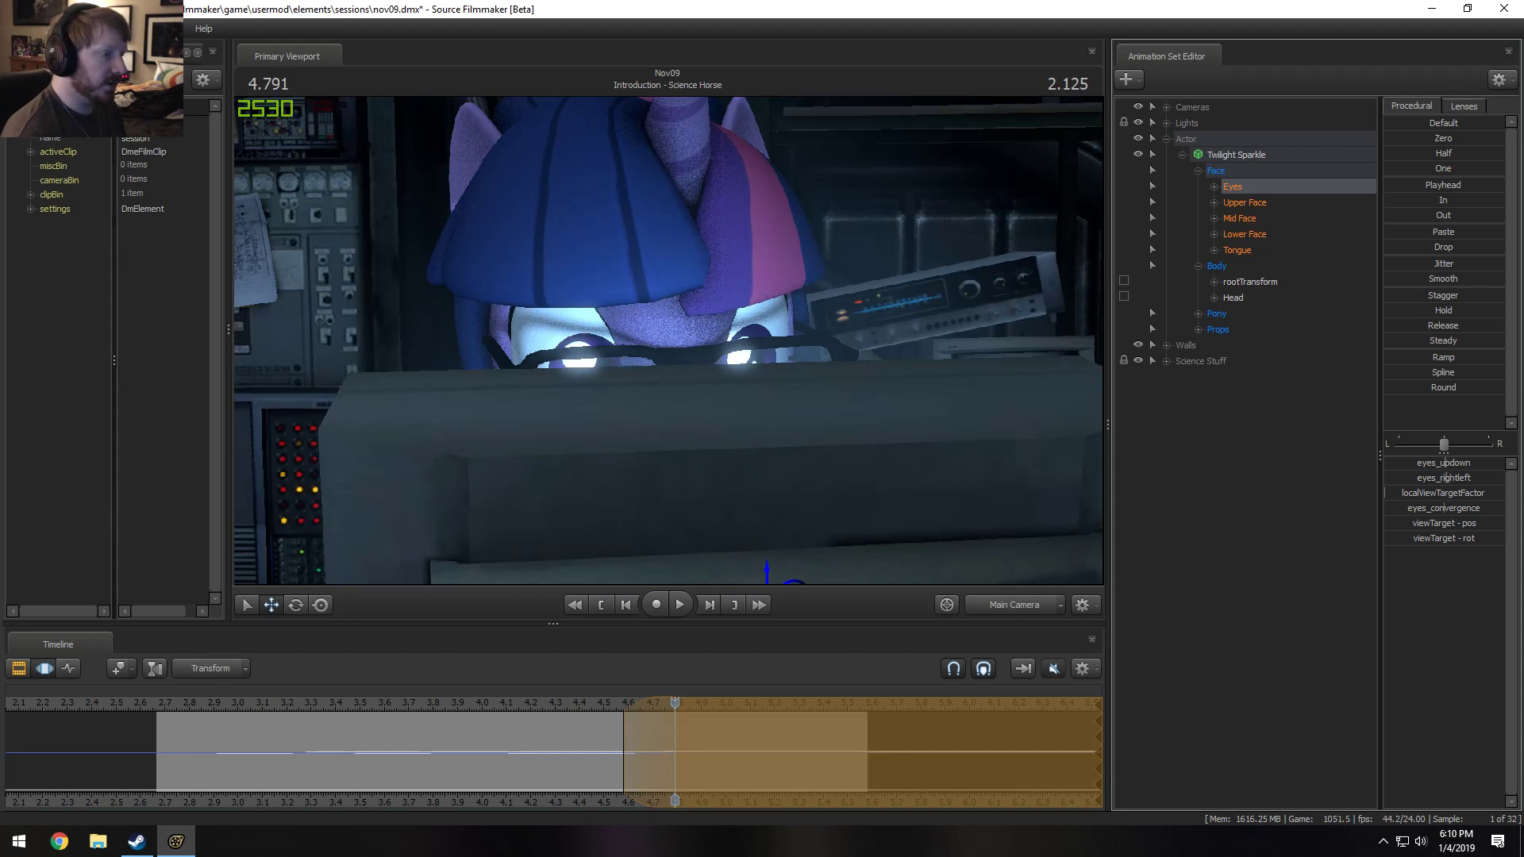
click(470, 704)
key(space)
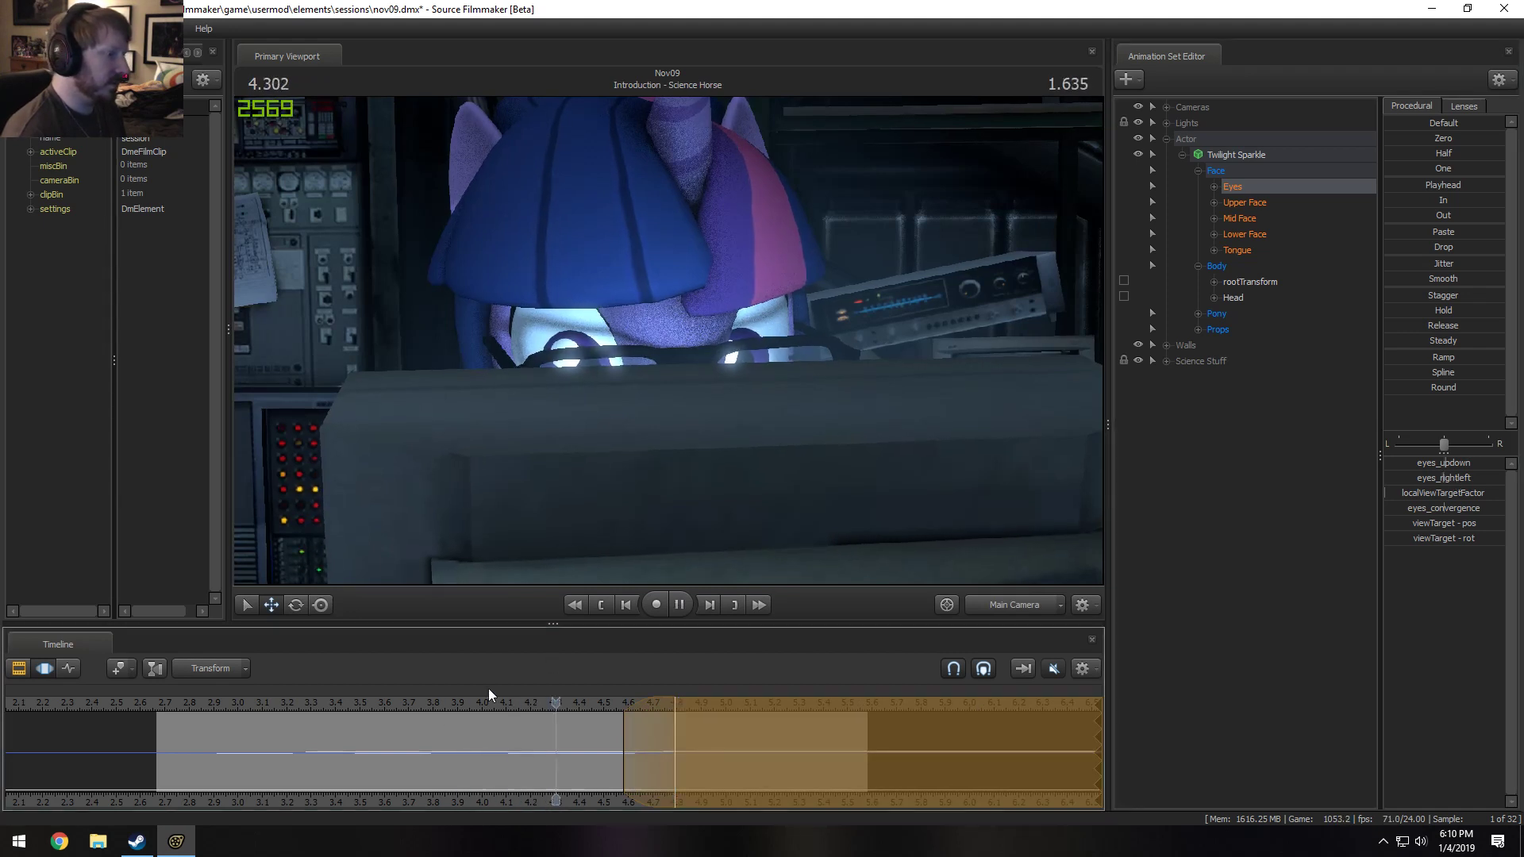
key(space)
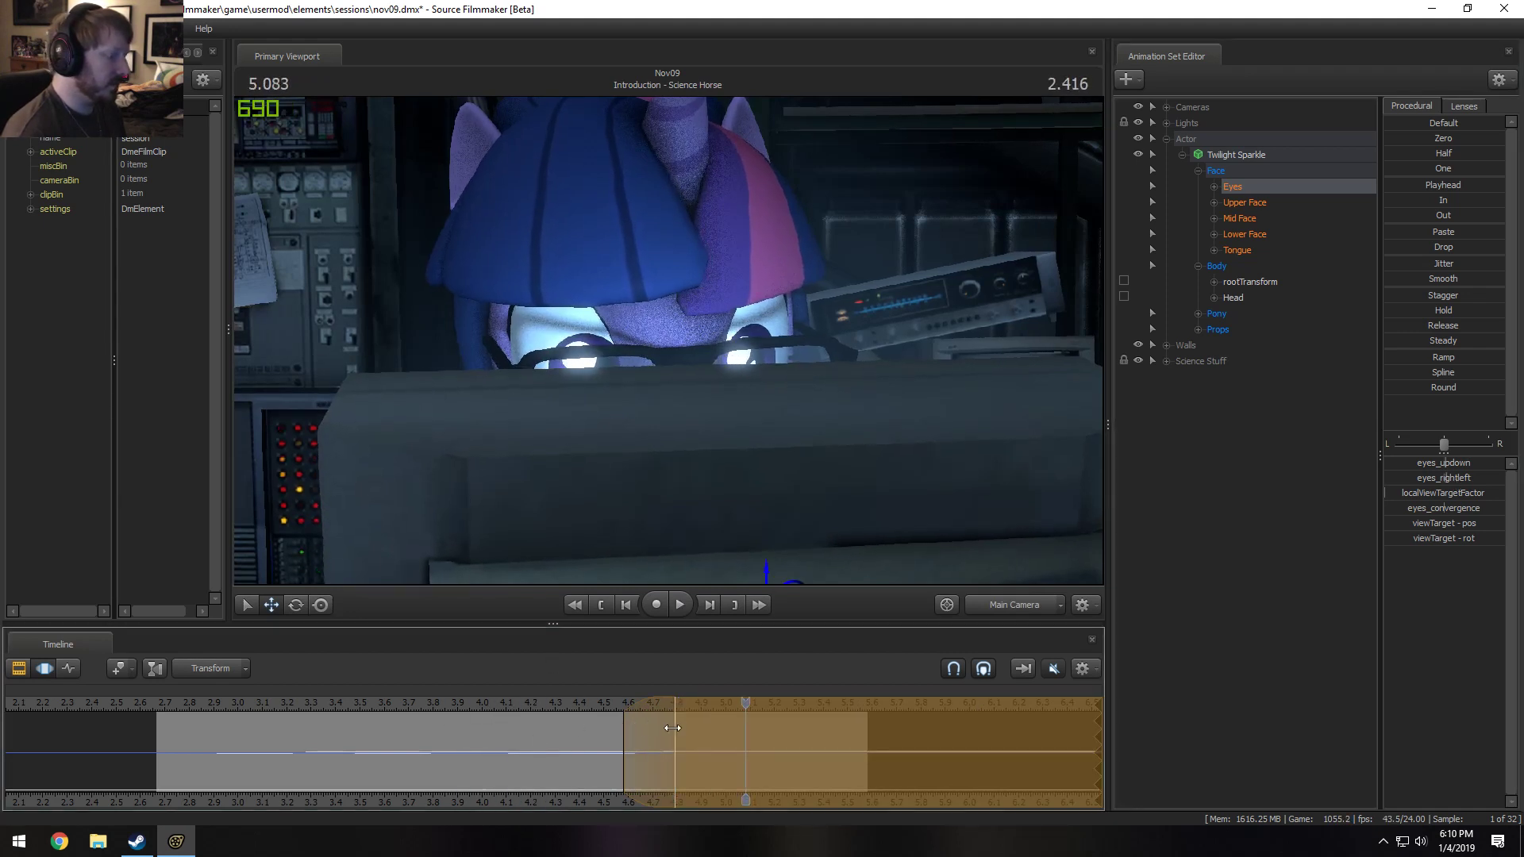
Move the eyes_rightleft selection's start to about 4.7 s and replay the sideways eye movement.
drag(672, 727, 650, 728)
click(603, 703)
key(space)
click(472, 707)
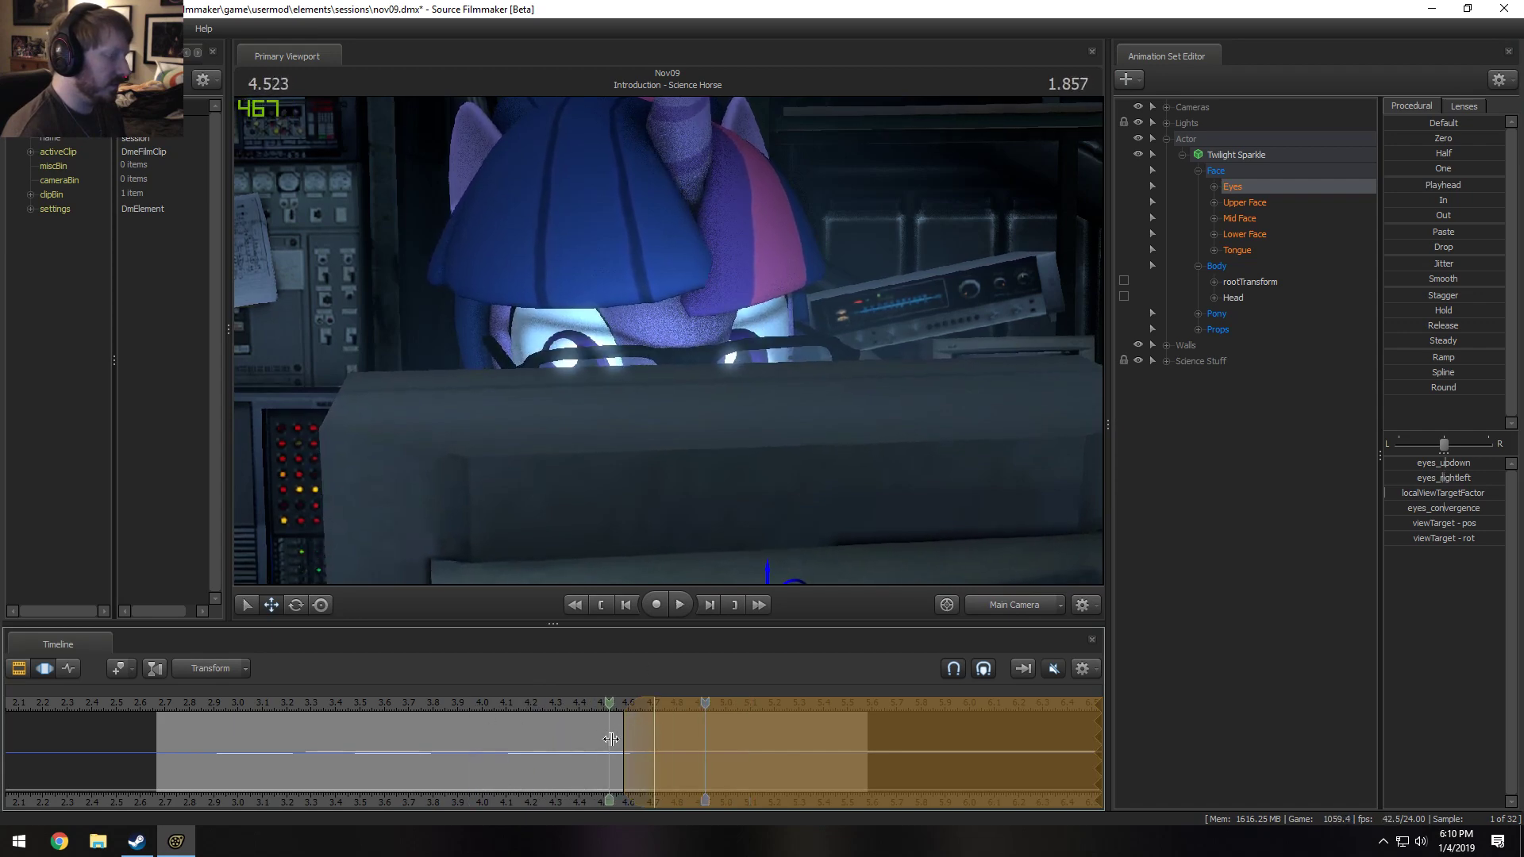
Using the Work Camera, rotate the Head in an open-ended time selection starting at 4.75 s with a falloff from about 4.5 s, and replay.
mouse_move(610, 740)
mouse_down()
mouse_move(663, 746)
mouse_move(605, 751)
mouse_up()
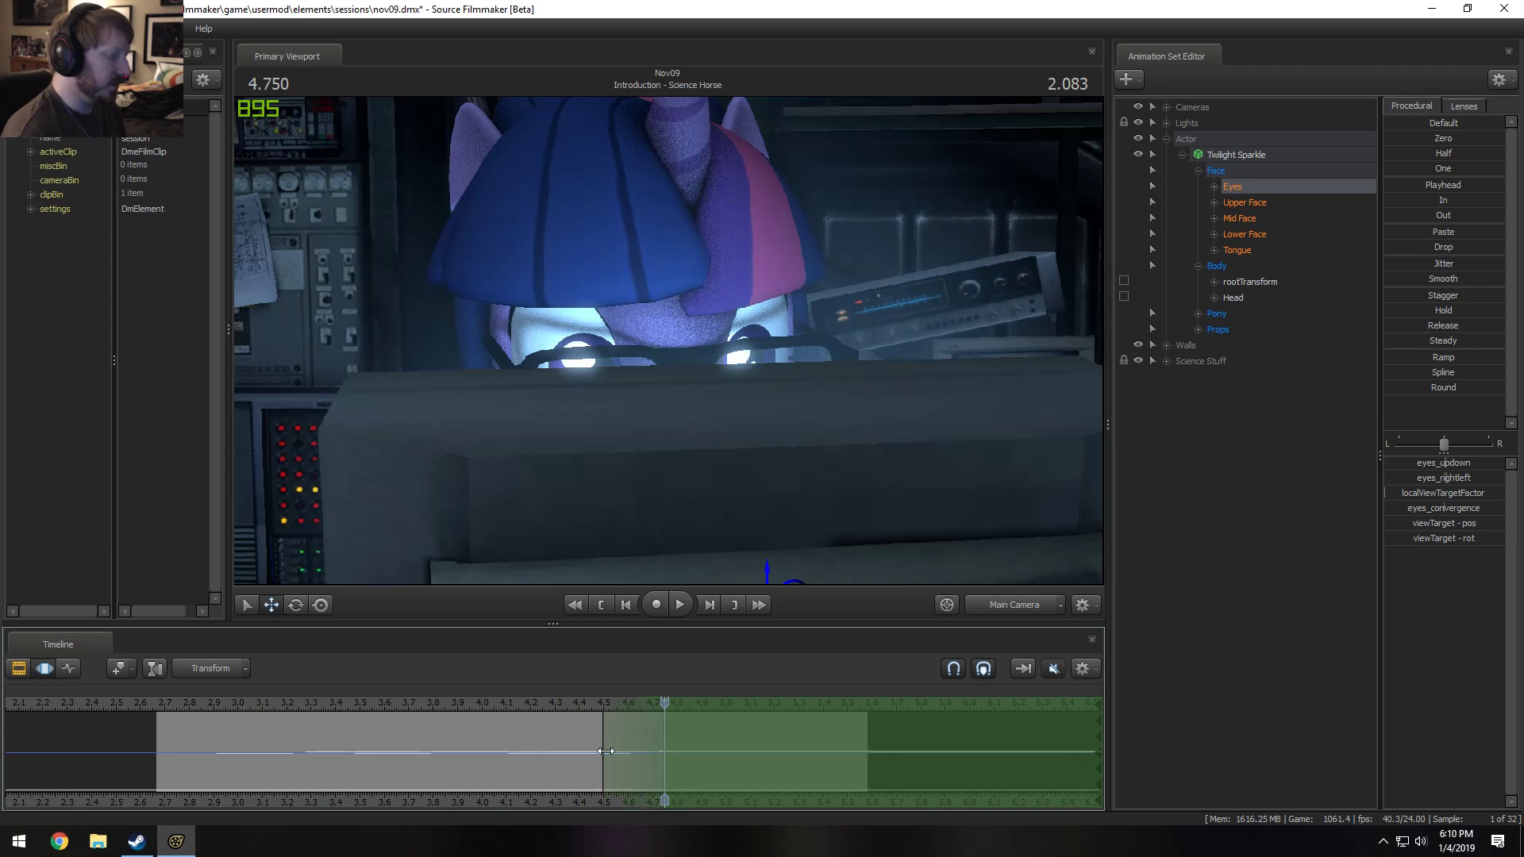
click(1014, 605)
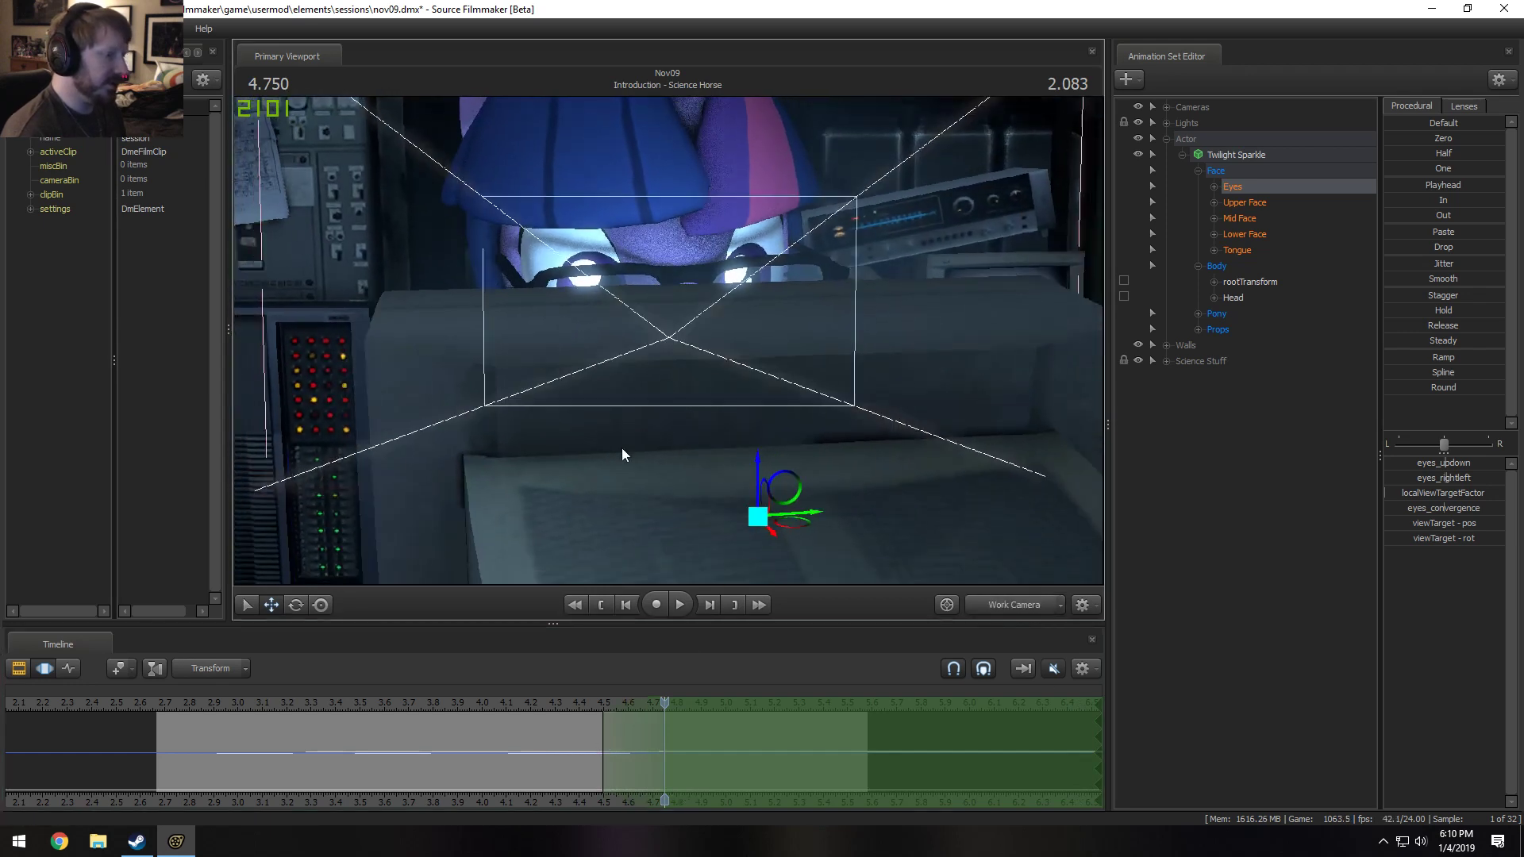
key(ctrl)
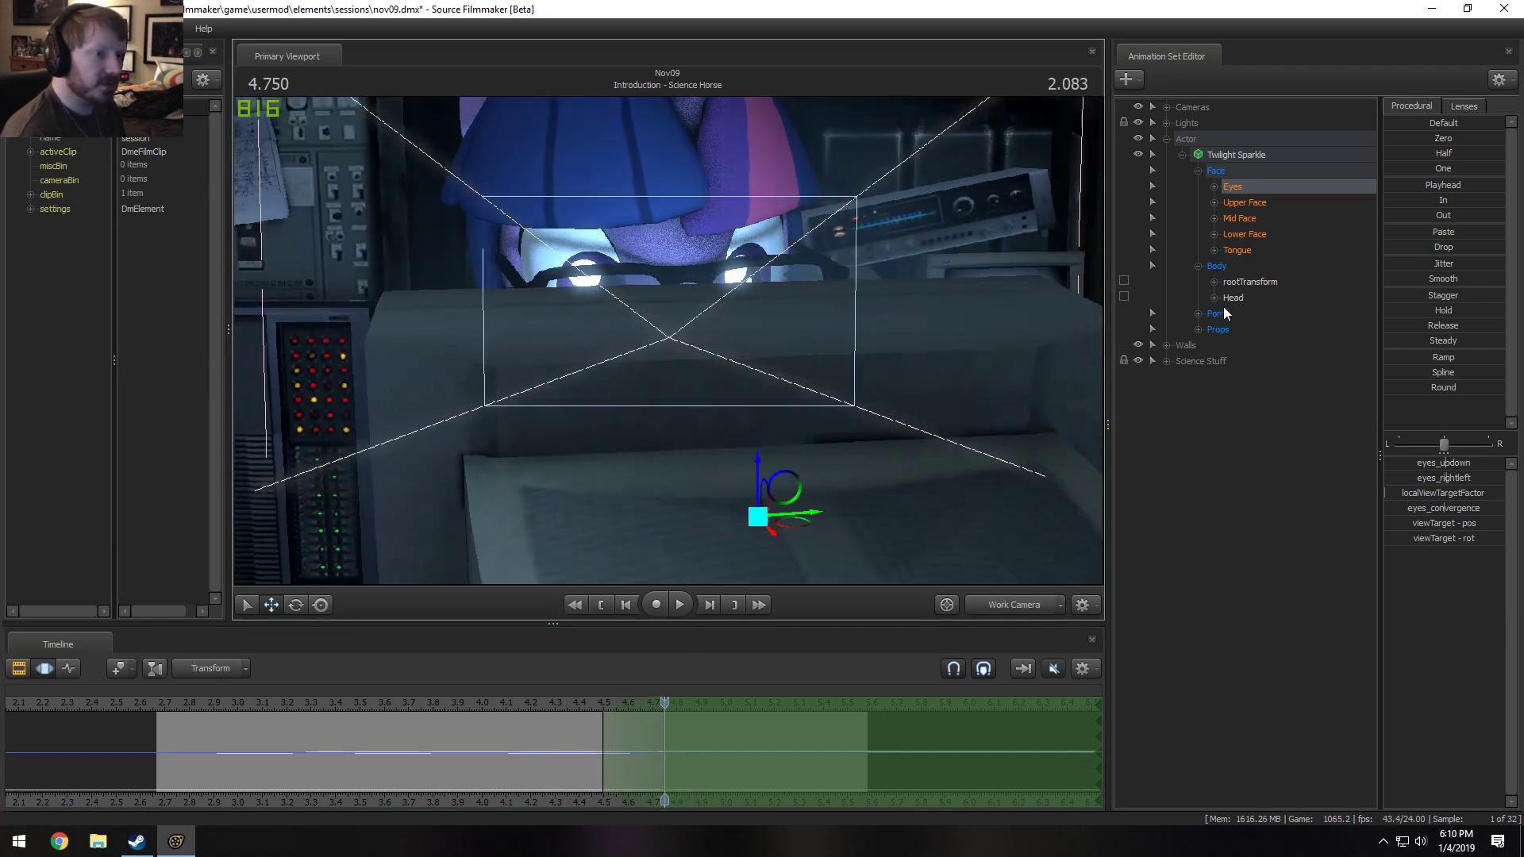
click(1230, 299)
key(e)
drag(662, 372, 664, 367)
click(557, 703)
key(space)
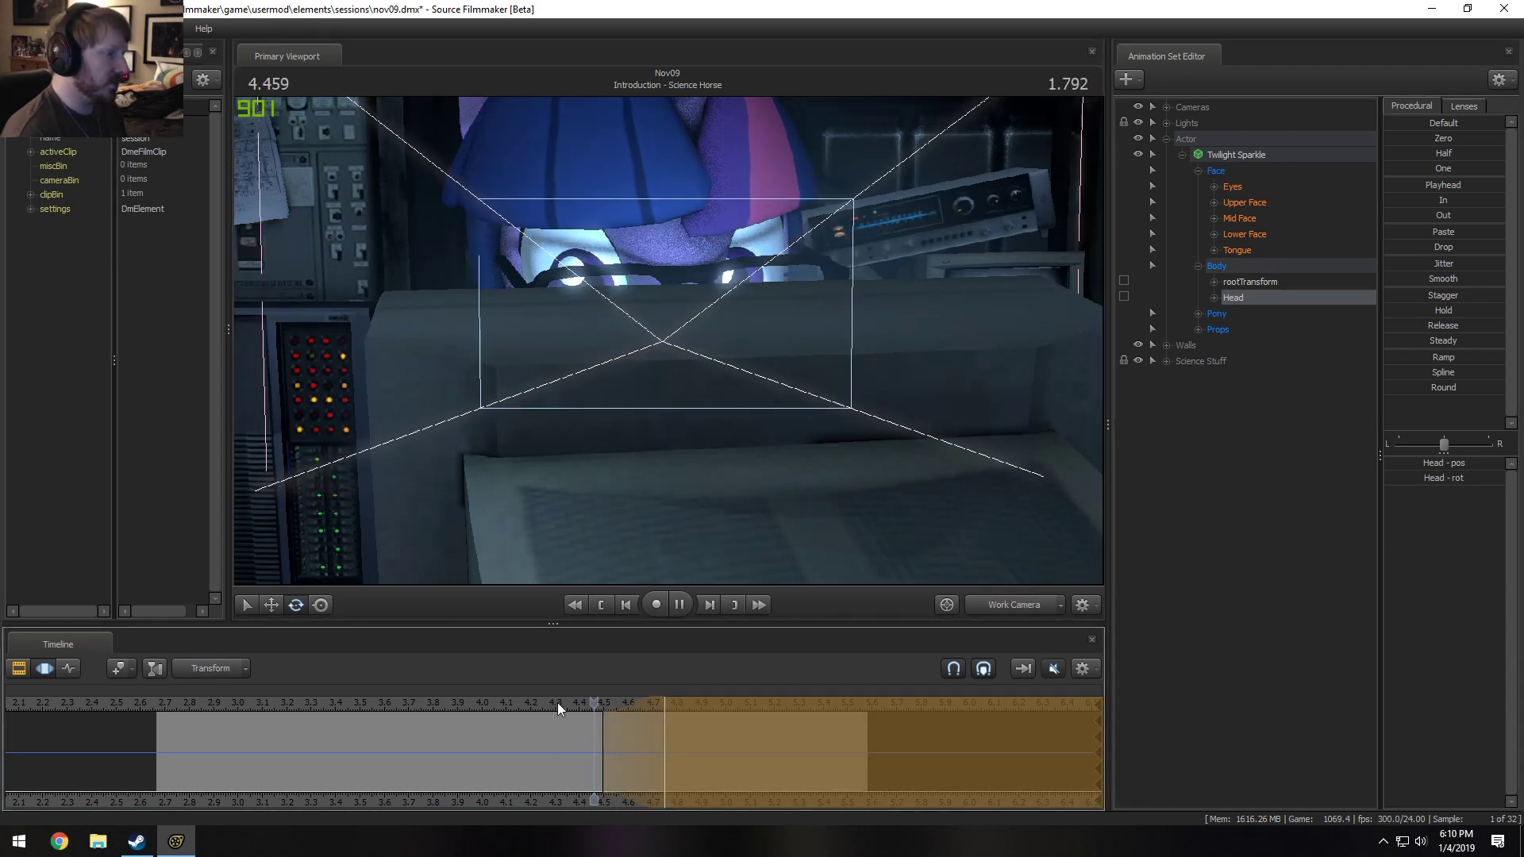
key(space)
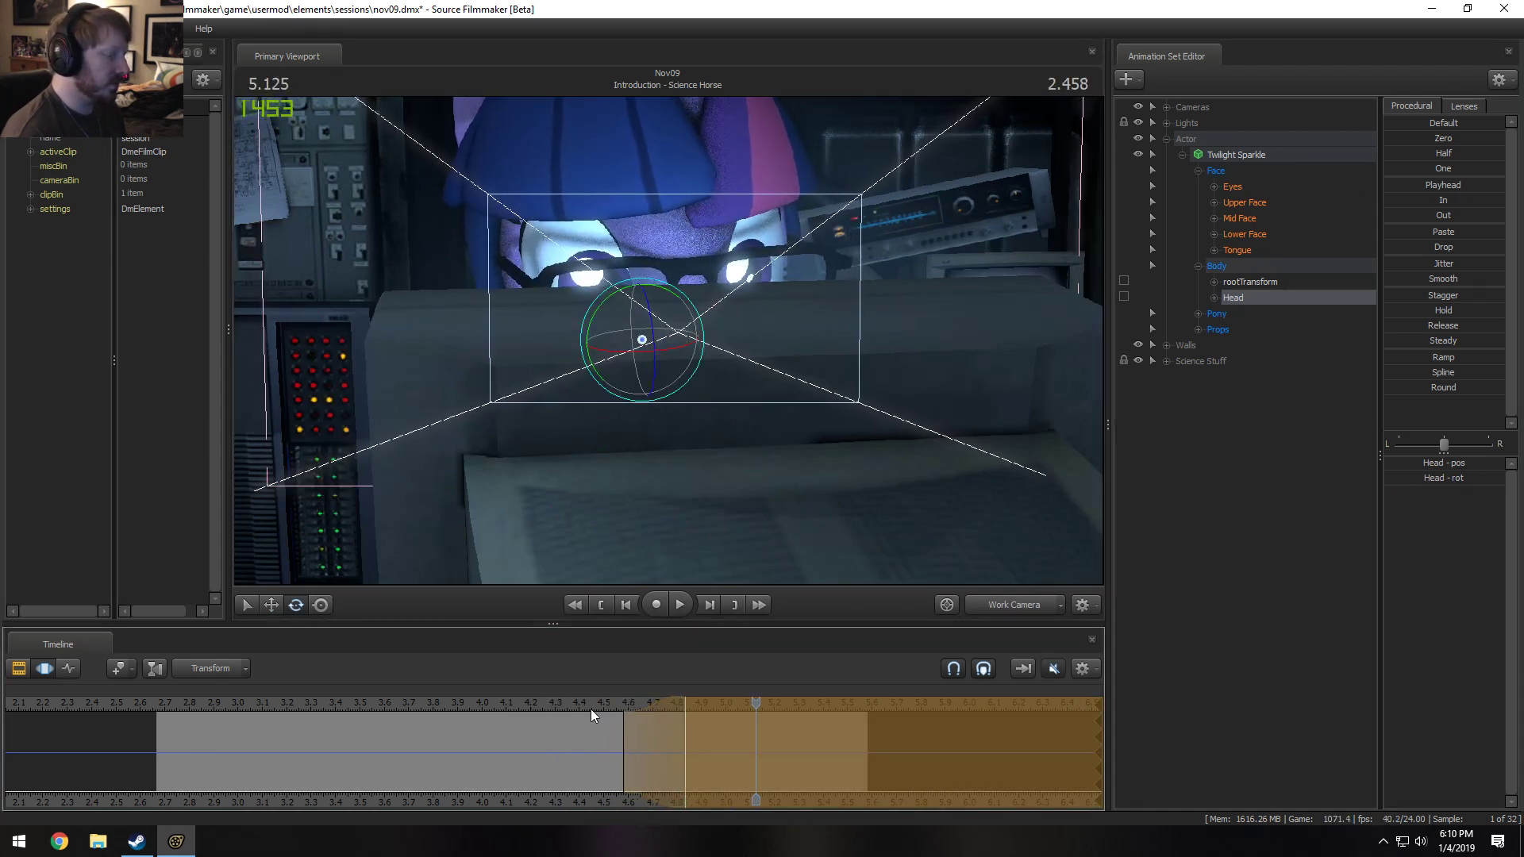
Shift the head selection's start to about 4.875 s with its falloff from about 4.54 s, and replay the head movement.
click(578, 706)
key(space)
click(190, 703)
drag(682, 731, 612, 724)
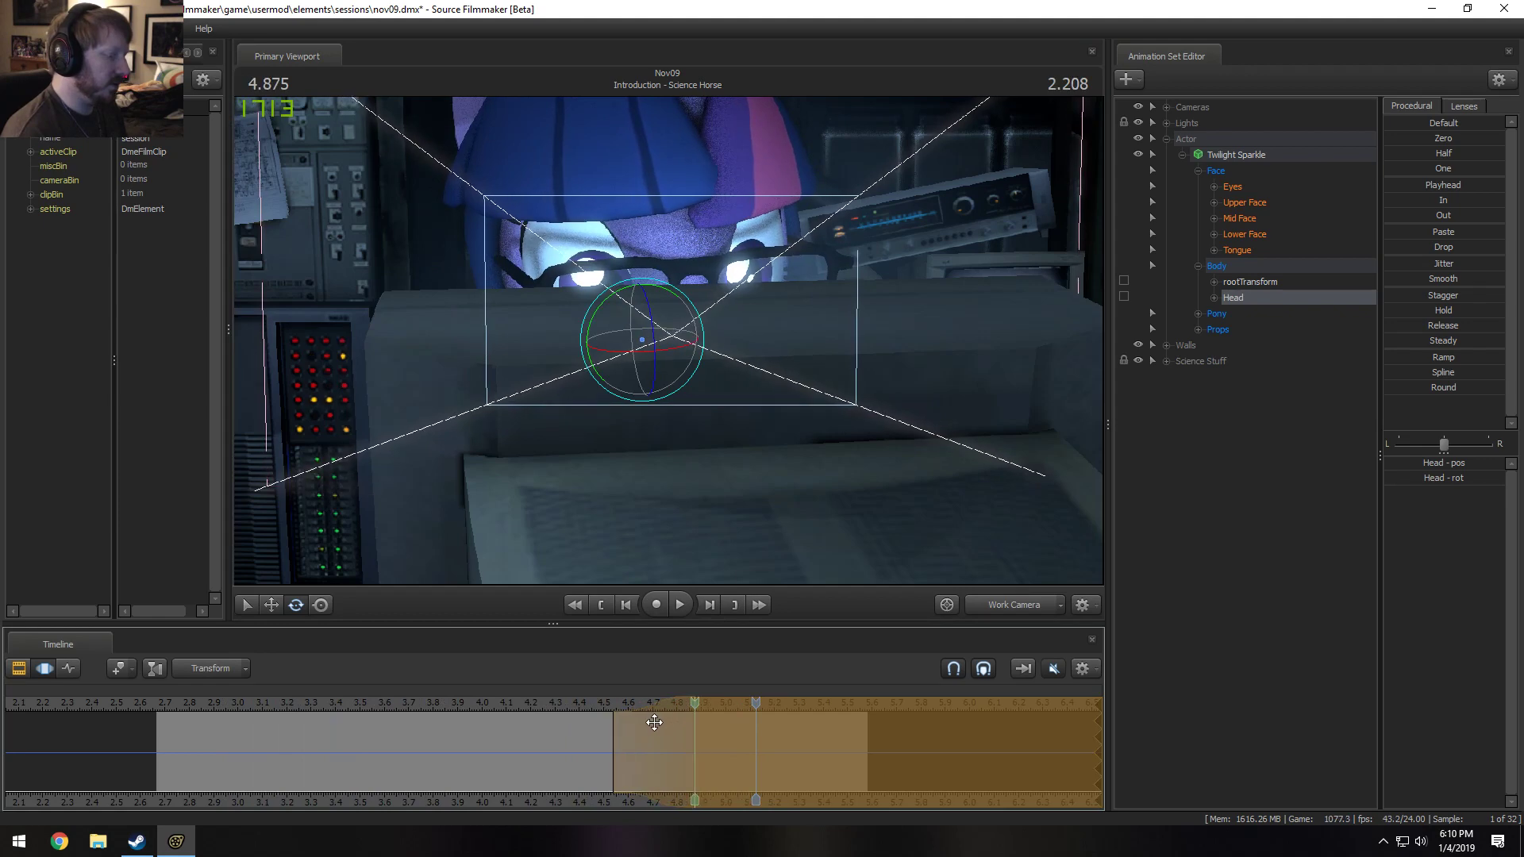
click(514, 702)
key(space)
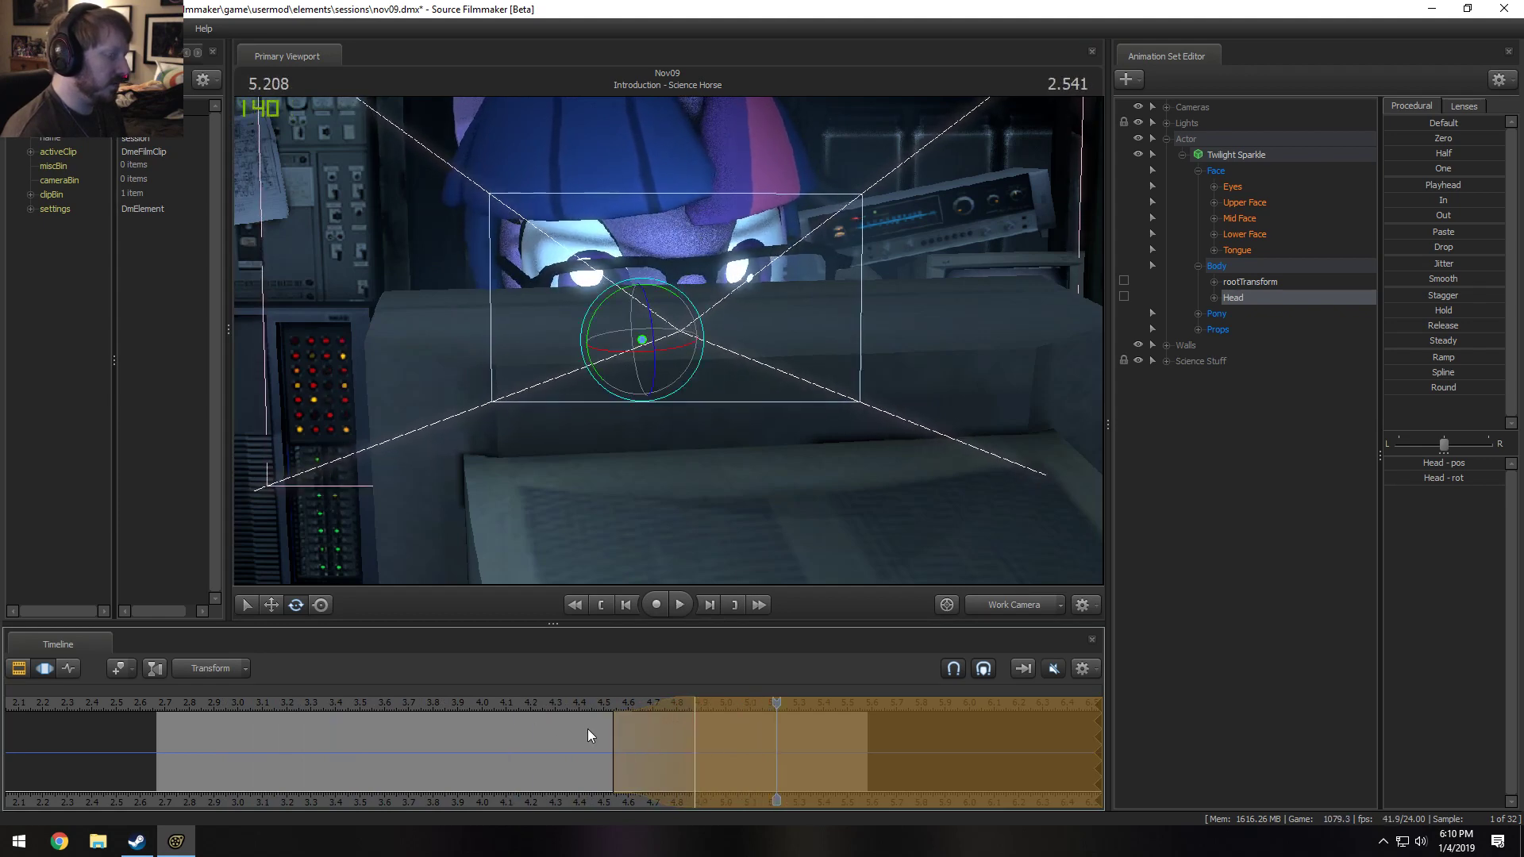
click(587, 702)
key(space)
key(space)
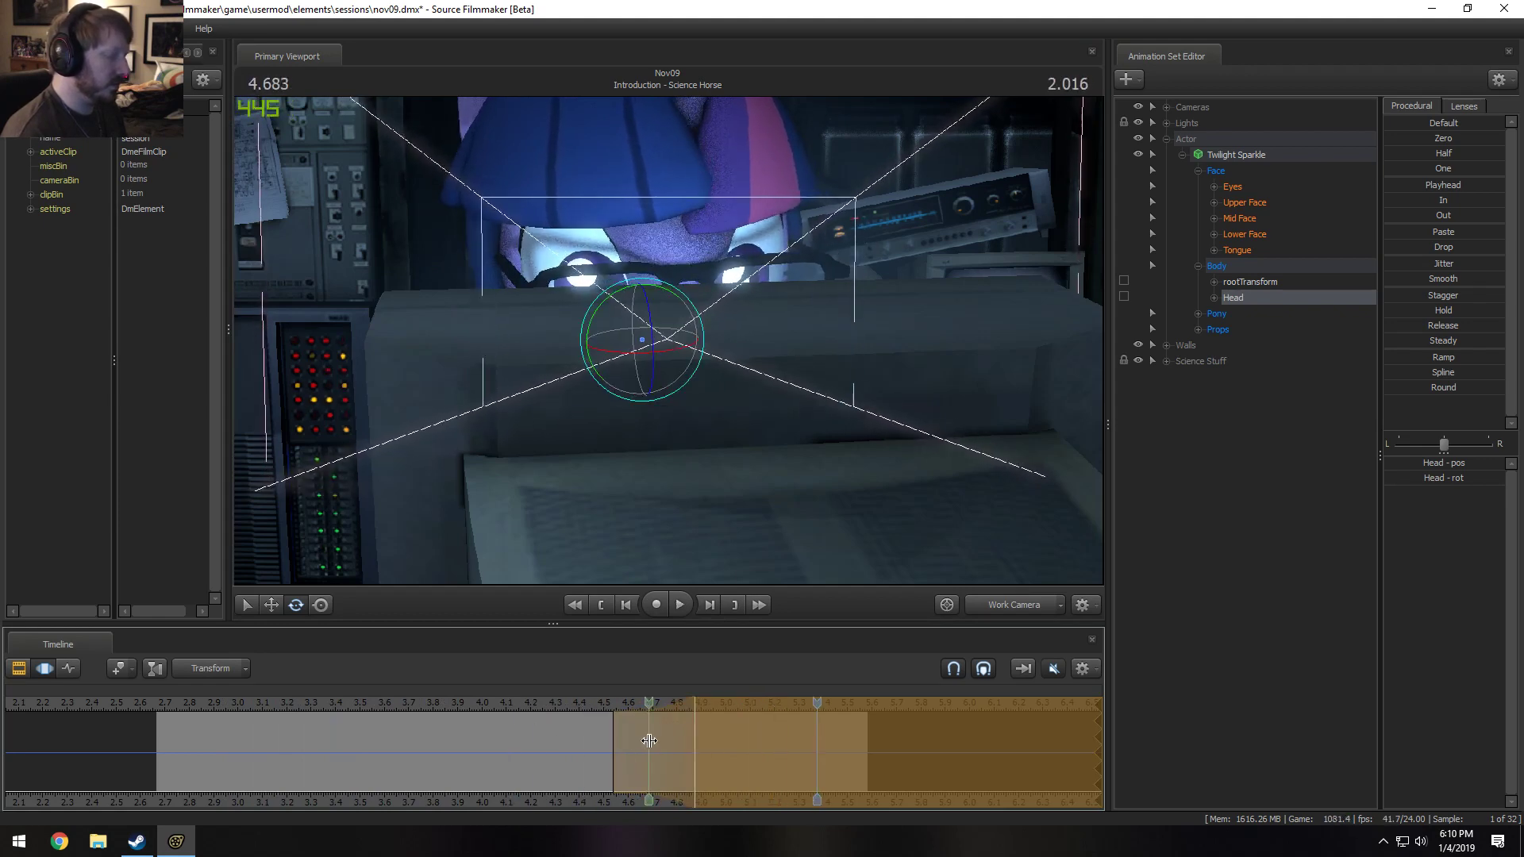
Rotate the head using only its rot channel in a time selection peaking at about 4.96 s, with falloffs from about 4.6 to 5.4 s.
mouse_move(695, 746)
shift+mouse_down()
mouse_move(797, 751)
mouse_move(717, 745)
shift+mouse_up()
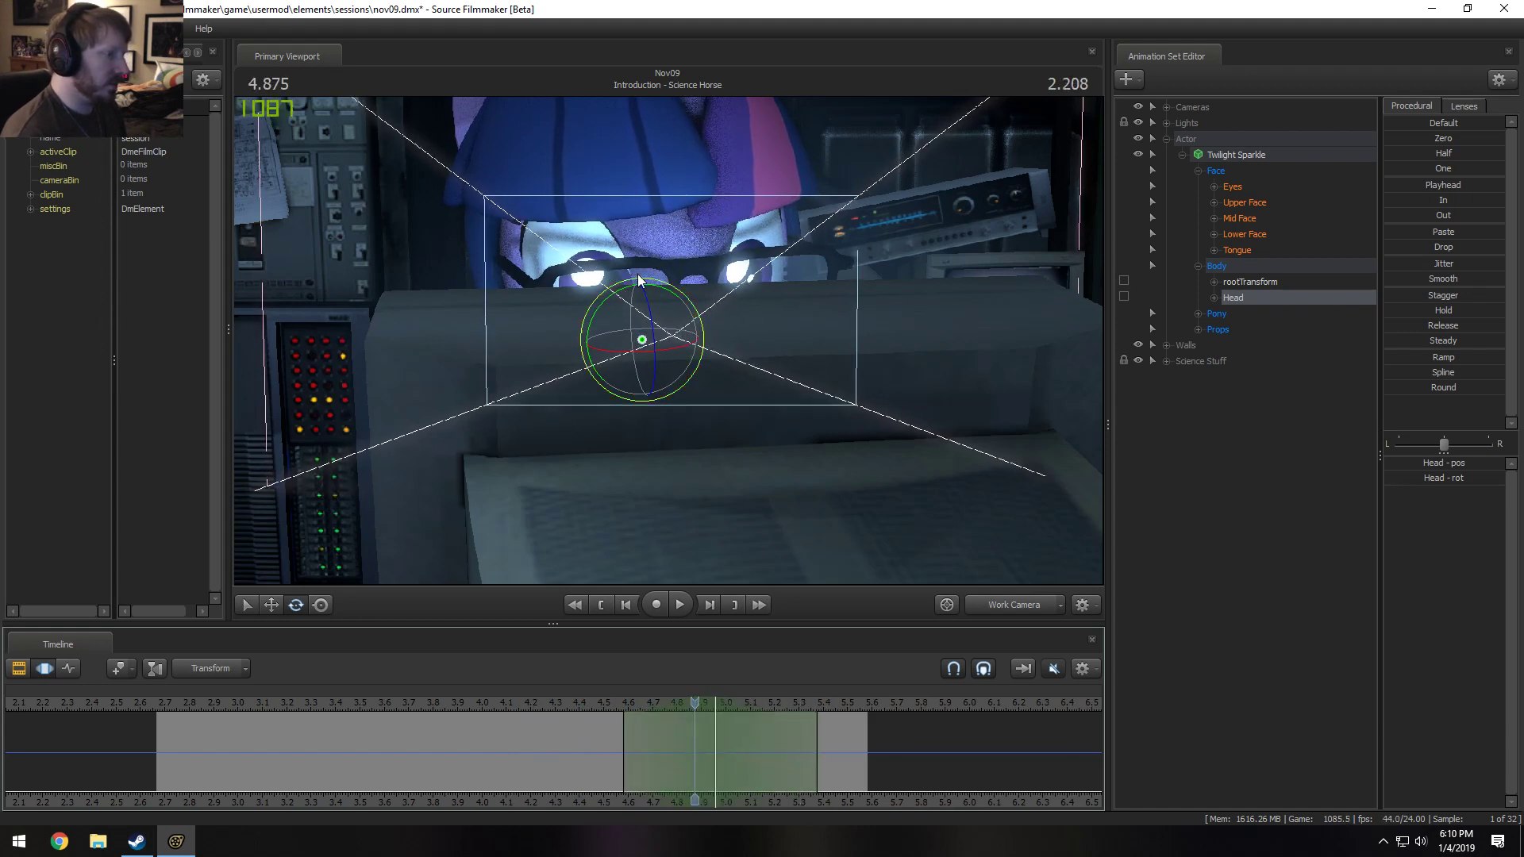
drag(639, 369, 635, 369)
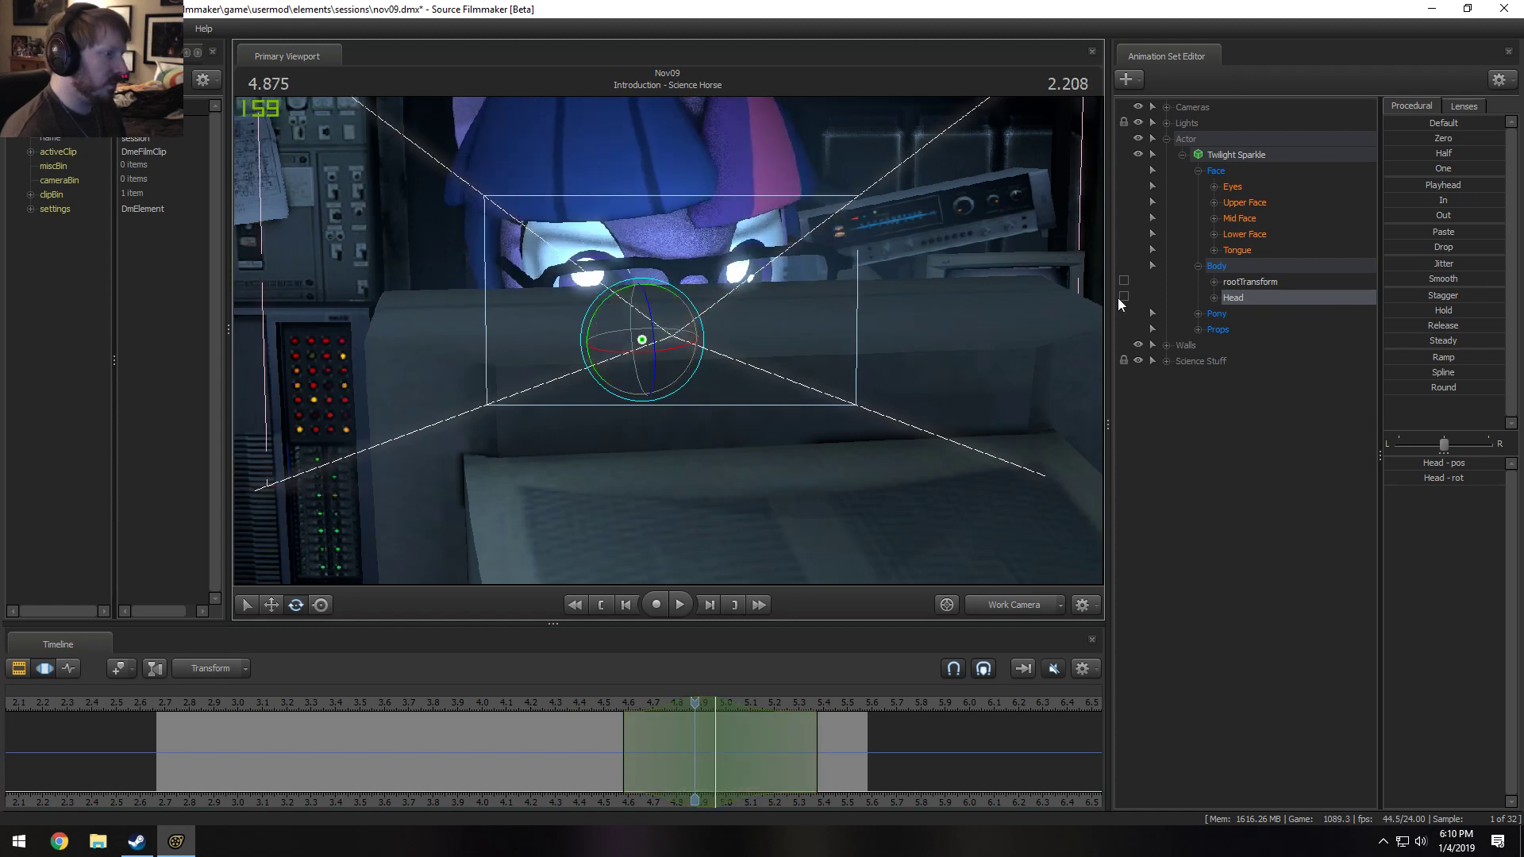
click(1214, 298)
click(1229, 329)
click(1244, 330)
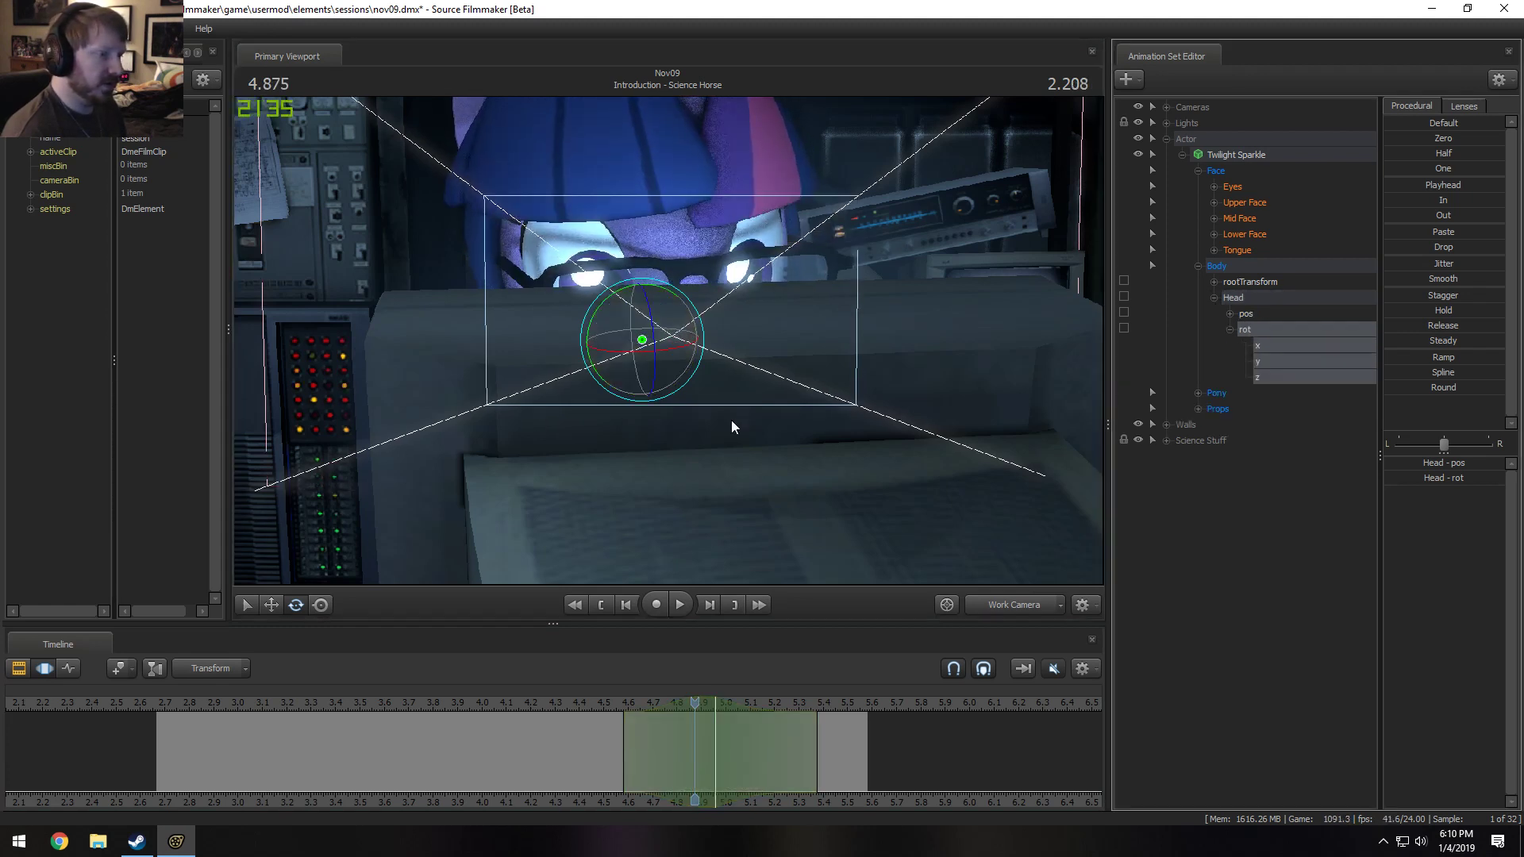
drag(616, 374, 629, 373)
Extend the head selection's trailing falloff to about 7.3 s and replay the head rotation.
key(space)
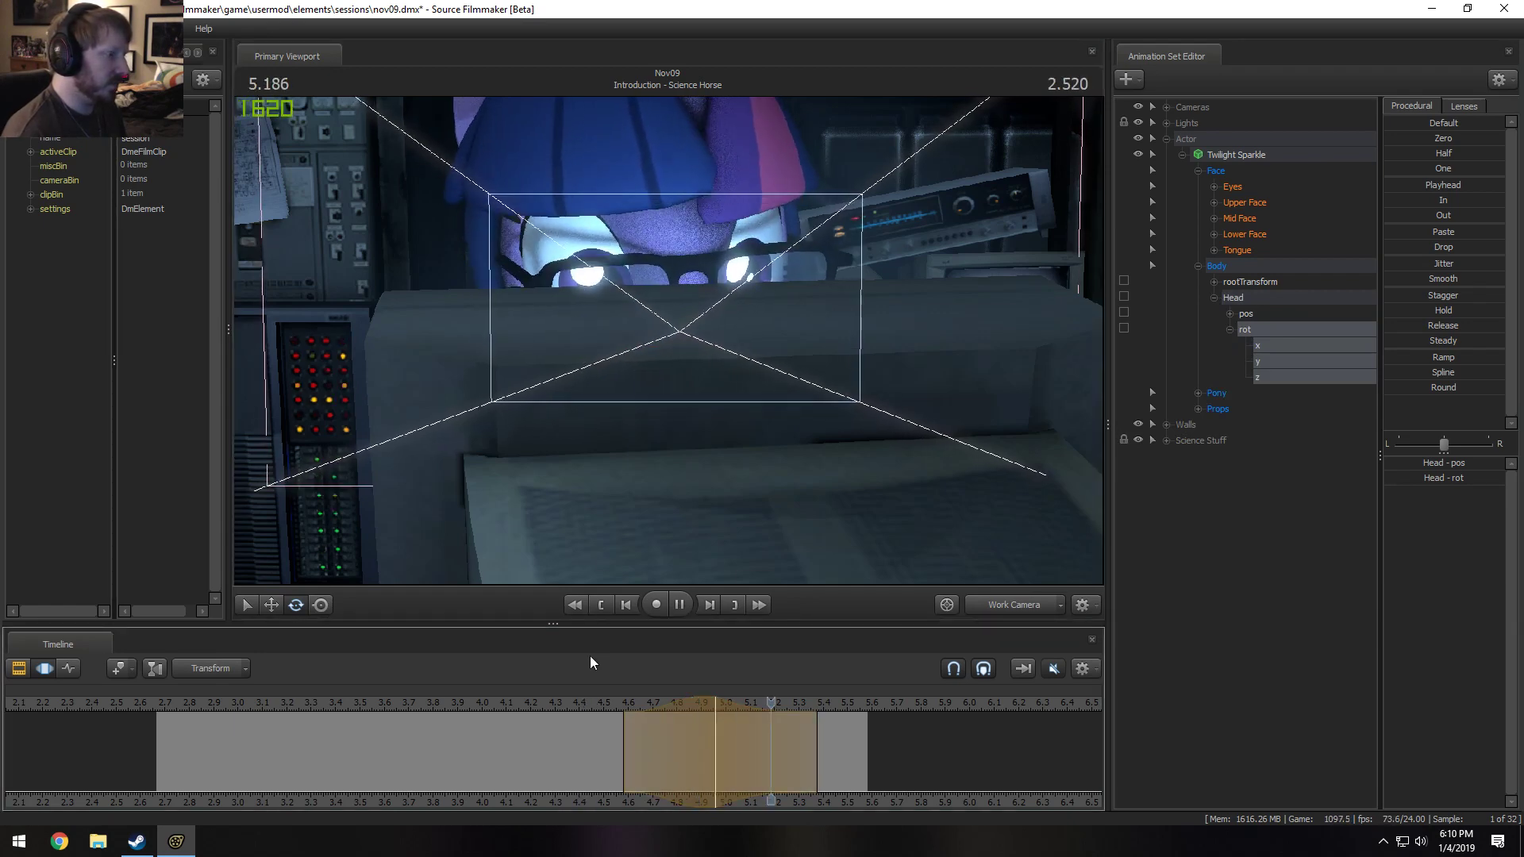
key(space)
key(space)
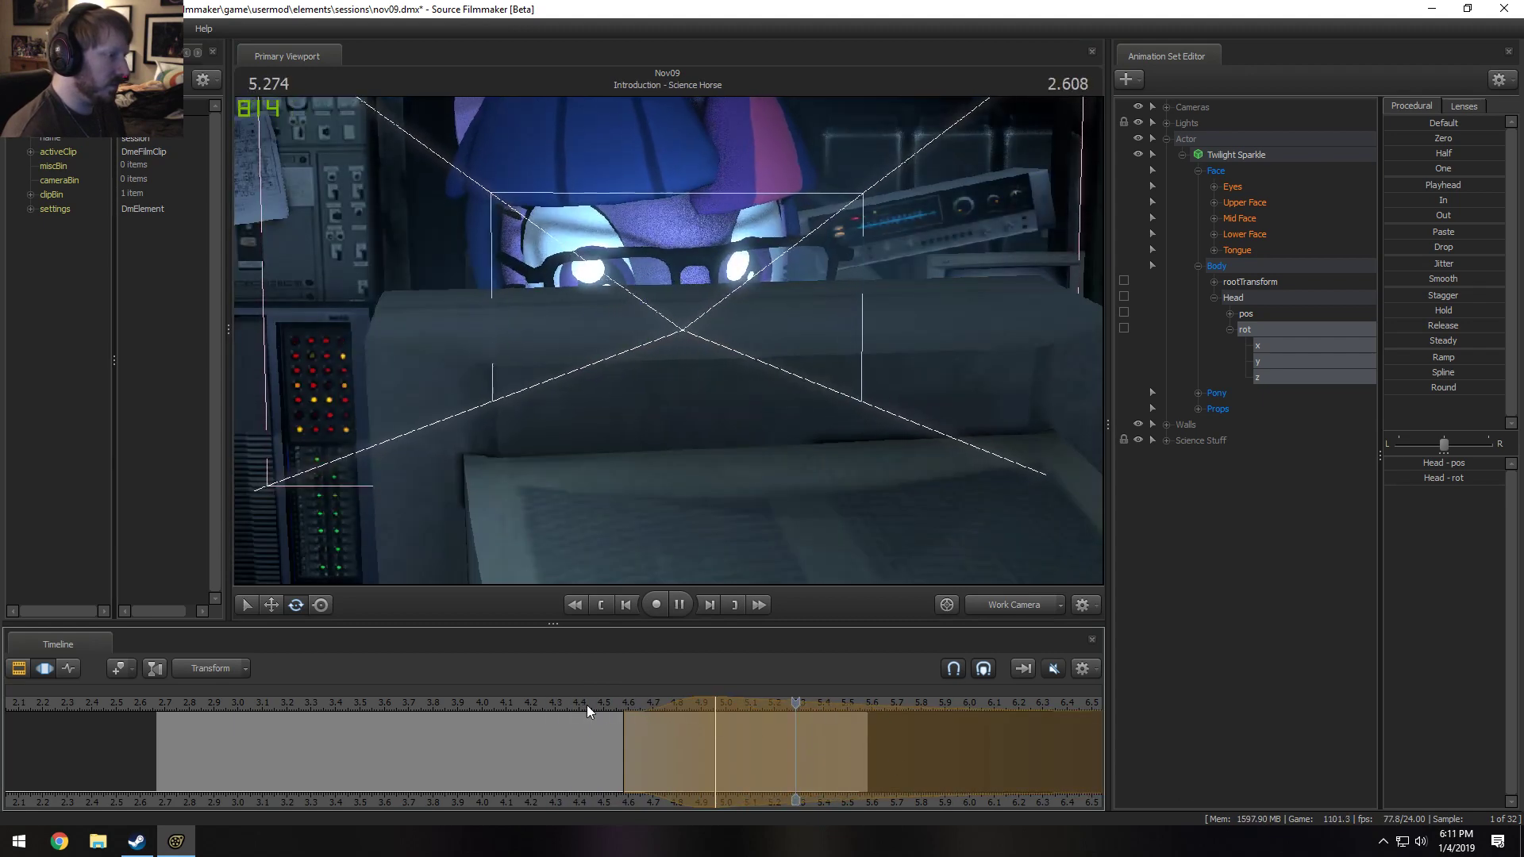
key(space)
key(space)
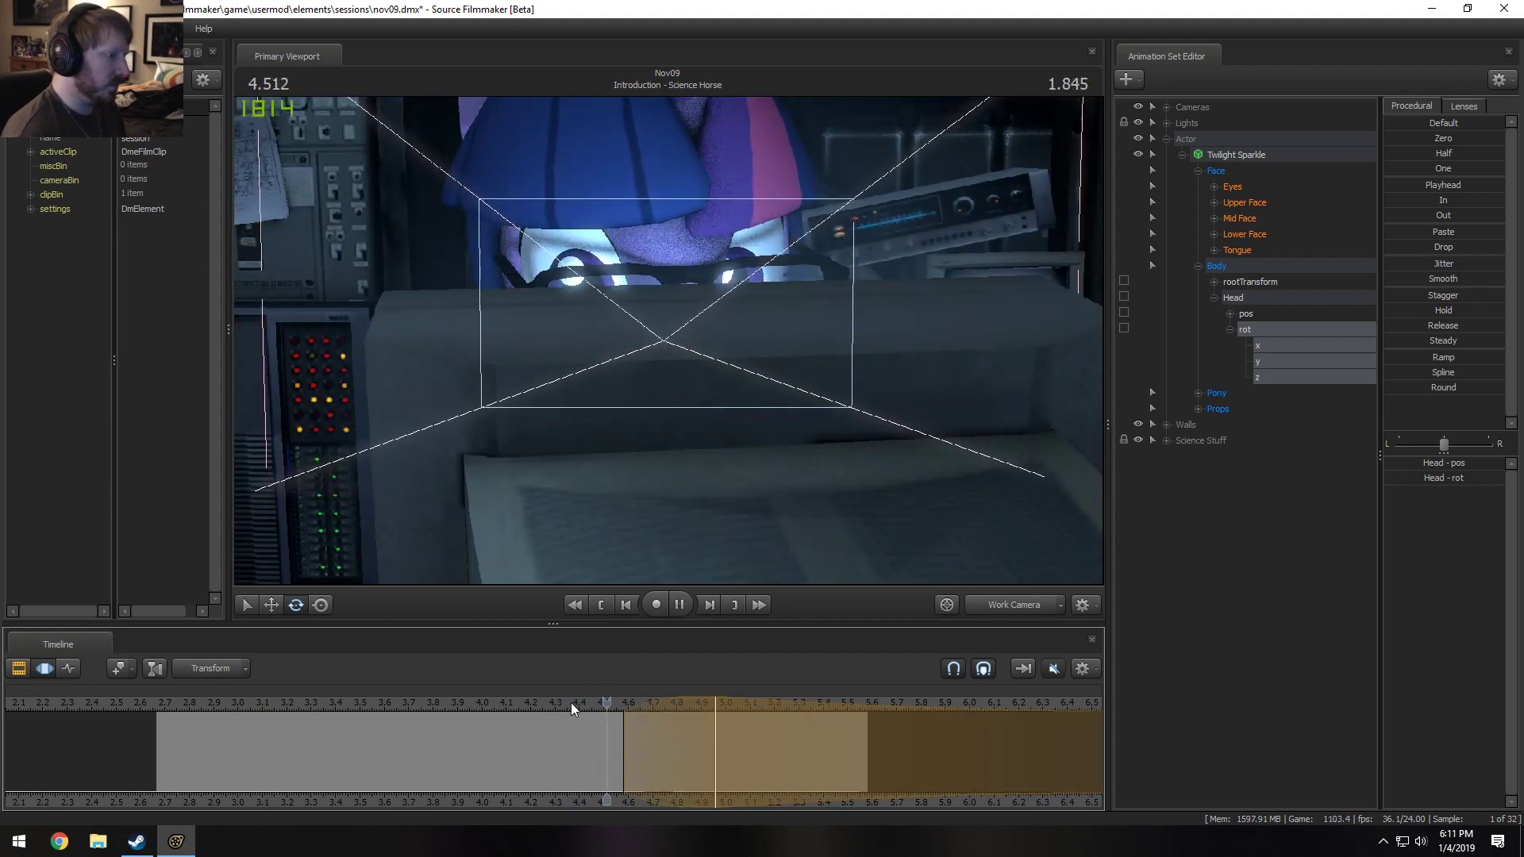
key(space)
key(Left)
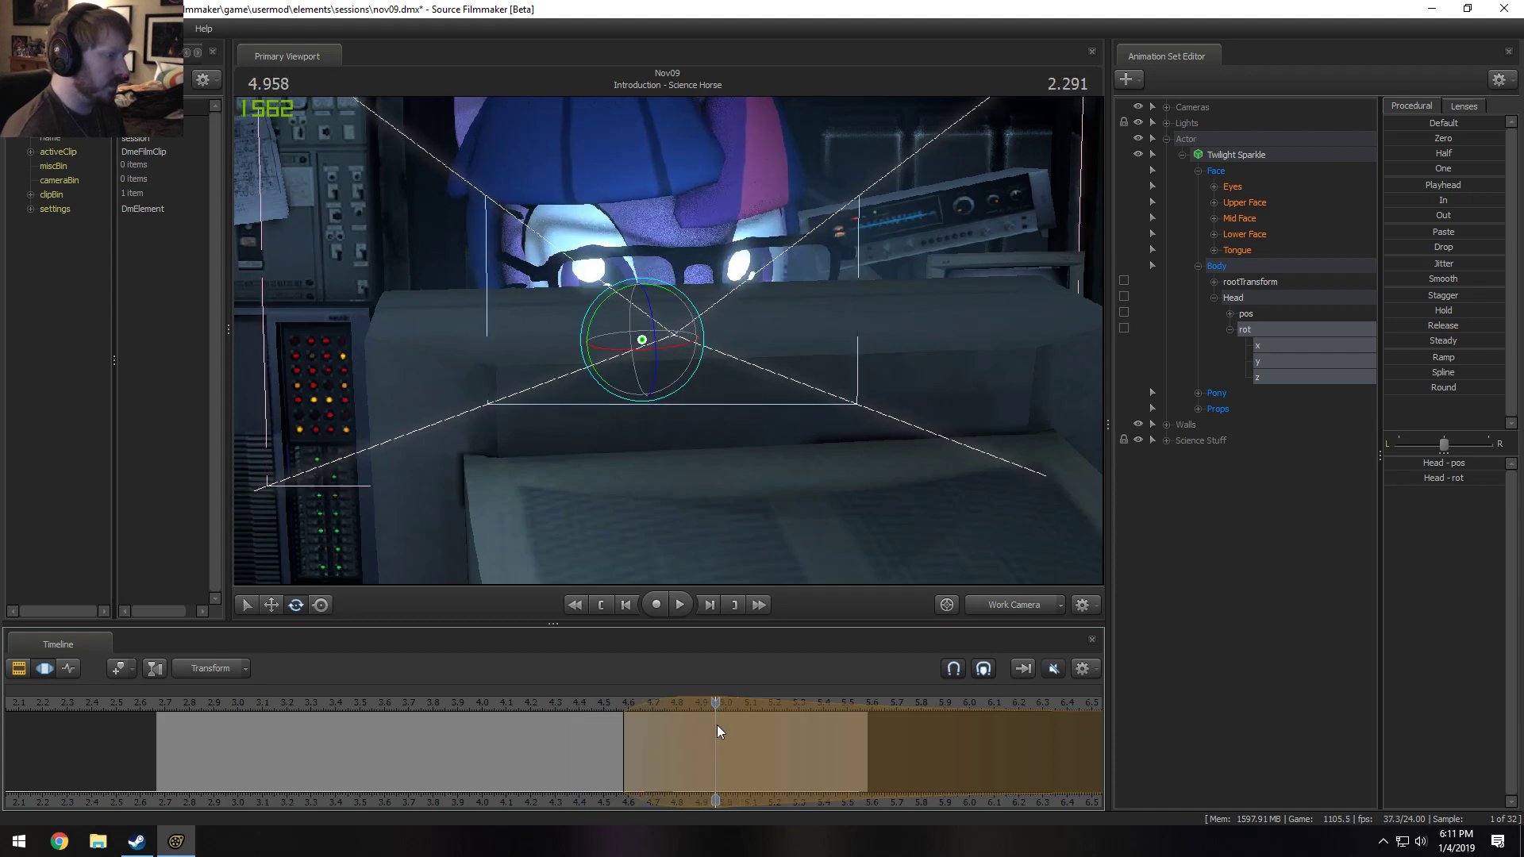
Undo the last head change, rotate the head again by a smaller amount at about 4.96 s, and replay.
key(ctrl+z)
drag(628, 367, 663, 350)
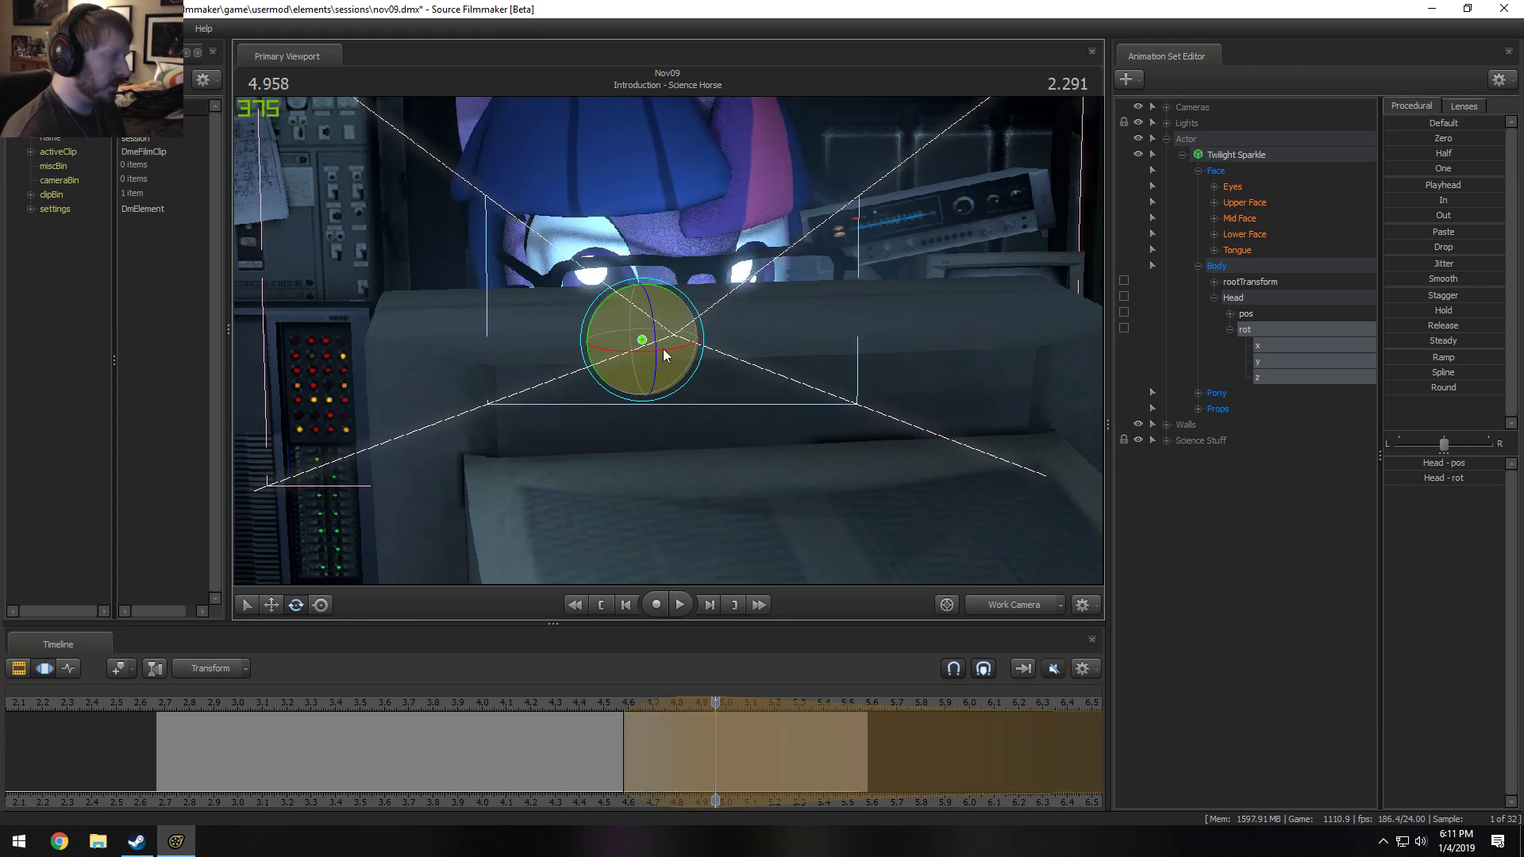
click(574, 712)
key(space)
key(space)
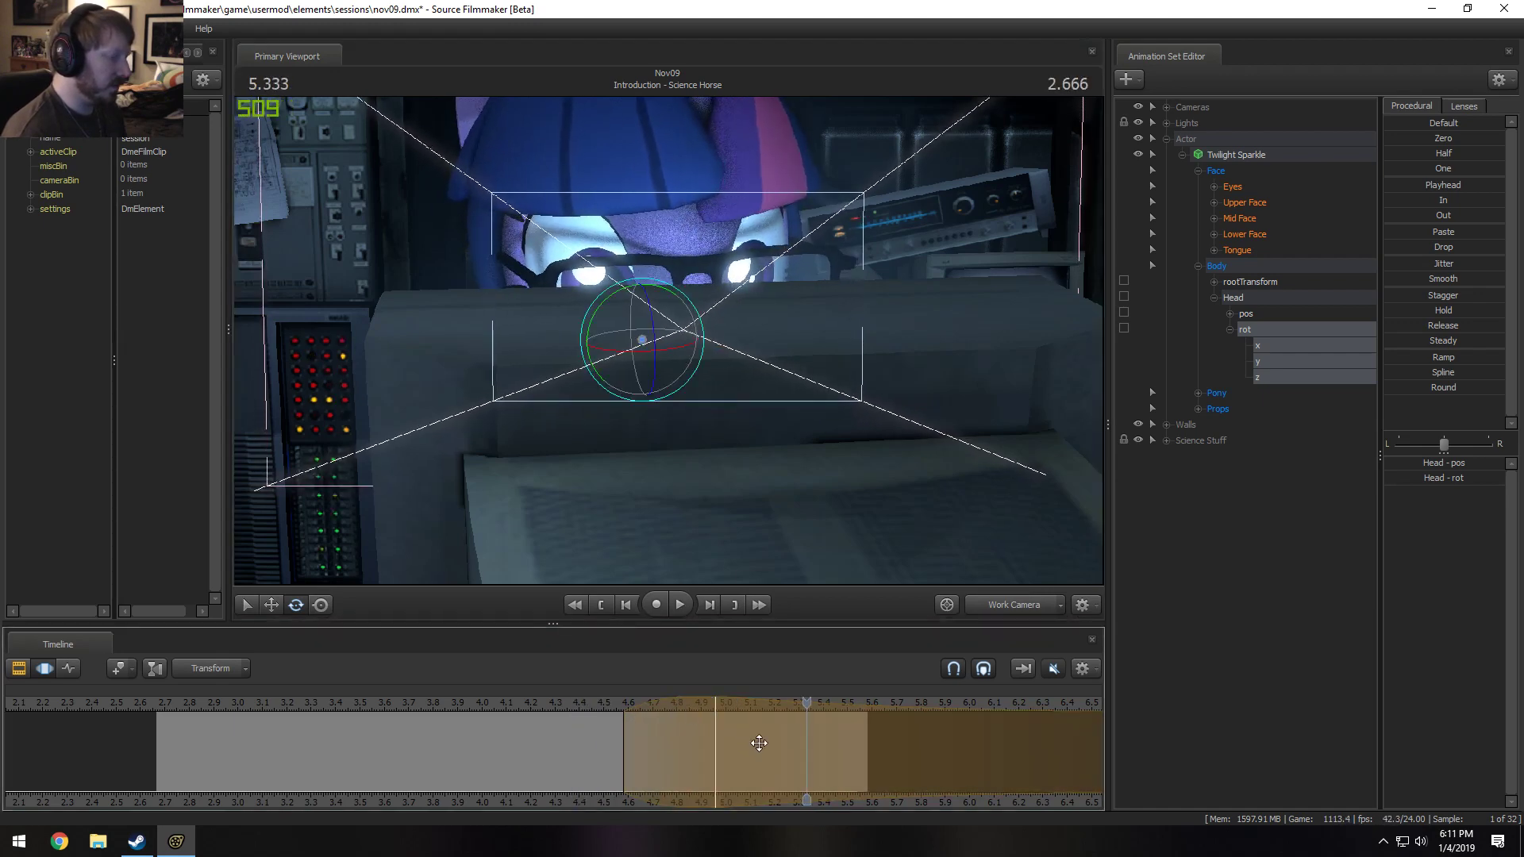
Try shifting the head selection earlier, peaking at about 4.875 s with its falloff from about 4.5 s, and replay.
drag(698, 705, 678, 705)
click(570, 705)
key(space)
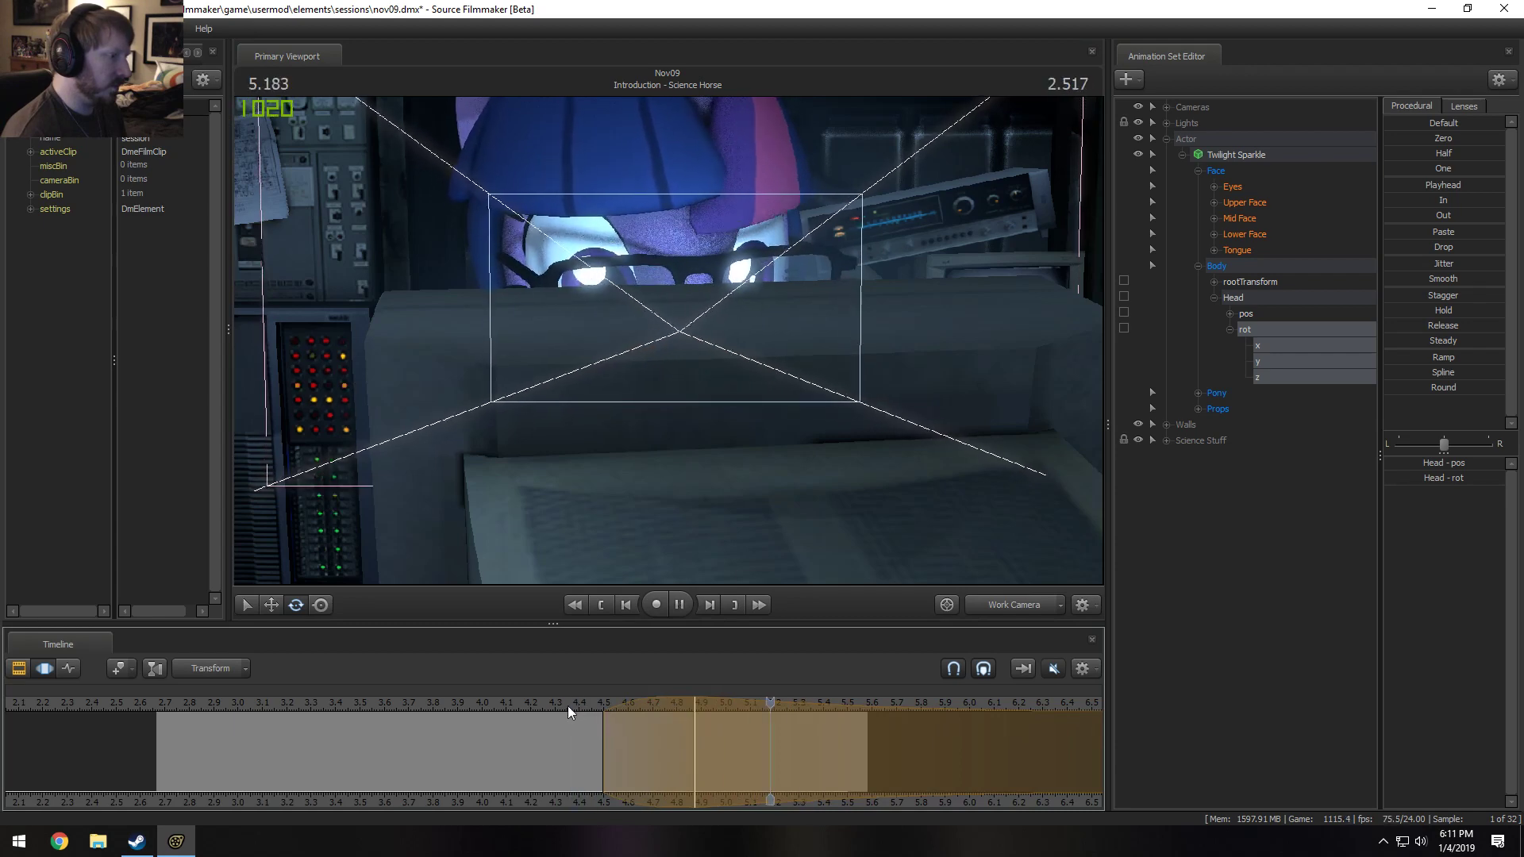
key(space)
Replay the shot around 4.4 to 5.3 s several times to examine the timing of the head rotation.
click(522, 708)
key(space)
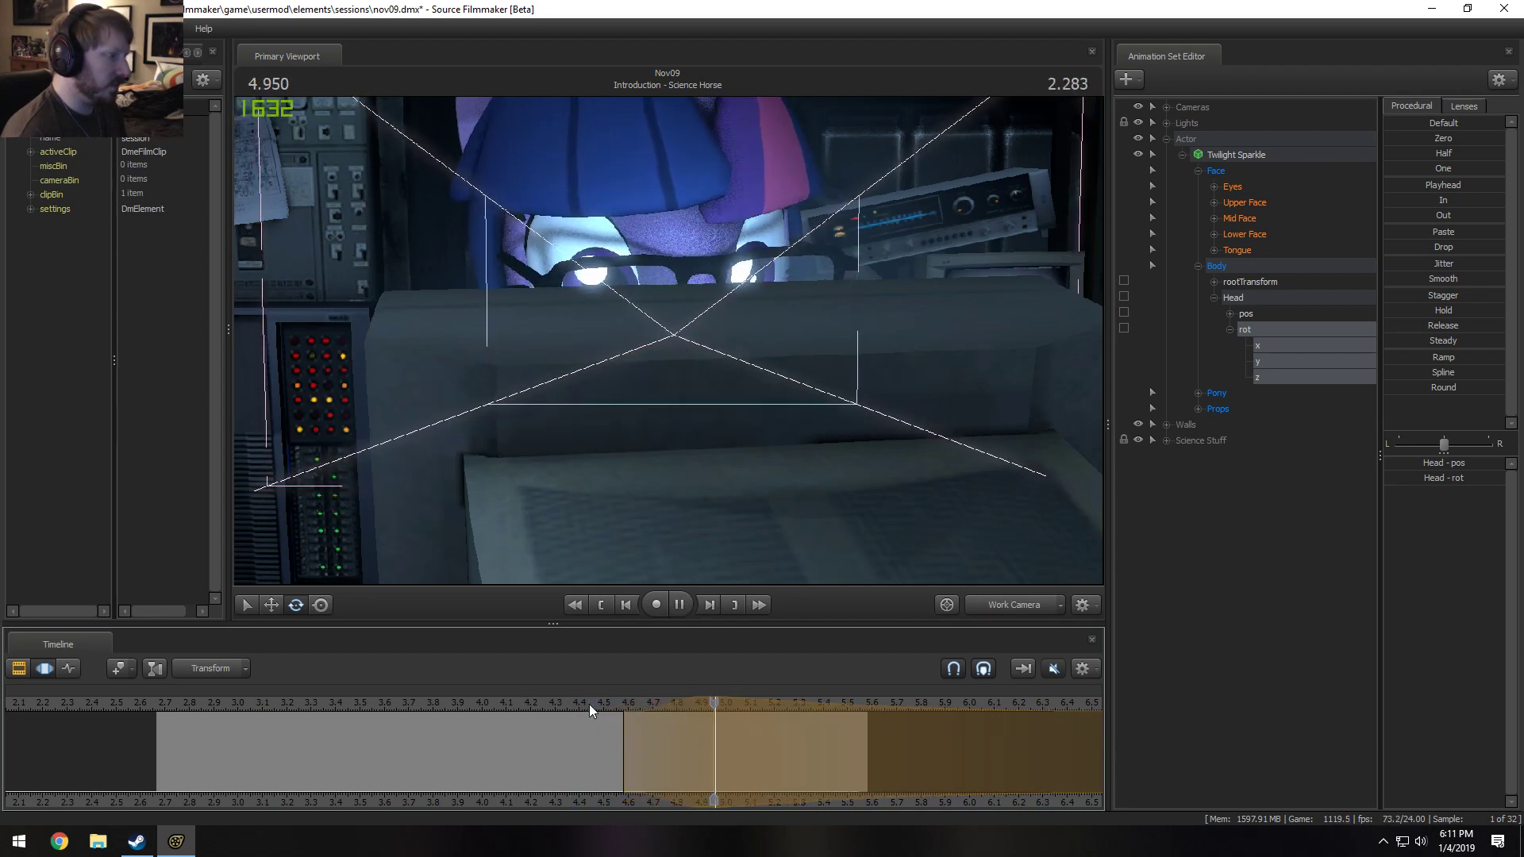
key(space)
scroll(897, 746, down, 3)
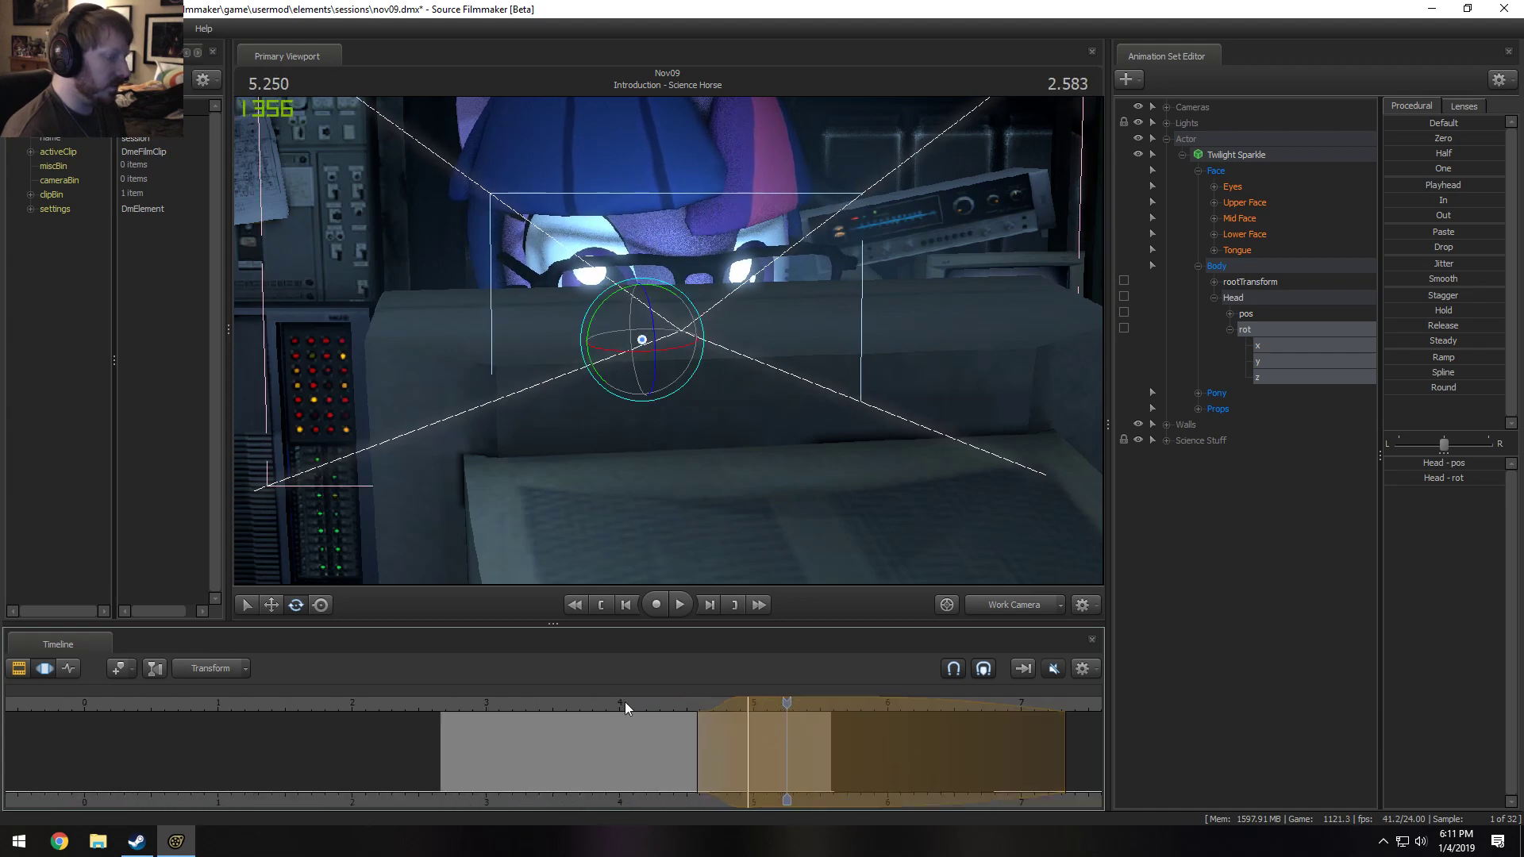
key(space)
click(673, 710)
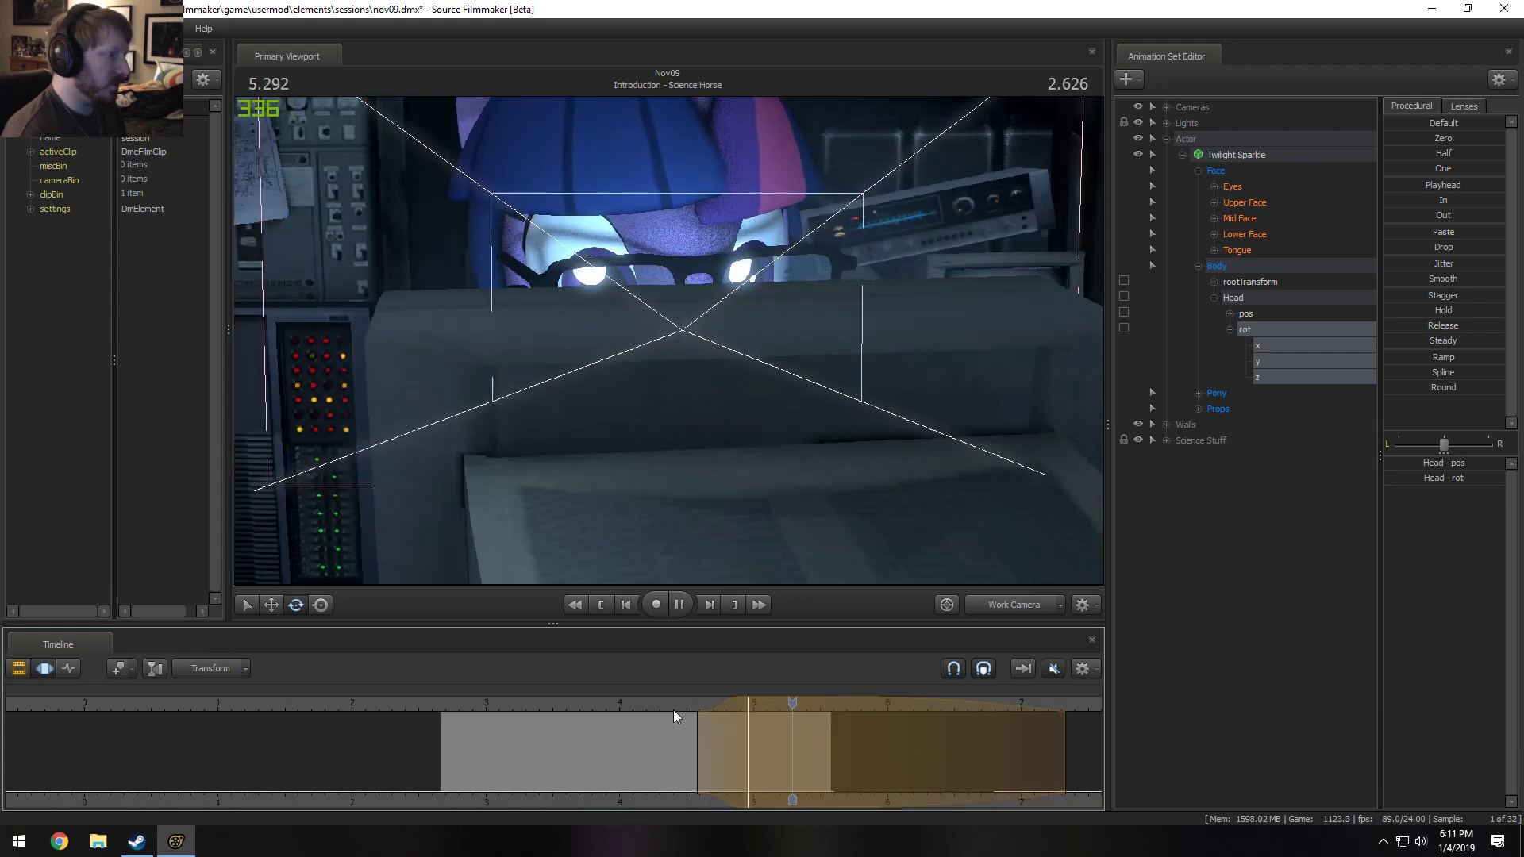
click(673, 709)
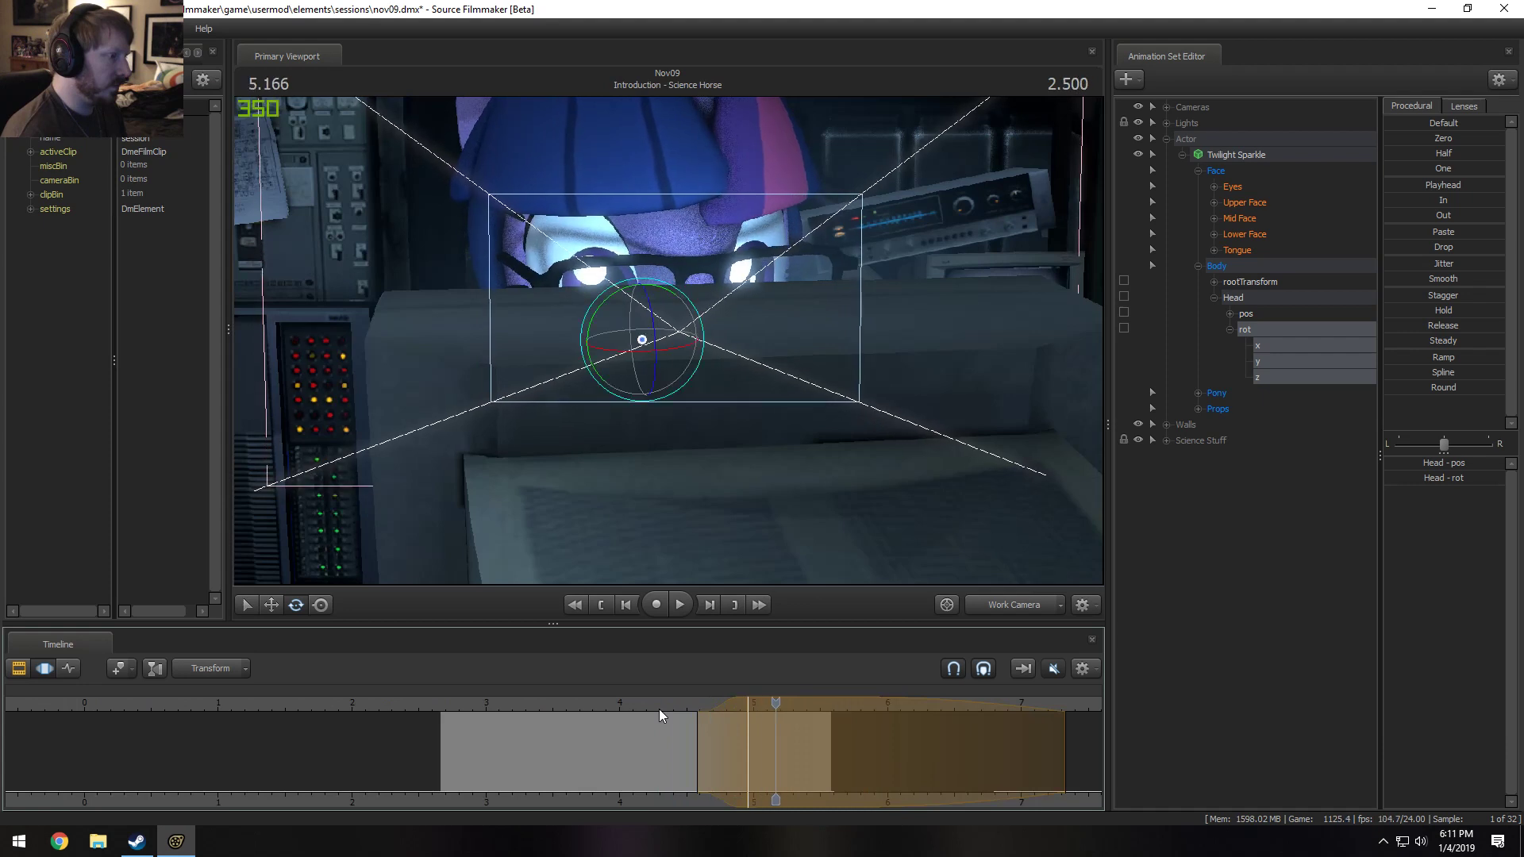
key(space)
Rotate the Head control in a short time selection peaking at about 4.79 s, with falloffs from about 4.4 to 5.05 s, and replay.
mouse_move(673, 723)
mouse_down()
mouse_move(726, 743)
mouse_move(678, 723)
mouse_up()
key(ctrl)
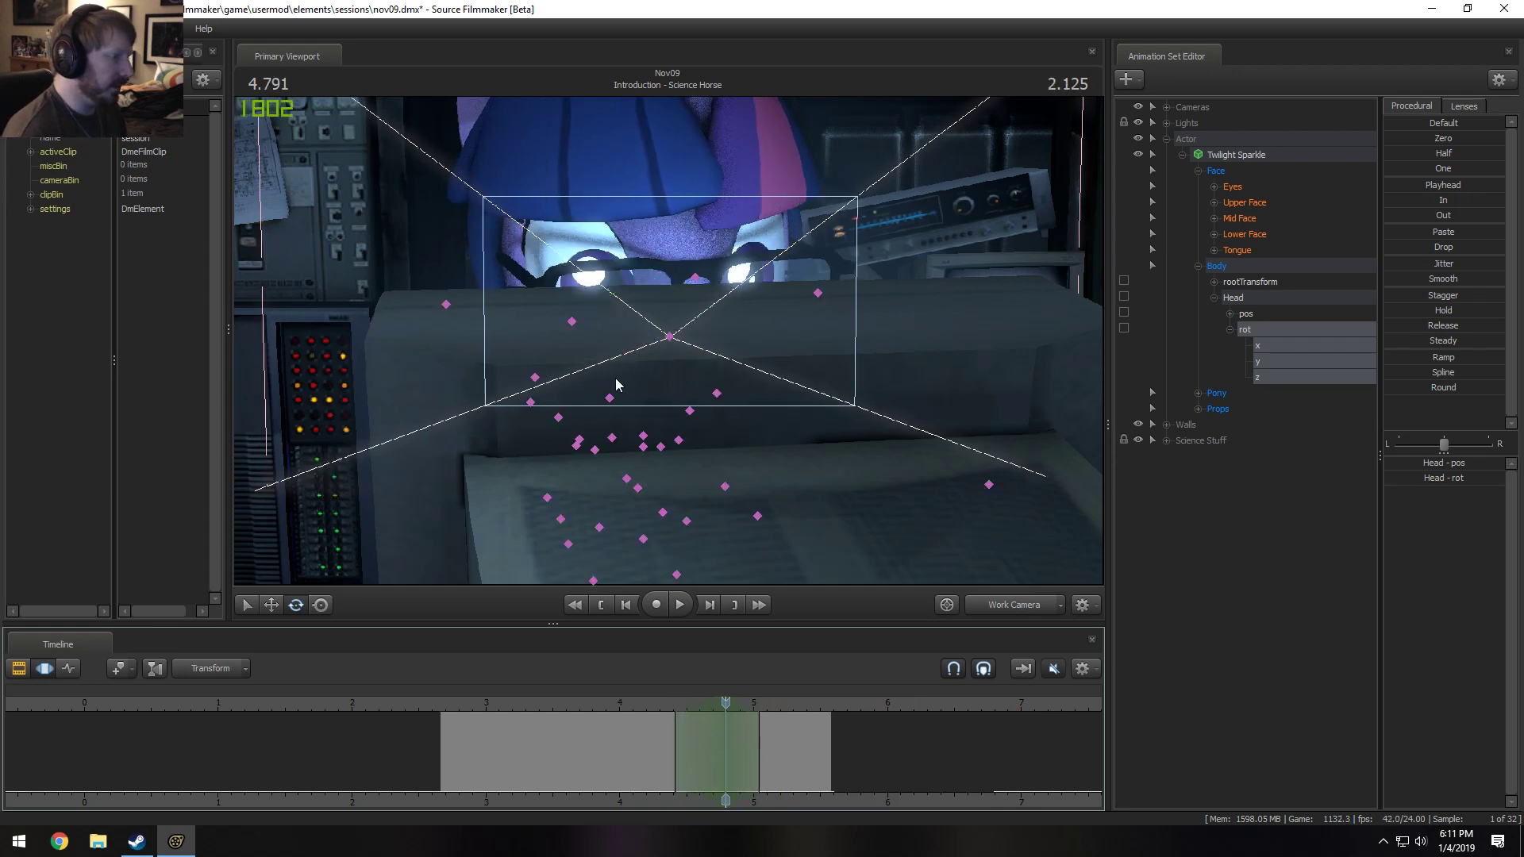
click(657, 351)
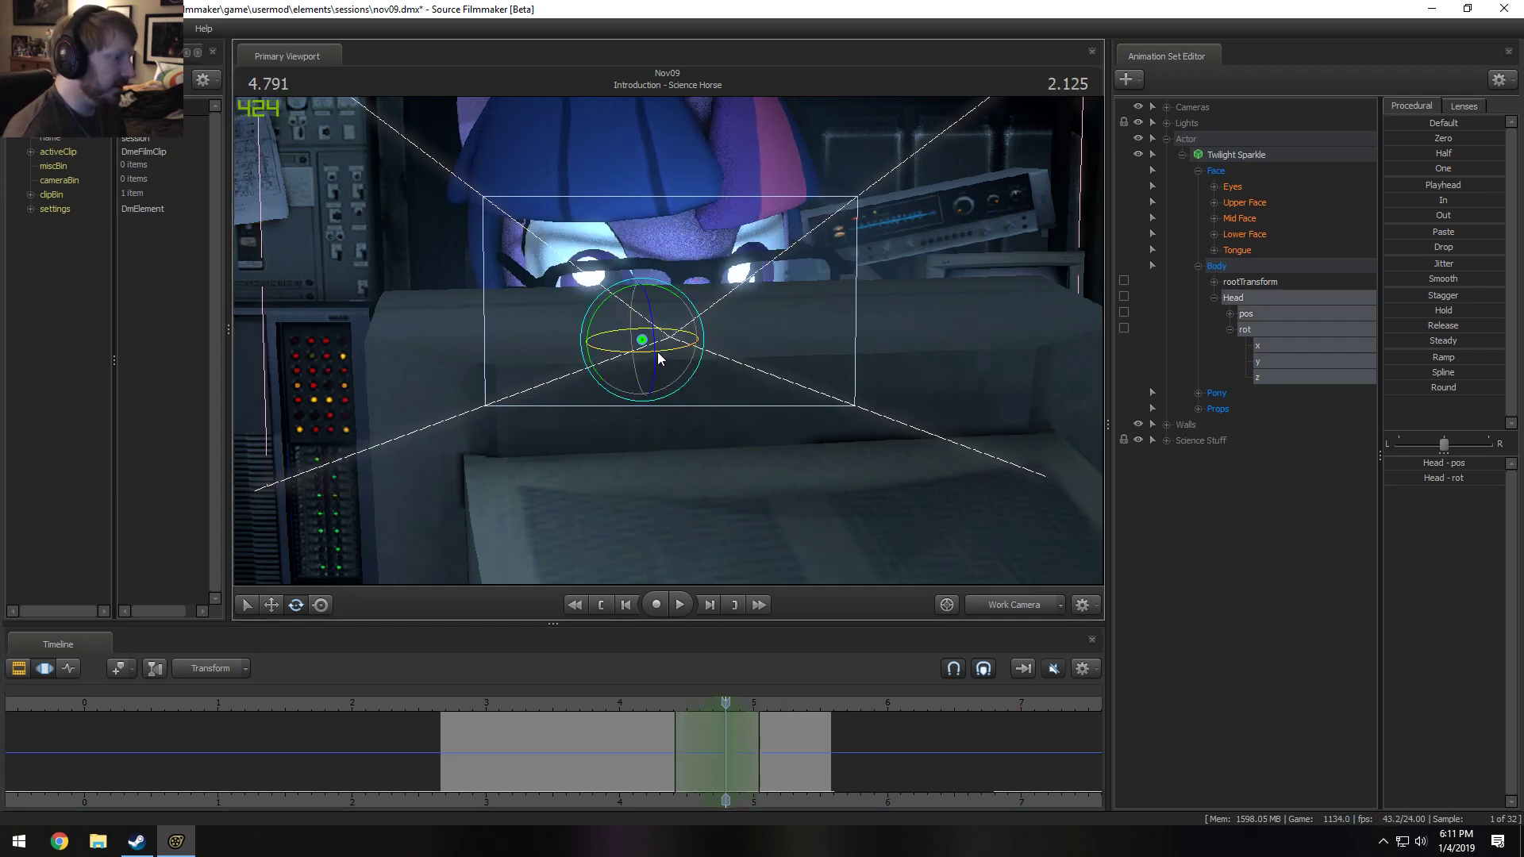
click(669, 703)
key(space)
key(space)
Shift the head selection's peak to about 4.7 s with falloffs from about 4.5 to 4.9 s, and replay the movement.
drag(693, 703, 689, 752)
click(654, 703)
key(space)
key(space)
scroll(712, 754, up, 3)
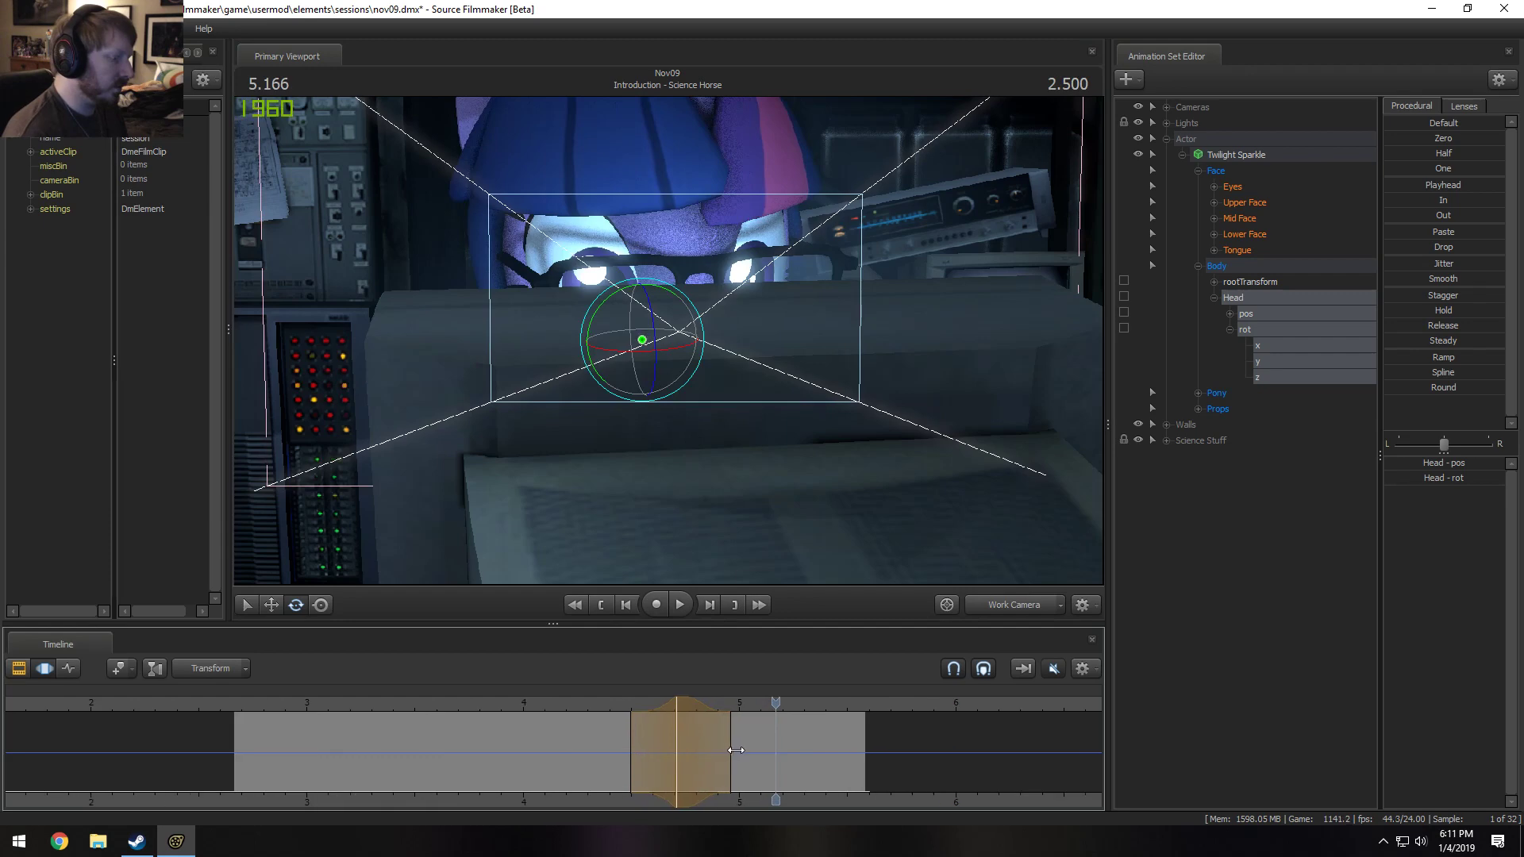
drag(730, 742, 721, 742)
key(space)
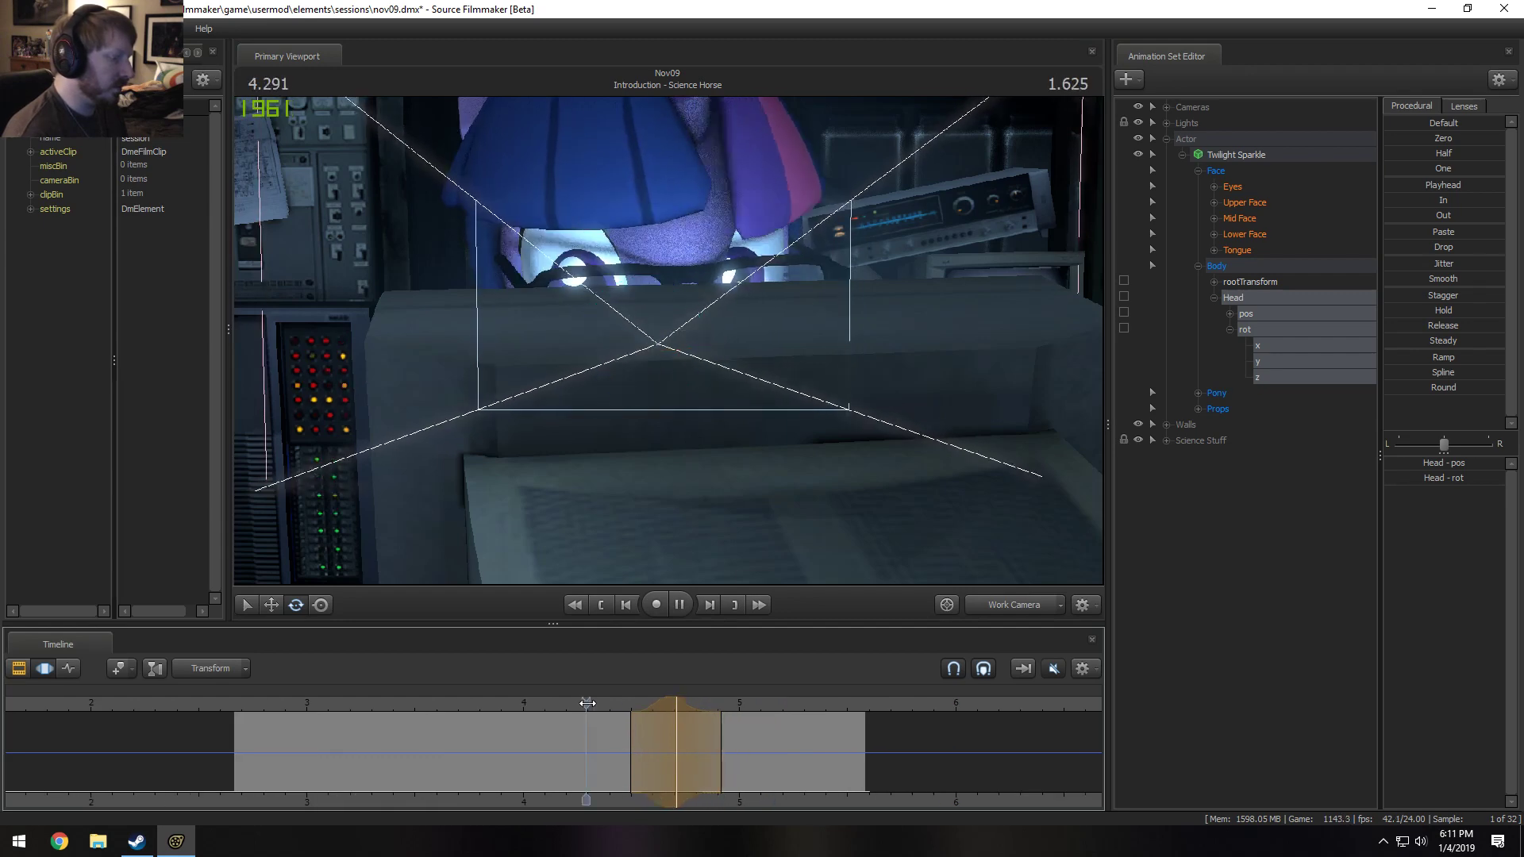
Shift the head selection's peak to about 4.8 s with falloffs from about 4.6 to 5 s, and replay the movement.
key(space)
click(430, 706)
key(space)
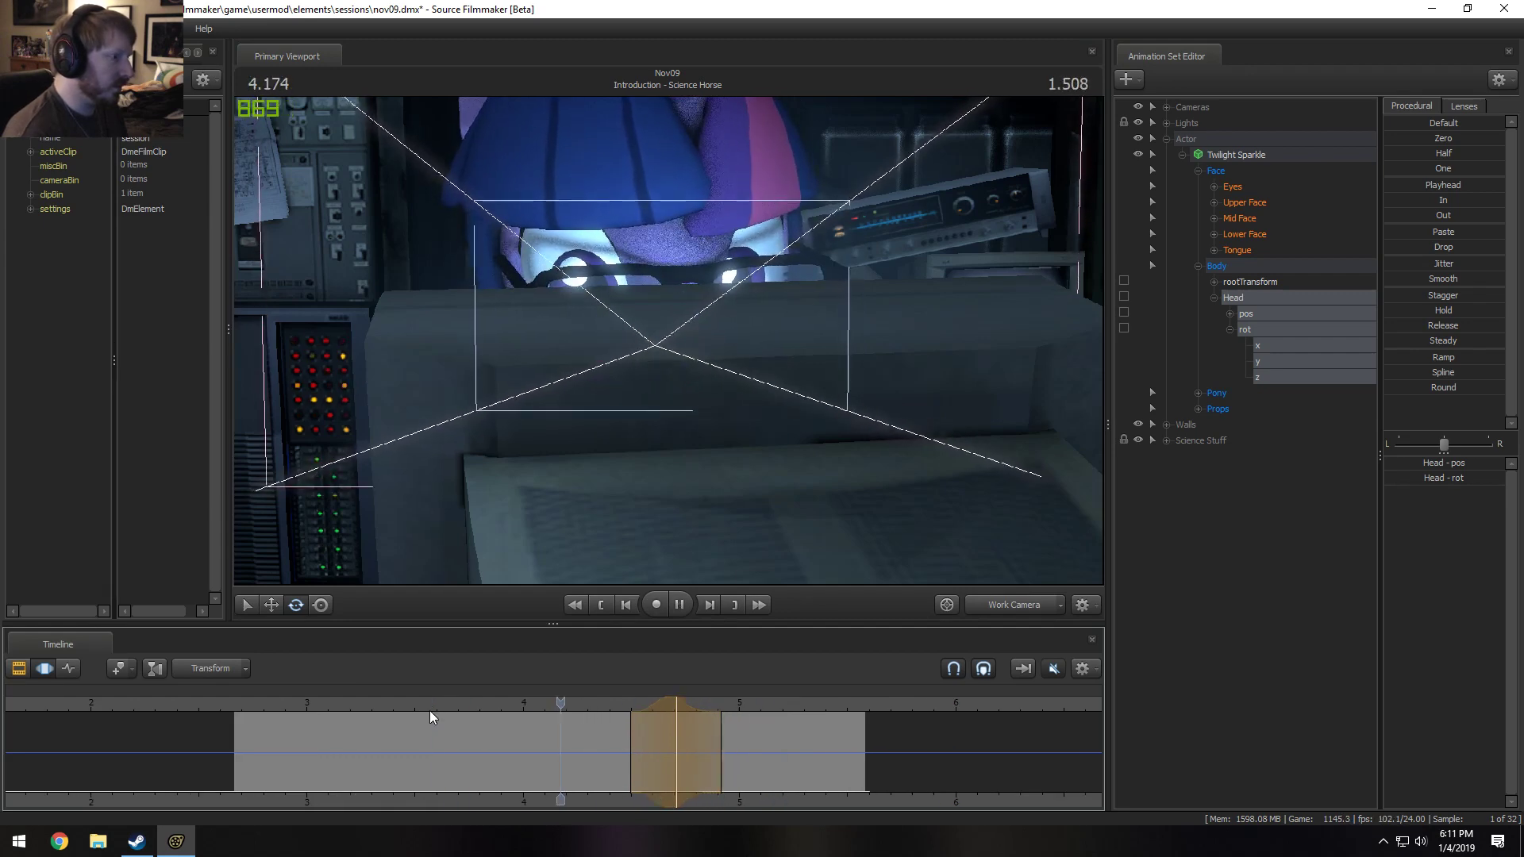
drag(635, 697, 653, 697)
key(space)
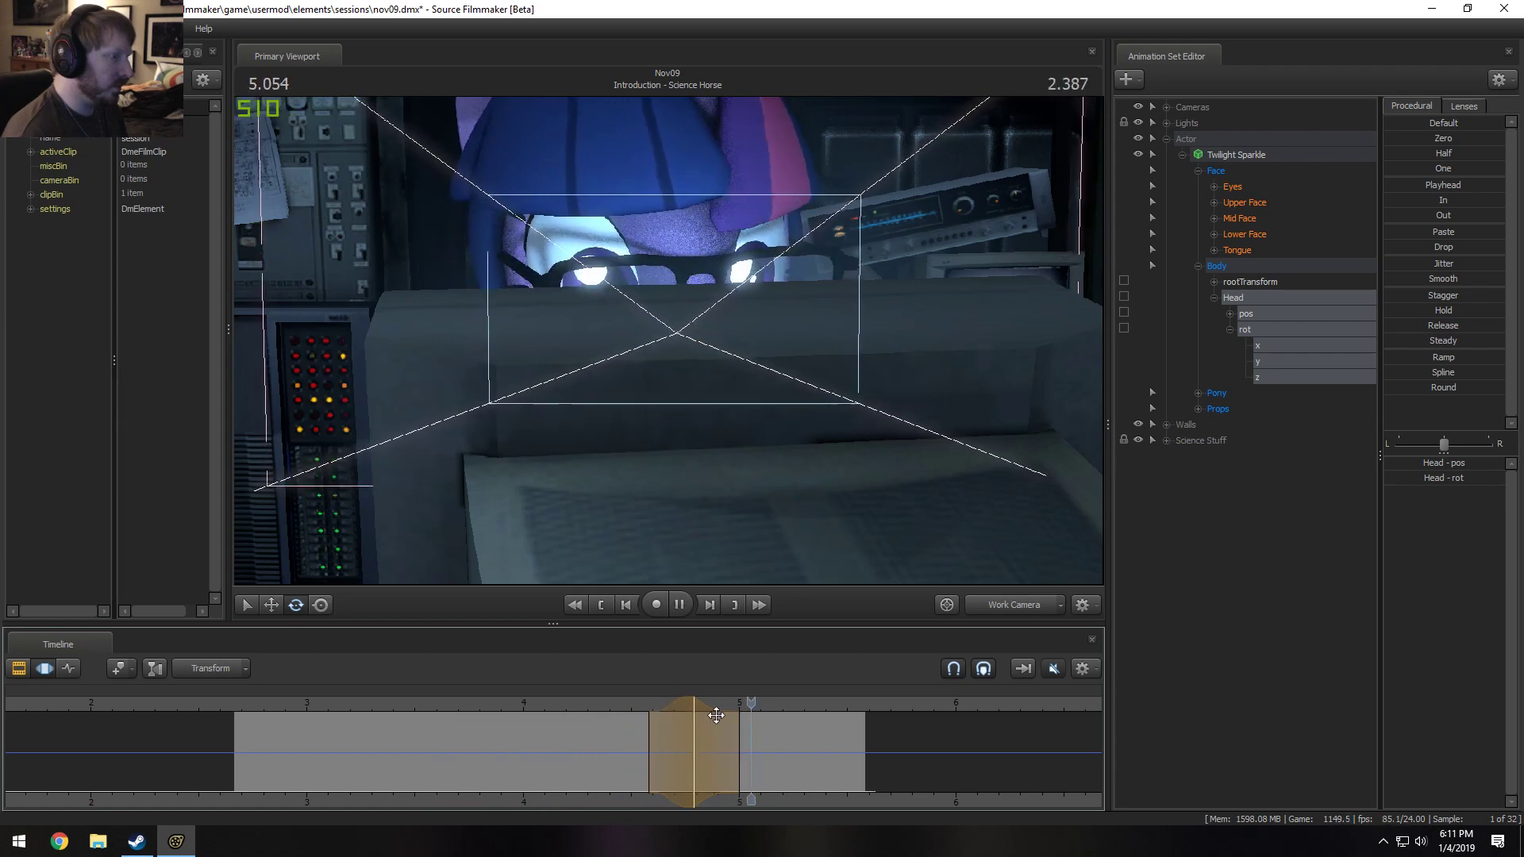
key(space)
Extend the head selection's ending falloff to about 5.96 s and replay the head movement.
drag(739, 742, 946, 742)
click(615, 704)
key(space)
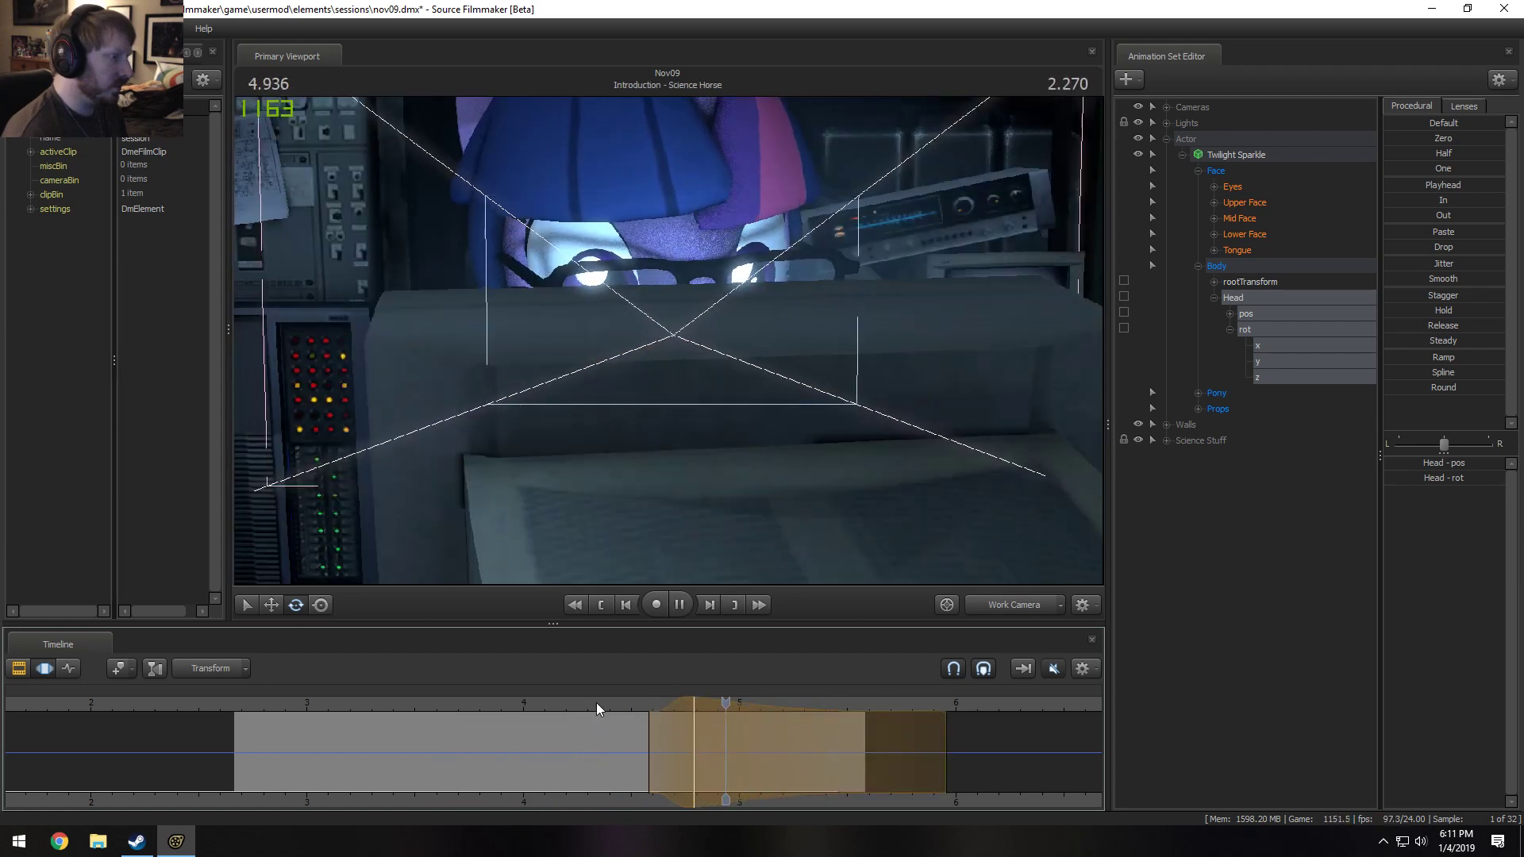
click(420, 707)
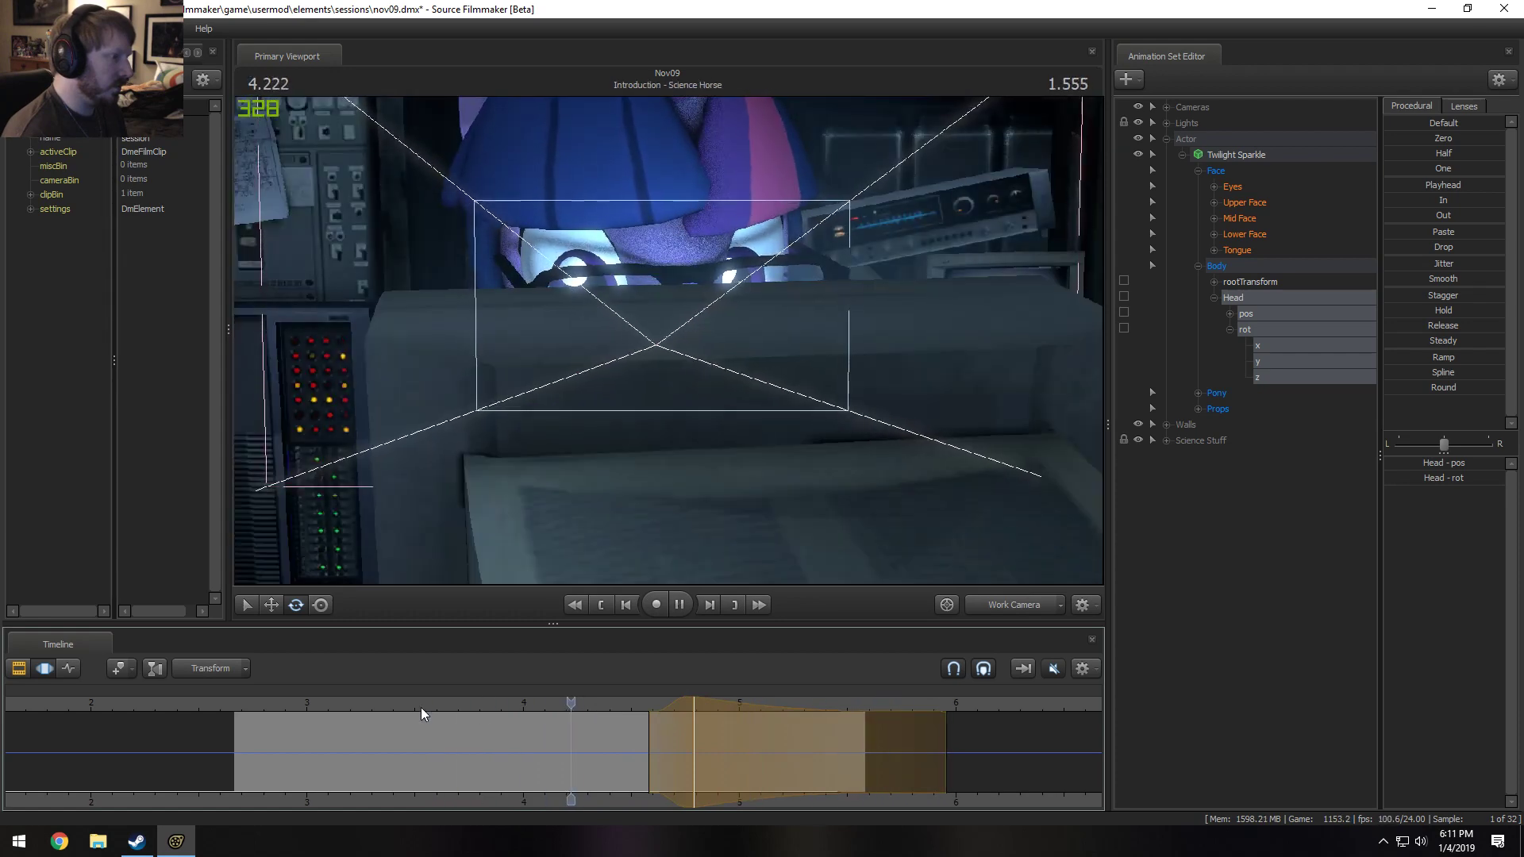
key(space)
click(422, 707)
key(space)
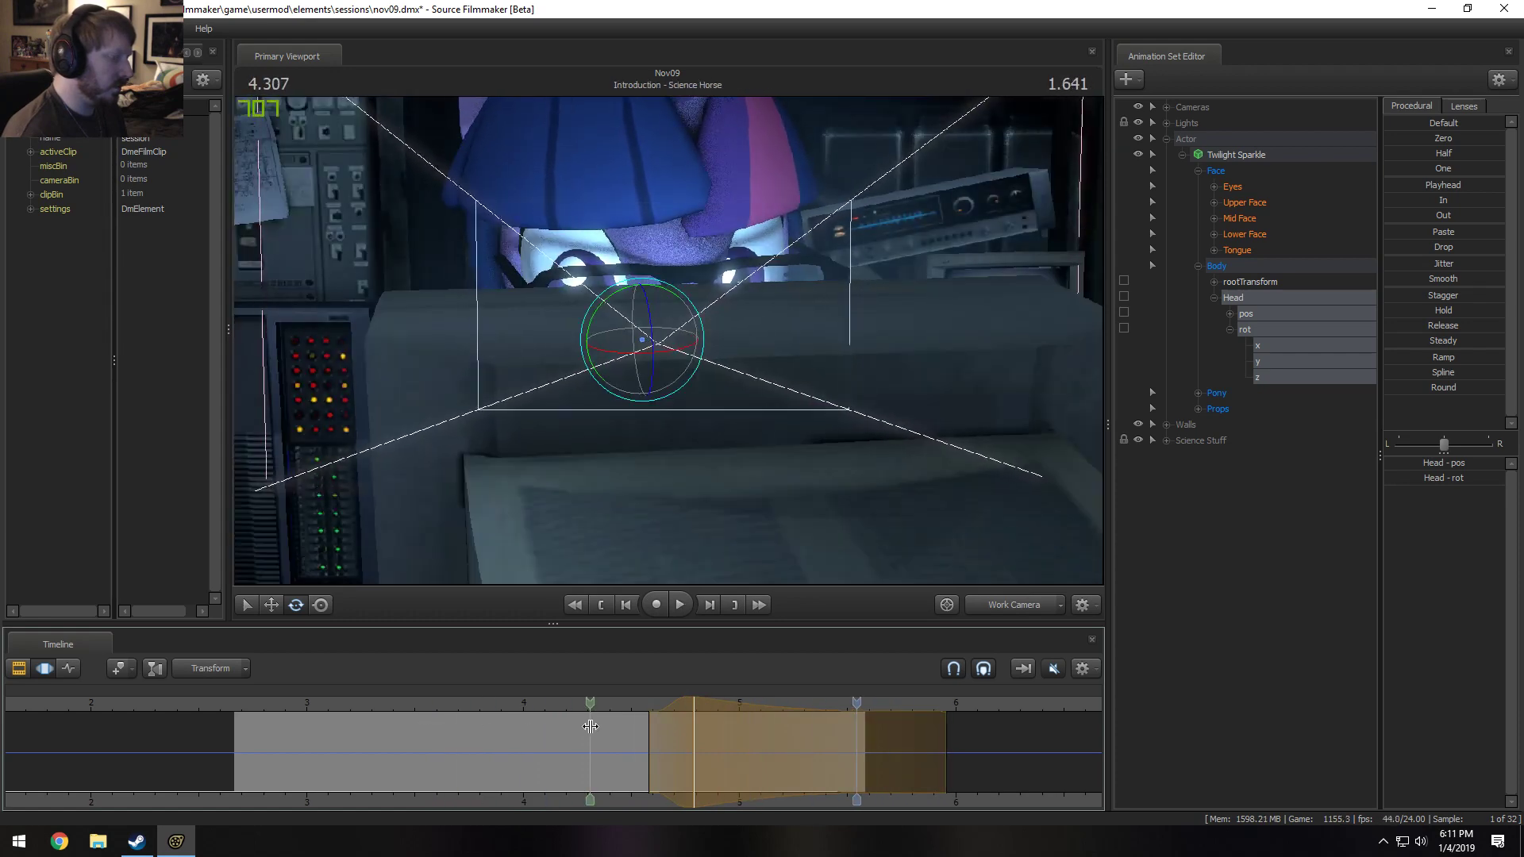
key(space)
Set the head time selection to hold from about 4.3 to 5 s with falloffs from 4 to 5.3 s, and replay through the Main Camera.
drag(745, 692, 532, 698)
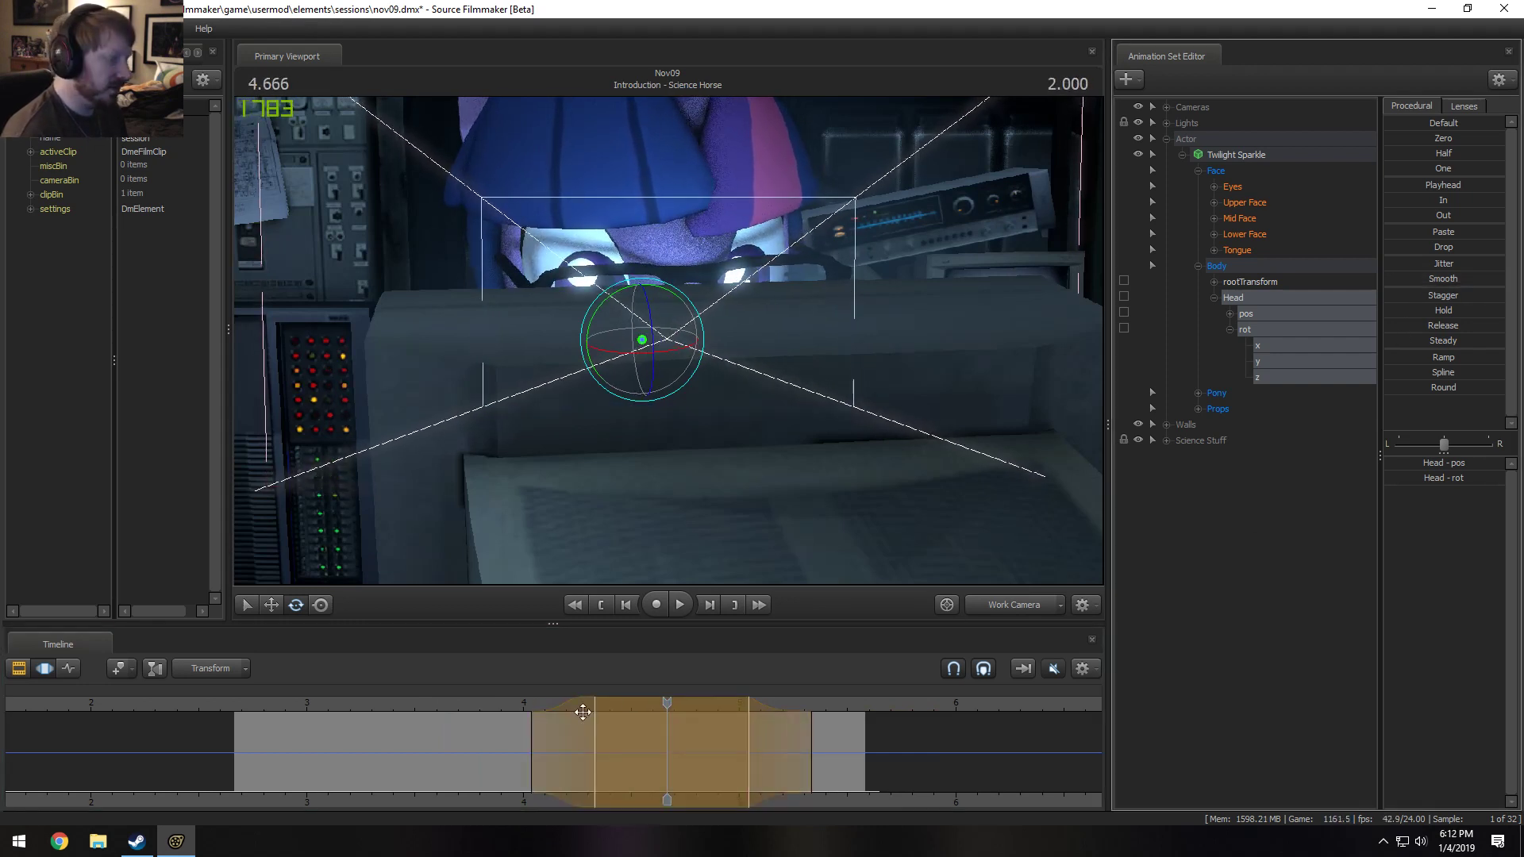
key(space)
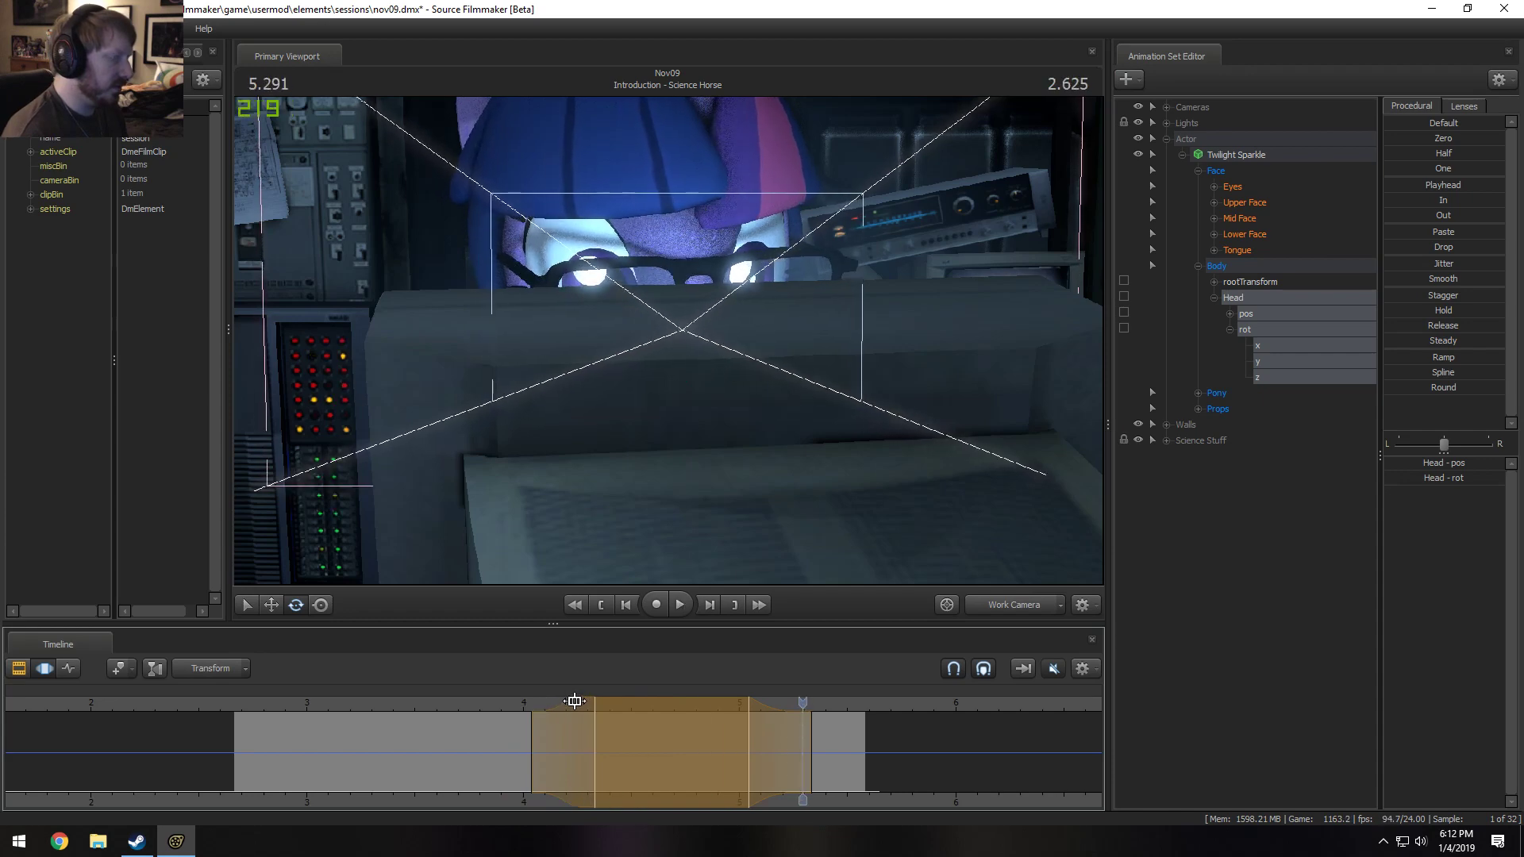
drag(224, 708, 236, 714)
key(space)
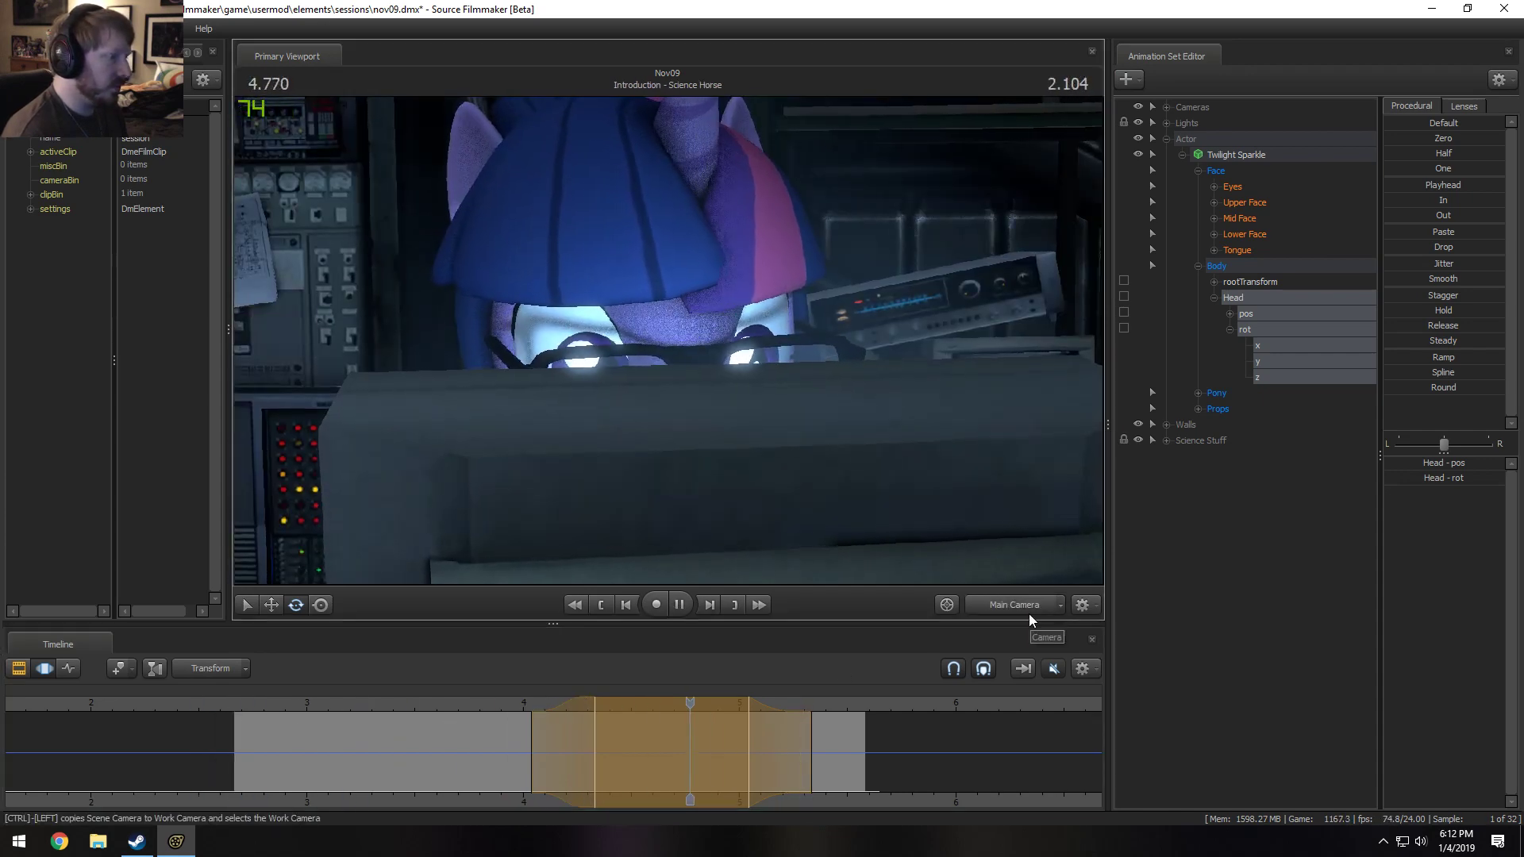
key(space)
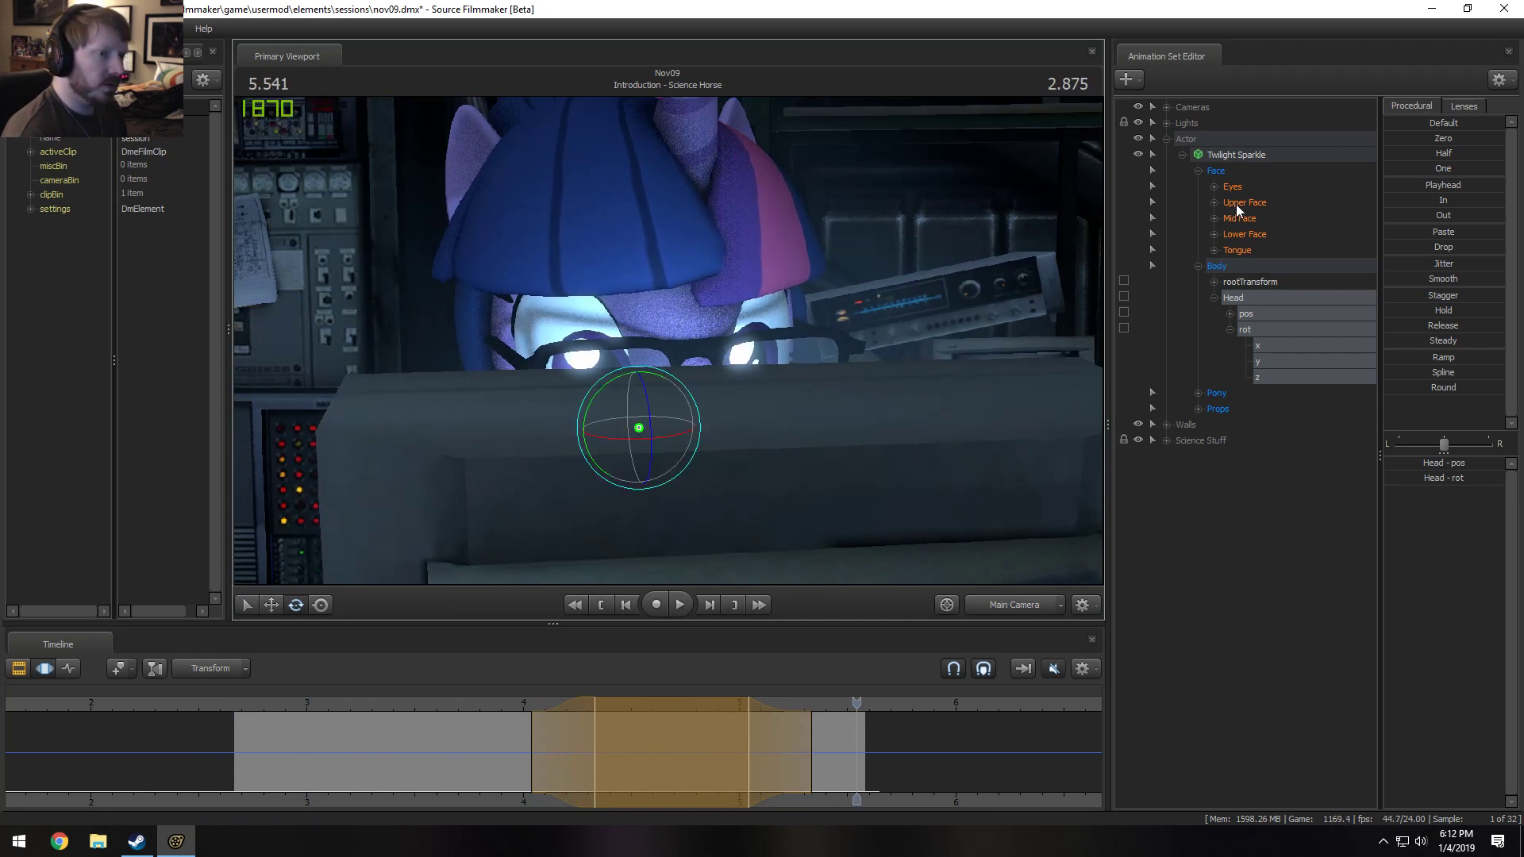
Add a blink by fully raising eye_closer_left and eye_closer_right at about 4.58 to 4.67 s, with falloffs from 4.5 to 4.75 s, and replay.
click(1235, 203)
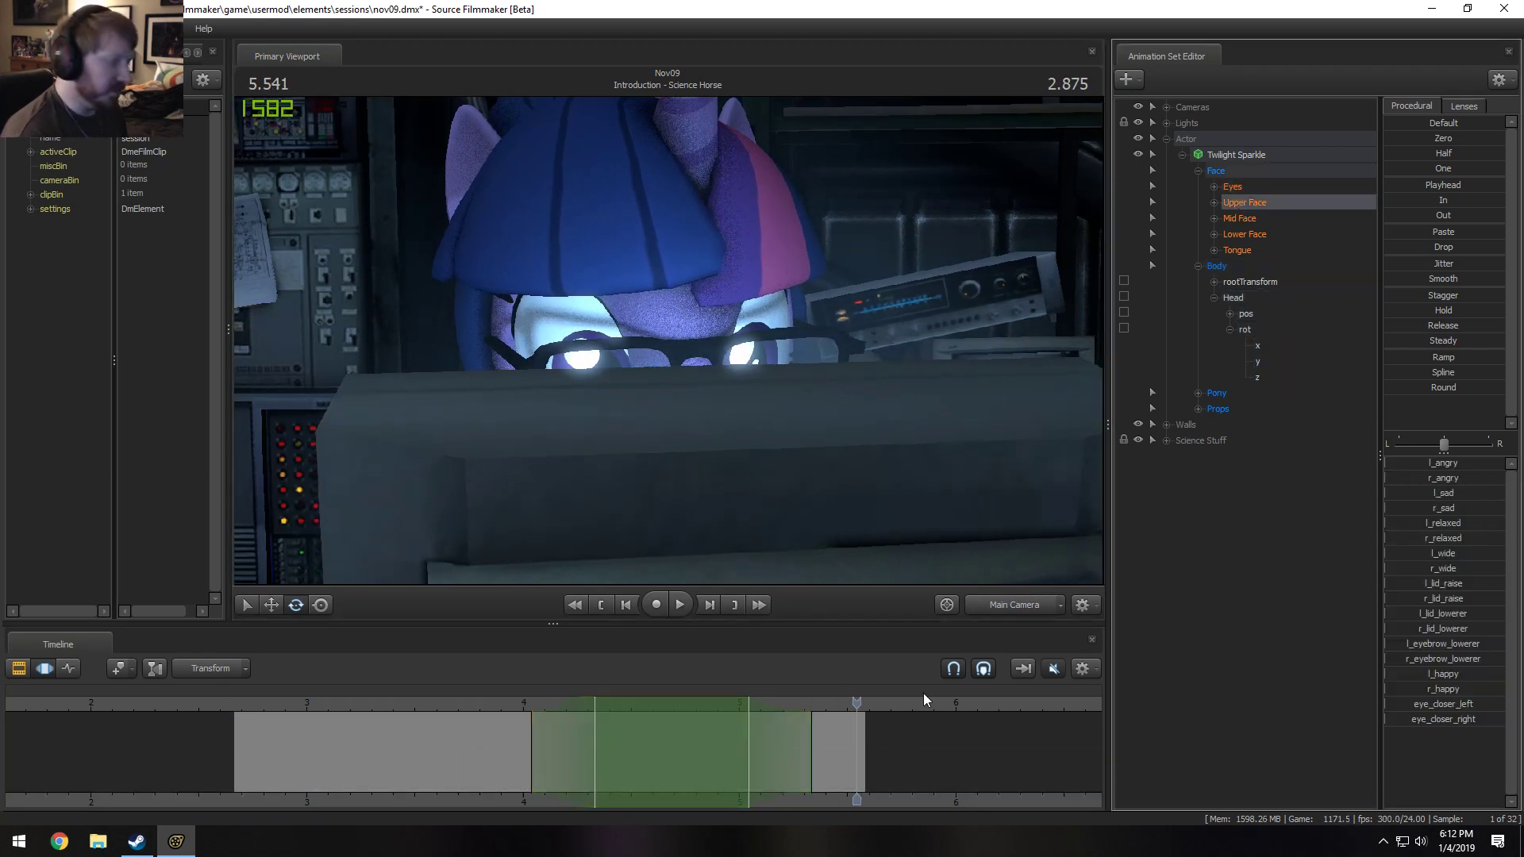
scroll(602, 745, up, 2)
mouse_move(603, 744)
middle_down()
mouse_move(429, 751)
mouse_move(646, 752)
mouse_move(585, 752)
mouse_move(619, 751)
mouse_move(599, 756)
middle_up()
click(599, 755)
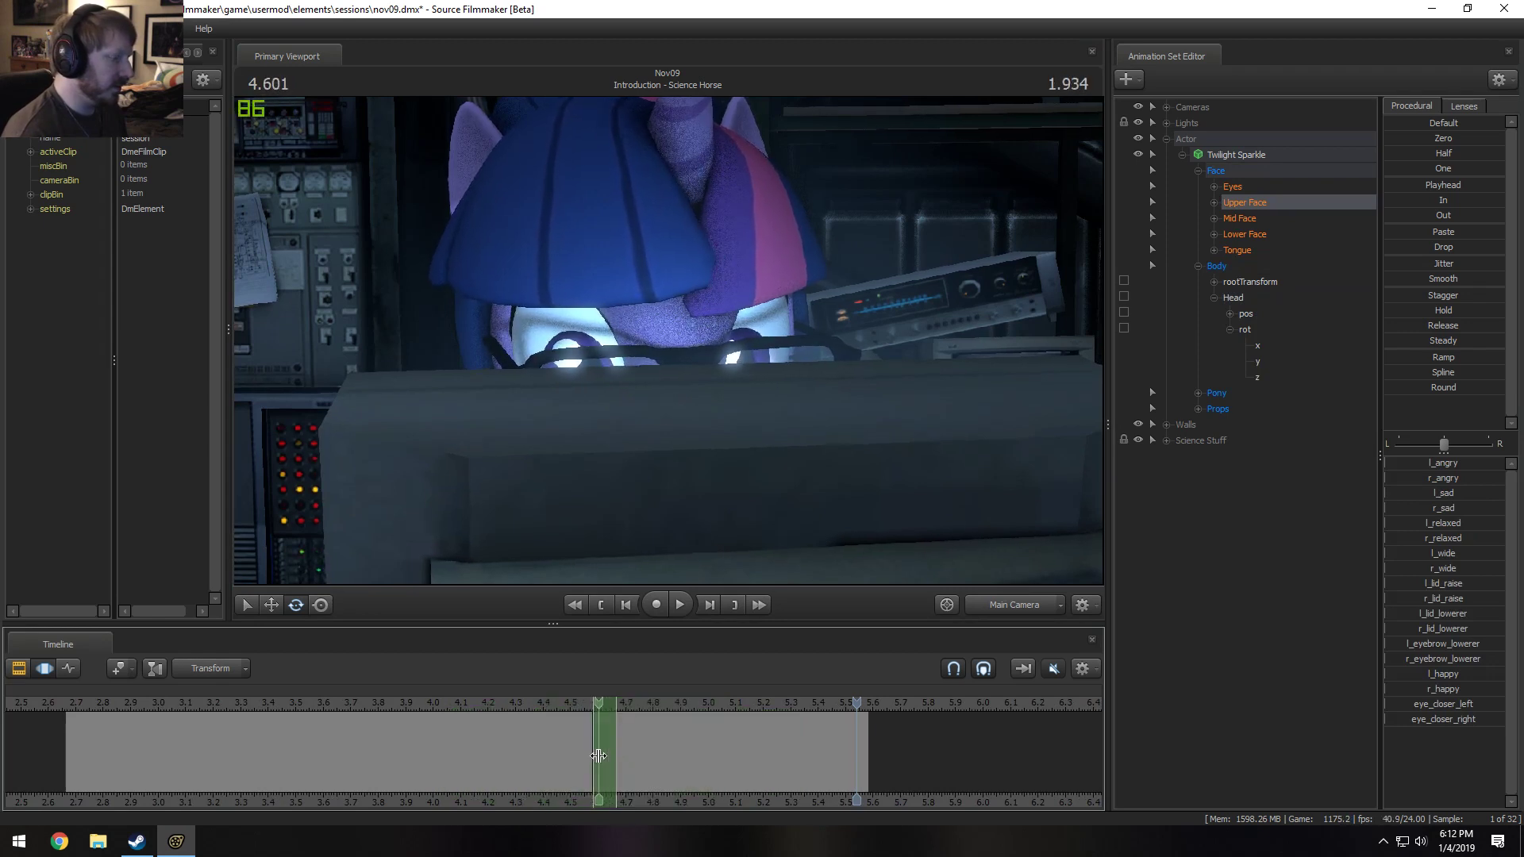
scroll(596, 758, up, 2)
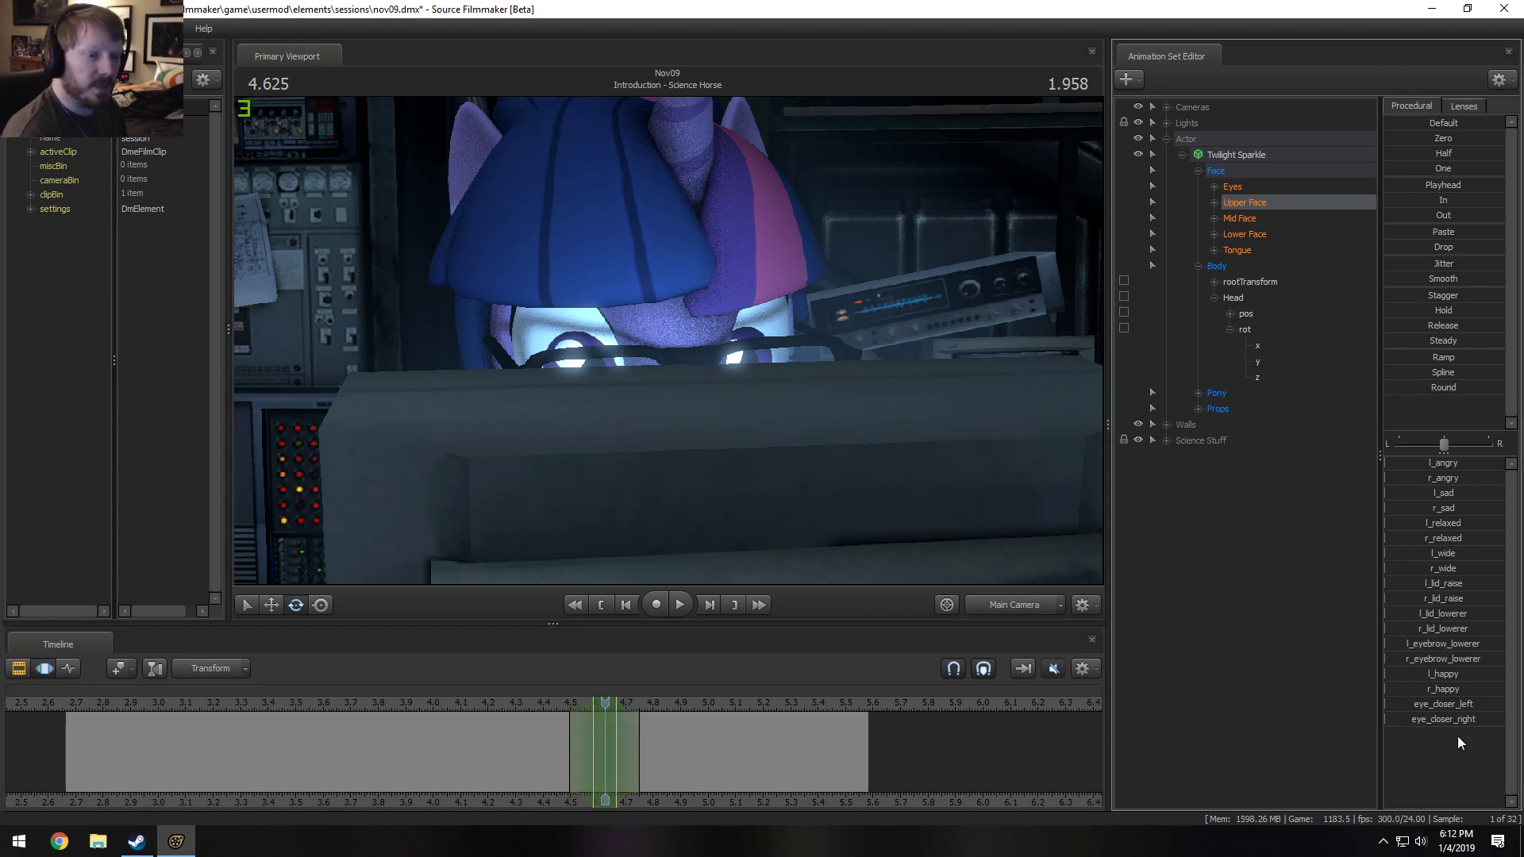
drag(1414, 719, 1453, 719)
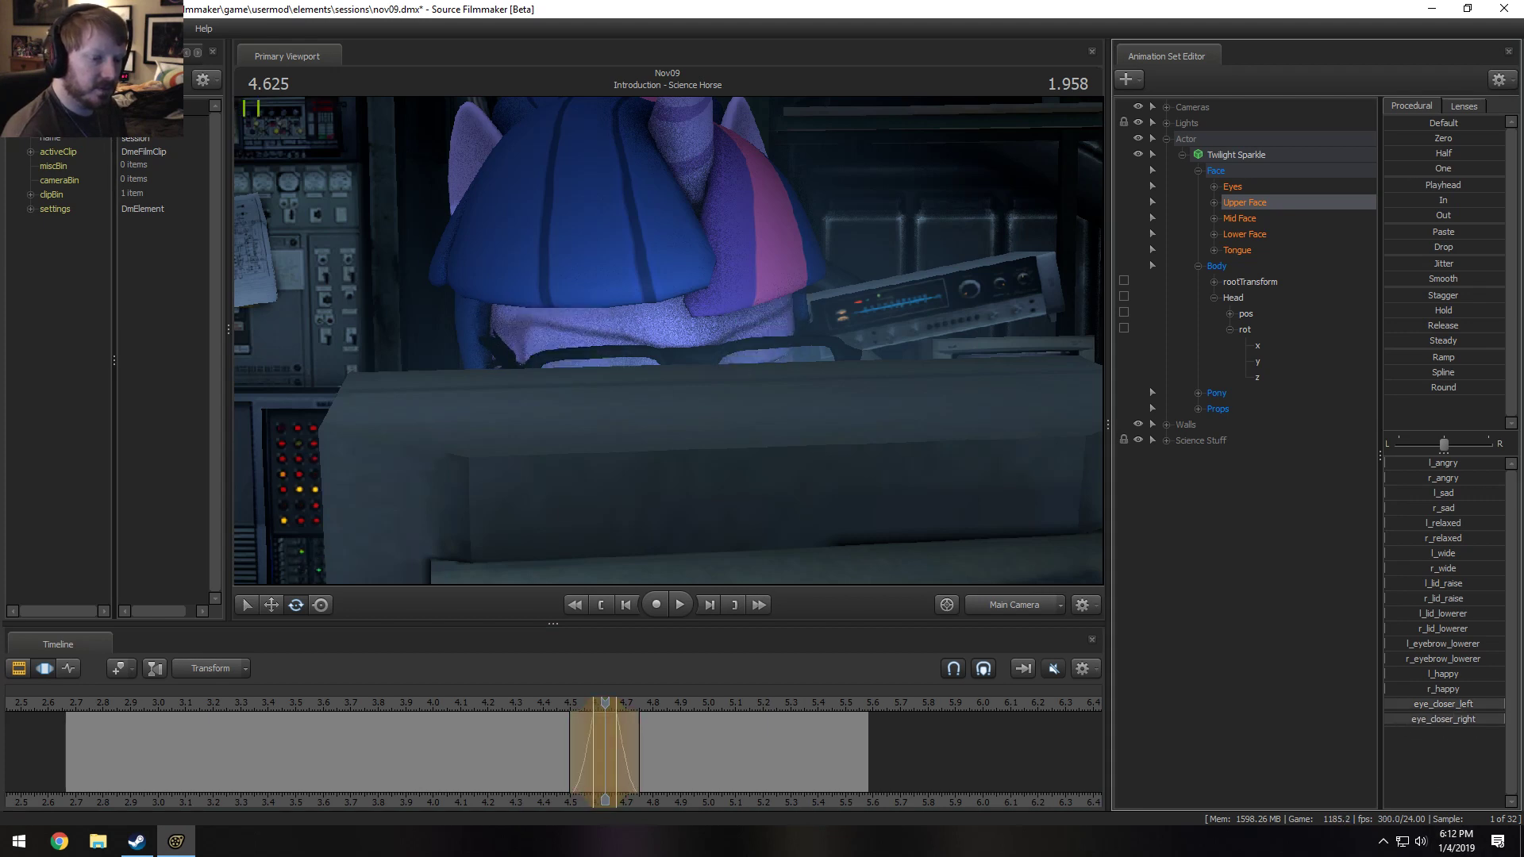
click(488, 703)
key(space)
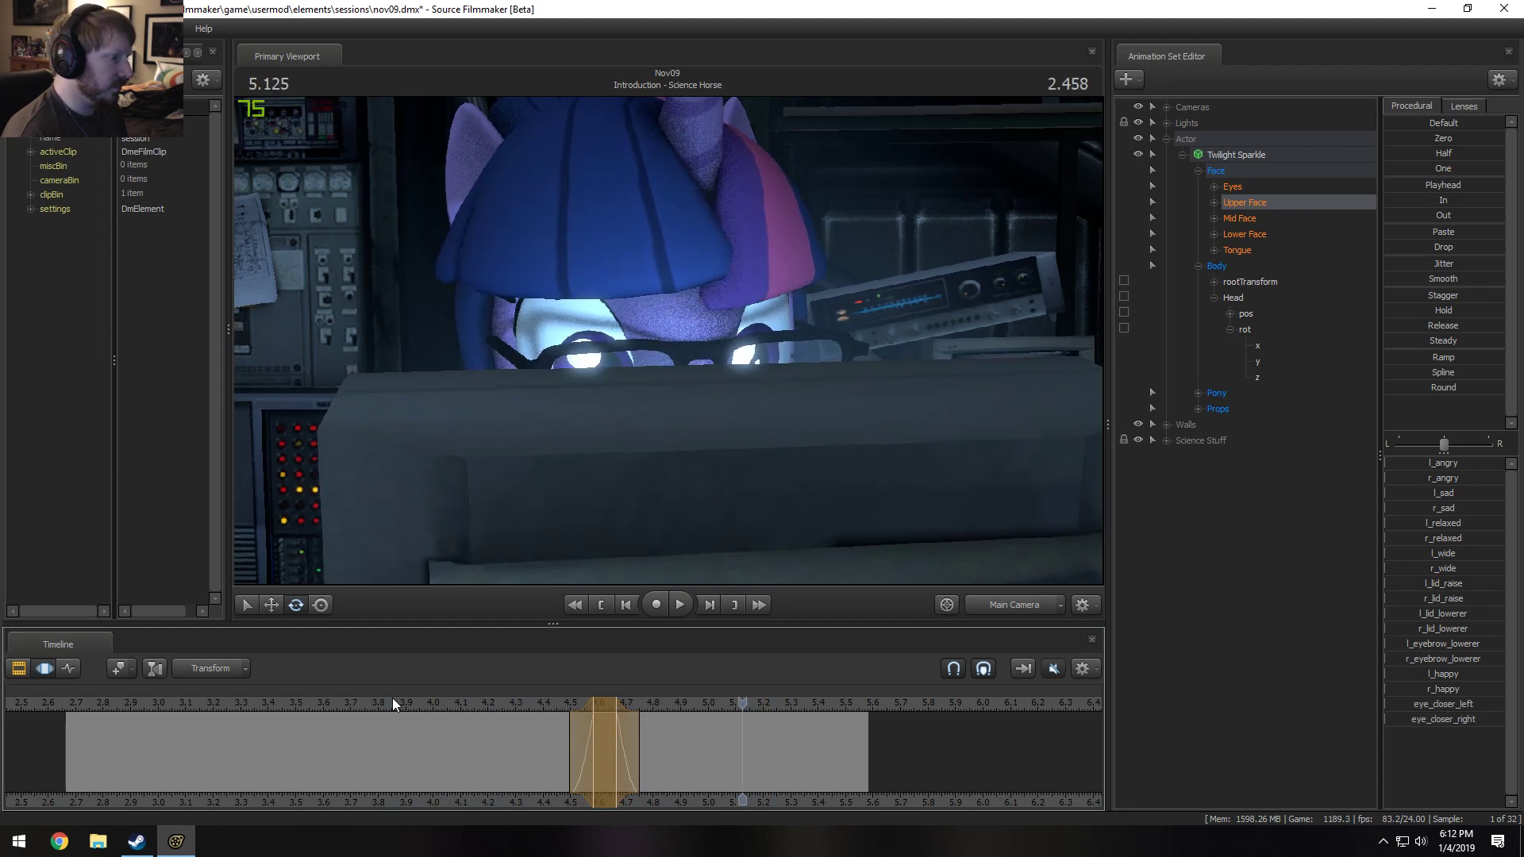
click(535, 702)
click(534, 702)
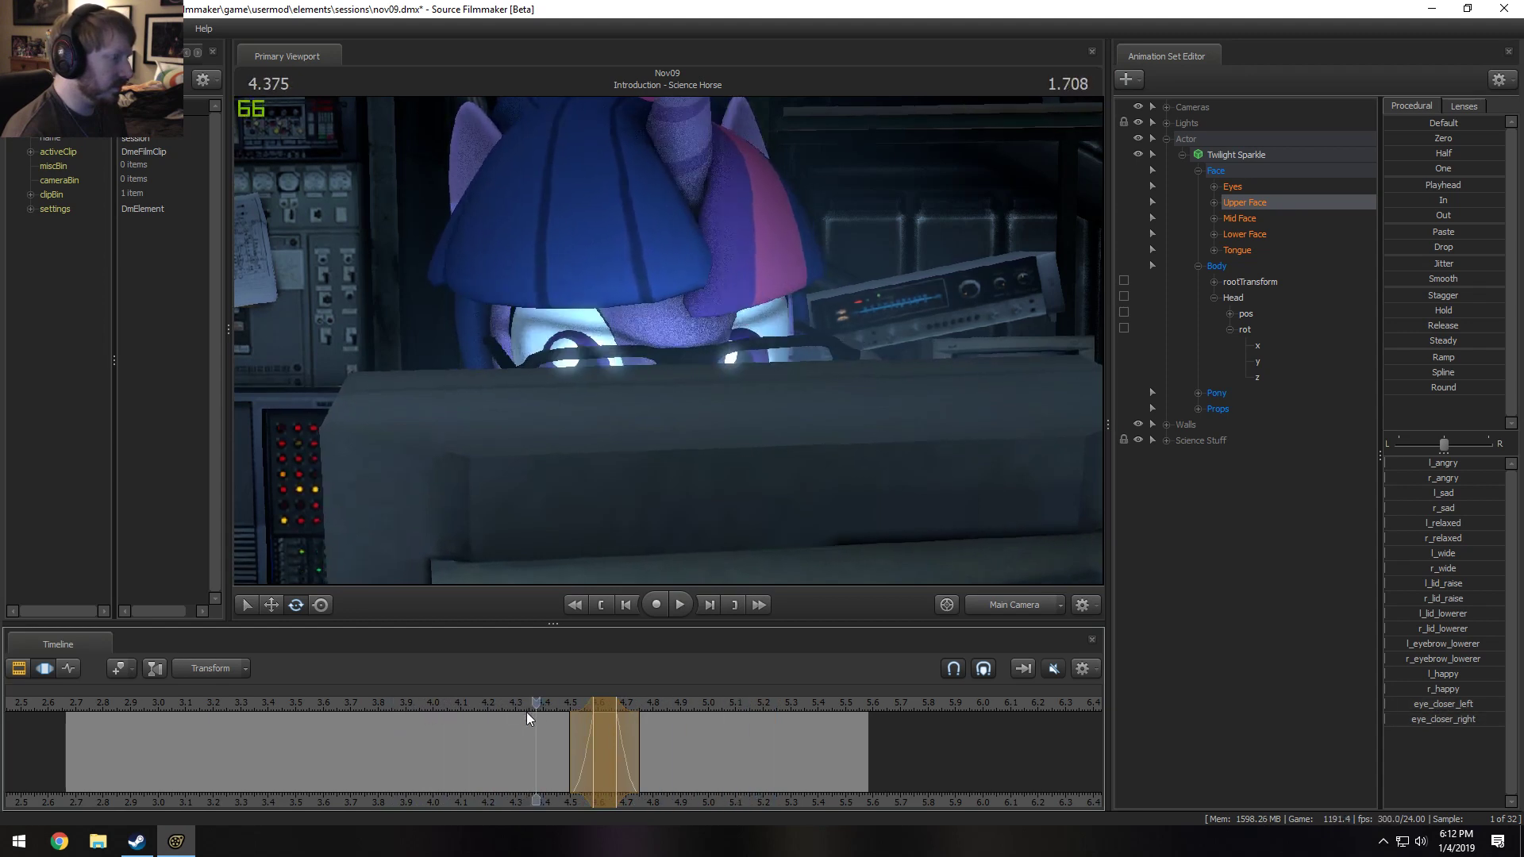
key(space)
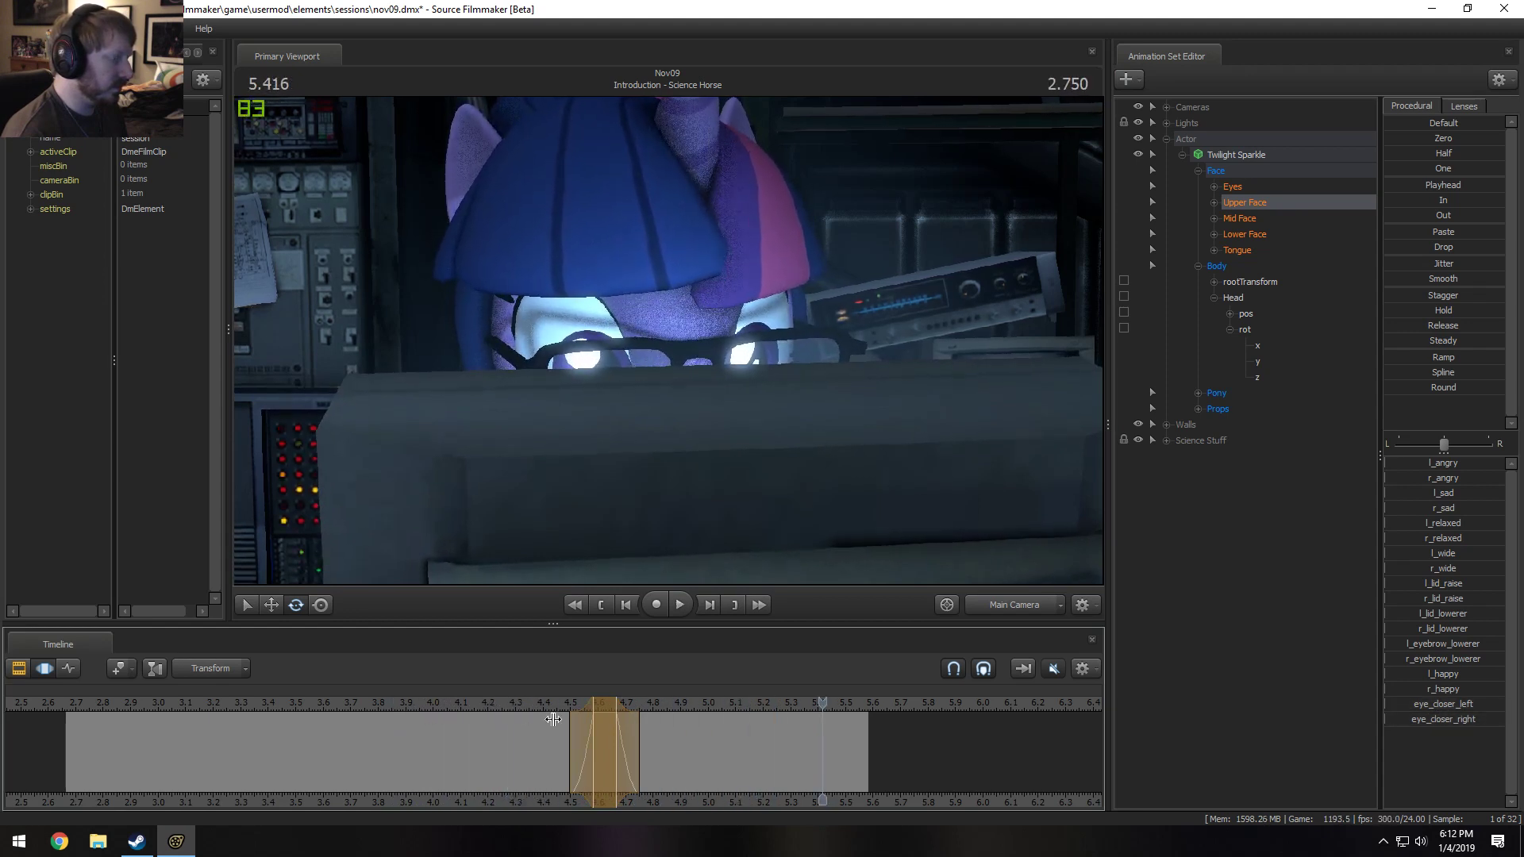
Offset the Eyes control's eyes_rightleft value within the blink's time selection around 4.625 s, and replay the shot.
drag(559, 703, 605, 702)
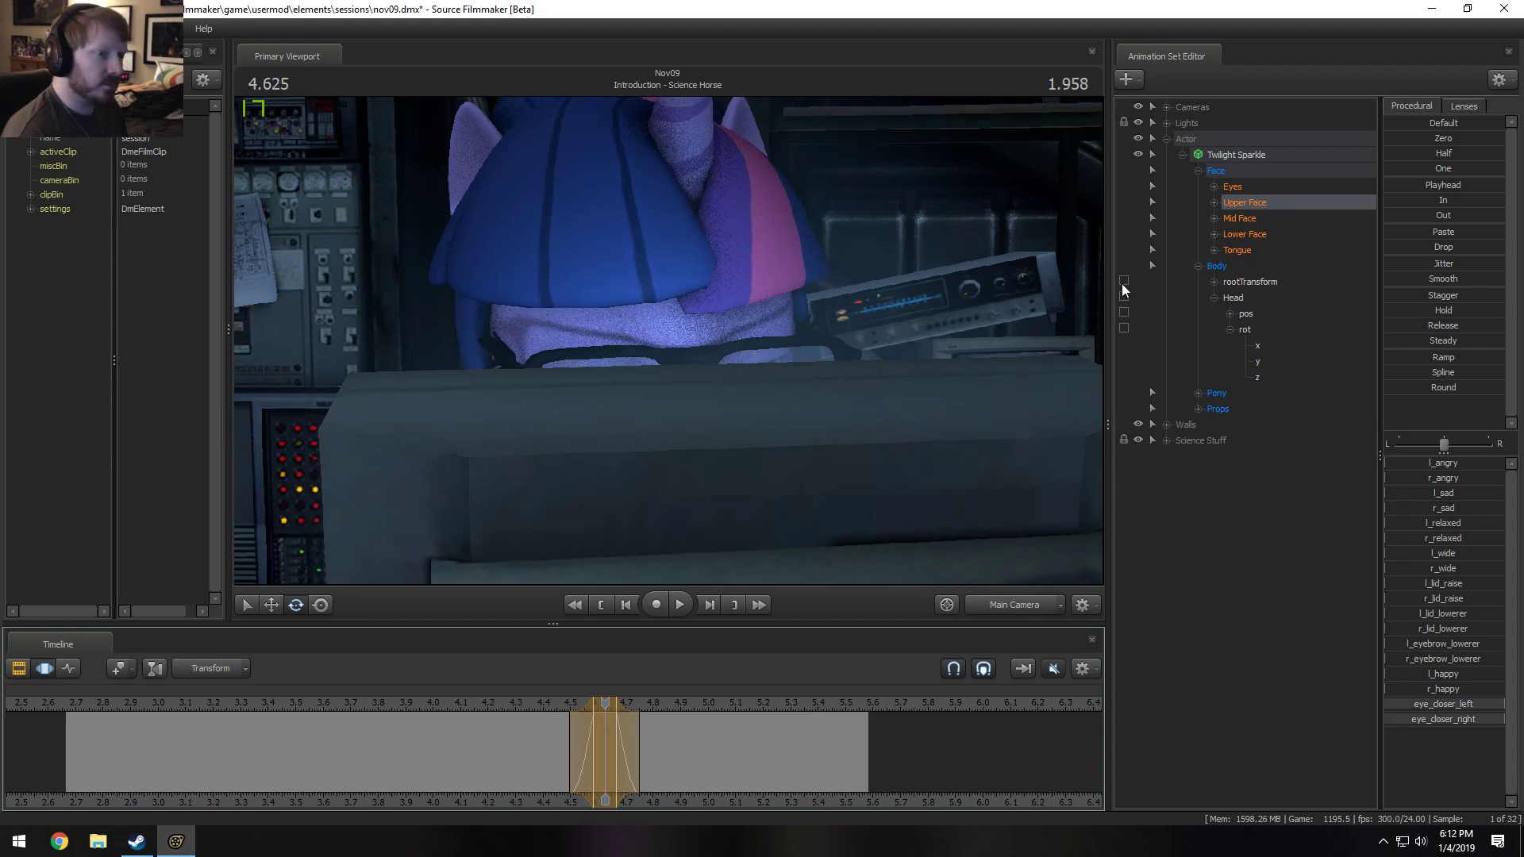
click(1233, 187)
drag(1475, 480, 1477, 480)
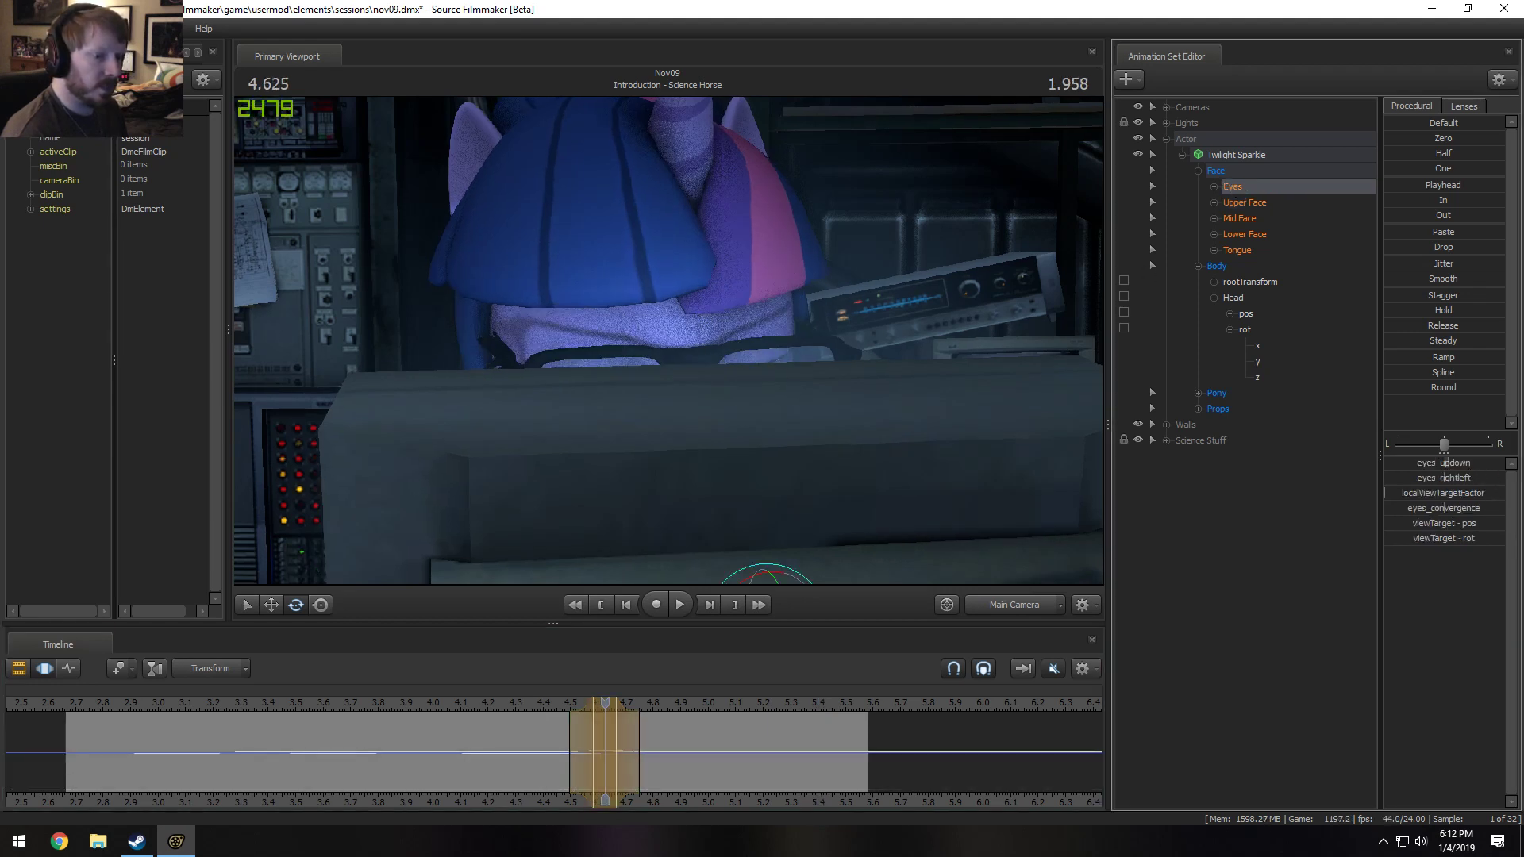
click(535, 707)
key(space)
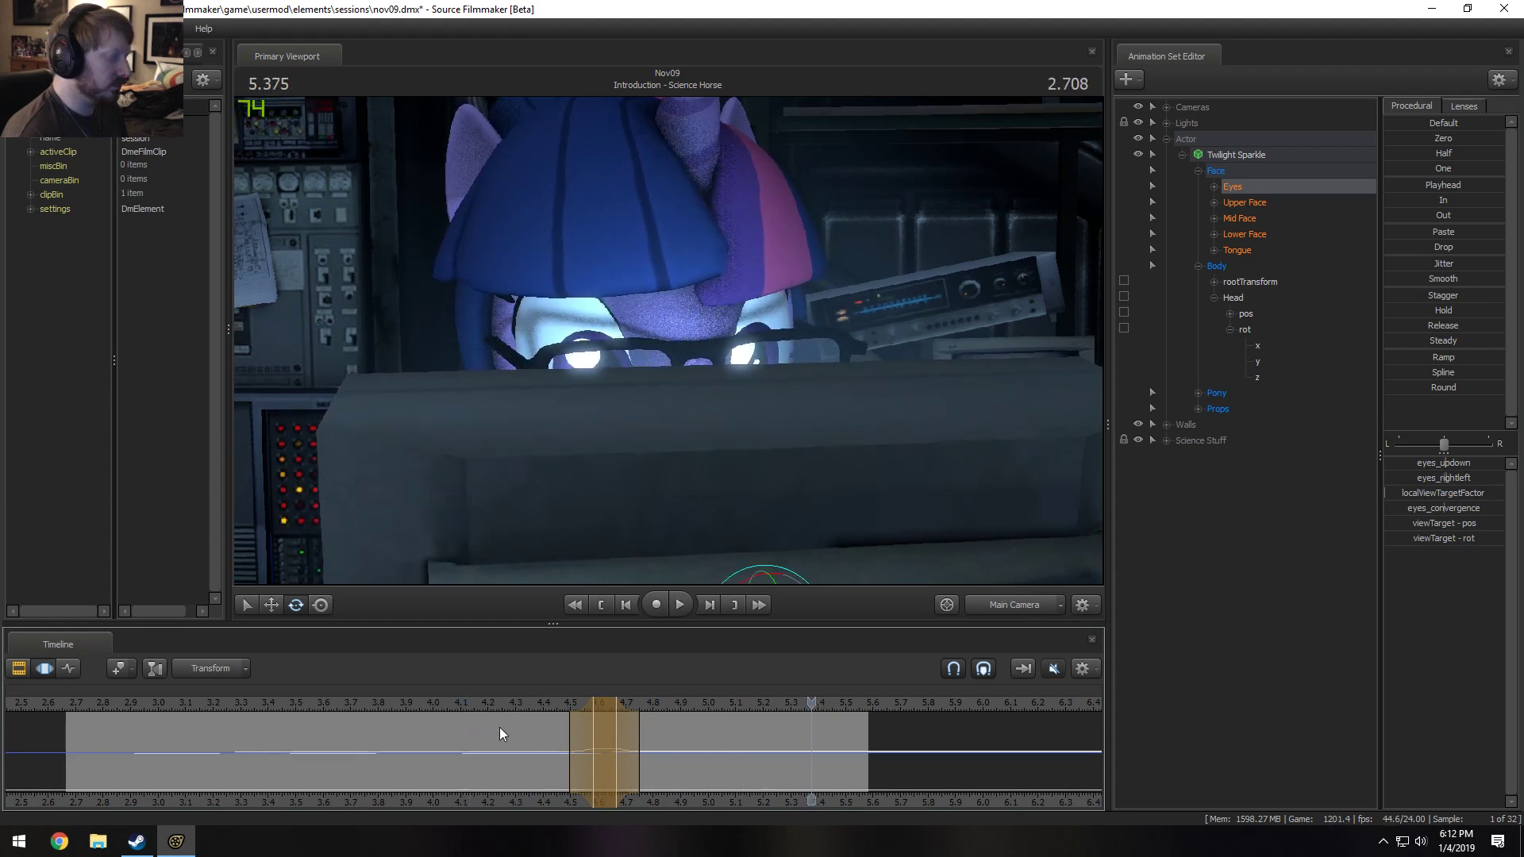
click(680, 752)
drag(681, 753, 146, 706)
key(space)
key(space)
drag(268, 724, 419, 743)
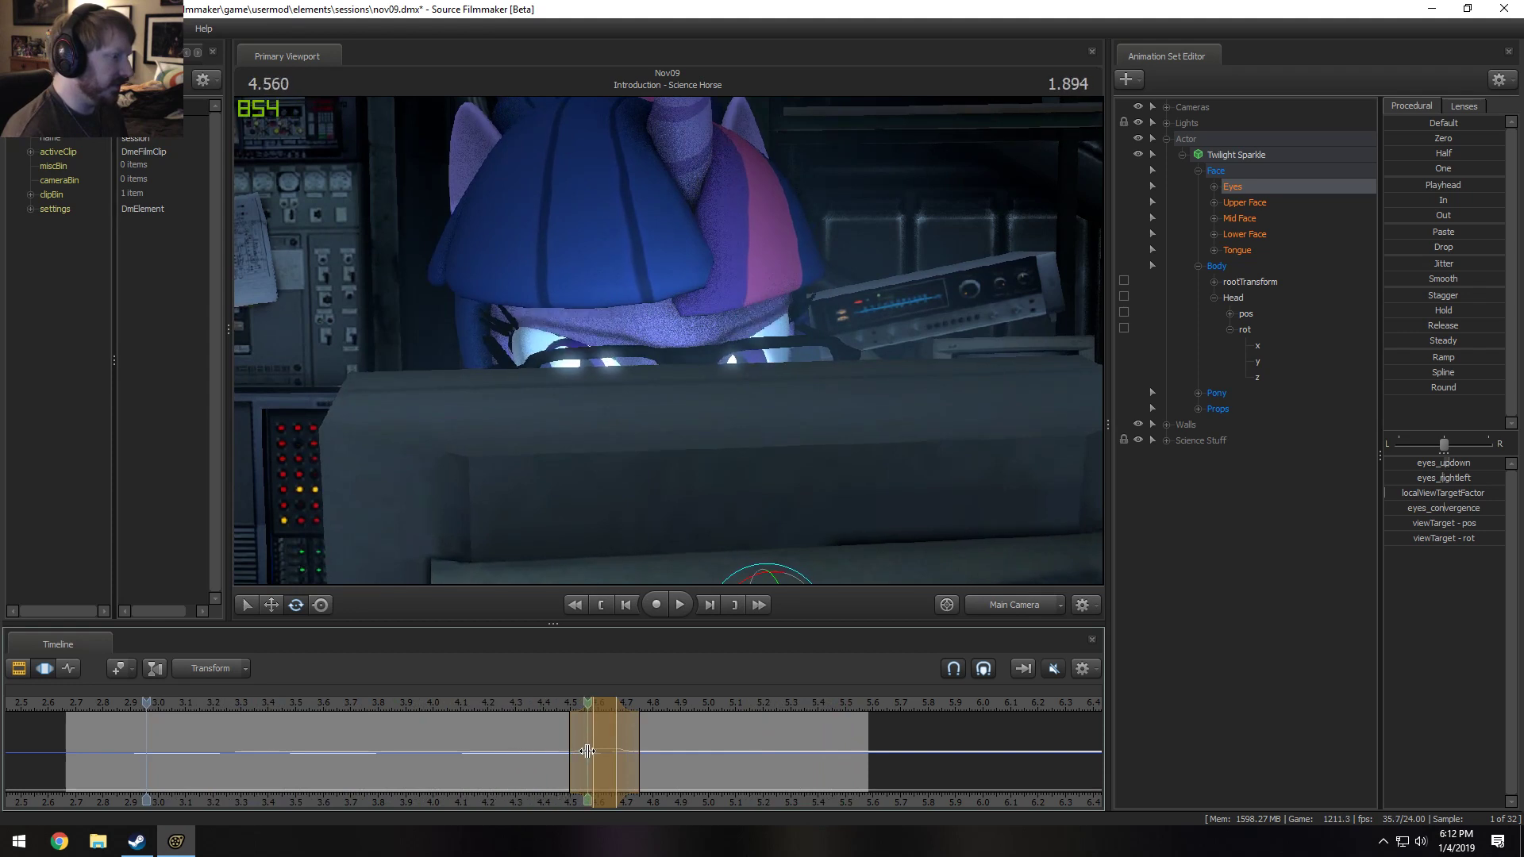
Partly raise l_lid_lowerer and r_lid_lowerer in a selection peaking at 4.5 s, with falloffs from about 2.9 to 4.58 s.
drag(569, 750, 146, 755)
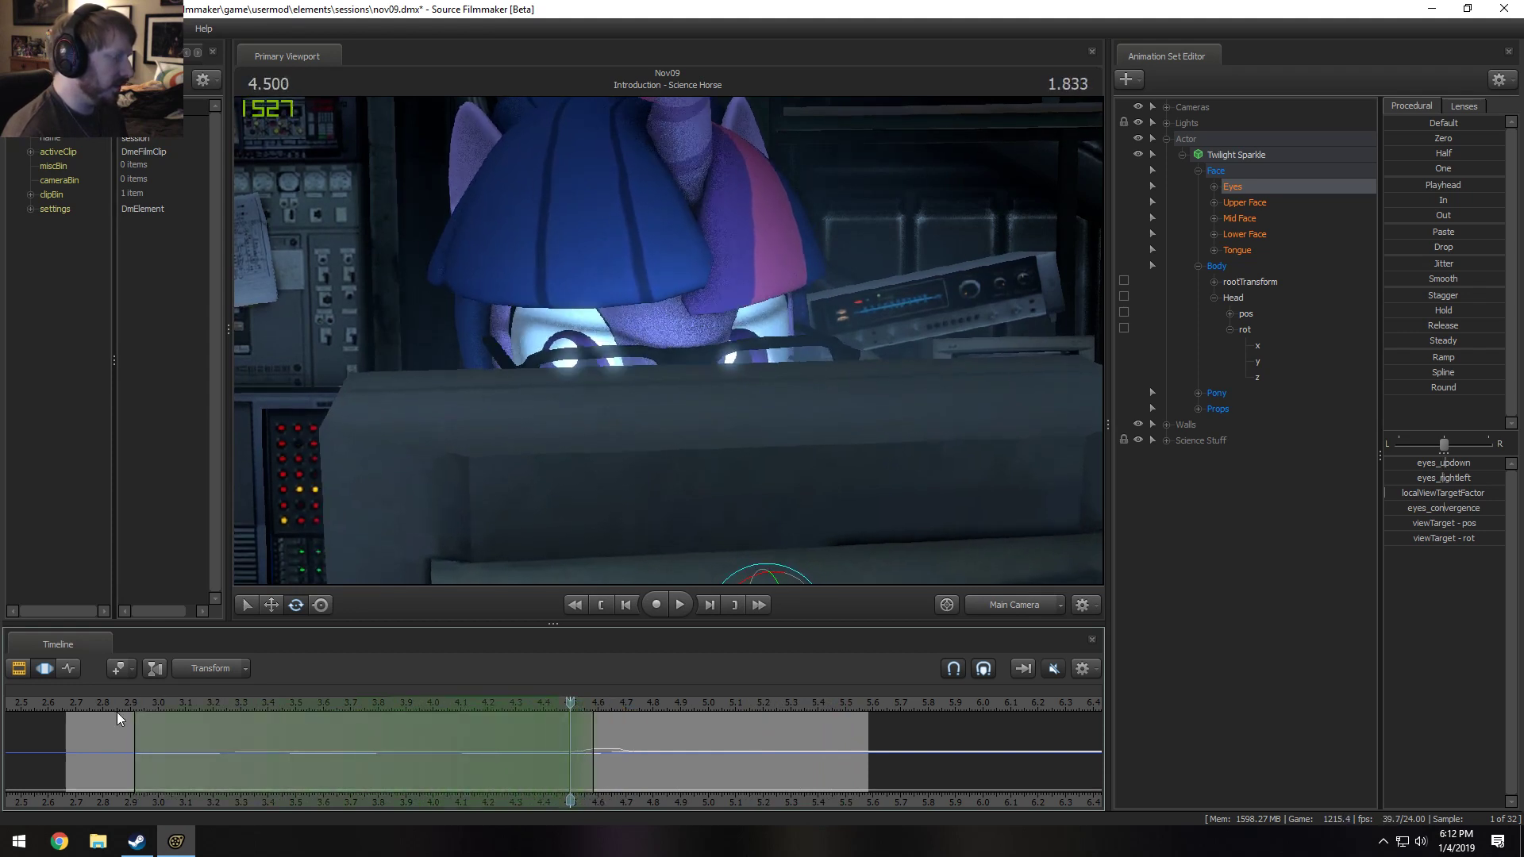
key(space)
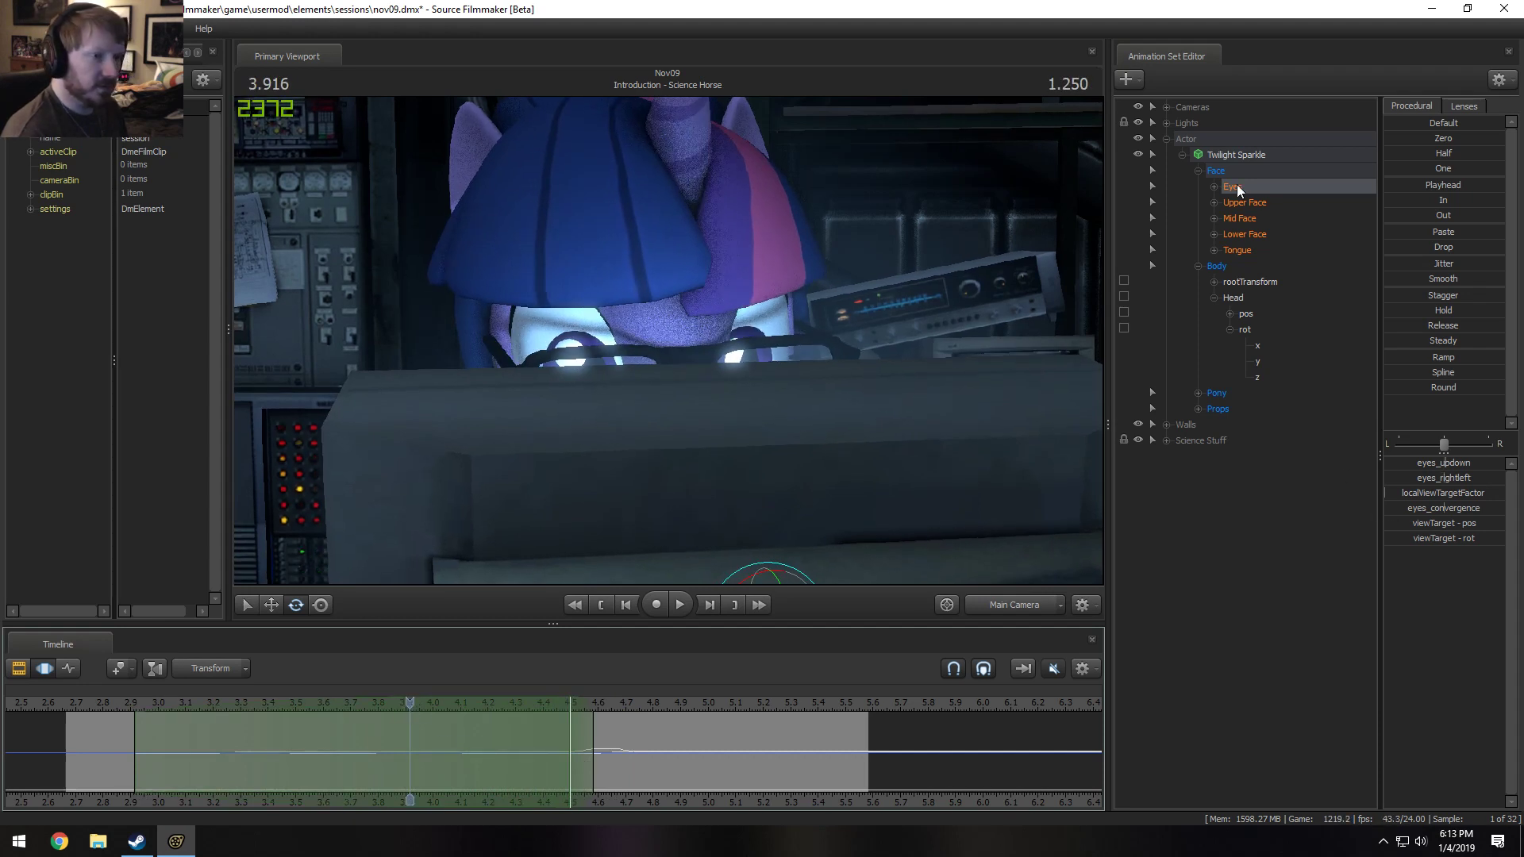
click(1250, 203)
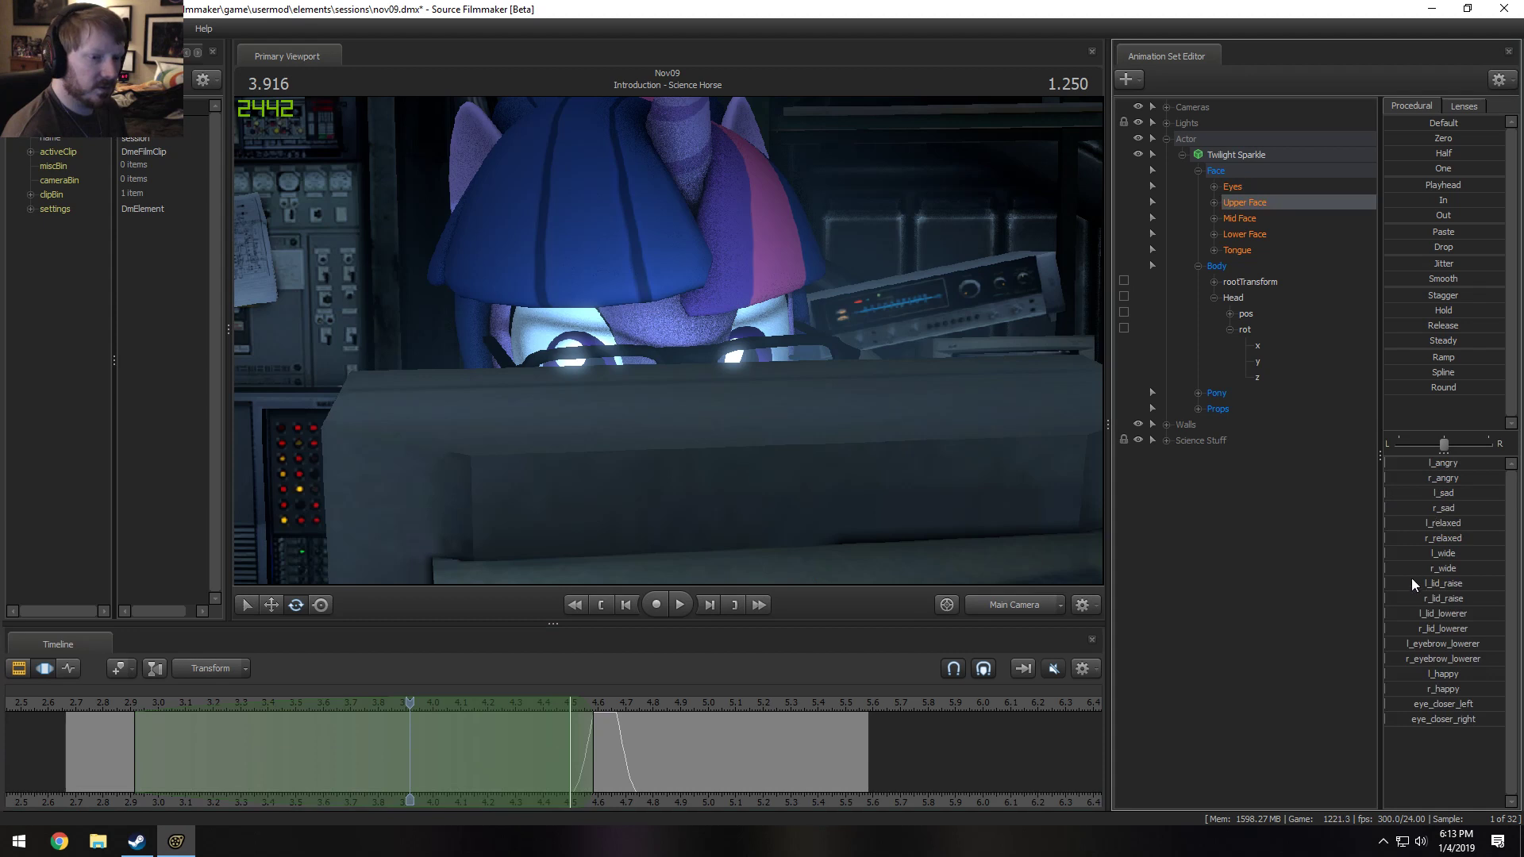
drag(1422, 613, 1451, 628)
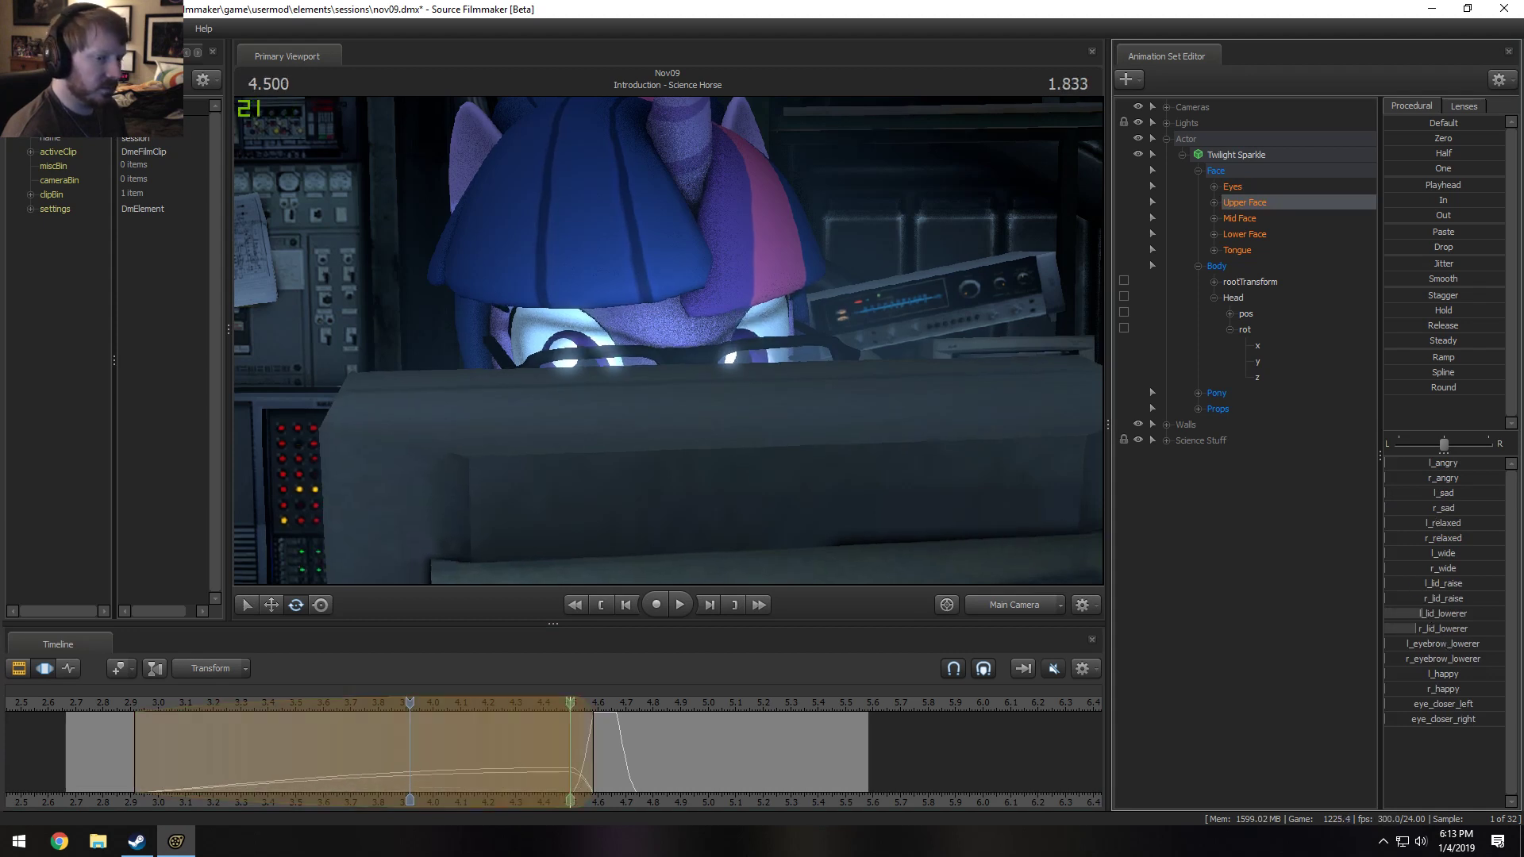
Replay the shot from about 2.7 s several times to examine the gradual lid lowering and the blink.
key(space)
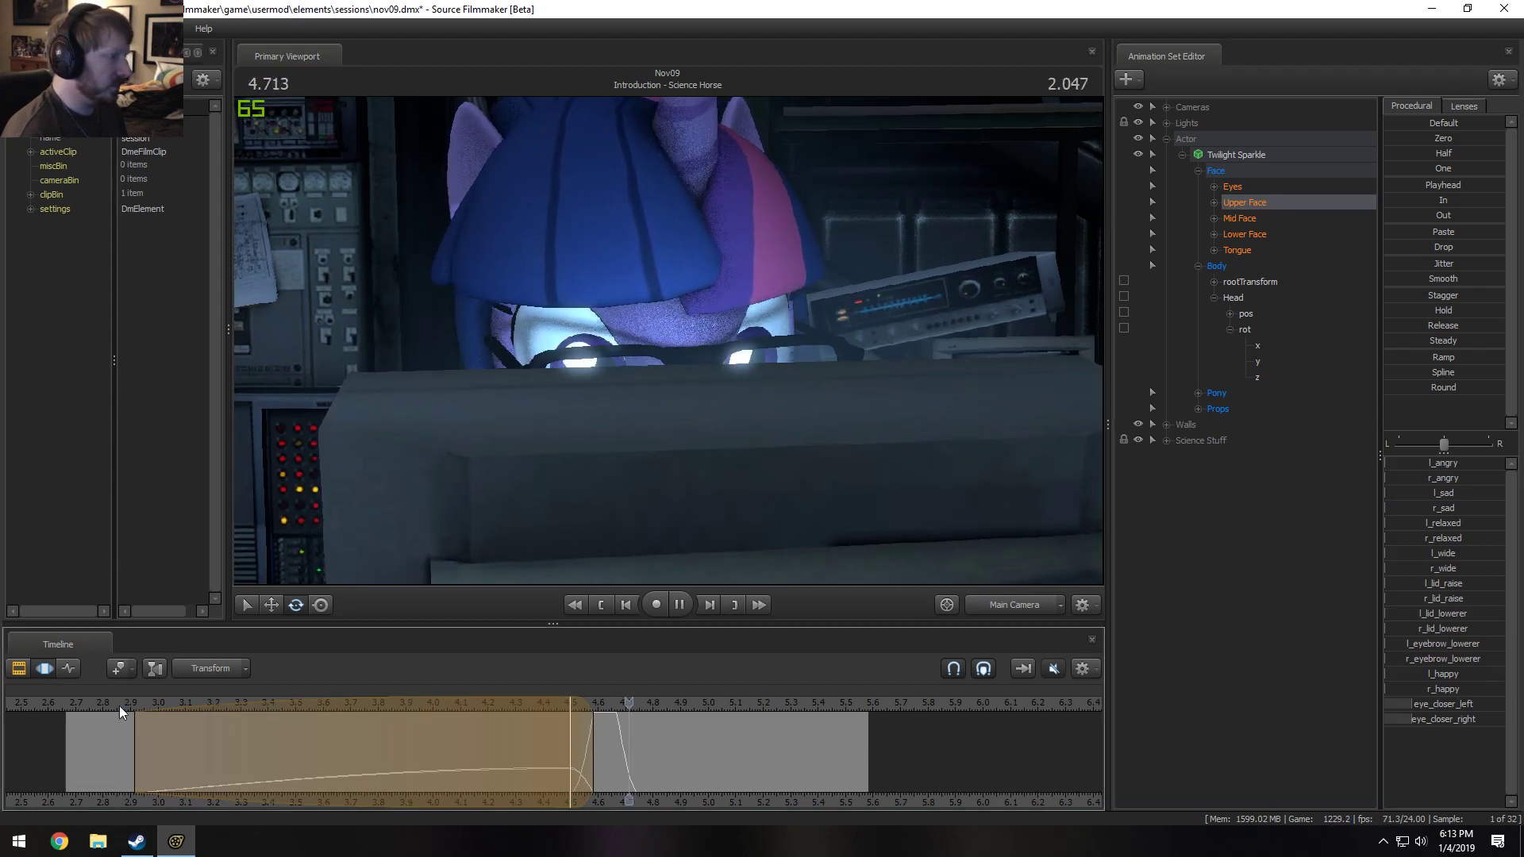
click(75, 700)
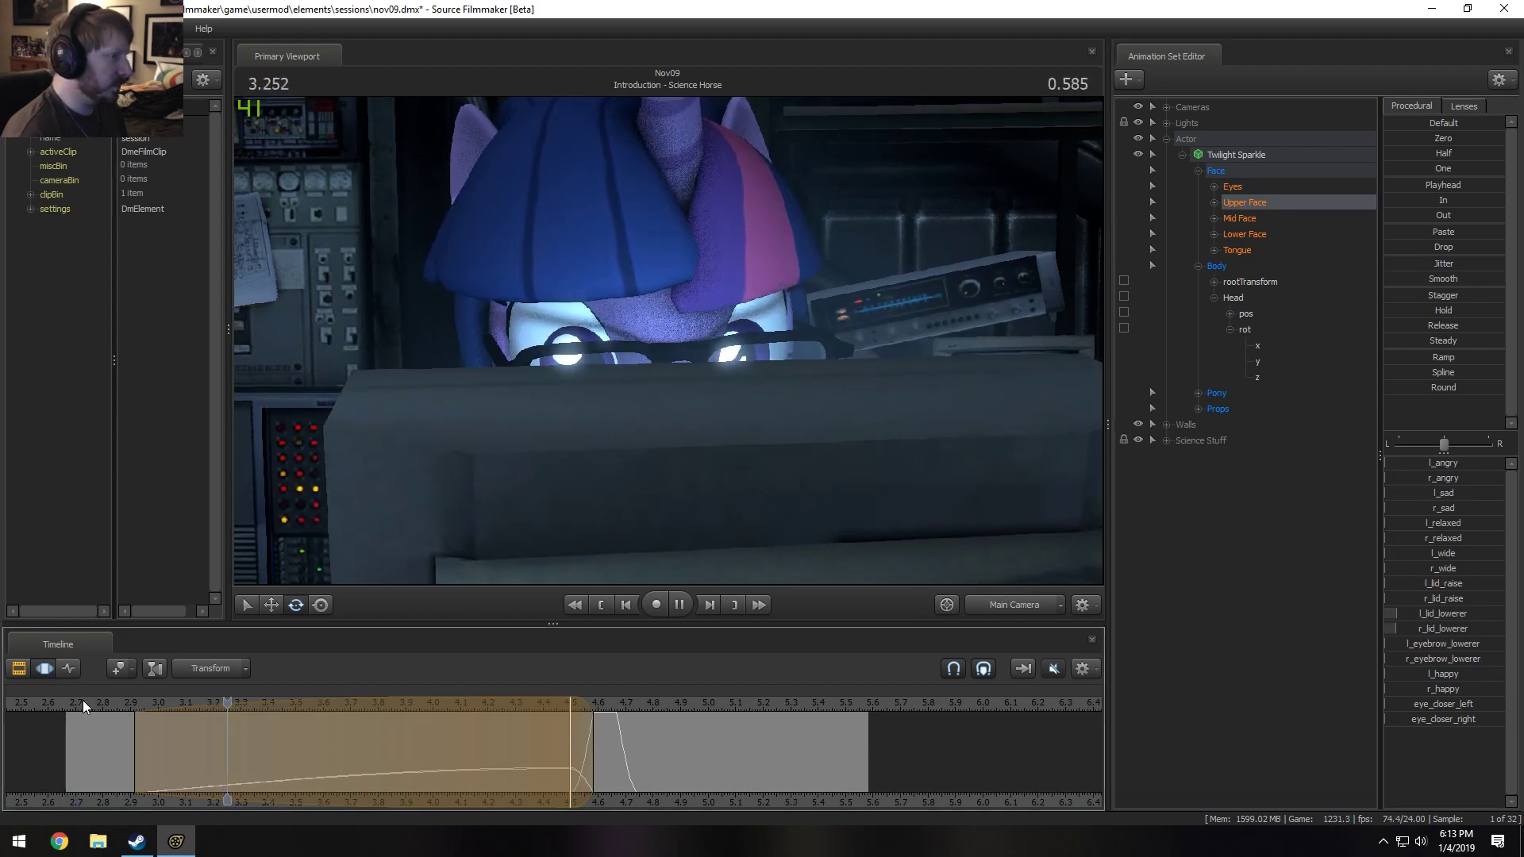
key(space)
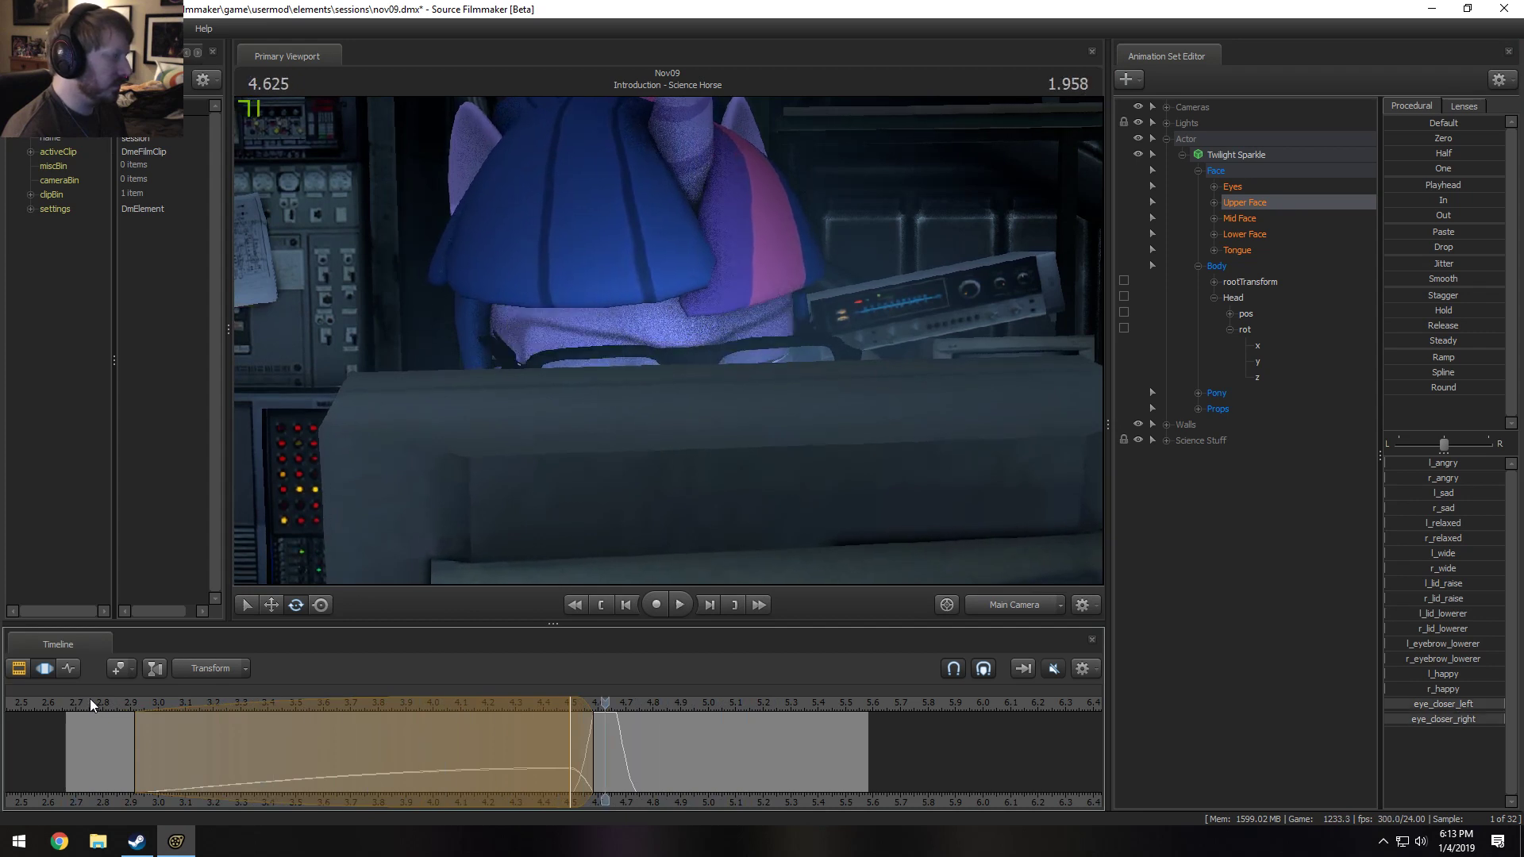
key(space)
click(90, 698)
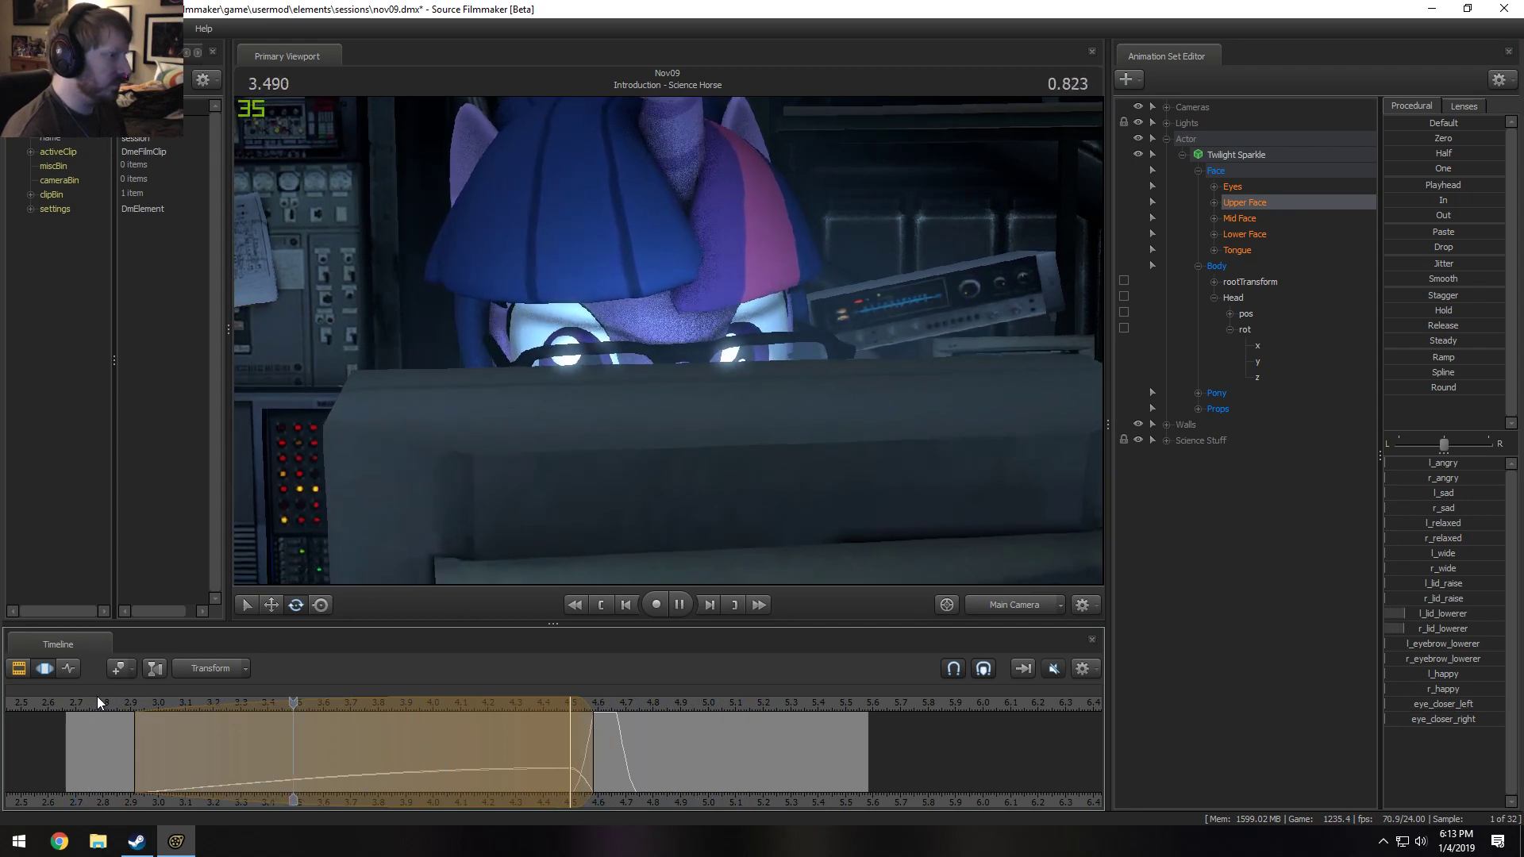
key(space)
click(104, 694)
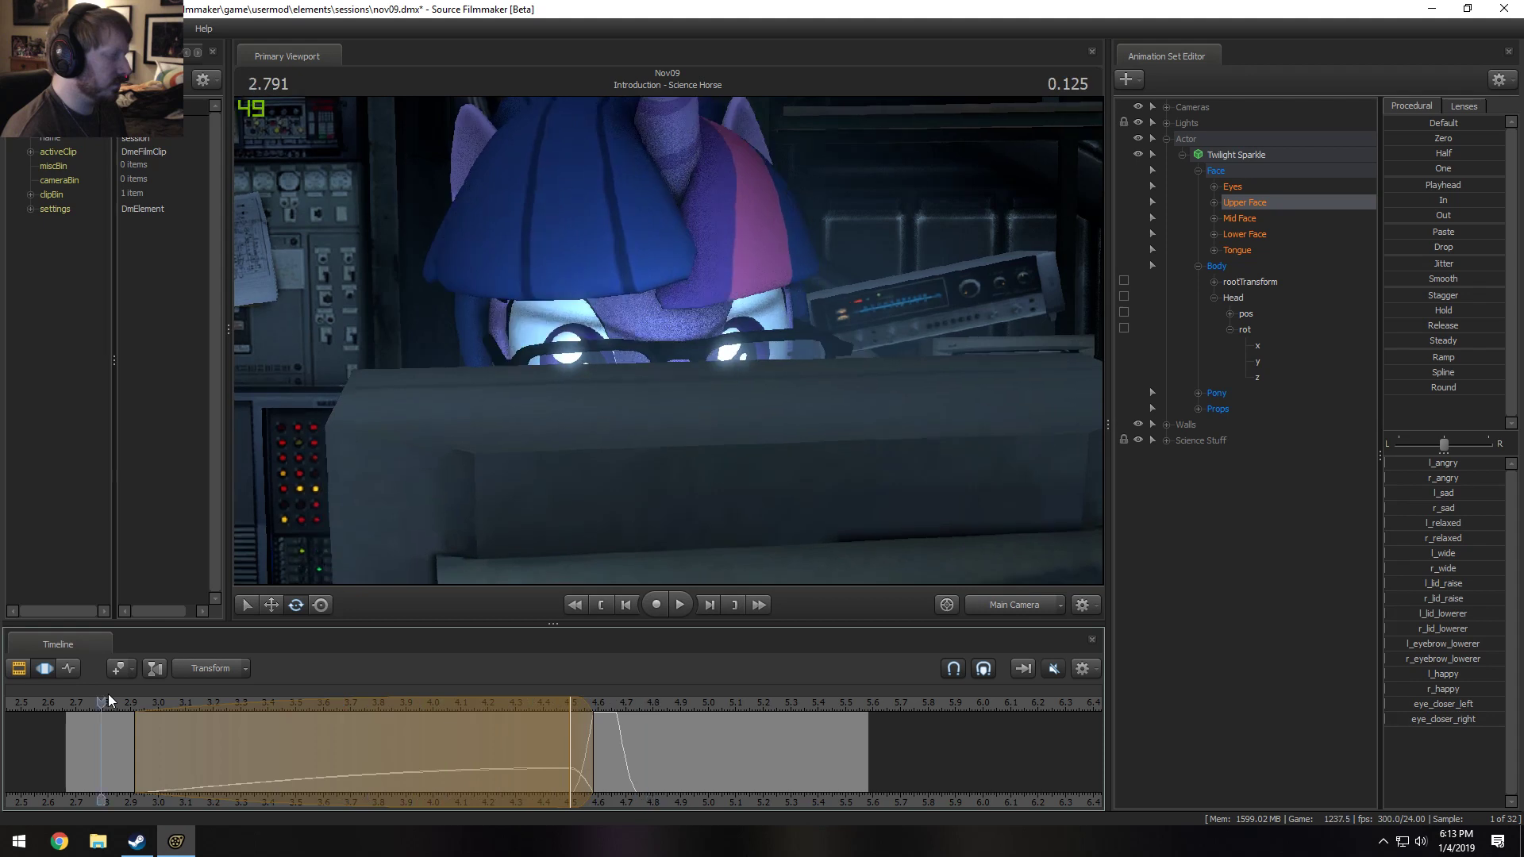
key(space)
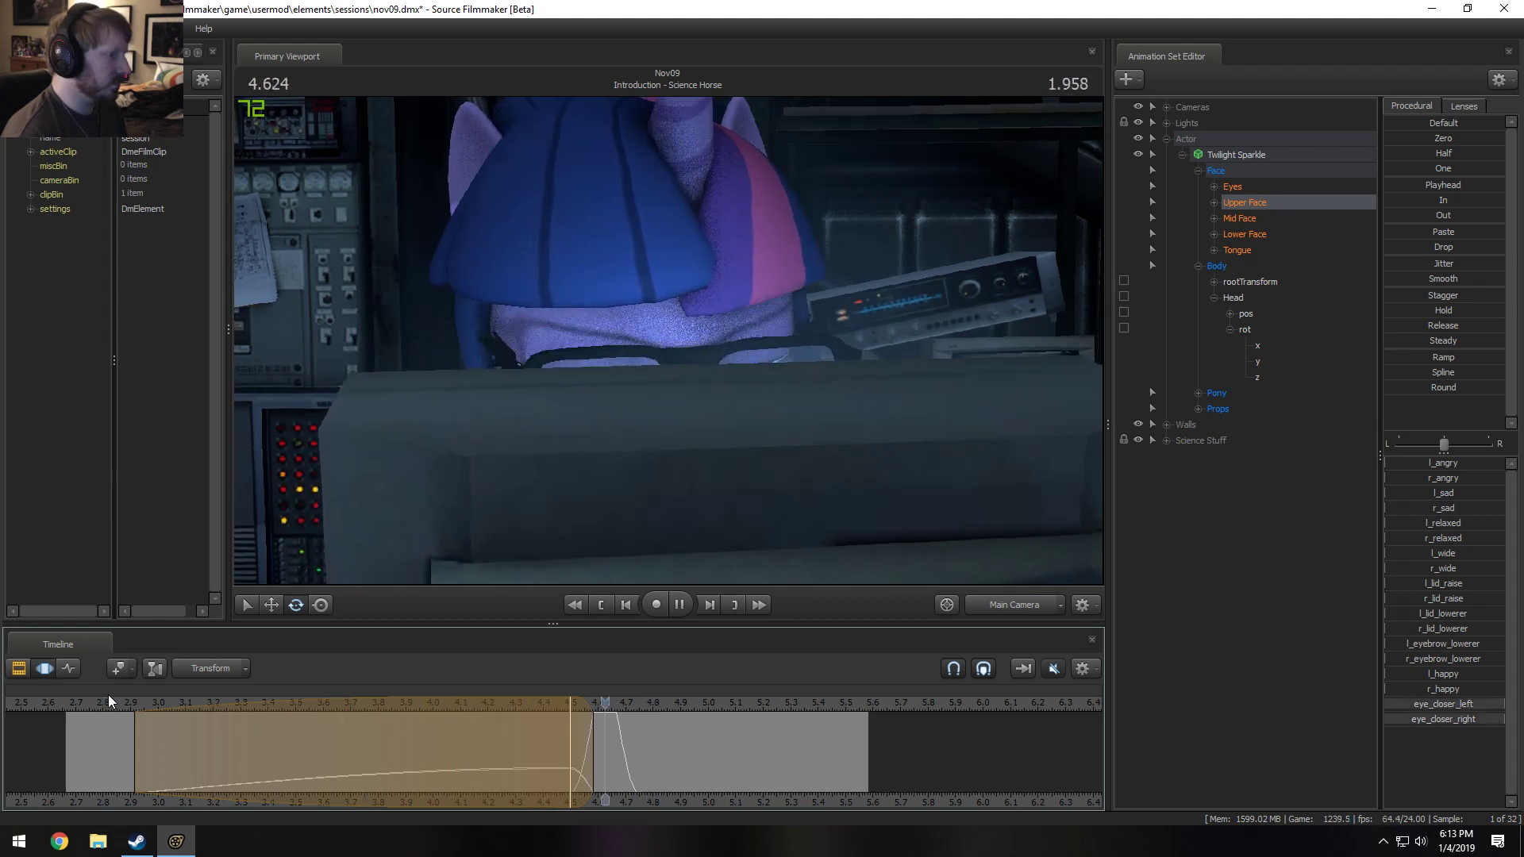
key(space)
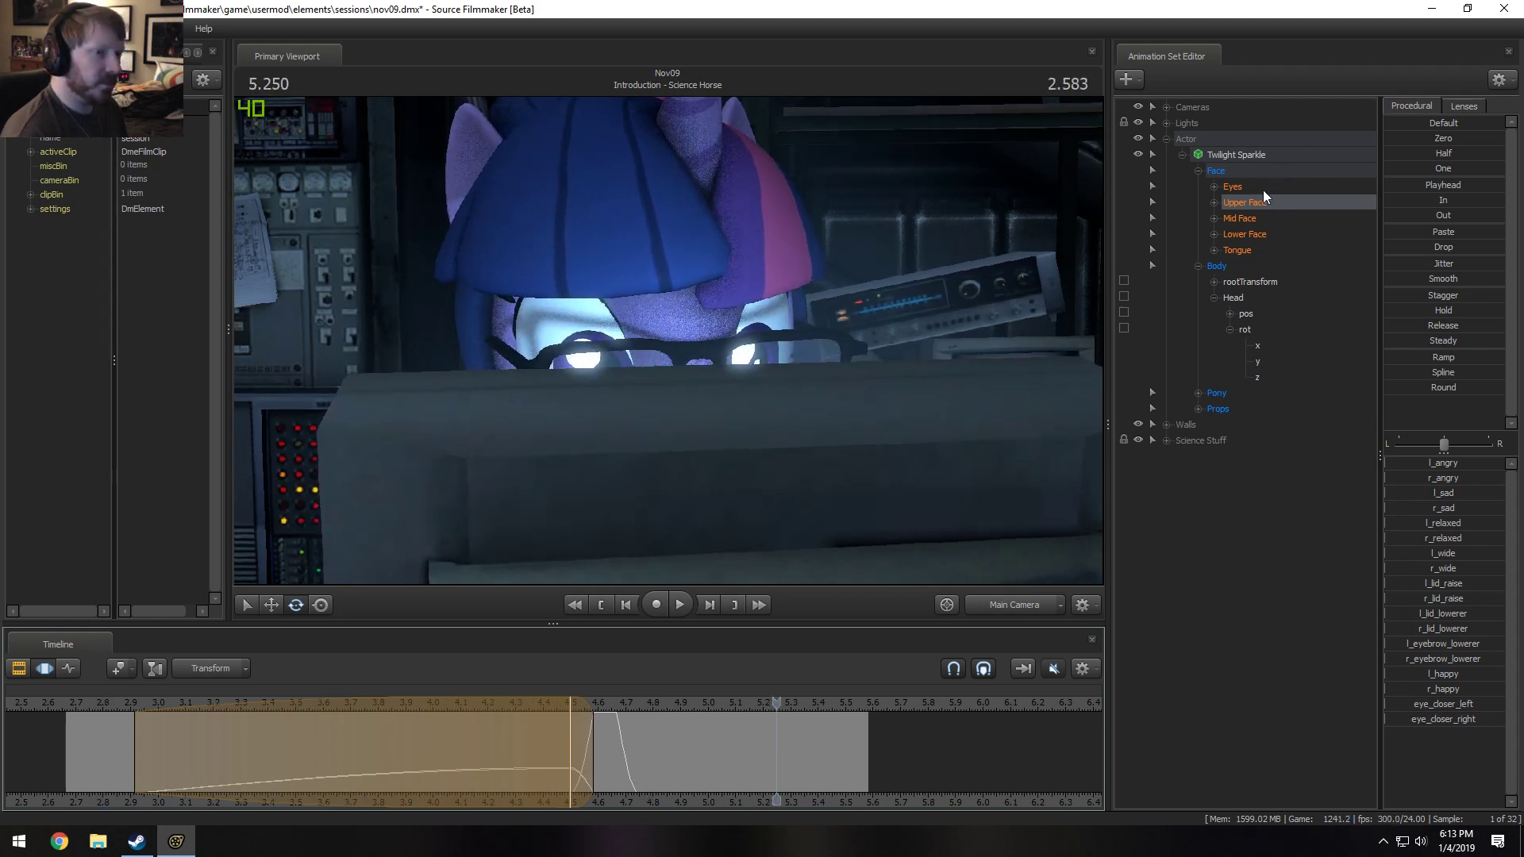
Adjust the Eyes control's eyes_rightleft value in a selection from 4.625 s to the end without falloff, and replay.
click(1239, 186)
scroll(643, 743, up, 4)
drag(505, 768, 502, 766)
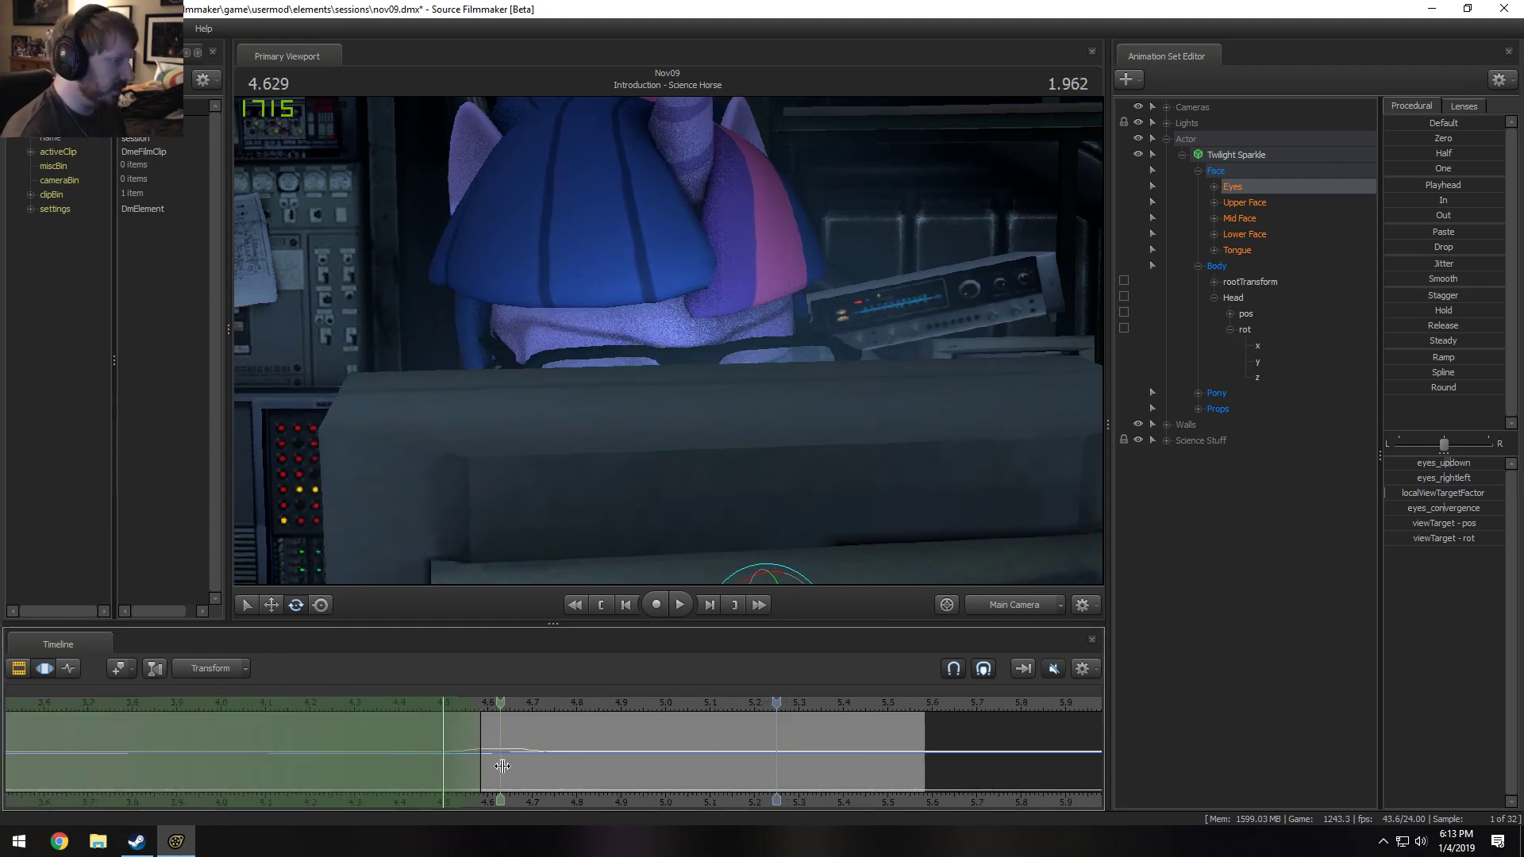
click(502, 766)
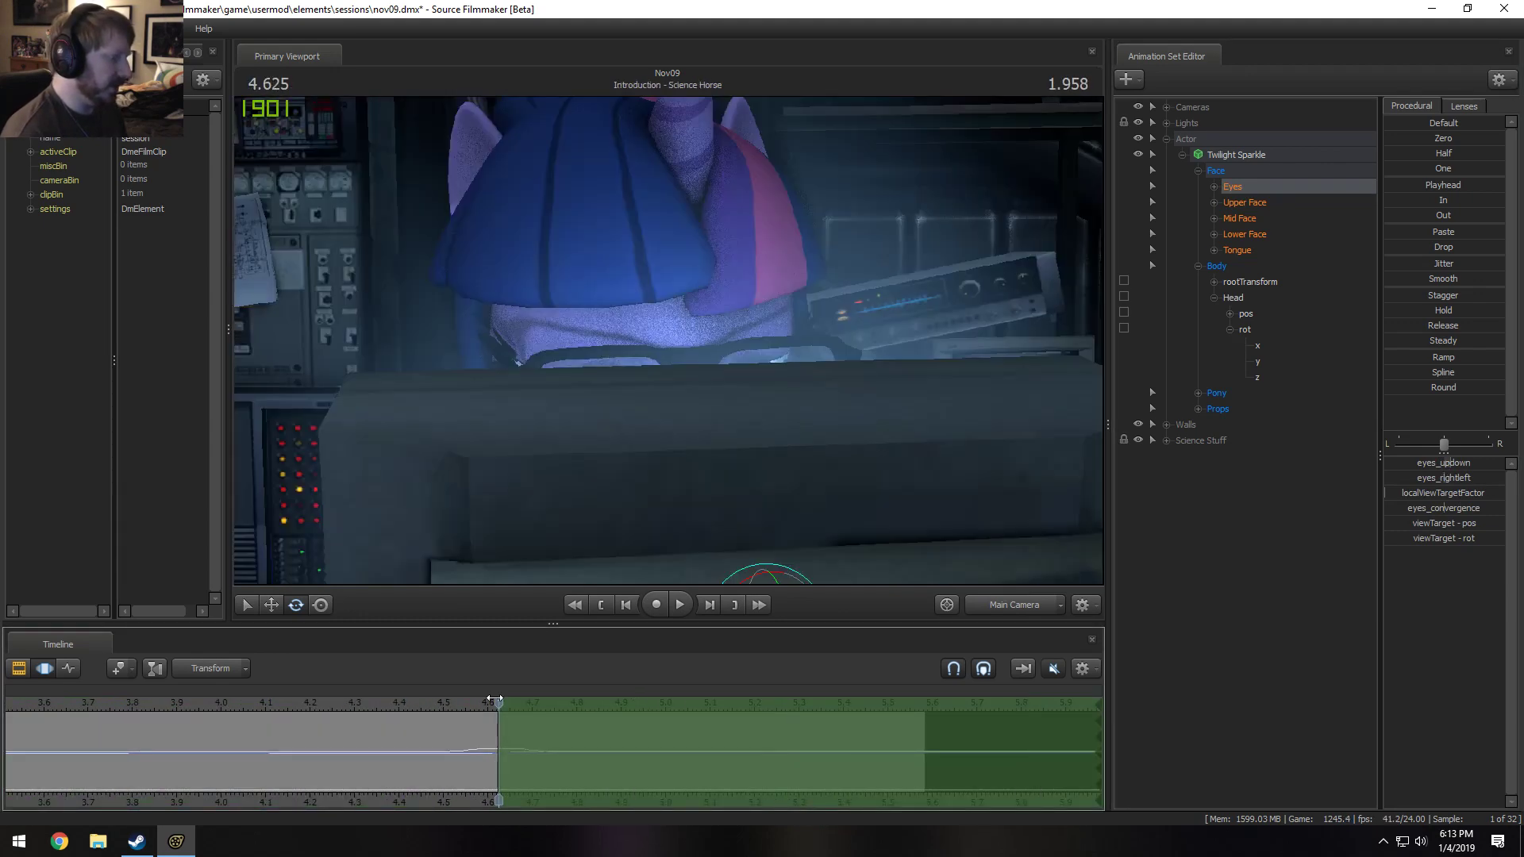
drag(494, 701, 683, 714)
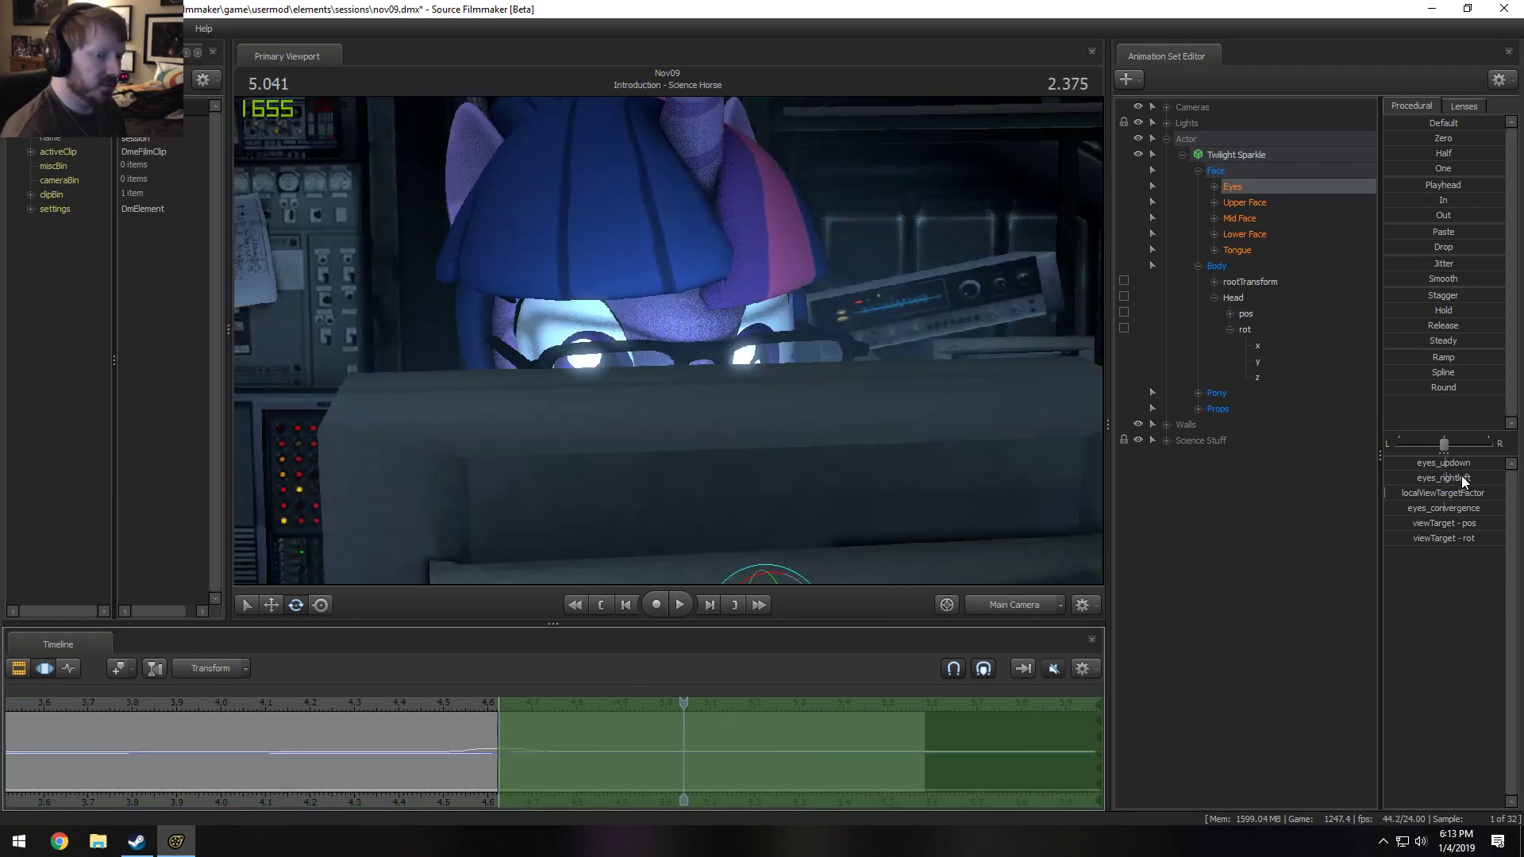
drag(1461, 474, 1461, 475)
click(362, 703)
key(space)
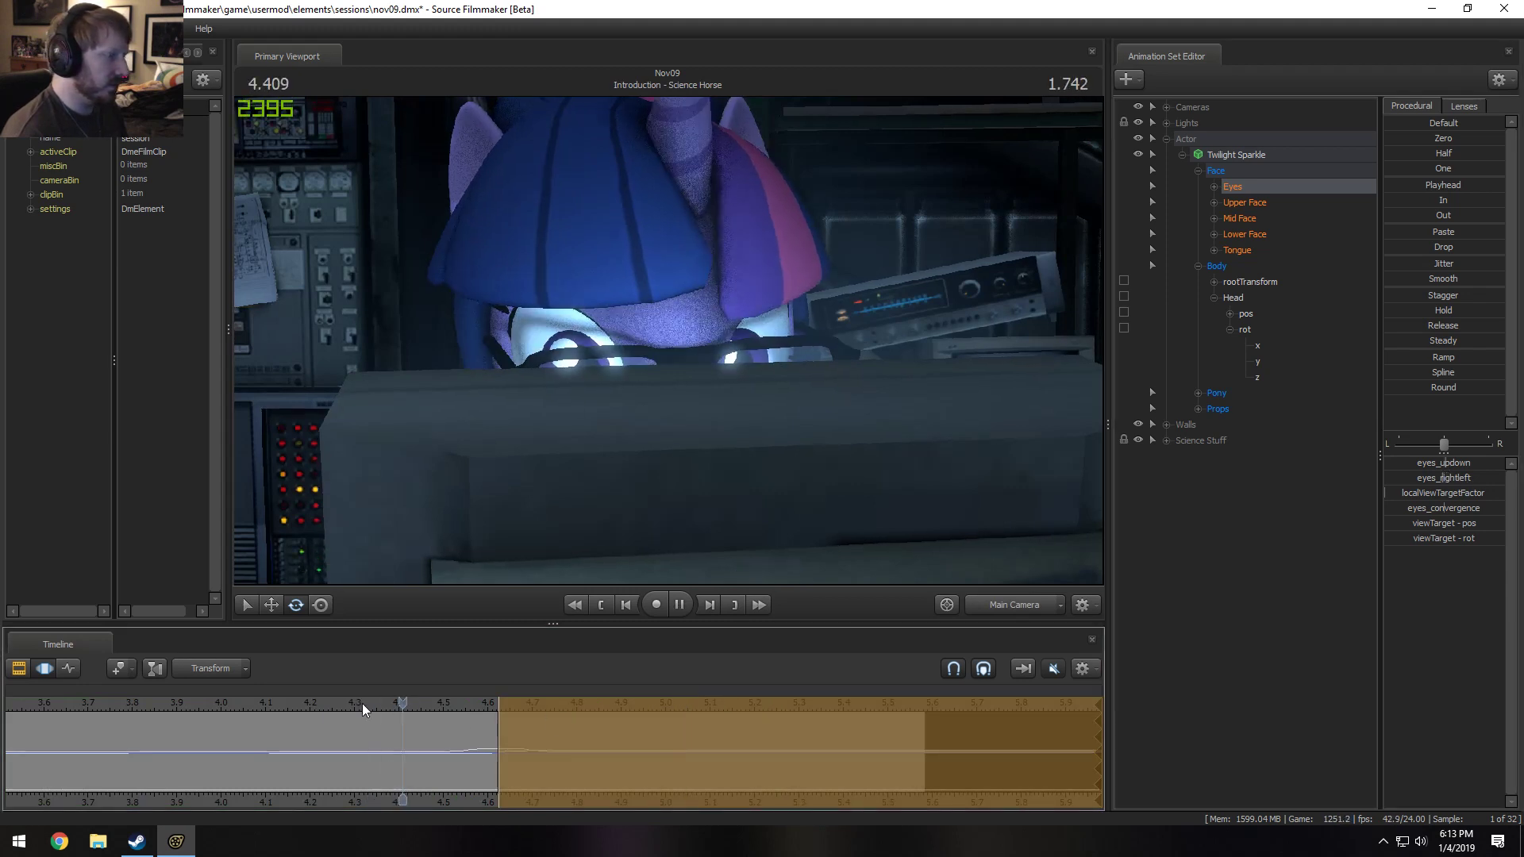
Try adjusting the Eyes control's eyes_rightleft value in a selection with falloff from about 5.13 to 5.7 s, and replay.
key(space)
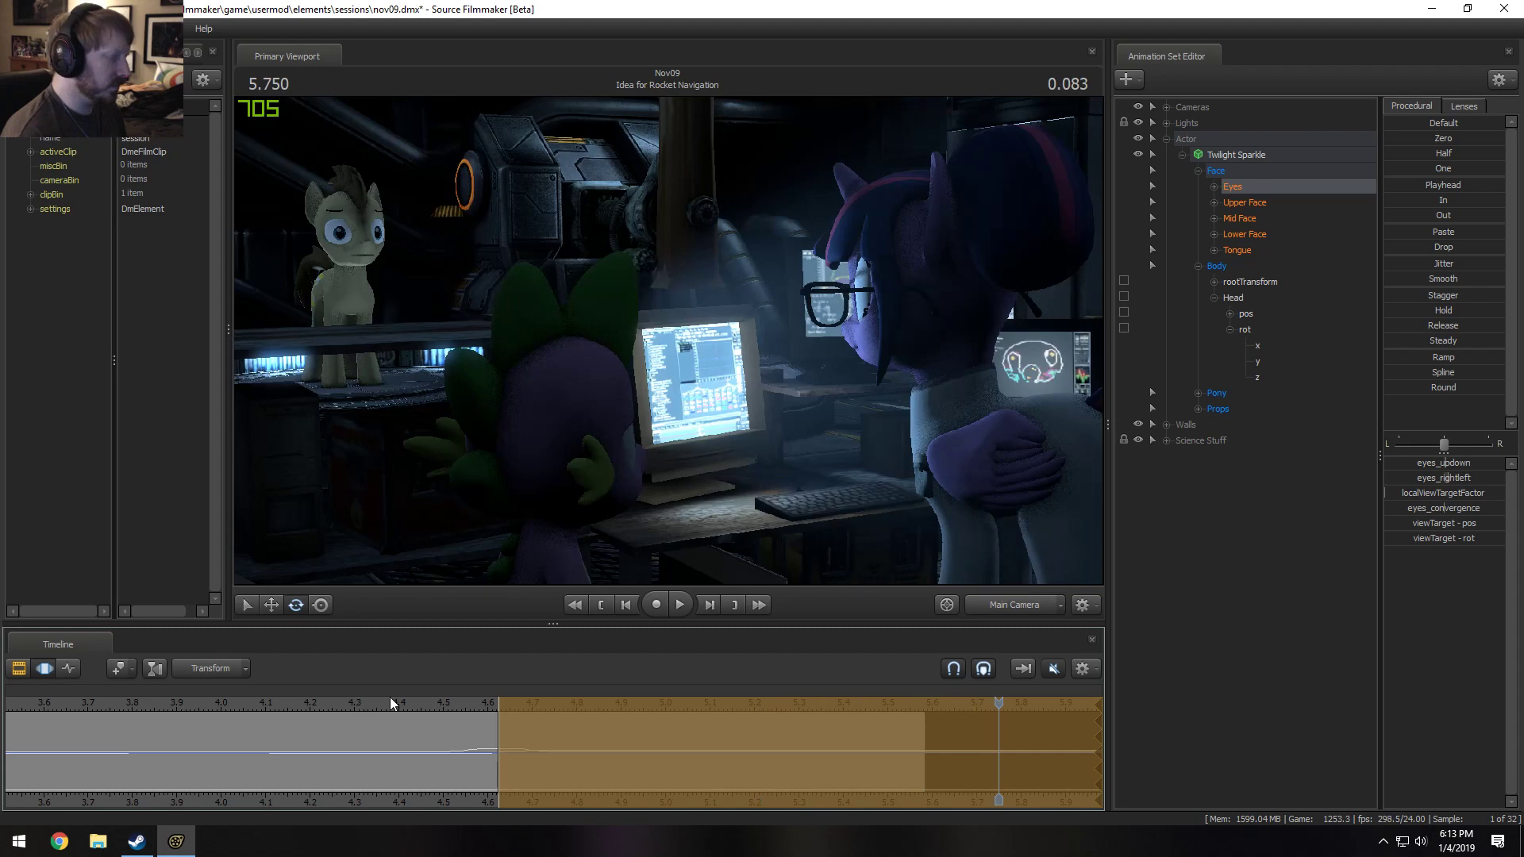
key(shift)
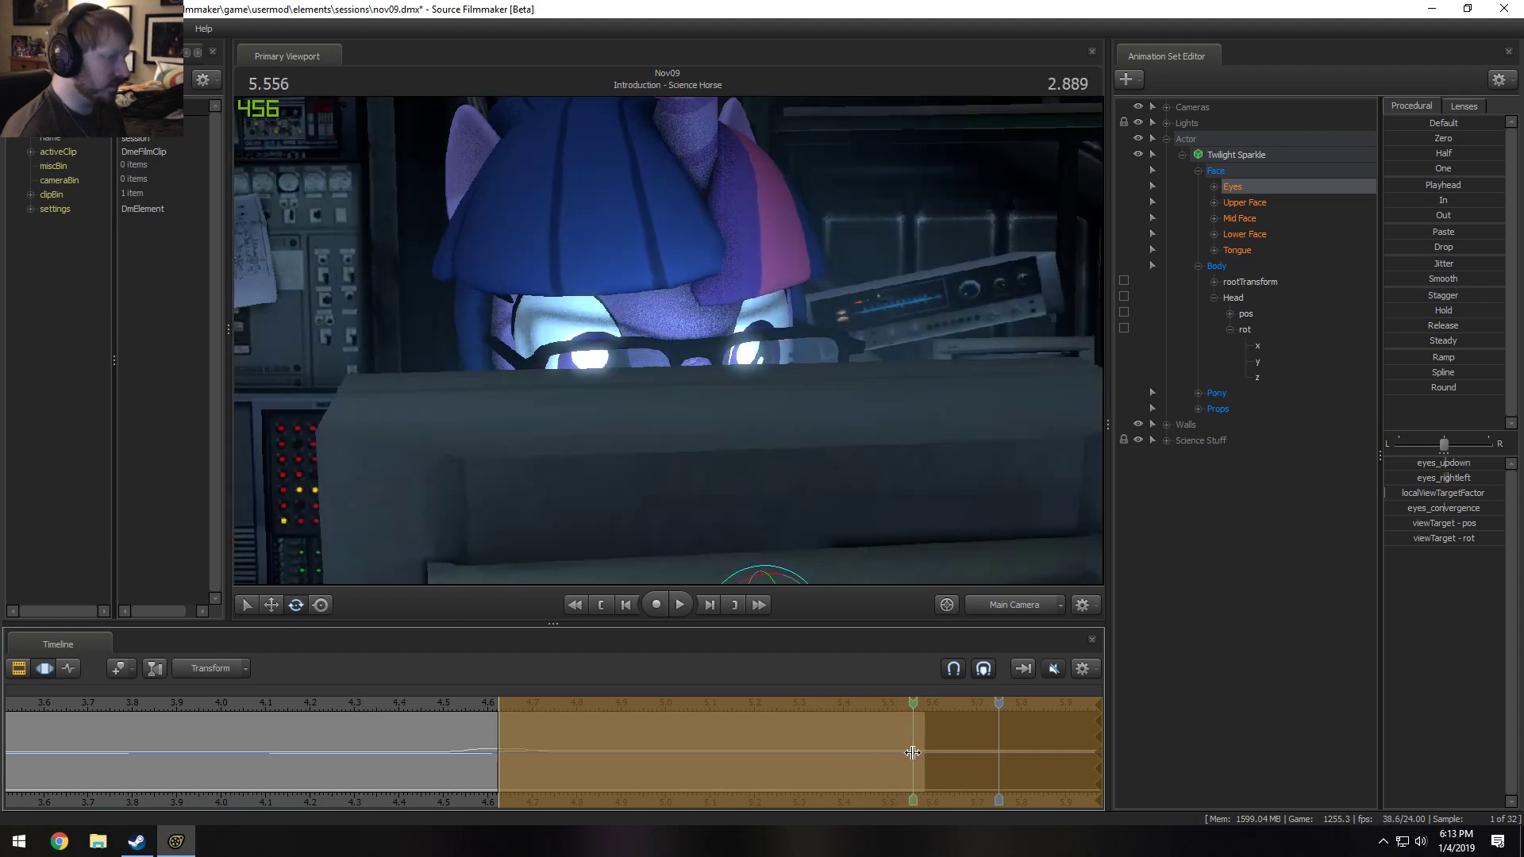
shift+drag(913, 753, 1302, 731)
scroll(894, 789, up, 3)
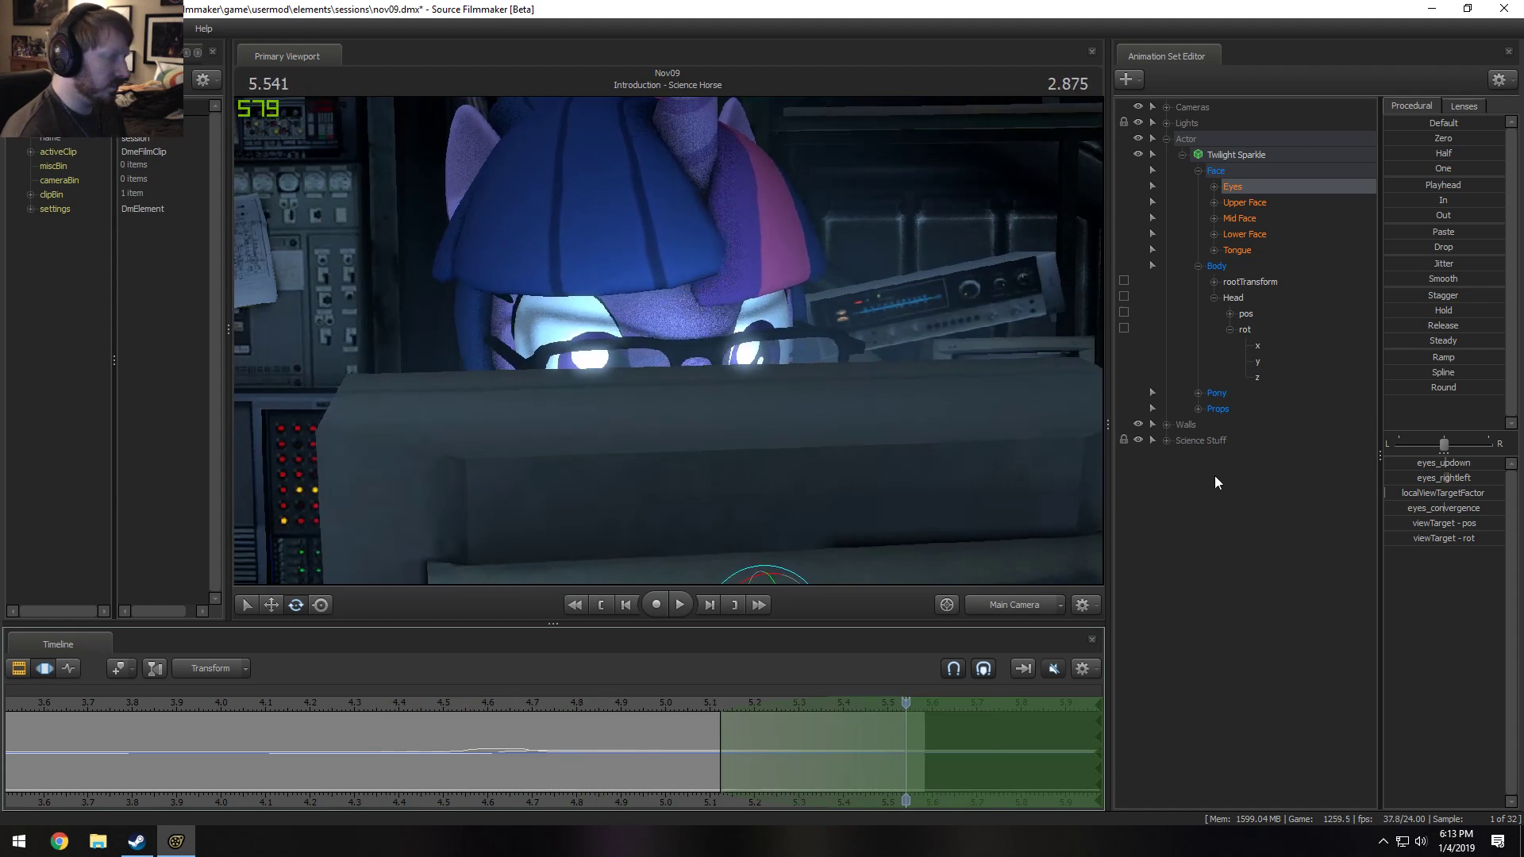
drag(1451, 475, 1446, 475)
key(space)
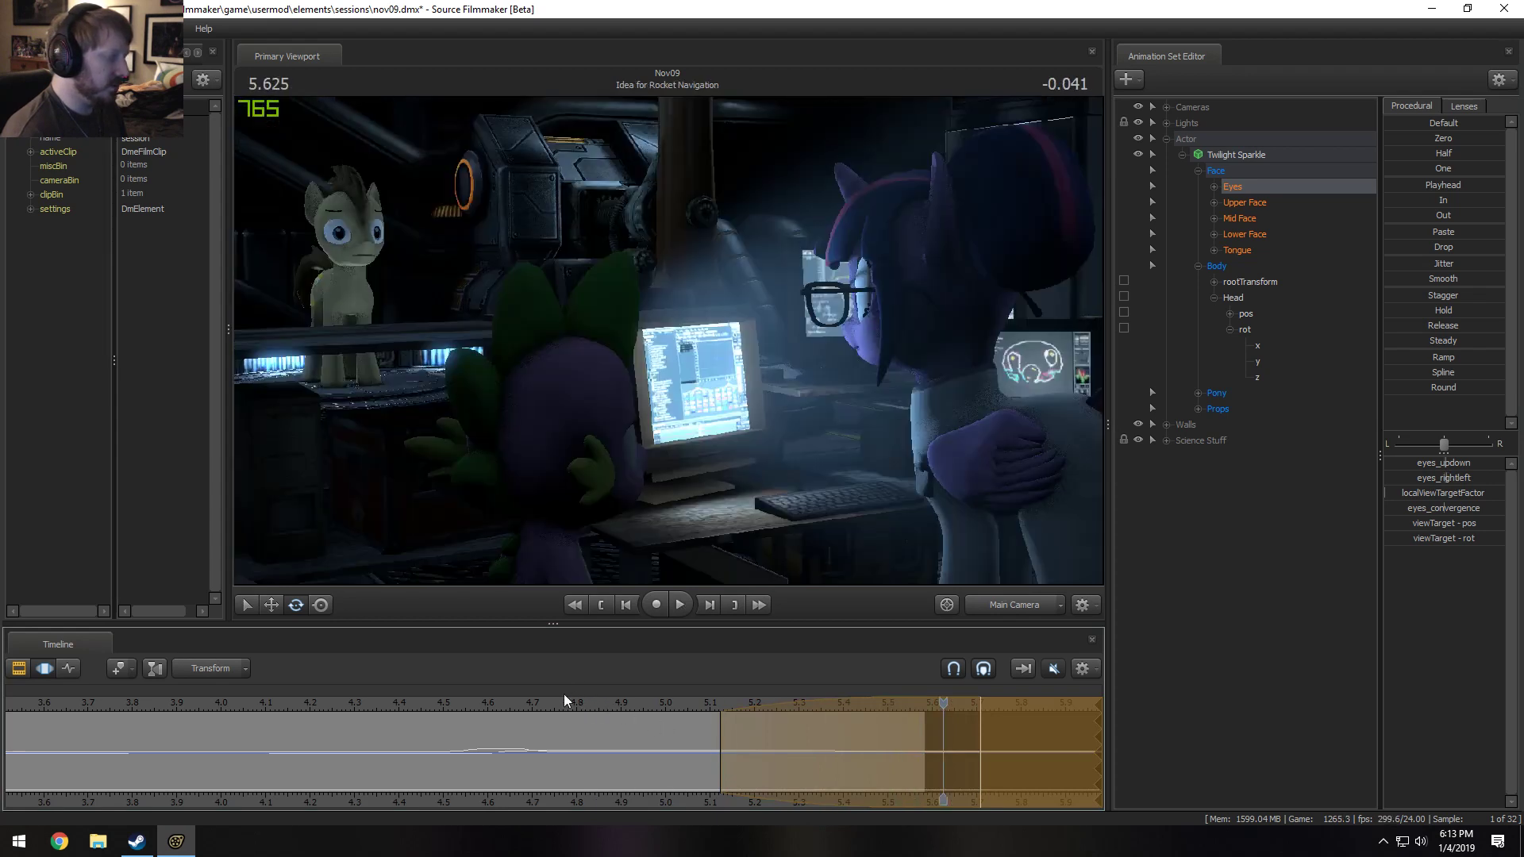
key(space)
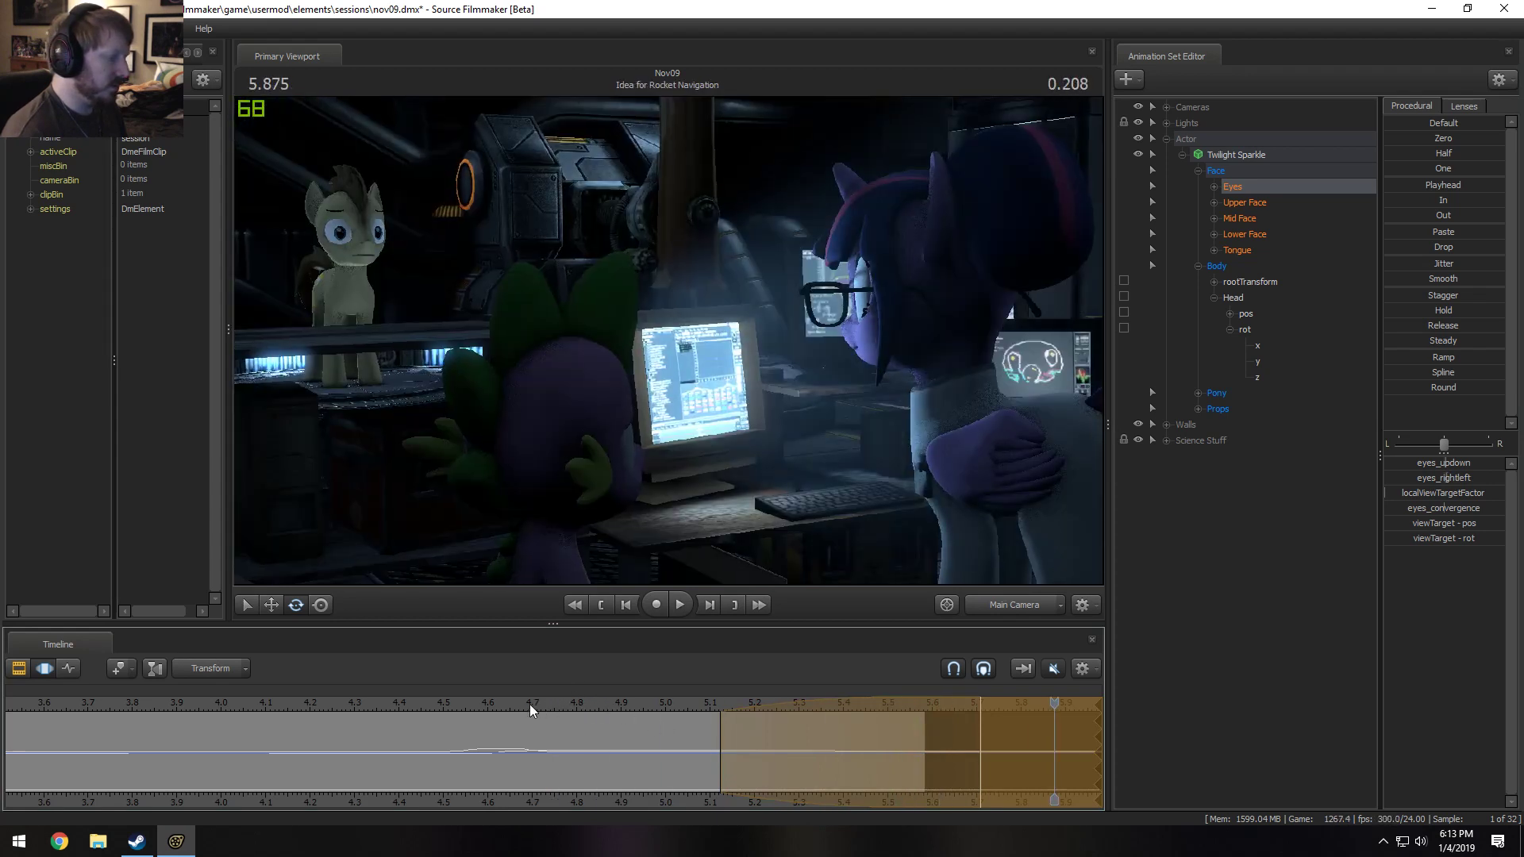
Adjust the Eyes control's eyes_rightleft value in a selection to the end with falloff from about 5.33 to 5.42 s, and replay.
click(480, 704)
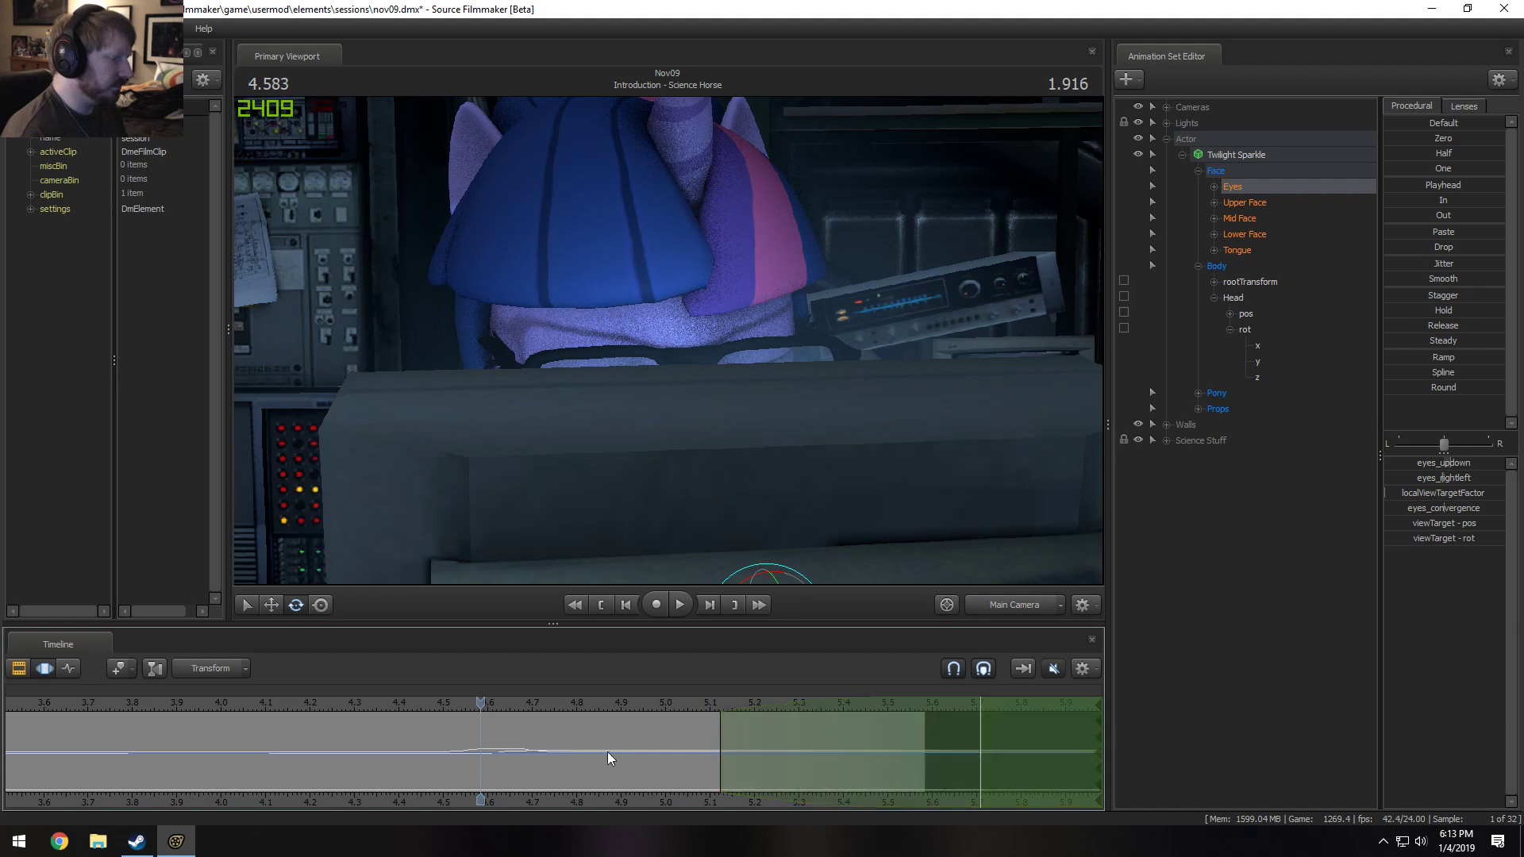
drag(608, 754, 850, 752)
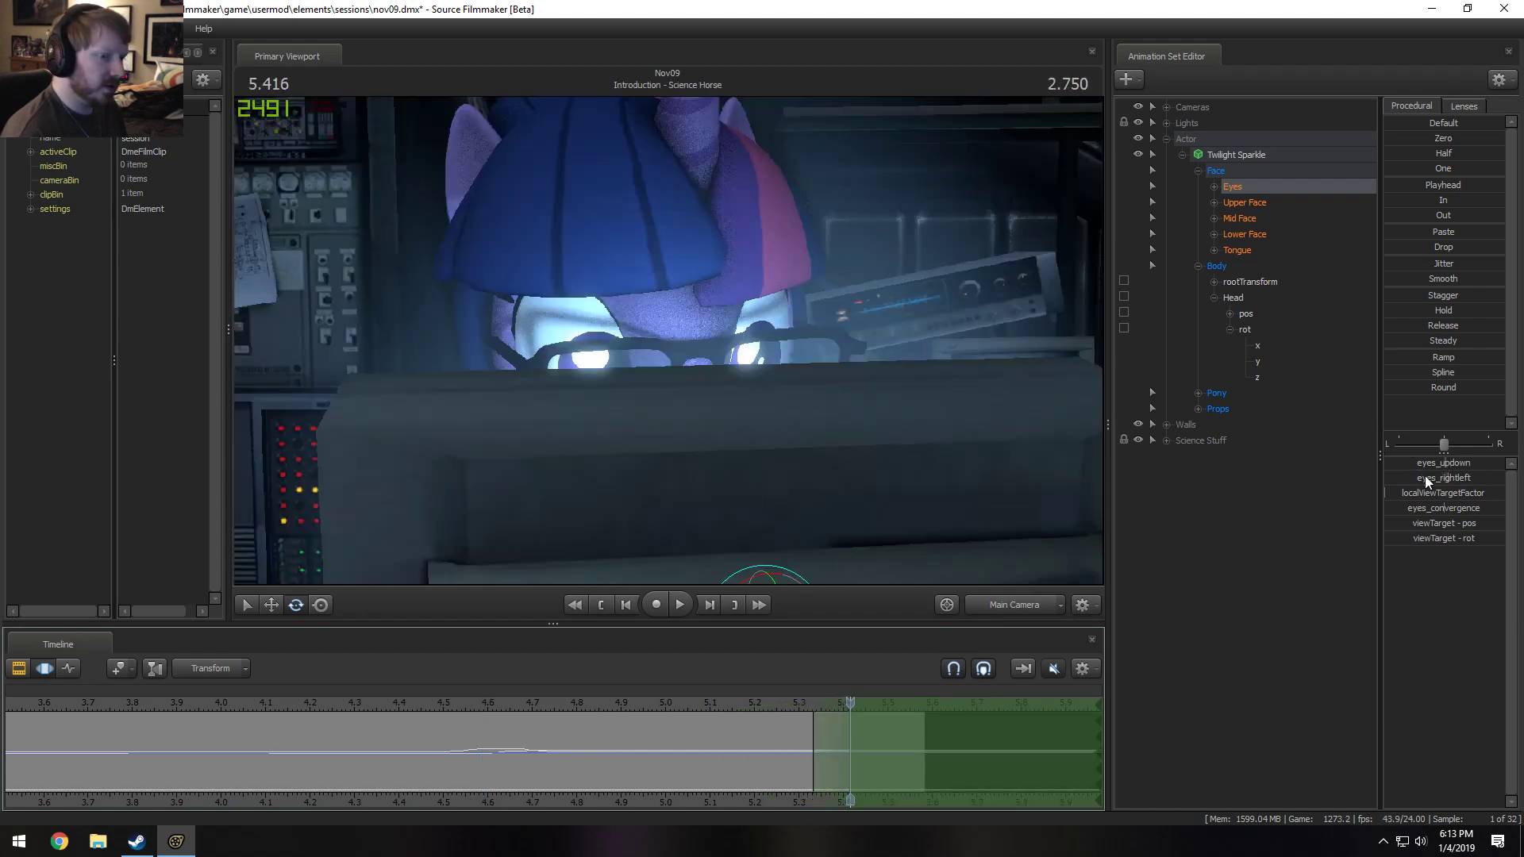
drag(1426, 476, 1419, 476)
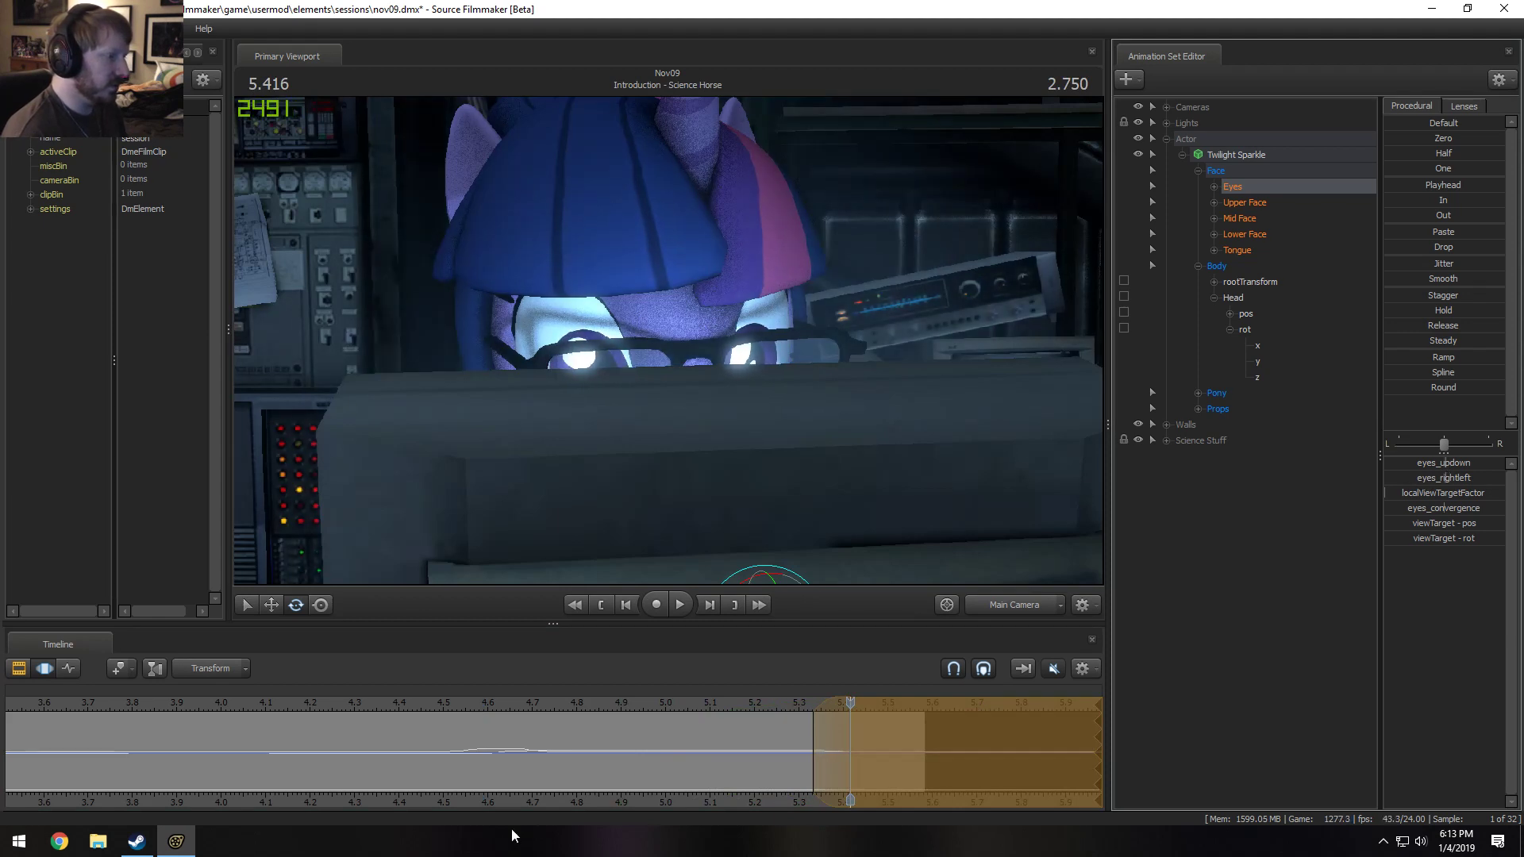
click(694, 712)
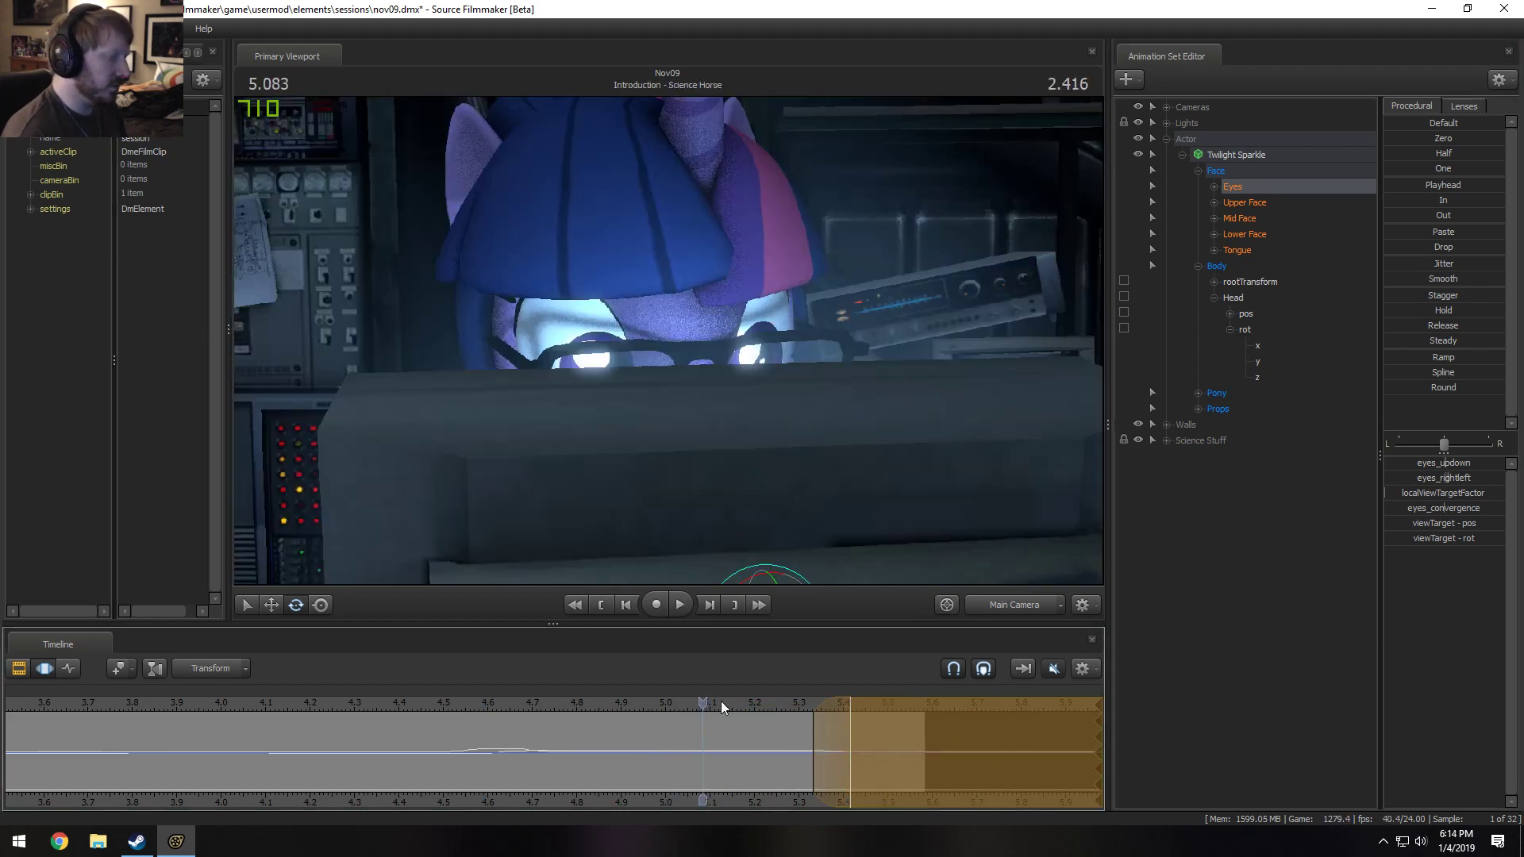
drag(721, 702, 869, 703)
drag(1431, 479, 1429, 480)
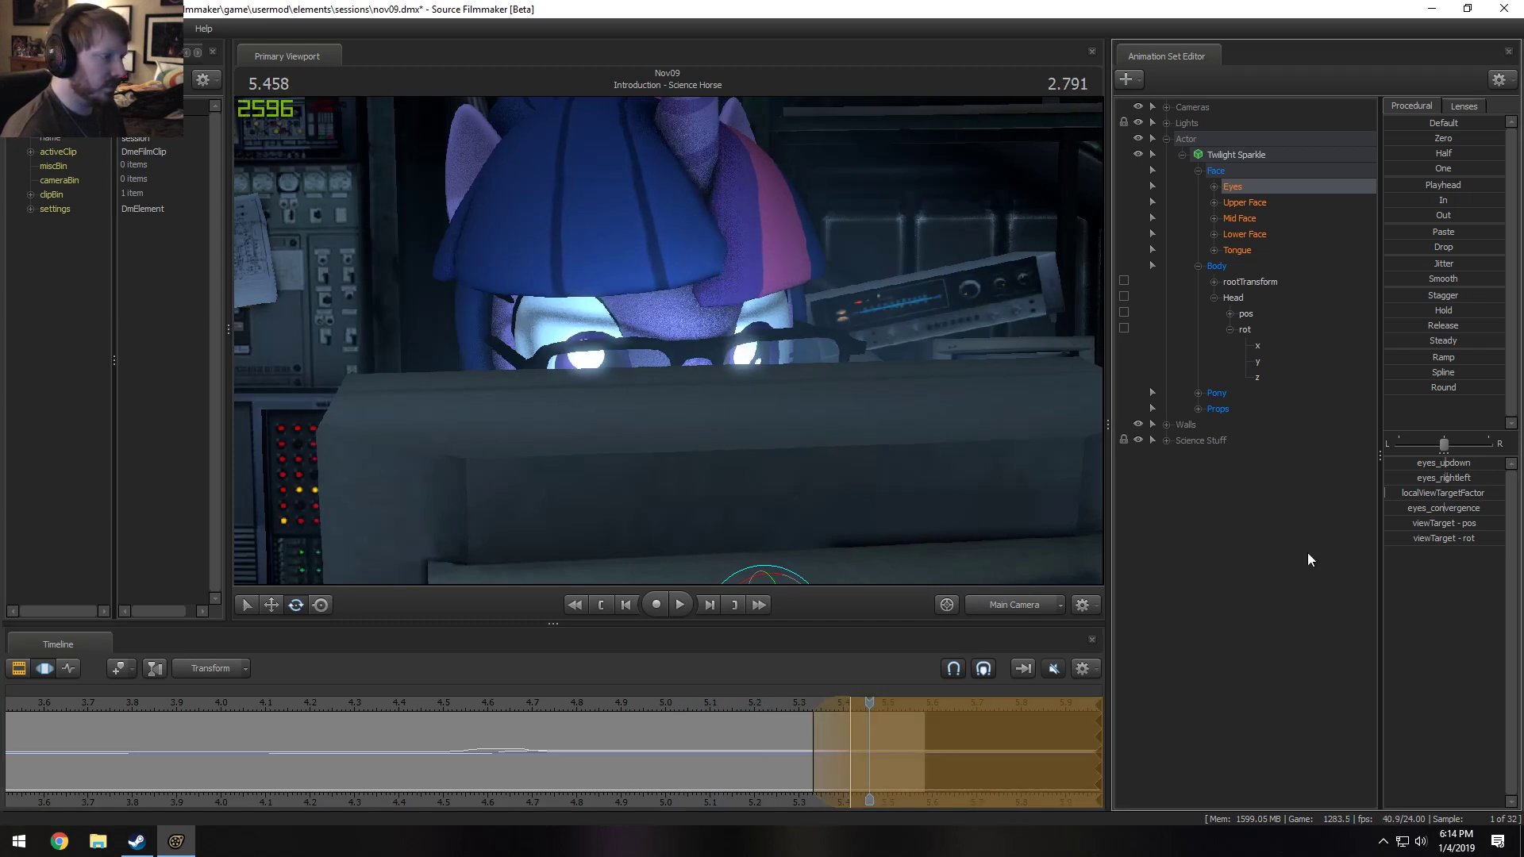
click(704, 703)
key(space)
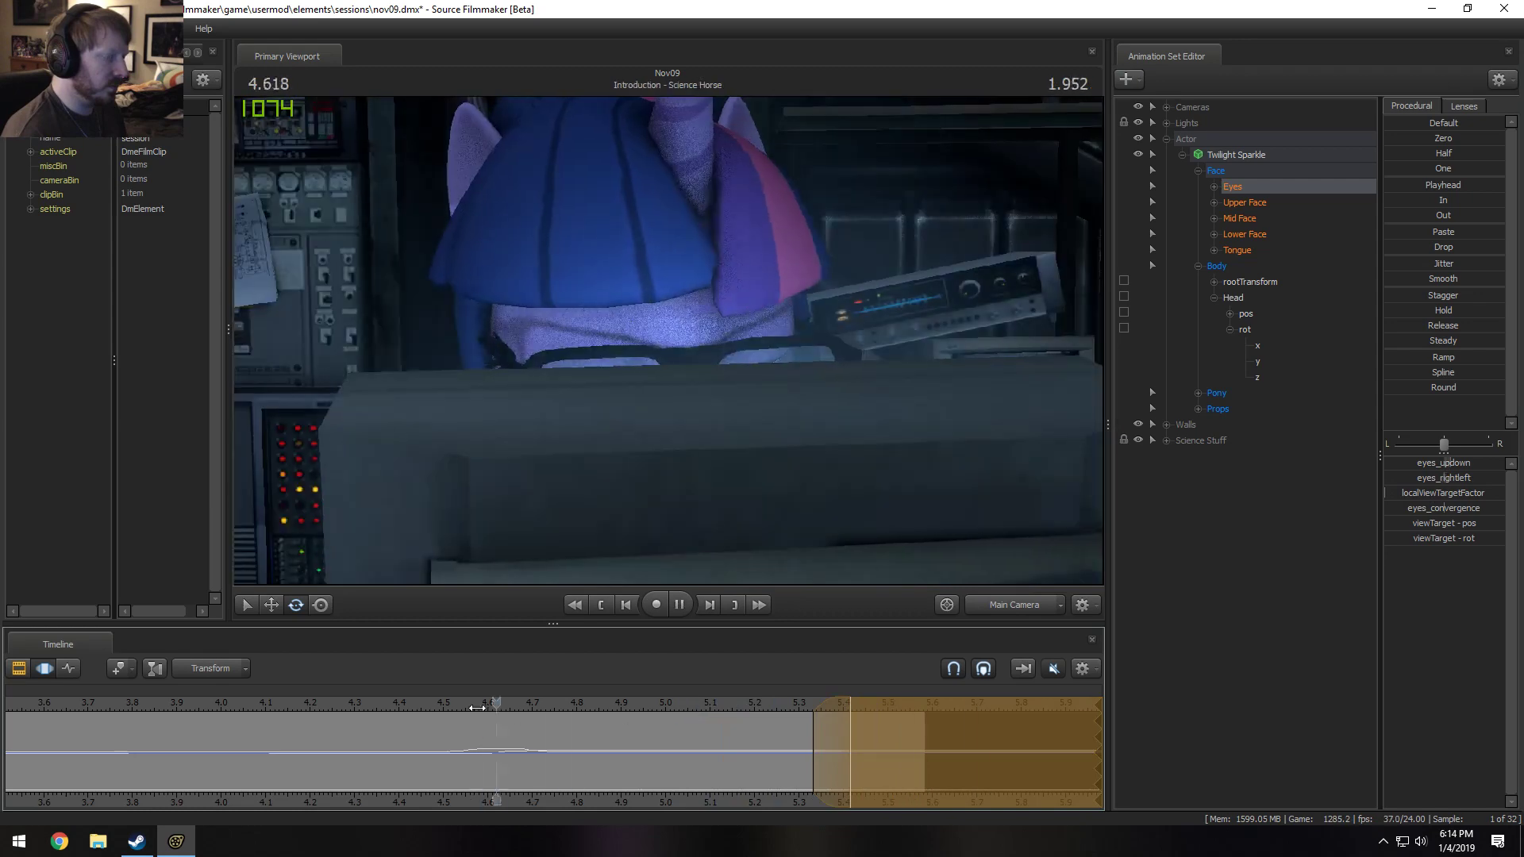
key(space)
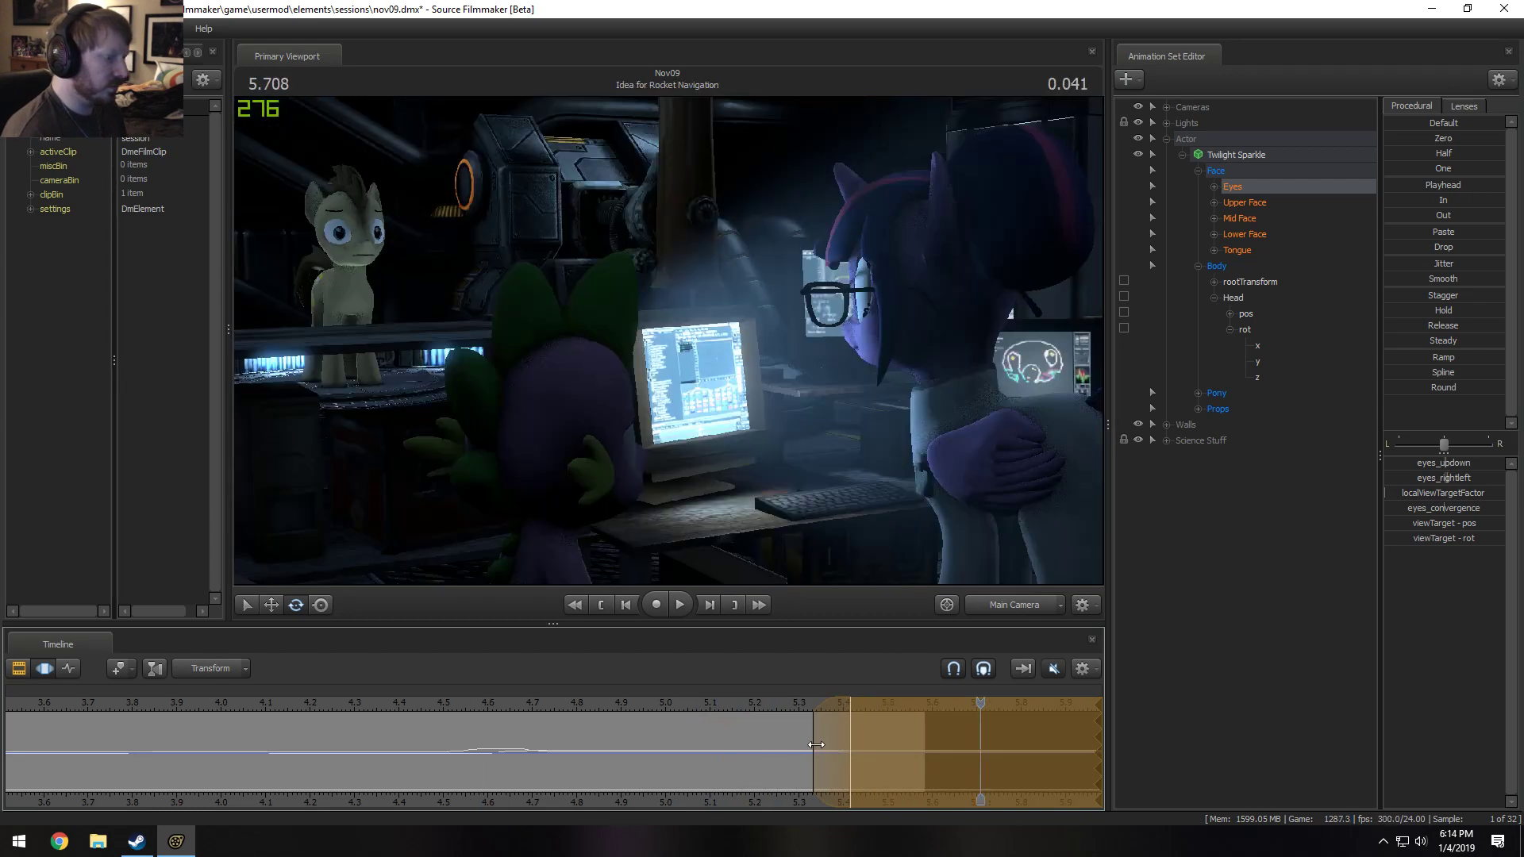
Move the eye shift's time selection earlier so its falloff runs from about 5.04 to 5.17 s, and replay the shot.
drag(816, 745, 702, 742)
key(space)
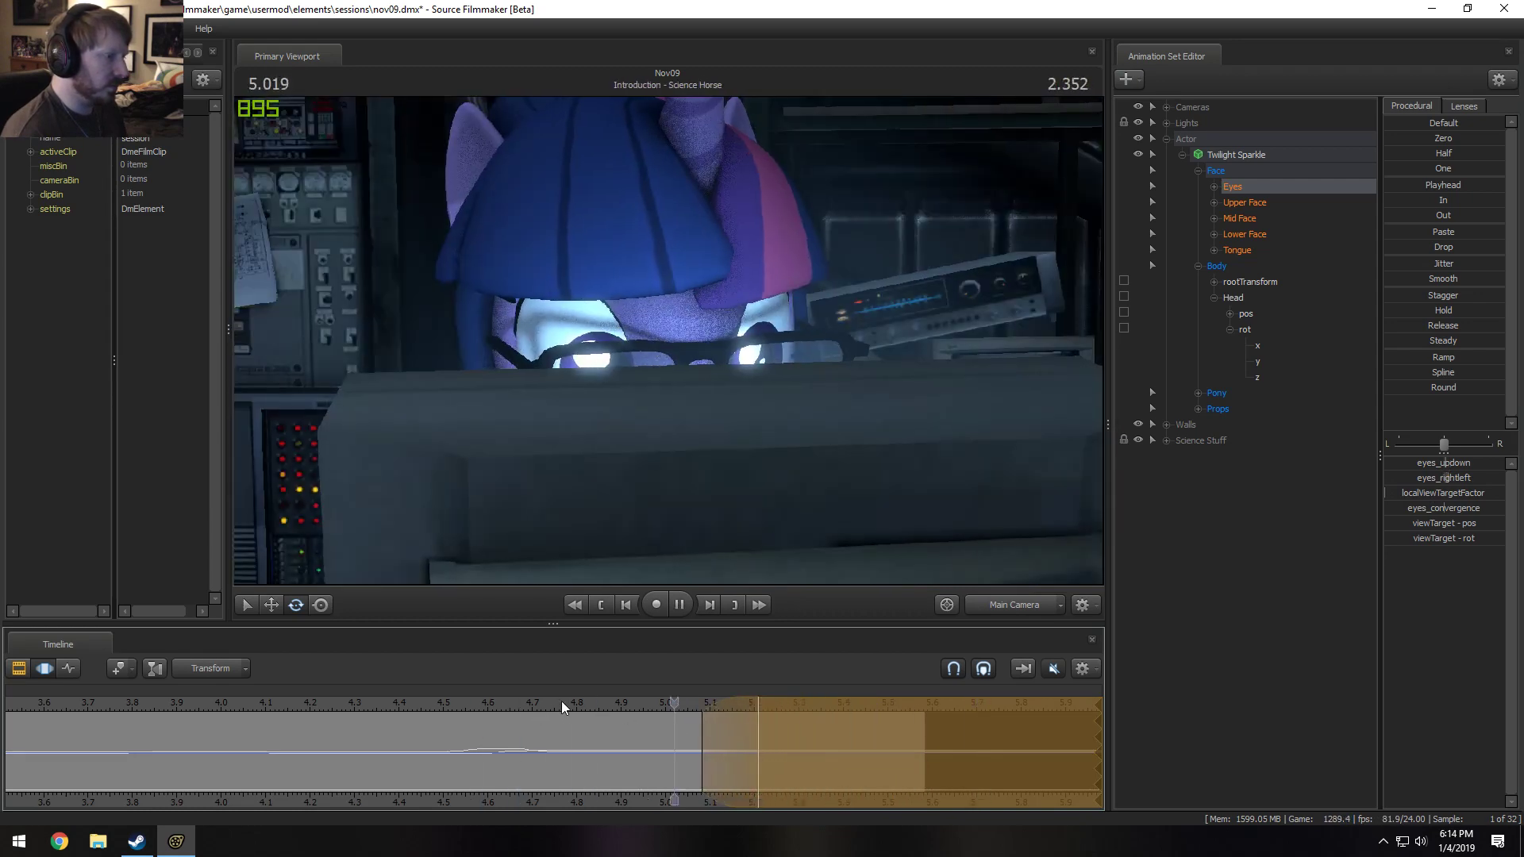
key(space)
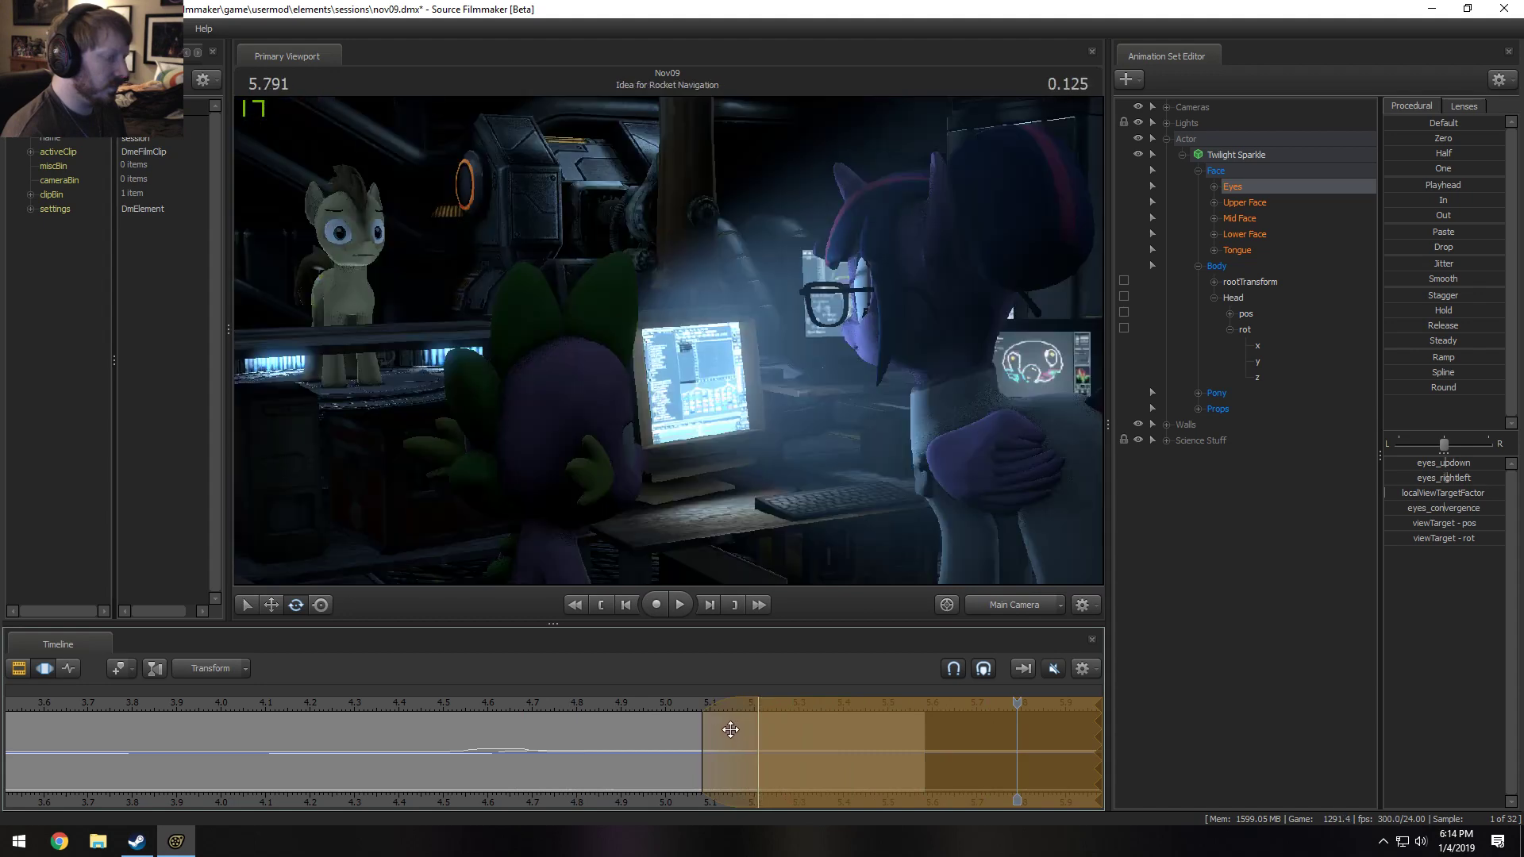
drag(730, 730, 711, 730)
click(555, 697)
key(space)
key(space)
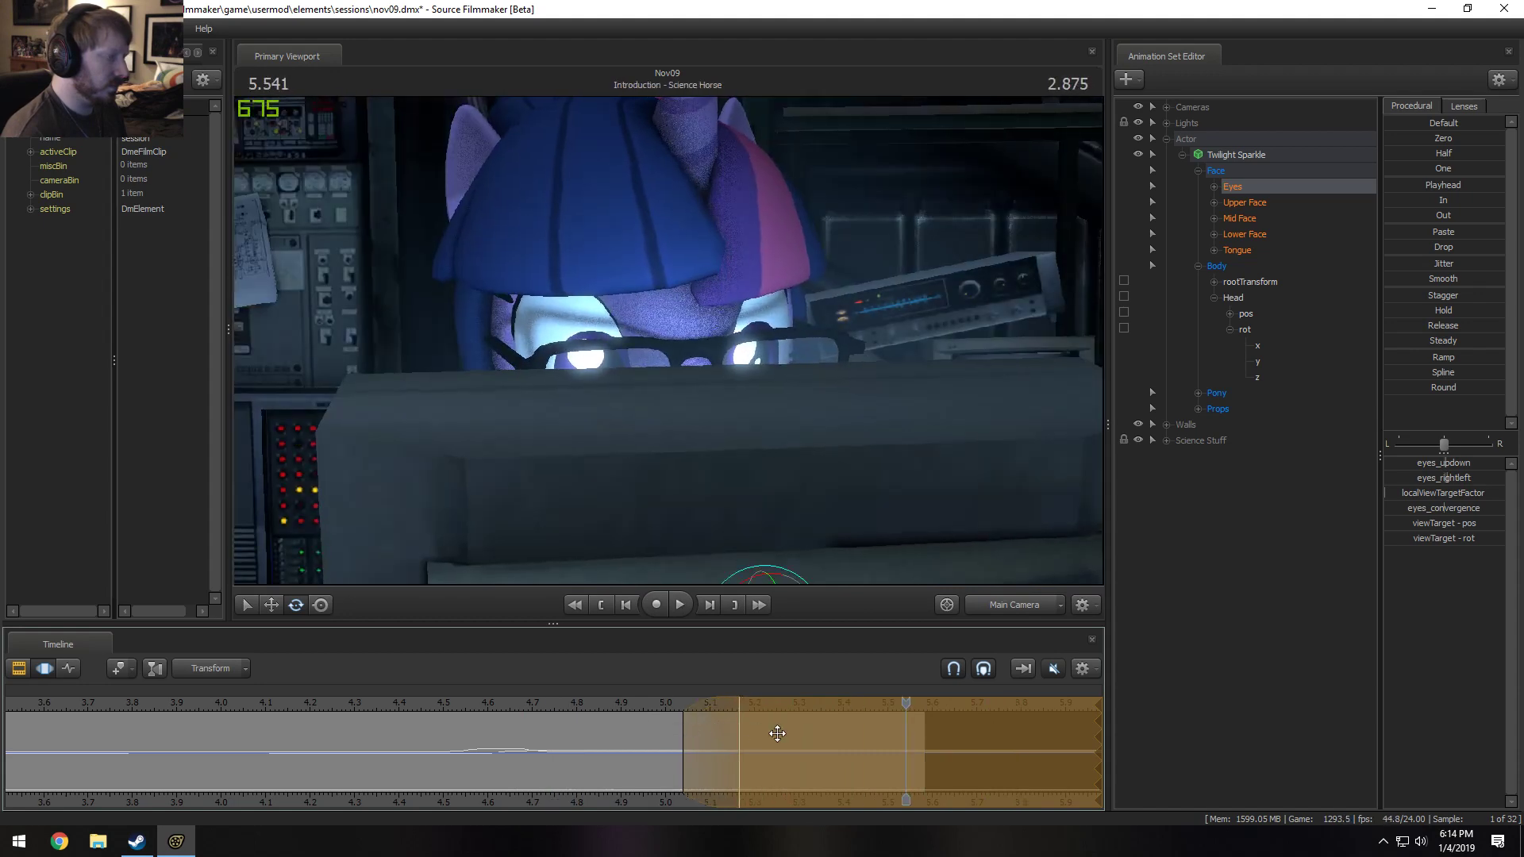
Blend the eyes slightly toward their 4.92 s pose using the Playhead preset, with falloff from about 5.33 to 5.46 s, and replay.
mouse_move(886, 735)
shift+mouse_down()
mouse_move(1032, 736)
mouse_move(871, 751)
shift+mouse_up()
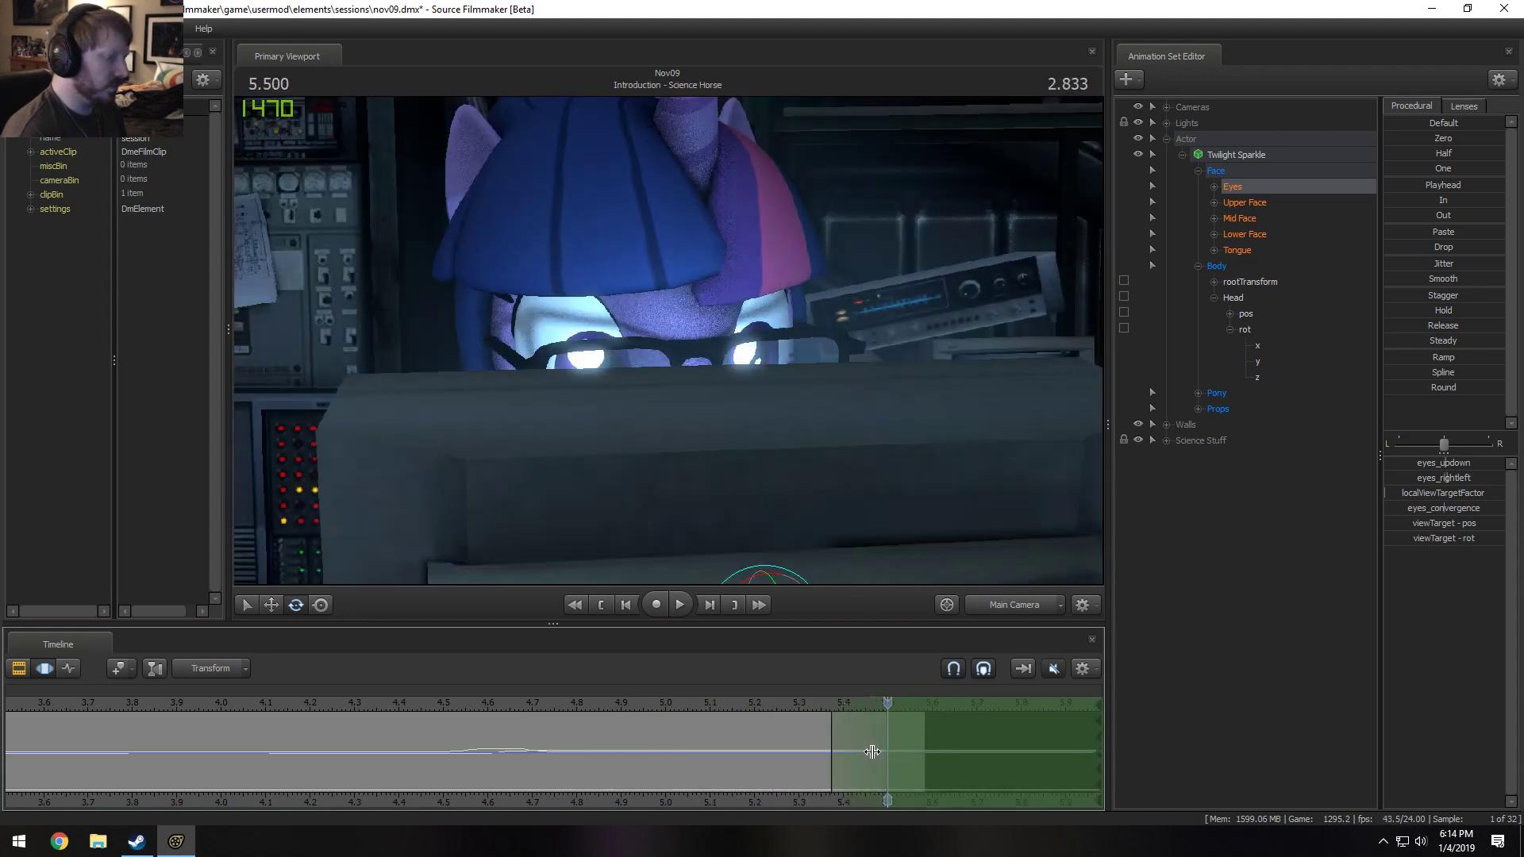
click(630, 701)
click(1411, 188)
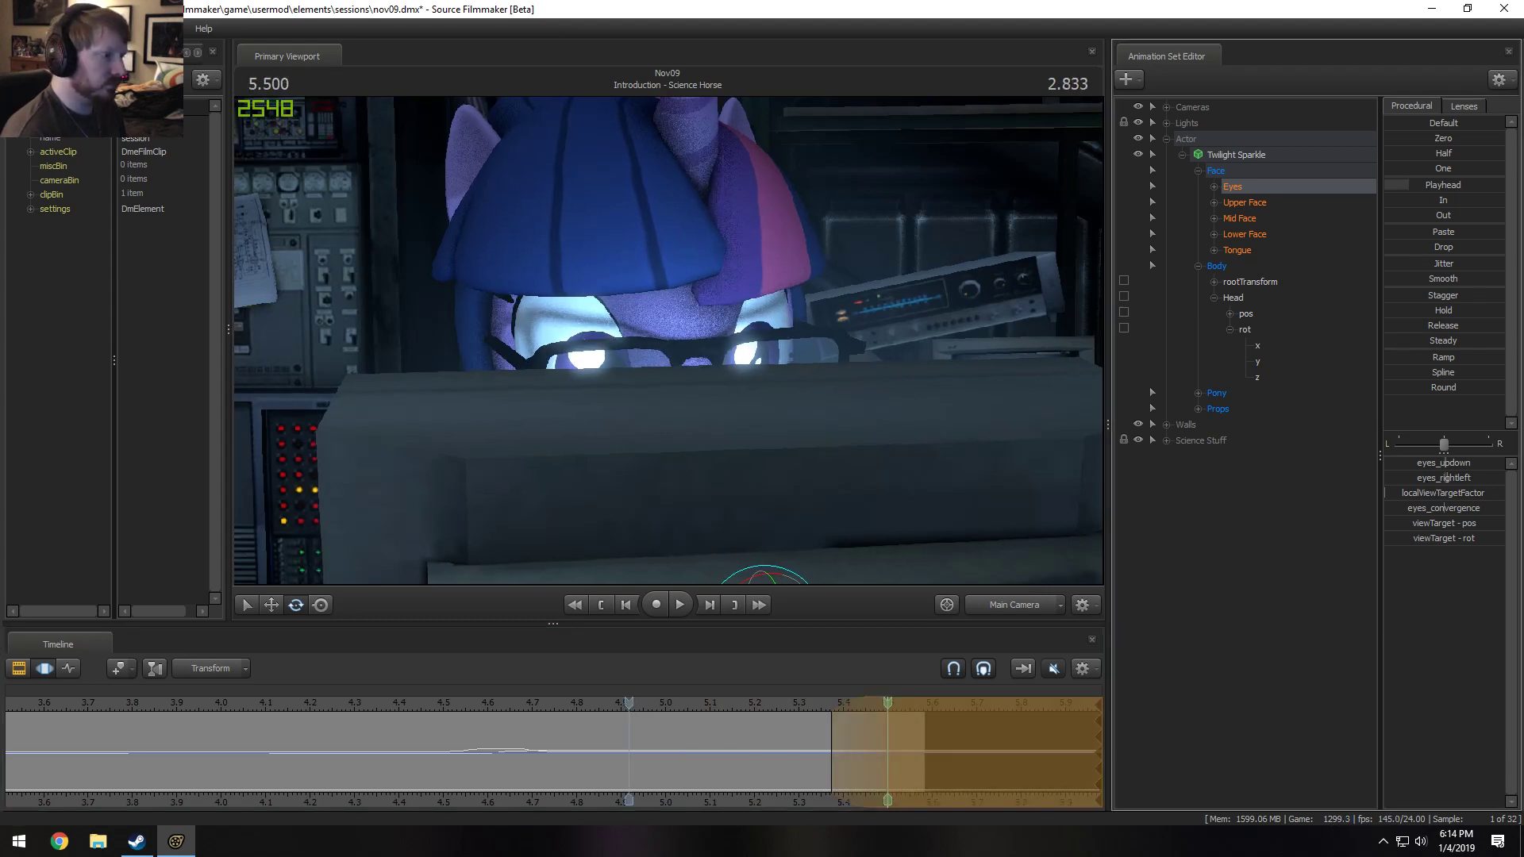
click(518, 711)
key(space)
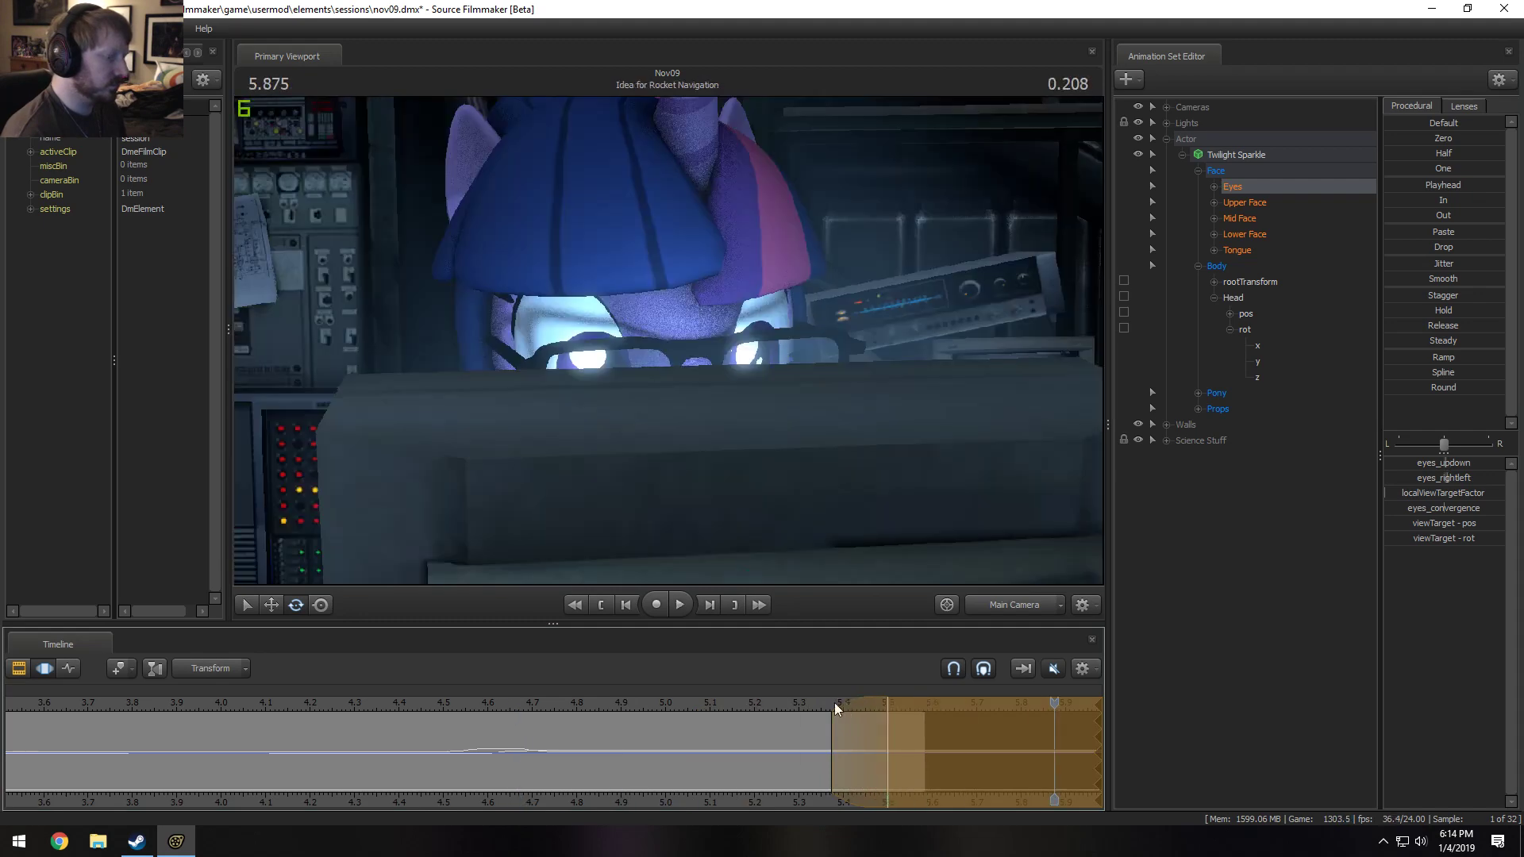
click(531, 697)
key(space)
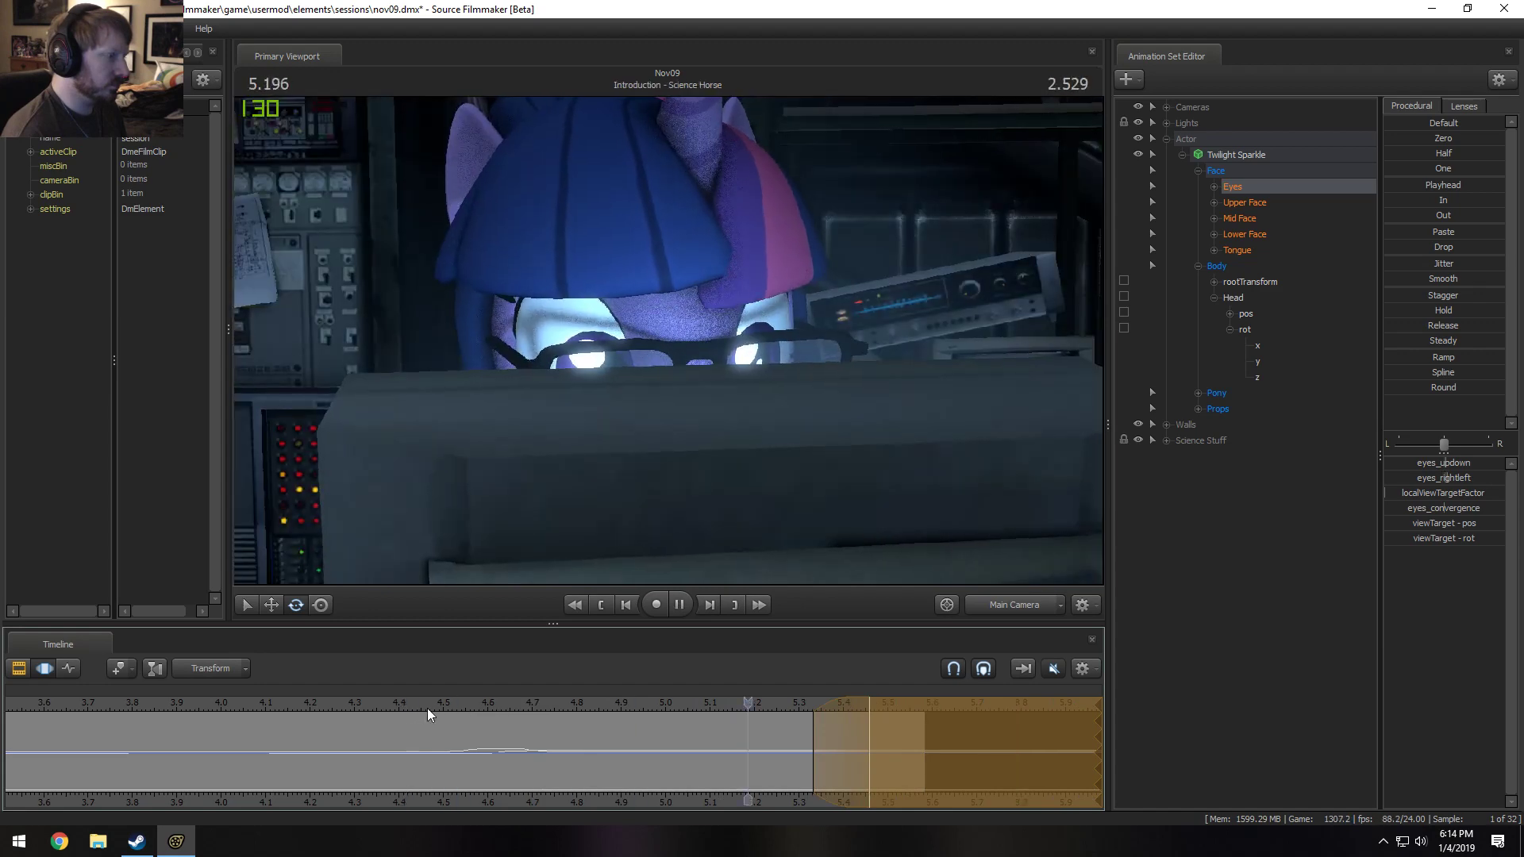
Slightly raise the Upper Face's eye_closer_left and eye_closer_right in a selection to the end with falloff from about 5.25 to 5.5 s.
click(877, 756)
shift+drag(877, 756, 1249, 728)
scroll(1041, 749, up, 6)
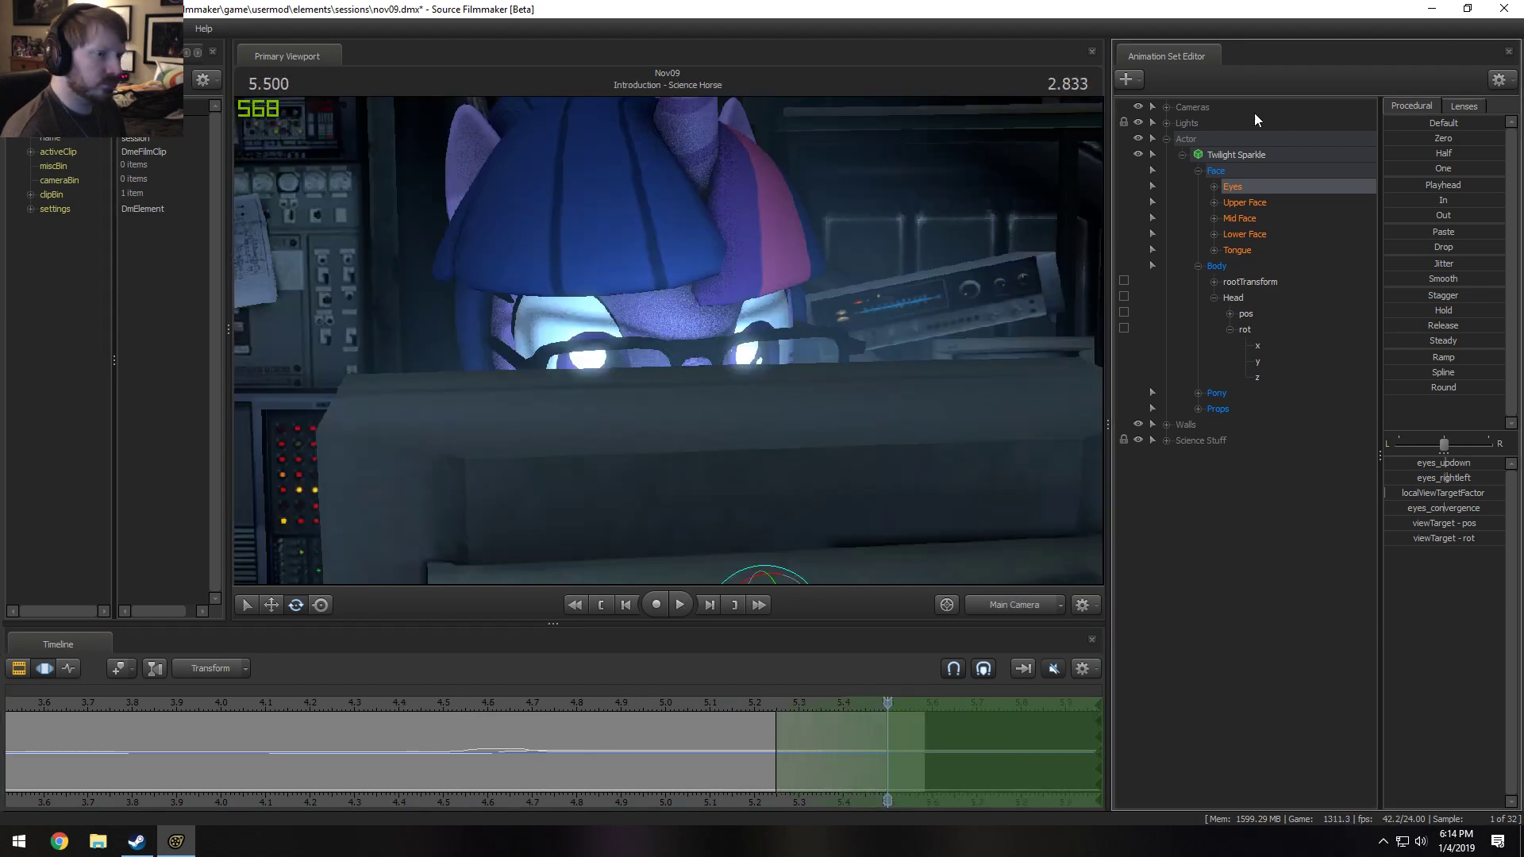
click(1243, 204)
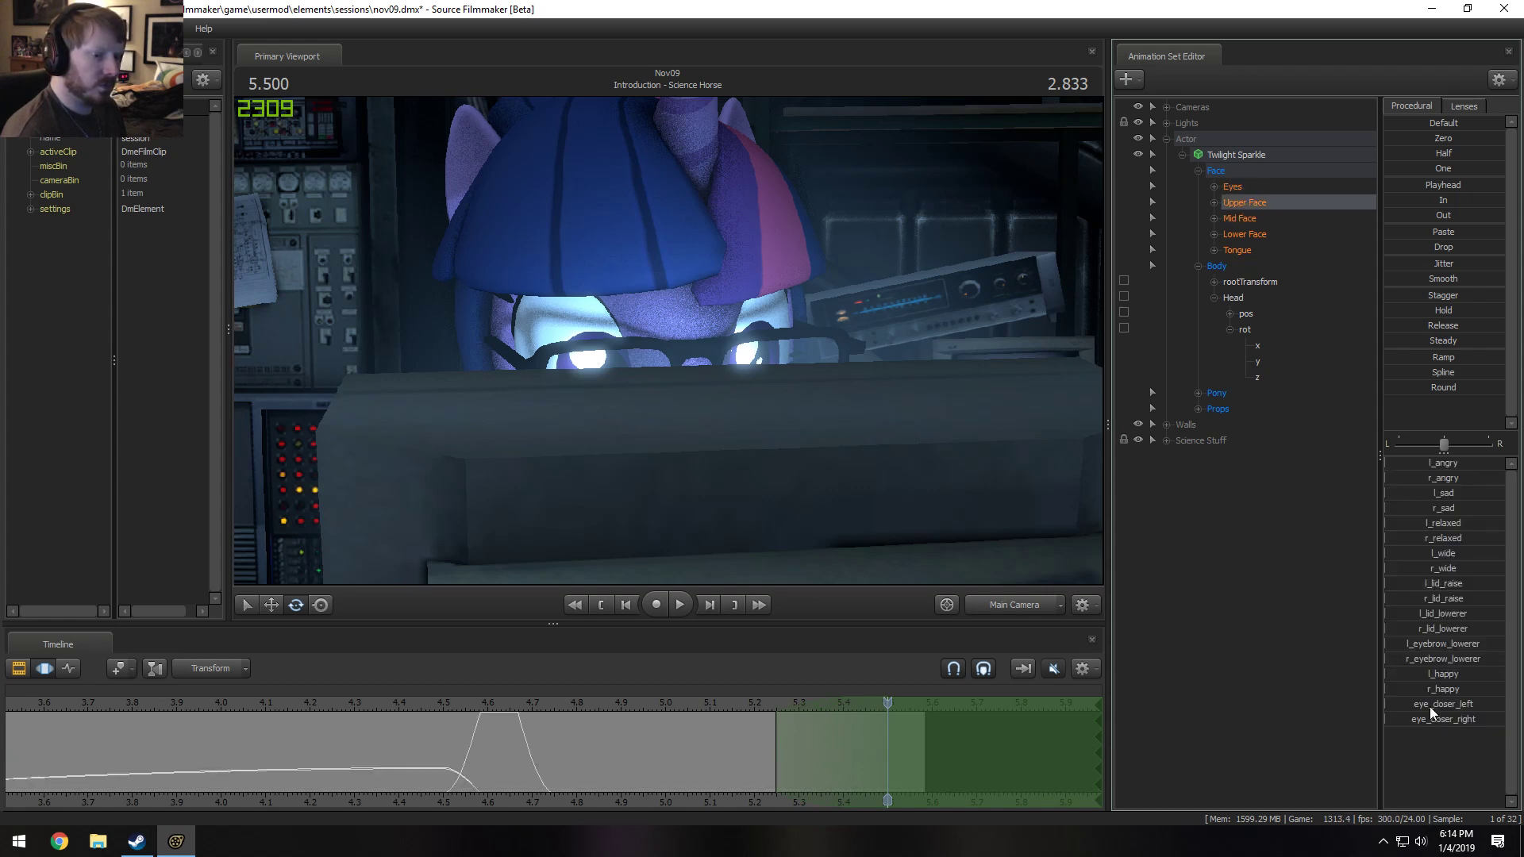
drag(1430, 707, 1422, 721)
Shift the eye-closing selection's falloff earlier to about 5.21–5.46 s, and replay the end of the shot several times.
click(686, 703)
key(space)
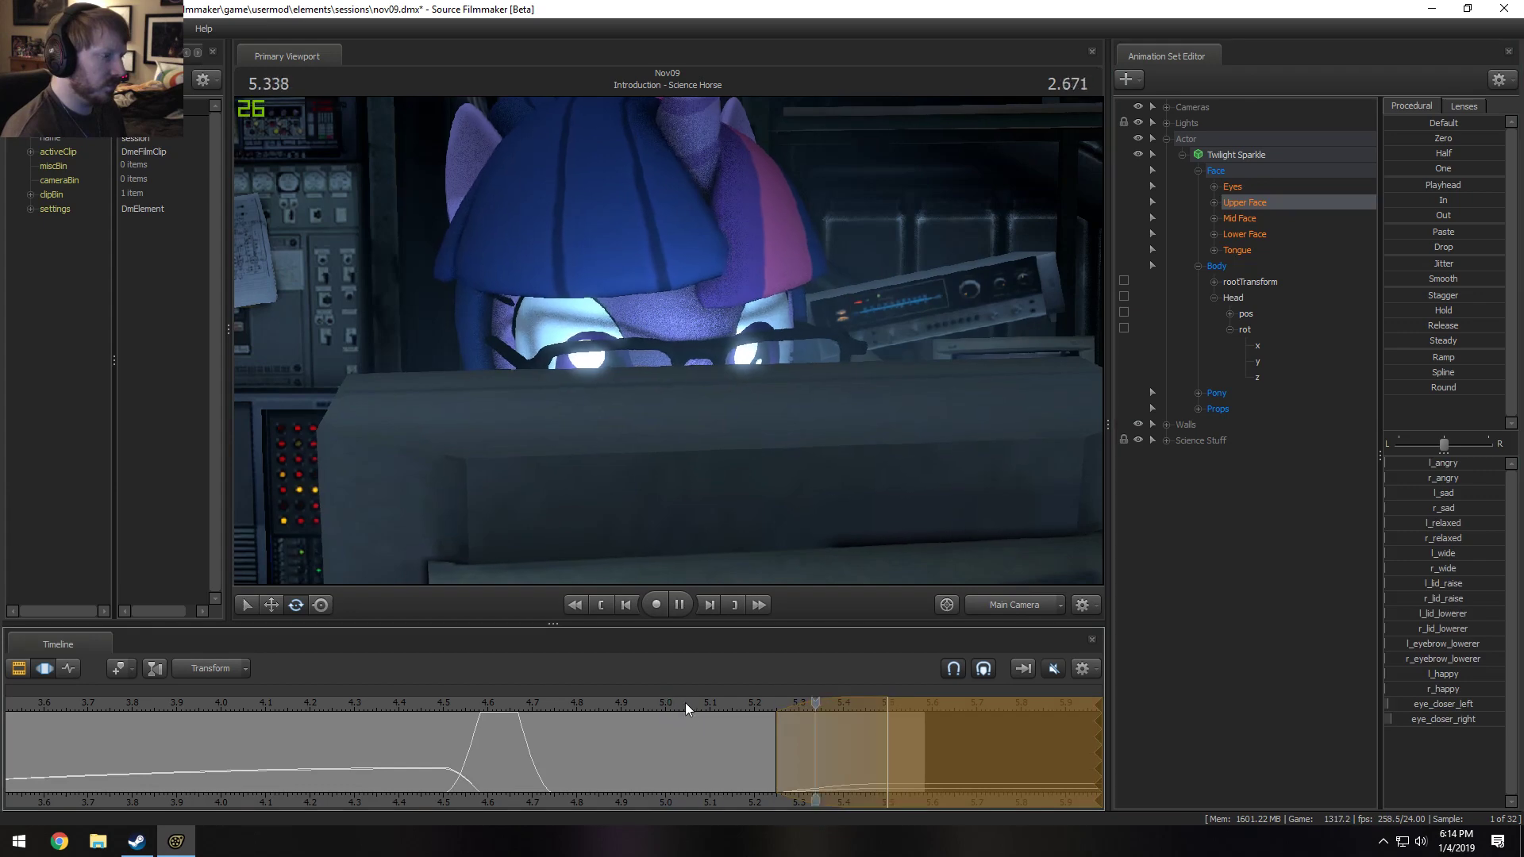
key(space)
drag(829, 723, 743, 714)
click(732, 707)
key(space)
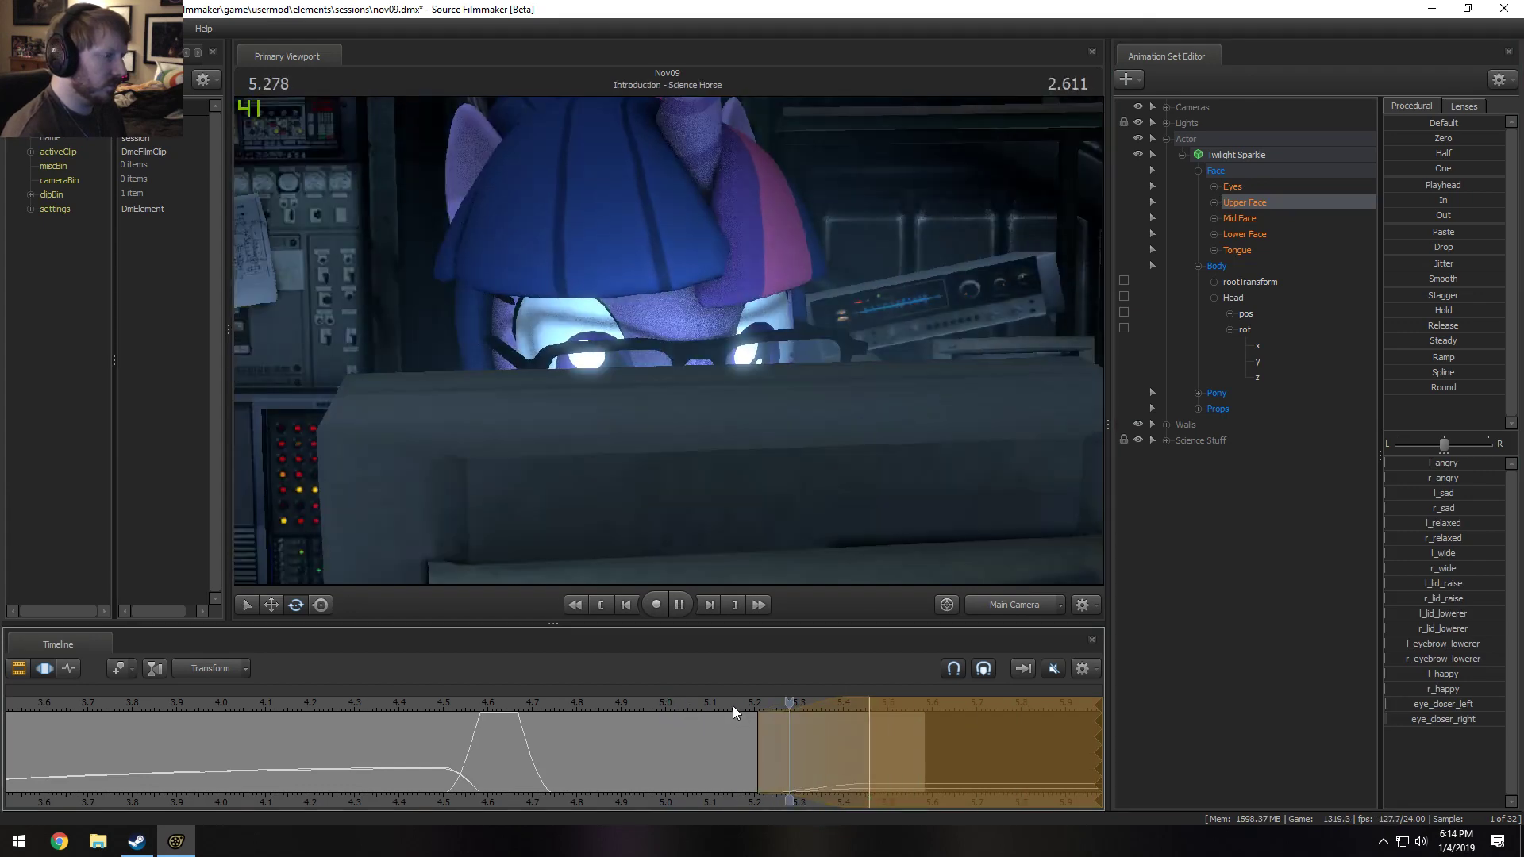
key(space)
click(701, 711)
key(space)
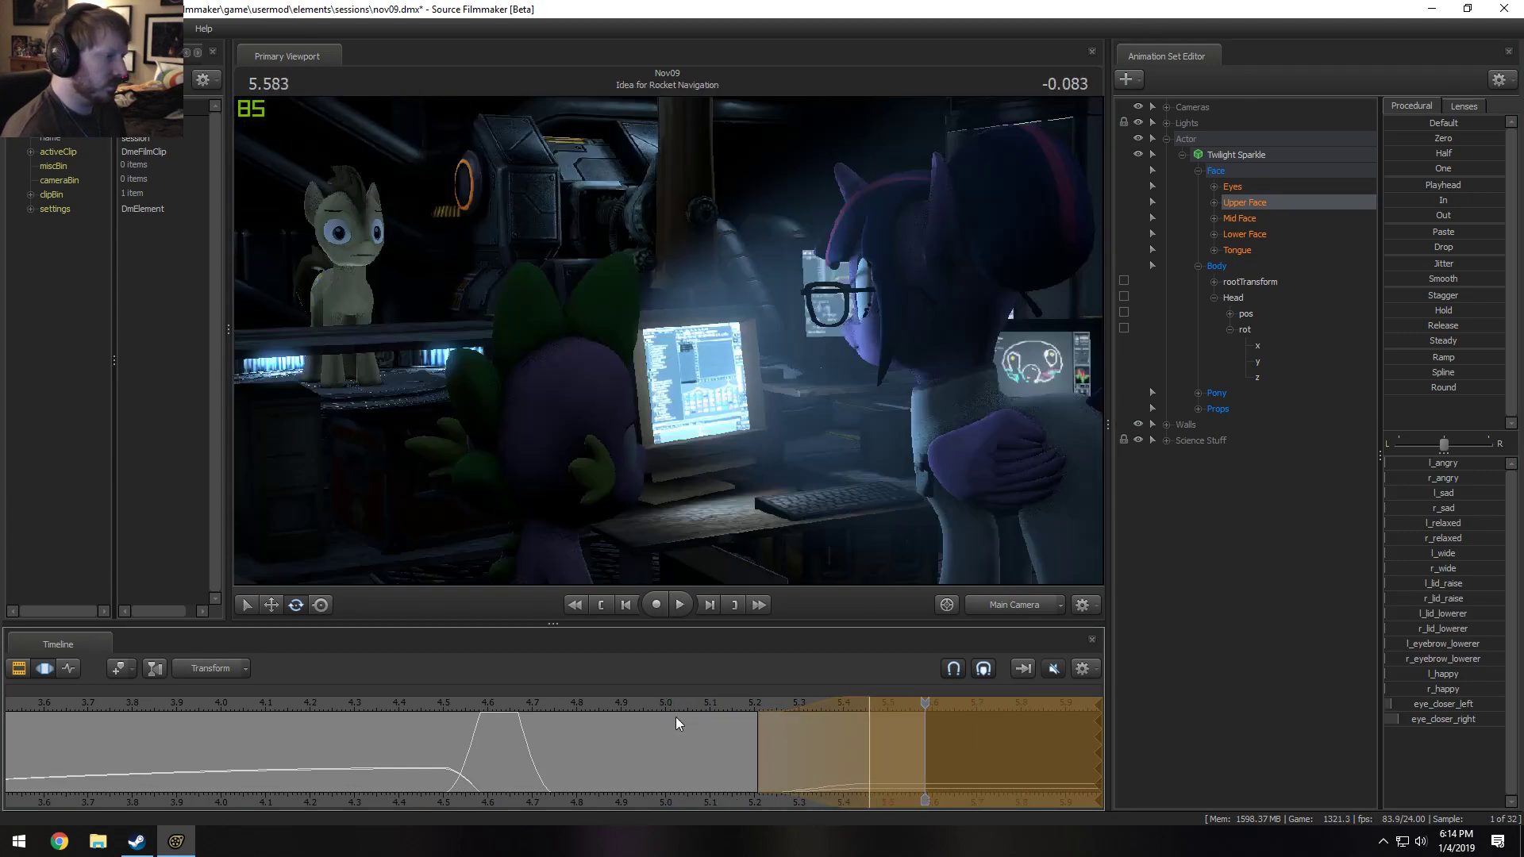
click(674, 717)
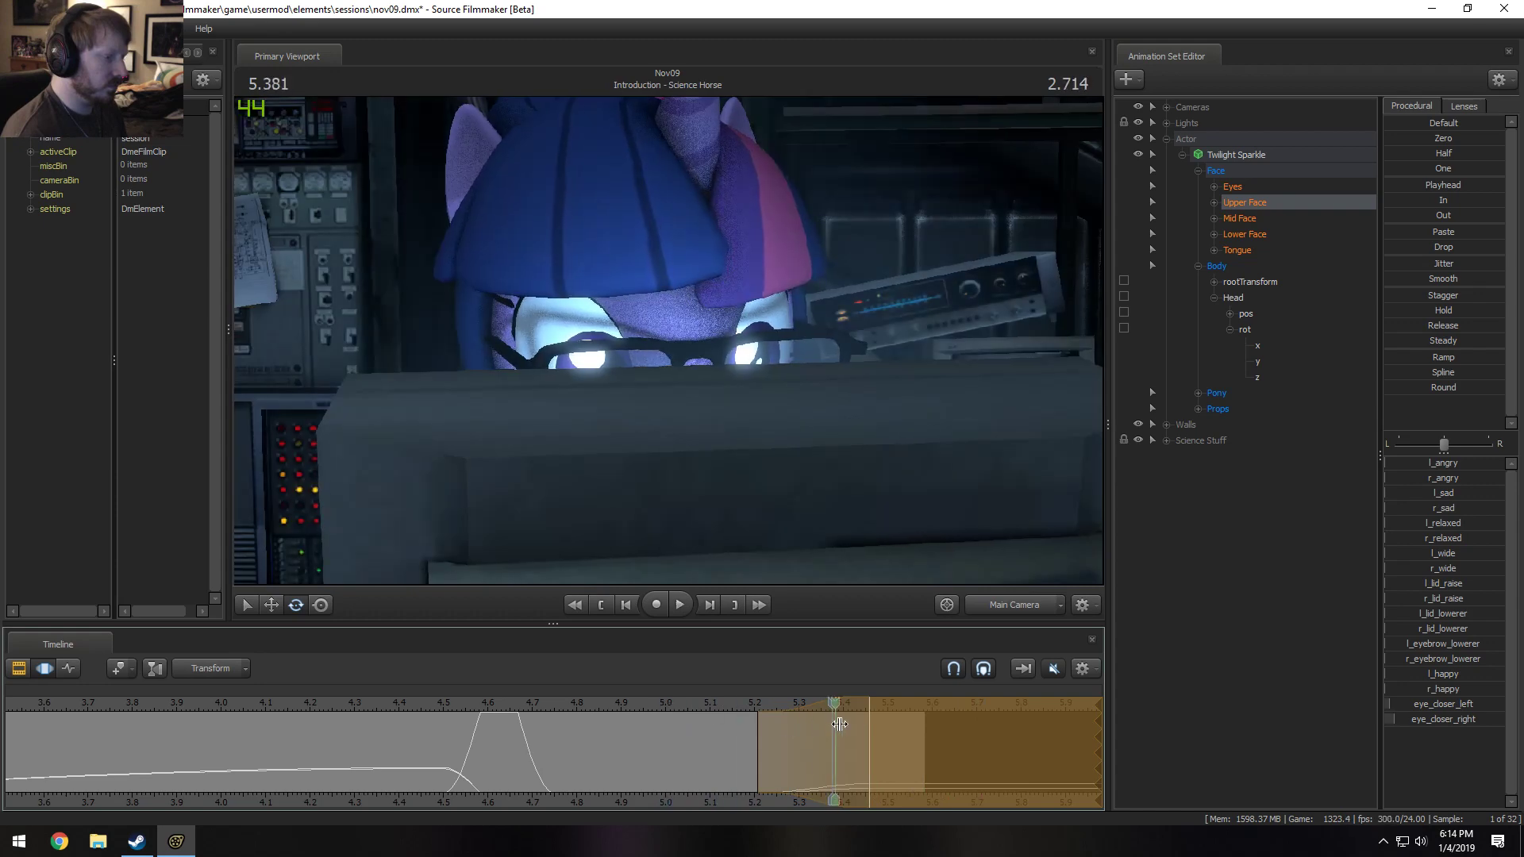
key(space)
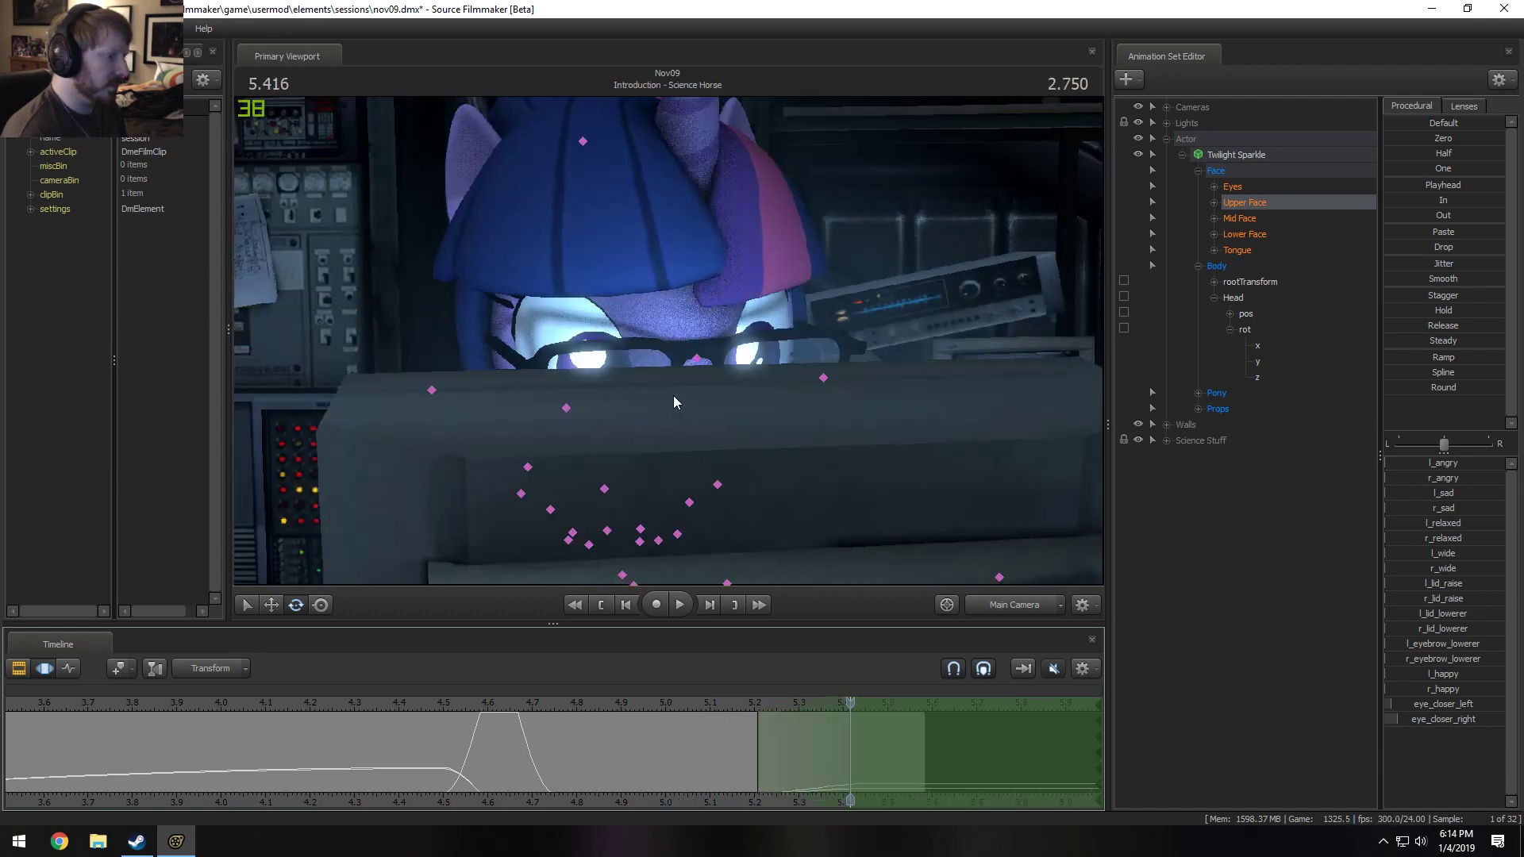
Try rotating the Head control slightly in a selection with falloff from about 5.21 to 5.42 s, and replay.
click(645, 423)
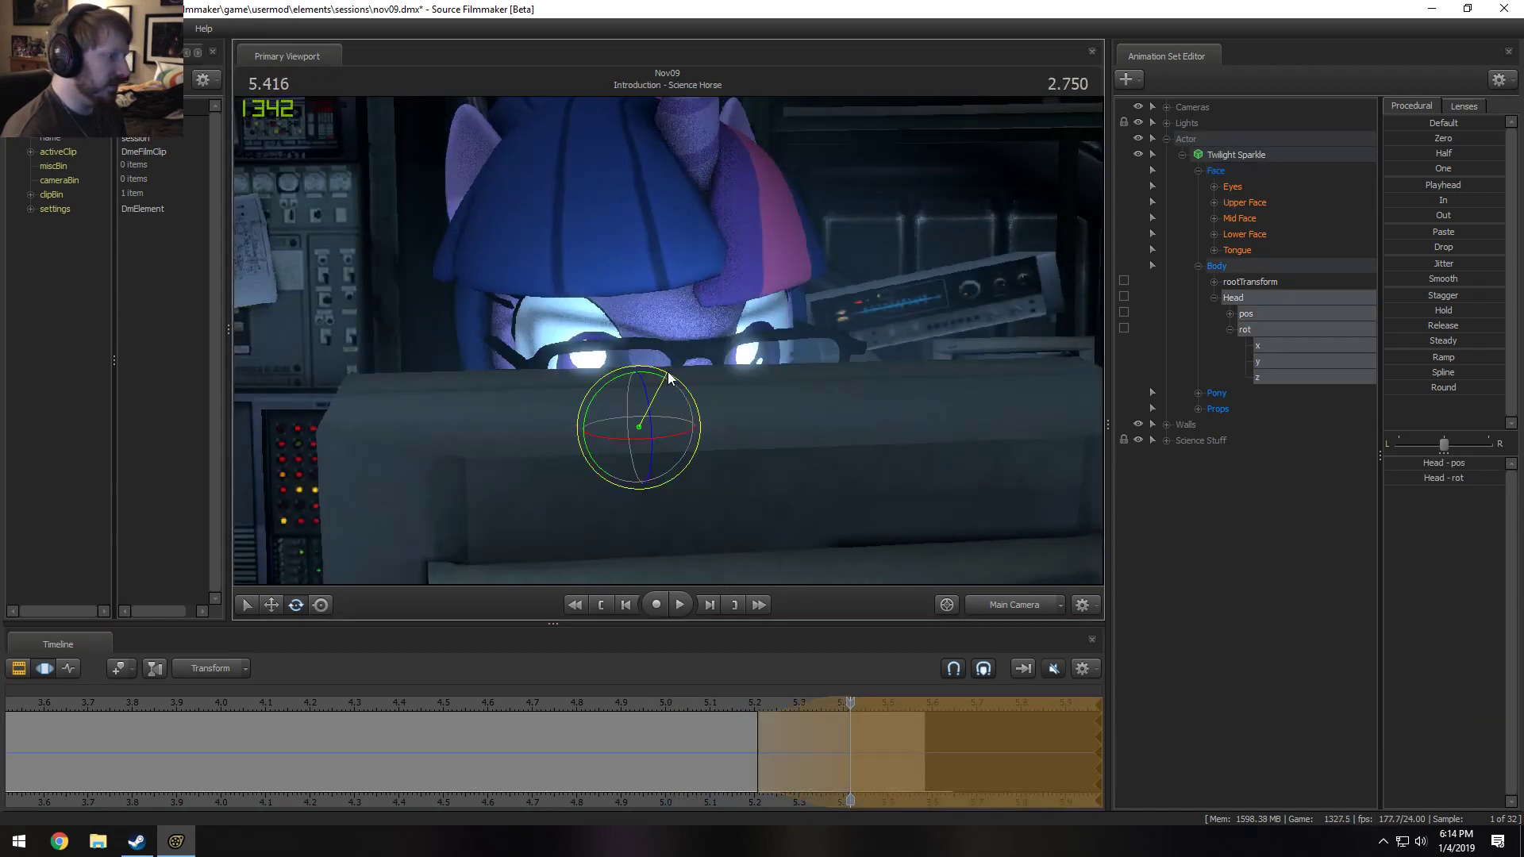
drag(669, 373, 665, 376)
click(702, 704)
key(space)
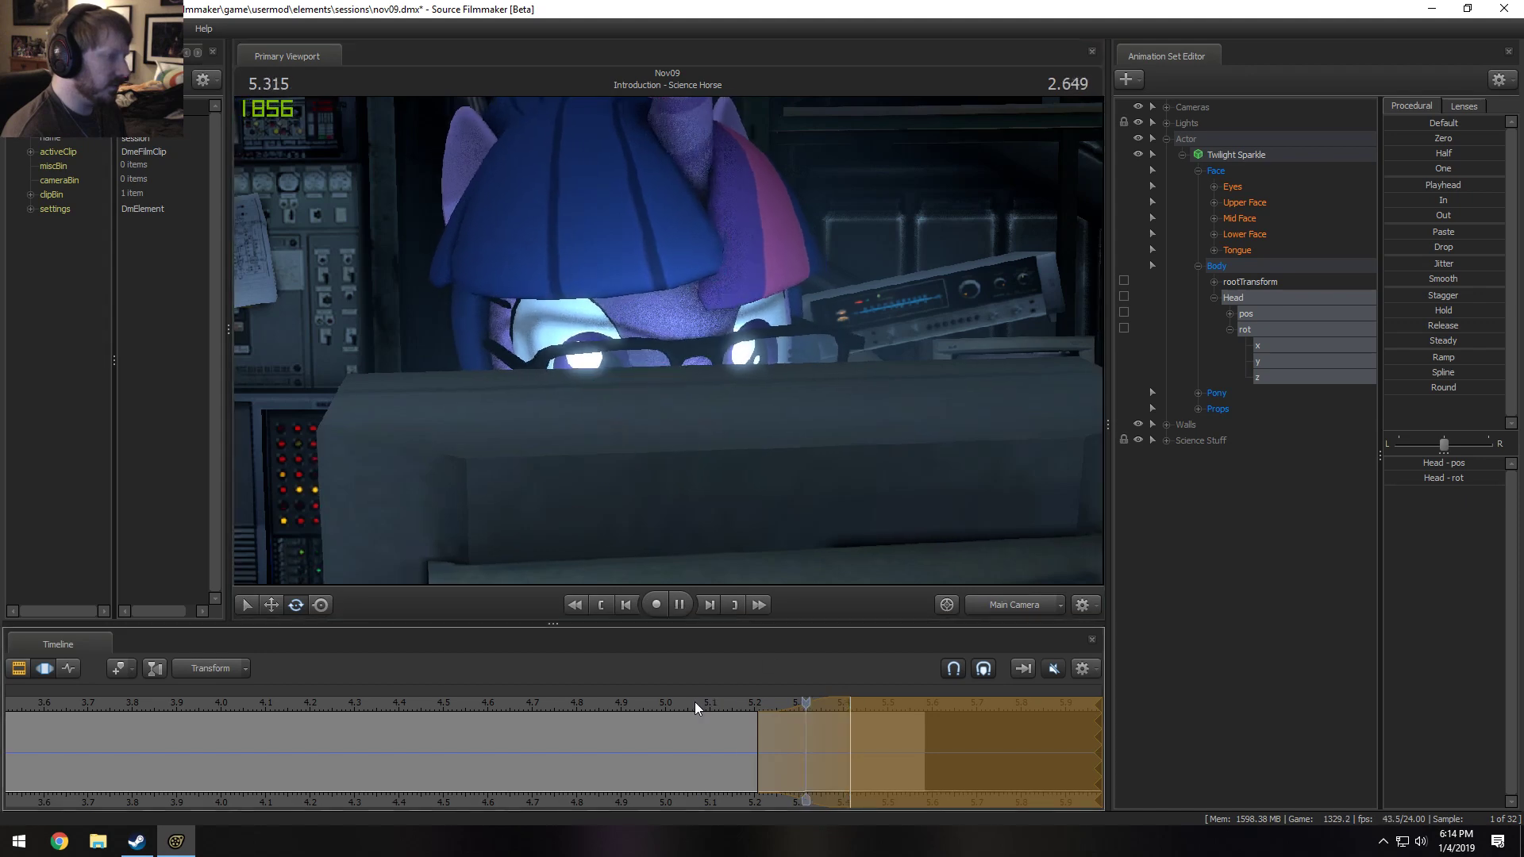
key(space)
Rotate the Head control slightly in a selection to the end with falloff from about 5.17 to 5.54 s, and replay.
mouse_move(783, 706)
mouse_down()
mouse_move(937, 706)
mouse_move(666, 708)
mouse_move(913, 733)
mouse_up()
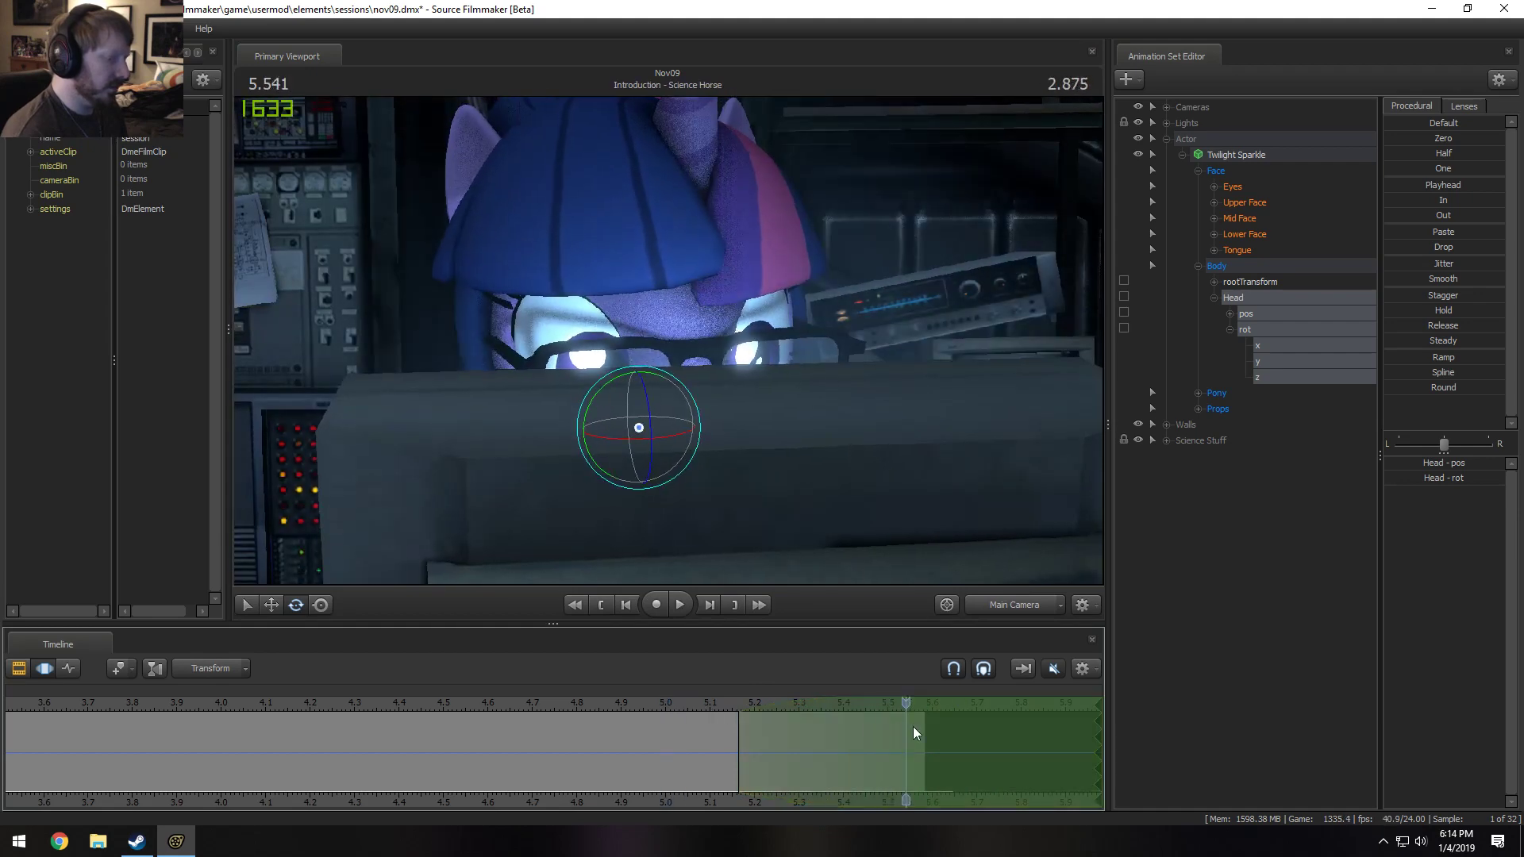
drag(657, 365, 658, 365)
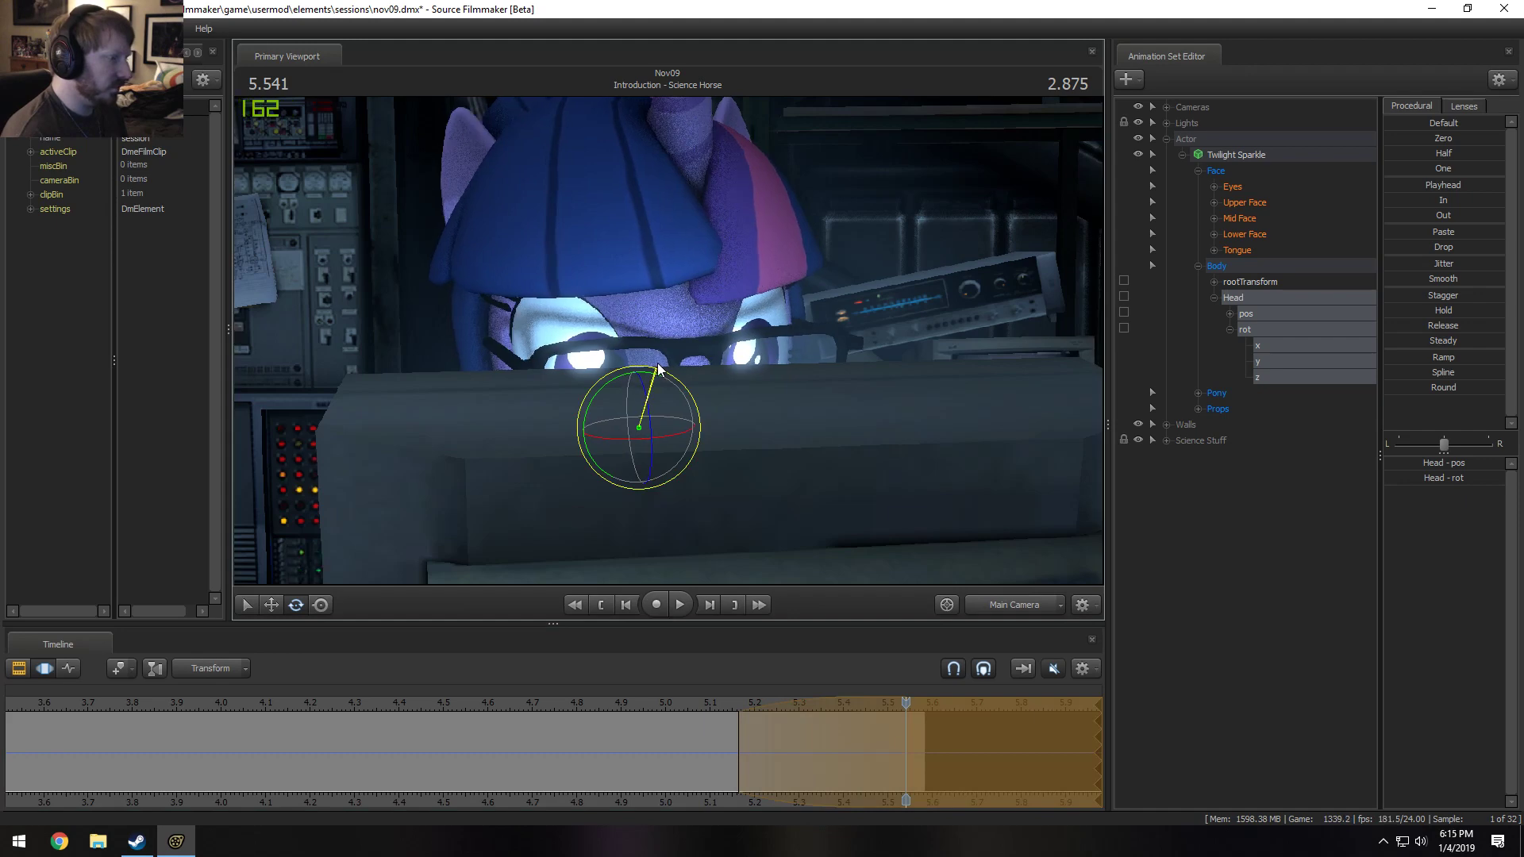
key(space)
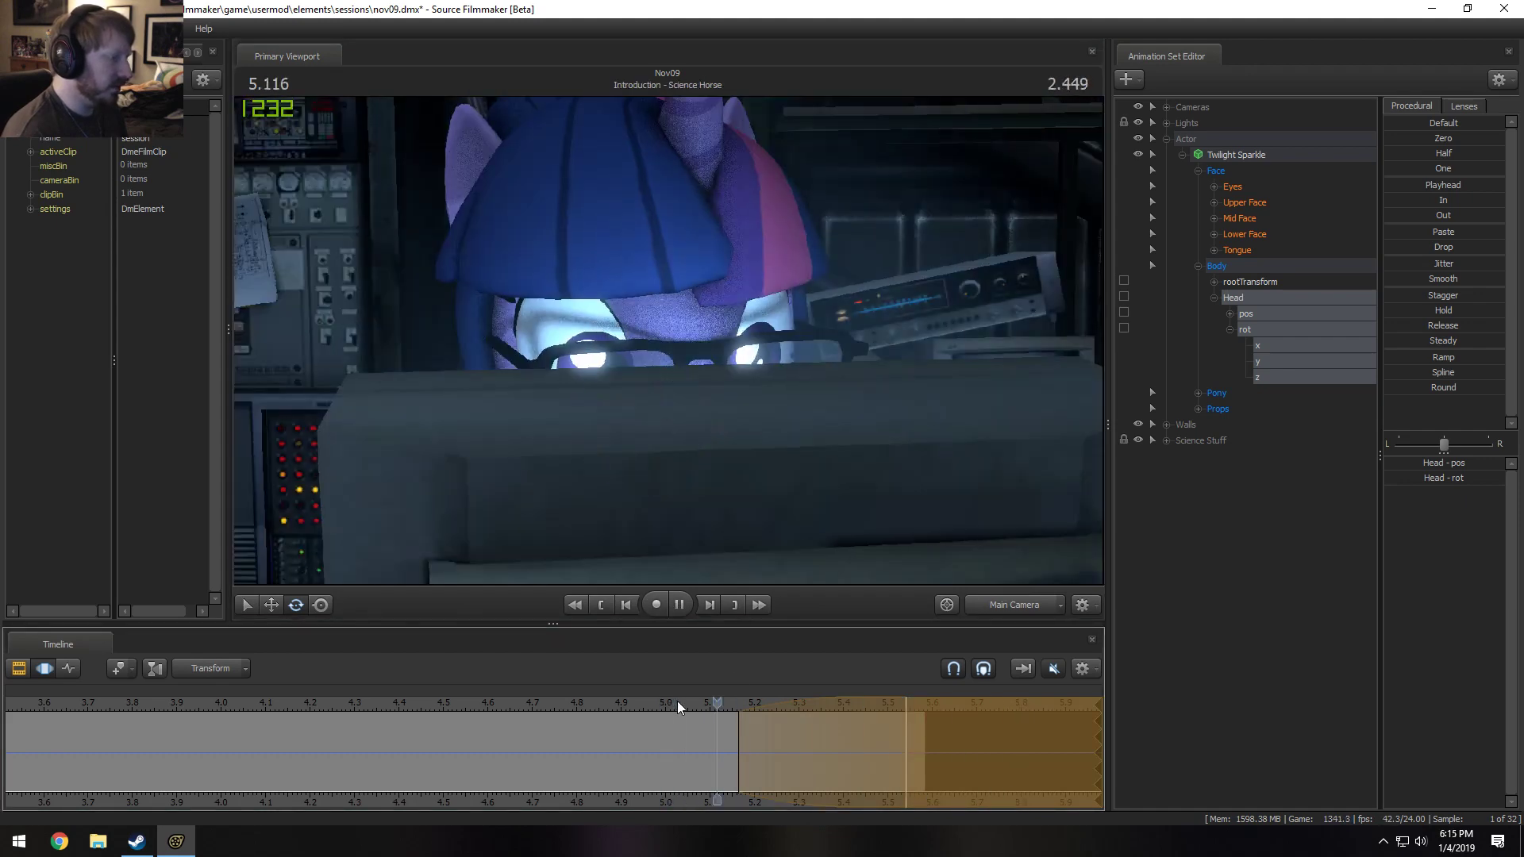
key(space)
Tighten the head rotation's falloff to run from about 5.21 to 5.46 s, and replay the end of the shot.
drag(895, 705, 720, 706)
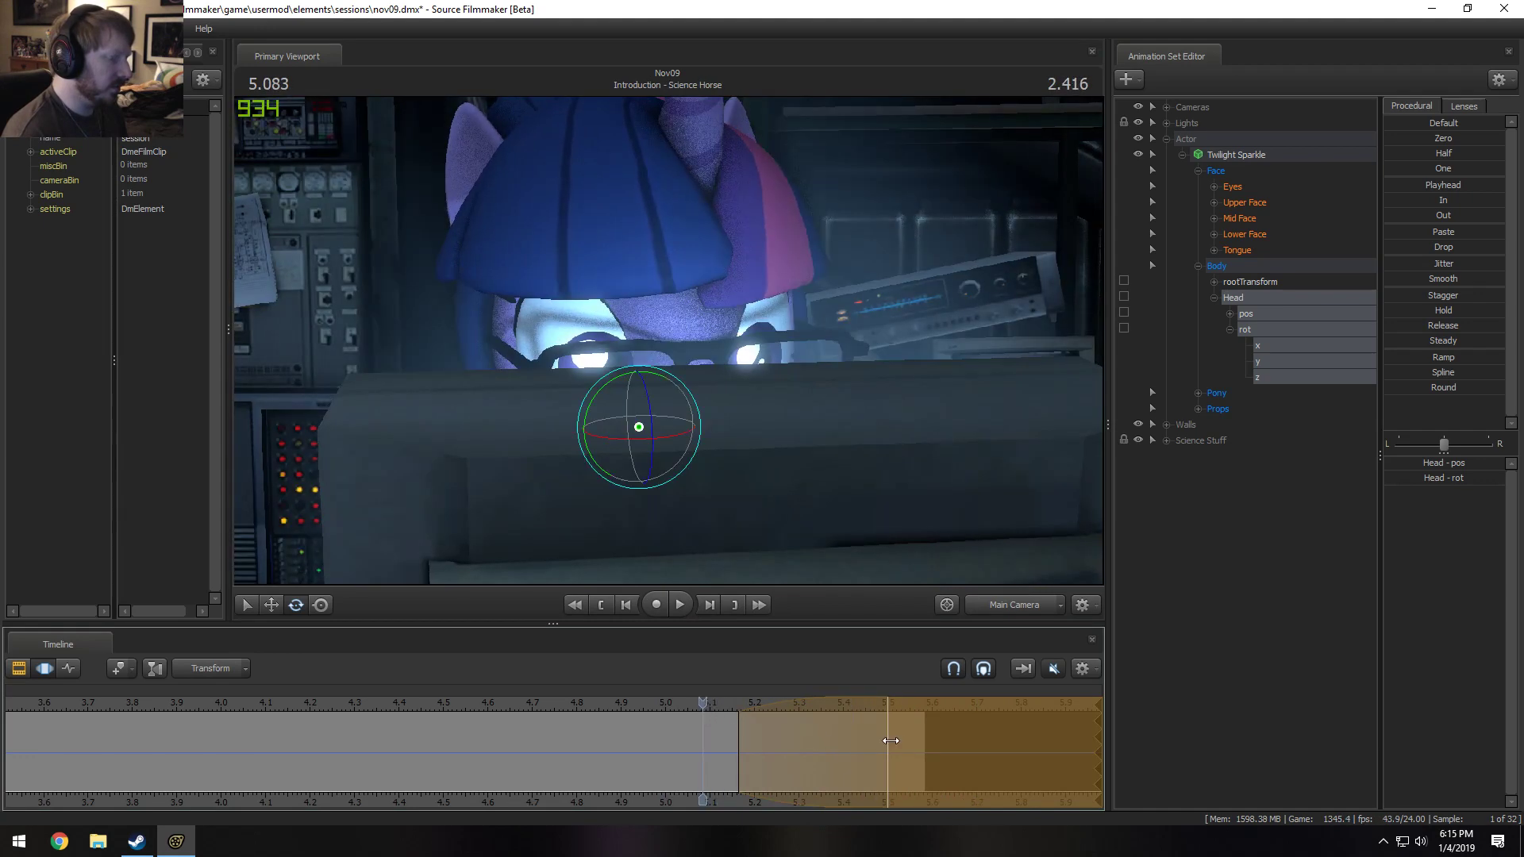
scroll(885, 742, down, 2)
click(778, 751)
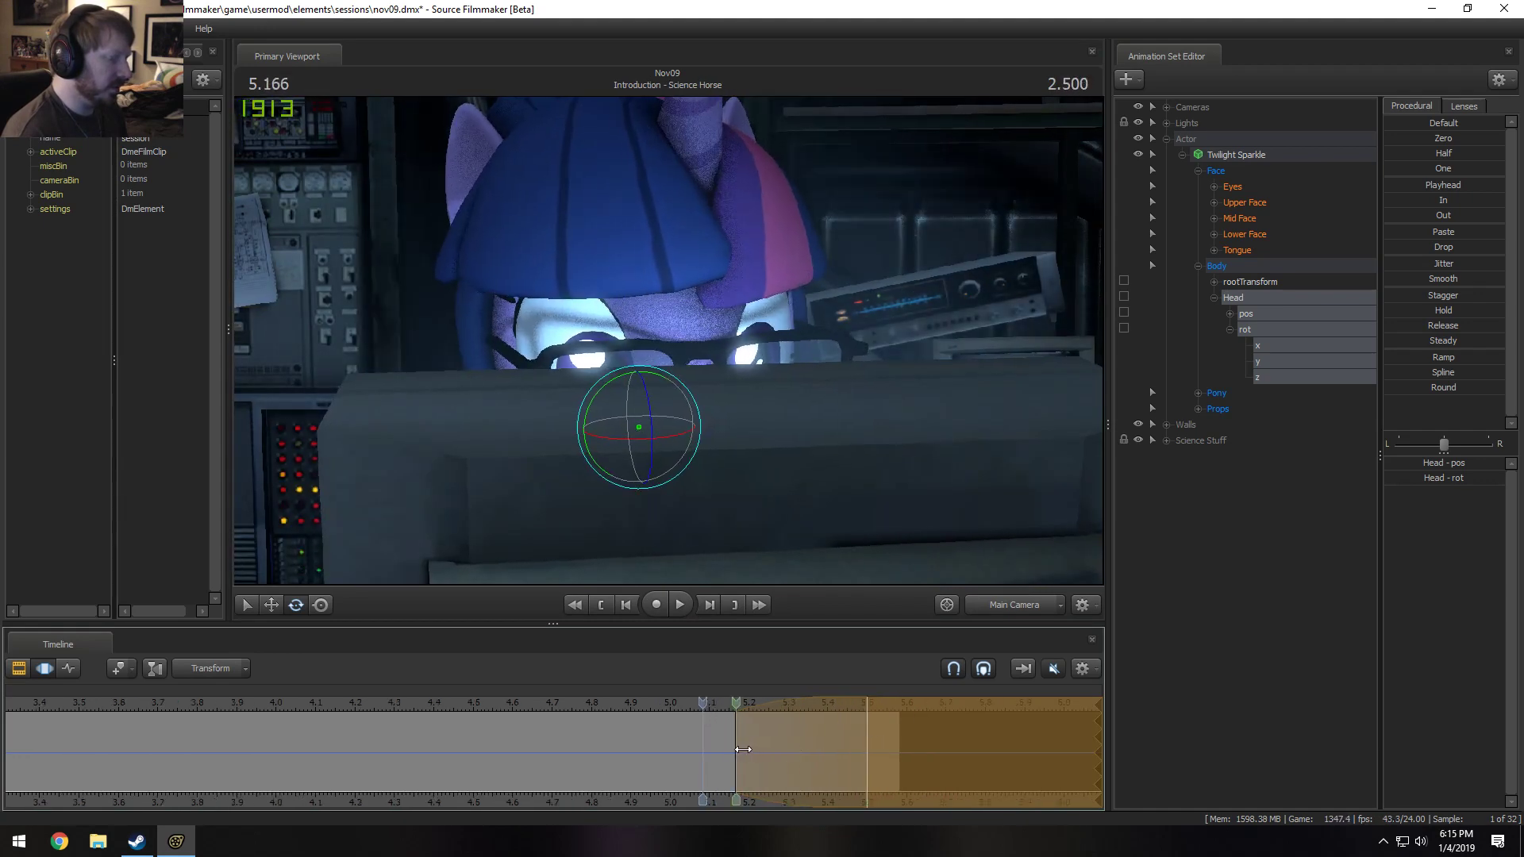
drag(738, 741, 755, 738)
drag(867, 745, 850, 742)
key(space)
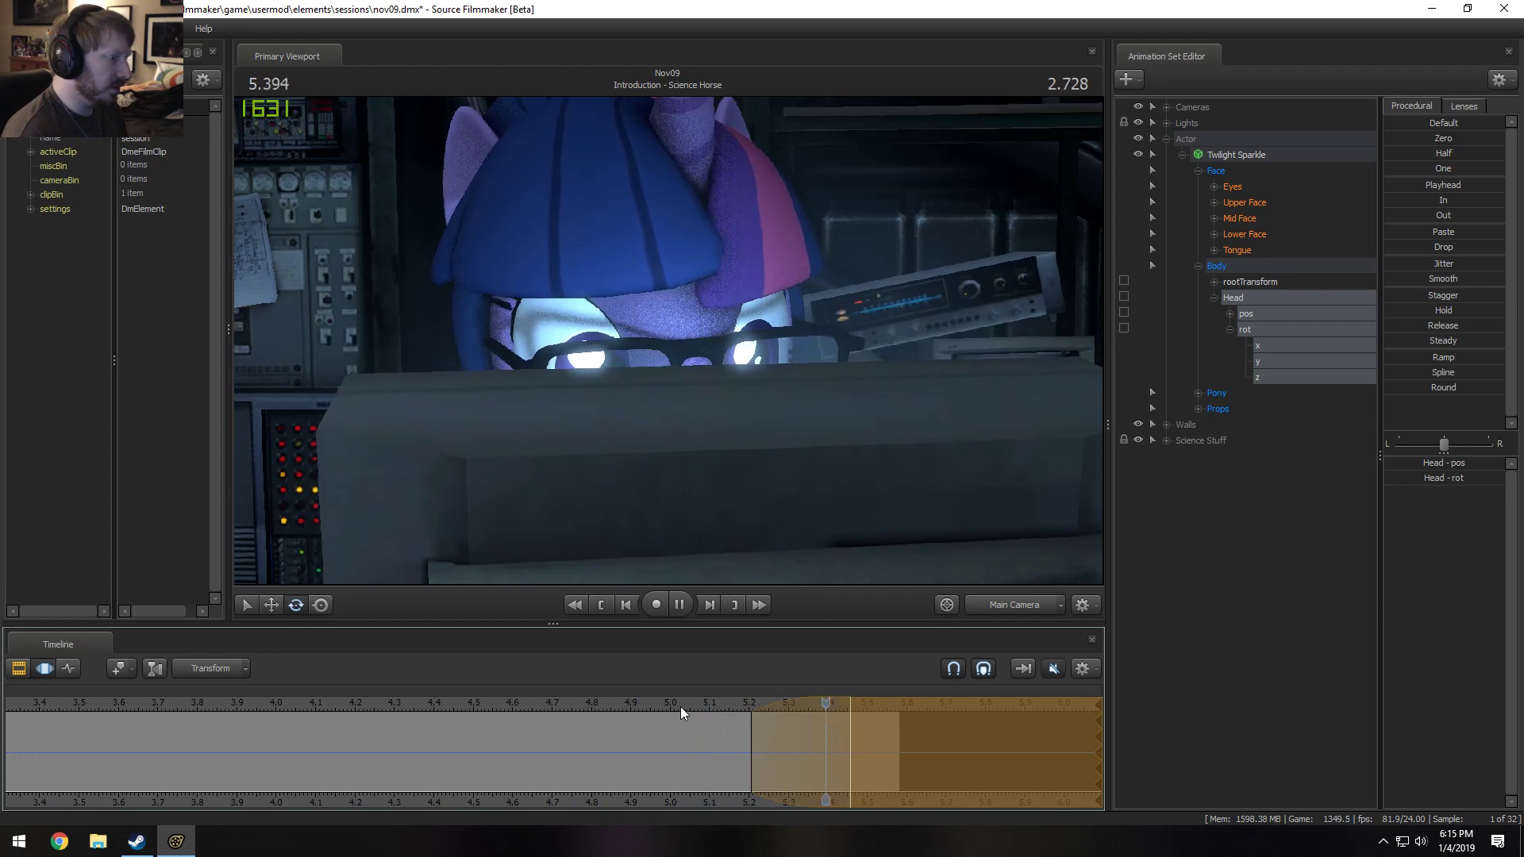
click(764, 703)
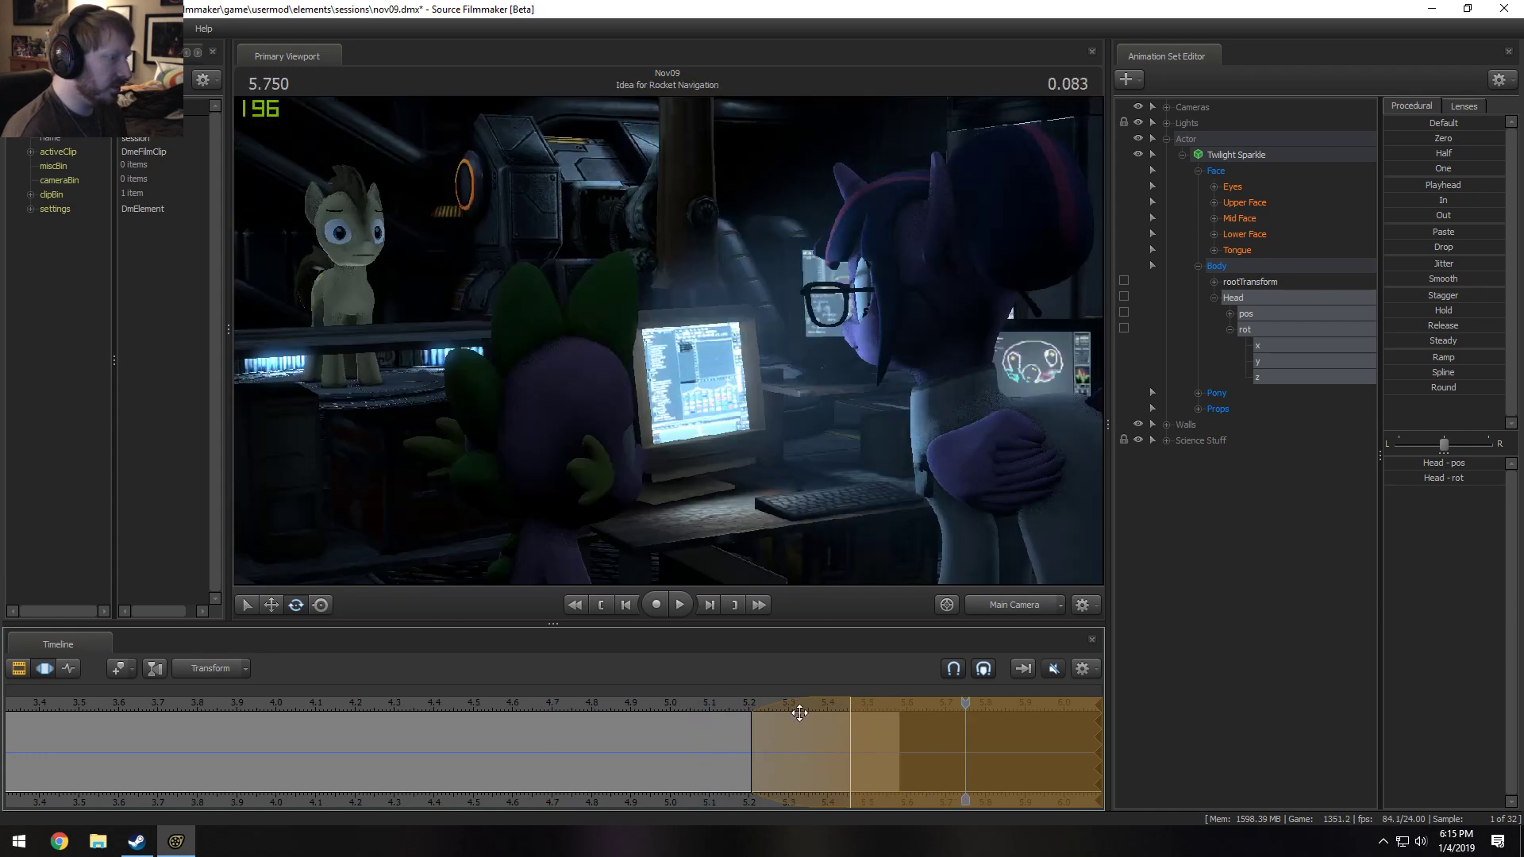
Shift the head rotation's falloff later to about 5.25–5.50 s, then to about 5.38–5.63 s, replaying the end of the shot.
drag(764, 702, 736, 702)
key(space)
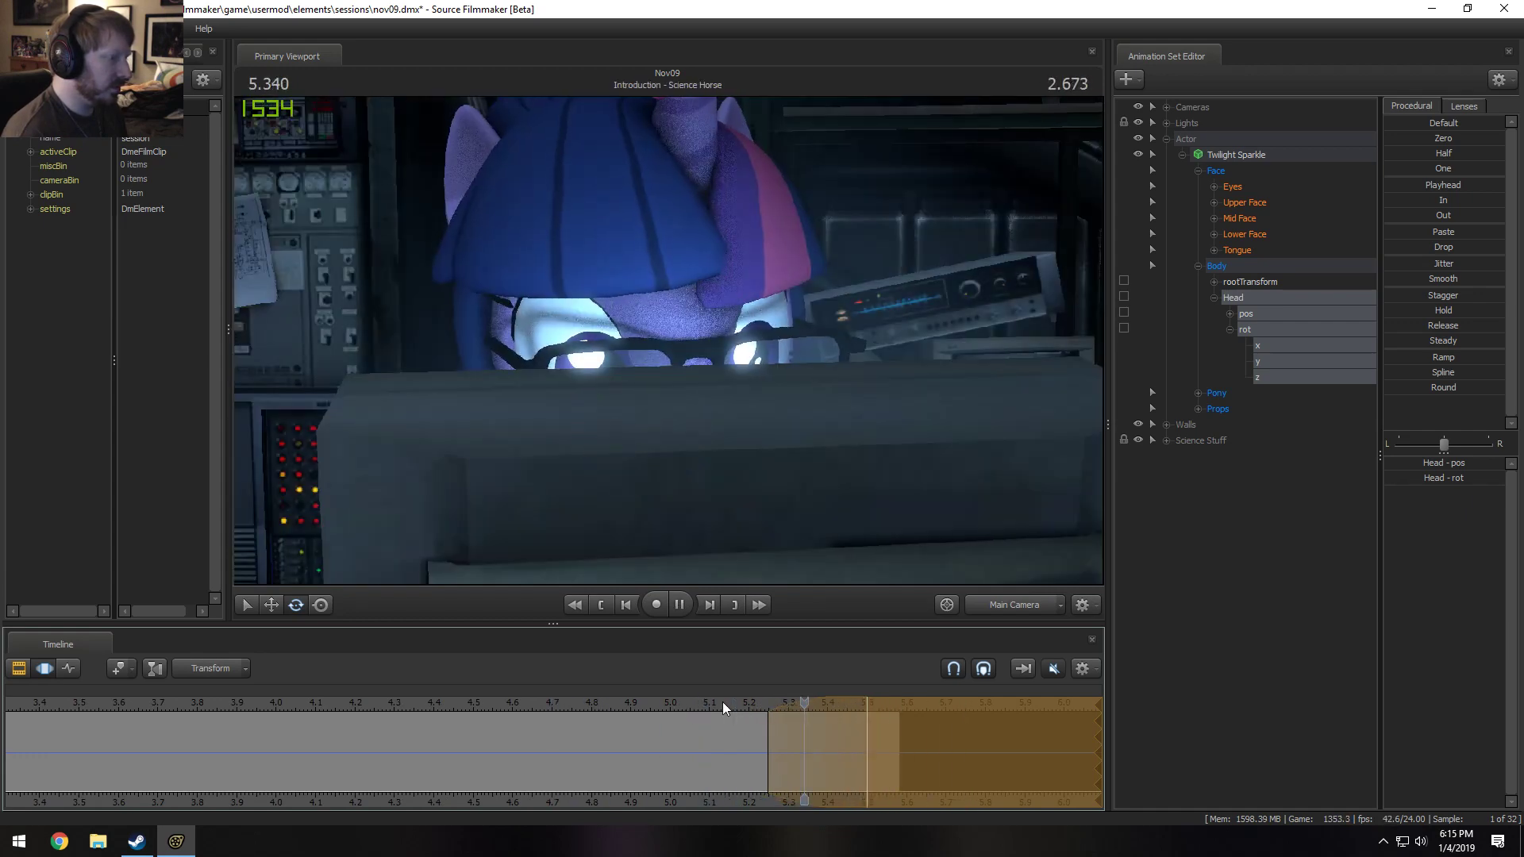
key(space)
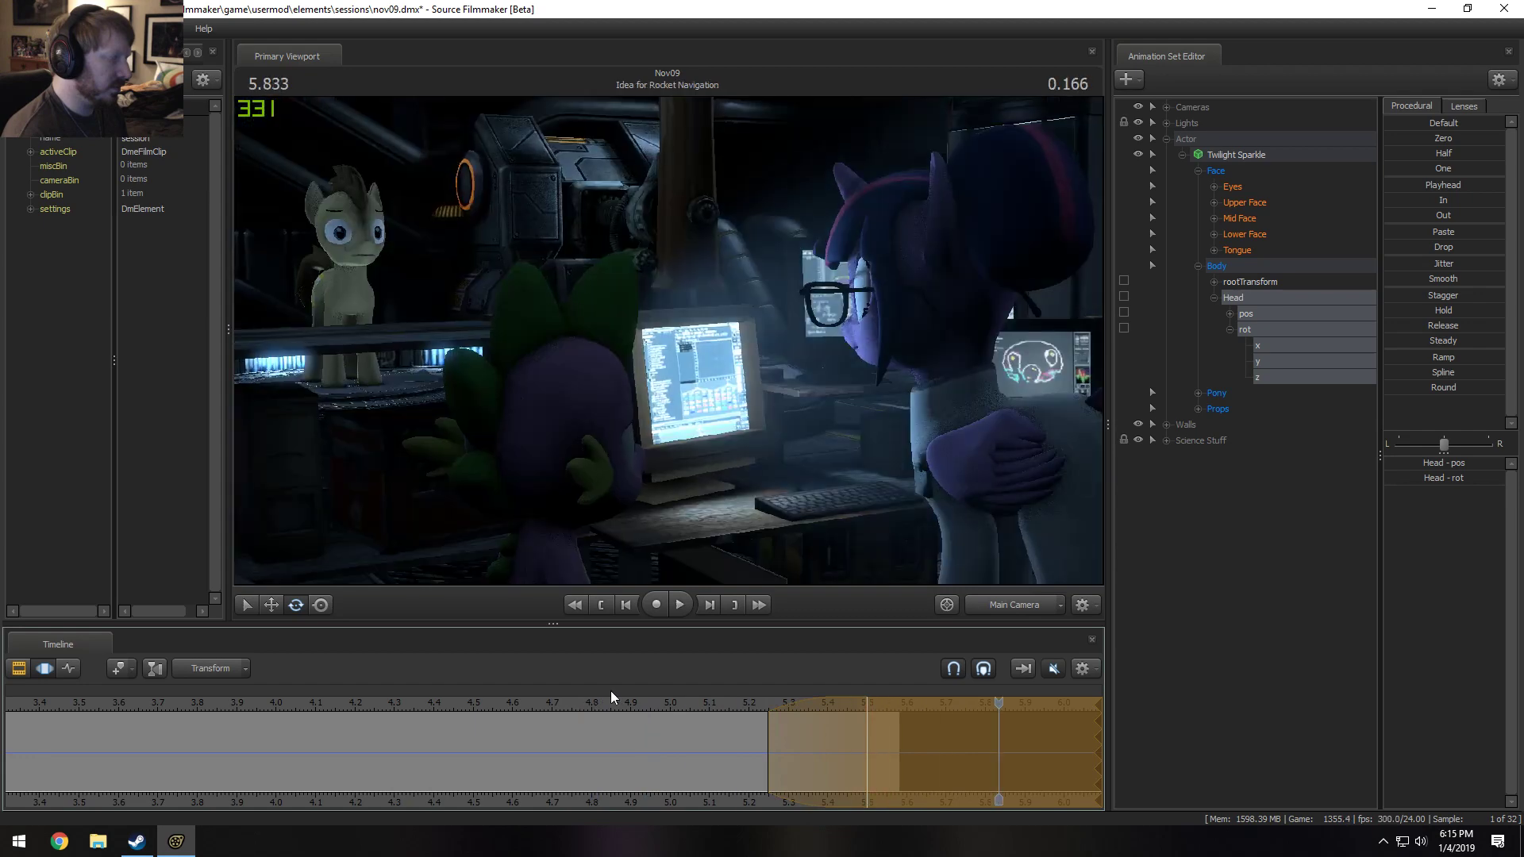
click(685, 702)
drag(767, 703, 848, 709)
key(space)
key(space)
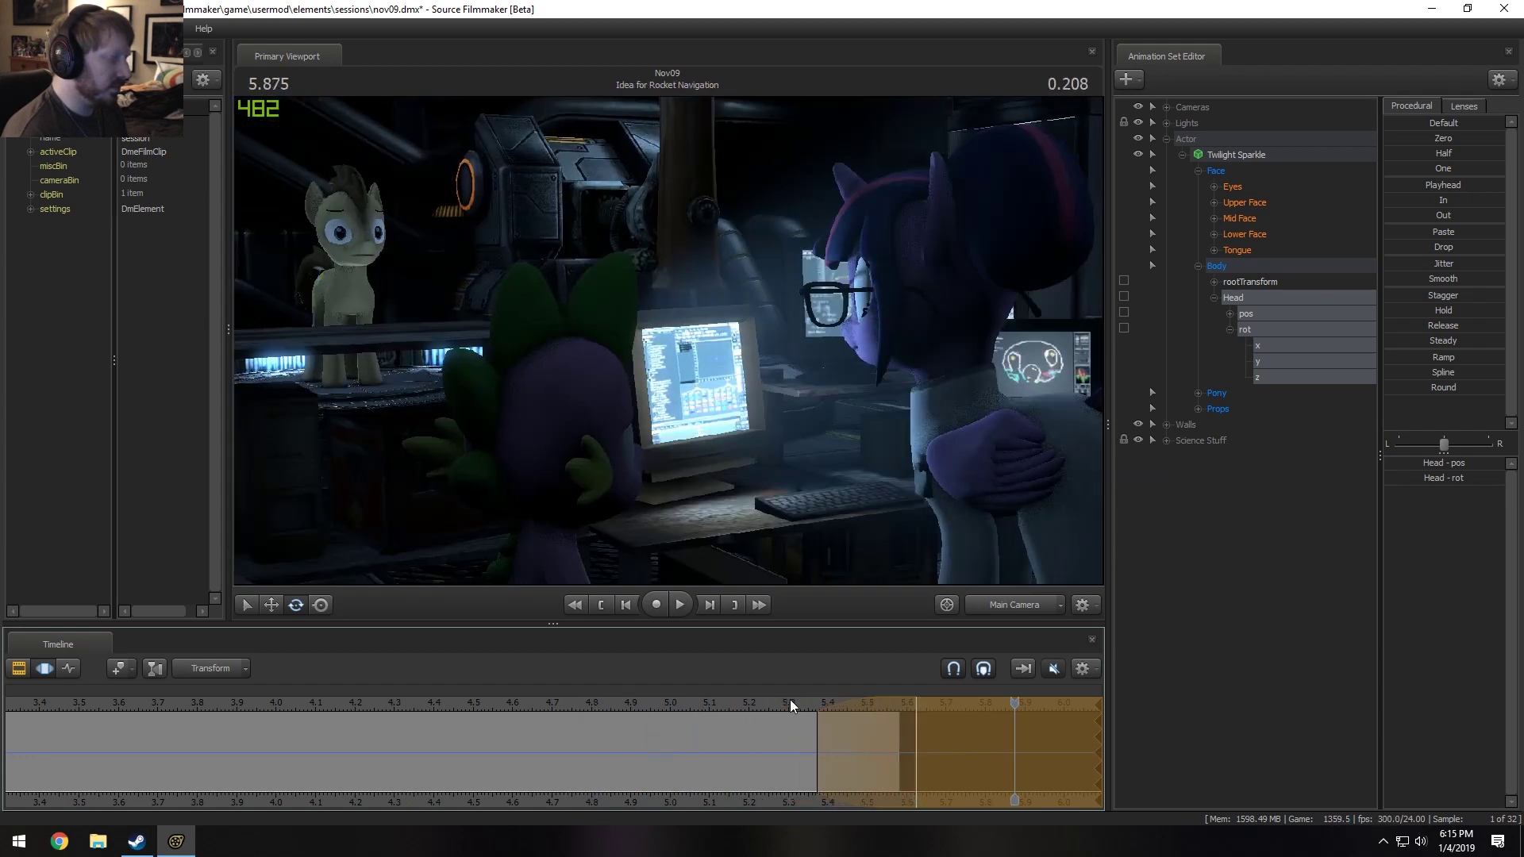
Lengthen the head rotation's falloff to end at about 5.75 s, and replay the shot several times.
key(space)
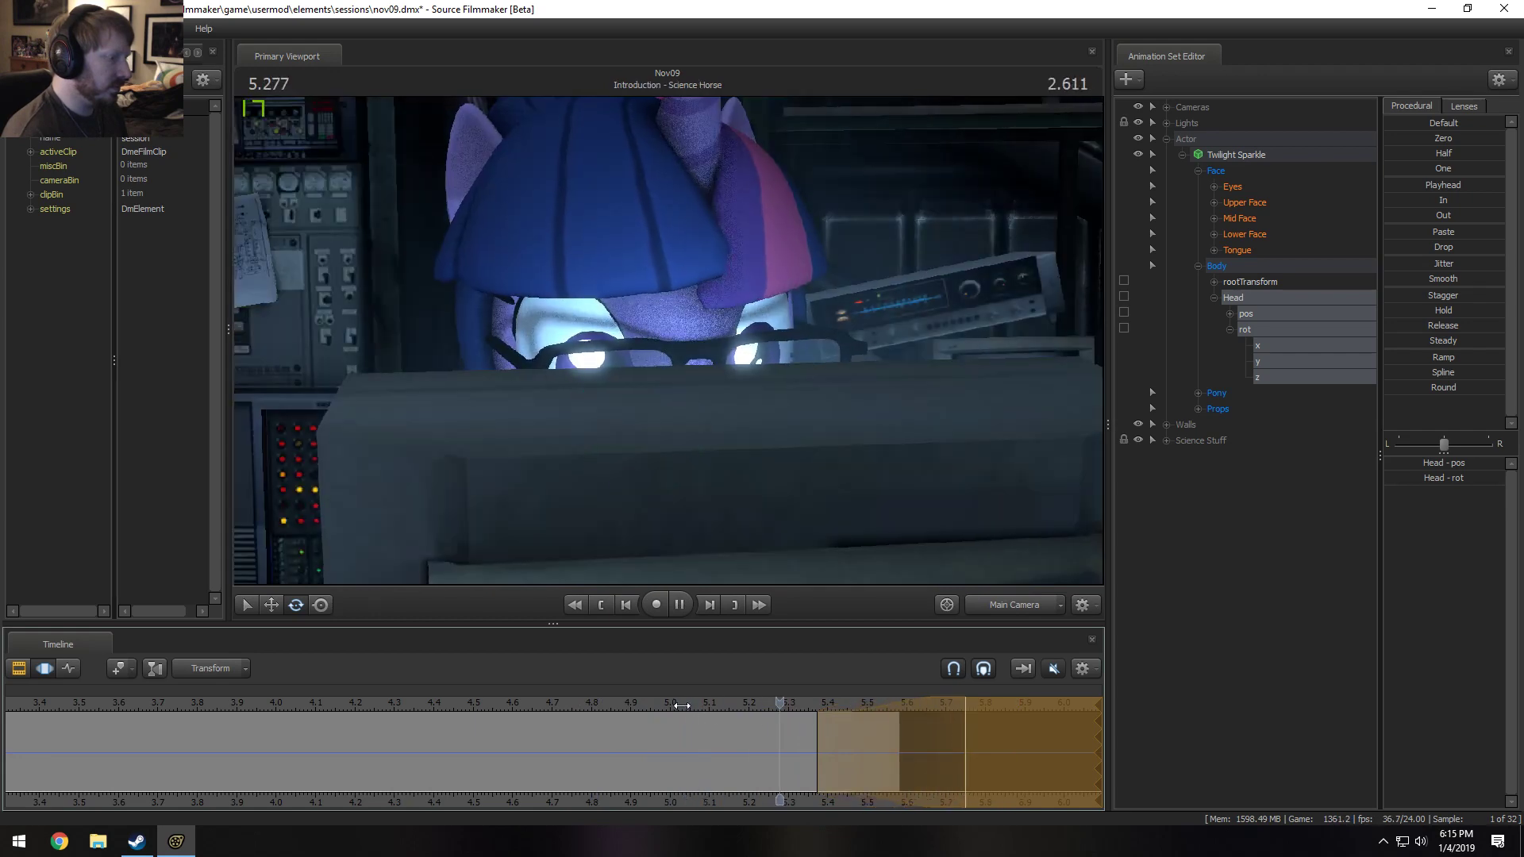
key(space)
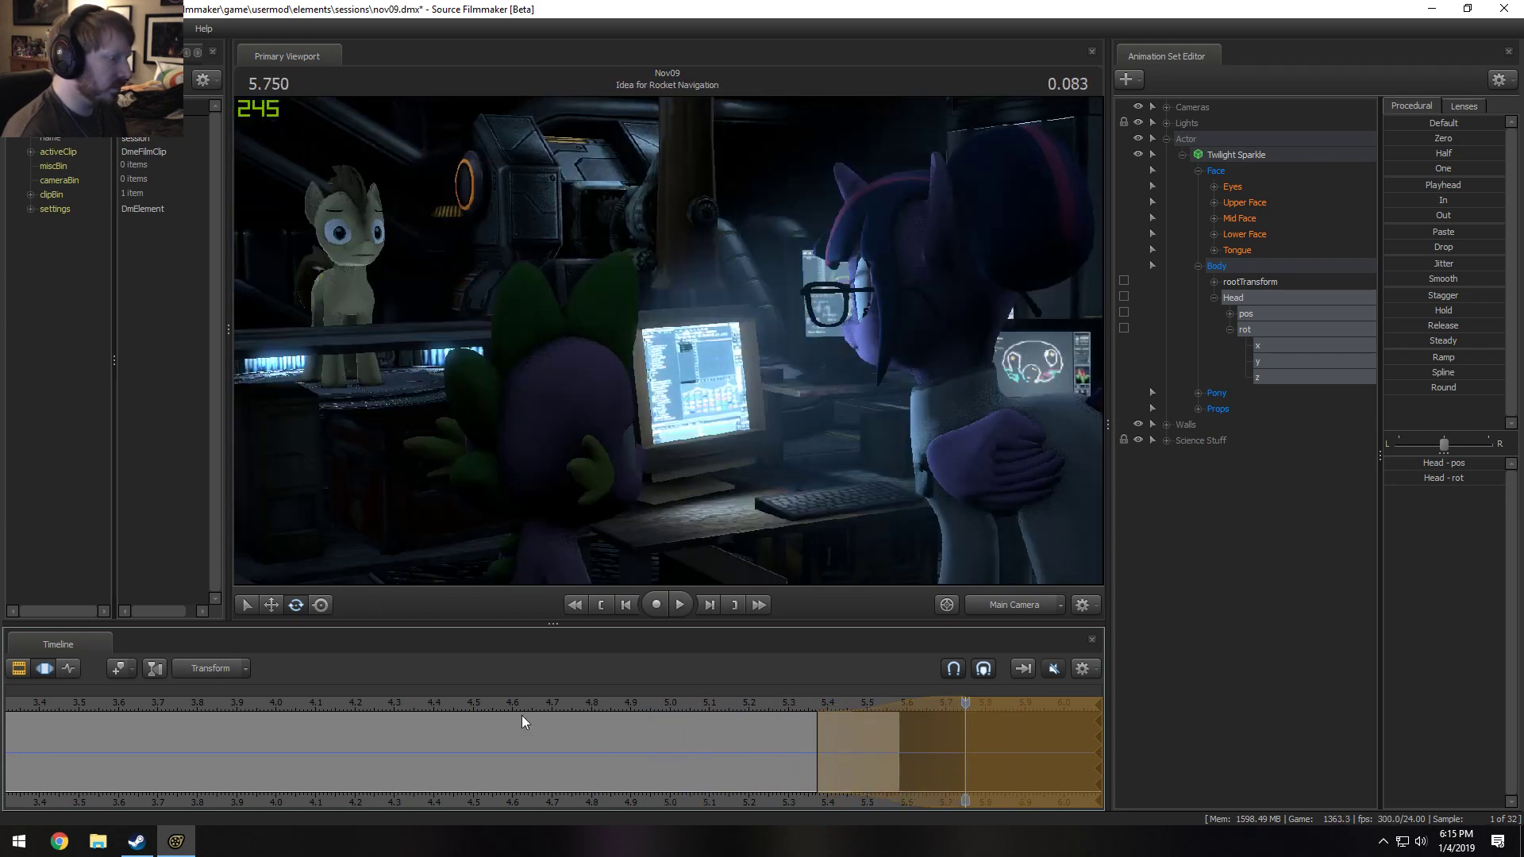
key(space)
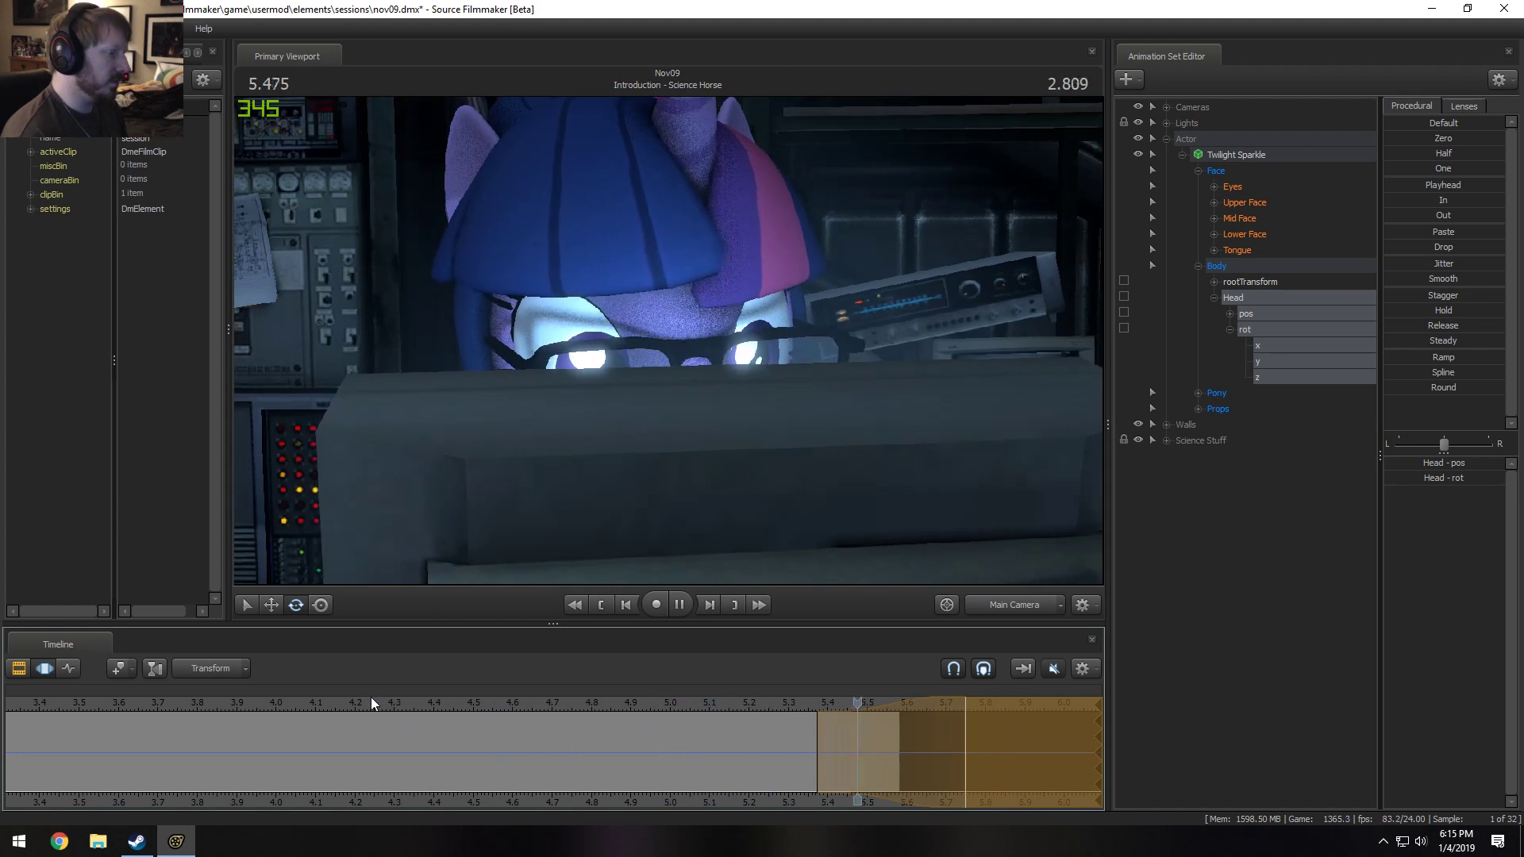
key(space)
key(space)
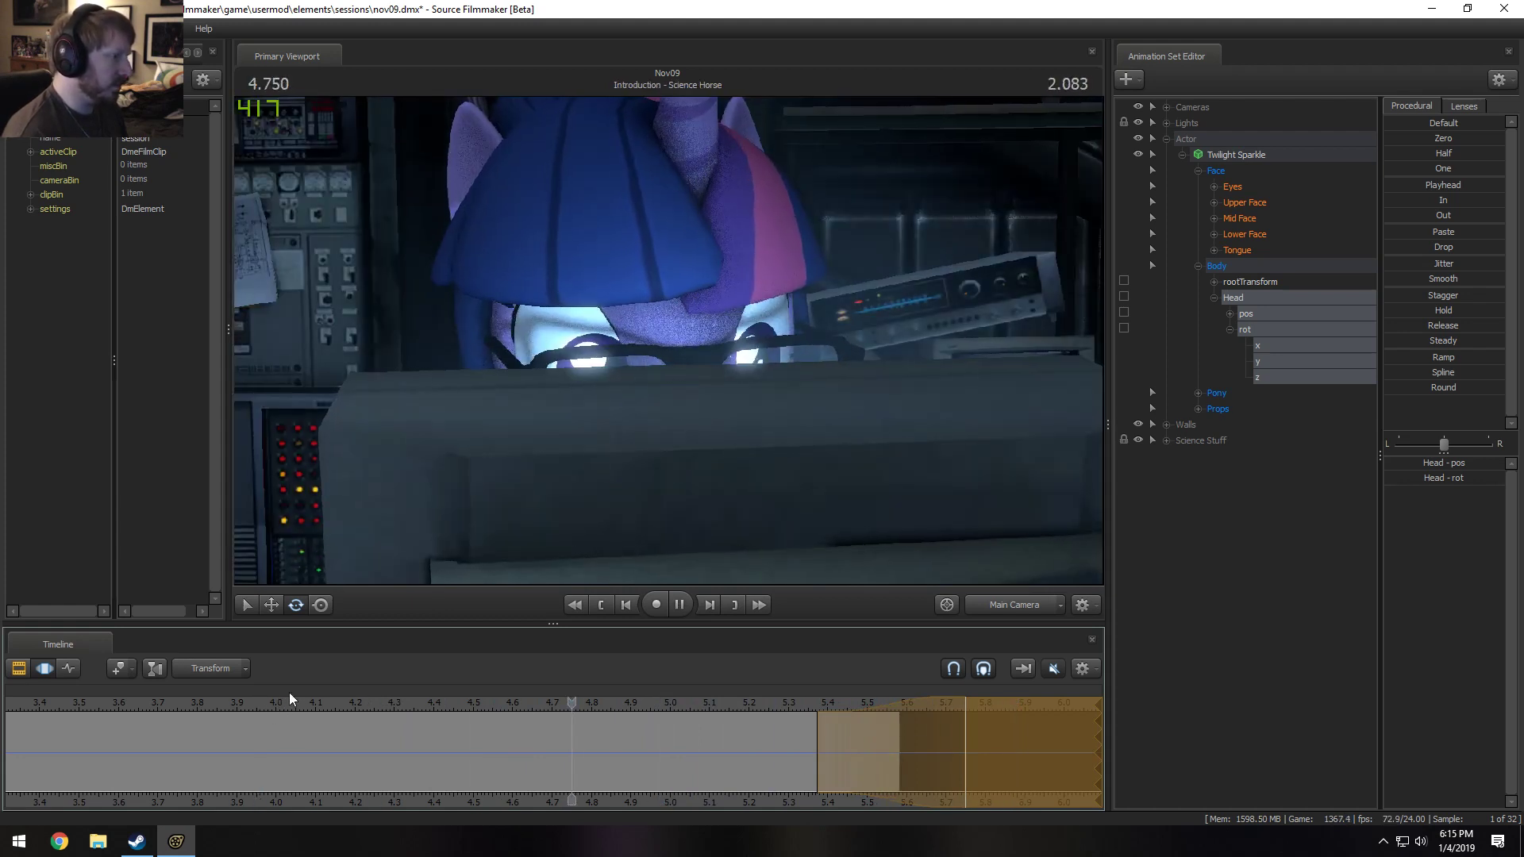
scroll(283, 751, down, 3)
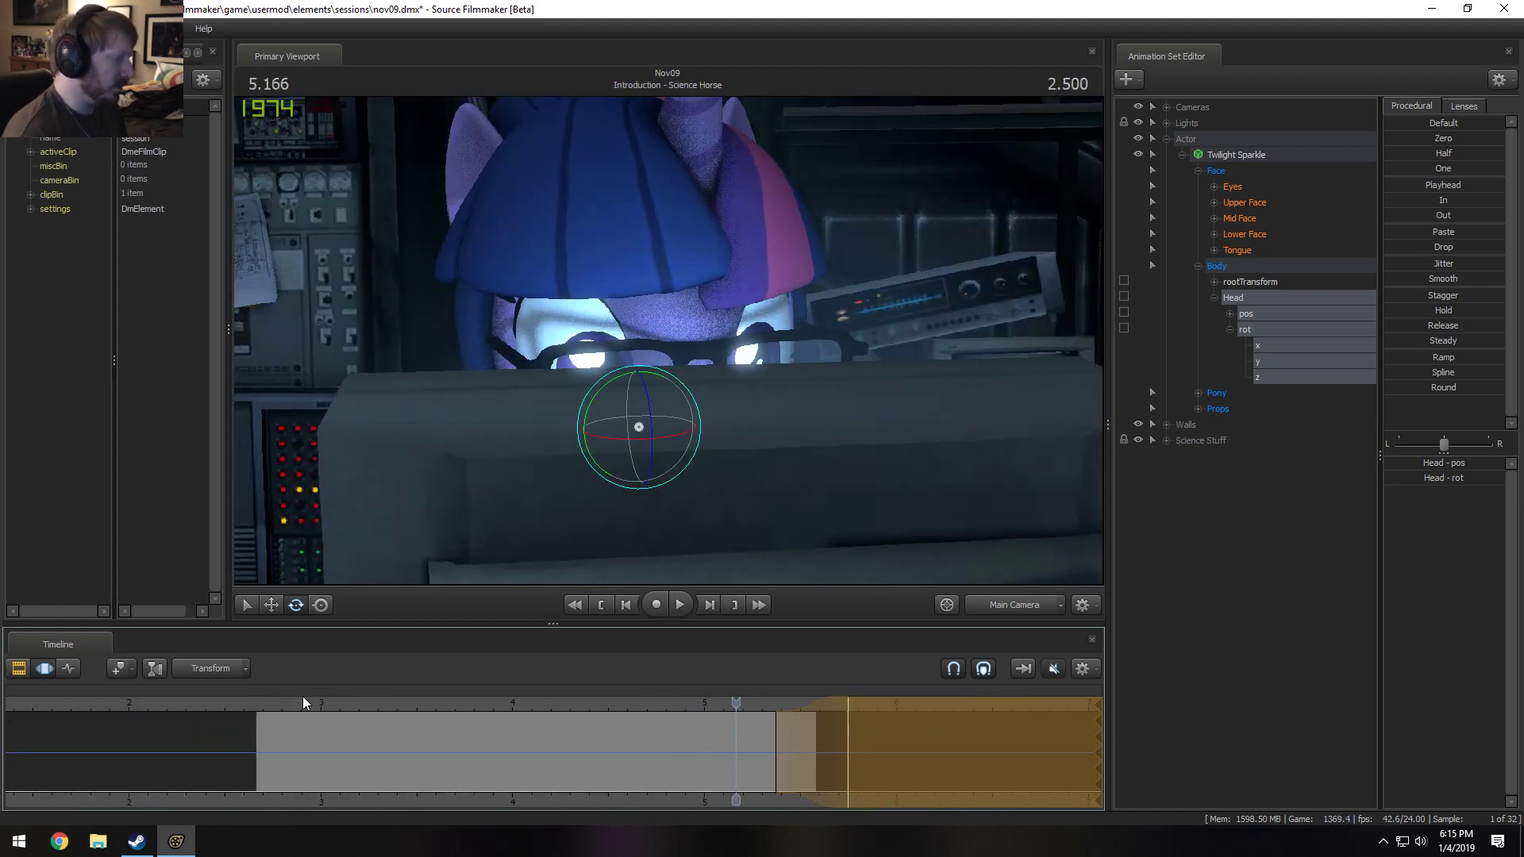
key(space)
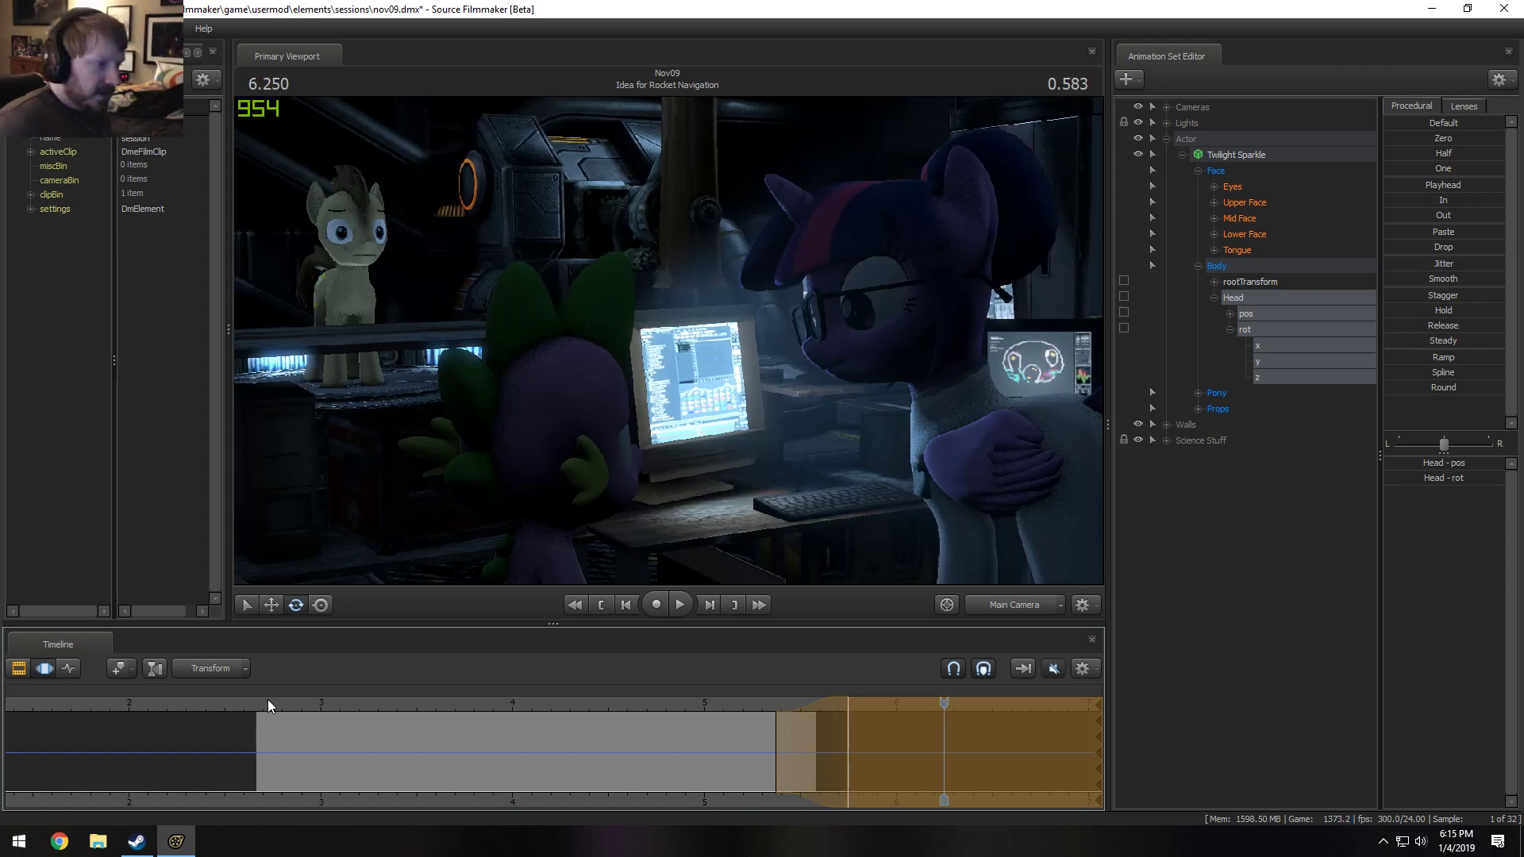
Finish the head edit and extend the time selection over the entire timeline.
key(F2)
key(F3)
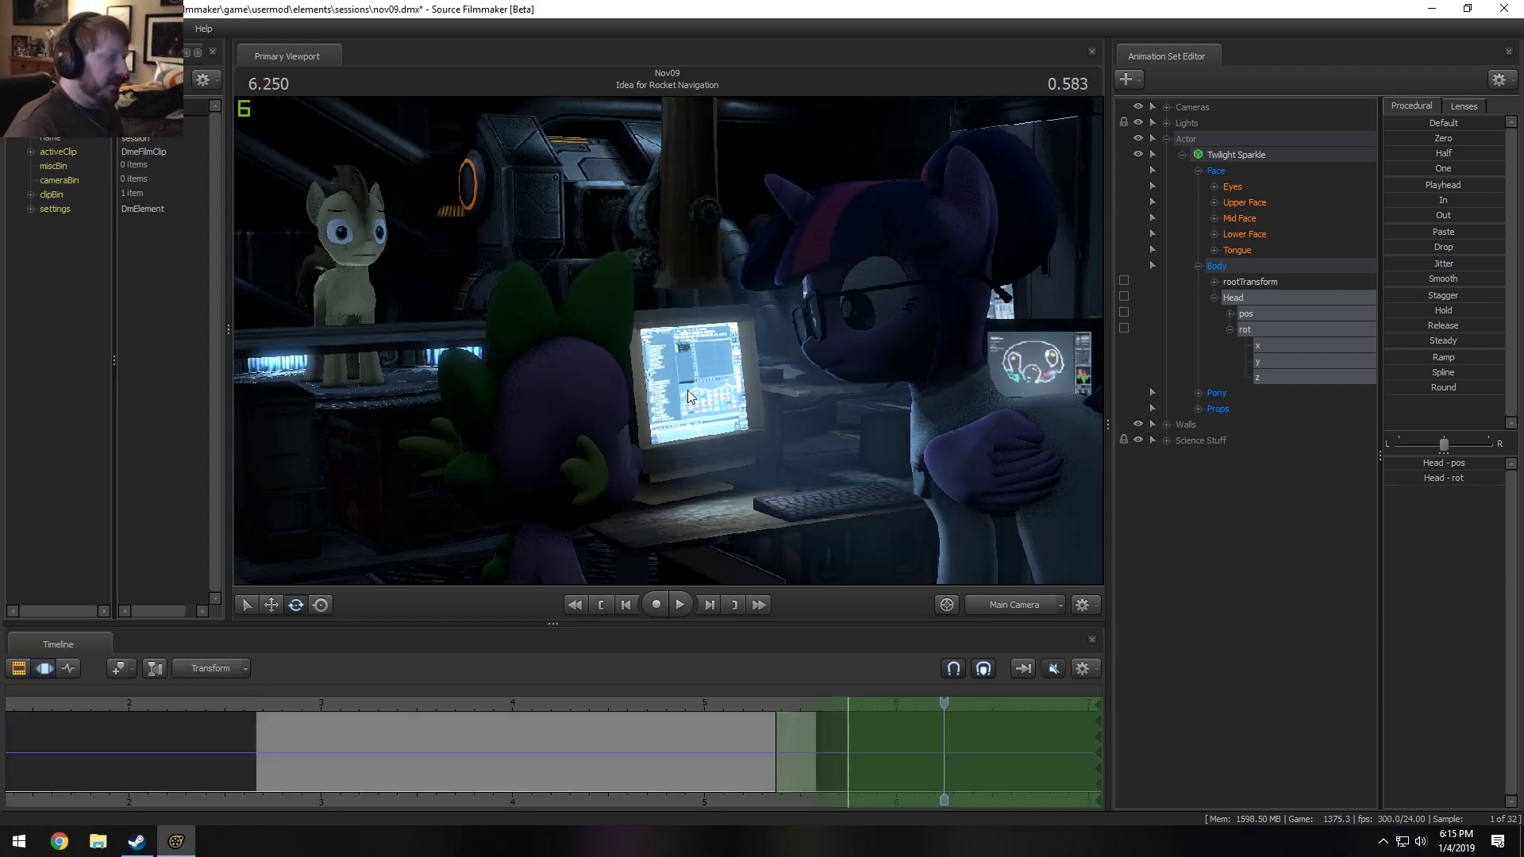
key(ctrl+a)
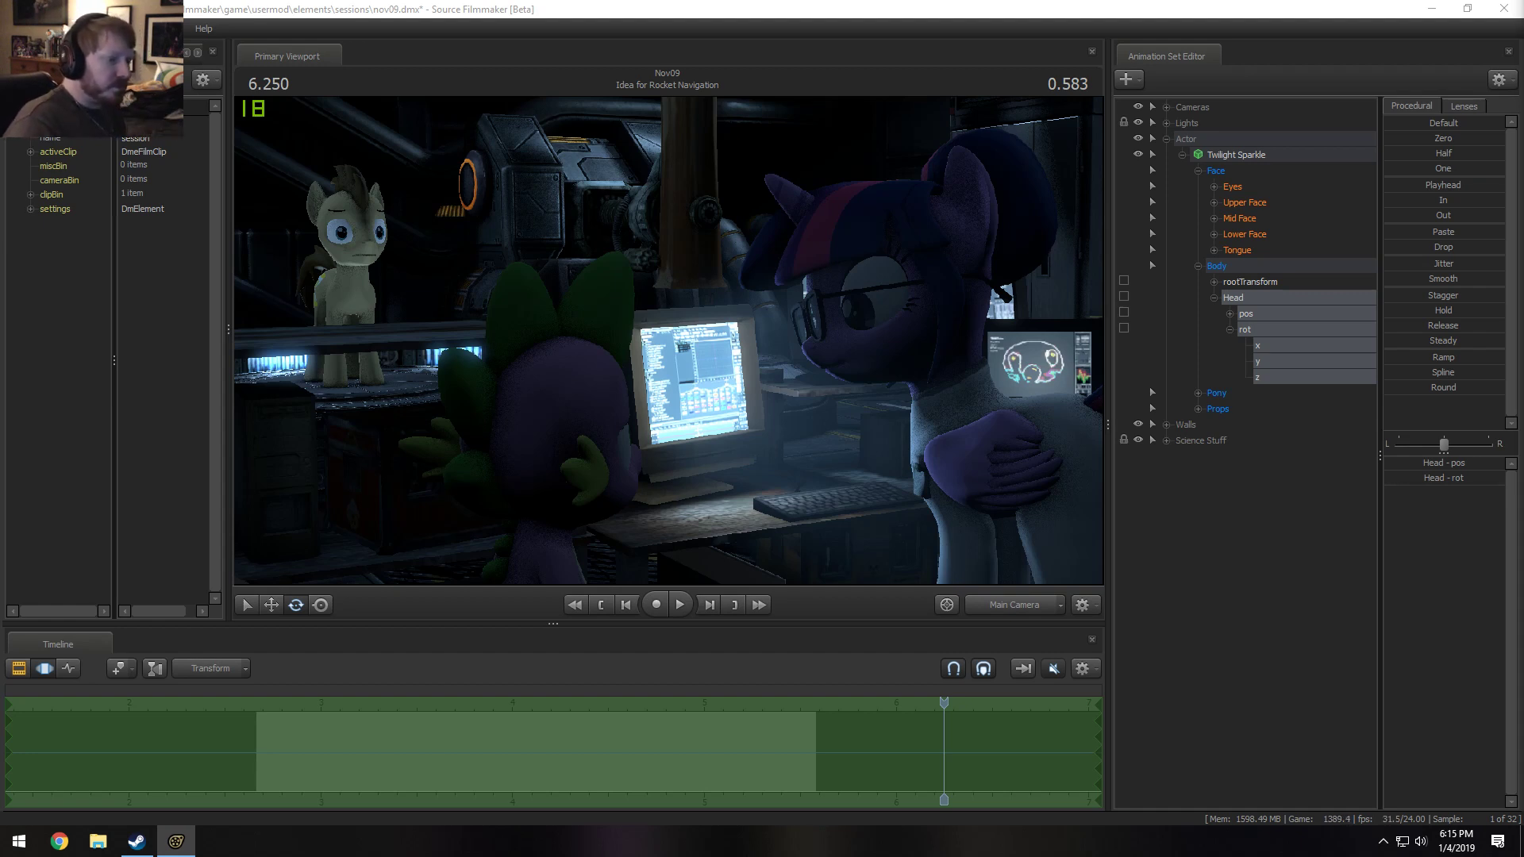
Inspect the Idea for Rocket Navigation set from the work camera at 6.250 s, and return to the main camera.
click(967, 598)
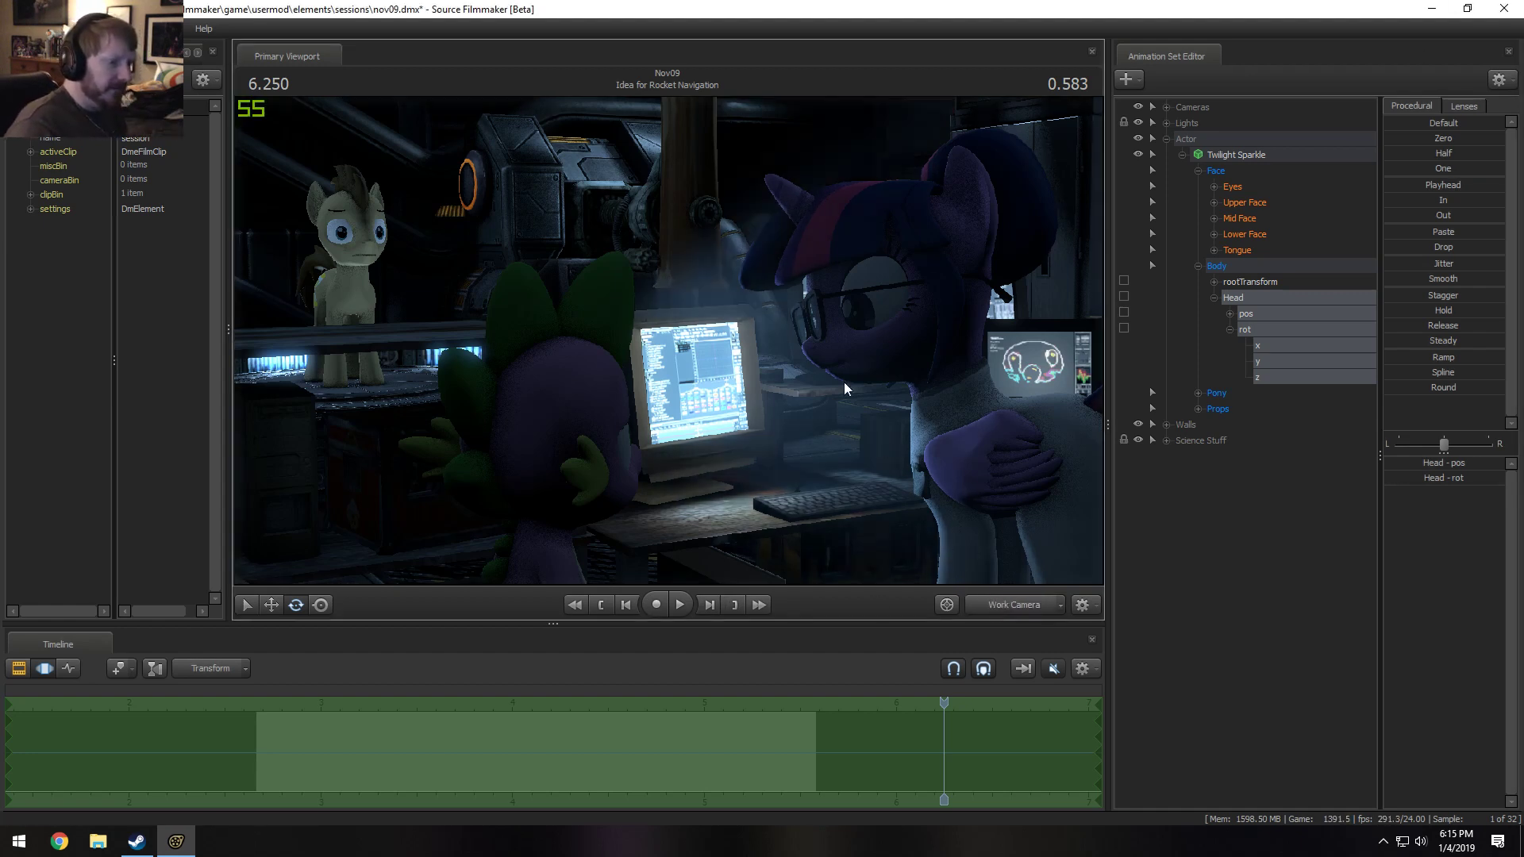
drag(845, 382, 844, 383)
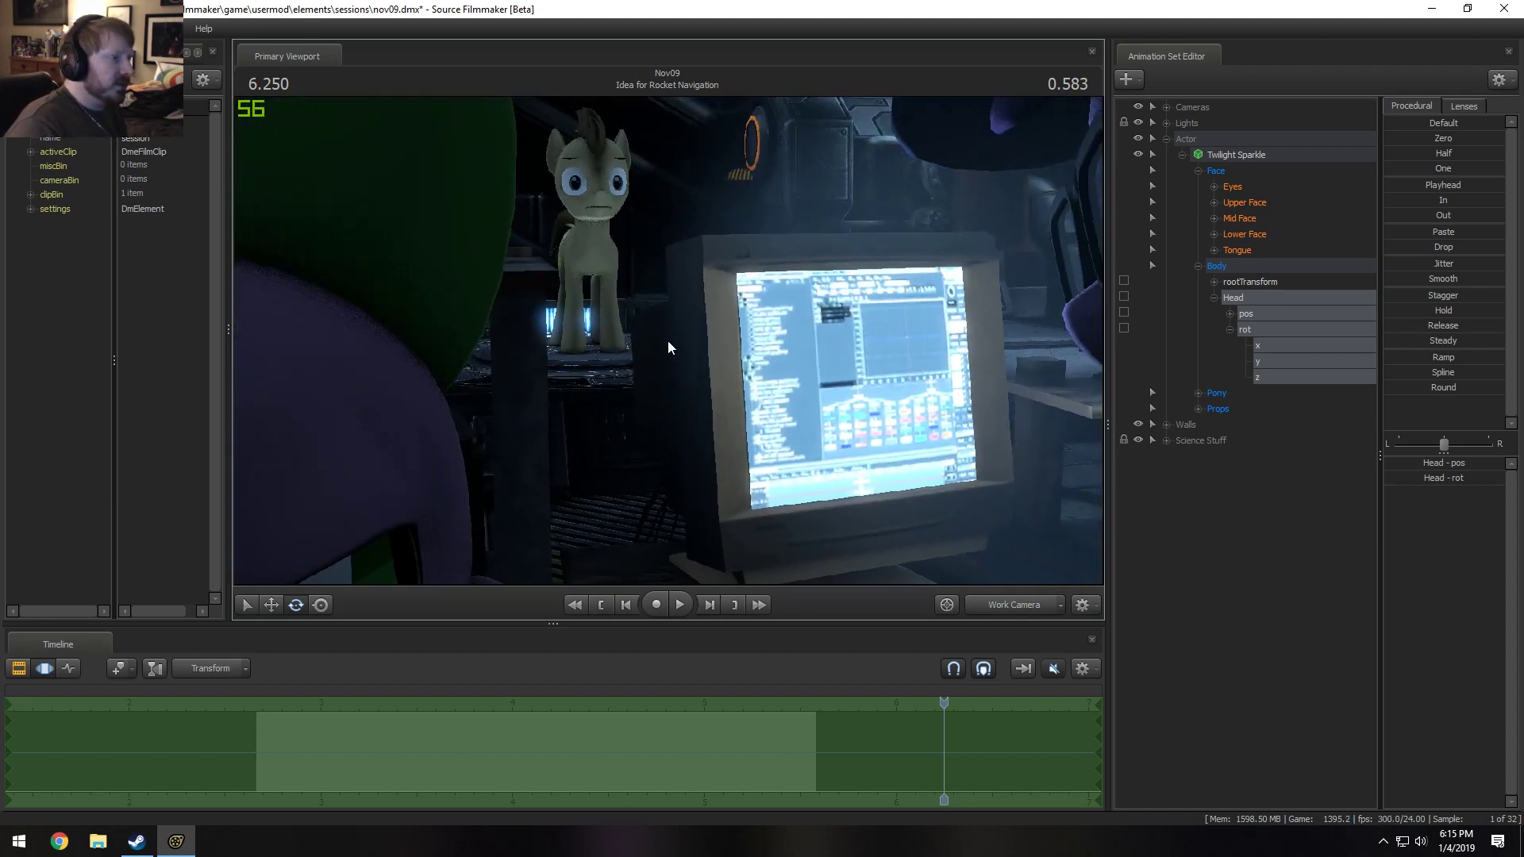
drag(668, 342, 668, 342)
click(1020, 604)
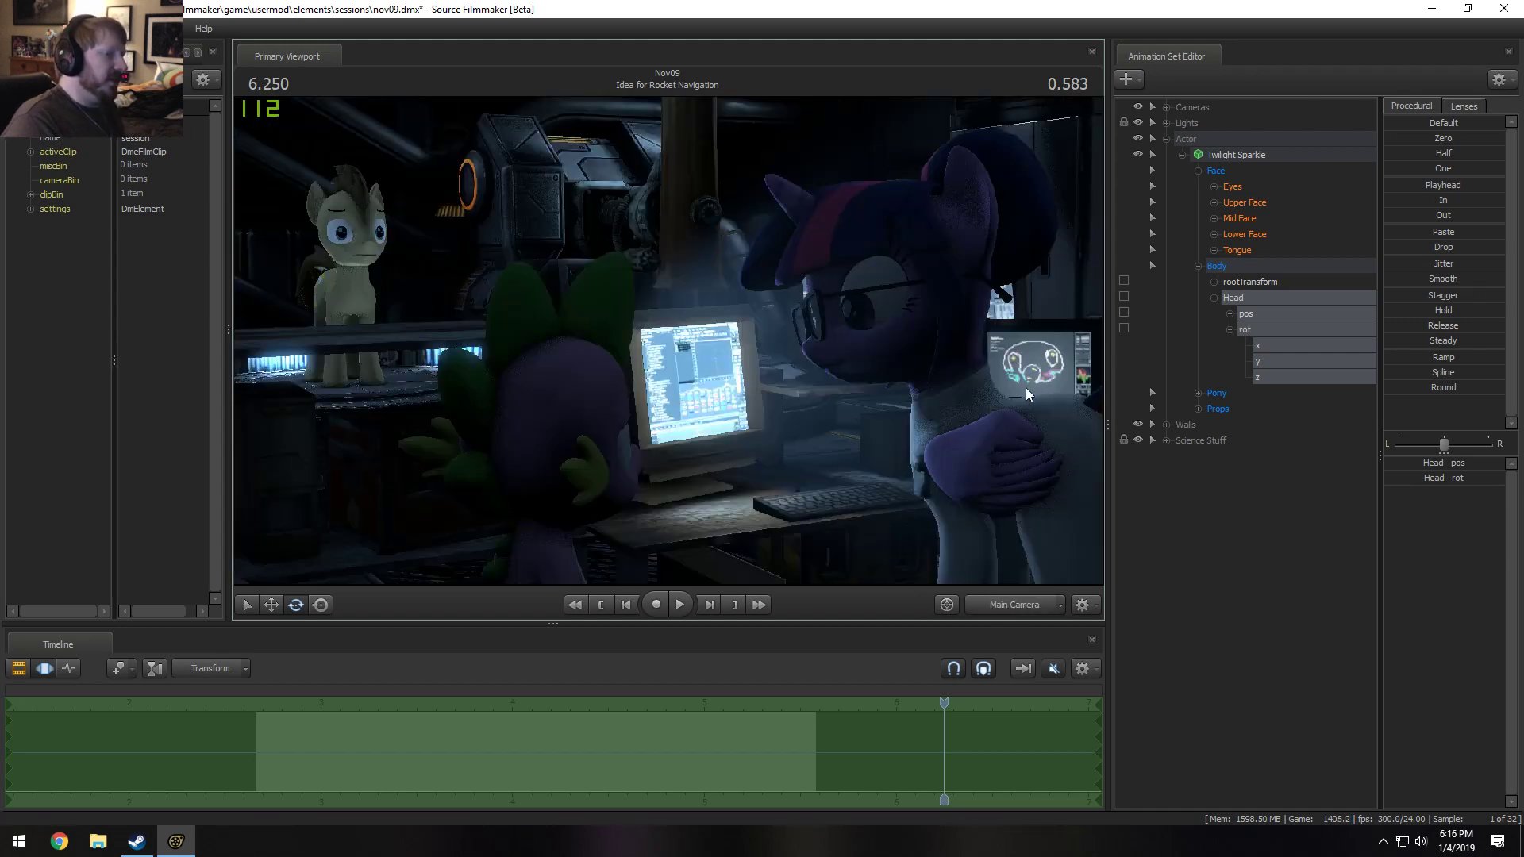
key(F2)
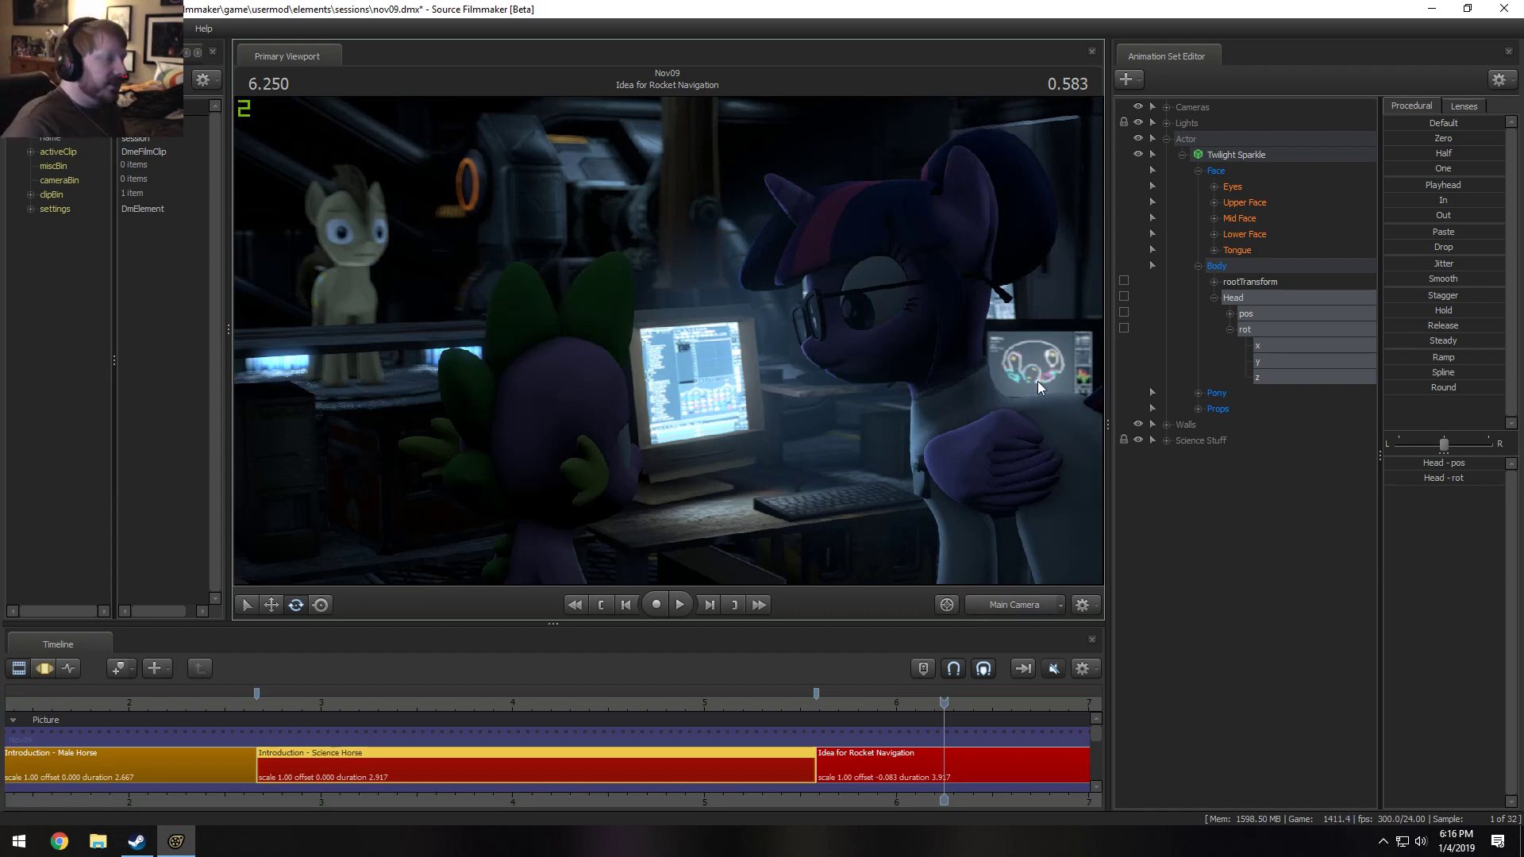
key(w)
drag(700, 332, 623, 365)
key(w)
click(1027, 600)
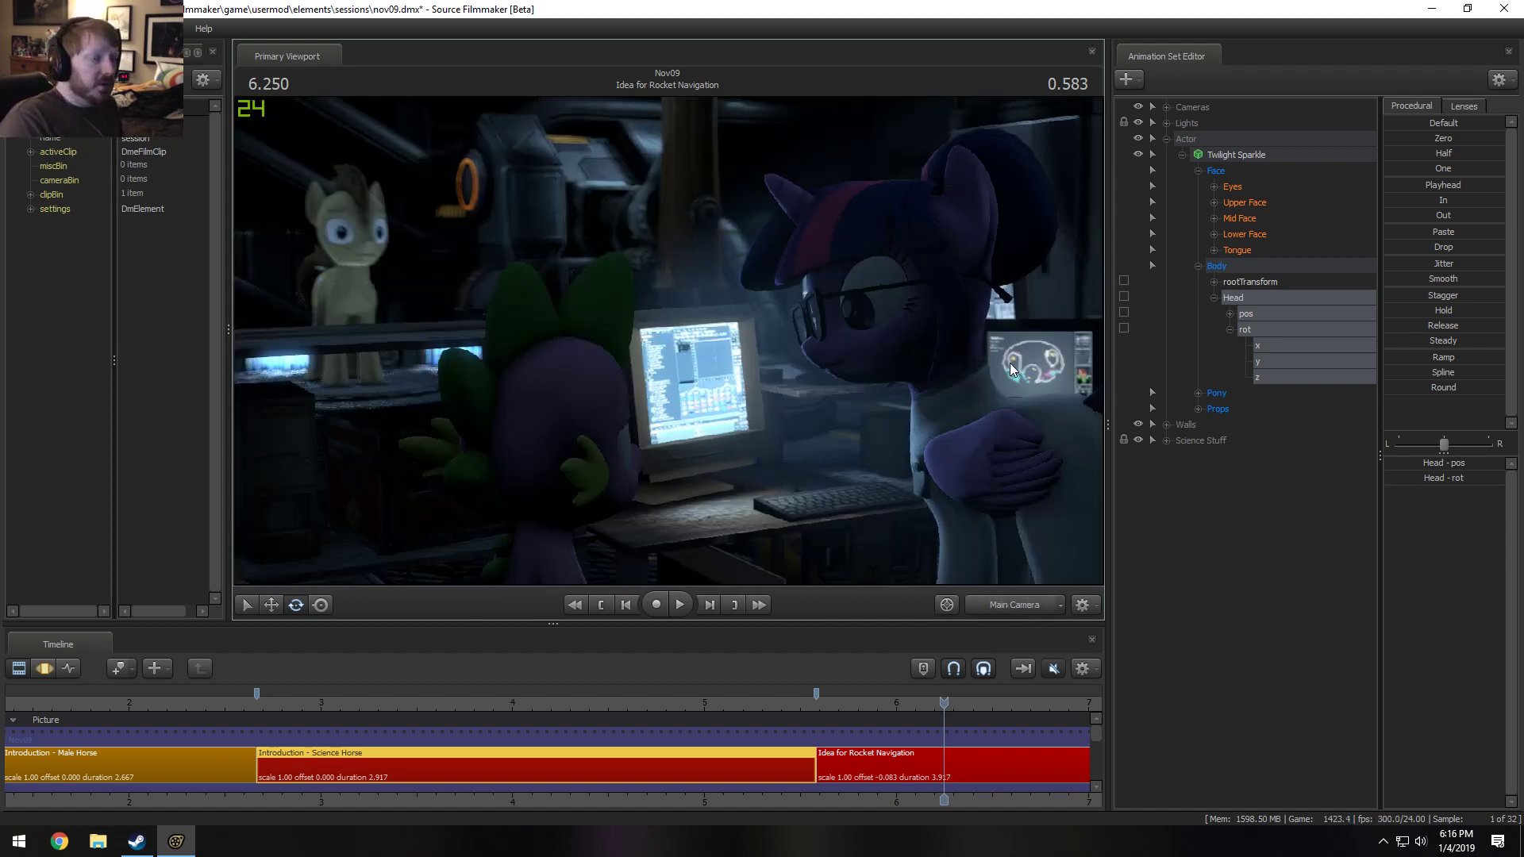
Review the Rocket Science WOO! shot at about 12.1 s, and go back to the Idea for Rocket Navigation shot.
scroll(631, 739, down, 5)
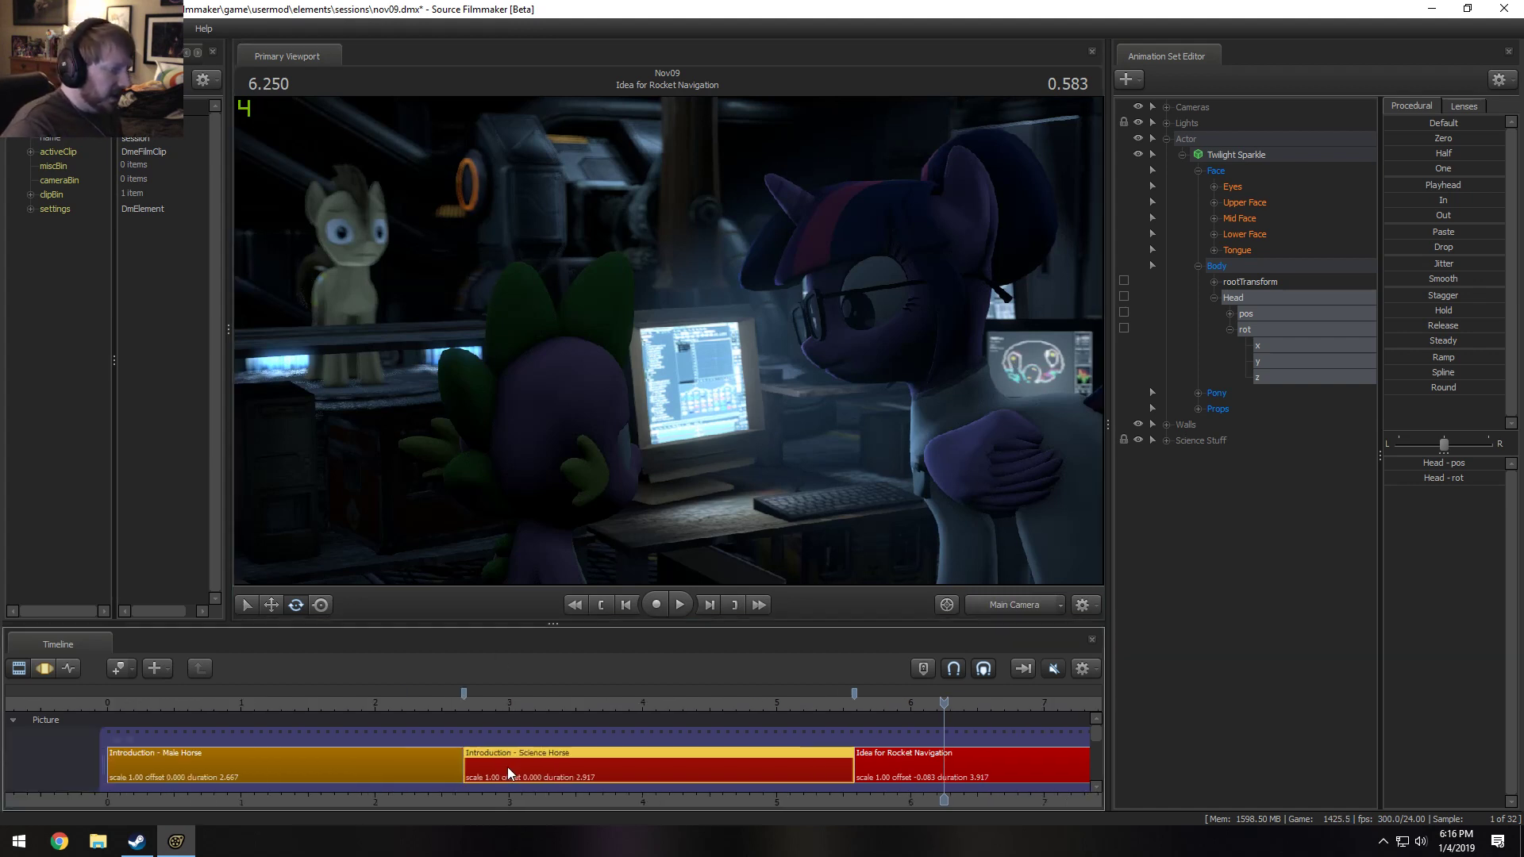
scroll(742, 800, down, 6)
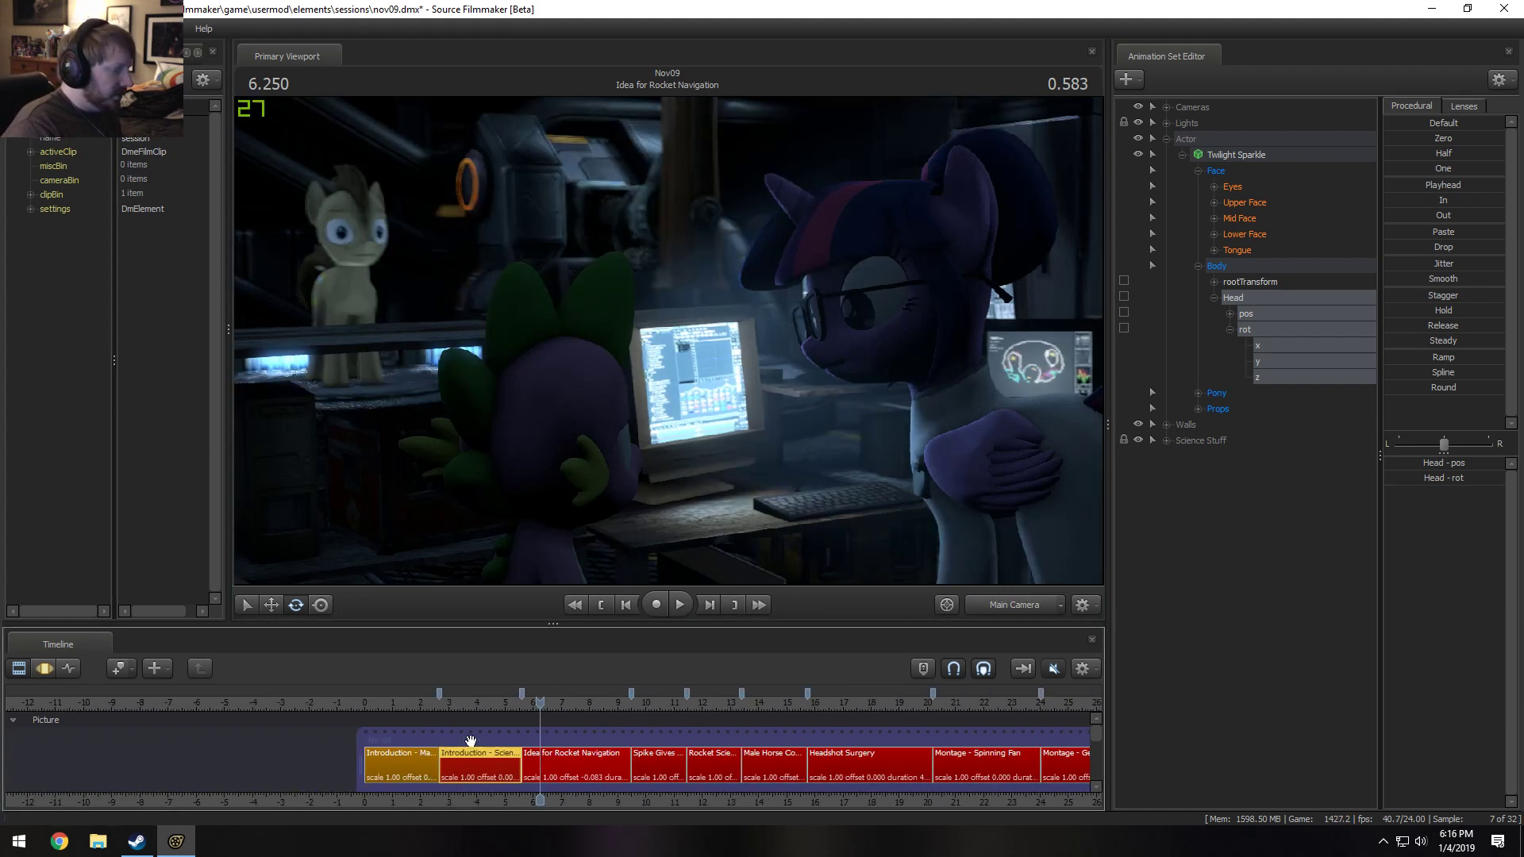
middle_drag(703, 808, 429, 807)
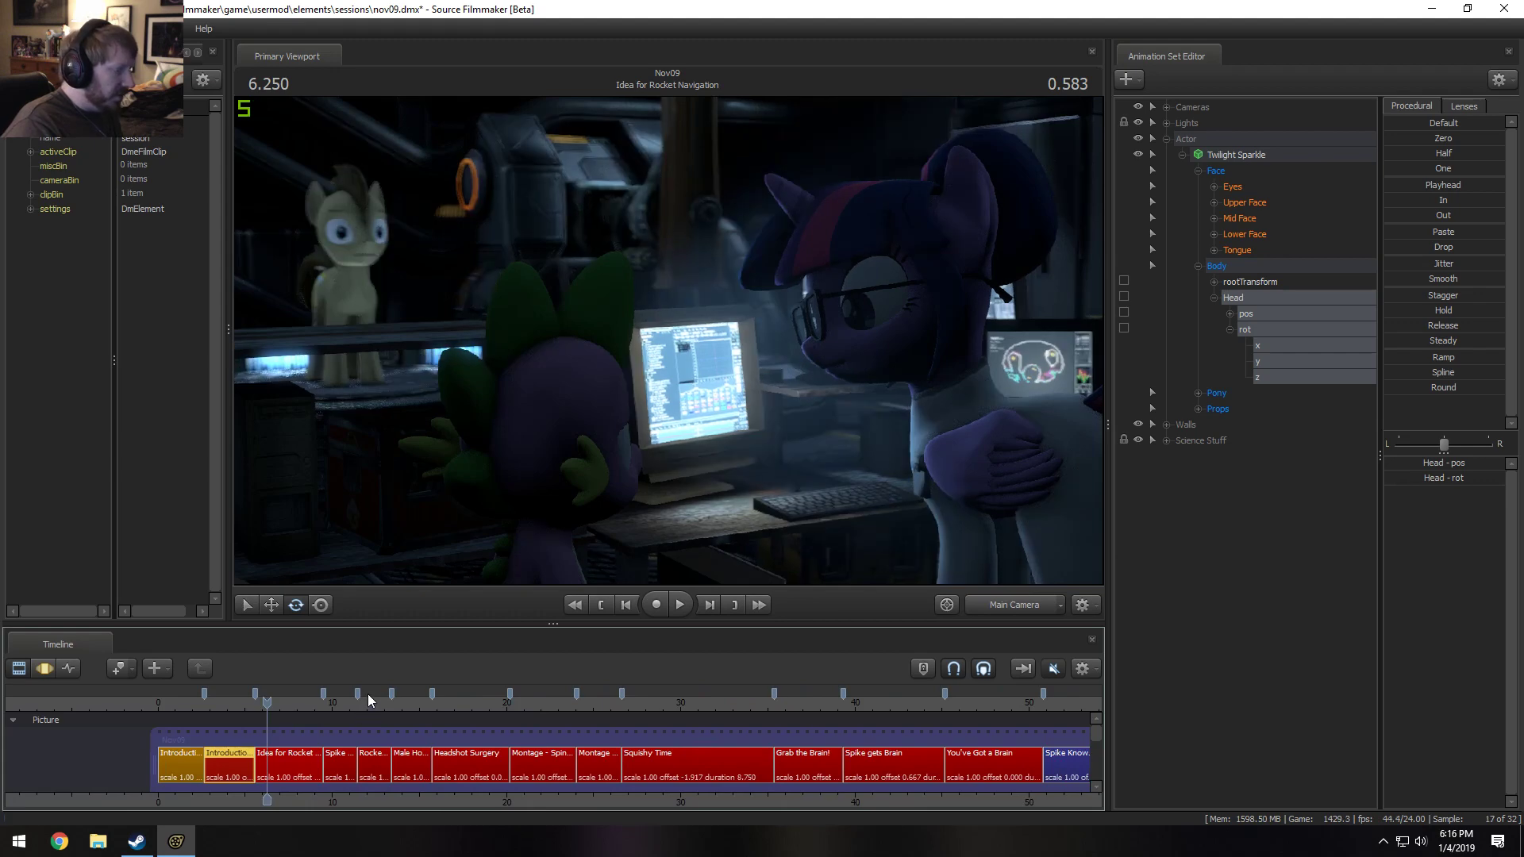
drag(370, 701, 369, 702)
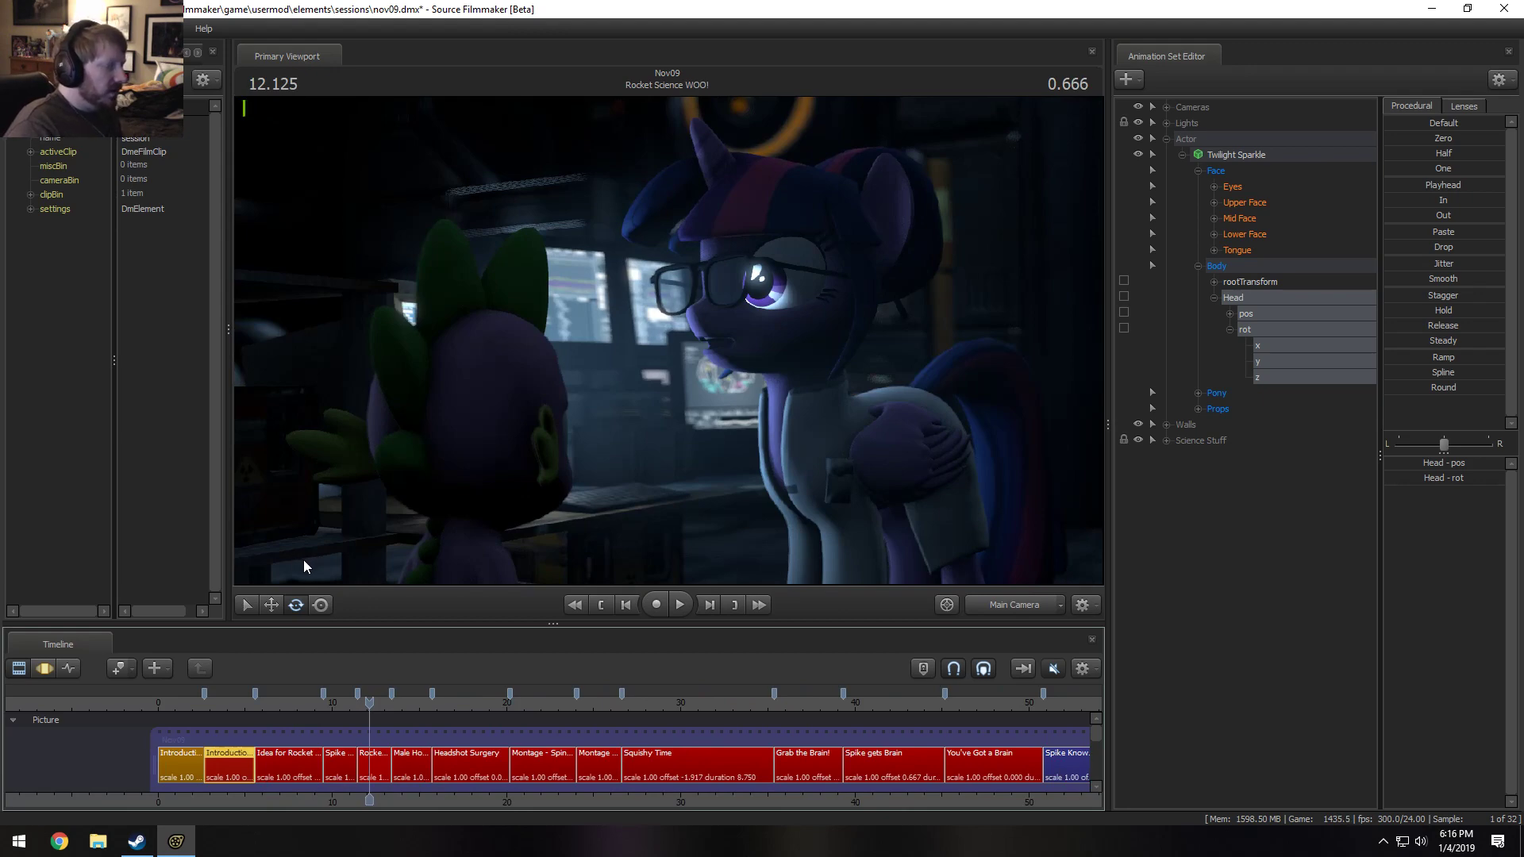
drag(370, 707, 282, 705)
Delete the securitybank1 animation set from Science Stuff in the Idea for Rocket Navigation shot, using the work camera to find it.
click(1031, 611)
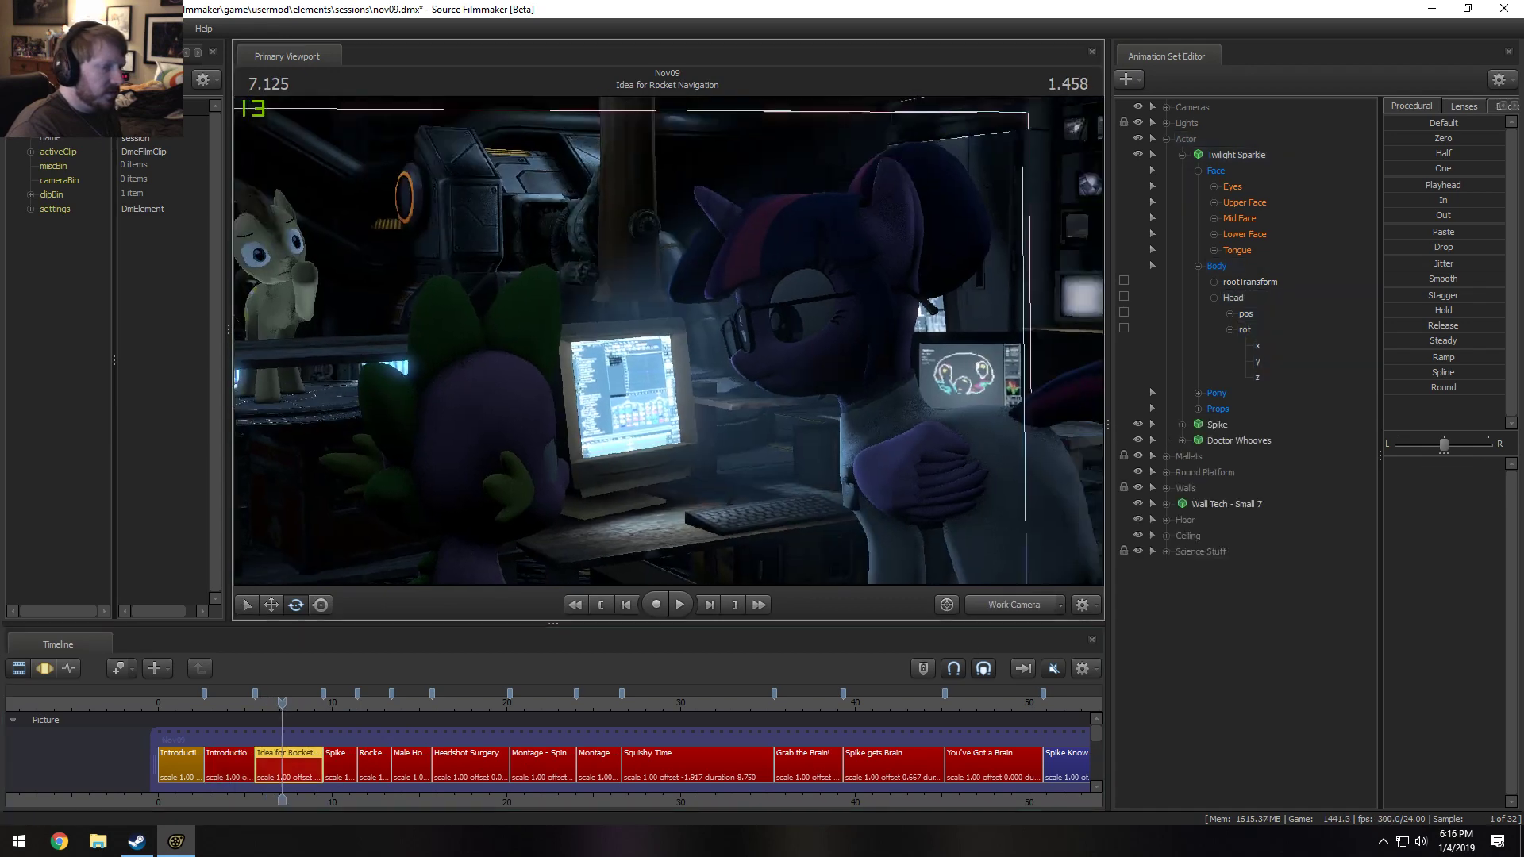
mouse_move(712, 399)
mouse_down()
mouse_move(873, 397)
mouse_move(842, 334)
mouse_move(713, 399)
mouse_up()
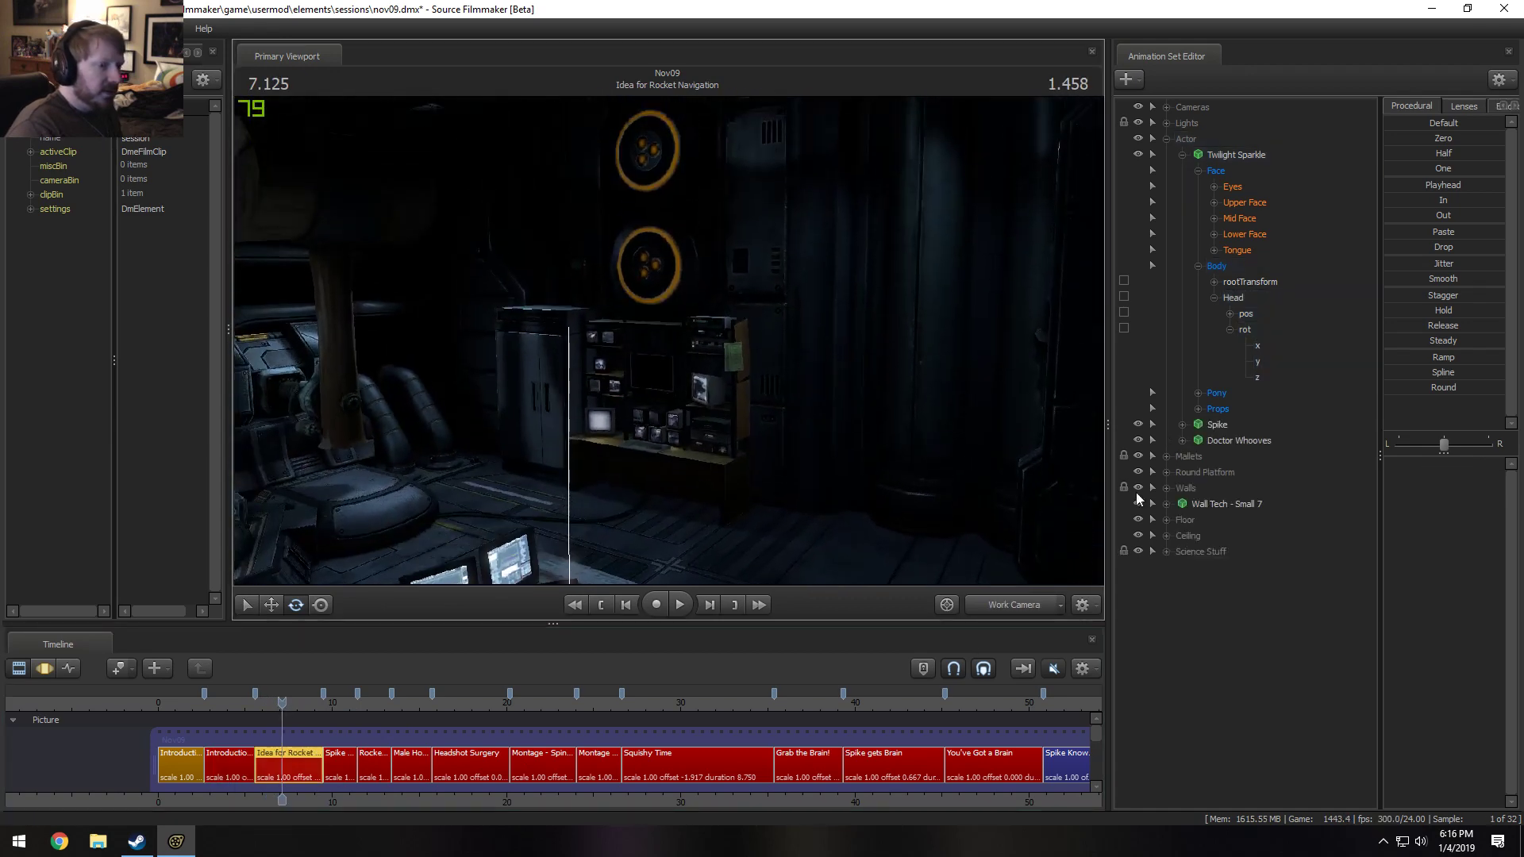
click(1165, 551)
click(1214, 566)
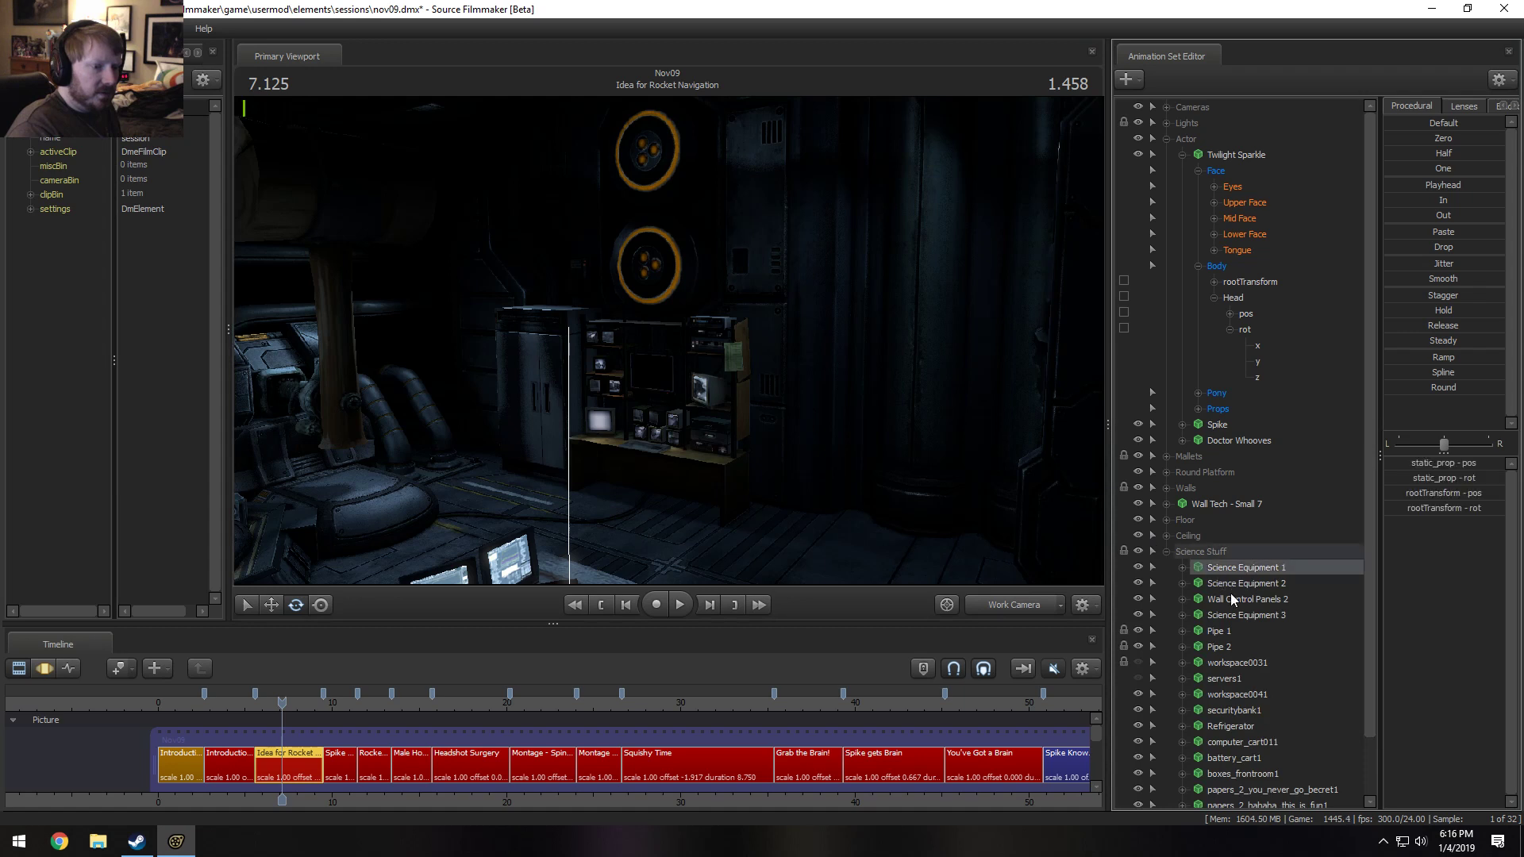
scroll(1214, 651, down, 2)
click(1227, 647)
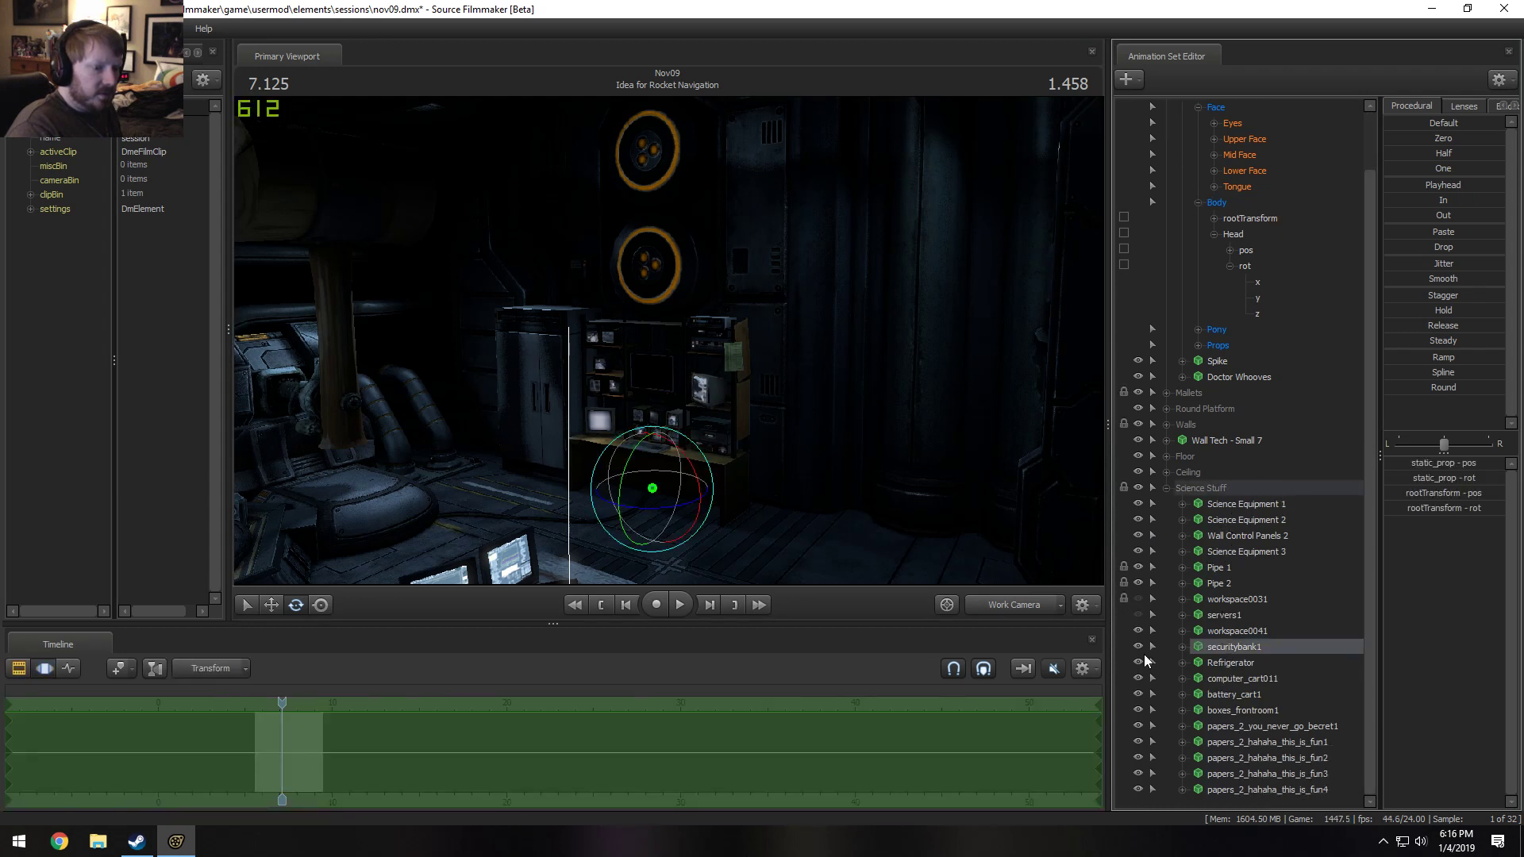
right_click(1255, 647)
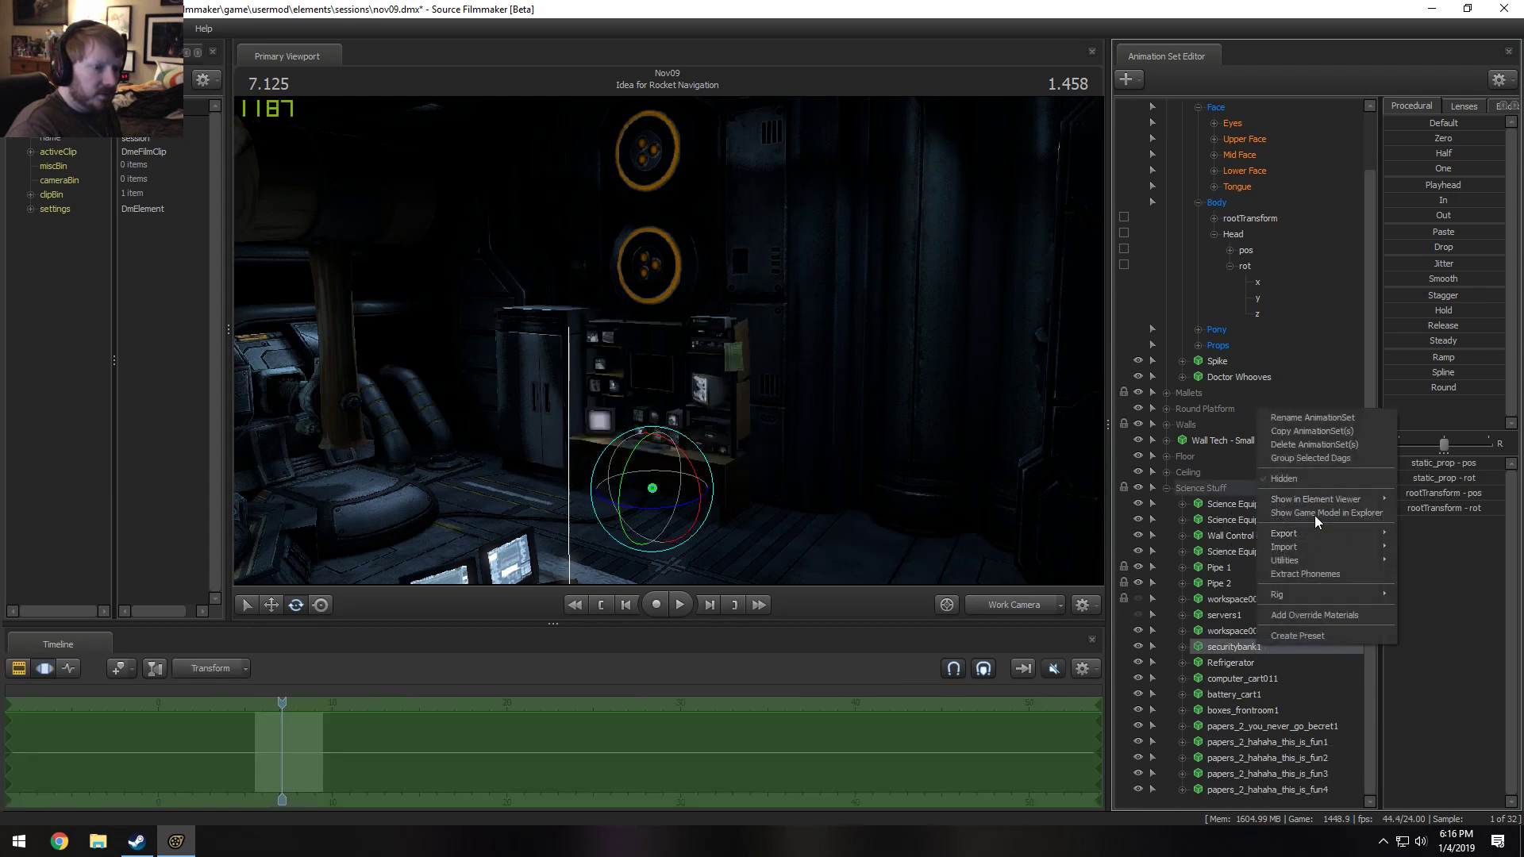
click(1315, 444)
Display the scene unlit and scrub through the following shots to check where the security bank still appears.
key(F2)
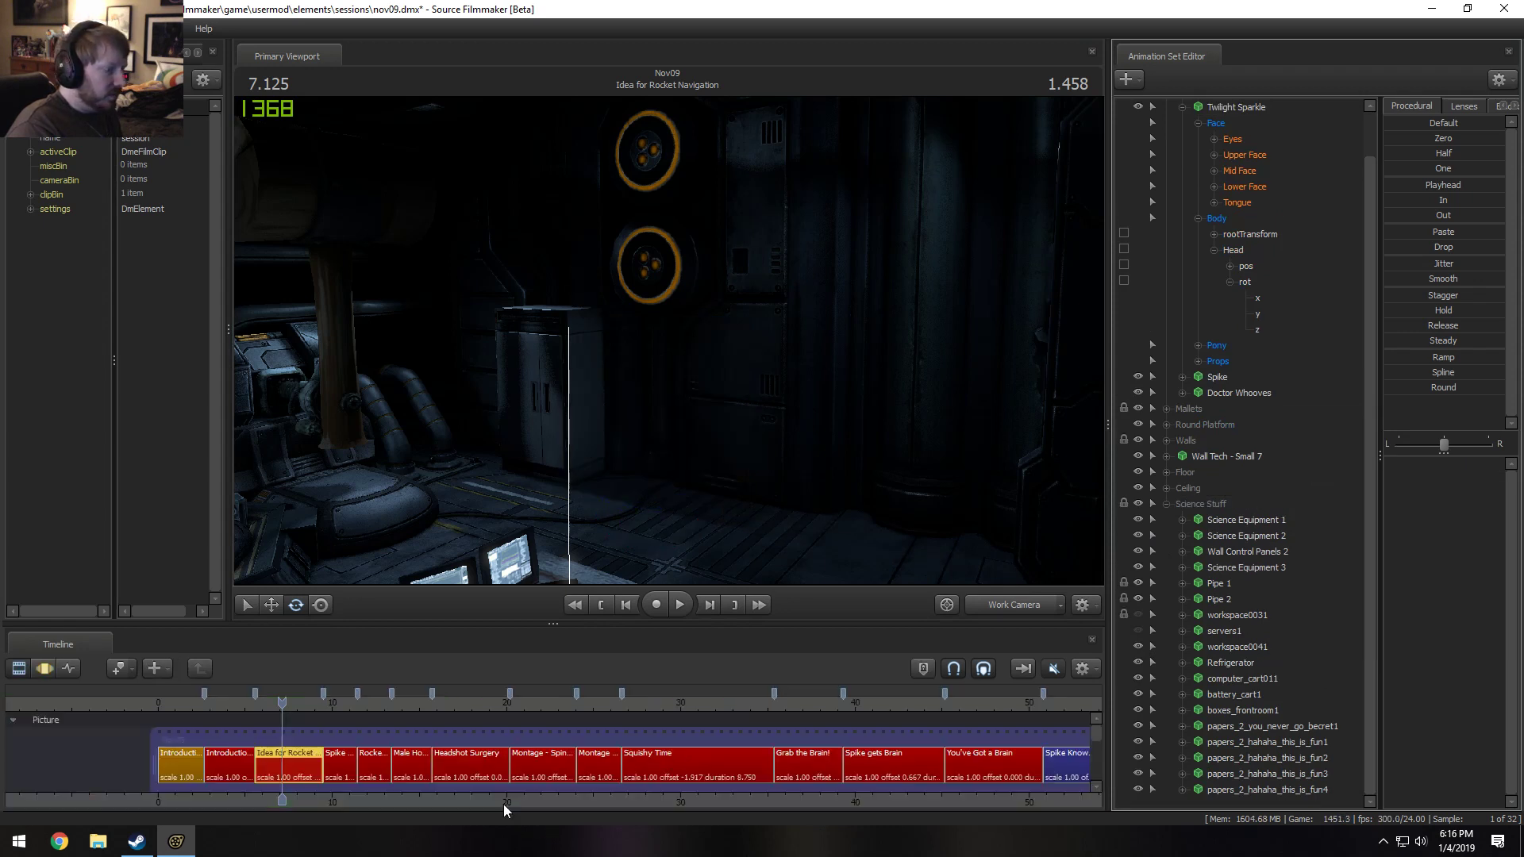
click(373, 703)
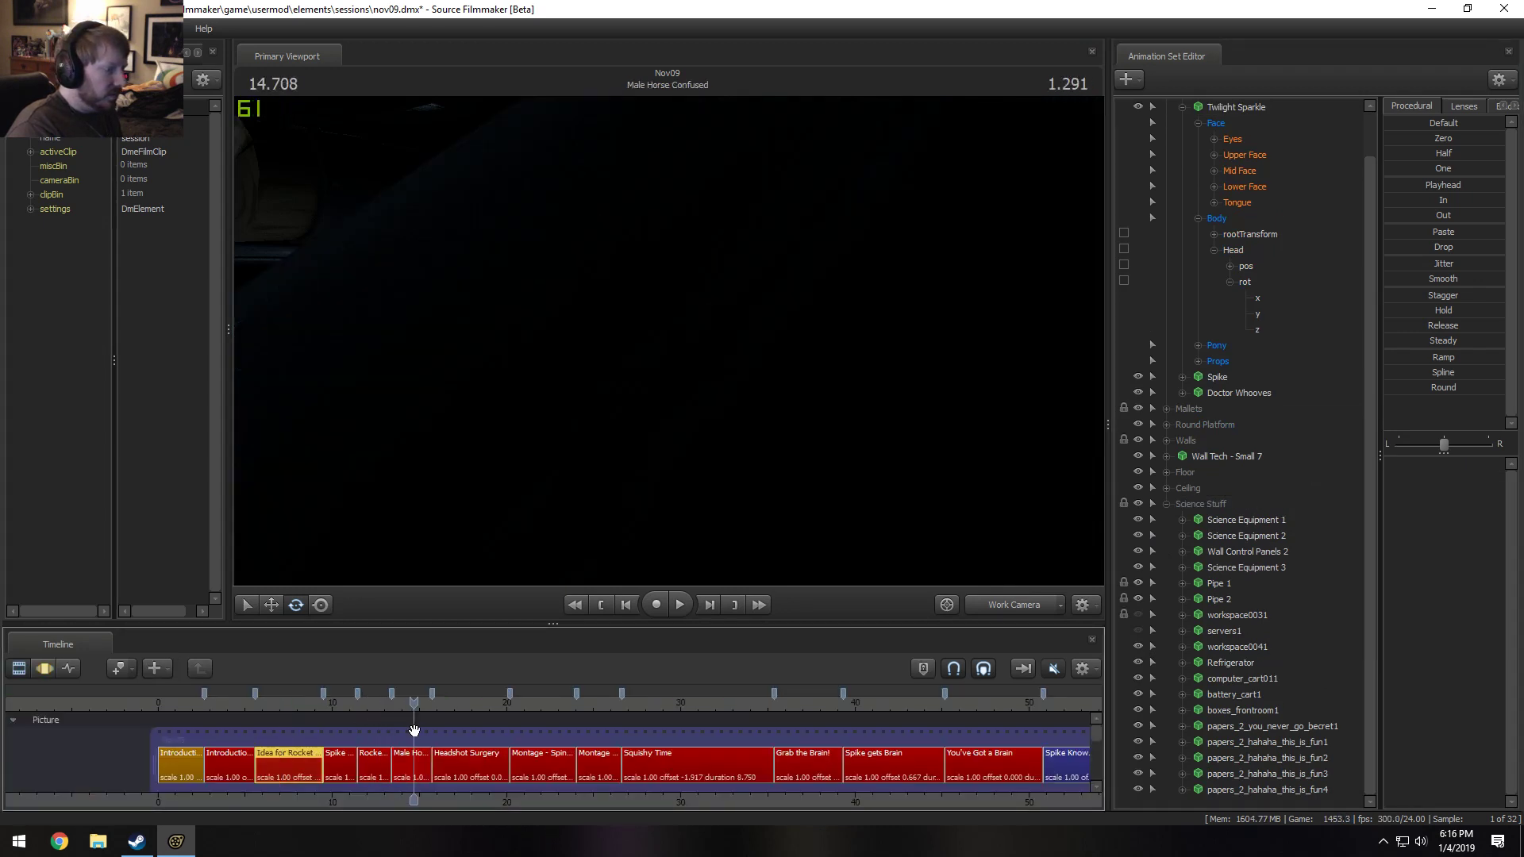
drag(463, 711, 320, 714)
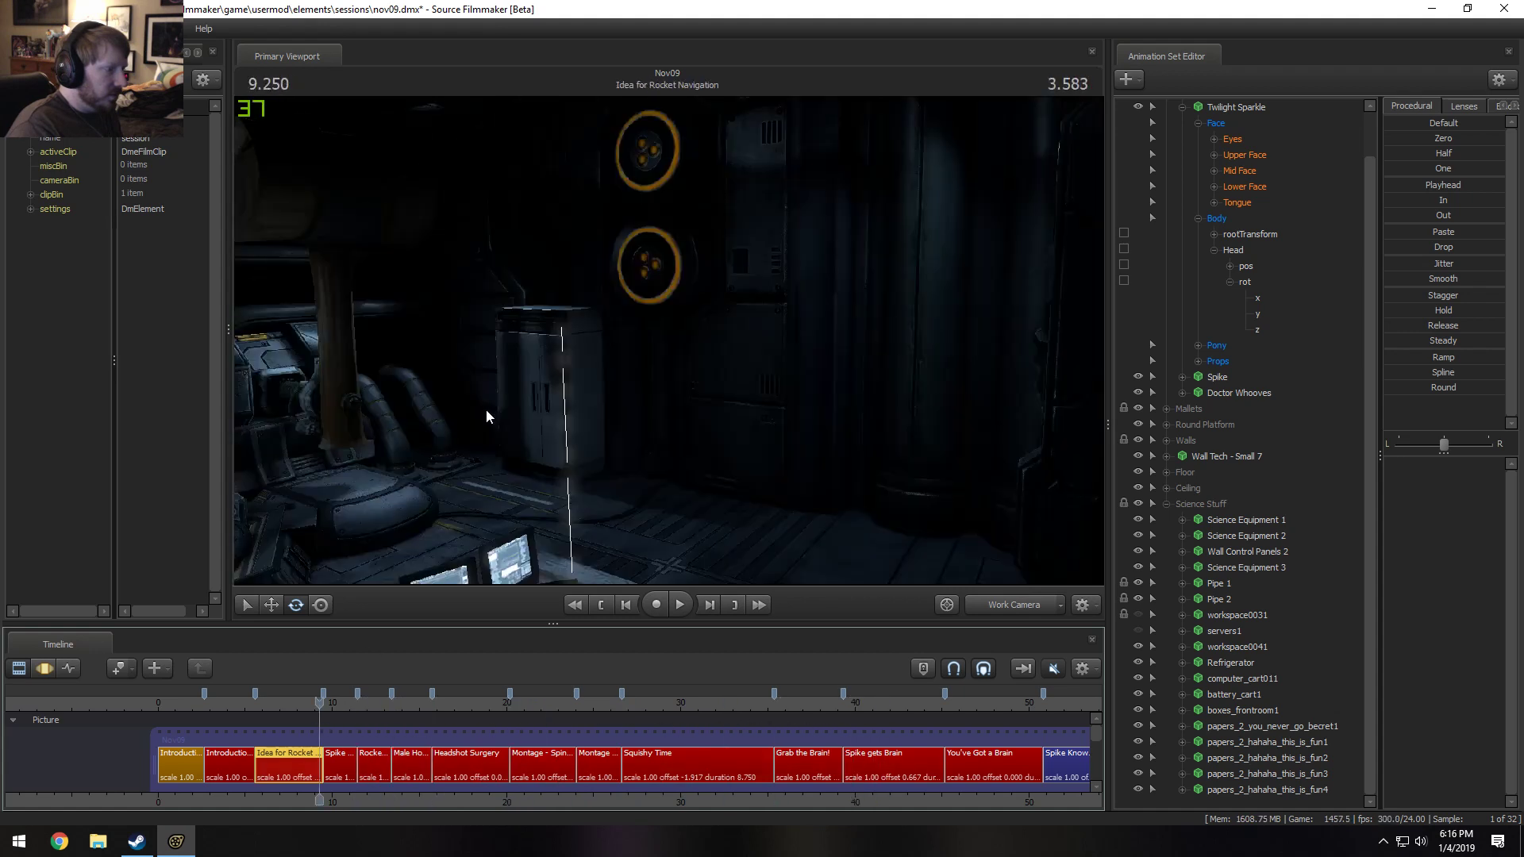
right_click(561, 392)
click(601, 438)
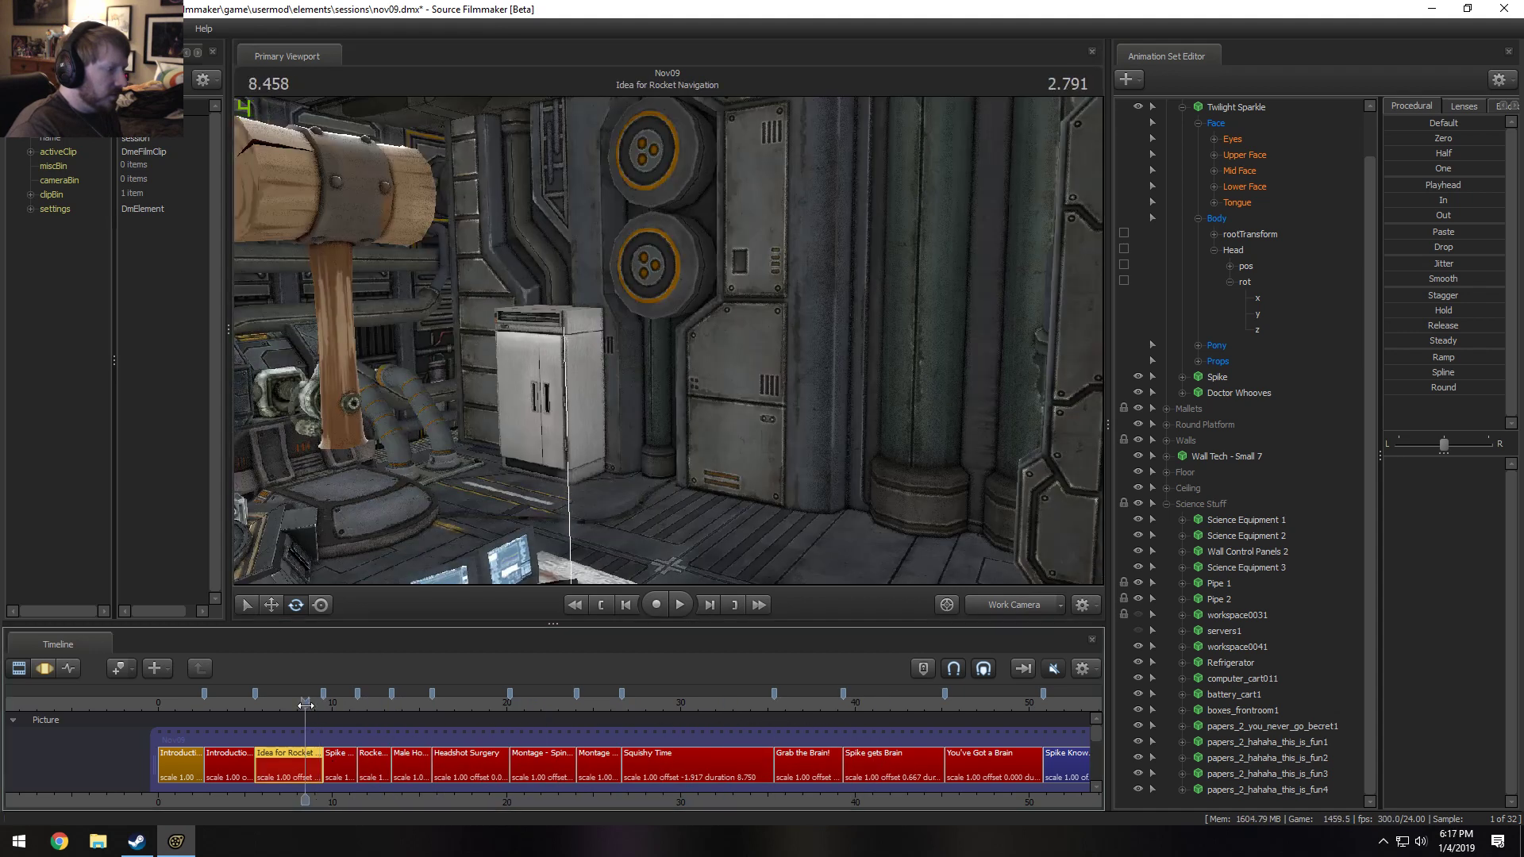
click(456, 707)
drag(455, 708, 405, 707)
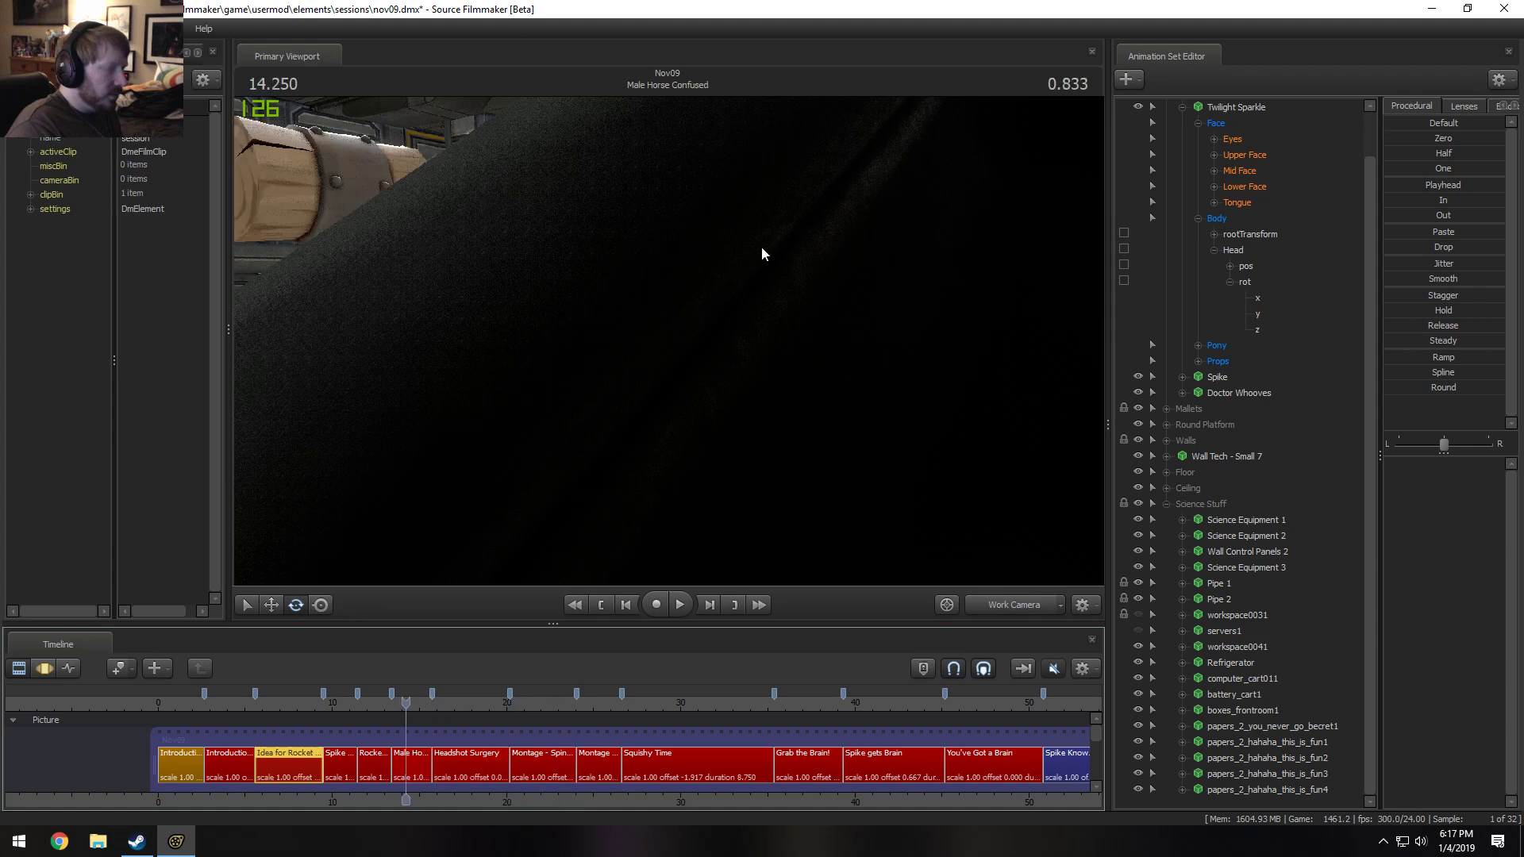
drag(762, 251, 542, 771)
click(325, 704)
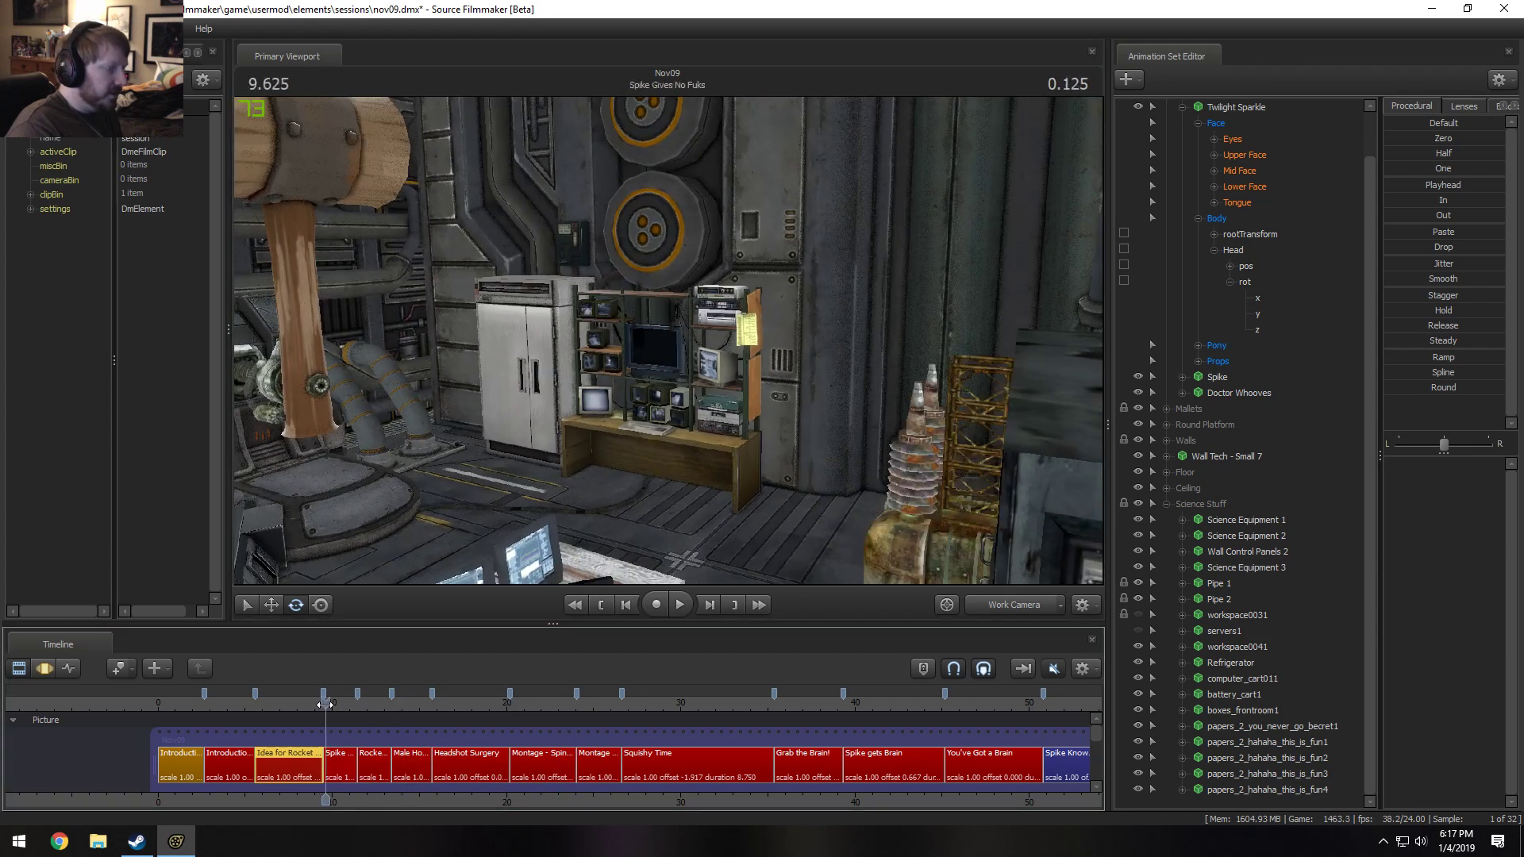
Delete the securitybank1 animation set from the Spike Gives No Fuks shot.
click(335, 767)
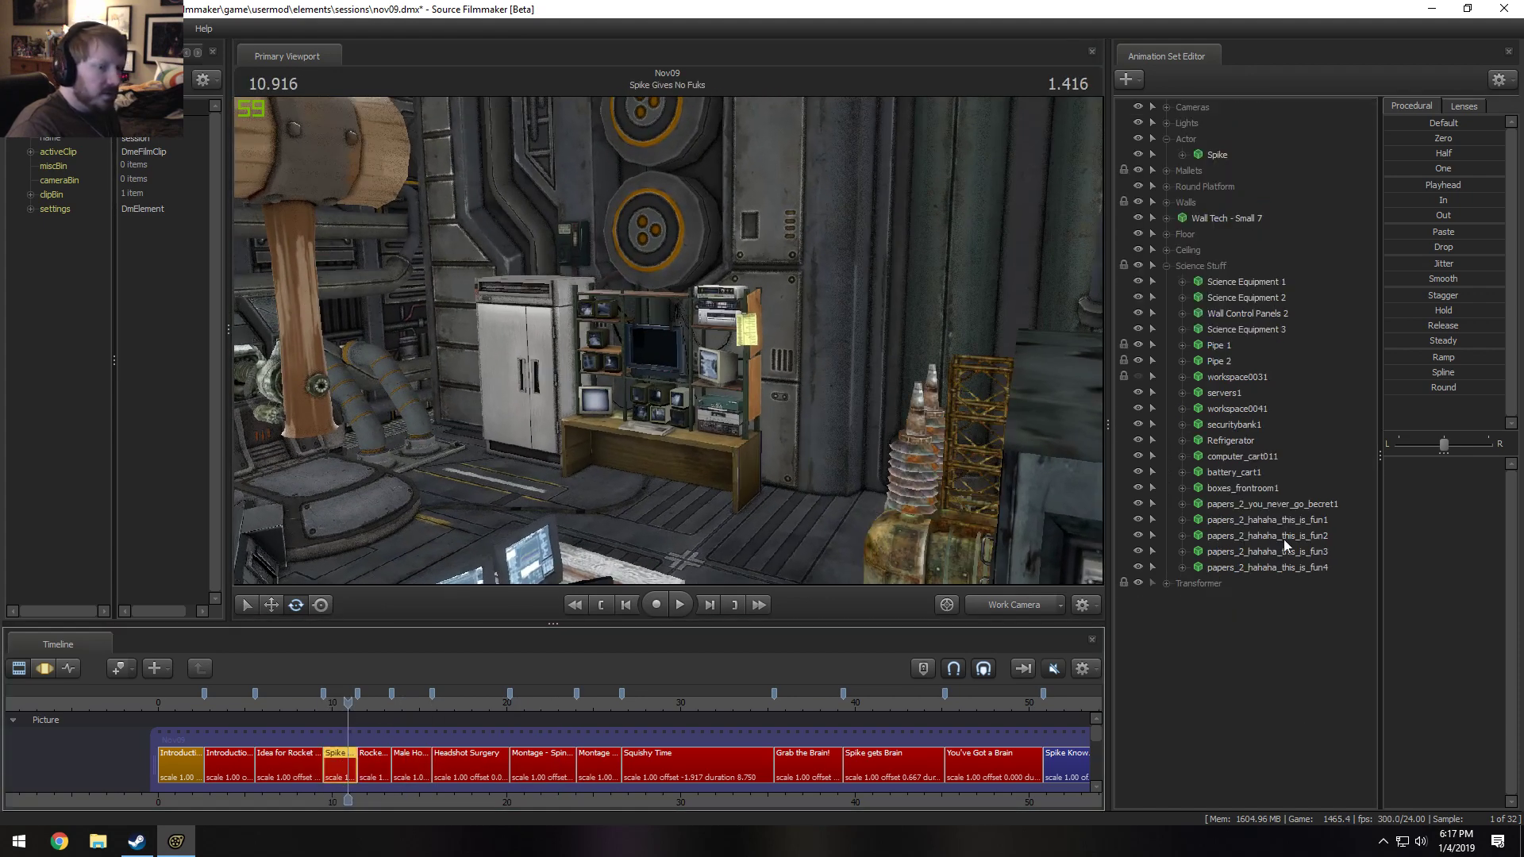
click(1237, 421)
right_click(1239, 421)
click(1255, 465)
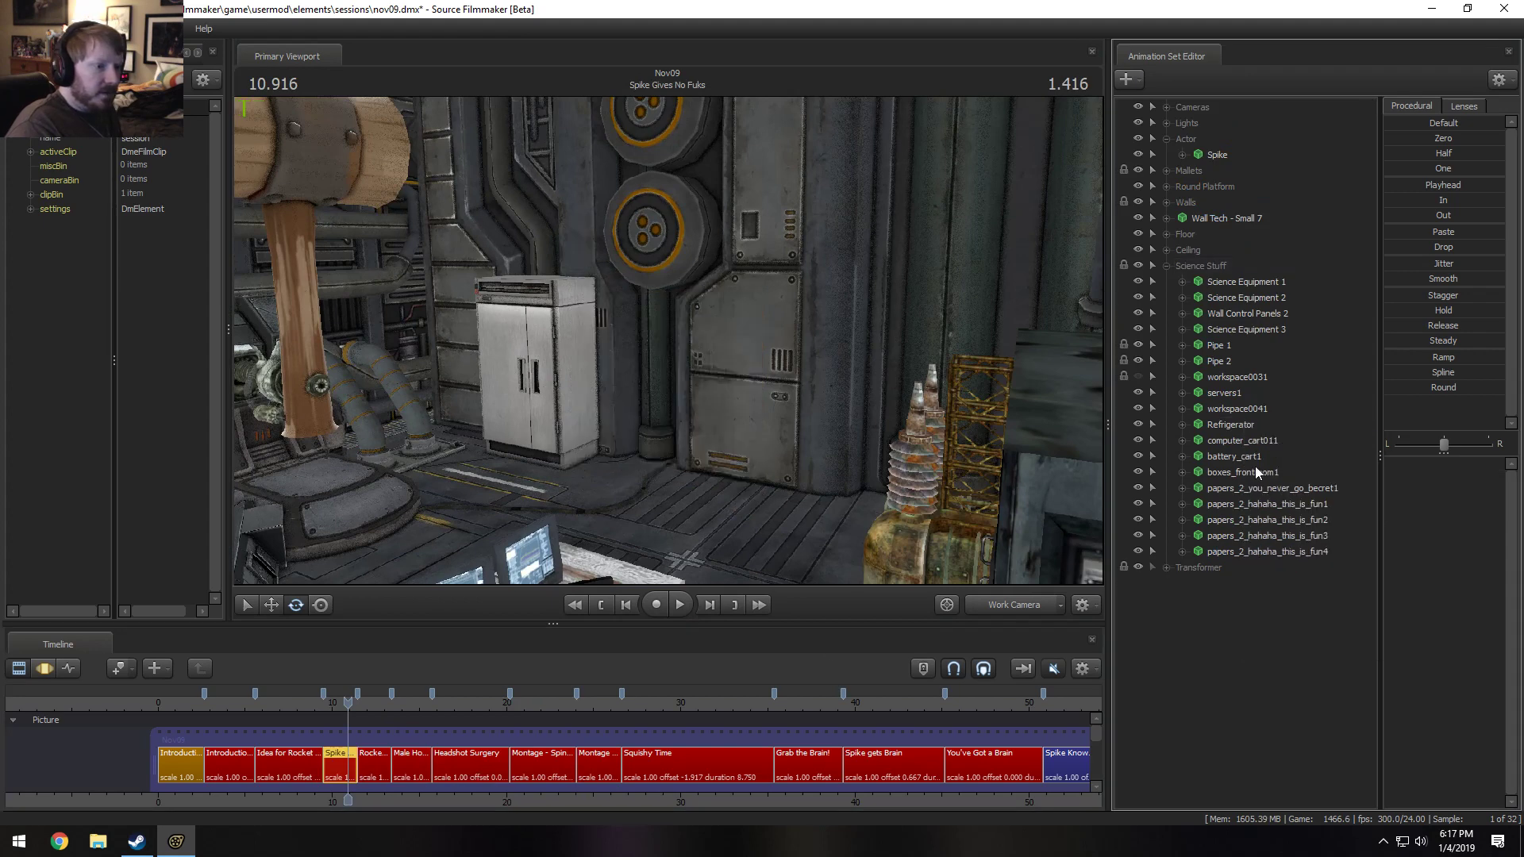
Delete the securitybank1 animation set from the Rocket Science WOO! shot.
click(367, 754)
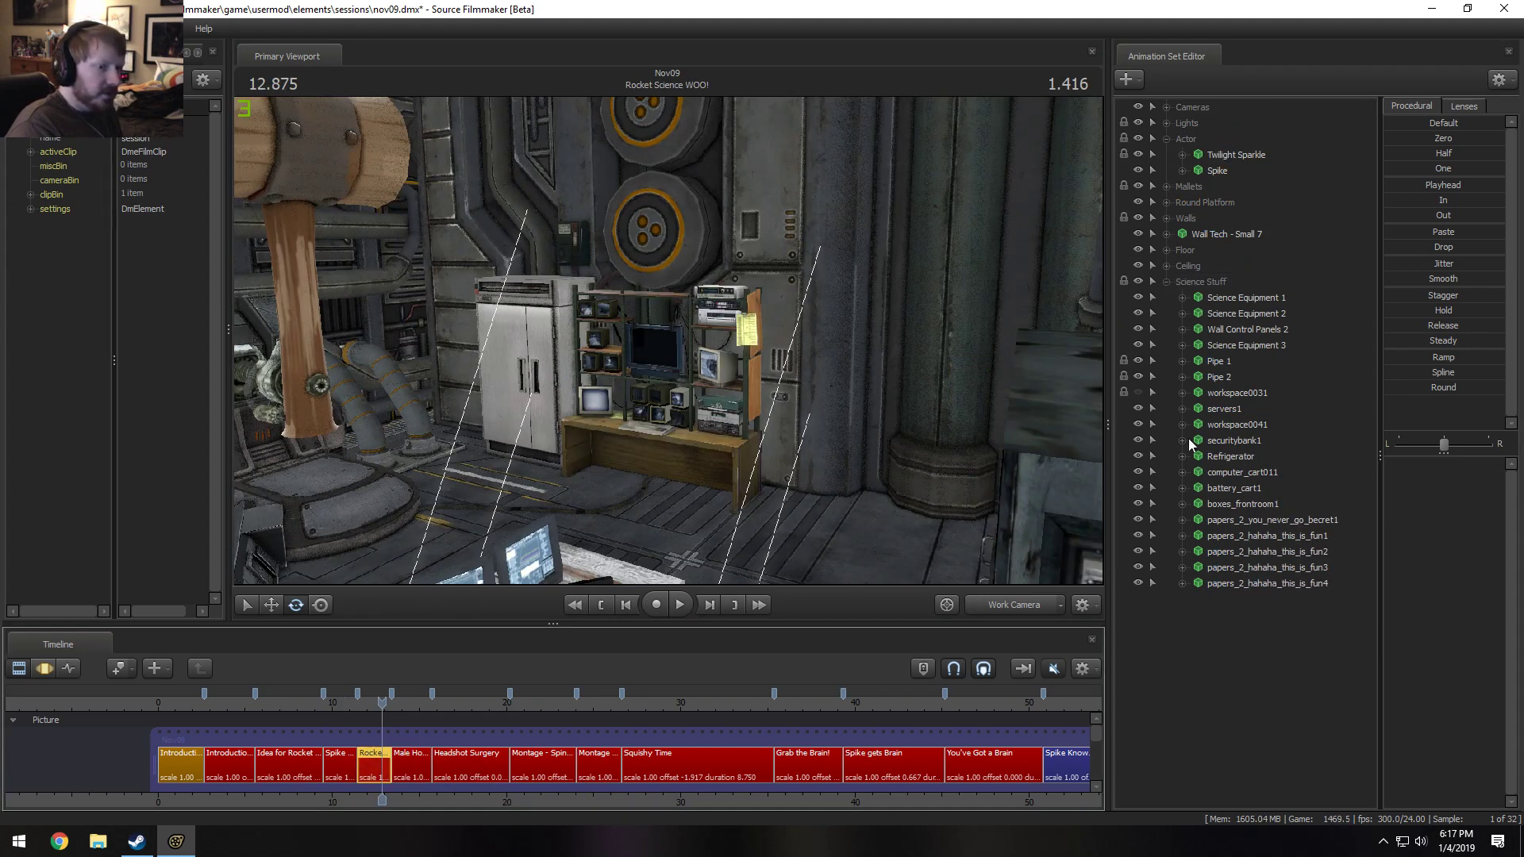
click(1228, 441)
right_click(1229, 441)
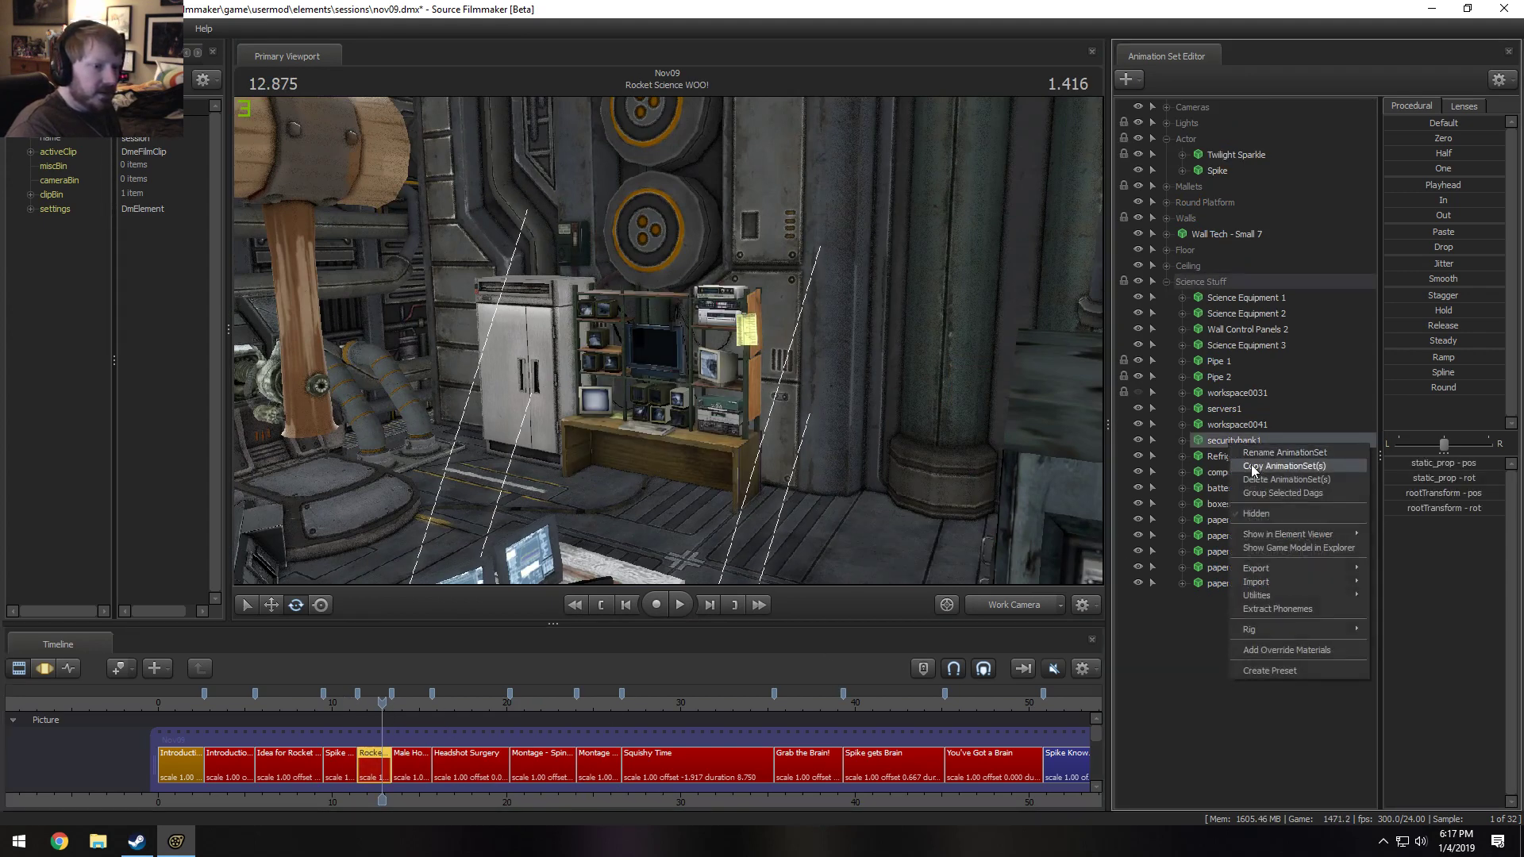
click(1261, 484)
Delete the securitybank1 animation set from the Male Horse Confused shot.
click(429, 760)
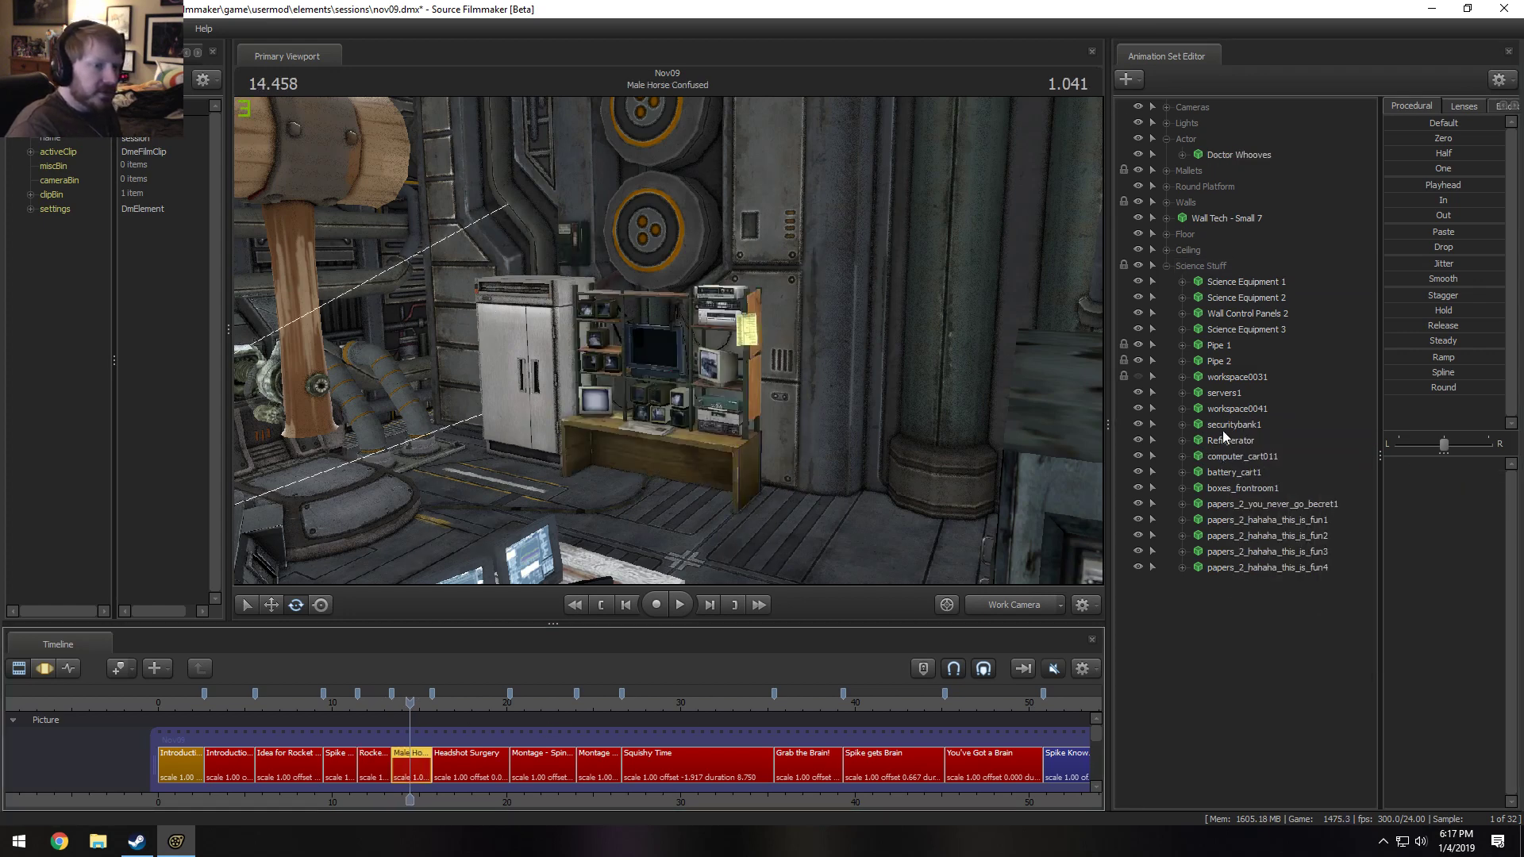
click(1226, 425)
right_click(1226, 425)
click(1258, 468)
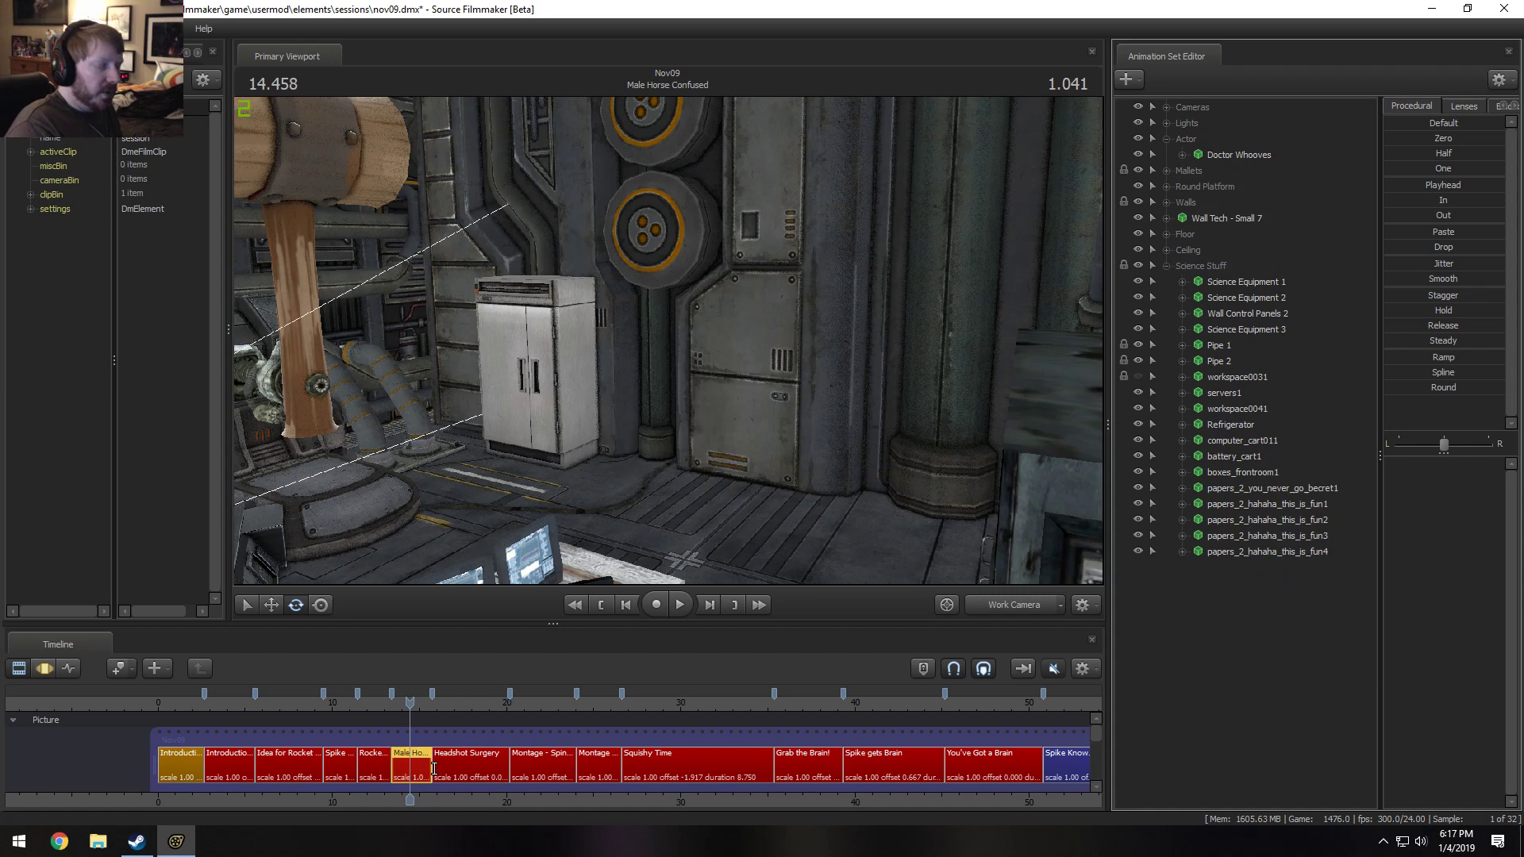
Delete the securitybank1 animation set from the Headshot Surgery shot.
click(464, 713)
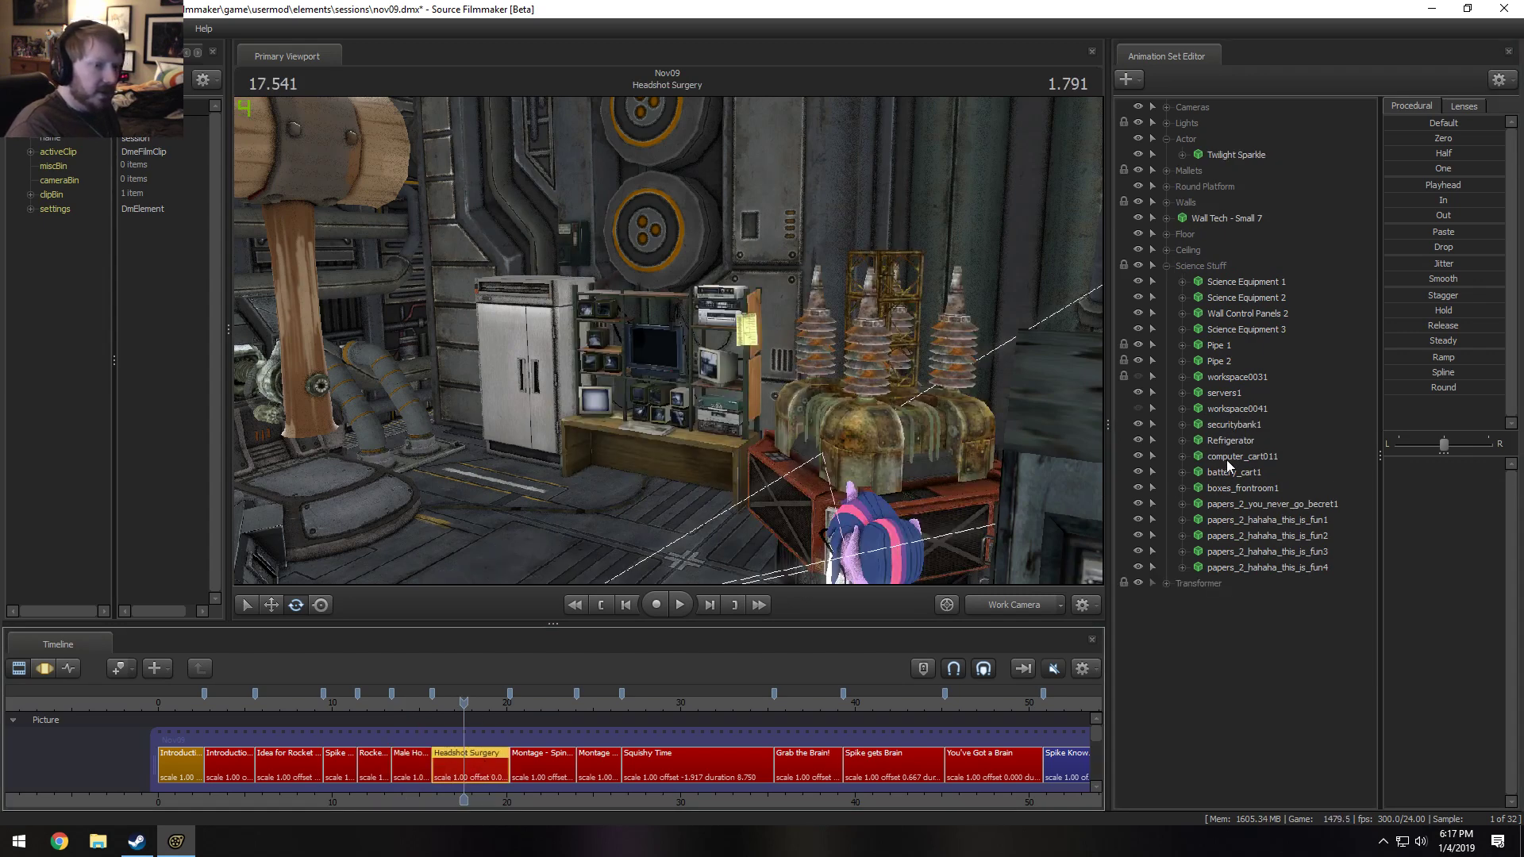
right_click(1231, 431)
click(1264, 460)
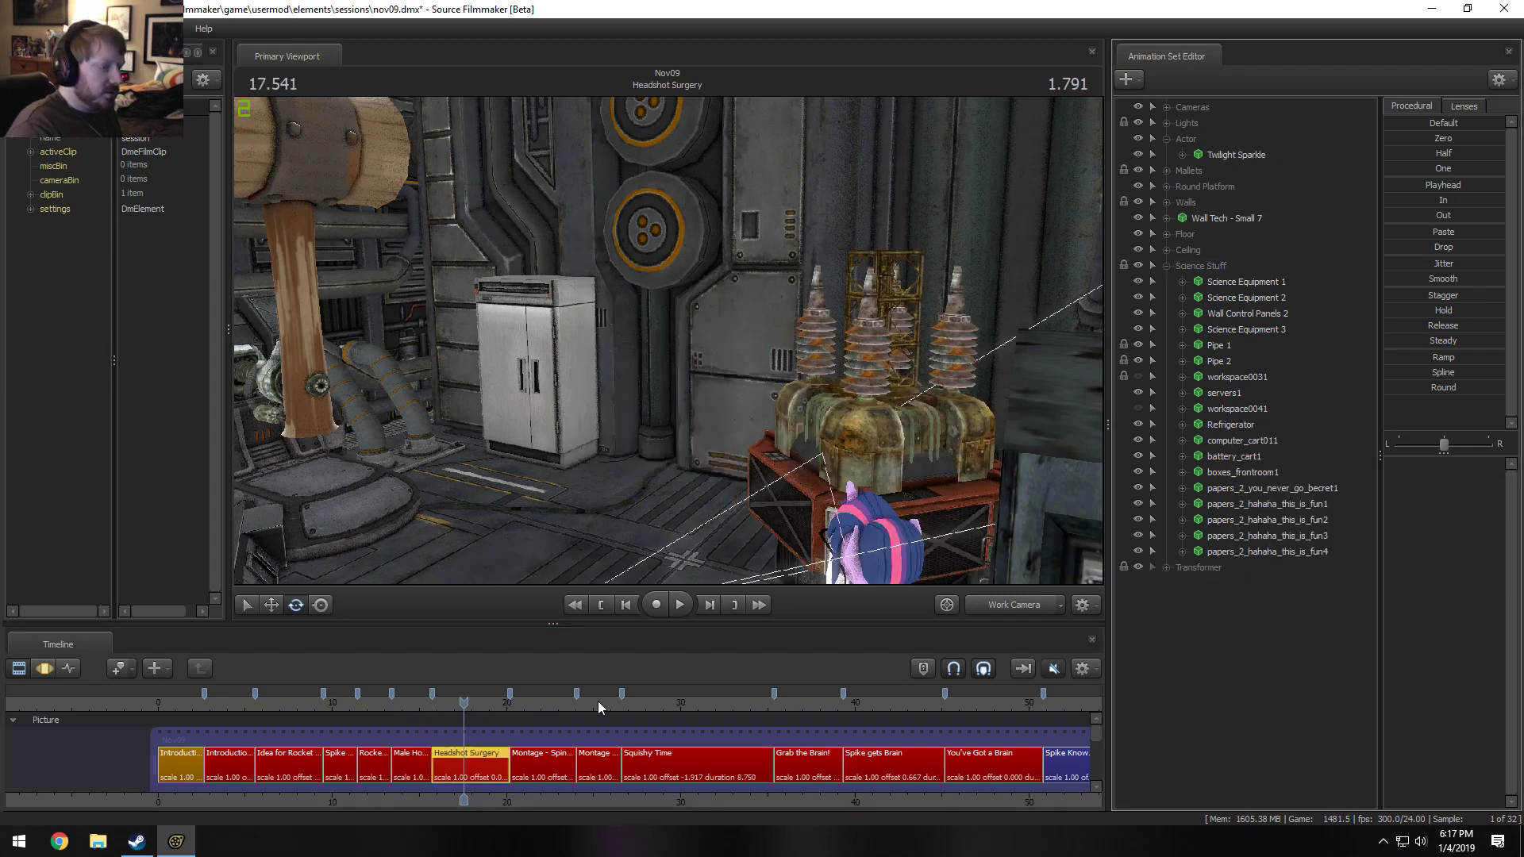
Check the Spinning Fan and Gears montage shots for the security bank, and delete securitybank1 from Science Stuff in the Squishy Time shot.
click(553, 724)
click(574, 760)
click(616, 703)
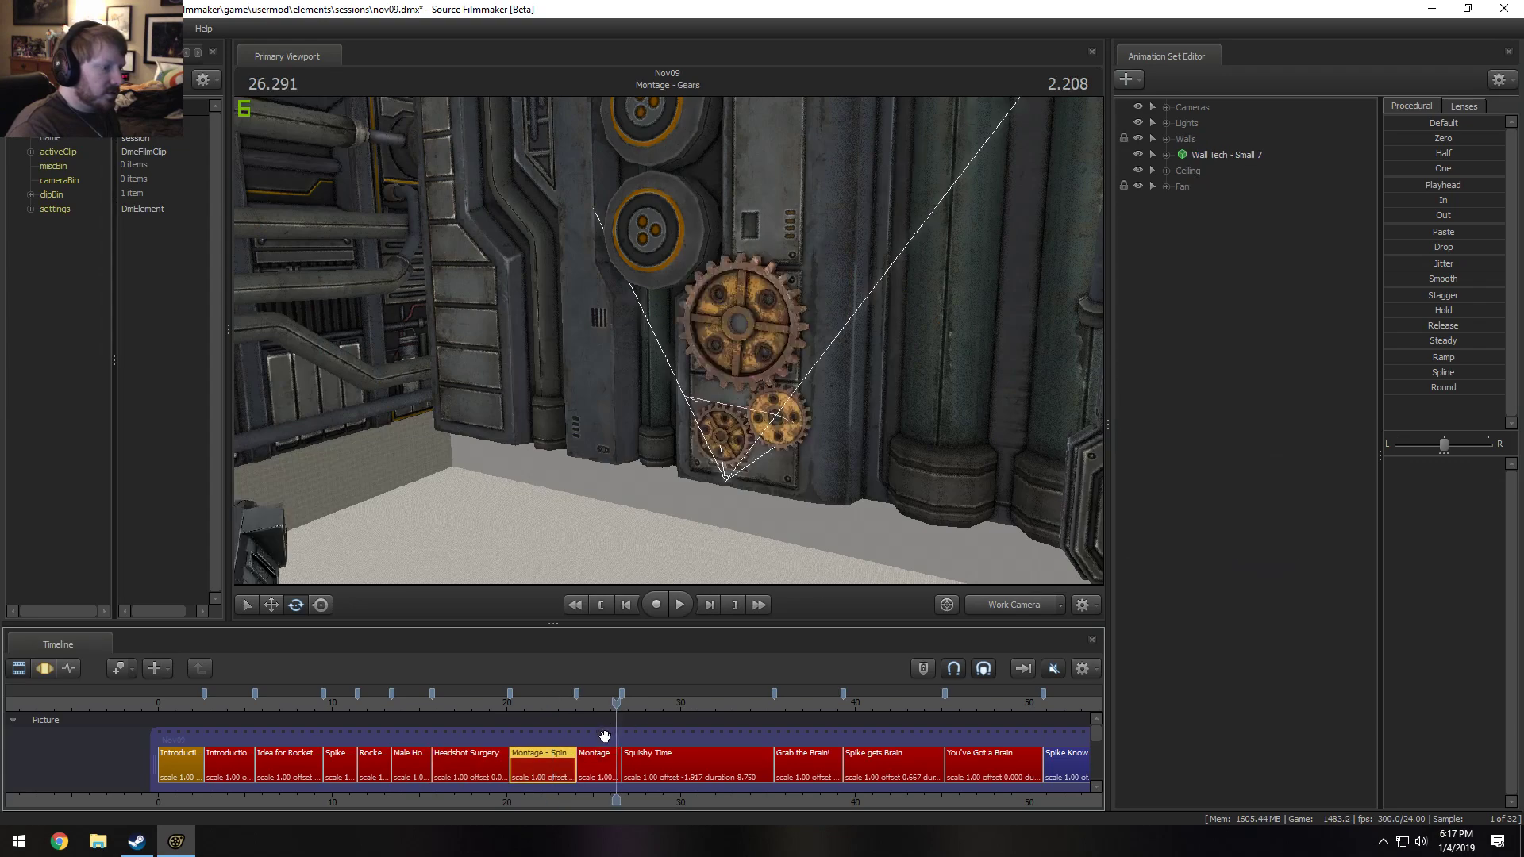
click(601, 766)
click(566, 703)
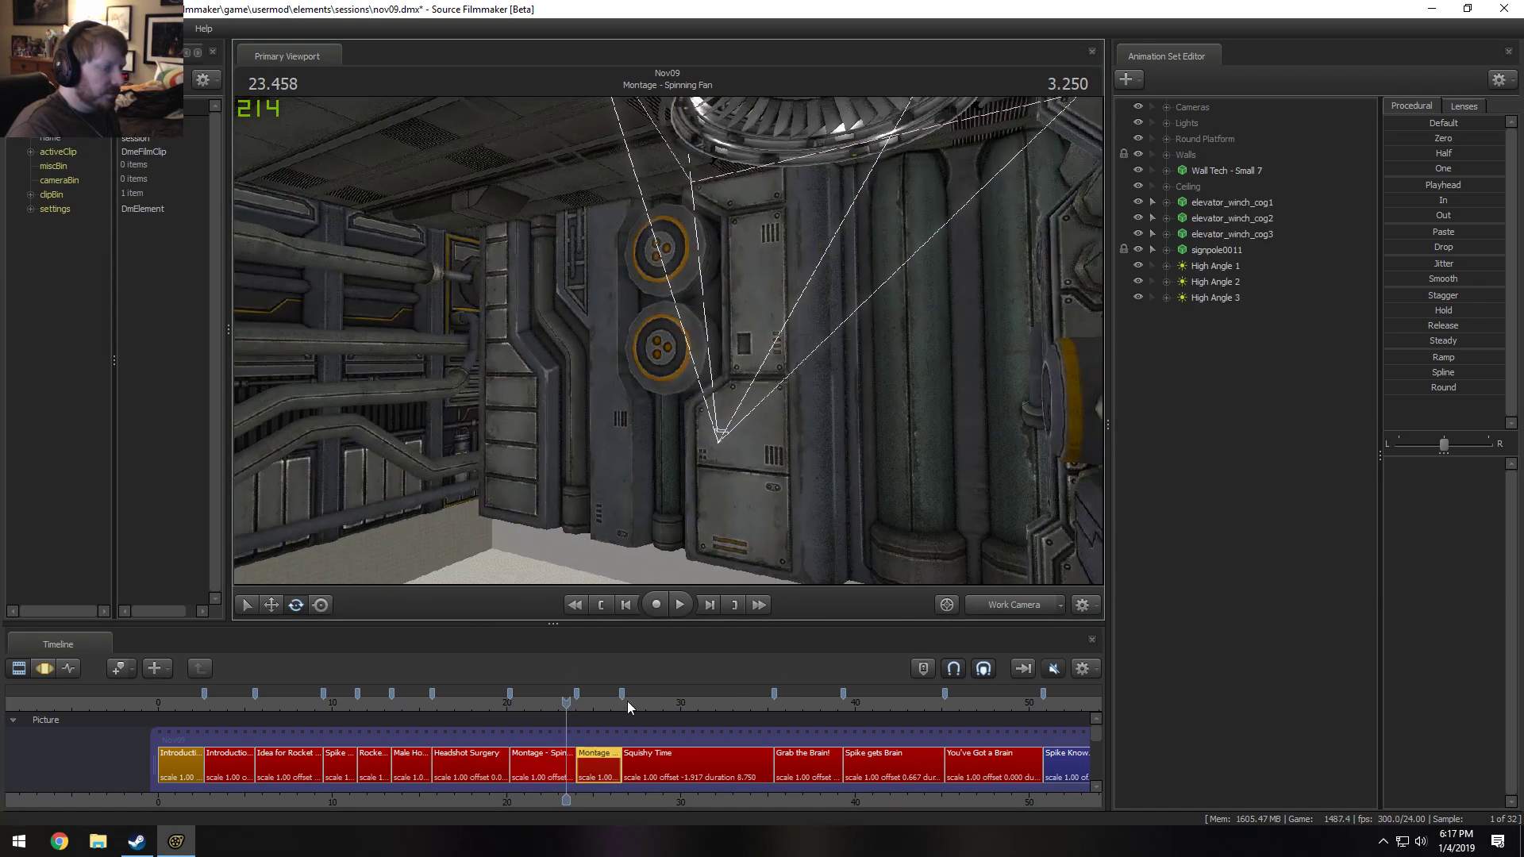
drag(627, 703, 712, 703)
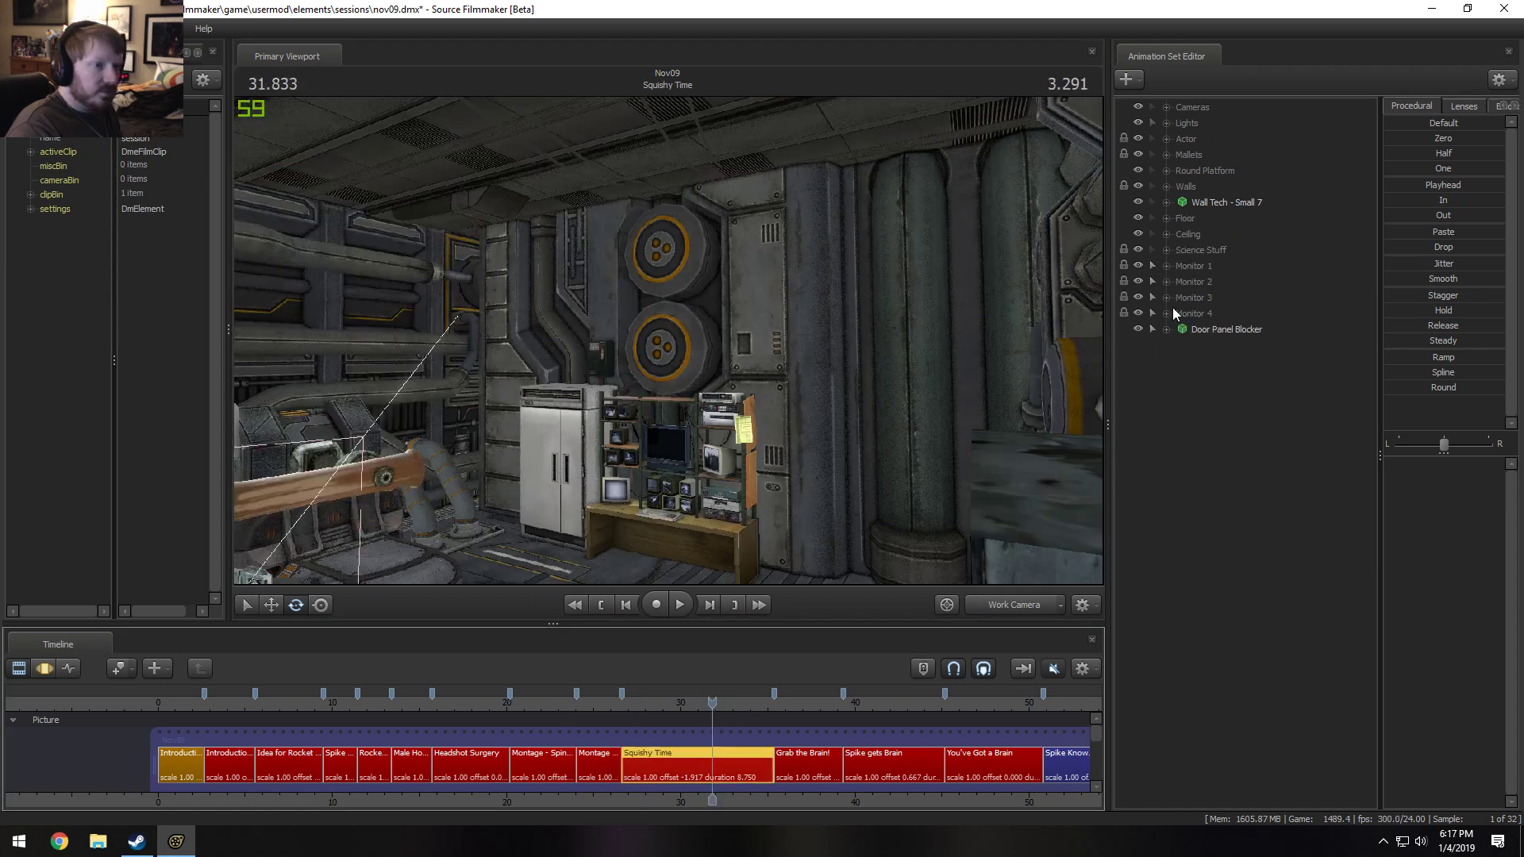
click(1164, 250)
right_click(1245, 411)
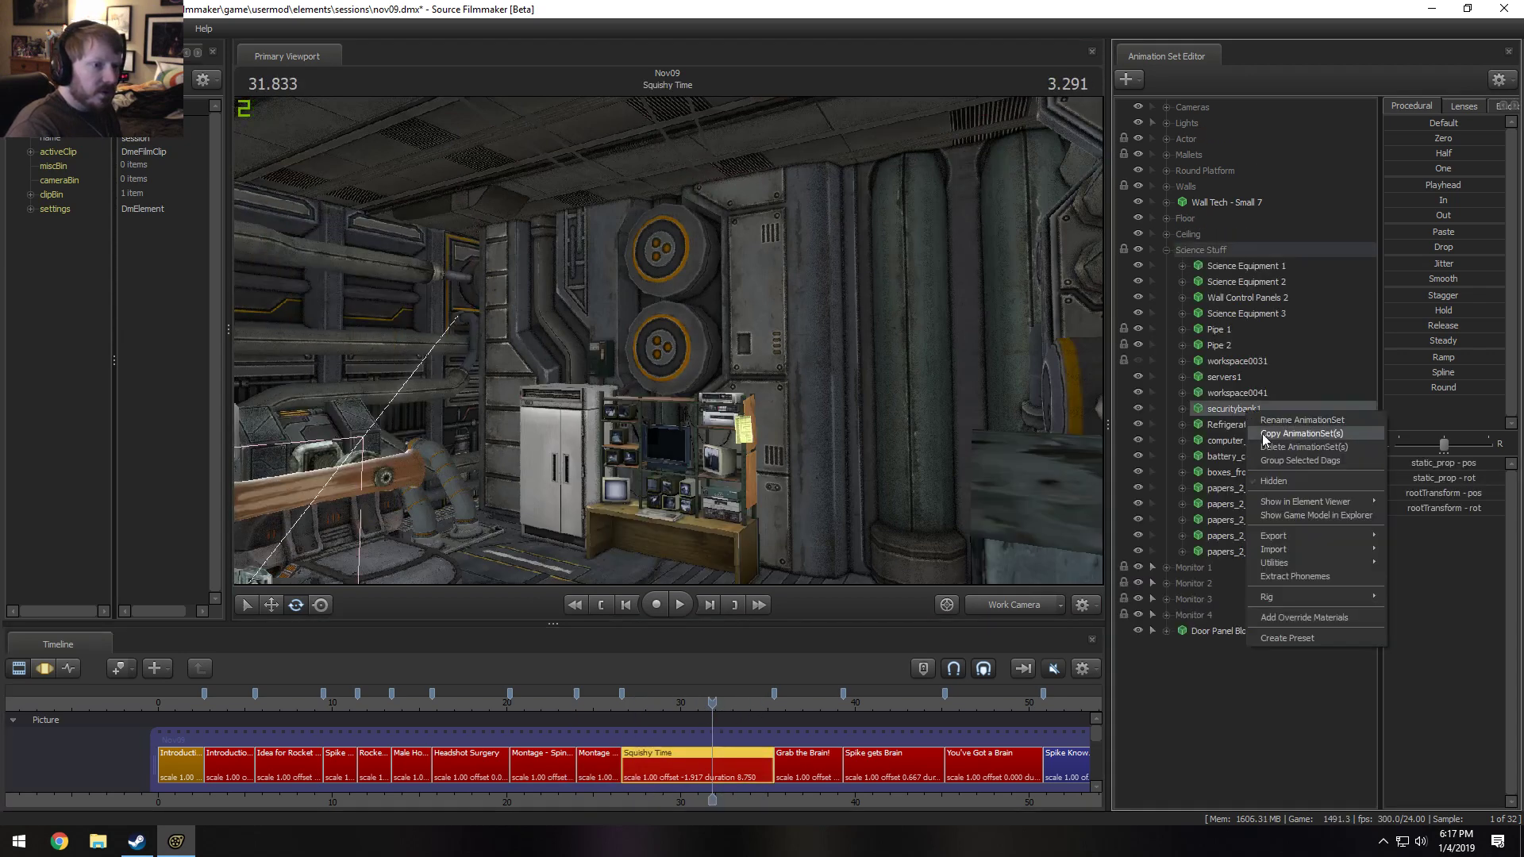
click(1267, 447)
Delete the securitybank1 animation set from the Spike gets Brain shot.
drag(841, 690, 897, 698)
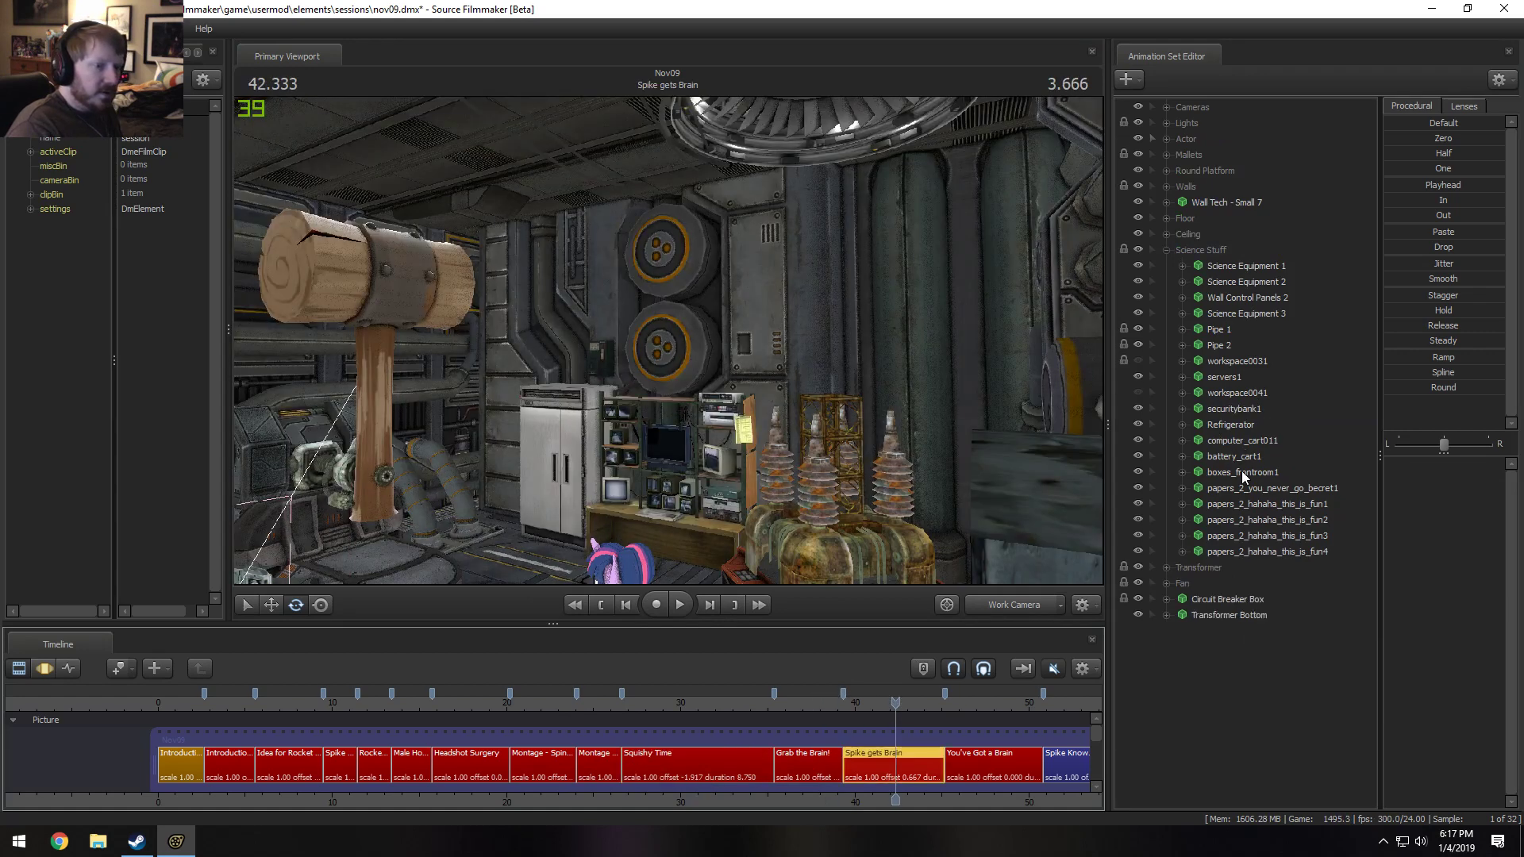
right_click(1246, 412)
click(1275, 449)
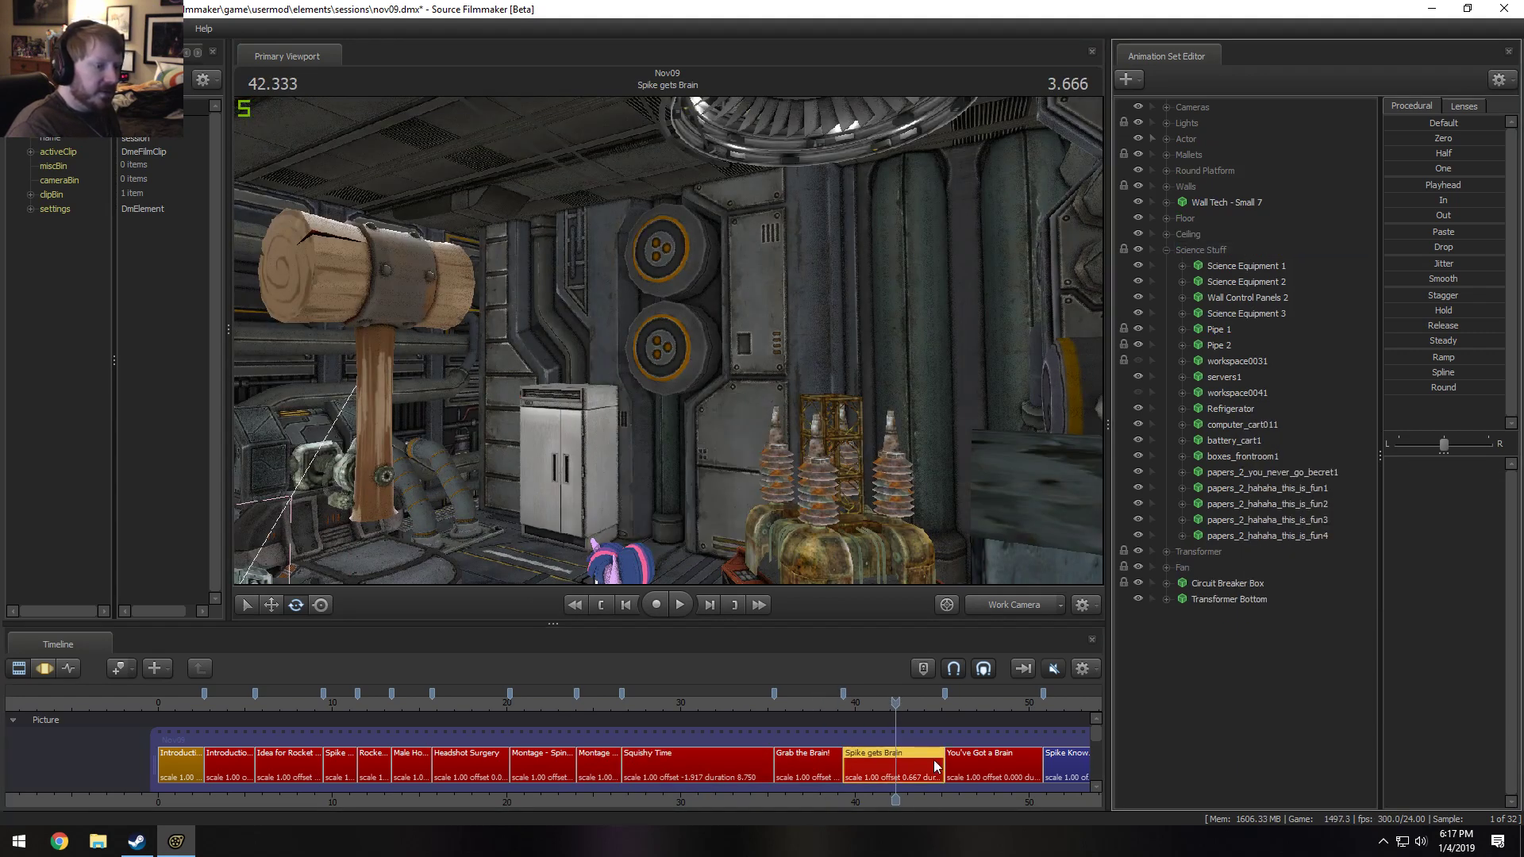
Check the You've Got a Brain shot for the security bank, and delete securitybank1 from the Spike Knows this is Bad shot.
click(989, 704)
click(987, 760)
middle_drag(998, 803, 615, 786)
drag(703, 705, 691, 702)
click(686, 775)
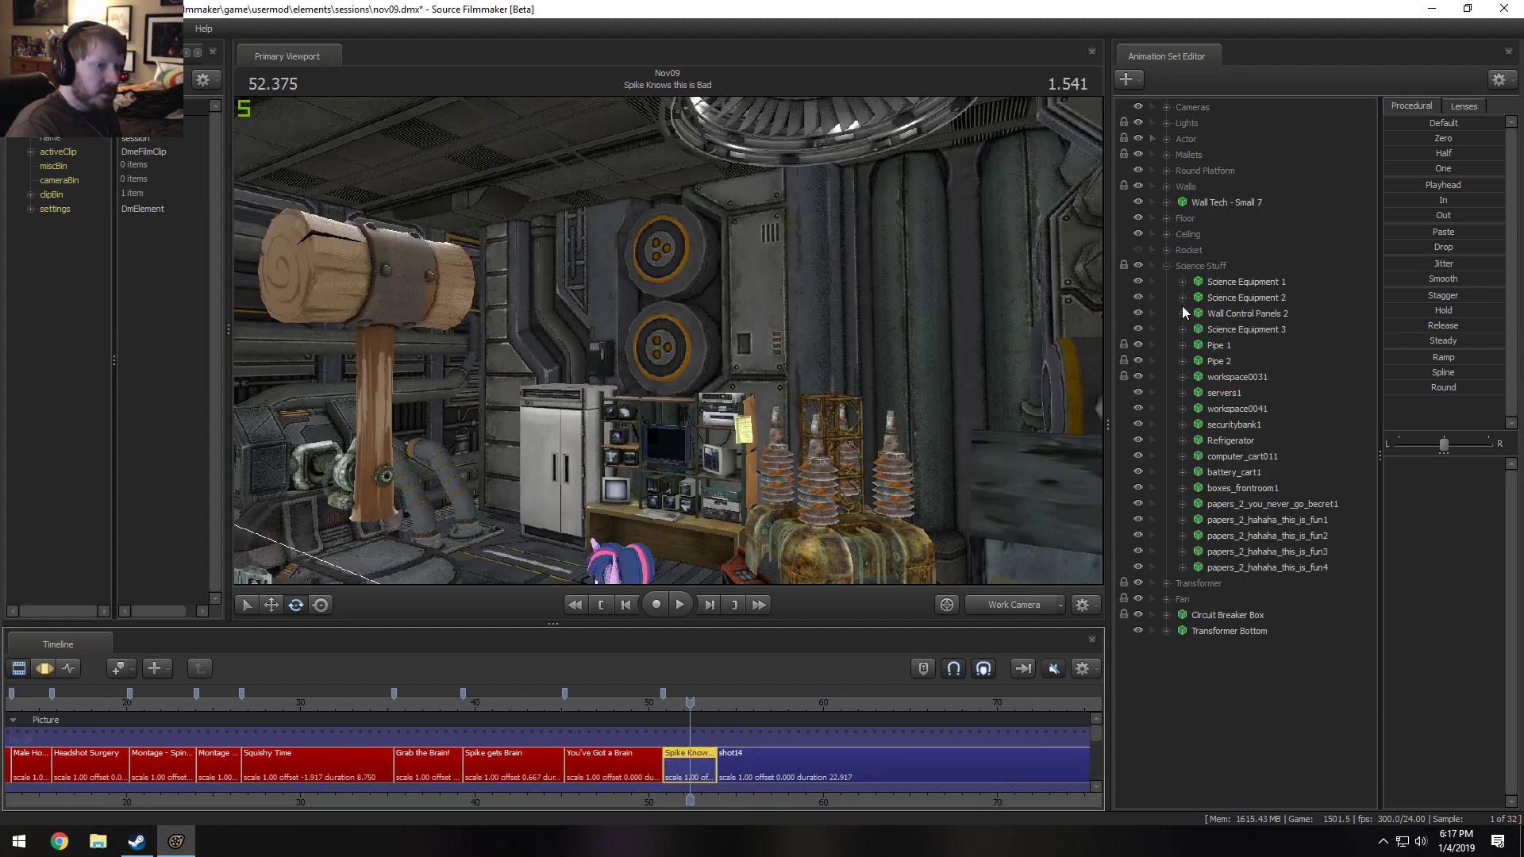
click(1227, 423)
right_click(1228, 423)
click(1318, 452)
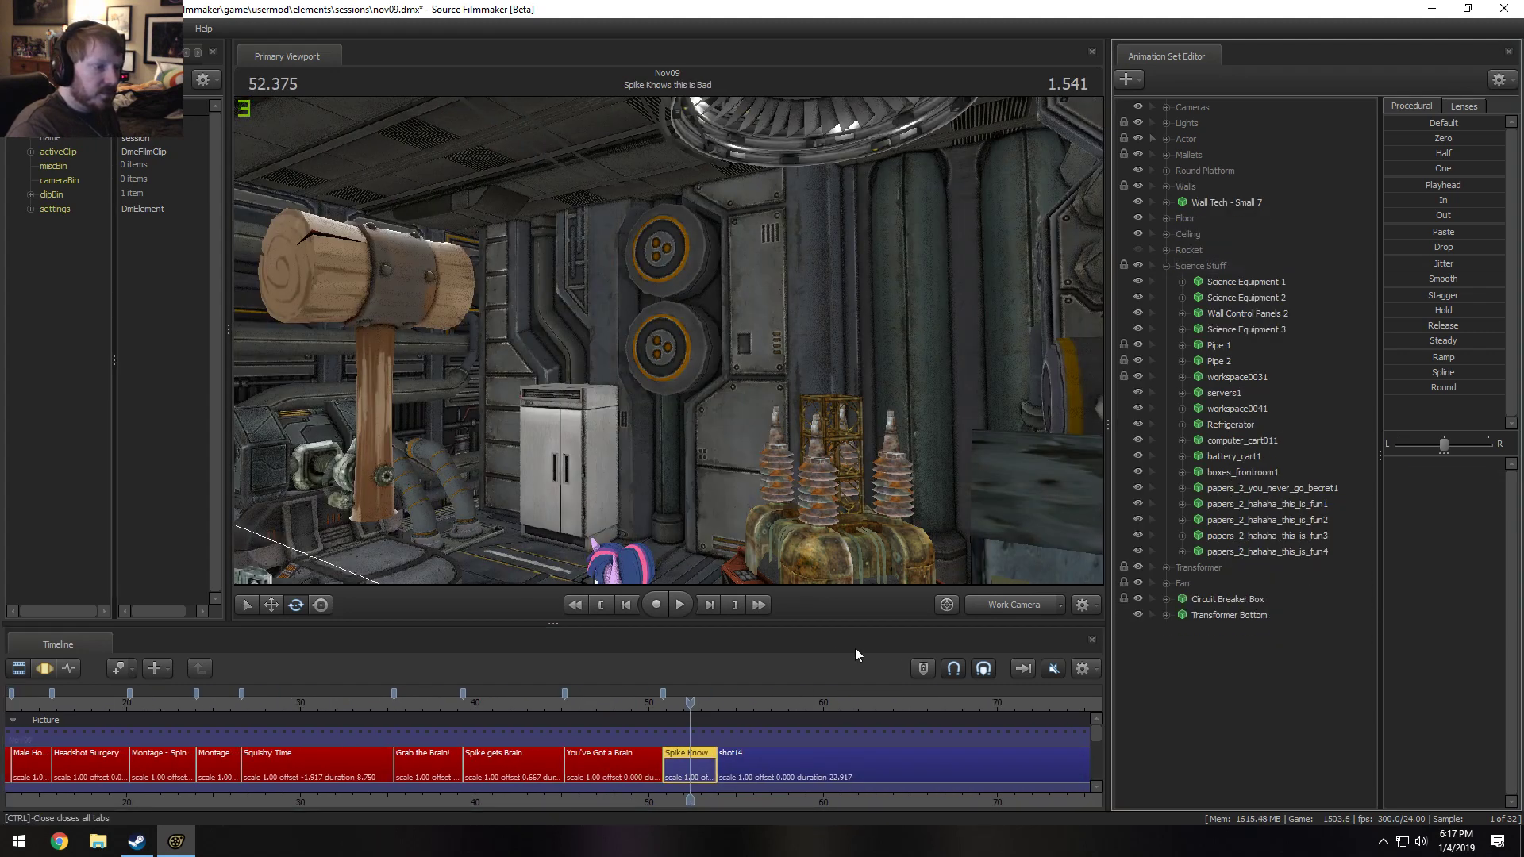
Delete the securitybank1 animation set from shot14.
click(737, 706)
click(784, 754)
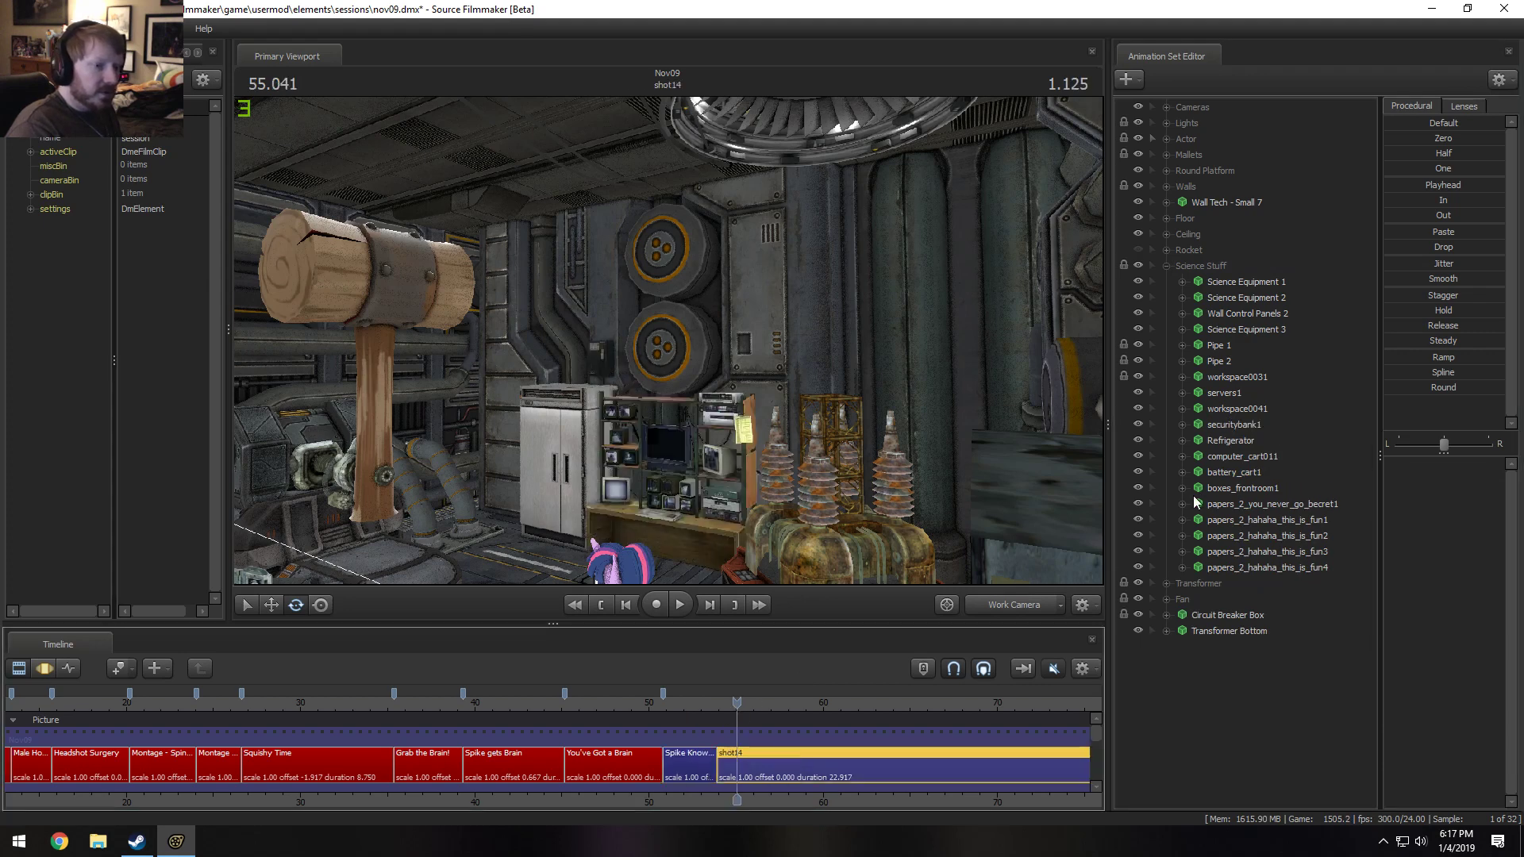
click(1235, 424)
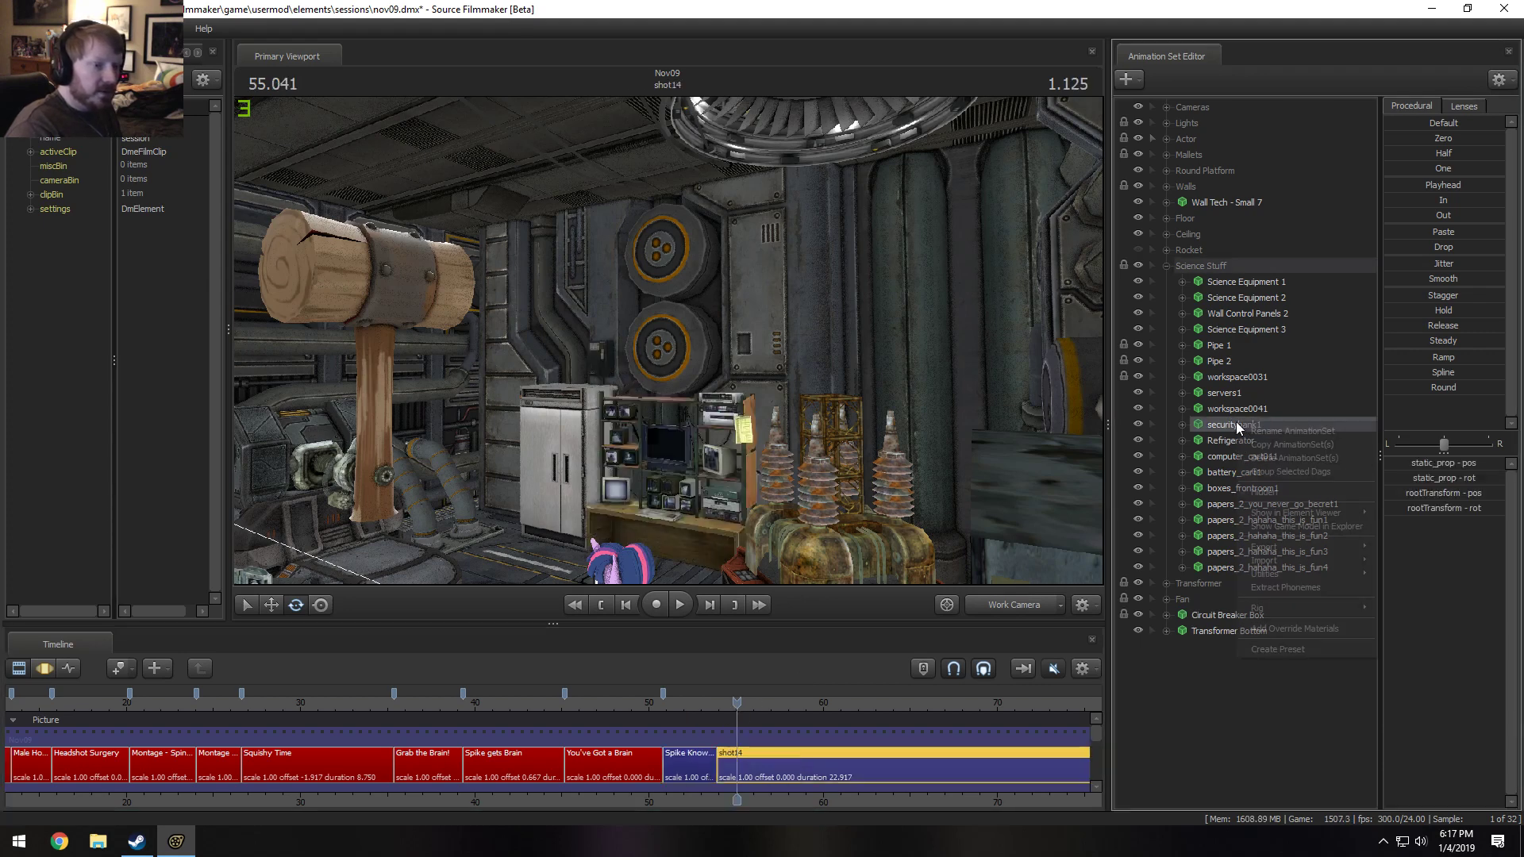
right_click(1235, 424)
click(1283, 454)
Scrub from the start of the film to about 45.6 s in You've Got a Brain, and view it through the Main Camera.
scroll(782, 738, down, 3)
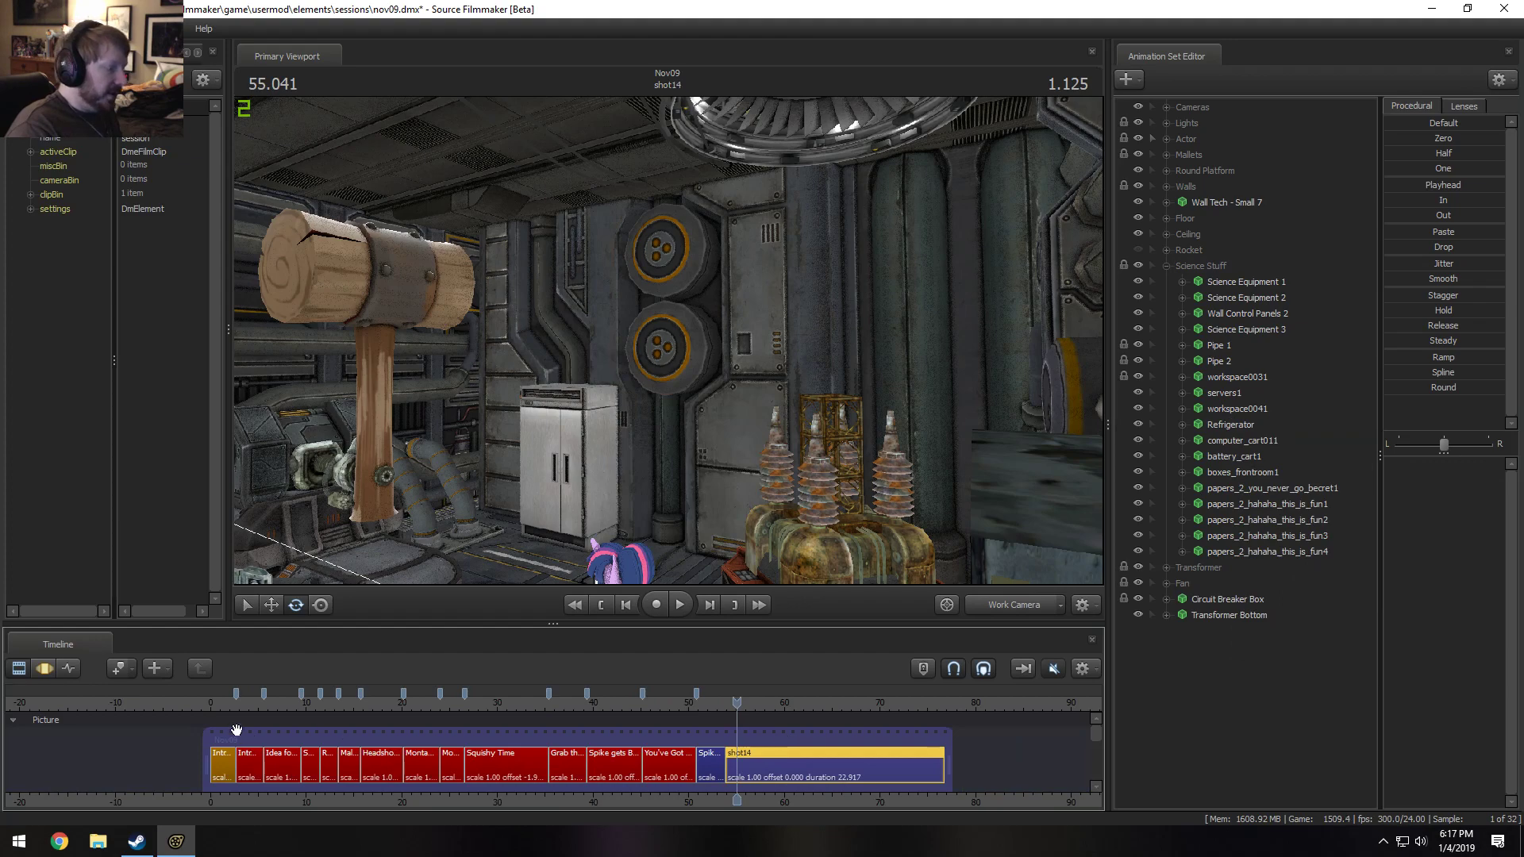
click(223, 703)
drag(225, 702, 647, 708)
click(1048, 604)
Enable lighting in the viewport and play You've Got a Brain into the Spike Knows this is Bad shot.
right_click(913, 460)
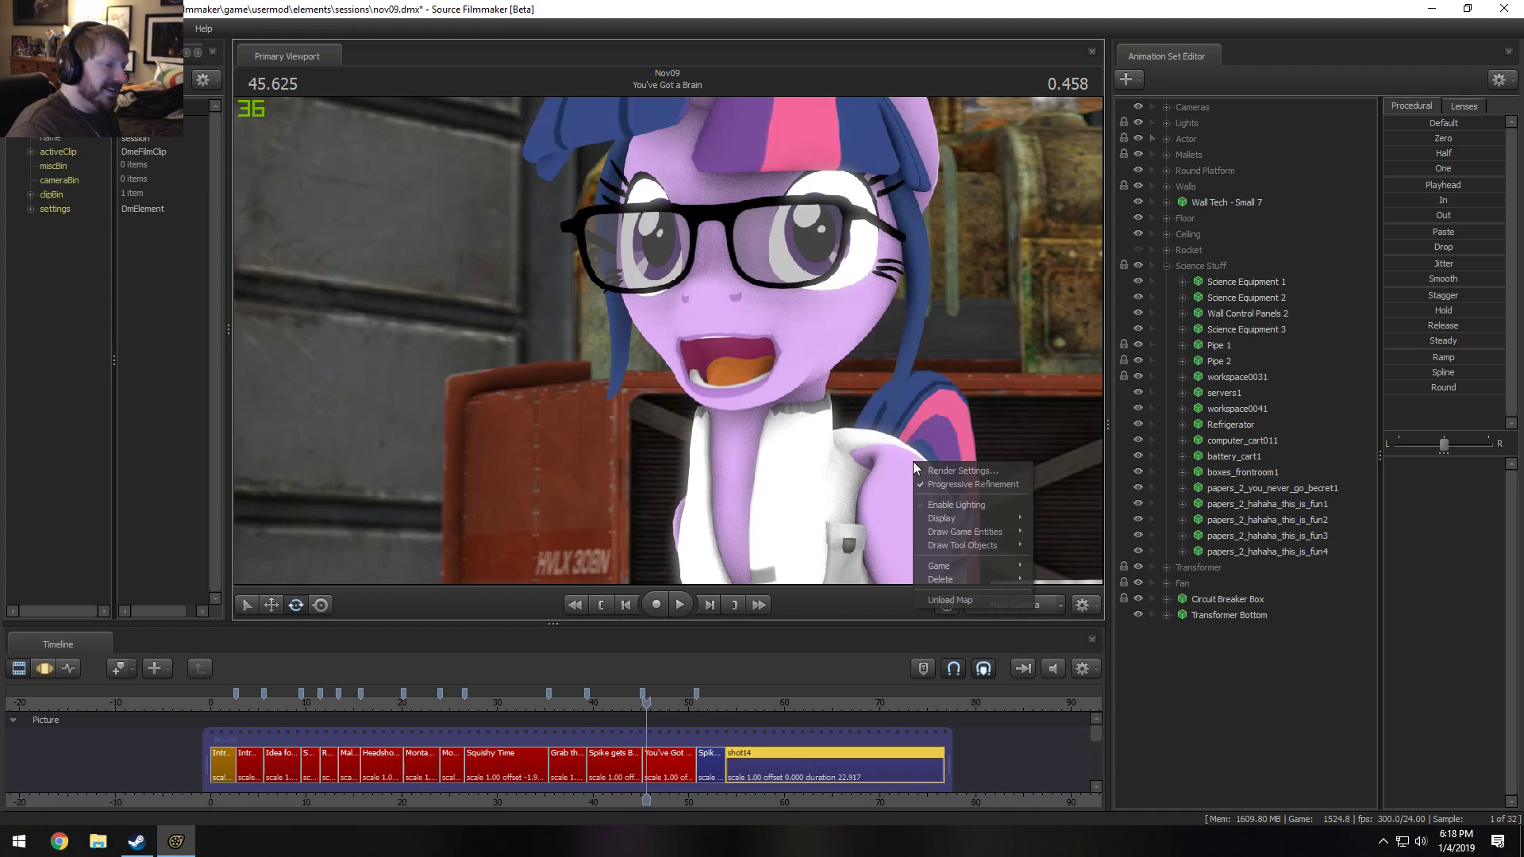
right_click(790, 381)
click(862, 426)
key(space)
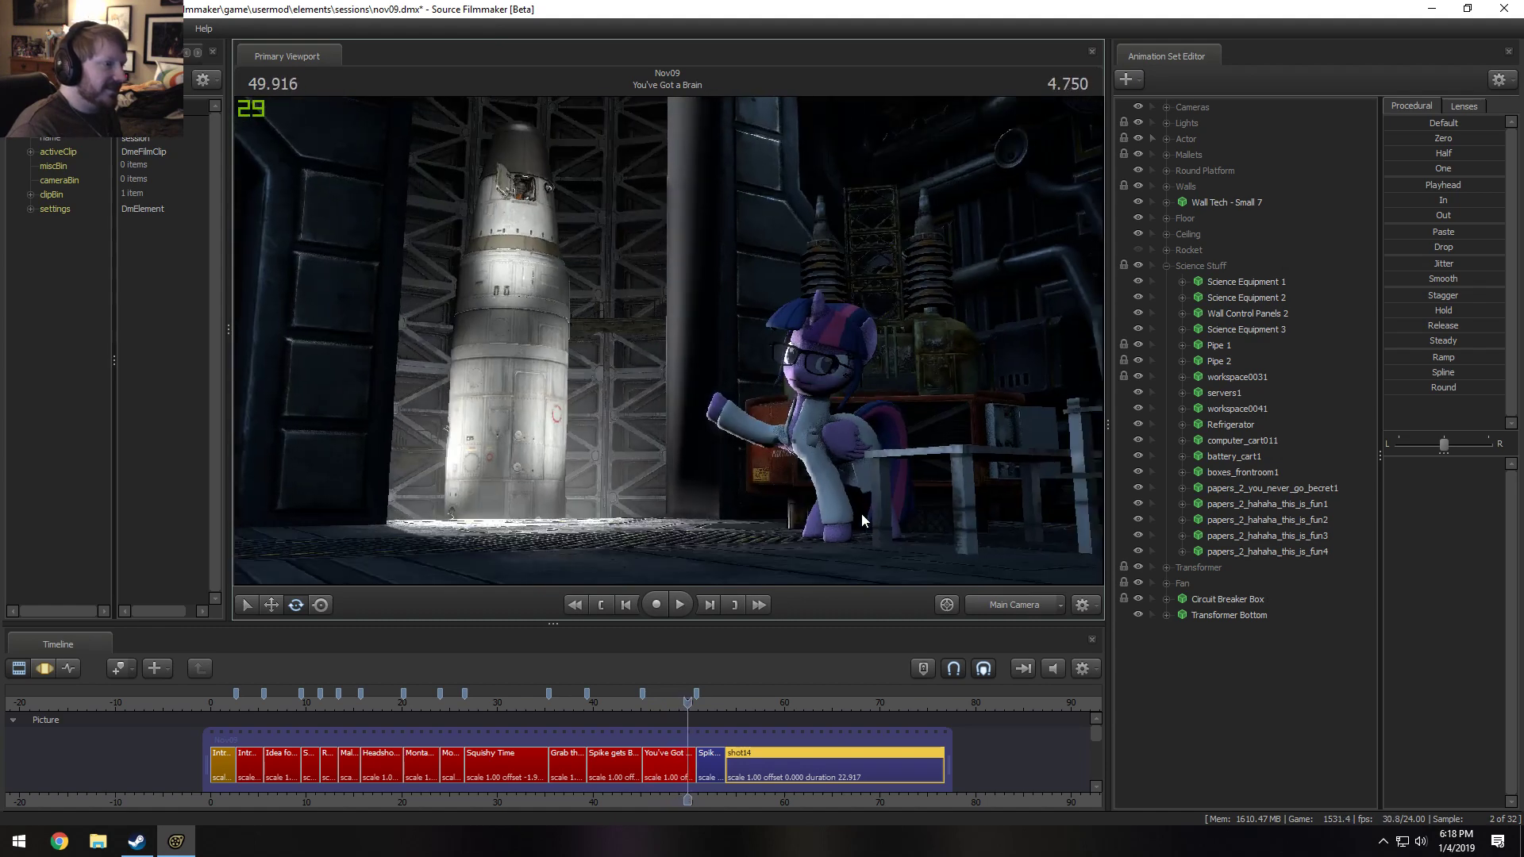
key(space)
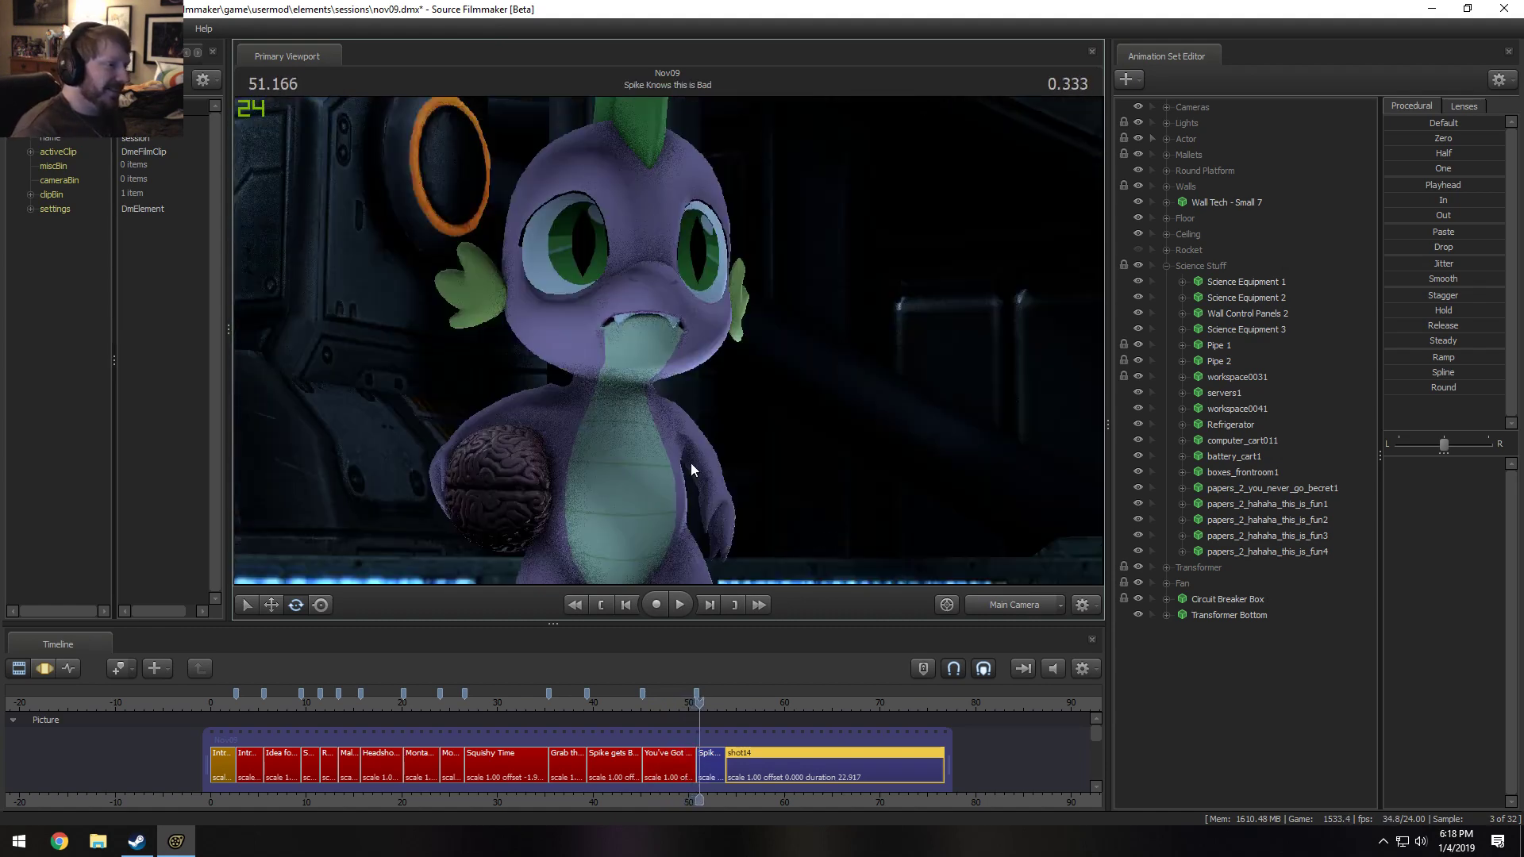
Return to the Introduction - Science Horse shot, disable viewport lighting and play the shot.
scroll(607, 742, up, 2)
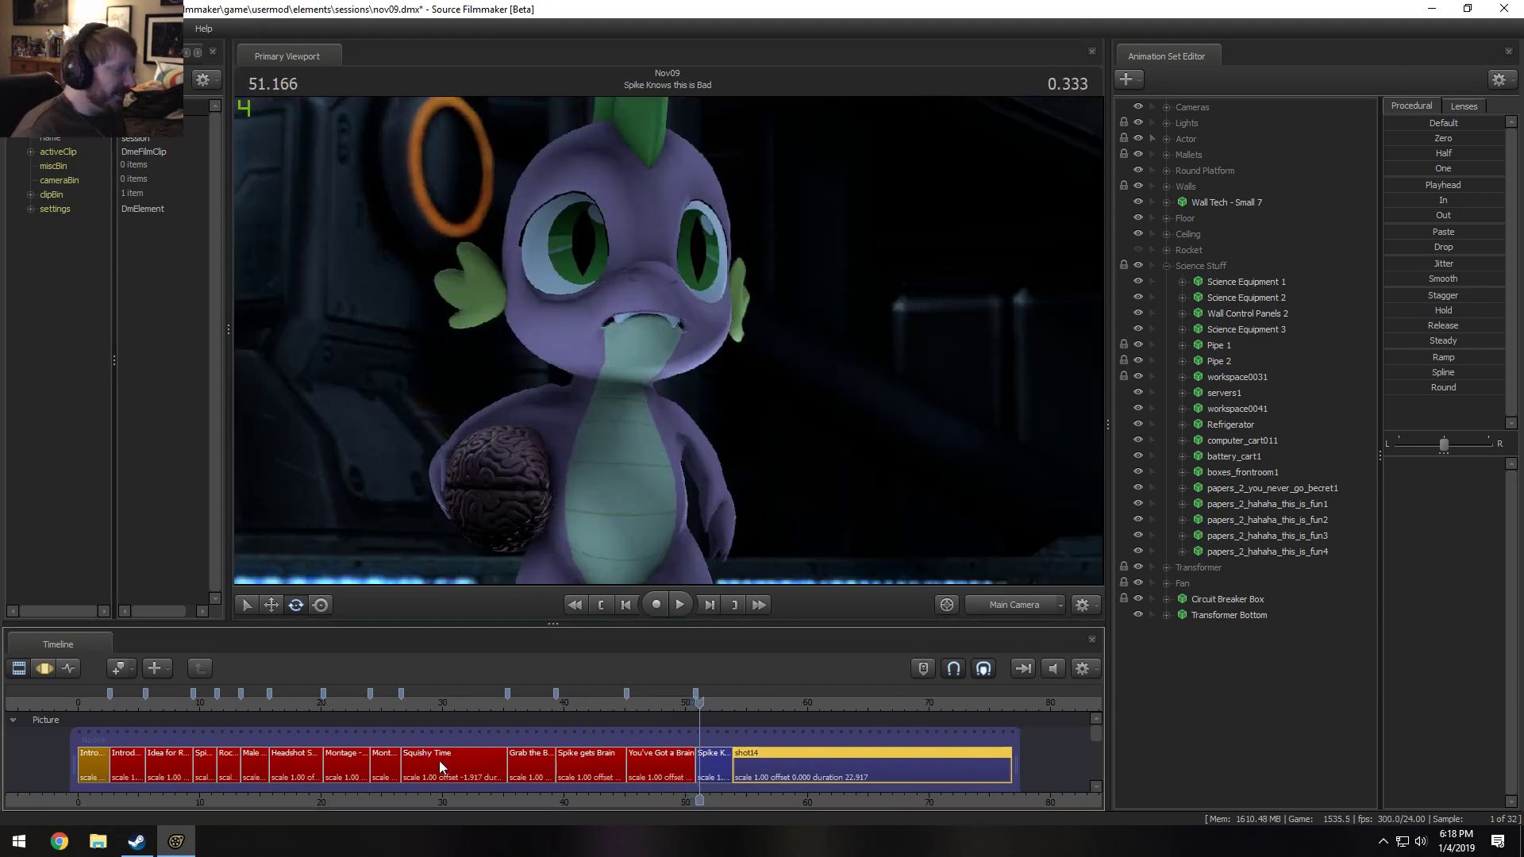
drag(302, 716, 116, 701)
right_click(749, 237)
click(793, 274)
key(space)
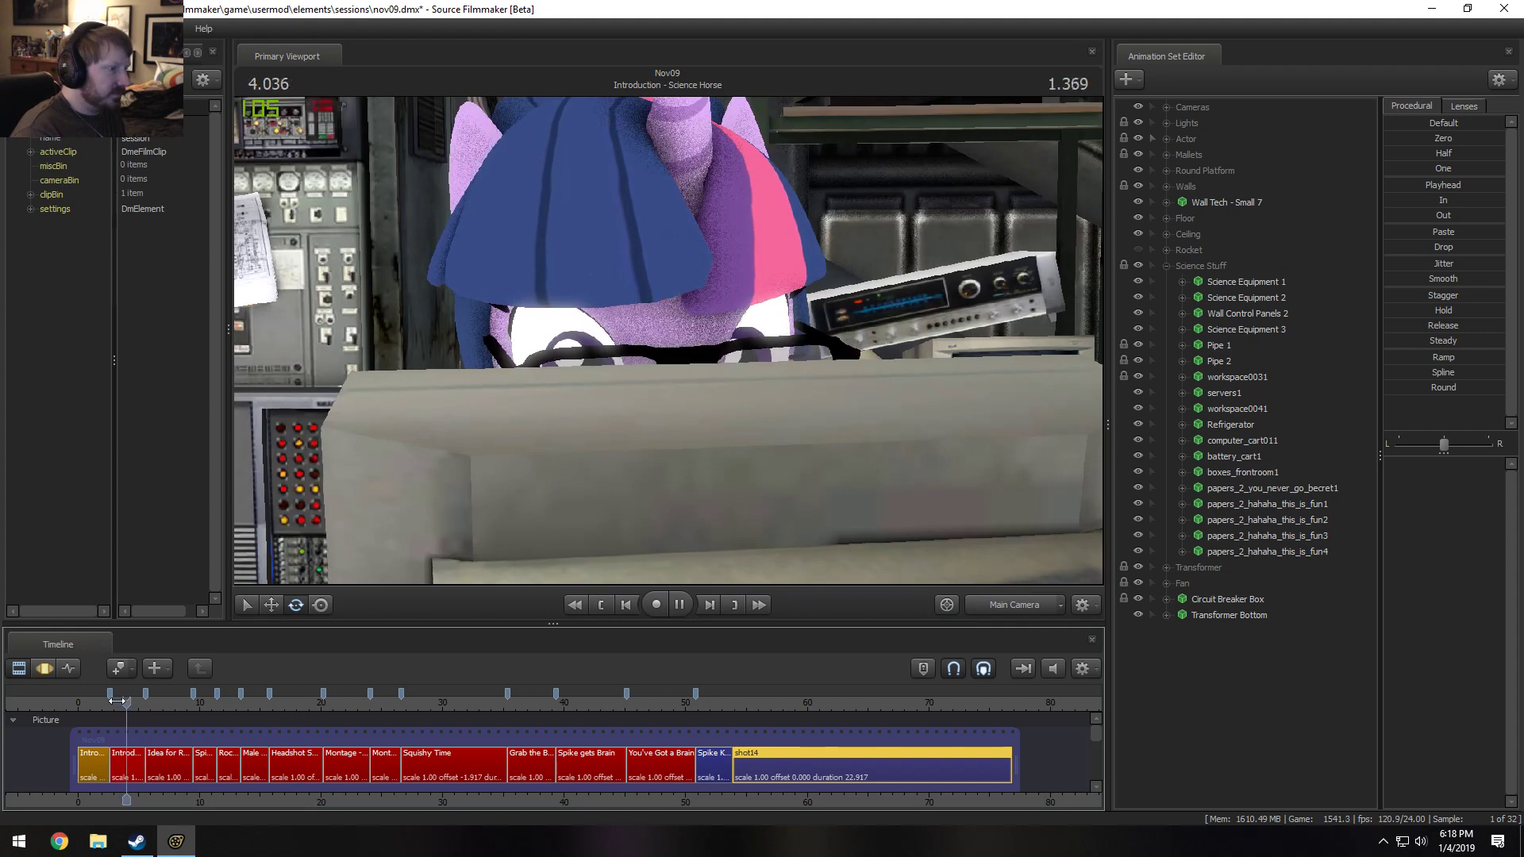
key(space)
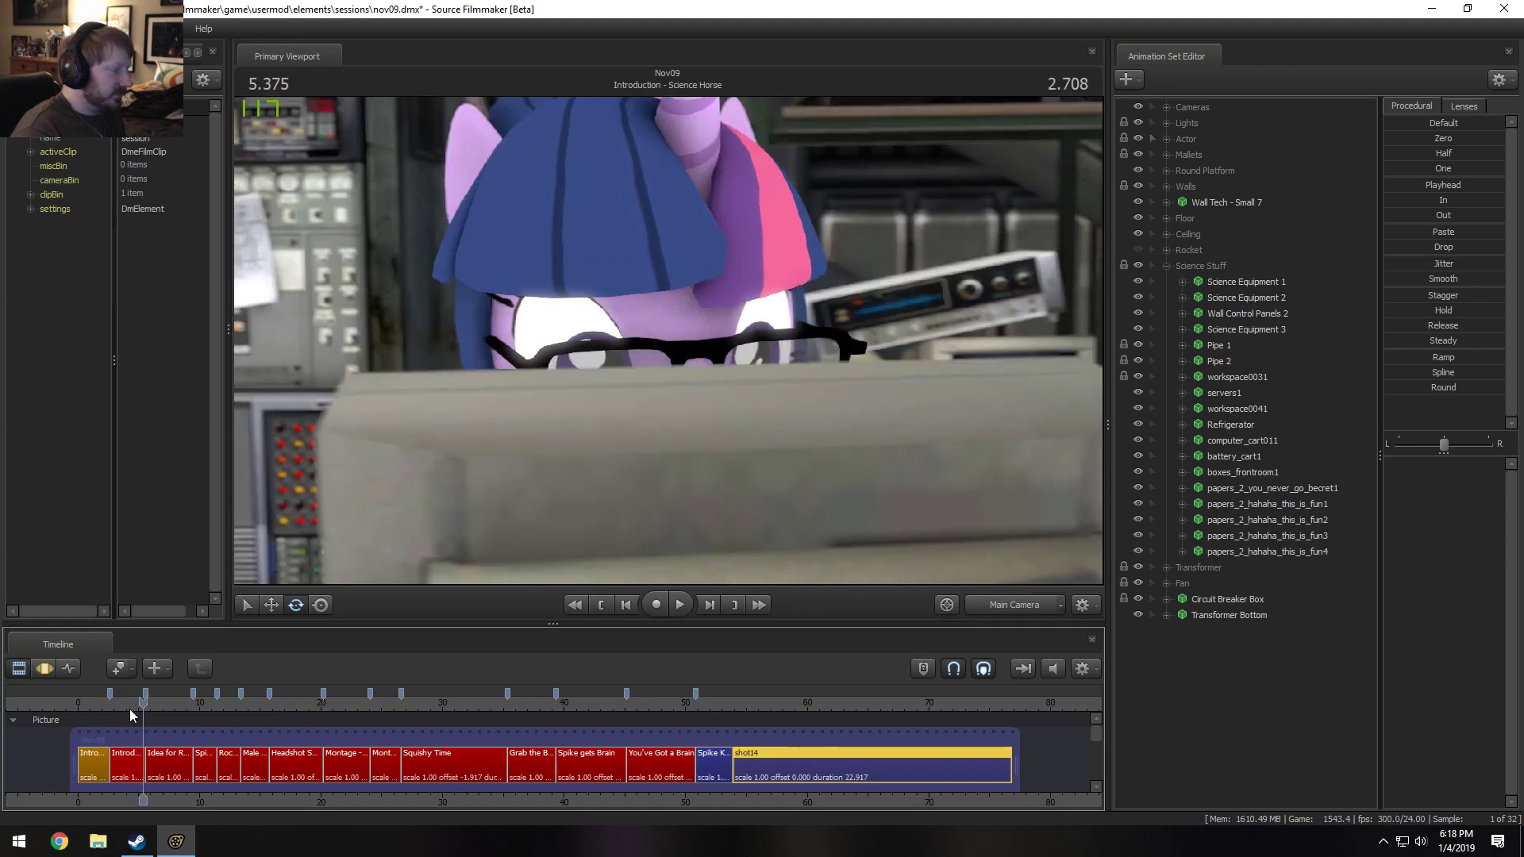
Replay Introduction - Science Horse several times into Idea for Rocket Navigation, and return to about 4.1 s.
click(111, 711)
key(space)
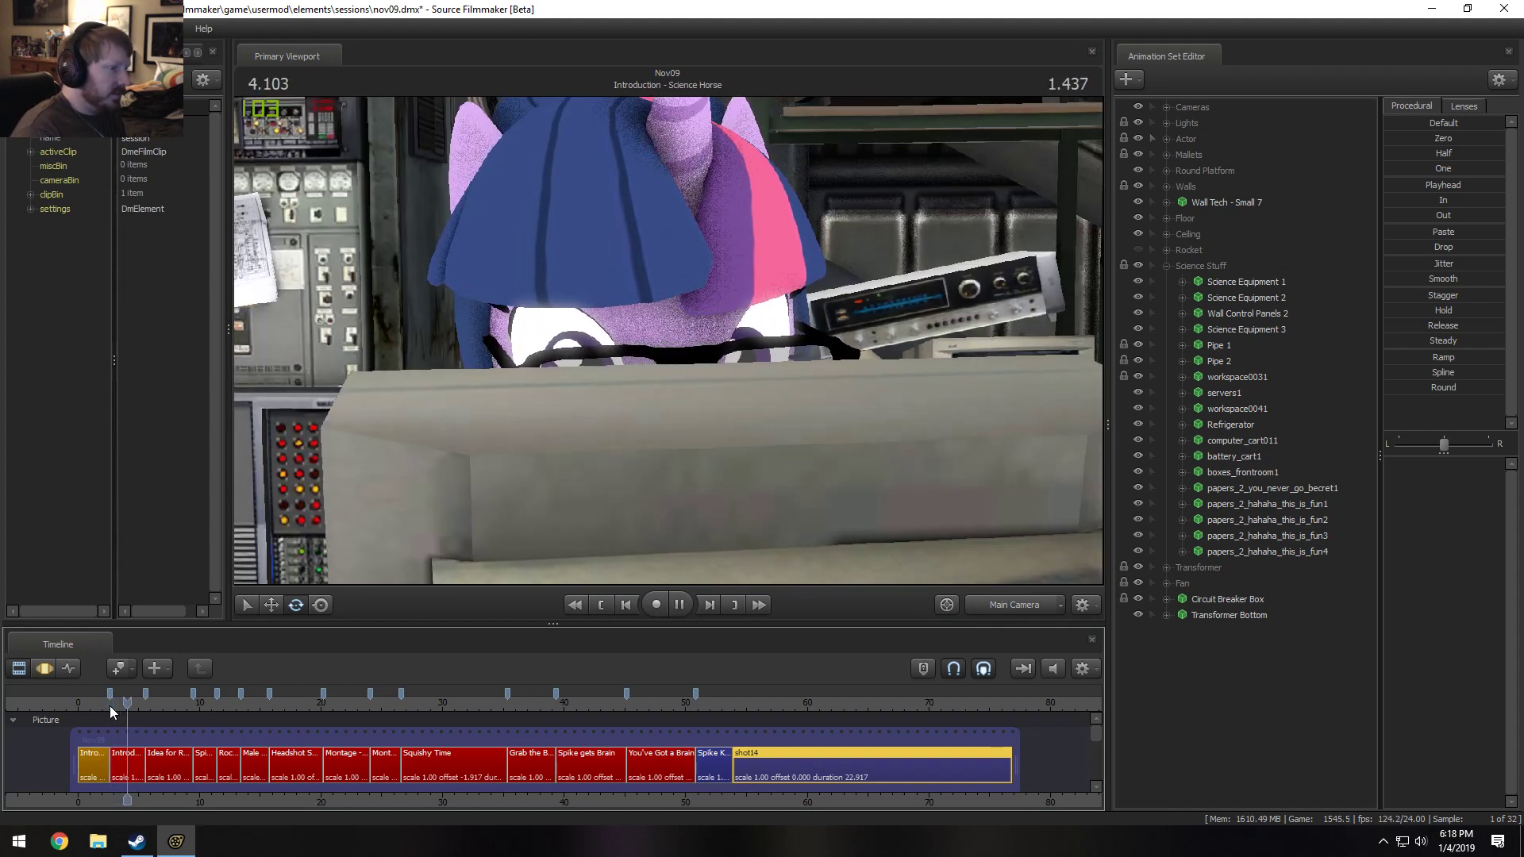
key(space)
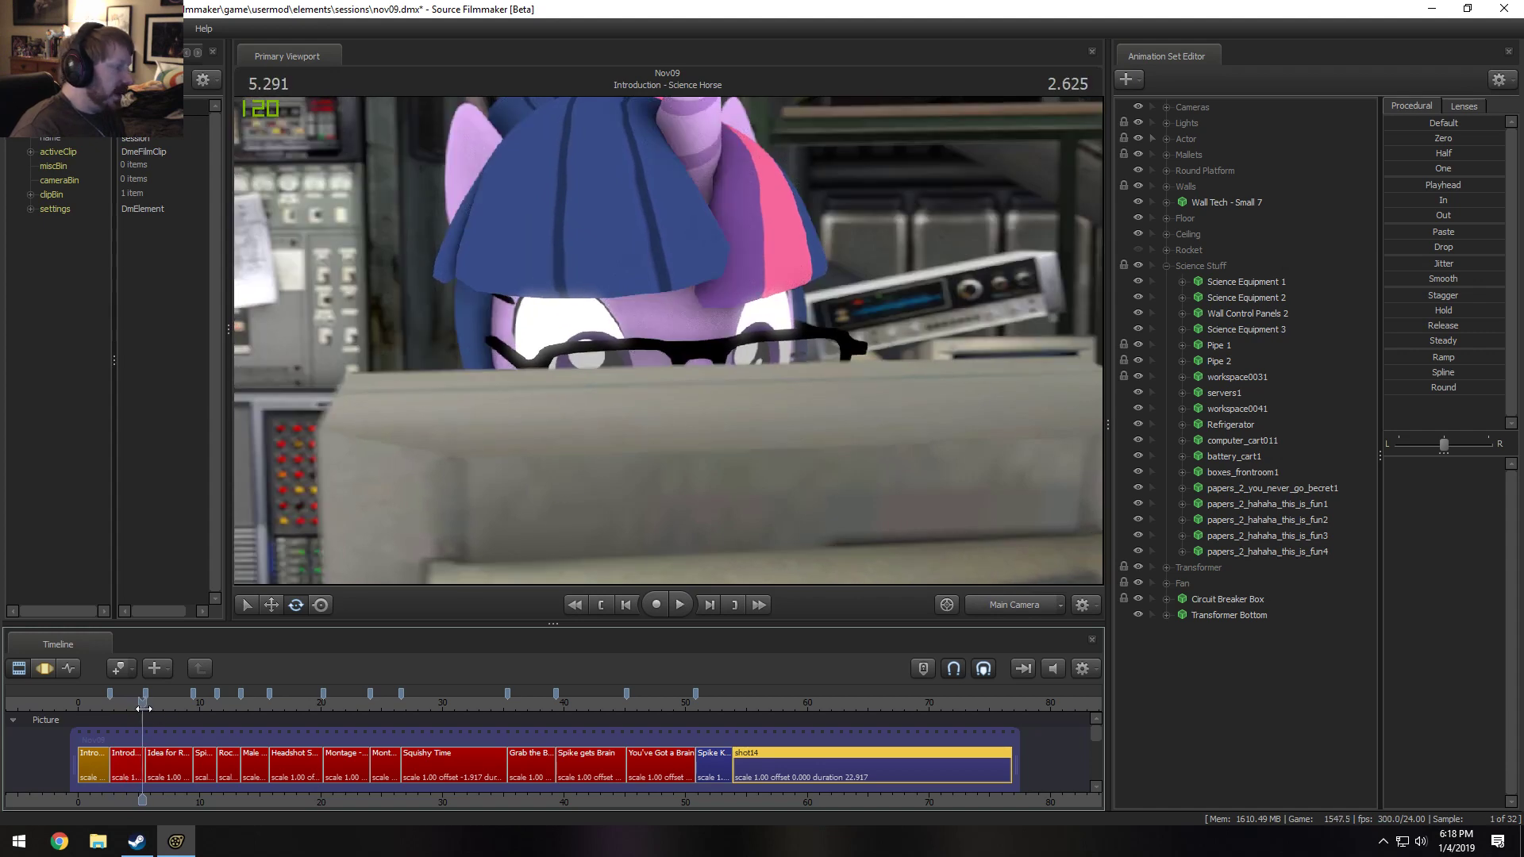
drag(143, 708, 131, 704)
key(space)
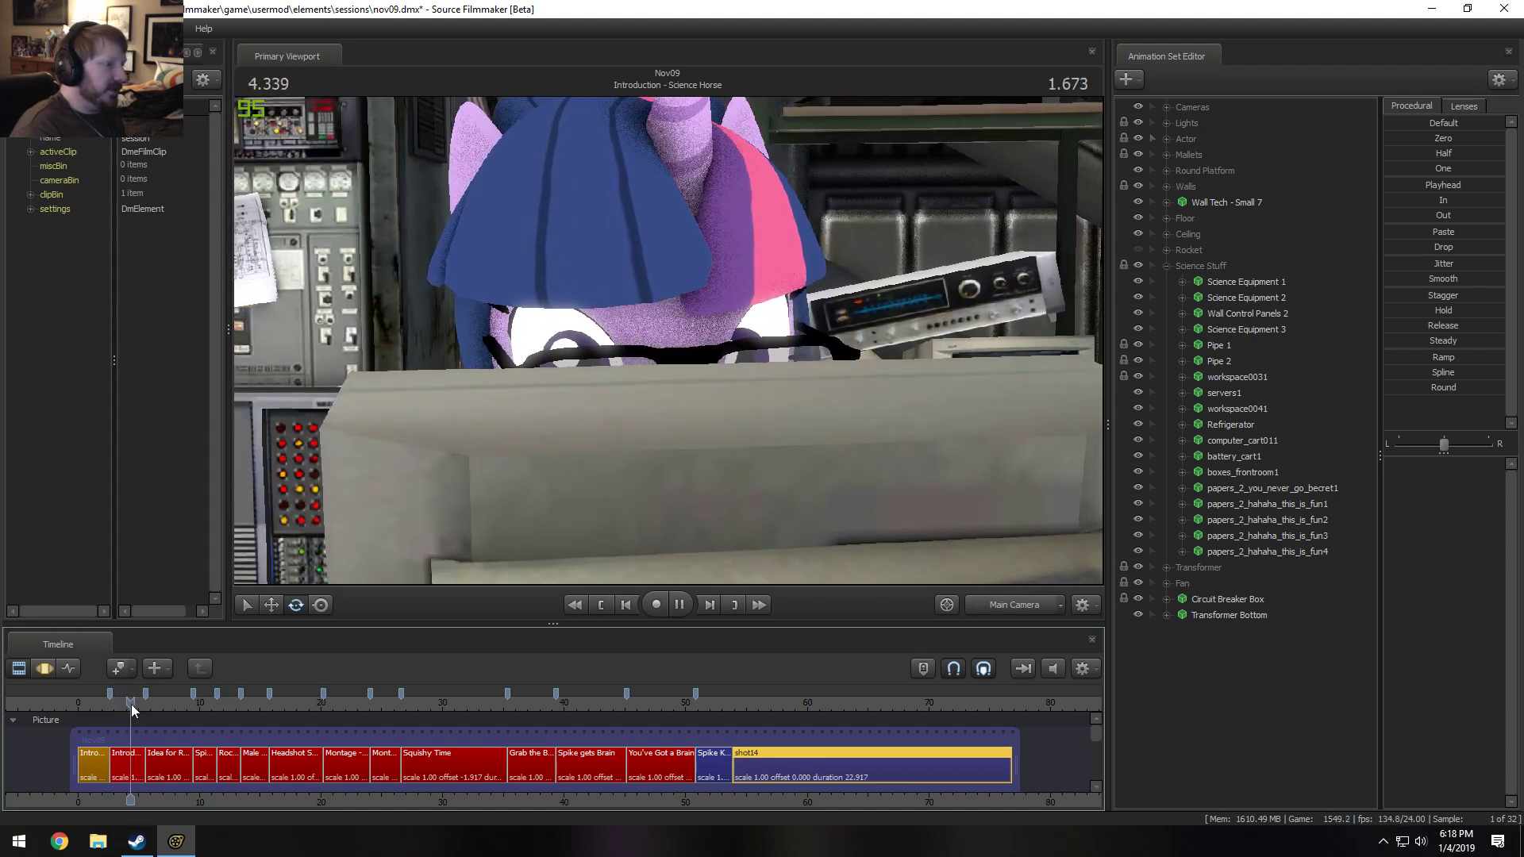
key(space)
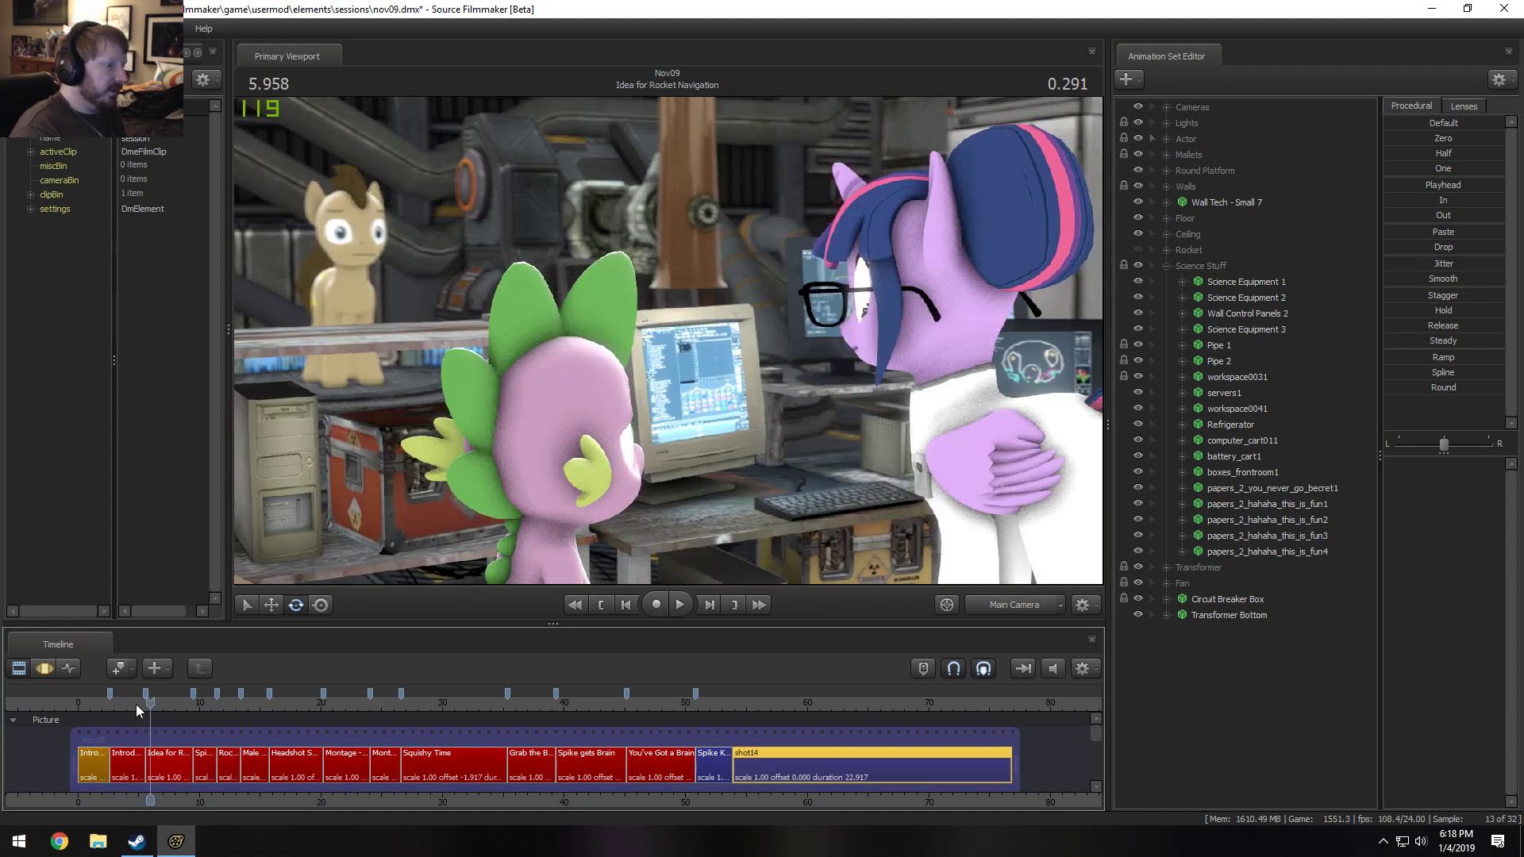
key(space)
key(space)
click(128, 705)
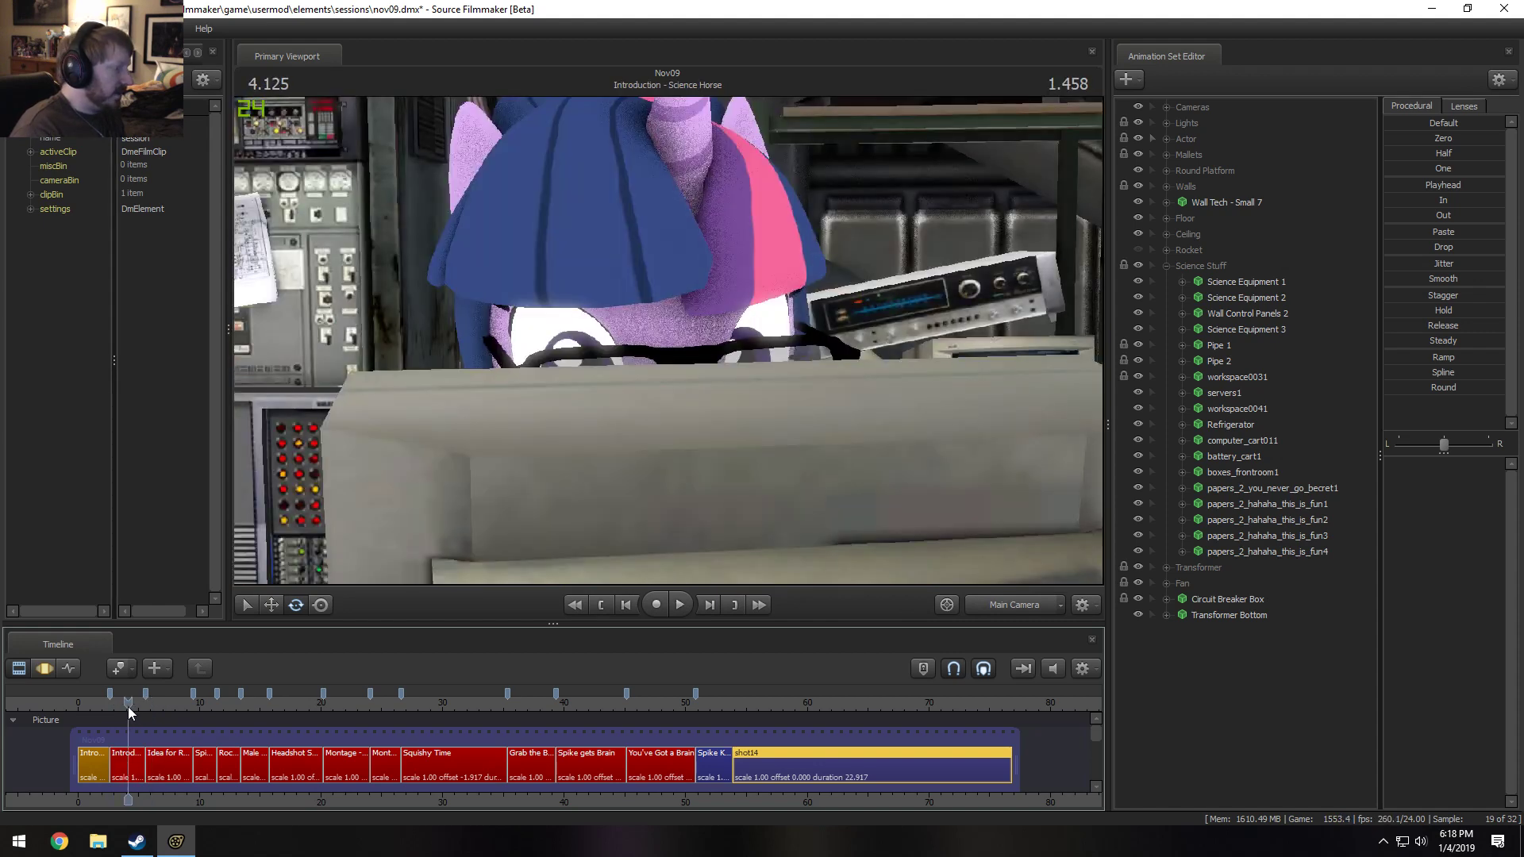
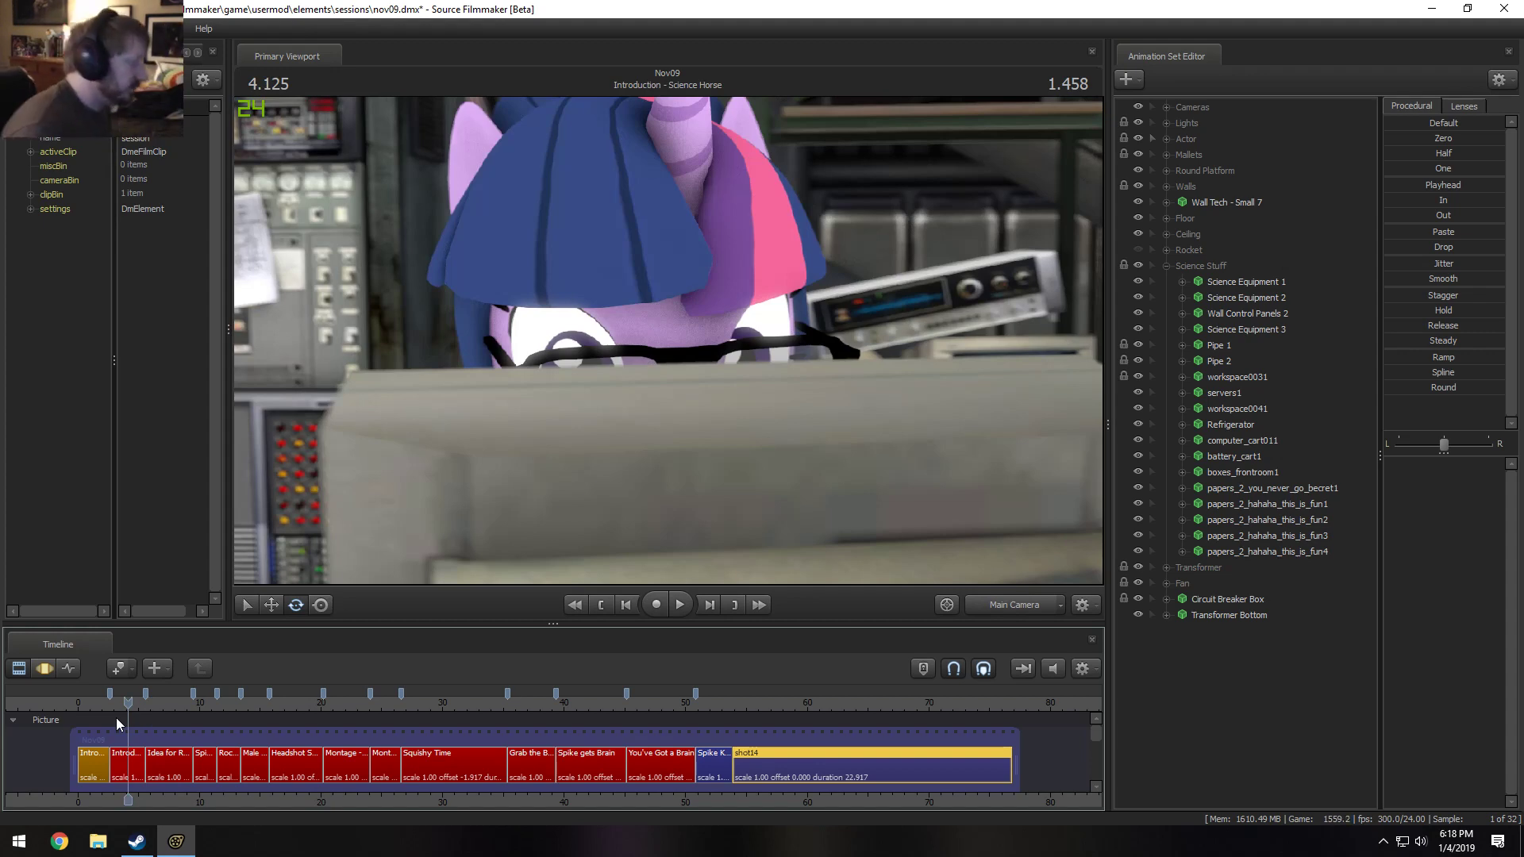
Play part of the Idea for Rocket Navigation shot.
click(158, 700)
key(space)
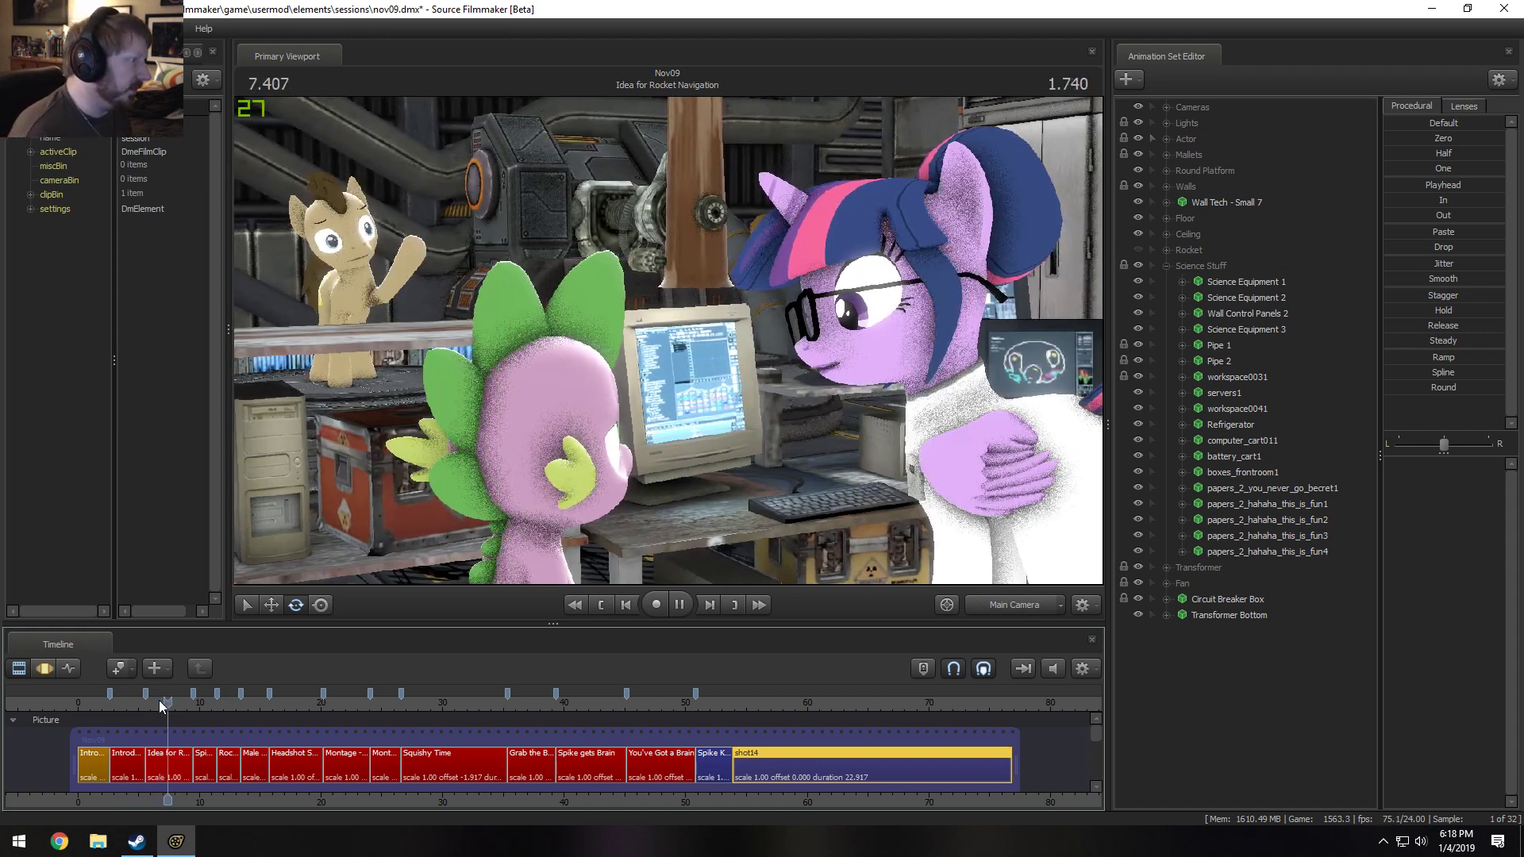
key(space)
Move the Introduction - Science Horse shot ahead of Introduction - Male Horse, making it the first shot of the film.
click(98, 703)
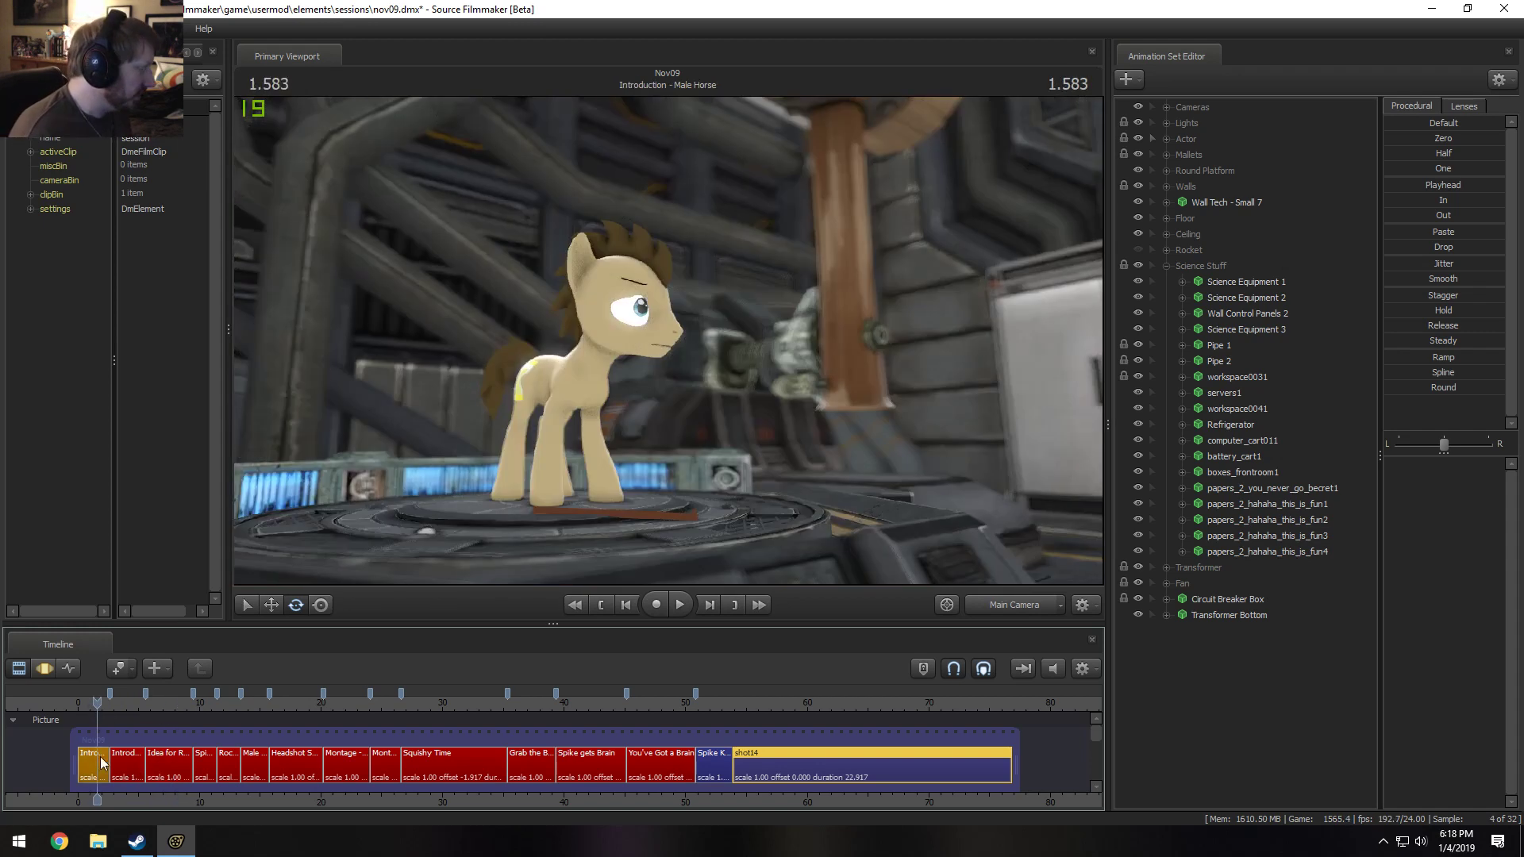
scroll(143, 799, up, 3)
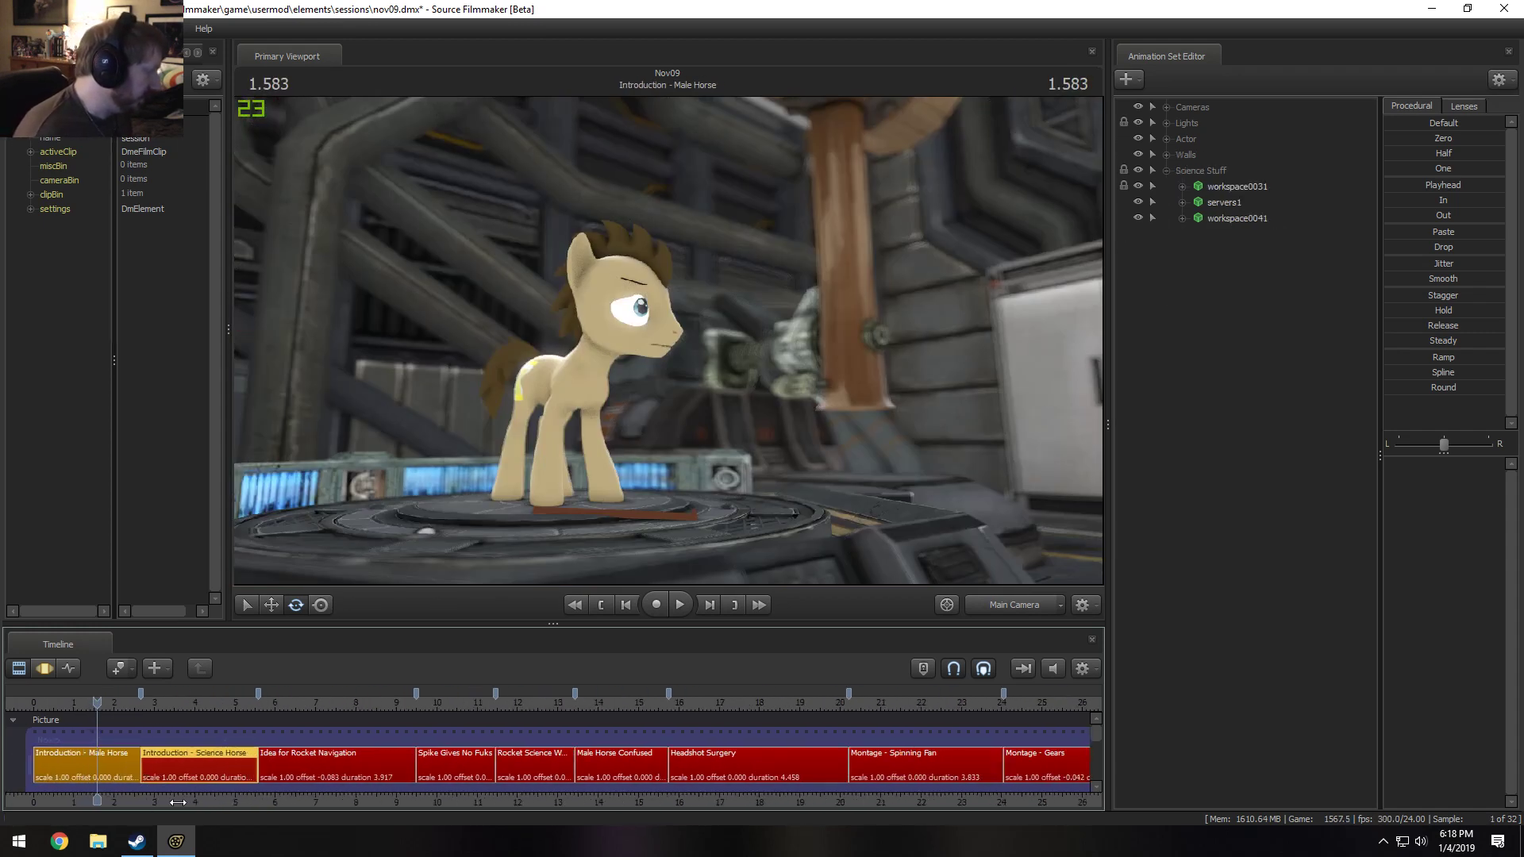
scroll(286, 749, up, 2)
middle_drag(286, 749, 725, 749)
drag(658, 764, 500, 763)
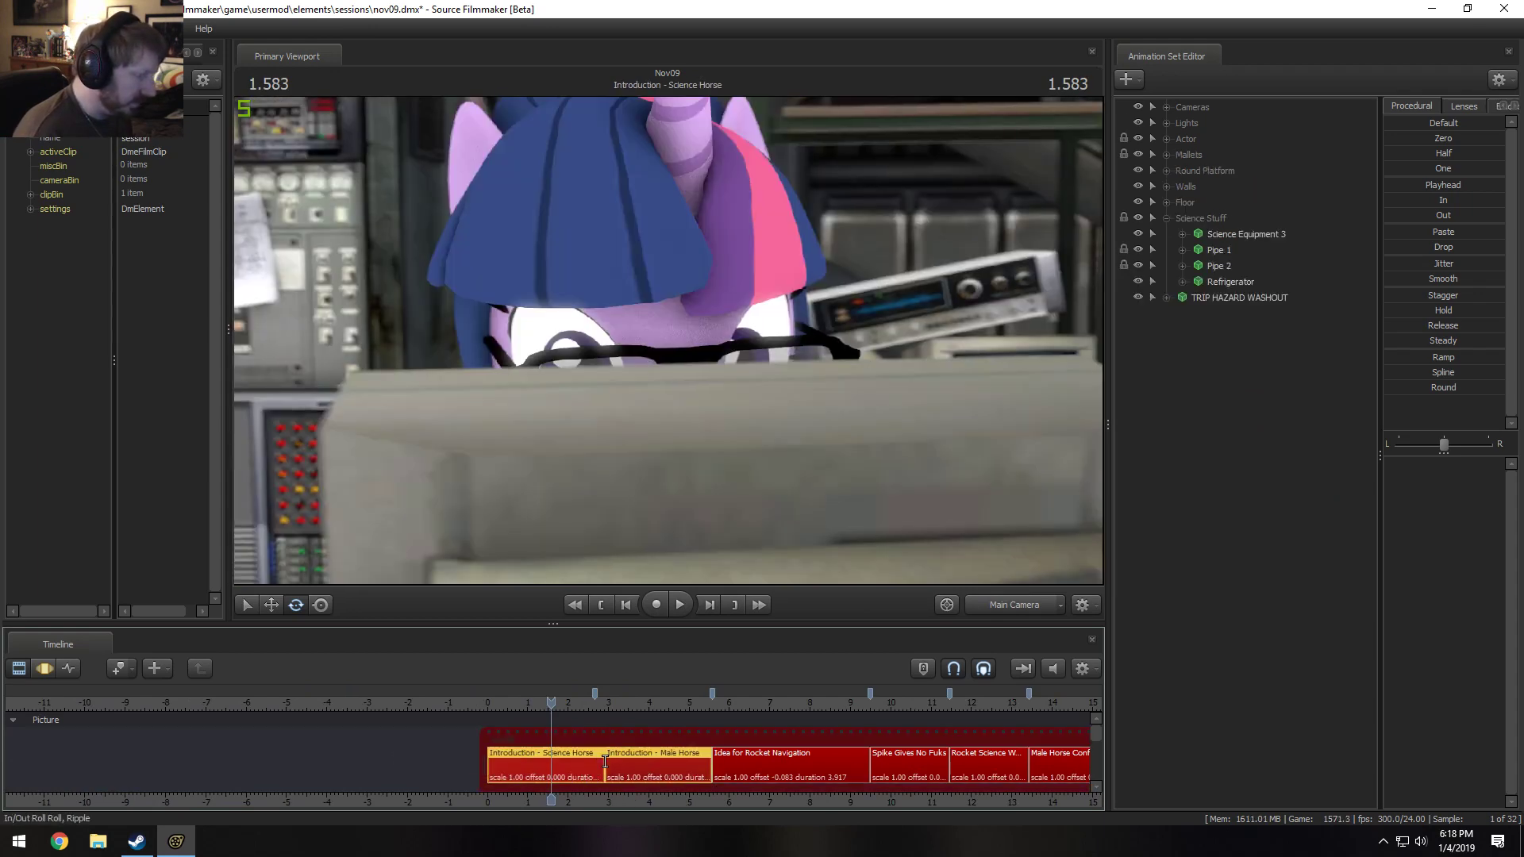
Align the first timeline bookmark with the new cut between the two introduction shots at about 2.9 s.
scroll(708, 744, up, 3)
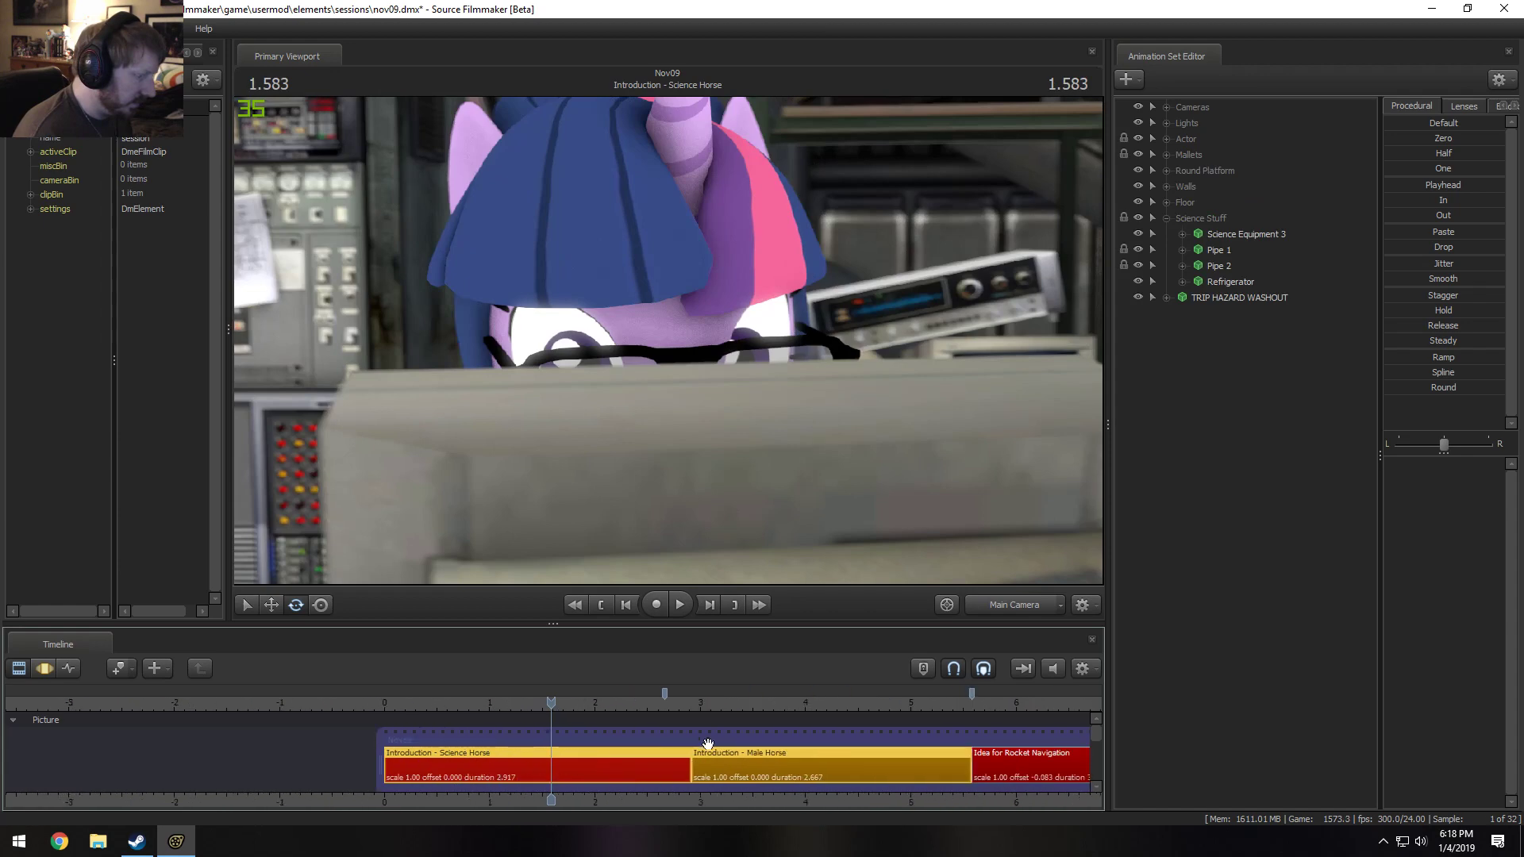
drag(683, 692, 846, 755)
scroll(180, 729, down, 5)
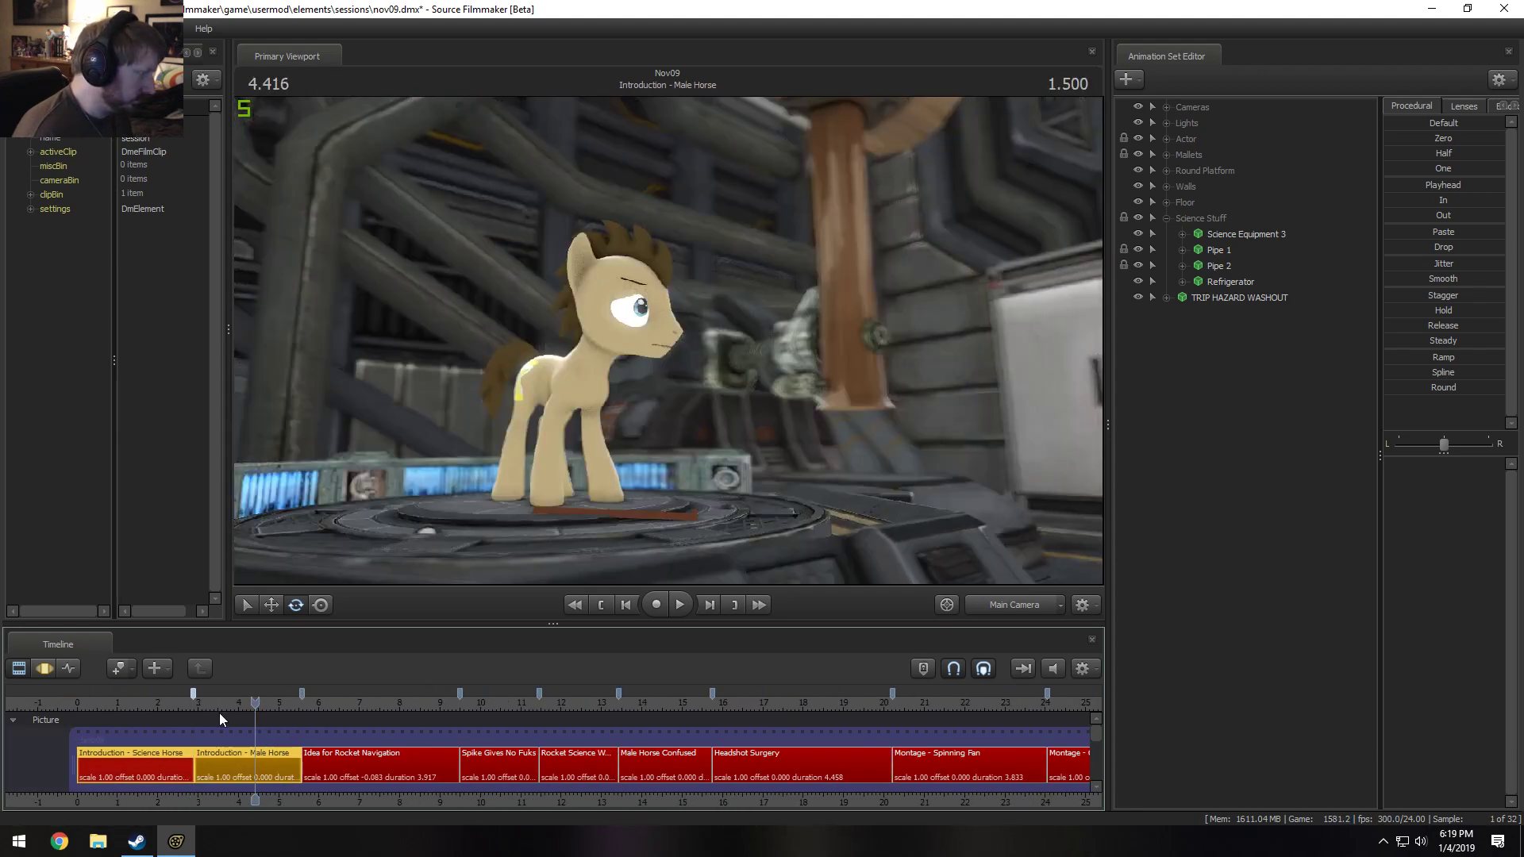
Move the playhead to about 0.08 s and set the Introduction - Science Horse shot's background color to RGB 150, 100, 0.
scroll(132, 702, up, 5)
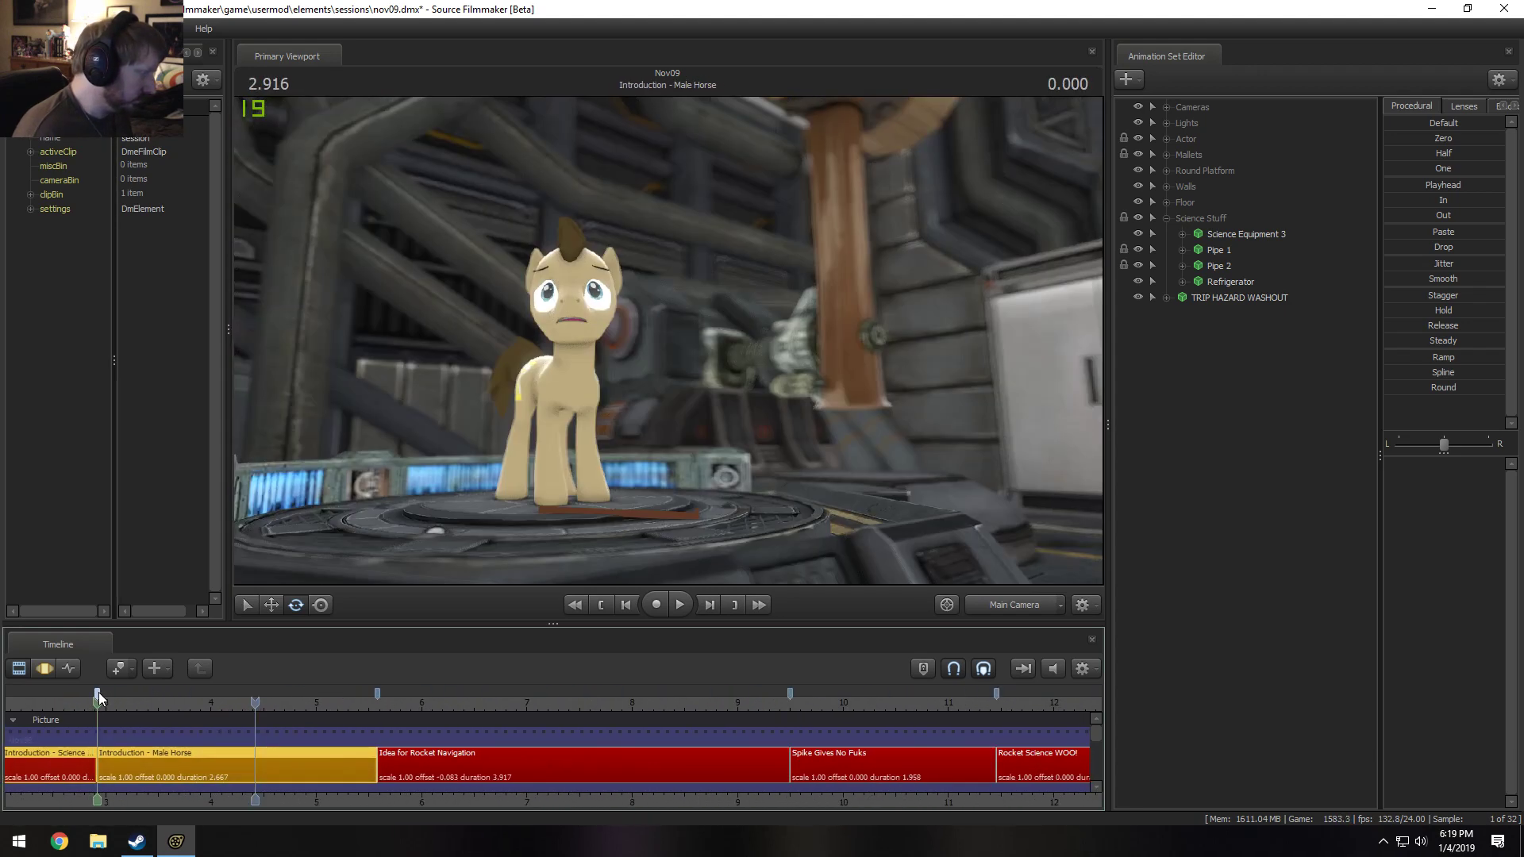
scroll(363, 716, down, 1)
scroll(170, 713, down, 4)
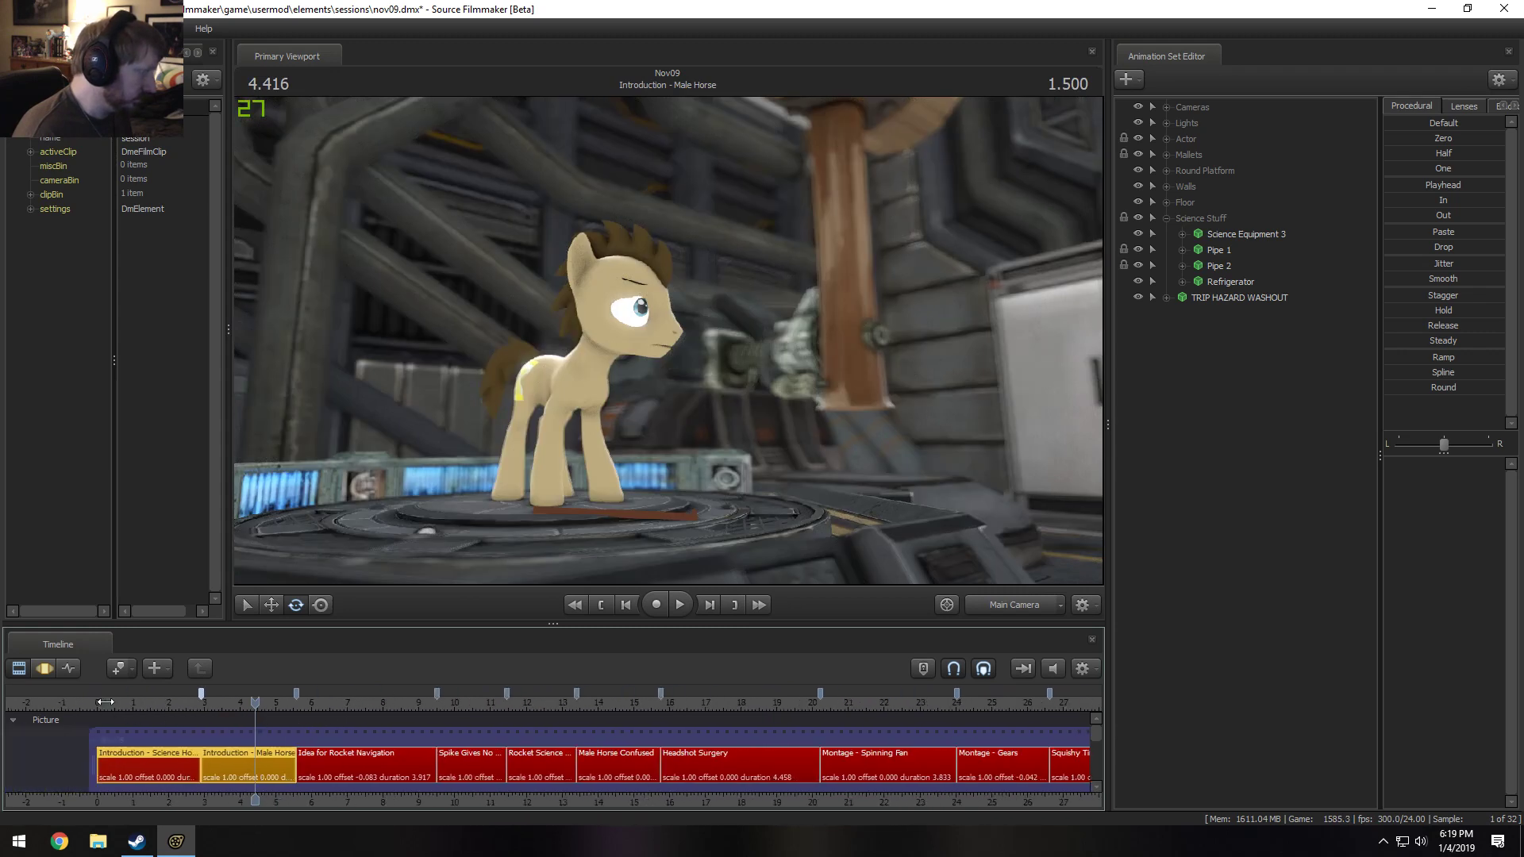
click(99, 702)
right_click(137, 764)
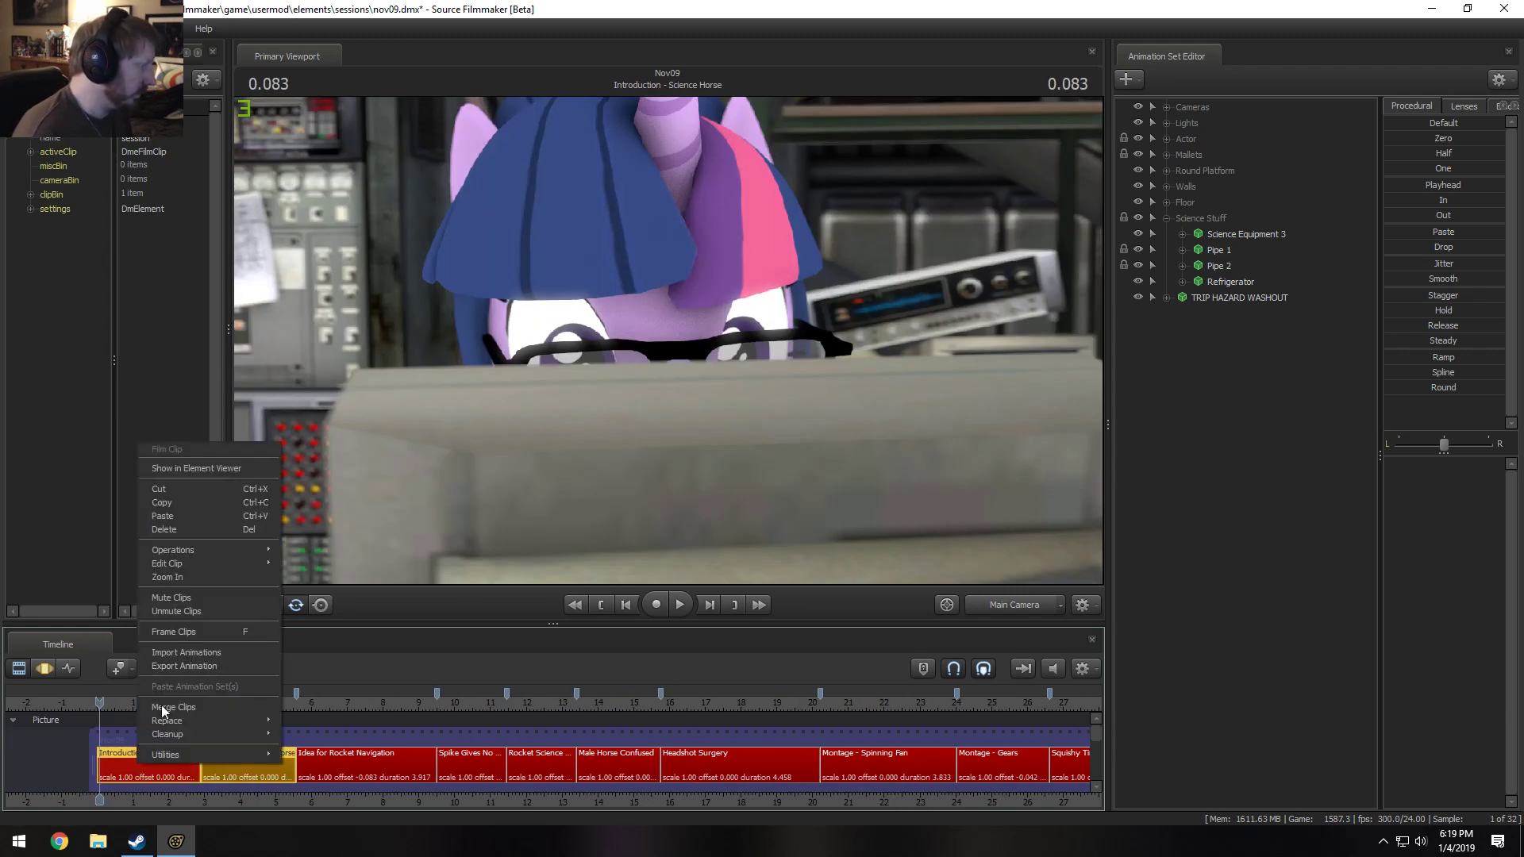
mouse_move(169, 565)
click(347, 565)
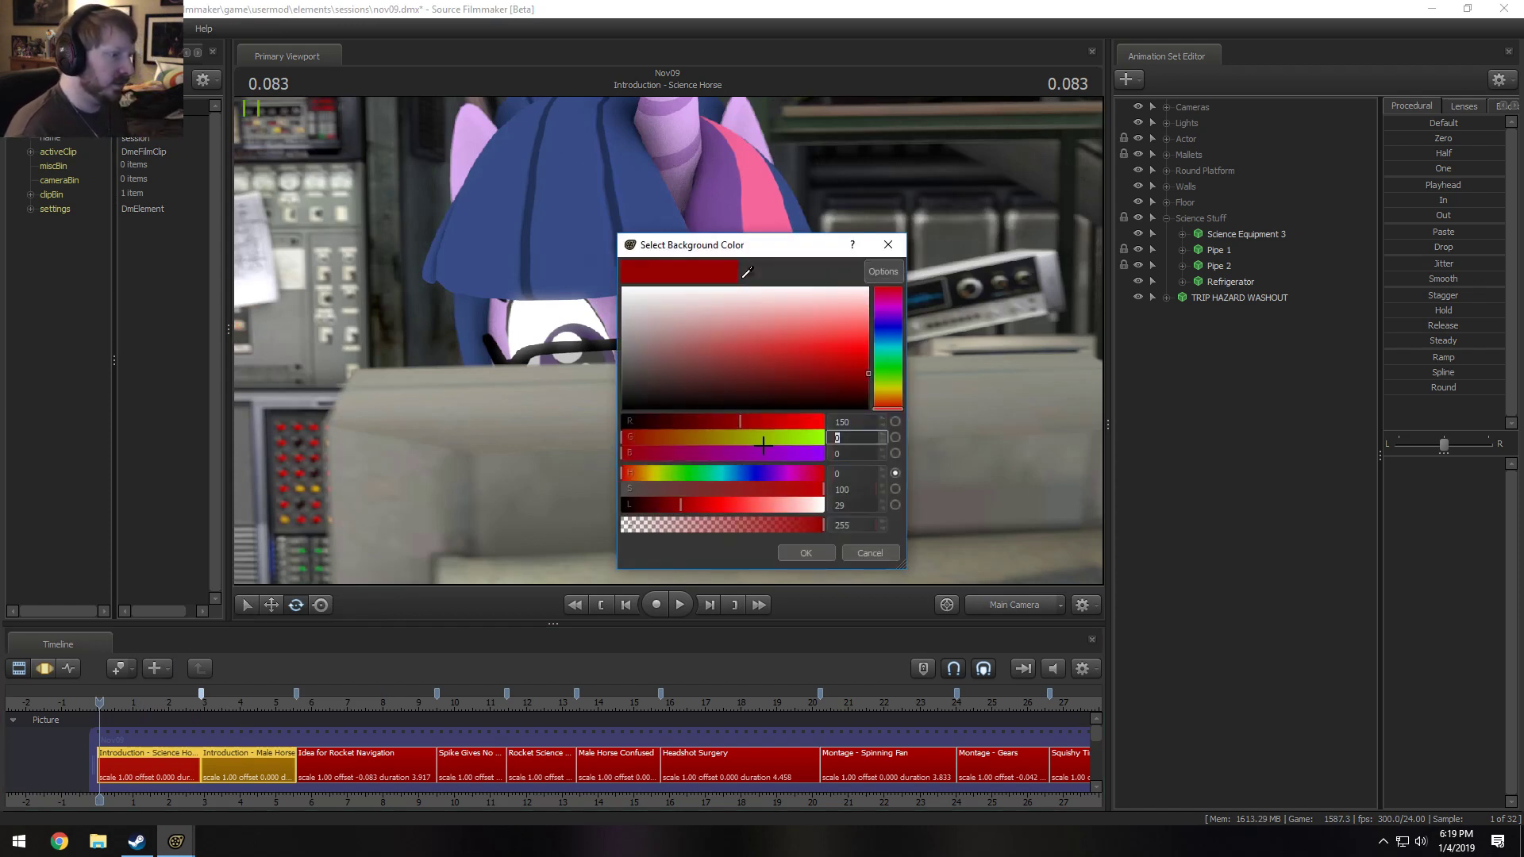
text(100)
key(Tab)
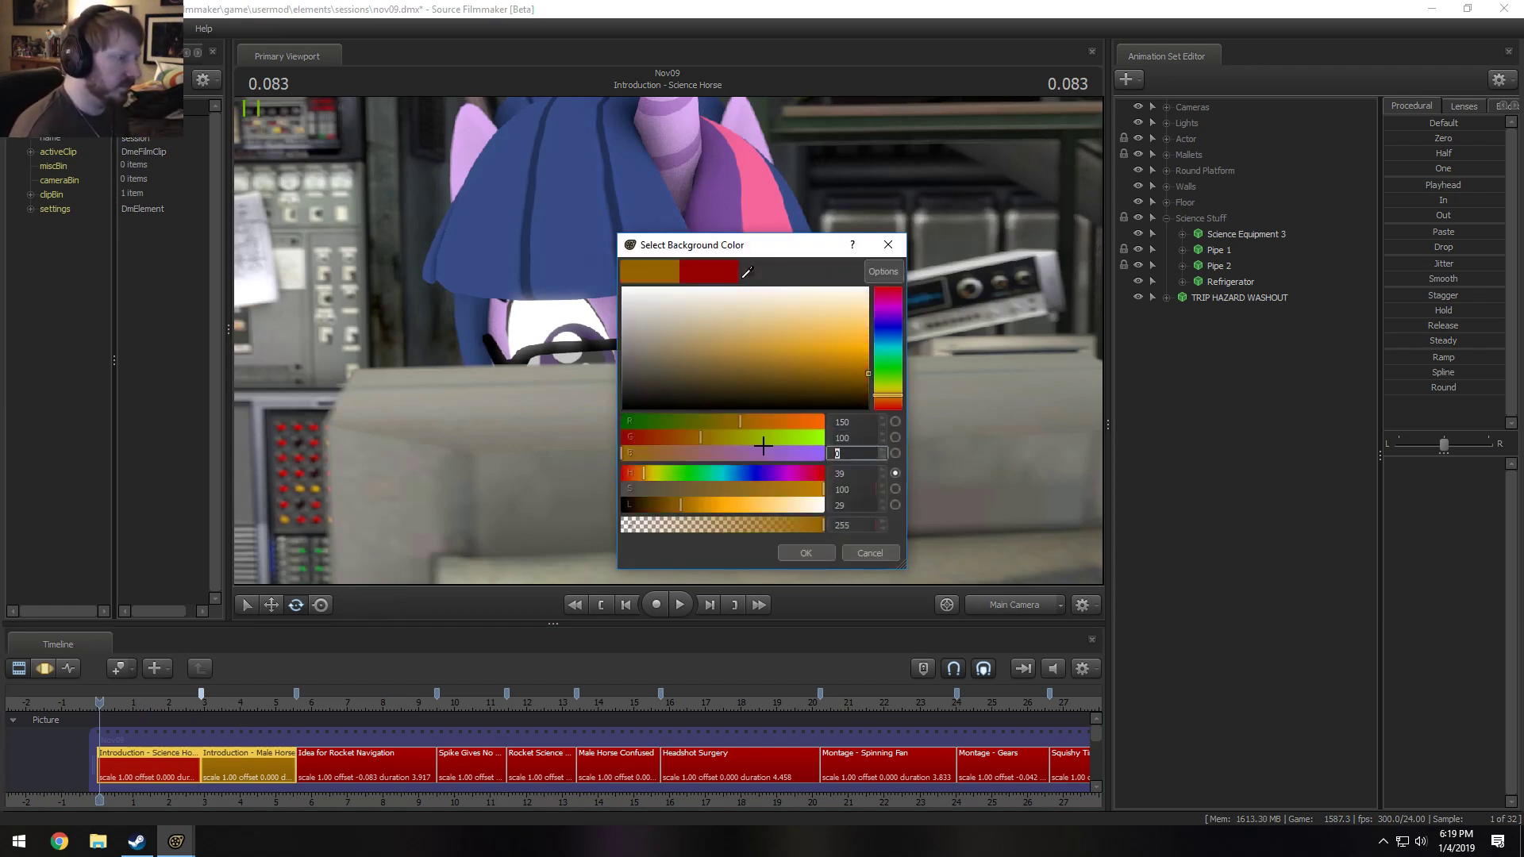
click(806, 560)
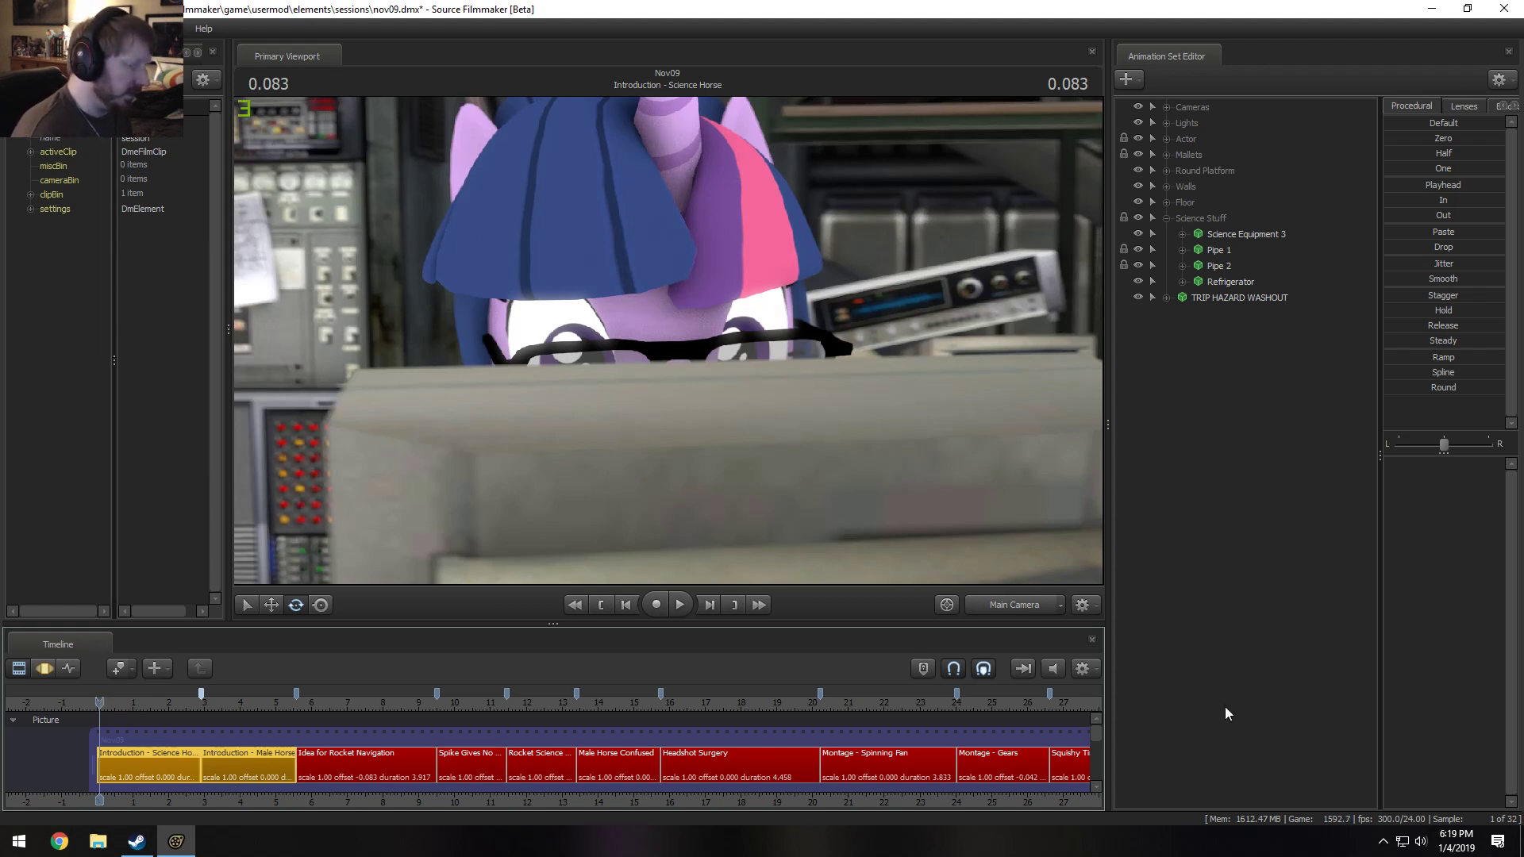
Undo the shot reordering to compare the ambient and sound effect clip positions, and redo it to restore Introduction - Science Horse as the first shot.
drag(1112, 735, 1107, 764)
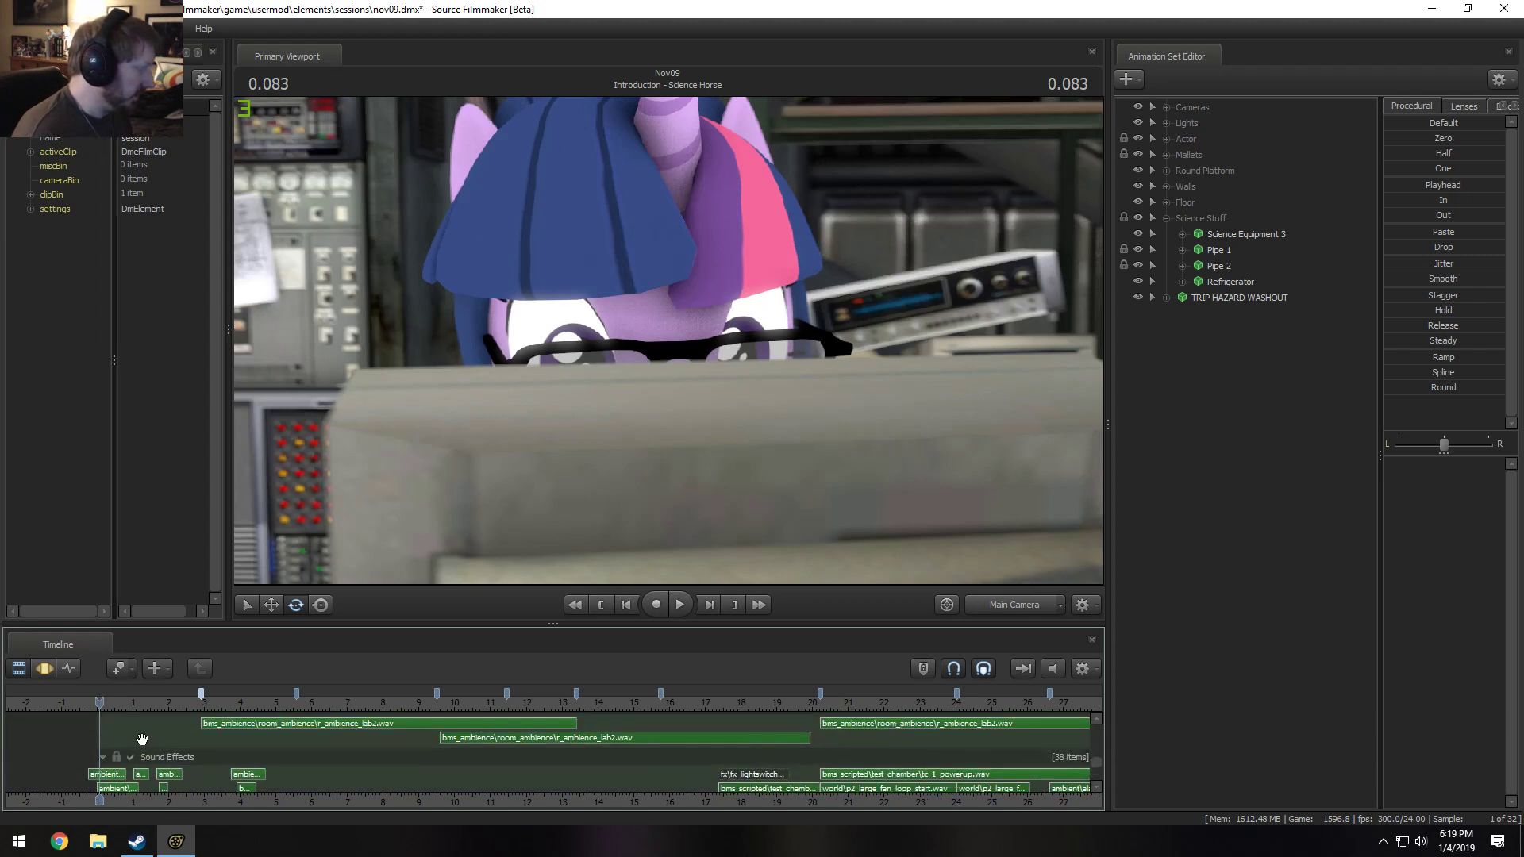
scroll(151, 746, up, 5)
scroll(201, 754, down, 3)
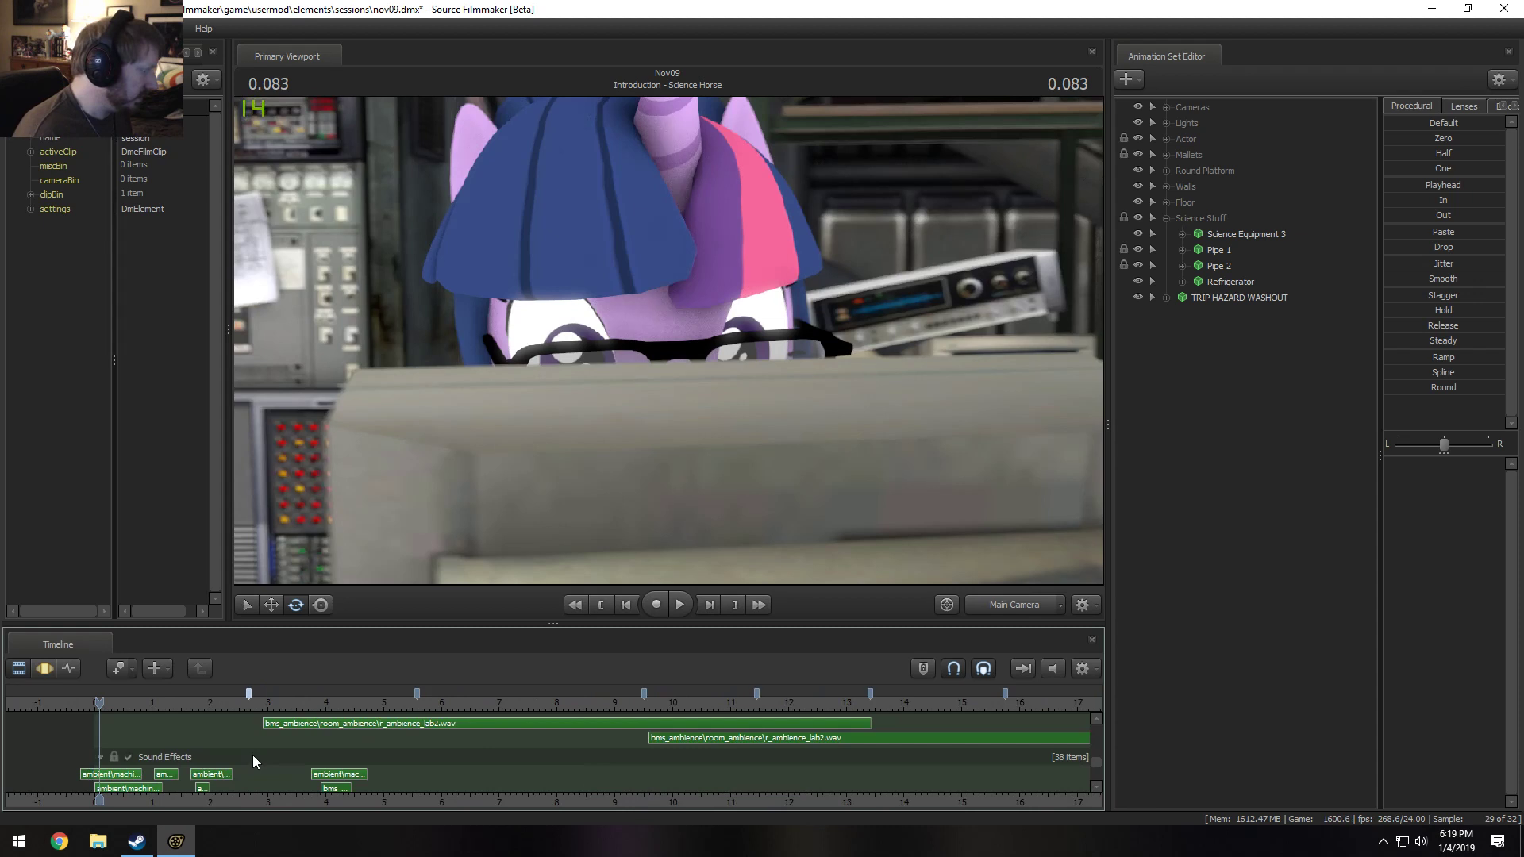
key(ctrl+z)
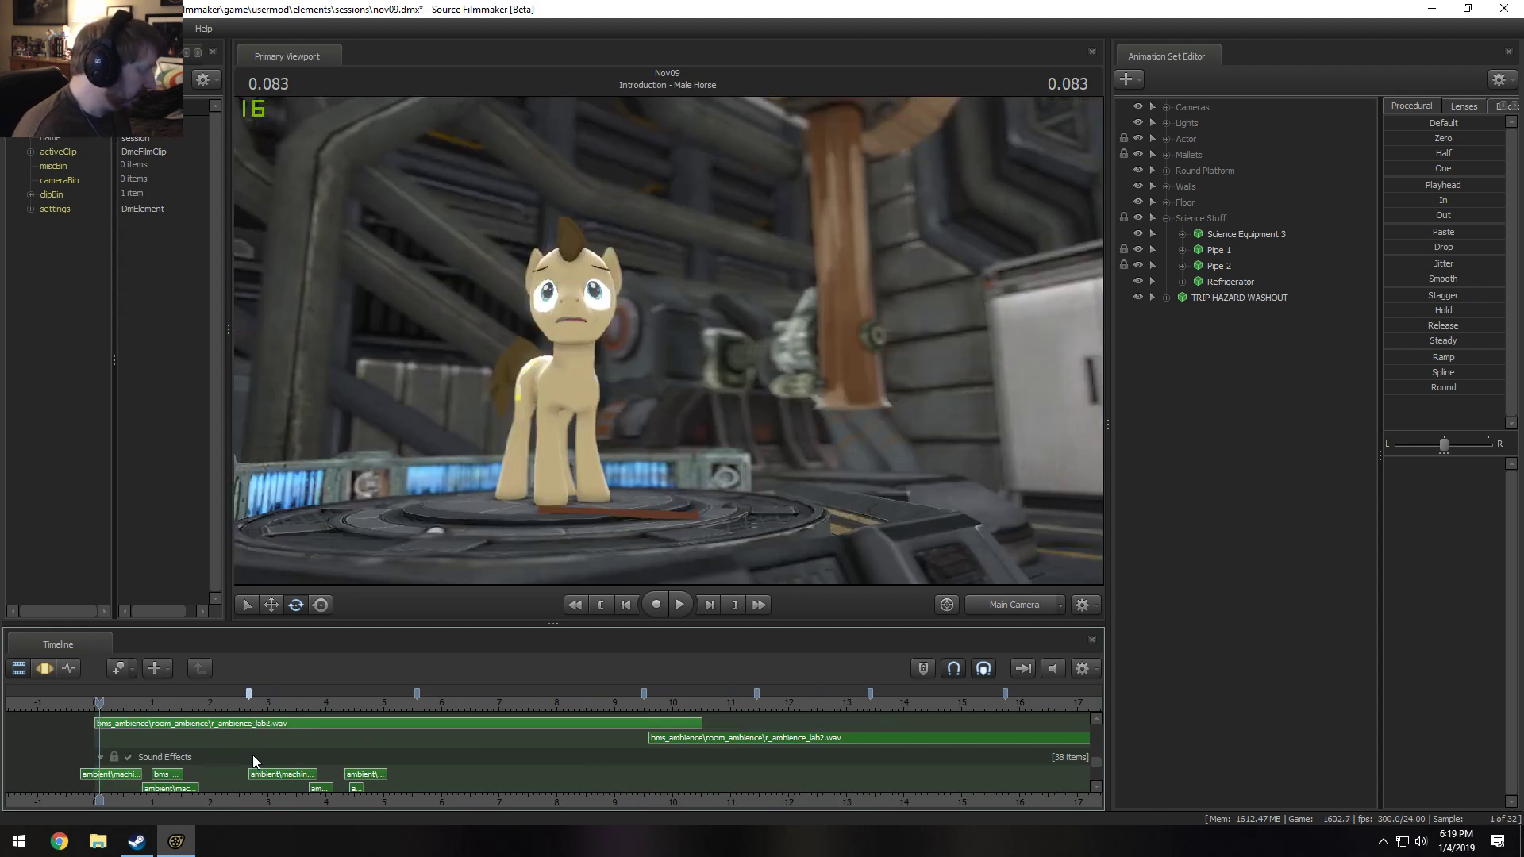
scroll(567, 741, up, 2)
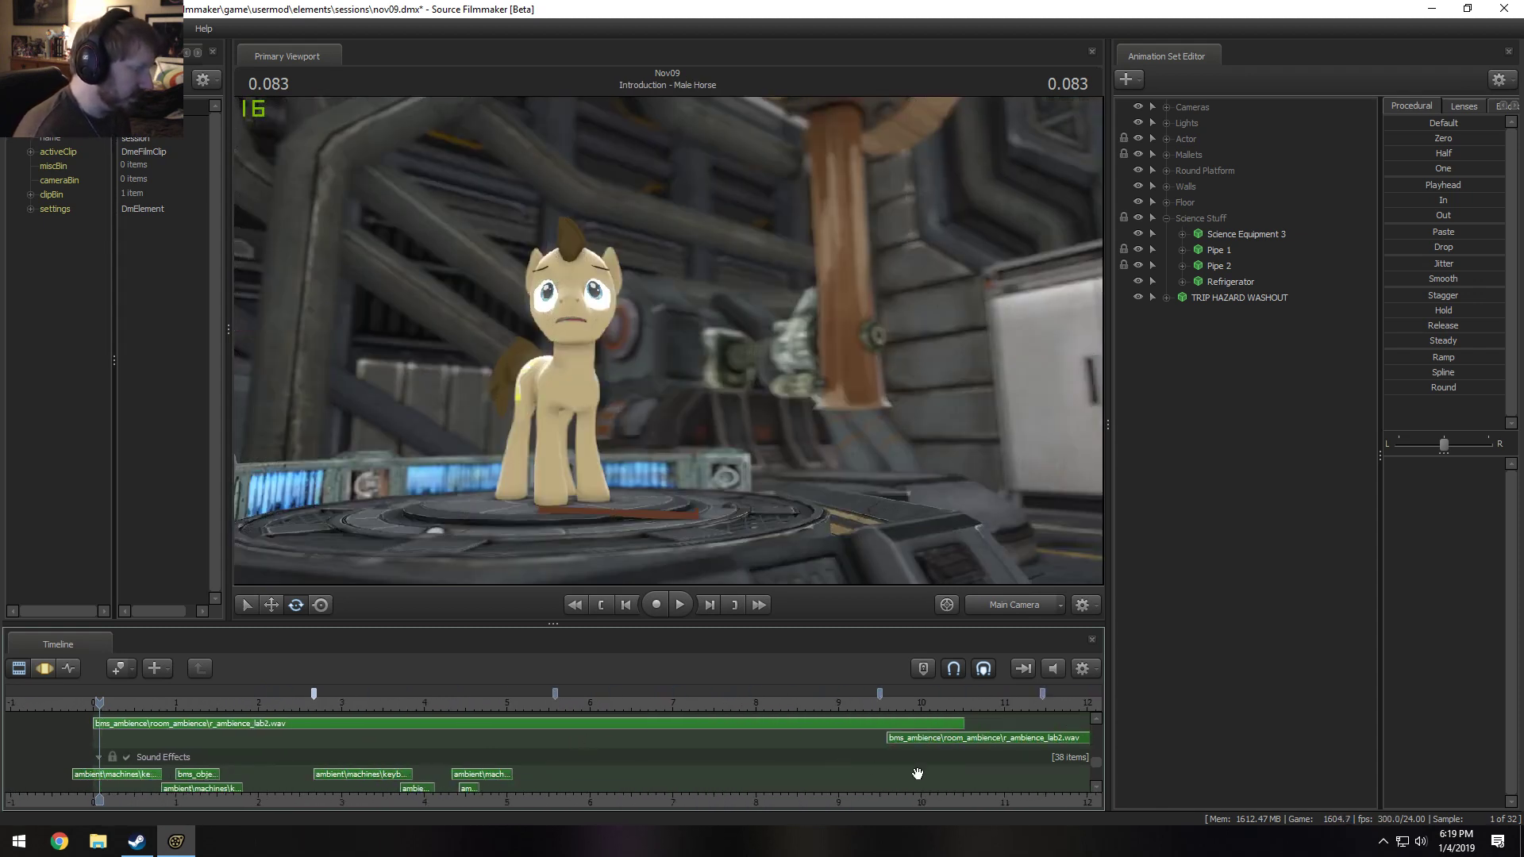
drag(1102, 765, 1095, 712)
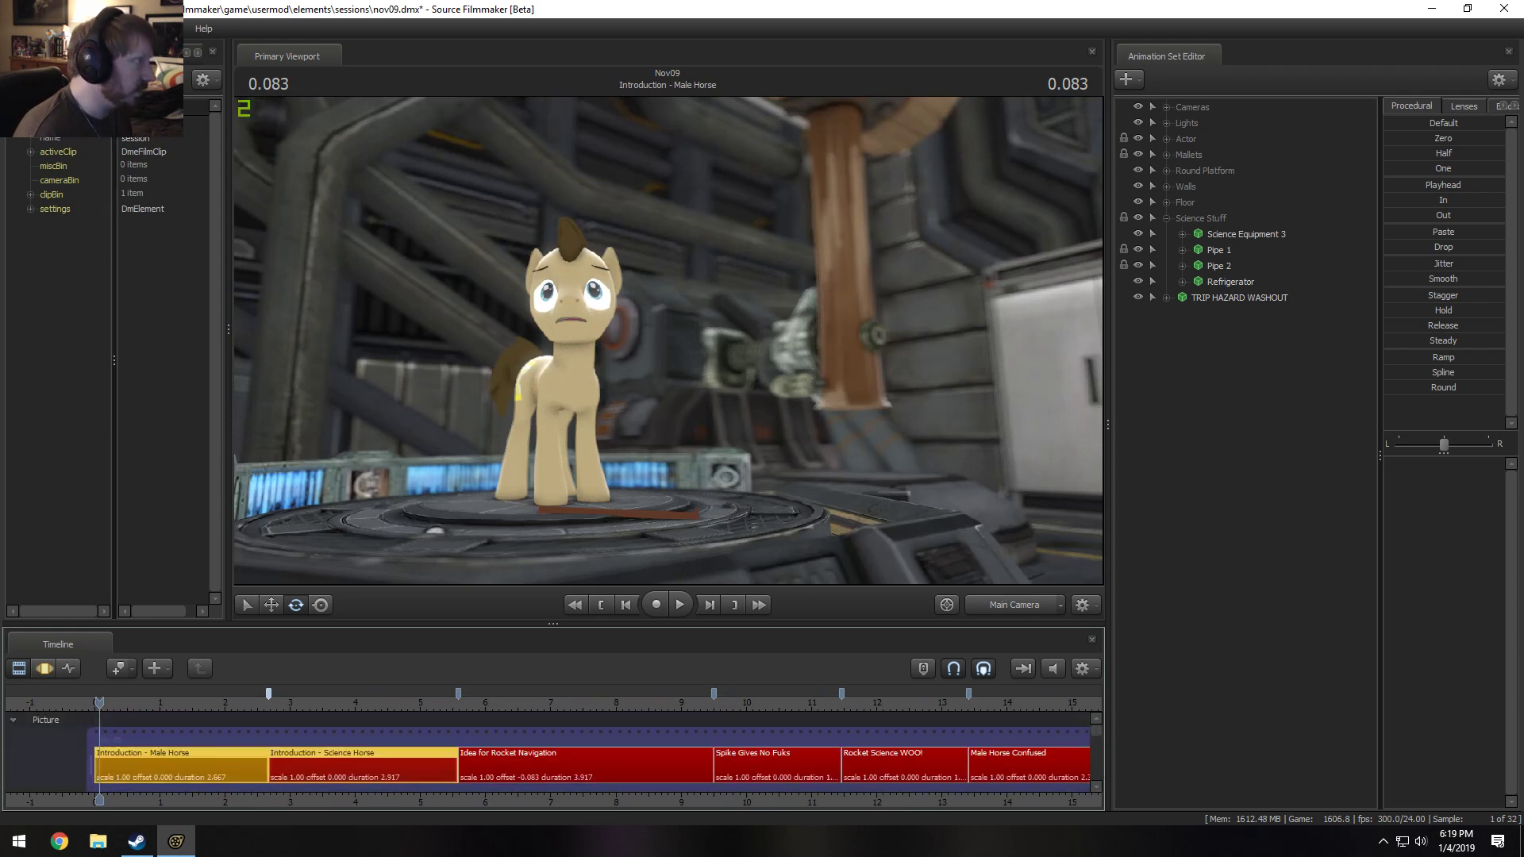
key(alt+e)
key(Escape)
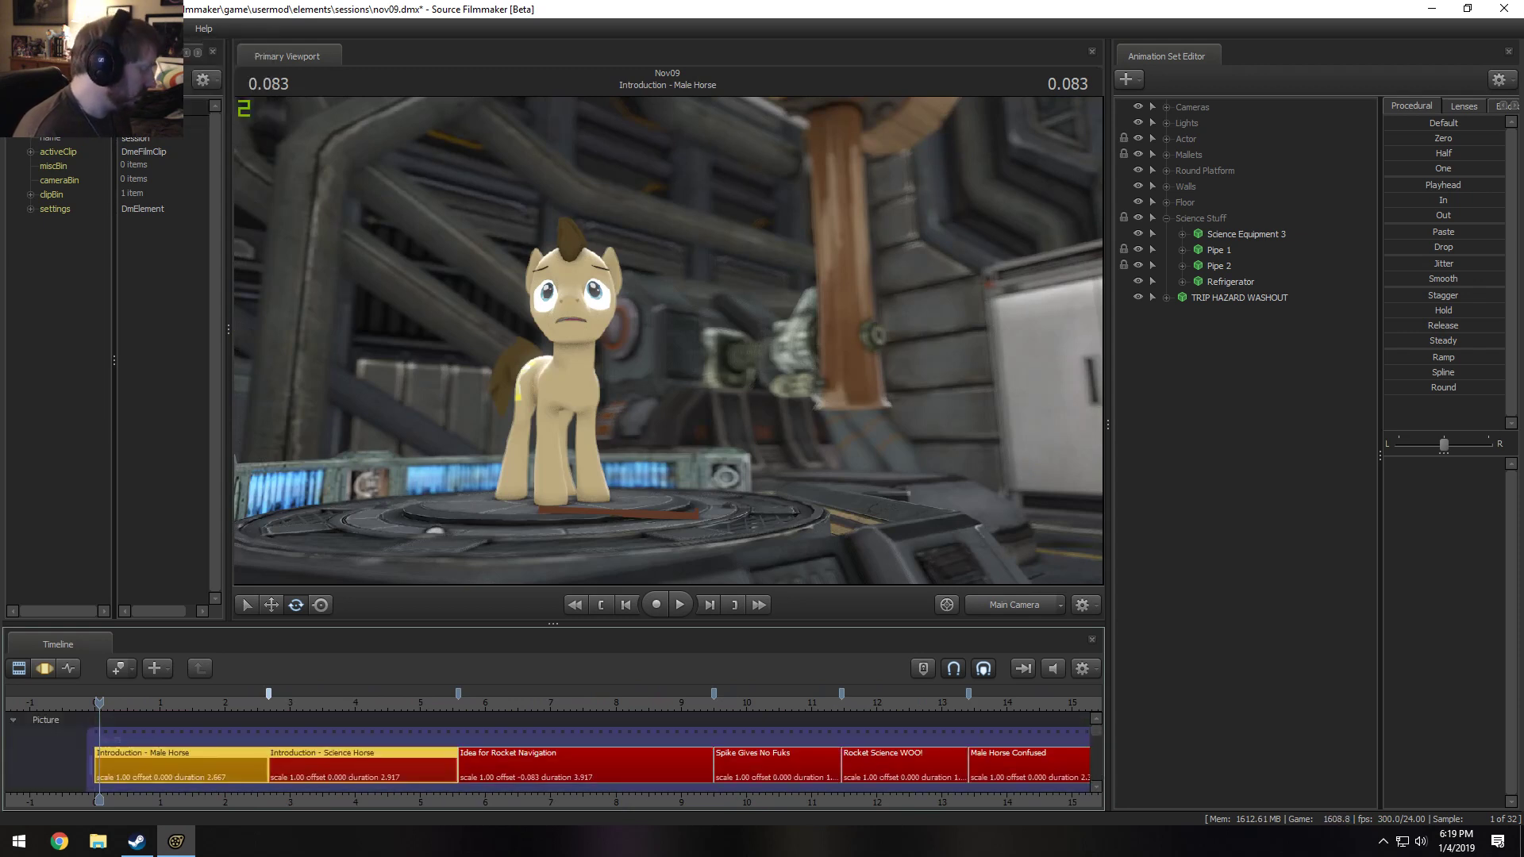
key(ctrl+z)
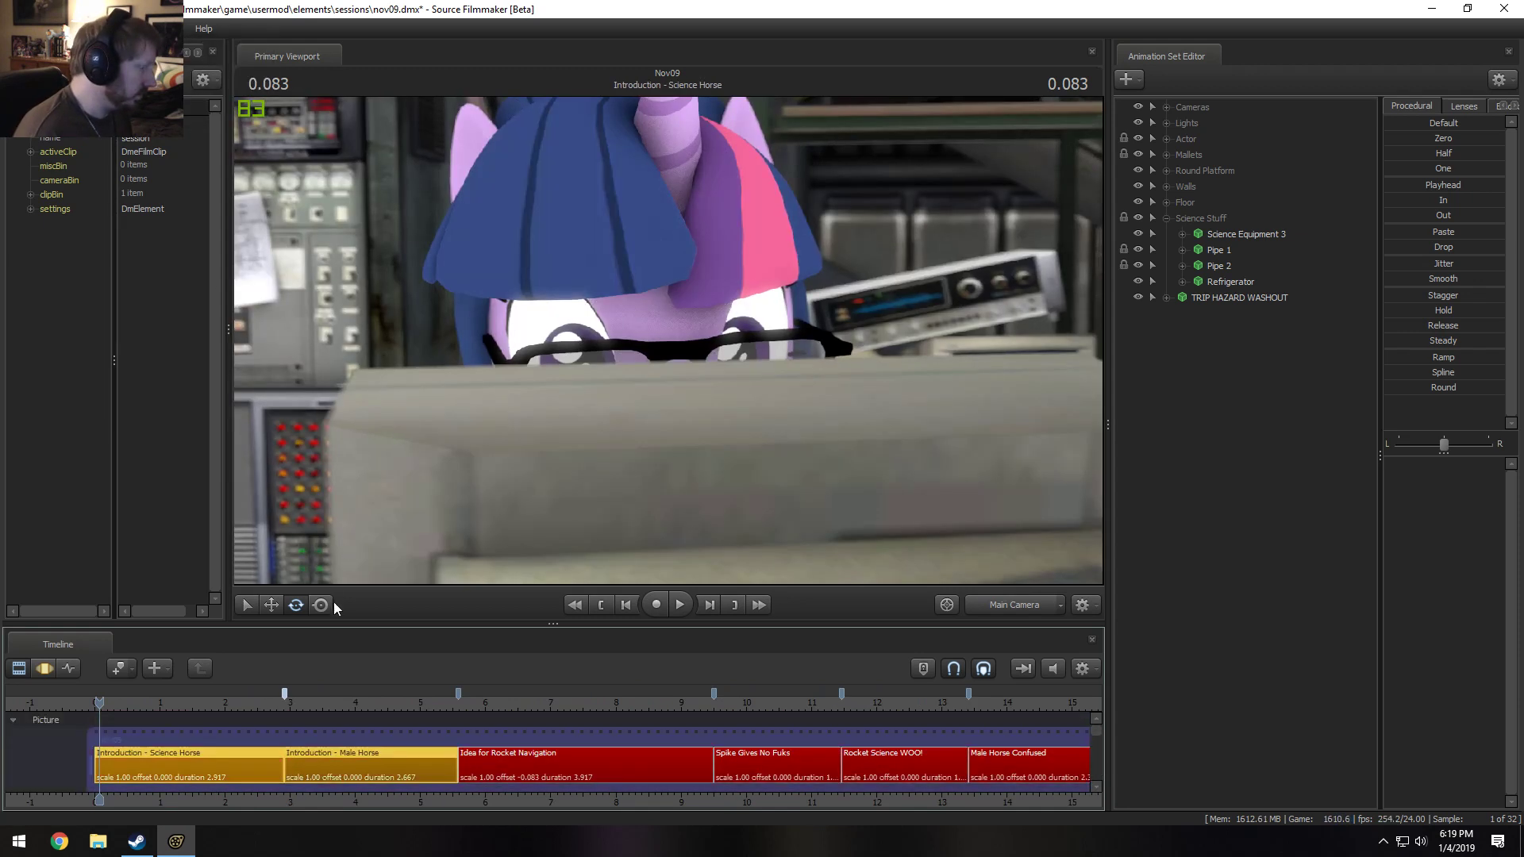
Play both introduction shots into Idea for Rocket Navigation, and inspect the keyboard clips on the Sound Effects track.
key(space)
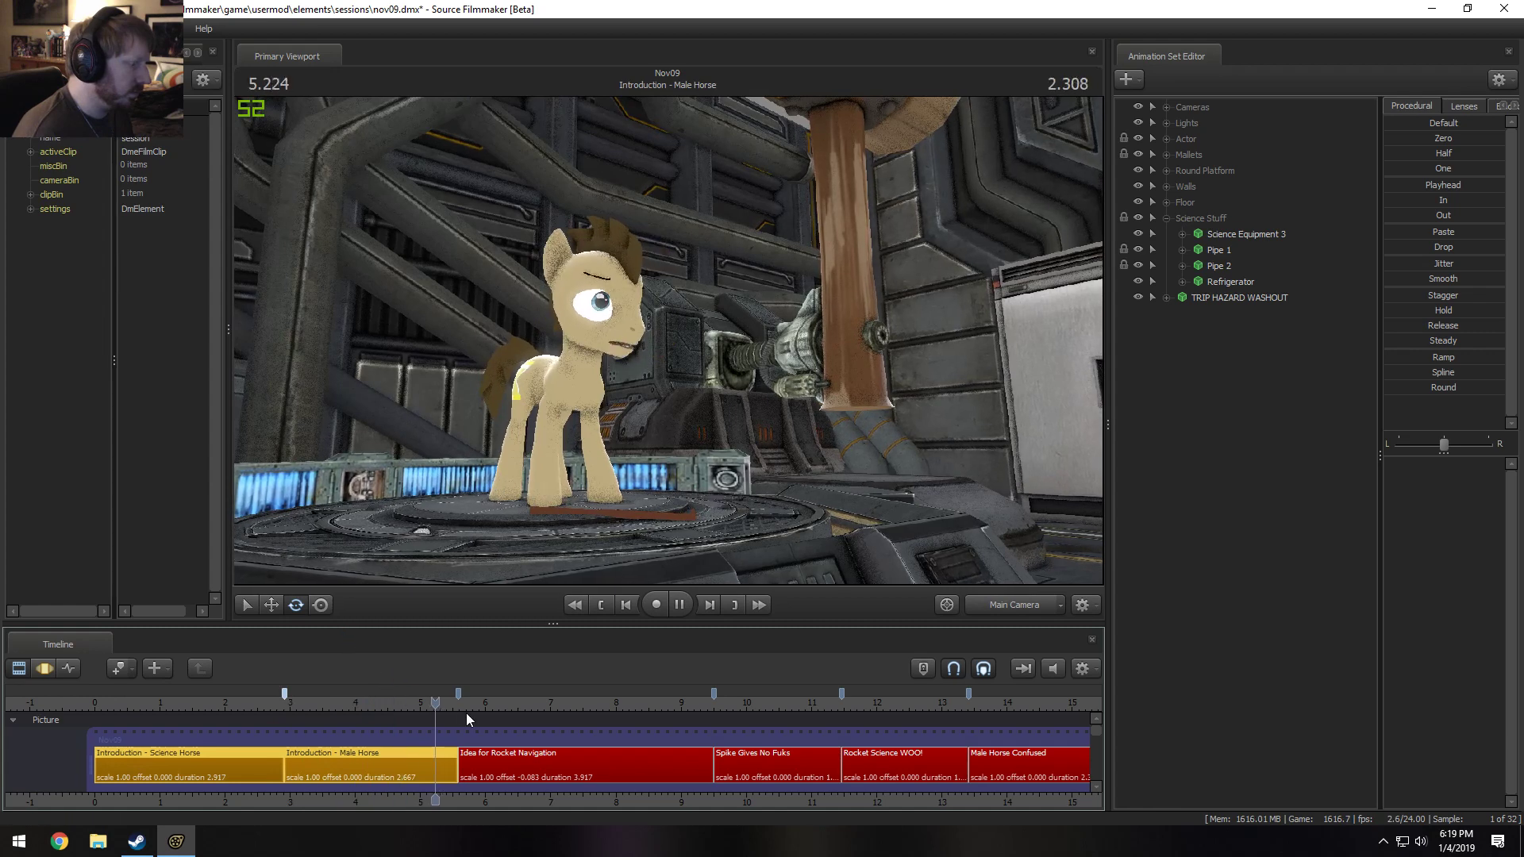
key(space)
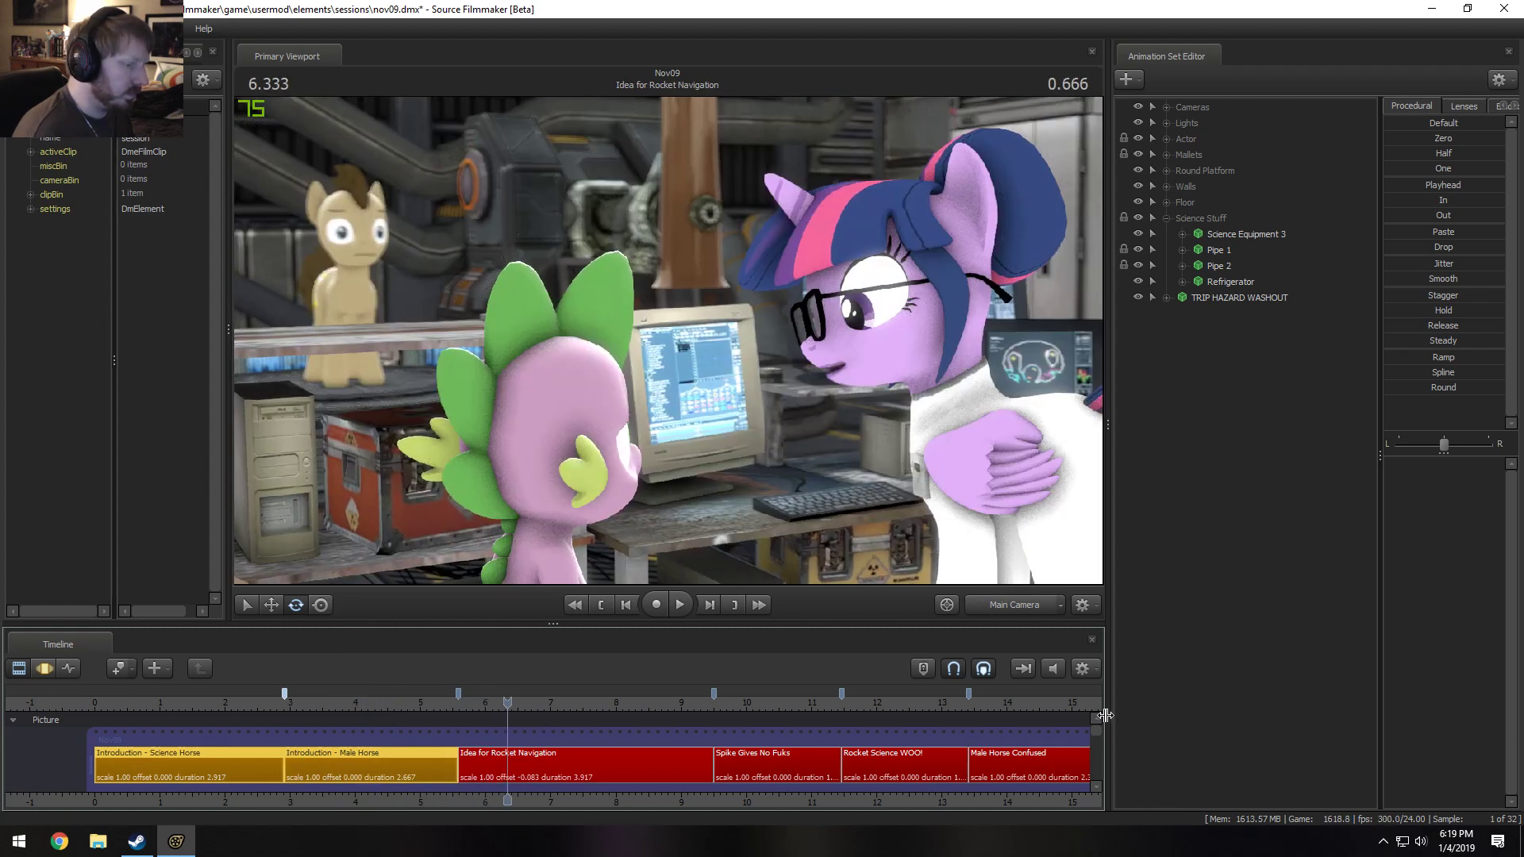
drag(1099, 726, 1103, 767)
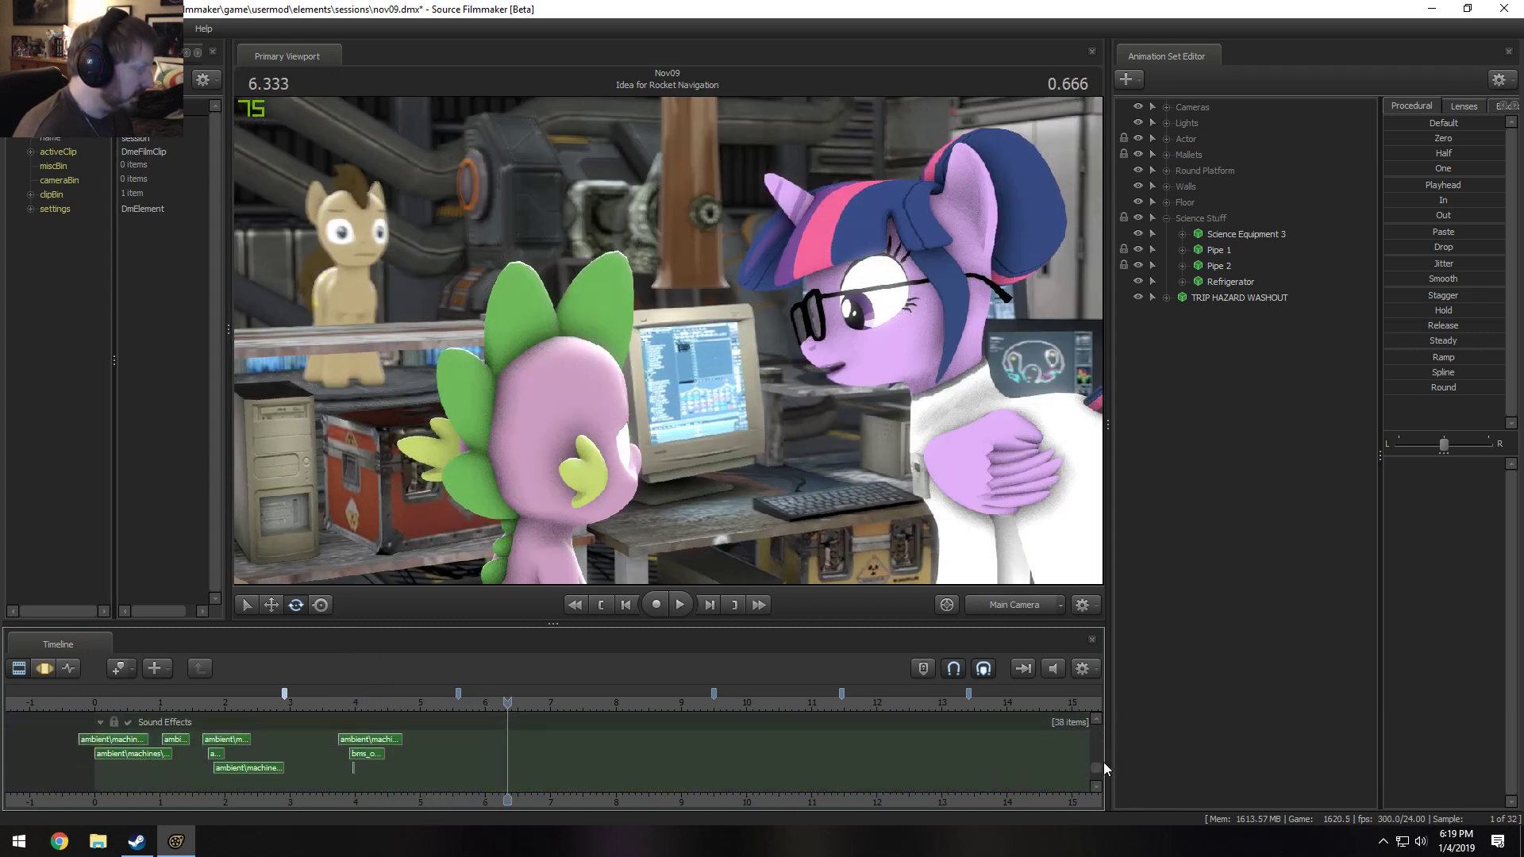
scroll(216, 732, up, 3)
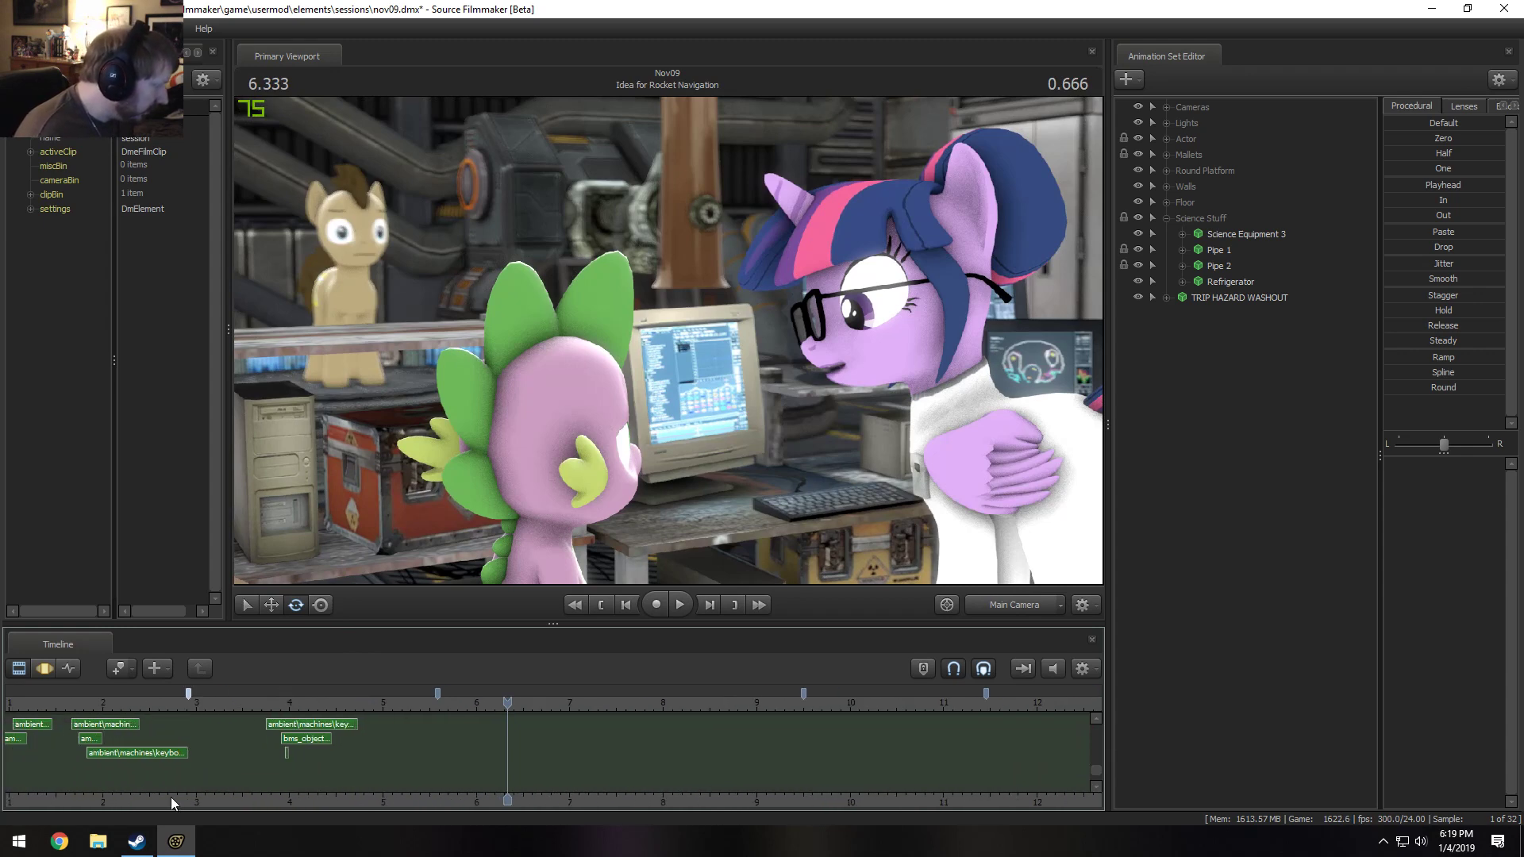
scroll(170, 796, up, 2)
click(449, 756)
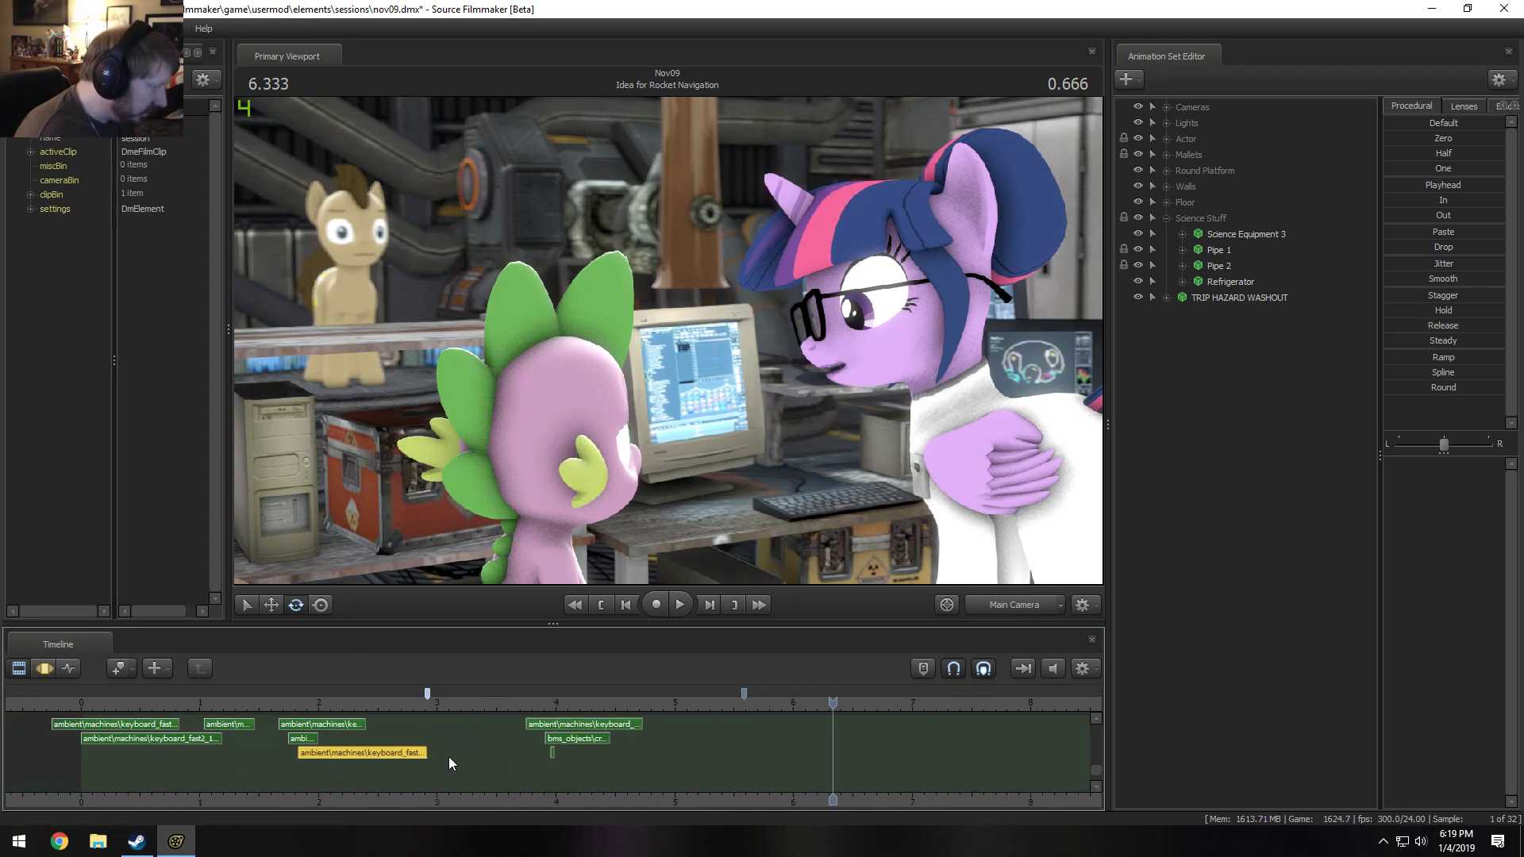
click(153, 740)
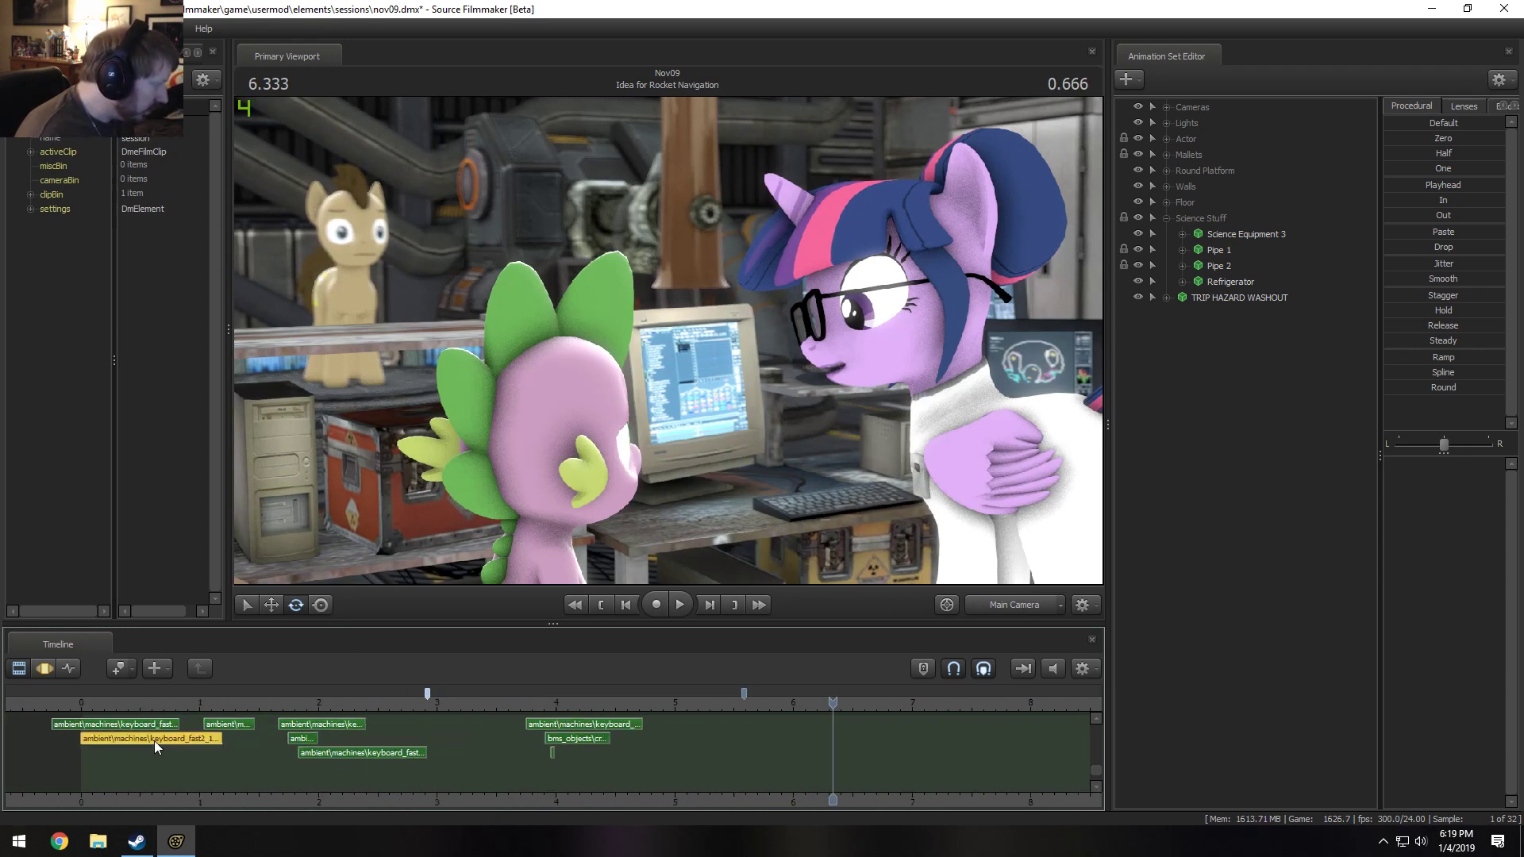
scroll(158, 740, up, 1)
click(306, 754)
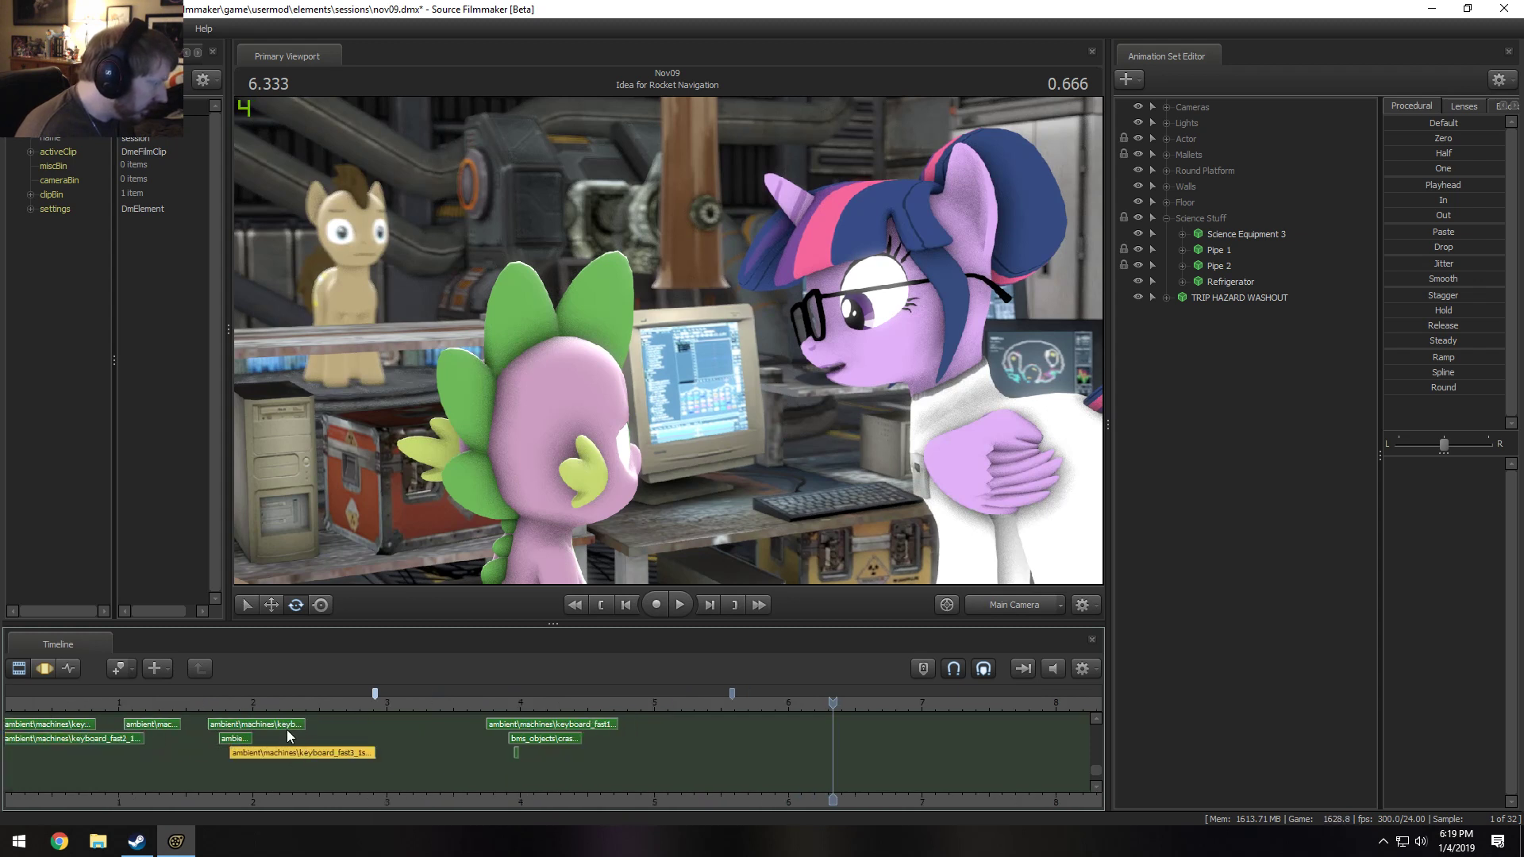
Move the first r_ambience_lab2.wav clip on the Ambient track so that it starts at 0 s.
scroll(287, 730, down, 3)
drag(1094, 768, 1093, 754)
scroll(930, 792, down, 4)
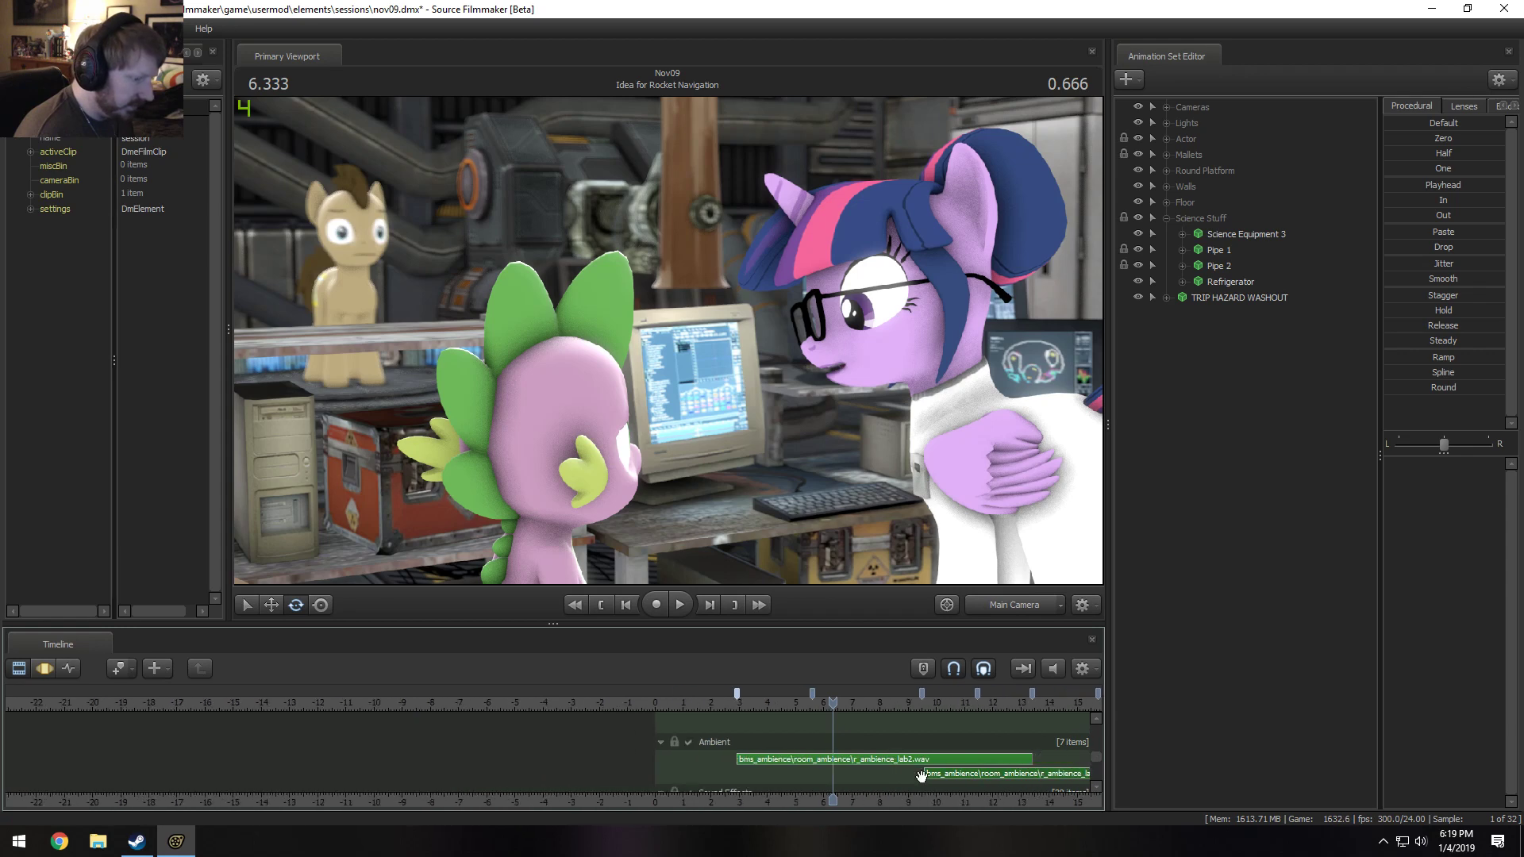
scroll(921, 775, up, 3)
drag(664, 764, 473, 761)
scroll(754, 754, down, 2)
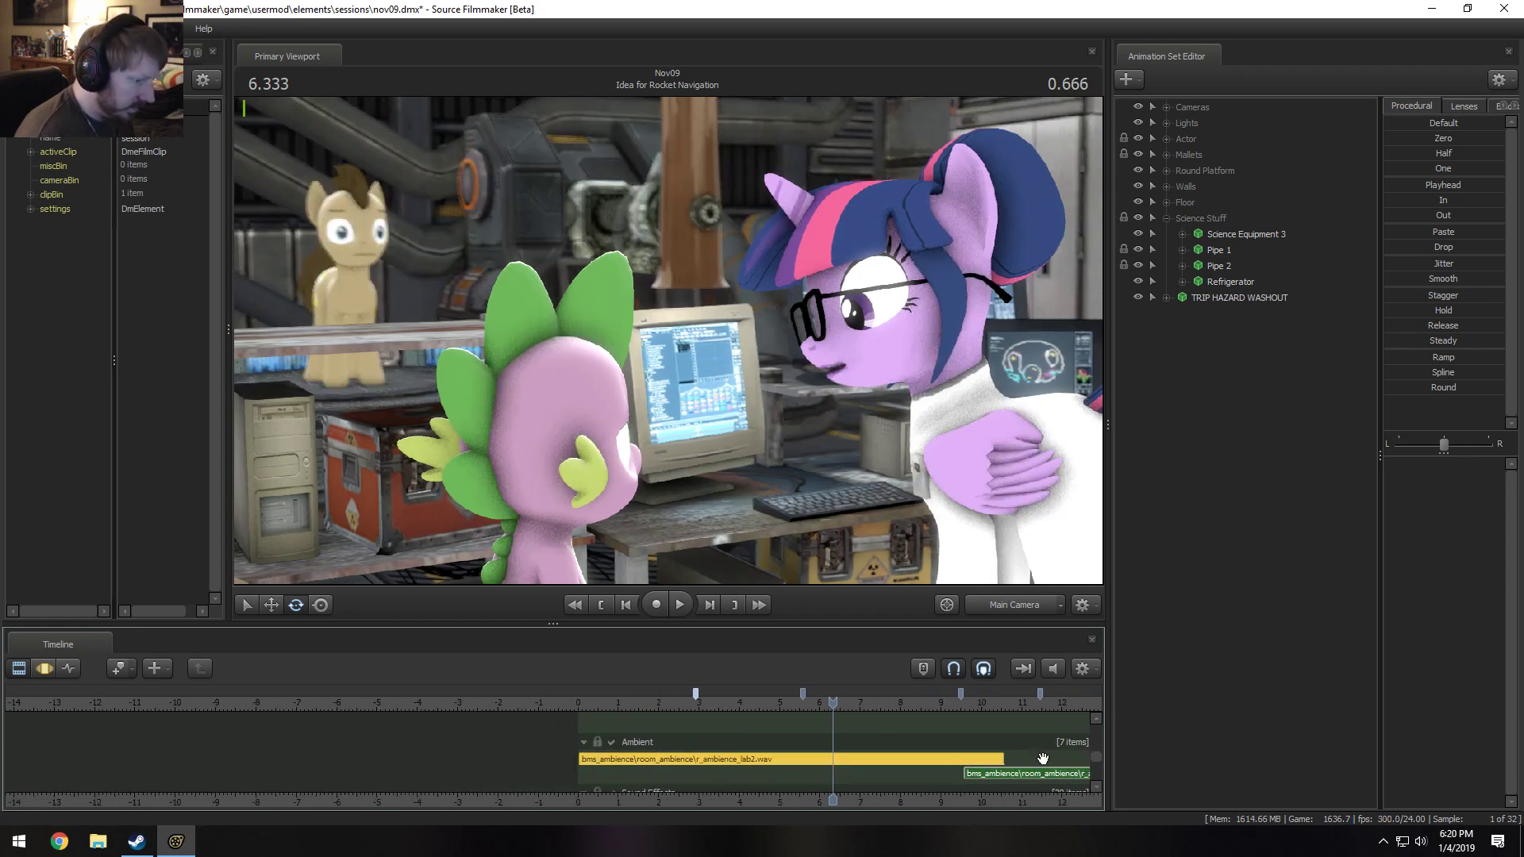
drag(1026, 801, 763, 803)
scroll(748, 764, up, 1)
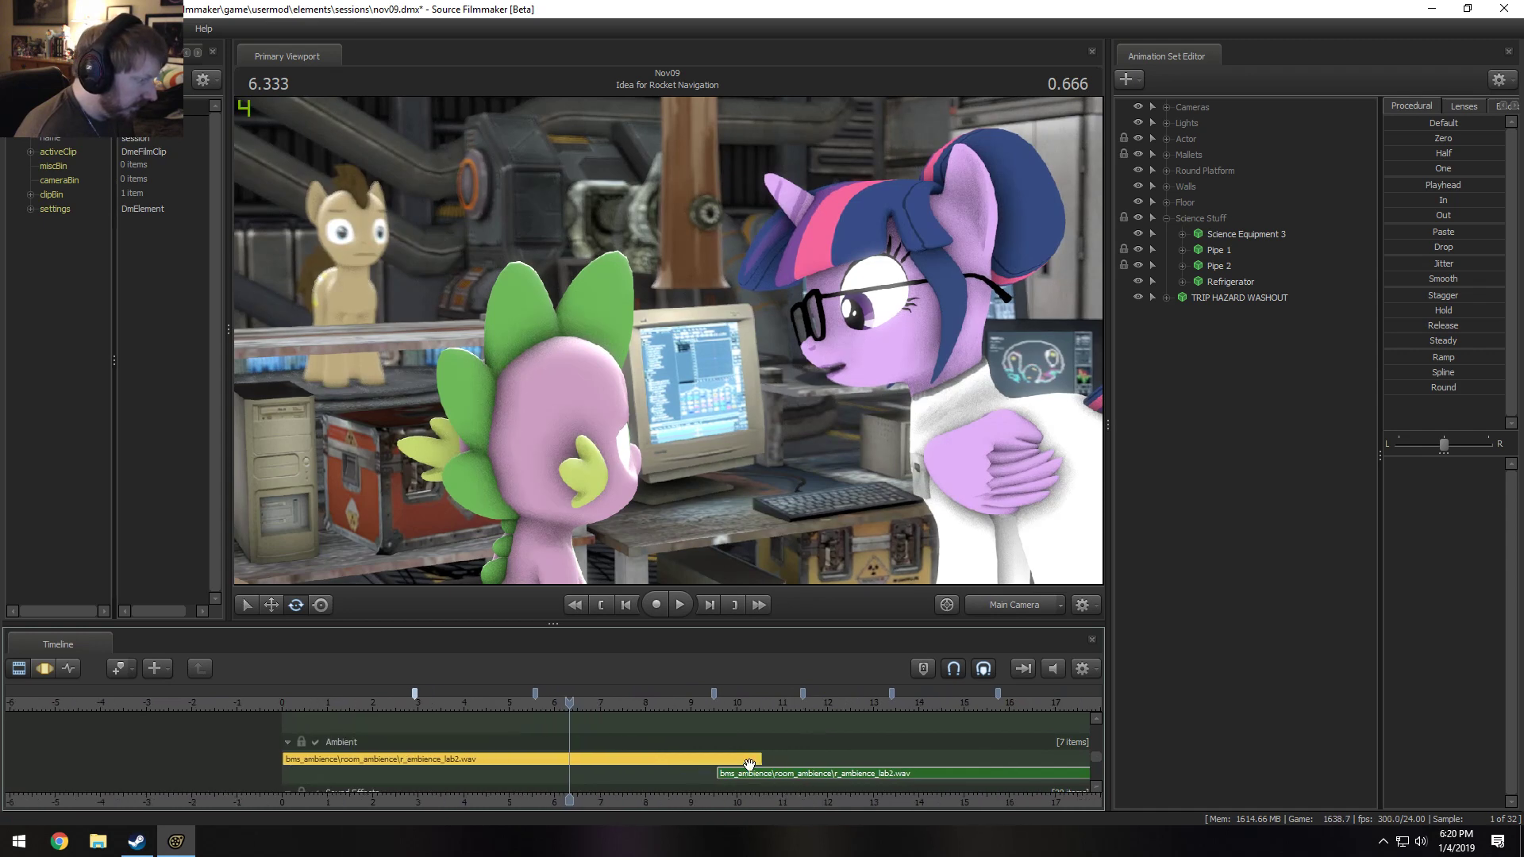
Play across the overlap of the first two ambience clips, and return the playhead to the start of Spike Gives No Fuks at 9.5 s.
scroll(815, 763, down, 4)
scroll(814, 762, down, 2)
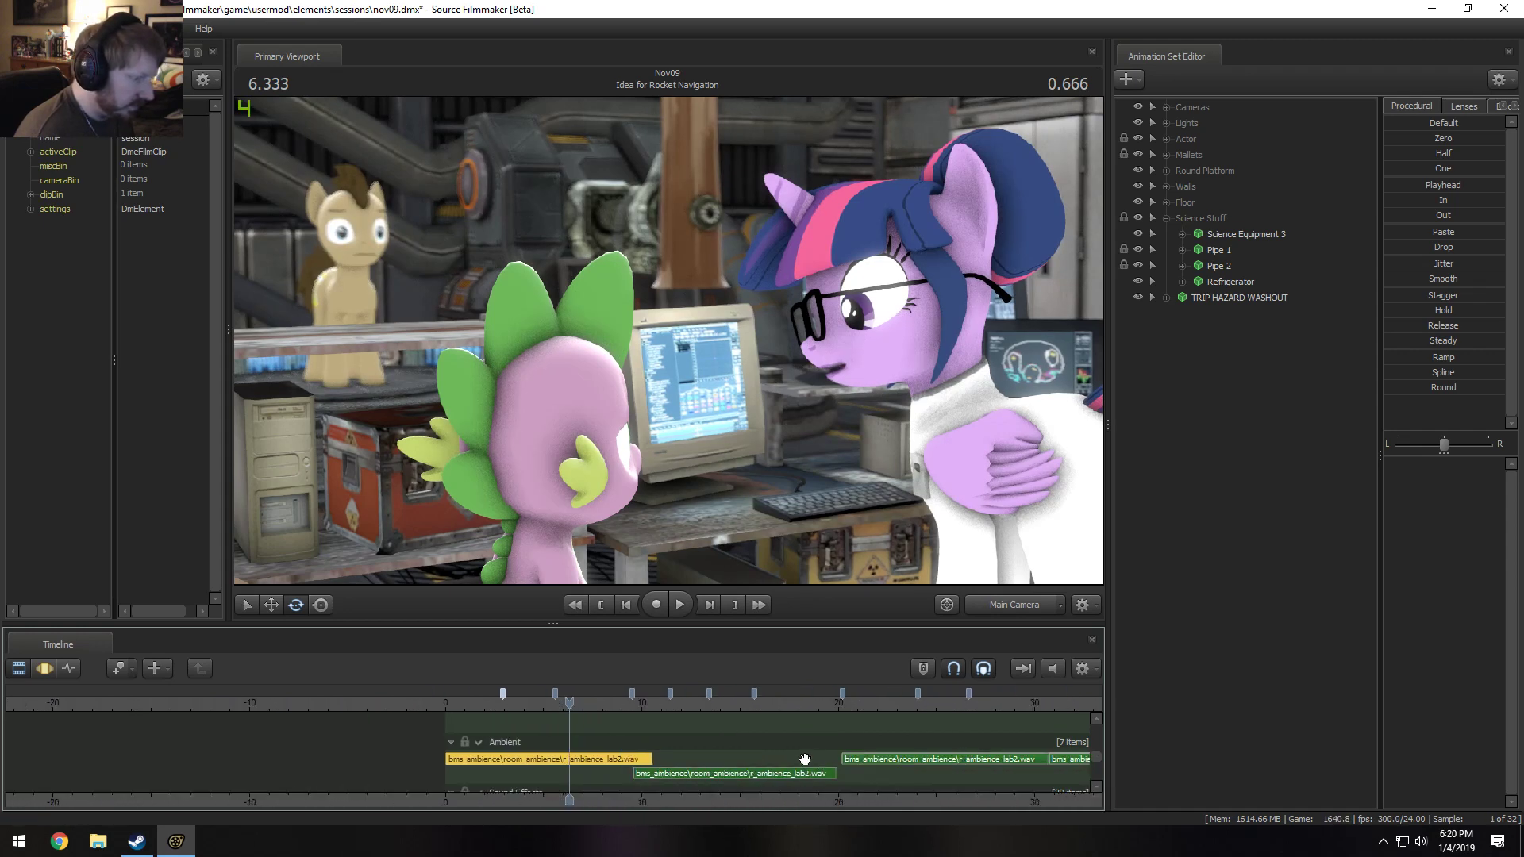
scroll(805, 760, up, 4)
key(space)
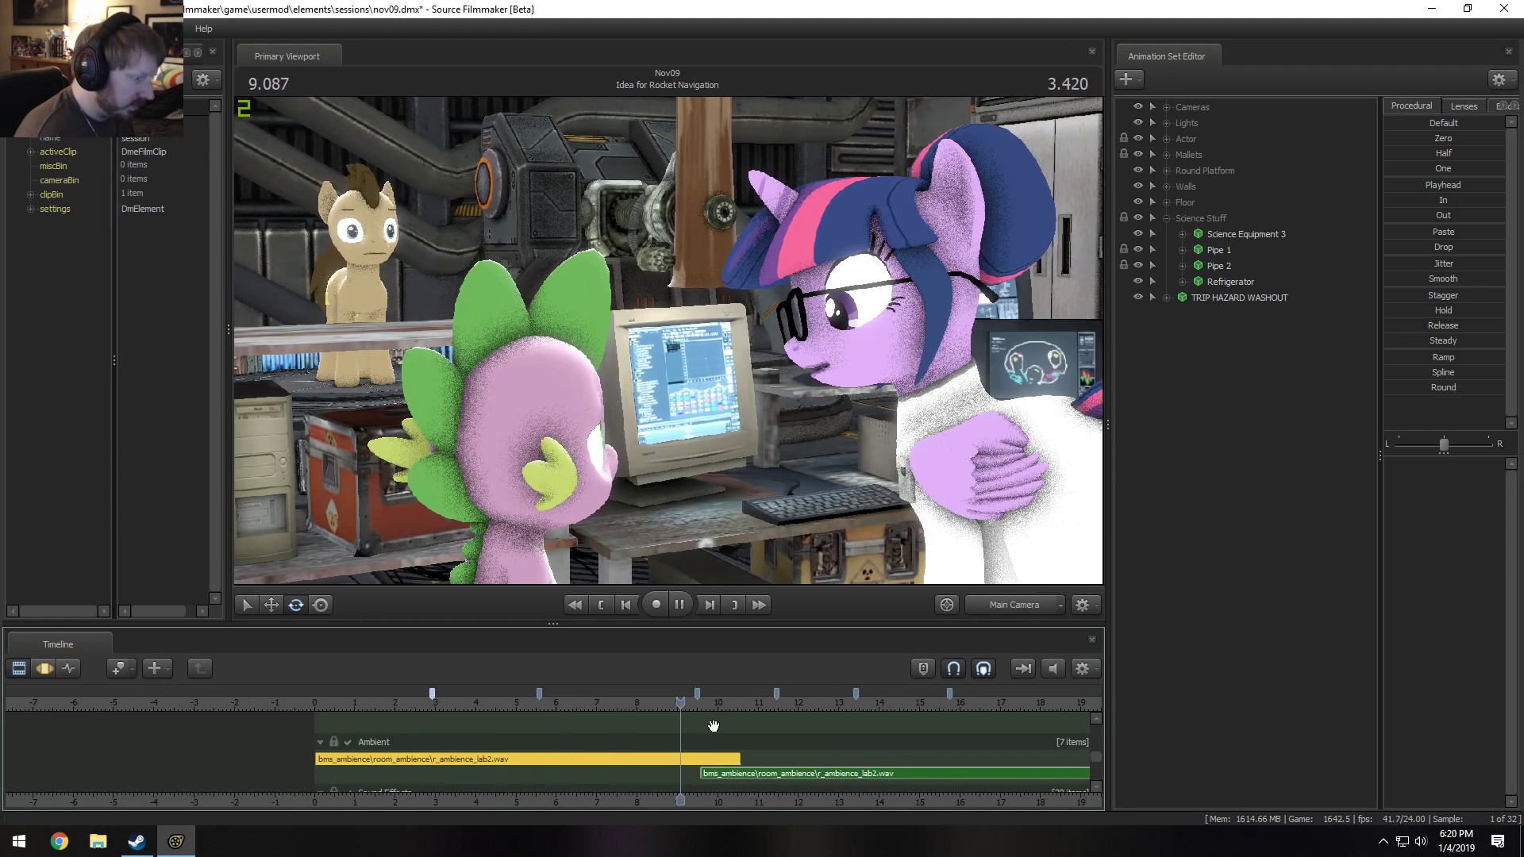
key(space)
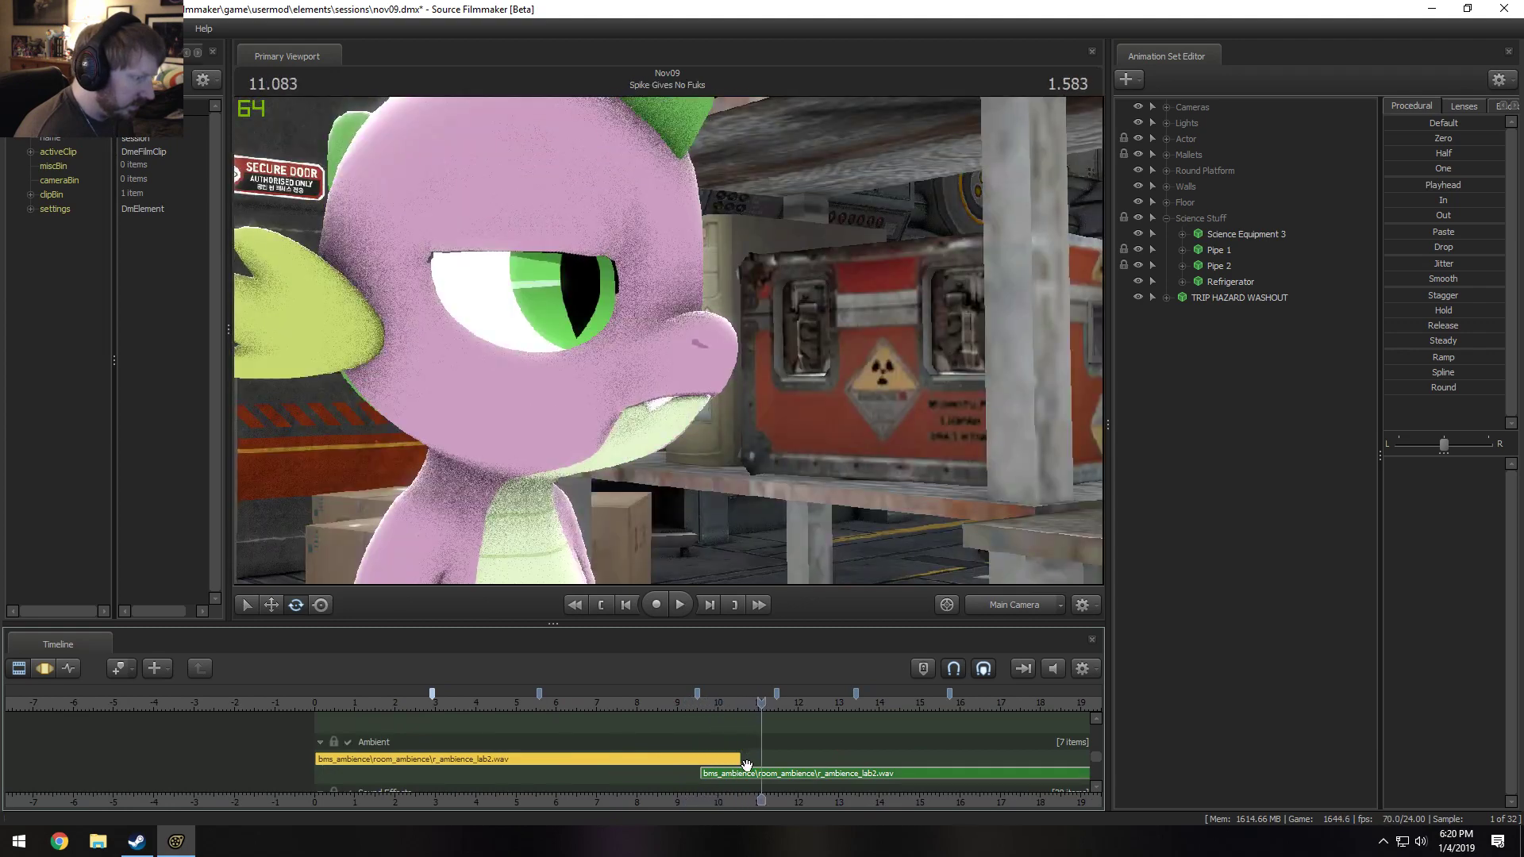
drag(620, 703, 697, 717)
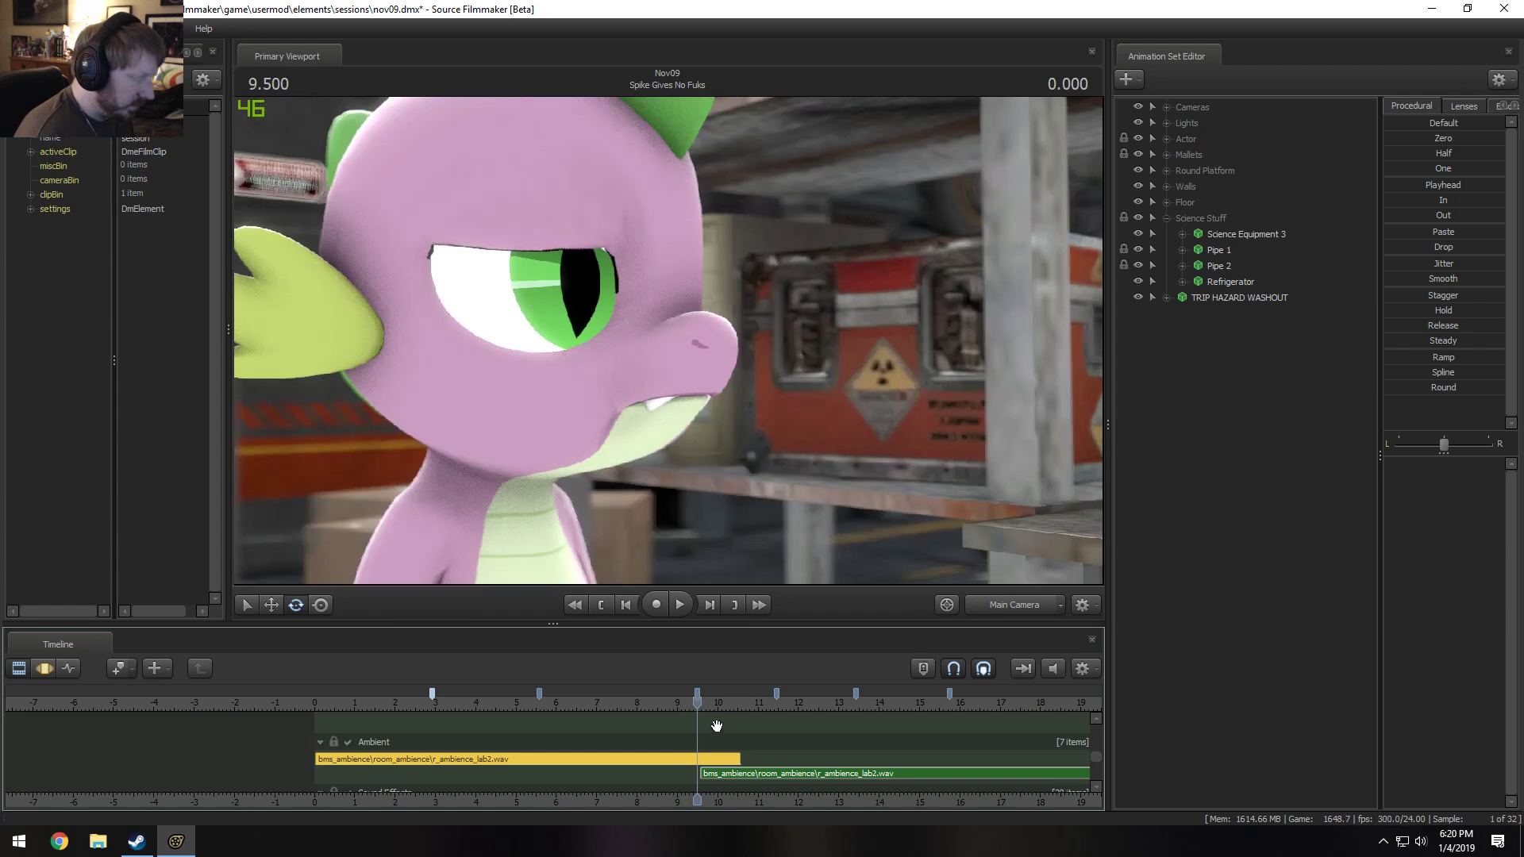
Shorten the first r_ambience_lab2.wav clip so that it ends at about 9.6 s, just past the start of the second ambience clip.
scroll(697, 718, up, 2)
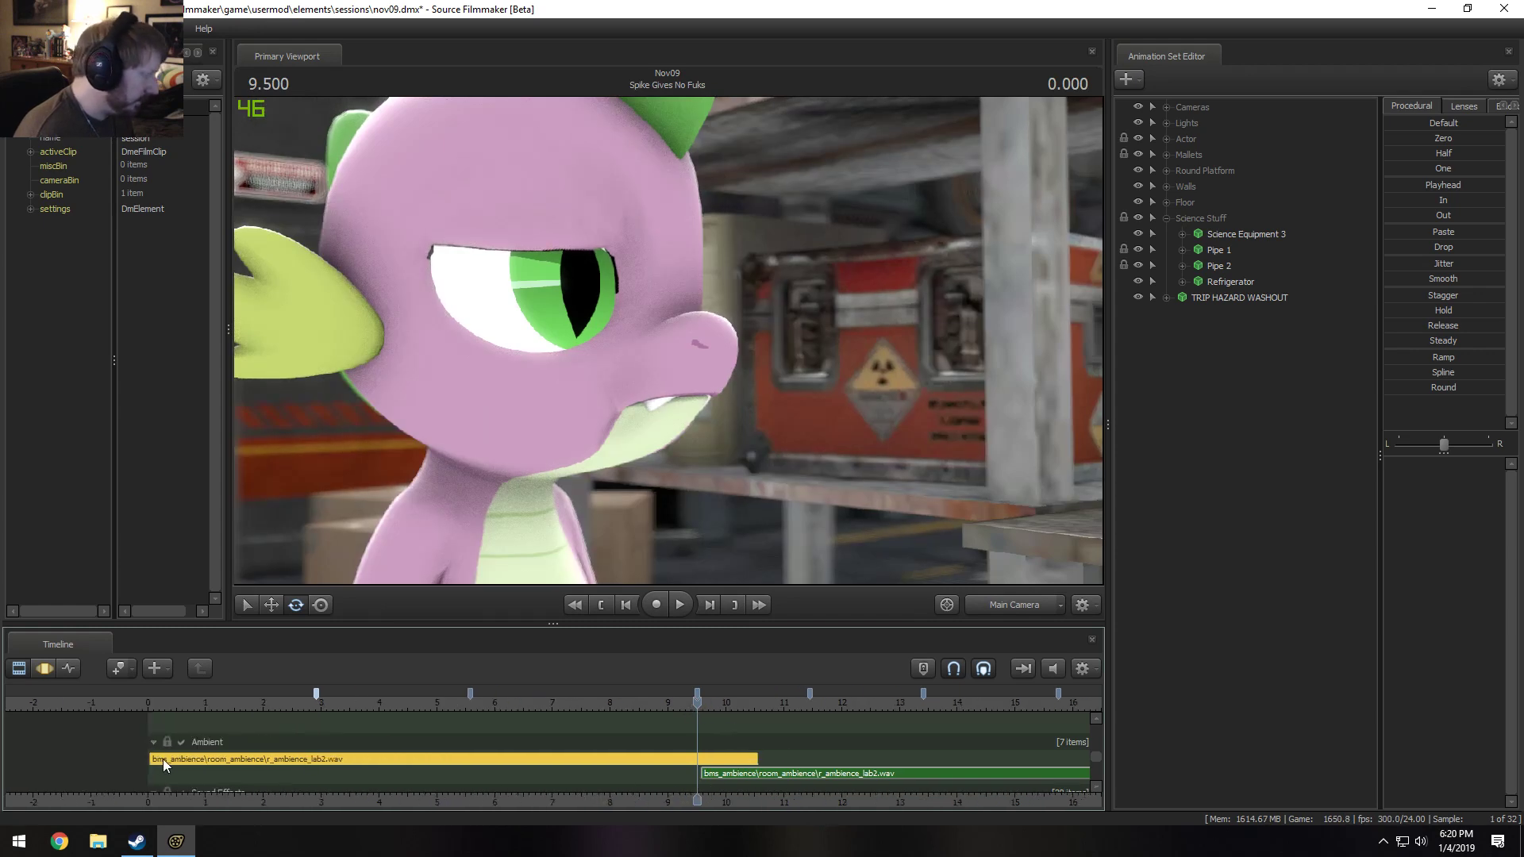
drag(173, 758, 169, 759)
drag(749, 761, 702, 762)
scroll(717, 762, up, 2)
Replay the transition between the first two ambience clips around 9.5 s several times to check how it sounds.
click(537, 700)
key(space)
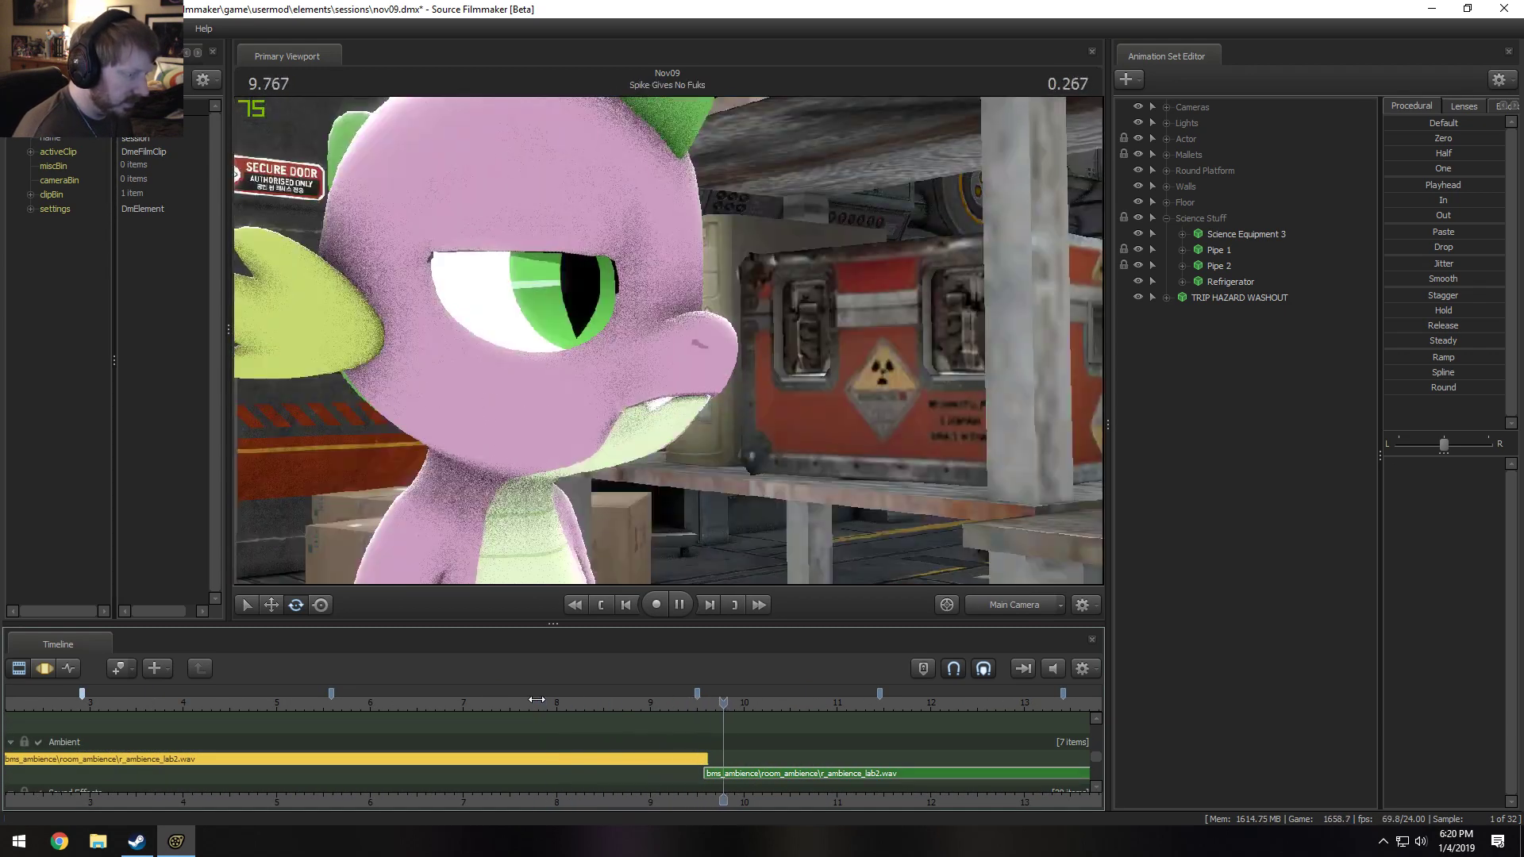
key(space)
drag(678, 703, 692, 704)
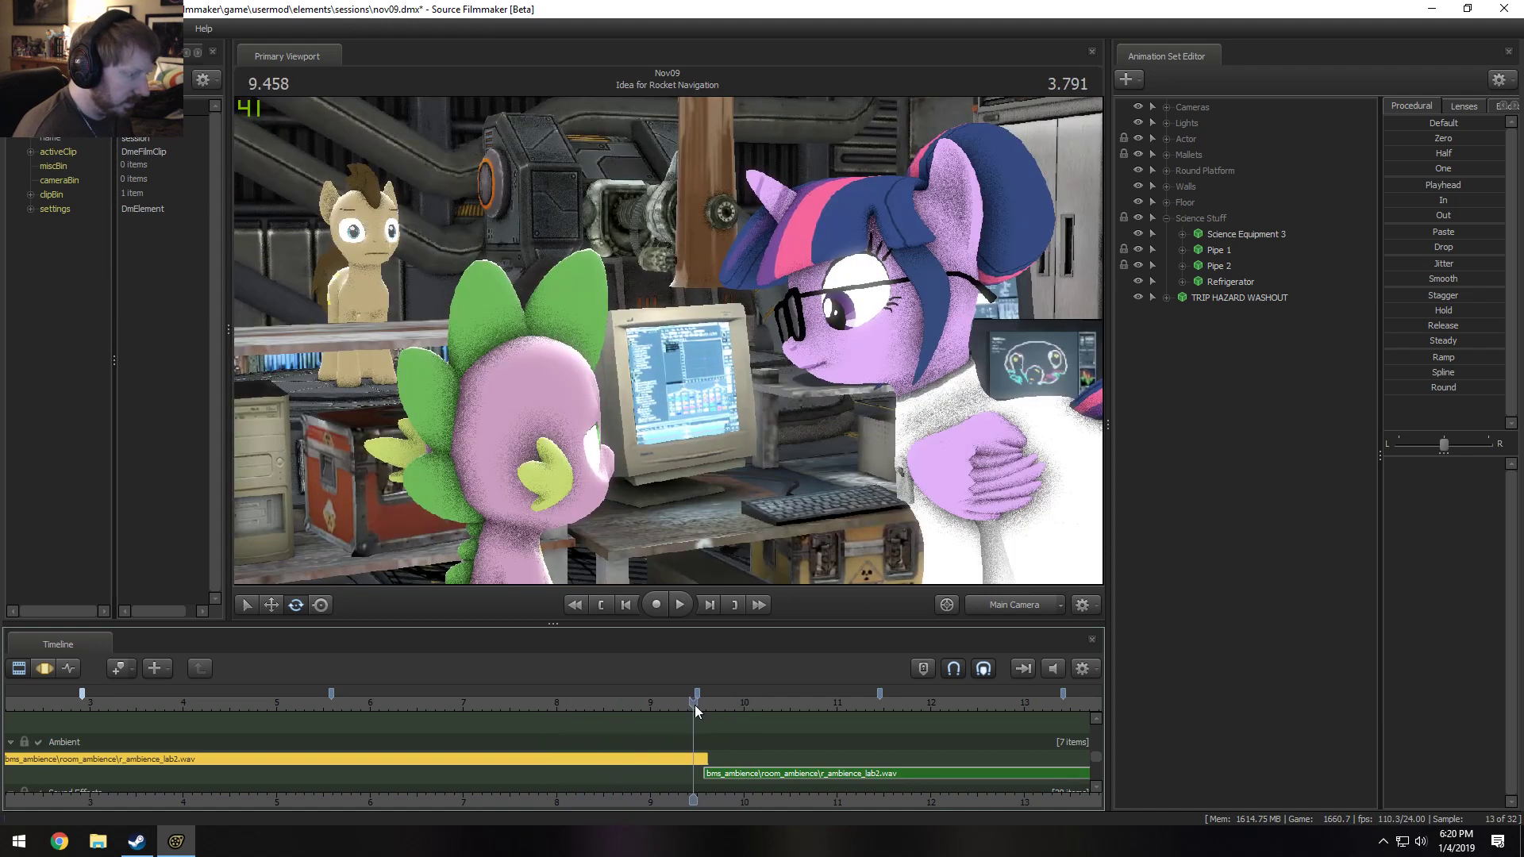
key(space)
middle_drag(728, 774, 319, 746)
key(space)
click(294, 703)
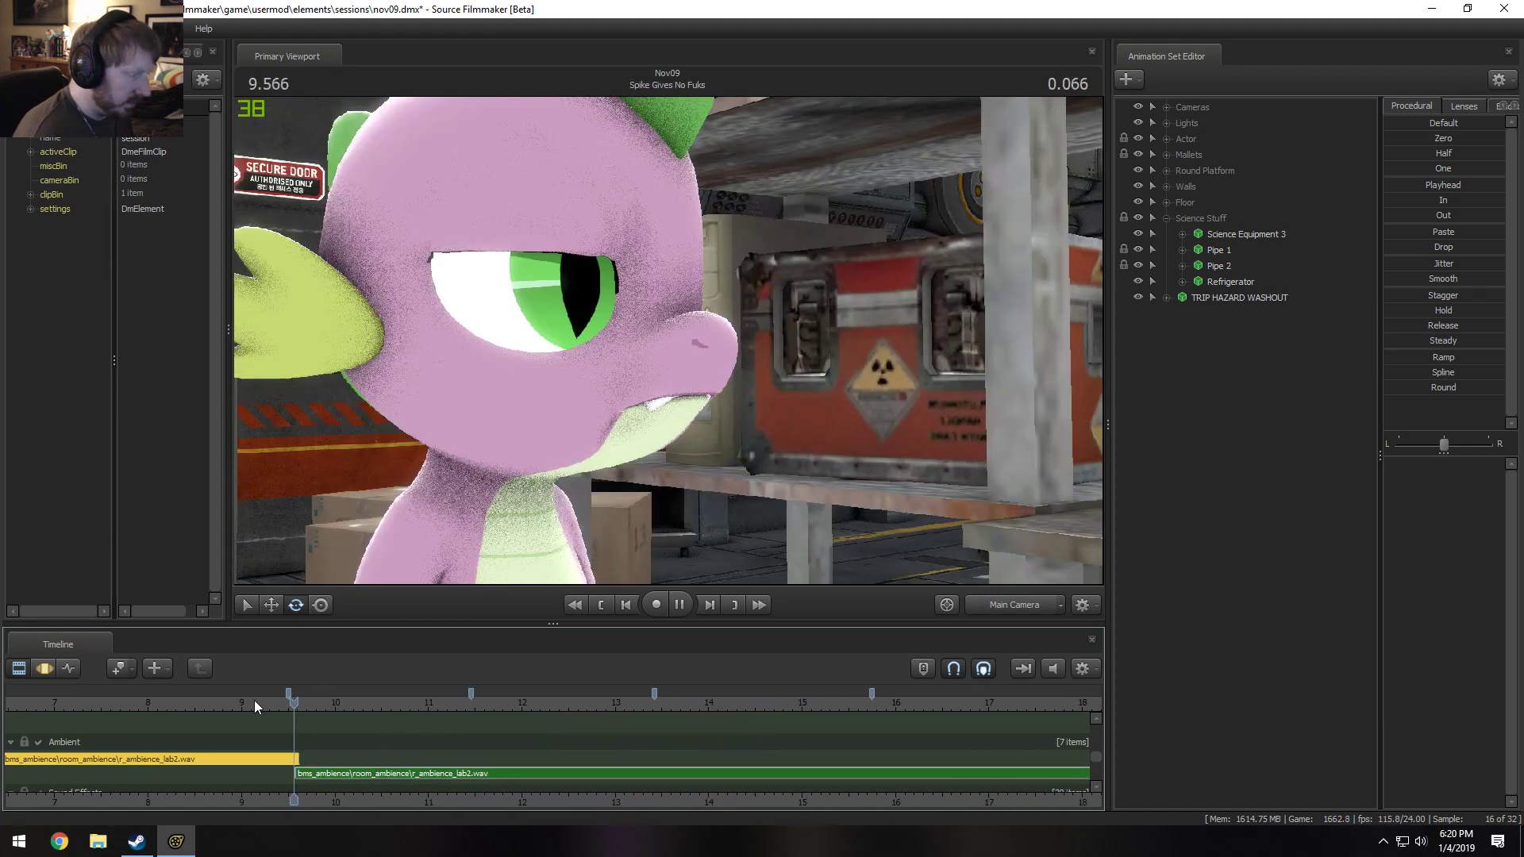
Play the timeline from about 9.5 s to 18 s to listen to the second ambience clip under the following shots.
key(space)
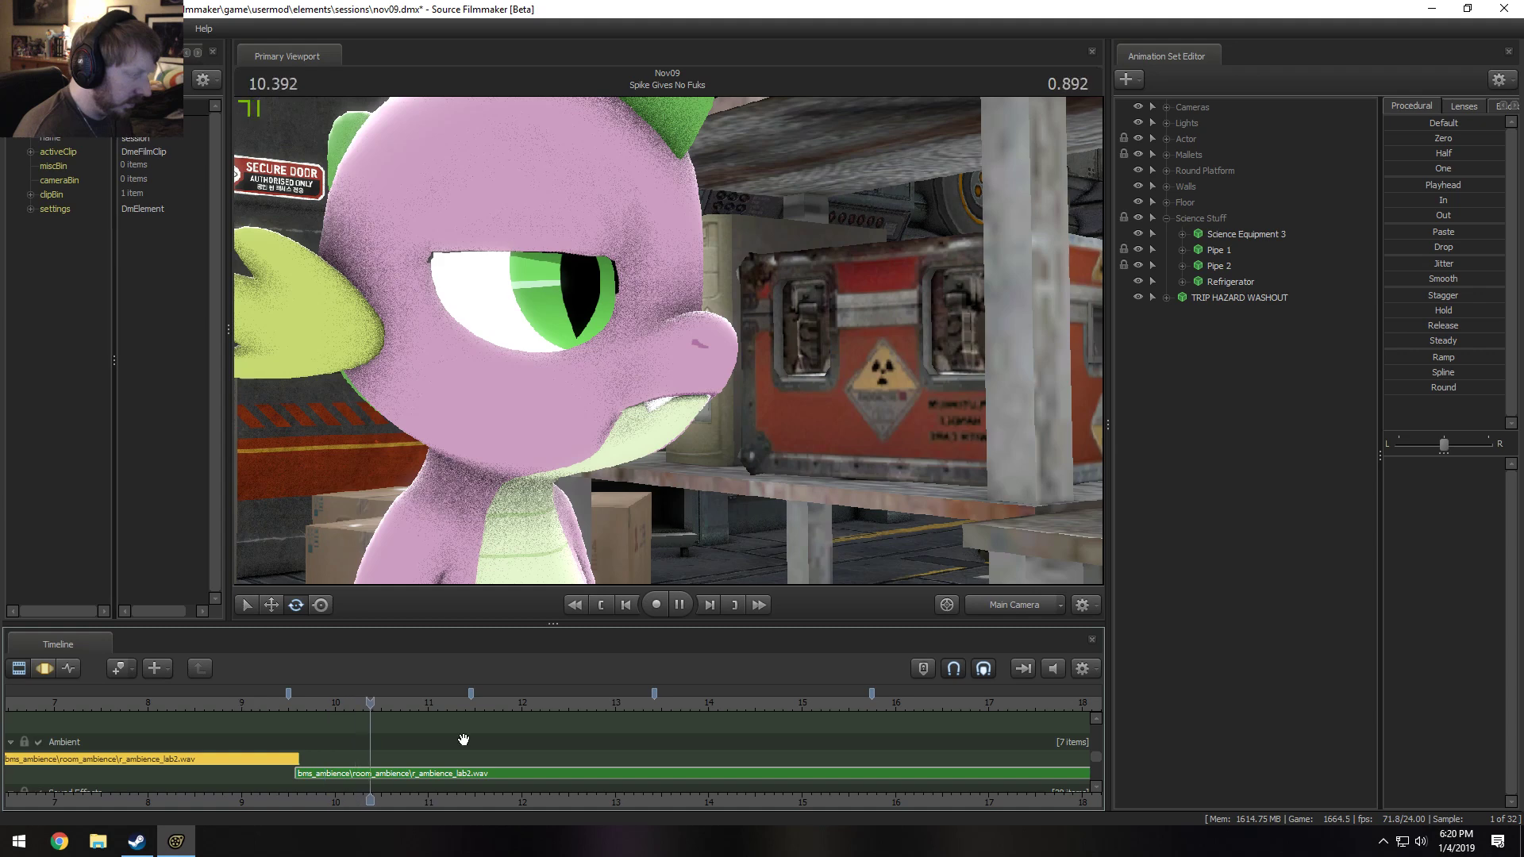
middle_drag(630, 794, 418, 773)
scroll(683, 689, down, 2)
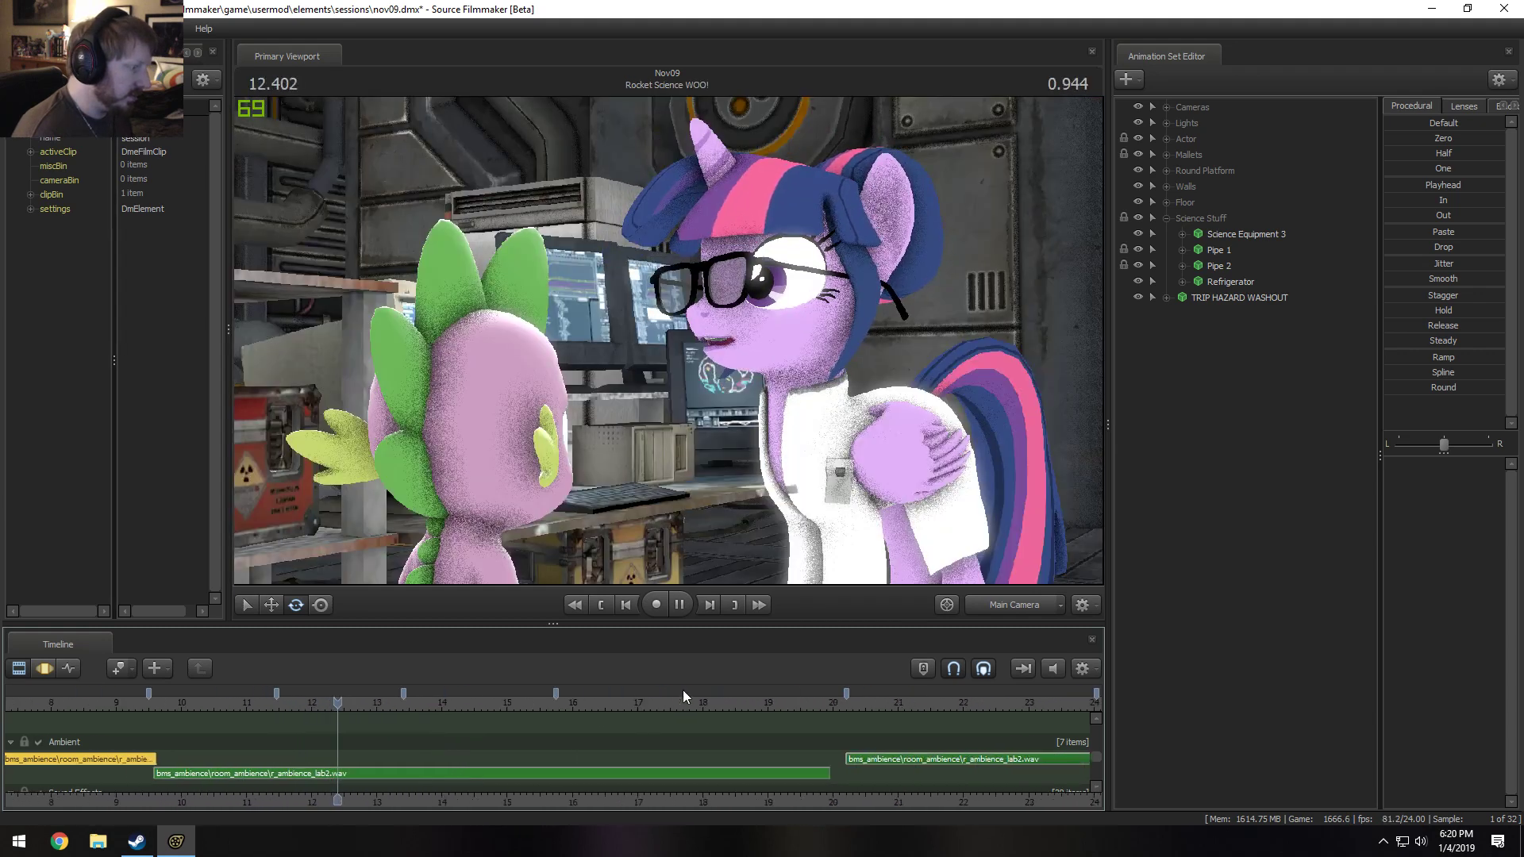
key(space)
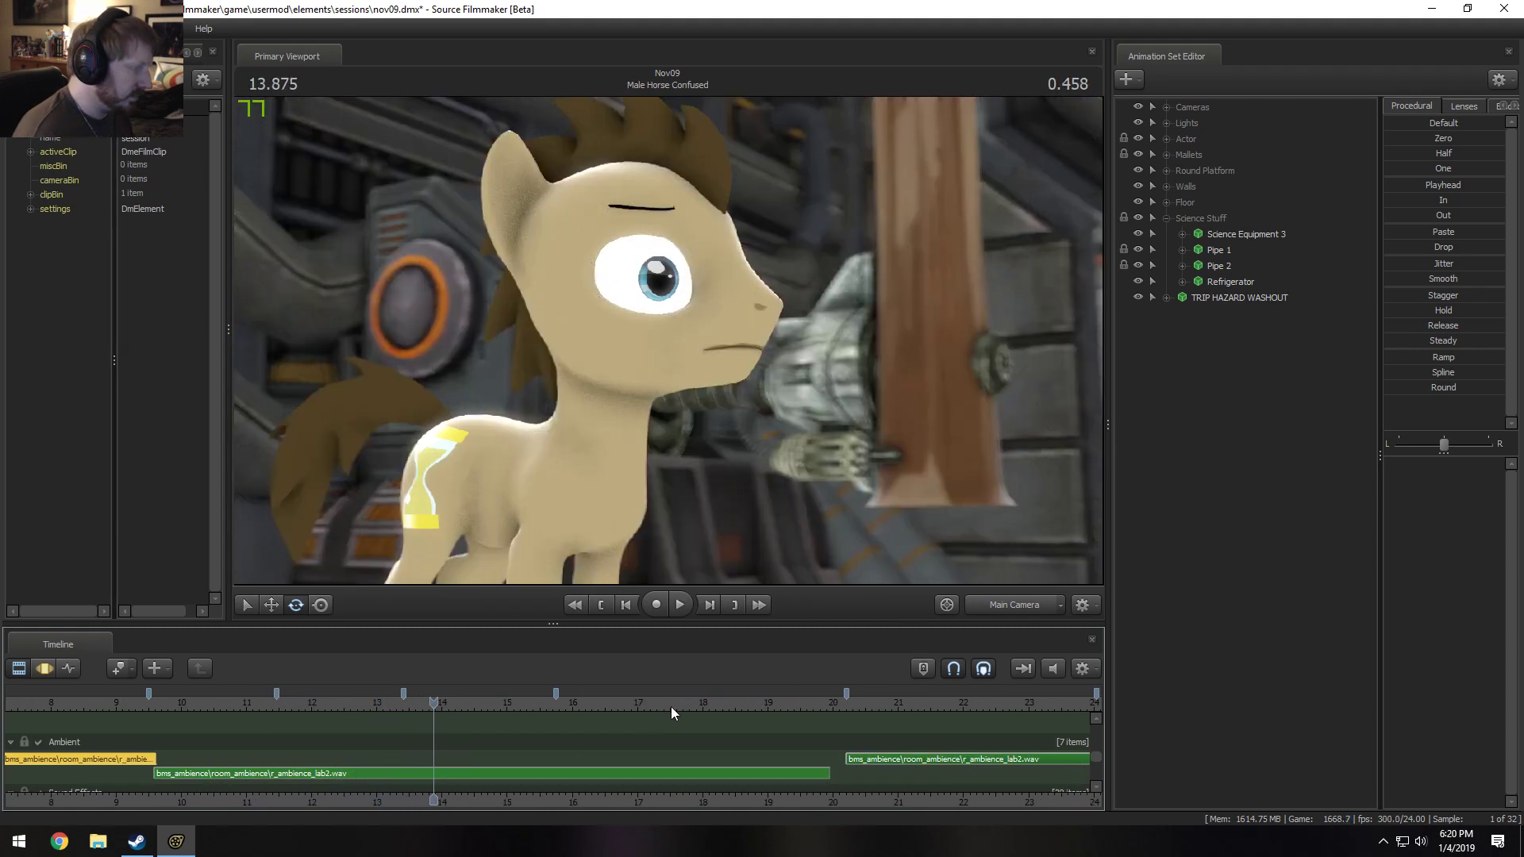
key(space)
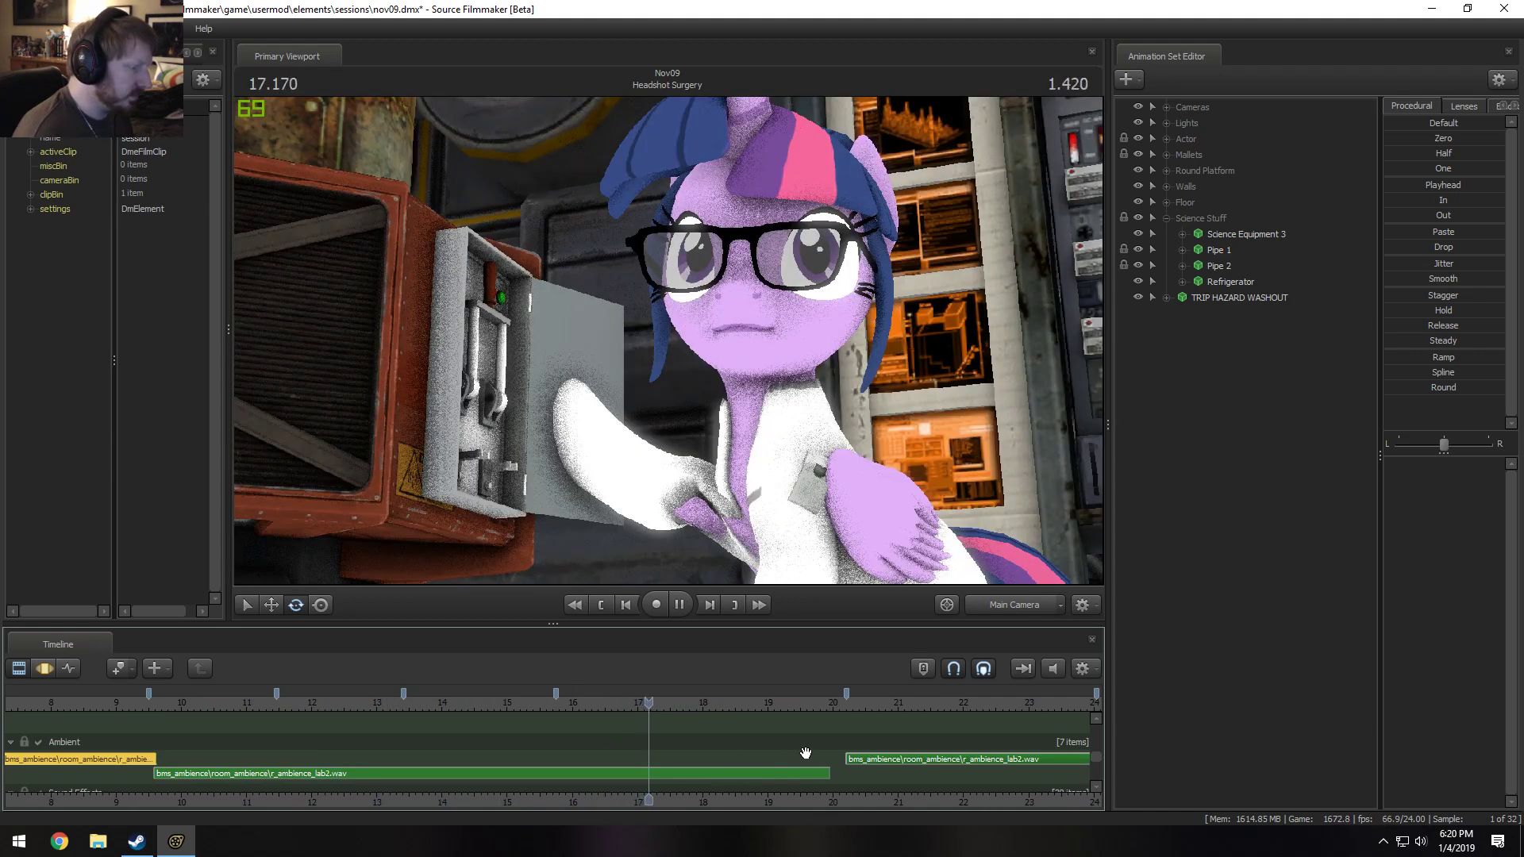
key(space)
Move the second ambience clip to end where the third starts, about 20.2 s, and extend the first clip to meet it at about 9.8 s.
drag(808, 773, 828, 773)
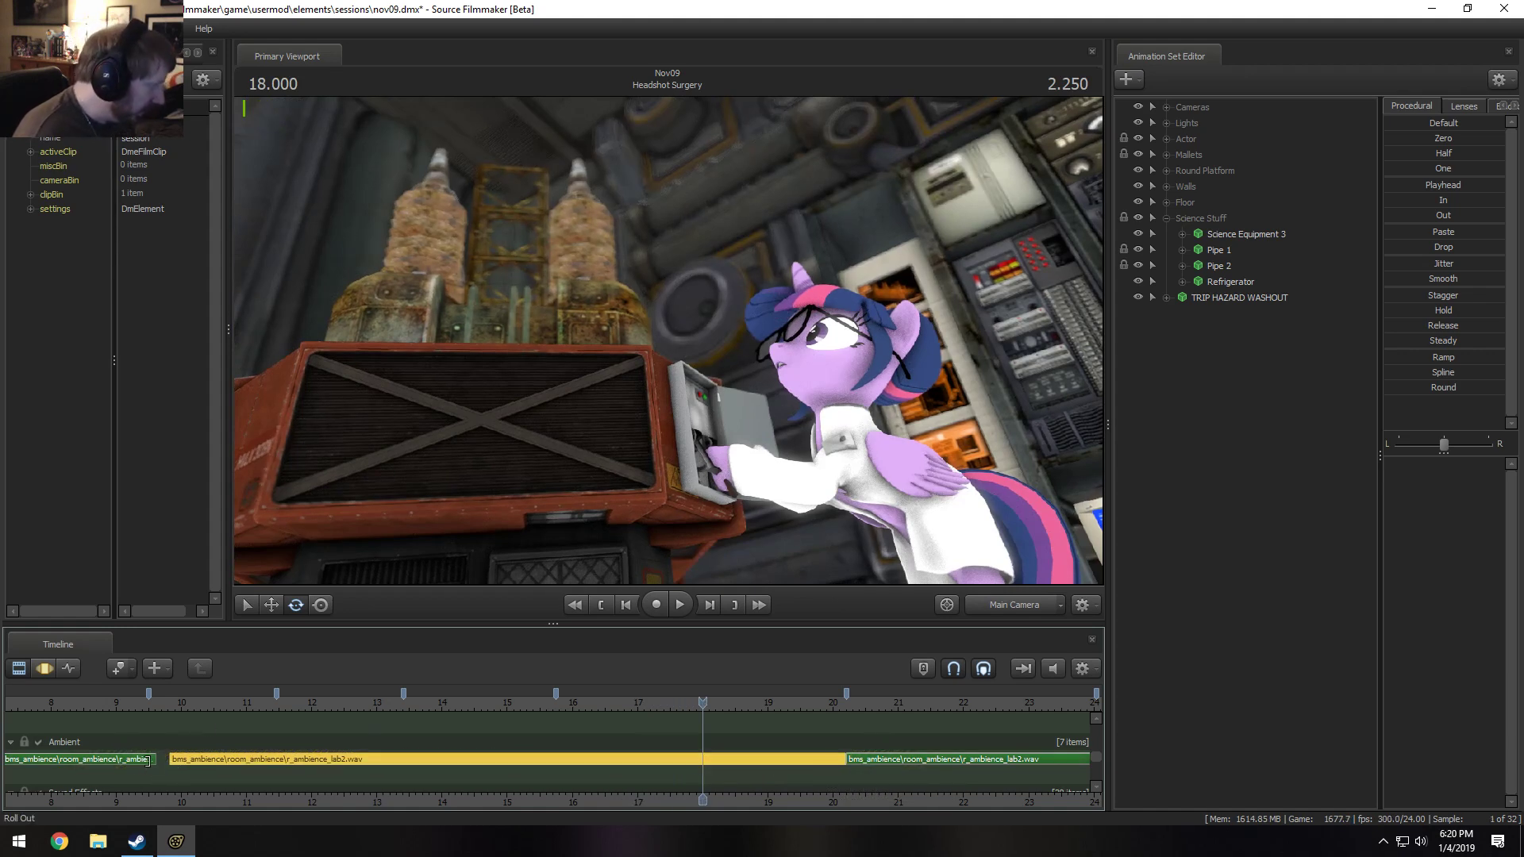
drag(158, 759, 173, 799)
scroll(173, 799, down, 5)
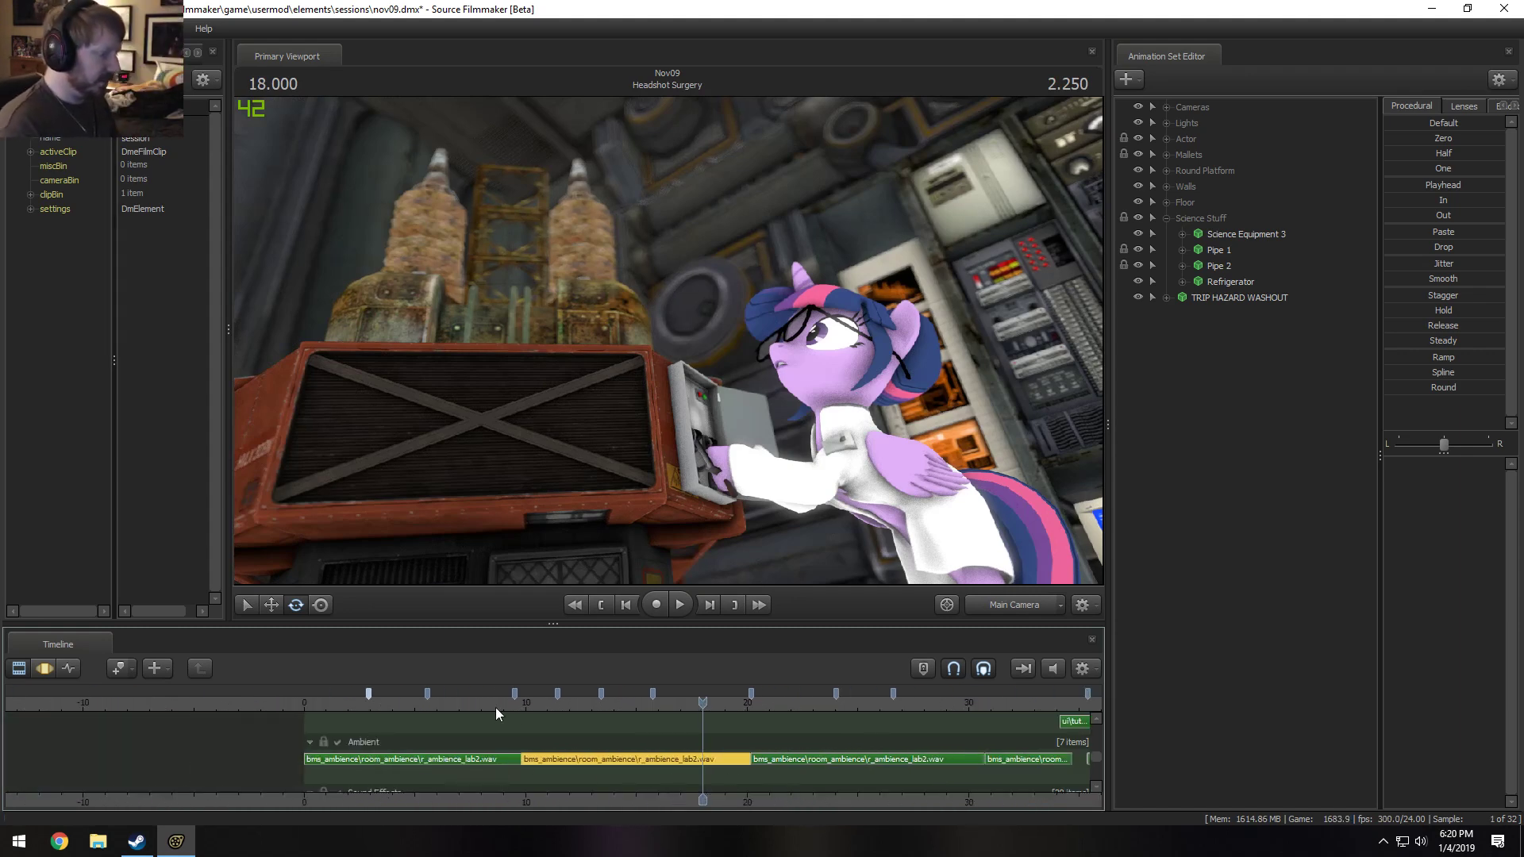
Play across the joins between the first three ambience clips, around 9.8 s and 20.2 s.
click(518, 707)
scroll(517, 707, up, 3)
key(space)
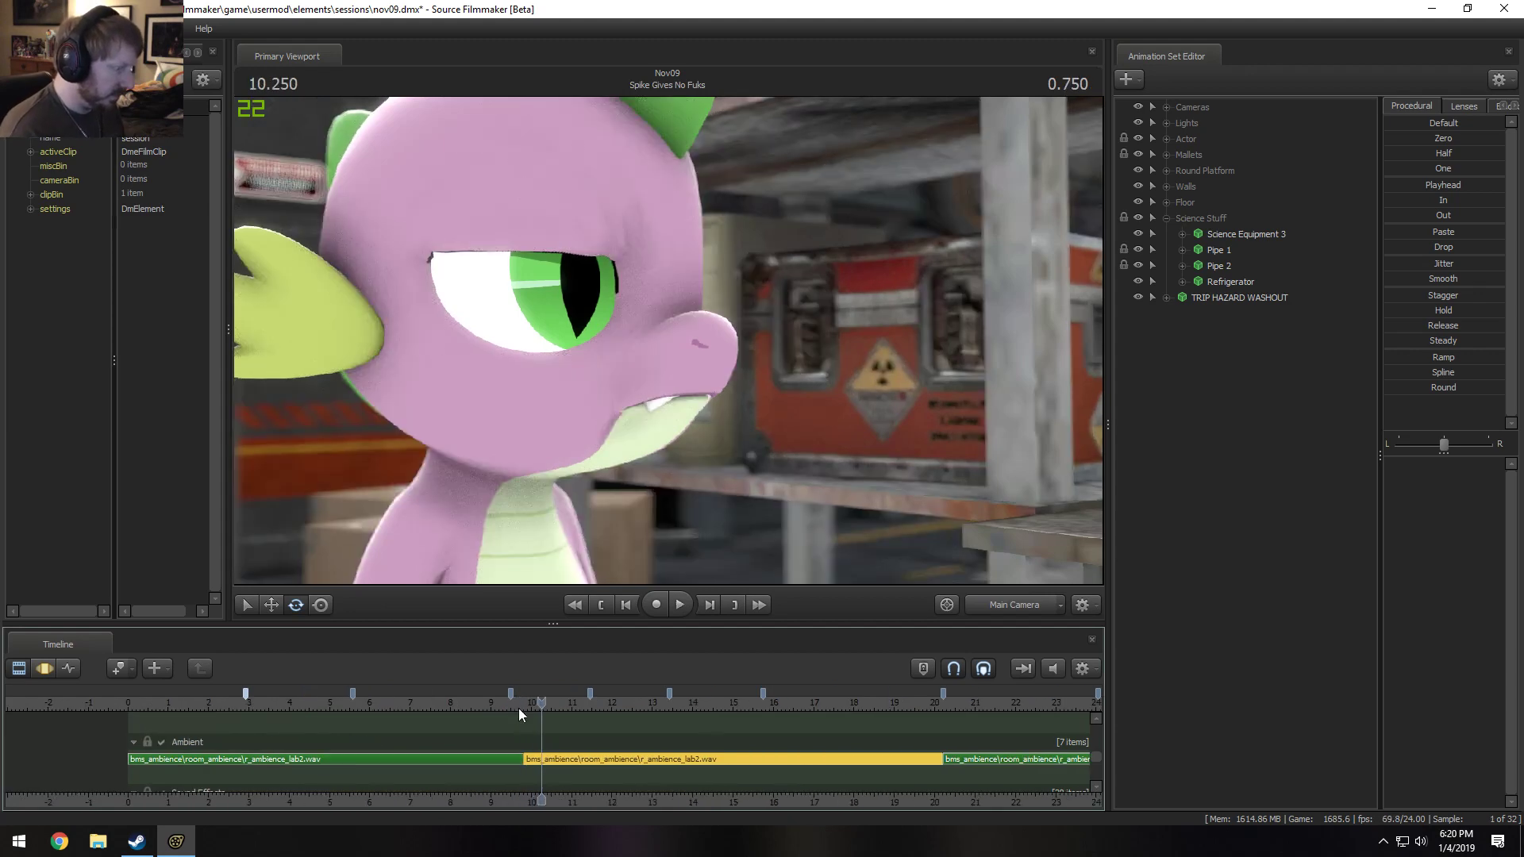
click(935, 702)
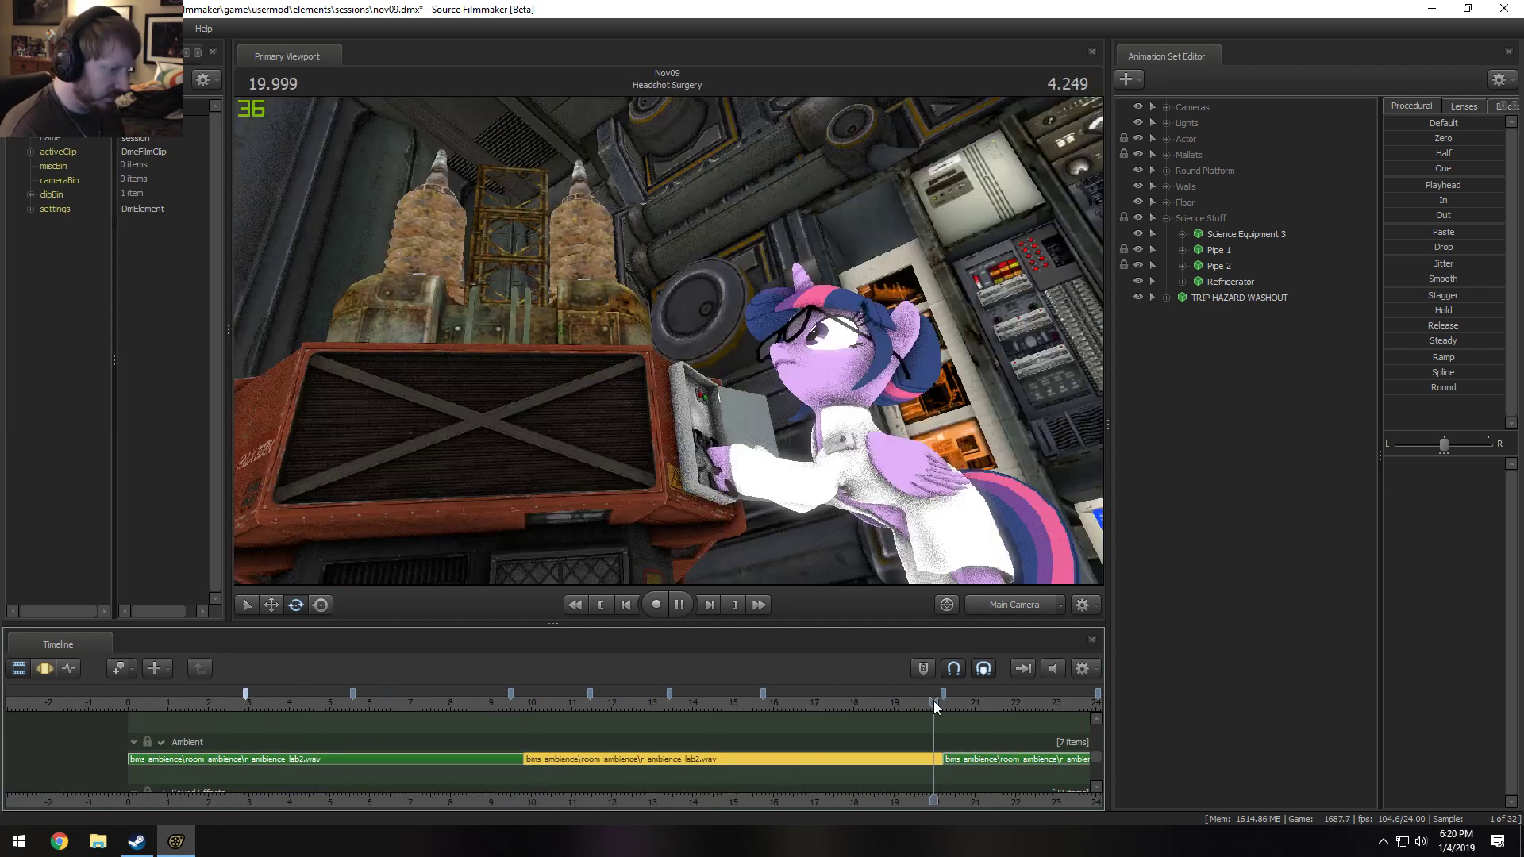
key(space)
Play across the join between the third and fourth ambience clips at about 31 s in the Squishy Time shot.
middle_drag(931, 805, 531, 760)
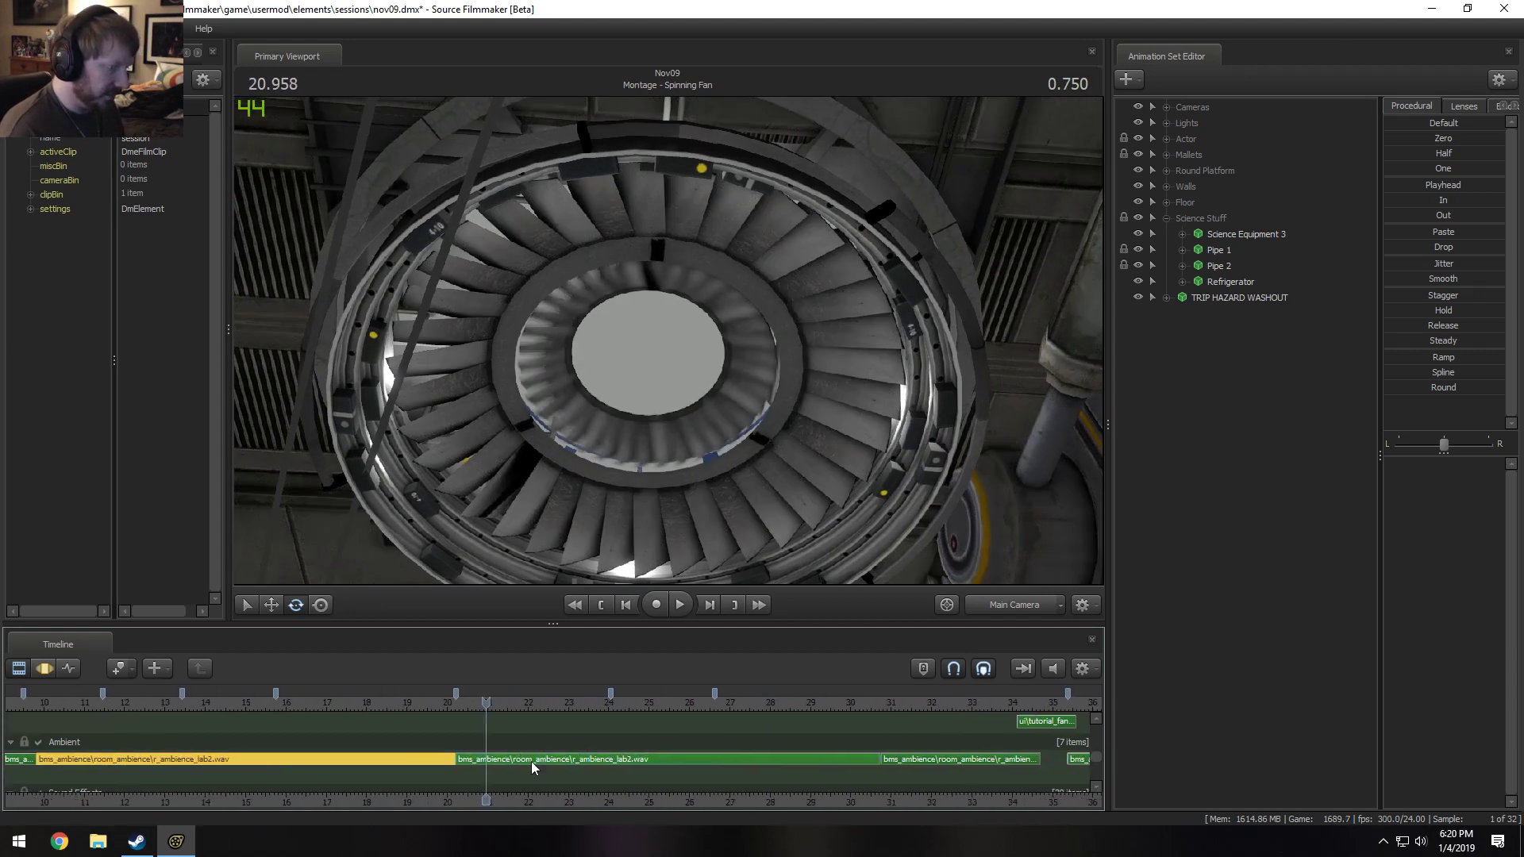
scroll(531, 760, down, 3)
key(space)
click(717, 705)
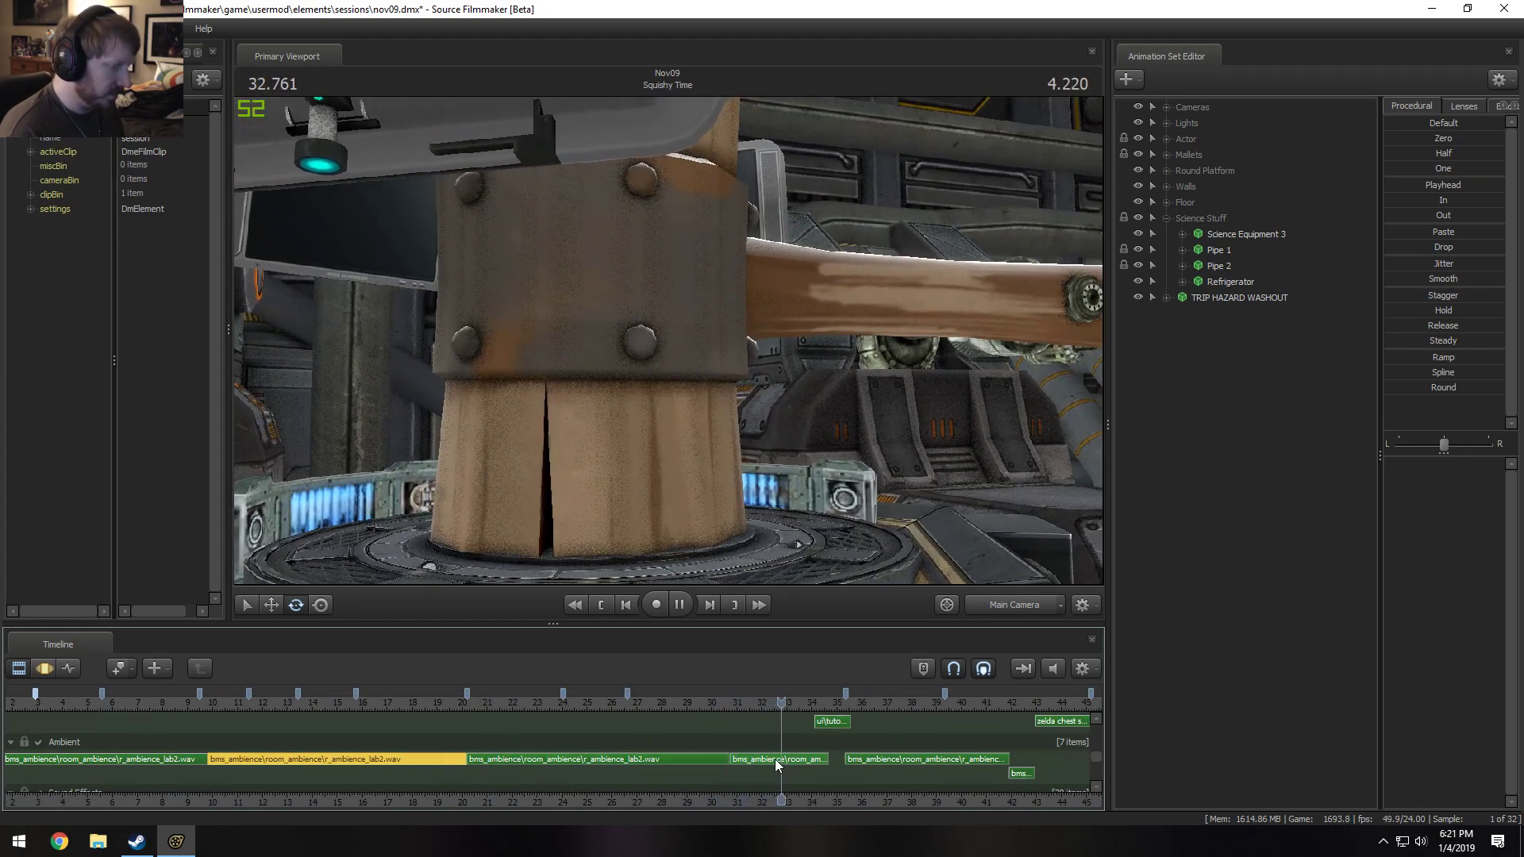
key(space)
drag(741, 699, 742, 729)
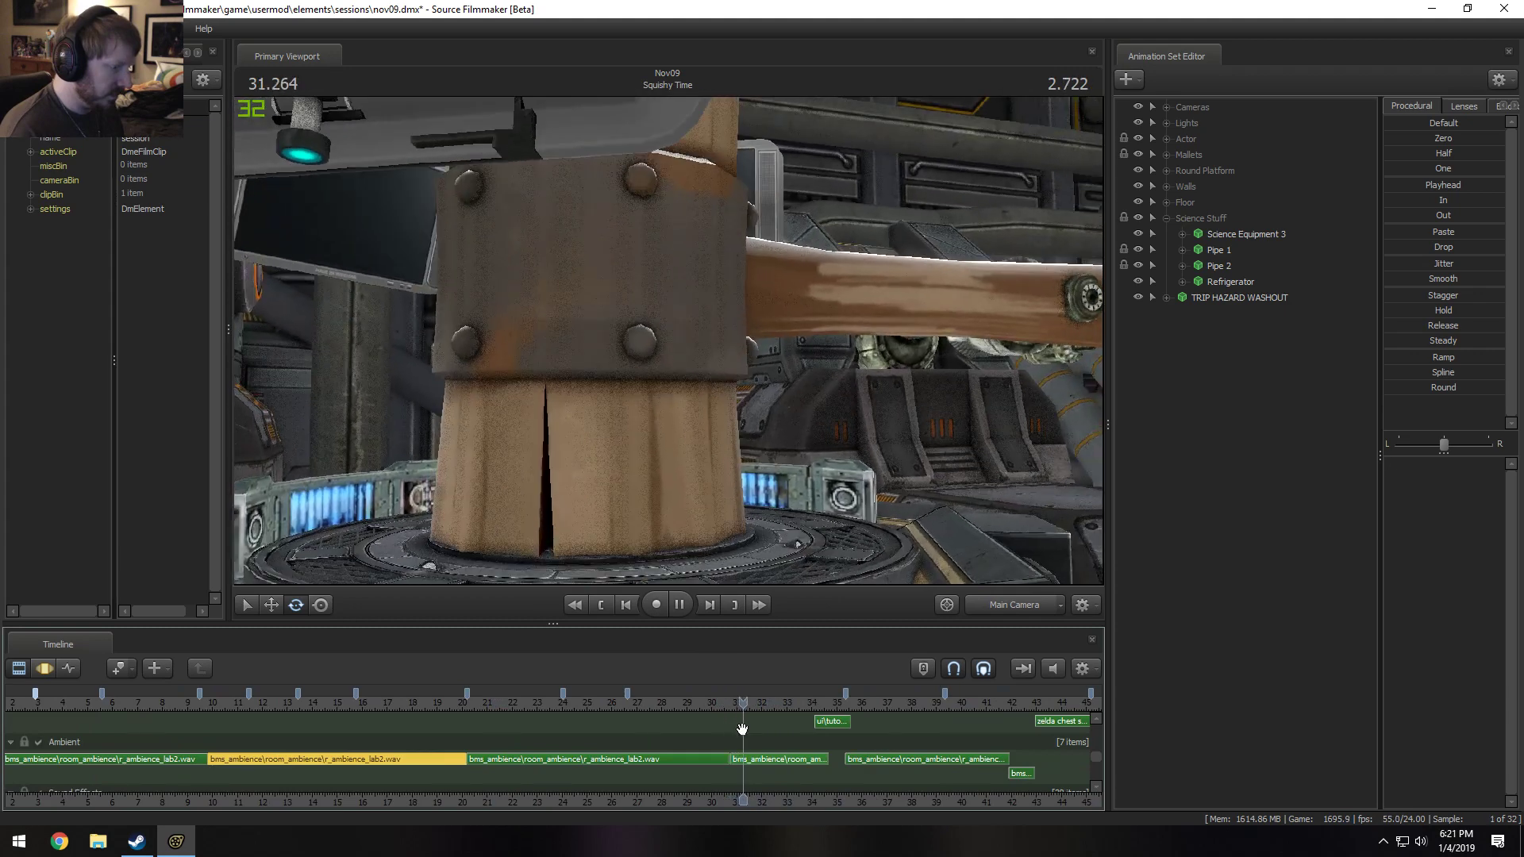
key(space)
Check the fade-in and fade-out times of the fourth ambience clip, and close them without editing.
scroll(754, 793, up, 3)
right_click(746, 761)
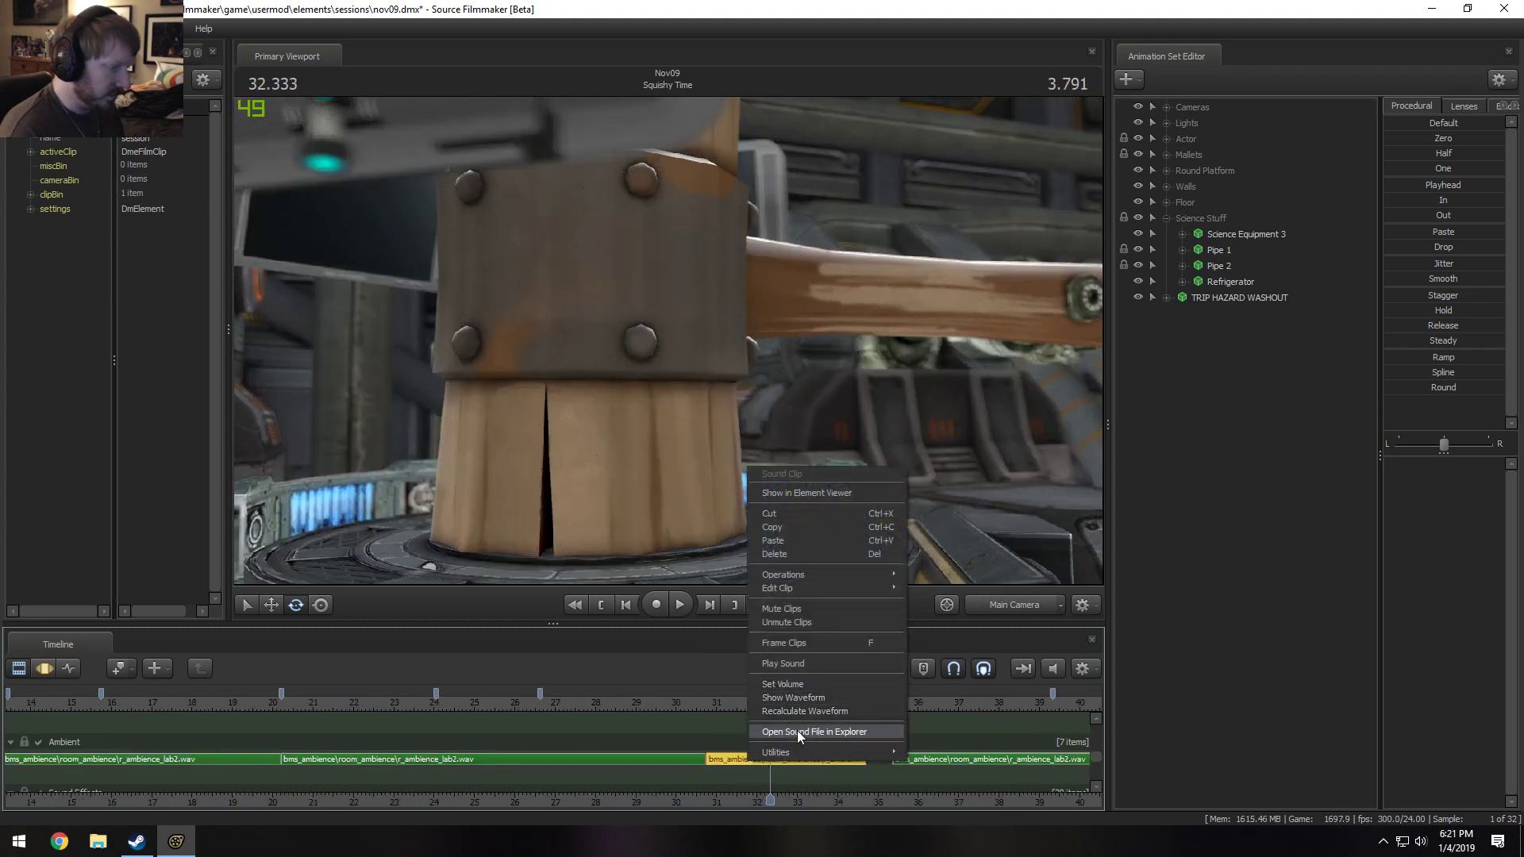
mouse_move(813, 591)
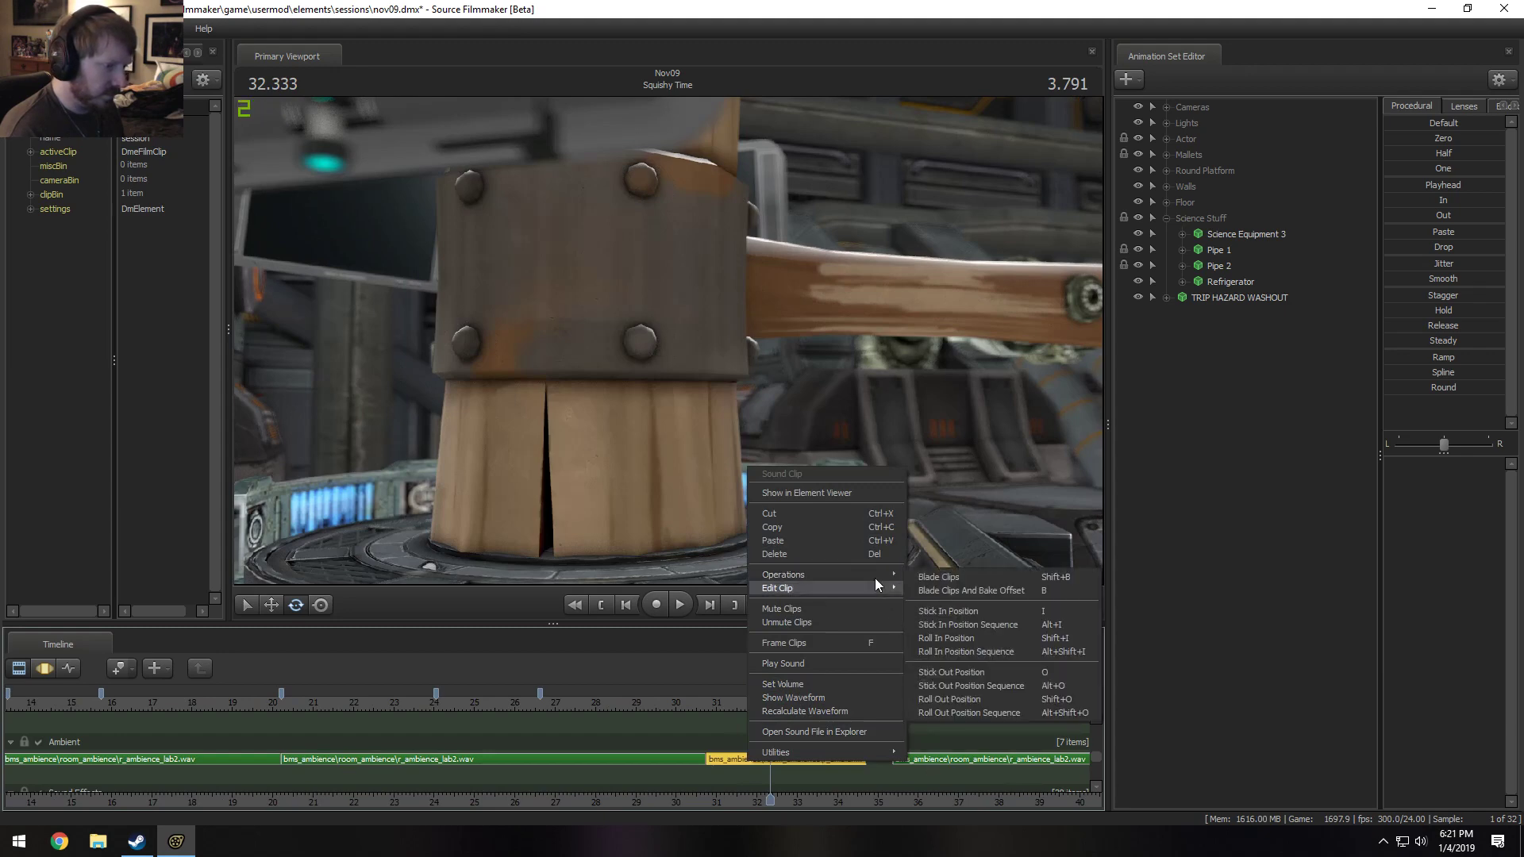
click(972, 736)
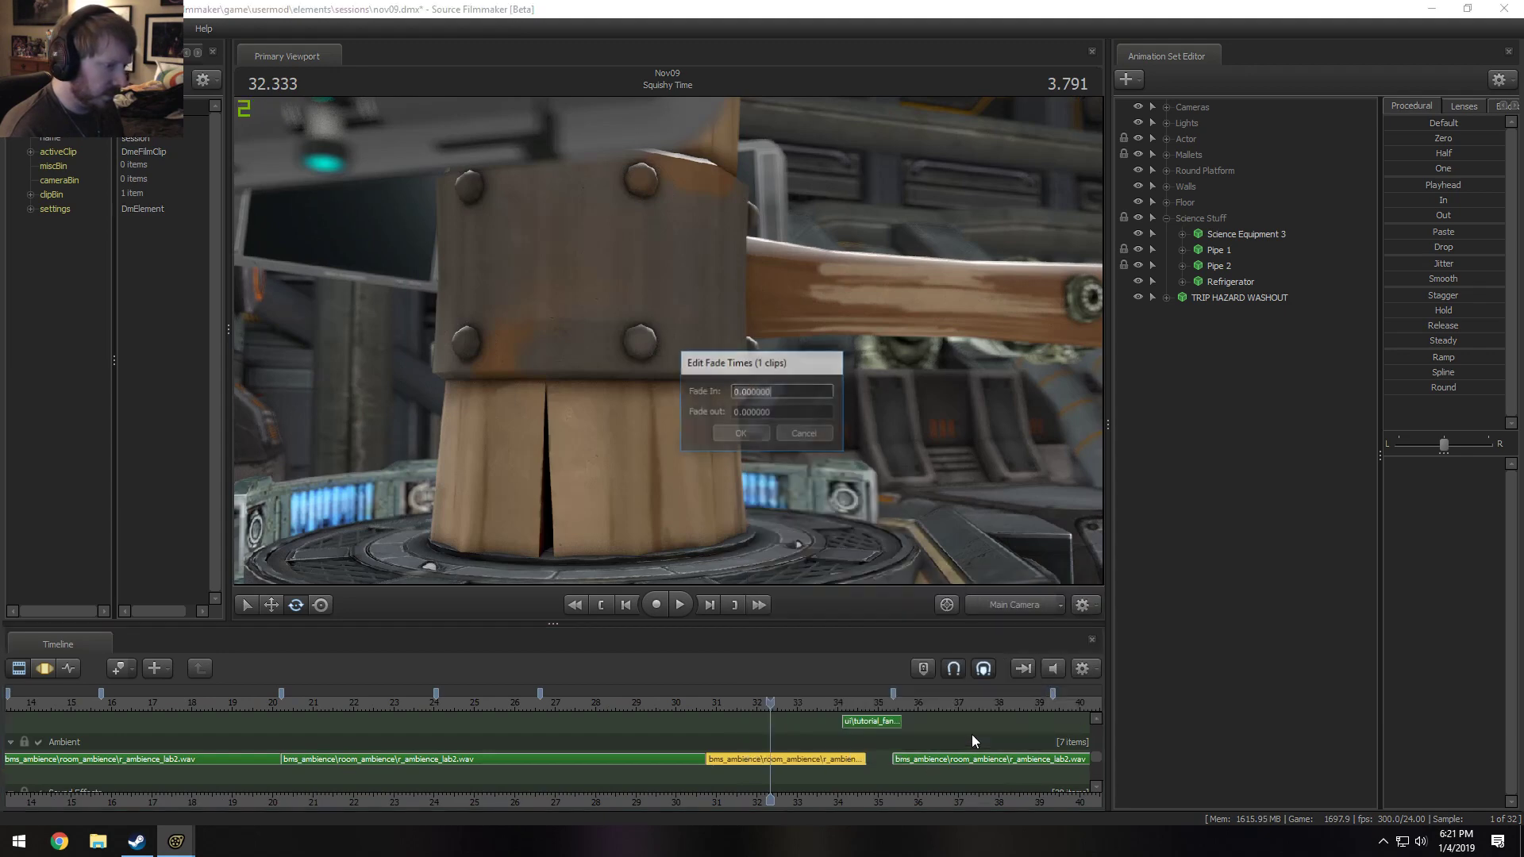
click(789, 435)
Play from the start of the fourth ambience clip at about 30.9 s into the Grab the Brain! shot.
click(711, 702)
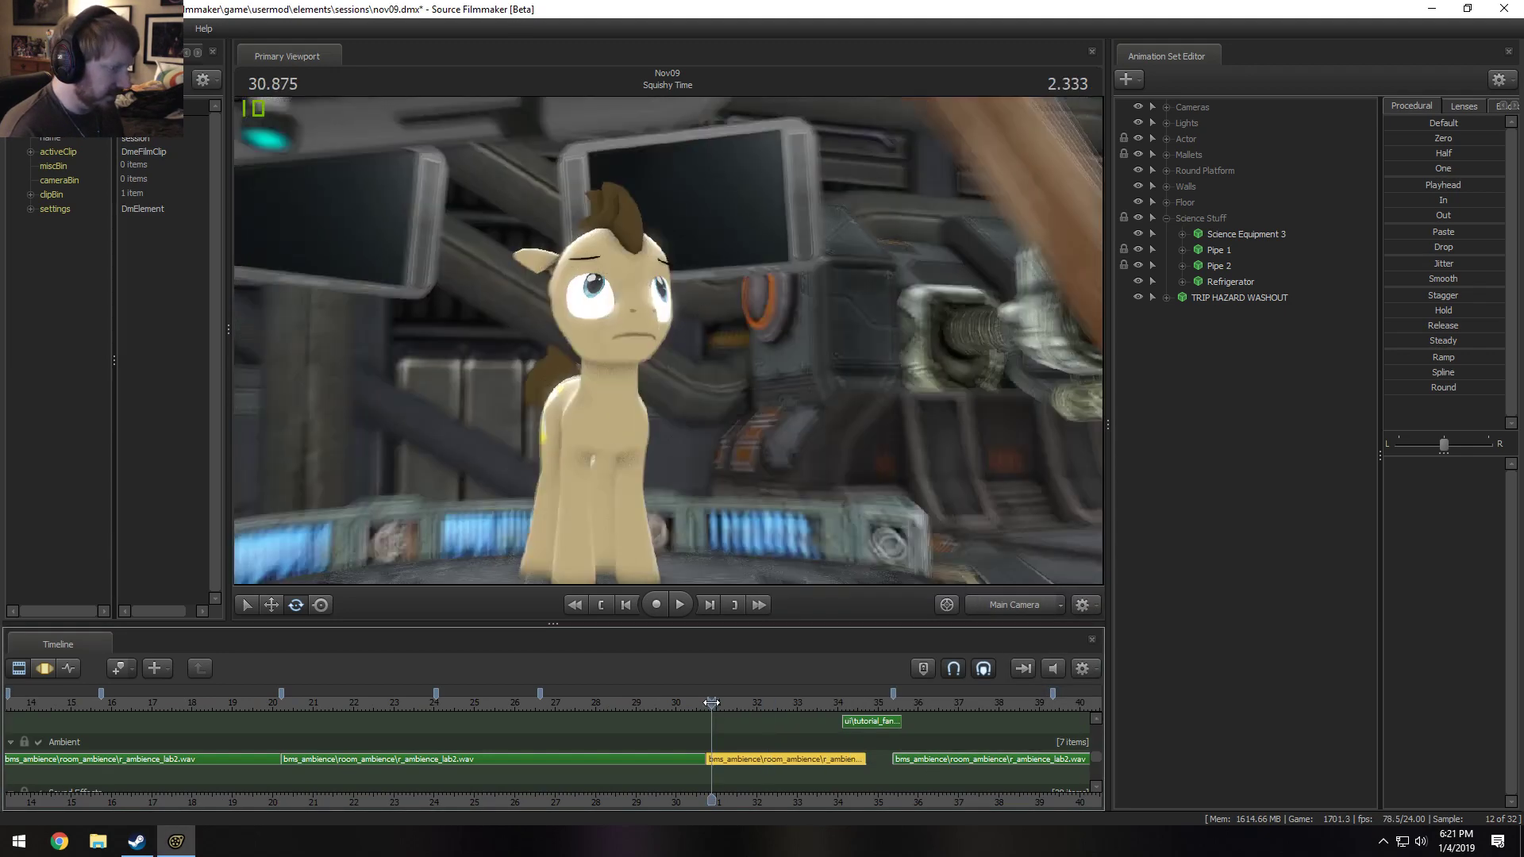
key(space)
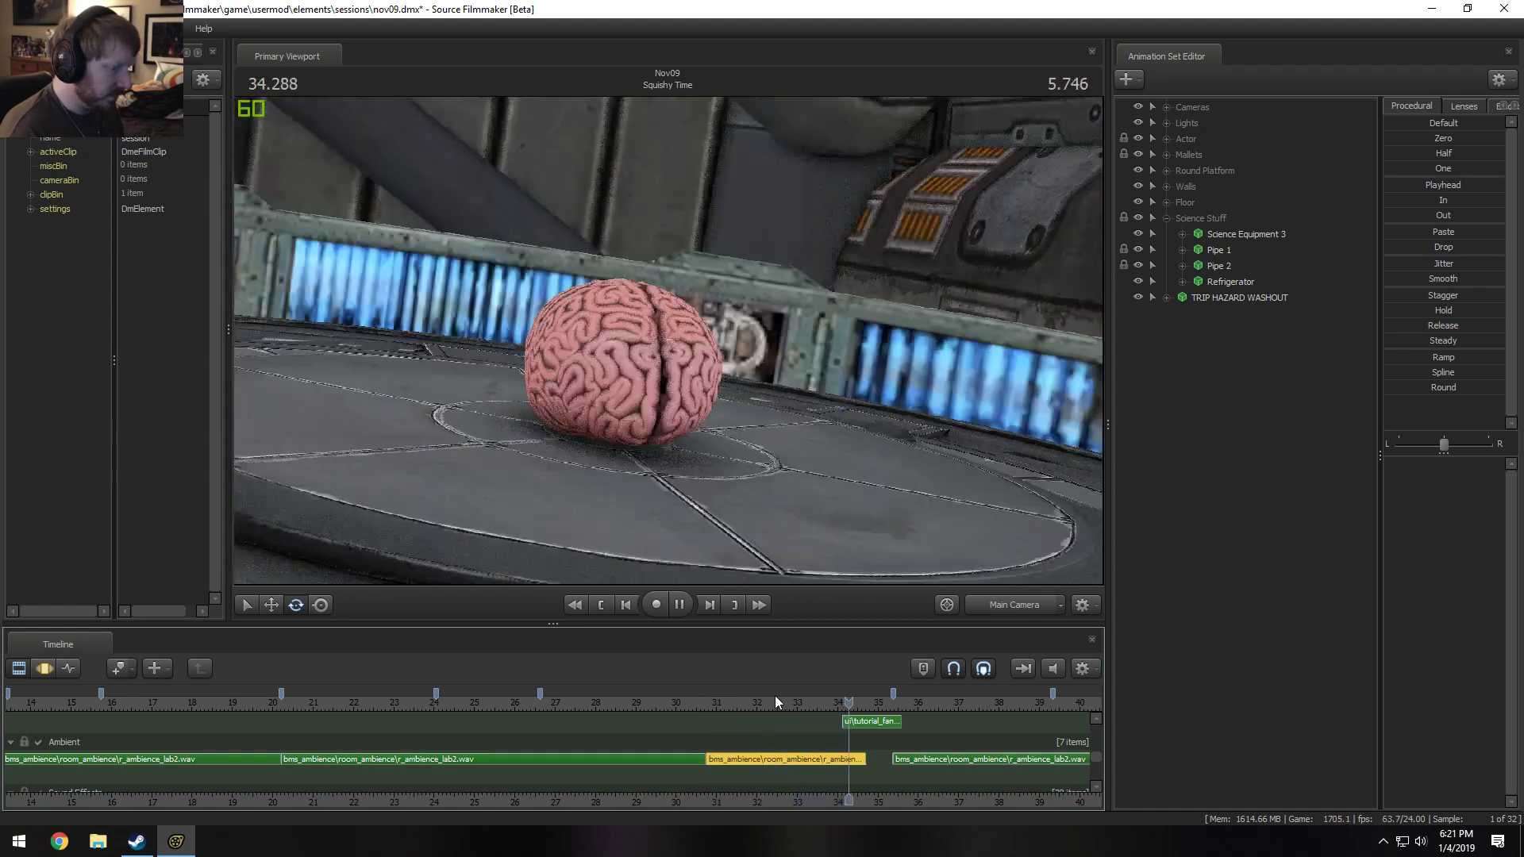
click(737, 698)
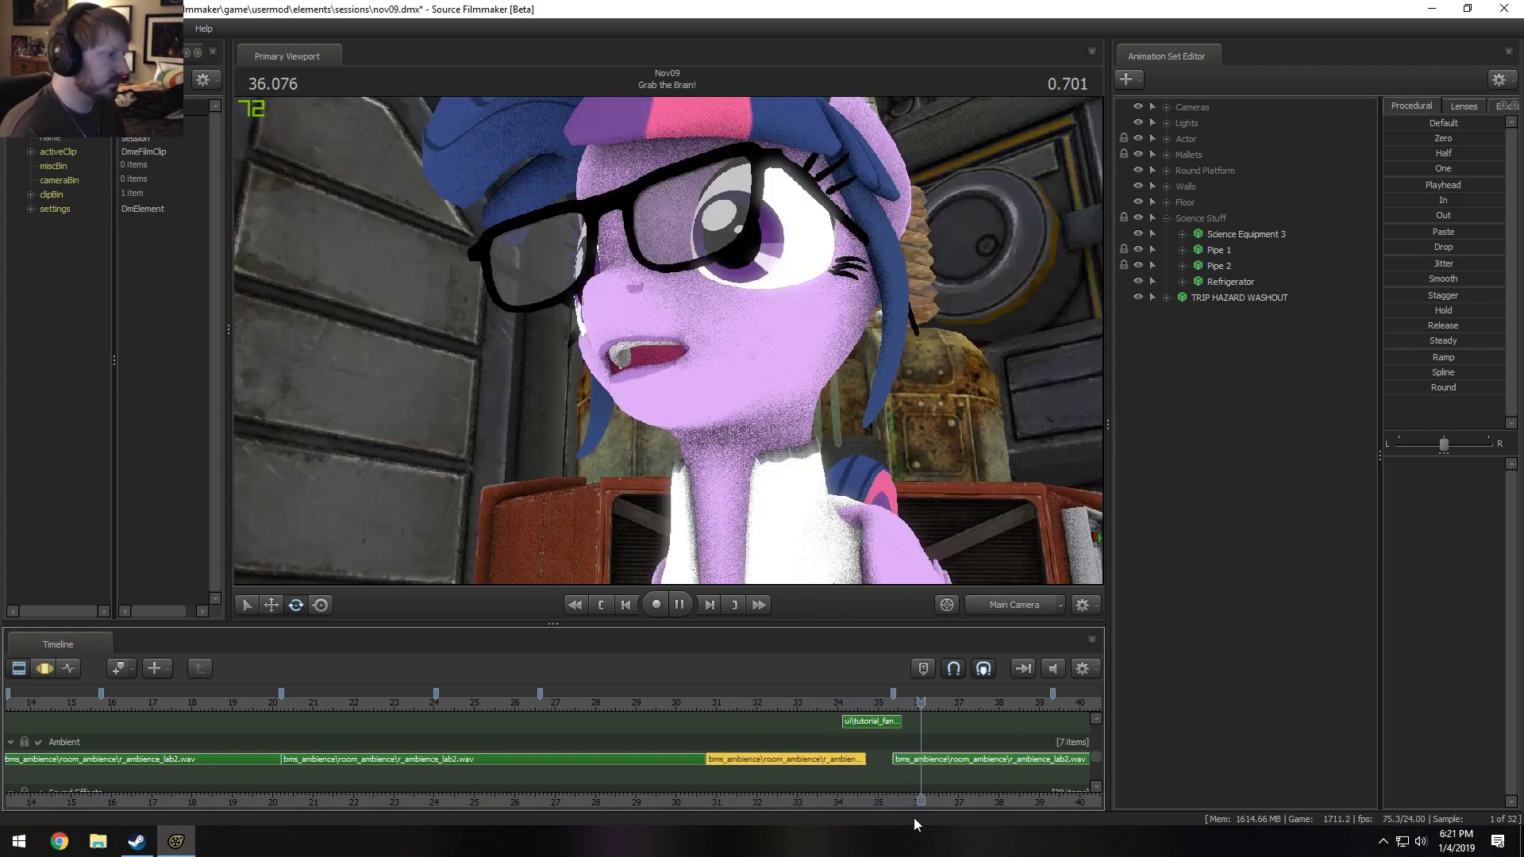
scroll(1021, 805, down, 2)
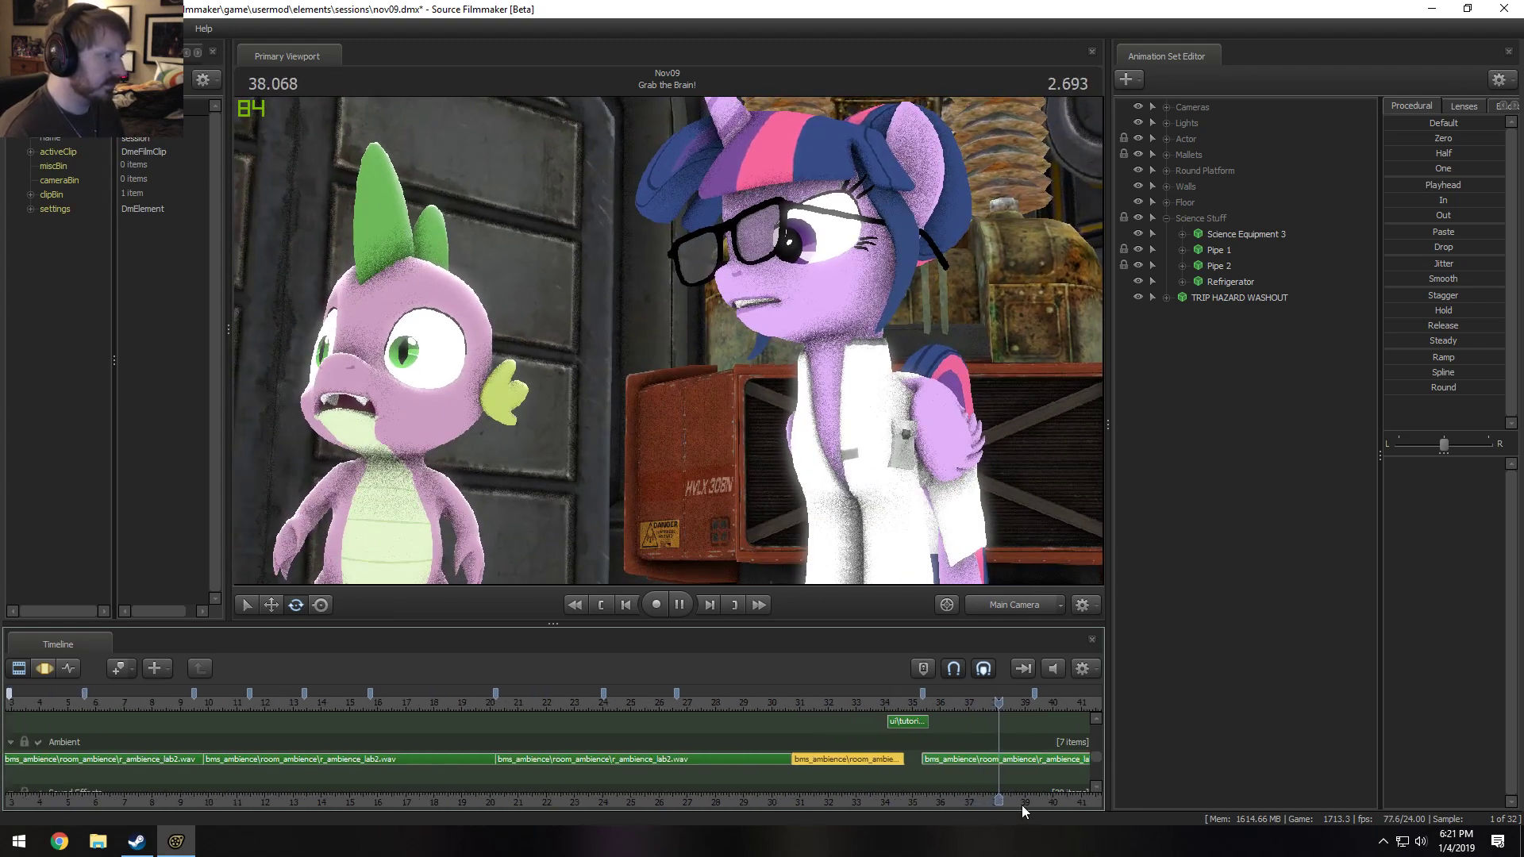
key(space)
Look at the Grab the Brain! shot through the work camera, and return the viewport to the main camera.
middle_drag(973, 804, 775, 793)
click(997, 605)
drag(984, 556, 931, 527)
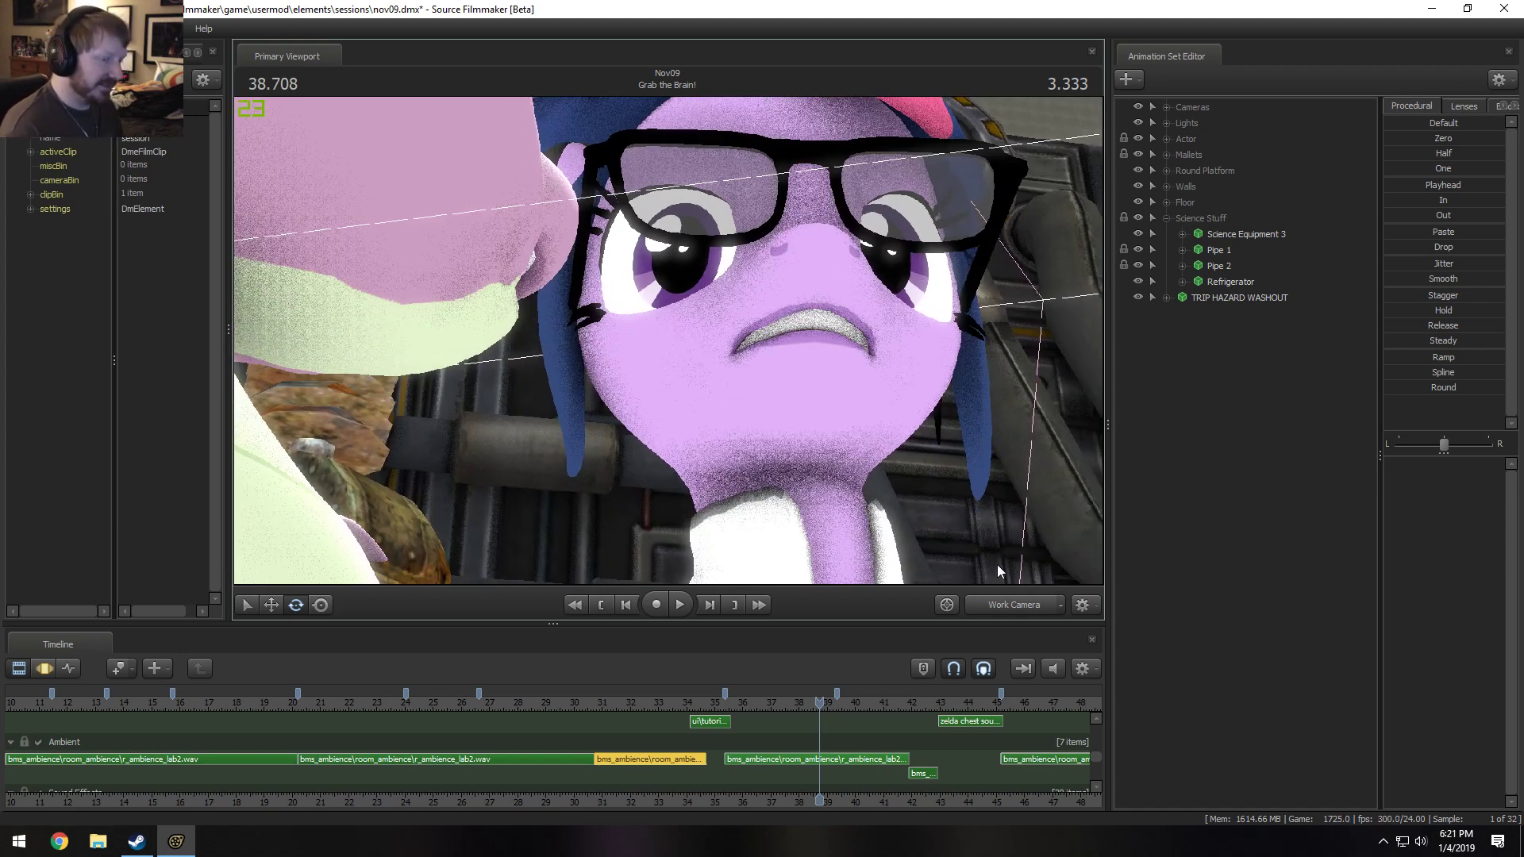
click(1008, 602)
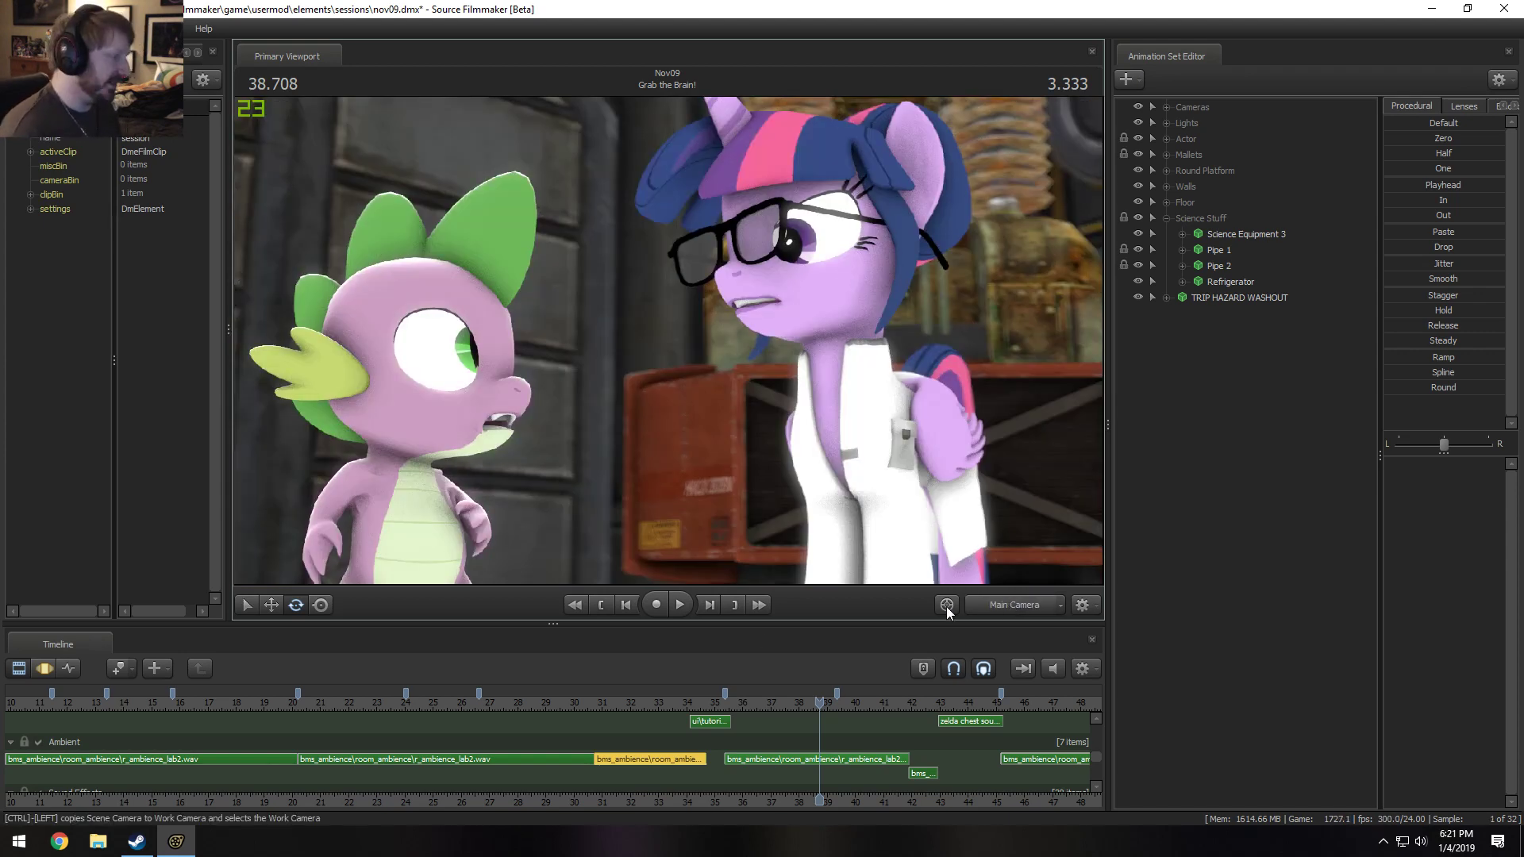
Select the first doctor spara clip on the Dialog track.
scroll(816, 808, down, 2)
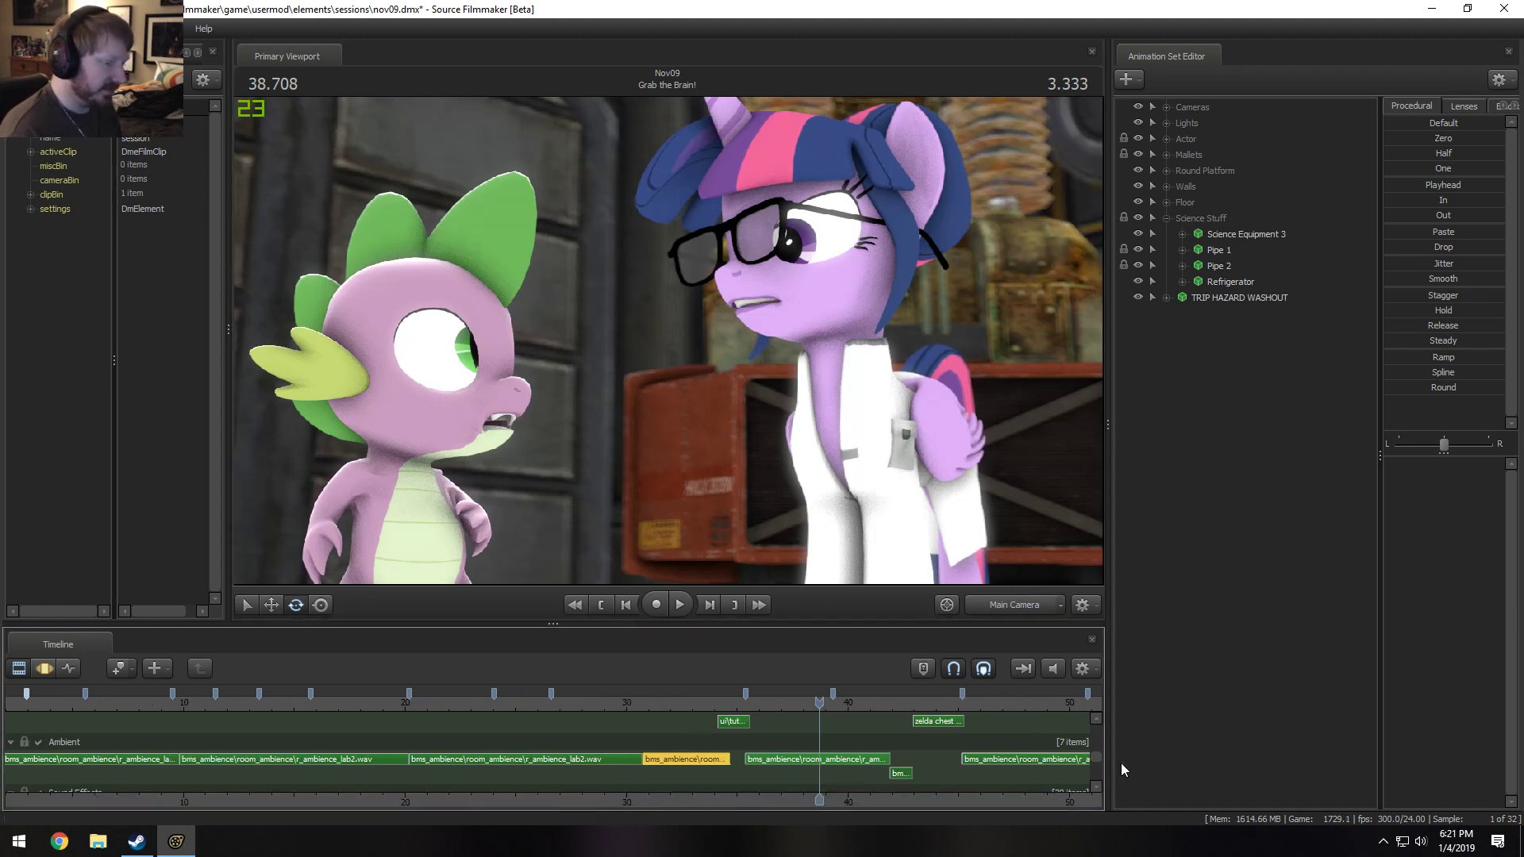
drag(1097, 761, 1098, 740)
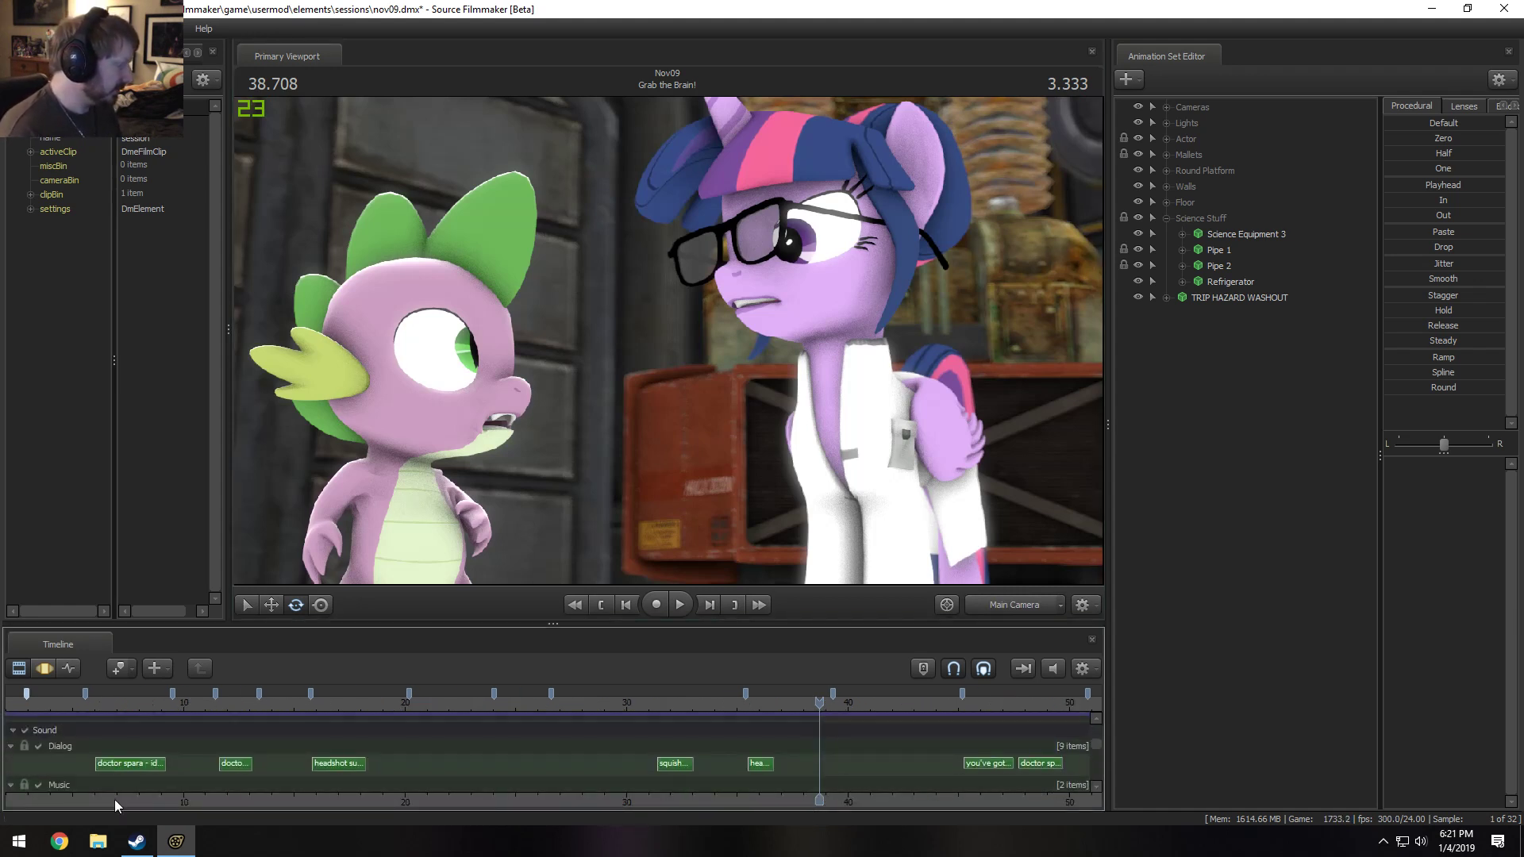
click(111, 765)
right_click(111, 770)
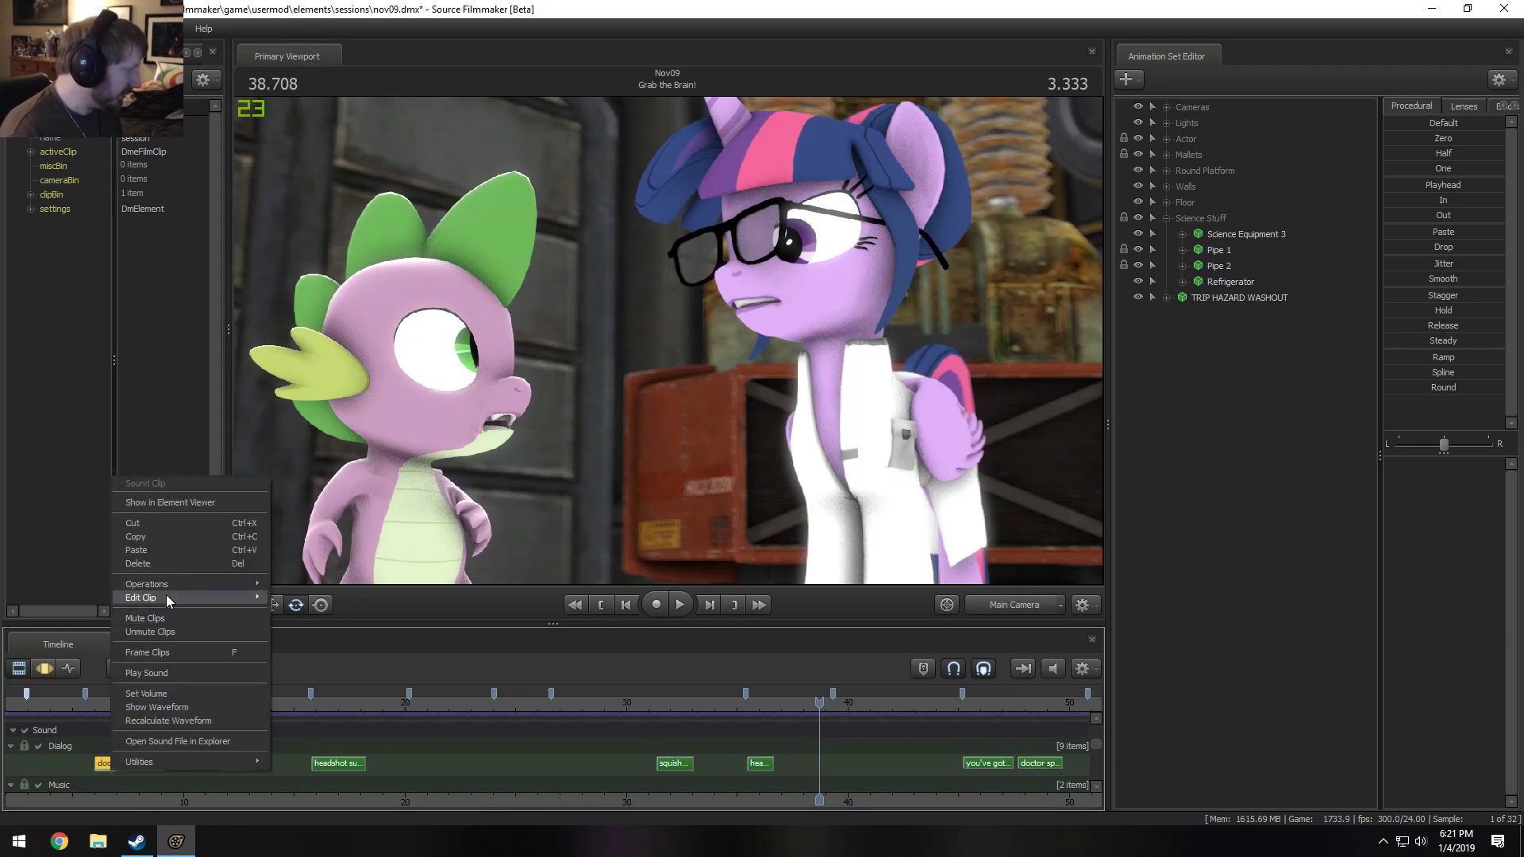
mouse_move(167, 599)
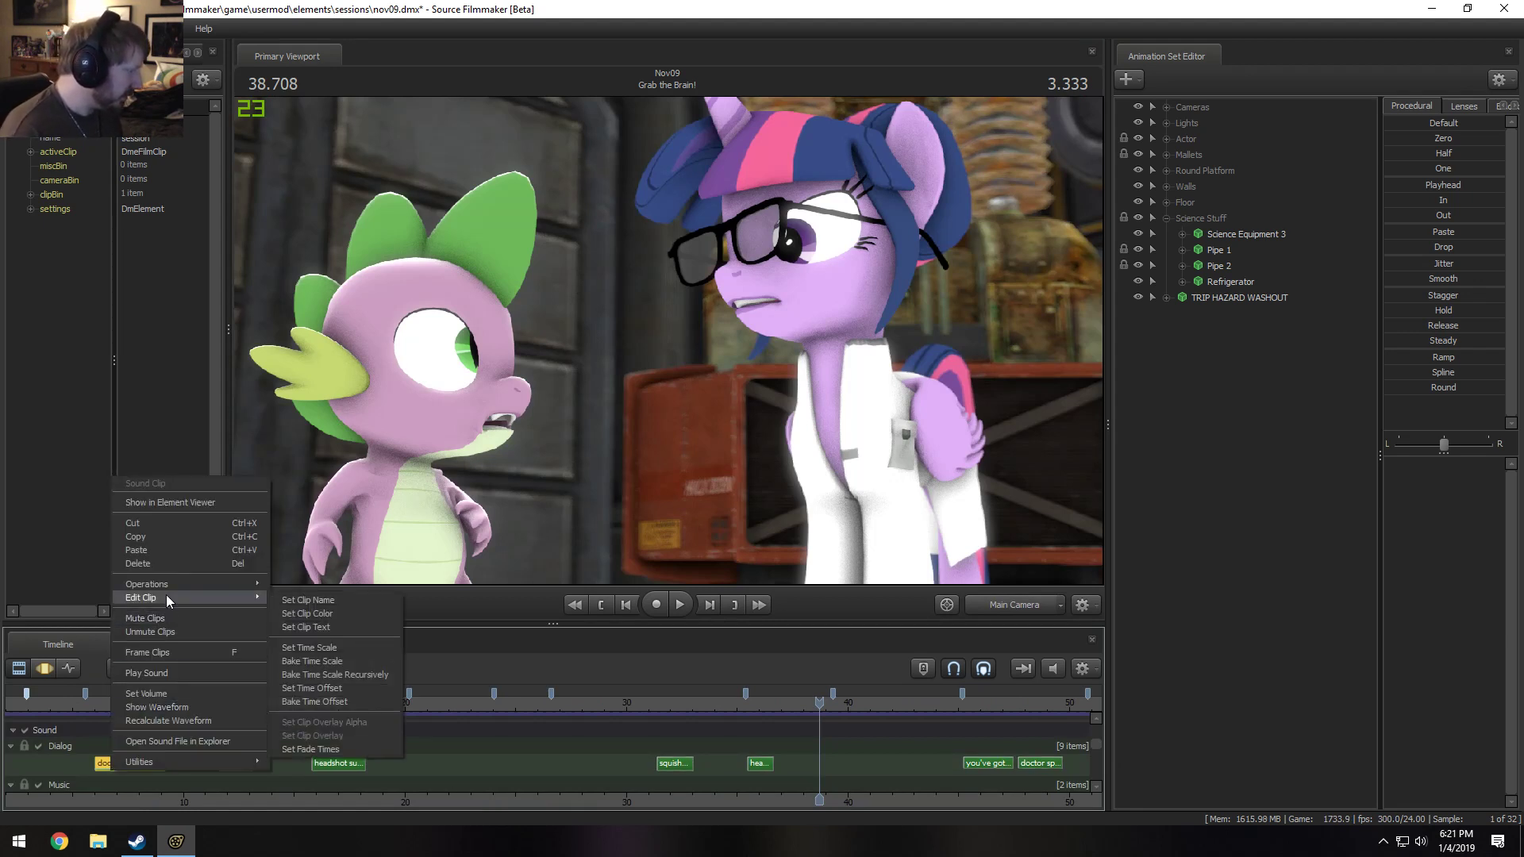
click(188, 796)
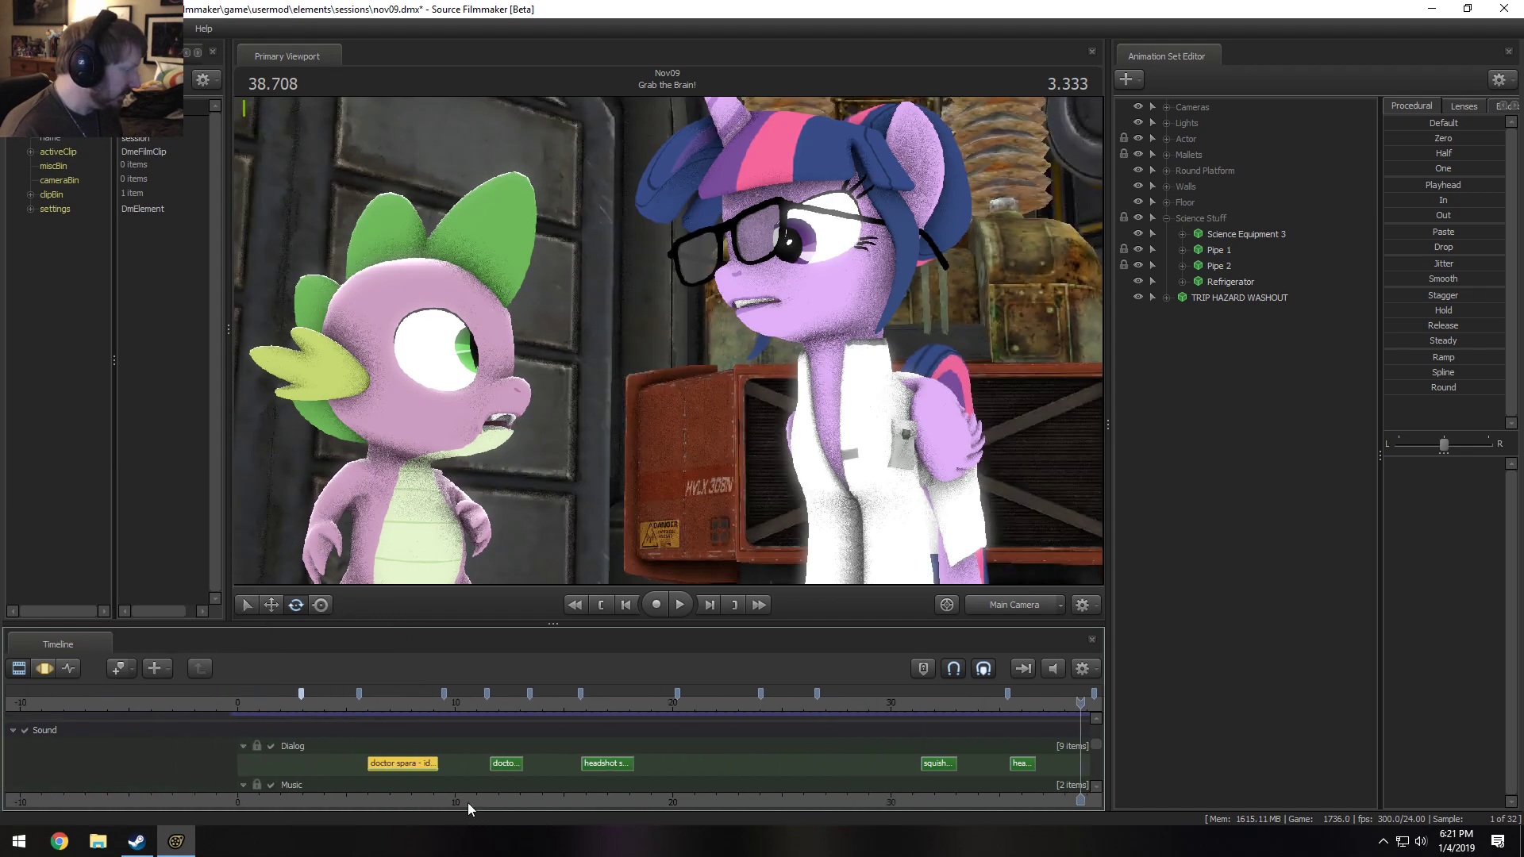
scroll(469, 802, up, 3)
scroll(554, 799, down, 3)
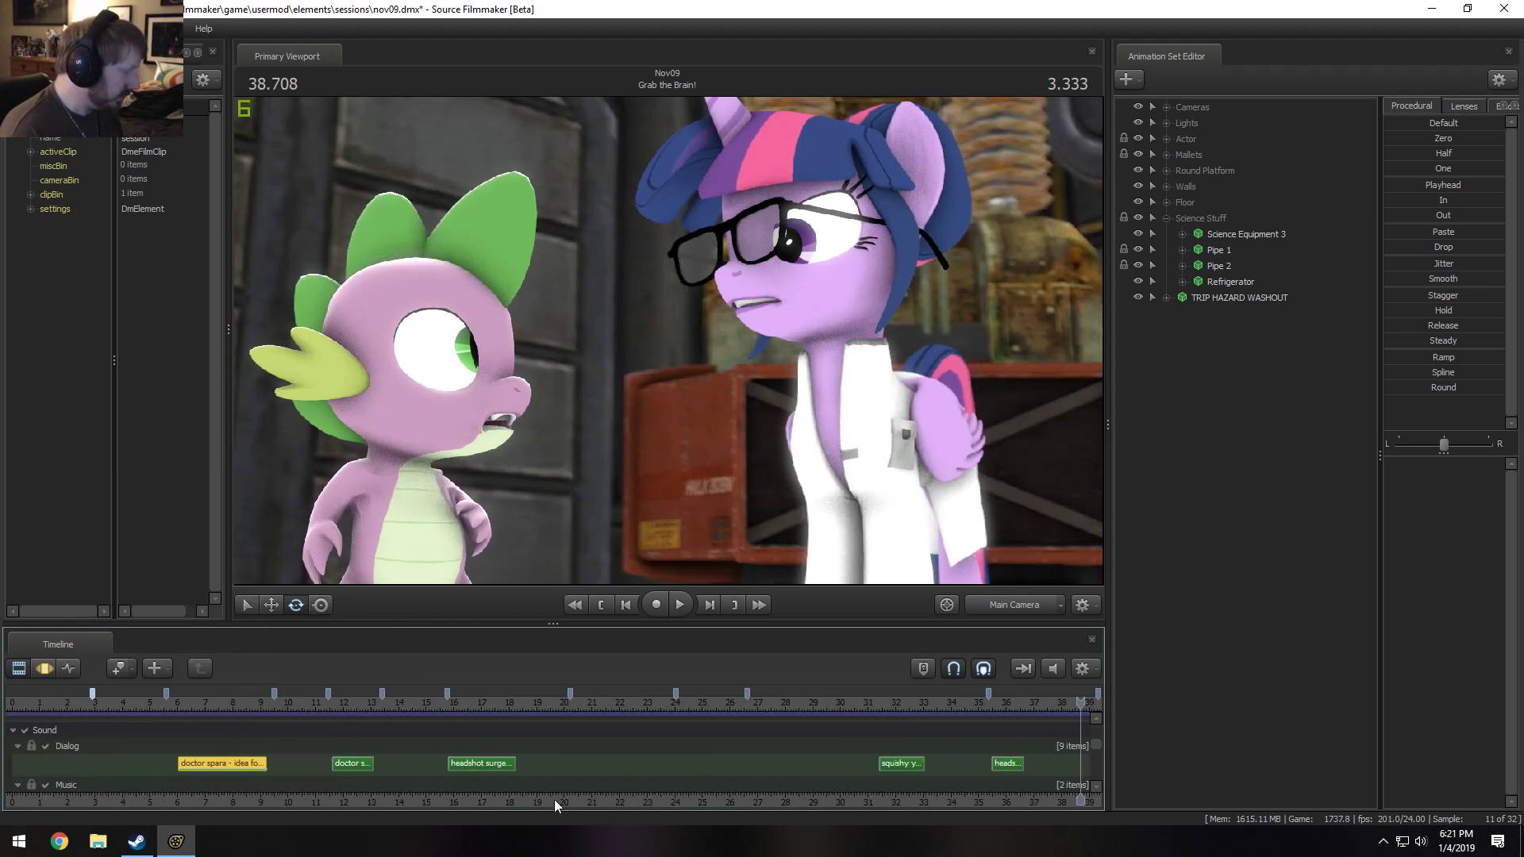
right_click(210, 762)
click(197, 760)
scroll(189, 765, up, 2)
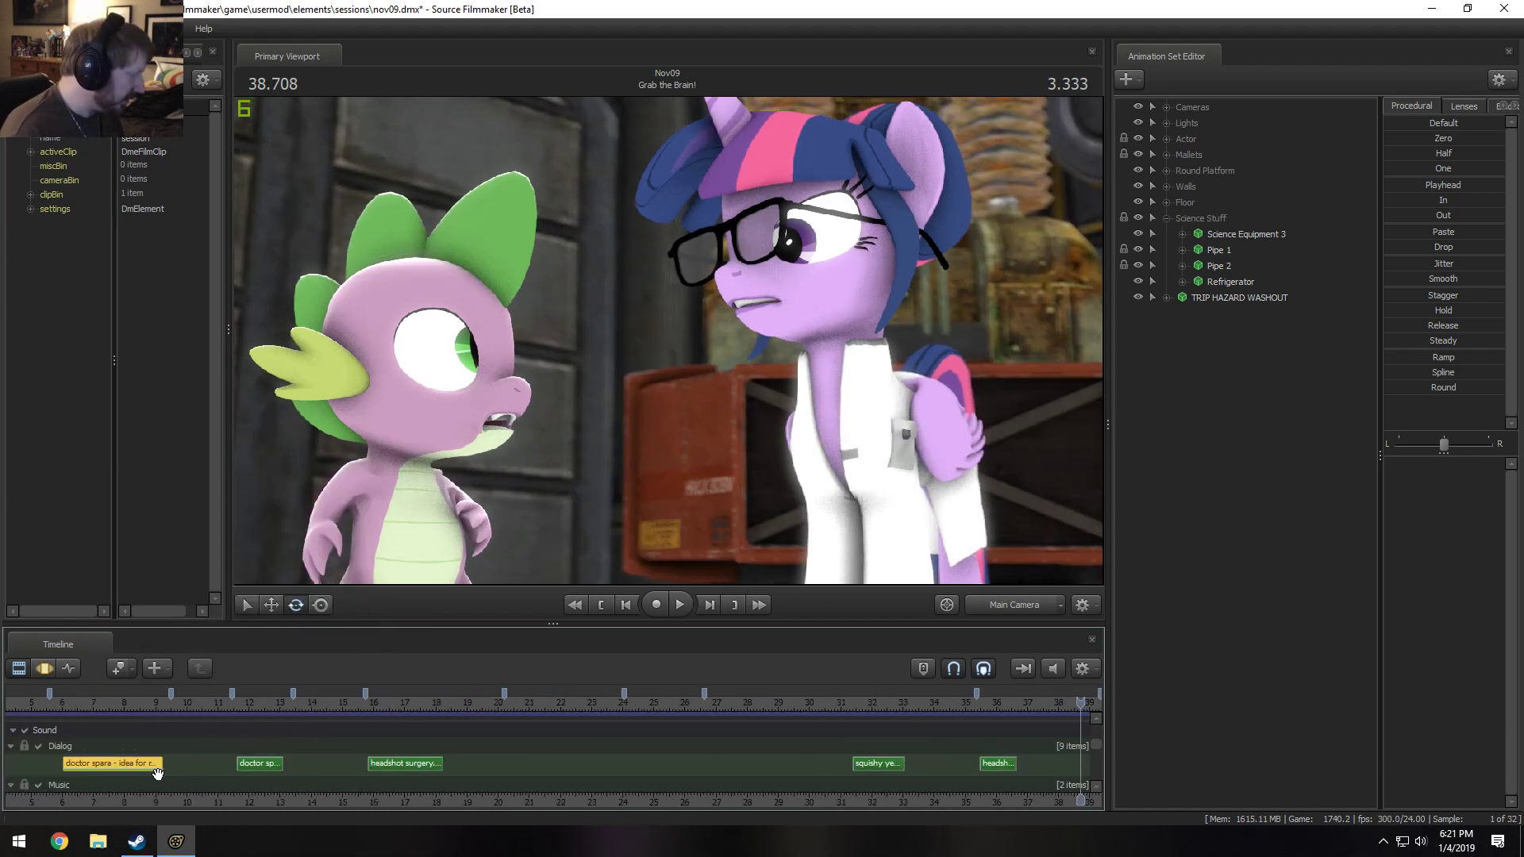
right_click(127, 764)
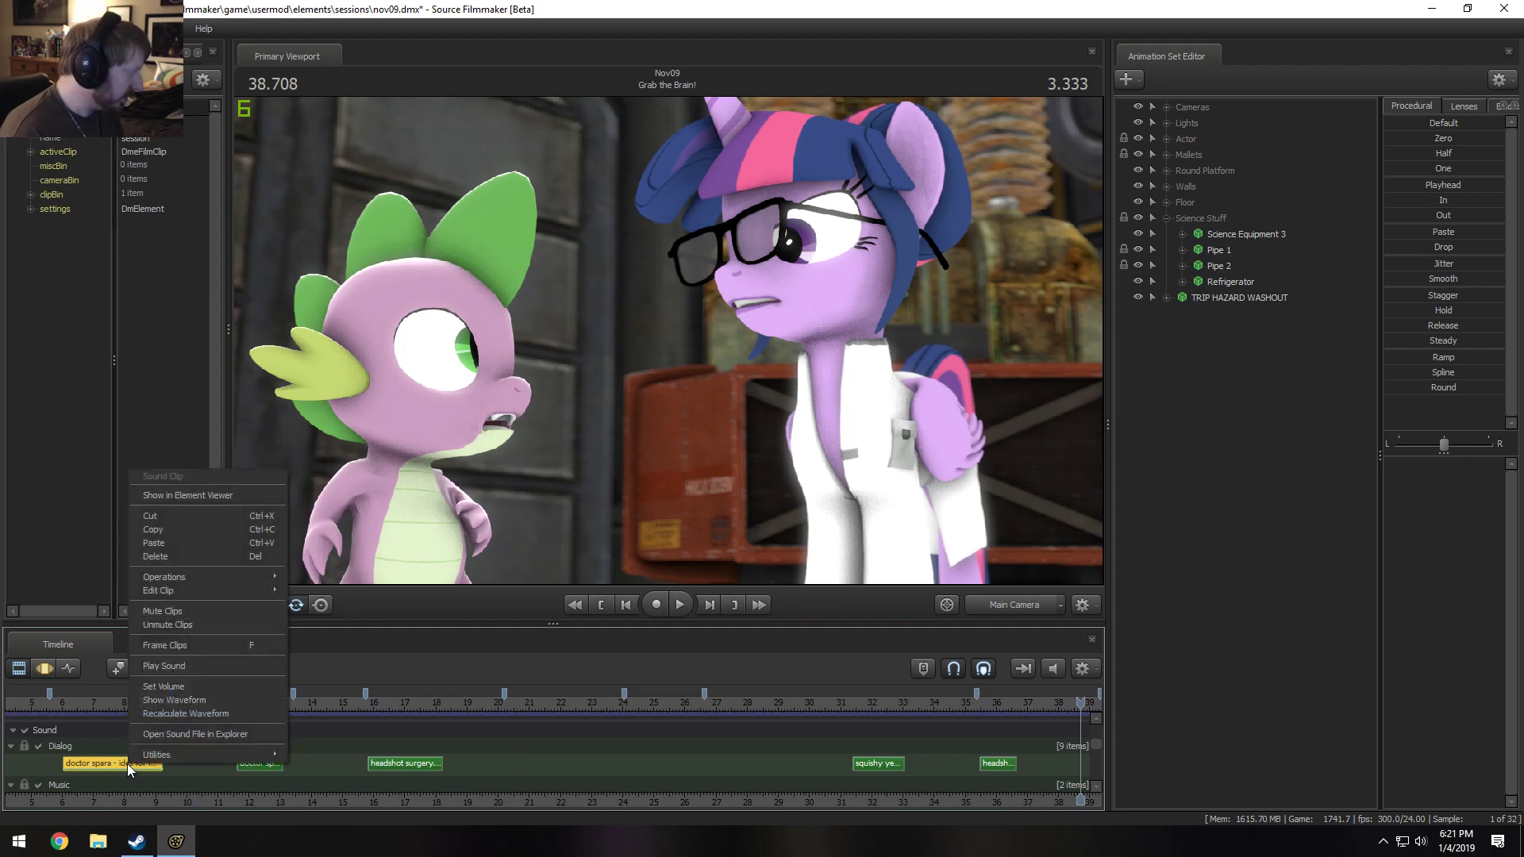
click(118, 763)
scroll(158, 798, down, 4)
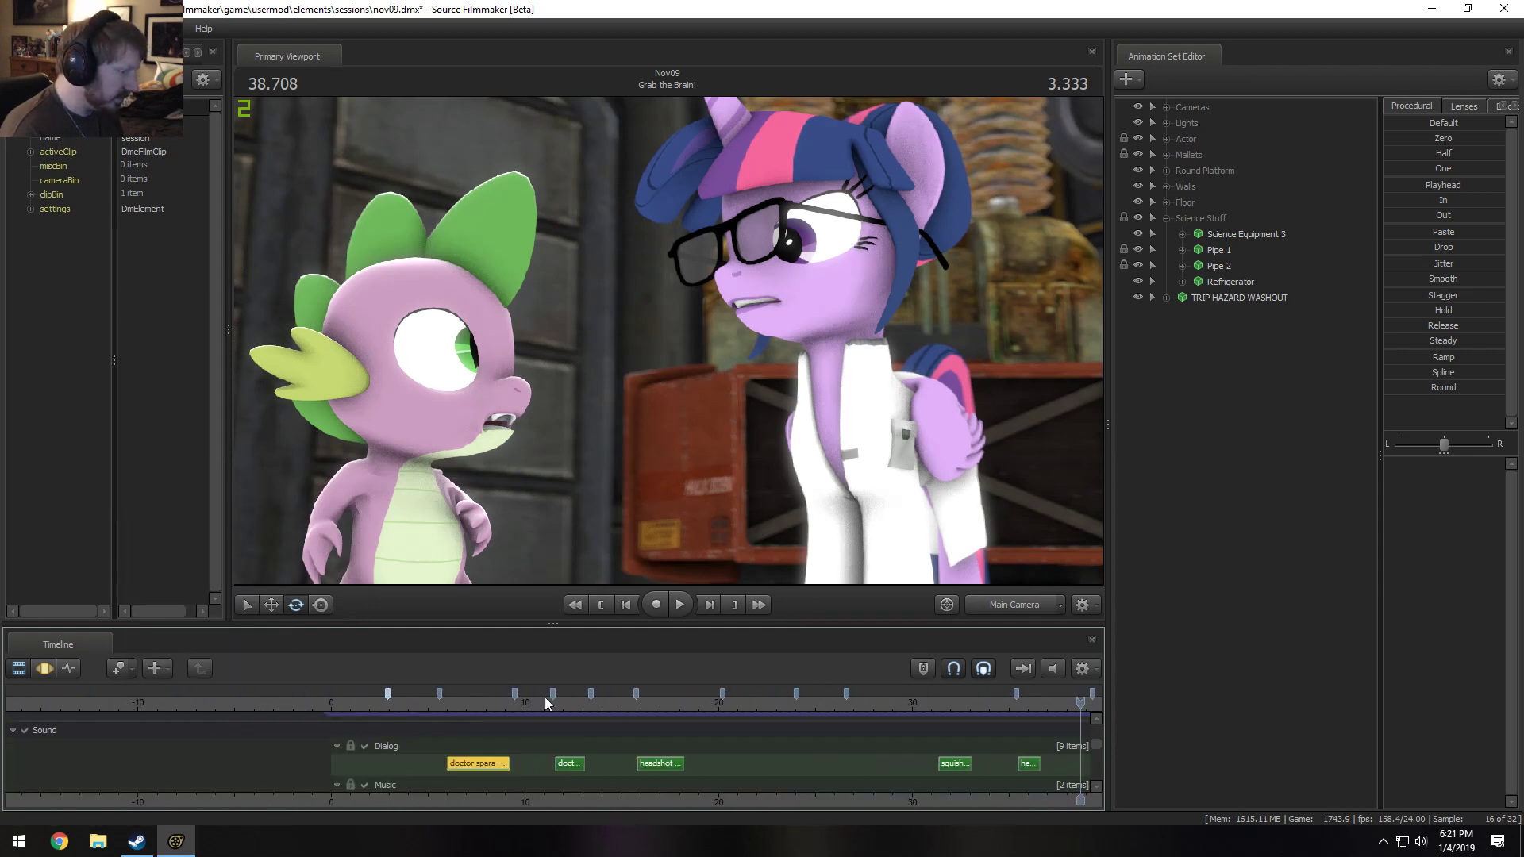
Rename the first doctor spara clip on the Dialog track, in the rocket navigation shot, as "Twilight - Idea for Rocket".
click(478, 701)
scroll(470, 753, up, 8)
right_click(469, 764)
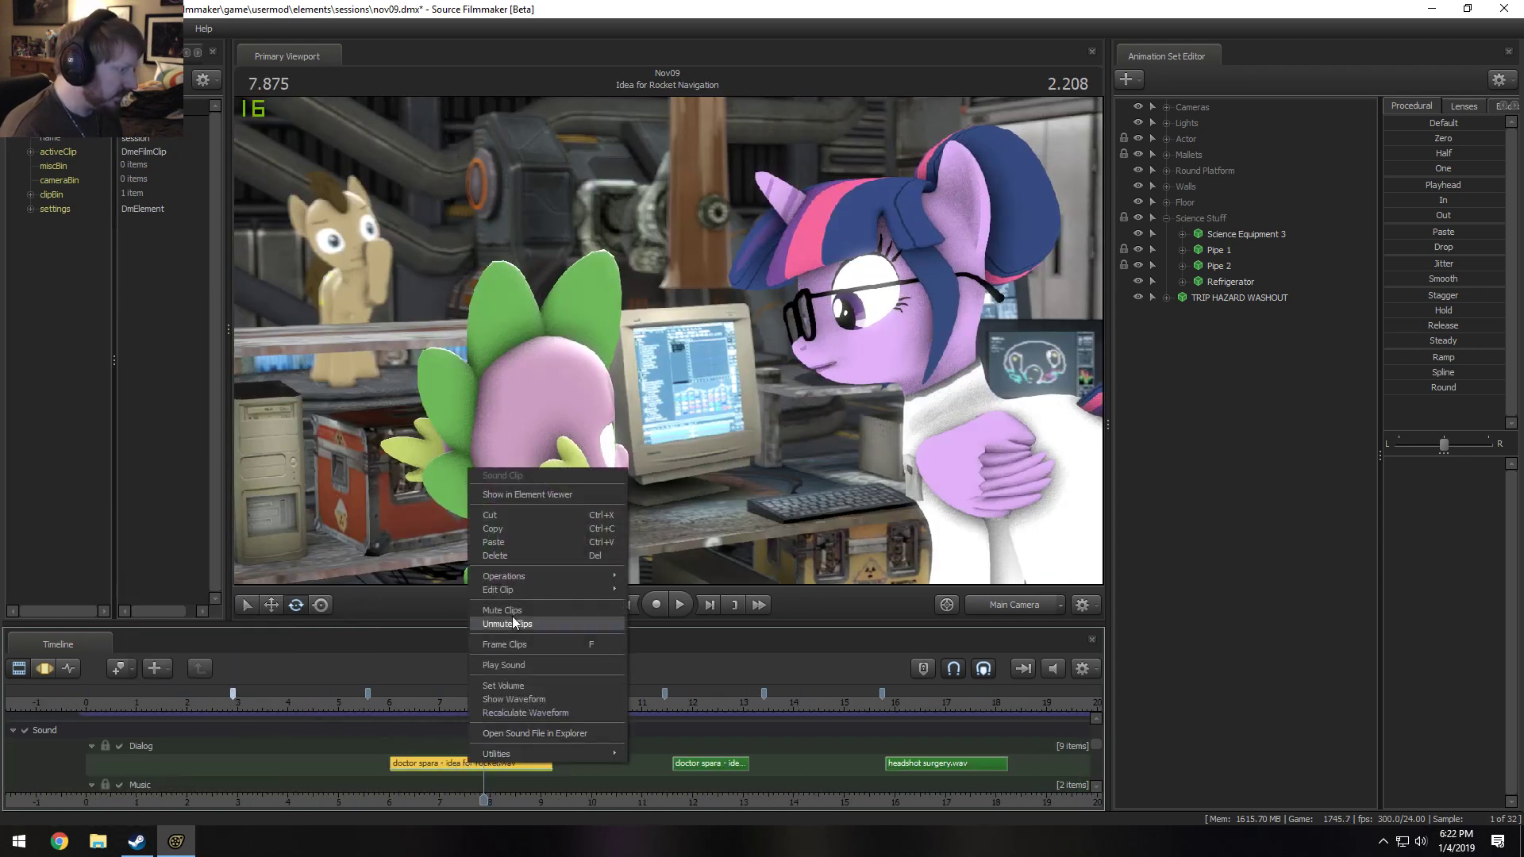
mouse_move(518, 587)
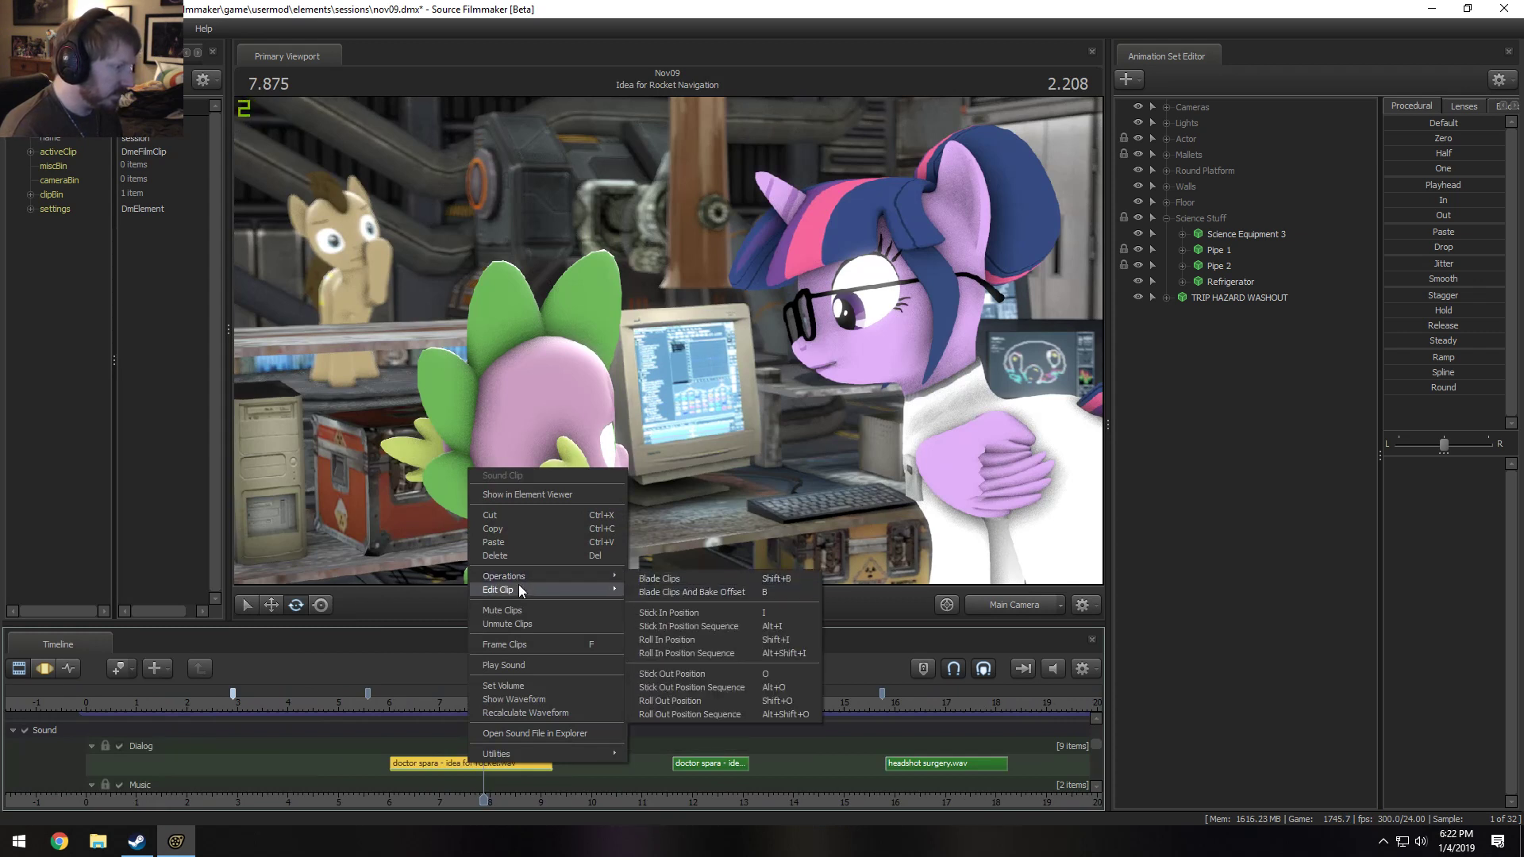
click(652, 593)
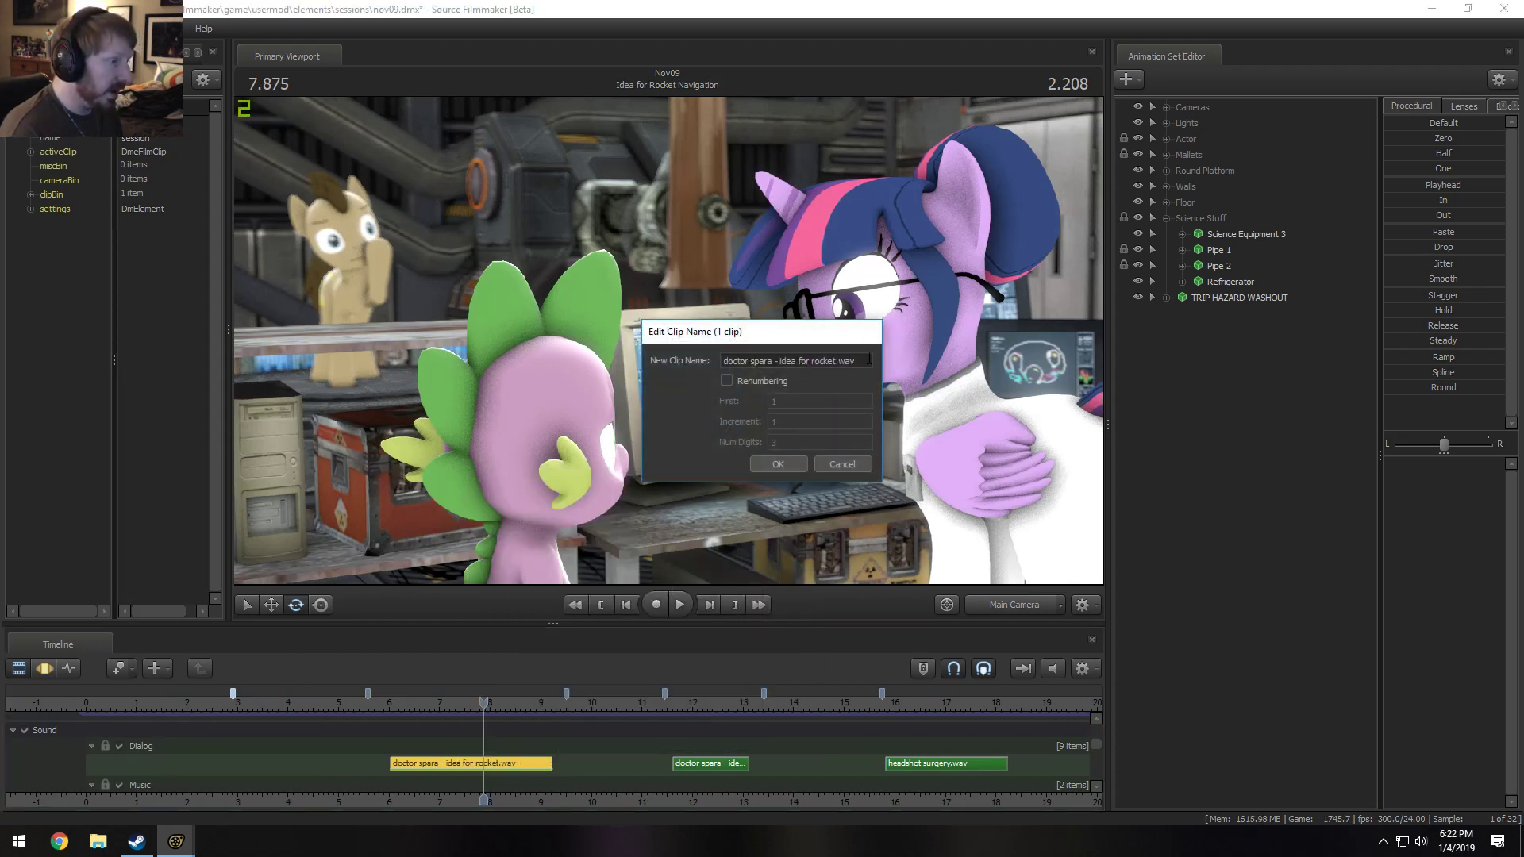
drag(869, 358, 590, 367)
key(BackSpace)
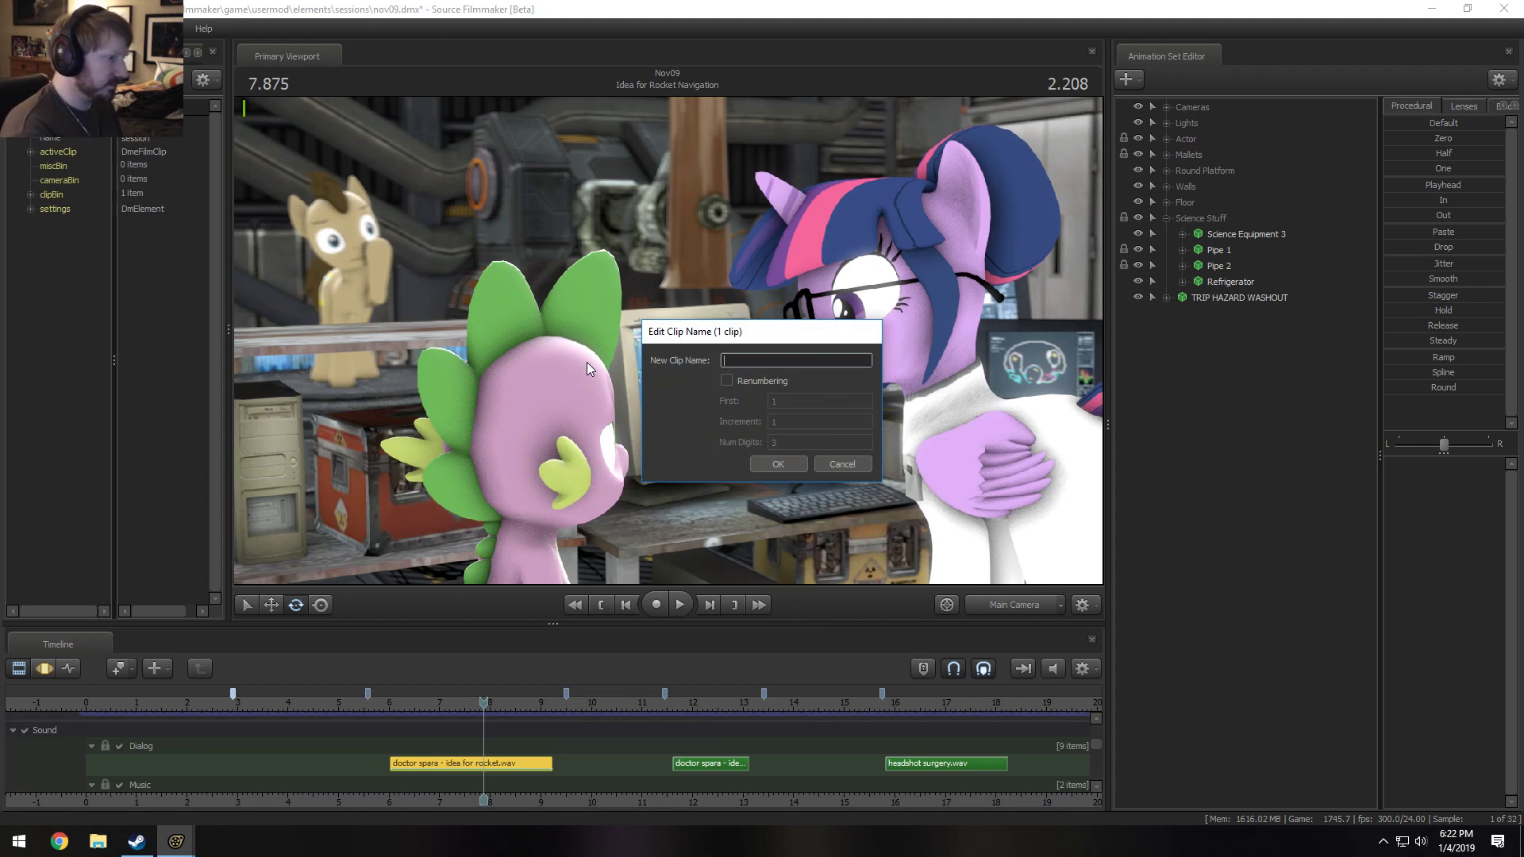
text(Twili)
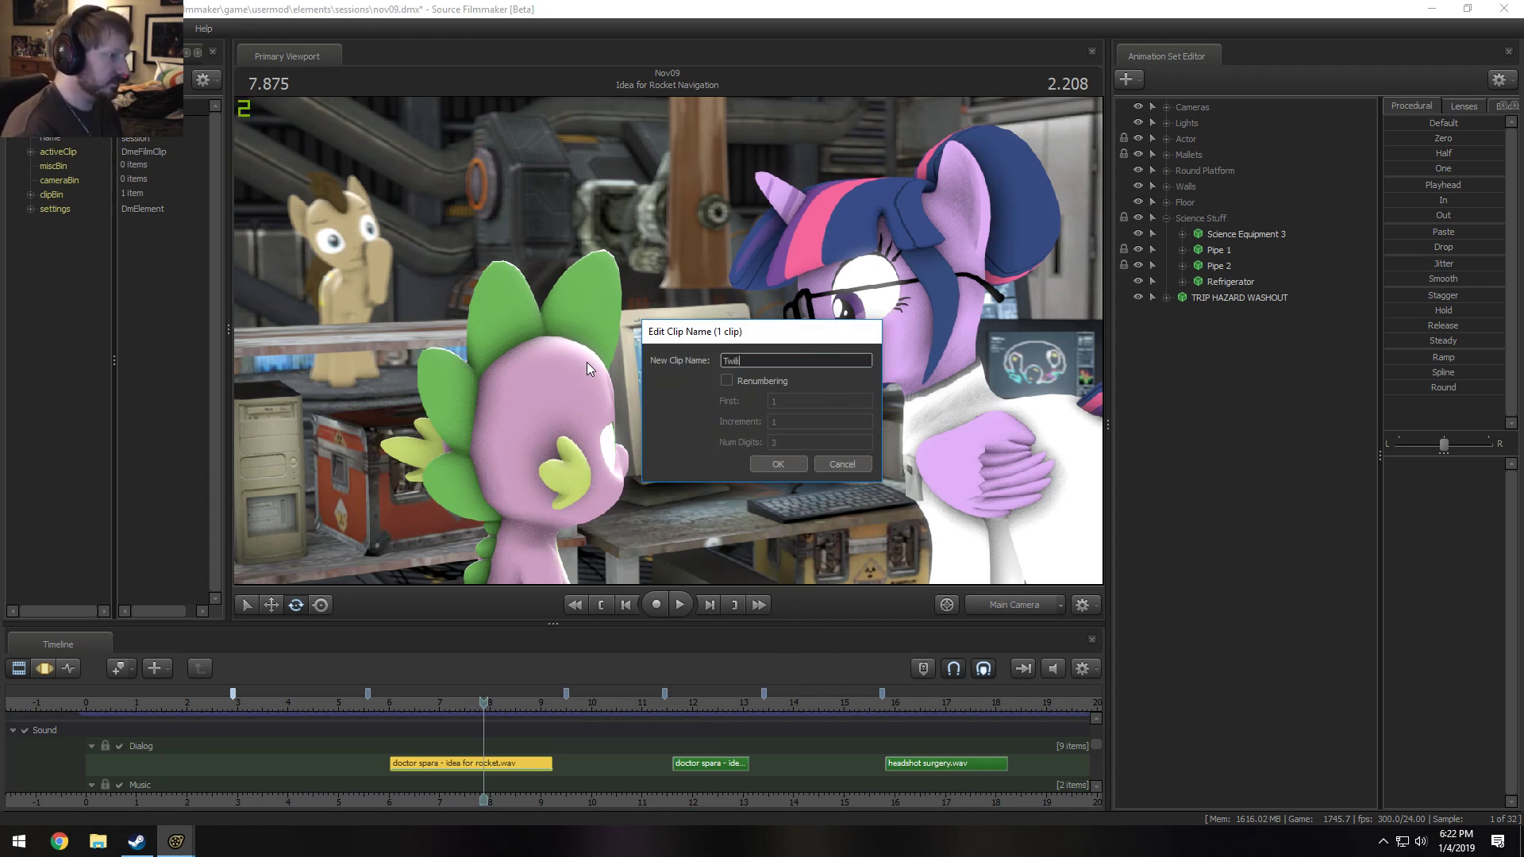
text(ght - Idea )
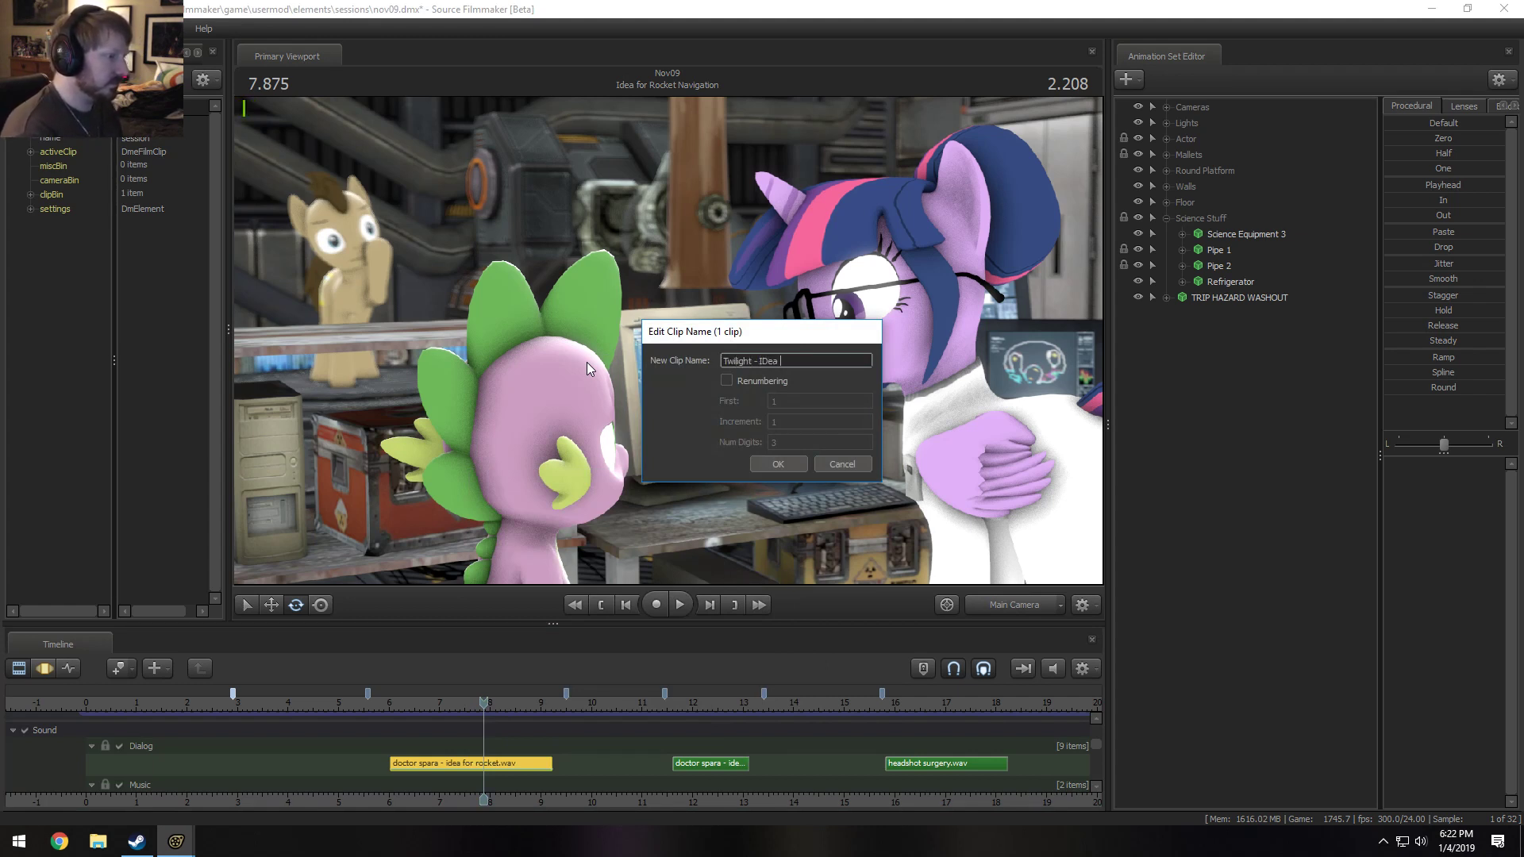
text(for Rocket)
click(779, 465)
Select the remaining doctor spara clip in the Rocket Science WOO! shot and play it to hear its line.
scroll(698, 730, down, 2)
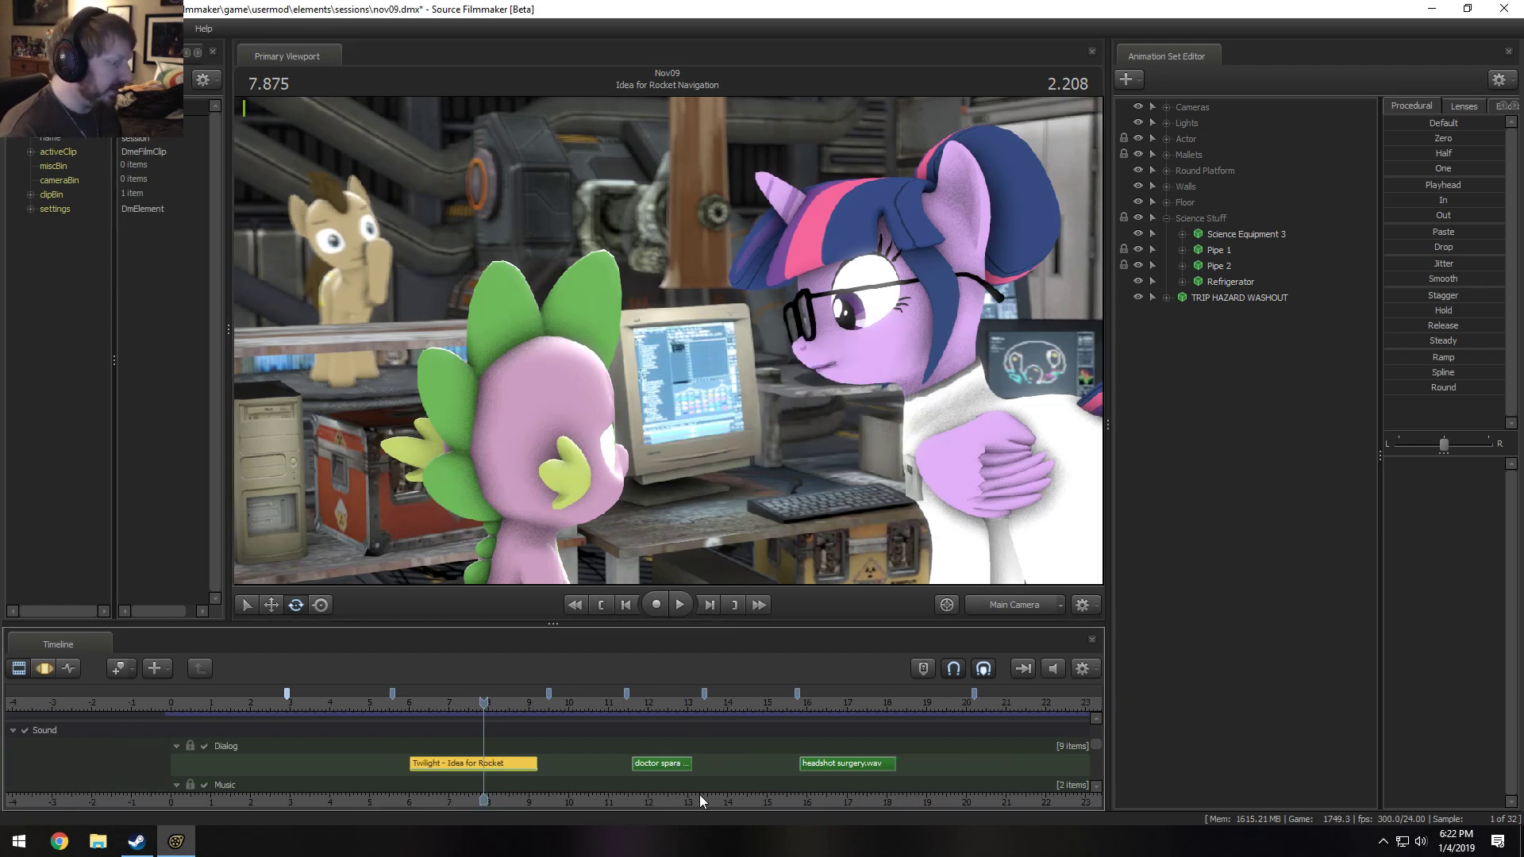
middle_drag(699, 793, 484, 762)
click(443, 748)
scroll(443, 752, up, 2)
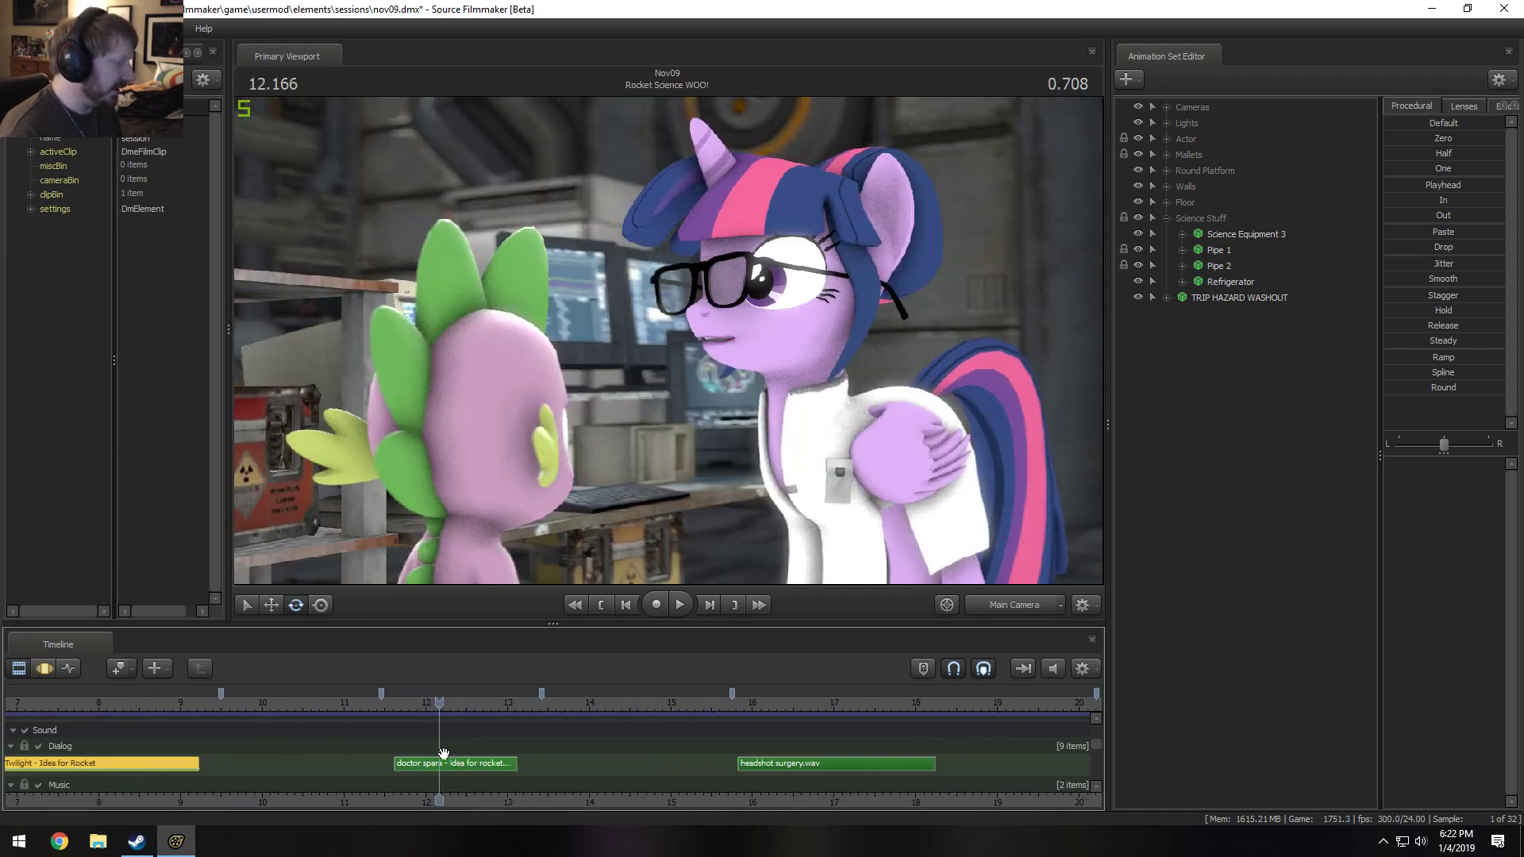
scroll(443, 752, up, 1)
right_click(463, 764)
right_click(65, 765)
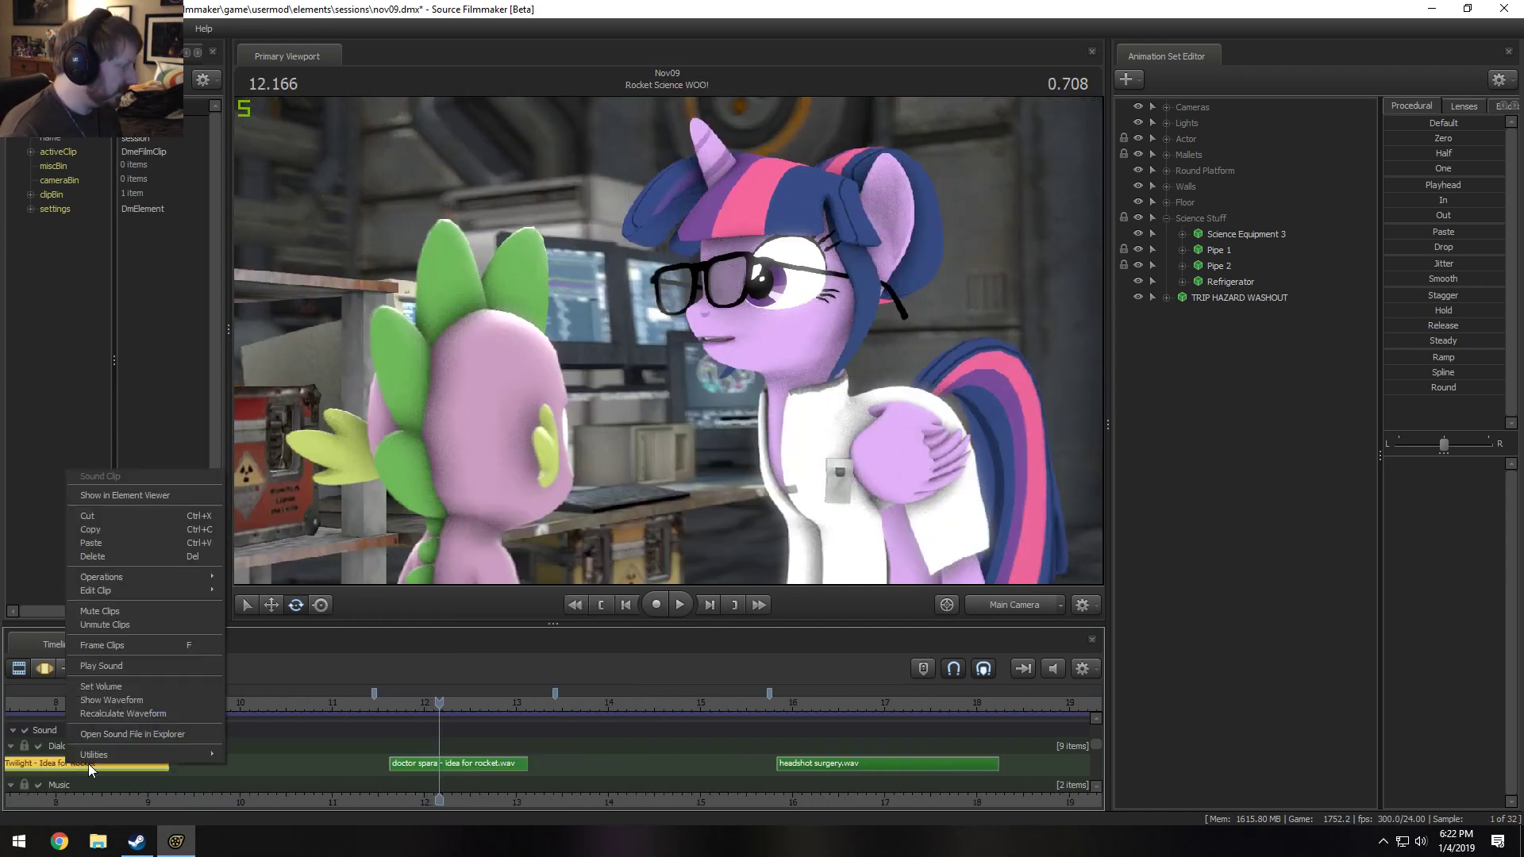
key(Escape)
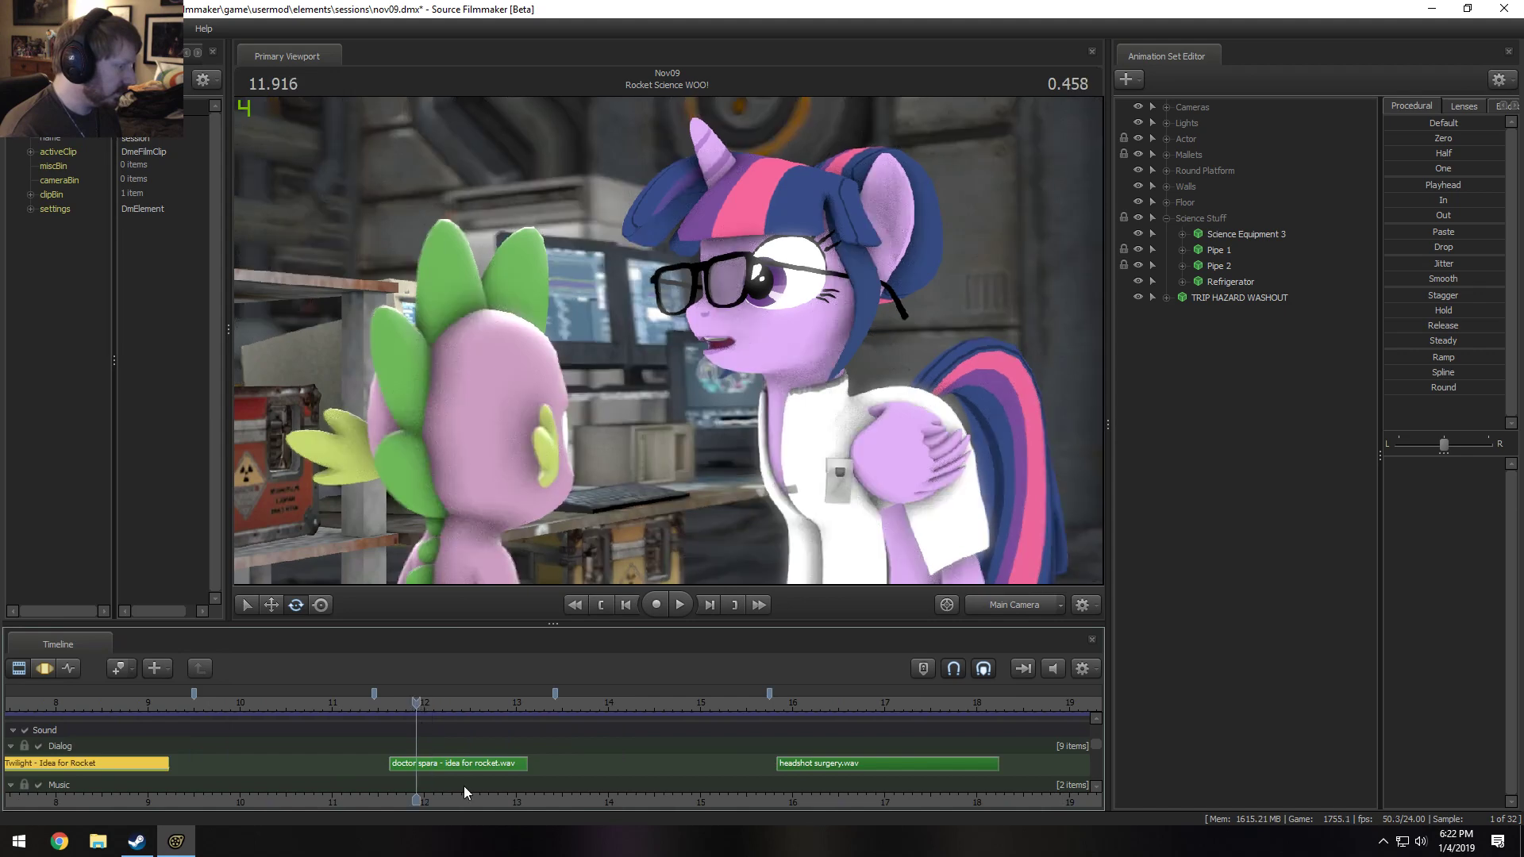
click(460, 763)
key(space)
key(space)
Rename the doctor spara clip in the Rocket Science WOO! shot as "Twilight - WOOO".
right_click(459, 763)
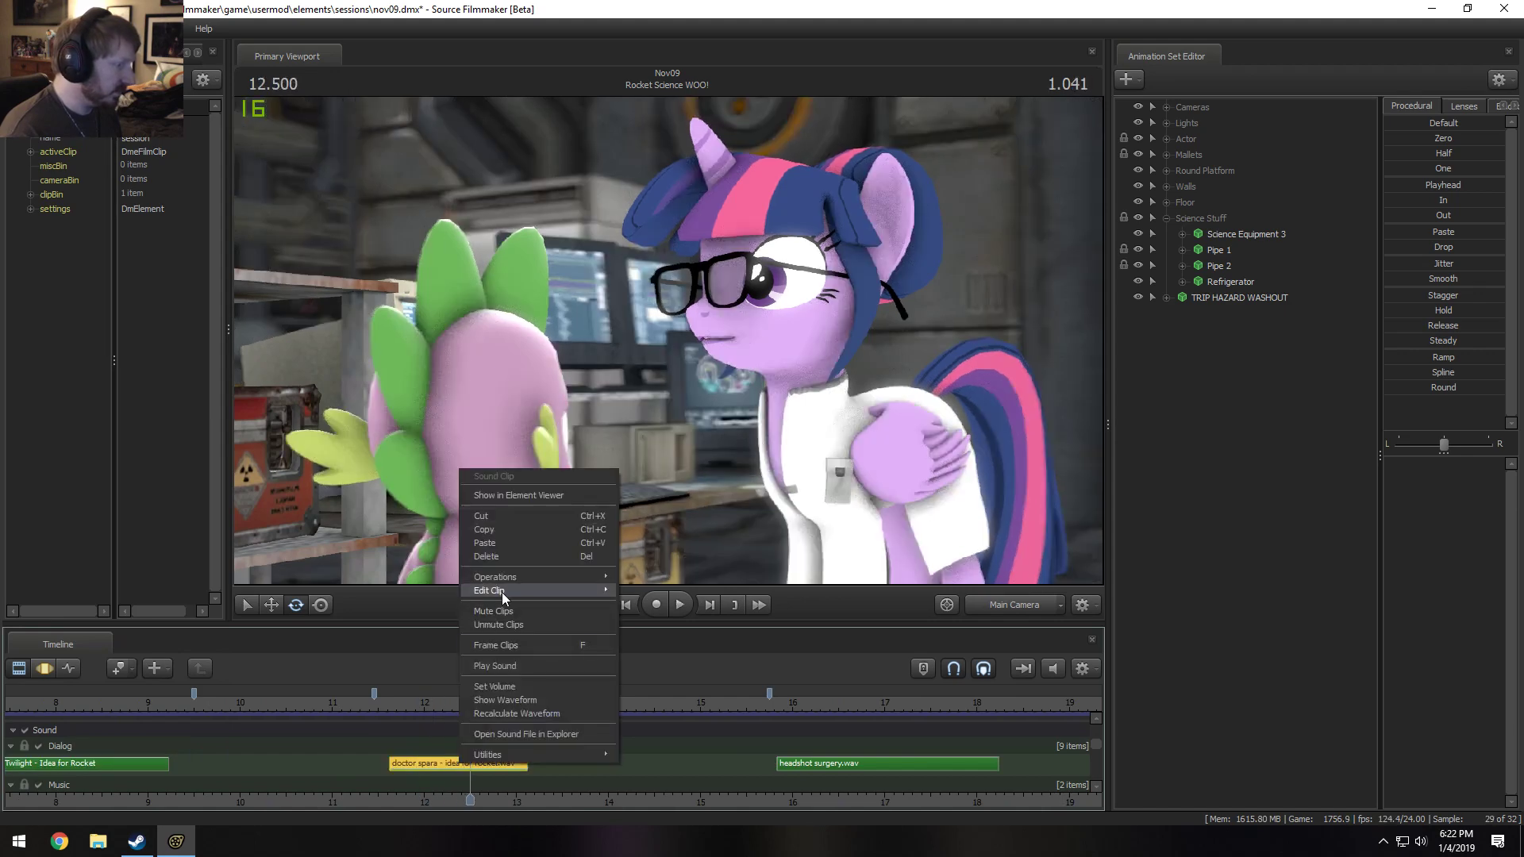
mouse_move(505, 589)
click(694, 592)
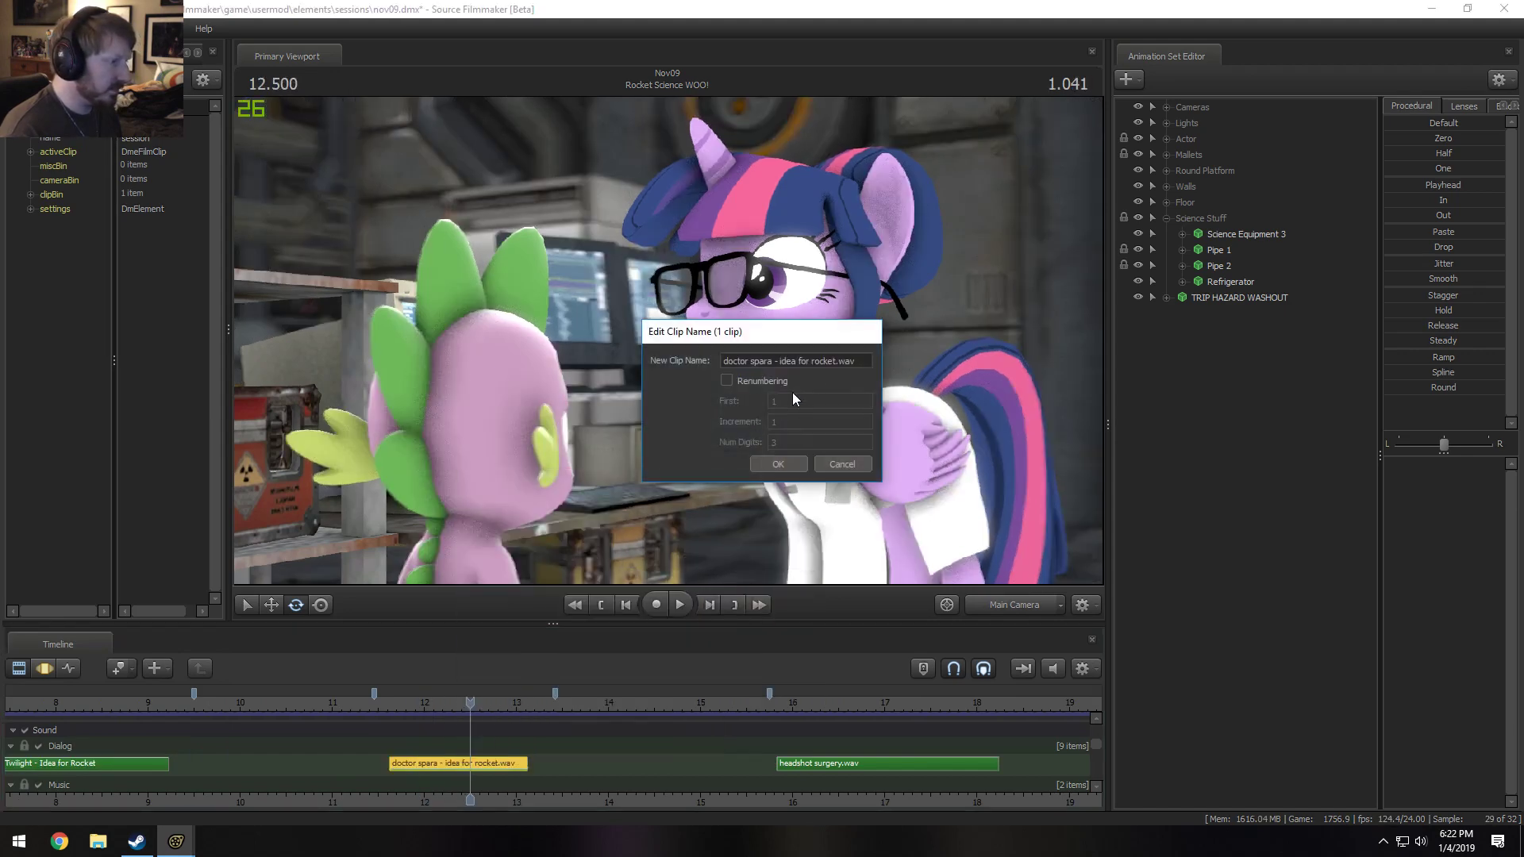
drag(855, 364, 668, 364)
text(Spara)
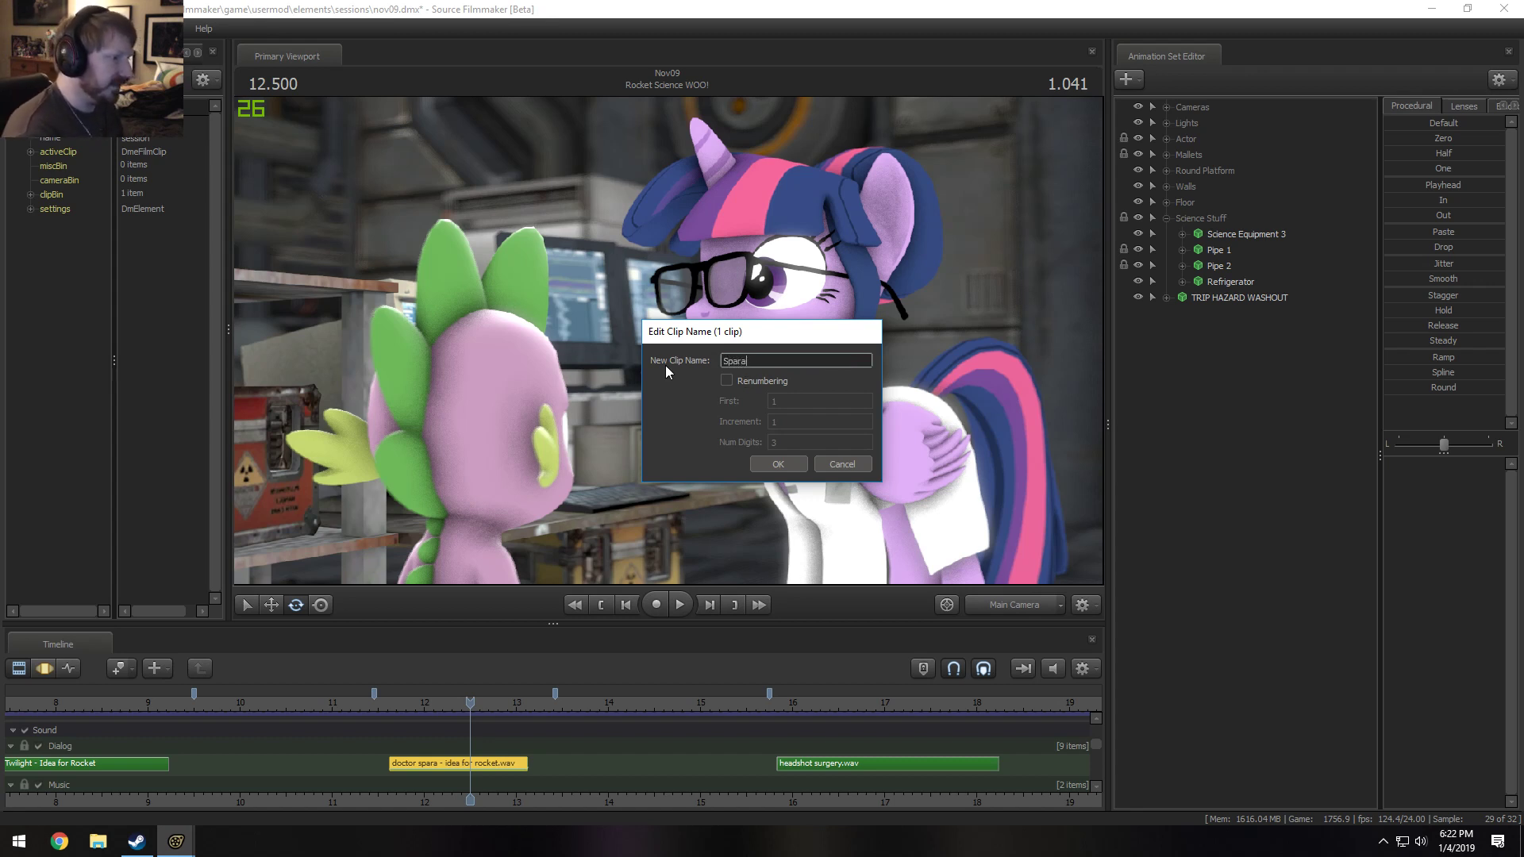
key(BackSpace)
key(BackSpace)
key(BackSpace)
key(BackSpace)
key(BackSpace)
text(Twilight)
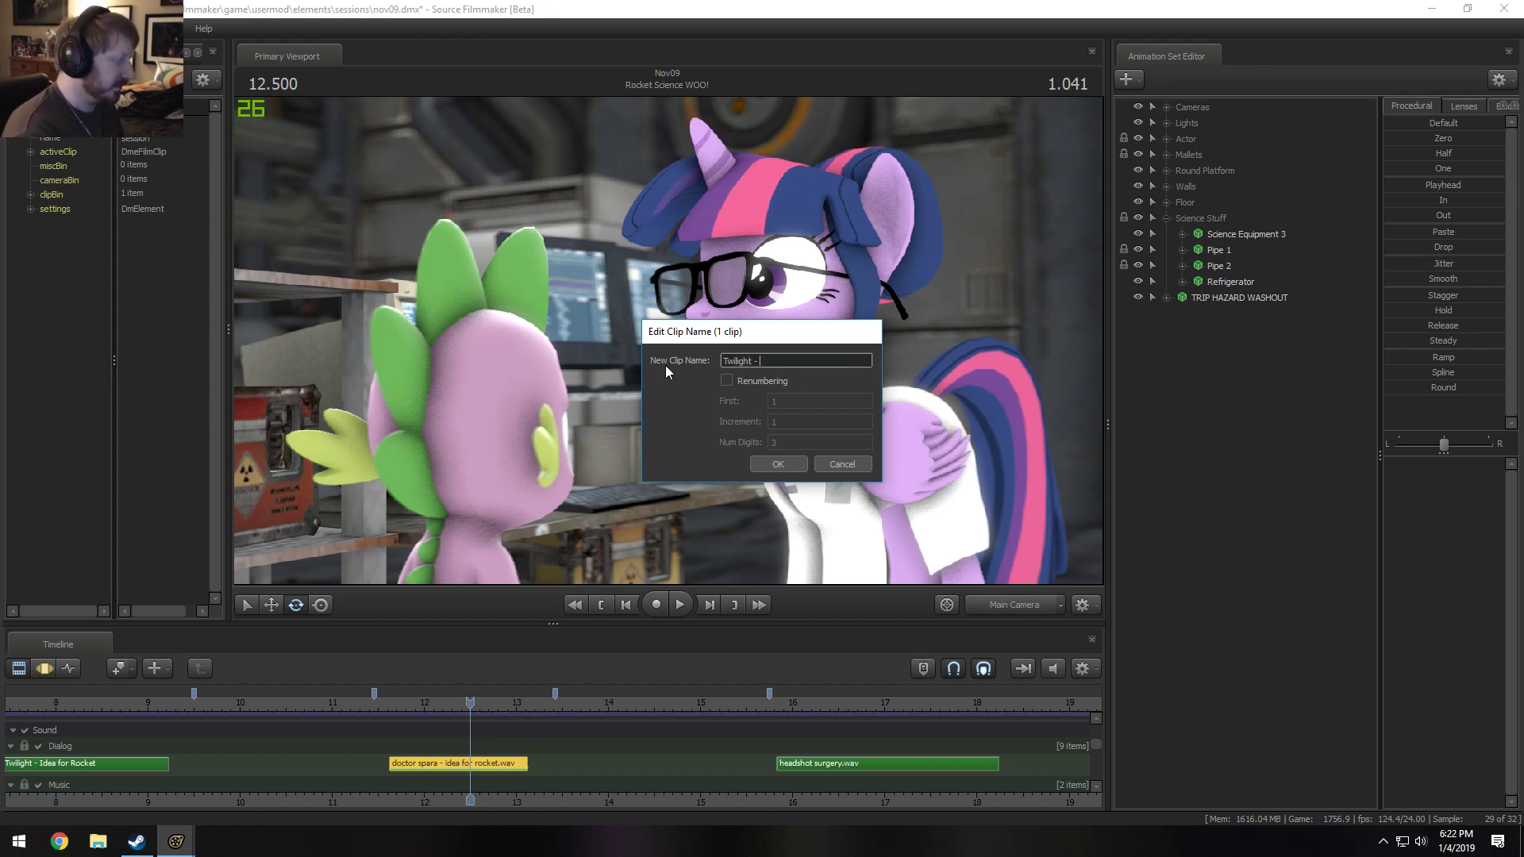
text( - )
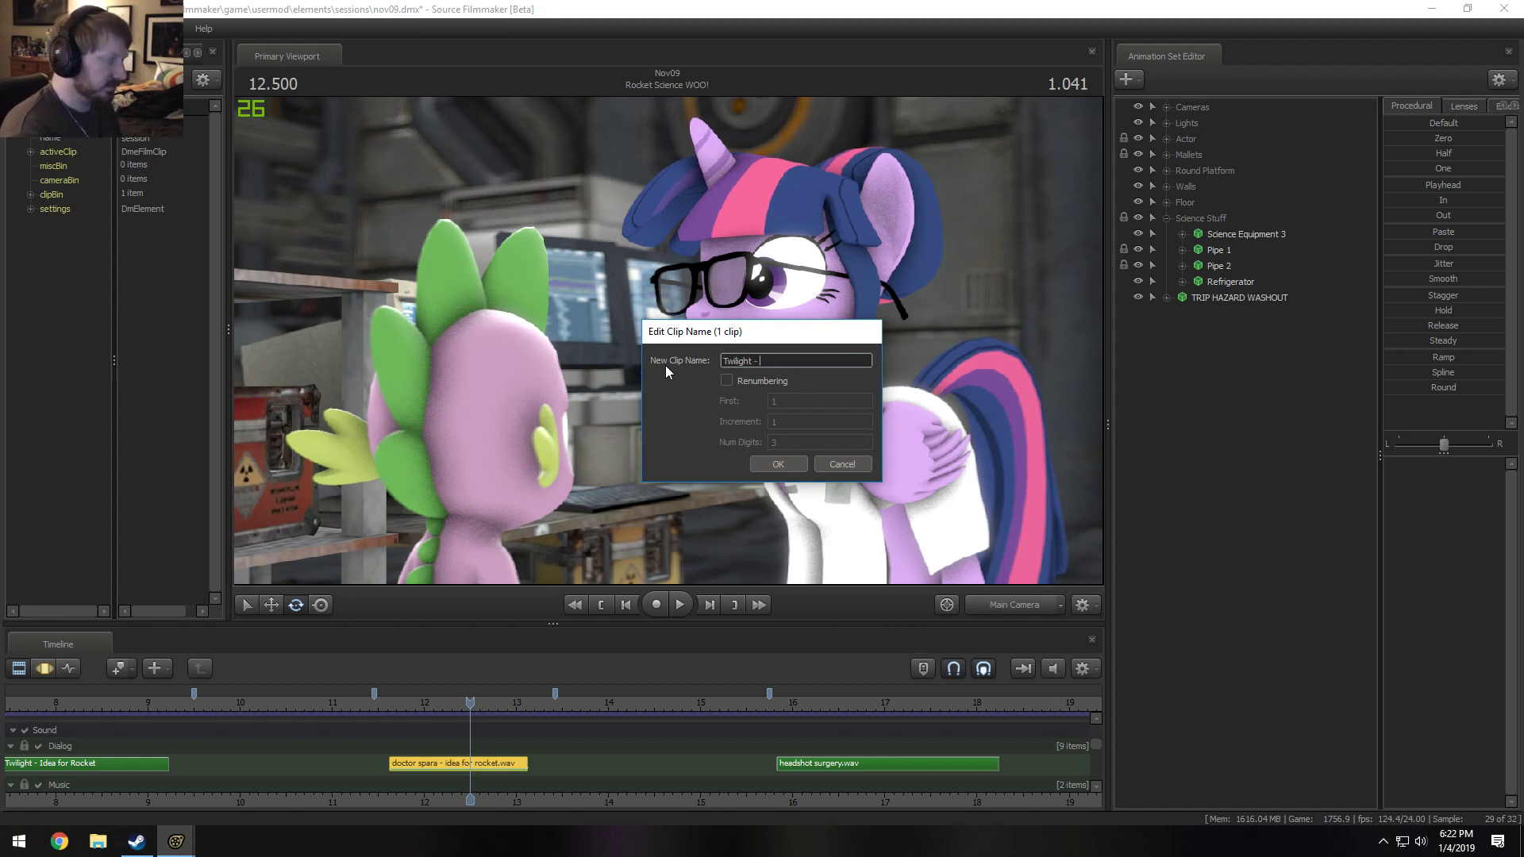
text(WOOO)
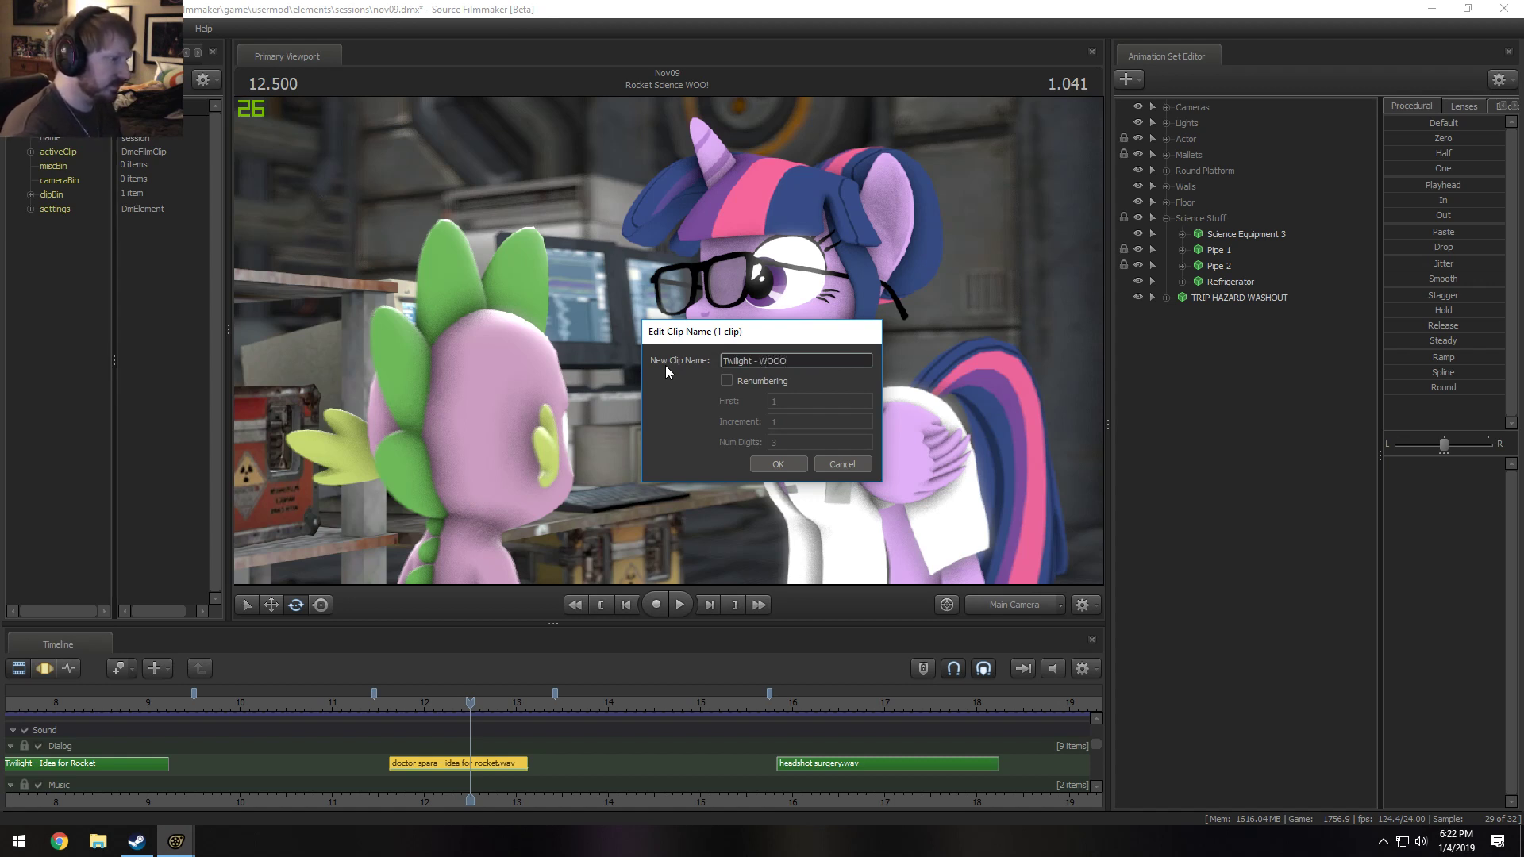
click(776, 464)
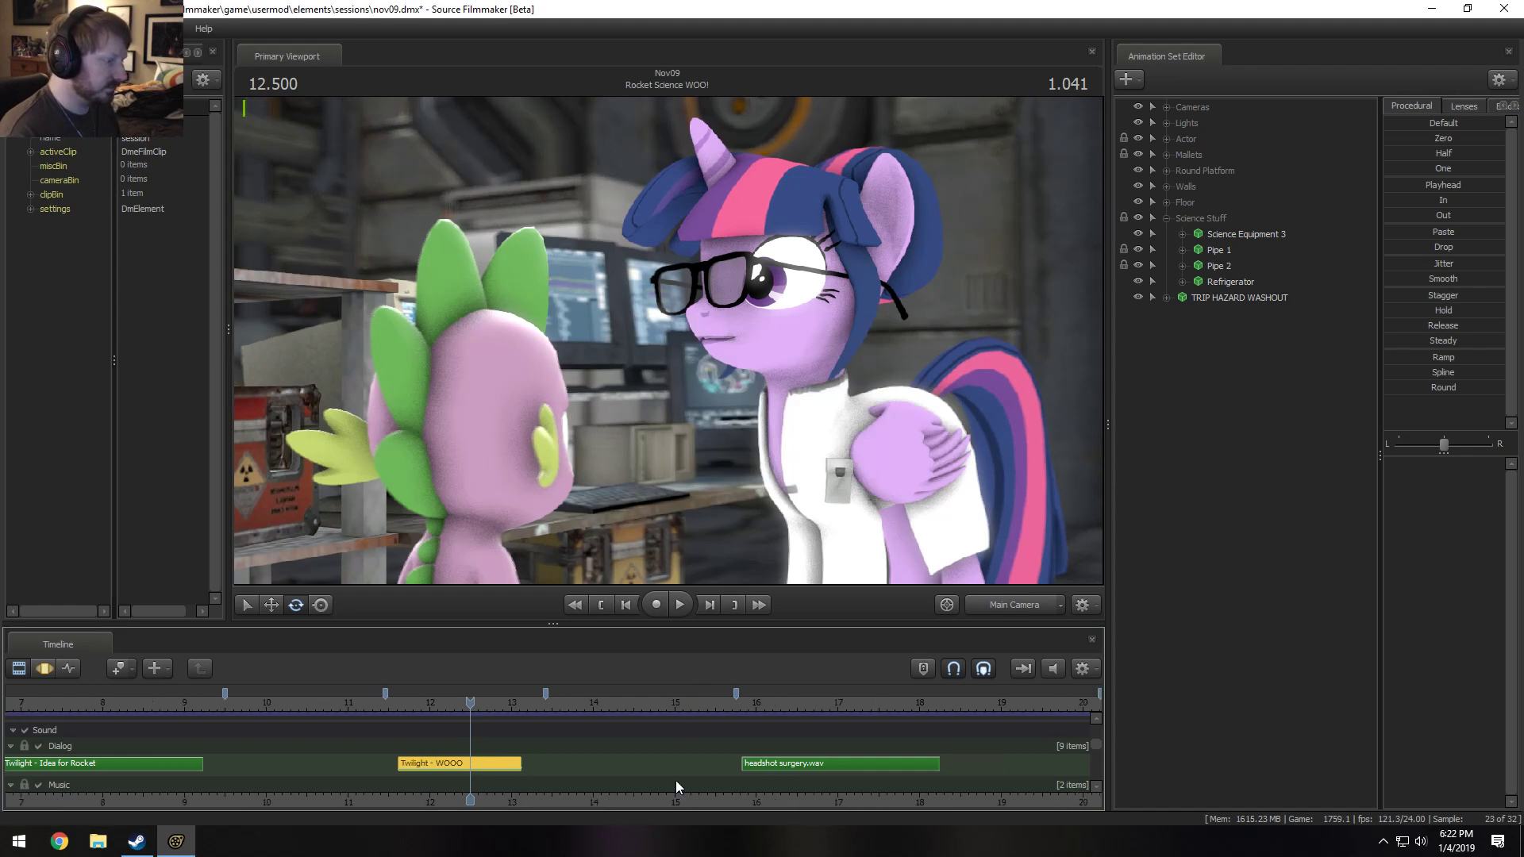
Rename the headshot surgery.wav dialog clip at about 16 s as "Twilight - Head Shot Surgery".
scroll(675, 789, down, 3)
middle_drag(670, 797, 470, 782)
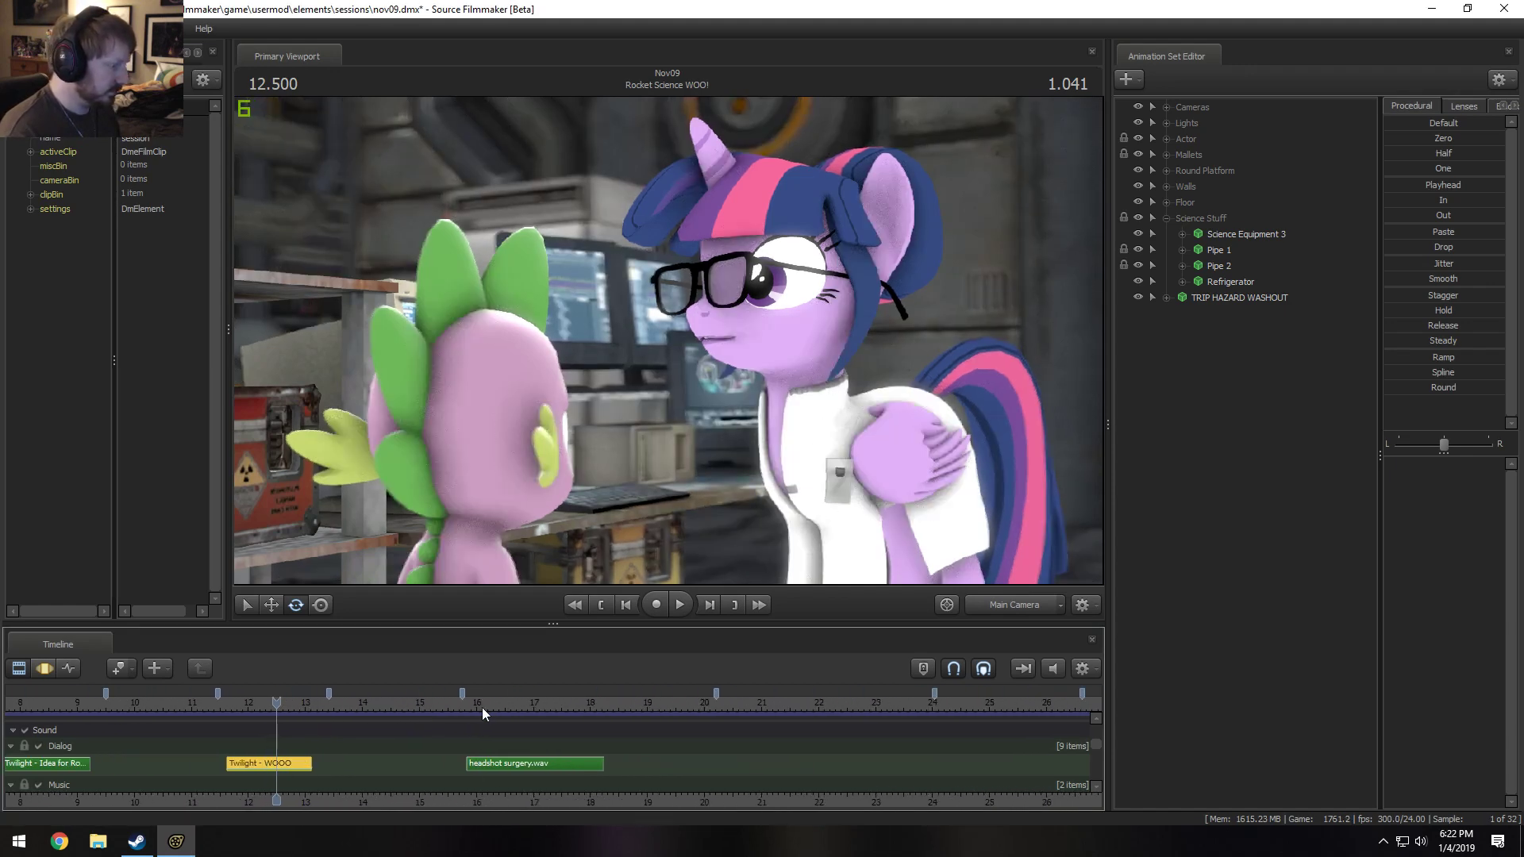
right_click(517, 764)
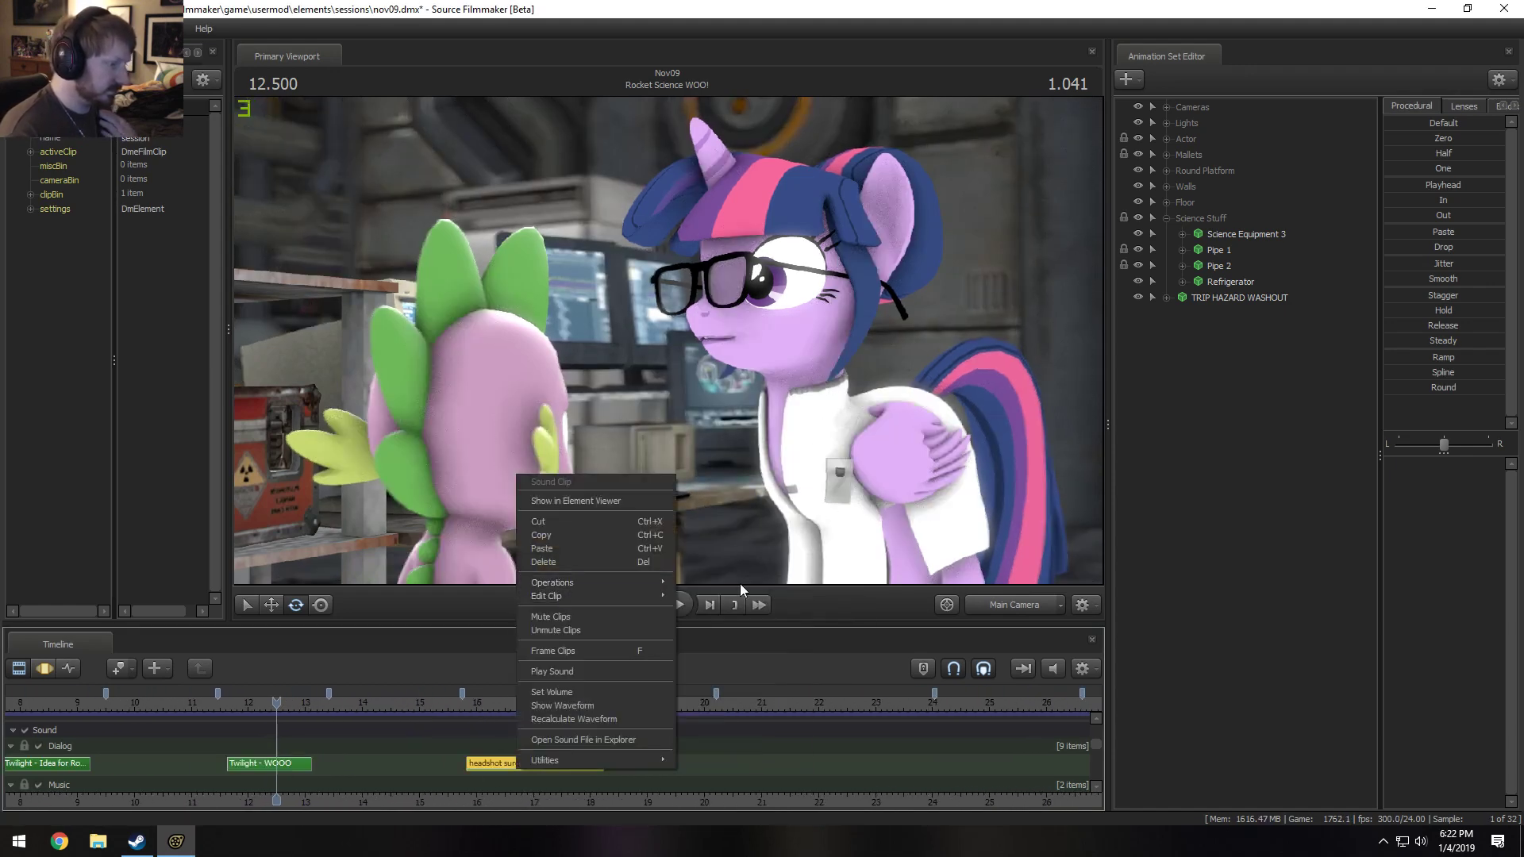
mouse_move(607, 596)
click(694, 603)
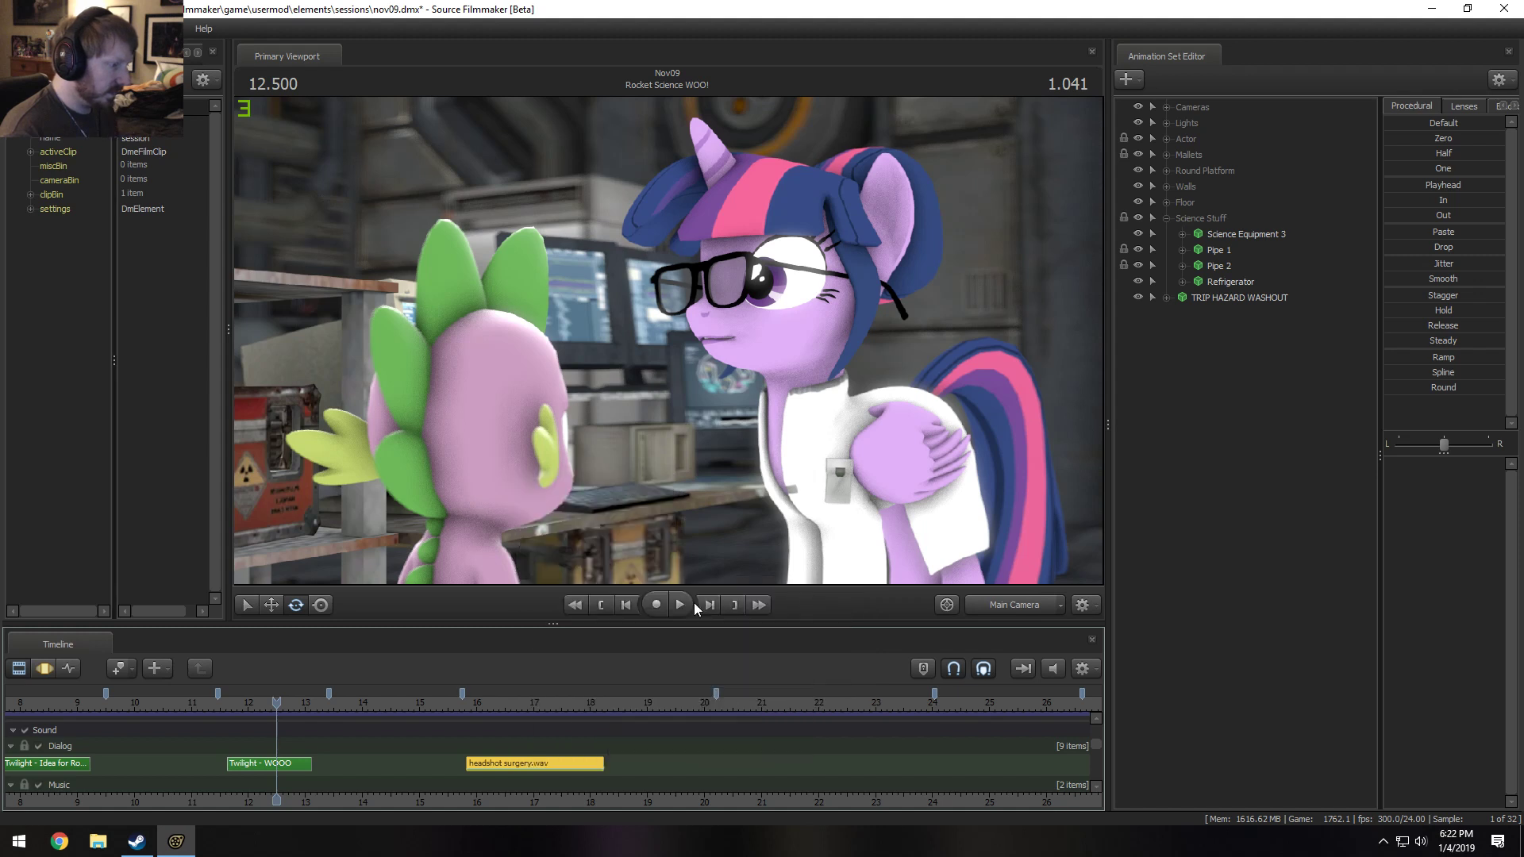
text(Twilight - Head Sh)
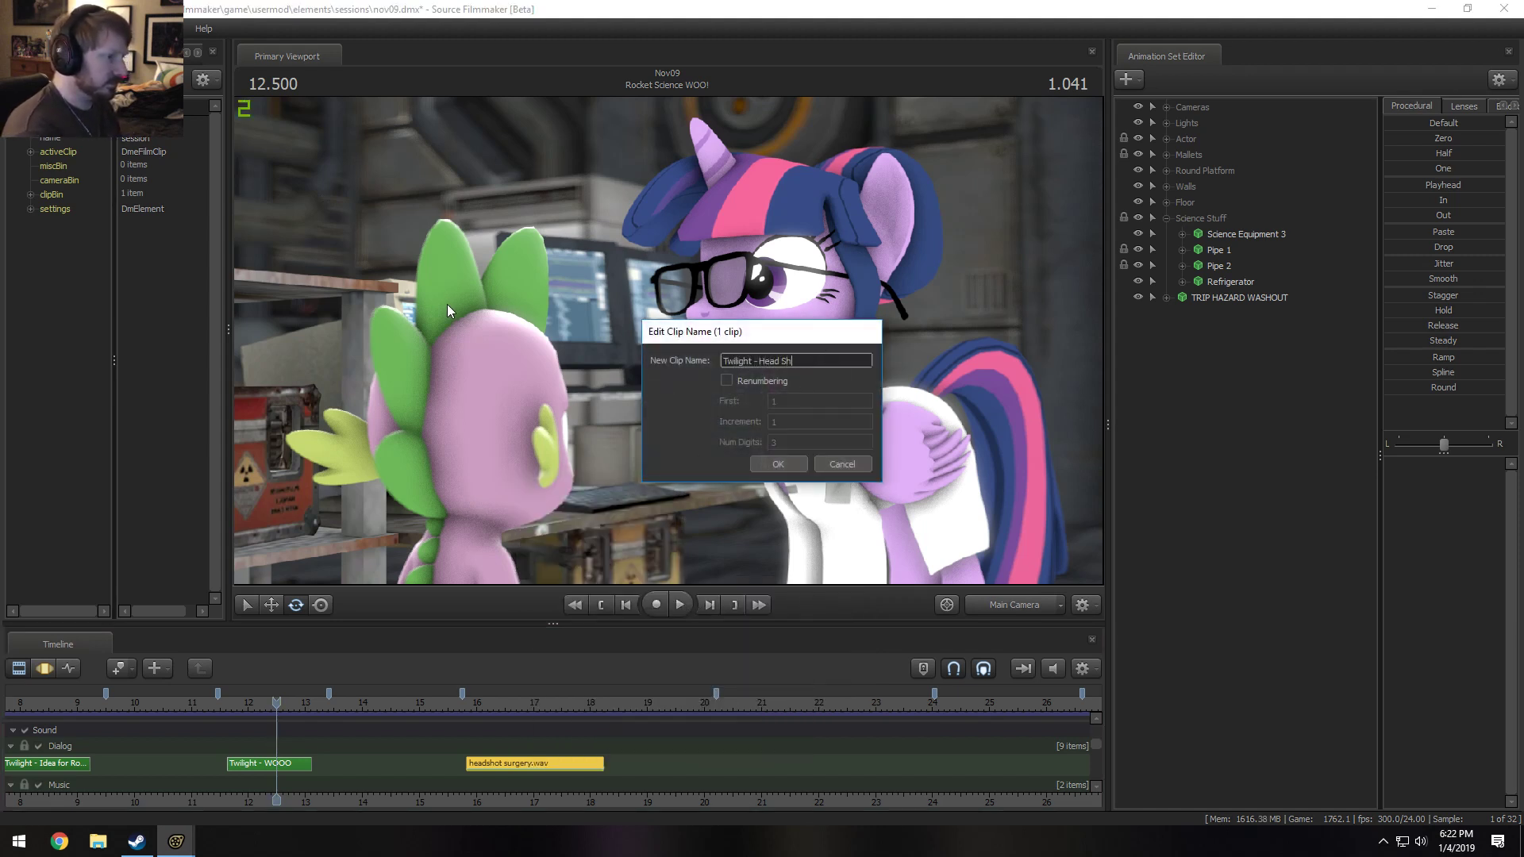
text(ot Surgery)
key(Return)
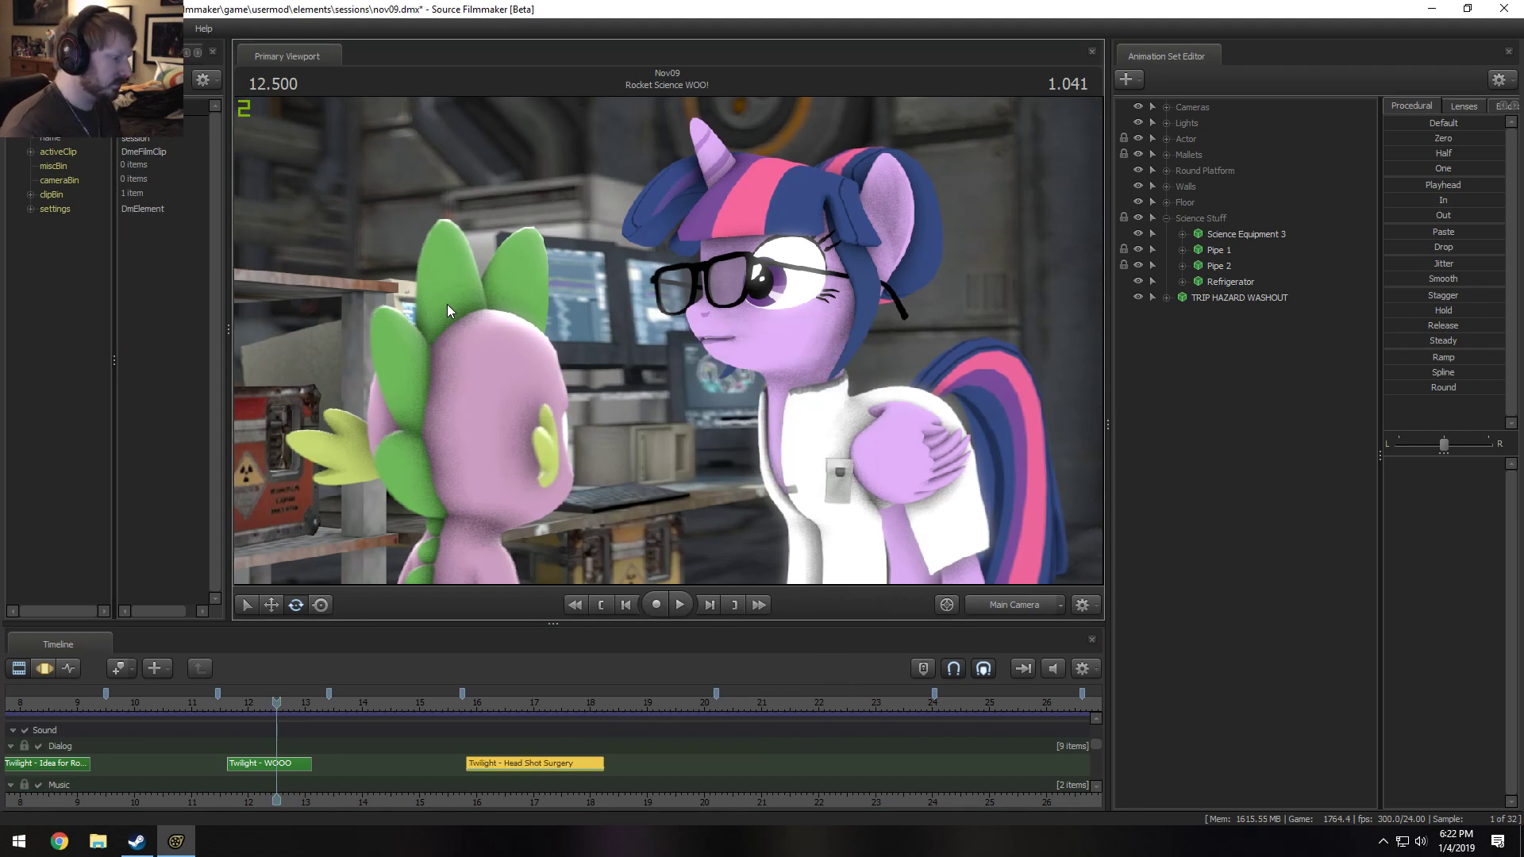
Rename the squishy yeah.wav dialog clip in the Squishy Time shot as "Twilight - Squishy".
scroll(504, 704, down, 4)
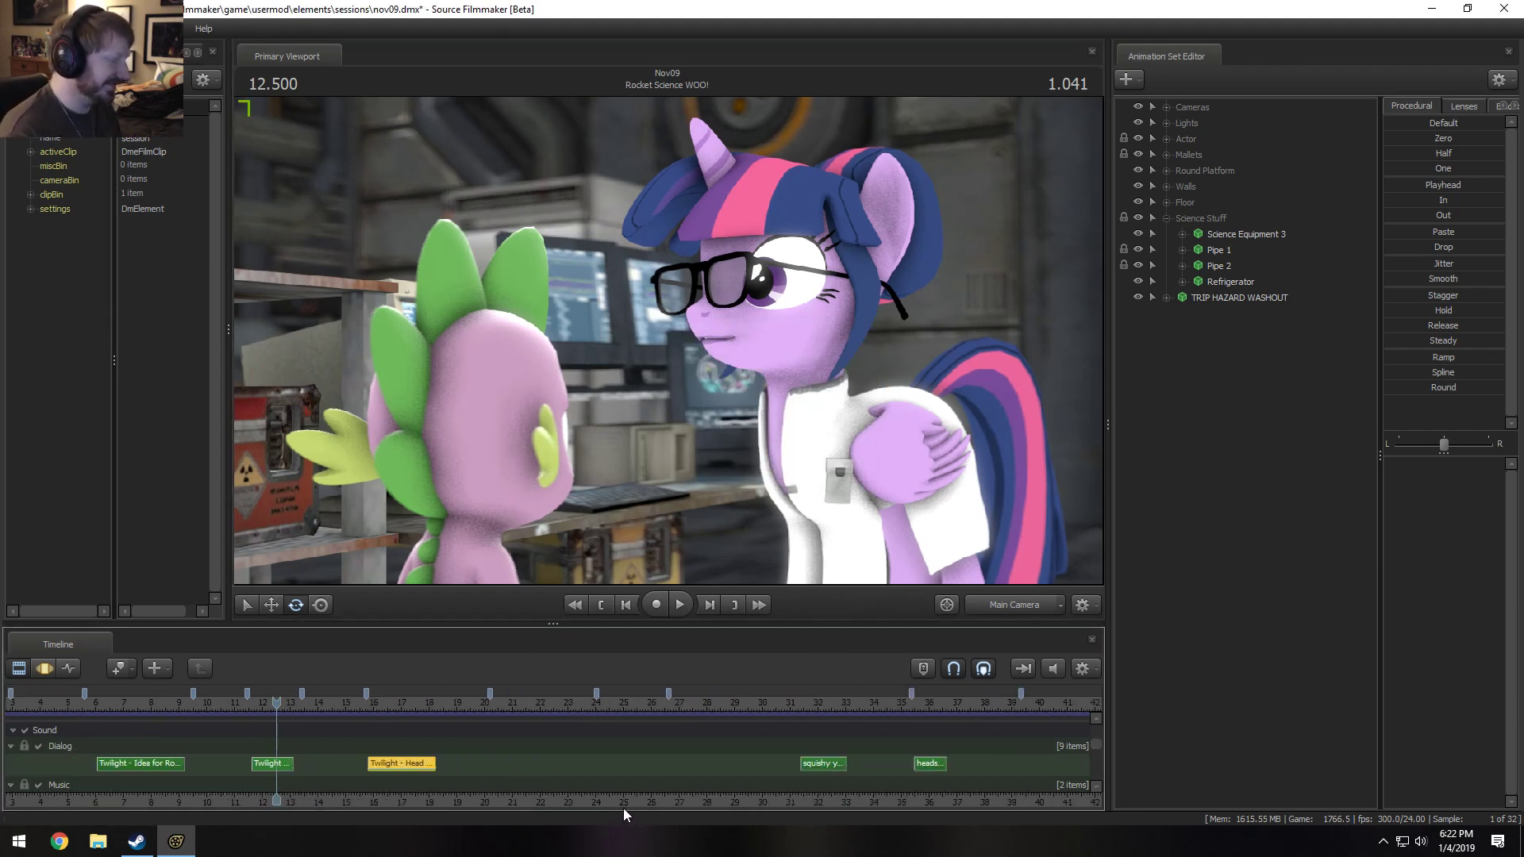
middle_drag(622, 807, 375, 770)
scroll(541, 689, up, 5)
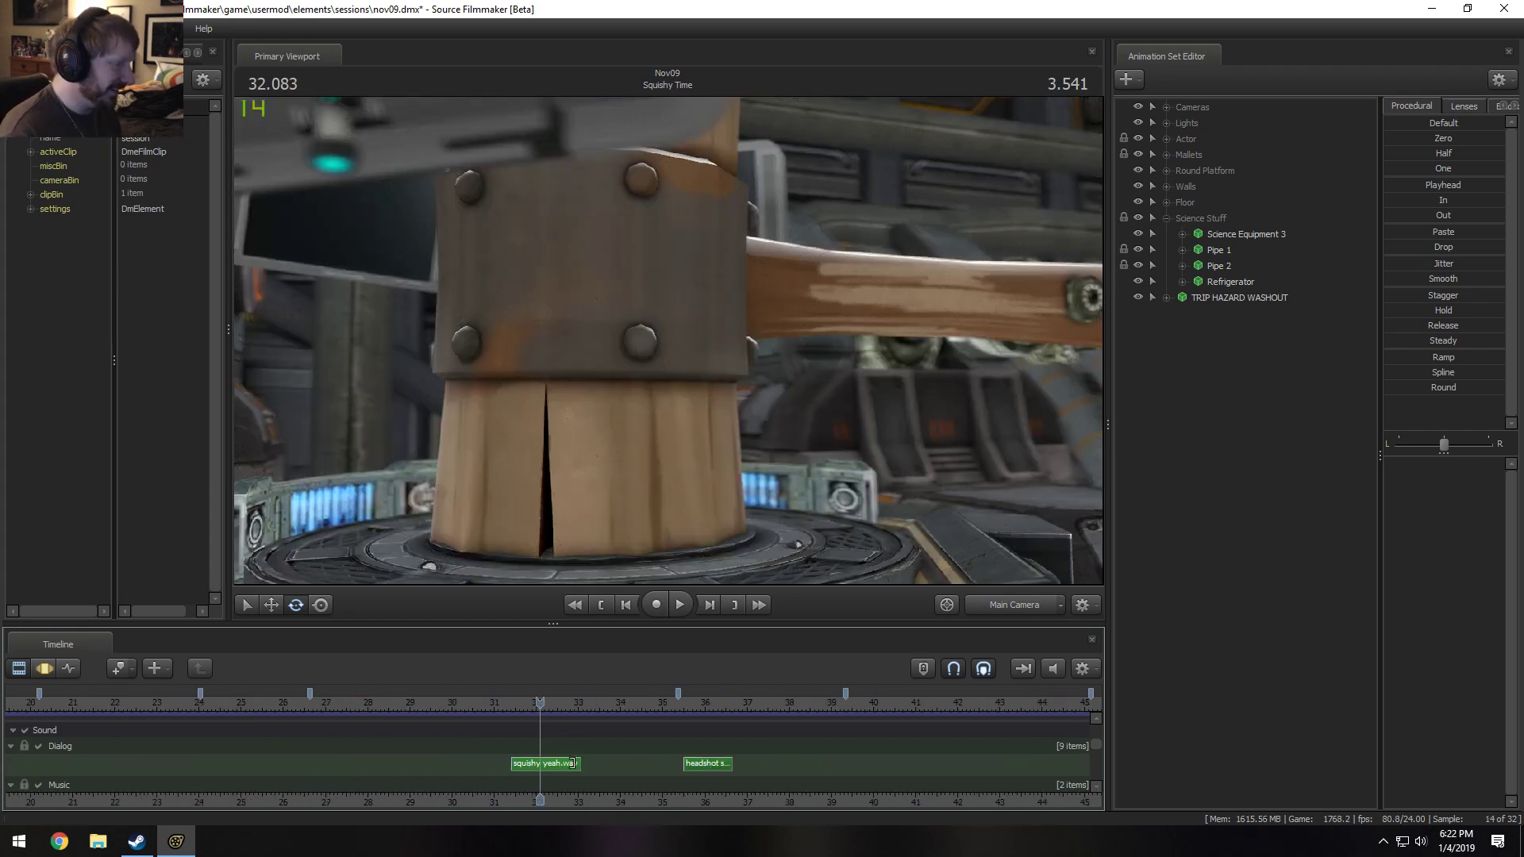
right_click(565, 764)
mouse_move(651, 590)
click(798, 593)
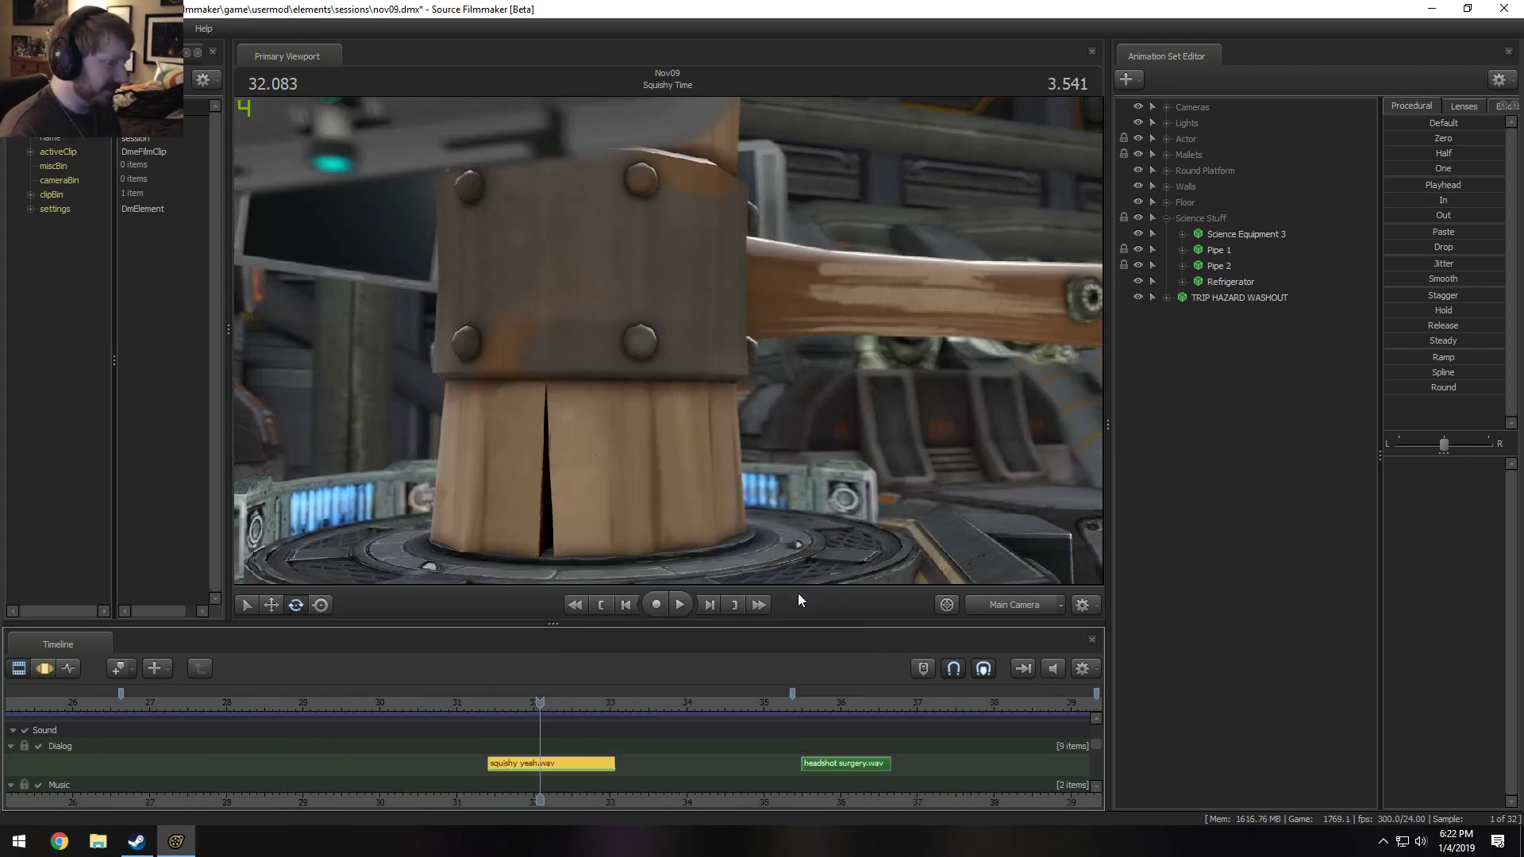
text(Tw)
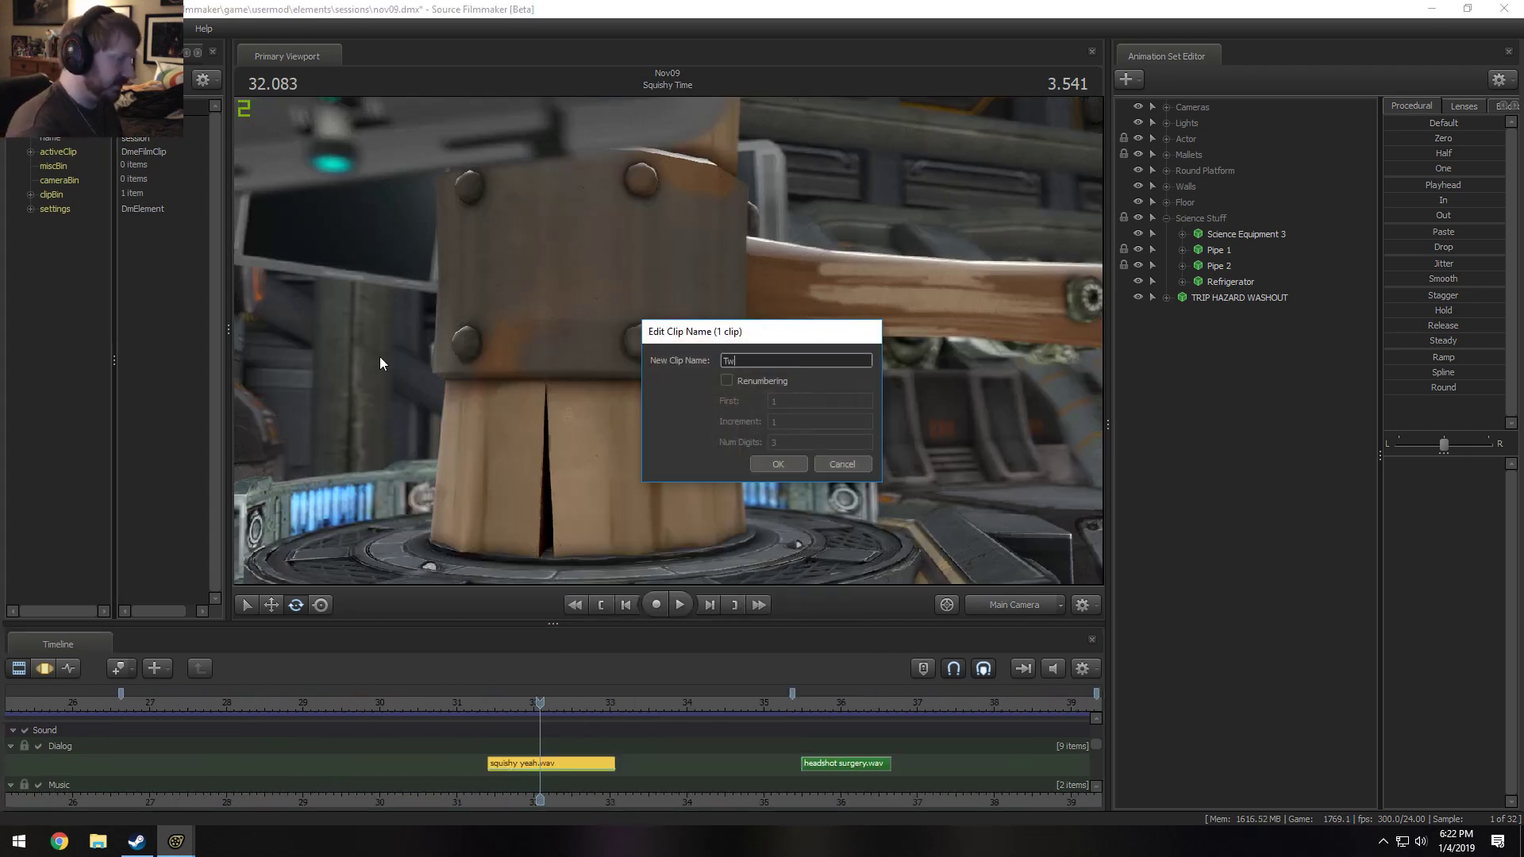
text(ilight - Squi)
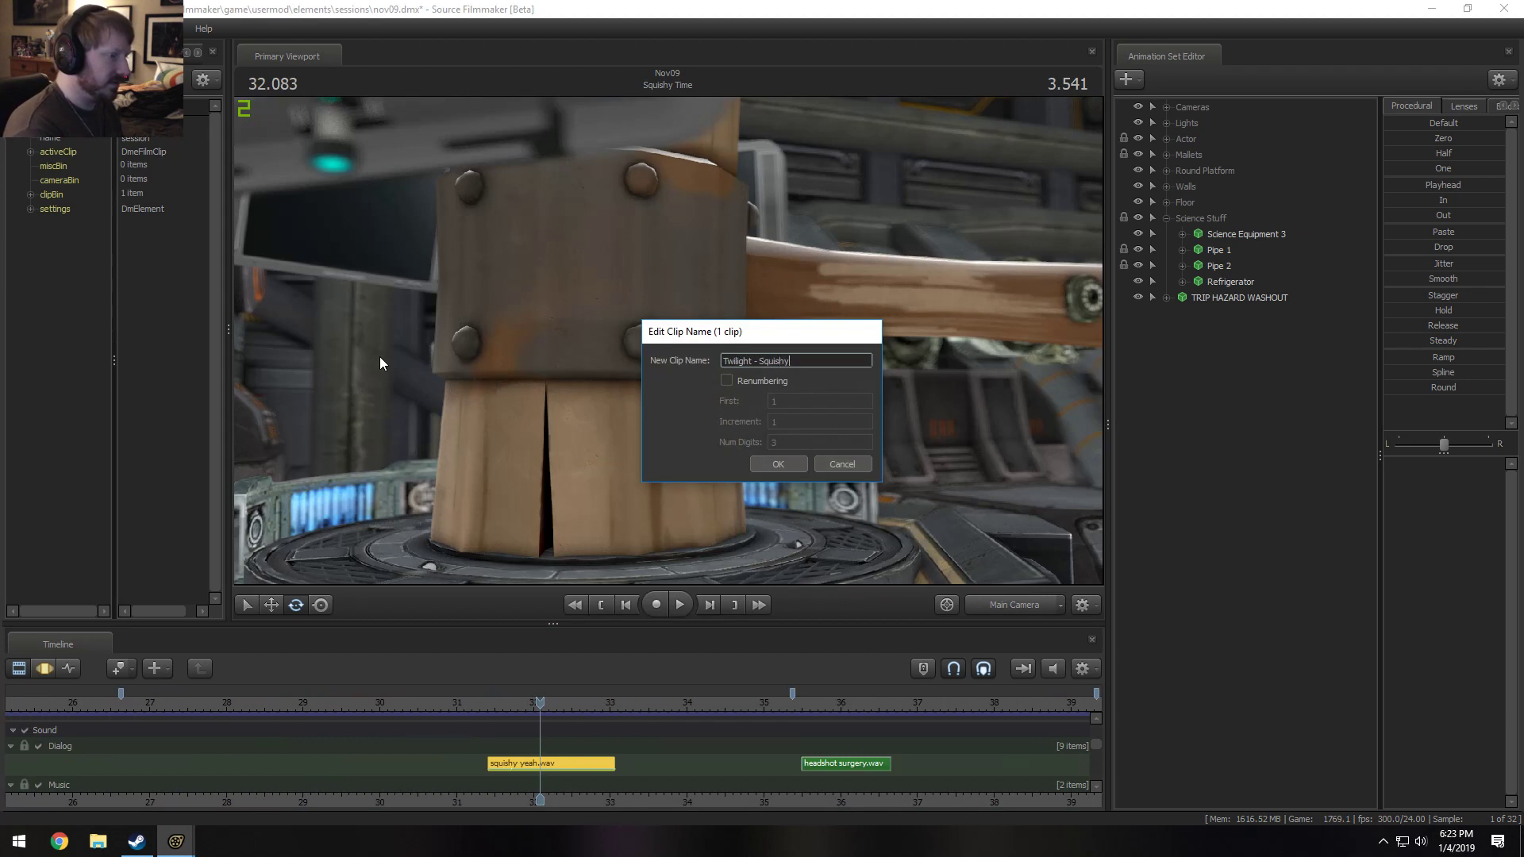
text(shy)
key(Return)
Select the headshot surgery.wav clip in the Grab the Brain! shot and play it from the start of the shot.
middle_drag(797, 803, 377, 761)
click(379, 702)
click(430, 769)
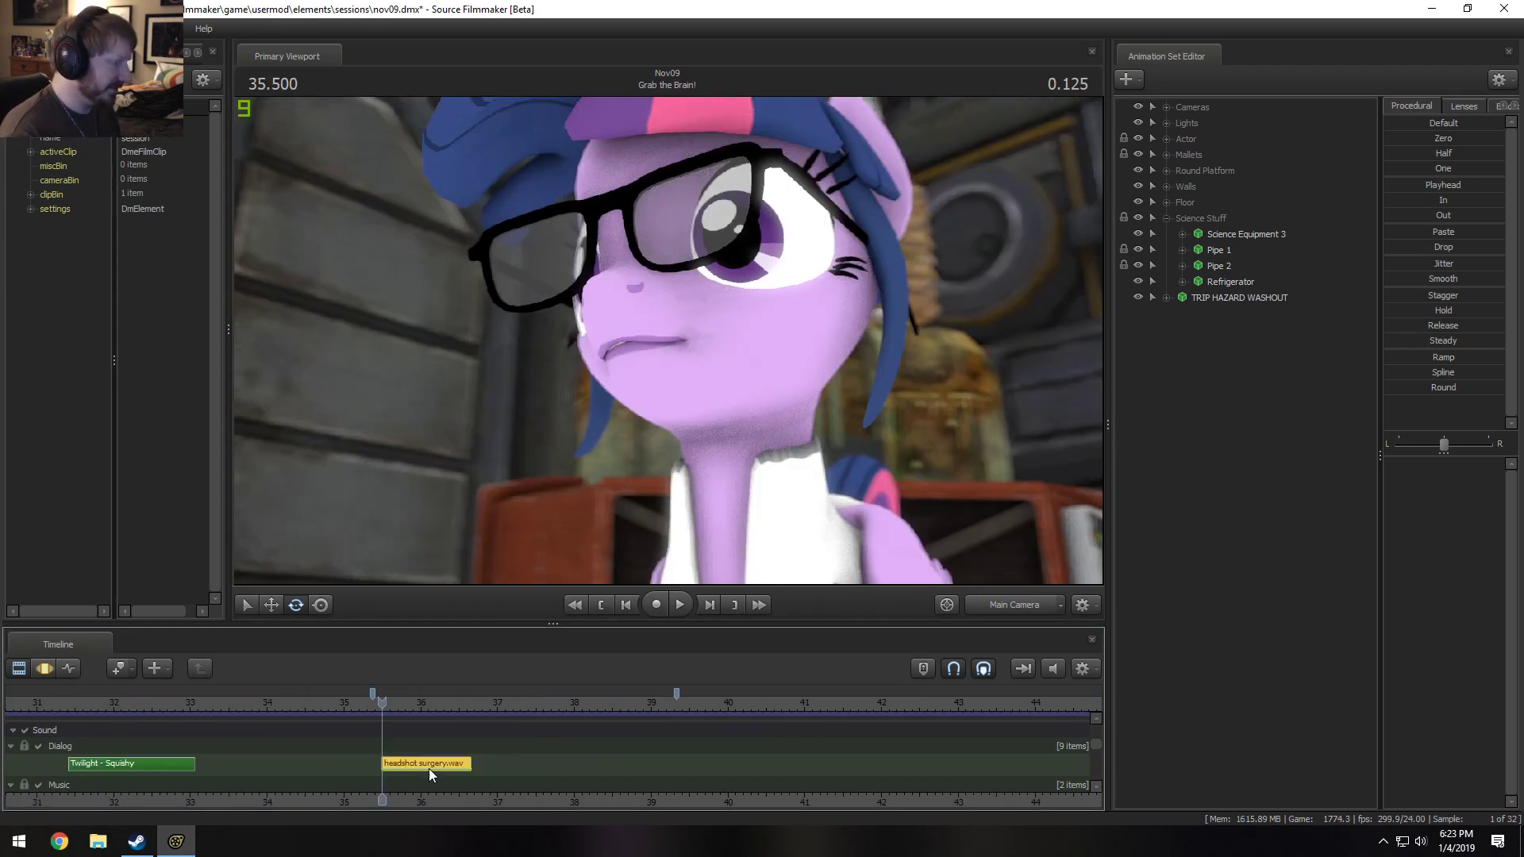
right_click(429, 768)
drag(89, 701, 370, 702)
key(space)
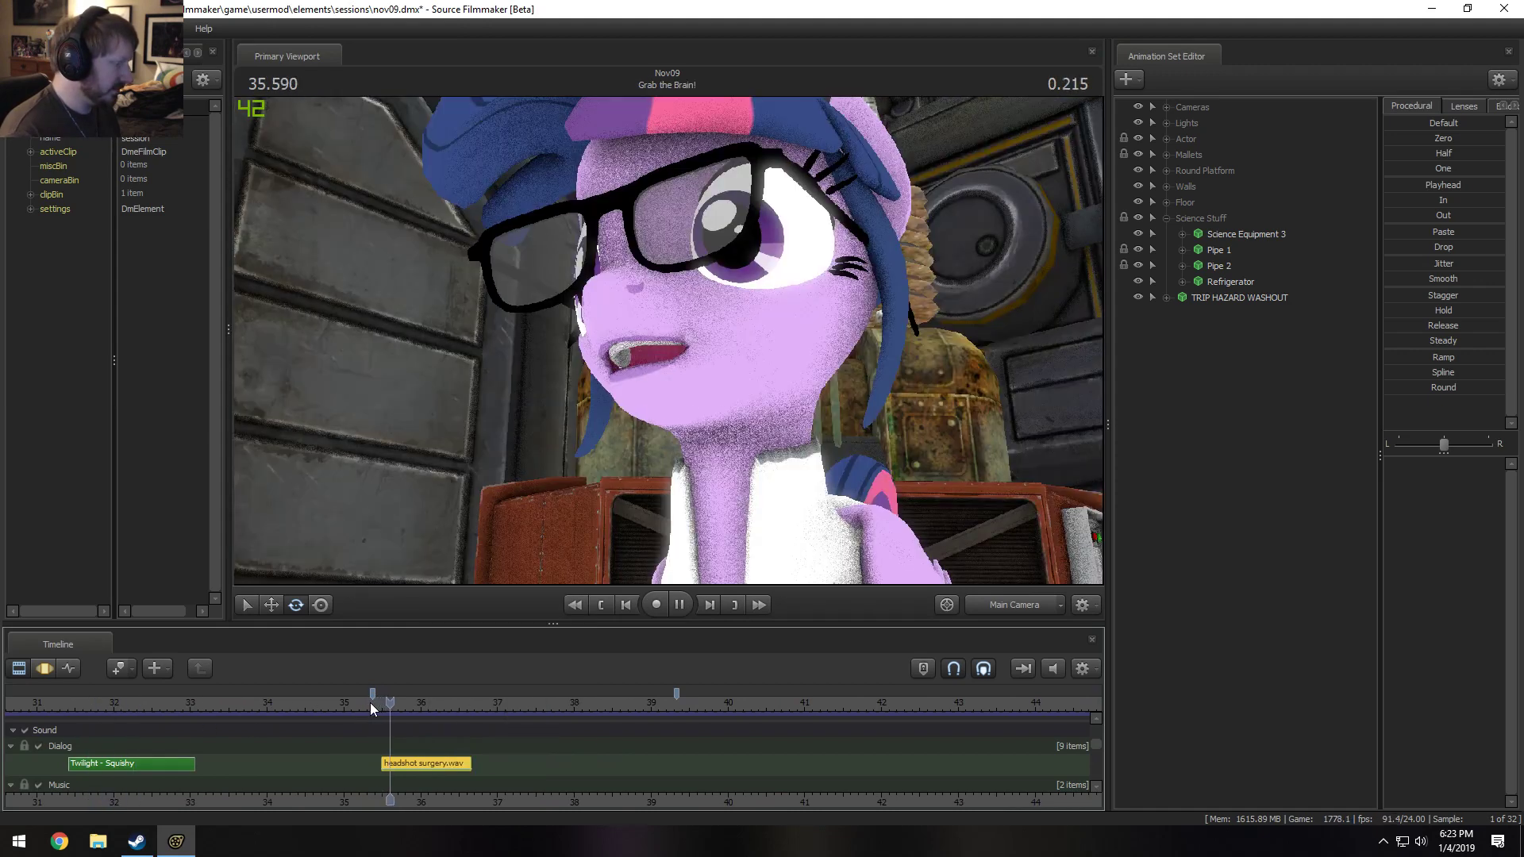
Rename the selected headshot surgery.wav dialog clip in the Grab the Brain! shot as "Twilight - Grab the Brain".
right_click(424, 765)
mouse_move(474, 592)
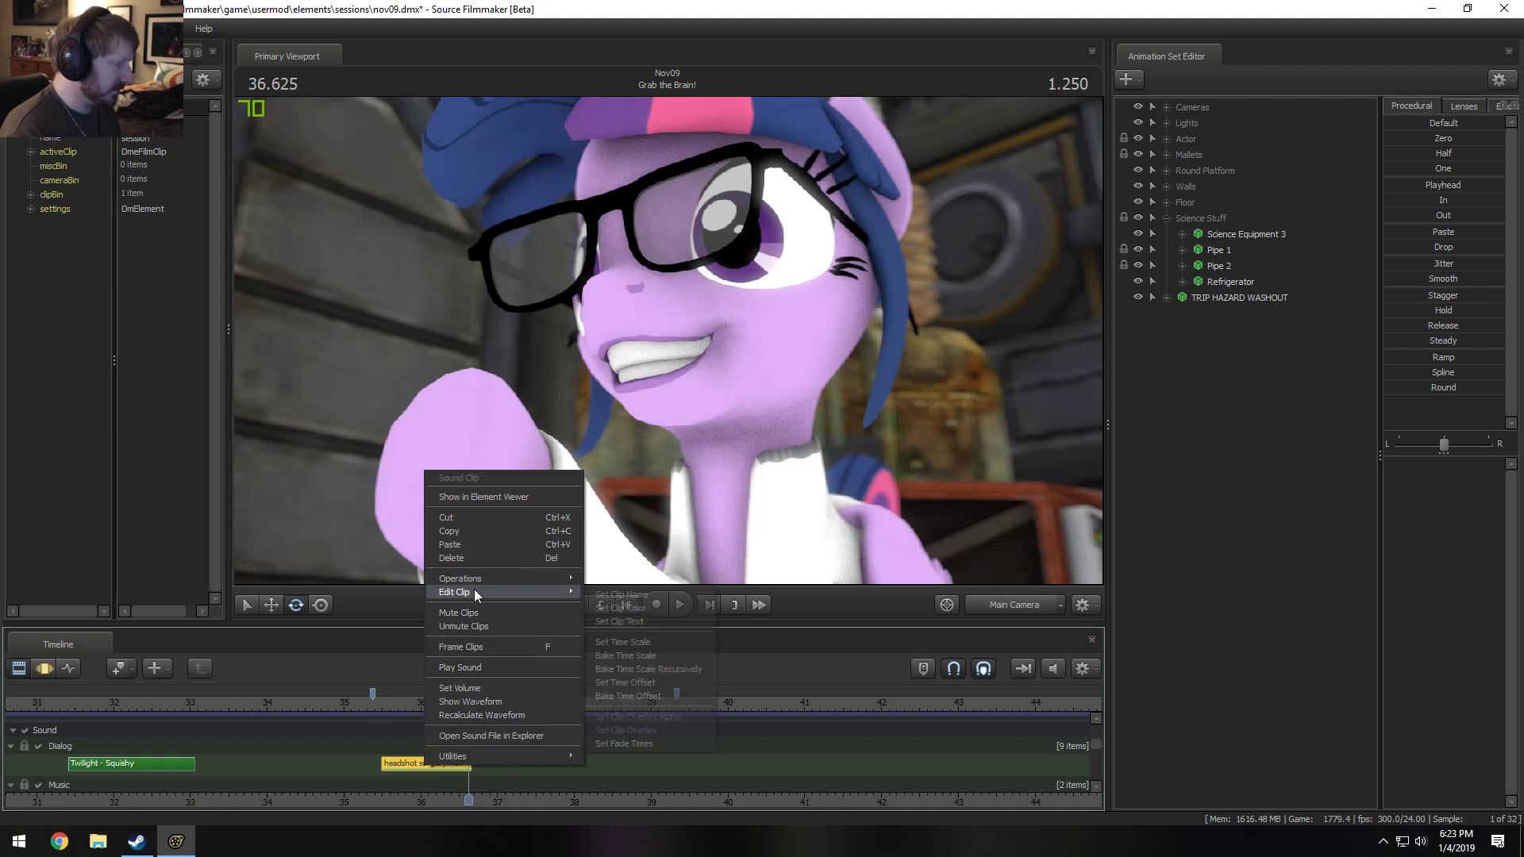
click(620, 596)
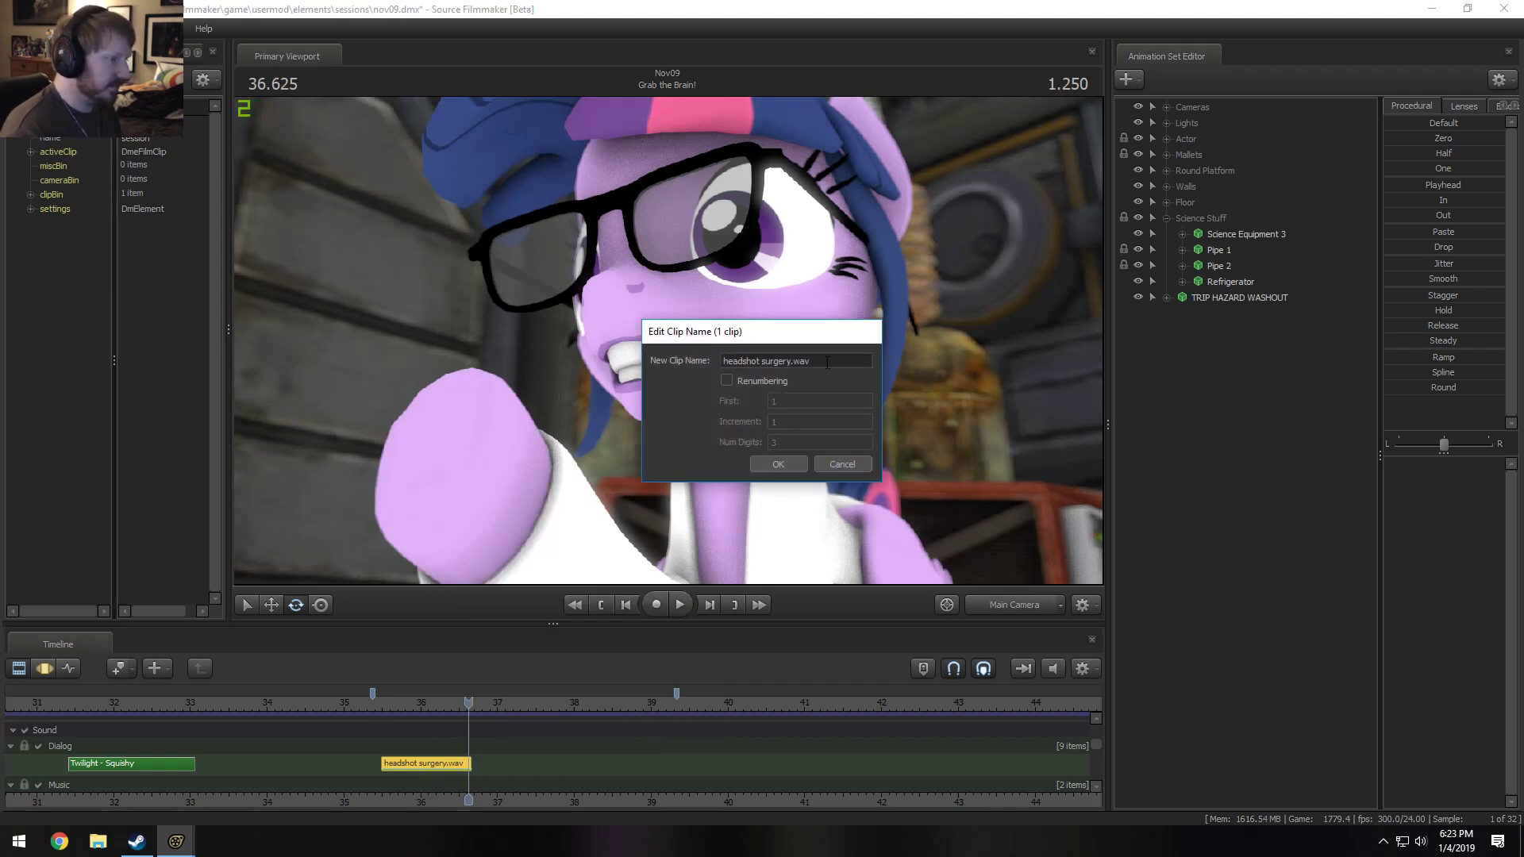
click(827, 362)
text(twilight)
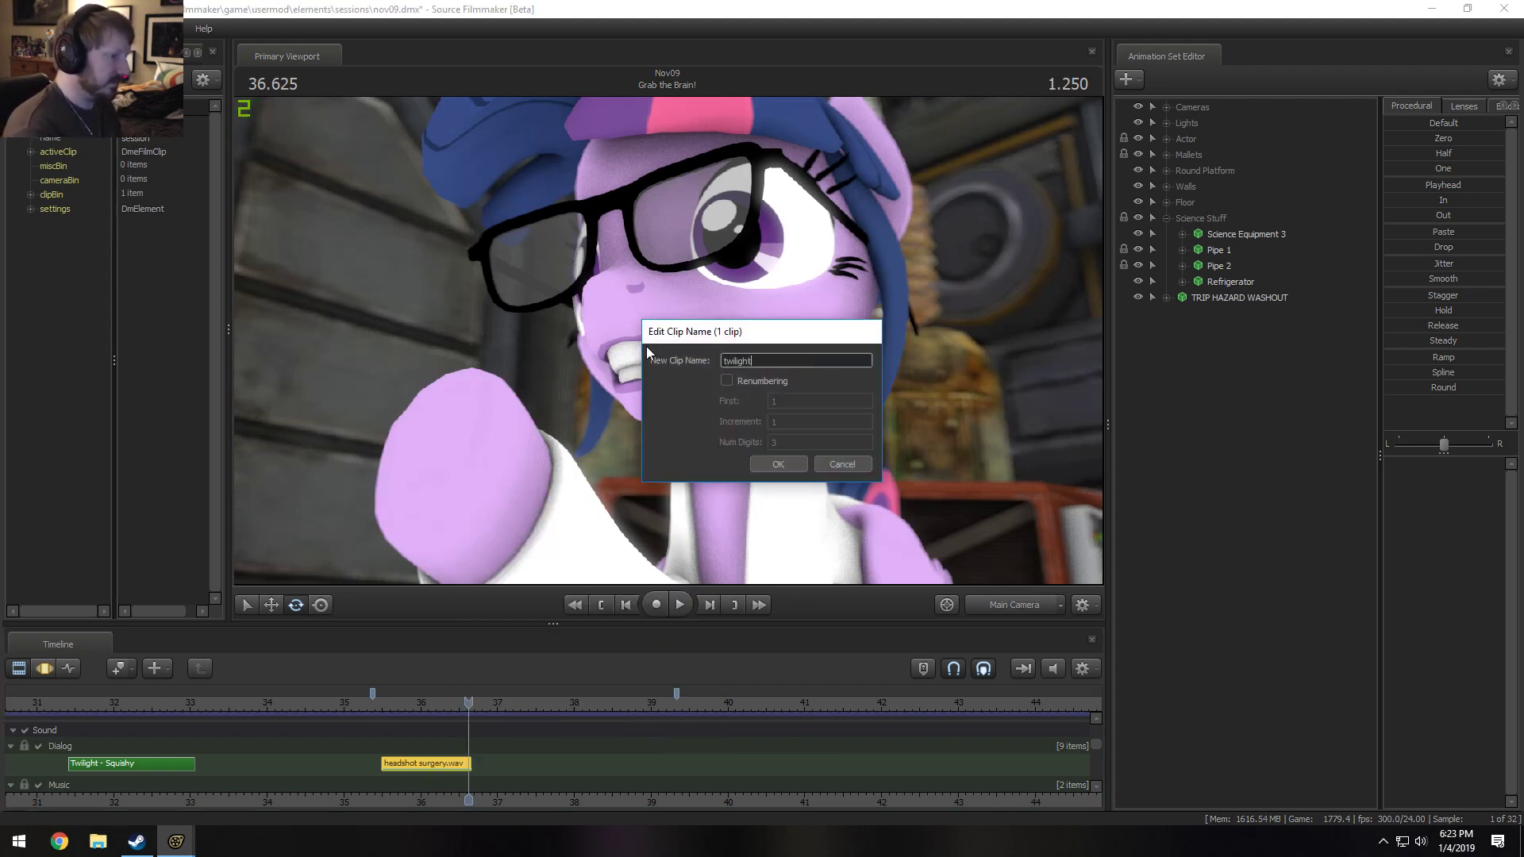
key(BackSpace)
key(BackSpace)
key(BackSpace)
key(BackSpace)
key(BackSpace)
key(BackSpace)
key(BackSpace)
key(BackSpace)
text(Twilight)
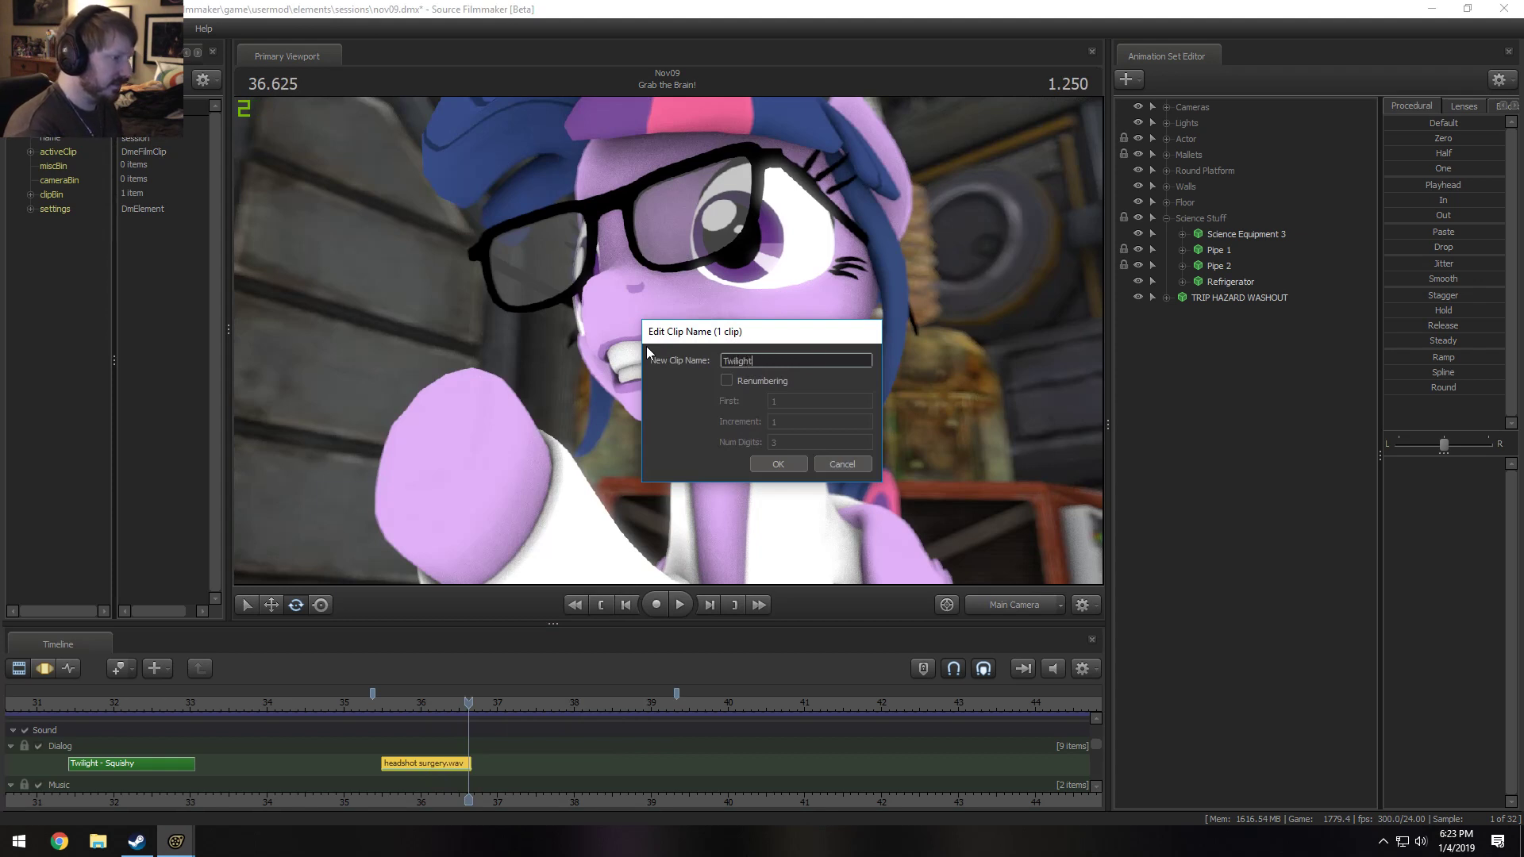
text( - )
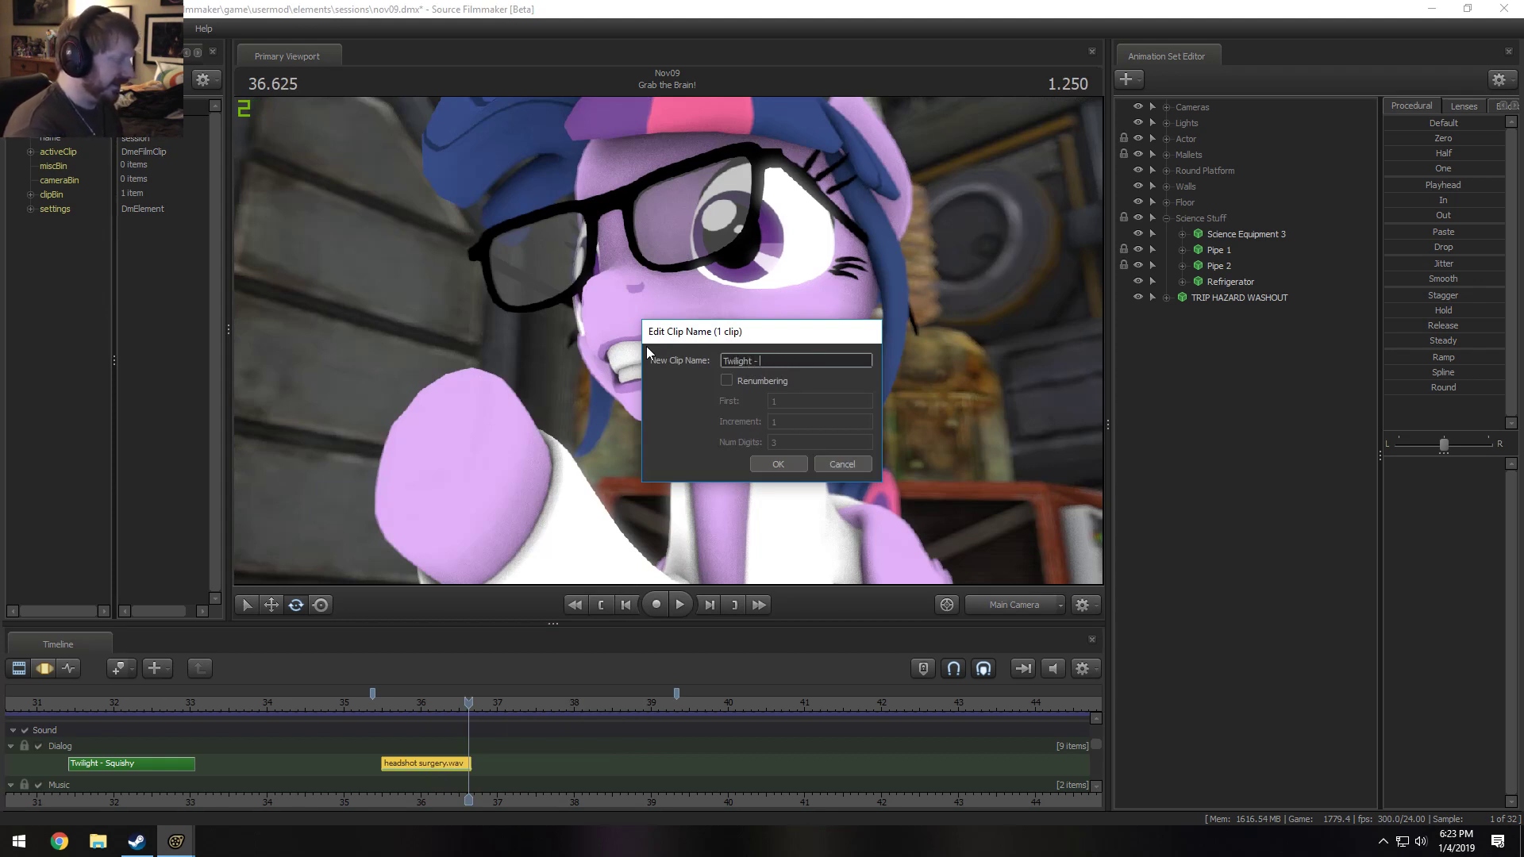
text(Grab th)
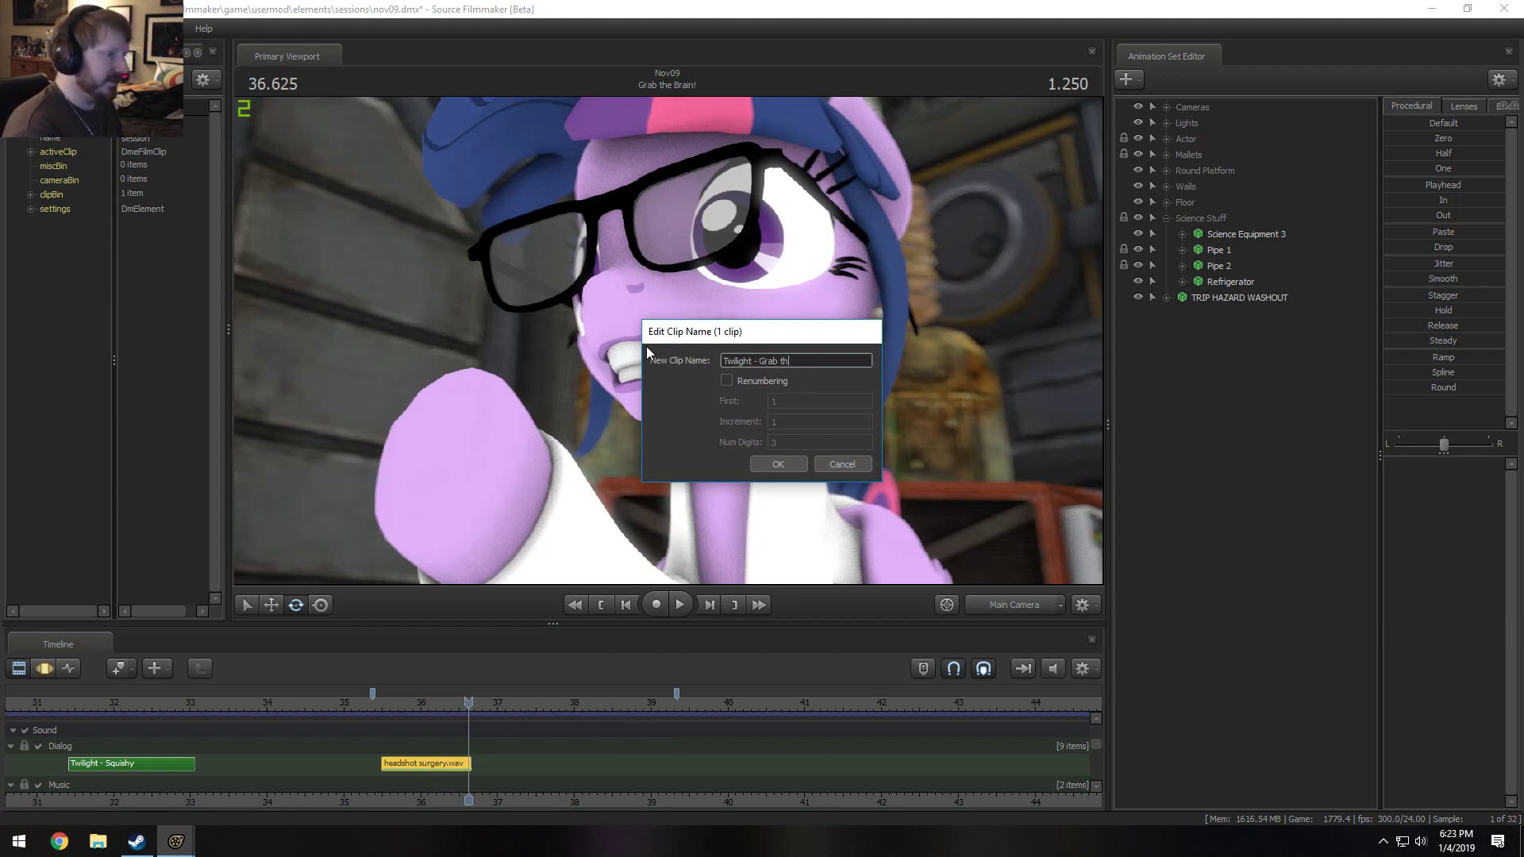
text(e Brain)
key(Return)
Select the you've got a brain.wav clip in the You've Got a Brain shot and play part of it.
scroll(691, 779, down, 1)
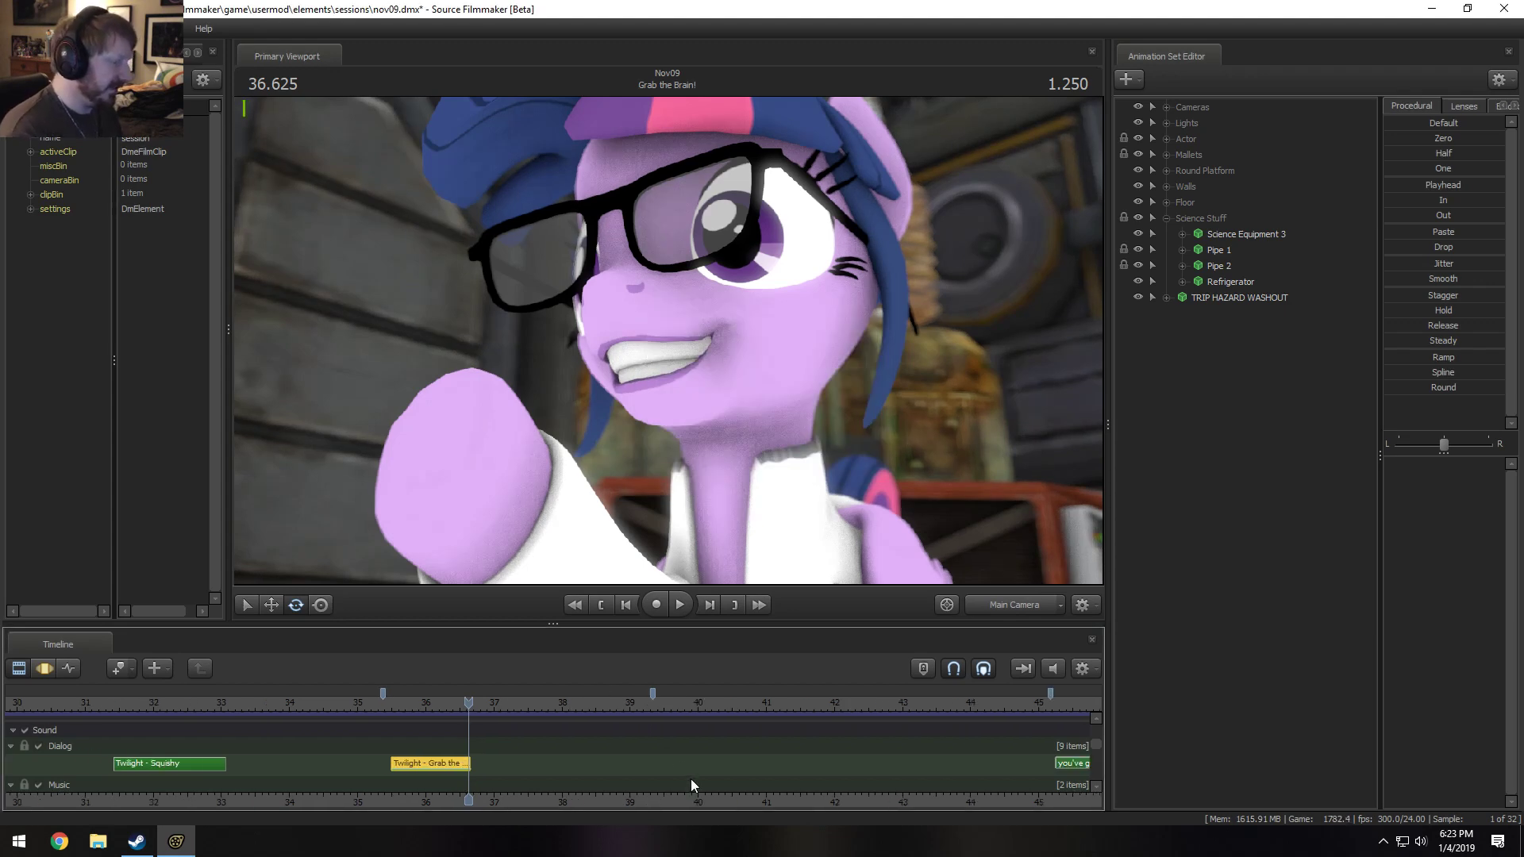
scroll(690, 779, down, 3)
click(777, 704)
scroll(789, 768, up, 6)
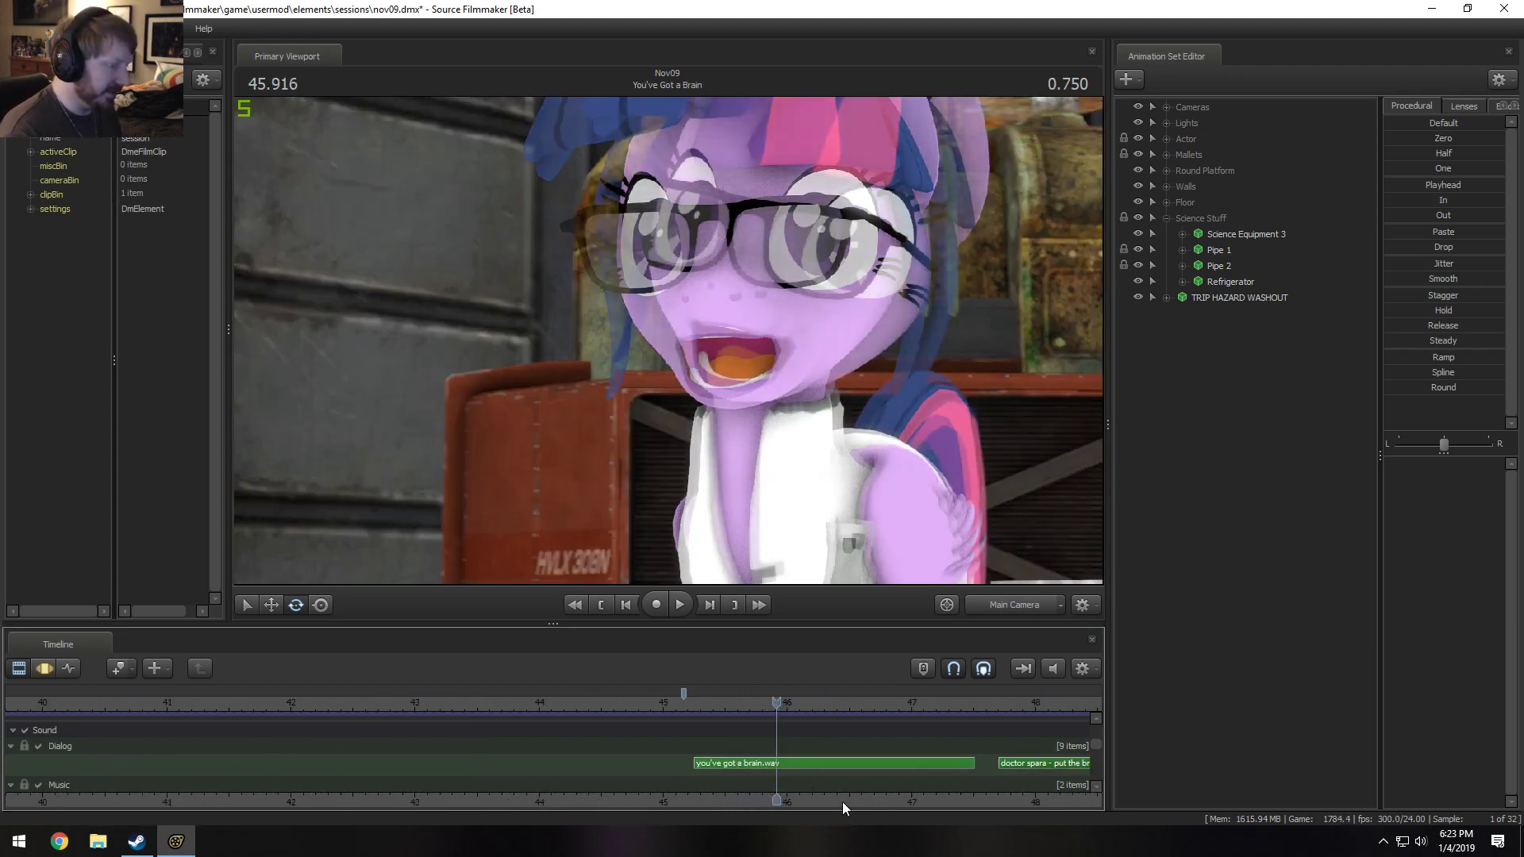
middle_drag(805, 797, 551, 779)
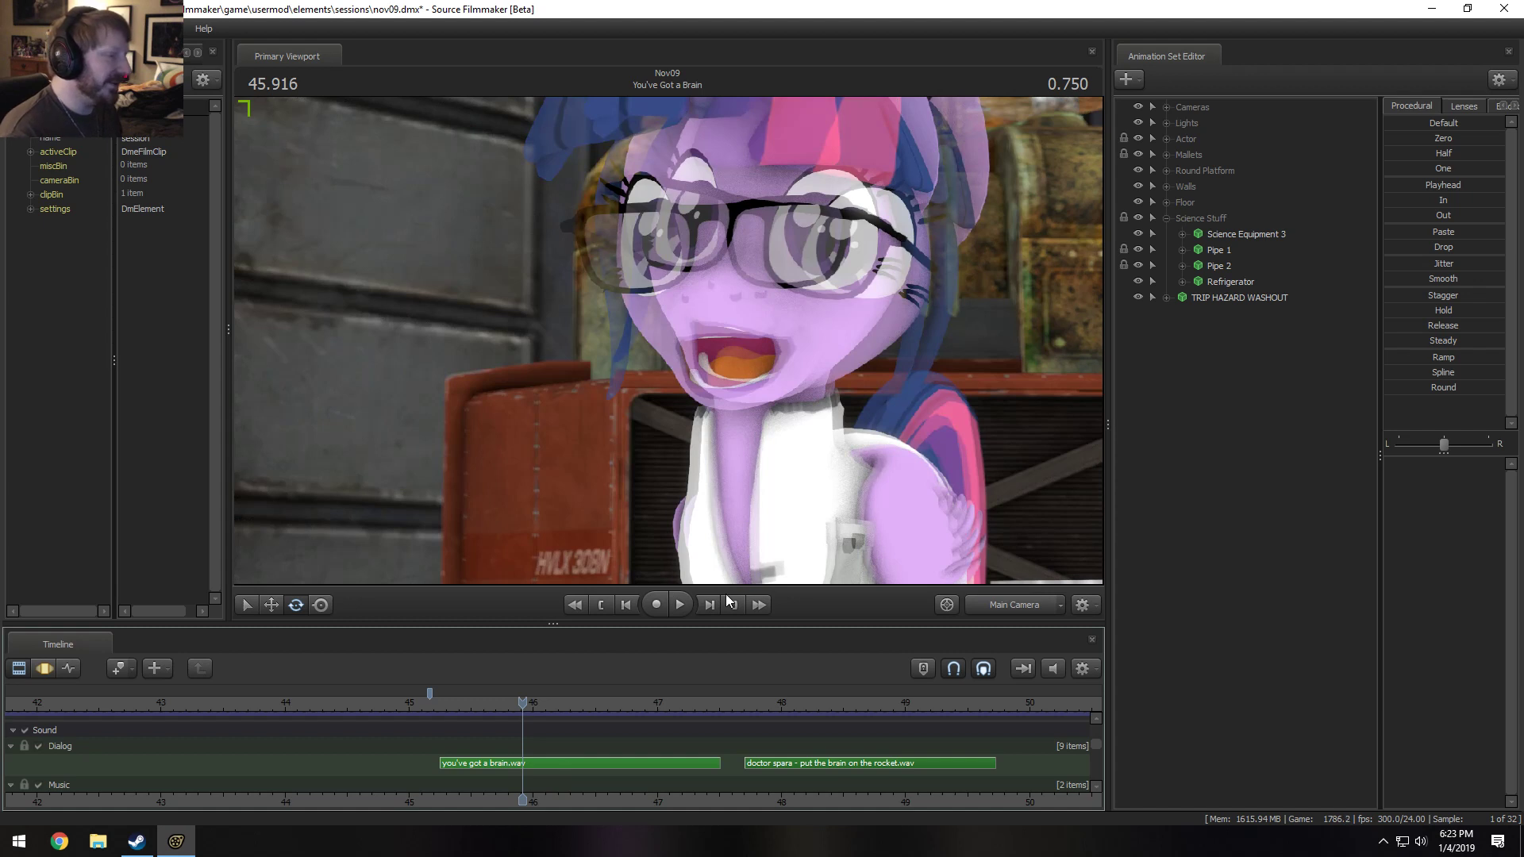
scroll(549, 765, up, 1)
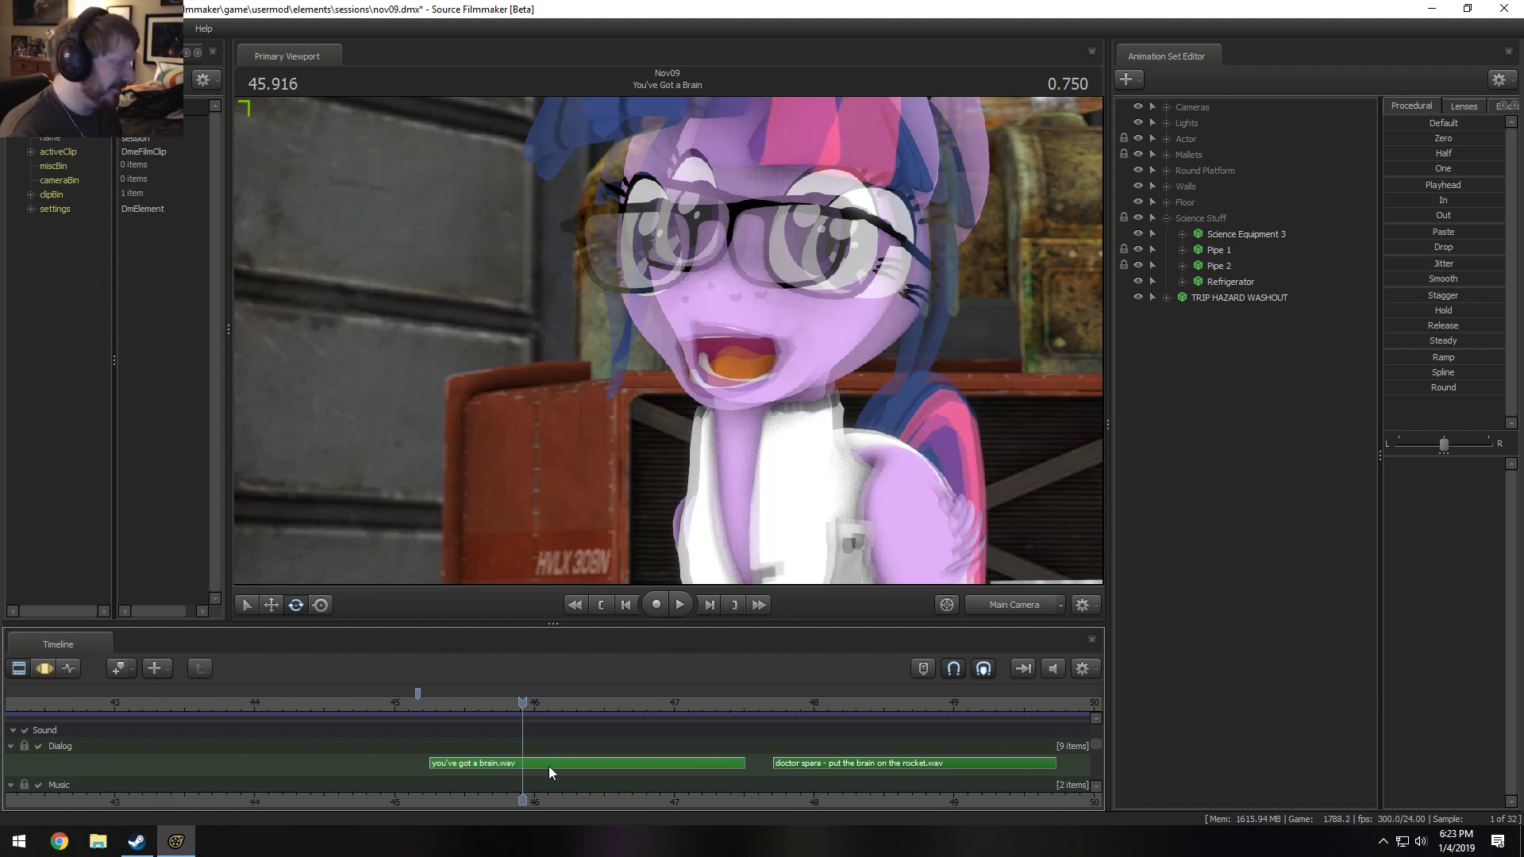
right_click(549, 765)
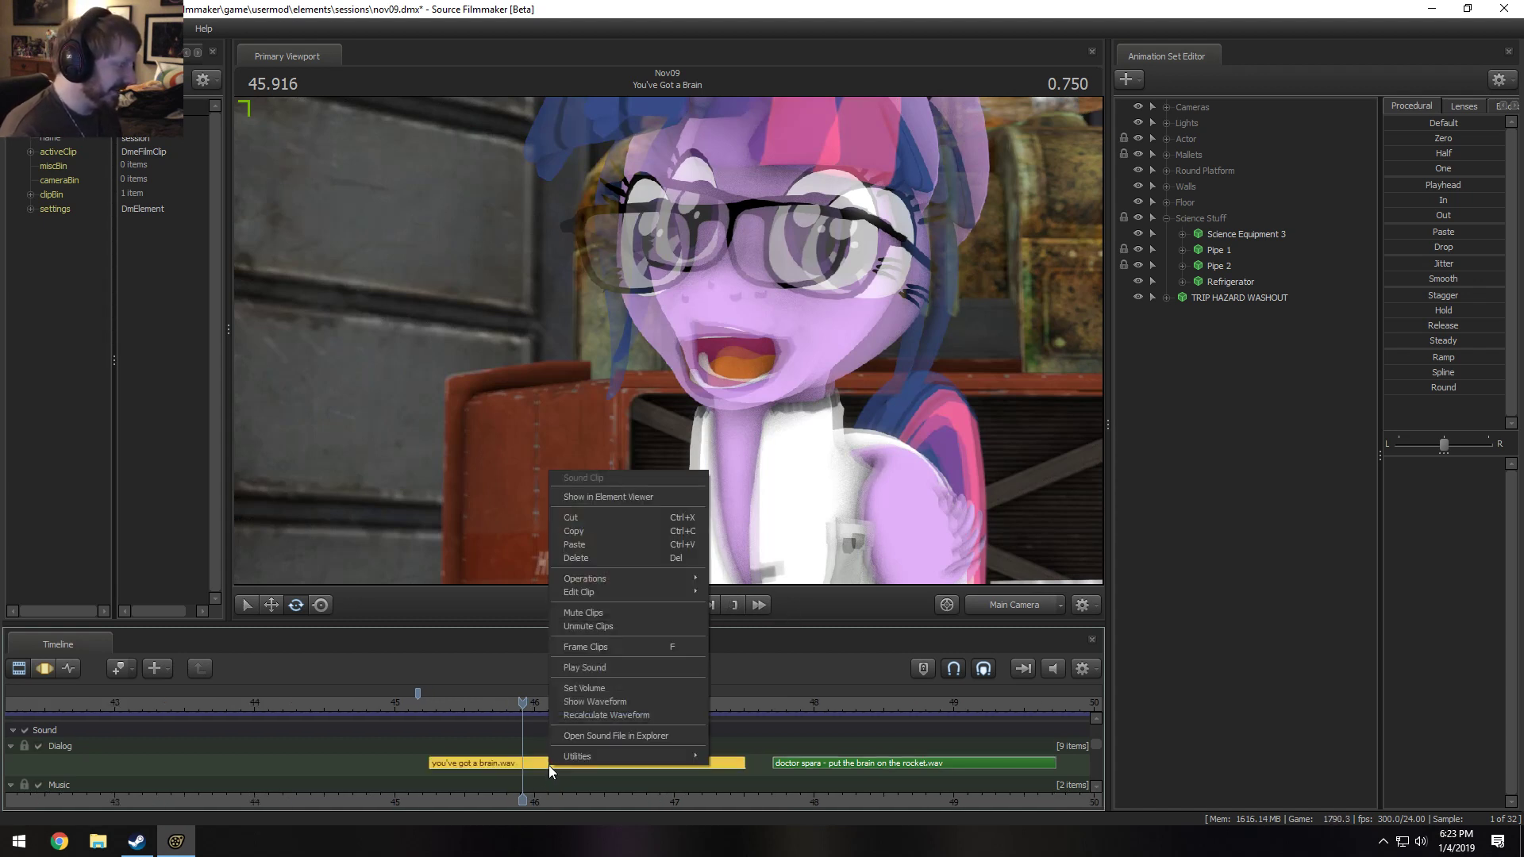
click(483, 703)
key(space)
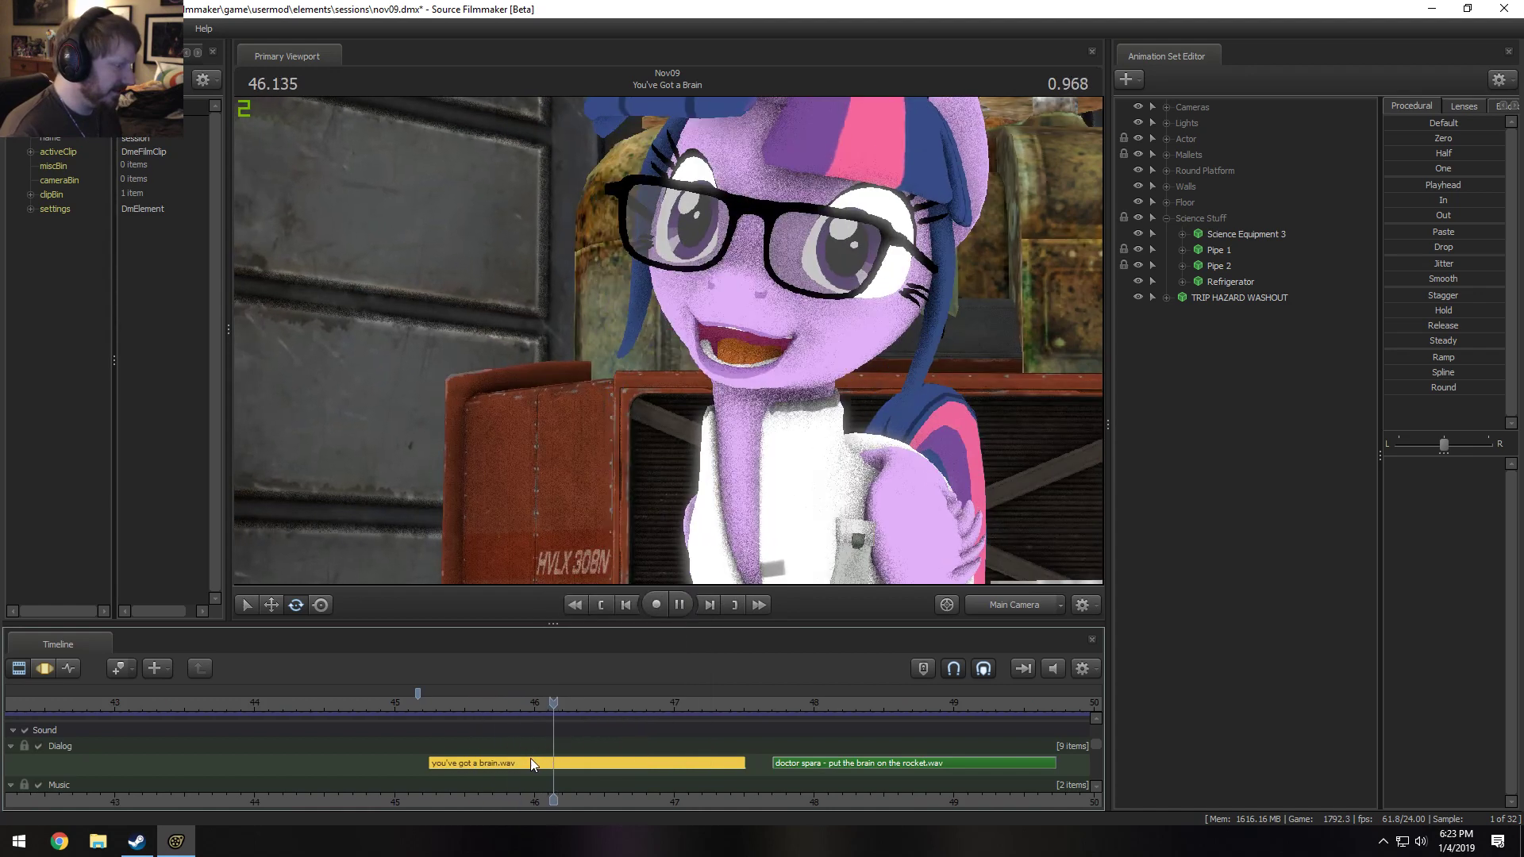
key(space)
Rename the you've got a brain.wav dialog clip as "Twilight - You've Got a Brain!".
right_click(531, 763)
mouse_move(641, 592)
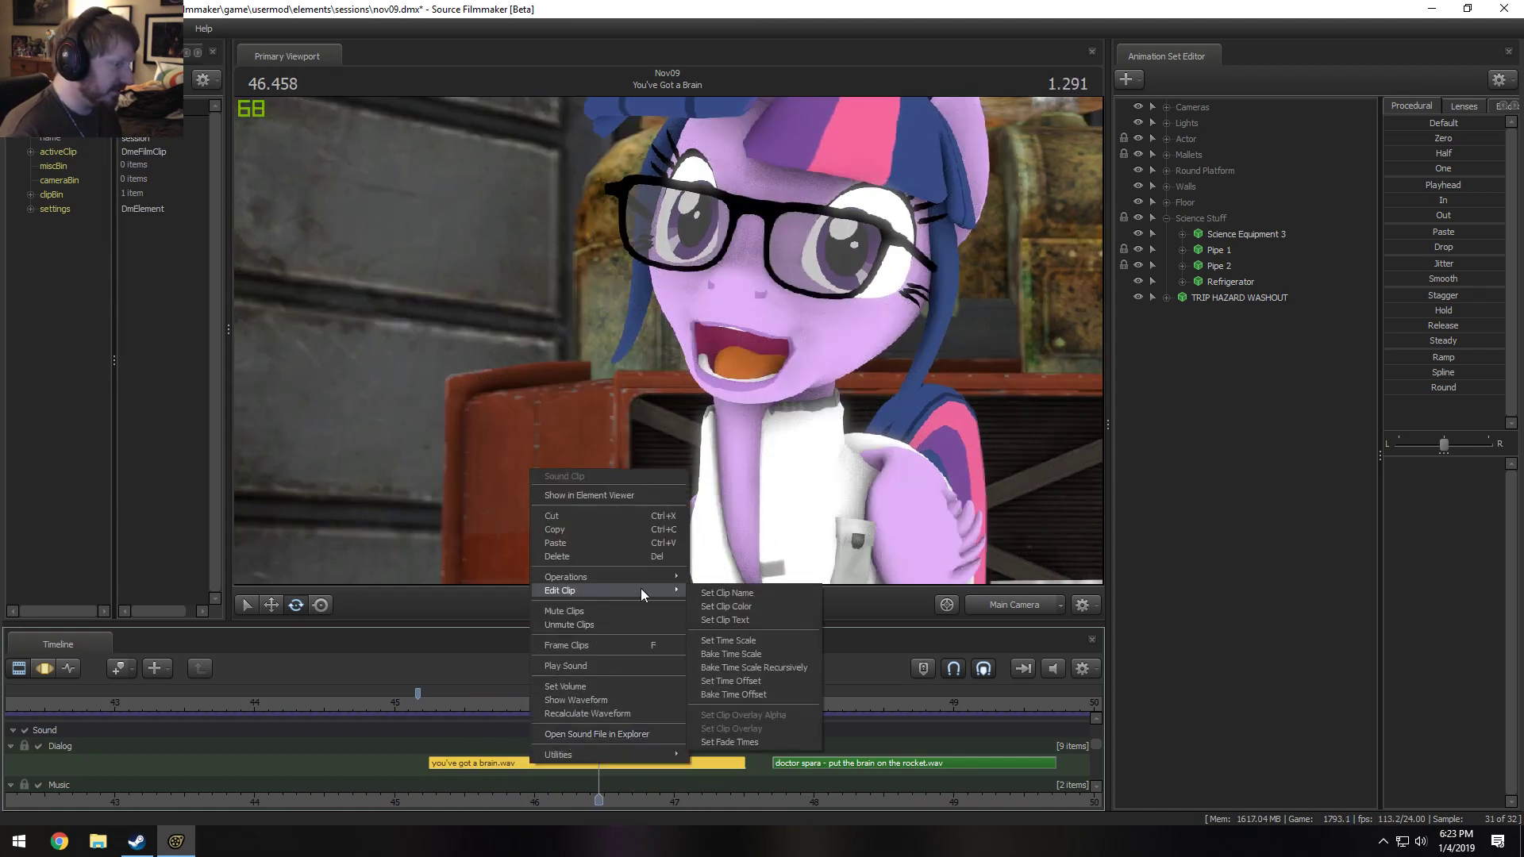
click(722, 588)
drag(830, 358, 357, 335)
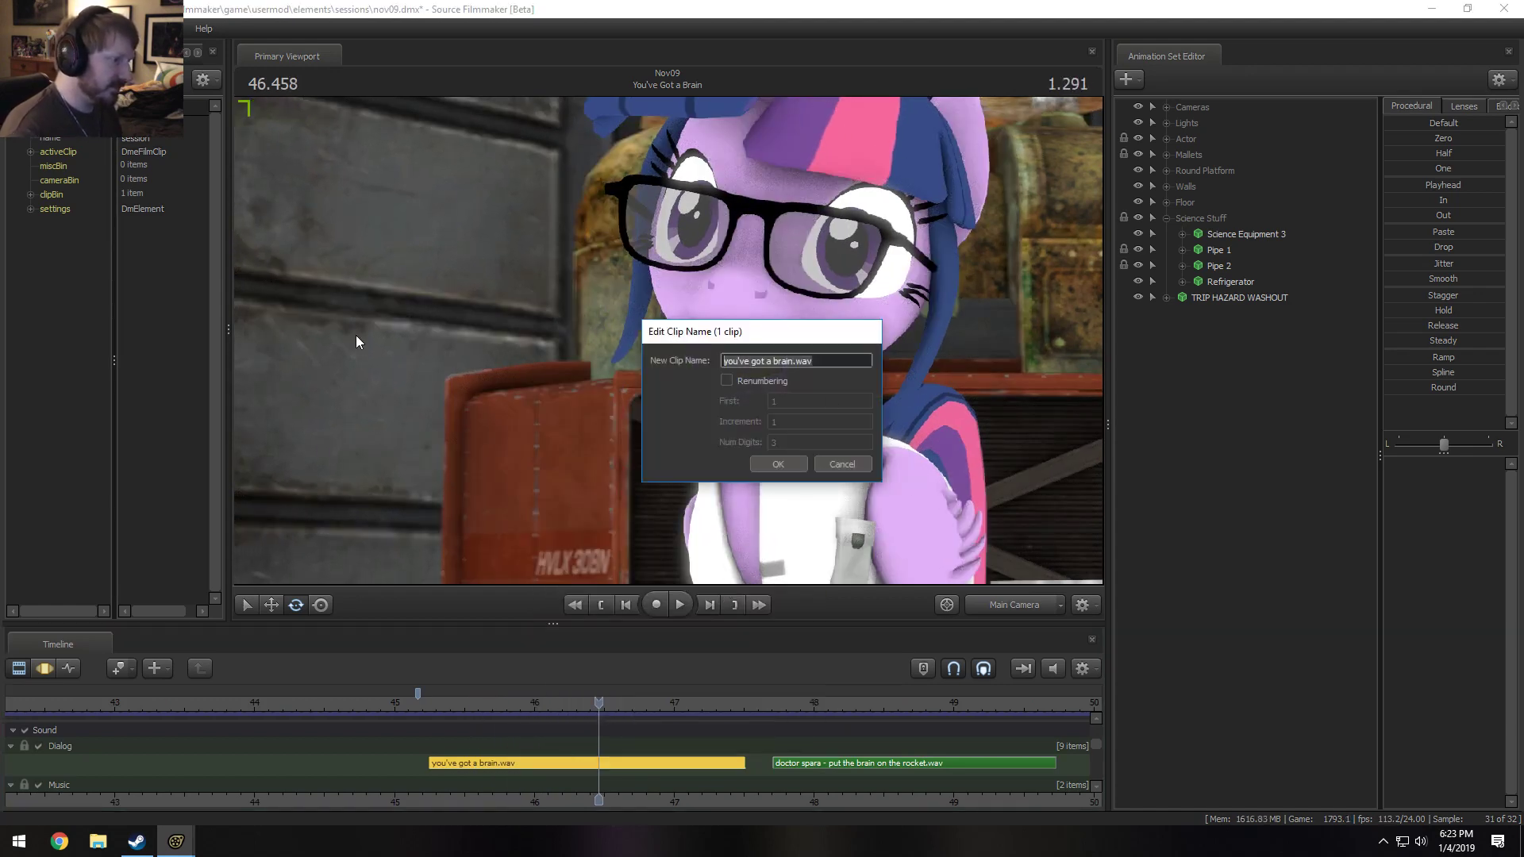
text(TY)
key(BackSpace)
key(BackSpace)
key(BackSpace)
key(BackSpace)
text(Twil)
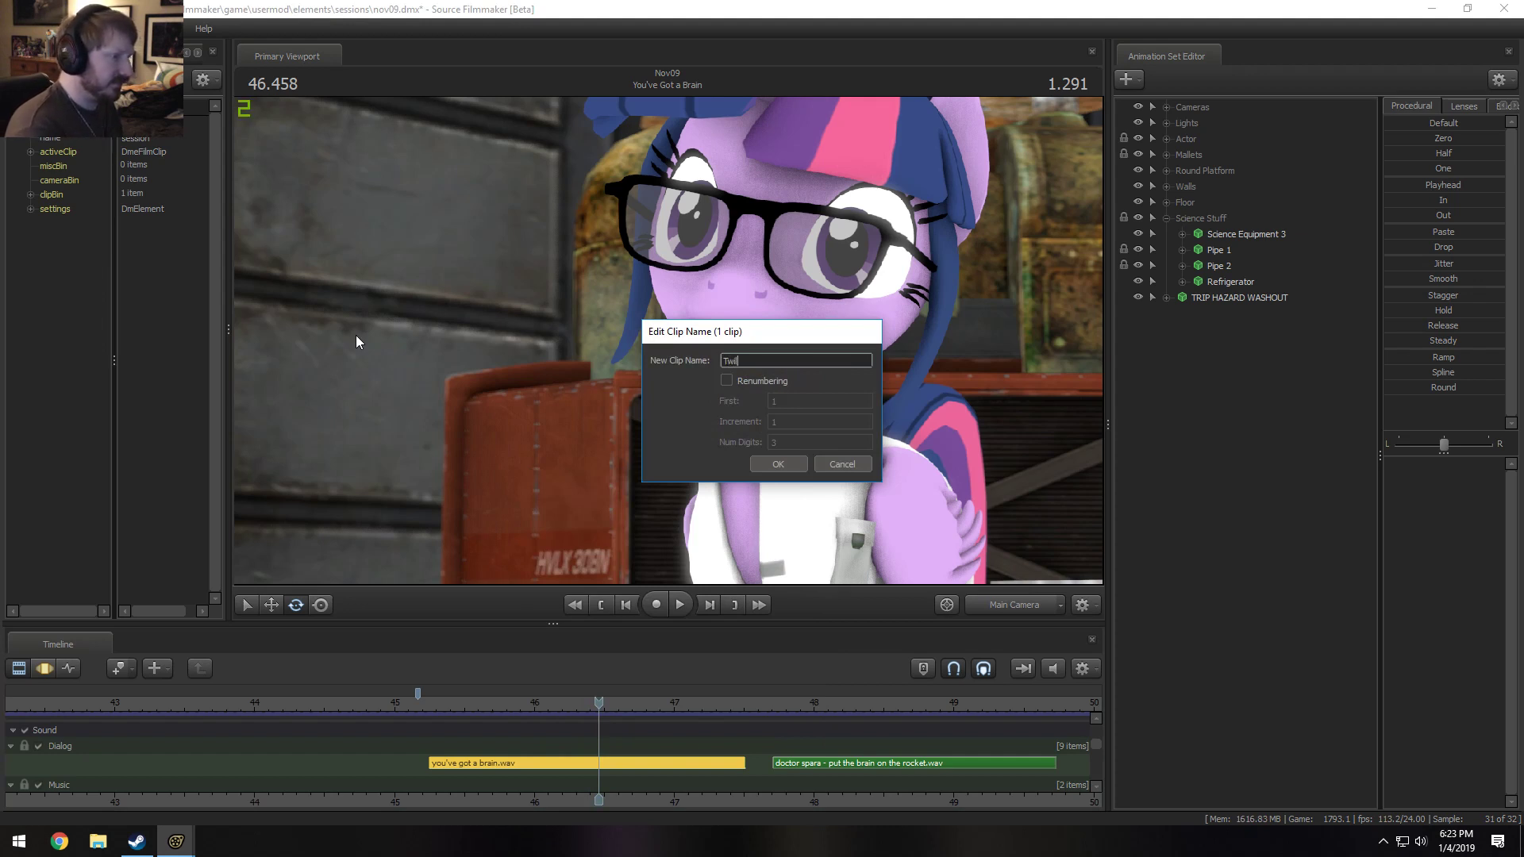
text(ight - You've Got a Brain)
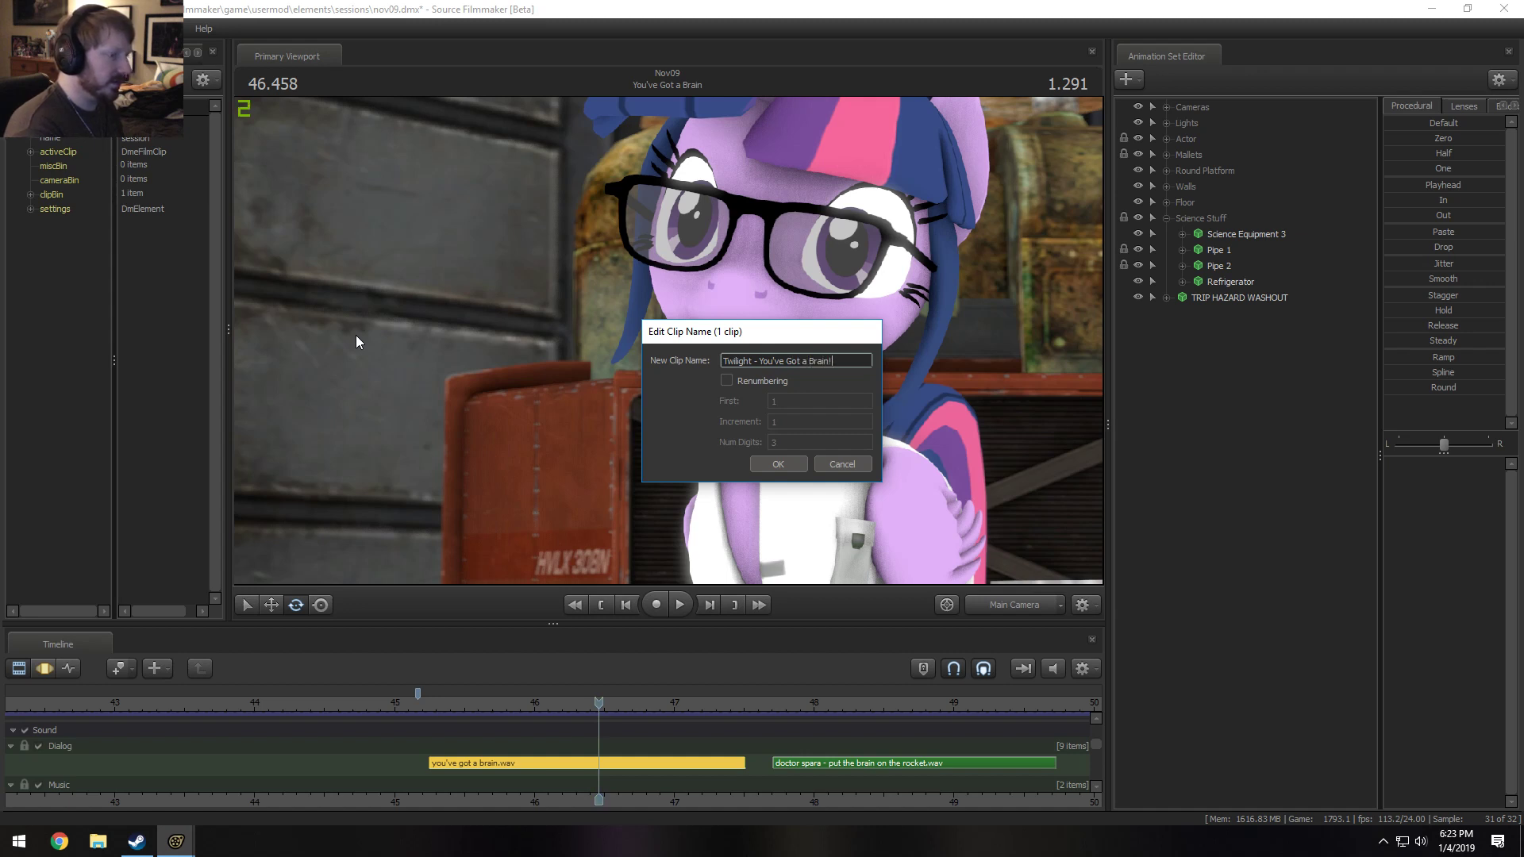
text(!)
key(Return)
Play the doctor spara - put the brain on the rocket.wav dialog clip from about 47.9 s.
click(805, 709)
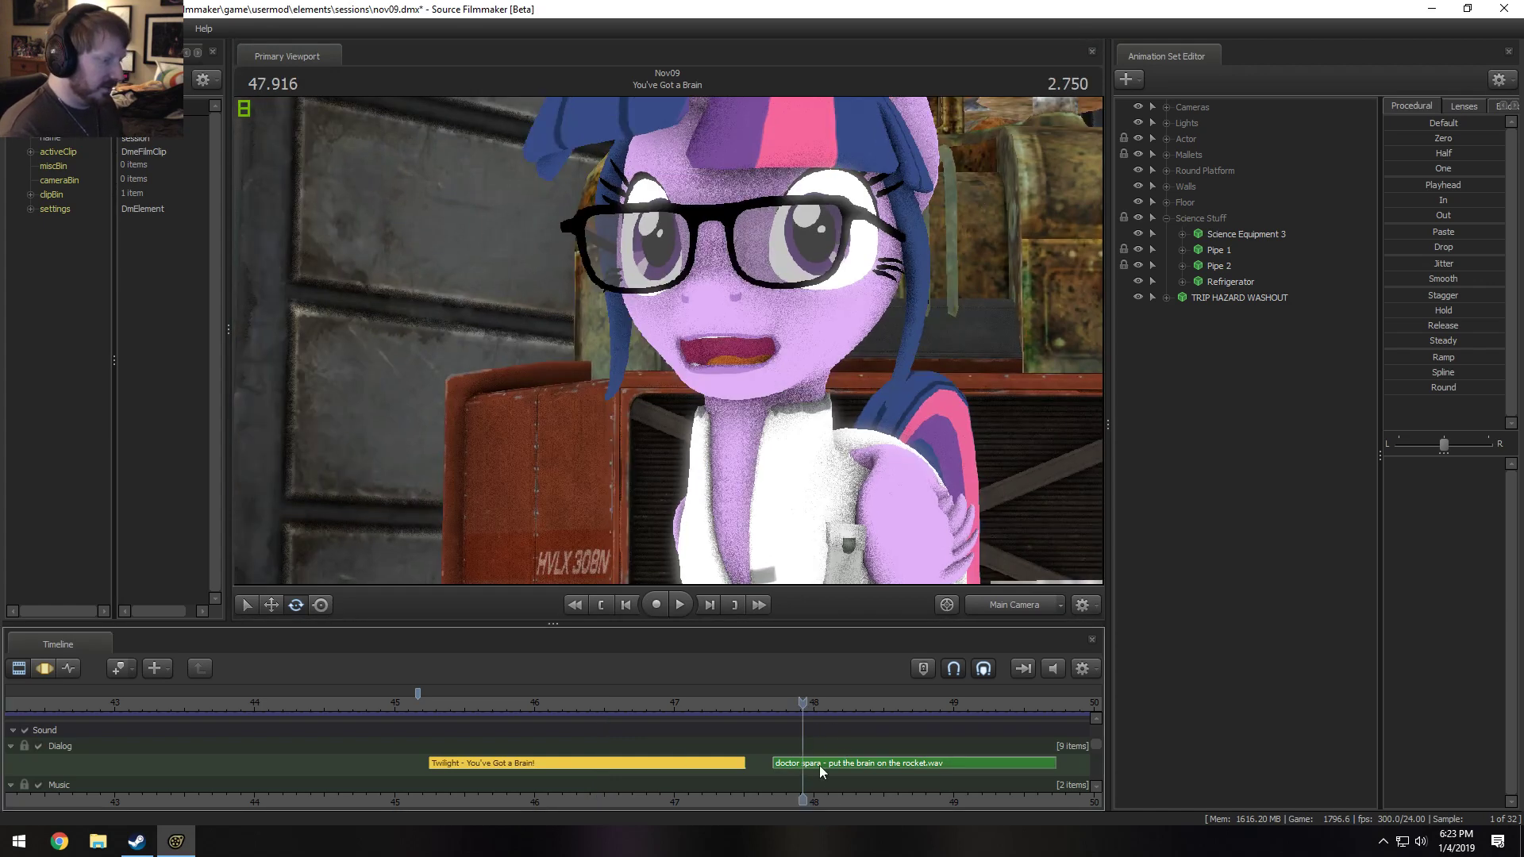
middle_drag(823, 769, 491, 844)
scroll(536, 777, up, 2)
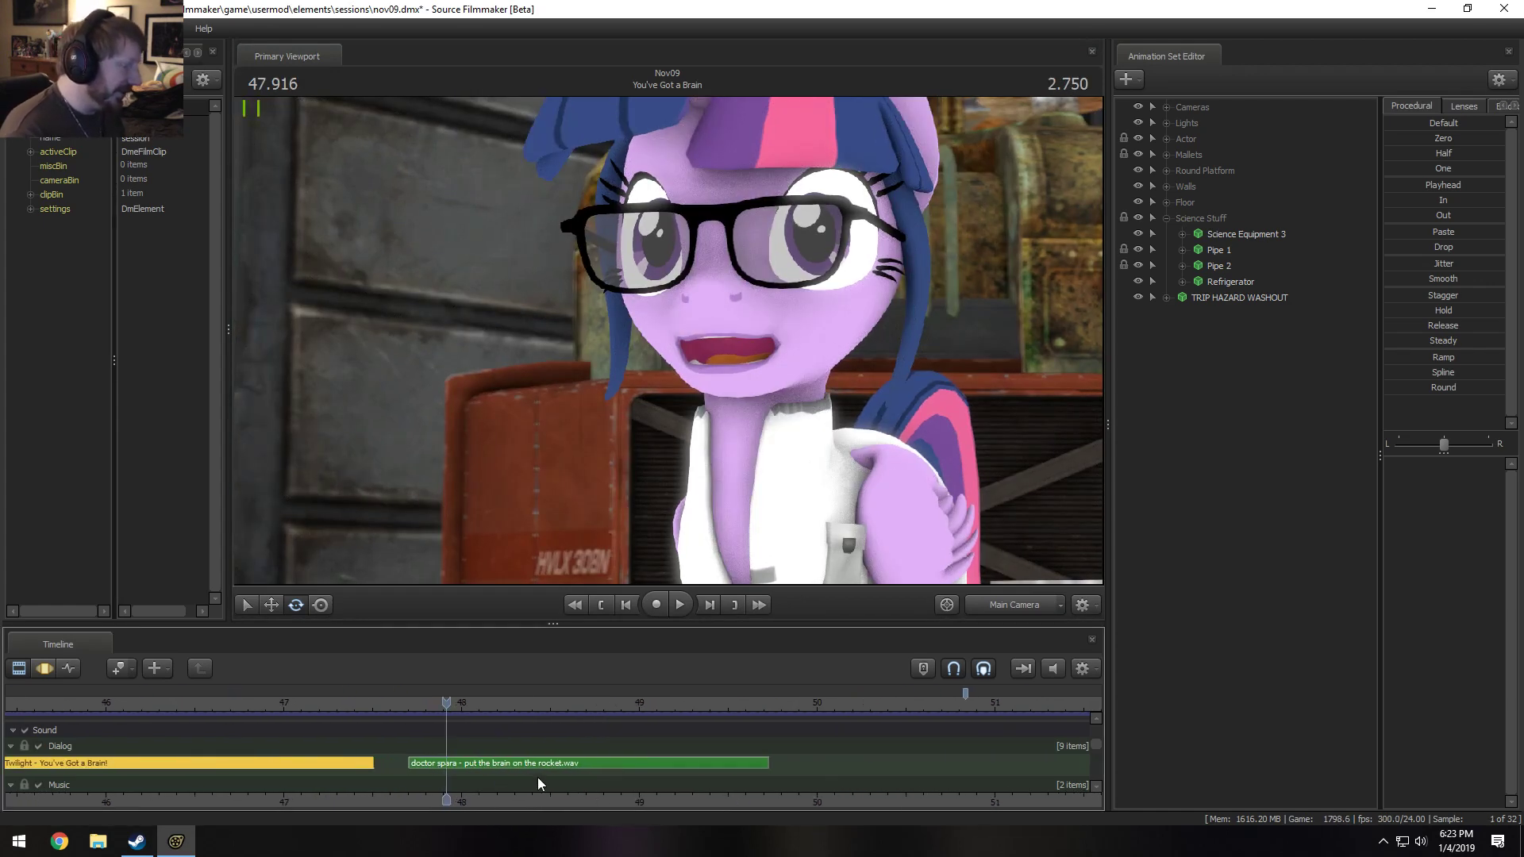
key(space)
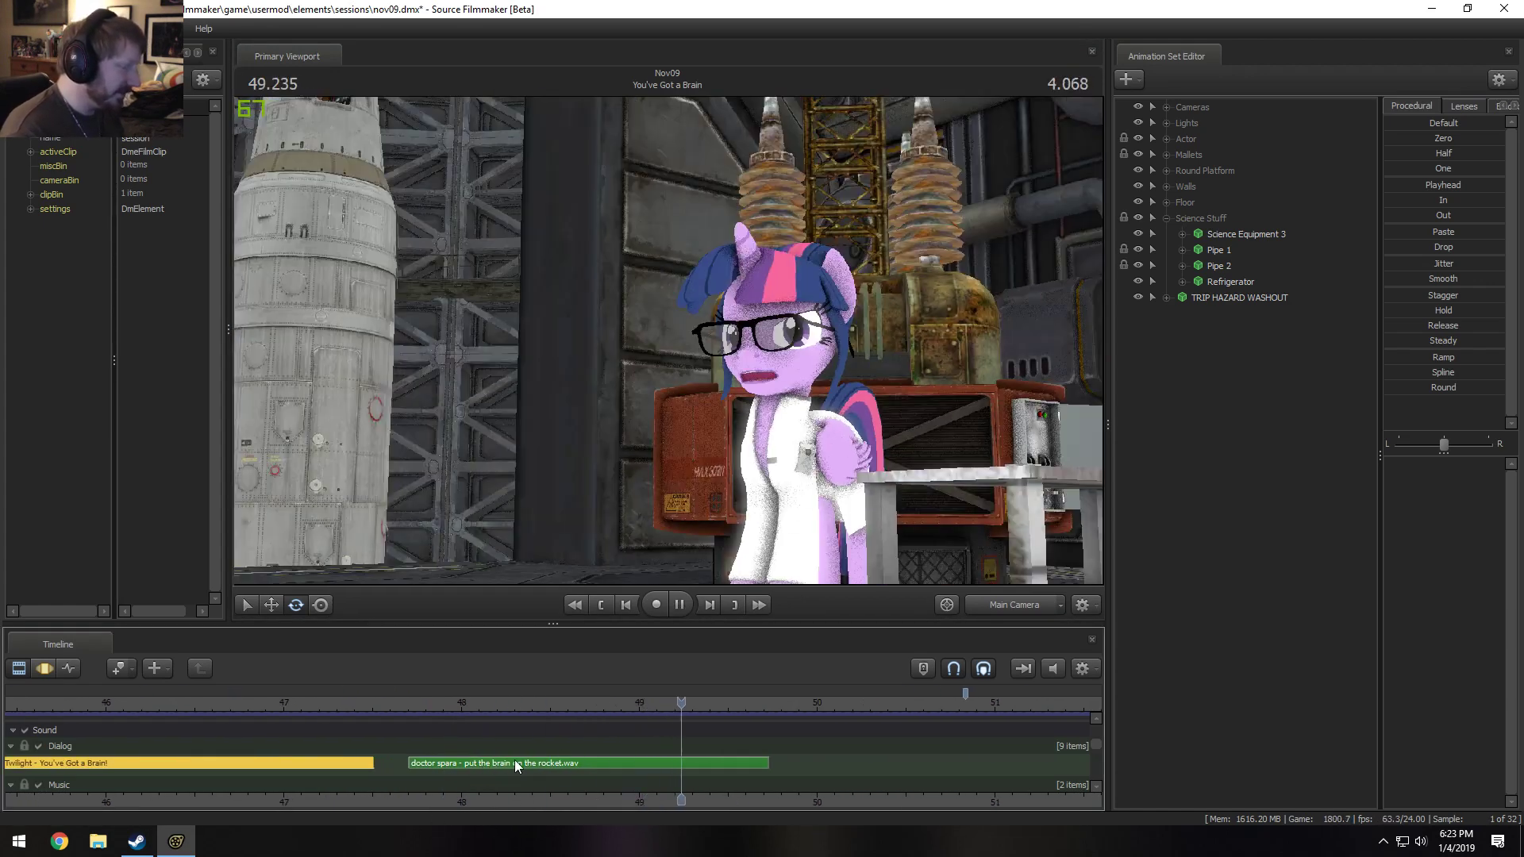
Rename the doctor spara - put the brain on the rocket.wav clip as "Twilight - Put the Brain on the Rocket".
right_click(515, 759)
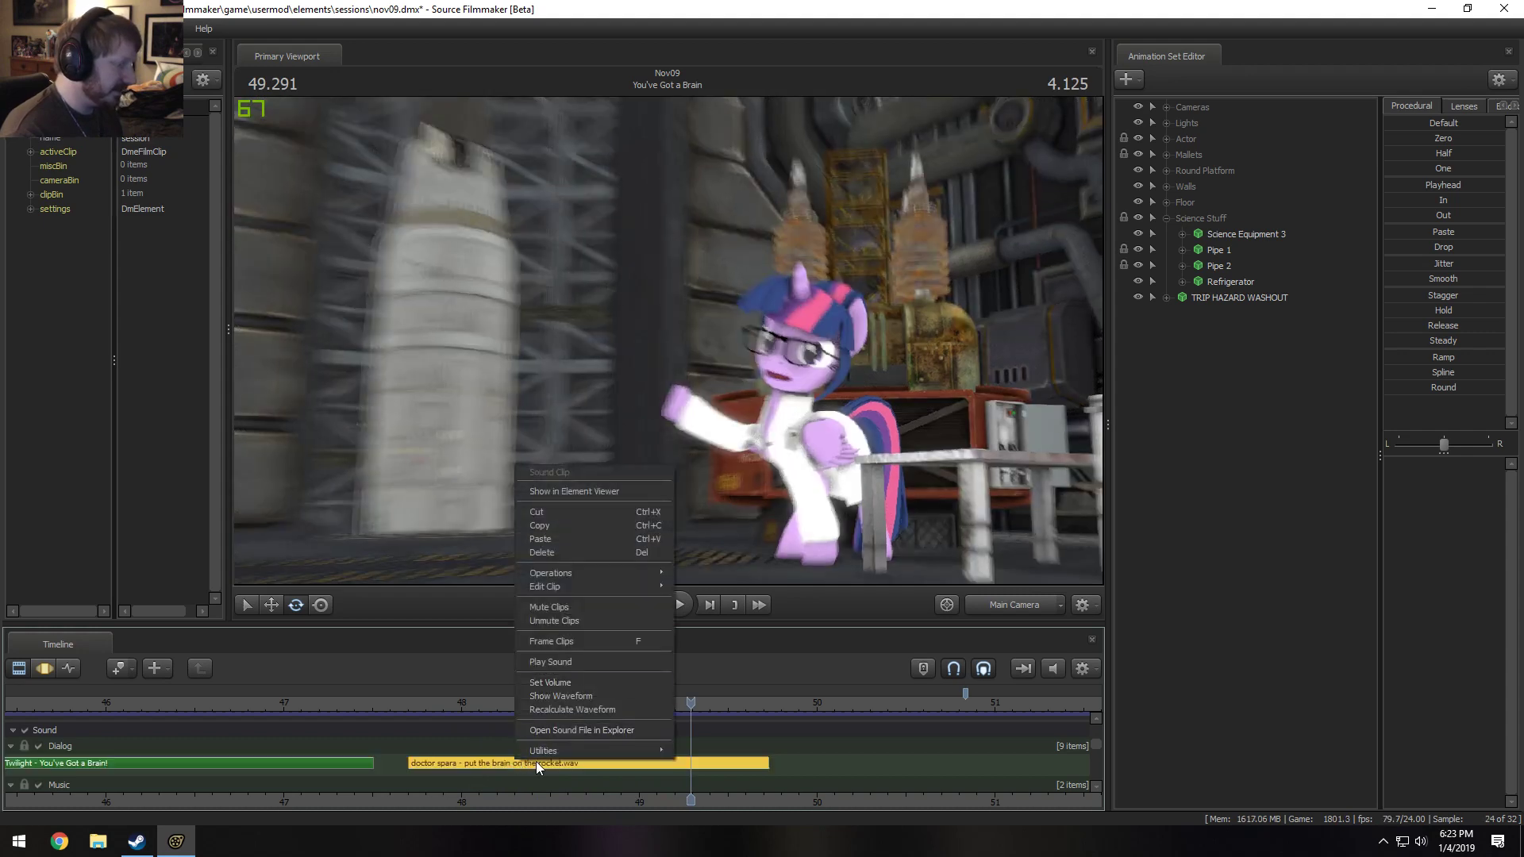
mouse_move(573, 587)
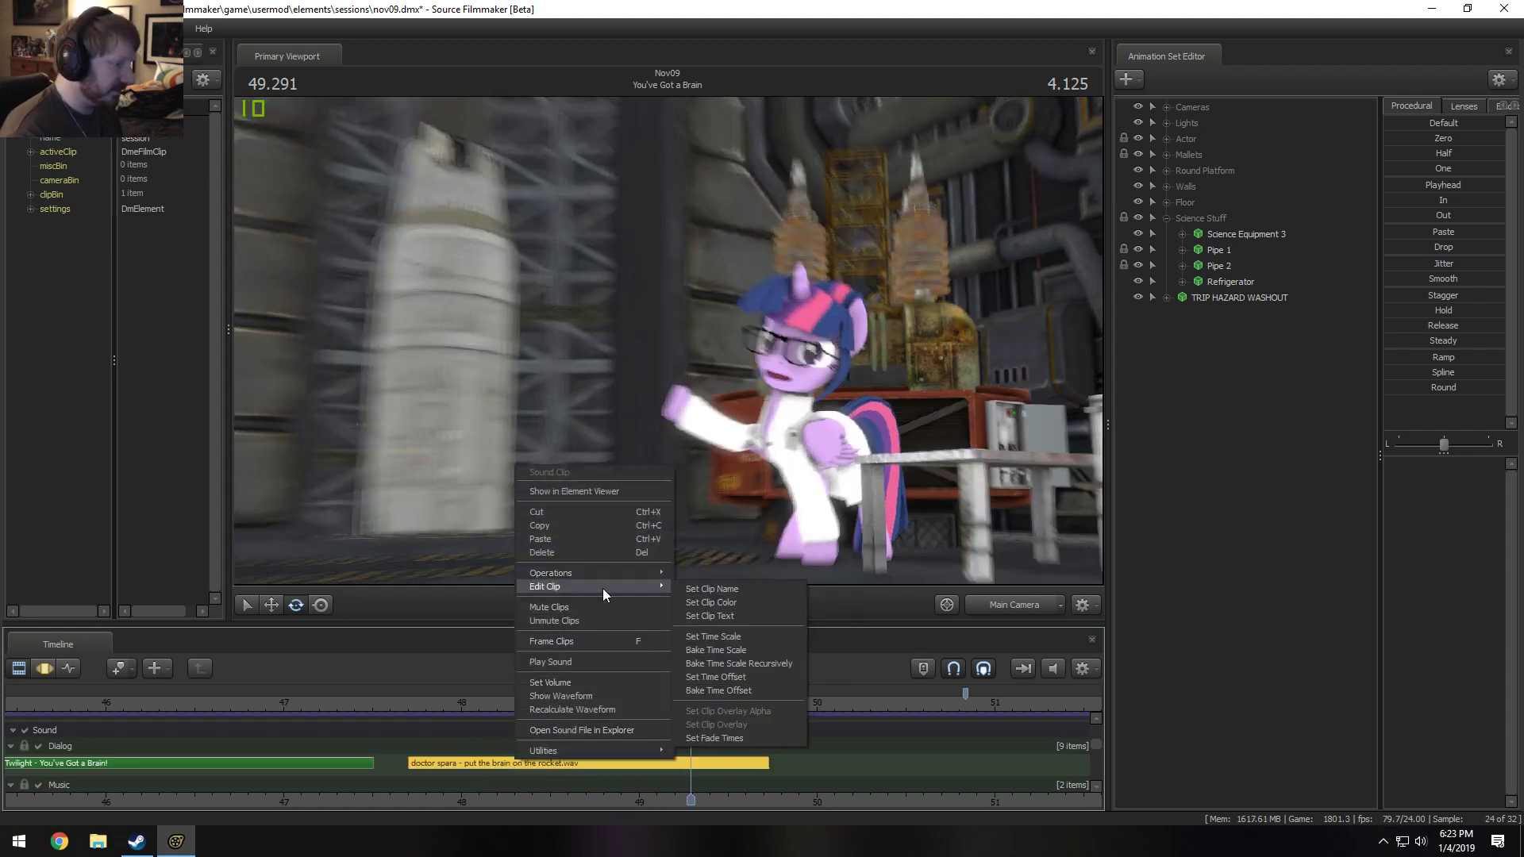
click(712, 589)
triple_click(839, 362)
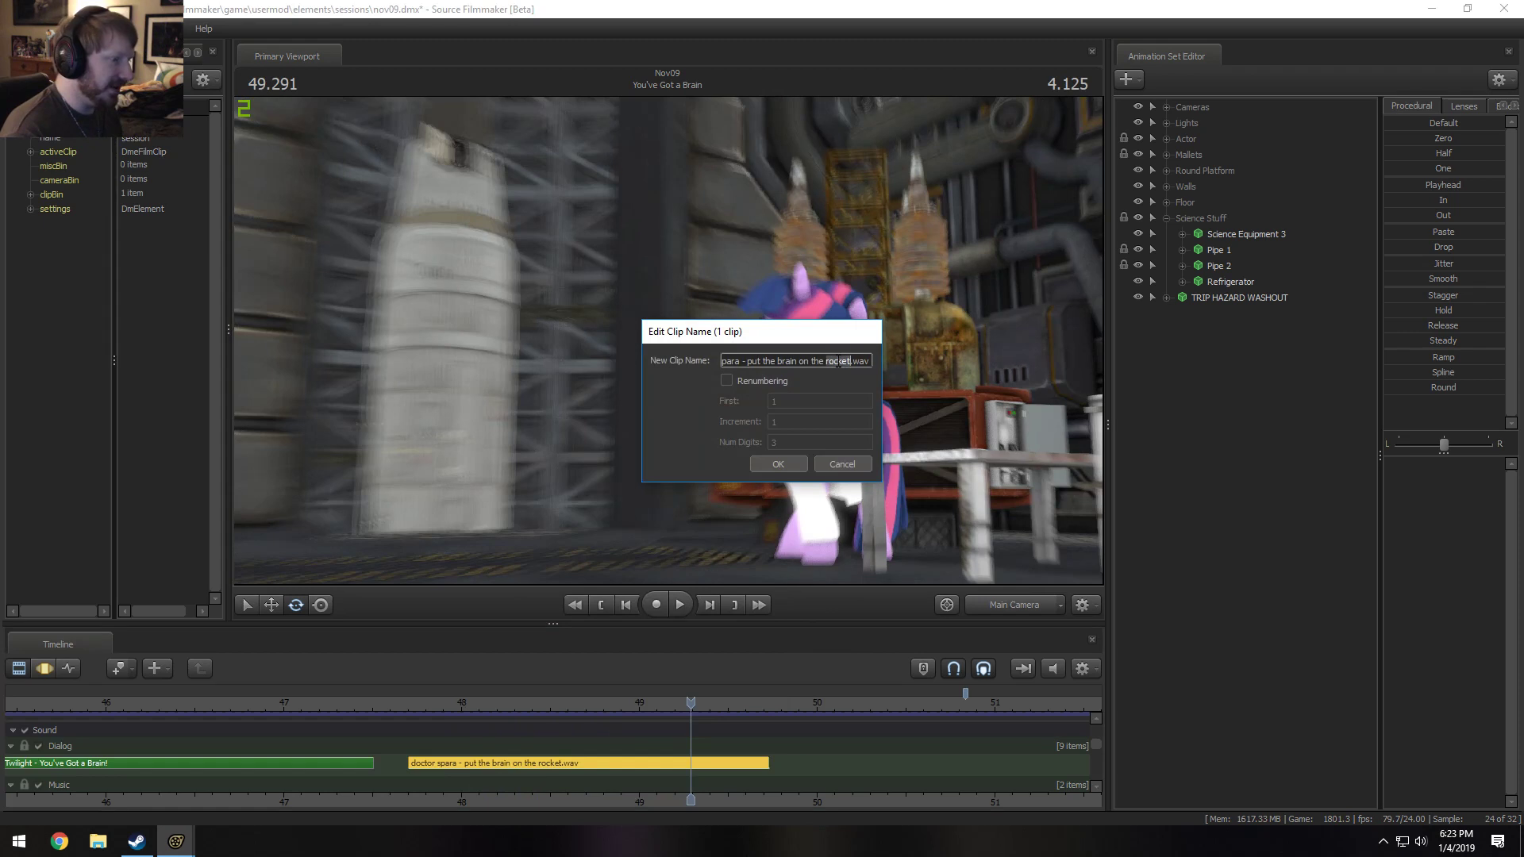
text(Twiligh)
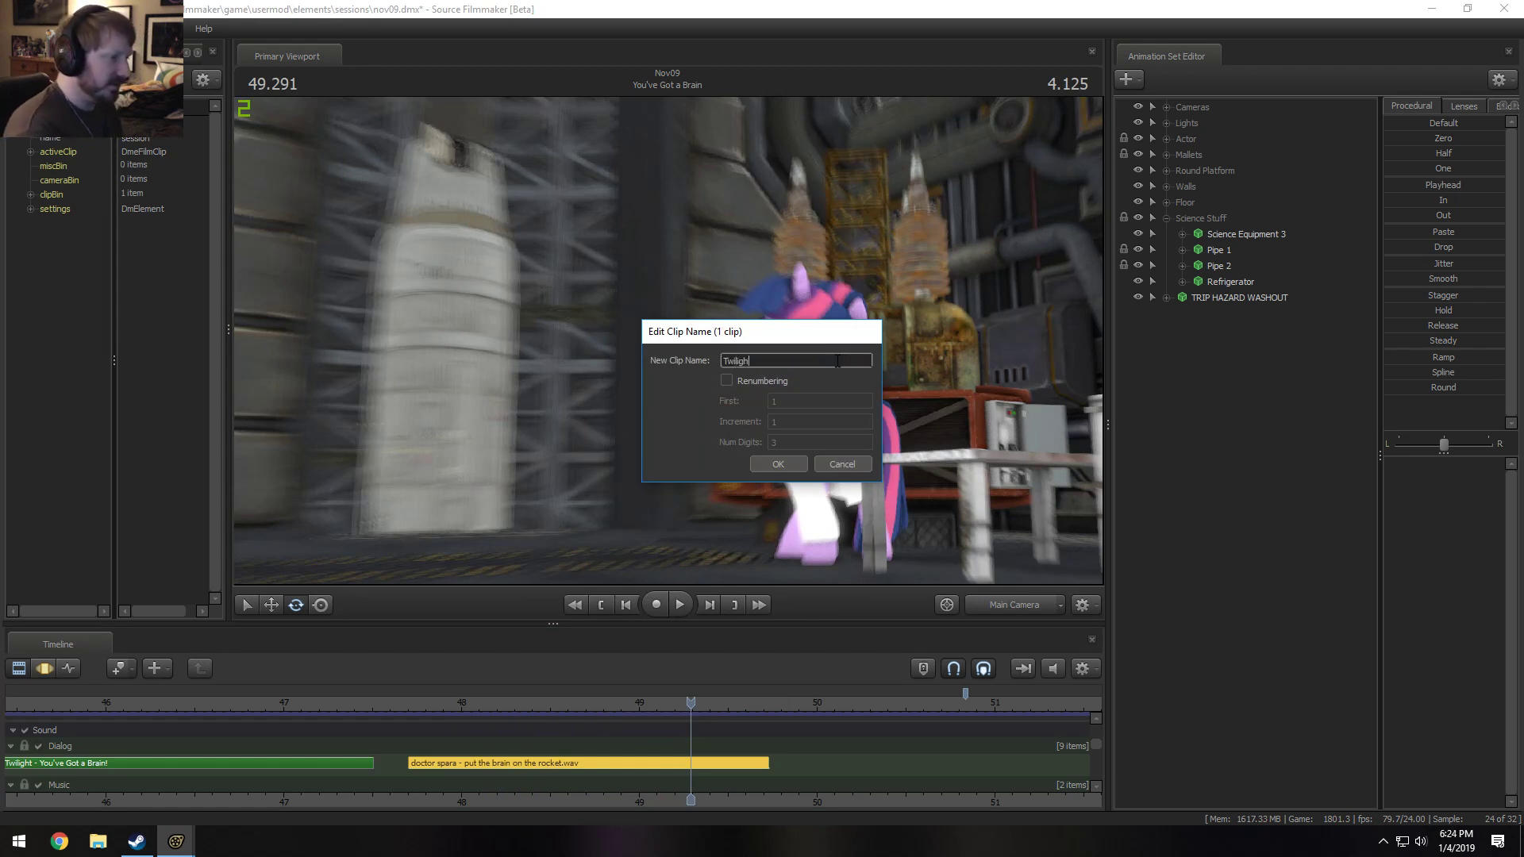
text(t - Put the )
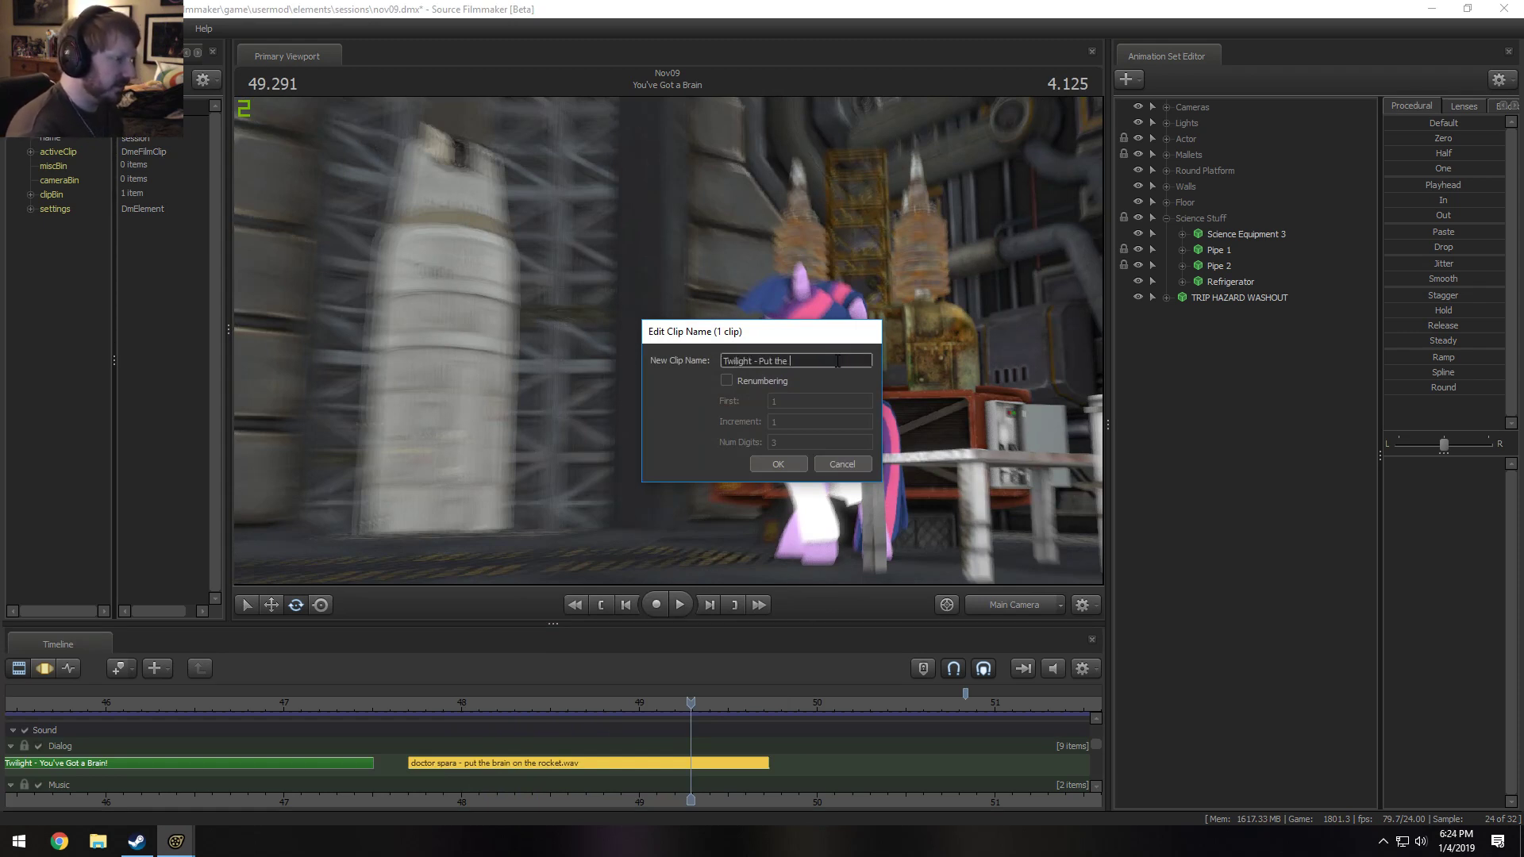
text(Brain on the Rocket)
key(Return)
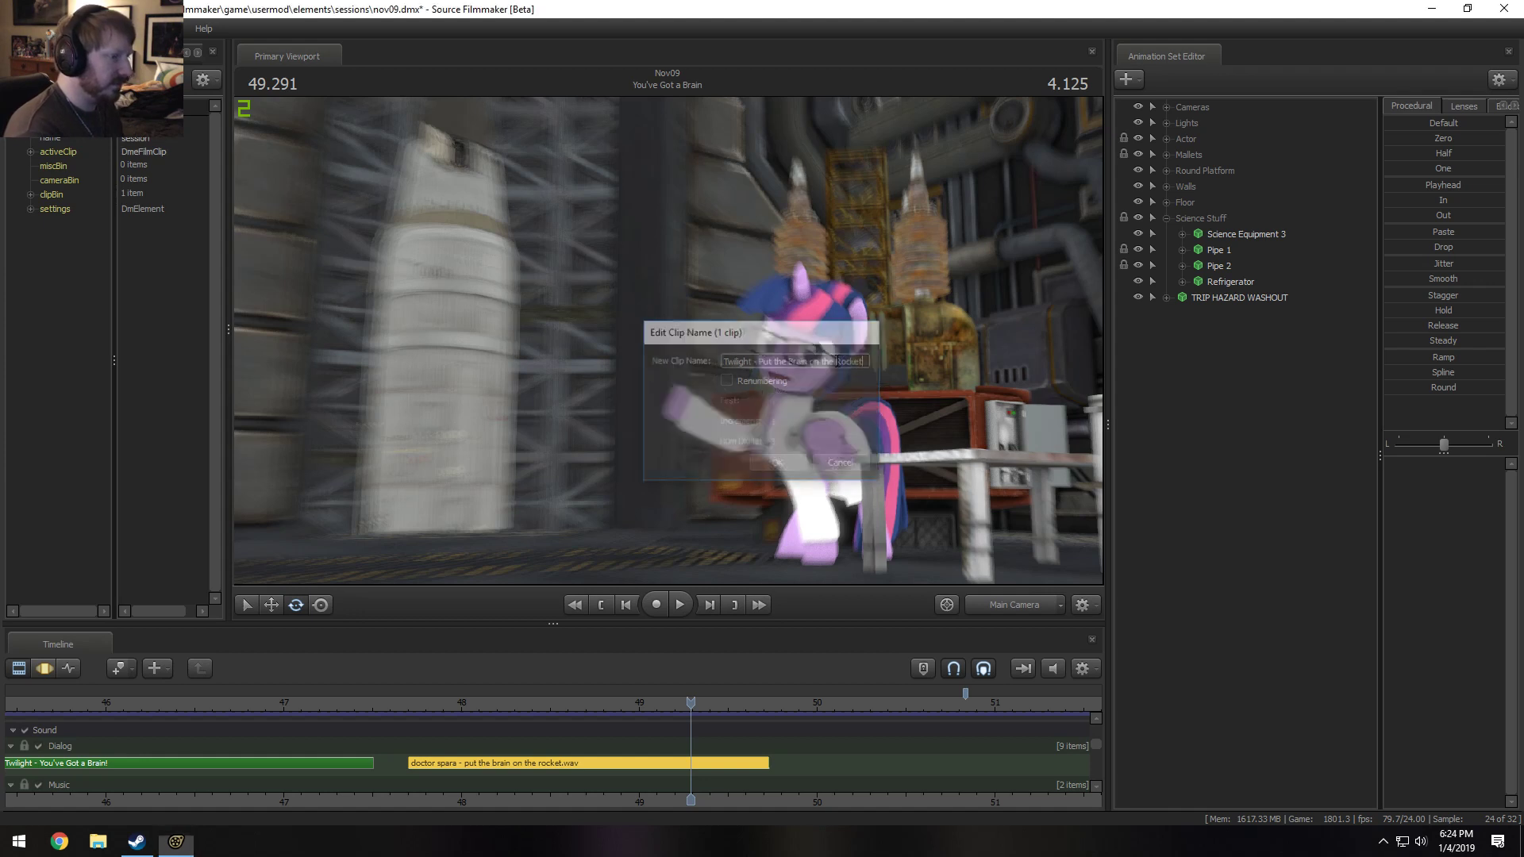
Select the doctor spara - hypothesis sick.wav dialog clip in shot14 and open its clip name for editing.
scroll(992, 754, down, 1)
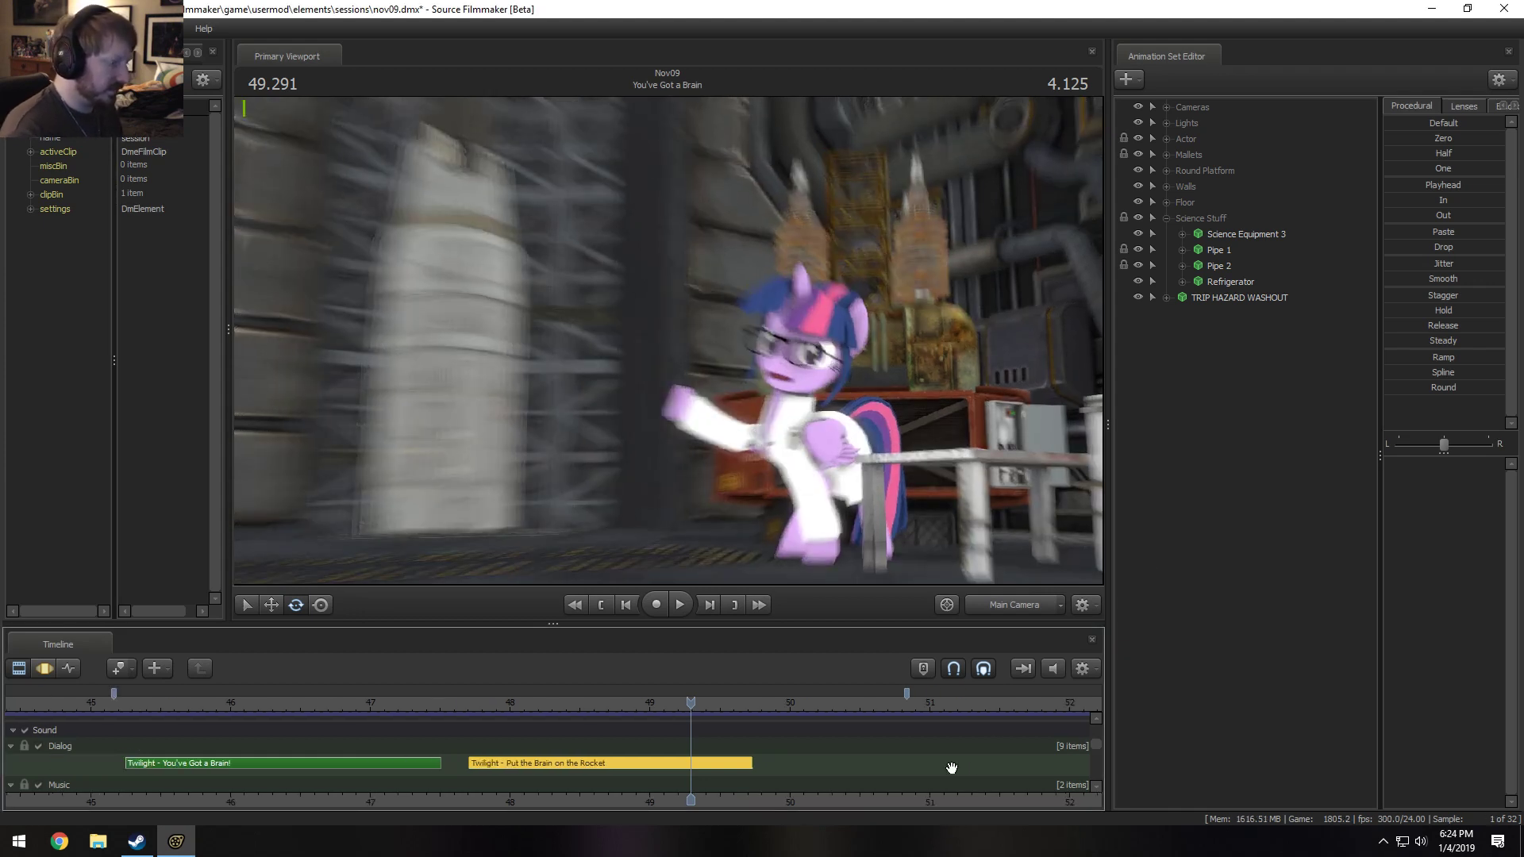
scroll(951, 767, down, 4)
scroll(268, 751, up, 3)
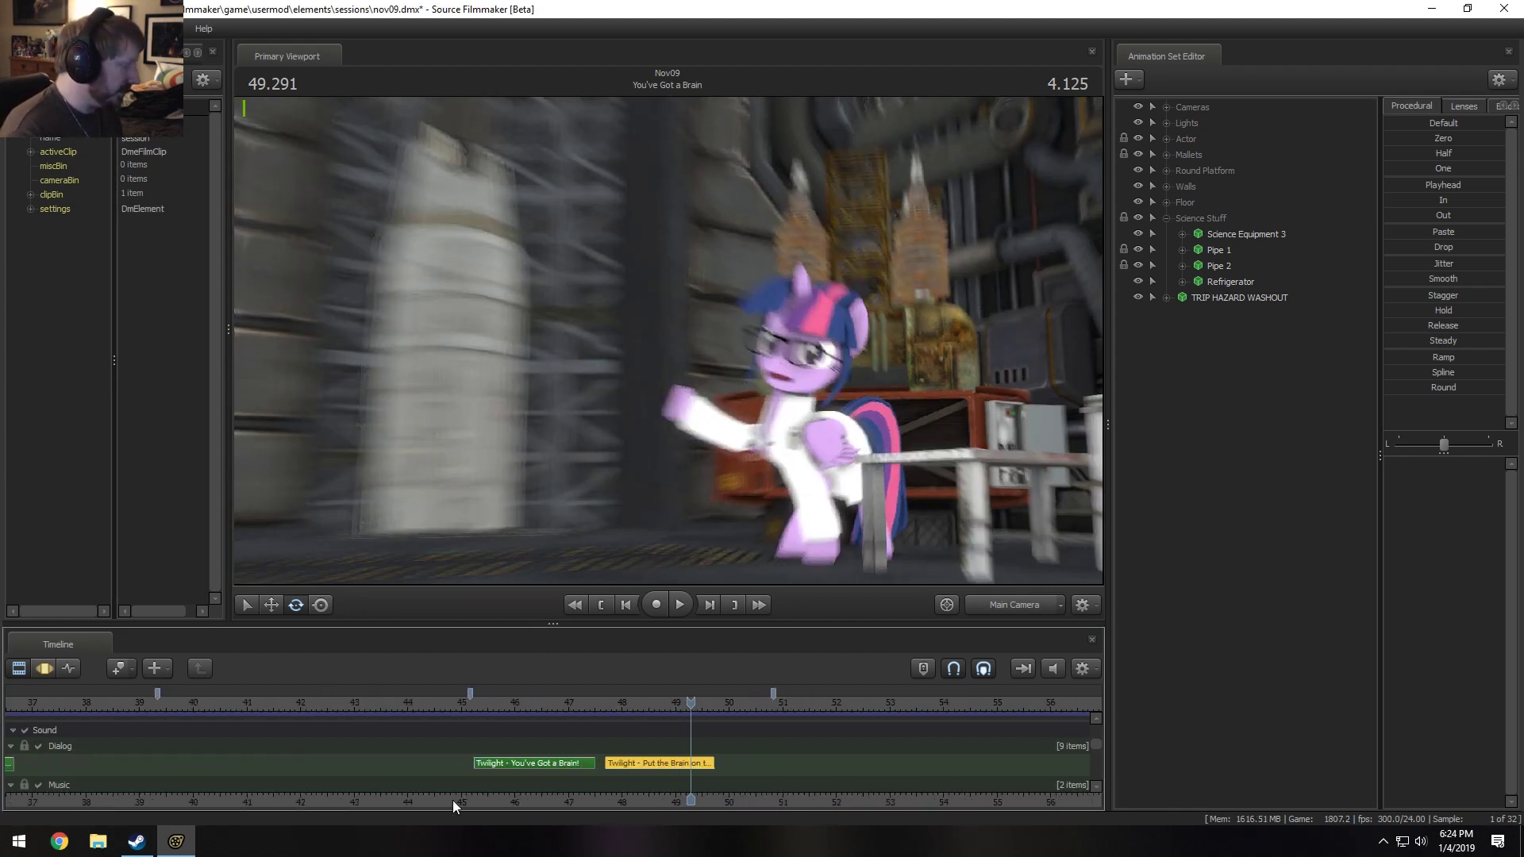
scroll(453, 800, down, 1)
drag(799, 802, 788, 802)
middle_drag(788, 803, 190, 803)
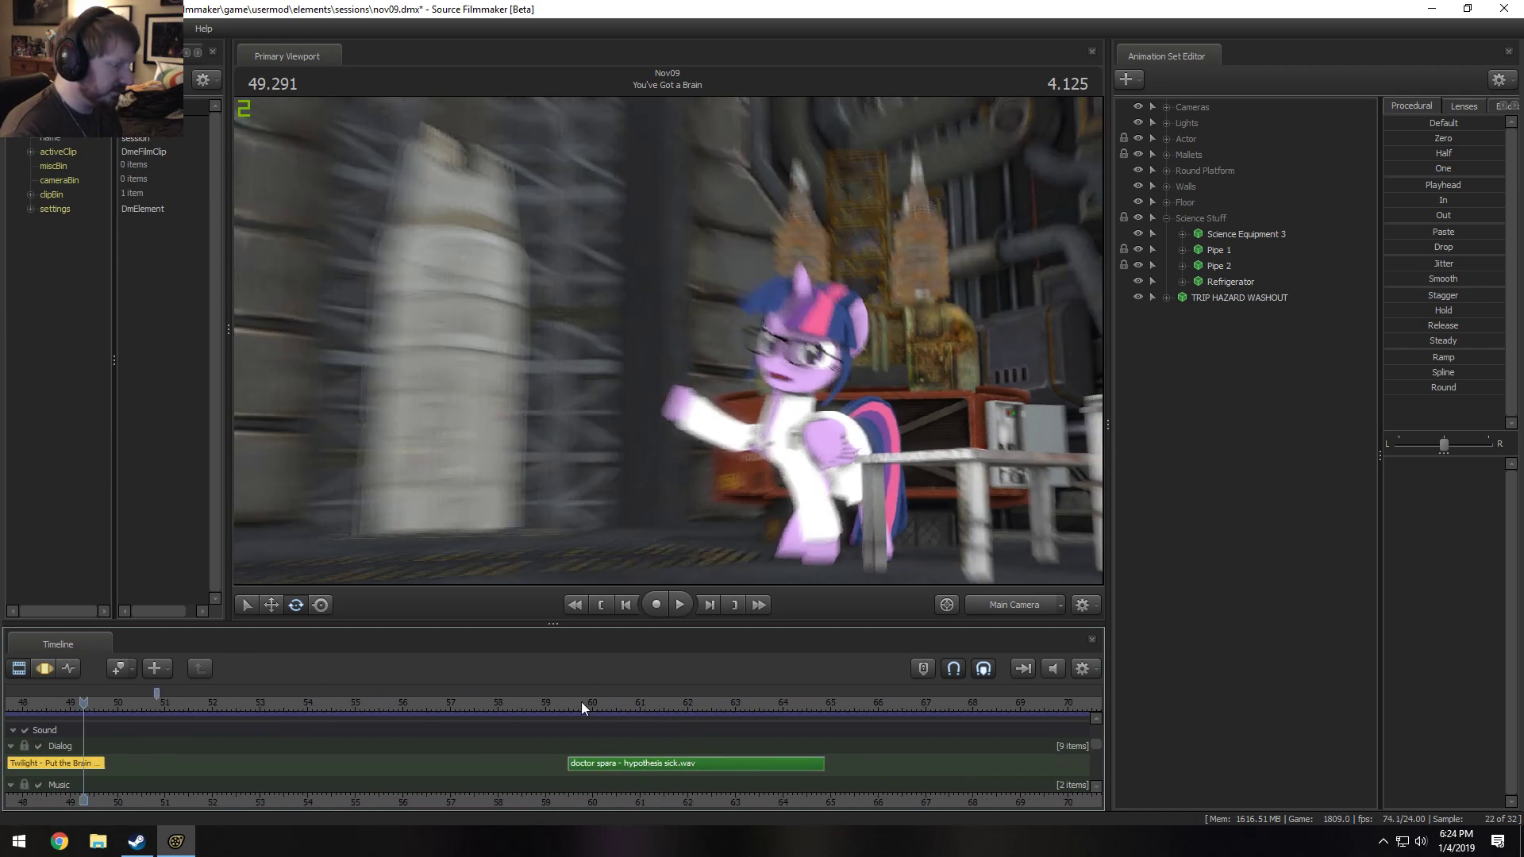
click(581, 701)
scroll(712, 762, up, 3)
click(710, 763)
right_click(709, 762)
right_click(645, 762)
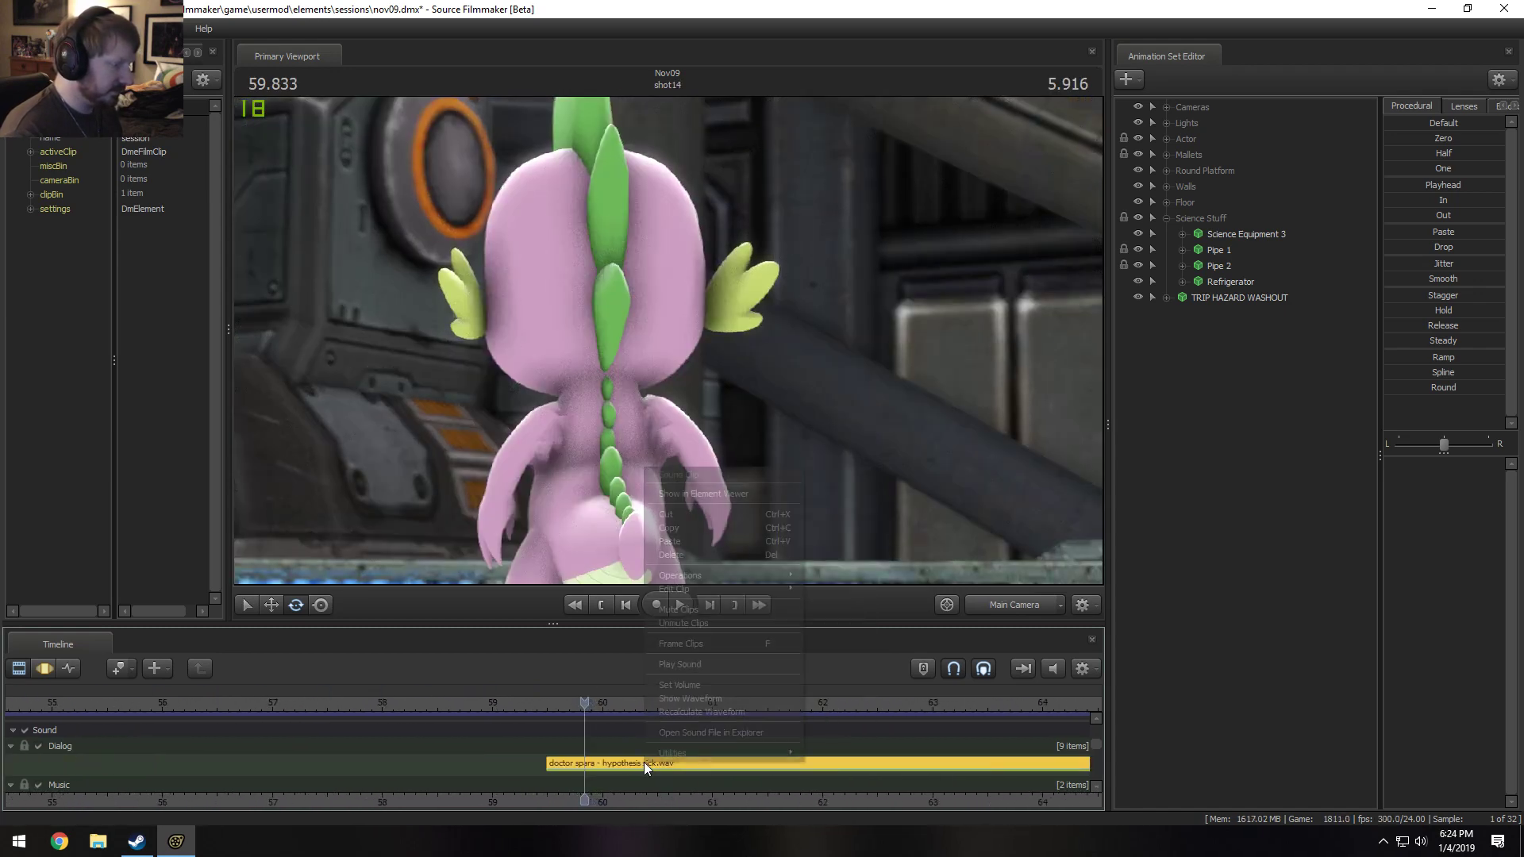
mouse_move(708, 588)
click(843, 592)
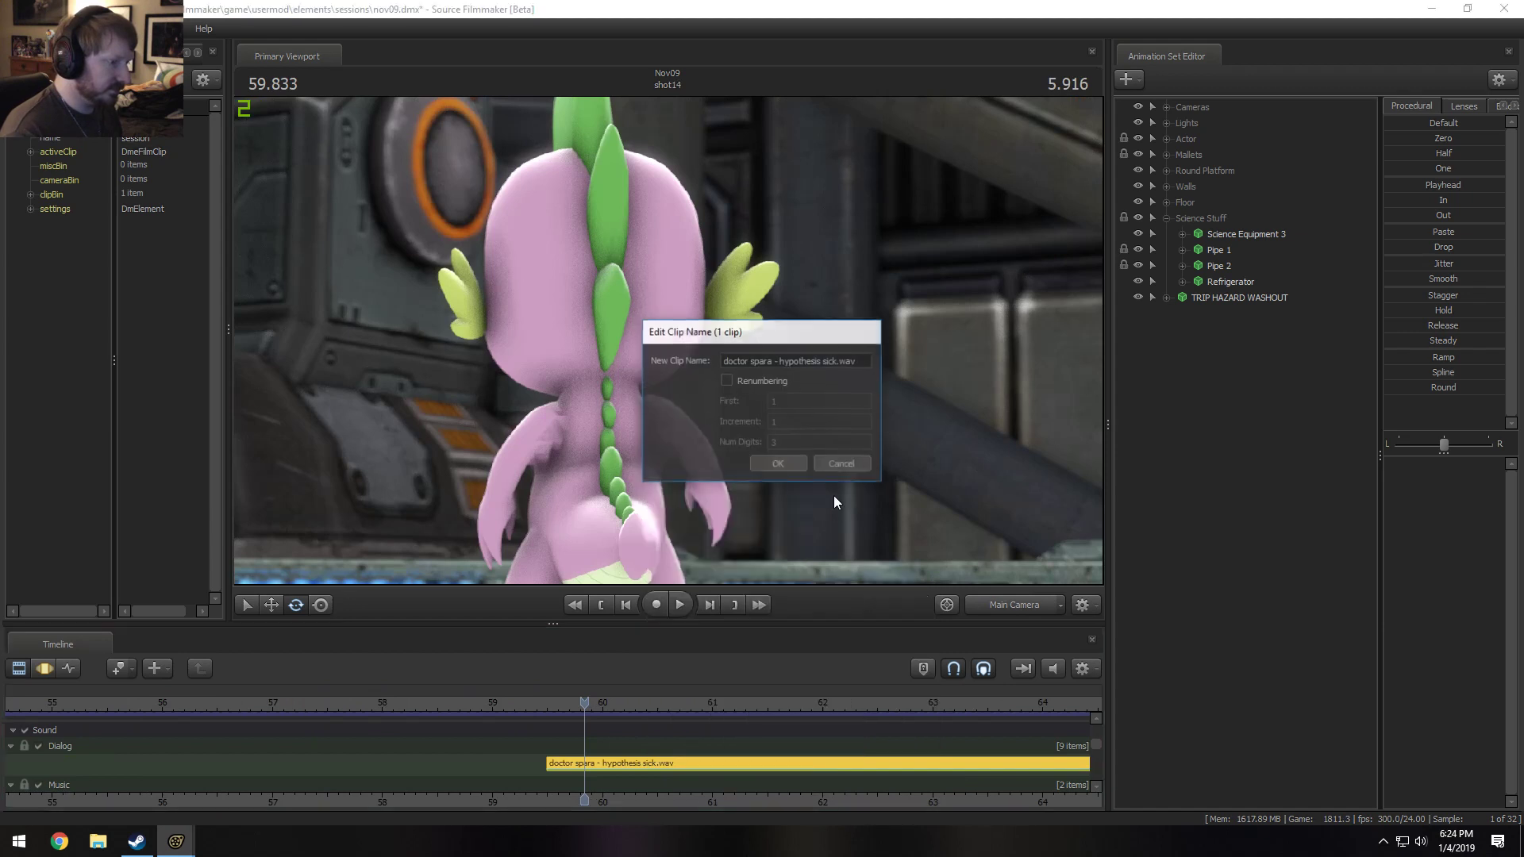
Rename the selected "hypothesis sick" dialog clip as "Twilight - Hypothesis Sick".
text(Twili)
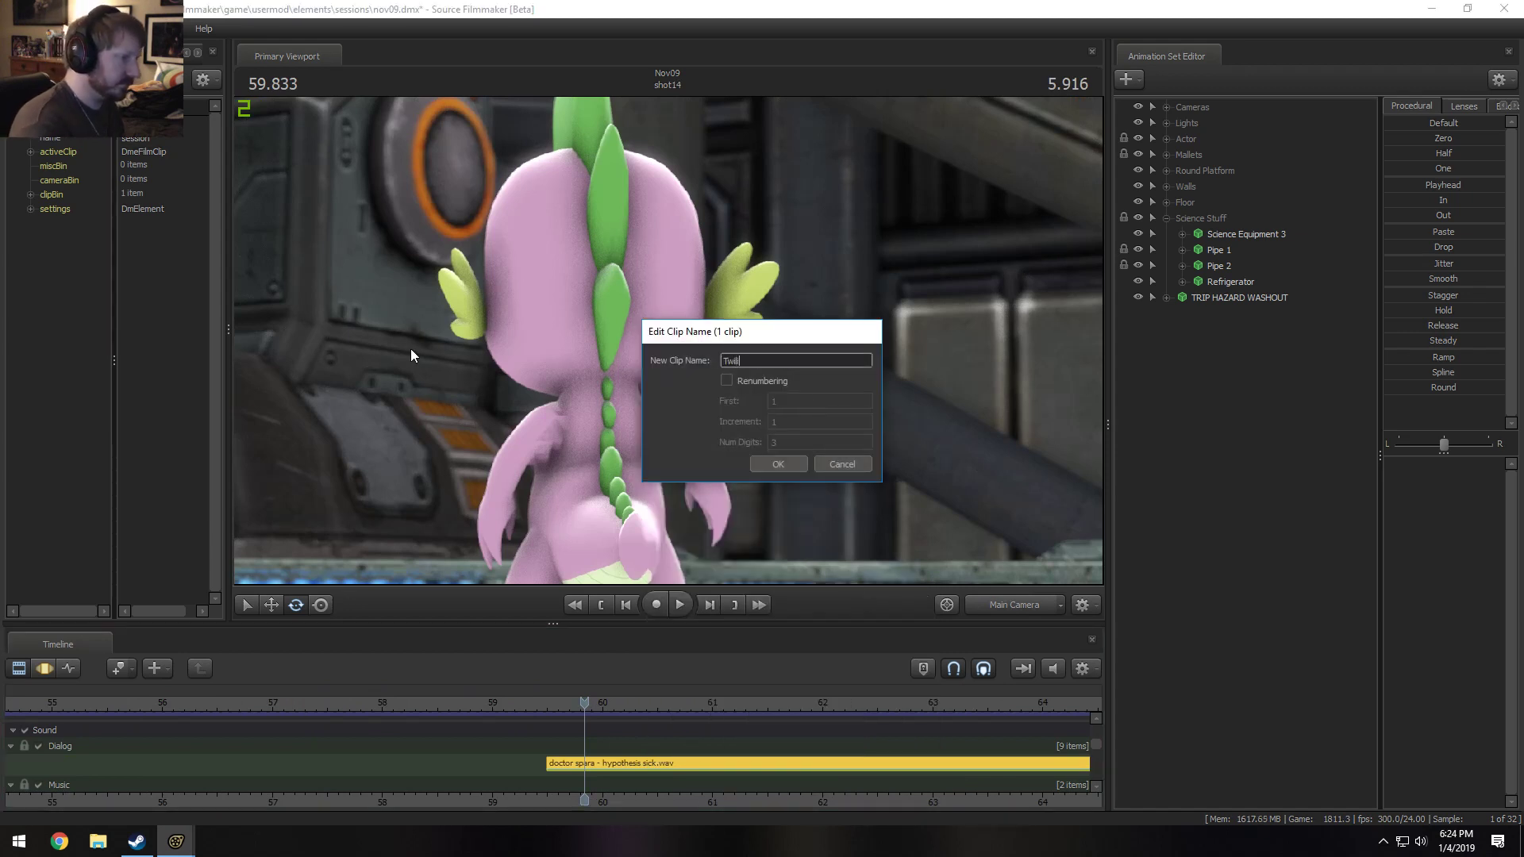
text(ght - Hypo)
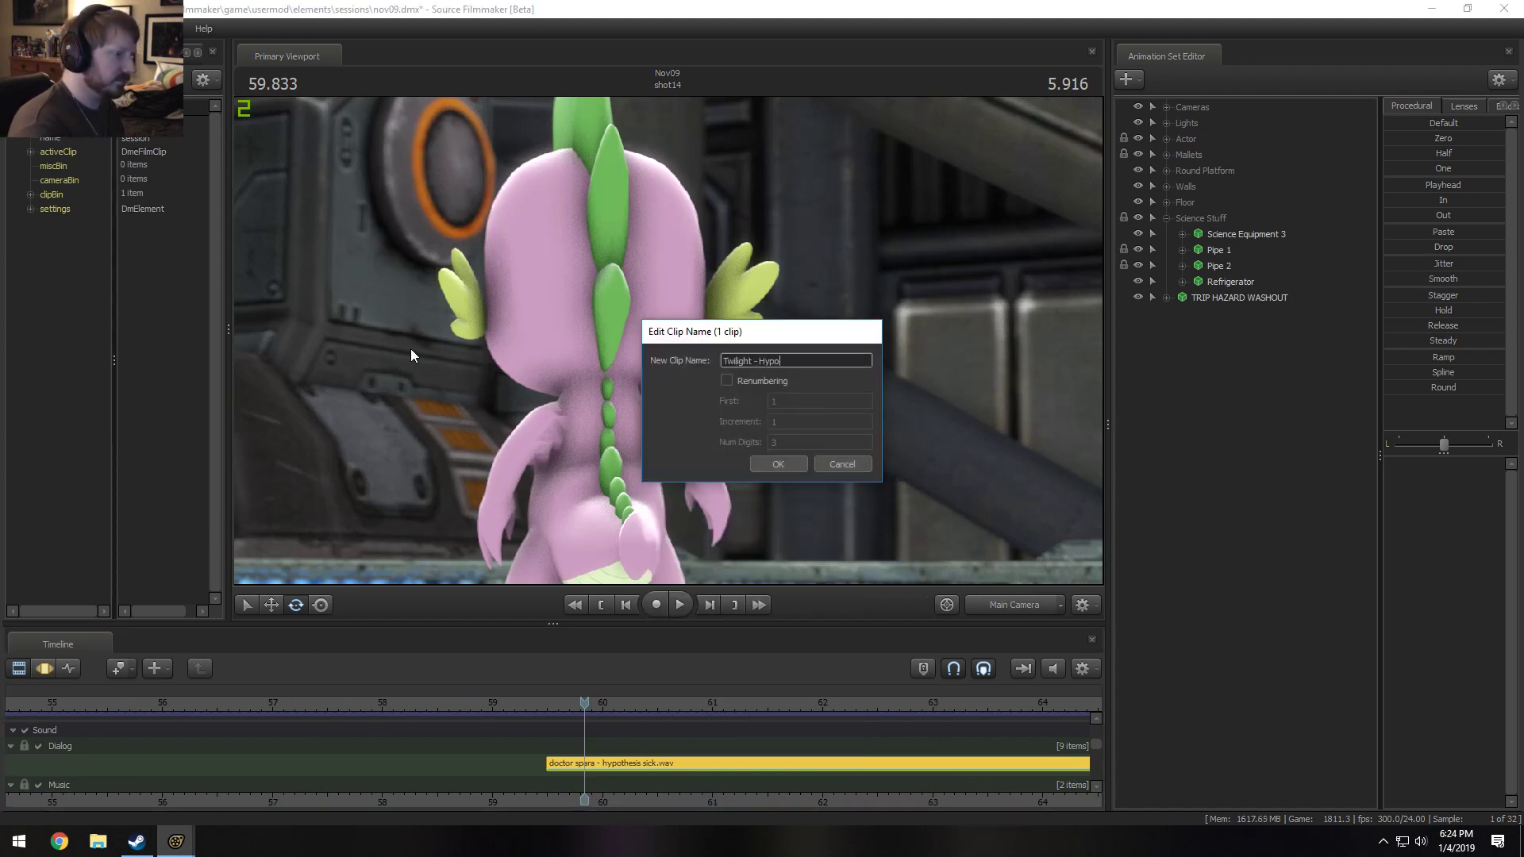
text(thesis Sick)
key(Return)
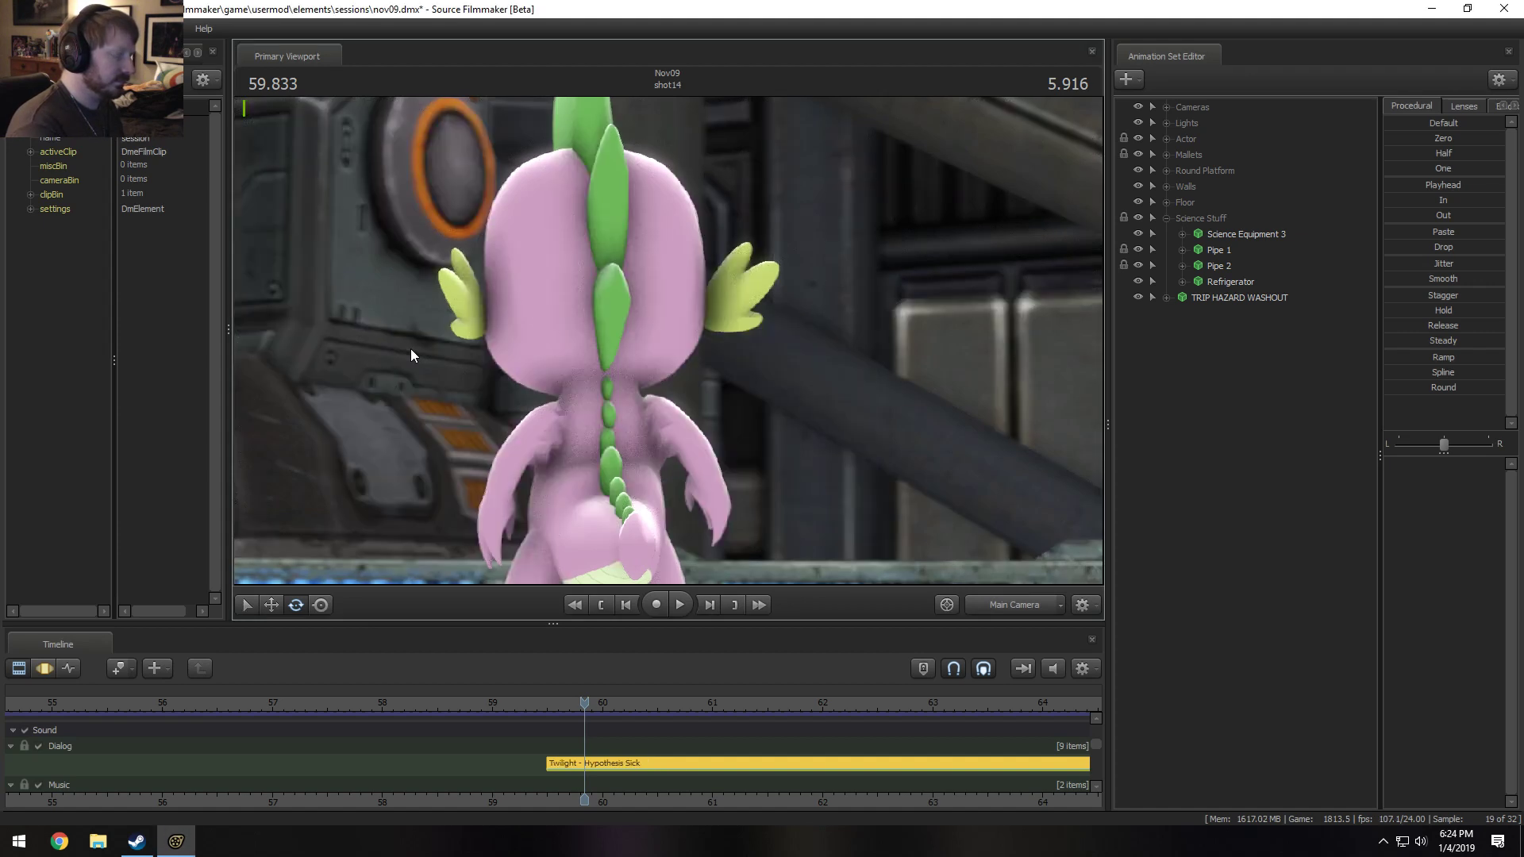
Rename the last clip on the Dialog track, near 72 seconds, as "Twilight - That Kinda Sucked".
scroll(715, 754, down, 1)
scroll(833, 794, down, 4)
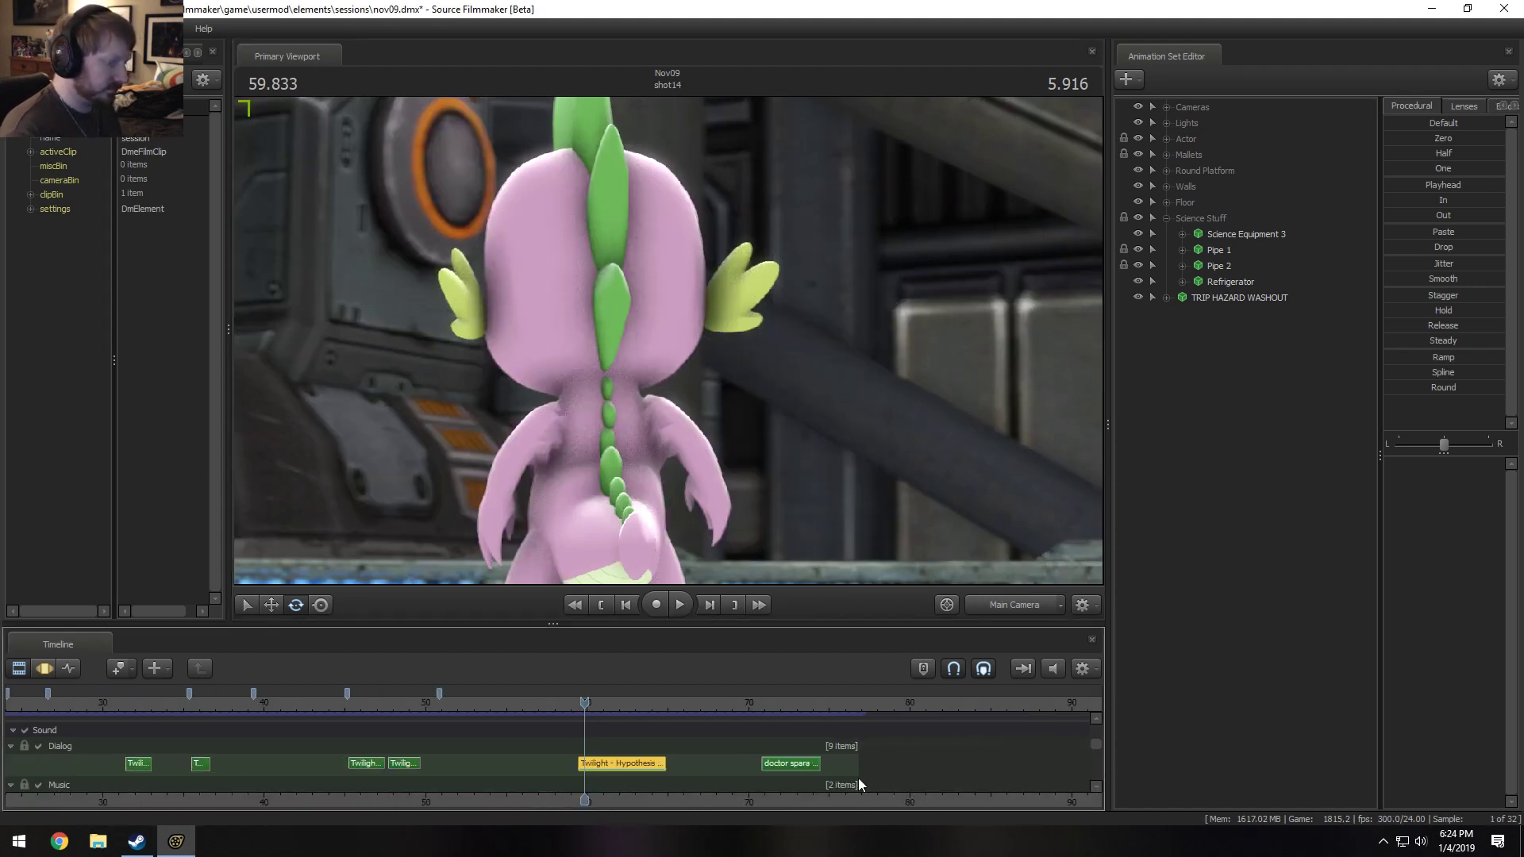
middle_drag(813, 802, 502, 792)
scroll(508, 786, up, 3)
click(864, 698)
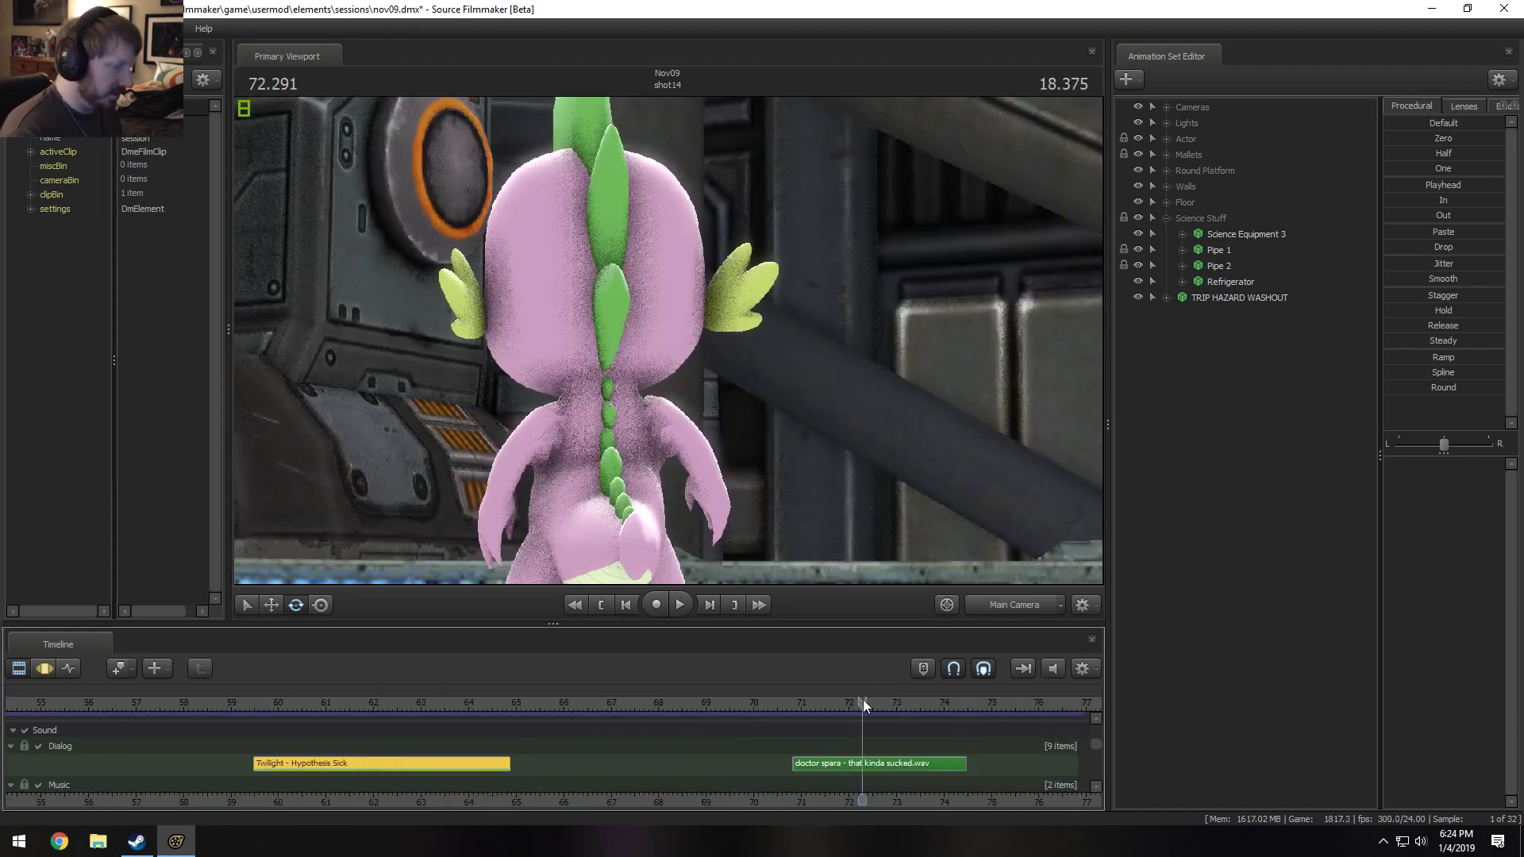
scroll(863, 730, up, 2)
click(864, 765)
right_click(864, 764)
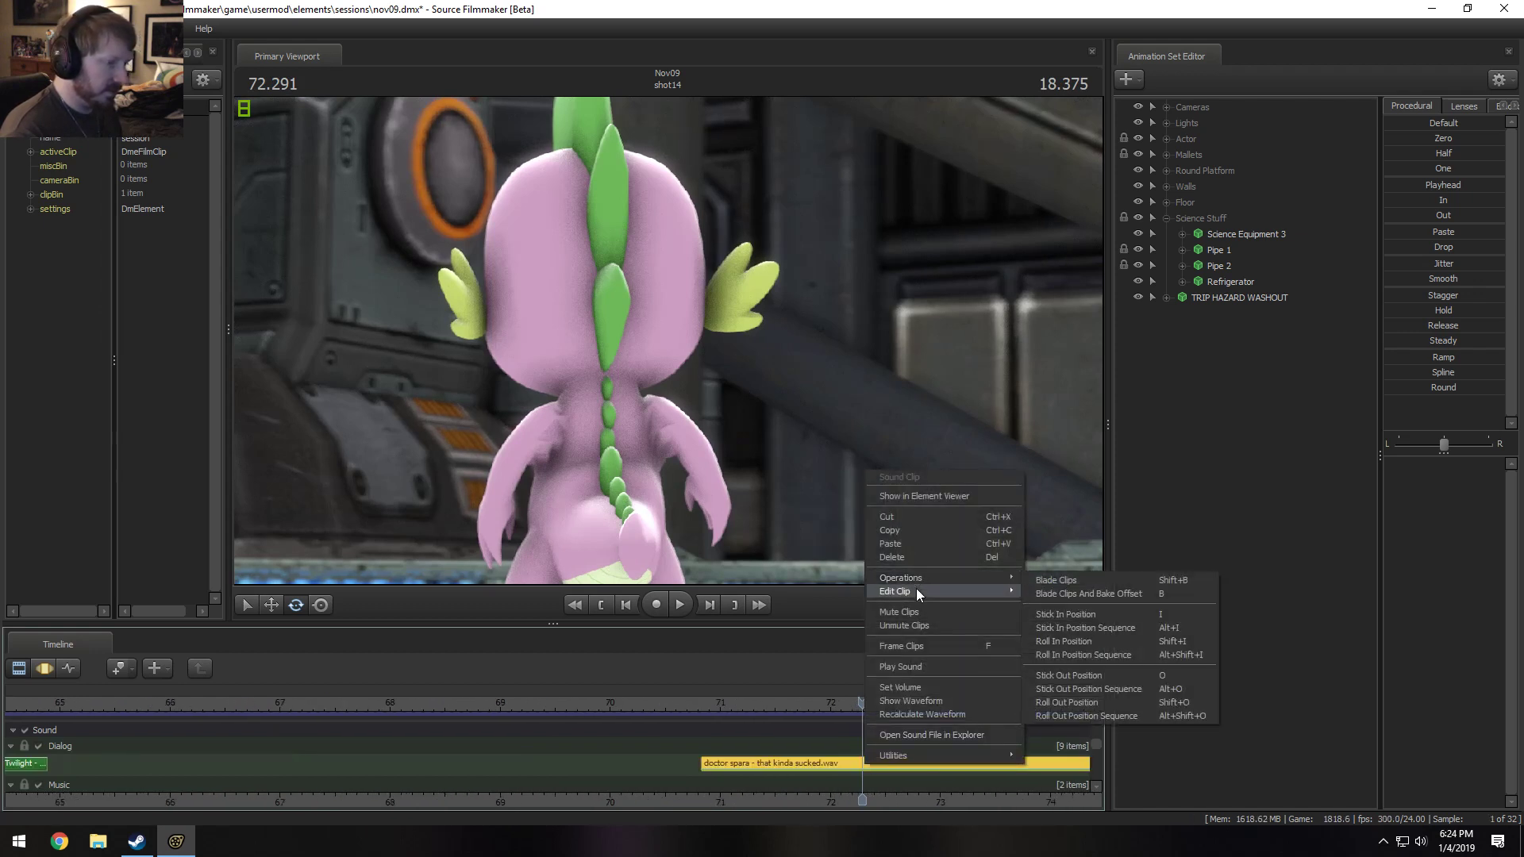
mouse_move(992, 594)
click(1046, 592)
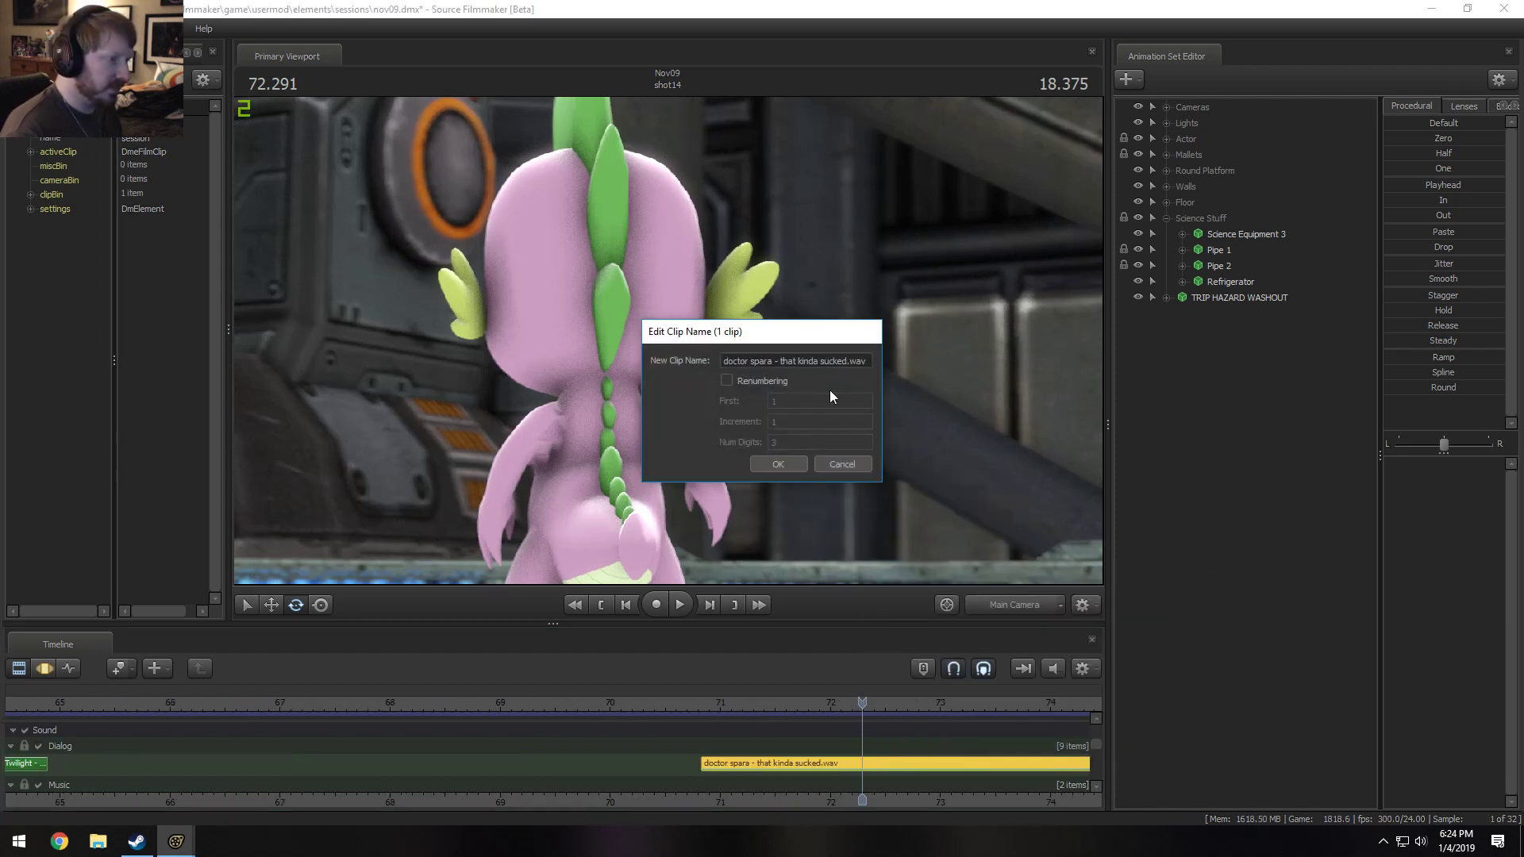
text(Twi)
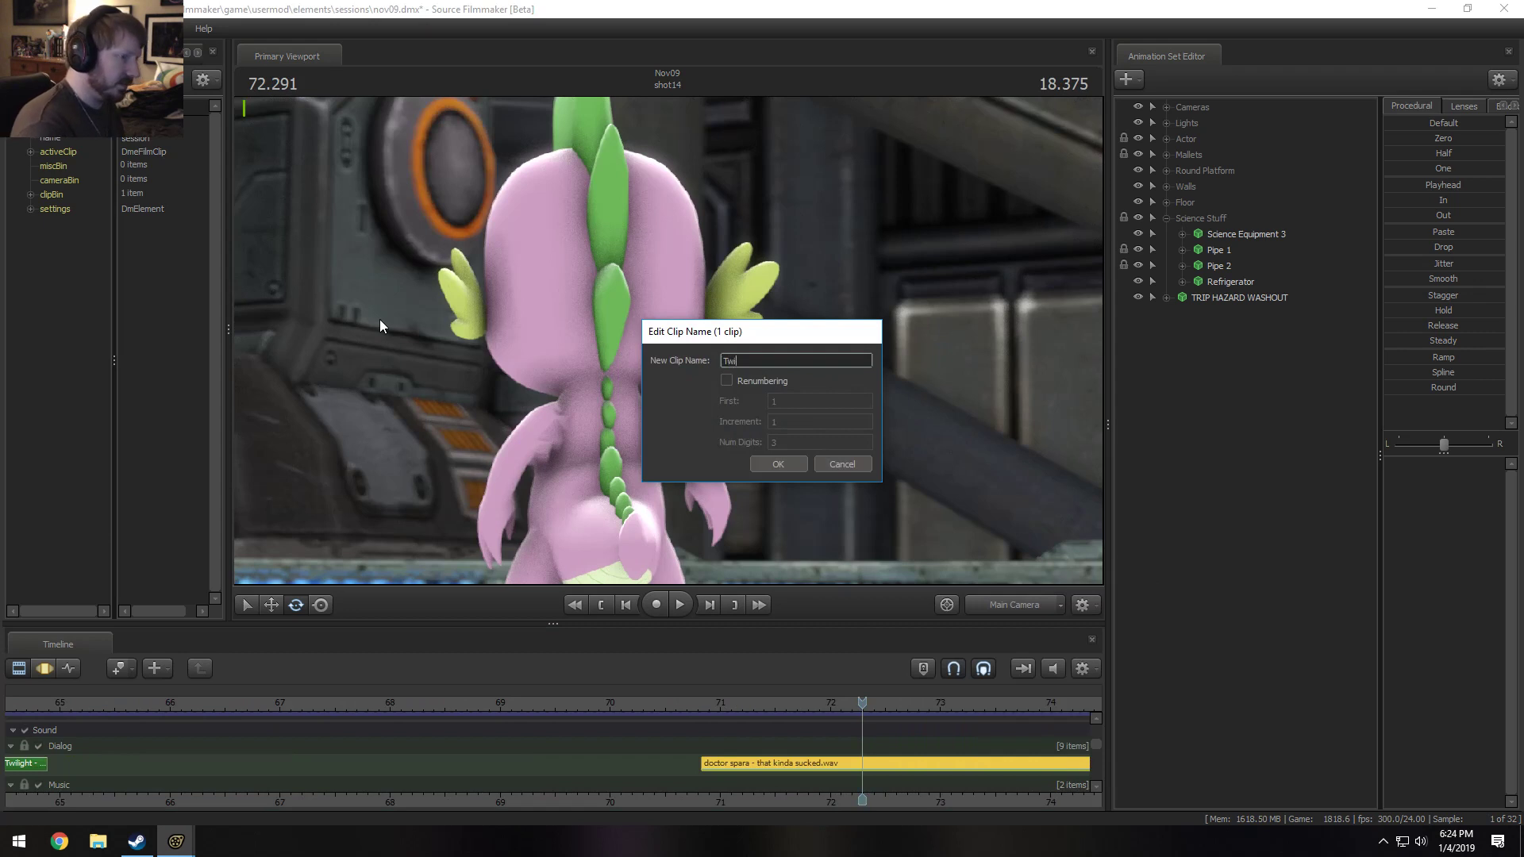
text(light - That Kind)
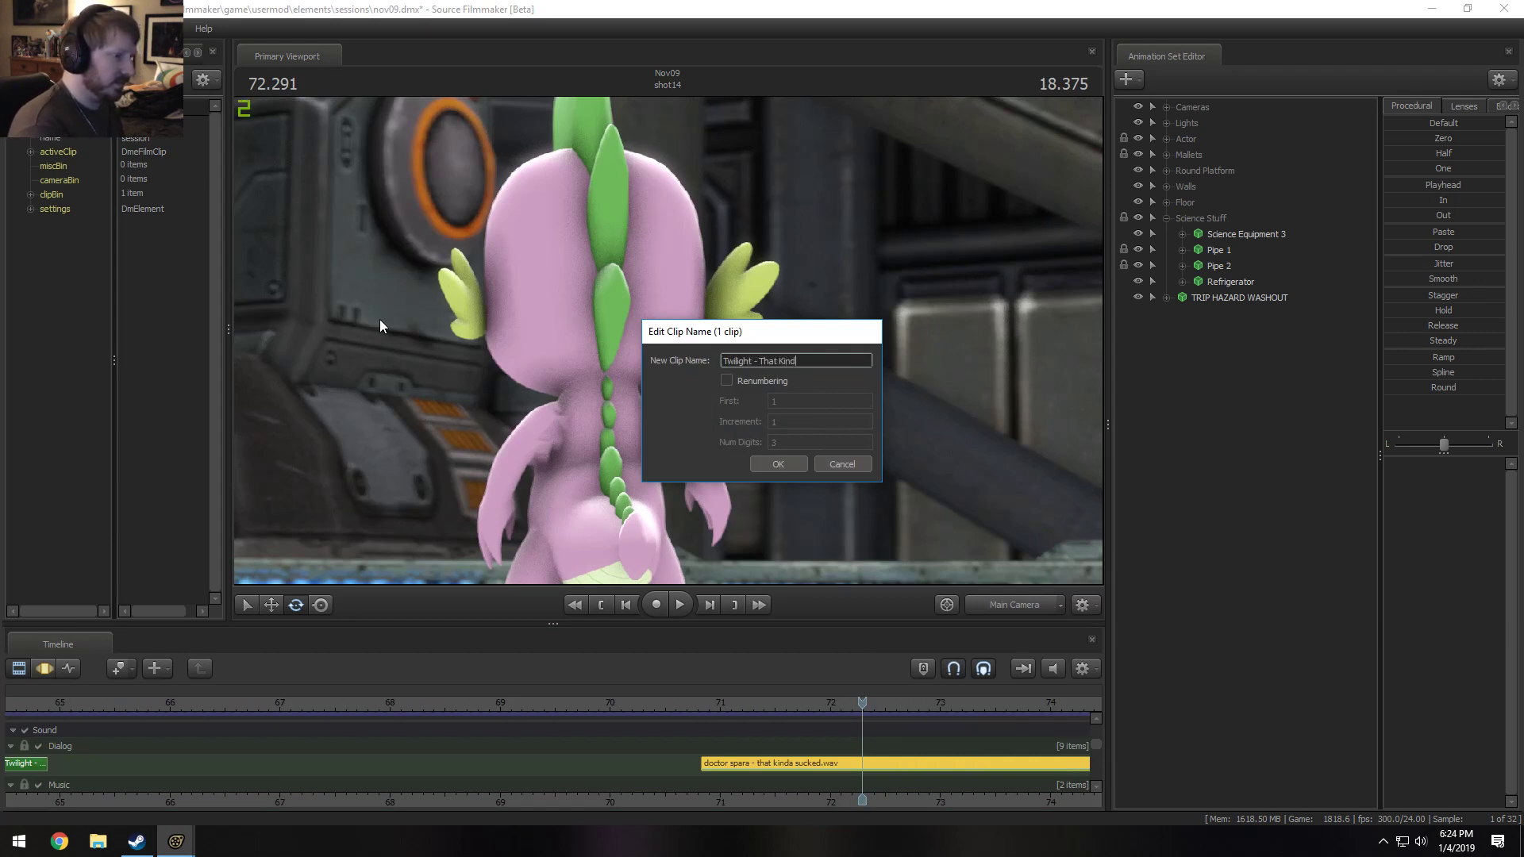
text(a Sucked)
key(Return)
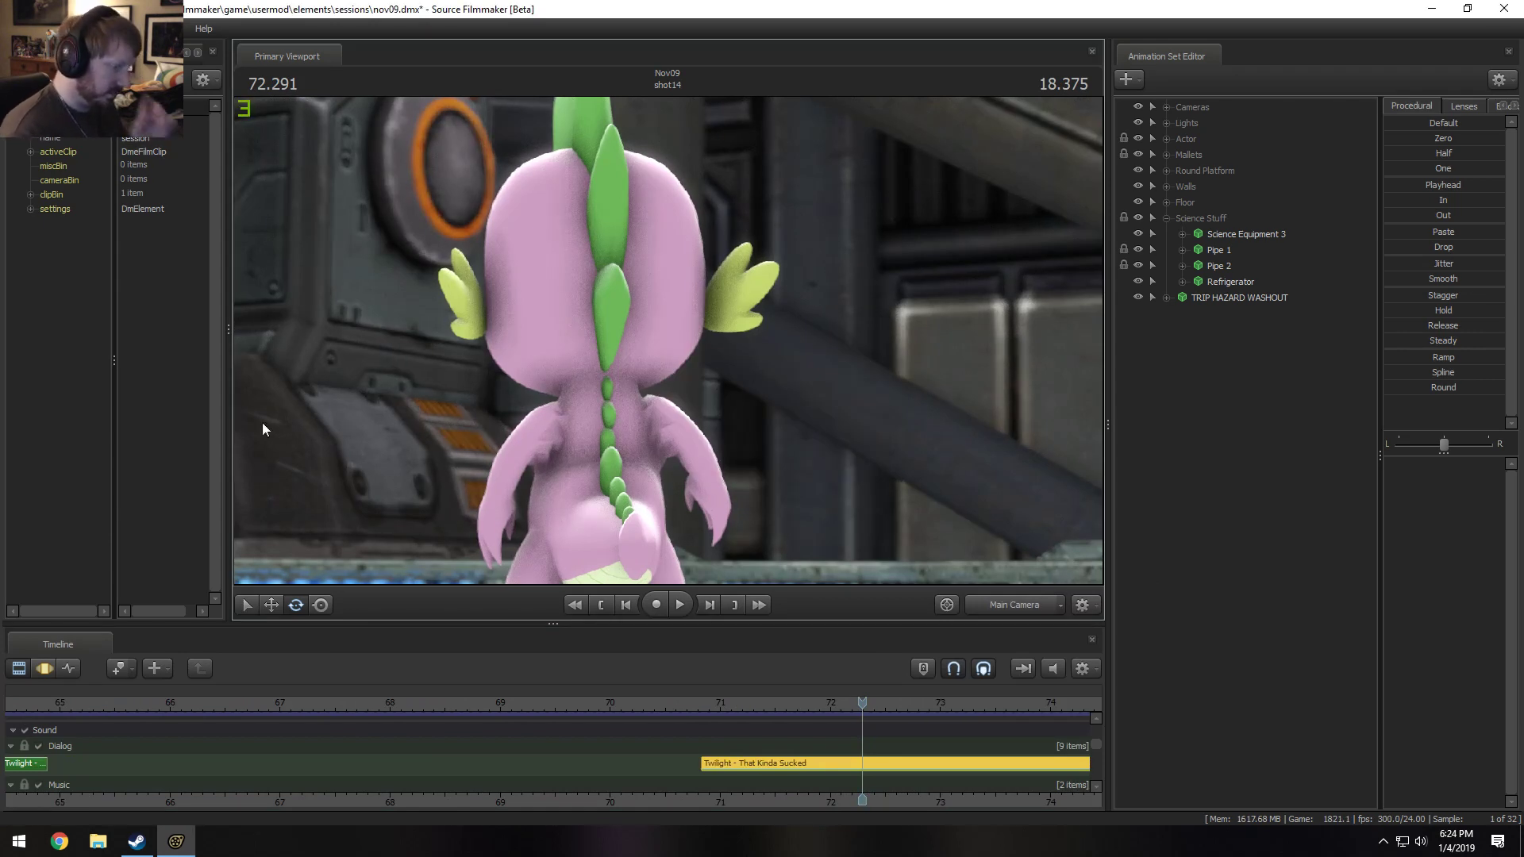
right_click(810, 761)
mouse_move(845, 585)
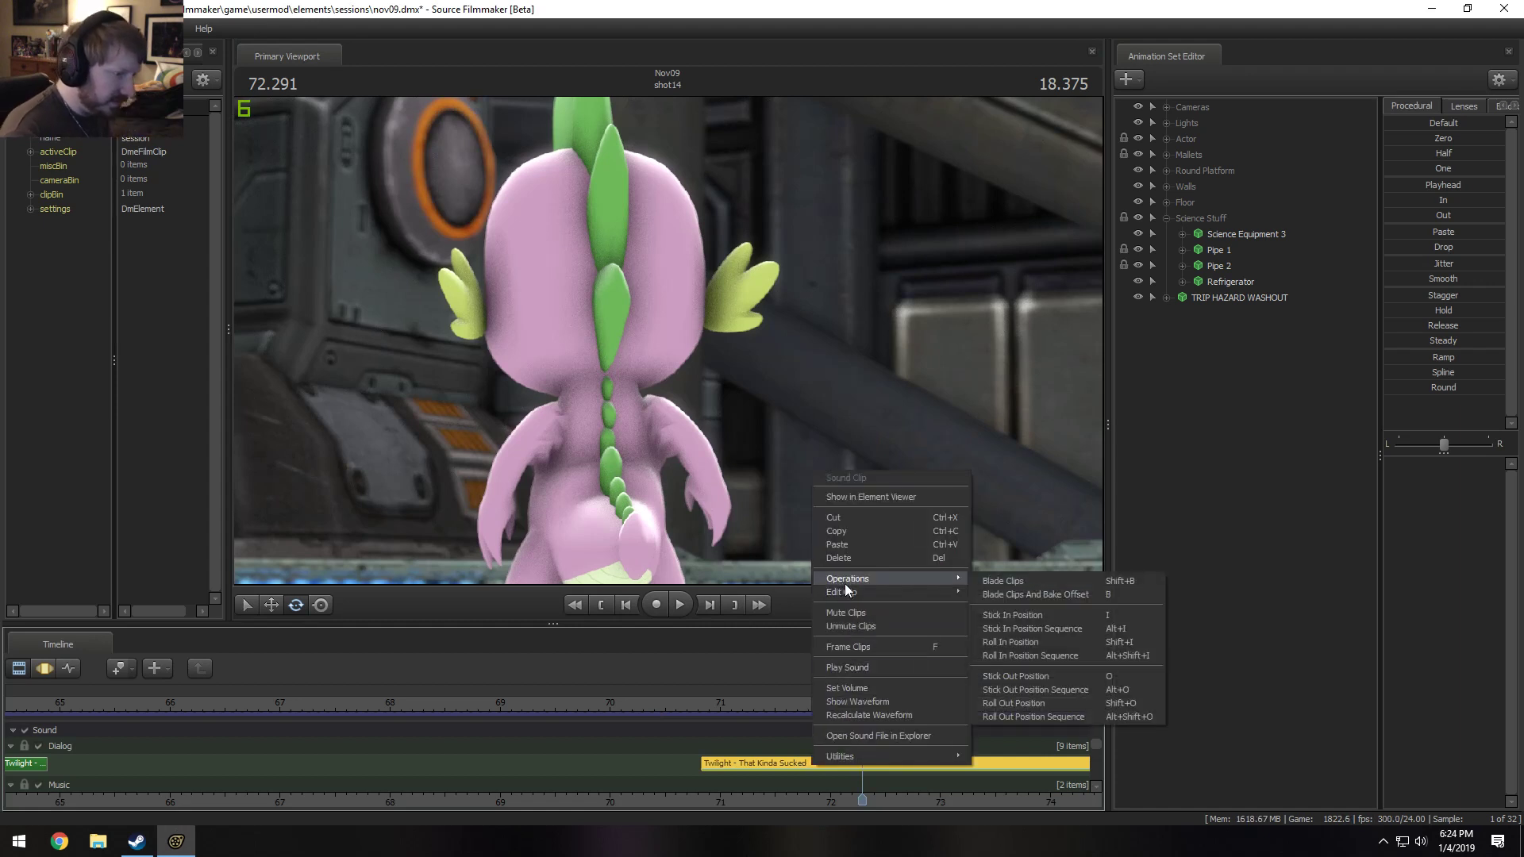
click(981, 591)
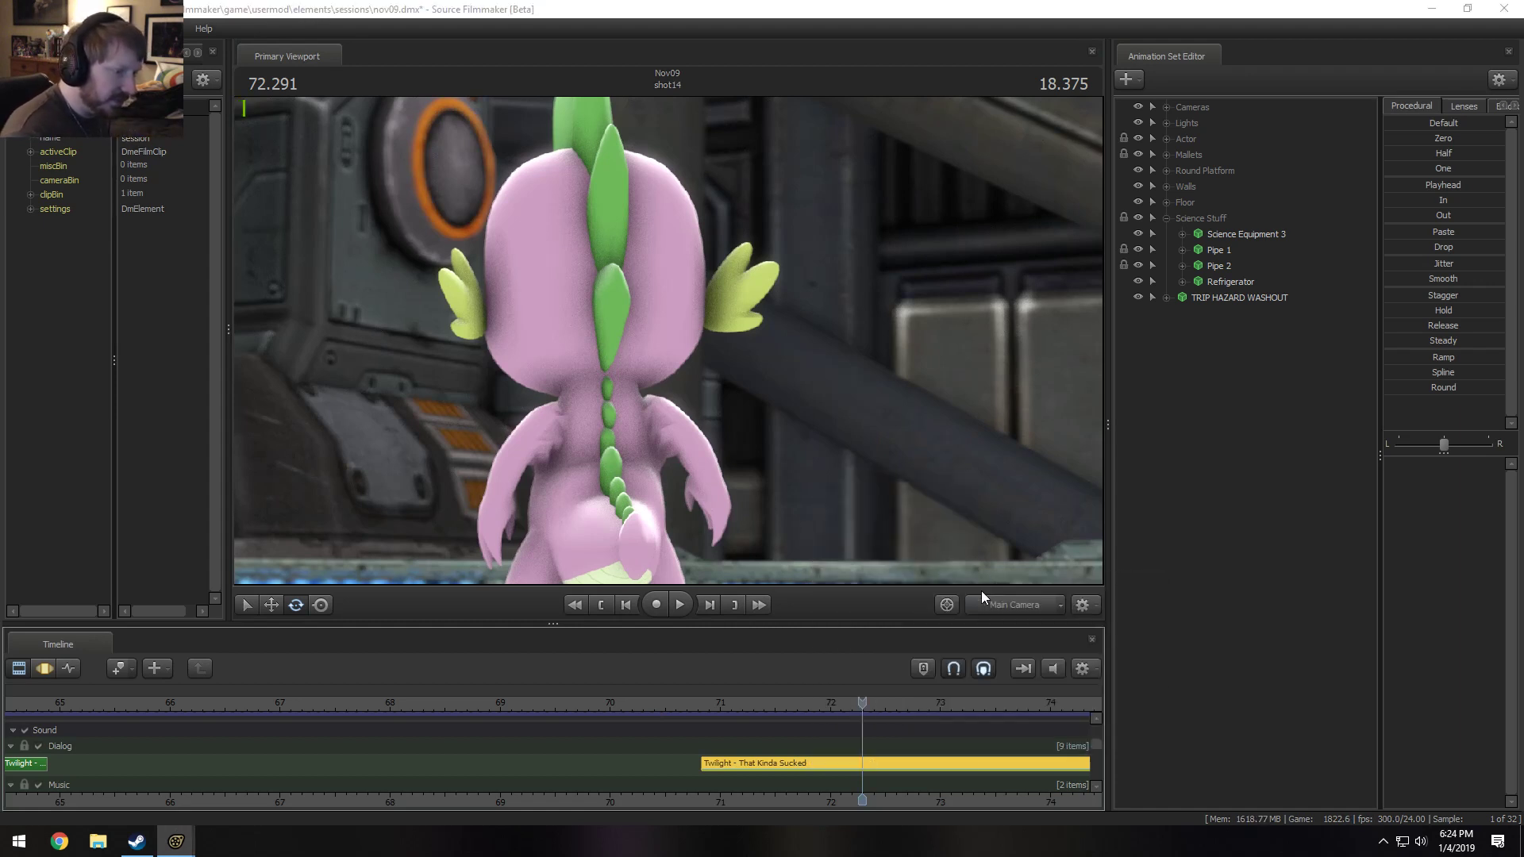
click(727, 381)
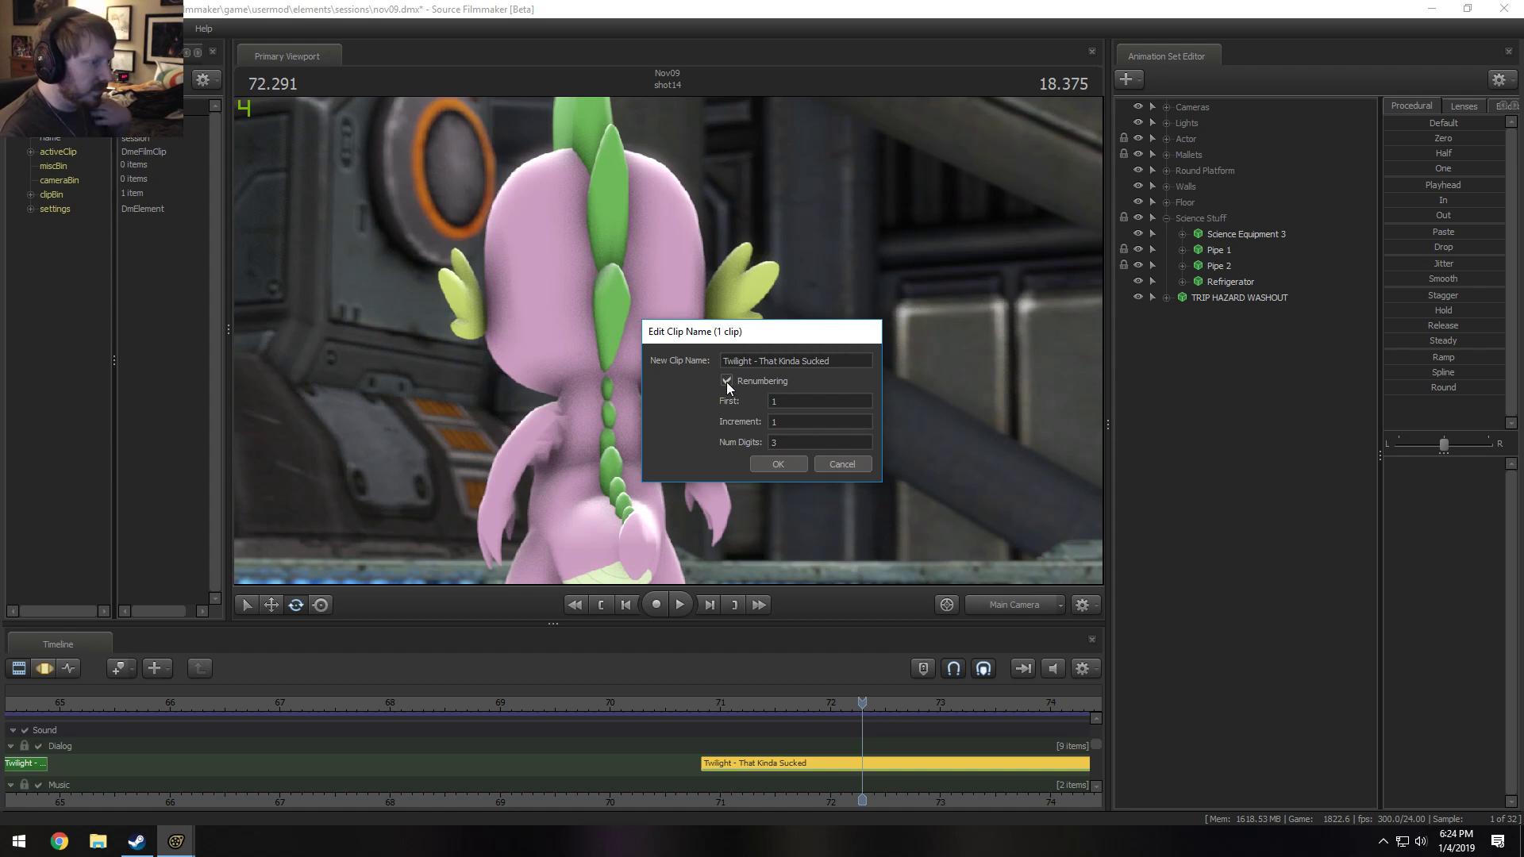
click(726, 381)
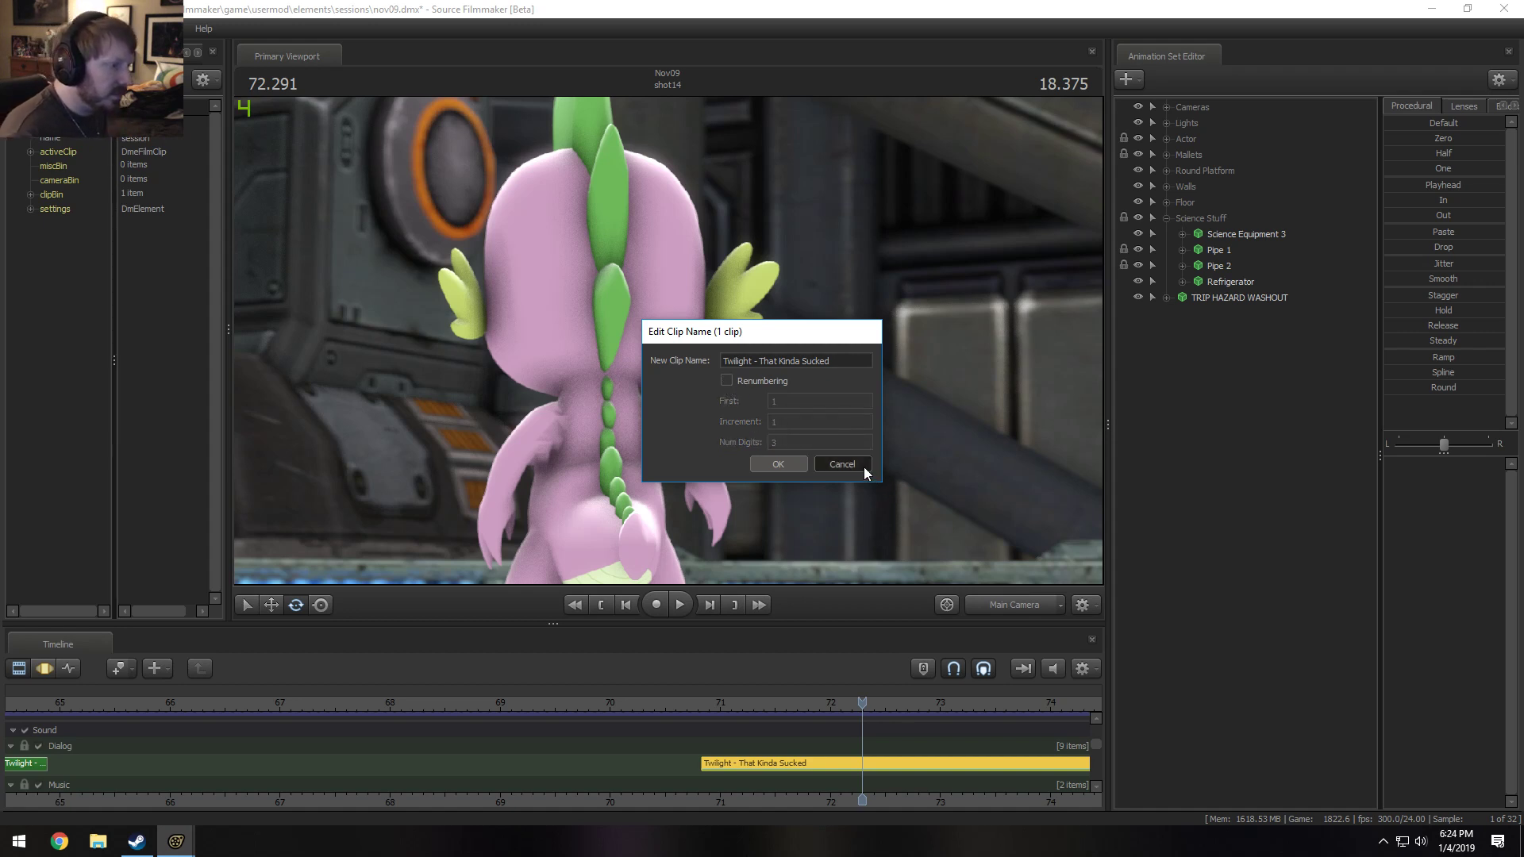
click(842, 465)
right_click(1227, 303)
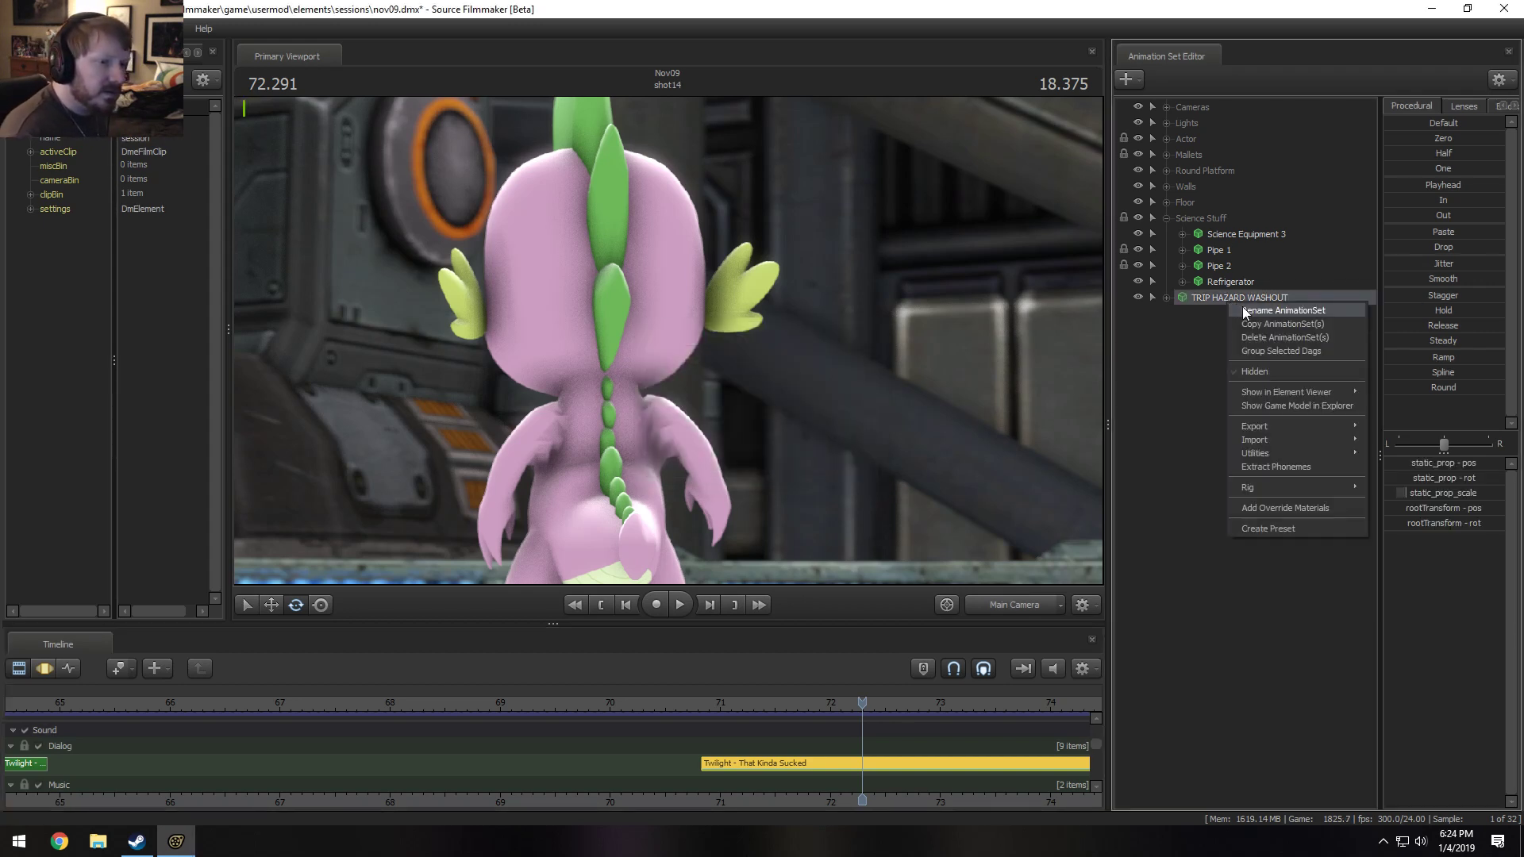
click(1244, 311)
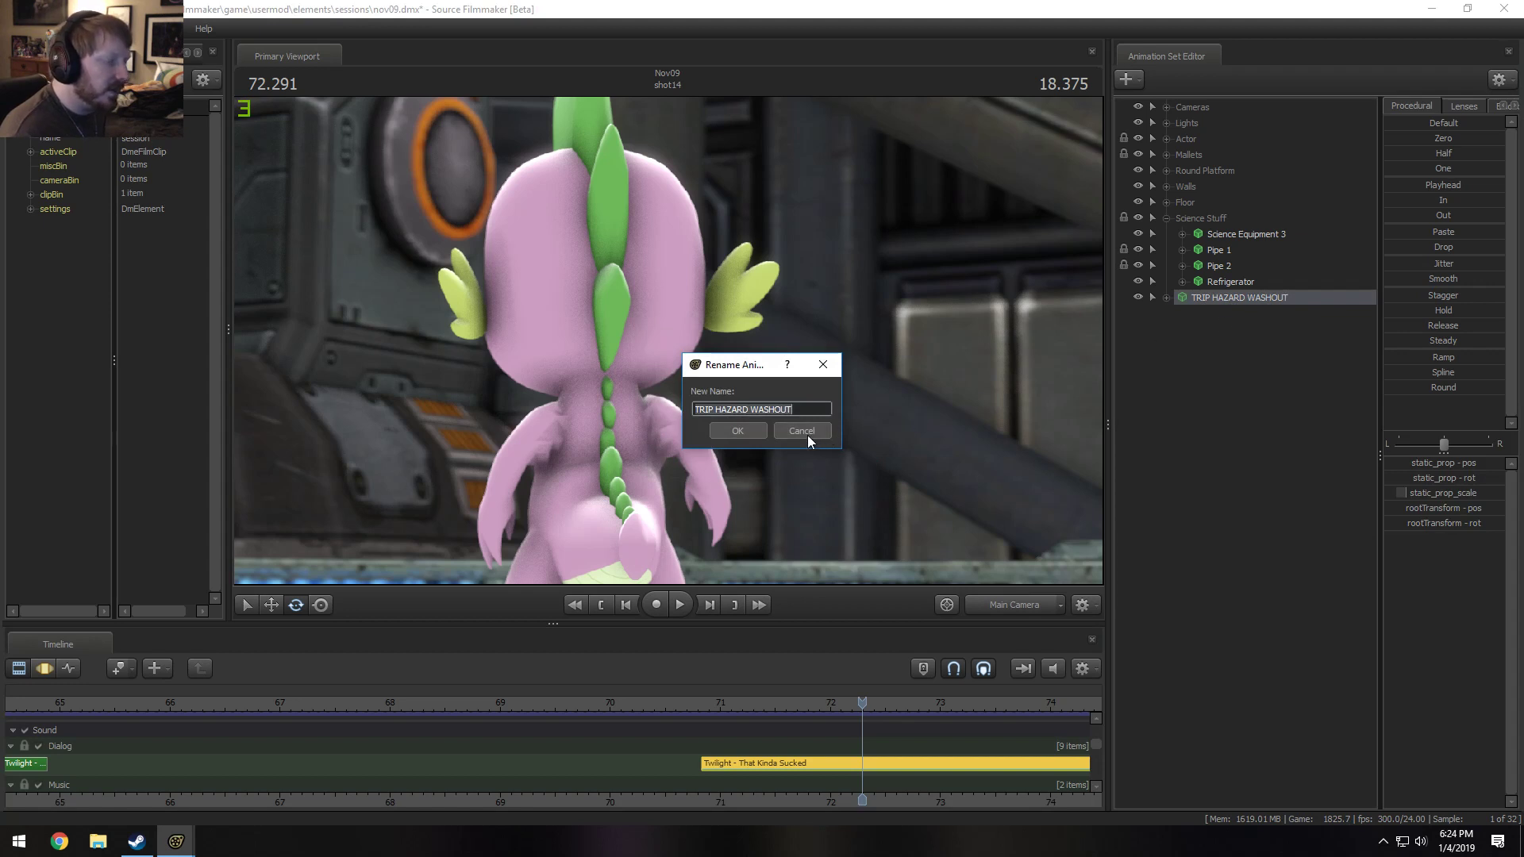
click(807, 435)
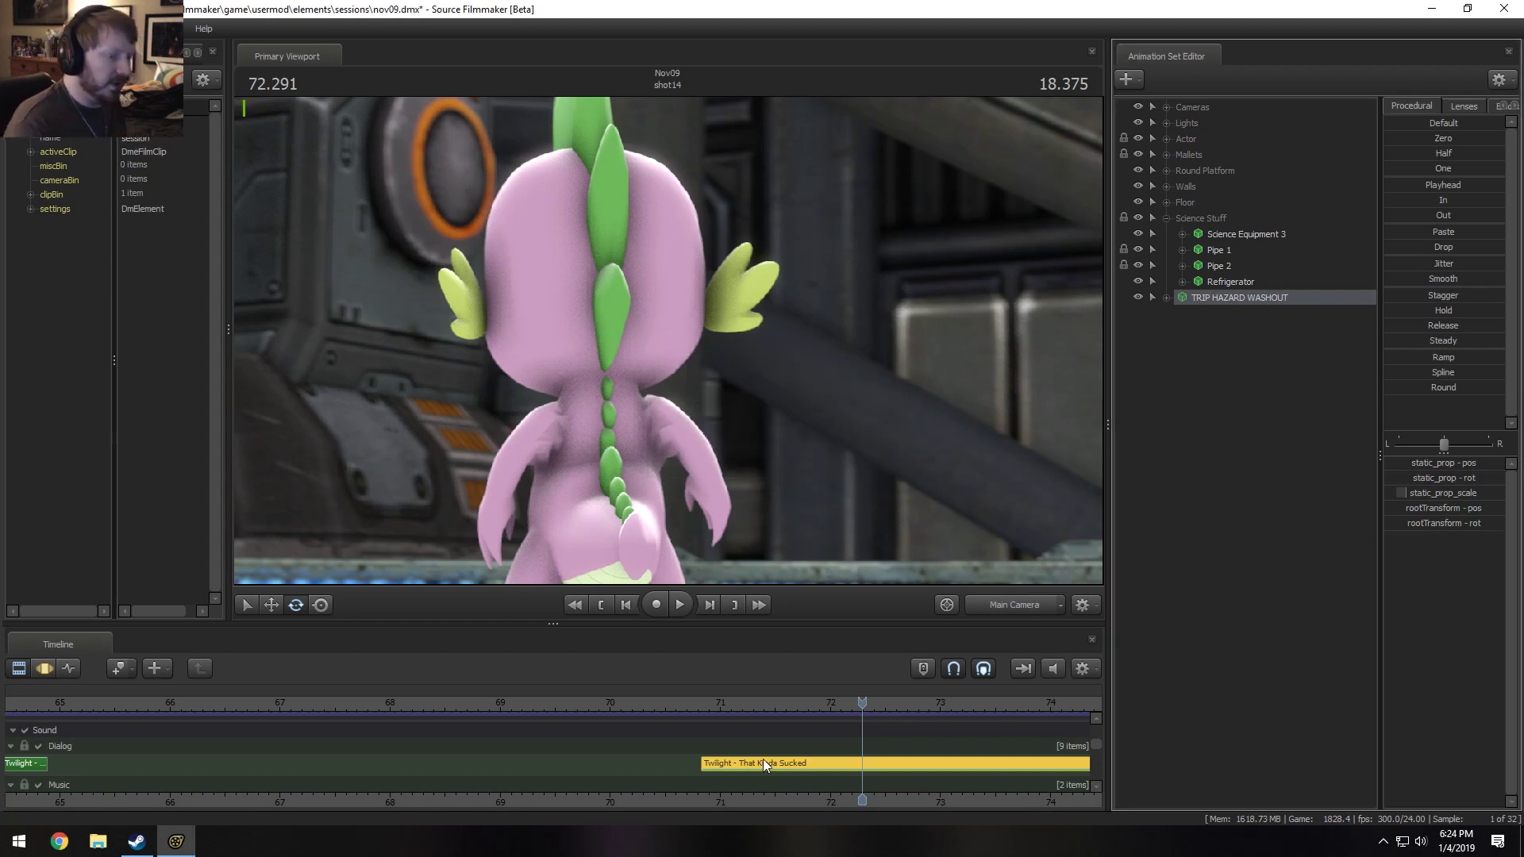
Make the timeline area taller and fit both renamed Twilight clips into its visible range.
mouse_move(763, 758)
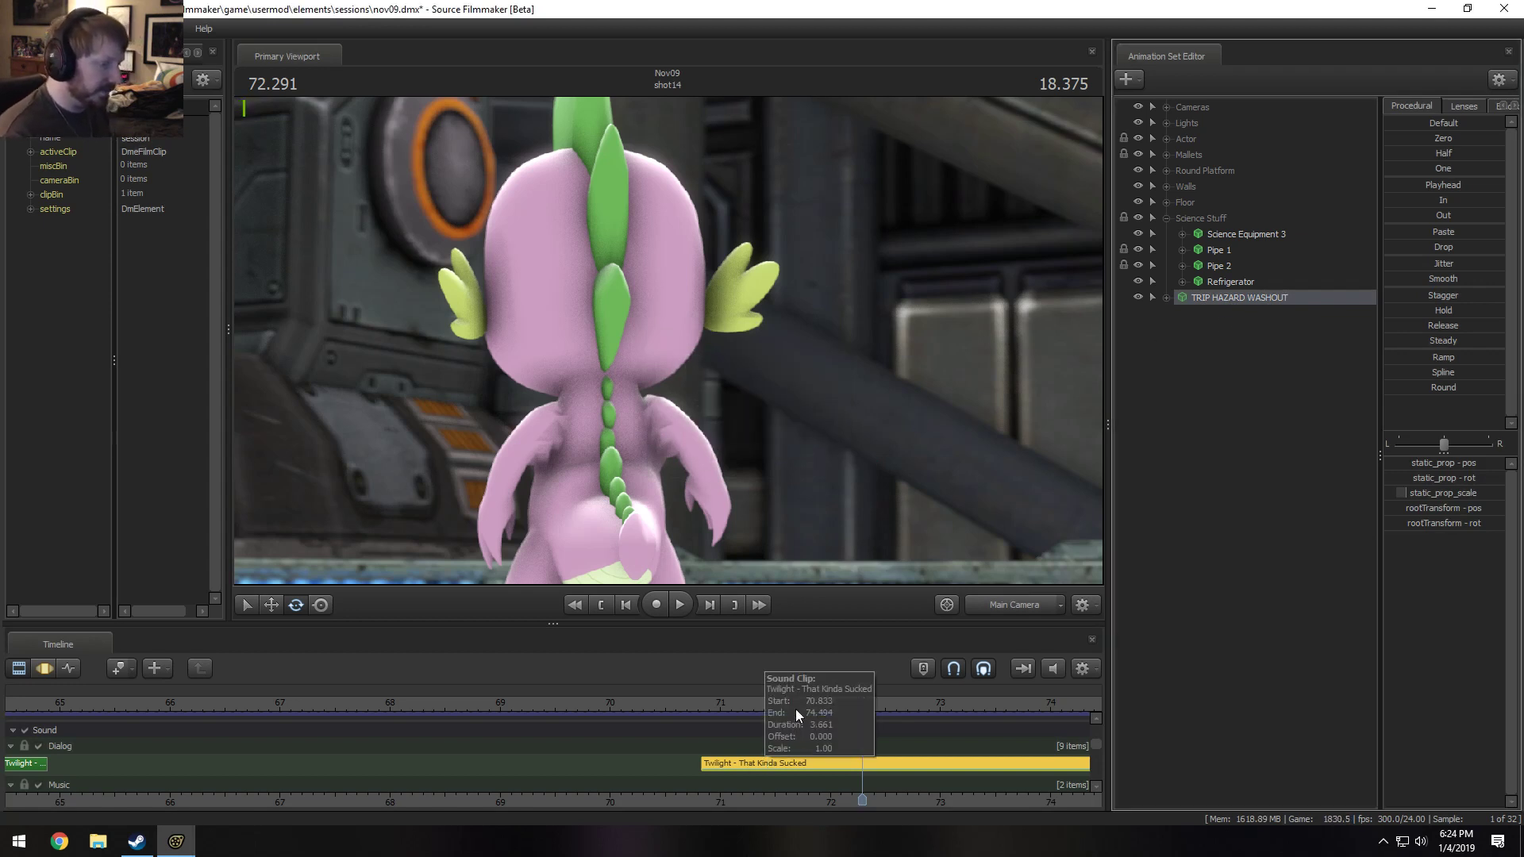
drag(833, 623, 836, 586)
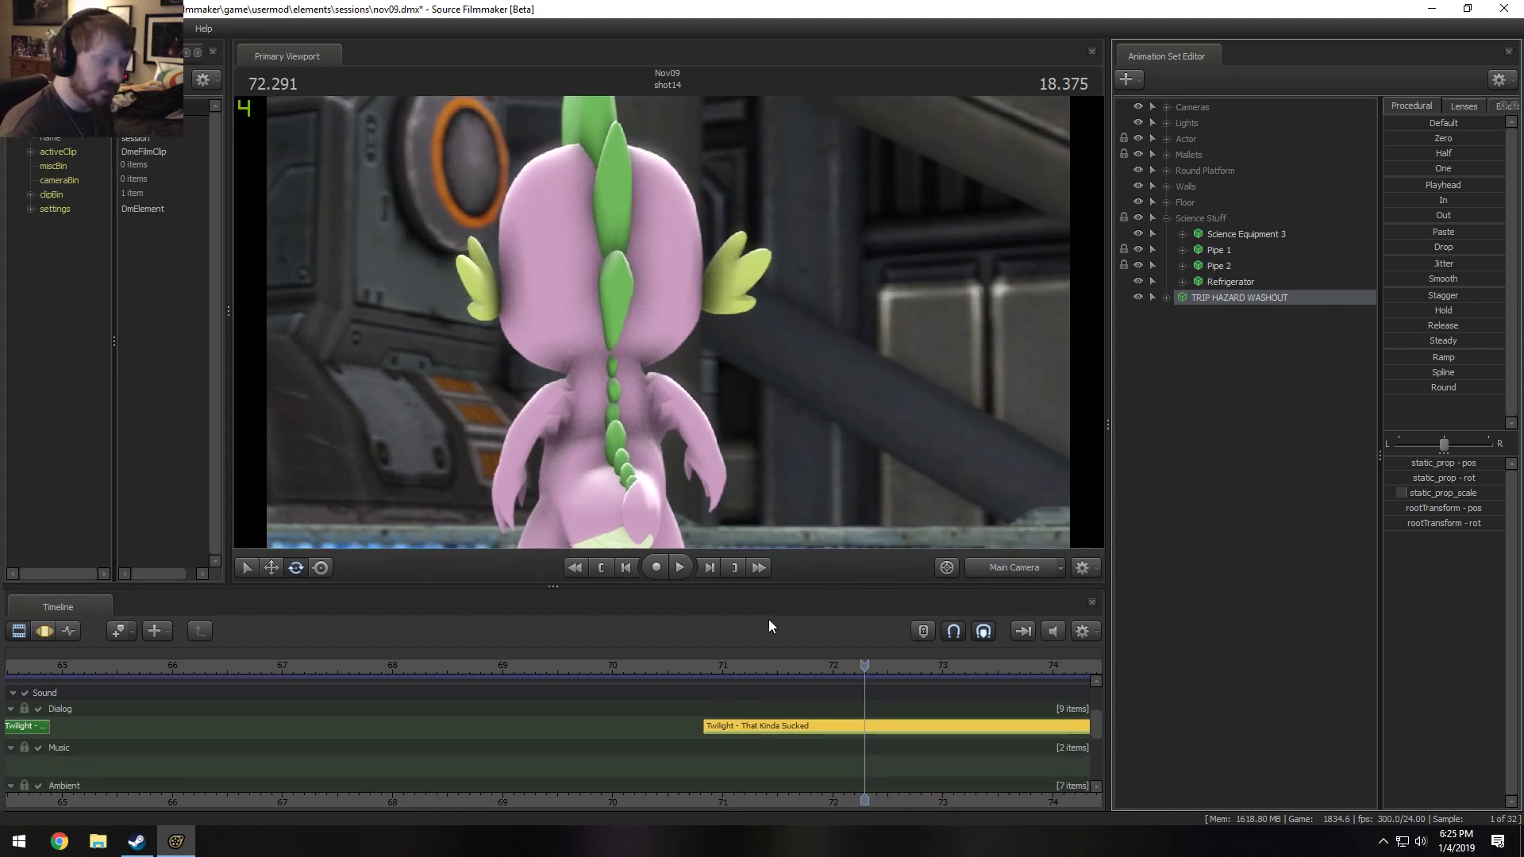
scroll(803, 734, down, 3)
scroll(804, 734, down, 3)
scroll(902, 750, up, 2)
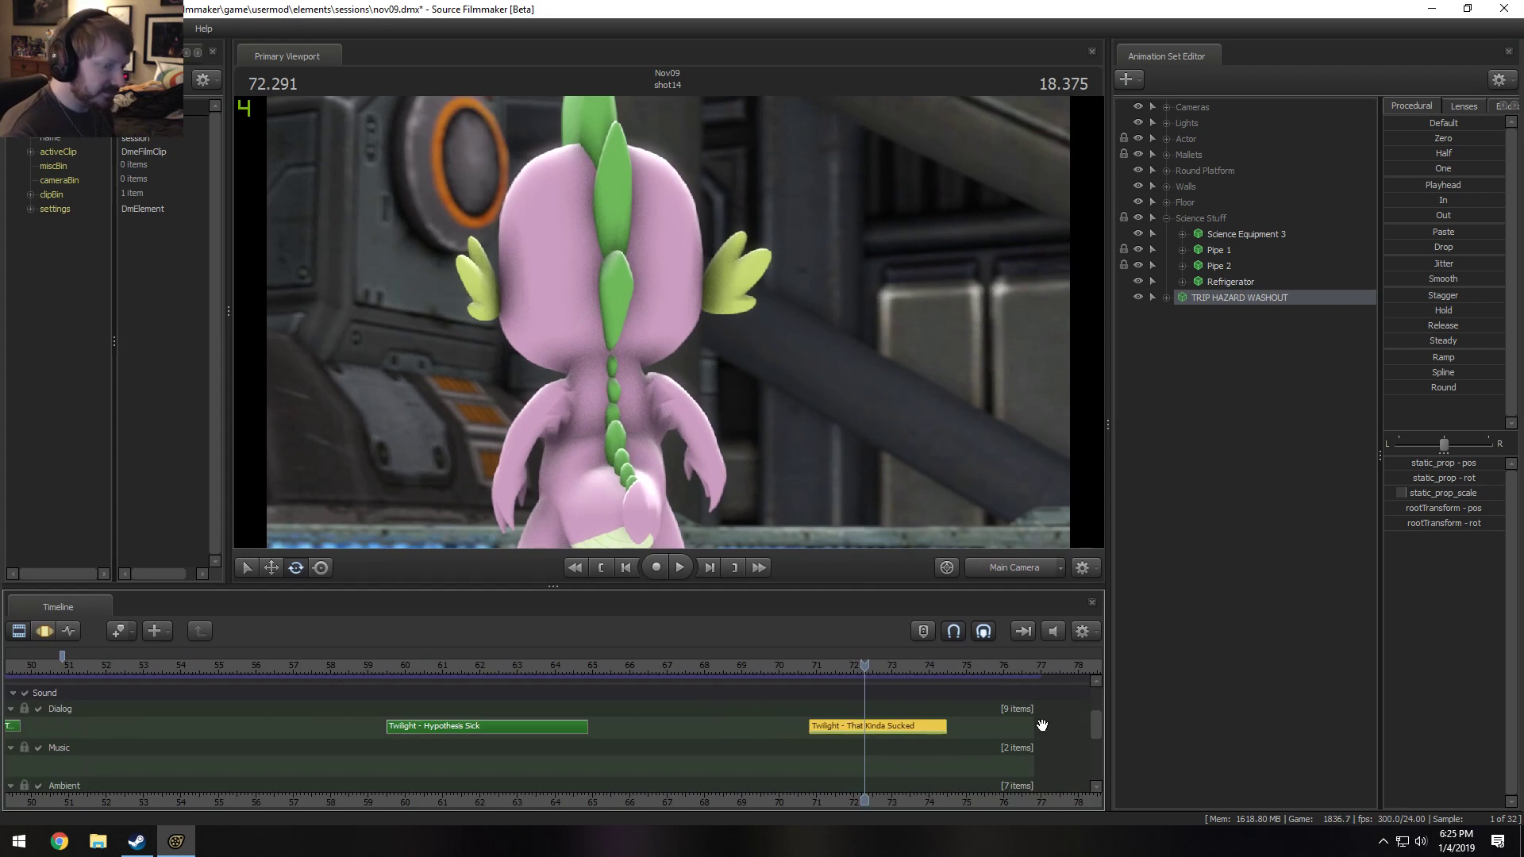
Scrub to the "Twilight - Hypothesis Sick" clip at about 60 seconds and check the operations available for it.
drag(474, 659, 417, 680)
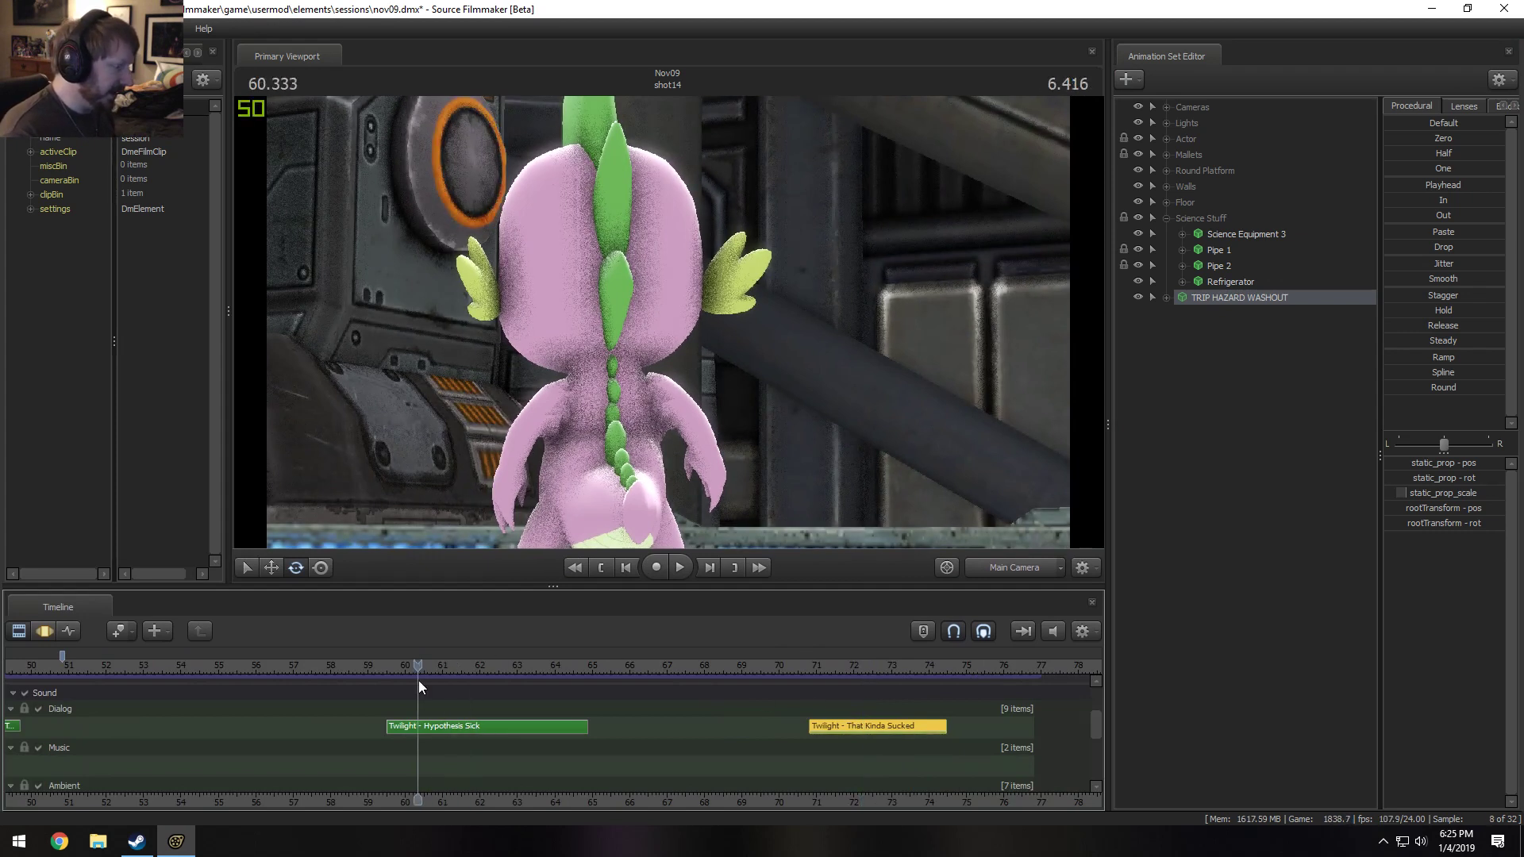
click(428, 725)
right_click(441, 729)
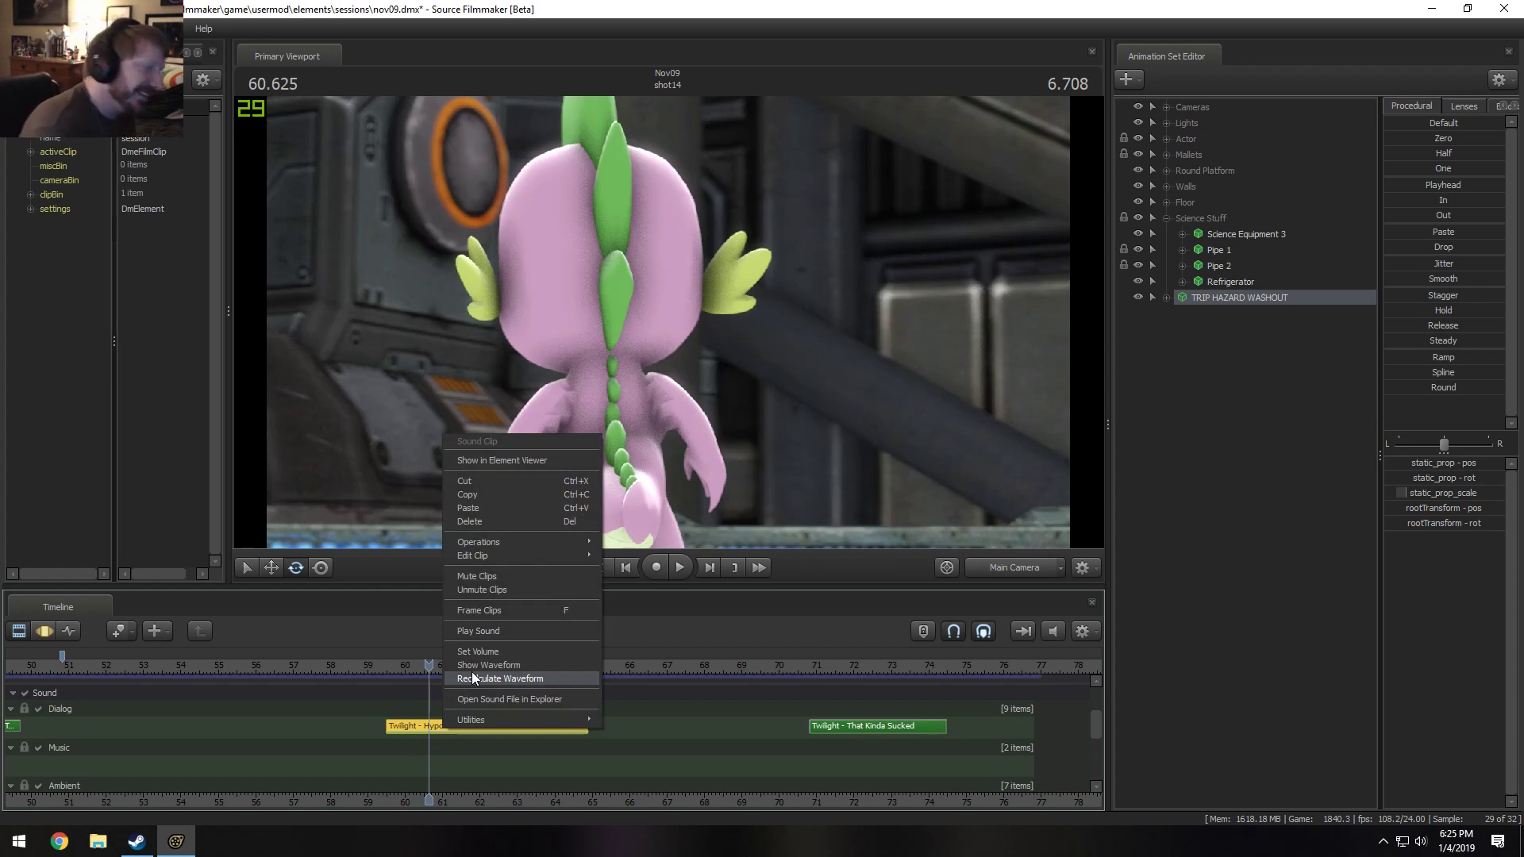
click(470, 800)
Play back the two neighbouring Twilight dialog clips in the "You've Got a Brain" shot and check their clip operations.
scroll(470, 802, up, 5)
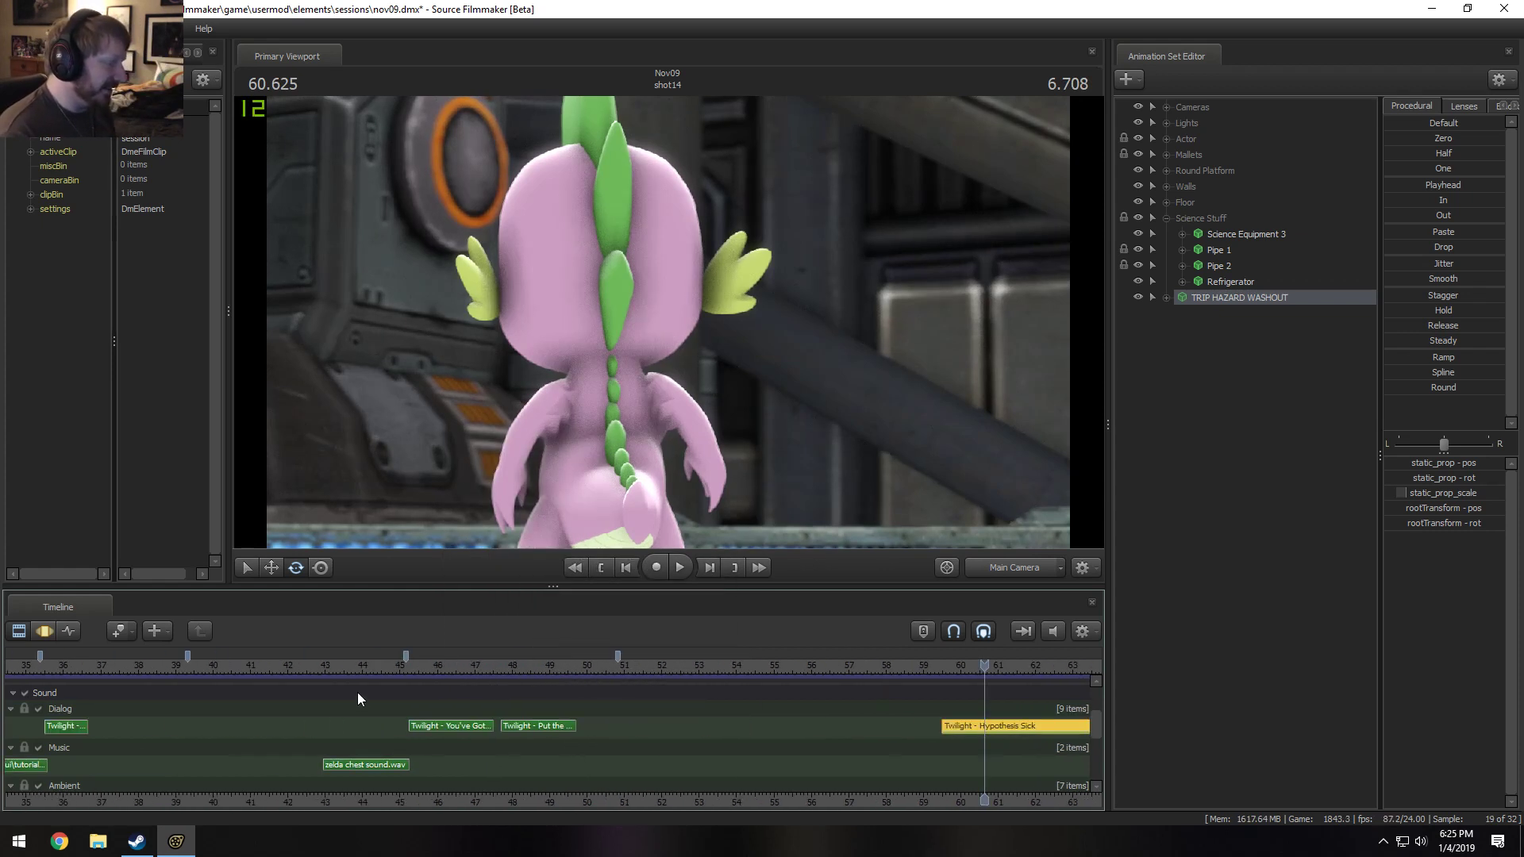
click(447, 726)
right_click(440, 725)
click(437, 706)
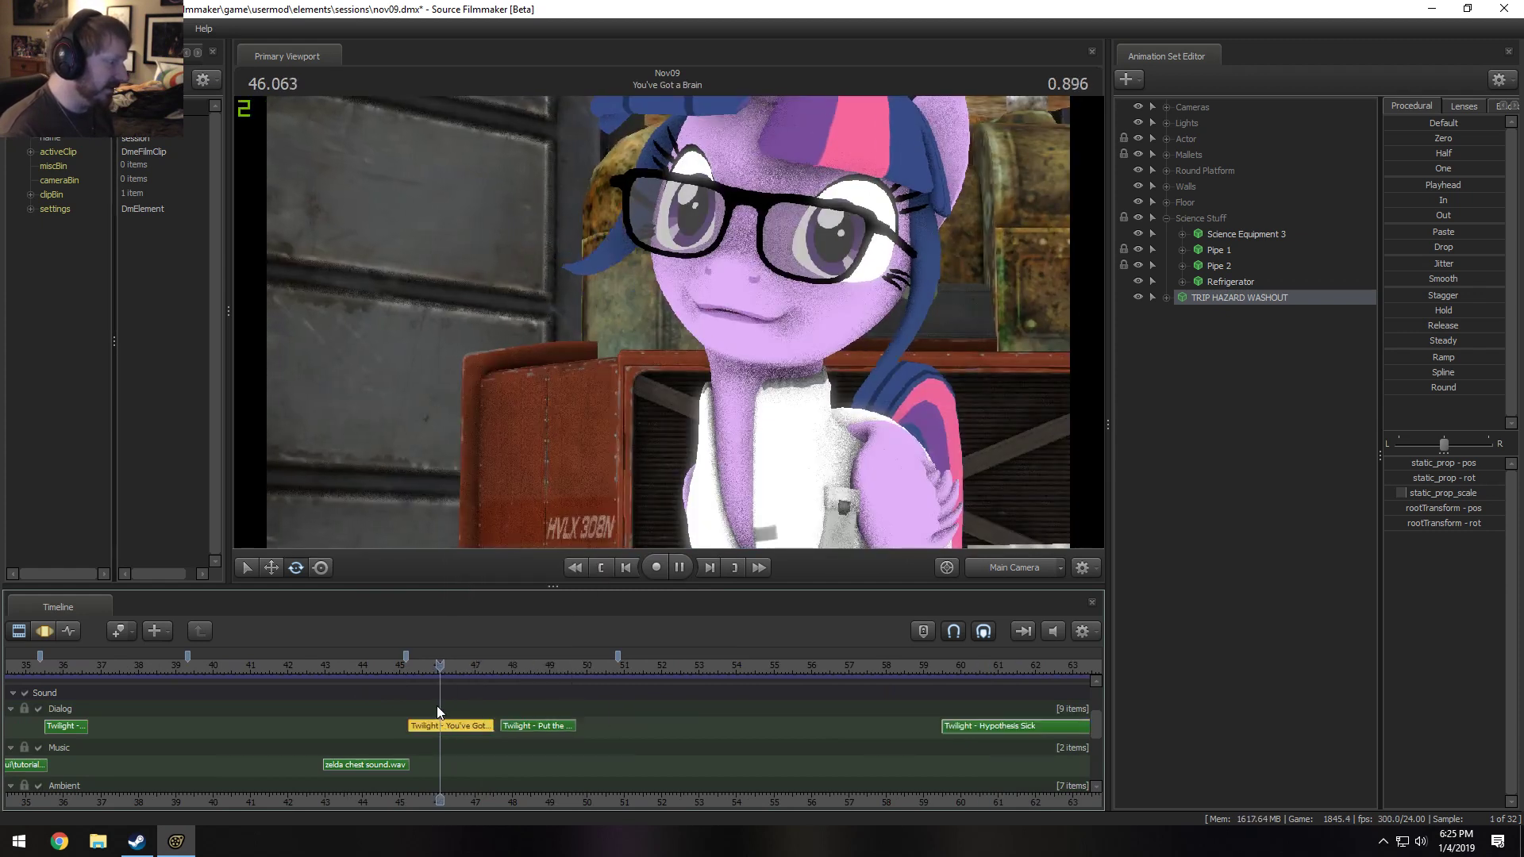
right_click(454, 724)
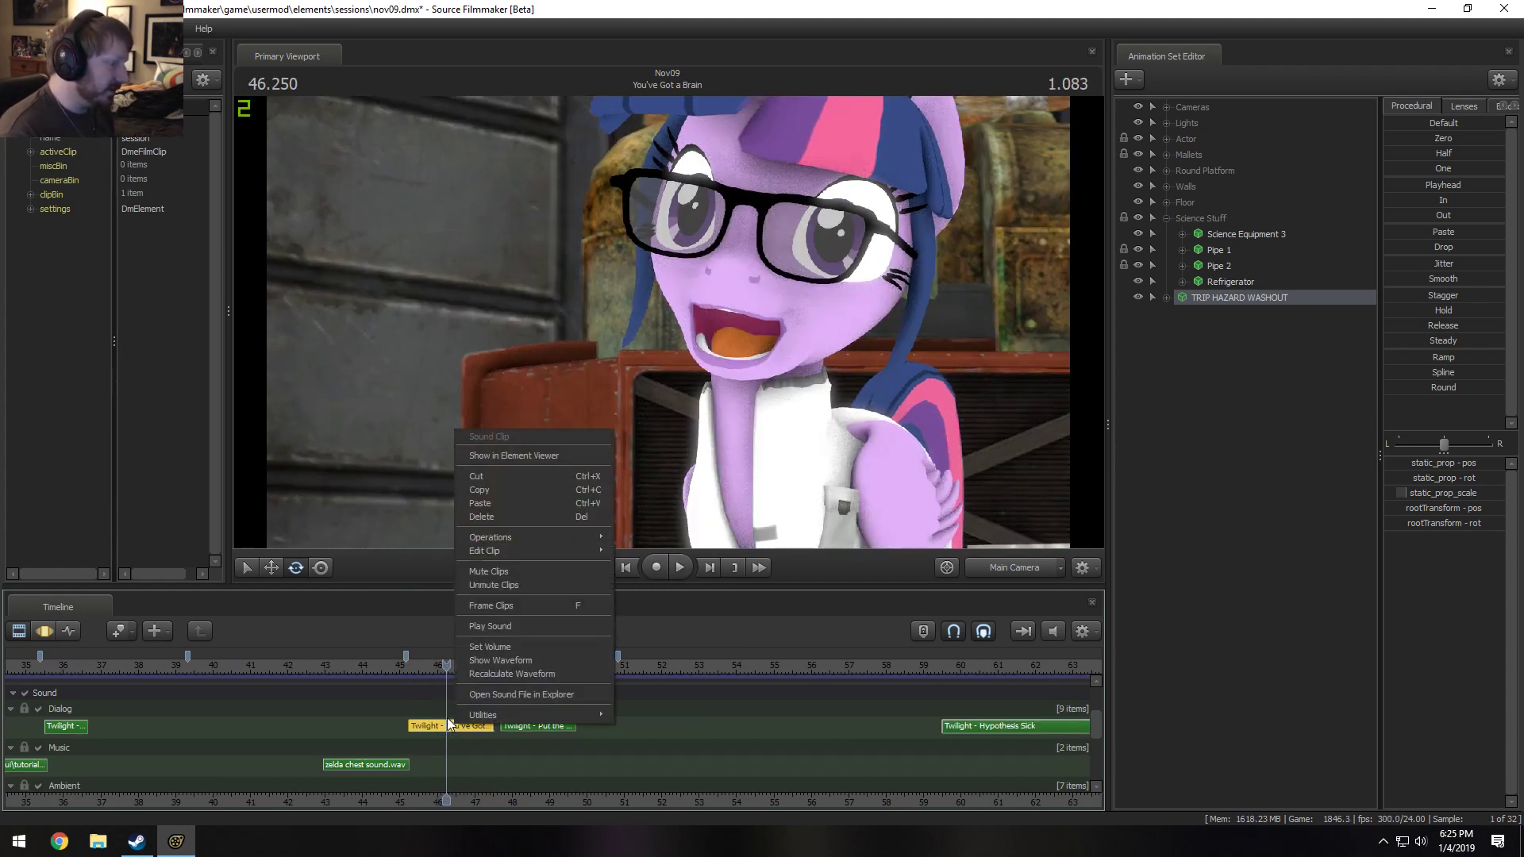
click(449, 725)
key(space)
right_click(537, 724)
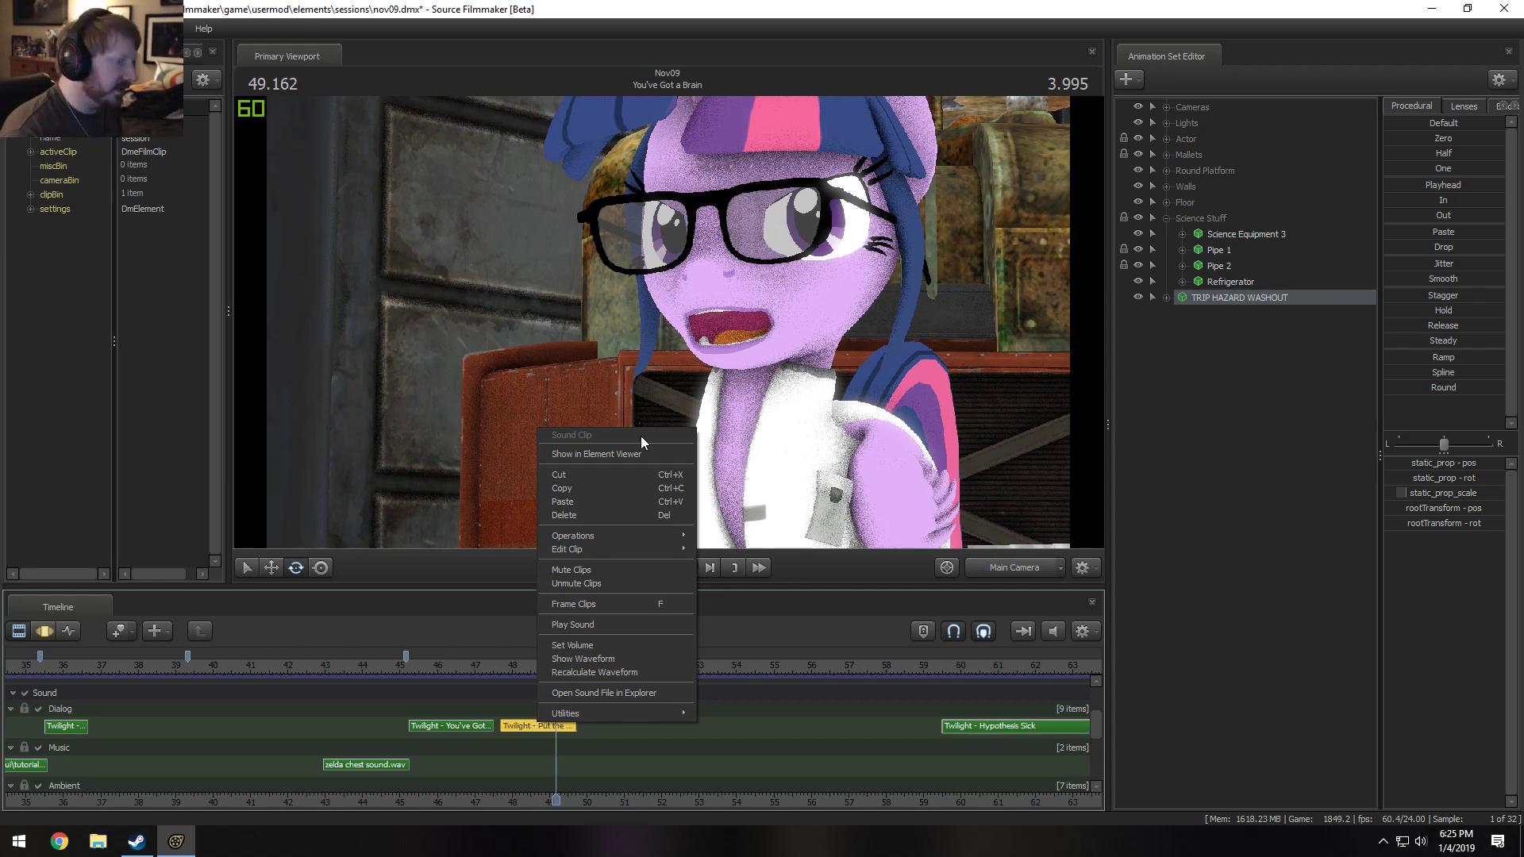
click(469, 669)
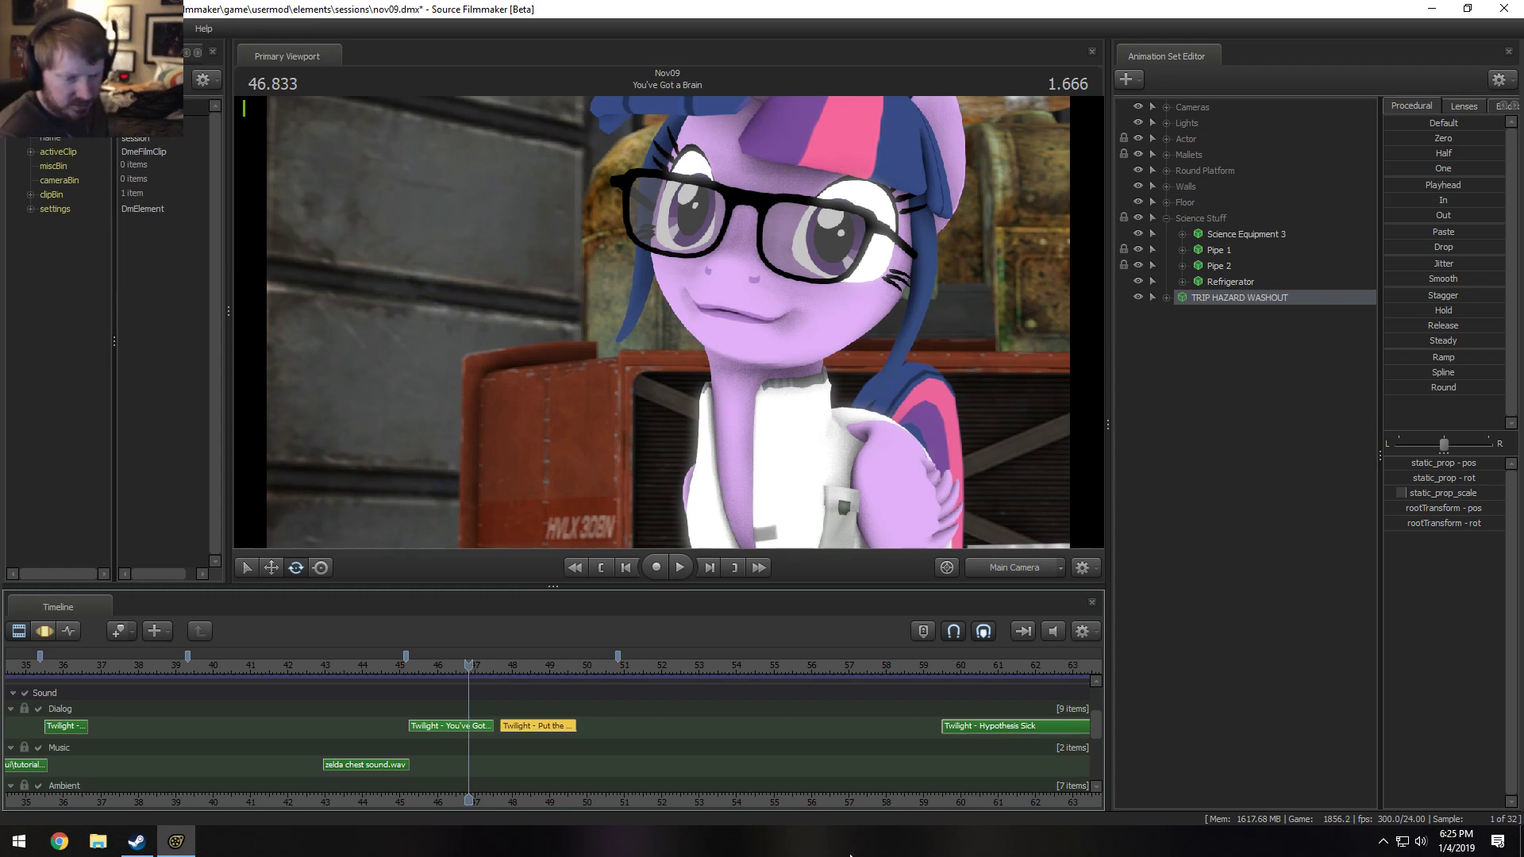
click(1456, 840)
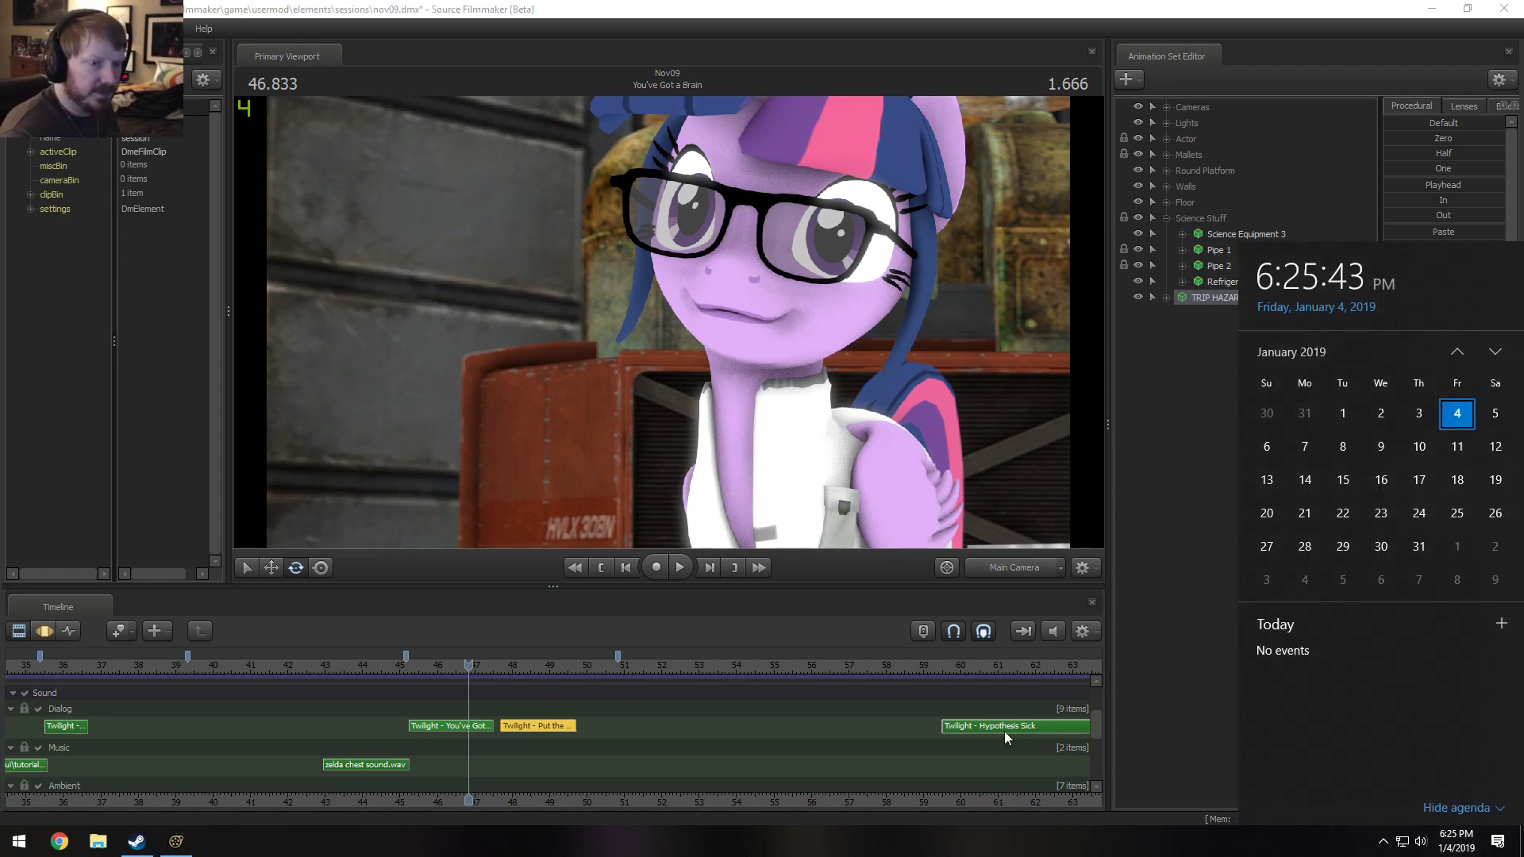
Find the "Twilight - Squishy" dialog clip in the "Squishy Time" shot, play it back and check its clip operations.
middle_drag(546, 807, 583, 800)
scroll(426, 756, down, 5)
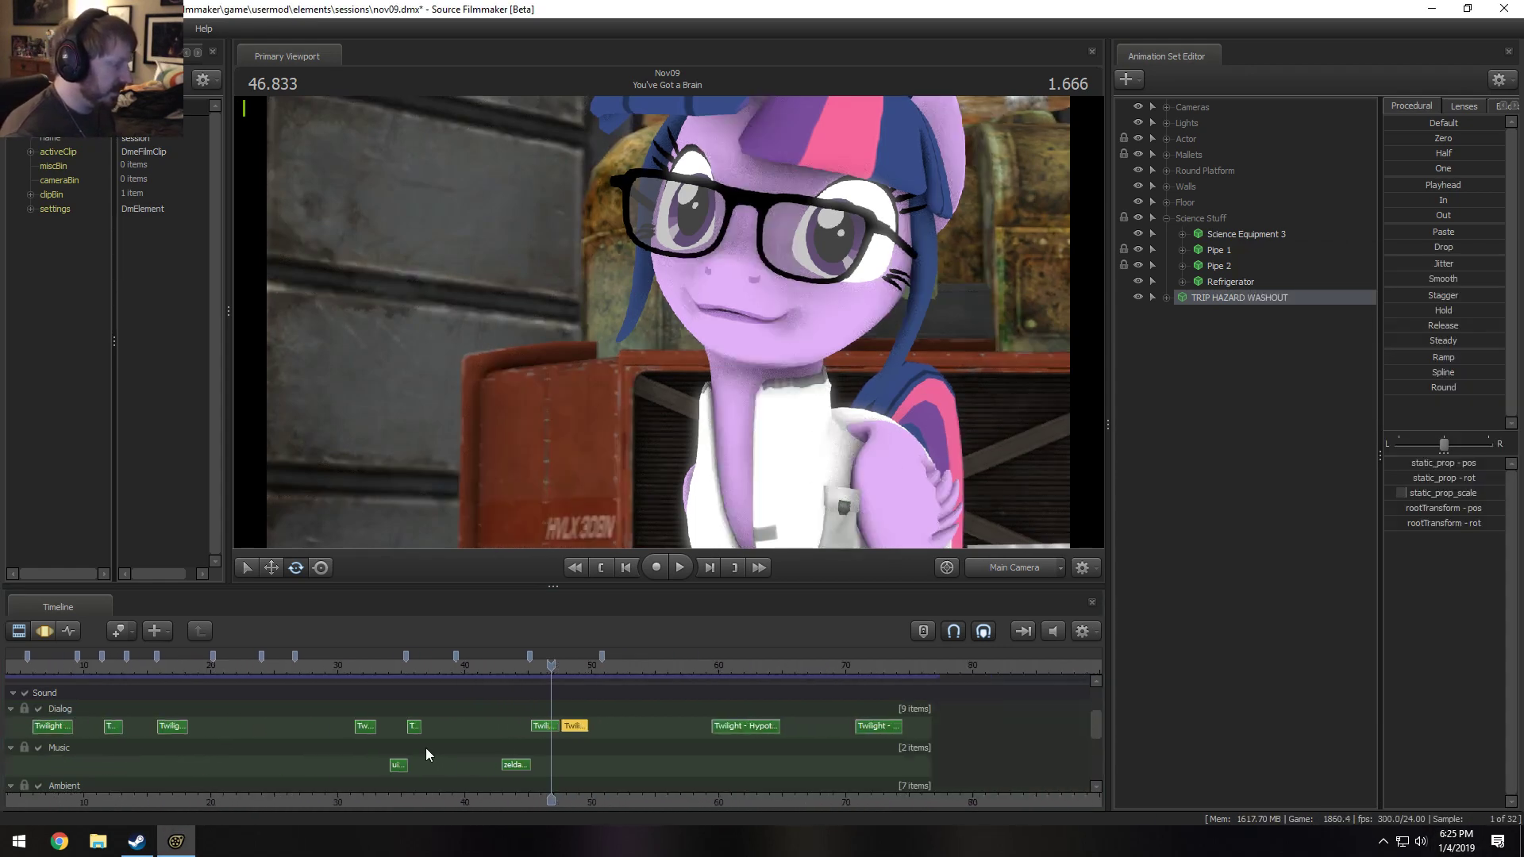
click(407, 670)
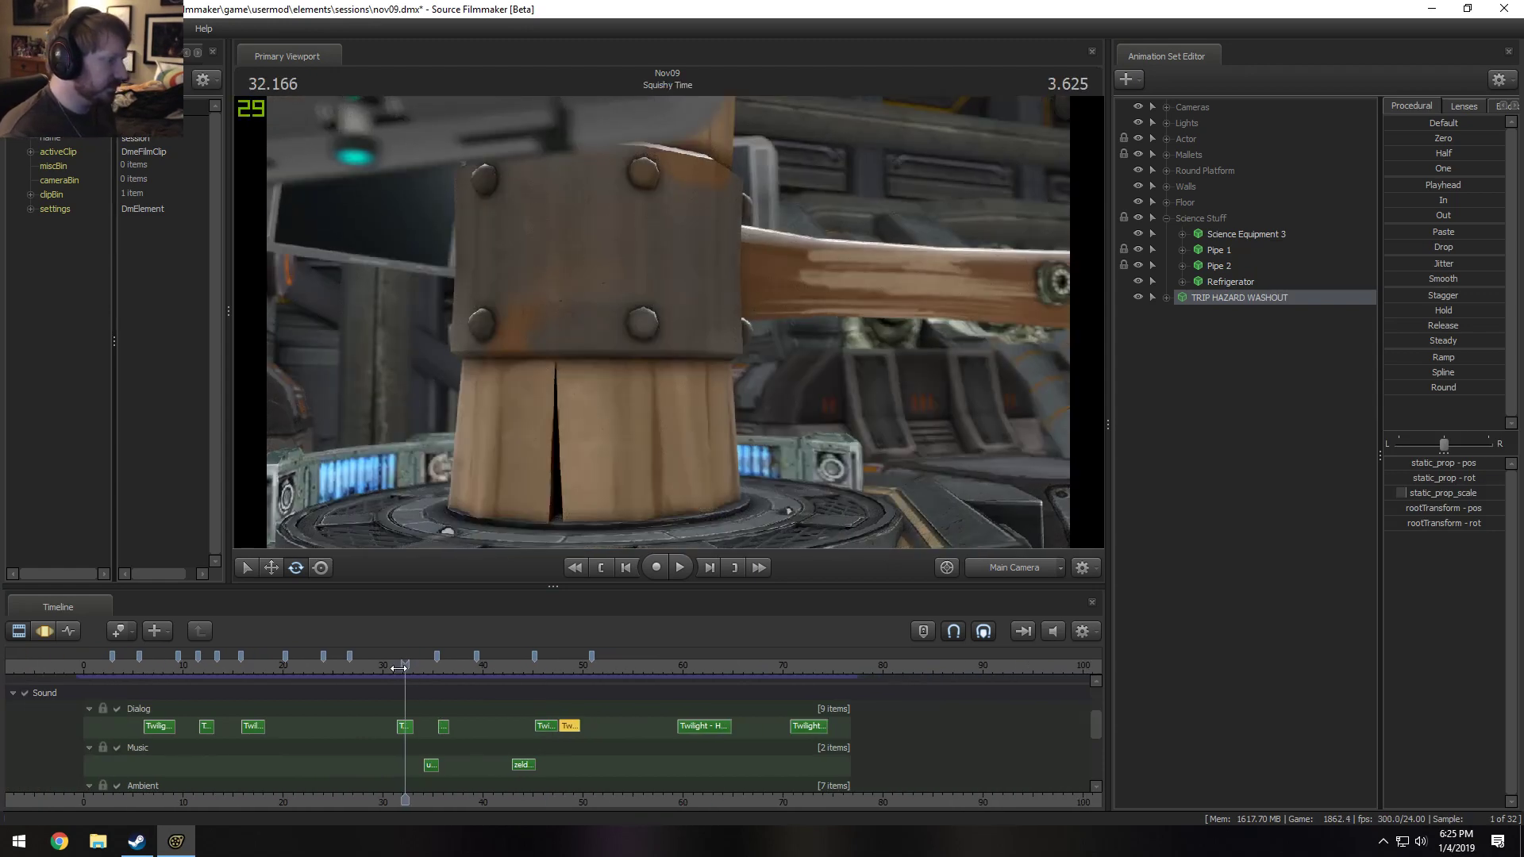
click(405, 727)
scroll(407, 729, up, 5)
scroll(407, 729, up, 2)
key(space)
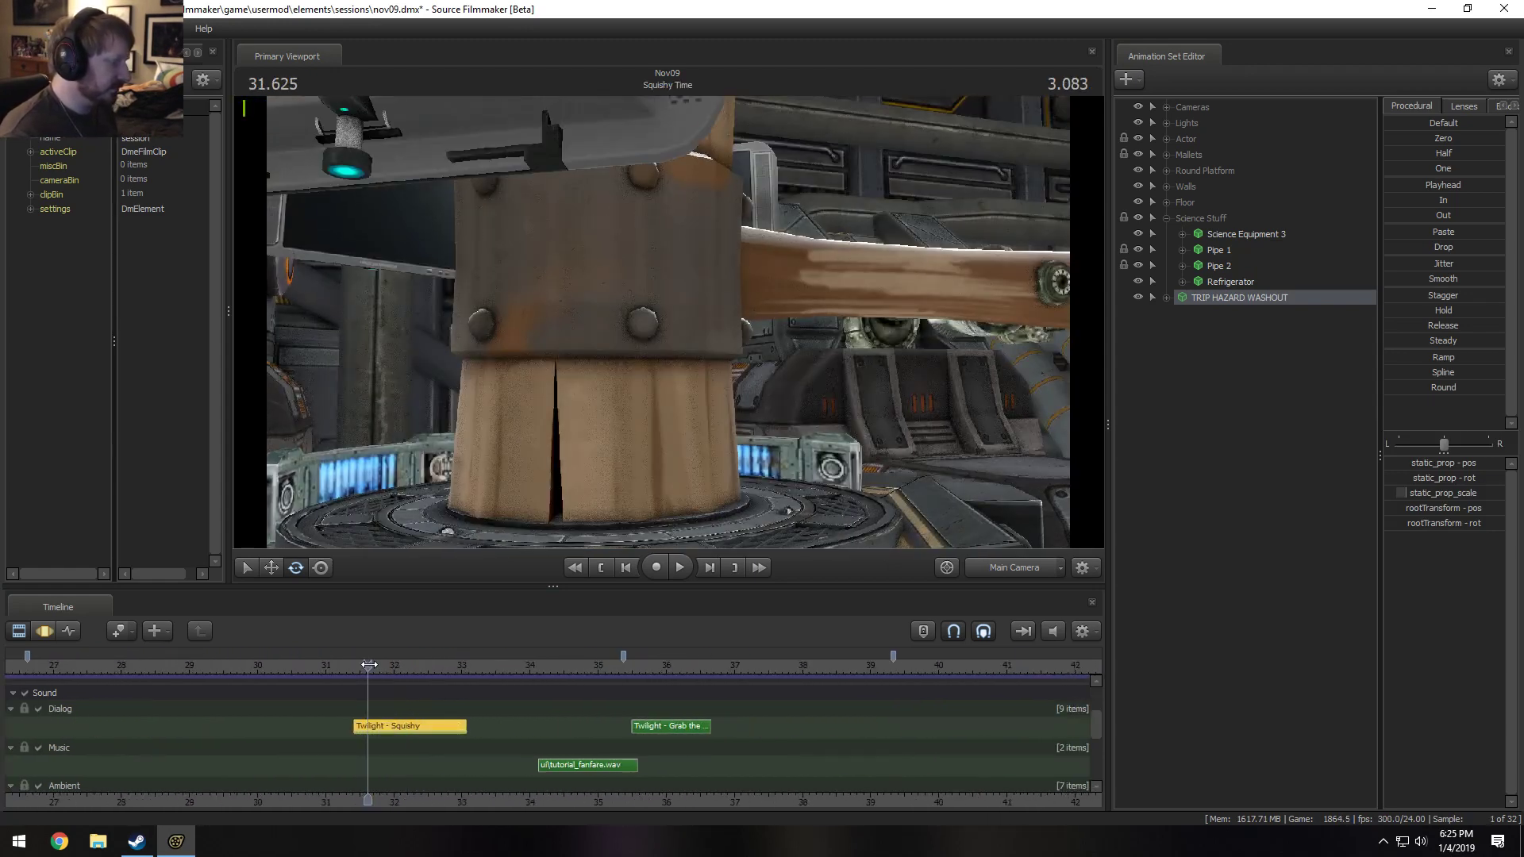
right_click(403, 727)
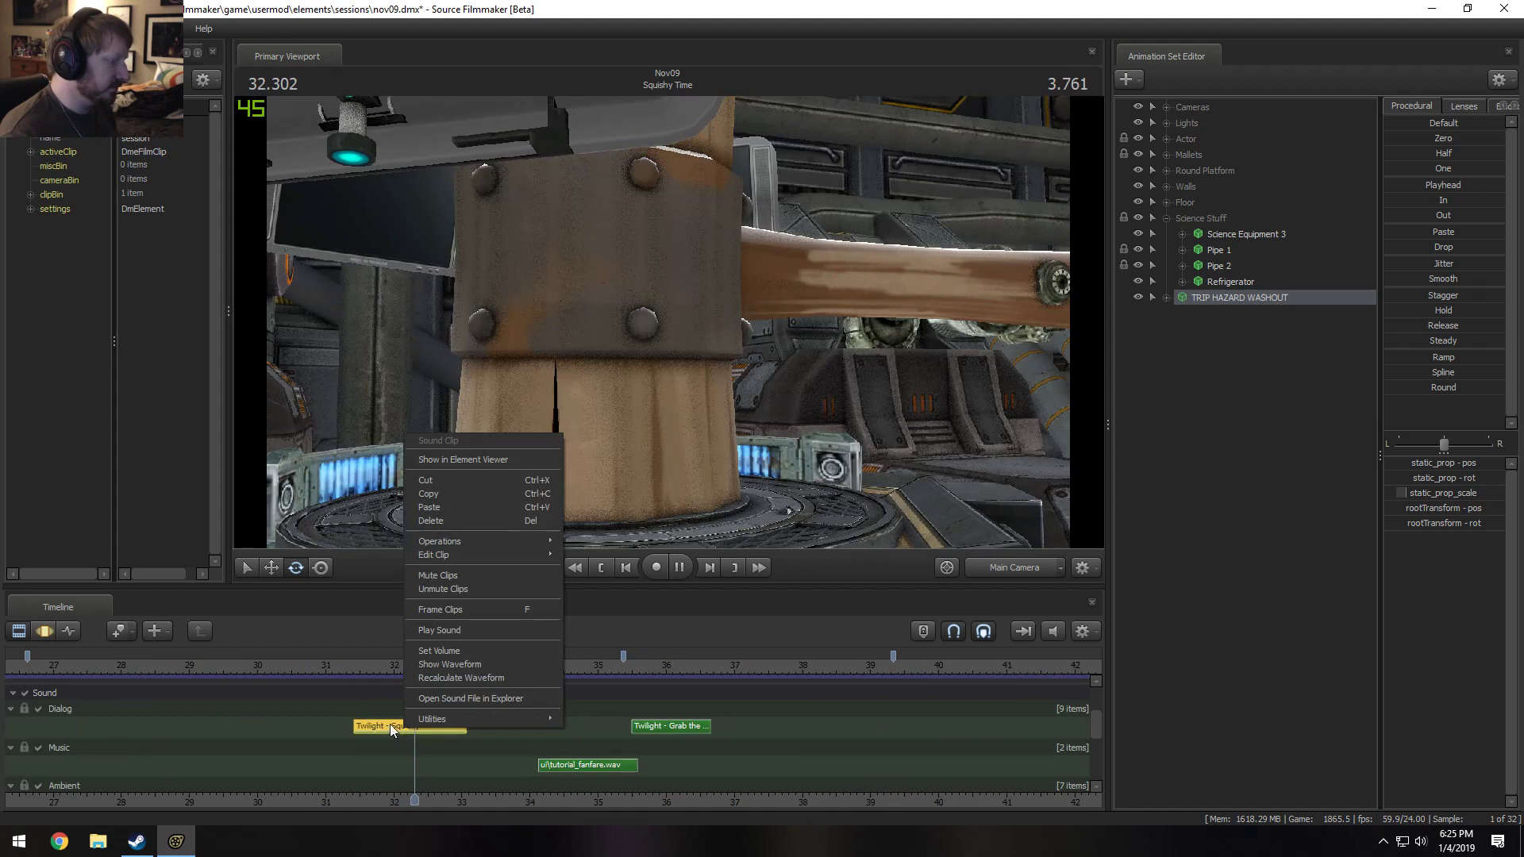
click(371, 669)
right_click(430, 729)
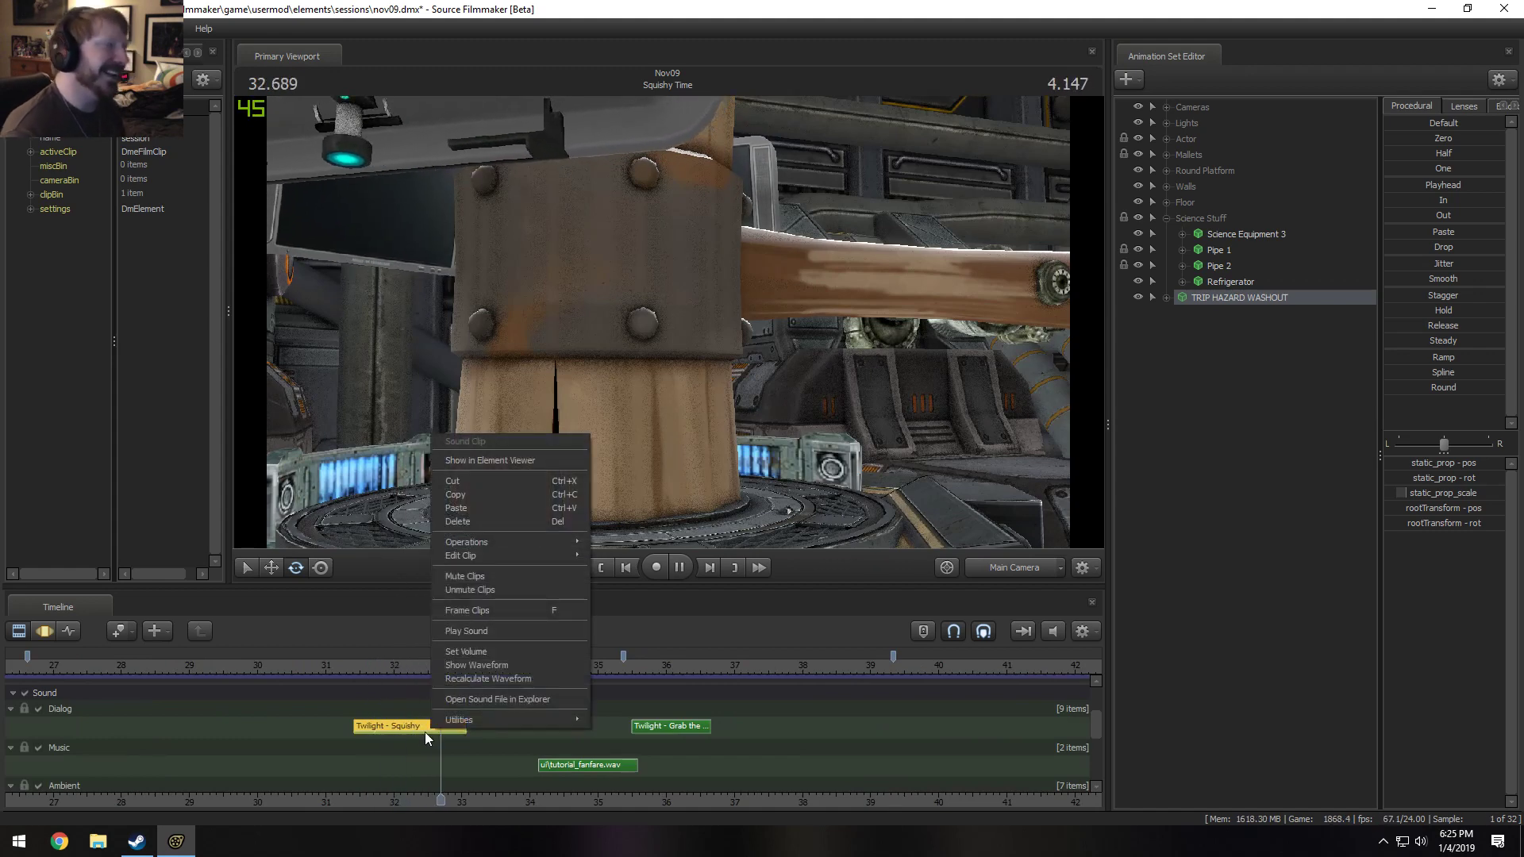
Place the playhead ahead of the "Twilight - Squishy" clip, at 30.583 seconds.
click(327, 669)
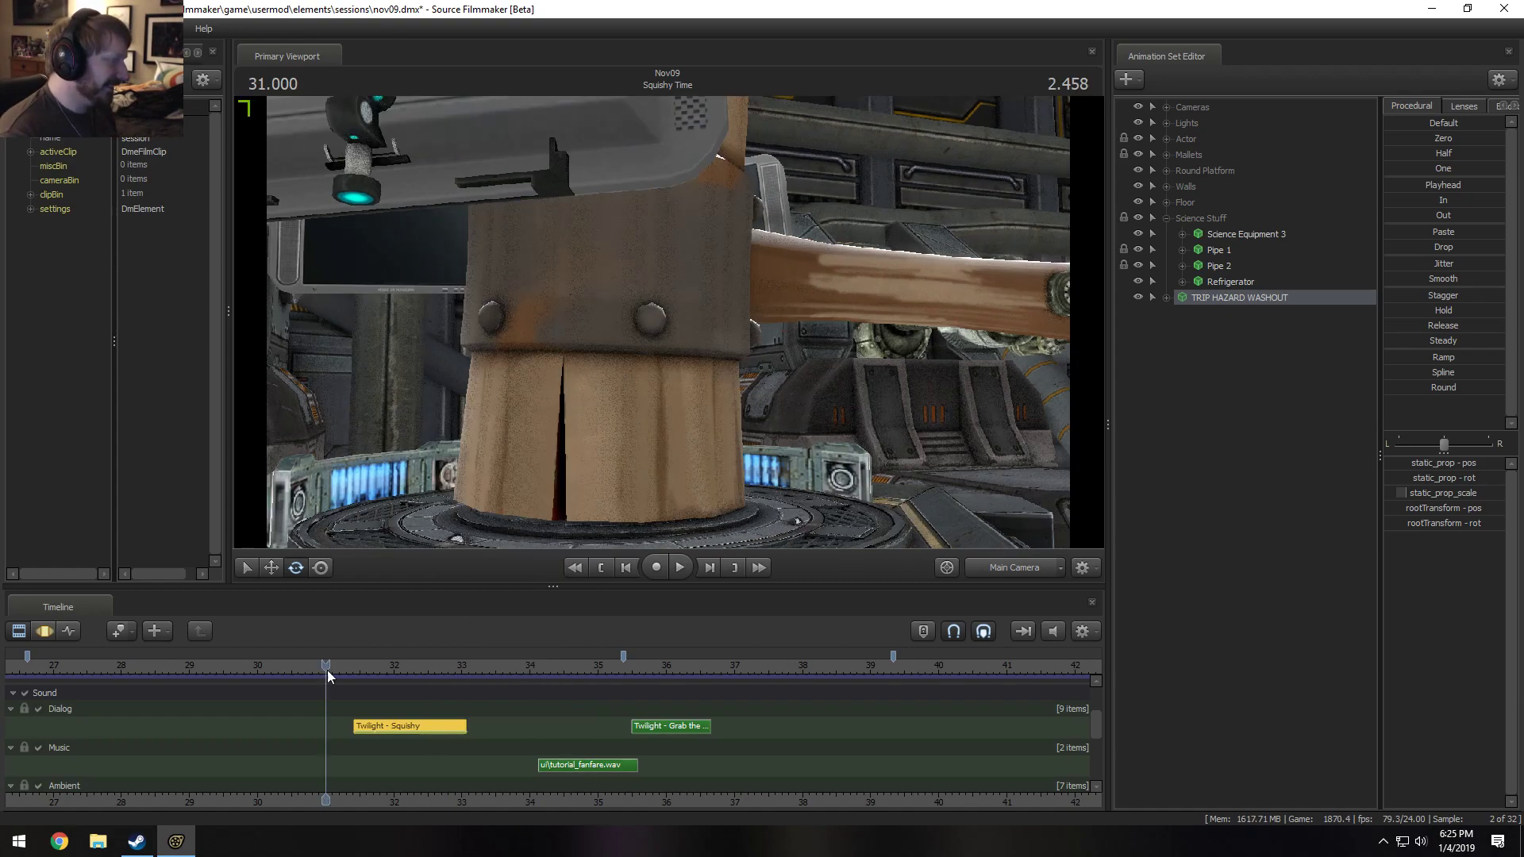
scroll(312, 702, down, 3)
click(316, 667)
scroll(334, 684, up, 3)
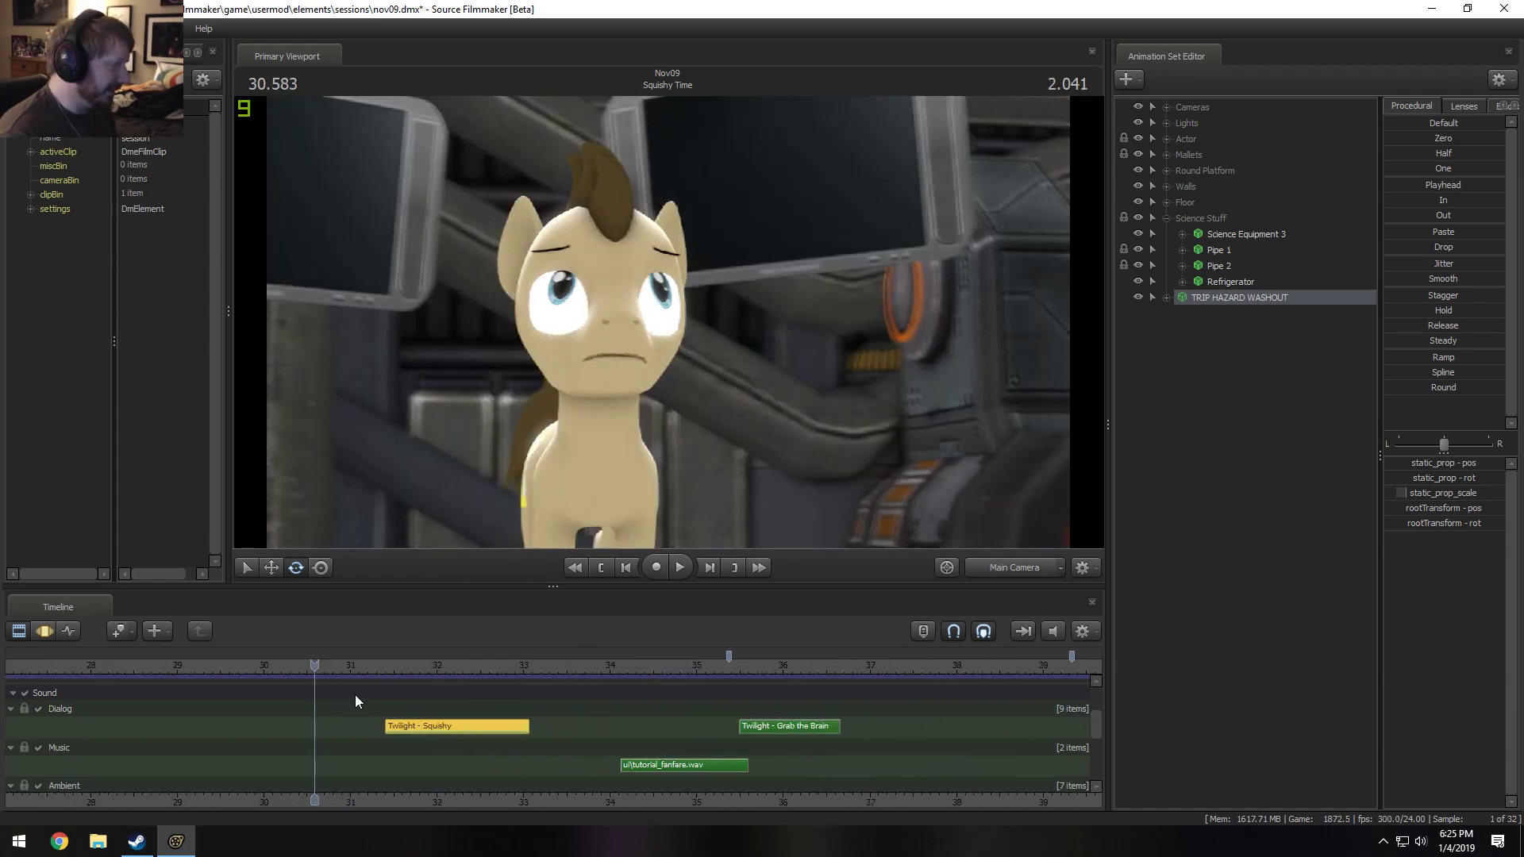
Play back and scrub through the "Squishy Time" shot from 30.583 seconds through the start of the fanfare, and check the "Twilight - Squishy" clip's operations.
key(space)
key(space)
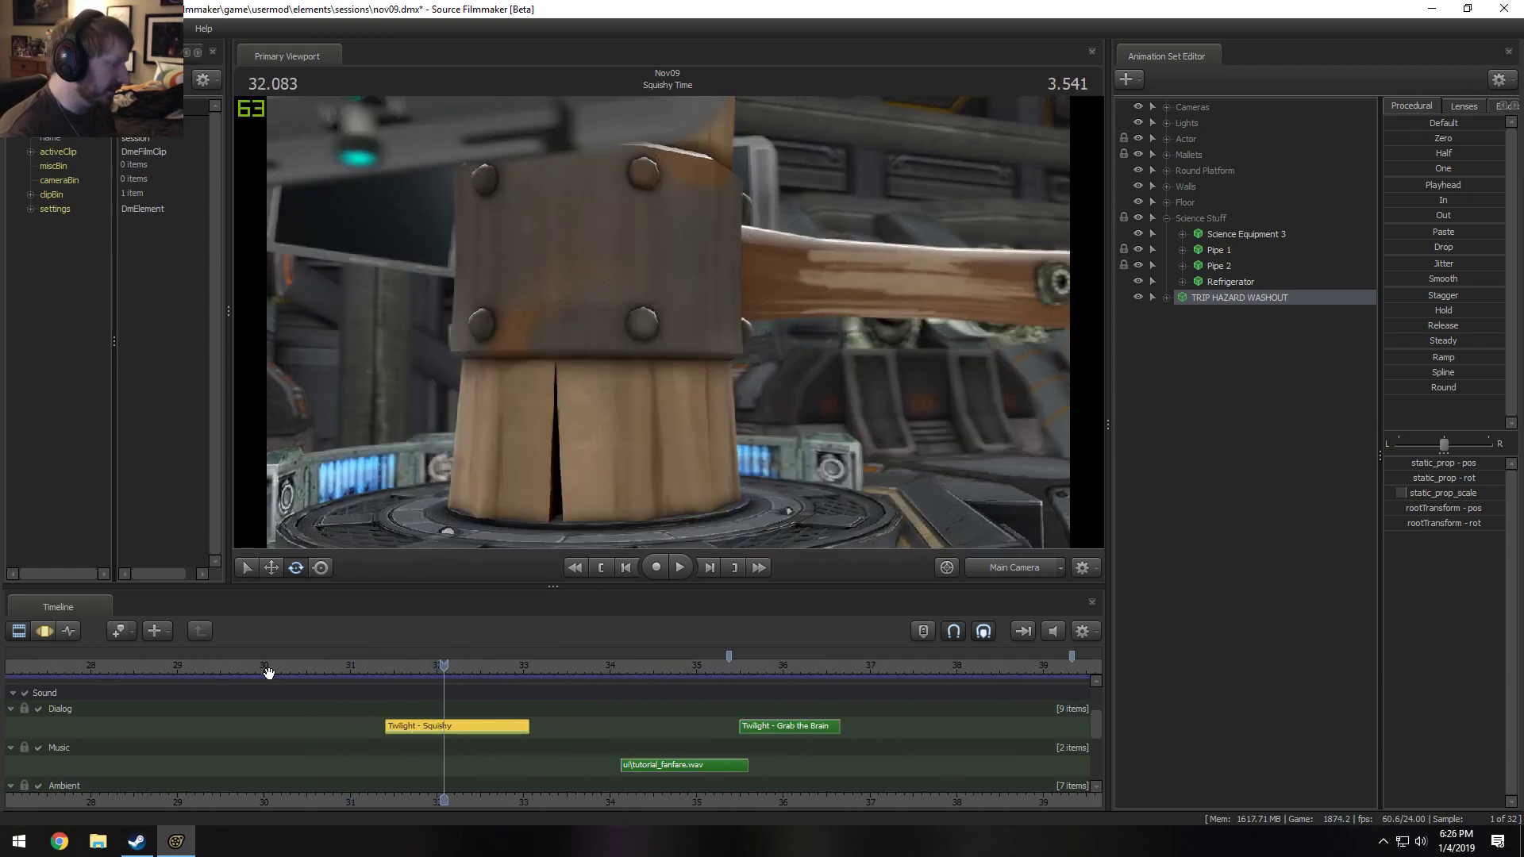
click(260, 666)
drag(224, 664, 629, 692)
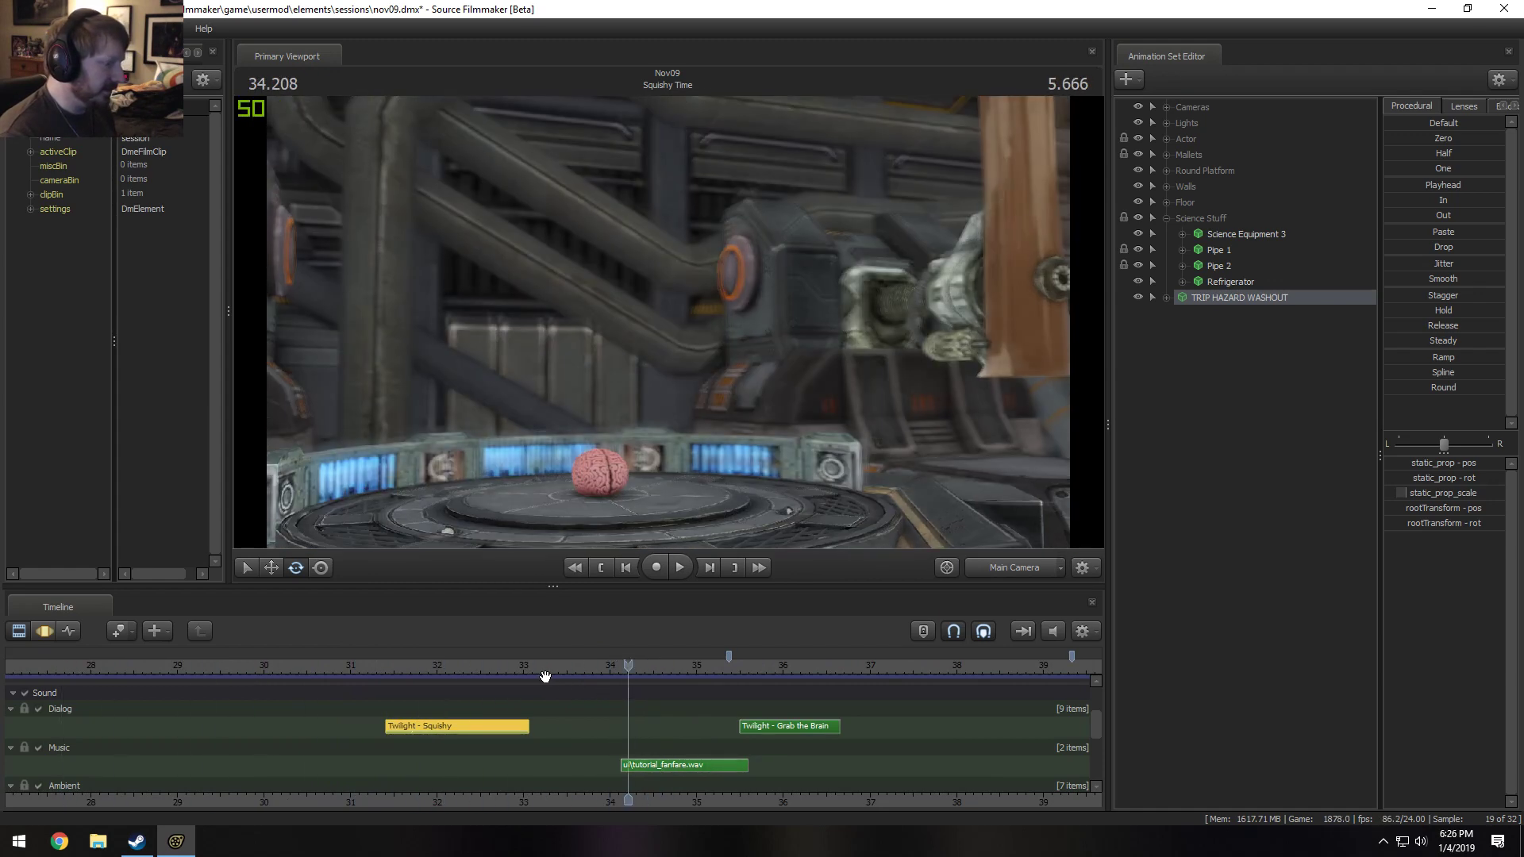
key(space)
right_click(484, 727)
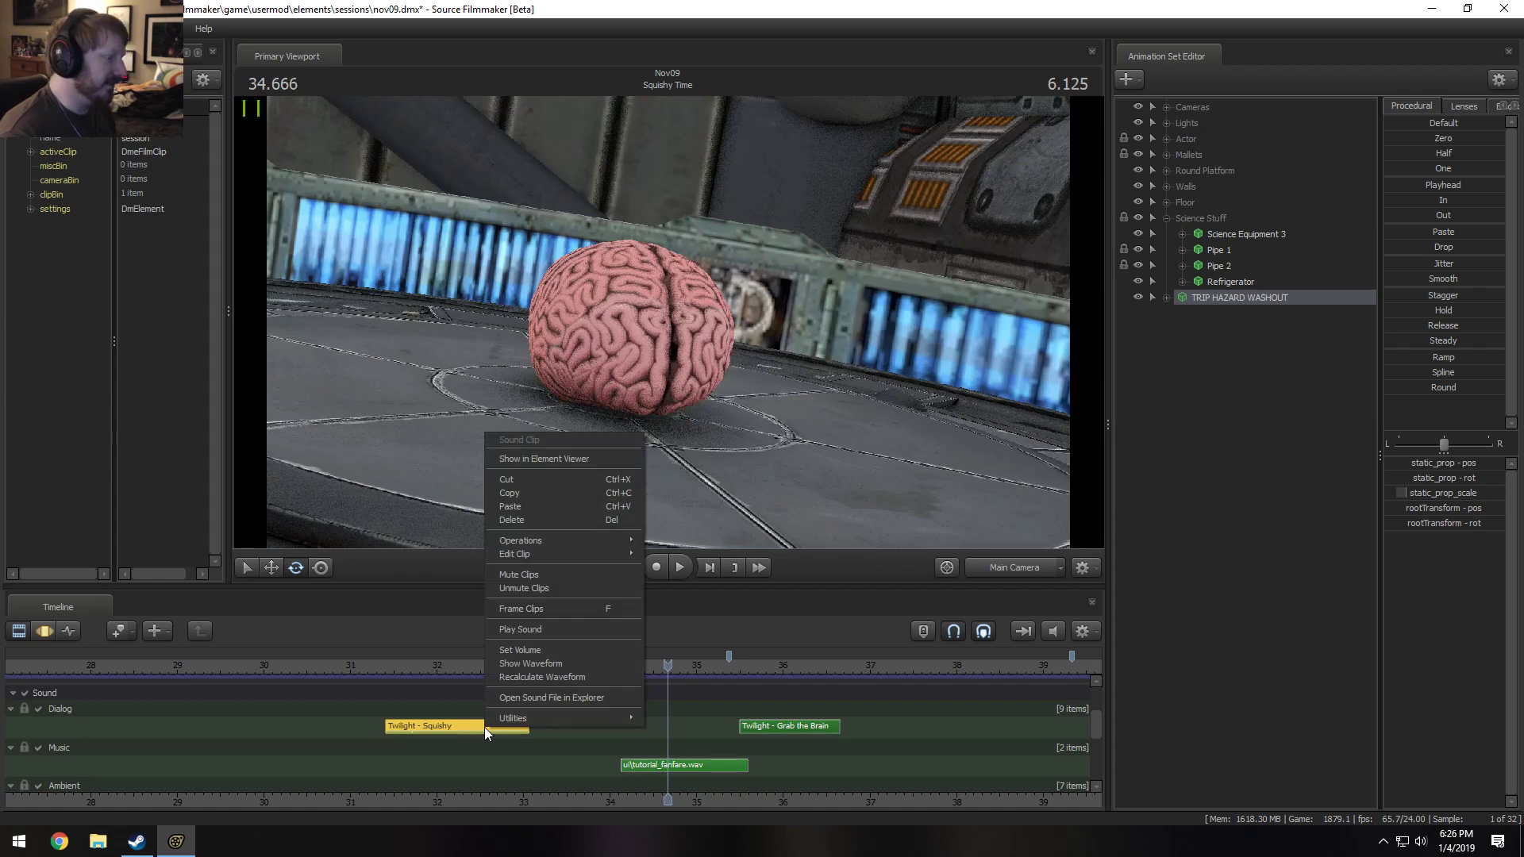
click(466, 665)
Rename the ui\tutorial_fanfare.wav clip on the Music track as Fanfare.
scroll(694, 762, down, 4)
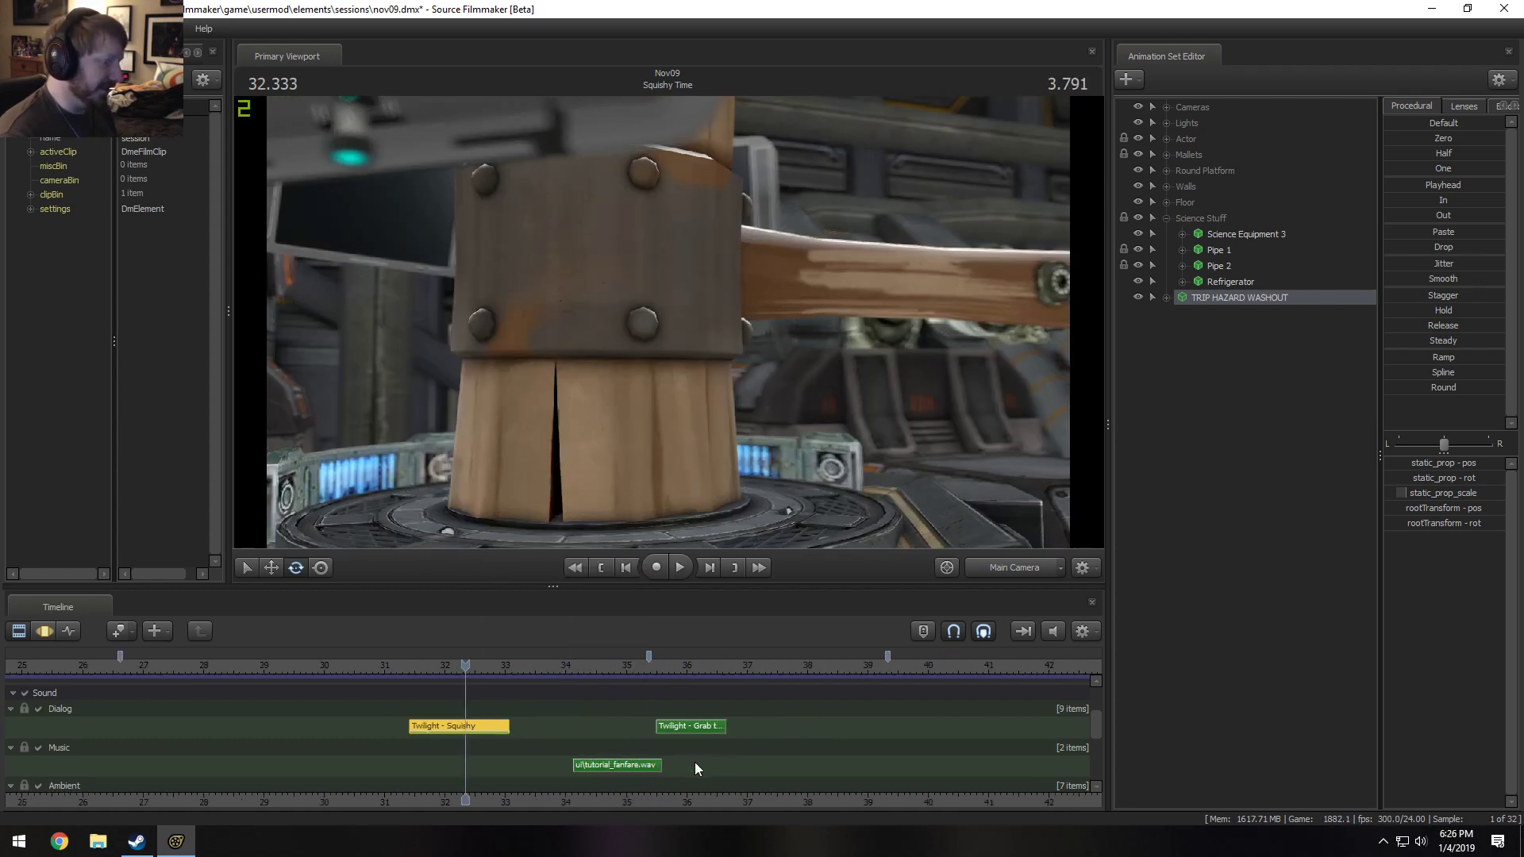
right_click(596, 765)
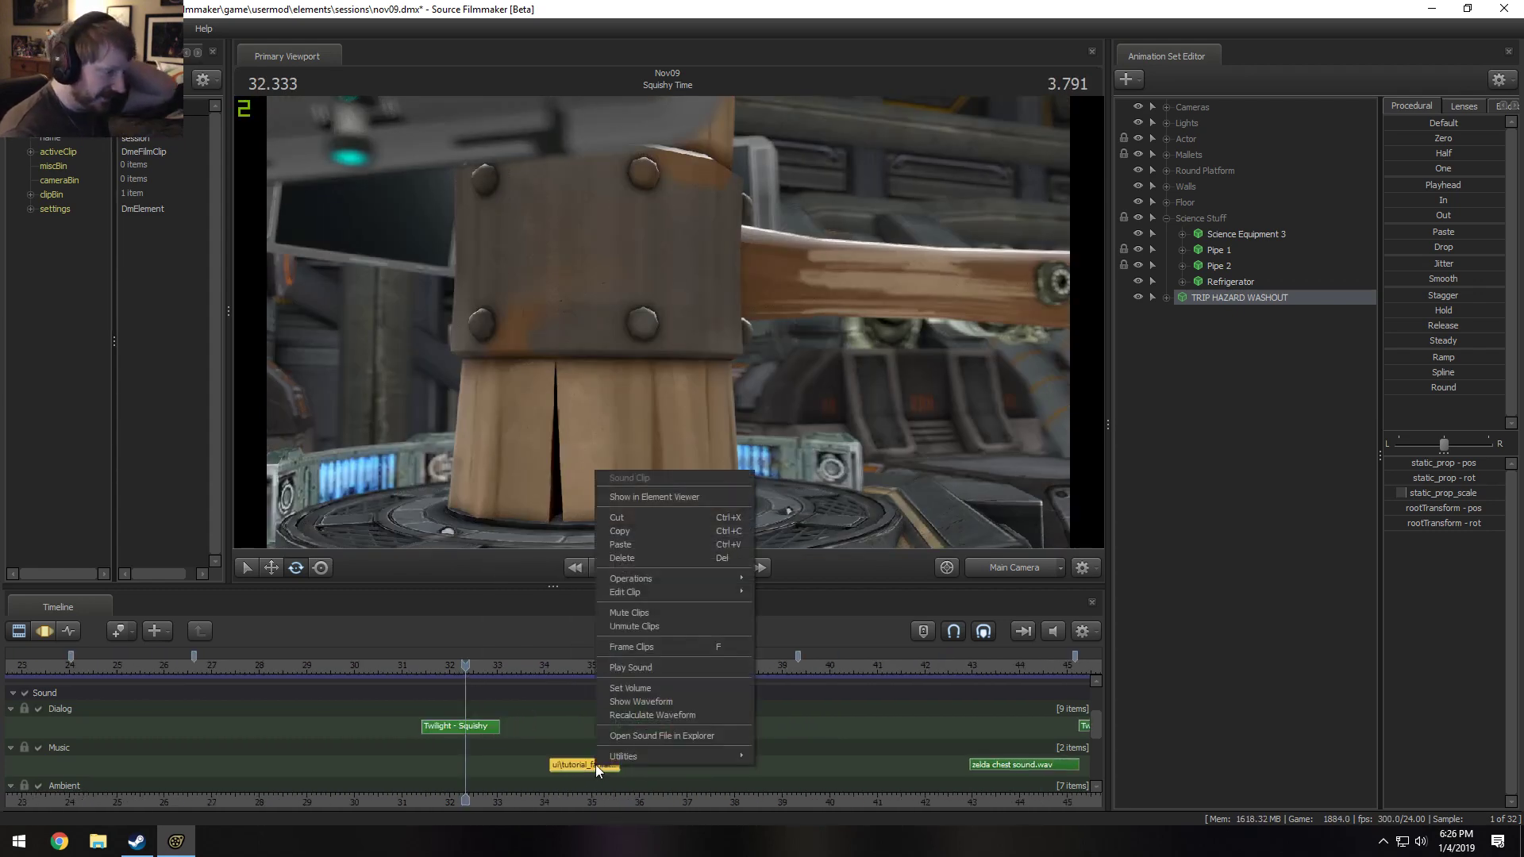
click(568, 766)
scroll(575, 766, up, 4)
right_click(744, 772)
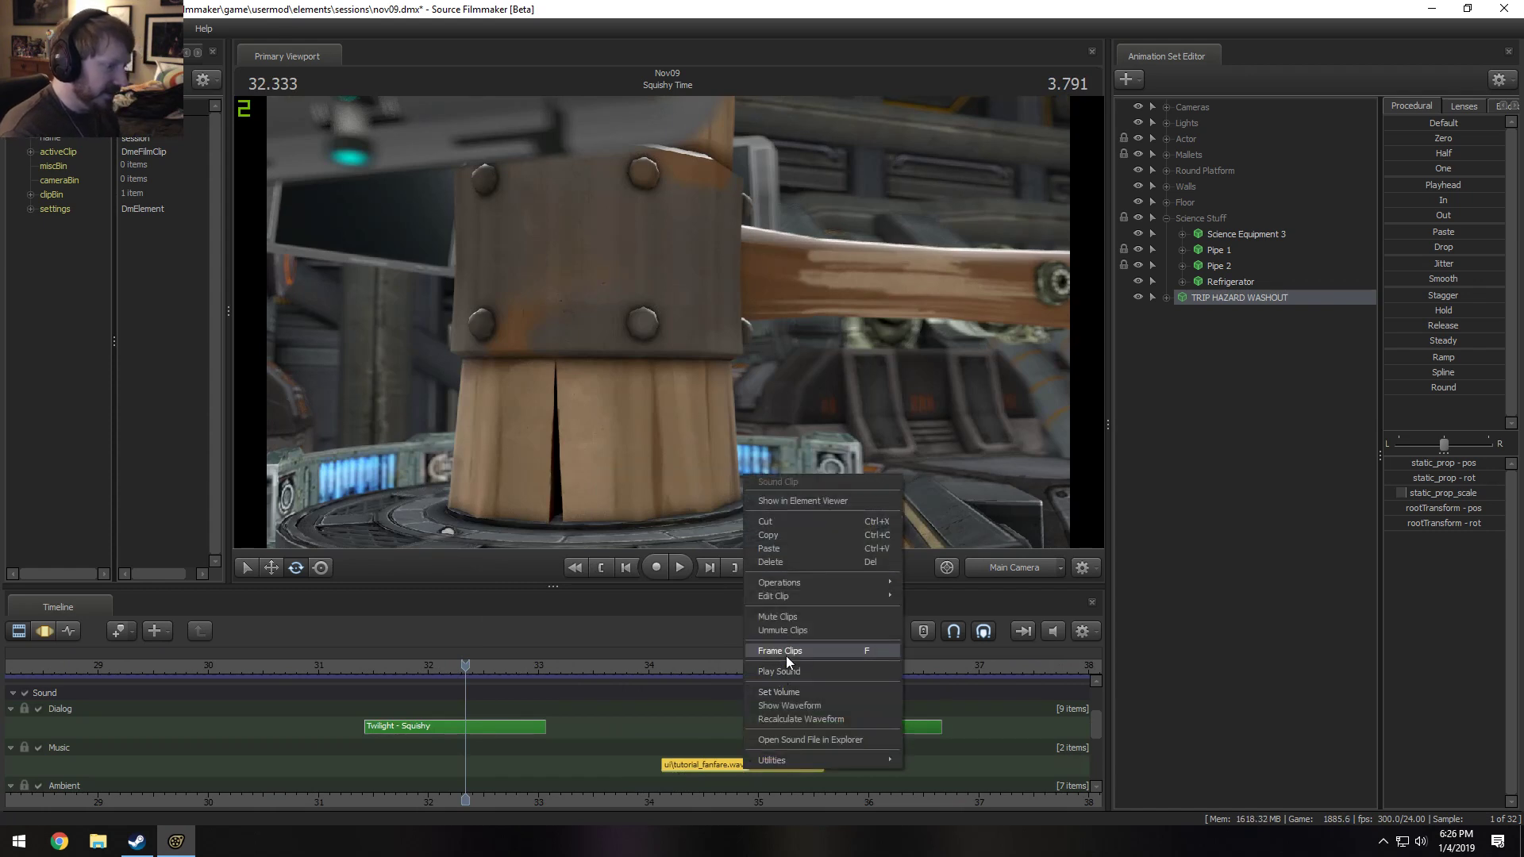
mouse_move(805, 596)
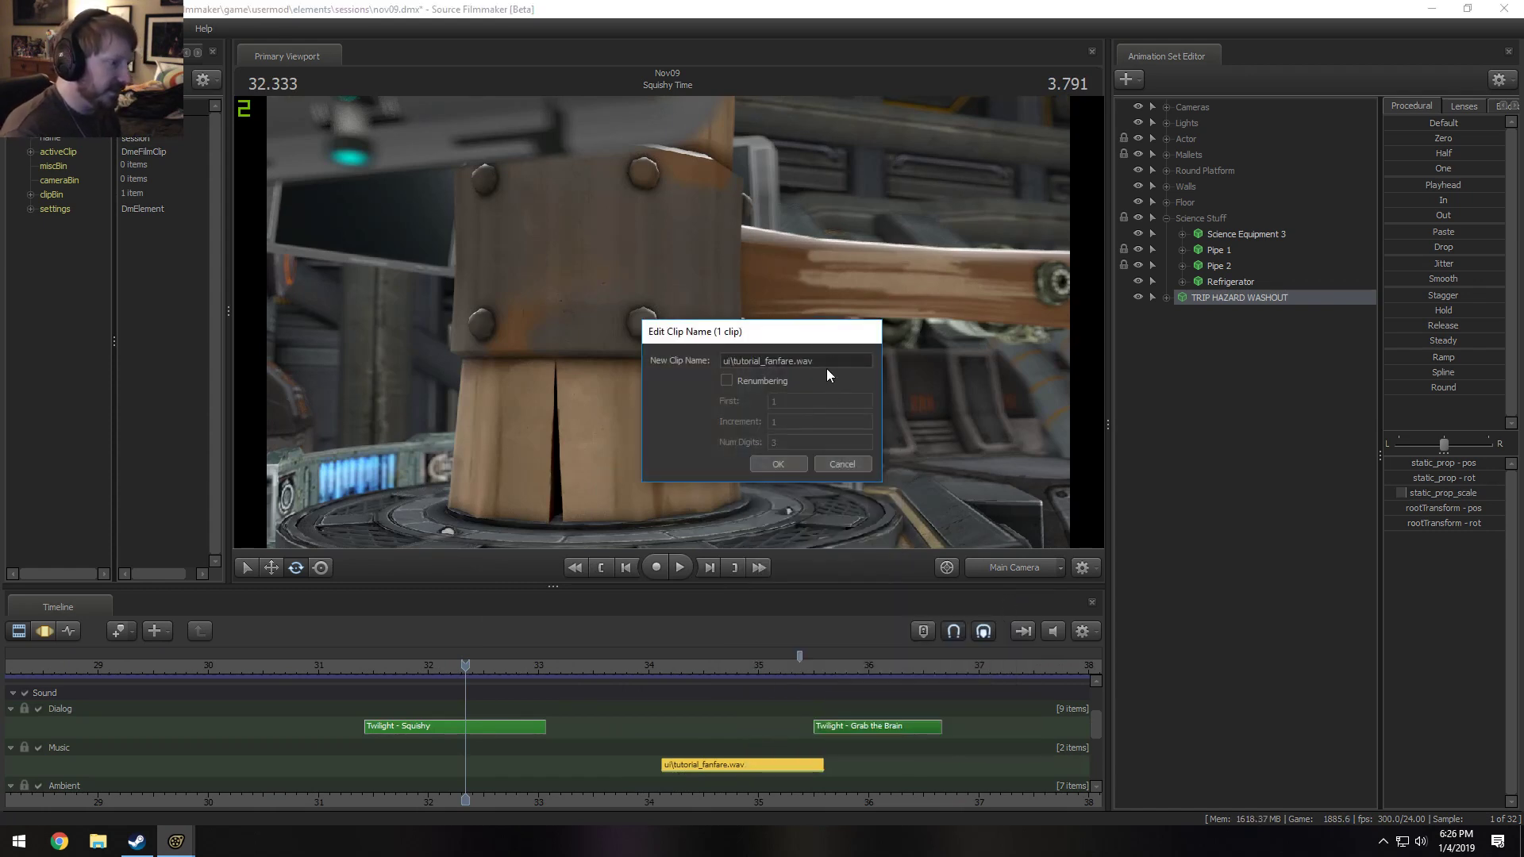
text(Fanfare)
key(Return)
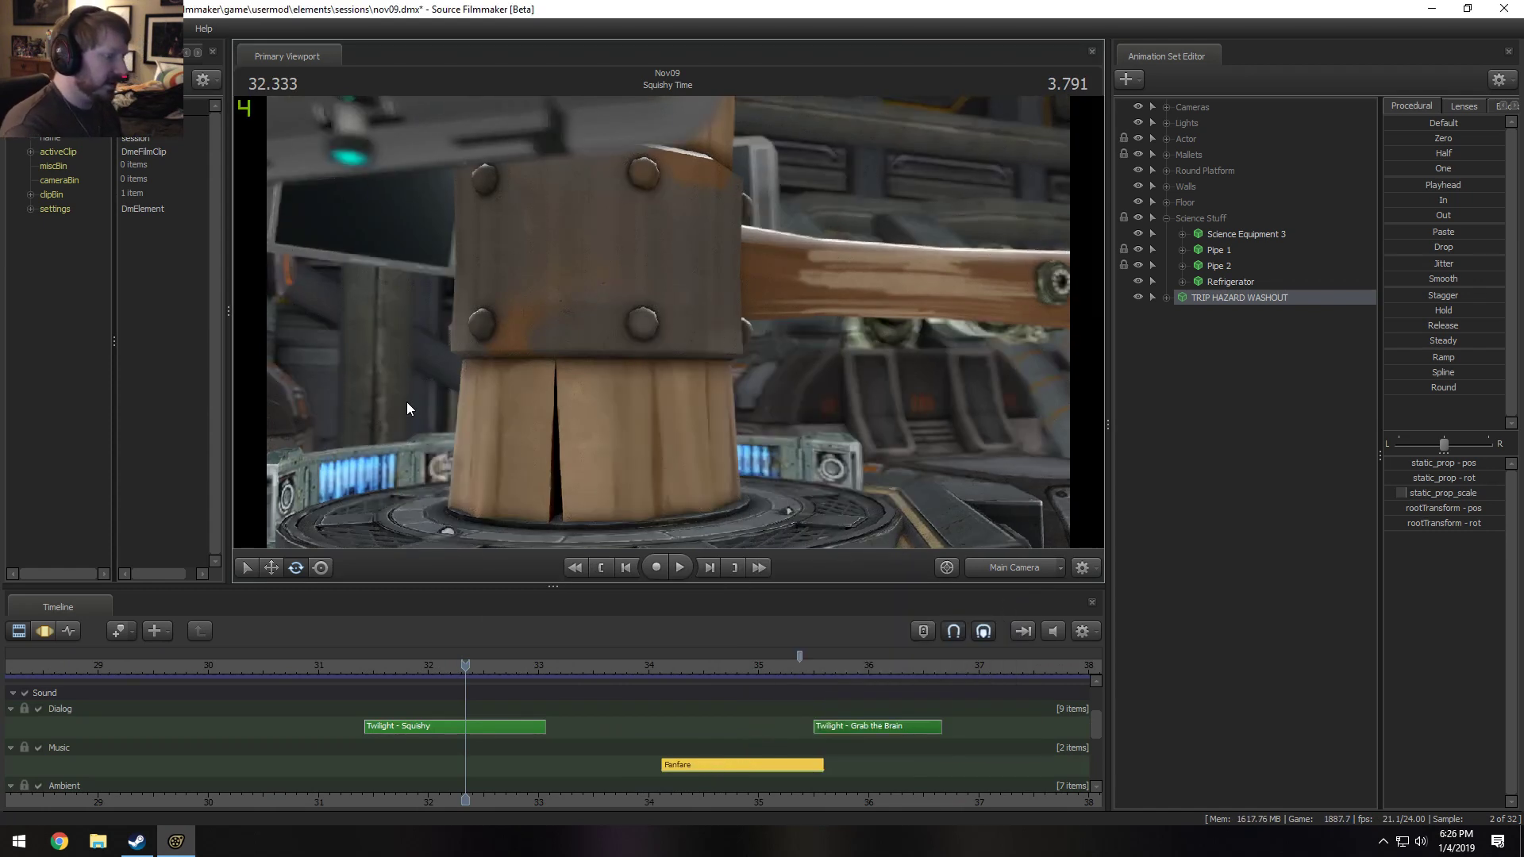
Examine the clips on the Music, Ambient and Sound Effects tracks, including the details of the r_ambience_lab2.wav clip starting near 20 seconds.
scroll(735, 797, down, 3)
scroll(736, 798, down, 8)
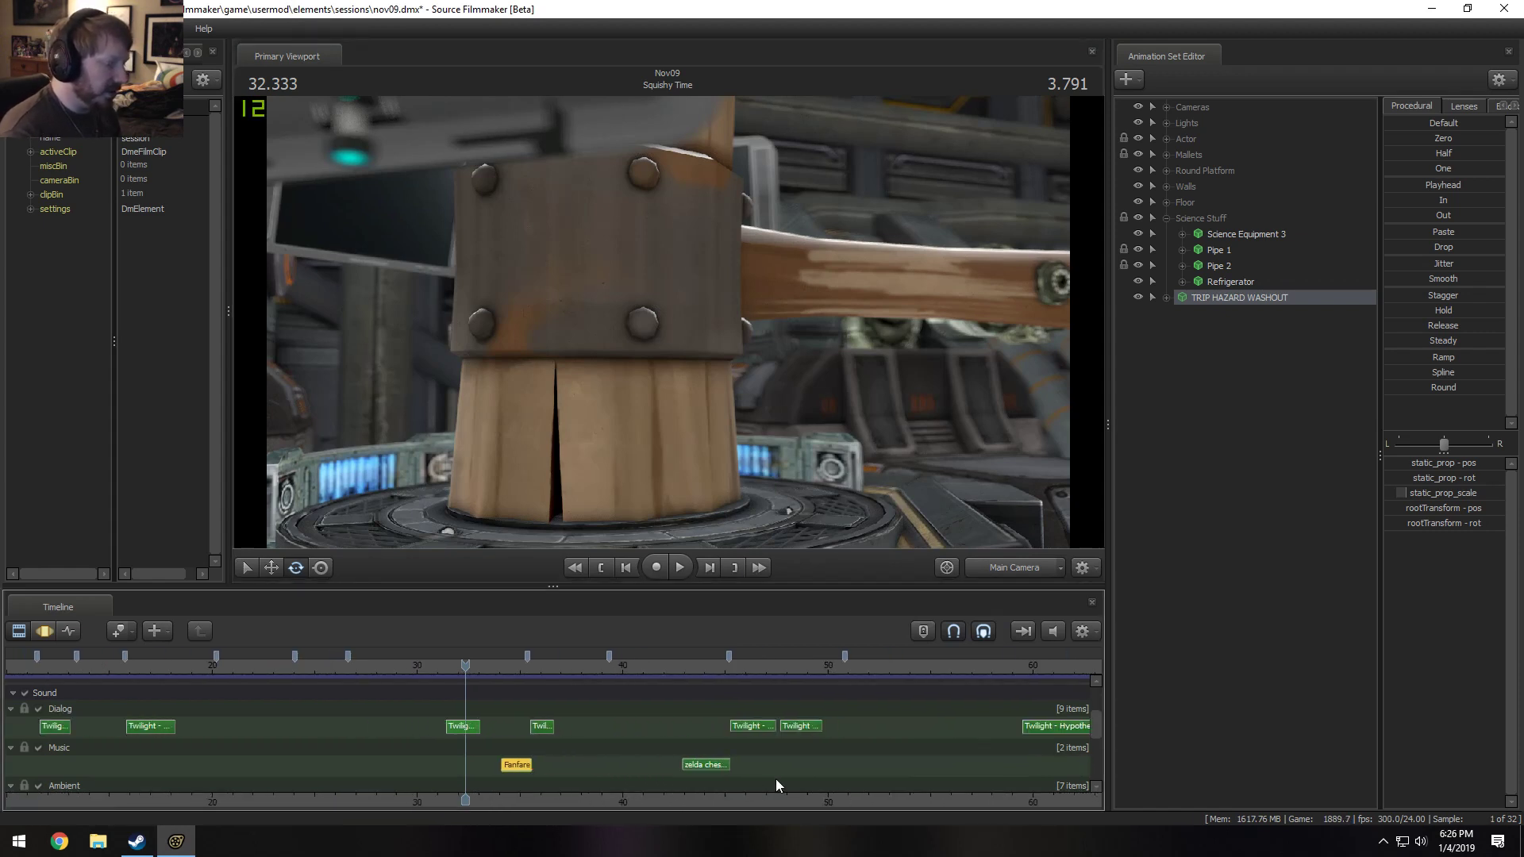
scroll(698, 803, up, 5)
scroll(782, 775, down, 3)
drag(1098, 724, 1102, 738)
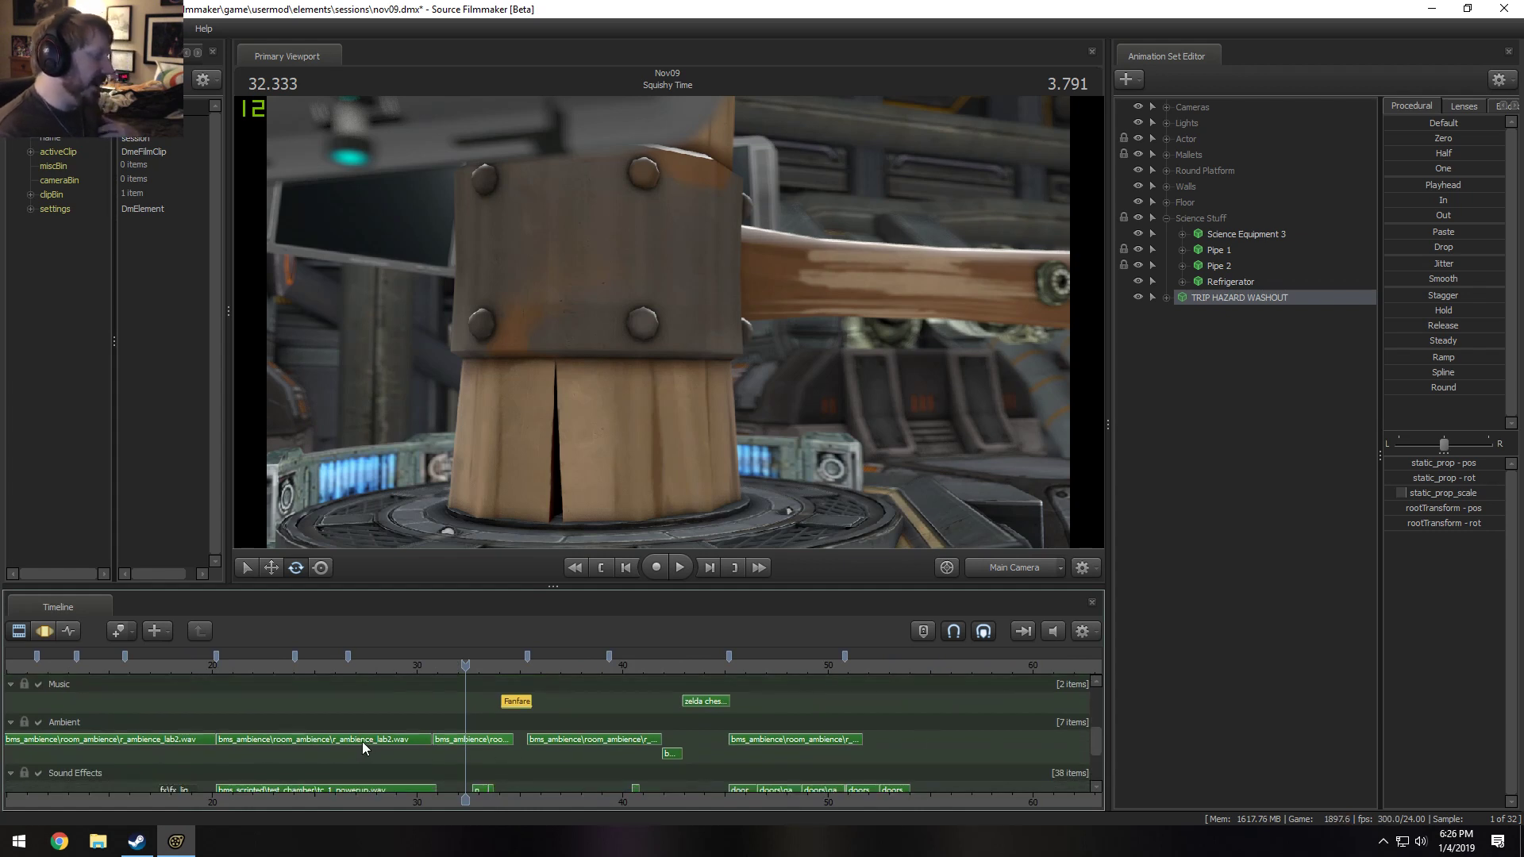
mouse_move(362, 741)
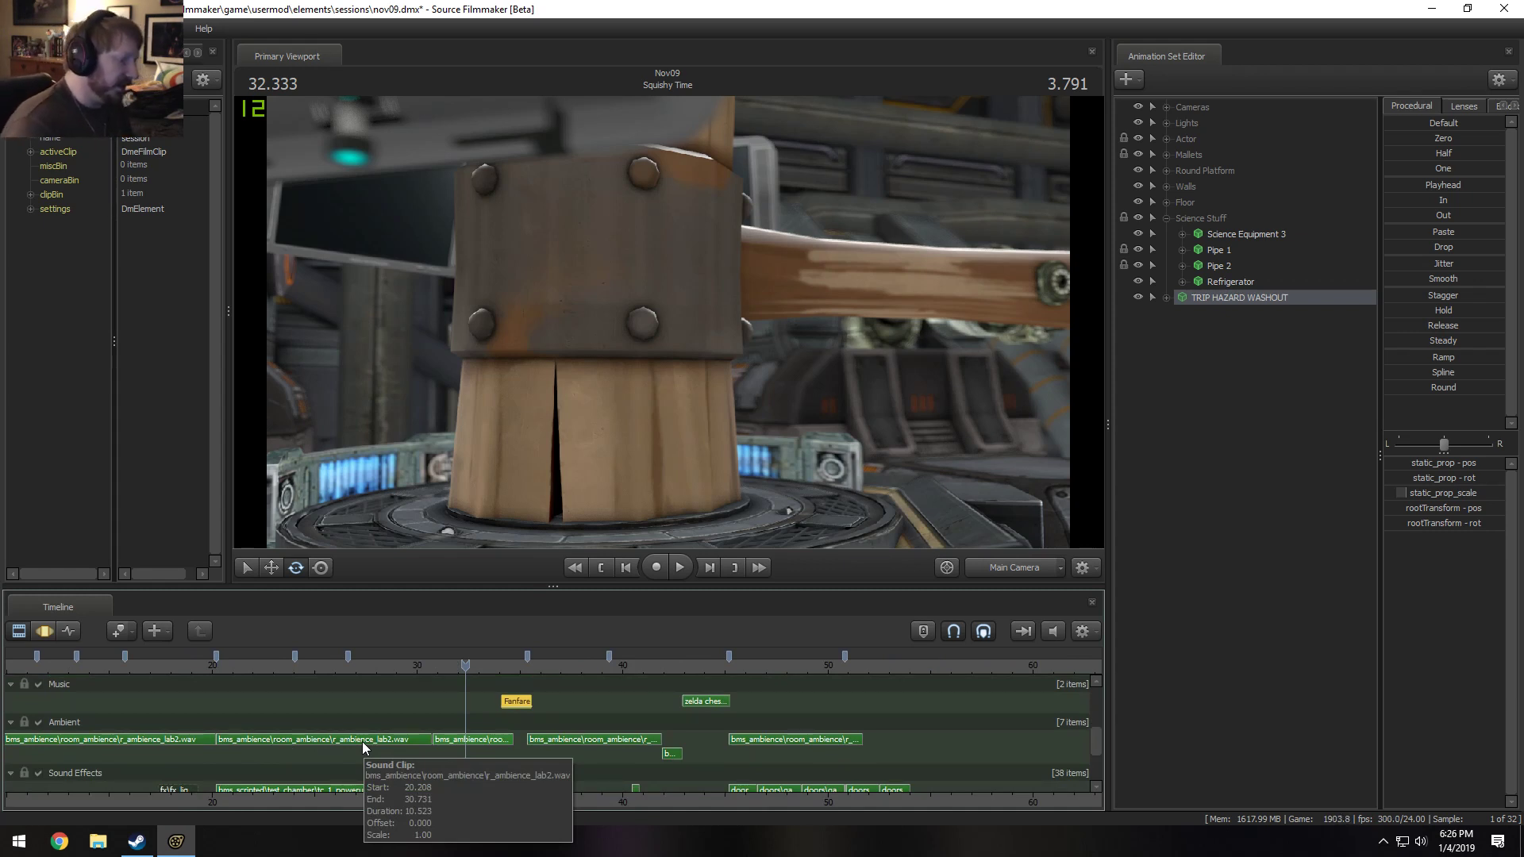
scroll(707, 762, down, 3)
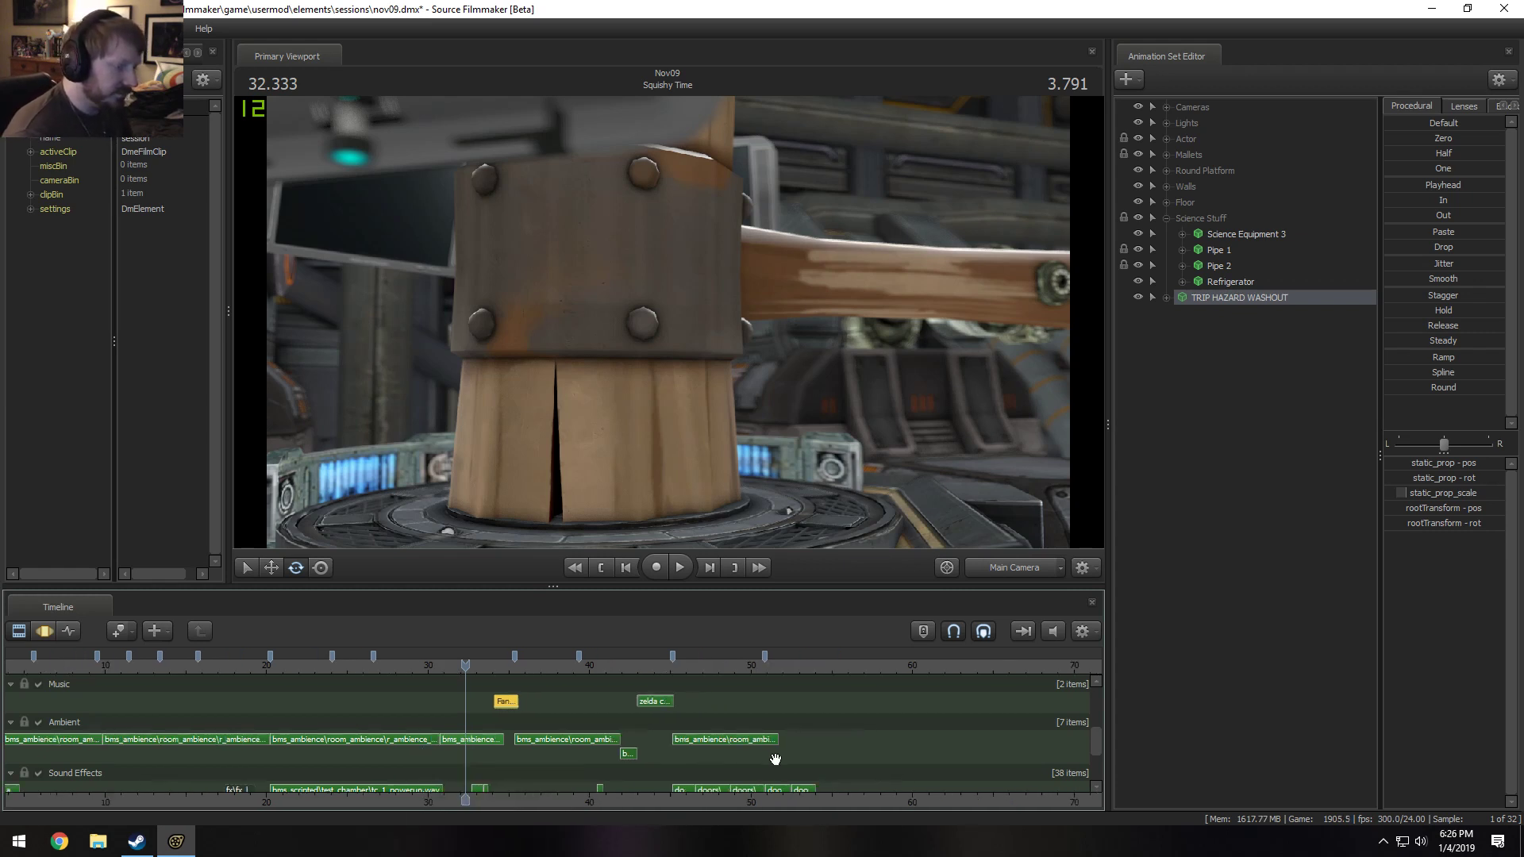
drag(1095, 737, 1102, 749)
scroll(639, 760, up, 4)
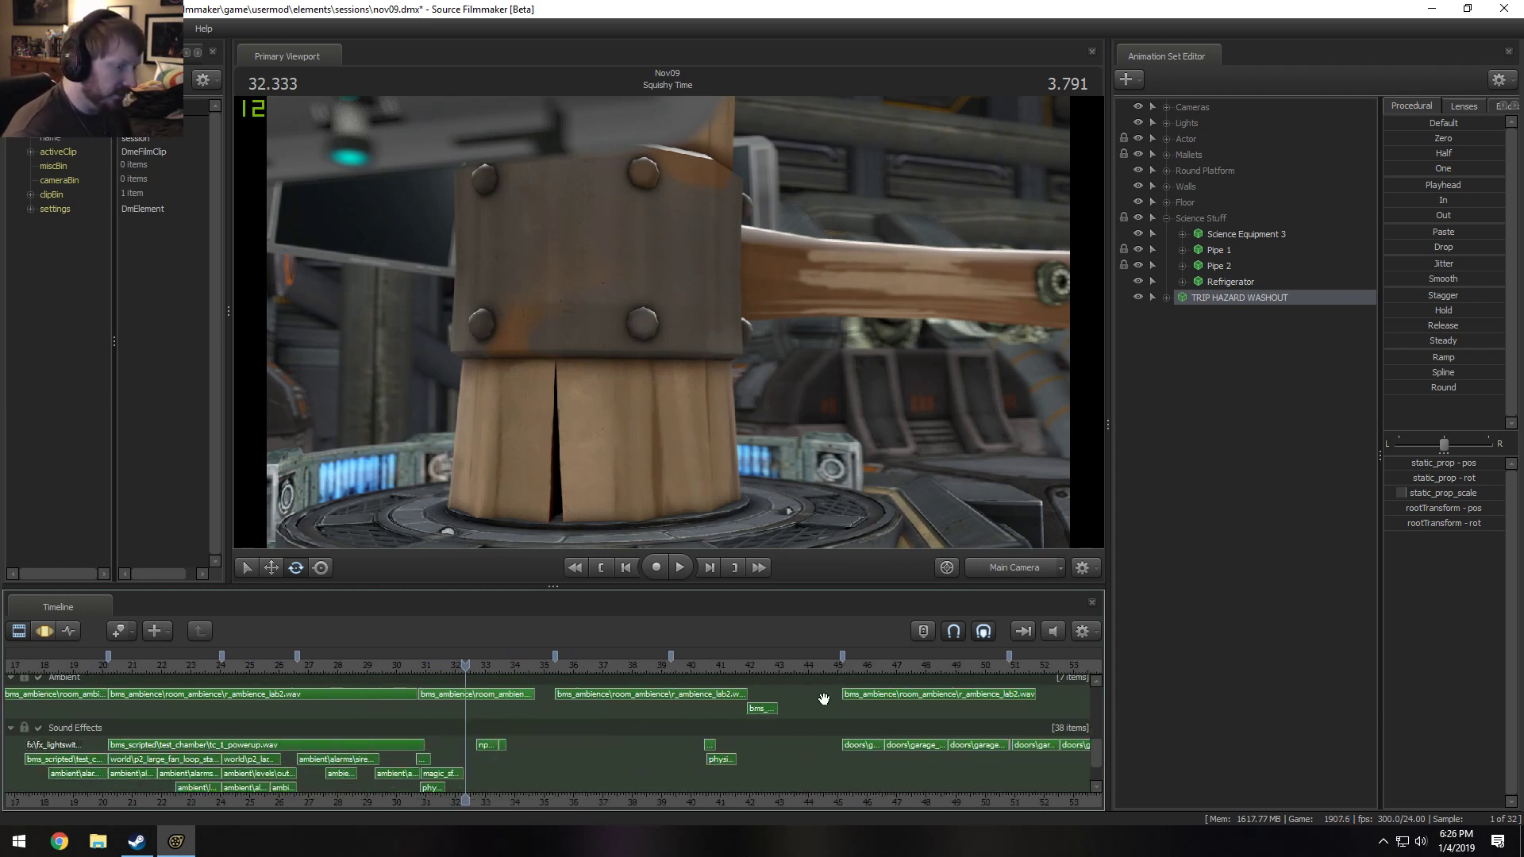
Play the "You've Got a Brain" shot from its start to about 50 seconds to hear its sound effects.
click(846, 668)
key(space)
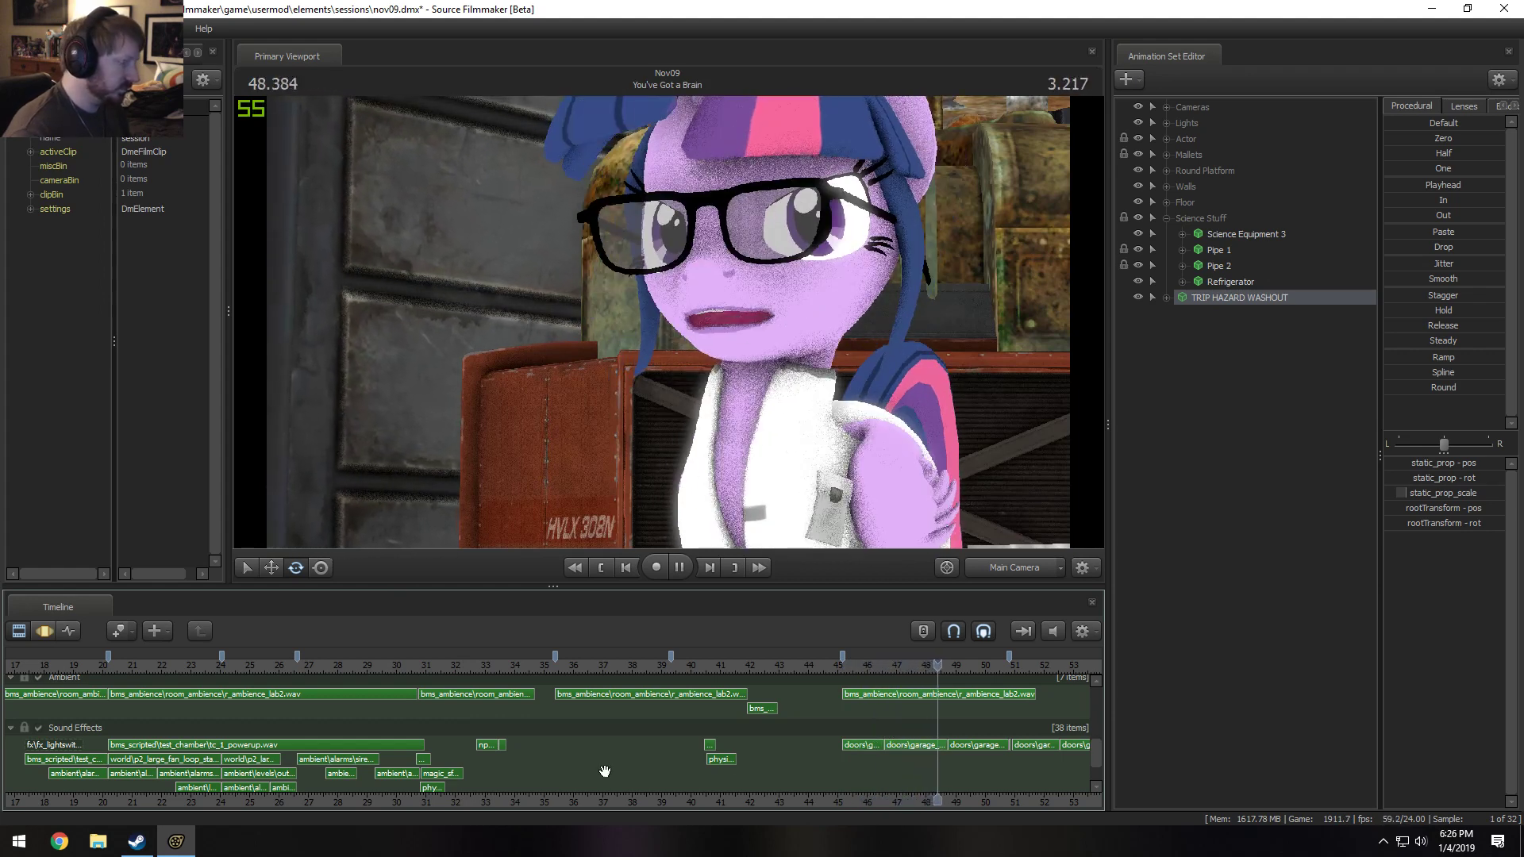
key(space)
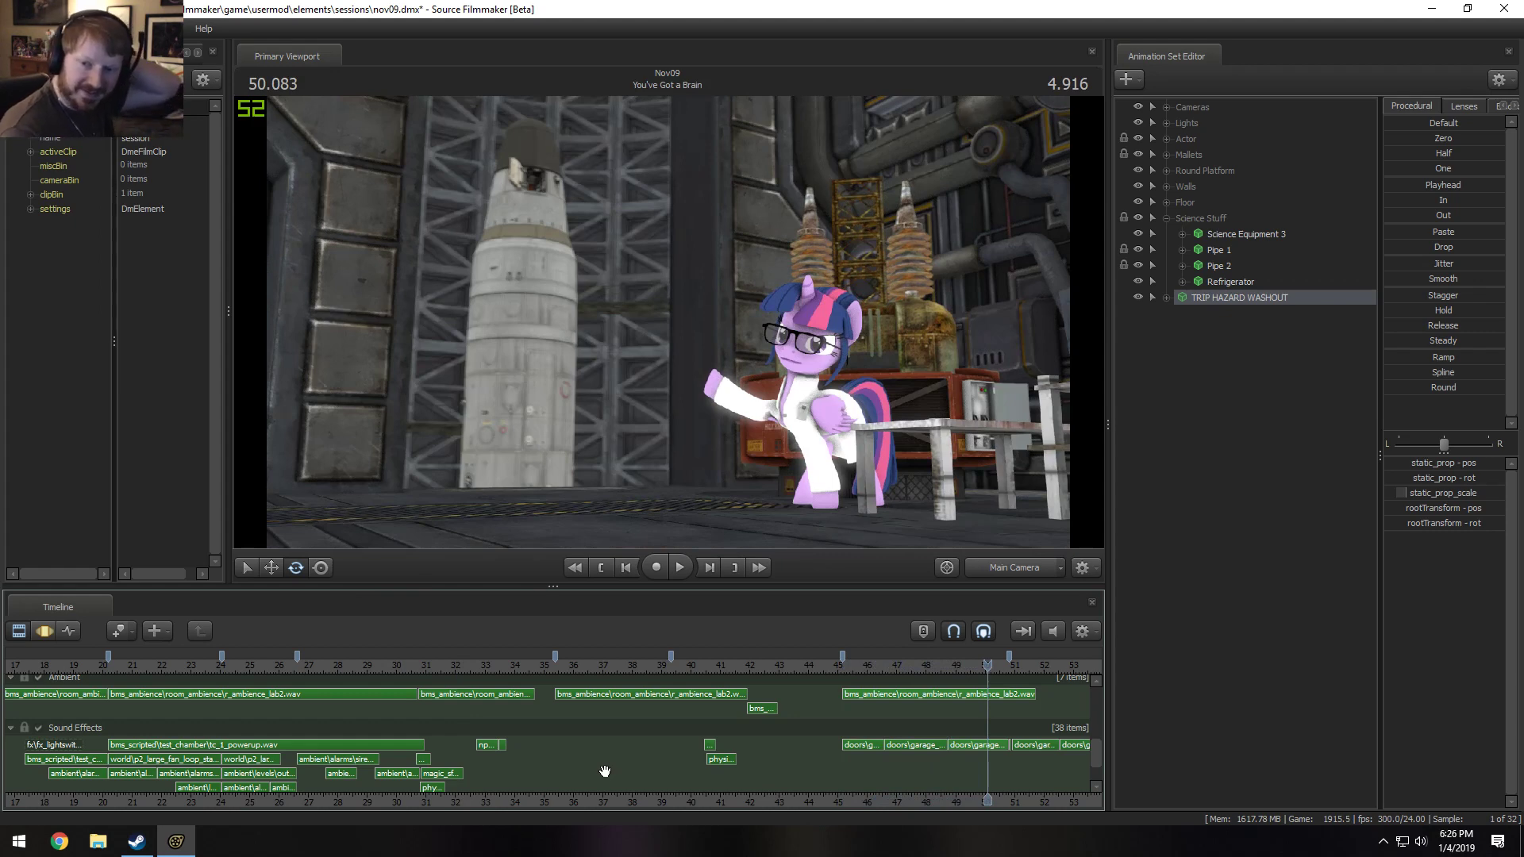
Replay the two neighbouring garage door sound effects between about 47 and 50 seconds and check their clip operations.
click(980, 660)
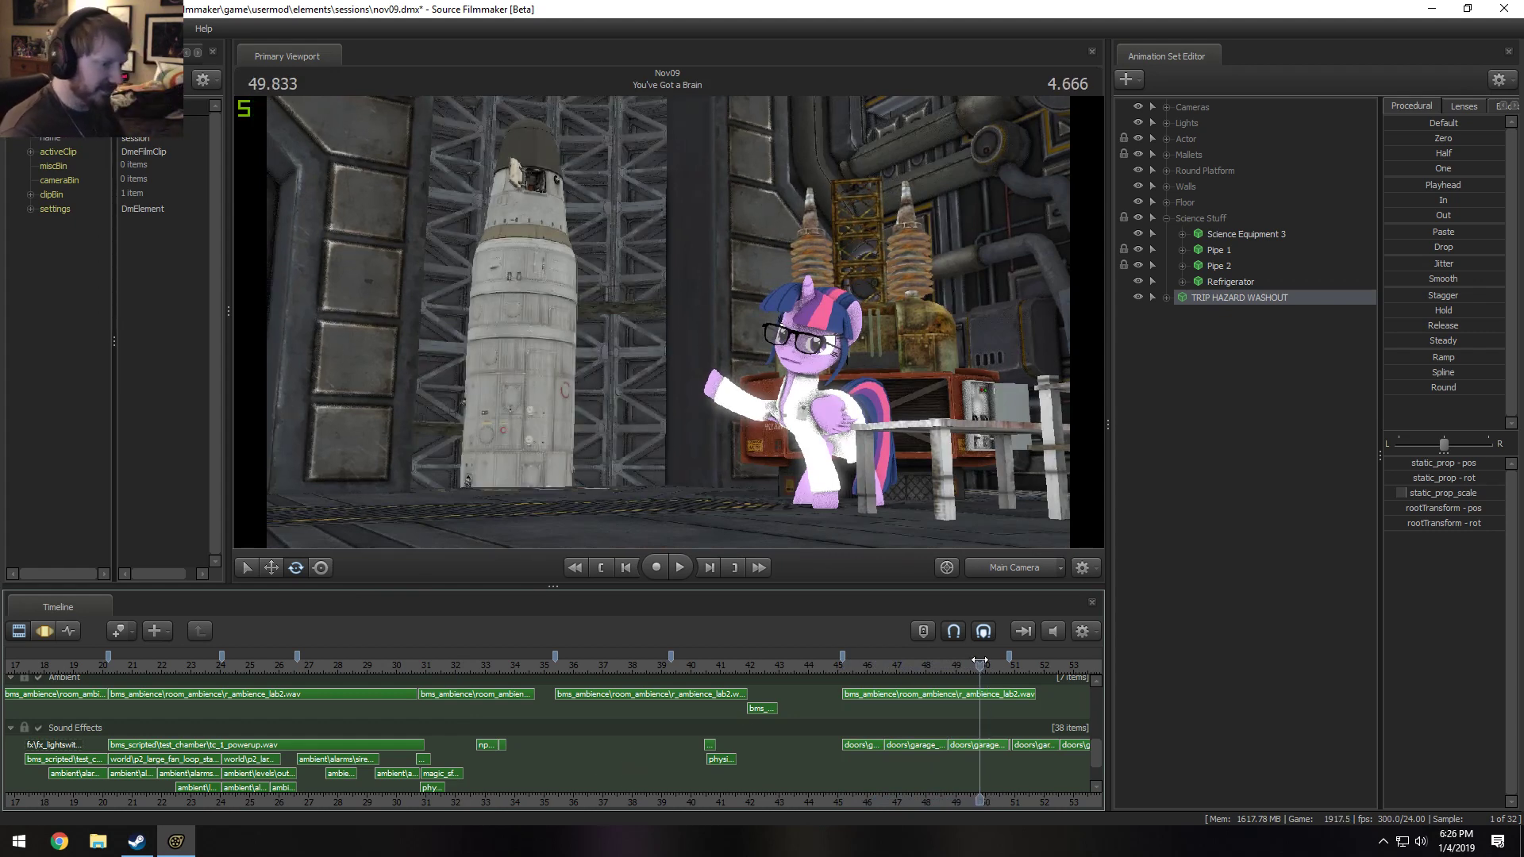
drag(980, 661, 954, 697)
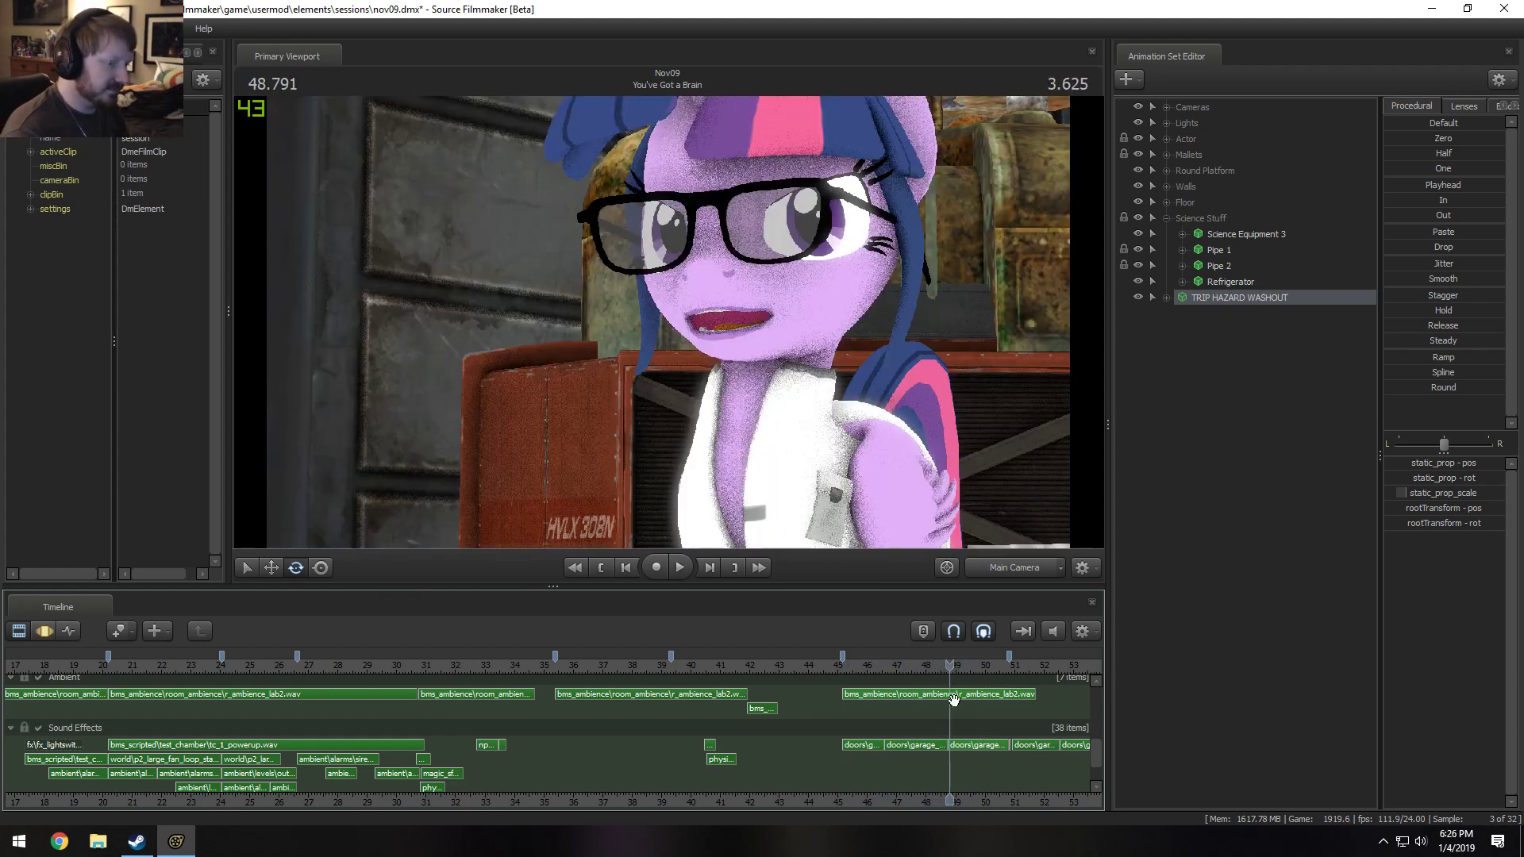
key(space)
right_click(970, 750)
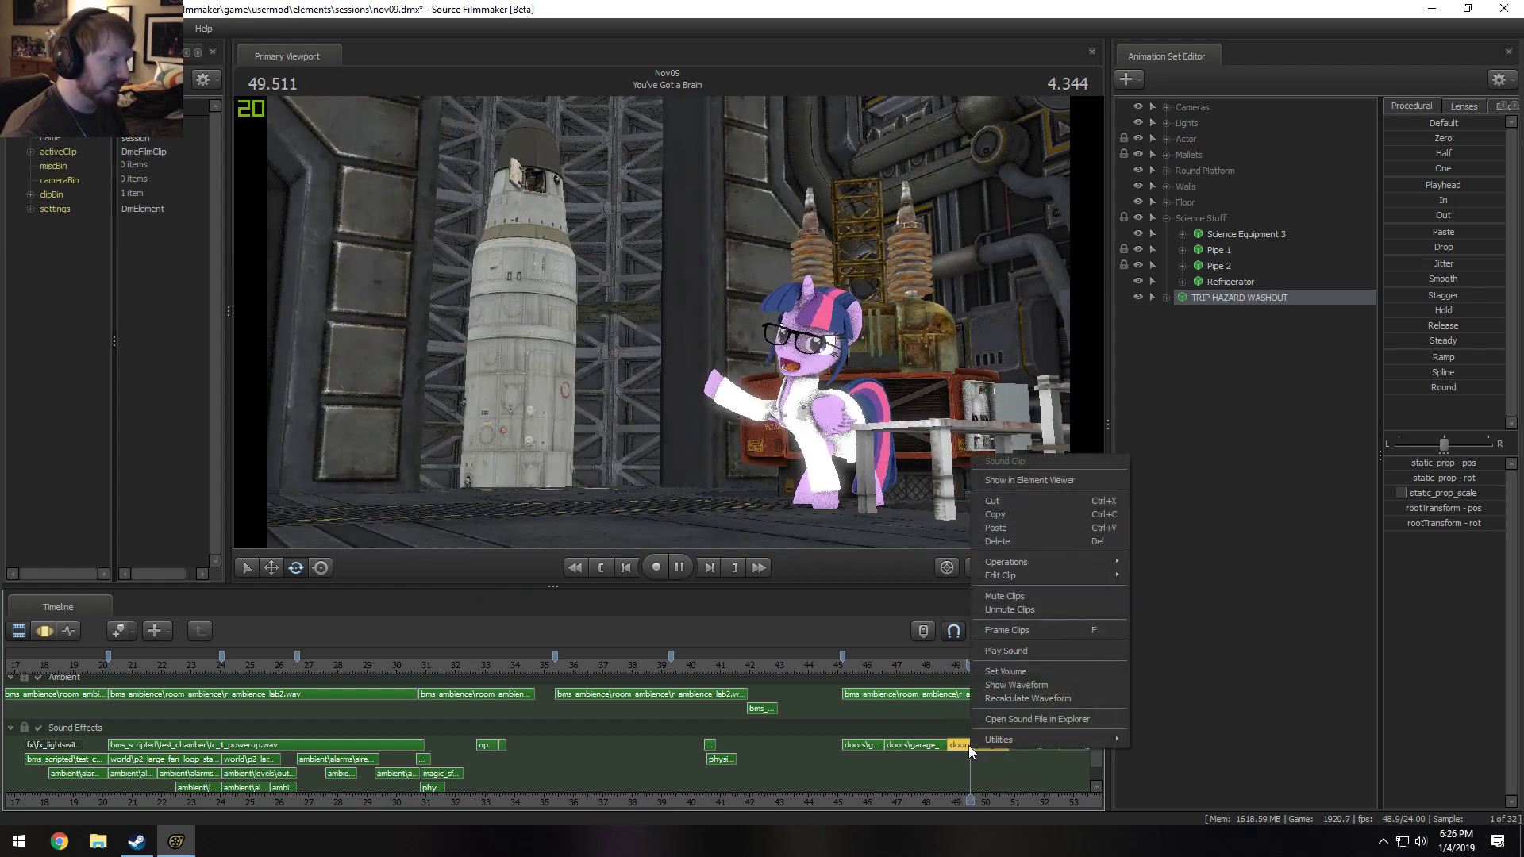
click(945, 667)
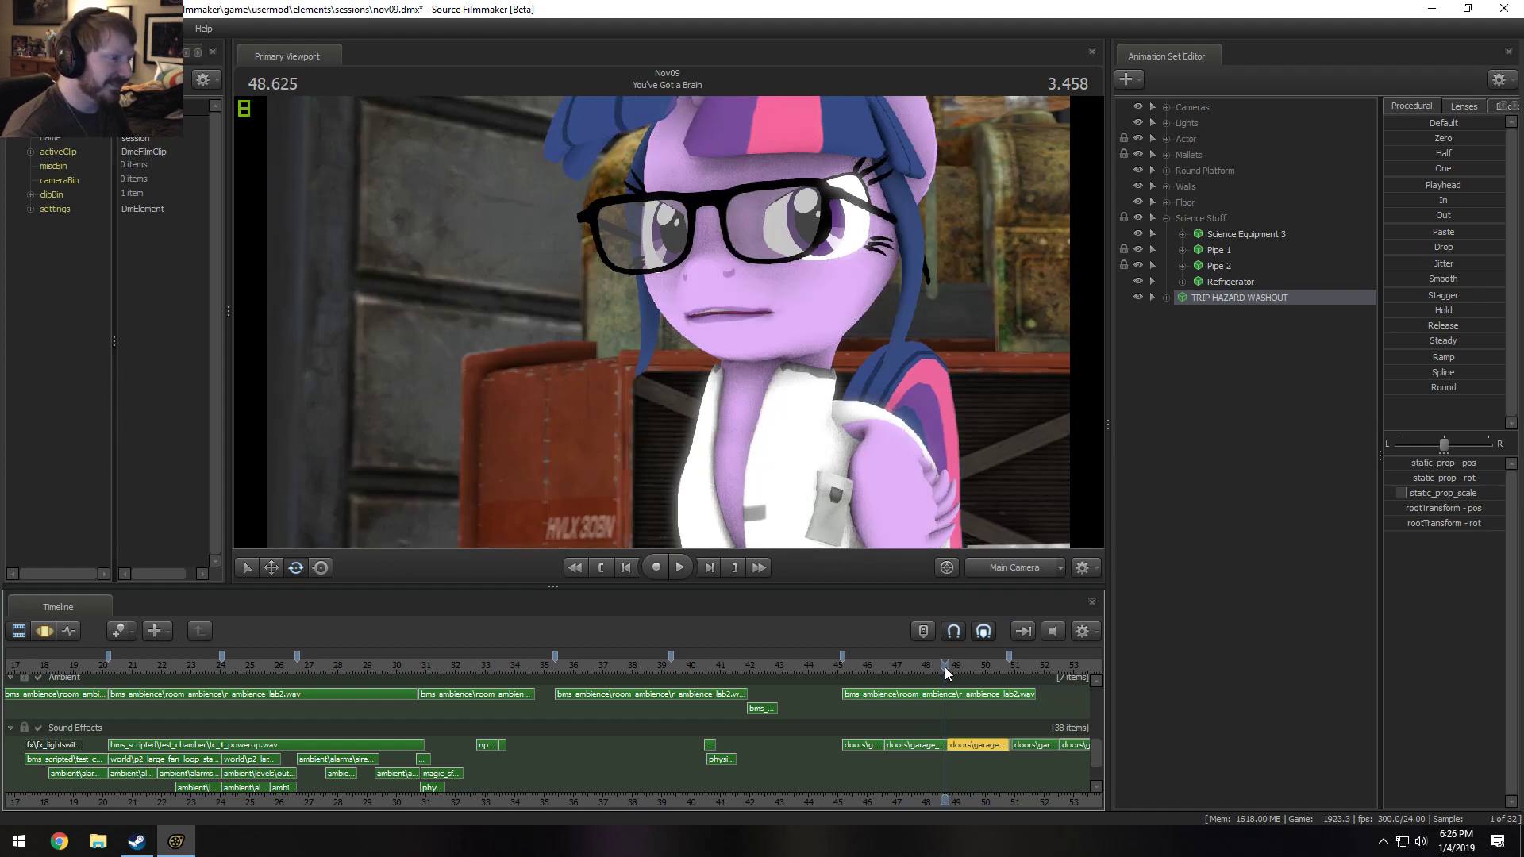
right_click(926, 747)
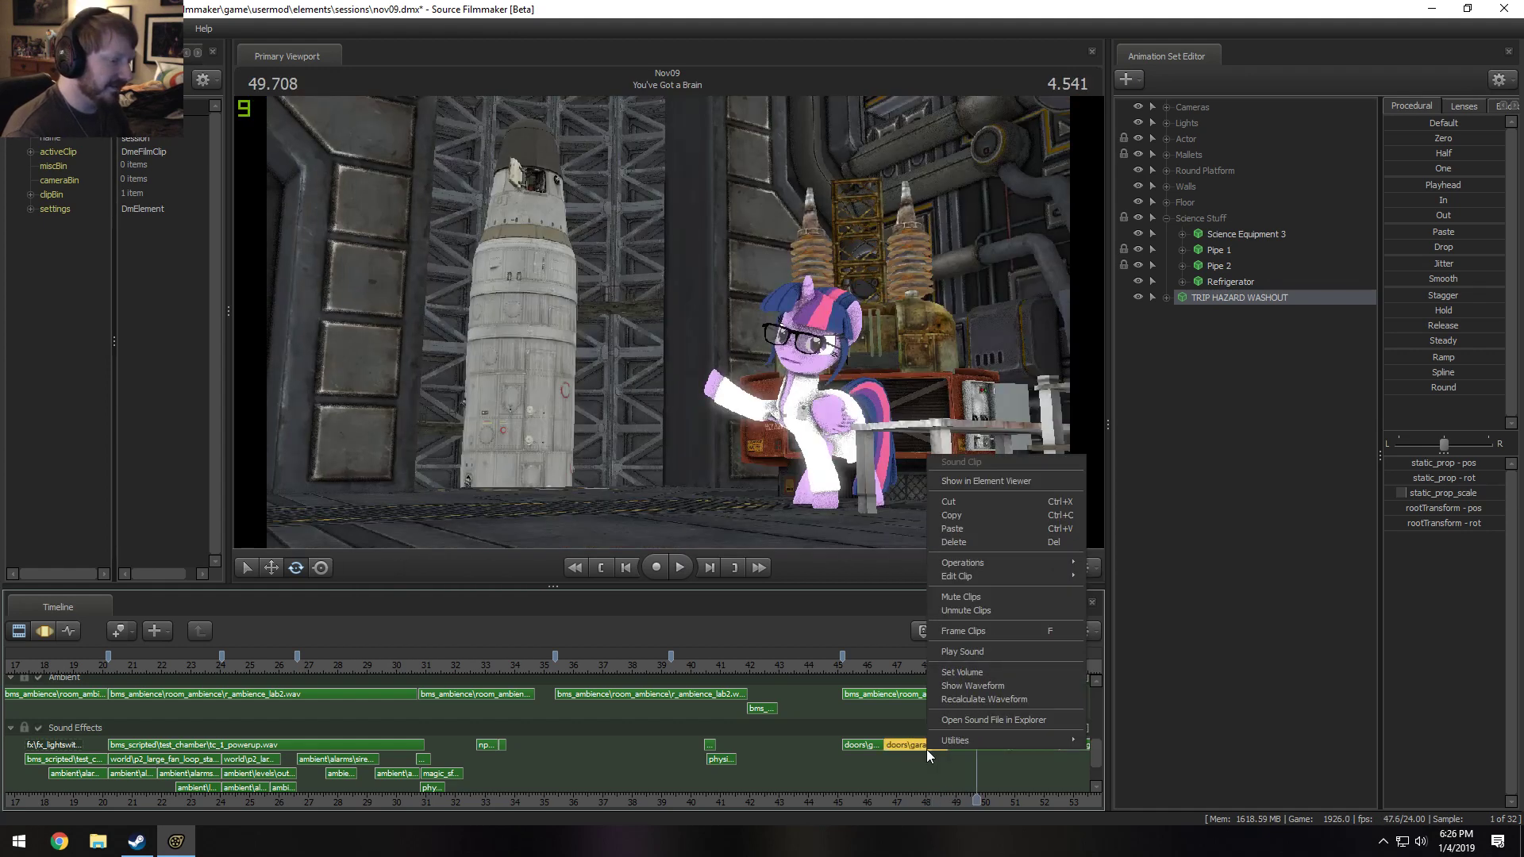
click(903, 665)
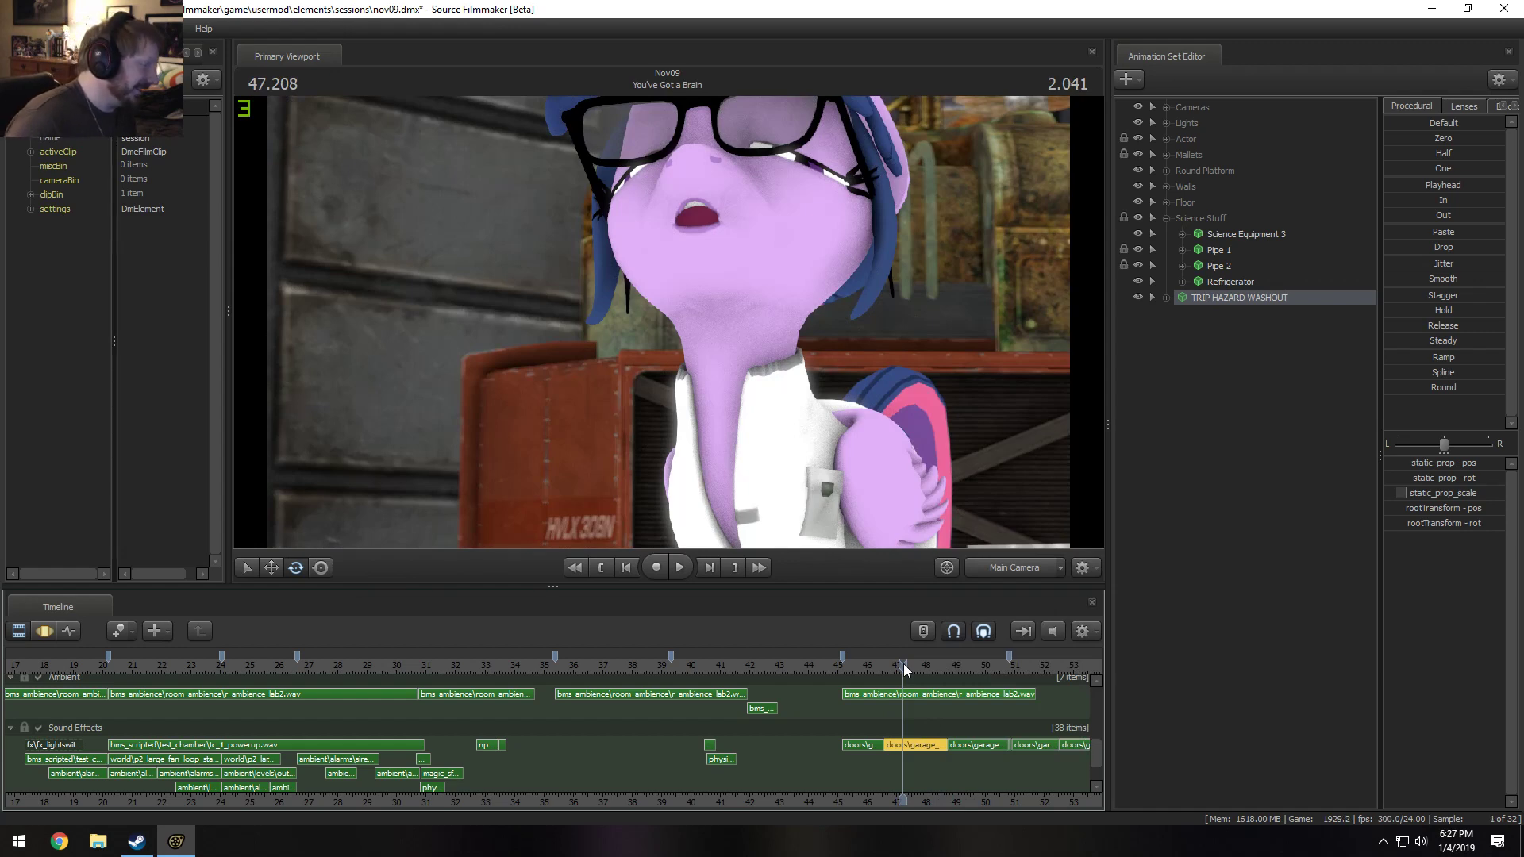
Play back the montage sound effects from 23.375 seconds in the "Montage - Spinning Fan" shot into the "Montage - Gears" shot.
click(202, 667)
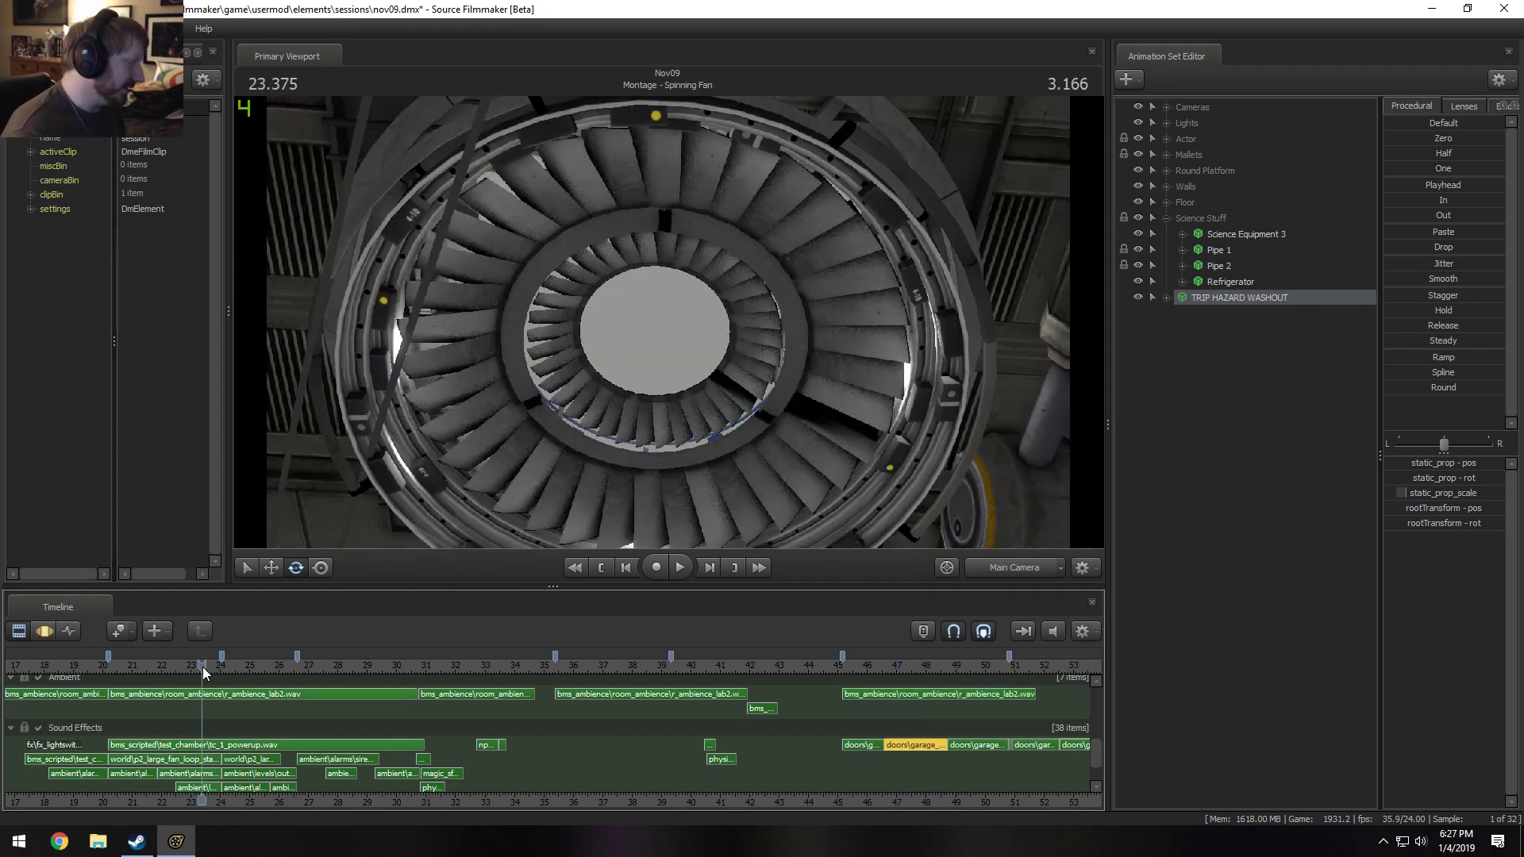
key(space)
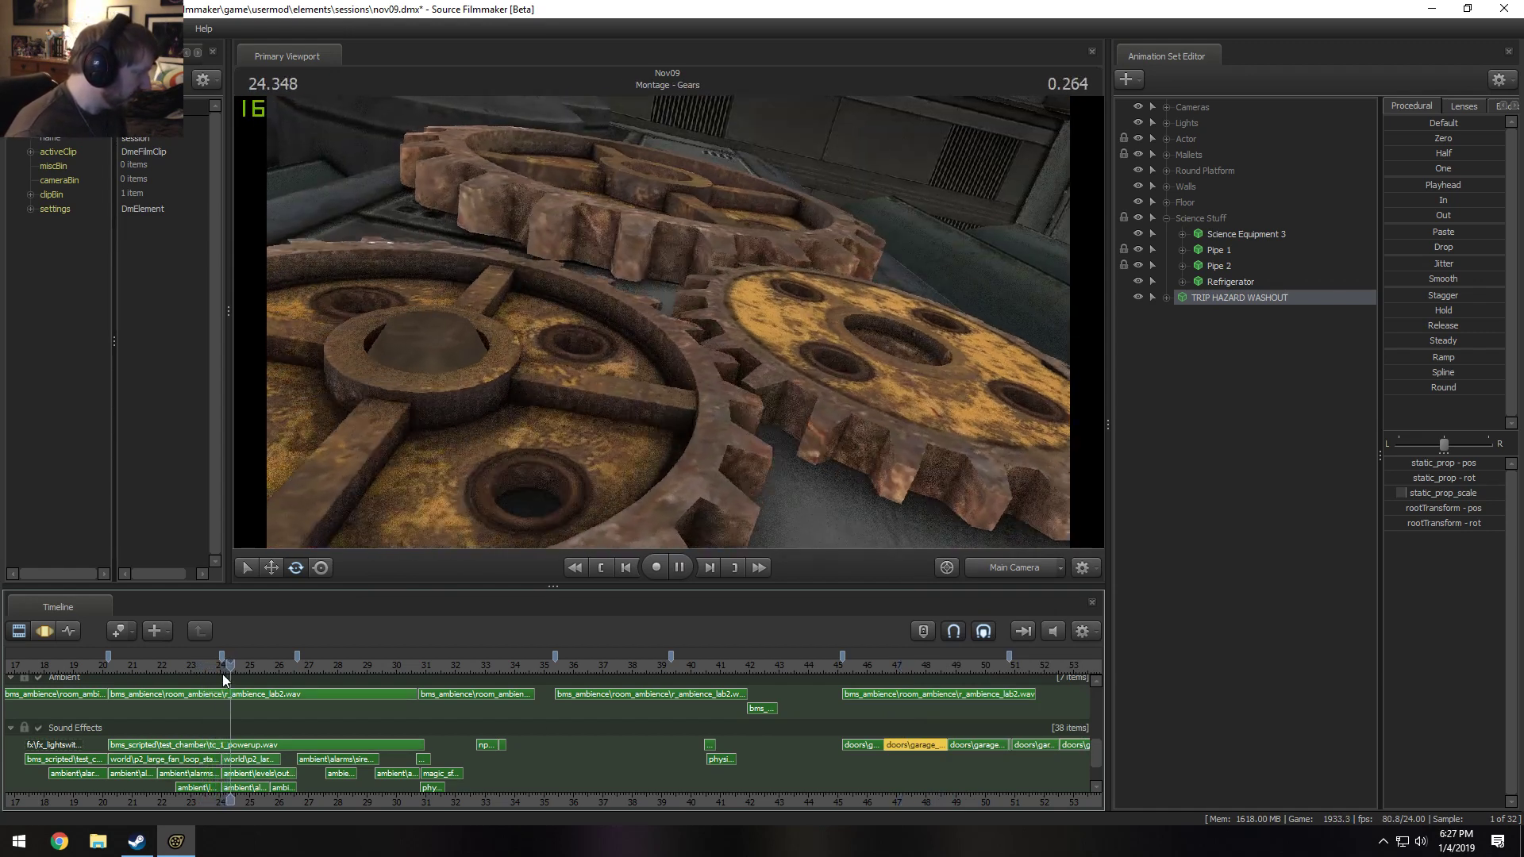
key(space)
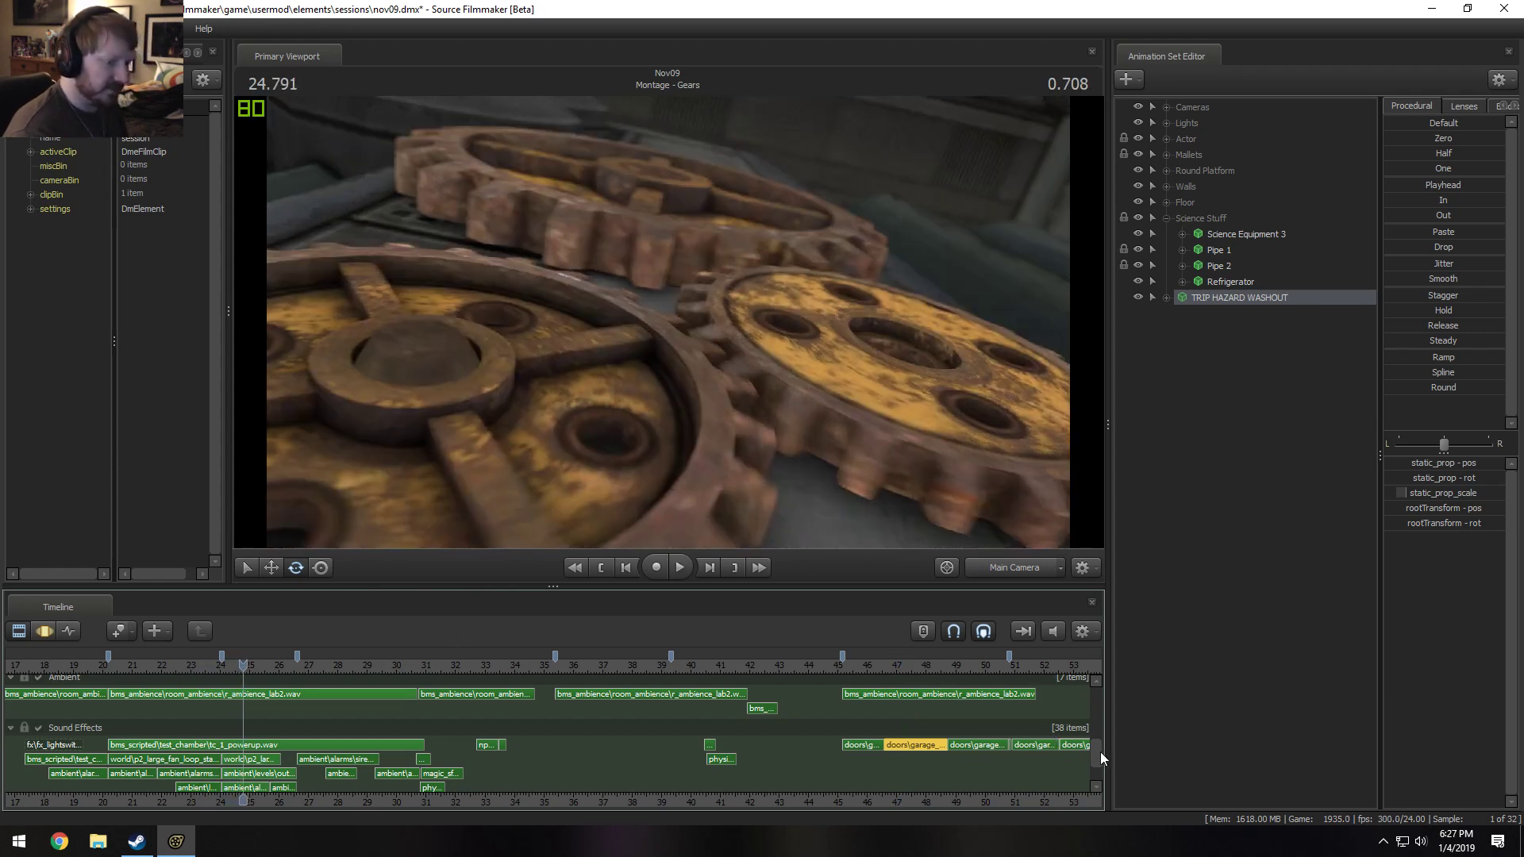
Return to the Picture track and place the playhead at 28.291 seconds in the "Squishy Time" shot.
drag(1098, 751, 1088, 681)
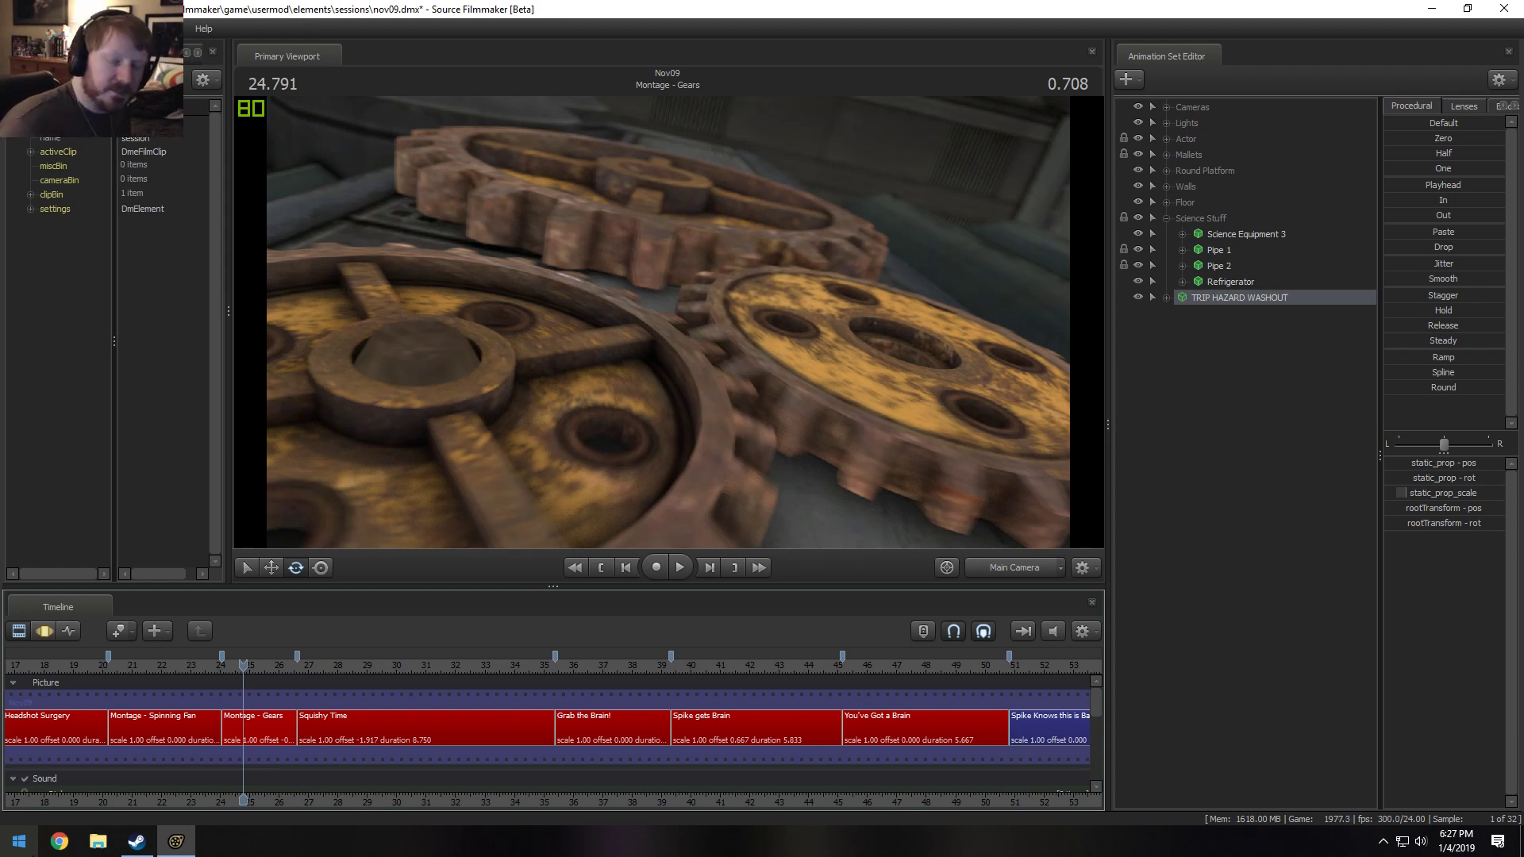
click(346, 665)
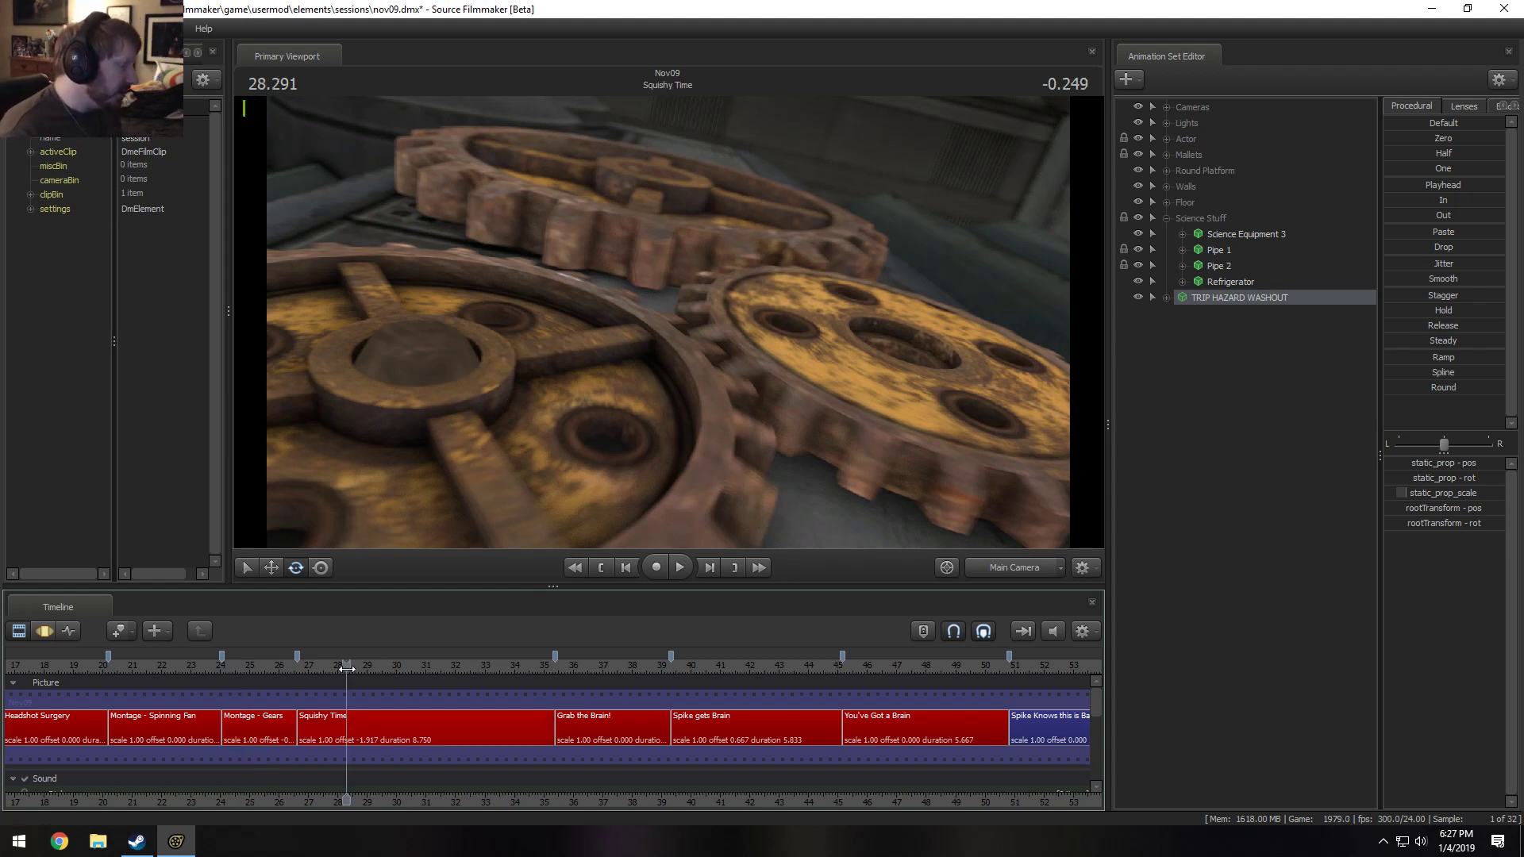
key(F3)
key(F2)
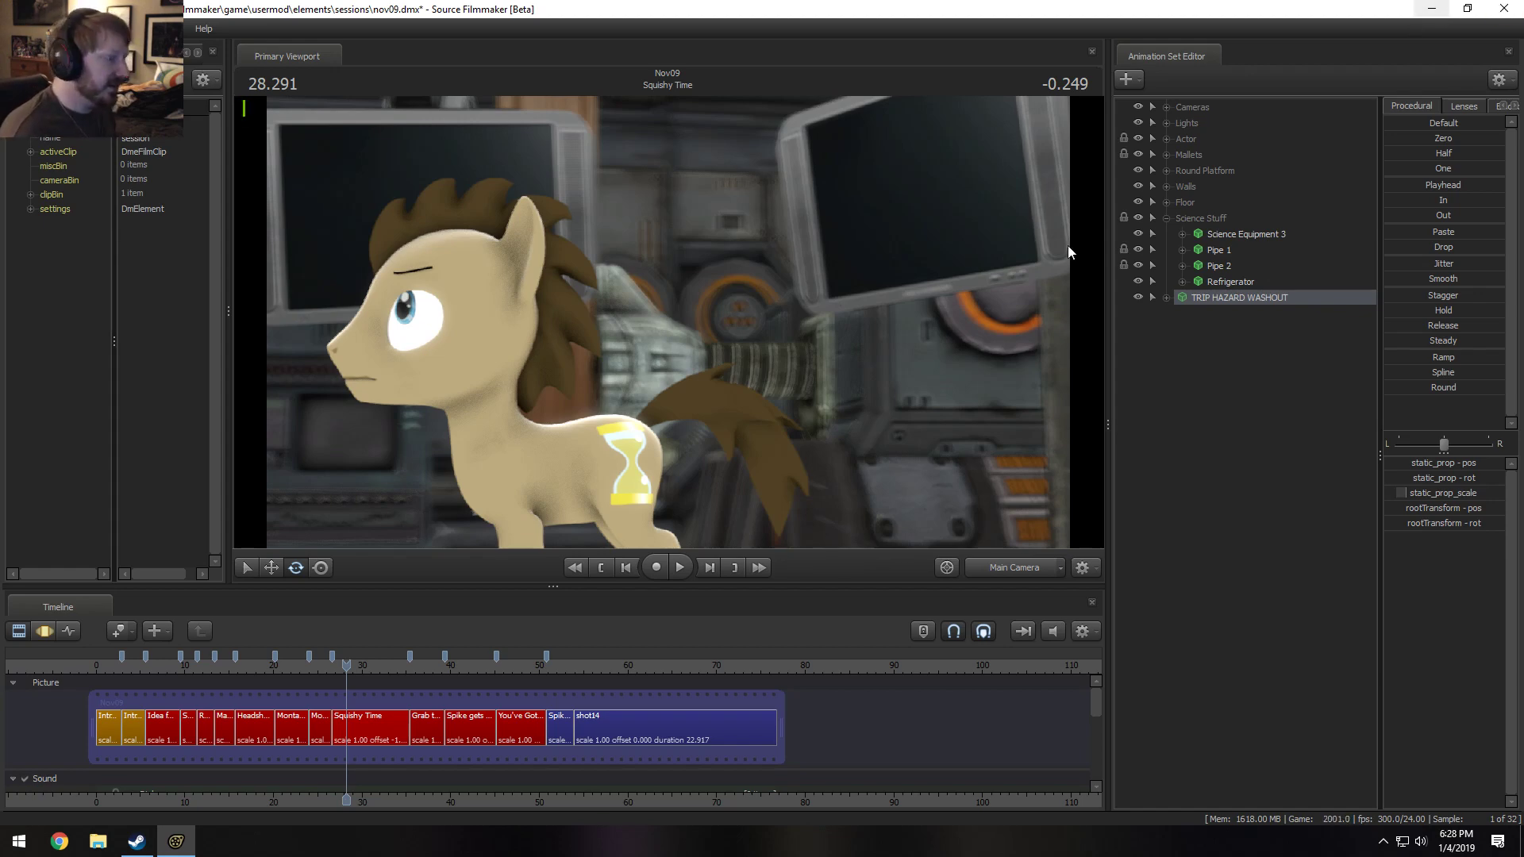
Minimize Source Filmmaker, listen to the three Doctor Spara .ogg voice files in VLC media player, close each one and return to Source Filmmaker.
click(1432, 8)
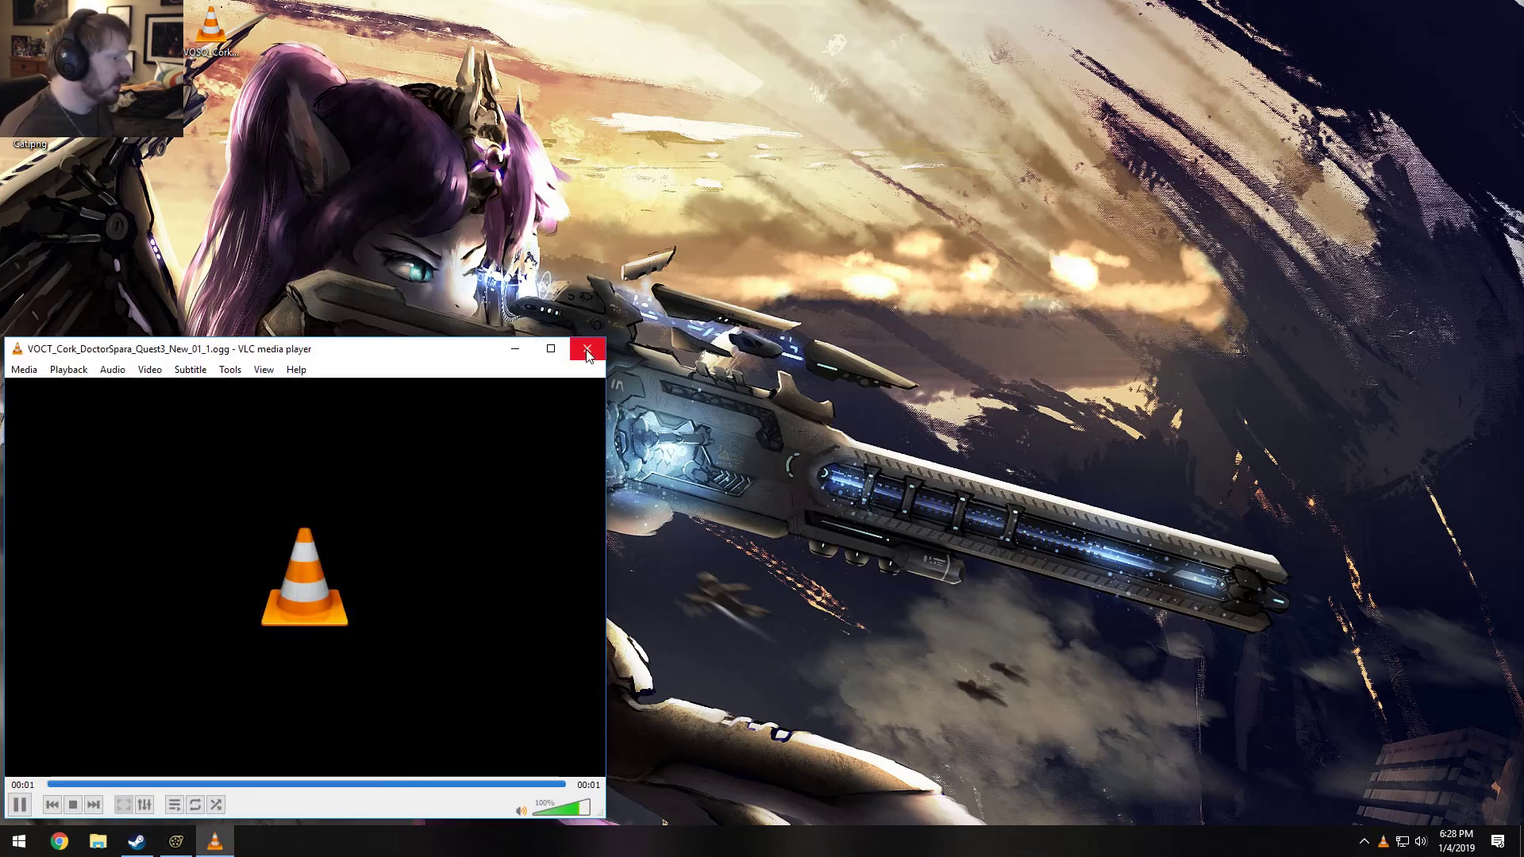
click(587, 350)
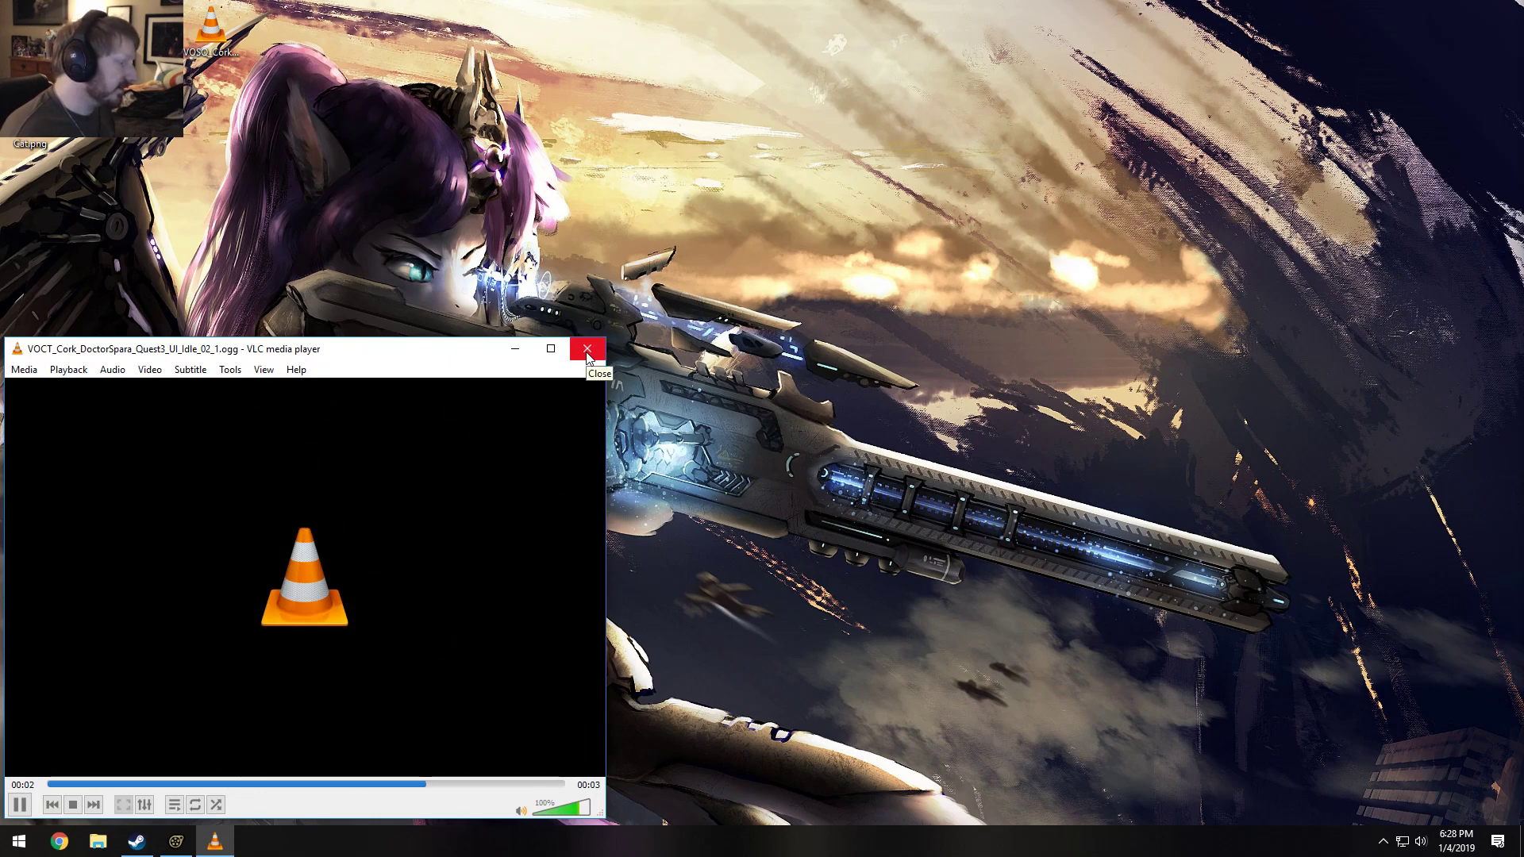
click(587, 350)
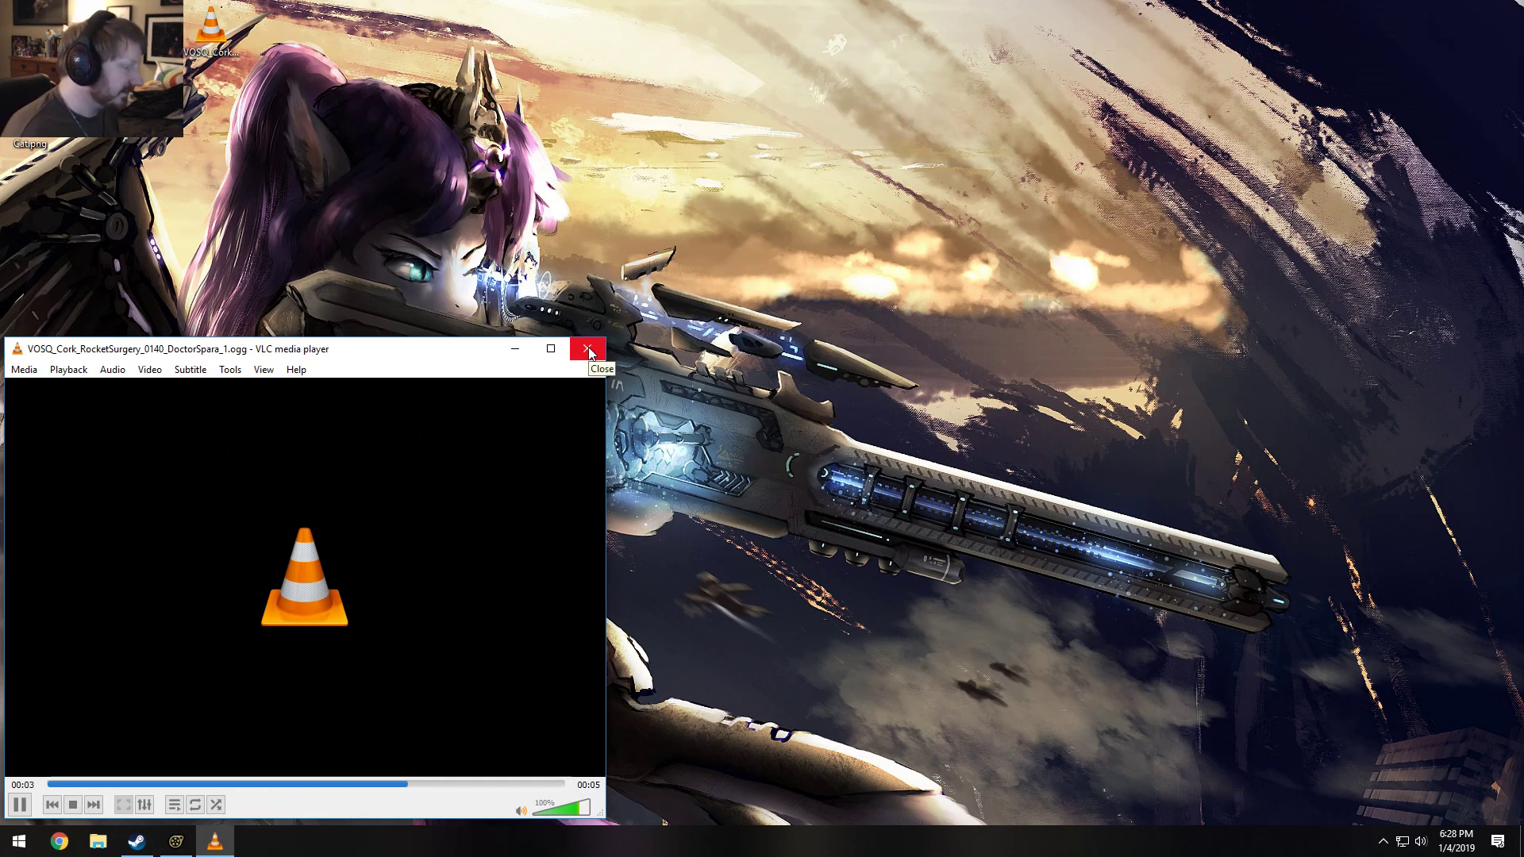
click(589, 350)
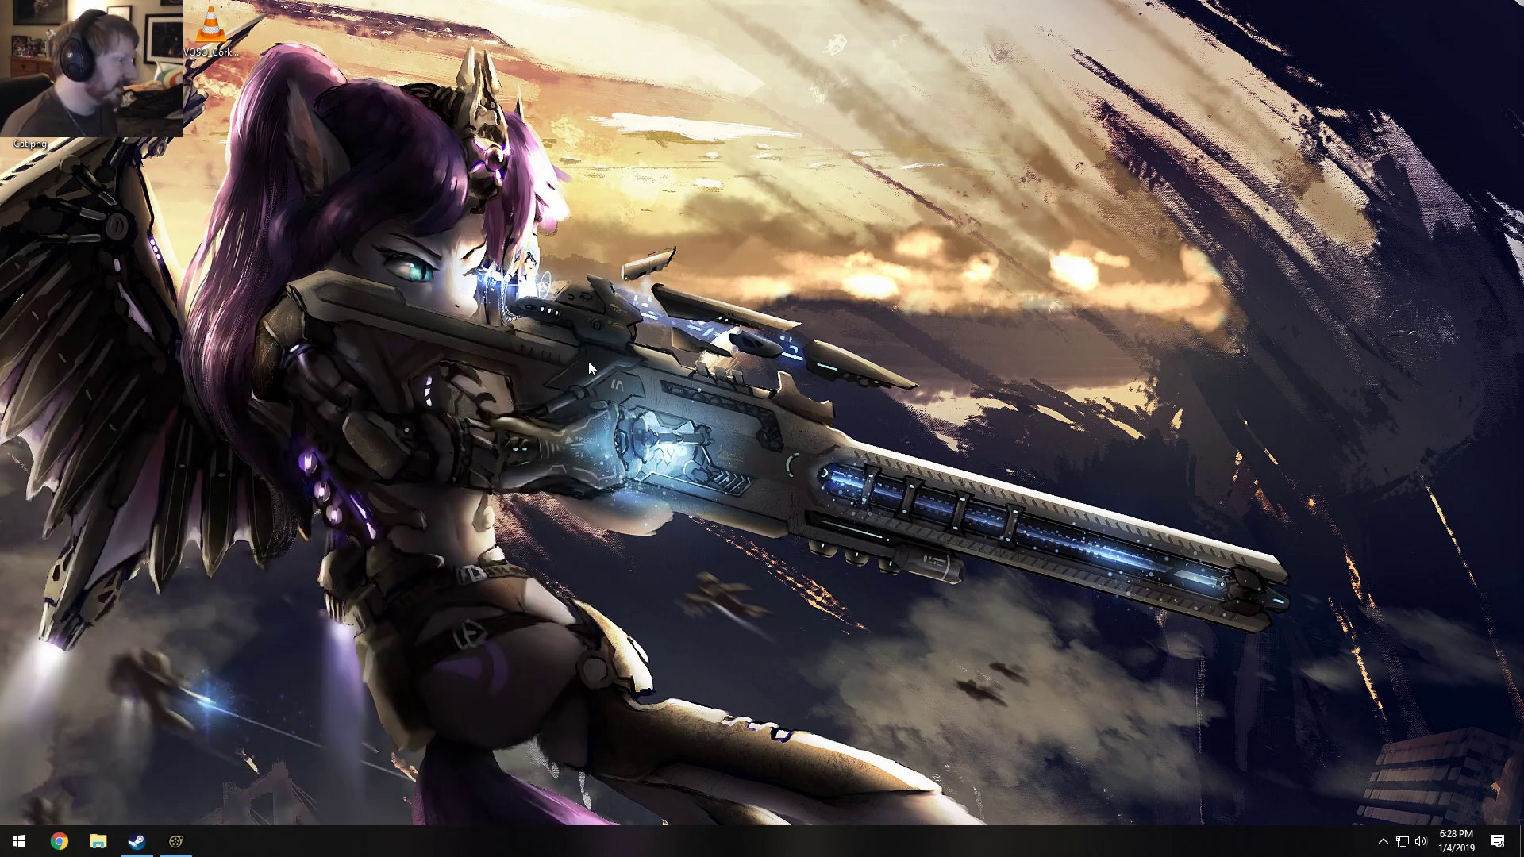
click(176, 841)
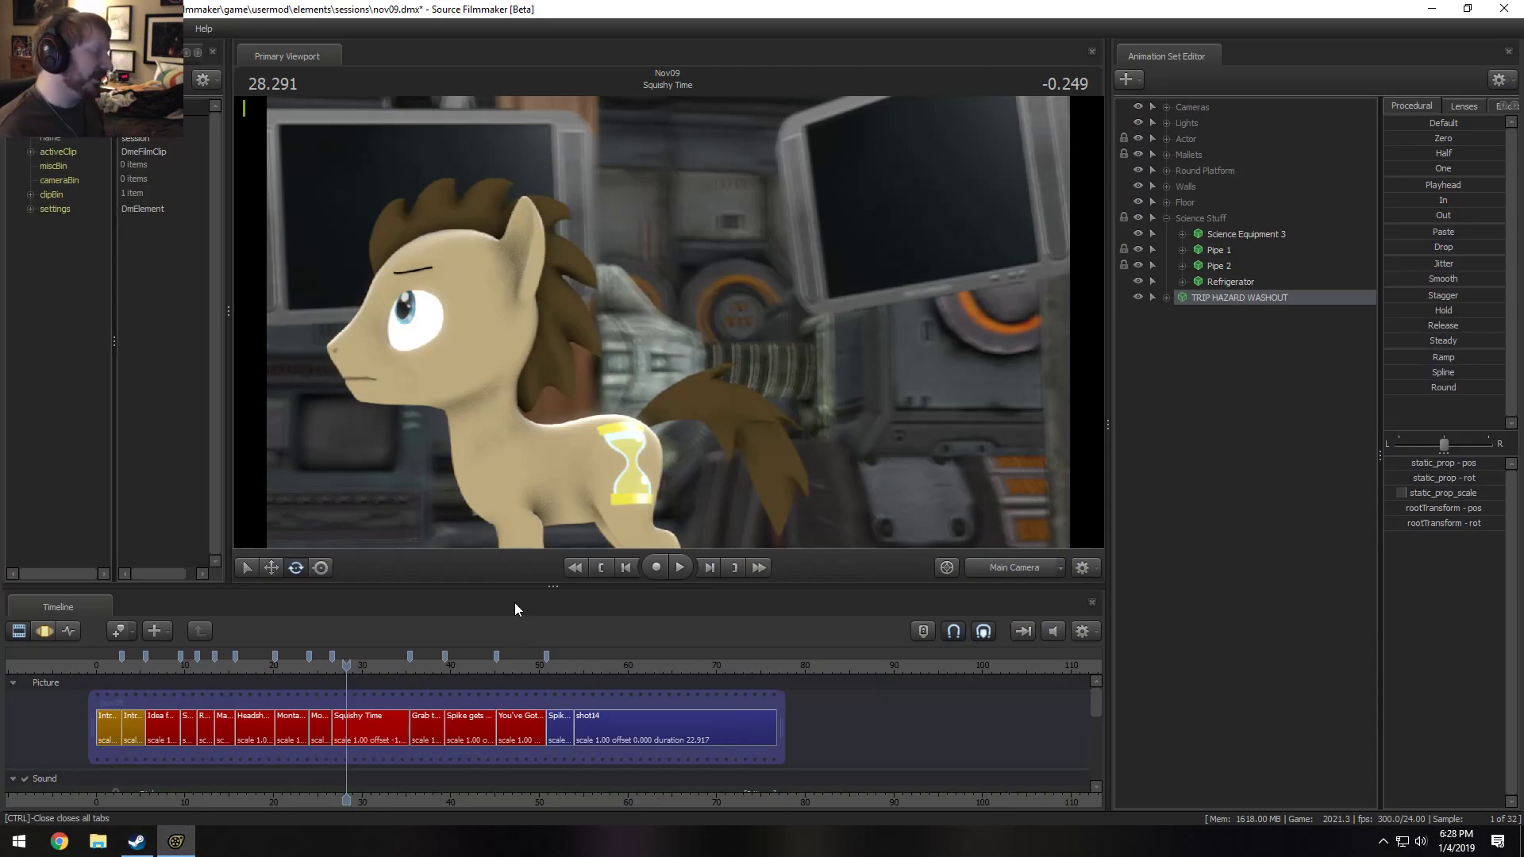
scroll(453, 803, up, 5)
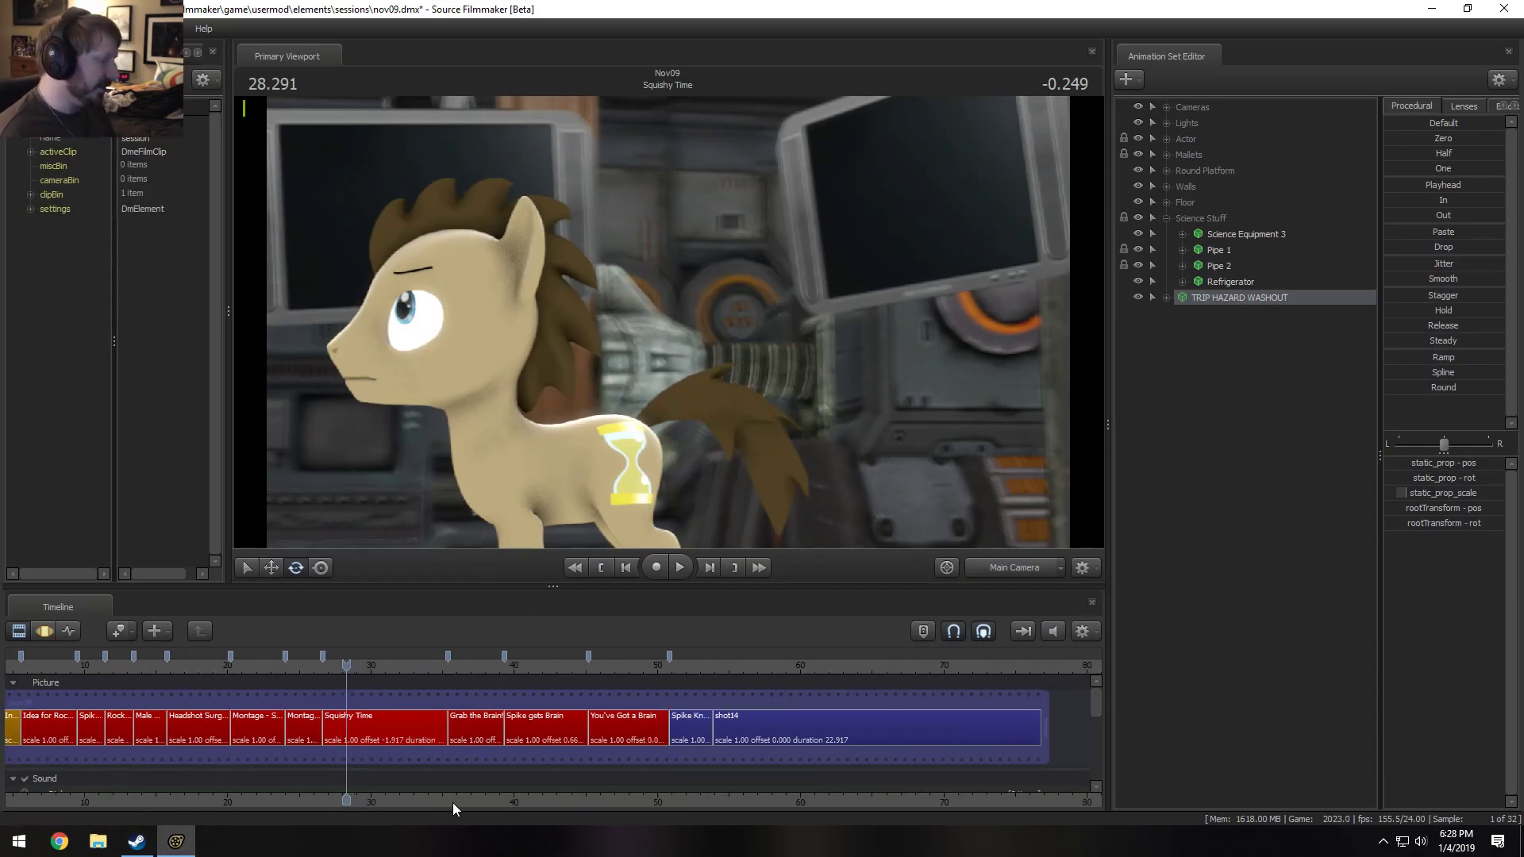
middle_drag(532, 811, 554, 817)
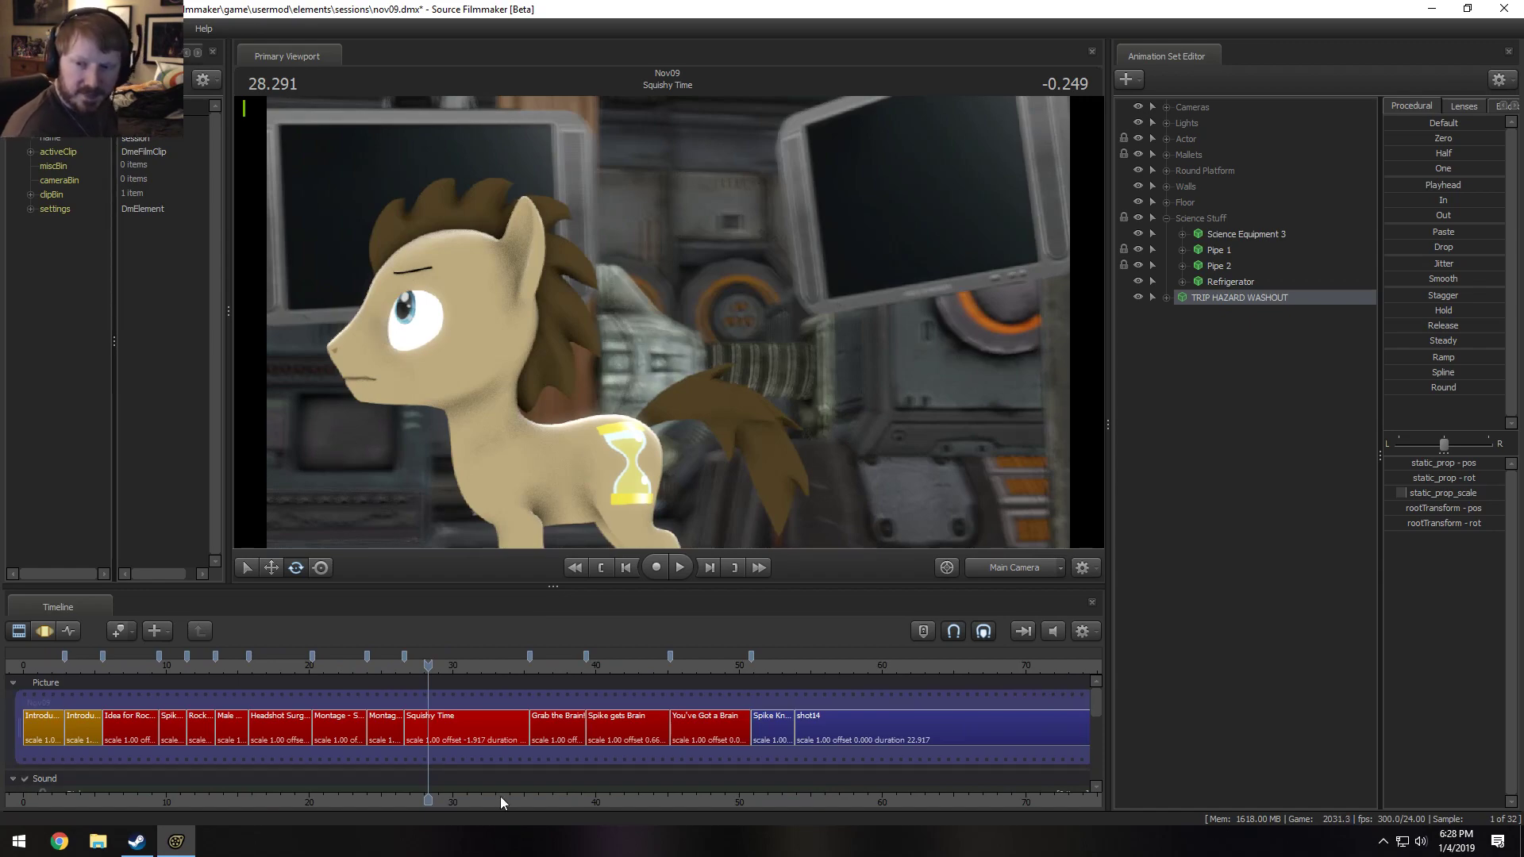
key(super+d)
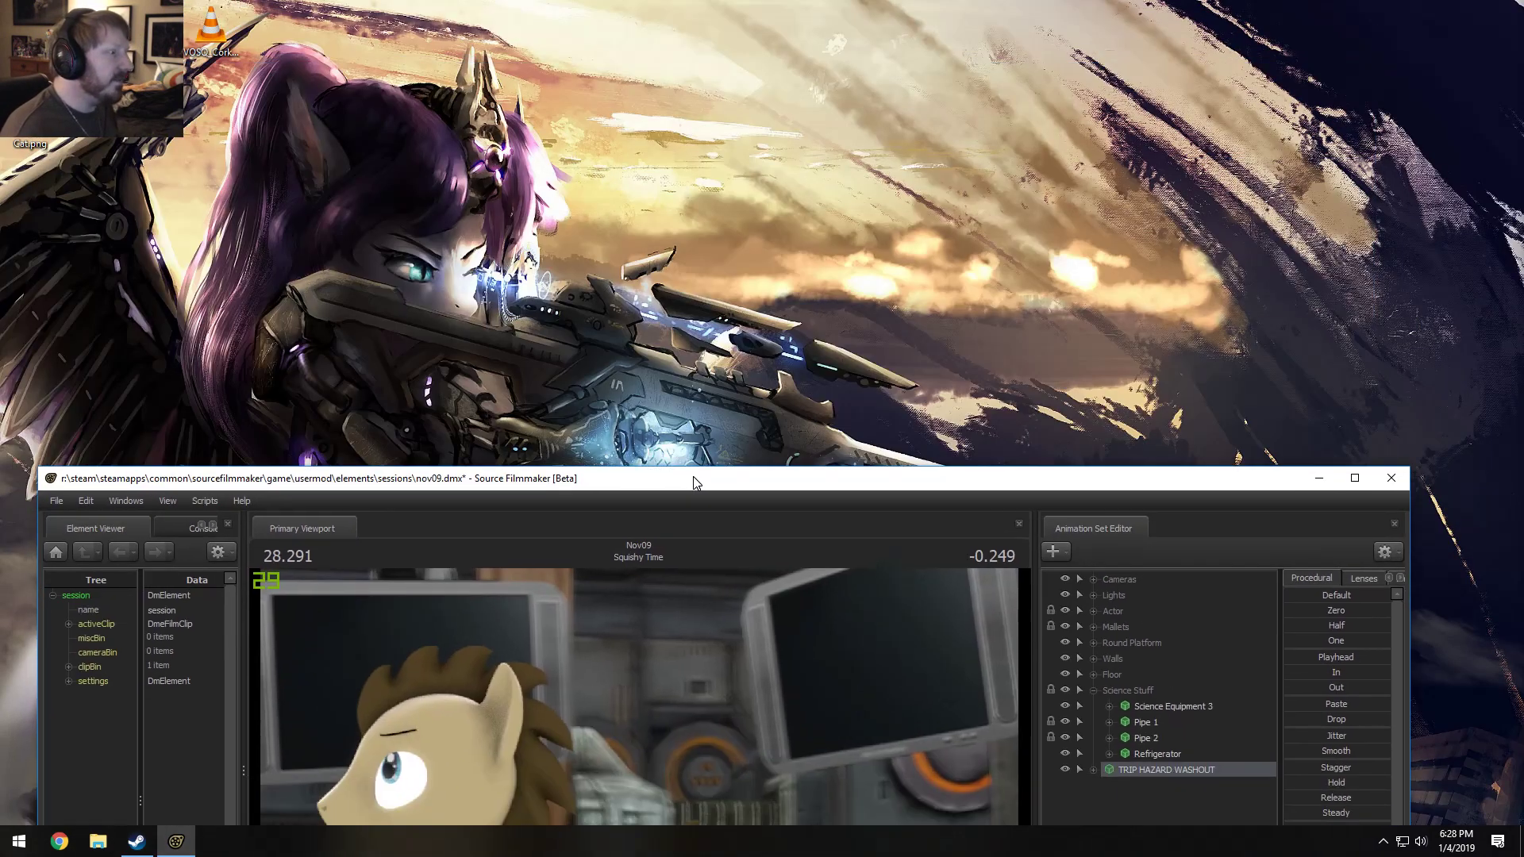
key(super+d)
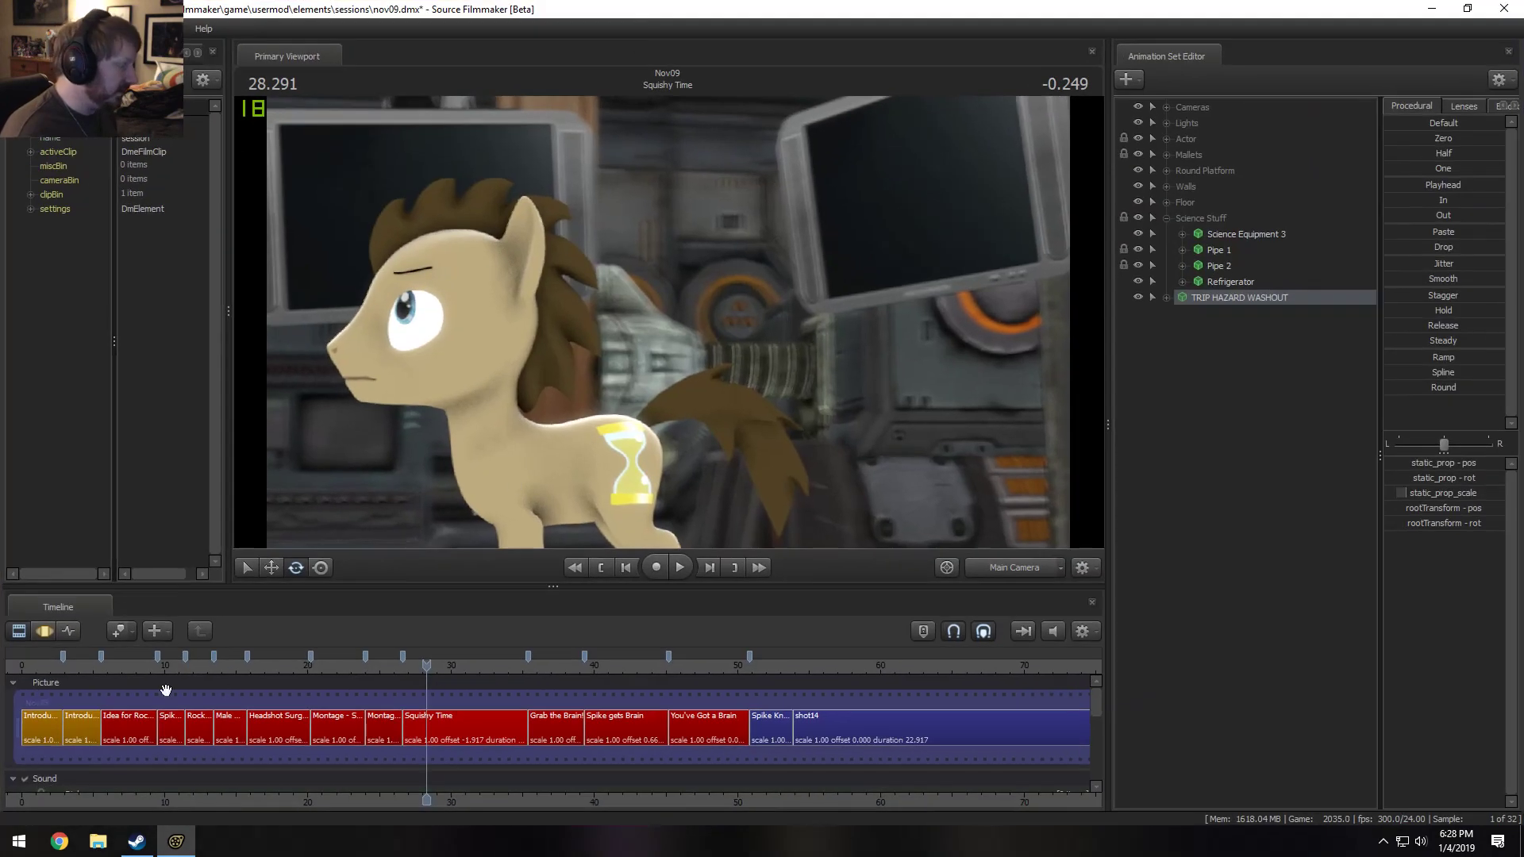
Switch to the Steam library and launch Wallpaper Engine with the standard Launch Wallpaper Engine option.
right_click(136, 841)
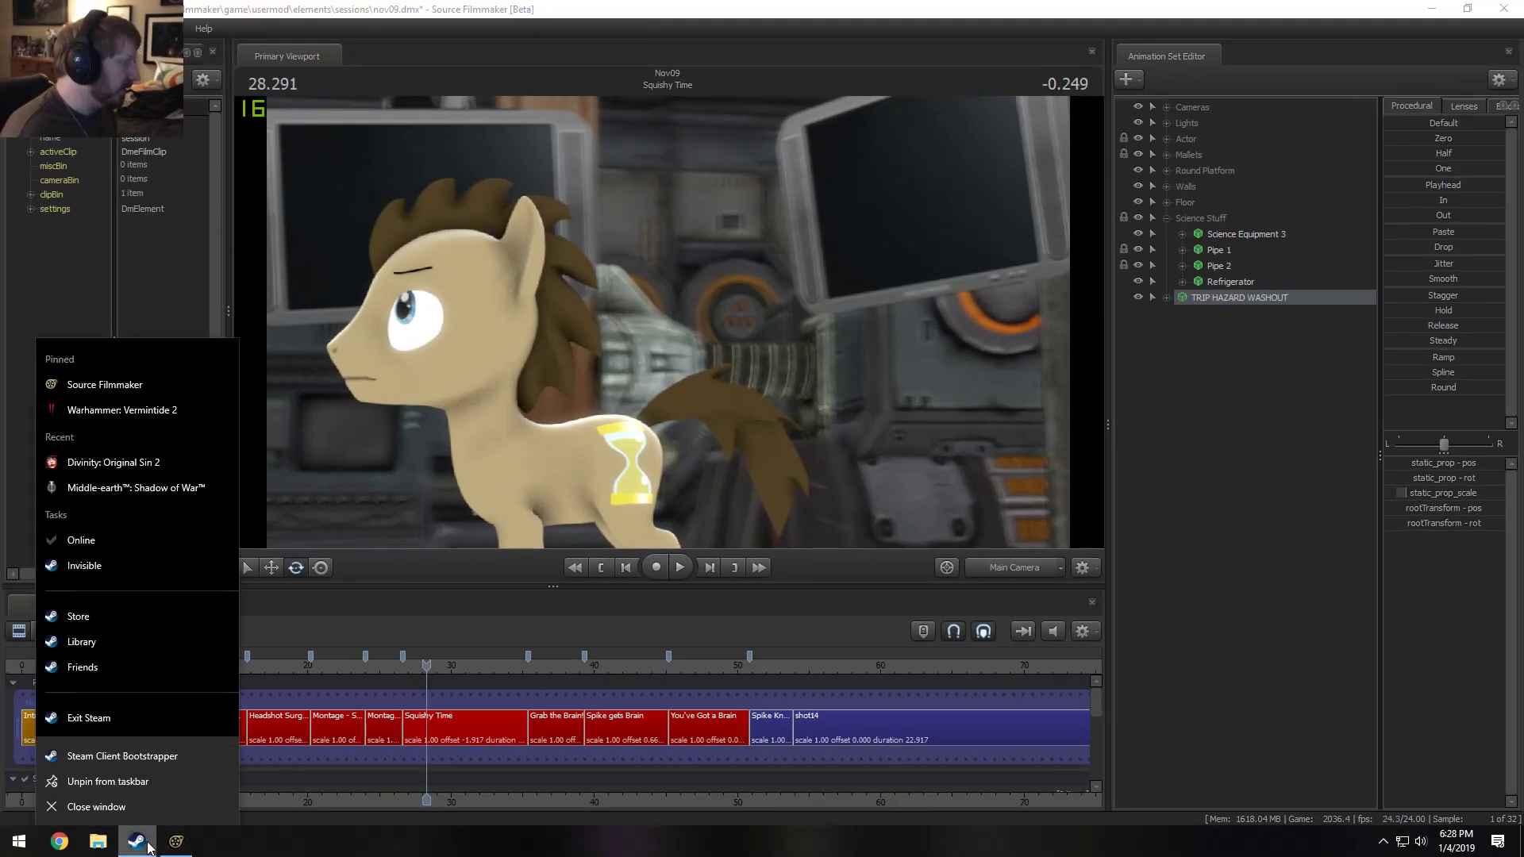
click(136, 841)
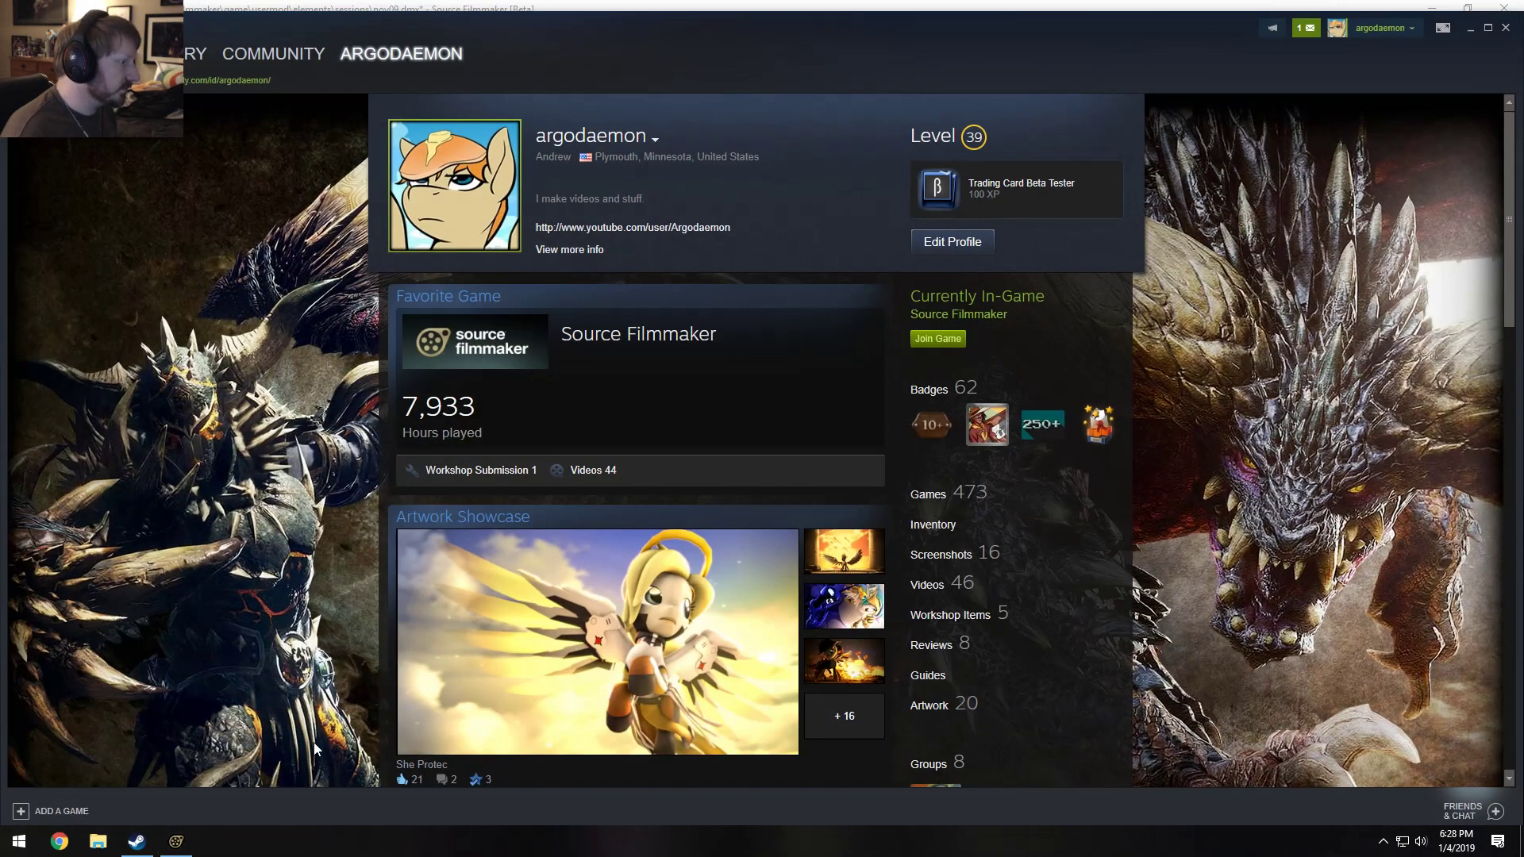
click(197, 53)
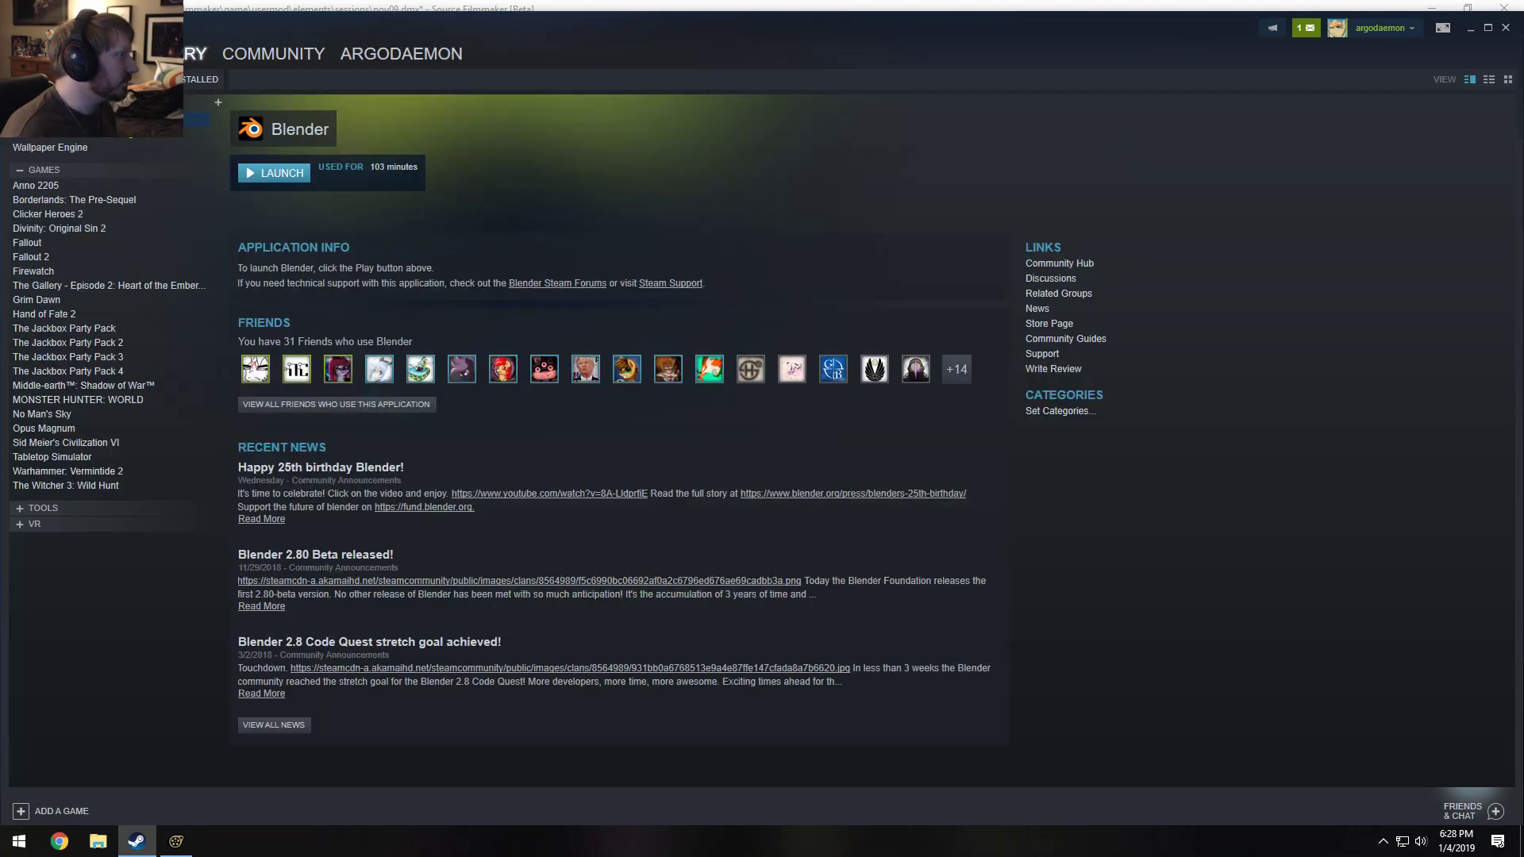
double_click(50, 148)
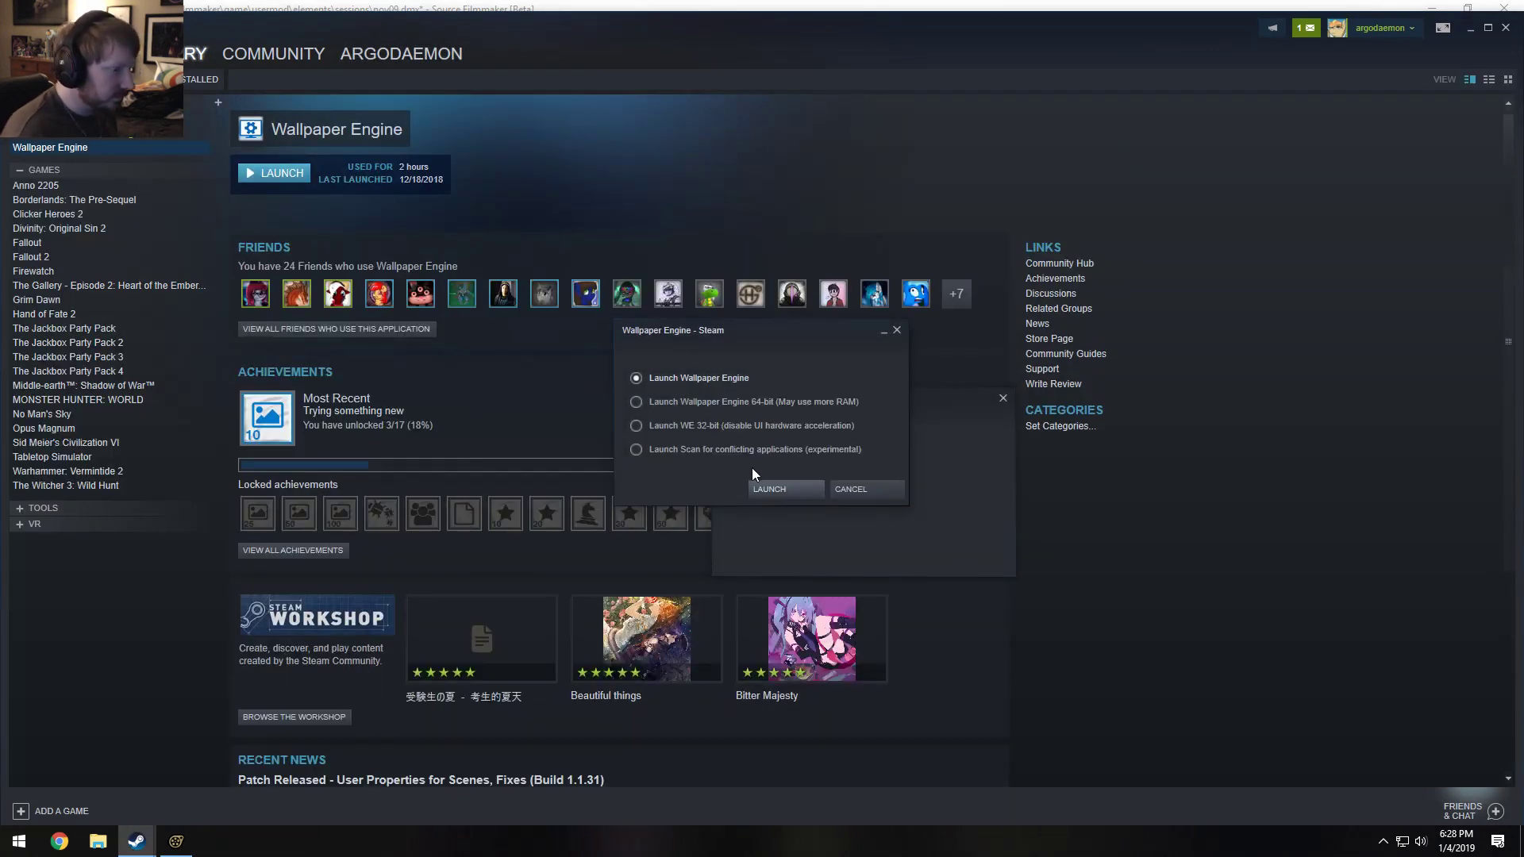
click(787, 487)
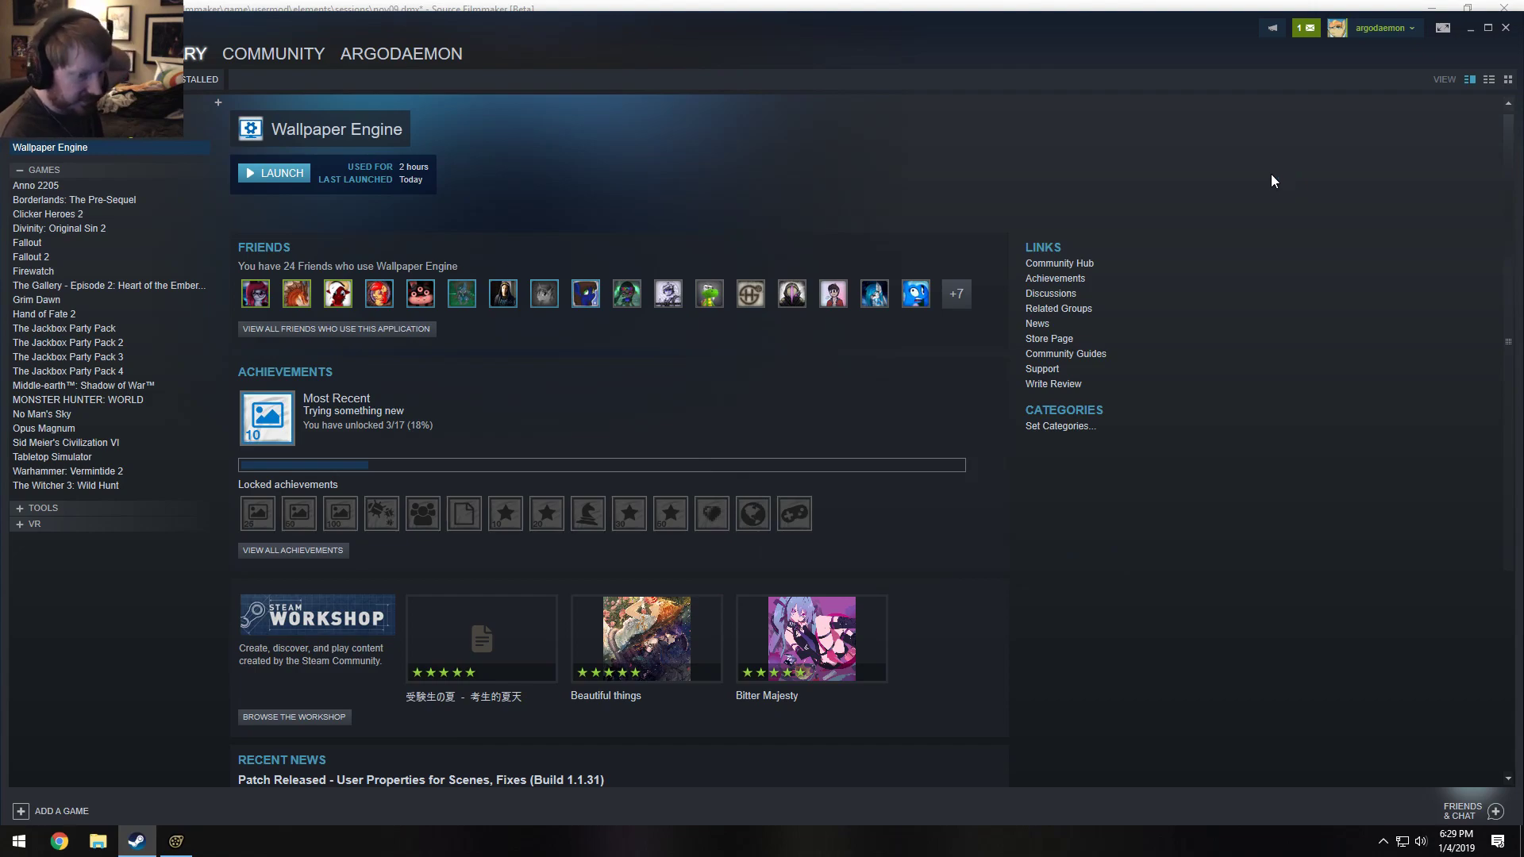
Minimize Steam and Source Filmmaker to view the desktop wallpaper, and return to a maximized Source Filmmaker.
click(1470, 27)
drag(1401, 16, 1299, 232)
click(1335, 228)
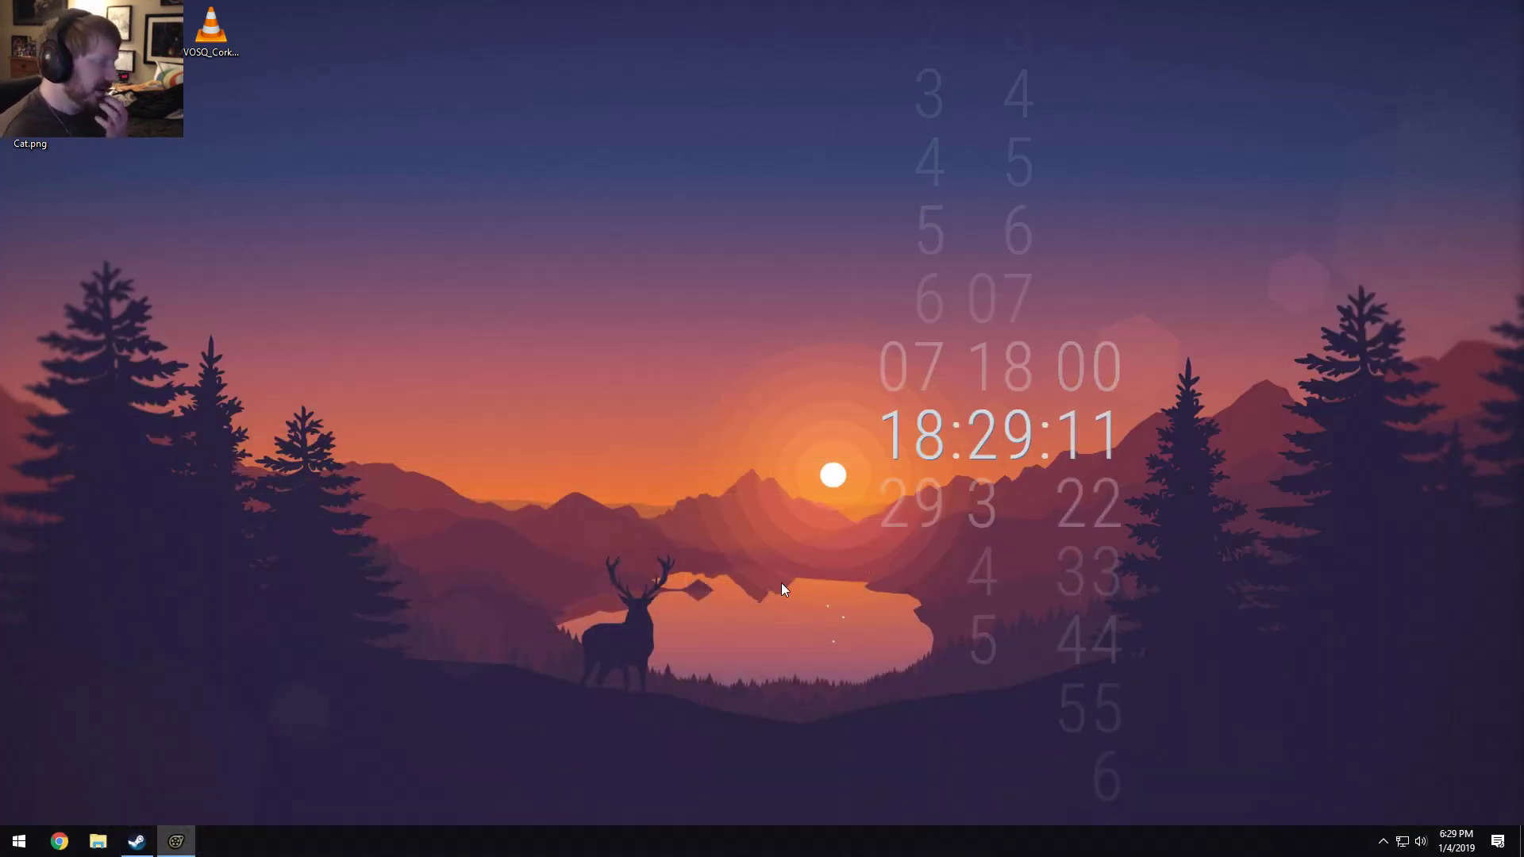
click(136, 842)
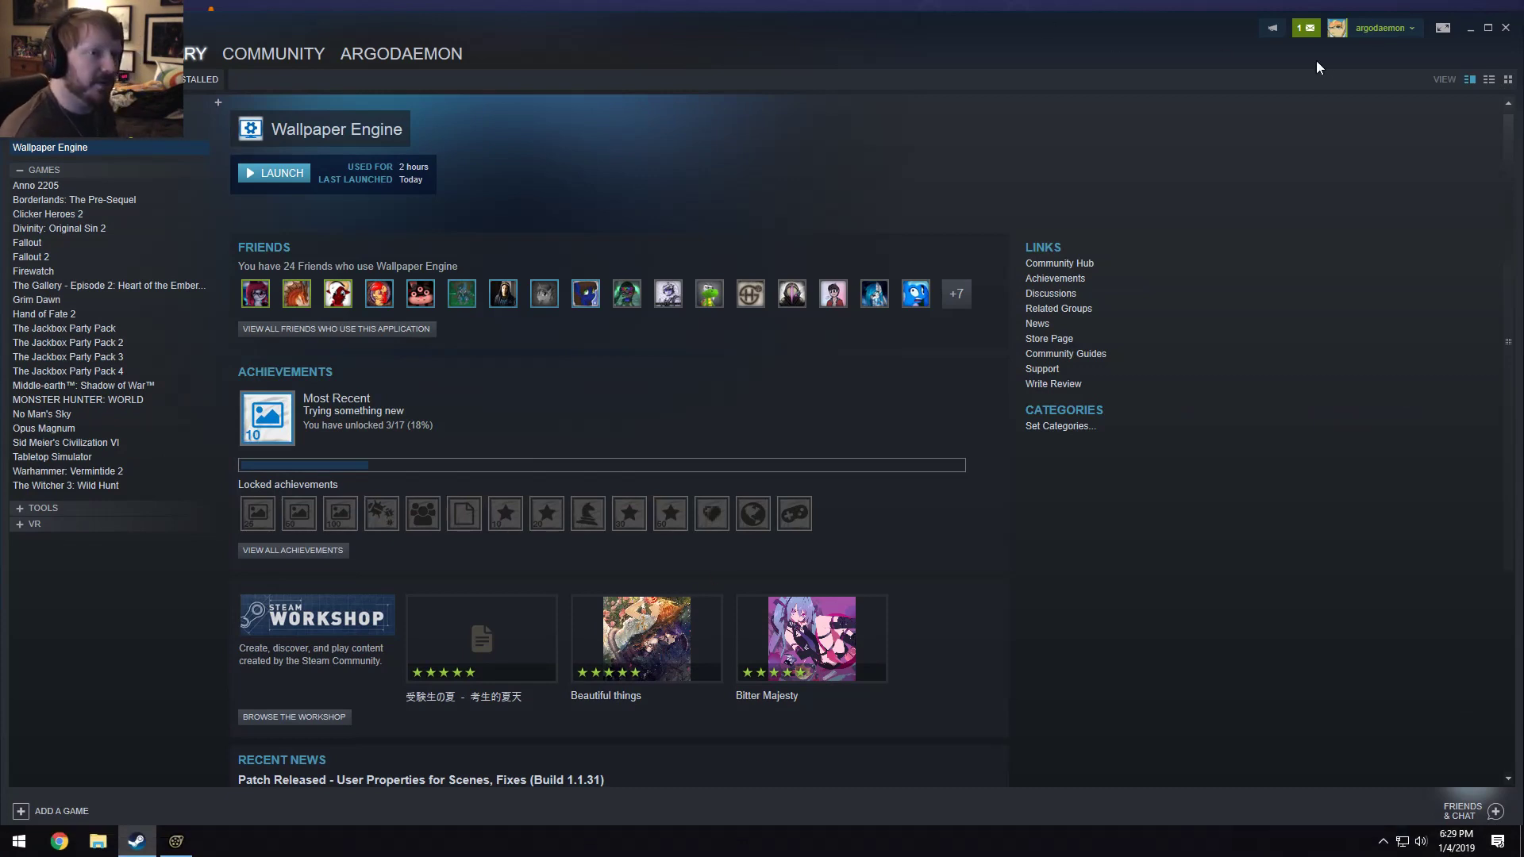
click(1476, 28)
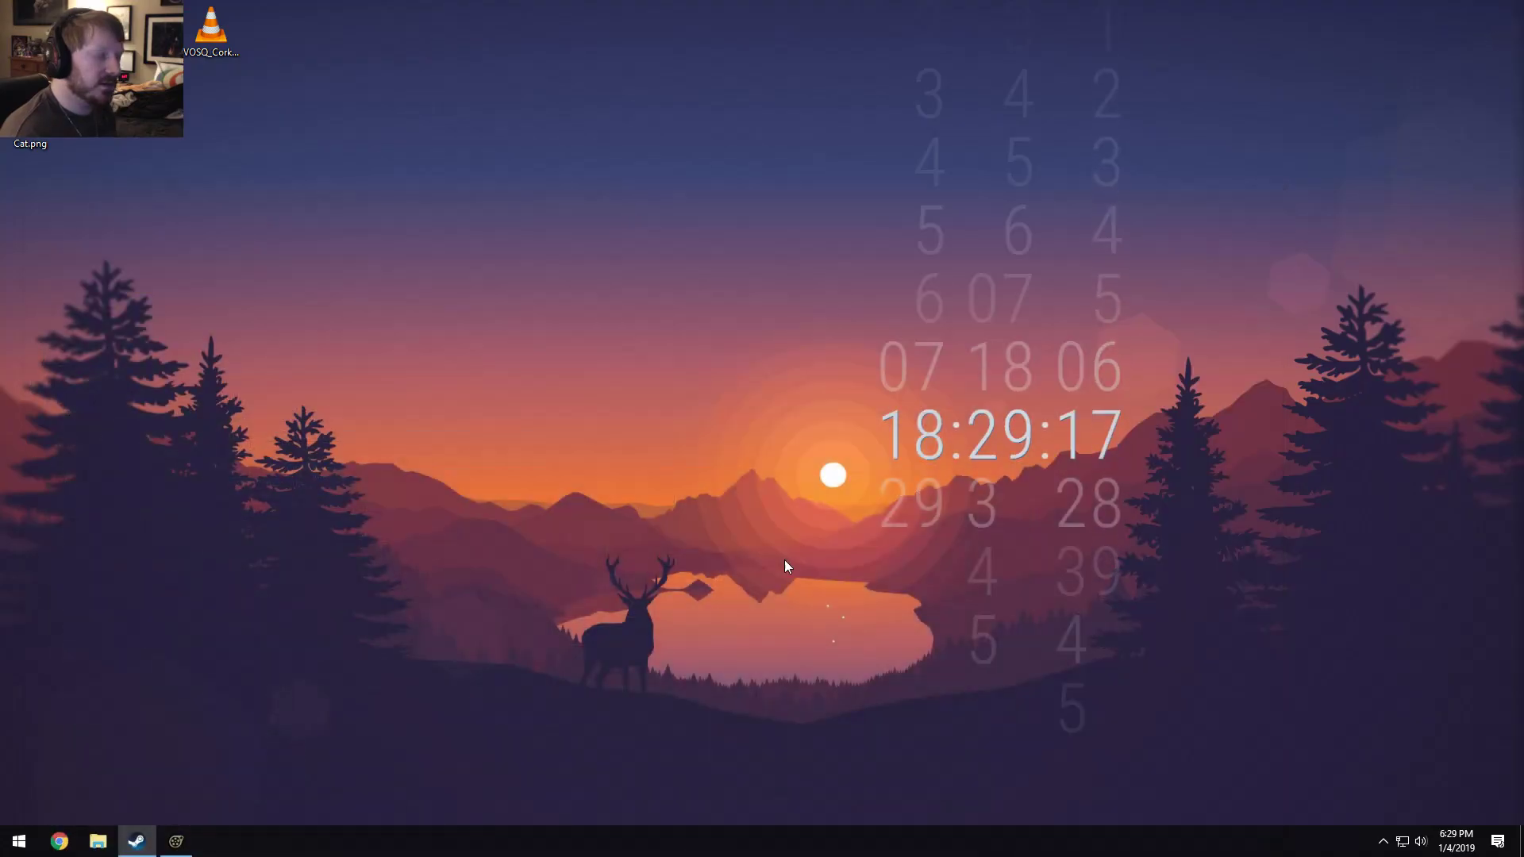
click(176, 841)
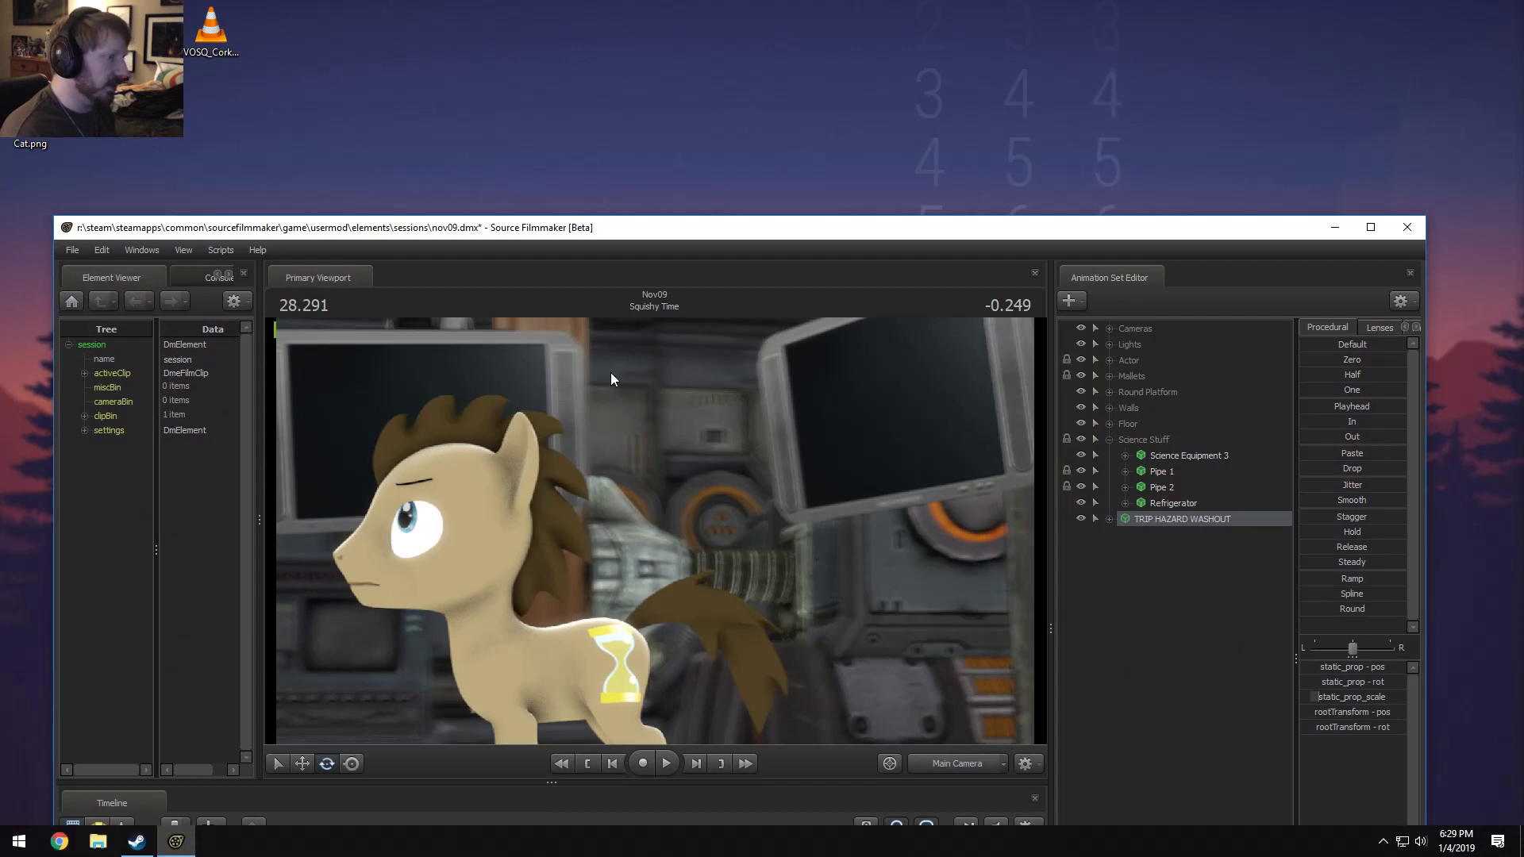
drag(738, 219, 732, 299)
double_click(732, 298)
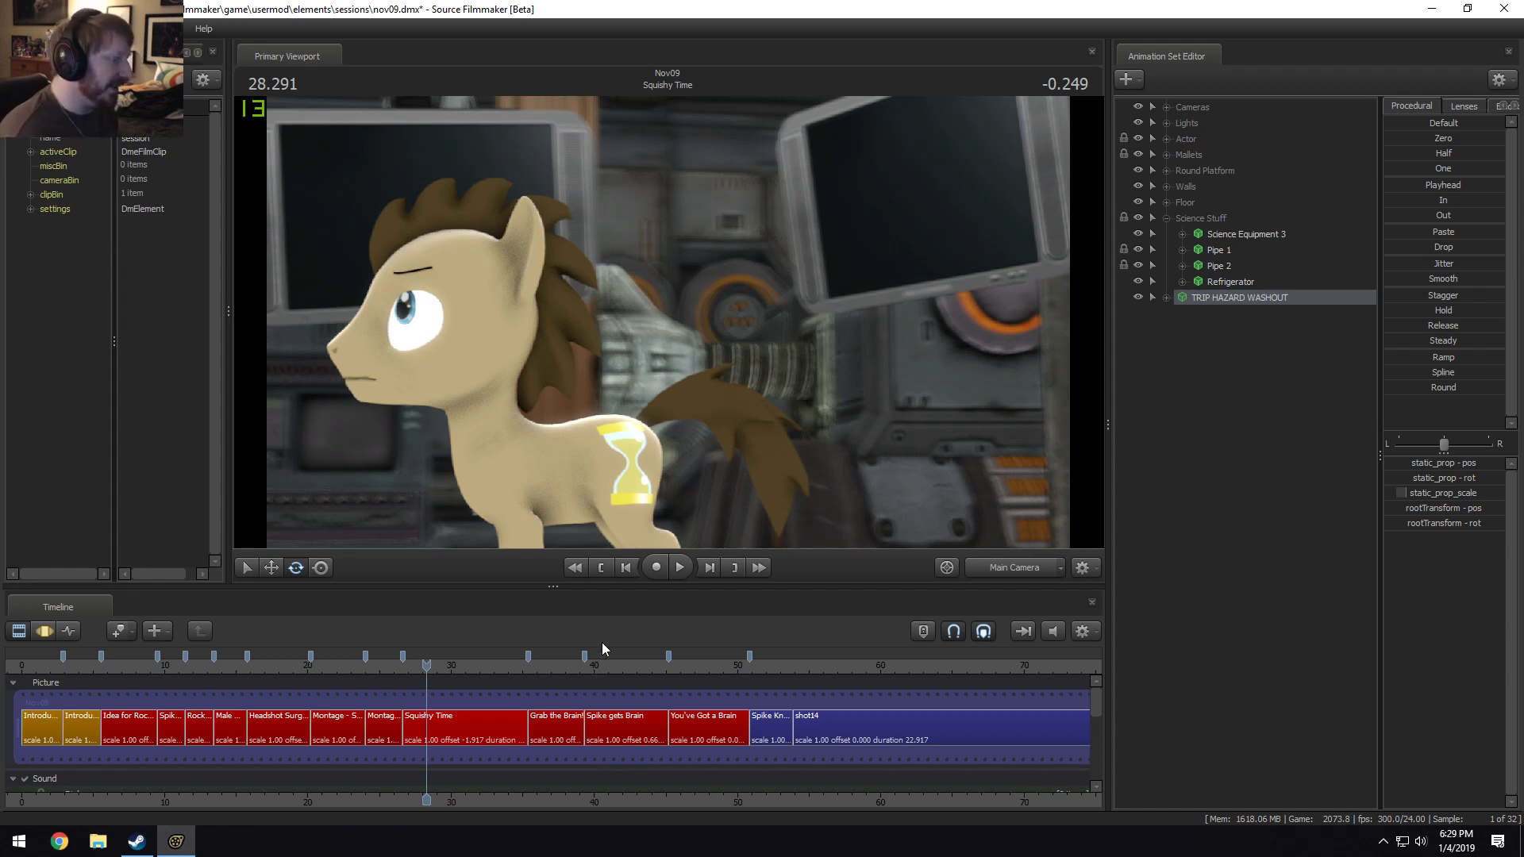
Move the playhead to 9.625 seconds and select the "Spike Gives No Fuks" shot on the Picture track.
scroll(440, 716, down, 2)
click(457, 727)
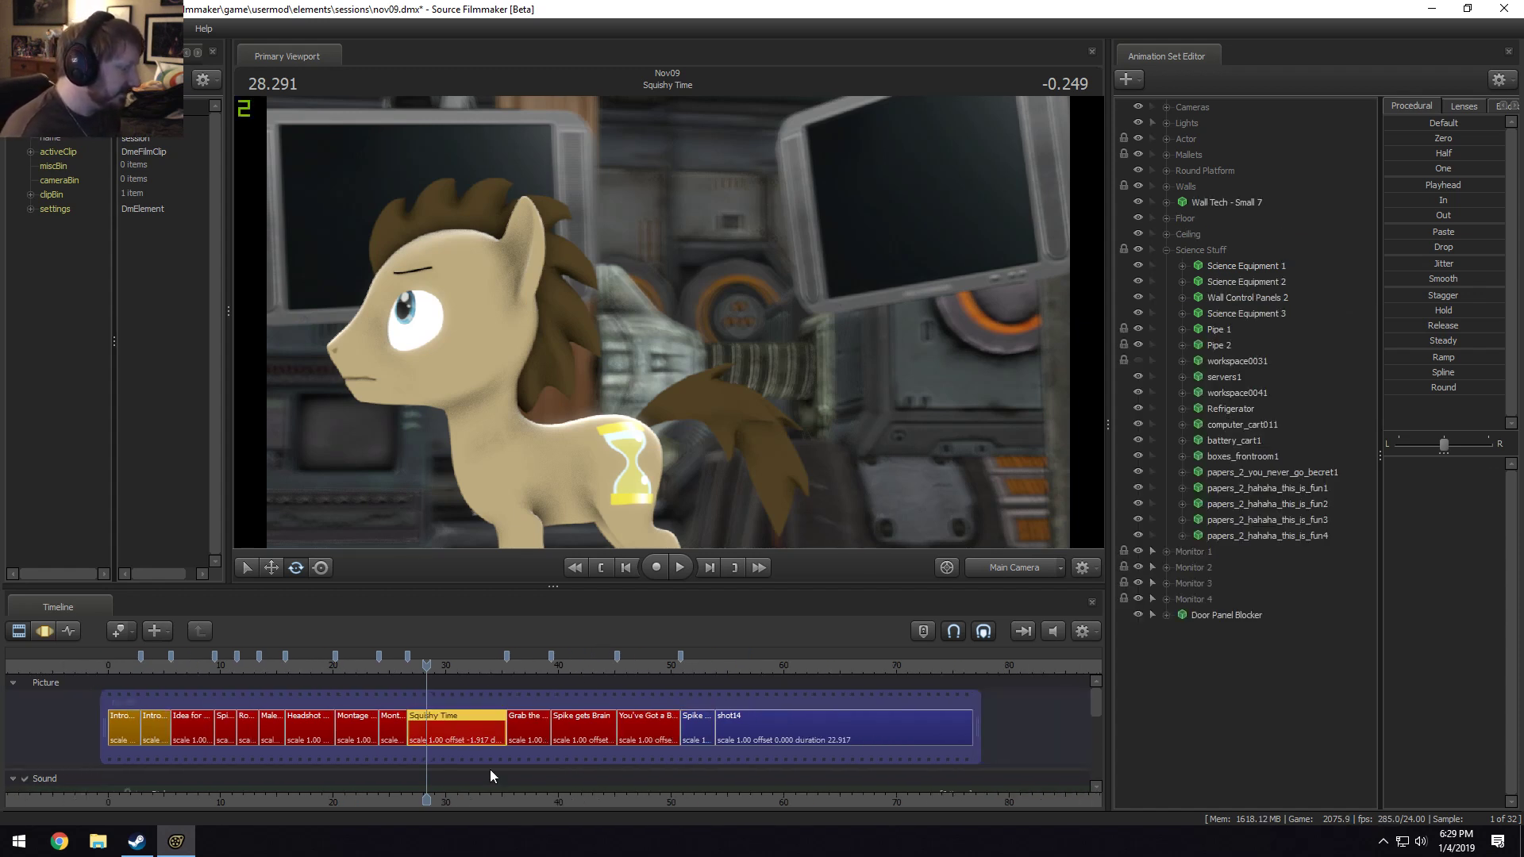
drag(501, 799, 435, 816)
scroll(631, 722, down, 2)
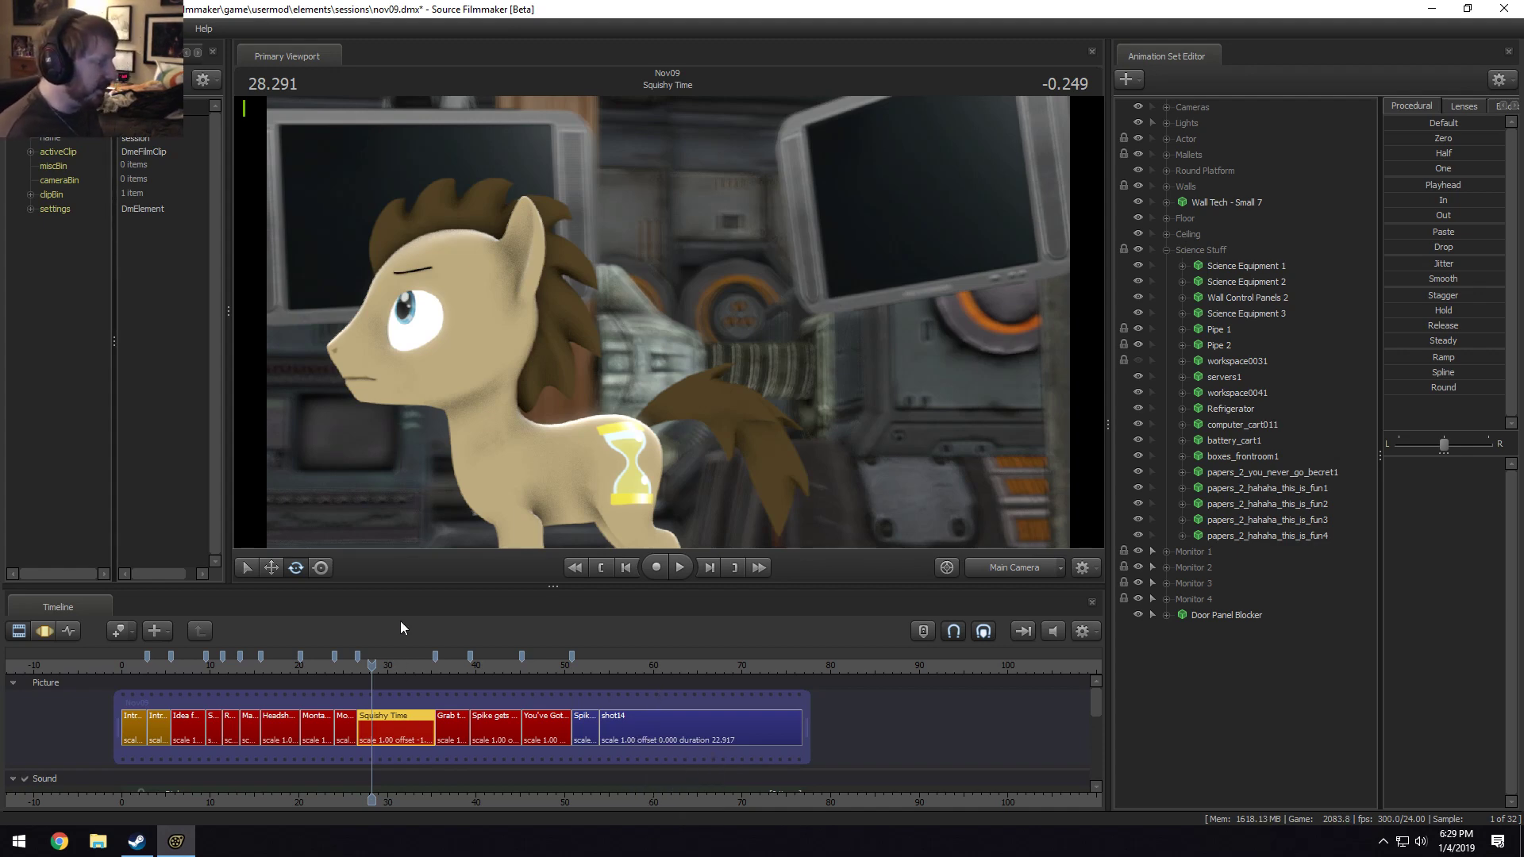
drag(394, 669, 297, 670)
scroll(175, 683, up, 3)
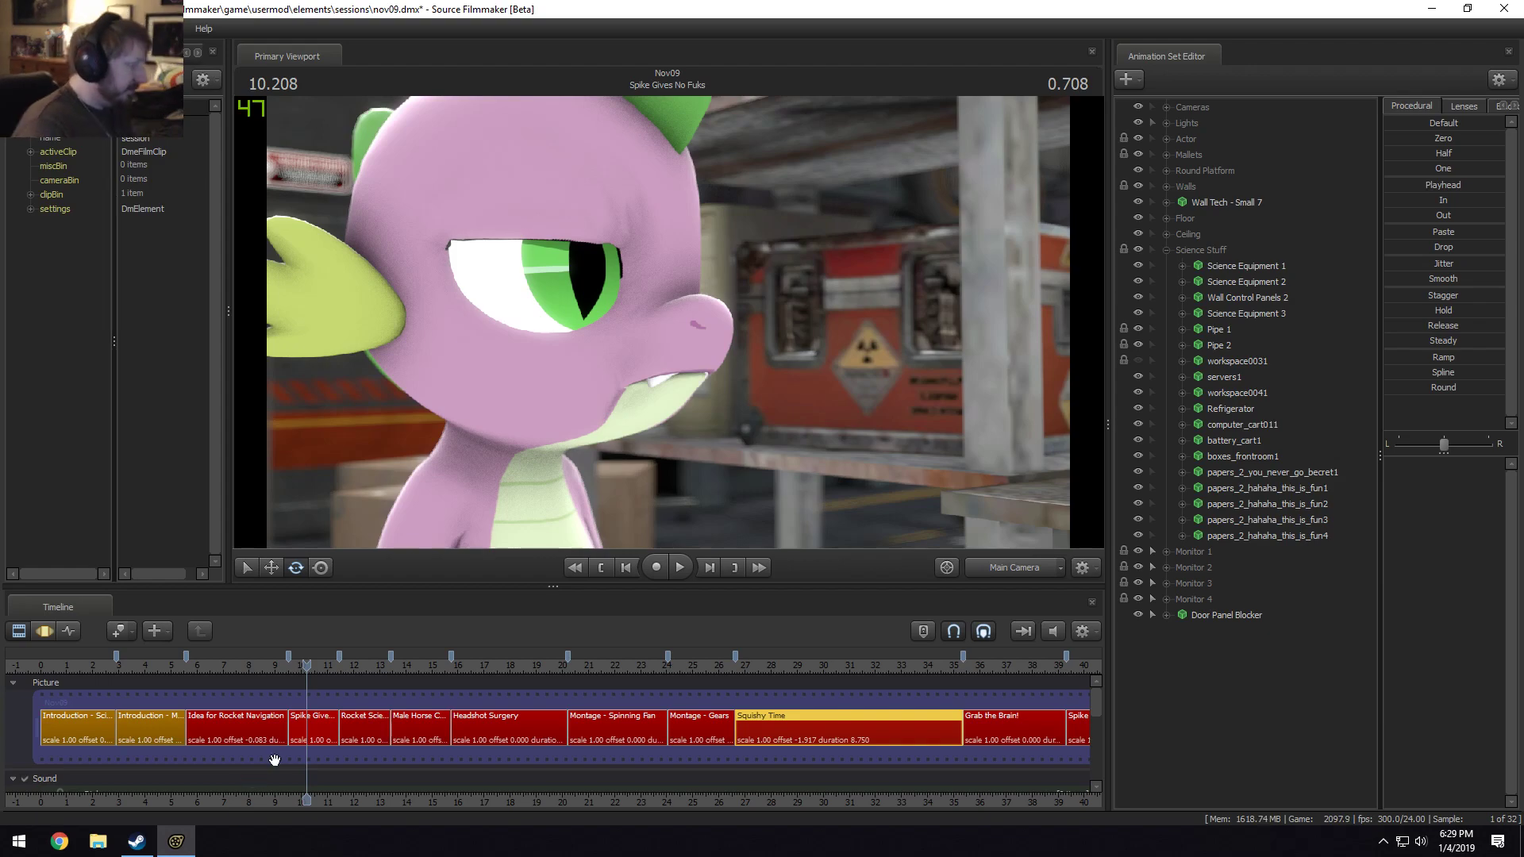
double_click(292, 695)
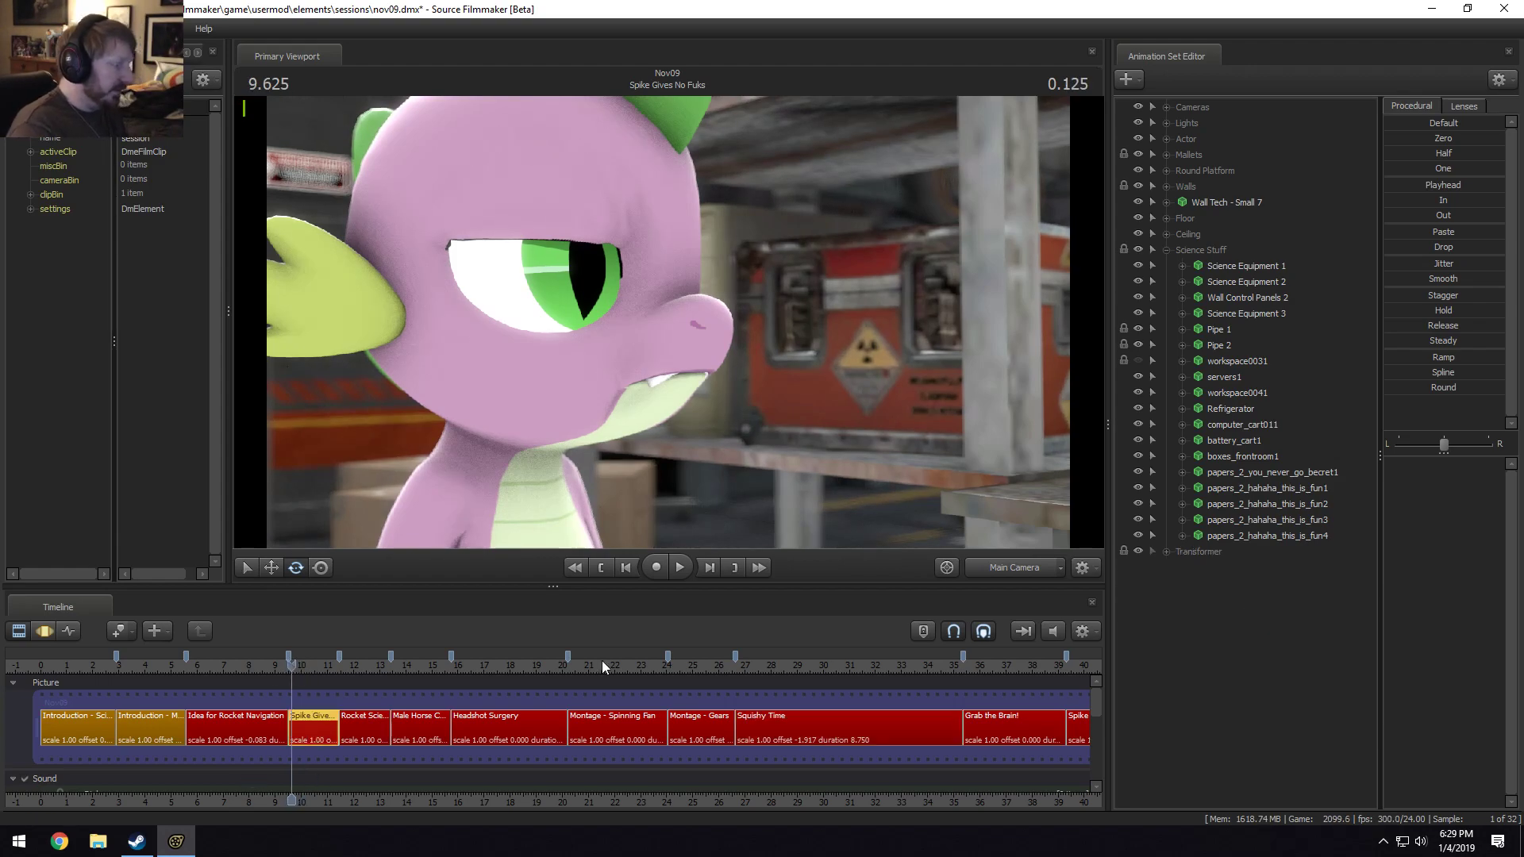
Switch the viewport to the Work Camera and delete the Science Equipment 3, Pipe 1 and Pipe 2 animation sets.
ctrl+click(1040, 575)
drag(913, 468, 1063, 492)
key(s)
drag(669, 322, 627, 238)
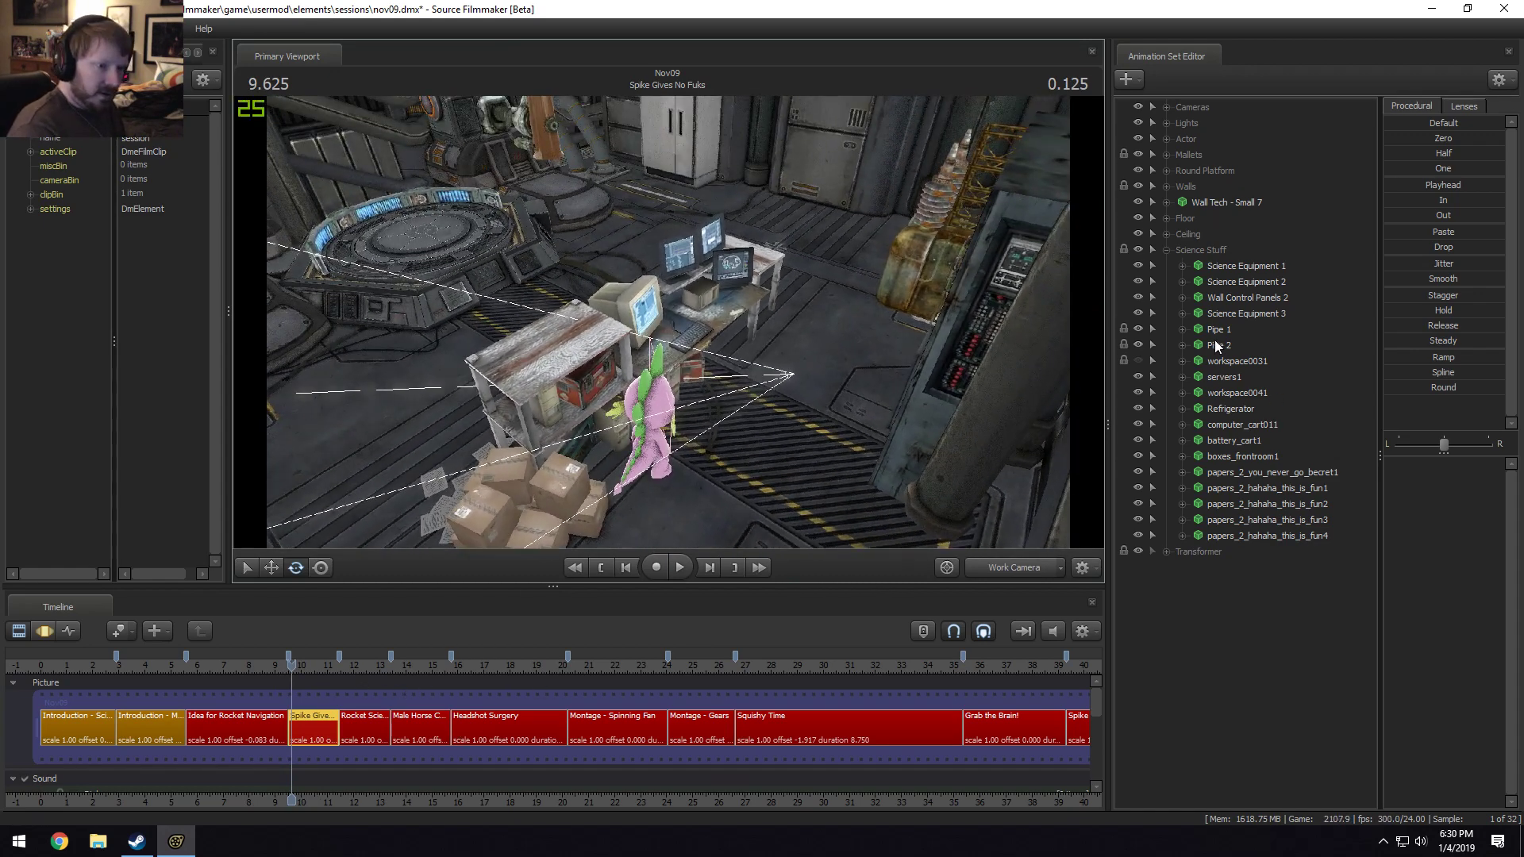
drag(1217, 345, 1230, 314)
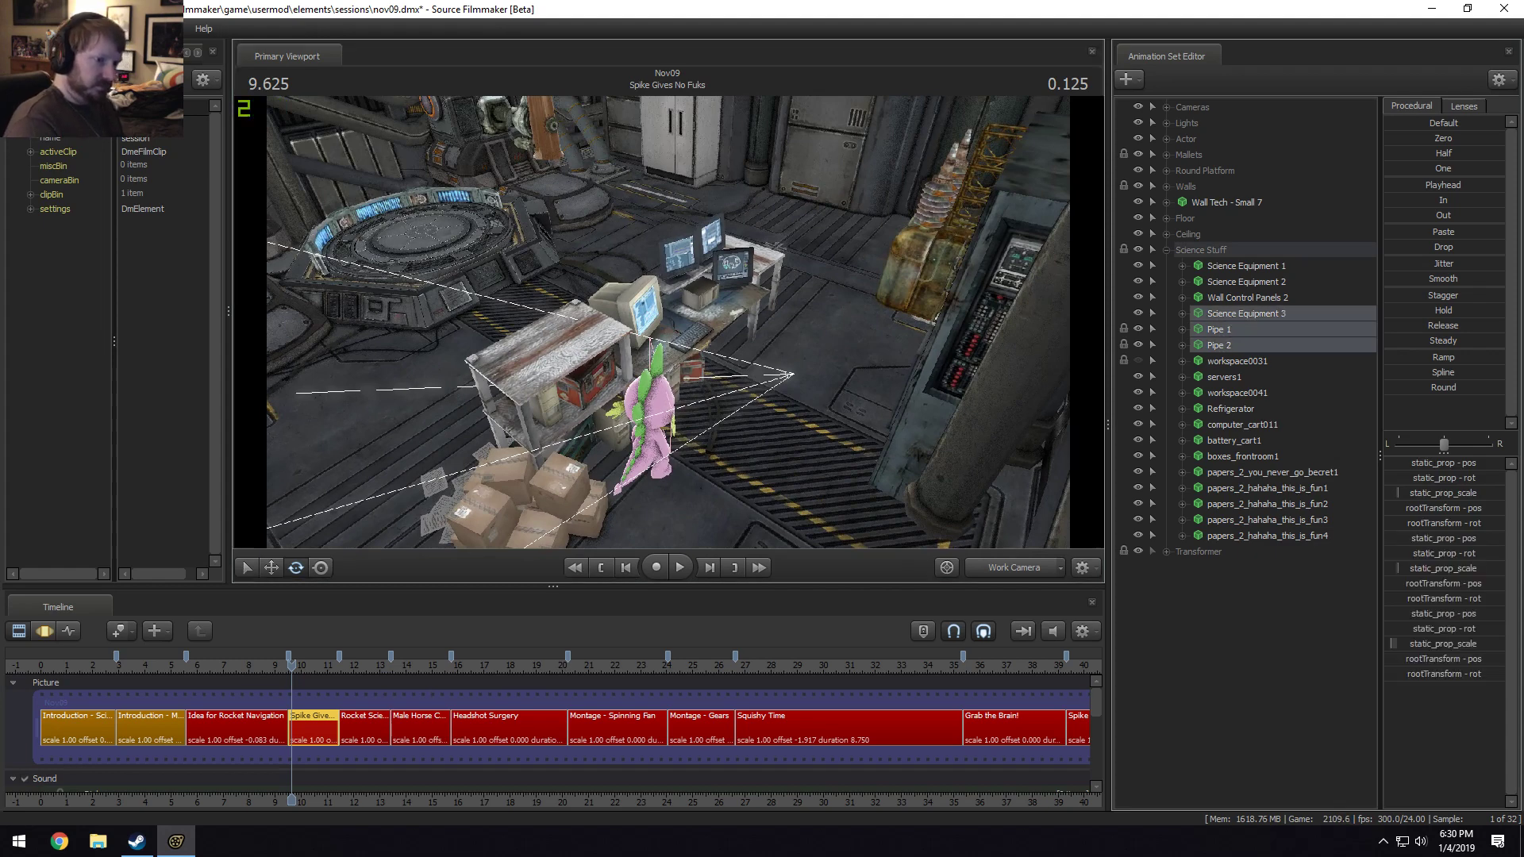
drag(832, 379, 785, 349)
right_click(1248, 343)
click(1281, 366)
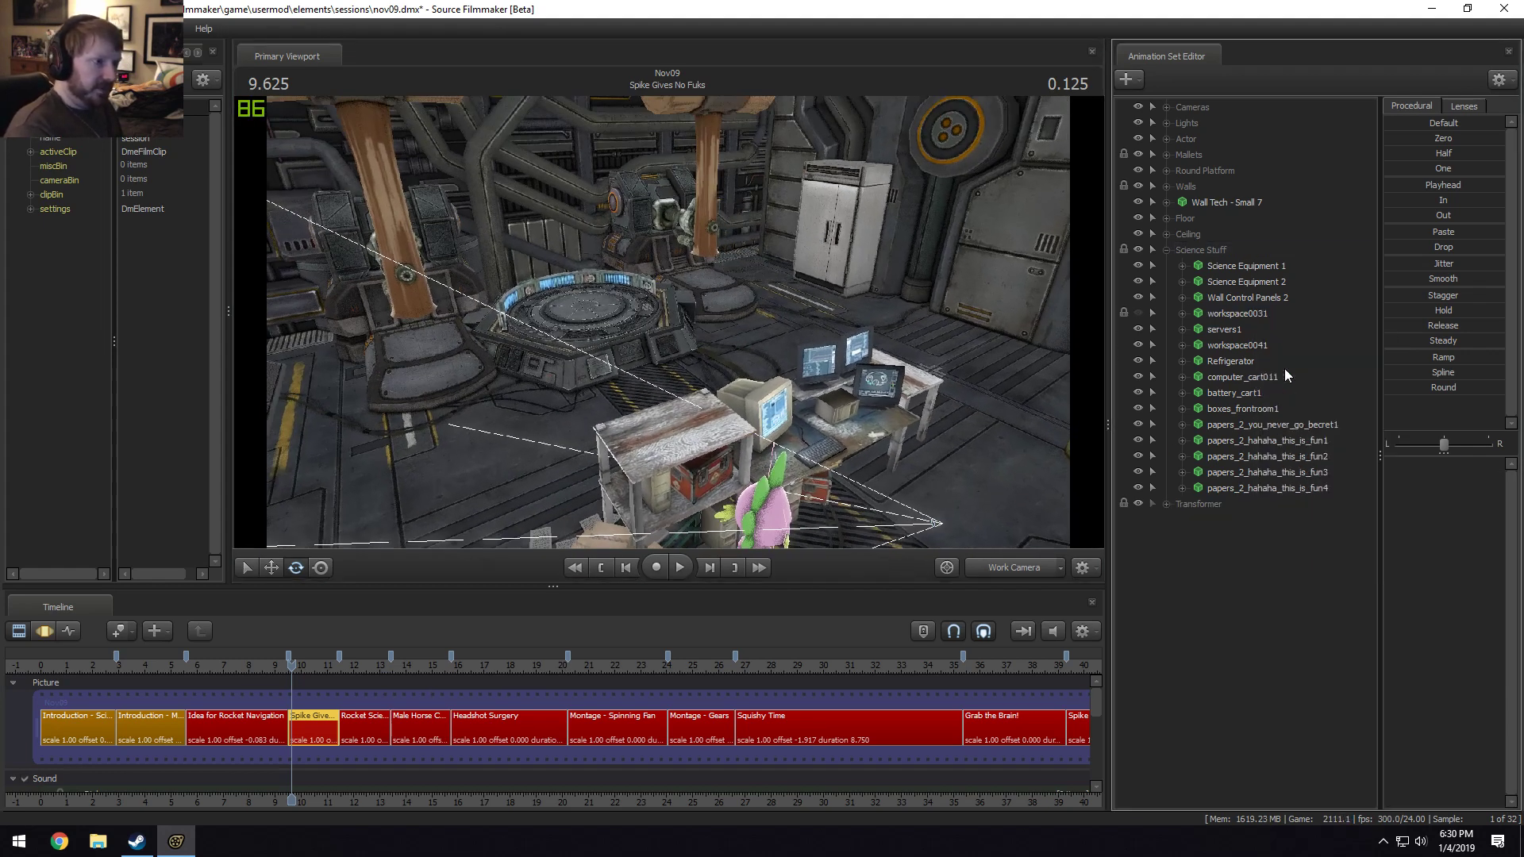
Hide the servers1 and Refrigerator animation sets in the Science Stuff group, keeping workspace0041 shown.
click(1138, 329)
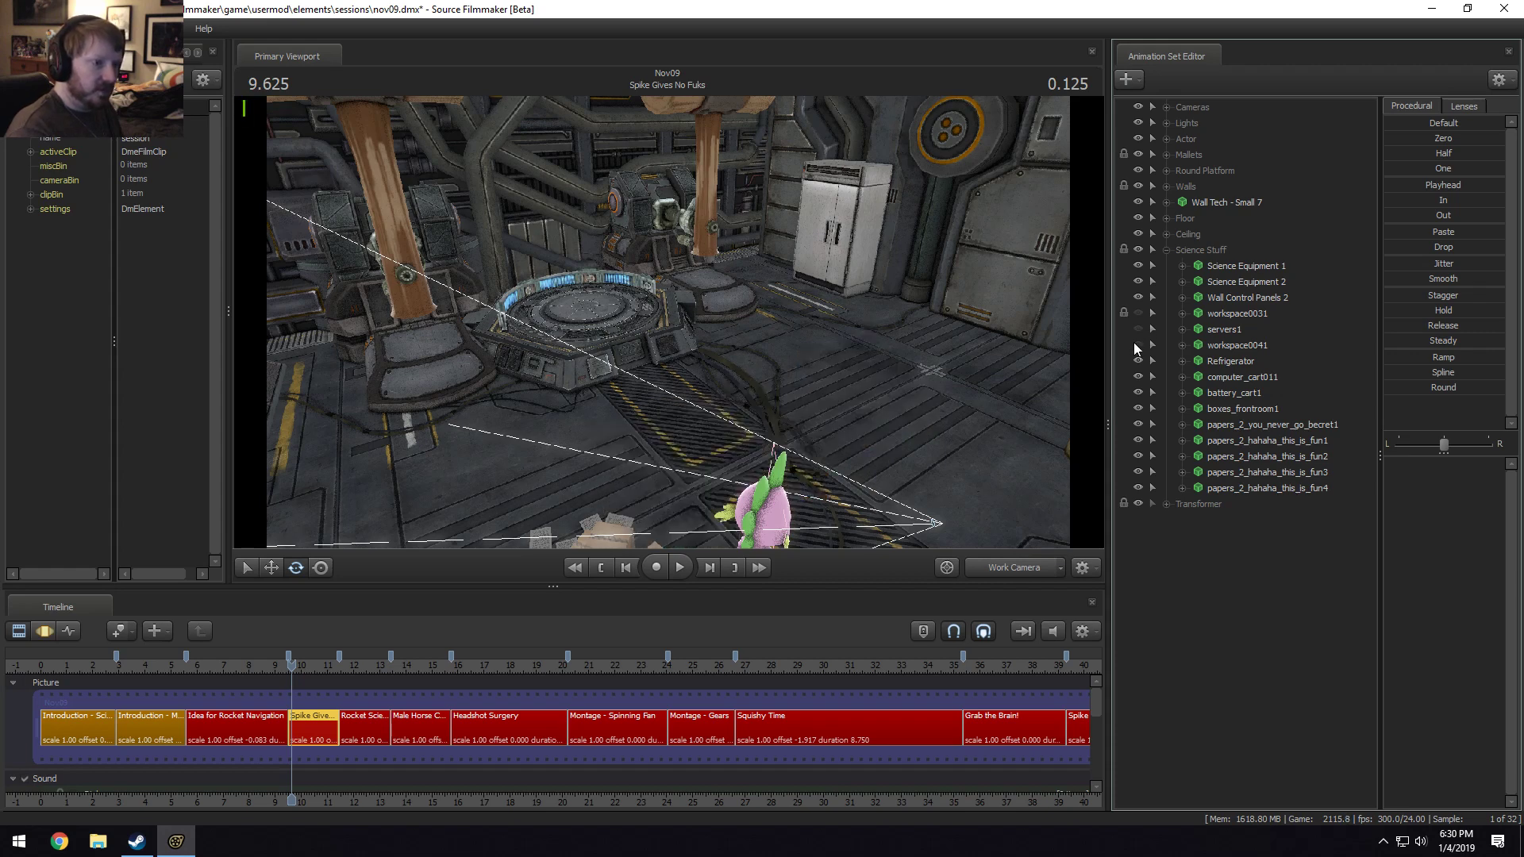
click(1138, 345)
click(1139, 360)
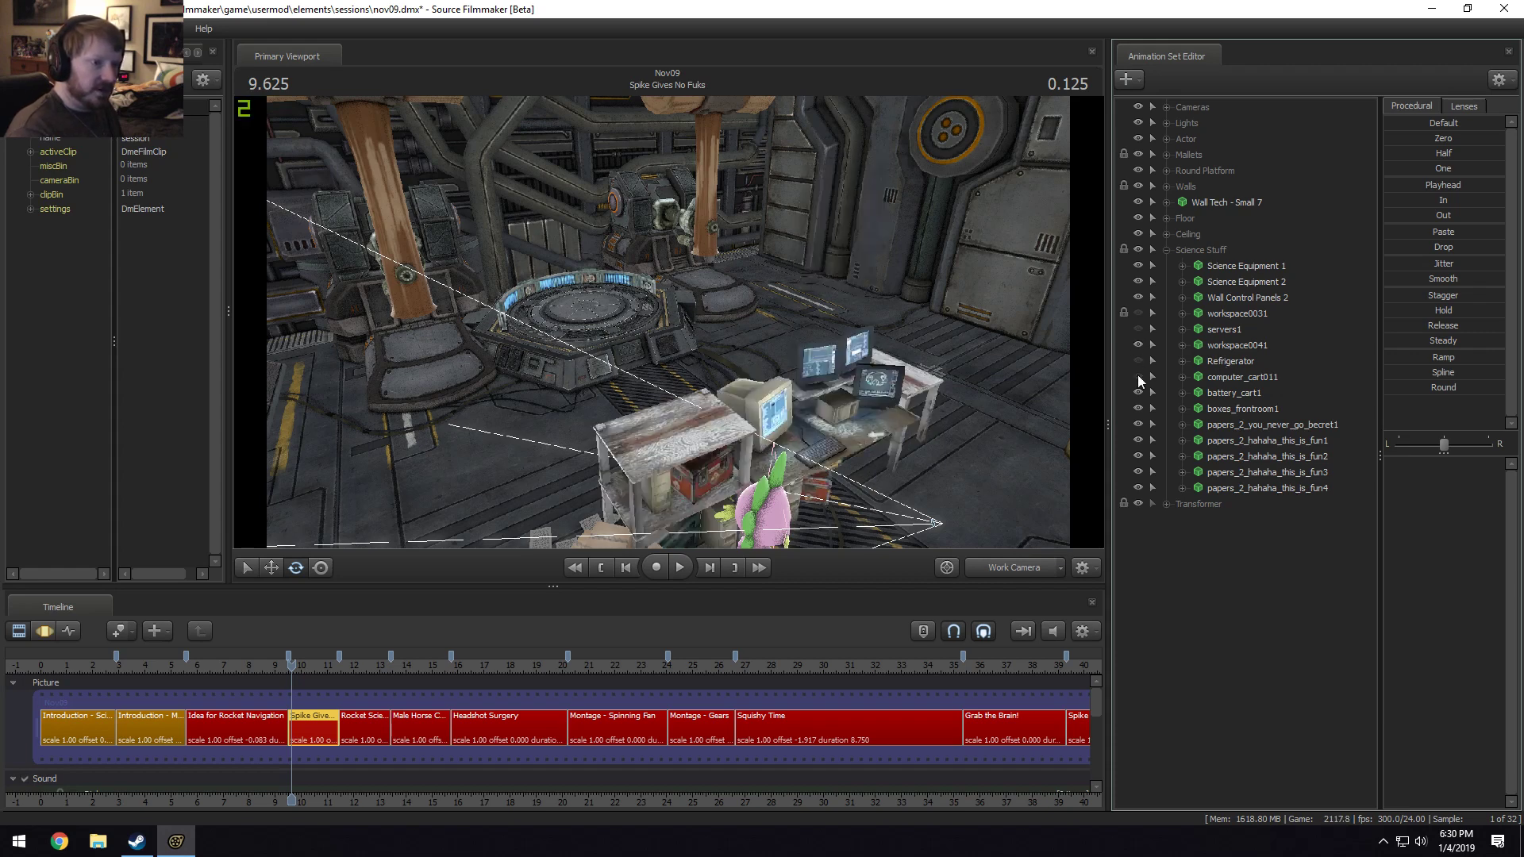
click(1140, 389)
drag(952, 397, 173, 489)
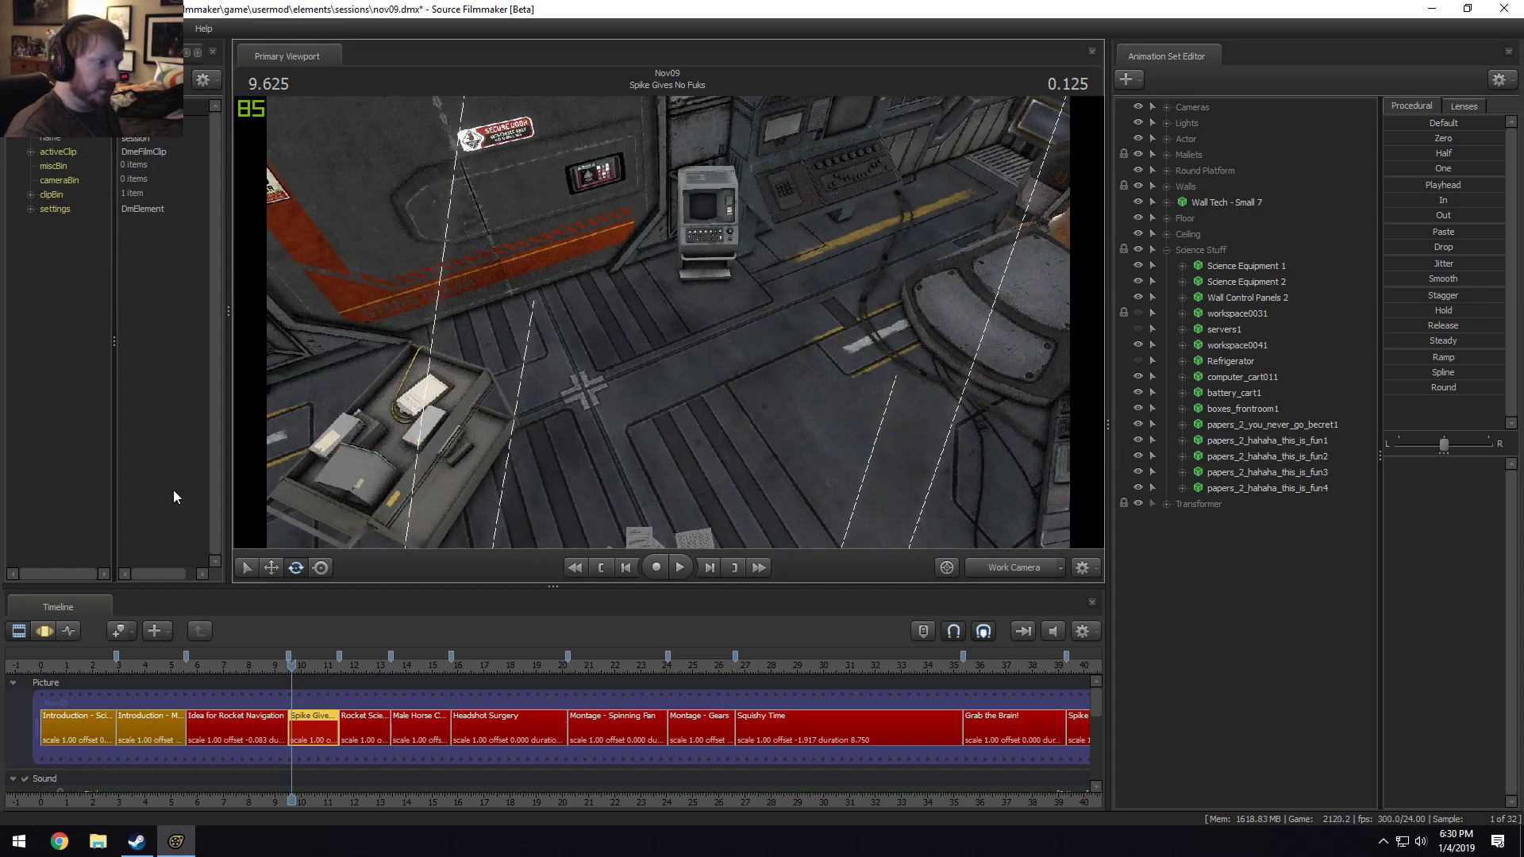
Hide boxes_frontroom1 to check where the boxes stand around the desk, and show it again.
click(1229, 407)
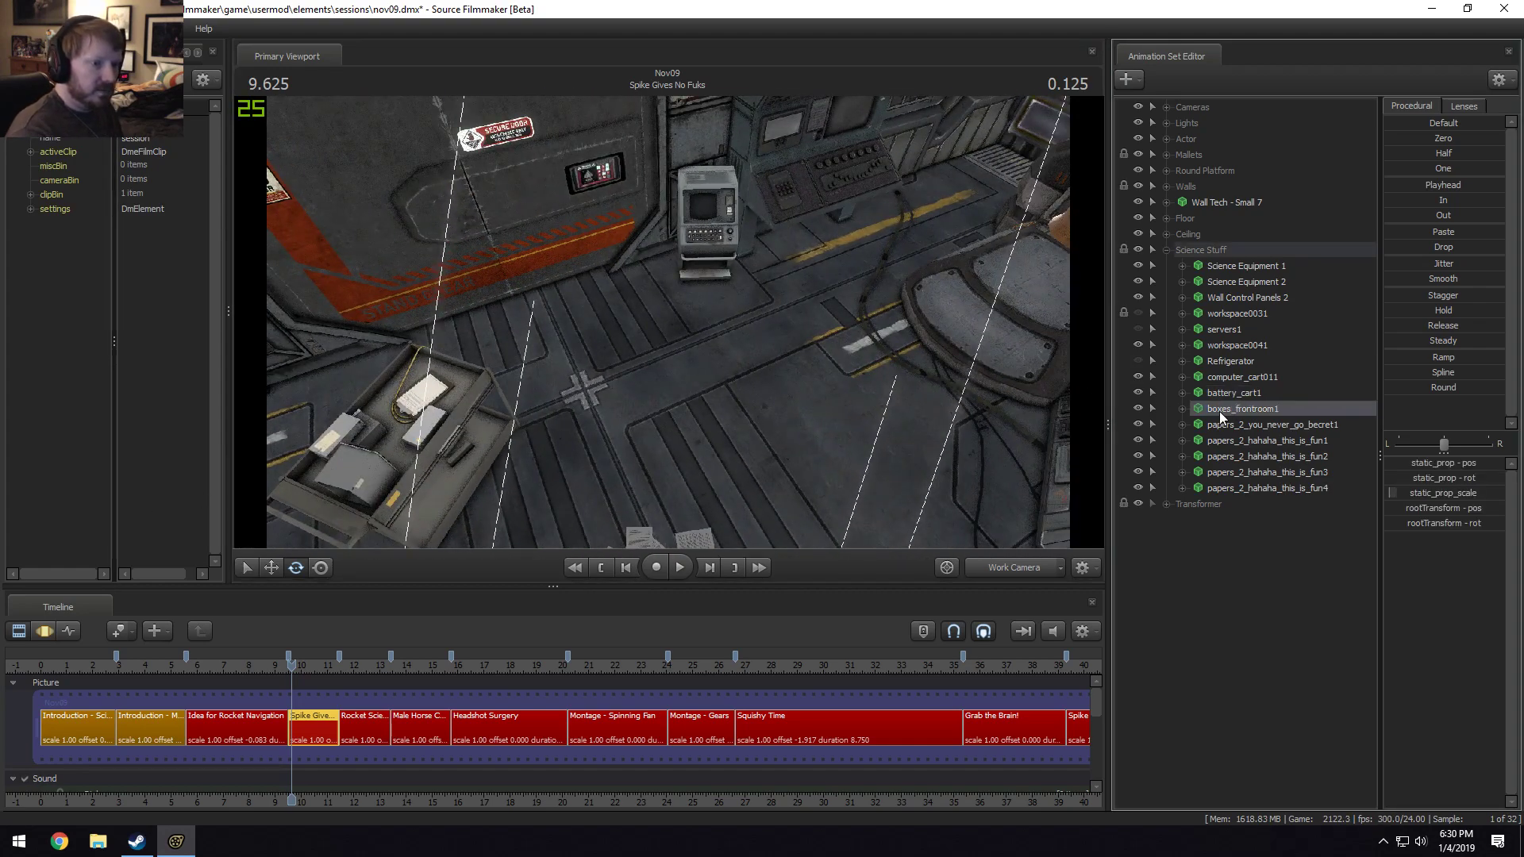
click(1140, 426)
click(1140, 426)
click(731, 249)
drag(731, 249, 834, 381)
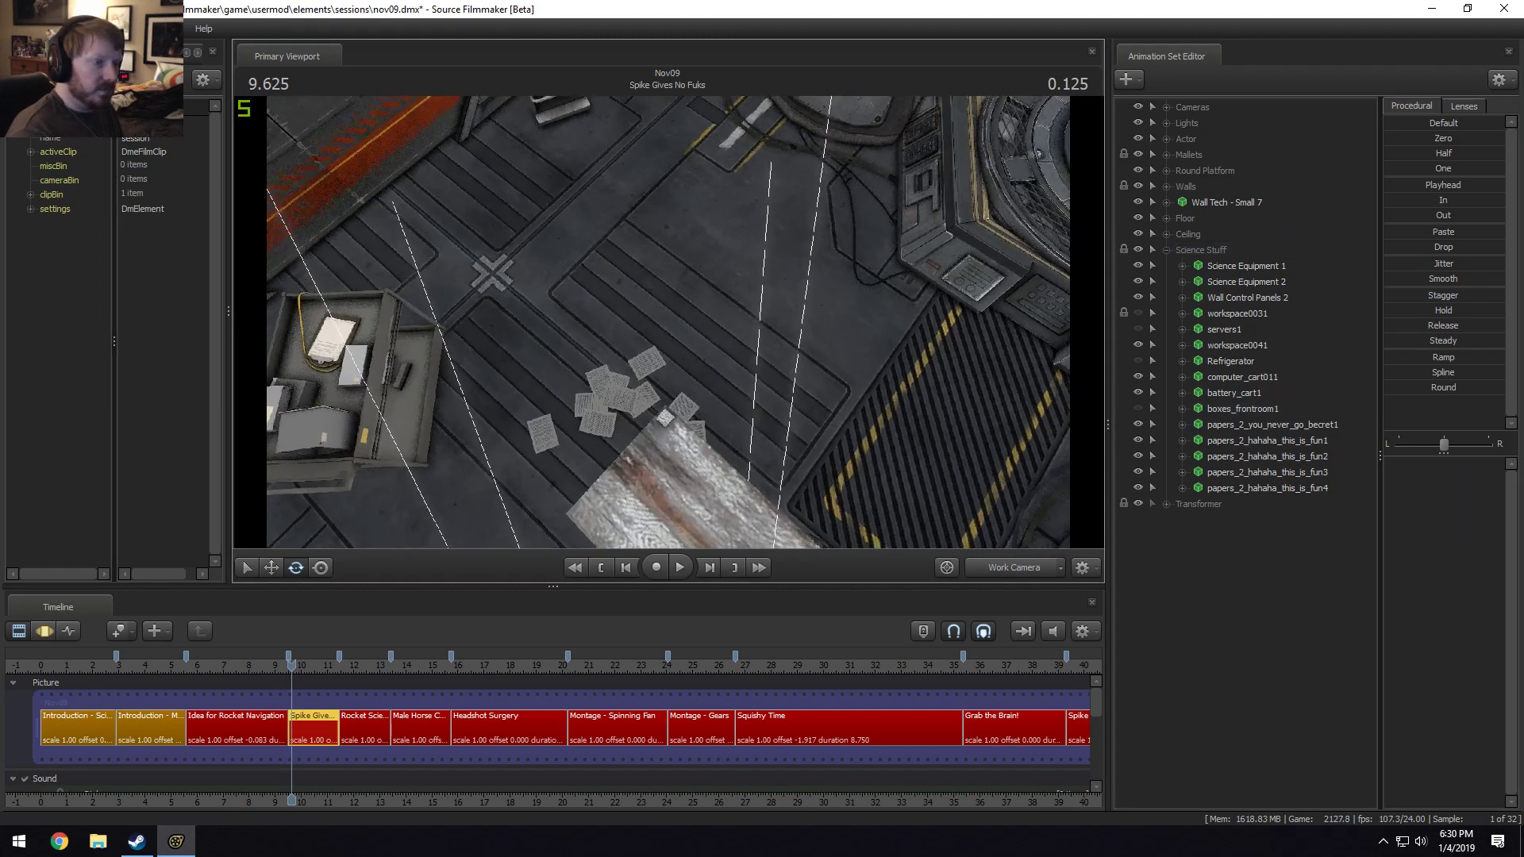
key(s)
mouse_move(669, 321)
mouse_down()
mouse_move(669, 341)
mouse_move(669, 321)
mouse_up()
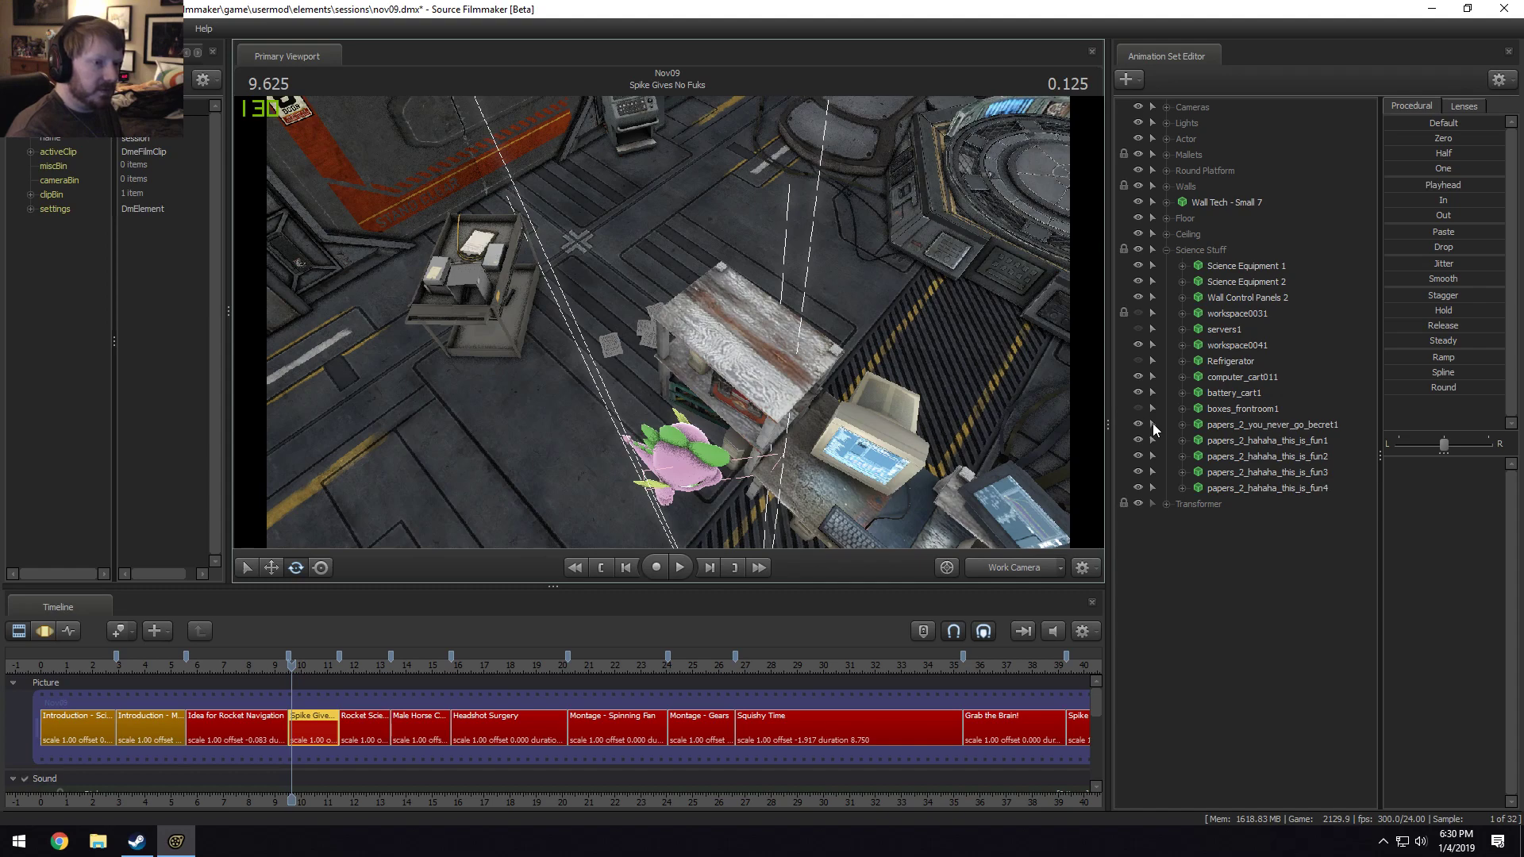
click(1138, 408)
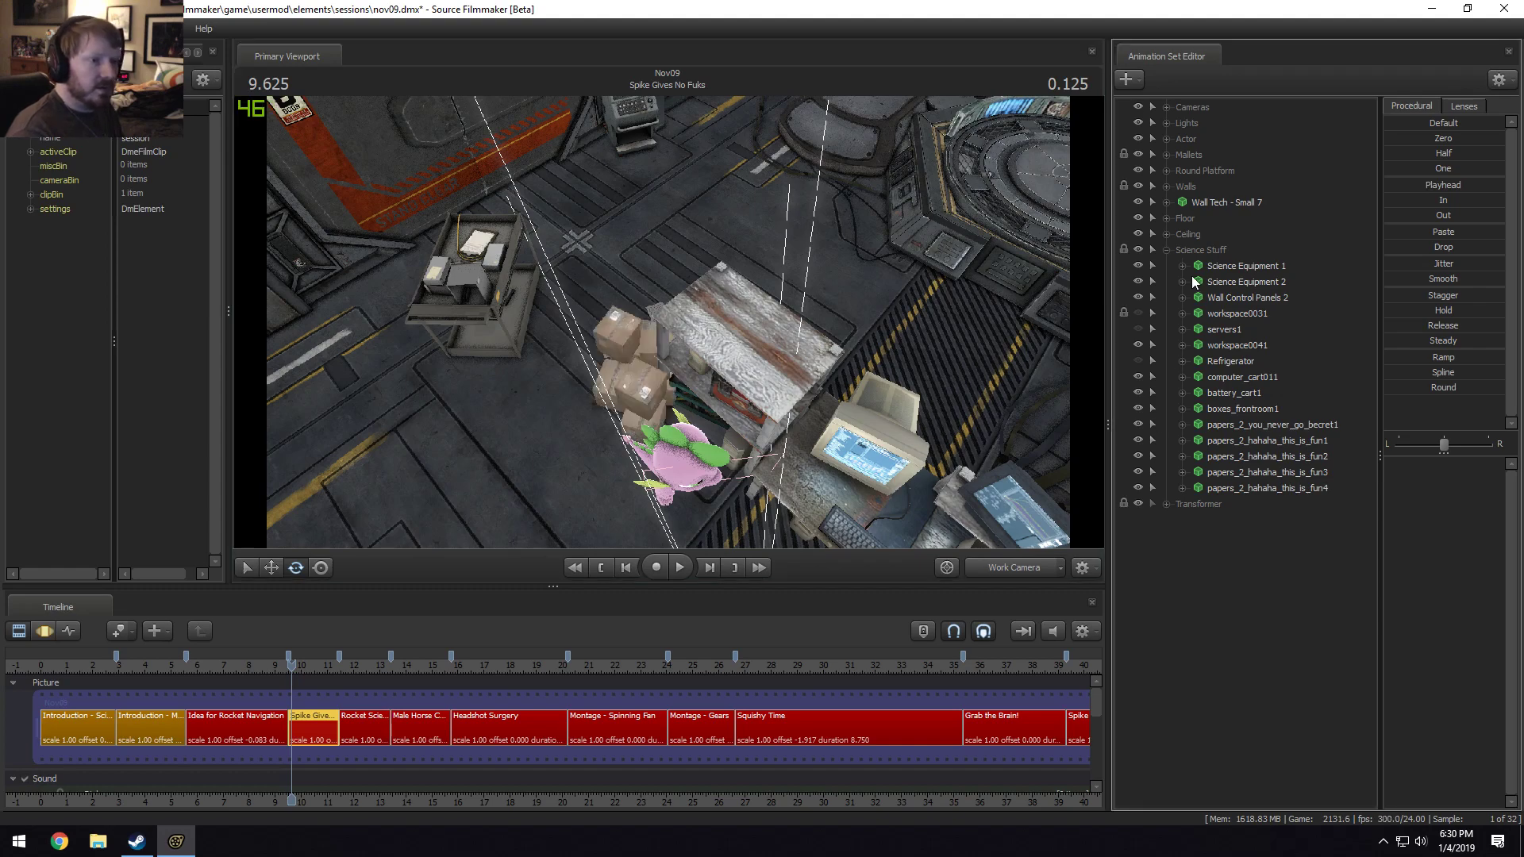
Hide Science Equipment 1, Science Equipment 2 and the whole Ceiling group.
click(1136, 266)
drag(883, 346, 944, 313)
click(1165, 234)
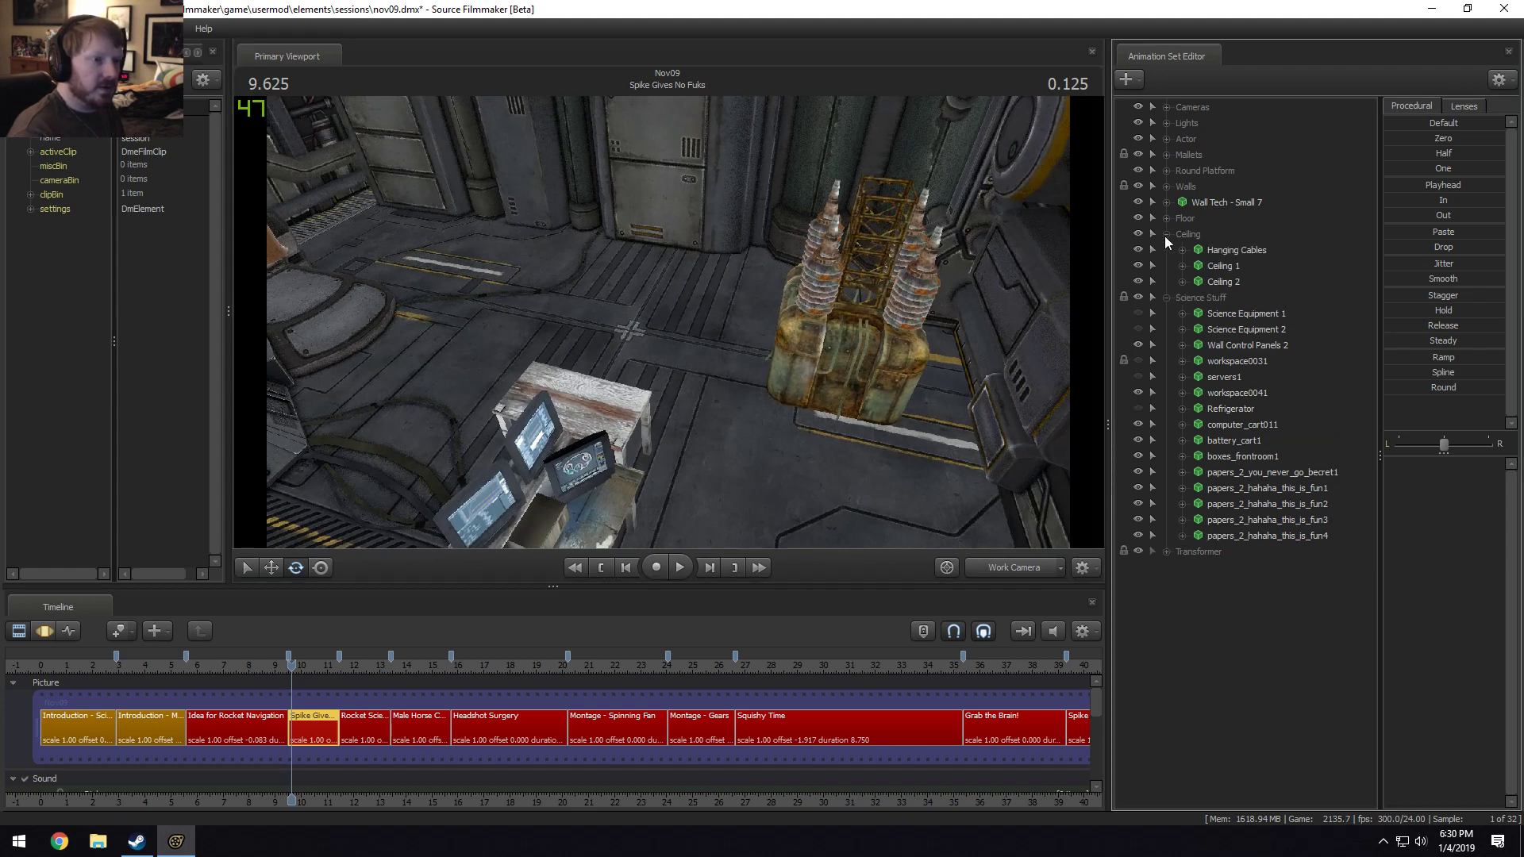
click(1138, 234)
click(1165, 234)
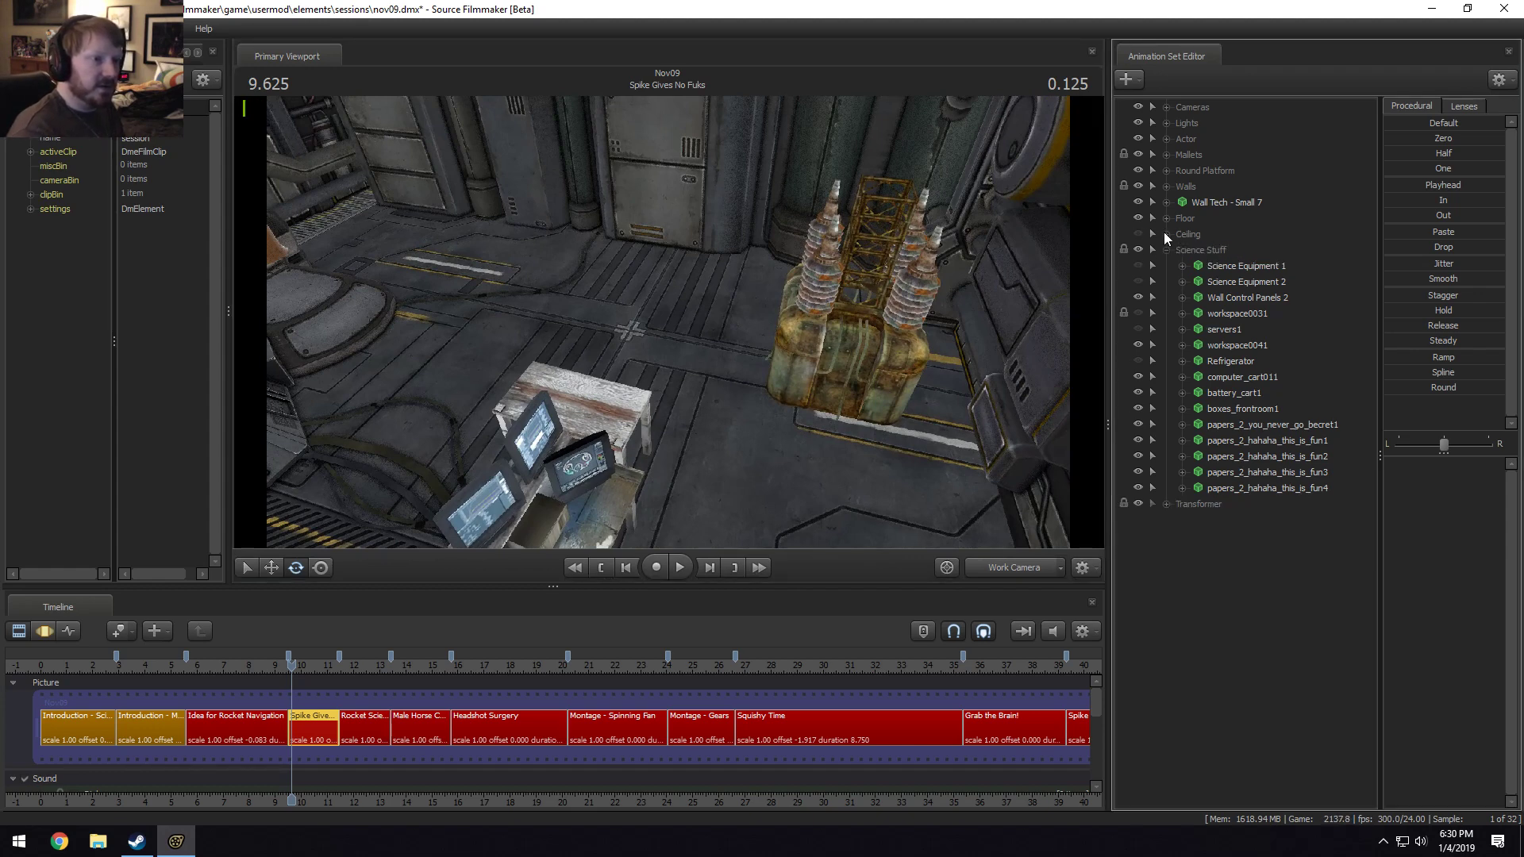
drag(952, 301, 865, 341)
Delete the hidden Science Equipment 1, Science Equipment 2, workspace0031, servers1 and Refrigerator animation sets from the Science Stuff group.
click(1208, 359)
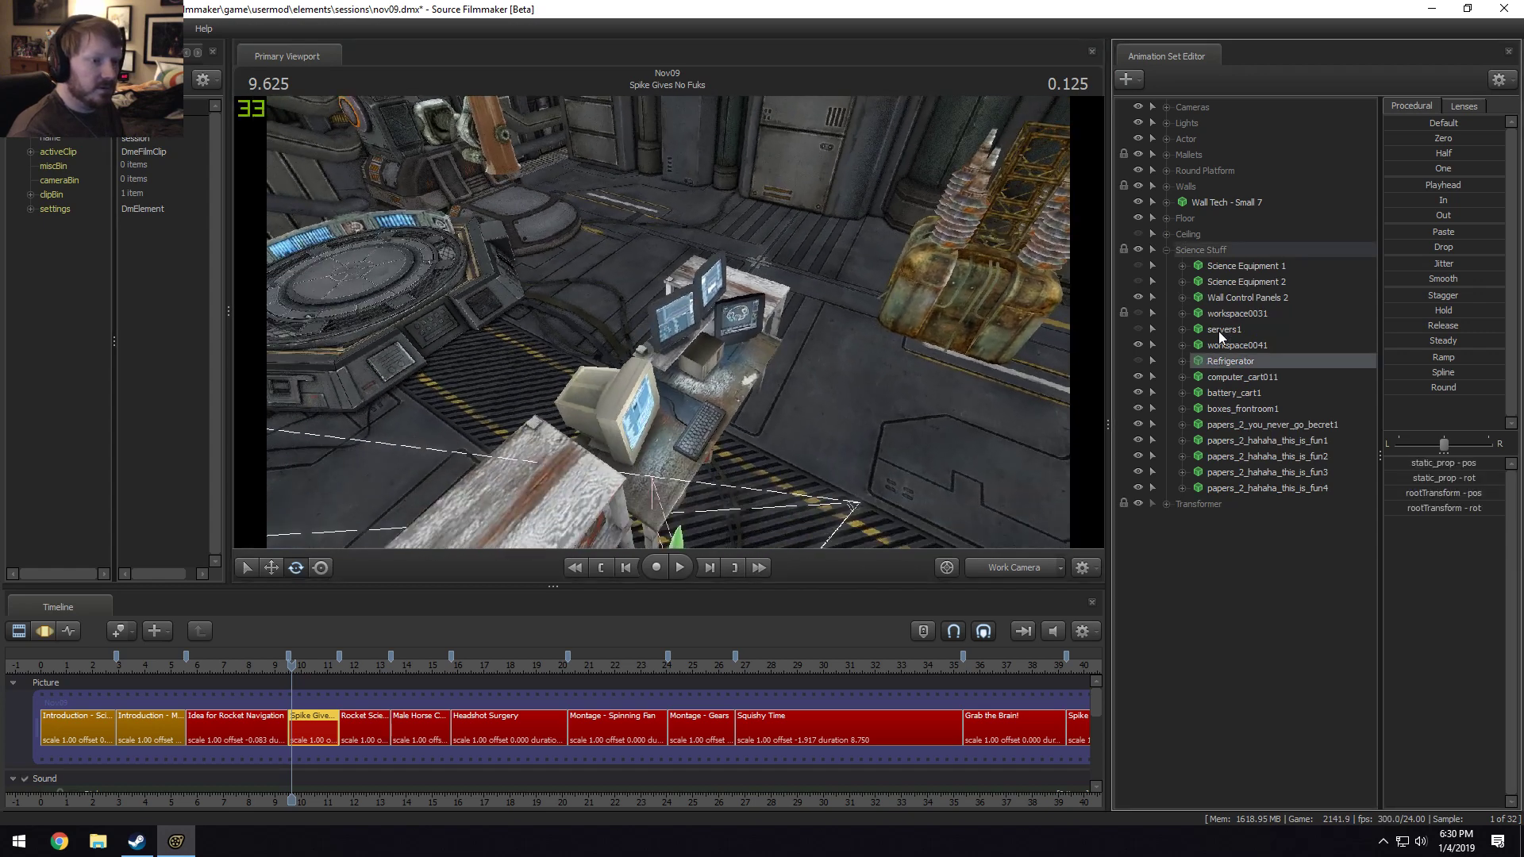
ctrl+click(1218, 328)
ctrl+click(1218, 312)
ctrl+click(1221, 282)
ctrl+click(1220, 267)
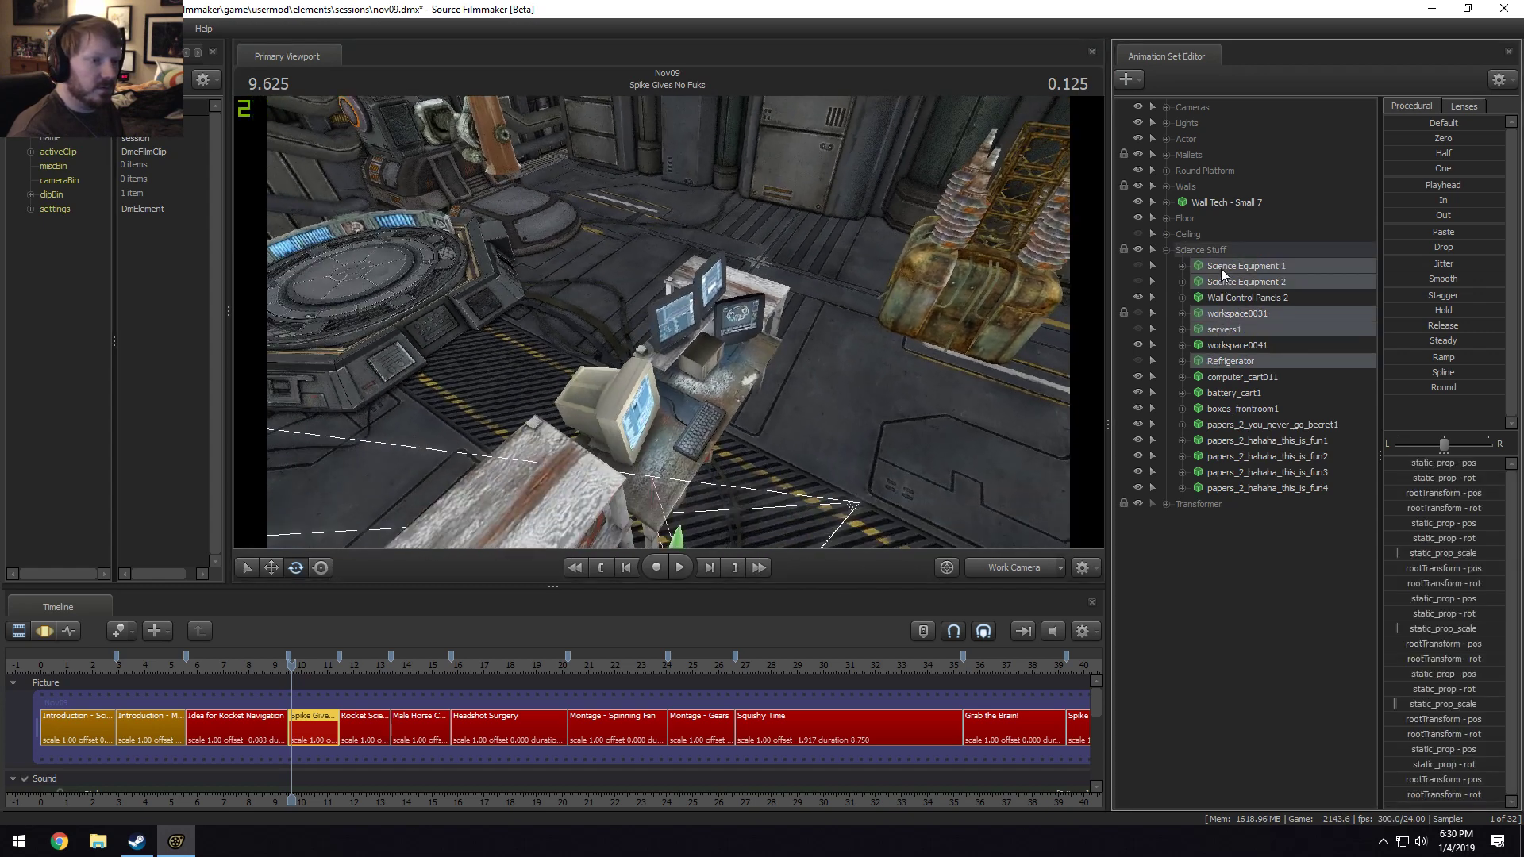
right_click(1221, 268)
click(1262, 305)
Delete the Hanging Cables, Ceiling 1 and Ceiling 2 animation sets and turn on the display of hidden controls.
click(1191, 234)
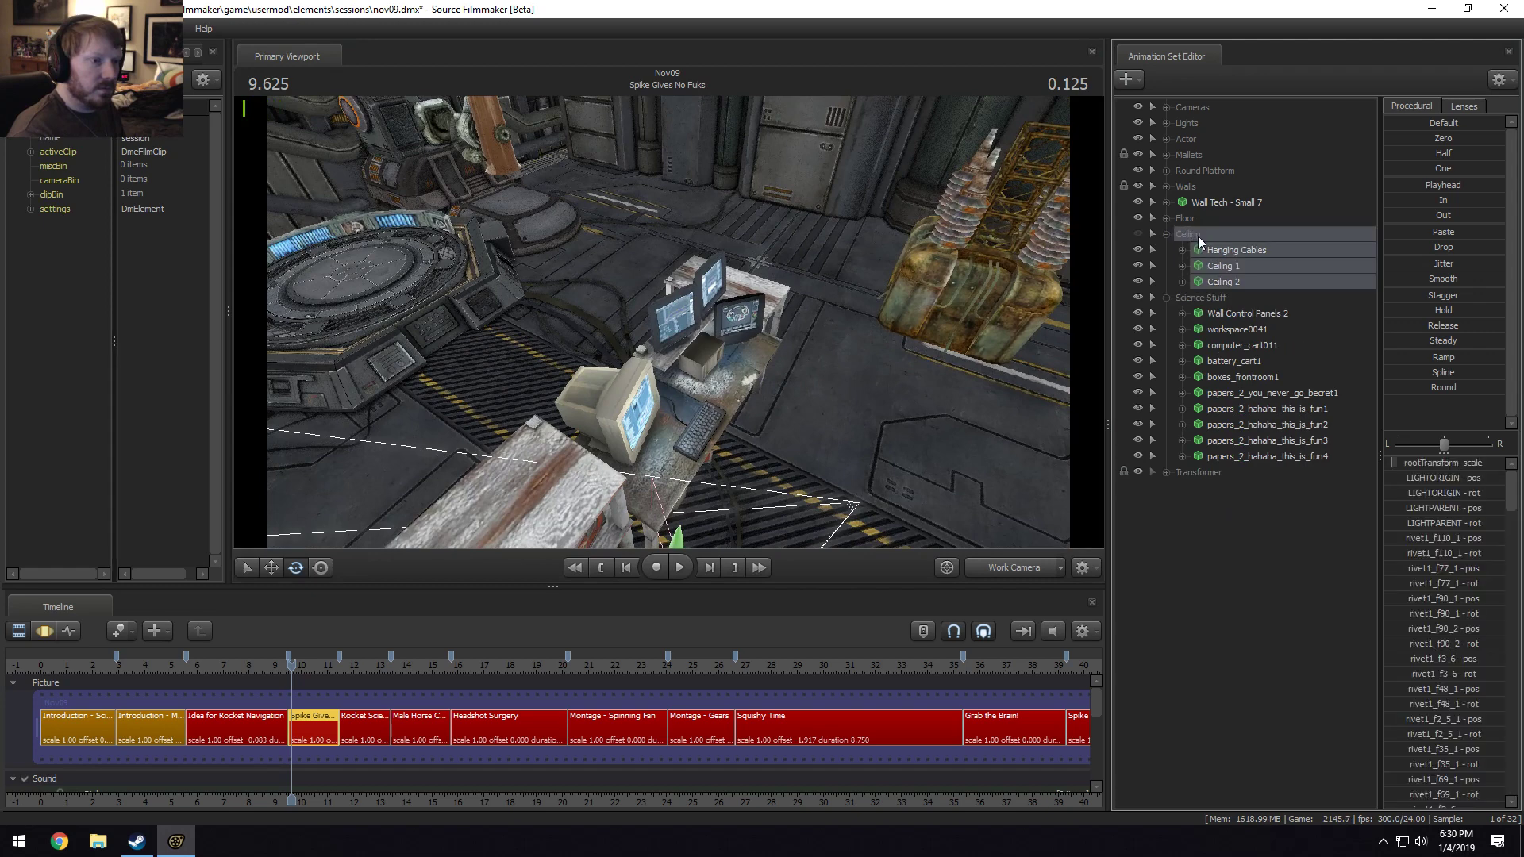
right_click(1223, 251)
click(1264, 288)
right_click(1210, 602)
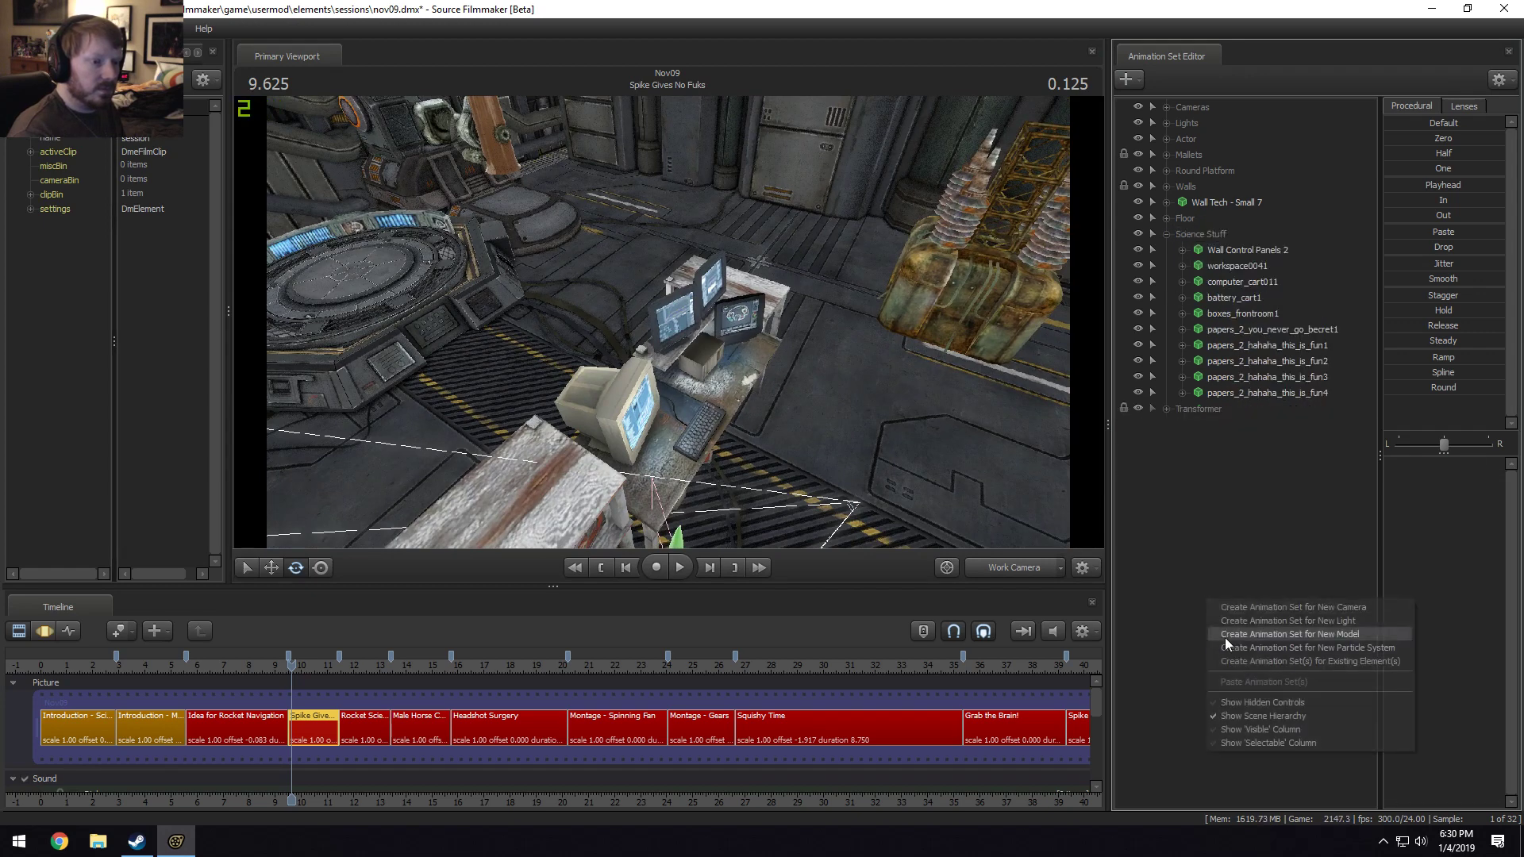
click(1256, 703)
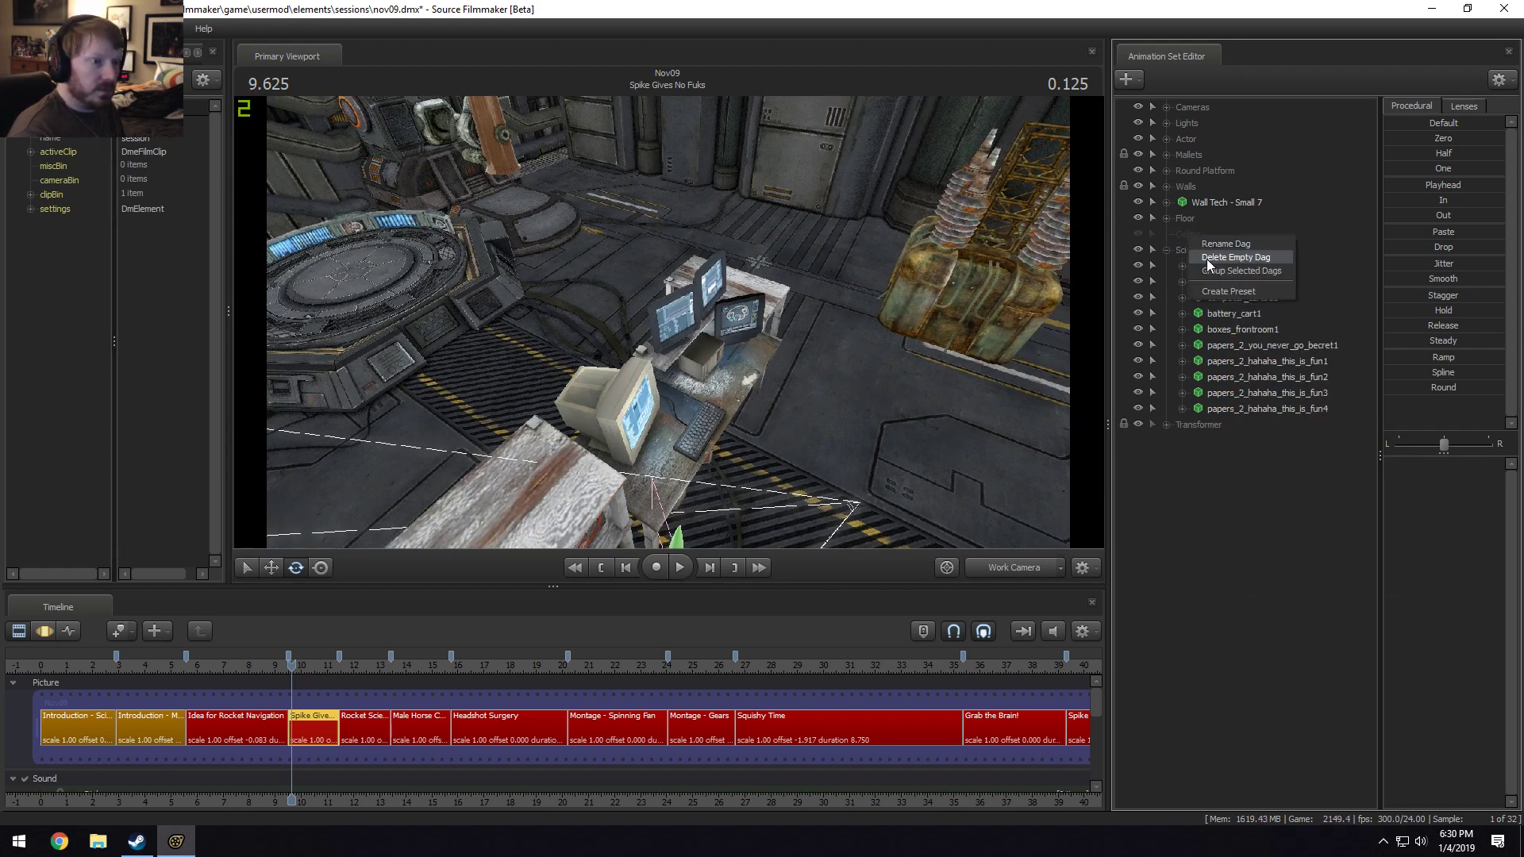
Delete the empty Ceiling group, all animation sets in the Transformer group, and the emptied Transformer group itself.
click(1208, 260)
click(1168, 408)
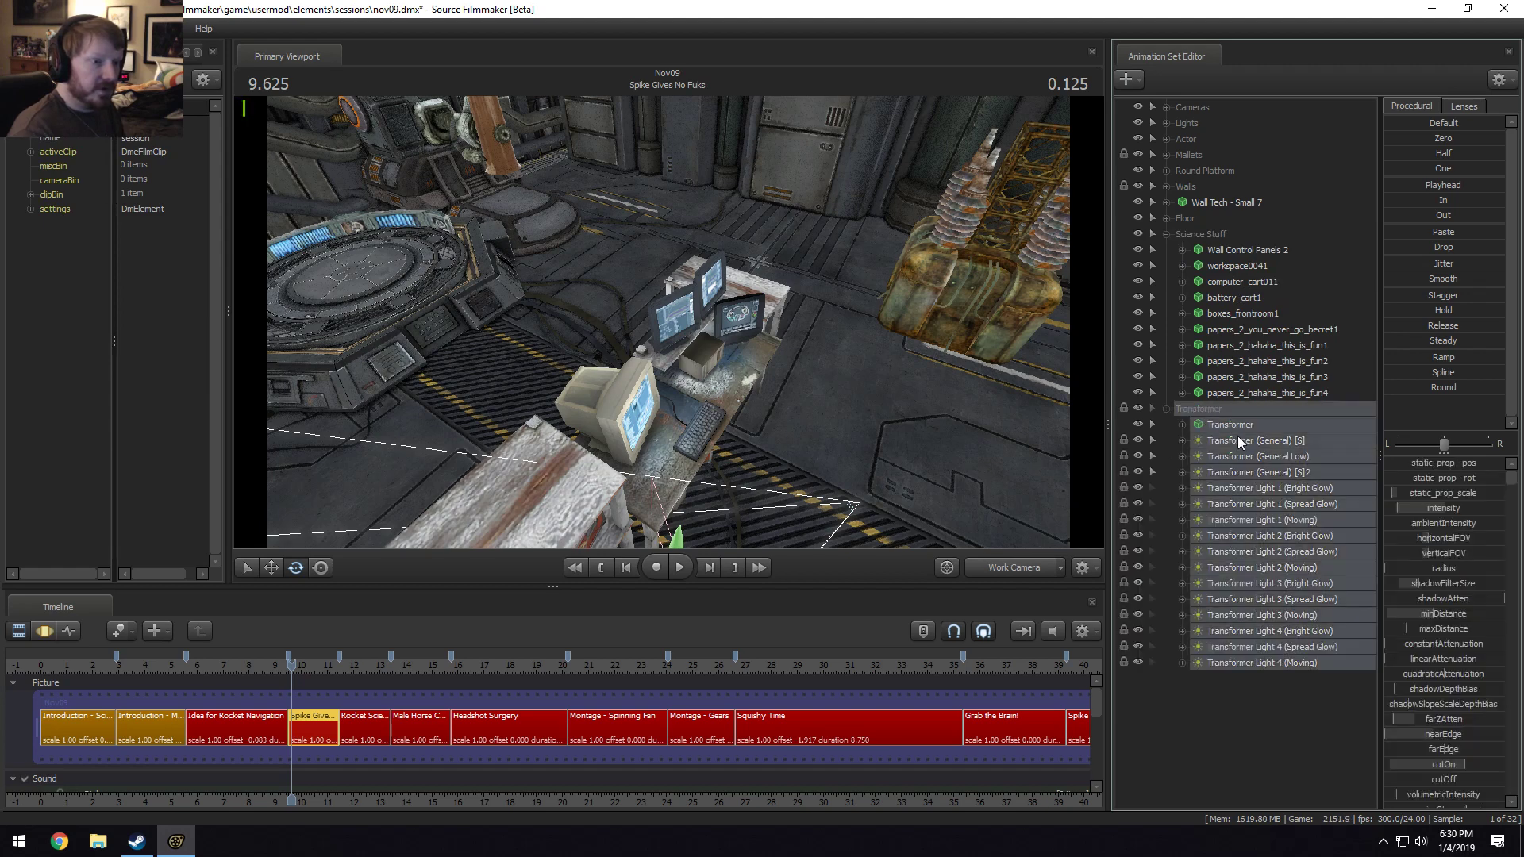
right_click(1237, 437)
click(1283, 475)
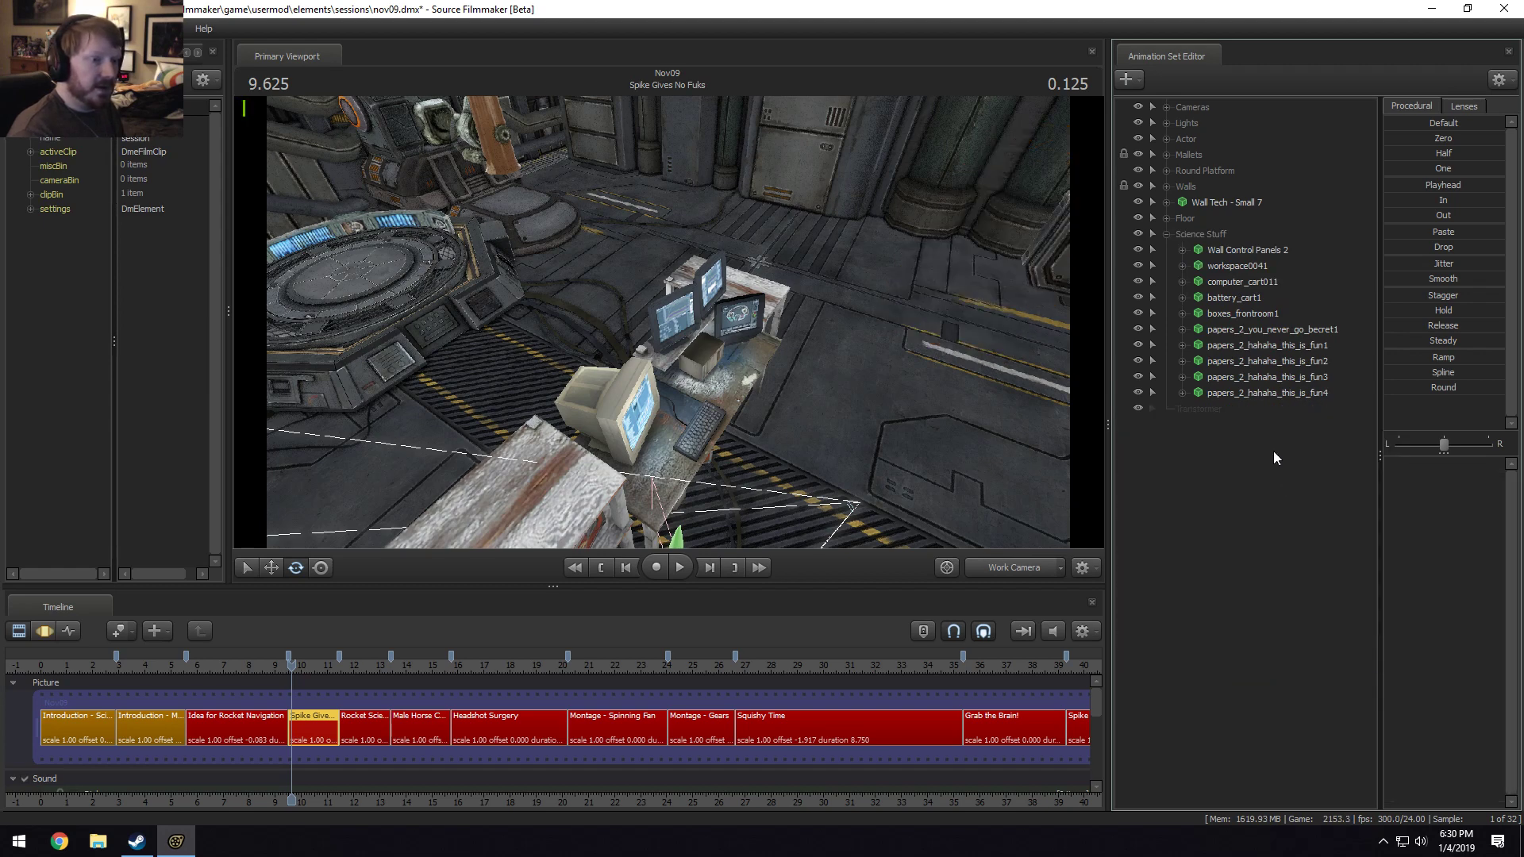
right_click(1206, 412)
click(1231, 437)
Check the Walls group against the shot camera's view and delete the Wall Tech 2 animation set.
click(1166, 186)
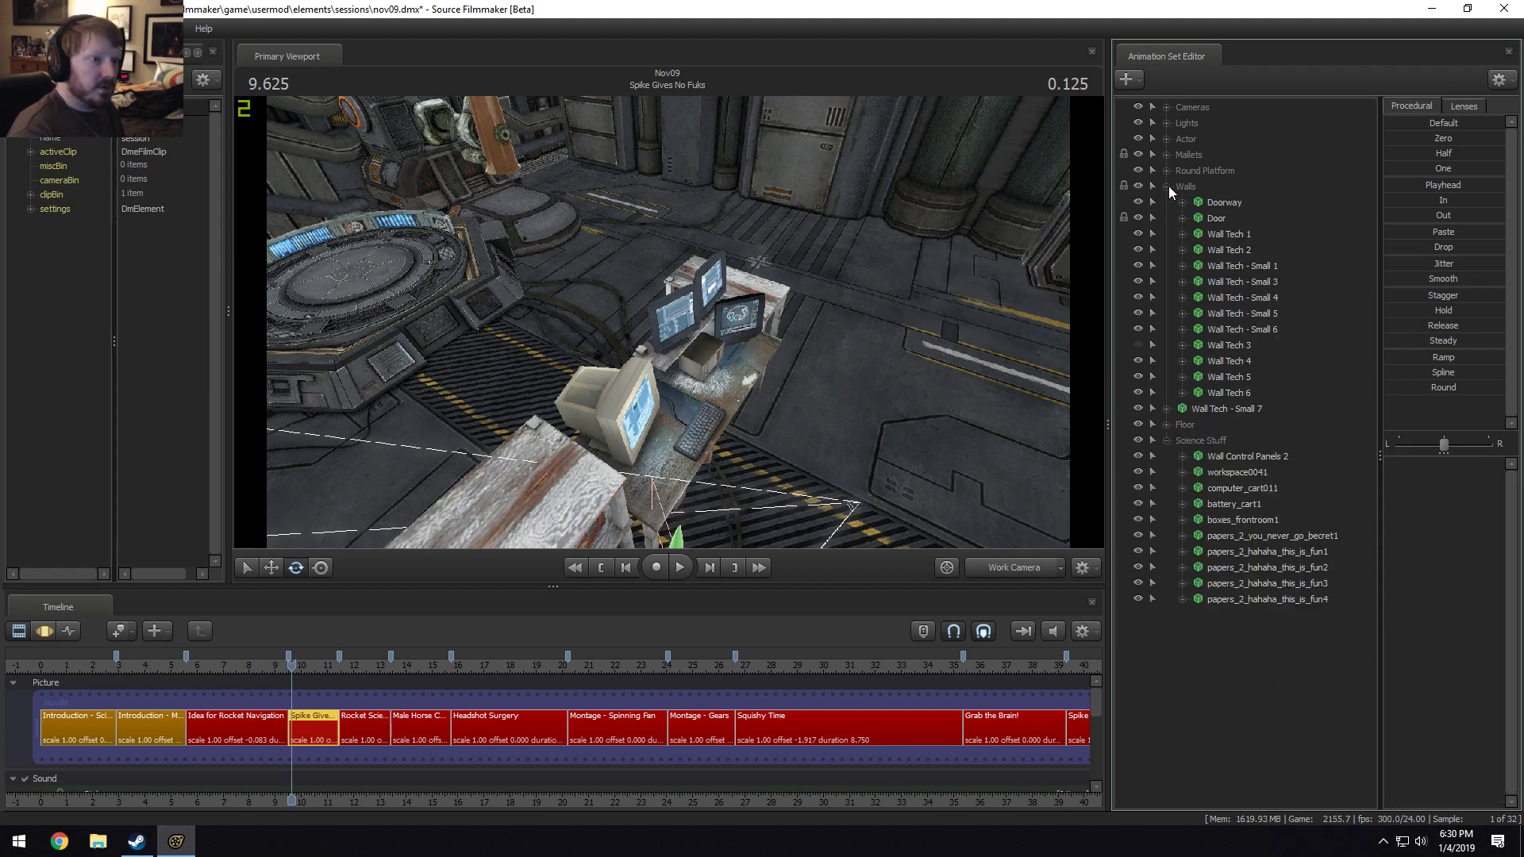
drag(1064, 302, 966, 308)
click(1238, 234)
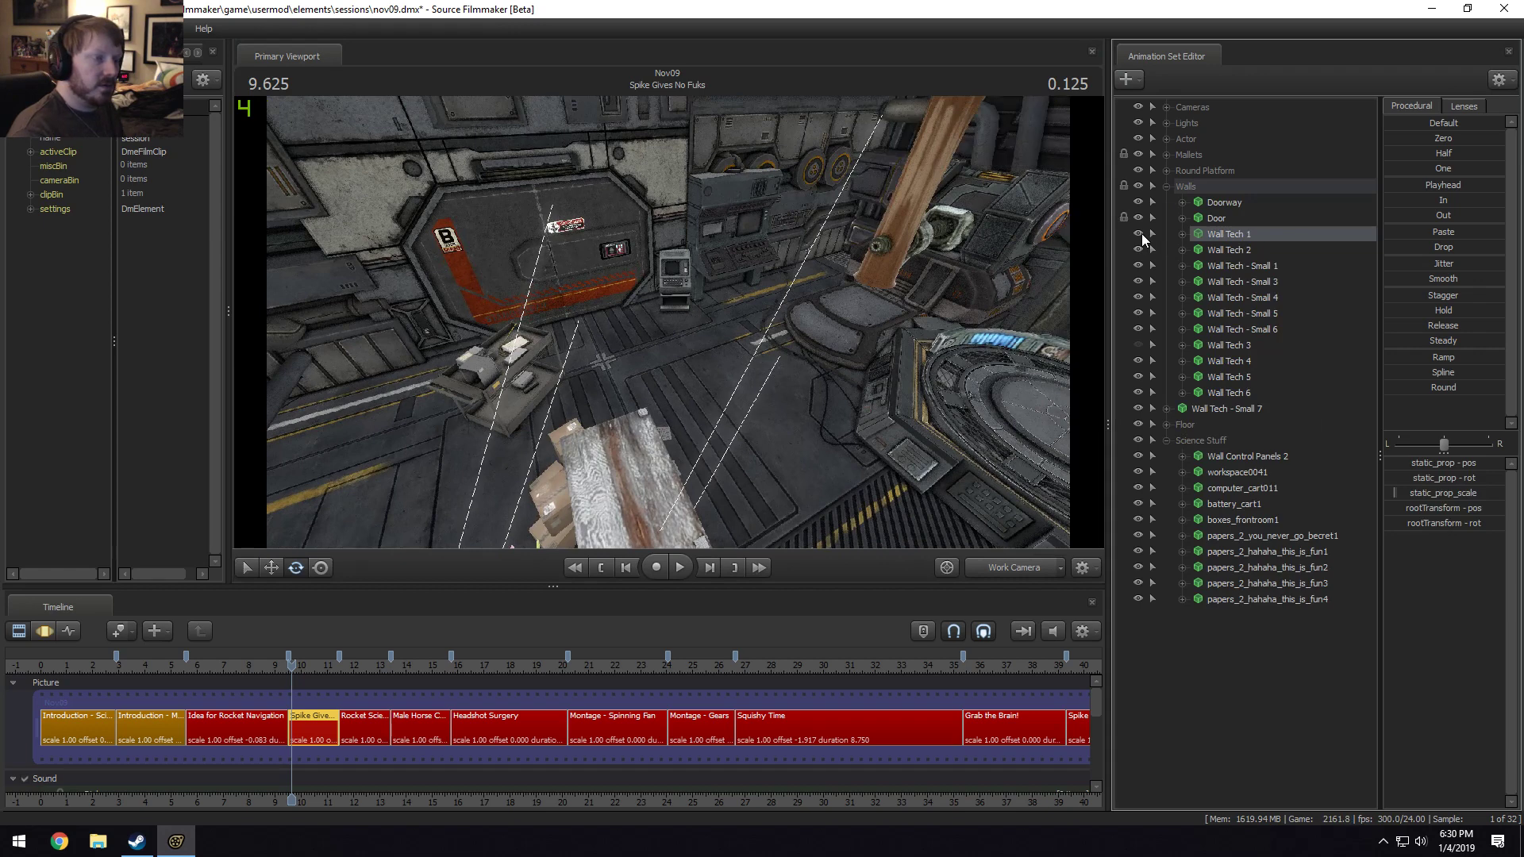
key(F4)
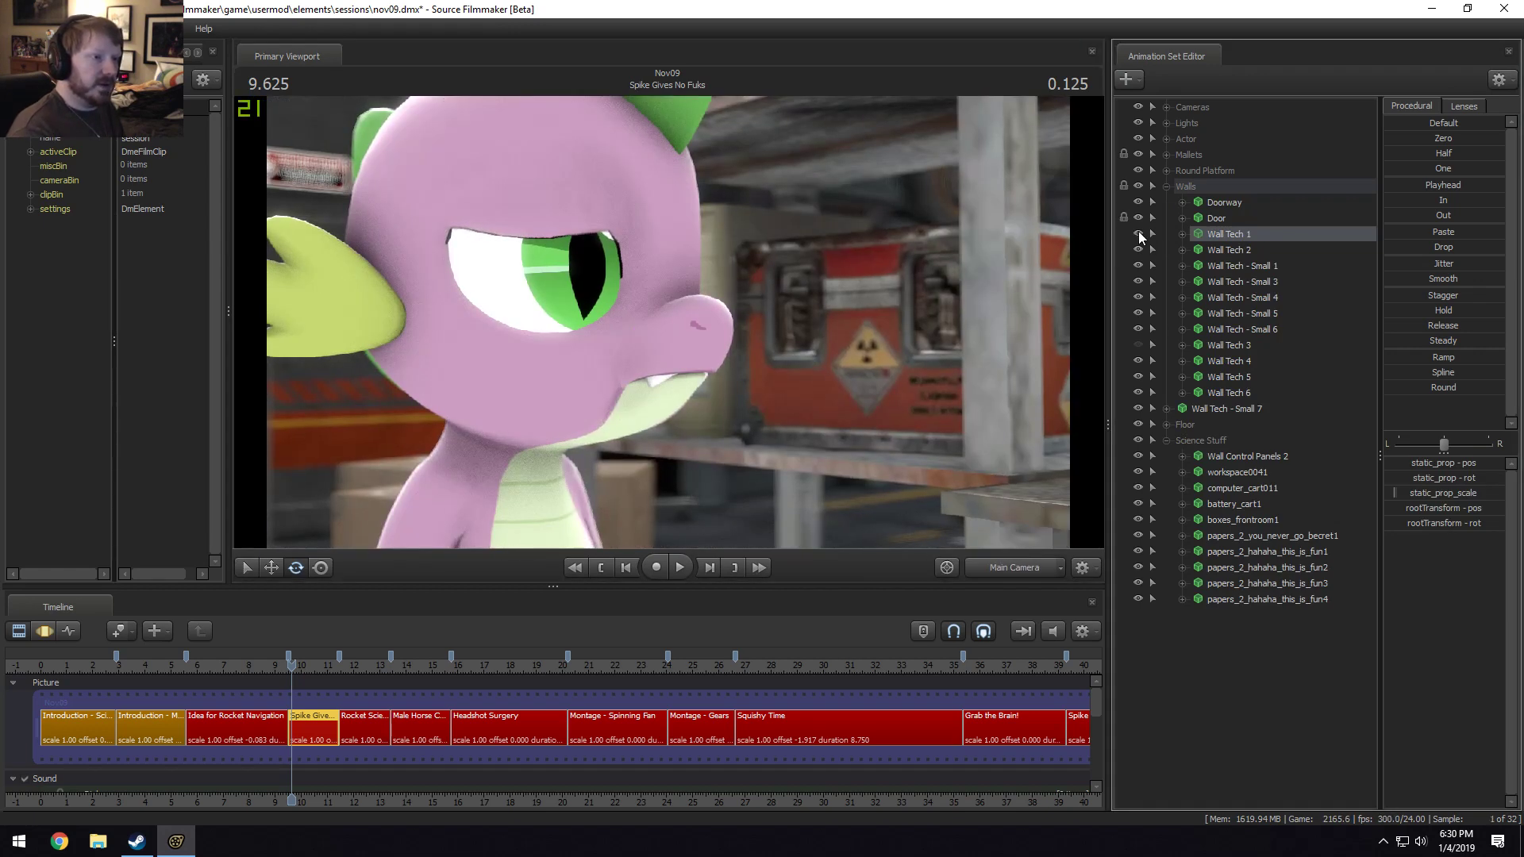
click(1210, 249)
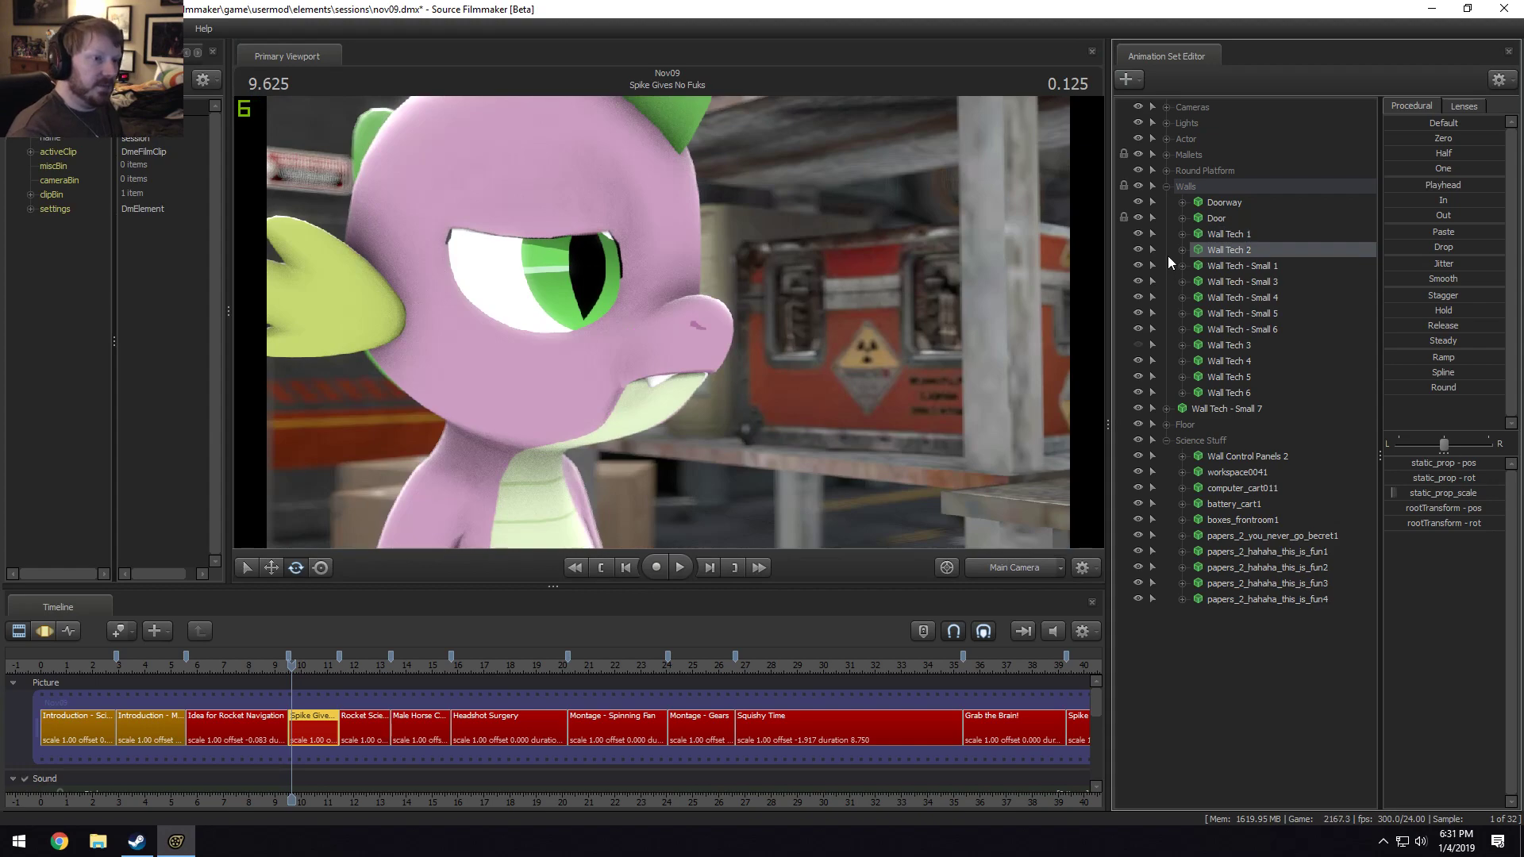
right_click(1229, 243)
click(1242, 280)
Return to the work camera and hide Wall Tech - Small 1 and Wall Tech - Small 3.
click(1214, 253)
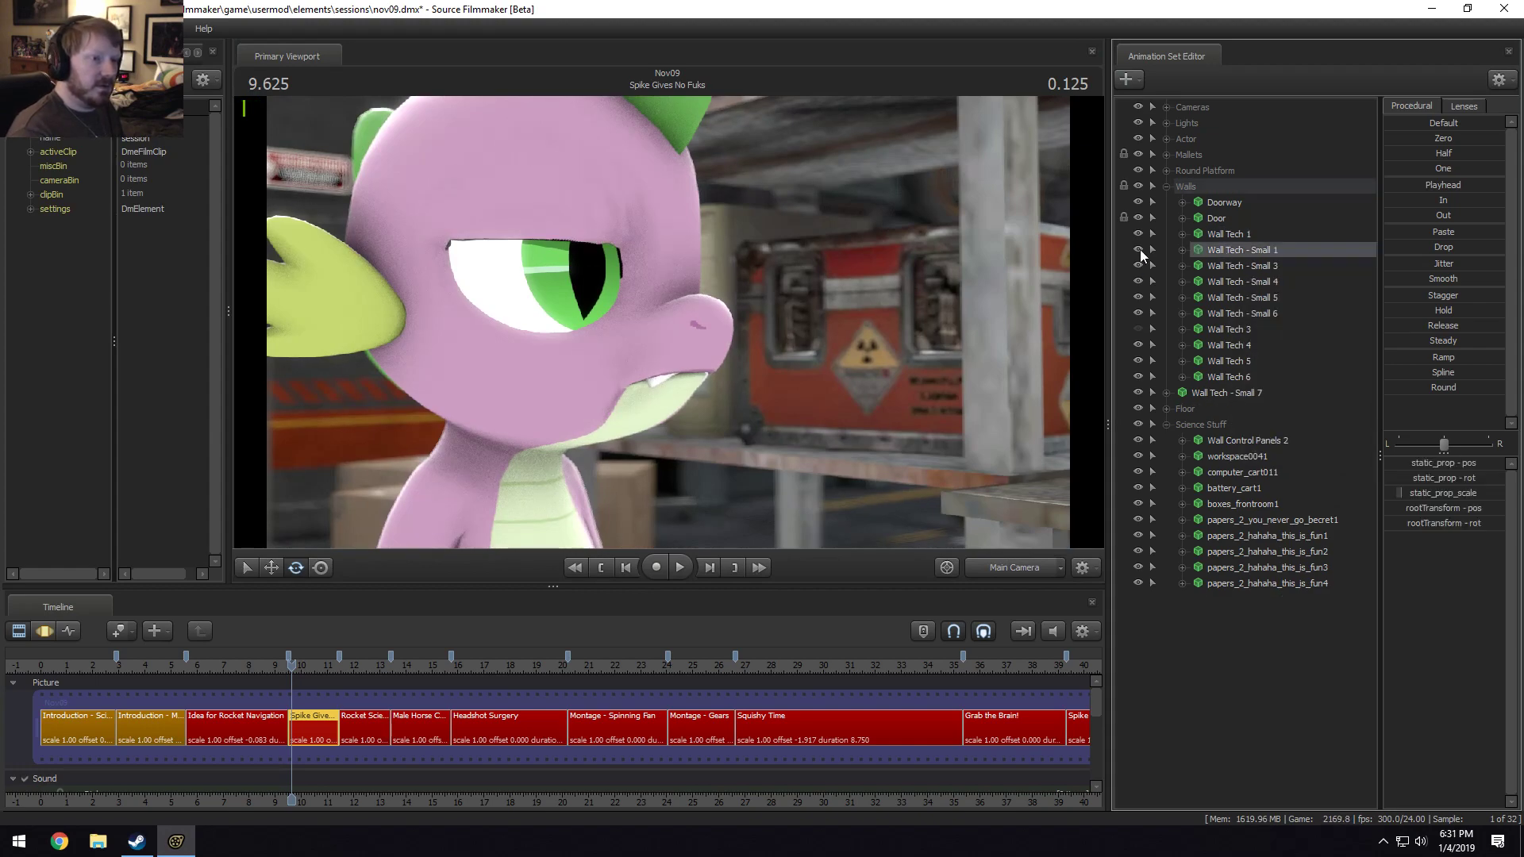
click(1018, 567)
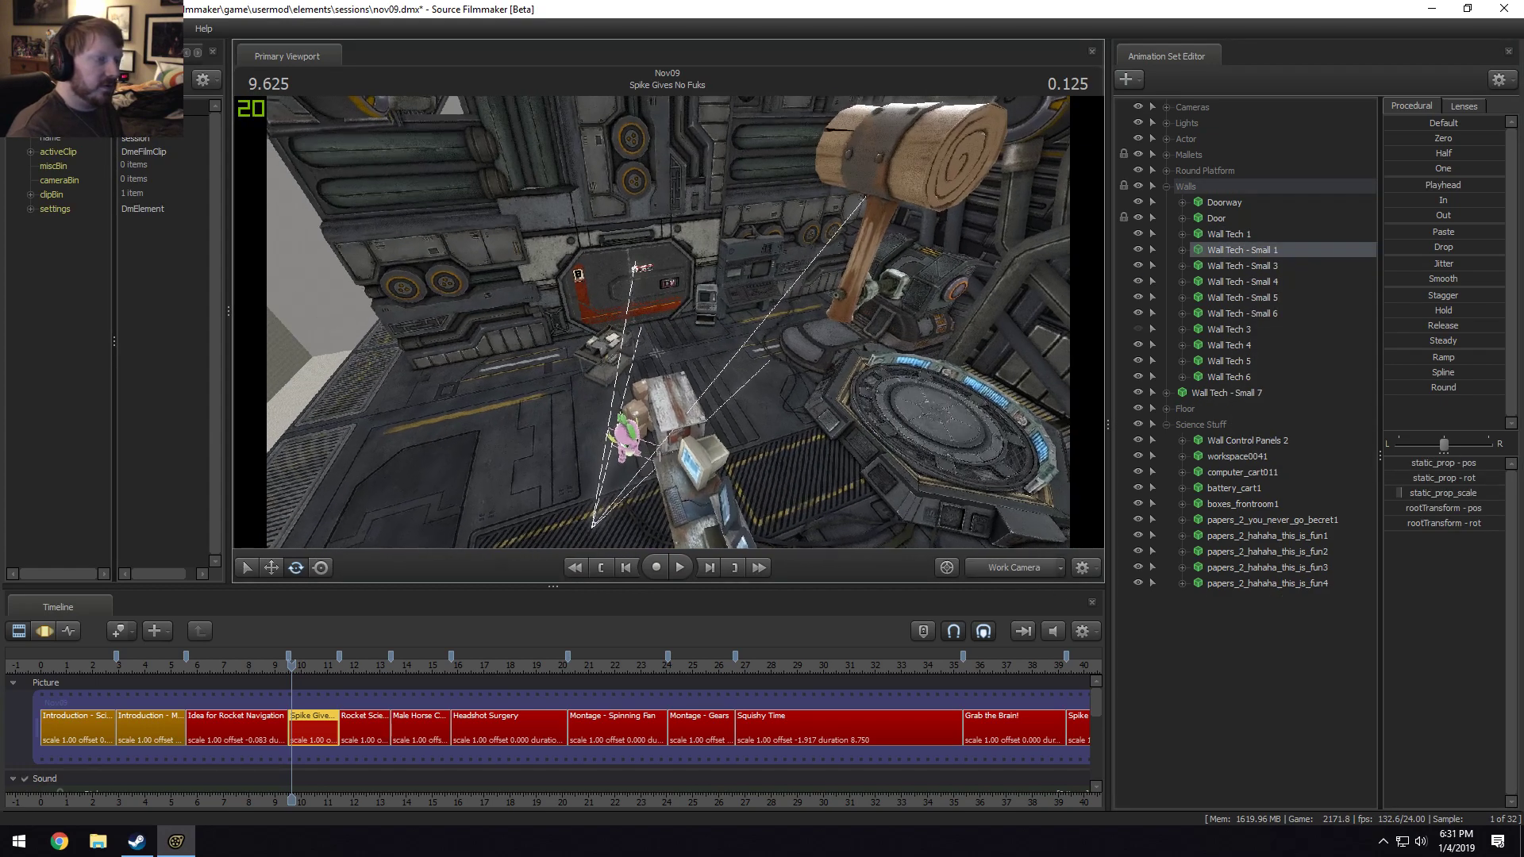
drag(950, 316, 950, 316)
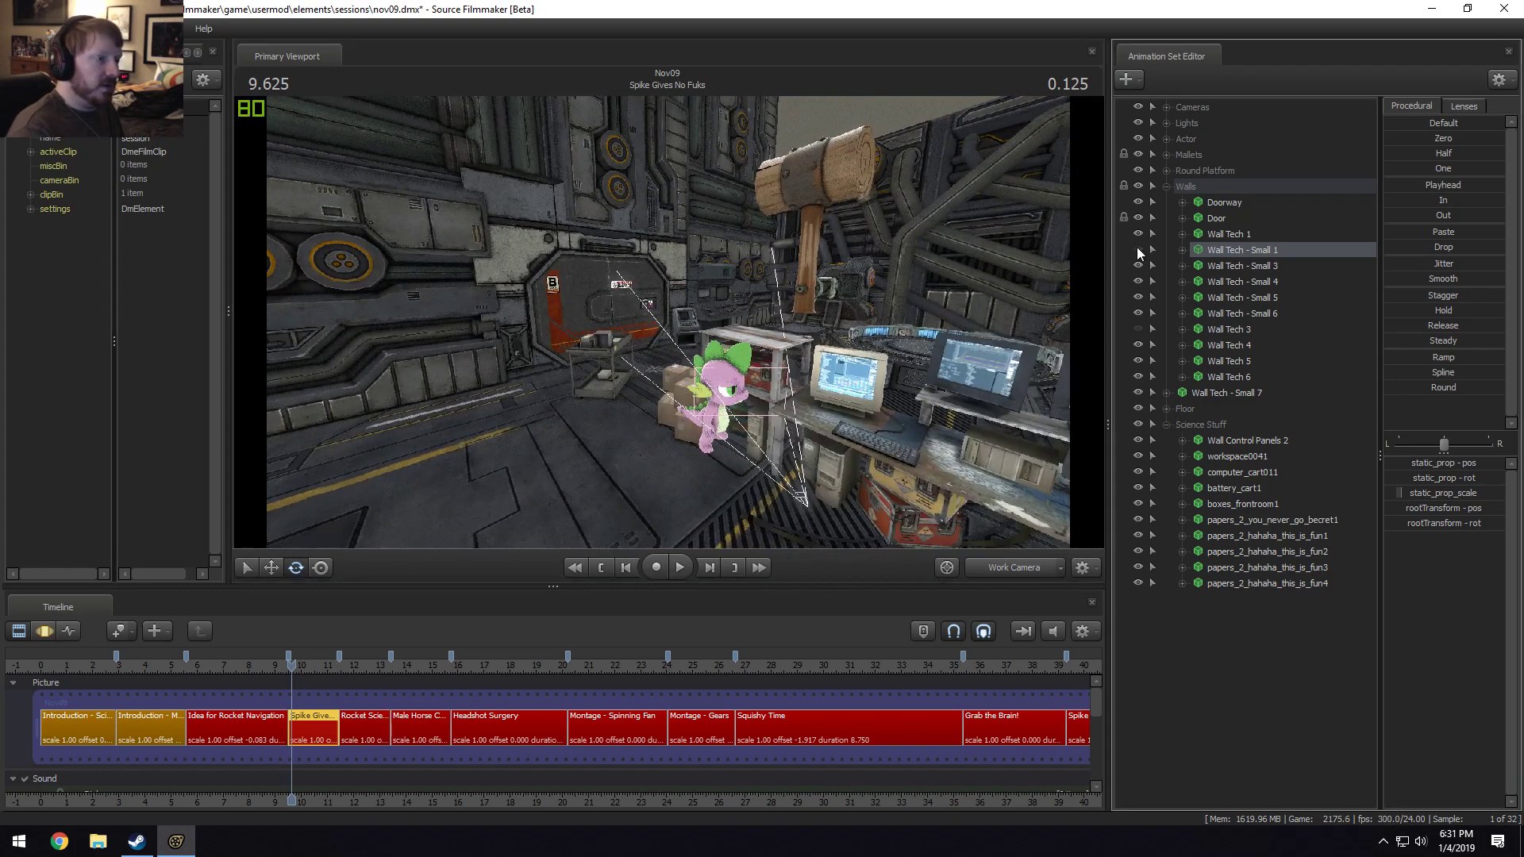
click(1141, 266)
click(1141, 267)
click(1141, 267)
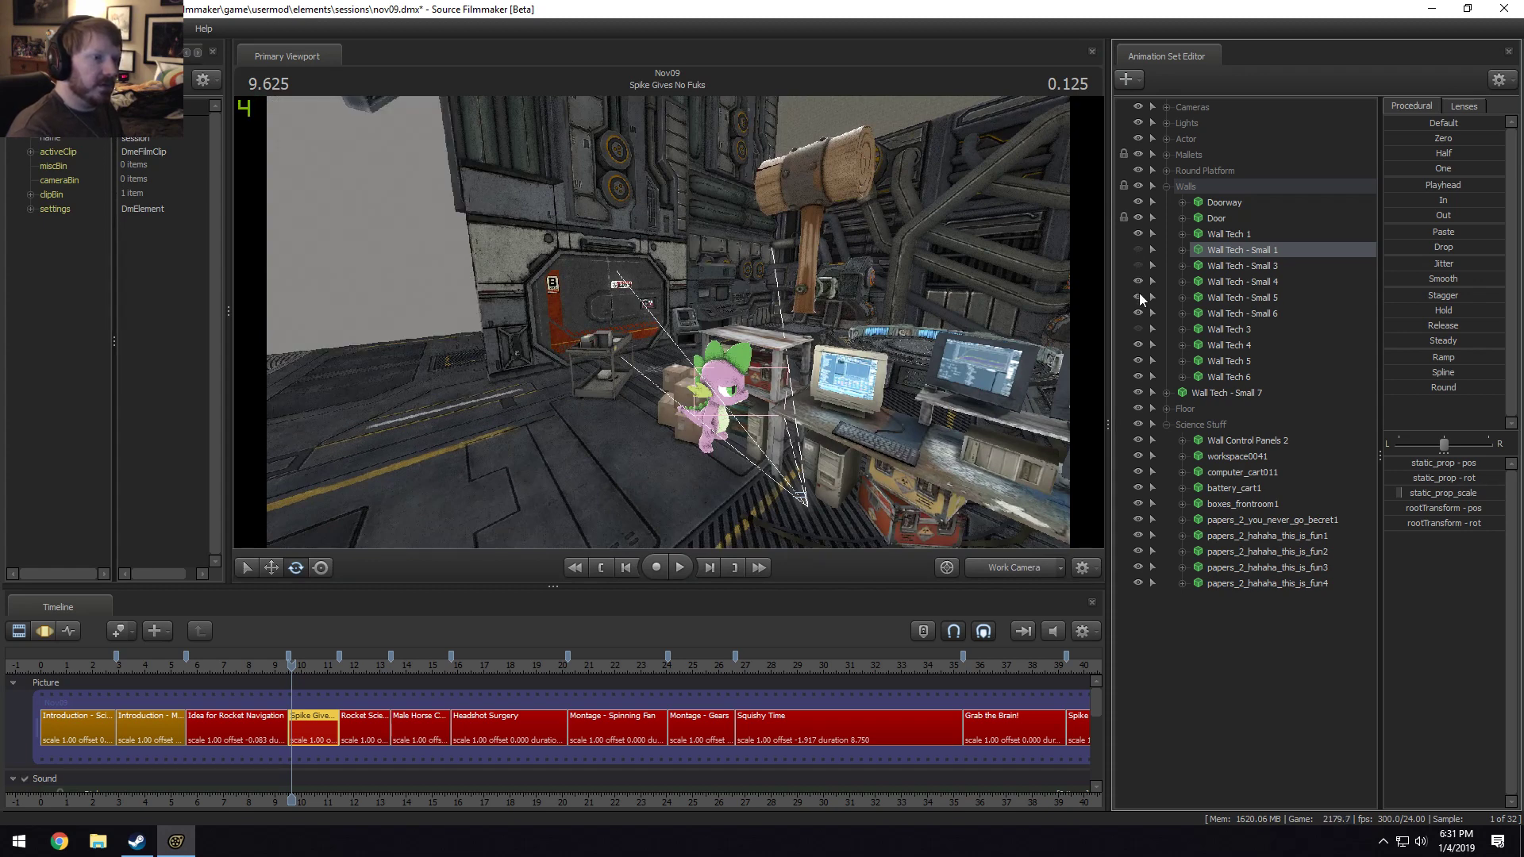
Hide Wall Tech - Small 6, Wall Tech 4, Wall Tech 5, Wall Tech 6 and Wall Tech - Small 7.
click(1140, 293)
click(1140, 314)
click(1139, 316)
click(1139, 316)
click(1140, 316)
click(1140, 316)
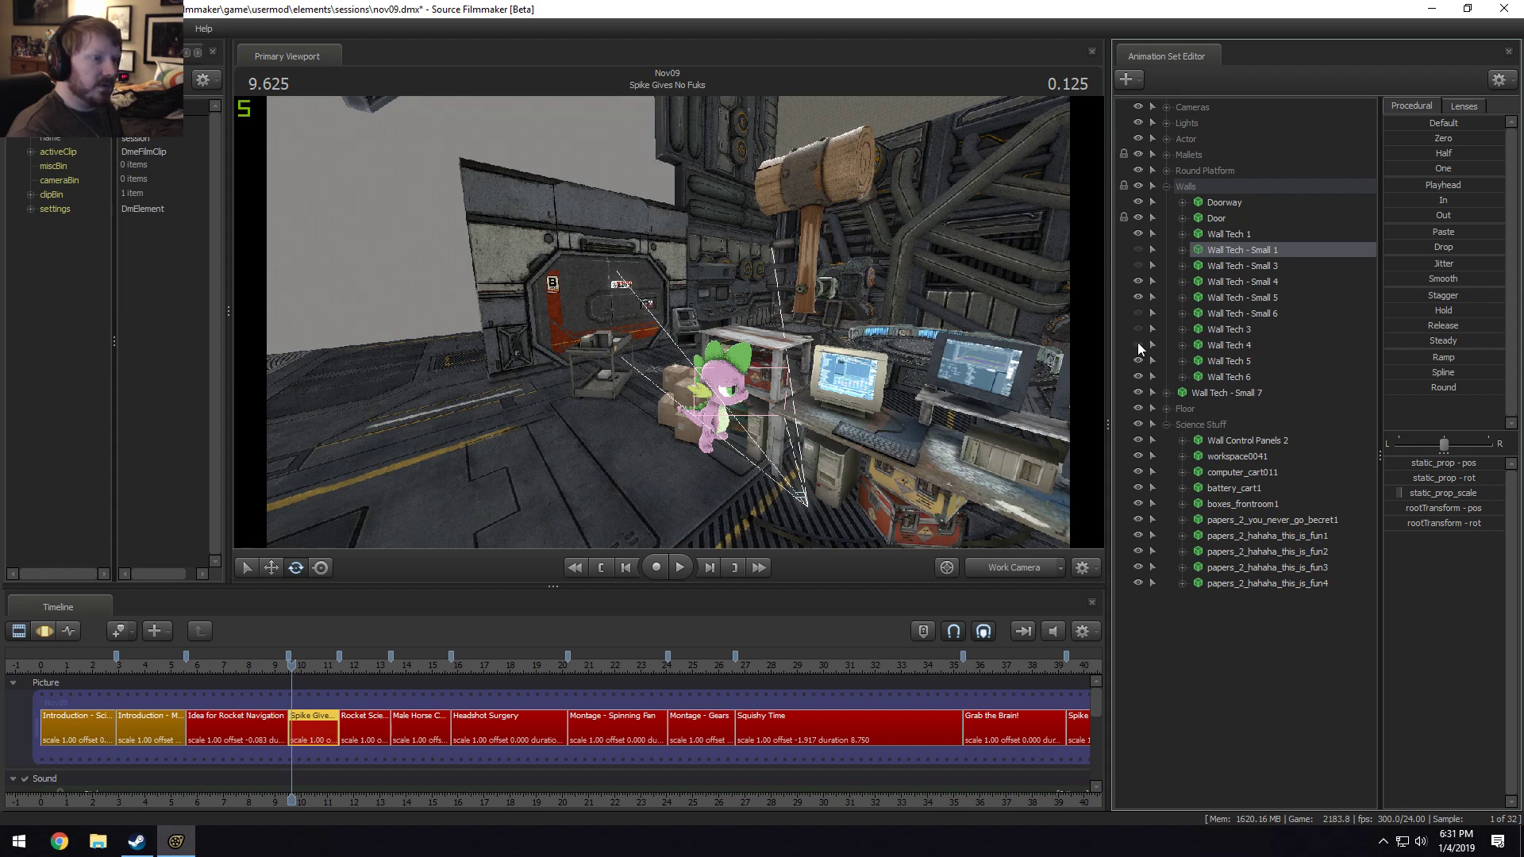
click(1140, 354)
click(1145, 377)
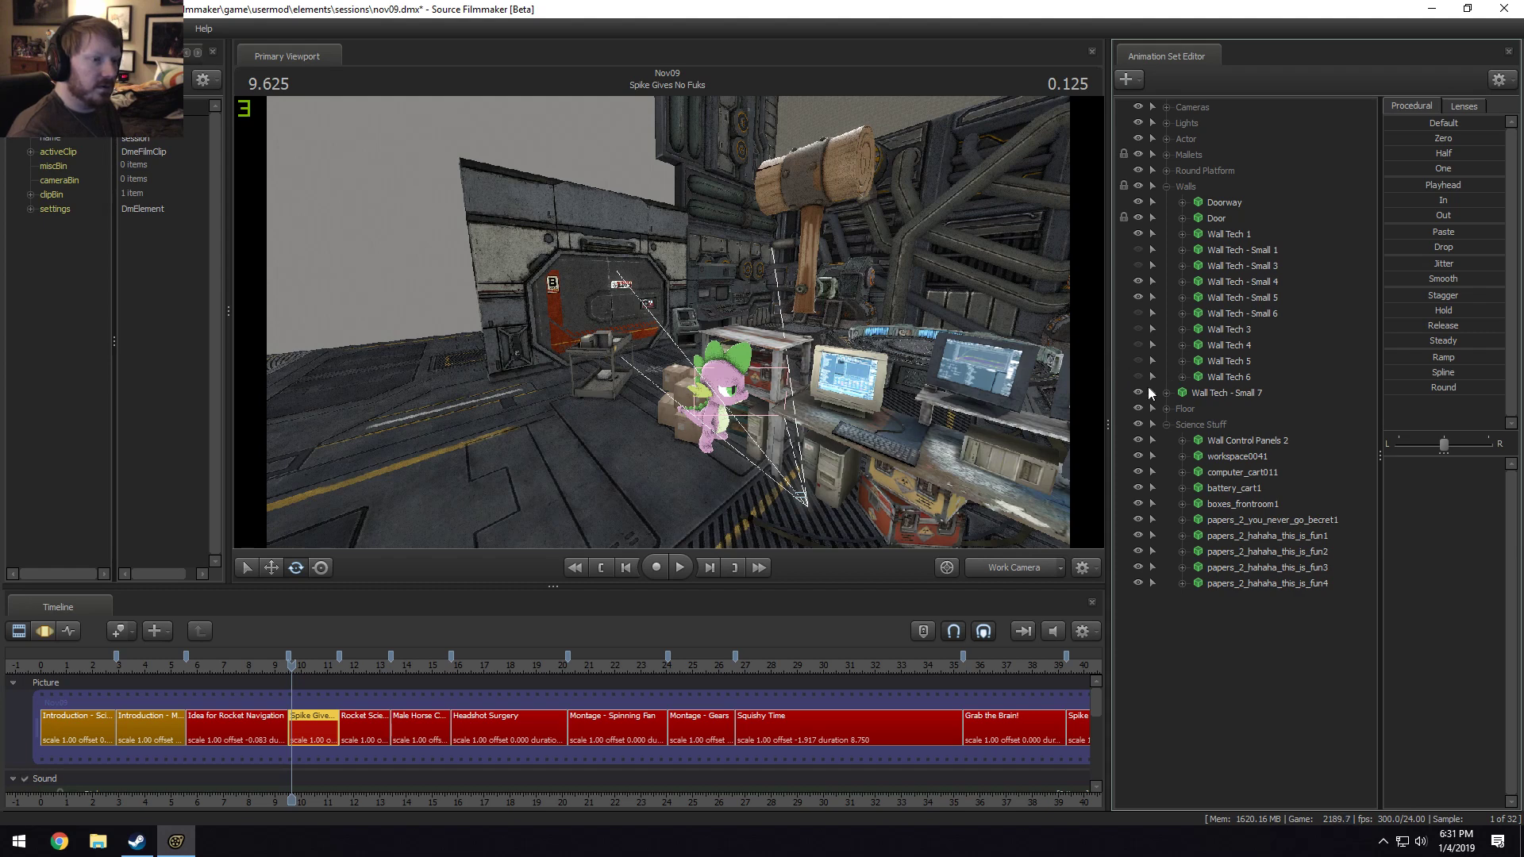
click(1140, 393)
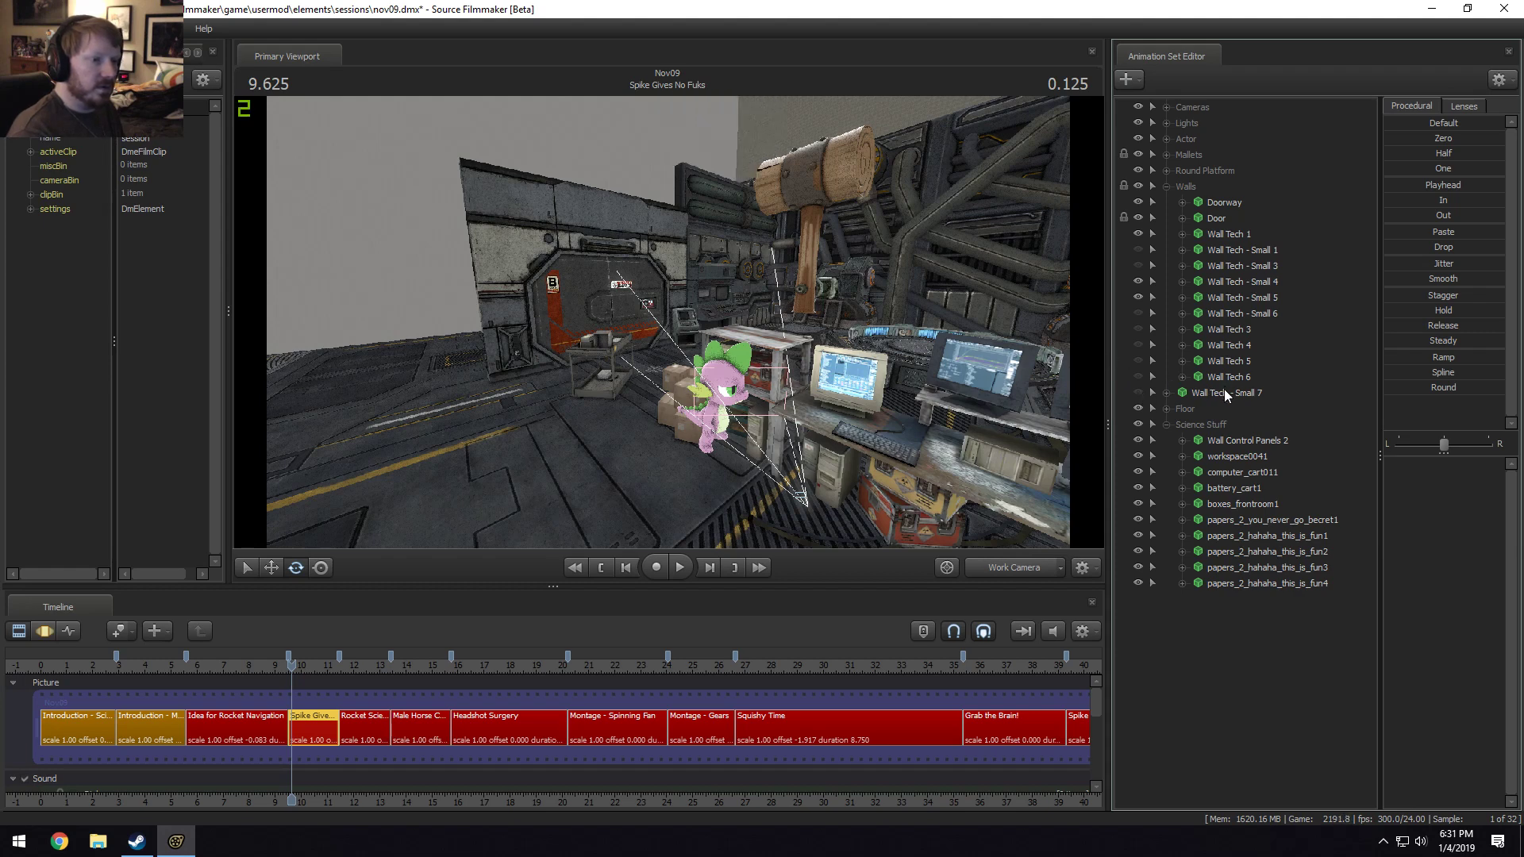
Delete the hidden wall animation sets: Wall Tech - Small 1, Small 3, Small 6 and Small 7, plus Wall Tech 3, 4, 5 and 6.
click(1224, 389)
shift+click(1224, 330)
shift+click(1227, 315)
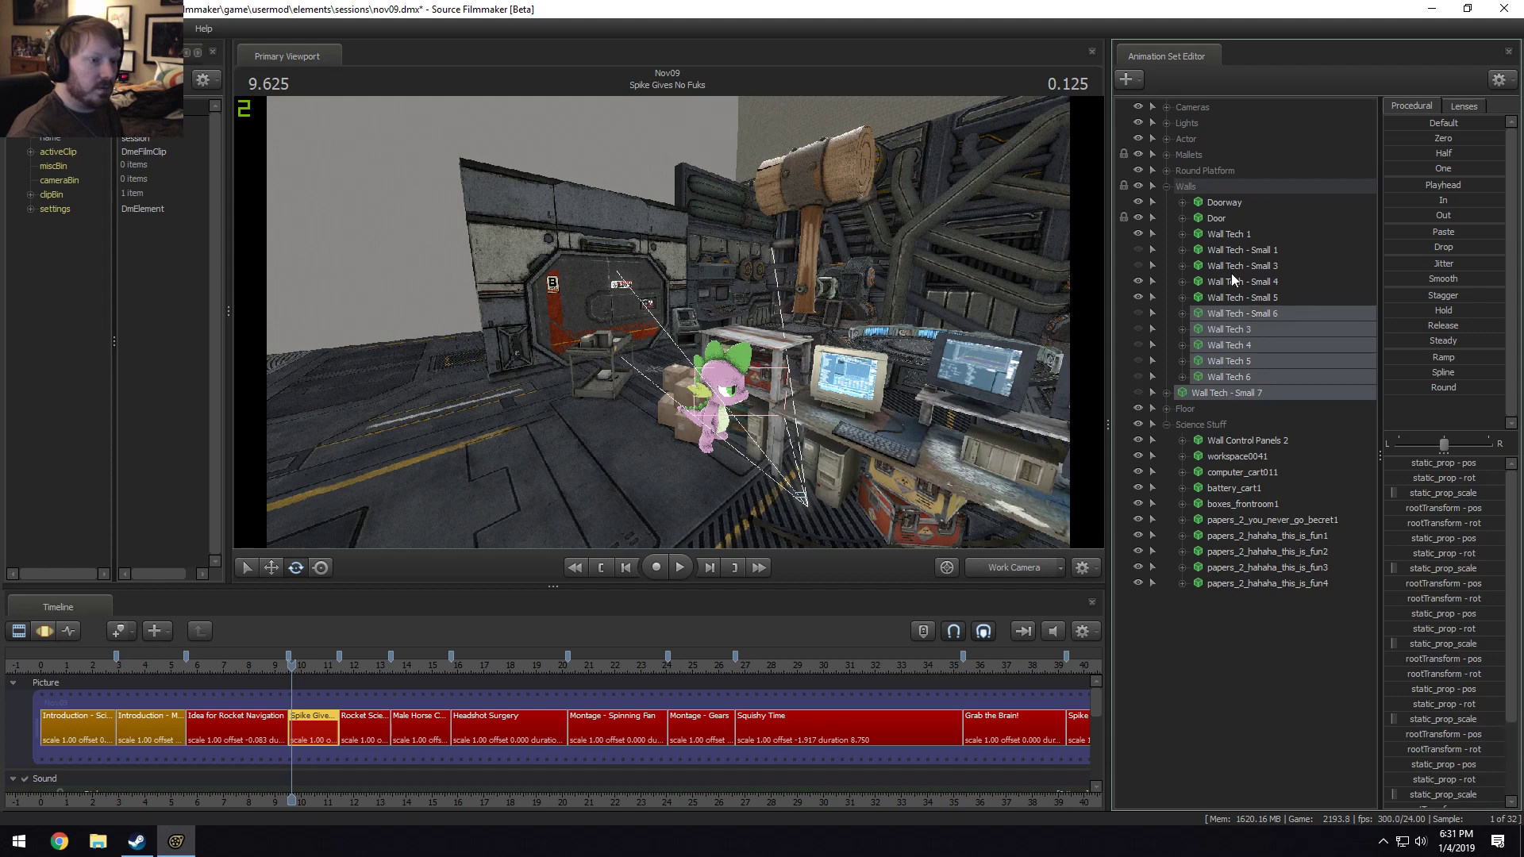
shift+click(1230, 262)
shift+click(1227, 251)
right_click(1227, 259)
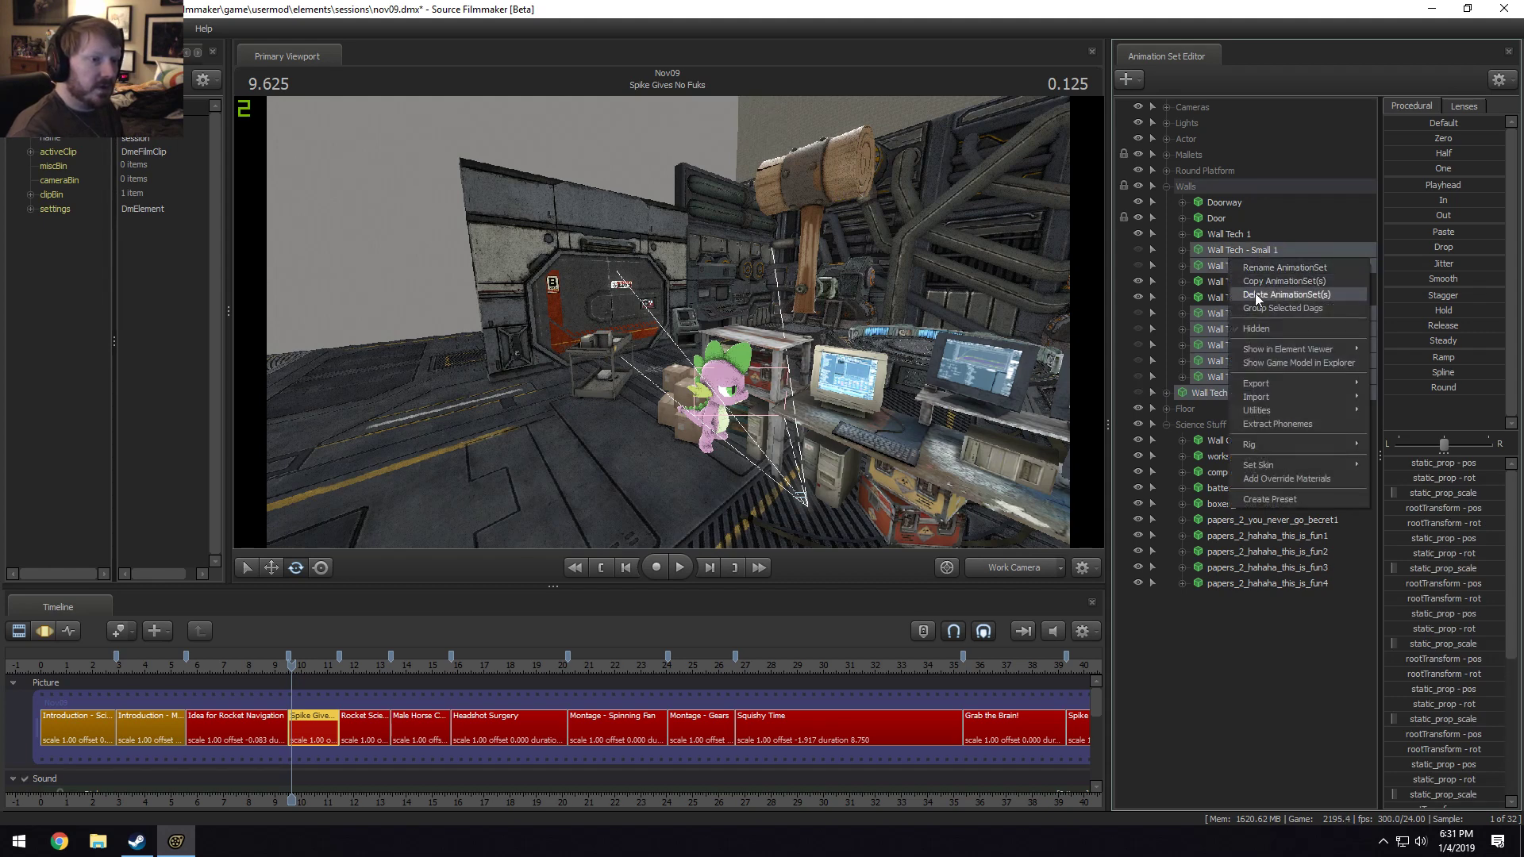
click(1253, 294)
Delete the Wire 1, Wire 3, Wire 4, Wire 5 and Wire 6 animation sets from the Floor group.
click(1167, 187)
click(1167, 202)
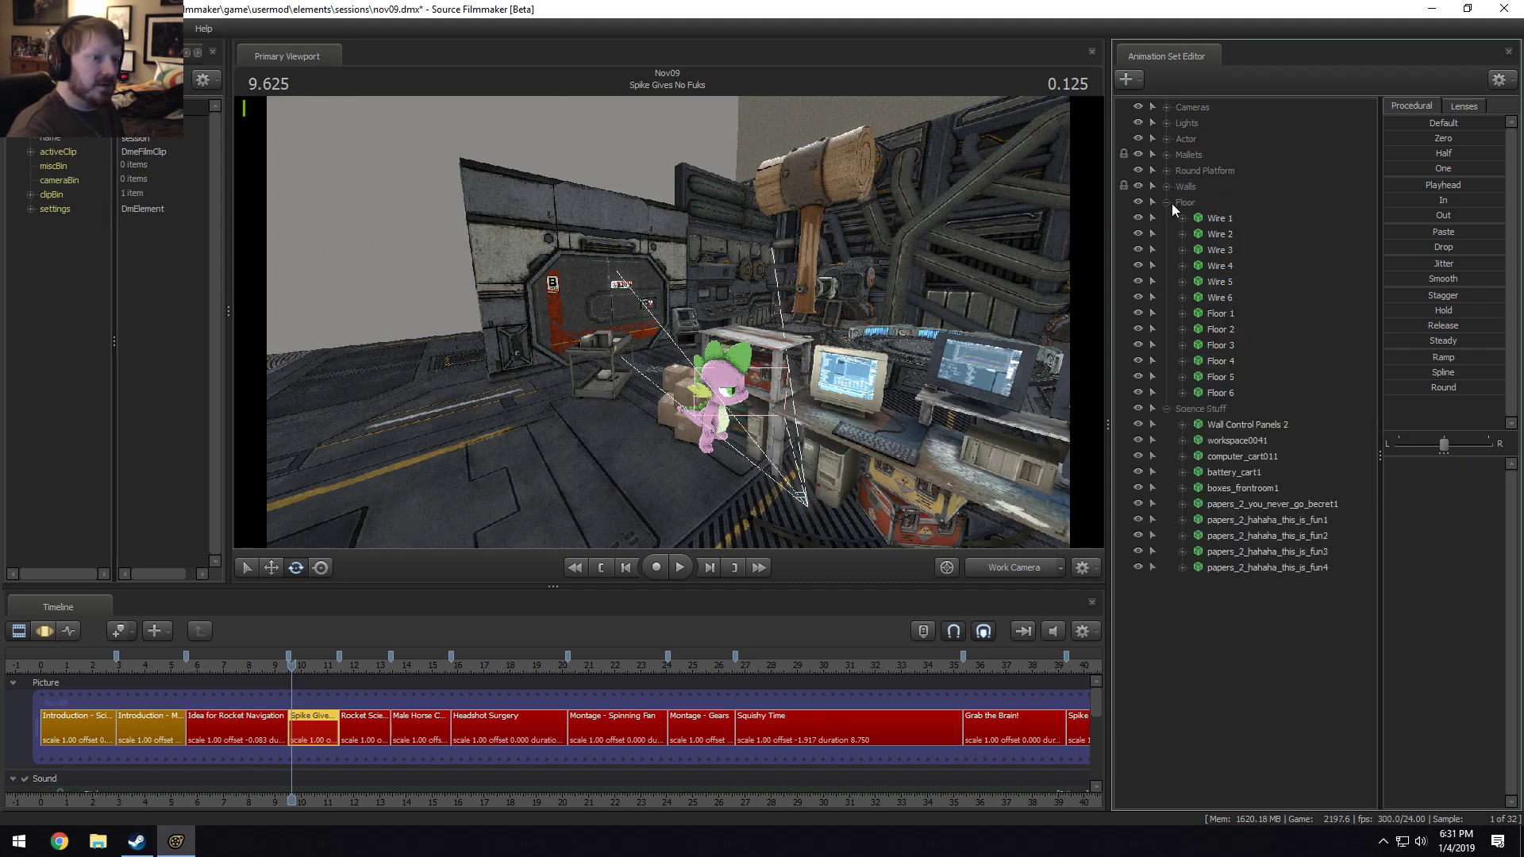
drag(1164, 394, 1170, 397)
click(1227, 297)
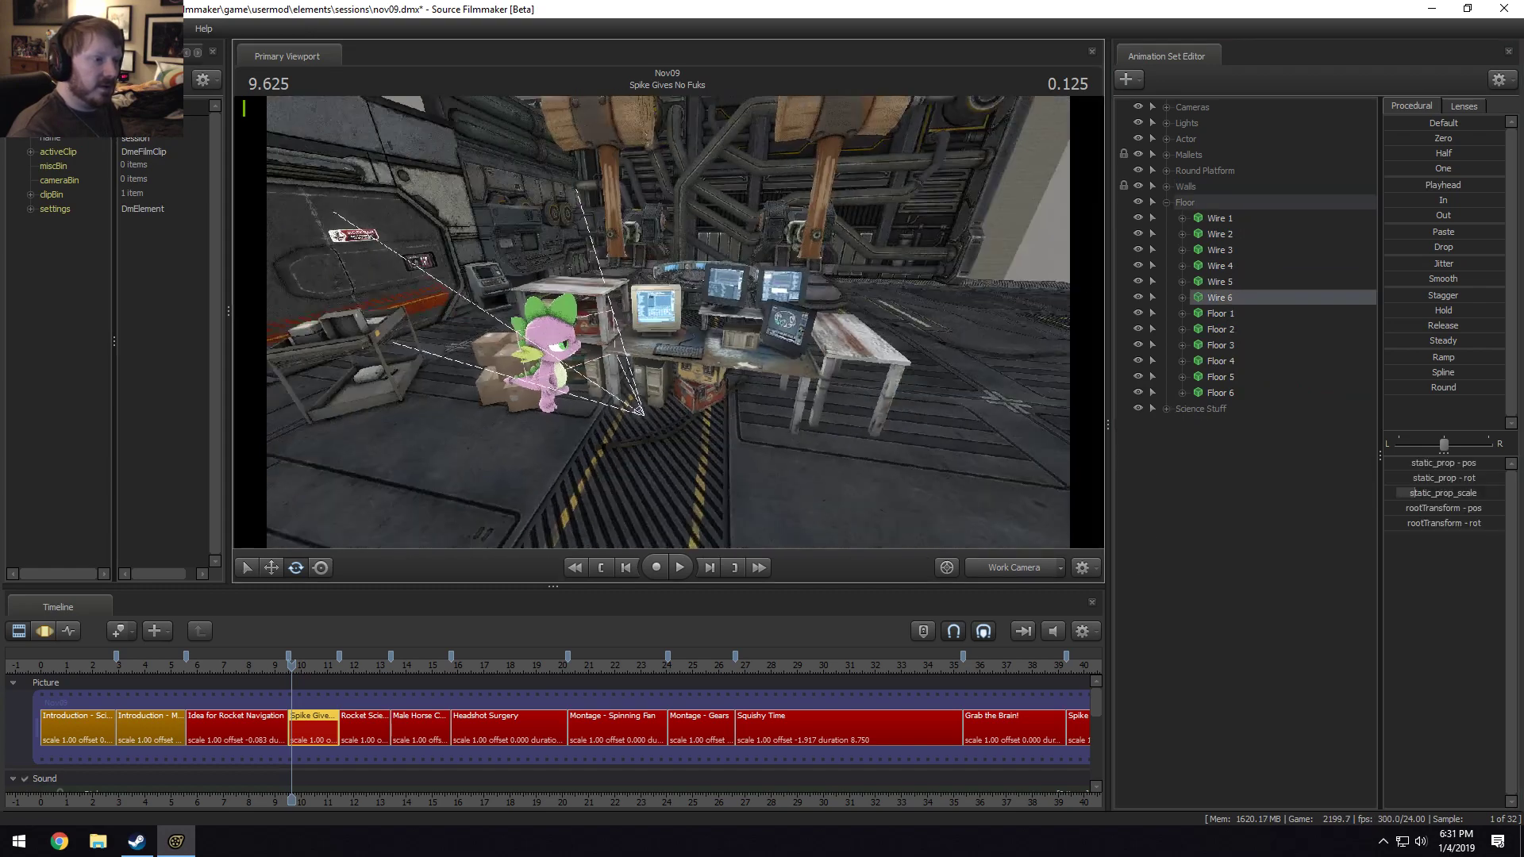
mouse_move(472, 355)
mouse_down()
mouse_move(471, 334)
mouse_move(472, 354)
mouse_up()
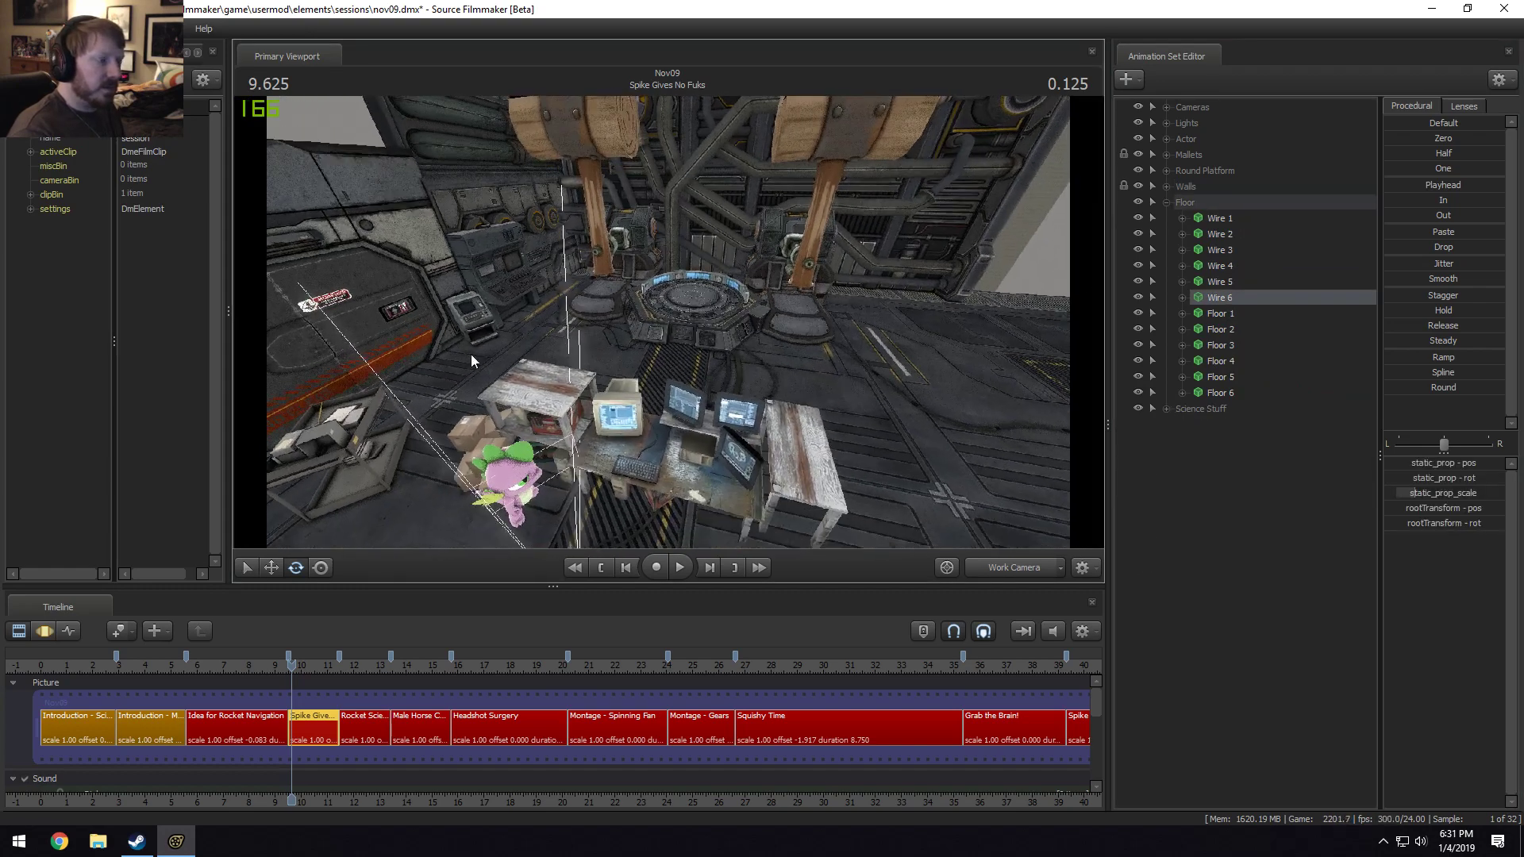
click(1219, 219)
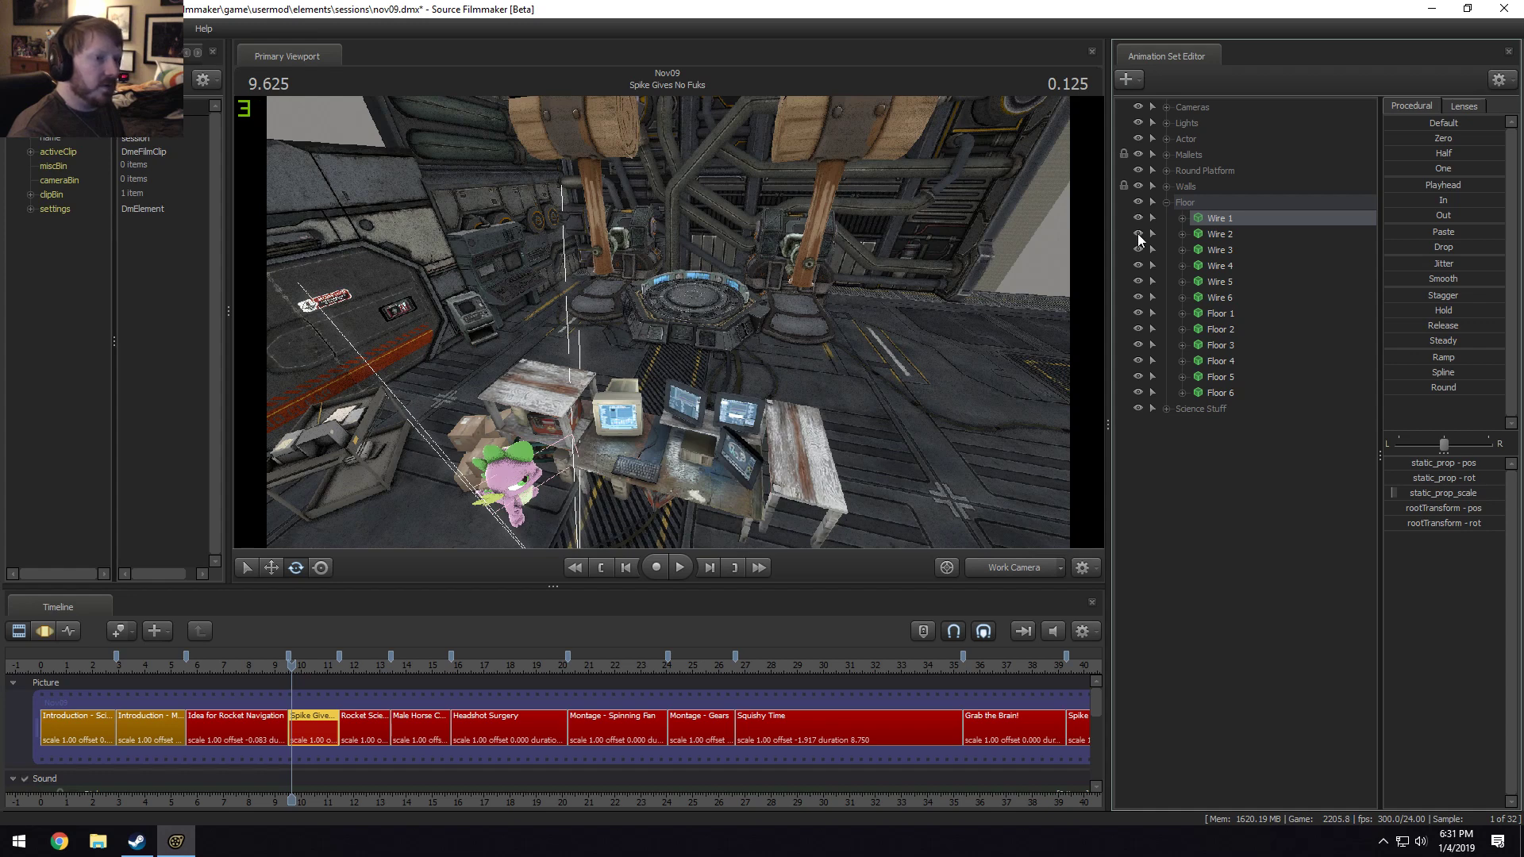
ctrl+click(1217, 250)
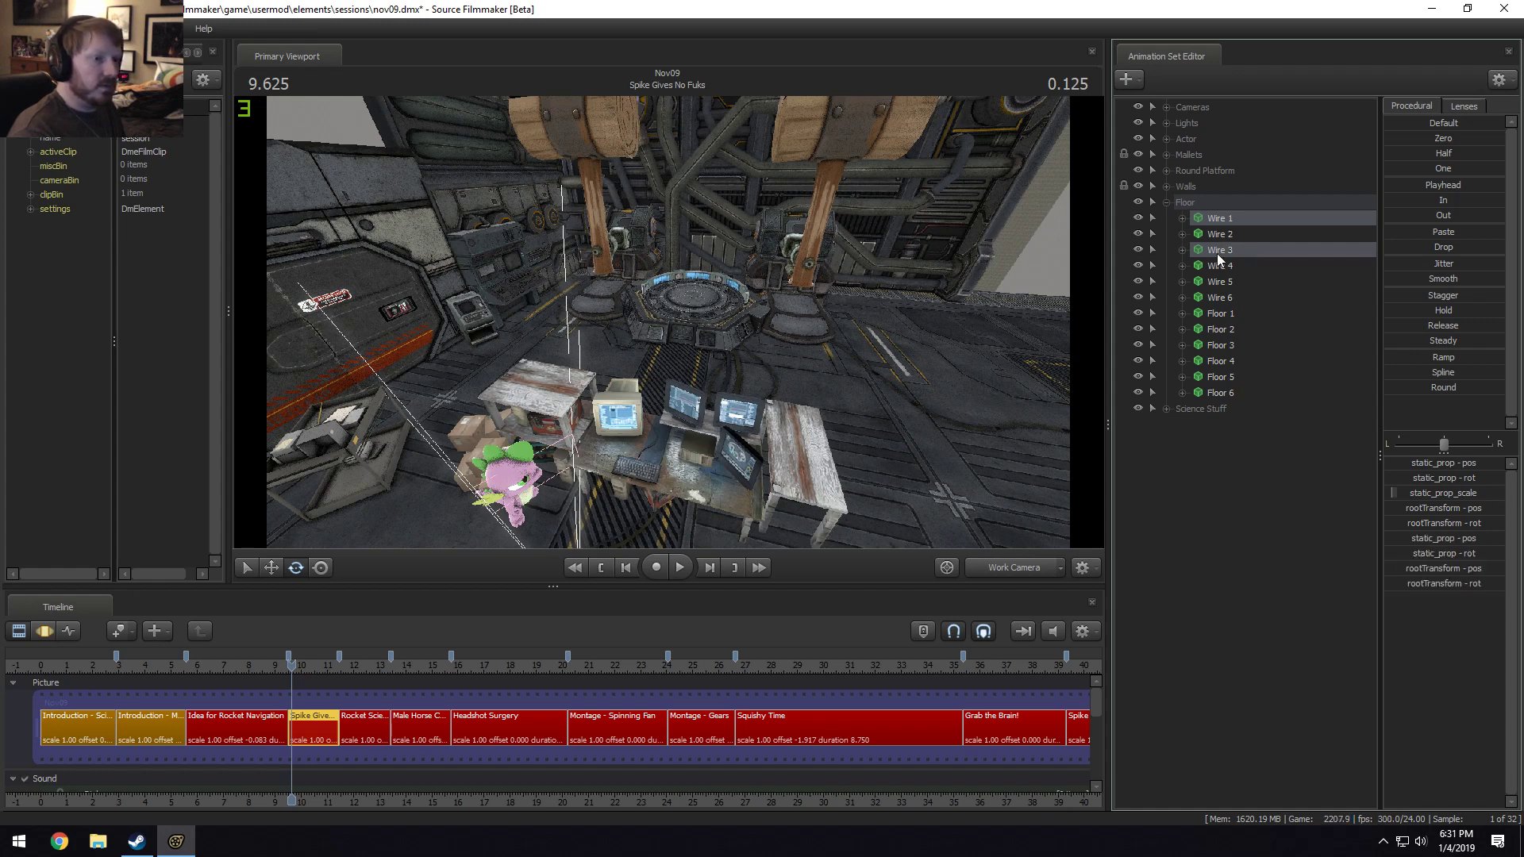
ctrl+click(1218, 266)
ctrl+click(1216, 284)
ctrl+click(1216, 292)
right_click(1222, 293)
click(1245, 327)
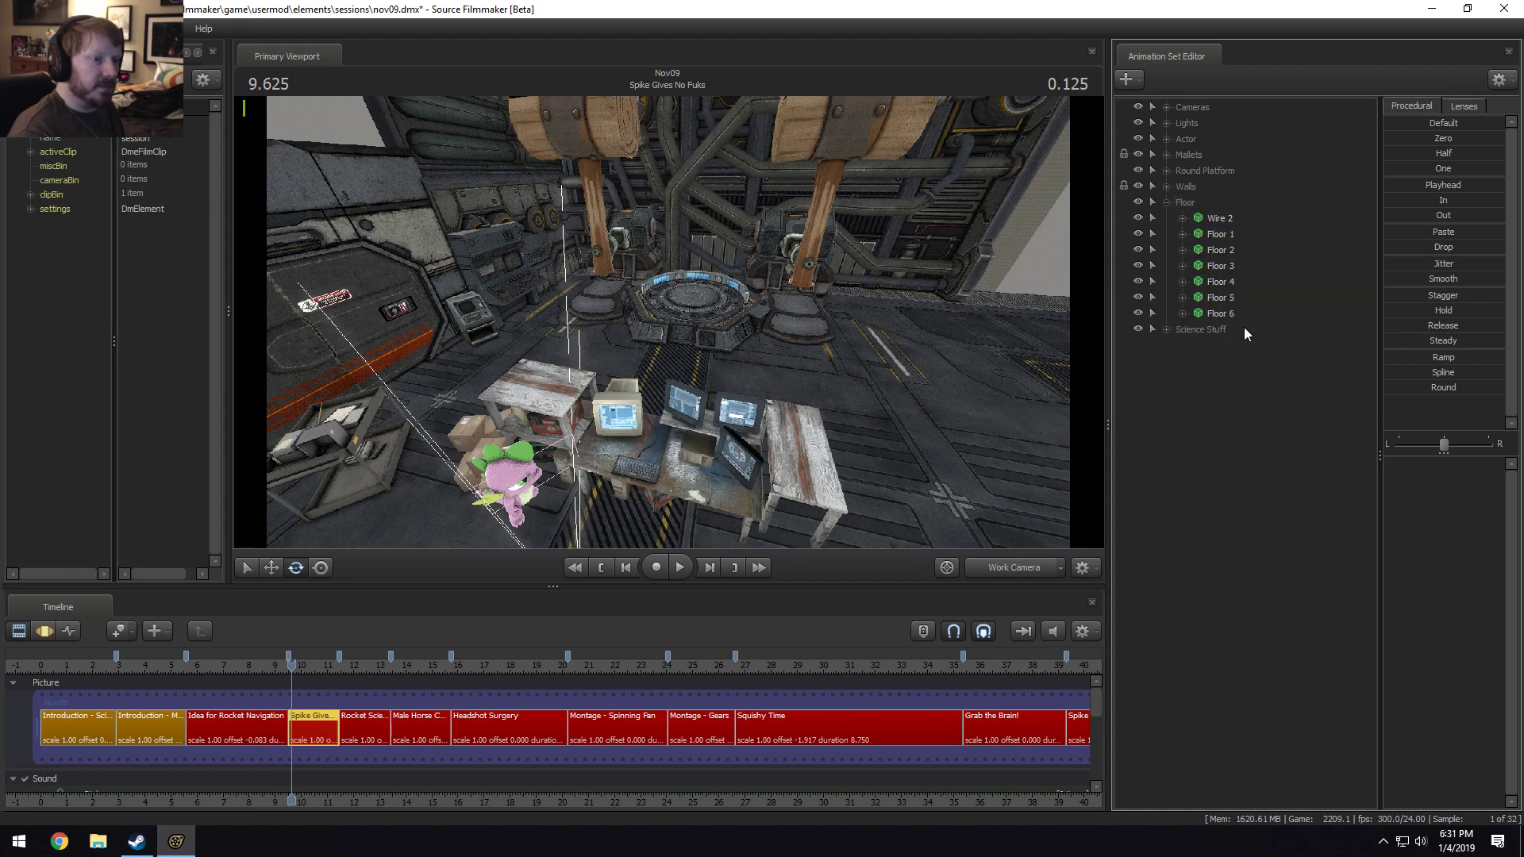
Pick the two unseen floor pieces, Floor 3 and Floor 6, in the viewport and delete their animation sets.
click(1219, 234)
drag(992, 318, 897, 335)
key(F3)
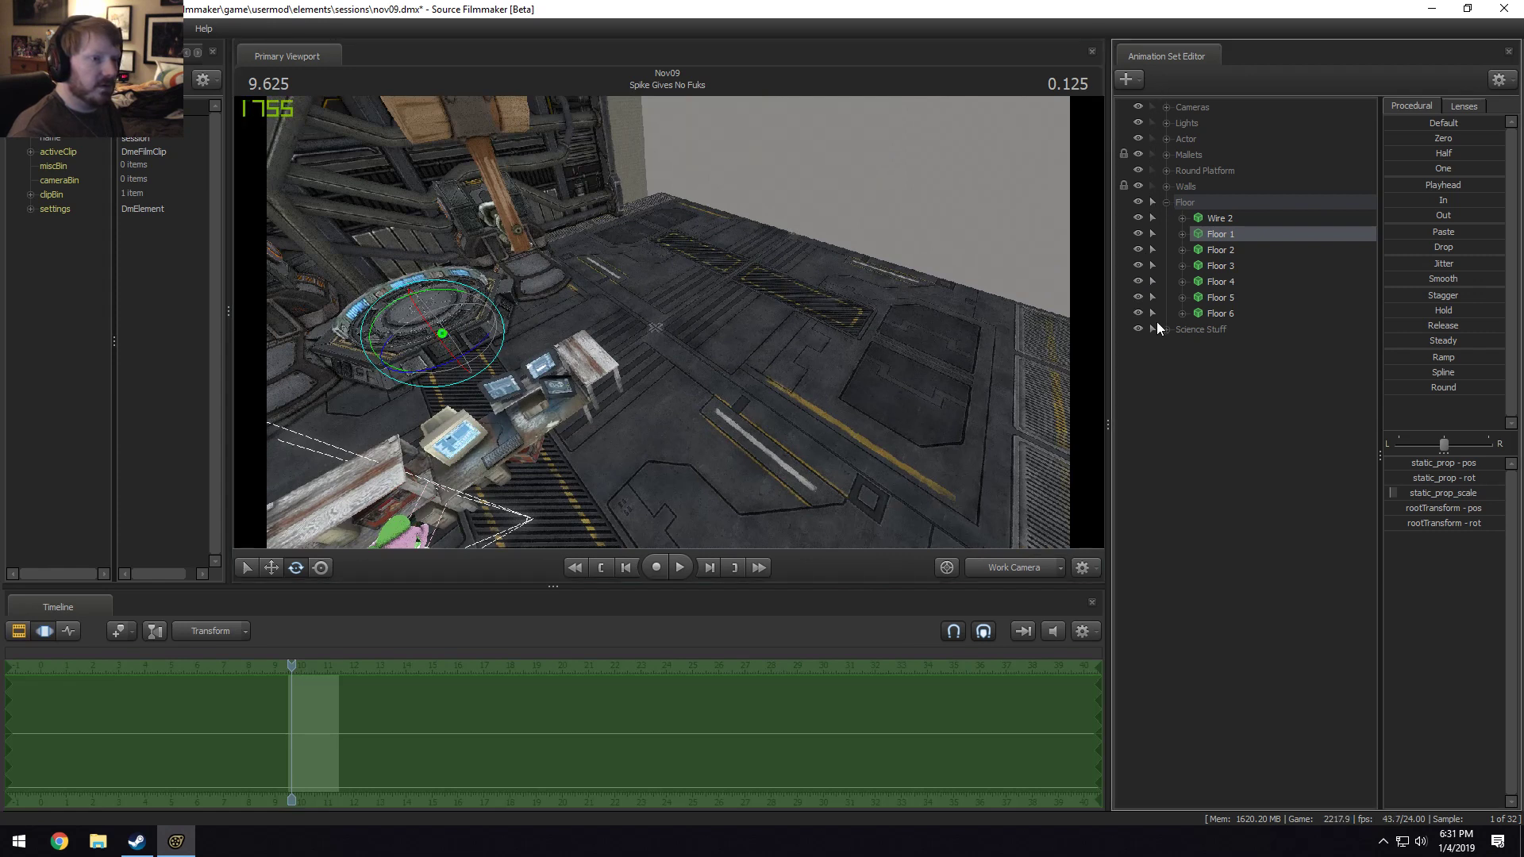
click(705, 192)
ctrl+click(918, 213)
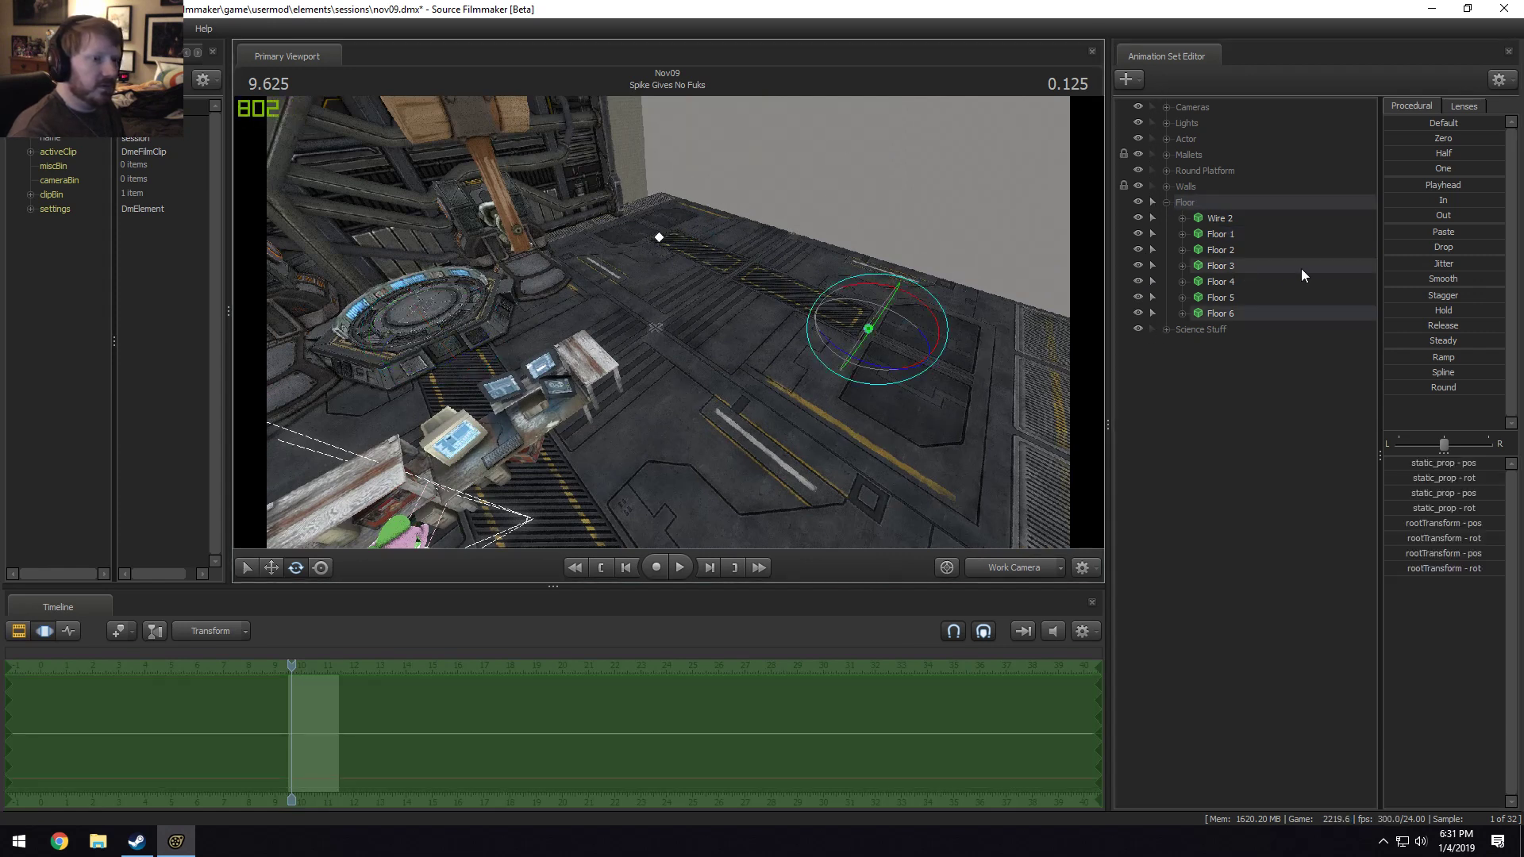
right_click(1233, 316)
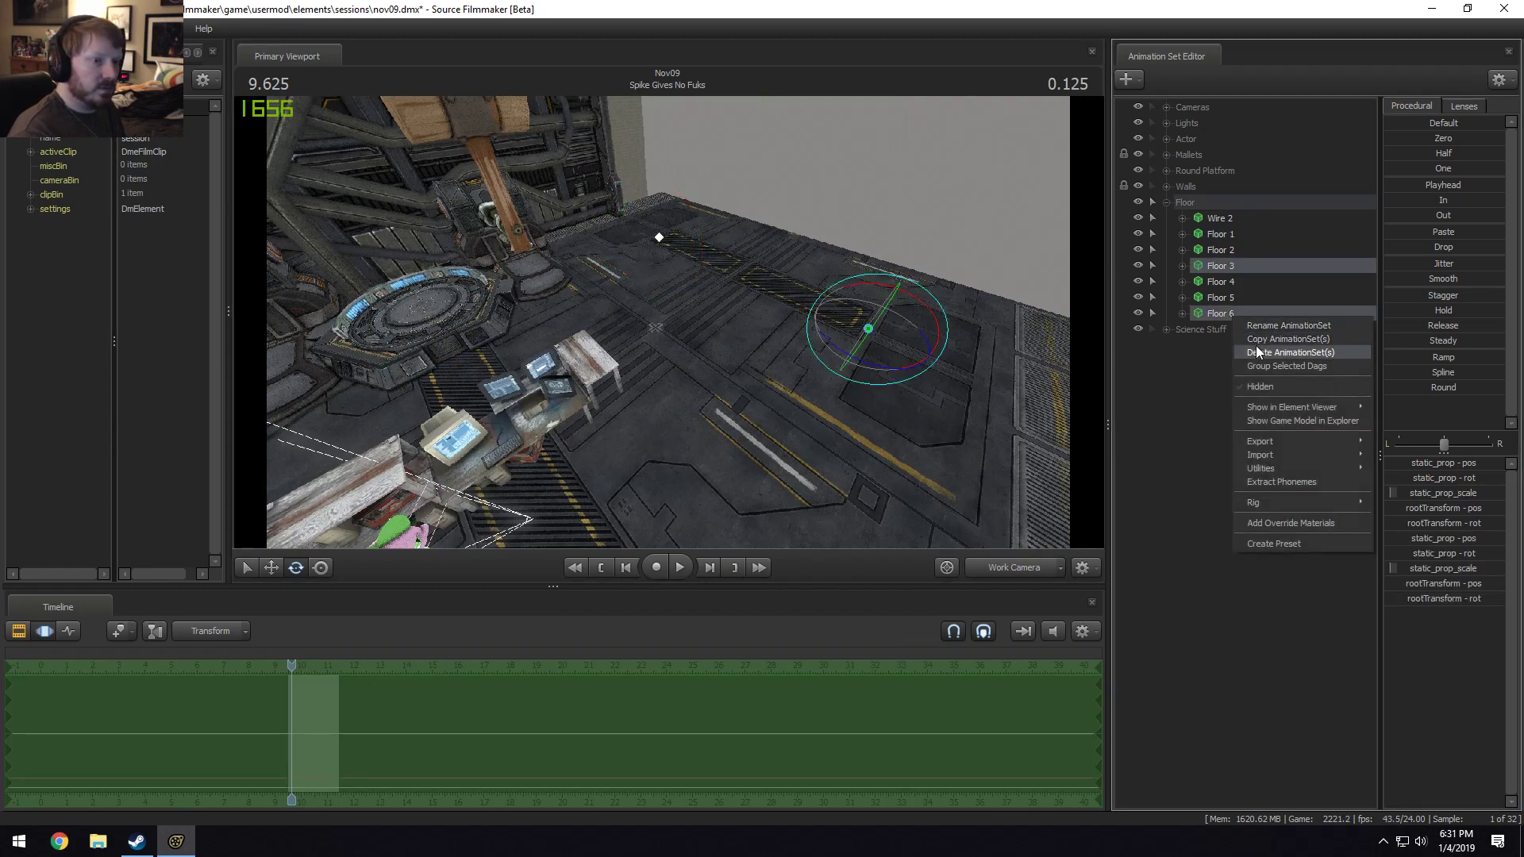
click(1258, 352)
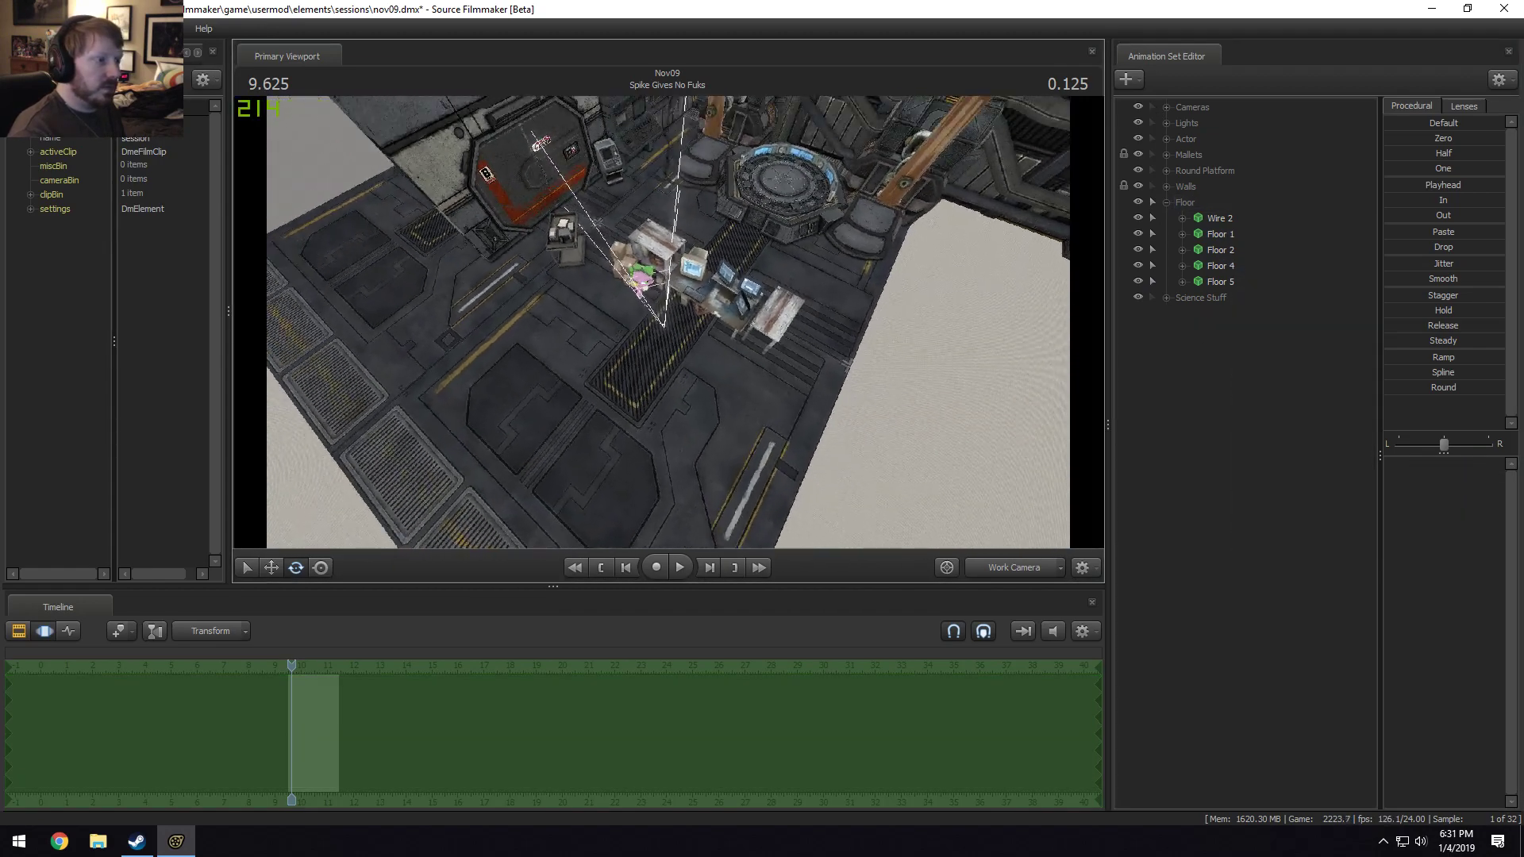
mouse_move(705, 320)
mouse_down()
mouse_move(668, 322)
mouse_move(688, 327)
mouse_up()
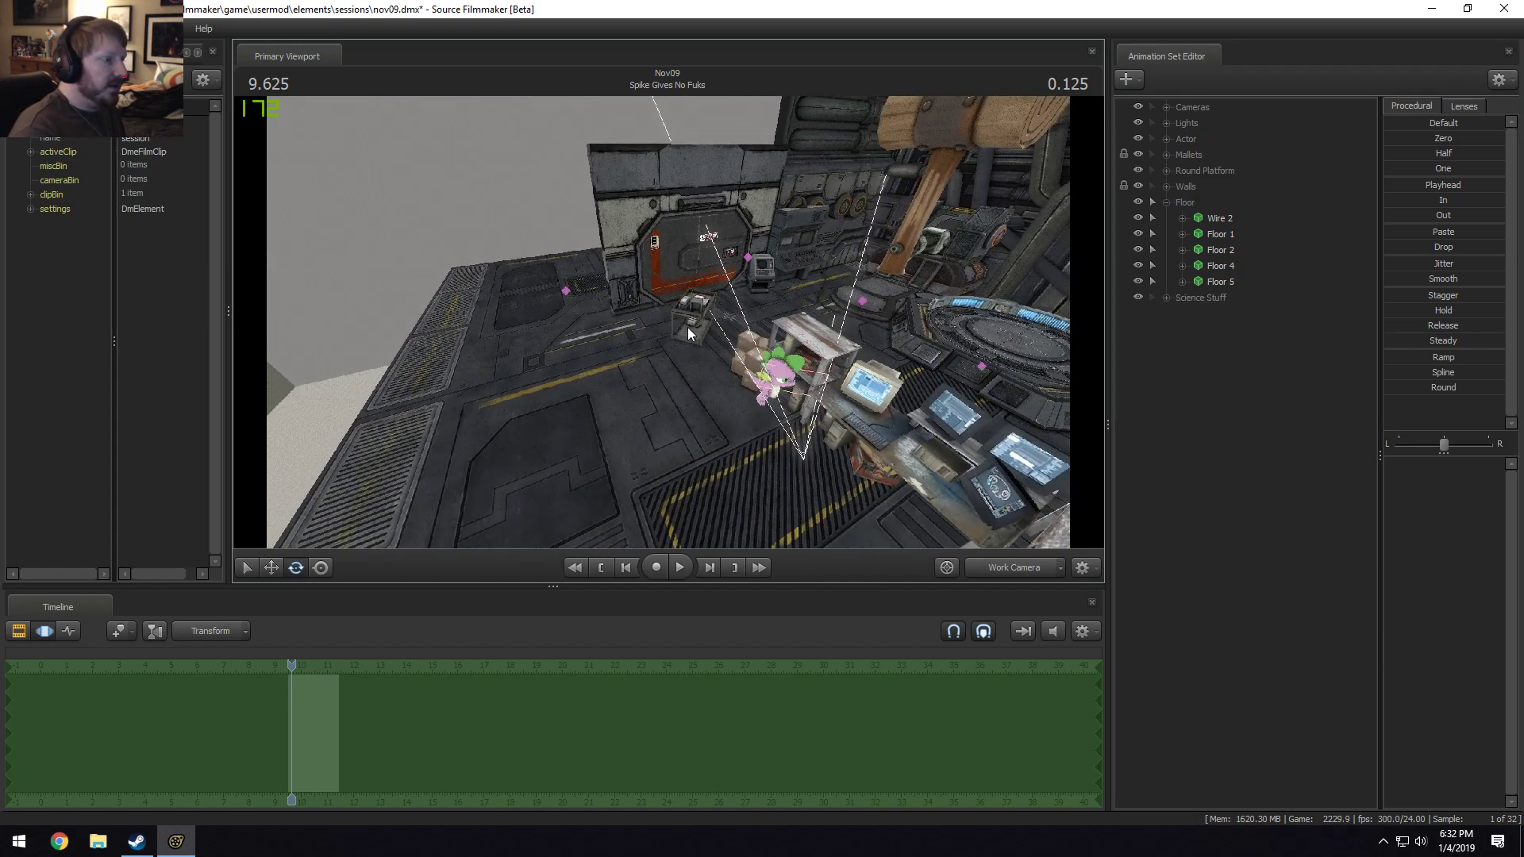
click(573, 270)
drag(569, 287, 480, 274)
key(ctrl+z)
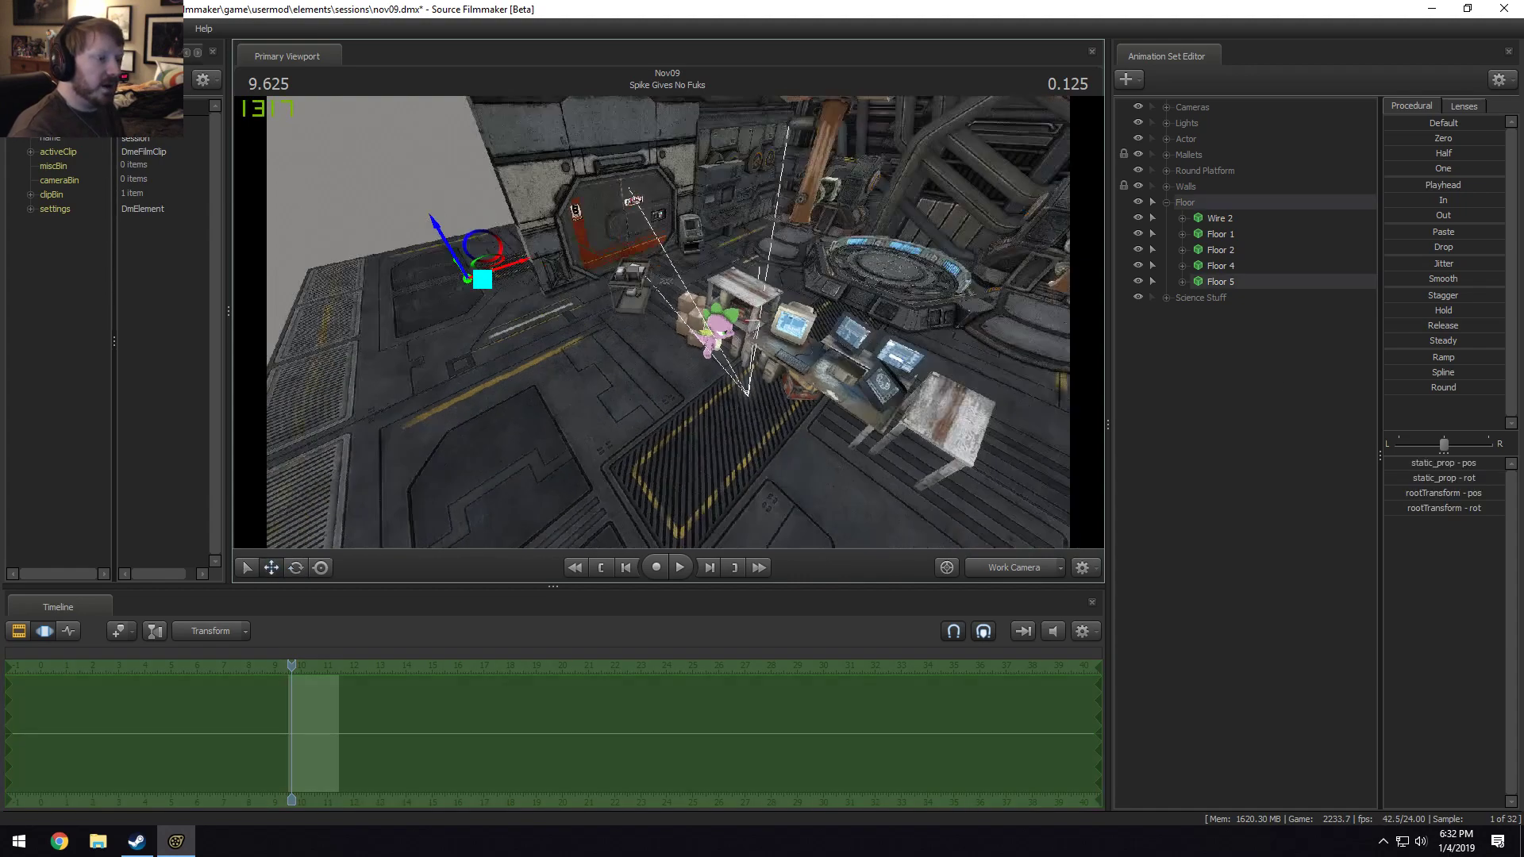
Select Floor 1 and Floor 2 and move both floor pieces together toward the desks.
drag(668, 322, 702, 332)
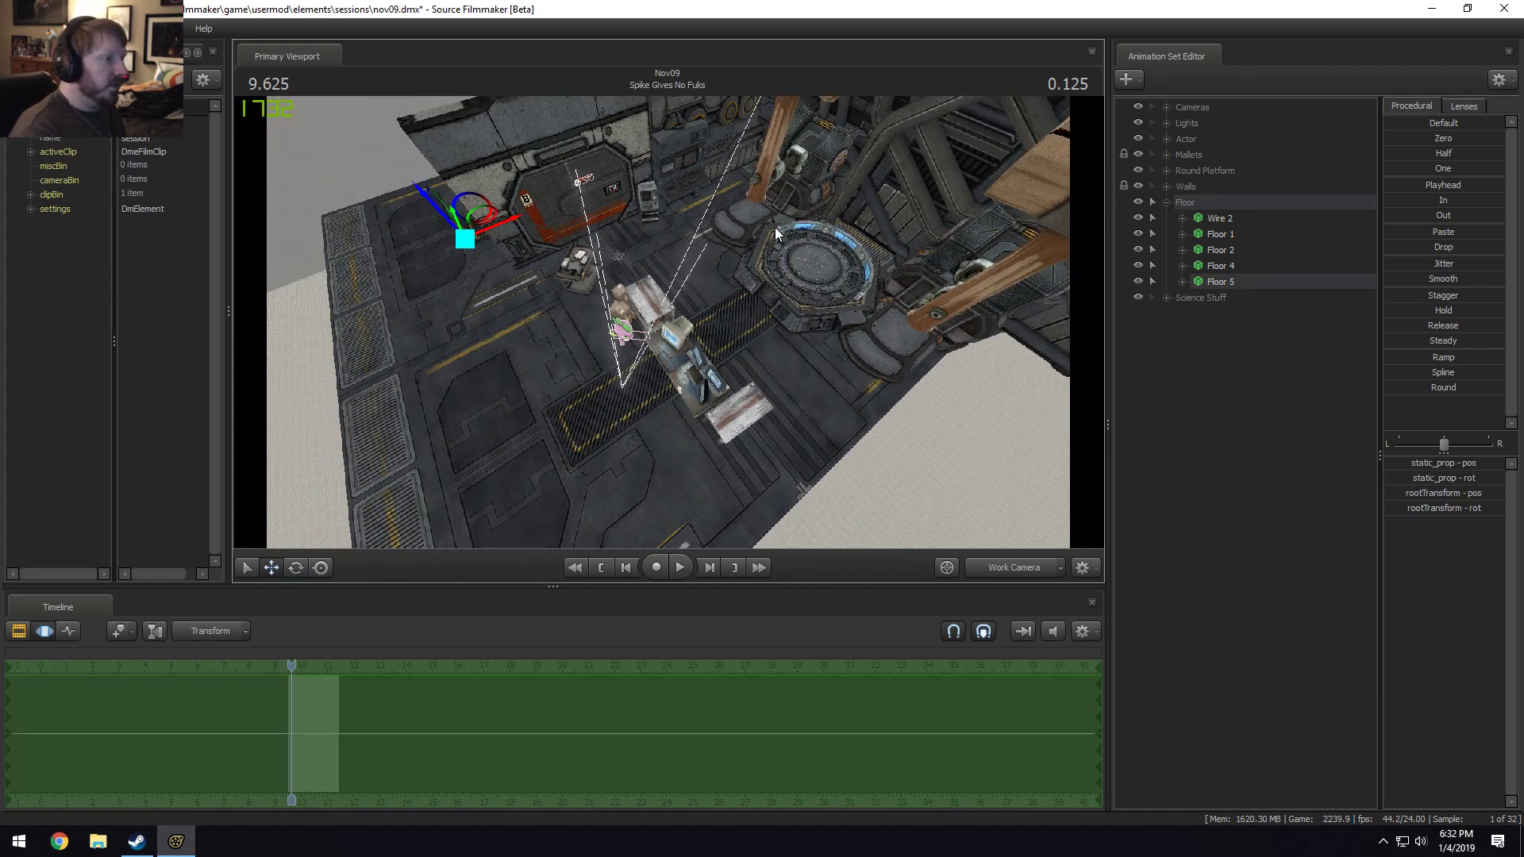
drag(851, 203, 853, 211)
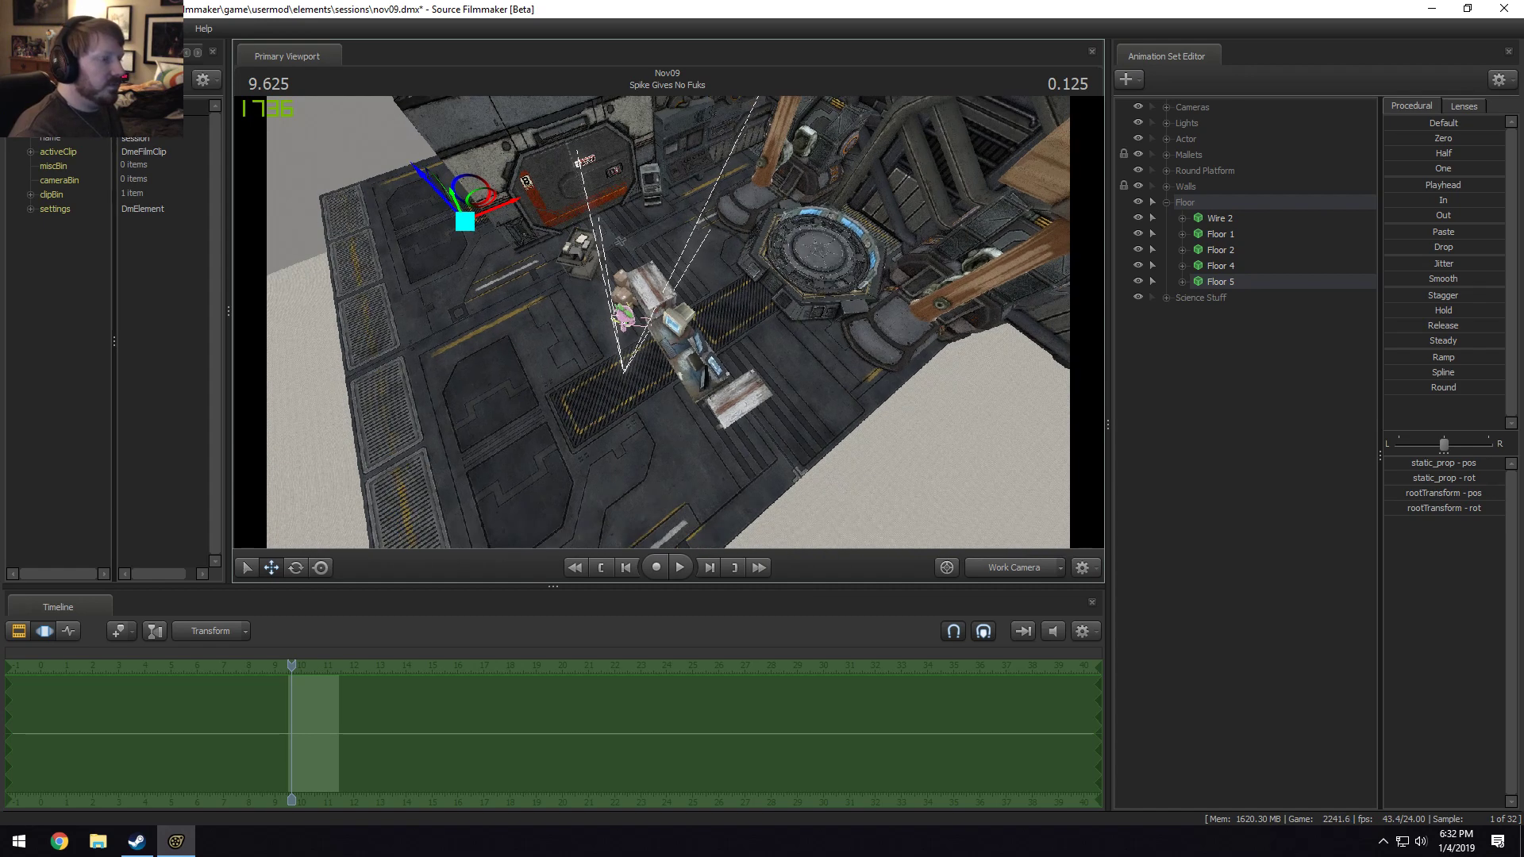
drag(668, 321, 930, 331)
drag(1213, 225, 1217, 233)
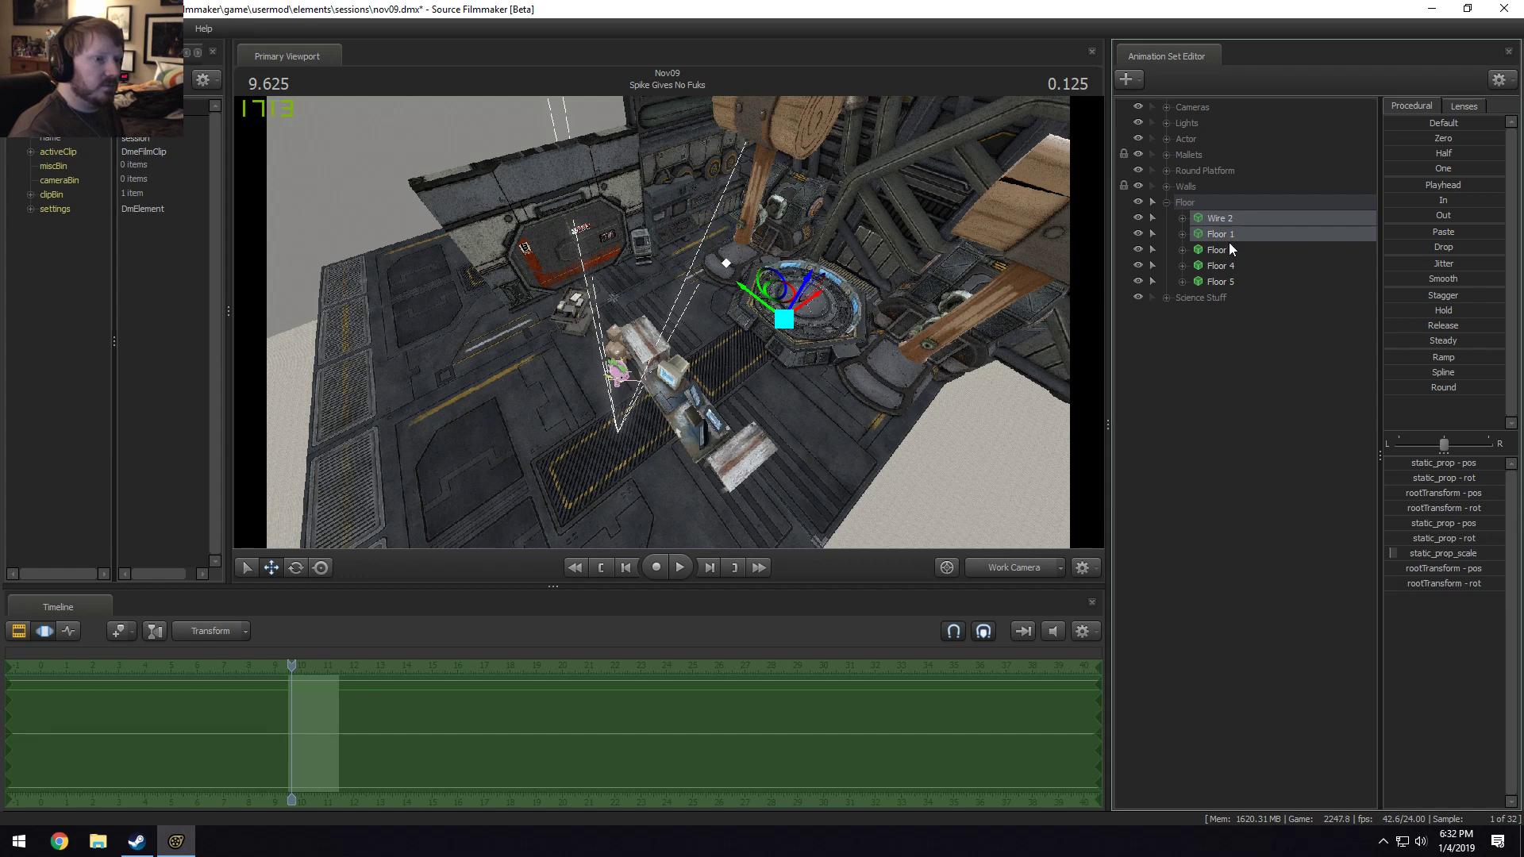
click(1229, 245)
click(1227, 240)
ctrl+click(1225, 246)
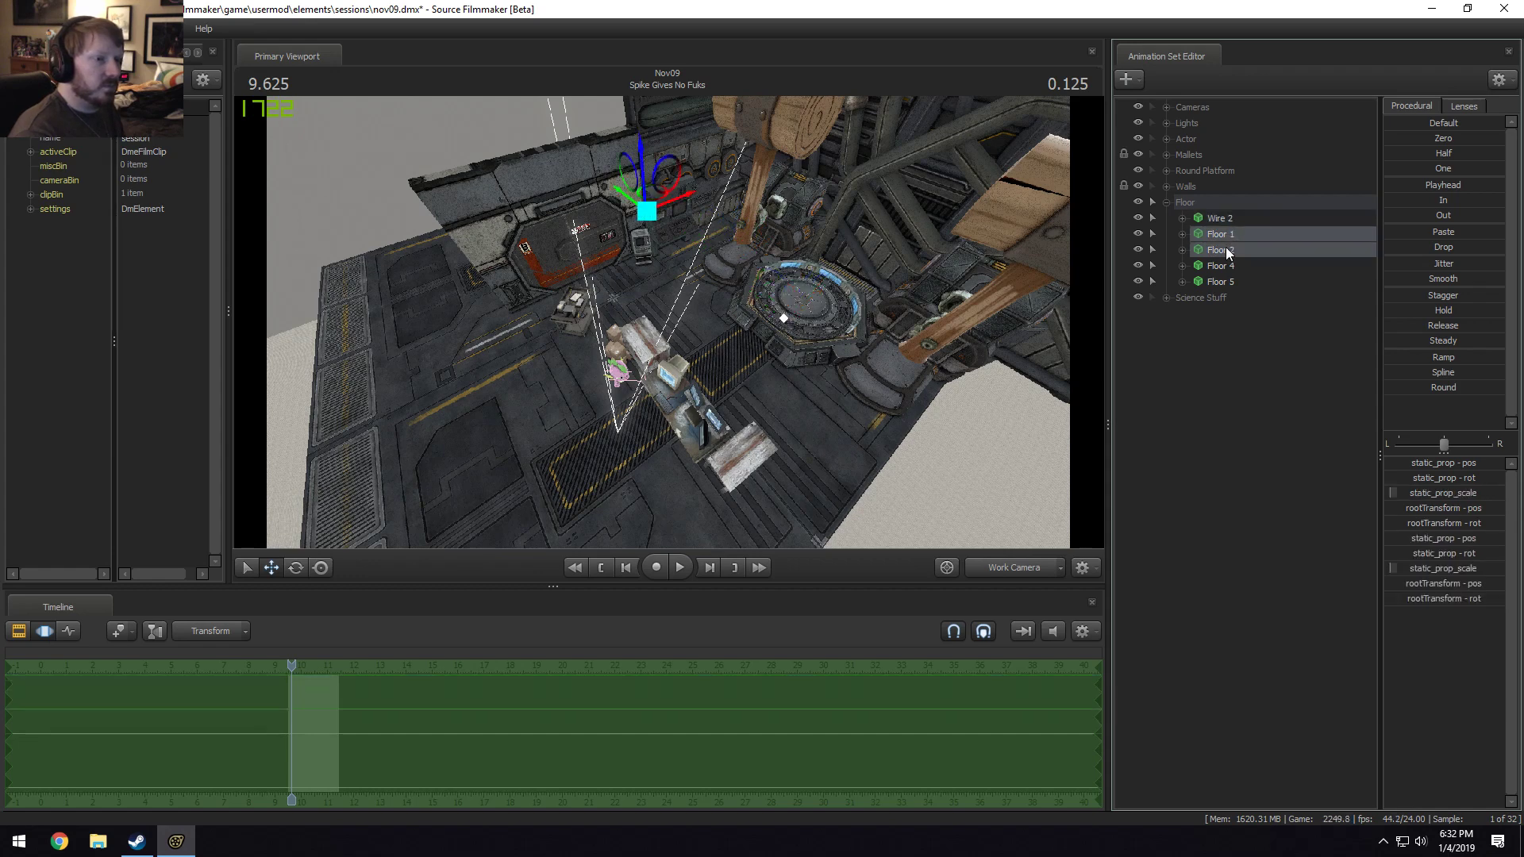
drag(678, 195, 669, 328)
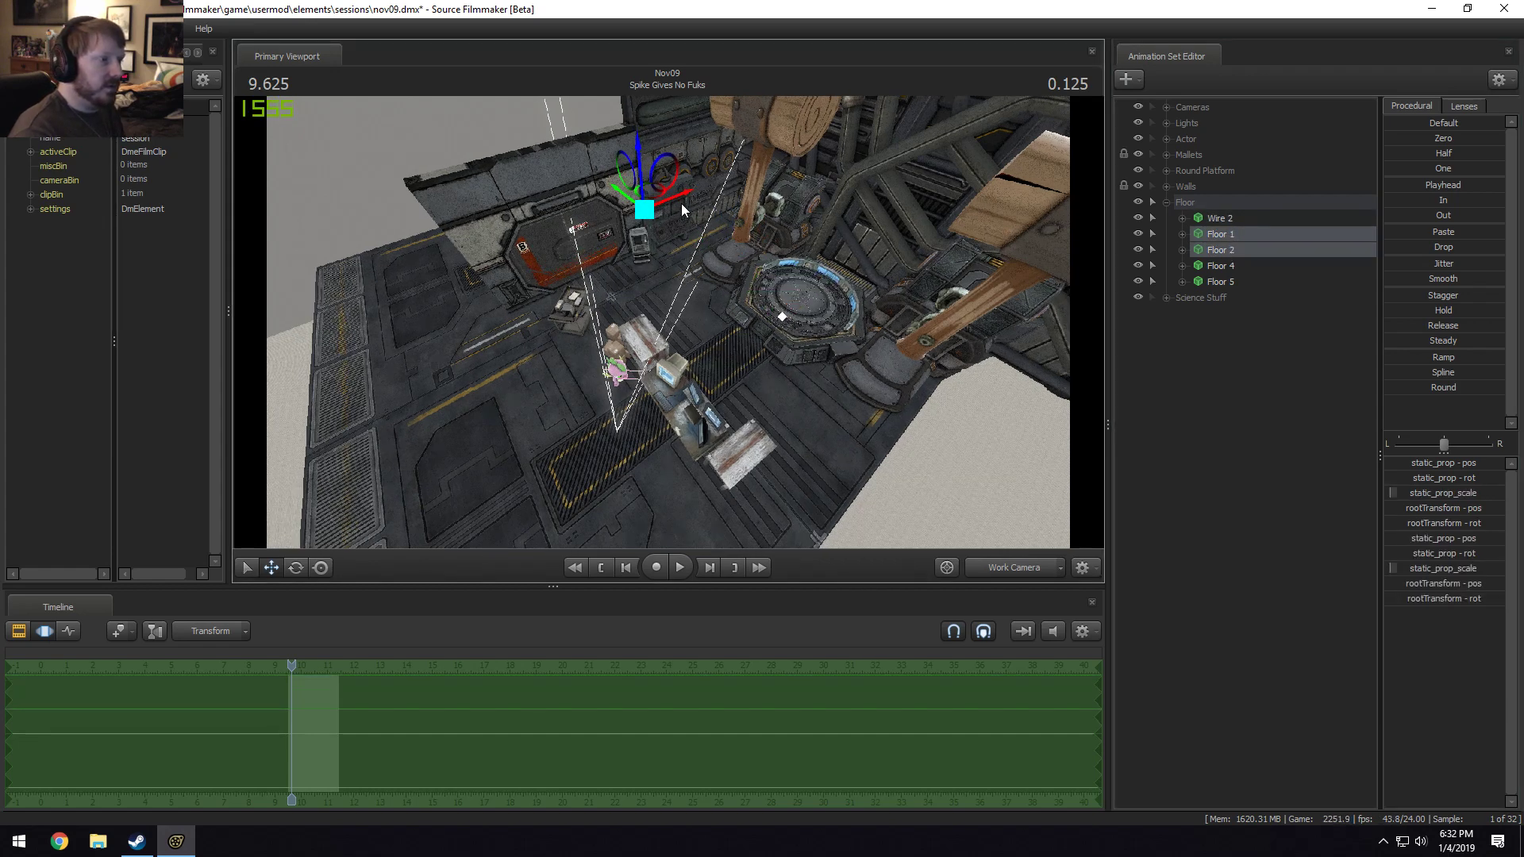
drag(681, 203, 753, 365)
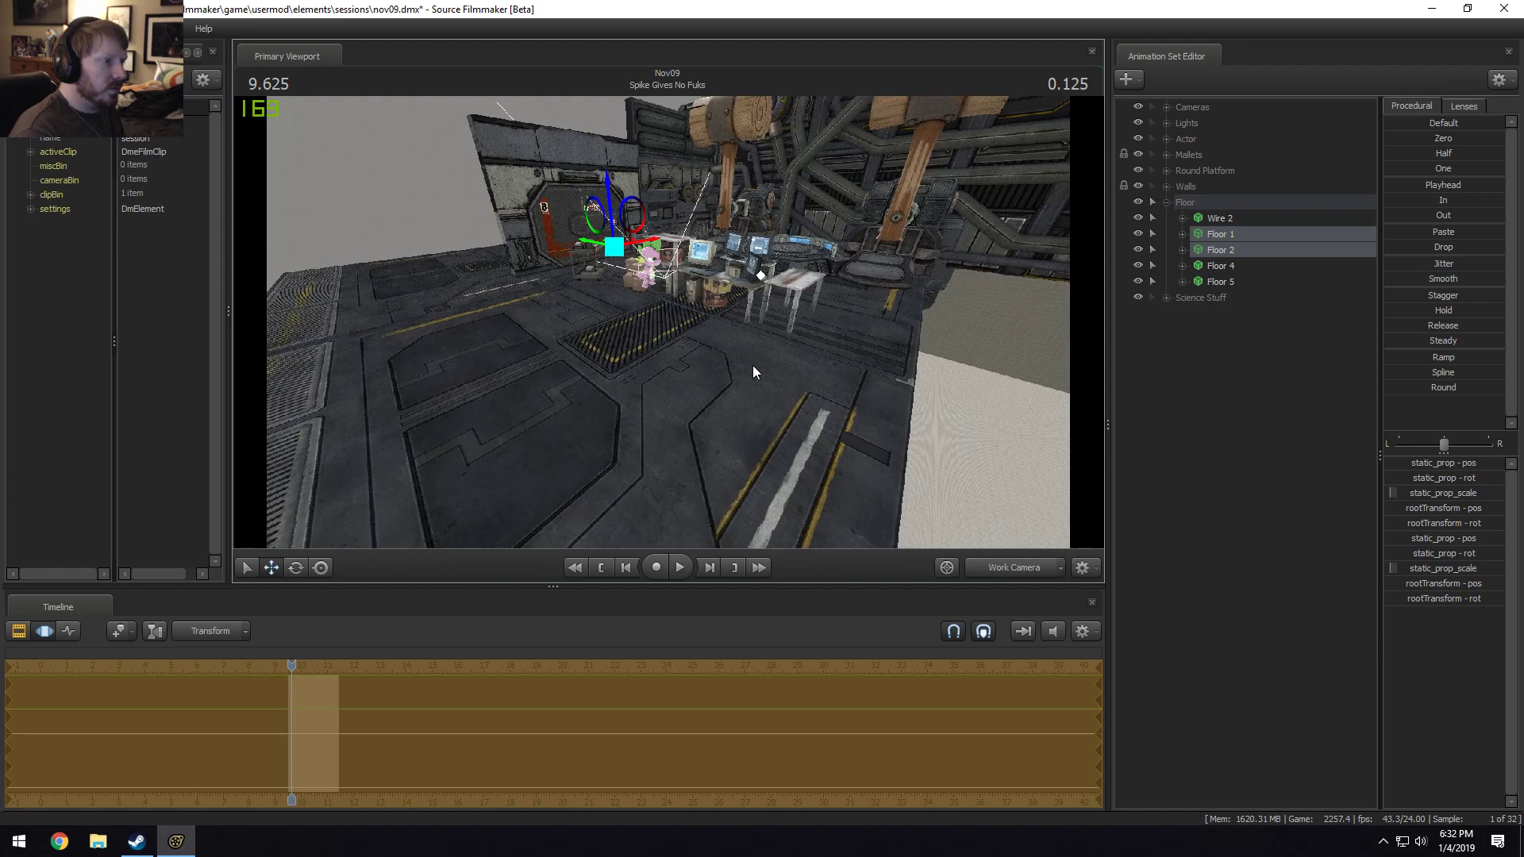
Hide Floor 4 and Floor 5 to check which floor area around the cart and boxes they cover.
click(1032, 567)
click(1032, 566)
drag(668, 322, 668, 397)
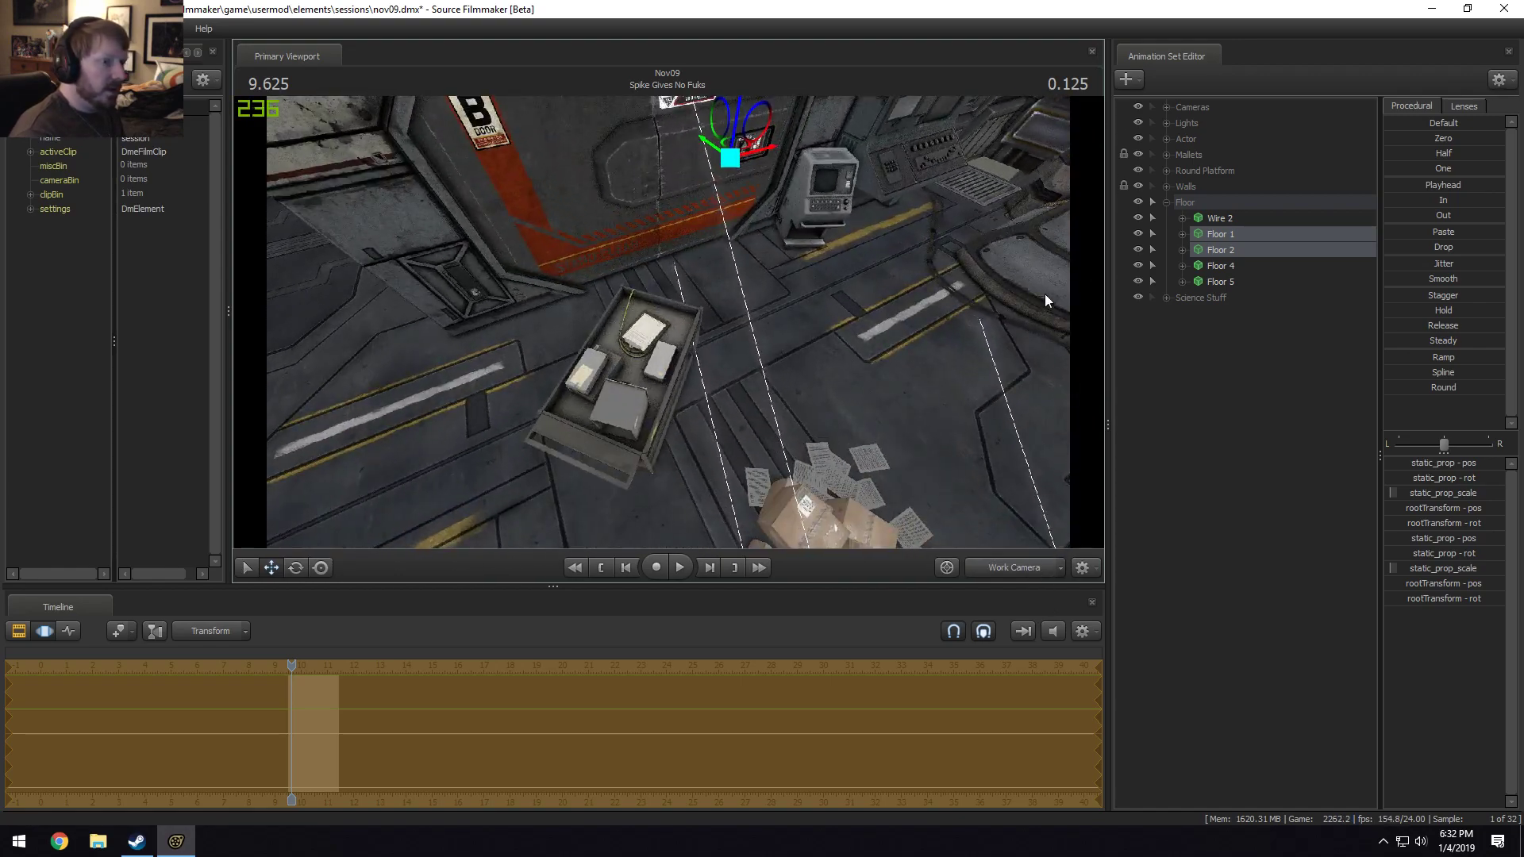
click(1138, 265)
click(1138, 281)
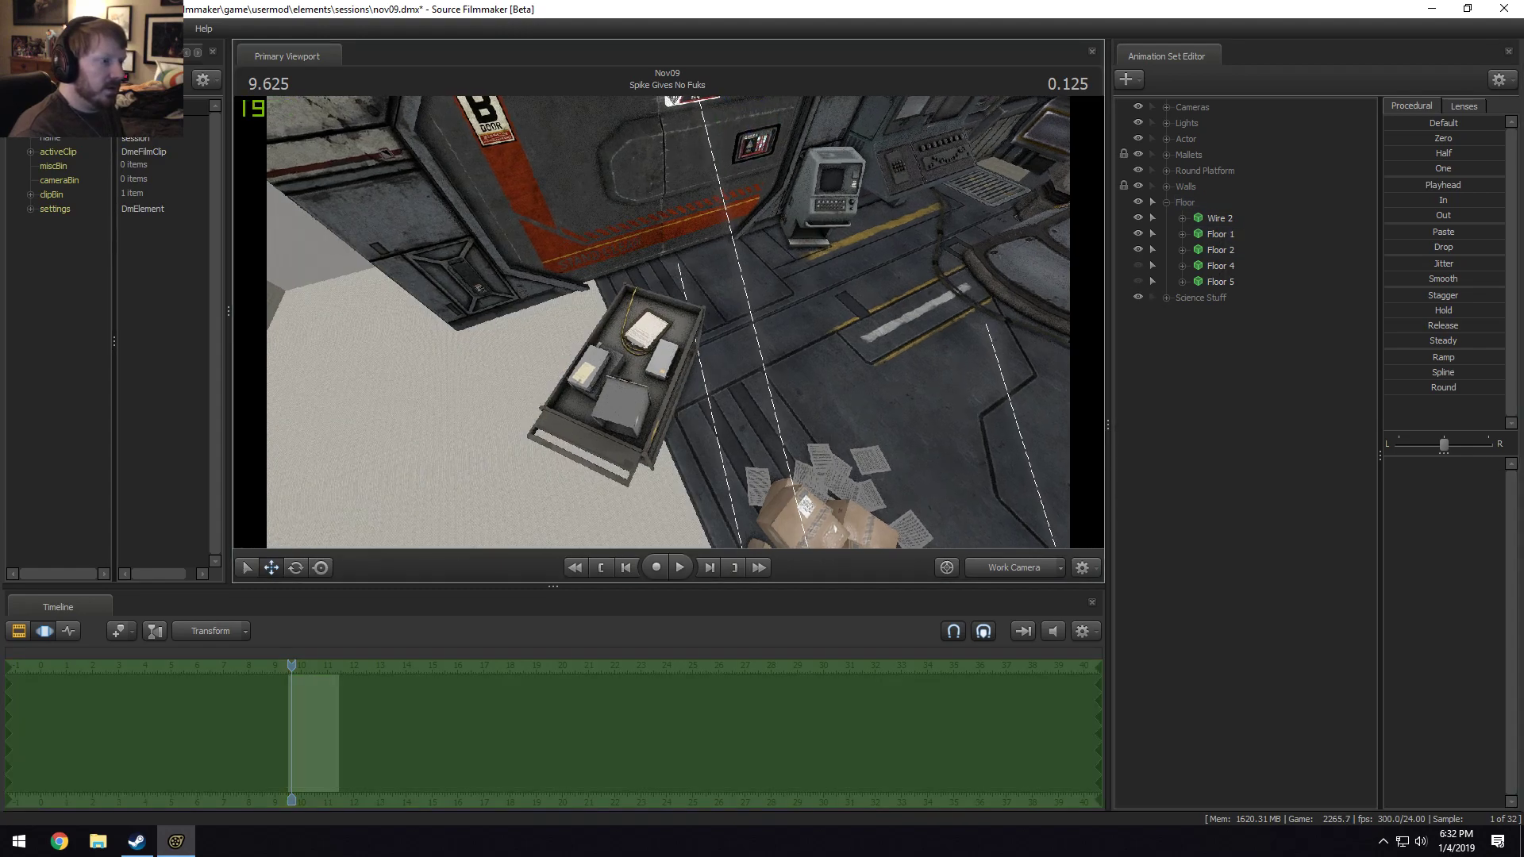
Delete the Floor 4 and Floor 5 animation sets from the Floor group.
drag(668, 397, 668, 397)
click(1208, 281)
ctrl+click(1222, 264)
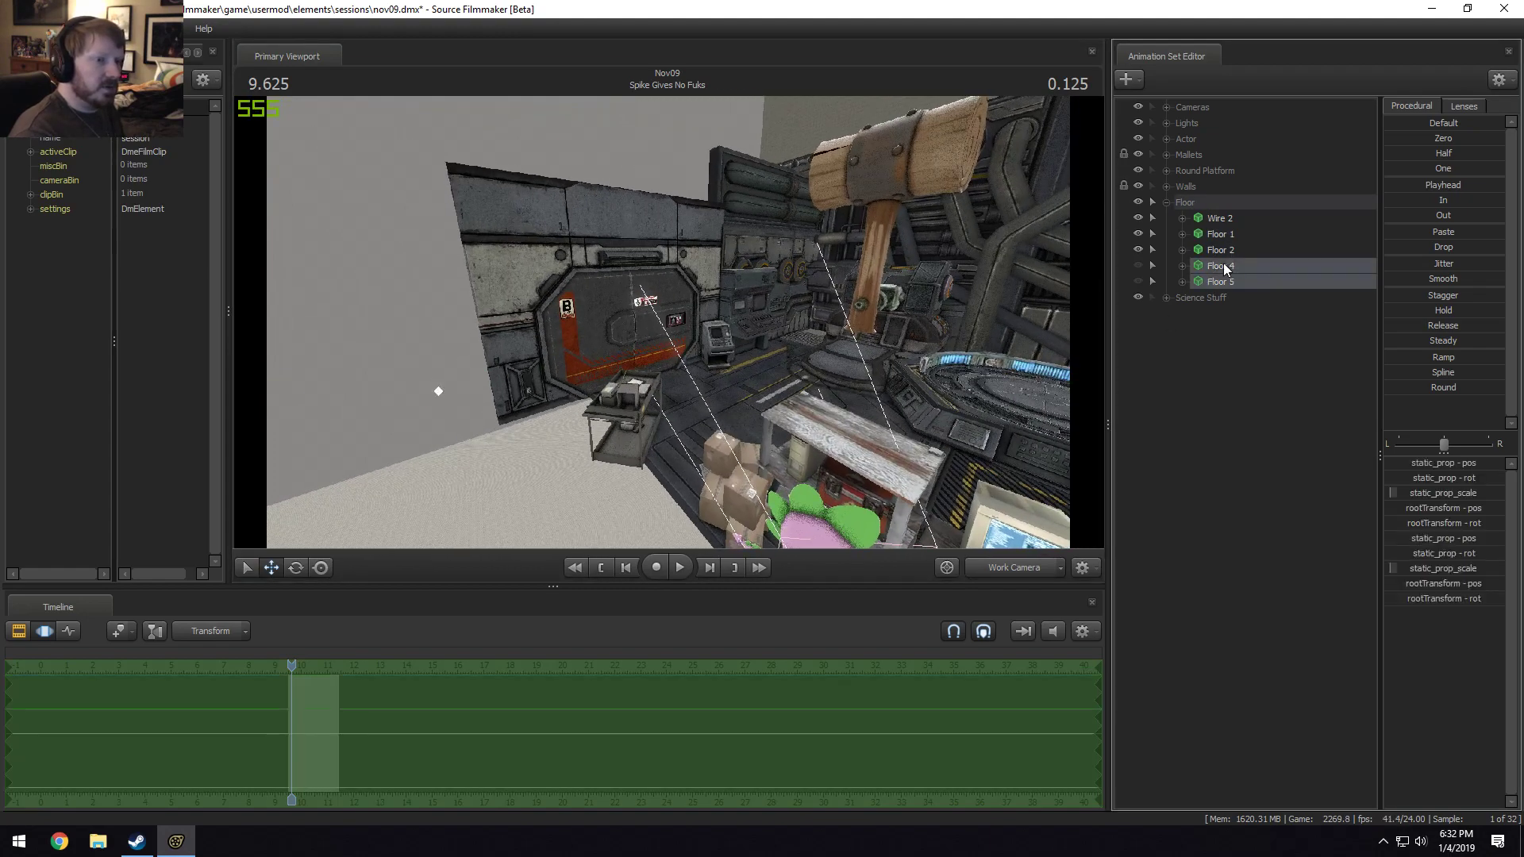
right_click(1222, 263)
click(1267, 303)
Delete the animation sets of the Mallet 1 group and remove the emptied group from Mallets.
drag(733, 312, 668, 322)
key(w)
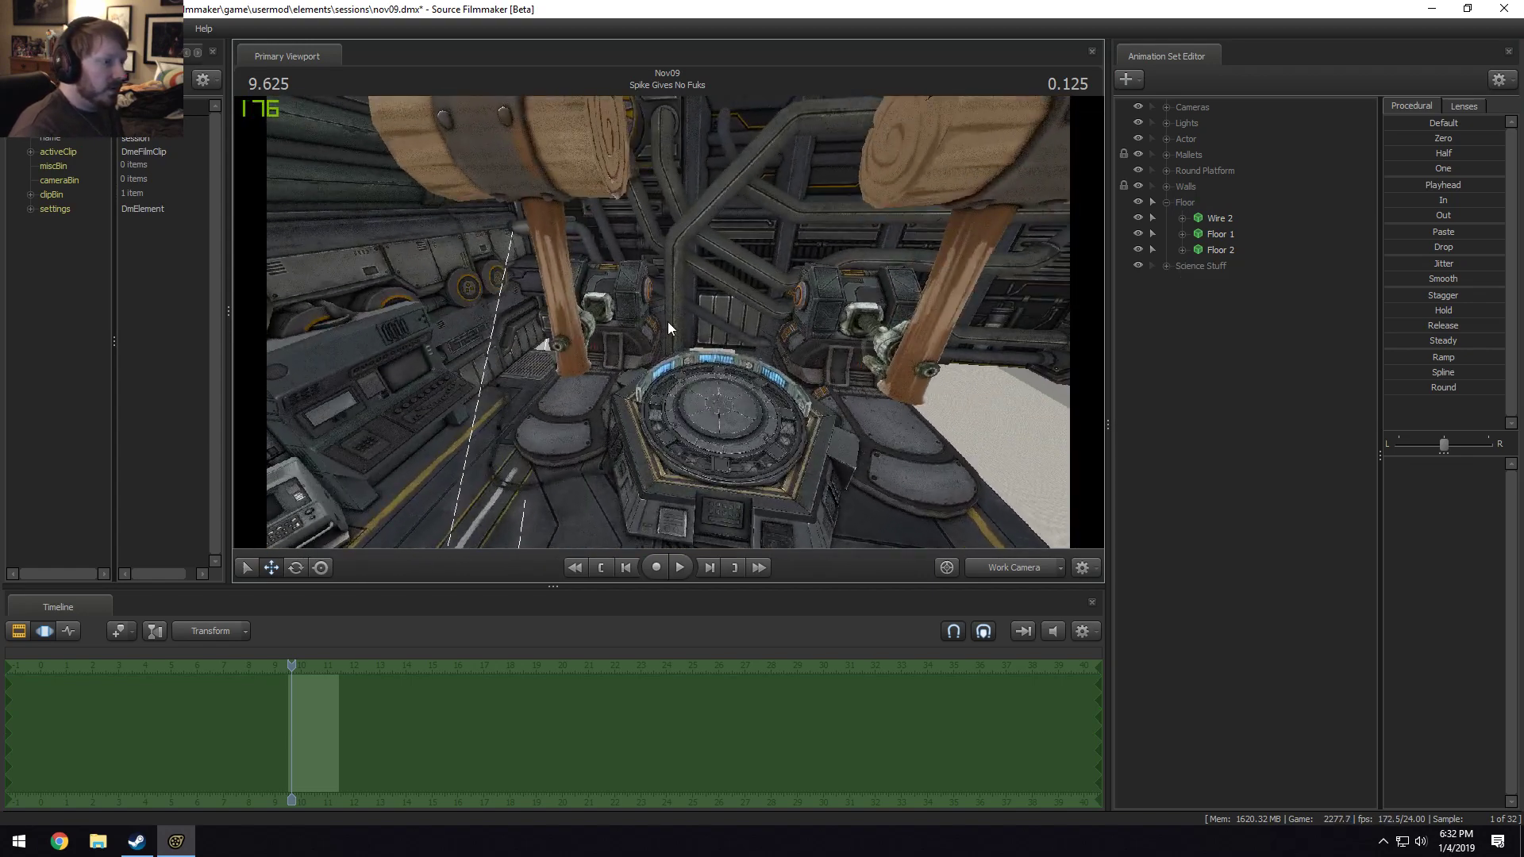
drag(694, 379, 694, 379)
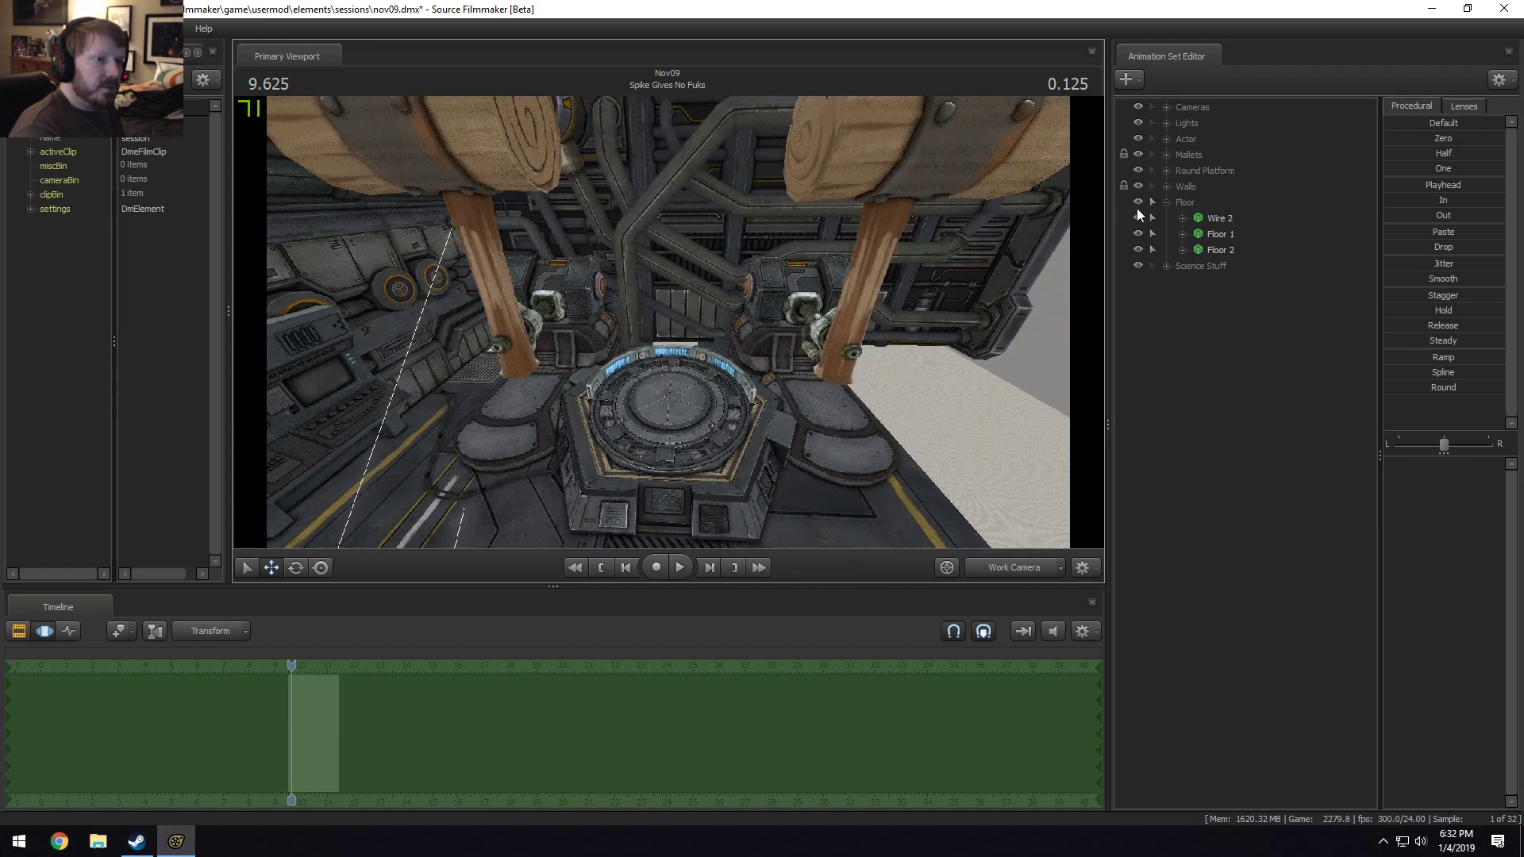
click(1167, 155)
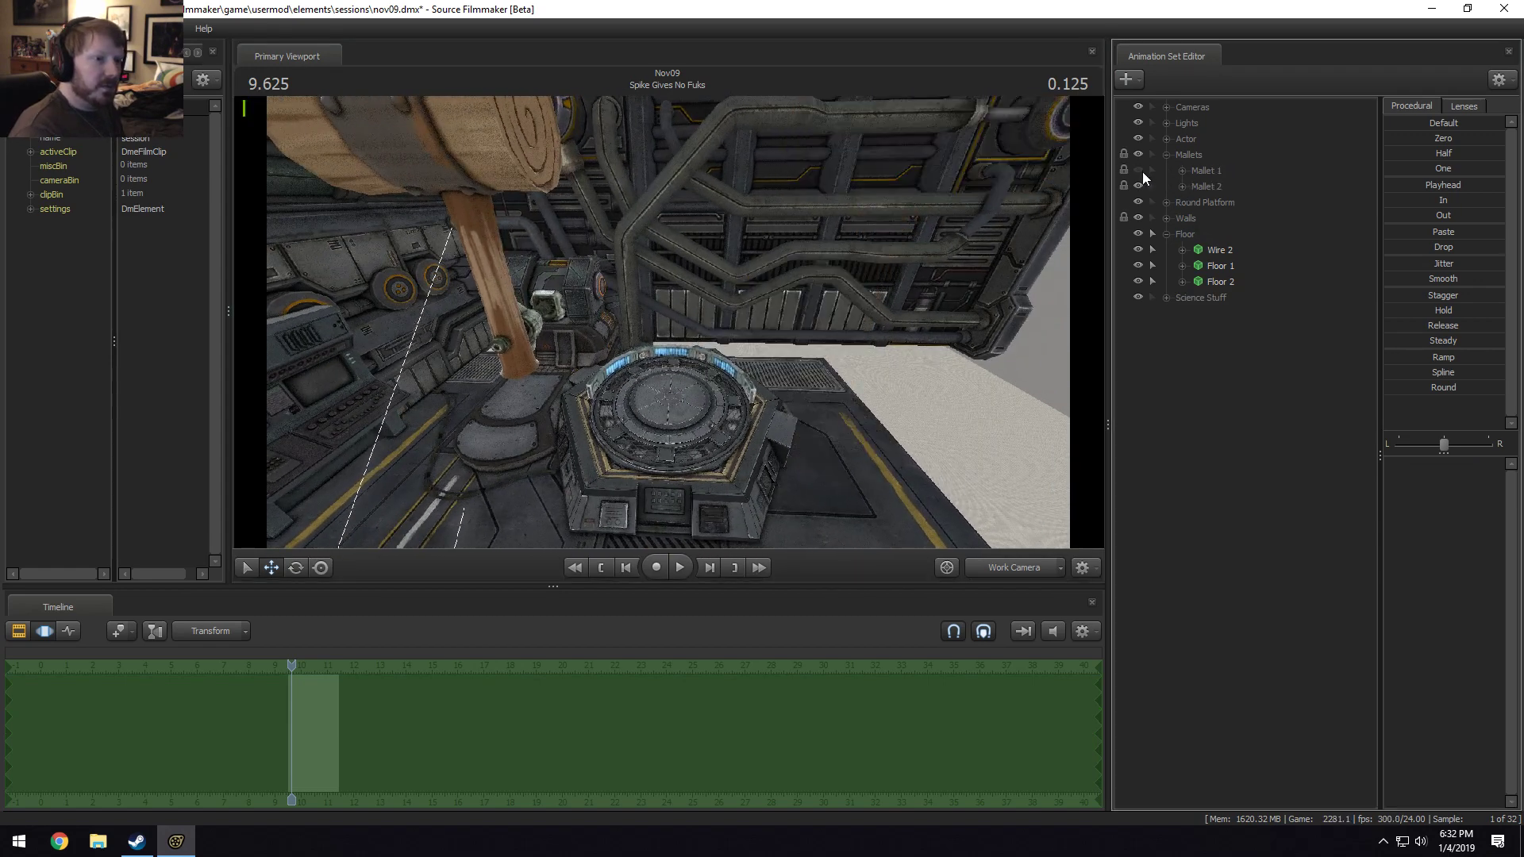
click(1199, 170)
right_click(1219, 172)
click(1235, 206)
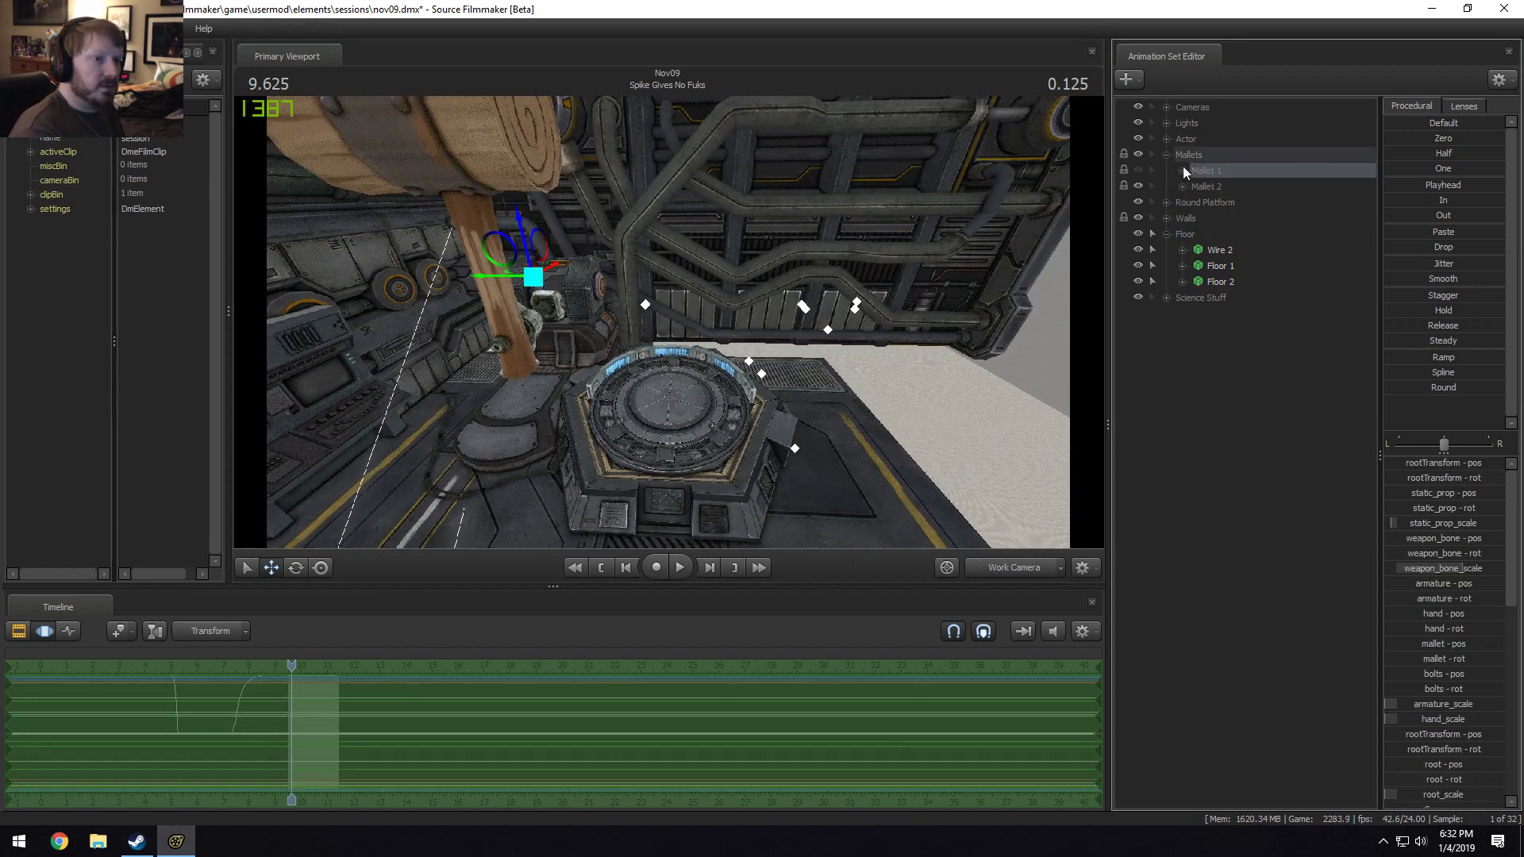
right_click(1235, 185)
click(1265, 222)
right_click(1214, 174)
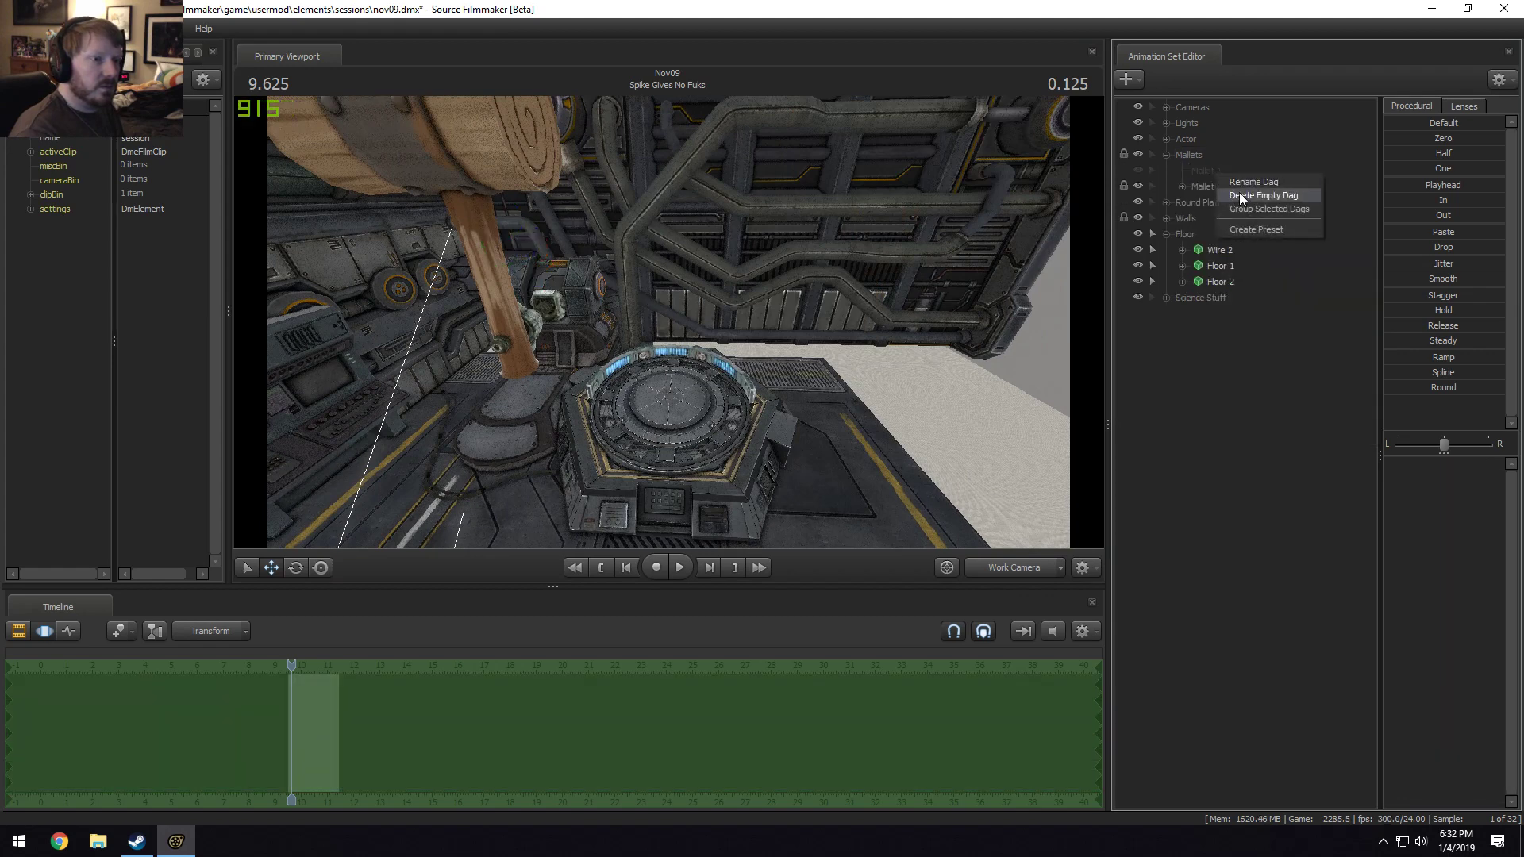
click(1242, 200)
Delete all animation sets of the Round Platform group and remove the emptied group.
click(1184, 171)
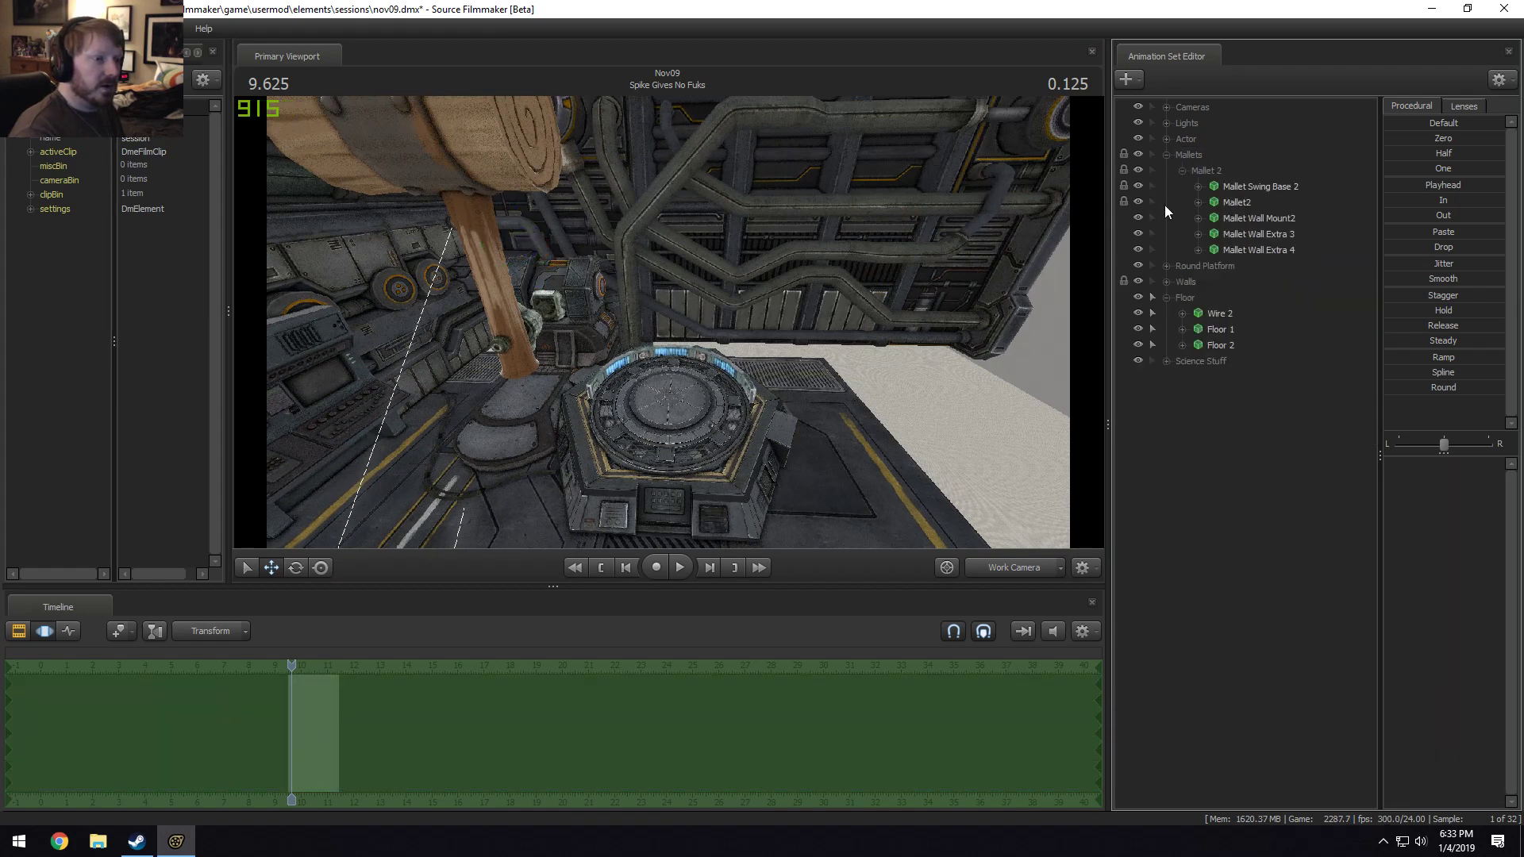
mouse_move(815, 254)
mouse_down()
mouse_move(785, 259)
mouse_move(816, 254)
mouse_up()
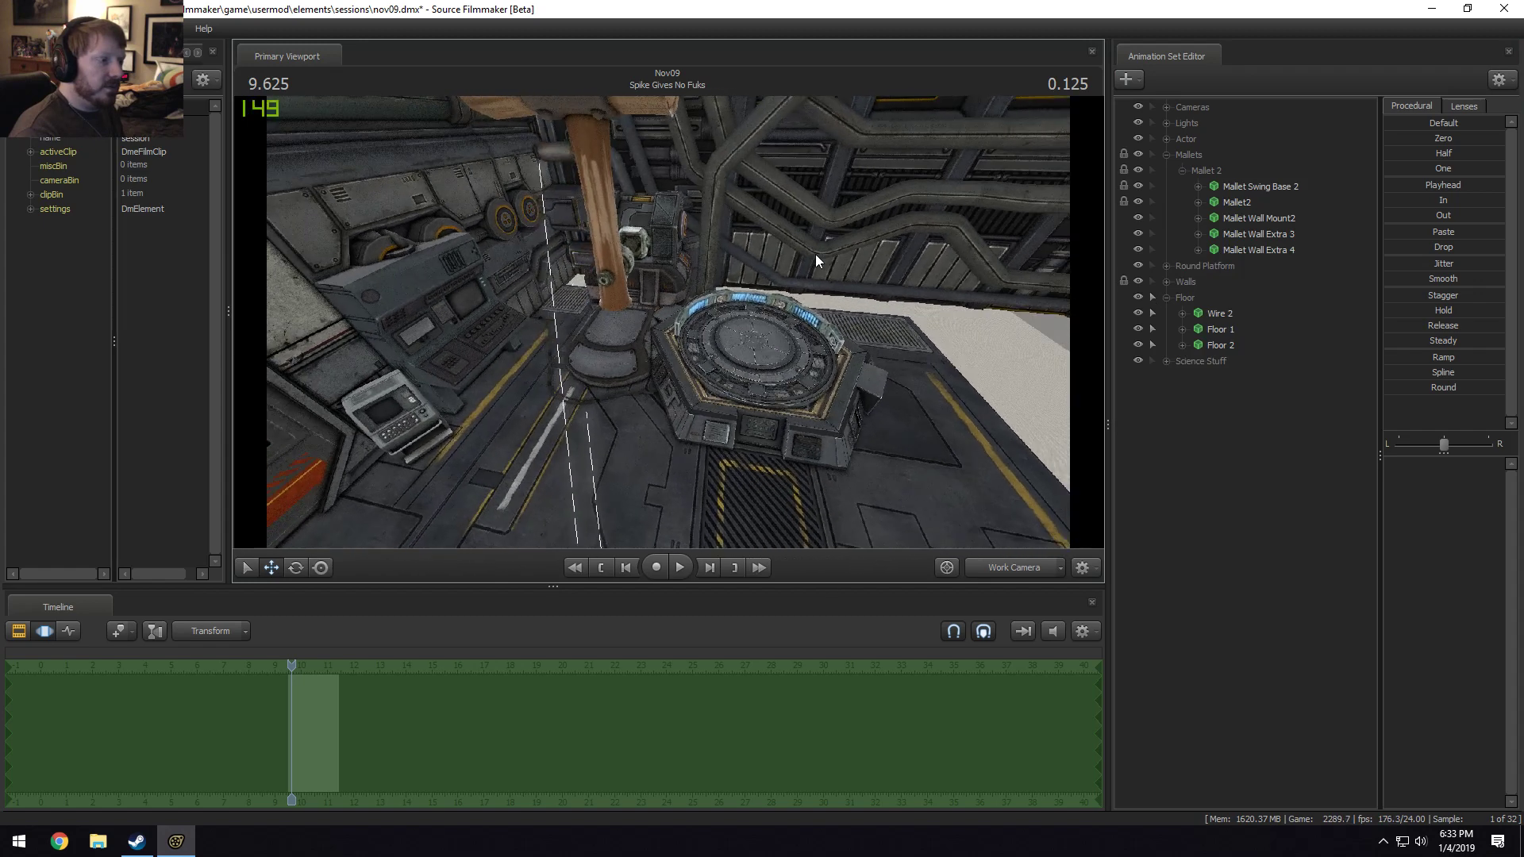
click(1166, 266)
right_click(1218, 284)
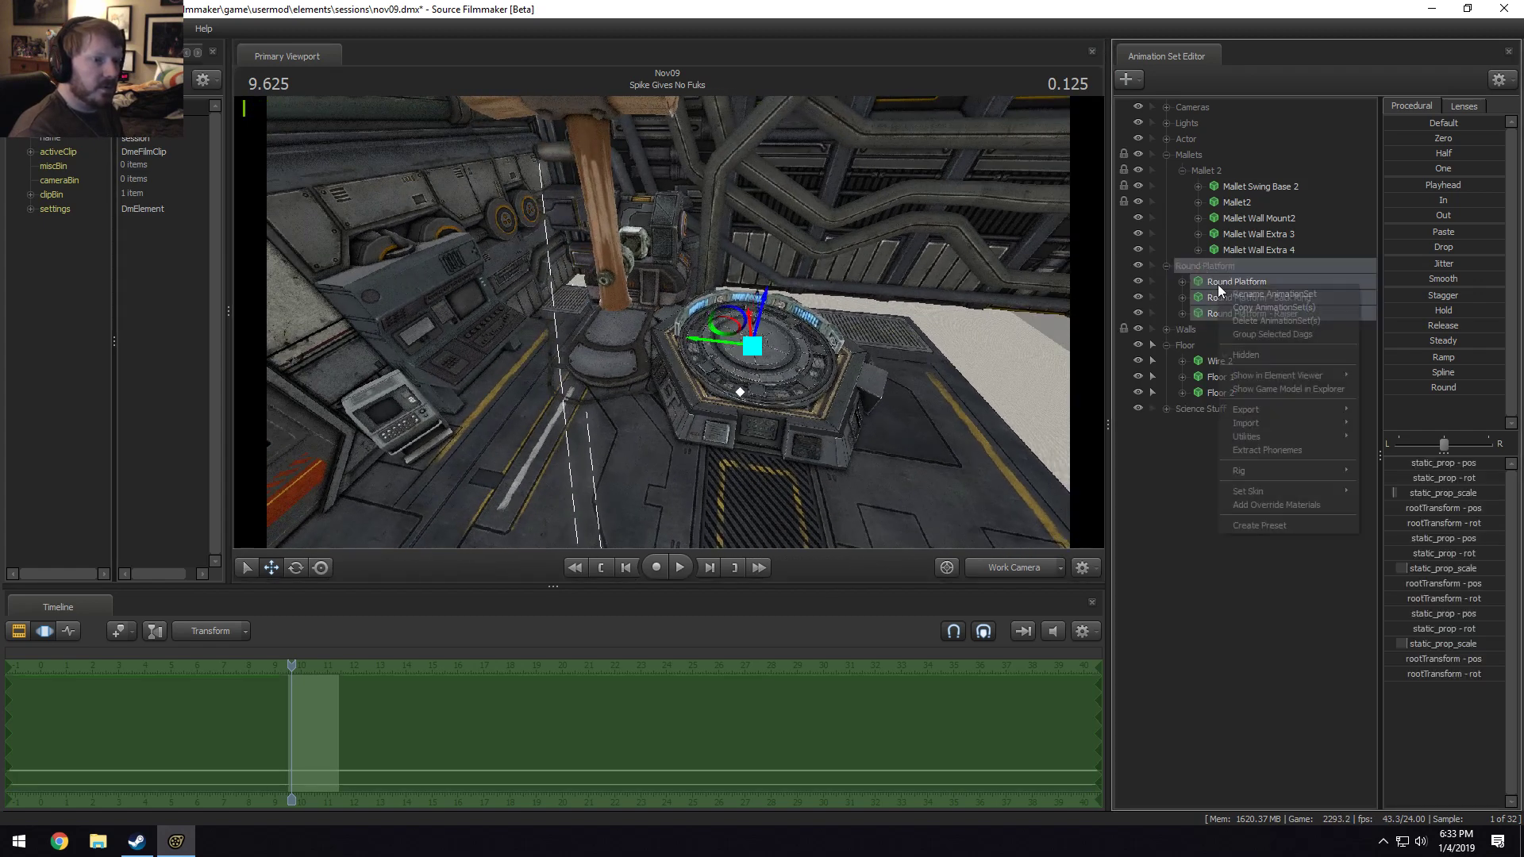
click(1239, 322)
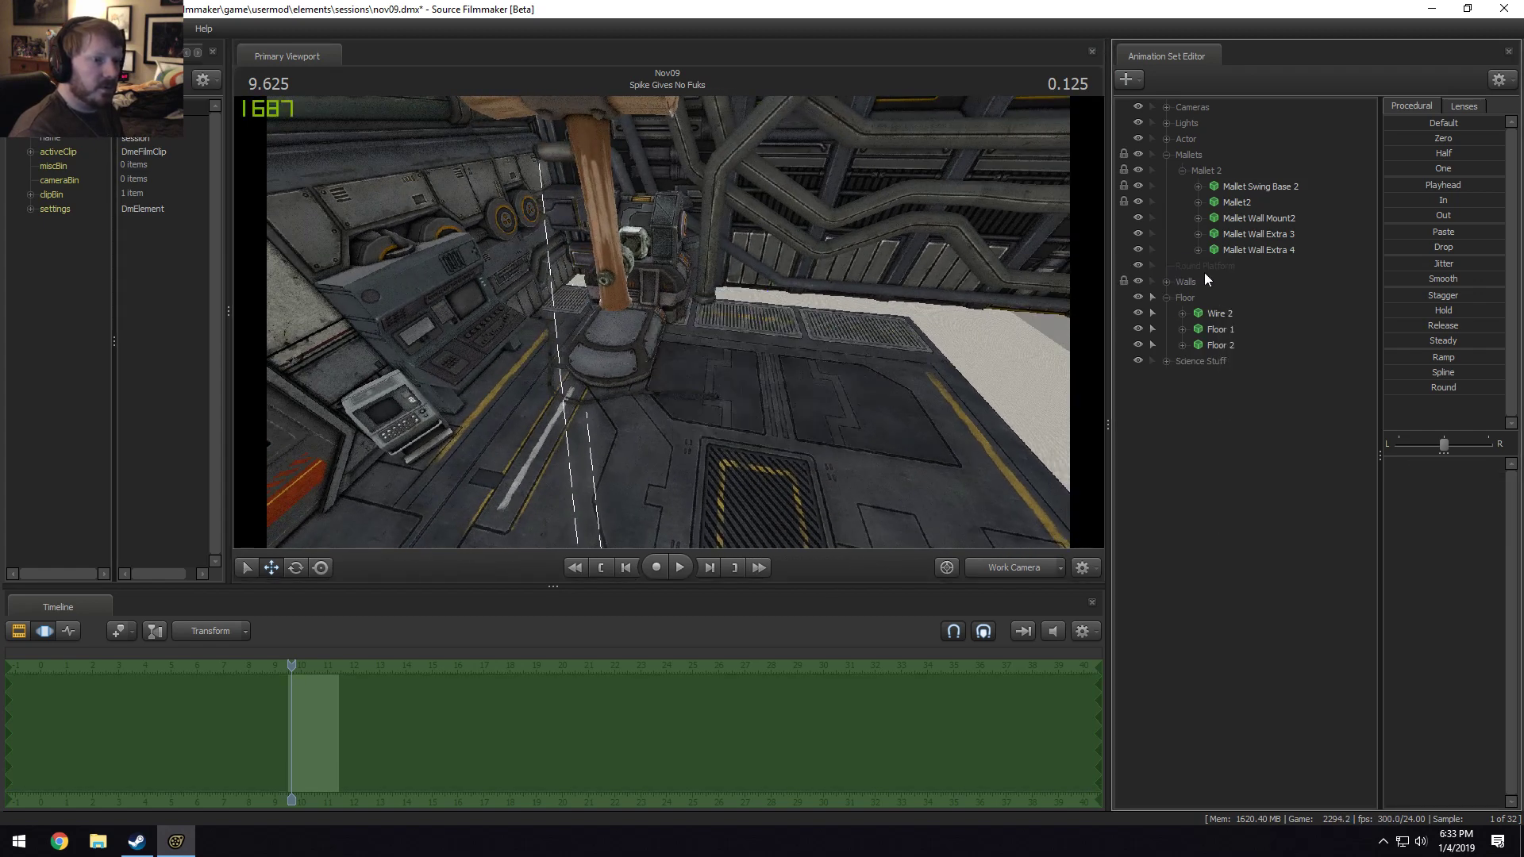
click(1167, 139)
click(1167, 171)
click(1167, 139)
Select the Computer Screen [S] and Computer Screen (Spike) lights and turn on lighting in the viewport.
click(1167, 123)
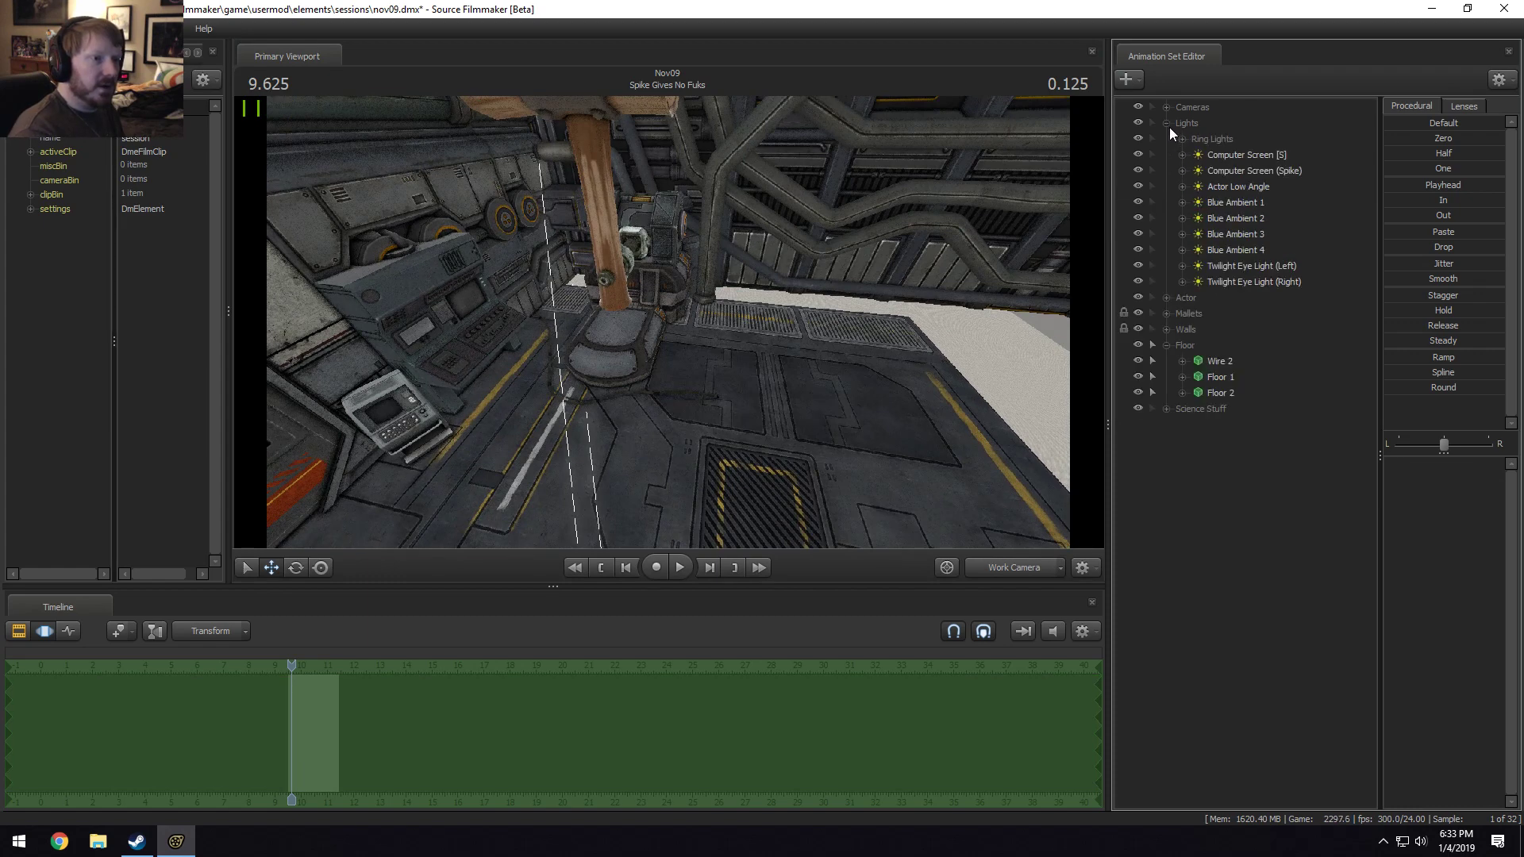
click(1234, 168)
ctrl+click(1236, 155)
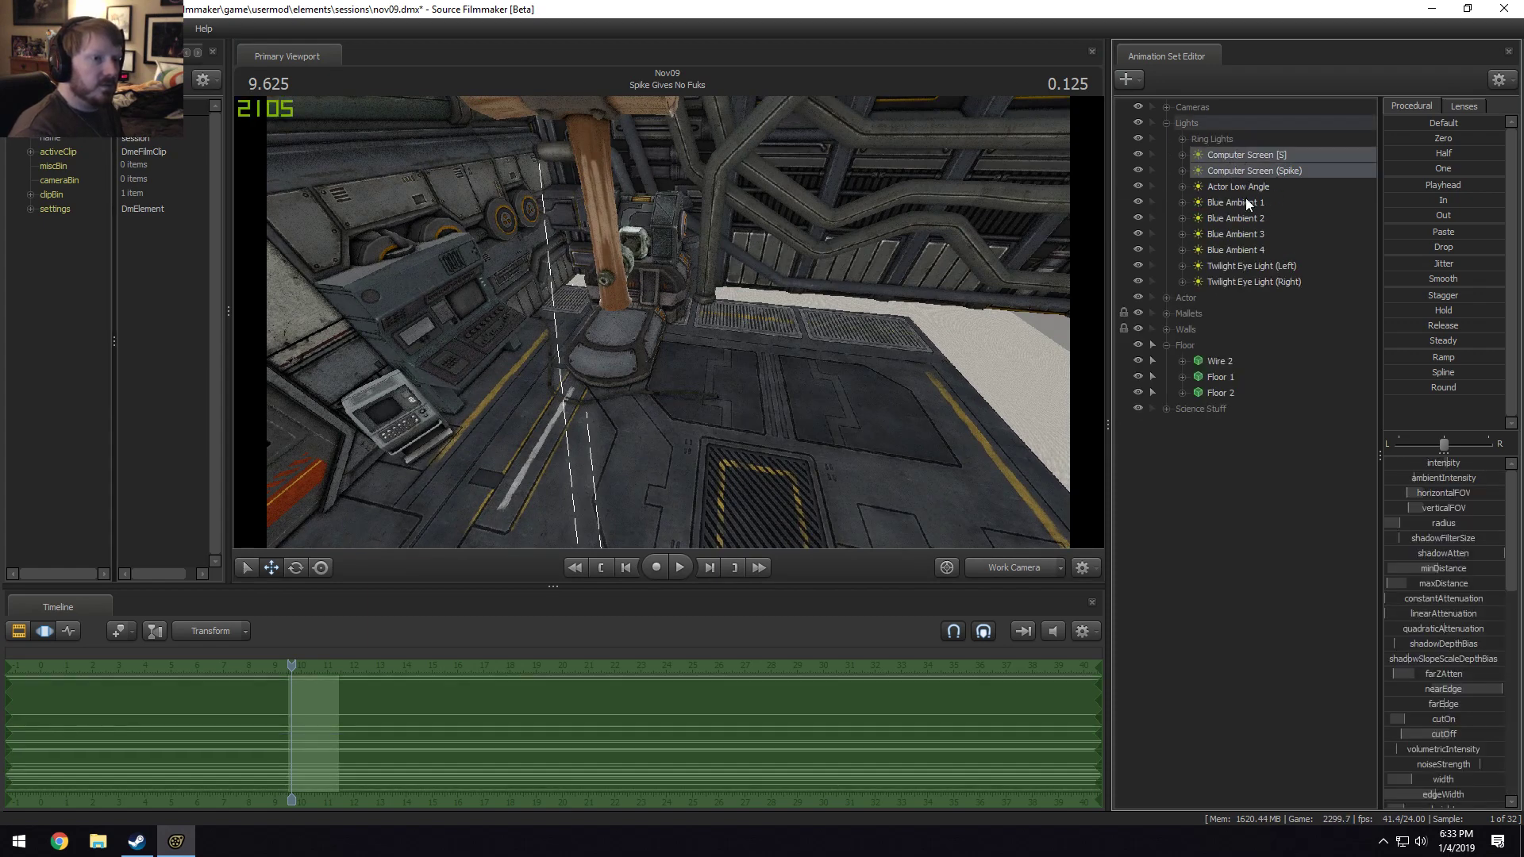
right_click(916, 307)
click(970, 349)
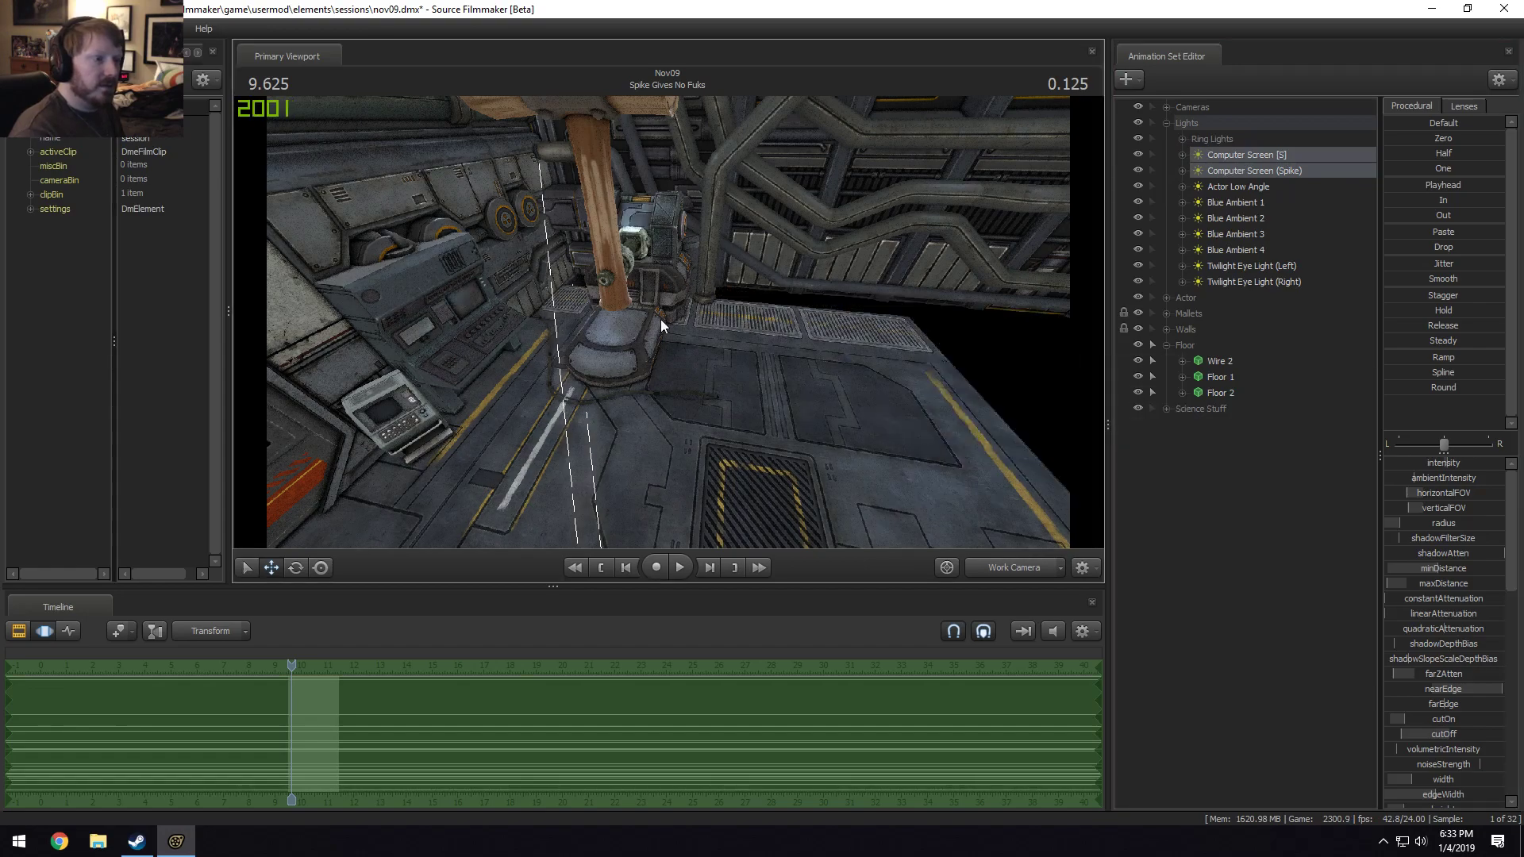
Toggle the visibility of the Computer Screen [S] light to compare its effect on Spike and the desk around the monitor.
mouse_move(660, 319)
mouse_down()
mouse_move(660, 397)
mouse_move(587, 397)
mouse_move(668, 286)
mouse_move(635, 341)
mouse_move(683, 321)
mouse_move(668, 336)
mouse_up()
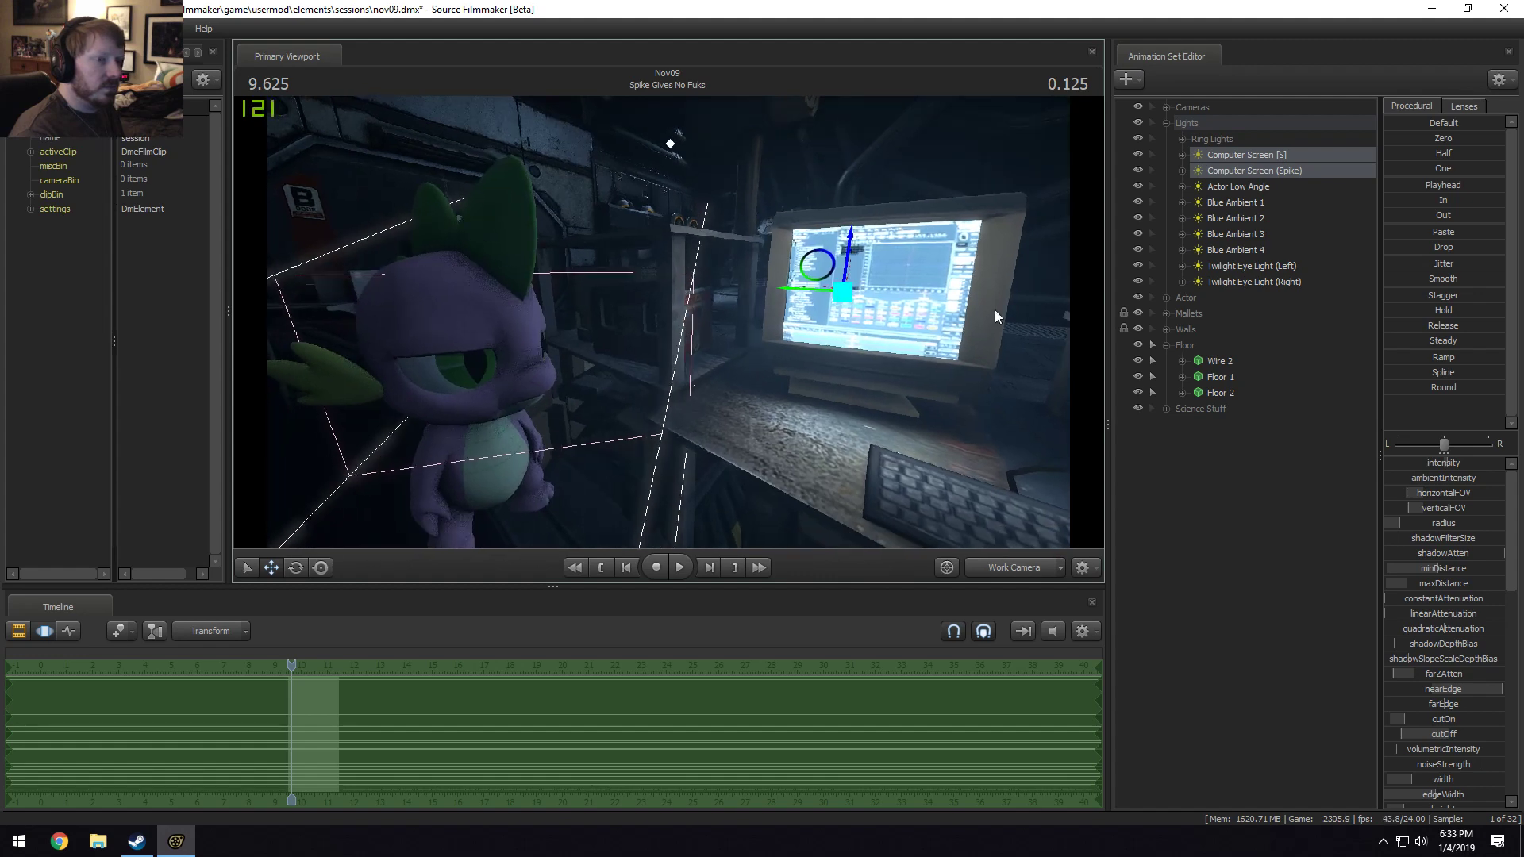
click(1137, 153)
click(1137, 152)
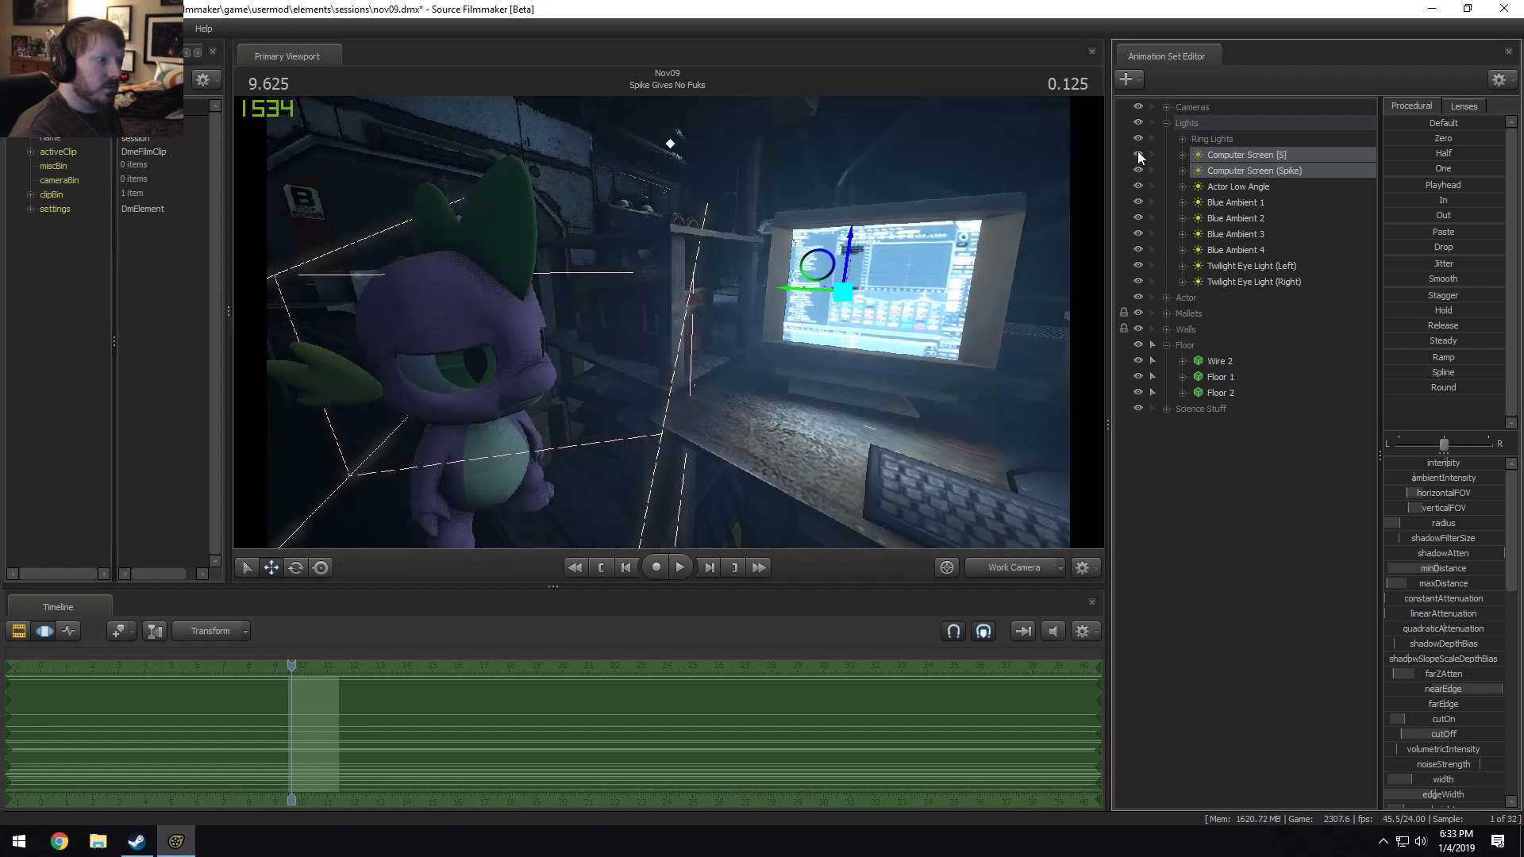
click(1138, 153)
click(1137, 152)
drag(668, 322, 619, 337)
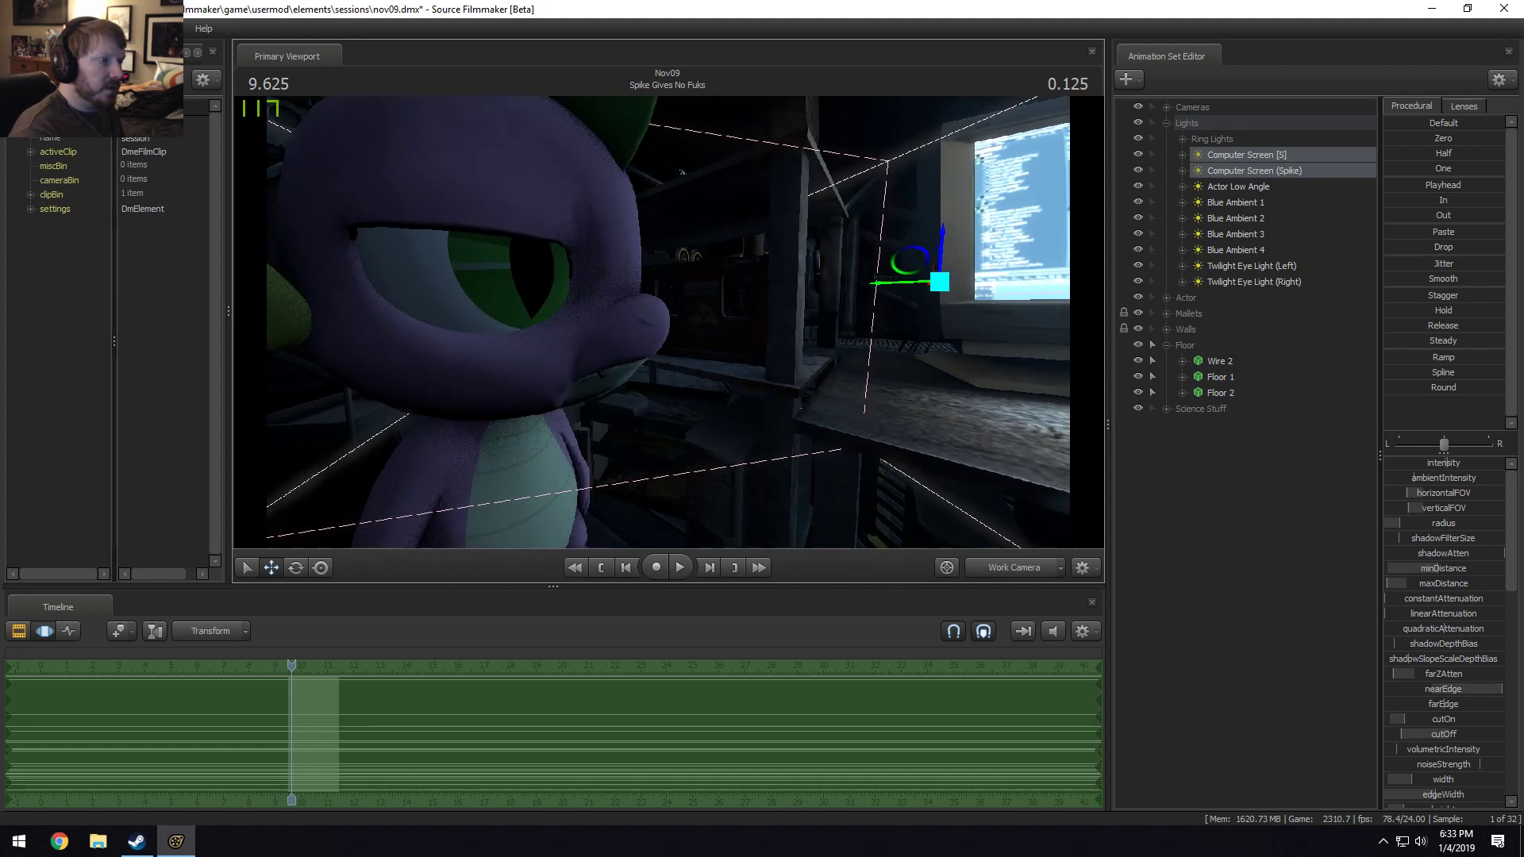
click(1139, 155)
click(1139, 155)
click(1139, 155)
click(1140, 154)
click(1140, 154)
click(1139, 153)
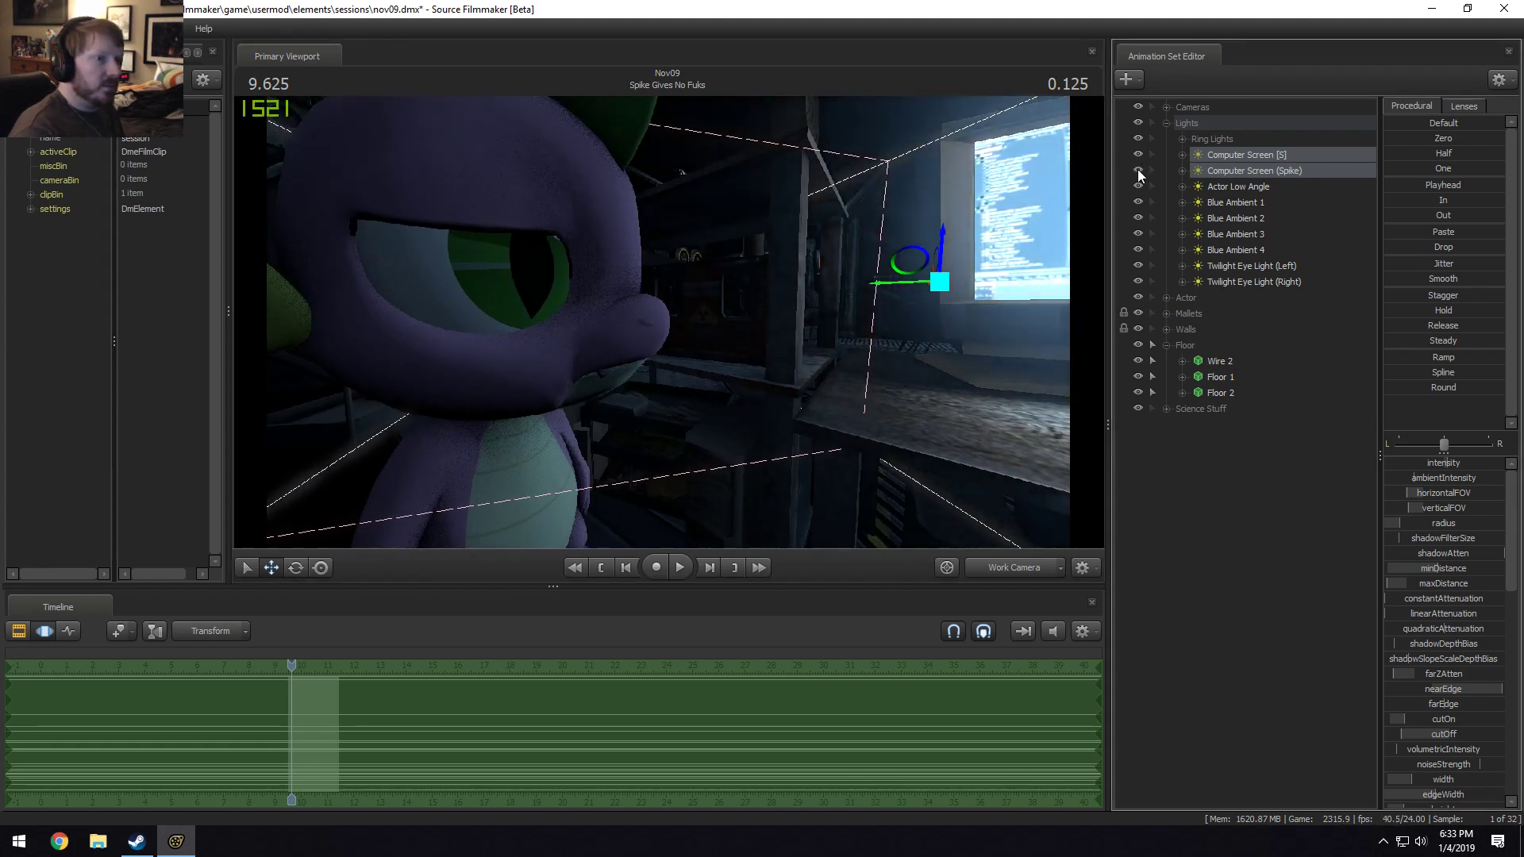
drag(1270, 173, 936, 322)
key(ctrl+z)
click(1013, 568)
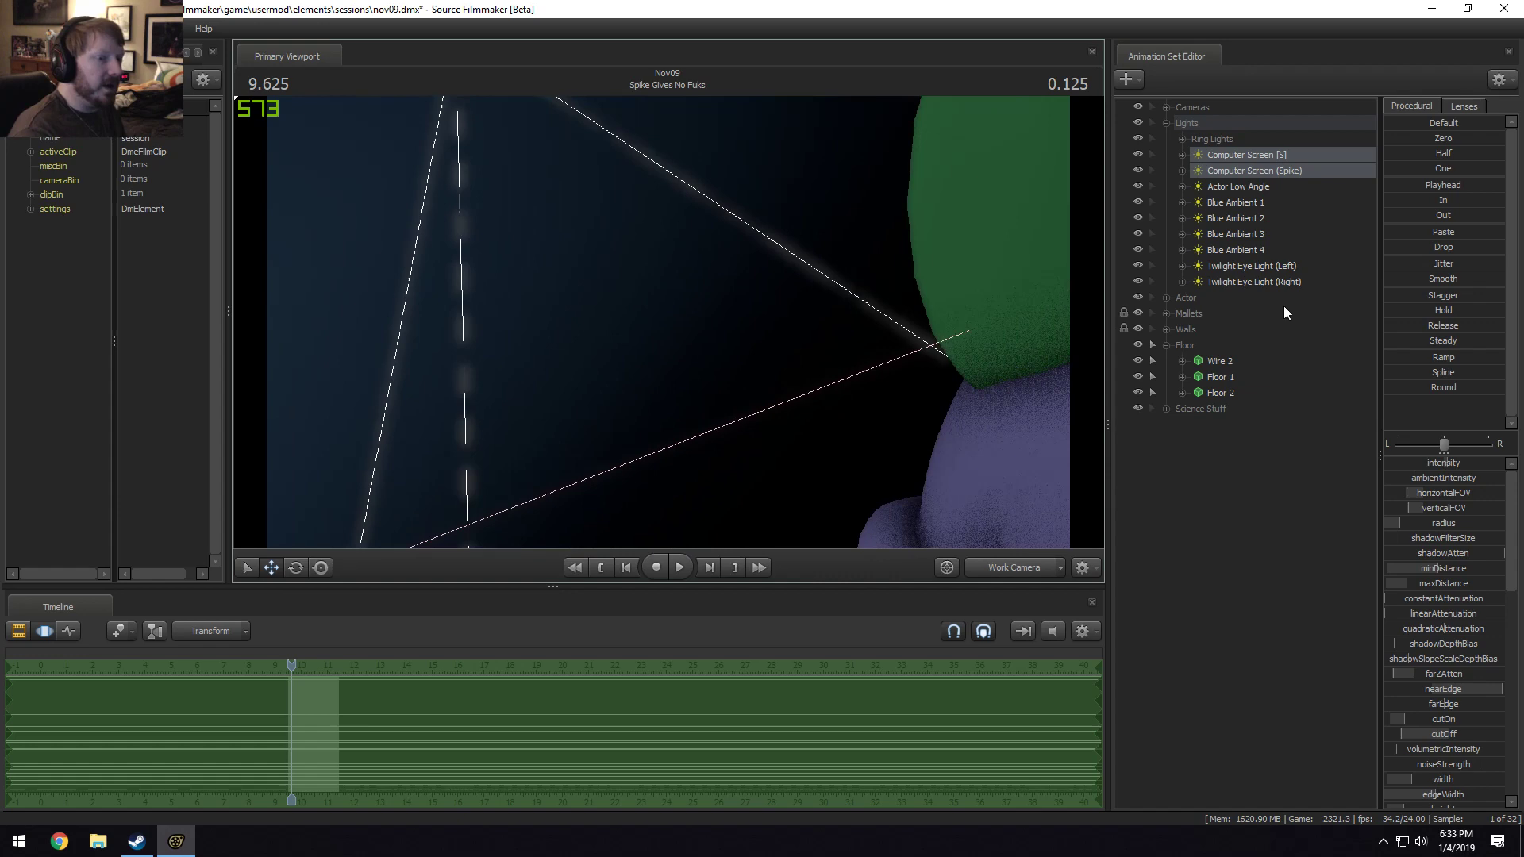
Adjust the Computer Screen (Spike) light from its own view in the viewport and return to the Main Camera.
click(1262, 167)
drag(1255, 174, 825, 206)
drag(825, 206, 842, 341)
key(s)
click(993, 570)
click(993, 568)
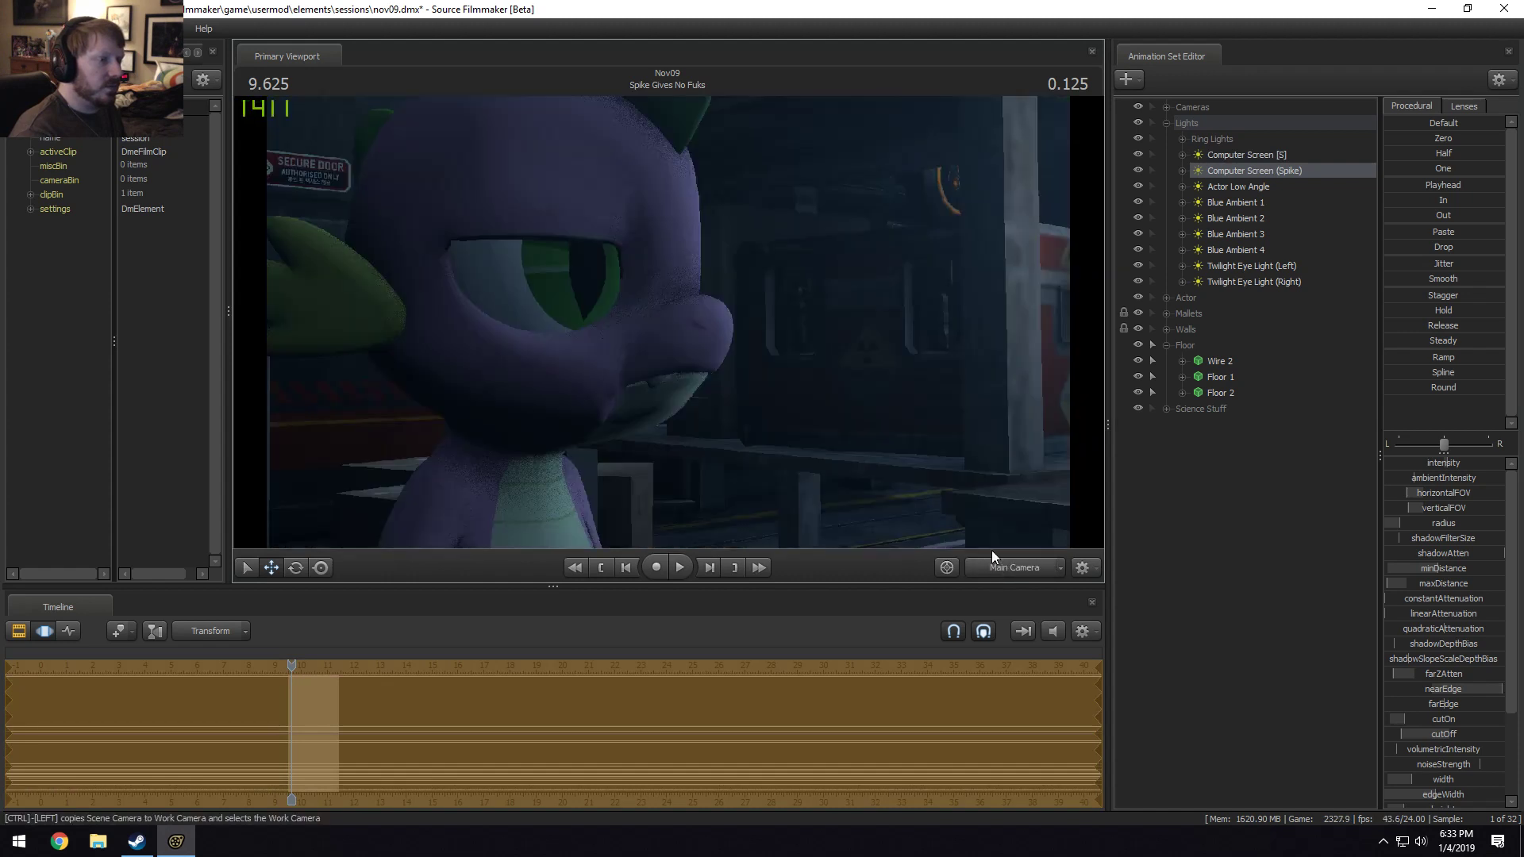
Edit the intensity slider's range for the Computer Screen (Spike) light and raise the light's intensity.
key(F2)
key(F3)
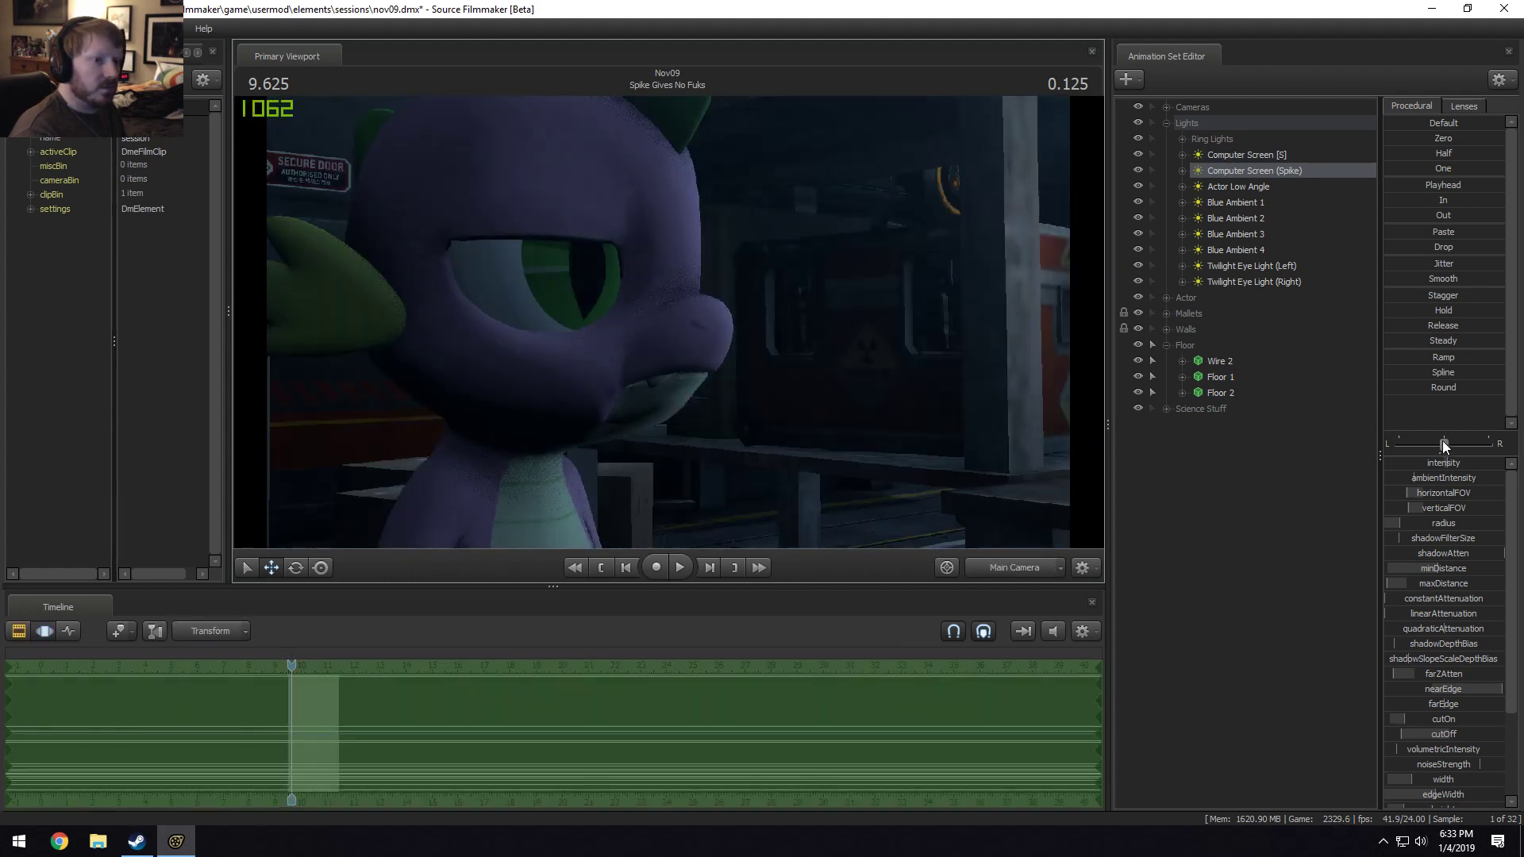
click(1446, 465)
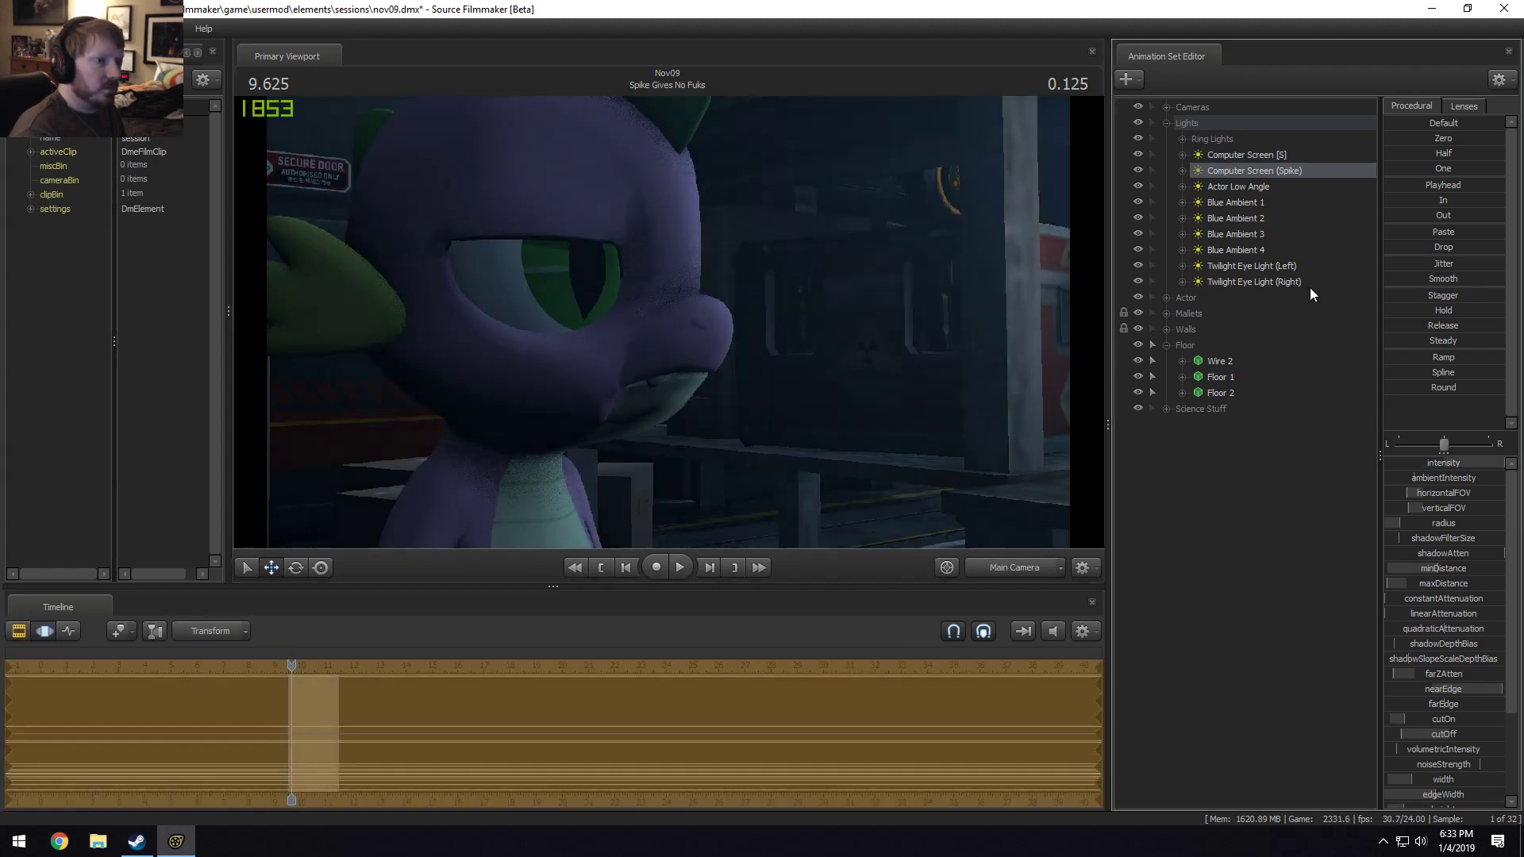
right_click(1461, 461)
click(1476, 483)
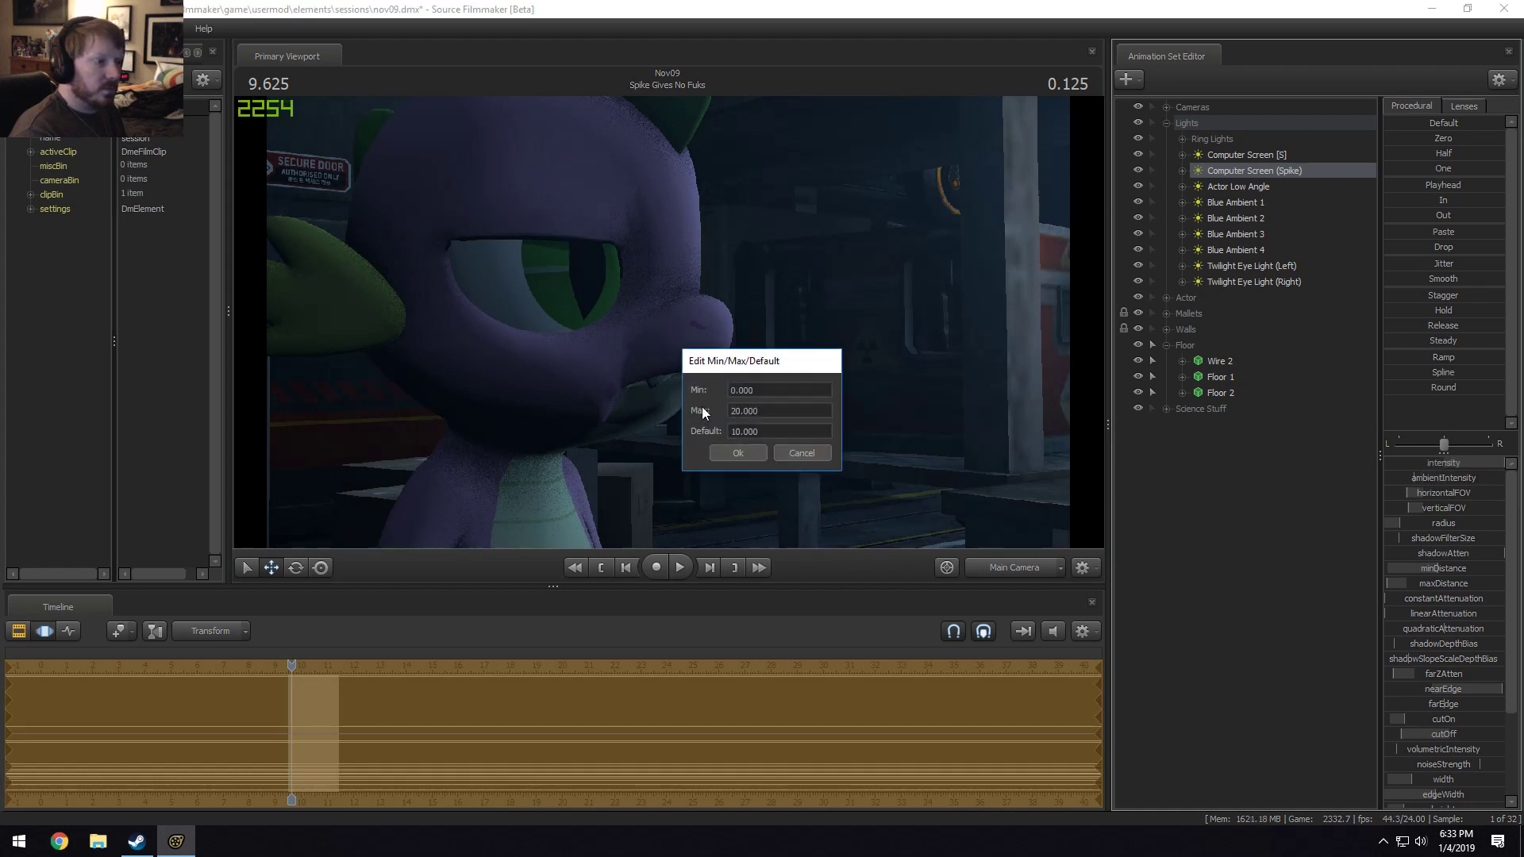
click(737, 452)
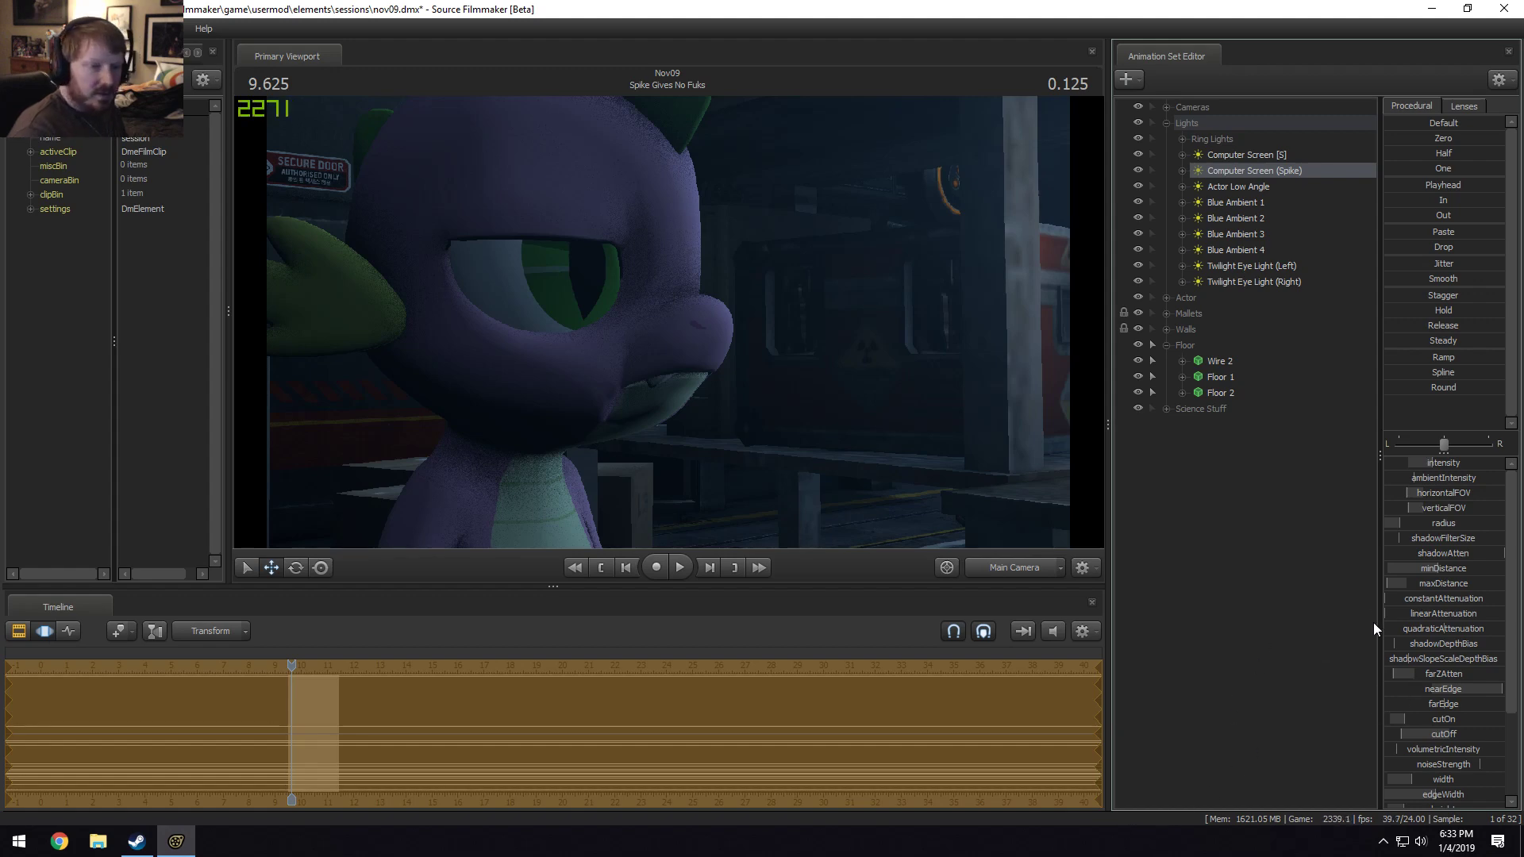
key(Return)
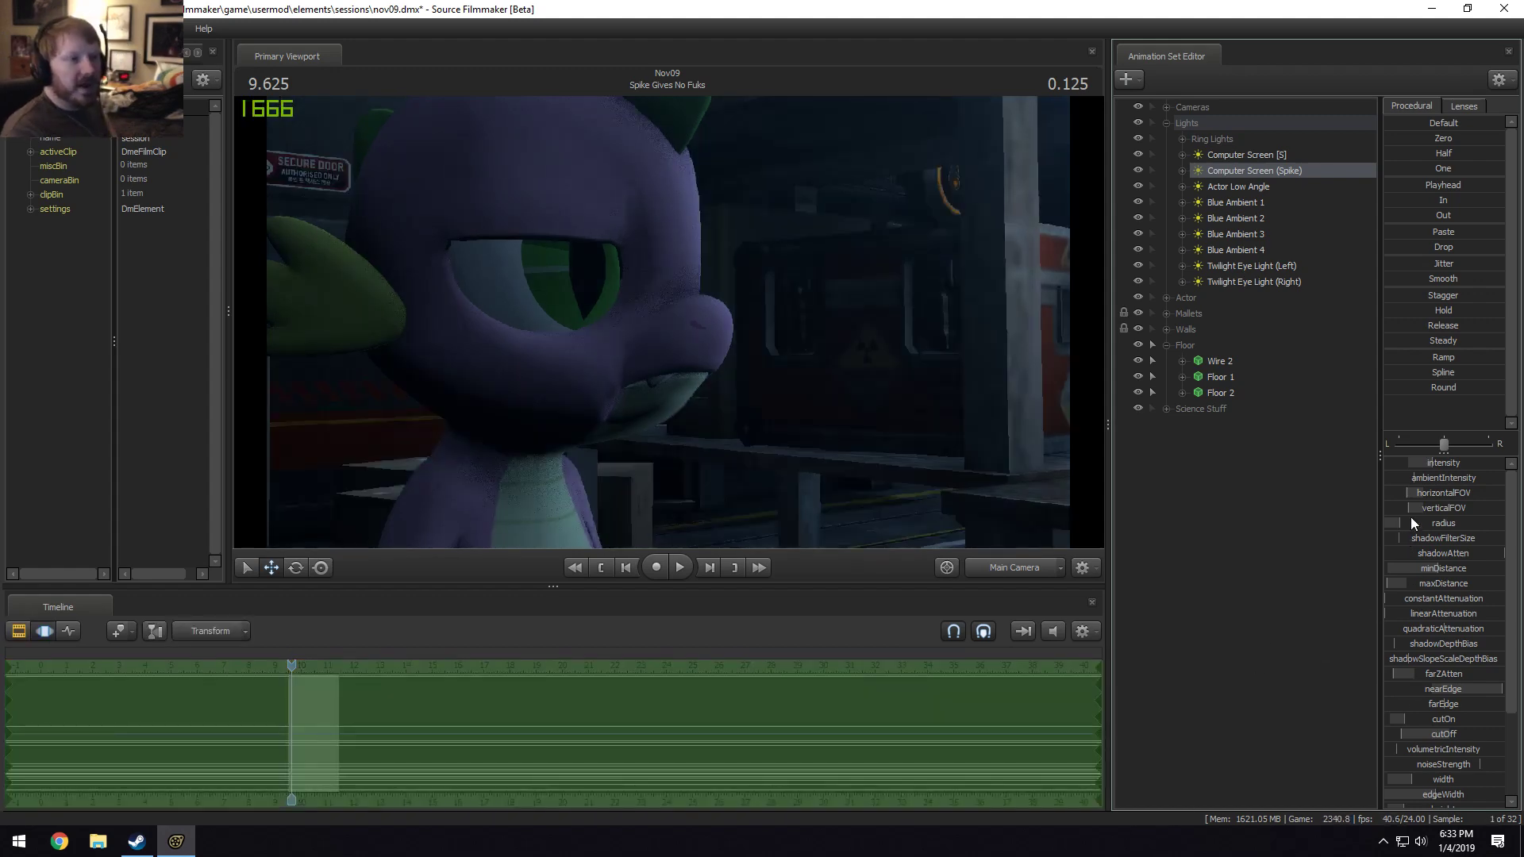
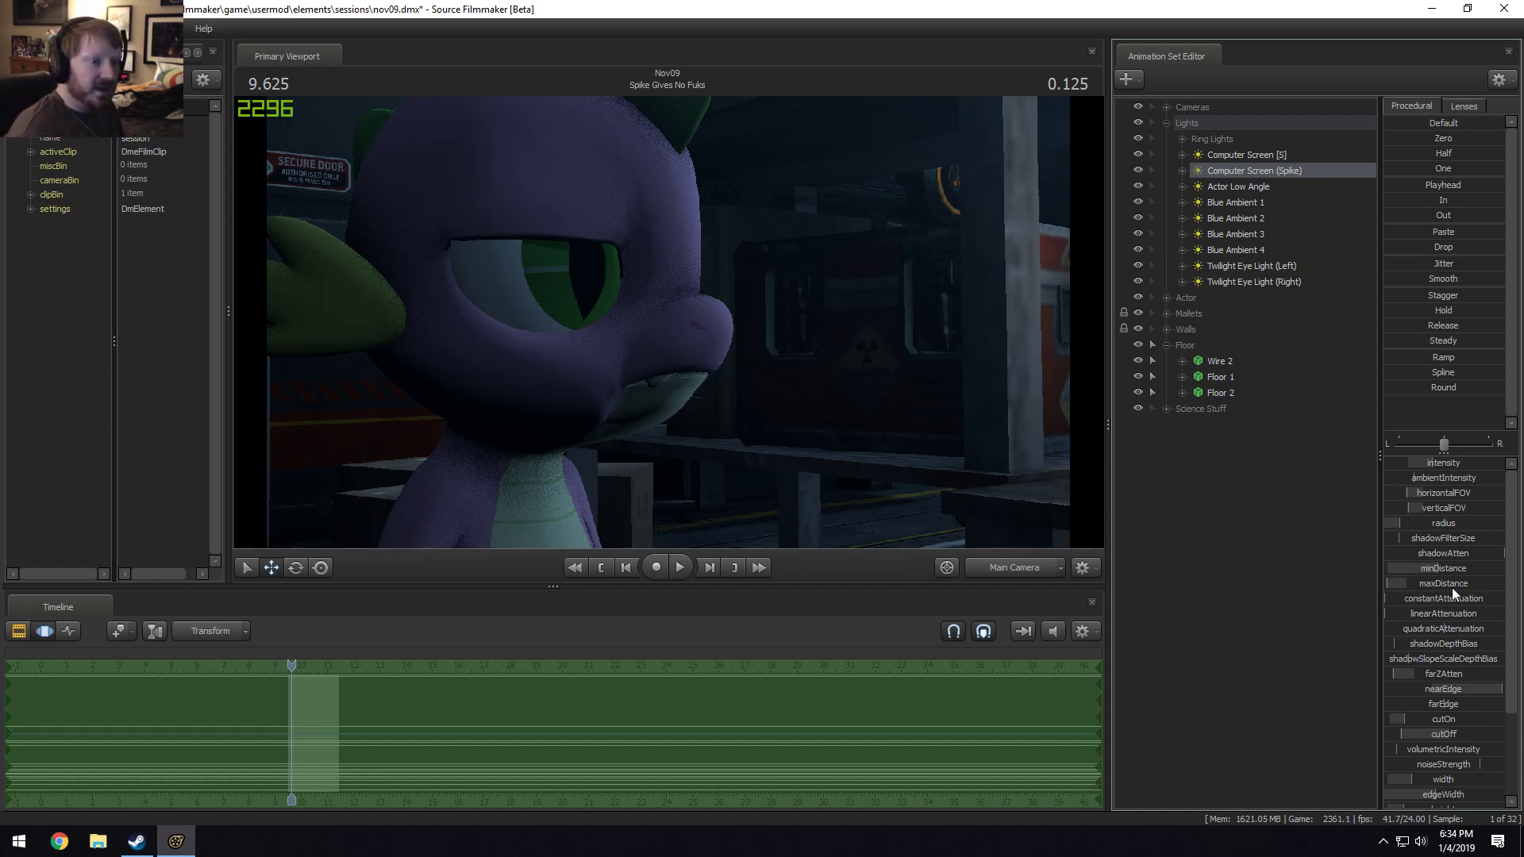
drag(1409, 465, 1463, 465)
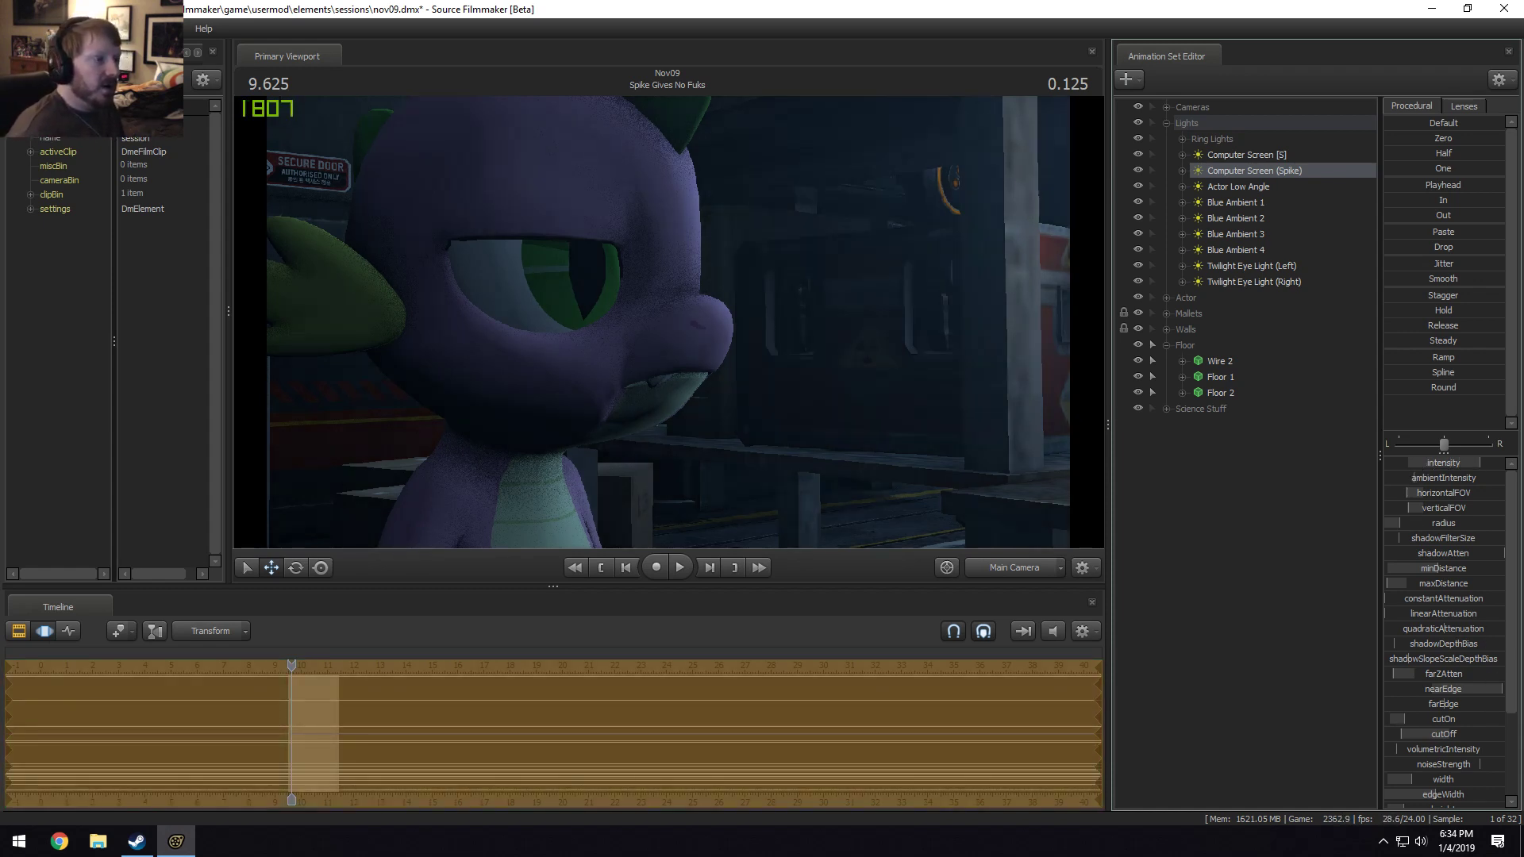
Copy the Computer Screen (Spike) light and paste it as a new animation set in the Spike shot.
key(F2)
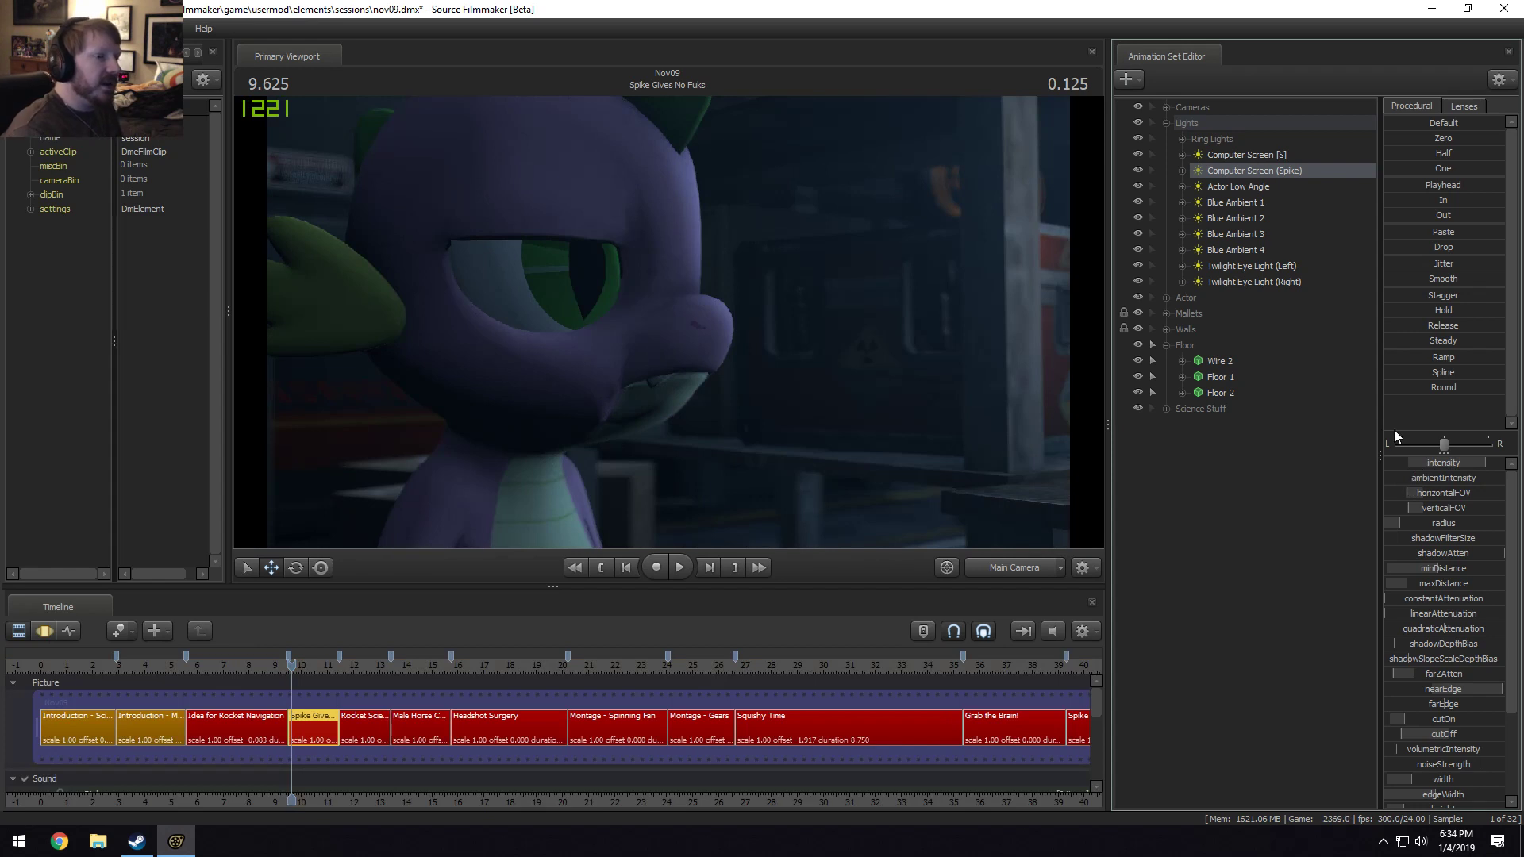
right_click(1262, 168)
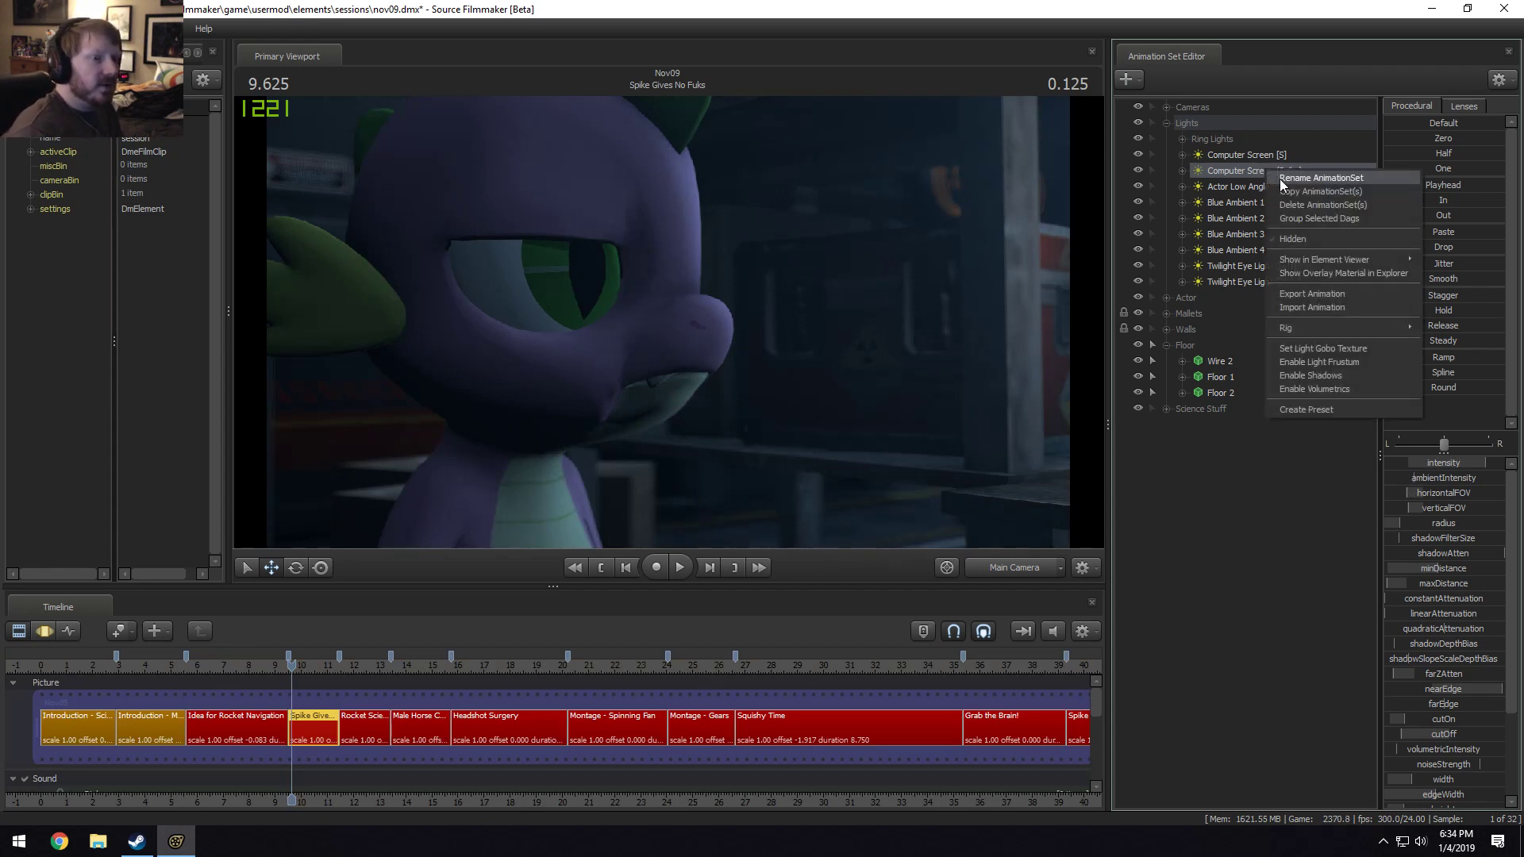
key(Escape)
right_click(1239, 514)
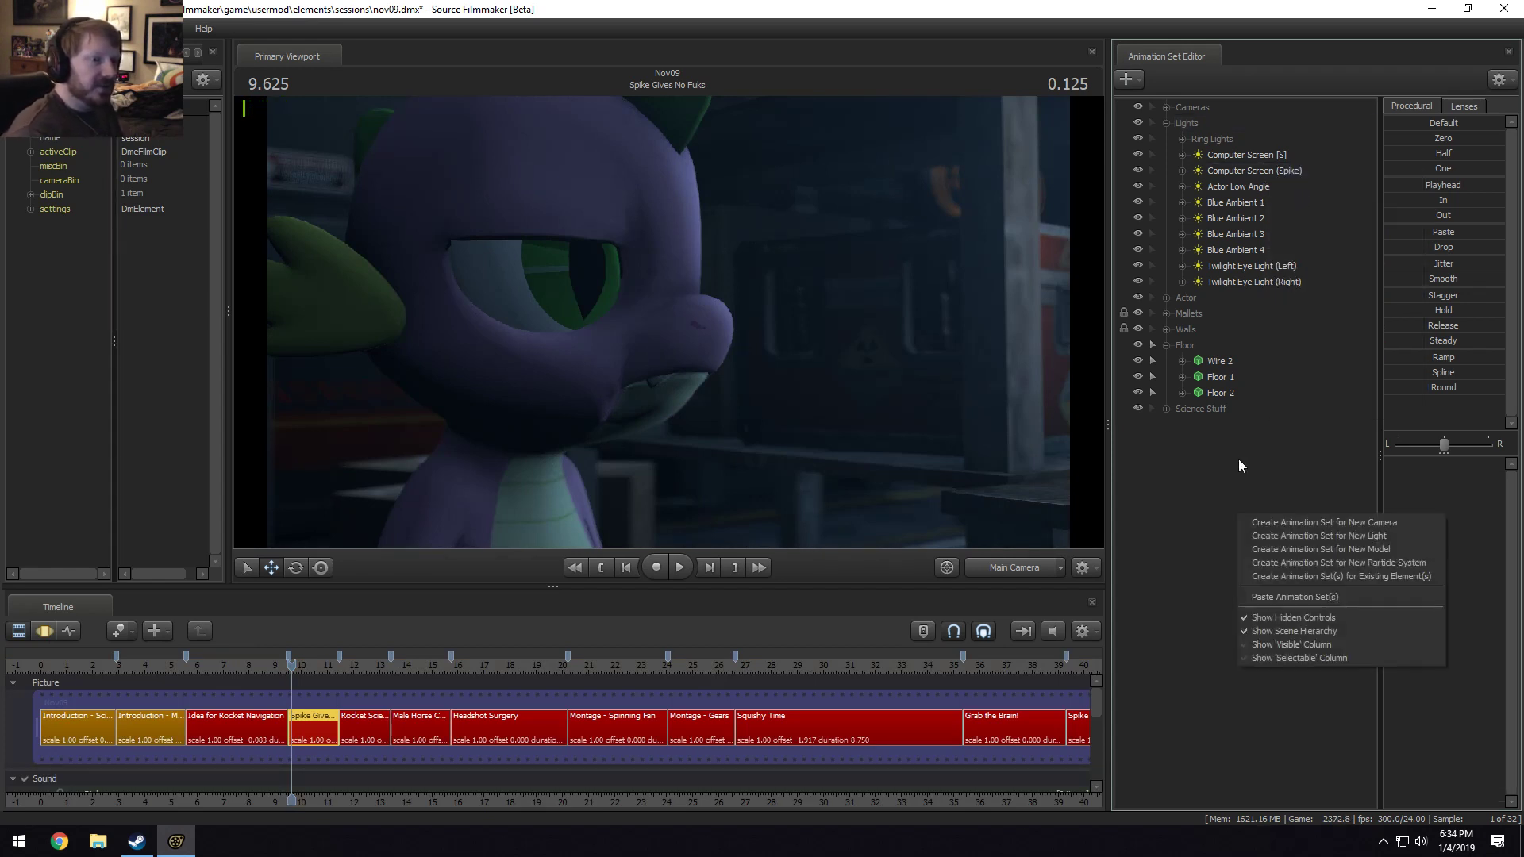
click(1289, 598)
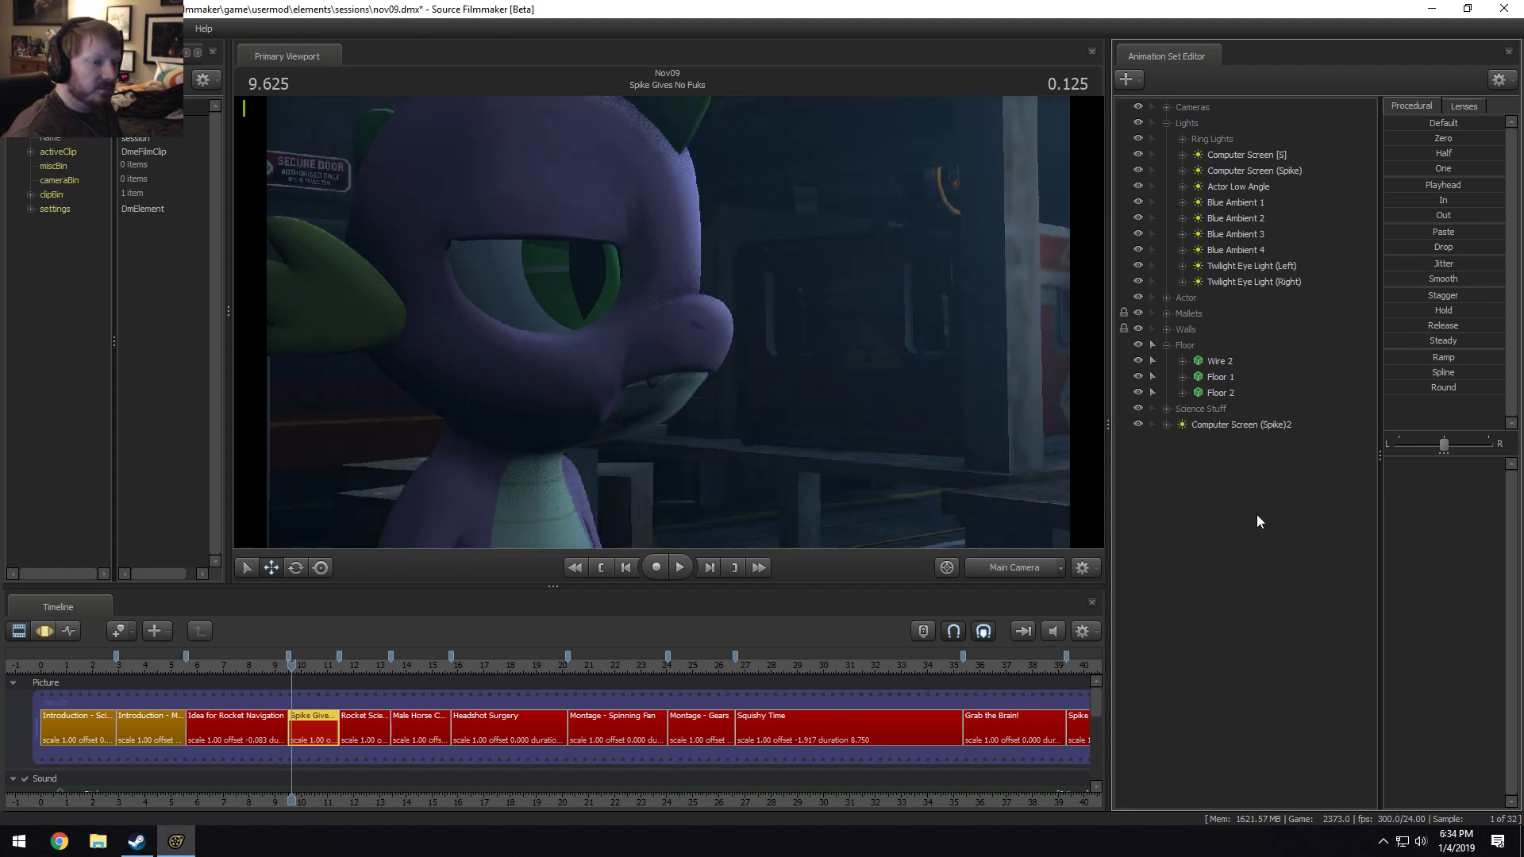
Rename the pasted copy of the Computer Screen (Spike) light as Back Light.
right_click(1231, 426)
click(1235, 436)
click(796, 409)
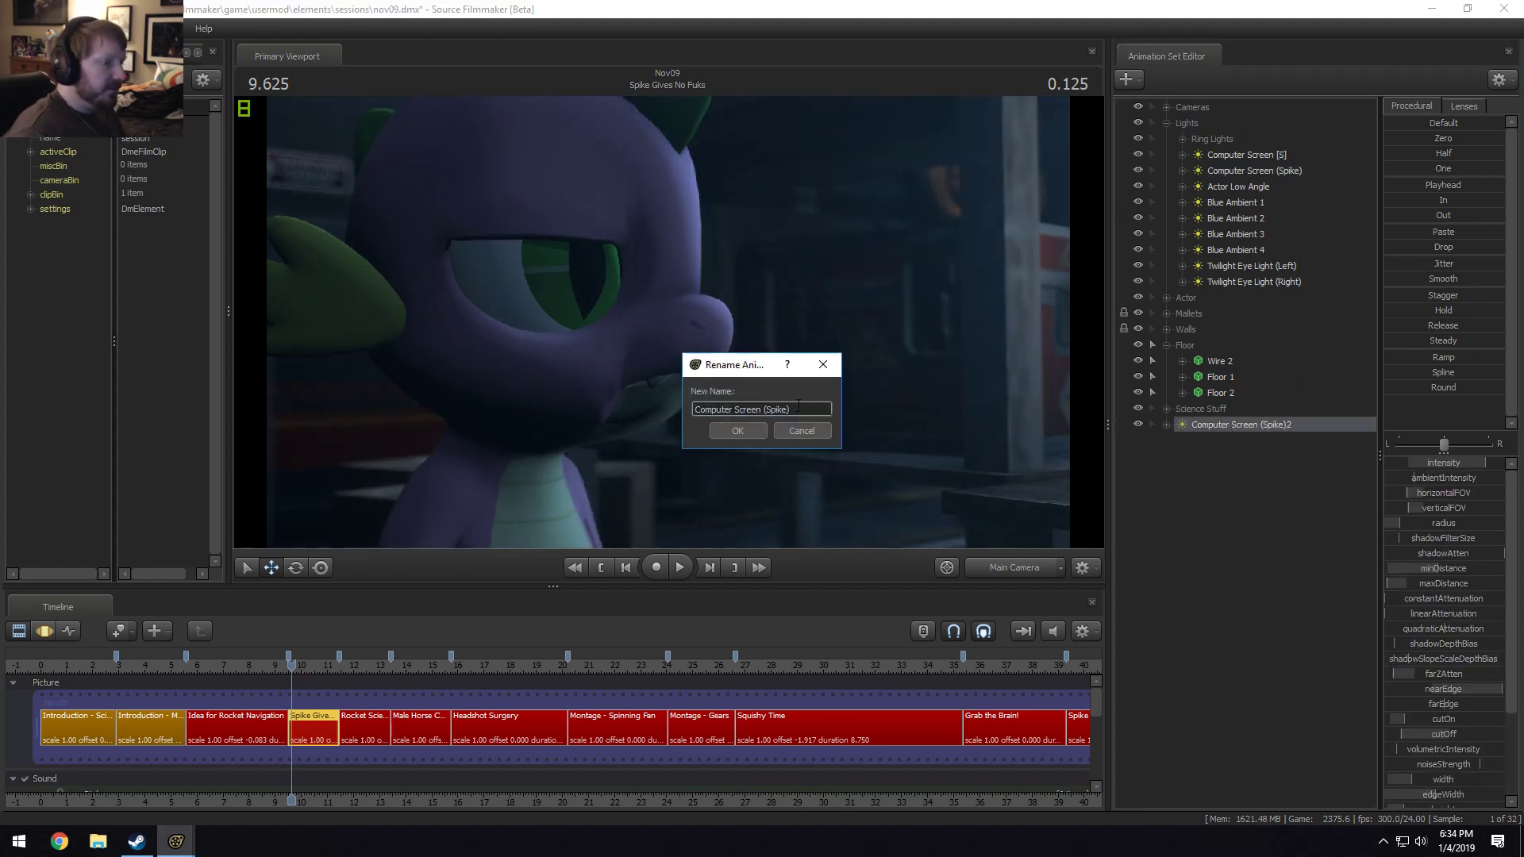
key(BackSpace)
key(BackSpace)
key(BackSpace)
key(BackSpace)
key(BackSpace)
key(BackSpace)
key(BackSpace)
key(BackSpace)
key(BackSpace)
key(BackSpace)
key(BackSpace)
key(BackSpace)
key(BackSpace)
key(BackSpace)
key(BackSpace)
key(BackSpace)
key(BackSpace)
key(BackSpace)
key(BackSpace)
key(BackSpace)
key(BackSpace)
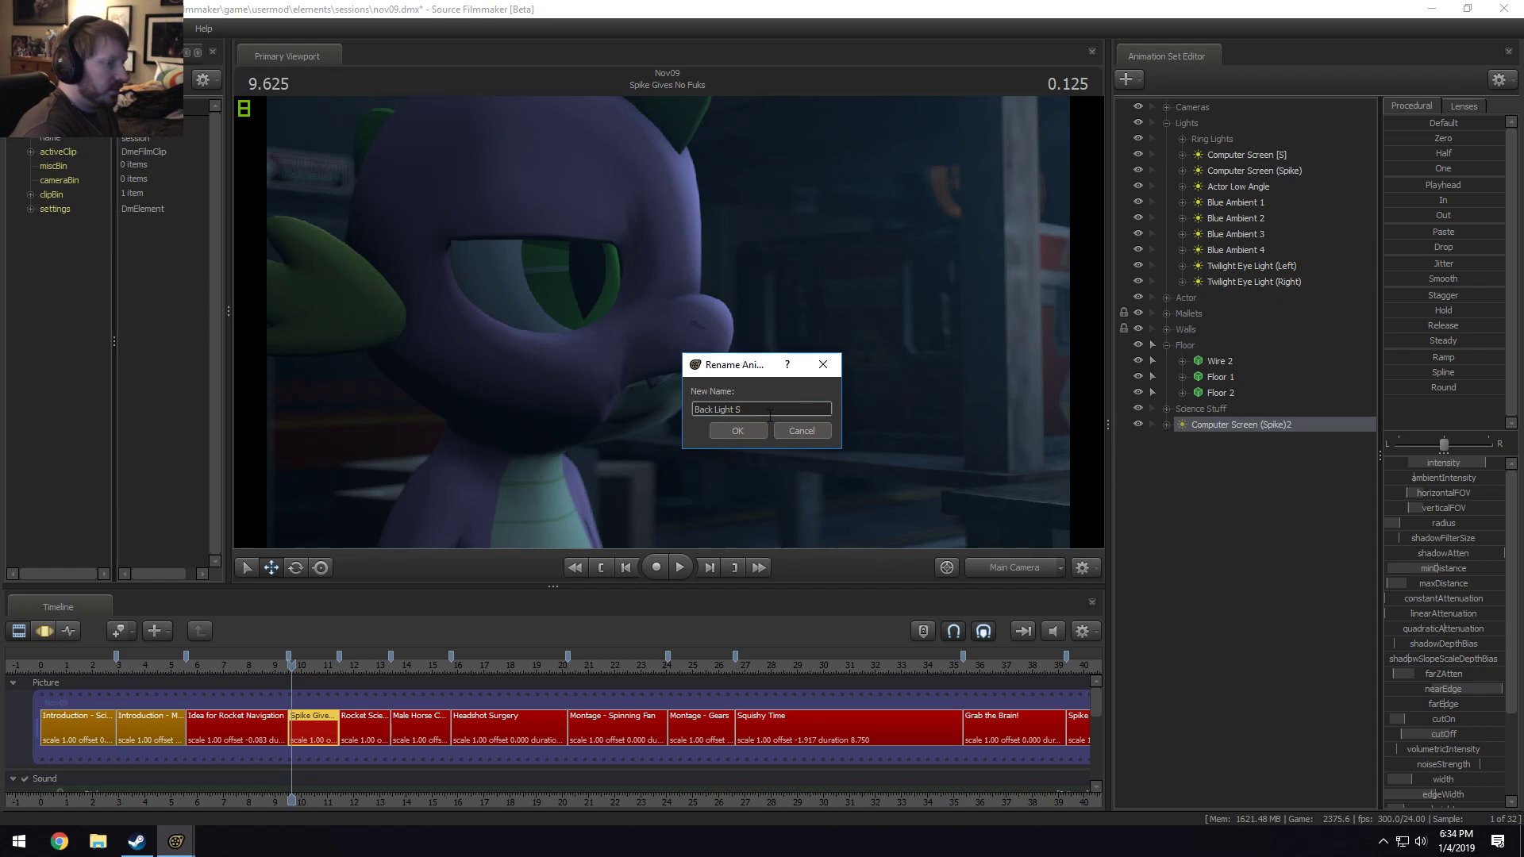
text(Back Light S)
key(BackSpace)
key(Return)
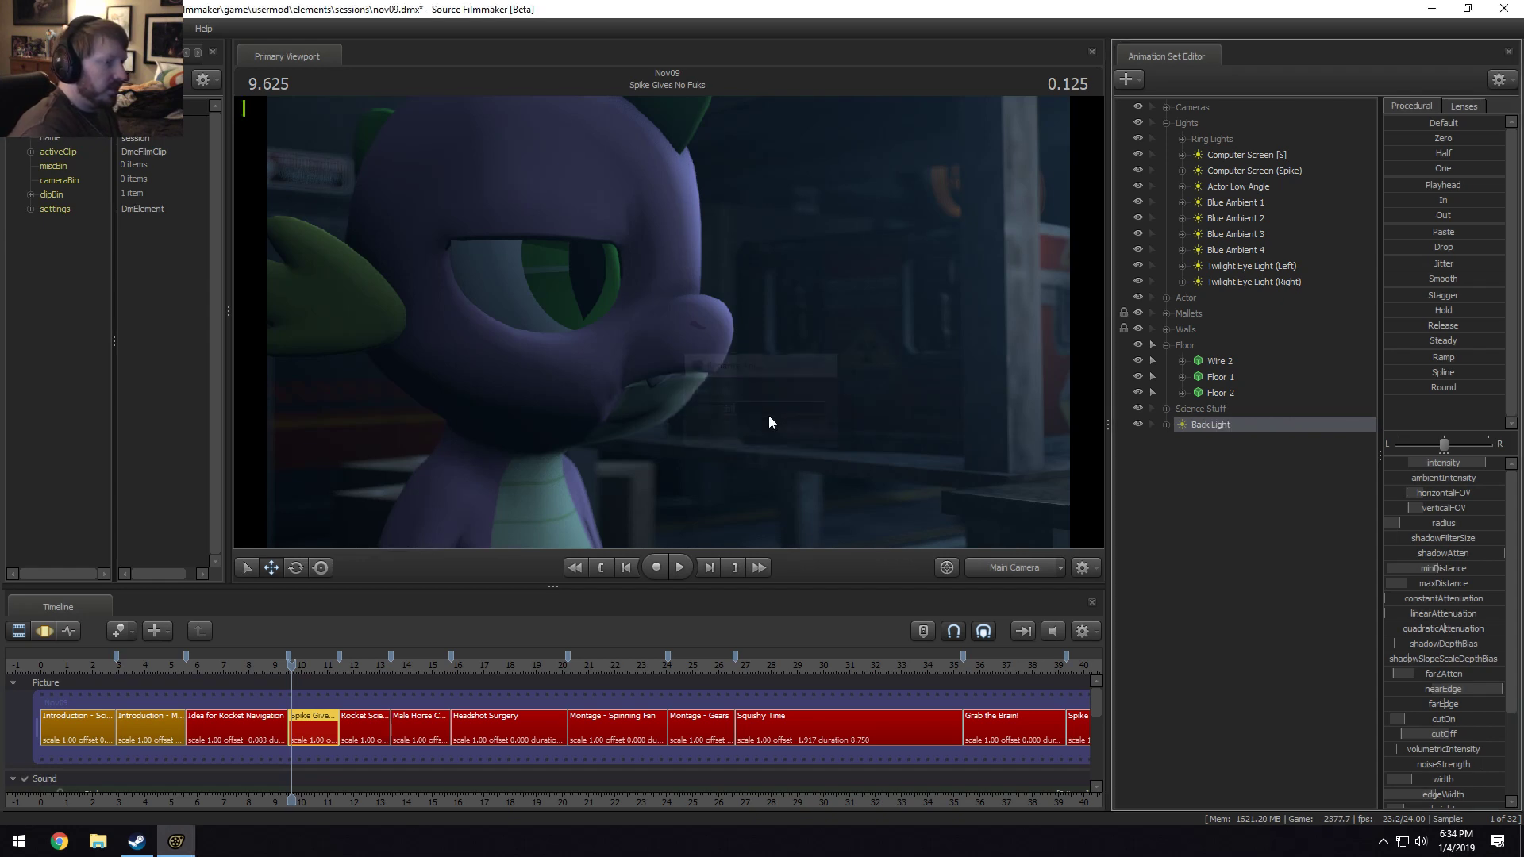
Reposition the Back Light behind Spike in the viewport, return to the Main Camera, and move the light into the Lights group.
double_click(1263, 427)
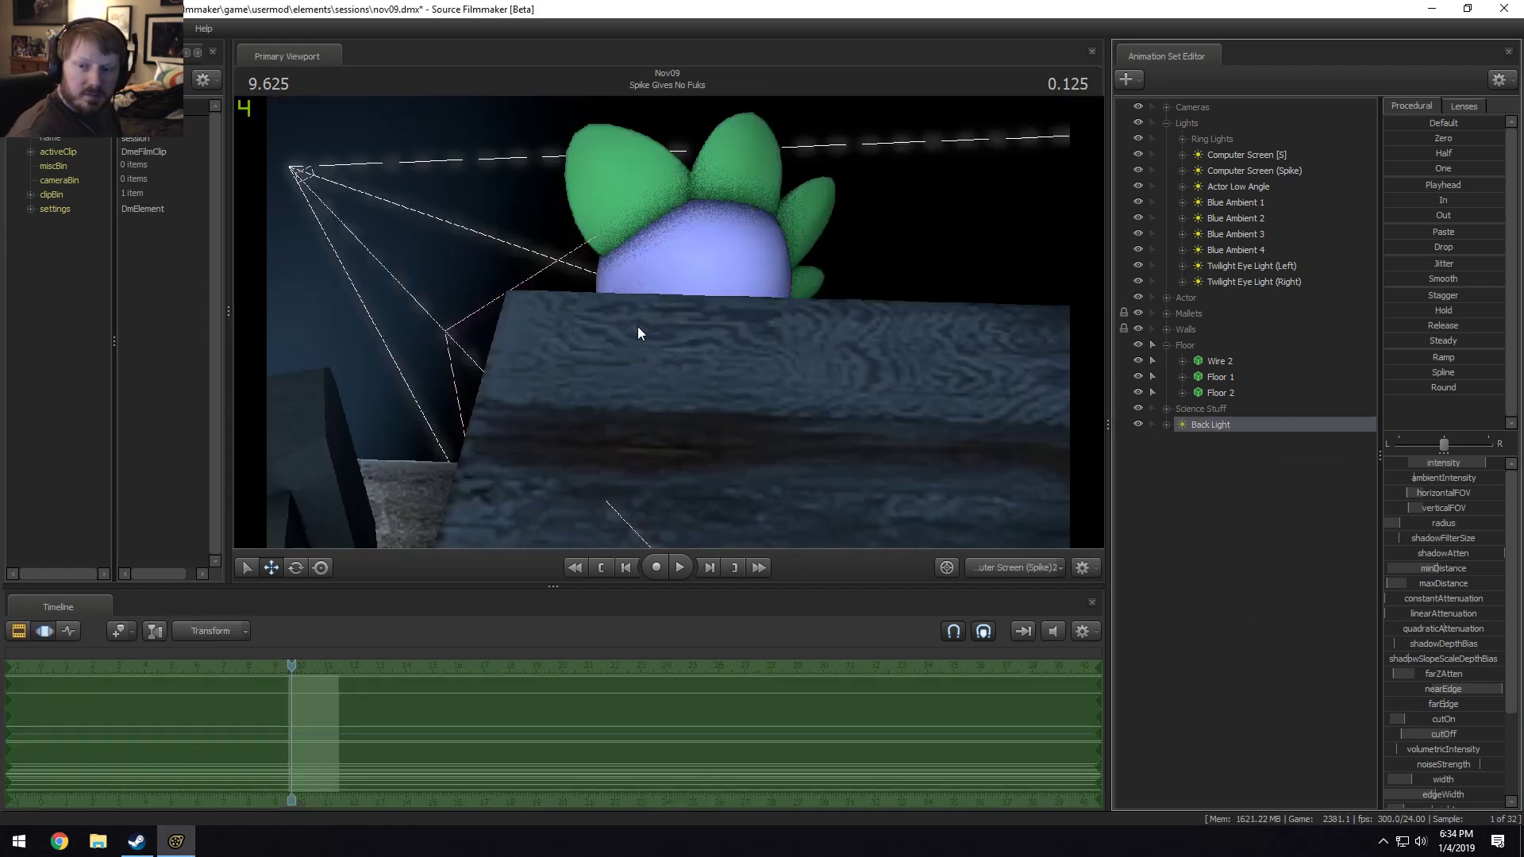
drag(639, 326, 640, 327)
ctrl+click(1044, 566)
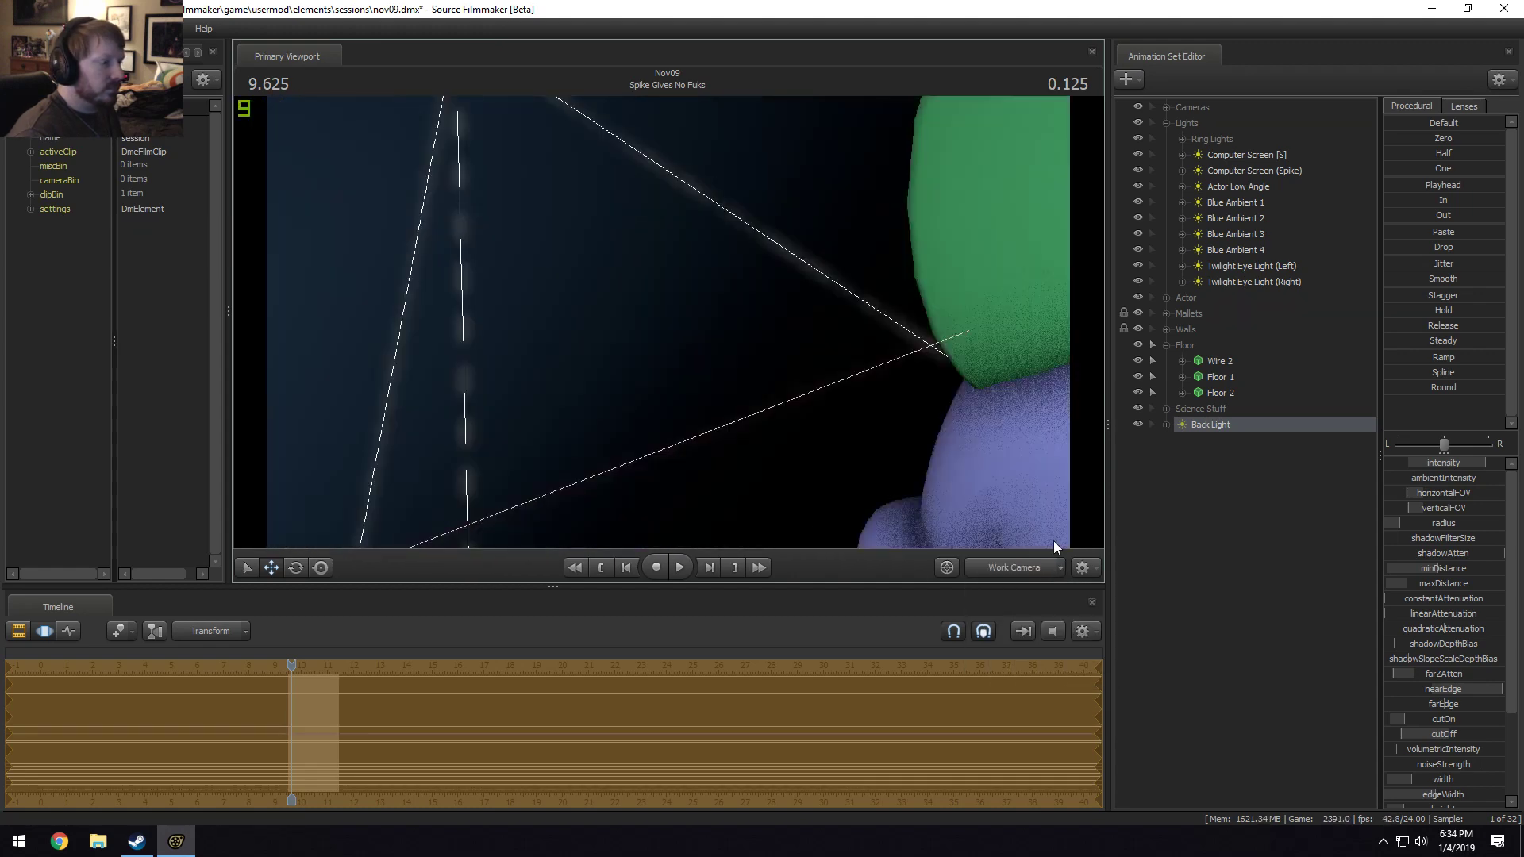
click(1045, 566)
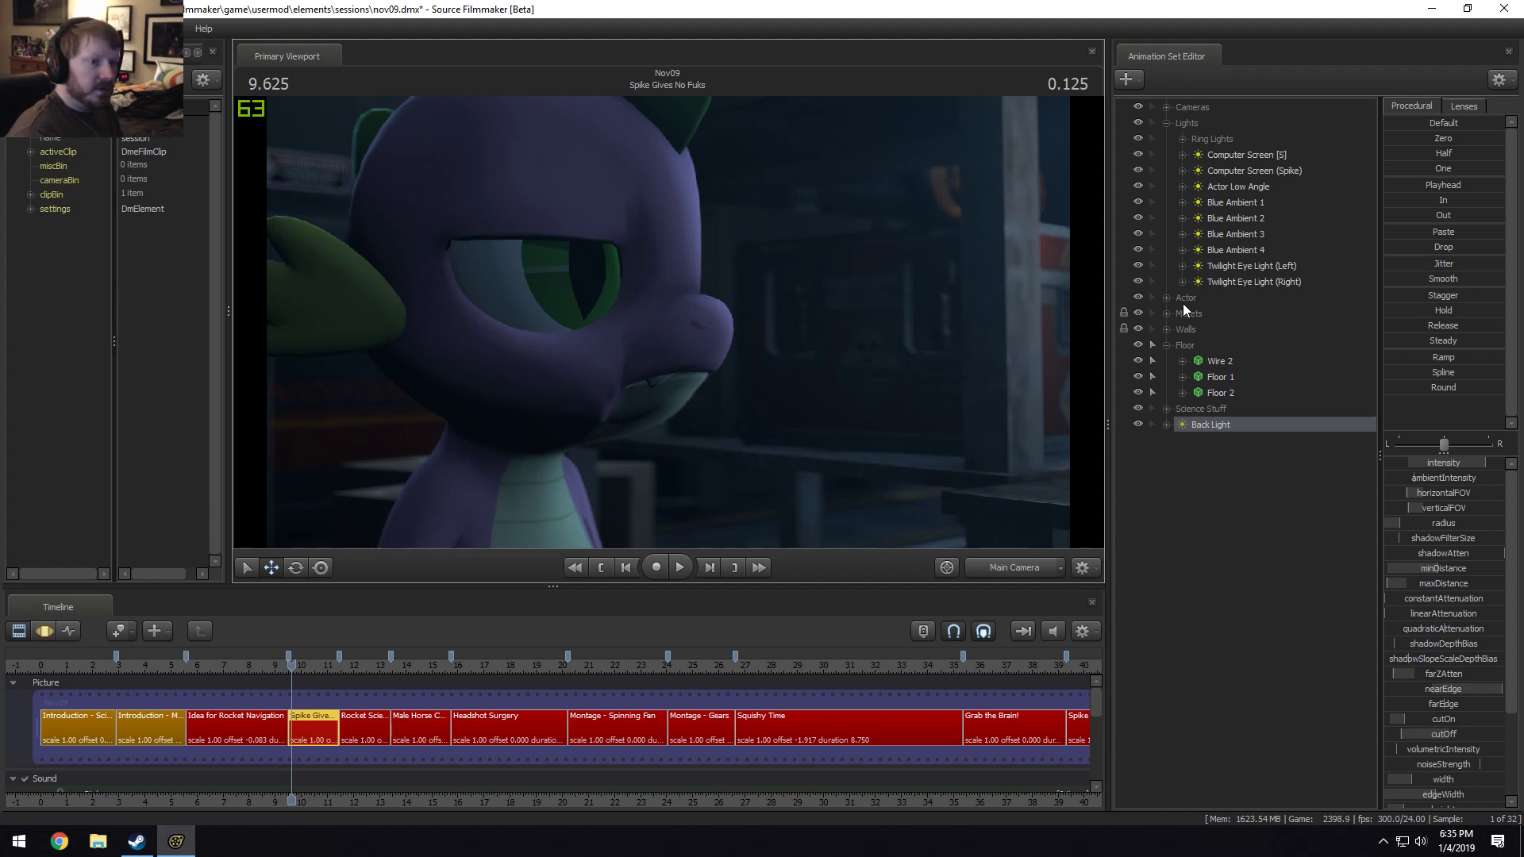
drag(1230, 426, 1251, 264)
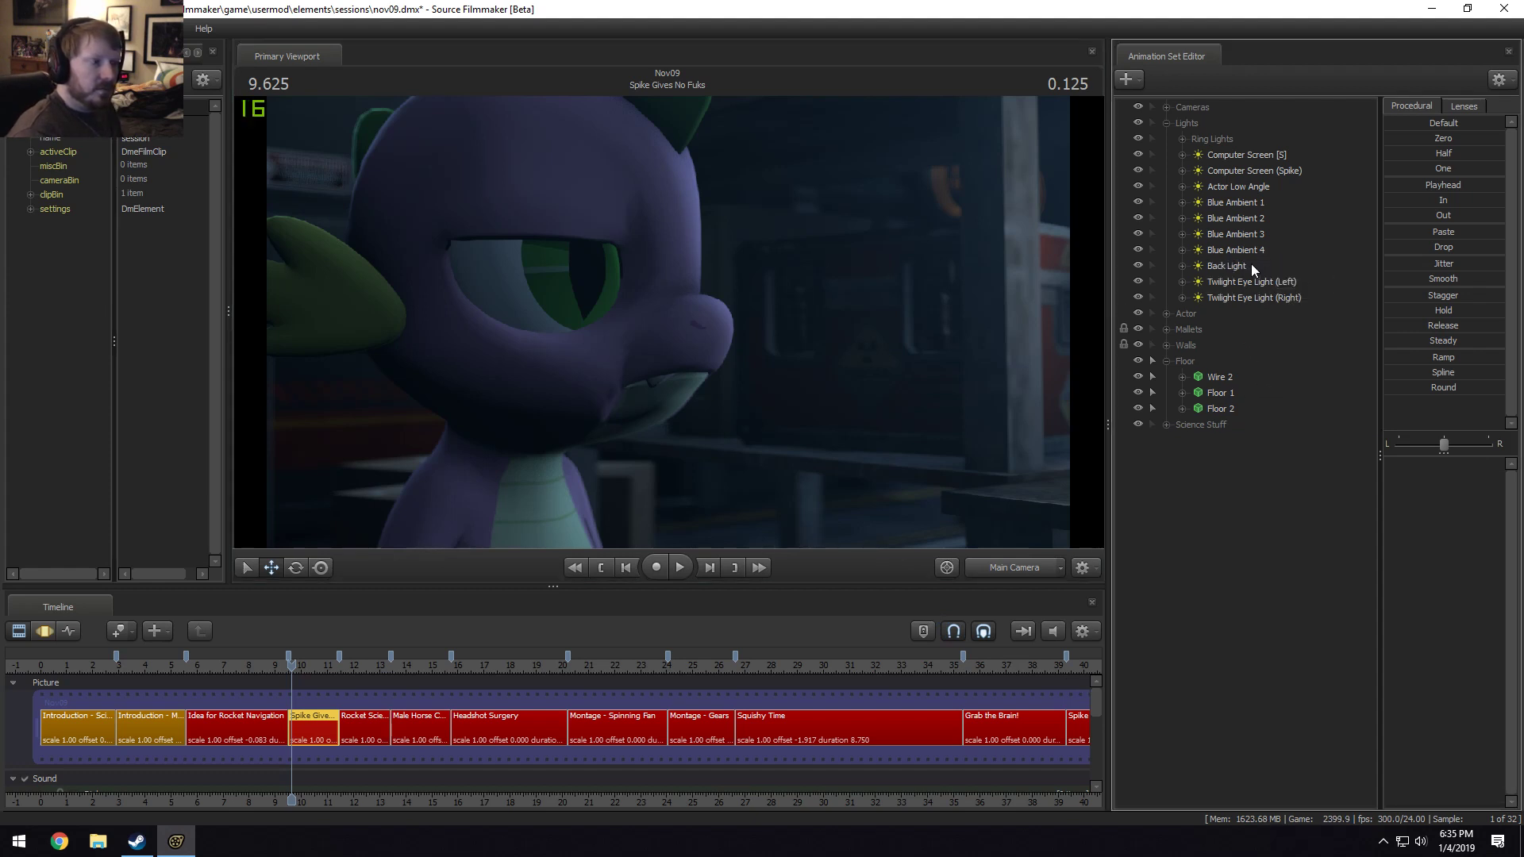
Rename the Twilight Eye Light (Left) as Spike Eye Light (Left).
click(1245, 292)
click(1250, 283)
right_click(1250, 282)
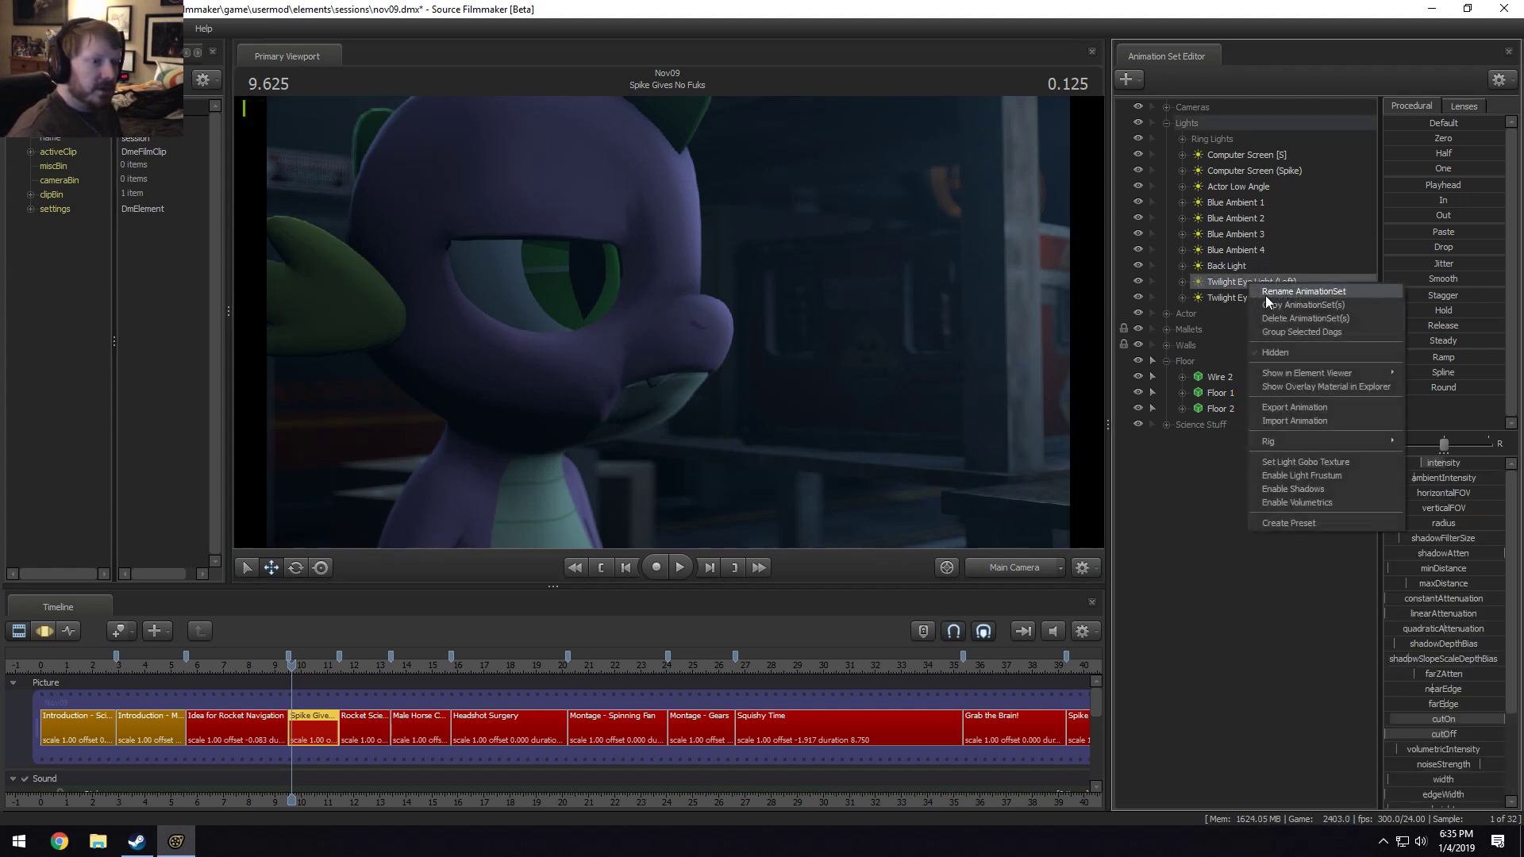
click(1265, 295)
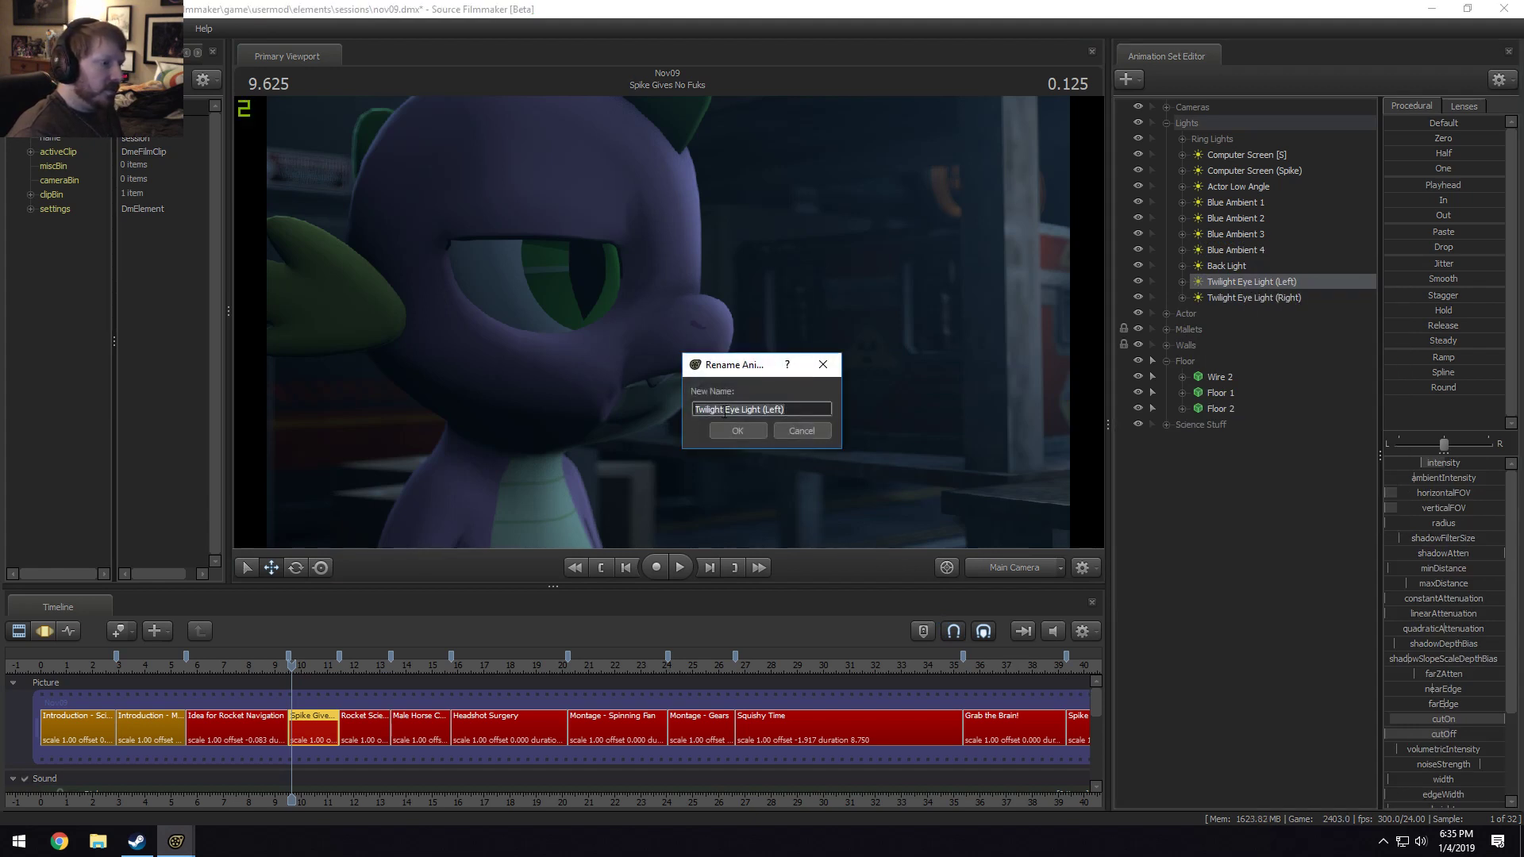
drag(723, 409, 559, 421)
text(Spike)
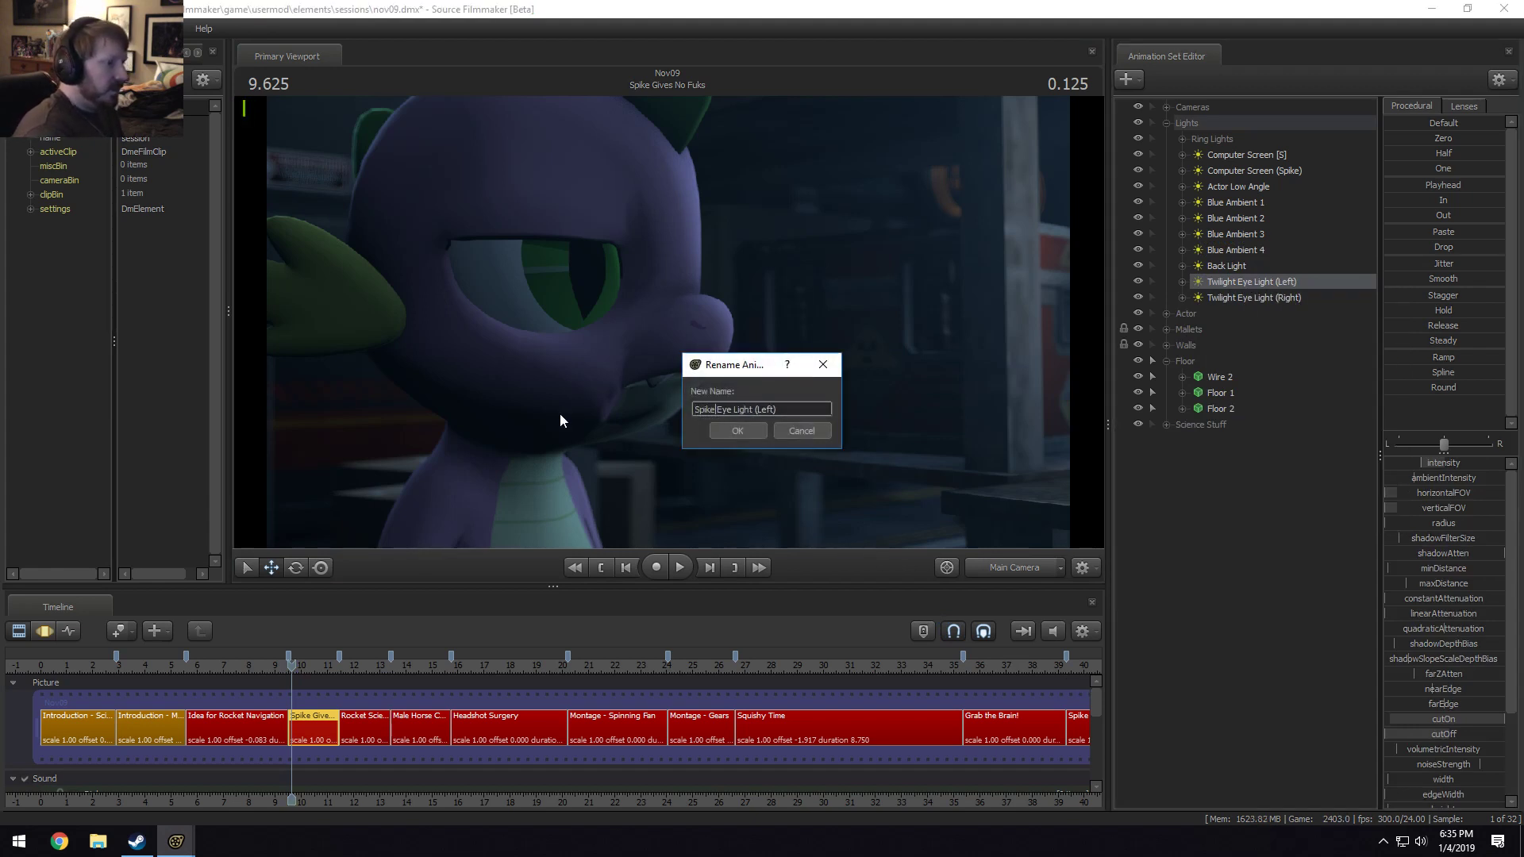
key(Return)
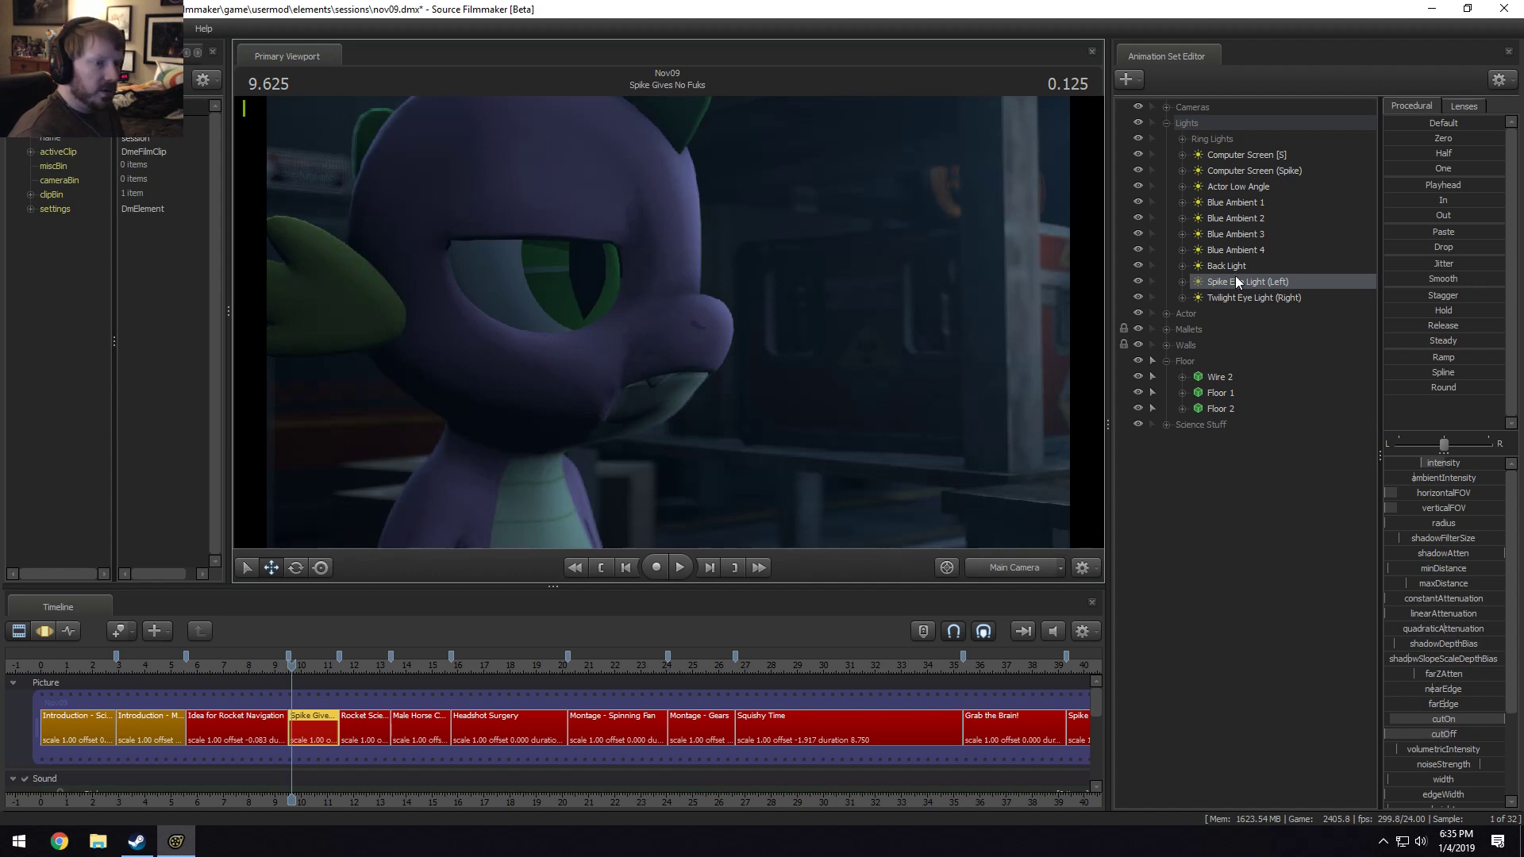
Rename the Twilight Eye Light (Right) as Spike Eye Light (Right) and delete the Spike Eye Light (Left).
right_click(1243, 299)
click(1262, 310)
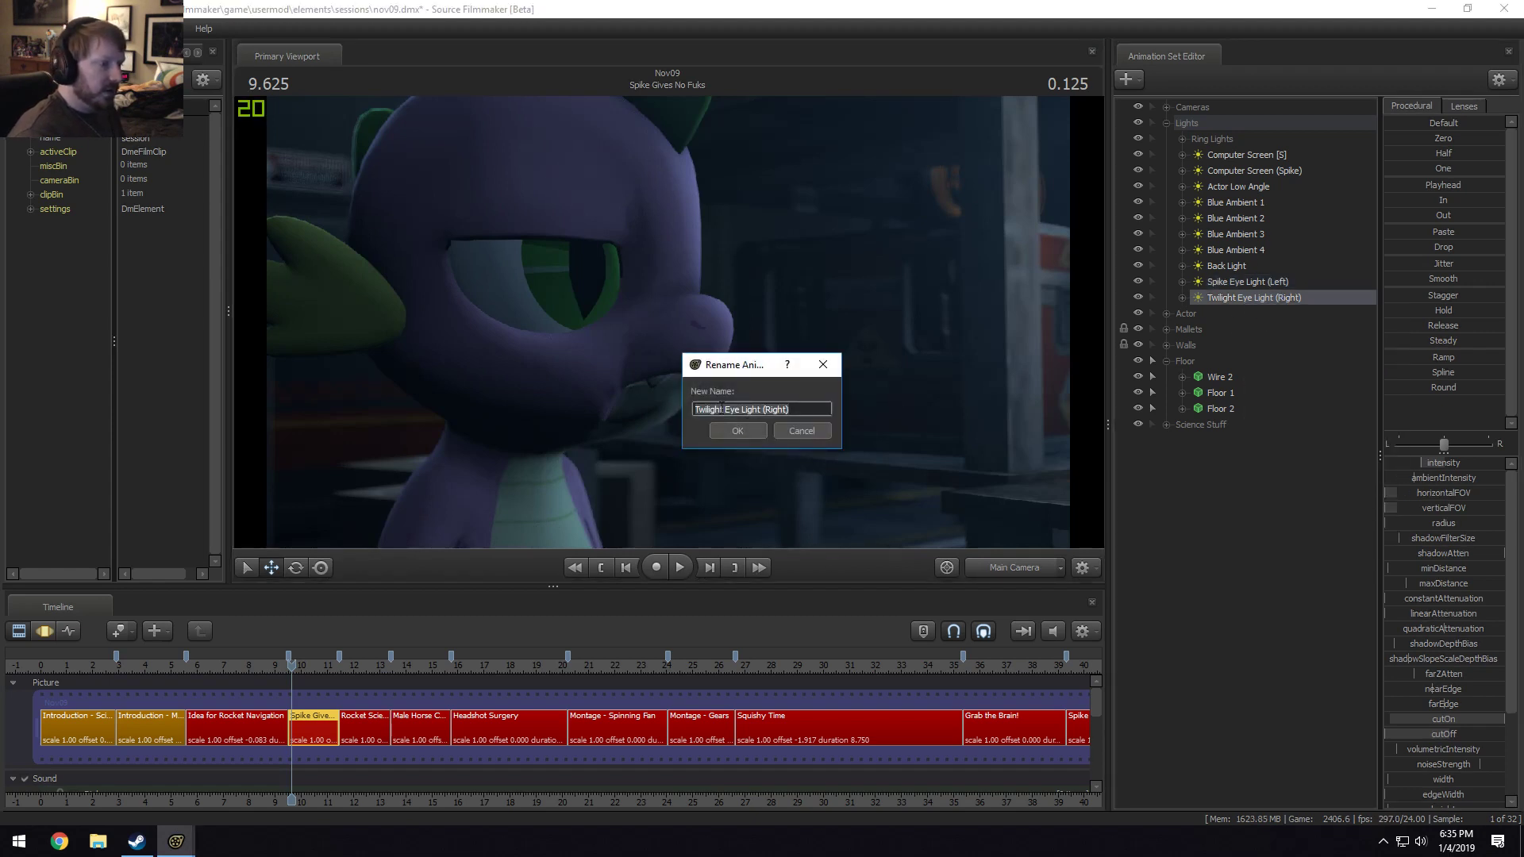
double_click(708, 408)
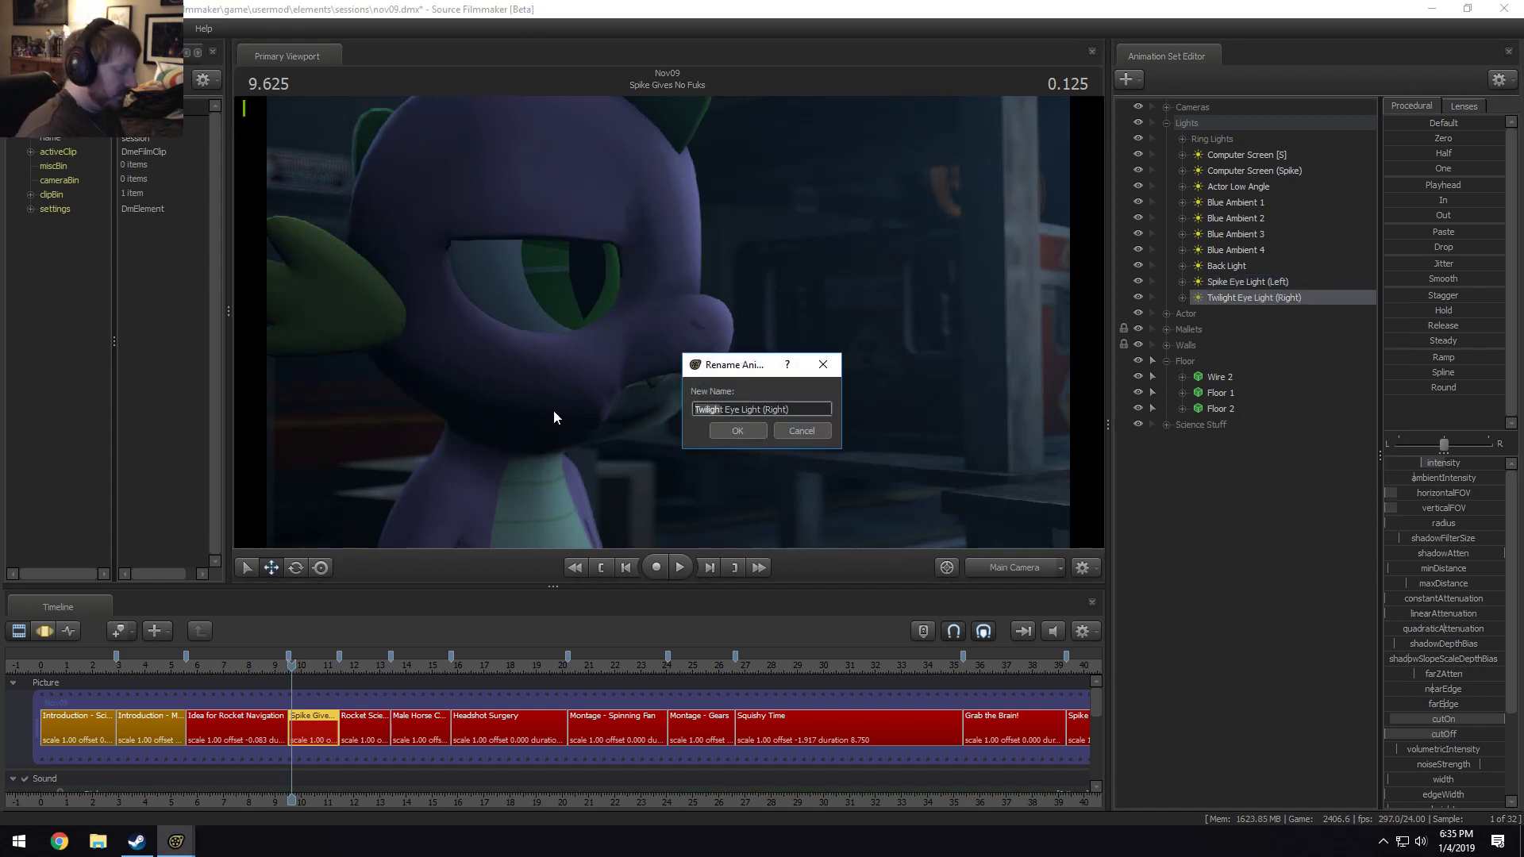
text(Spi)
text(ke)
key(Return)
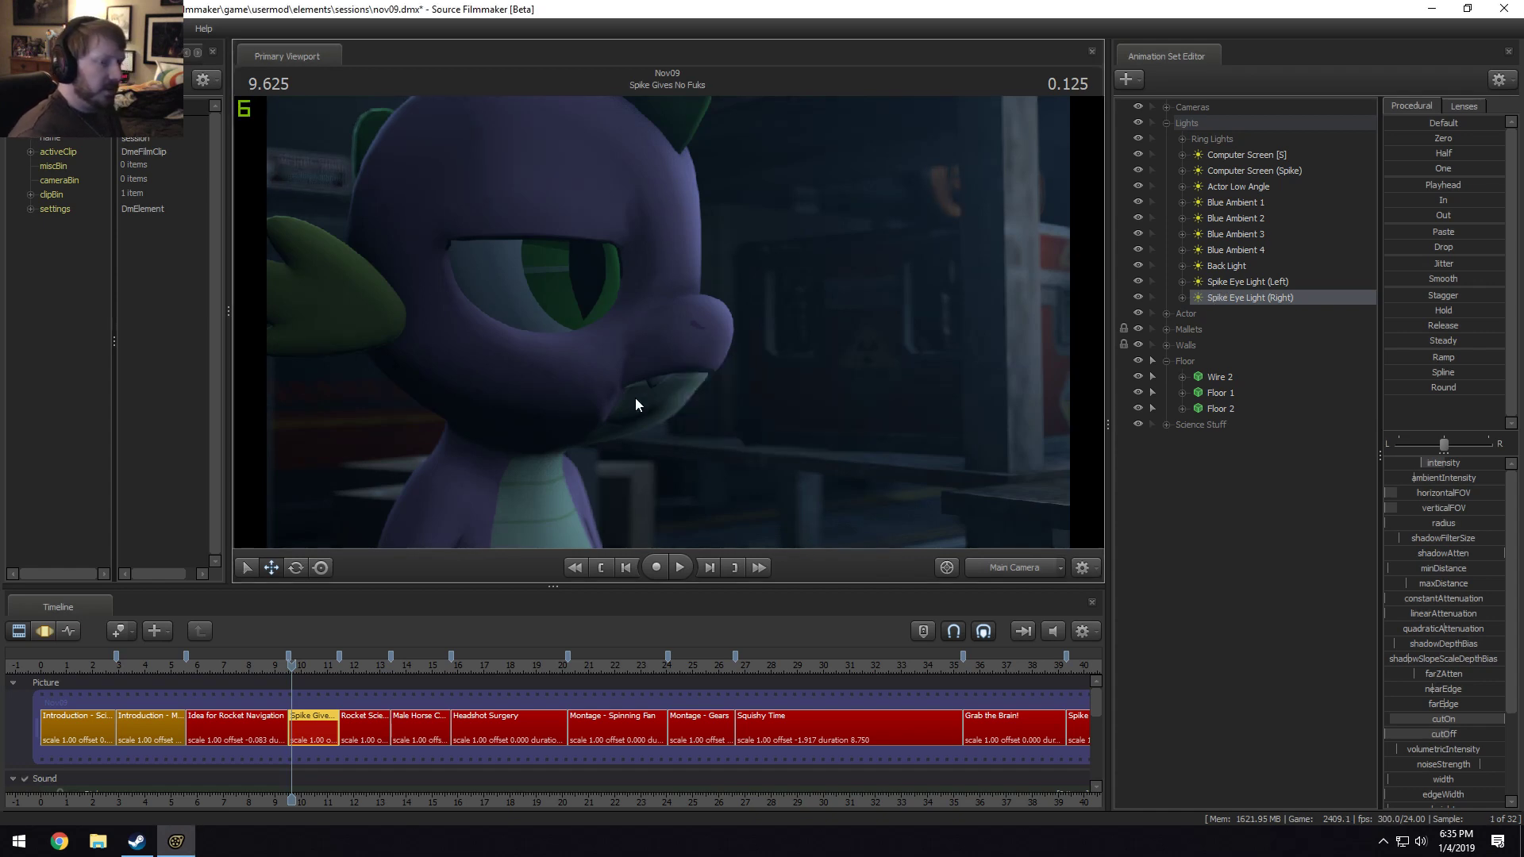
right_click(1279, 281)
click(1302, 313)
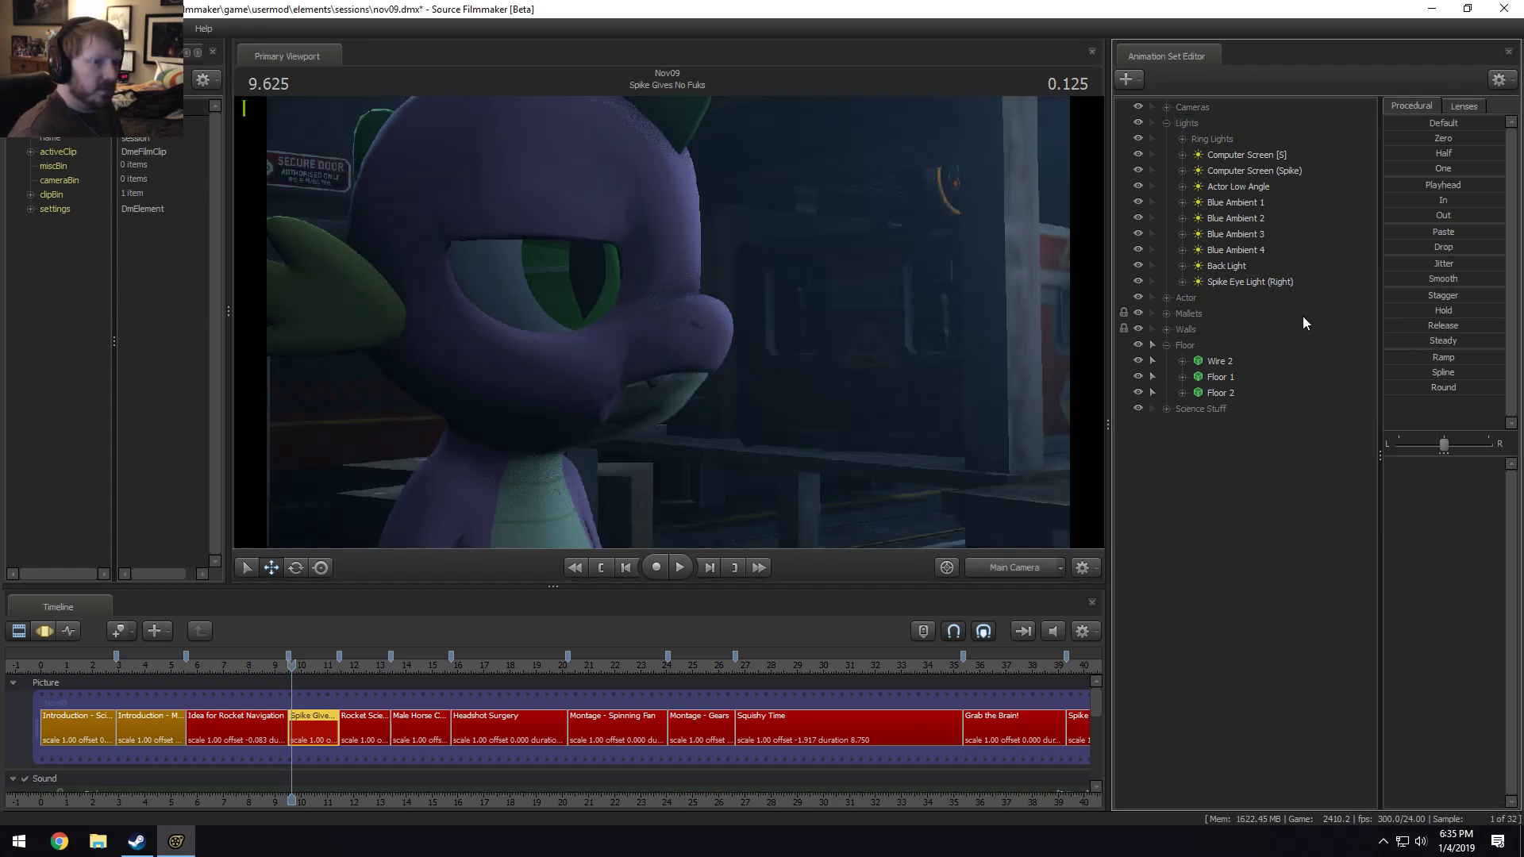
Aim the Spike Eye Light (Right) at the pupil of Spike's visible eye from the light's own view.
click(1270, 283)
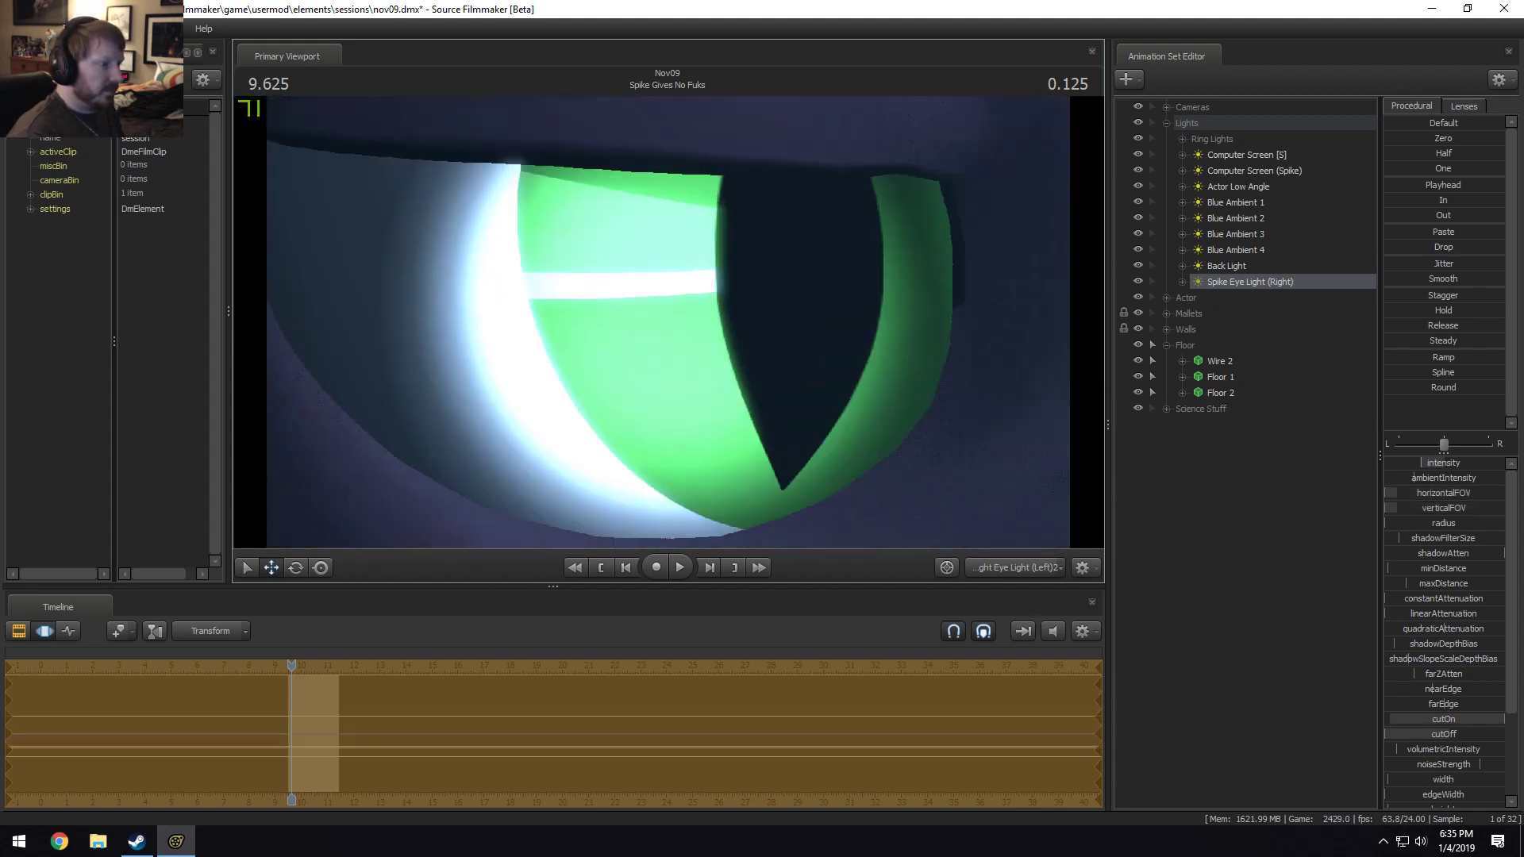
click(715, 275)
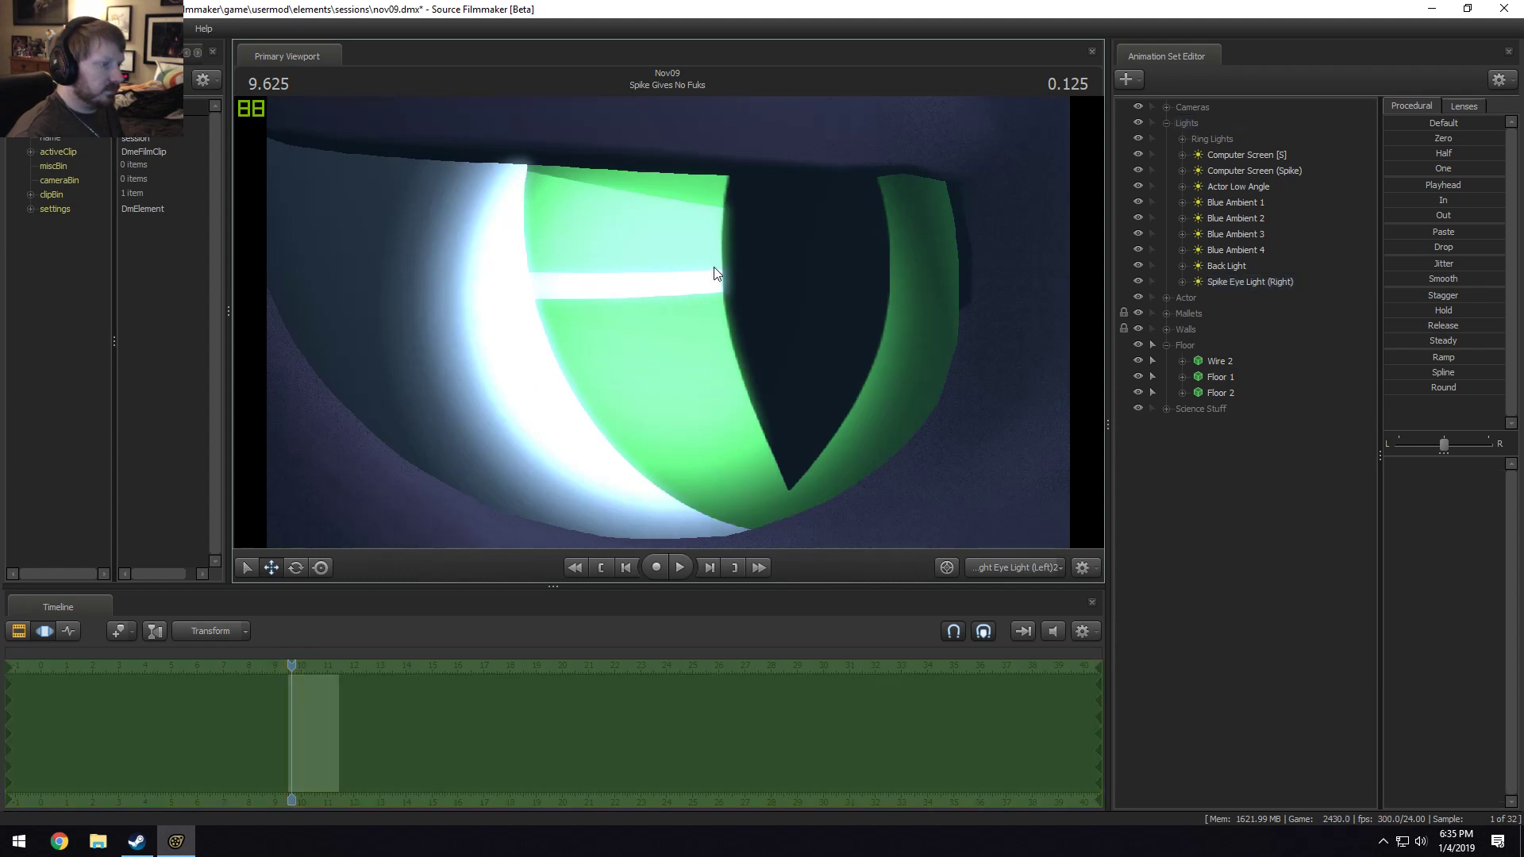
click(1253, 282)
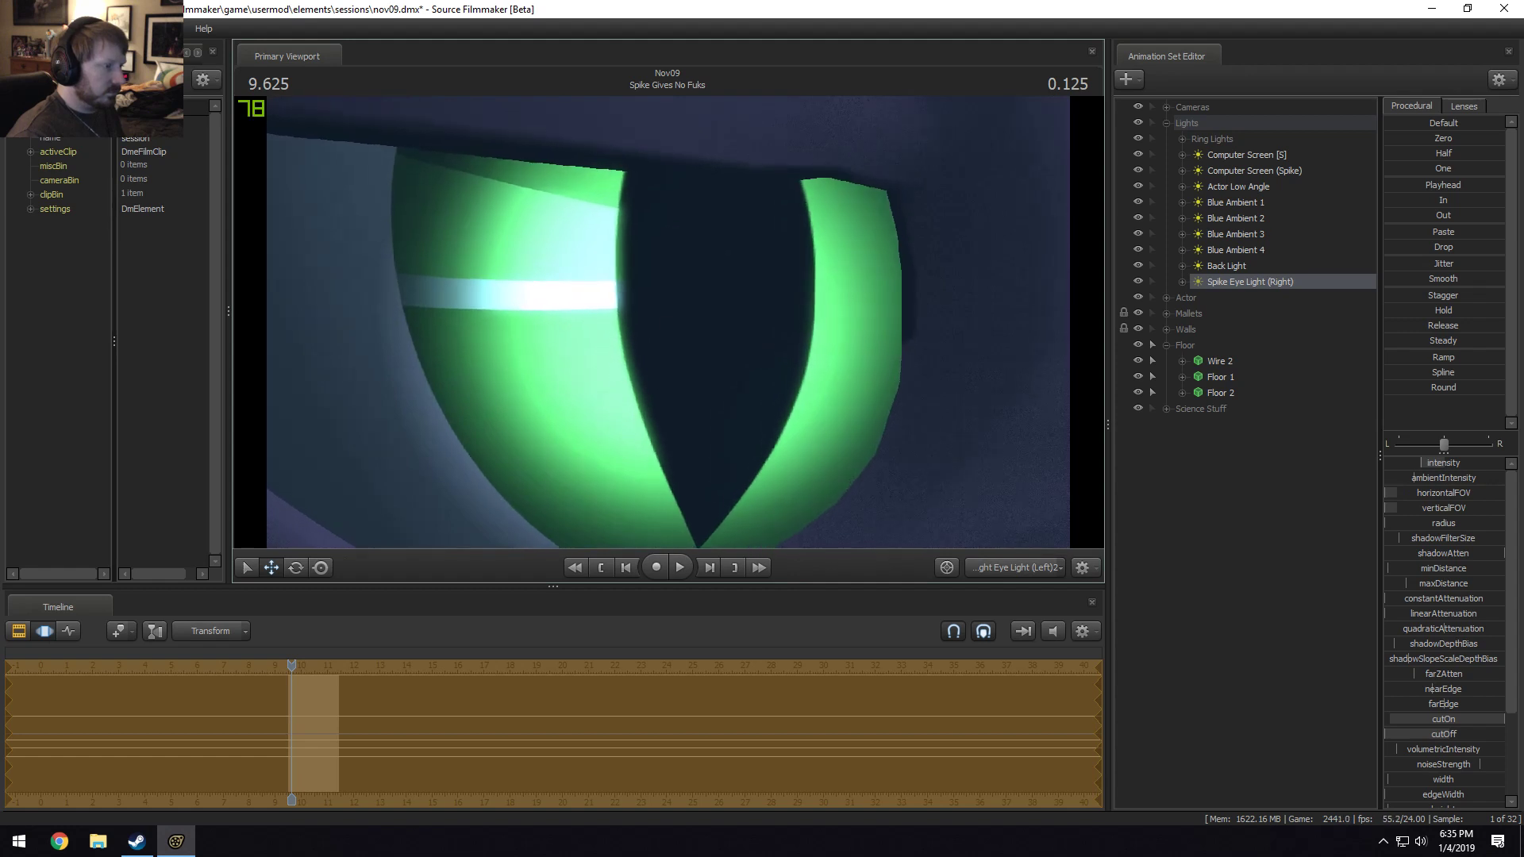
mouse_move(668, 321)
mouse_down()
mouse_move(676, 310)
mouse_move(669, 322)
mouse_up()
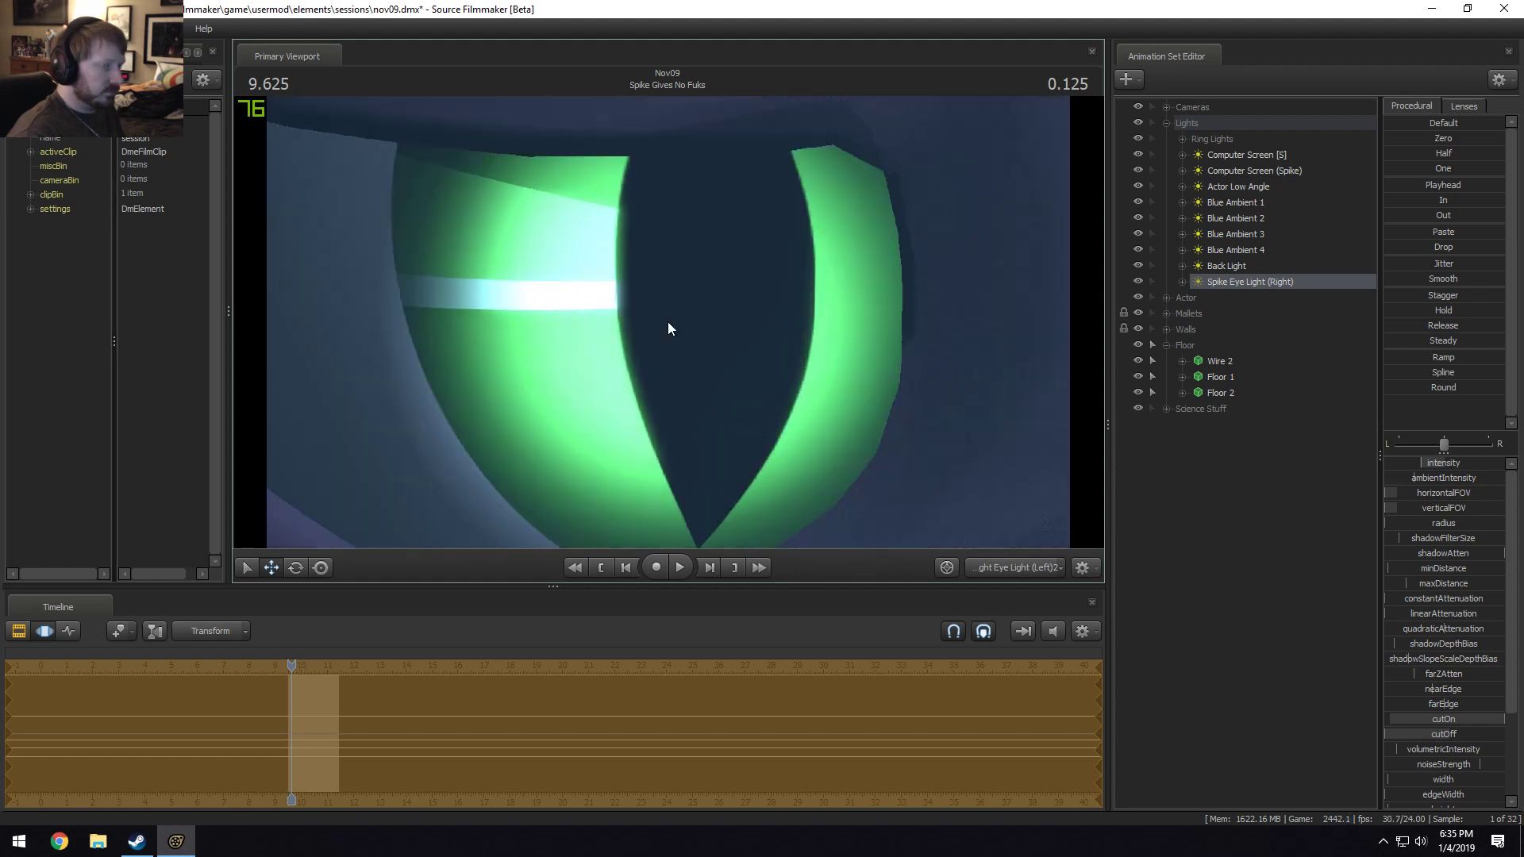
Lock the transform of the Spike Eye Light (Right) to Spike's head and apply the Playhead preset fully to that transform.
click(1182, 282)
click(1198, 298)
scroll(1250, 612, down, 2)
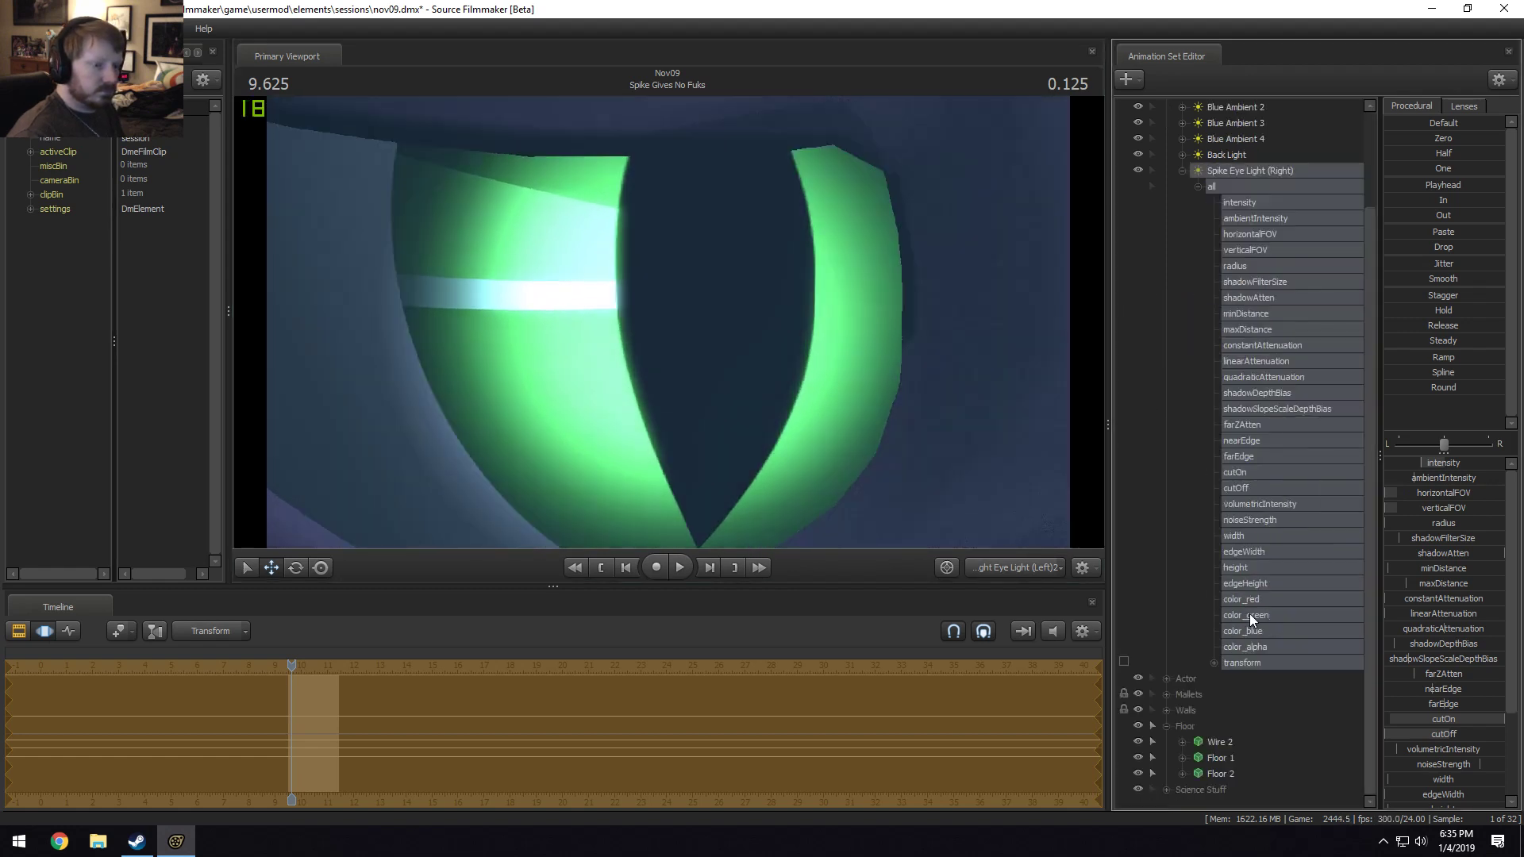
click(1166, 678)
click(1182, 694)
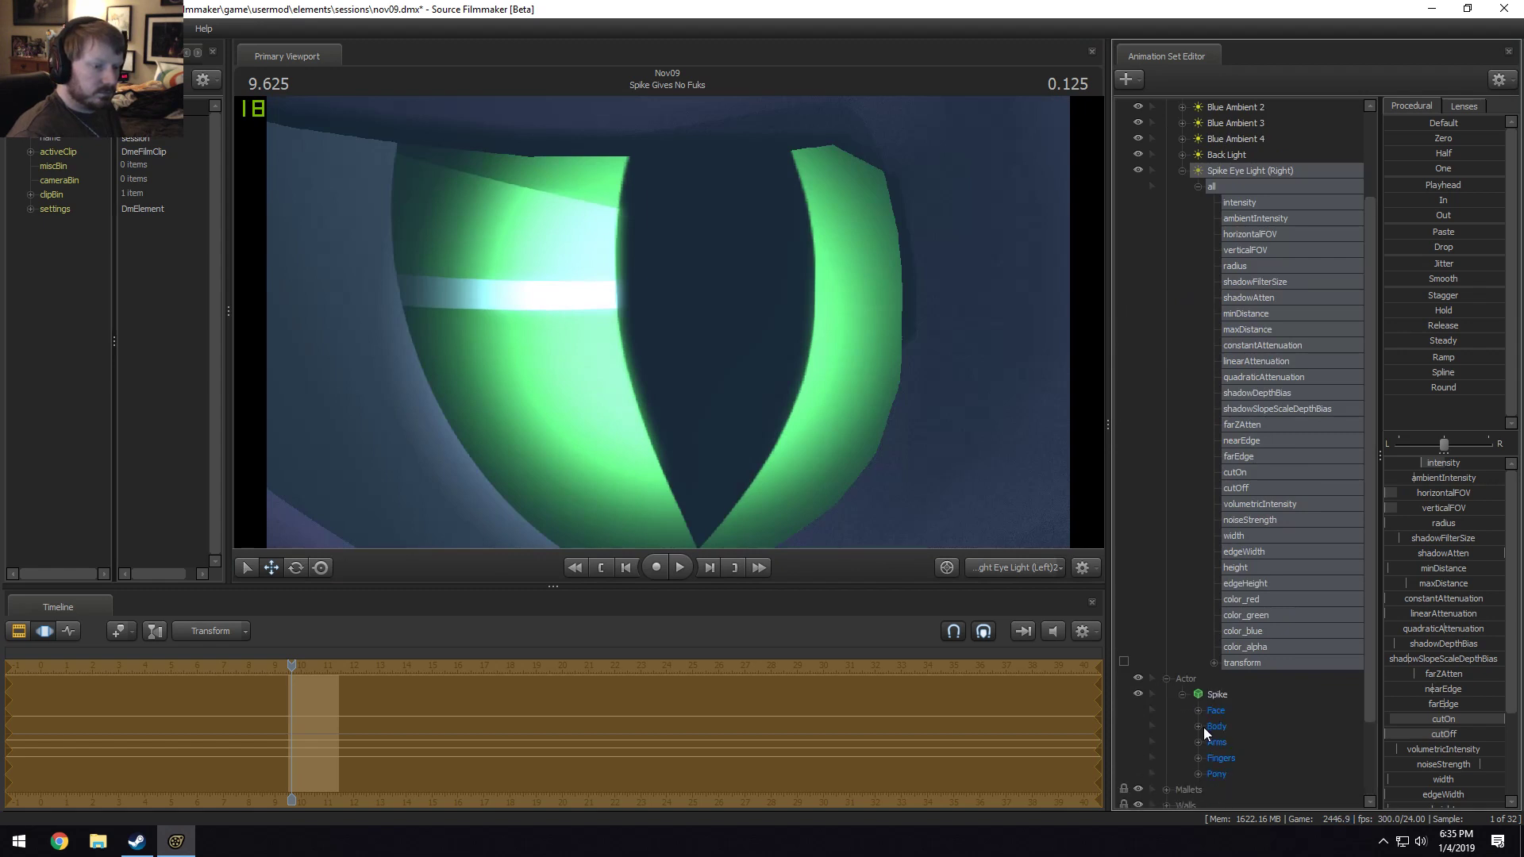
click(1198, 726)
click(1238, 663)
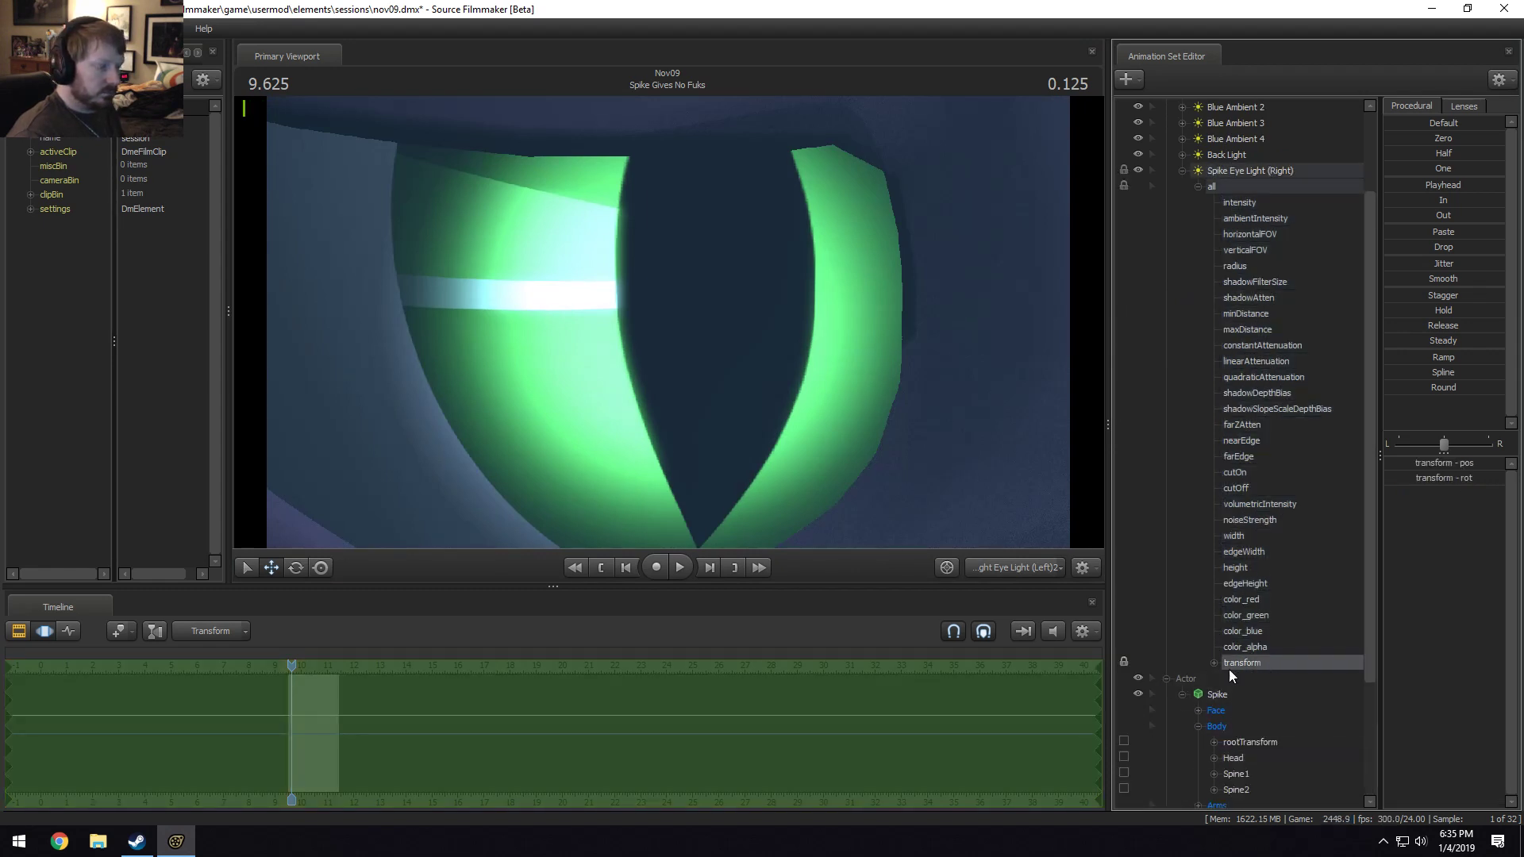
drag(1390, 188, 1503, 187)
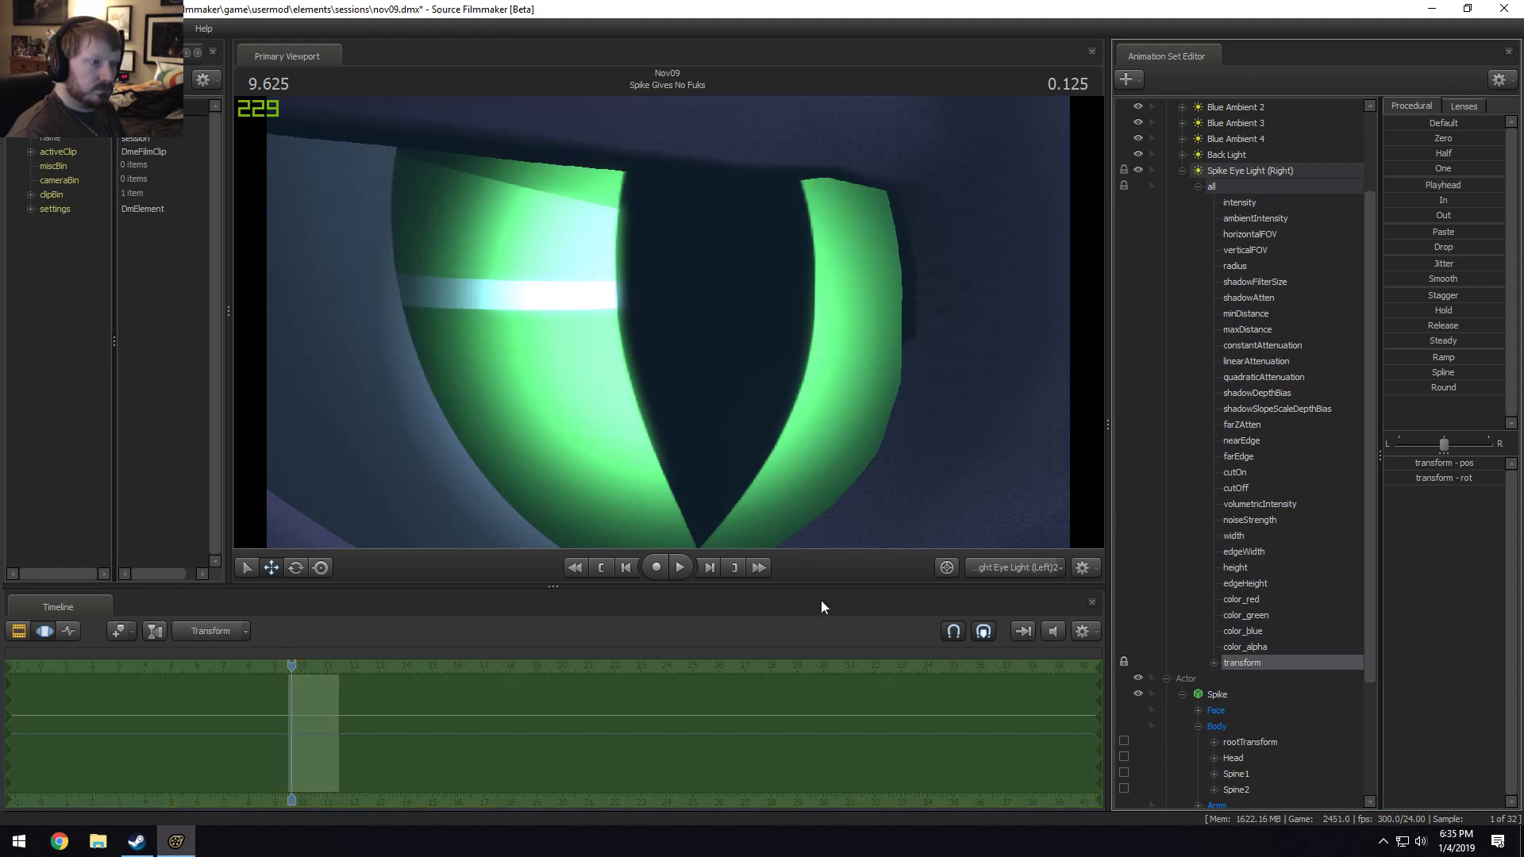
Lower the intensity of the Spike Eye Light (Right) while viewing Spike through the Main Camera.
click(1020, 564)
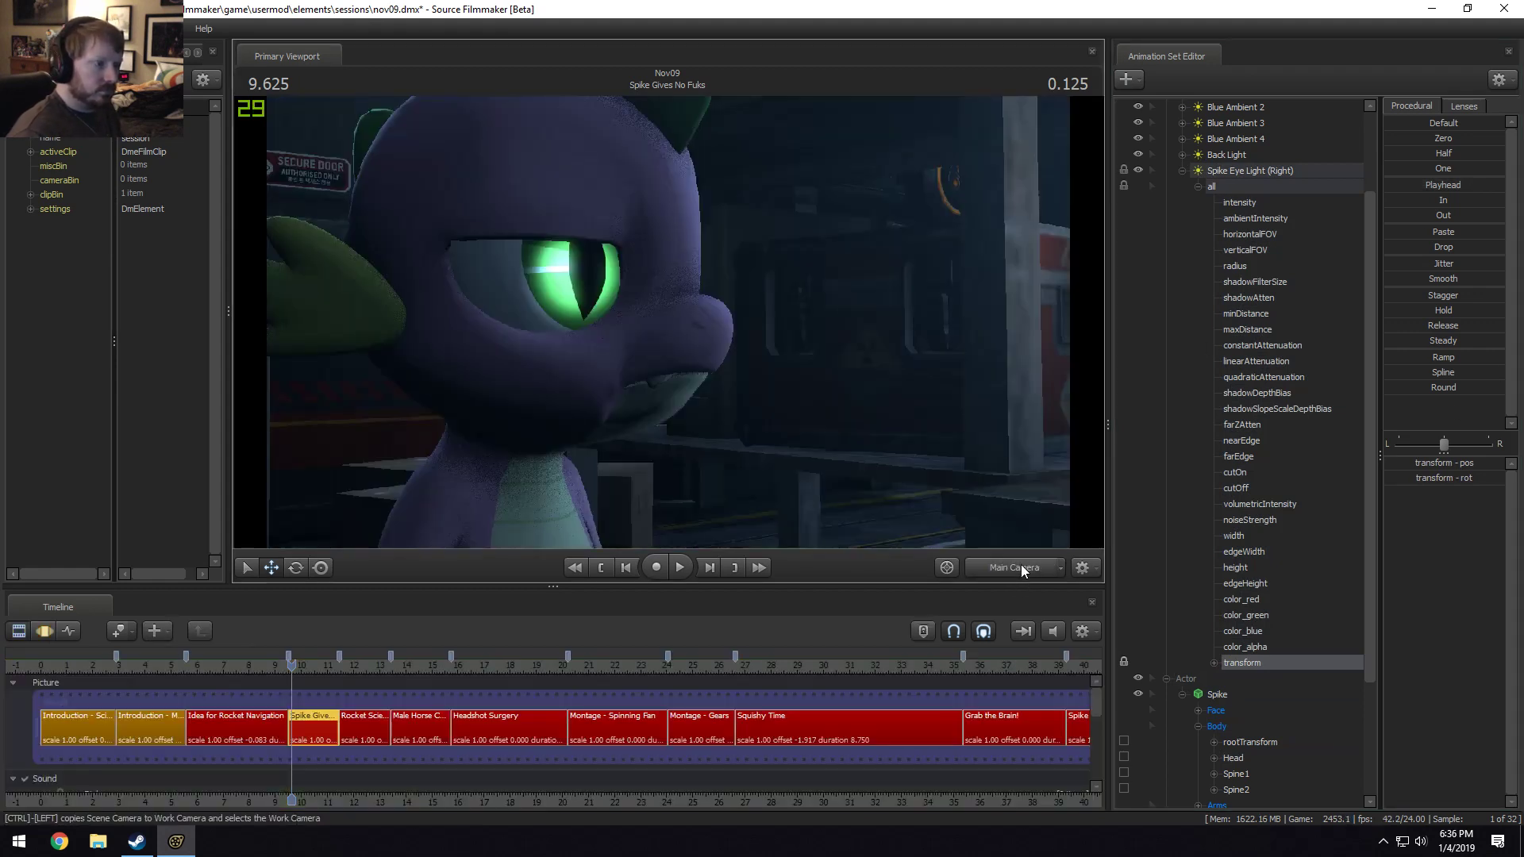
click(1287, 186)
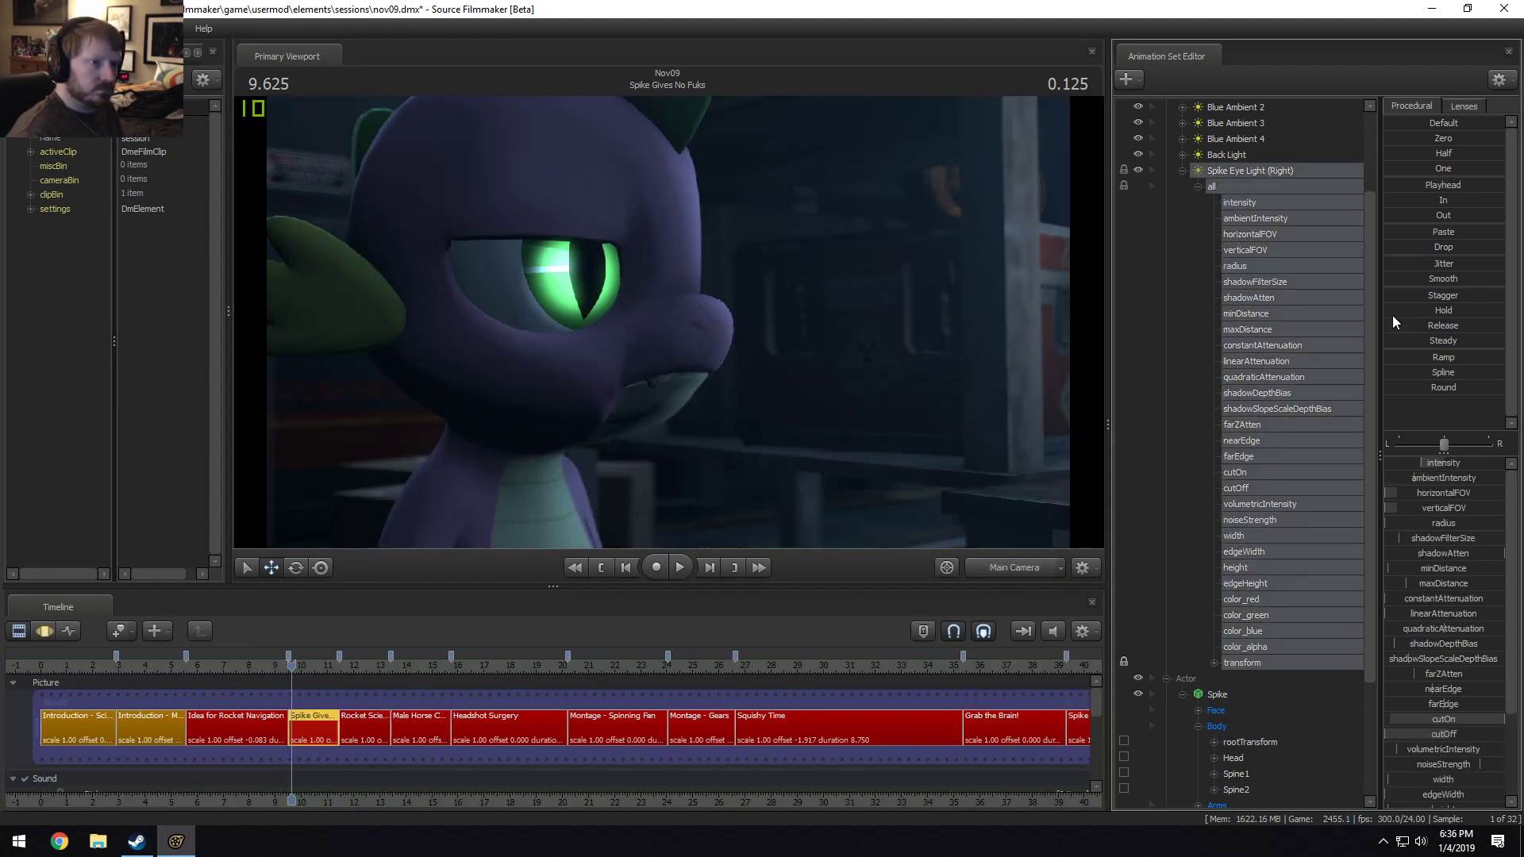
key(F3)
drag(1430, 462, 1388, 462)
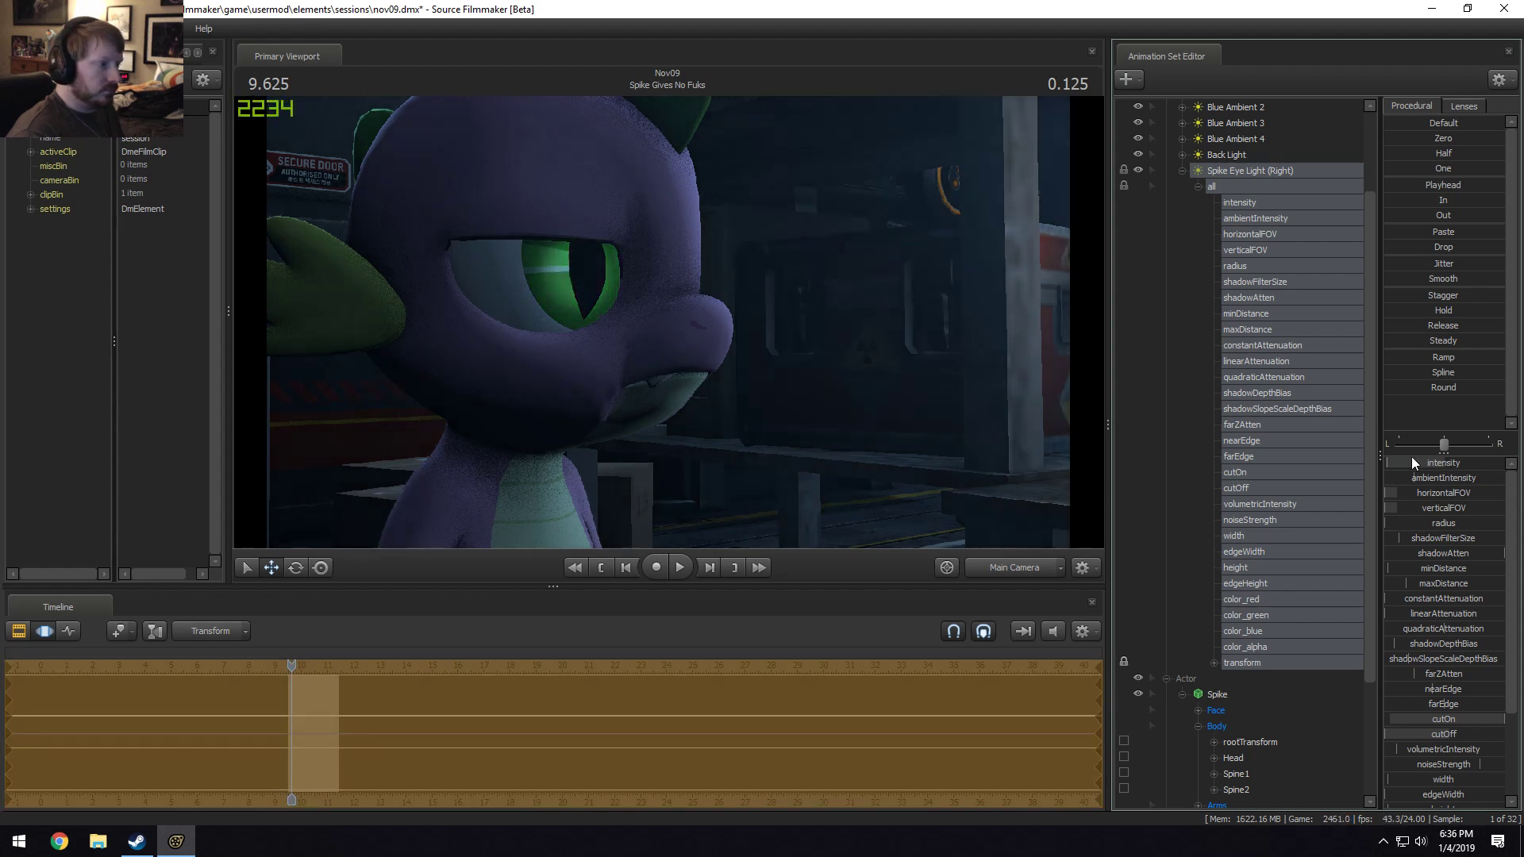
key(F2)
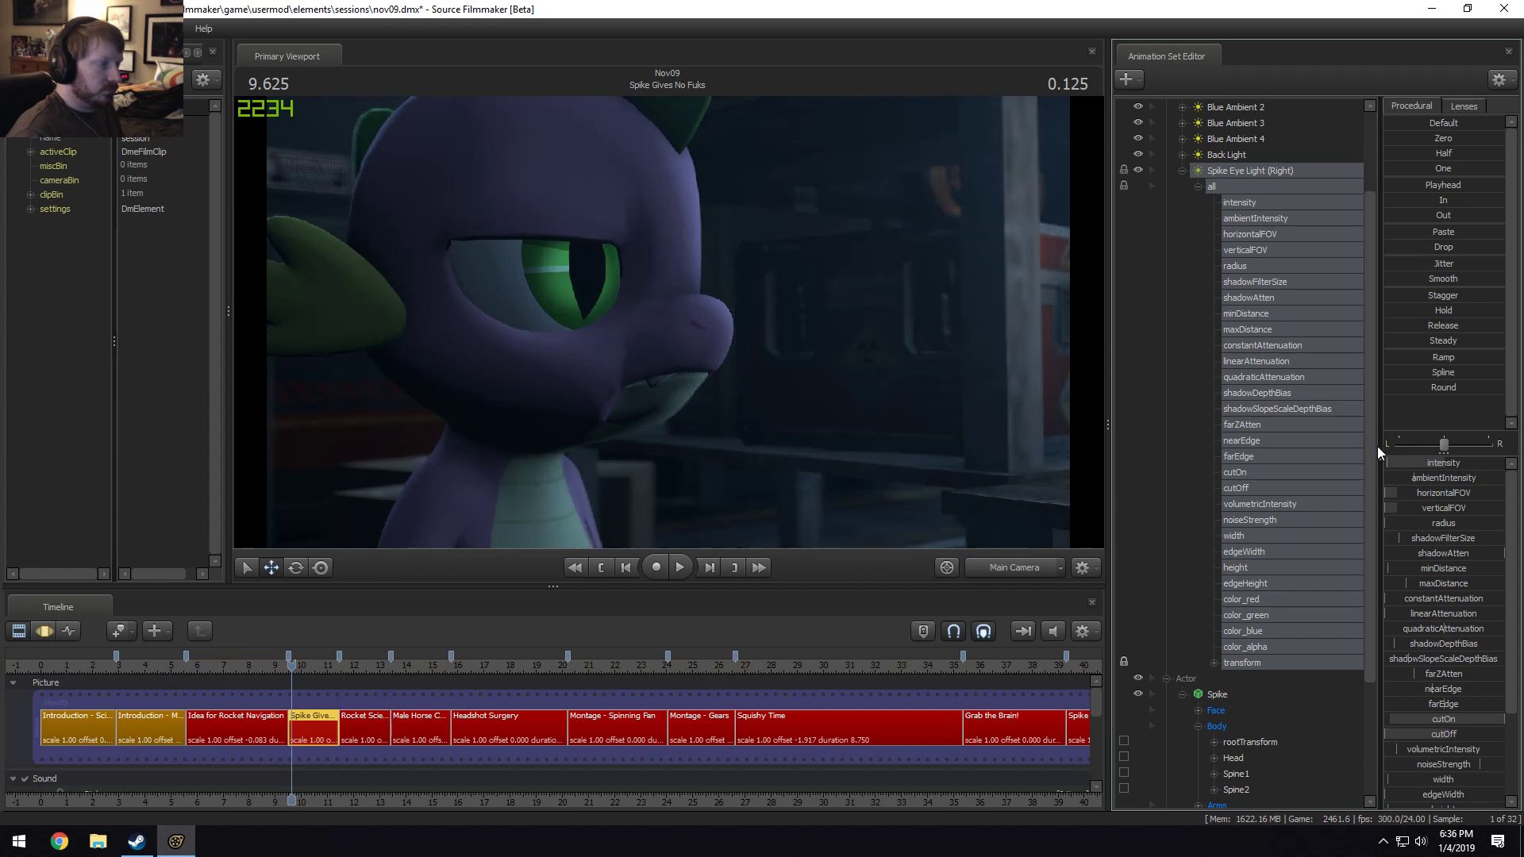
Copy the Spike Eye Light (Right) despite its locked controls and paste it as a new animation set.
click(1183, 169)
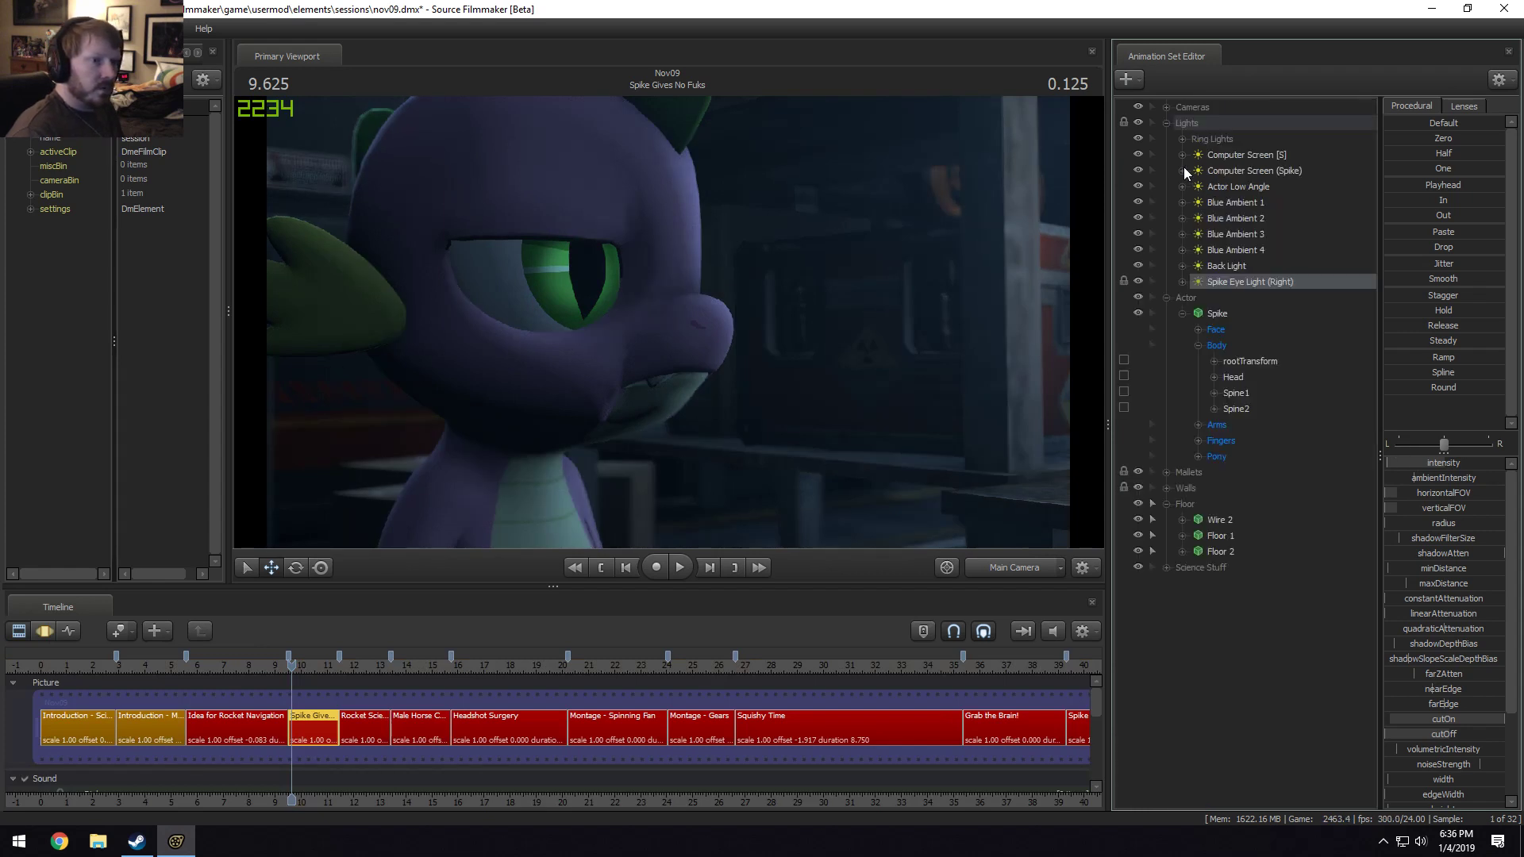
right_click(1249, 284)
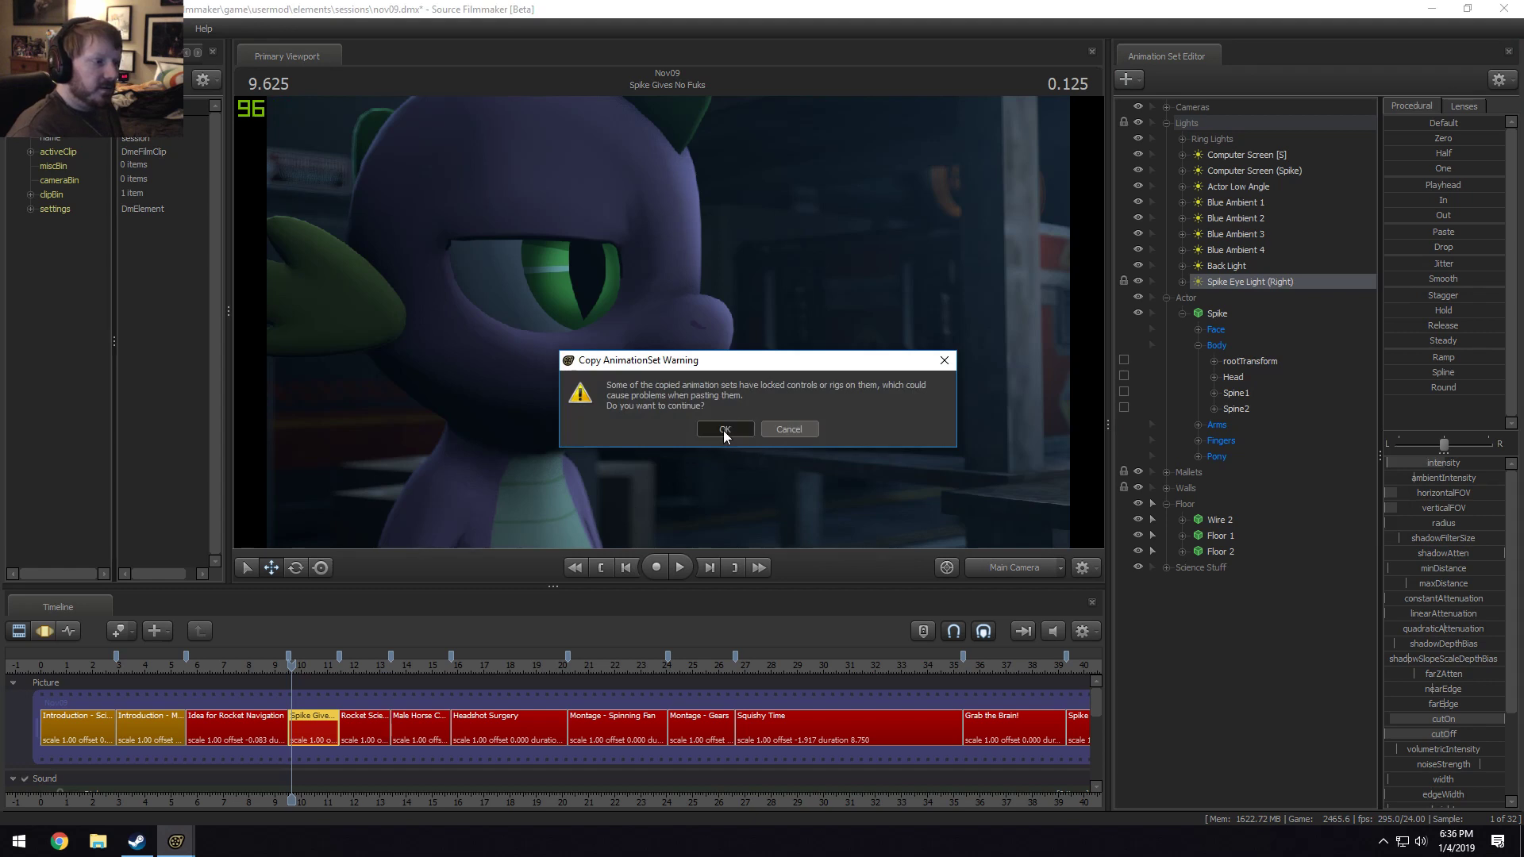
click(723, 429)
right_click(1236, 745)
click(1302, 750)
Rename the pasted copy of the eye light as Spike Eye Light (Main).
right_click(1227, 587)
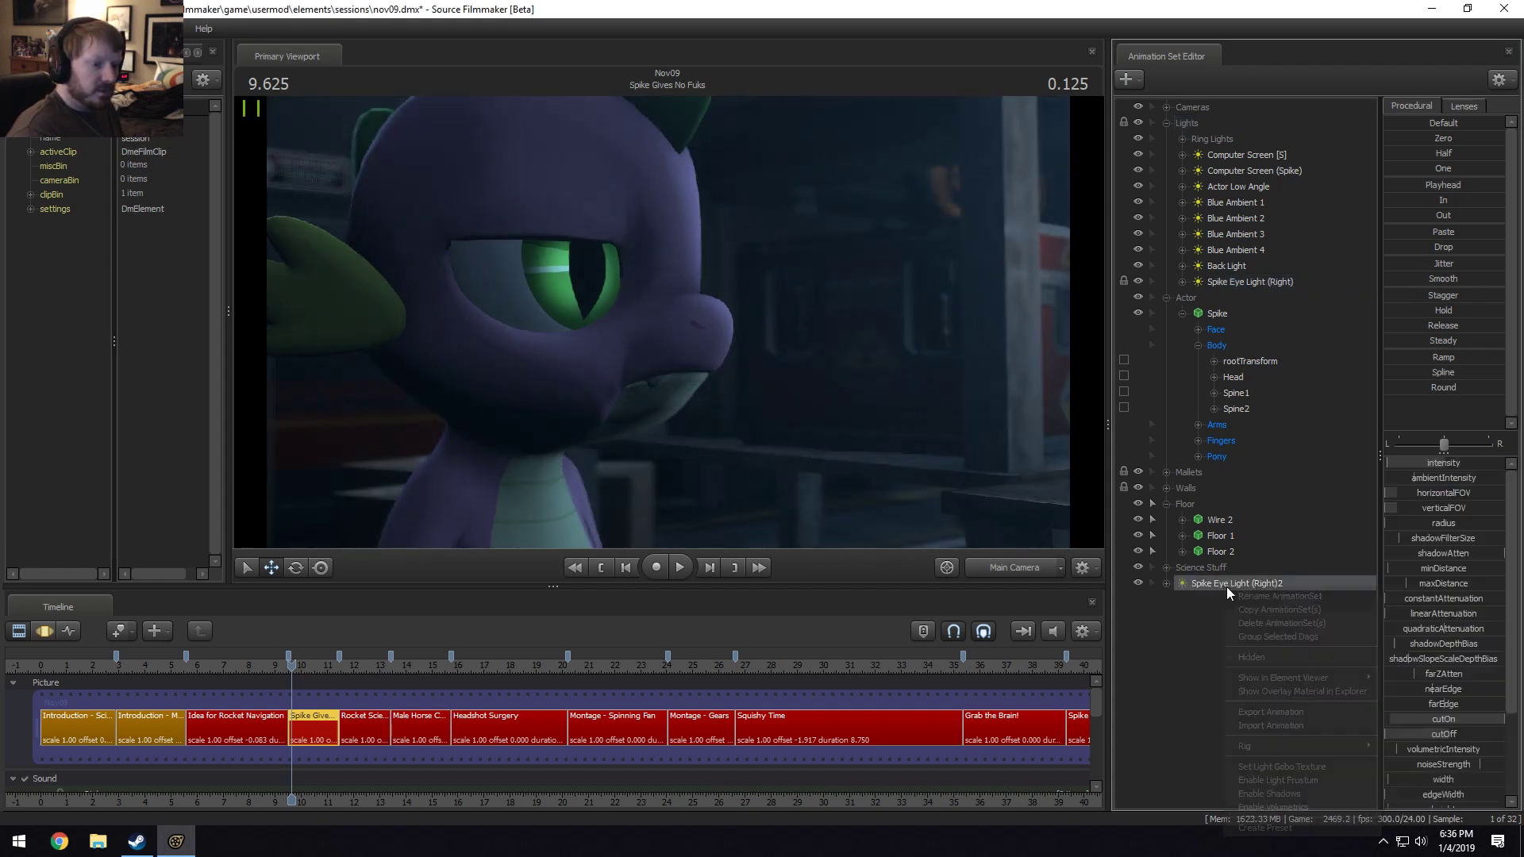
click(1239, 596)
drag(787, 409, 754, 409)
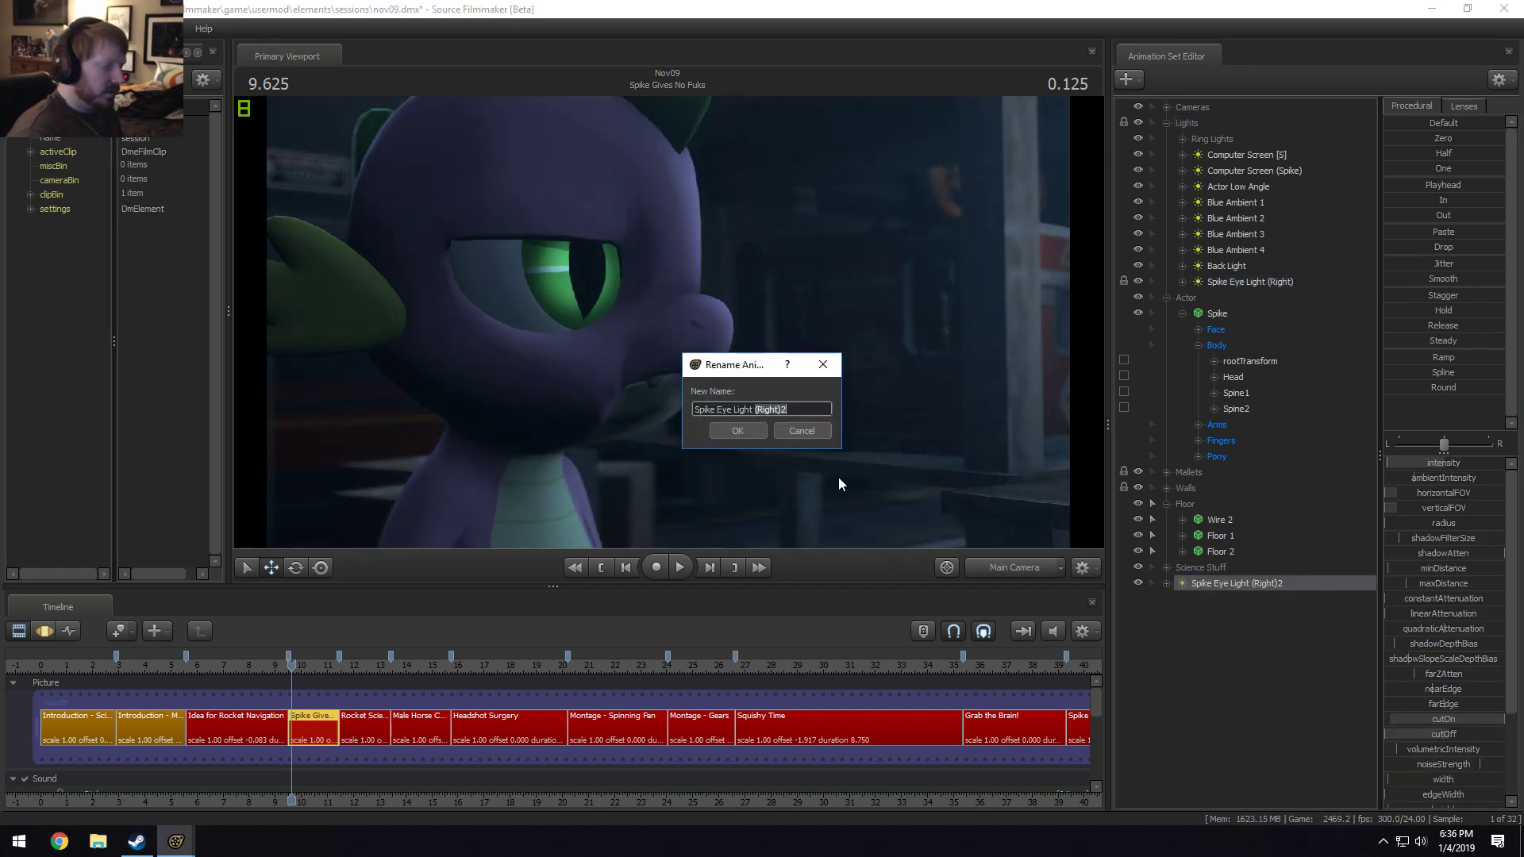
text((Main))
key(Return)
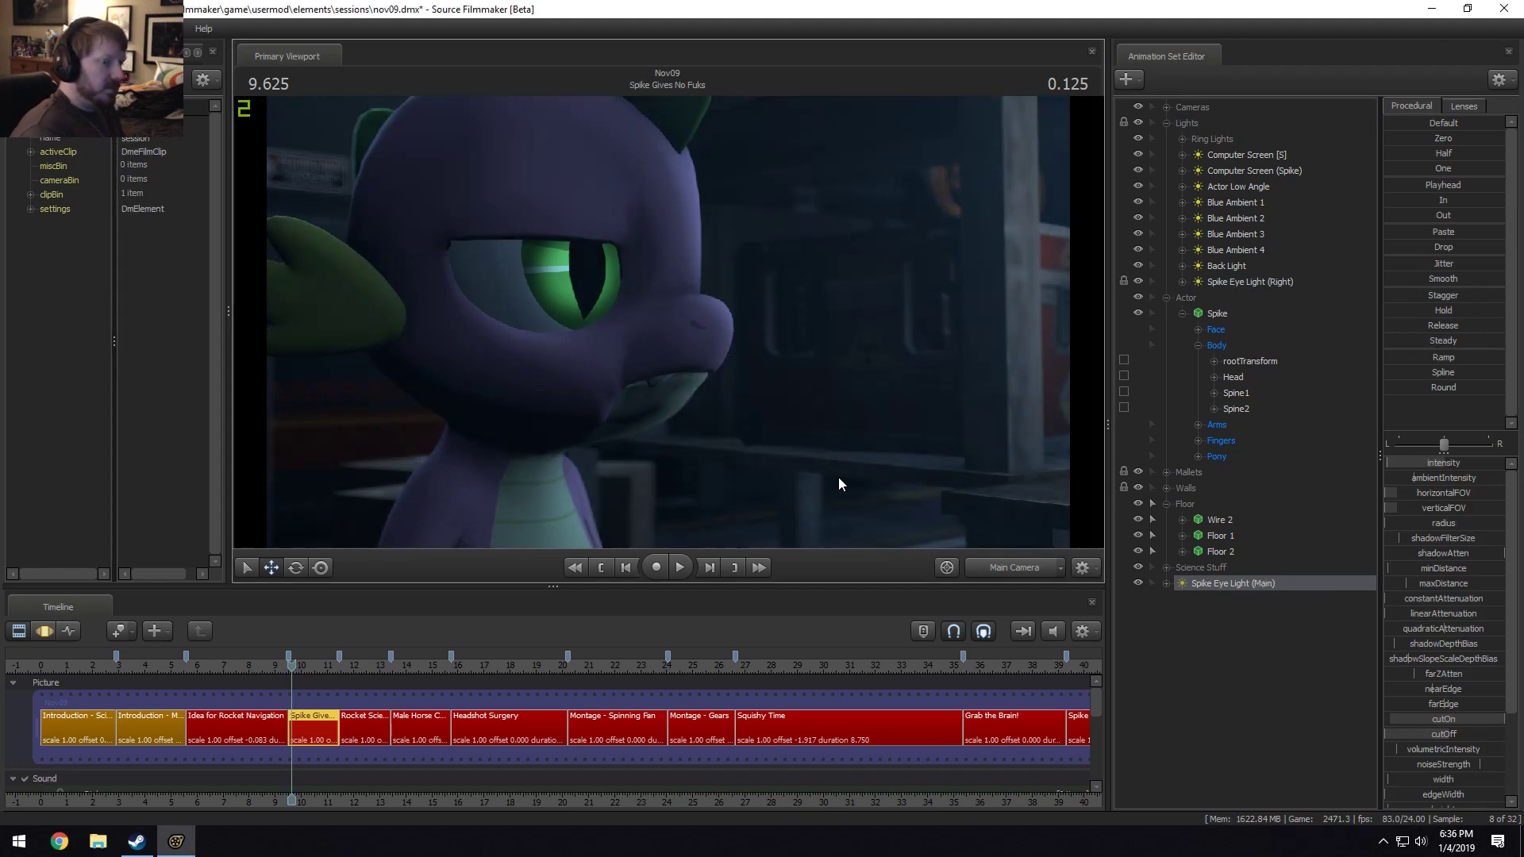
Widen the Spike Eye Light (Main) horizontal and vertical FOV, reposition it from its own view, and return to the Main Camera.
drag(1301, 584, 603, 317)
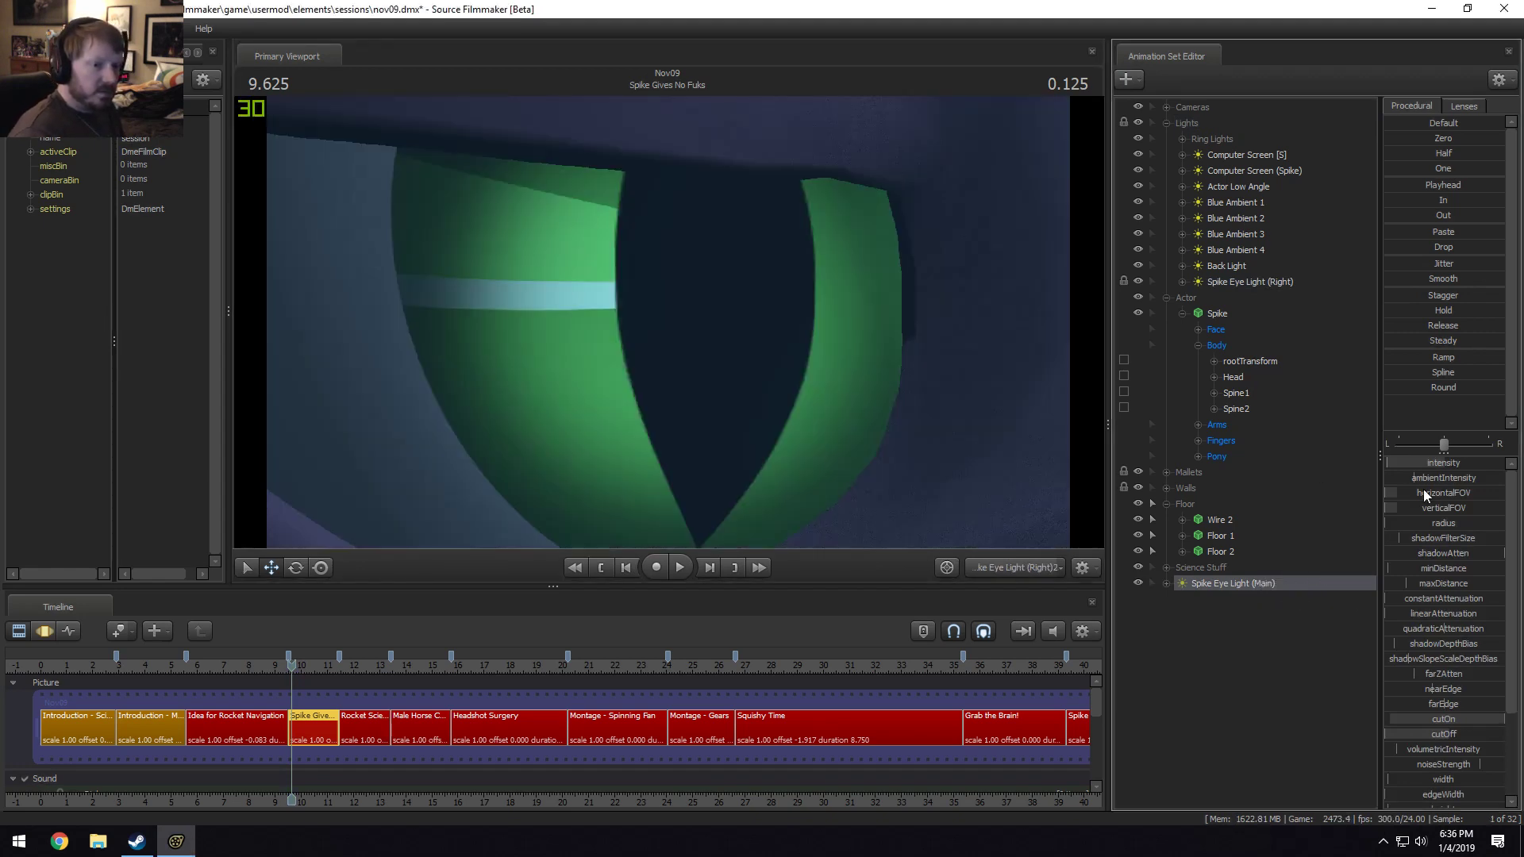
key(F3)
scroll(661, 364, down, 10)
drag(660, 364, 667, 321)
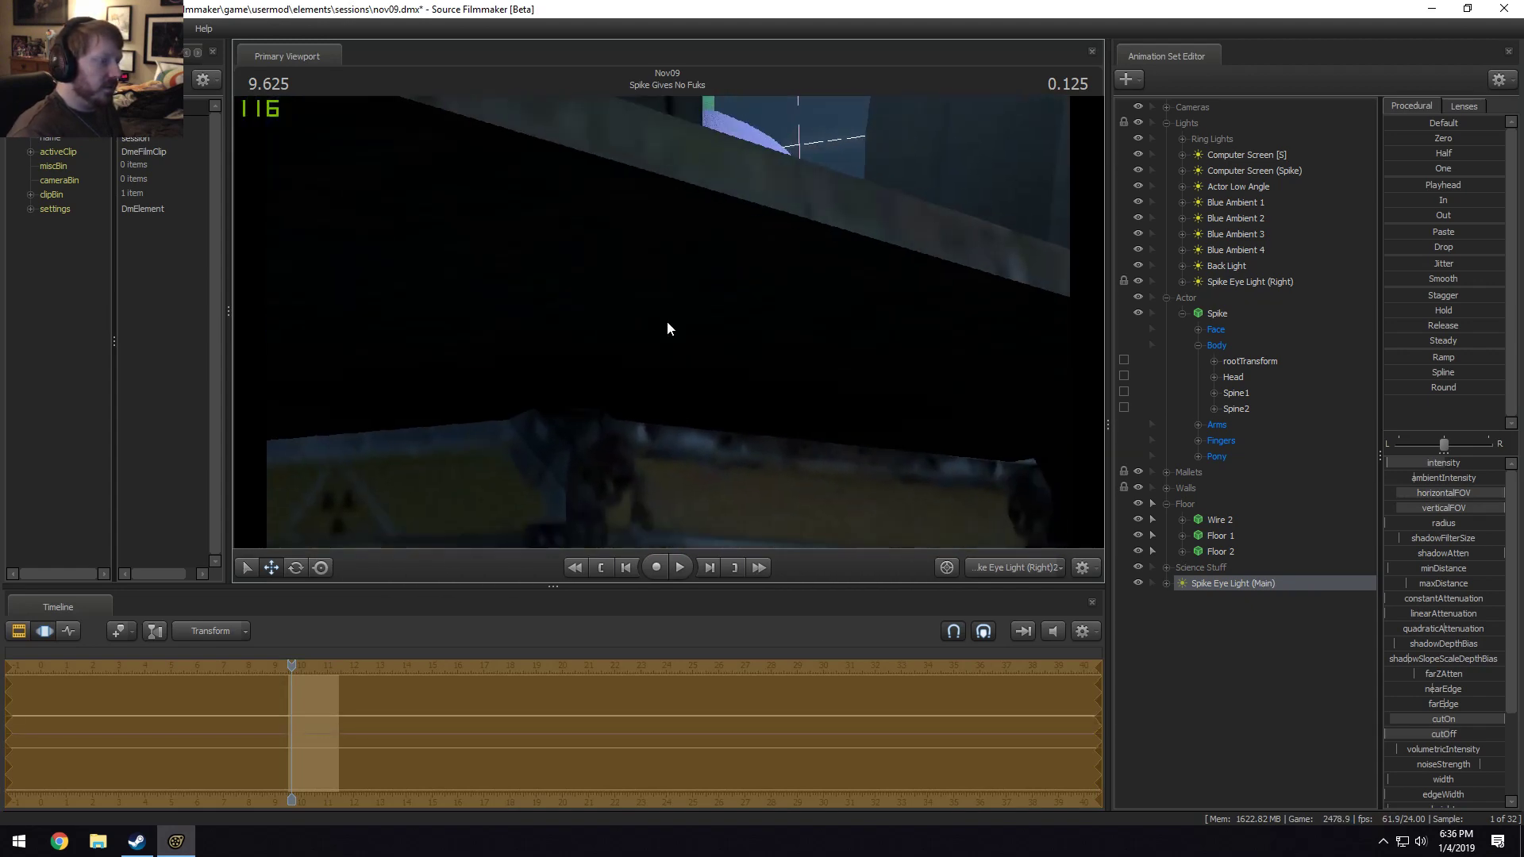
click(1008, 565)
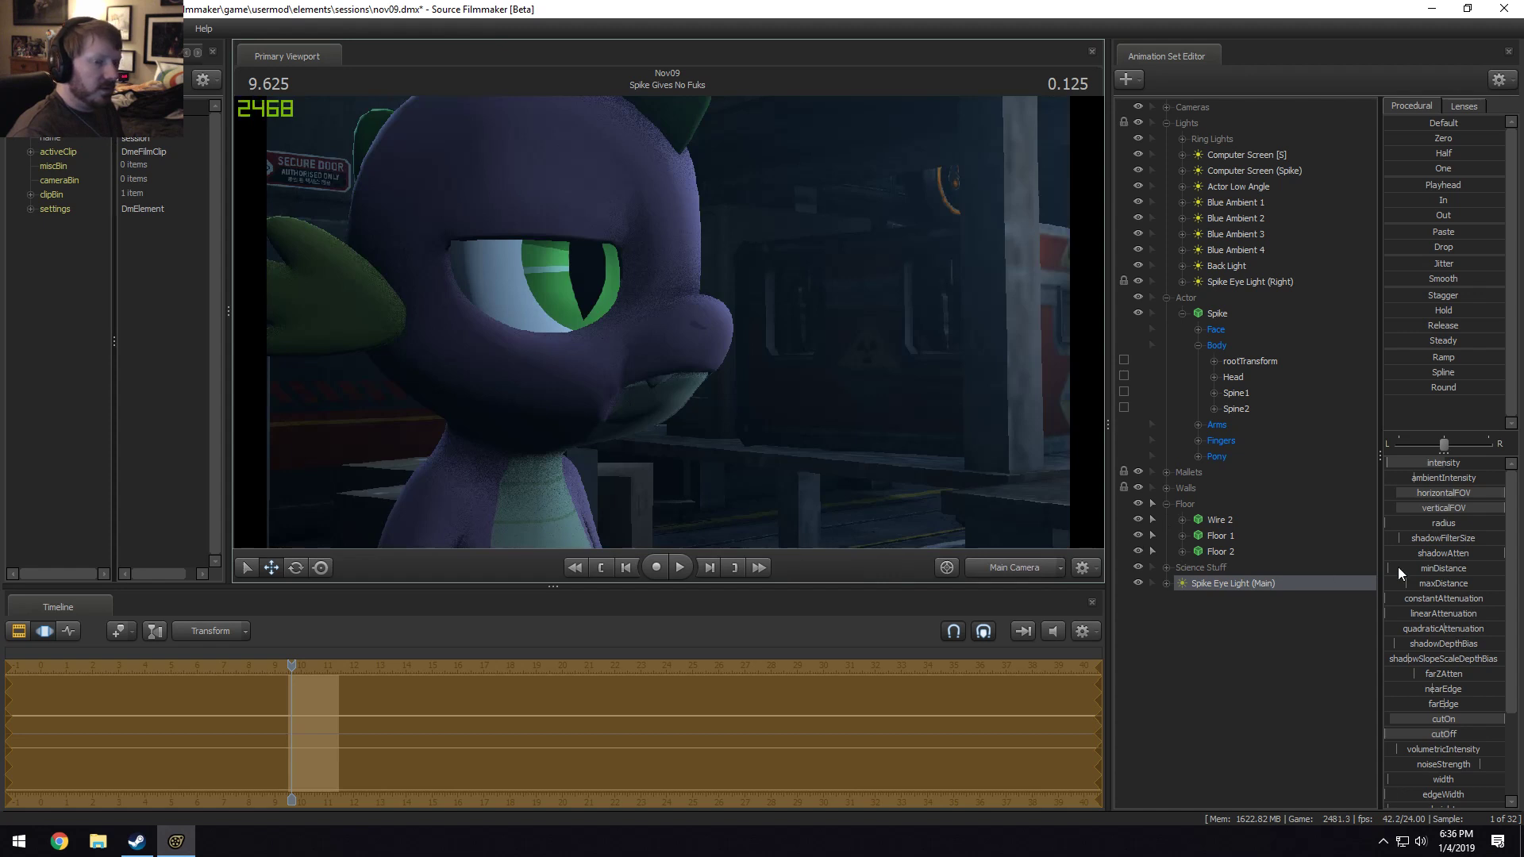
Raise the Spike Eye Light (Main) radius and compare the lighting between the Clip Editor and Motion Editor.
key(F2)
key(F3)
key(F2)
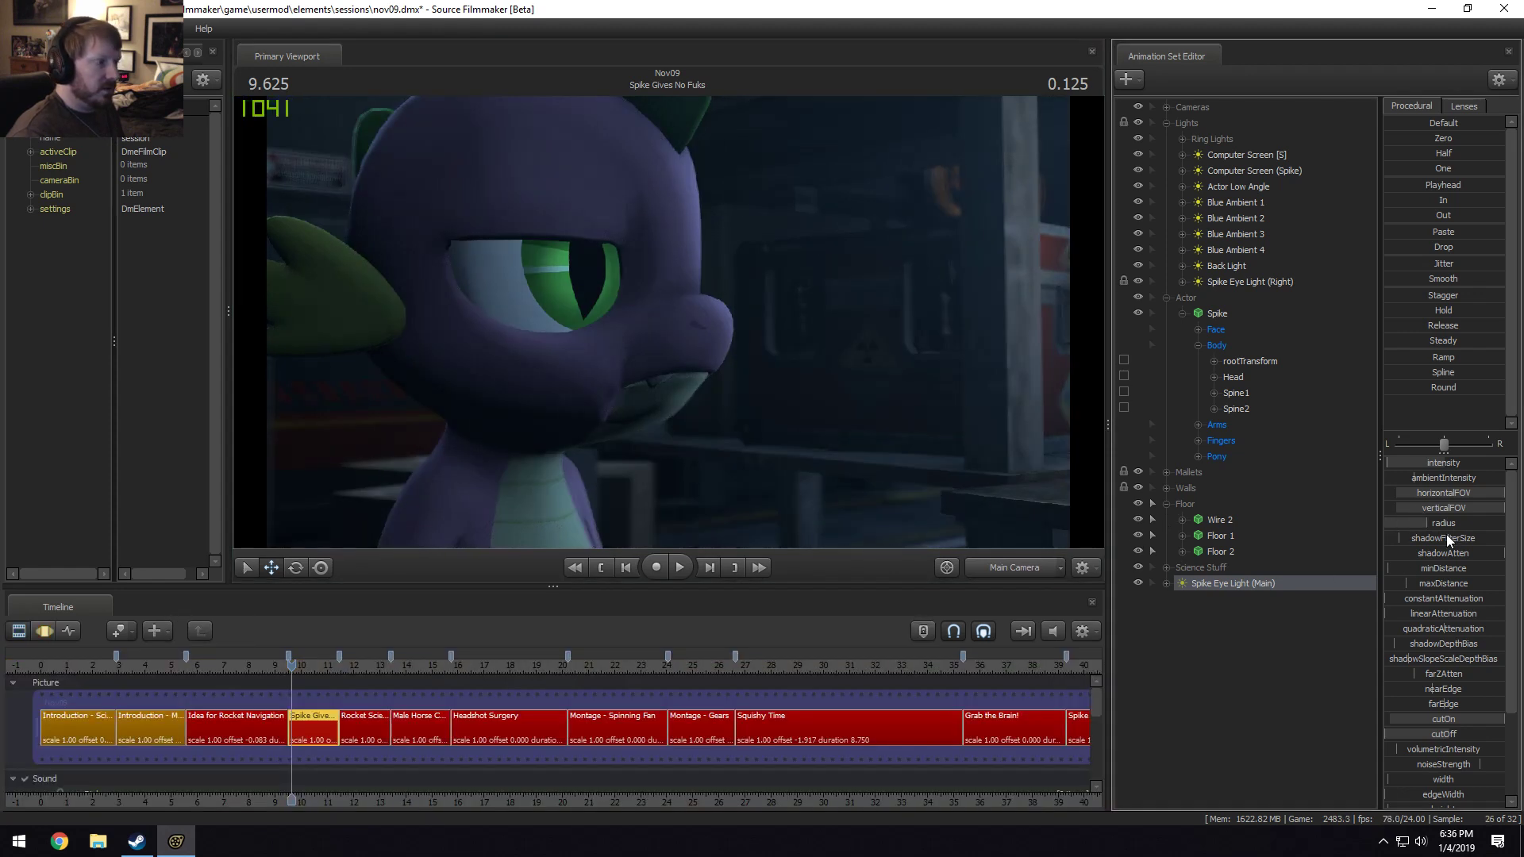
key(F3)
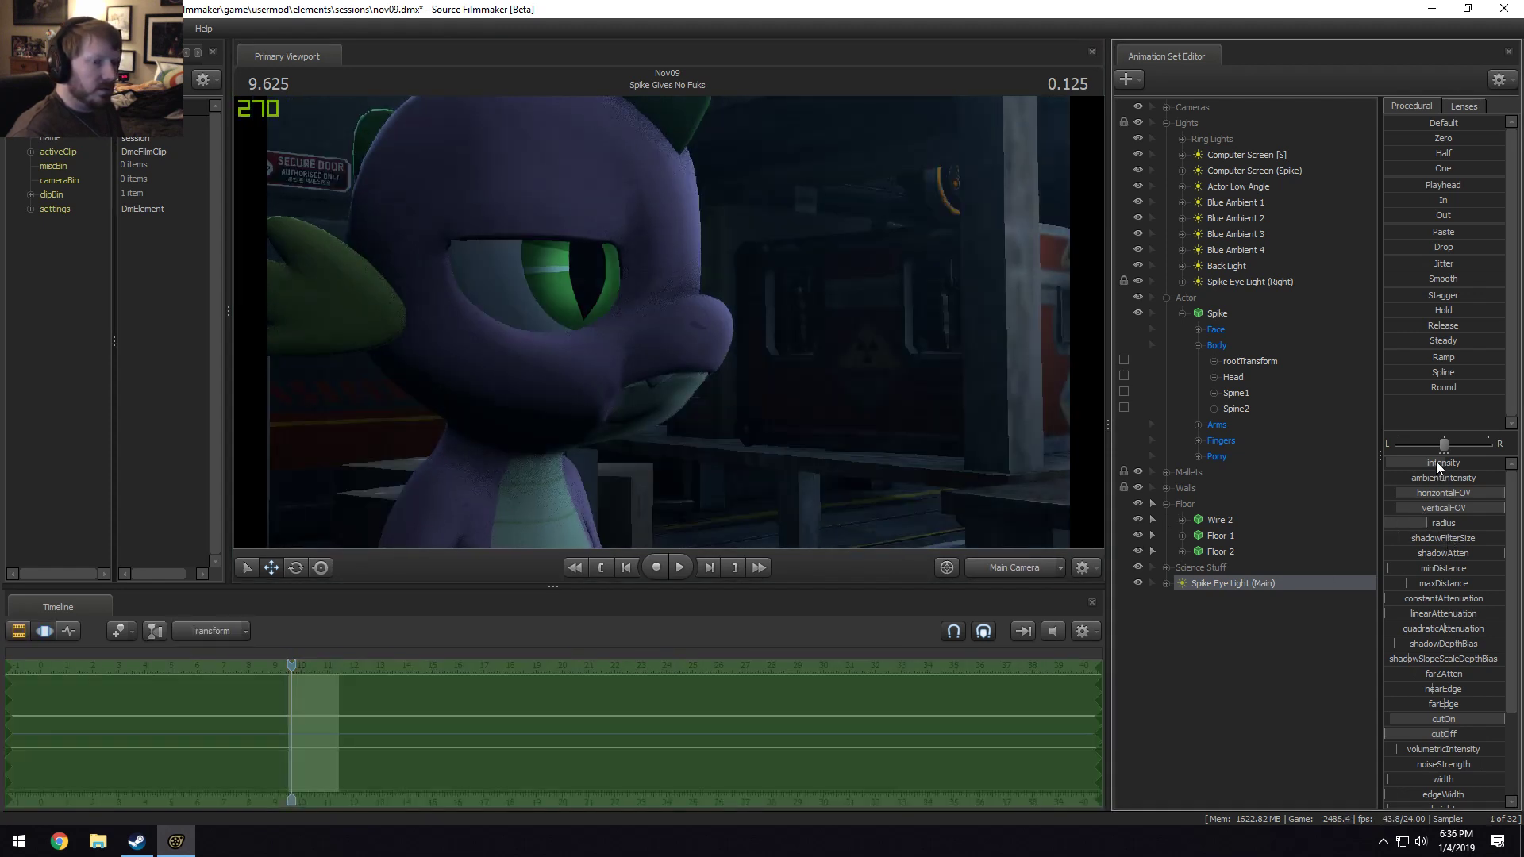
key(F2)
key(F3)
Remap the Spike Eye Light (Main) intensity range to 0–100 with default 50, and lower the light's intensity.
right_click(1473, 467)
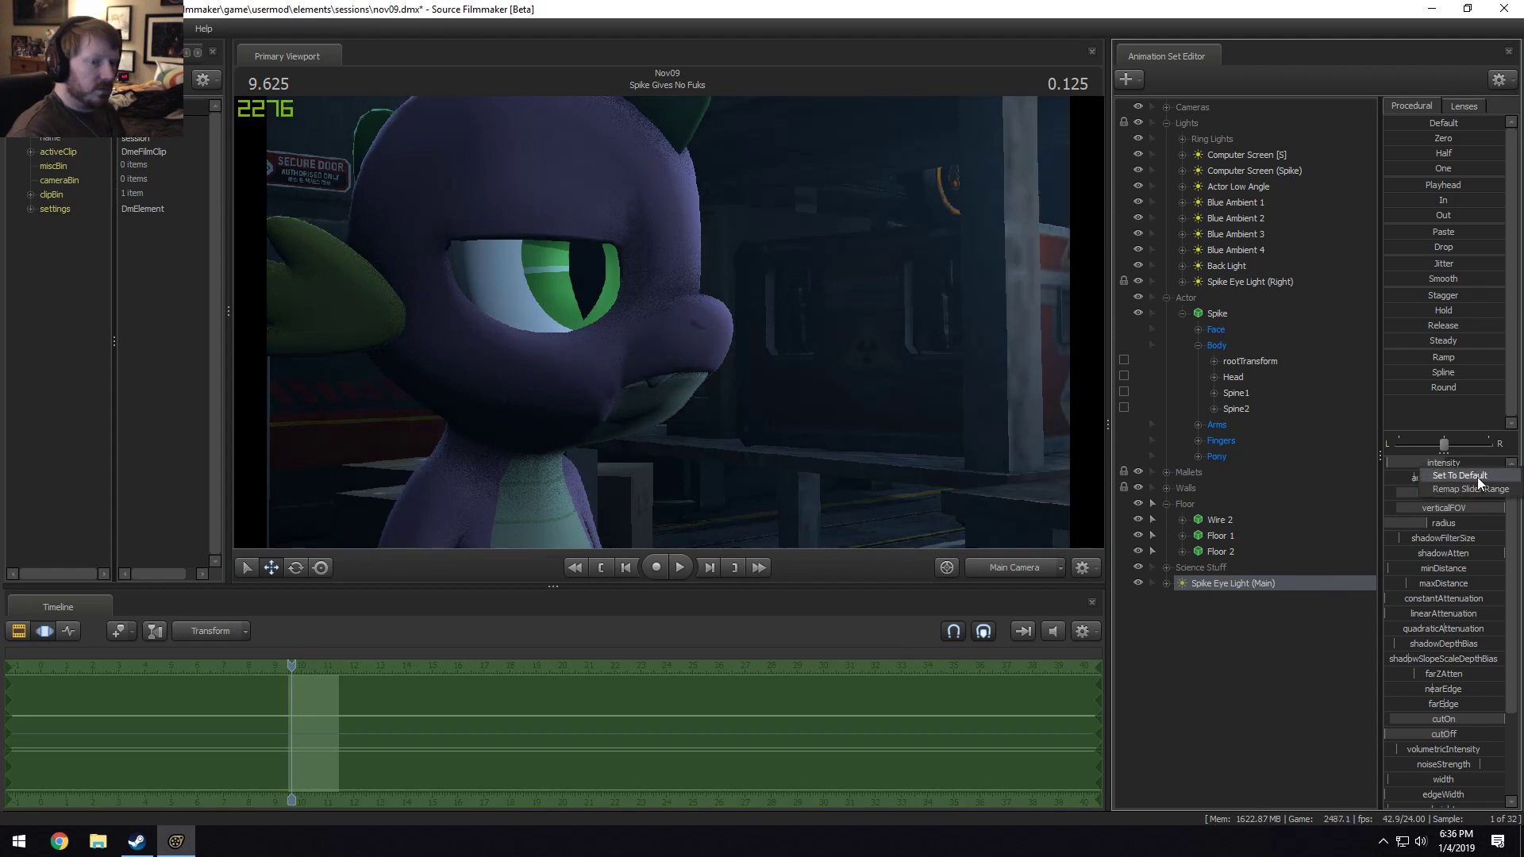
click(1460, 489)
click(734, 431)
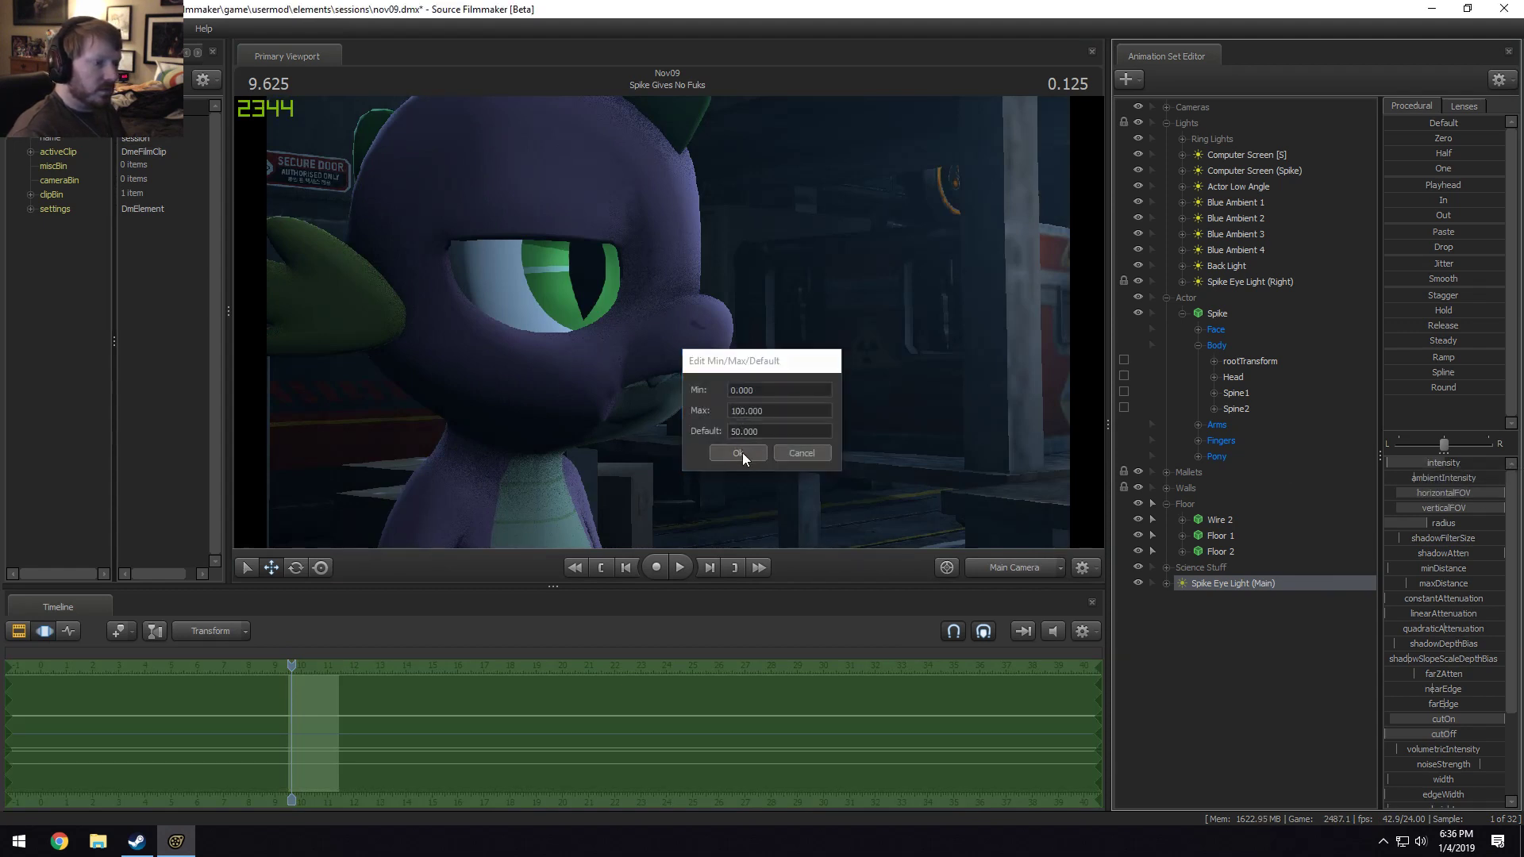
click(739, 453)
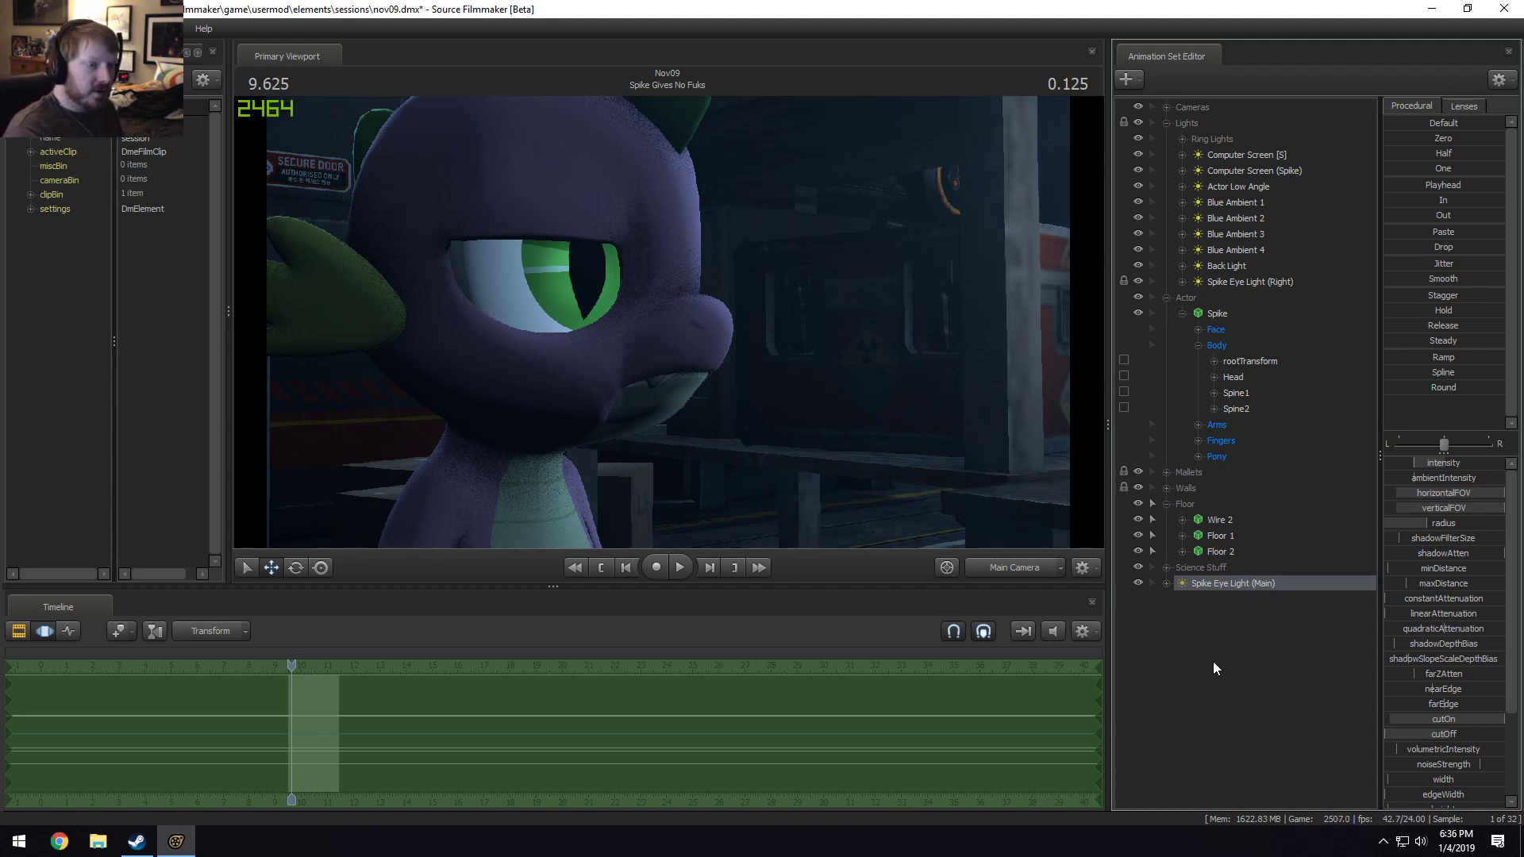
drag(1416, 469, 1390, 469)
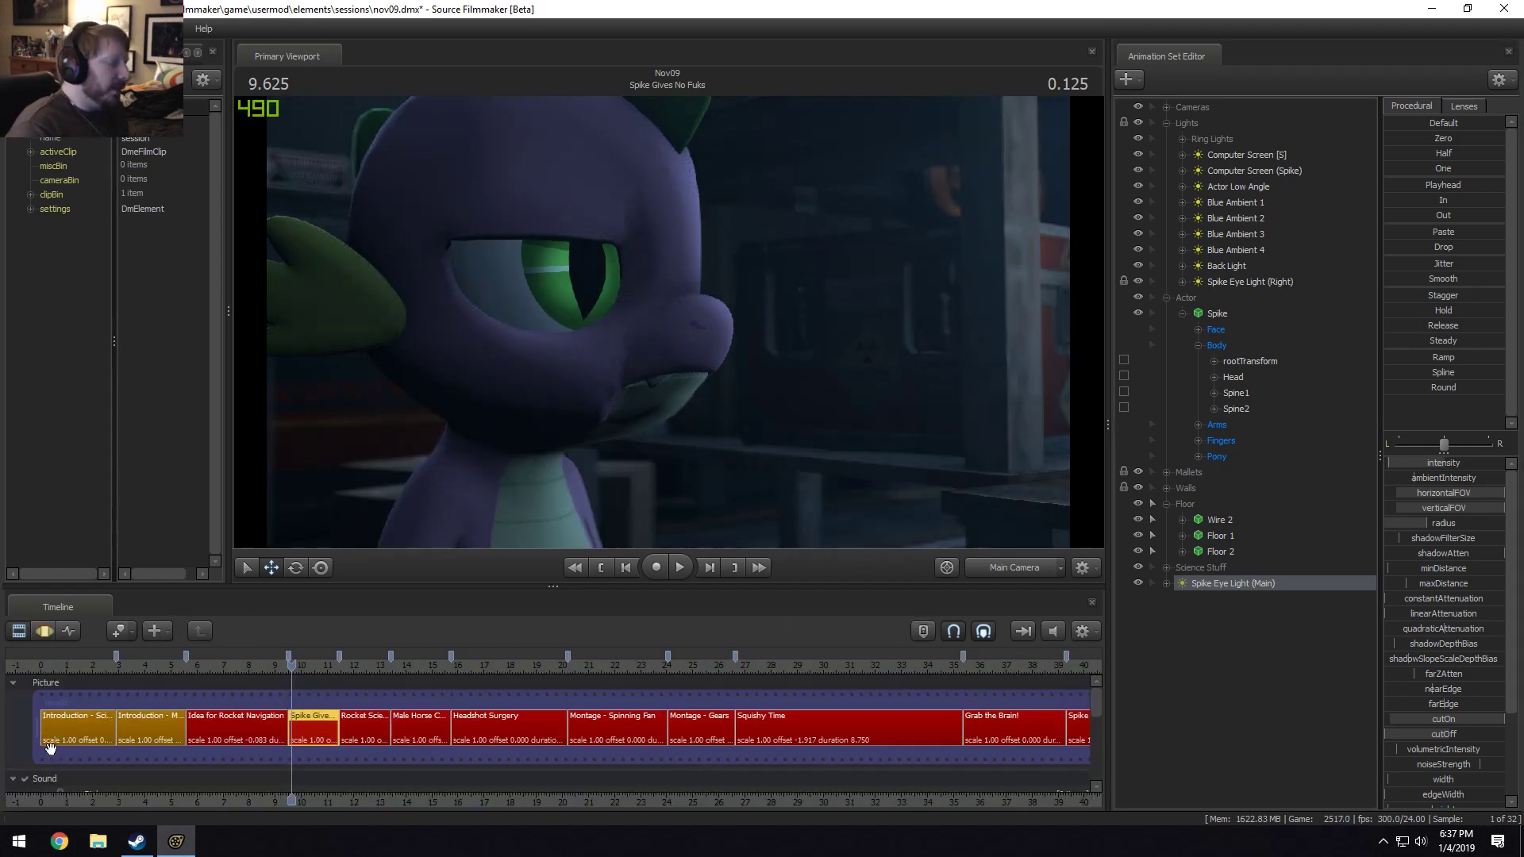
double_click(311, 726)
scroll(324, 727, down, 2)
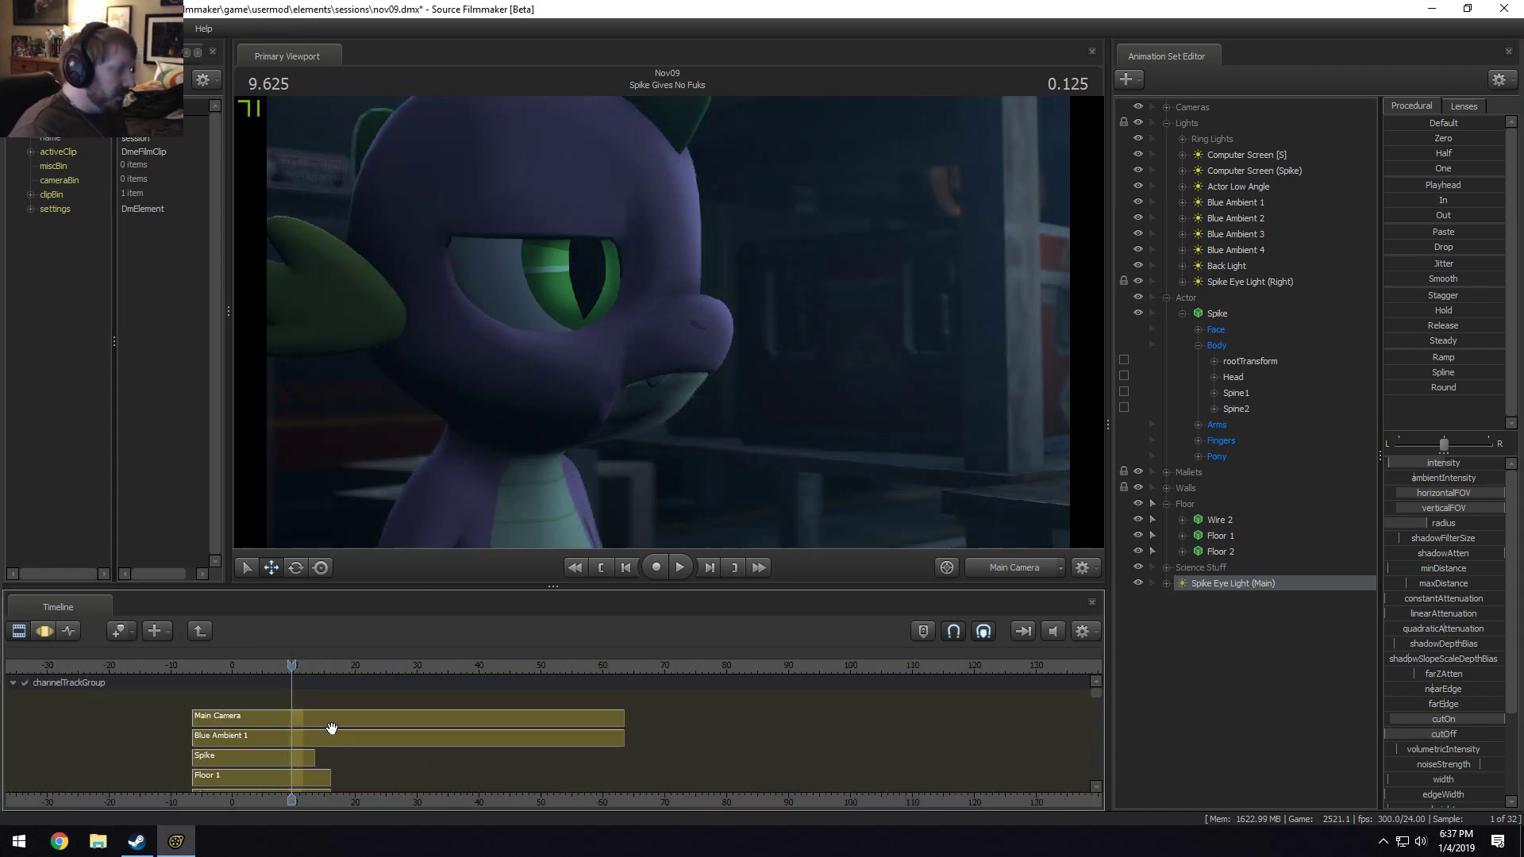
middle_drag(598, 798, 827, 798)
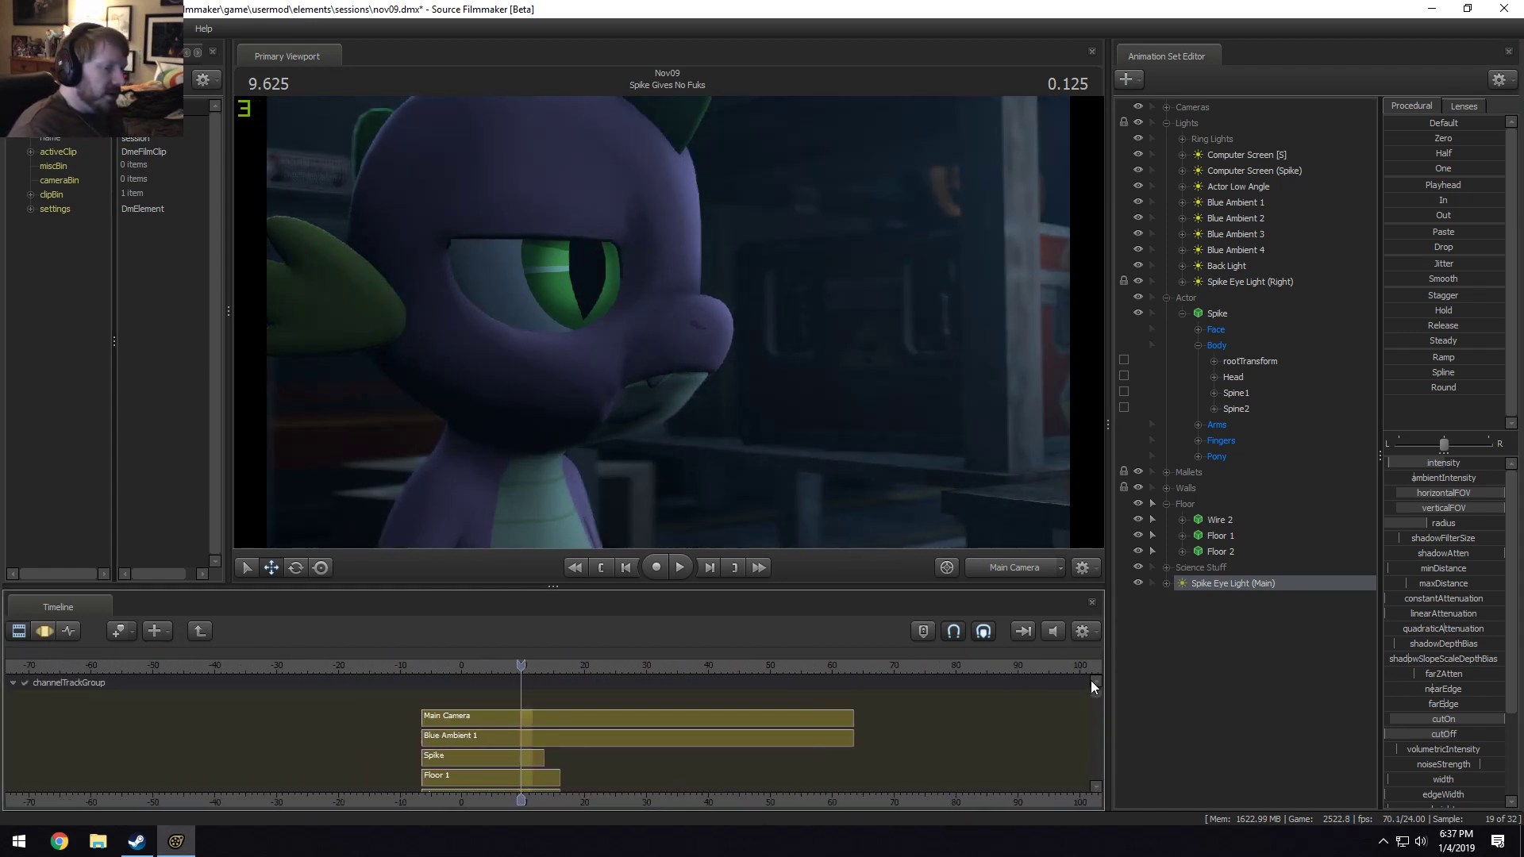
click(194, 631)
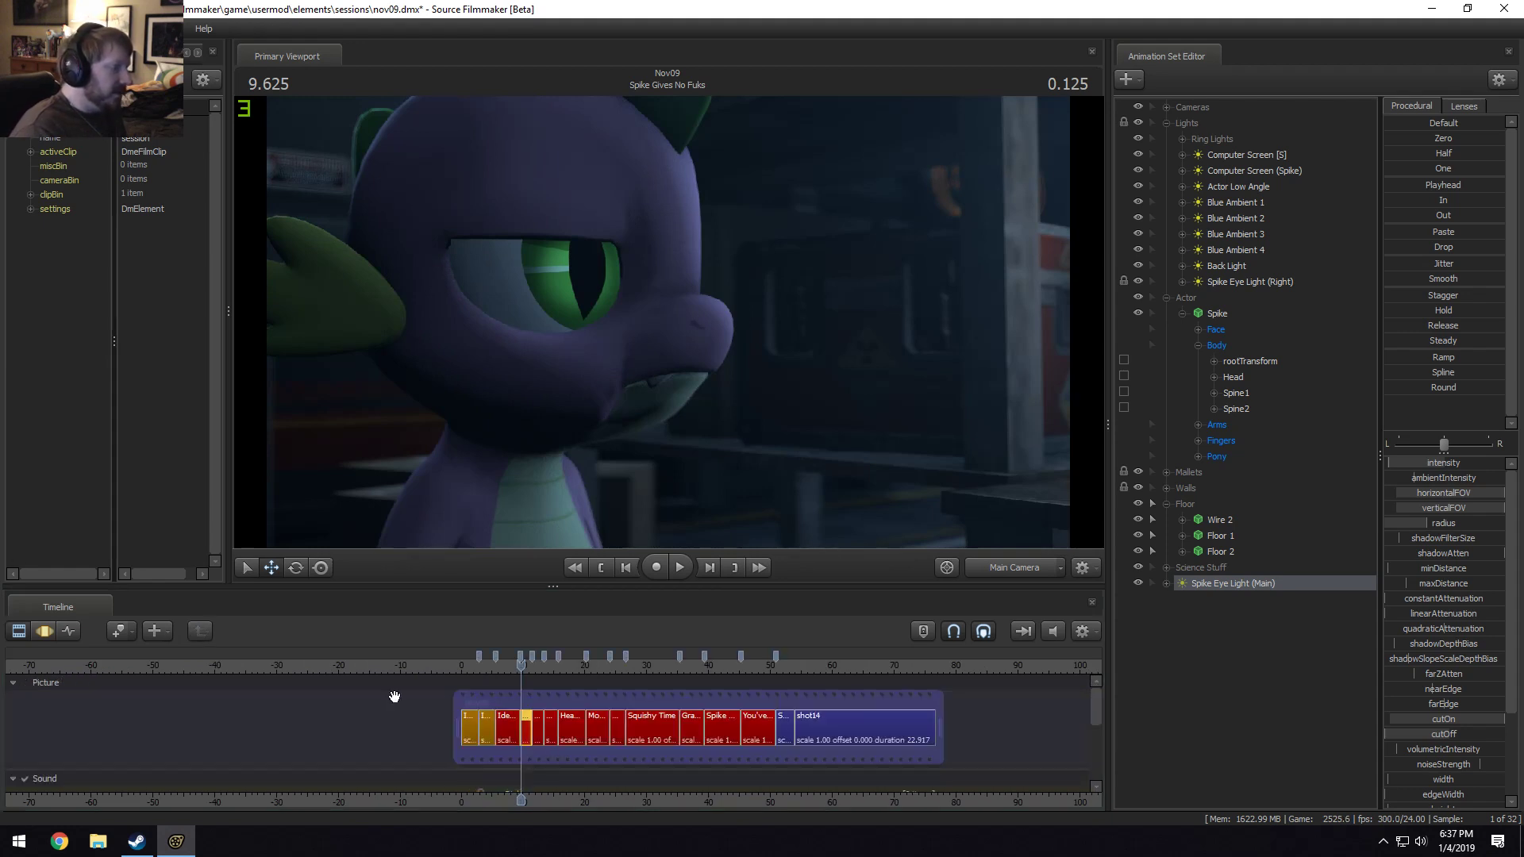
Open the Spike shot's channel clips and trim the start of the Main Camera clip to the shot's start.
double_click(533, 733)
click(562, 722)
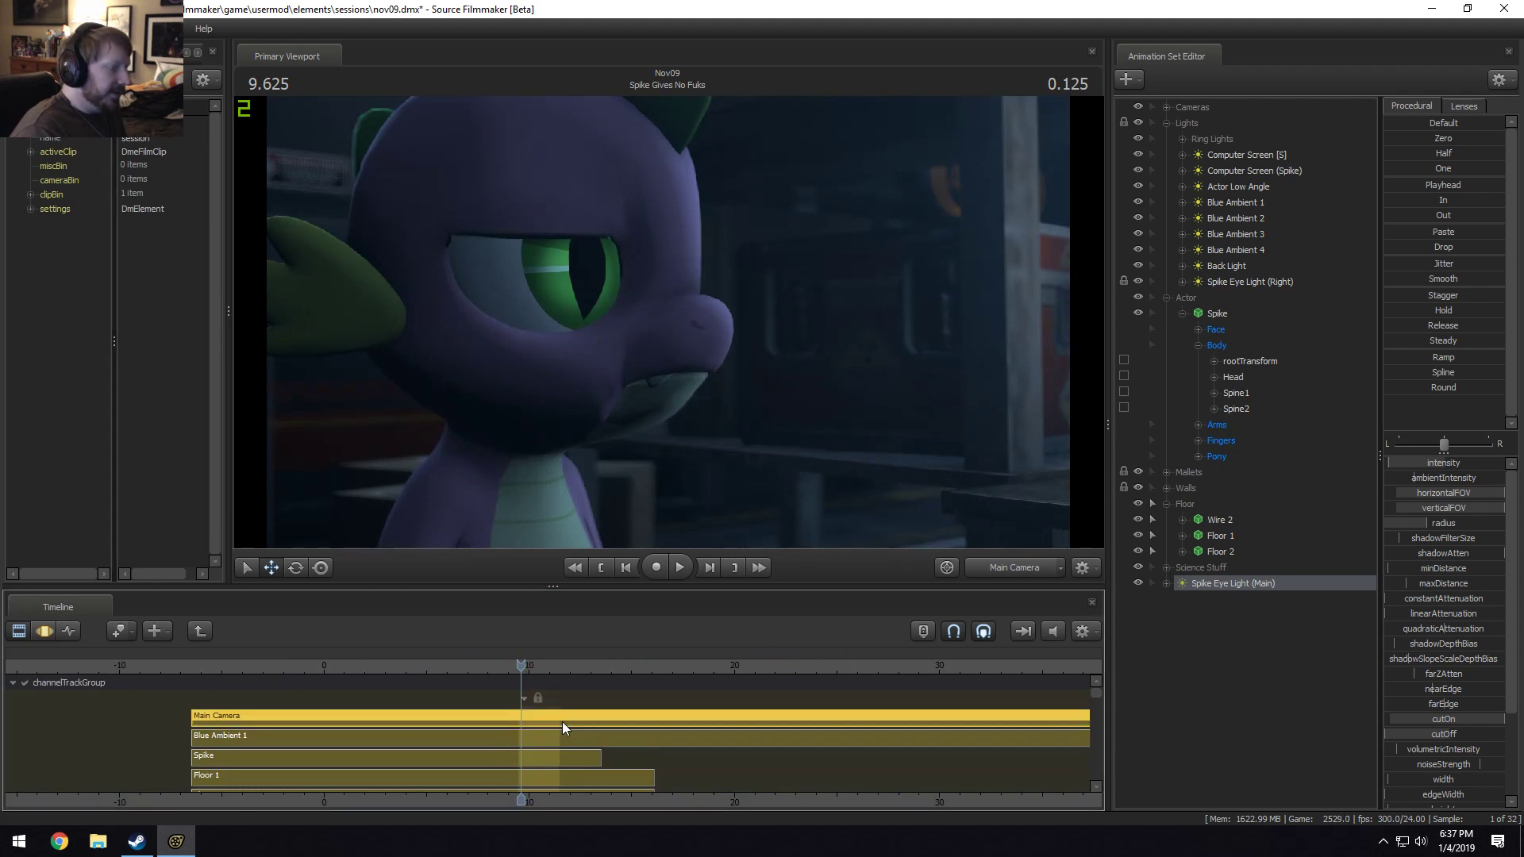
scroll(562, 722, down, 2)
scroll(559, 688, up, 1)
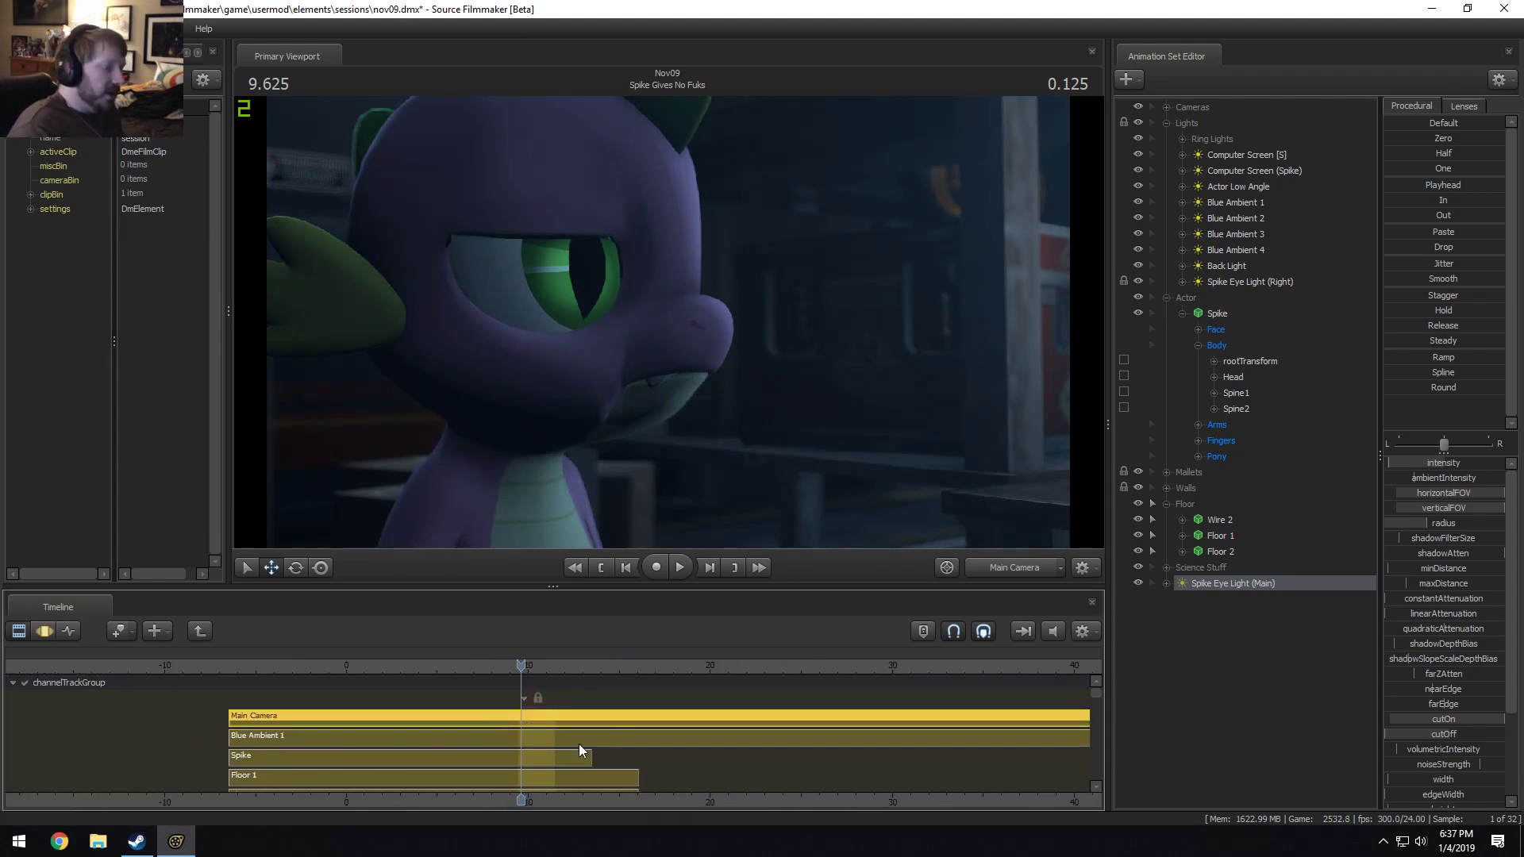
scroll(552, 727, up, 1)
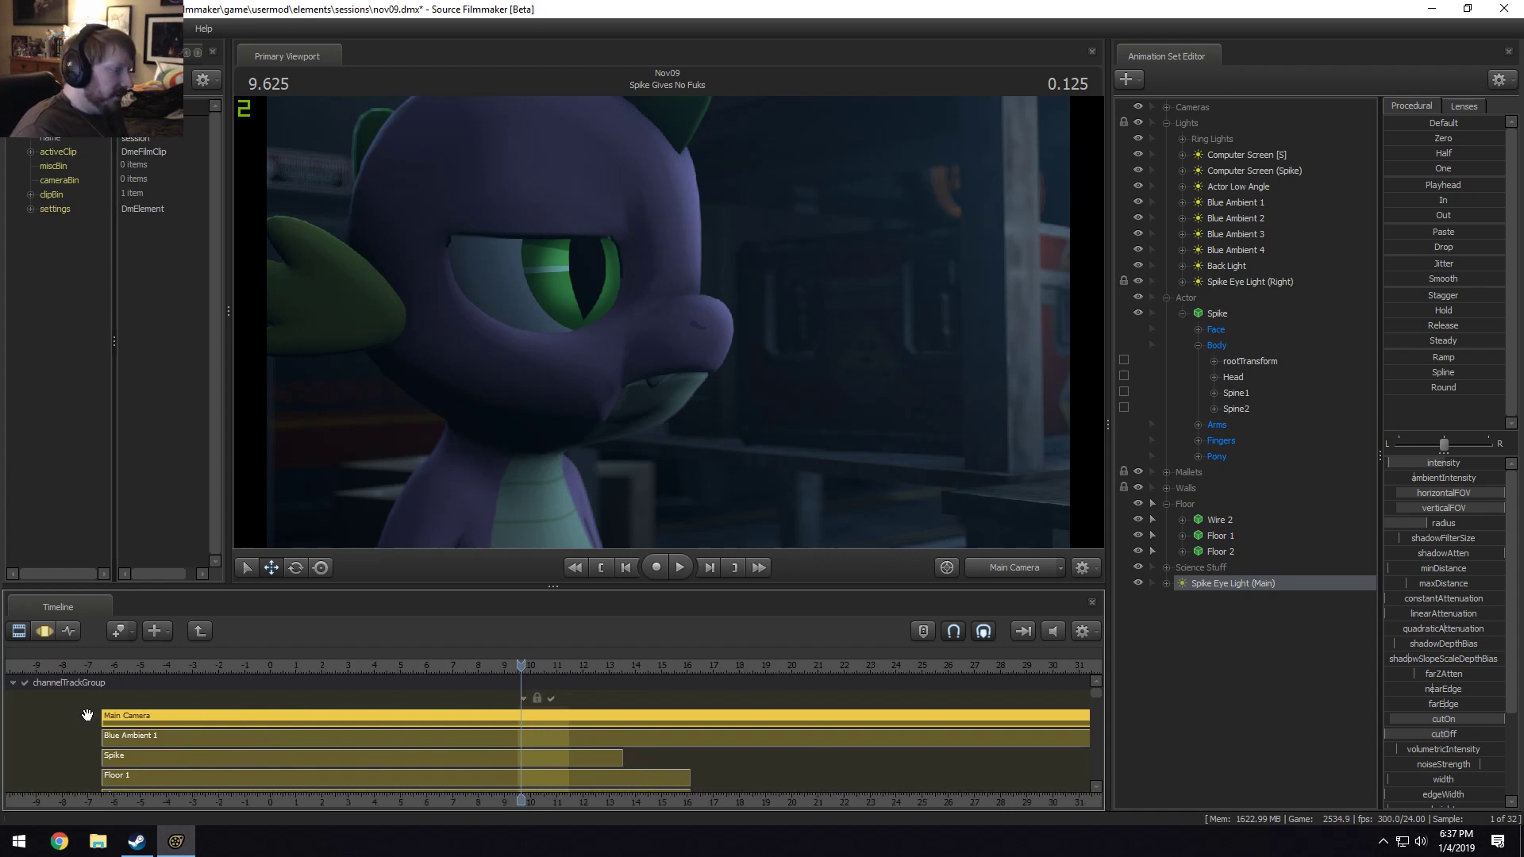
scroll(87, 715, down, 1)
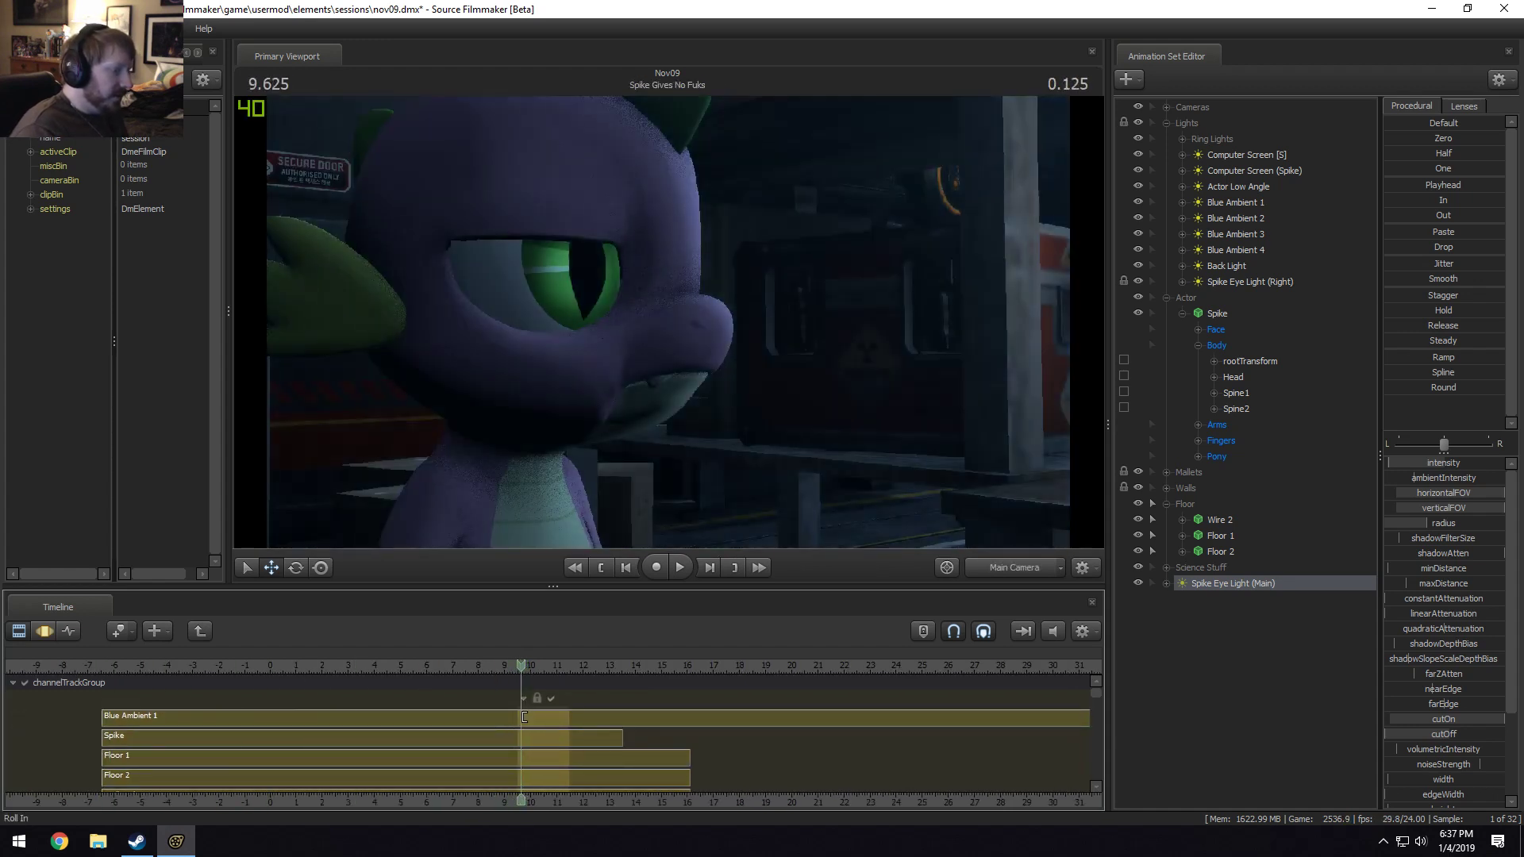
Trim the Blue Ambient 1 clip's end to about 13.5 s and its start to the beginning of the shot.
scroll(551, 744, down, 1)
click(531, 722)
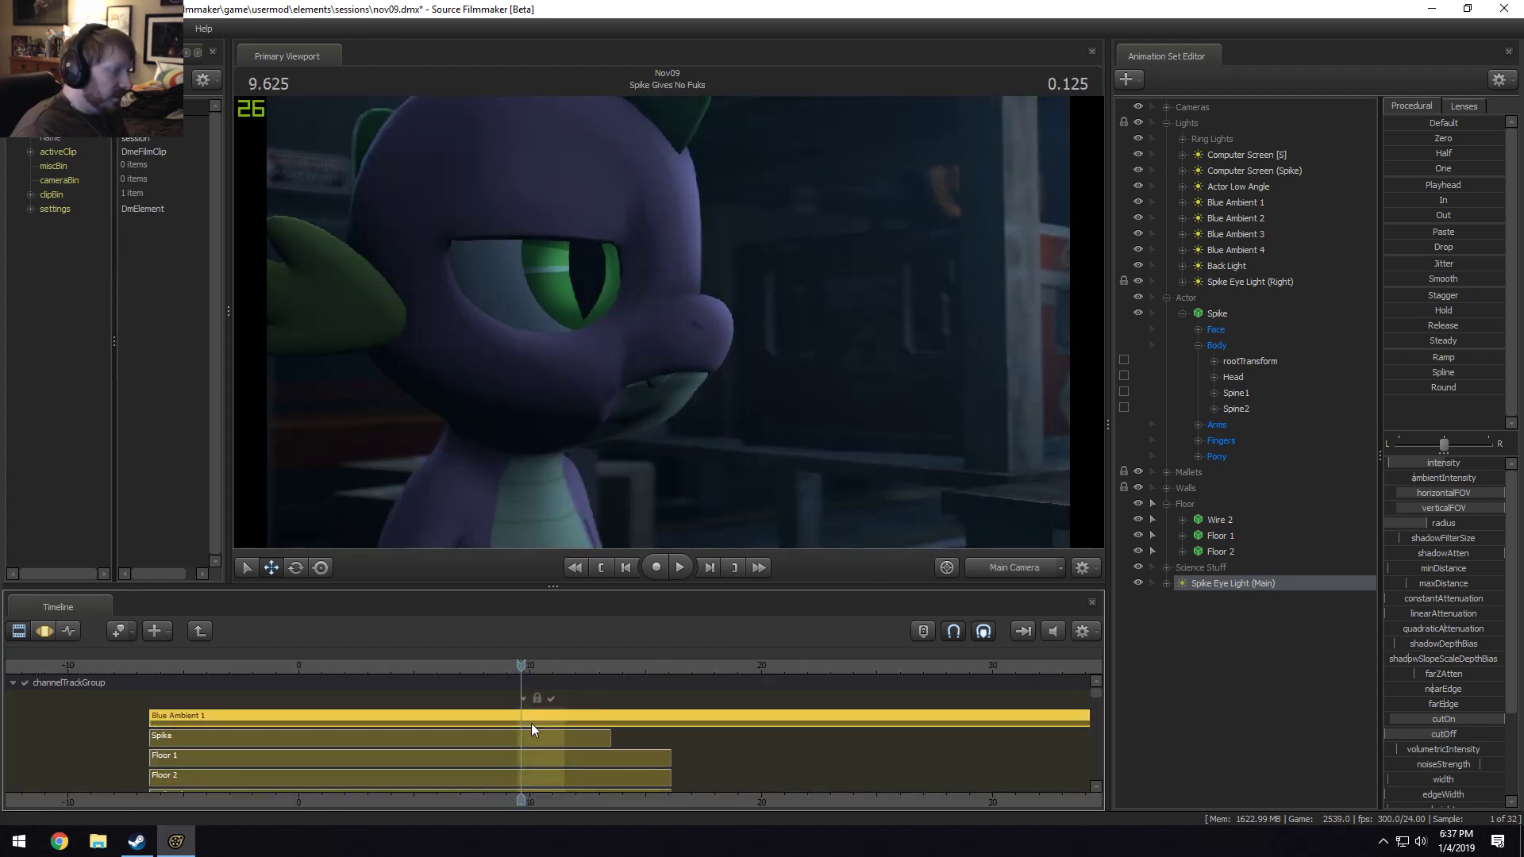
scroll(531, 727, down, 5)
drag(937, 719, 551, 726)
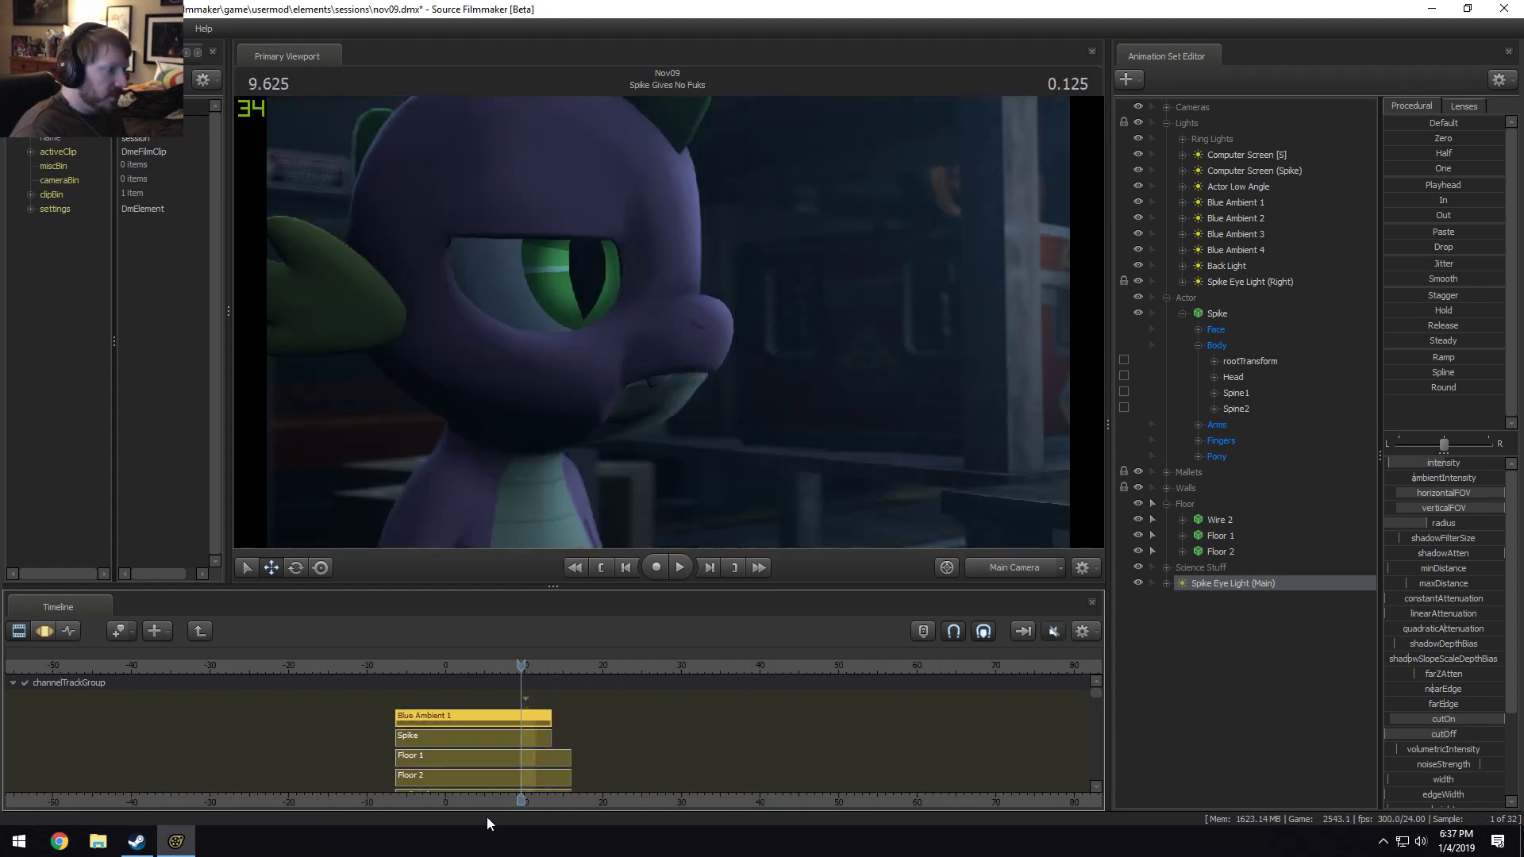
scroll(483, 761, up, 4)
drag(157, 722, 563, 716)
Trim the ends of the Spike and Floor 1 clips to the shot's end at 11.458 s.
scroll(570, 744, down, 2)
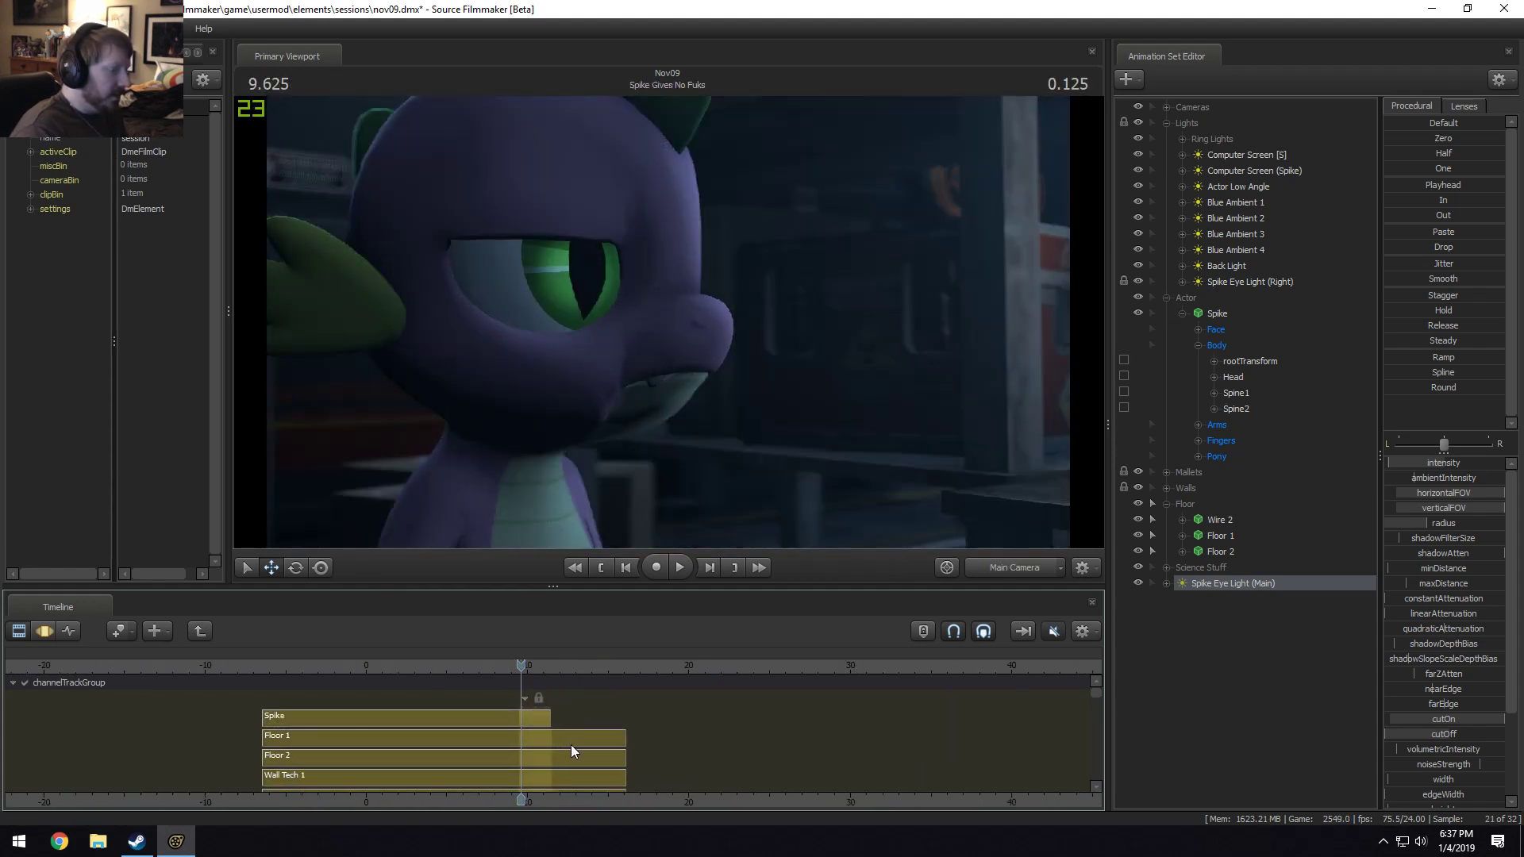
scroll(570, 744, up, 6)
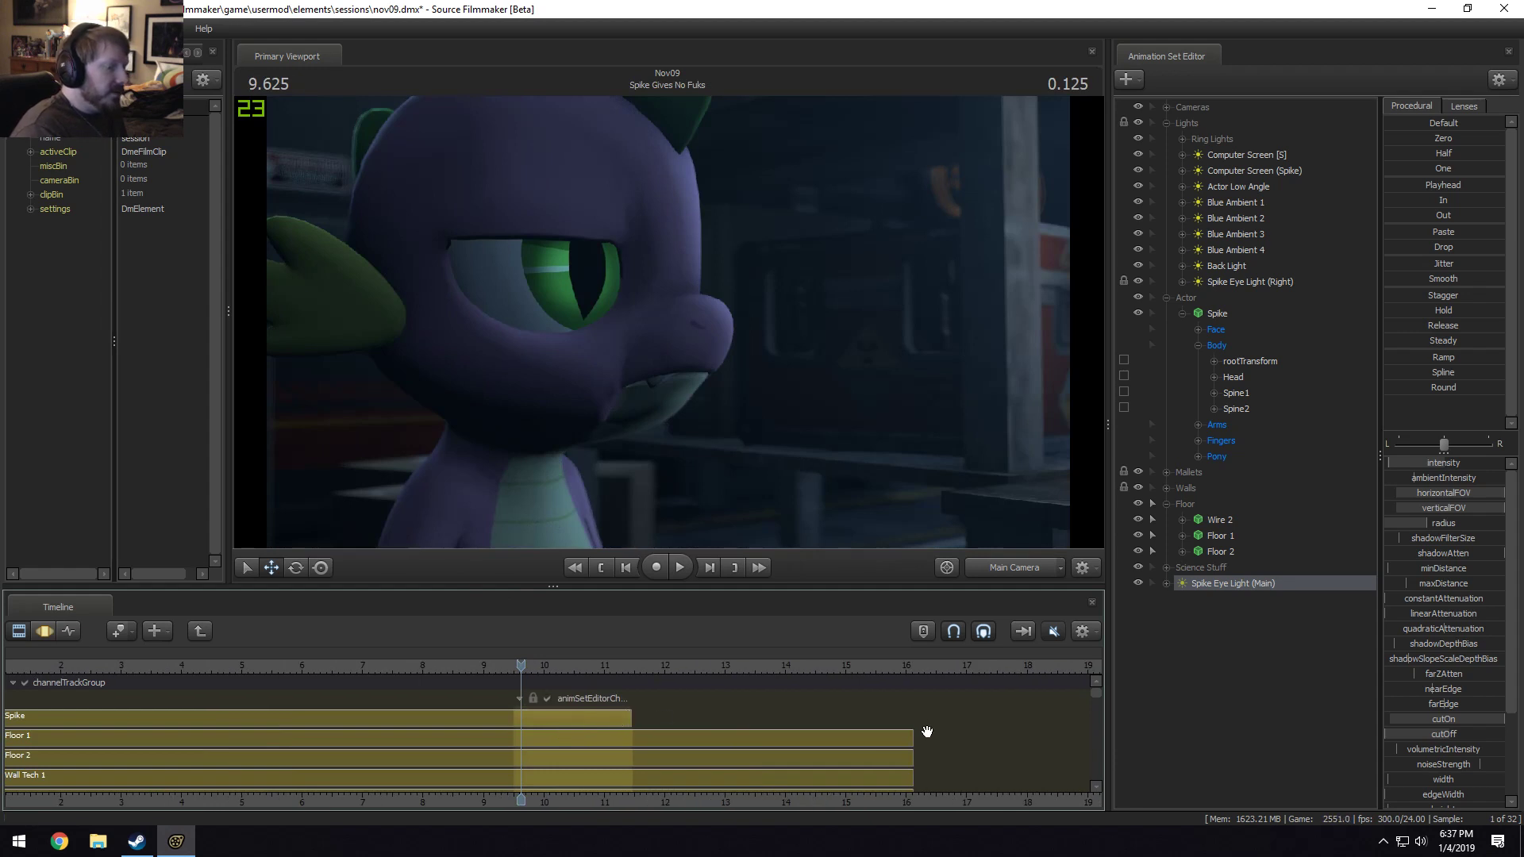
drag(904, 738, 632, 738)
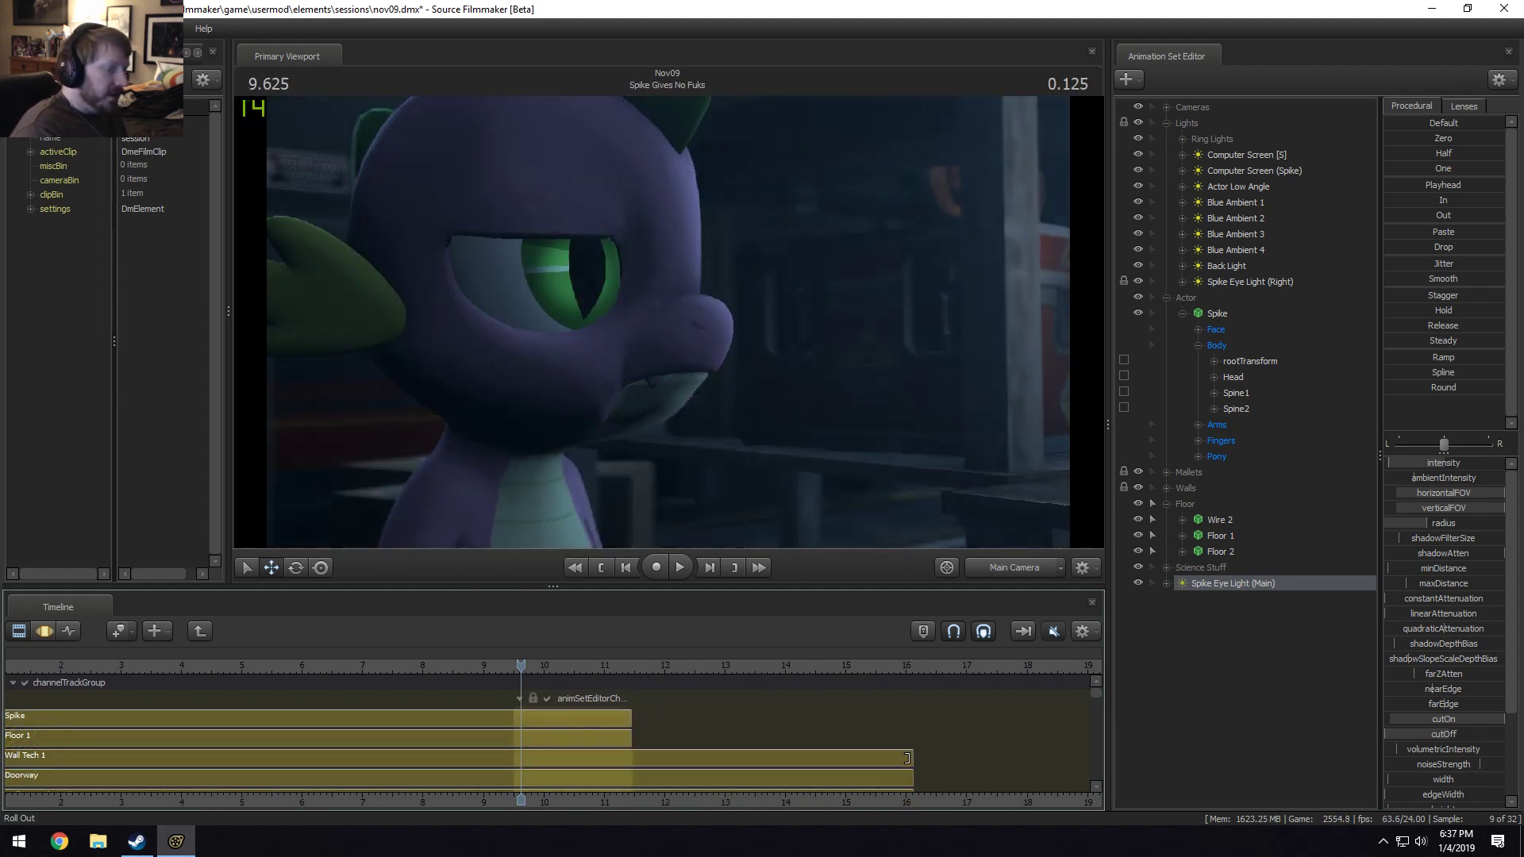
Trim the Wall Tech 1 clip's start to about 1 s and the Doorway clip's end to the shot's end.
click(897, 760)
scroll(297, 736, down, 1)
scroll(296, 737, down, 4)
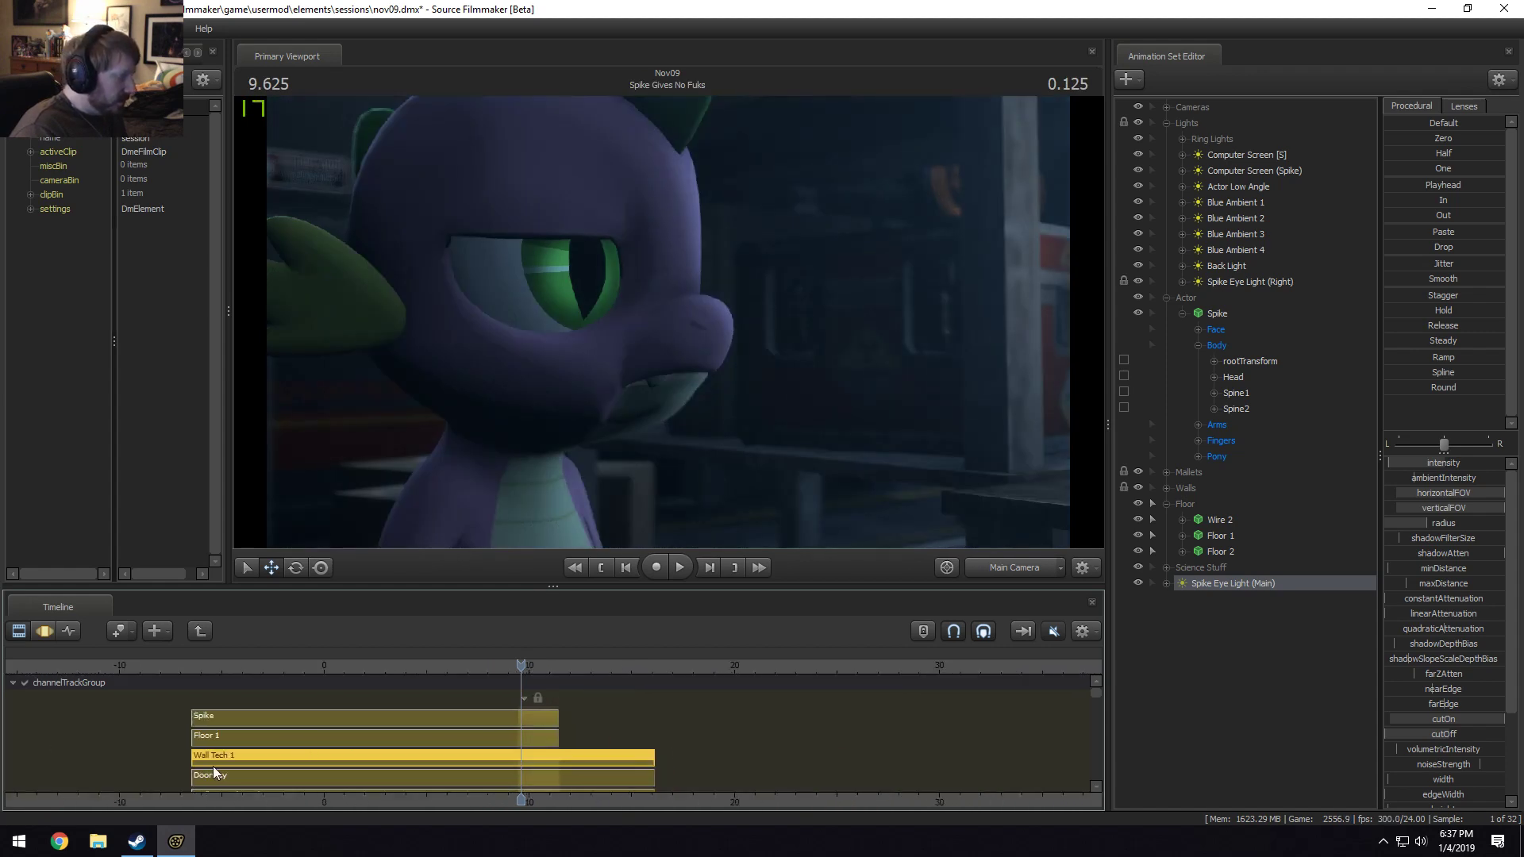
drag(200, 758, 379, 754)
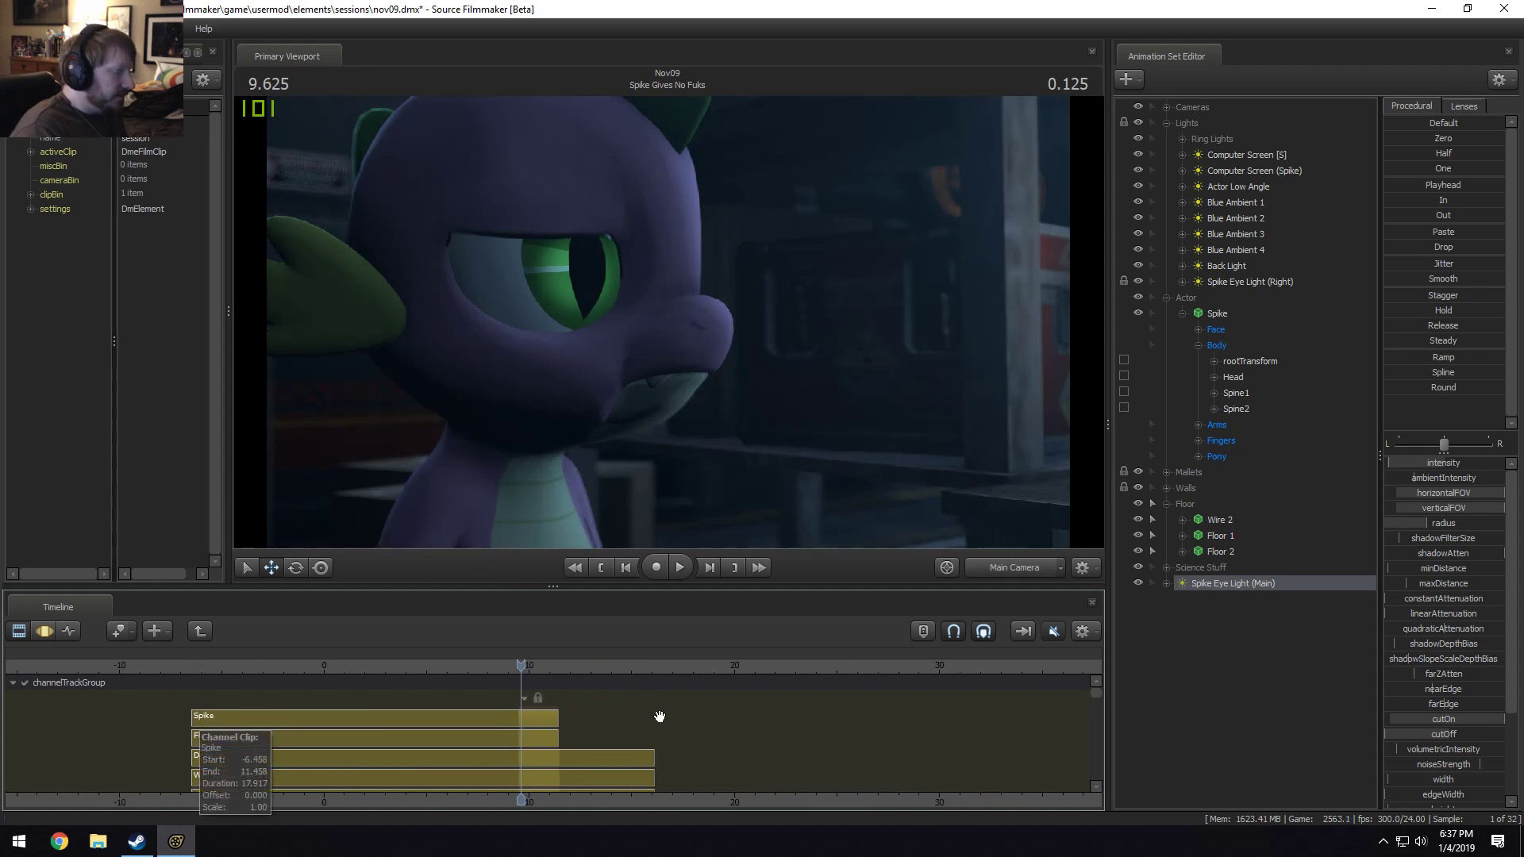
drag(646, 762, 538, 762)
scroll(1073, 712, down, 2)
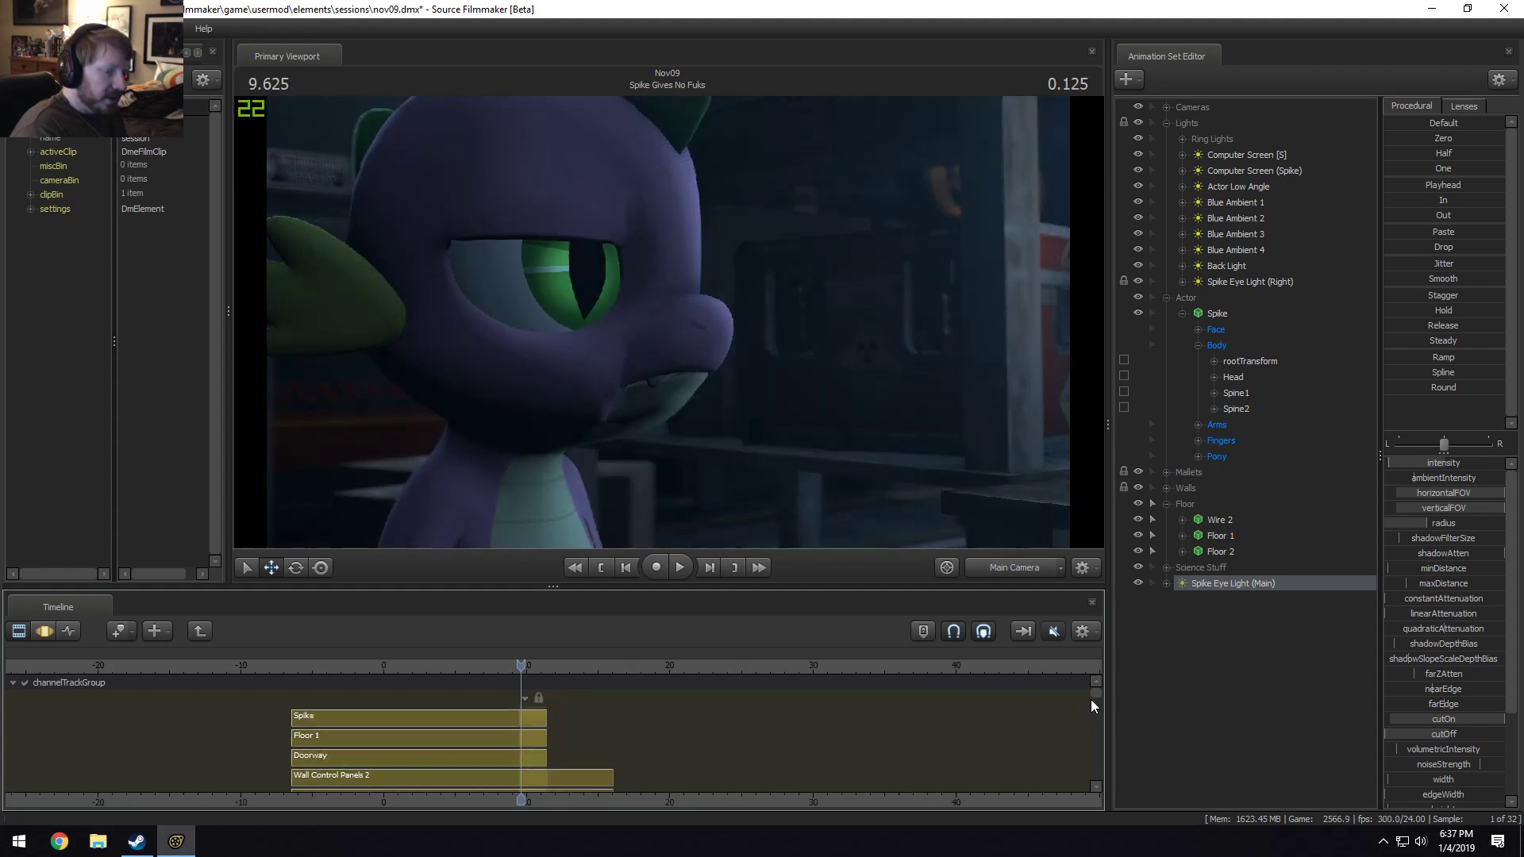
Trim the Wall Tech 1 clip to the shot's start and end, and shorten Blue Ambient 1 to the shot's end.
drag(1093, 693, 1094, 775)
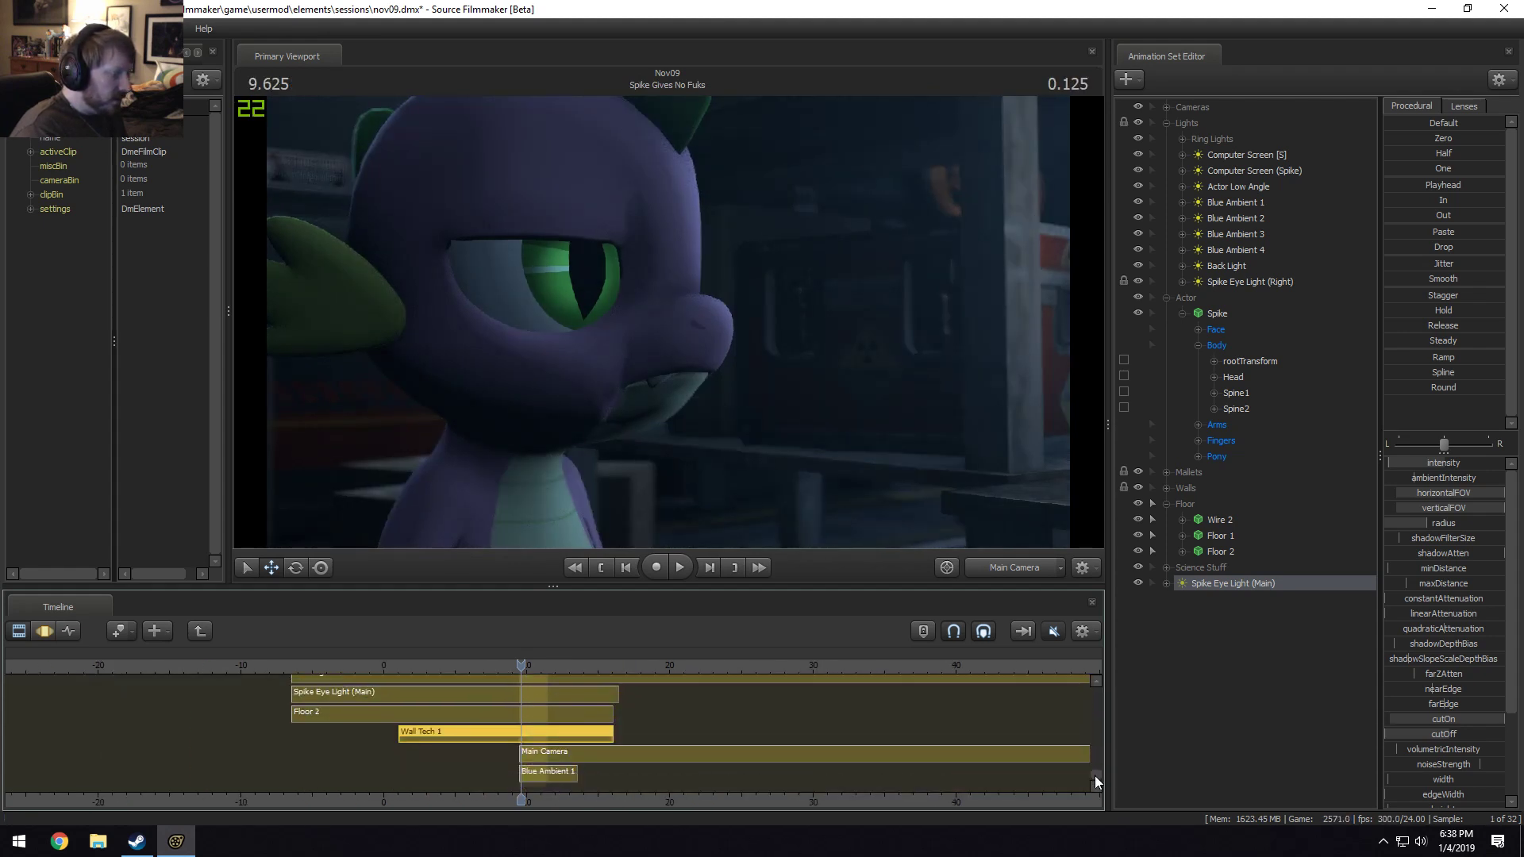
scroll(504, 762, up, 2)
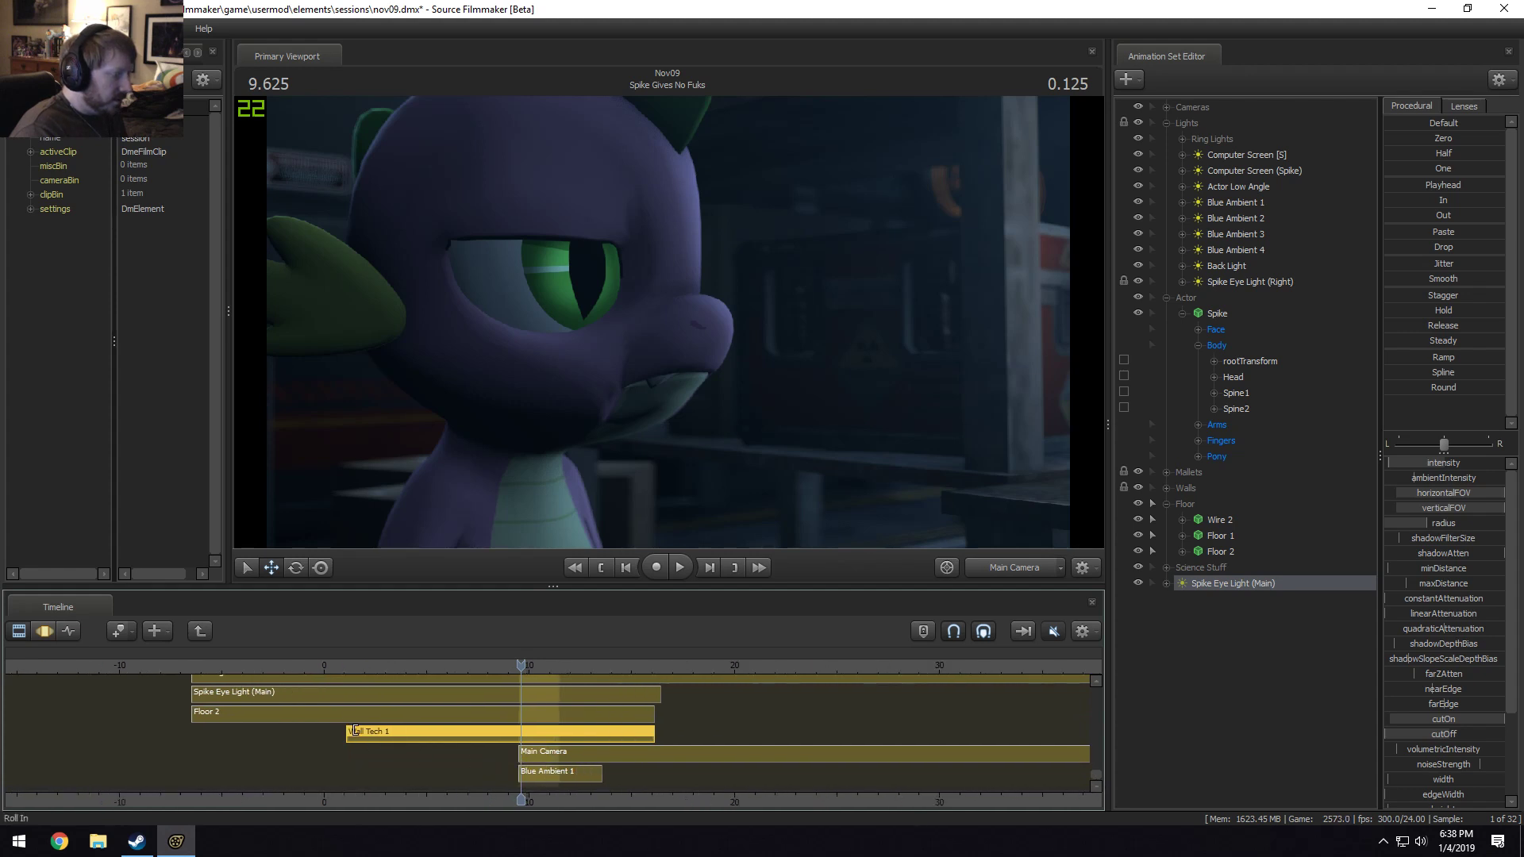
drag(354, 731, 522, 771)
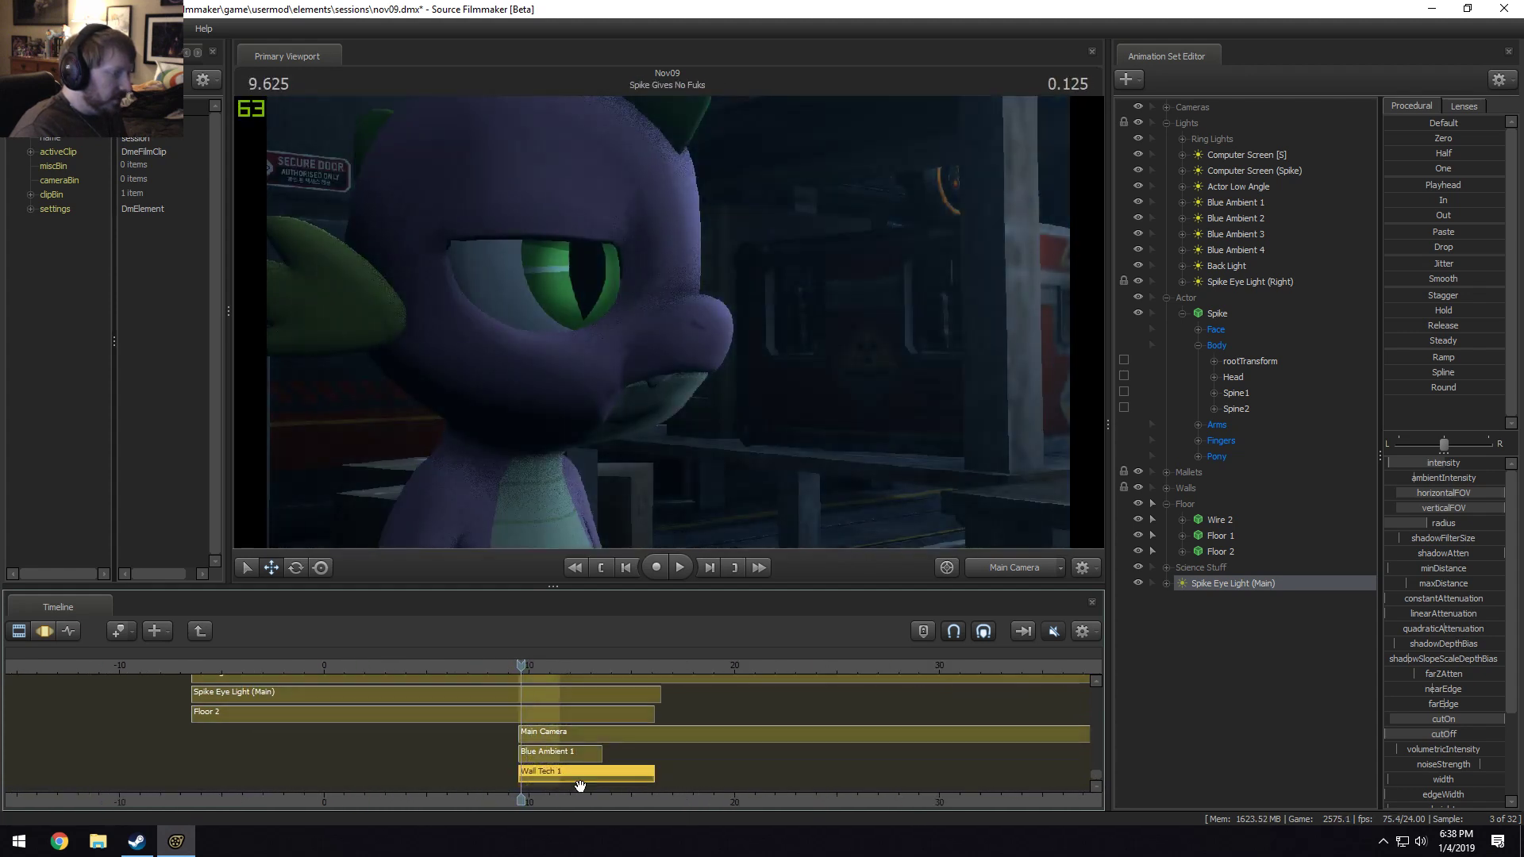
mouse_move(646, 774)
mouse_down()
mouse_move(552, 777)
mouse_move(558, 755)
mouse_up()
Trim the end of the Main Camera clip back to the shot's end.
click(1083, 735)
scroll(865, 737, down, 3)
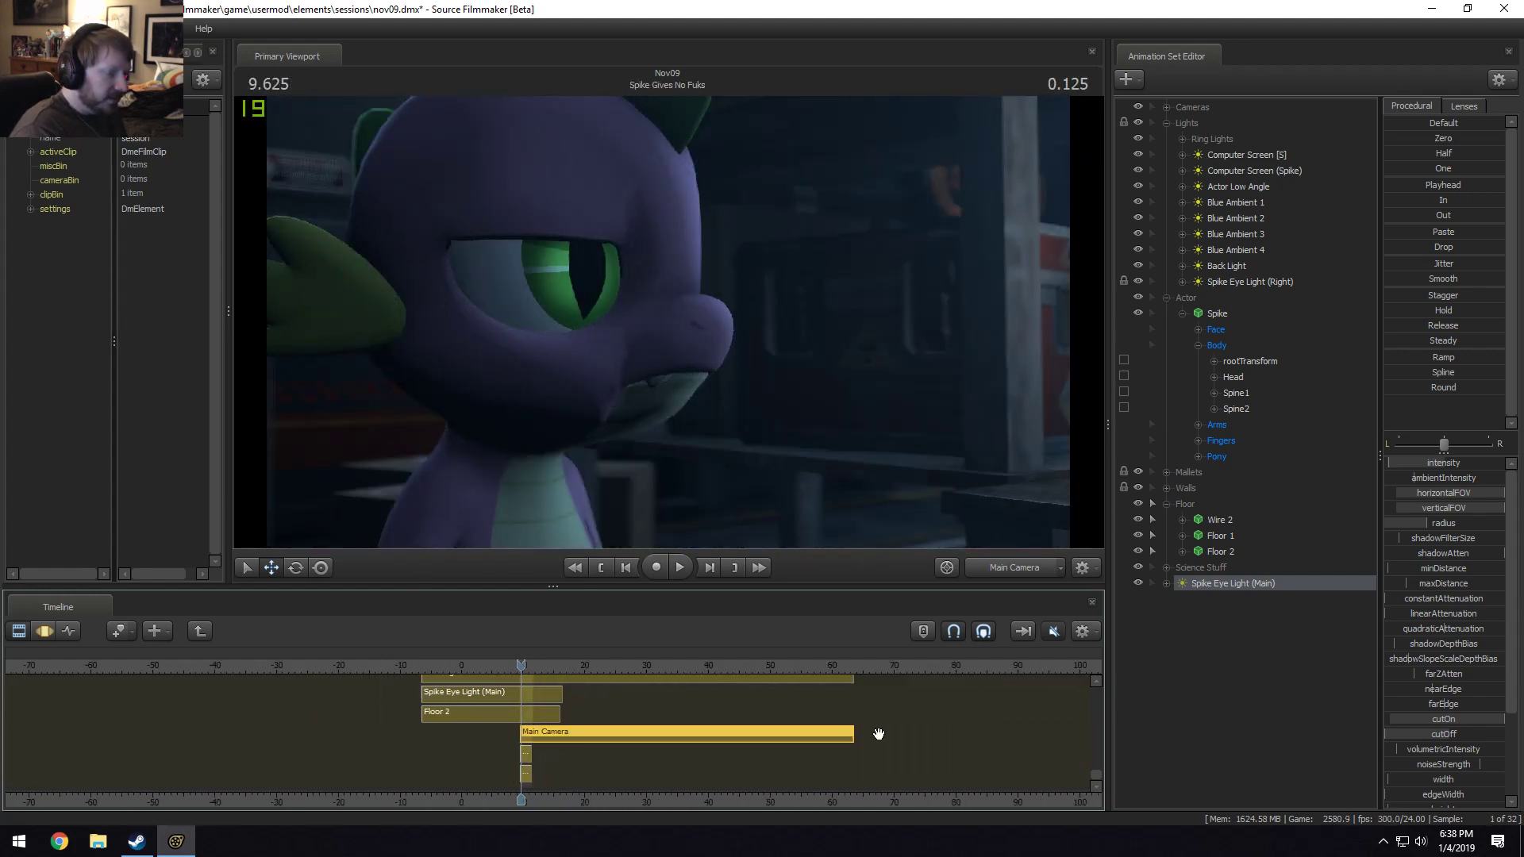
drag(853, 736, 533, 742)
scroll(533, 742, up, 2)
scroll(534, 742, up, 5)
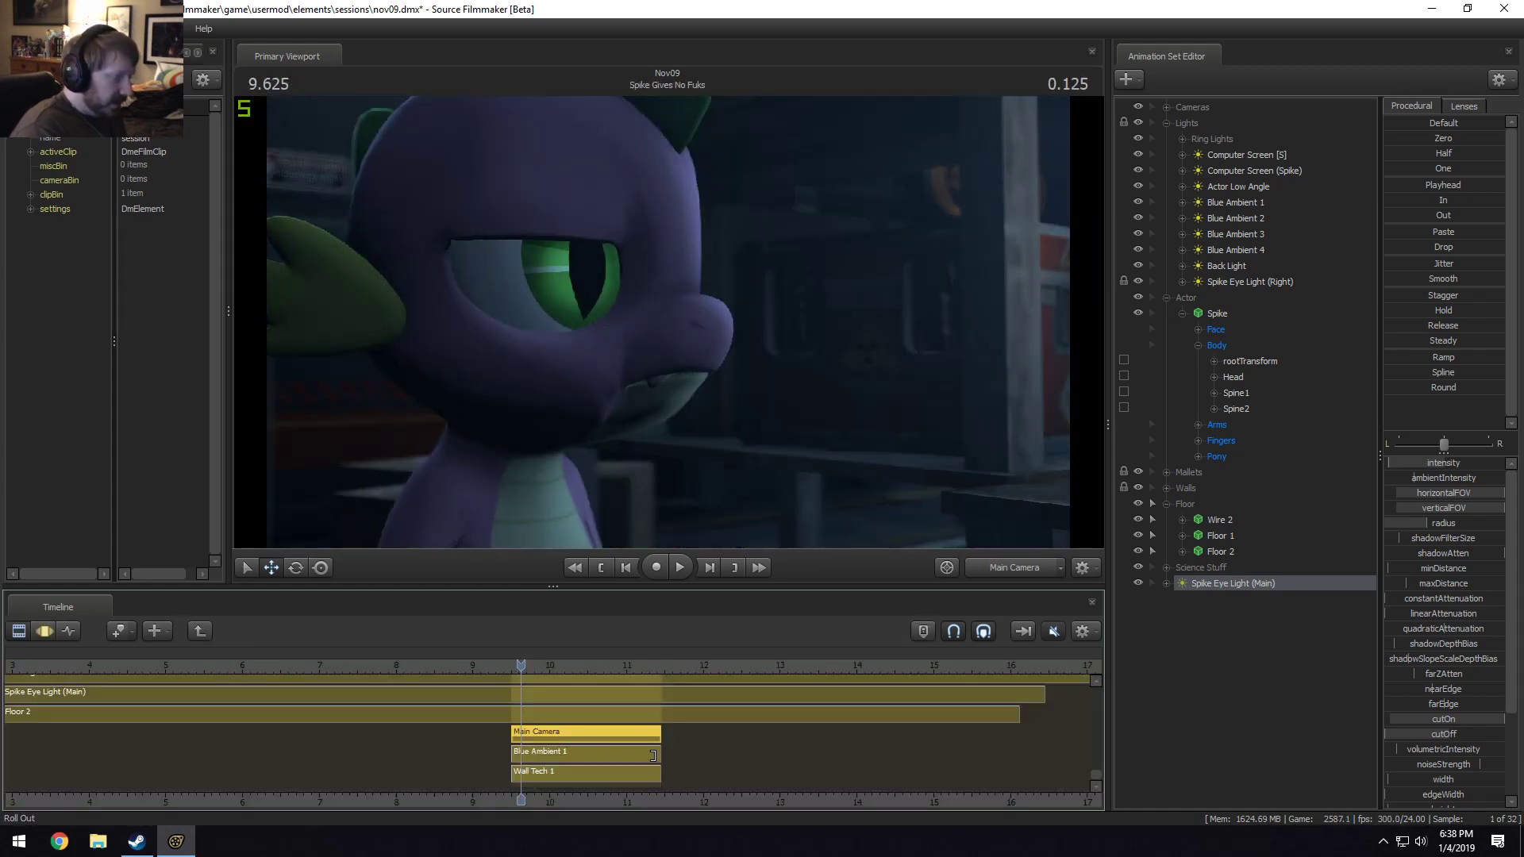
scroll(586, 753, down, 5)
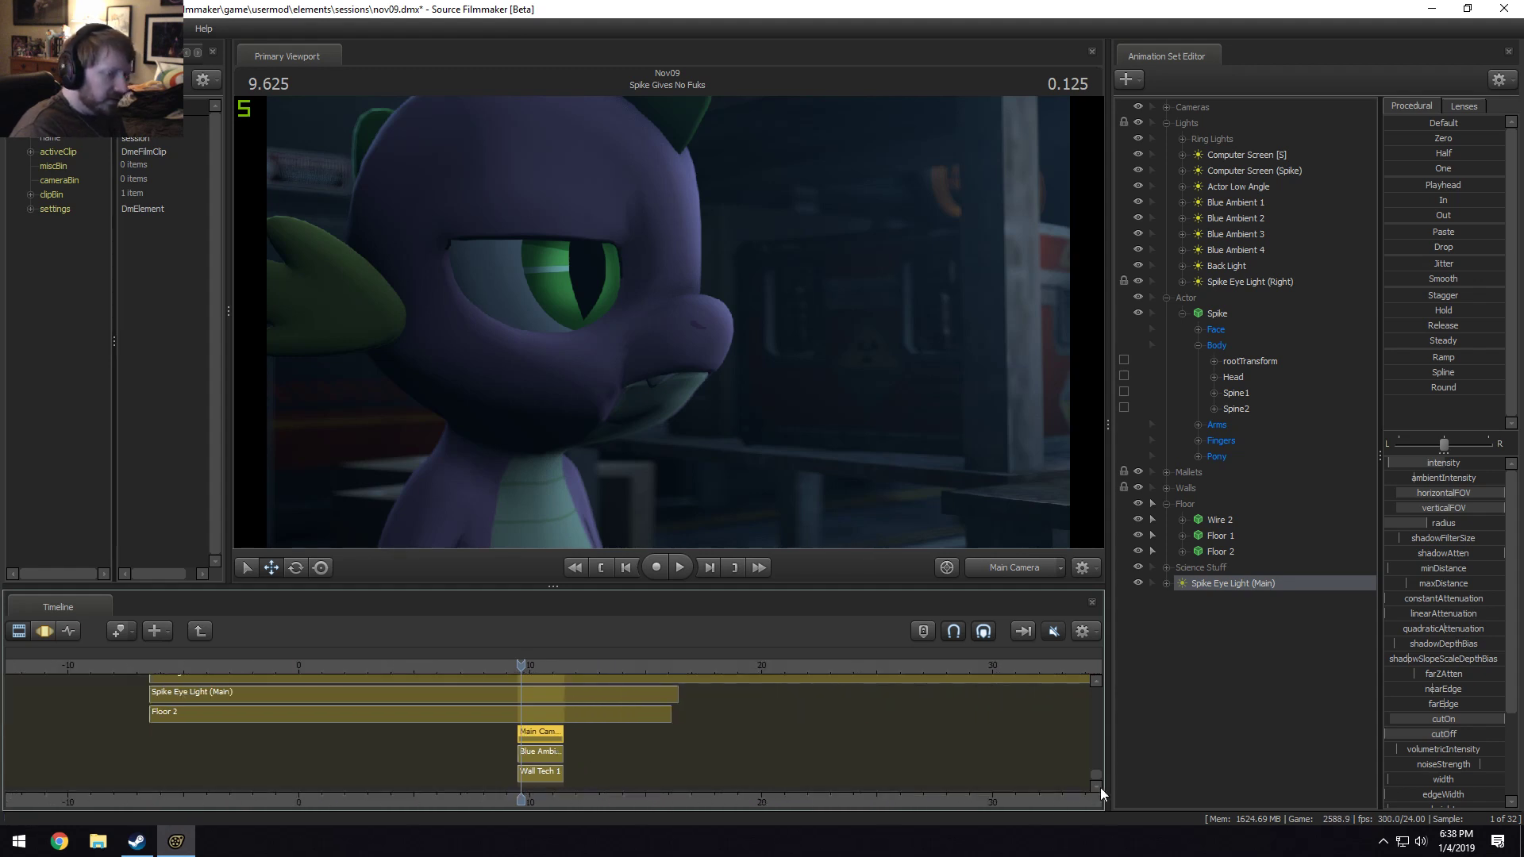
Trim the start of the Spike clip to the shot's start so it spans only this shot.
drag(1097, 775, 1091, 687)
click(167, 726)
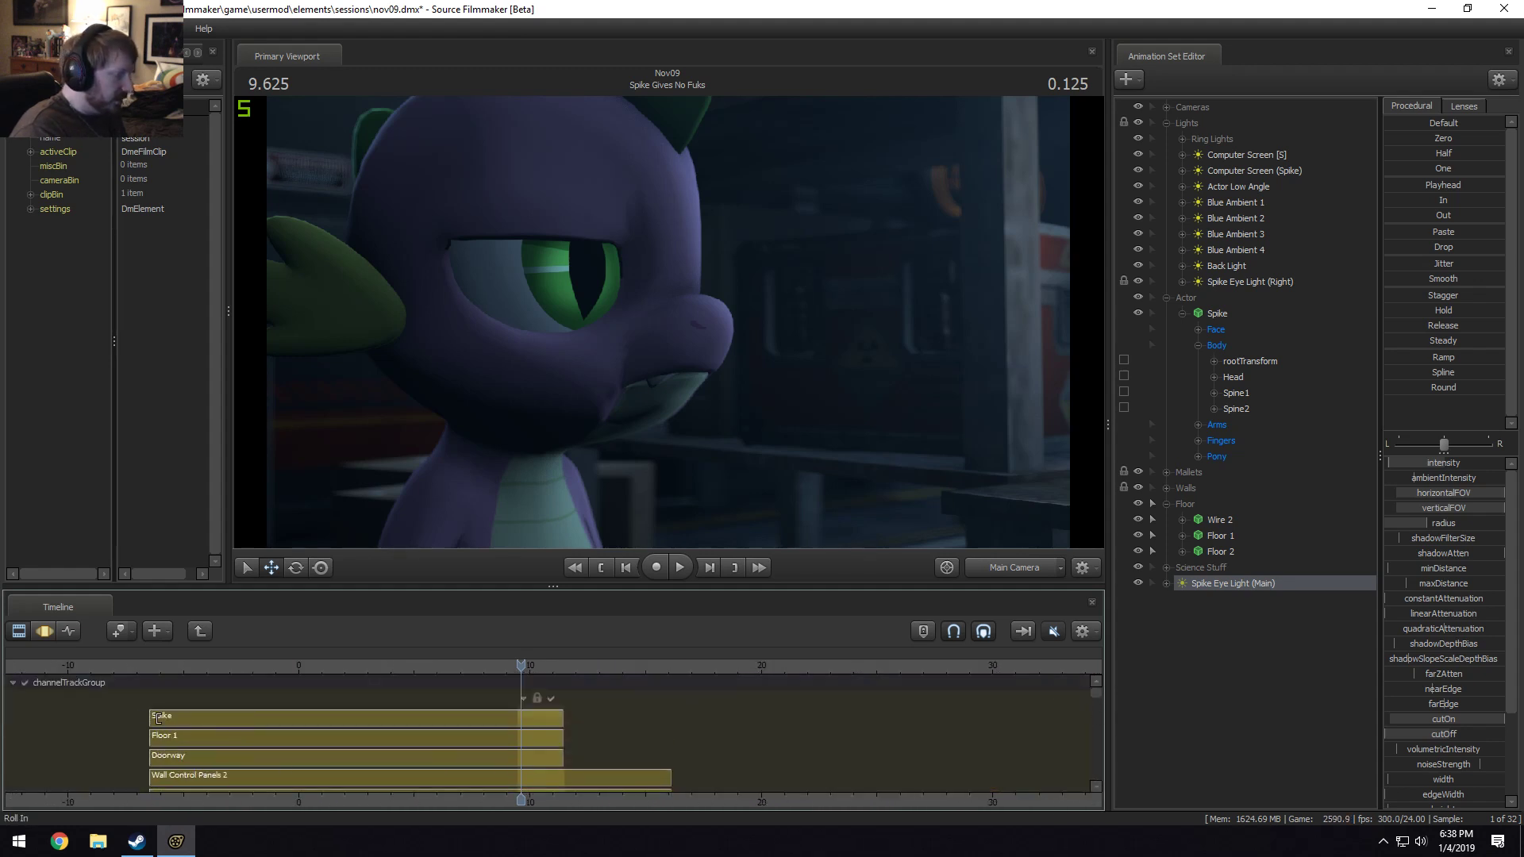
key(Delete)
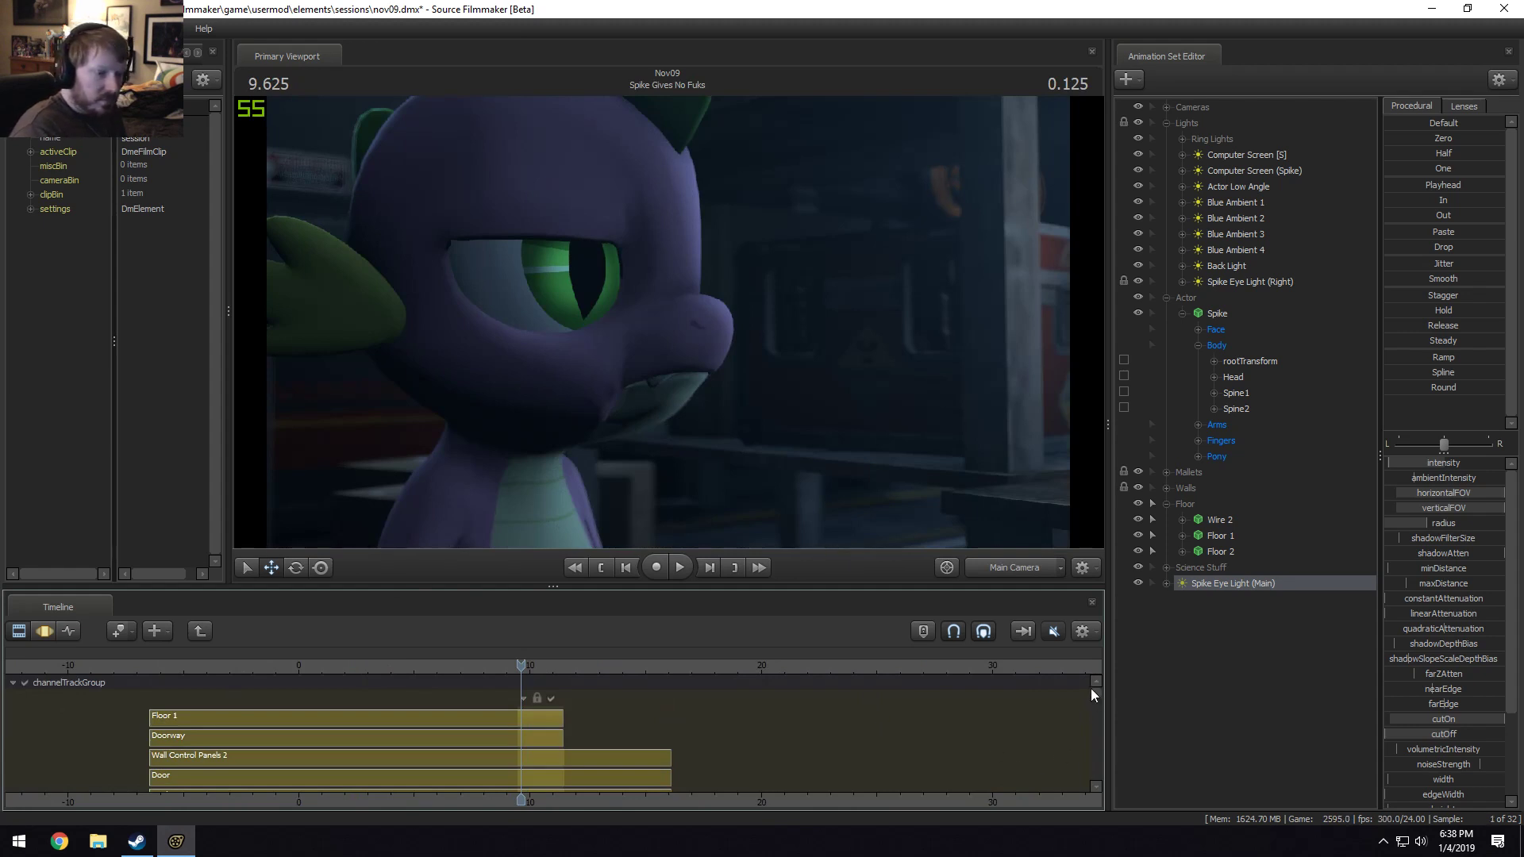
drag(1097, 689, 1114, 793)
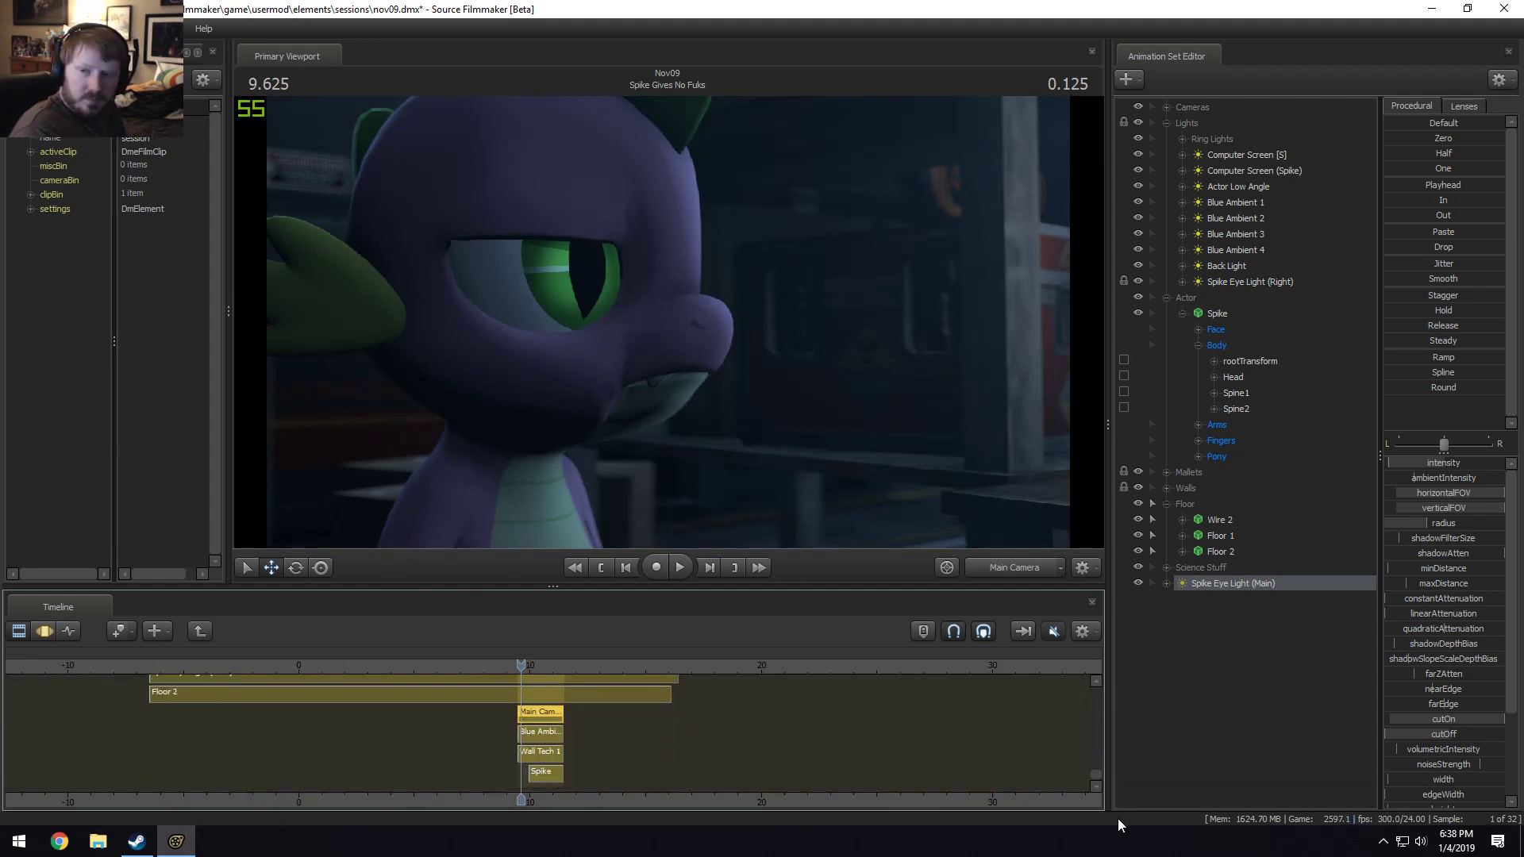
scroll(570, 778, up, 5)
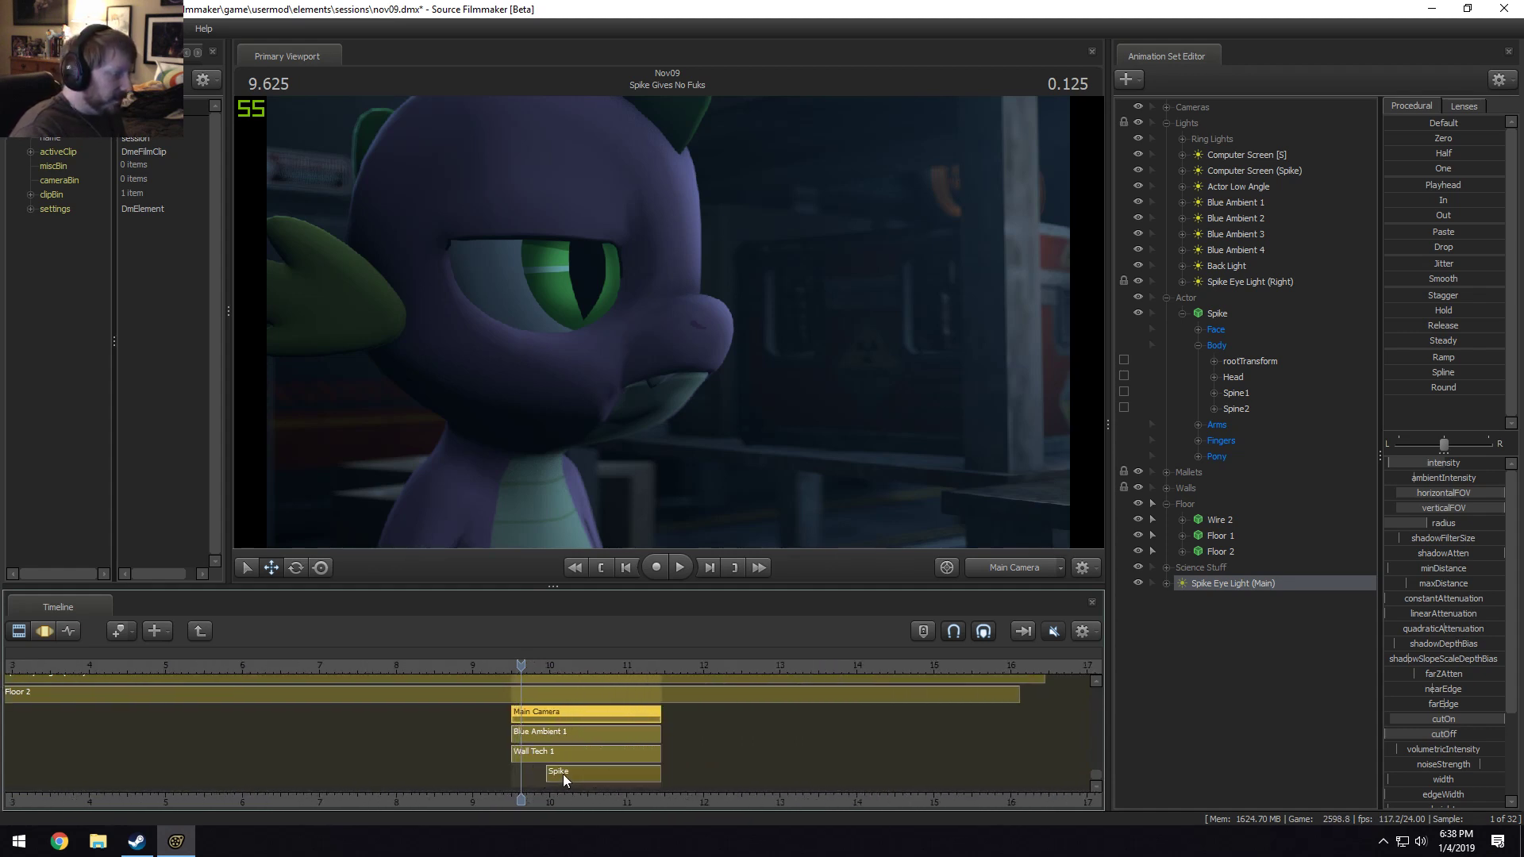
drag(532, 771, 517, 775)
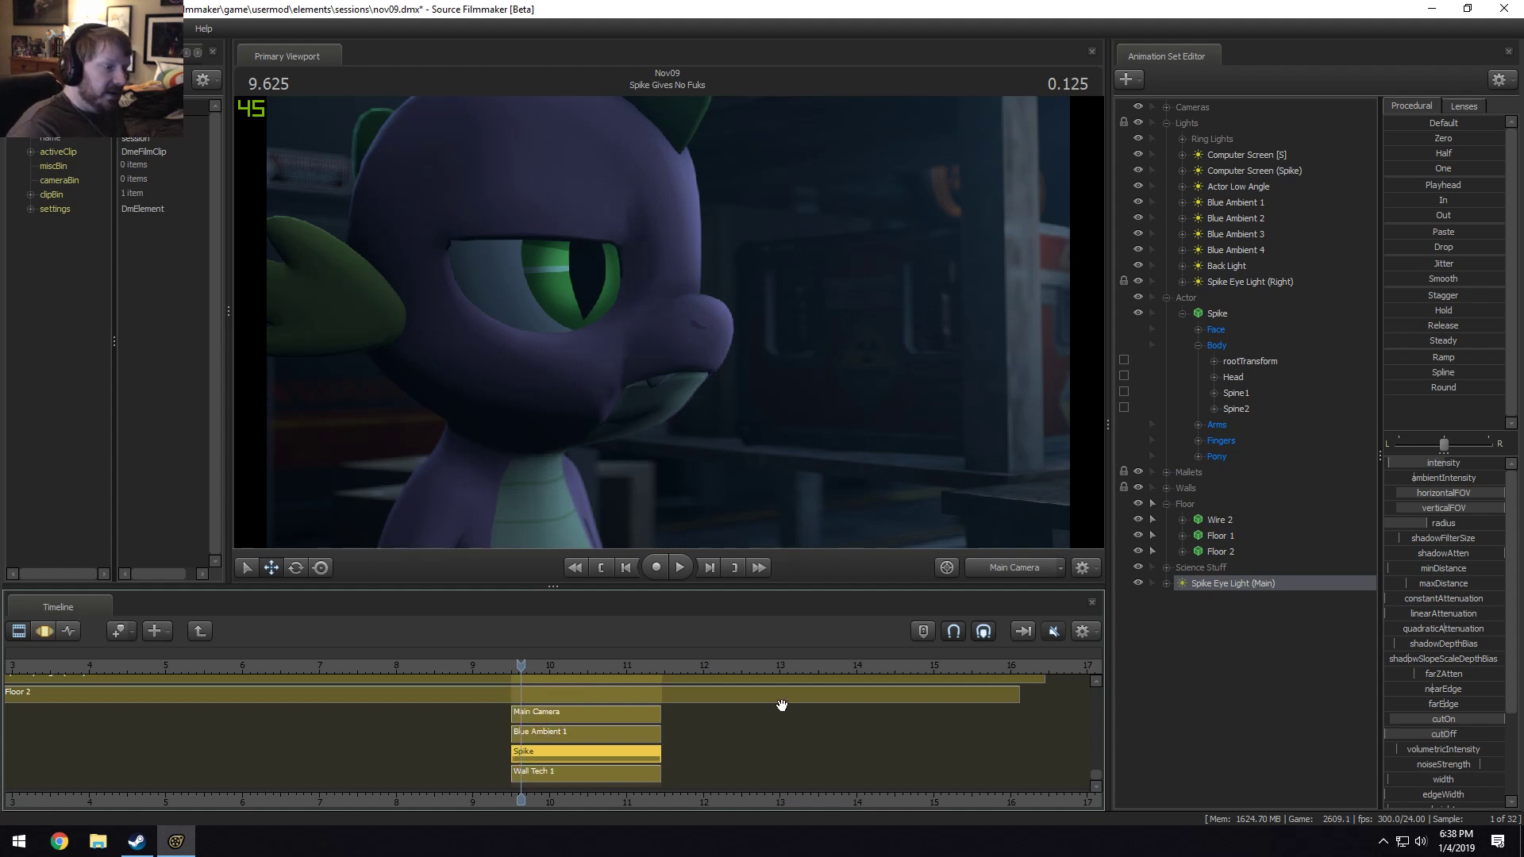
Move the playhead to 14.625 s in the Male Horse Confused shot and shorten the Spike clip's end to about 10 s.
drag(679, 673, 905, 673)
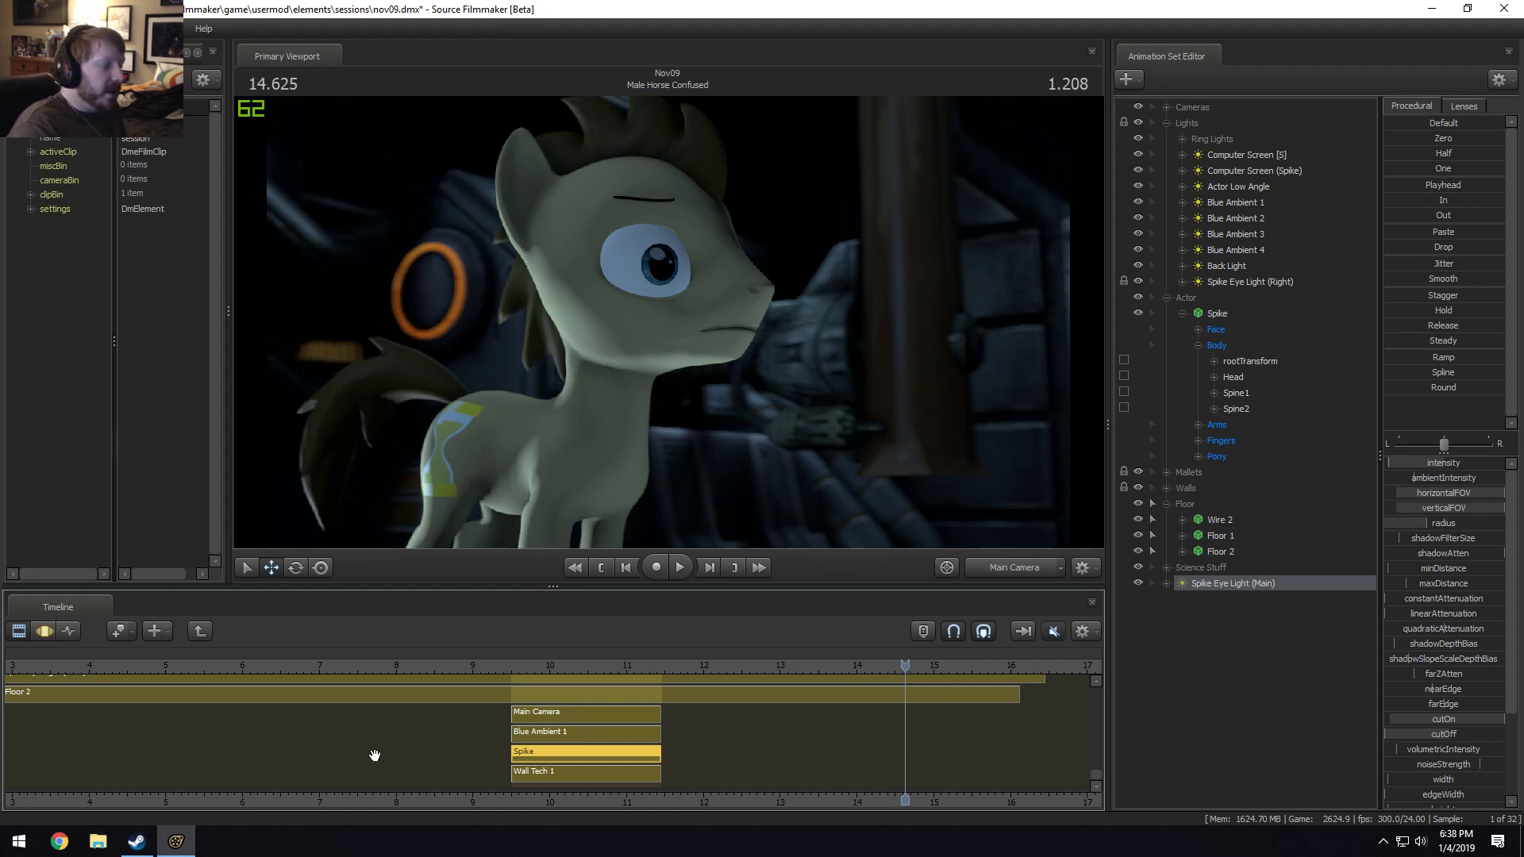
scroll(375, 756, down, 3)
scroll(694, 683, up, 3)
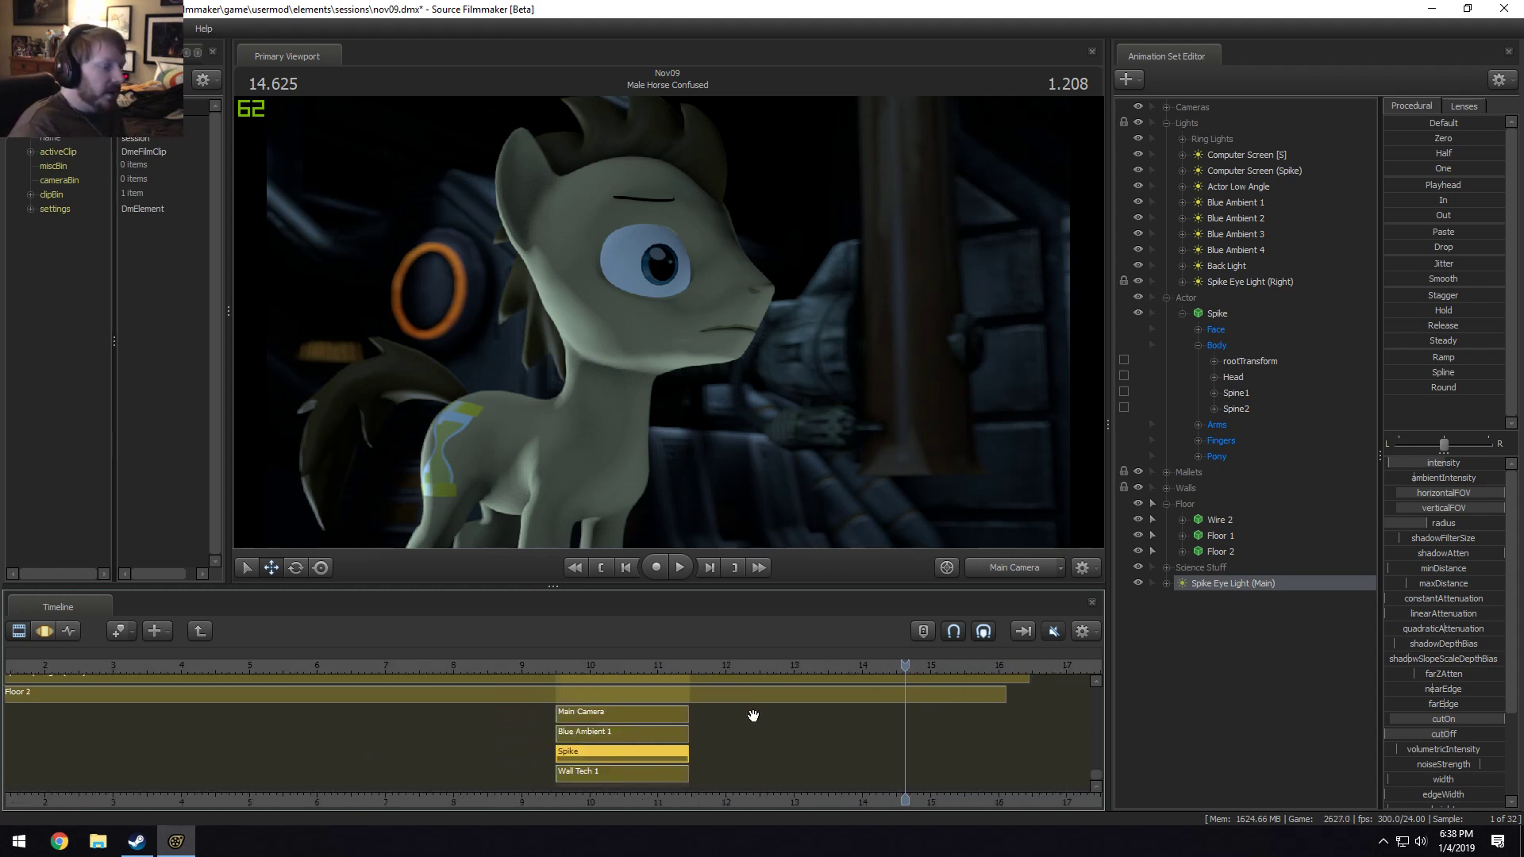
drag(625, 758, 504, 754)
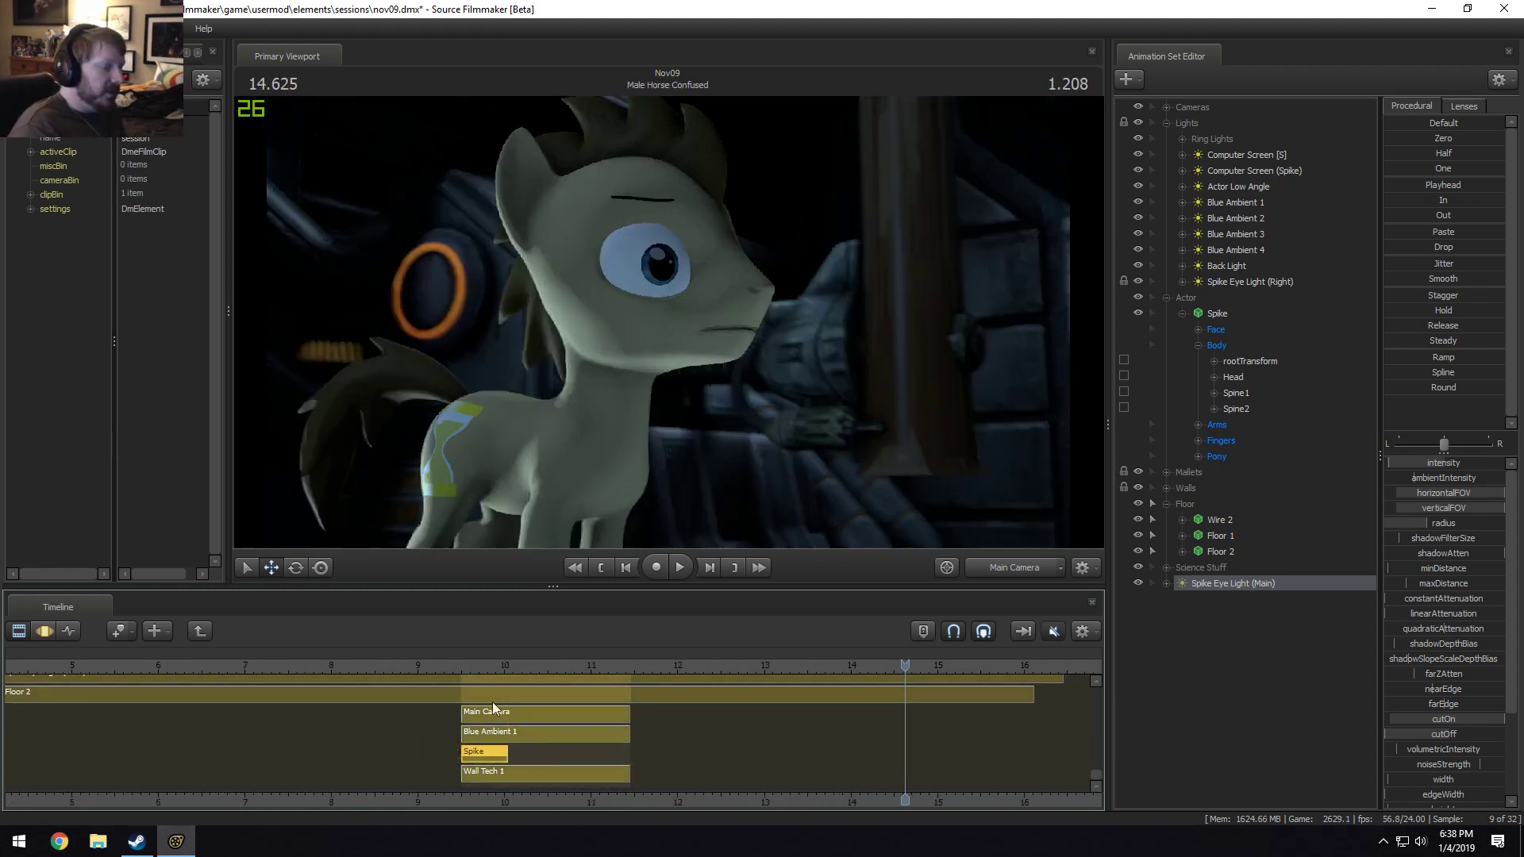
Return the playhead to 9.625 s in the Spike shot with the work camera, and extend the Spike clip's end back to the shot's end.
drag(479, 665, 472, 664)
ctrl+click(1019, 570)
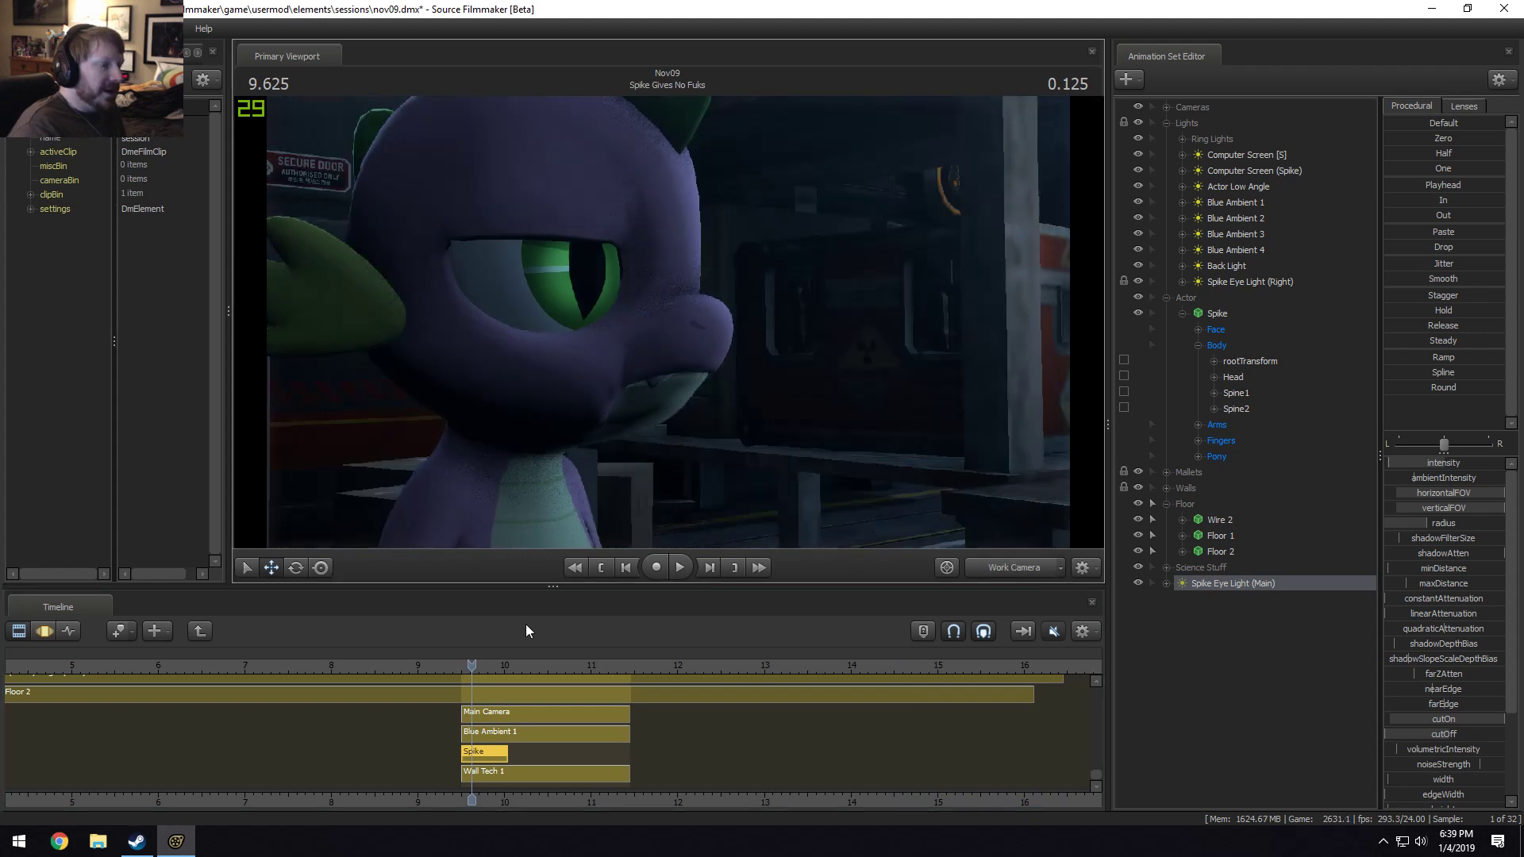
key(space)
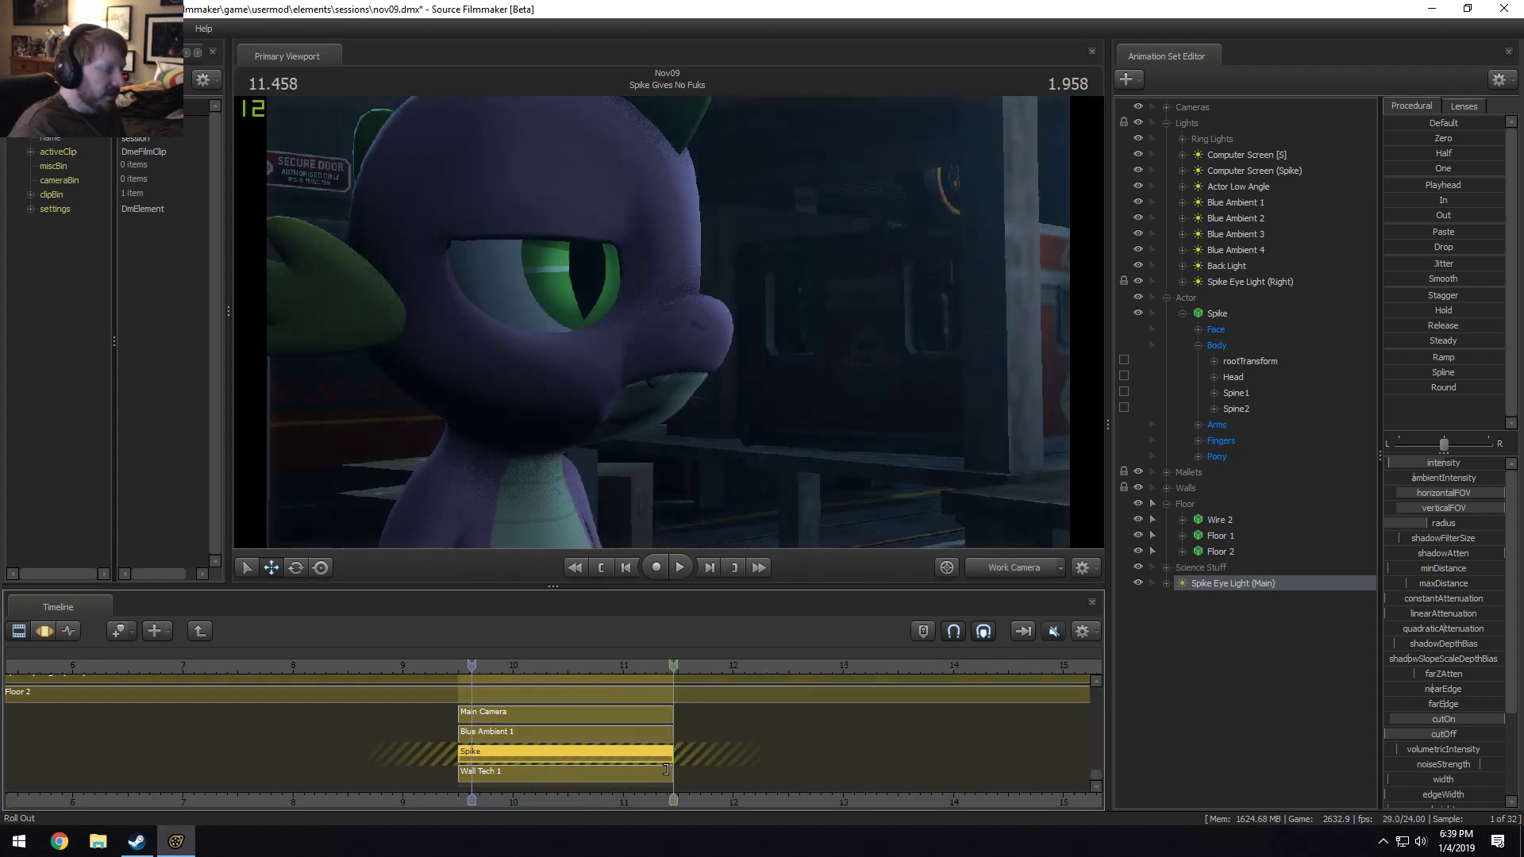
Rotate Spike's head upward at 10.416 s within a time selection that covers the shot.
key(F3)
drag(528, 721, 557, 718)
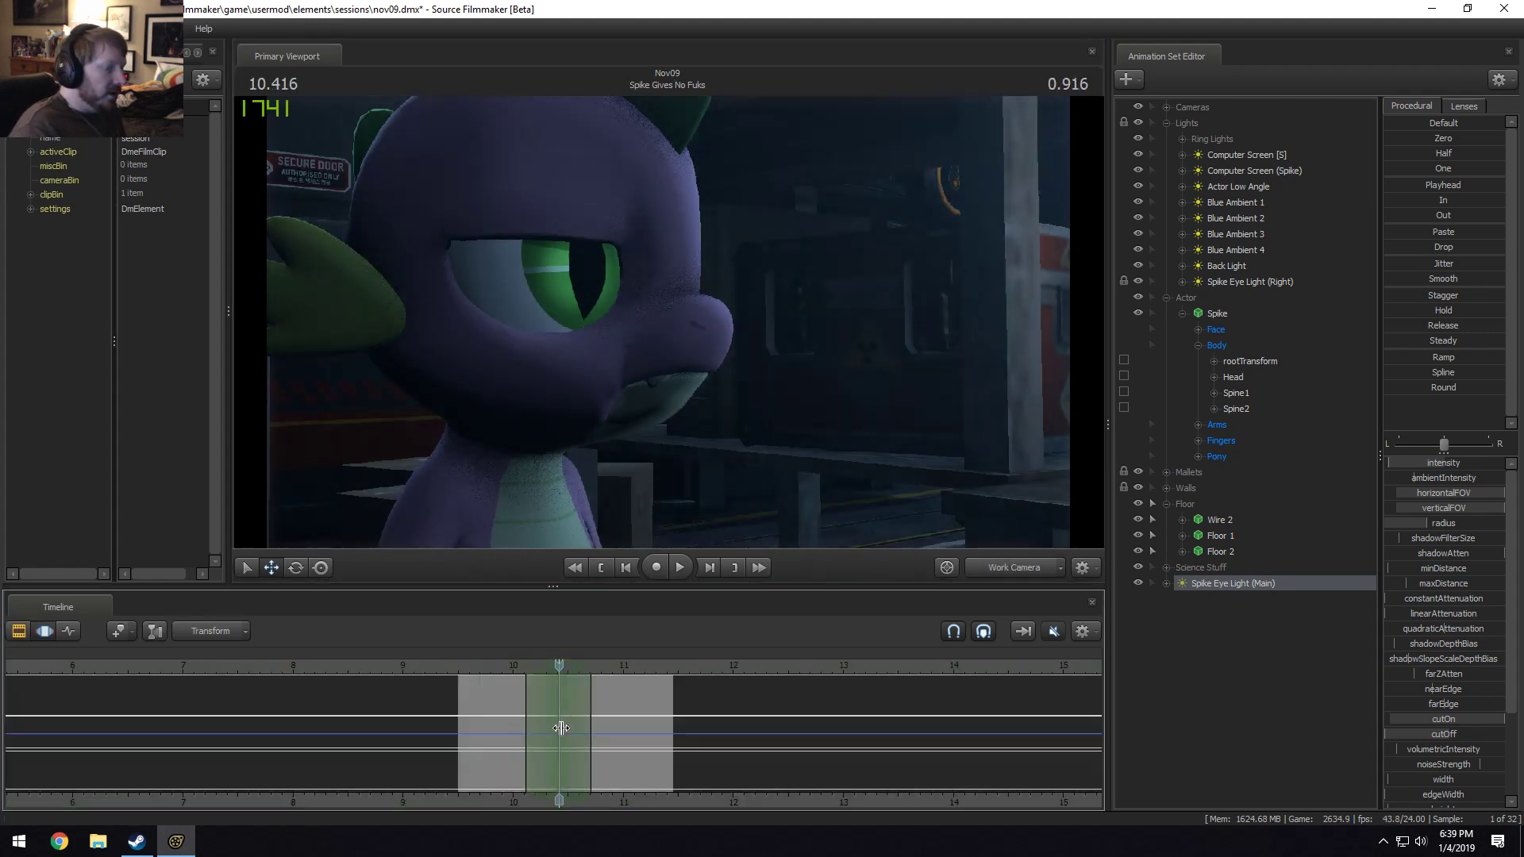
click(1217, 315)
click(447, 373)
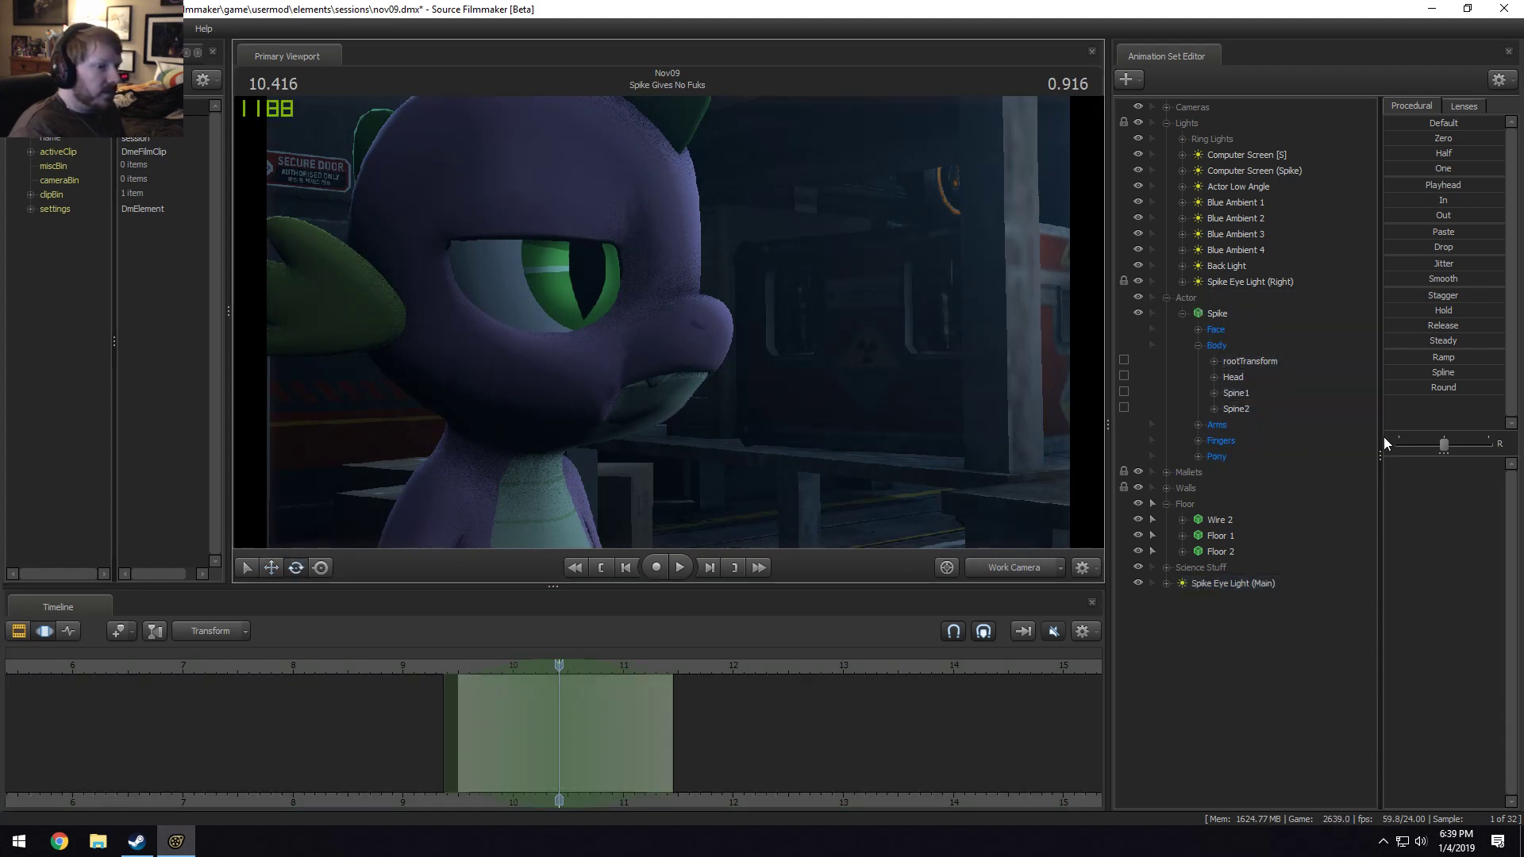
click(1232, 378)
mouse_move(541, 429)
mouse_down()
mouse_move(520, 393)
mouse_move(523, 408)
mouse_up()
Shorten the Spike clip's end to about 10.2 s and play the shot to check the head motion.
key(F3)
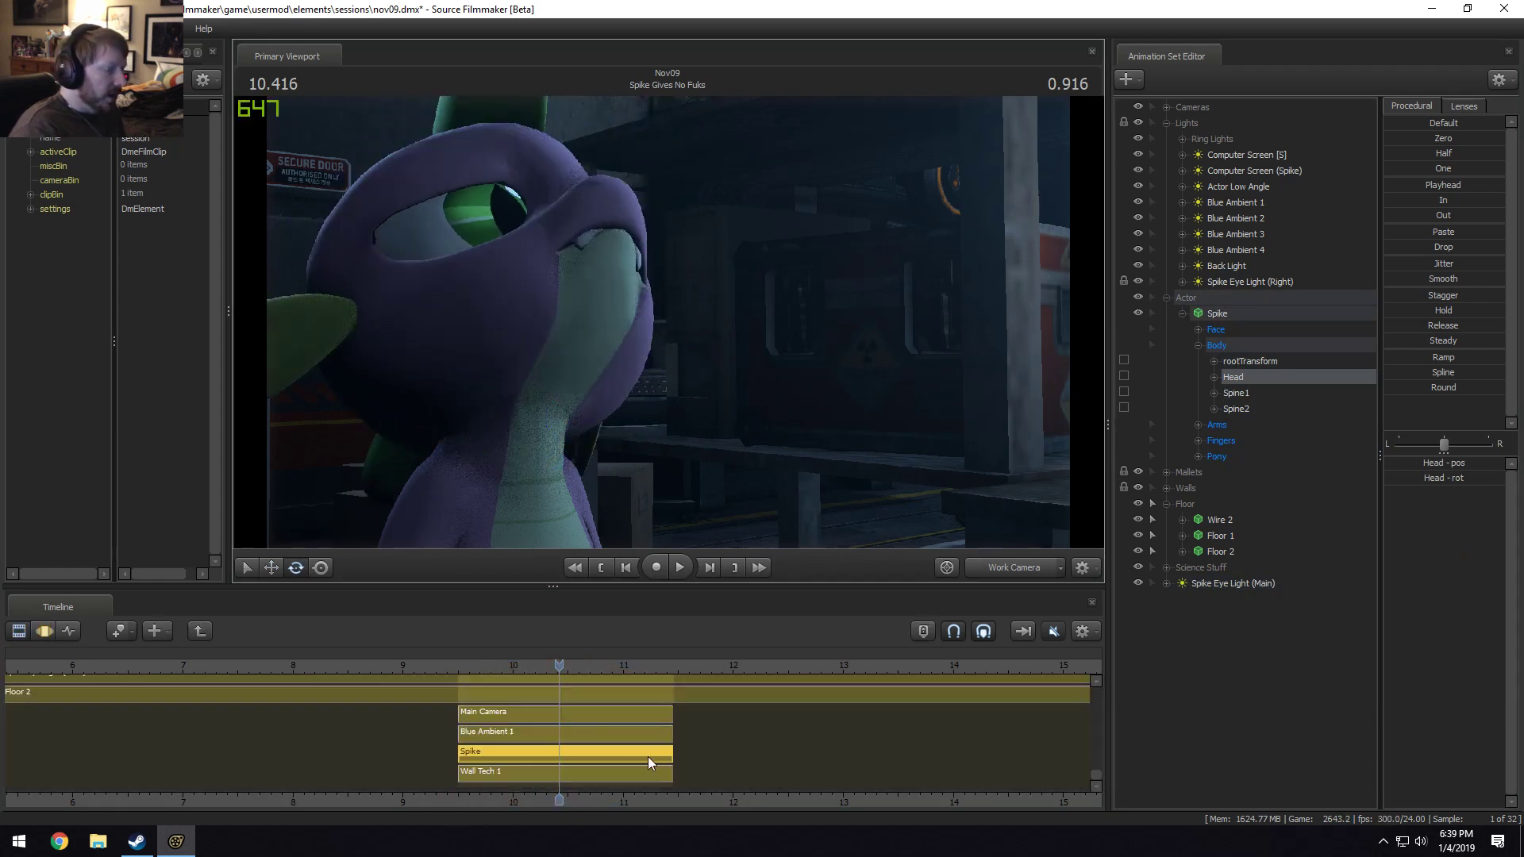
drag(671, 755, 531, 755)
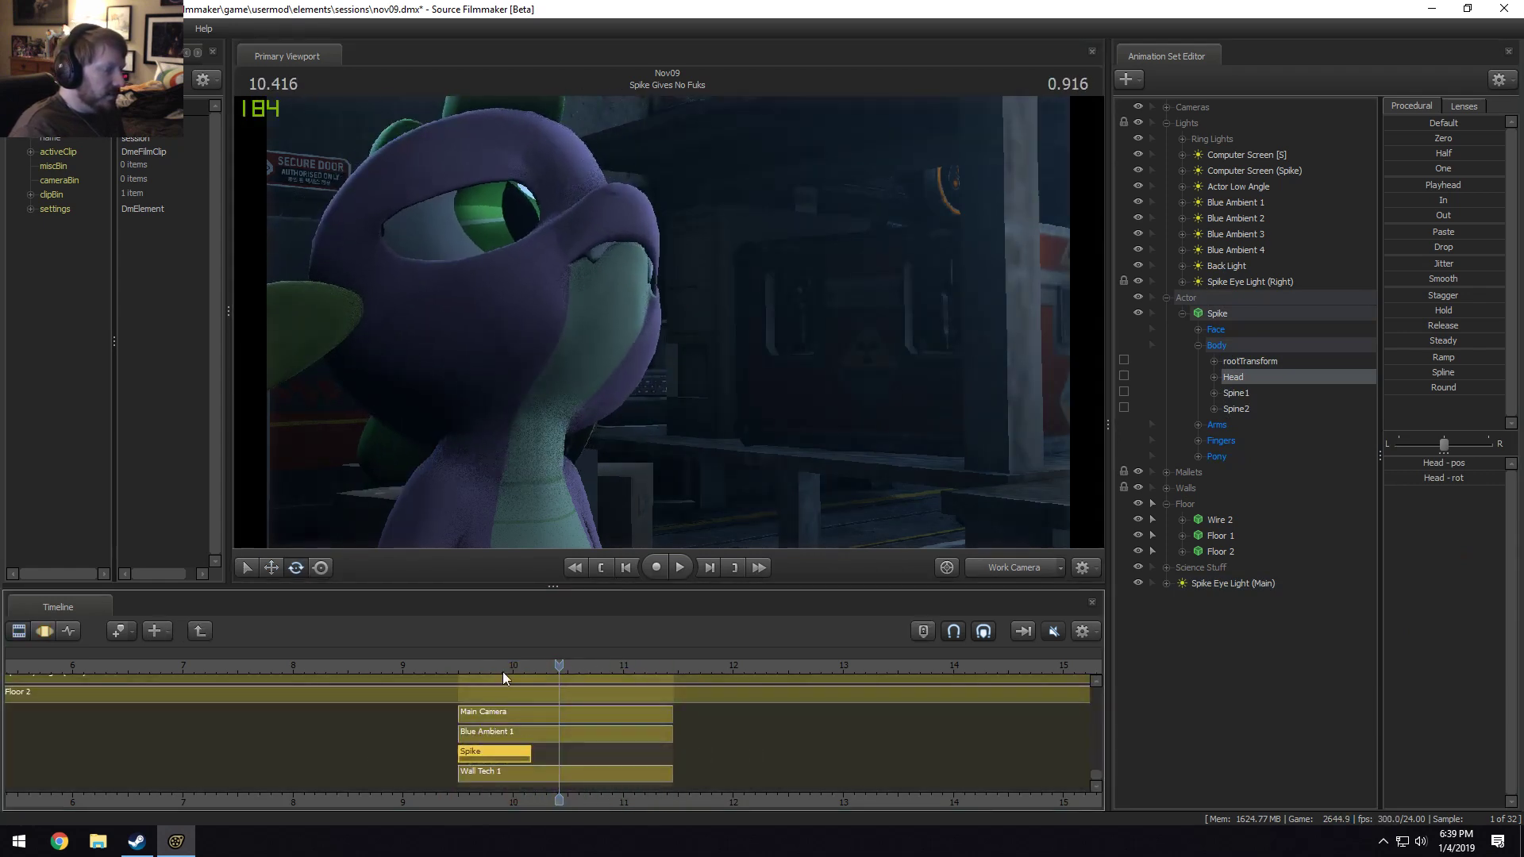
click(465, 663)
key(space)
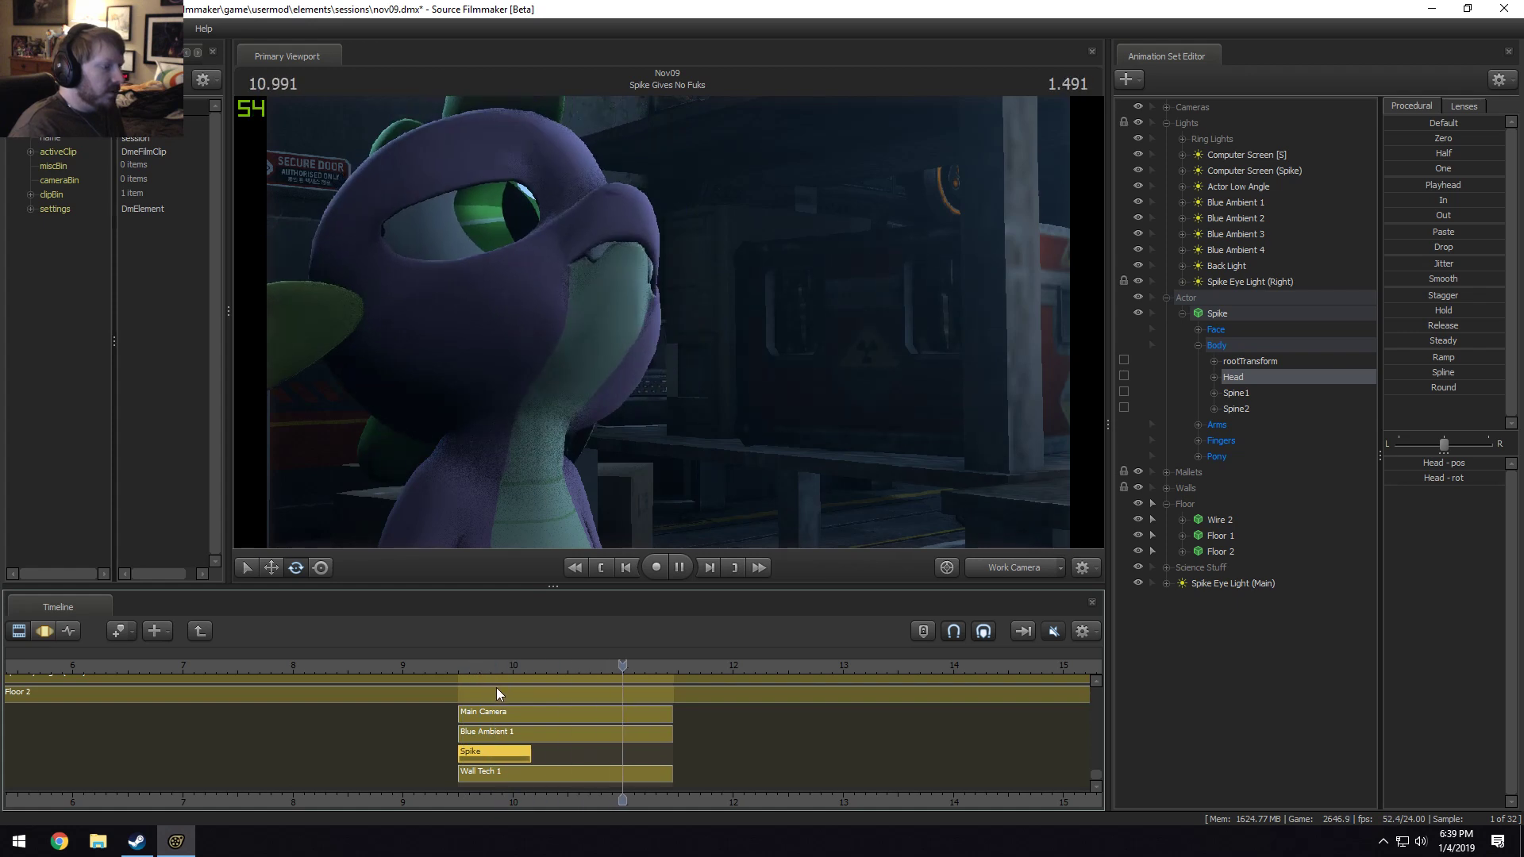
click(470, 667)
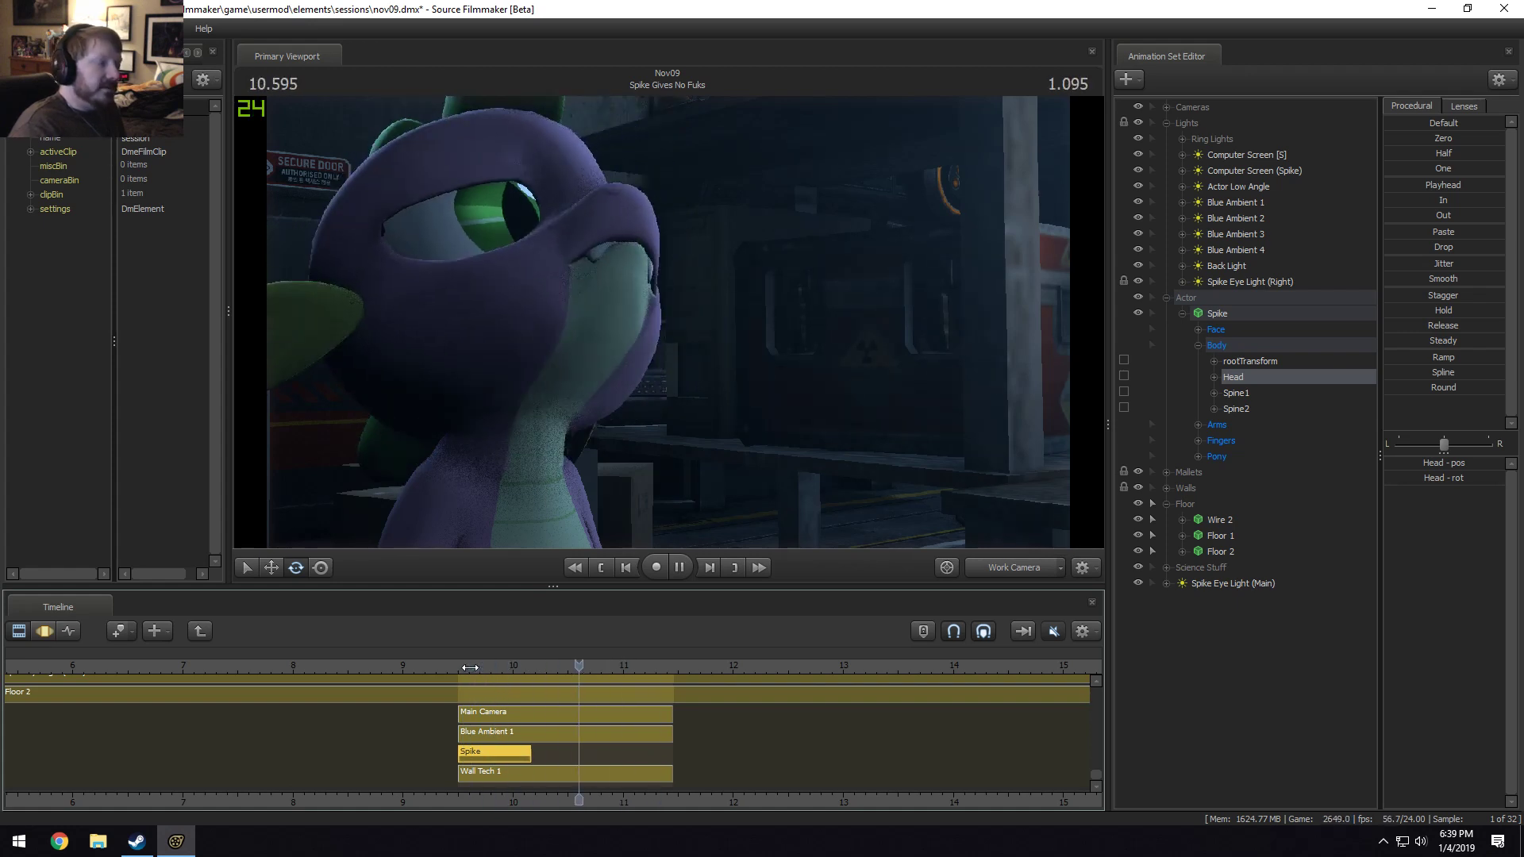
key(space)
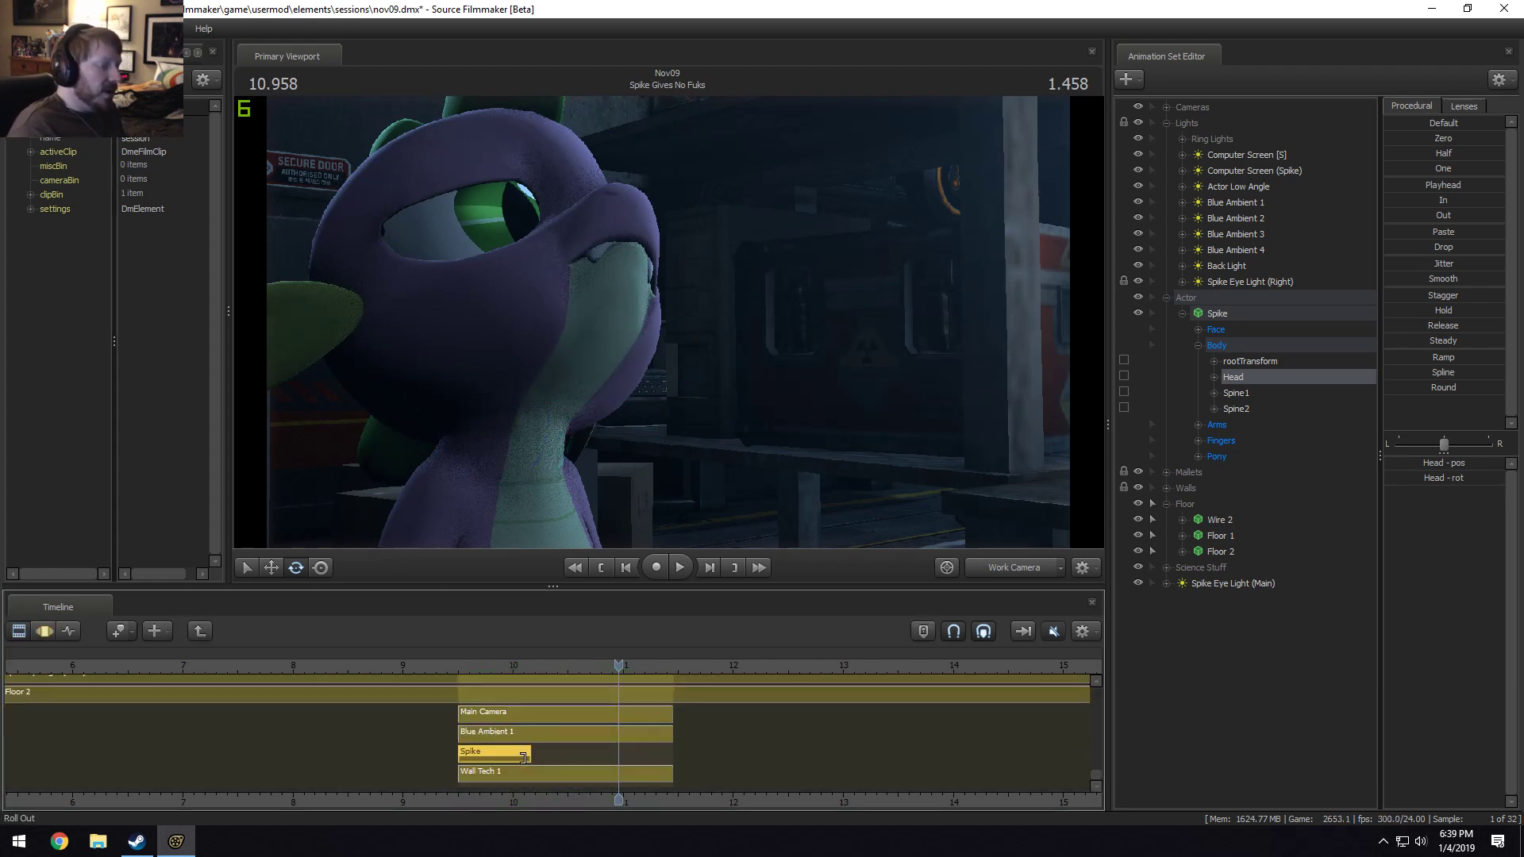
Try rotating Spike's head at 10.833 s, beyond the trimmed clip's end, with a narrow and then a wider time selection.
key(F3)
shift+click(606, 729)
shift+scroll(607, 728, up, 2)
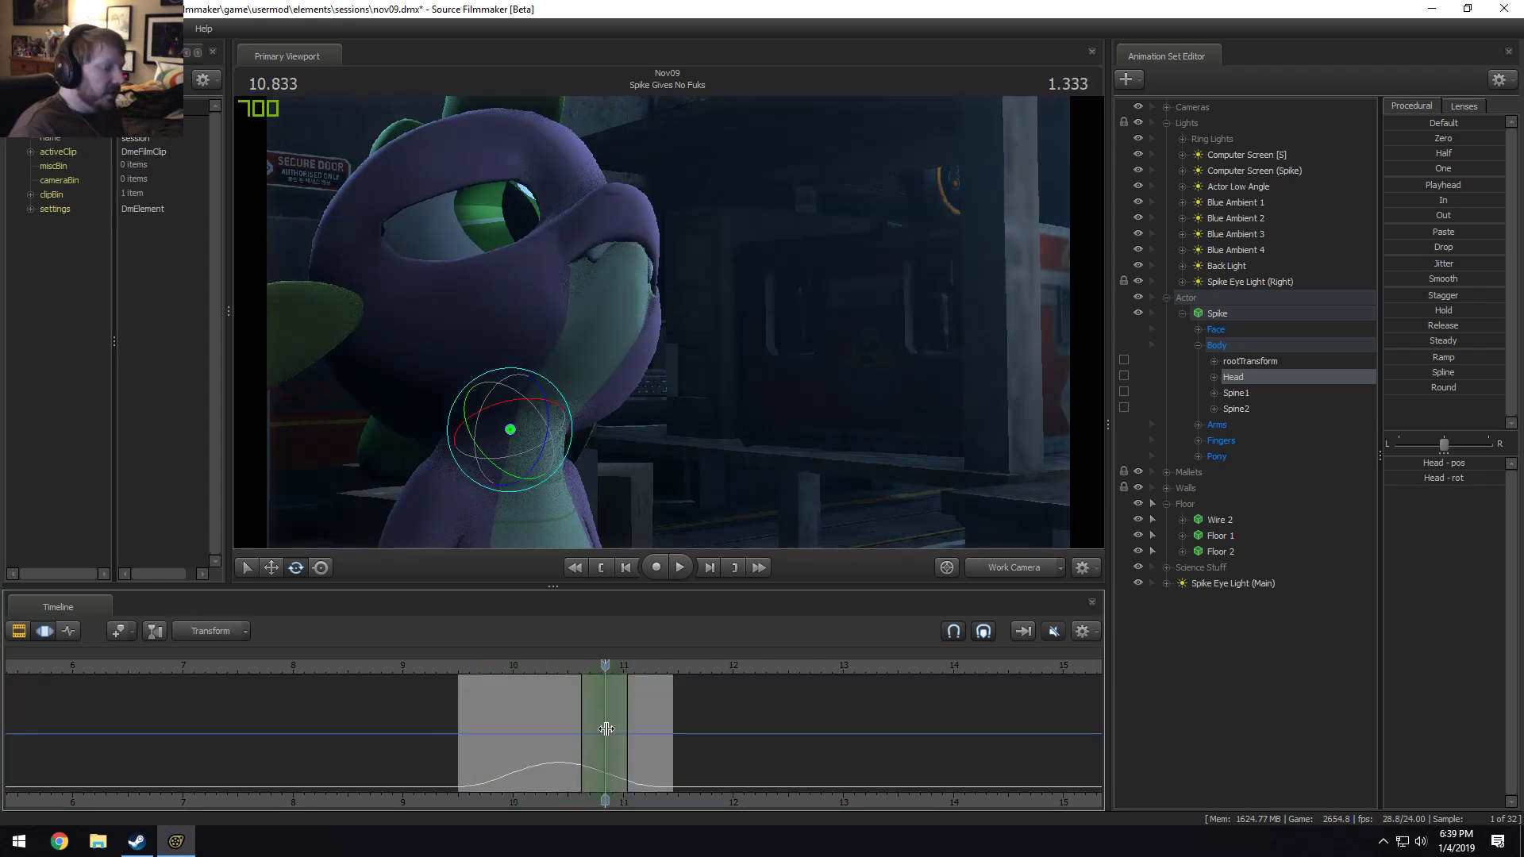
shift+scroll(606, 730, up, 2)
mouse_move(525, 398)
mouse_down()
mouse_move(519, 387)
mouse_move(527, 400)
mouse_up()
key(ctrl+z)
drag(592, 659, 531, 660)
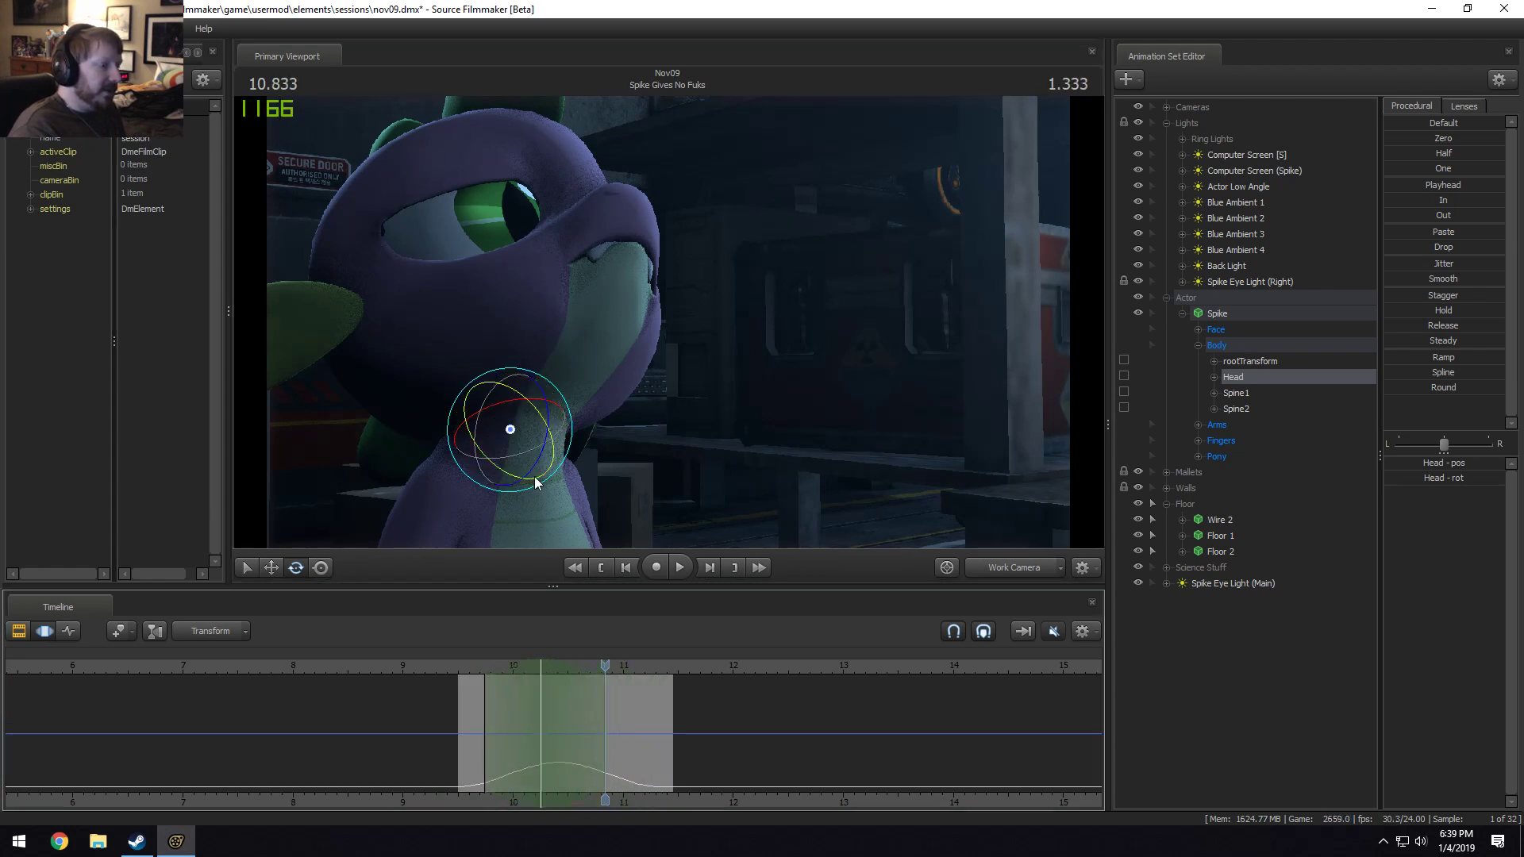
drag(529, 406, 559, 416)
key(ctrl+z)
Try rotating Spike's head at 10.250 s, check the motion at 10.625 s, and undo the rotations.
drag(607, 666, 541, 666)
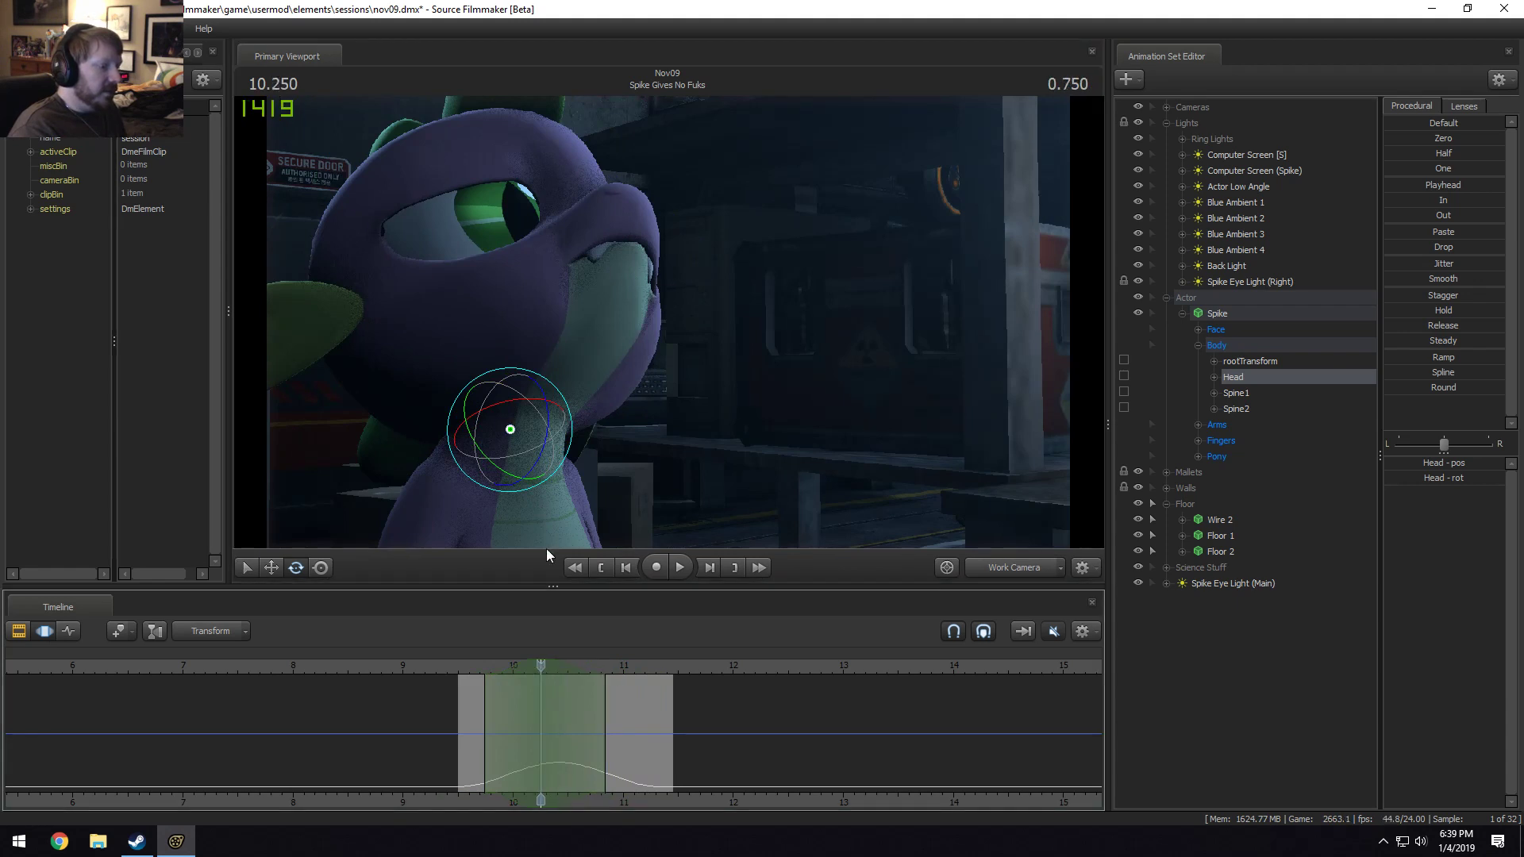
drag(520, 413, 505, 459)
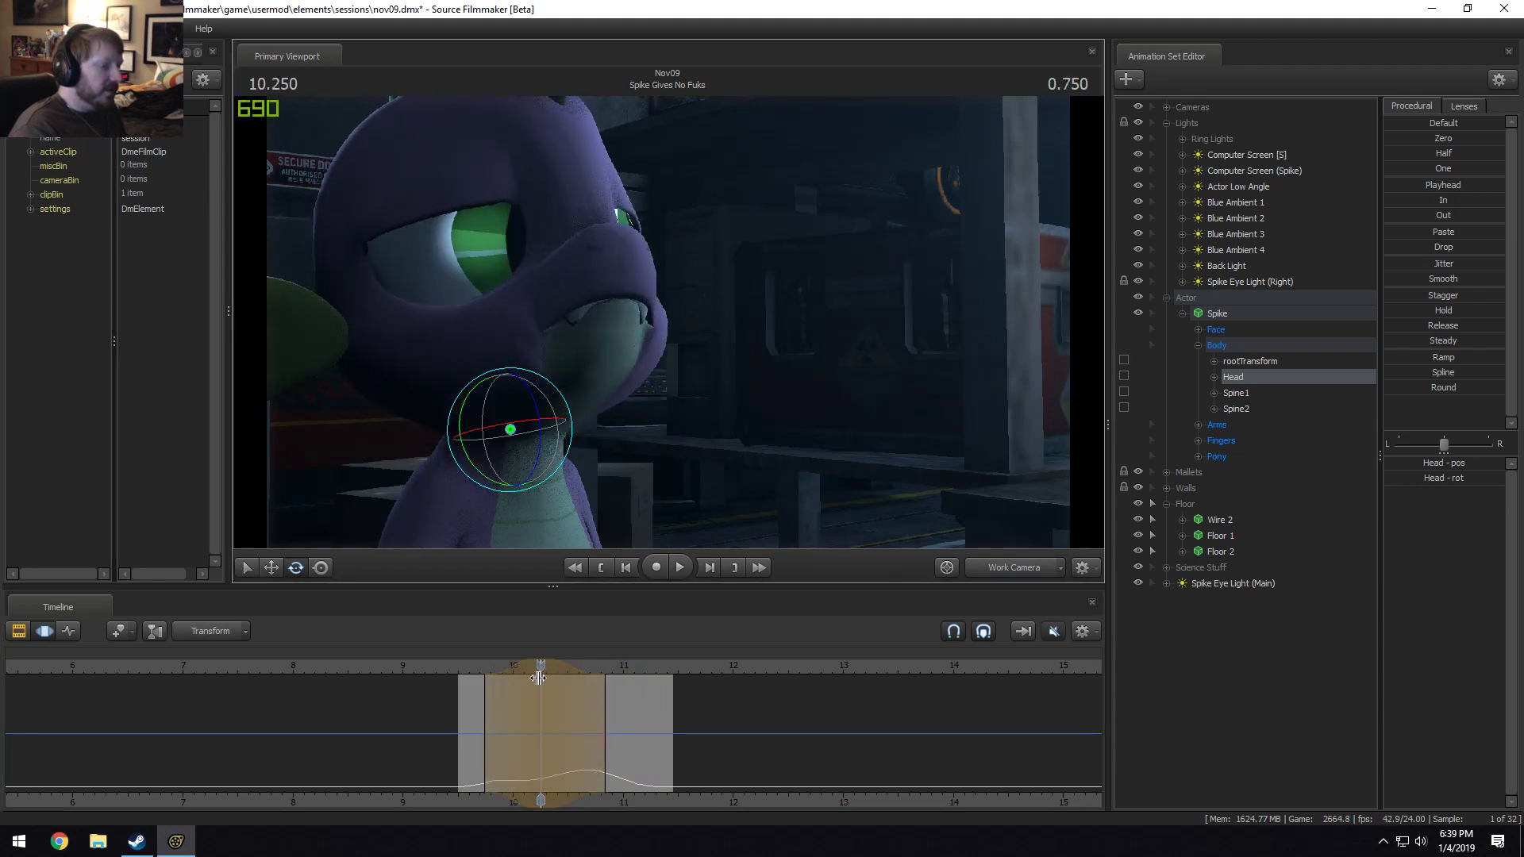
mouse_move(560, 485)
mouse_down()
mouse_move(530, 466)
mouse_move(565, 436)
mouse_move(519, 440)
mouse_move(543, 419)
mouse_move(569, 435)
mouse_up()
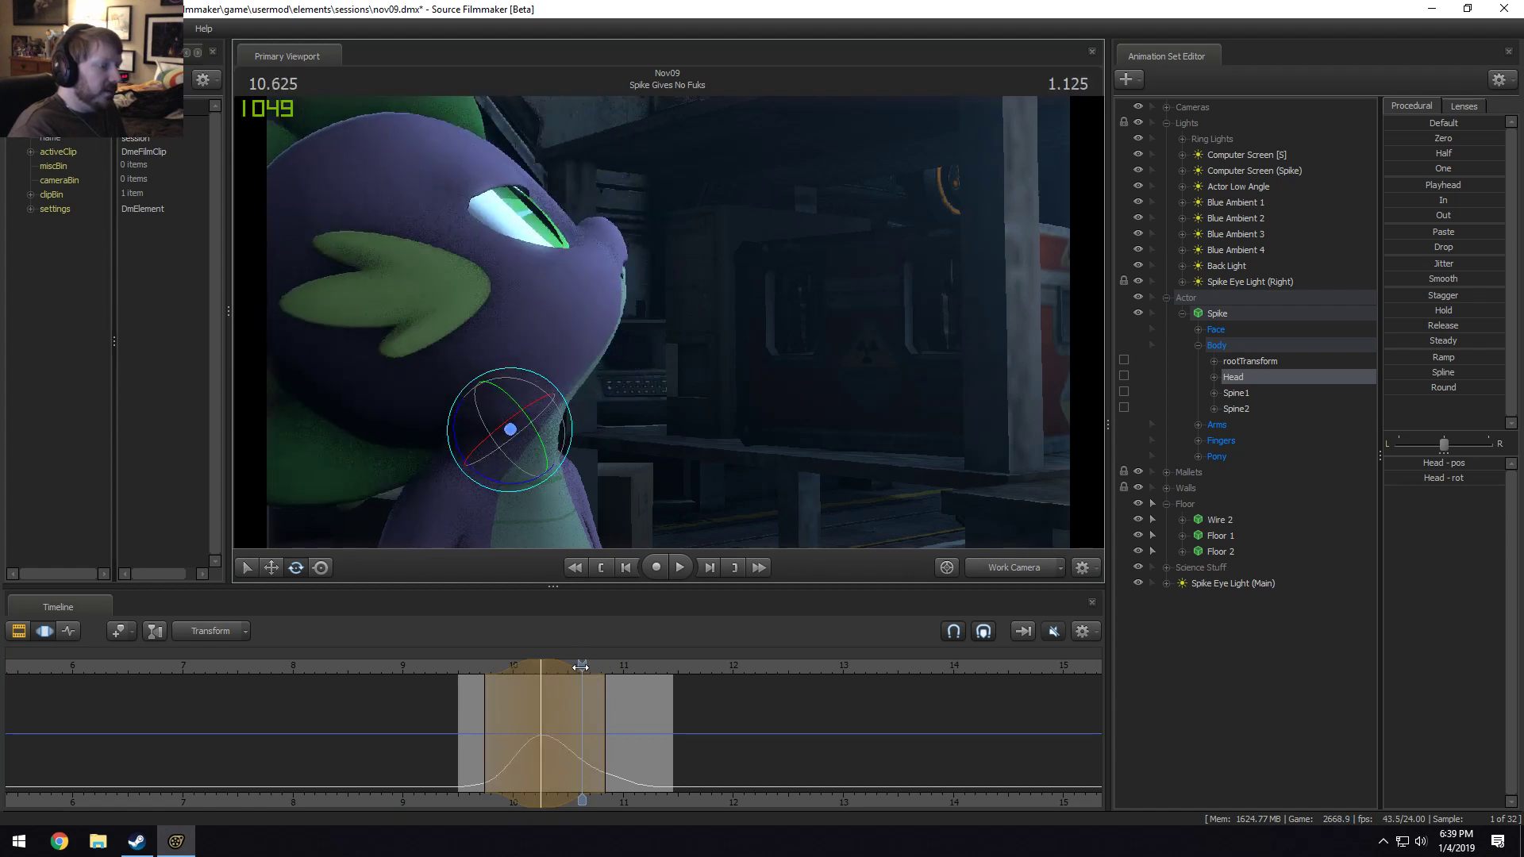
mouse_move(582, 676)
mouse_down()
mouse_move(513, 677)
mouse_move(559, 678)
mouse_move(532, 688)
mouse_move(596, 703)
mouse_up()
key(ctrl+z)
key(ctrl+z)
key(ctrl+z)
key(ctrl+z)
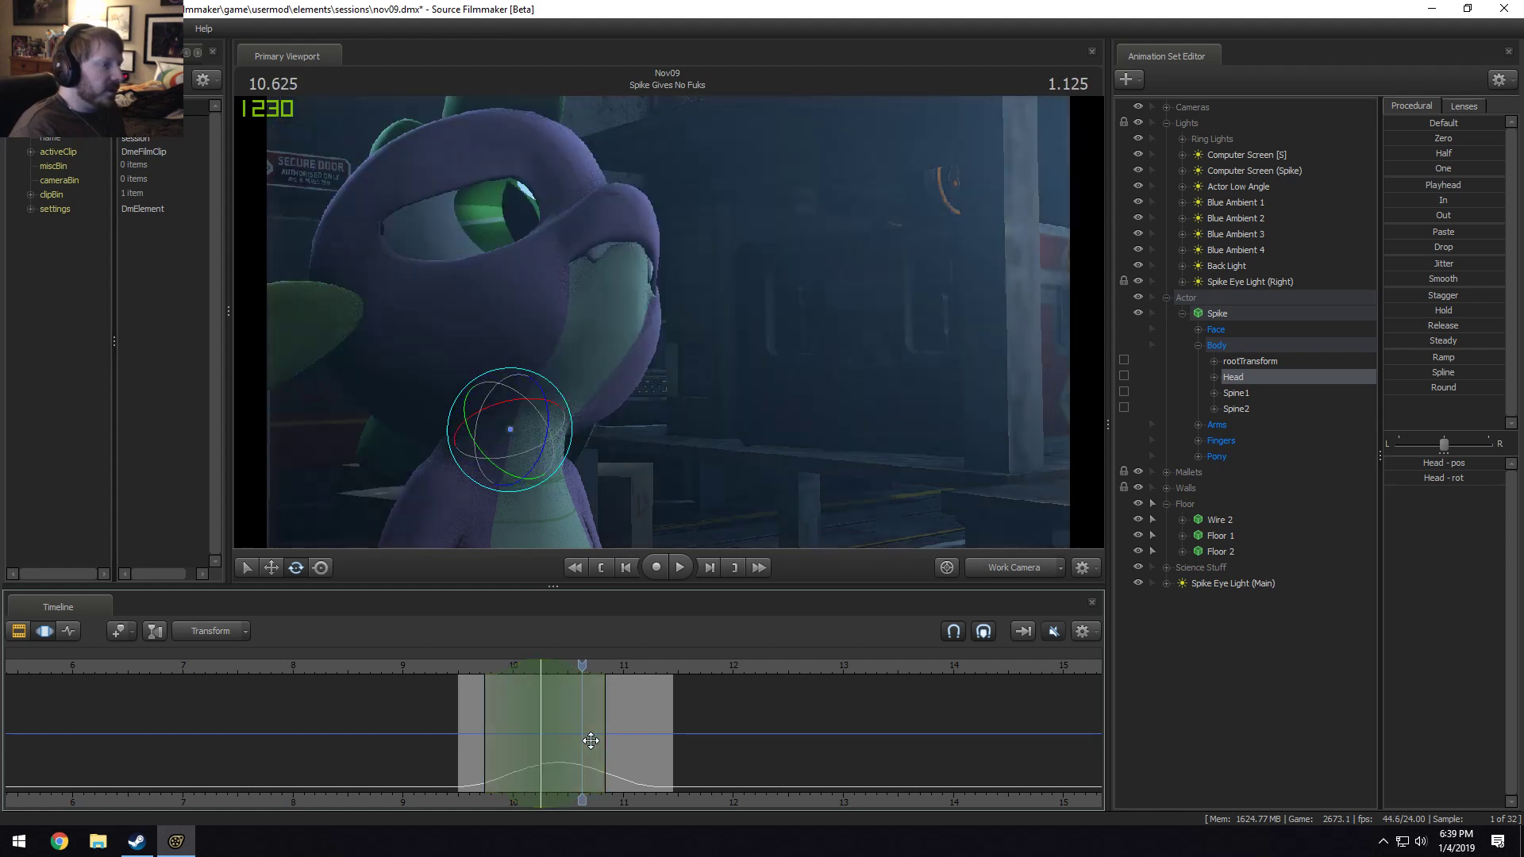
key(ctrl+z)
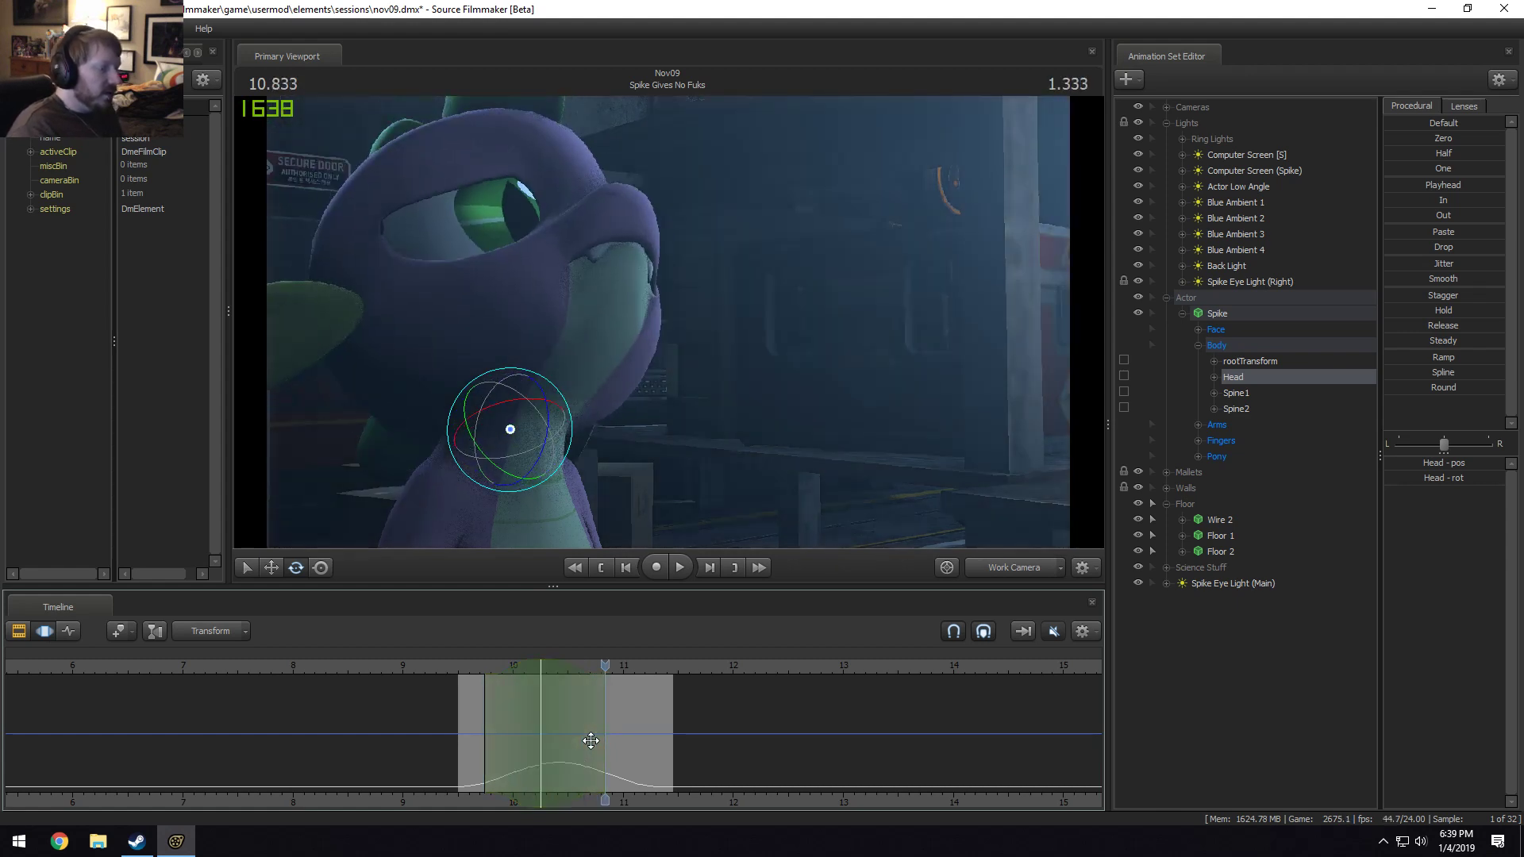
Compare the trimmed Spike clip with its head curve and undo the shortening of the clip.
key(F2)
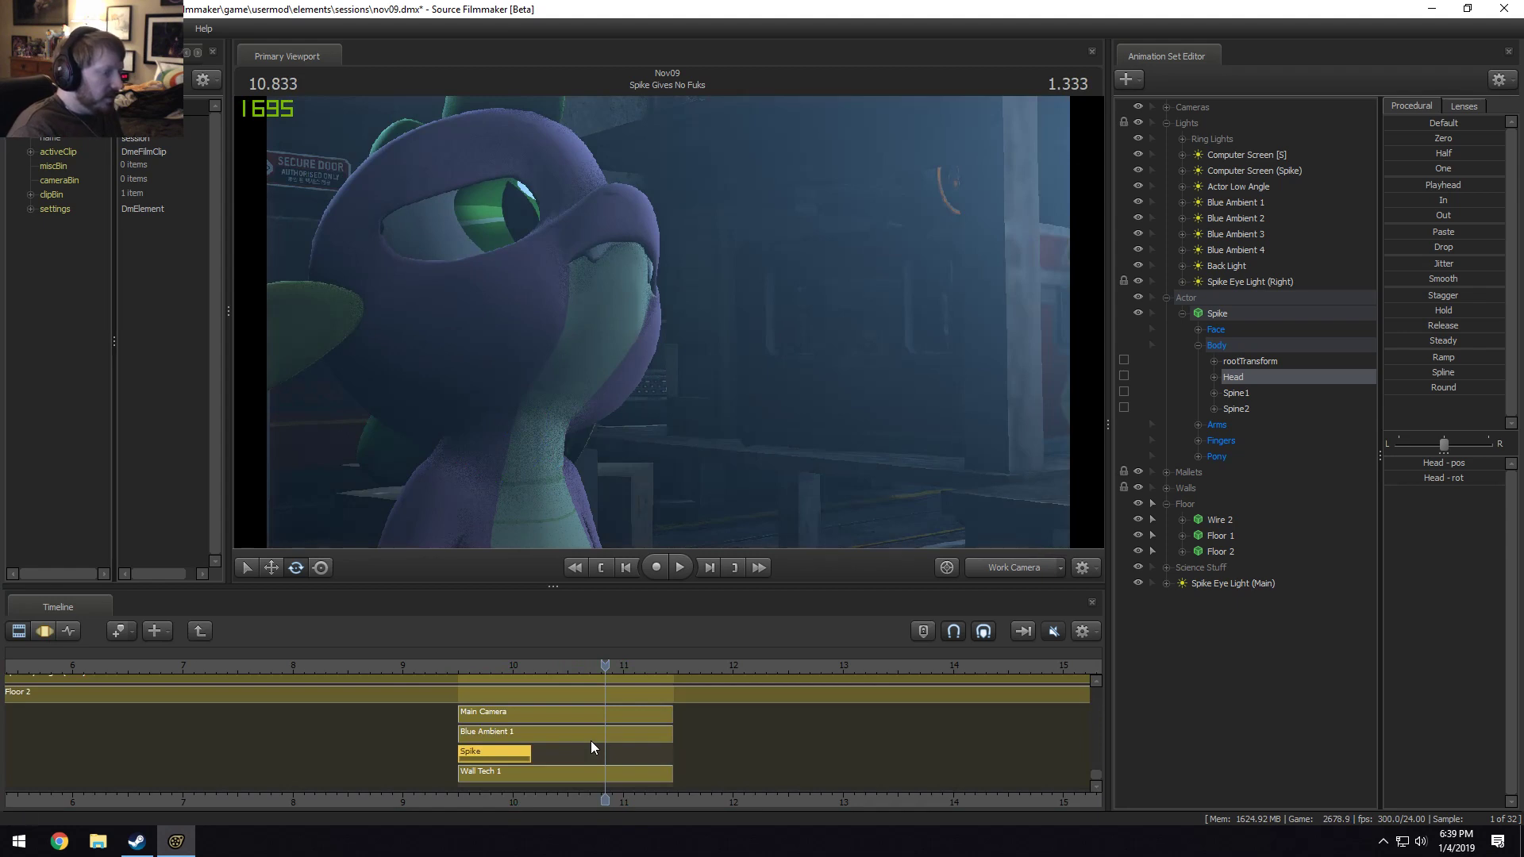
key(F3)
key(F2)
key(F3)
key(F2)
key(ctrl+z)
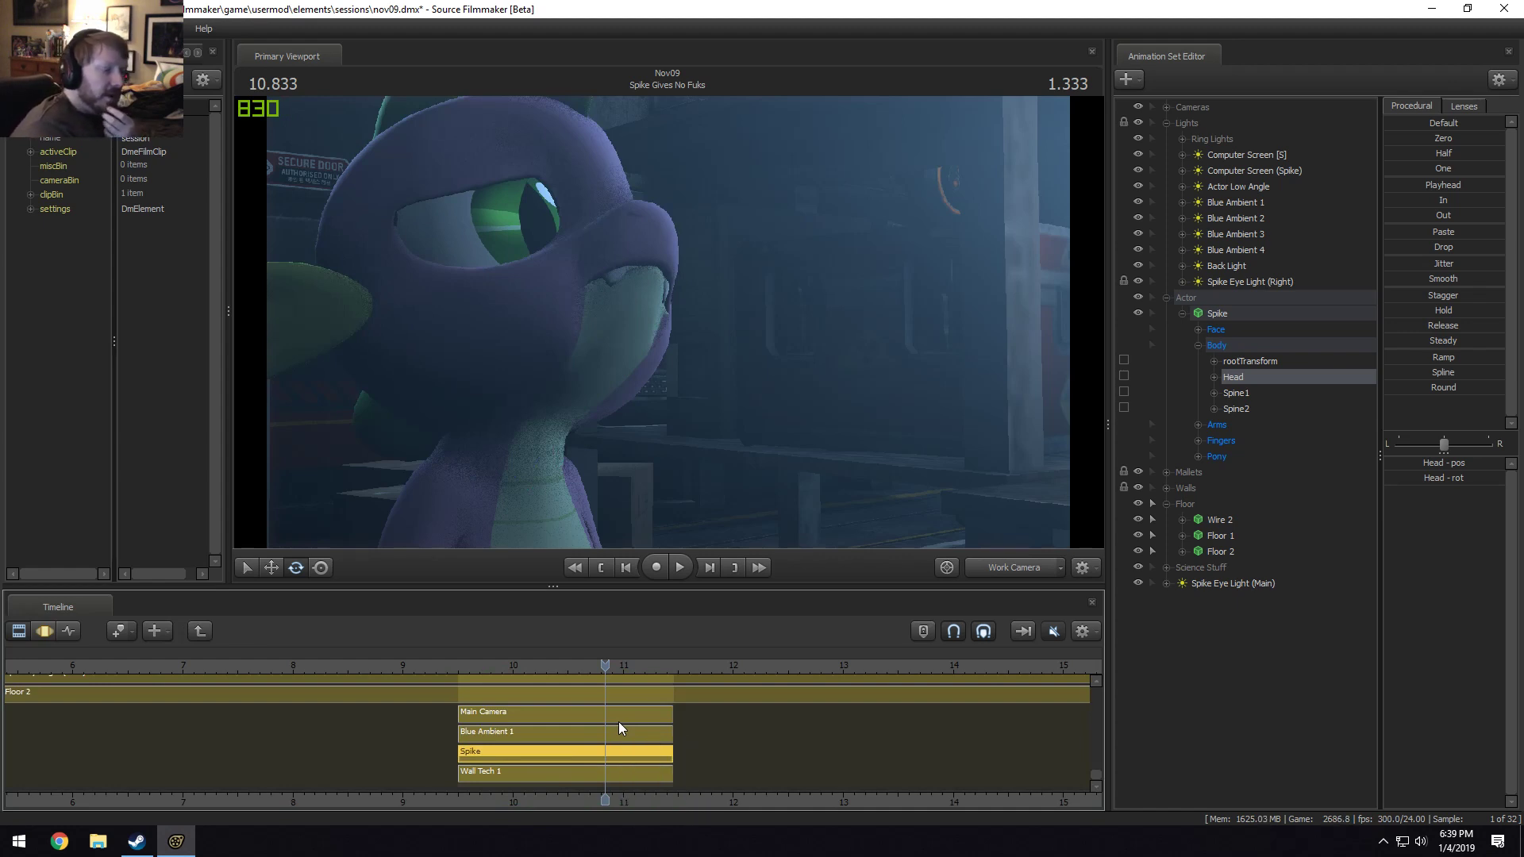
Select all time for Spike's head and apply the In preset at full strength to remove the head rotation.
click(478, 713)
click(498, 672)
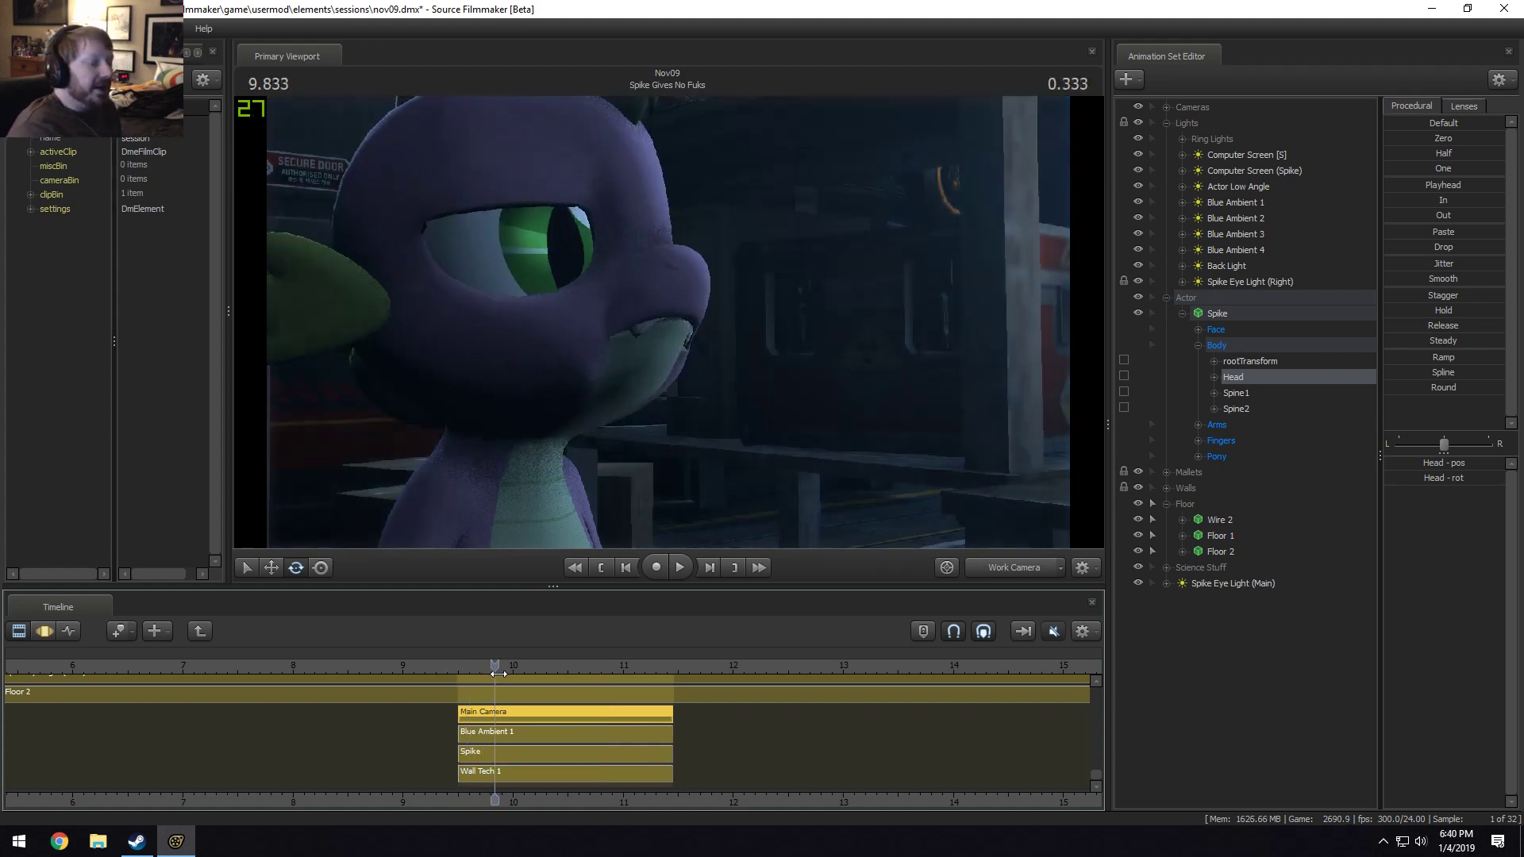
drag(498, 673, 614, 673)
key(F3)
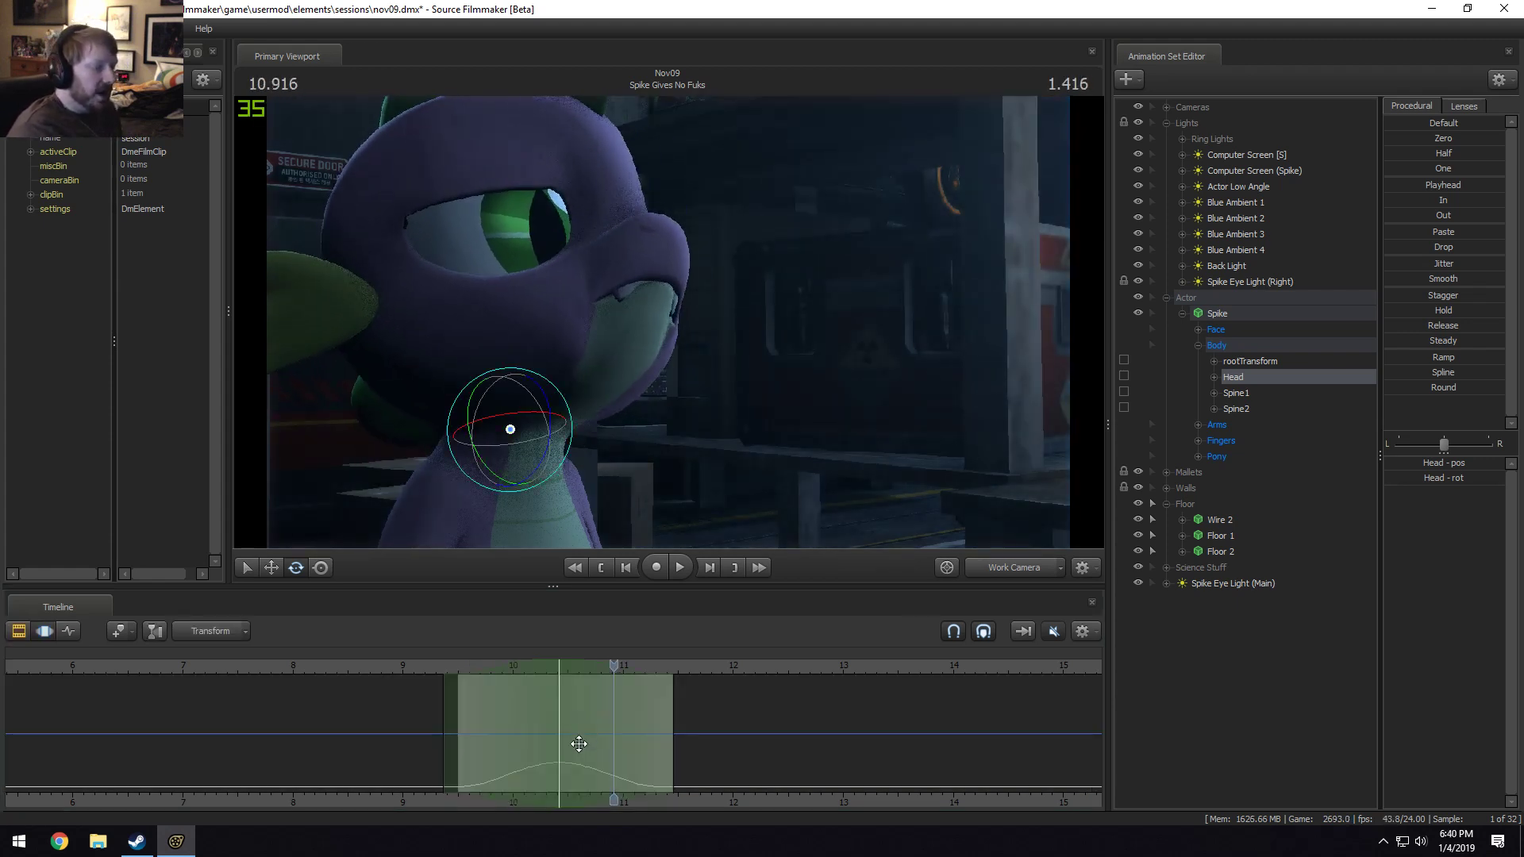
key(ctrl+a)
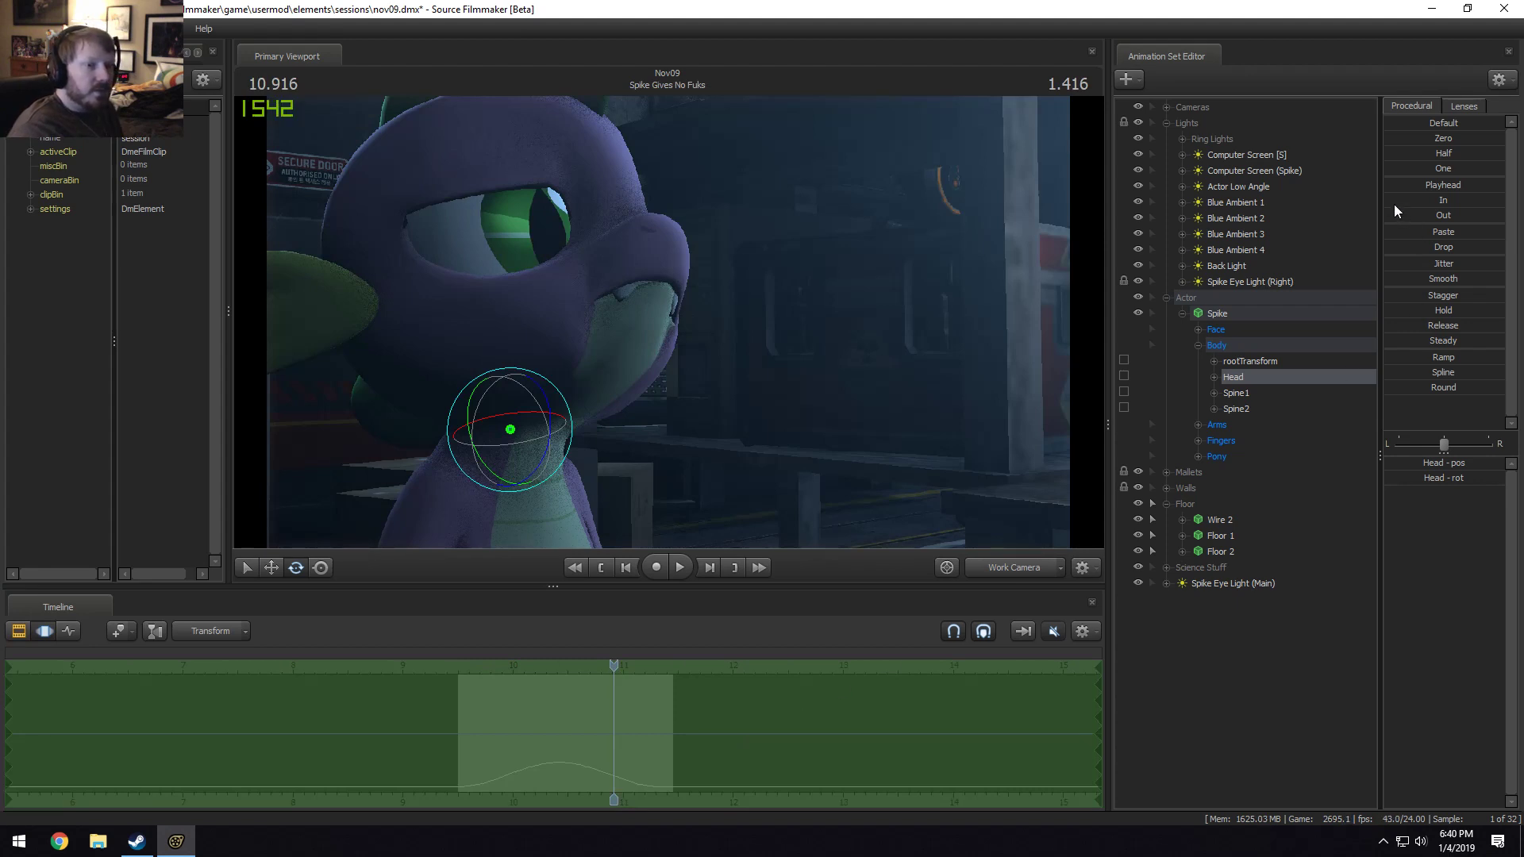
drag(1394, 205, 1501, 205)
key(F2)
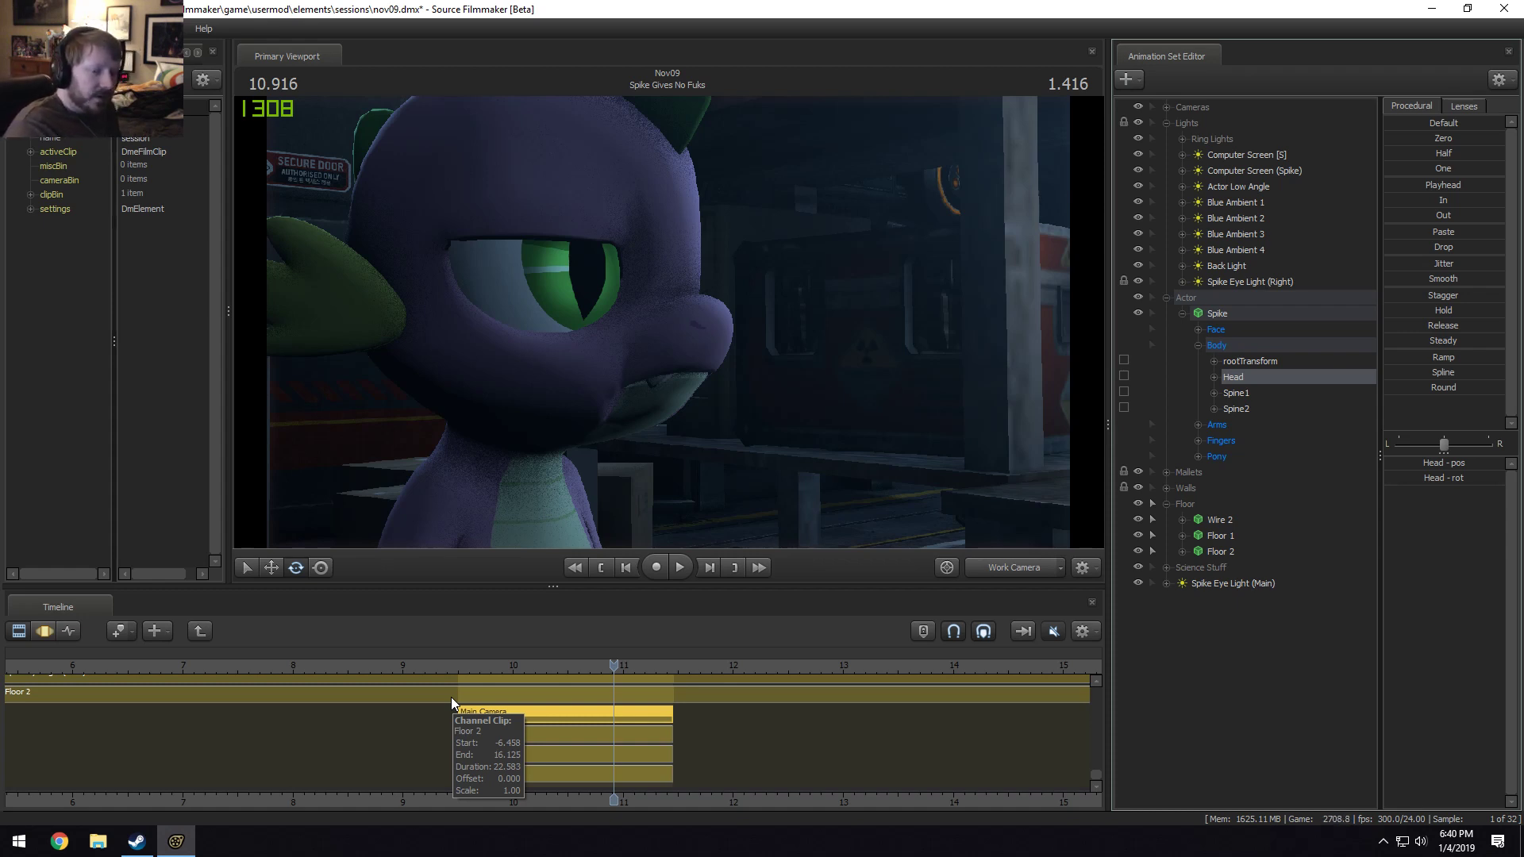
Cut the Floor 2 clip with the playhead at the shot's start, 9.500 s, and undo the cut.
click(451, 697)
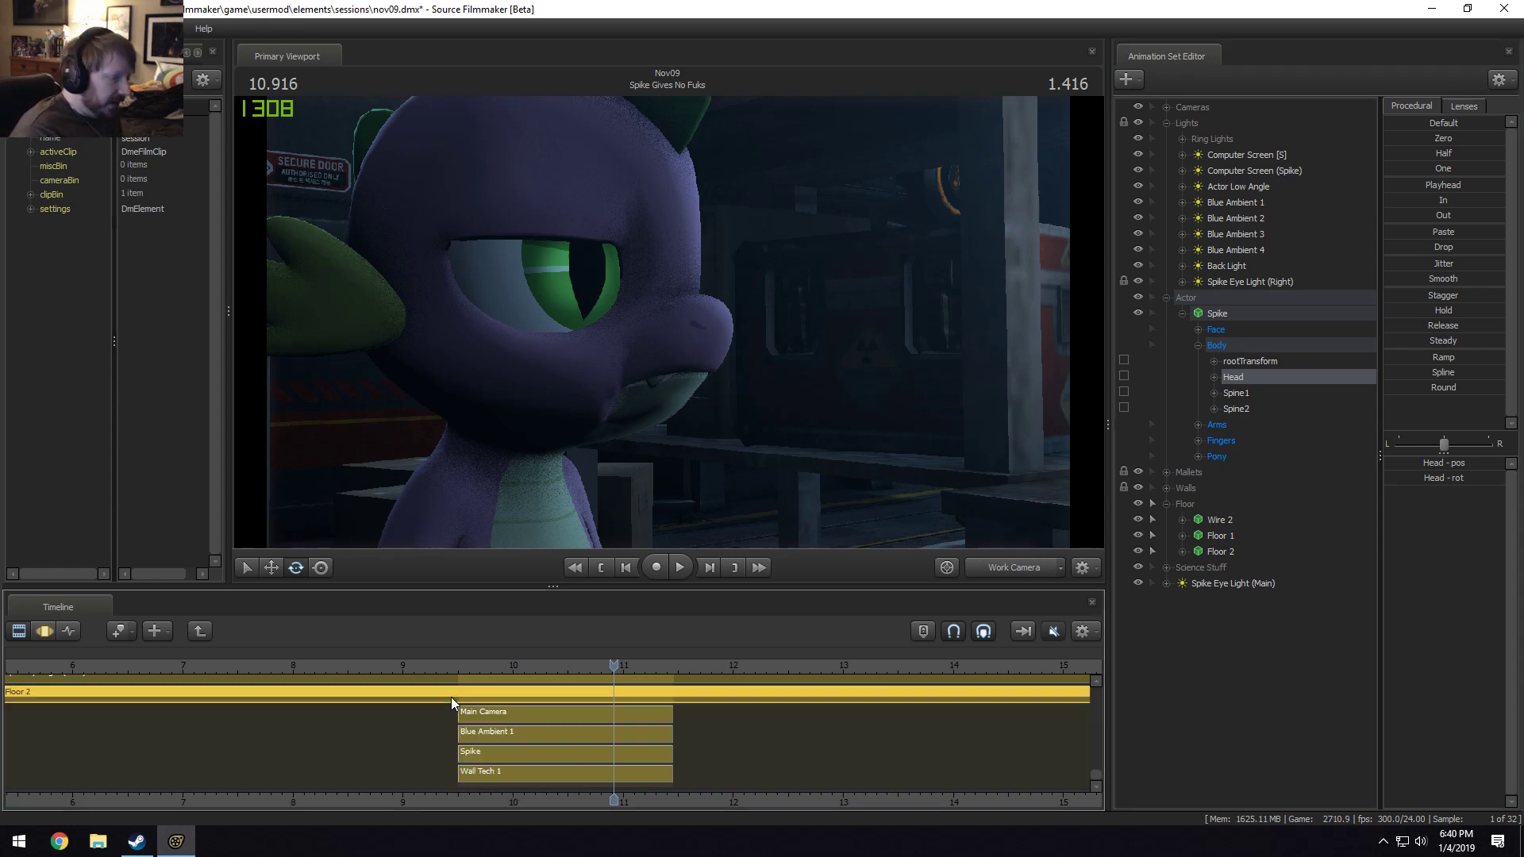
click(456, 665)
right_click(462, 693)
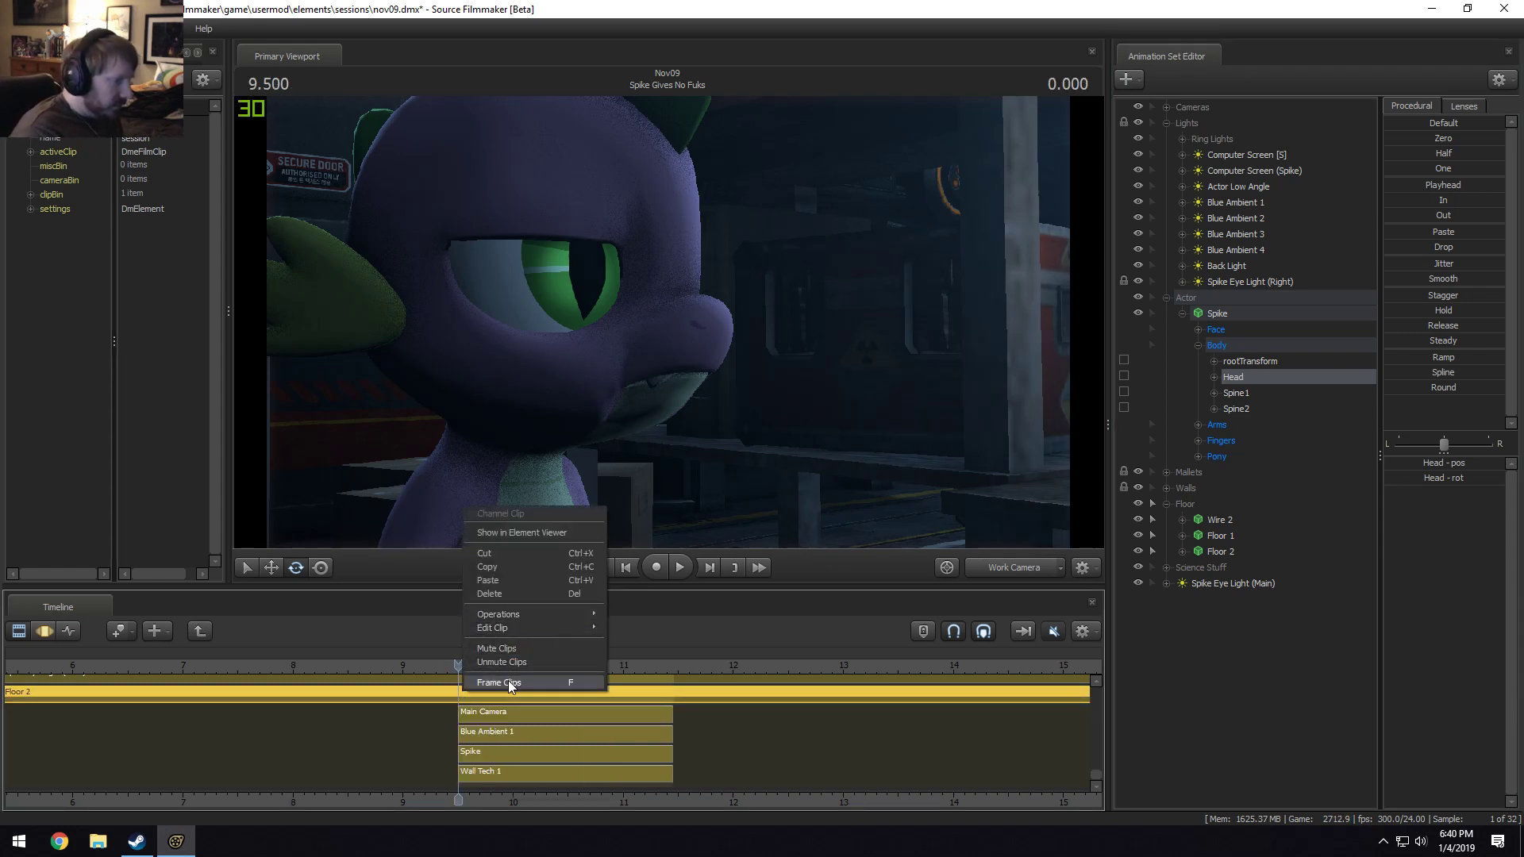
click(498, 554)
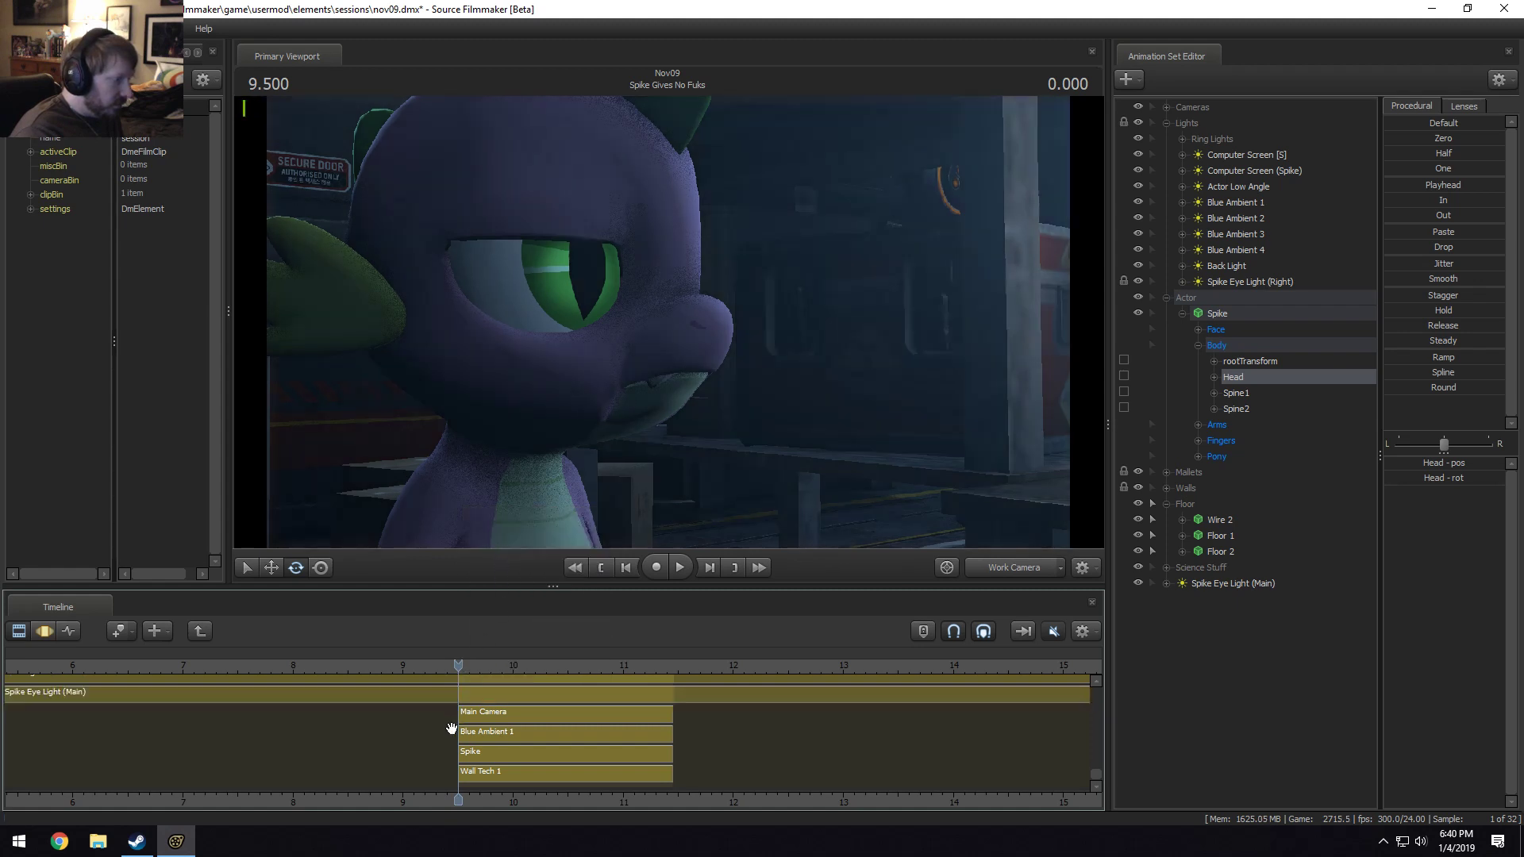
key(ctrl+z)
Trim the start and end of the Floor 2 and Spike Eye Light (Main) clips to the shot's start and end.
click(473, 712)
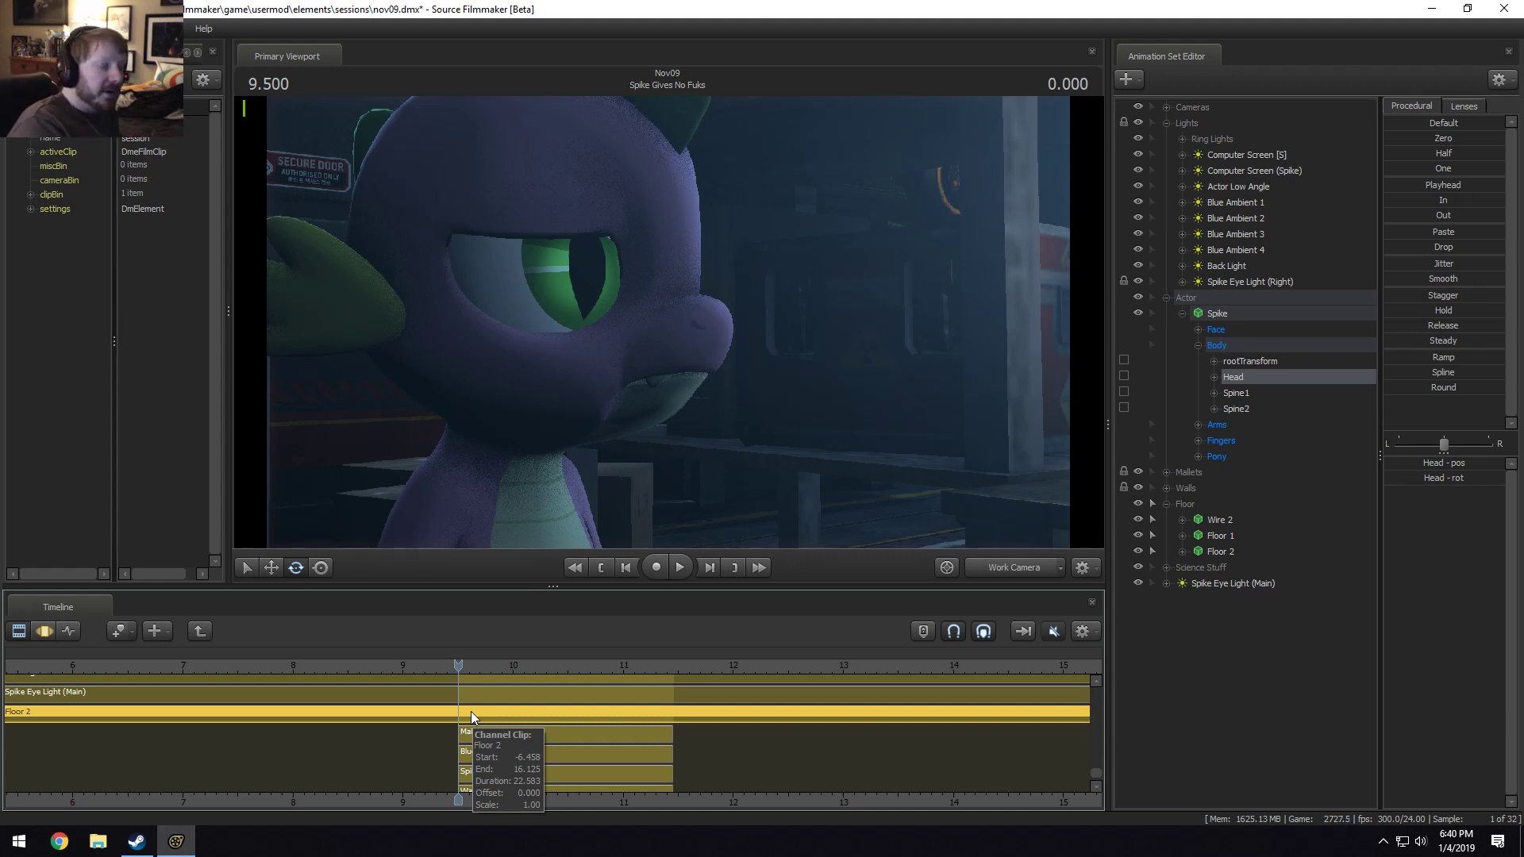
scroll(470, 713, down, 5)
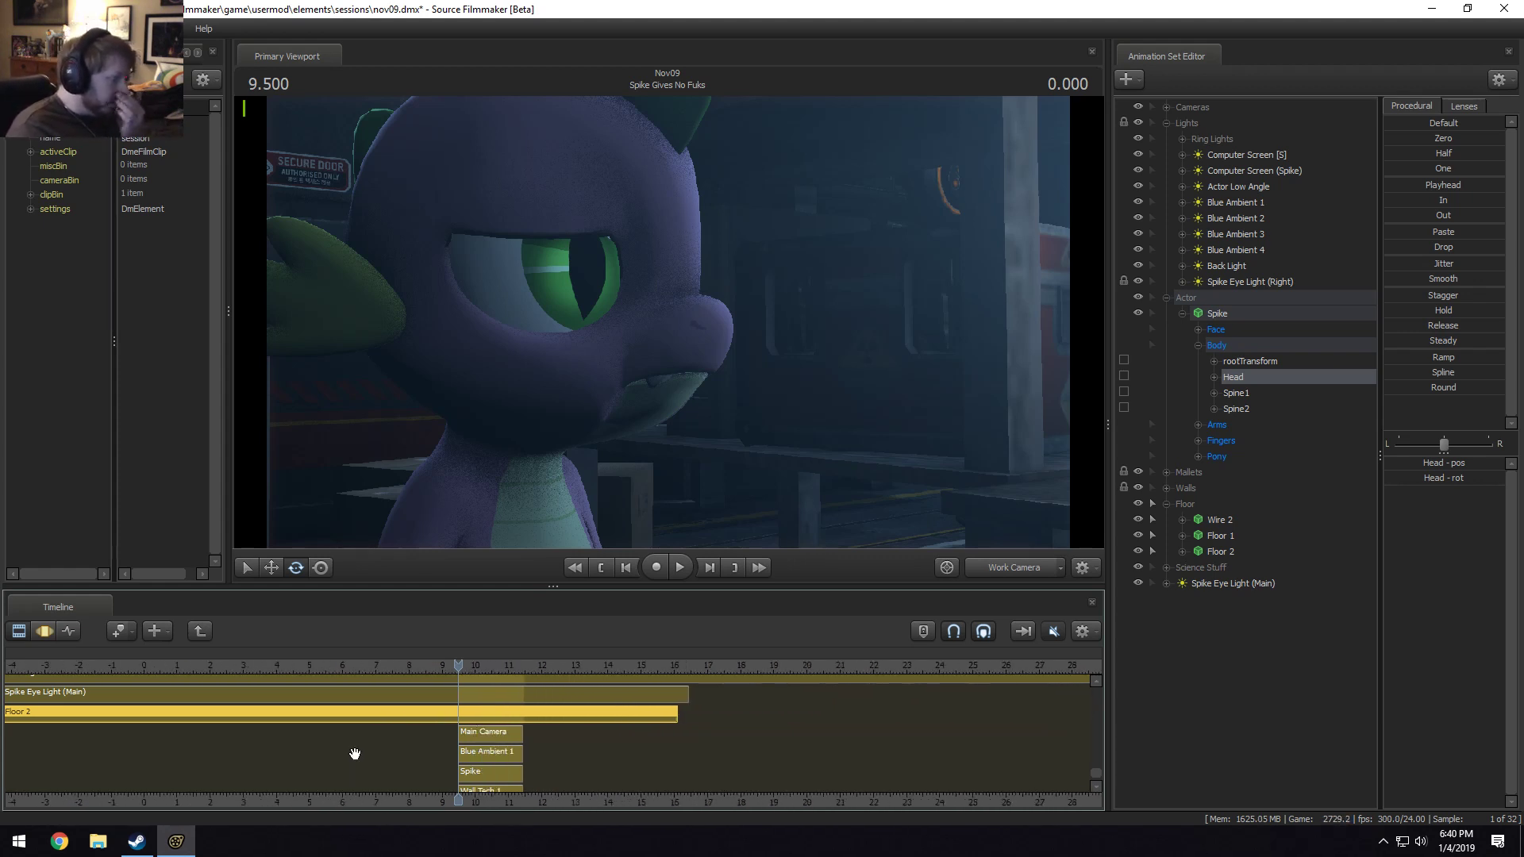
middle_drag(381, 799, 578, 799)
click(135, 666)
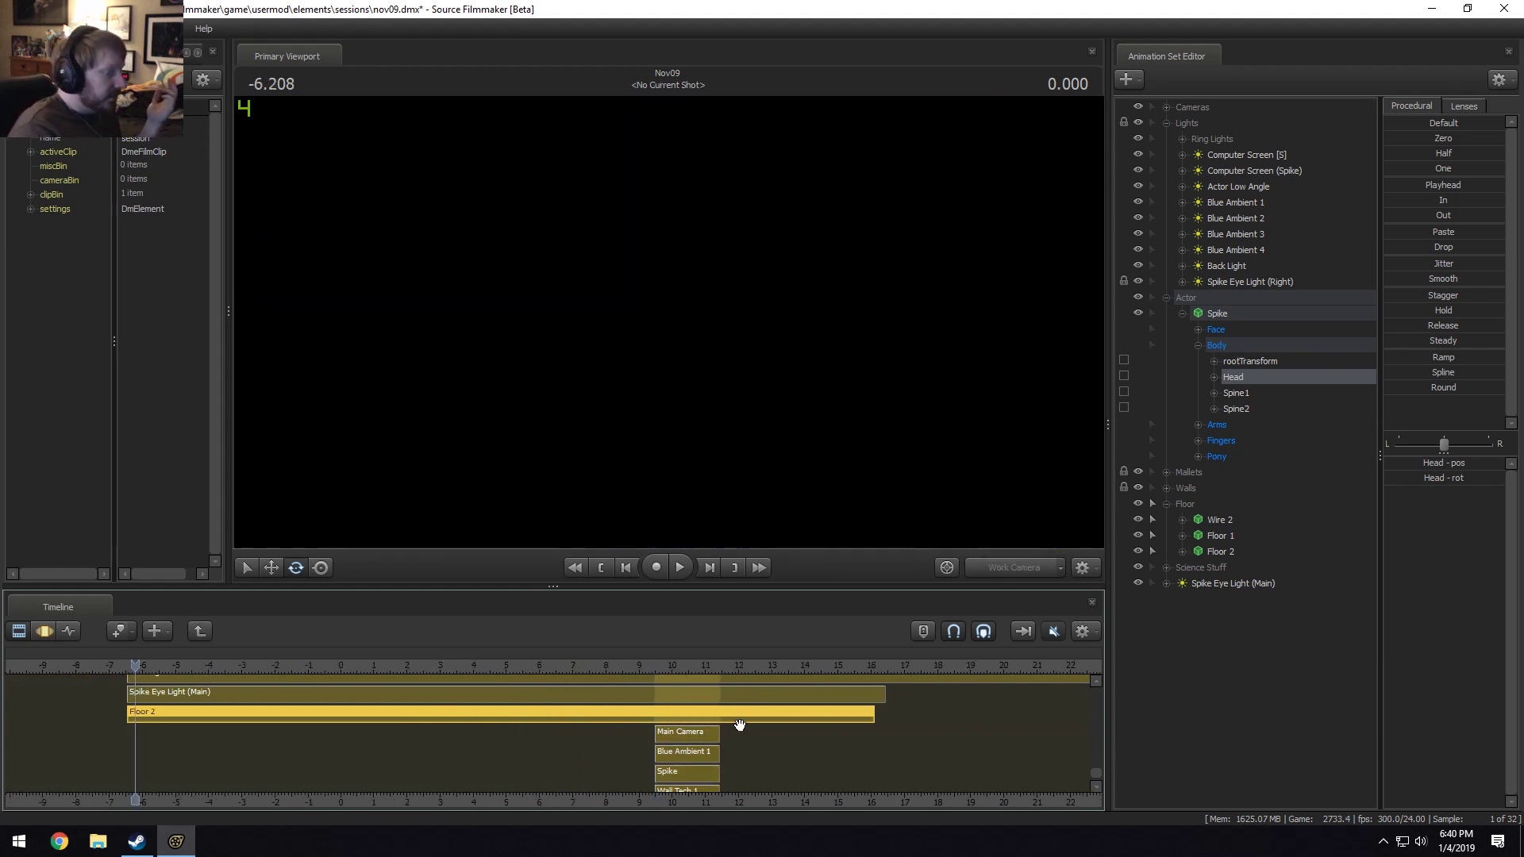
drag(131, 719, 661, 783)
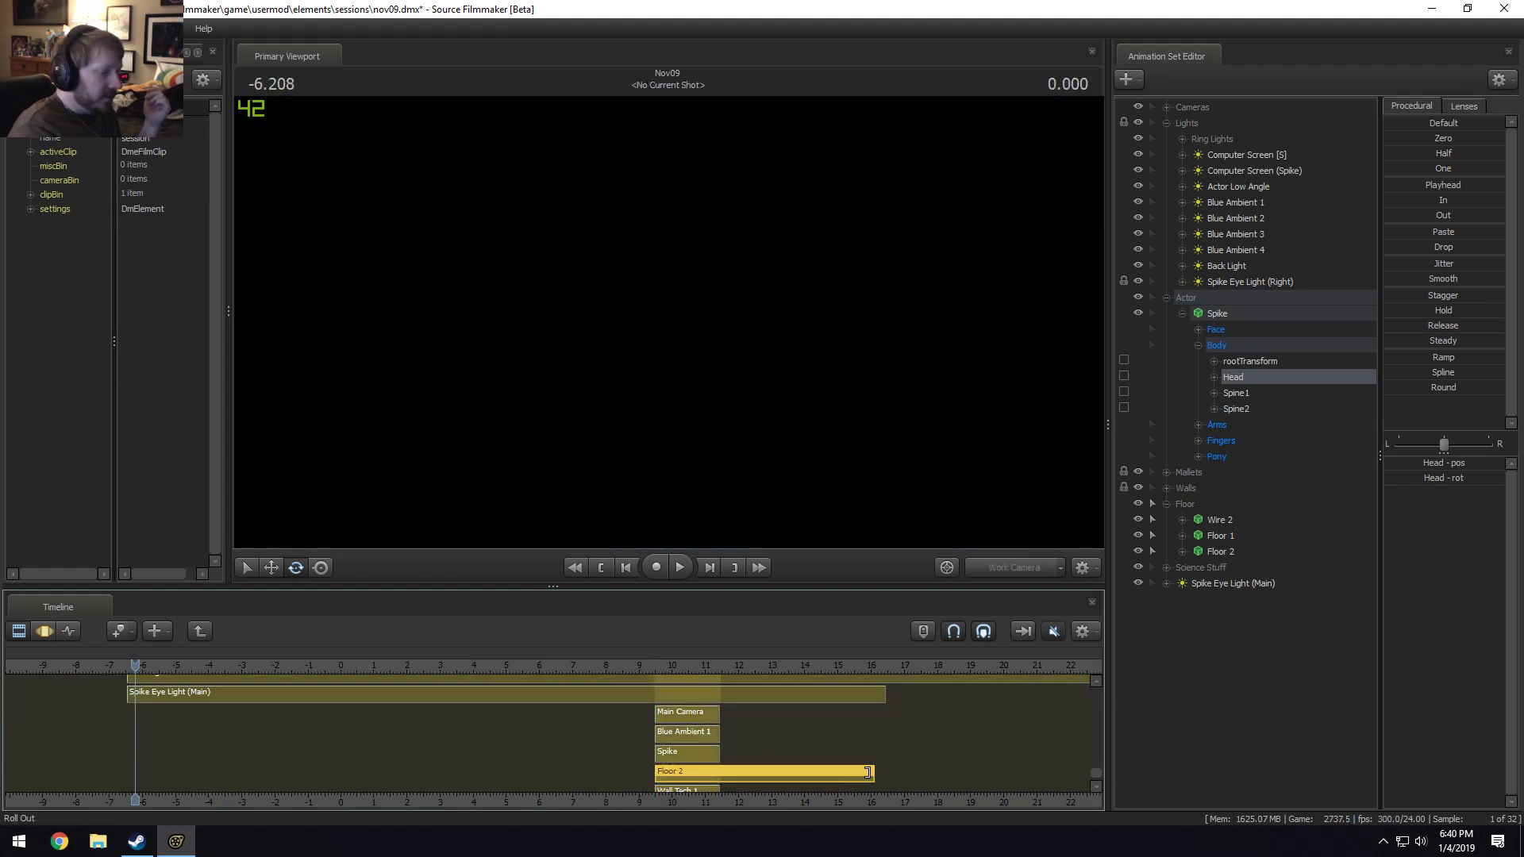
drag(868, 771, 719, 771)
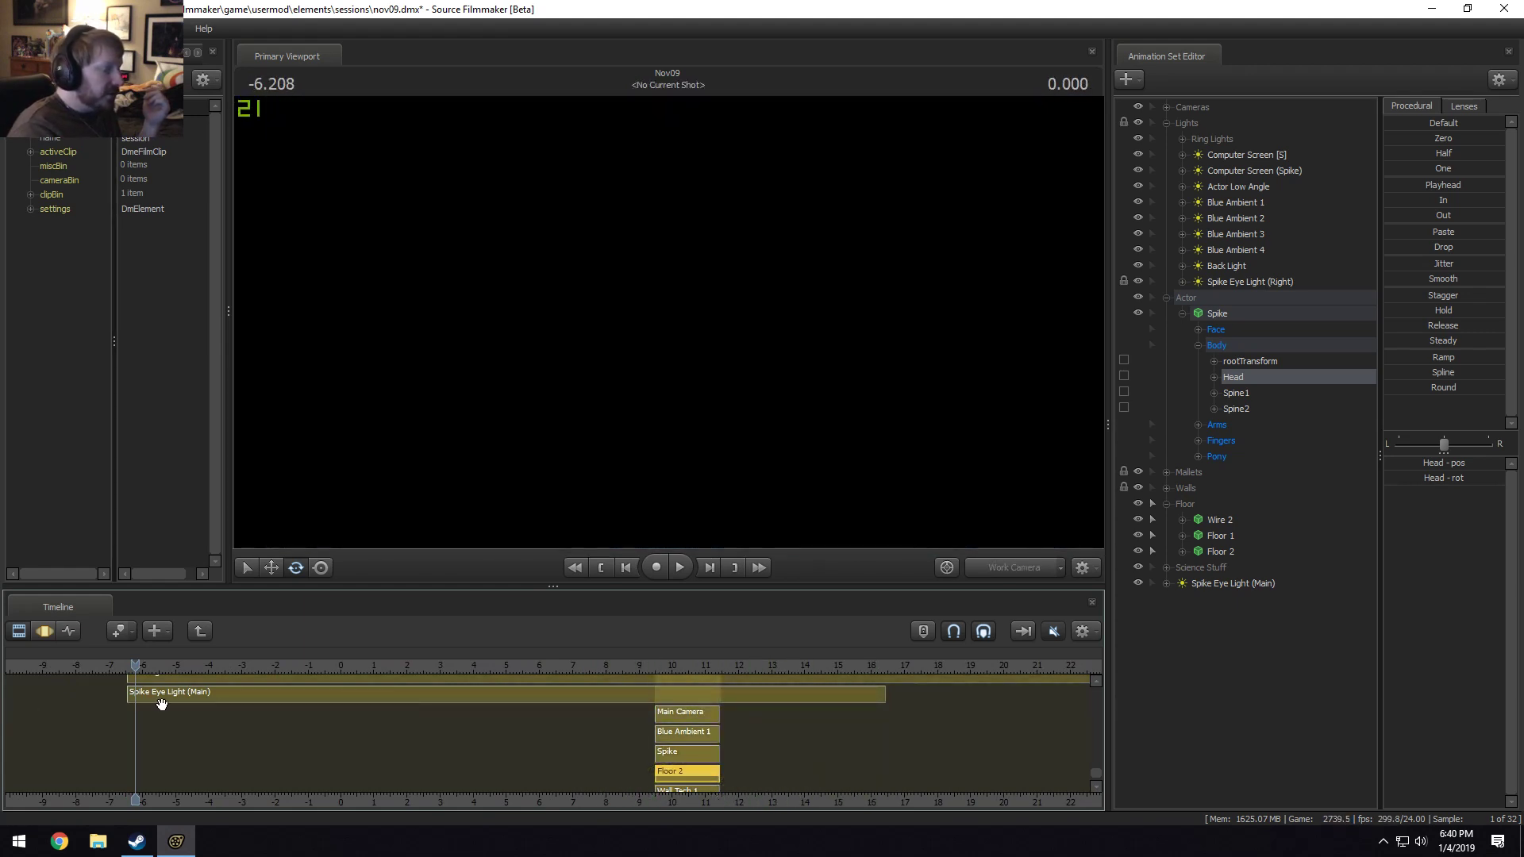
drag(159, 695, 677, 709)
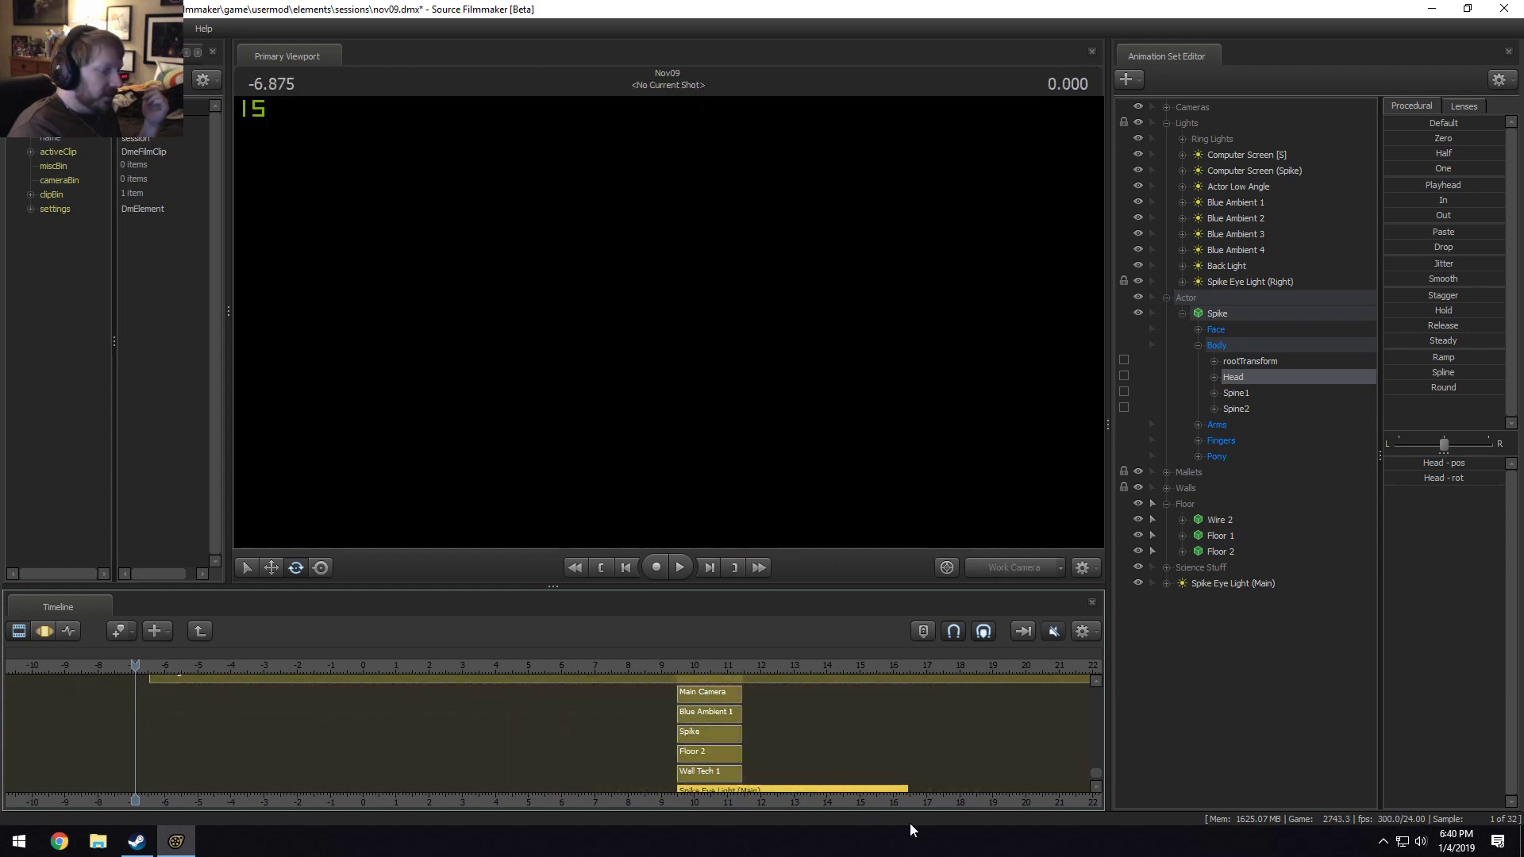
drag(902, 788, 742, 787)
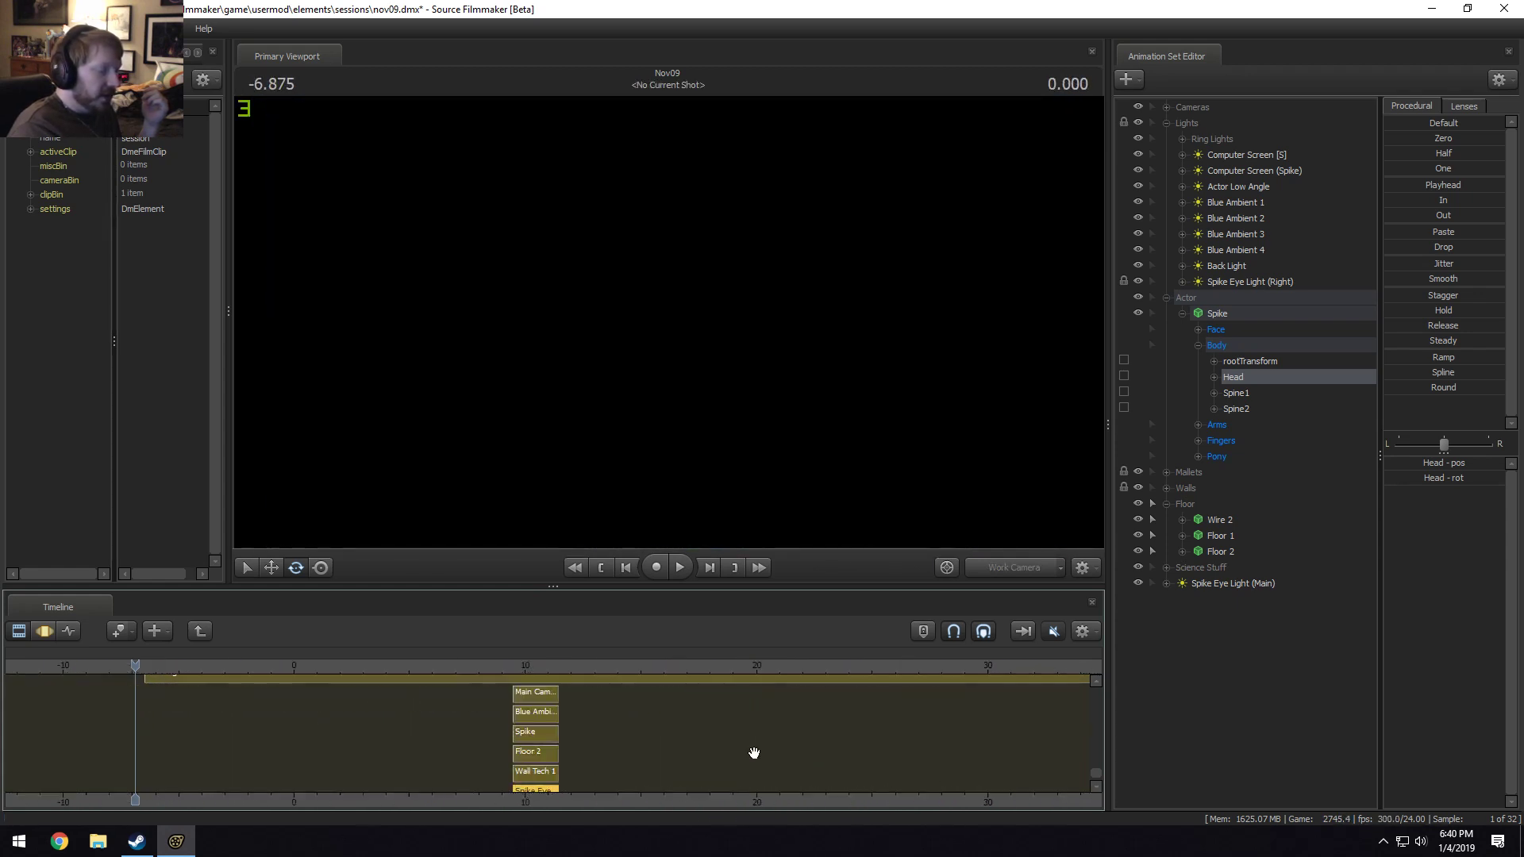
Trim the start and end of the Computer Screen (Spike) clip to the shot's start and end.
click(358, 673)
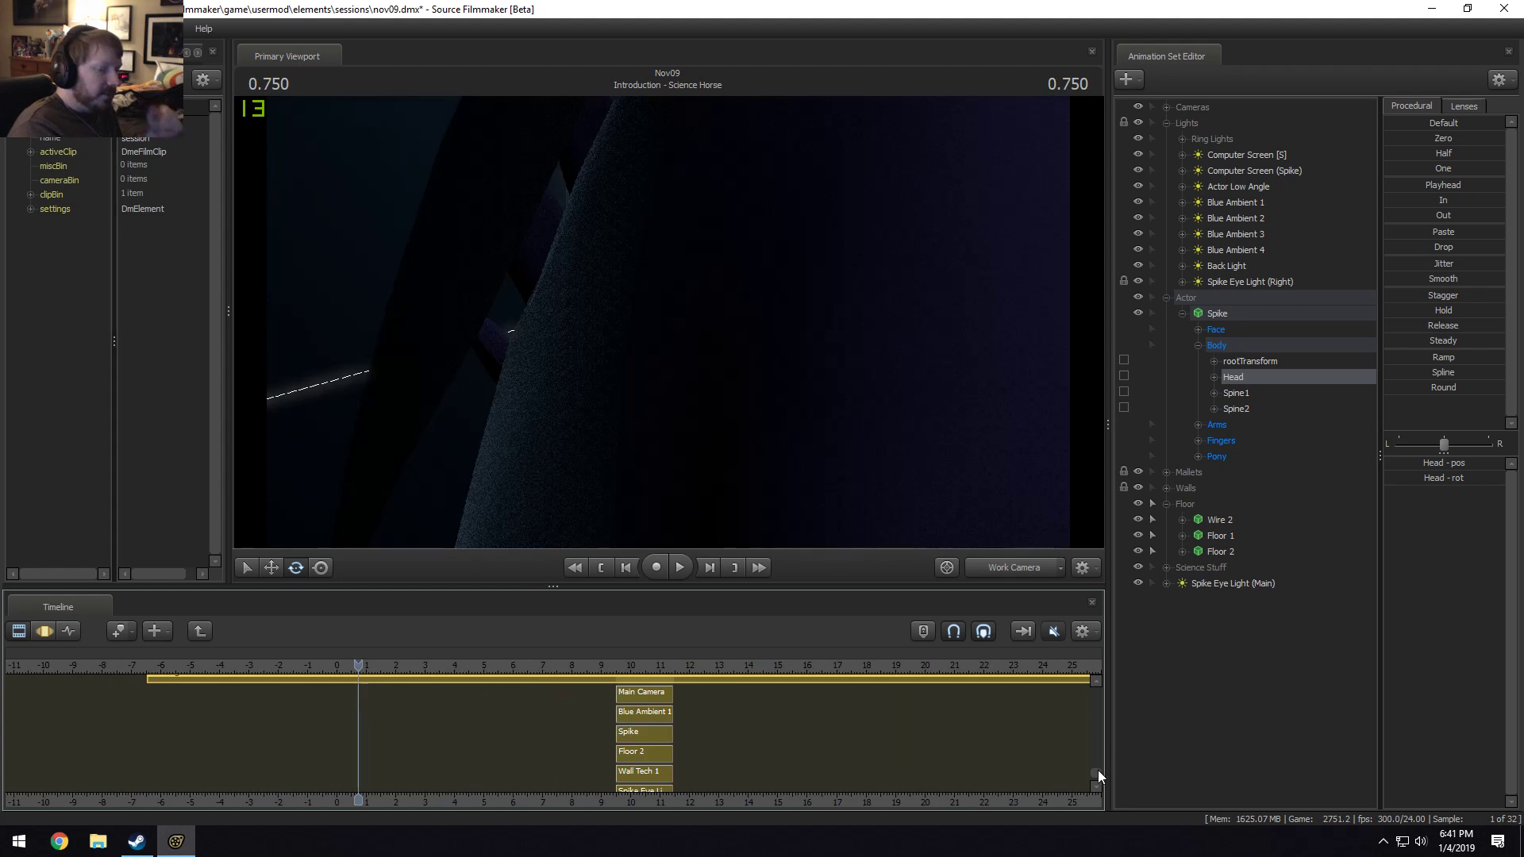
drag(1097, 770, 1095, 765)
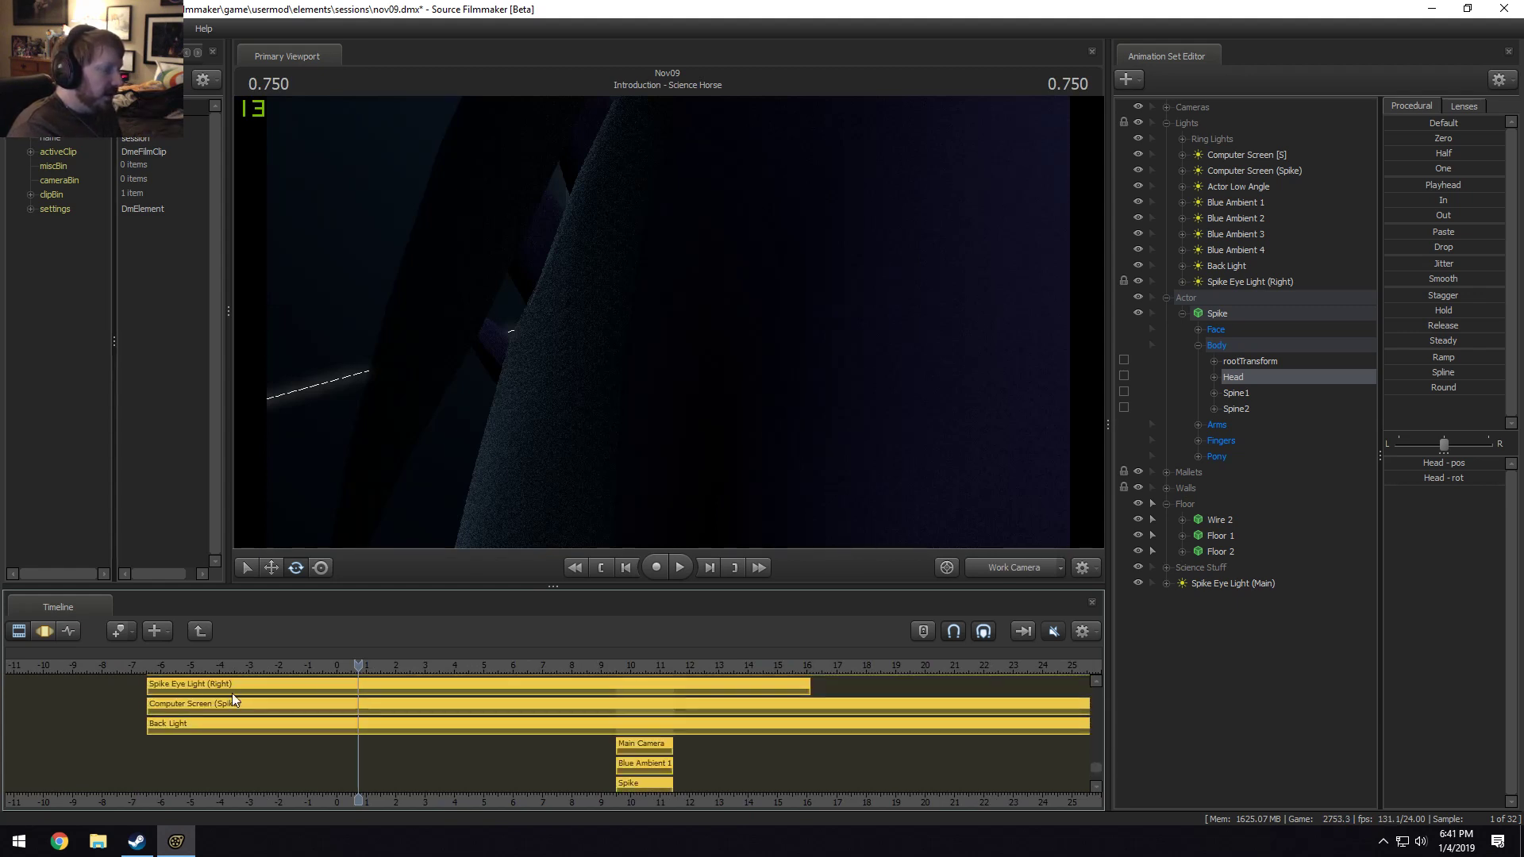
drag(150, 703, 636, 721)
scroll(662, 737, down, 2)
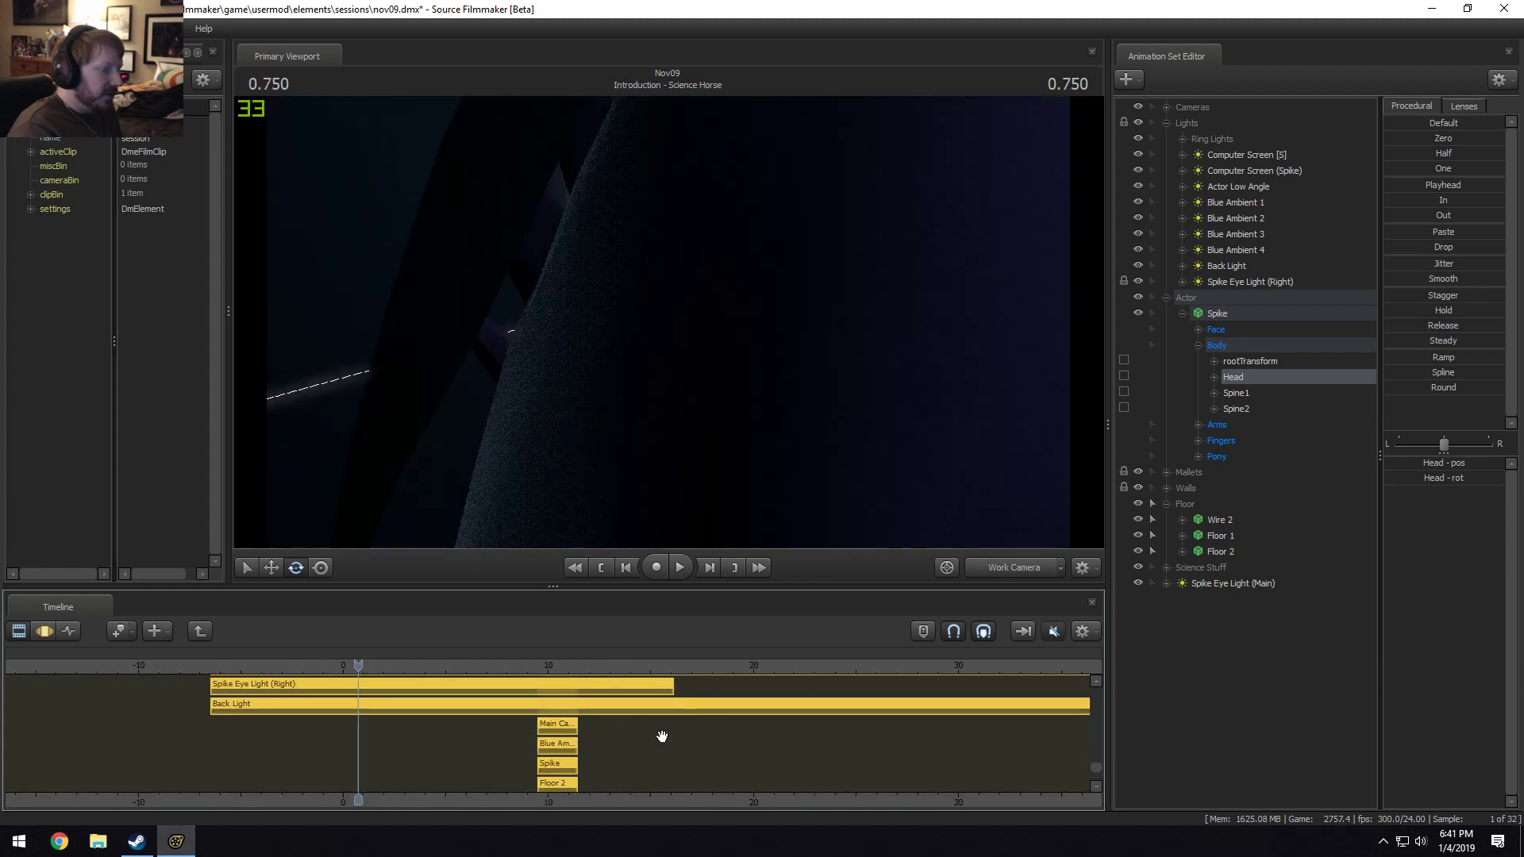
drag(1095, 775, 1082, 797)
scroll(861, 735, down, 2)
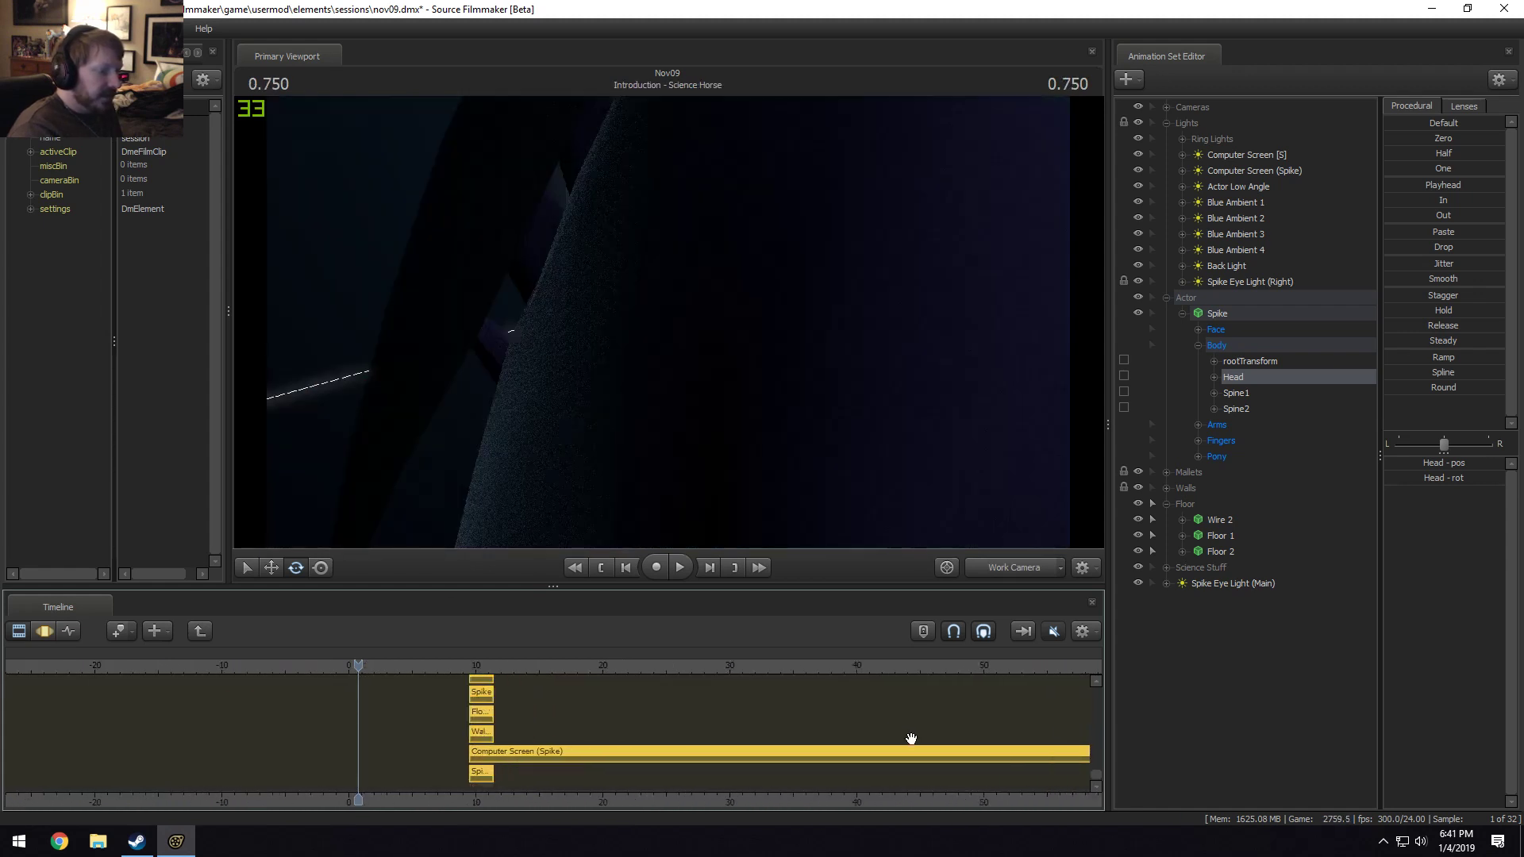
scroll(911, 739, down, 2)
drag(846, 755, 435, 773)
scroll(442, 790, up, 4)
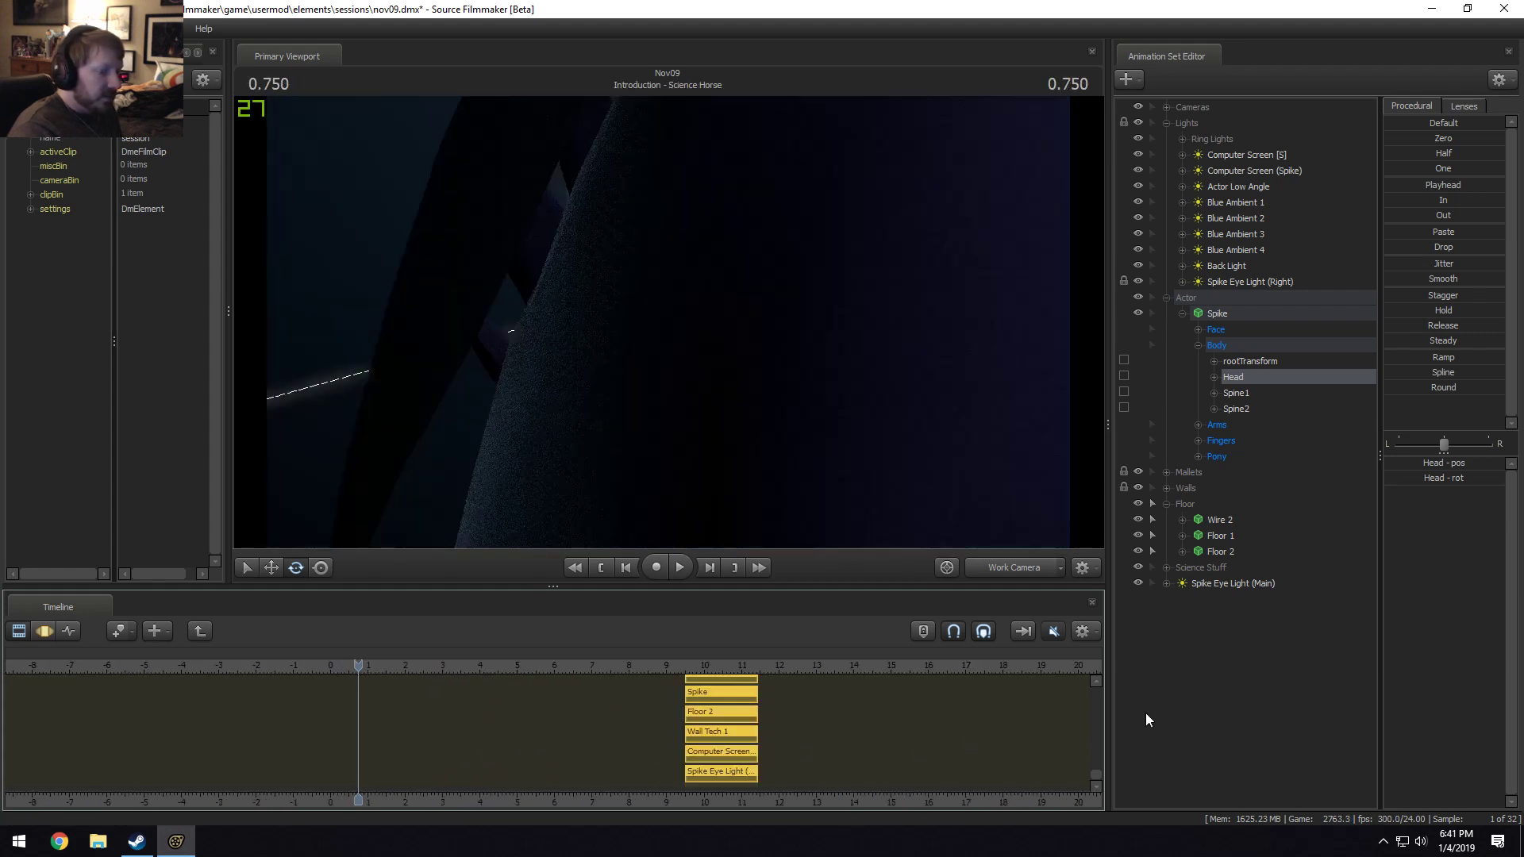
drag(1095, 775, 1093, 769)
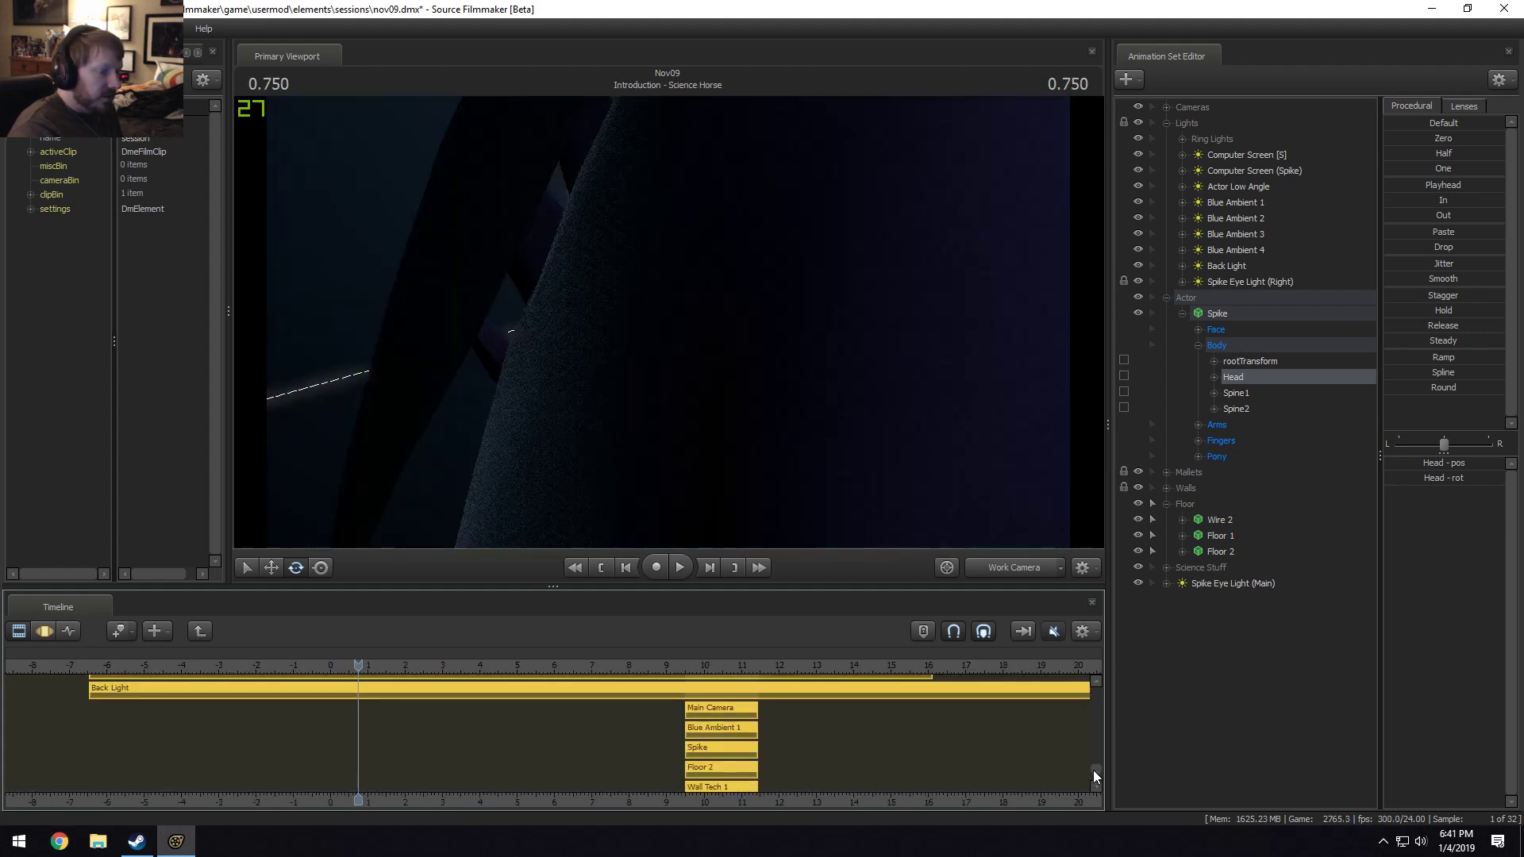
click(703, 708)
right_click(694, 690)
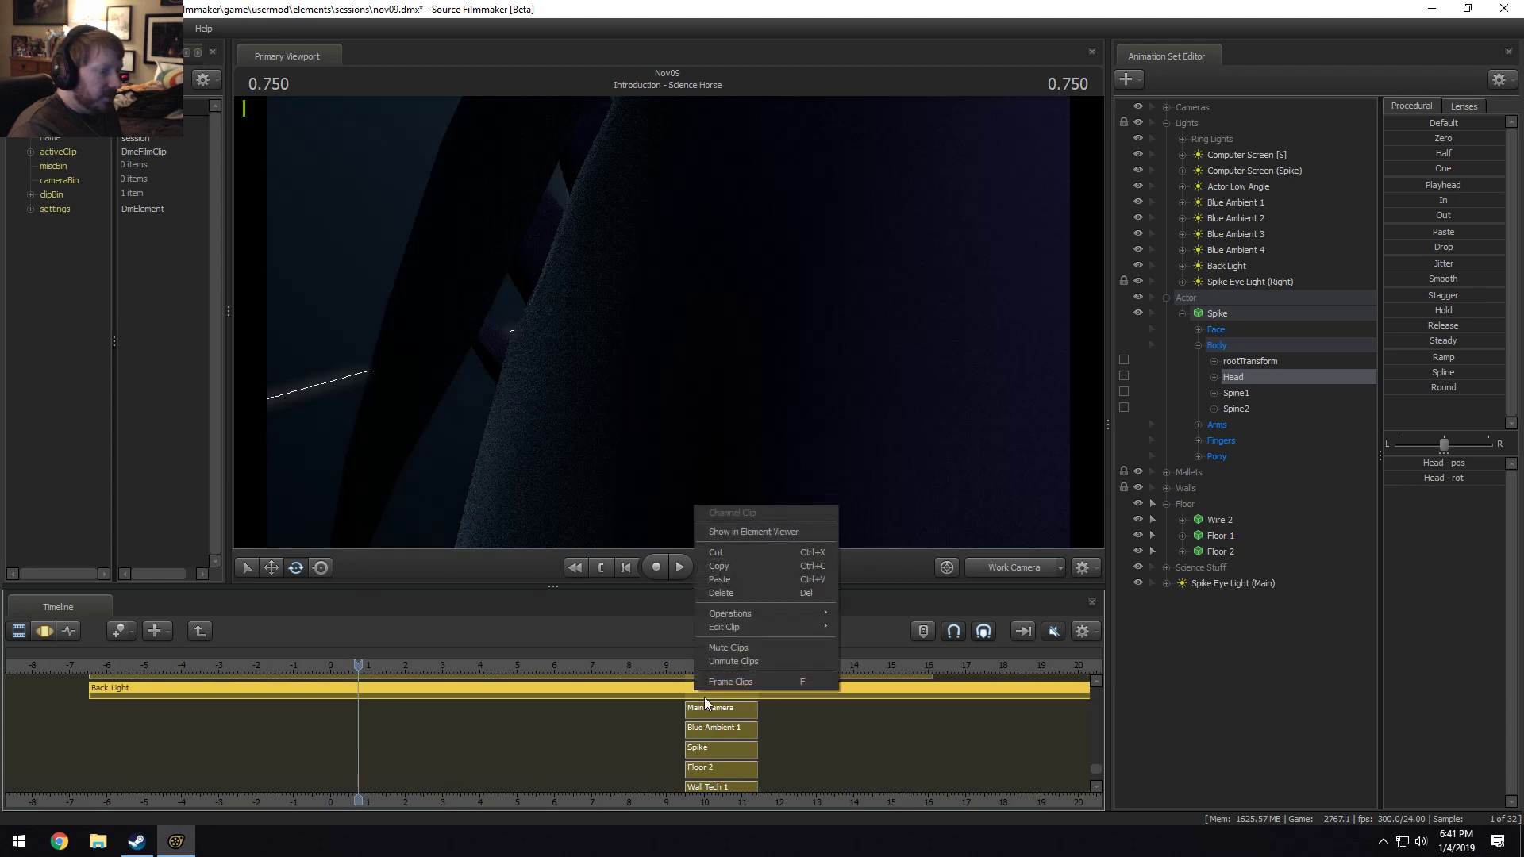
mouse_move(750, 627)
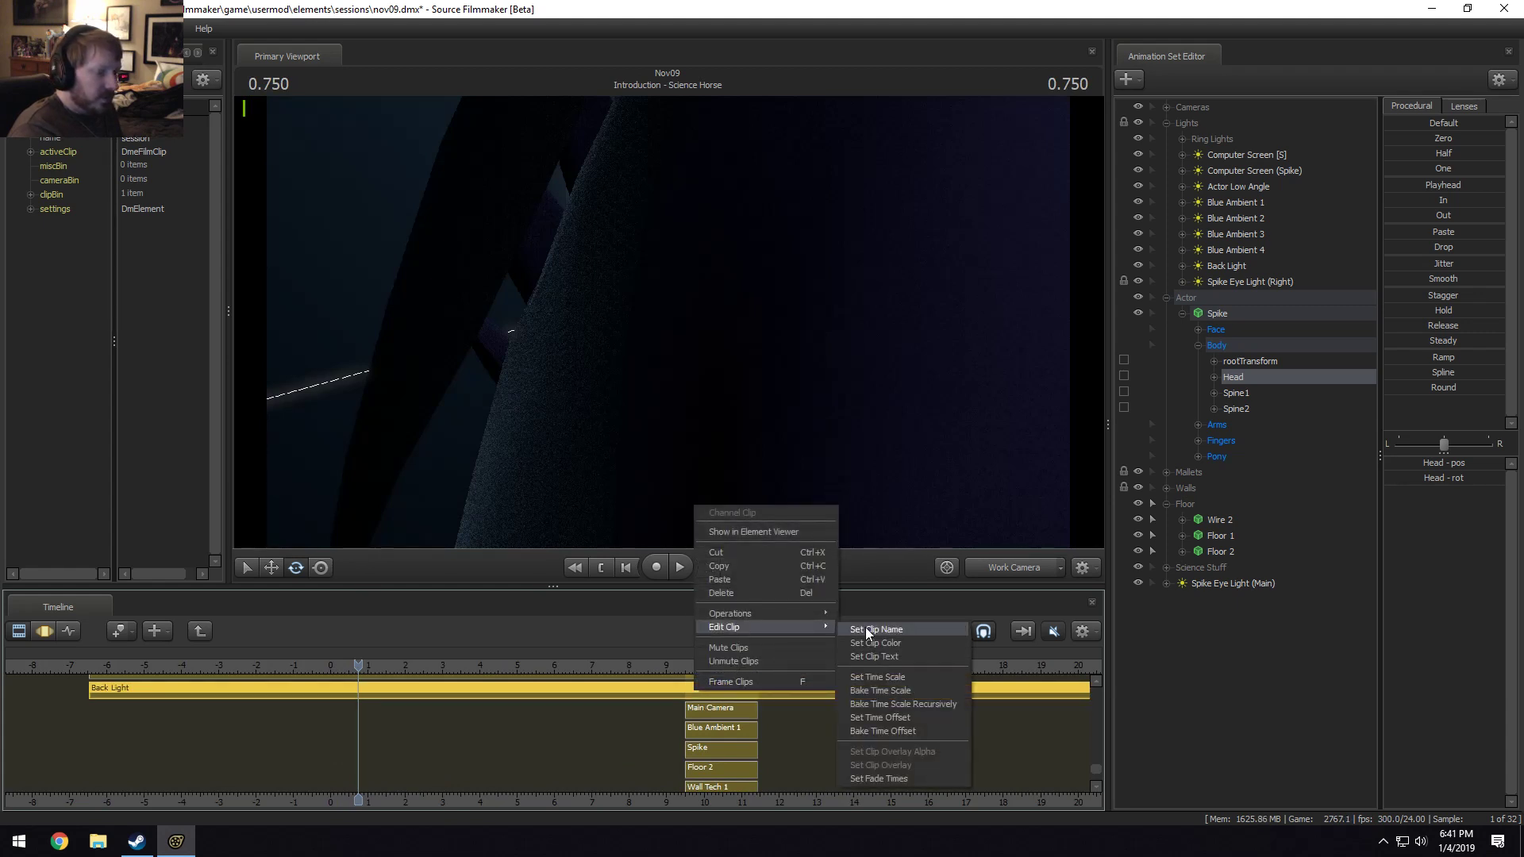
click(876, 717)
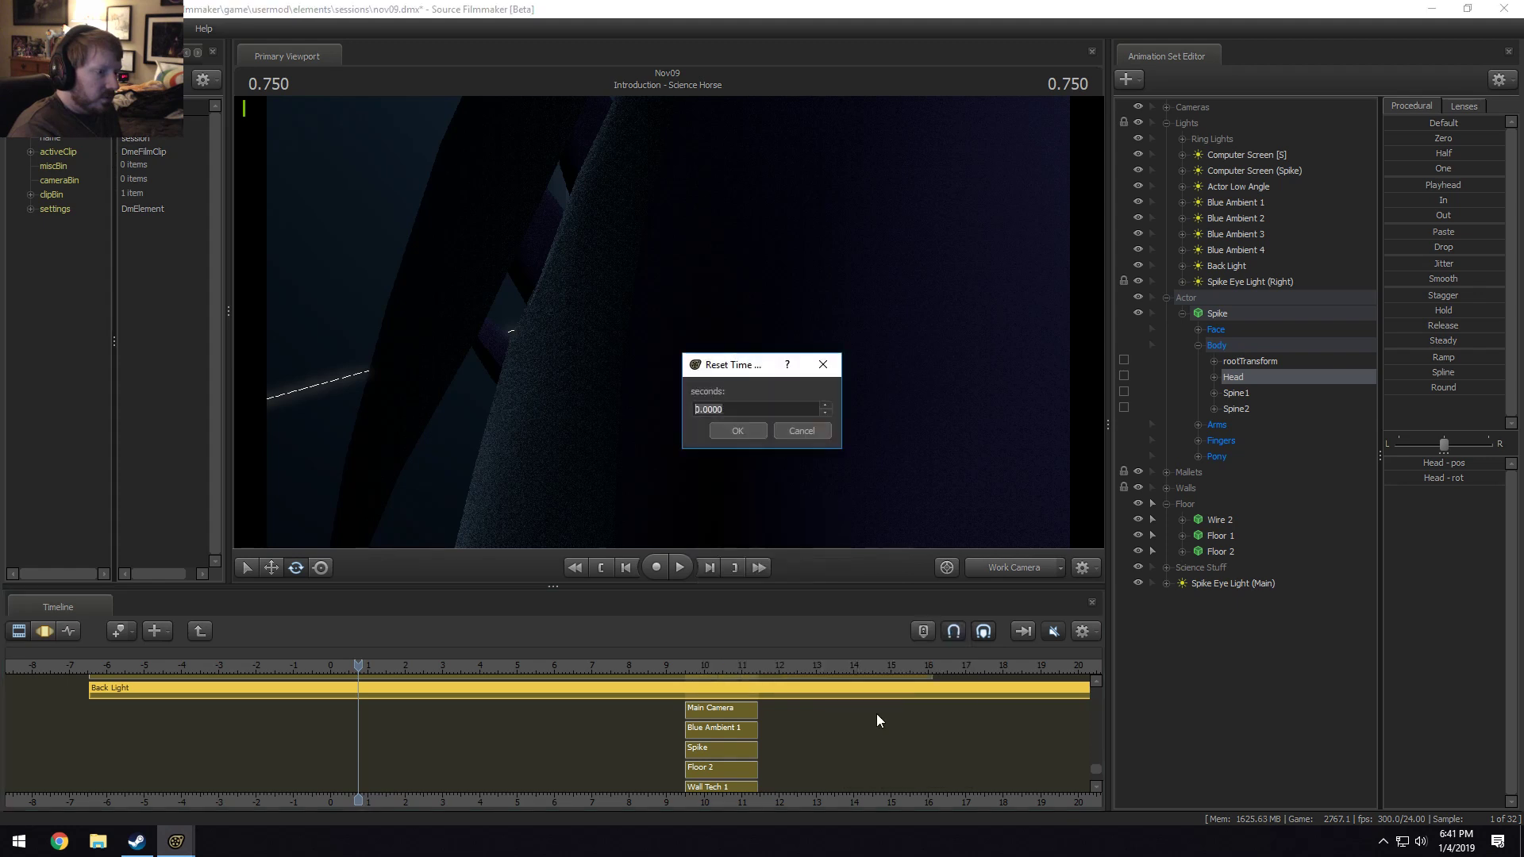
click(801, 433)
right_click(663, 692)
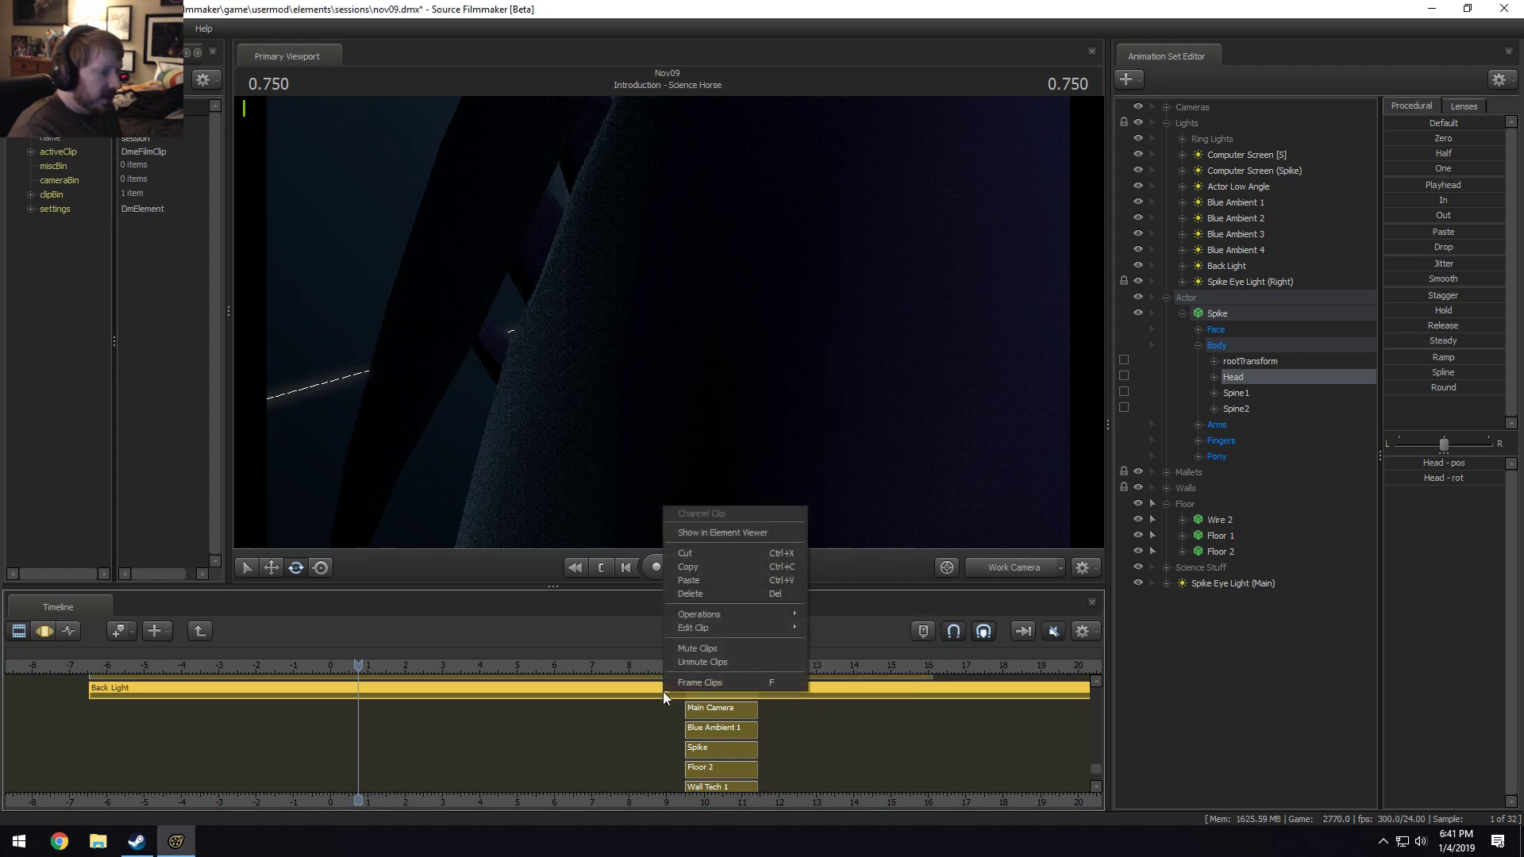
click(582, 696)
scroll(433, 695, up, 1)
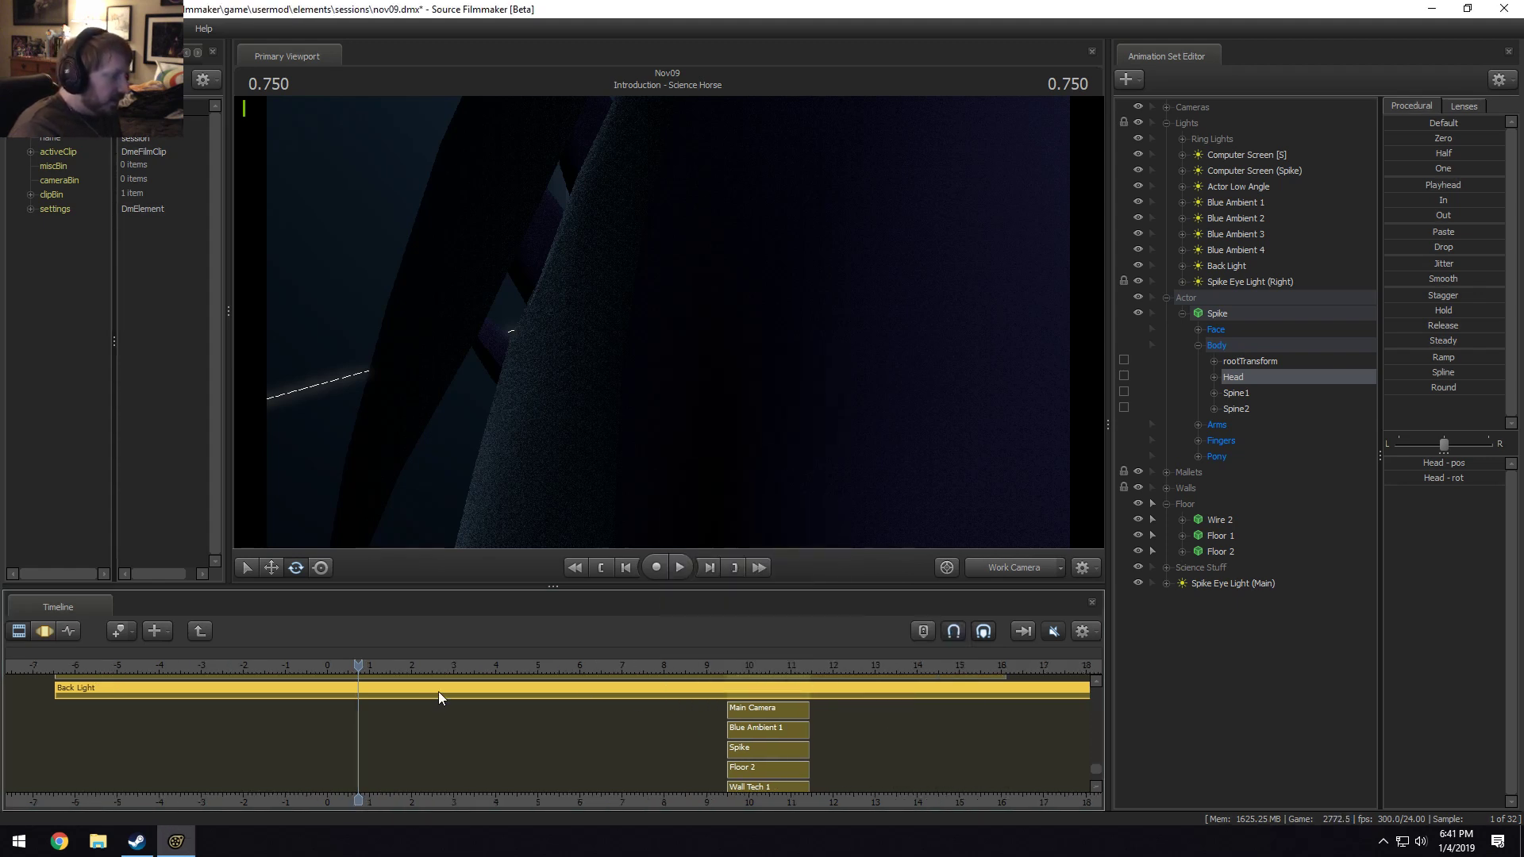
scroll(438, 692, up, 1)
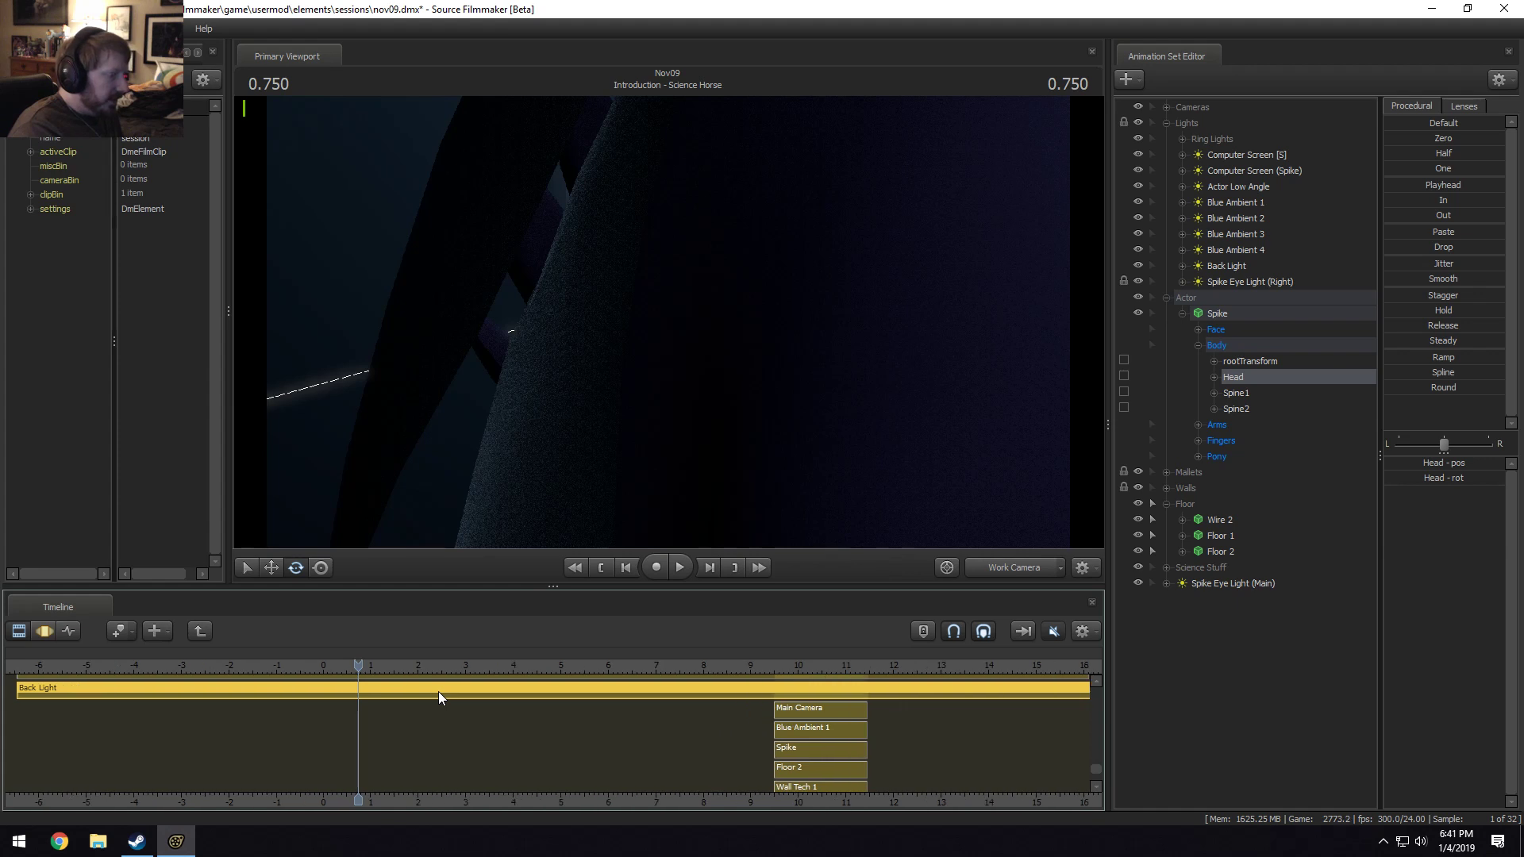
right_click(480, 685)
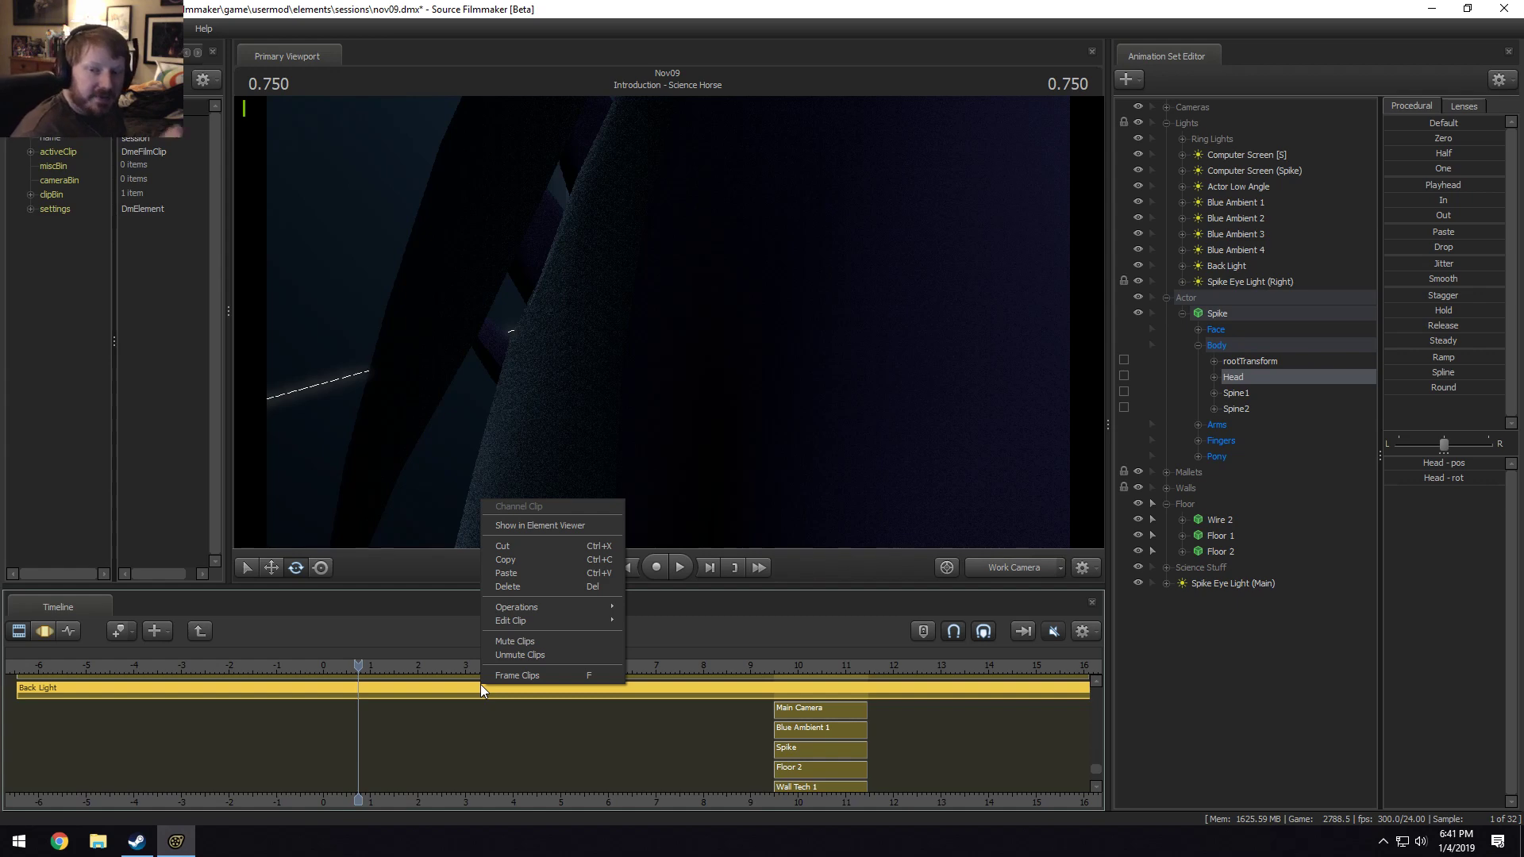
click(487, 697)
Trim the end and start of the Back Light clip to the shot's end and start.
scroll(616, 729, down, 5)
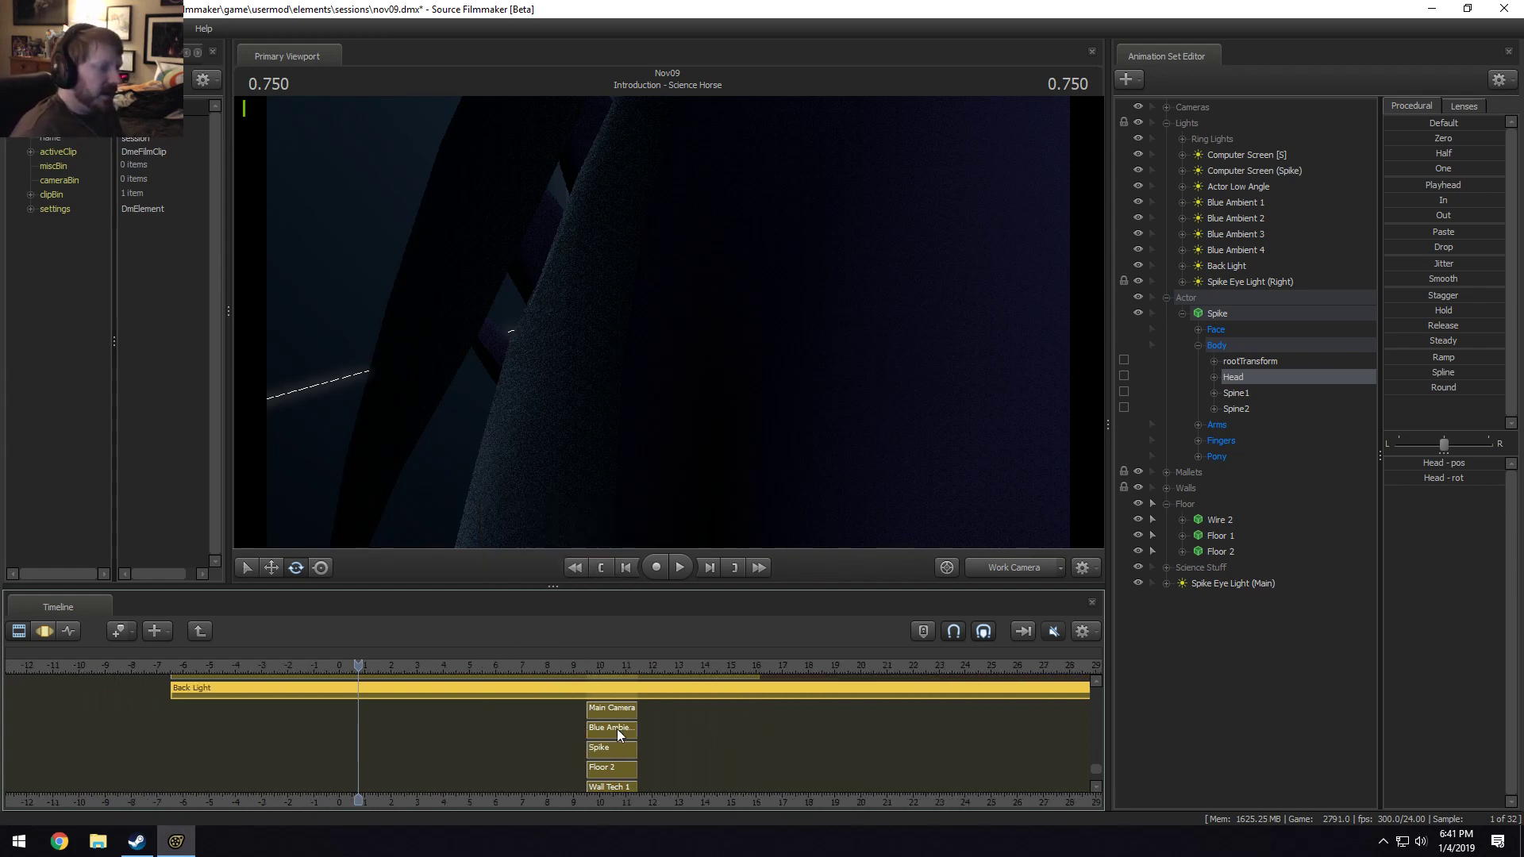
scroll(708, 748, down, 3)
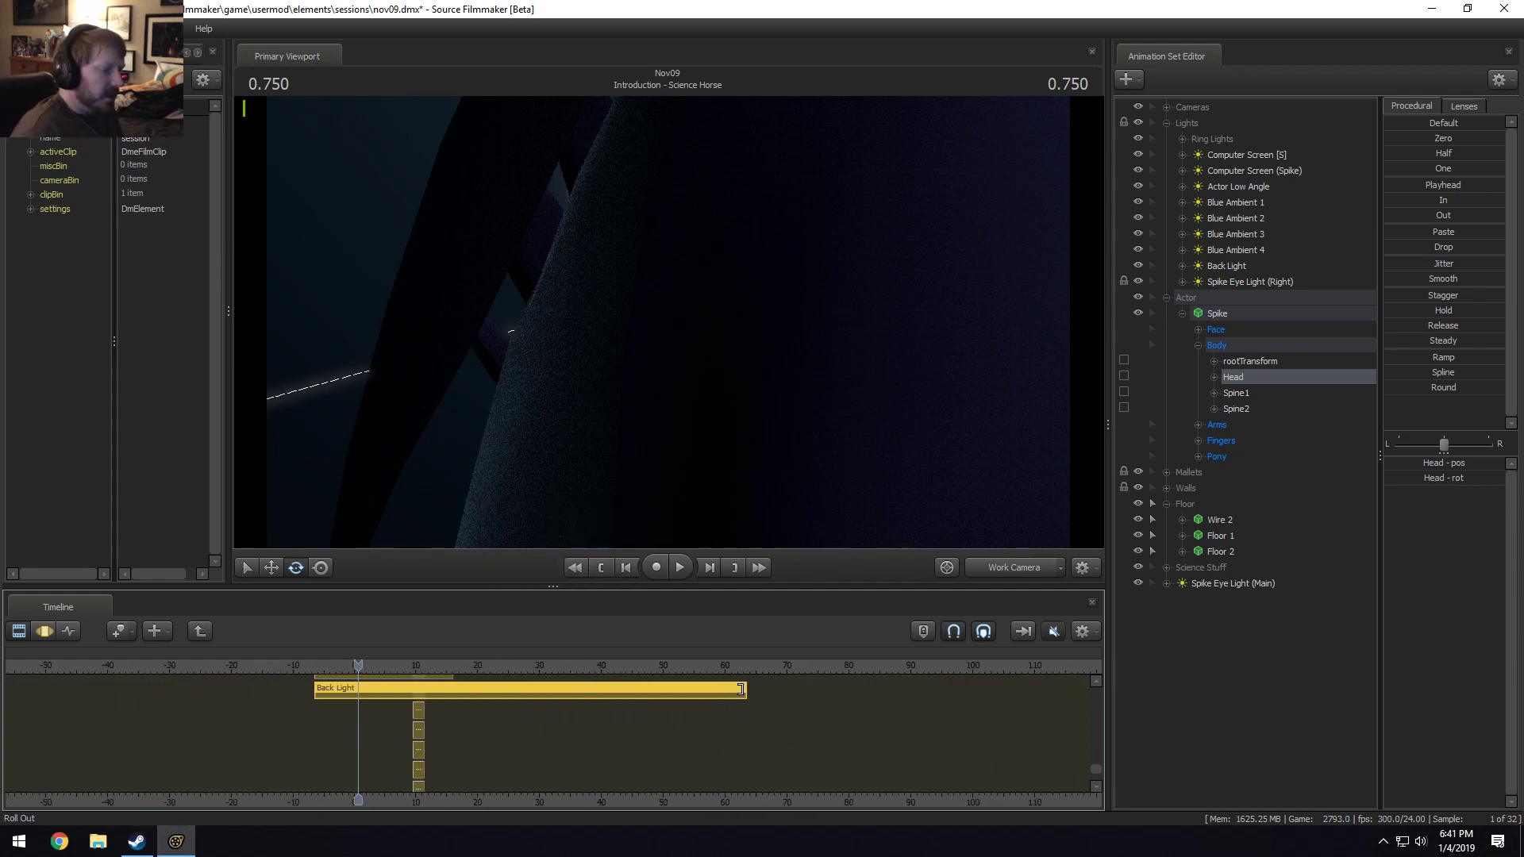
drag(738, 689, 418, 711)
scroll(418, 715, up, 3)
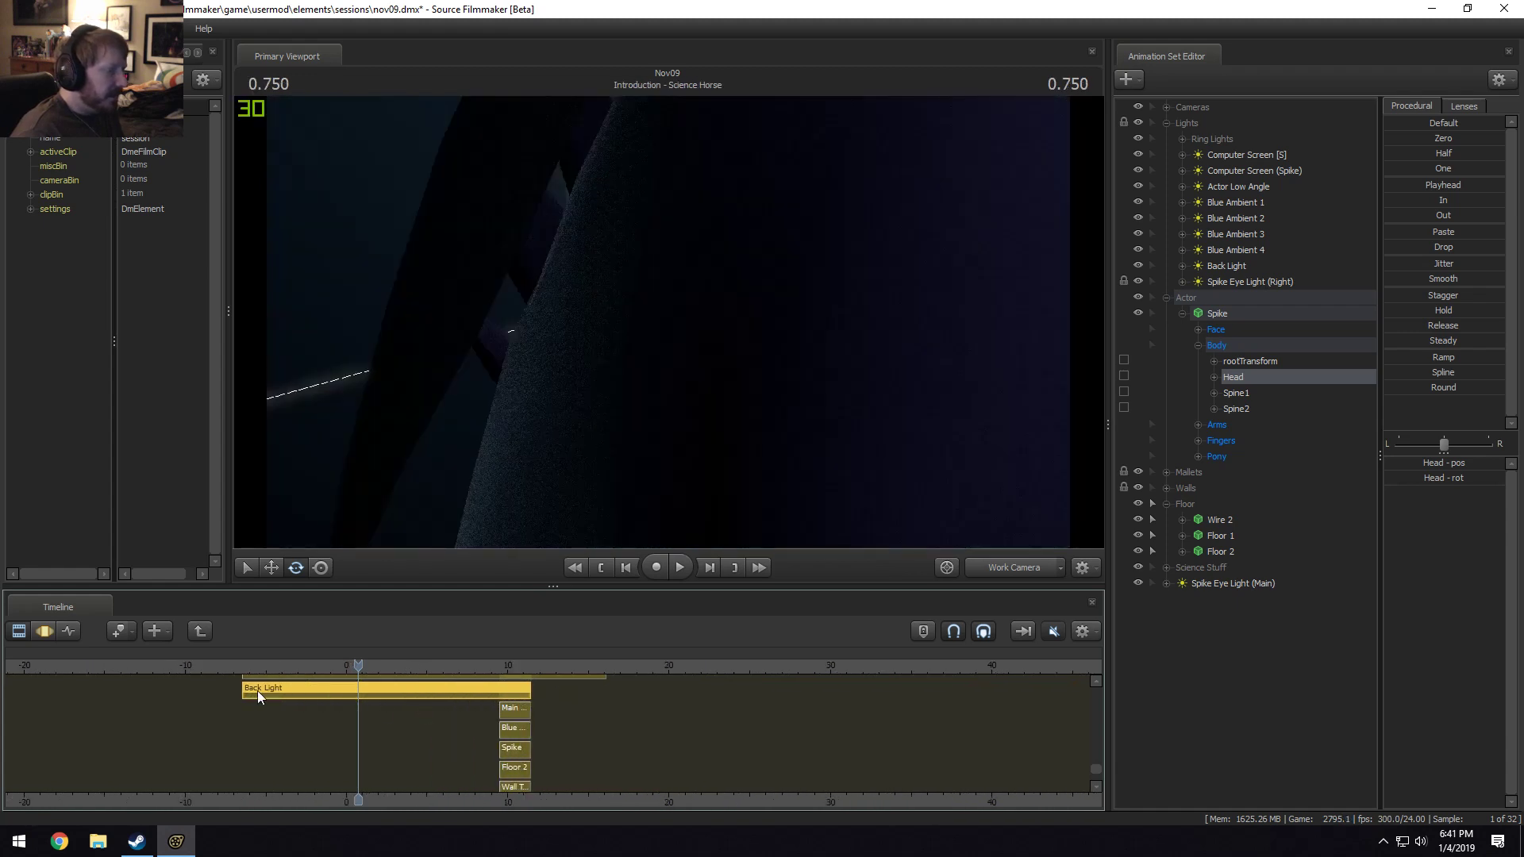
drag(248, 687, 506, 742)
scroll(621, 719, up, 2)
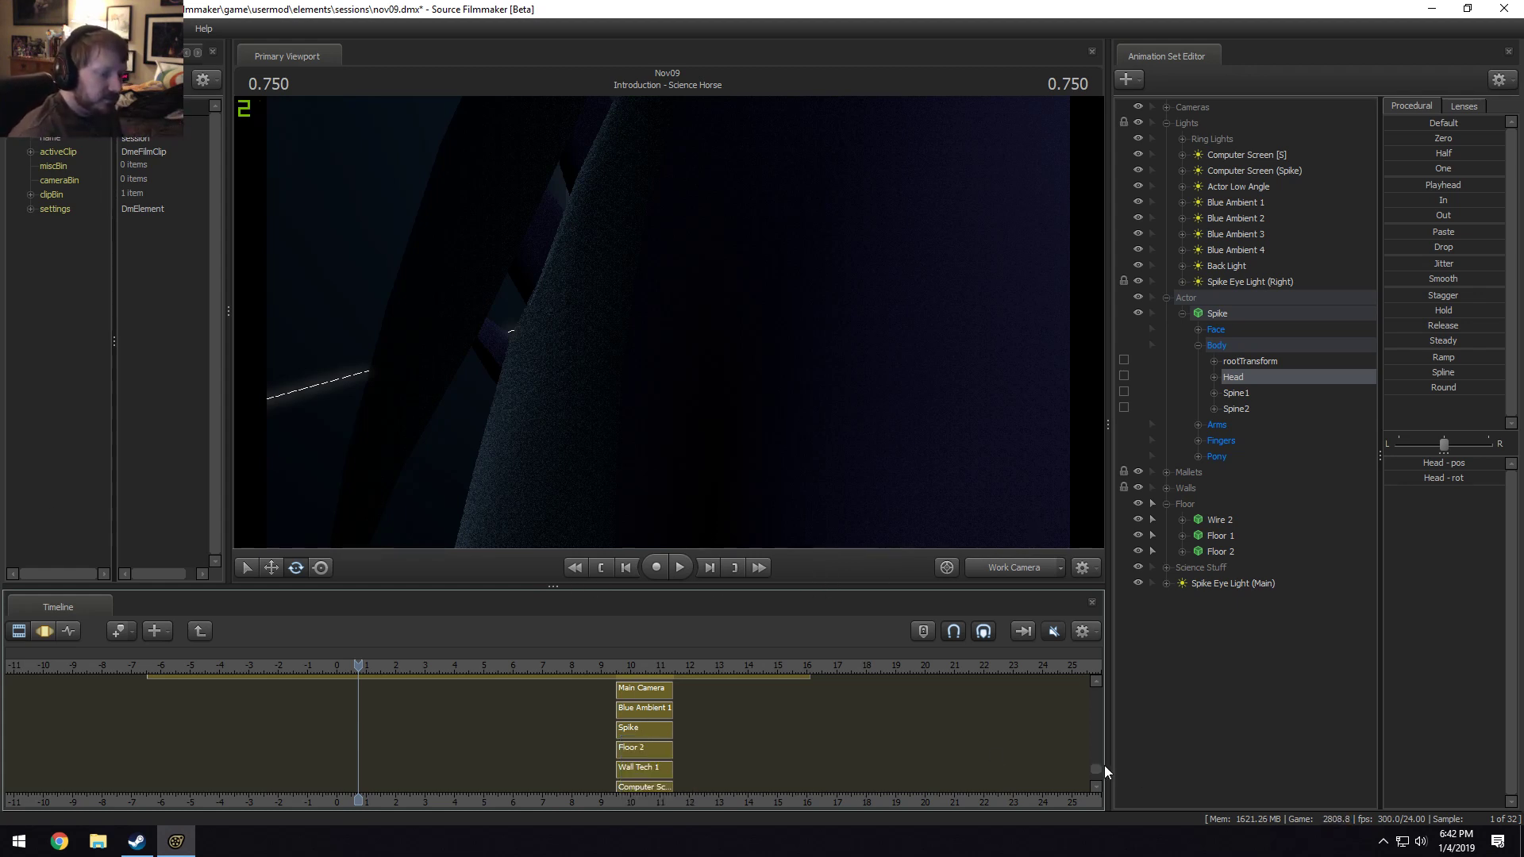
Copy the Computer Screen [S] light's animation set, delete the original and paste the copy back into the scene.
drag(1100, 767, 1101, 760)
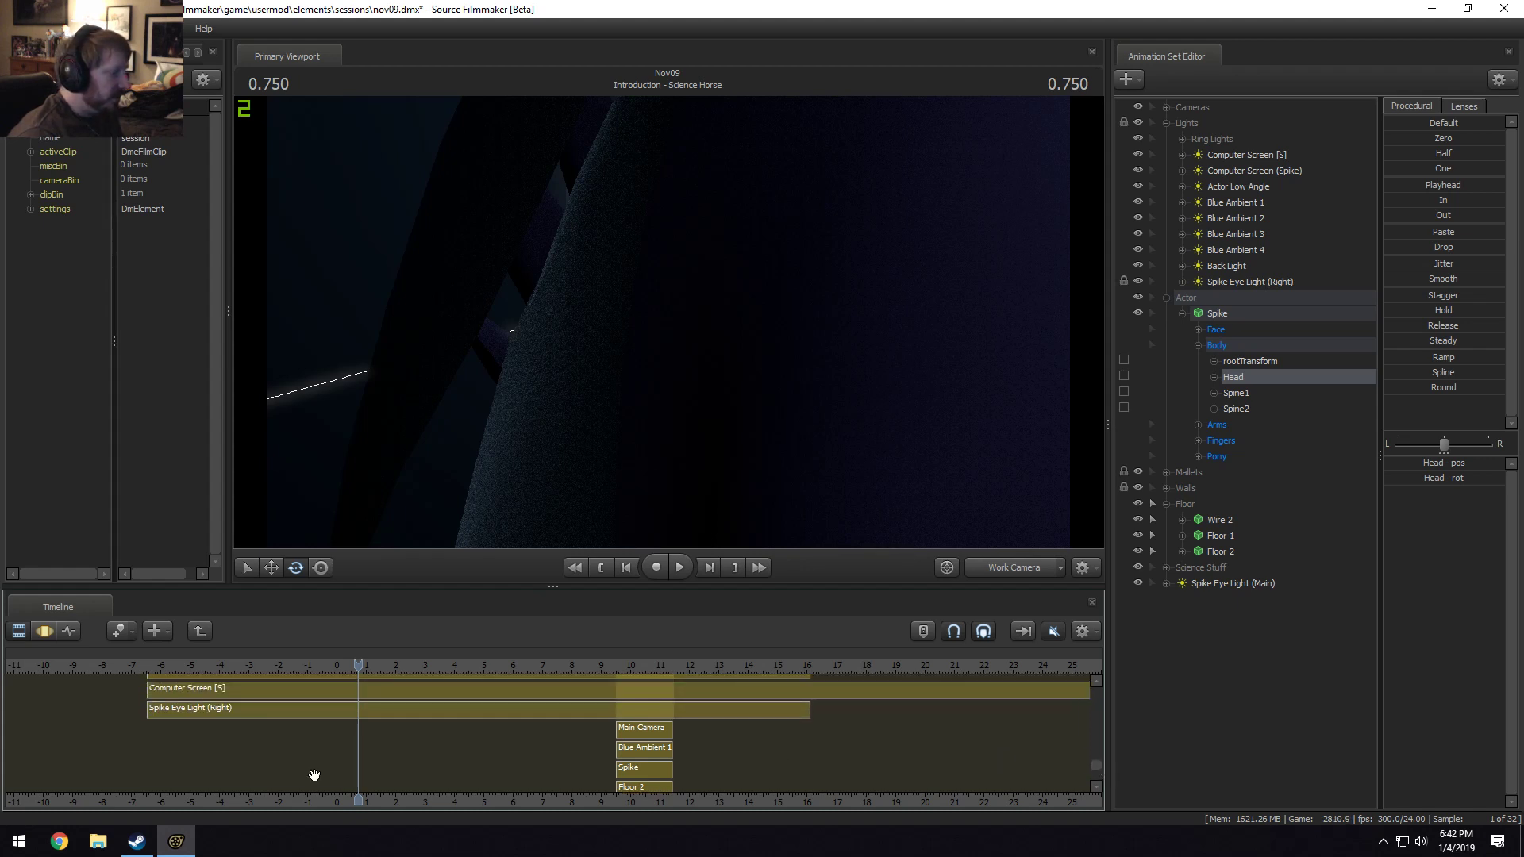
click(199, 712)
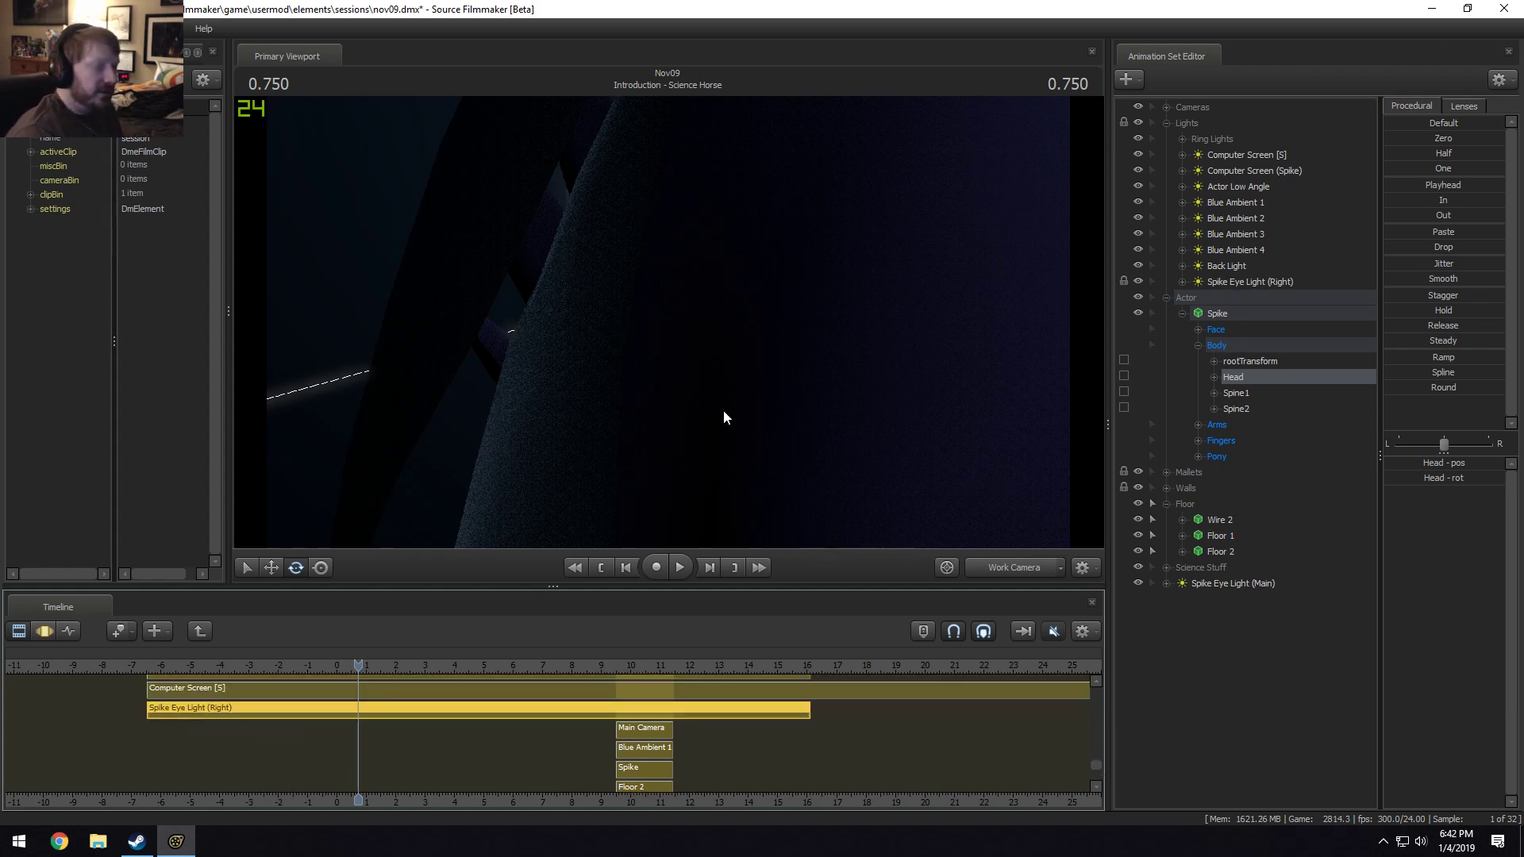
click(219, 689)
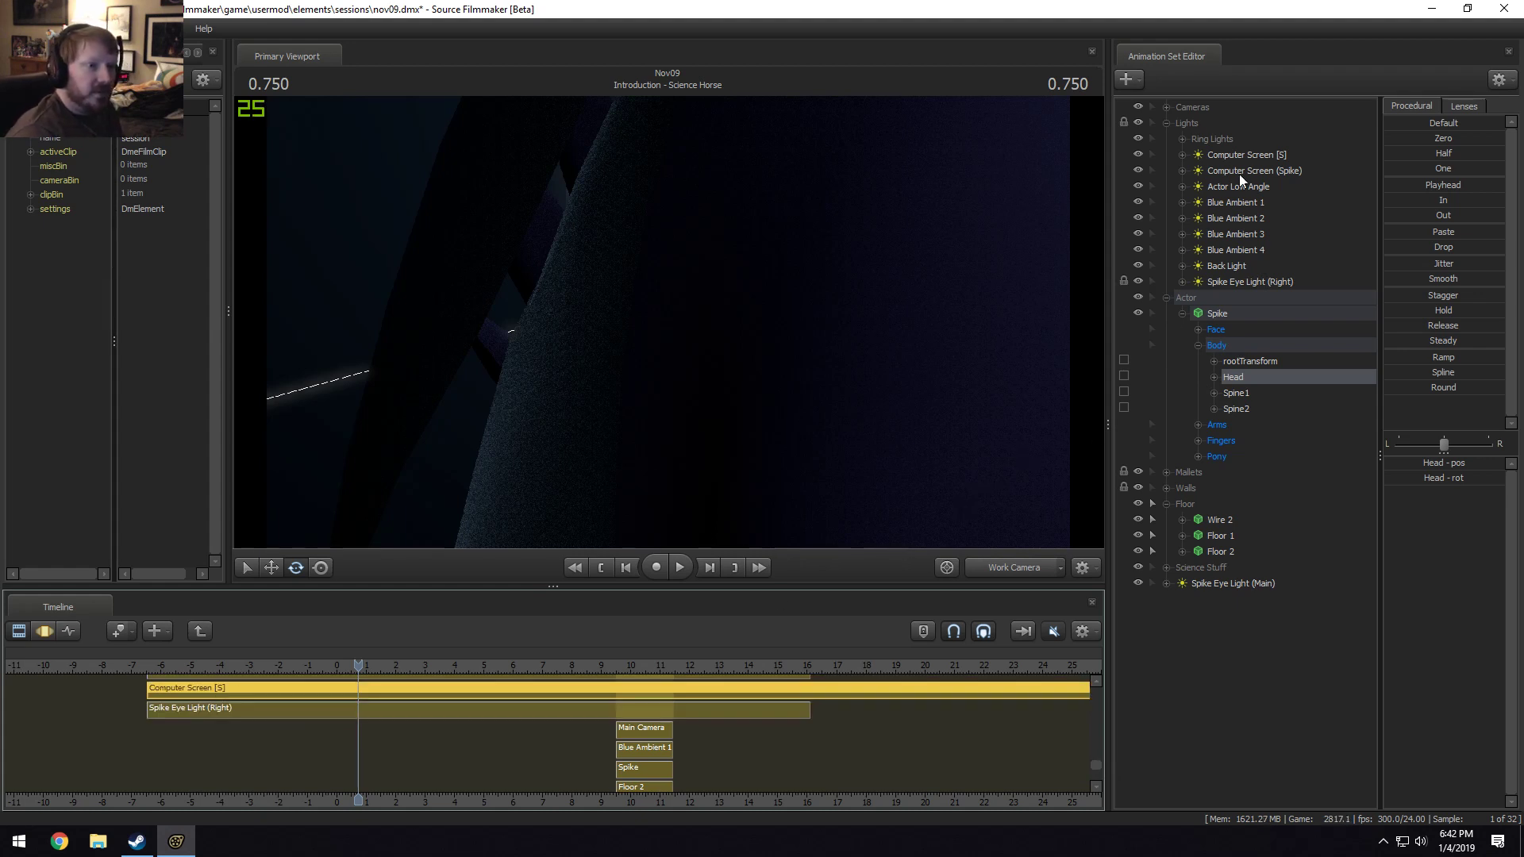
click(1241, 153)
right_click(1240, 153)
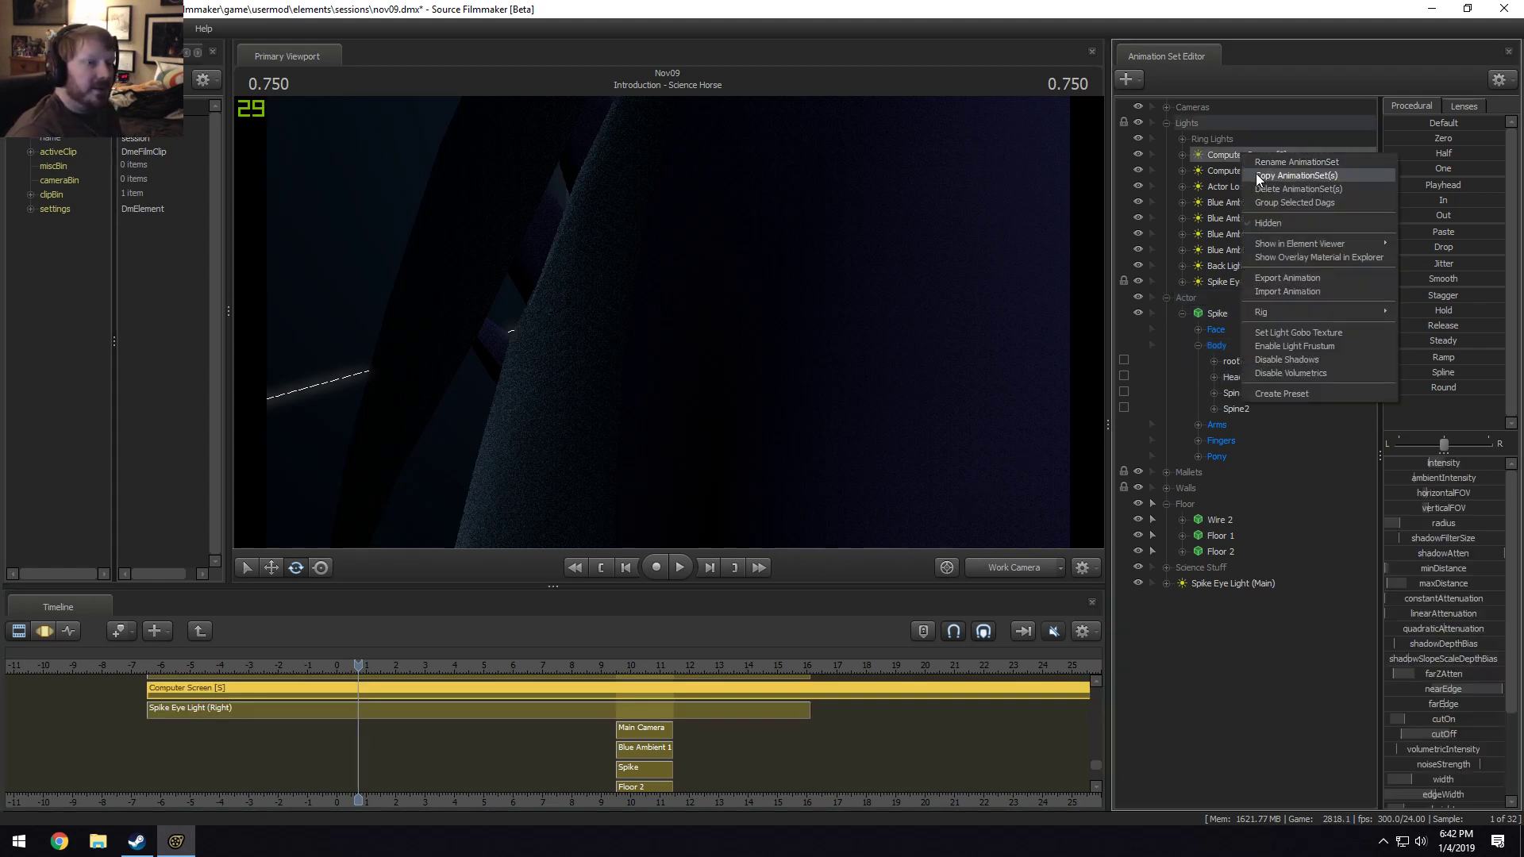
click(1255, 173)
right_click(1243, 161)
click(1265, 192)
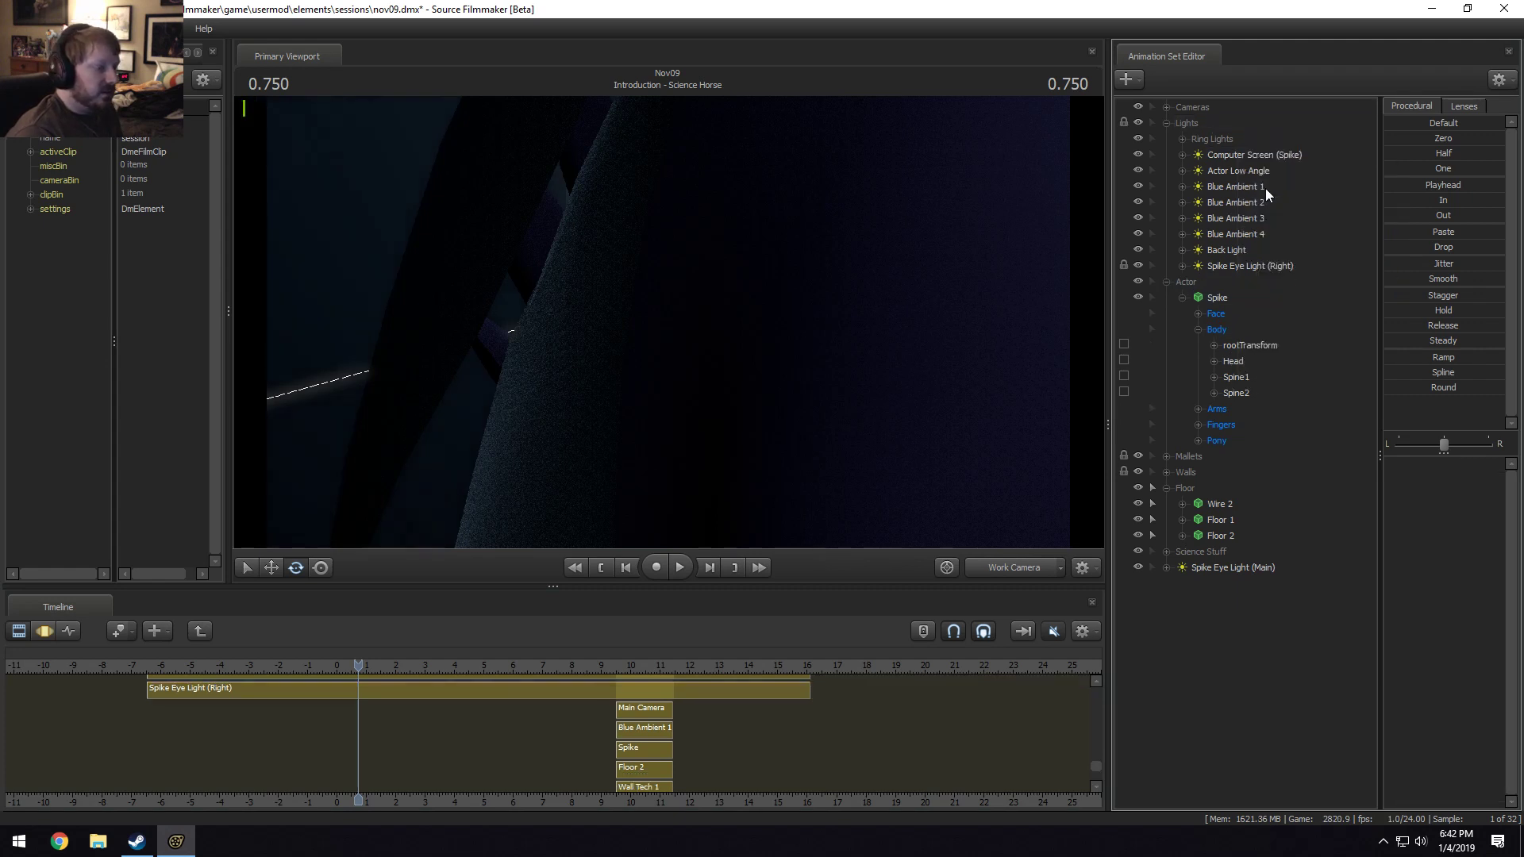
right_click(1200, 685)
click(1238, 765)
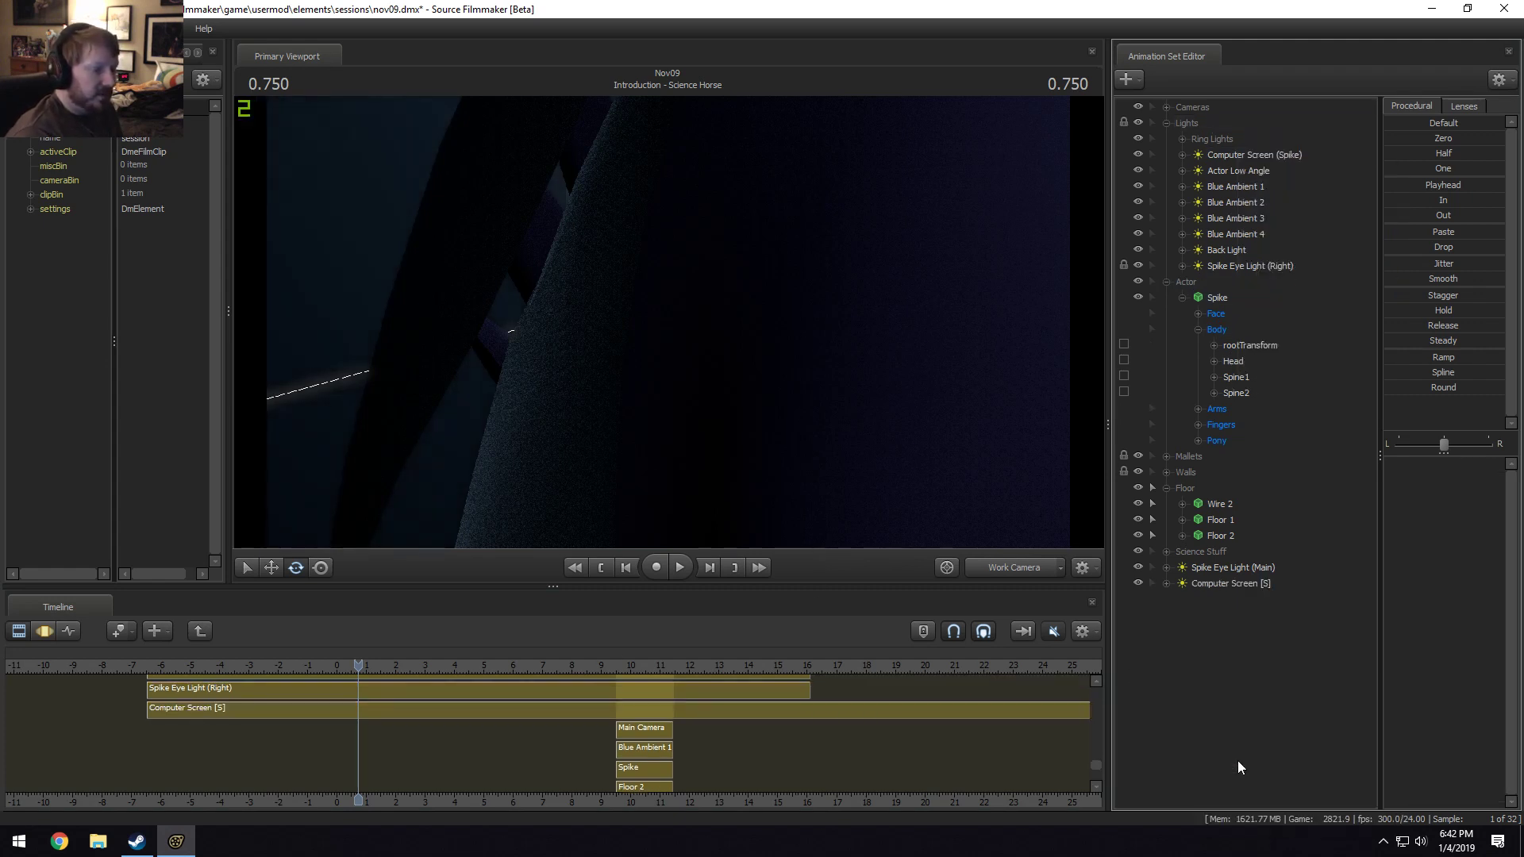
Check the length of the pasted Computer Screen [S] clip and undo the paste and the deletion of the original.
click(347, 712)
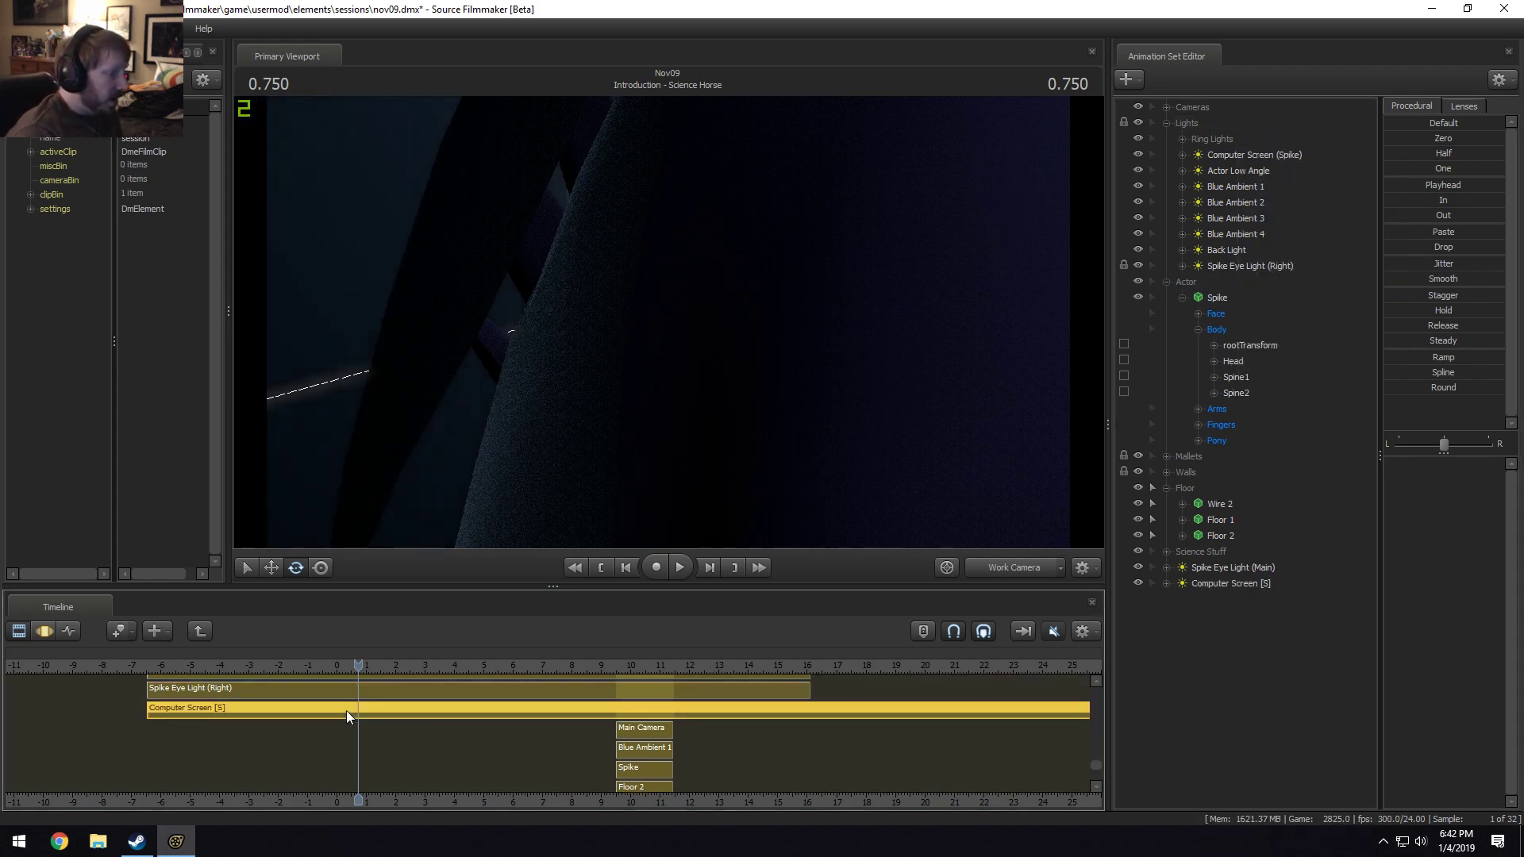
scroll(951, 743, down, 1)
scroll(952, 743, down, 4)
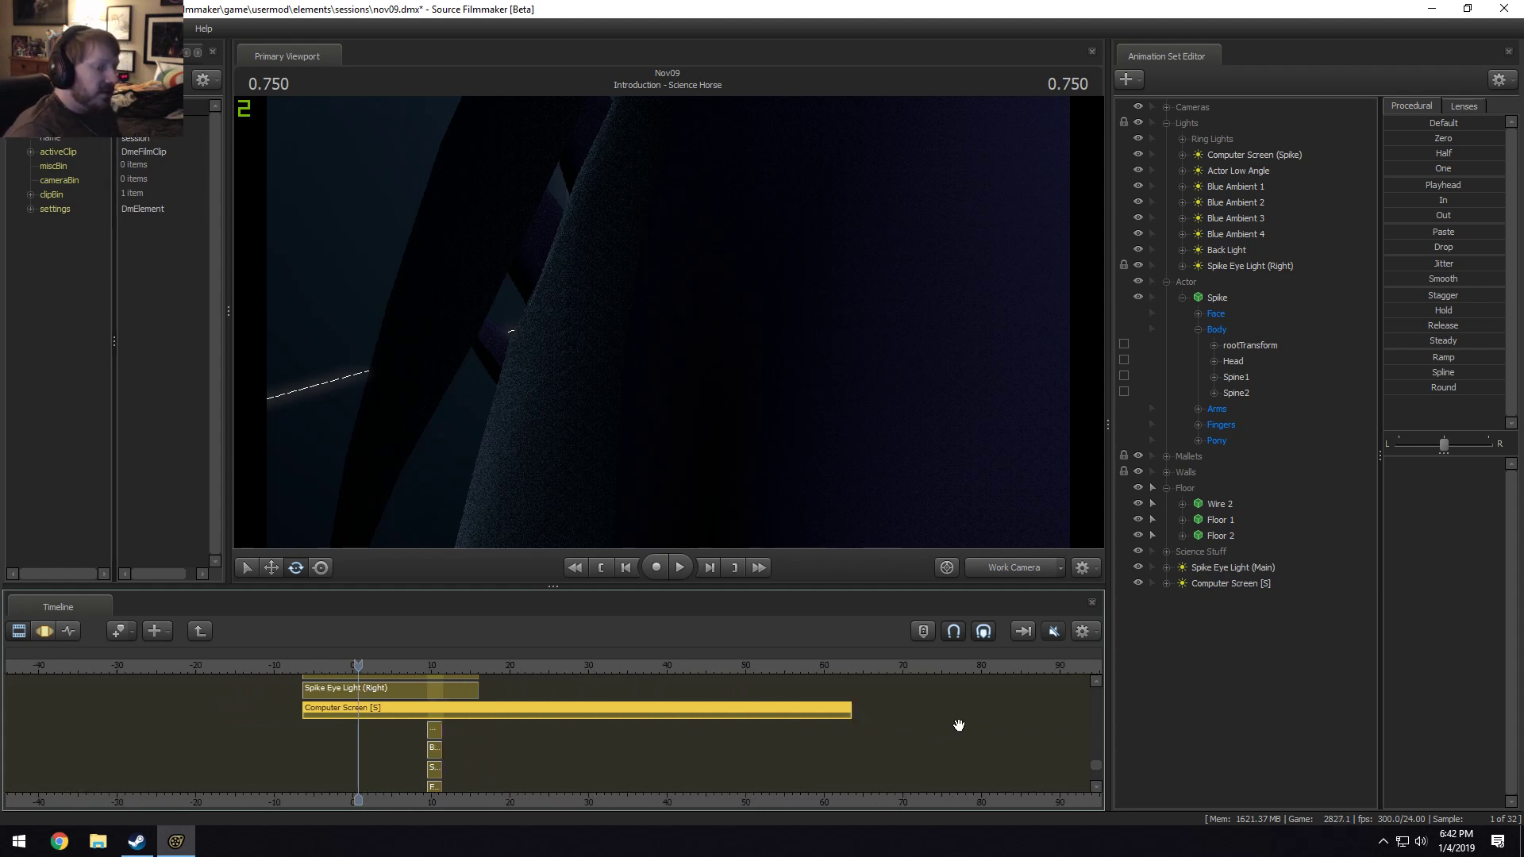
key(ctrl+z)
scroll(959, 726, up, 2)
key(ctrl+z)
scroll(622, 768, up, 3)
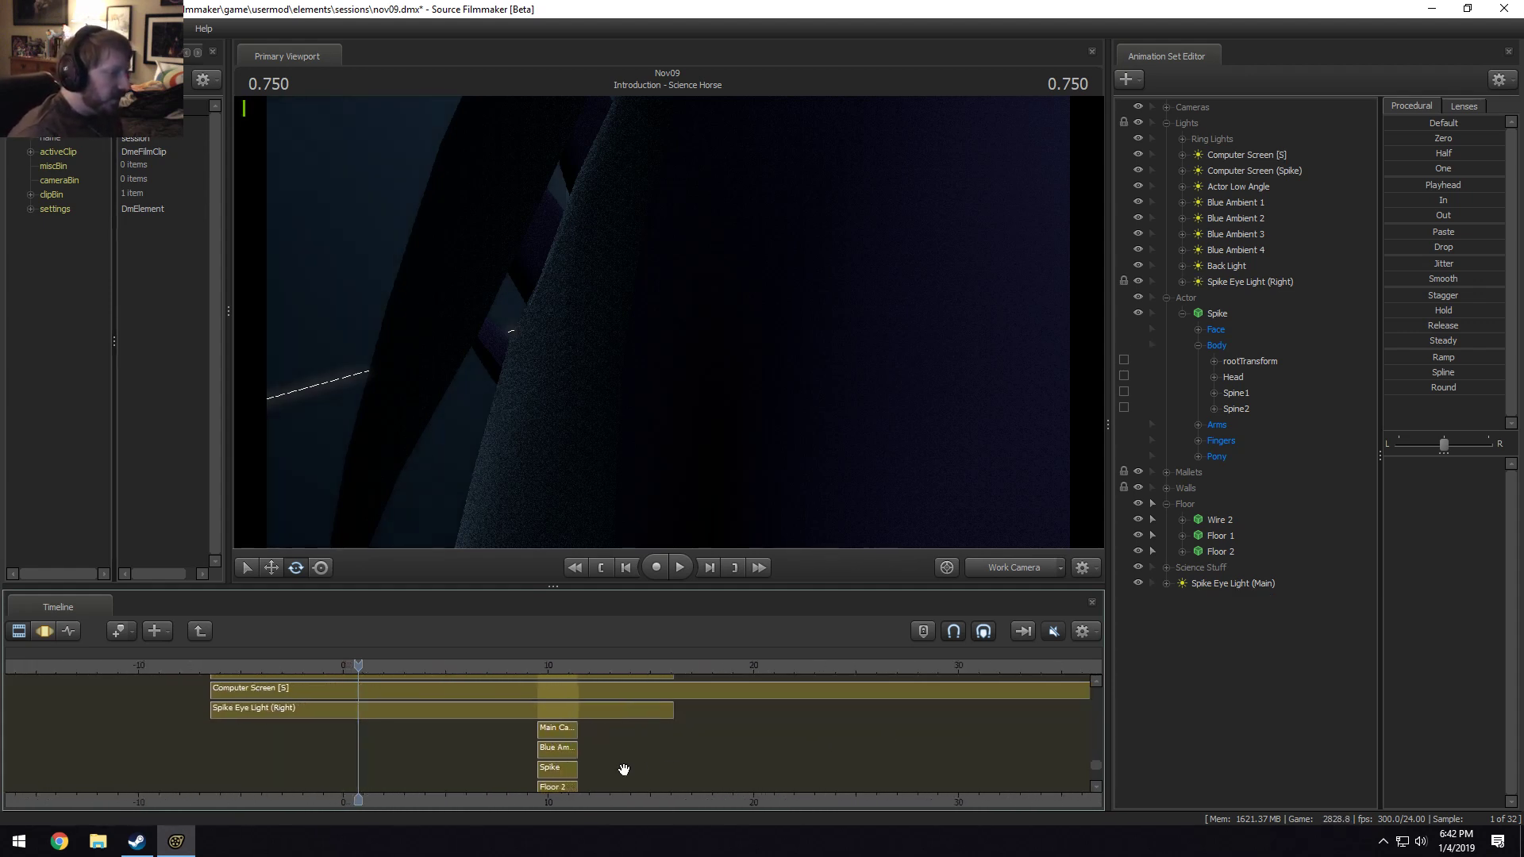
Shorten the end of the Computer Screen [S] clip to about 10.5 s.
scroll(742, 728, down, 2)
scroll(912, 707, down, 3)
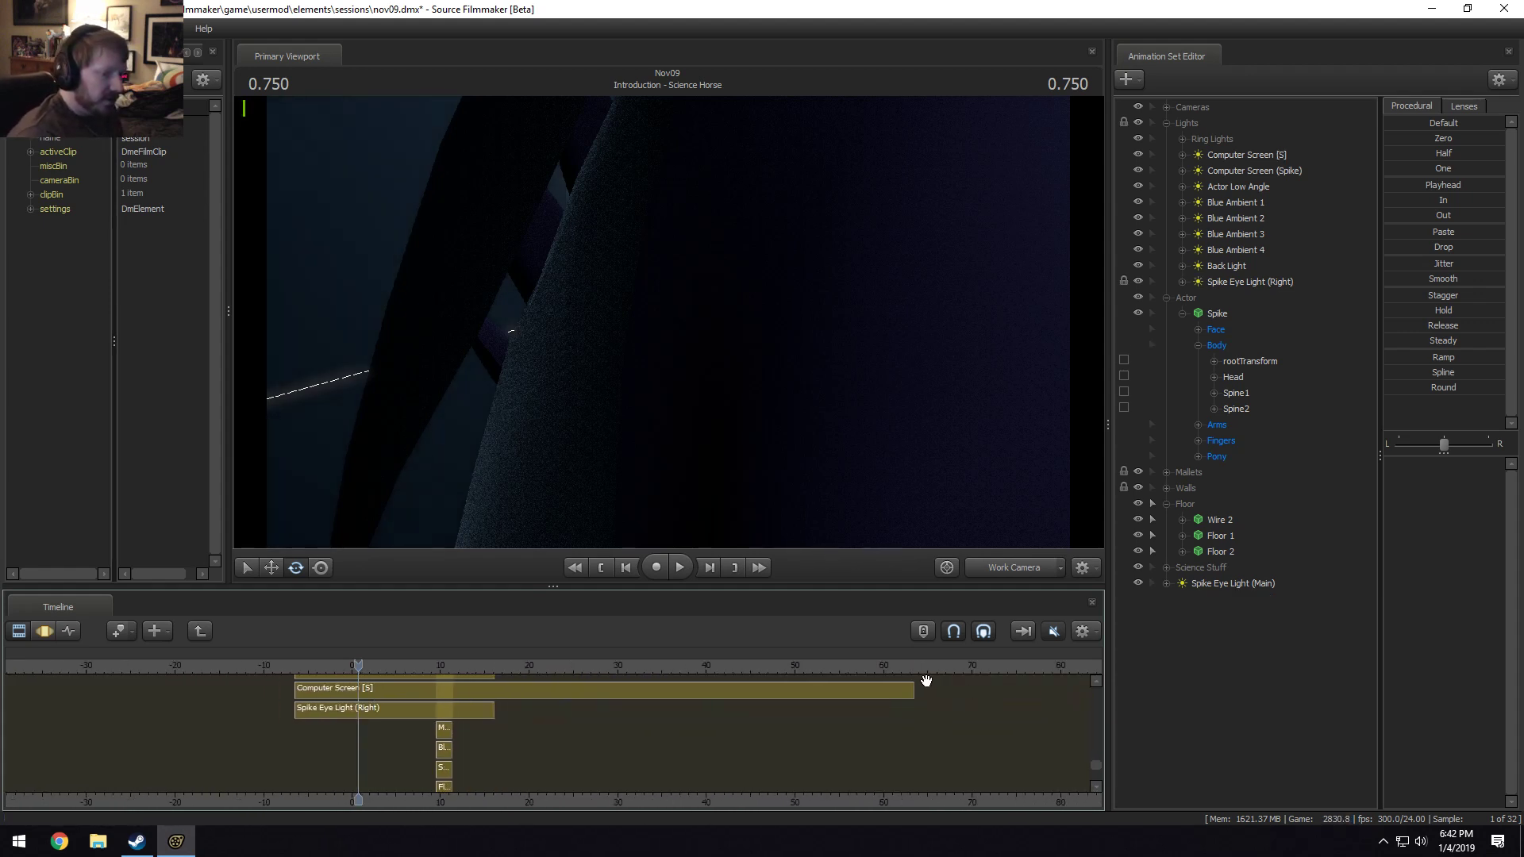
drag(907, 689, 444, 706)
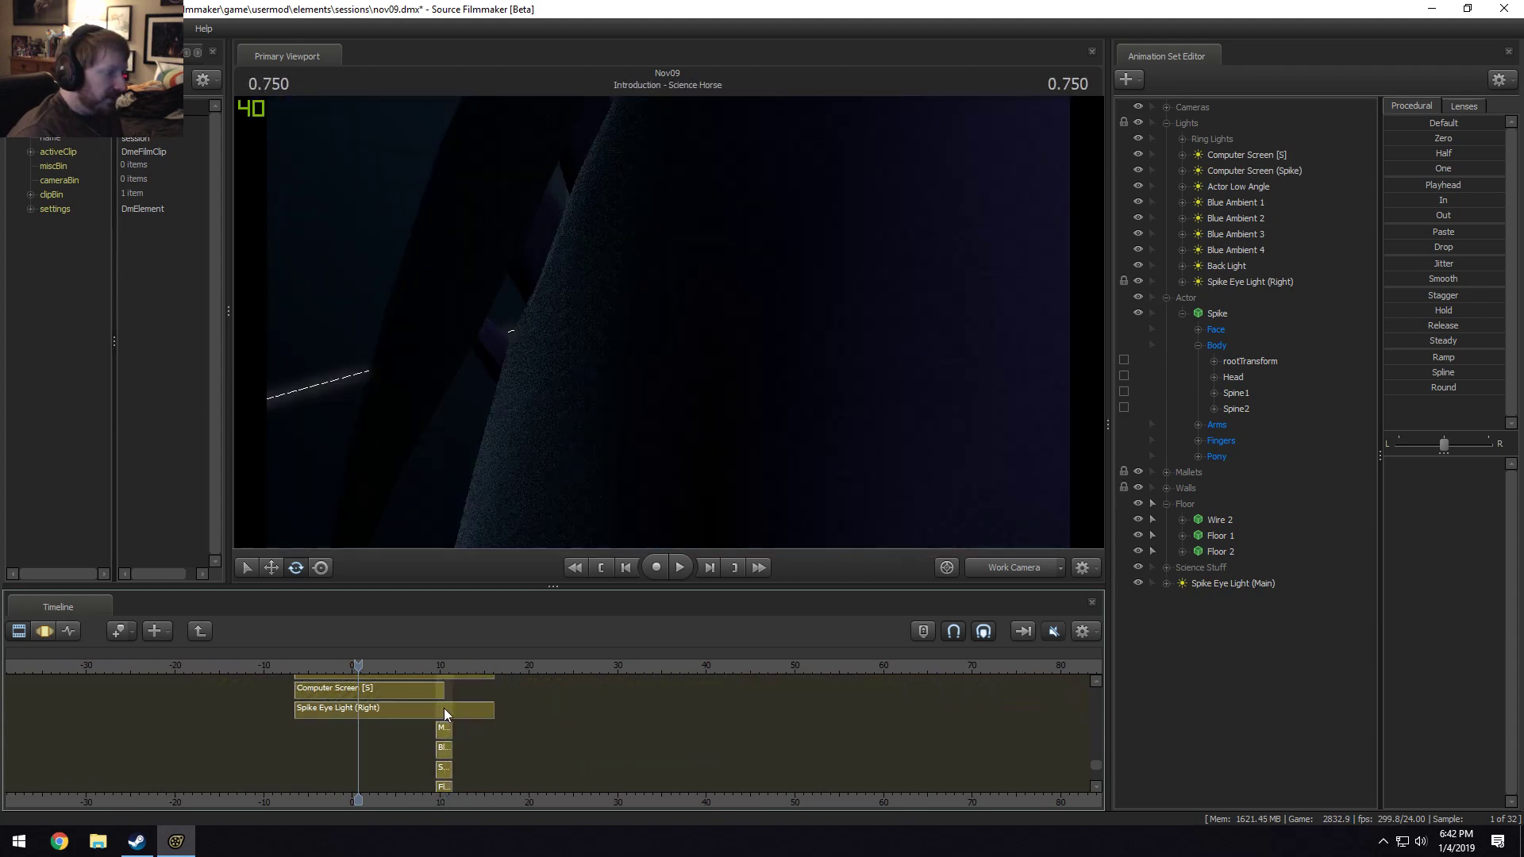
scroll(468, 699, up, 3)
click(523, 689)
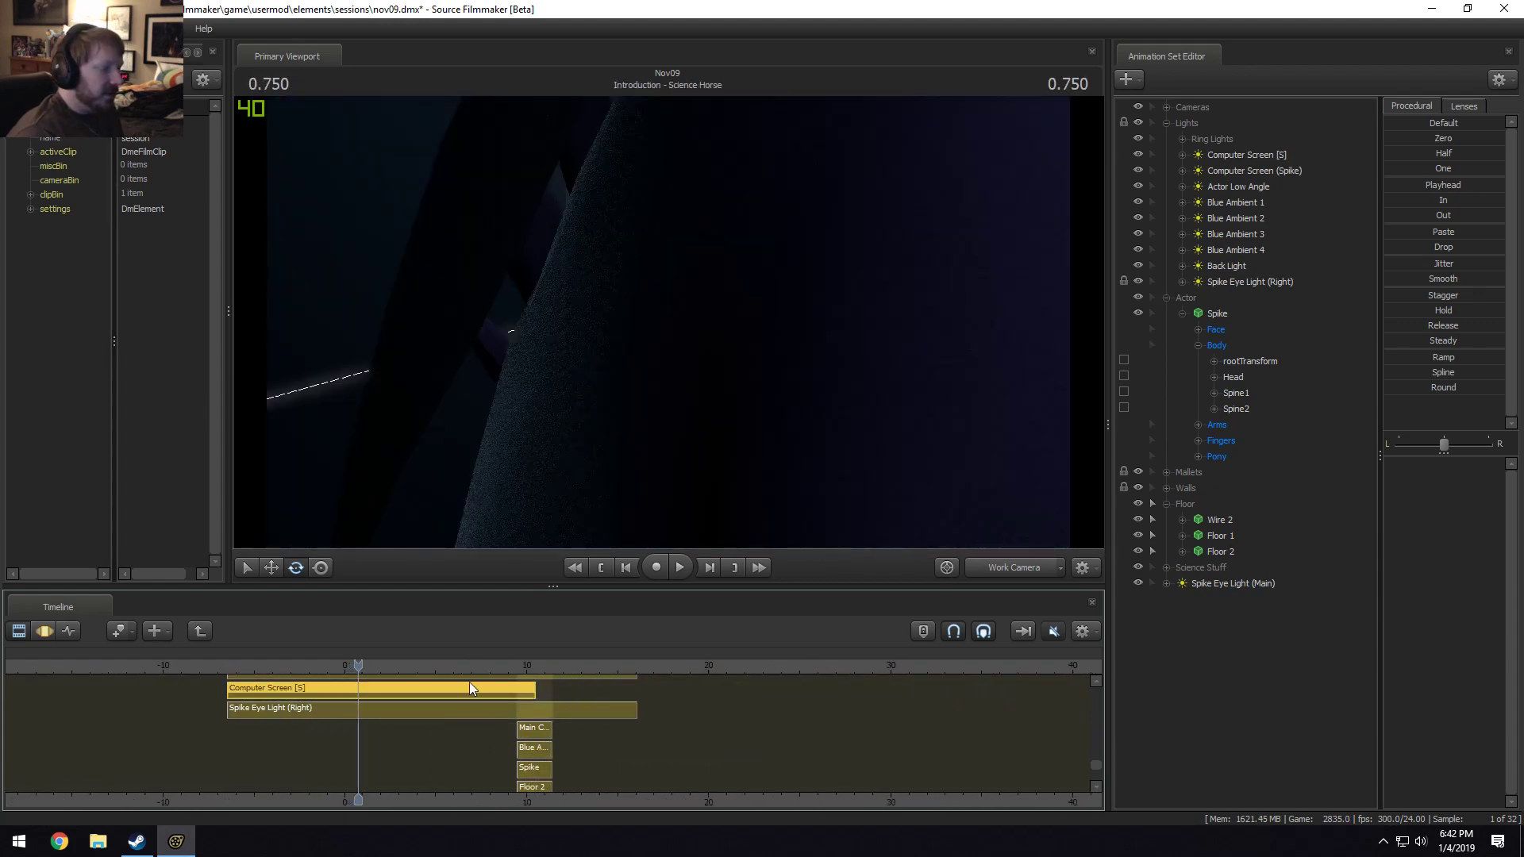
Copy the animation set of the shortened Computer Screen [S] light, delete it and paste the copy back.
right_click(1245, 159)
click(1245, 164)
right_click(1245, 164)
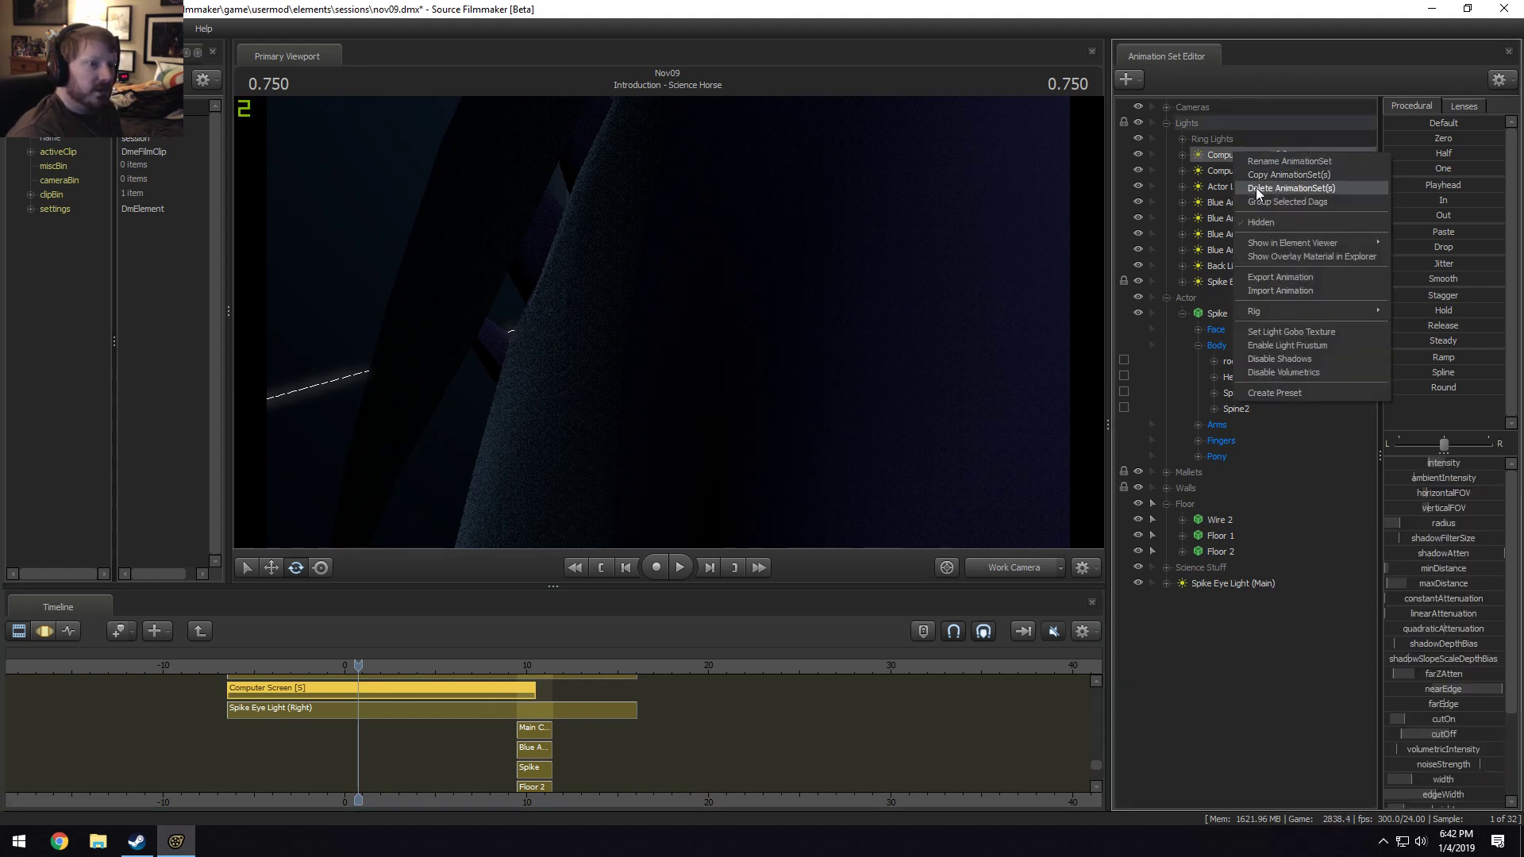
click(1255, 187)
right_click(1206, 654)
click(1240, 745)
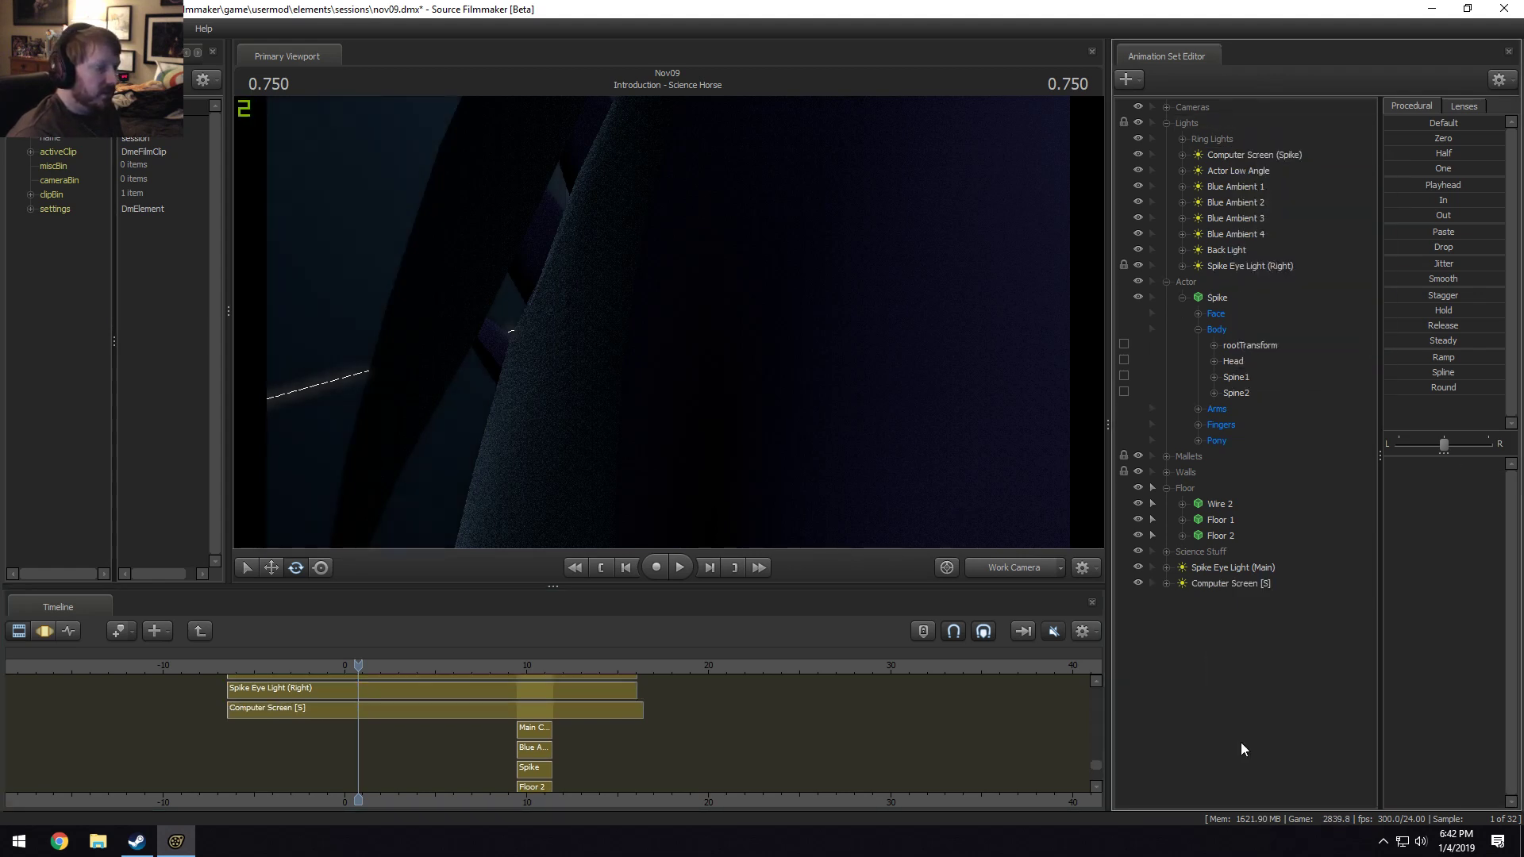
Undo the paste, deletion and shortening of Computer Screen [S], along with the start trim of the Back Light clip.
click(458, 710)
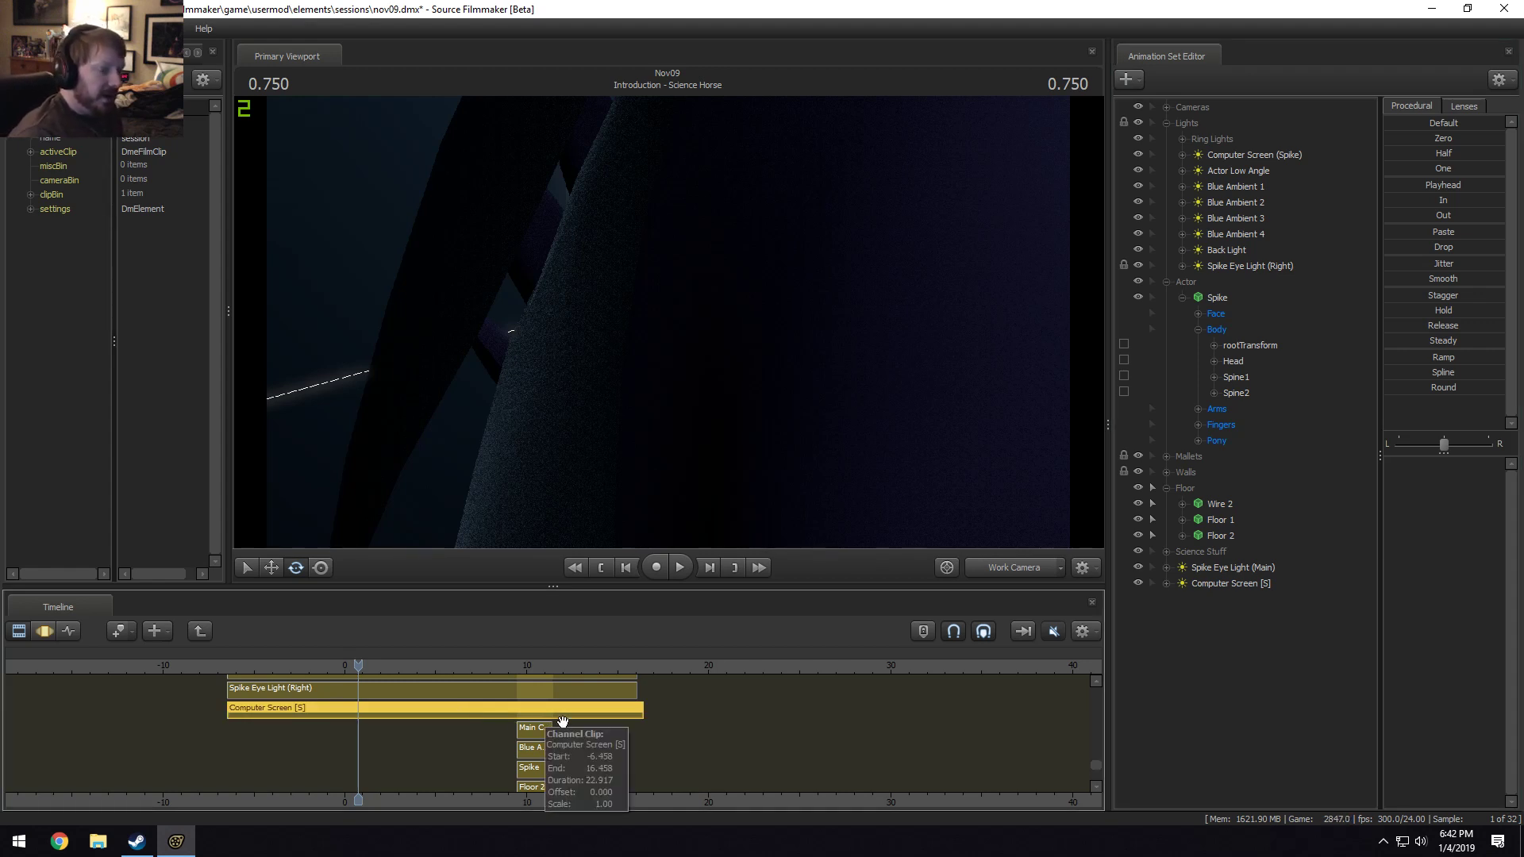
key(ctrl+z)
key(ctrl+z)
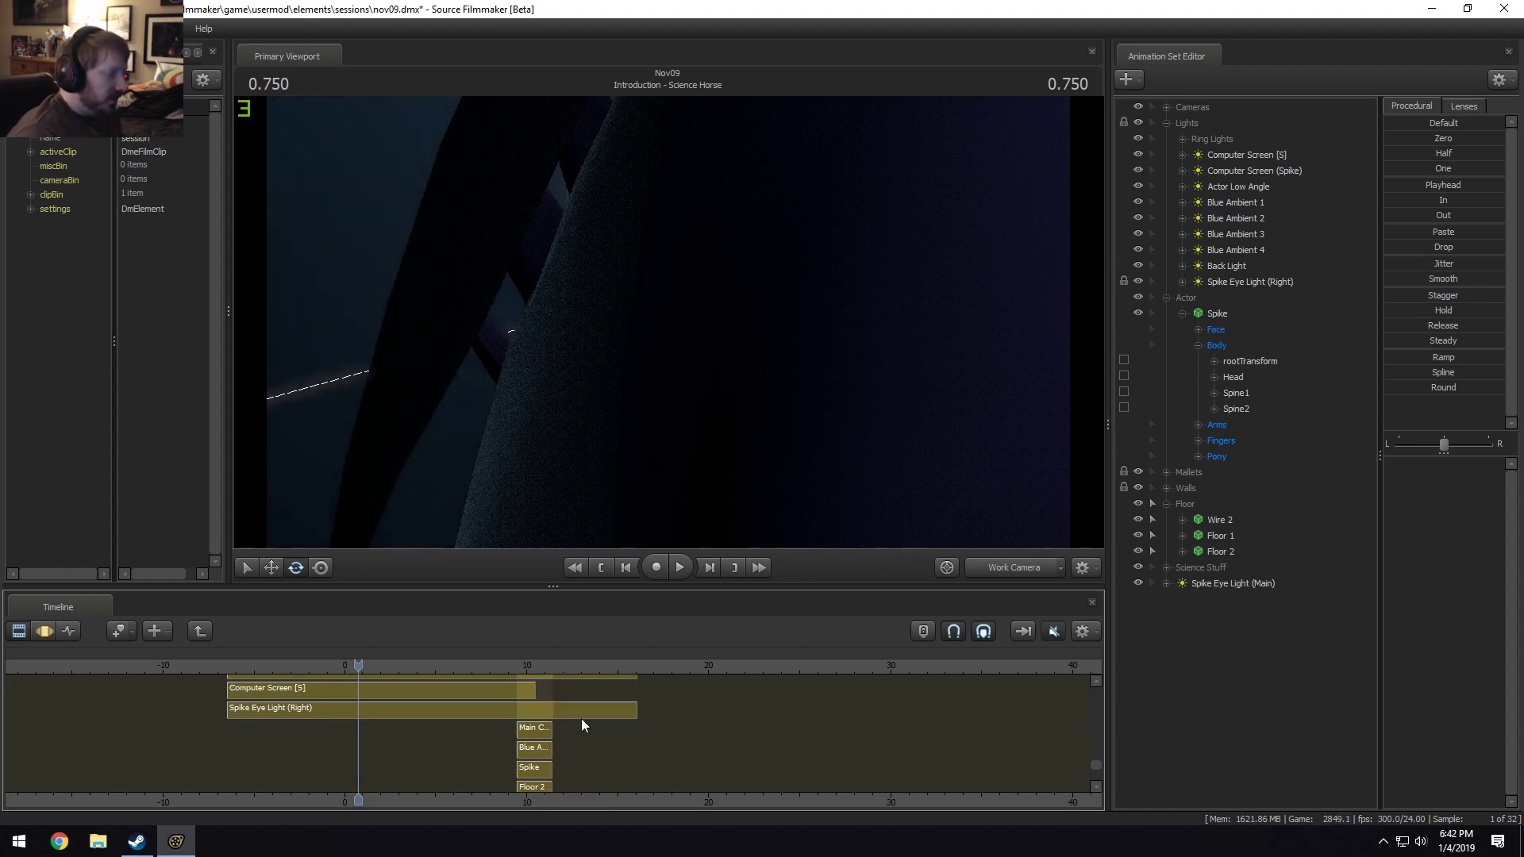
key(ctrl+z)
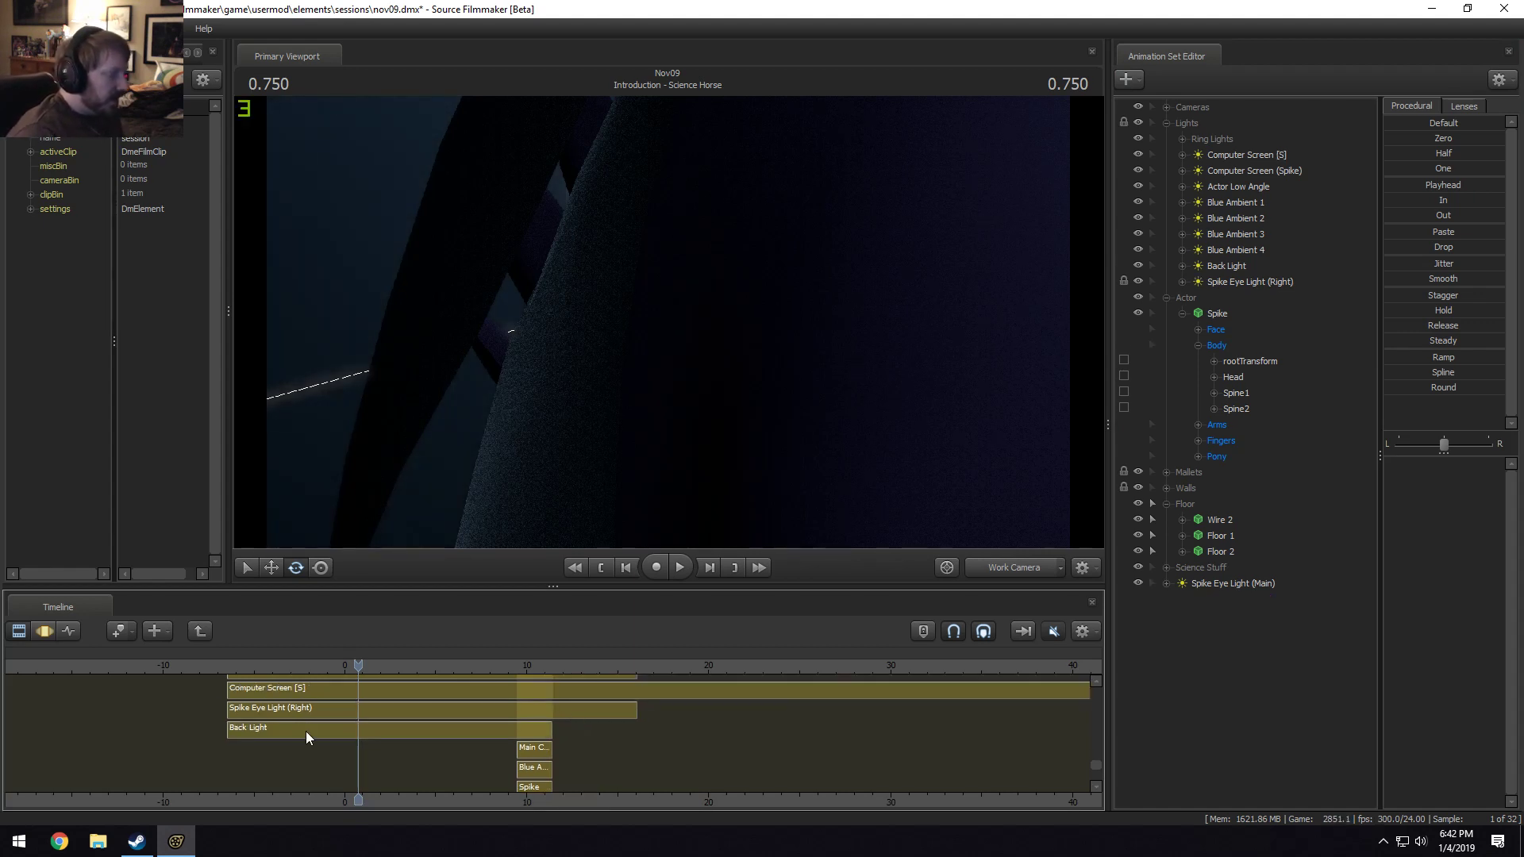
scroll(449, 739, down, 2)
scroll(596, 774, up, 3)
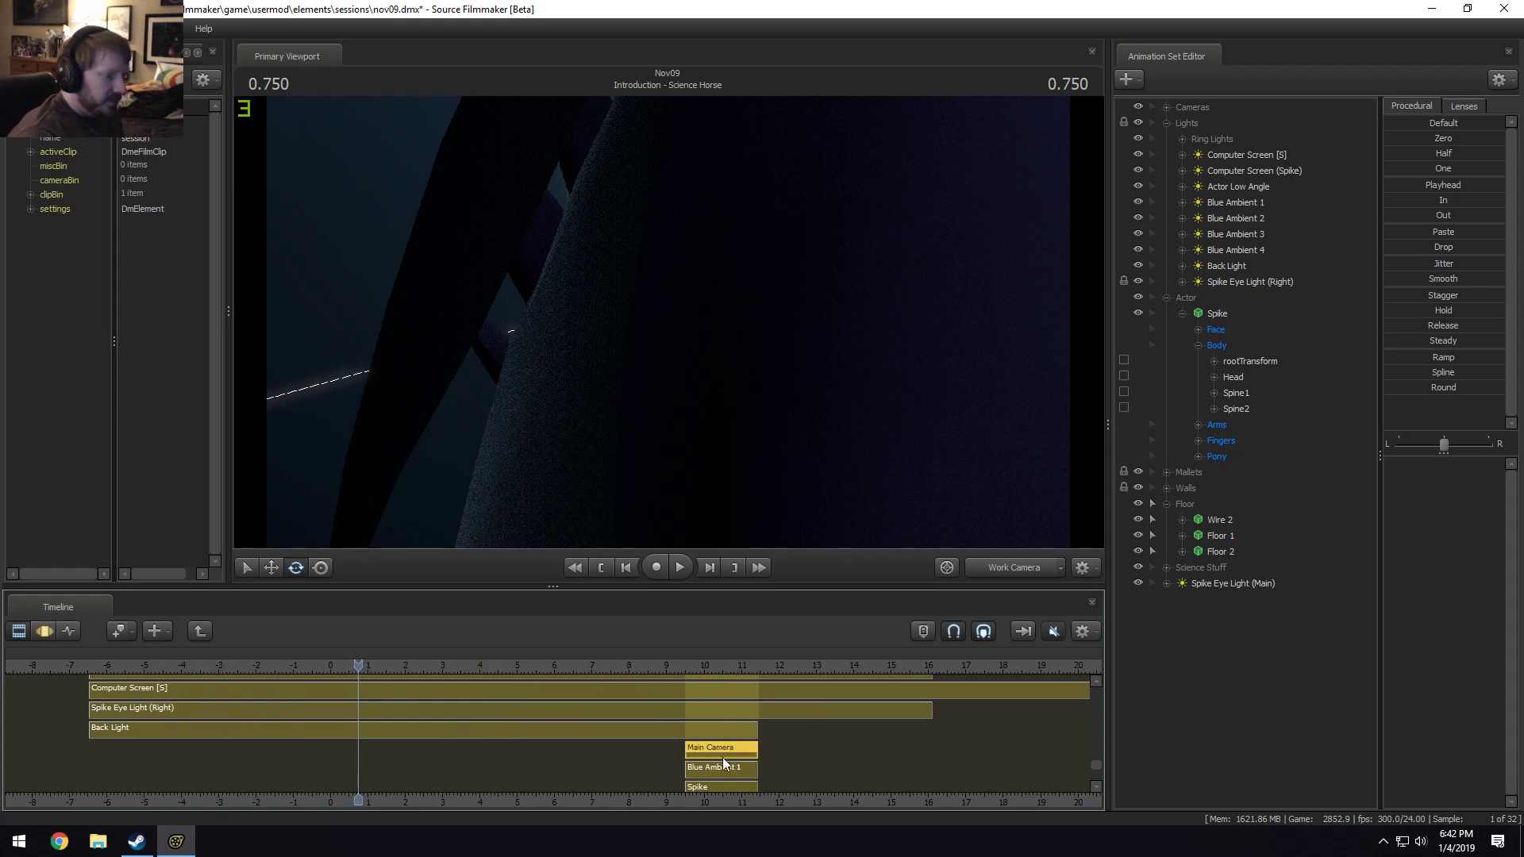
Trim both ends of the Spike clip so that it spans about 9.6 s to 10.9 s.
click(721, 768)
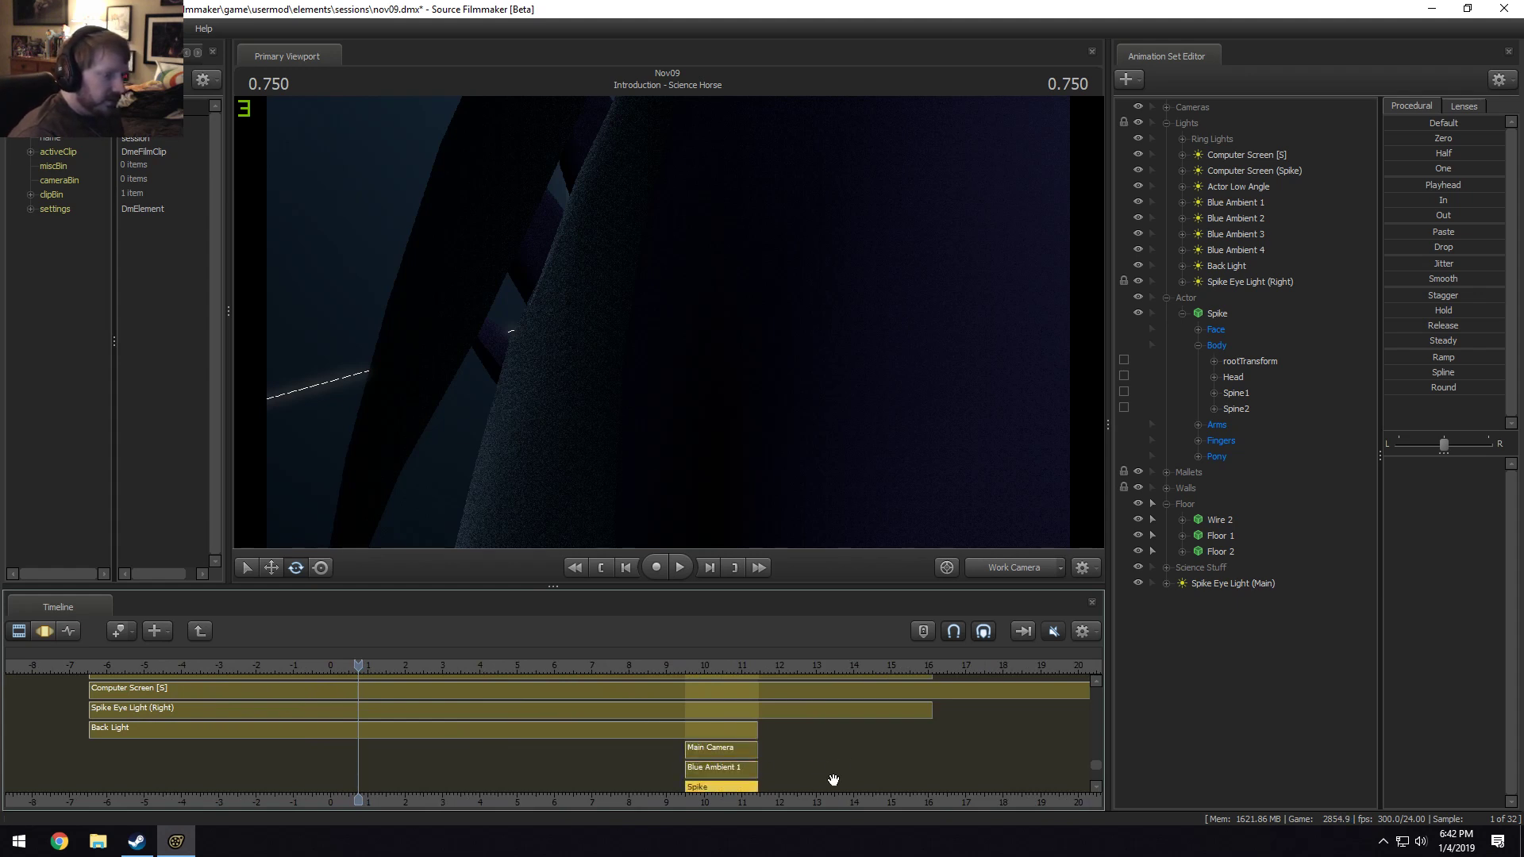
scroll(834, 781, down, 1)
drag(1098, 761, 1098, 769)
scroll(836, 781, up, 3)
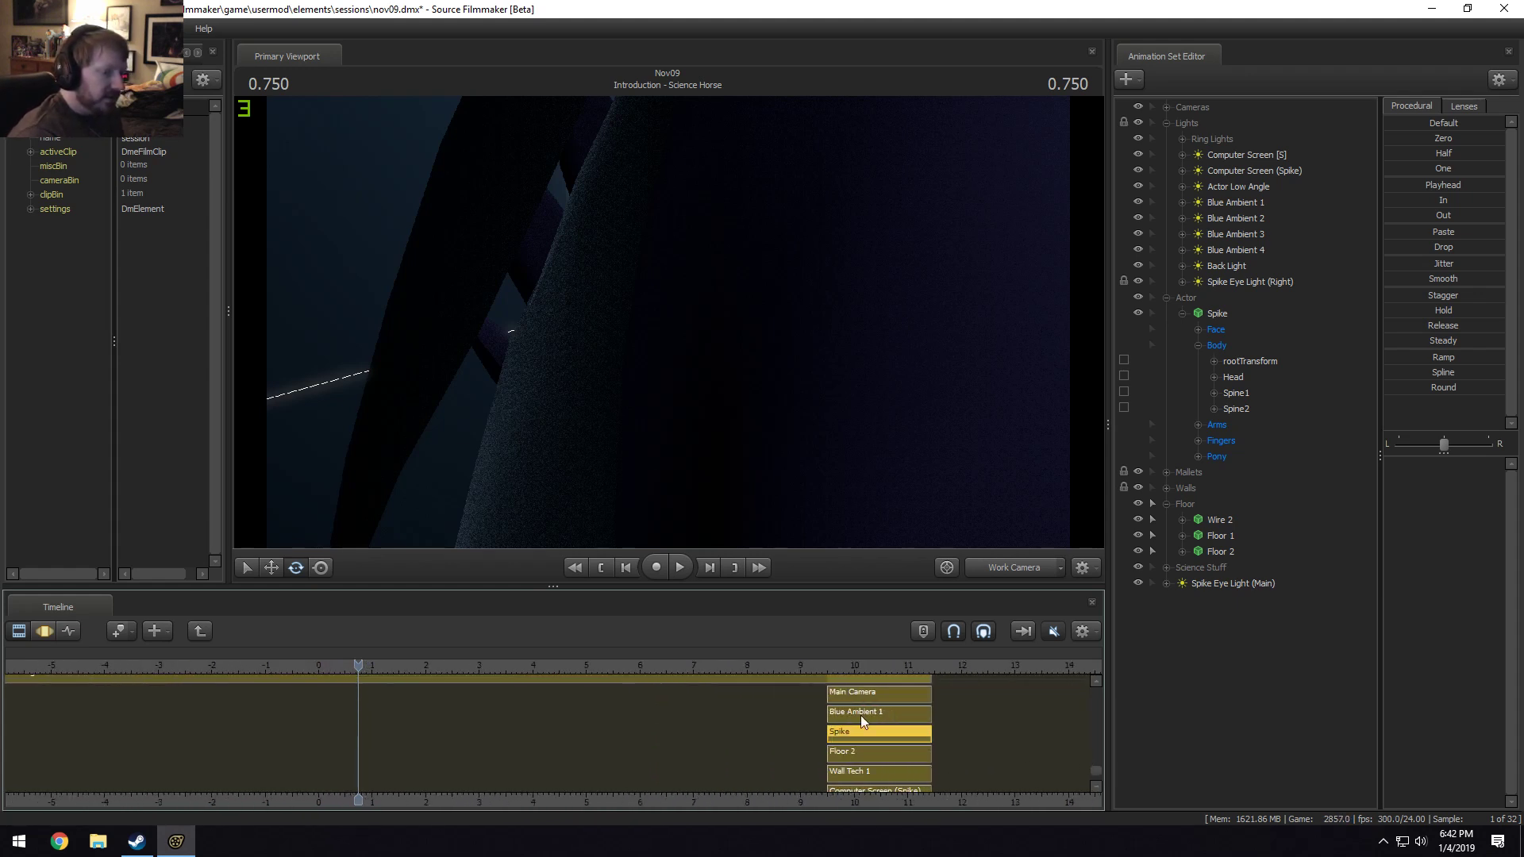
drag(911, 739, 881, 742)
scroll(881, 744, down, 3)
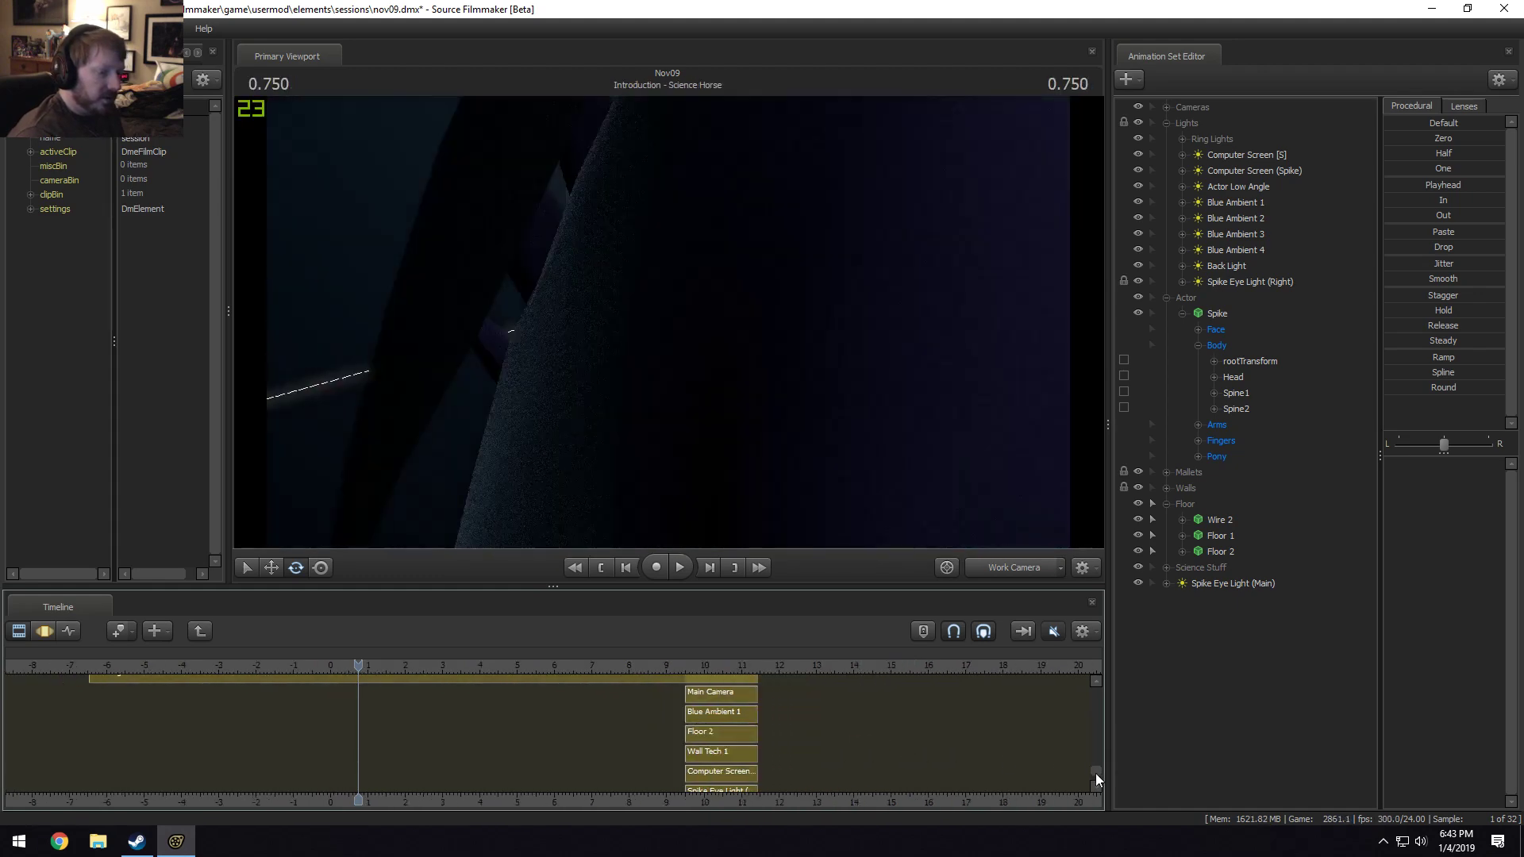
drag(1095, 774, 1095, 777)
scroll(778, 753, up, 2)
scroll(772, 752, up, 1)
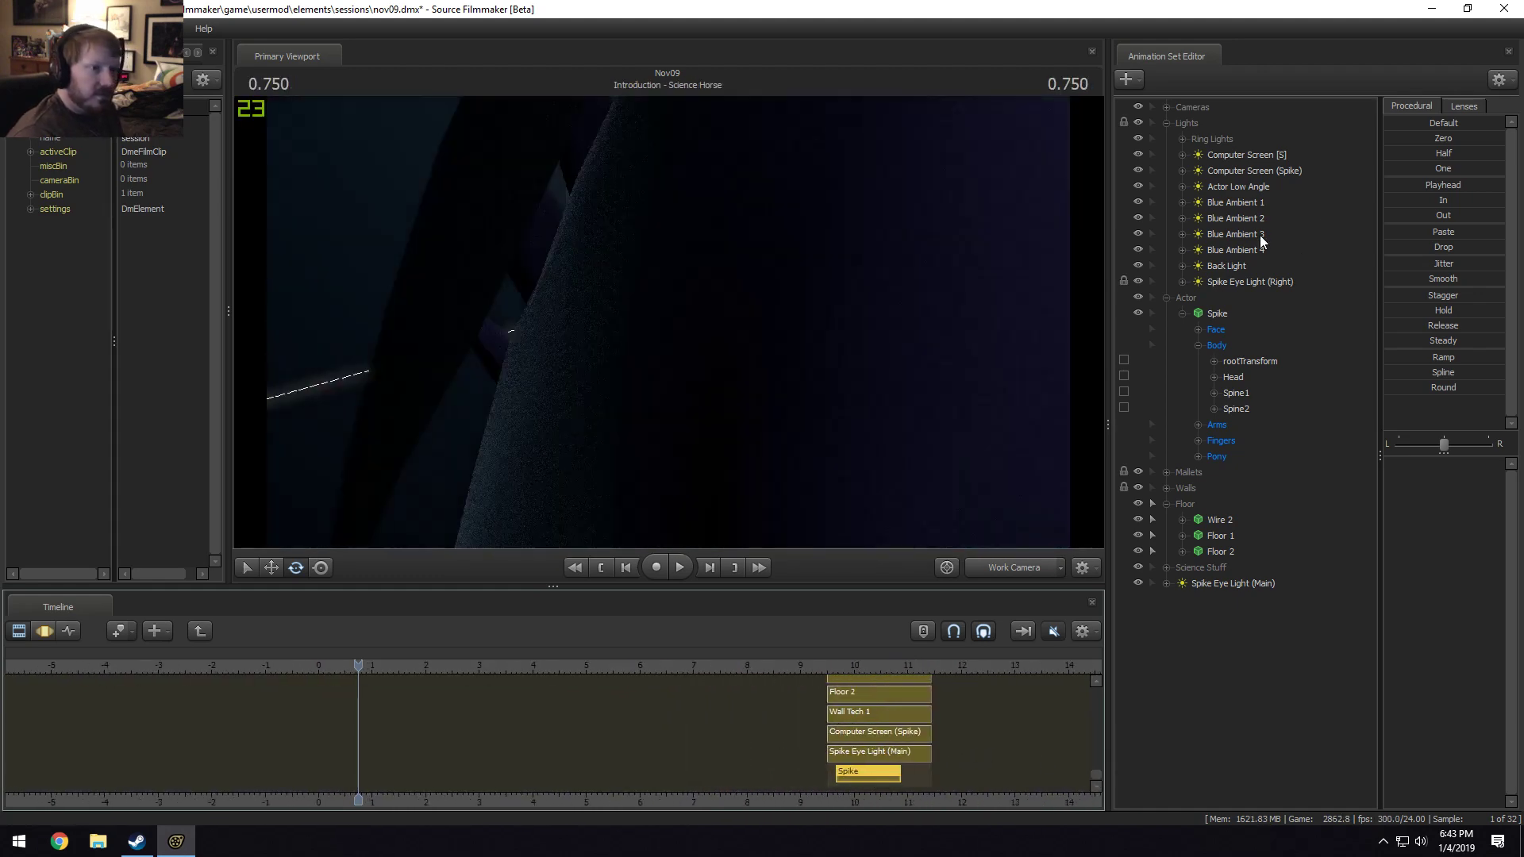
Copy the Spike animation set, delete the original and paste the copy back.
click(1235, 312)
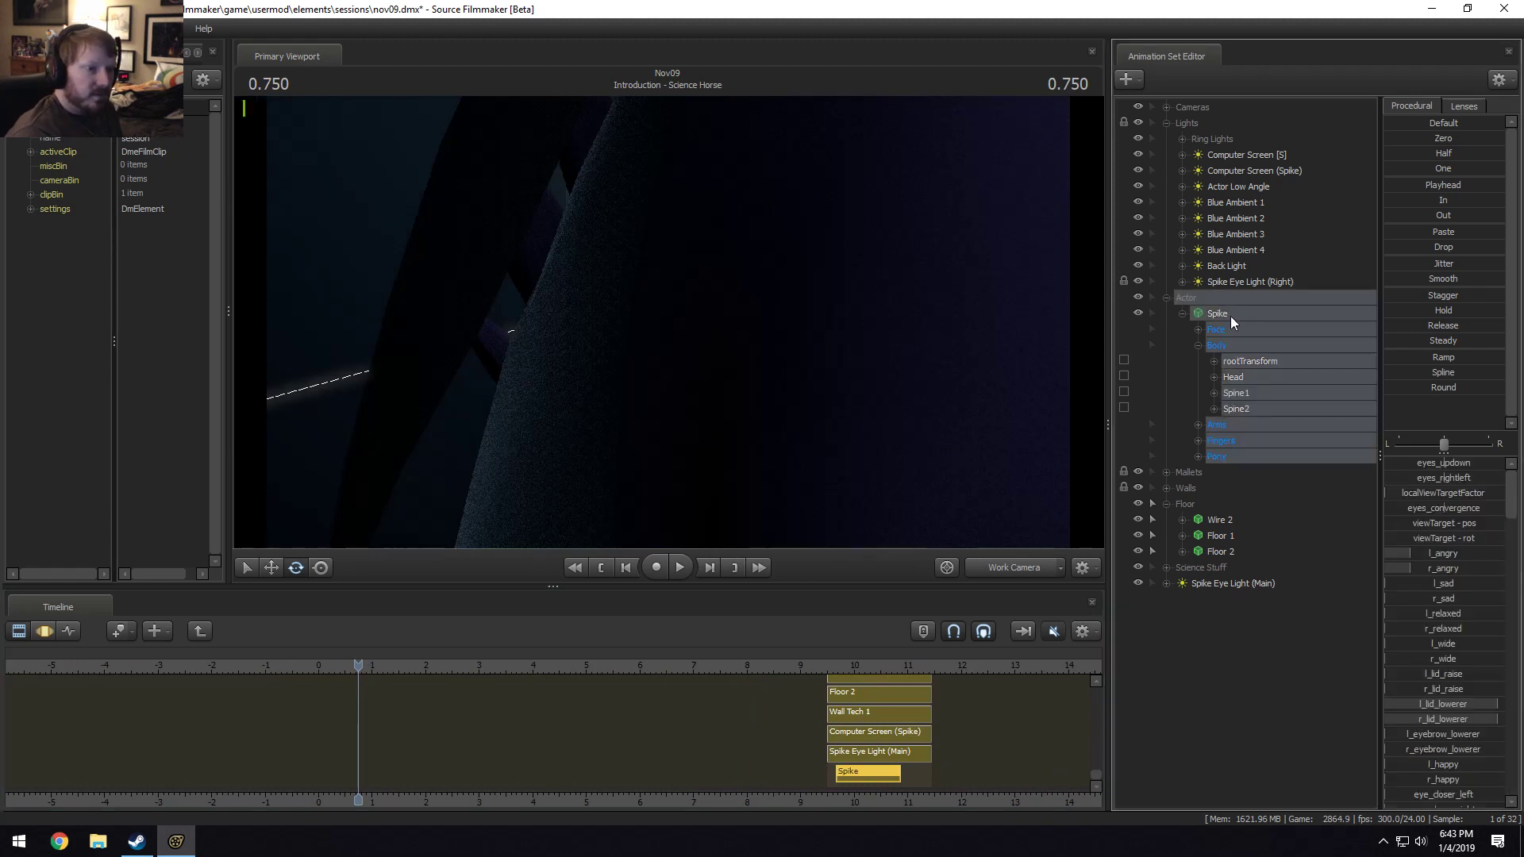
right_click(1241, 327)
click(1227, 336)
right_click(1220, 319)
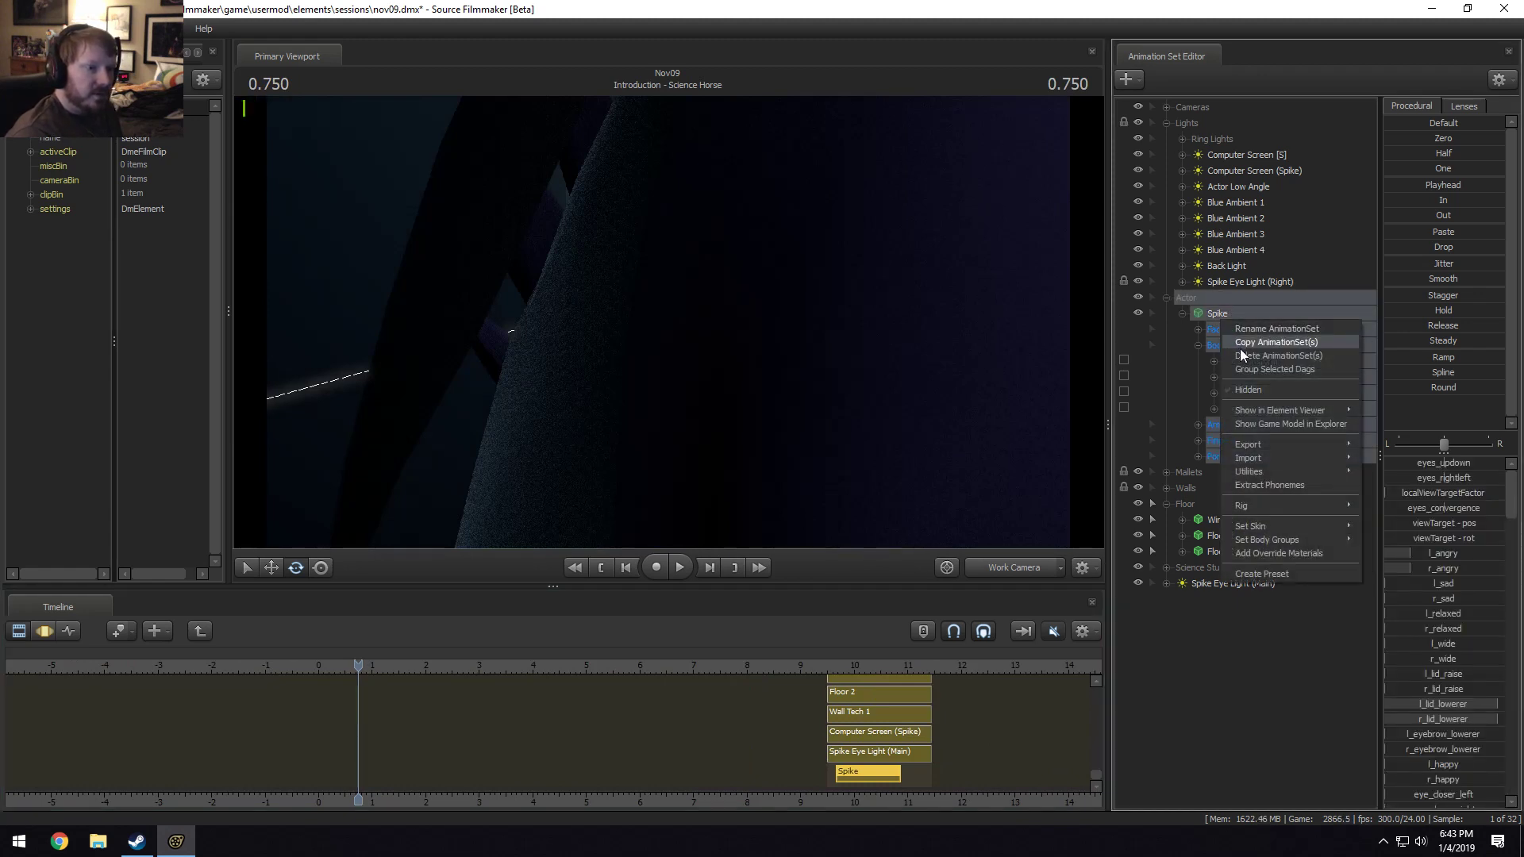
click(1240, 350)
right_click(1241, 612)
click(1270, 685)
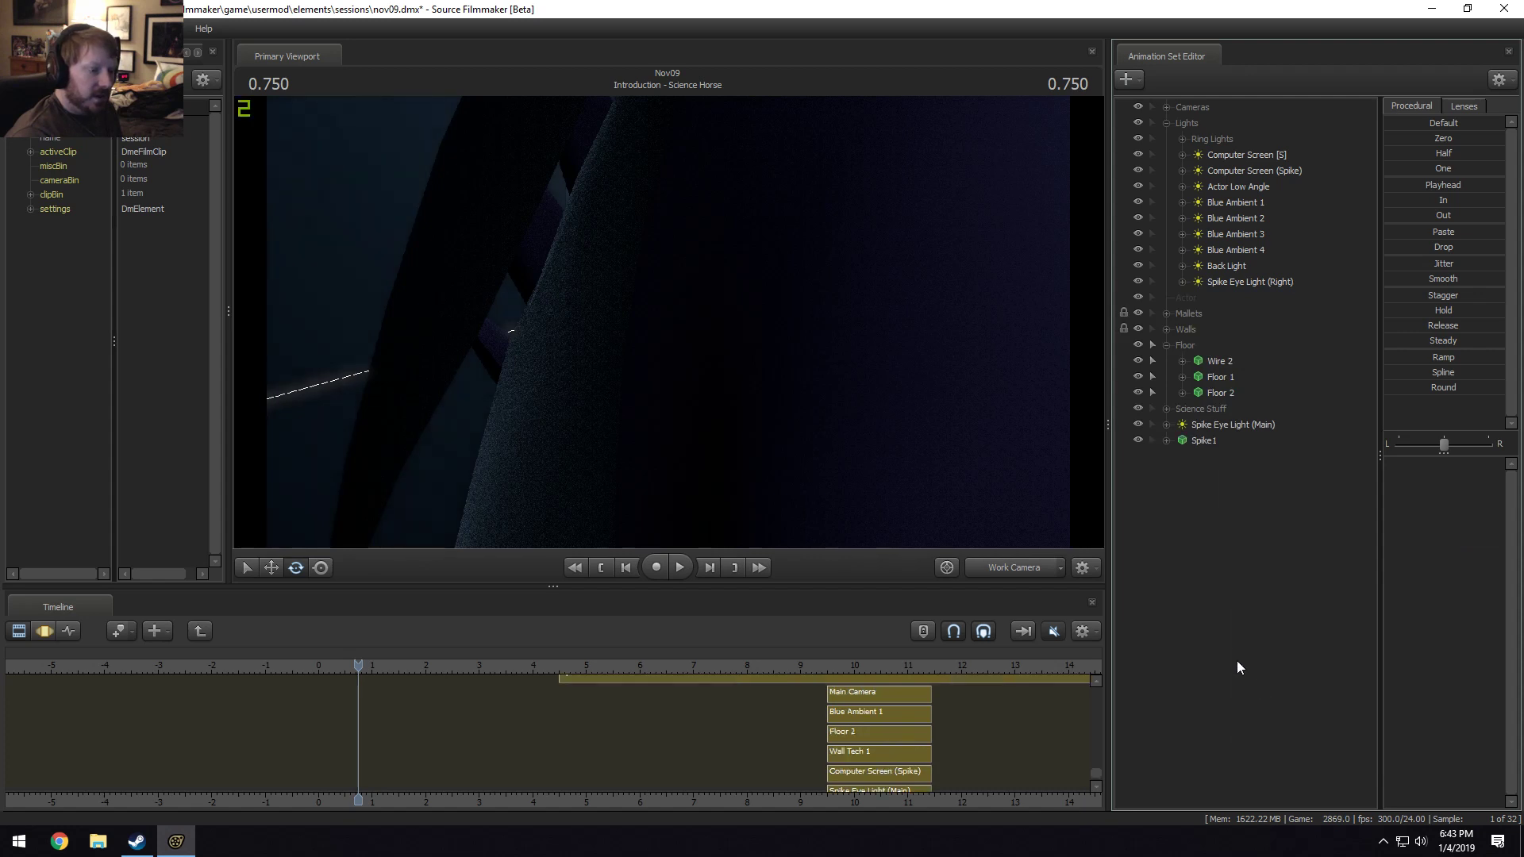
Check the length of the pasted Spike clip and undo the paste, the deletion and the trimming of Spike.
scroll(1005, 745, down, 1)
click(1097, 679)
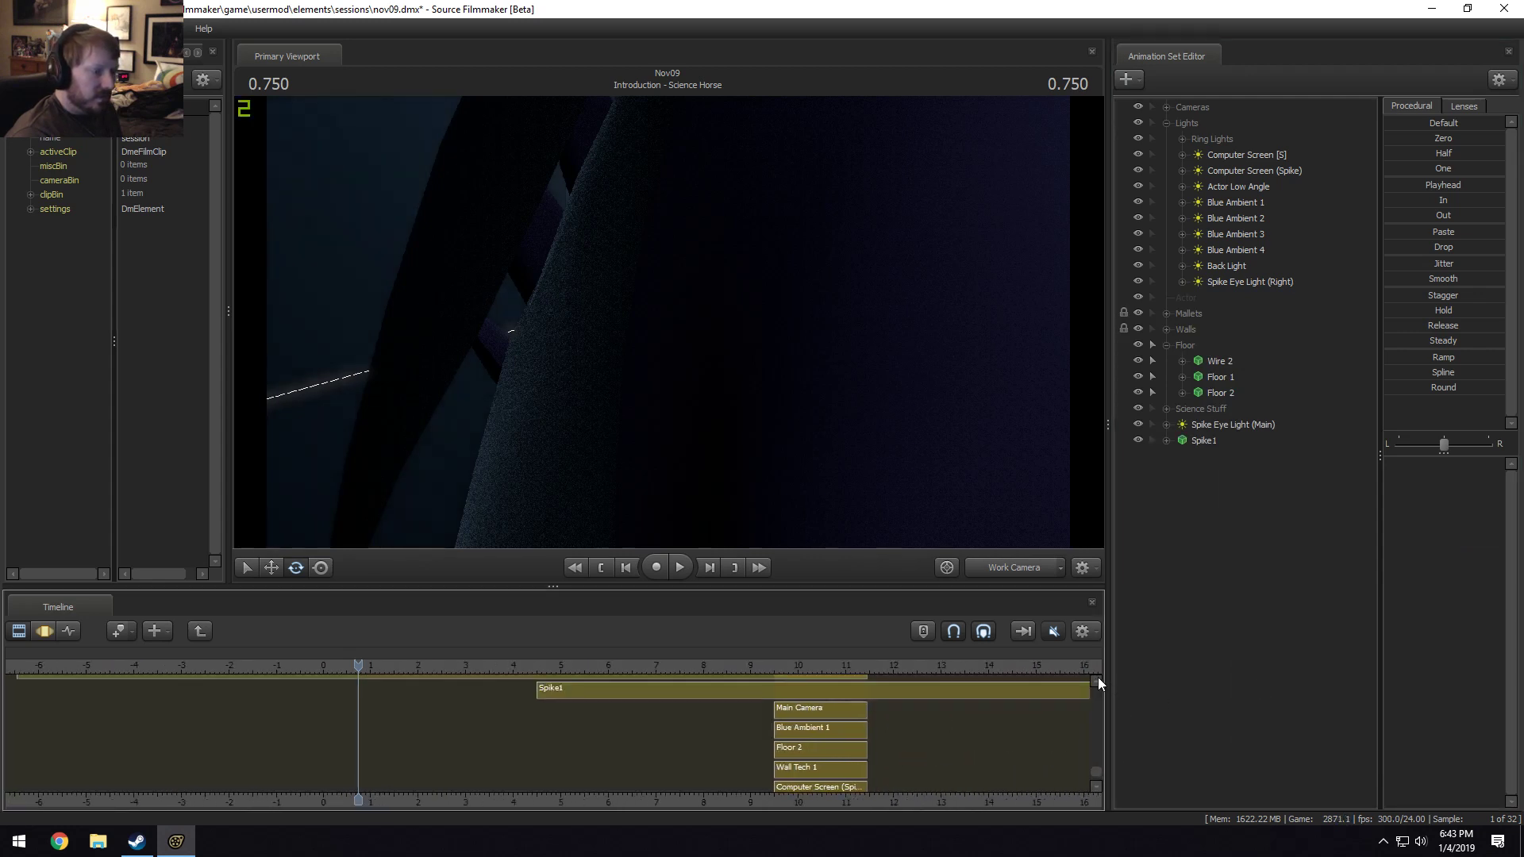
click(1097, 680)
scroll(744, 751, down, 4)
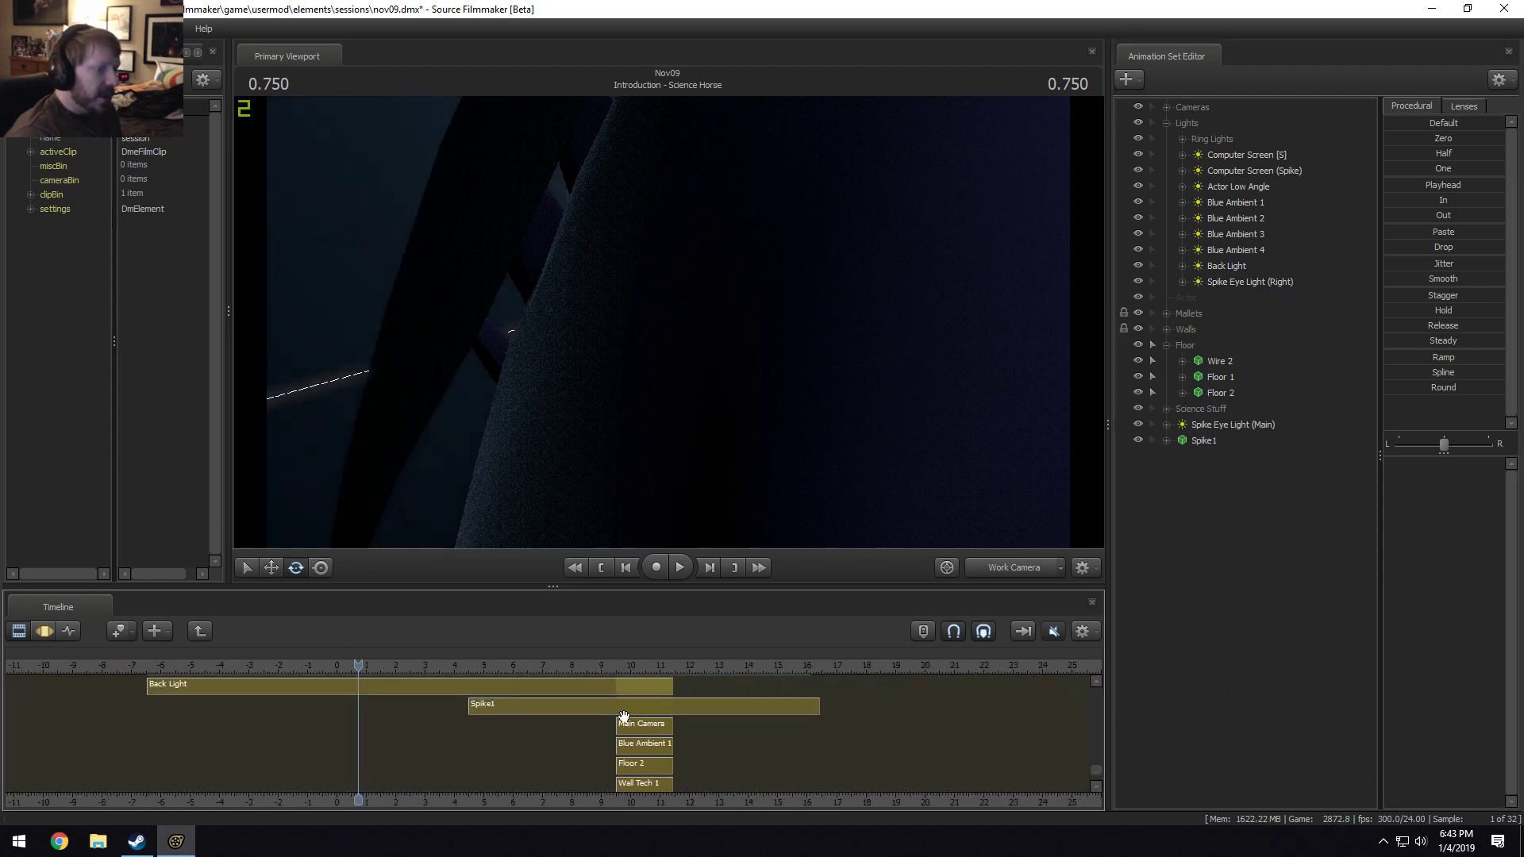
key(ctrl+z)
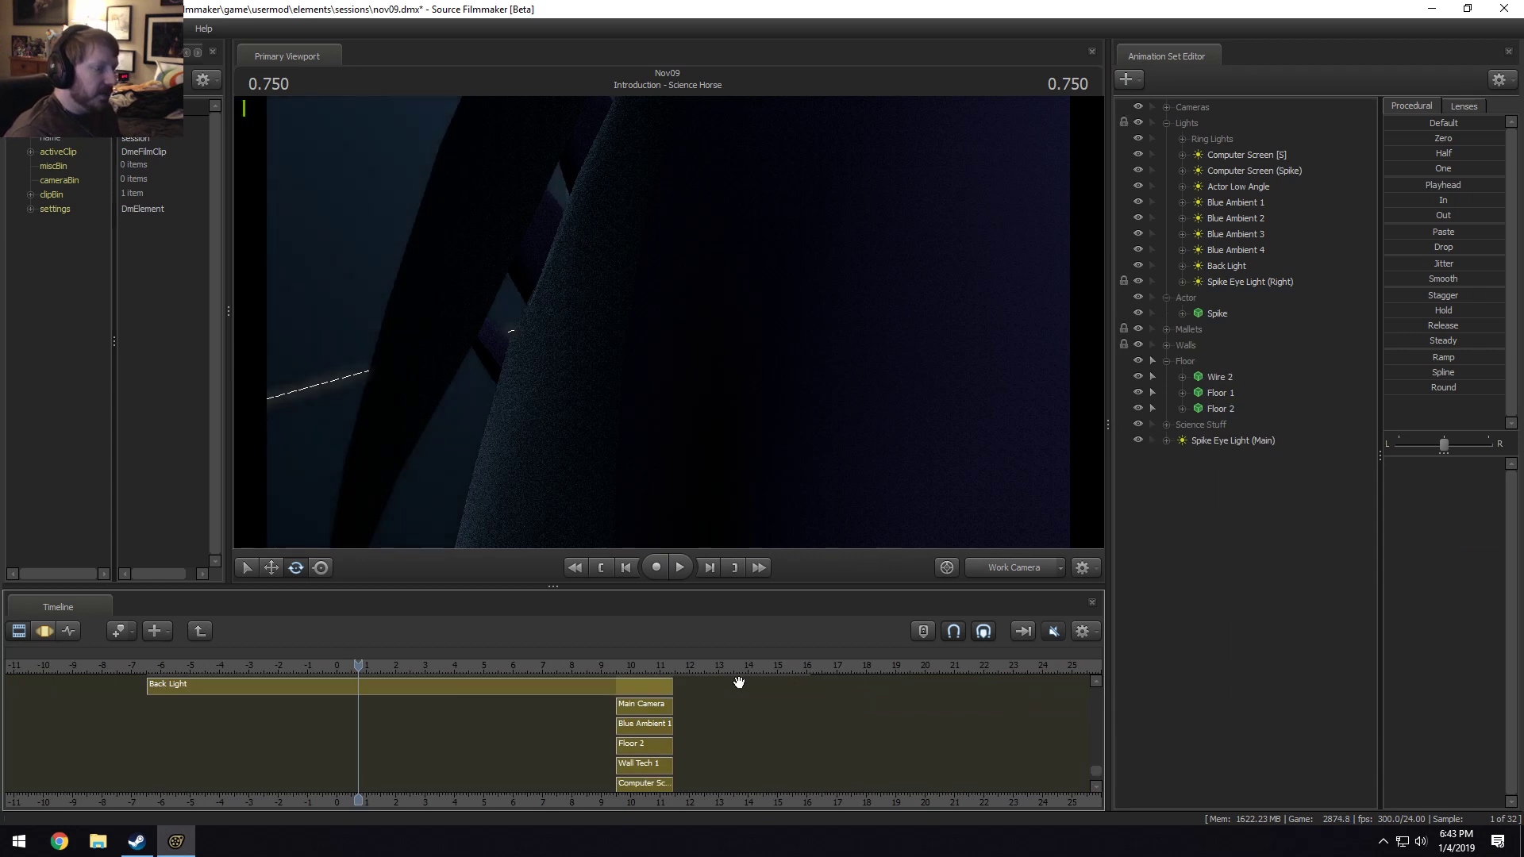
scroll(738, 682, down, 2)
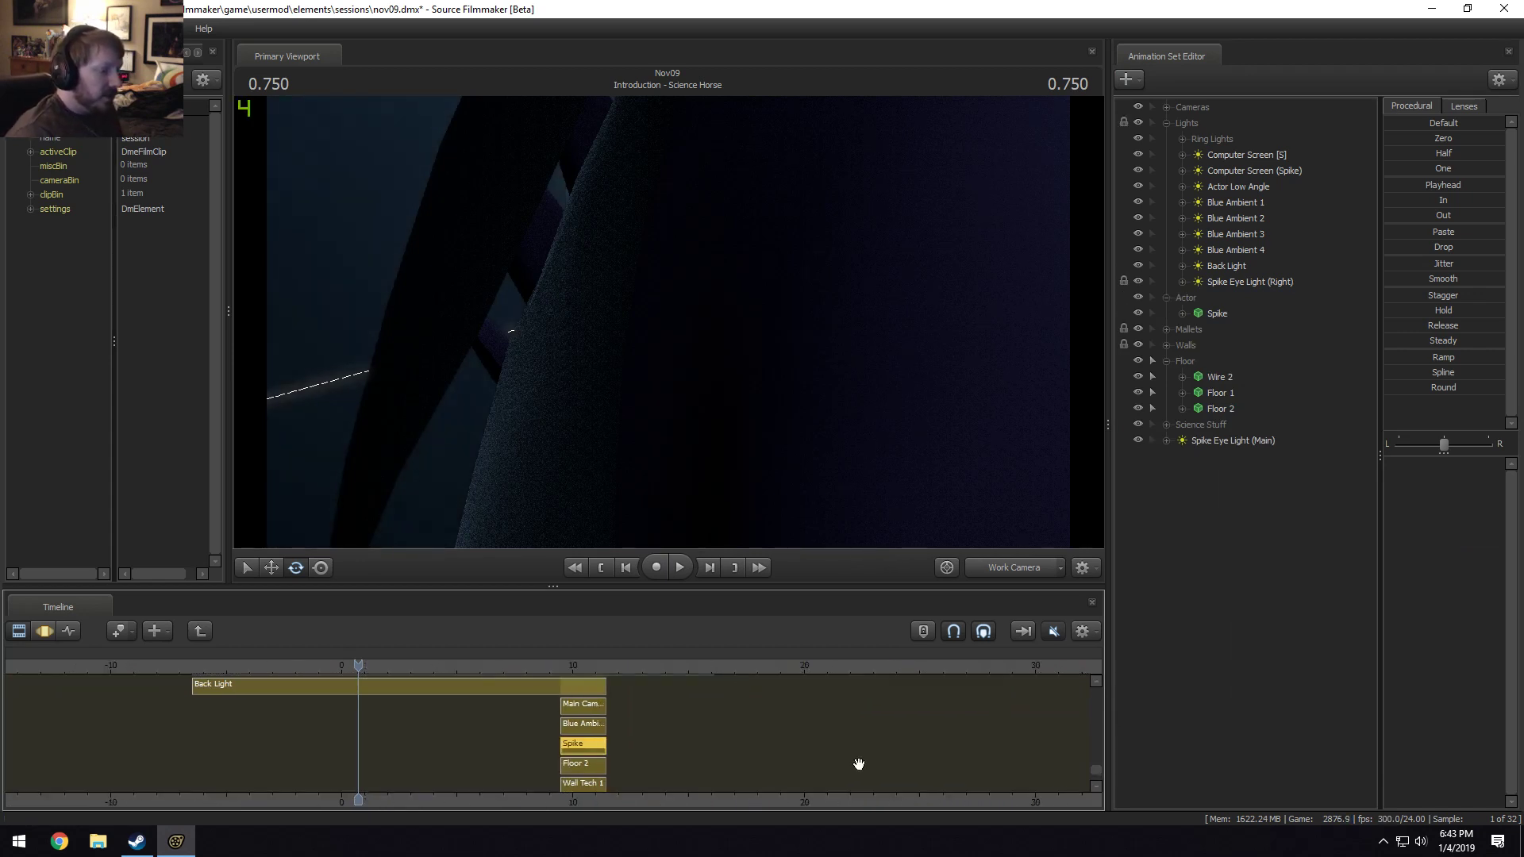
scroll(834, 760, up, 3)
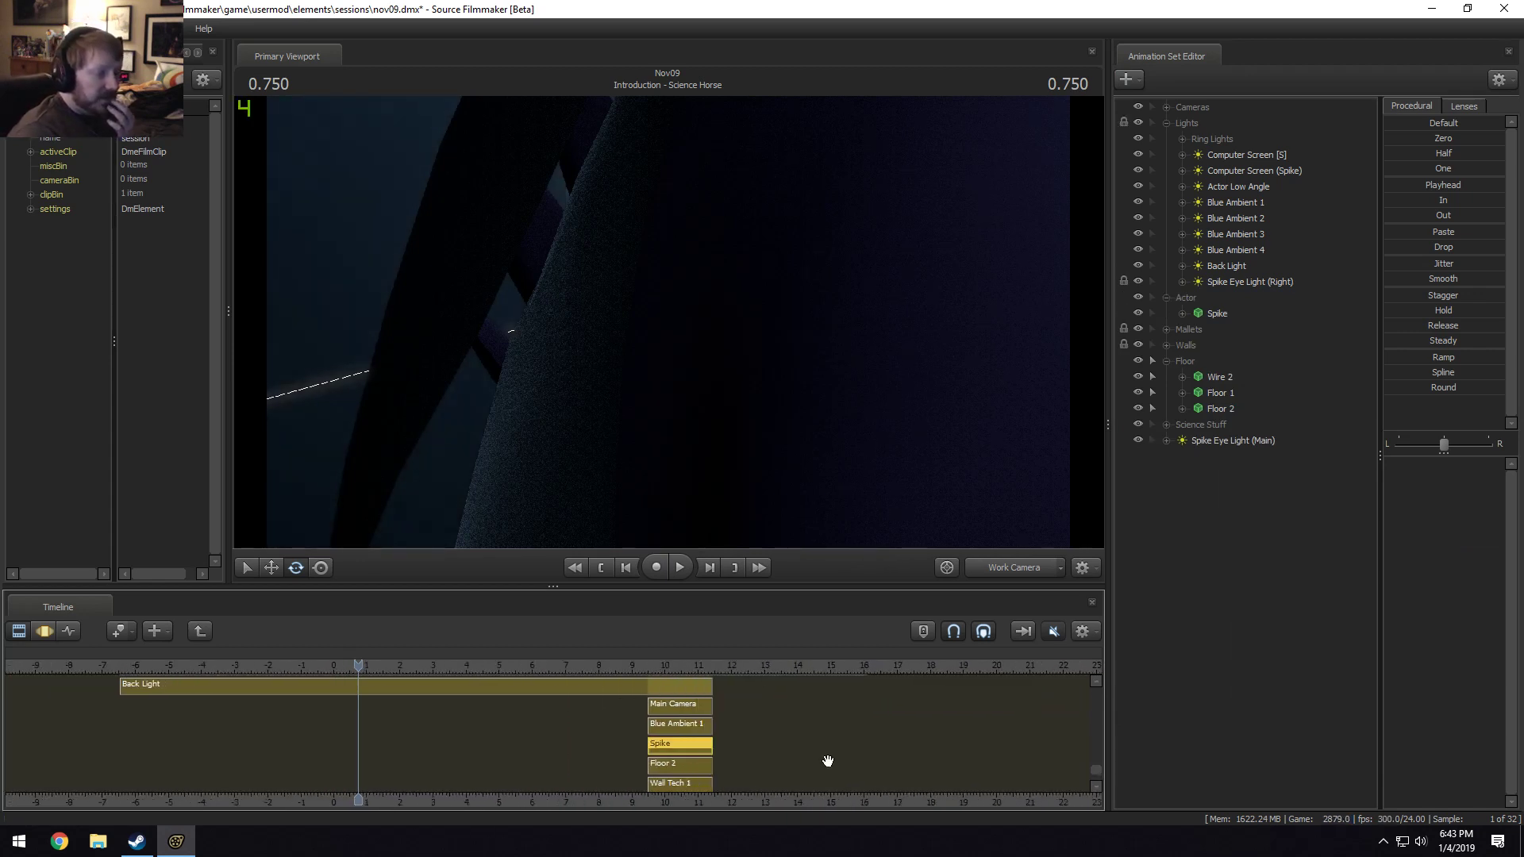
Switch the viewport to the Main Camera and play back the Spike Gives No Fuks shot through its following cut.
key(space)
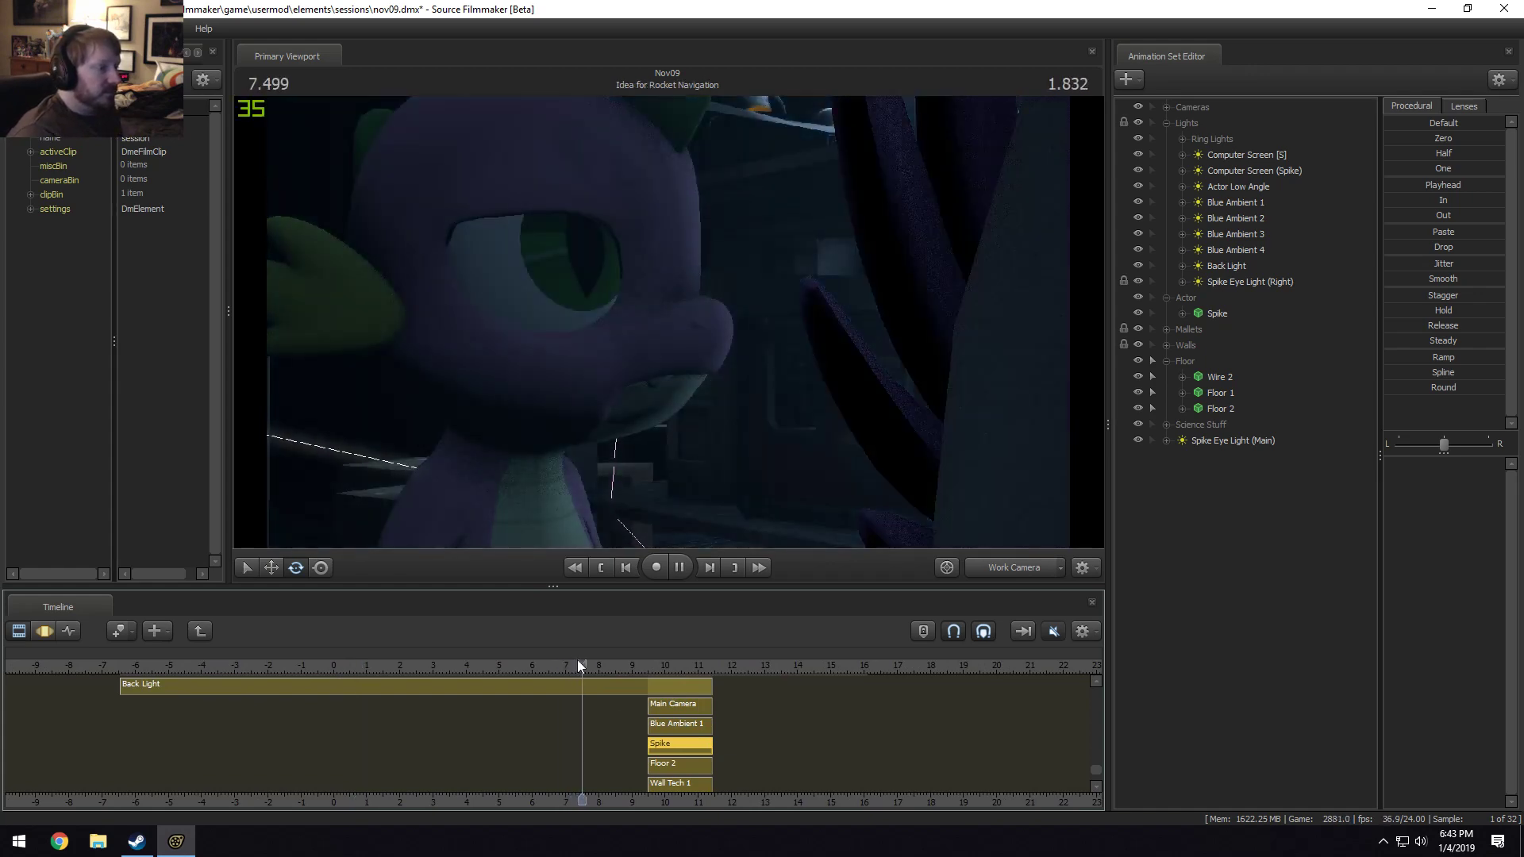
click(1017, 568)
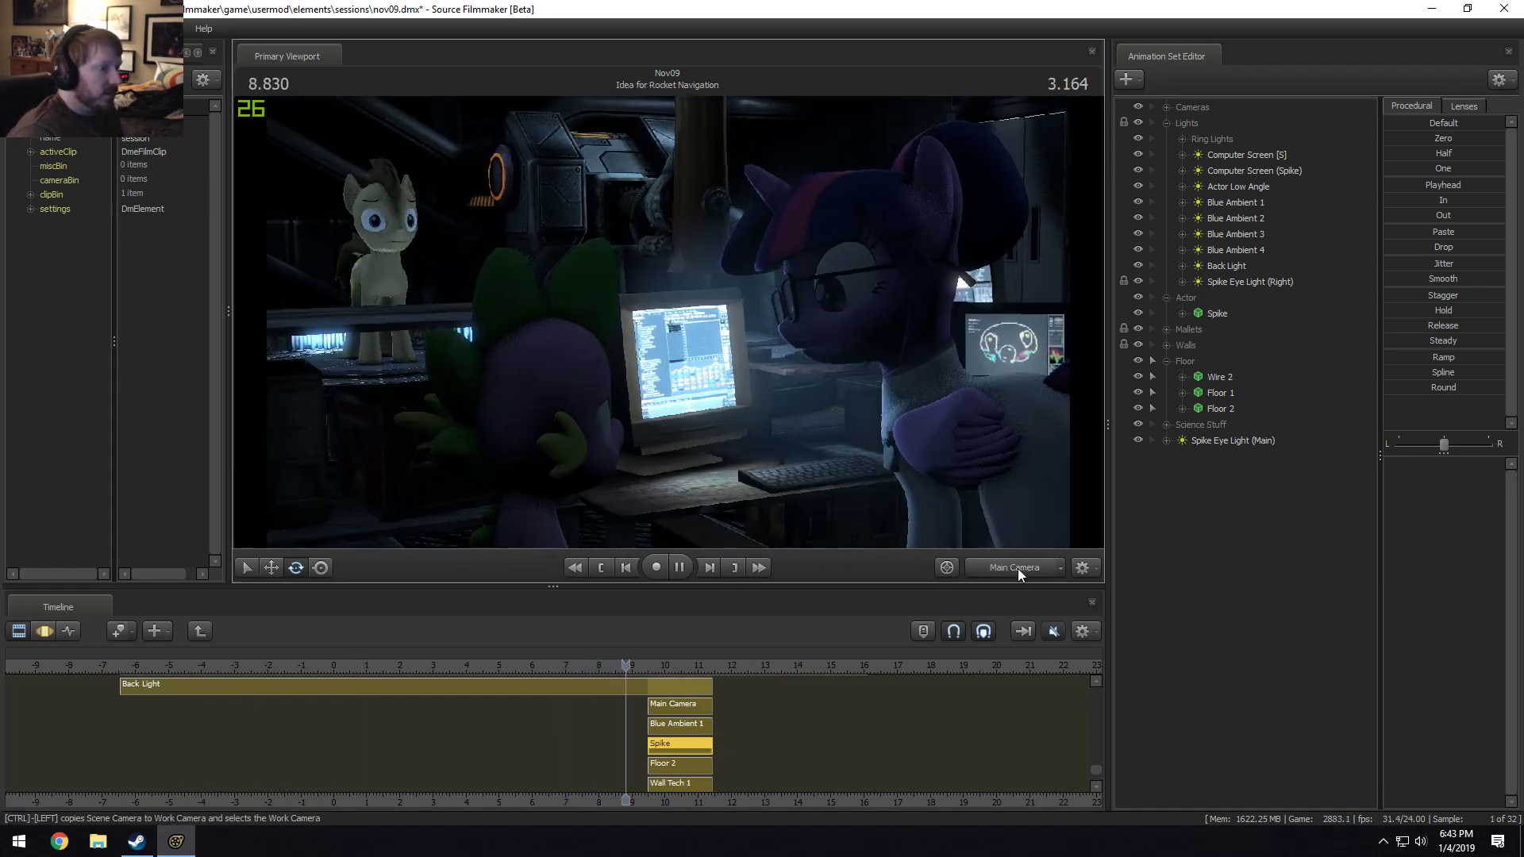
key(space)
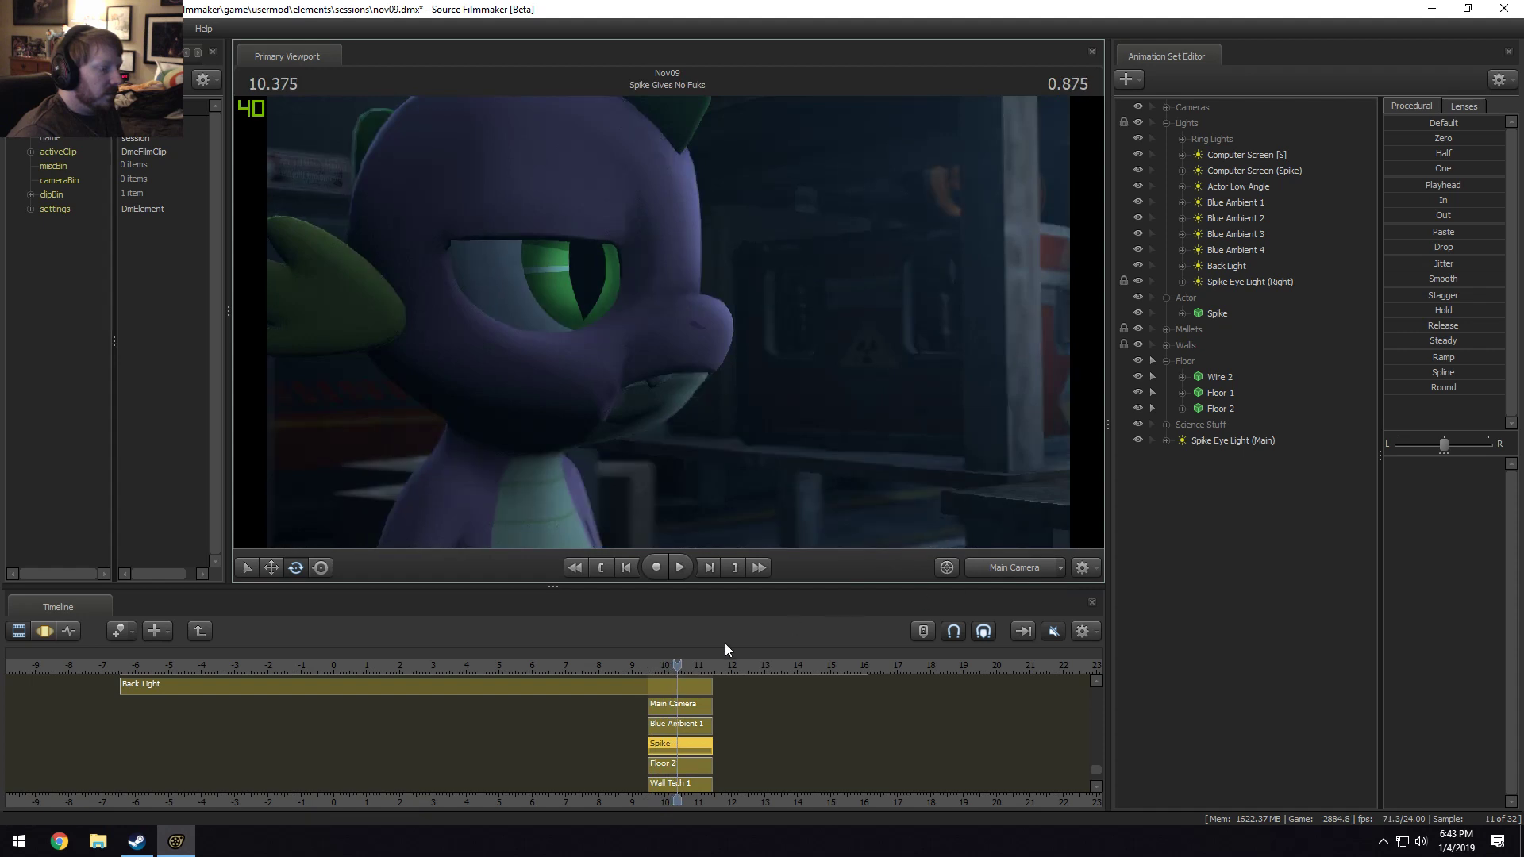
click(650, 667)
key(space)
click(630, 663)
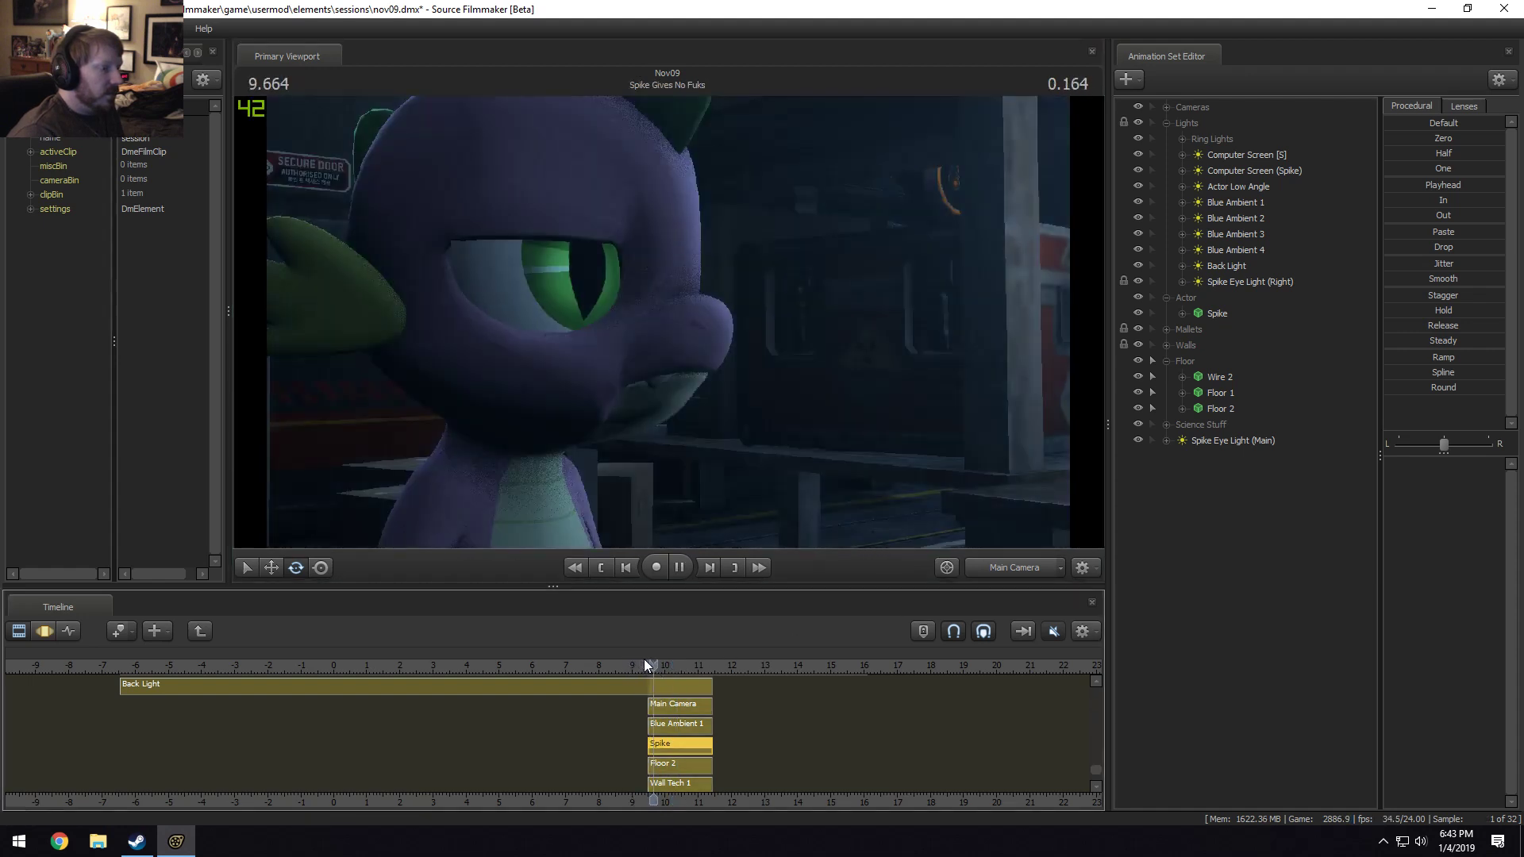
key(space)
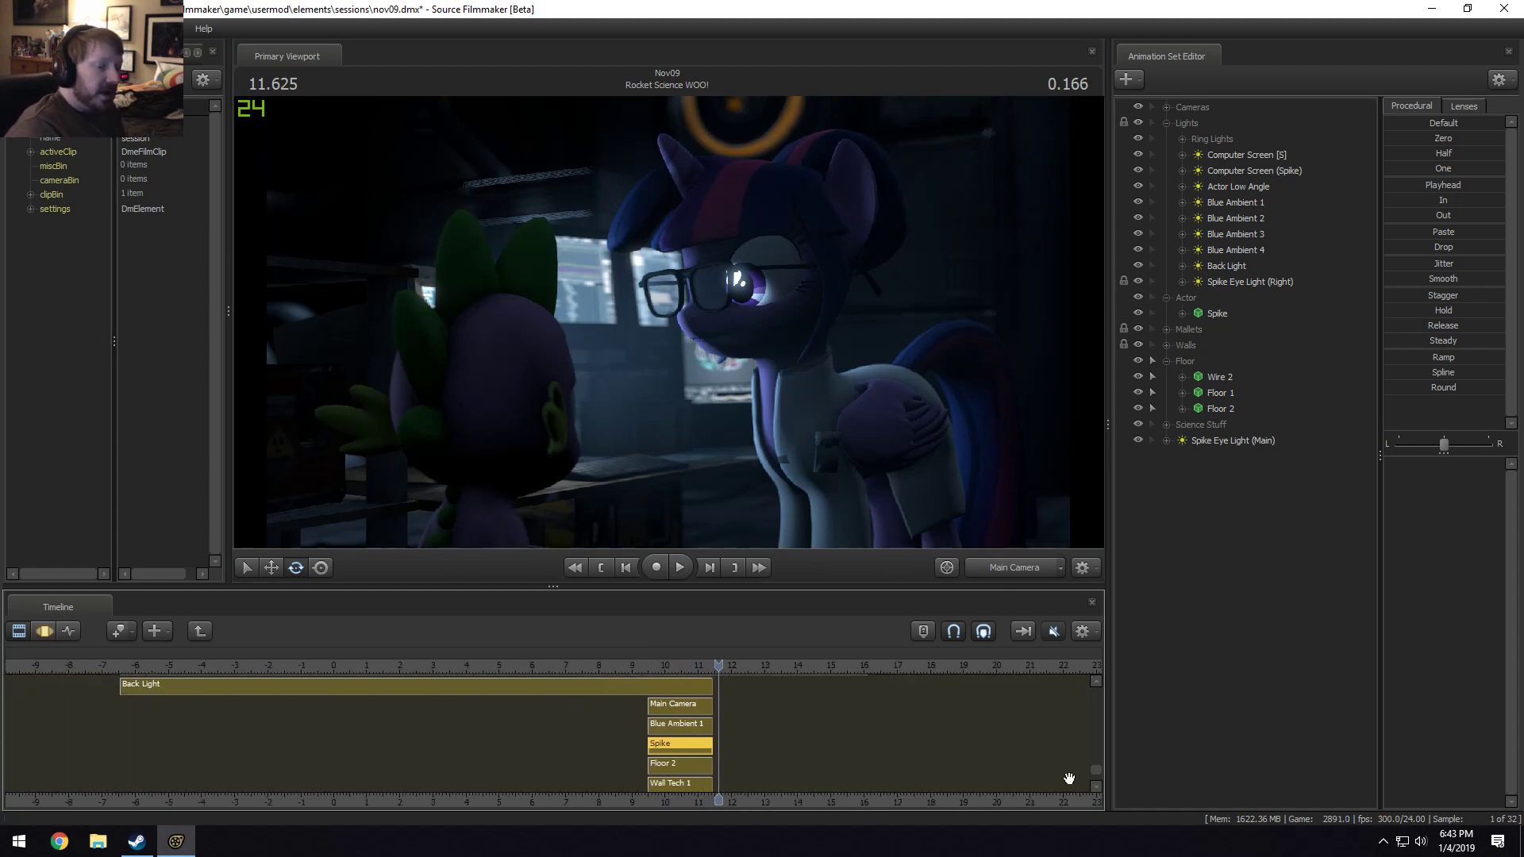
Return to the full shot sequence and open the You've Got a Brain shot's channel clips.
drag(1097, 768, 1100, 700)
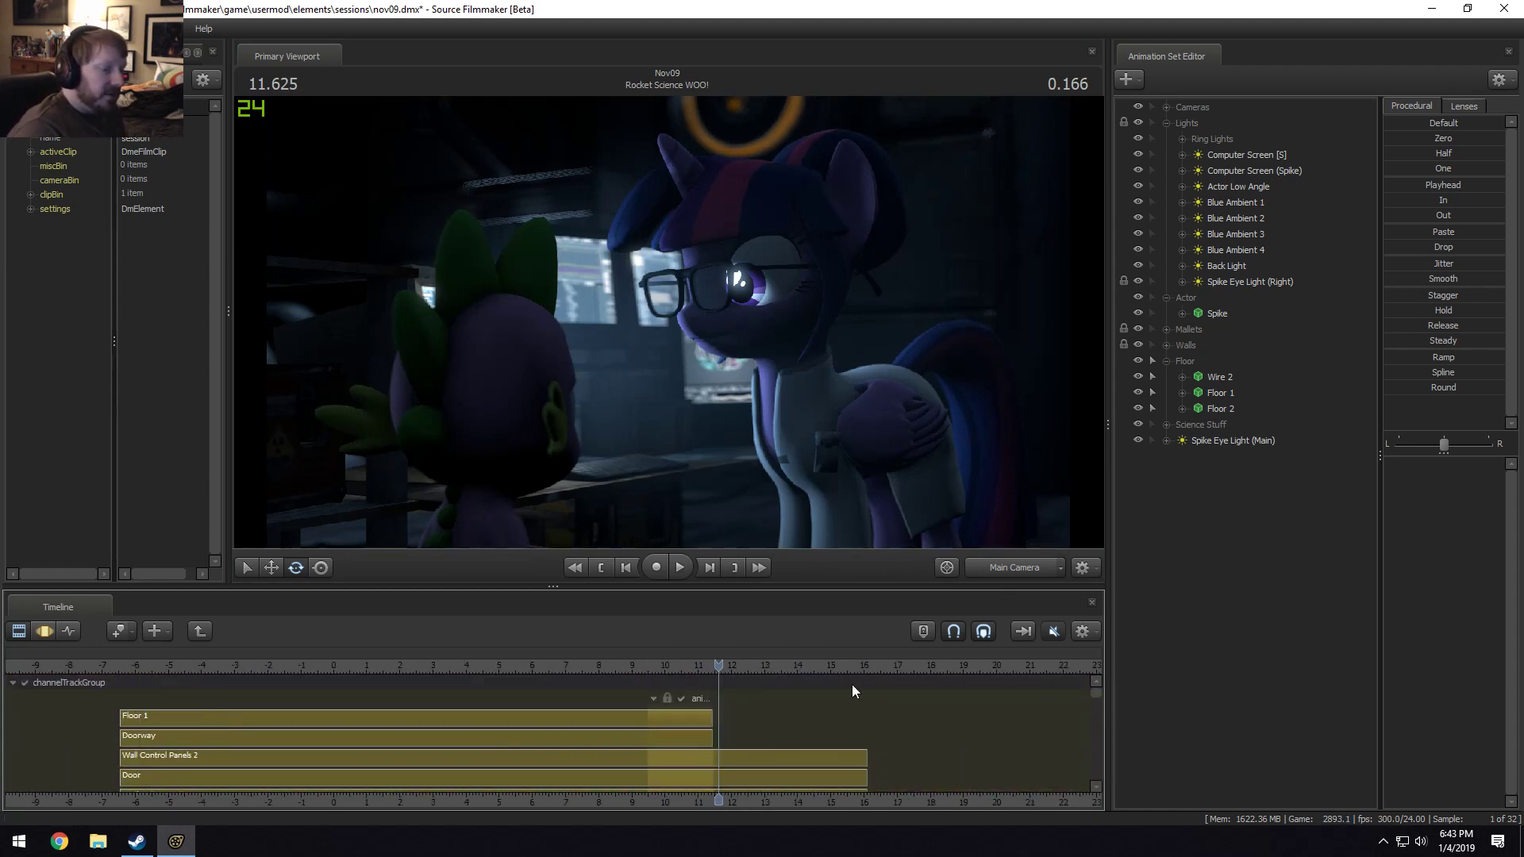
click(199, 631)
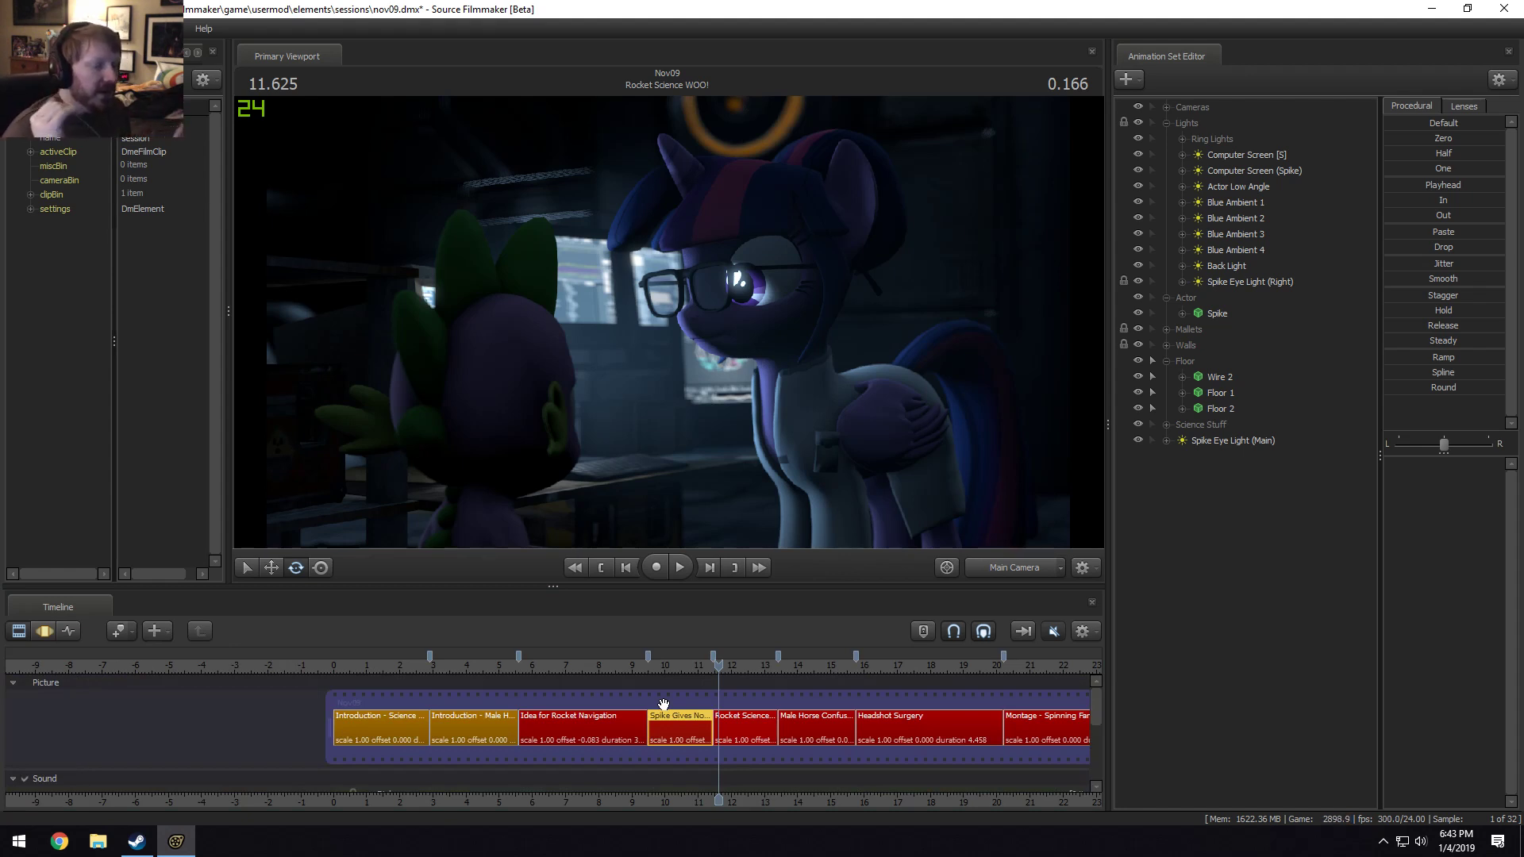
scroll(1024, 719, down, 6)
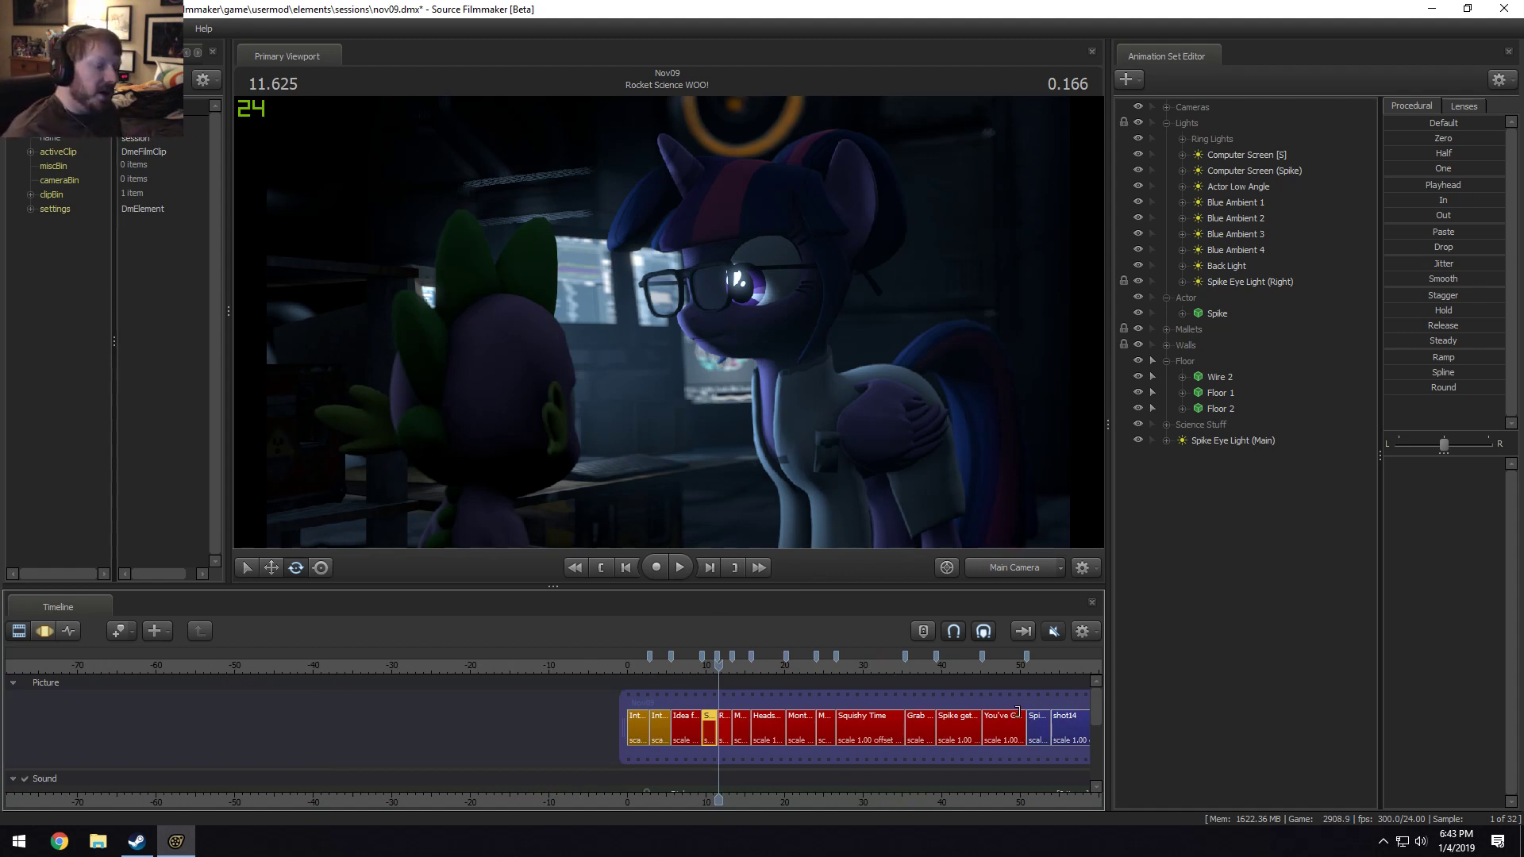
drag(1004, 799, 796, 799)
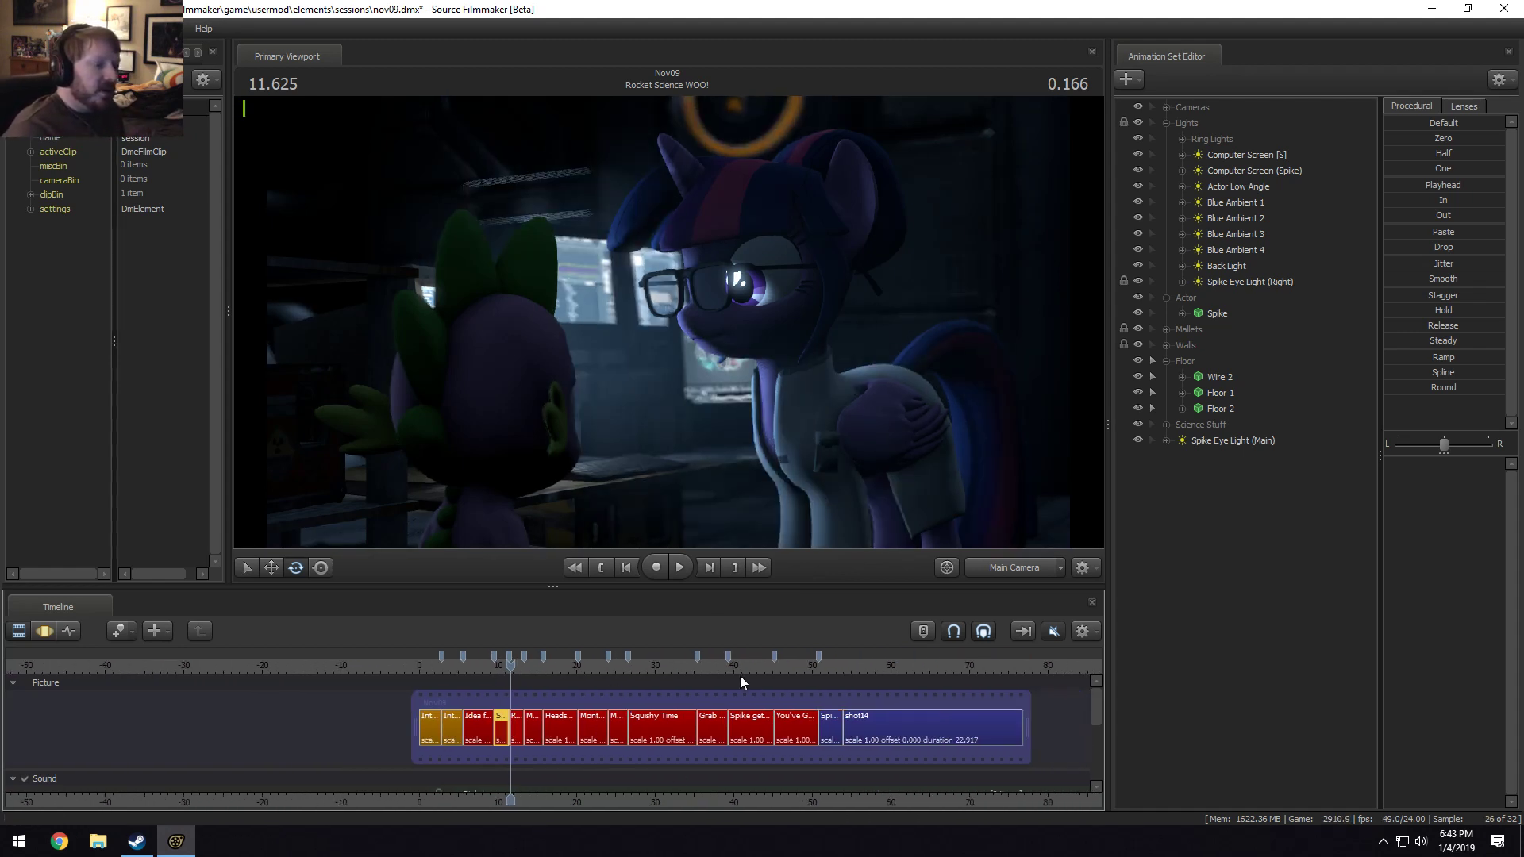
click(801, 665)
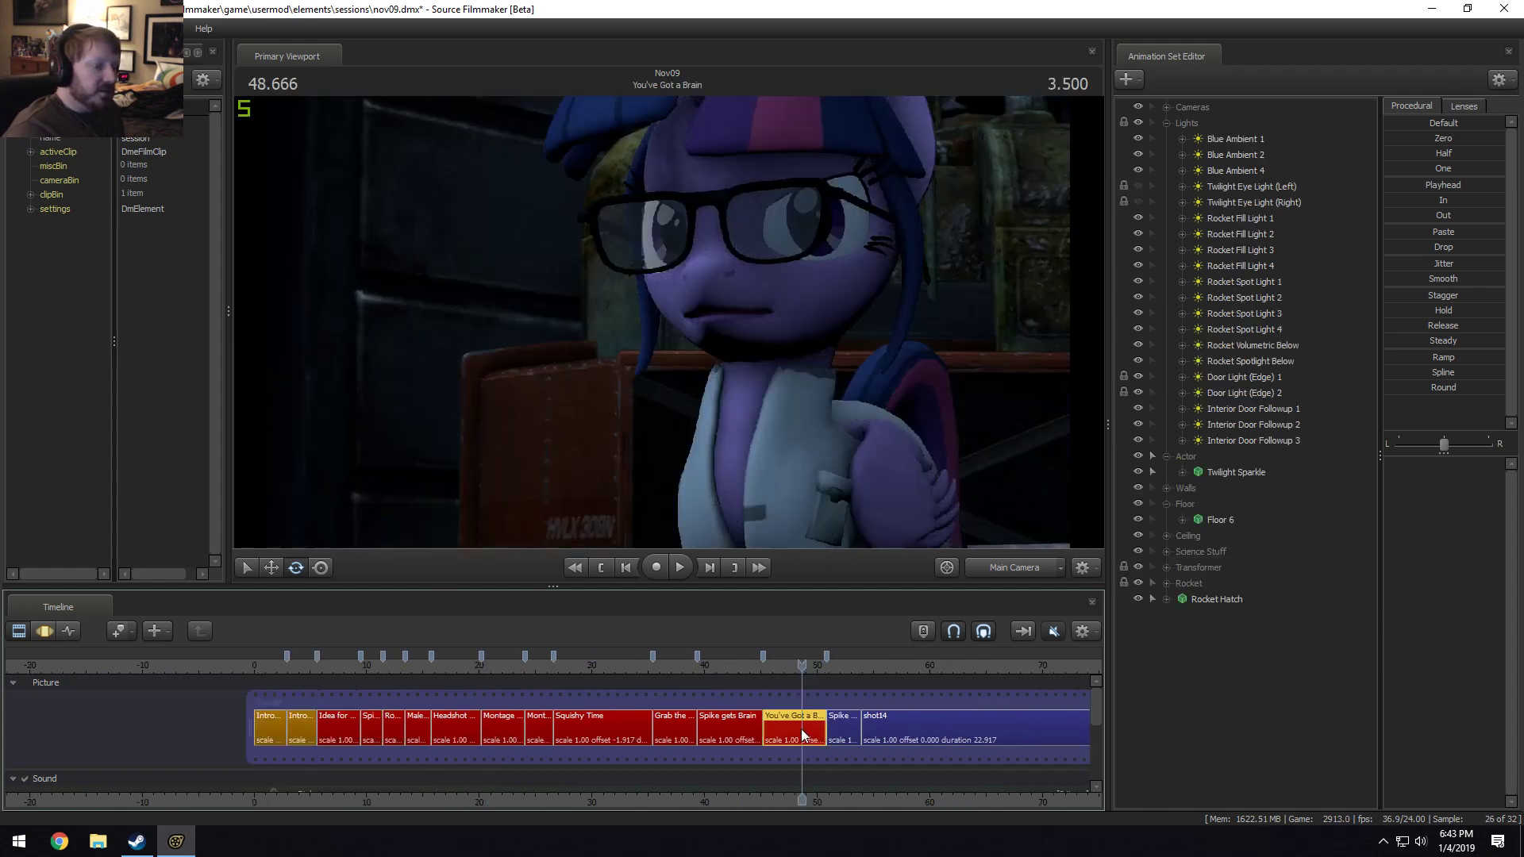
double_click(779, 731)
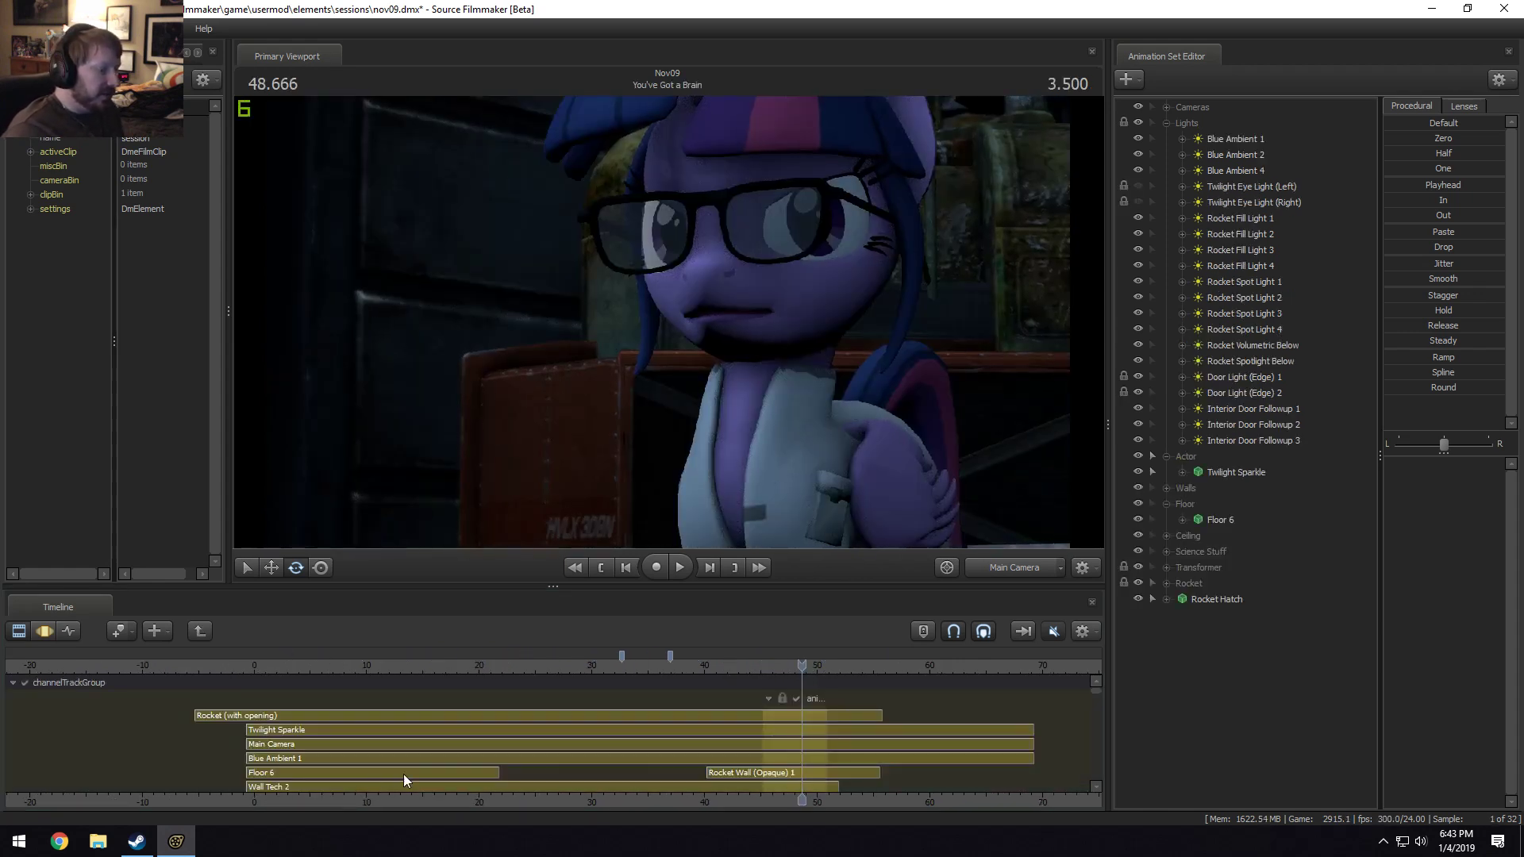
Extend the end of the Floor 6 clip to about 54 s, past the end of the shot.
click(444, 769)
drag(496, 771, 861, 772)
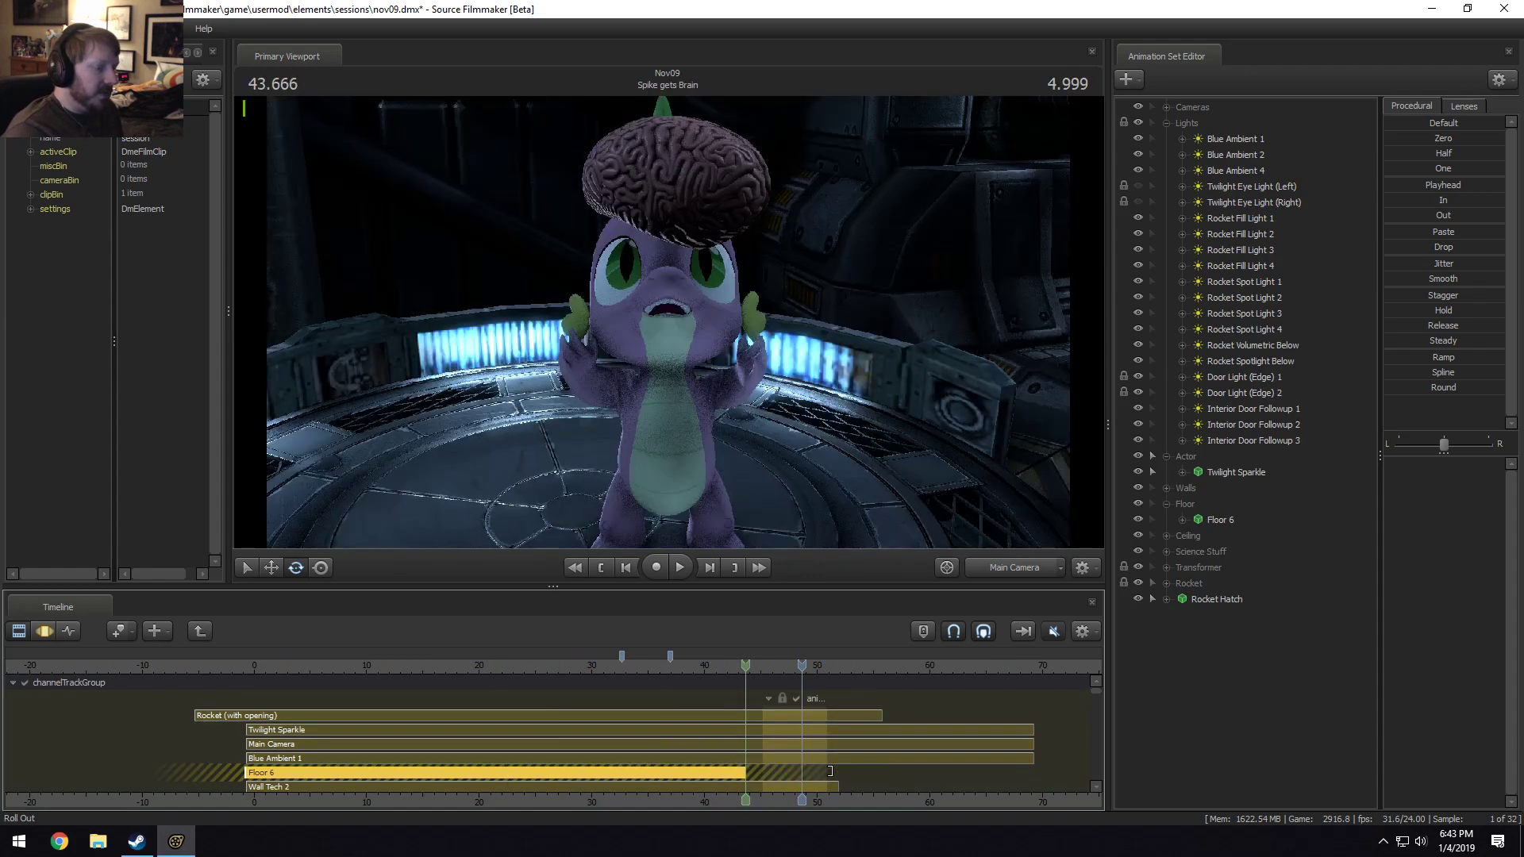
scroll(1097, 707, down, 3)
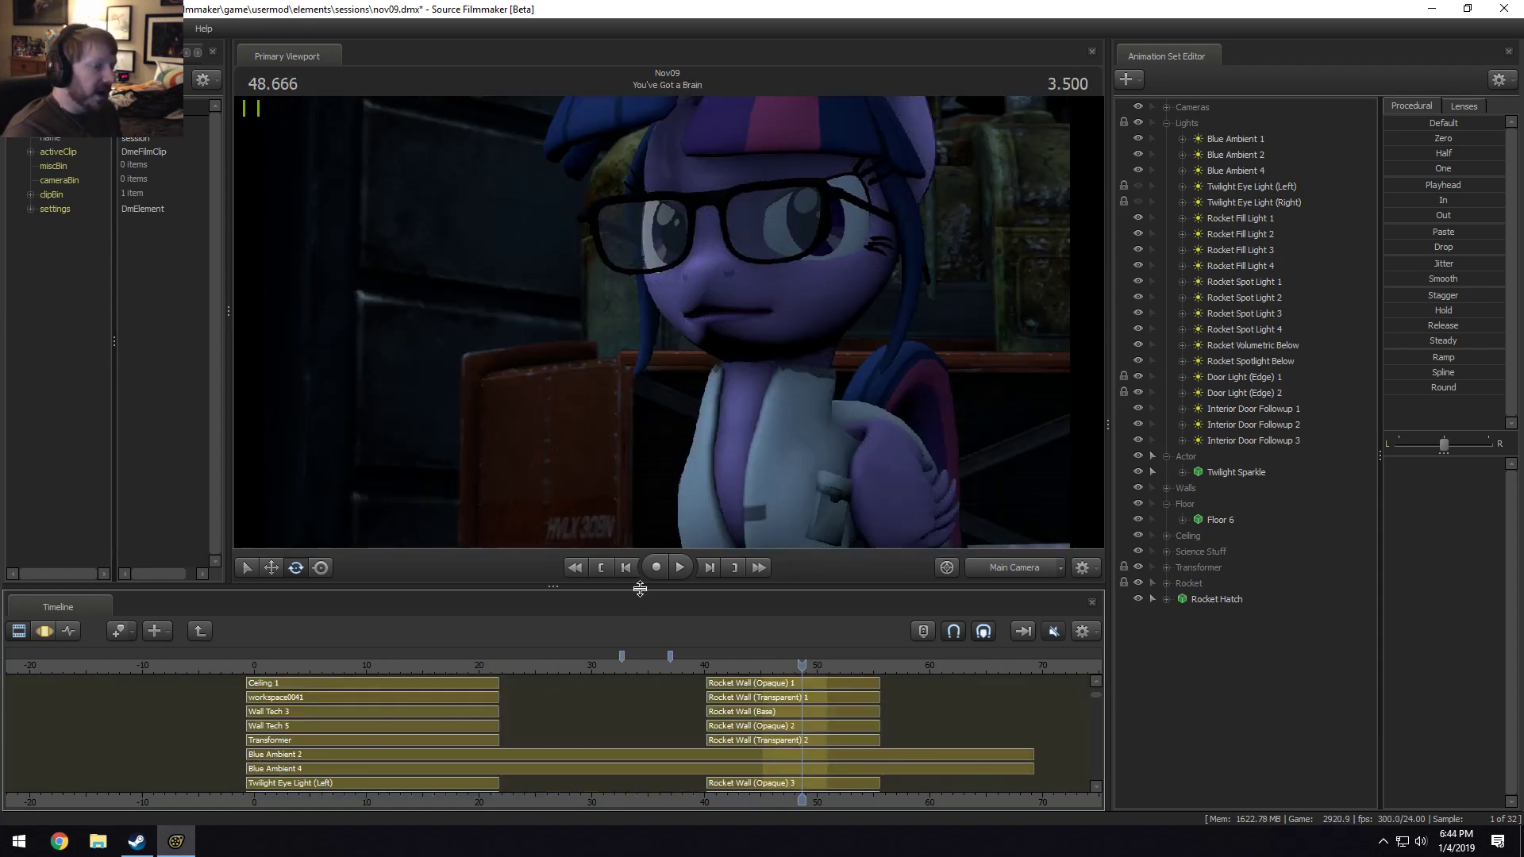
Enlarge the timeline area and extend the Twilight Eye Light (Left) and (Right) clips to the Rocket Wall clips' end at about 55.6 s.
drag(640, 590, 688, 295)
scroll(476, 653, up, 1)
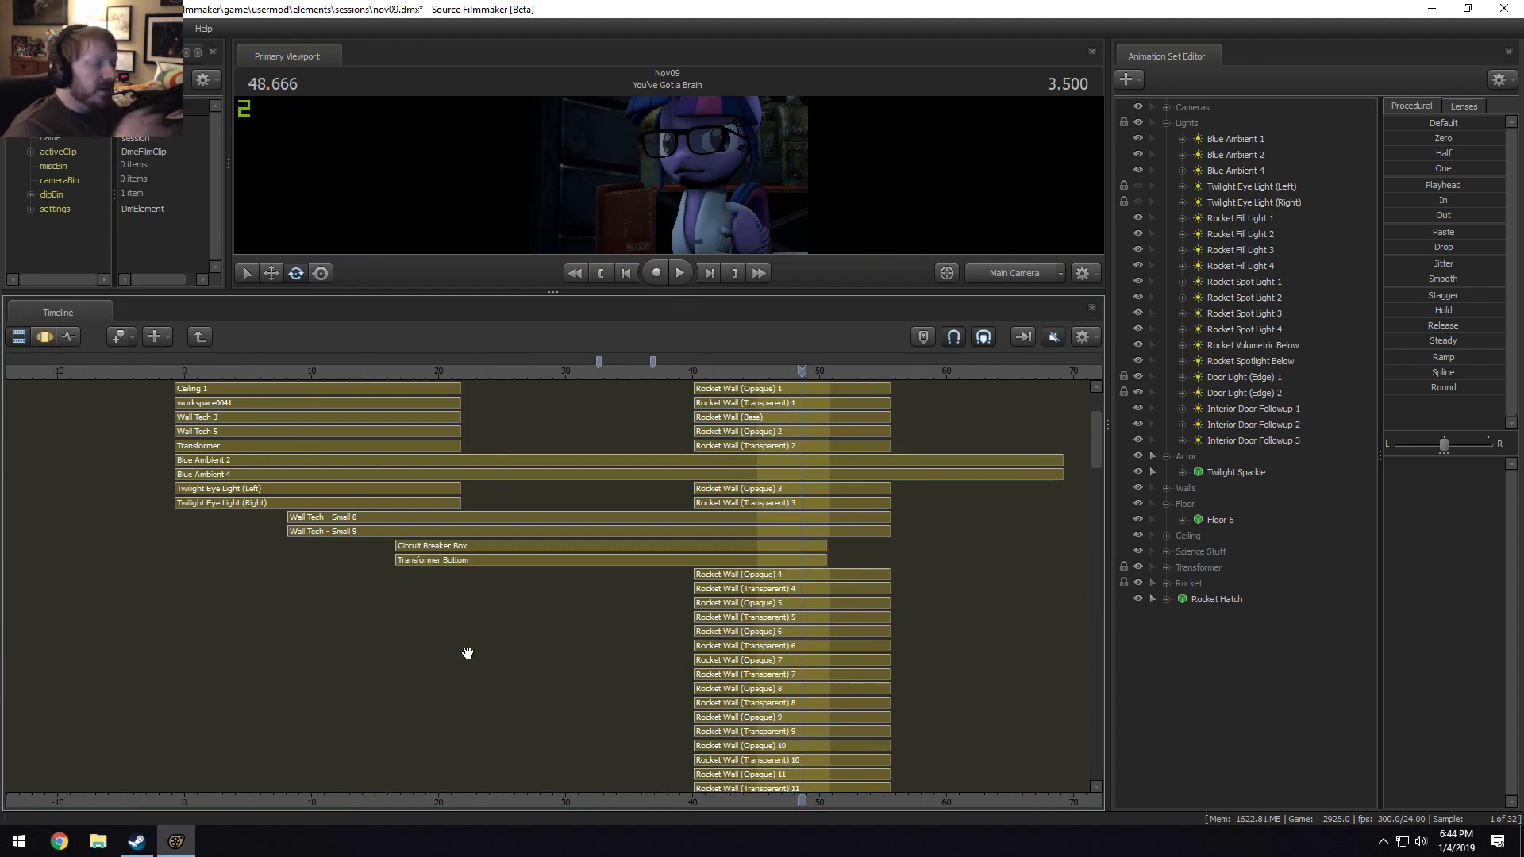
click(273, 487)
drag(461, 489, 896, 488)
click(439, 502)
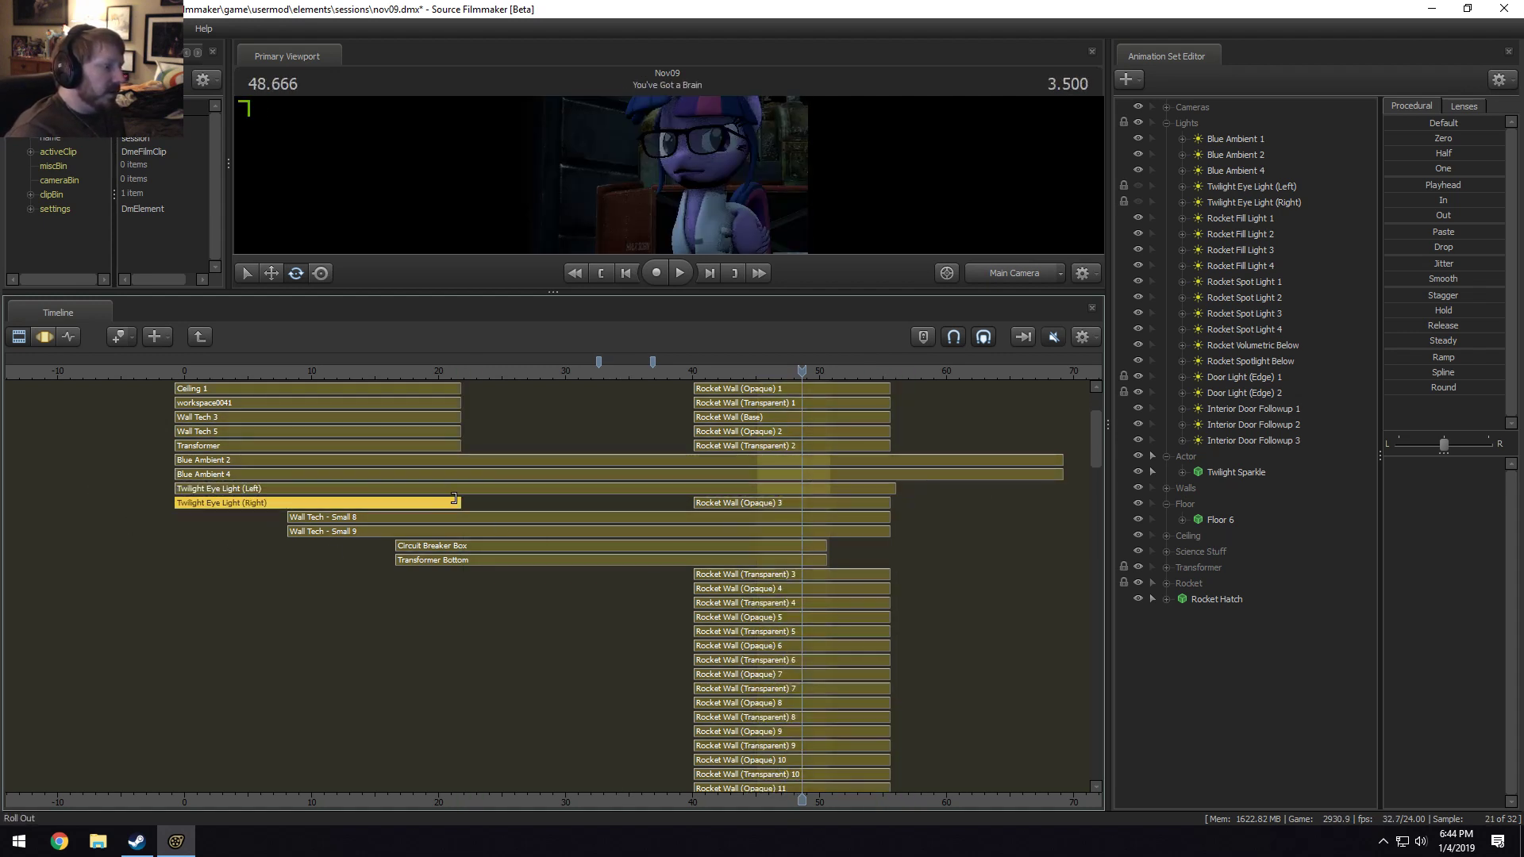
drag(462, 503, 889, 492)
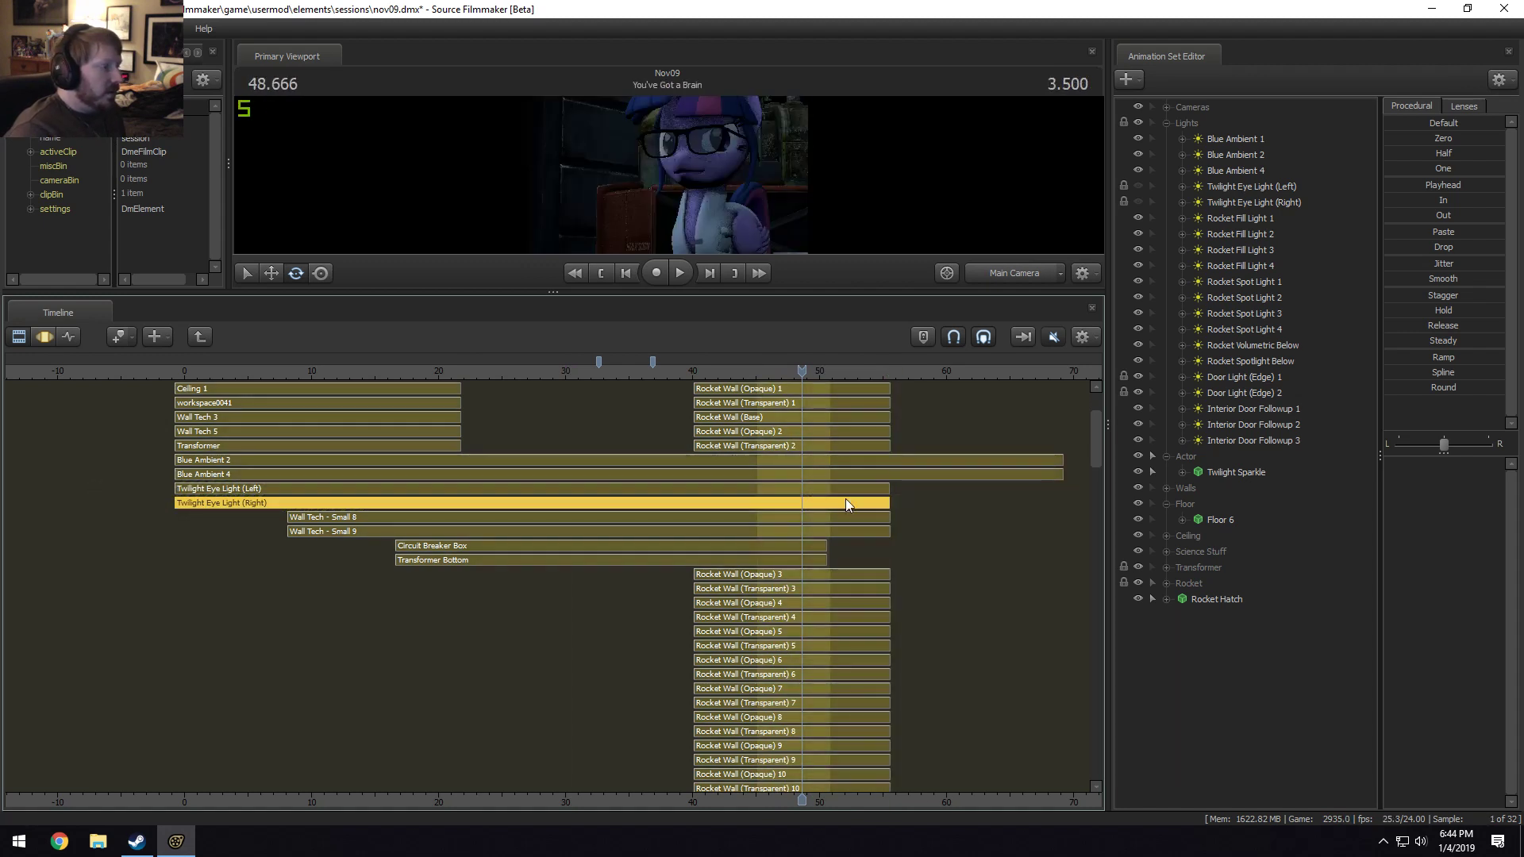
Extend the end of the Transformer Bottom clip to about 55.6 s, matching the Rocket Wall clips.
click(210, 418)
click(215, 429)
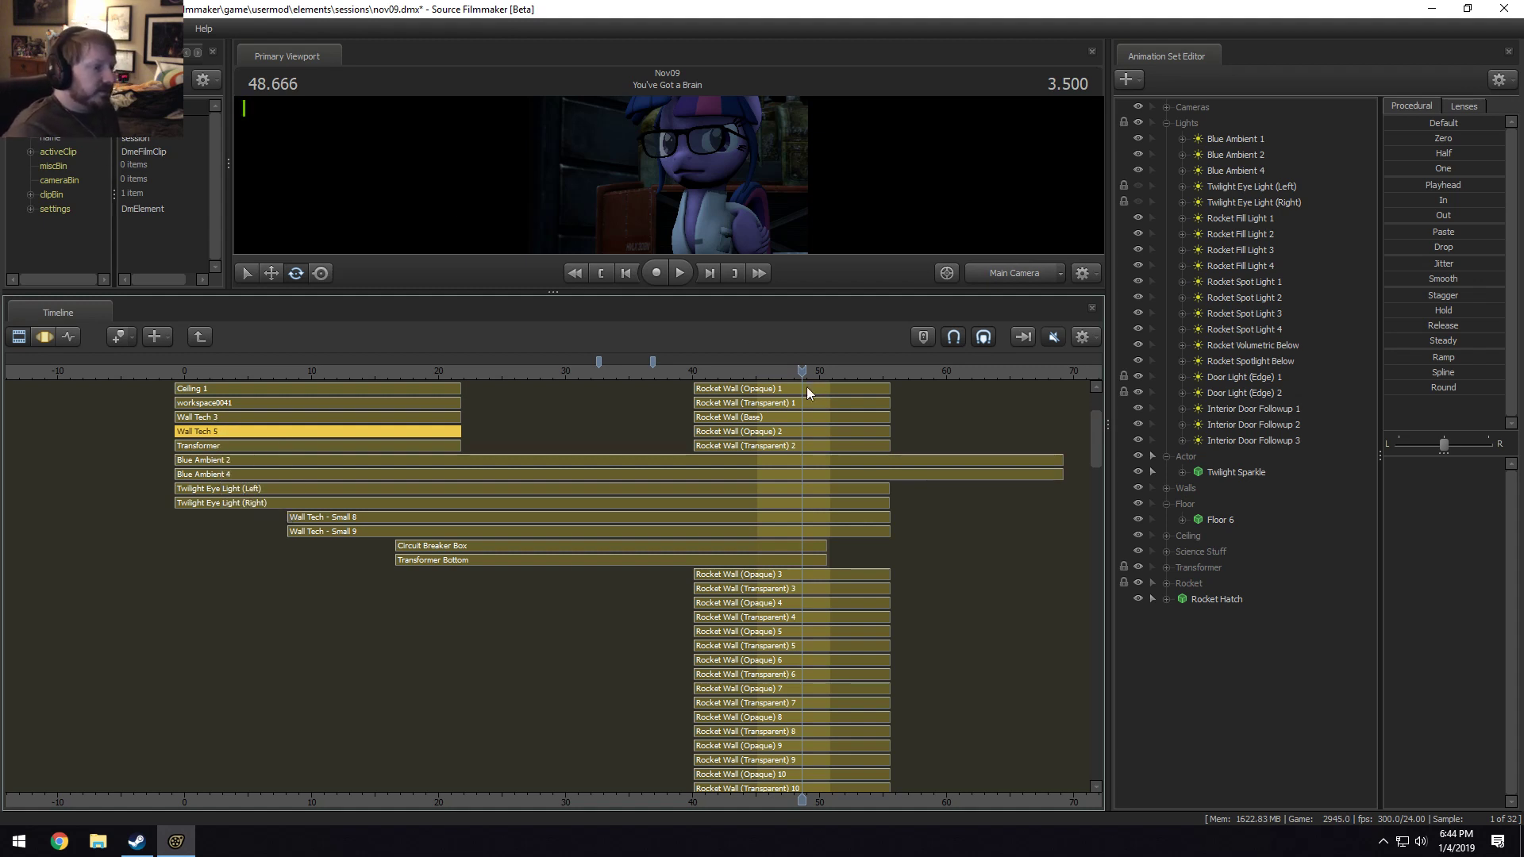
mouse_move(1093, 446)
mouse_down()
mouse_move(1092, 426)
mouse_move(1060, 590)
mouse_move(1066, 691)
mouse_move(1004, 725)
mouse_move(1031, 788)
mouse_move(1057, 747)
mouse_move(1054, 777)
mouse_move(1098, 749)
mouse_move(1108, 433)
mouse_move(1102, 459)
mouse_up()
scroll(919, 772, up, 5)
drag(873, 602, 1051, 628)
scroll(836, 643, down, 5)
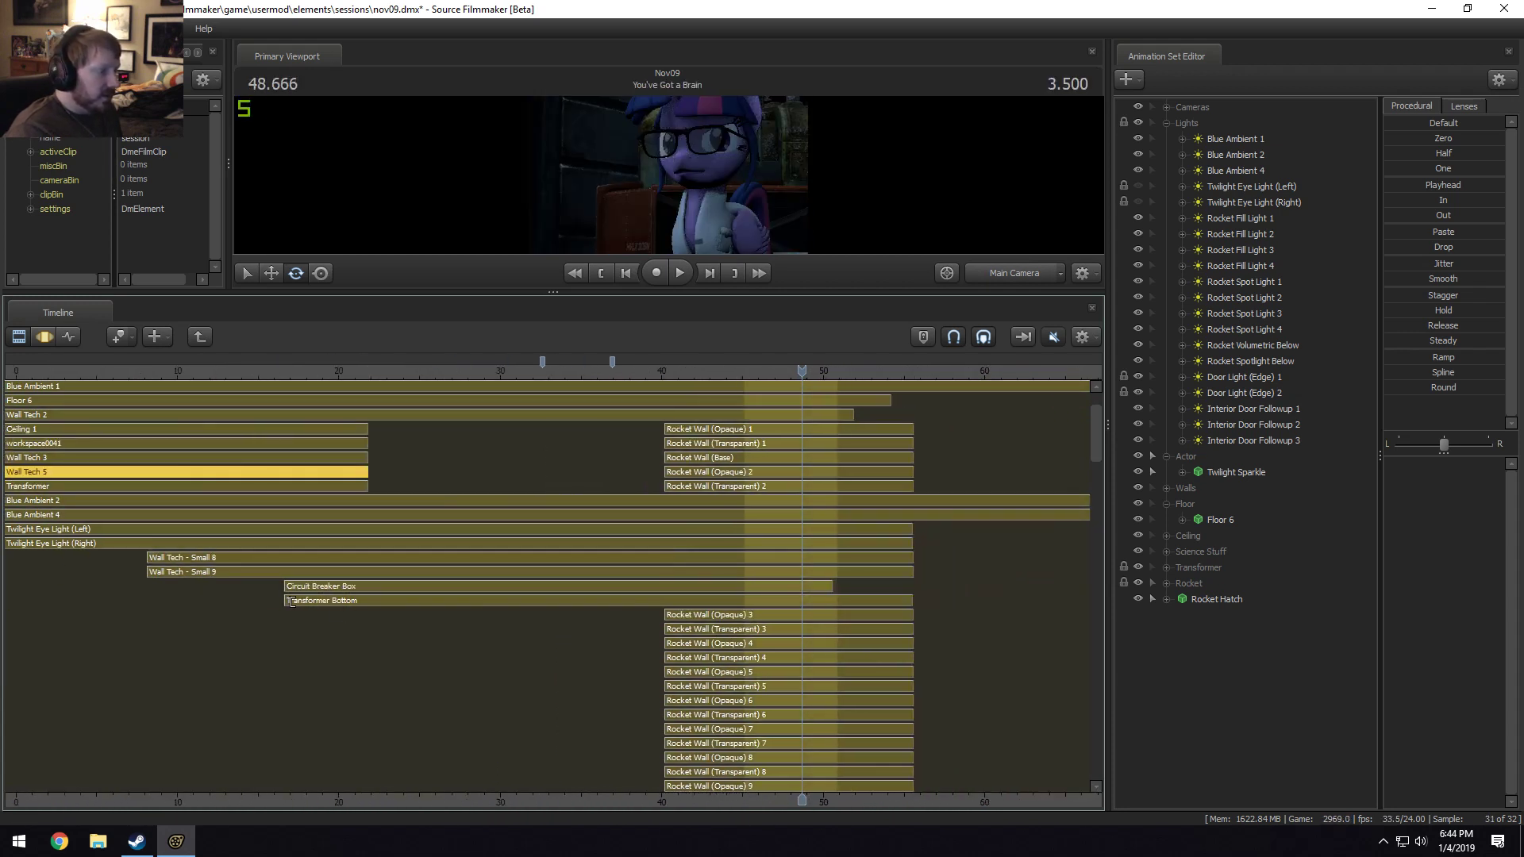
Trim the start of the Transformer Bottom clip to about 40.2 s, in line with the start of the Rocket Wall clips.
key(Delete)
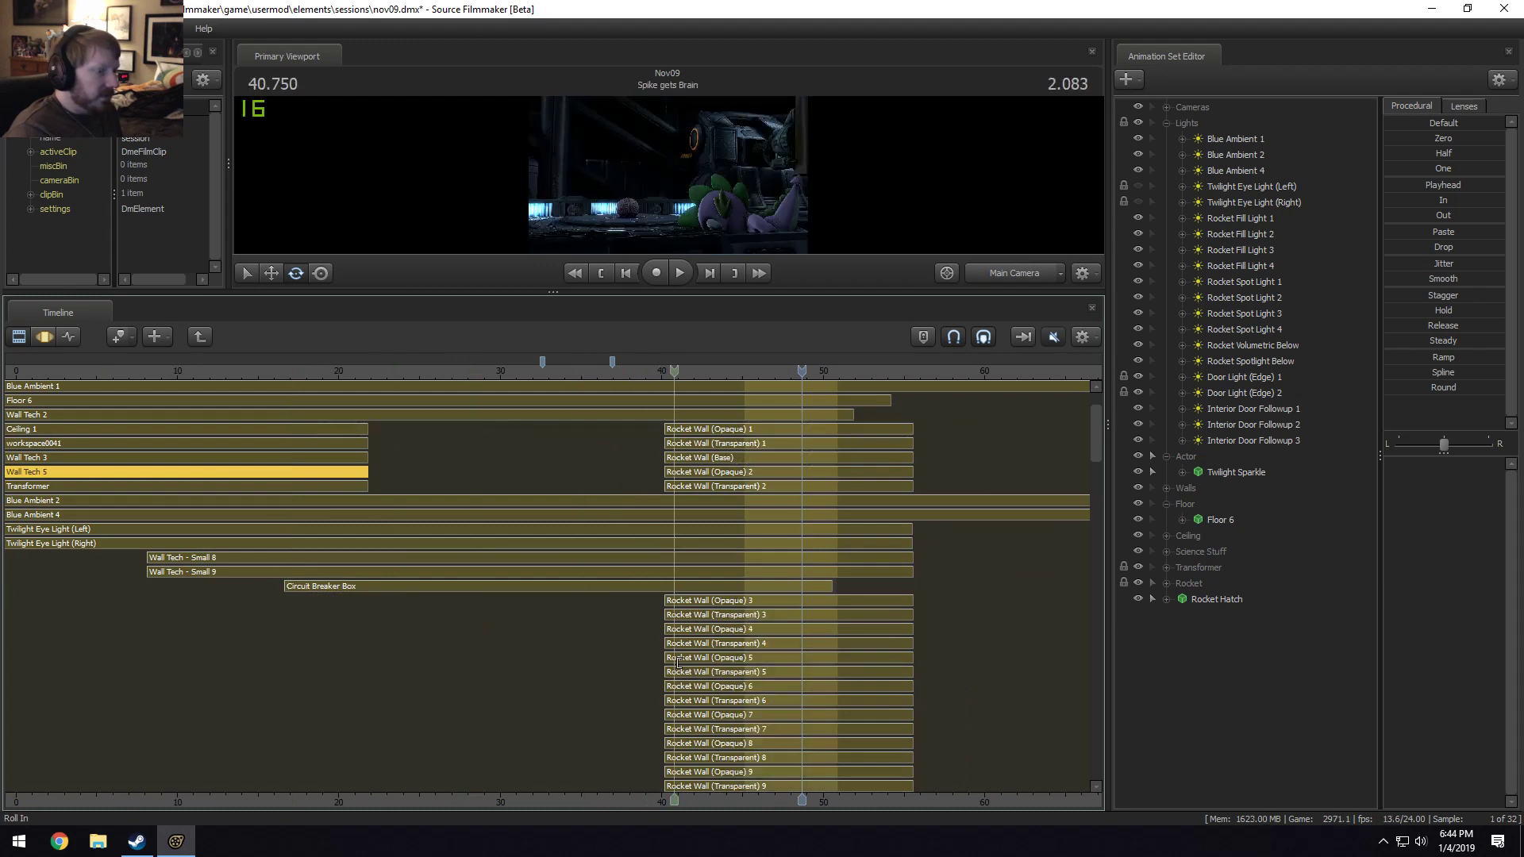
key(ctrl+z)
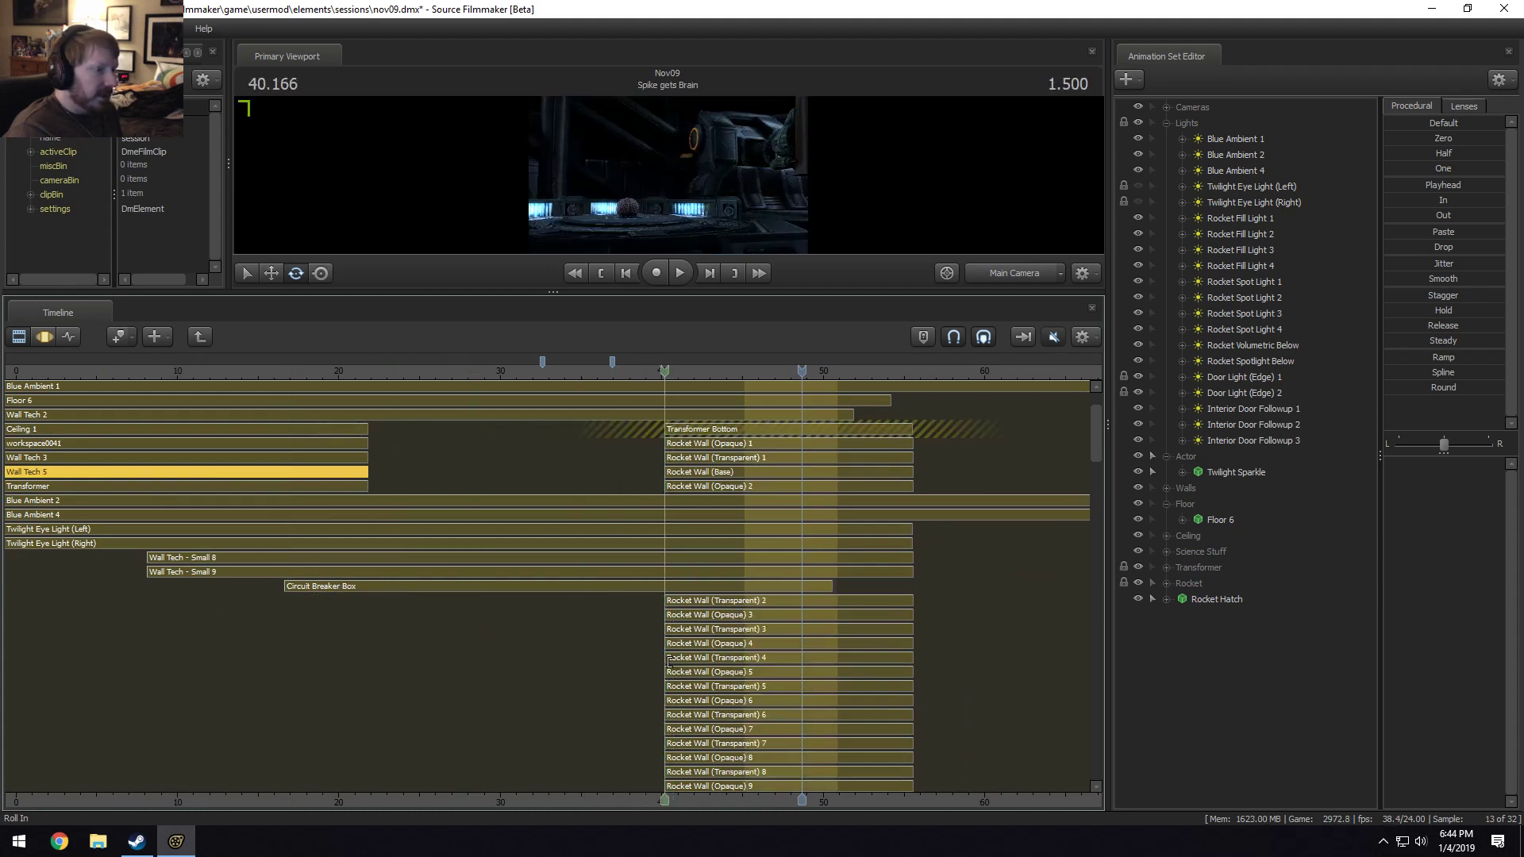
scroll(841, 502, up, 5)
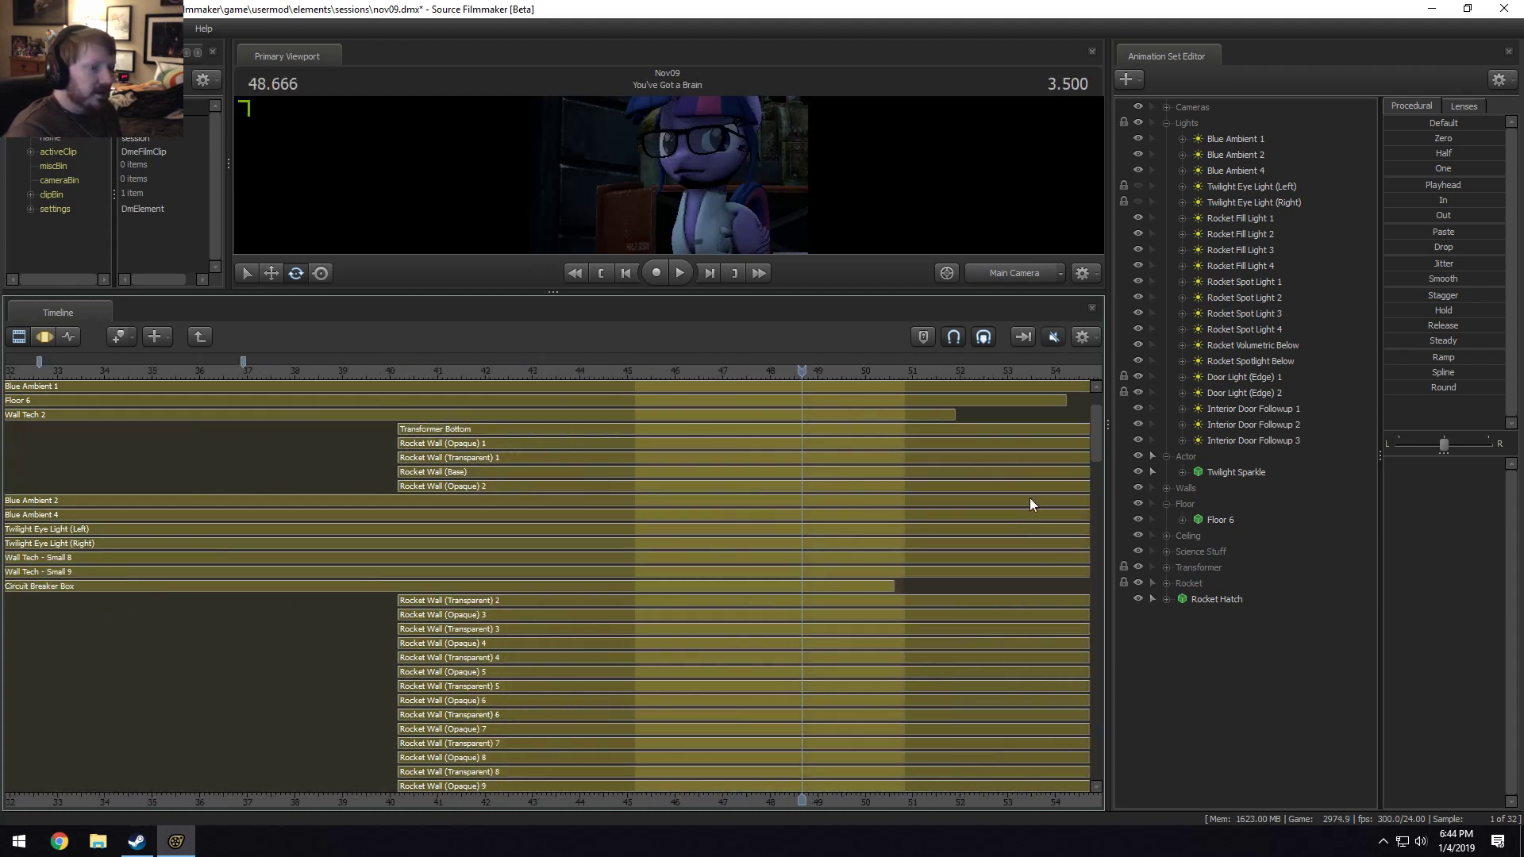
drag(1053, 428, 1056, 432)
scroll(899, 641, down, 5)
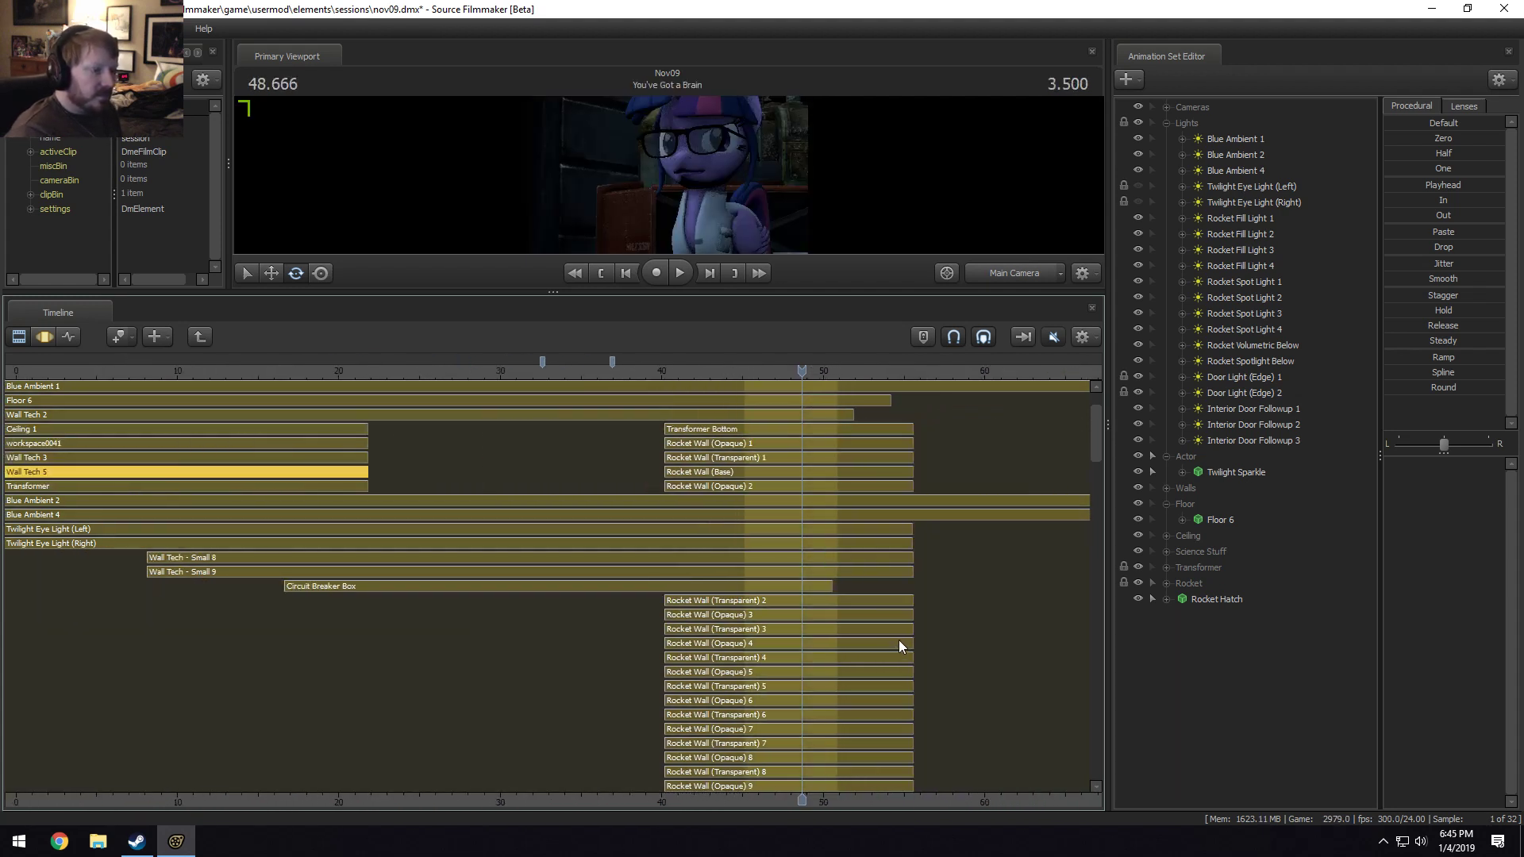
scroll(880, 577, up, 2)
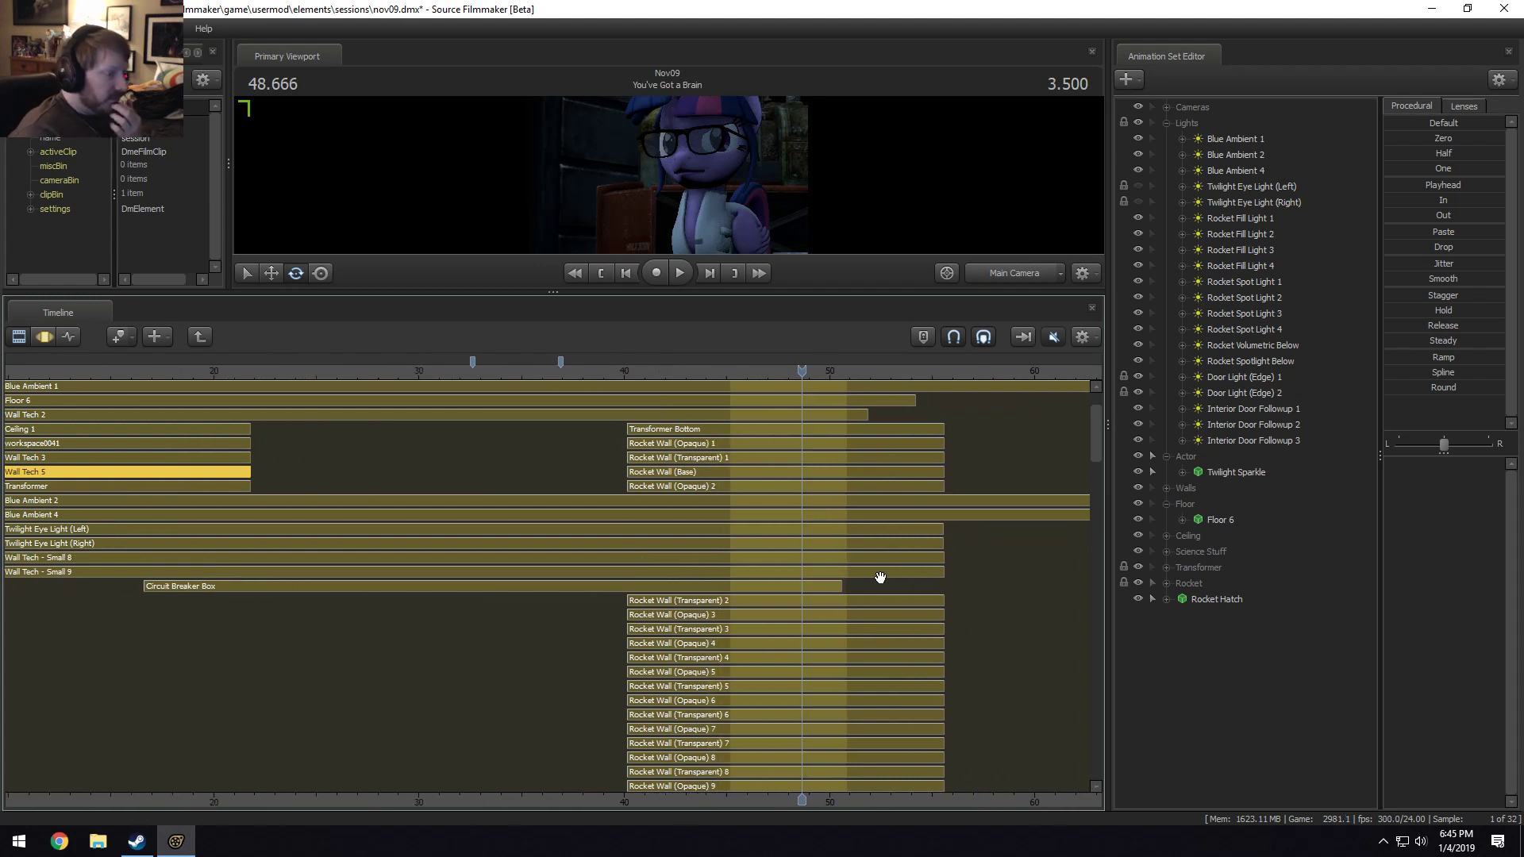
Extend the end of the Circuit Breaker Box clip to about 55.6 s, matching the Rocket Wall clips.
drag(836, 583, 935, 602)
scroll(940, 593, up, 2)
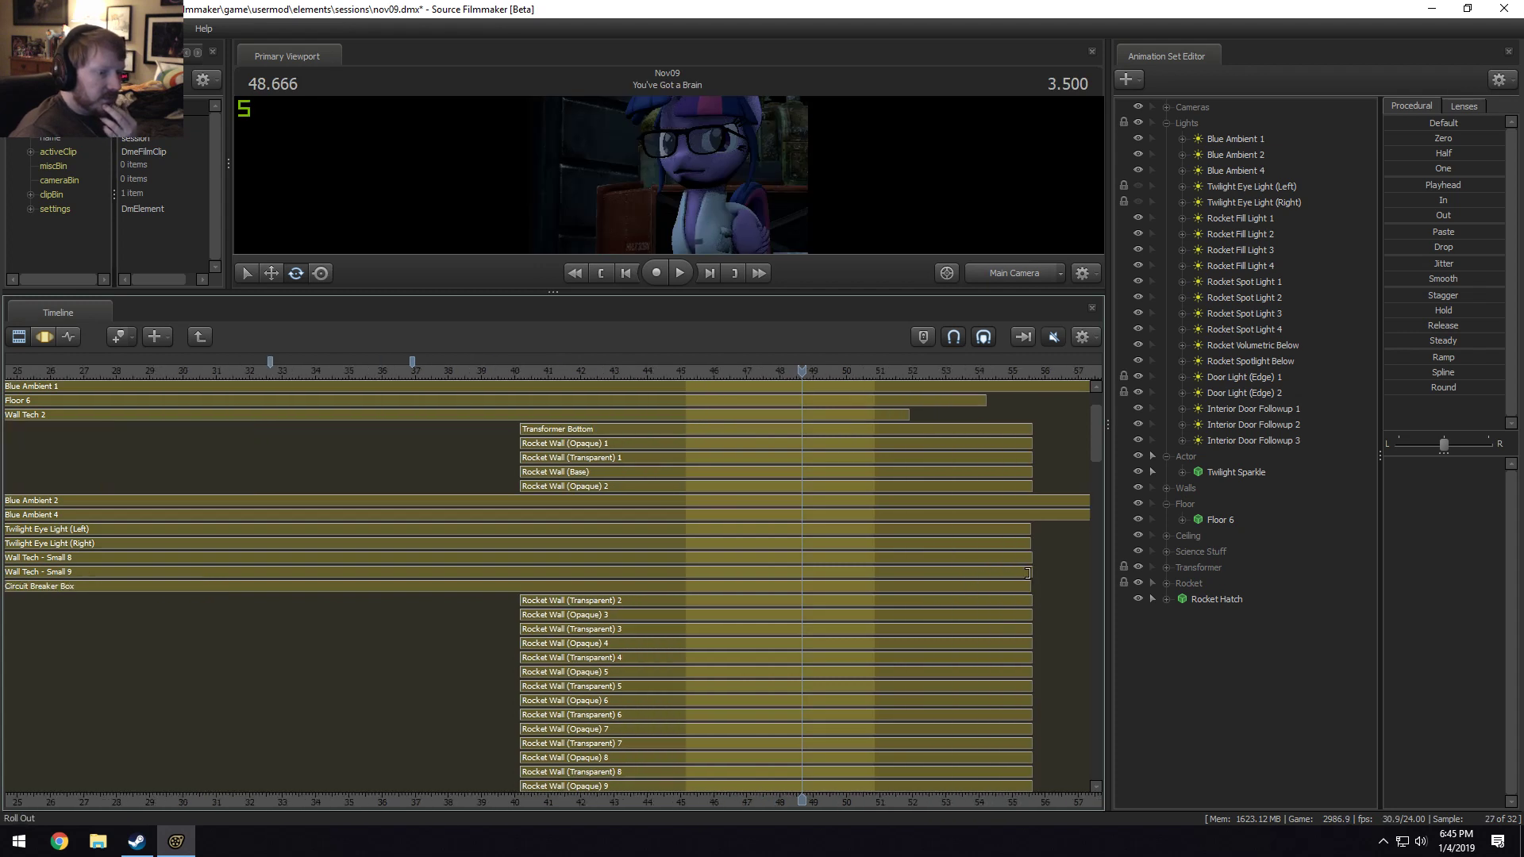
drag(1028, 585, 1021, 558)
scroll(1016, 619, down, 1)
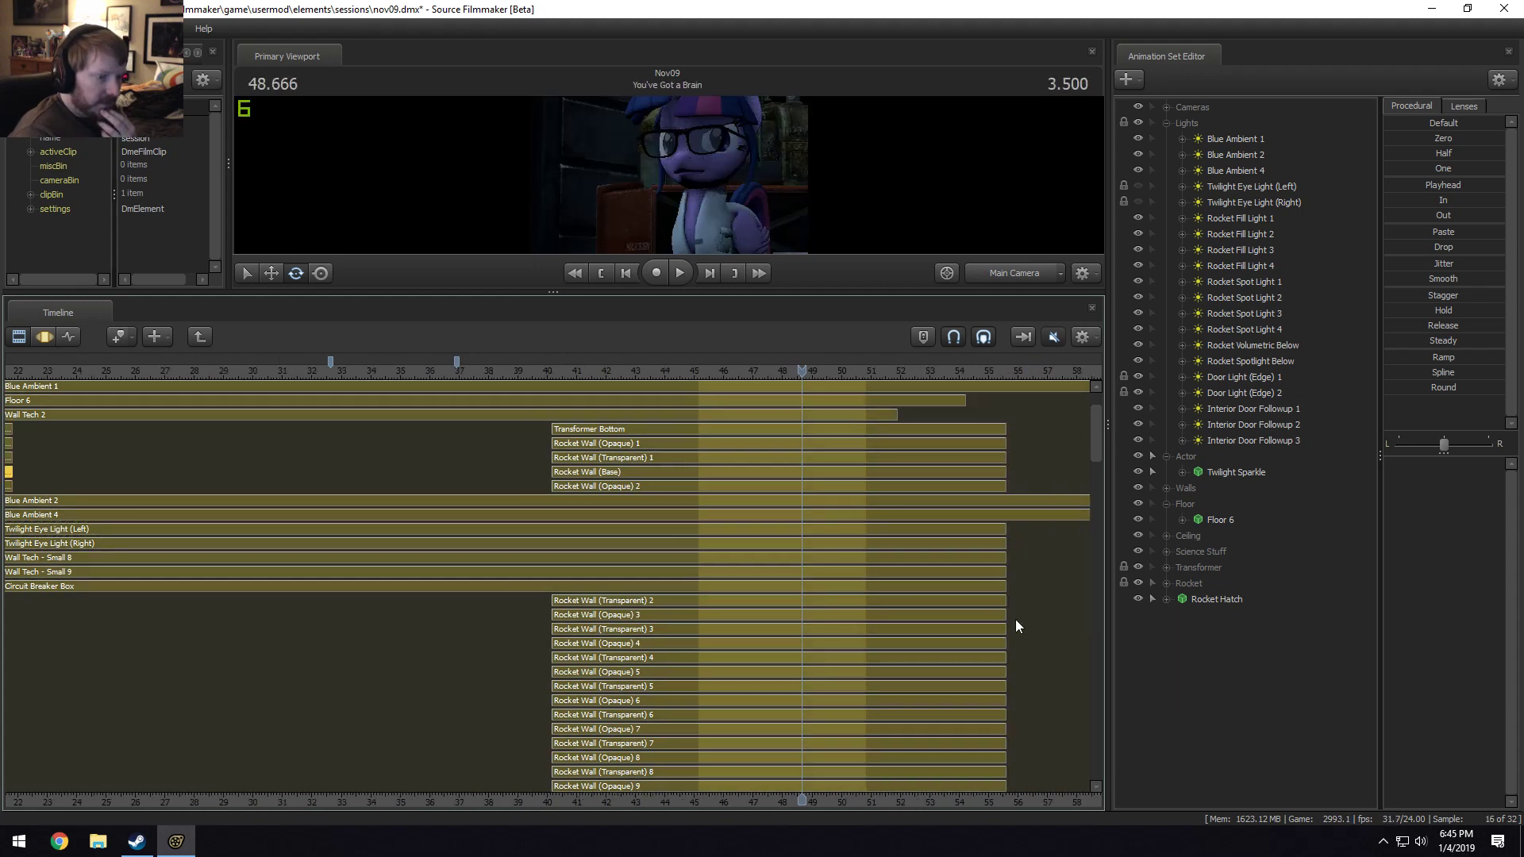
mouse_move(1098, 436)
mouse_down()
mouse_move(1046, 799)
mouse_move(1111, 485)
mouse_move(1102, 313)
mouse_up()
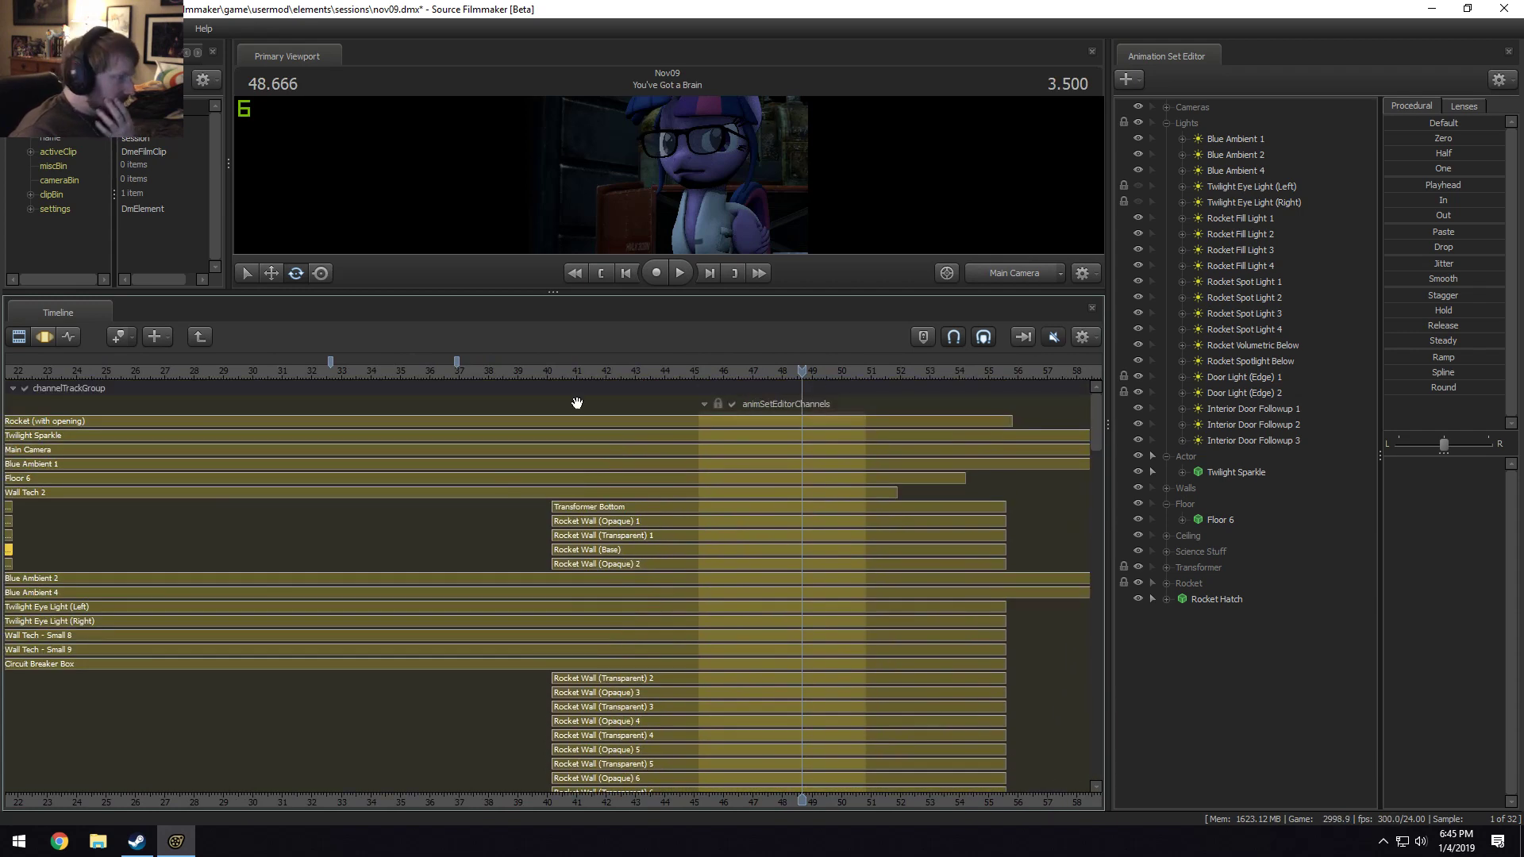
Return from the shot's channel clips to the sequence level and enlarge the viewport area over the timeline.
click(199, 337)
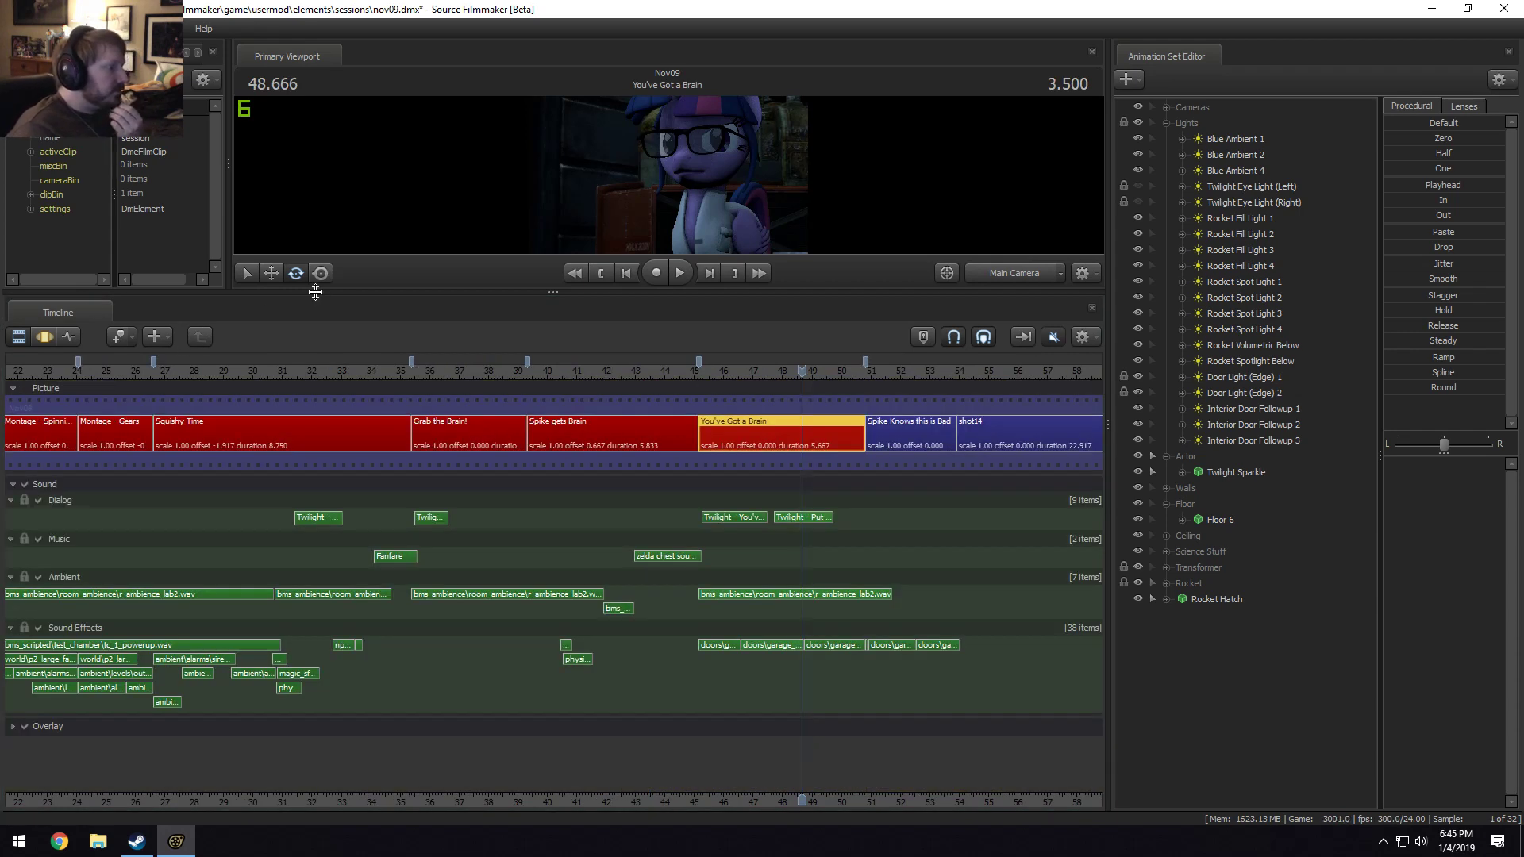
drag(315, 292, 396, 597)
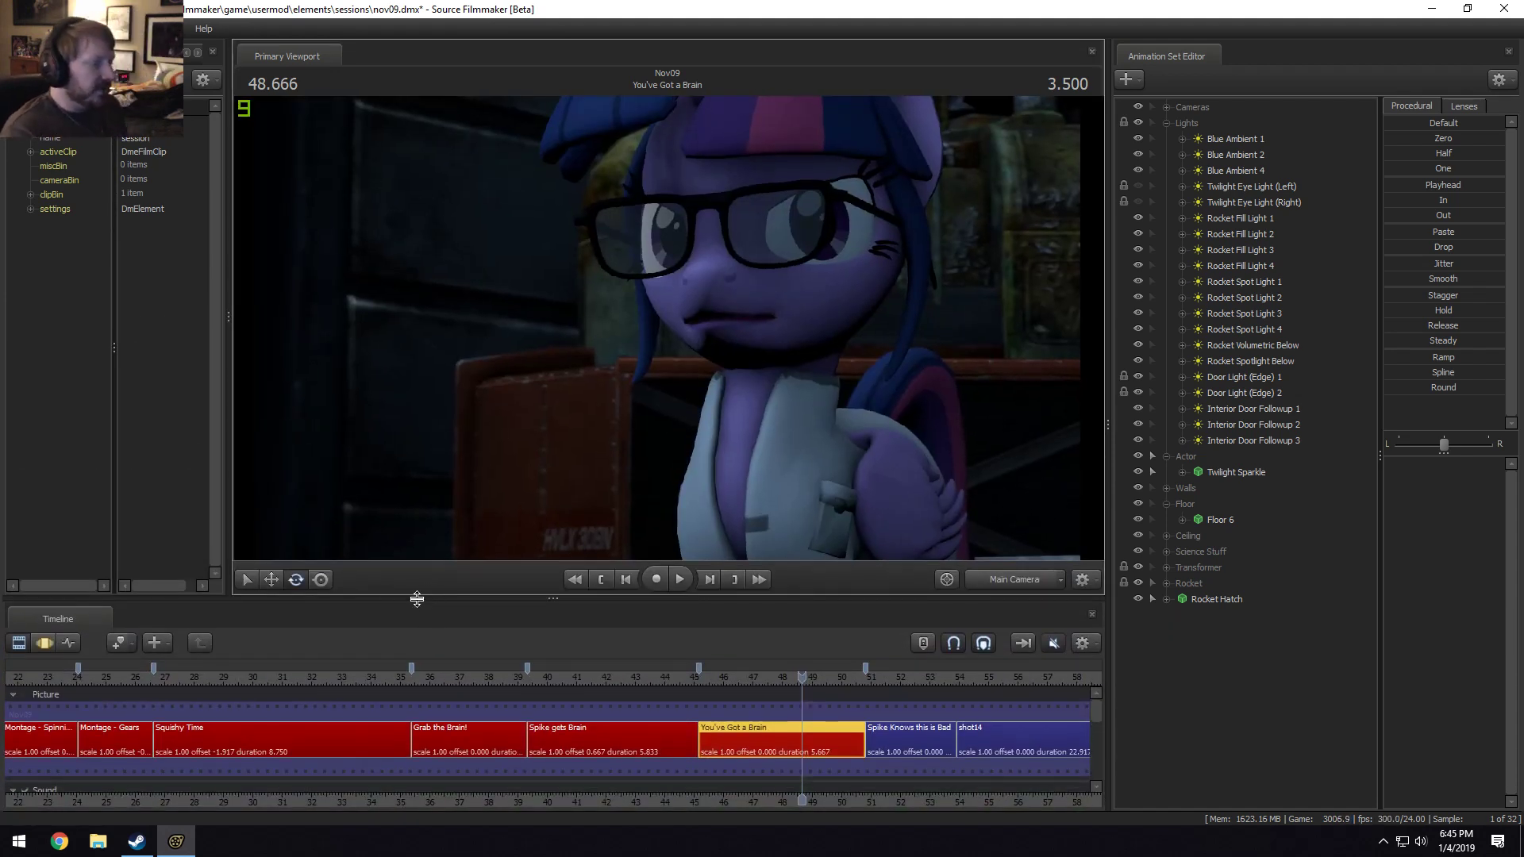
drag(425, 599, 425, 637)
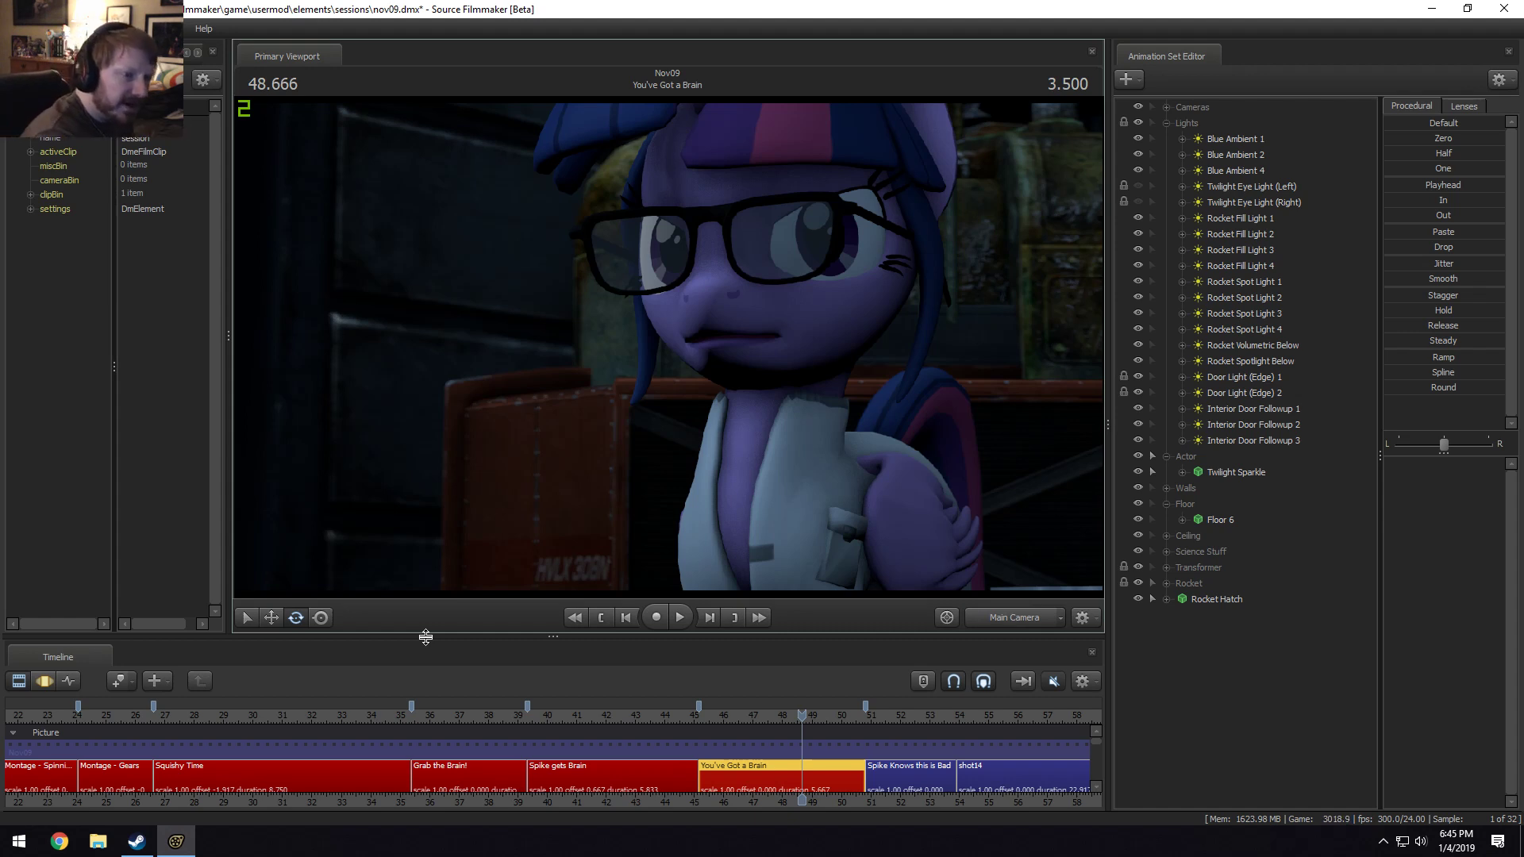
Show Rocket Spot Light 1 in the element viewer and examine its light properties, transform and parent elements.
right_click(1274, 280)
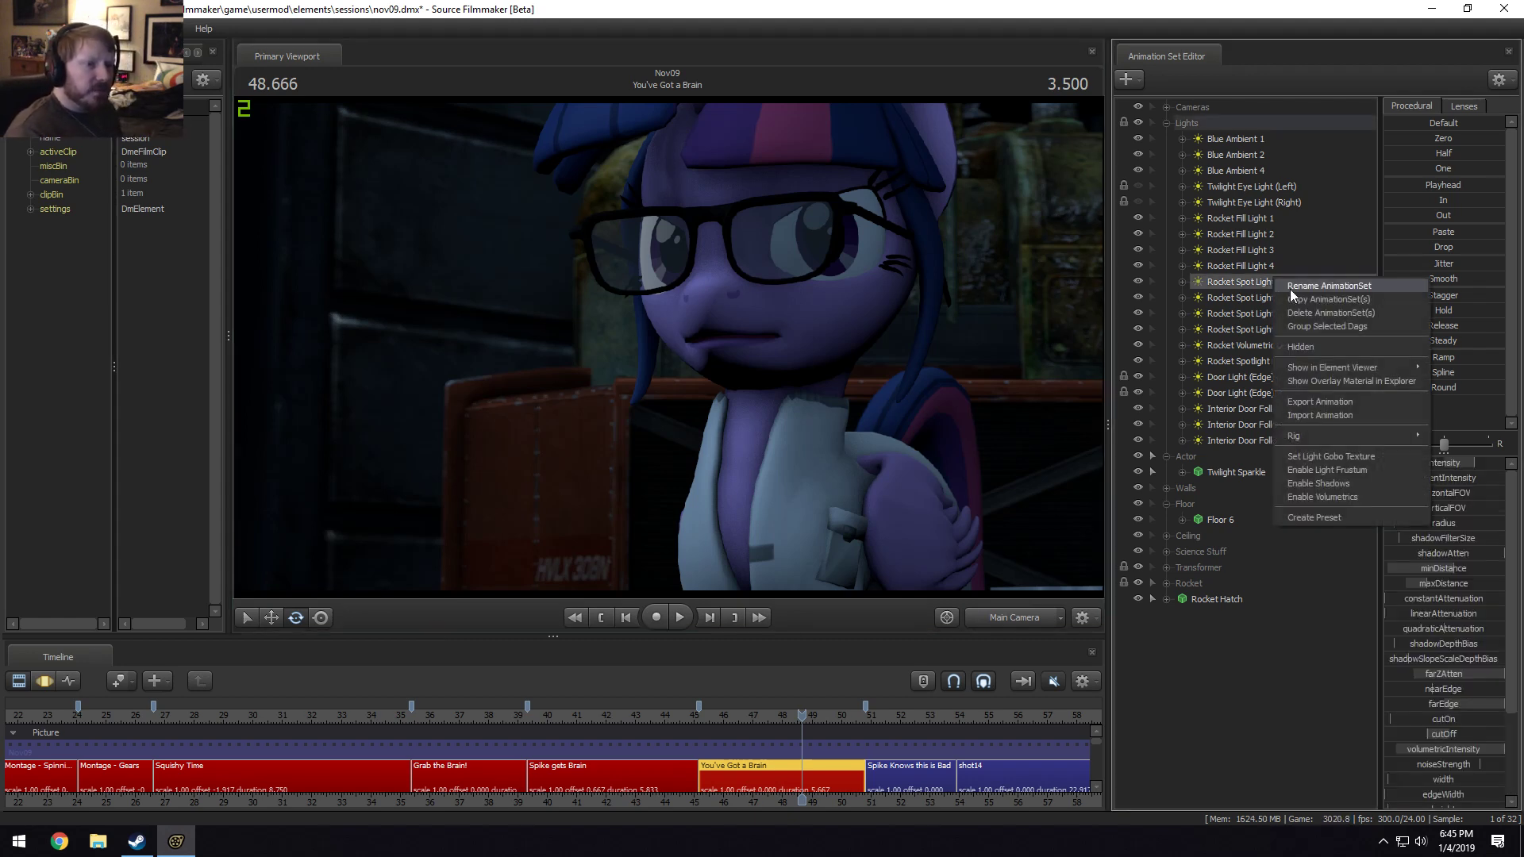
mouse_move(1394, 368)
click(1446, 383)
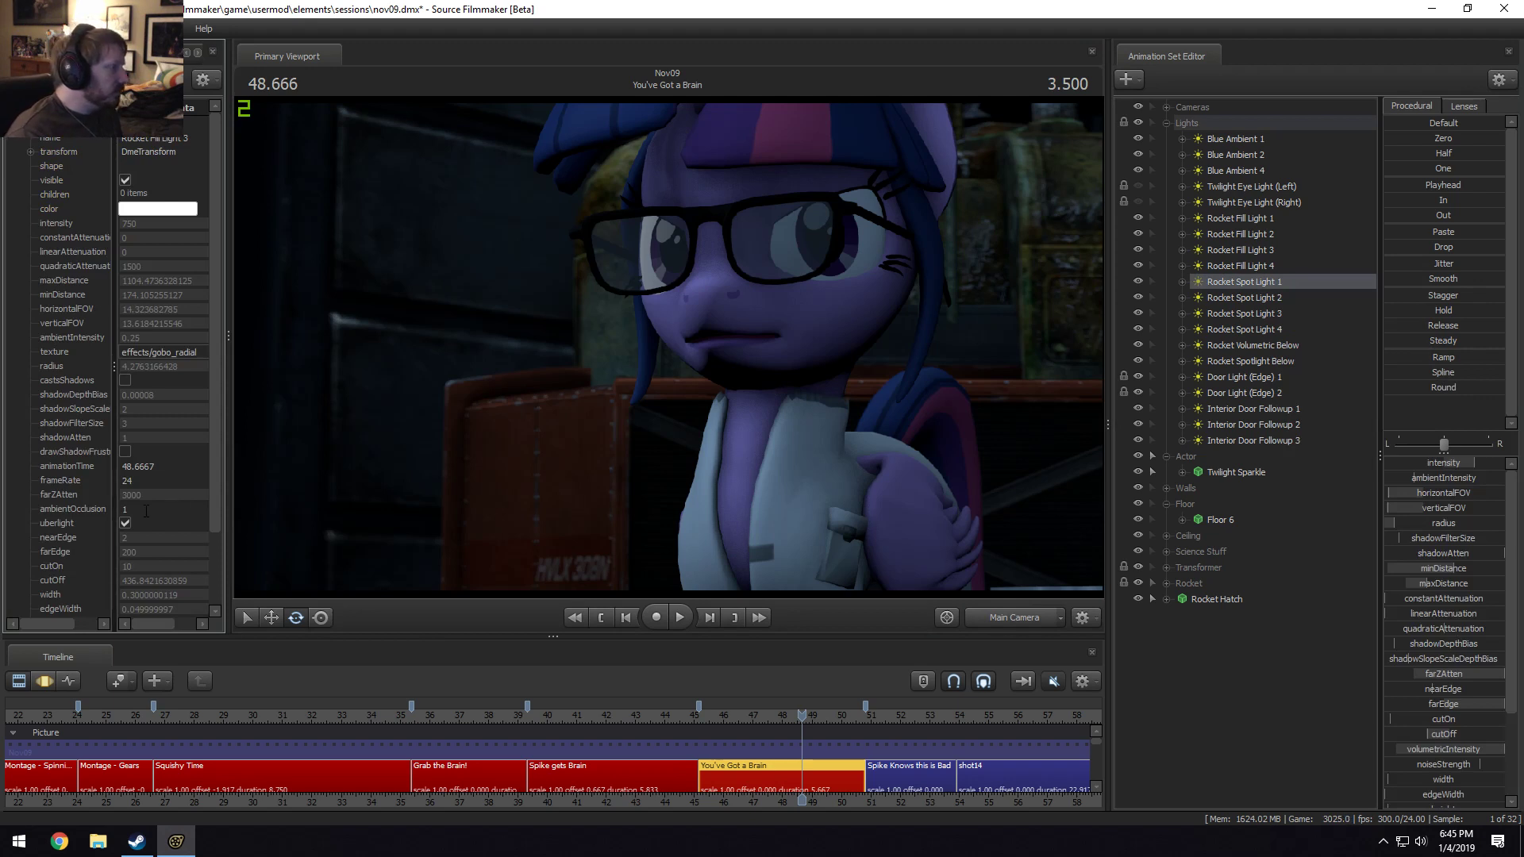
scroll(141, 341, down, 2)
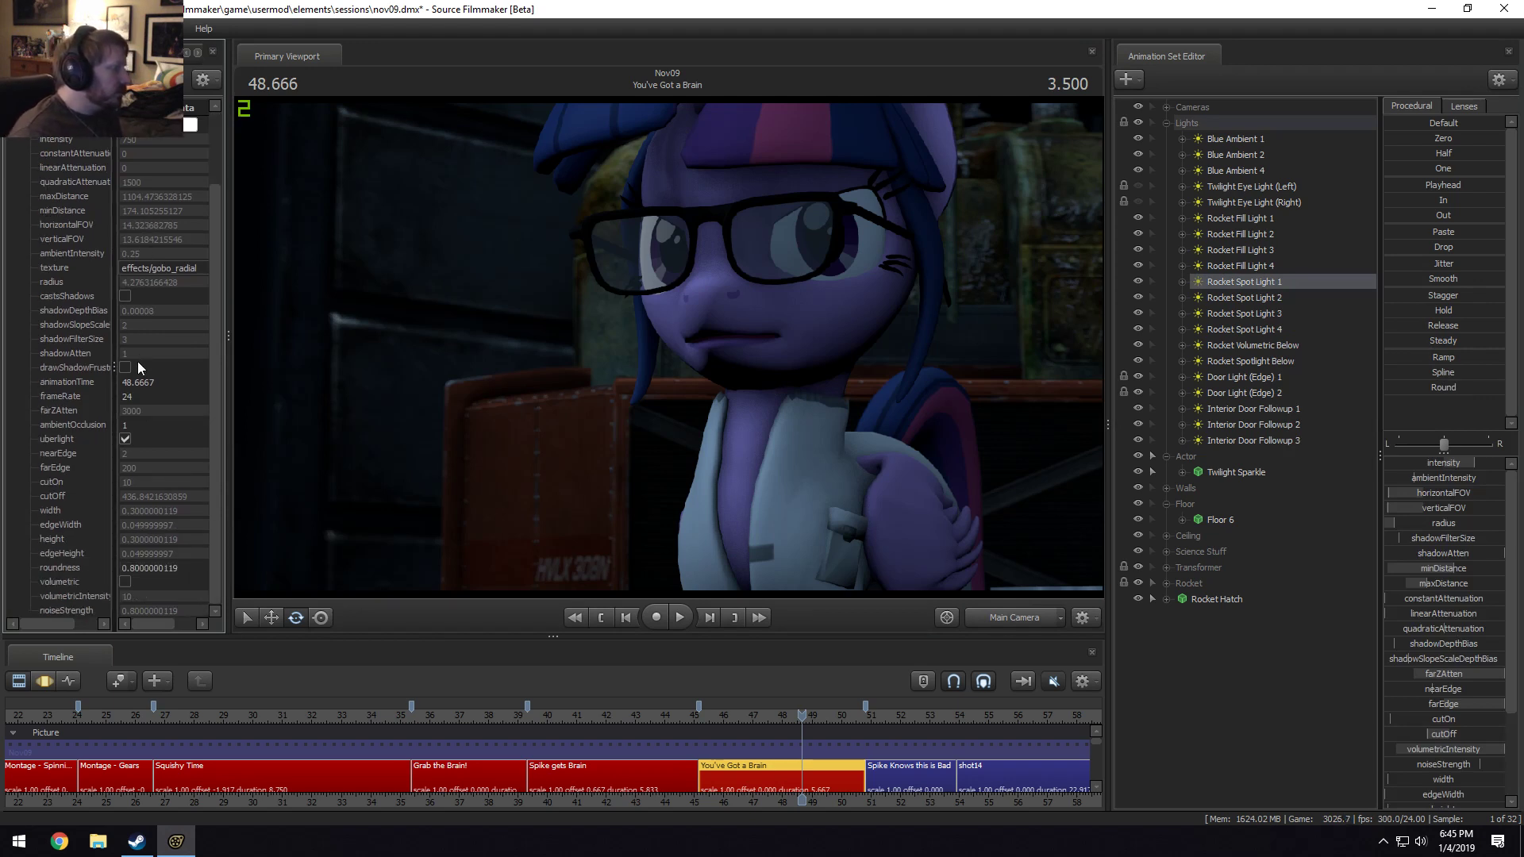
scroll(132, 584, up, 2)
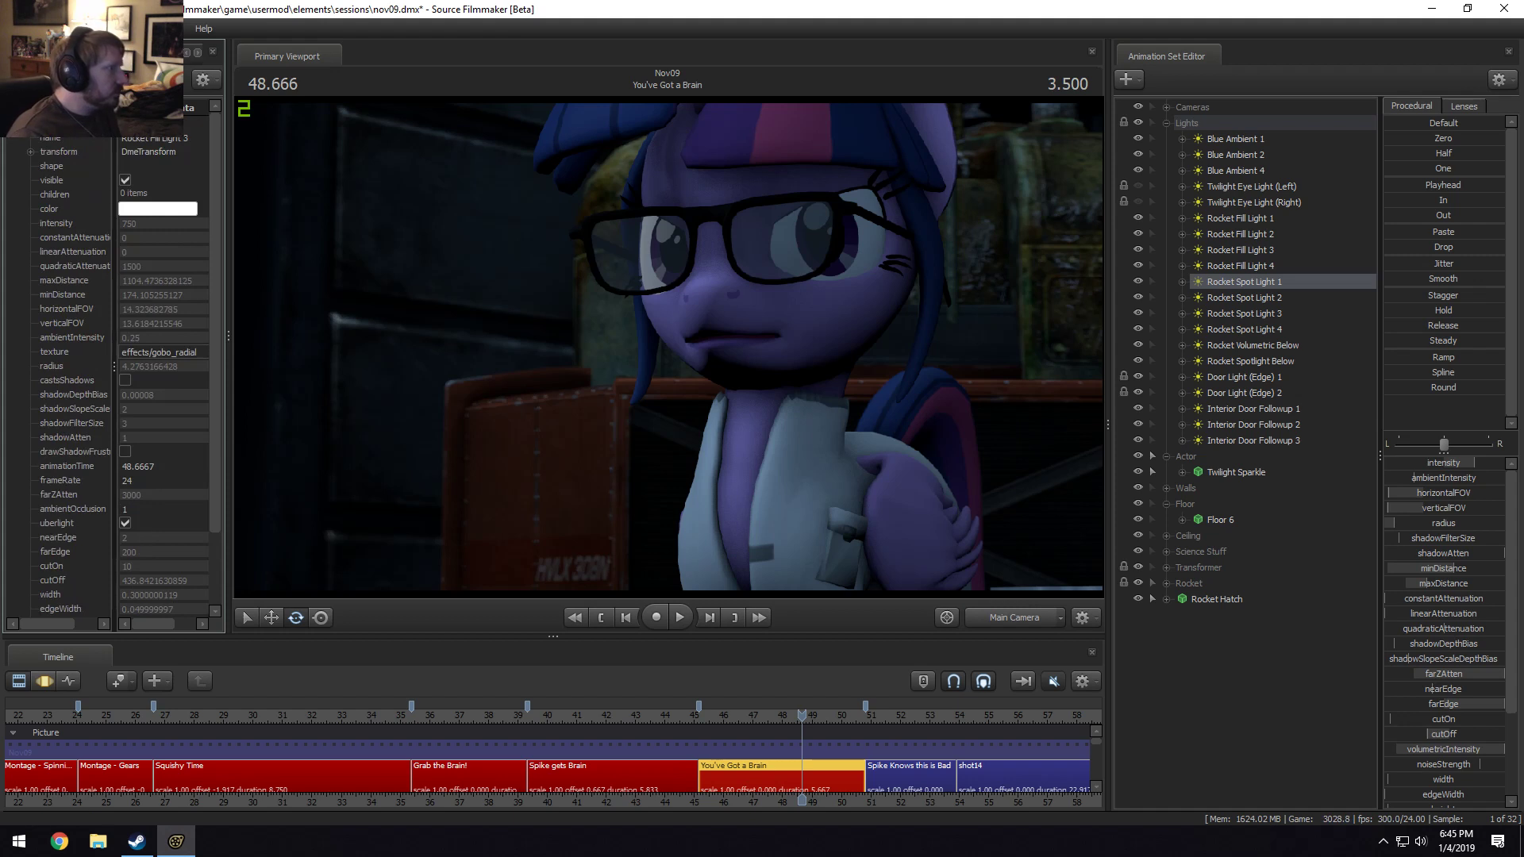
click(30, 152)
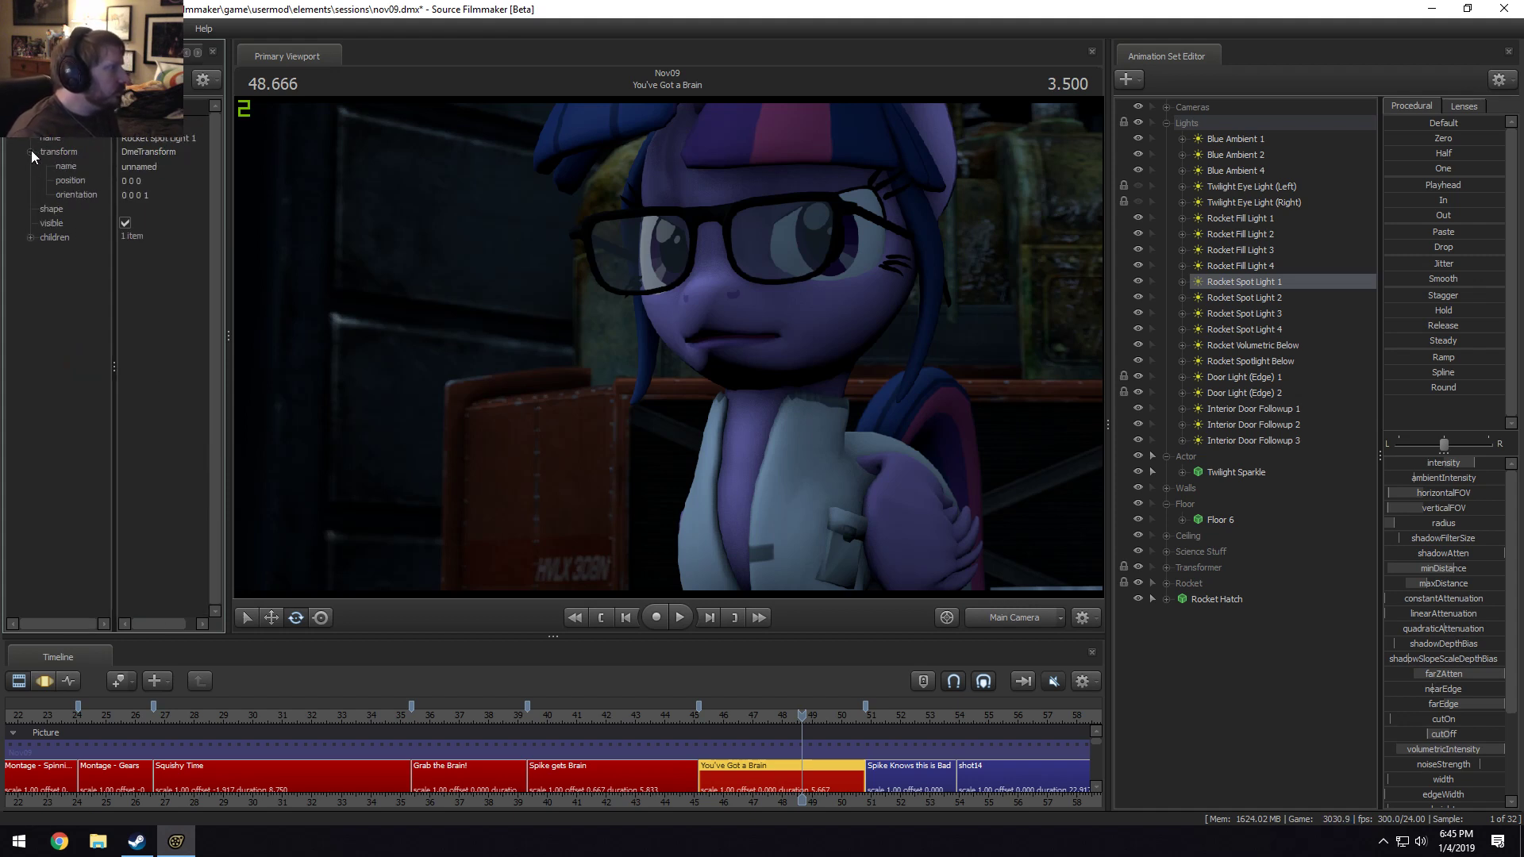
click(30, 237)
click(30, 237)
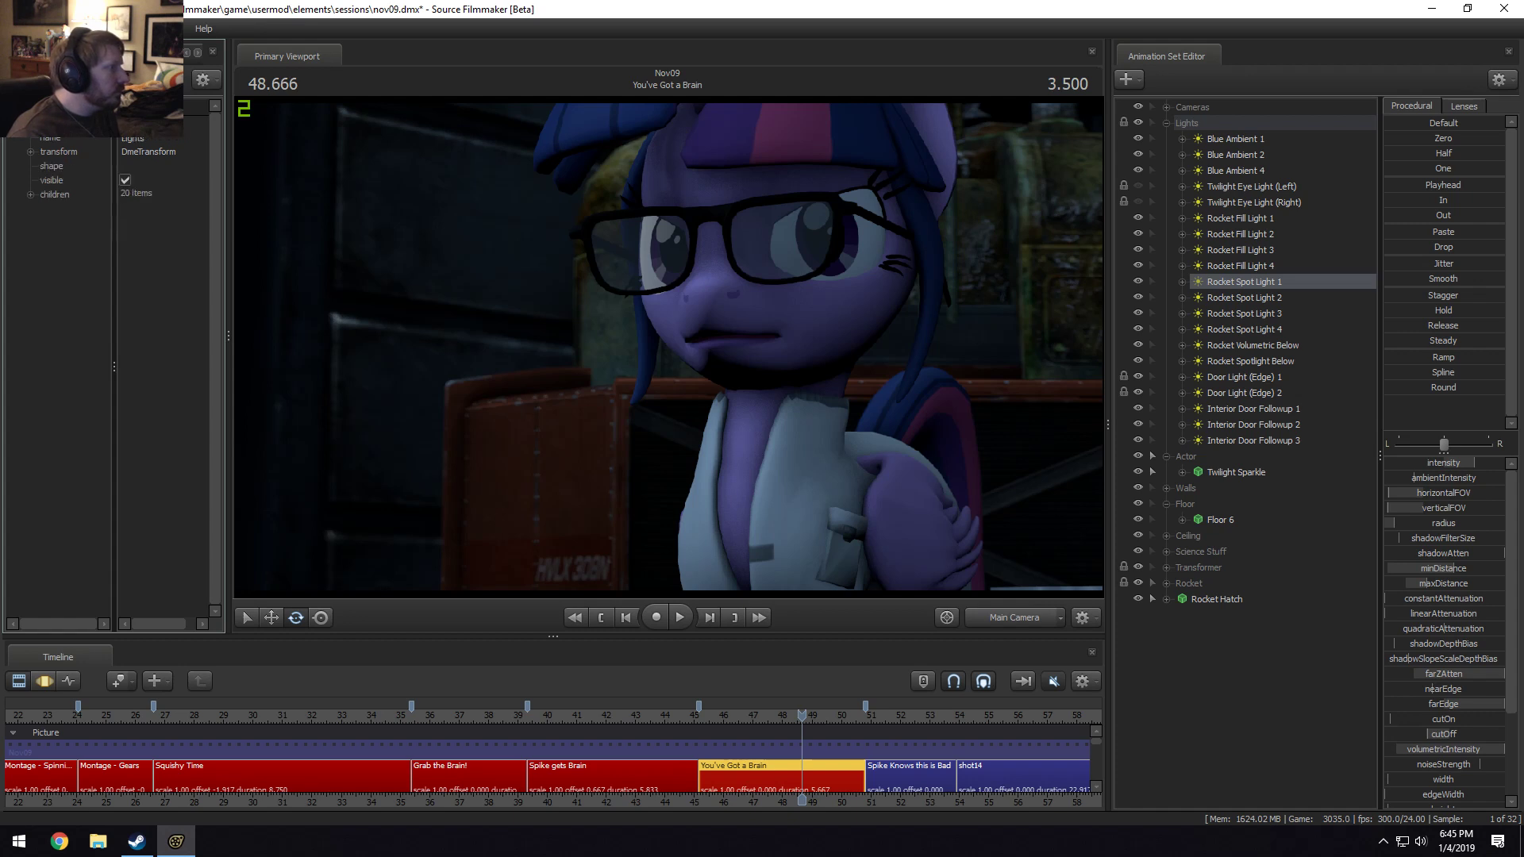
Examine the Lights group's children and the nested light properties of Blue Ambient 2, widening the attribute name column.
click(30, 194)
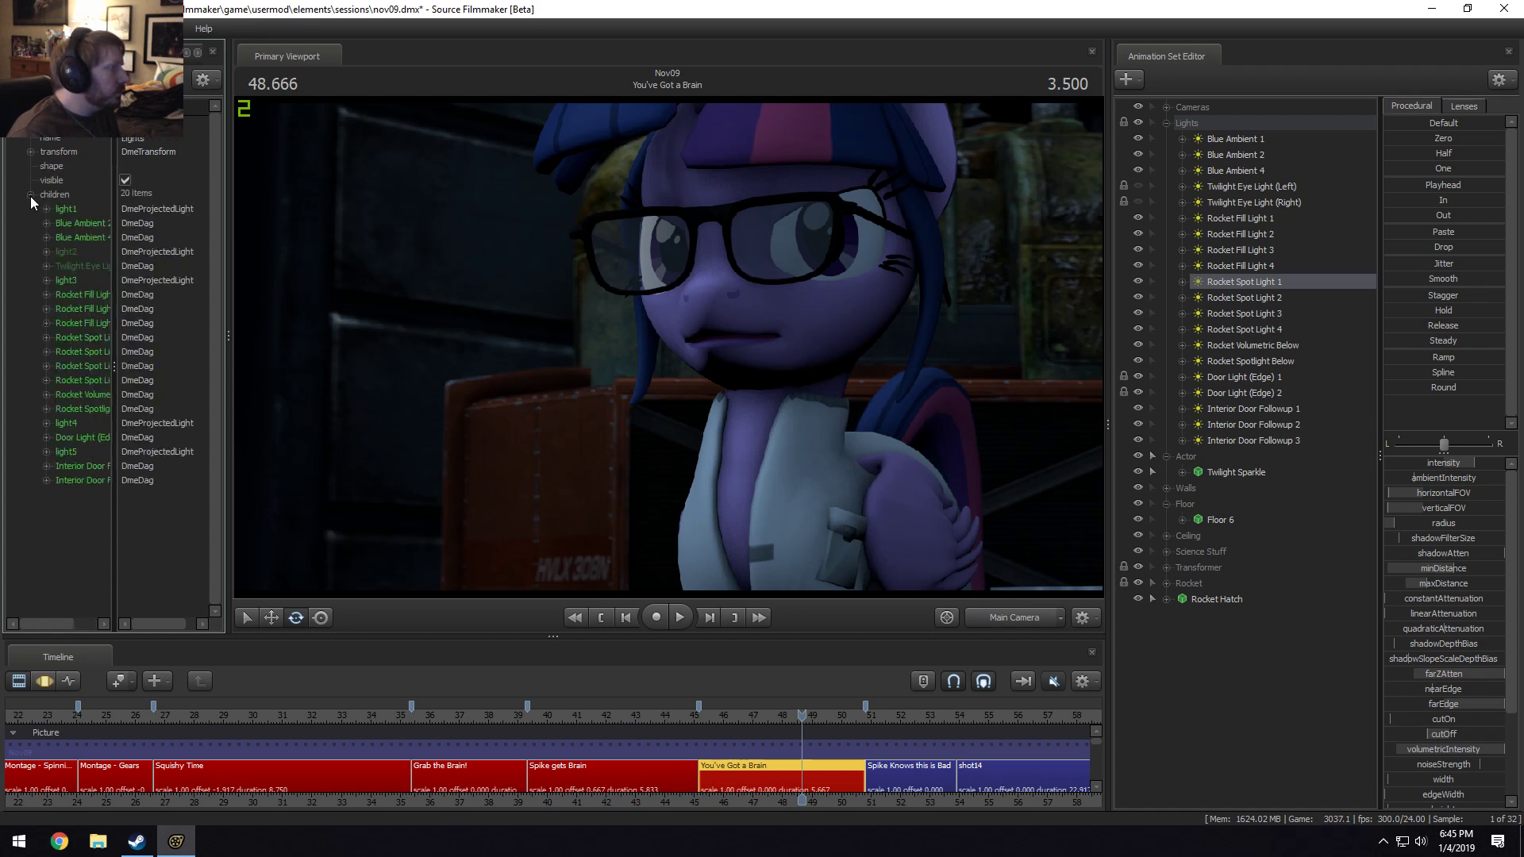
click(46, 223)
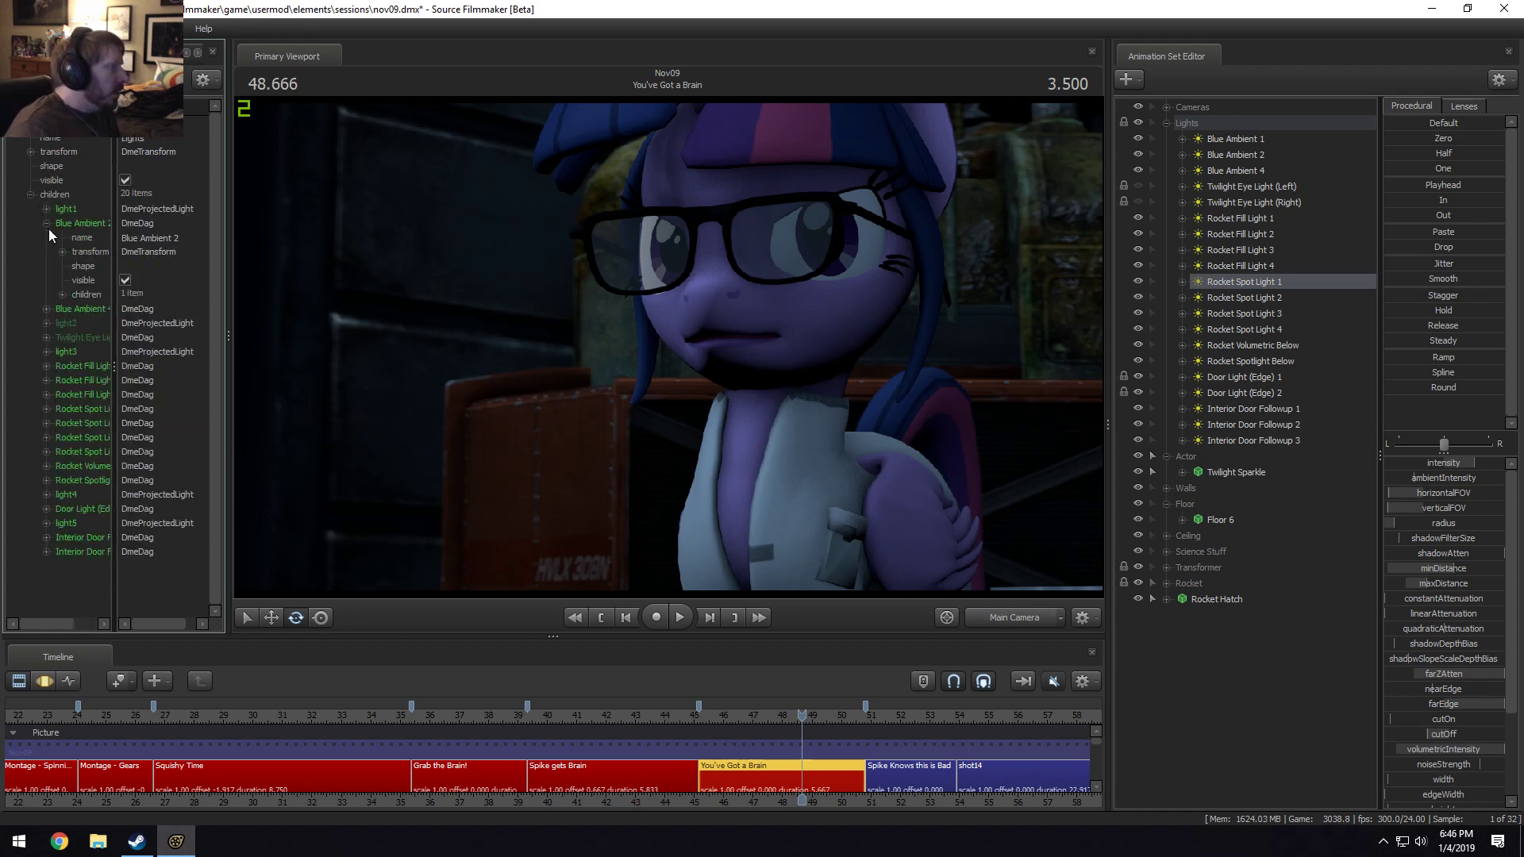
click(61, 295)
click(77, 308)
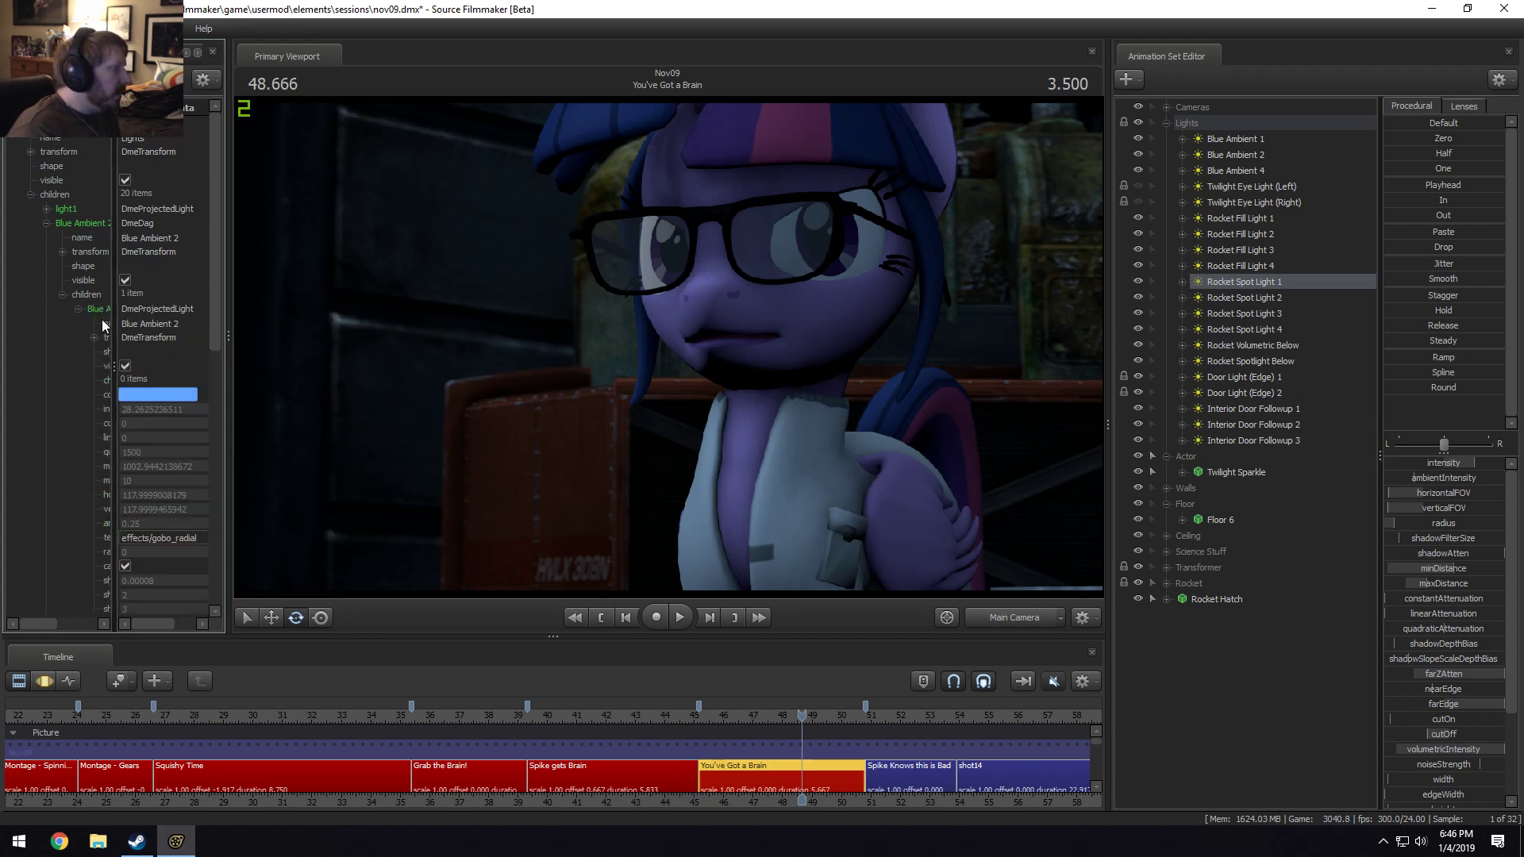
drag(115, 327, 149, 345)
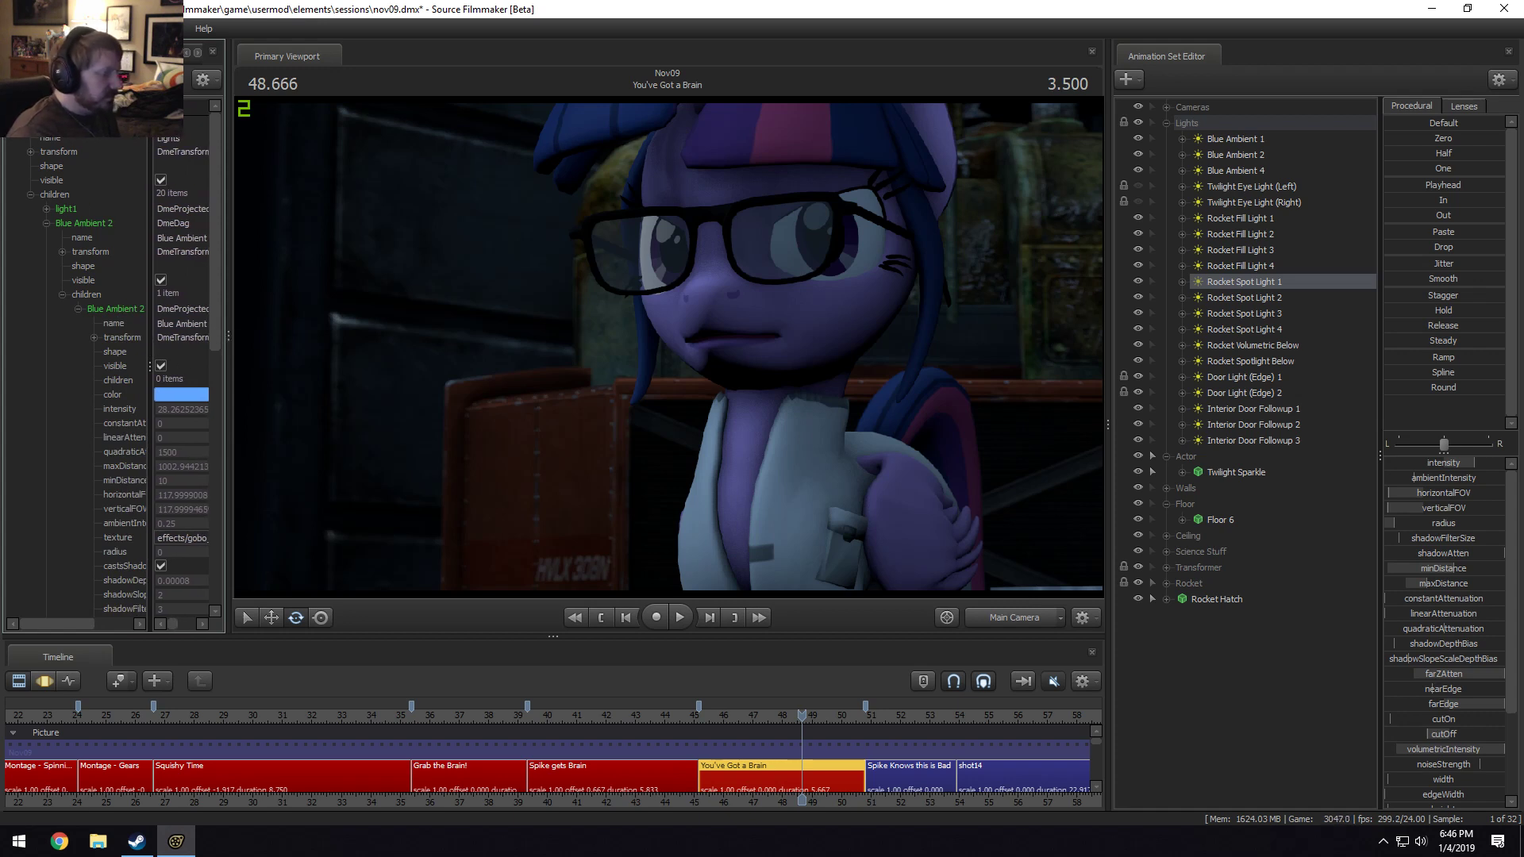
click(46, 223)
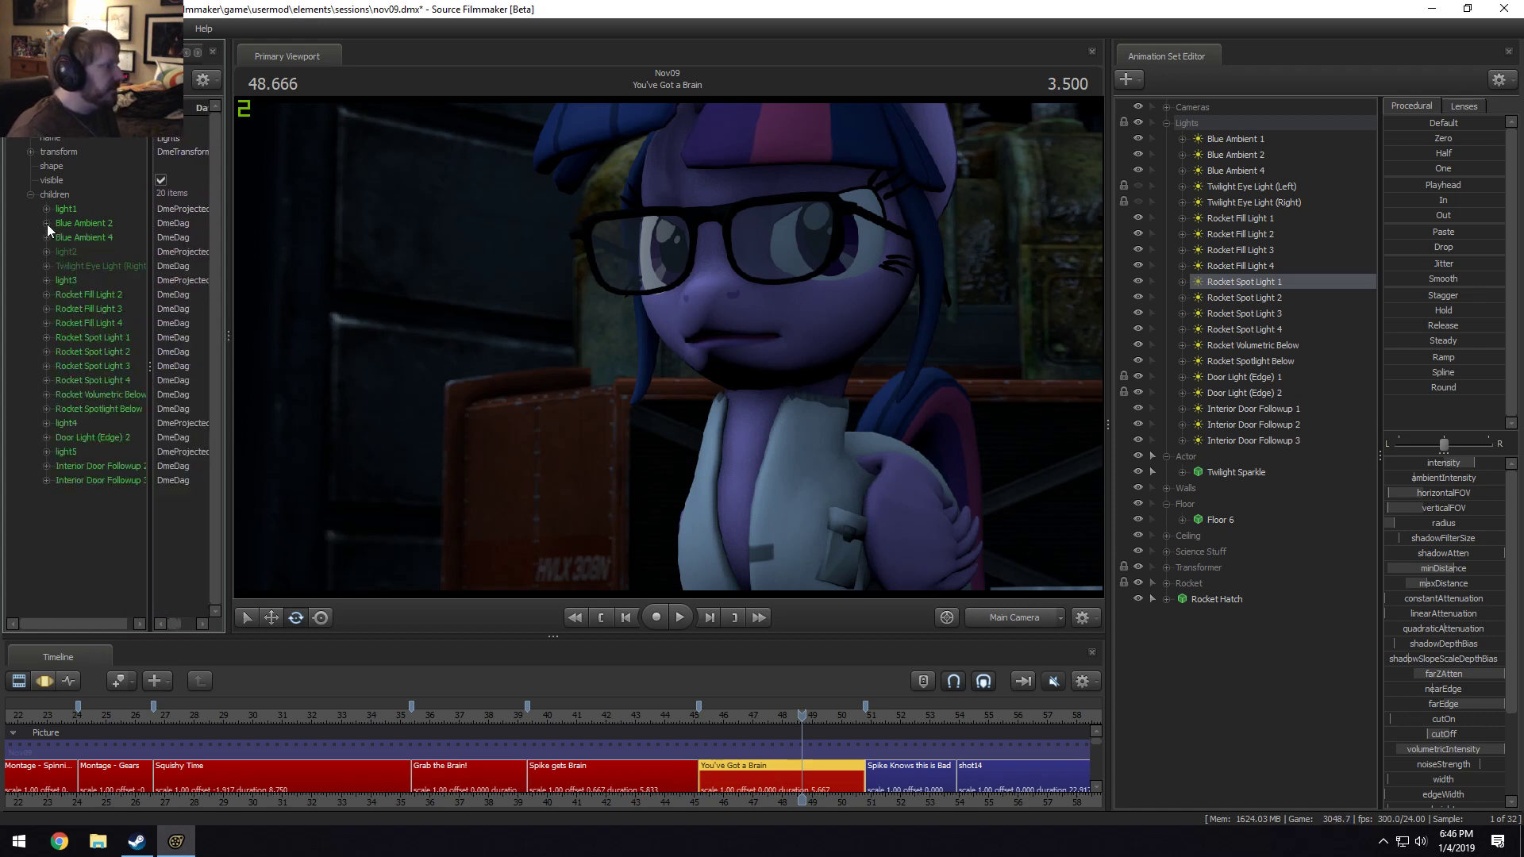
Go up through the scene to the shot's own element, and widen the element viewer and its data column.
click(65, 79)
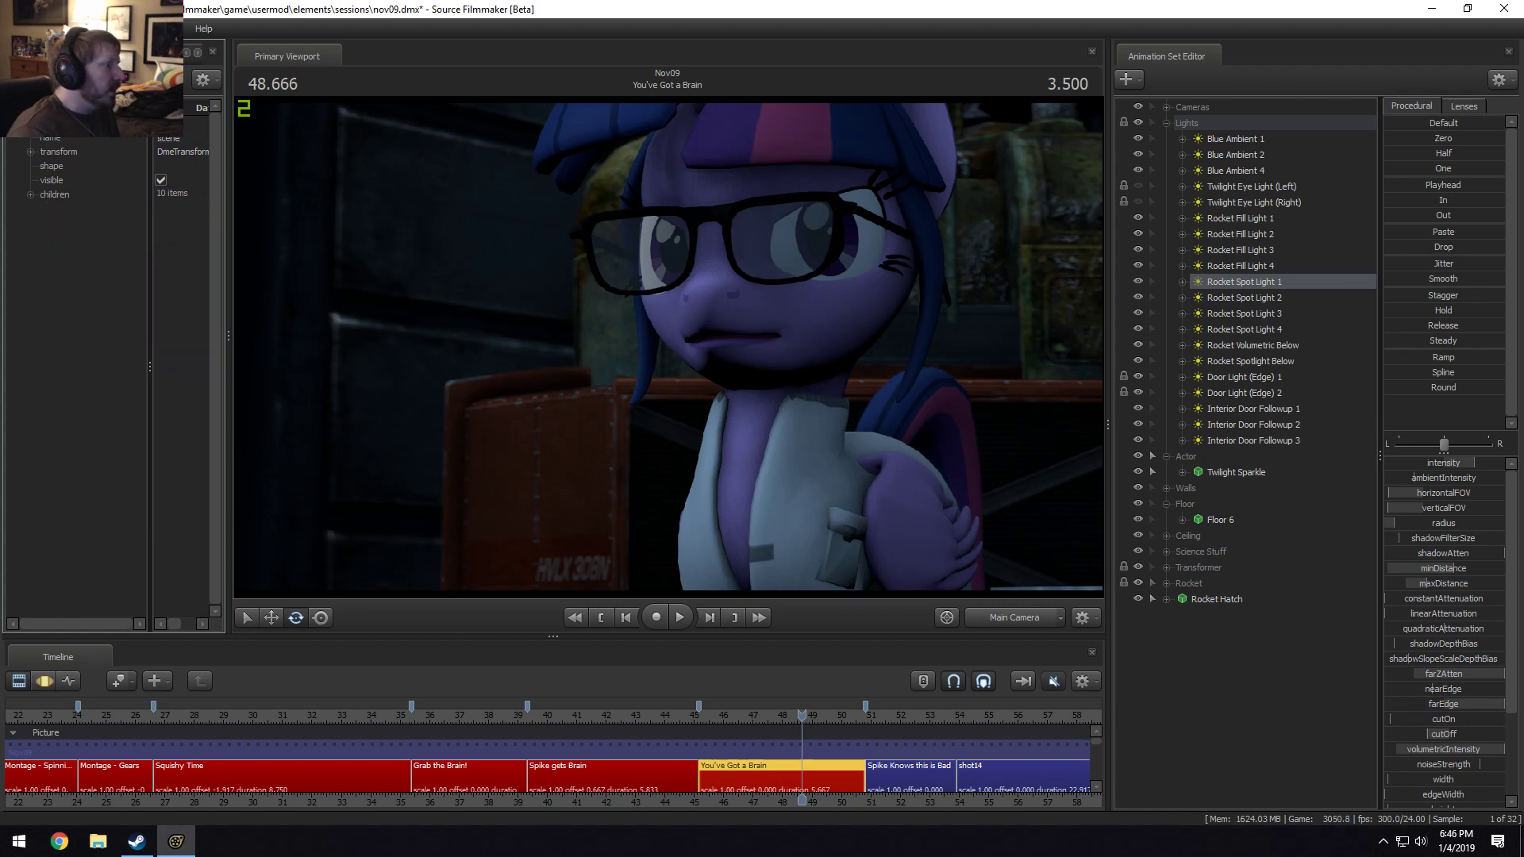
click(31, 193)
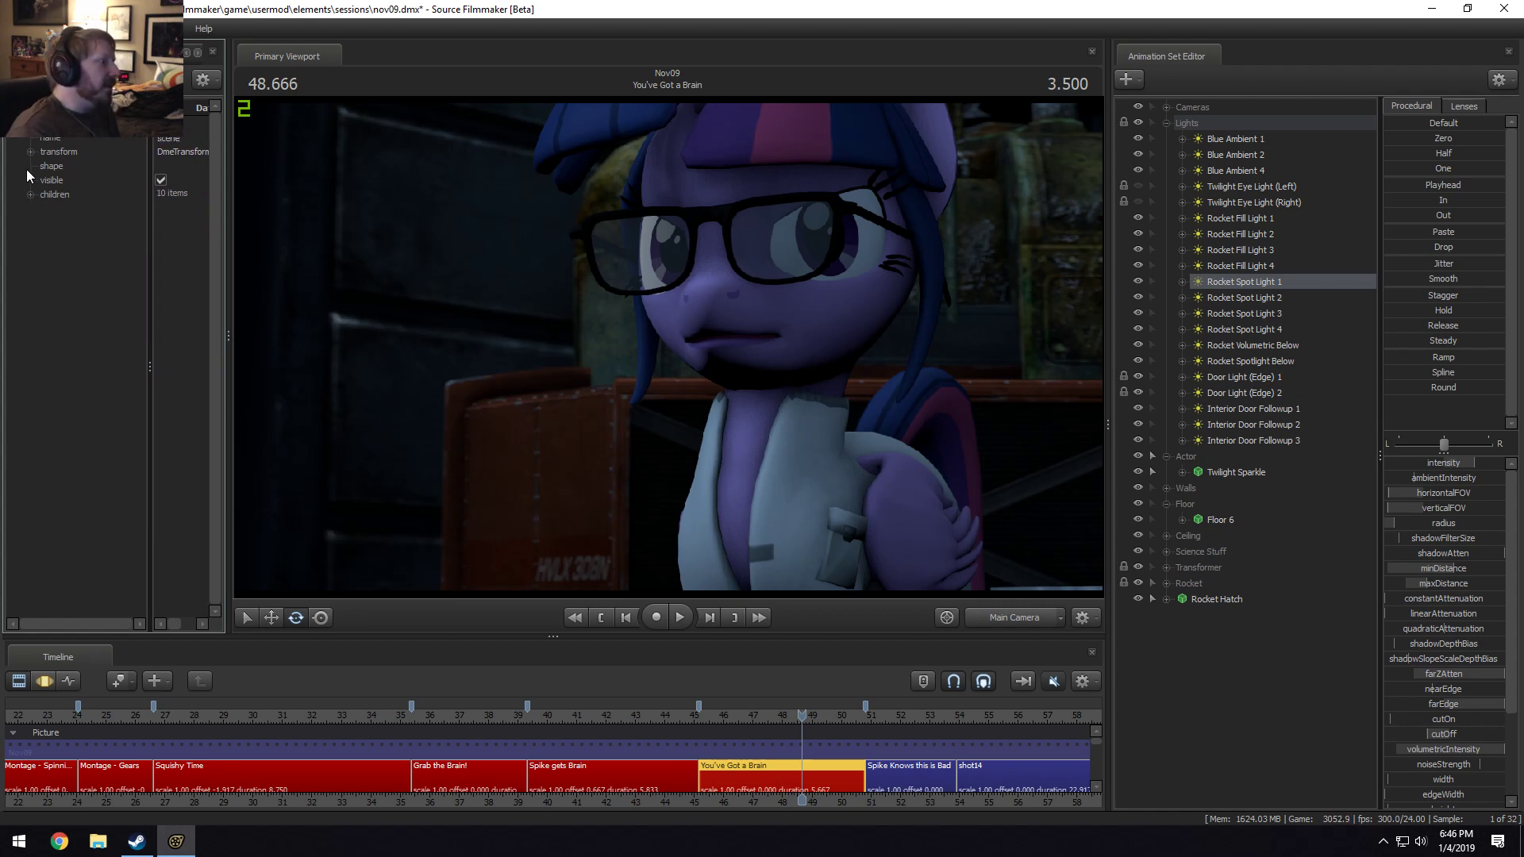
click(18, 80)
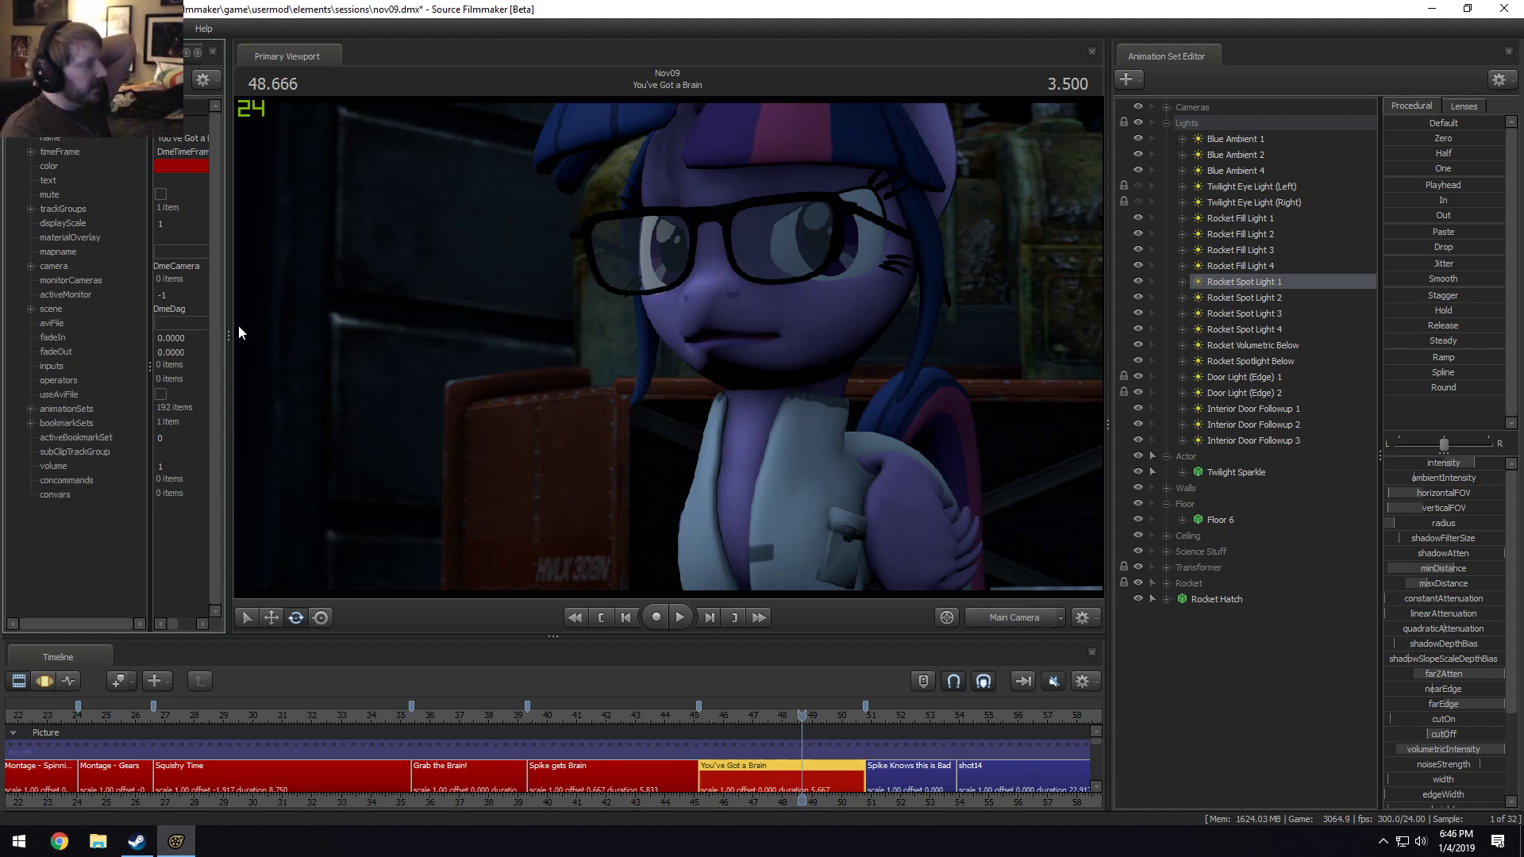
drag(230, 331, 312, 349)
drag(204, 302, 139, 306)
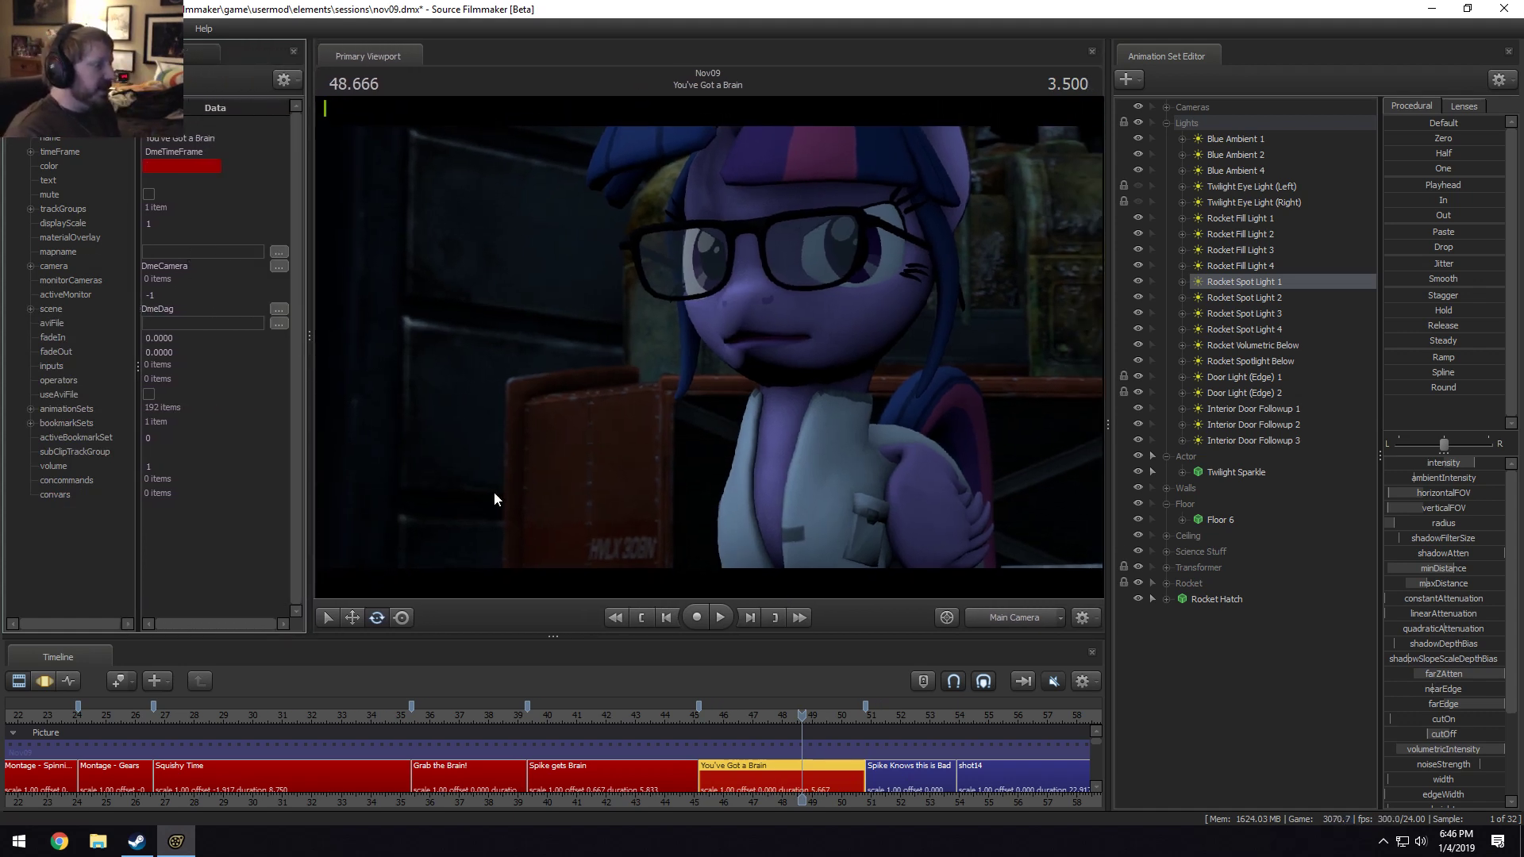
Go up to the session element and examine the active clip's attributes, including its mapname.
click(22, 80)
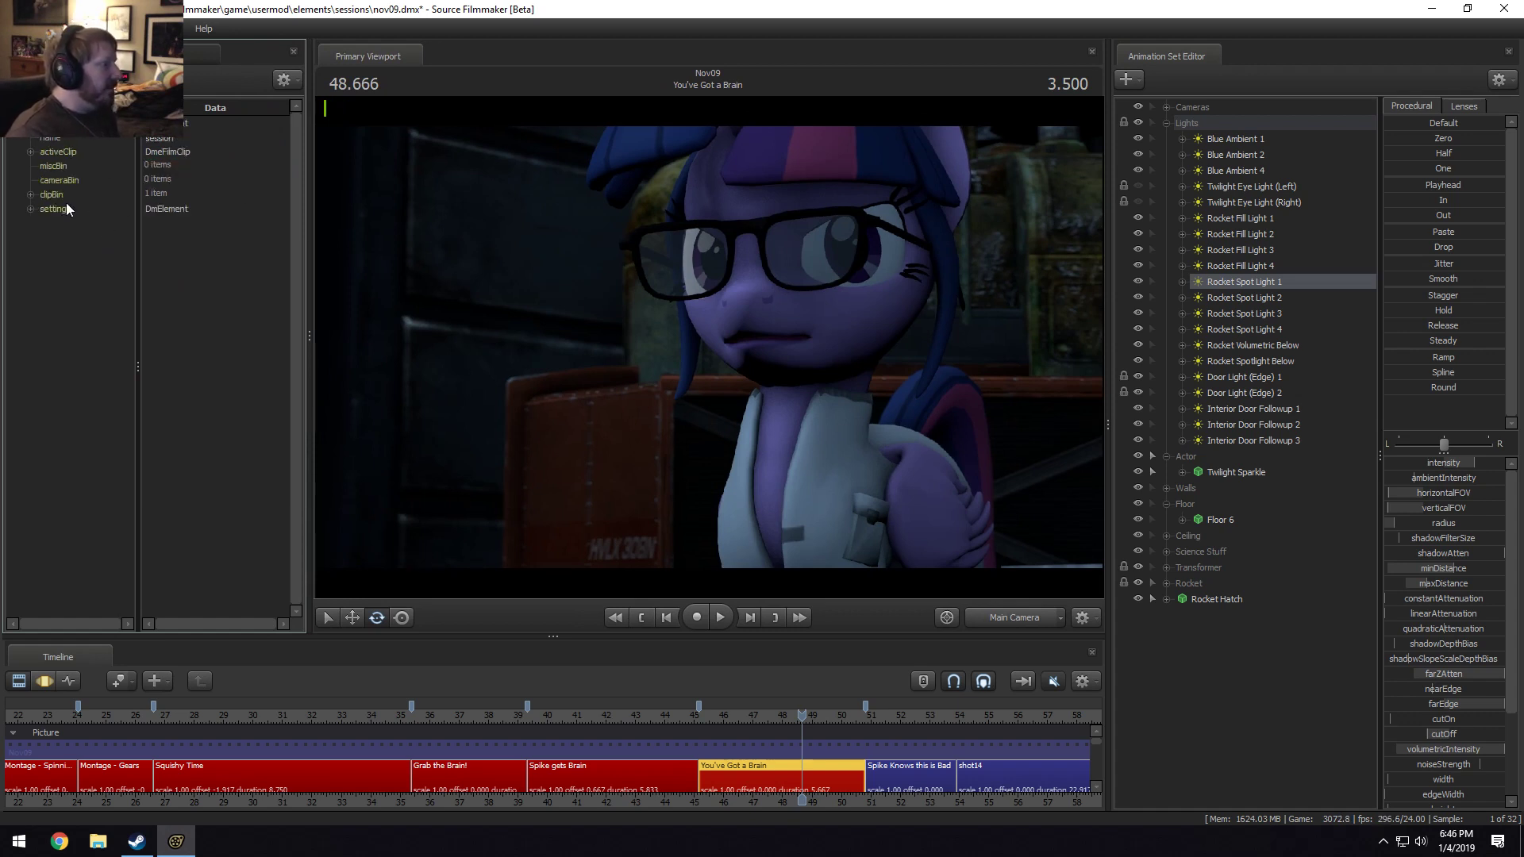
click(33, 207)
click(33, 208)
click(28, 152)
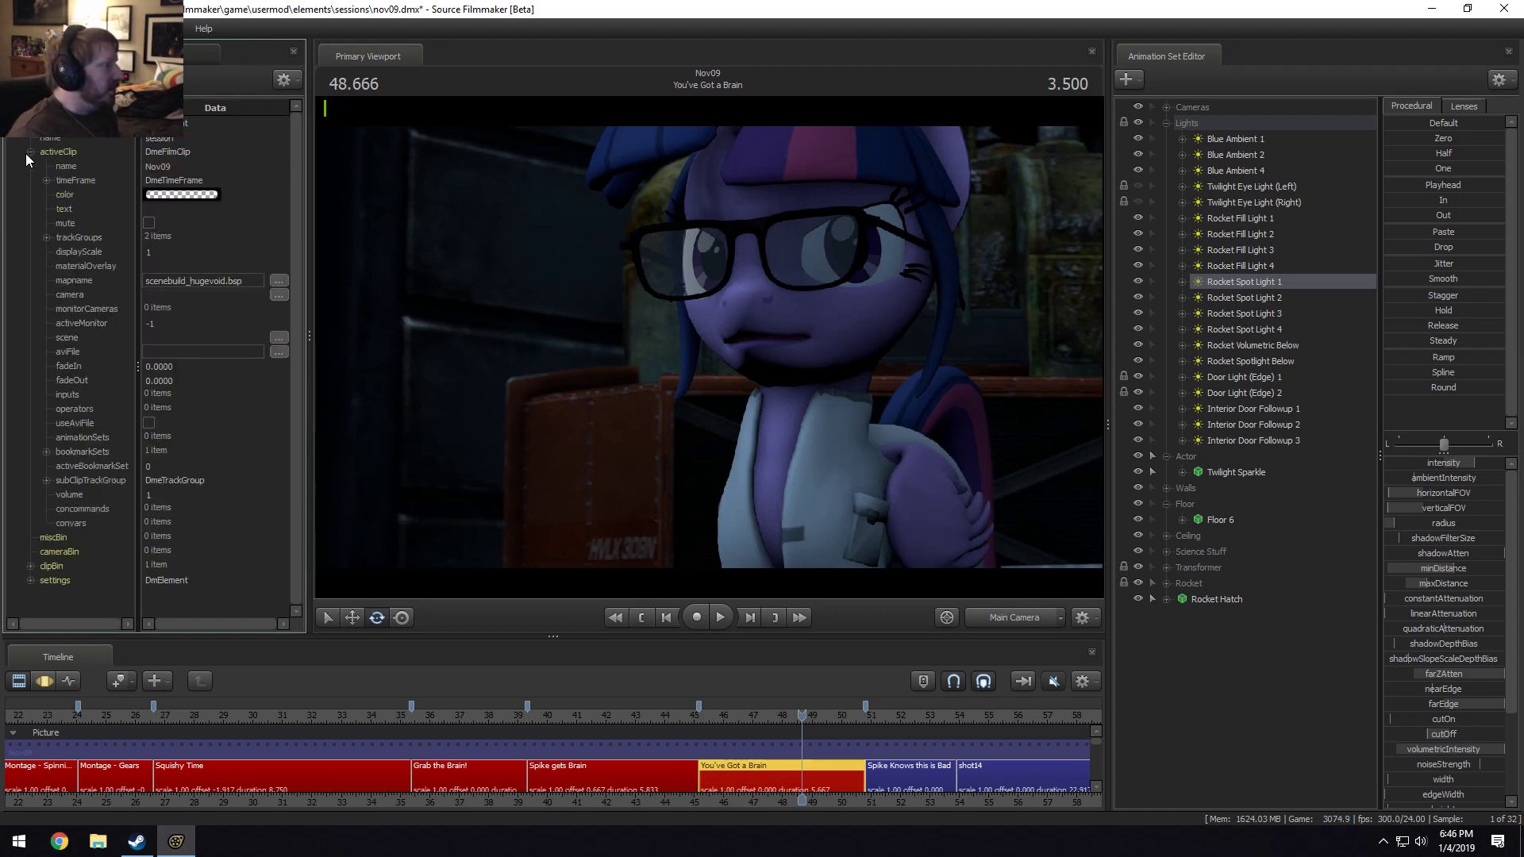
click(195, 282)
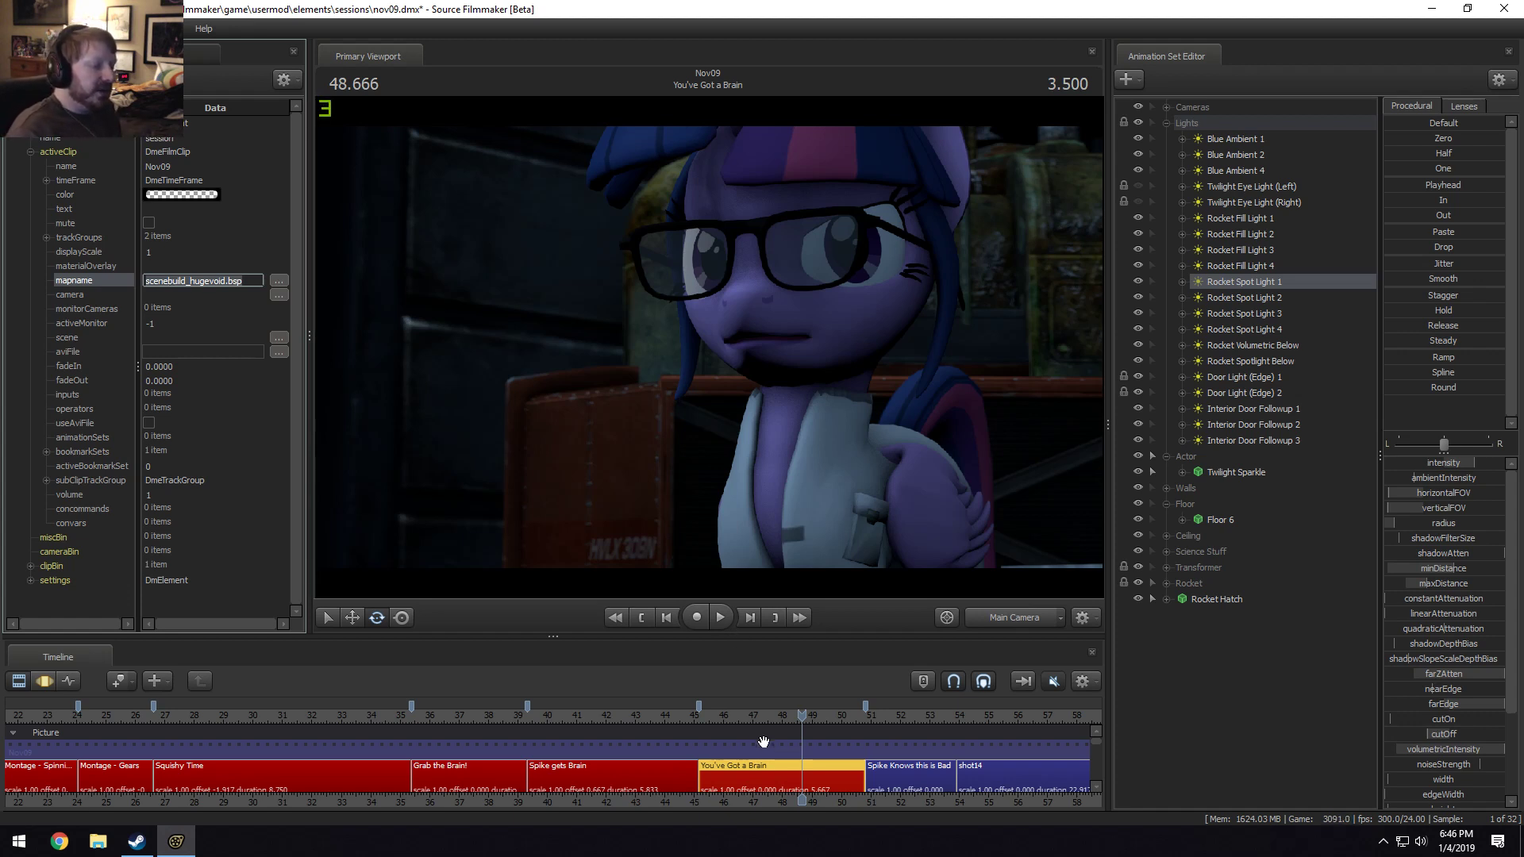
Show the You've Got a Brain shot in the element viewer and check its mapname attribute.
right_click(770, 773)
mouse_move(814, 574)
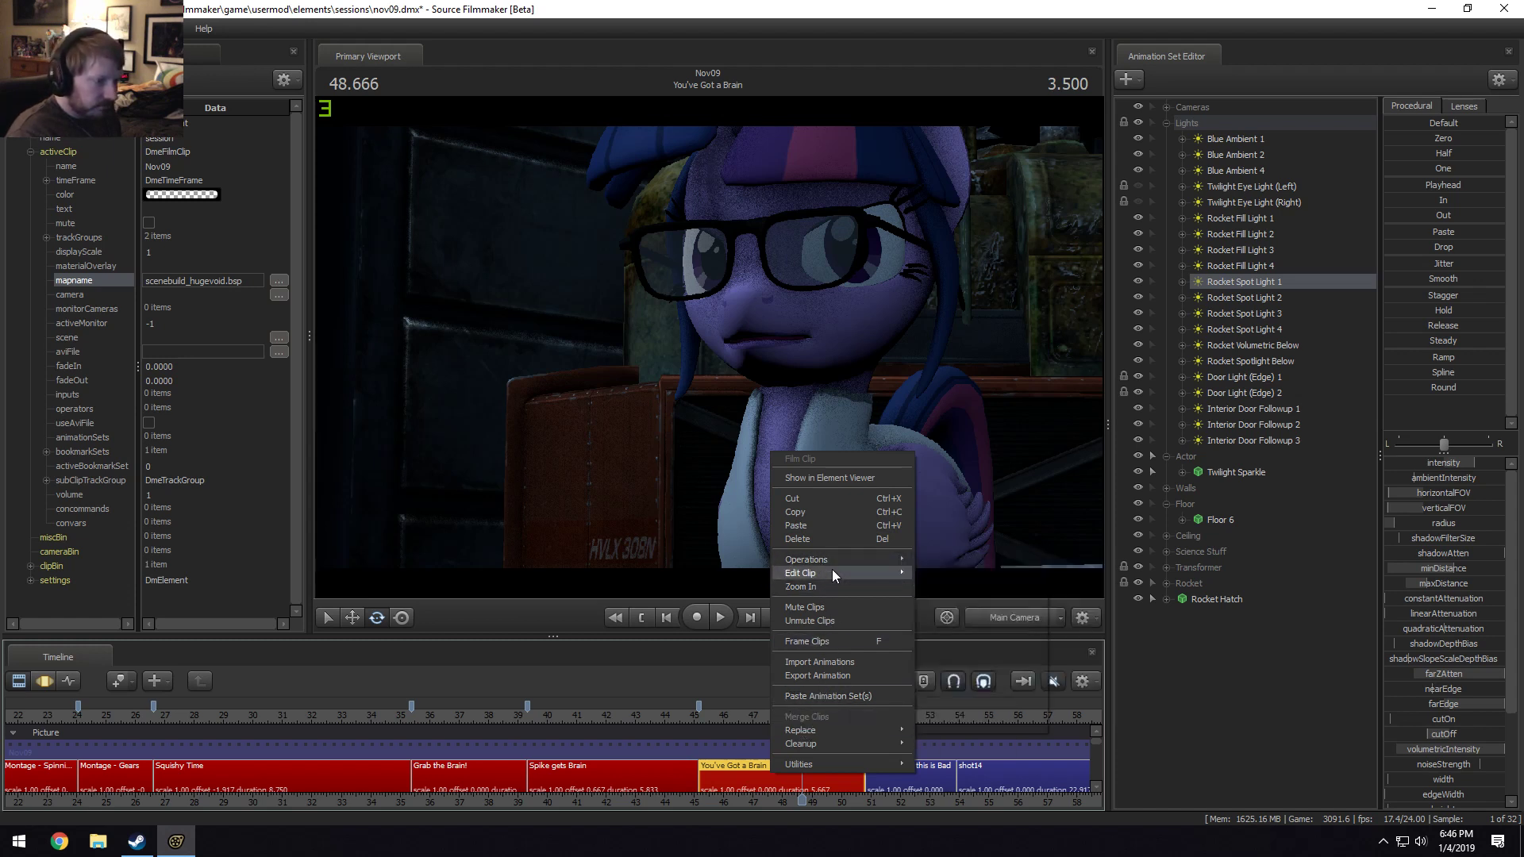
click(832, 479)
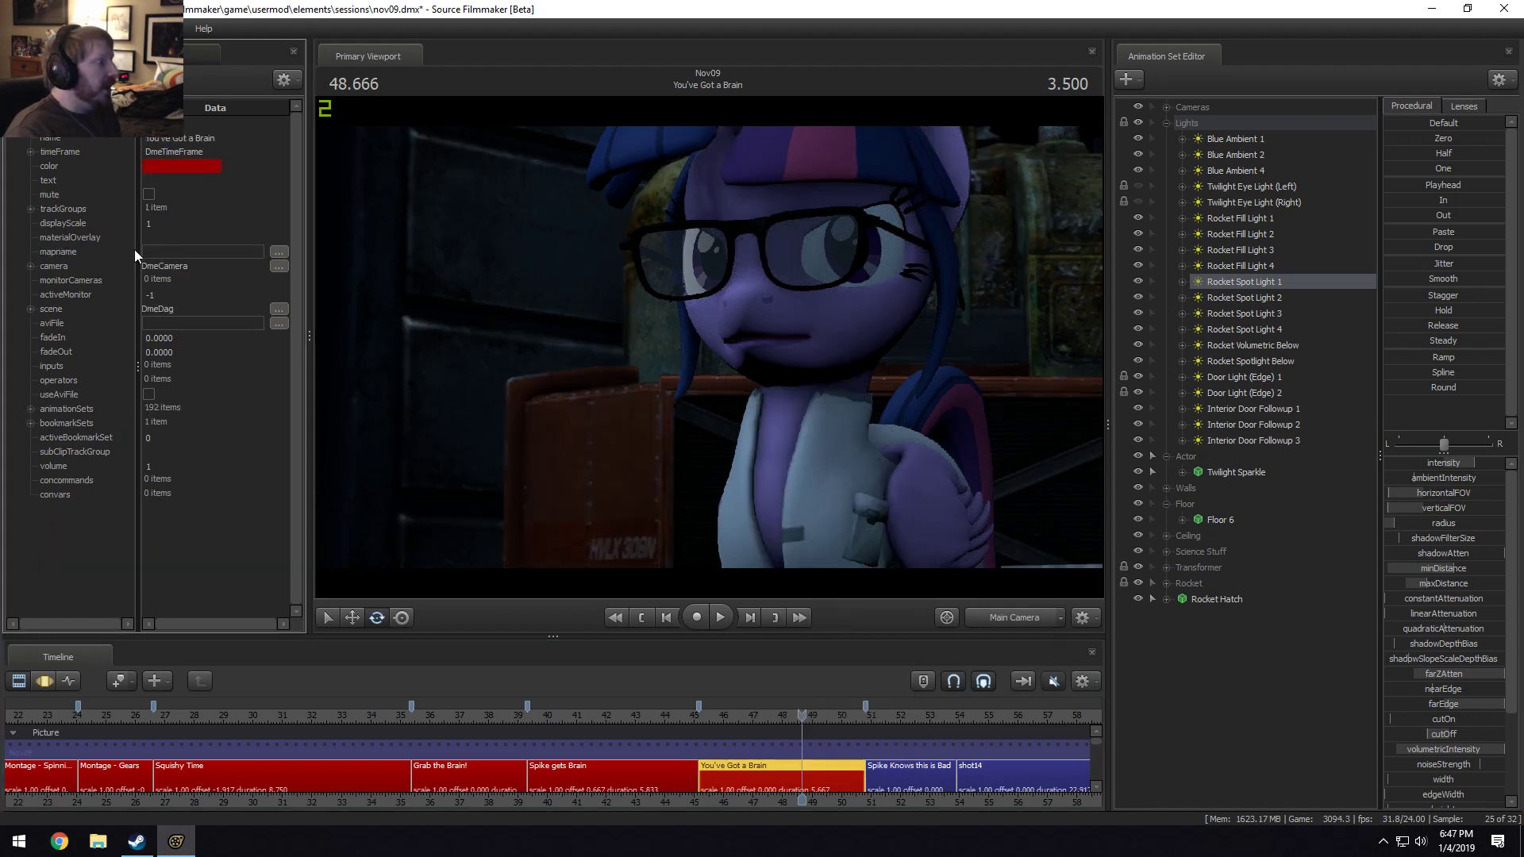
click(182, 247)
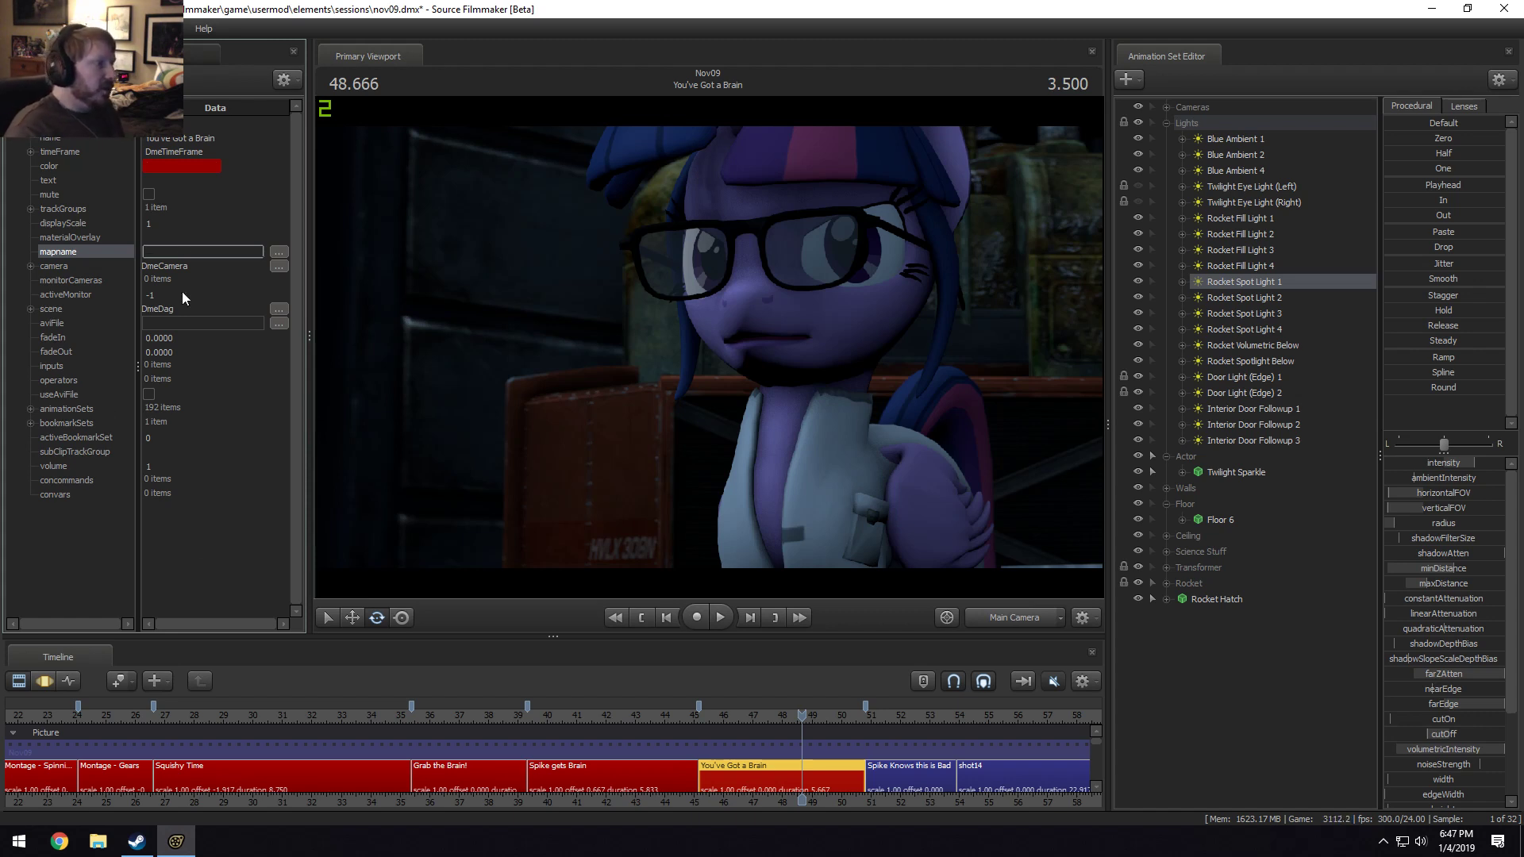
click(162, 54)
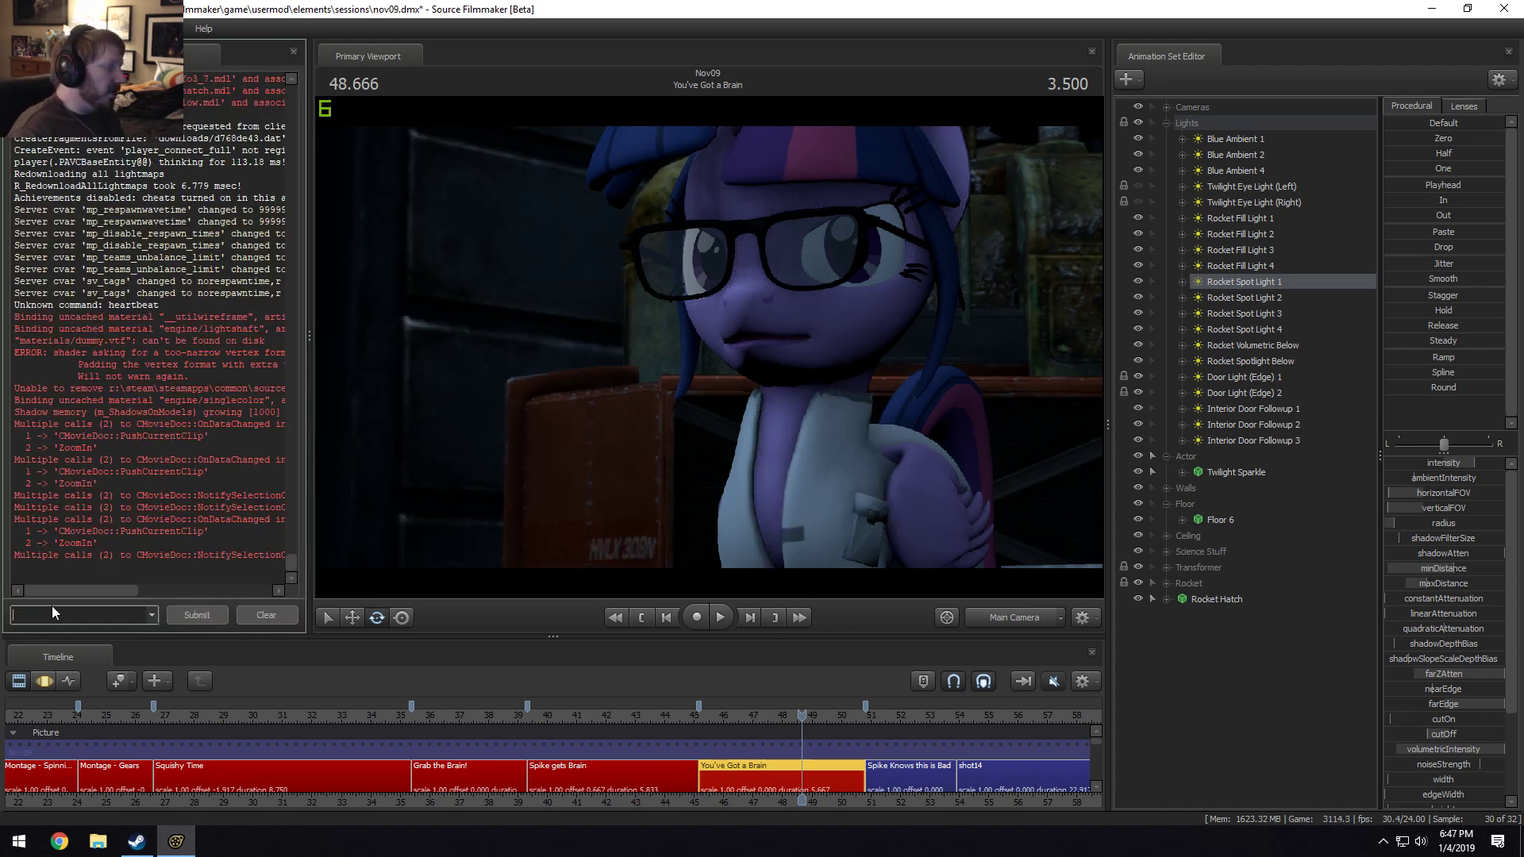
text(changelevel)
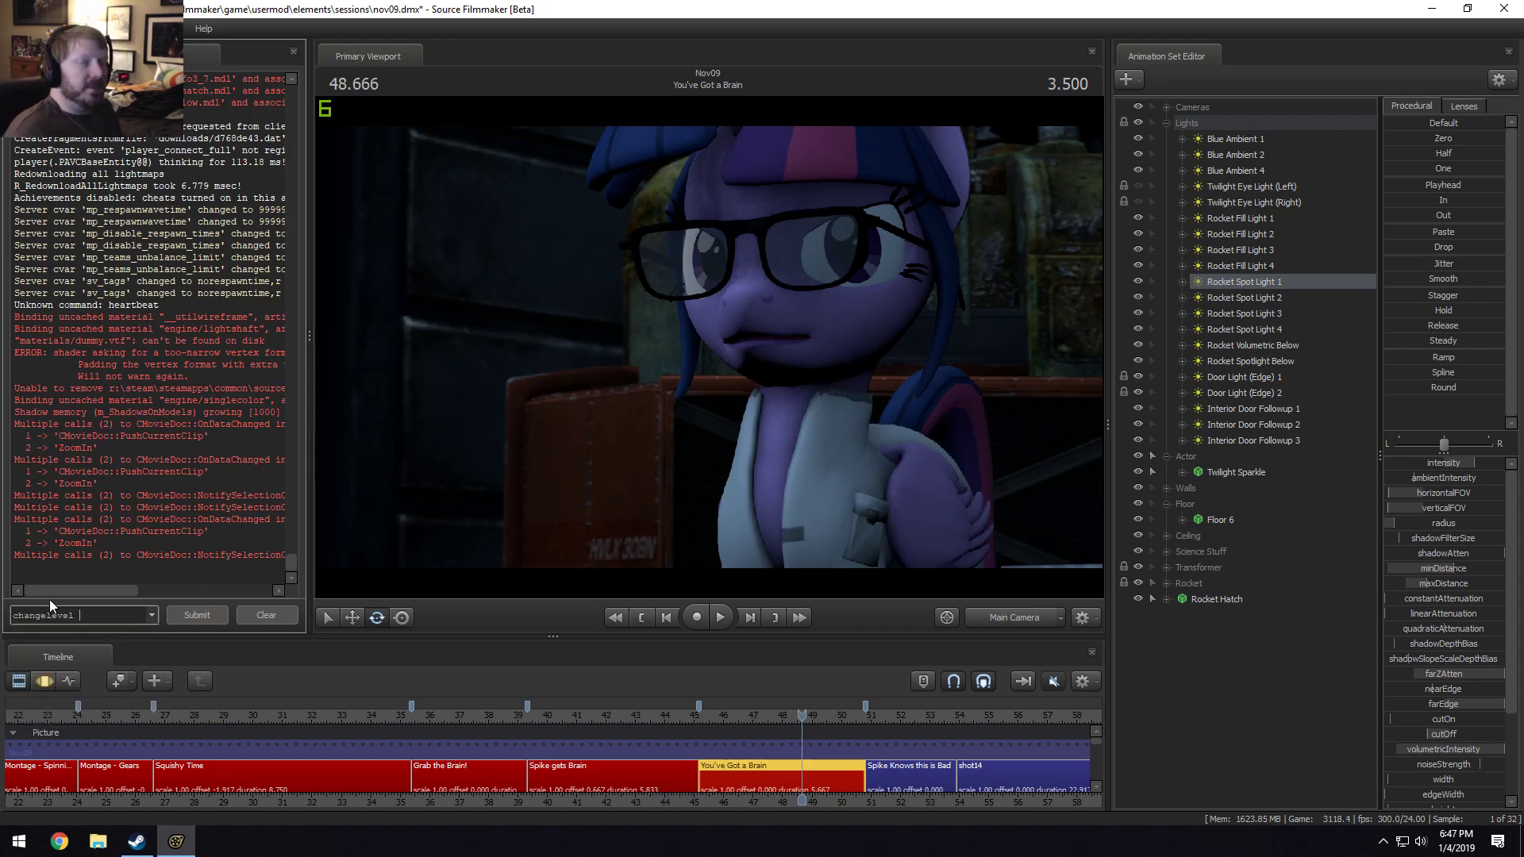
click(162, 54)
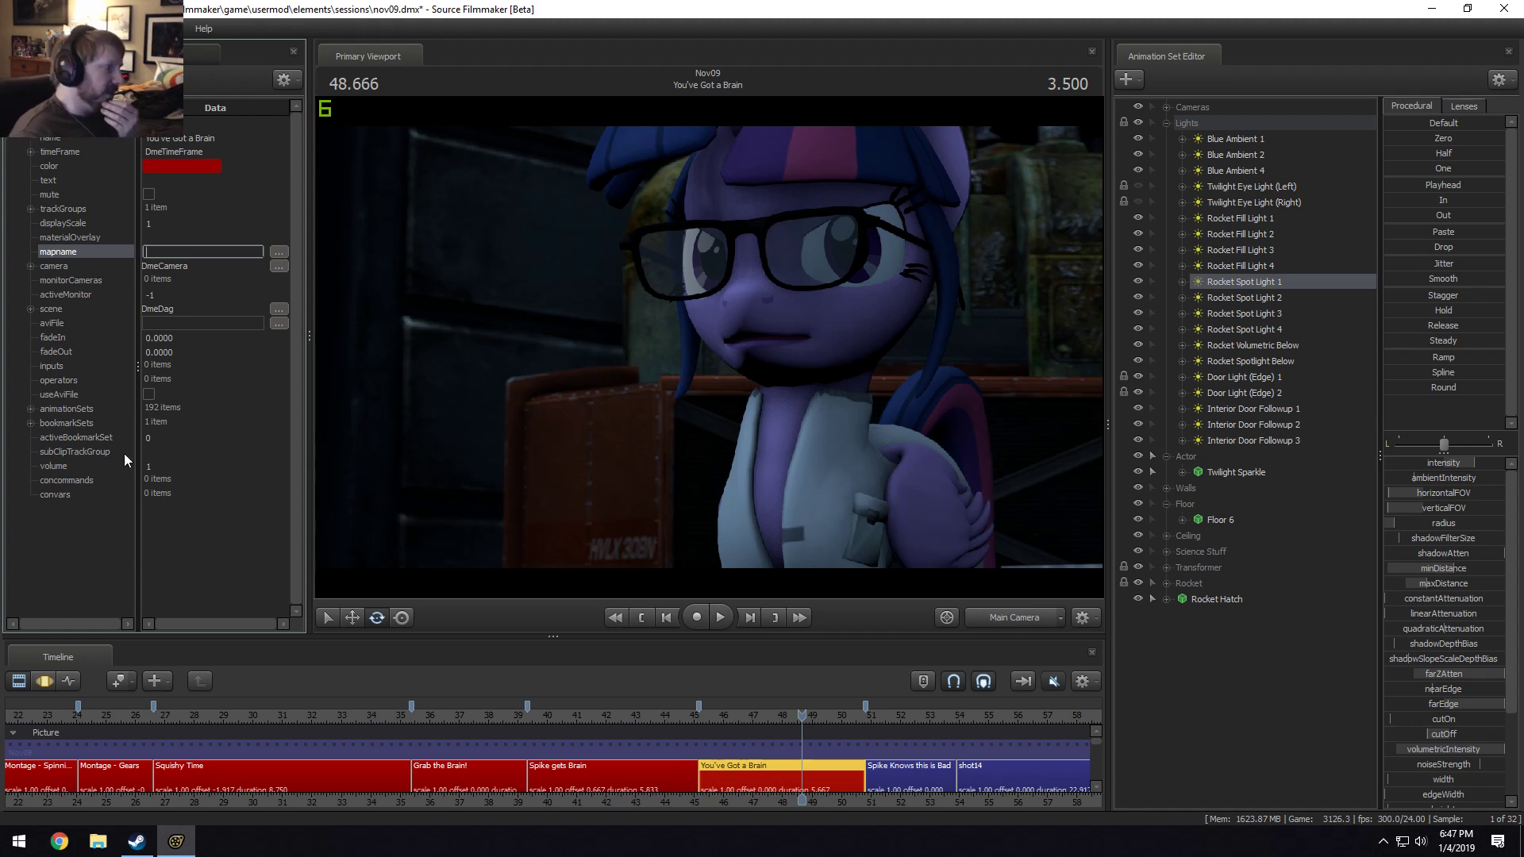
Check the shot's aviFile attribute, then go up through its parent track elements to the Nov09 film clip.
click(194, 324)
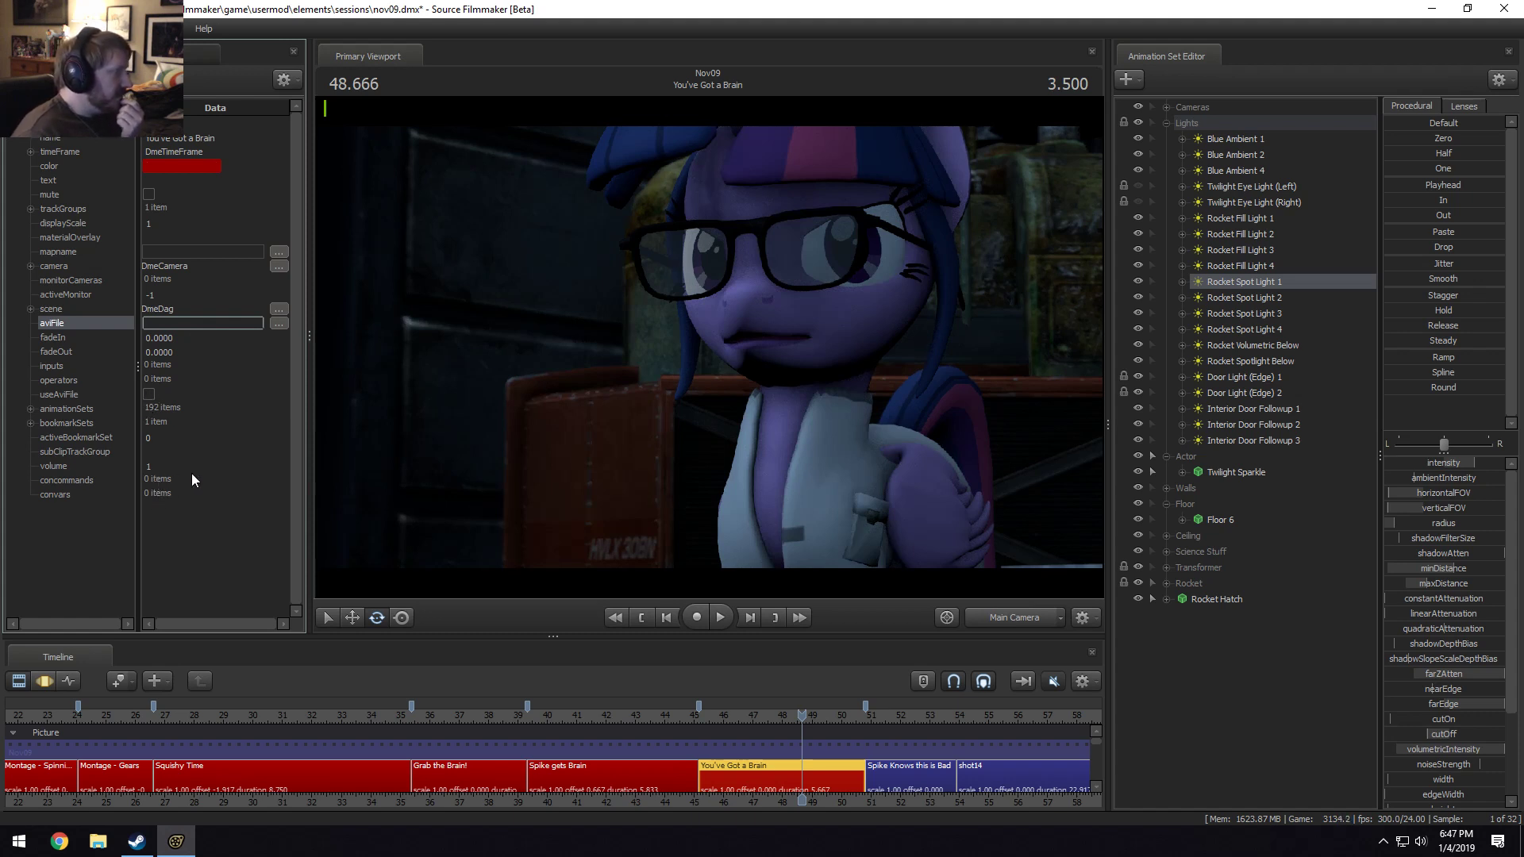
click(50, 80)
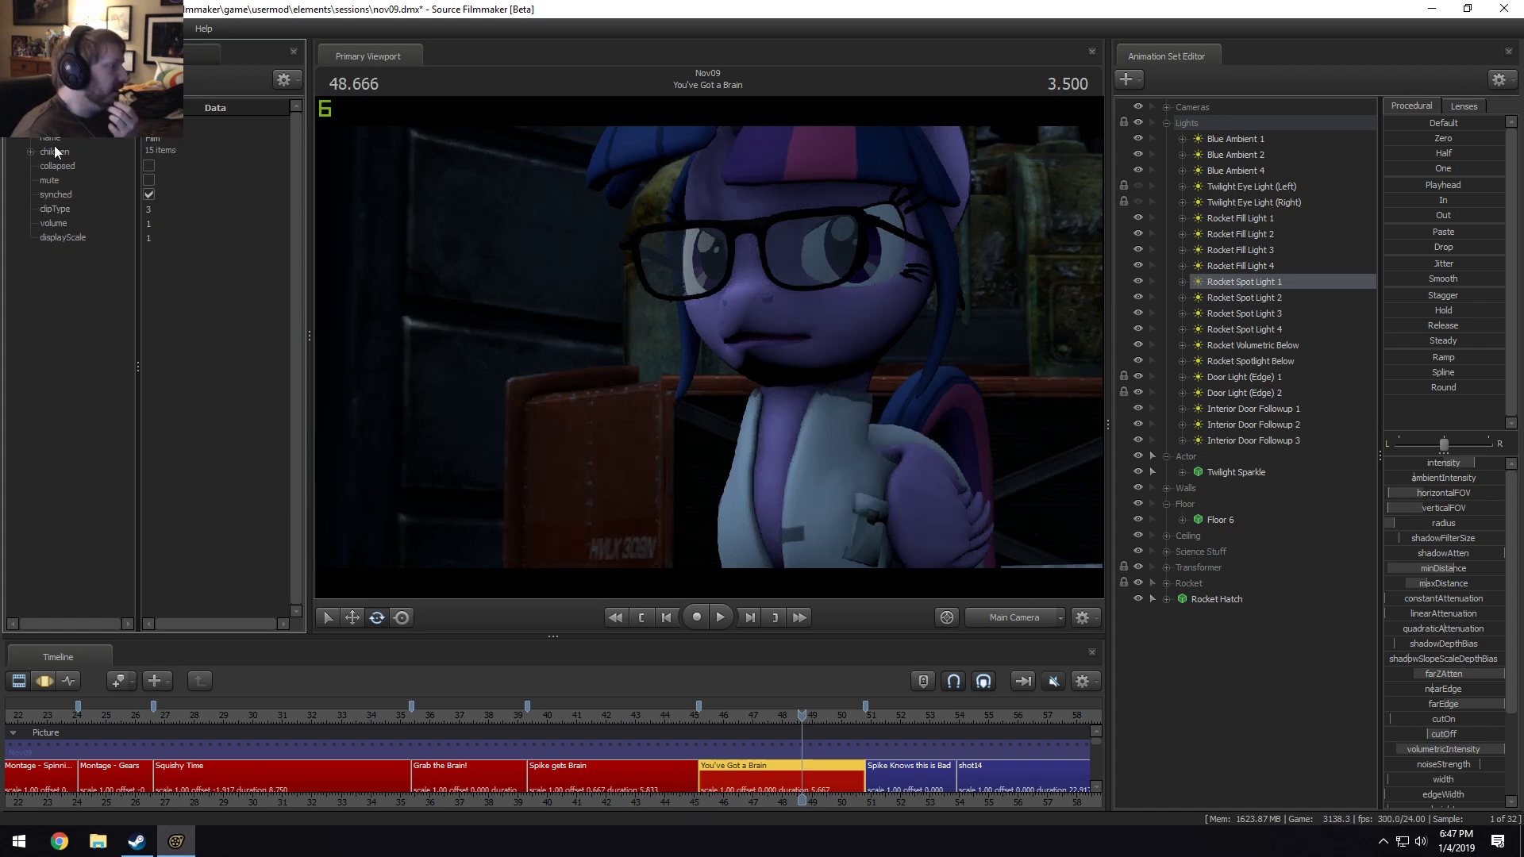
click(49, 80)
click(49, 80)
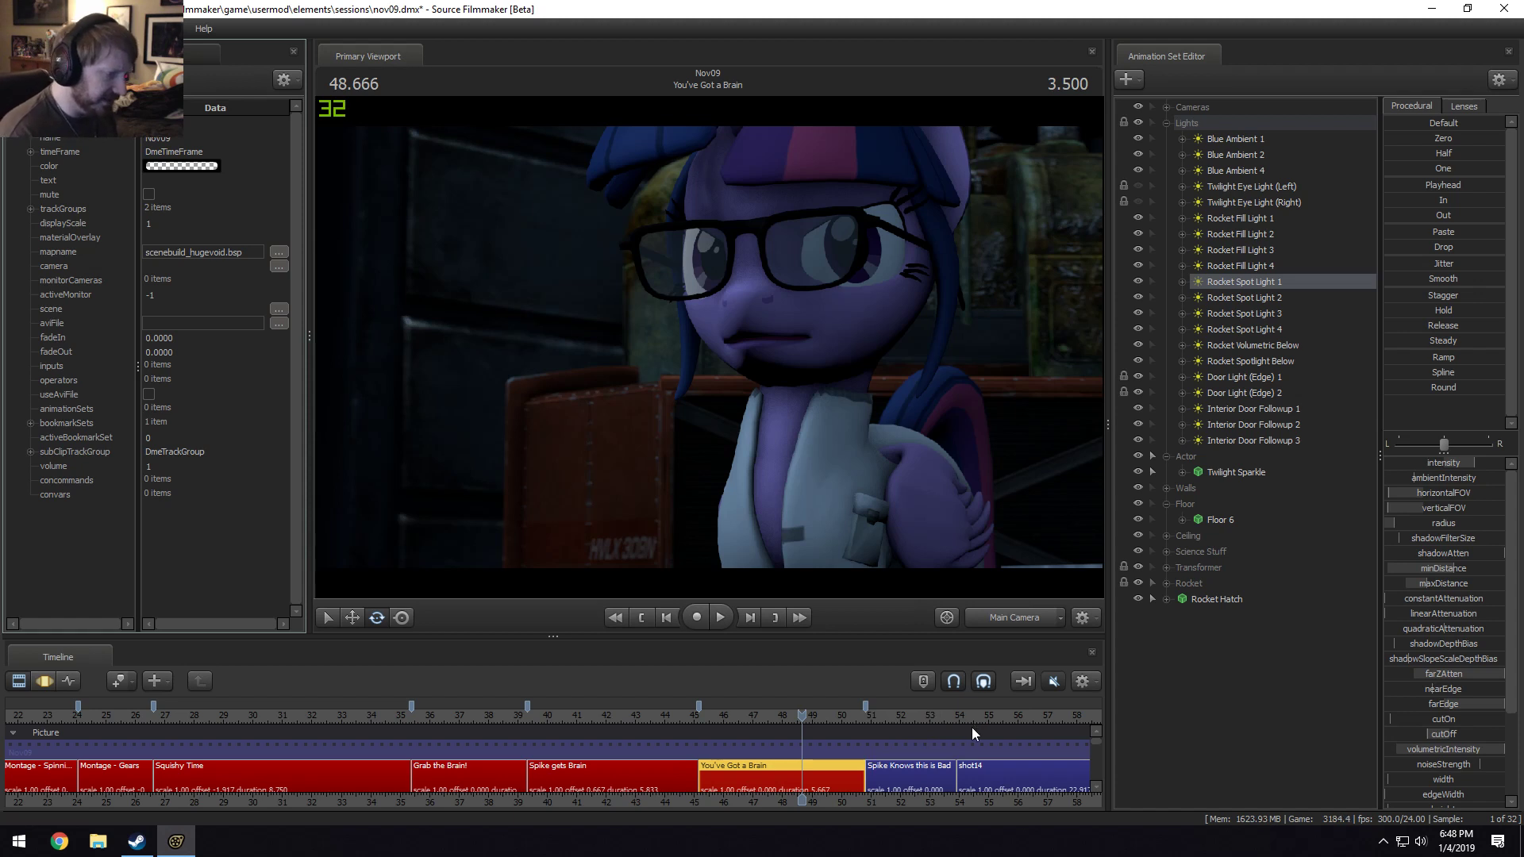
Zoom the timeline out to show the whole Nov09 sequence through the end of shot14.
scroll(972, 727, down, 2)
scroll(912, 806, down, 1)
middle_drag(673, 798, 627, 798)
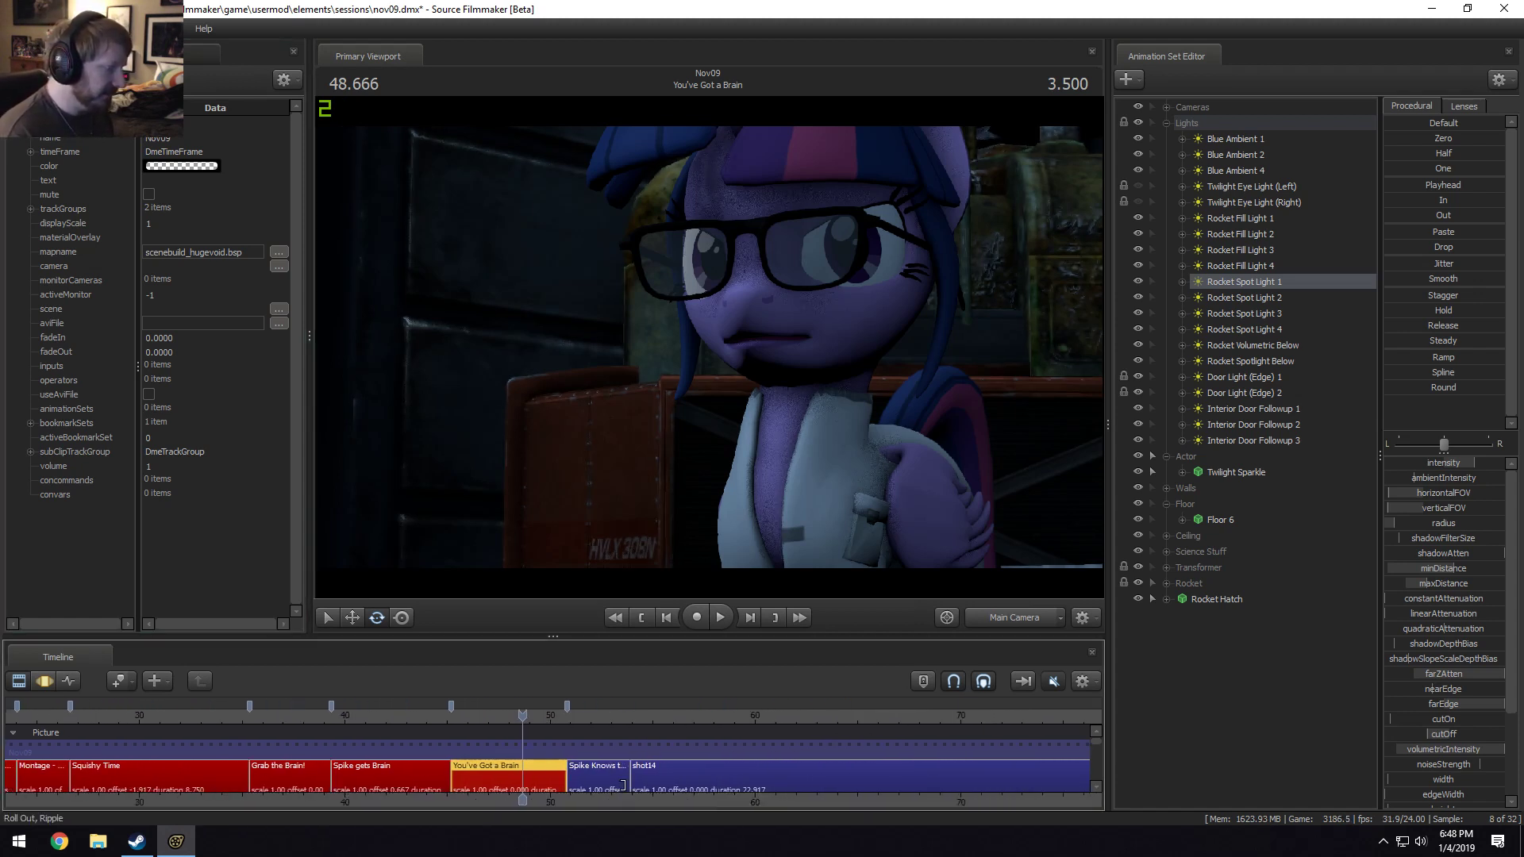
scroll(516, 795, down, 2)
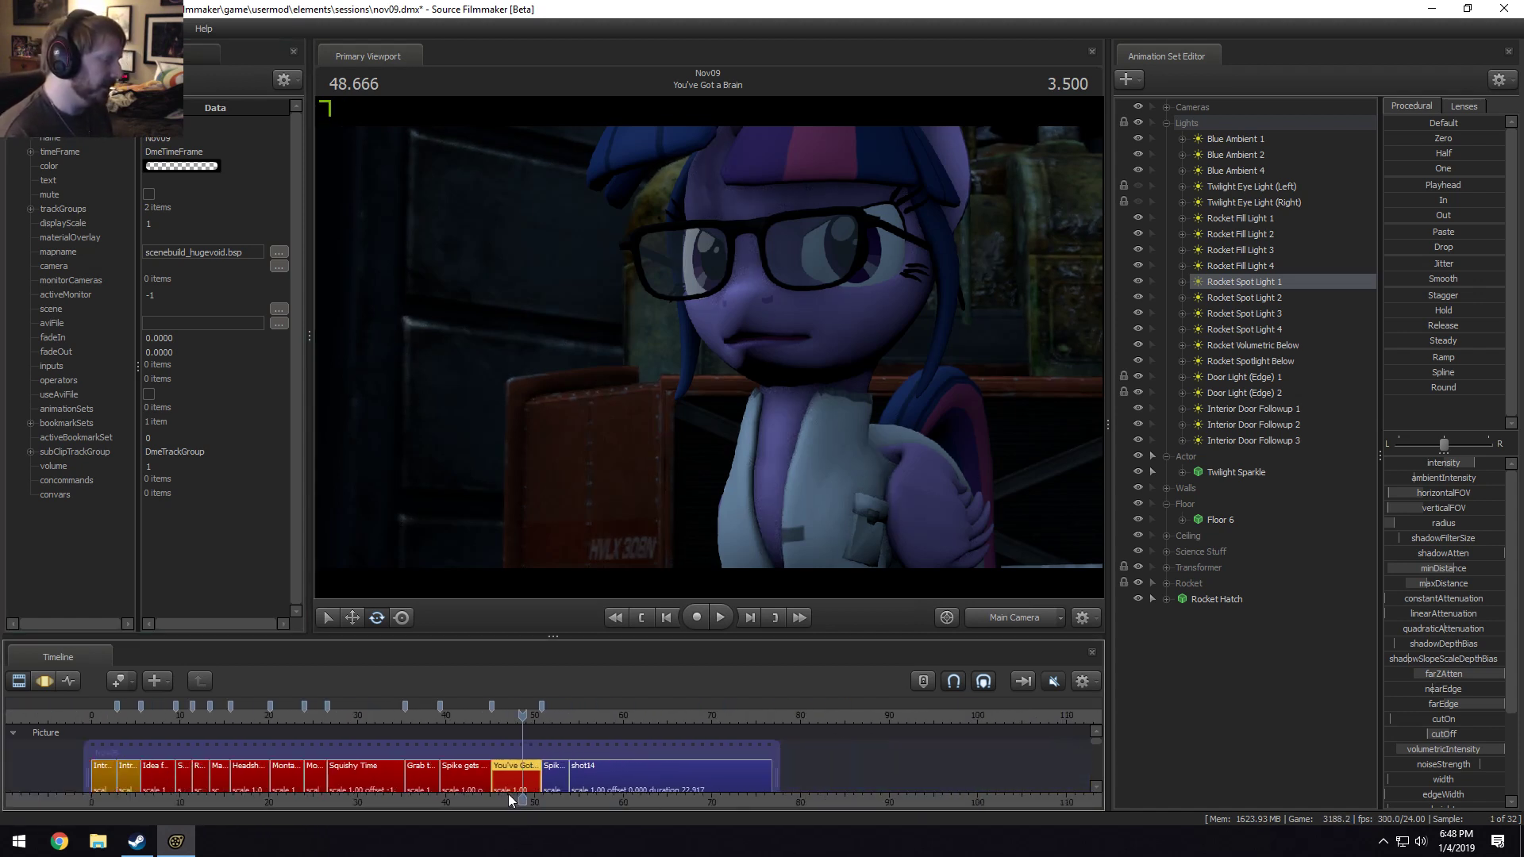
Select the Idea for Rocket Navigation shot and place the playhead near its start.
scroll(475, 802, up, 2)
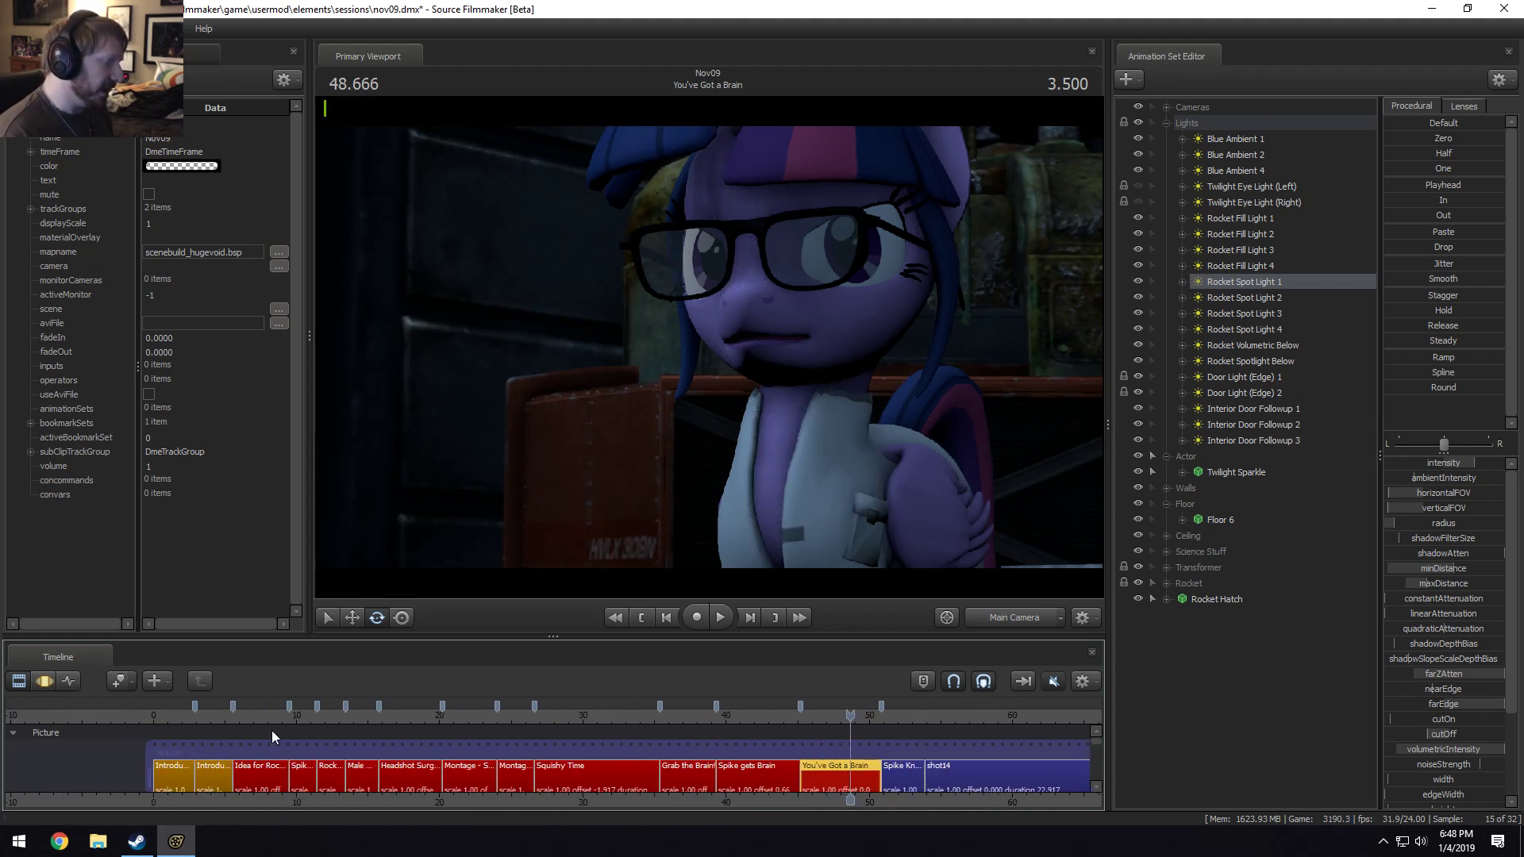
click(252, 717)
scroll(251, 717, up, 4)
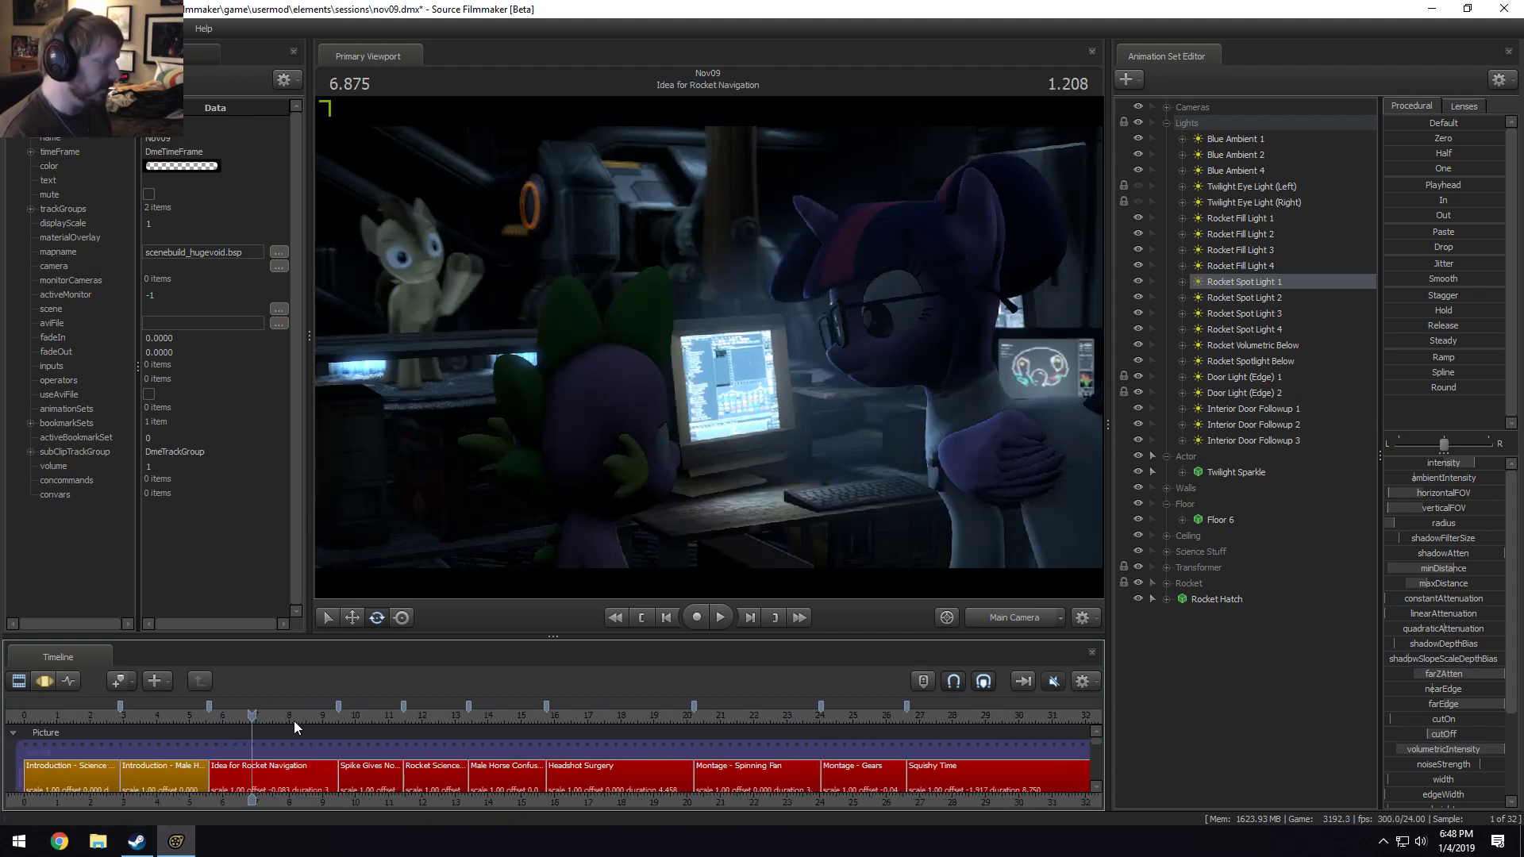
click(225, 768)
click(217, 718)
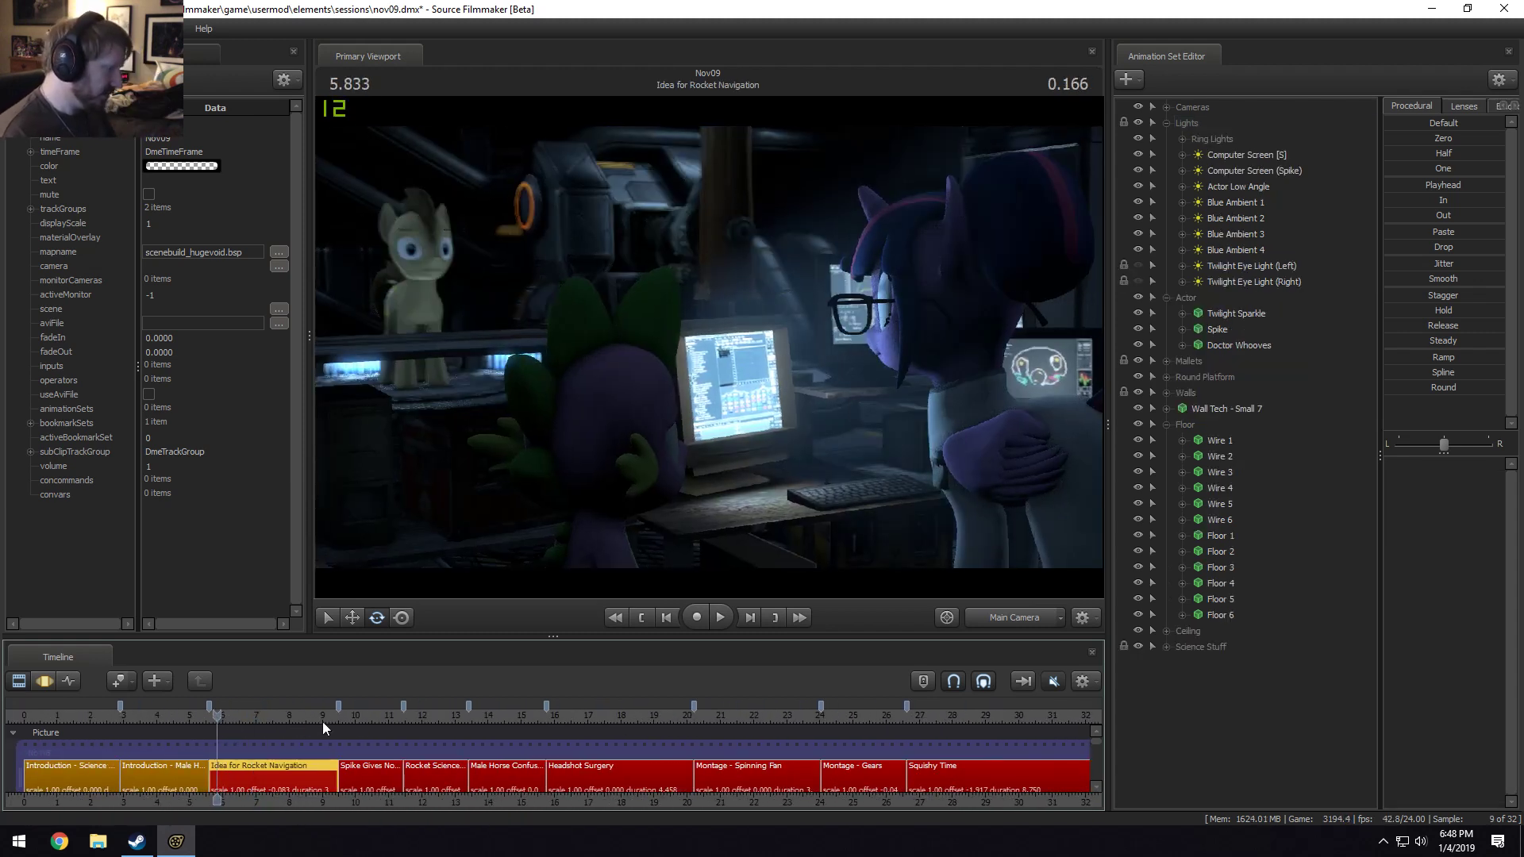
Move the playhead to the start of the Spike Gives No Fuks shot, select the shot and view it through the work camera.
mouse_move(363, 710)
mouse_down()
mouse_move(350, 709)
mouse_move(398, 714)
mouse_move(349, 726)
mouse_up()
click(373, 780)
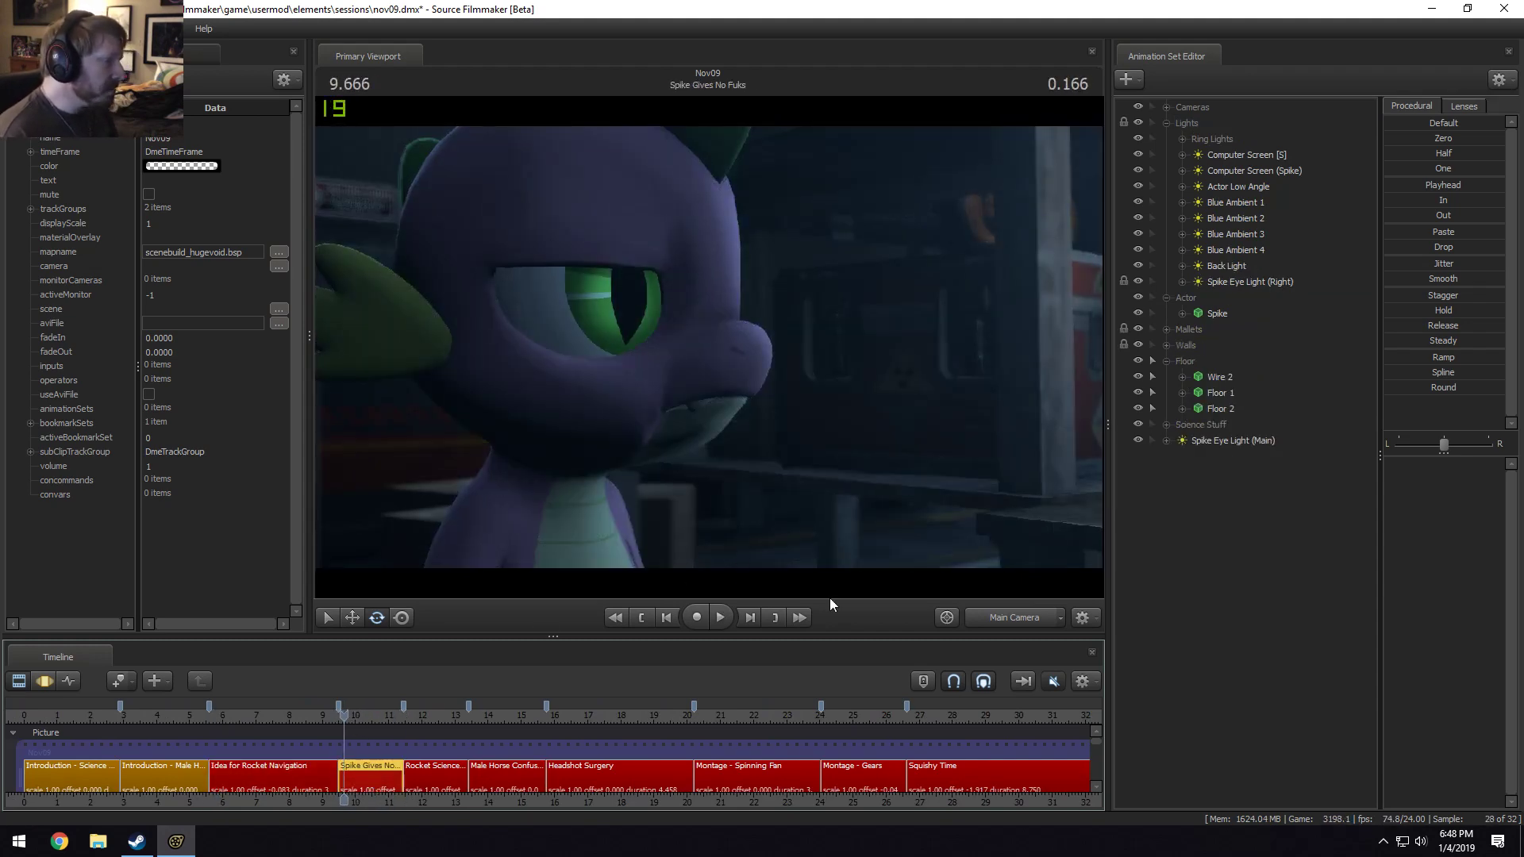
click(1017, 622)
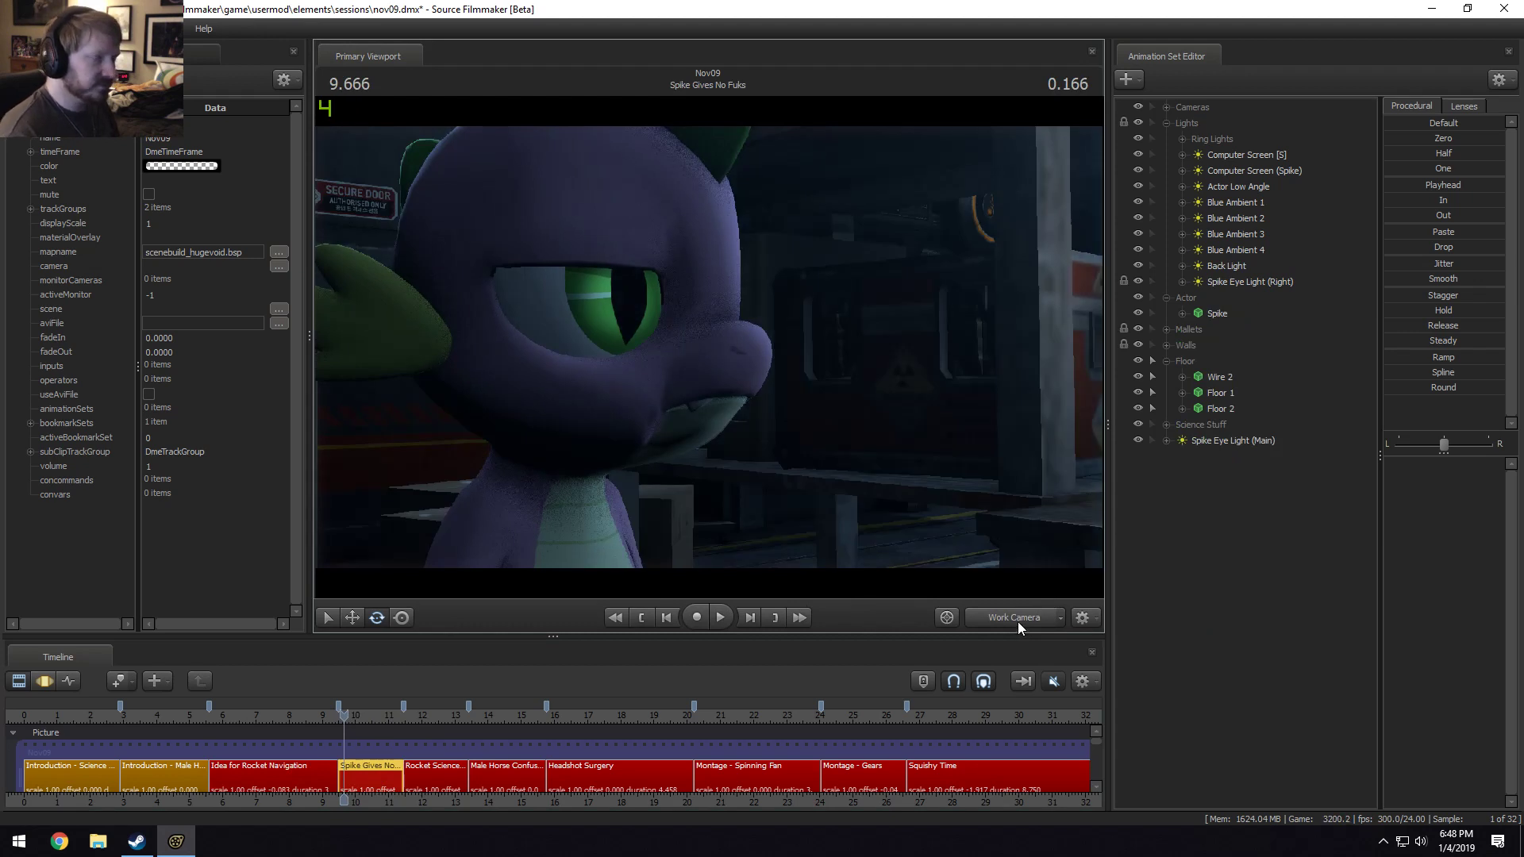
Move Spike Eye Light (Main) into the Lights group and delete all the lights inside the Ring Lights group.
click(1245, 284)
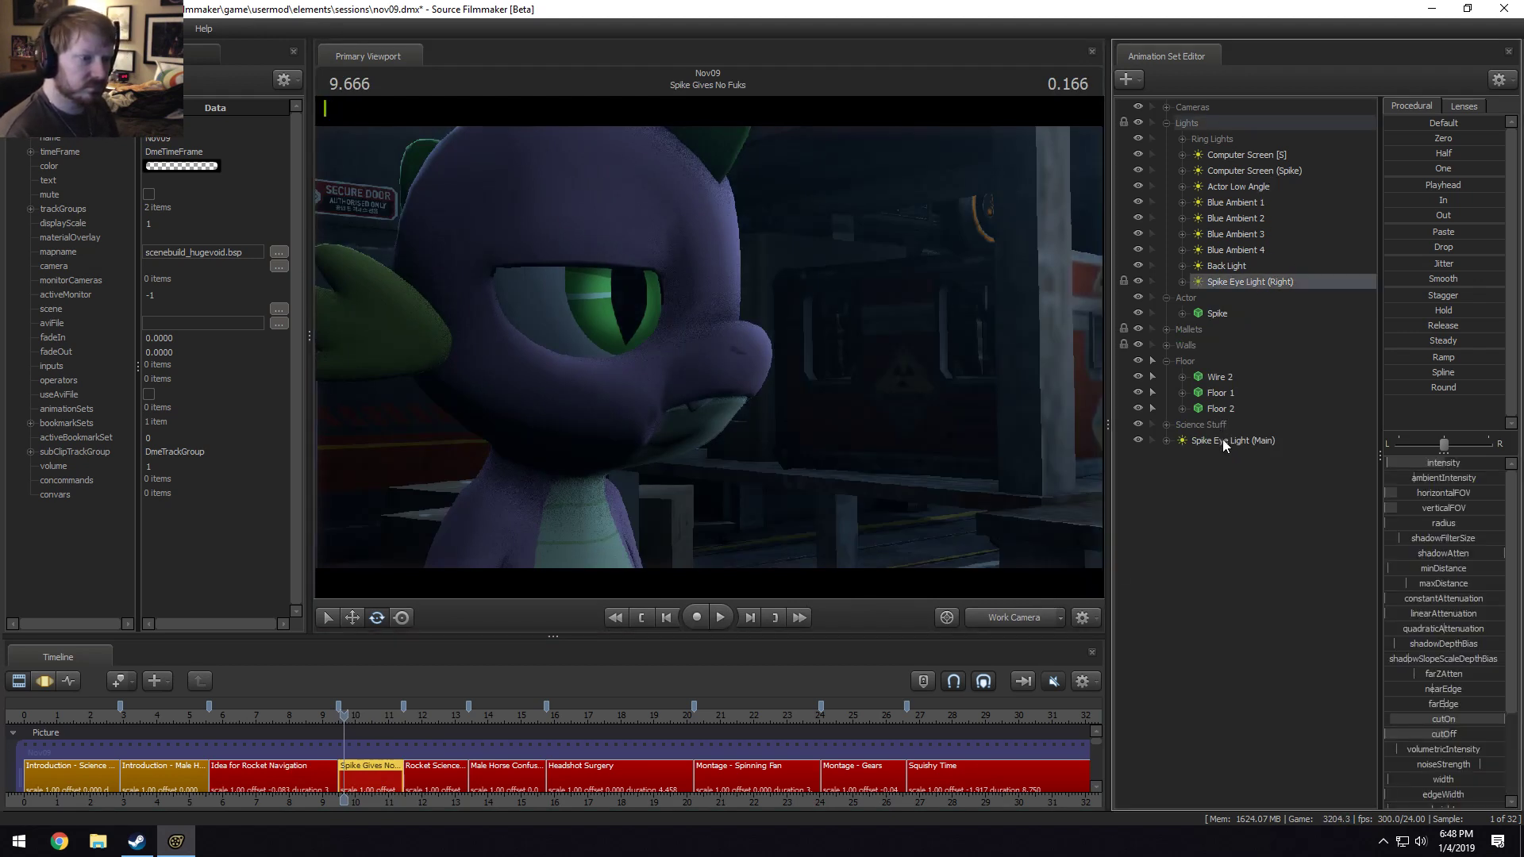
drag(1222, 439, 1255, 149)
click(1211, 139)
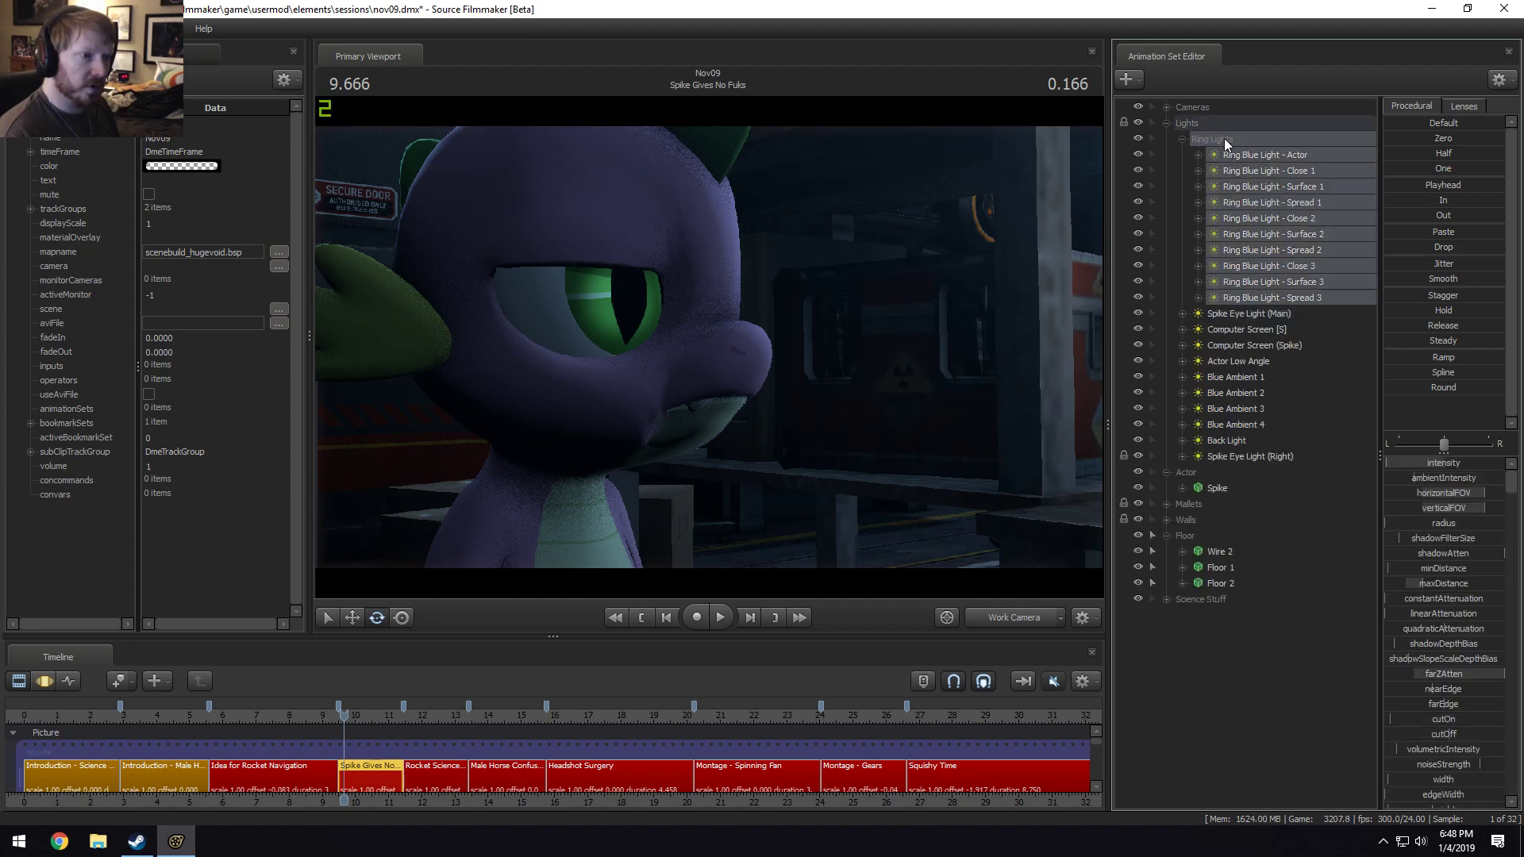
right_click(1269, 197)
click(1313, 241)
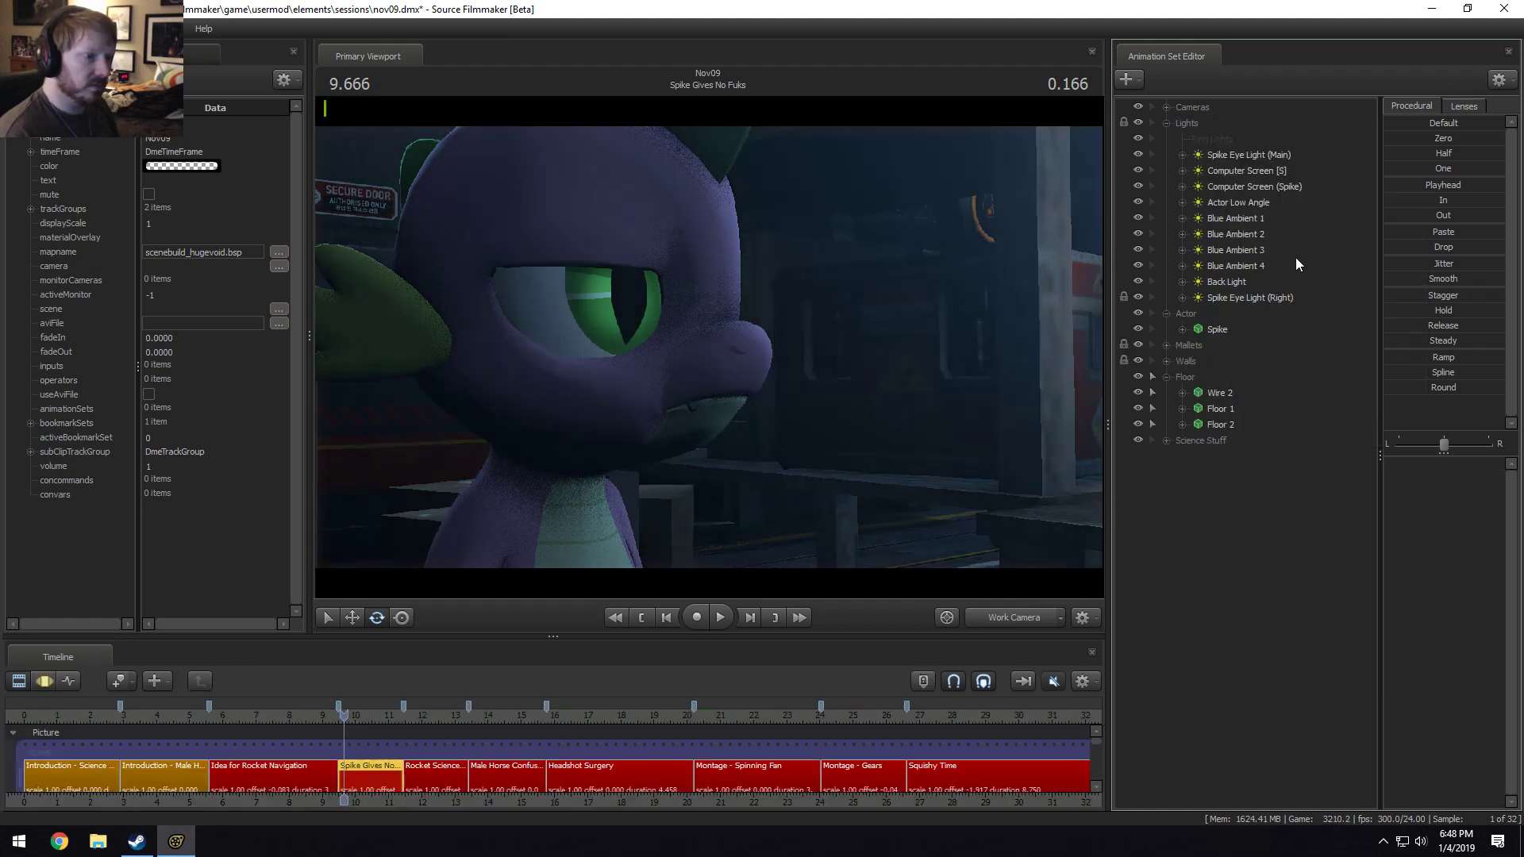
Inspect Spike through the work camera and compare the shot's main camera view, checking it in the motion editor.
drag(794, 397, 905, 568)
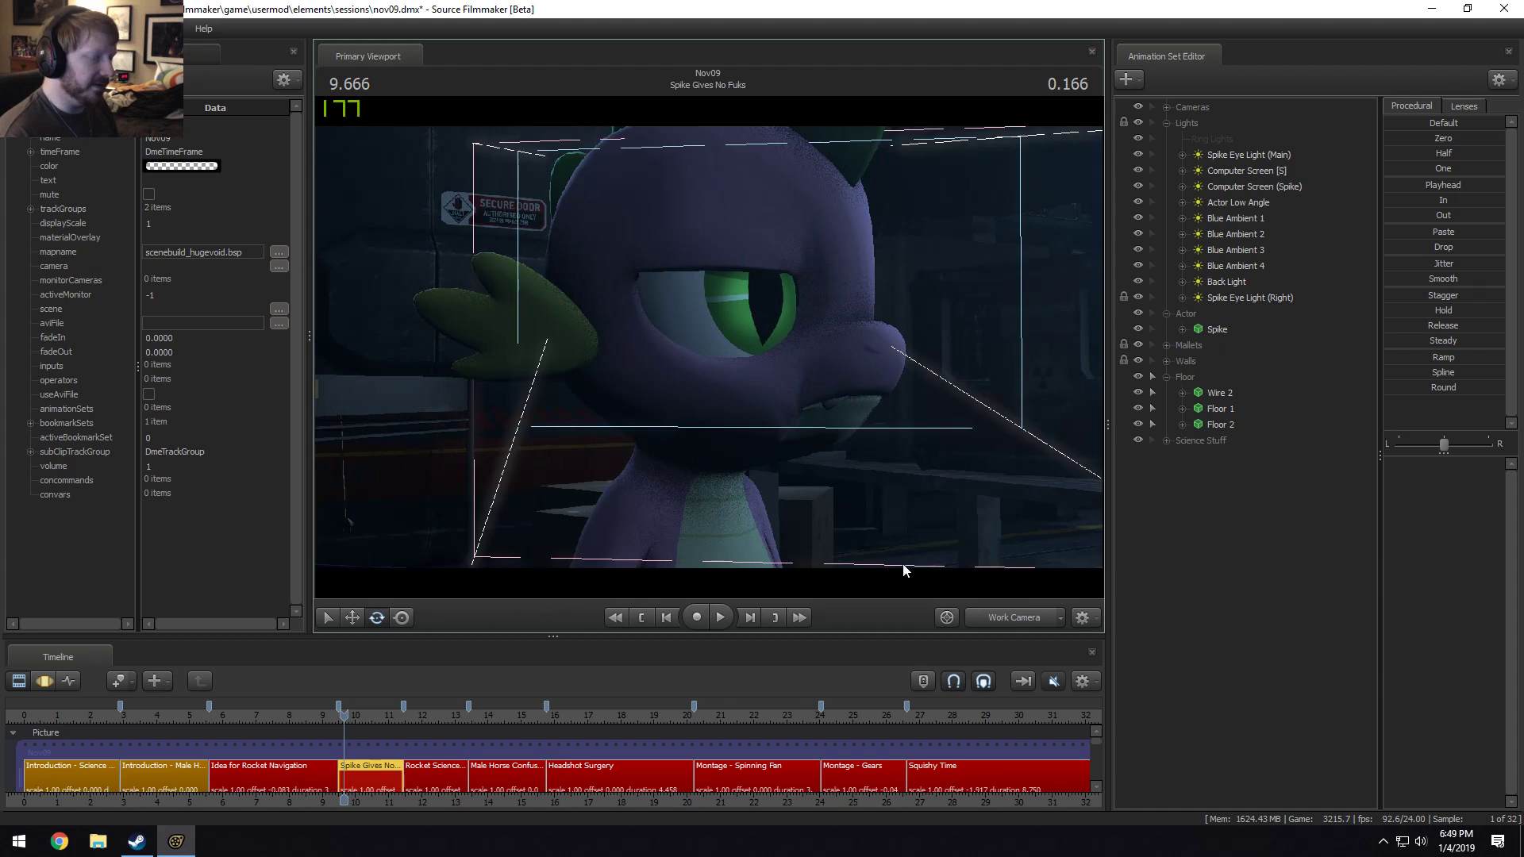
click(1026, 624)
key(F3)
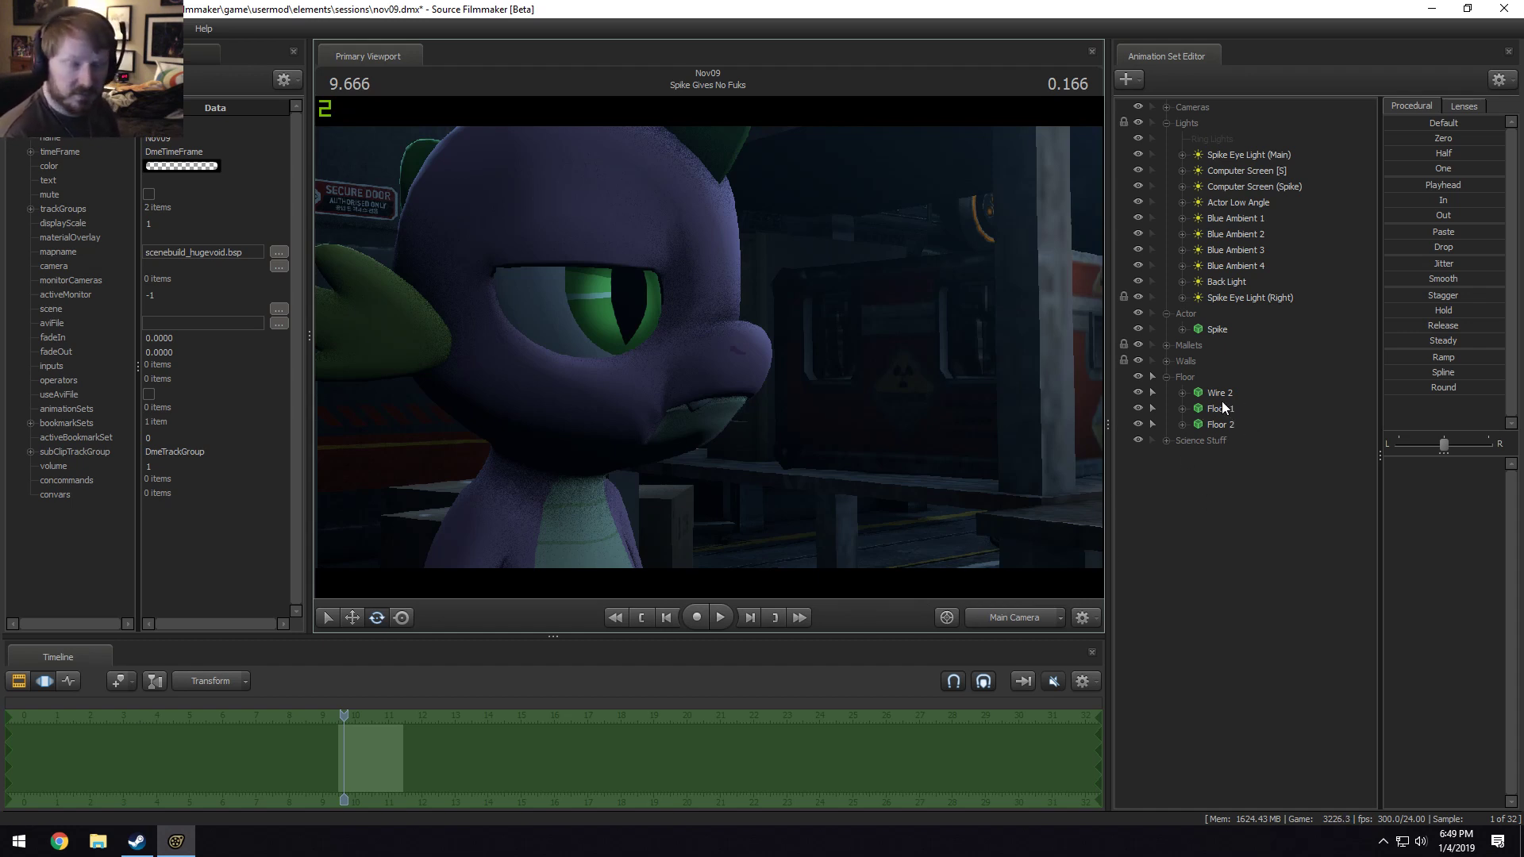
key(F2)
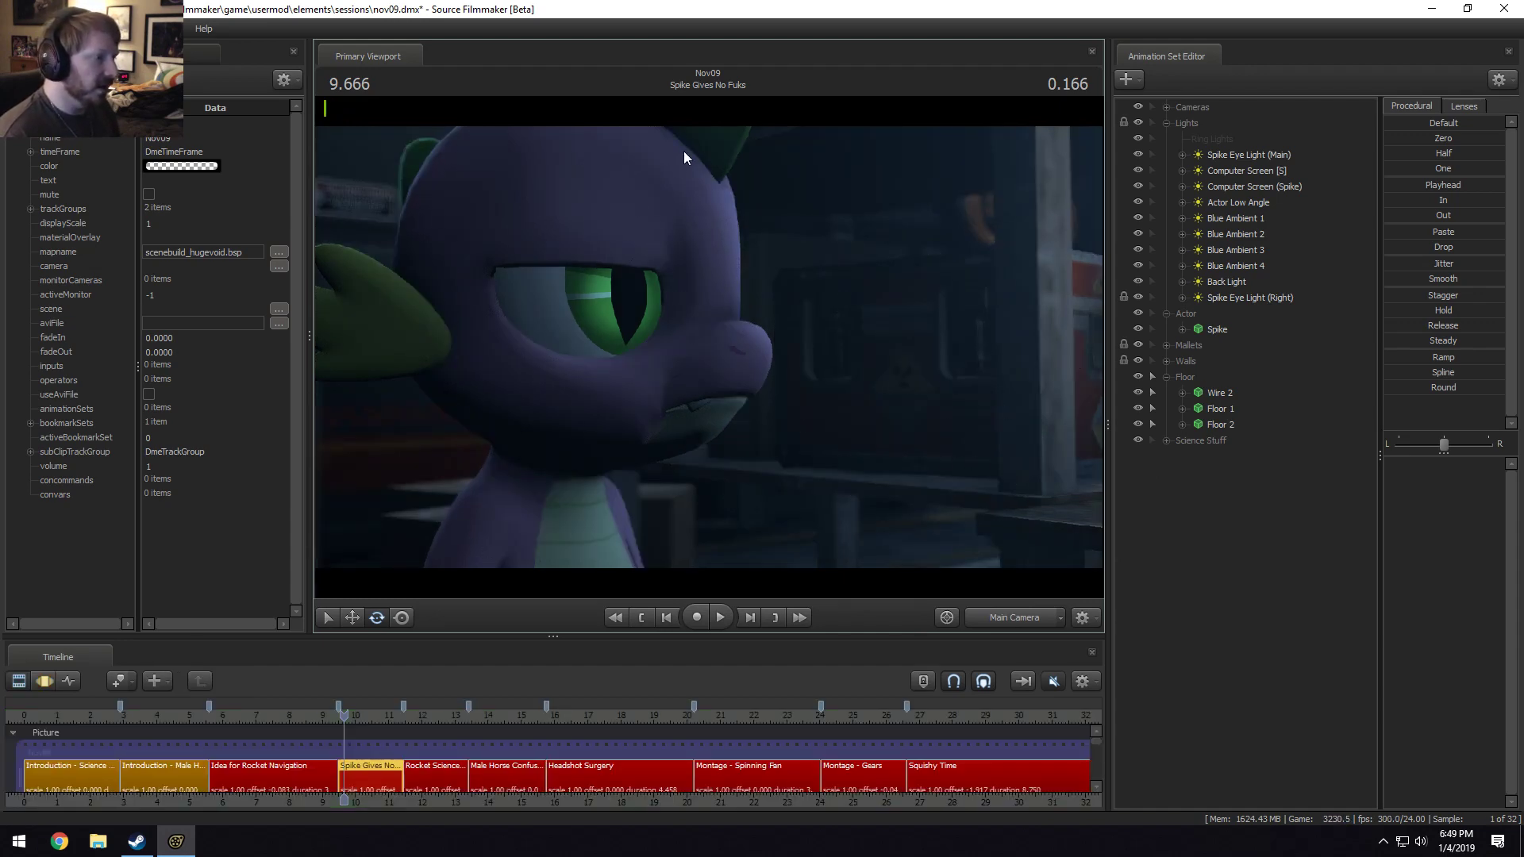
View Spike and the computer screen from further back with the work camera and show Spike Eye Light (Right) in the motion editor.
click(1014, 618)
drag(709, 346, 883, 350)
click(1247, 298)
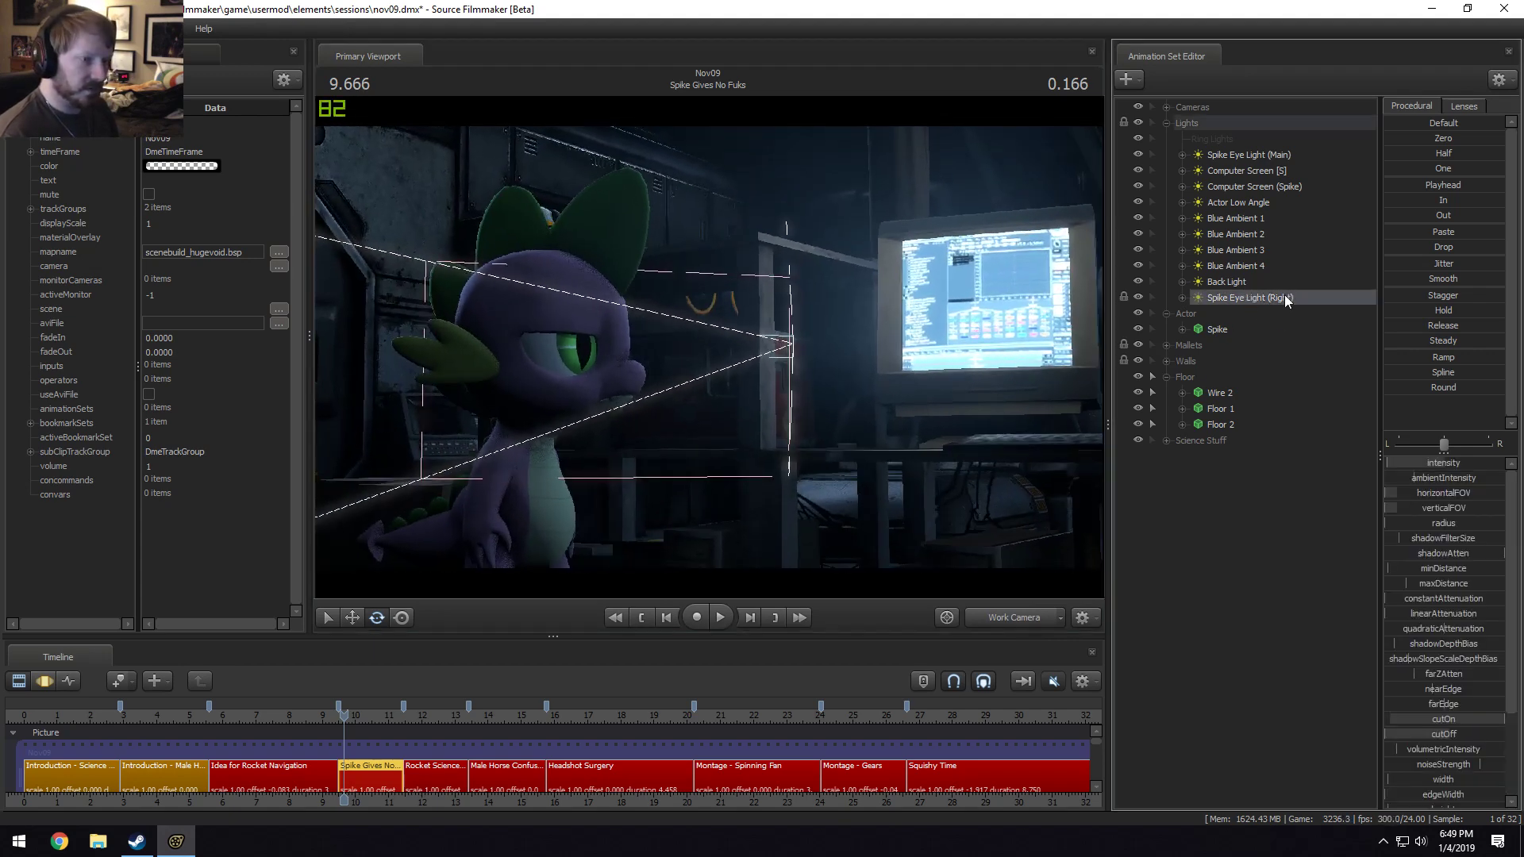
key(F3)
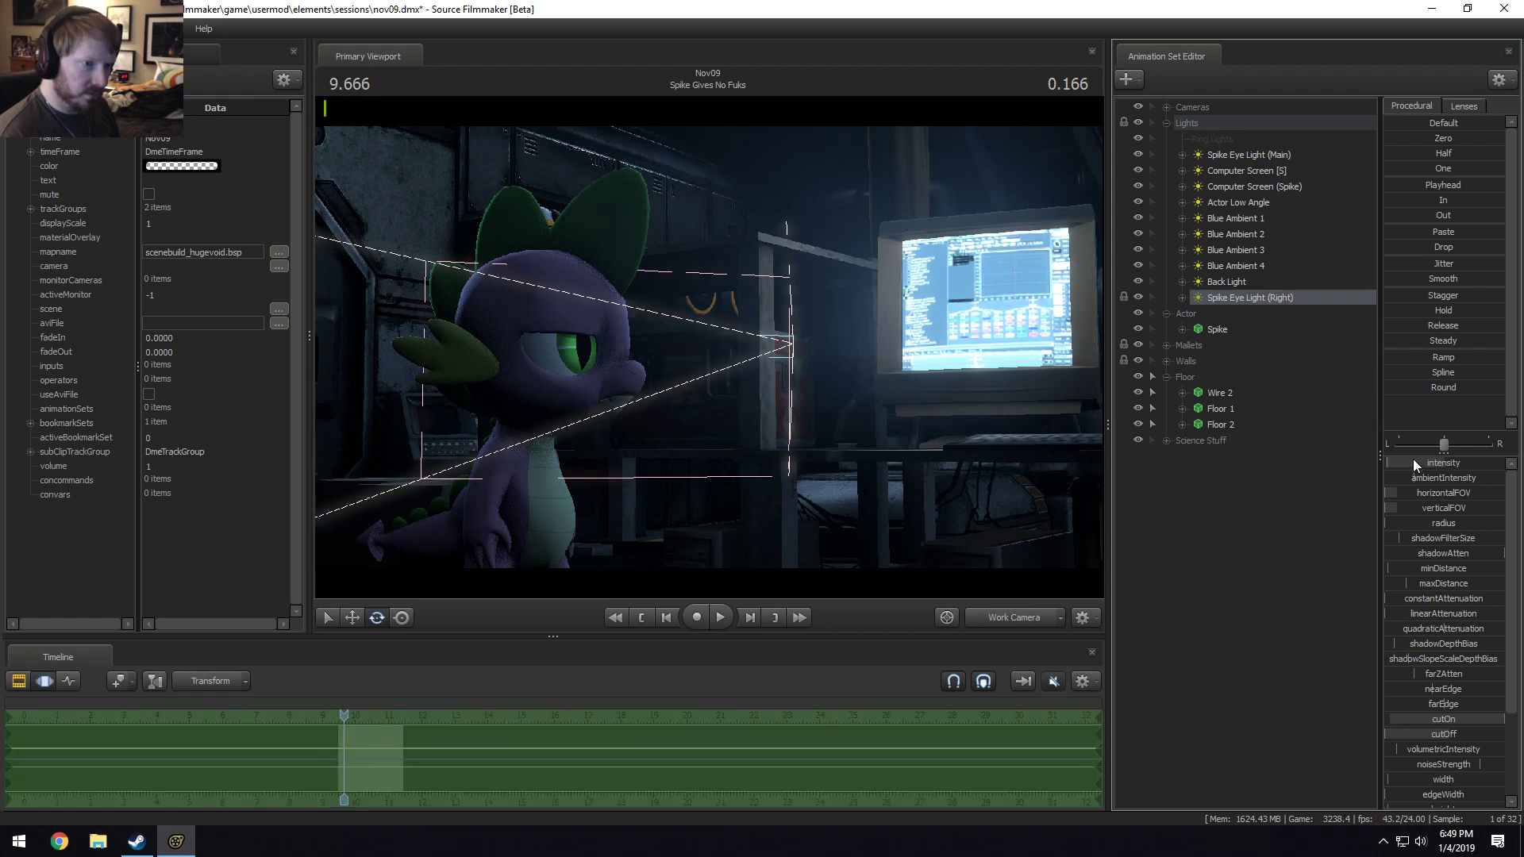
Remove the empty Ring Lights group from the animation sets.
click(1254, 154)
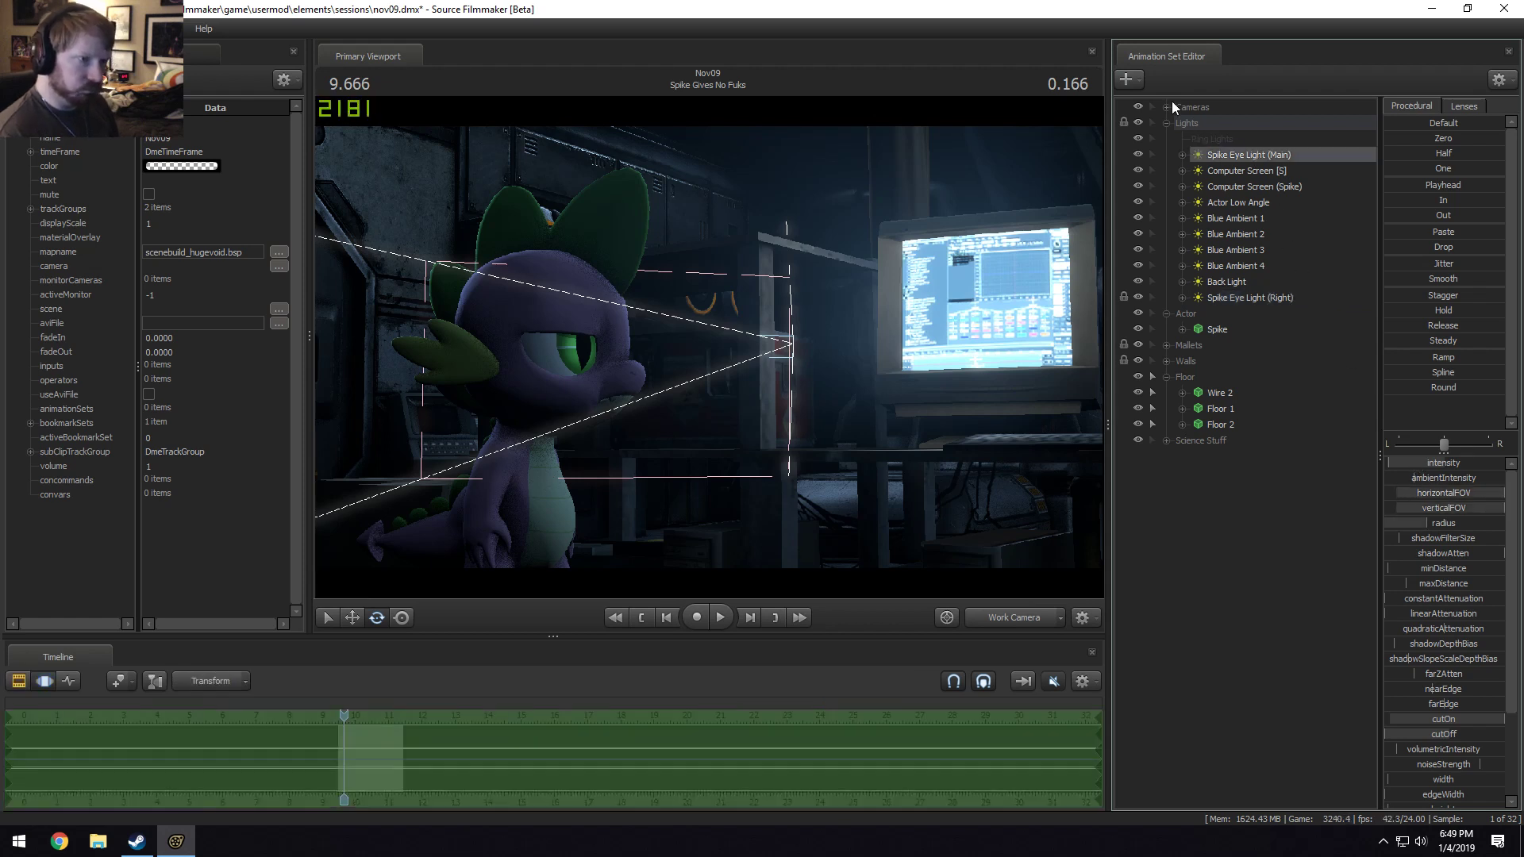
right_click(1219, 137)
click(1254, 159)
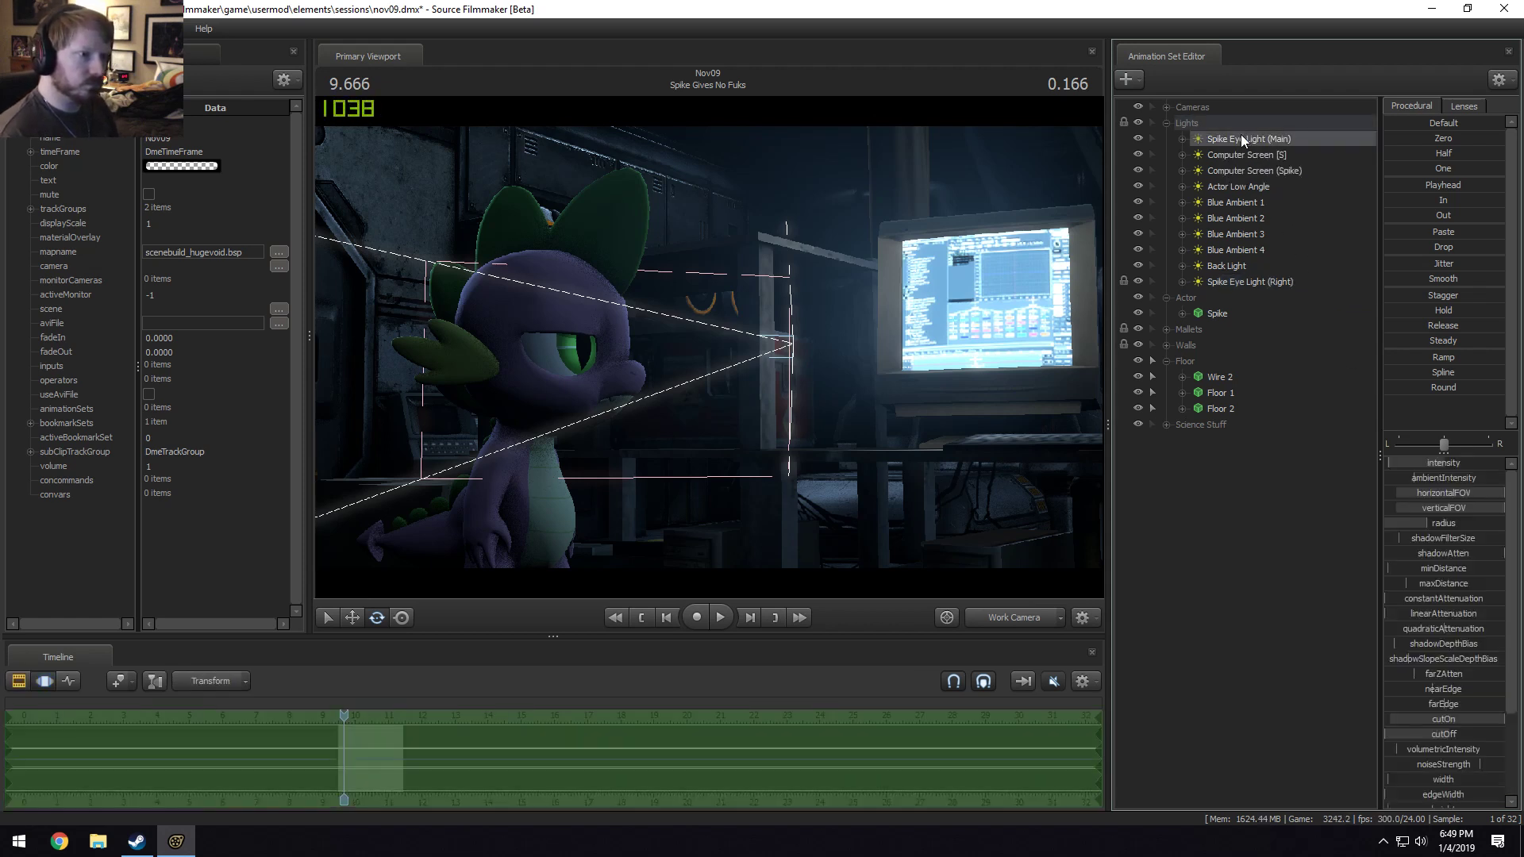
Set the intensity range of Spike Eye Light (Main) to a maximum of 30 and a default of 15, and test its intensity.
right_click(1410, 468)
click(1432, 481)
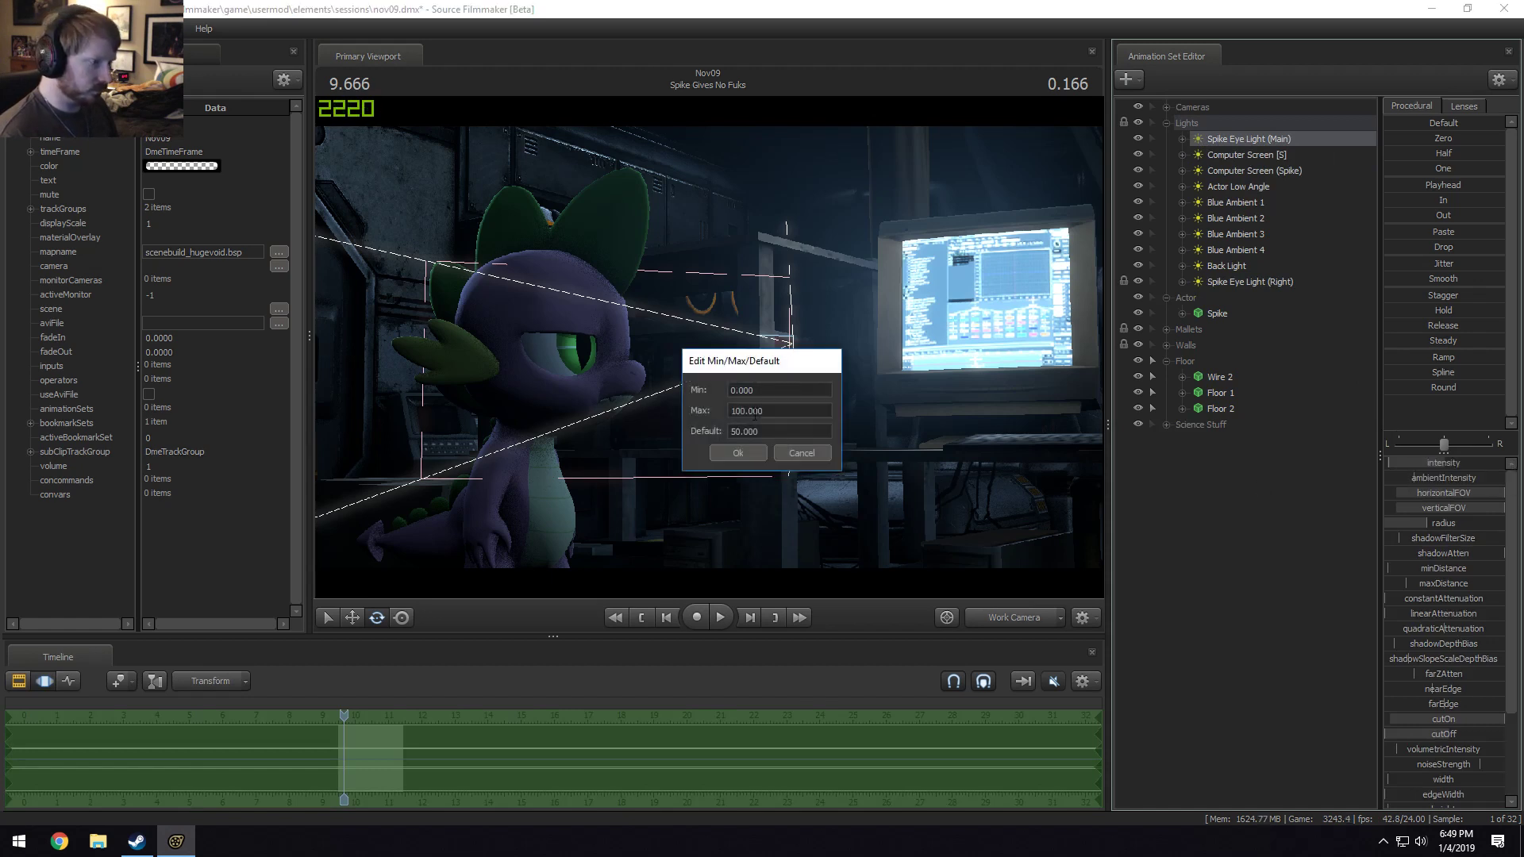
drag(739, 412, 713, 408)
text(3)
key(Tab)
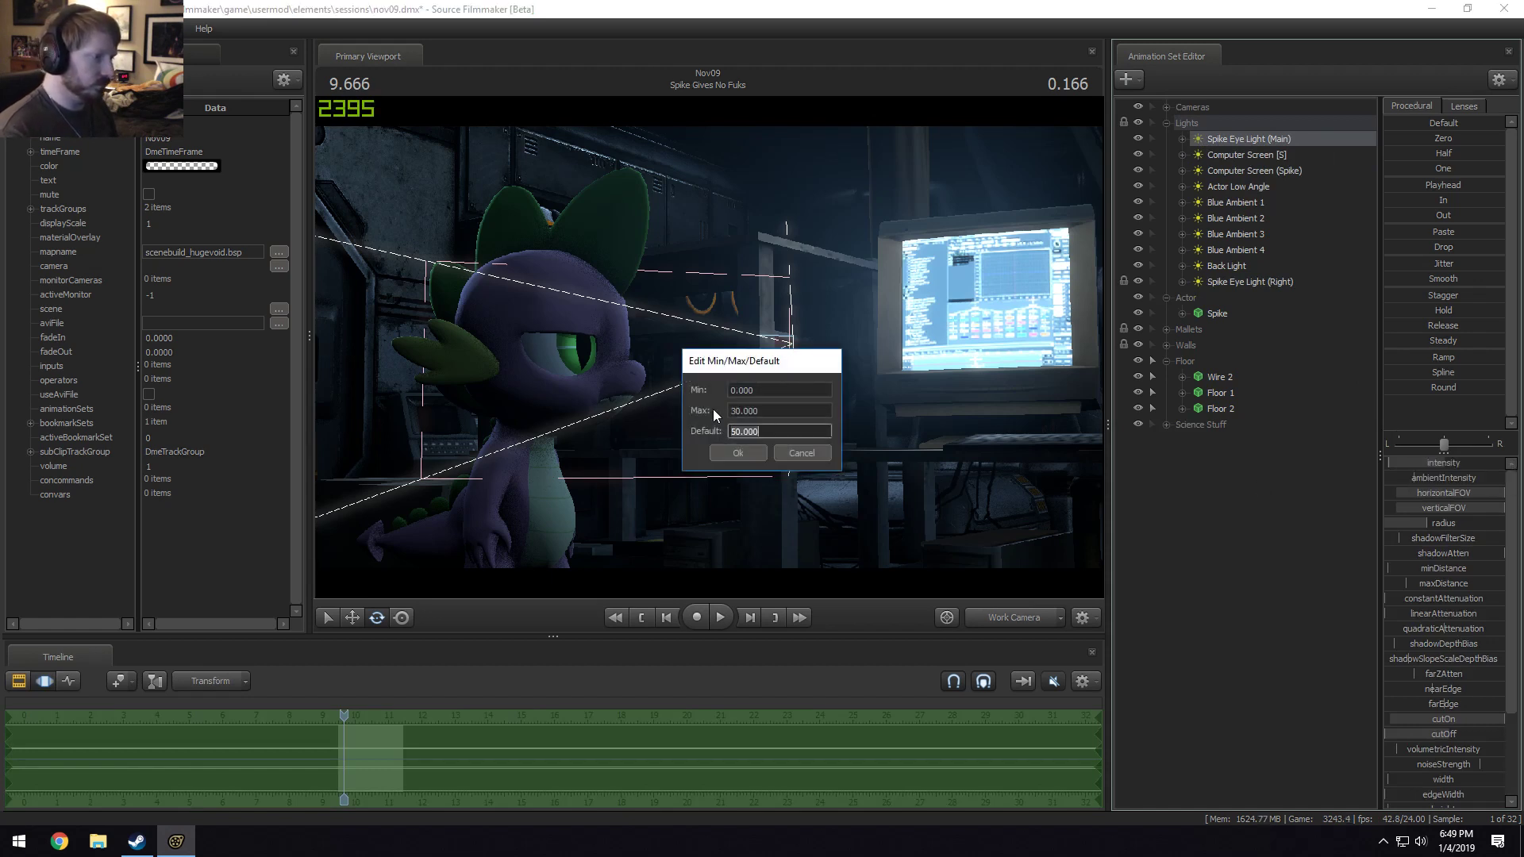
text(15)
key(Return)
drag(1418, 463, 1484, 463)
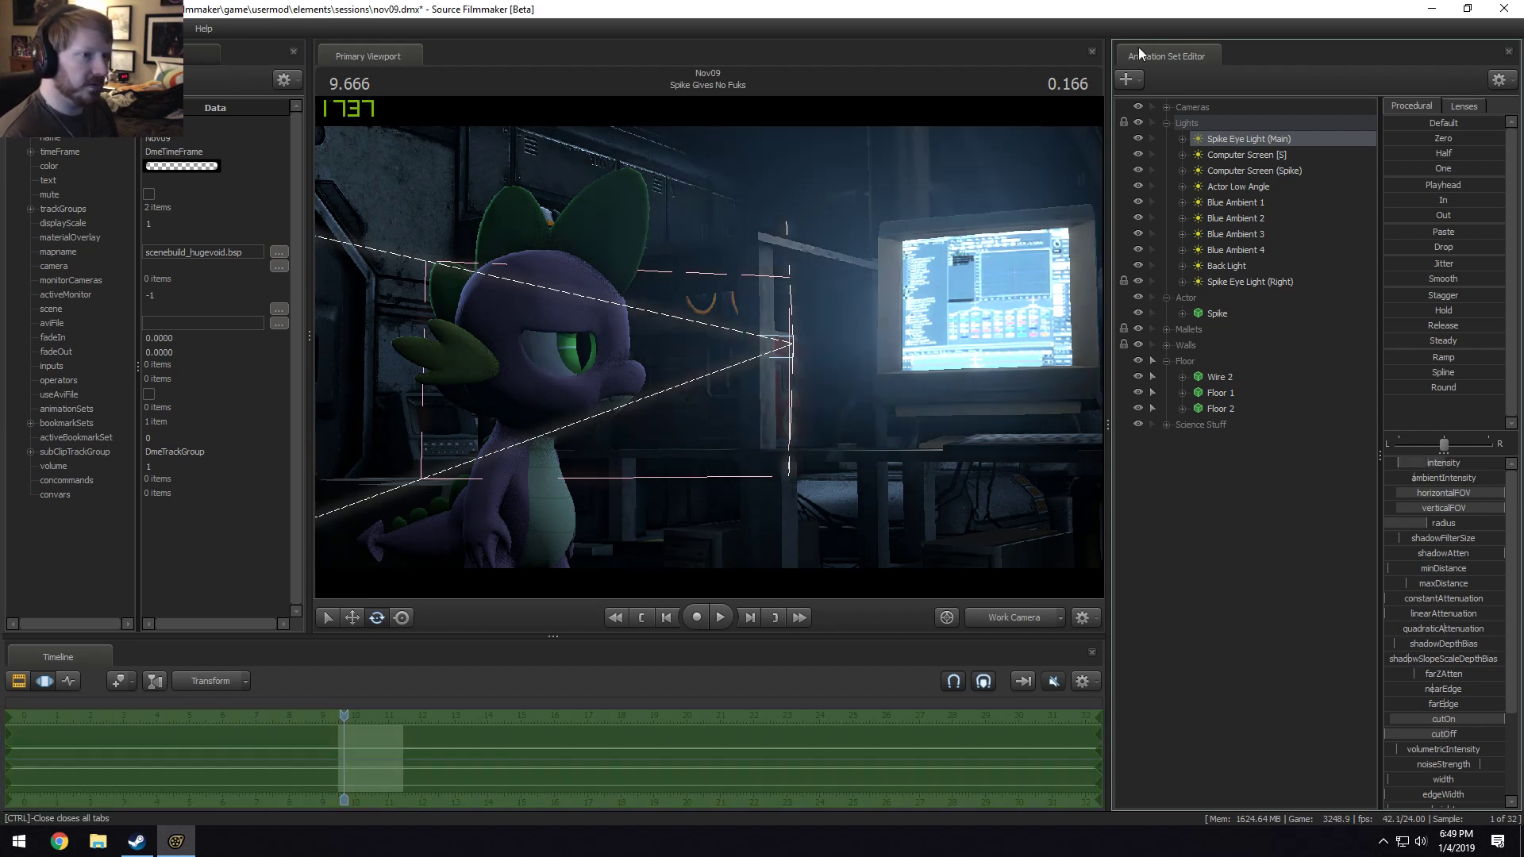
Move Spike Eye Light (Main) below Back Light in the list of lights.
drag(1226, 136, 1239, 271)
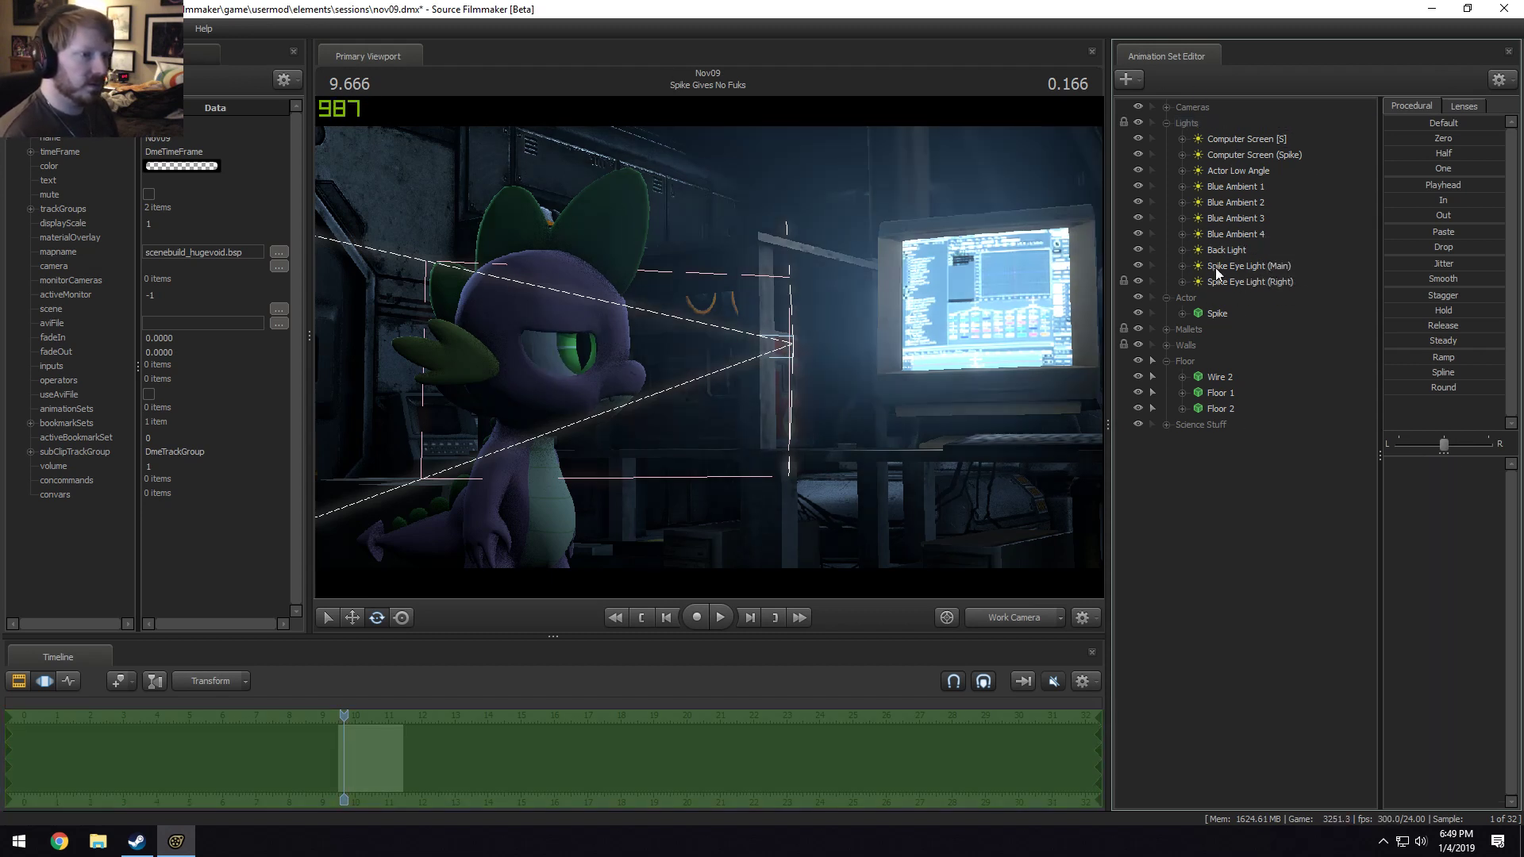
Set the Computer Screen (Spike) light's intensity range to a maximum of 200 and default of 10, and readjust its intensity.
click(1254, 155)
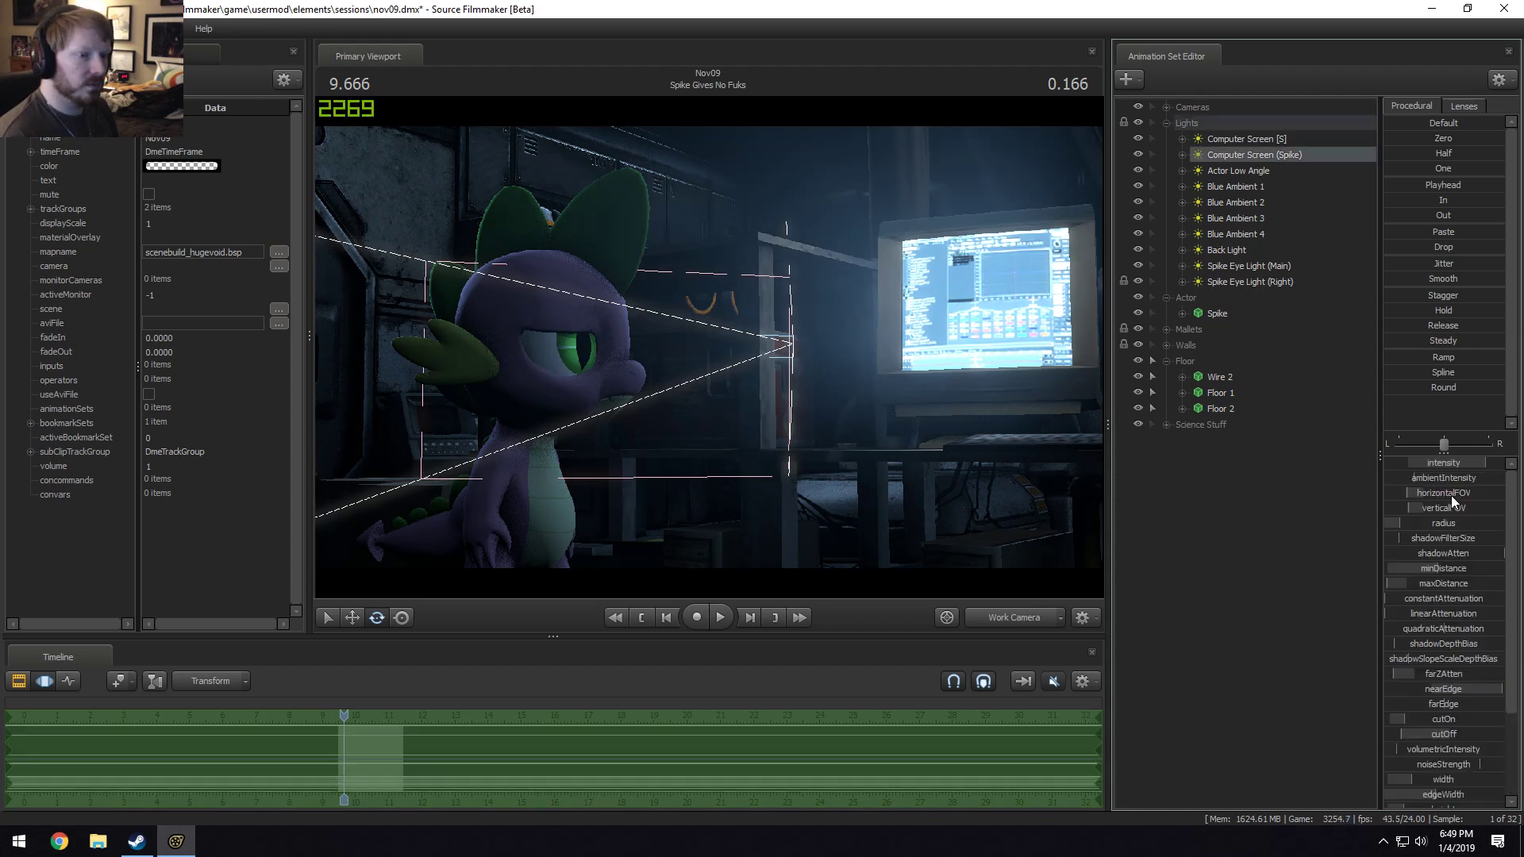
right_click(1455, 465)
click(1388, 470)
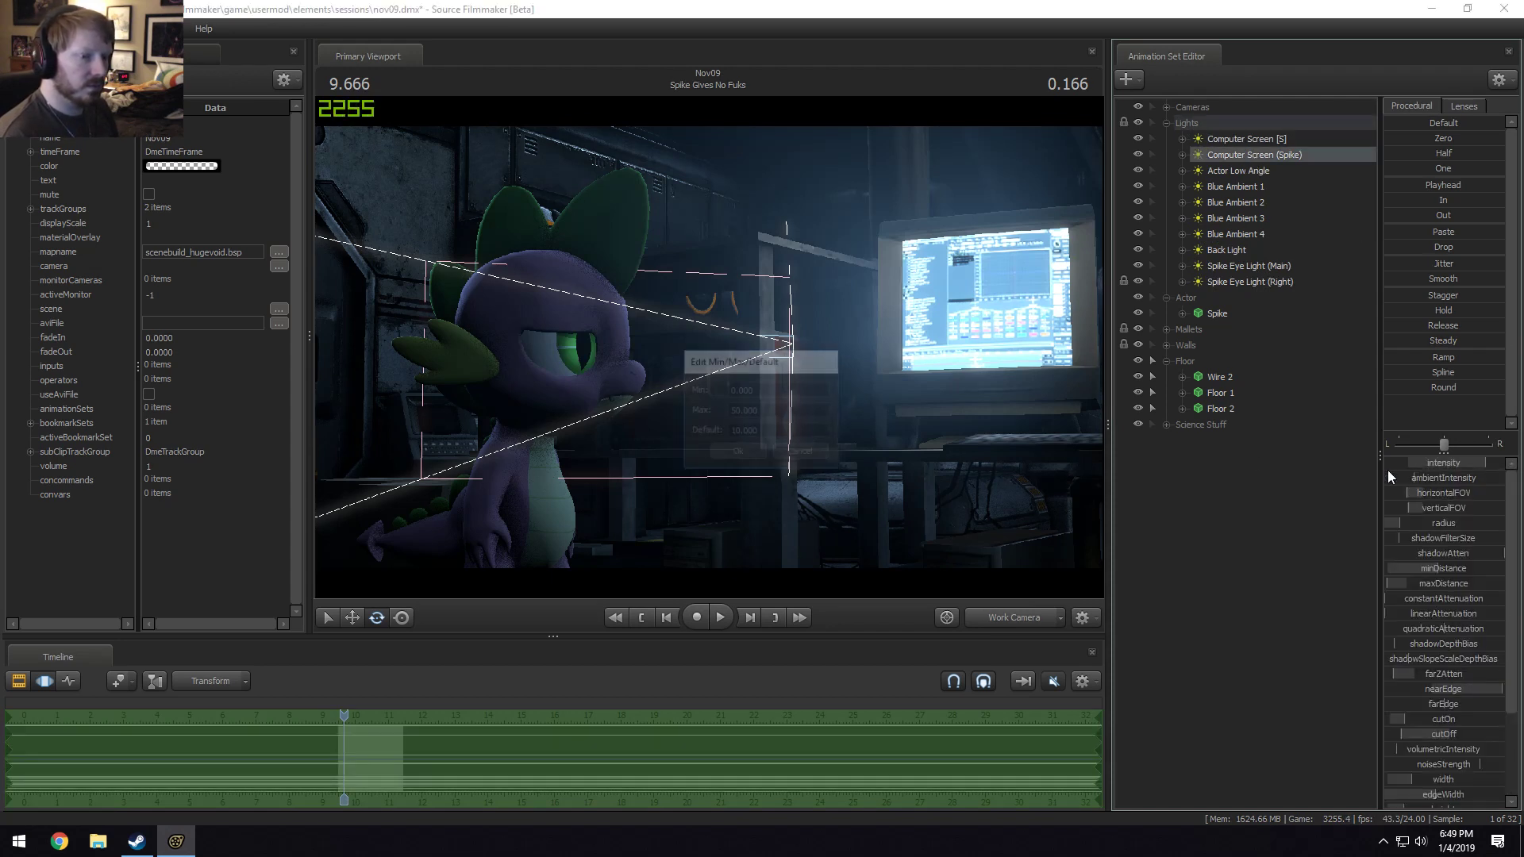
double_click(737, 412)
text(200)
key(Tab)
text(10)
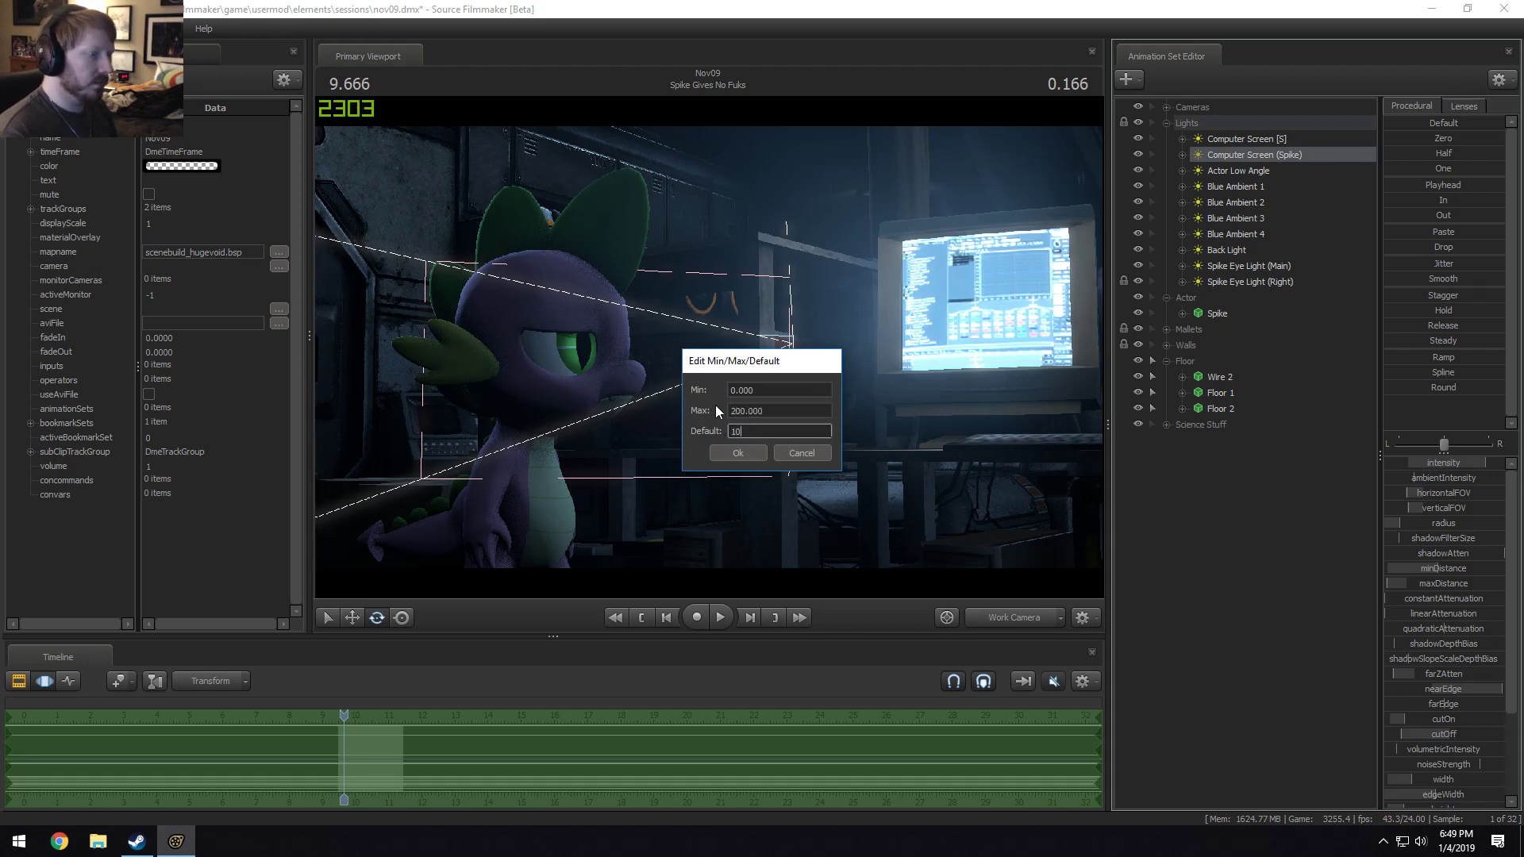
key(Return)
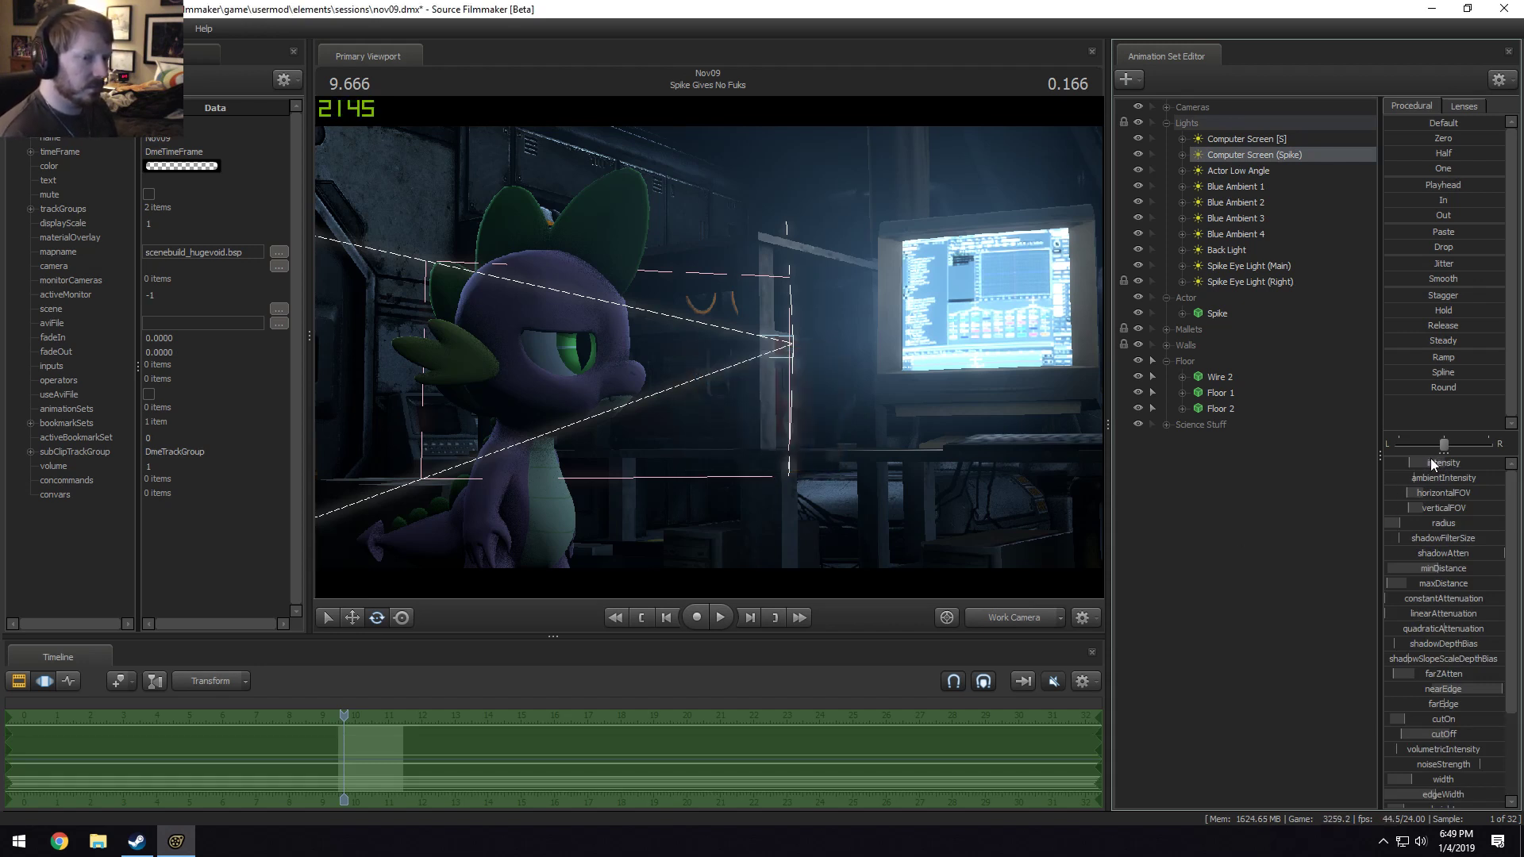
drag(1433, 465, 1417, 465)
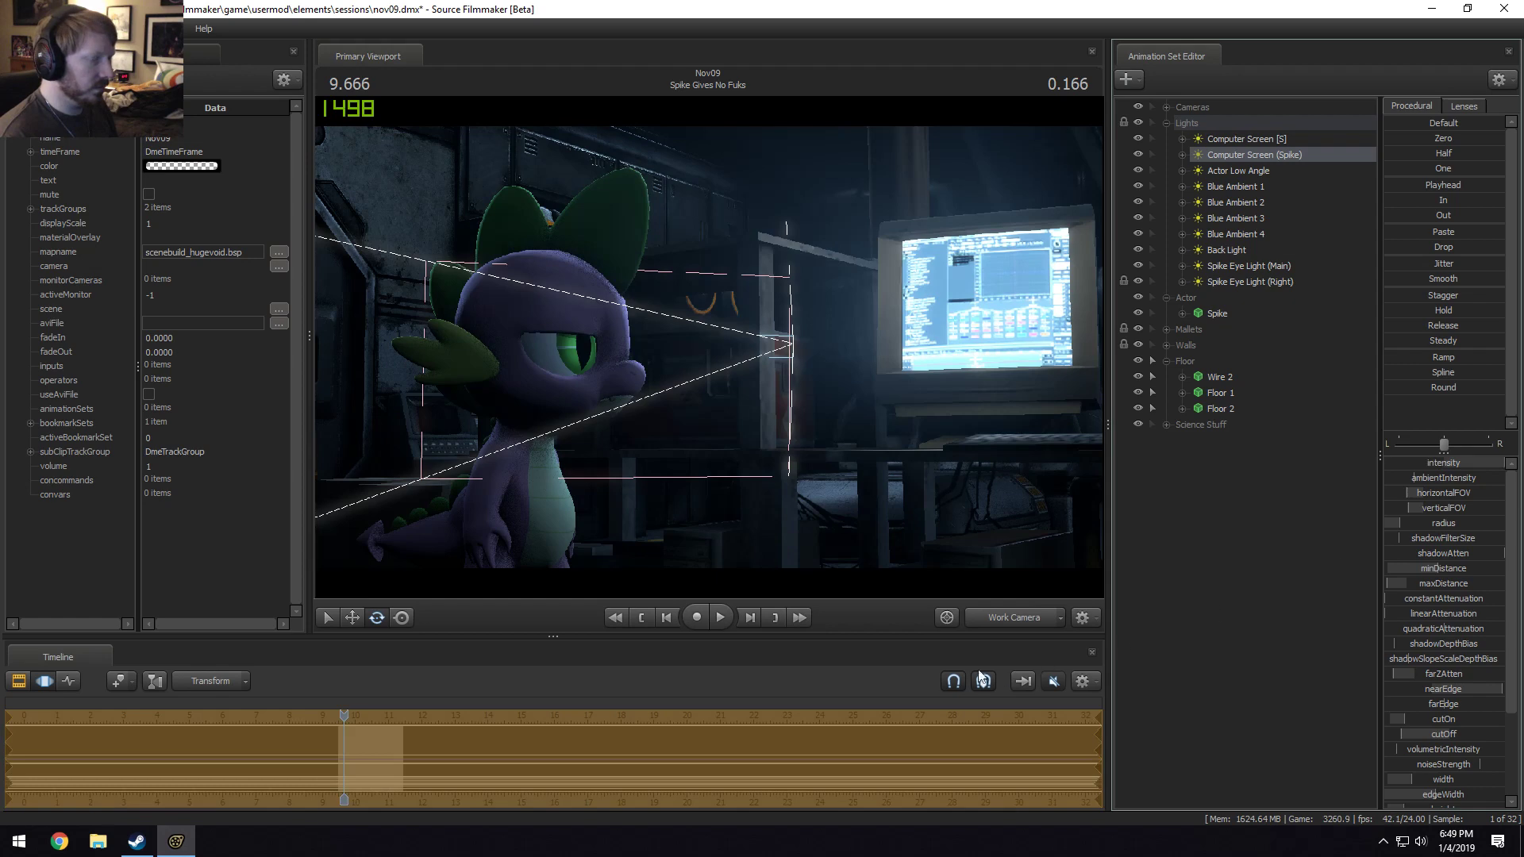
Re-aim the Computer Screen (Spike) light at Spike from its own viewpoint and check the lighting through the Main Camera.
click(1008, 619)
key(F2)
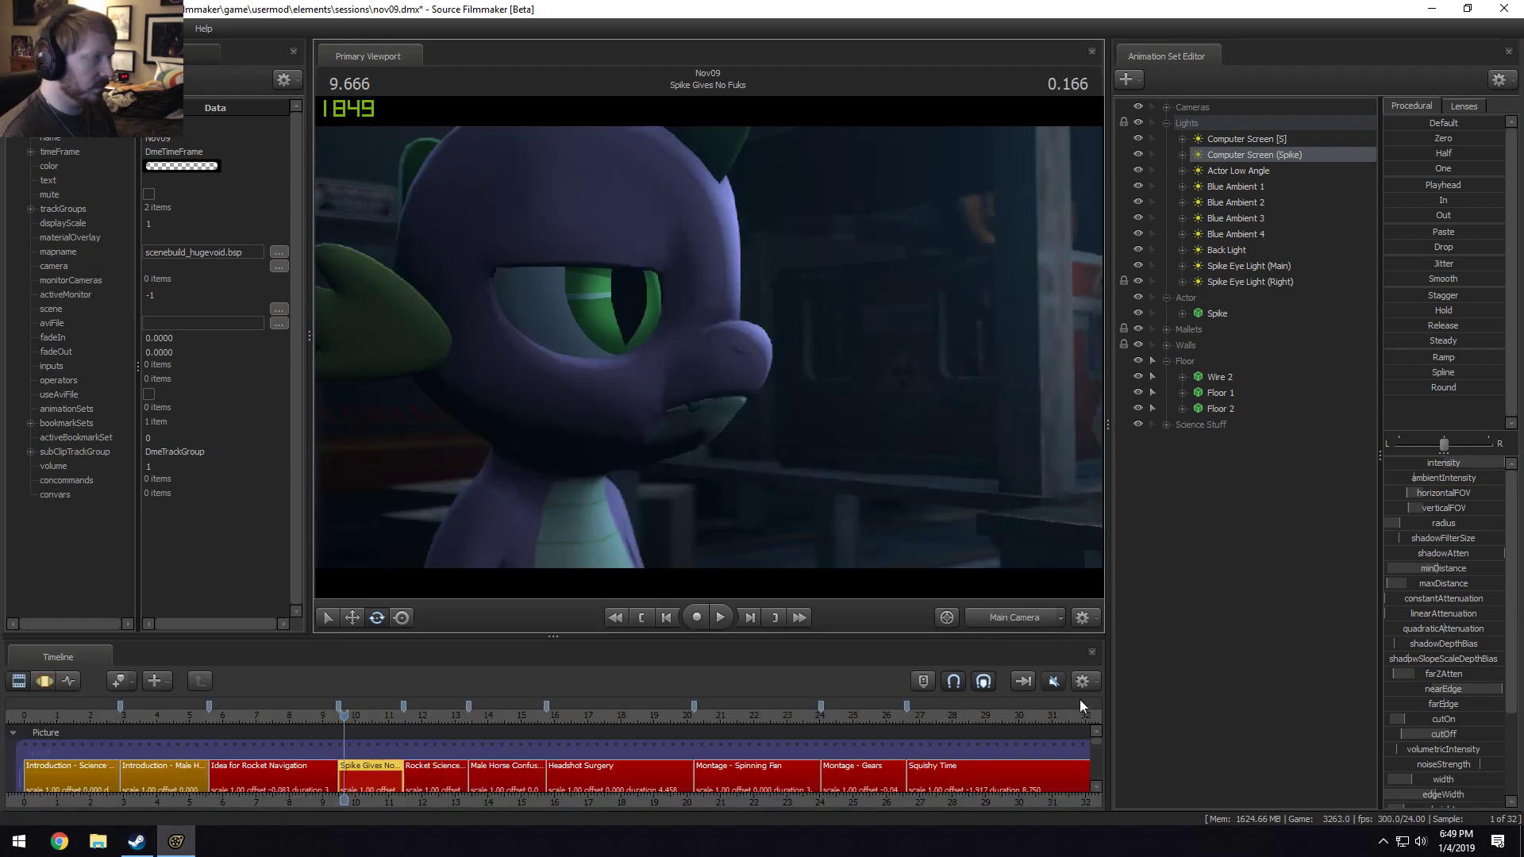
click(1030, 617)
drag(870, 456, 602, 237)
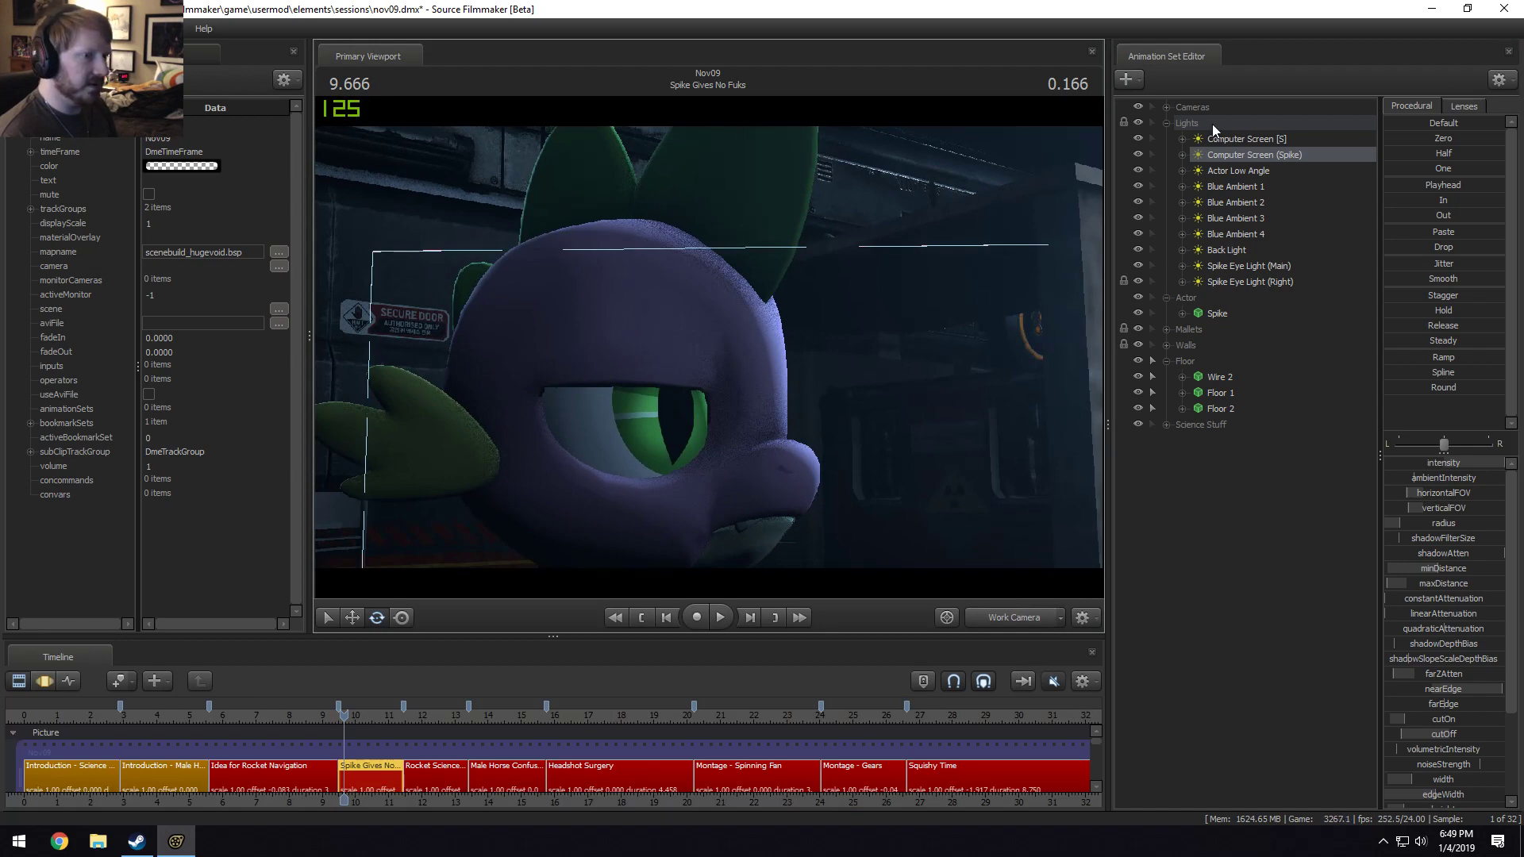
double_click(1232, 156)
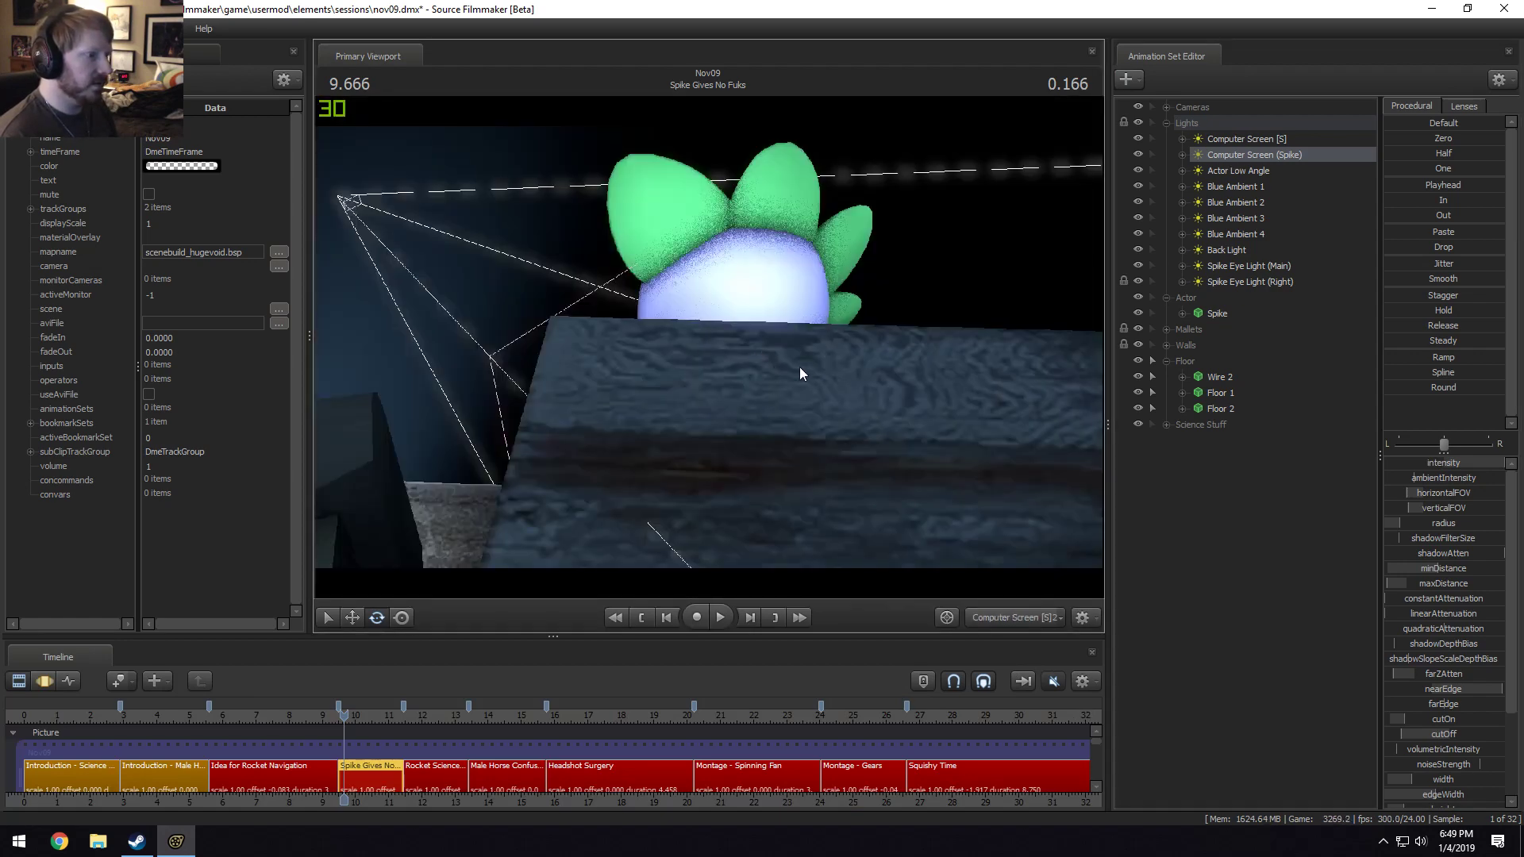
key(F3)
drag(659, 415, 703, 331)
click(1022, 617)
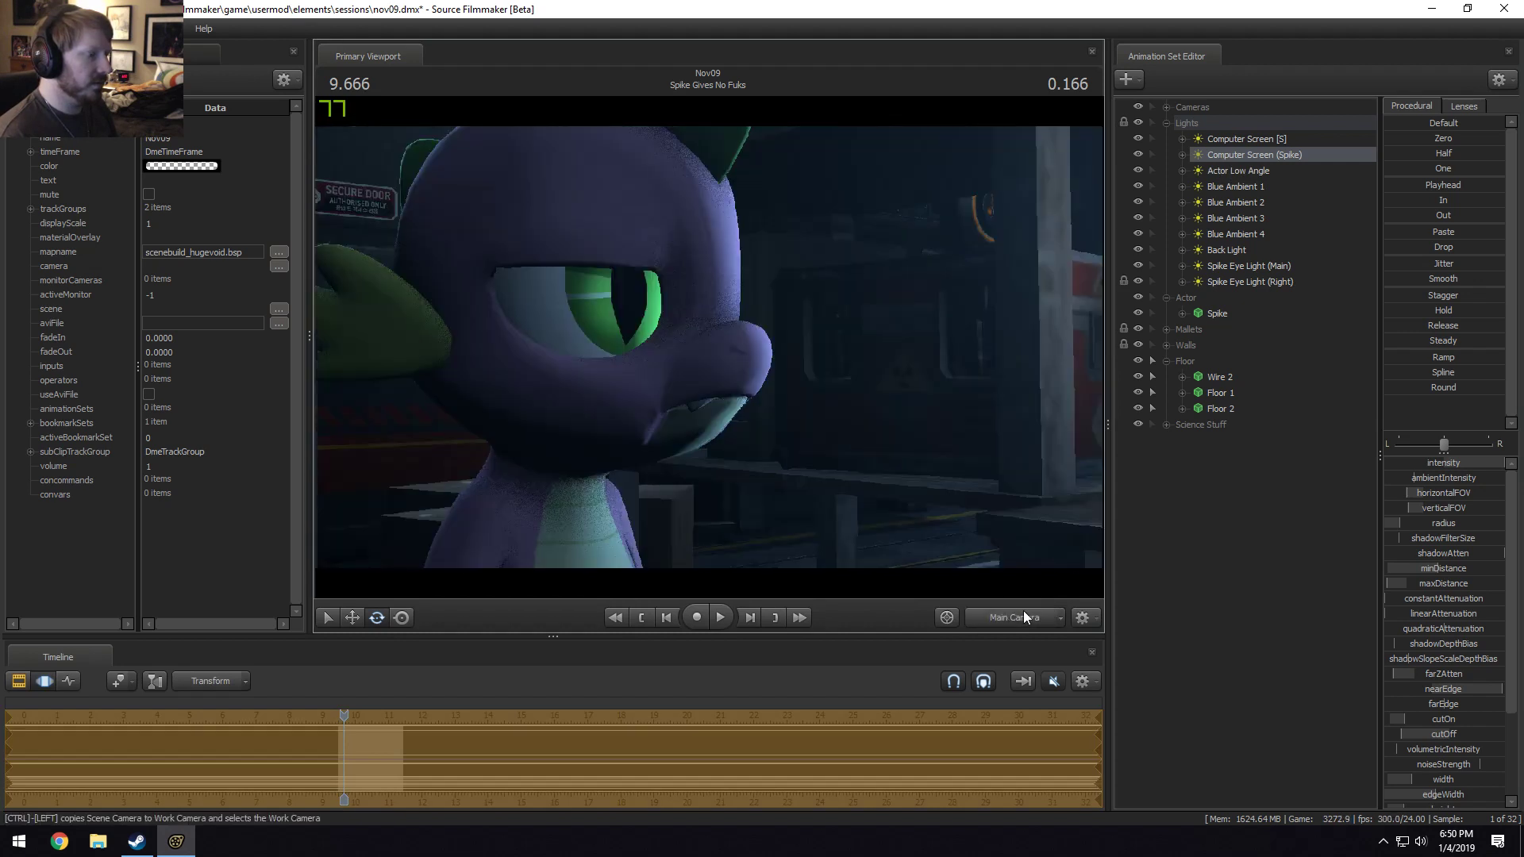
key(F2)
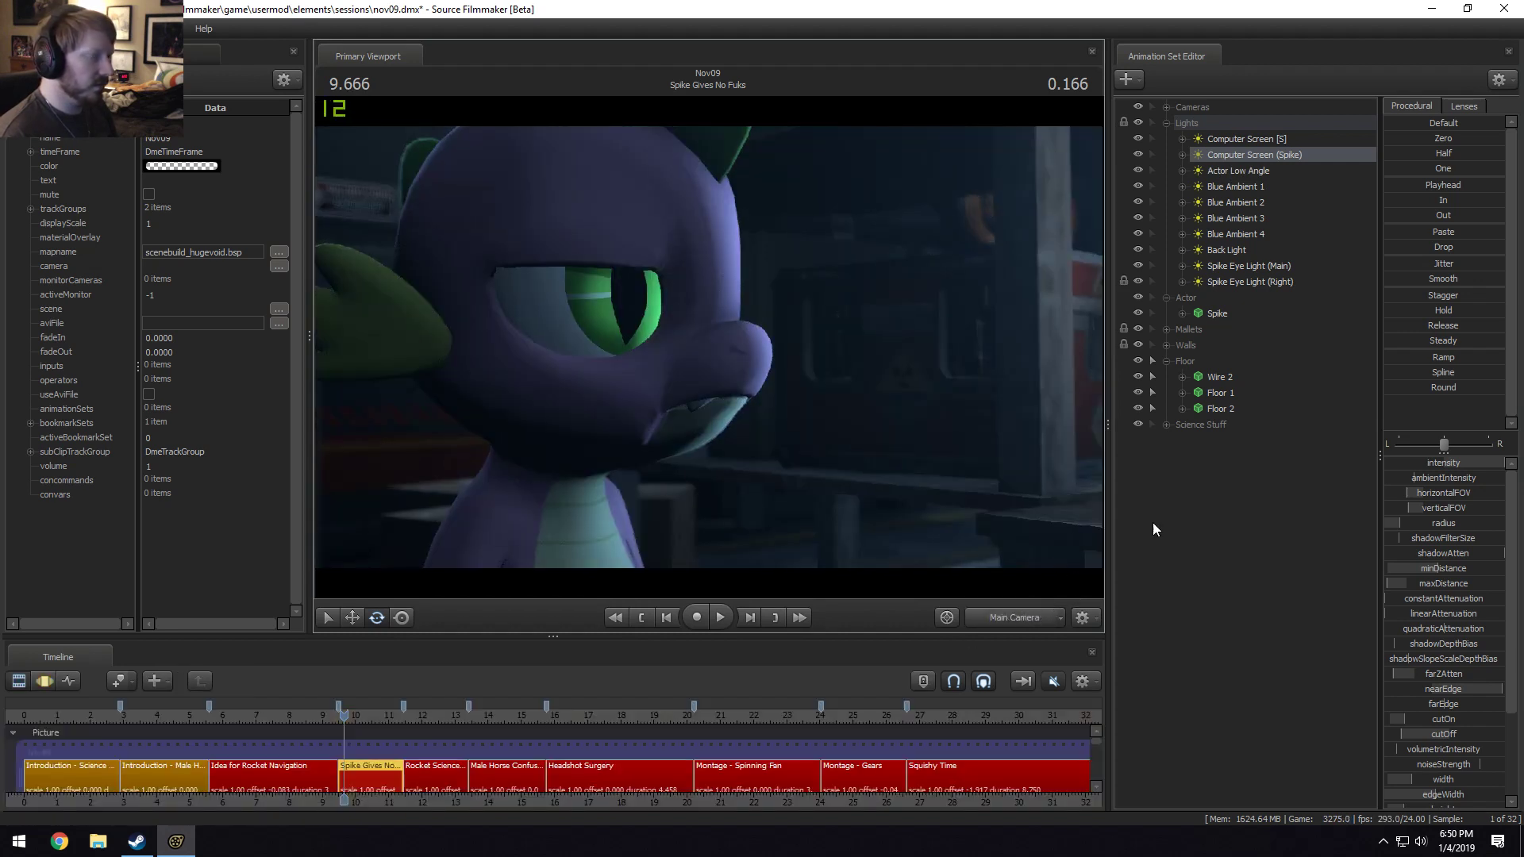
View the scene from the Computer Screen [S] light and disable its shadows.
click(1246, 139)
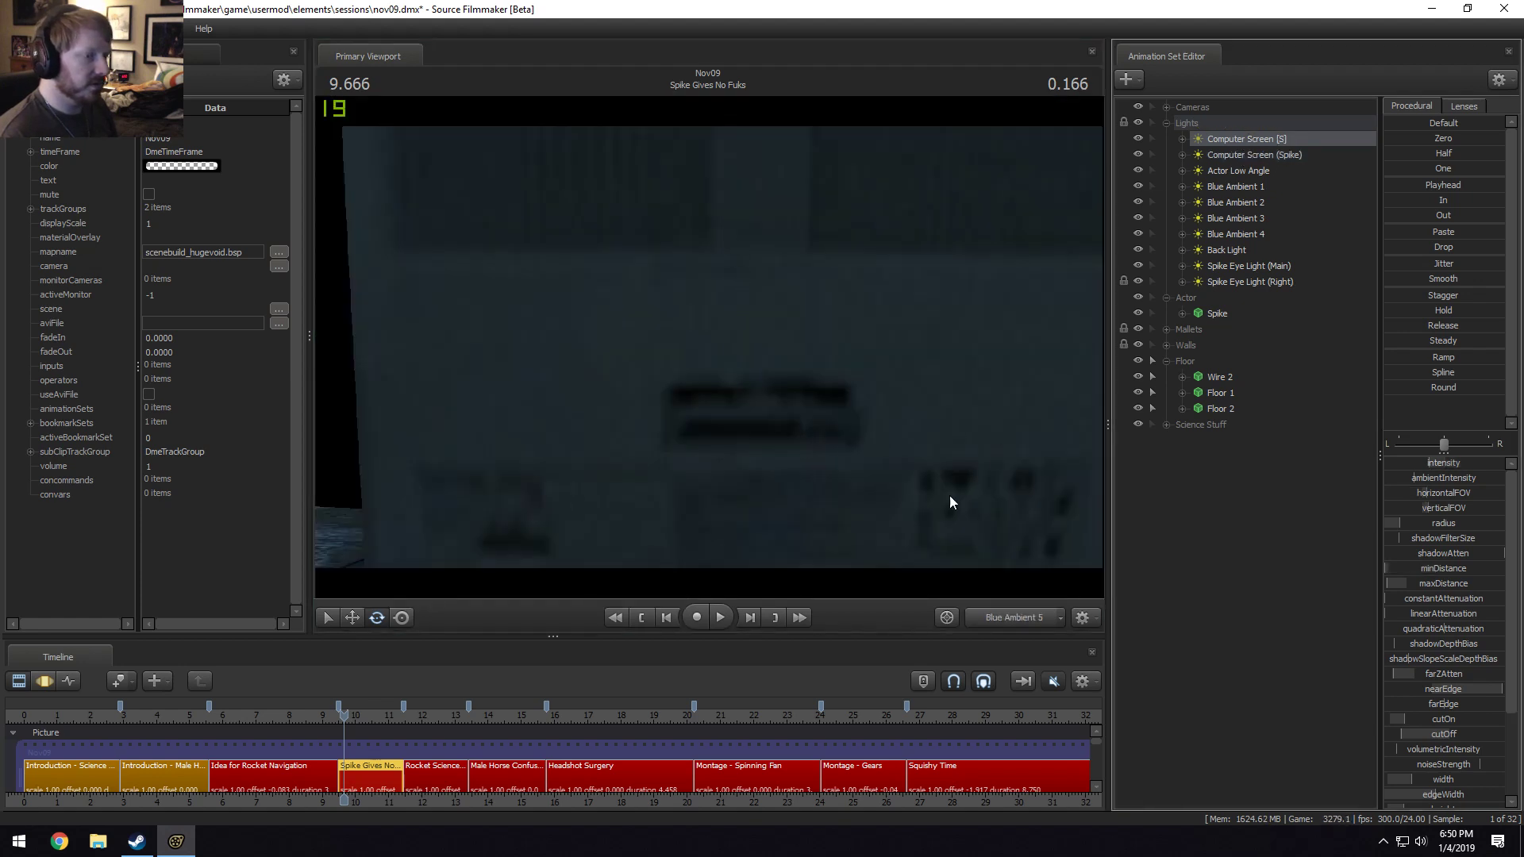
click(606, 327)
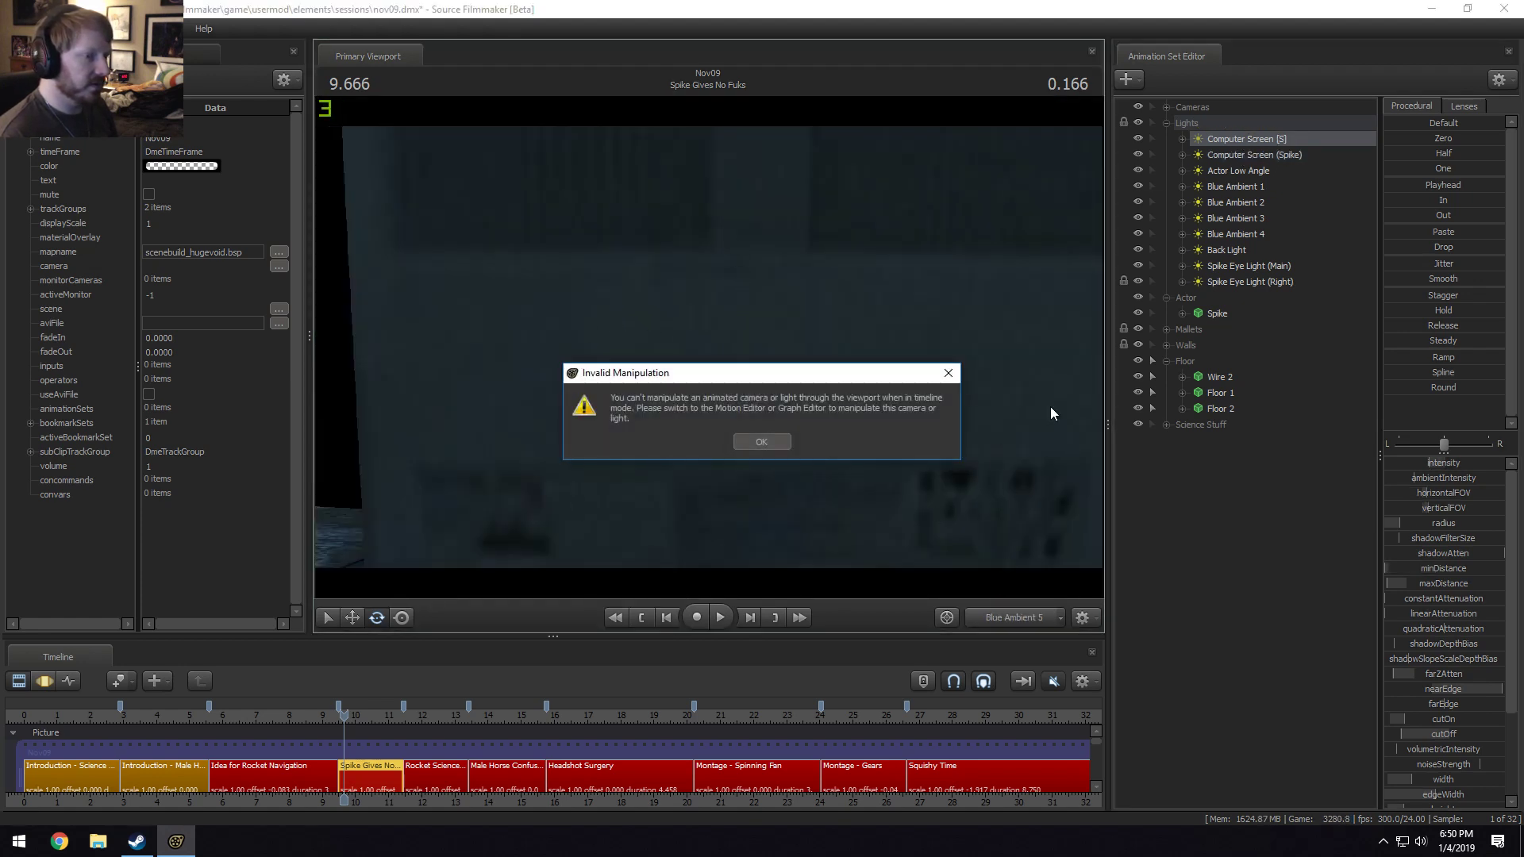
click(761, 442)
right_click(1241, 140)
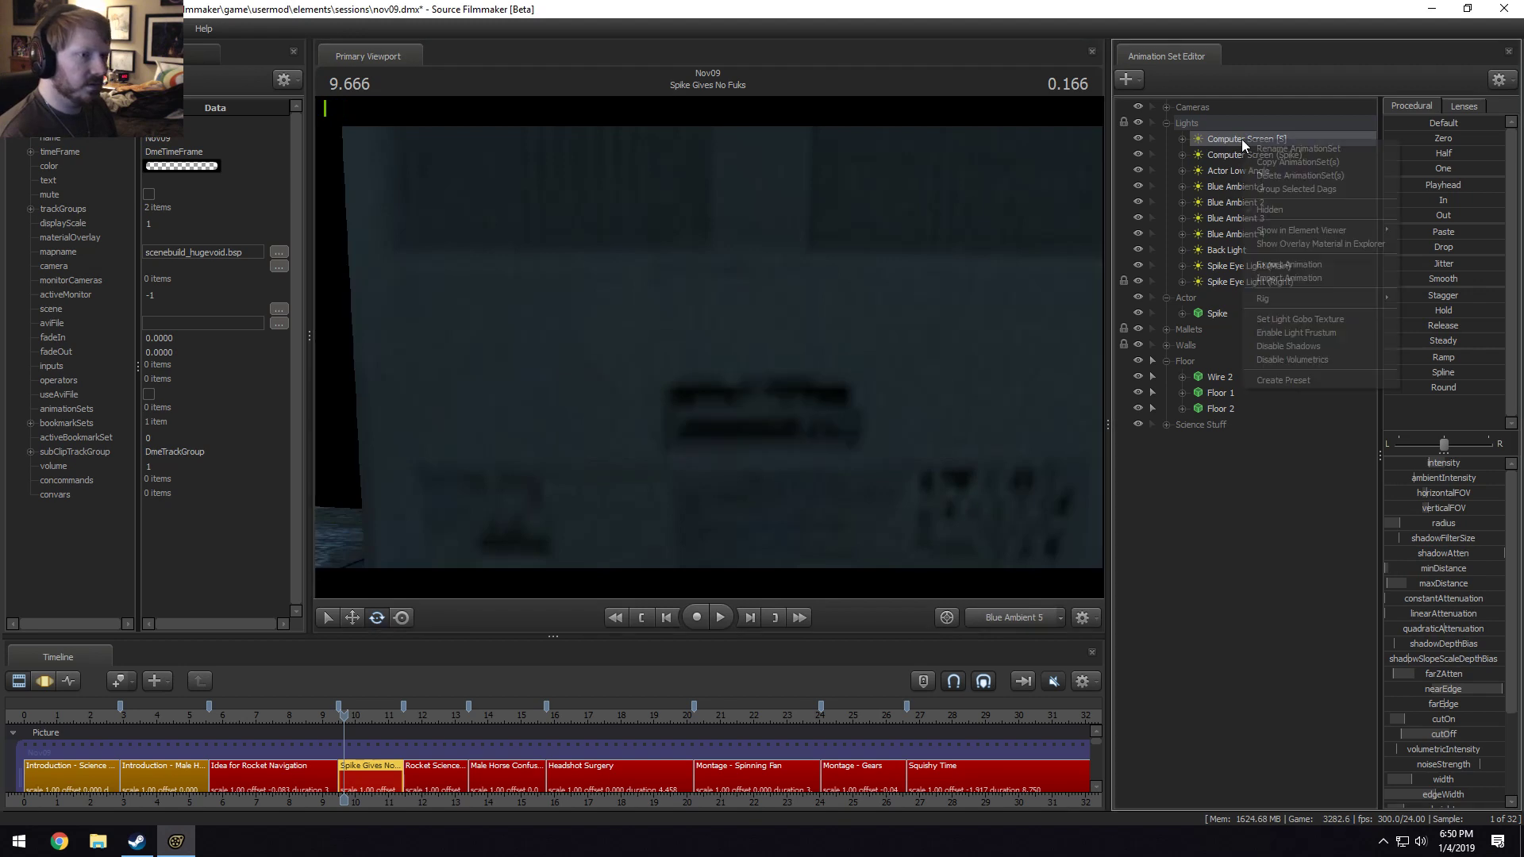
click(1289, 348)
click(521, 337)
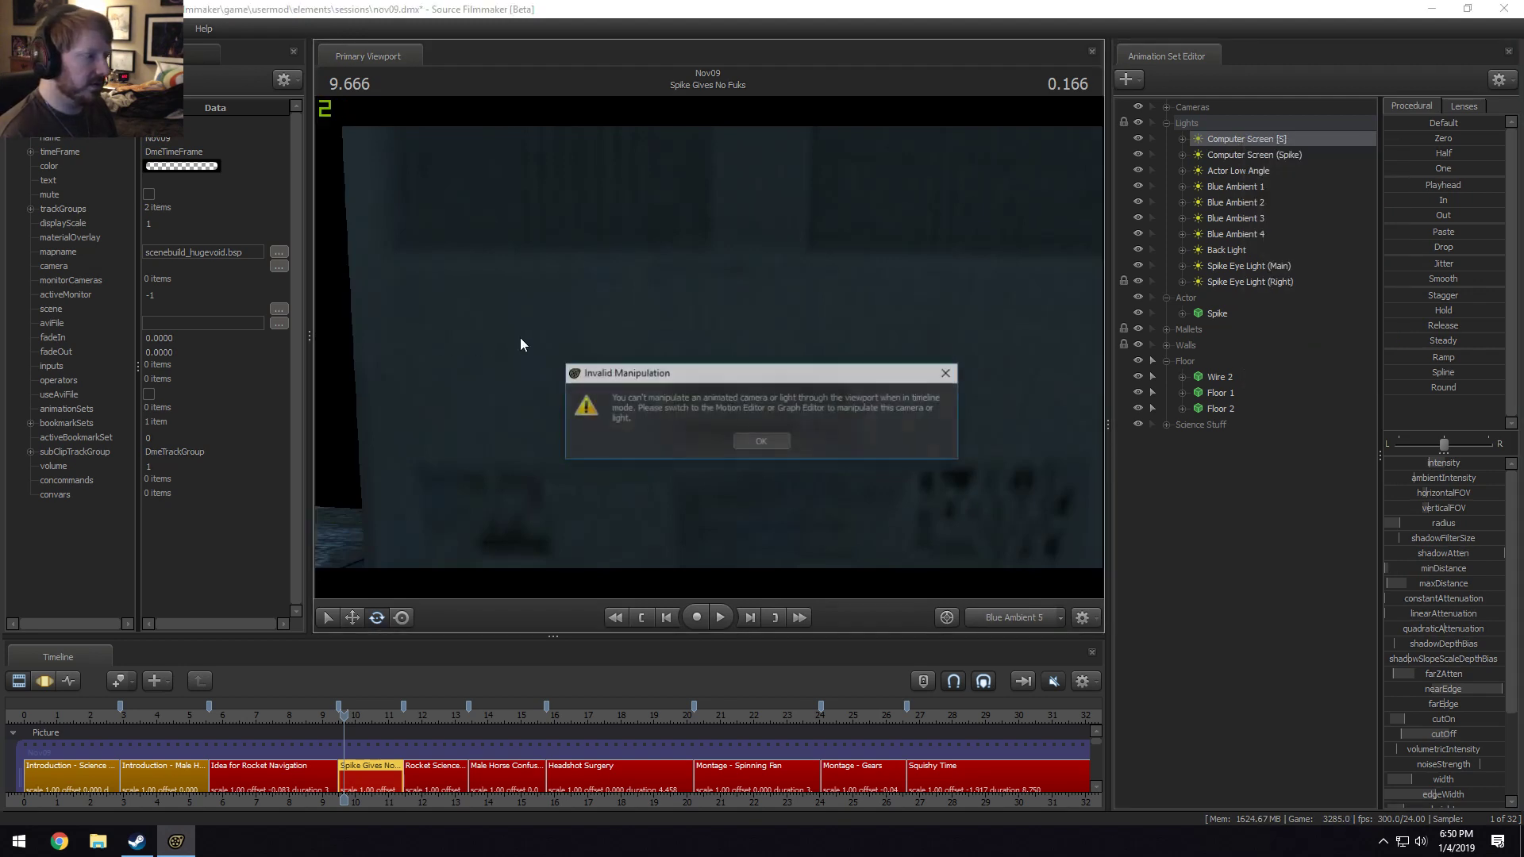
click(771, 442)
In the Motion Editor, reposition and re-aim the Computer Screen [S] light from its own viewpoint around Spike and the computer monitor.
key(F2)
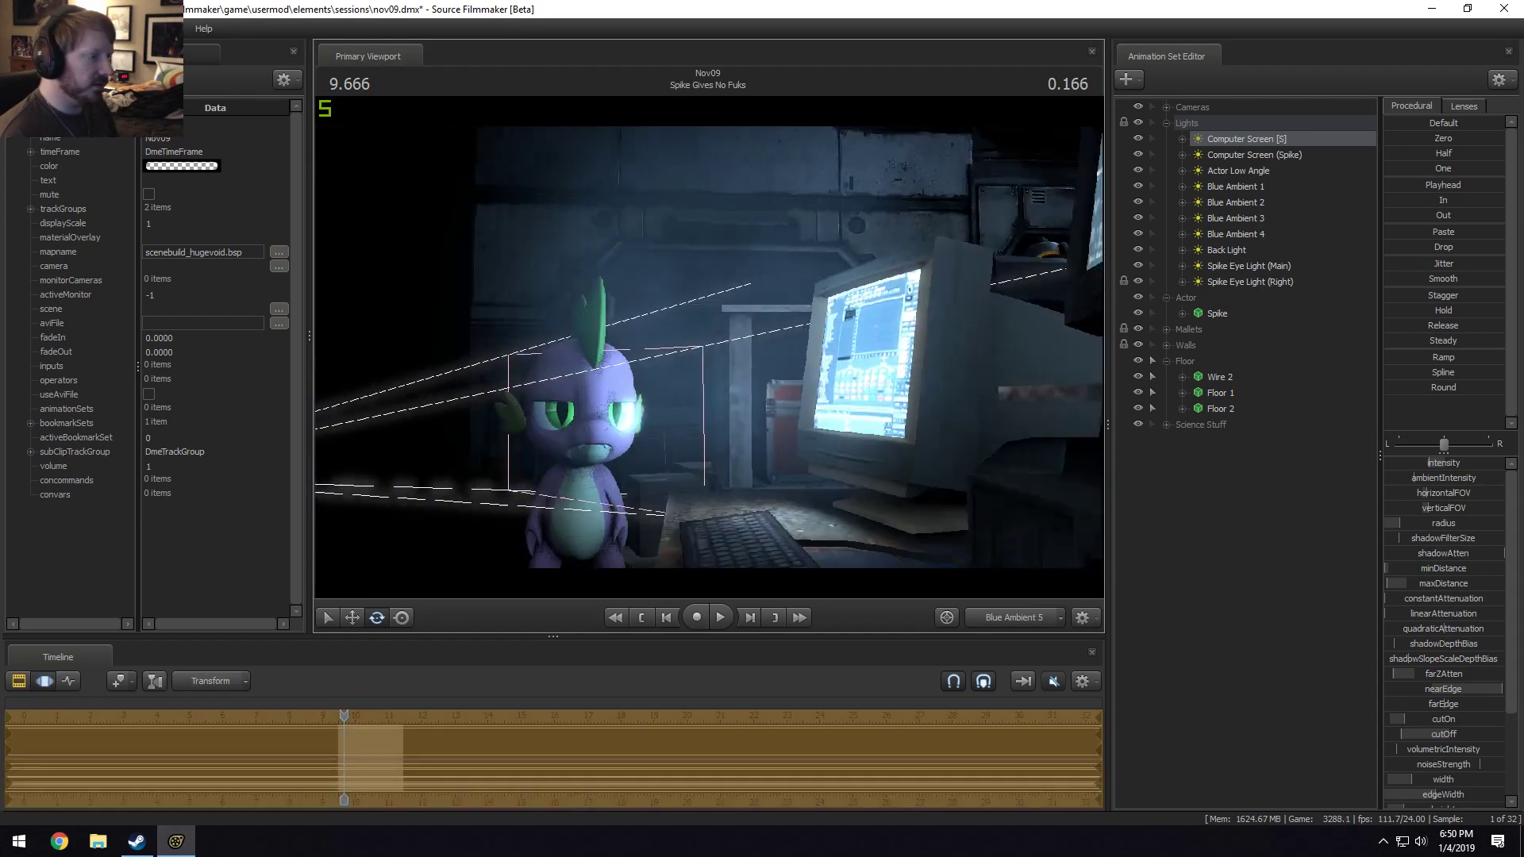
key(a)
key(s)
key(w)
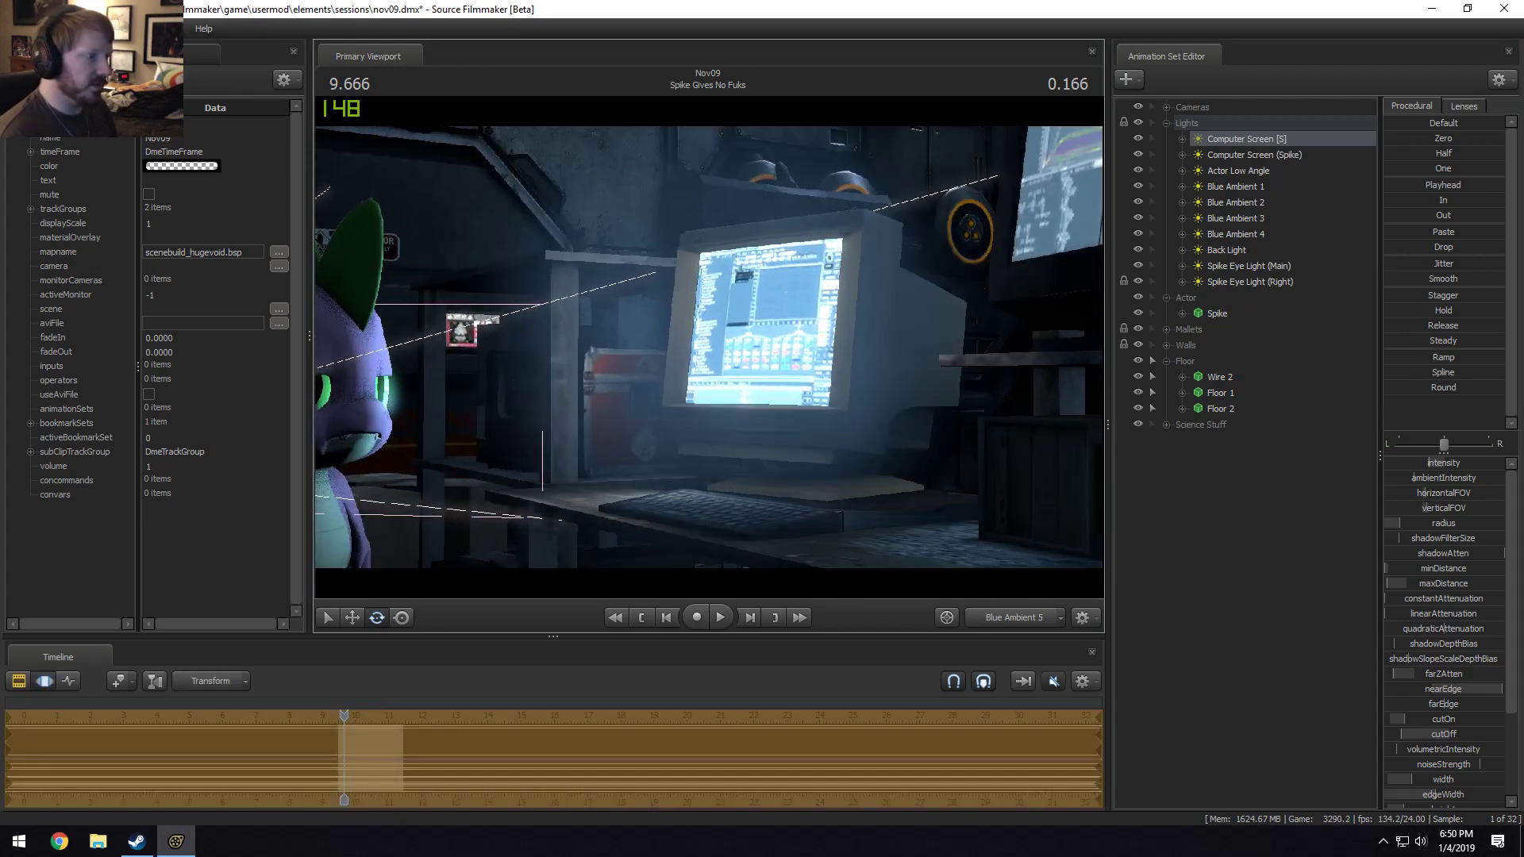
drag(754, 324, 707, 354)
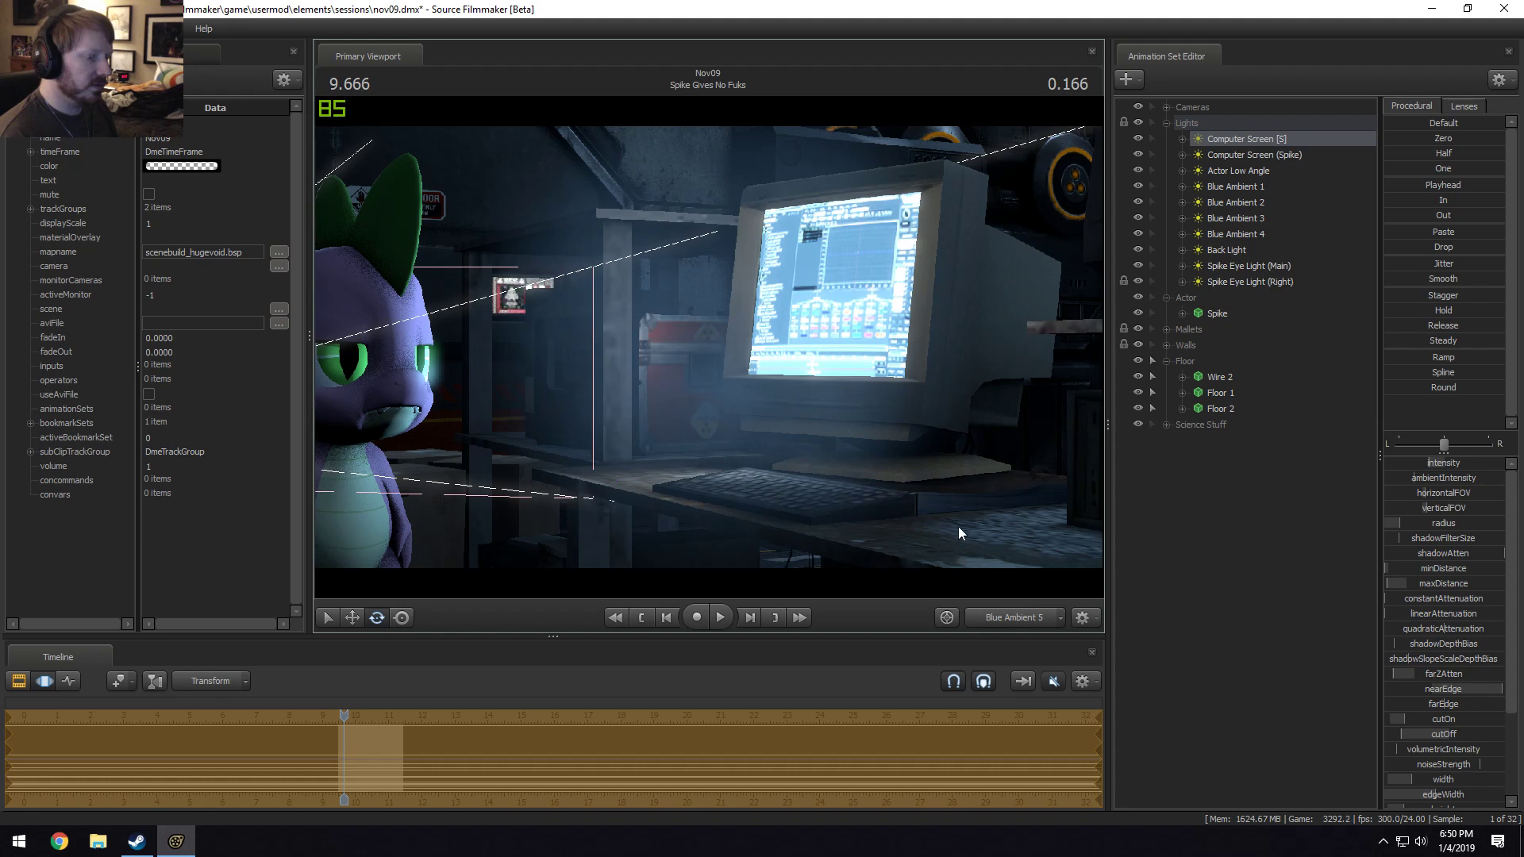
key(d)
drag(959, 533, 778, 357)
key(d)
key(d)
Match the work camera to the scene camera, adjust the Computer Screen [S] light's intensity and raise its volumetric intensity.
click(1004, 619)
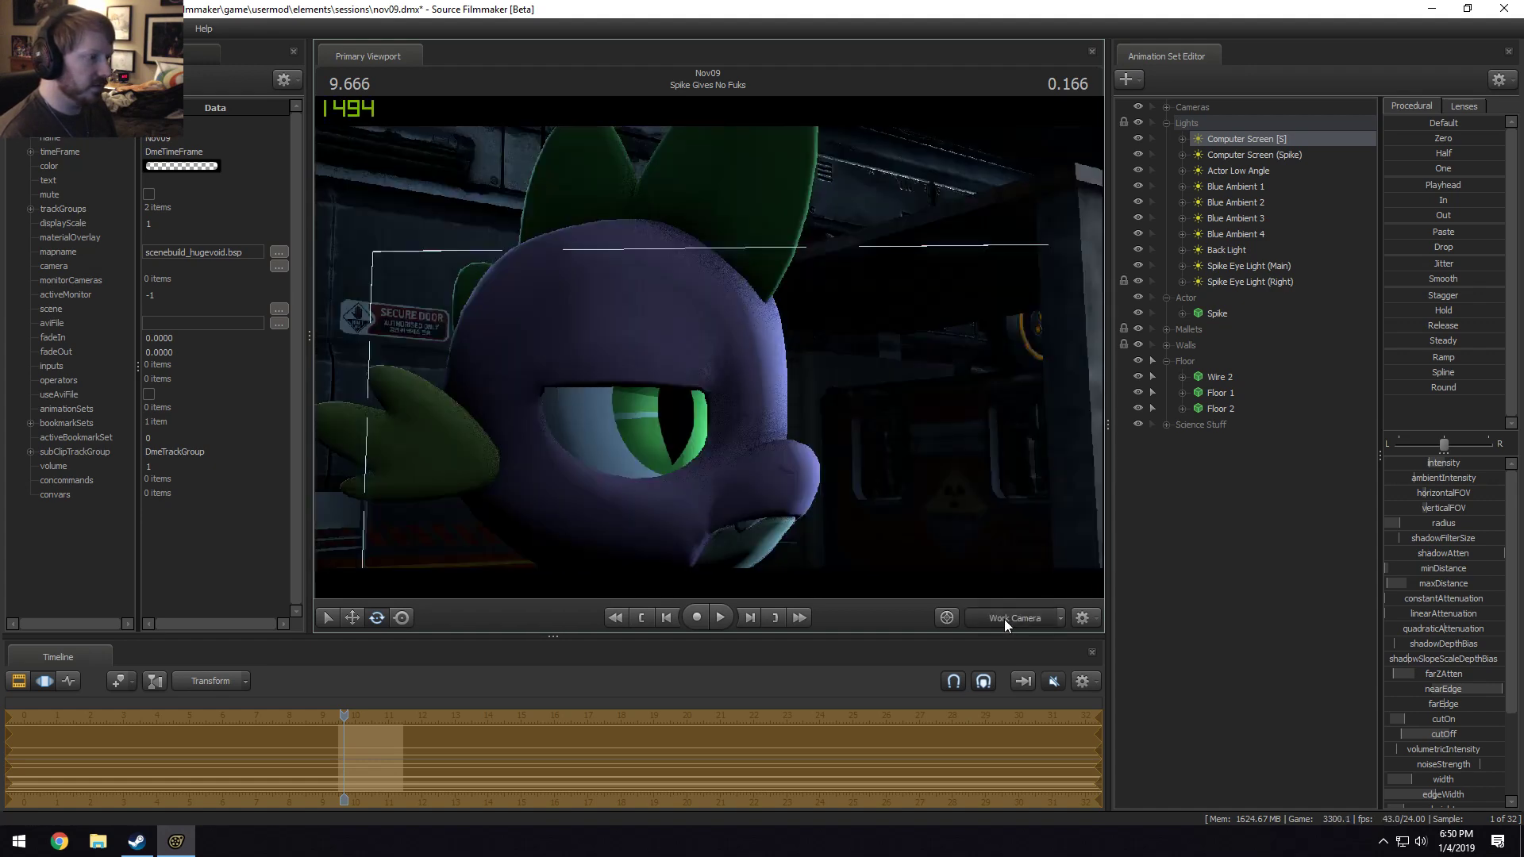
ctrl+click(1003, 619)
key(s)
drag(917, 508, 984, 425)
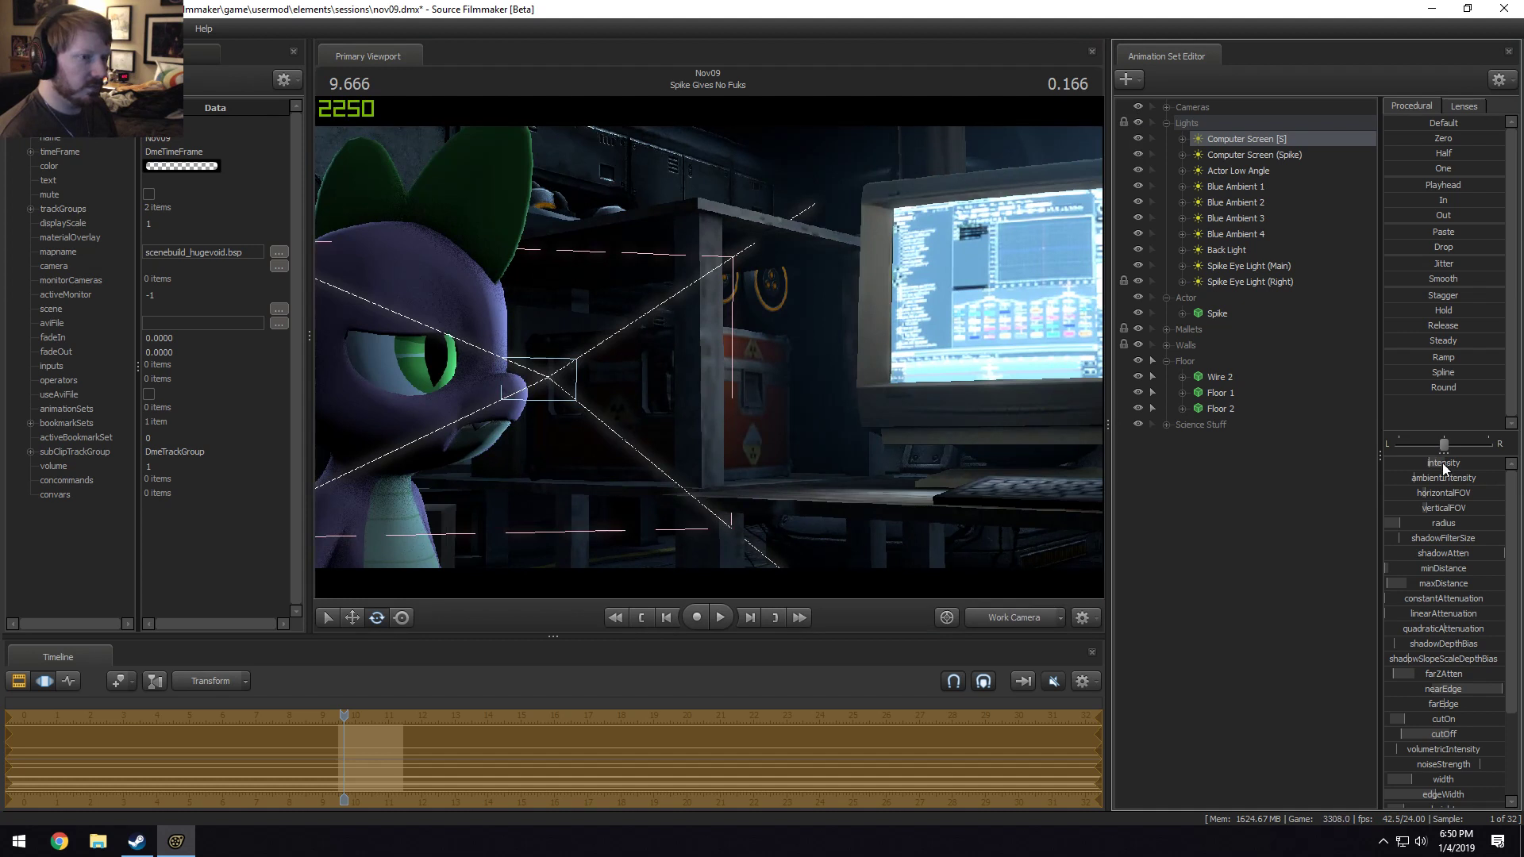
drag(1441, 464, 1421, 464)
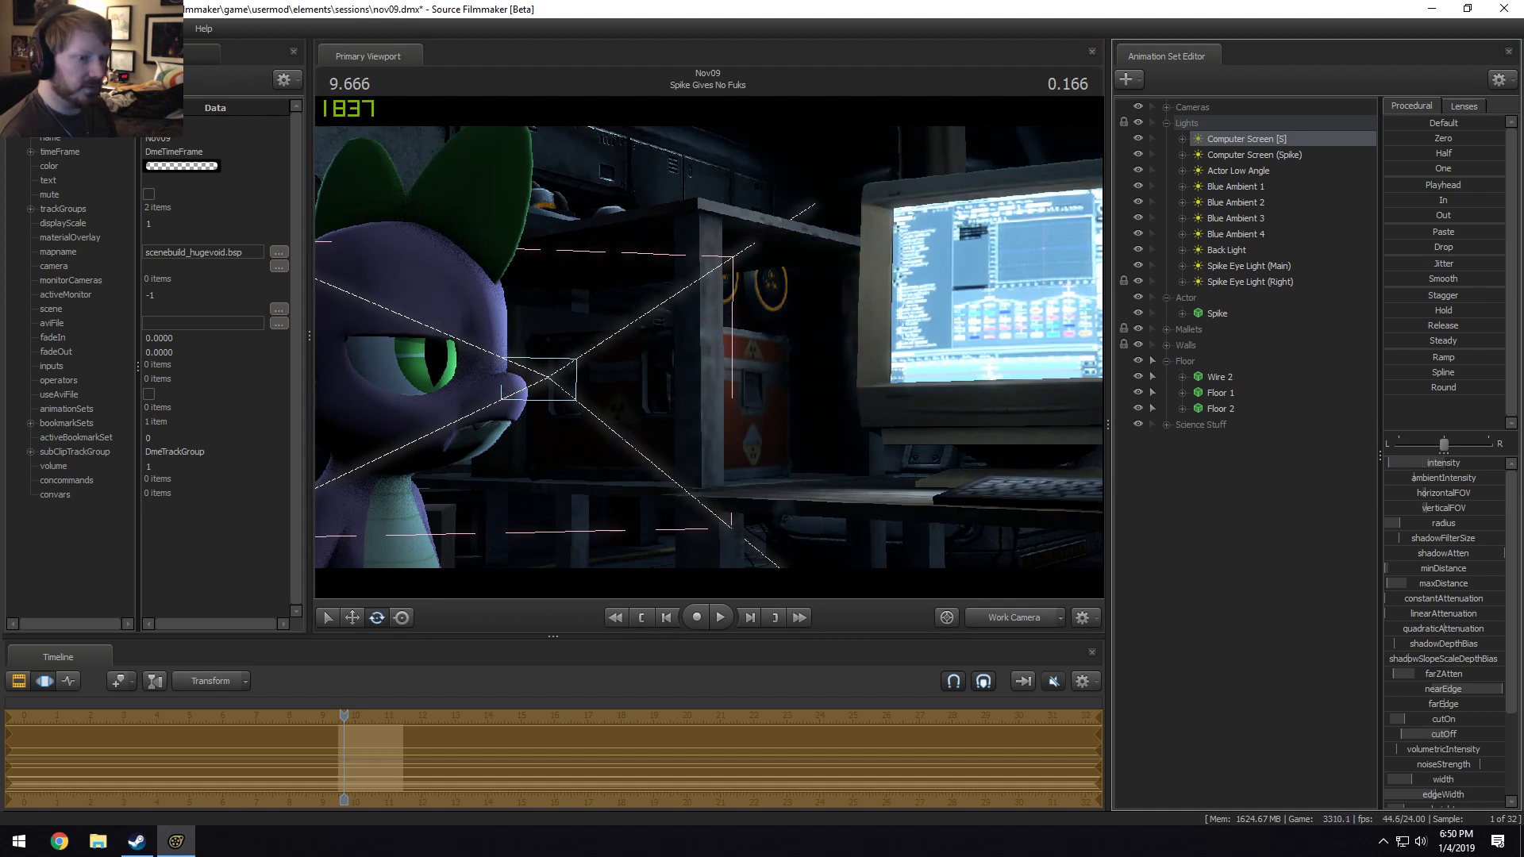
scroll(1428, 651, down, 2)
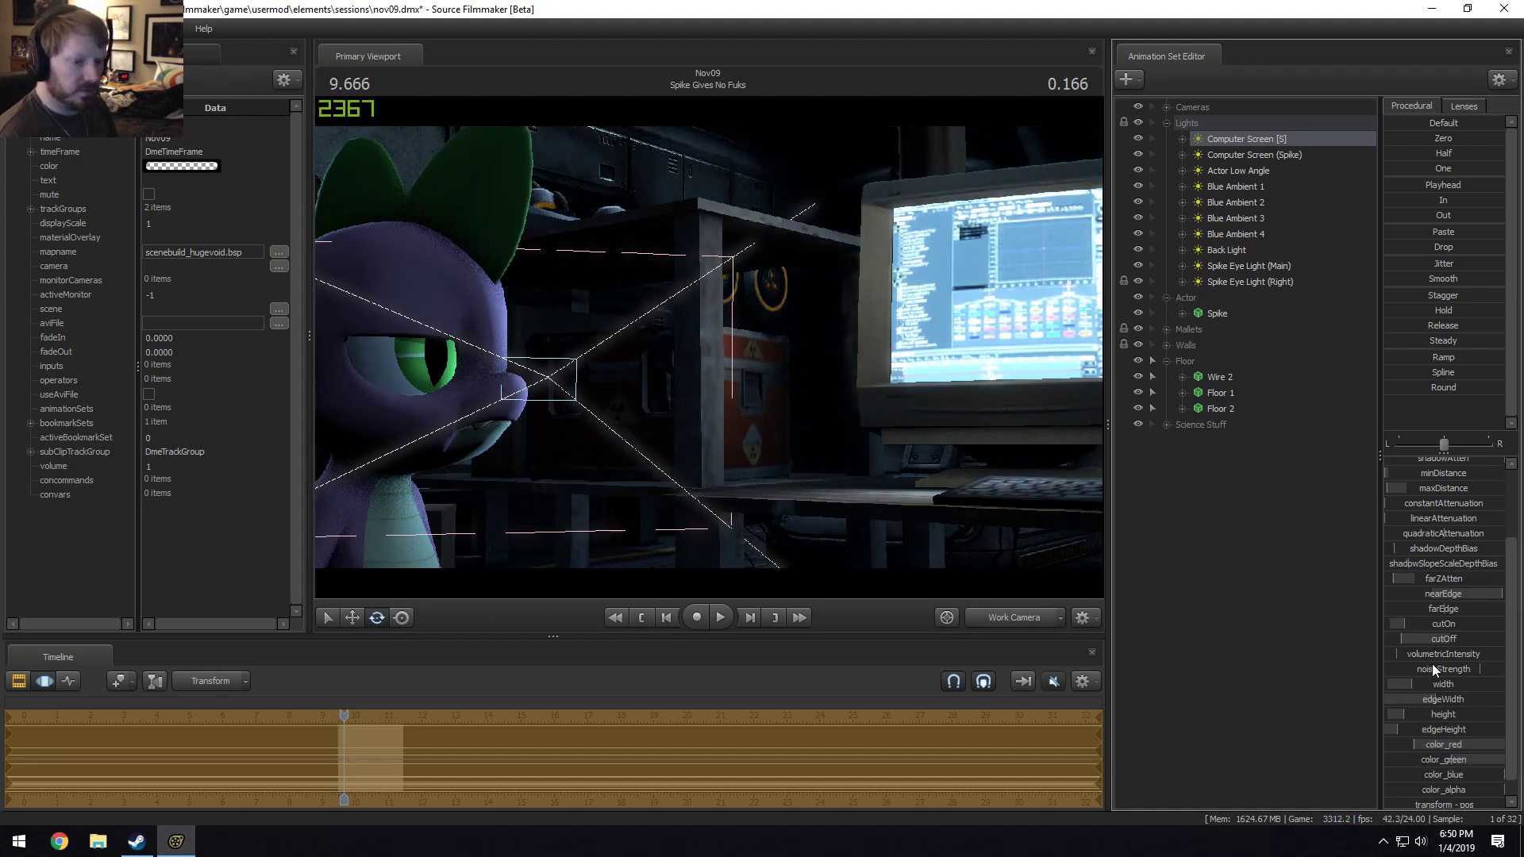
drag(1403, 654, 1504, 654)
Shift the Computer Screen [S] light's position with the move manipulator while viewing the desk and monitors.
drag(723, 354, 897, 357)
key(s)
key(F2)
key(F3)
key(F2)
key(F3)
key(w)
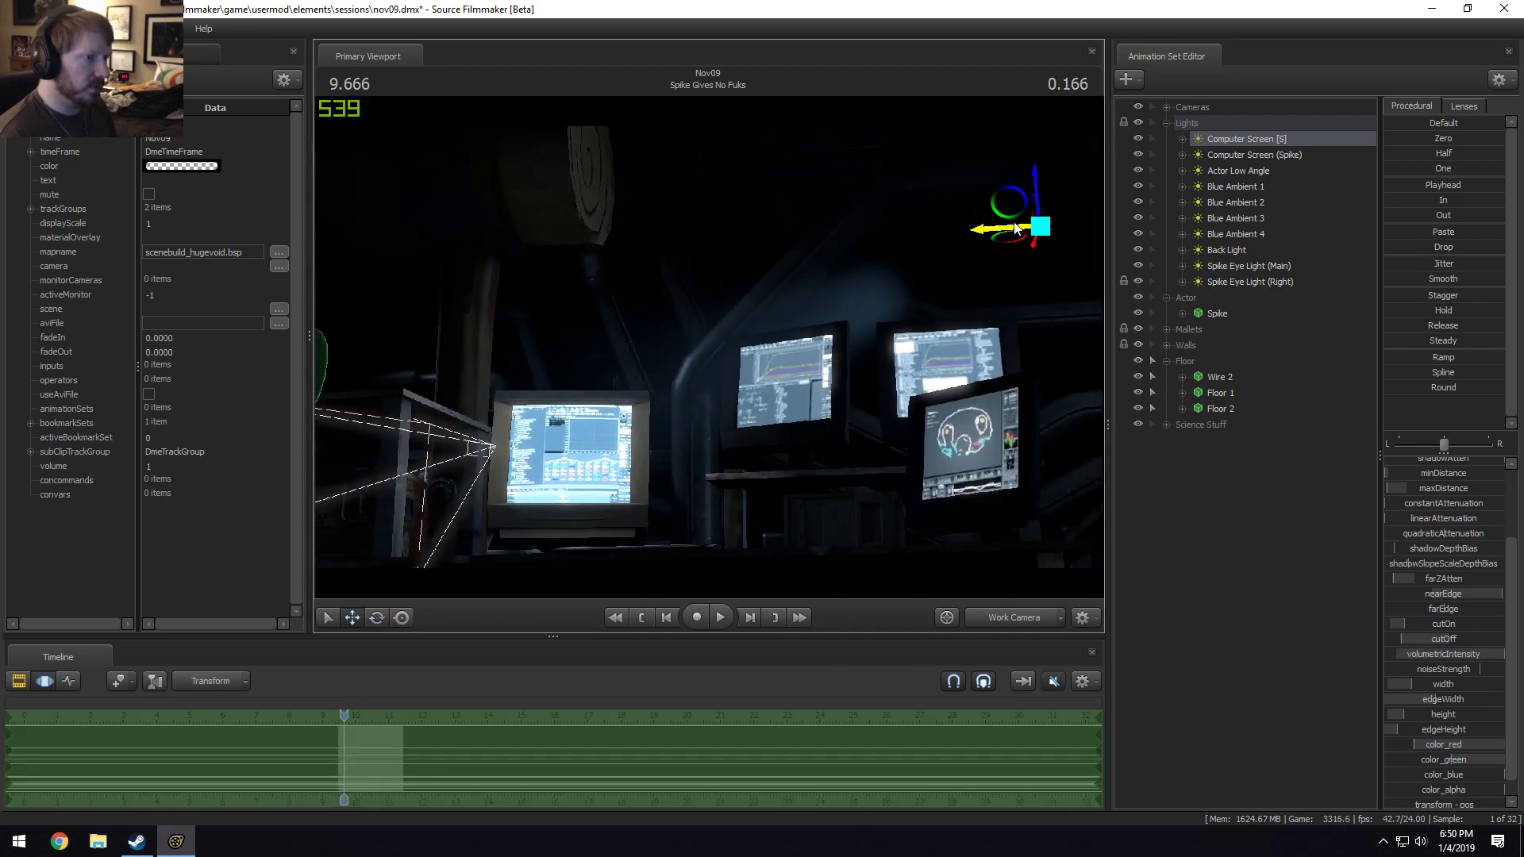
drag(1011, 208, 761, 365)
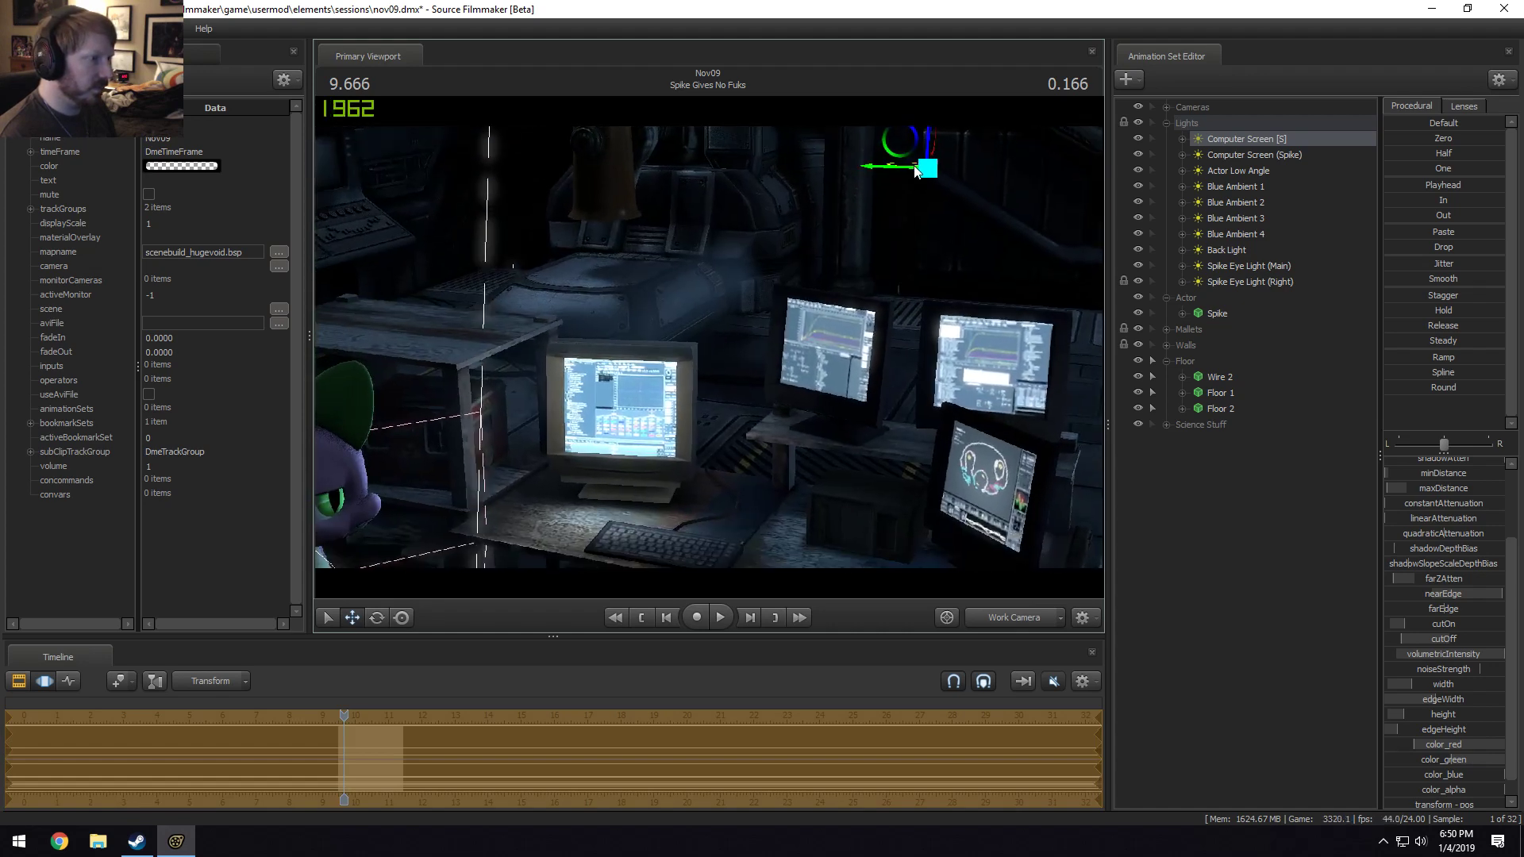
drag(914, 168, 938, 210)
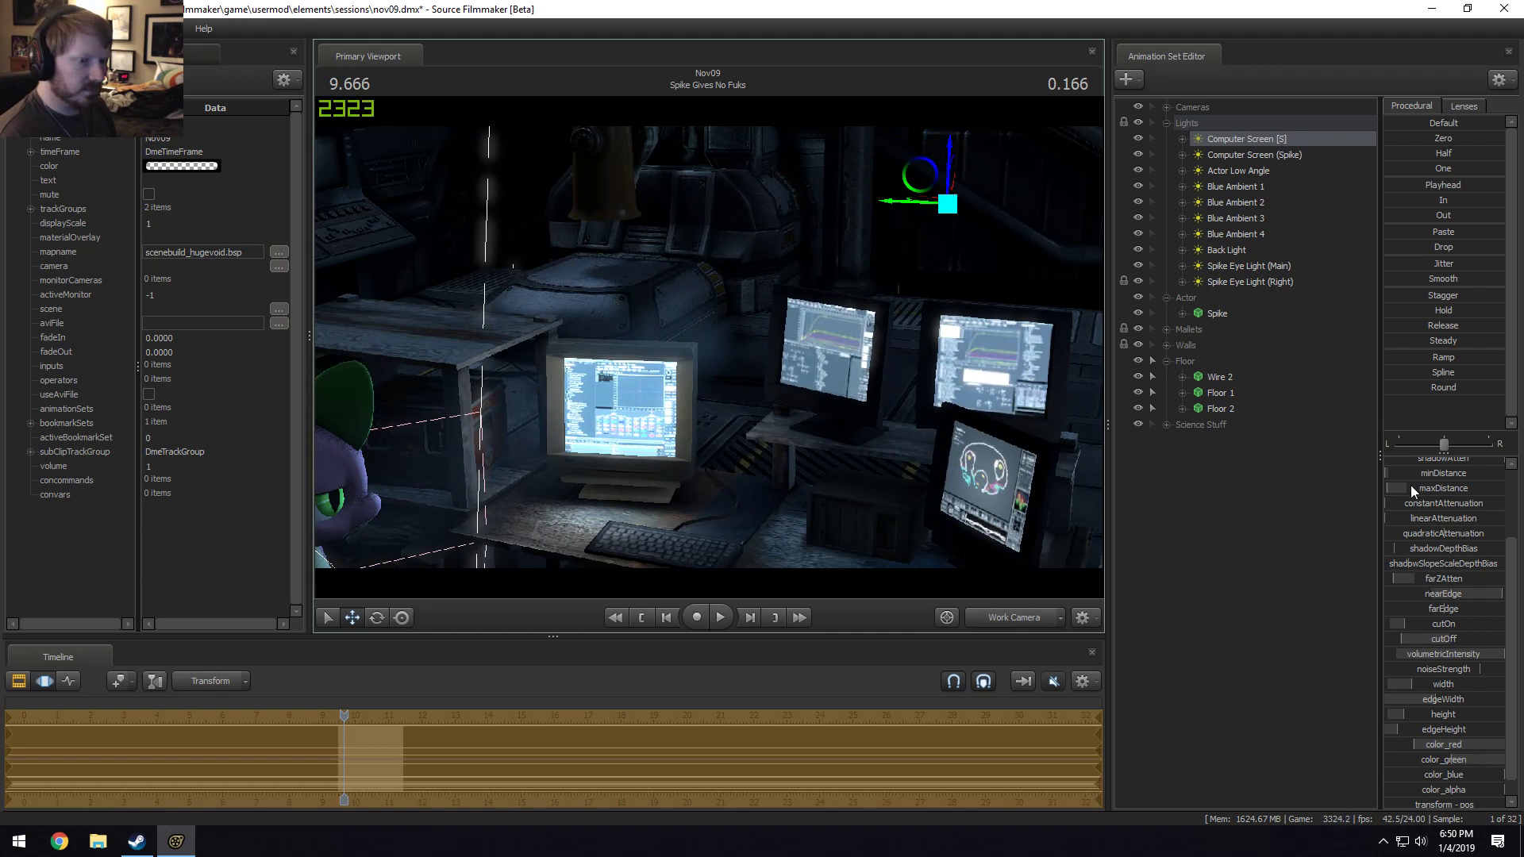
Adjust the Computer Screen [S] light's minimum distance and lower its maximum distance within a range capped at 300.
drag(1412, 475, 1429, 474)
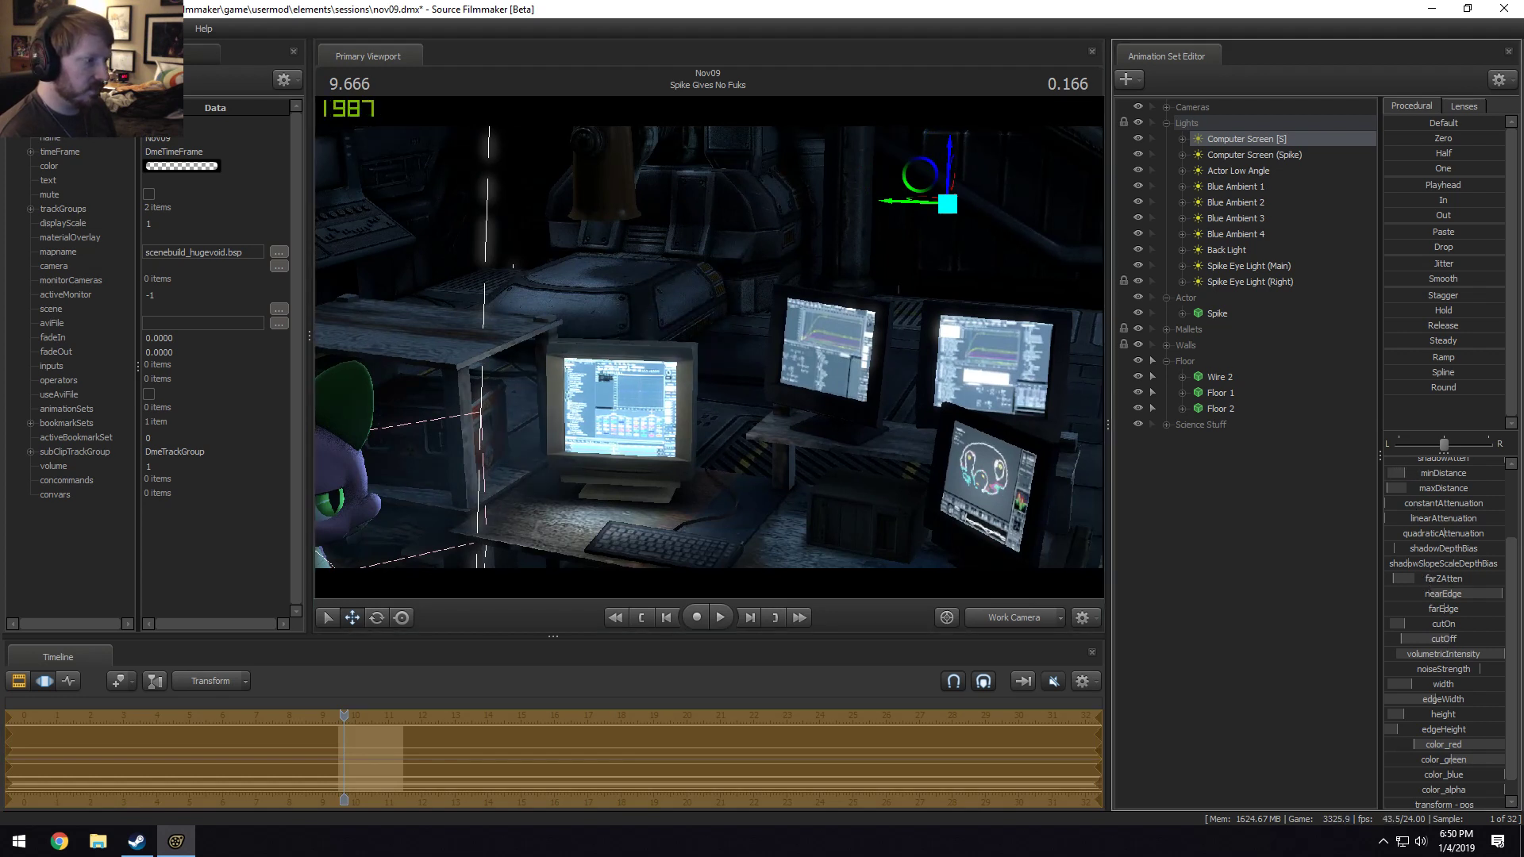
right_click(1450, 490)
click(1235, 496)
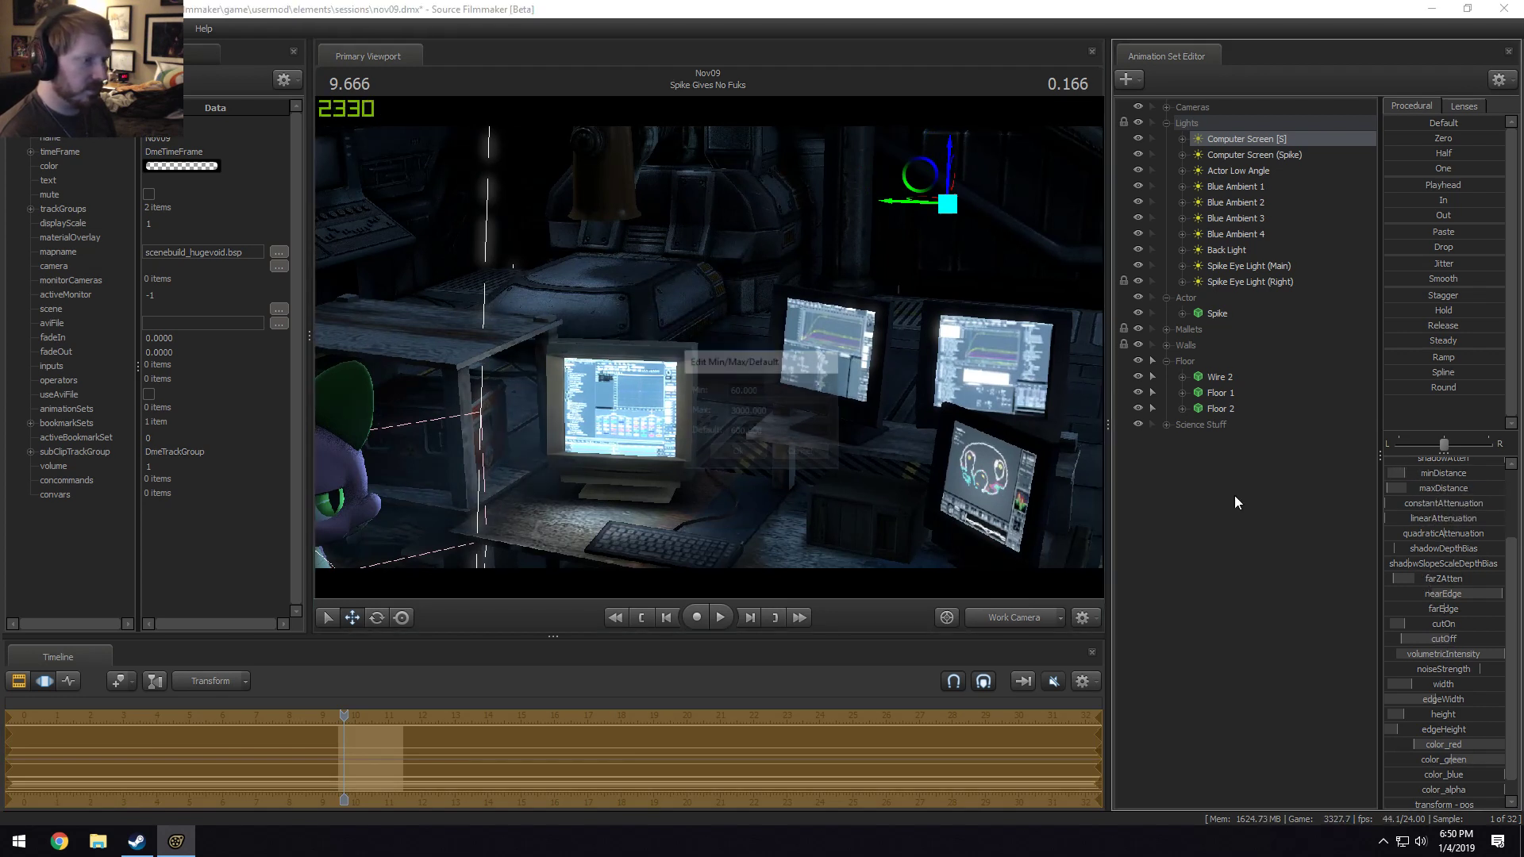
click(751, 410)
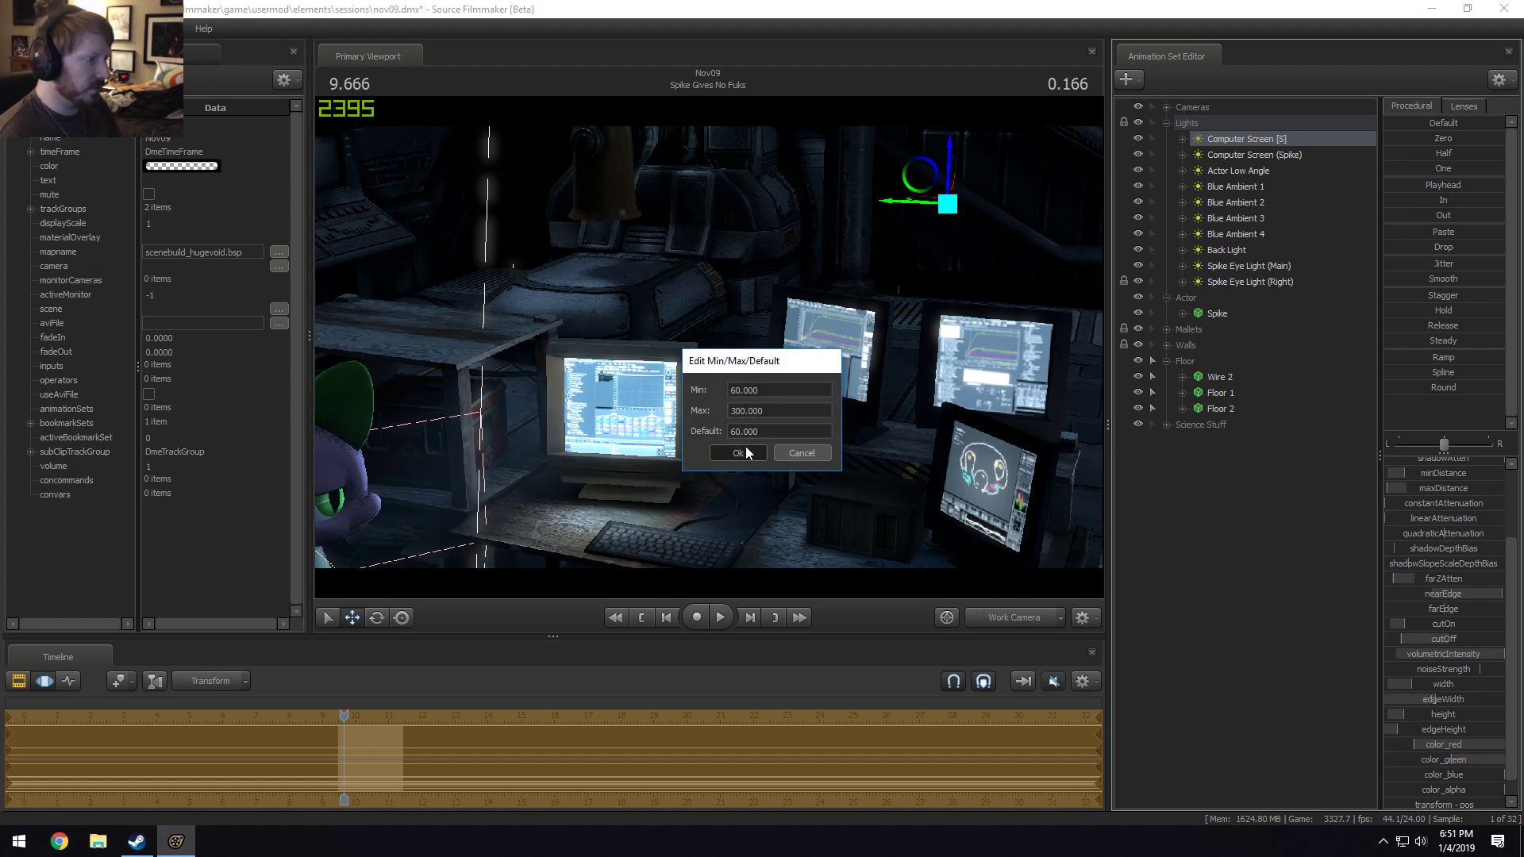
click(738, 453)
drag(1464, 489, 1411, 494)
Show the Computer Screen [S] light in the Element Viewer and compare its effect with uberlight off and on.
right_click(1273, 189)
mouse_move(1337, 237)
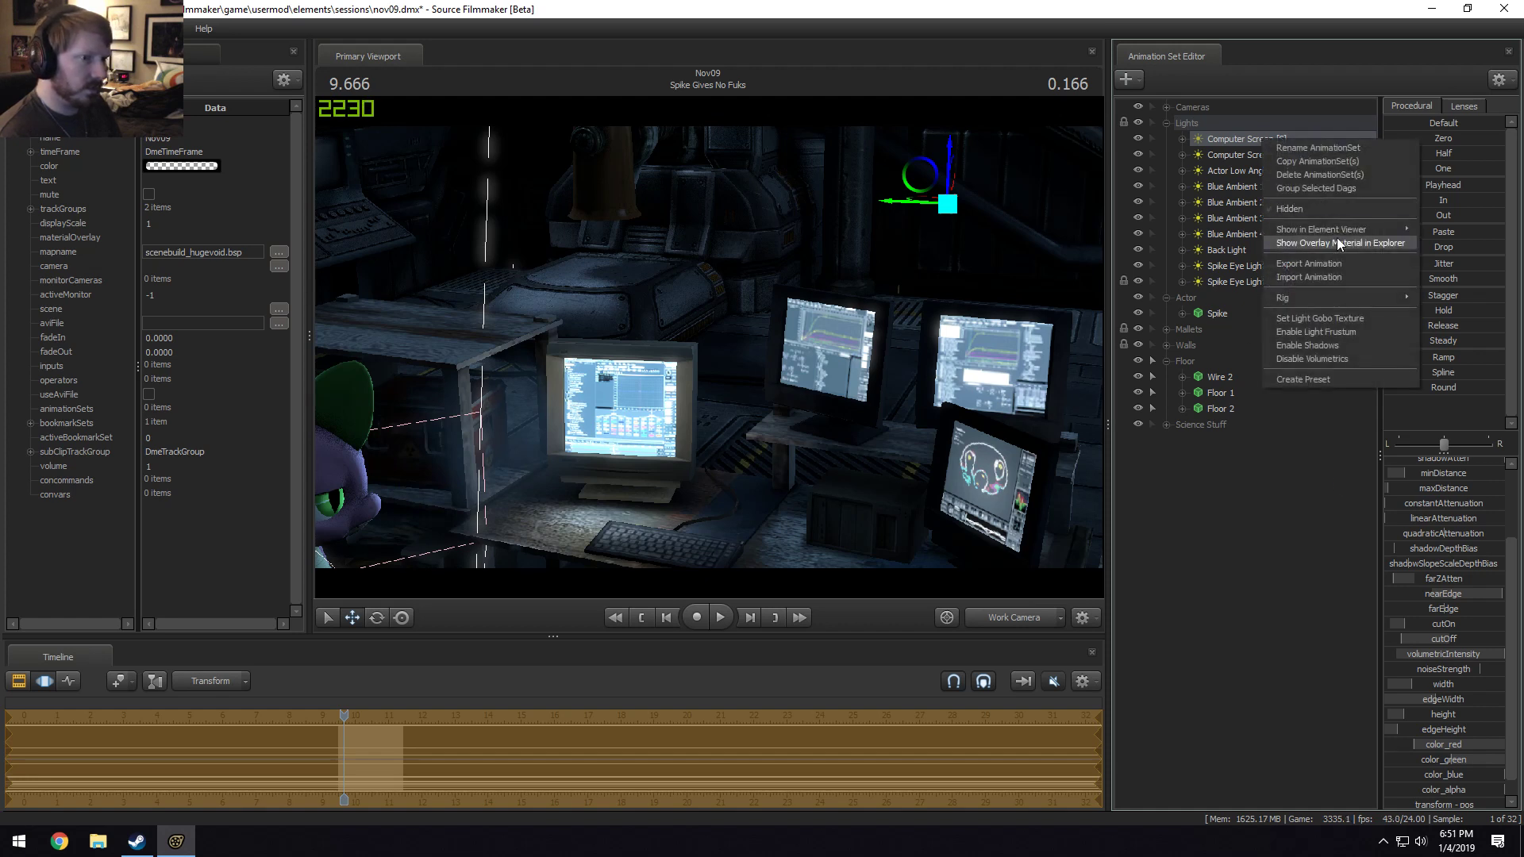
click(1435, 253)
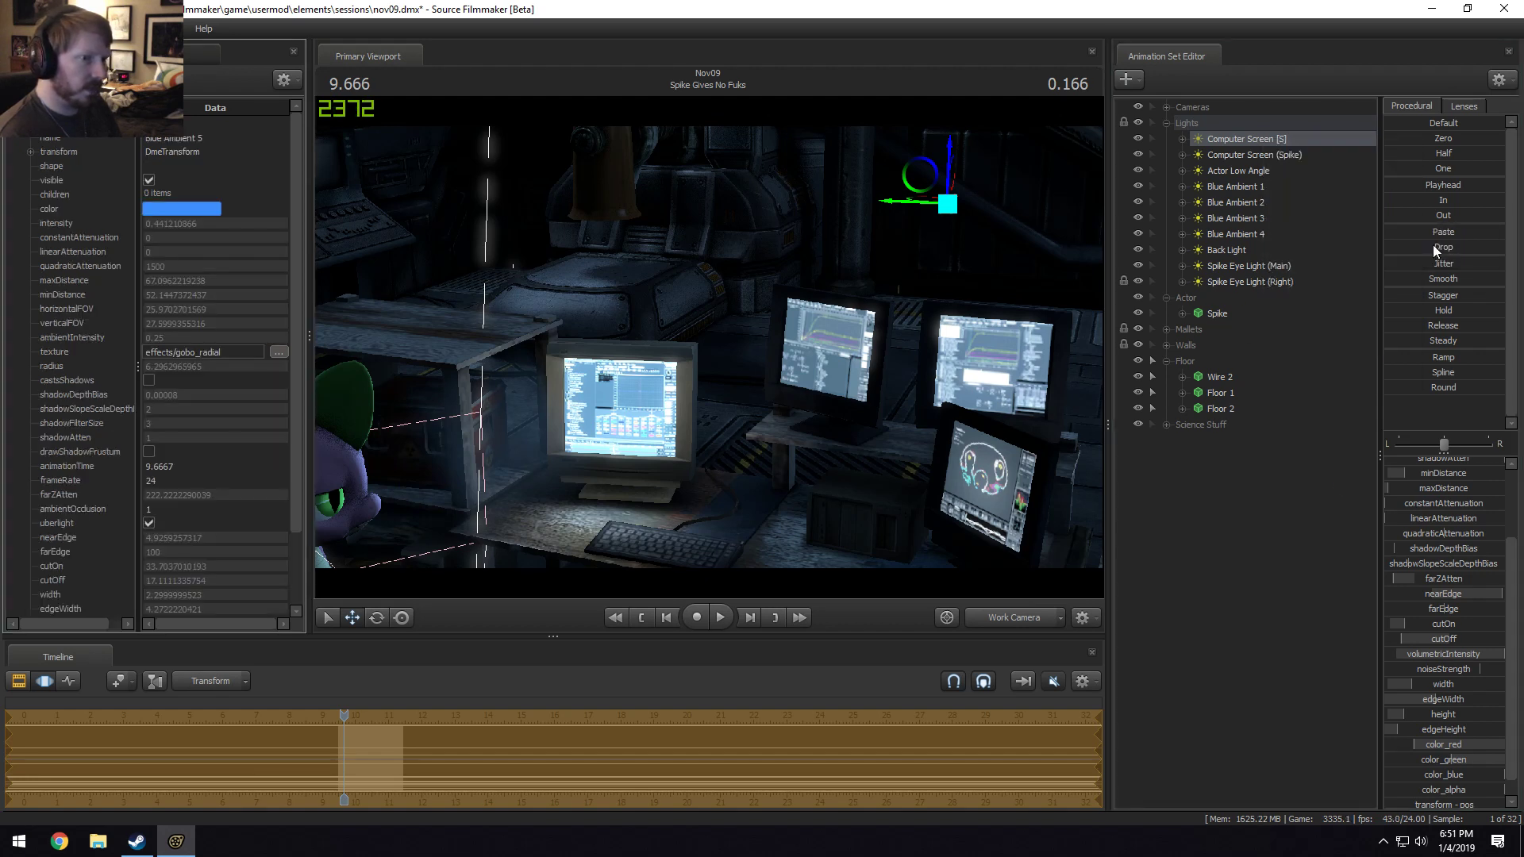
click(150, 524)
click(148, 524)
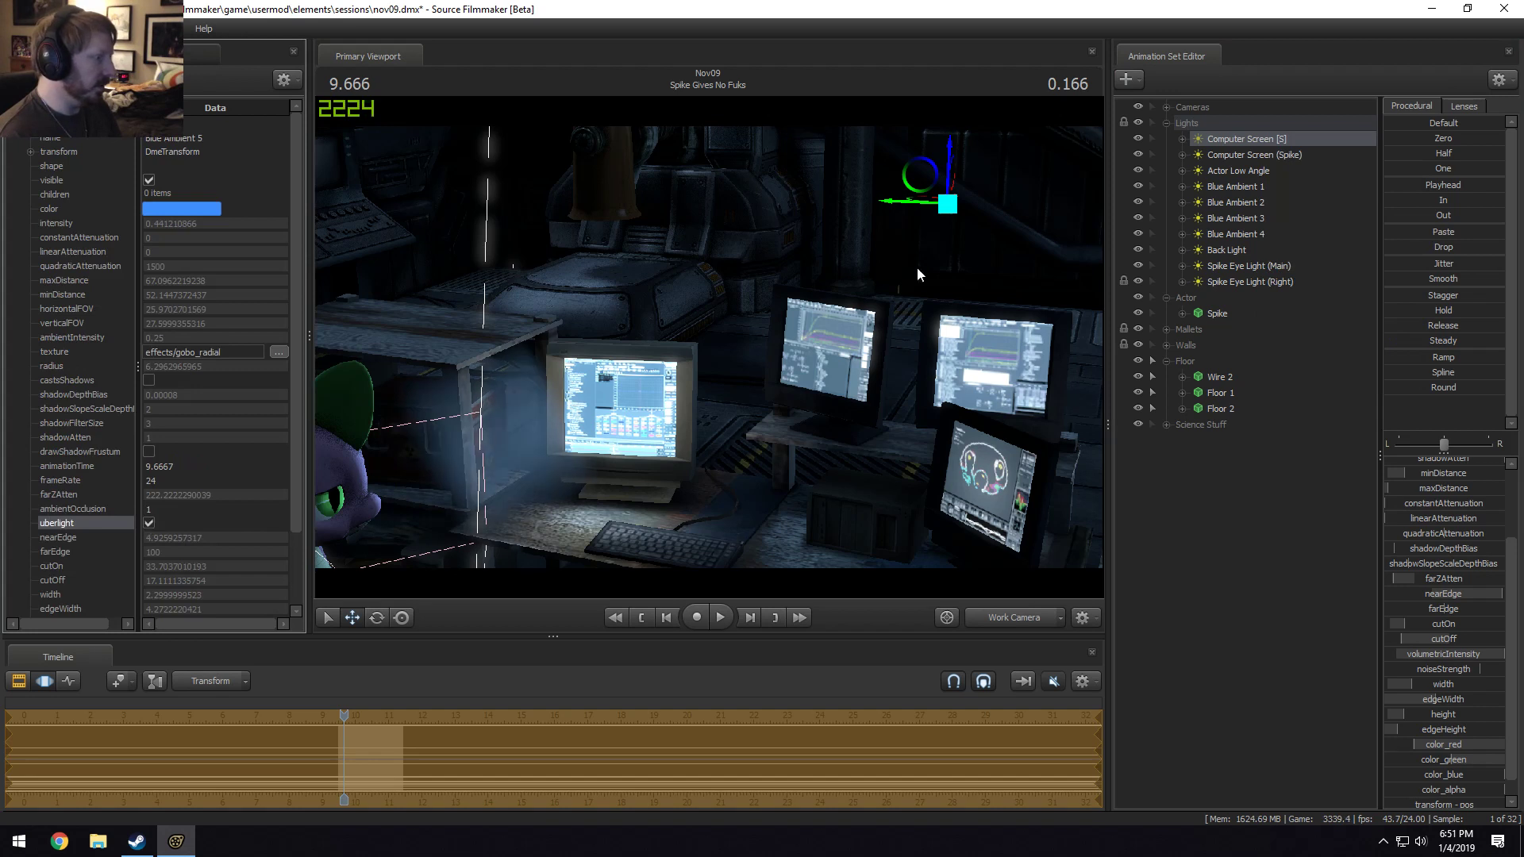
Rename the Computer Screen [S] light to Computer Screen [V].
right_click(1270, 139)
click(1316, 146)
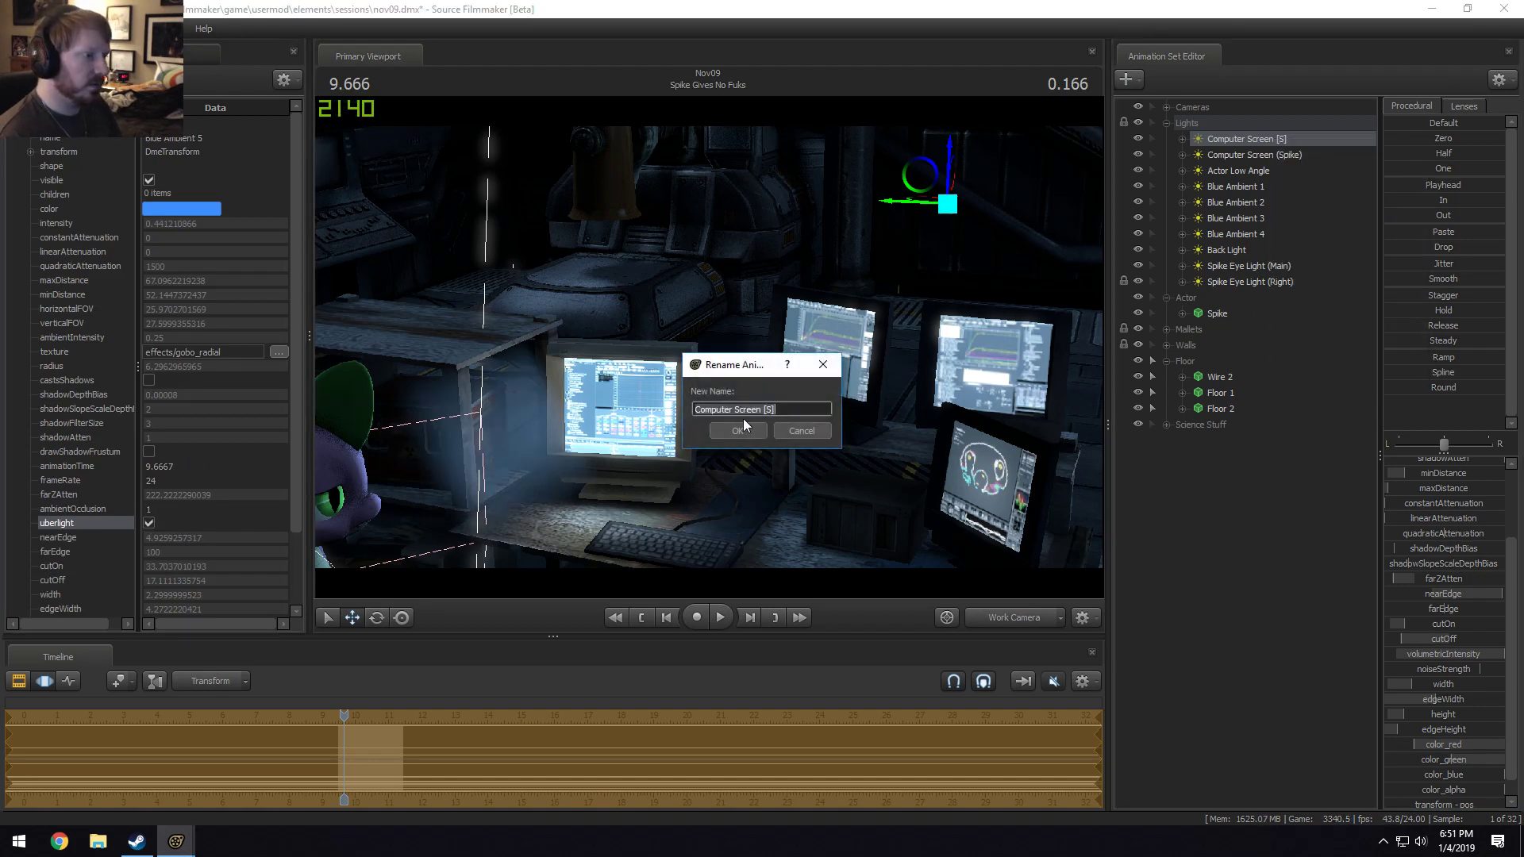
click(784, 411)
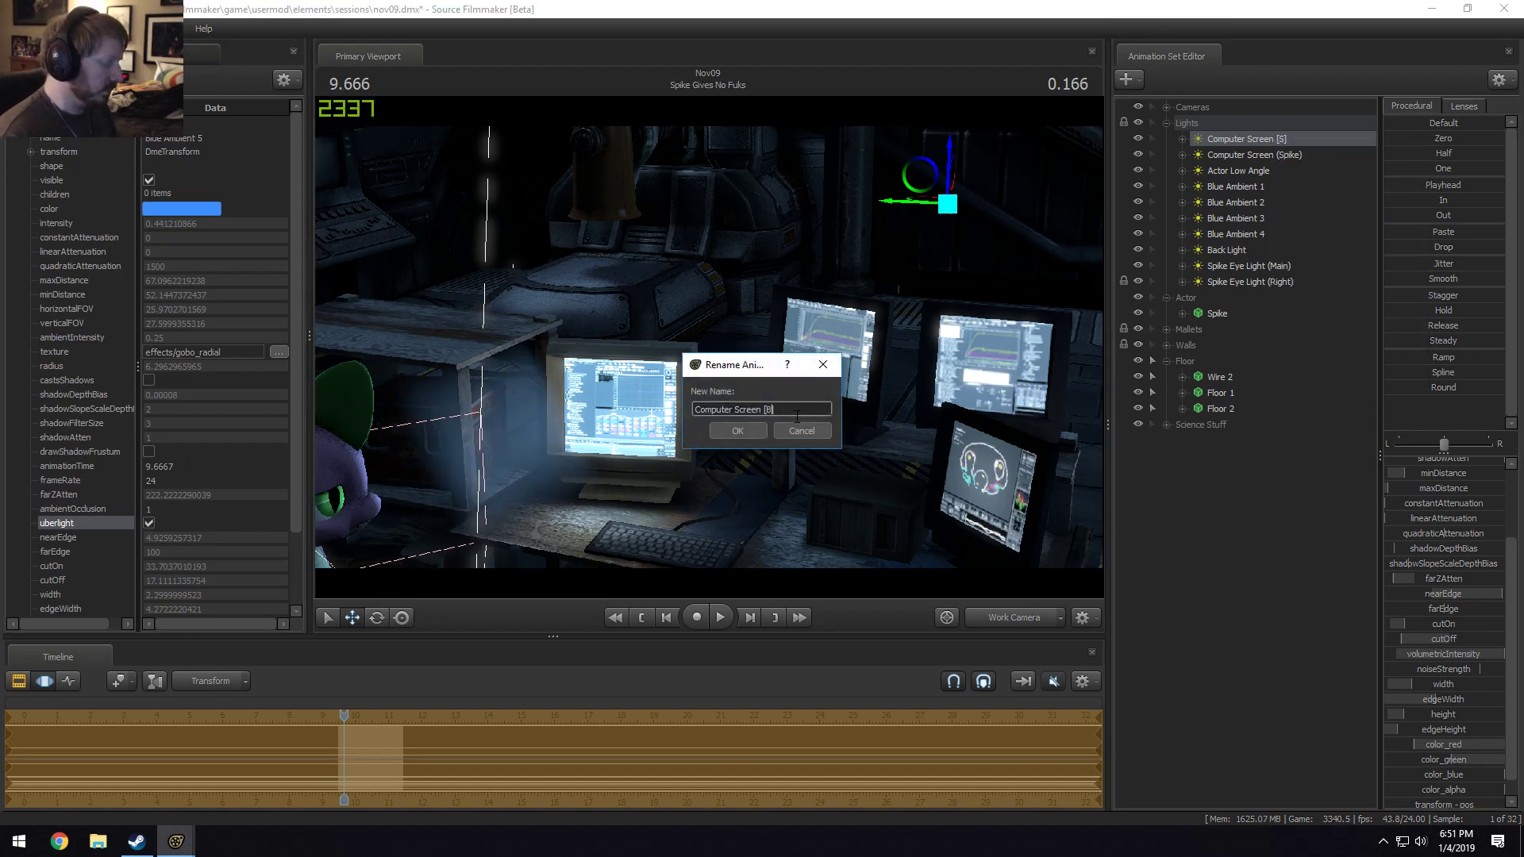
text(V)
key(Return)
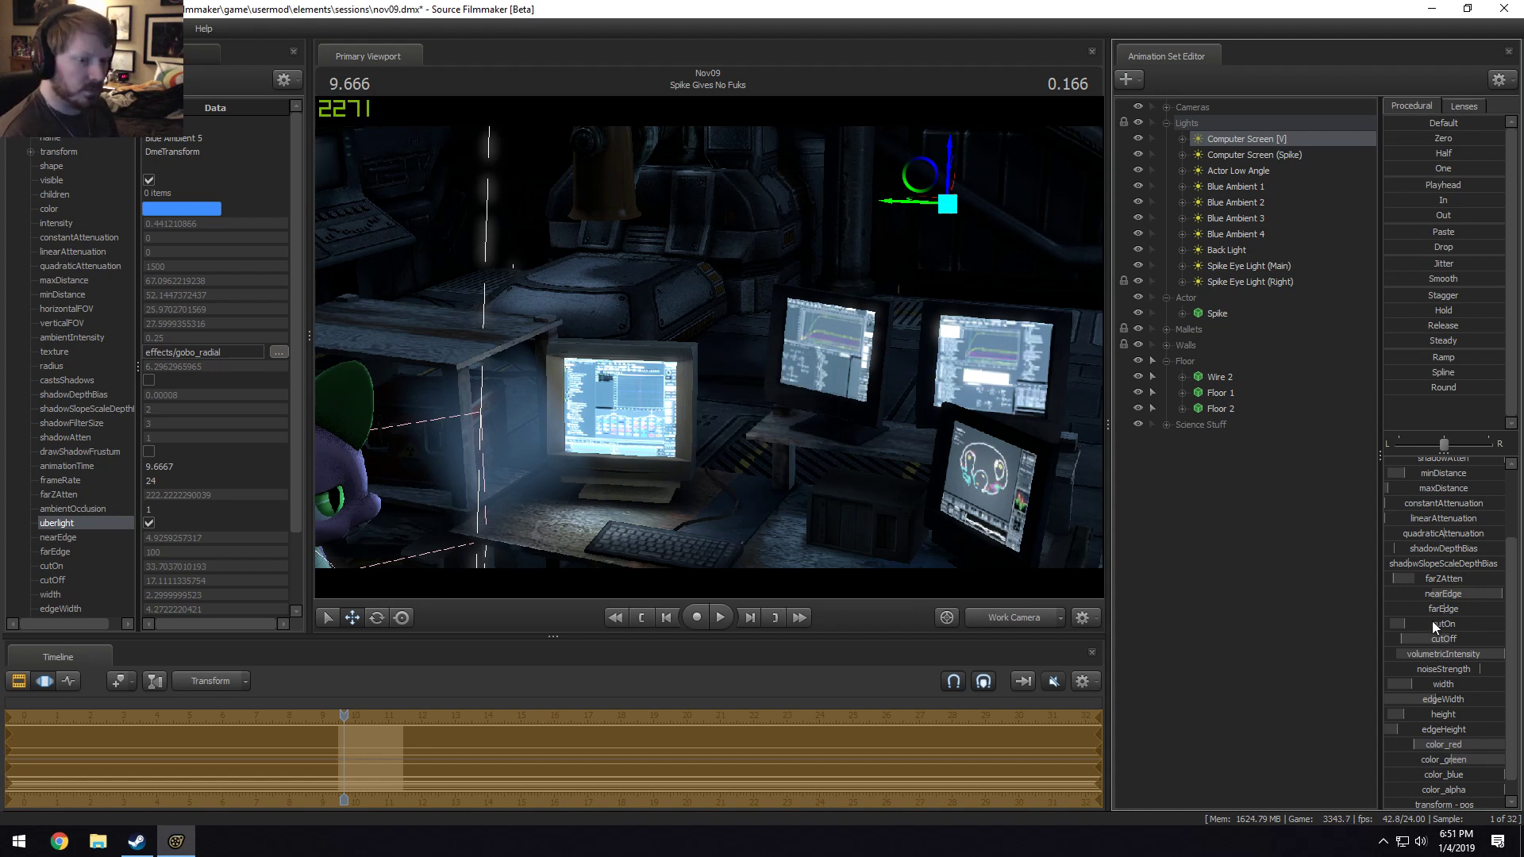
Lower the Computer Screen [V] light's farEdge to about 77.6.
scroll(1432, 622, down, 1)
mouse_move(1447, 588)
mouse_down()
mouse_move(1503, 589)
mouse_move(1420, 589)
mouse_move(1398, 619)
mouse_move(1432, 619)
mouse_move(1389, 589)
mouse_up()
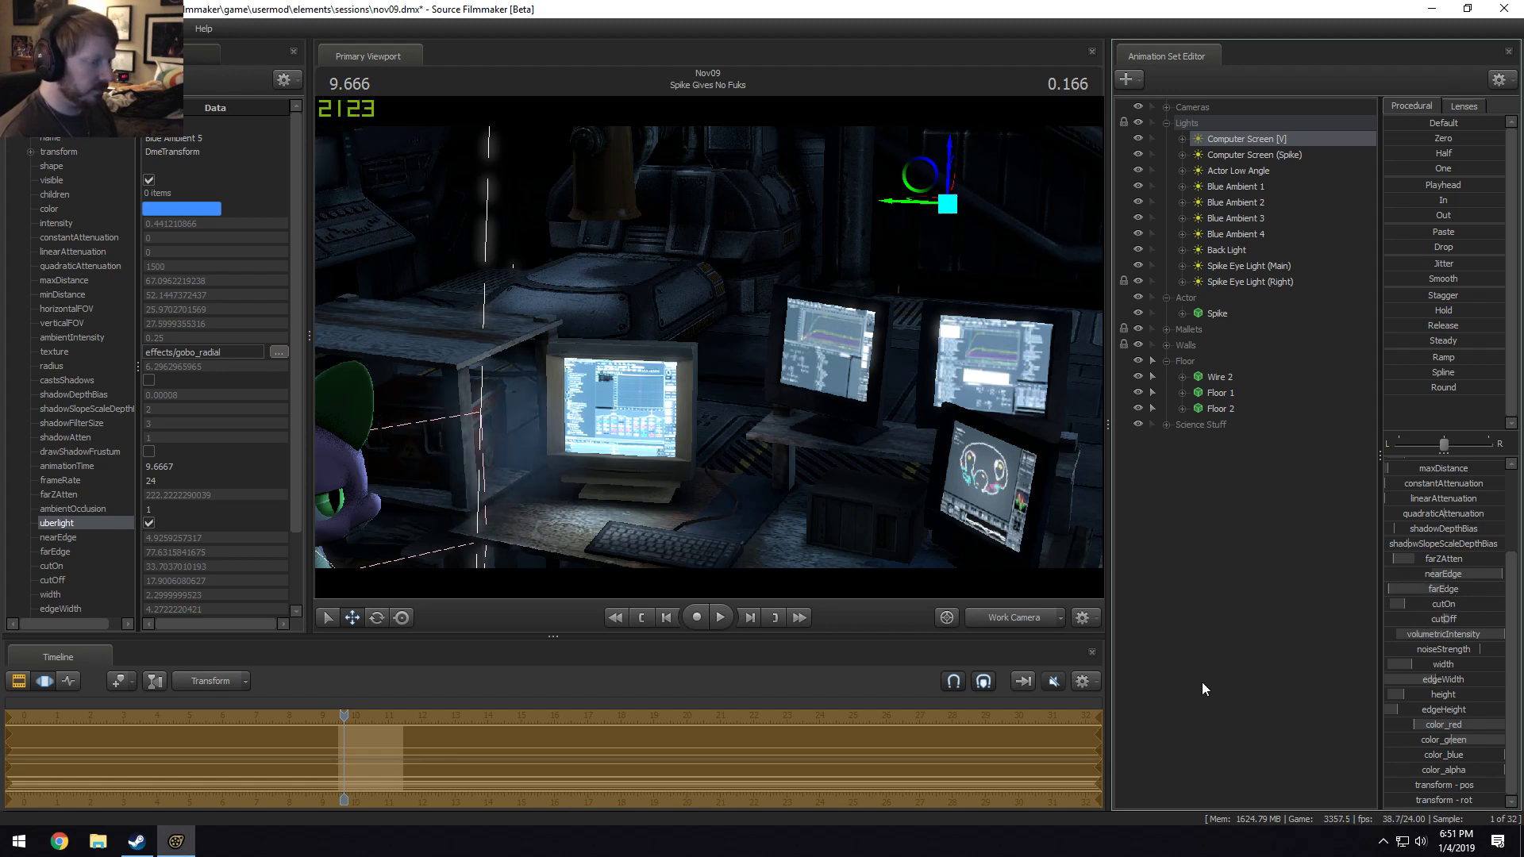
Raise the Computer Screen [V] light's cutOff to about 84.2 while judging it through the main camera.
click(1021, 617)
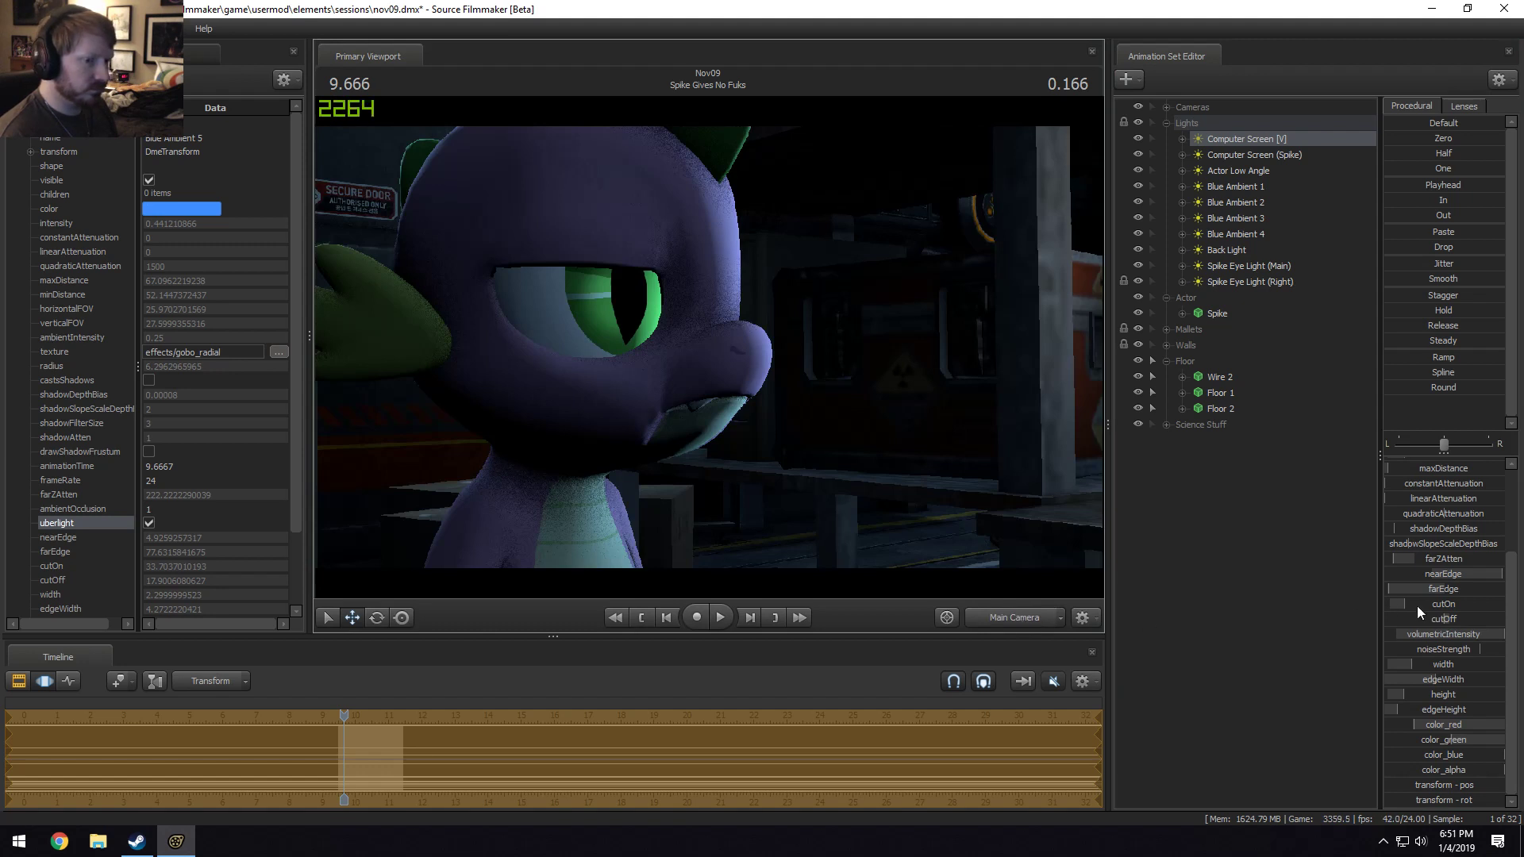
drag(1434, 618, 1466, 618)
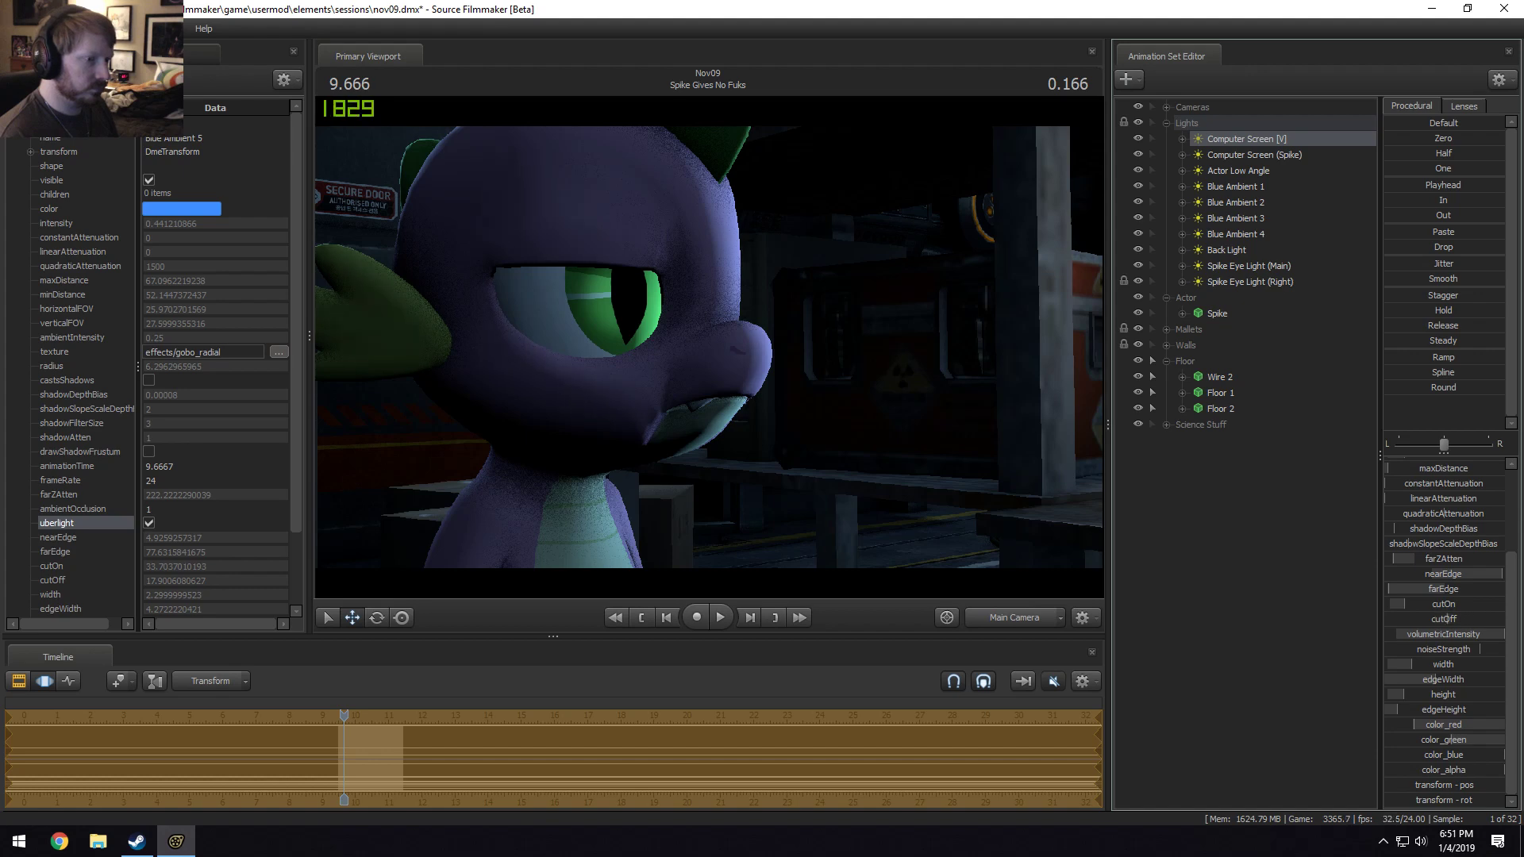
click(1023, 619)
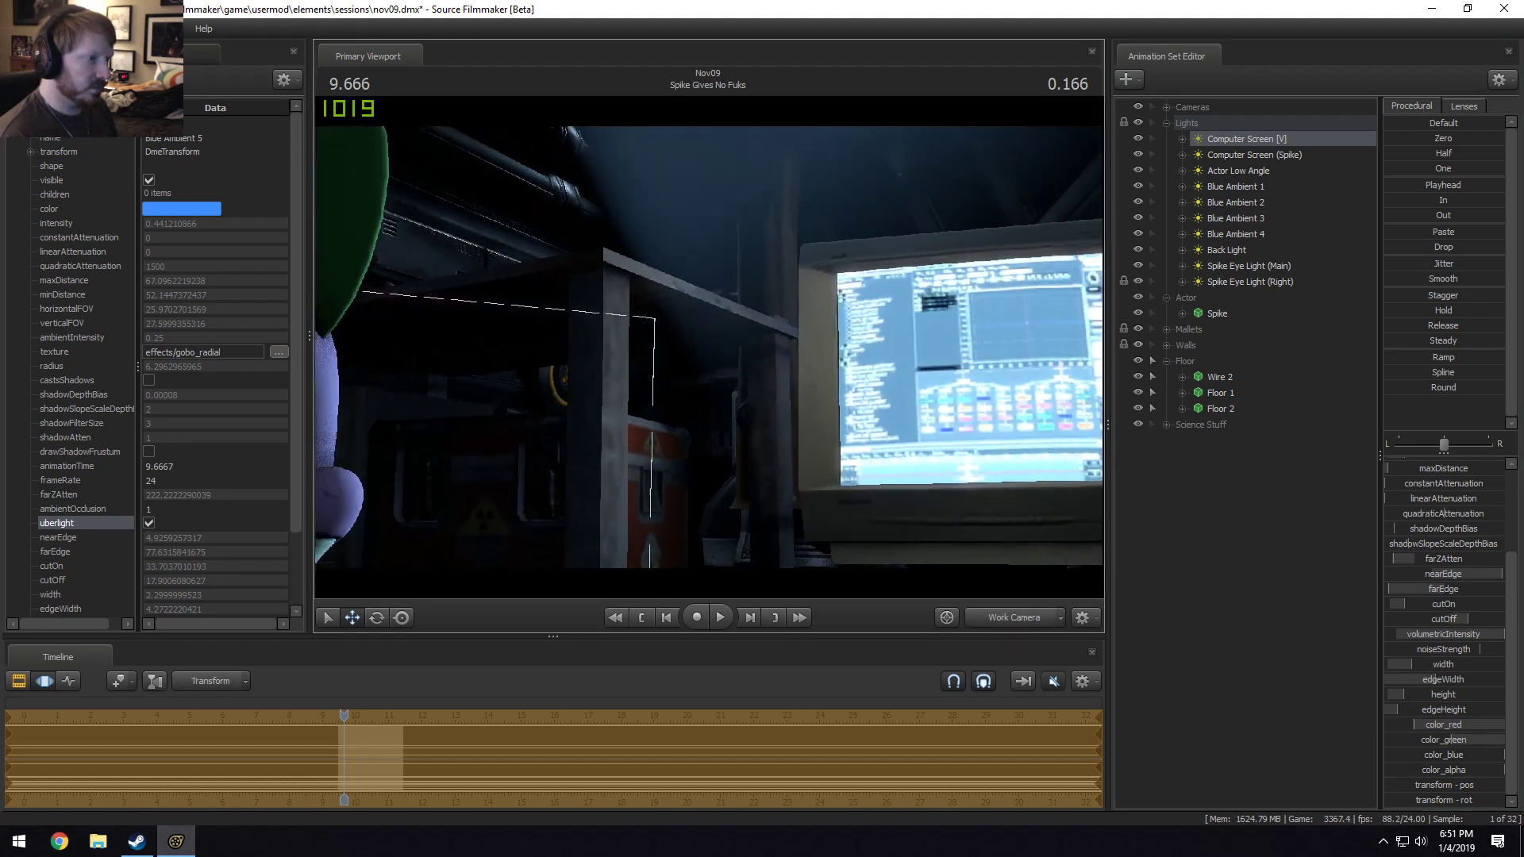
Slide the Computer Screen [V] light horizontally above the monitors and check the shot through the main camera.
drag(708, 346, 1056, 411)
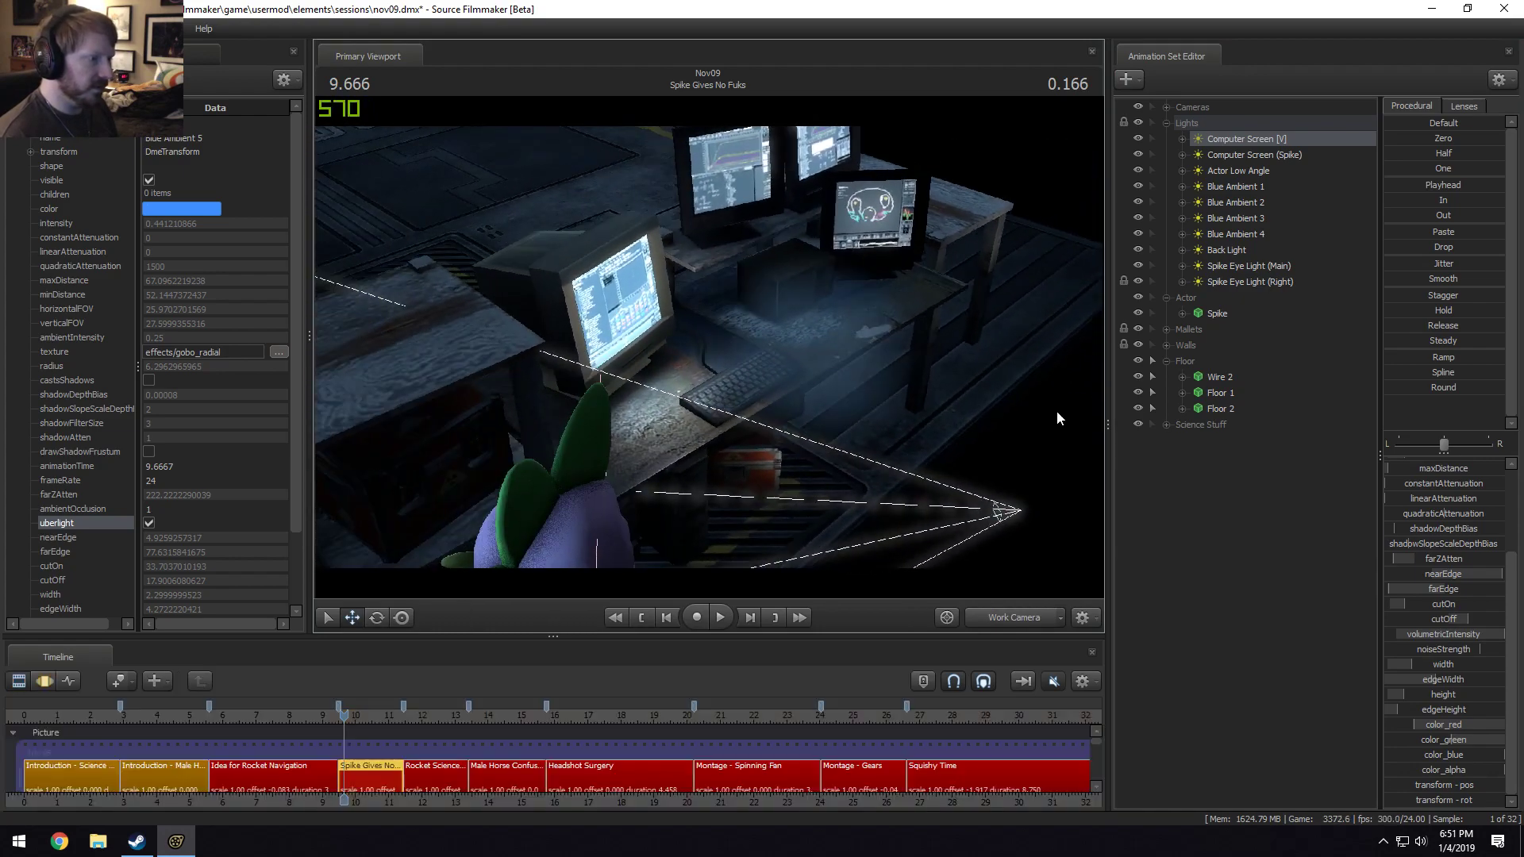
click(1241, 145)
mouse_move(708, 347)
mouse_down()
mouse_move(901, 360)
mouse_move(716, 376)
mouse_move(708, 346)
mouse_up()
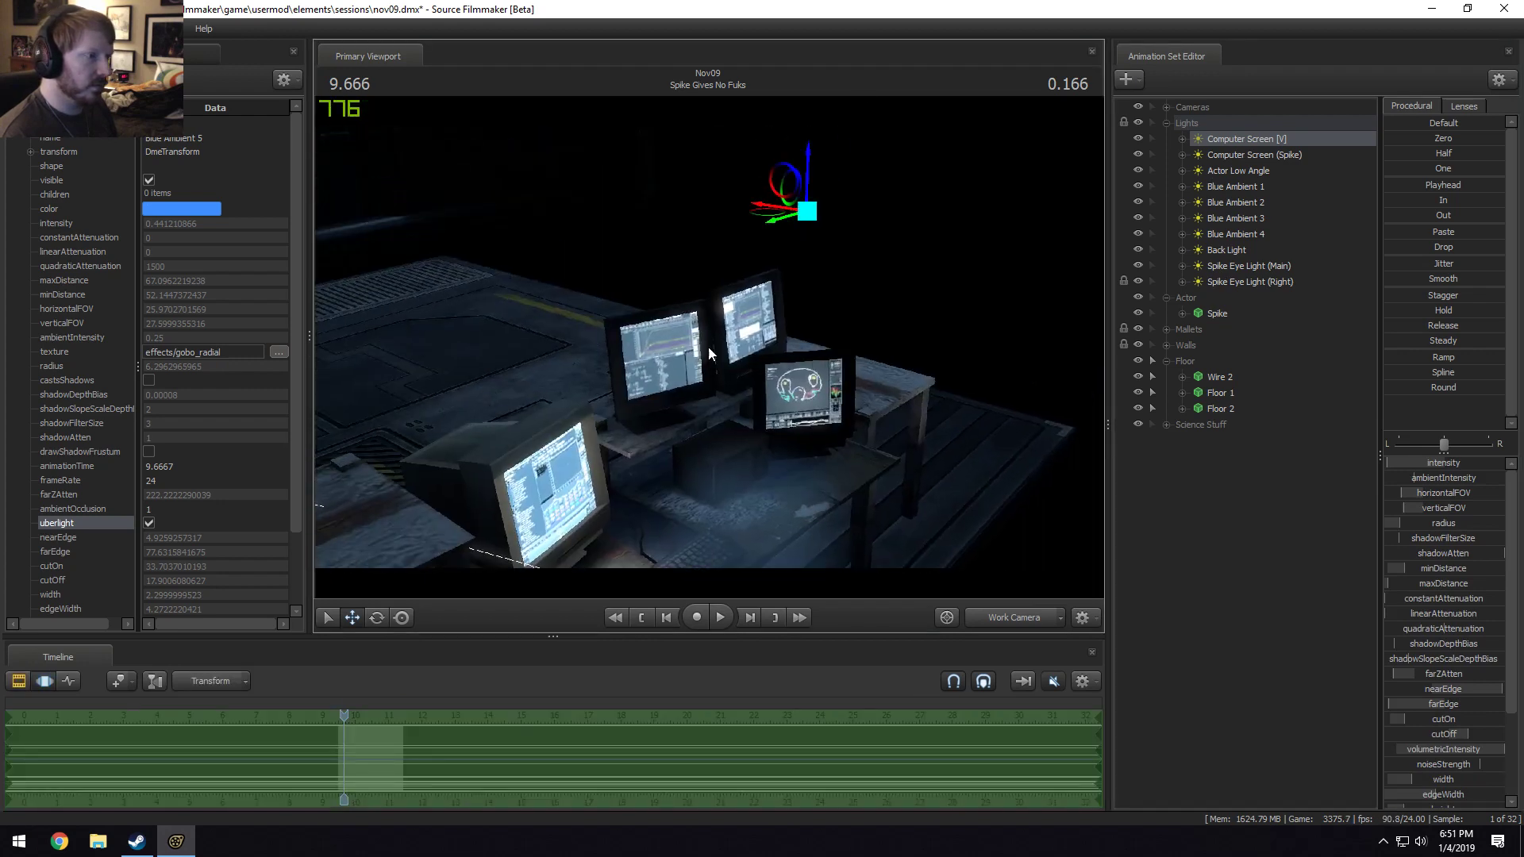
drag(767, 212, 636, 219)
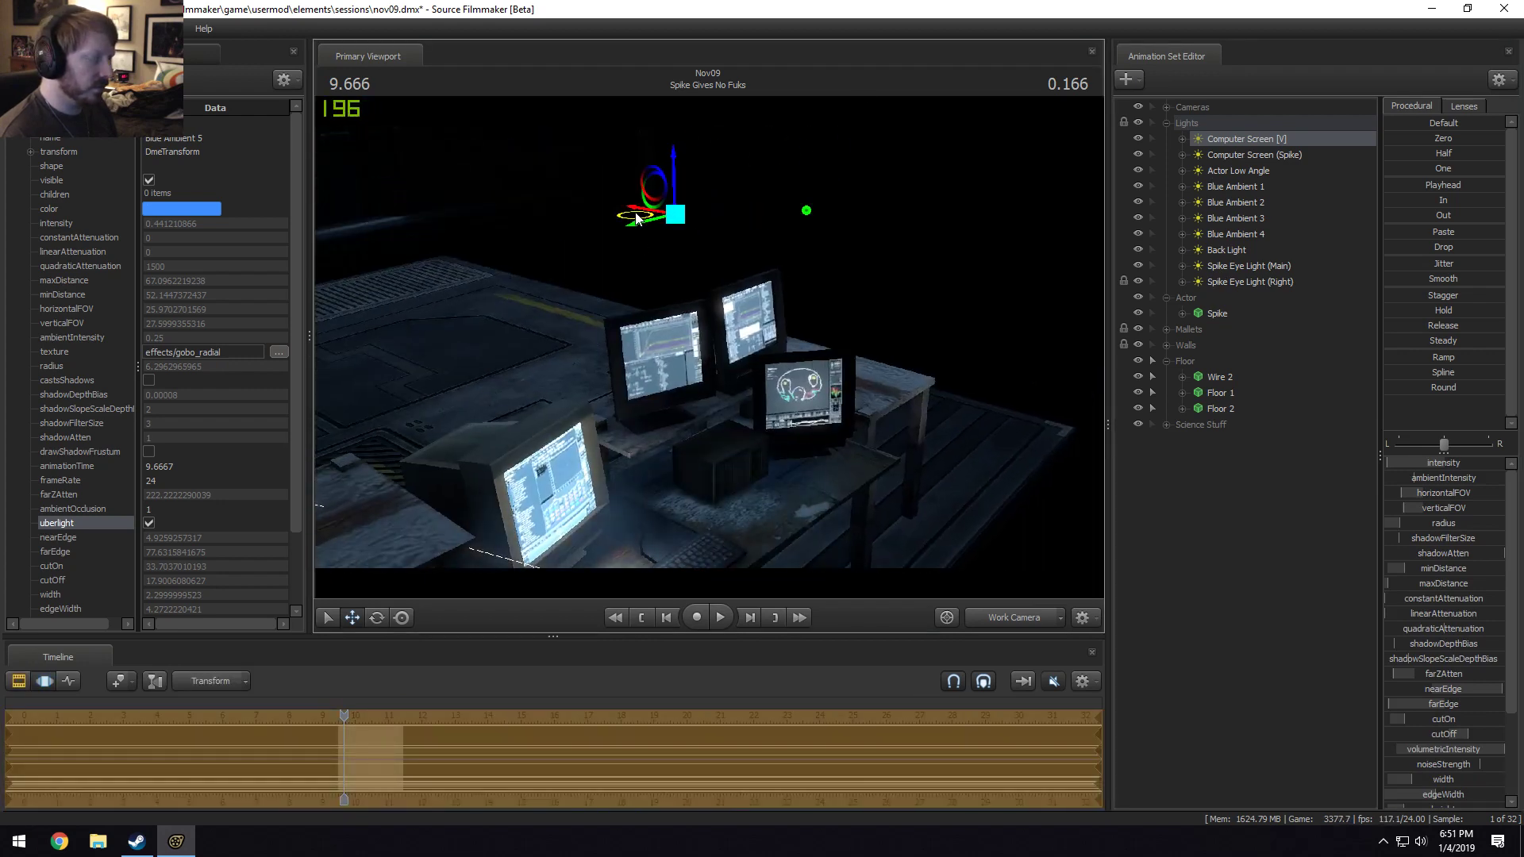
click(1027, 623)
key(F2)
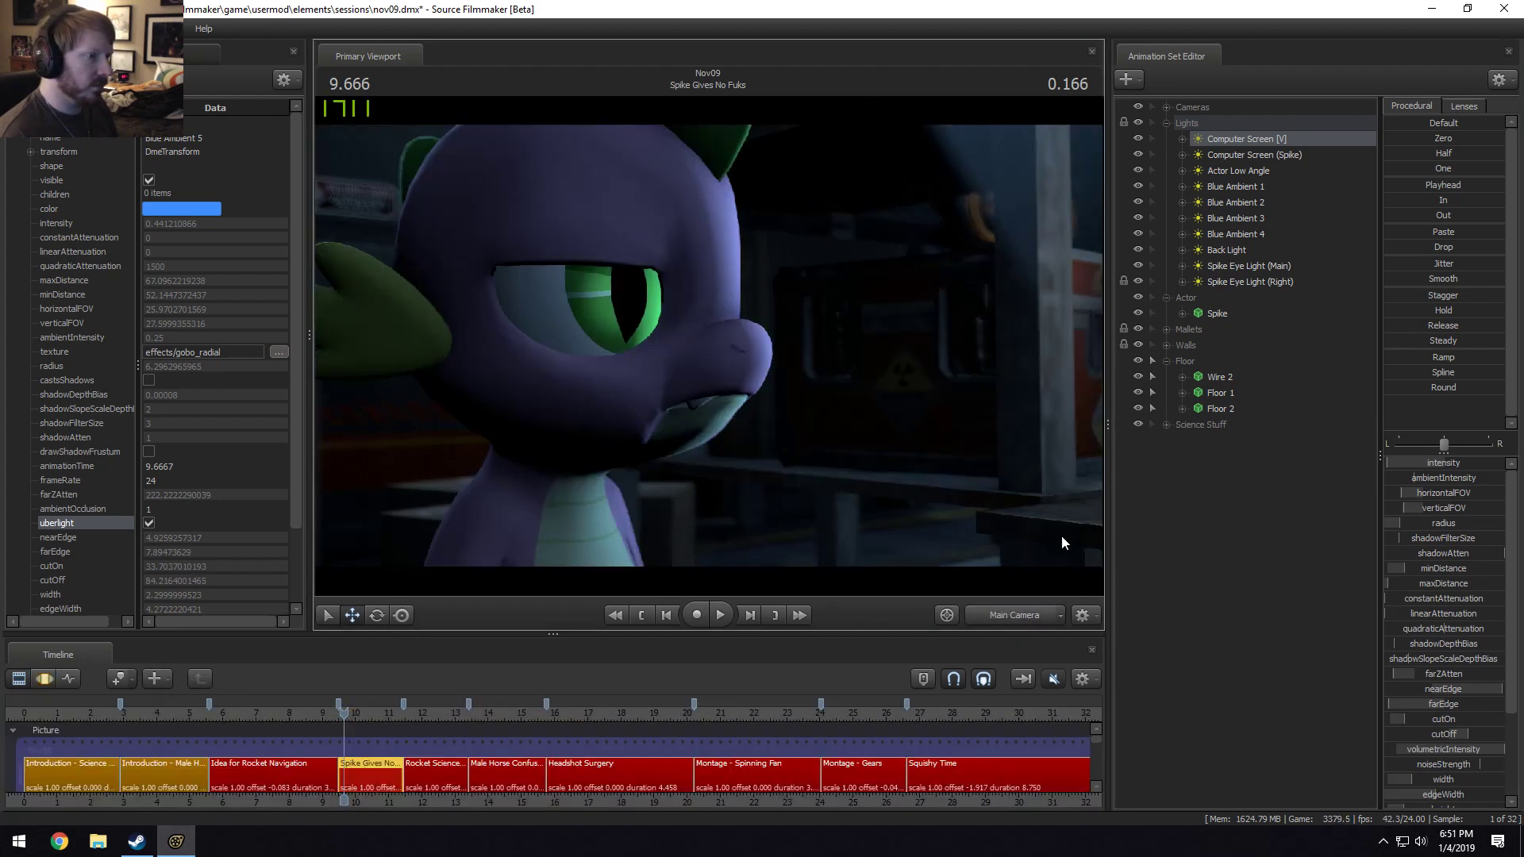
key(F3)
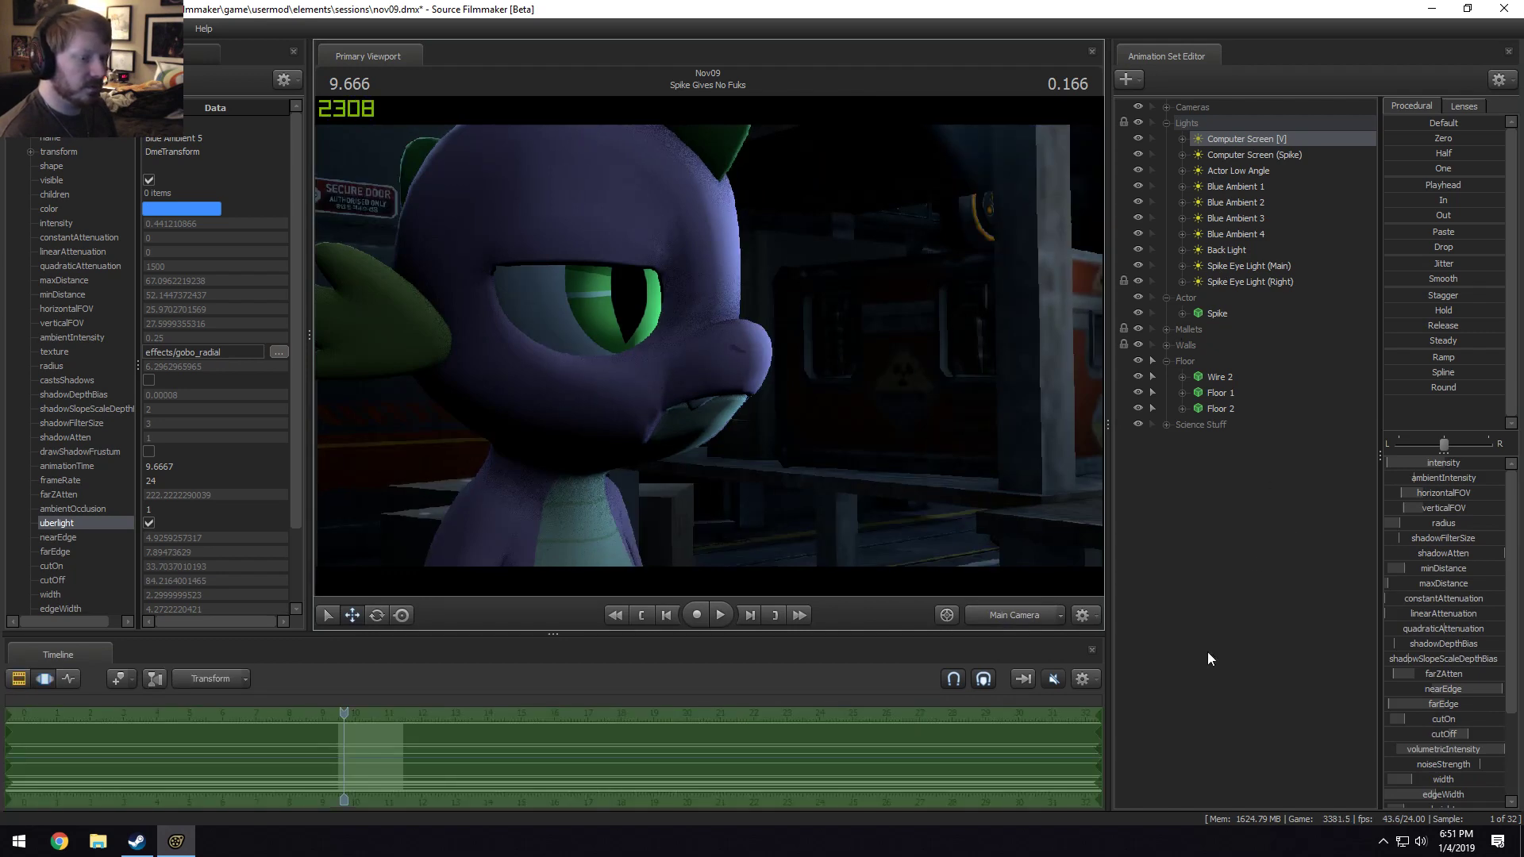
From the work camera, shift the Computer Screen [V] light a little further in the horizontal plane.
click(998, 618)
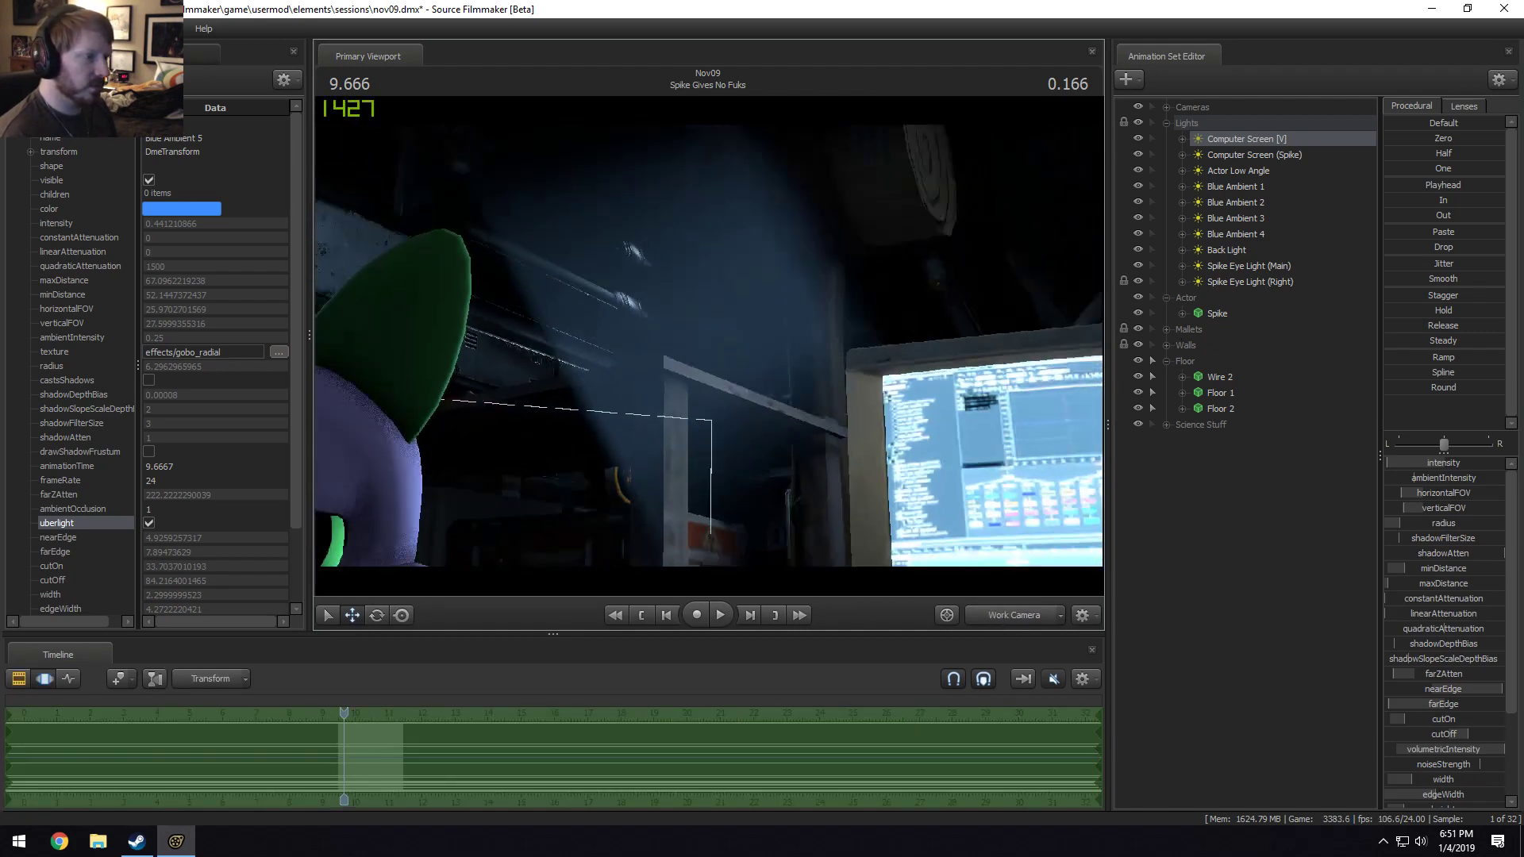
drag(873, 333, 968, 204)
key(e)
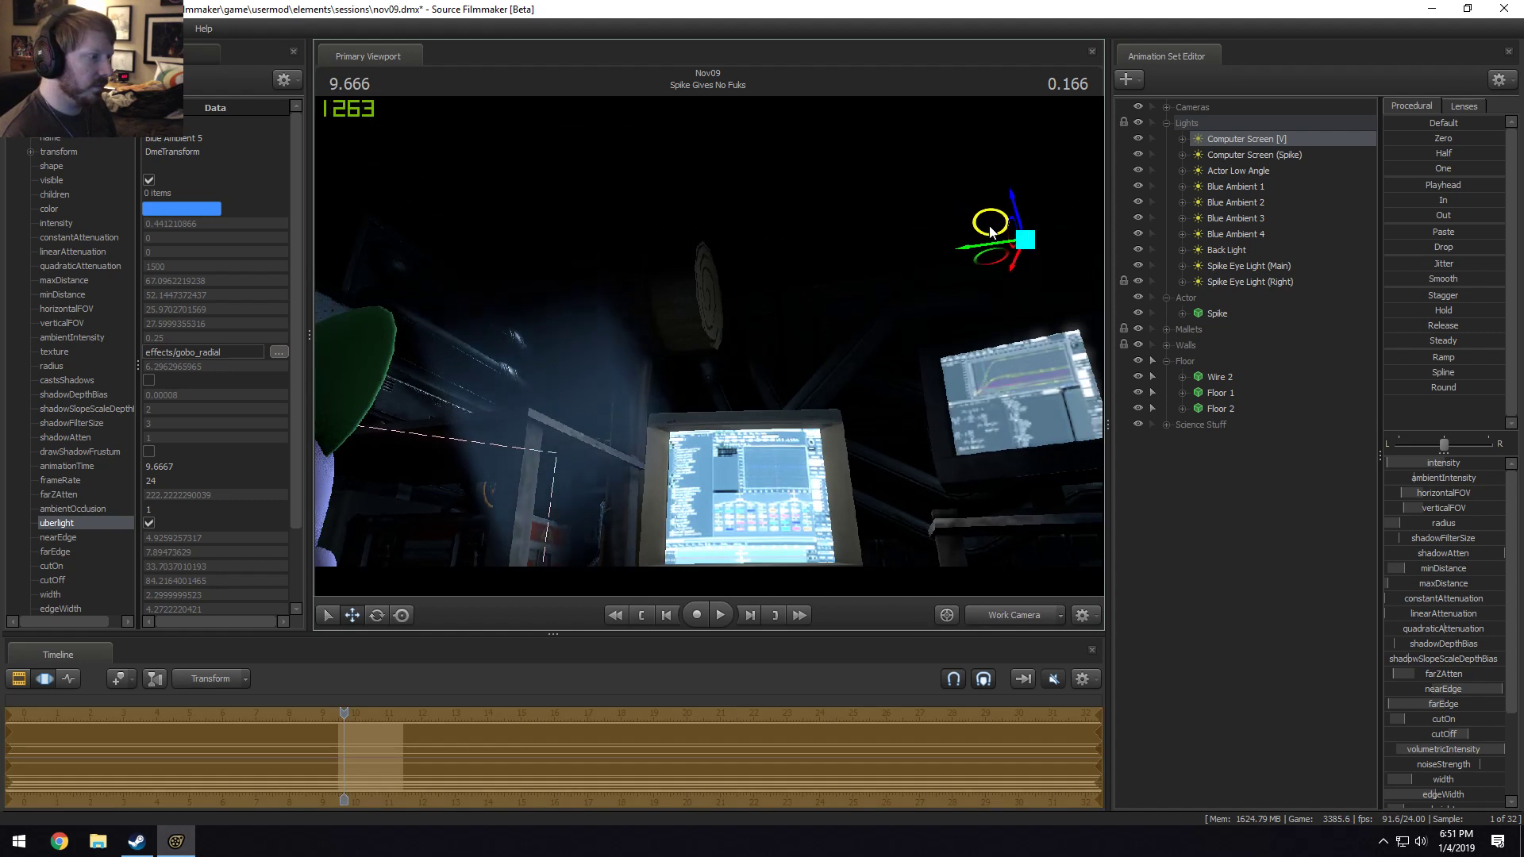
drag(1008, 241, 967, 302)
key(w)
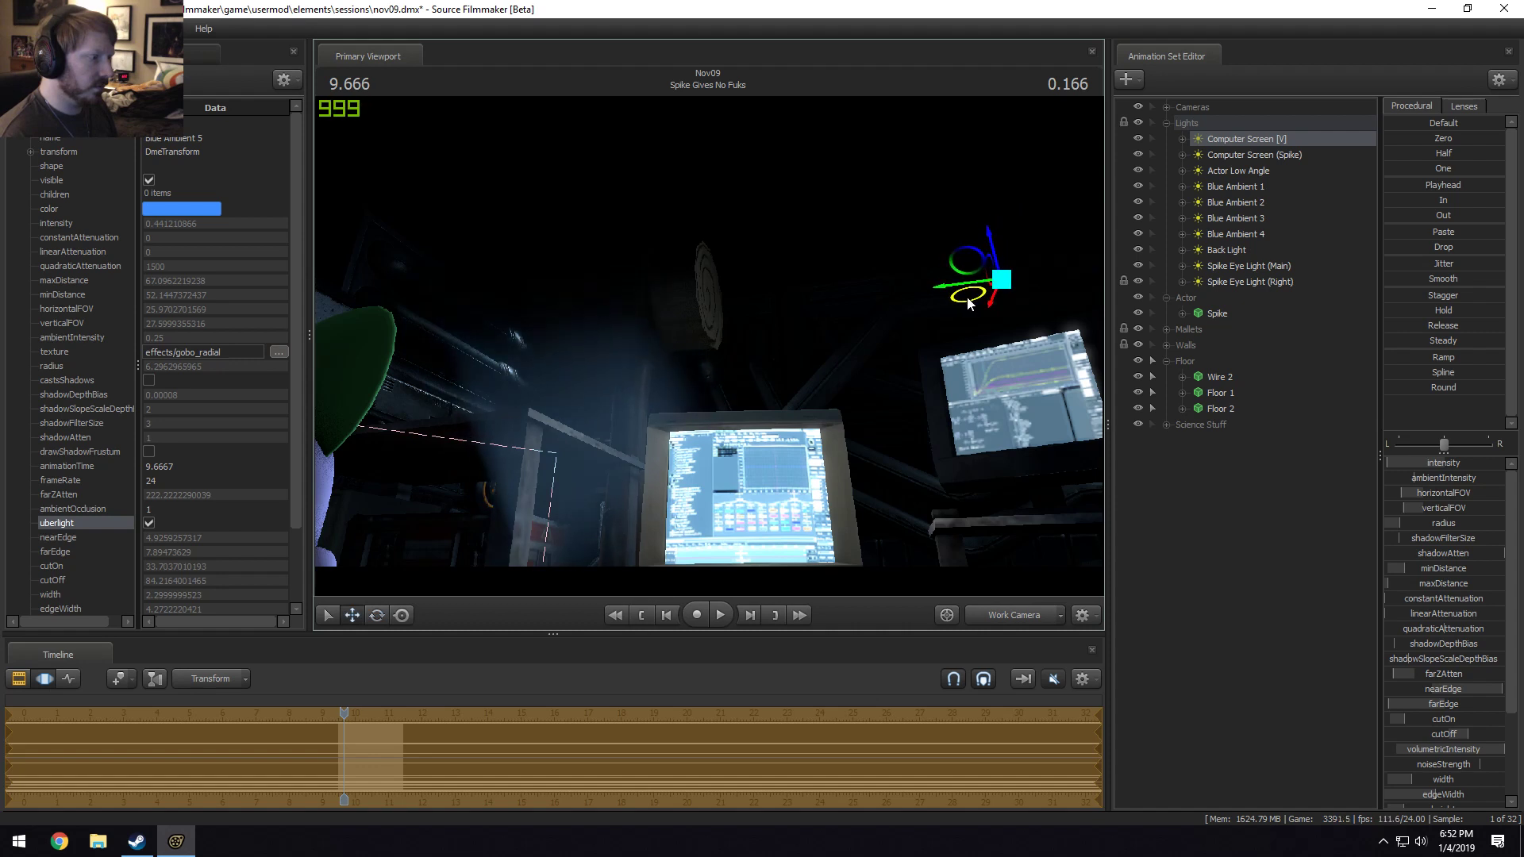
Retune the Computer Screen [V] light's farEdge to about 22.4, cutOff to about 46.7 and maxDistance to about 76.6.
drag(1450, 707, 1466, 706)
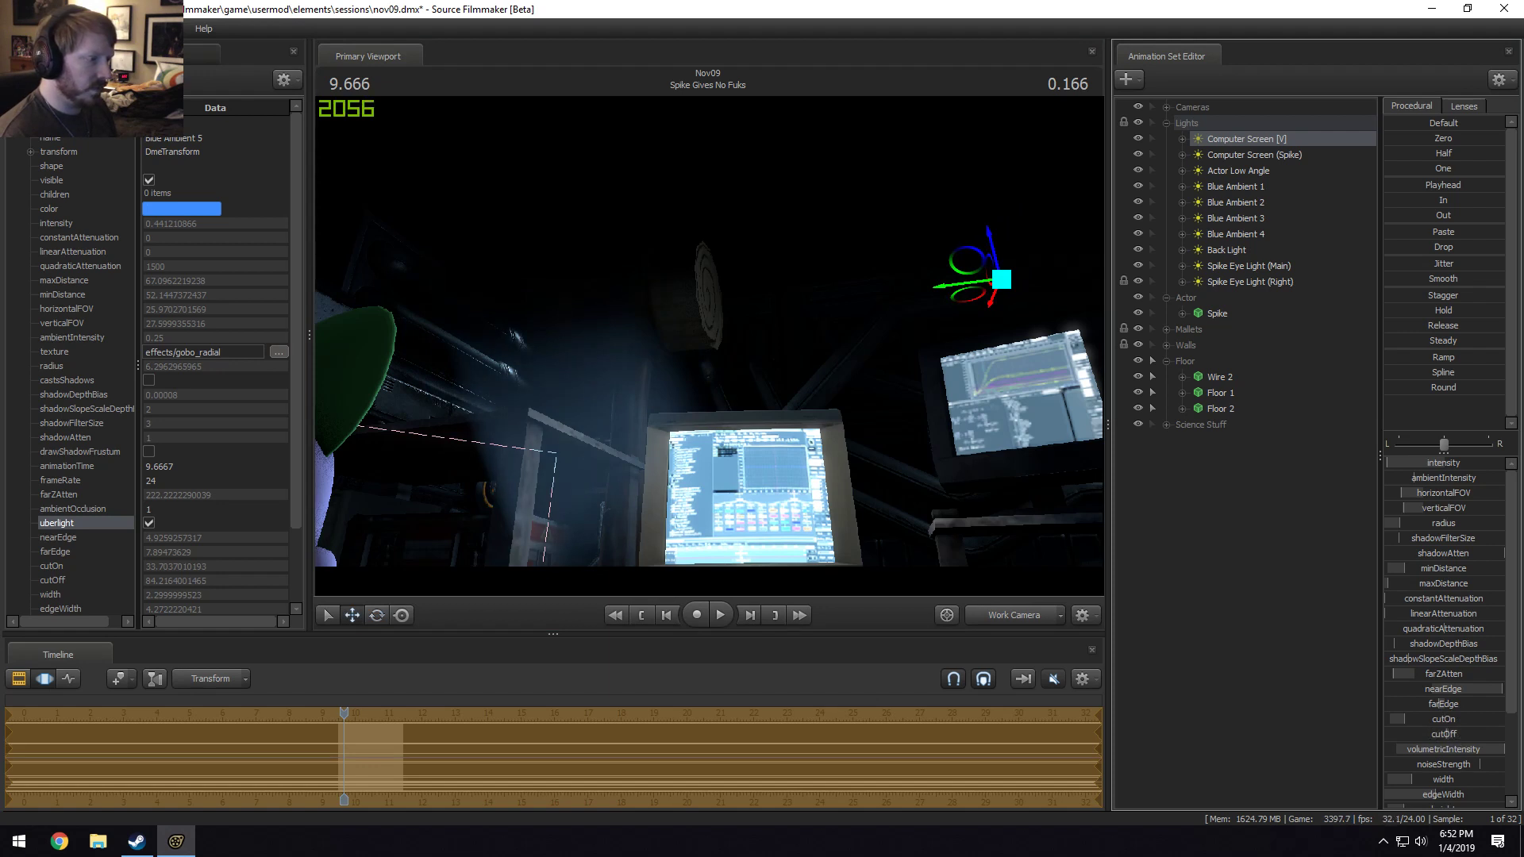
drag(1445, 734, 1429, 719)
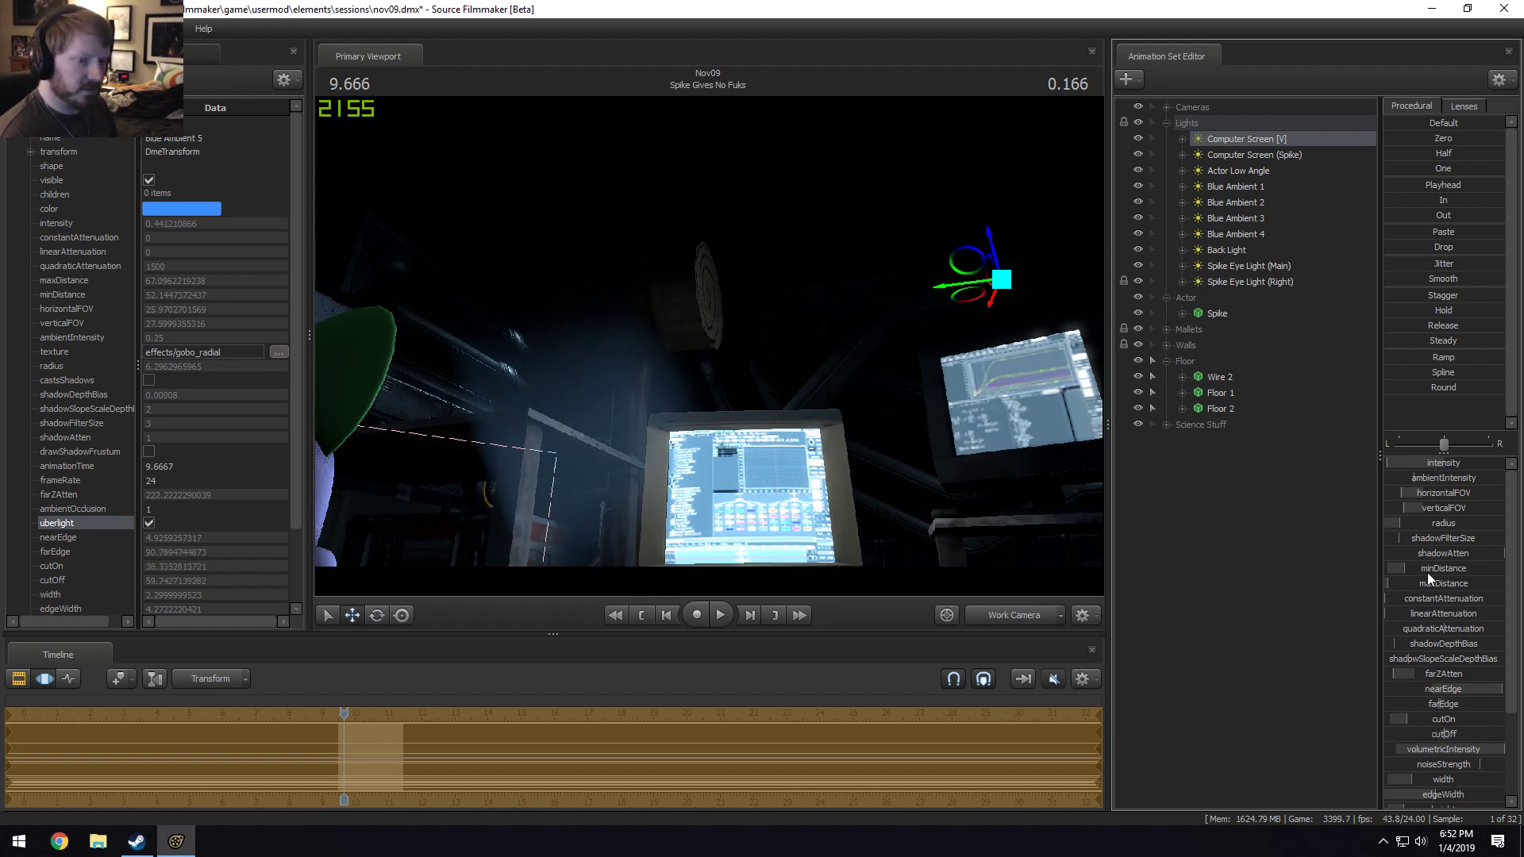
drag(1428, 578, 1435, 579)
mouse_move(1411, 705)
mouse_down()
mouse_move(1441, 736)
mouse_move(1440, 707)
mouse_up()
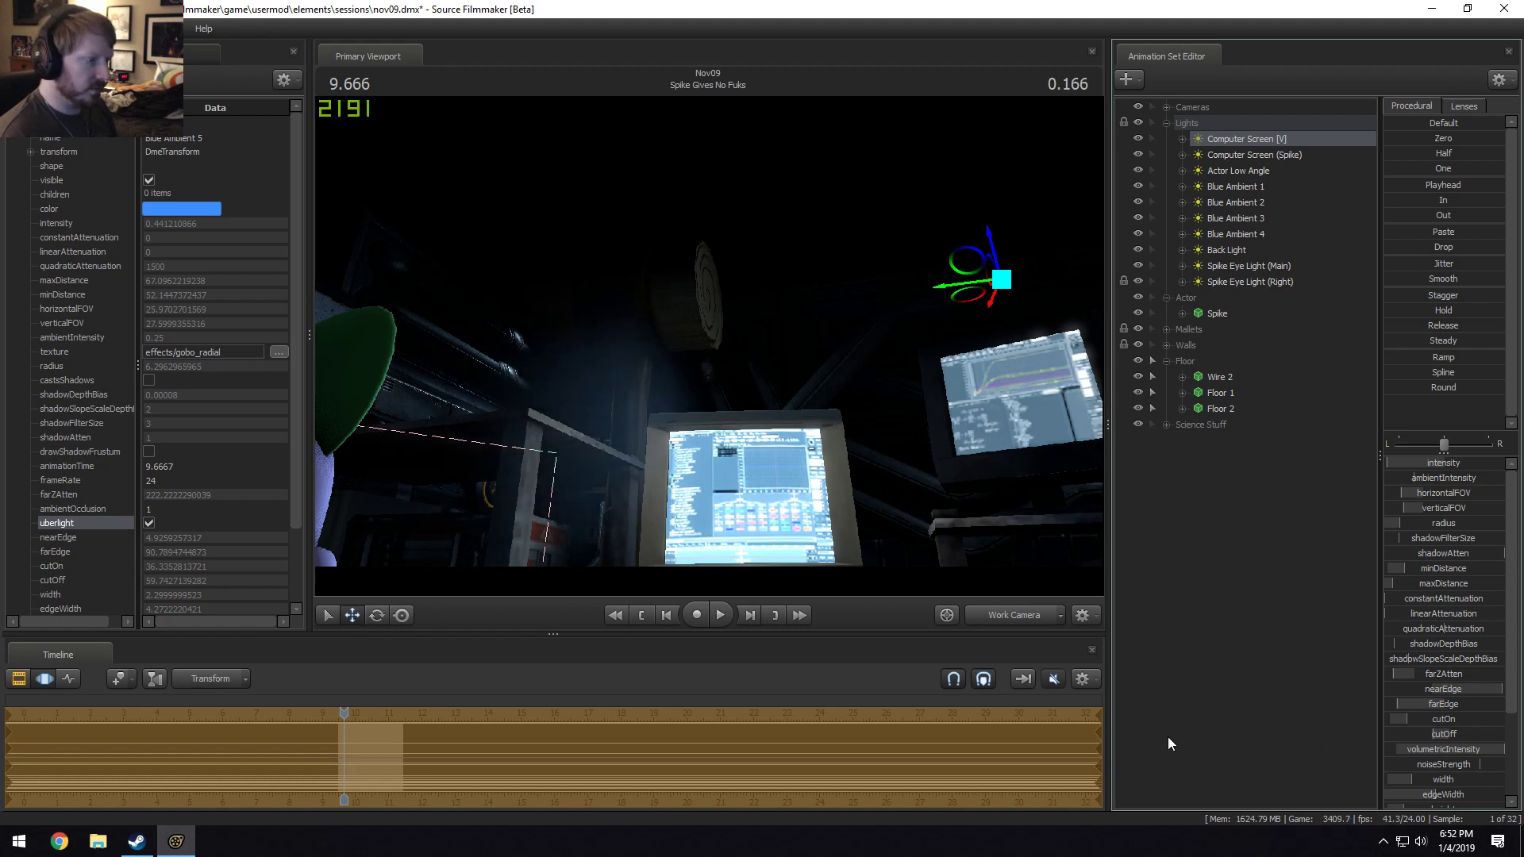
click(1008, 613)
key(F3)
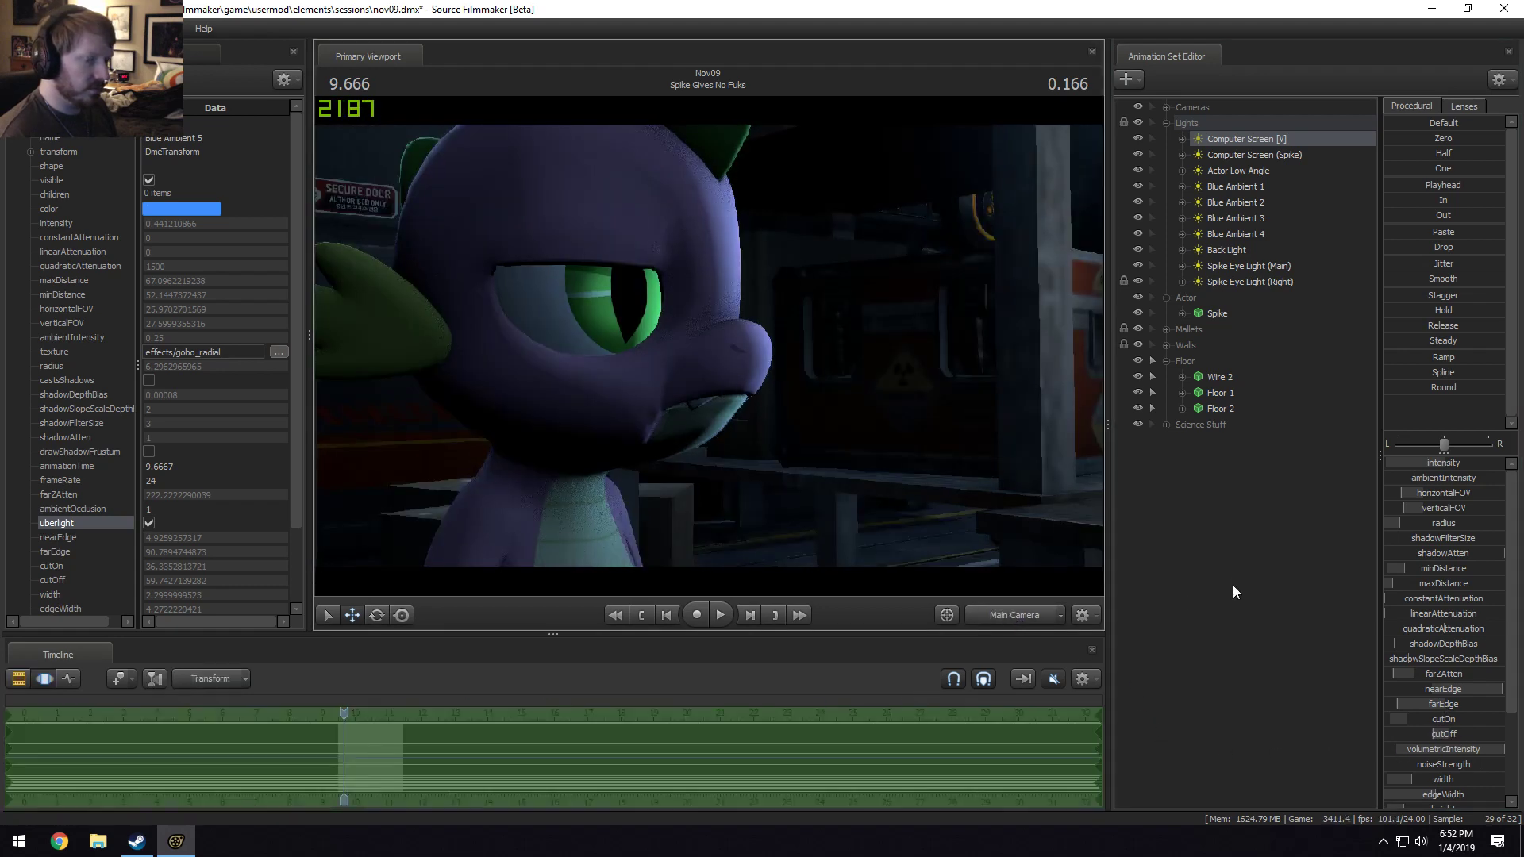
Lower and rotate the Computer Screen [V] light beside the monitors, and check the glow through the main camera.
click(1011, 617)
drag(959, 224, 1039, 415)
key(e)
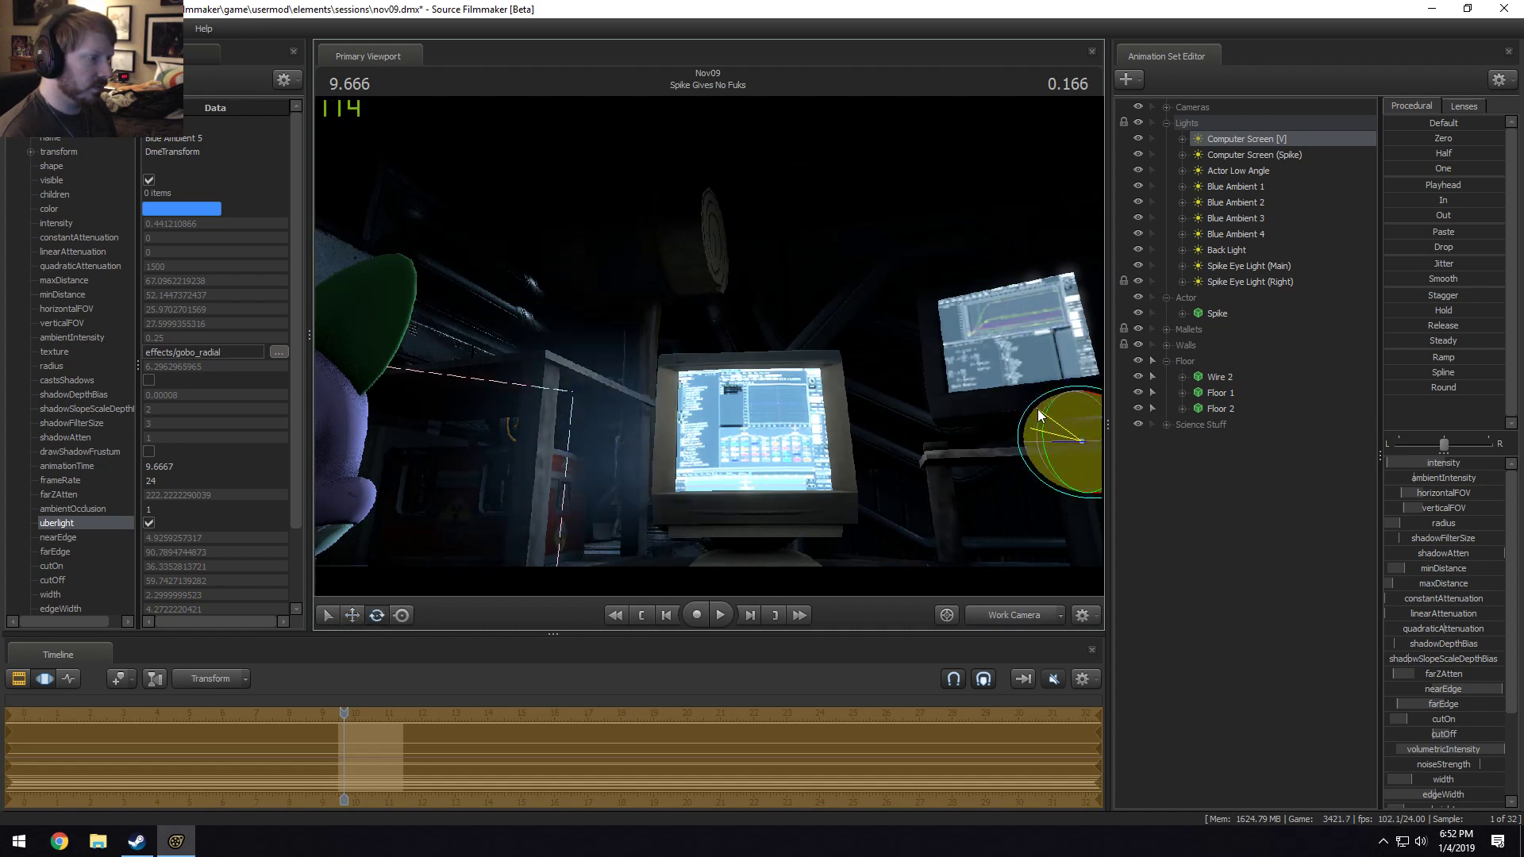
key(F2)
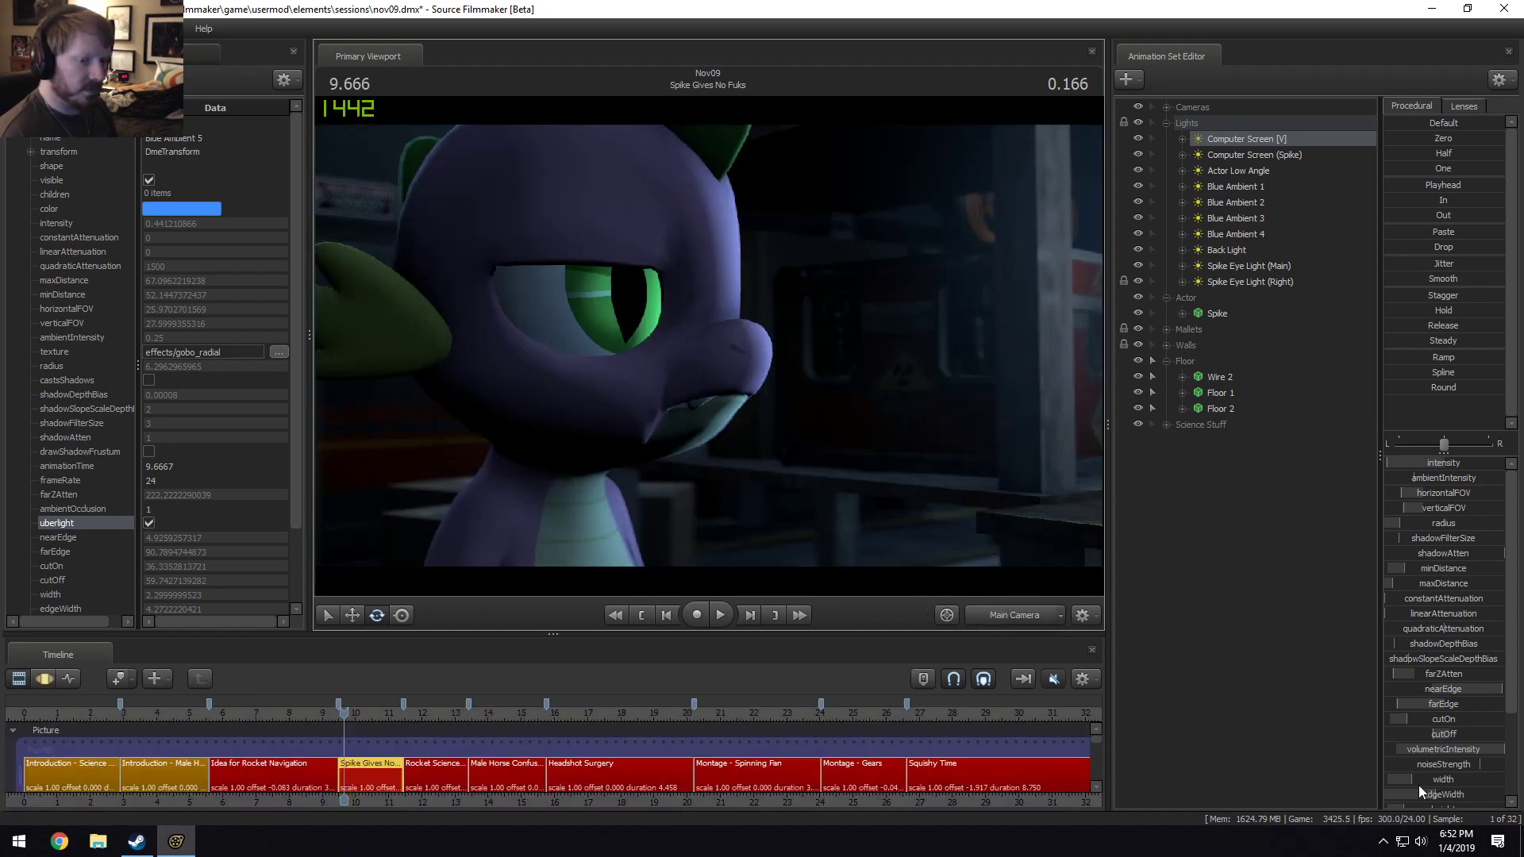
key(F3)
Edit the maximum of the Computer Screen [V] light's volumetricIntensity range.
right_click(1442, 750)
click(1451, 770)
click(736, 410)
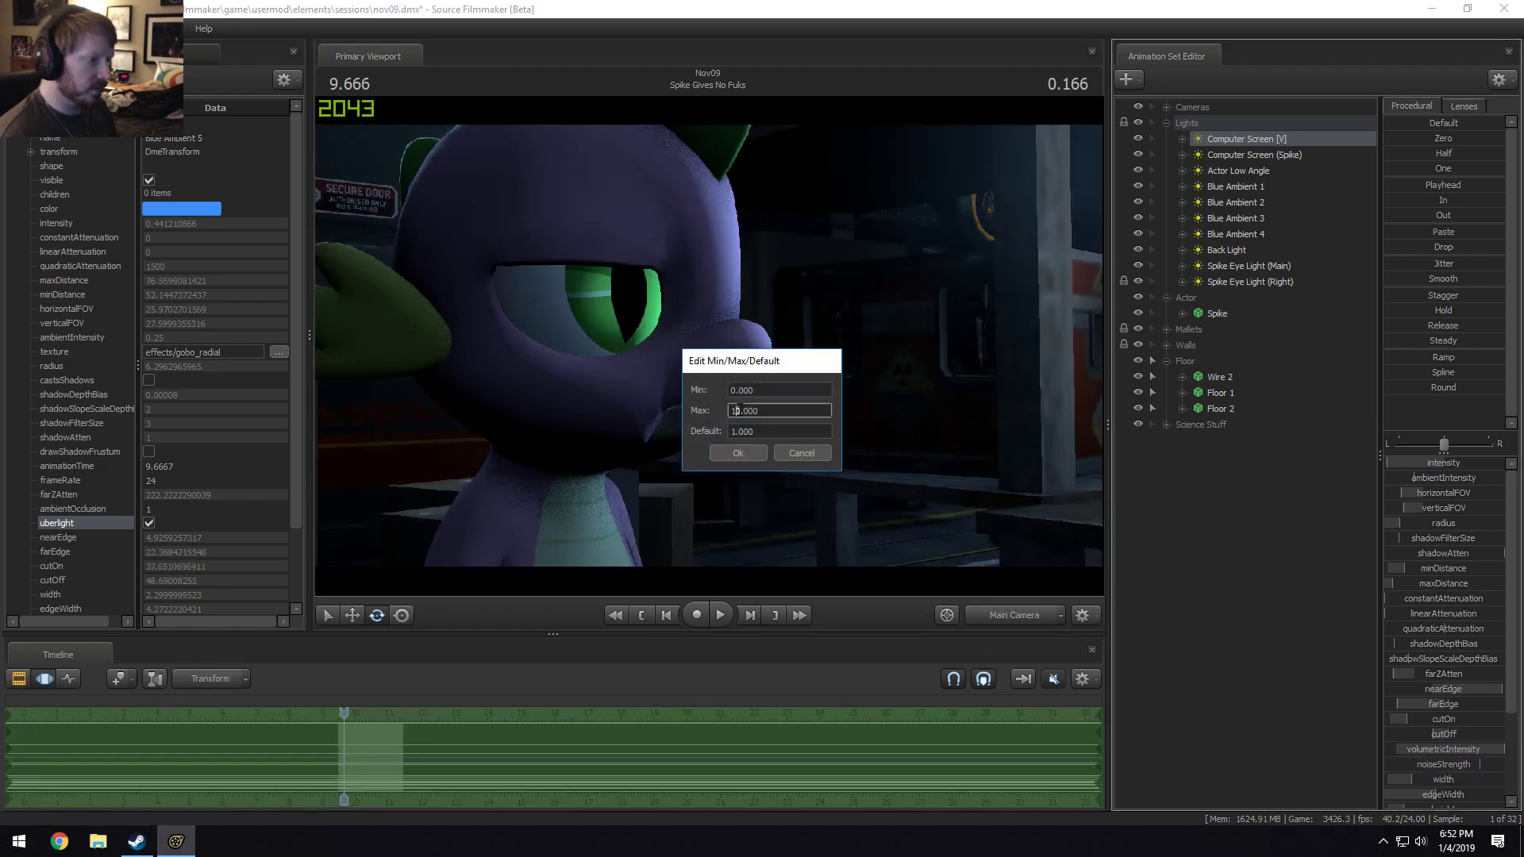
key(Return)
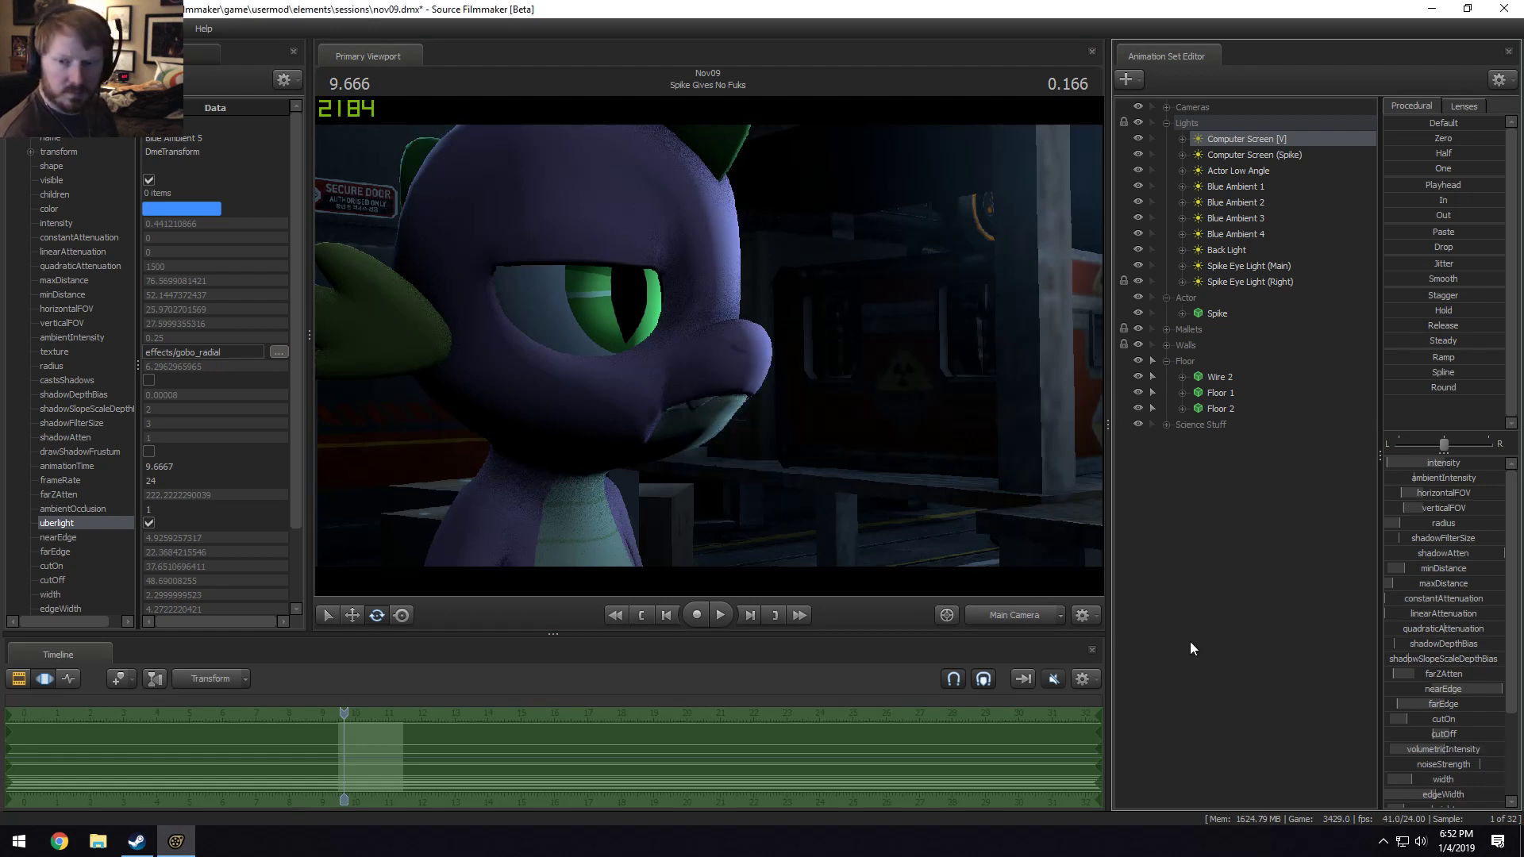
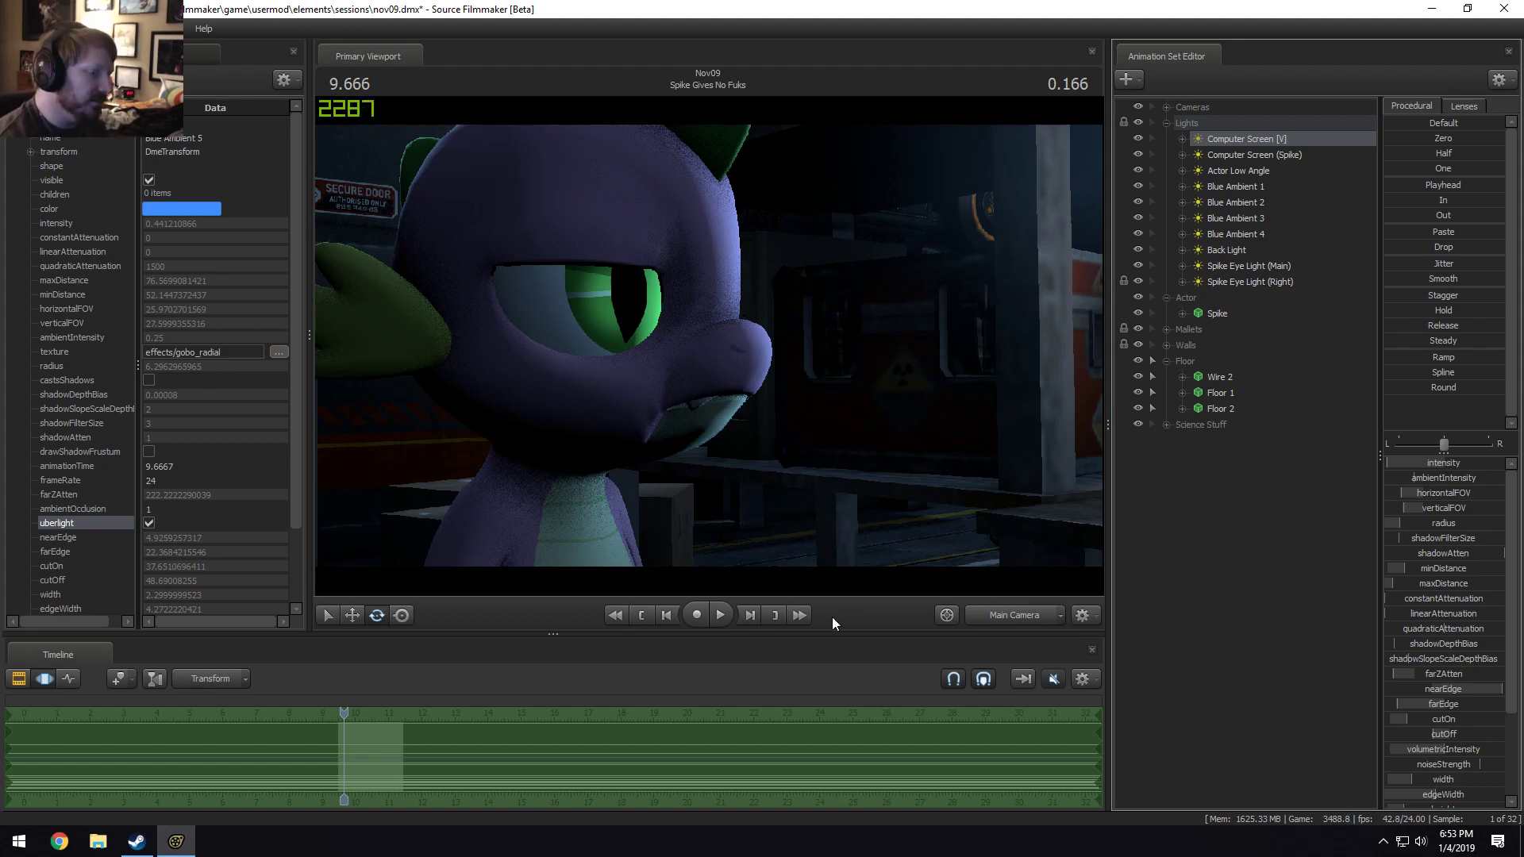
Compare the lighting with the end of the Idea for Rocket Navigation shot and return the playhead to 9.541.
drag(343, 714, 332, 713)
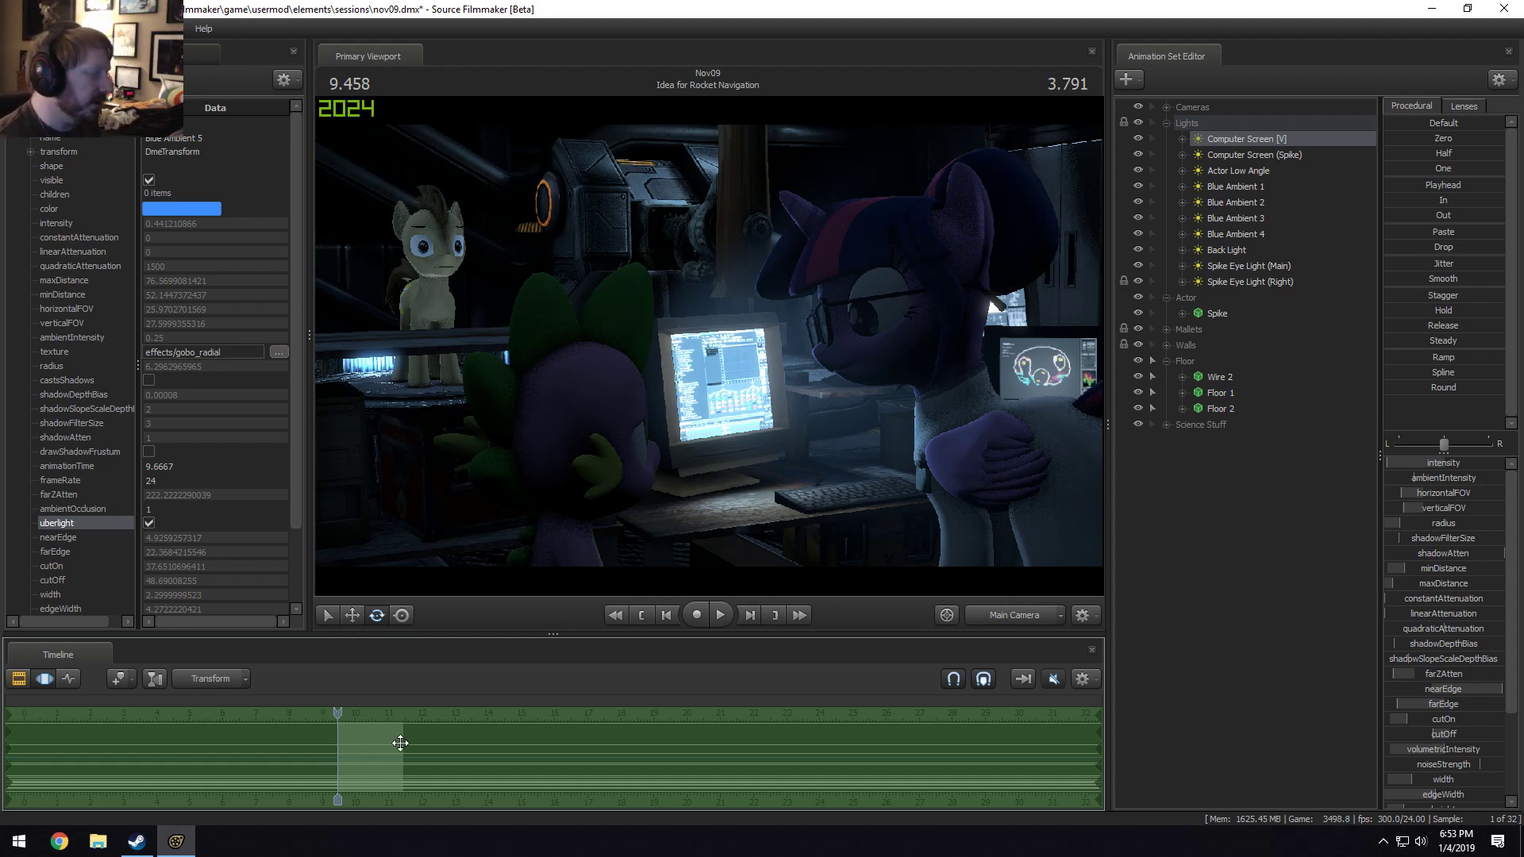
drag(338, 715, 340, 715)
scroll(342, 718, up, 3)
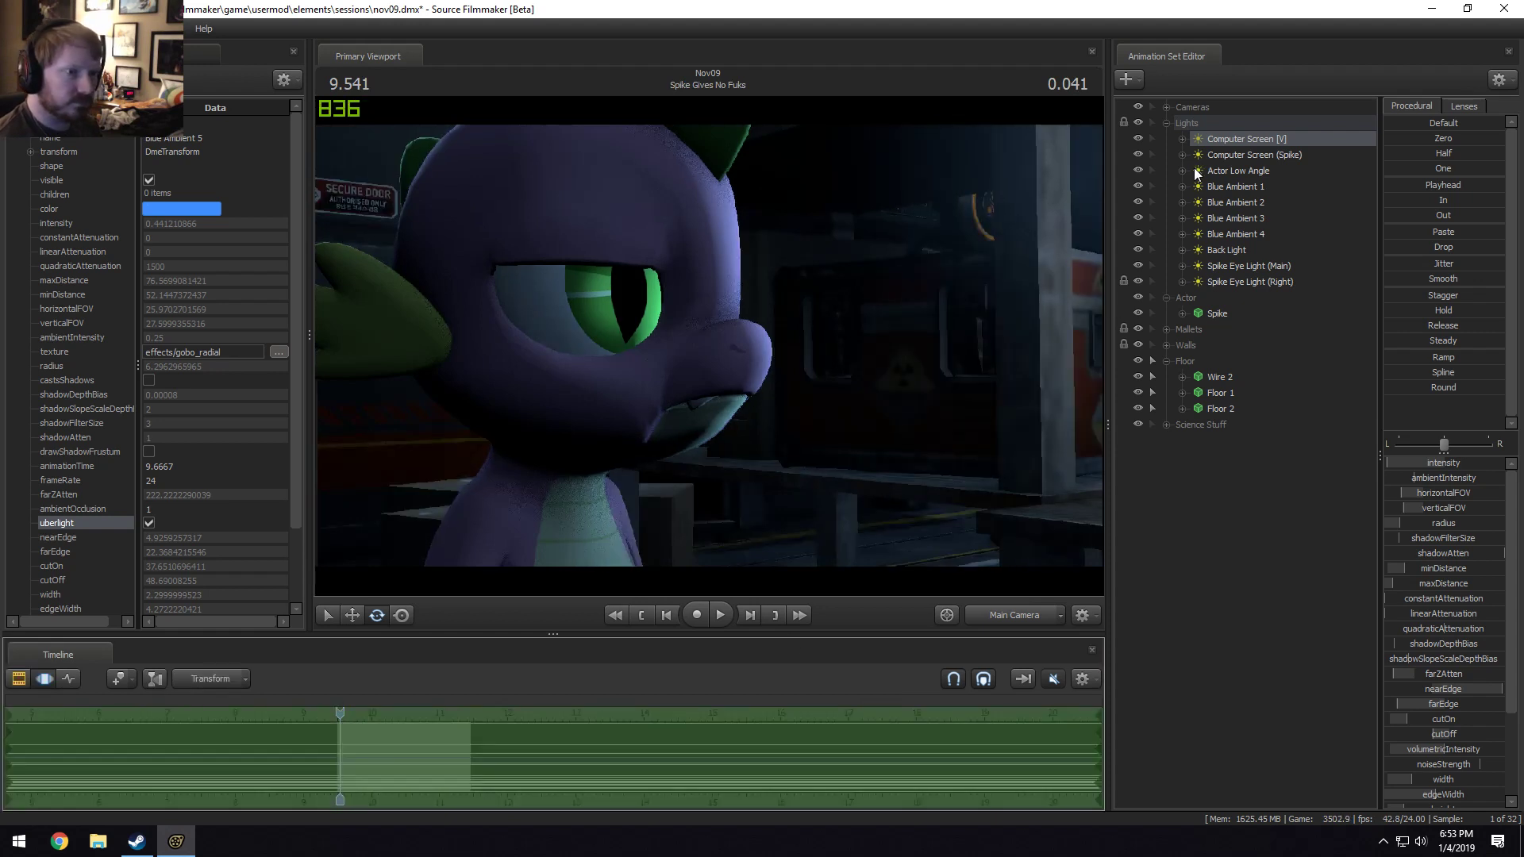
Look through the Computer Screen (Spike) and Blue Ambient 1 lights and return to the main camera.
click(1235, 155)
double_click(1236, 155)
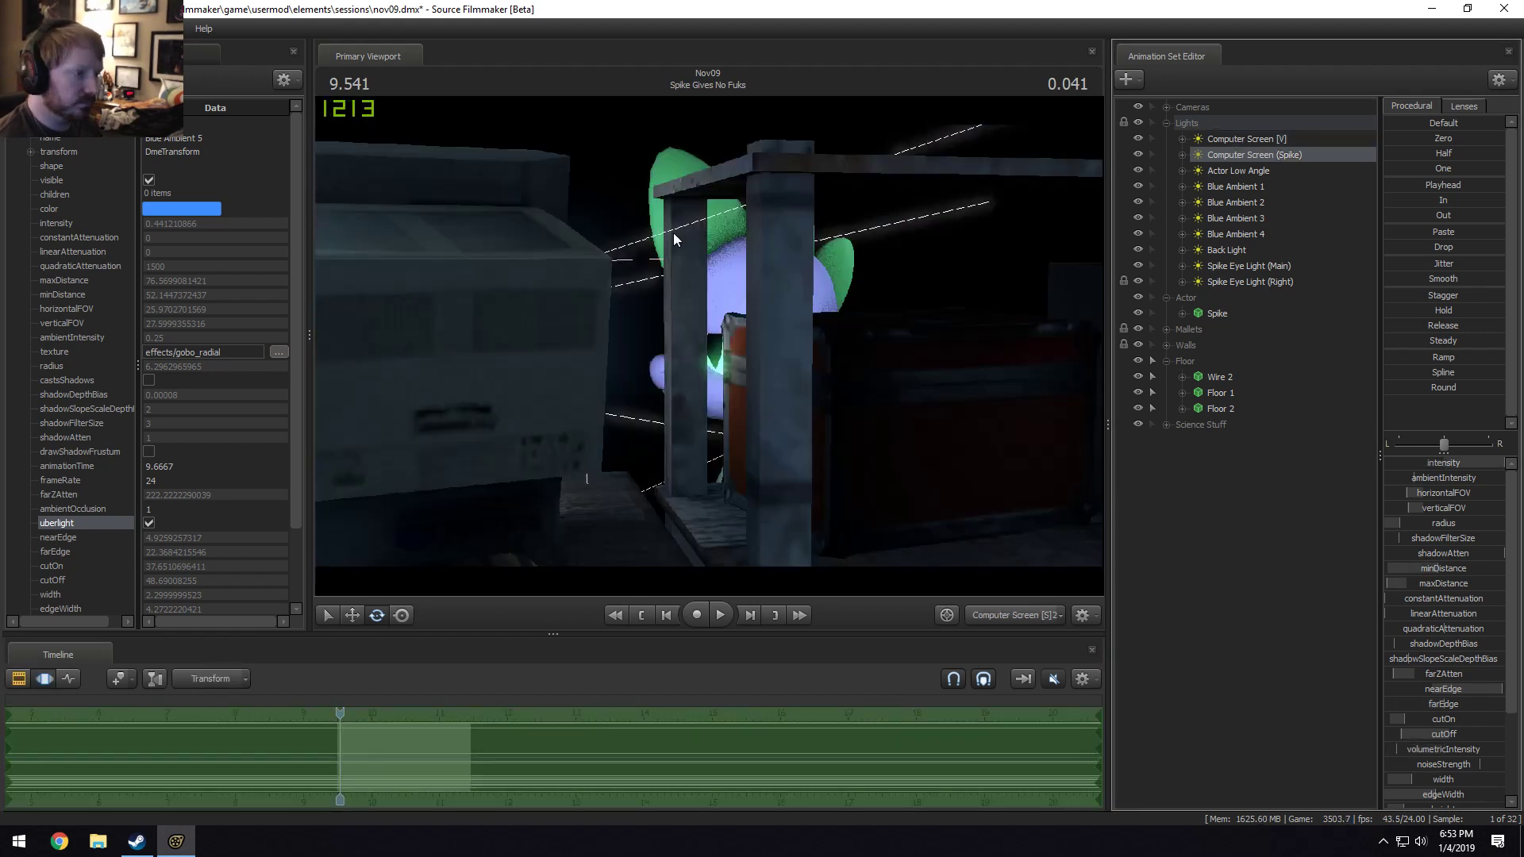
double_click(1245, 191)
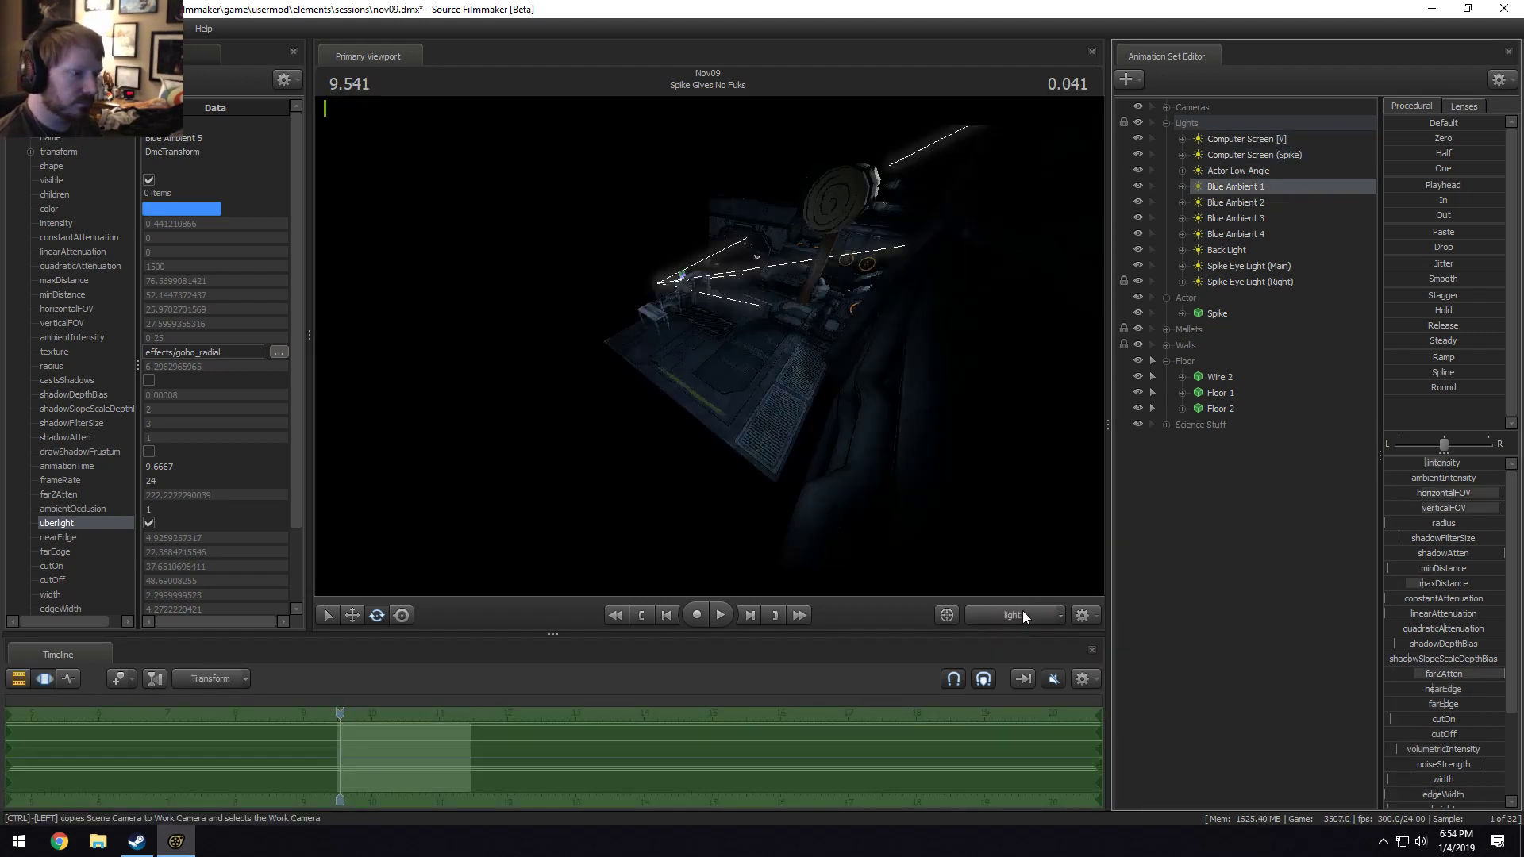
click(1020, 612)
Toggle the visibility of individual Blue Ambient lights off and on to compare their contribution.
click(1137, 186)
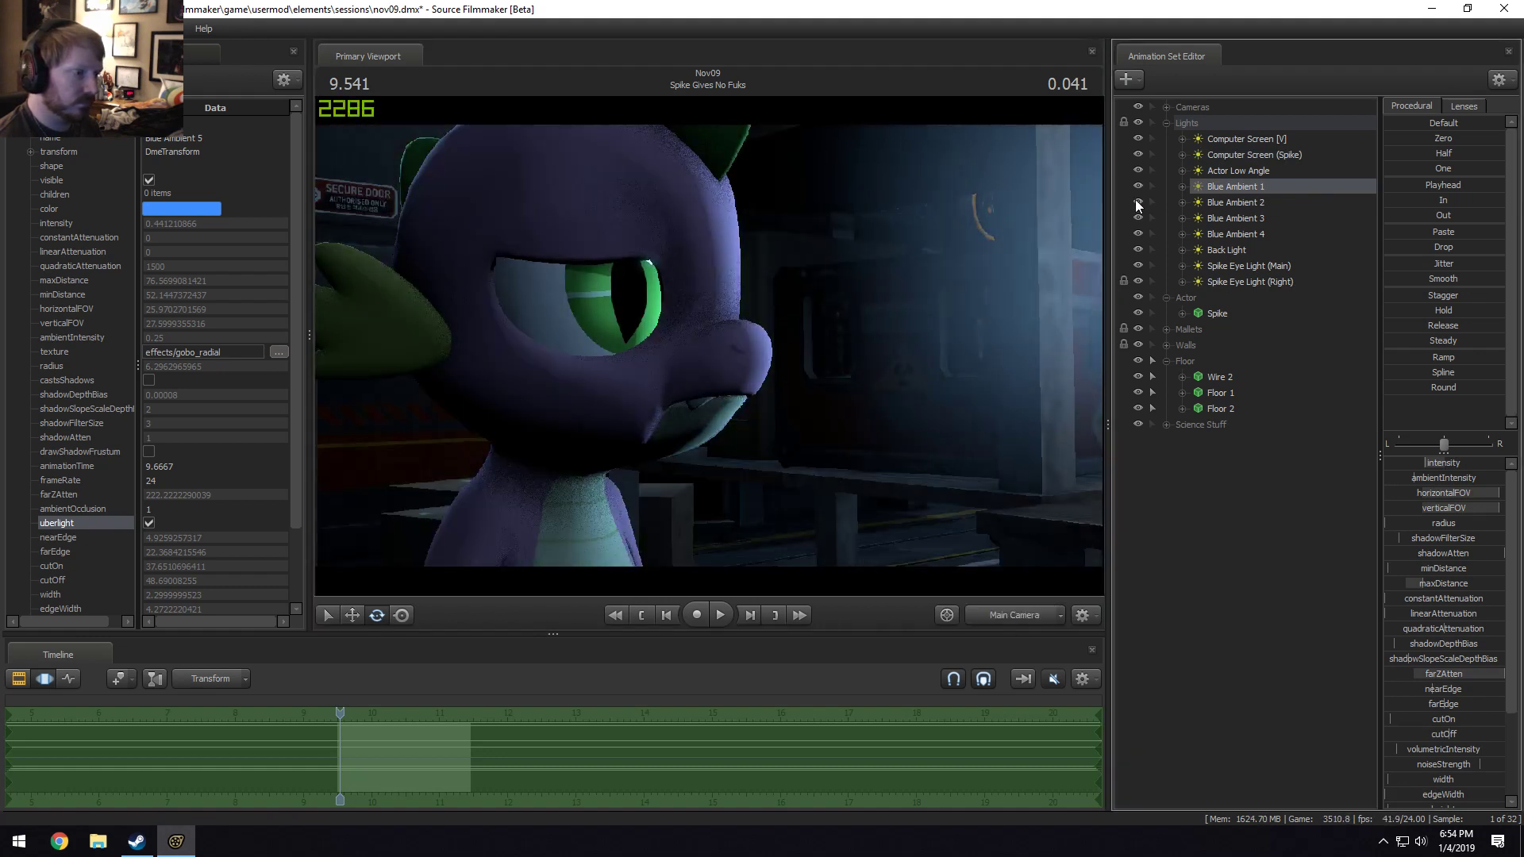
click(1139, 217)
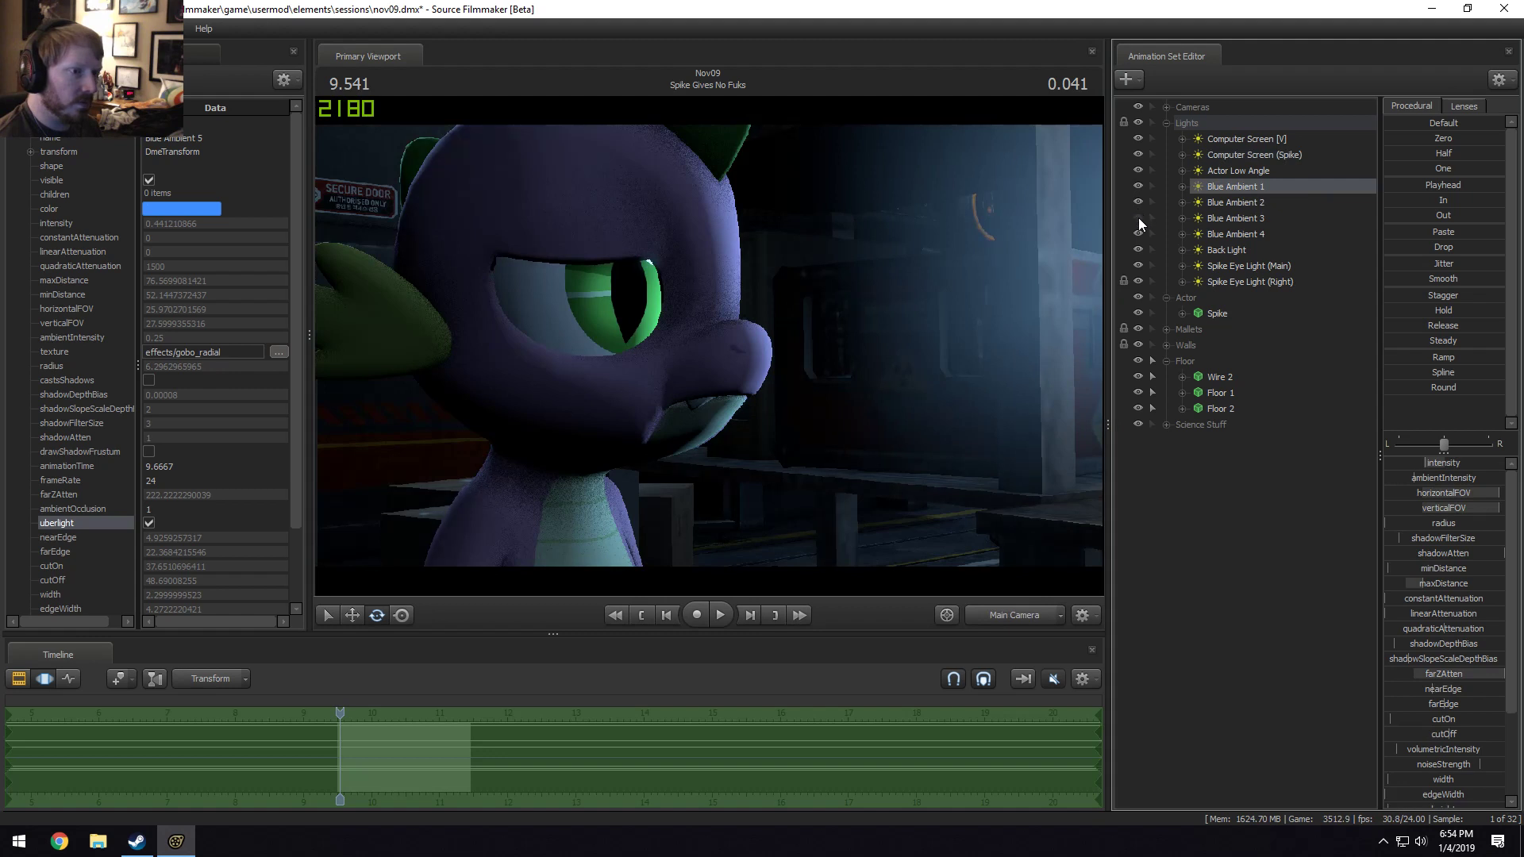
click(1139, 217)
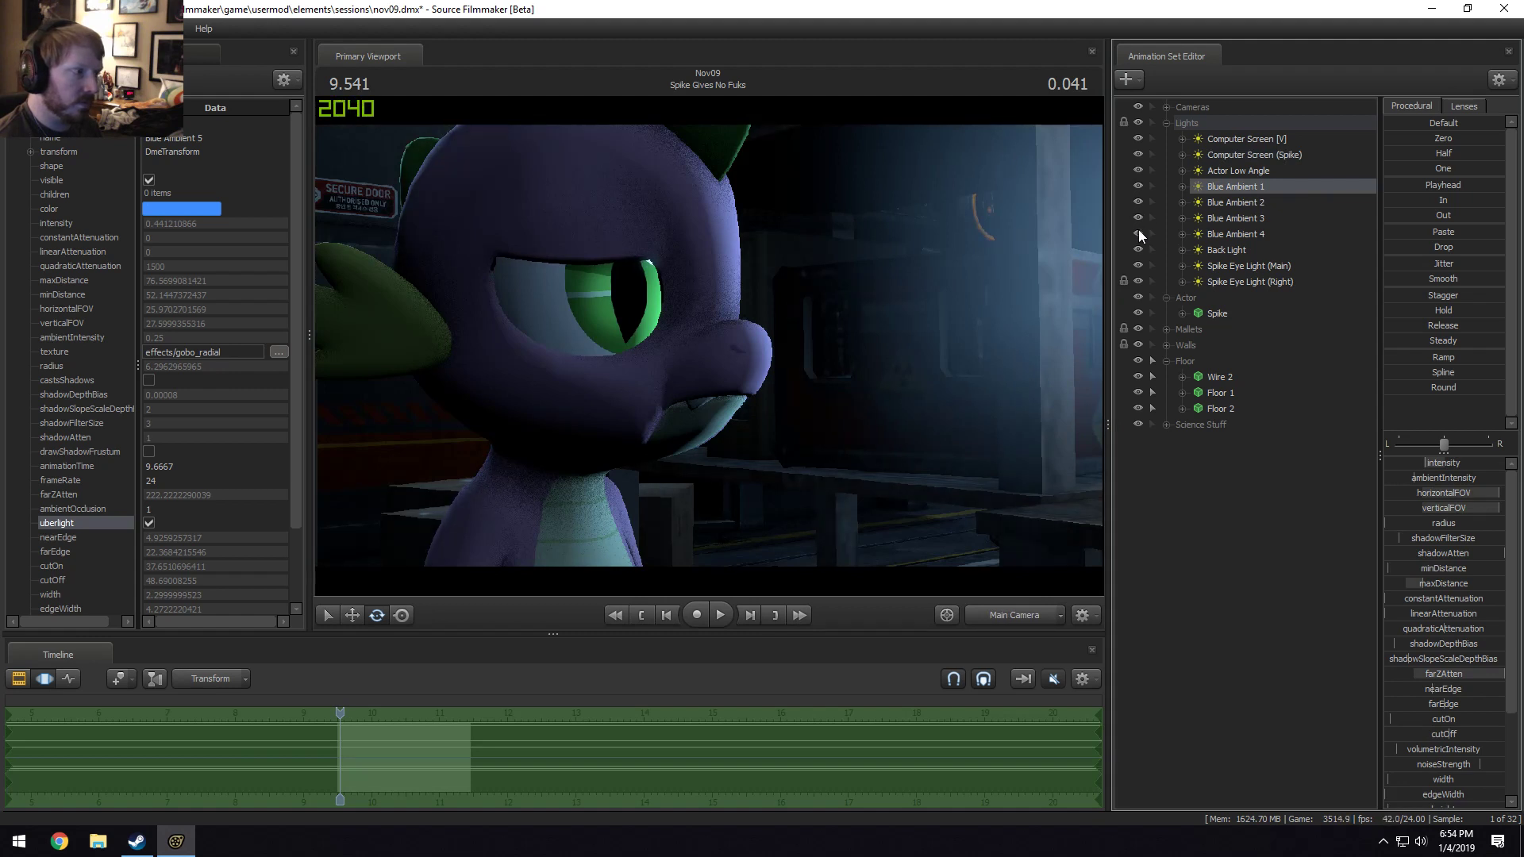
click(1138, 232)
click(1138, 232)
Try duplicating the Actor Low Angle light, and delete the duplicate.
right_click(1221, 173)
click(1243, 196)
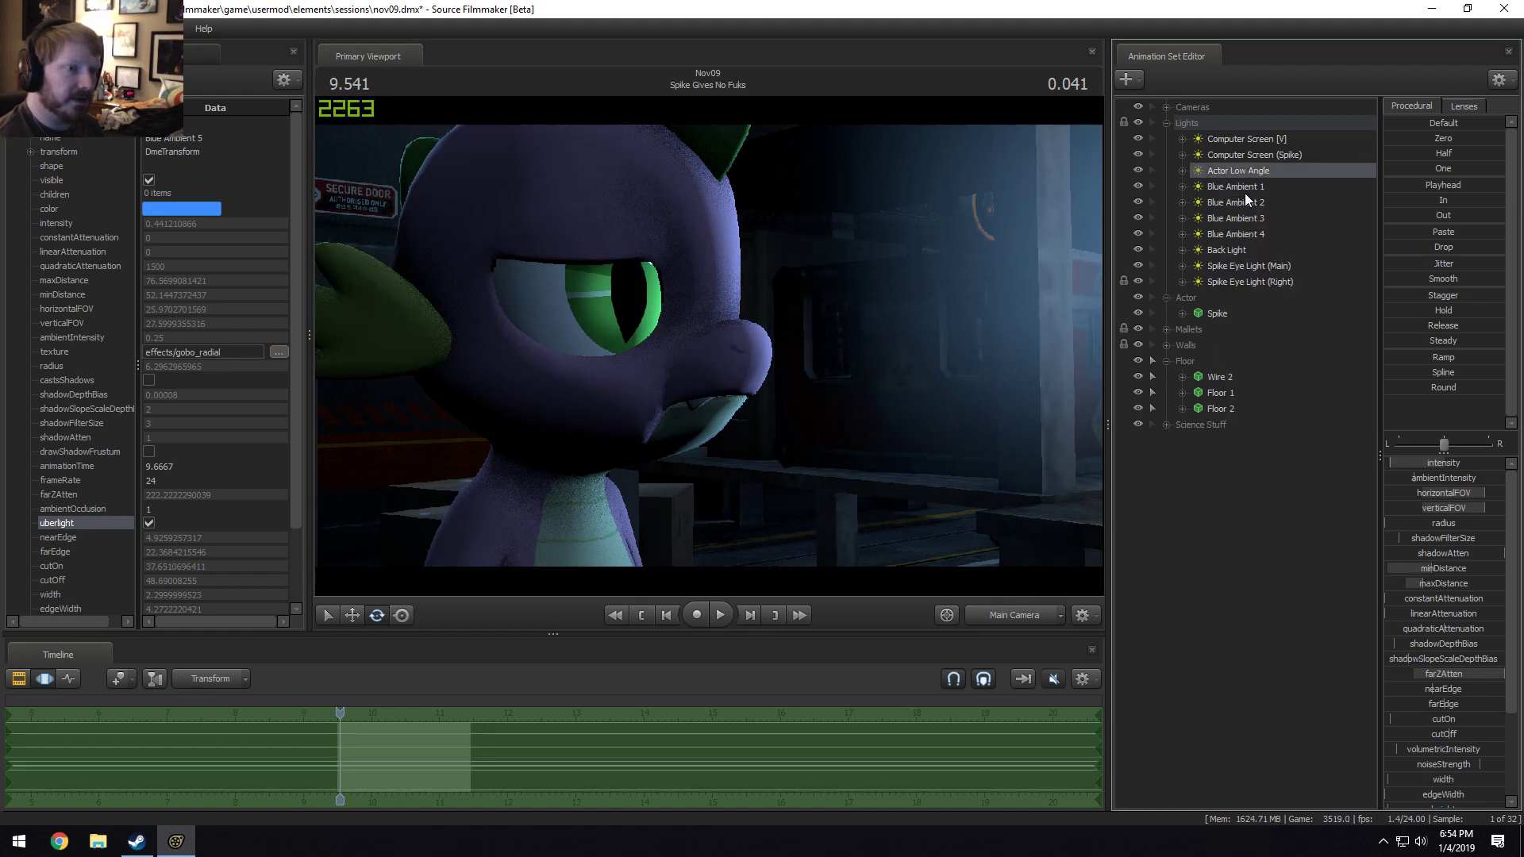
right_click(1266, 562)
click(1314, 640)
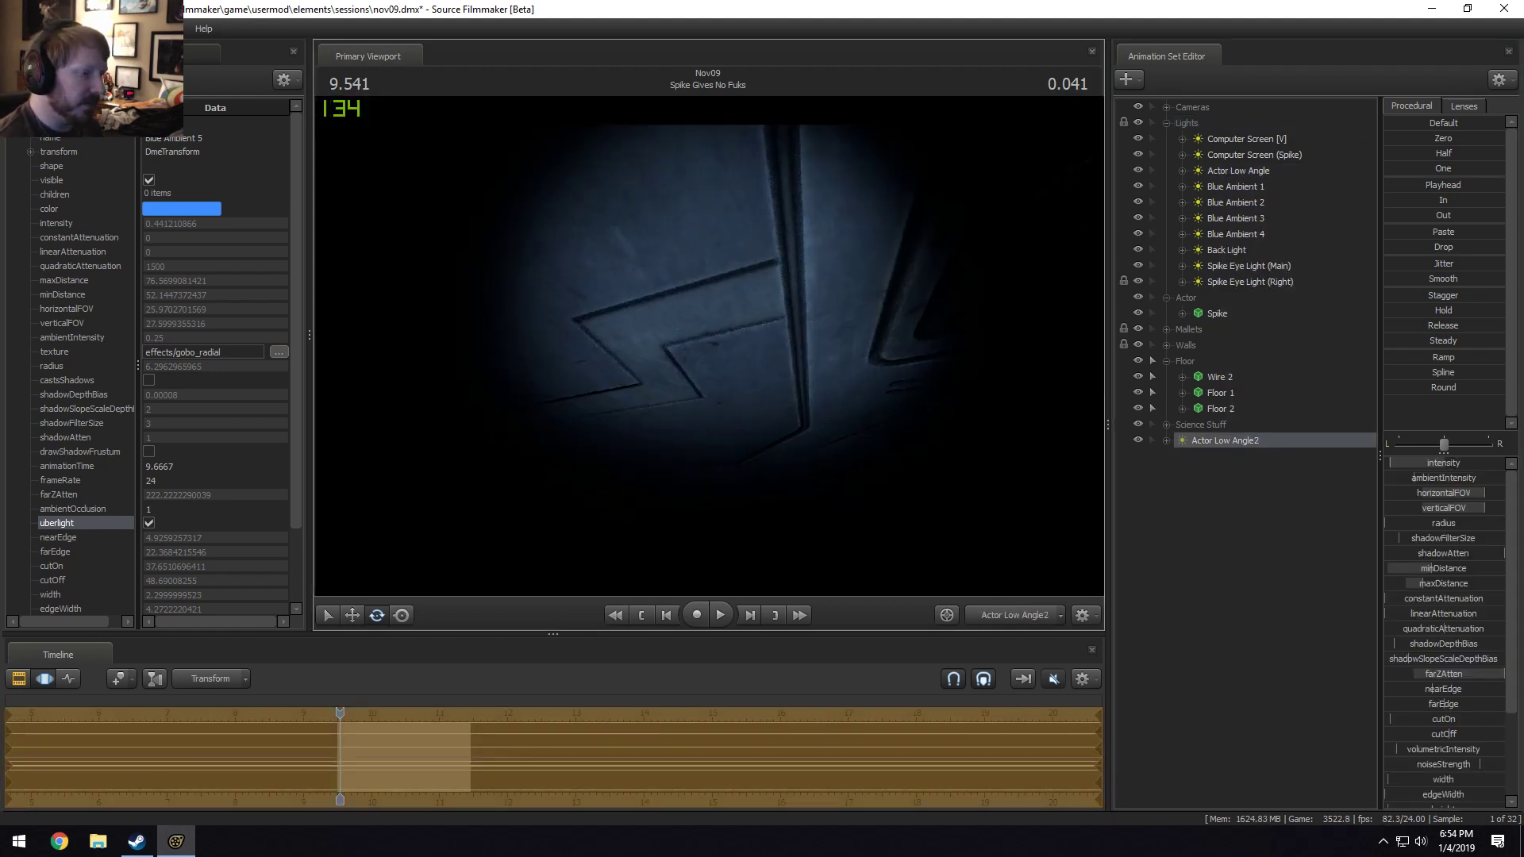
mouse_move(783, 240)
mouse_down()
mouse_move(782, 334)
mouse_move(782, 240)
mouse_up()
right_click(1222, 441)
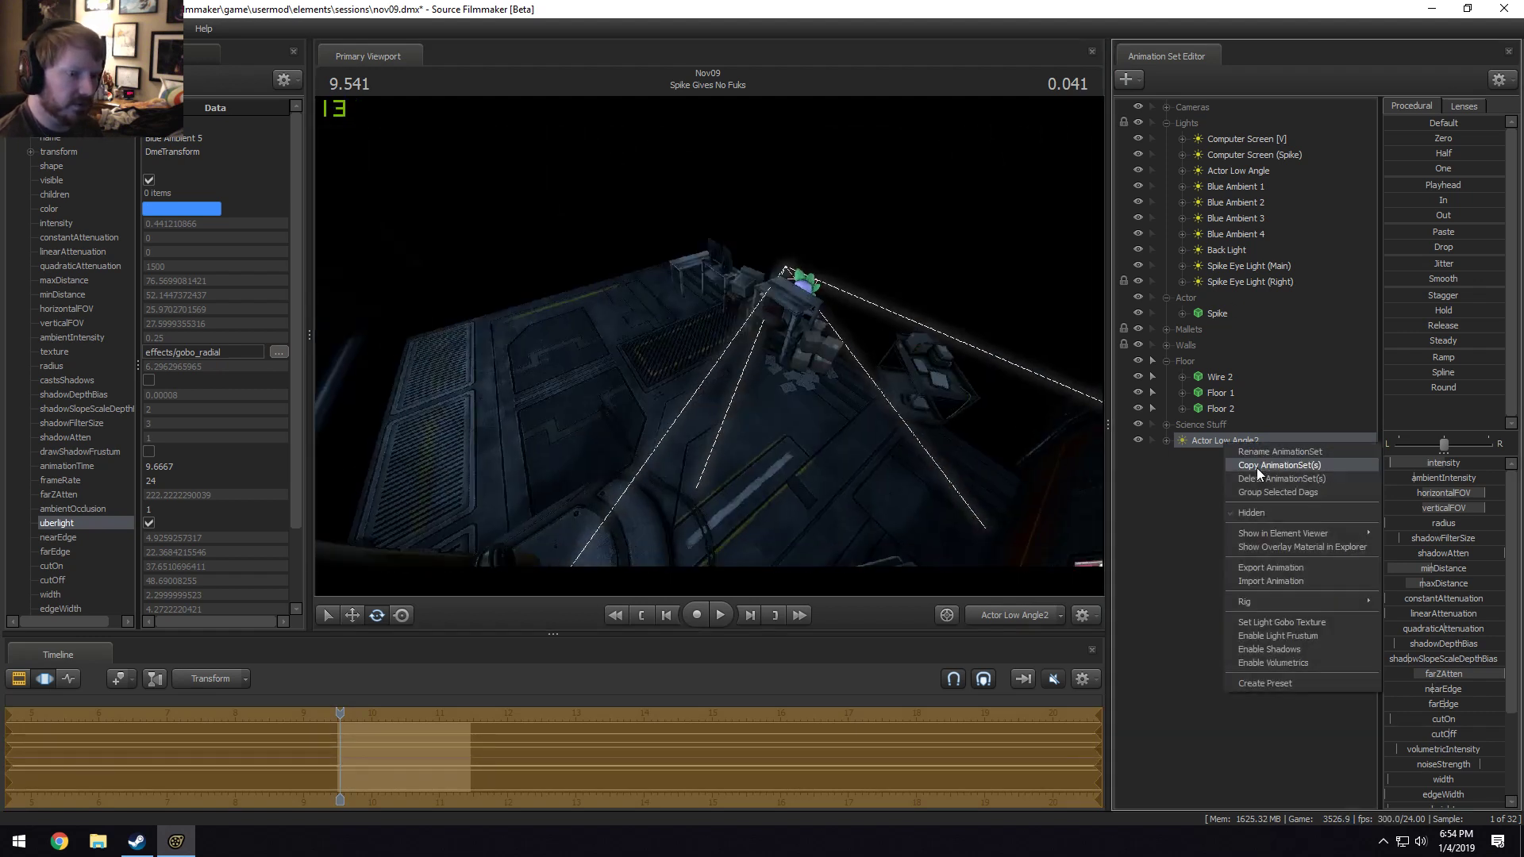
click(1257, 470)
Reposition and aim the Actor Low Angle light at Spike, and check the result through the main camera.
click(1236, 170)
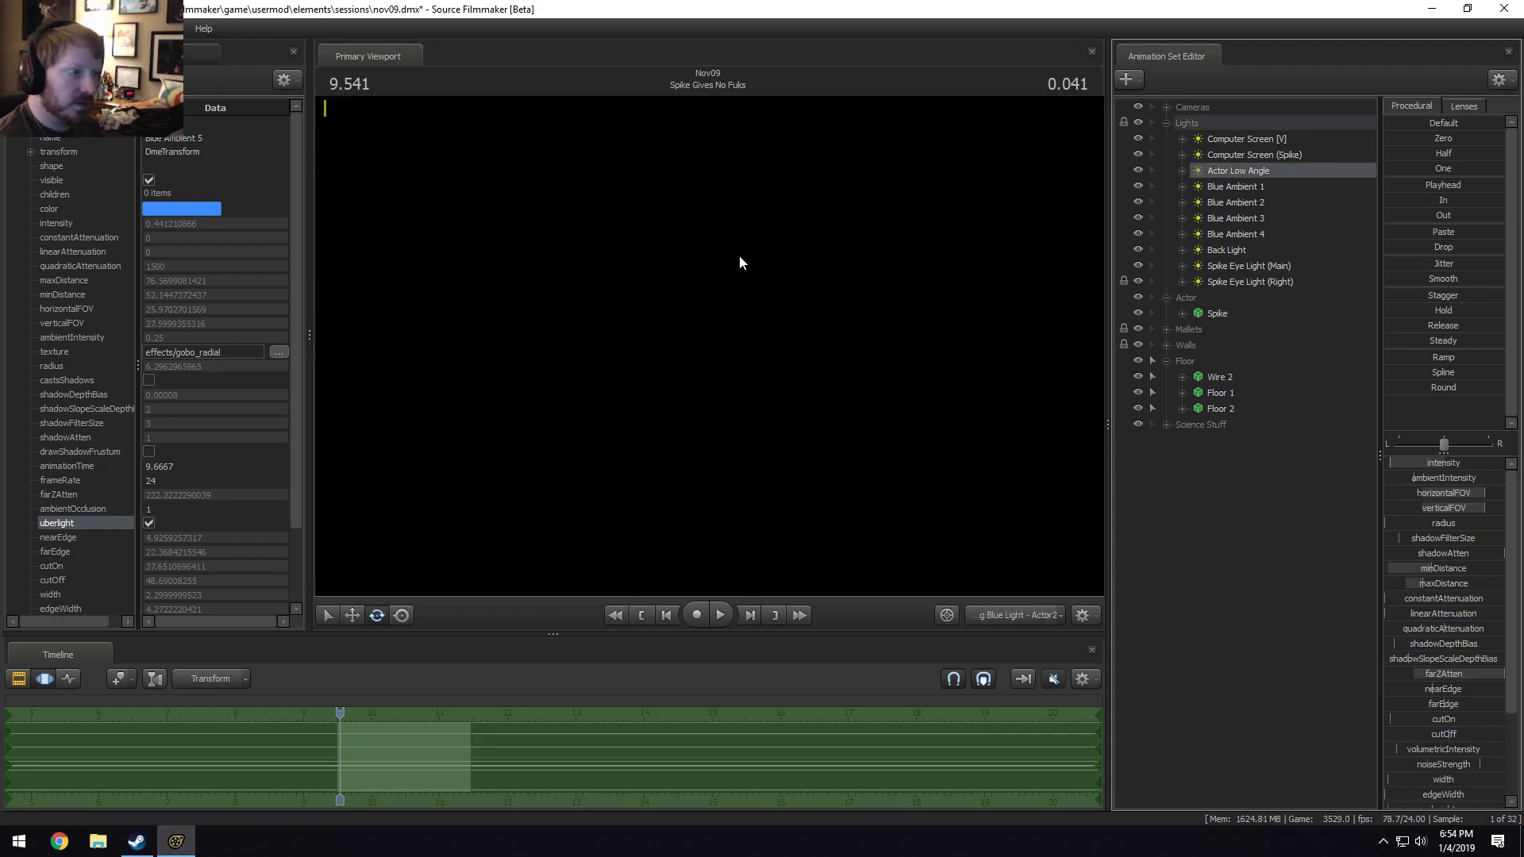
mouse_move(708, 331)
mouse_down()
mouse_move(709, 413)
mouse_move(709, 381)
mouse_move(762, 333)
mouse_move(705, 344)
mouse_up()
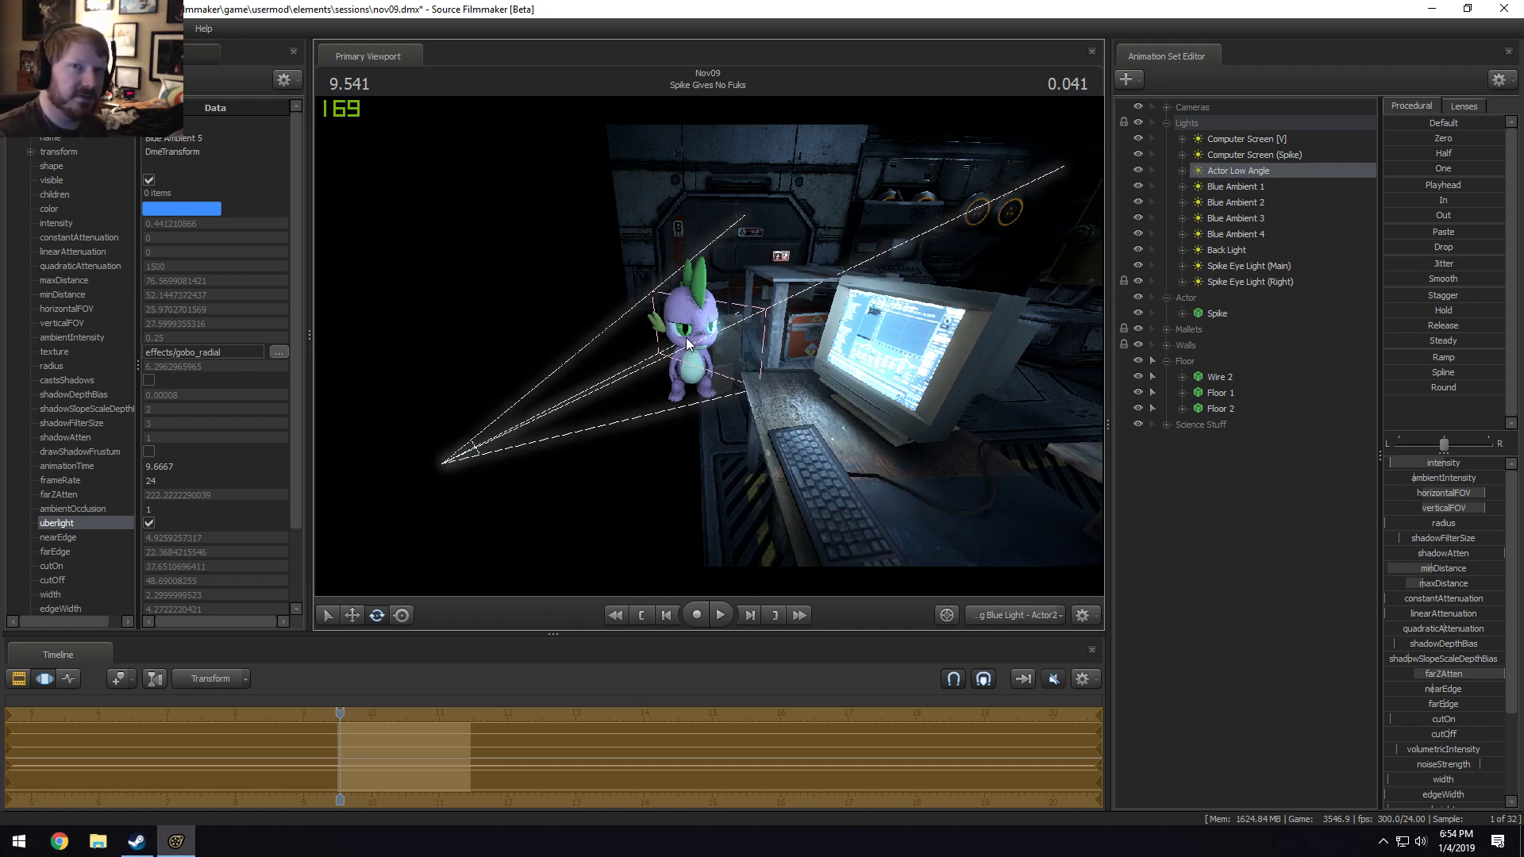
alt+drag(687, 343, 716, 352)
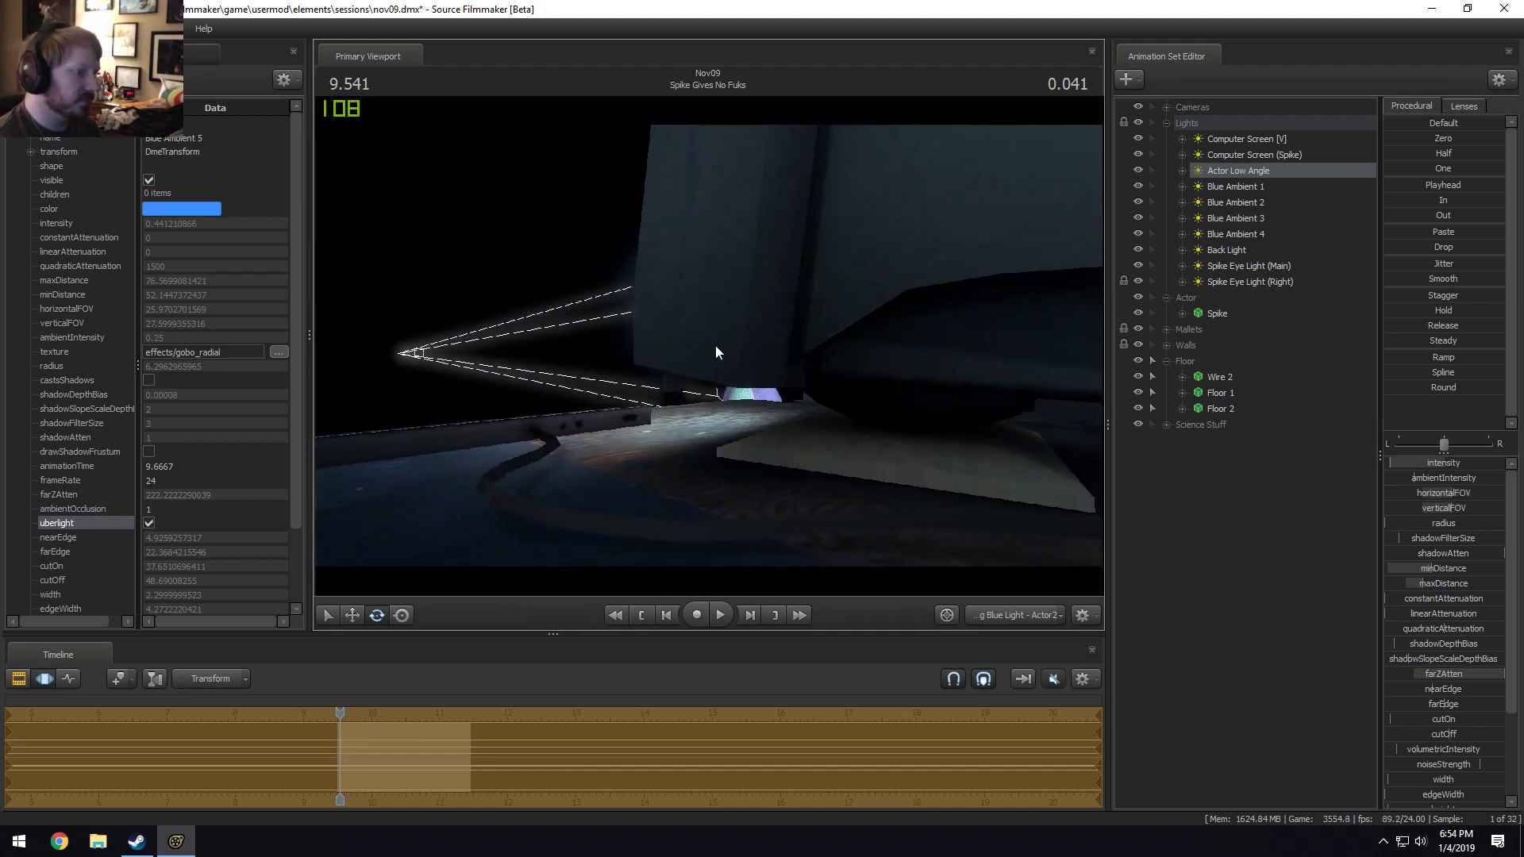
click(1012, 614)
key(ctrl+1)
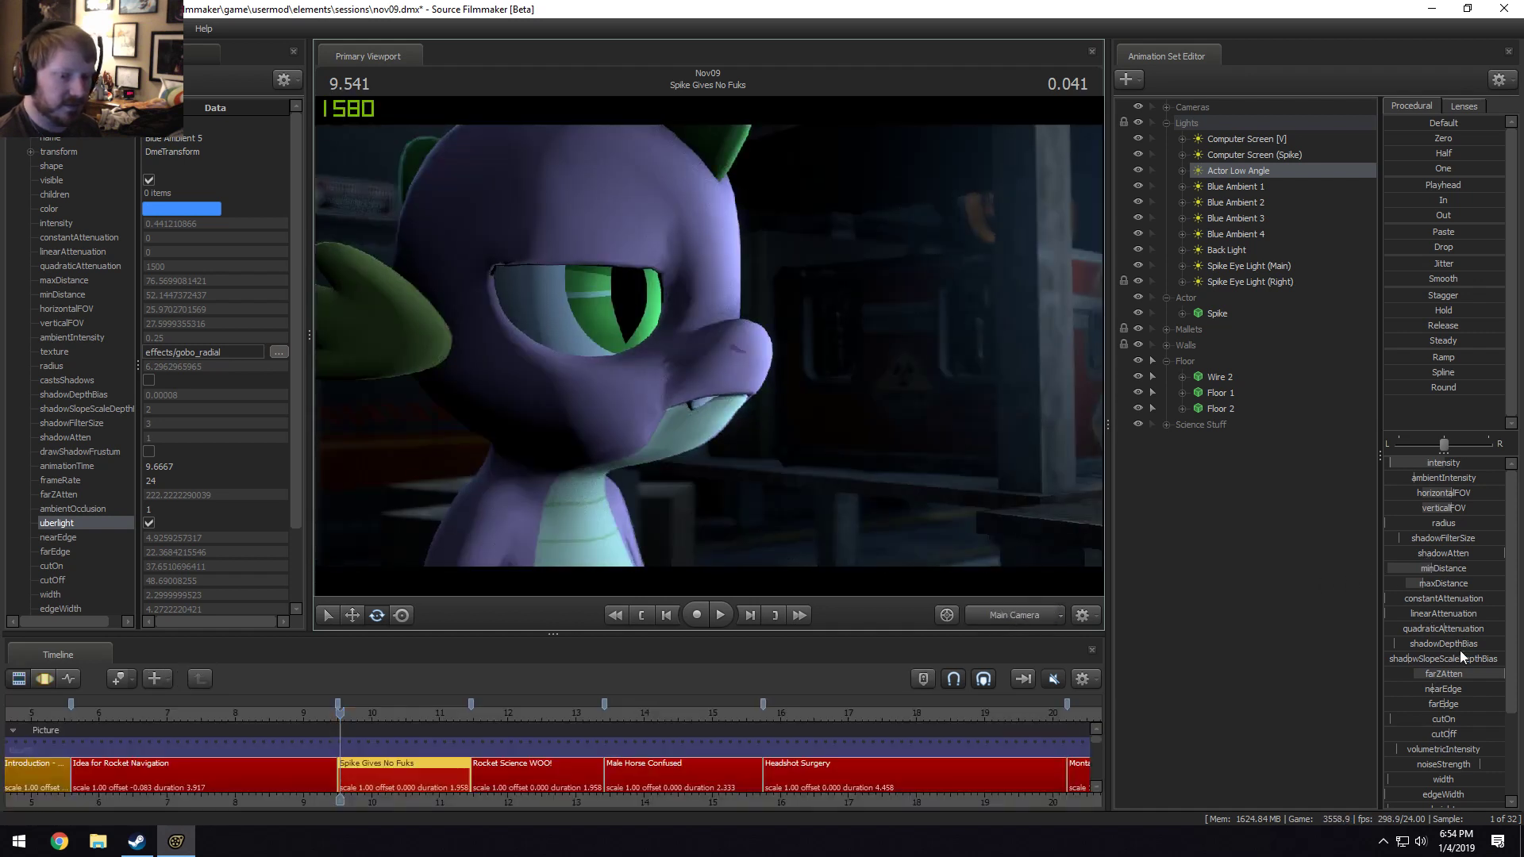
key(ctrl+2)
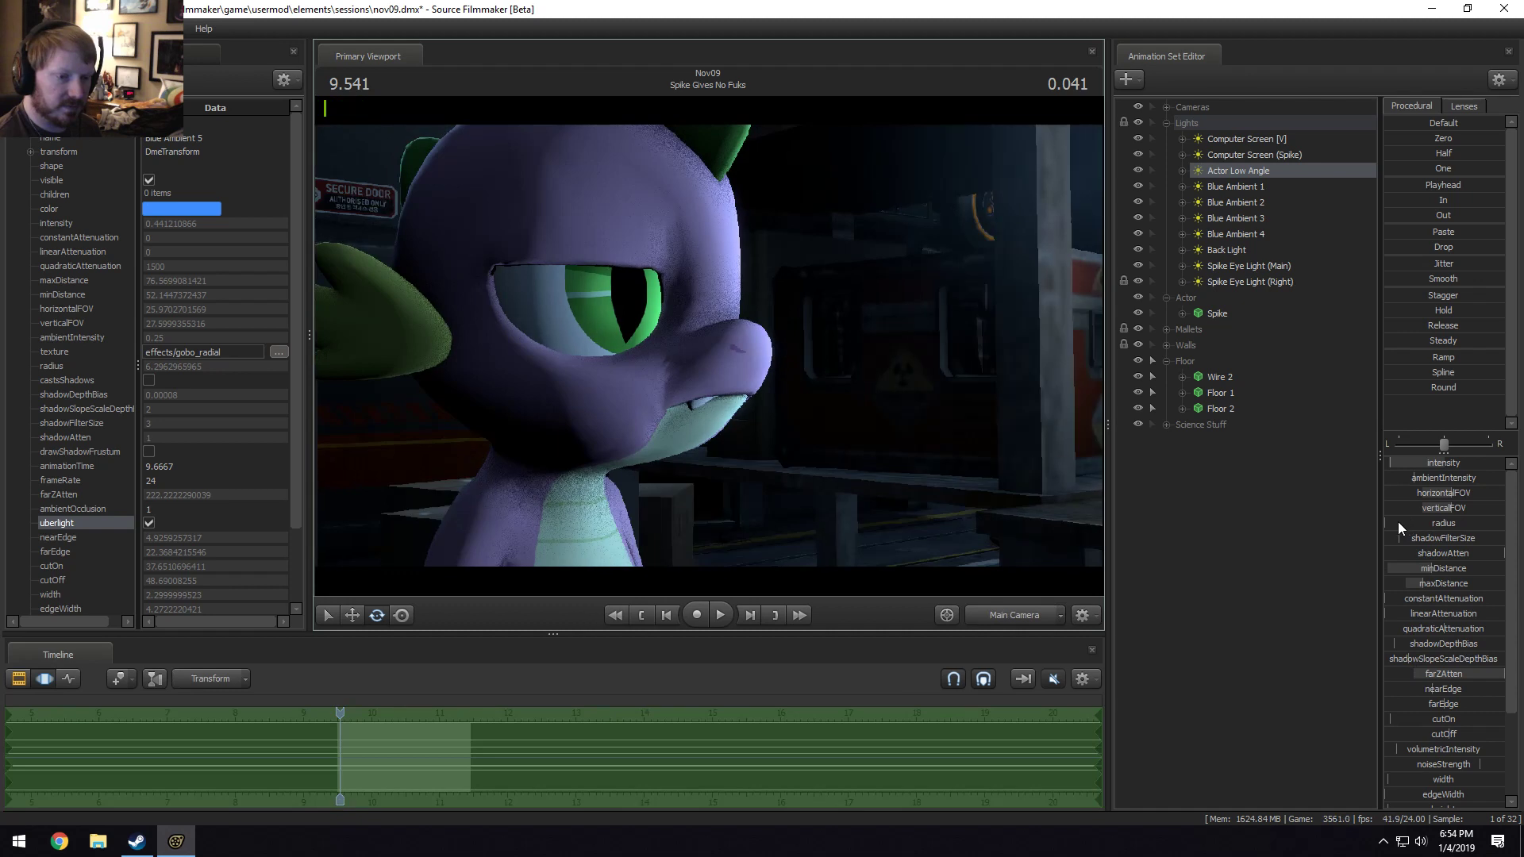
Increase the Actor Low Angle light's radius and compare the shadows on Spike in the progressively refined view.
click(1401, 522)
key(ctrl+1)
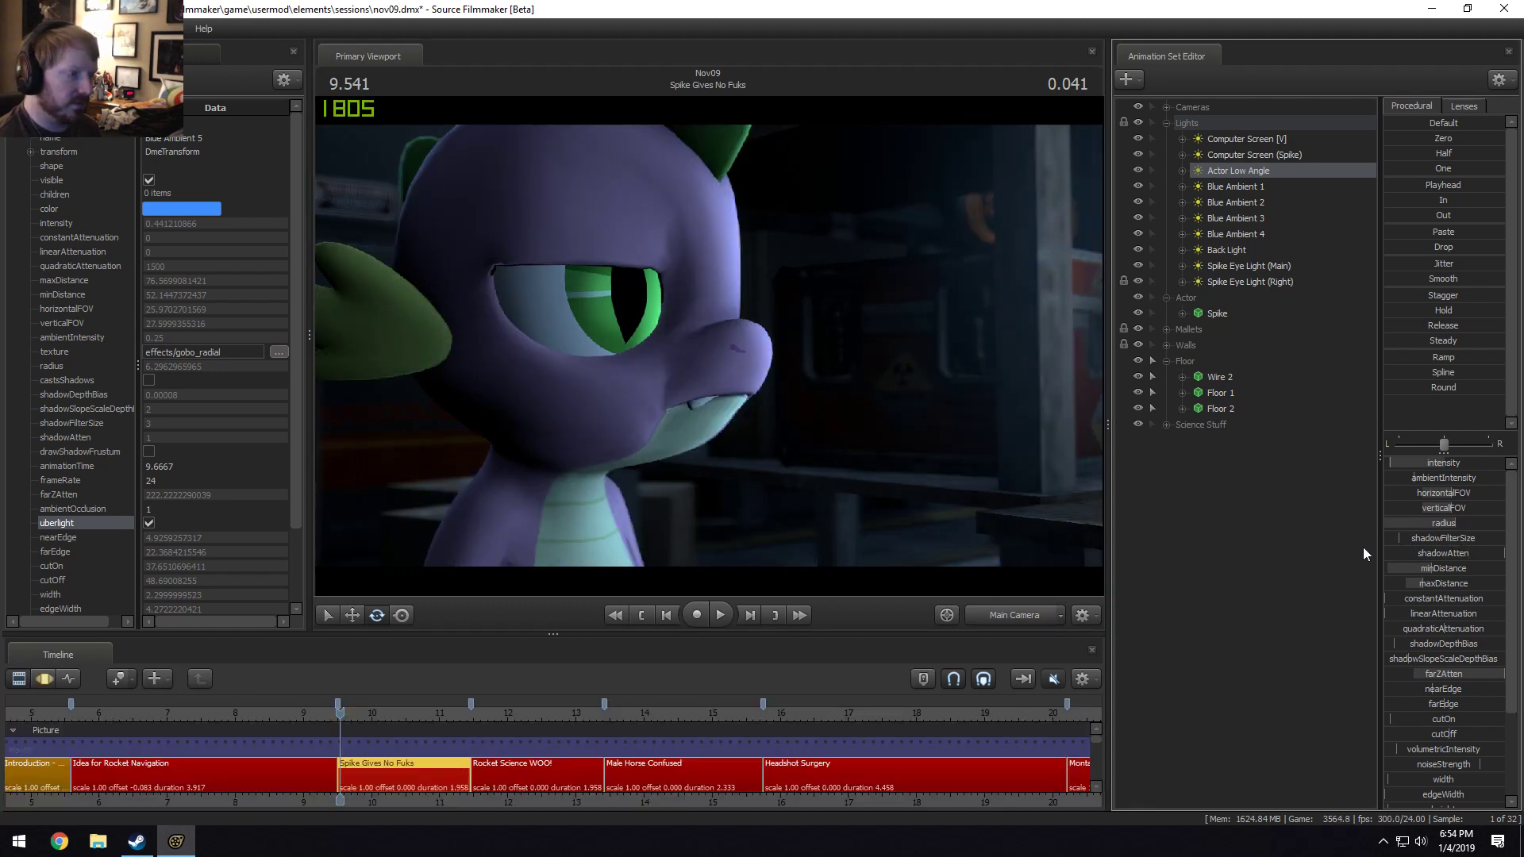
key(ctrl+2)
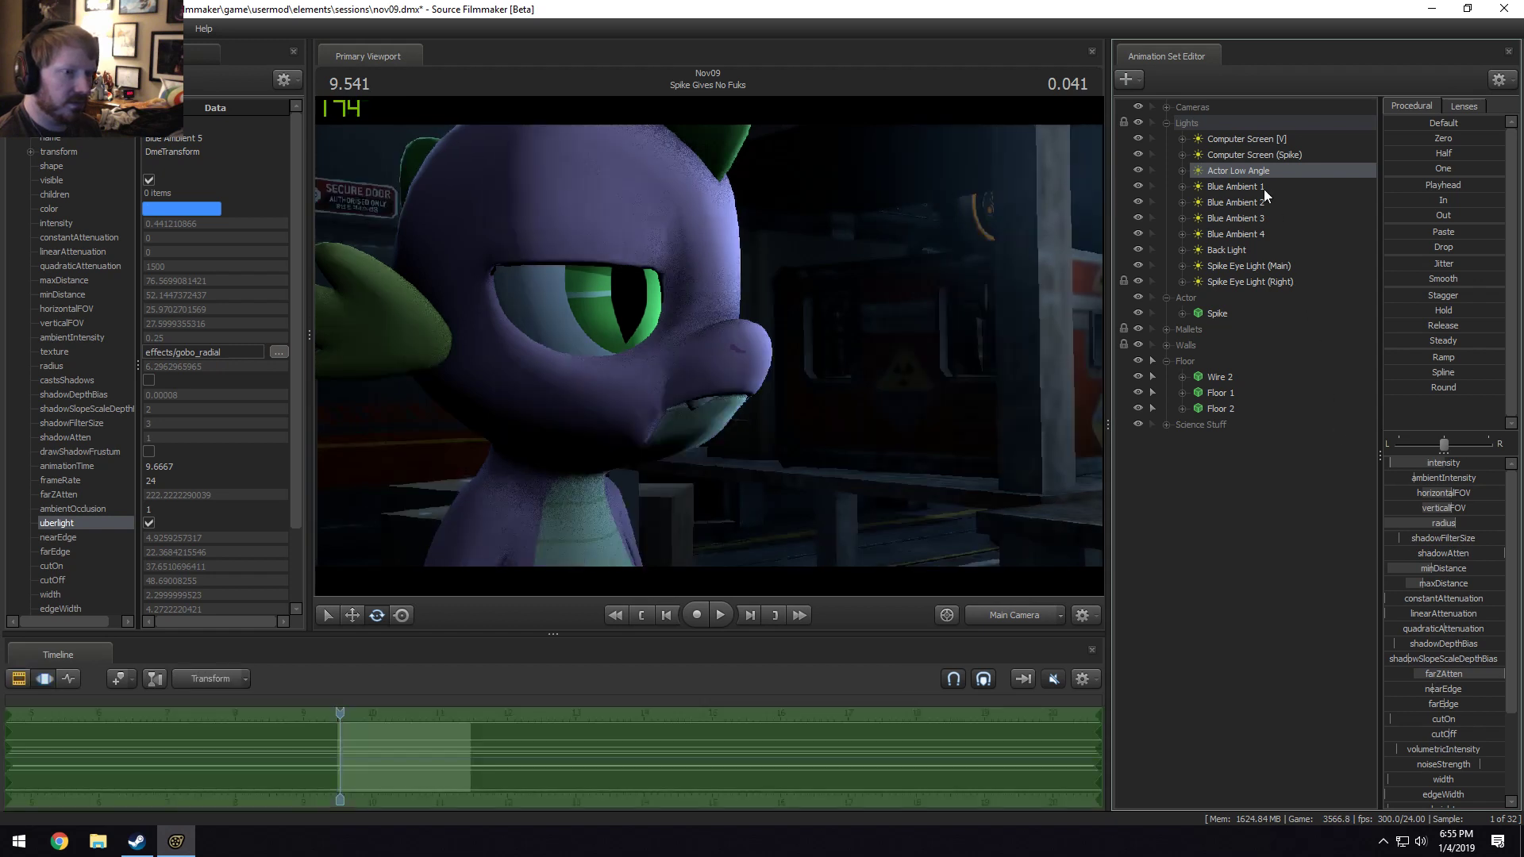
Look through the Actor Low Angle light and rename it Computer Screen Spread.
double_click(1256, 170)
key(ctrl+1)
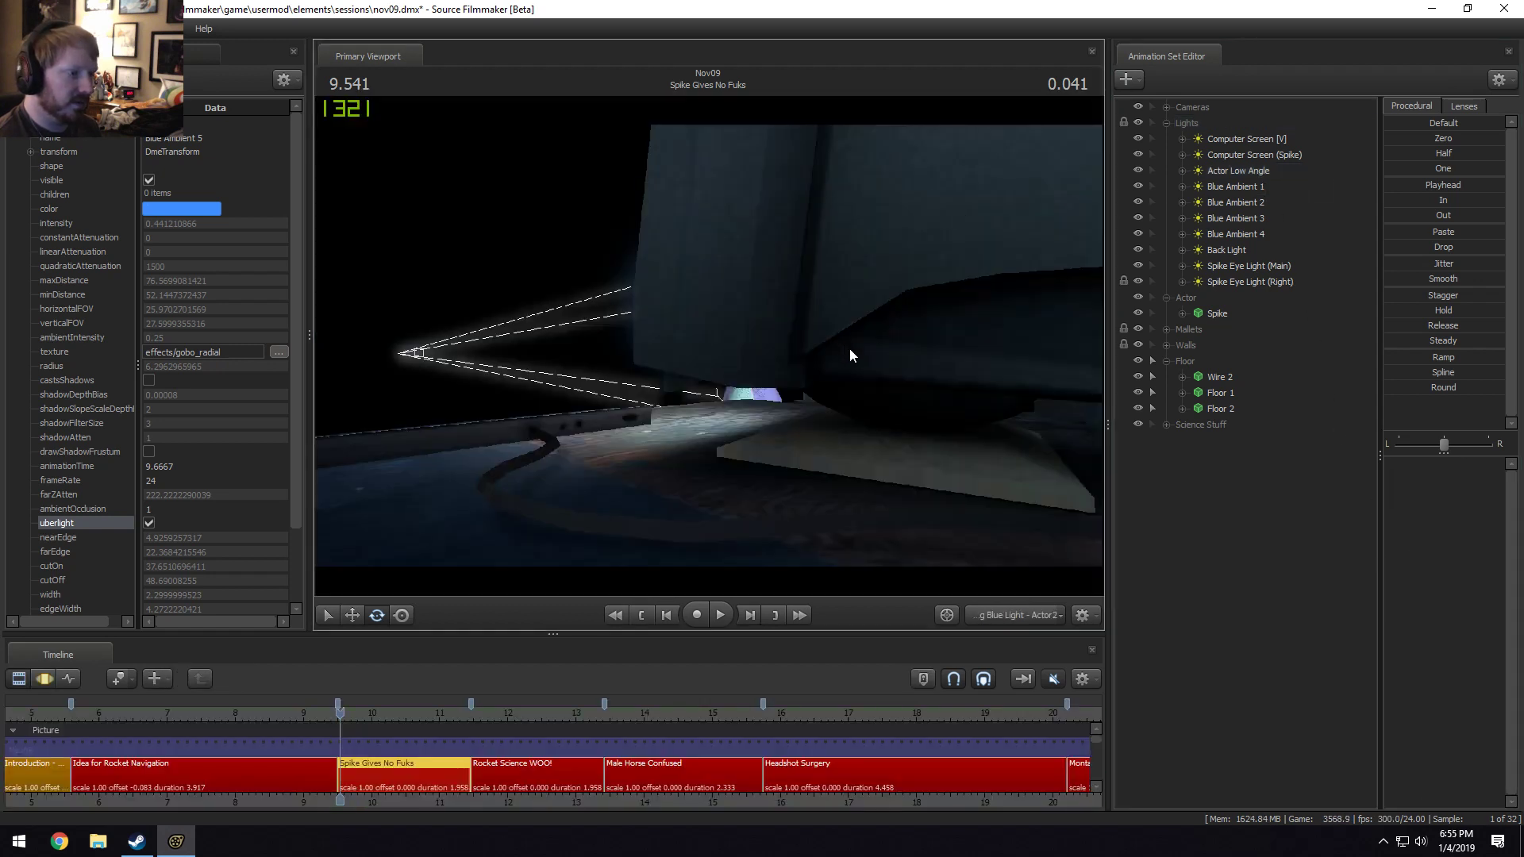
click(1238, 170)
key(ctrl+2)
right_click(1250, 173)
click(1273, 183)
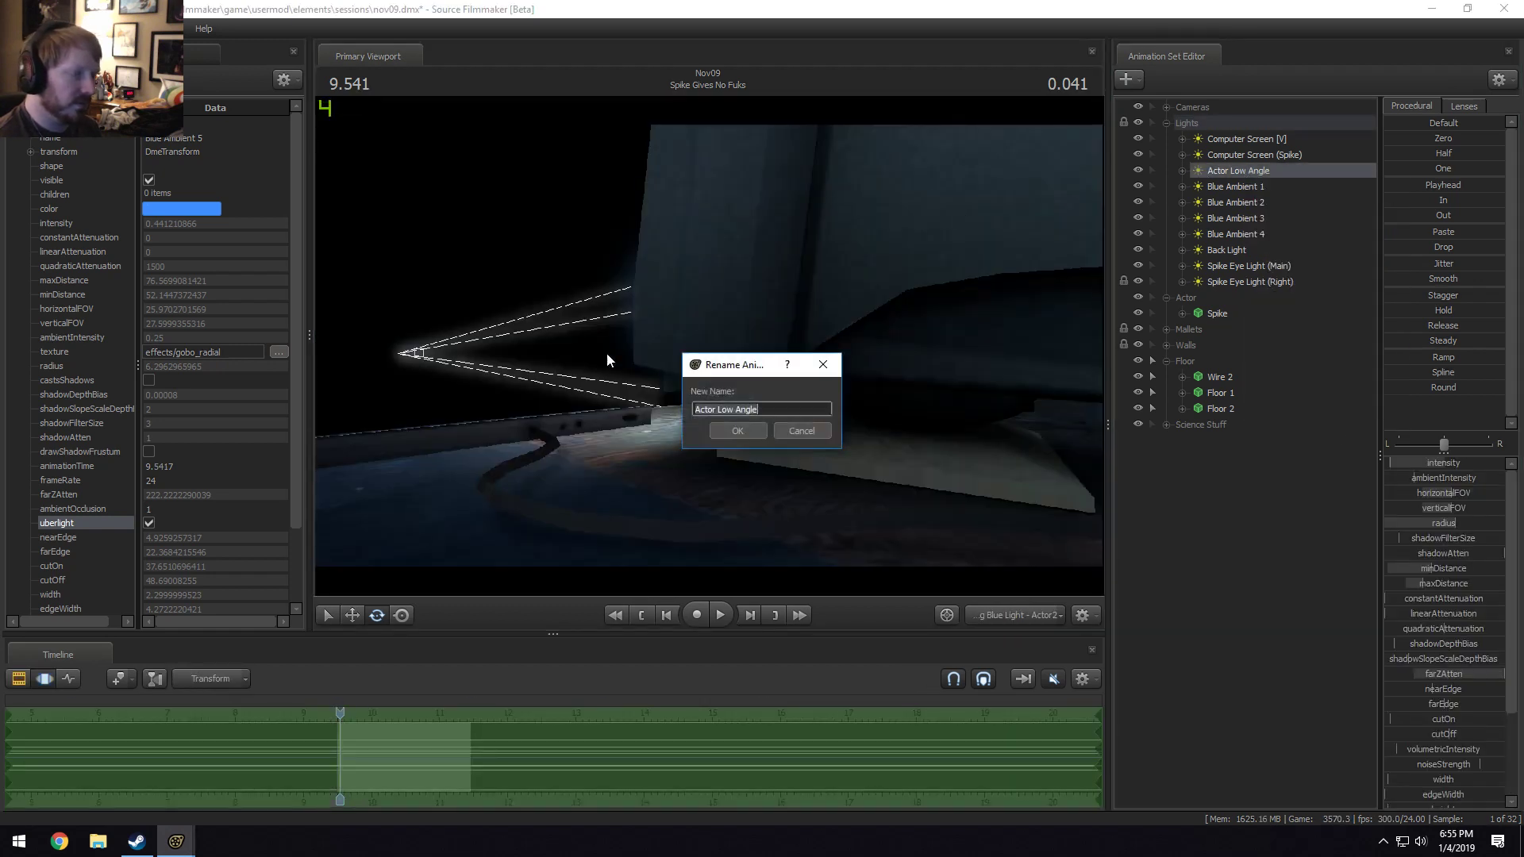
text(COmput)
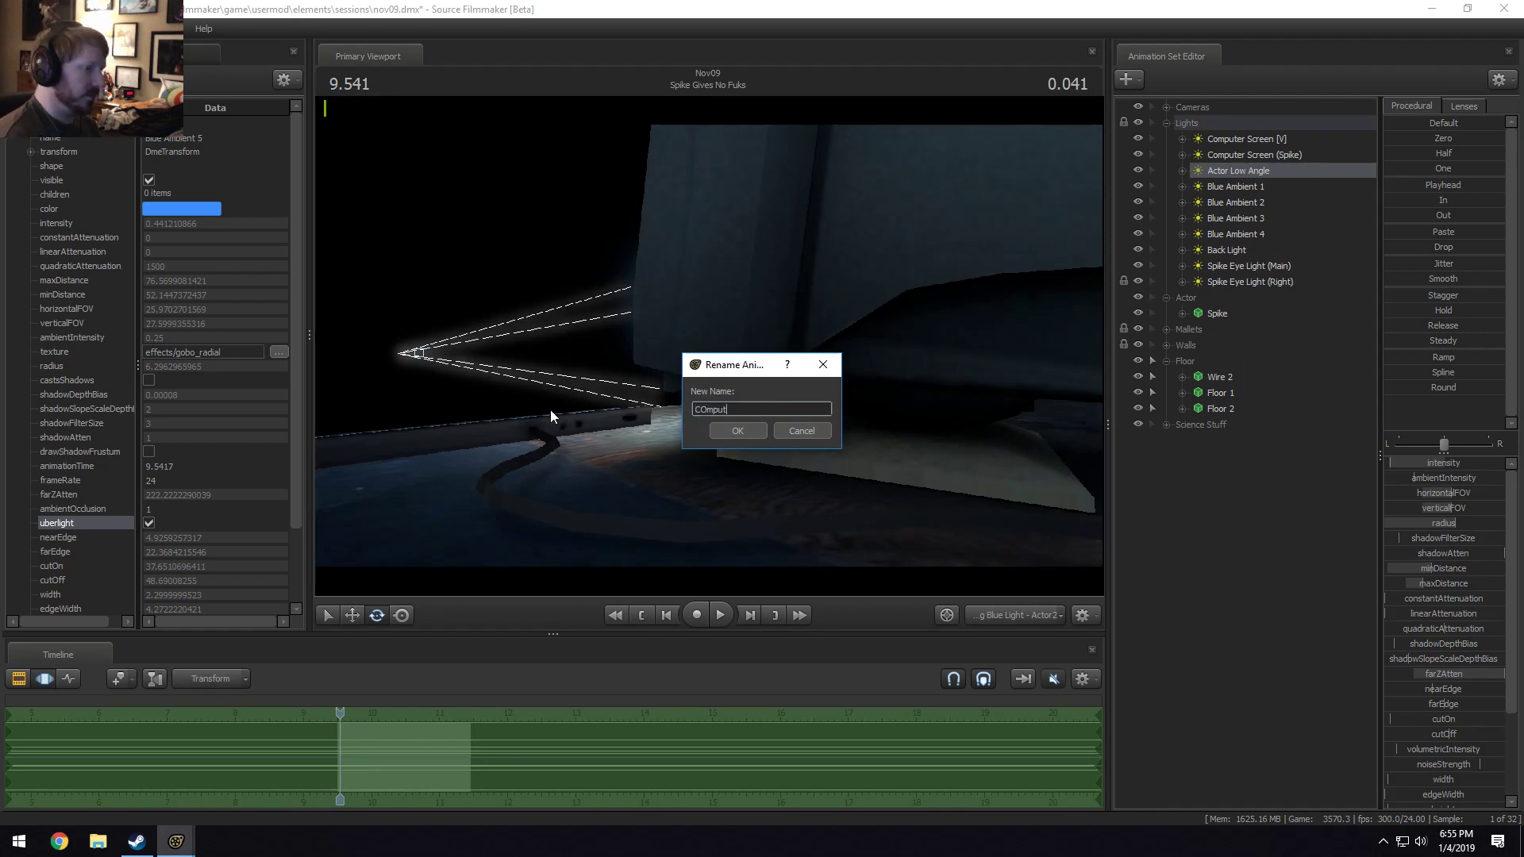
text(er)
key(BackSpace)
key(BackSpace)
key(BackSpace)
key(BackSpace)
key(BackSpace)
key(BackSpace)
key(BackSpace)
text(ompute)
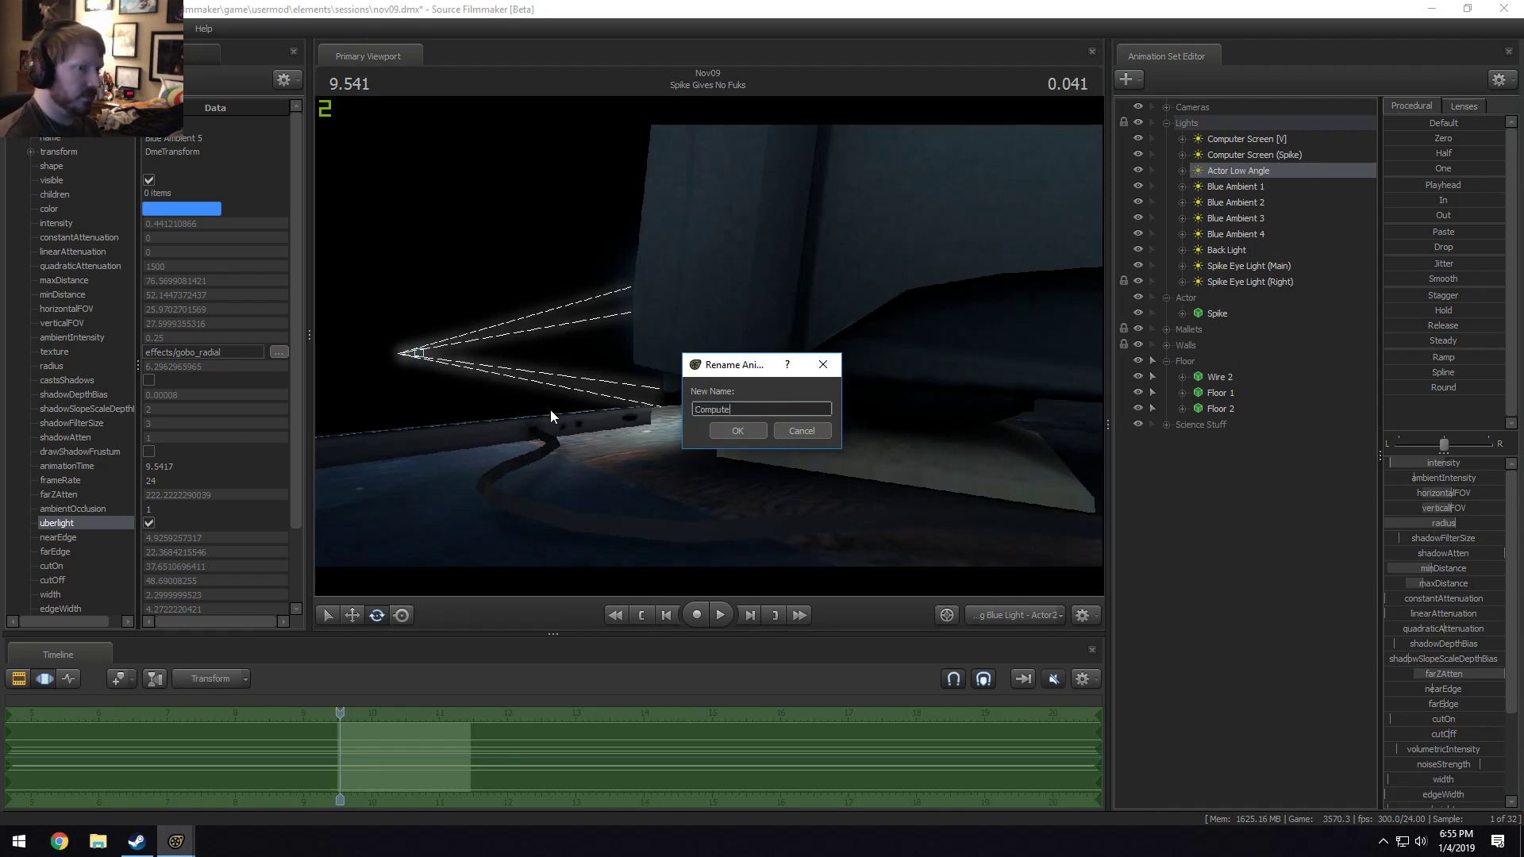
text(r Screen Spread)
key(Return)
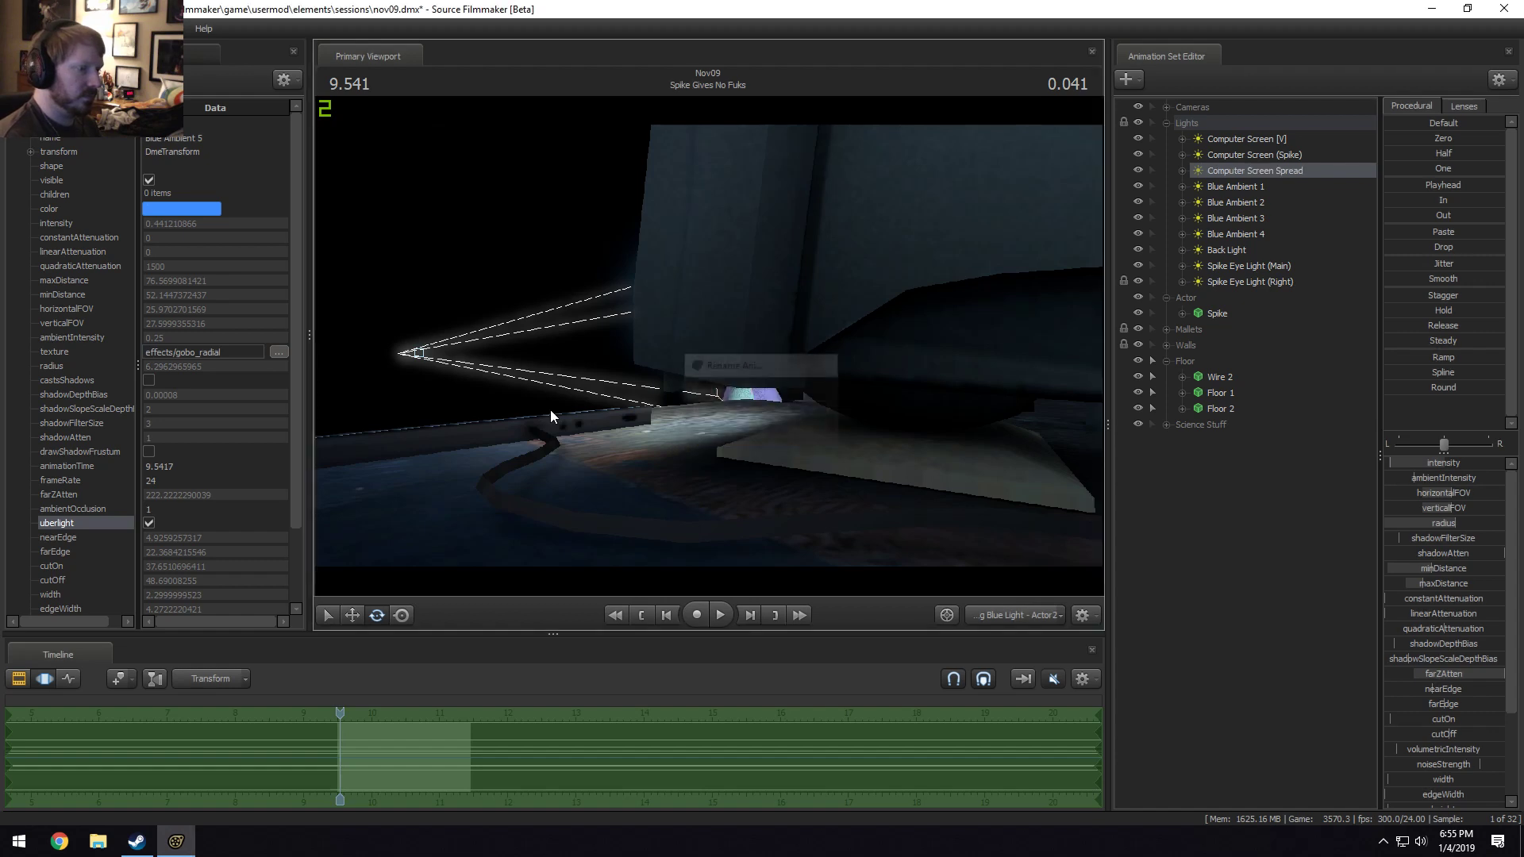
Rename the Computer Screen (Spike) light as Computer Screen Rim.
right_click(1283, 154)
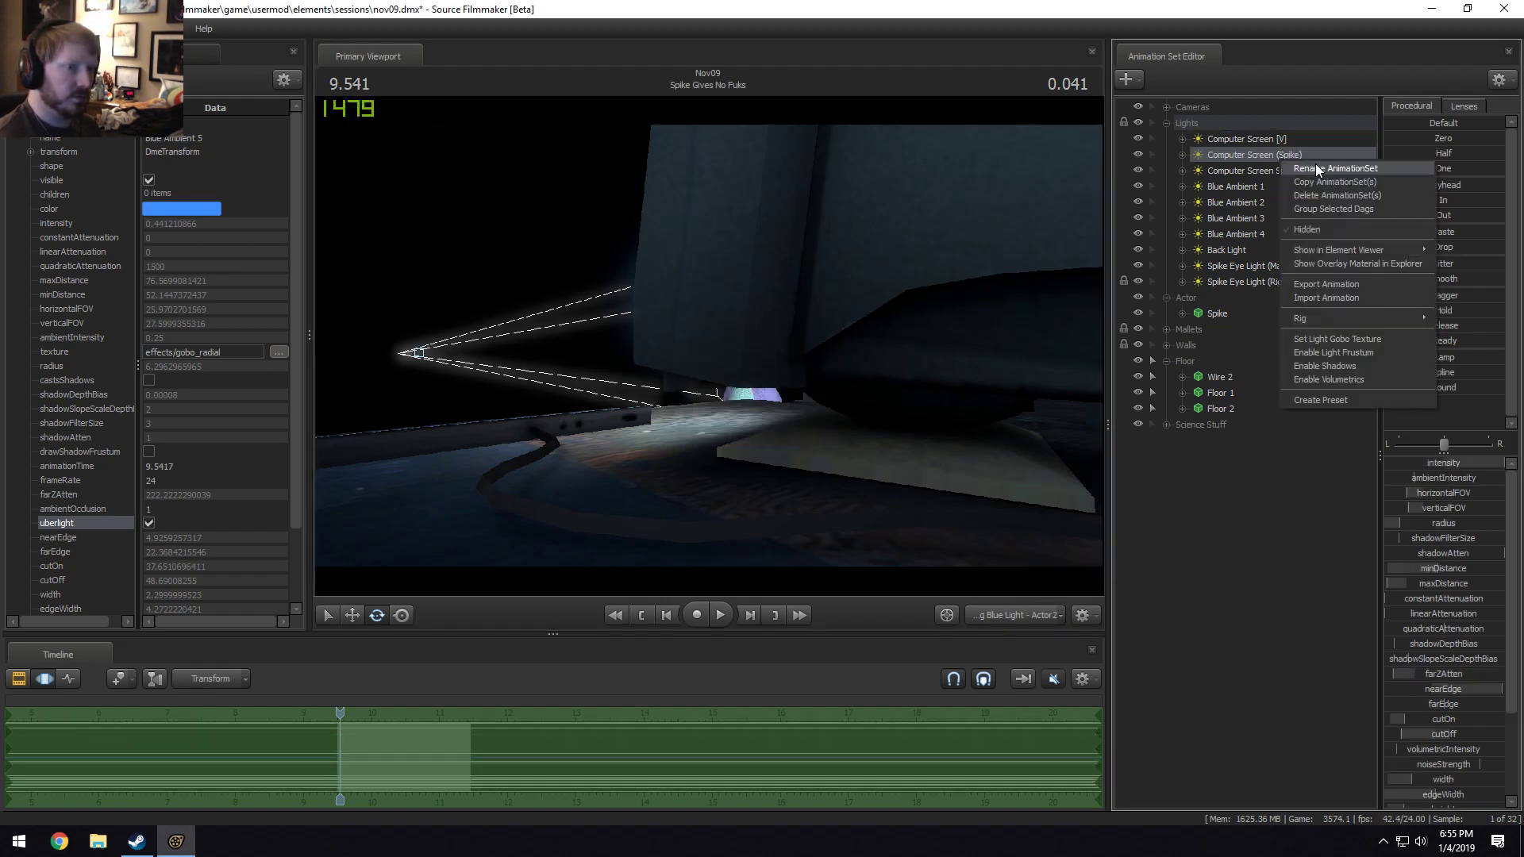
click(1316, 164)
click(804, 408)
key(BackSpace)
key(BackSpace)
key(BackSpace)
key(BackSpace)
key(BackSpace)
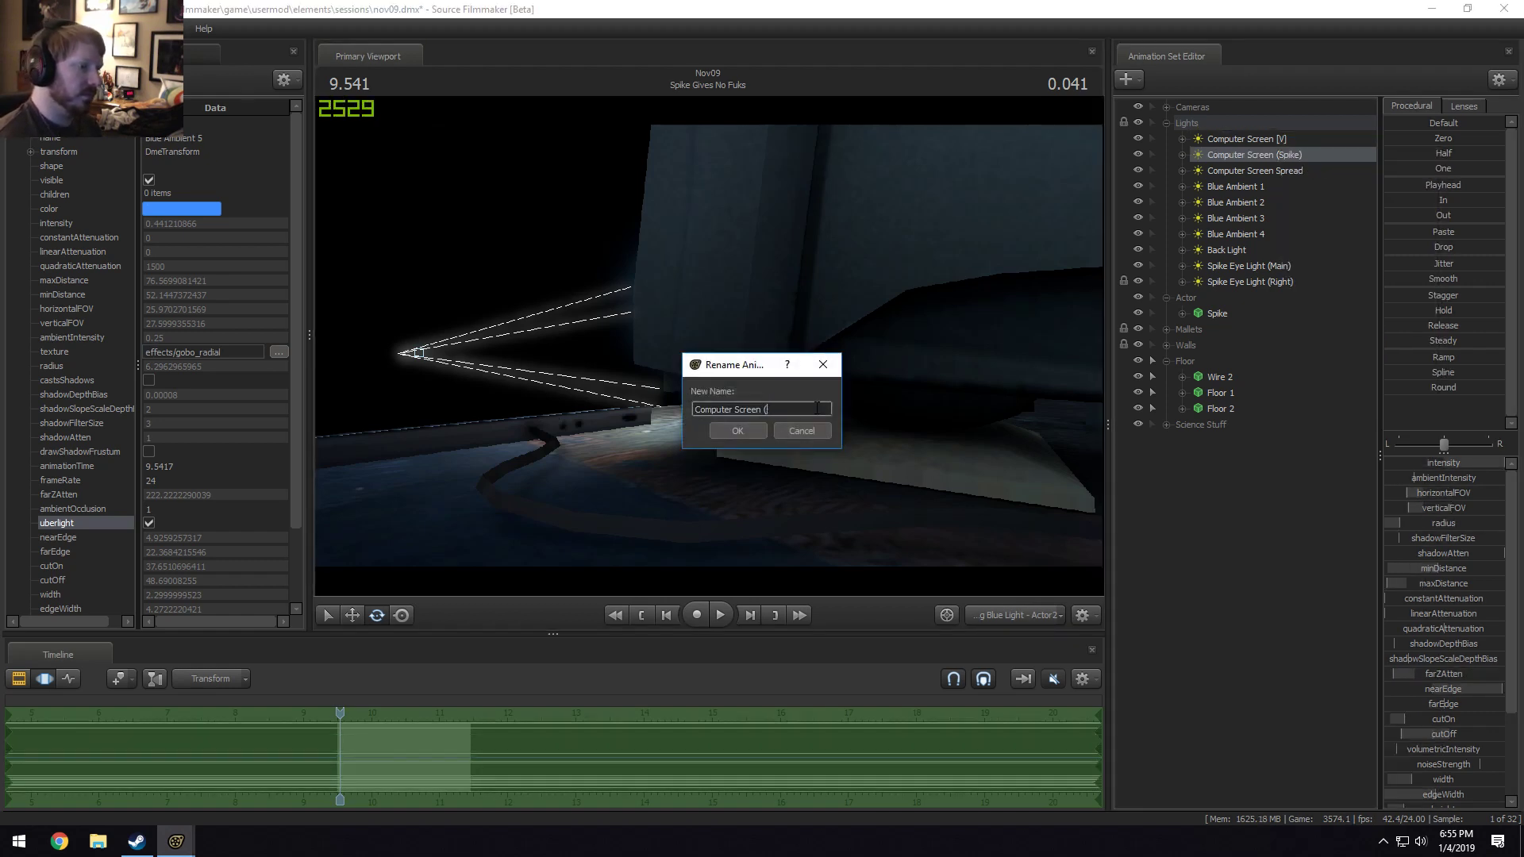
text(Rim)
key(Return)
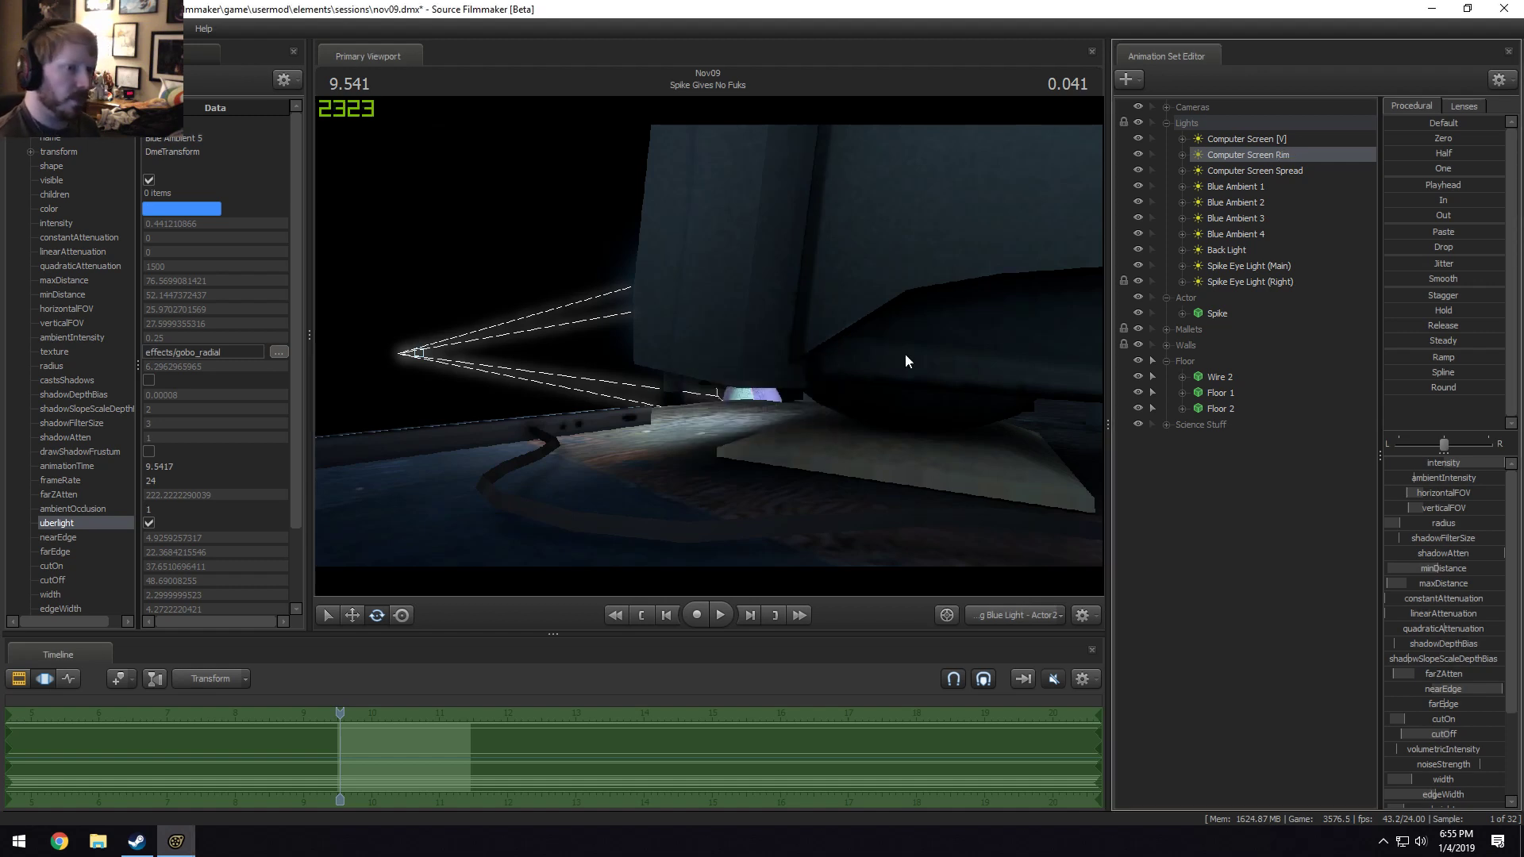
Reposition the Computer Screen Spread light from its own view and check the result through the main camera.
click(1283, 171)
drag(582, 236, 683, 286)
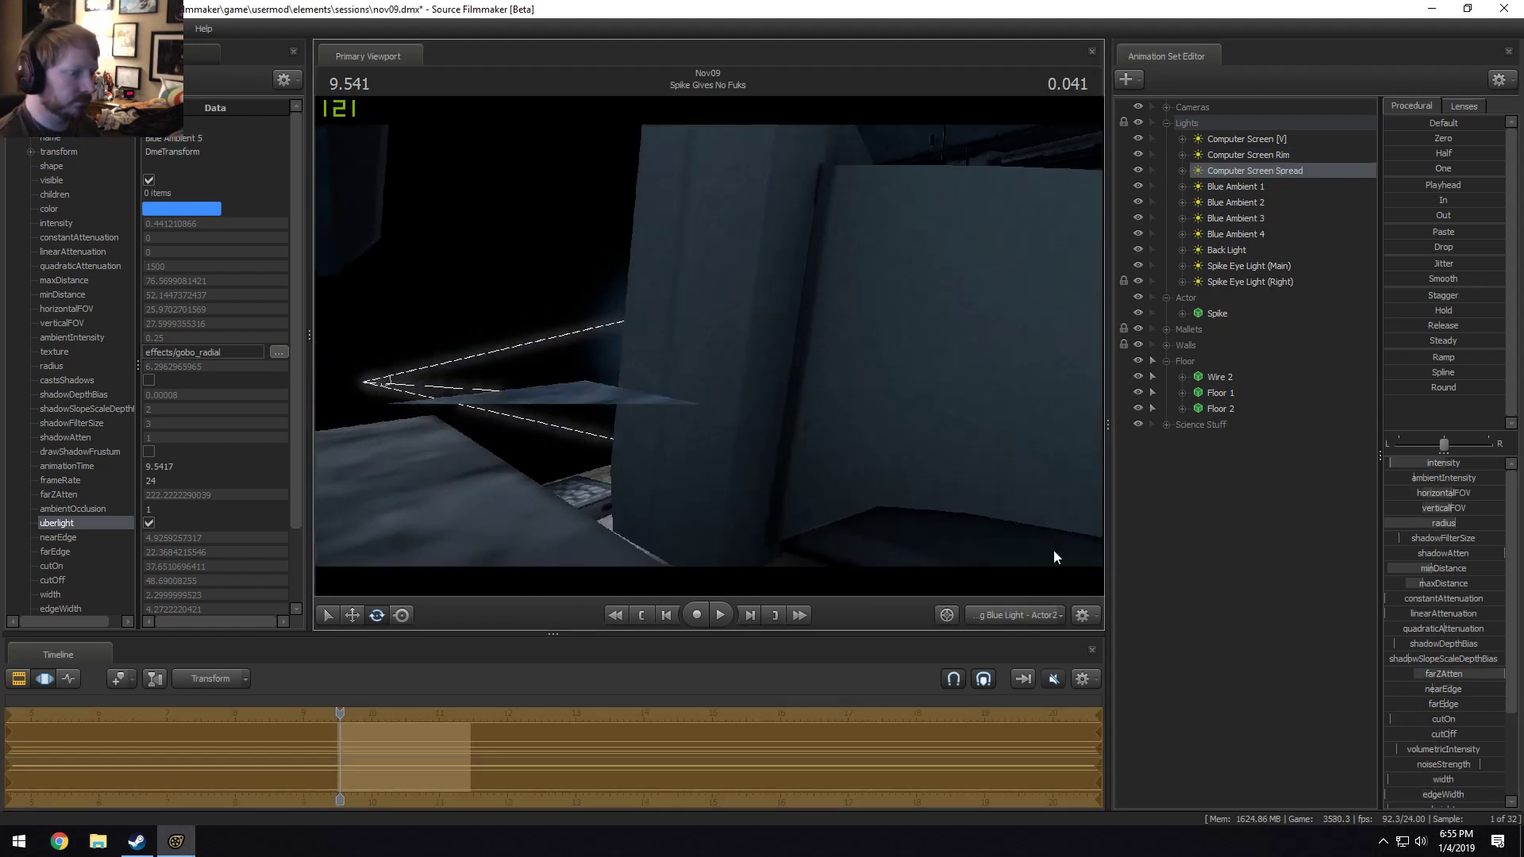
click(1013, 611)
key(F2)
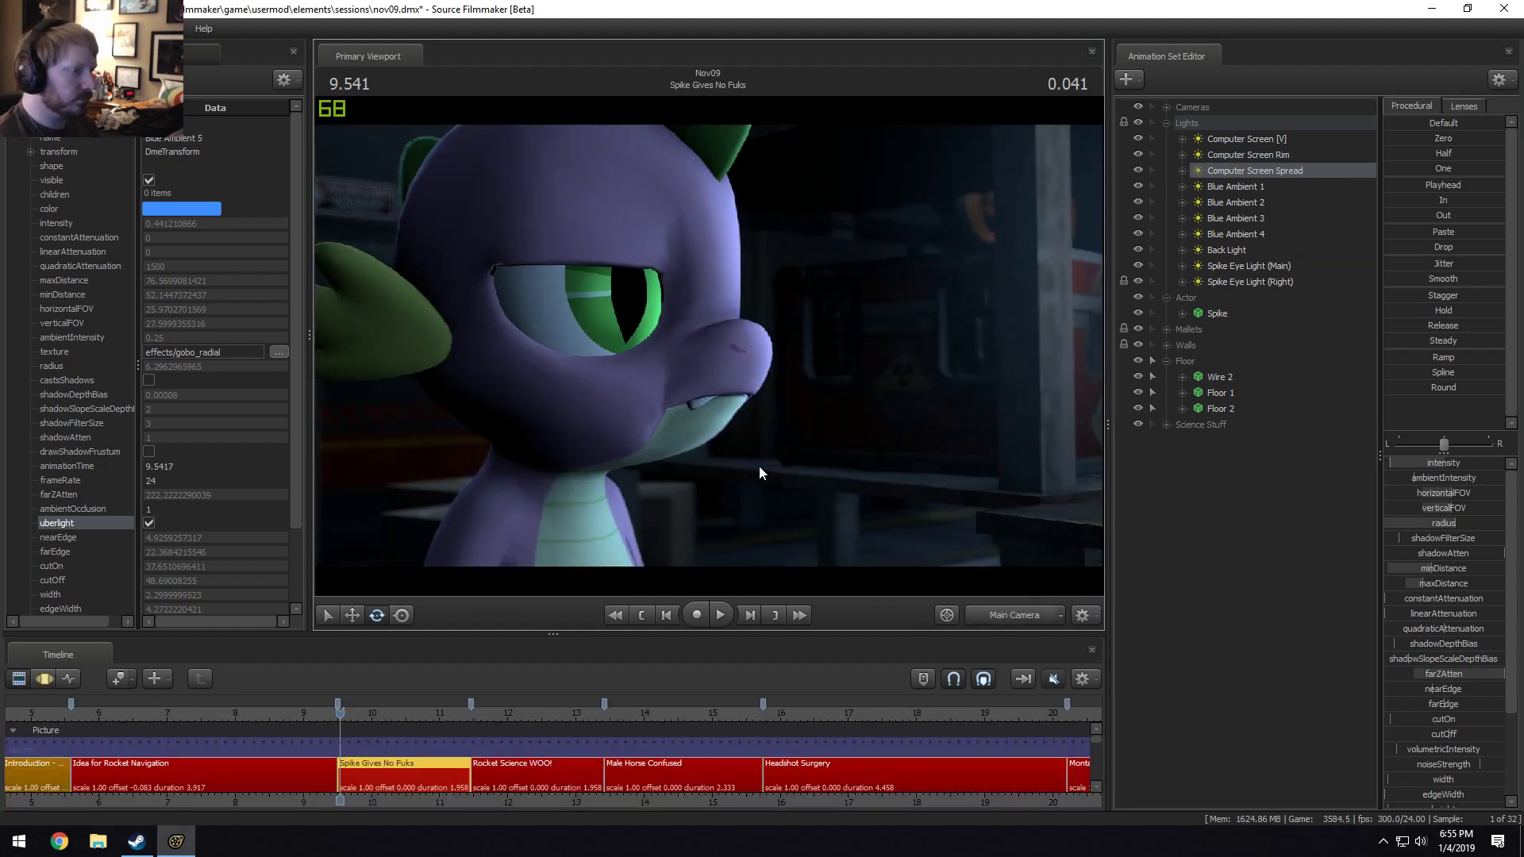
key(F2)
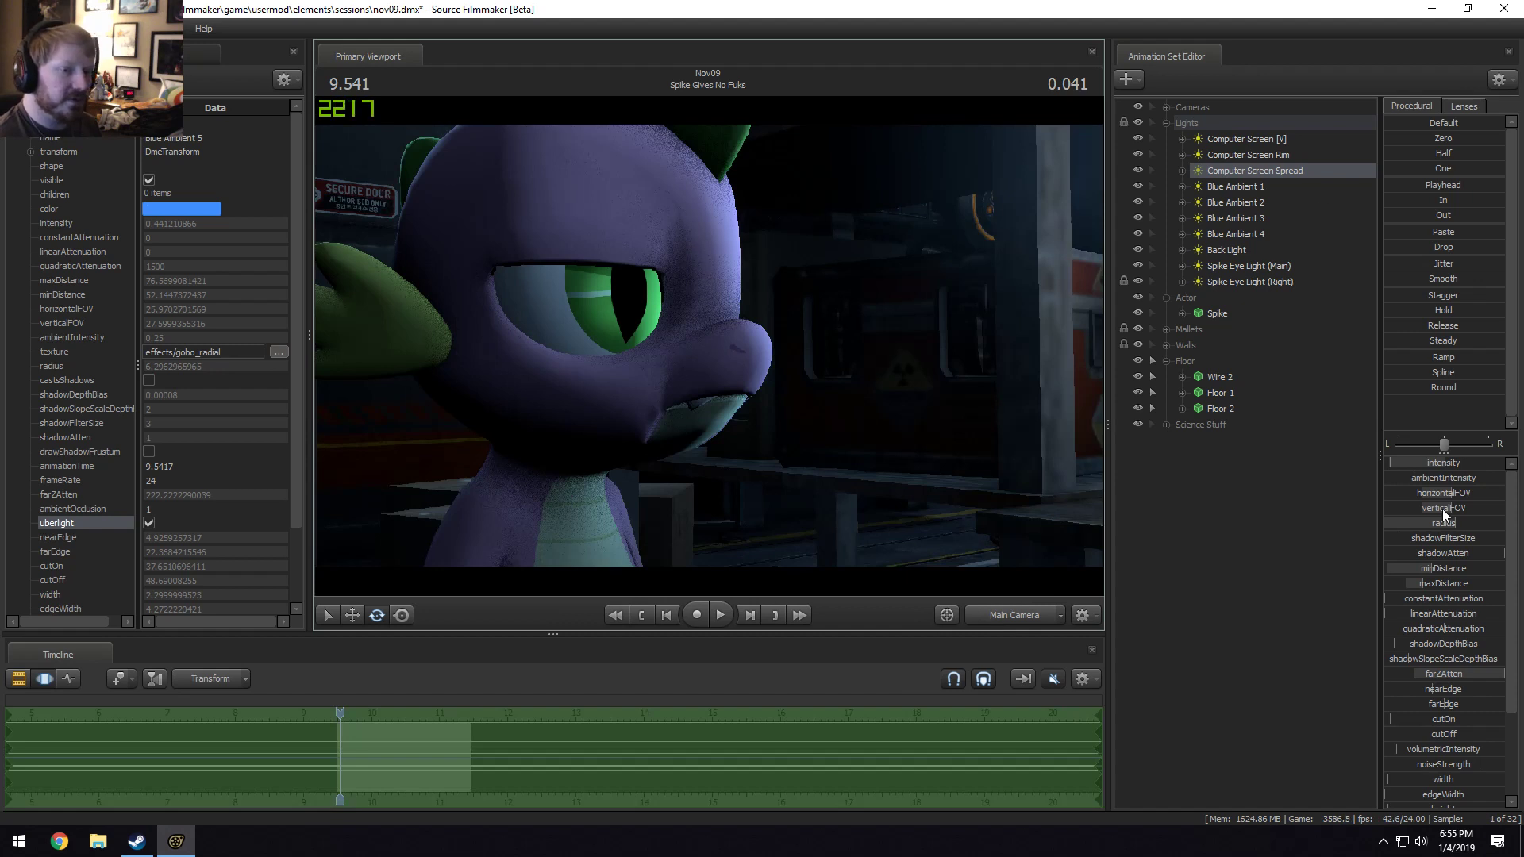
Try smaller and larger radius settings on the Computer Screen Spread light, comparing the refined shadows on Spike.
key(F1)
key(F2)
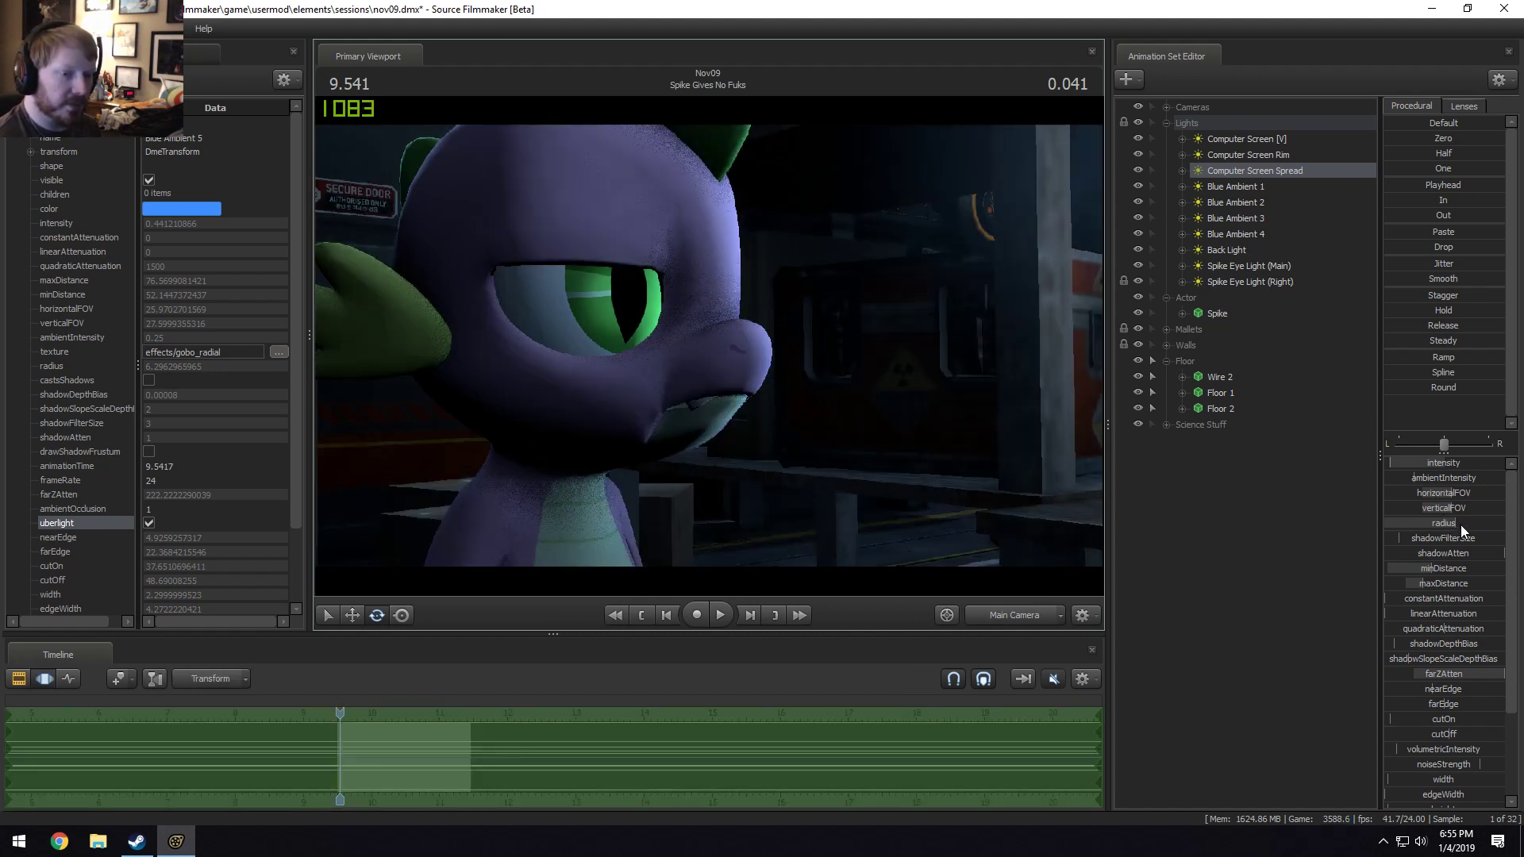
drag(1427, 461, 1420, 461)
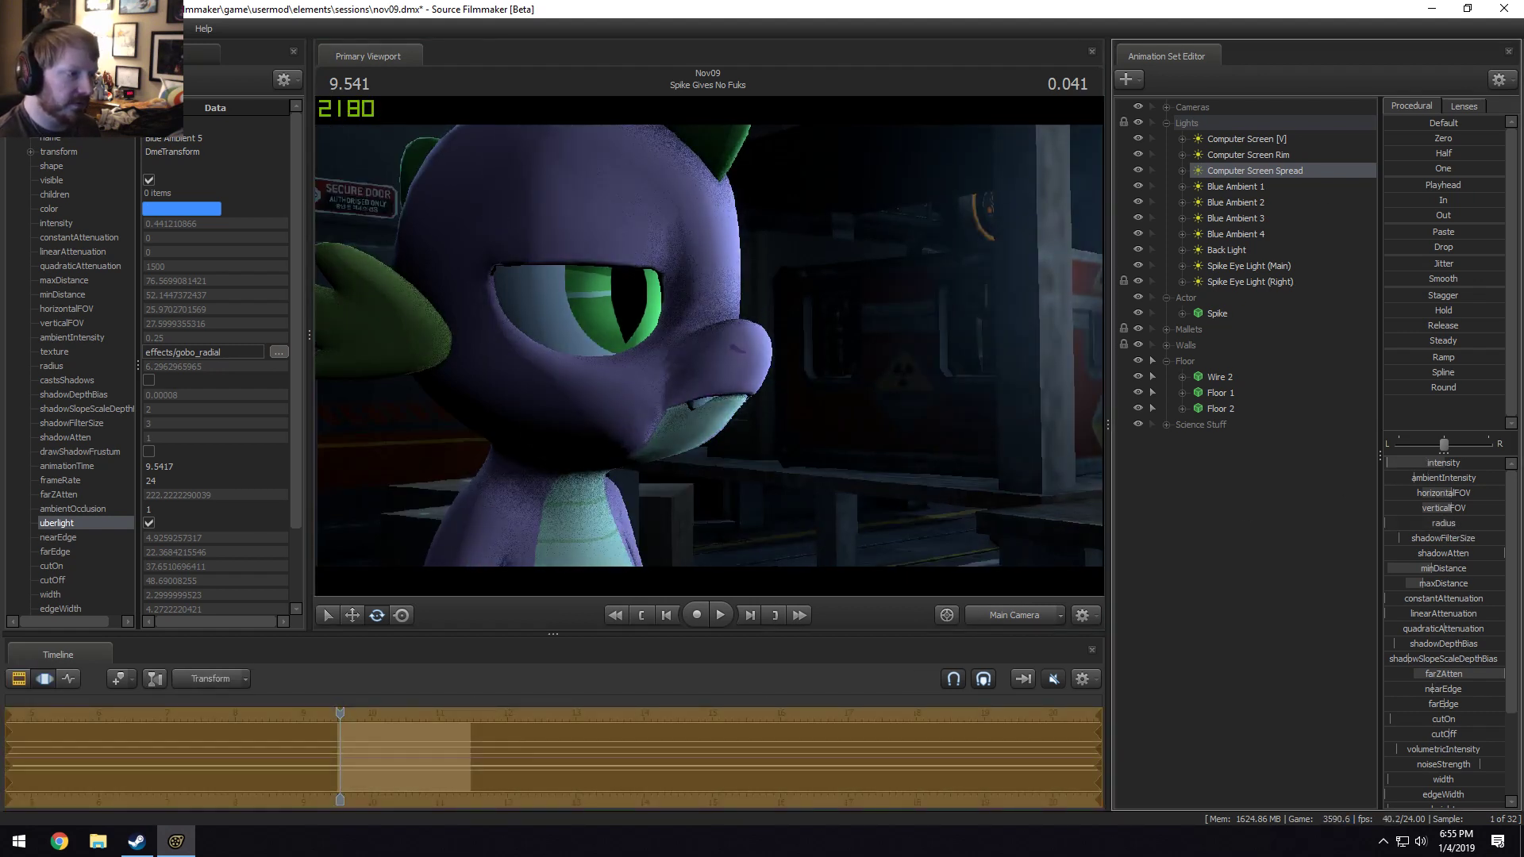
key(F1)
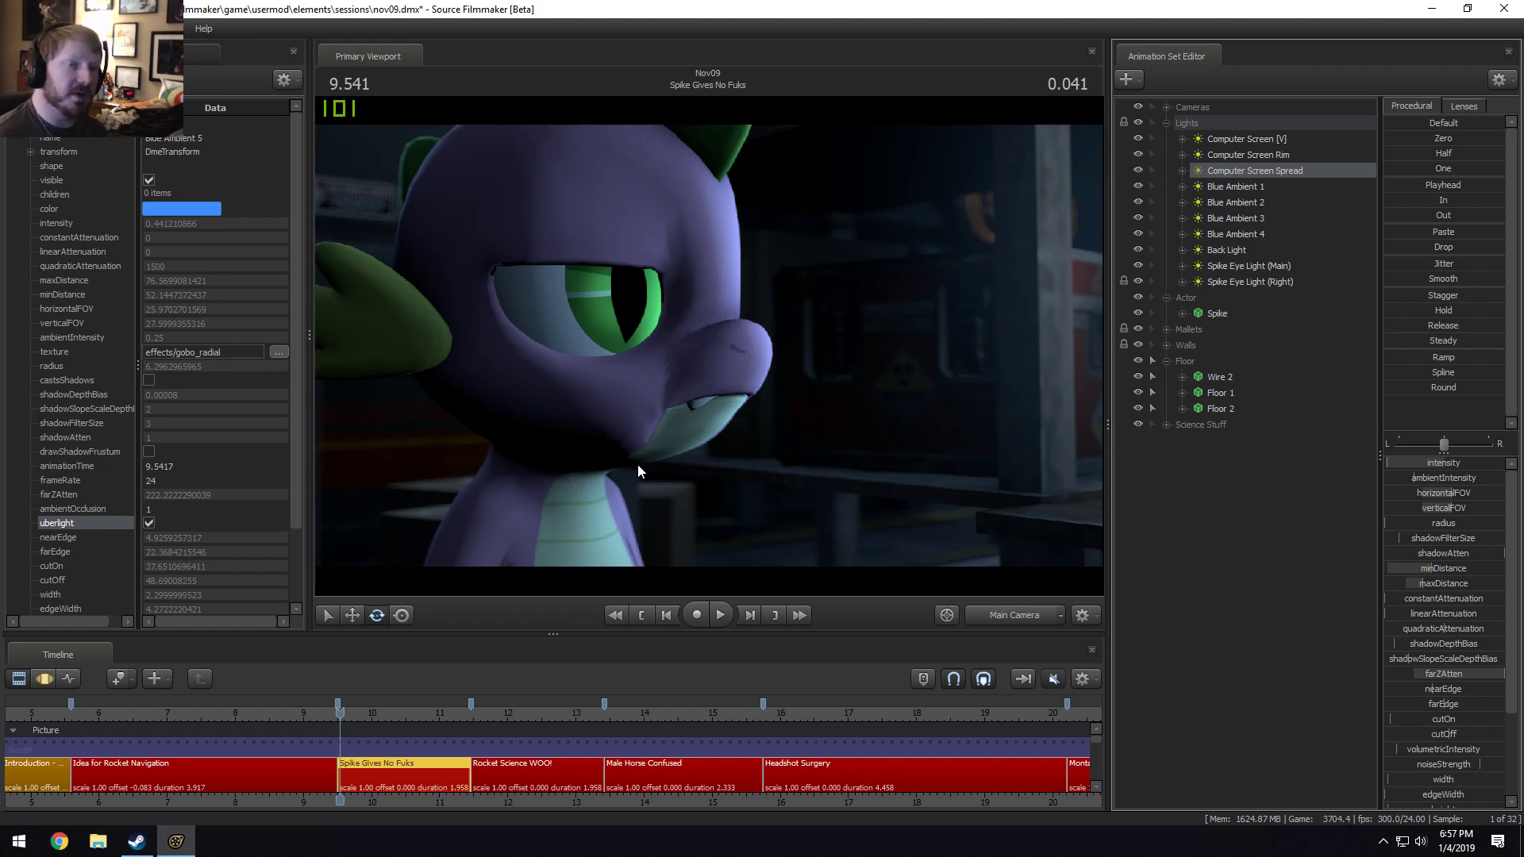
key(F3)
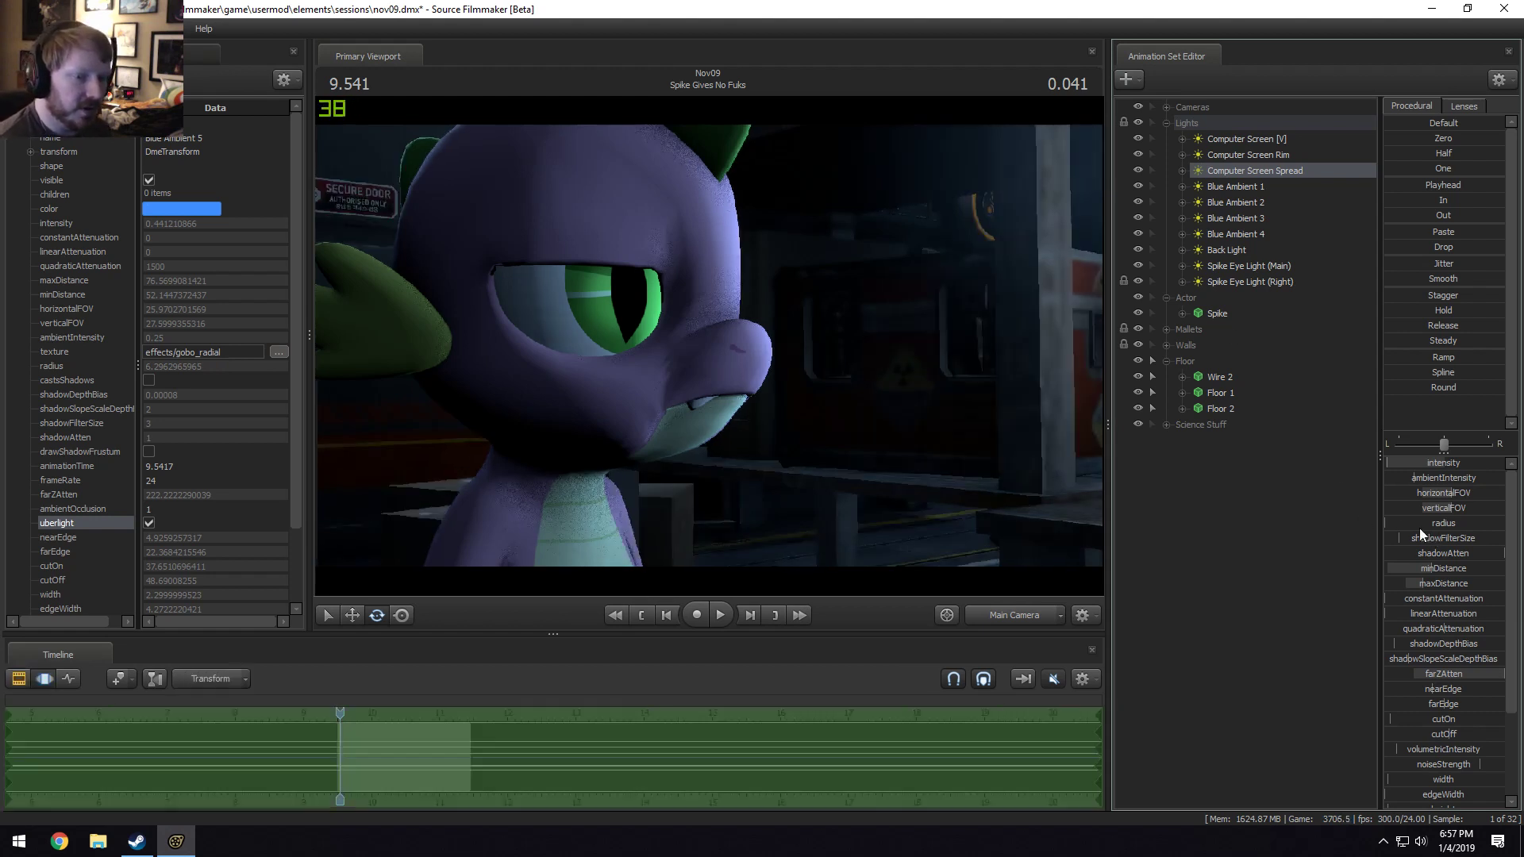
drag(1405, 526, 1467, 525)
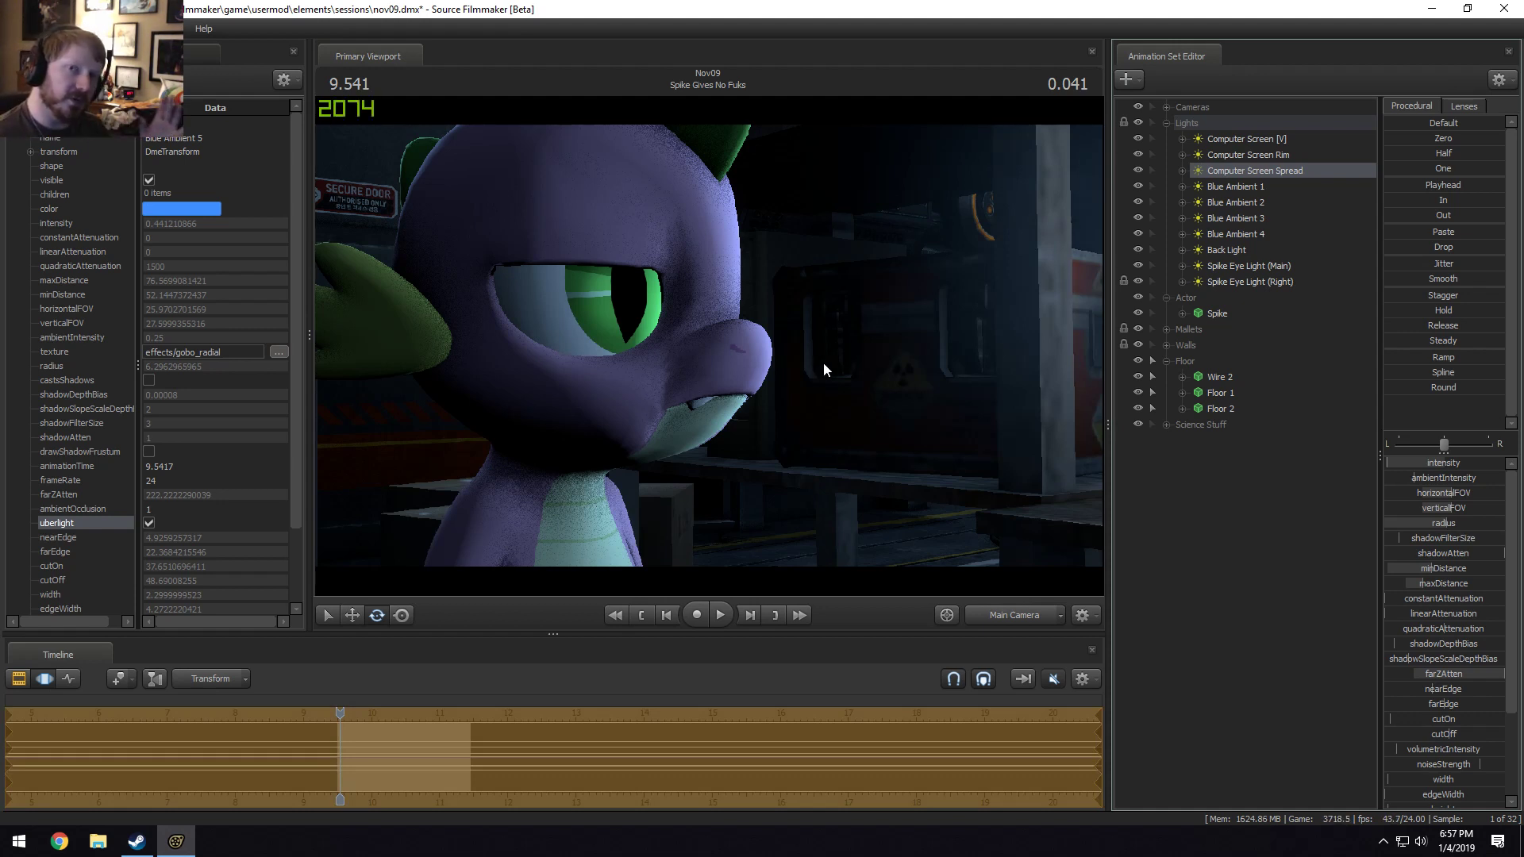
key(F2)
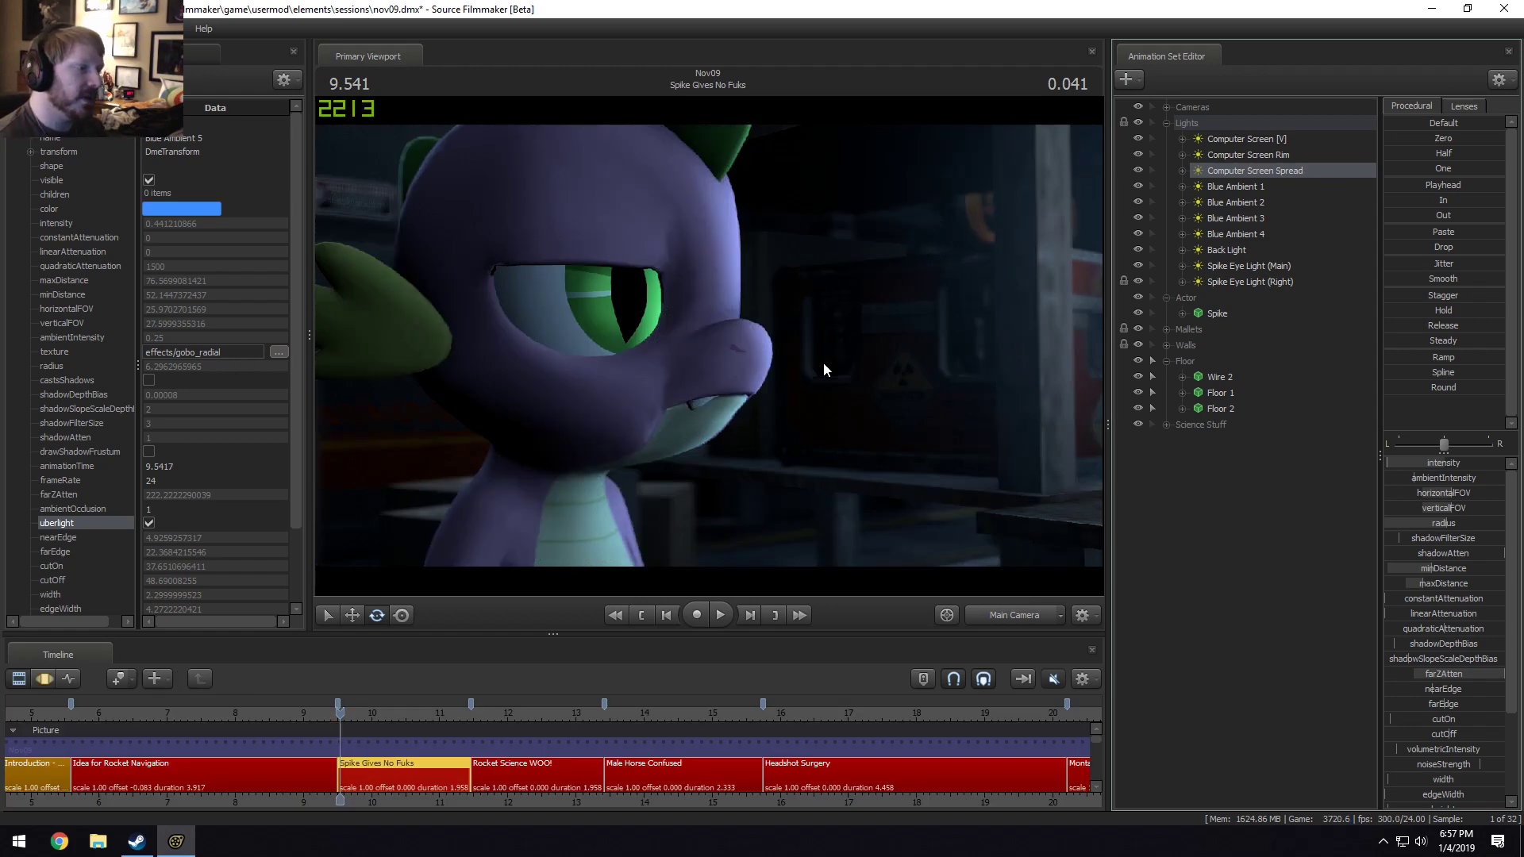
key(F3)
key(F2)
key(F3)
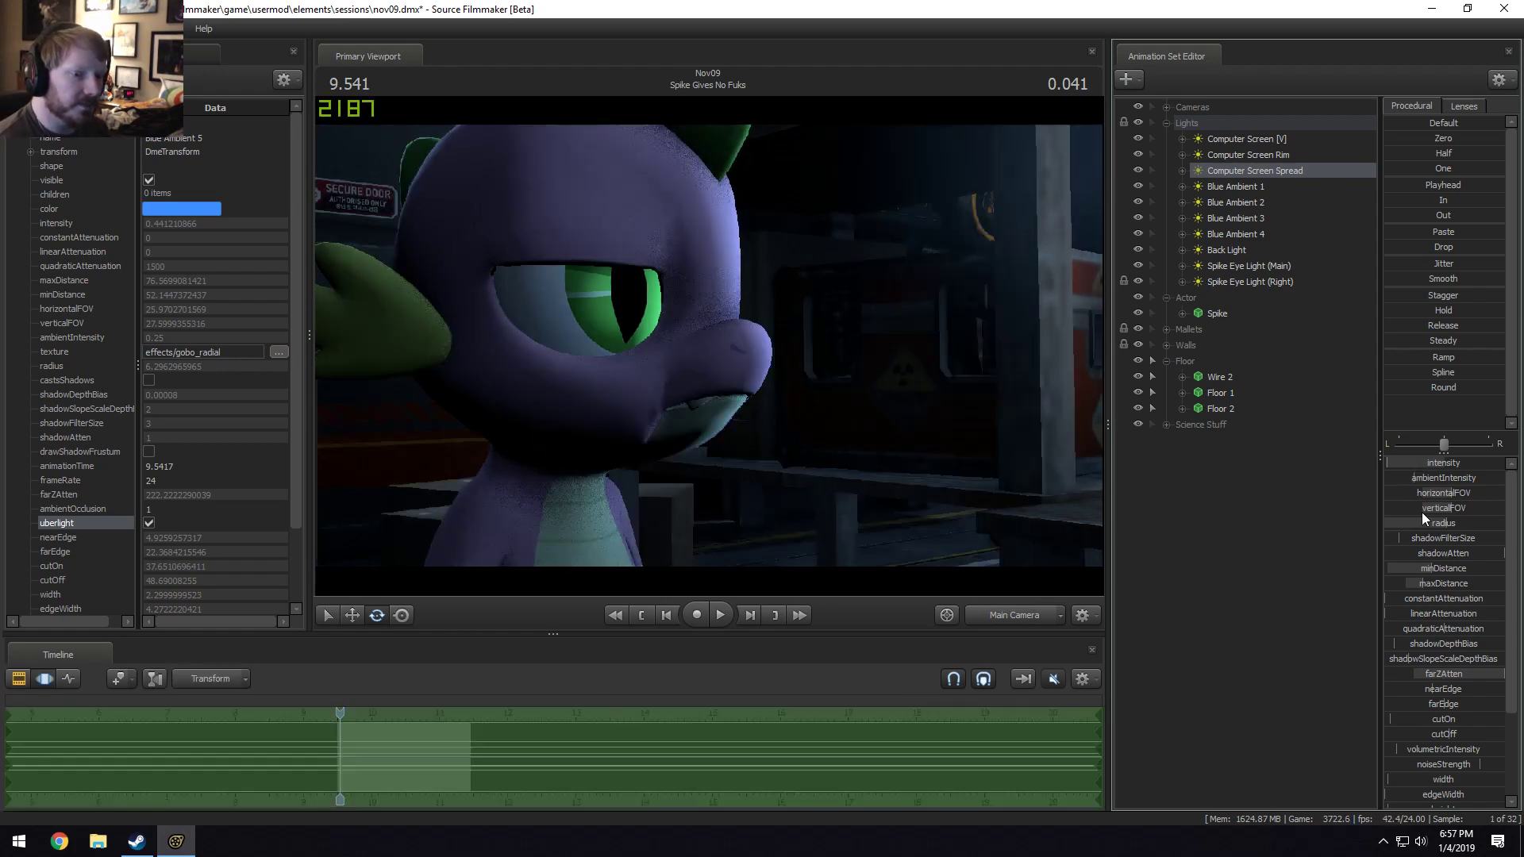
drag(1428, 523, 1504, 524)
key(F2)
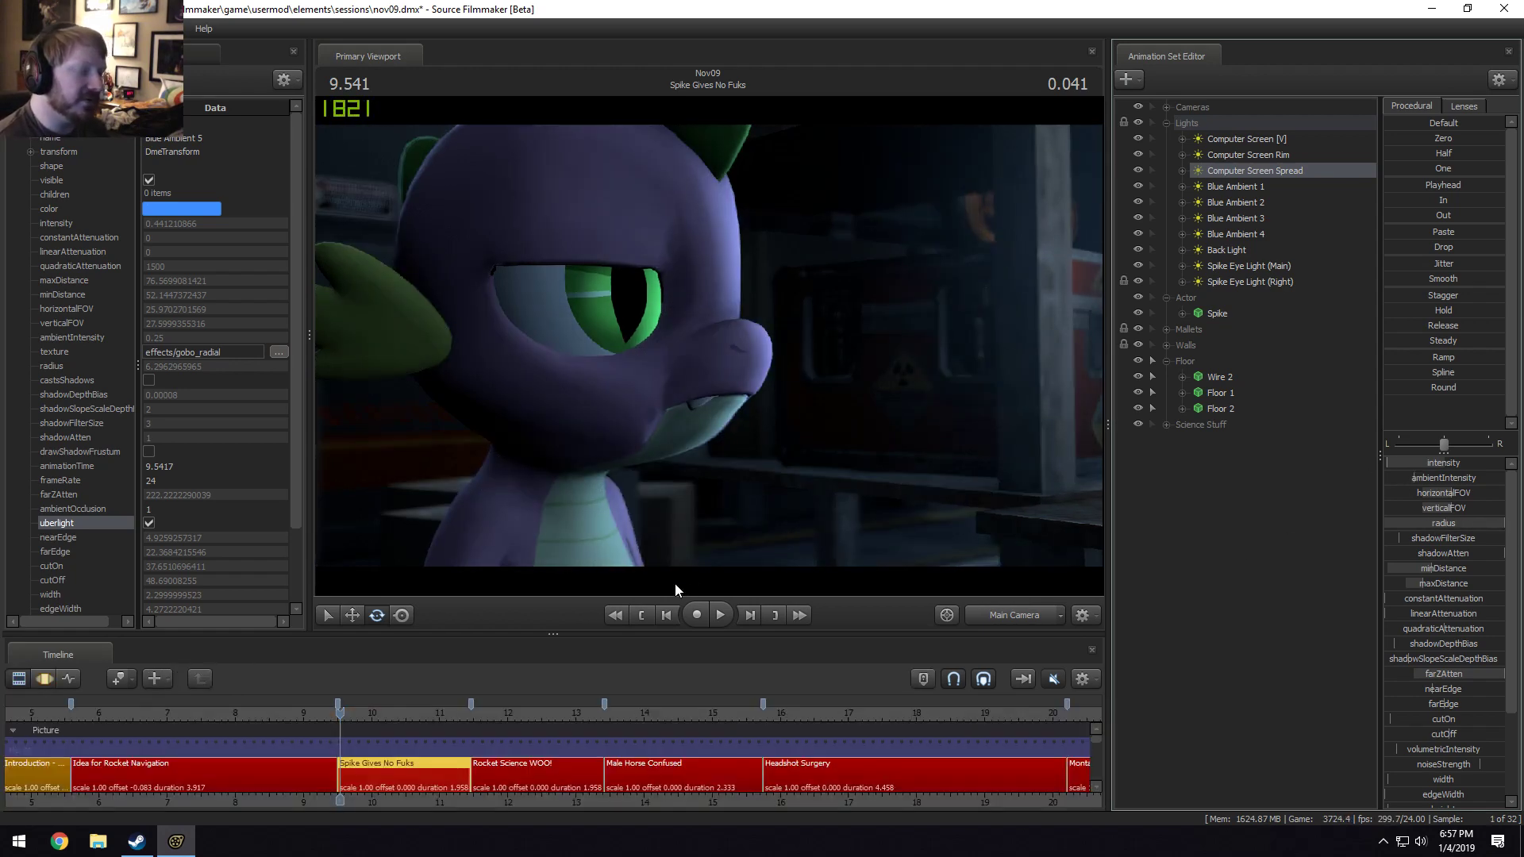
Hide and show the Computer Screen Spread light to judge its contribution, and readjust its radius at time 9.583.
click(1139, 170)
click(1139, 170)
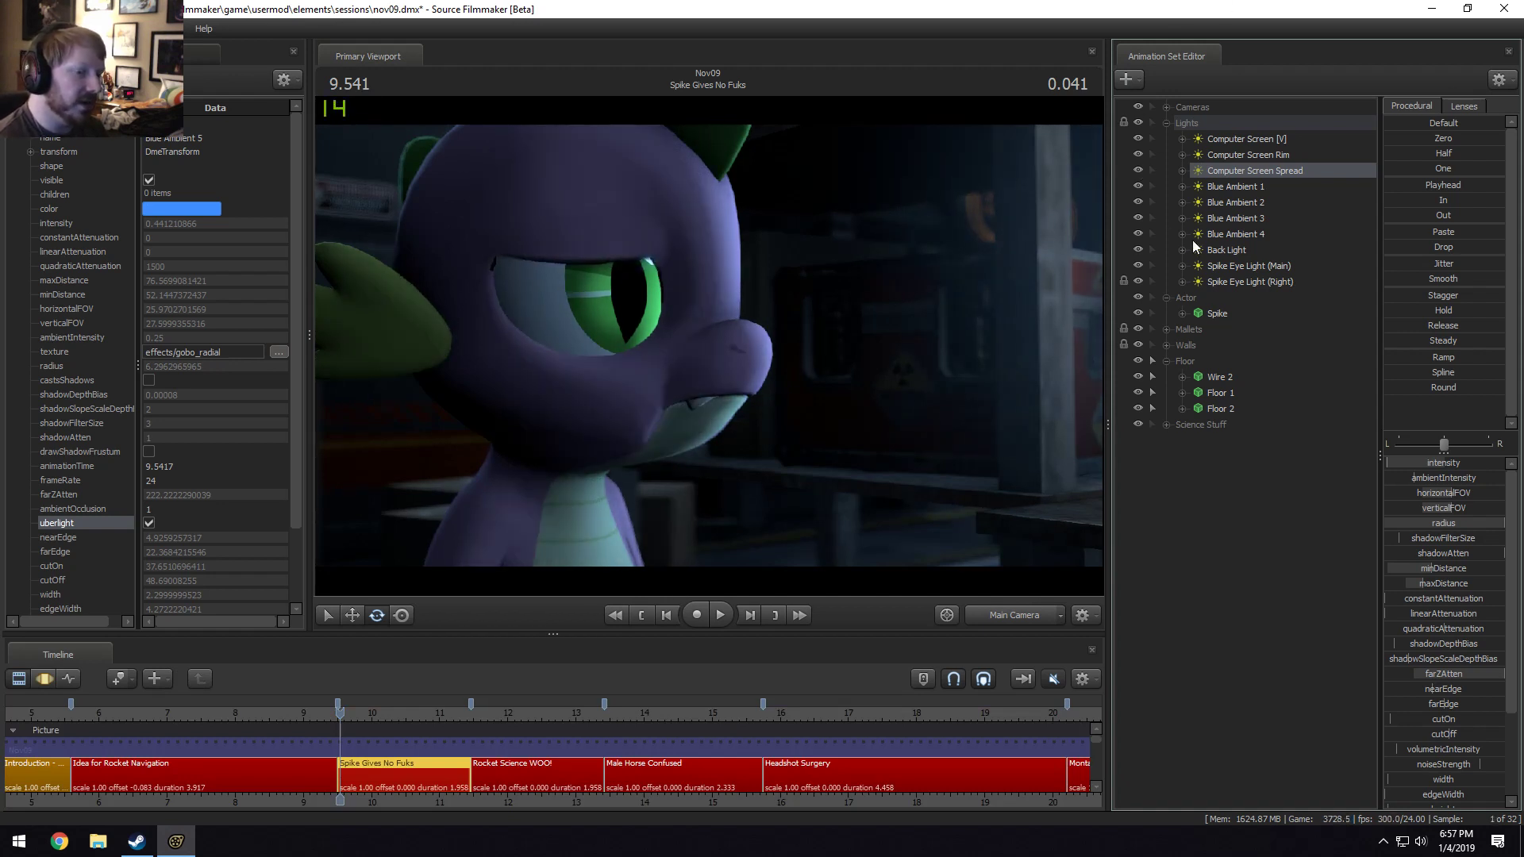
key(F3)
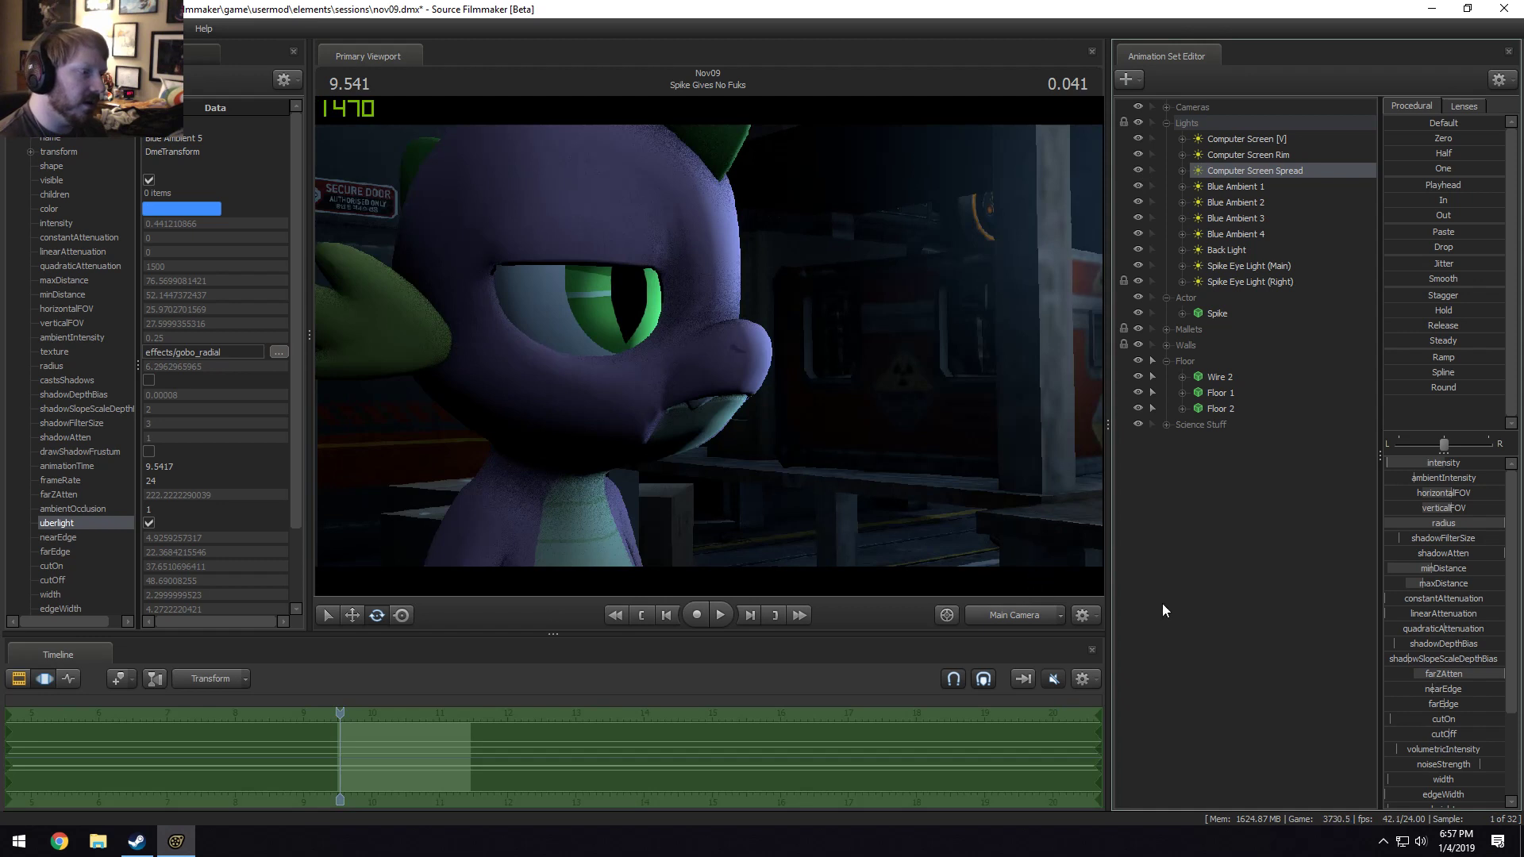
drag(340, 712, 344, 712)
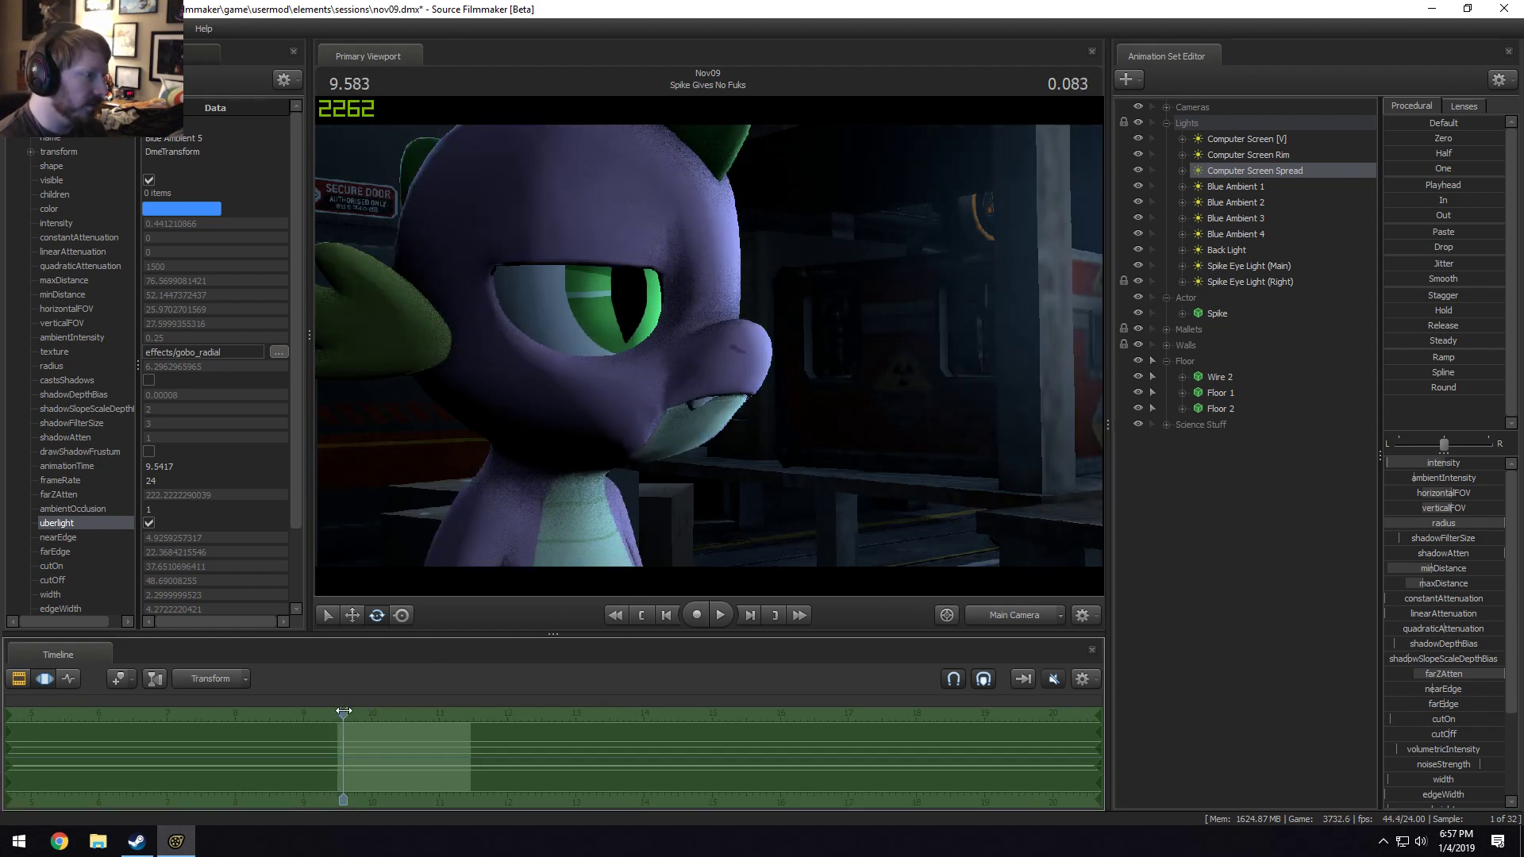
drag(1446, 523, 1374, 521)
key(F1)
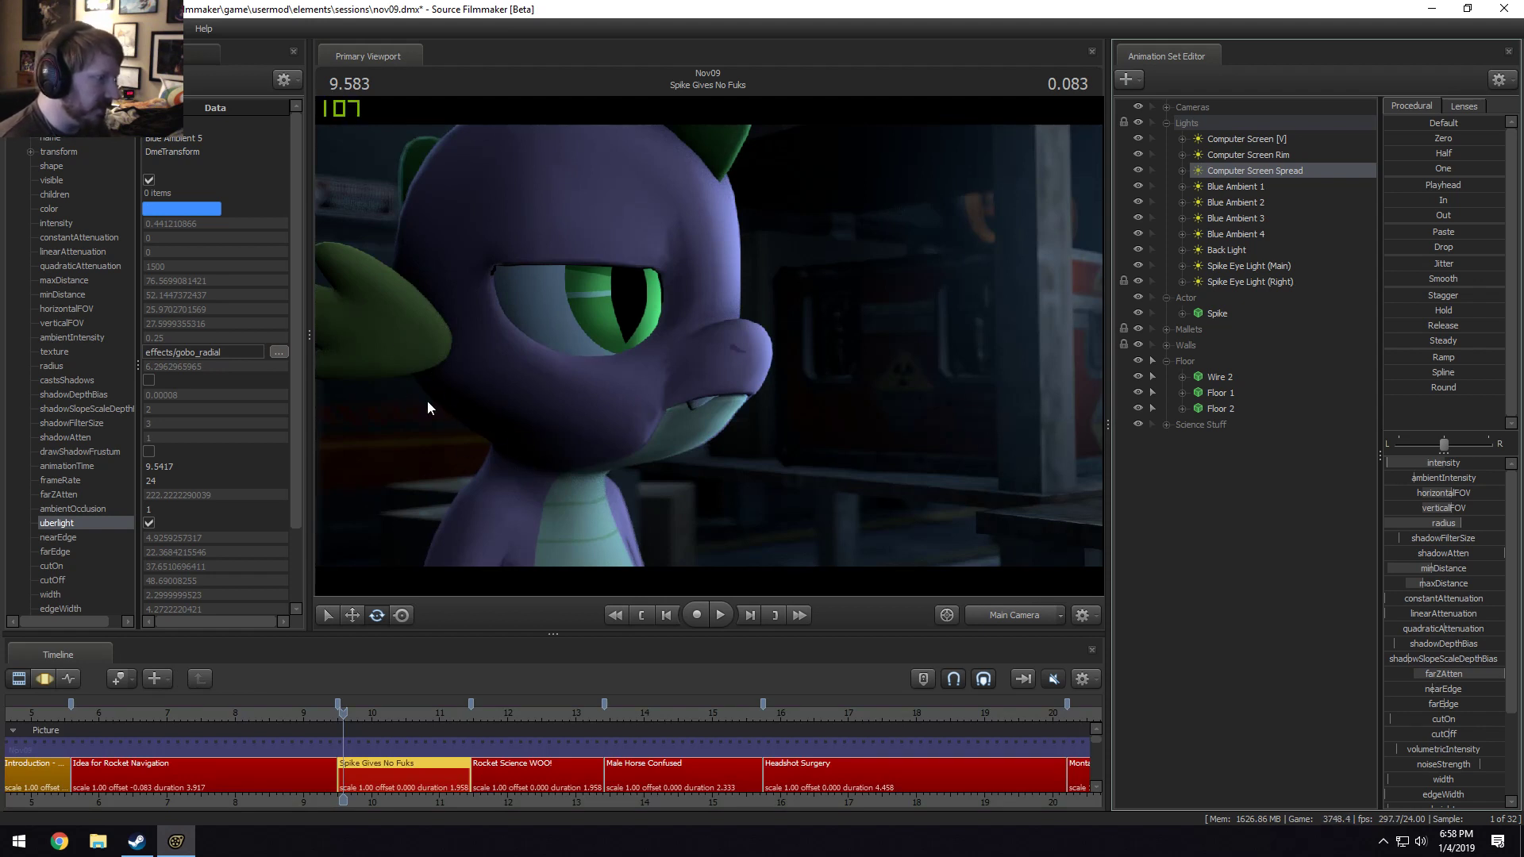
right_click(1258, 169)
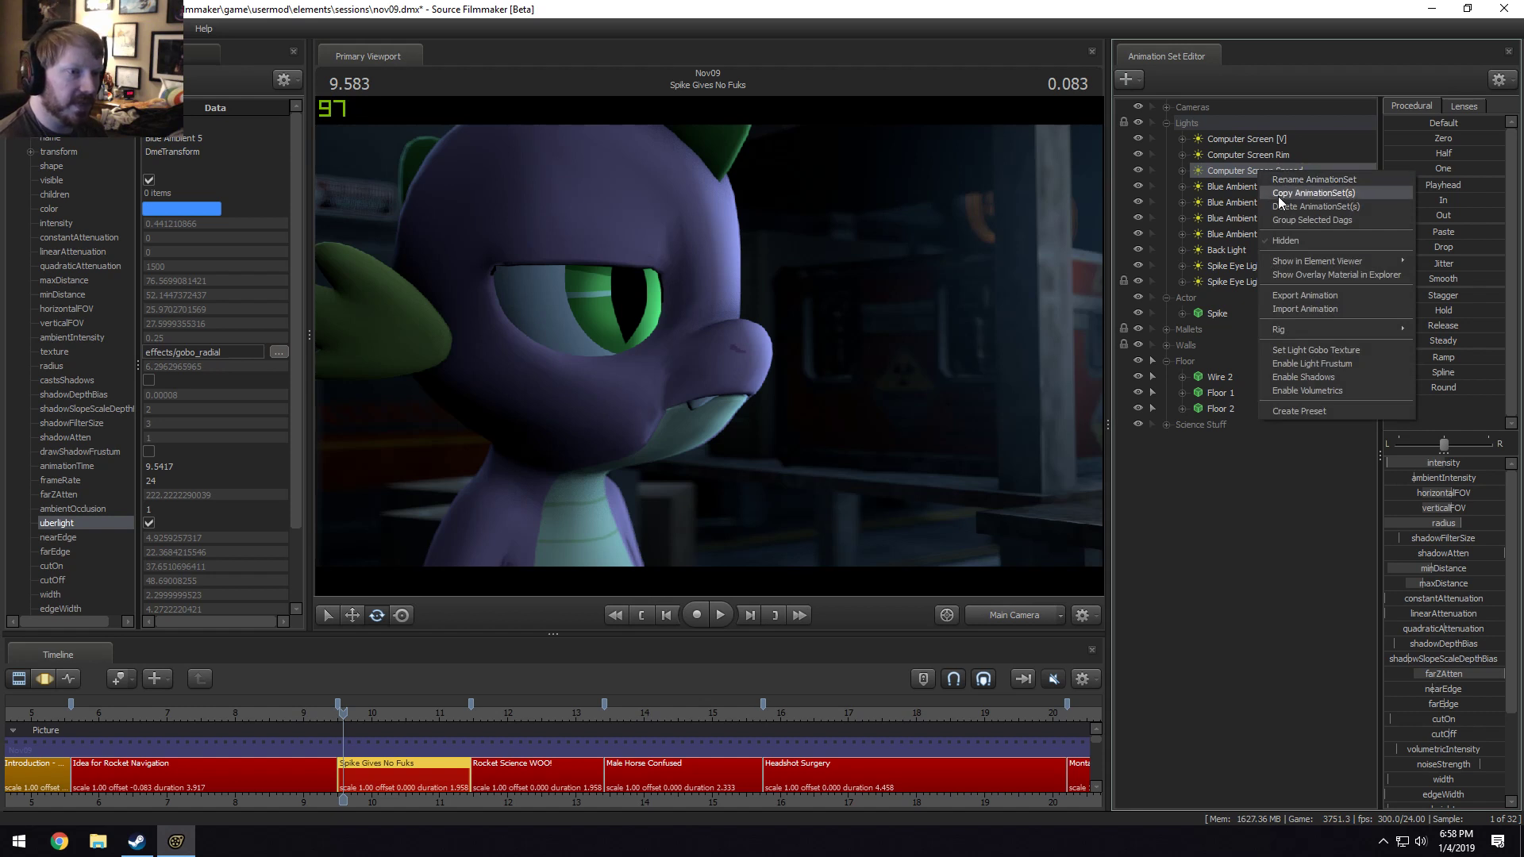
click(1278, 195)
right_click(1178, 553)
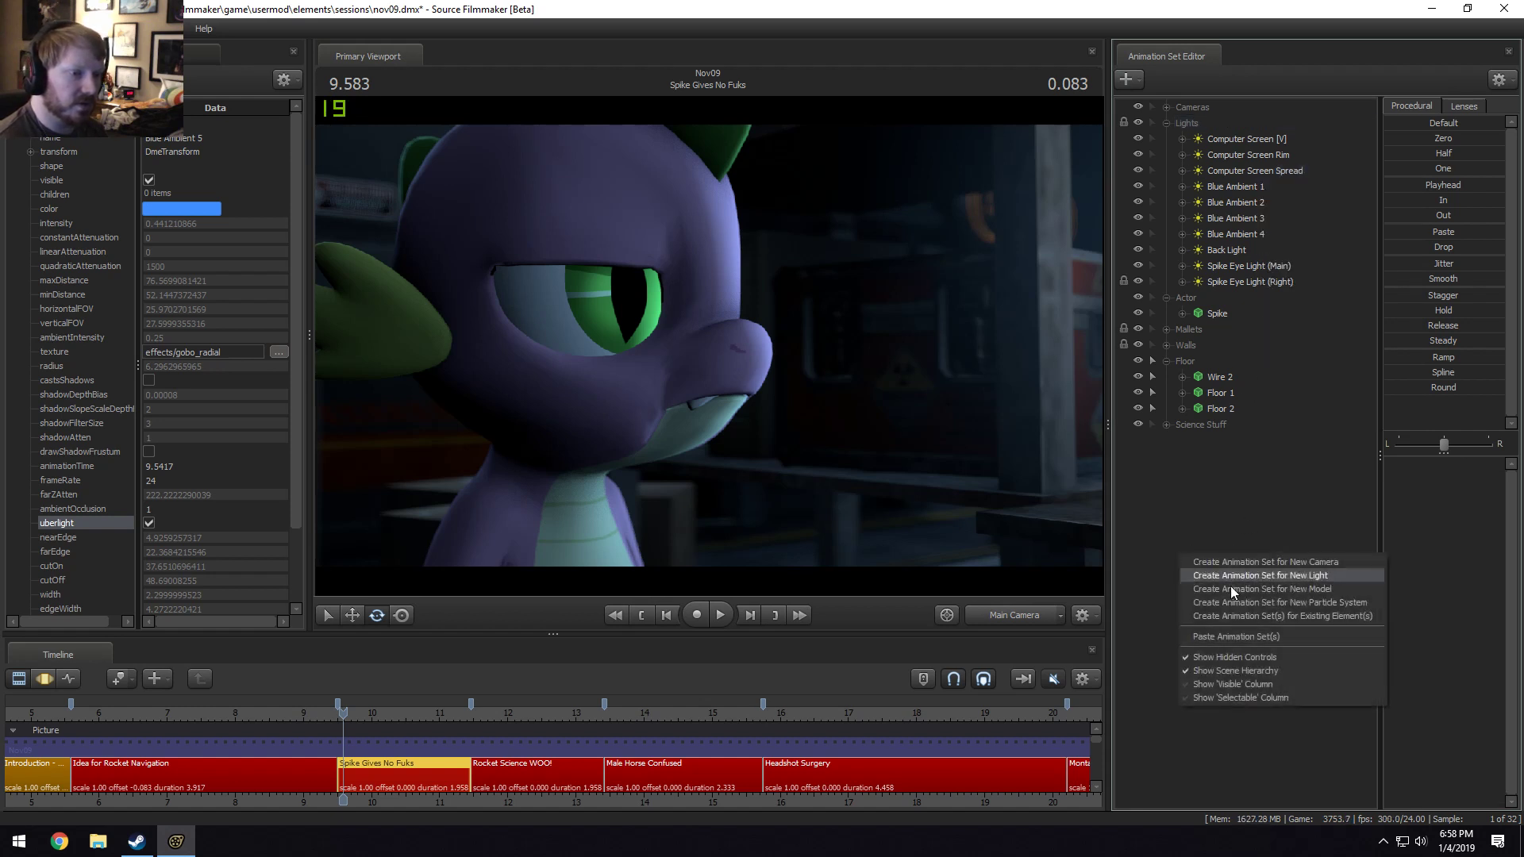
click(1230, 635)
Look through the Back Light and duplicate its animation set.
click(1228, 250)
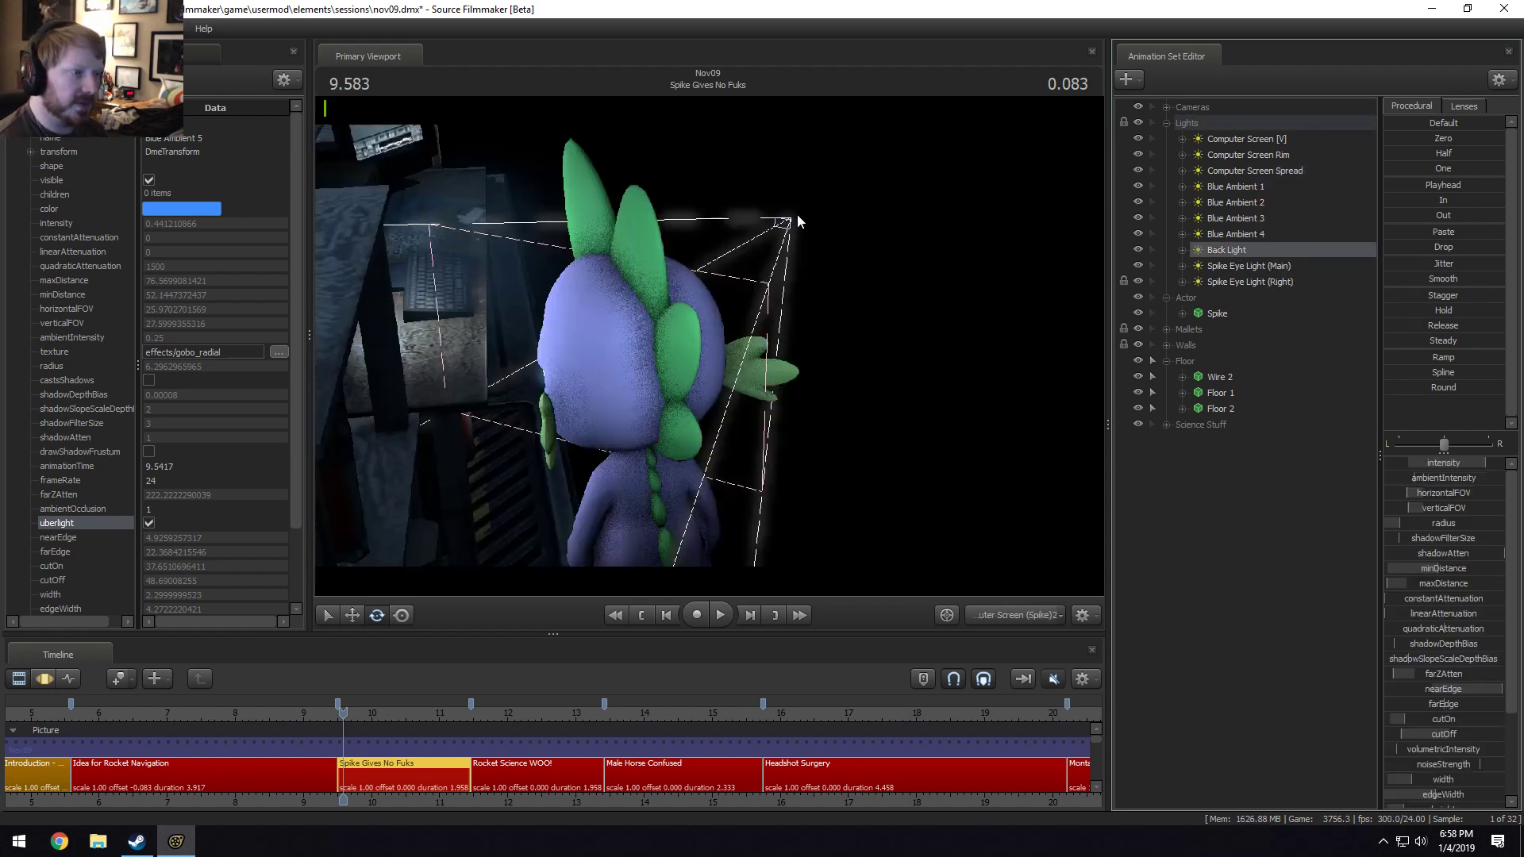
right_click(1256, 252)
click(1276, 274)
right_click(1251, 507)
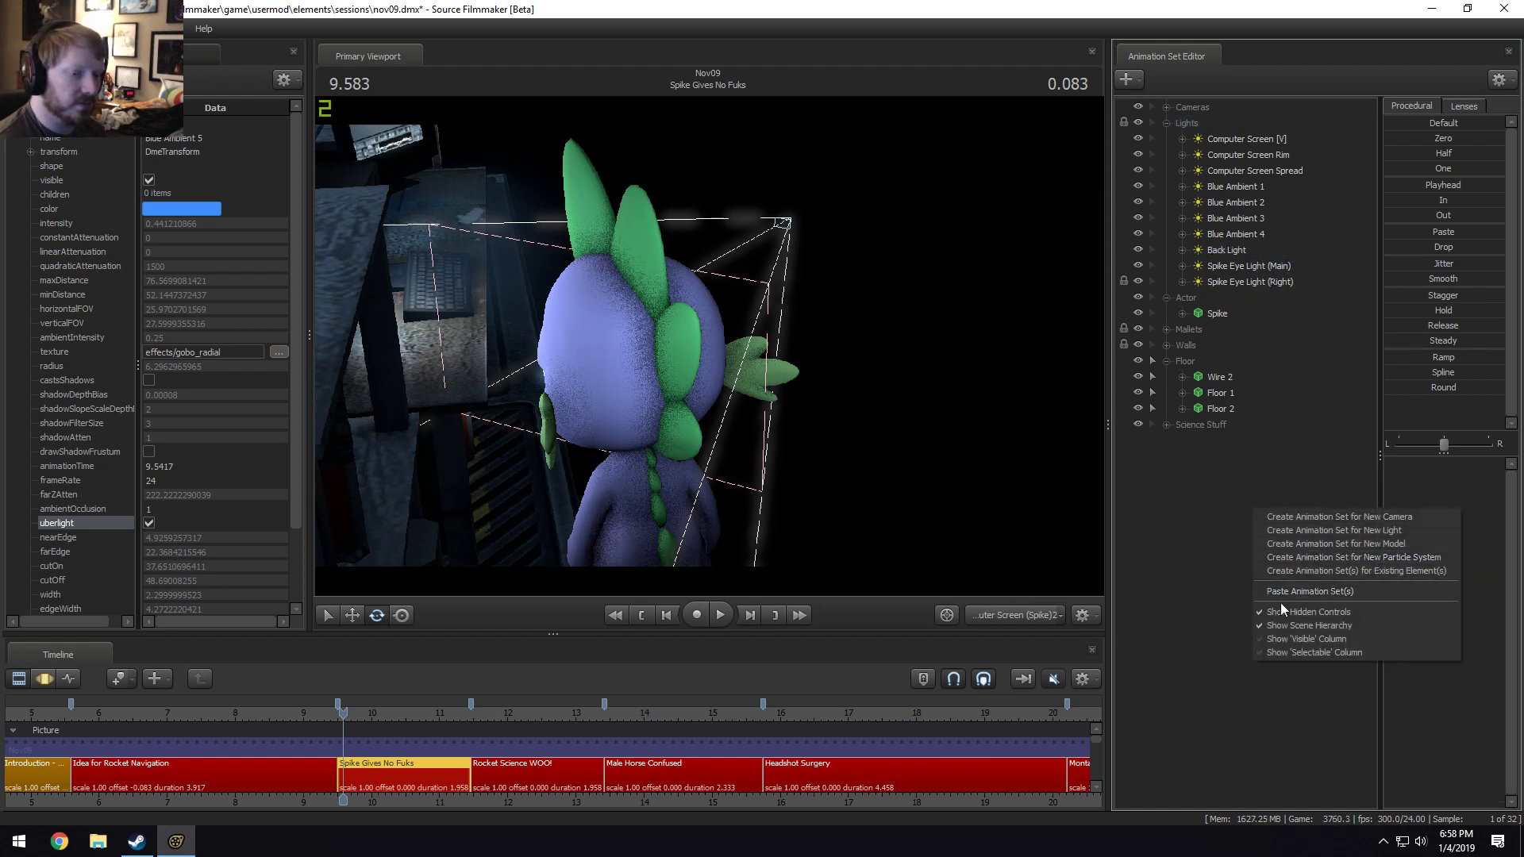
click(1279, 592)
Rename the duplicated back light as Under Light.
click(1211, 441)
right_click(1211, 441)
click(1249, 449)
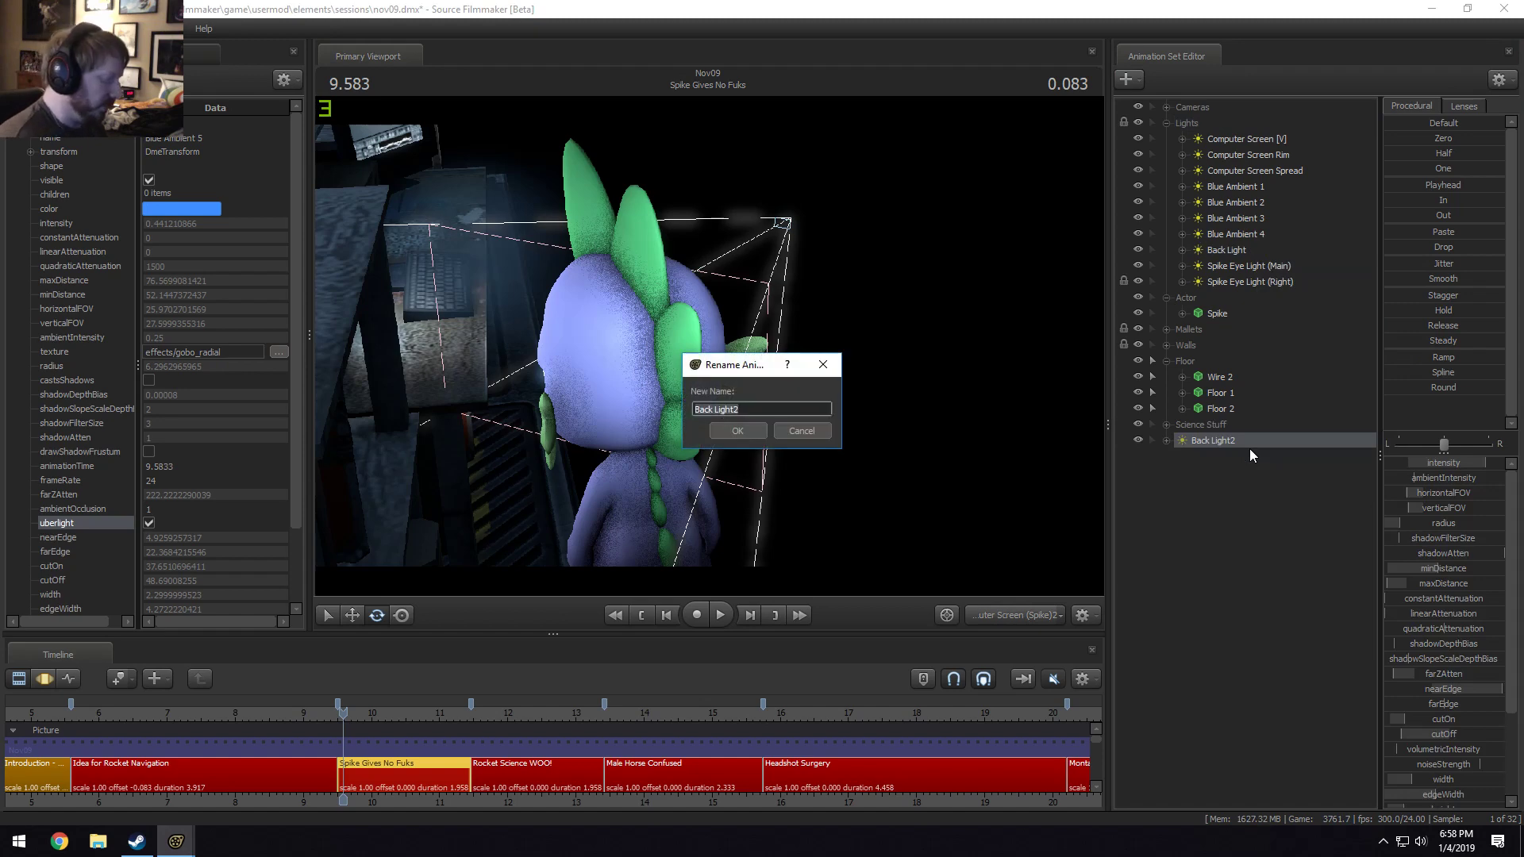
text(Under Light)
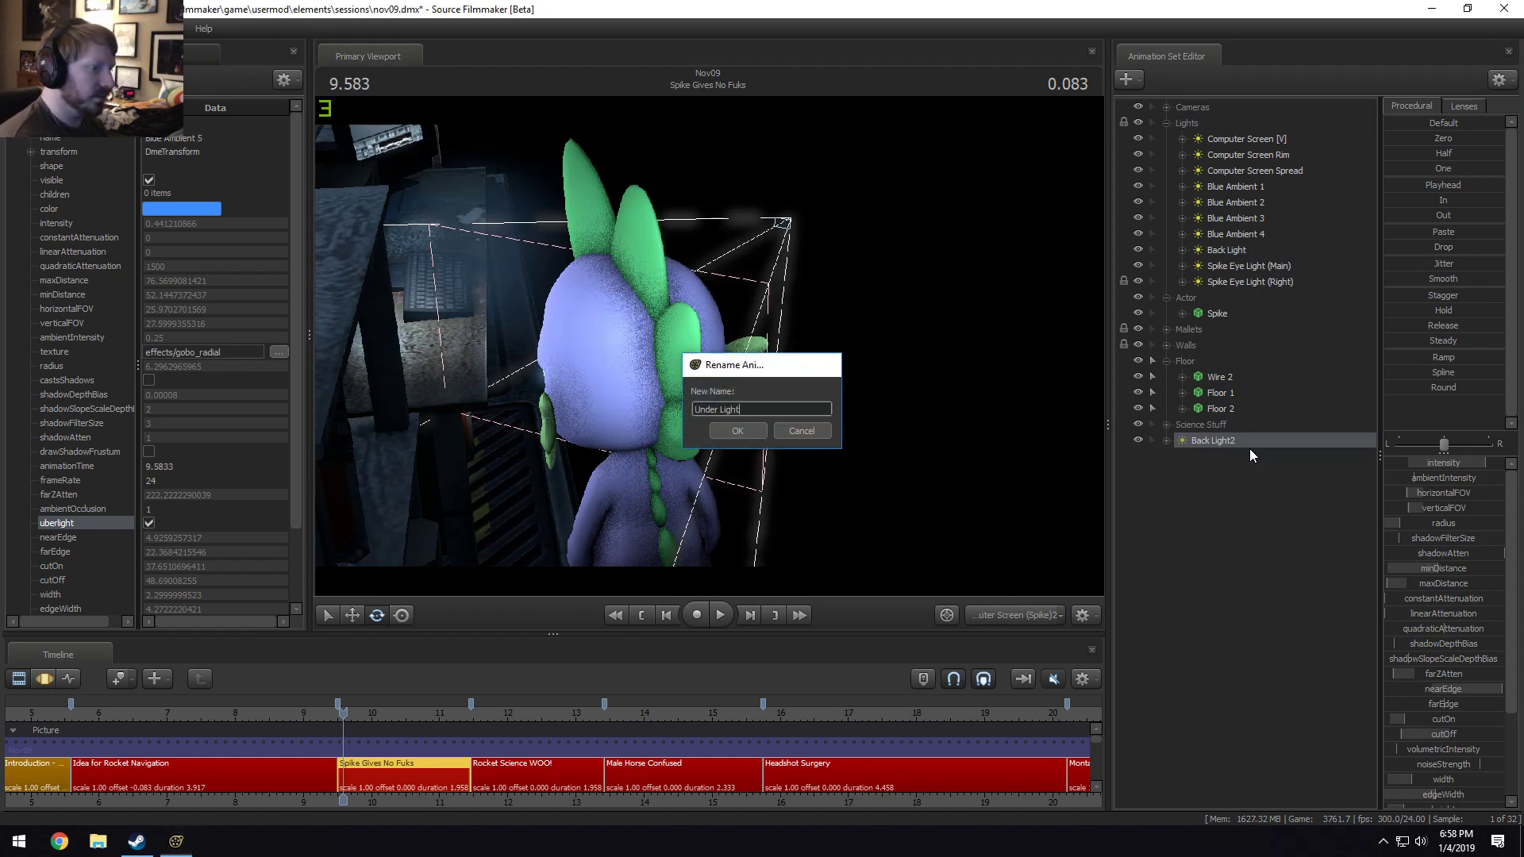
key(Return)
Place the Under Light low beneath Spike, aimed up at the character, and enable its shadows.
double_click(1244, 439)
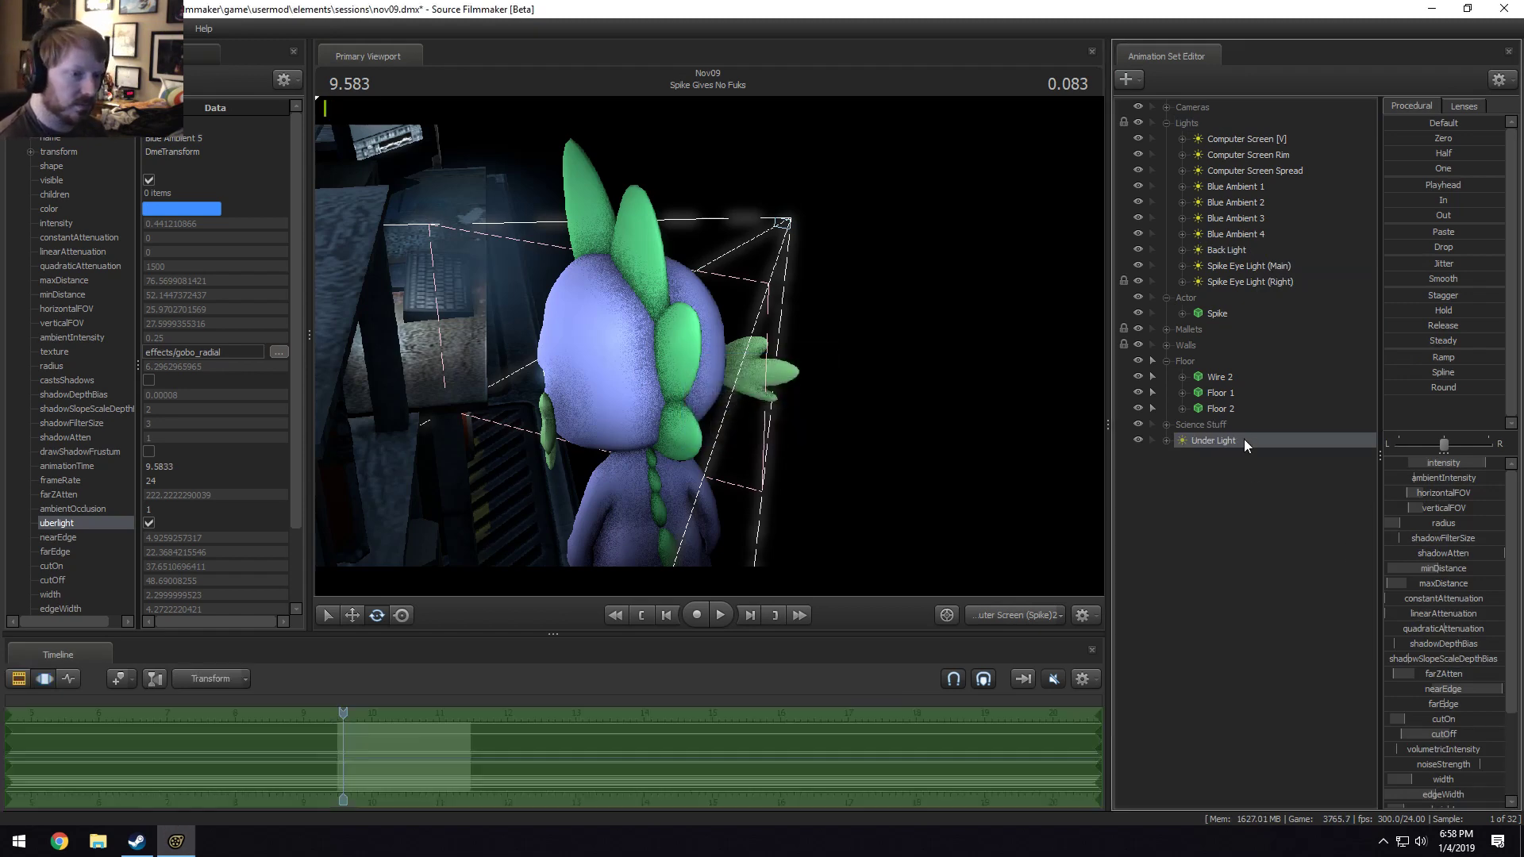
drag(708, 345, 857, 374)
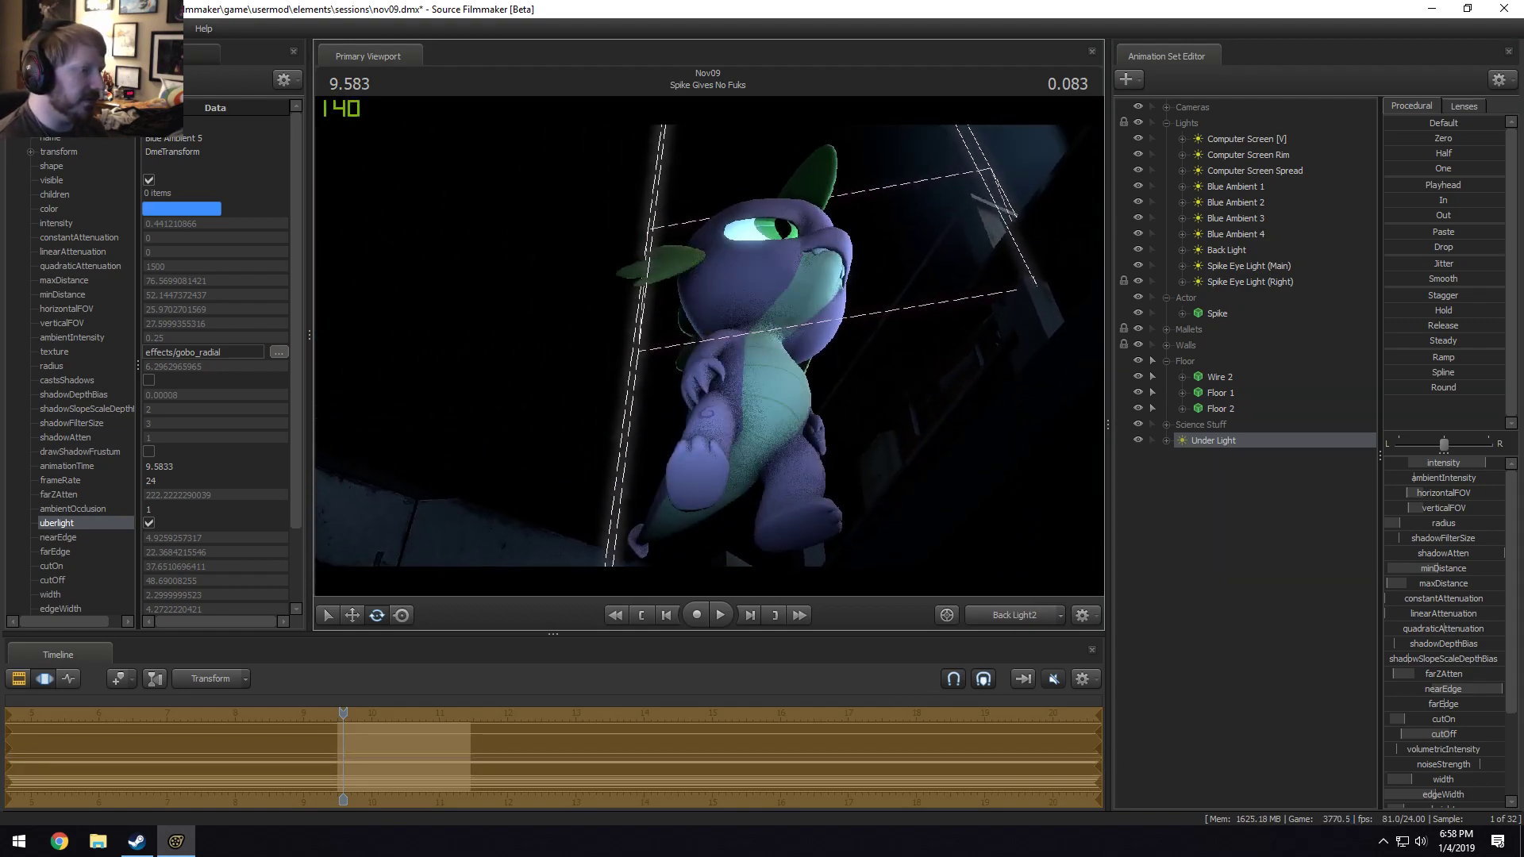
right_click(1229, 447)
click(1252, 651)
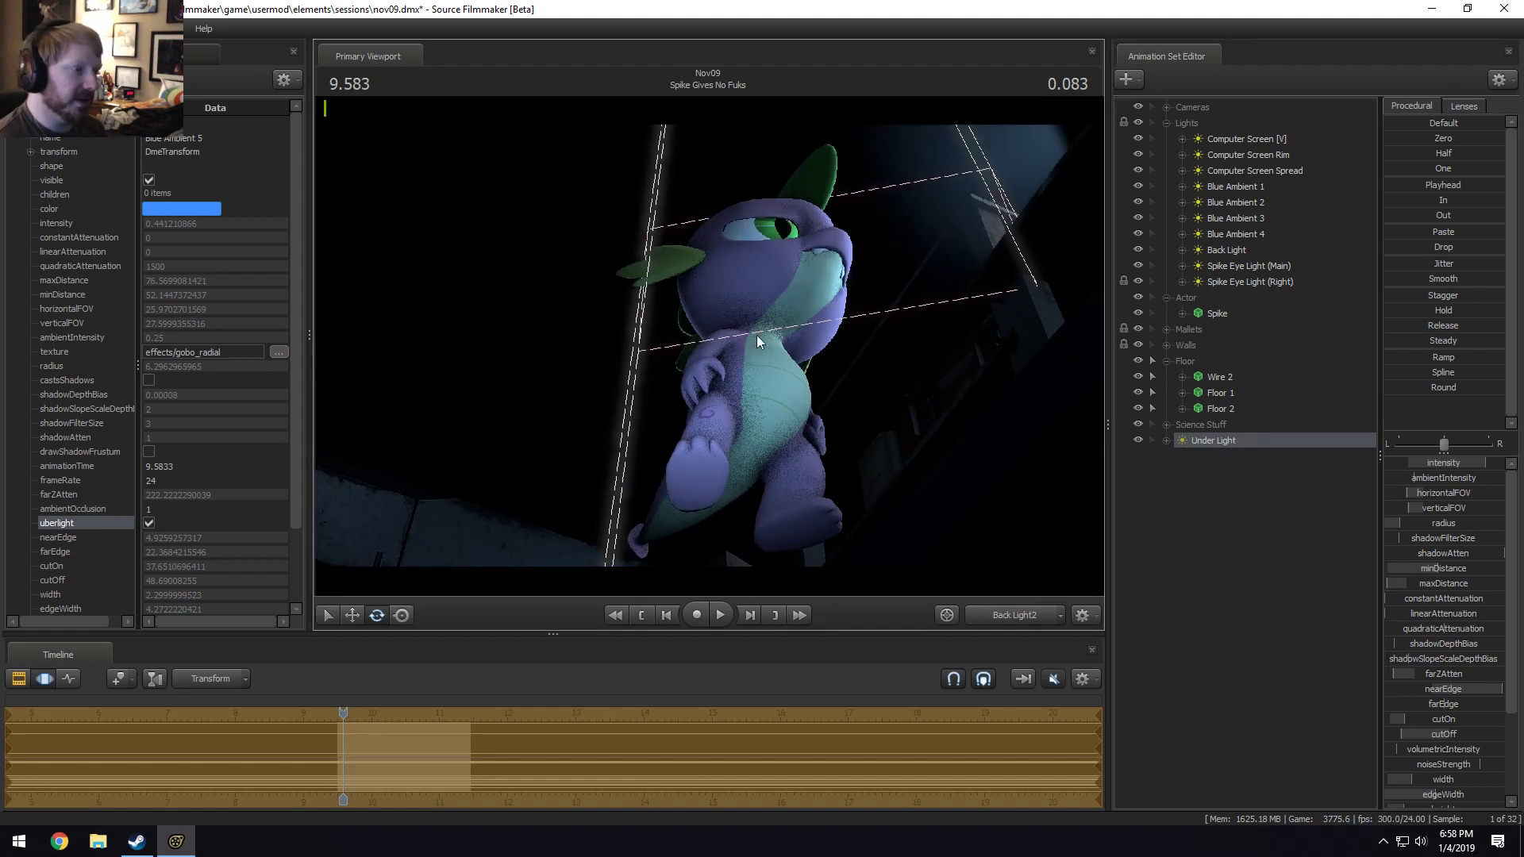
drag(756, 335, 731, 368)
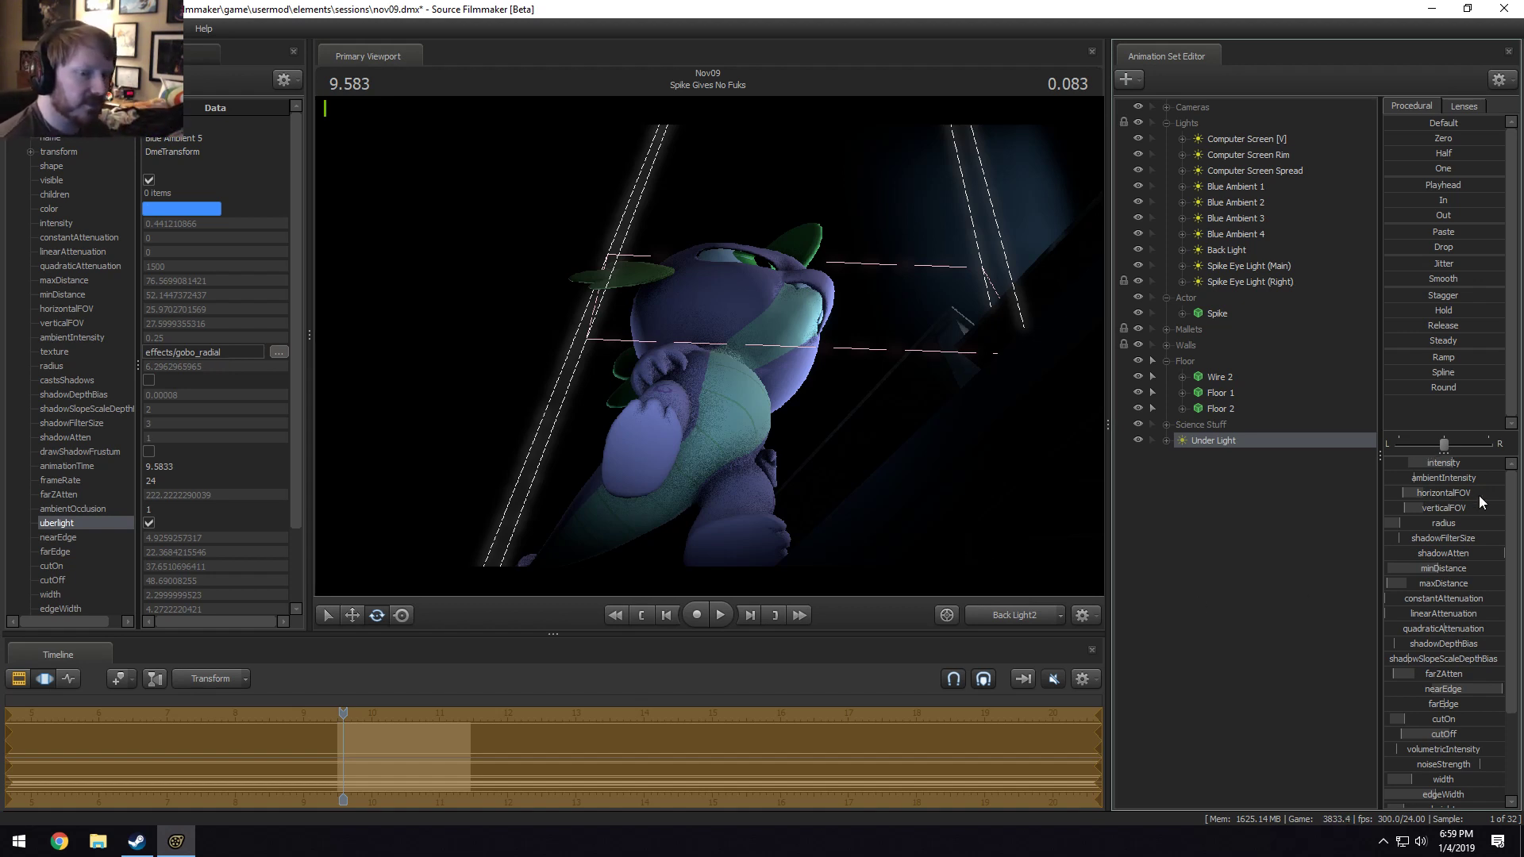
Lower the Under Light's intensity and toggle its visibility to compare its effect through the Main Camera.
click(1008, 616)
key(F2)
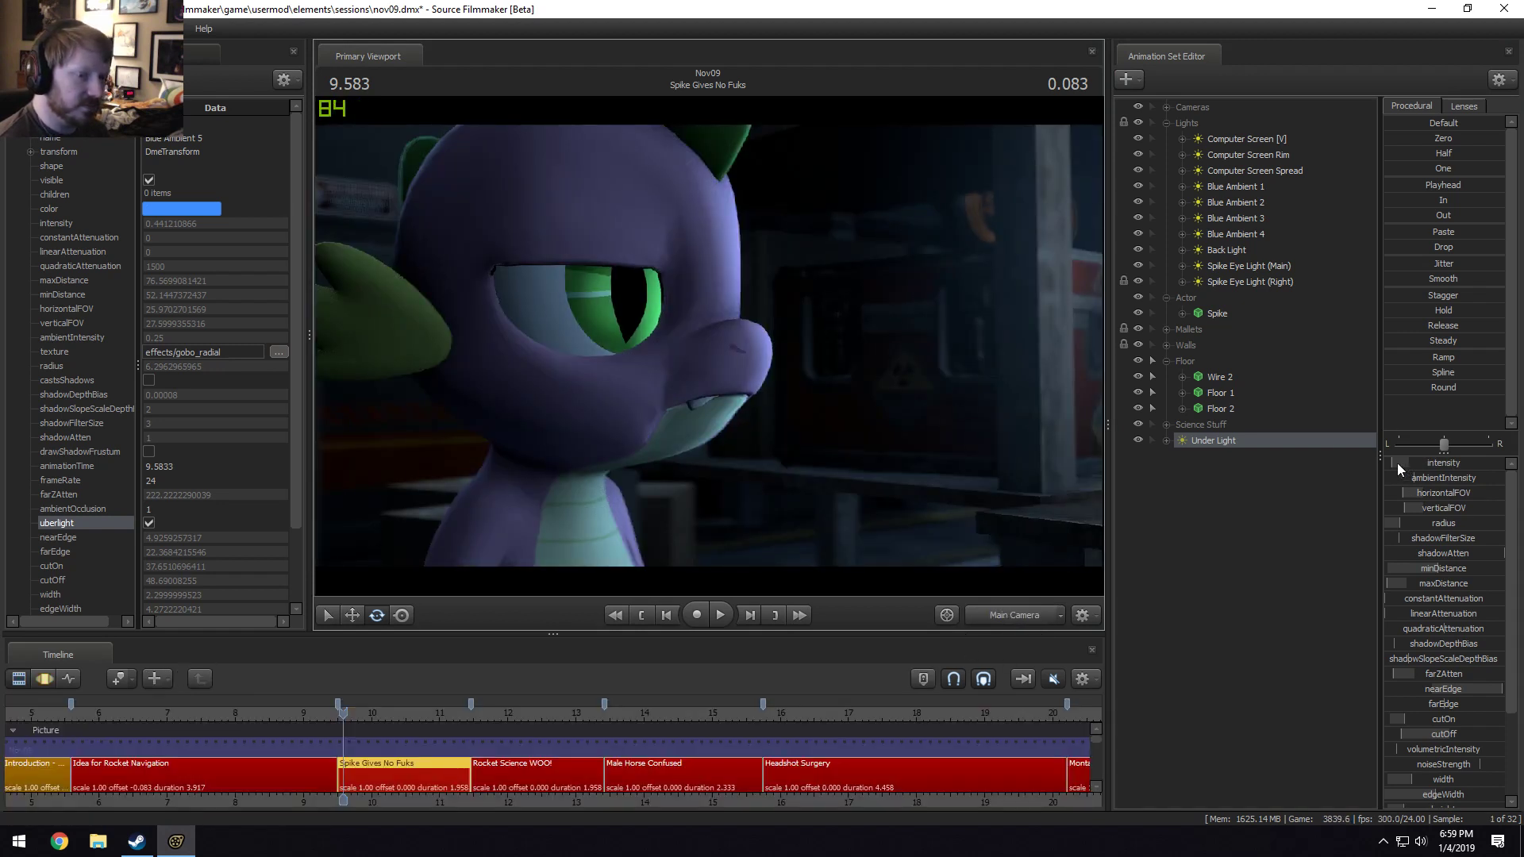
click(1137, 440)
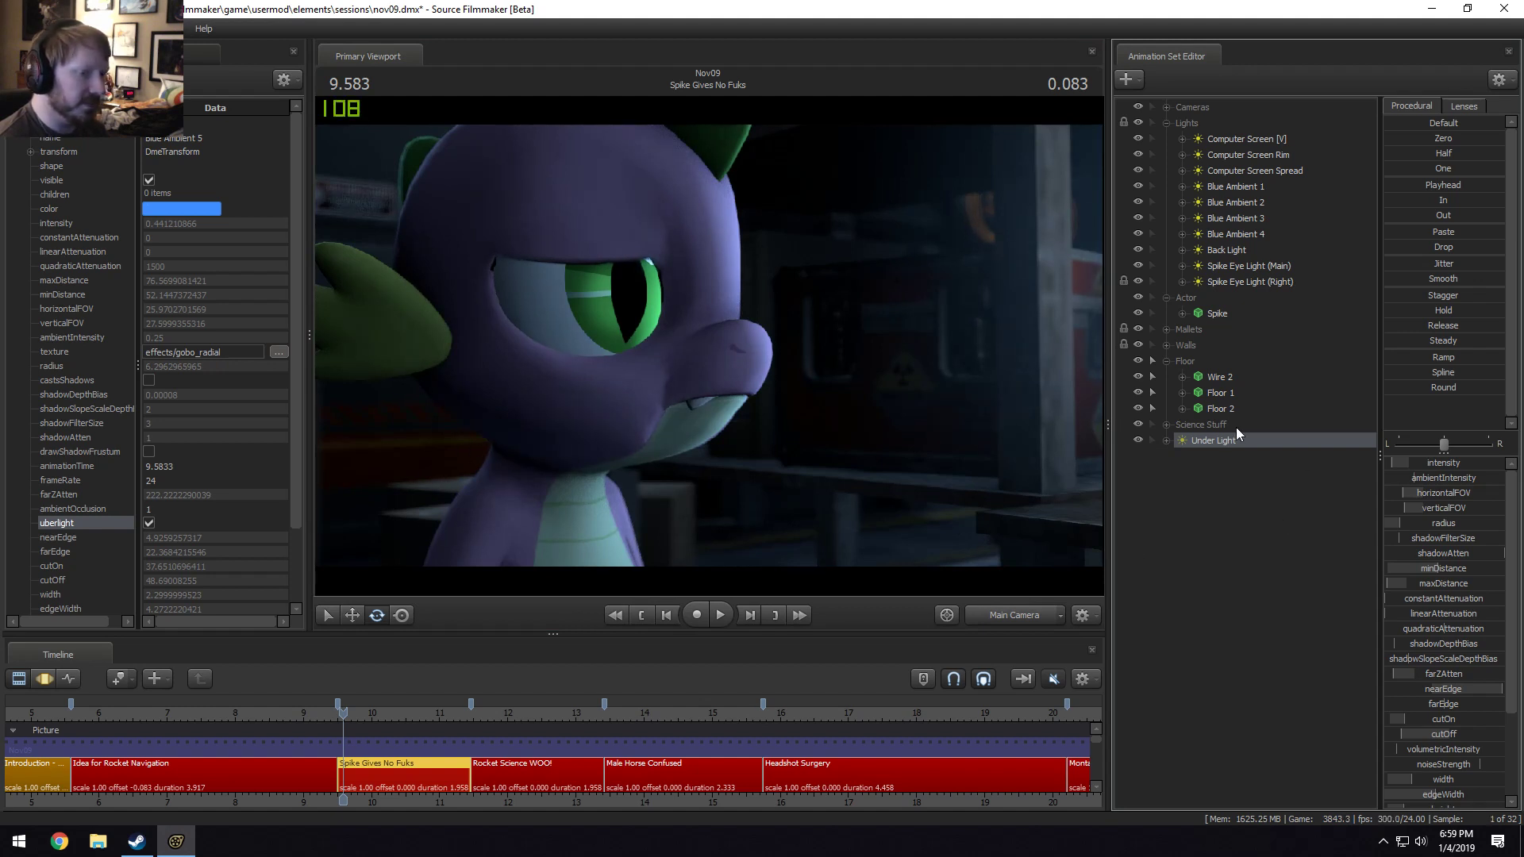
Look through the Under Light, re-aim it at Spike, and review the lighting through the Main Camera.
drag(1227, 439, 642, 345)
click(770, 365)
click(780, 442)
key(F3)
click(1019, 615)
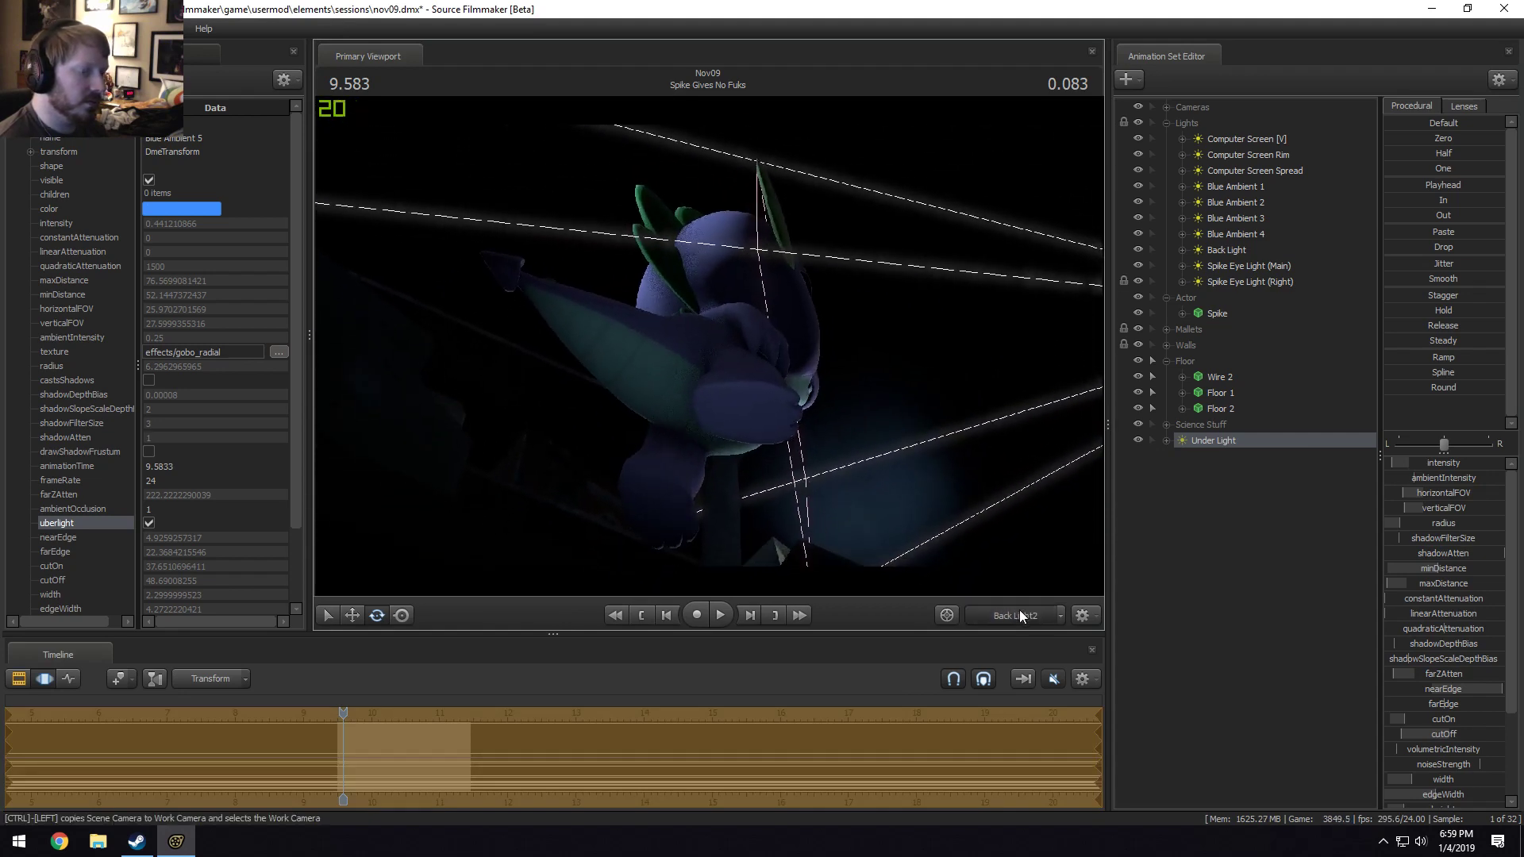
click(993, 570)
key(F2)
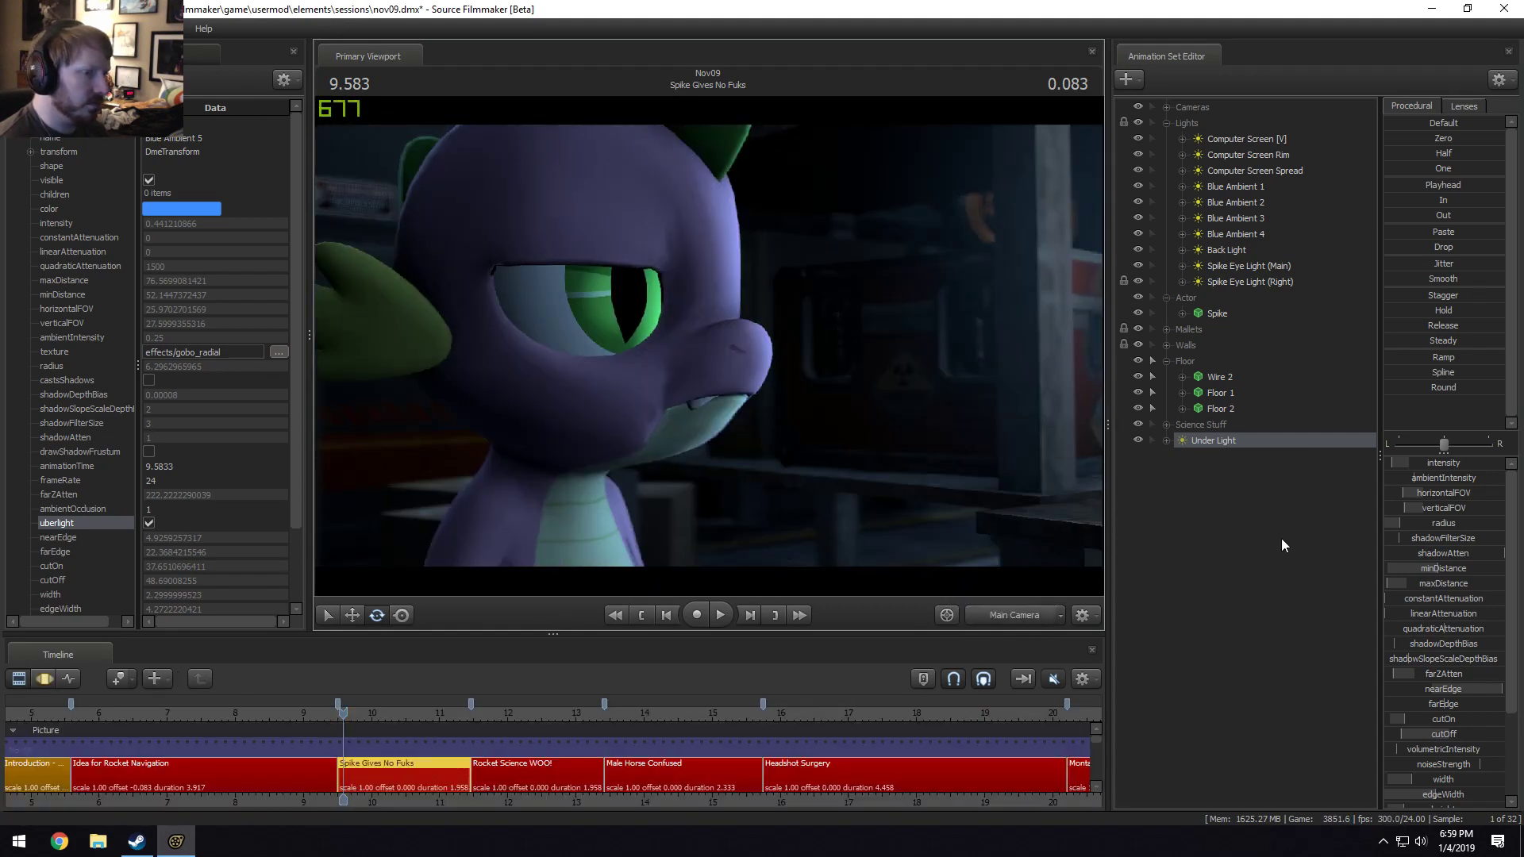
Reduce the Under Light's intensity further and adjust its aim on Spike from its own view.
key(F3)
drag(1428, 463, 1391, 477)
drag(1241, 445, 801, 383)
mouse_move(802, 382)
mouse_down()
mouse_move(754, 373)
mouse_move(794, 389)
mouse_up()
drag(737, 553, 894, 555)
key(F2)
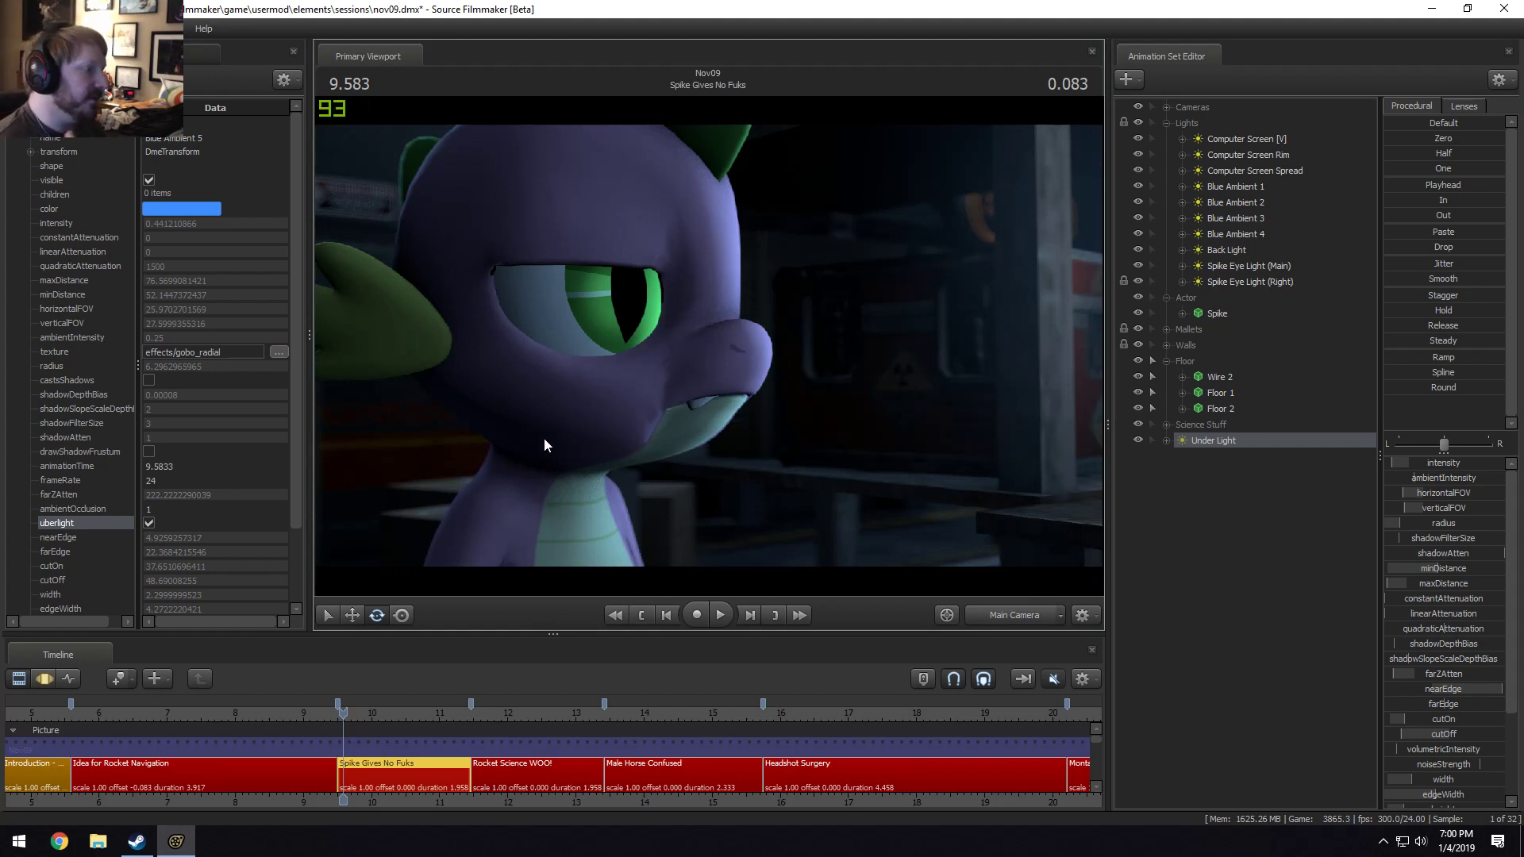
Set the maximum of the Under Light's intensity range to 30.
right_click(1399, 458)
click(1407, 487)
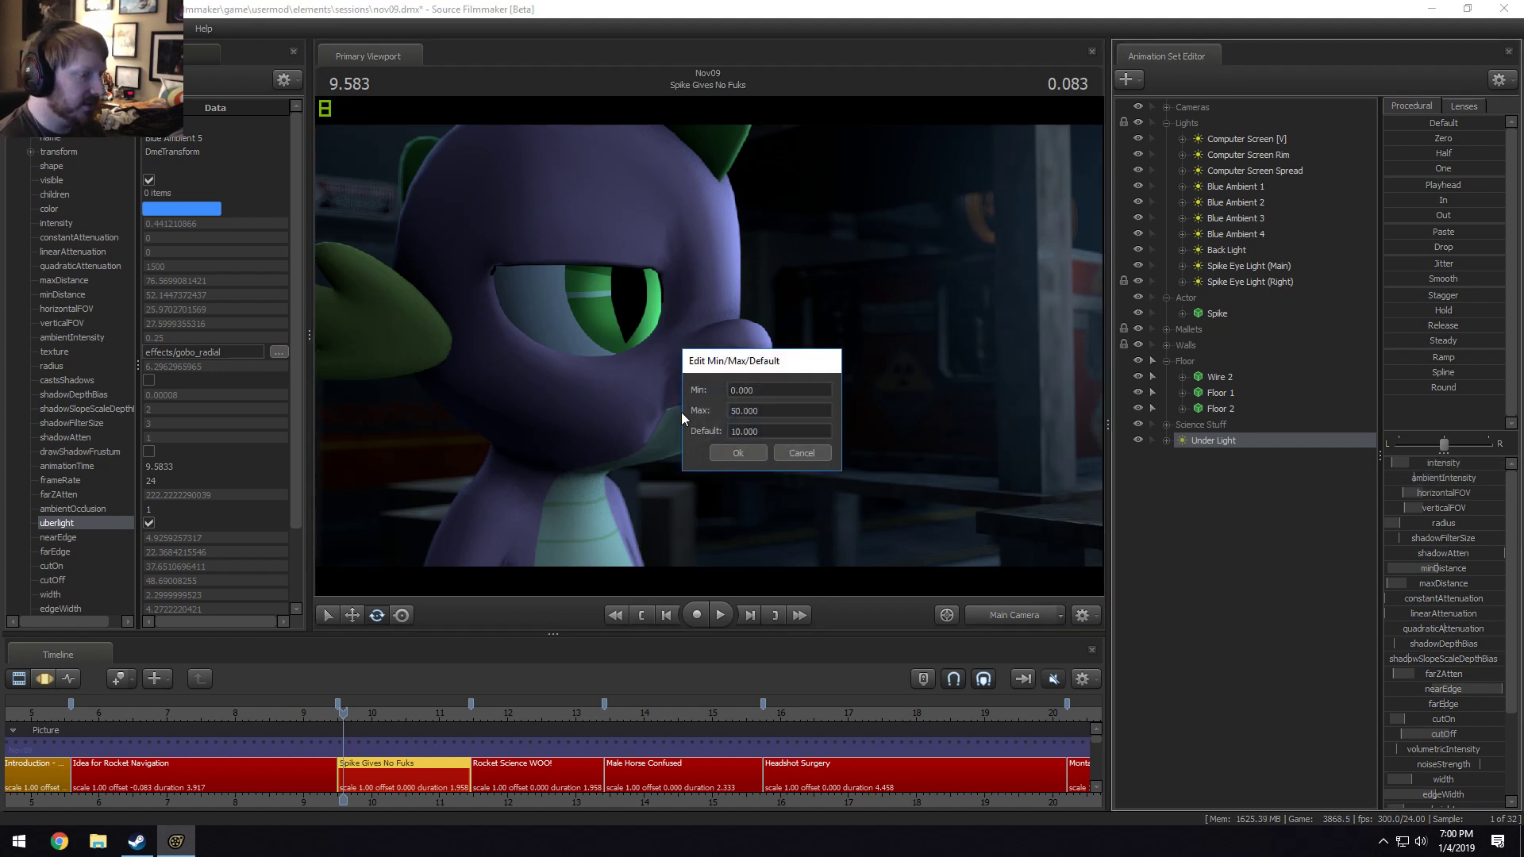
drag(764, 409, 564, 378)
text(30)
key(Tab)
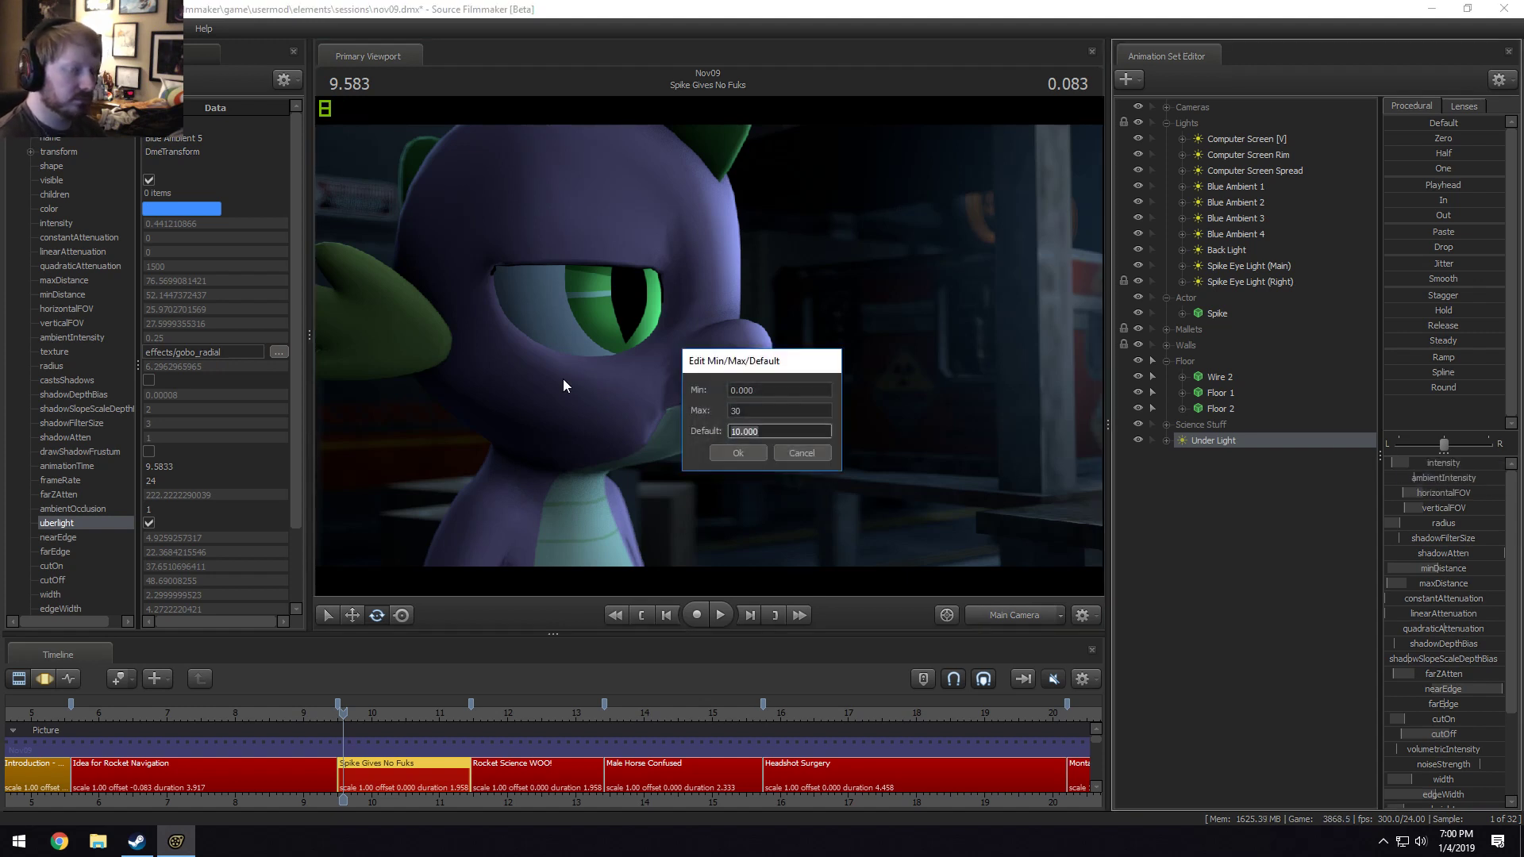
key(Return)
Fine-tune the Under Light's intensity within its new range, comparing the fully rendered shot after each adjustment.
key(F3)
drag(1398, 463, 1404, 463)
key(F2)
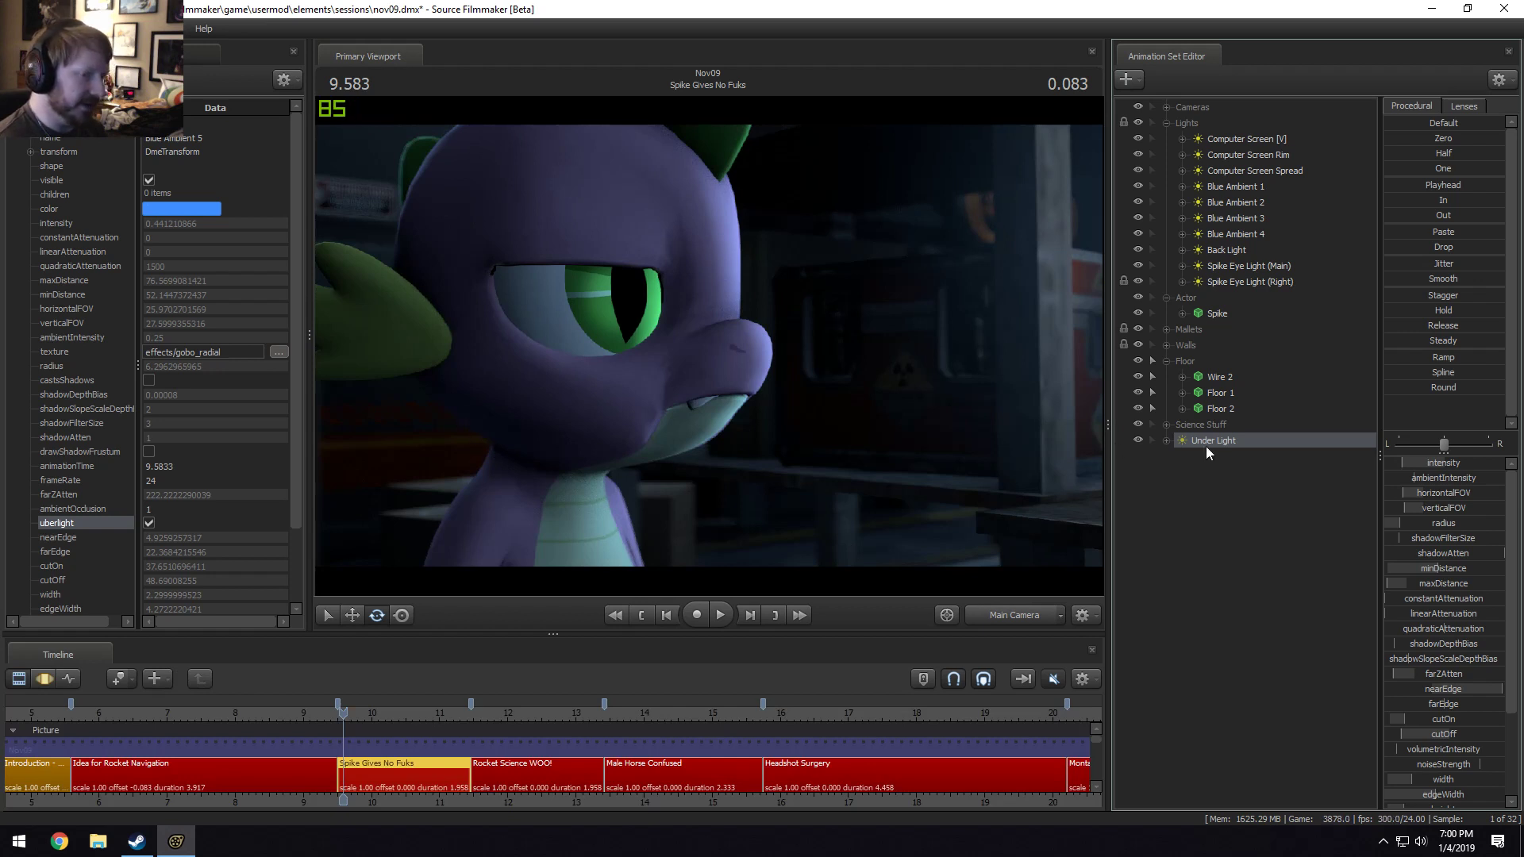
key(F3)
key(F2)
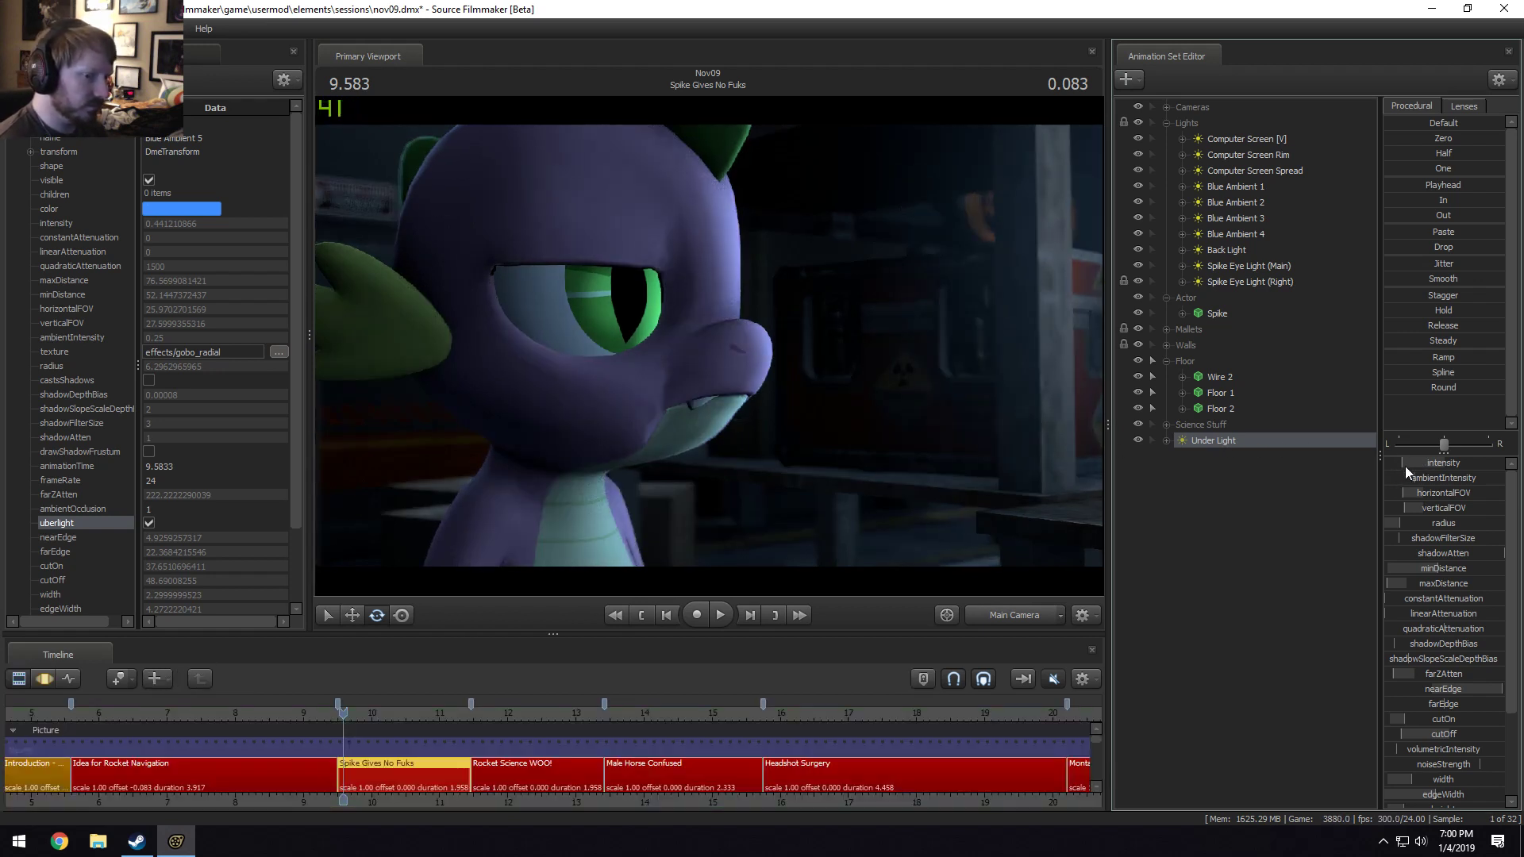
key(F3)
drag(1405, 465, 1403, 465)
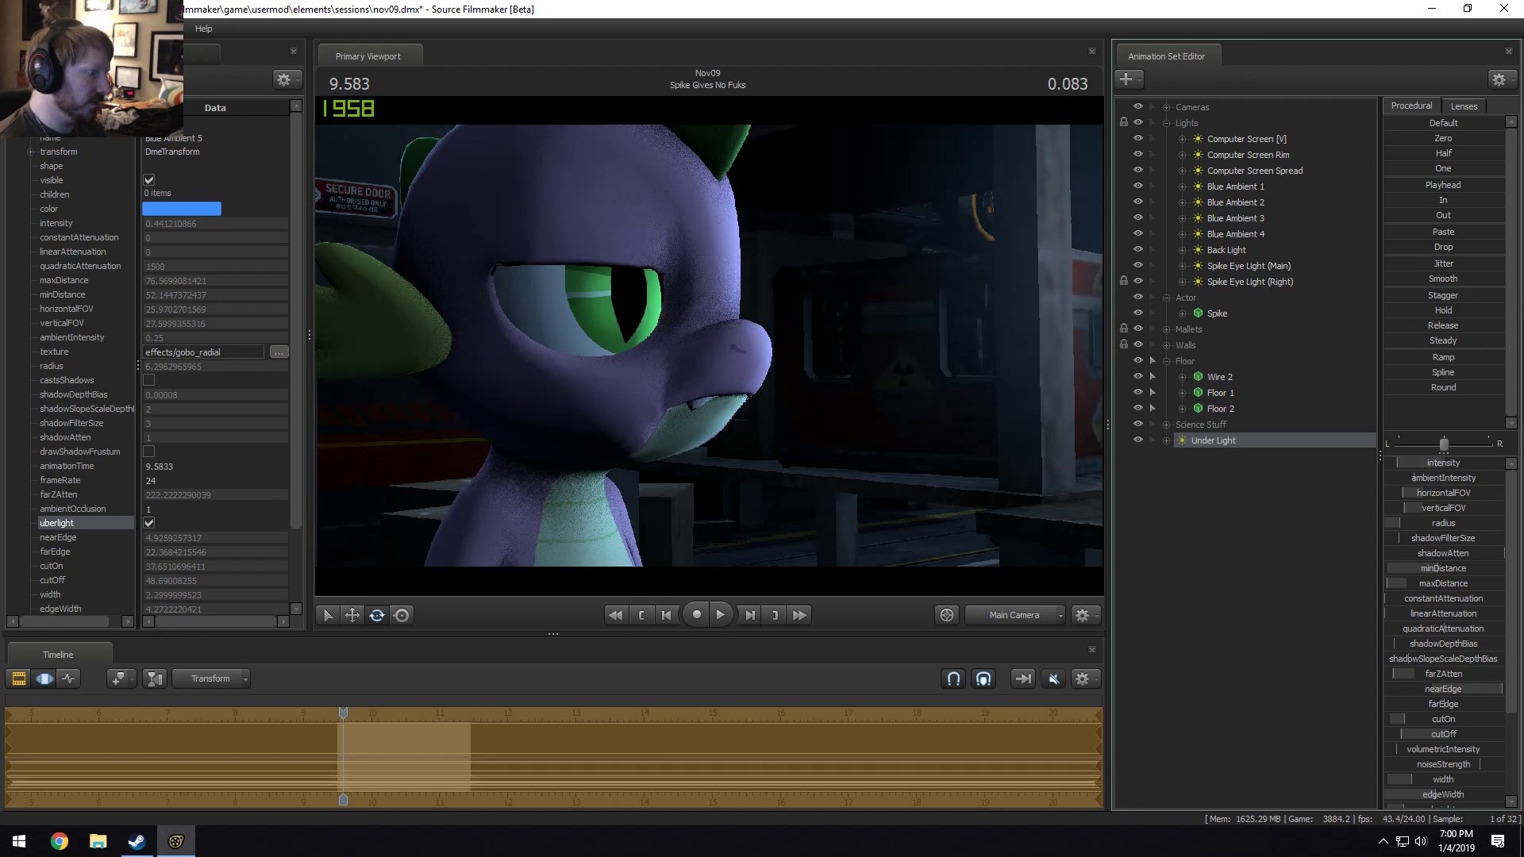
key(F2)
key(F3)
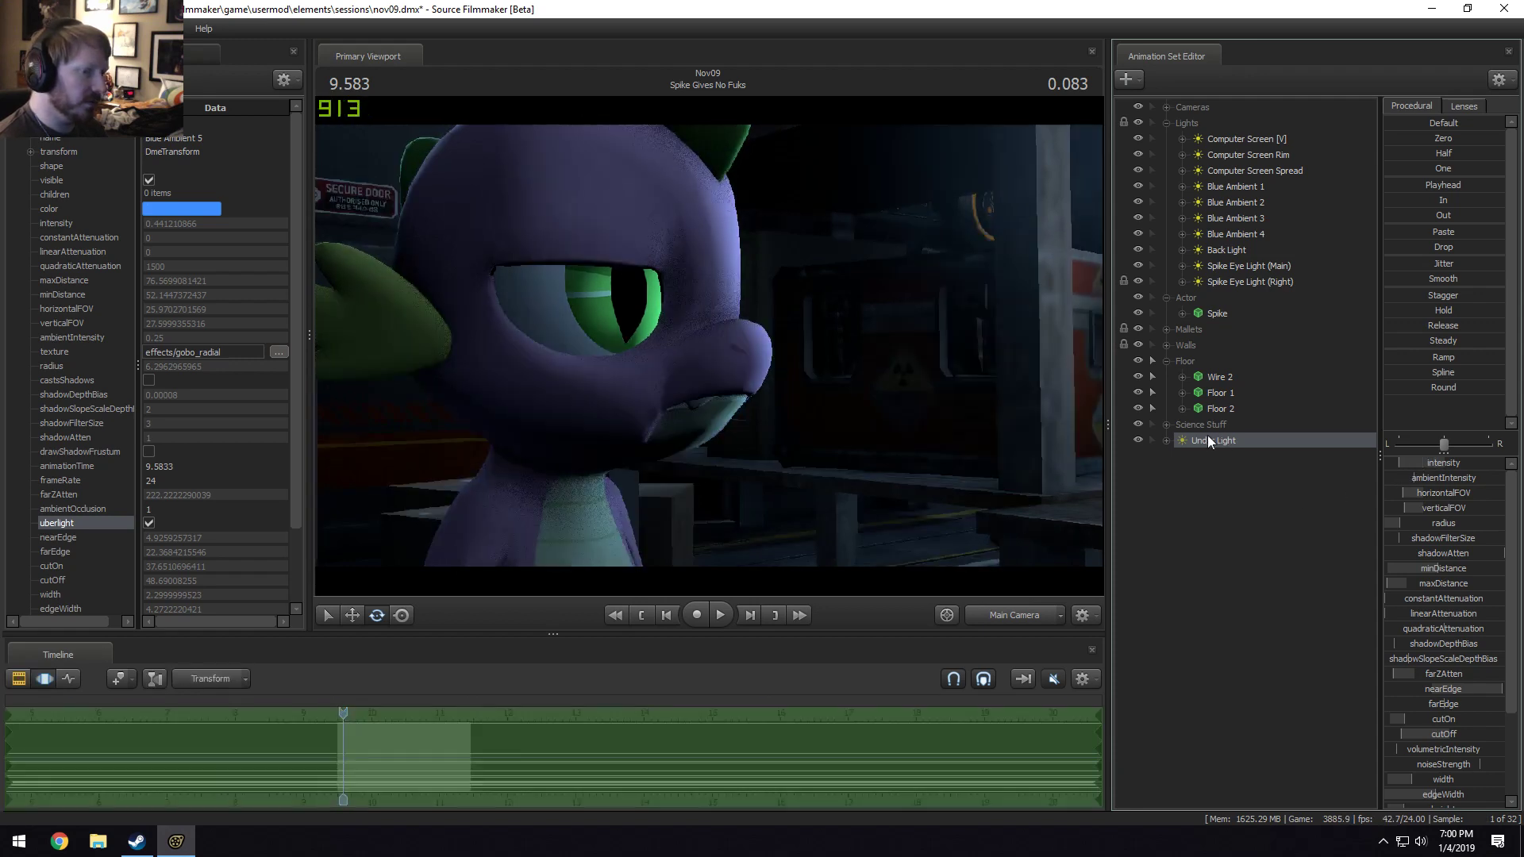
Reposition the Under Light from its own view so it points up at Spike from a lower angle.
drag(1207, 440, 708, 345)
click(997, 612)
key(F2)
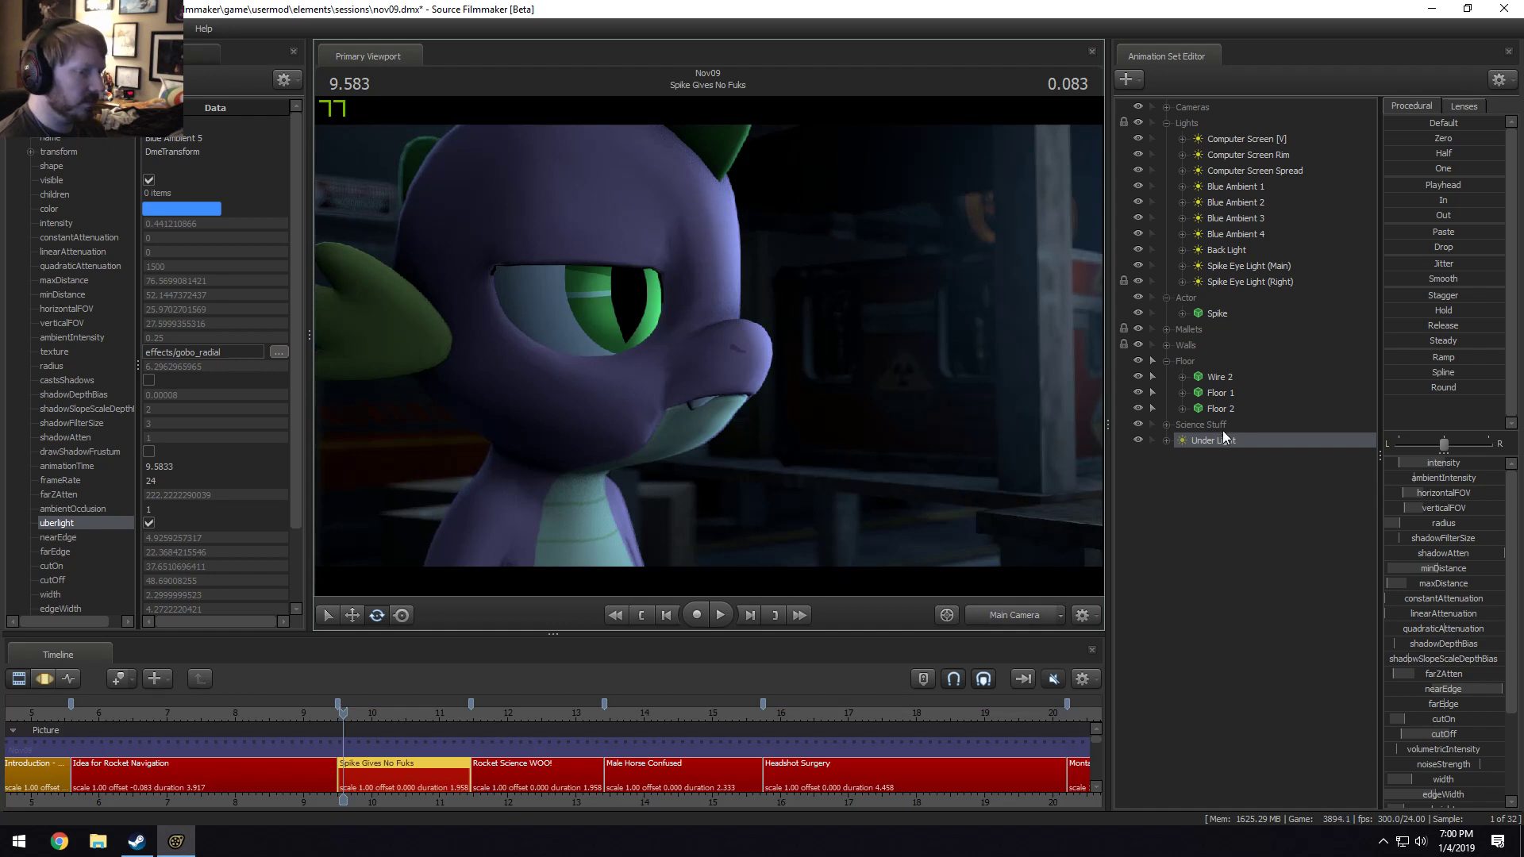
drag(1222, 440, 646, 354)
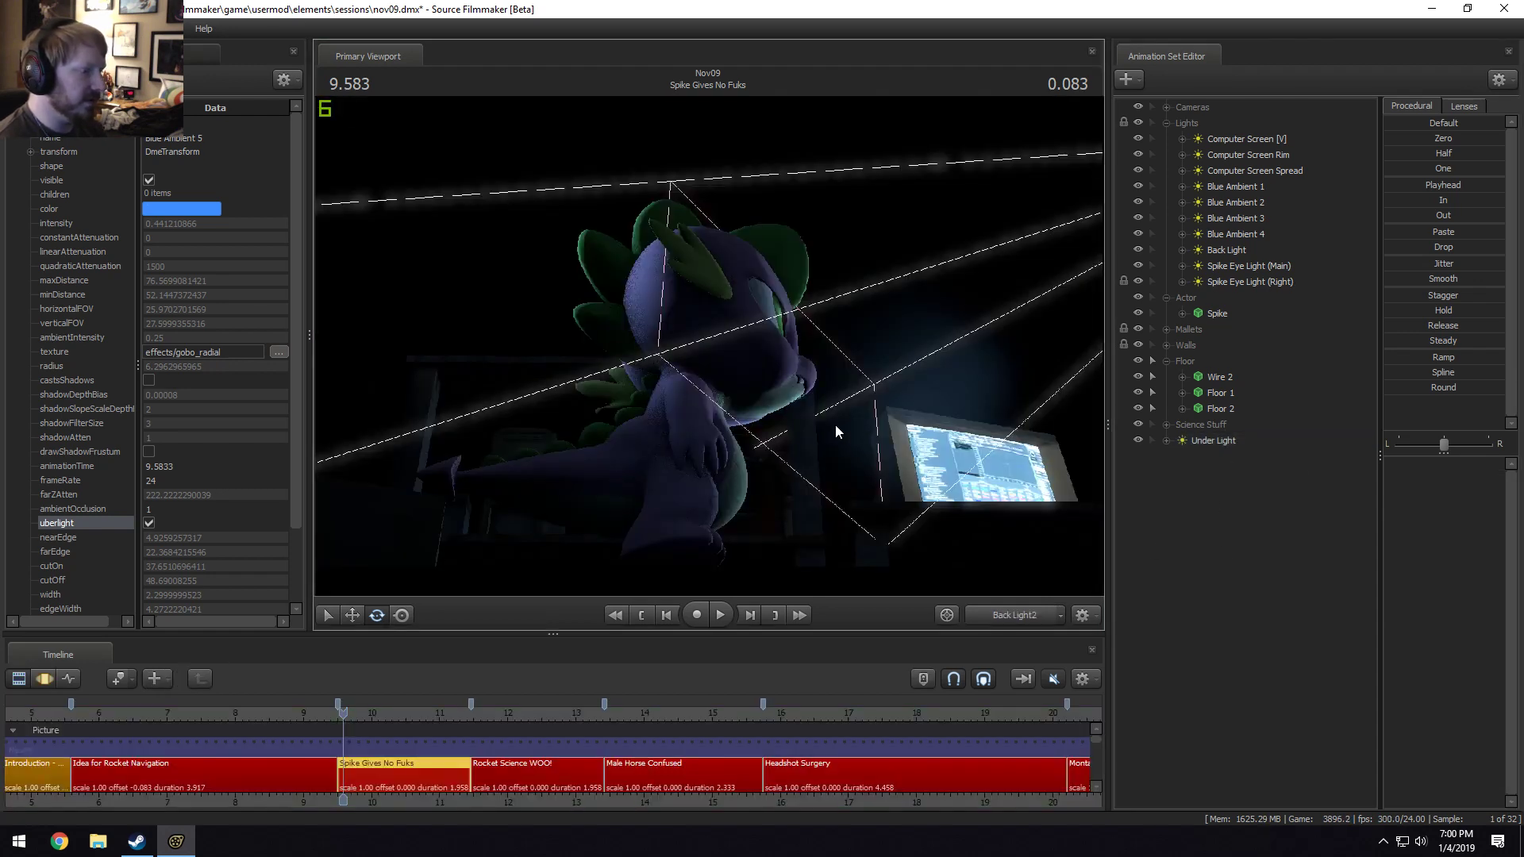
click(1228, 438)
drag(816, 373, 955, 402)
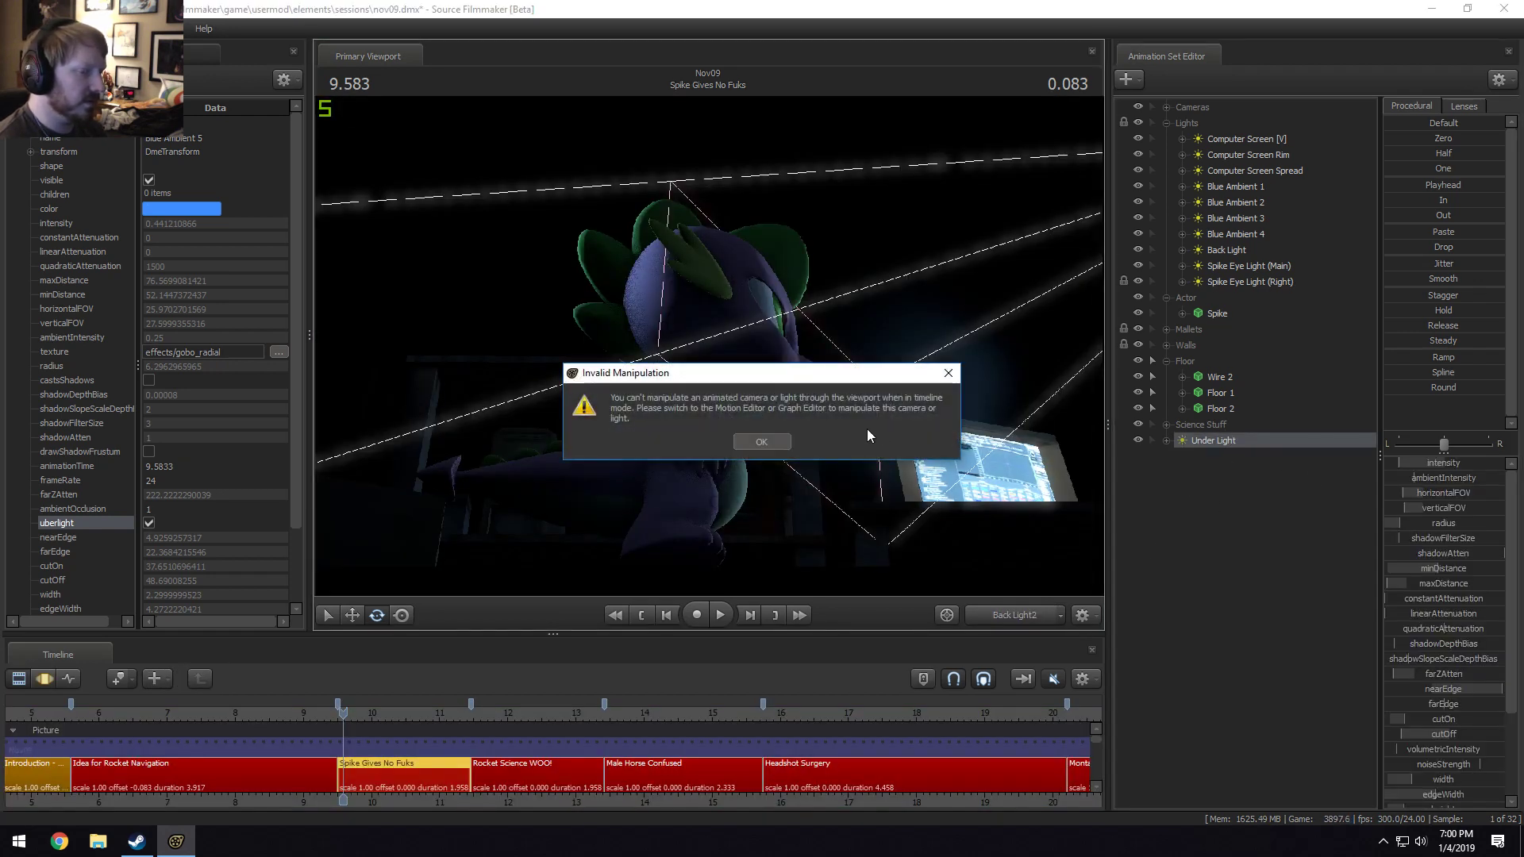
click(761, 442)
key(F3)
mouse_move(832, 435)
mouse_down()
mouse_move(794, 408)
mouse_move(814, 384)
mouse_move(822, 444)
mouse_move(817, 432)
mouse_up()
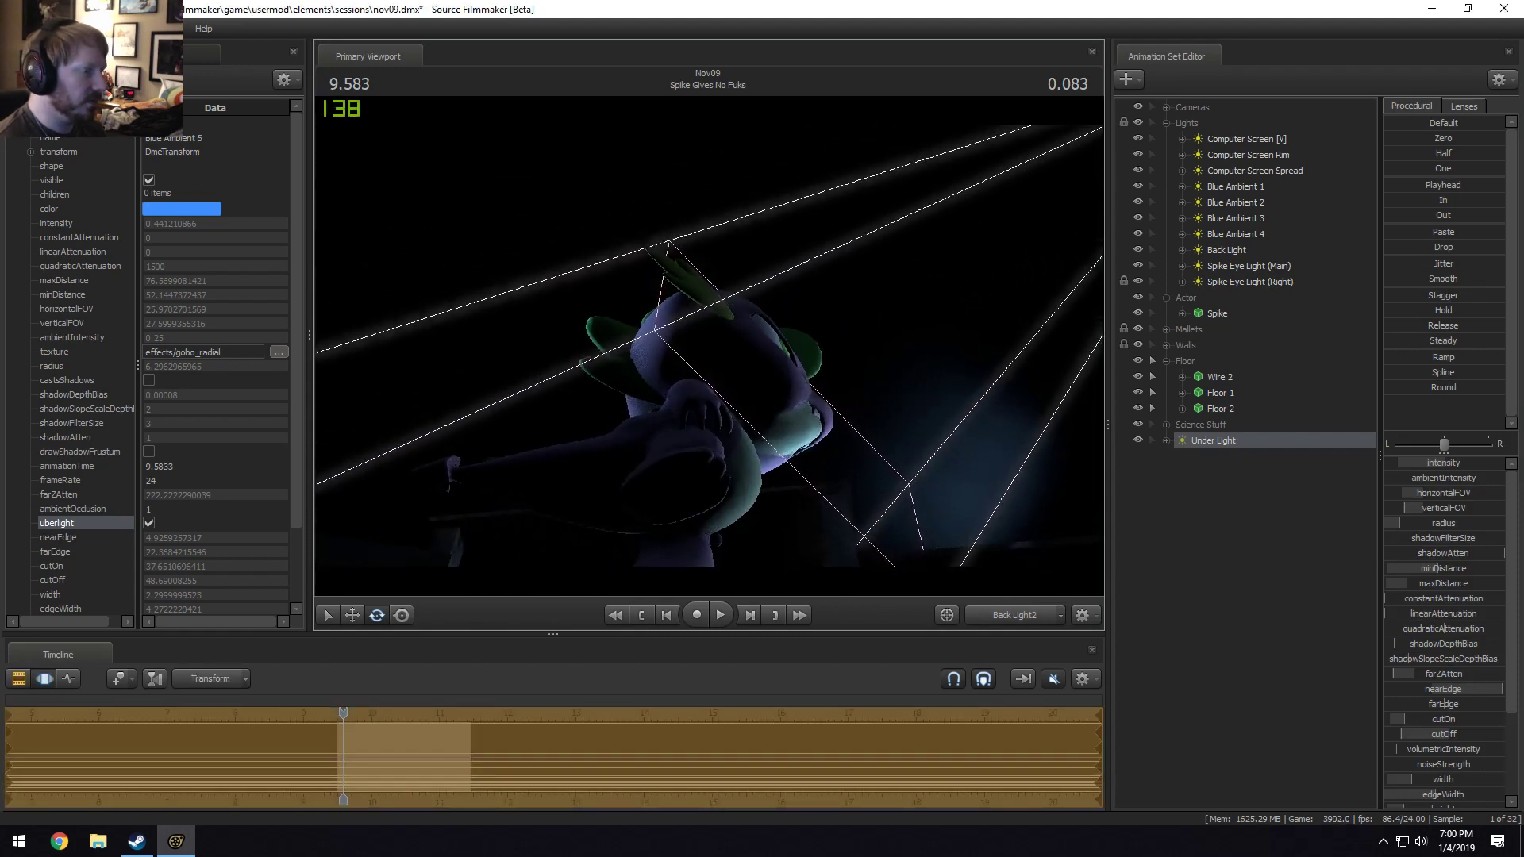
key(w)
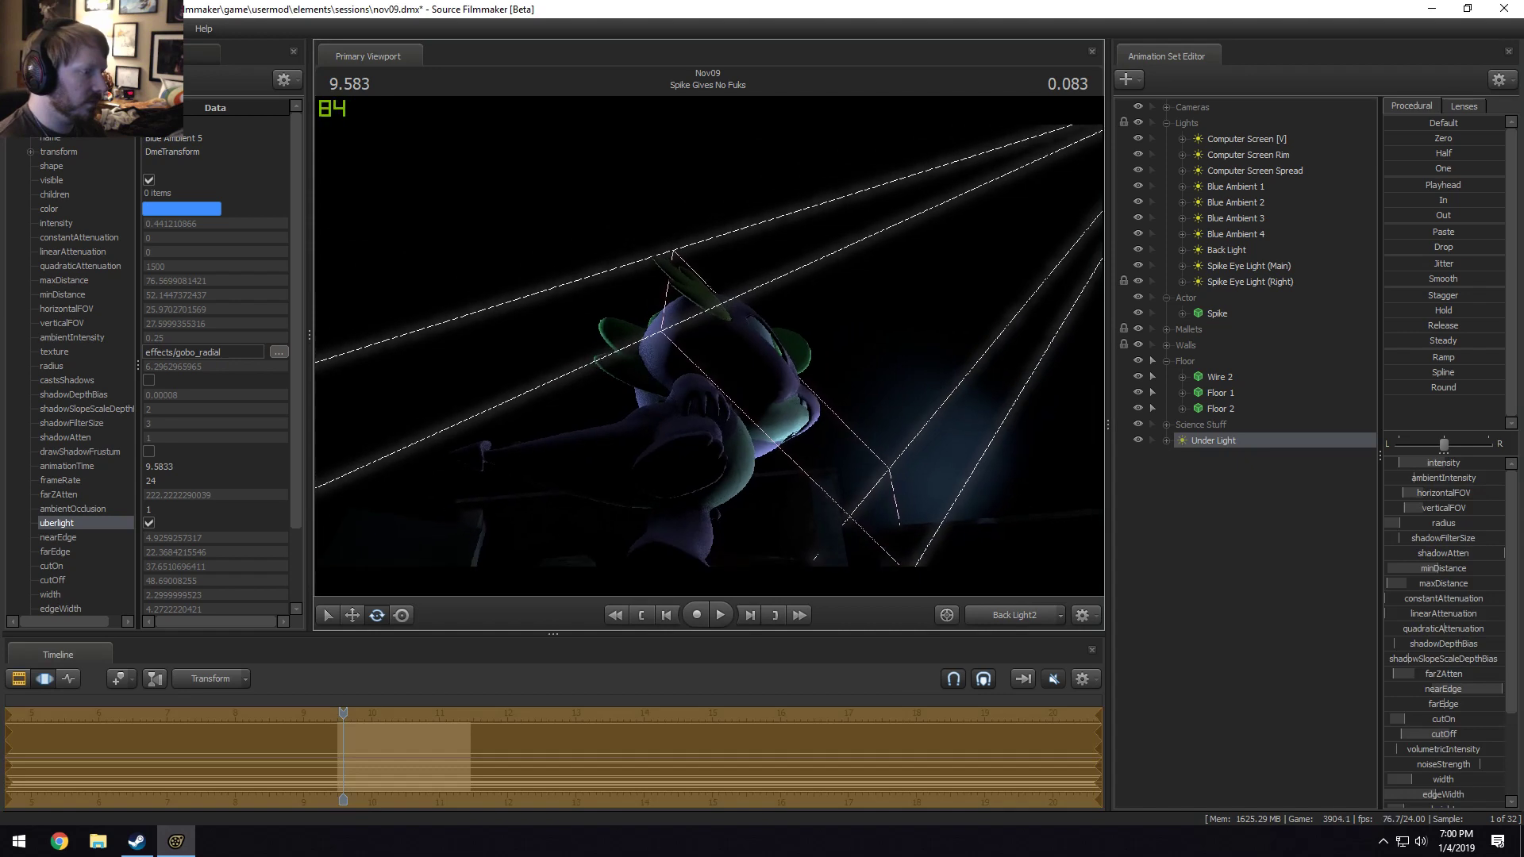
drag(792, 322, 792, 392)
Reduce the Under Light's minDistance, raise its maxDistance, and adjust its farZAtten.
drag(1436, 569, 1419, 569)
drag(1422, 584, 1446, 583)
drag(1435, 673, 1435, 673)
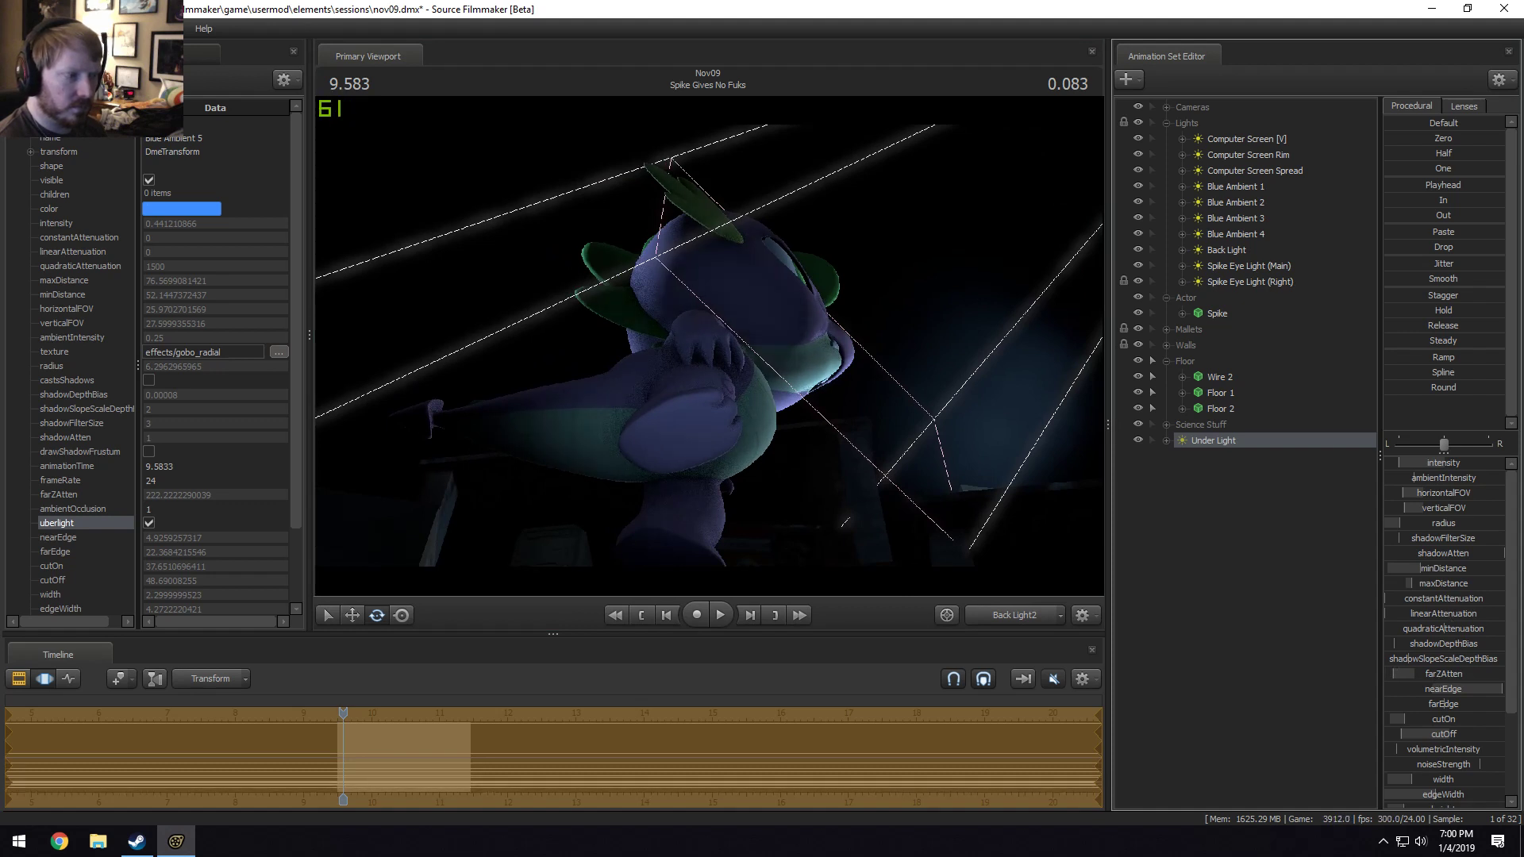
Return to the Main Camera and lower the Under Light's intensity while reviewing the lighting on Spike.
click(1009, 617)
click(1009, 617)
key(F2)
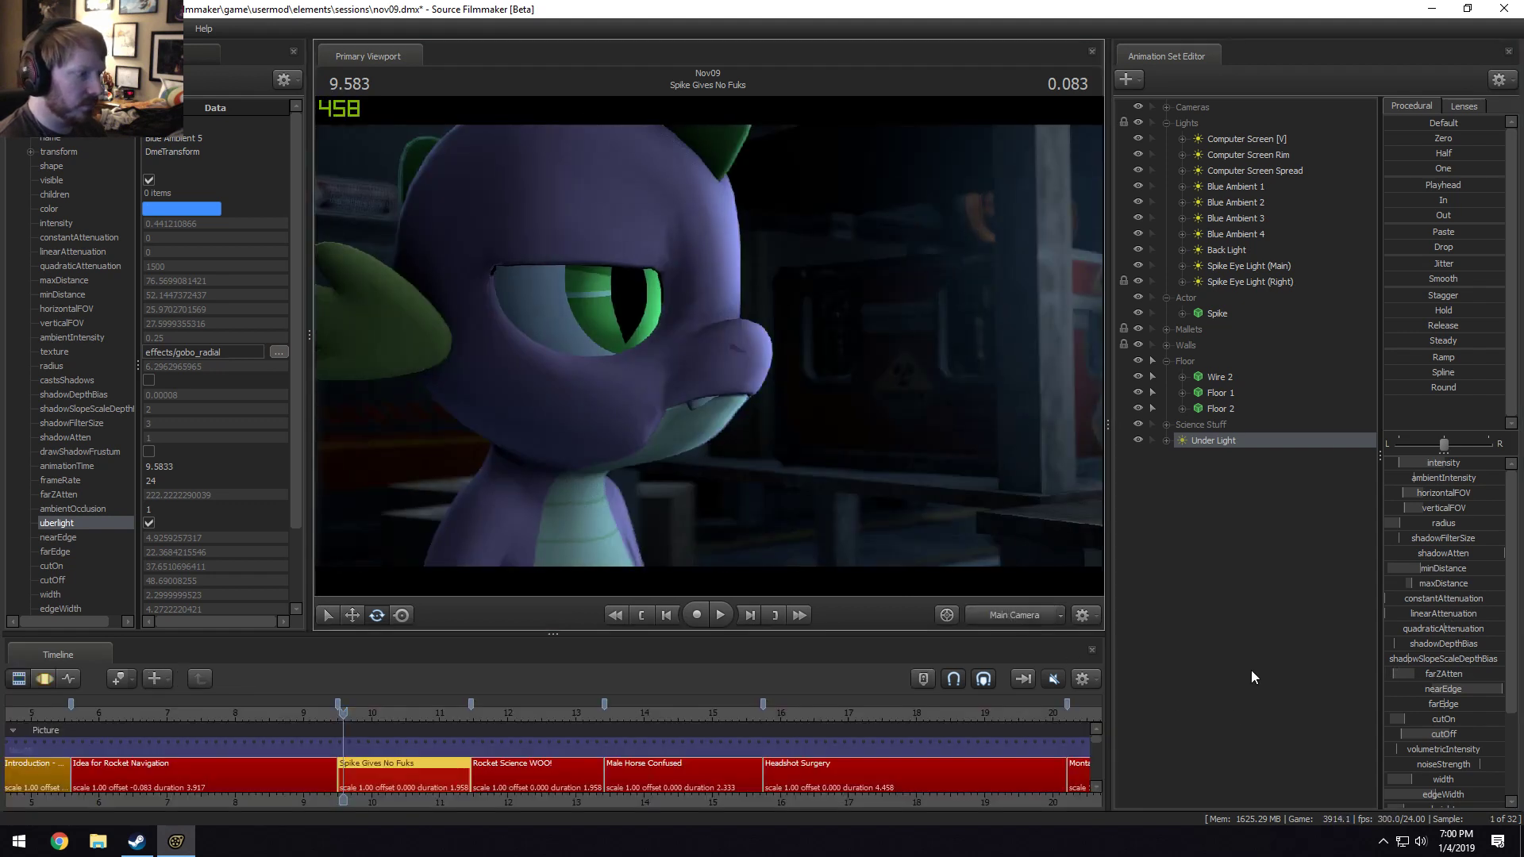
key(F3)
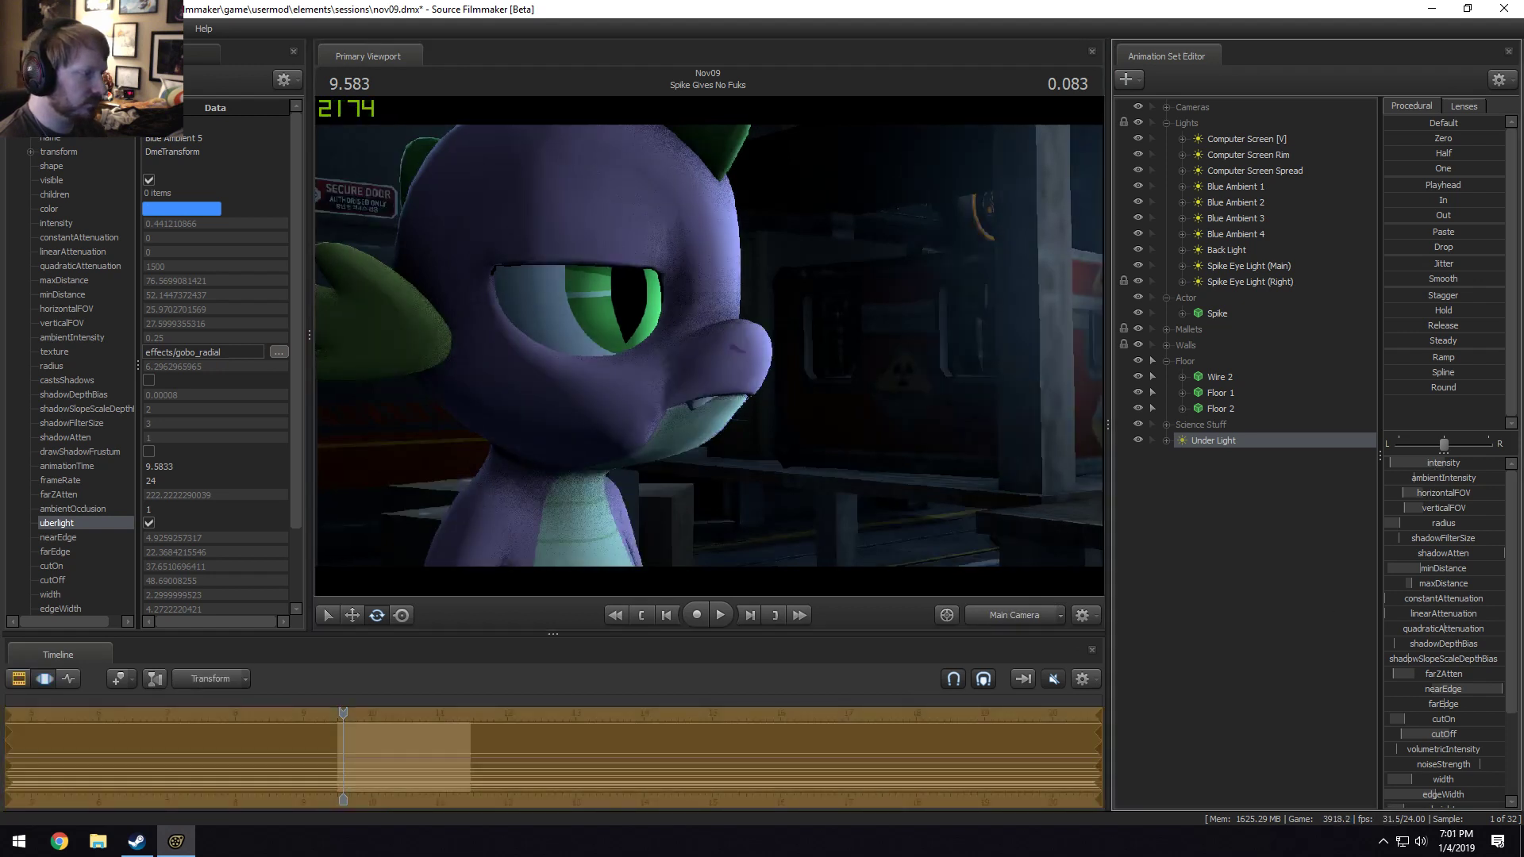
key(F2)
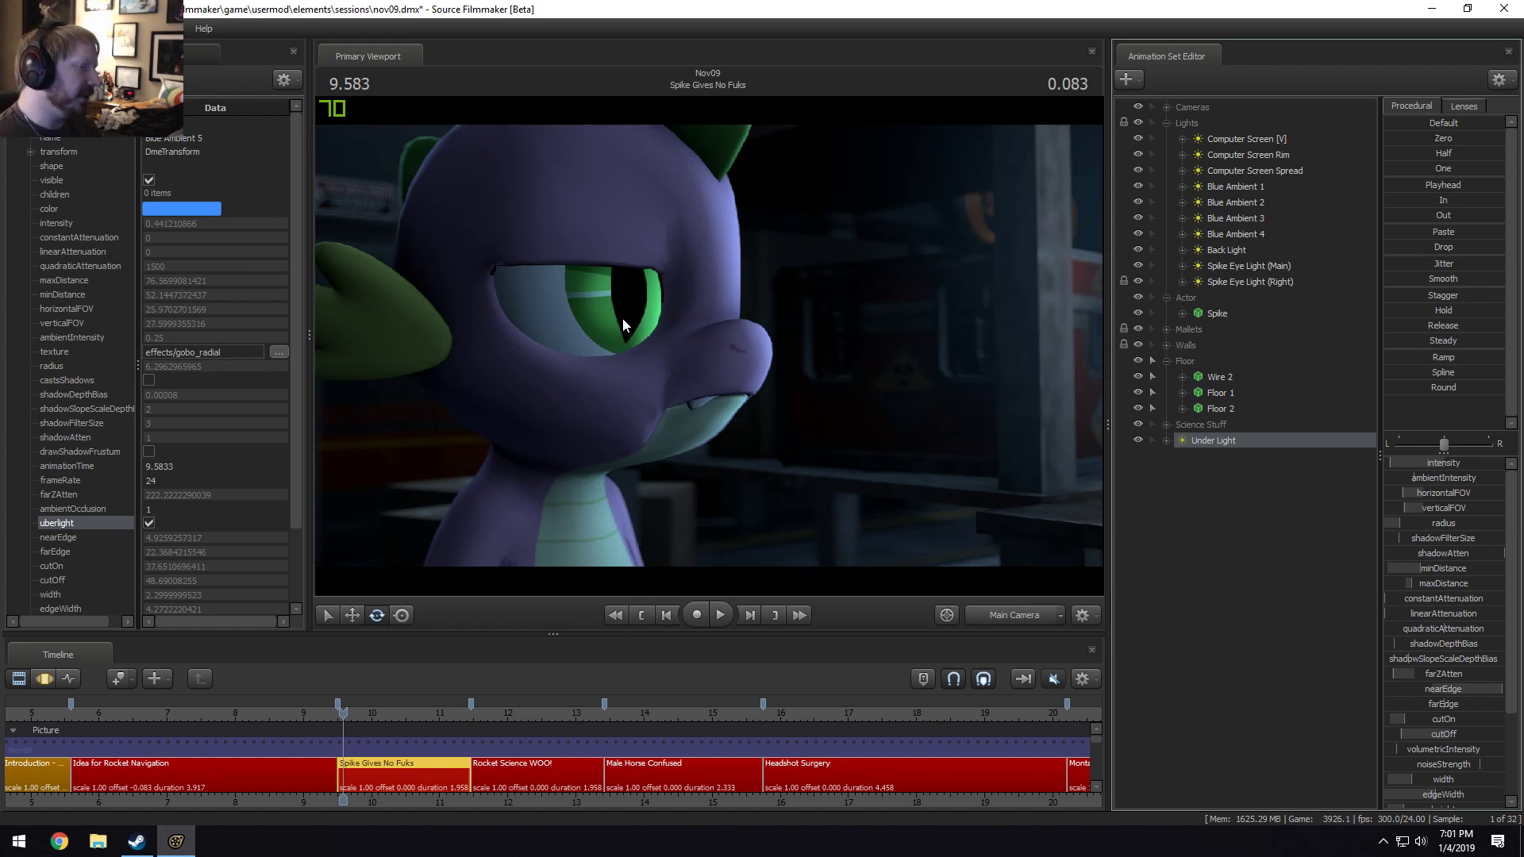
Look through Spike Eye Light (Right) and rename it Spike Eye Light (Right Large).
key(F3)
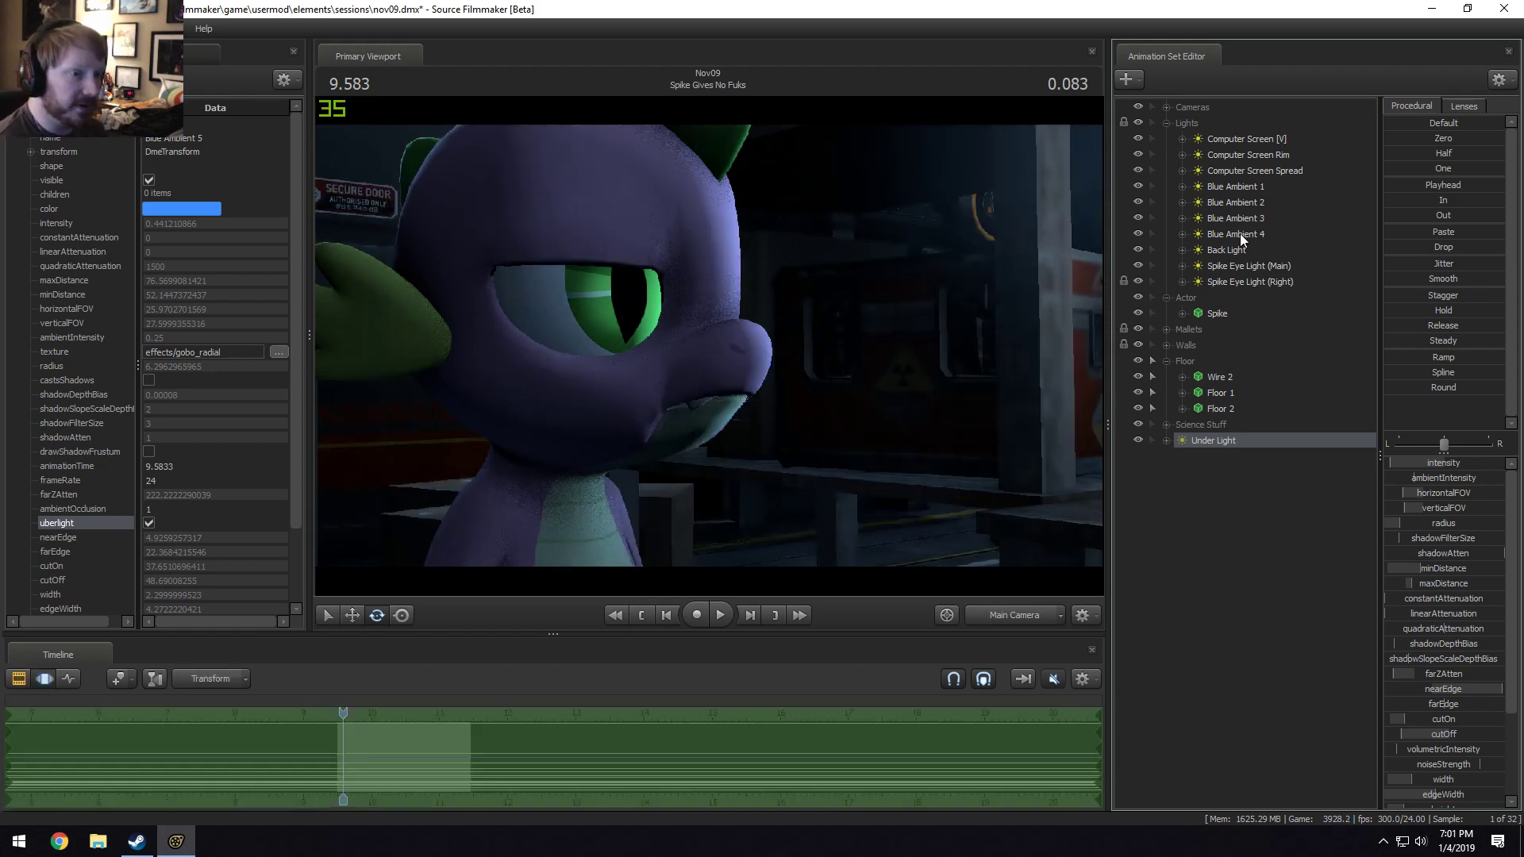
double_click(1240, 279)
drag(709, 345, 740, 385)
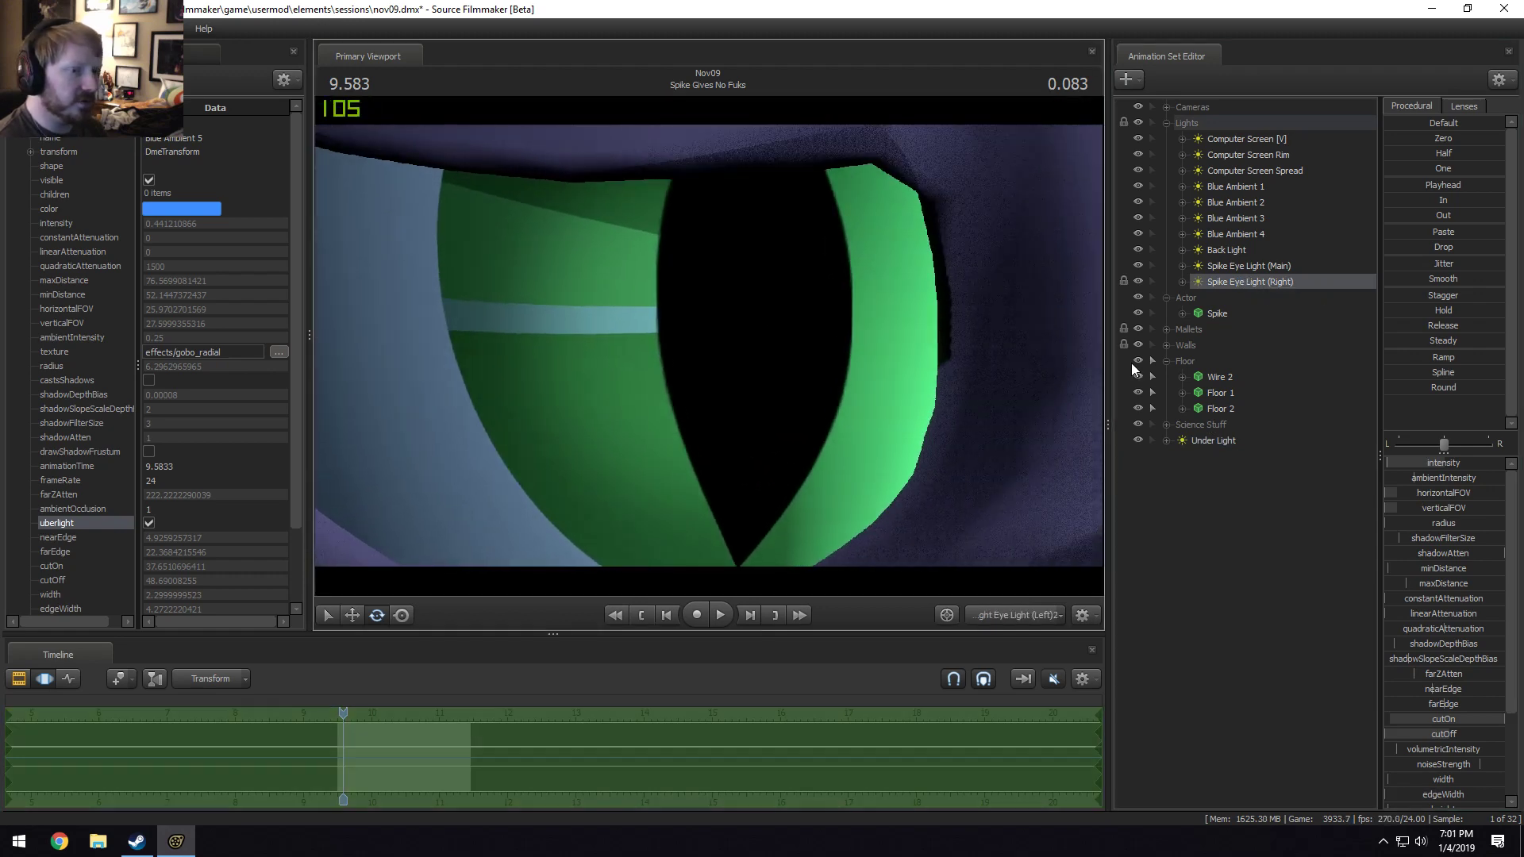
right_click(1237, 291)
click(1278, 293)
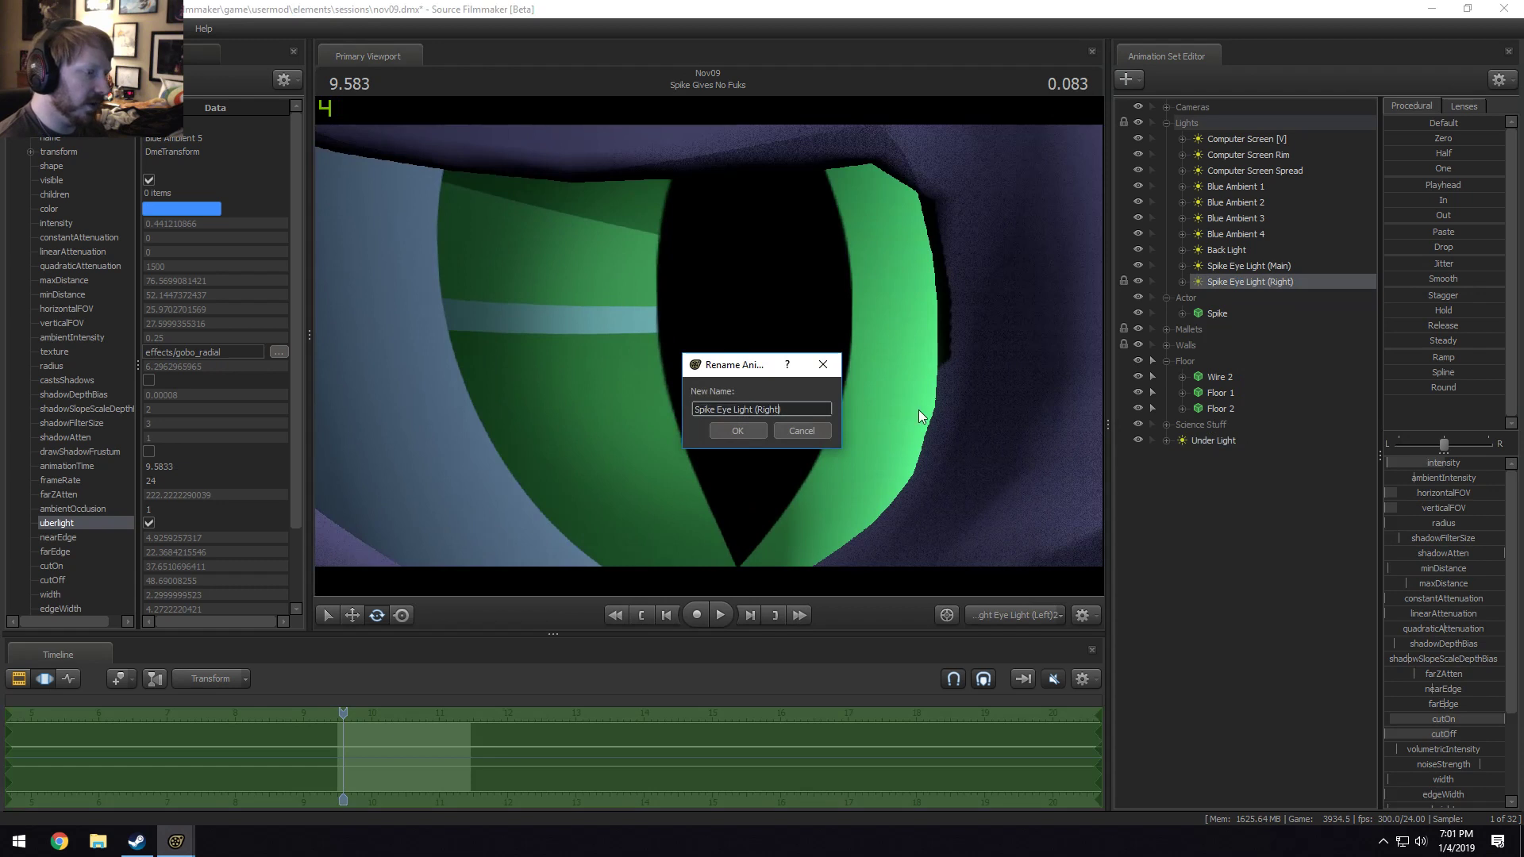
key(Left)
text(Large)
key(Return)
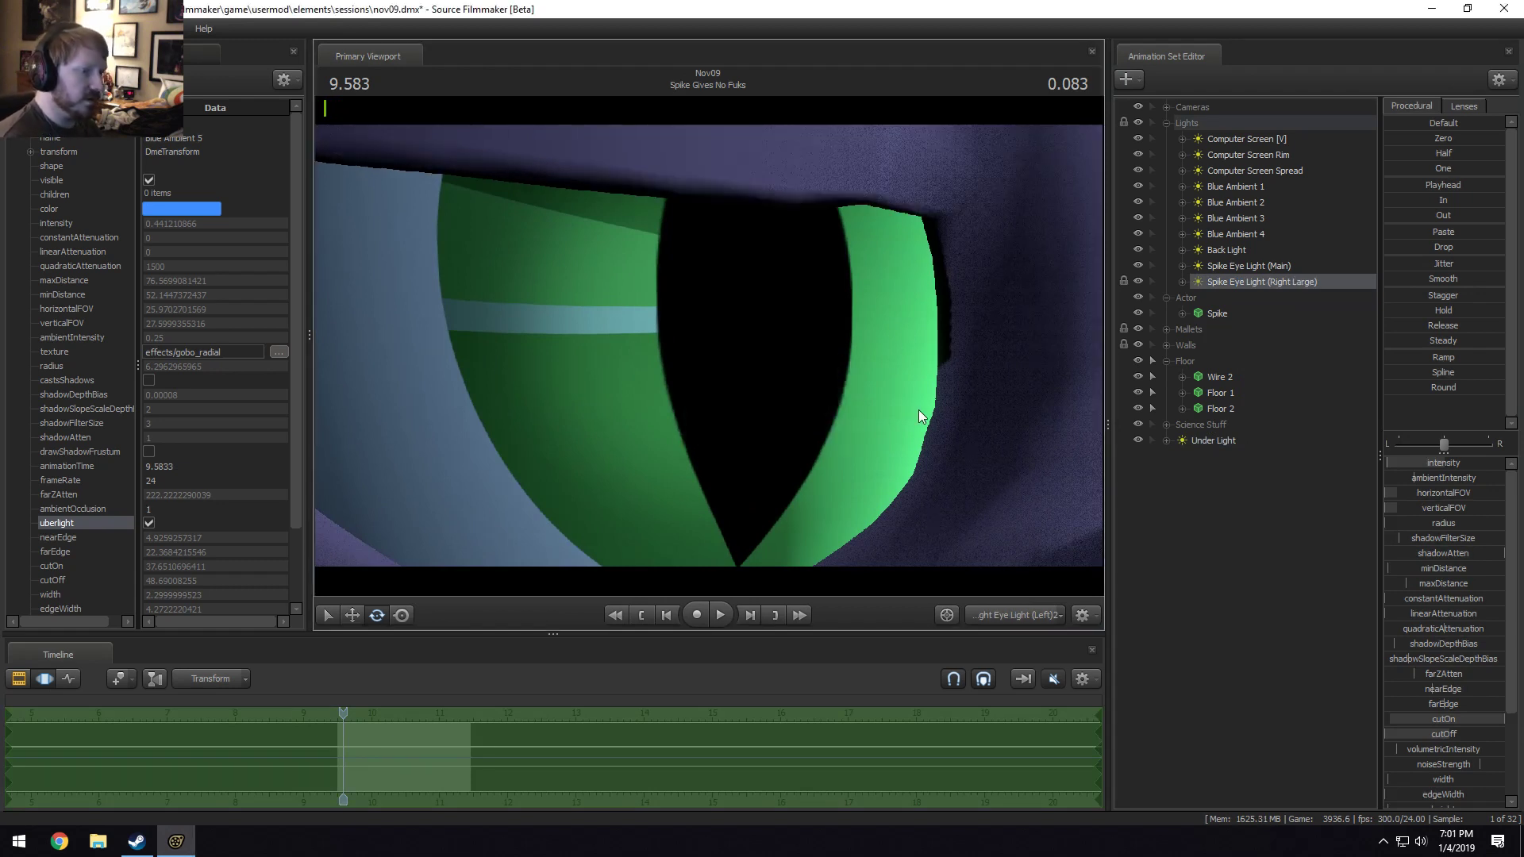
Duplicate the Spike Eye Light (Right Large) animation set in the scene.
right_click(1272, 281)
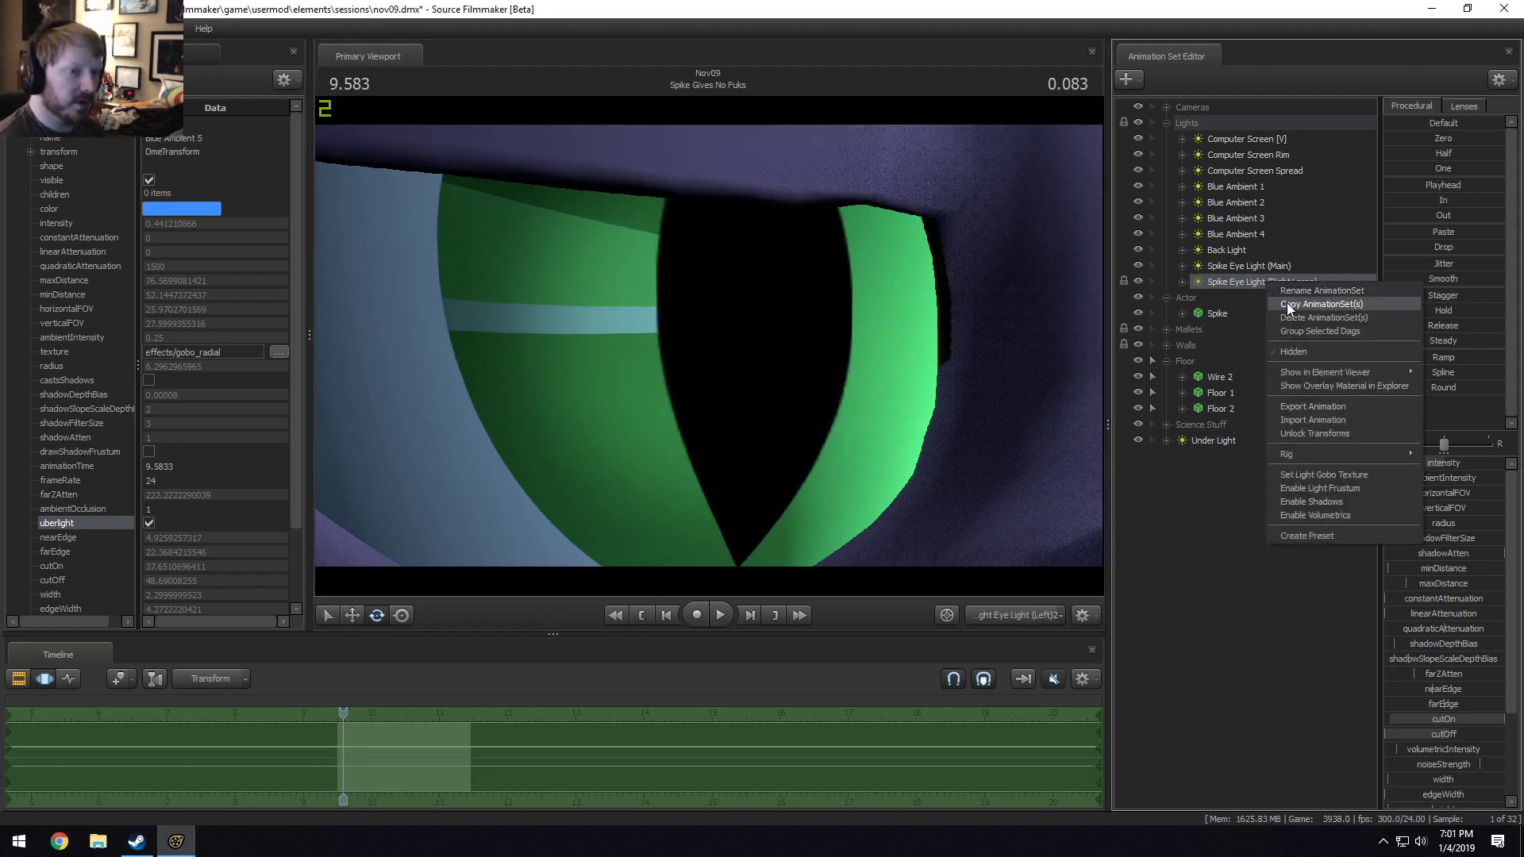
click(1288, 301)
click(727, 428)
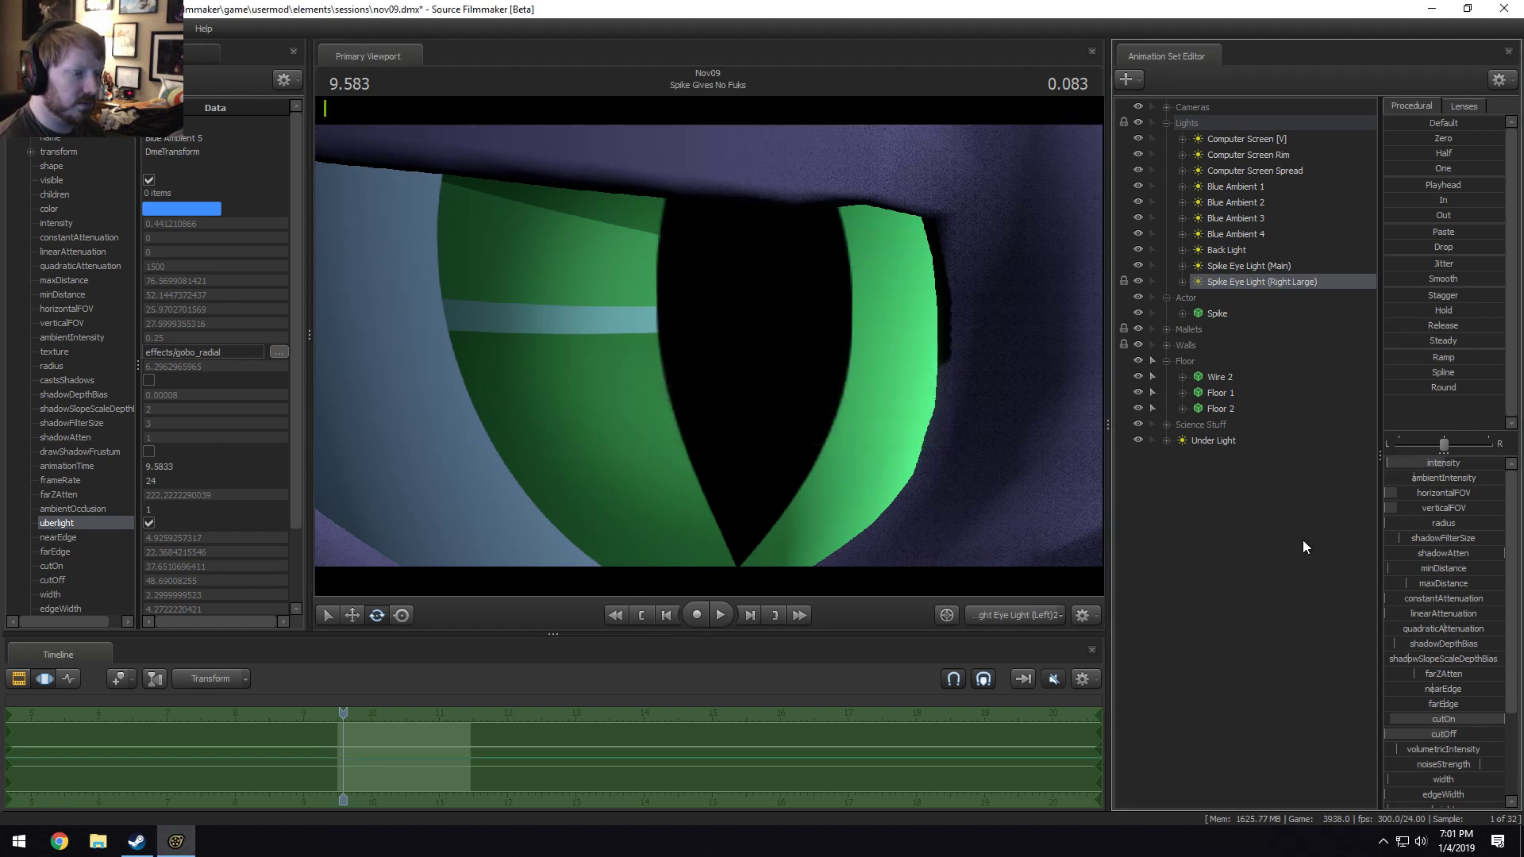
right_click(1248, 557)
click(1268, 635)
click(1233, 459)
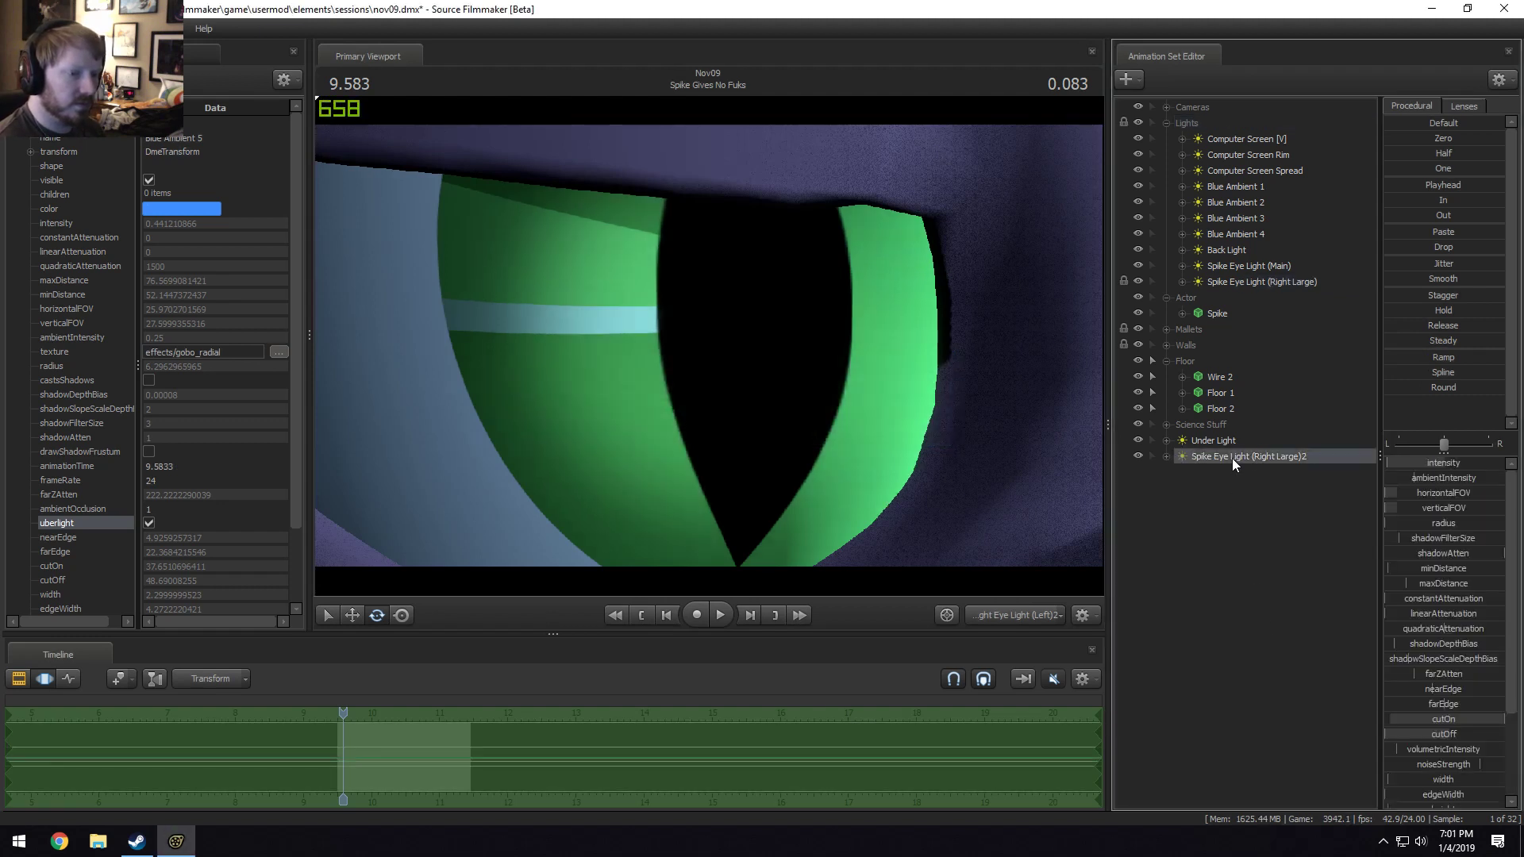
Rename the duplicated eye light Spike Eye Light (Right Small).
right_click(1250, 456)
click(1198, 457)
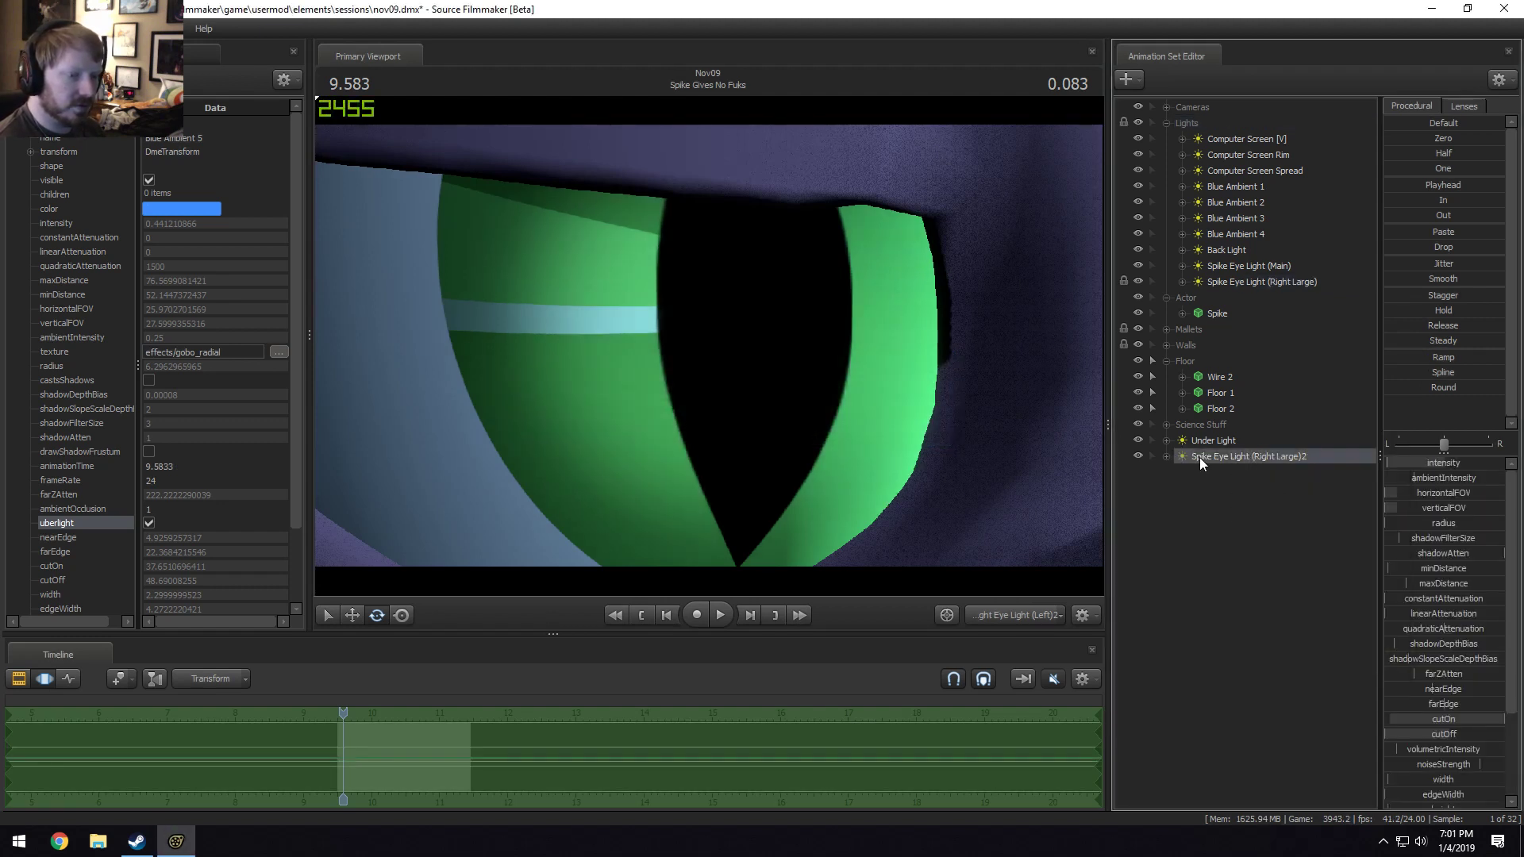
right_click(1199, 457)
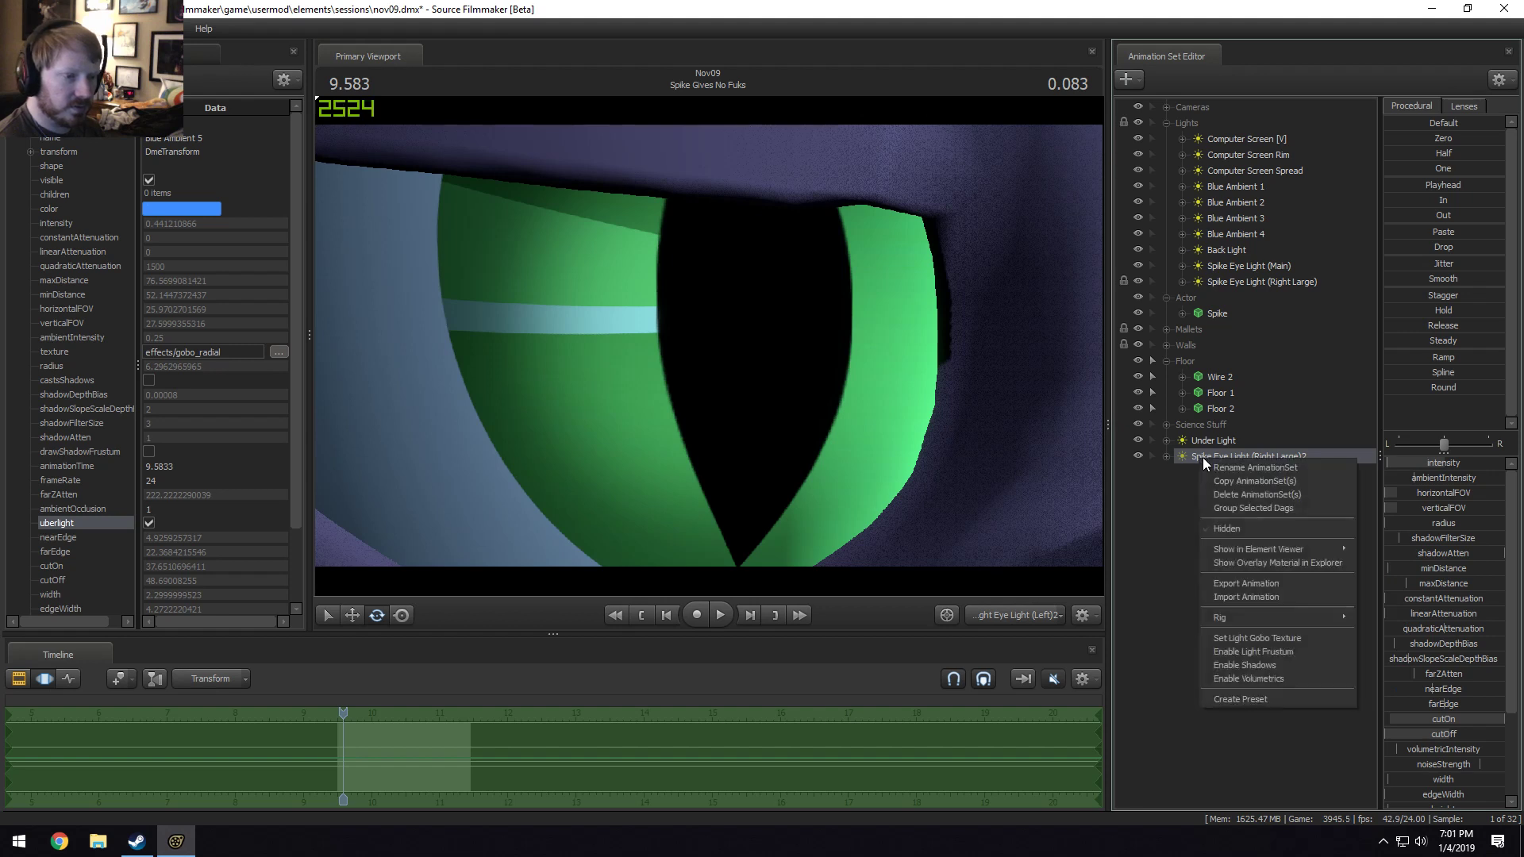
click(1245, 465)
click(811, 409)
double_click(788, 410)
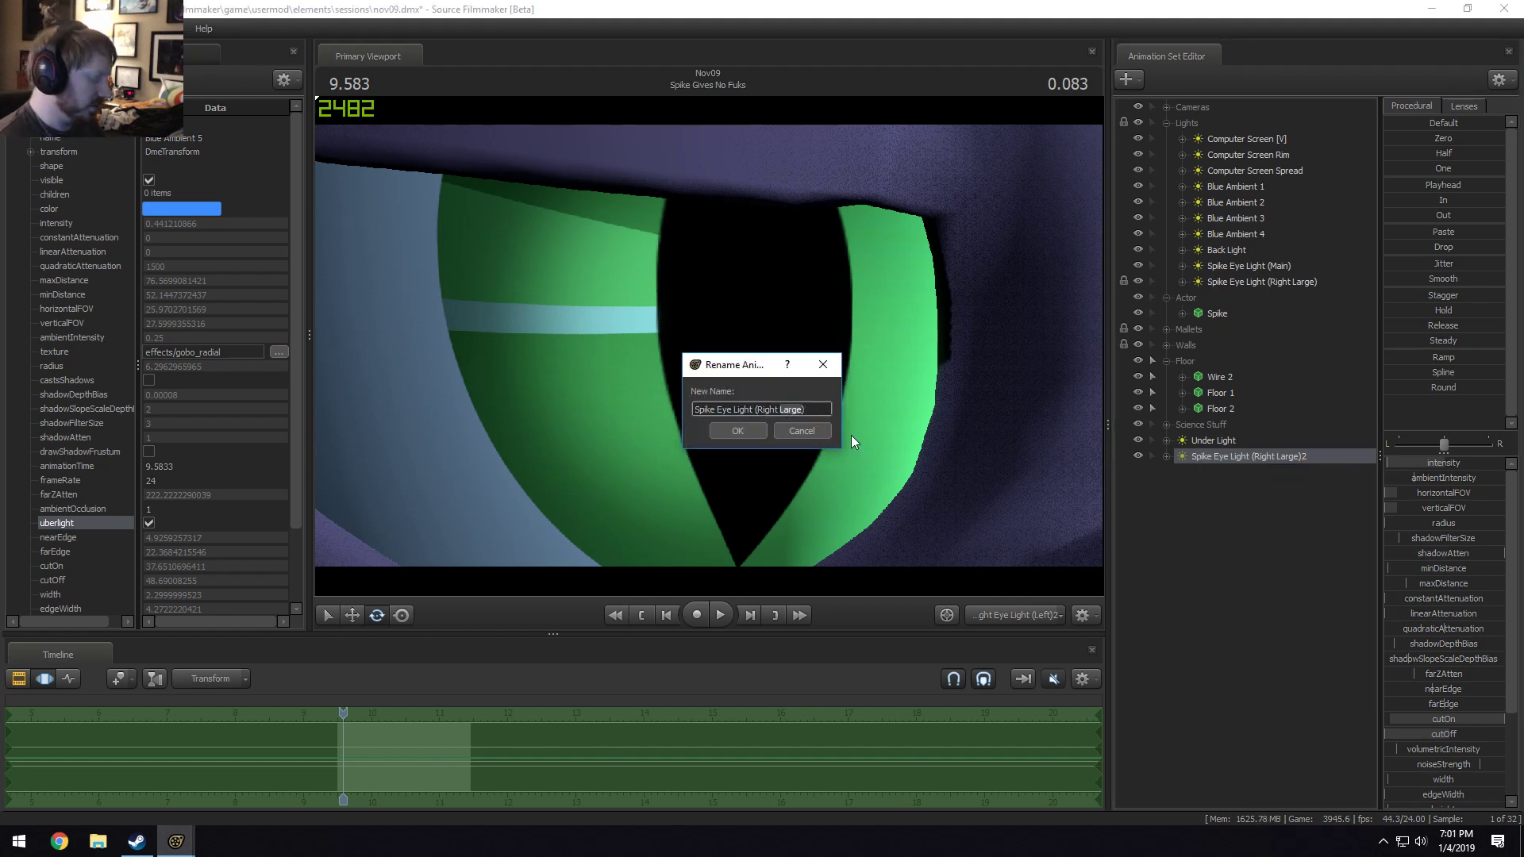
text(Small)
key(Return)
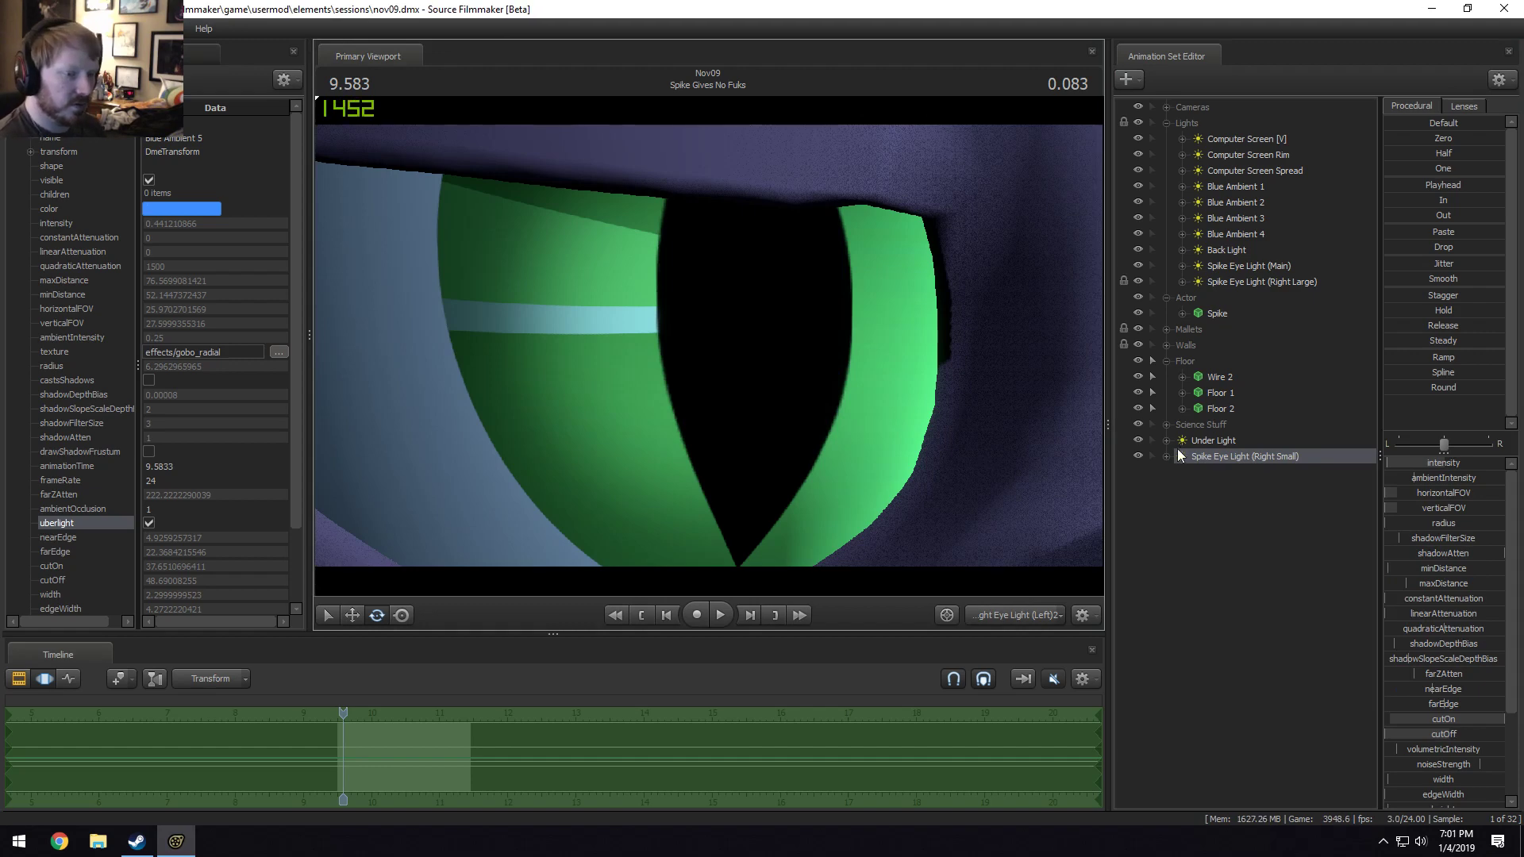
Filter the textures for "slit" and assign gobo\eye_slit.vtf as the gobo of Spike Eye Light (Right Small).
right_click(1208, 458)
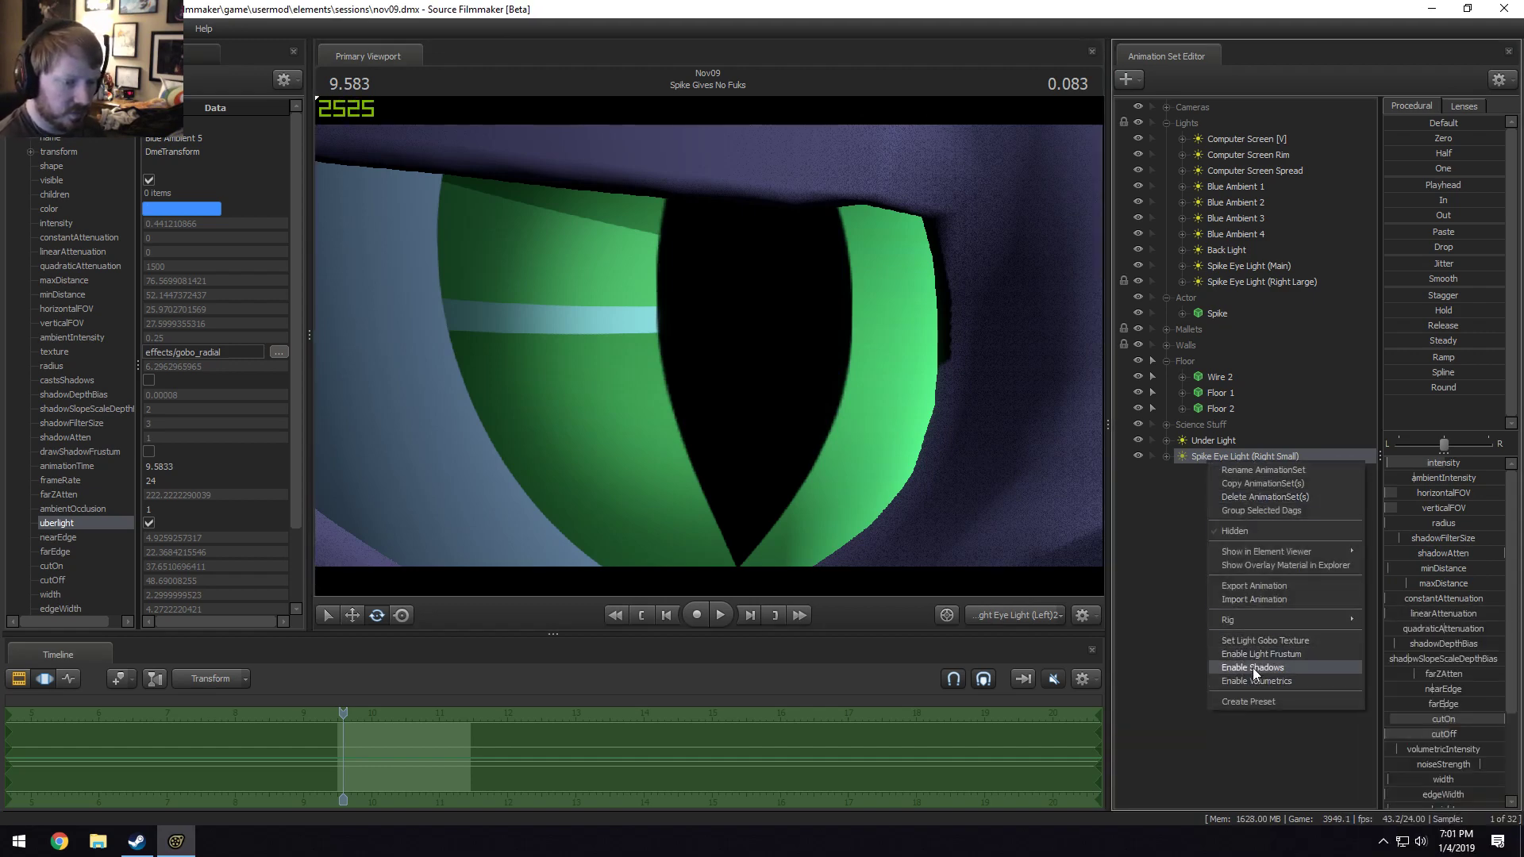
click(1262, 642)
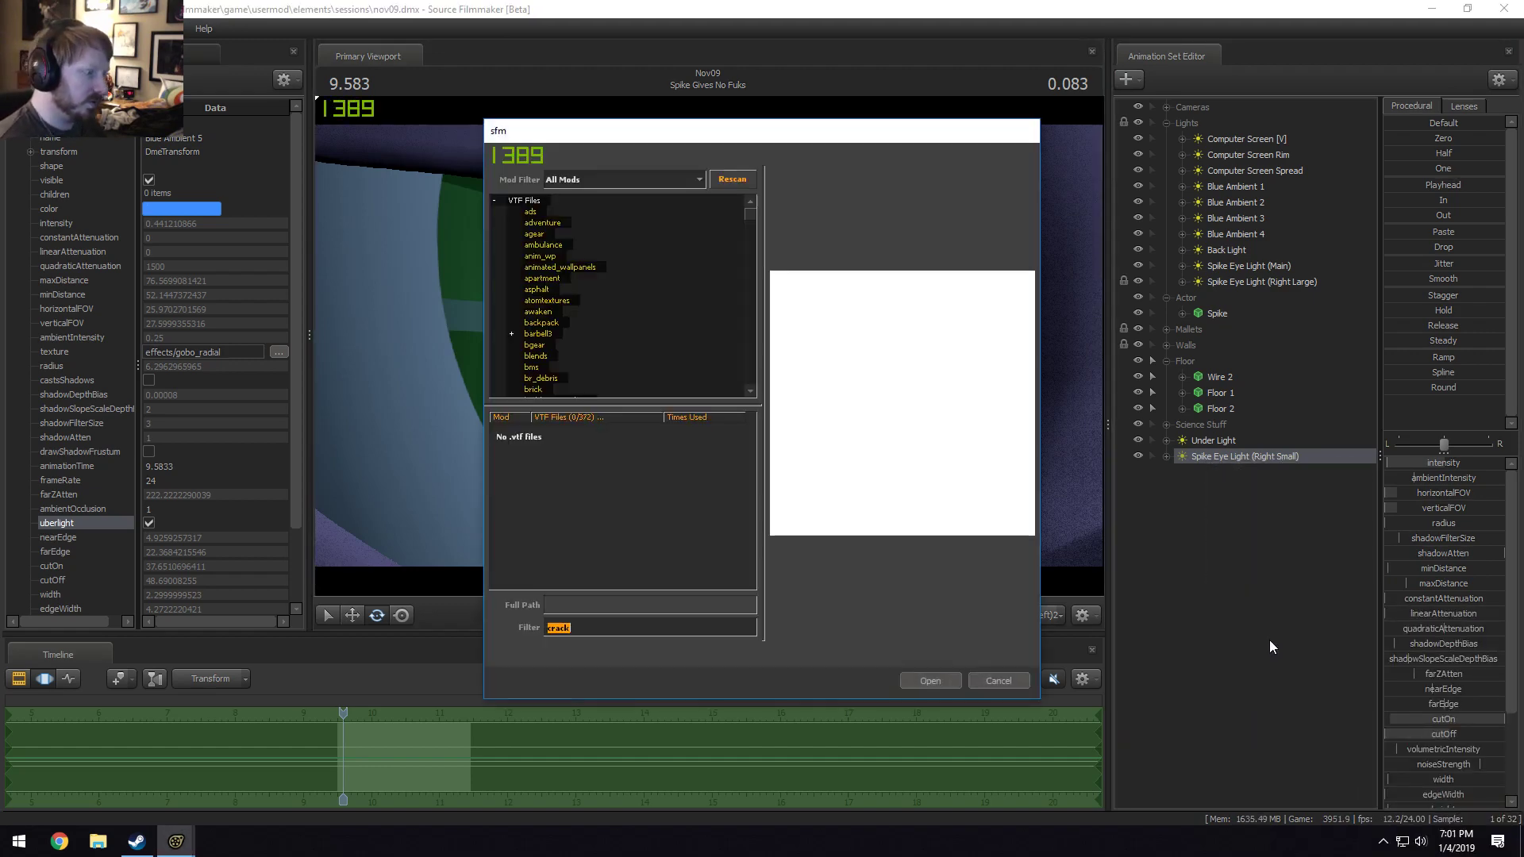
text(slit)
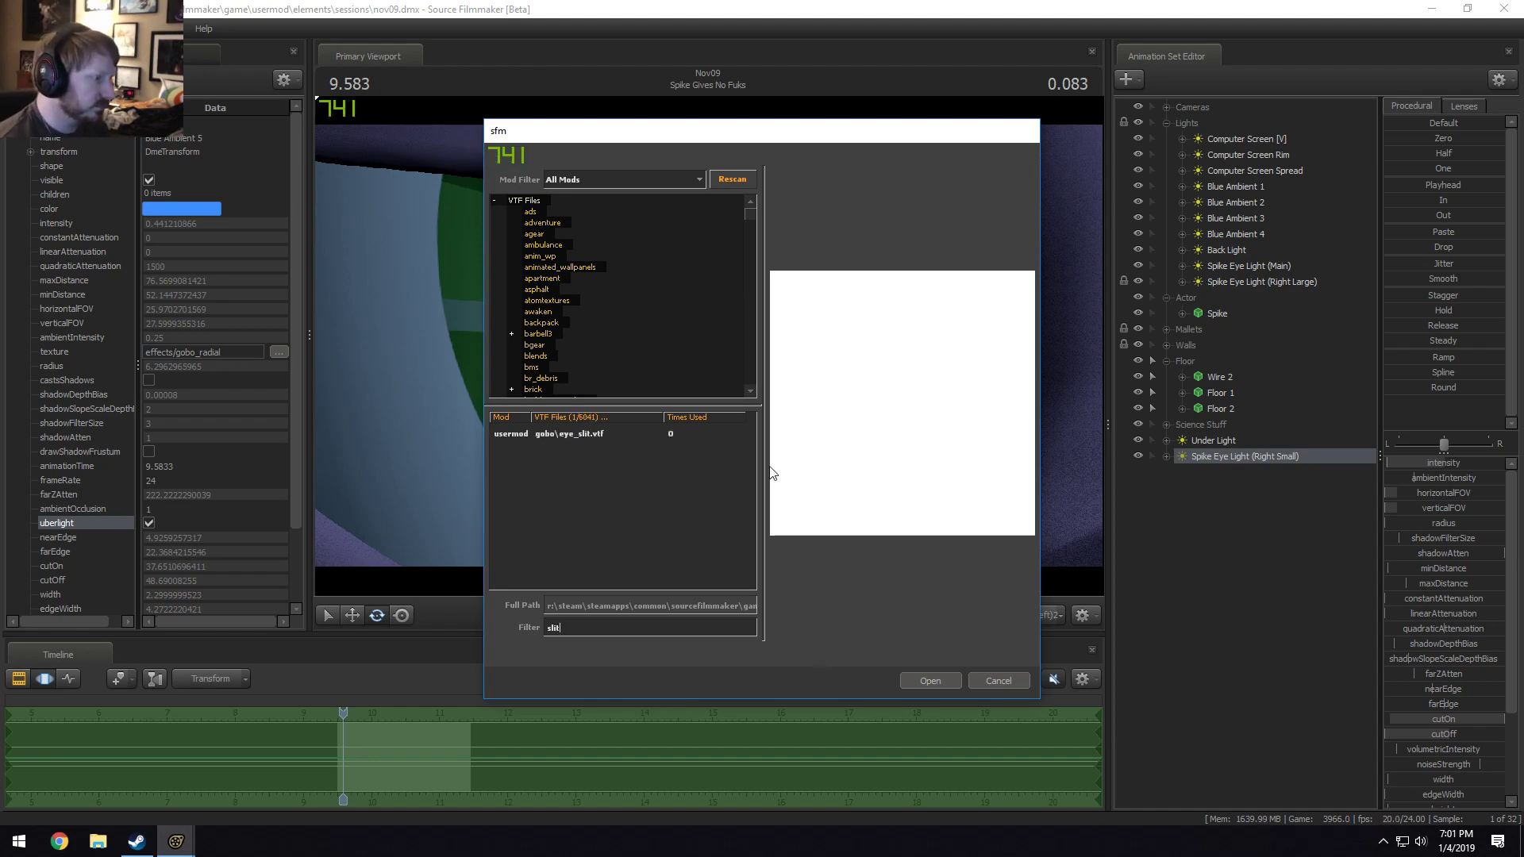
click(588, 434)
click(923, 686)
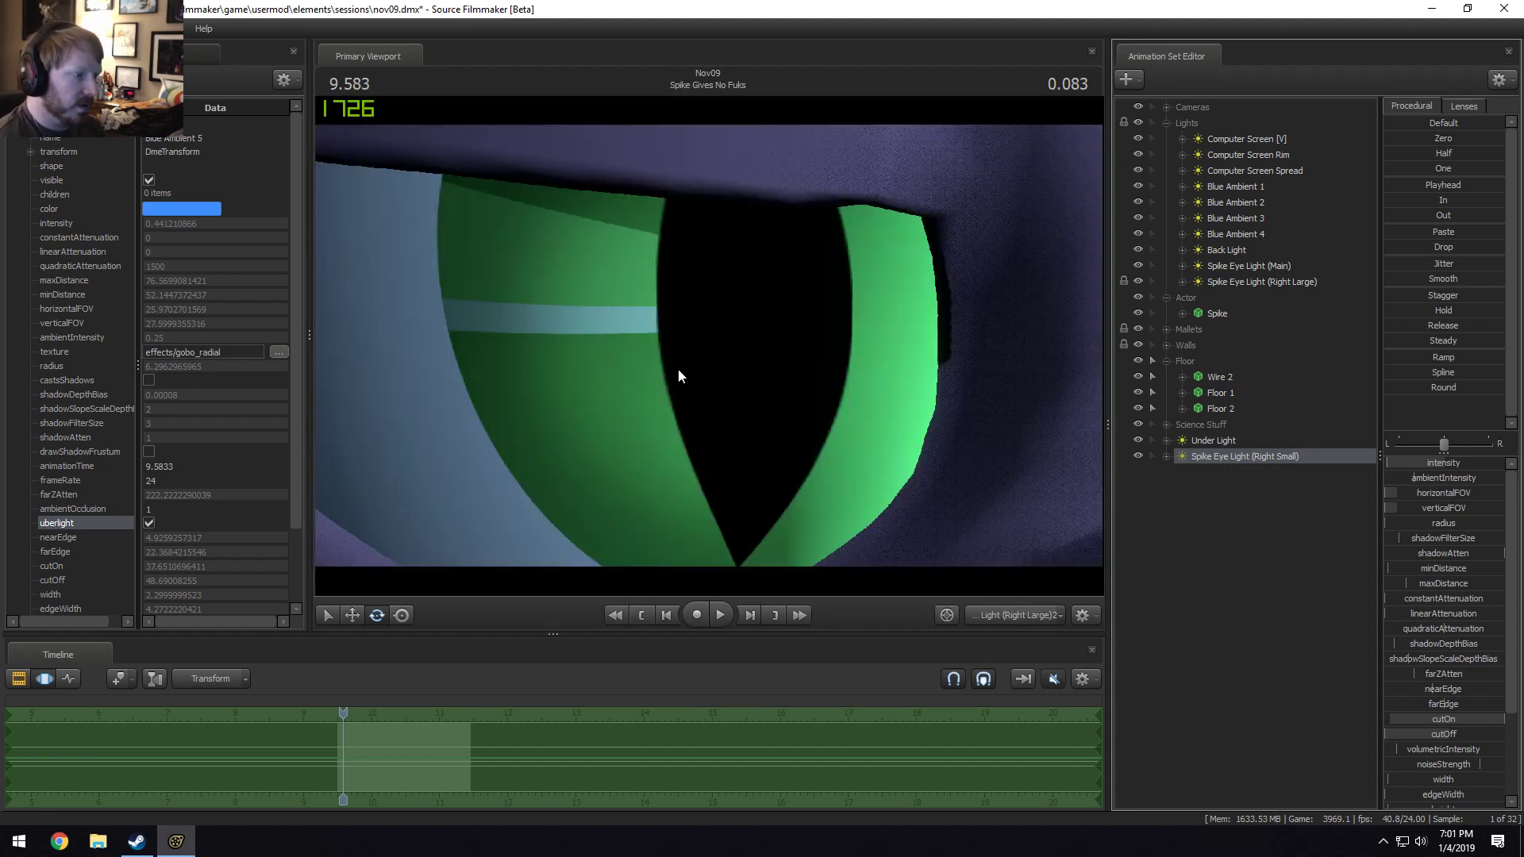
Aim Spike Eye Light (Right Small) at the iris beside the pupil and raise its intensity.
drag(678, 368, 707, 350)
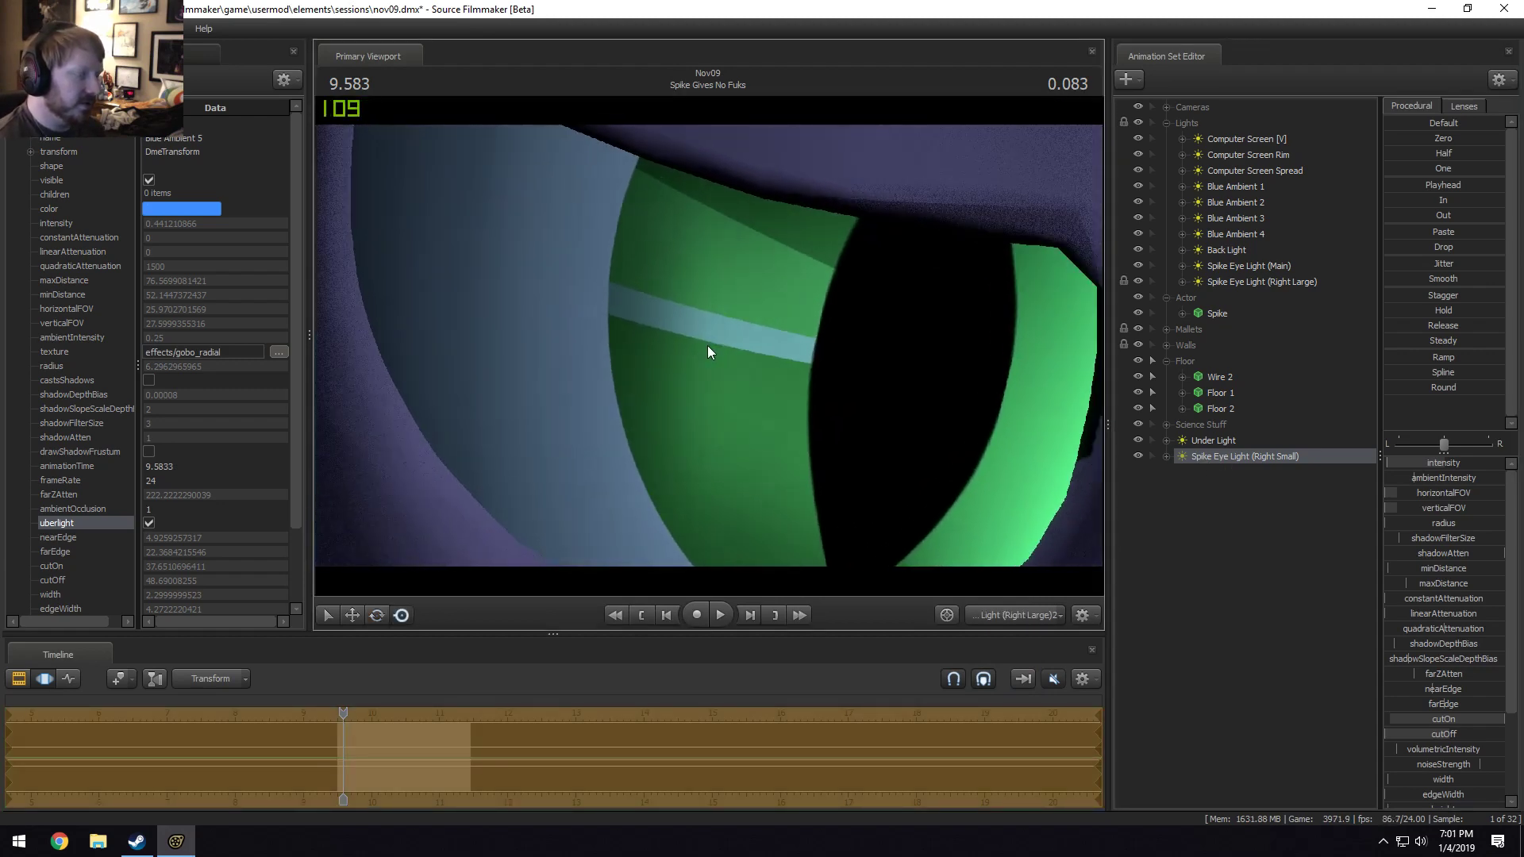
scroll(1437, 698, down, 3)
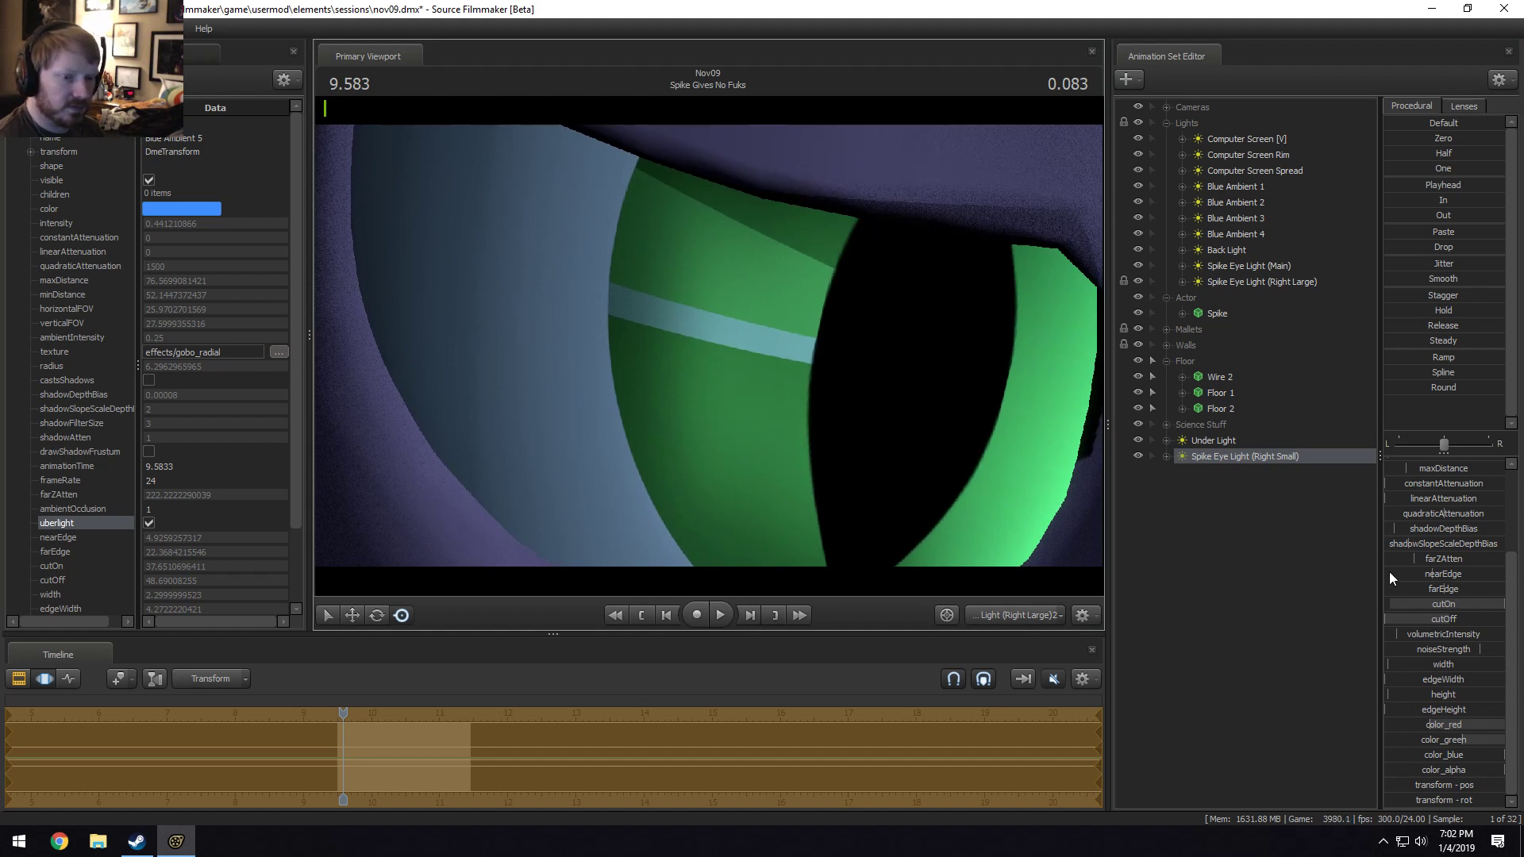
scroll(1473, 572, up, 3)
drag(1400, 469, 544, 374)
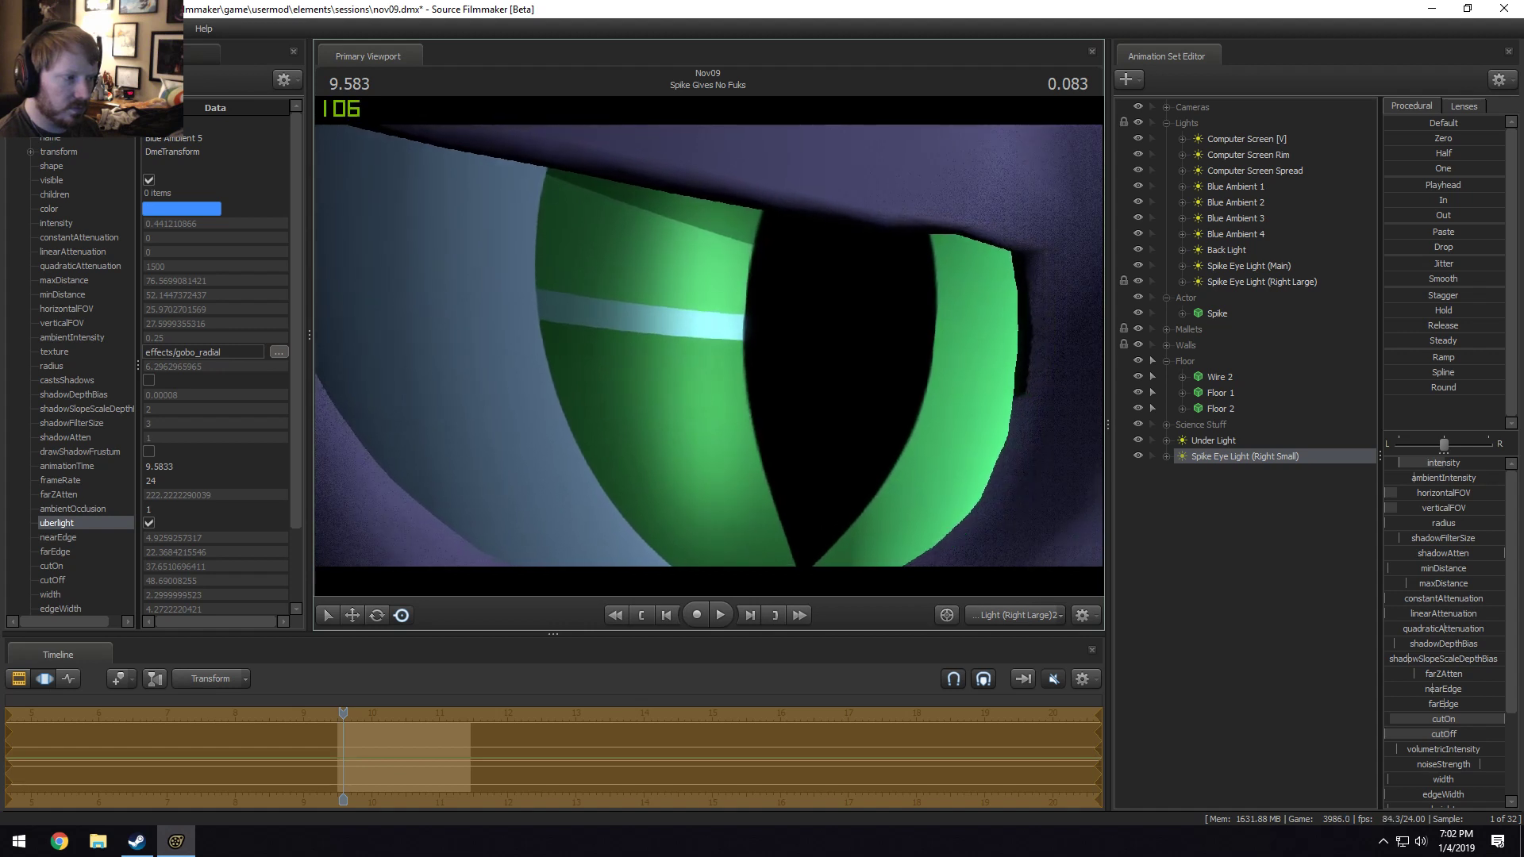
drag(698, 353, 707, 347)
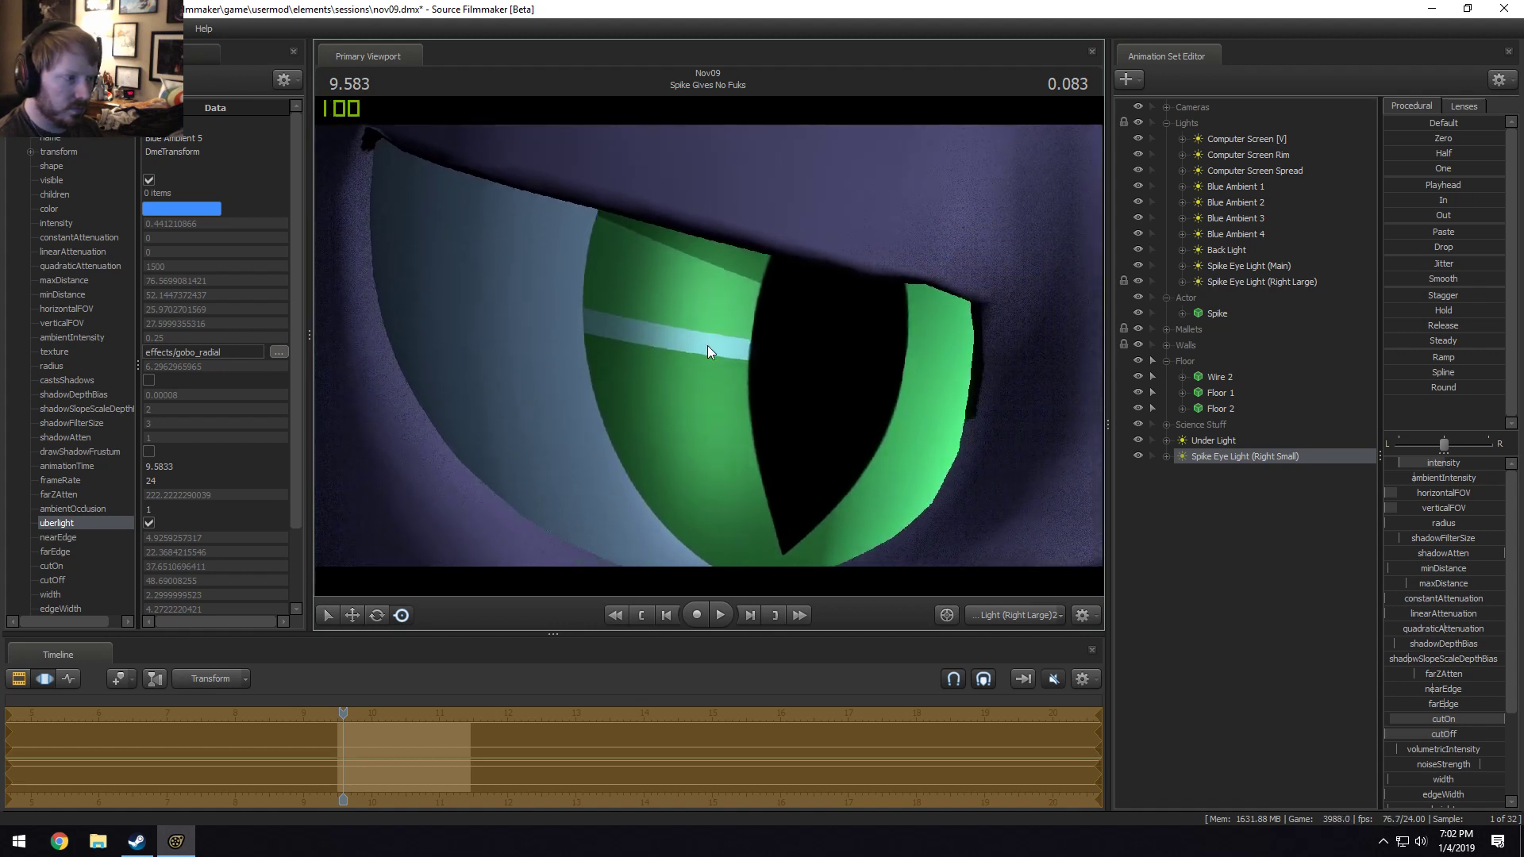
mouse_move(1398, 463)
mouse_down()
mouse_move(1427, 463)
mouse_move(1410, 463)
mouse_up()
drag(914, 473, 915, 473)
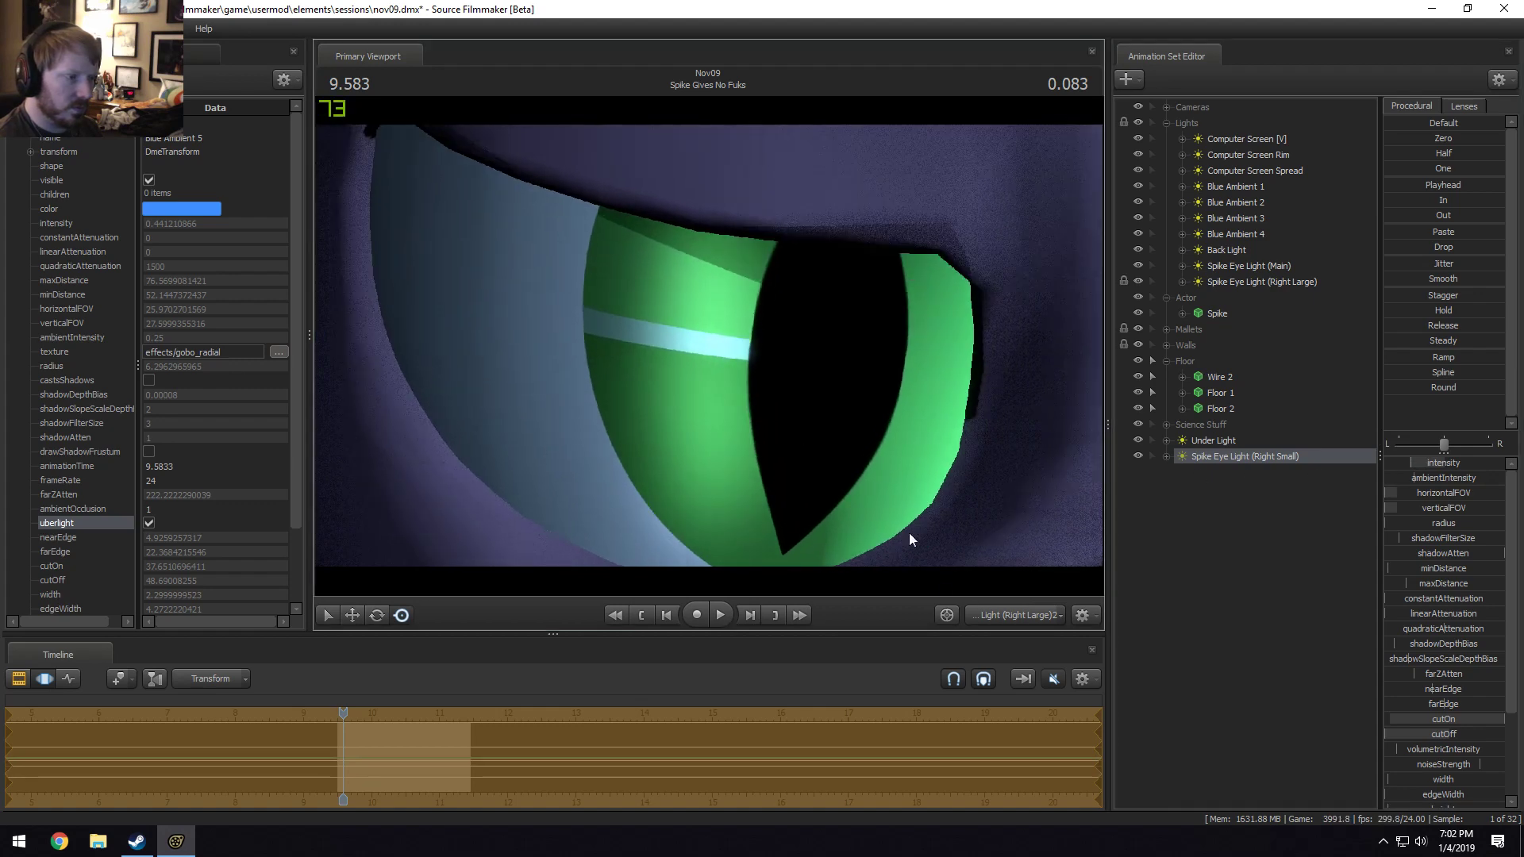
Check the eye from Main Camera, look through Spike Eye Light (Right Small) again to fine-tune its aim, and return to Main Camera.
click(1000, 619)
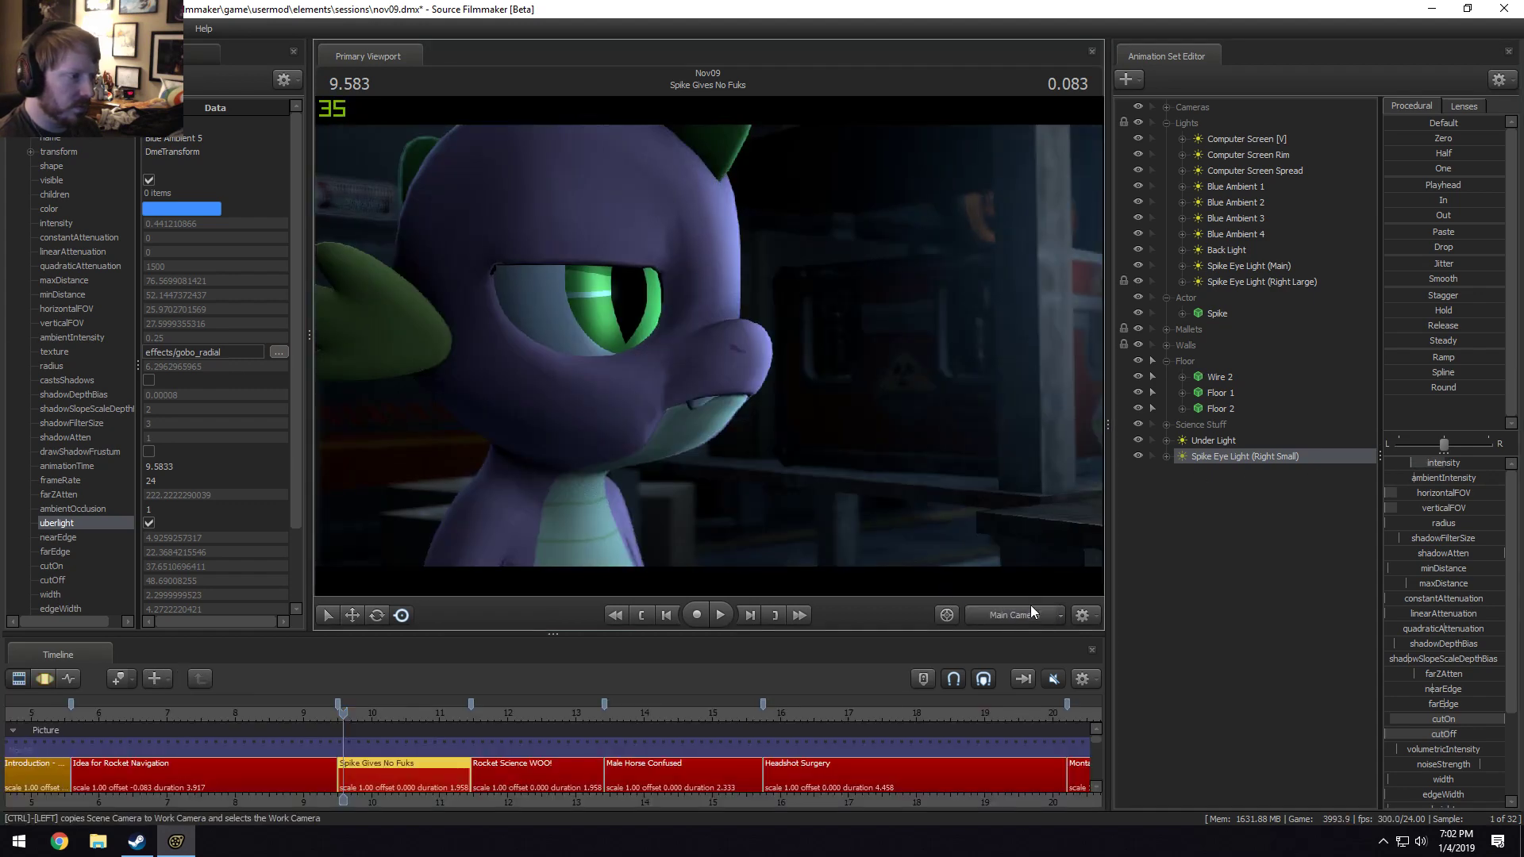
drag(1241, 458, 688, 321)
key(F3)
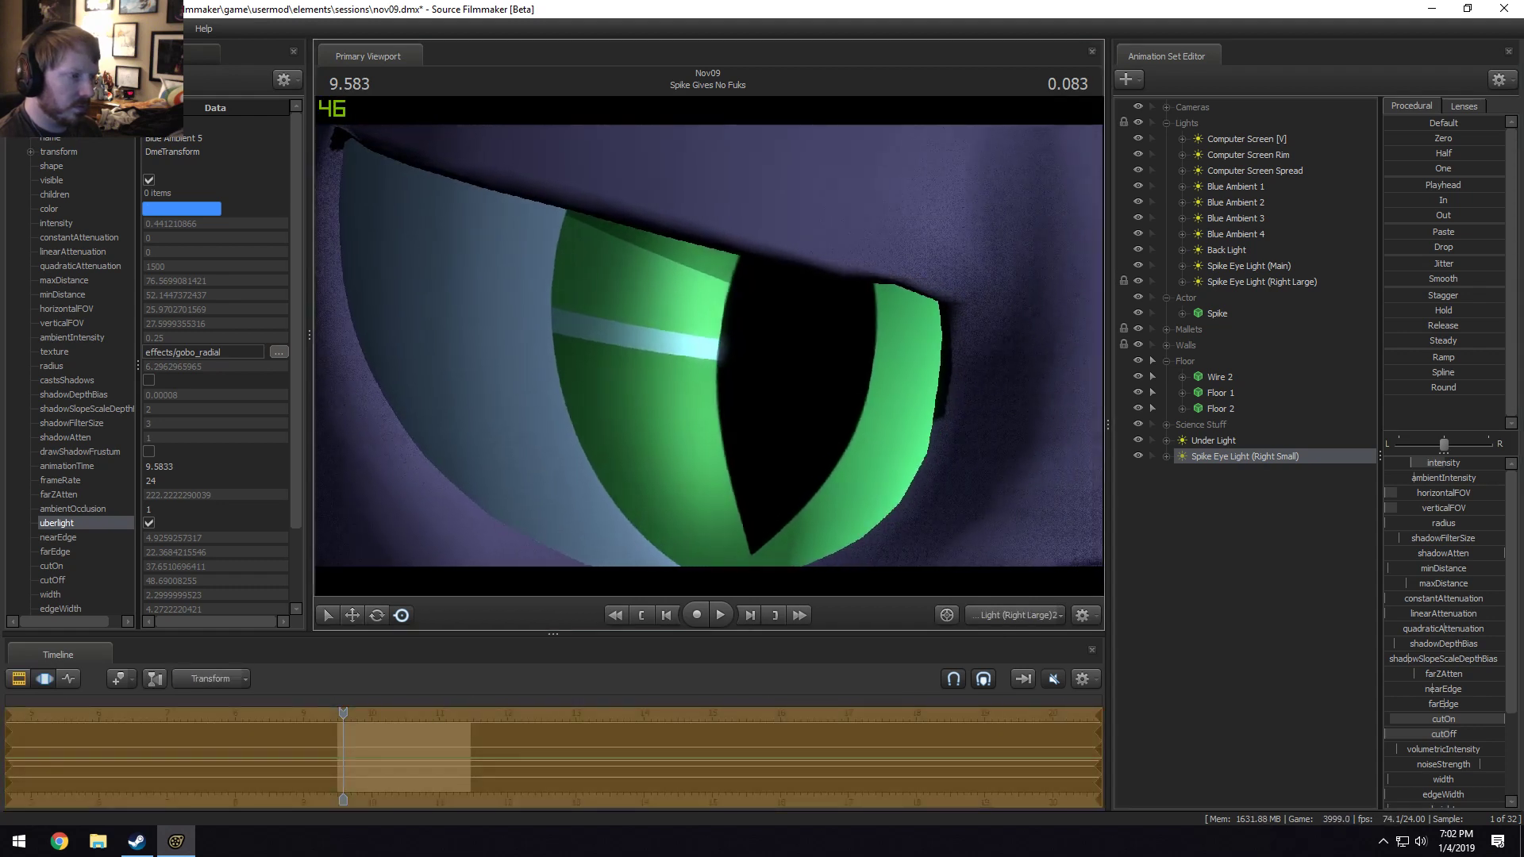
click(1007, 614)
key(F2)
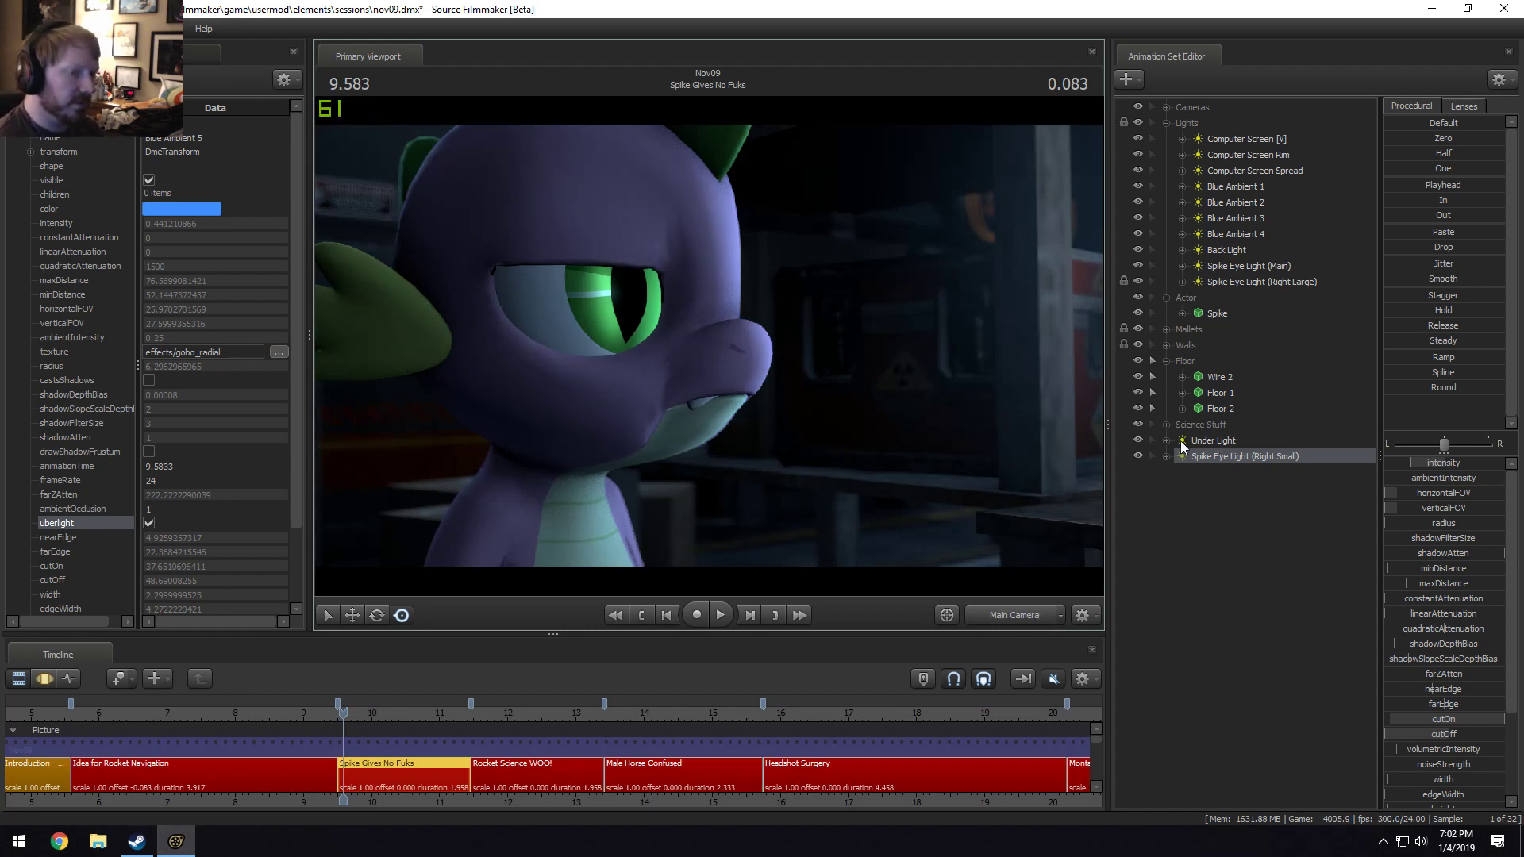
Toggle Spike Eye Light (Main) and hide Spike Eye Light (Right Large) to compare their effect on the shot.
click(1138, 266)
key(F3)
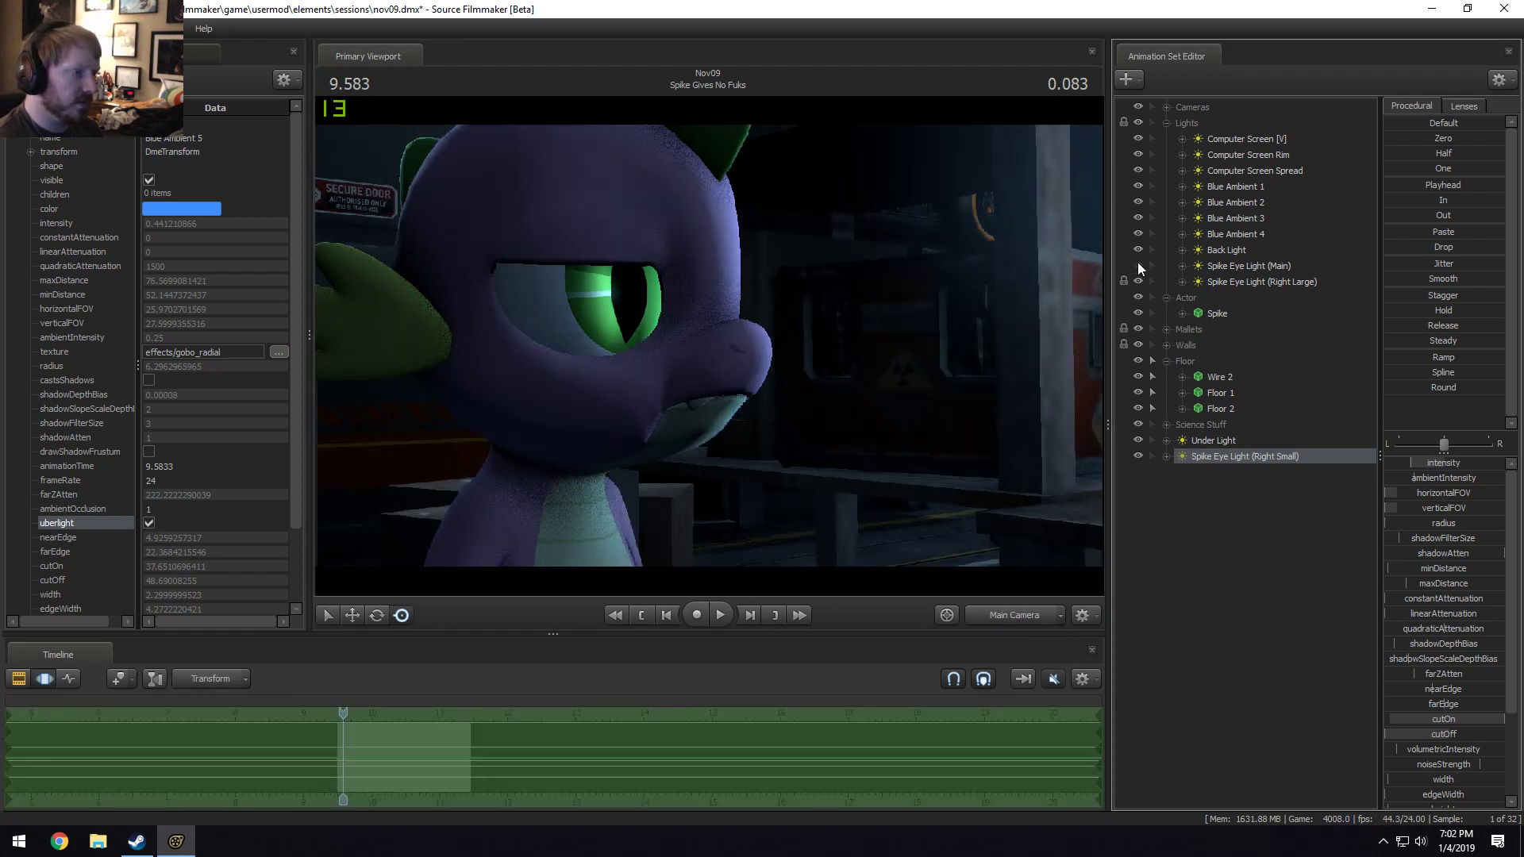
key(F2)
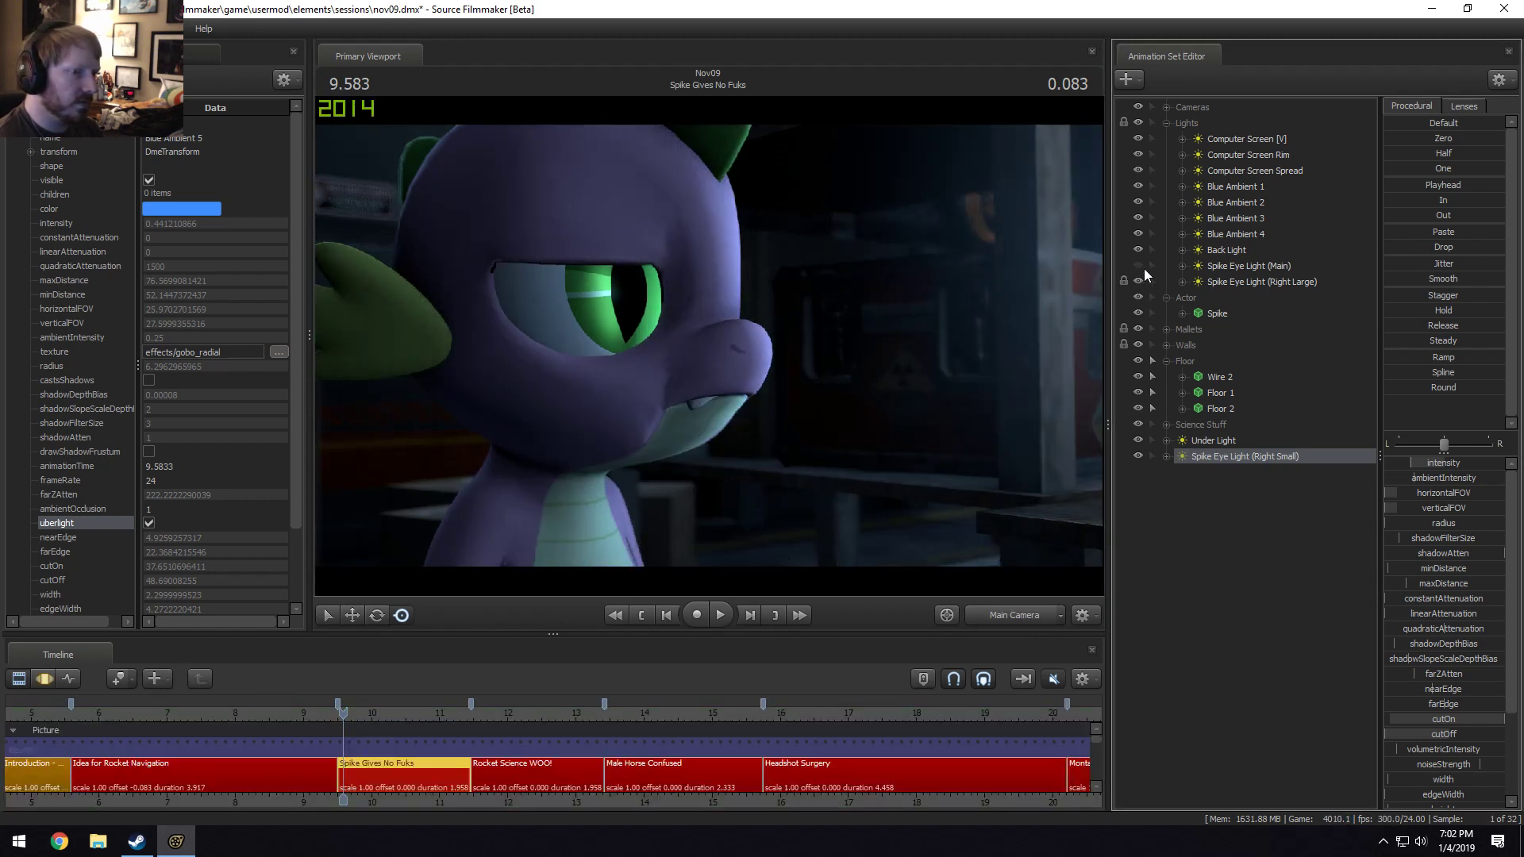
click(1138, 282)
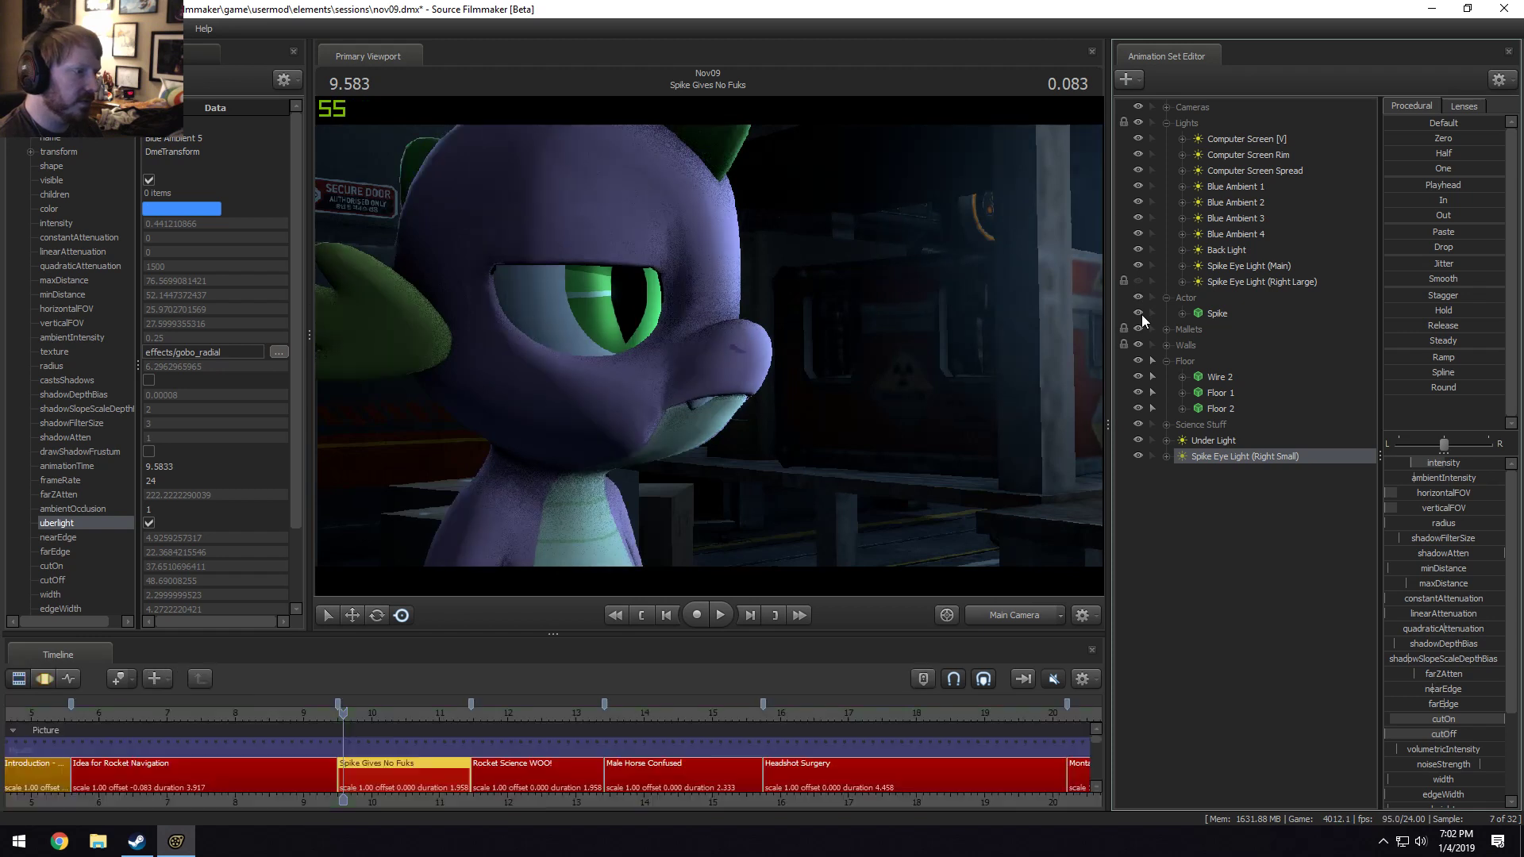
key(F3)
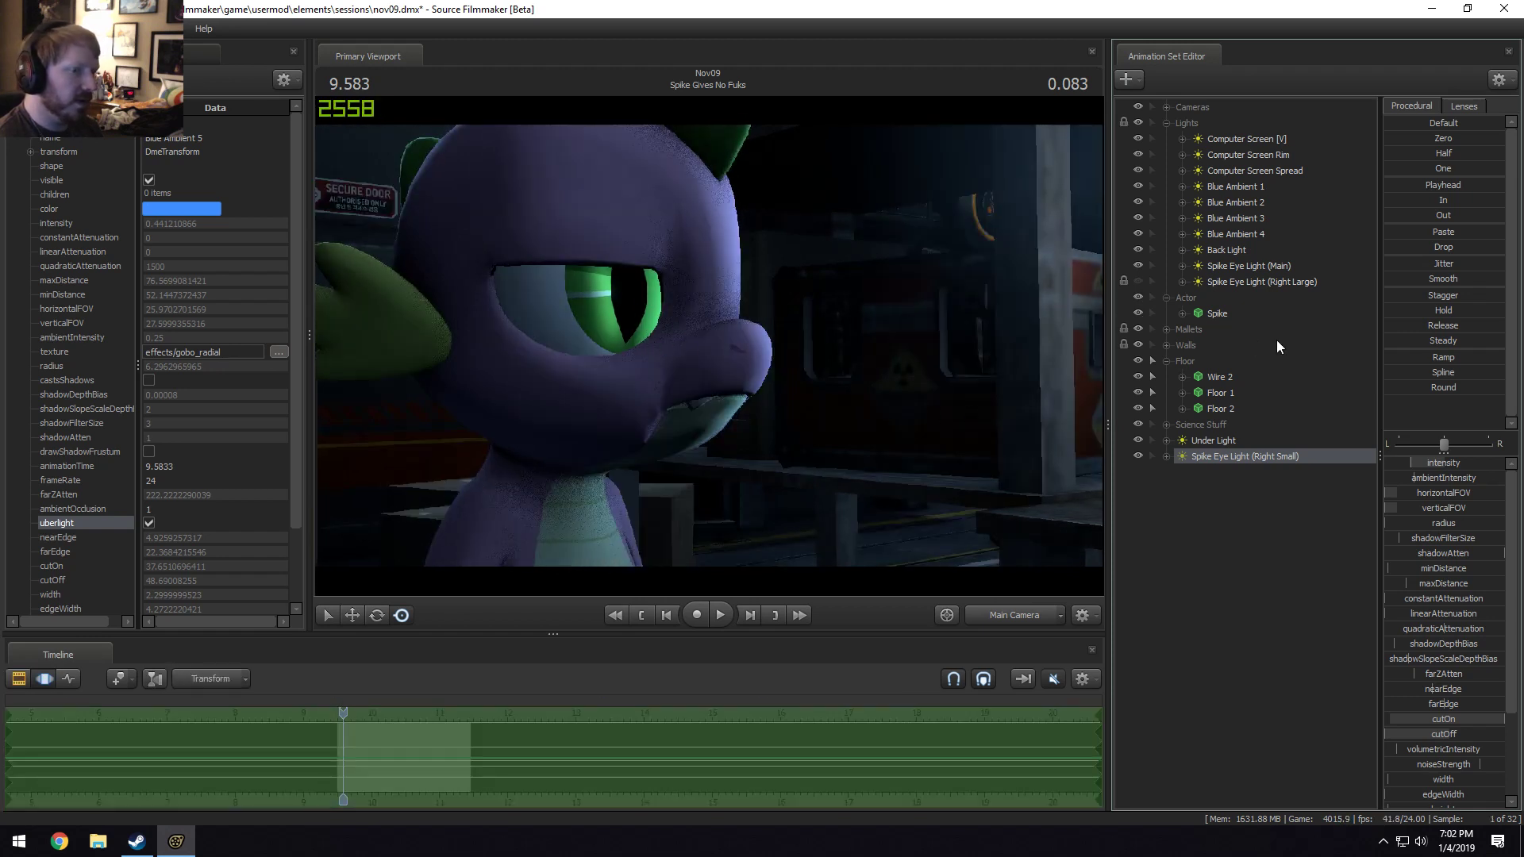
Toggle the visibility of Computer Screen Spread and Computer Screen Rim to compare each light's contribution to Spike.
click(1138, 170)
key(F2)
key(F3)
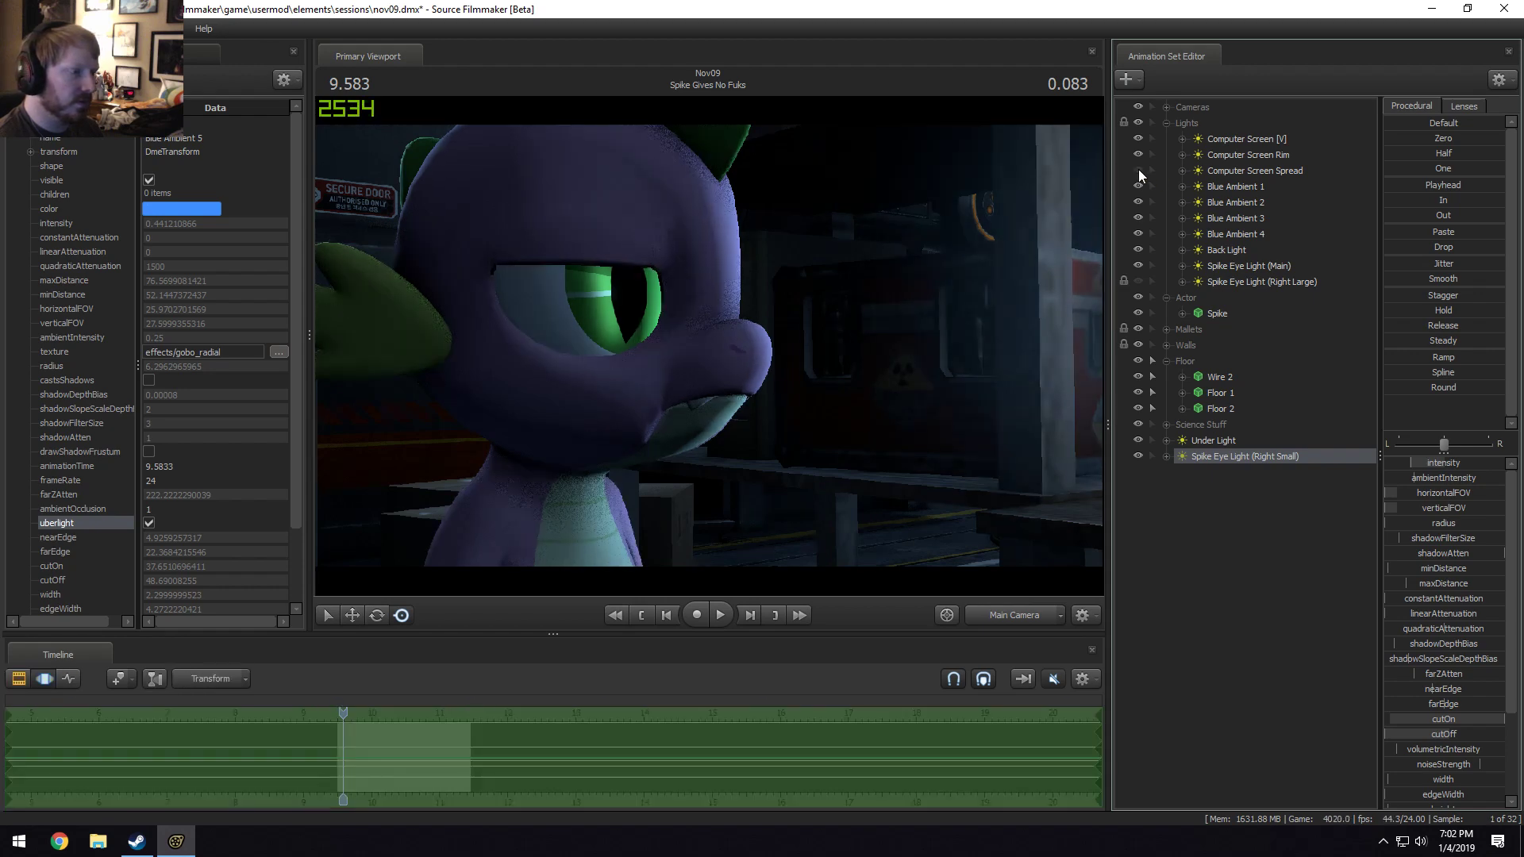
click(1138, 169)
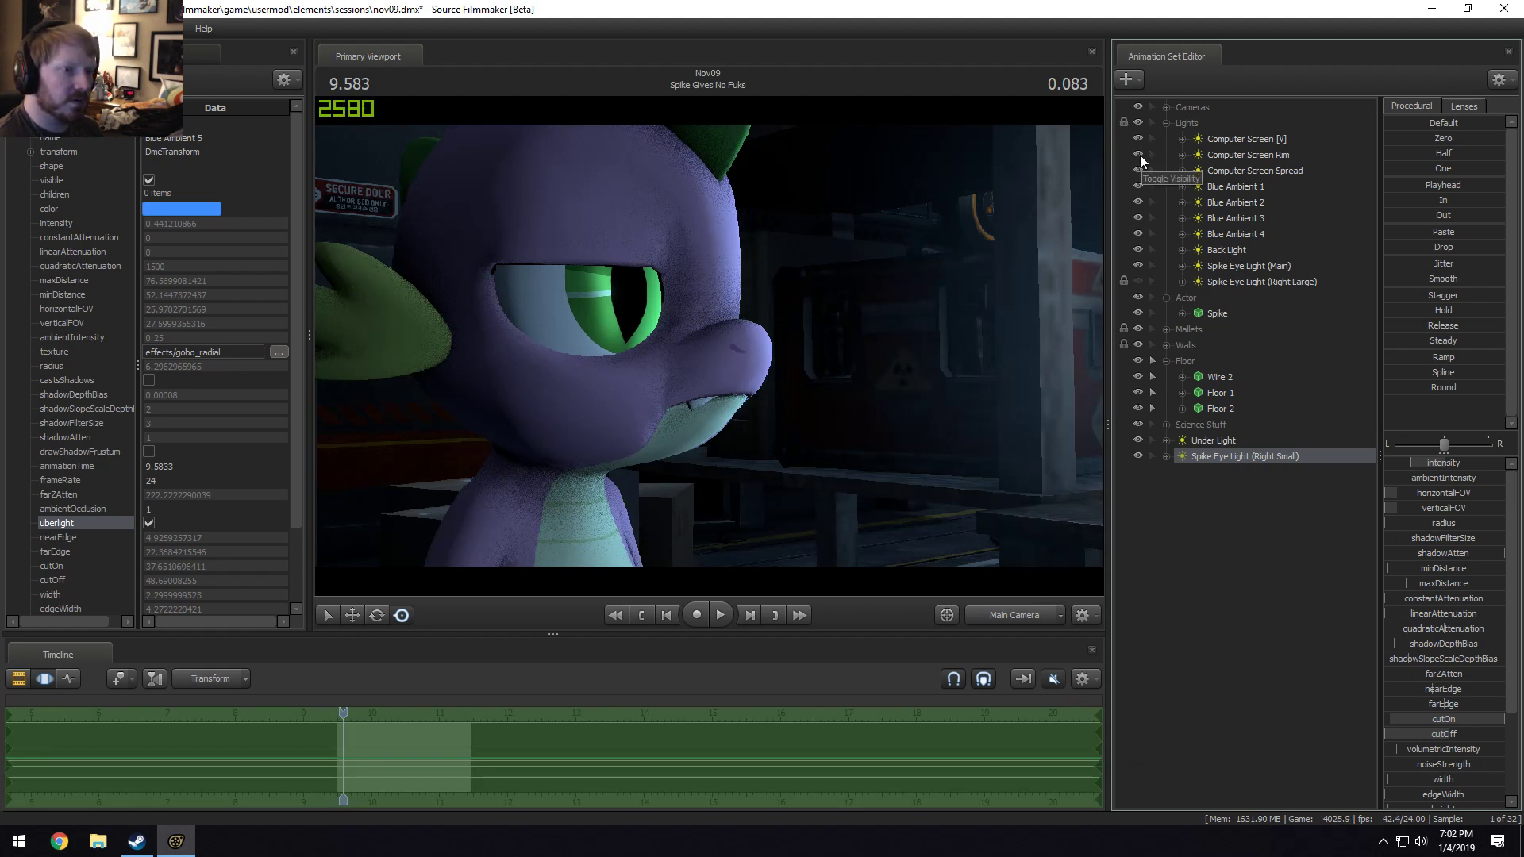
click(1139, 155)
click(1140, 155)
key(F2)
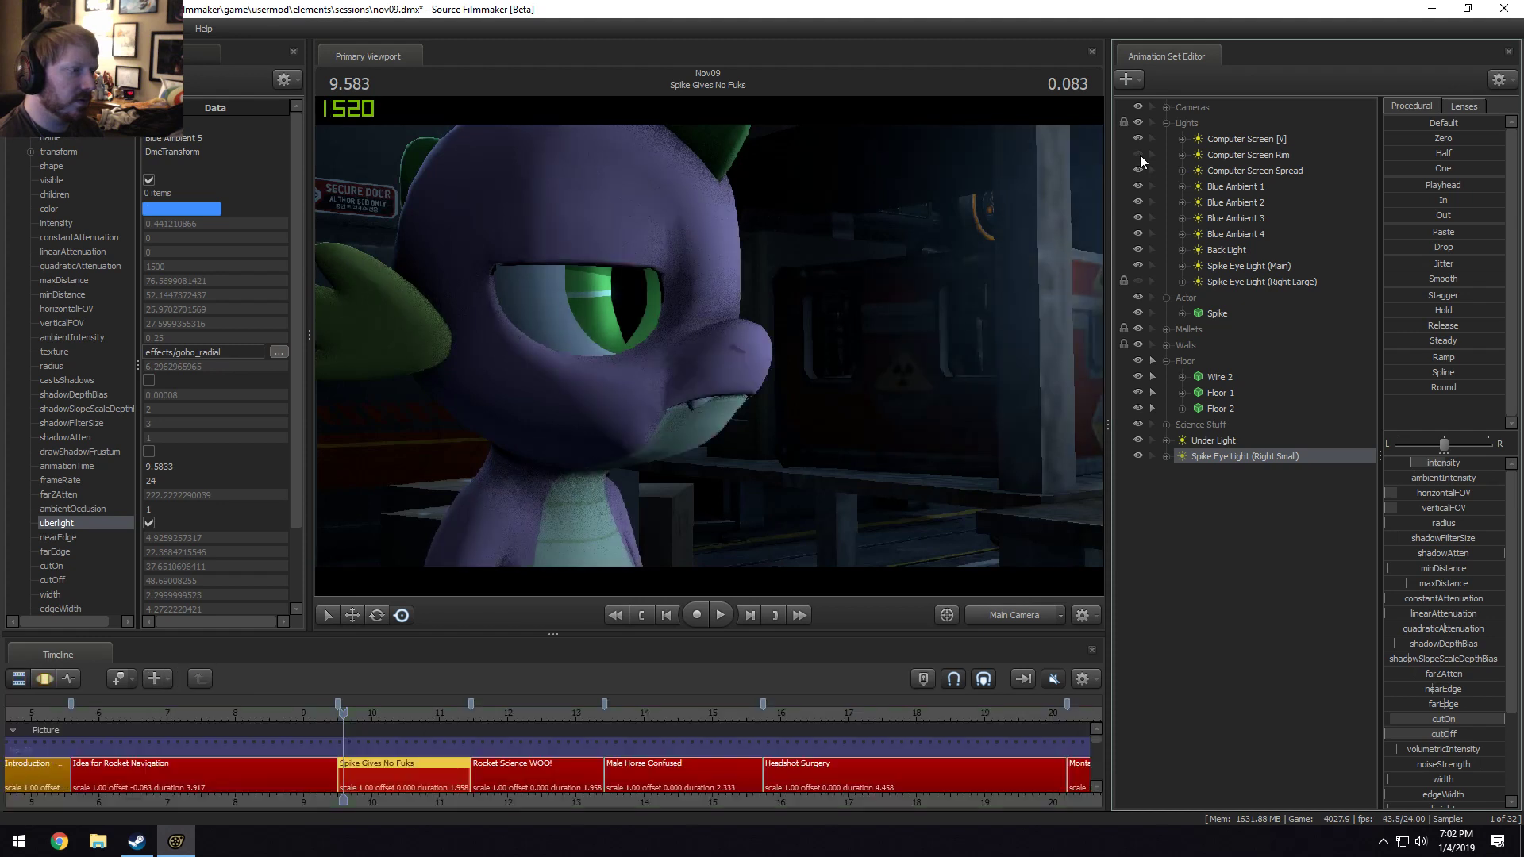
click(1140, 155)
click(1140, 155)
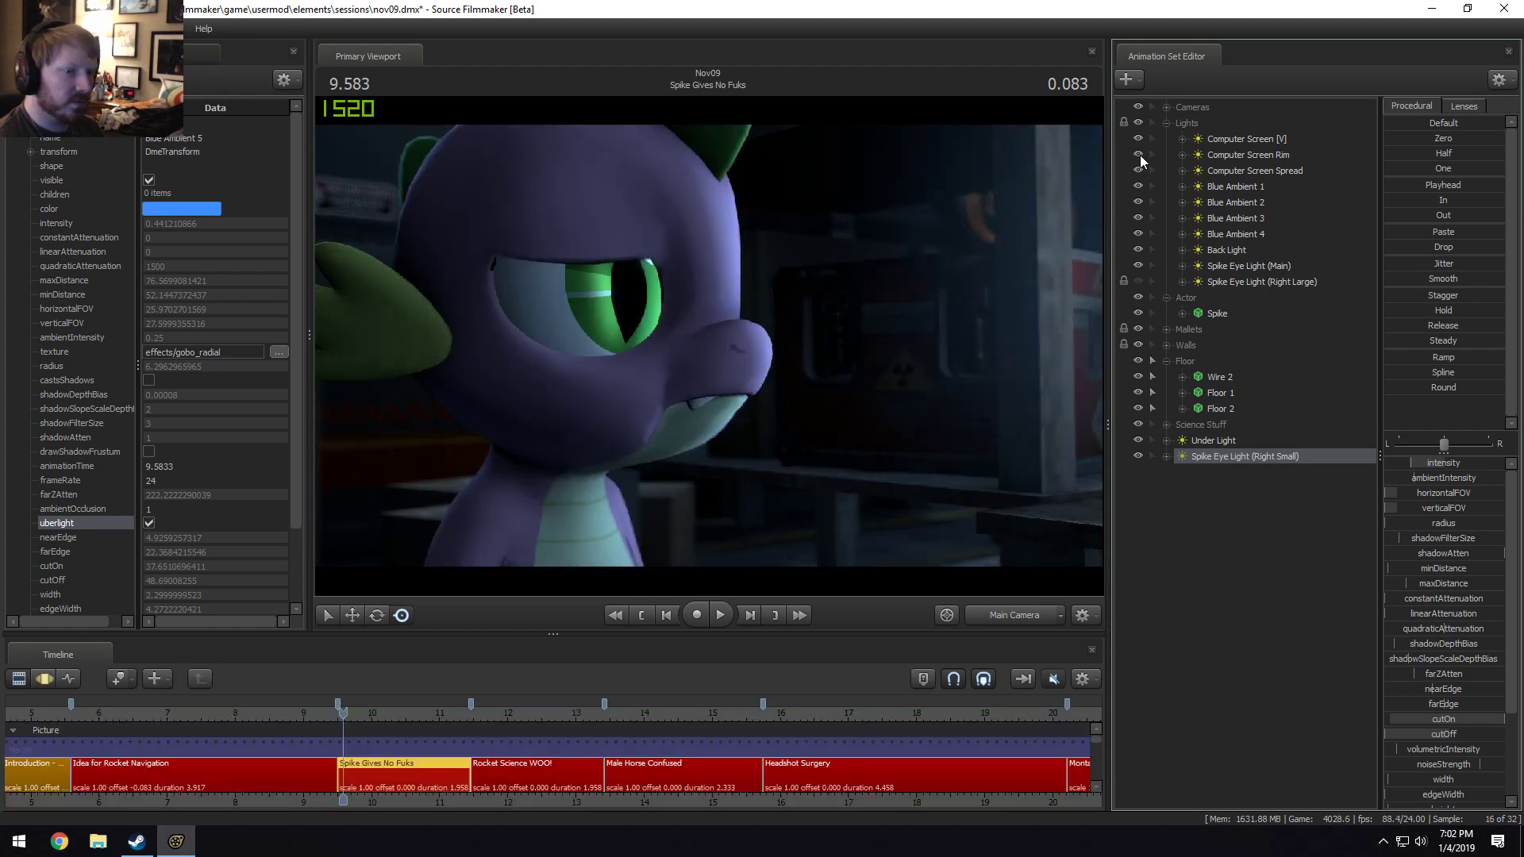
Move Under Light into the Lights group directly after Computer Screen Spread.
click(1235, 250)
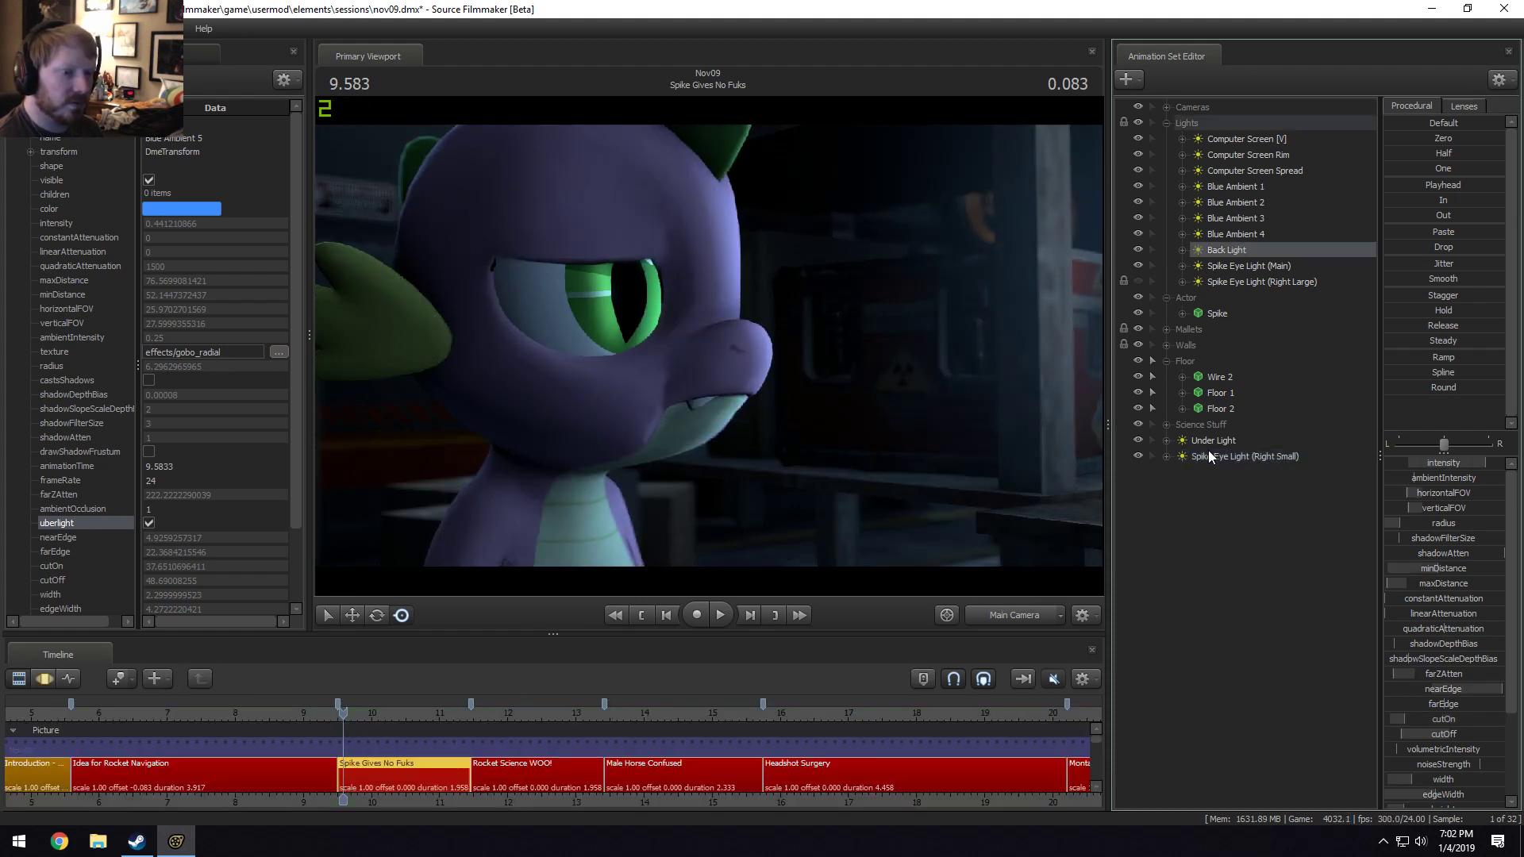
drag(1208, 450, 1244, 174)
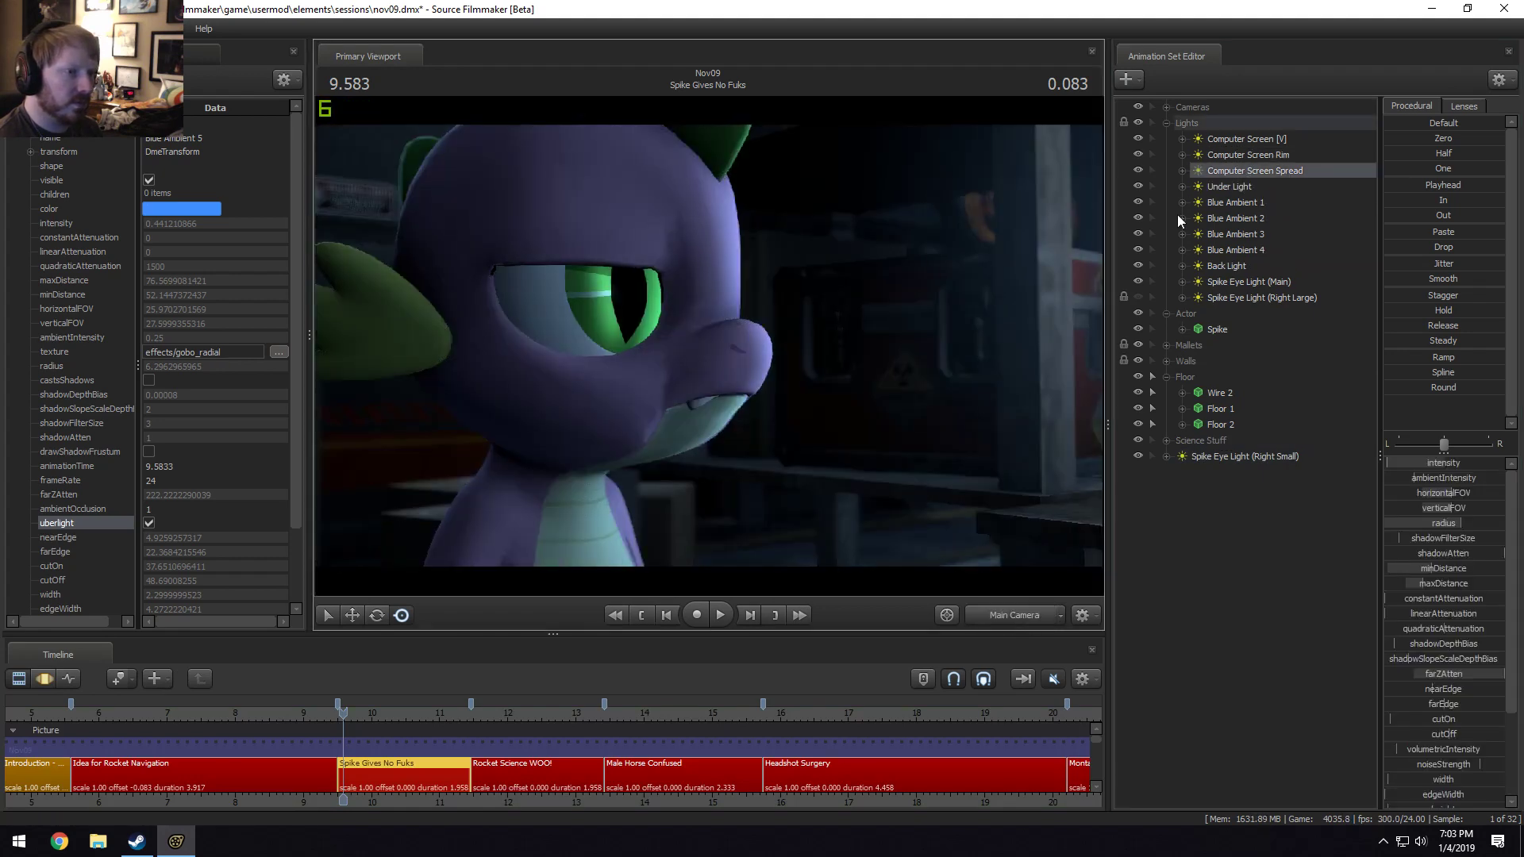
Hide Computer Screen Spread and toggle Computer Screen Rim to examine the rim lighting on Spike's face.
click(1137, 170)
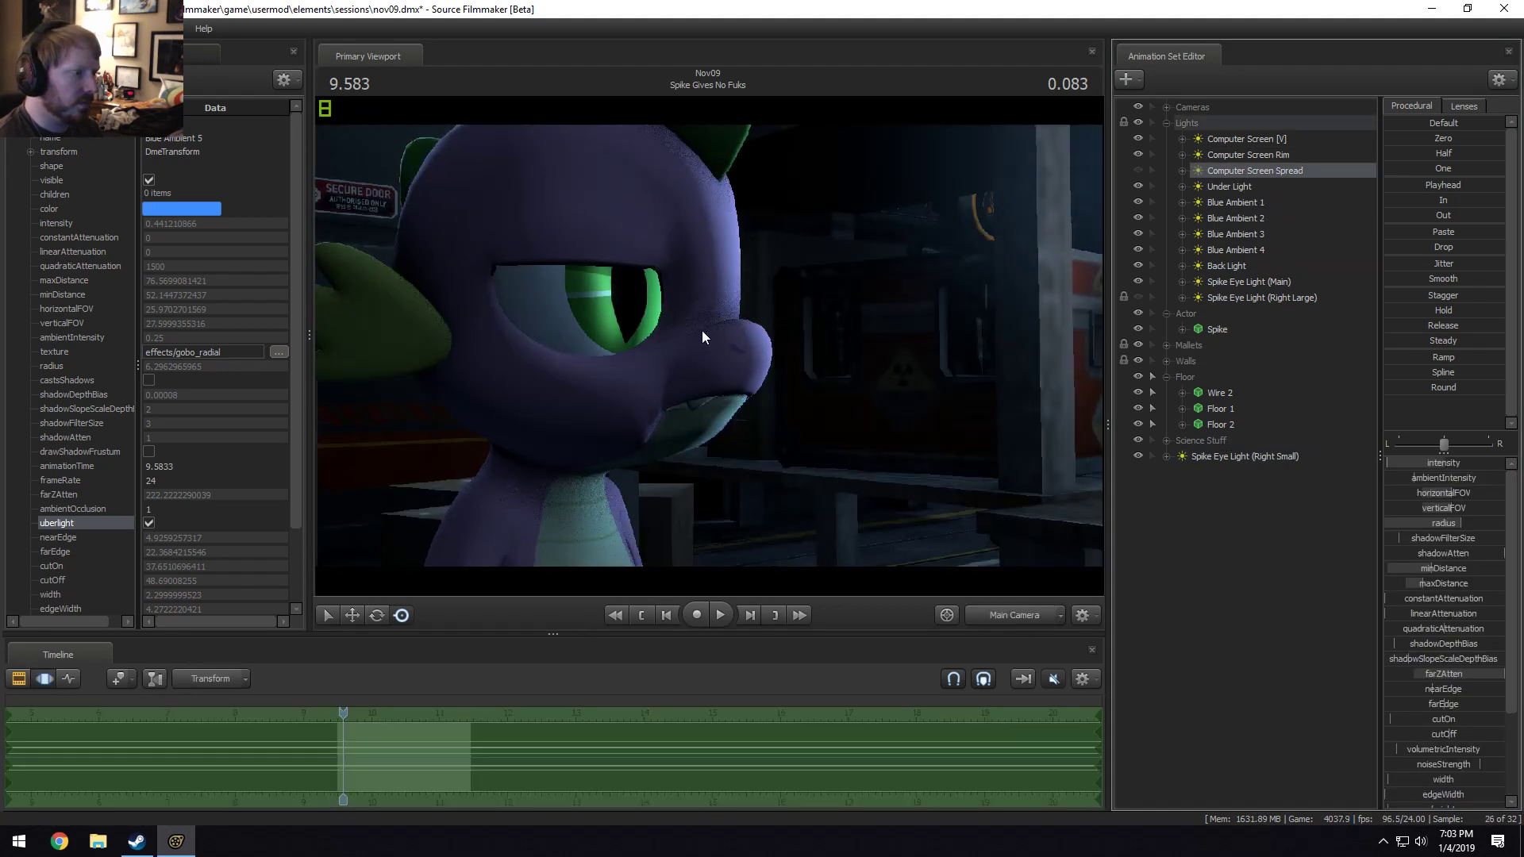
click(1138, 154)
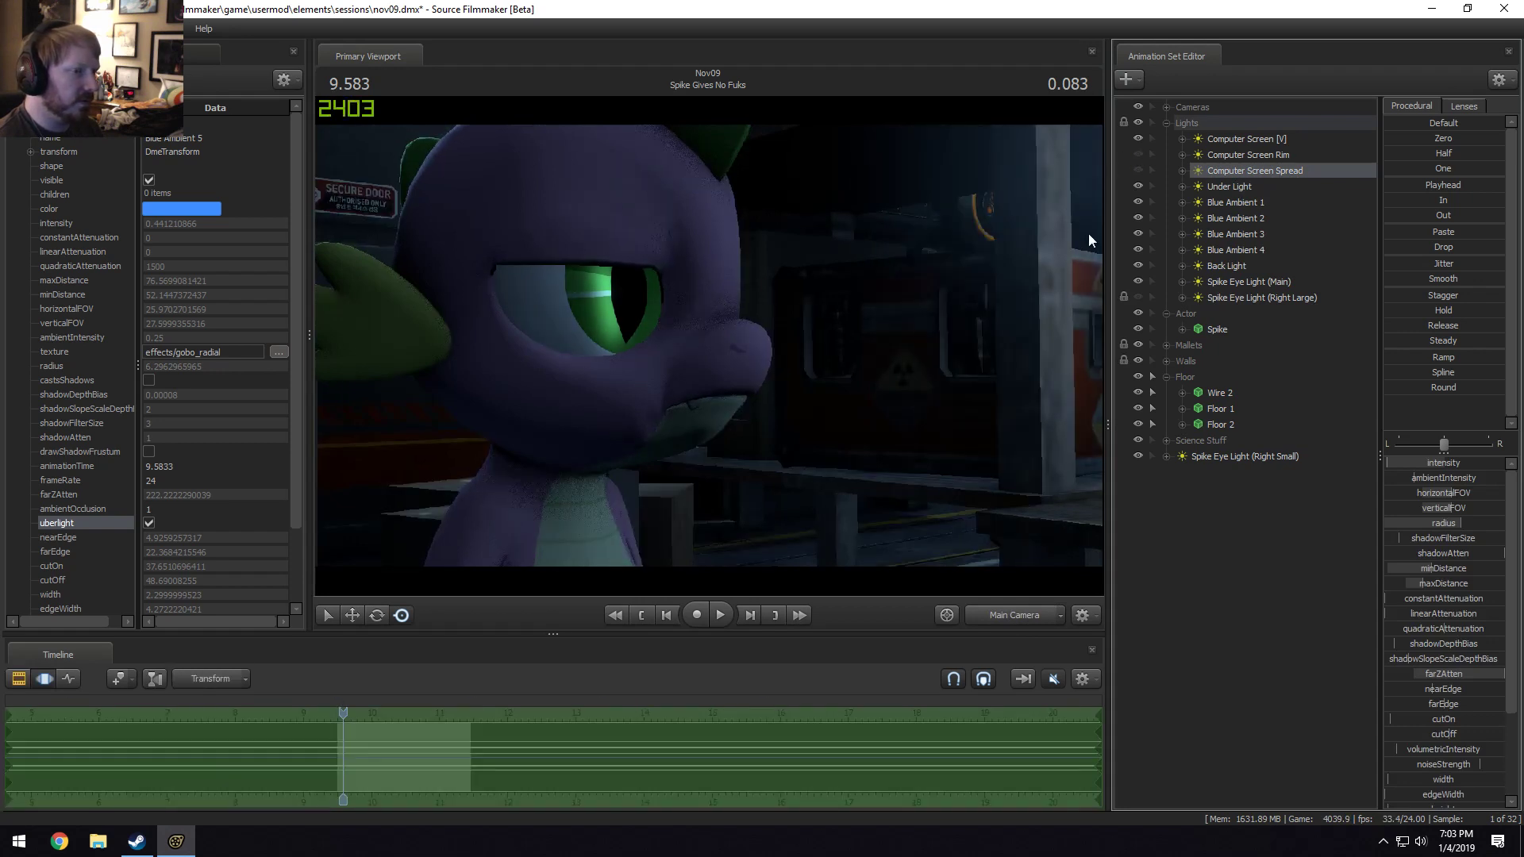
click(1138, 154)
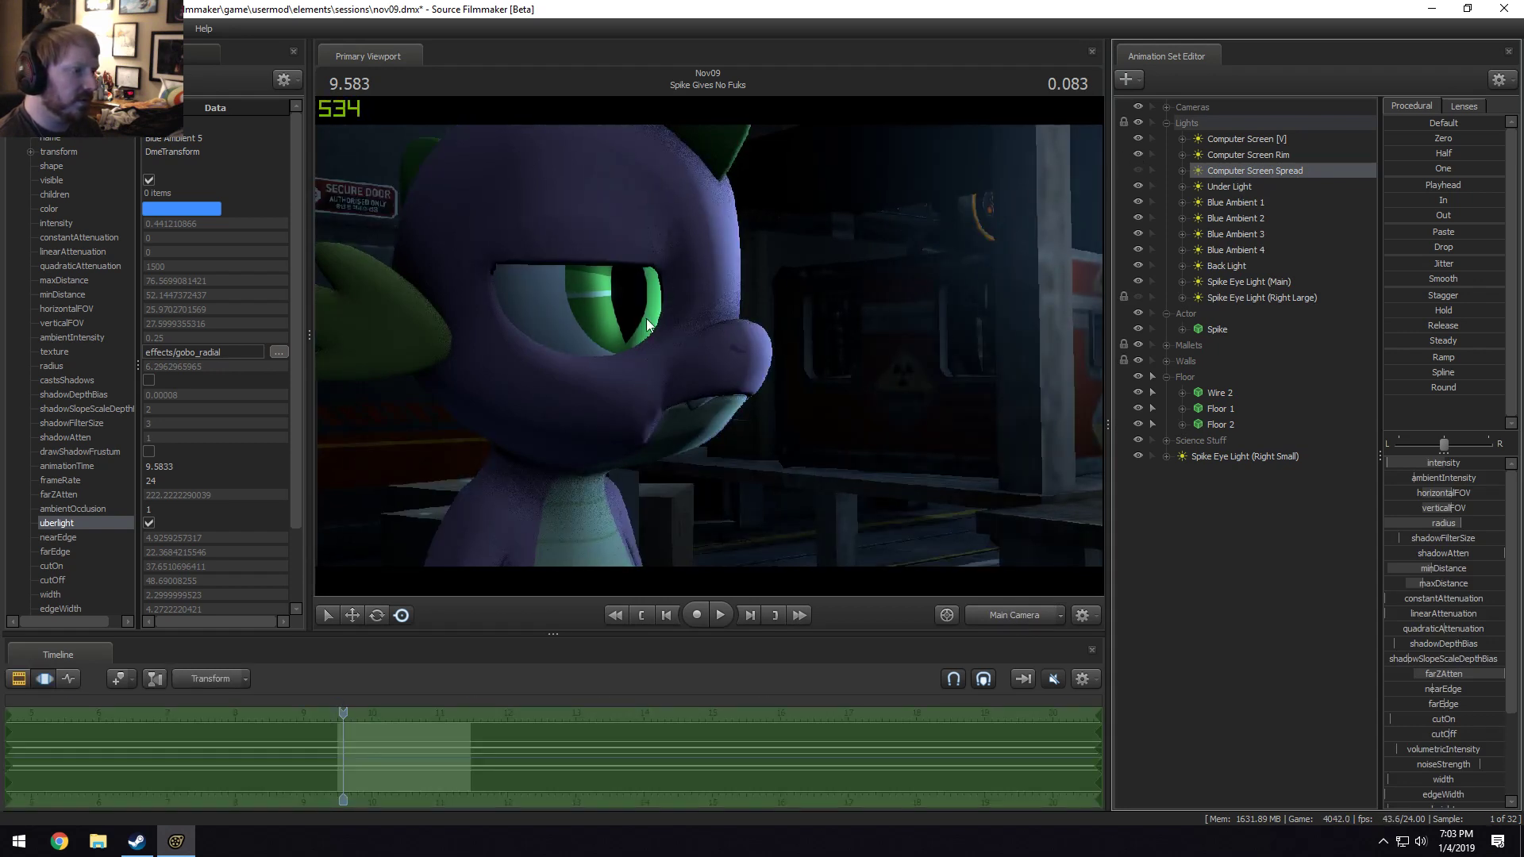
key(F2)
key(F3)
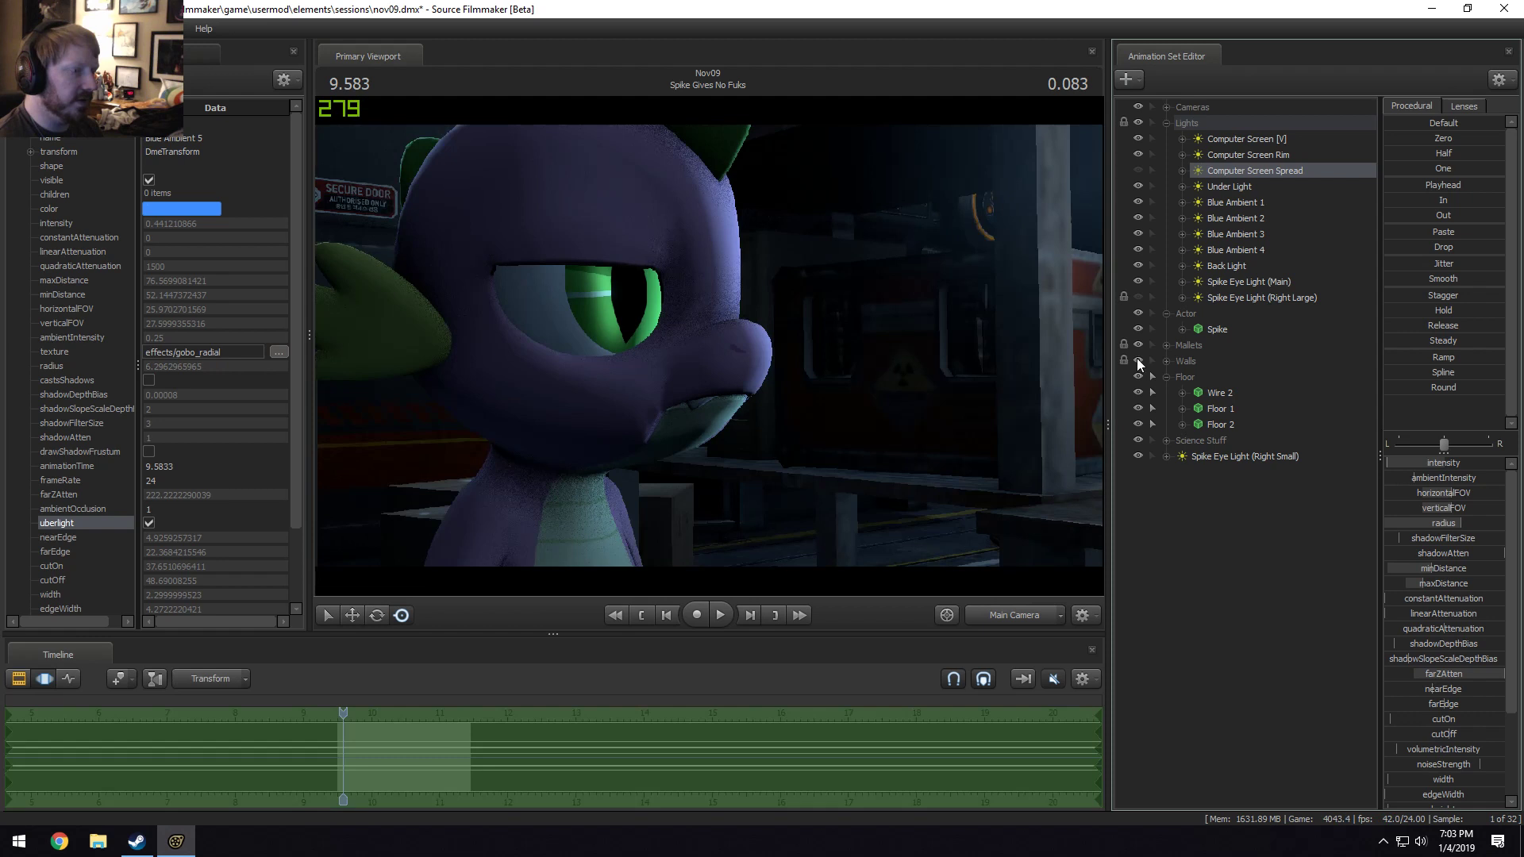
Toggle the shadows of Computer Screen Spread and check the rendered shot.
right_click(1259, 173)
click(1305, 387)
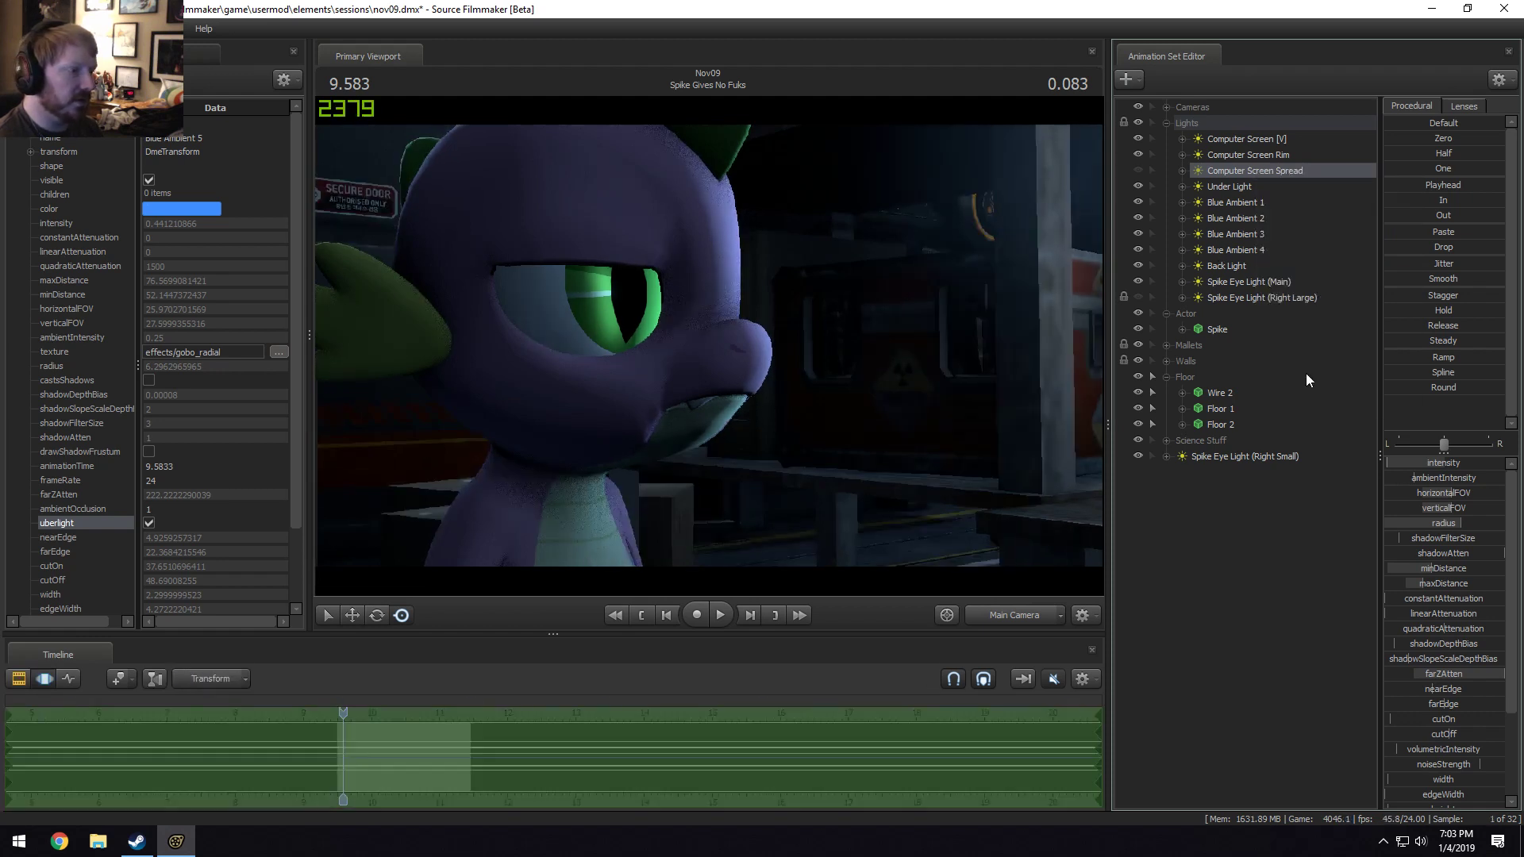
key(F2)
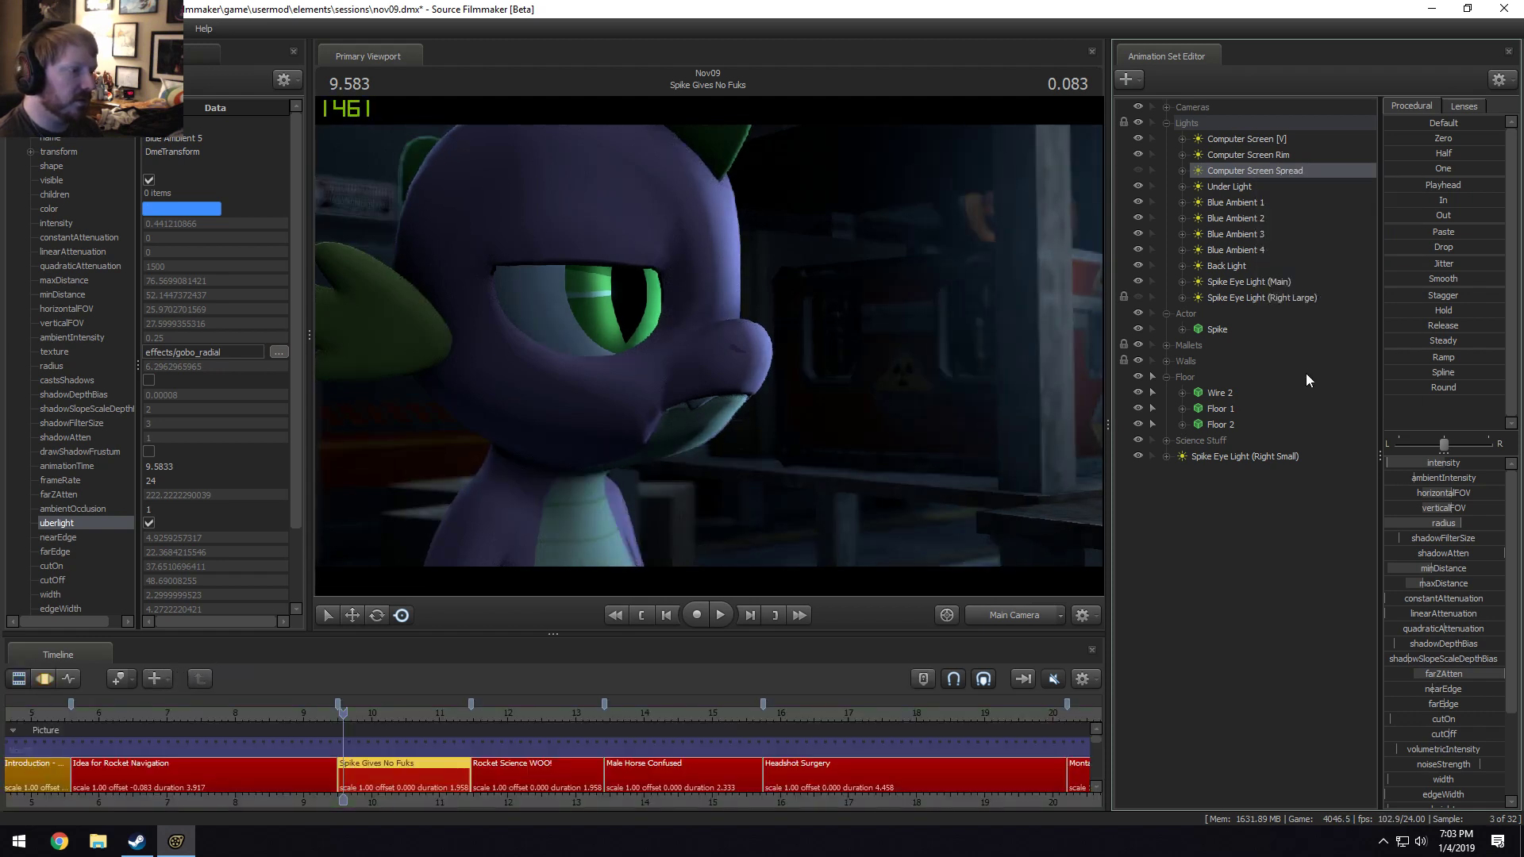
Look through Computer Screen Rim, return to Main Camera, and enable shadows for that light.
click(1265, 154)
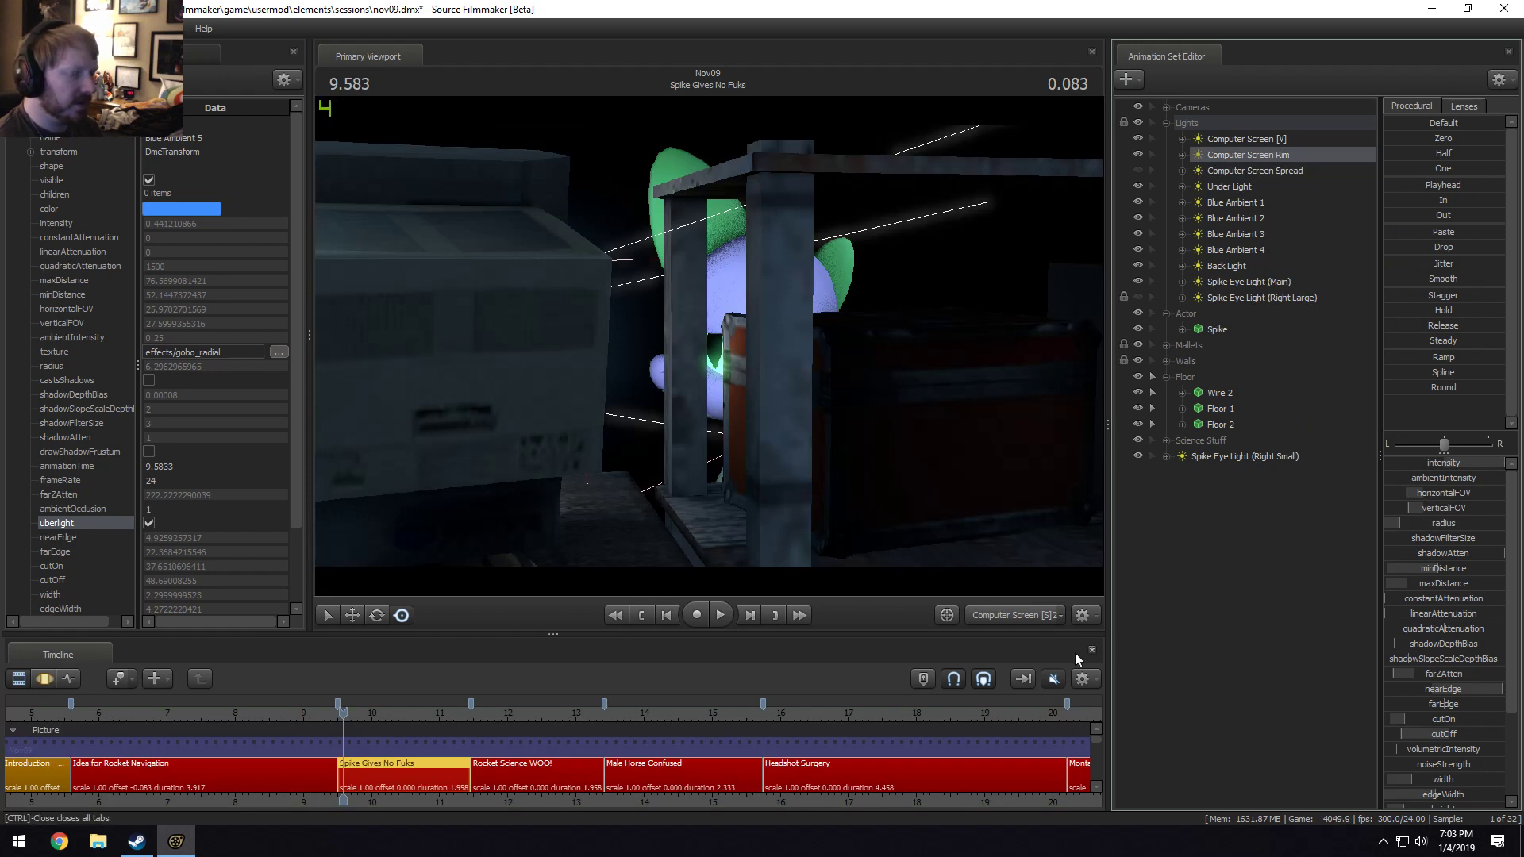
click(1016, 615)
click(1016, 615)
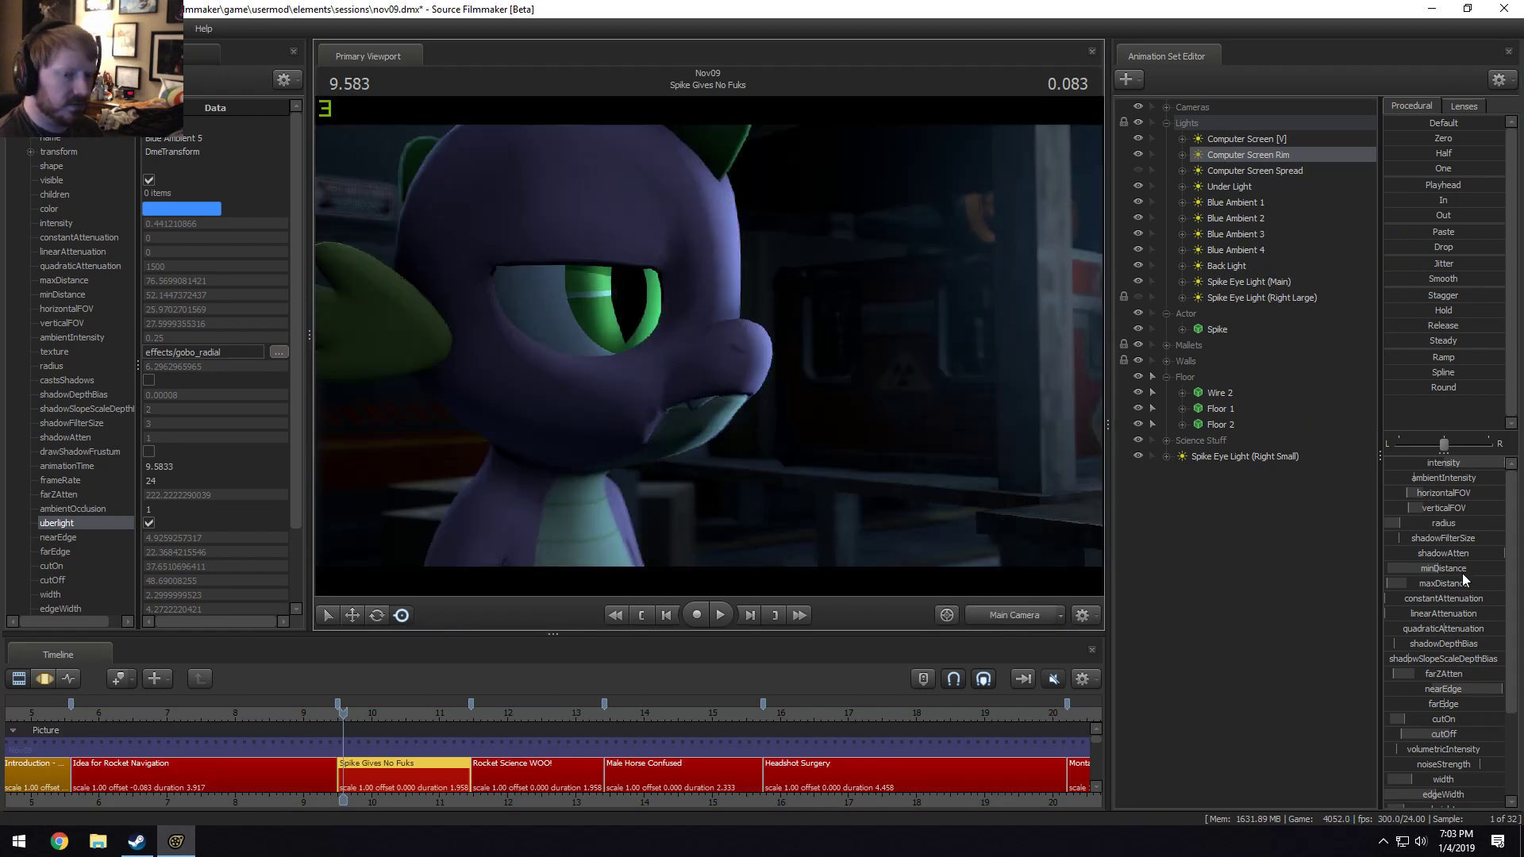
key(F3)
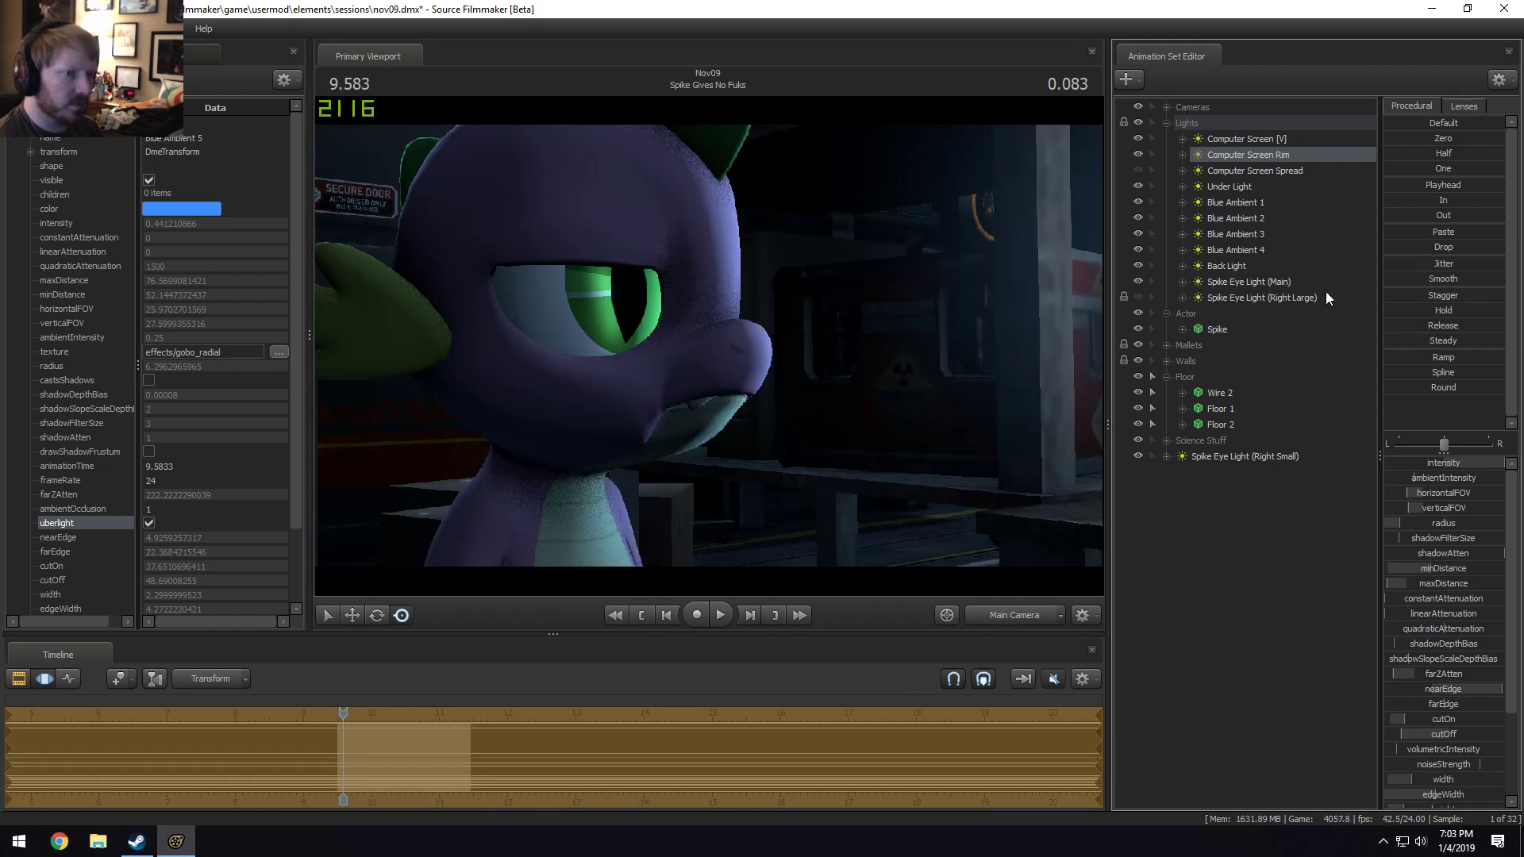
right_click(1283, 153)
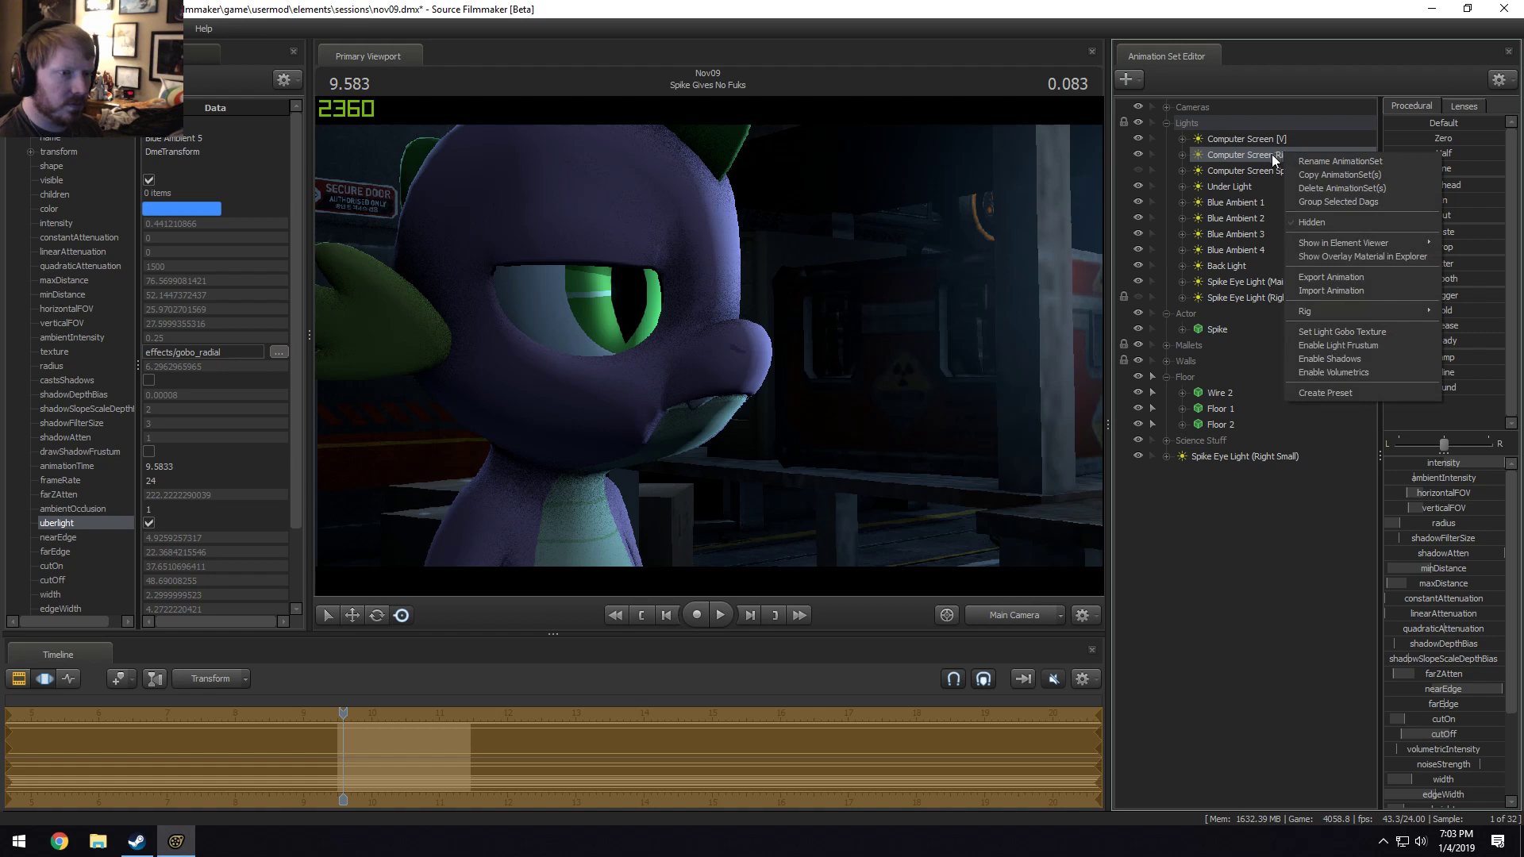
click(1306, 355)
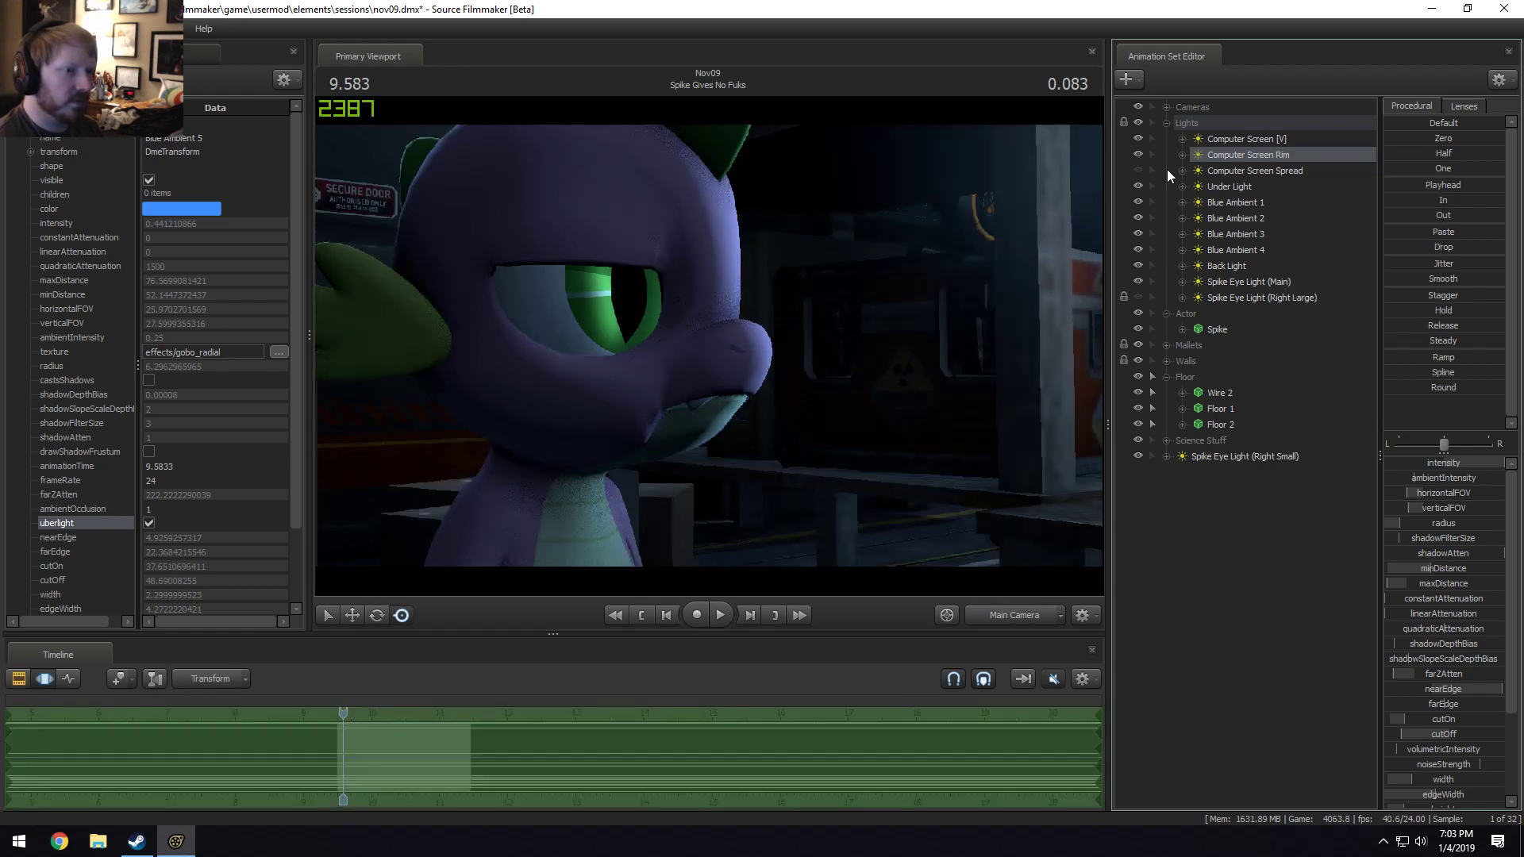
Show Computer Screen Spread and Spike Eye Light (Right Large) again.
click(1138, 169)
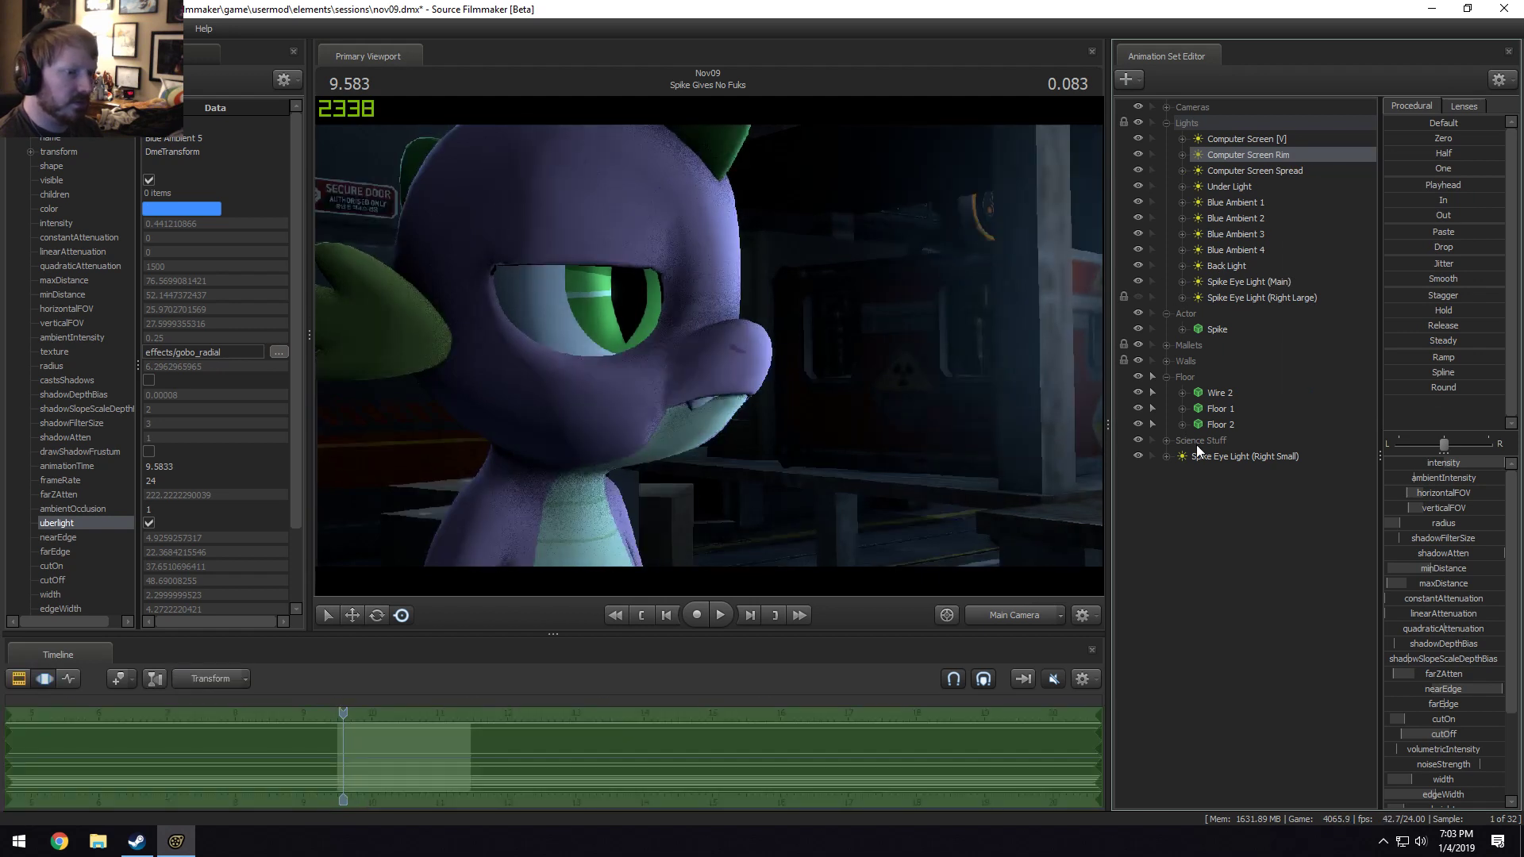
click(1138, 297)
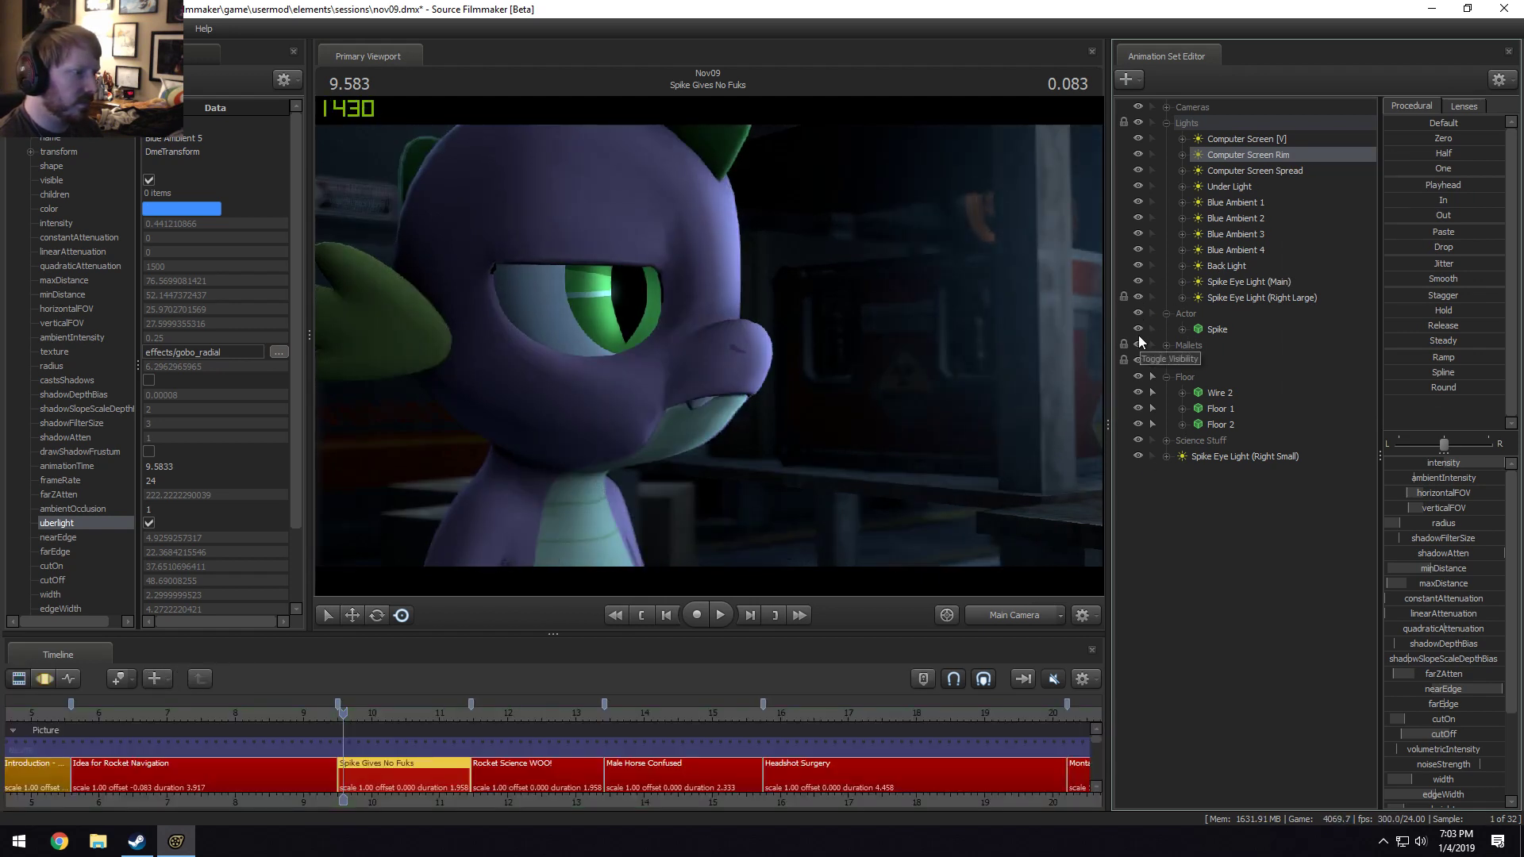
Move Spike Eye Light (Right Small) into the Lights group and expand its full list of controls.
click(1227, 458)
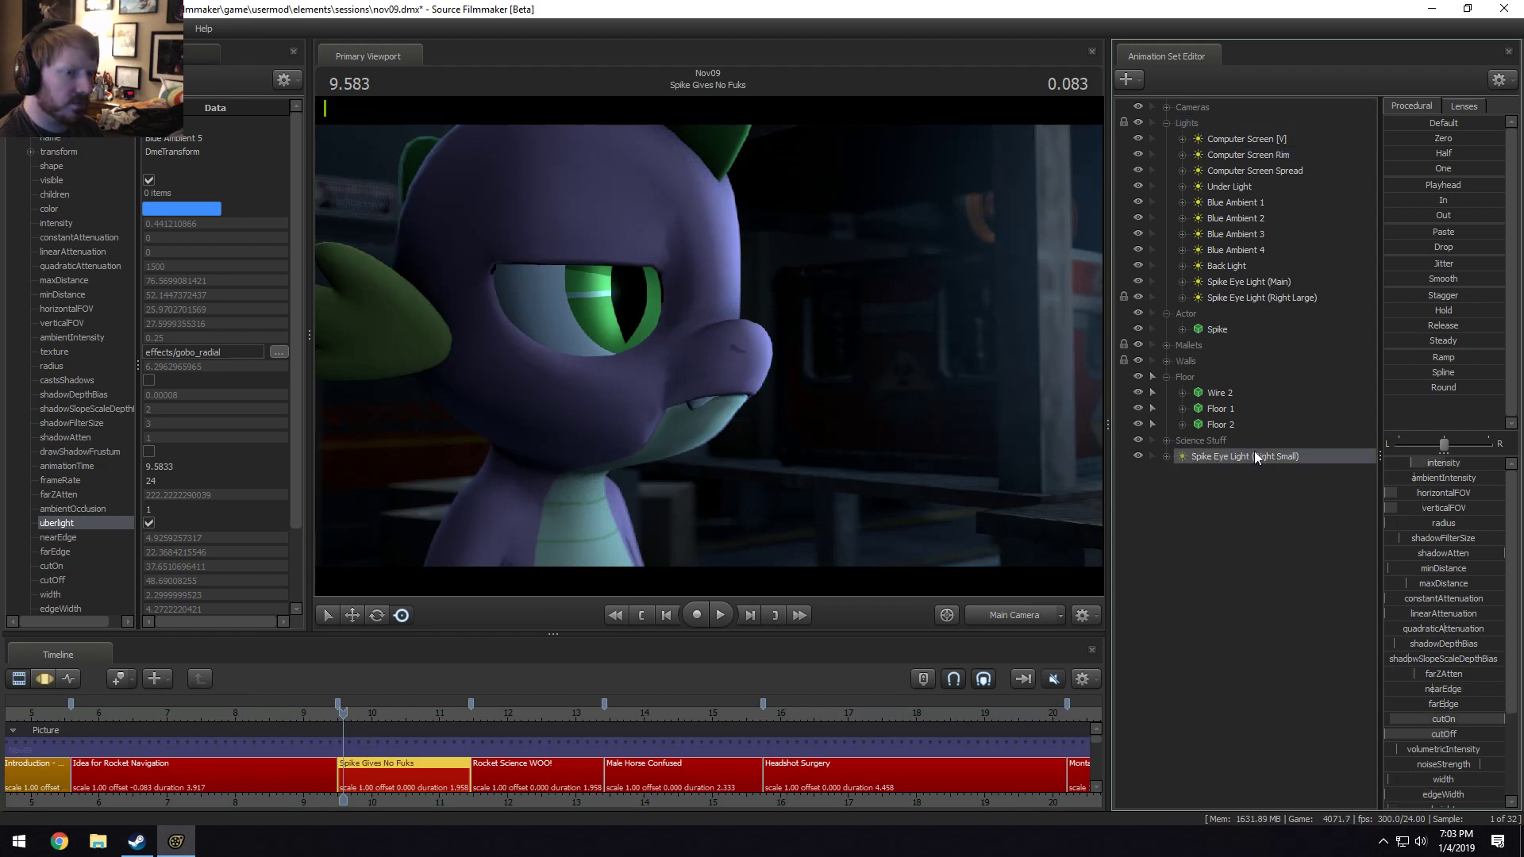
drag(1256, 458, 1199, 308)
click(1182, 313)
click(1198, 329)
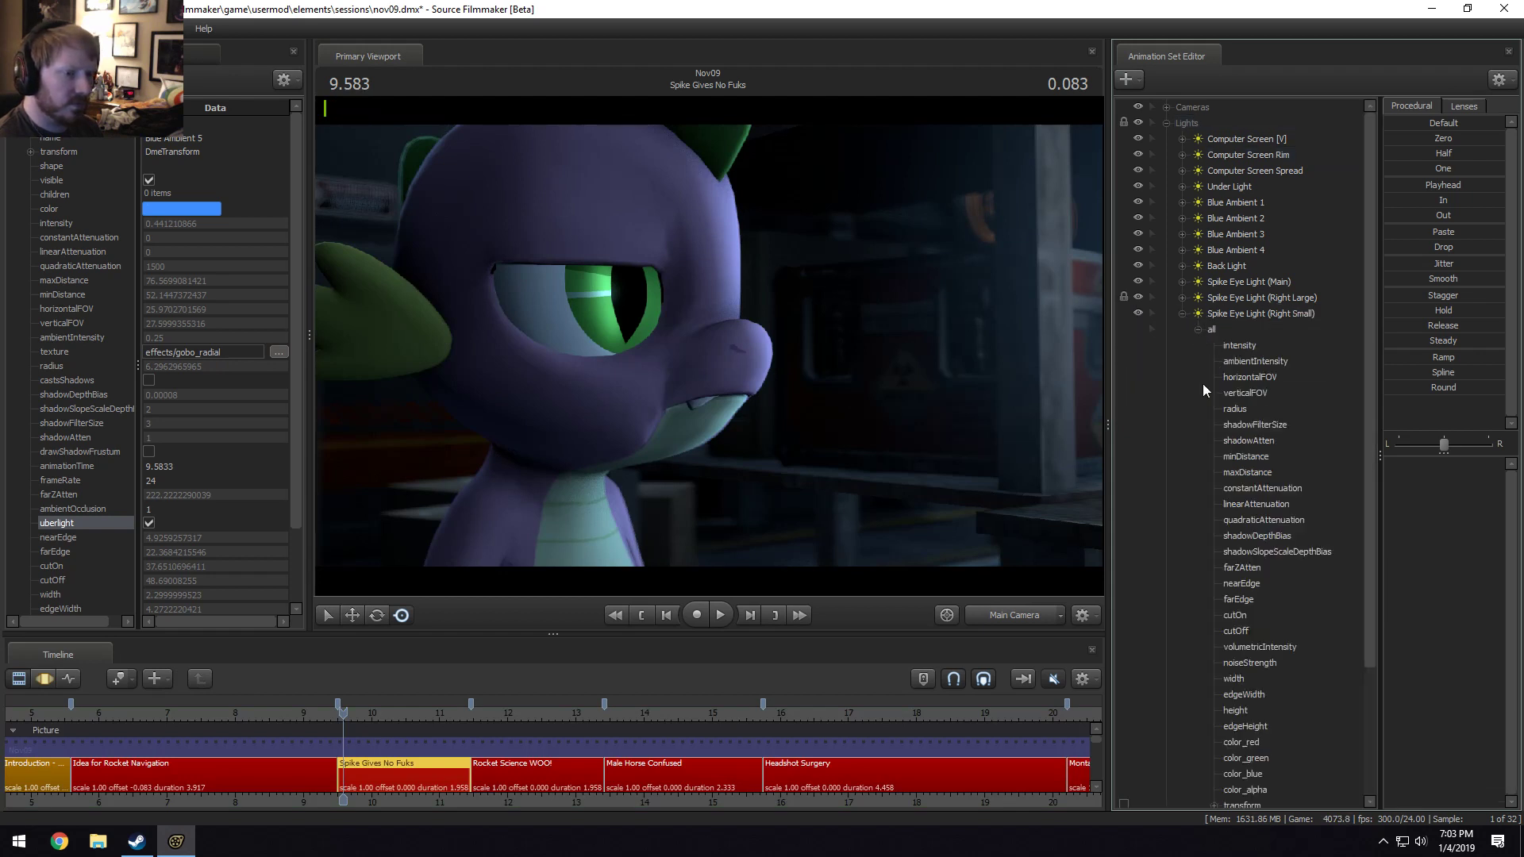
Lock the transform of Spike Eye Light (Right Small) to Spike's Head, then collapse the light's controls.
scroll(1203, 384, down, 3)
click(1182, 679)
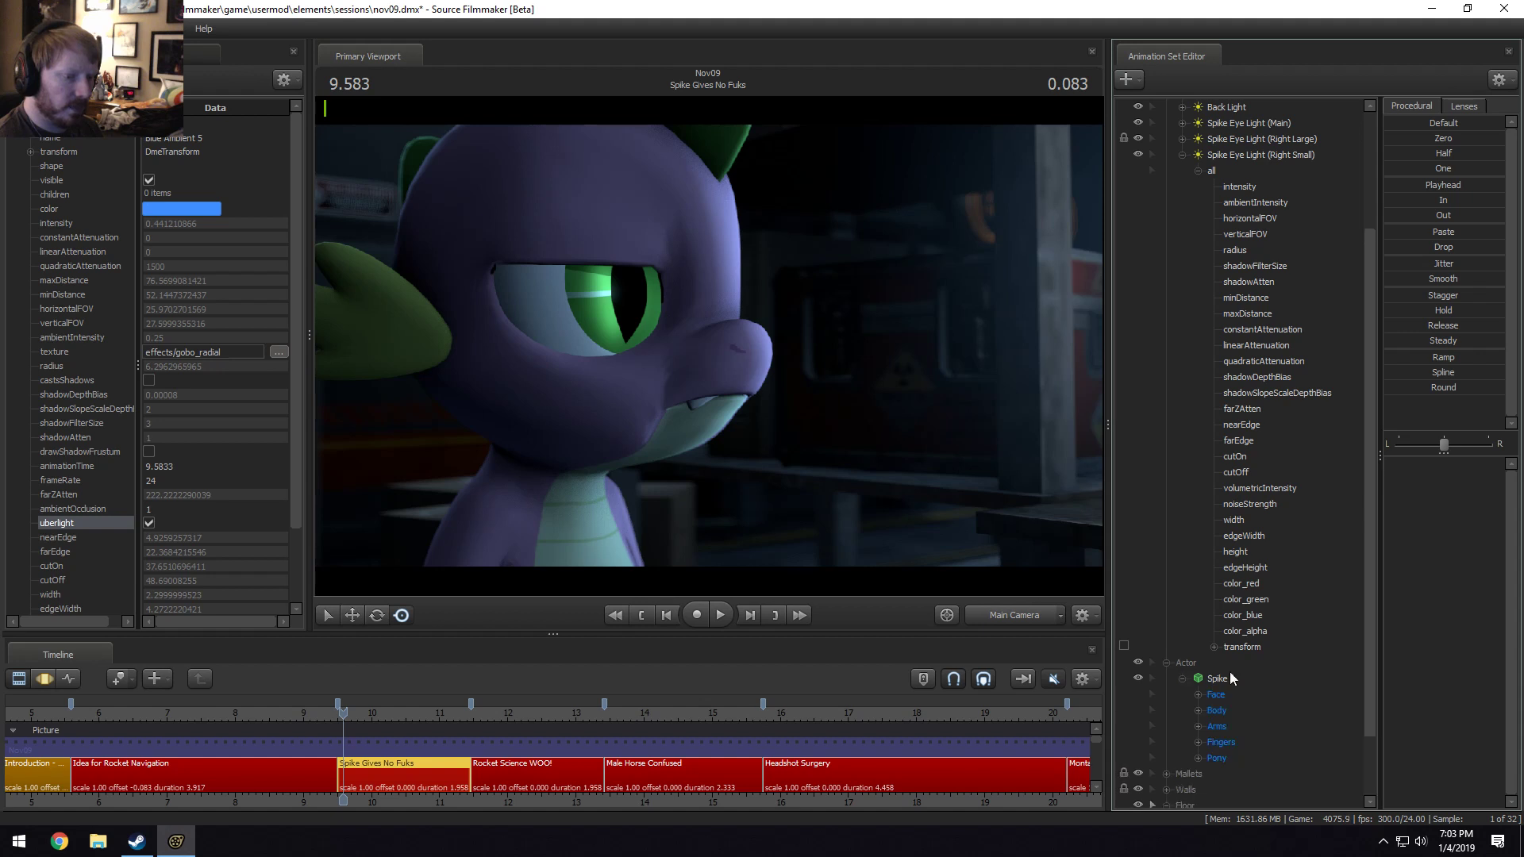
scroll(1231, 671, down, 2)
click(1199, 631)
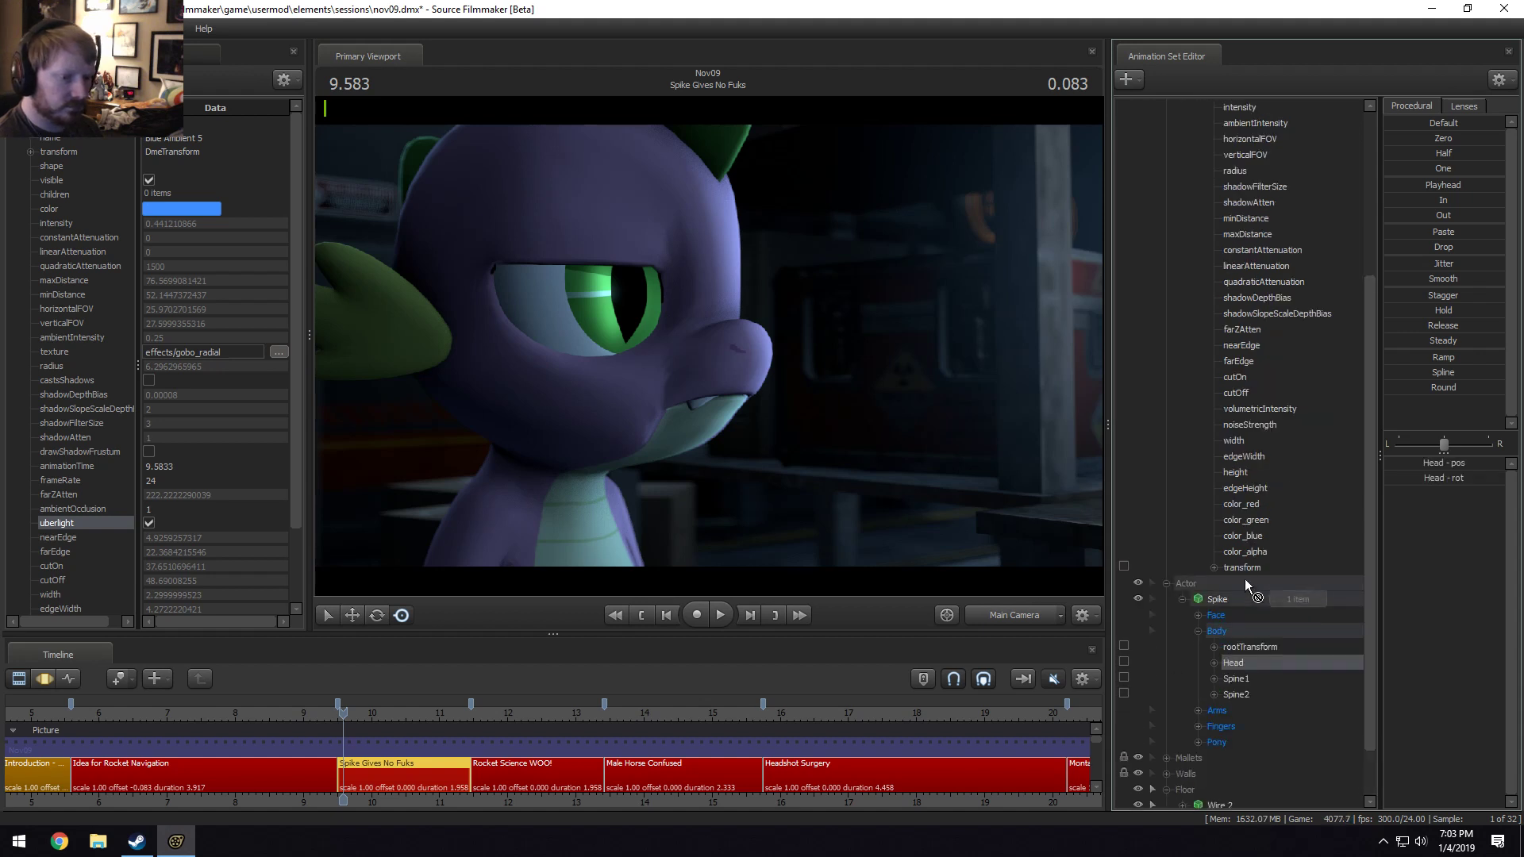
scroll(1250, 568, up, 3)
click(1243, 710)
scroll(1258, 706, up, 2)
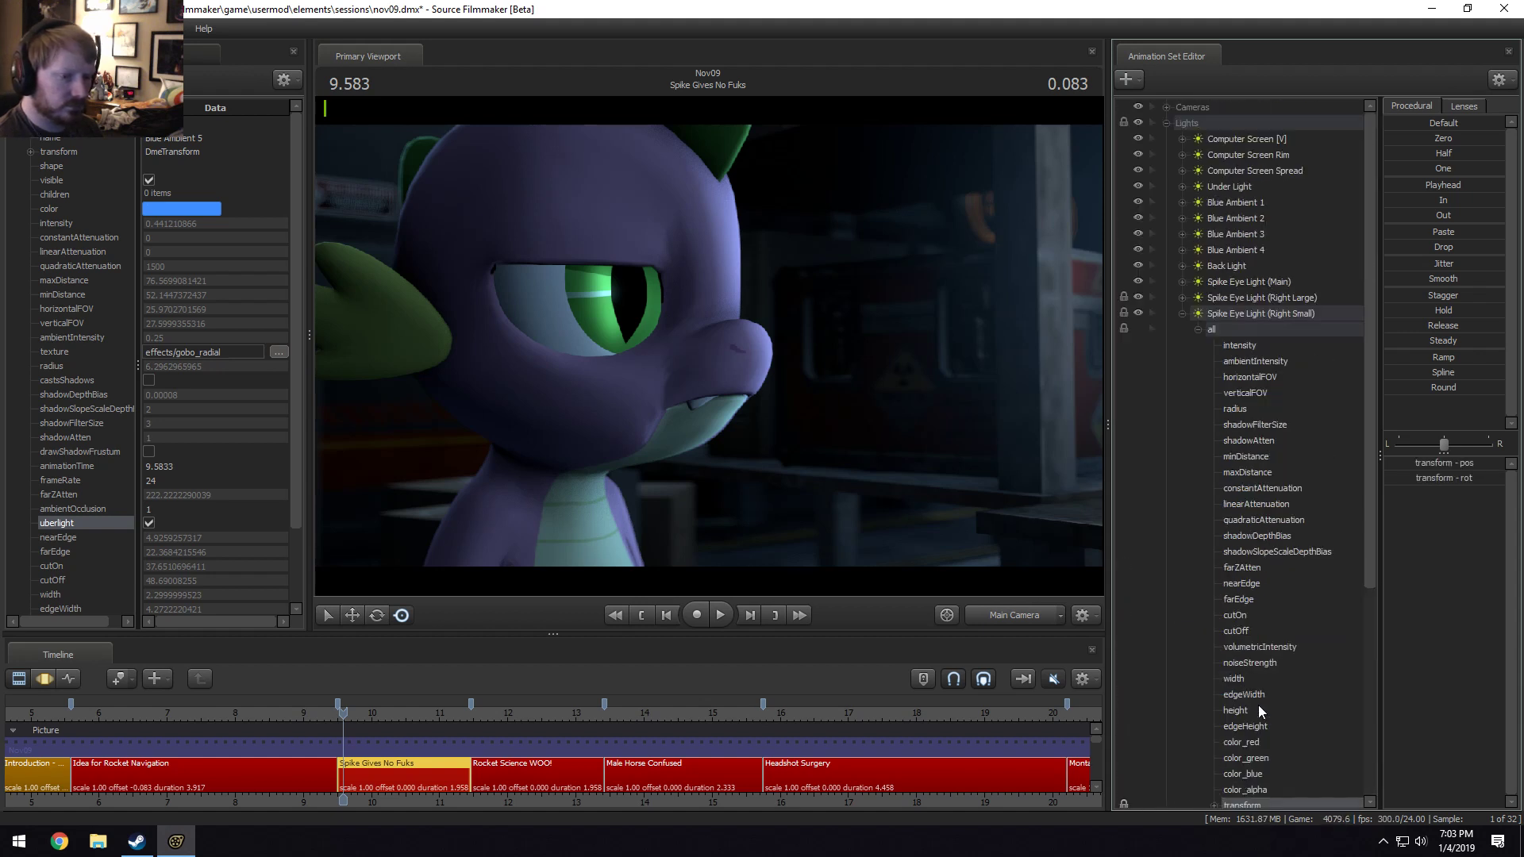
key(F2)
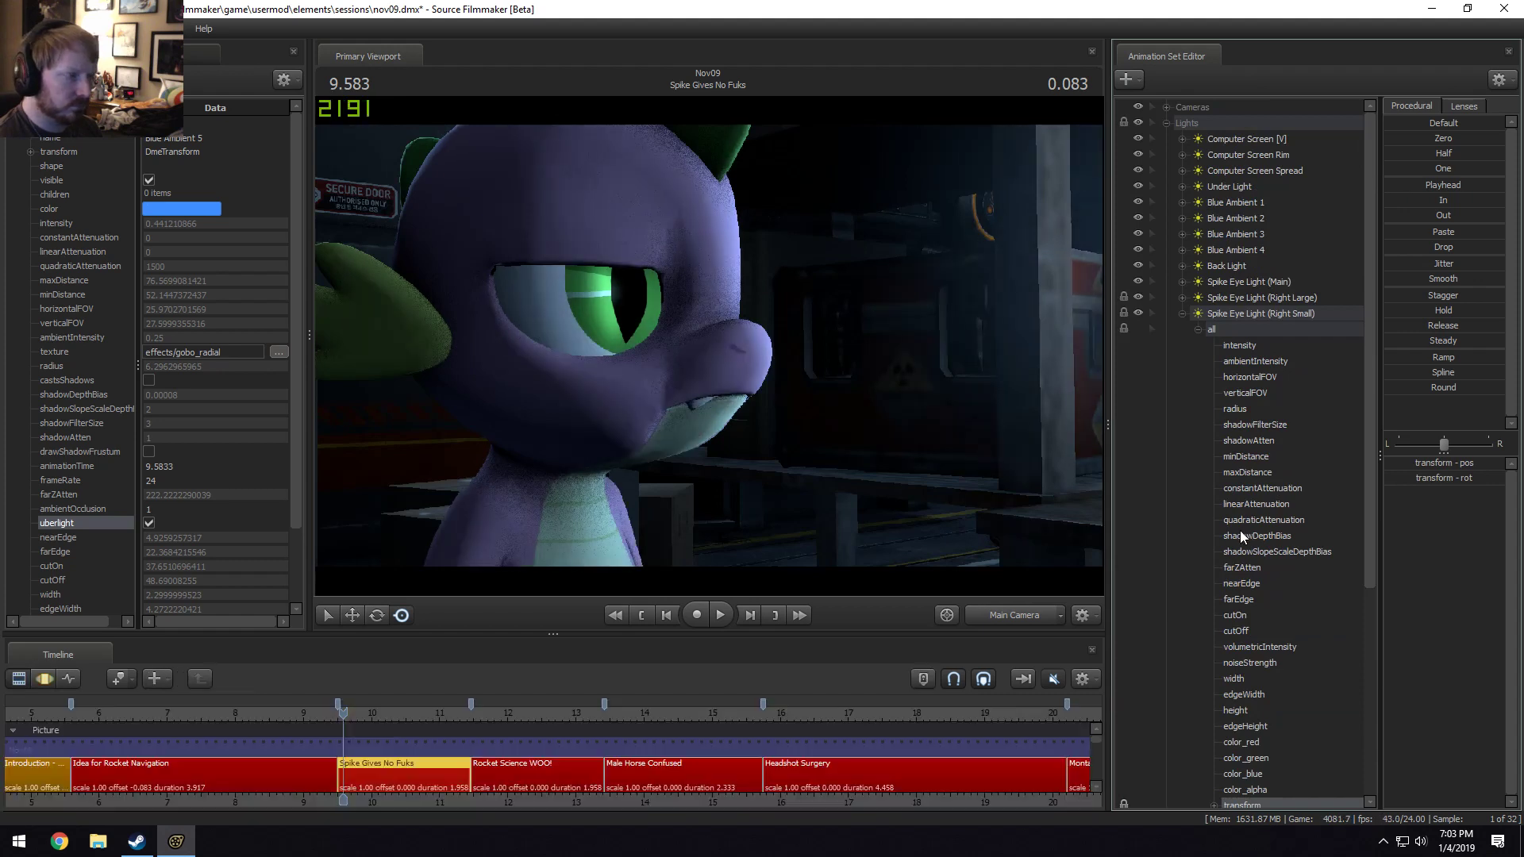
key(F3)
click(1181, 311)
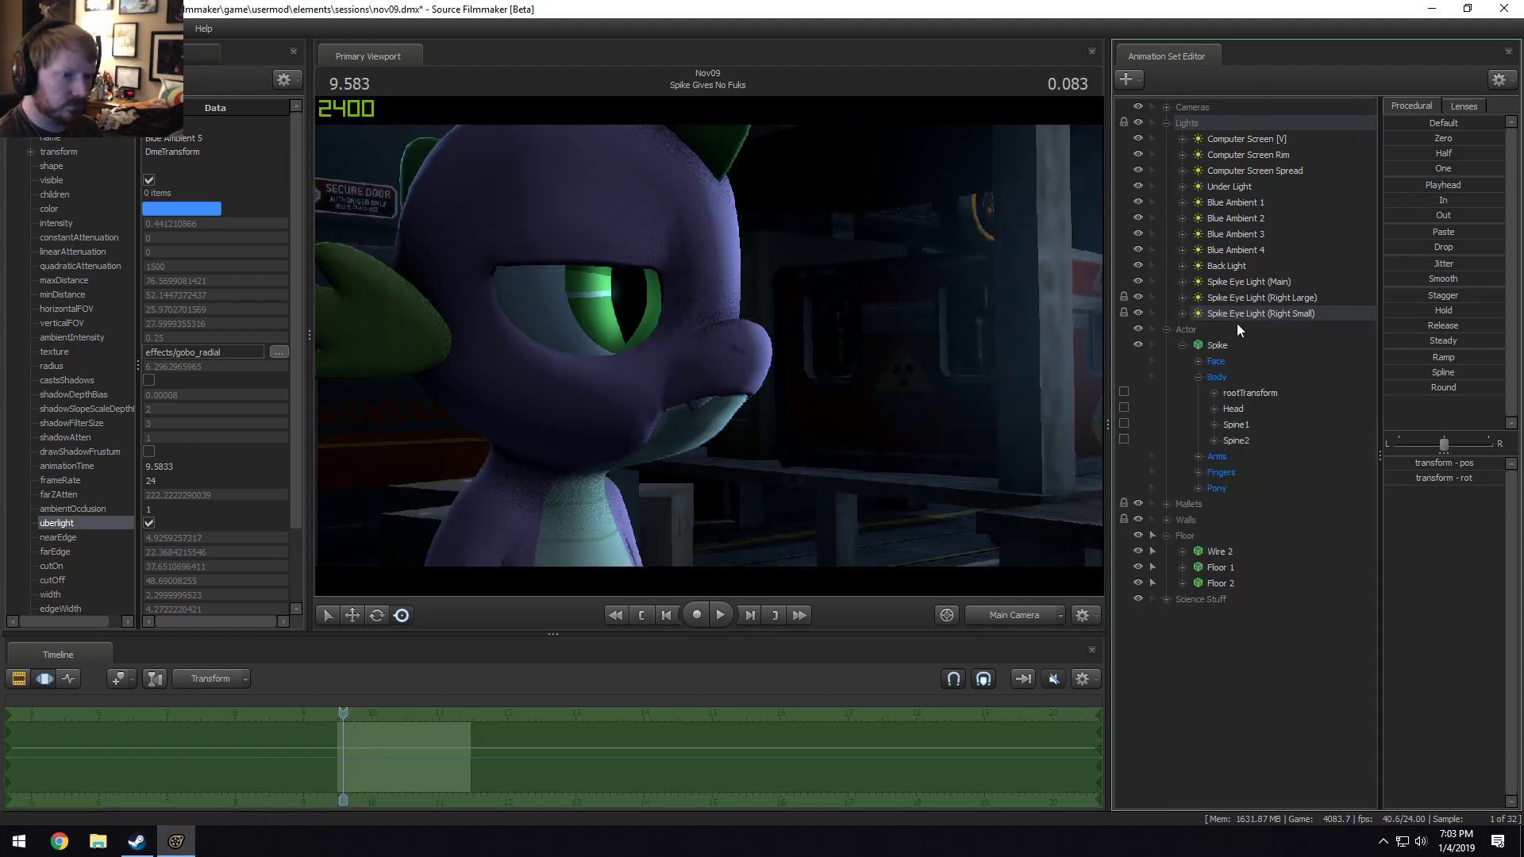
Set the maximum of the intensity range for Spike Eye Light (Right Large) to 100.
key(F2)
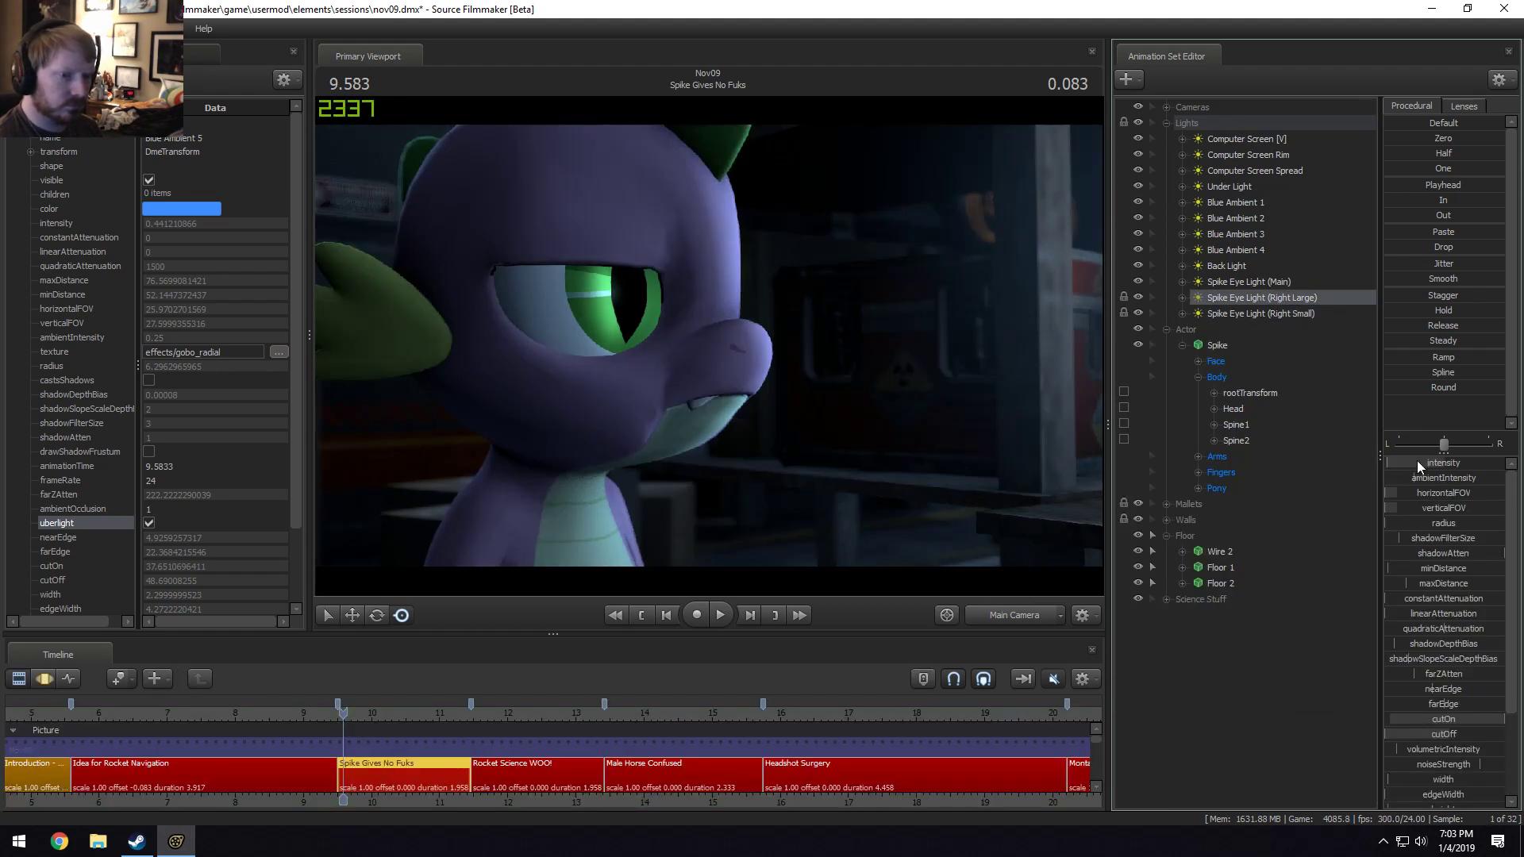
right_click(1418, 465)
click(1428, 478)
click(747, 432)
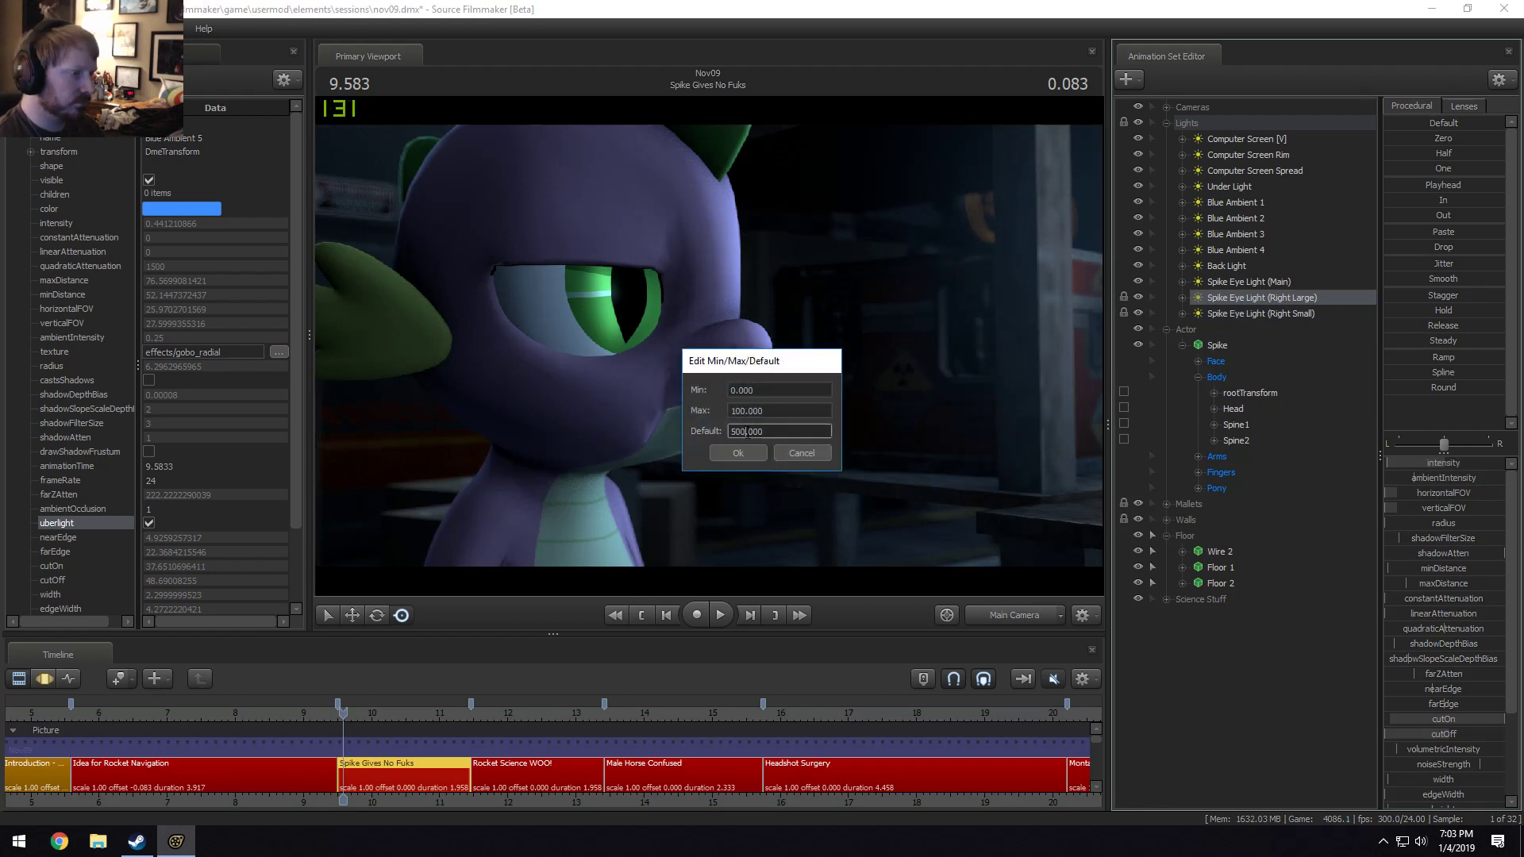
click(738, 452)
Try stronger intensities on Spike Eye Light (Right Large), then bring it down near the low end of its range.
key(F3)
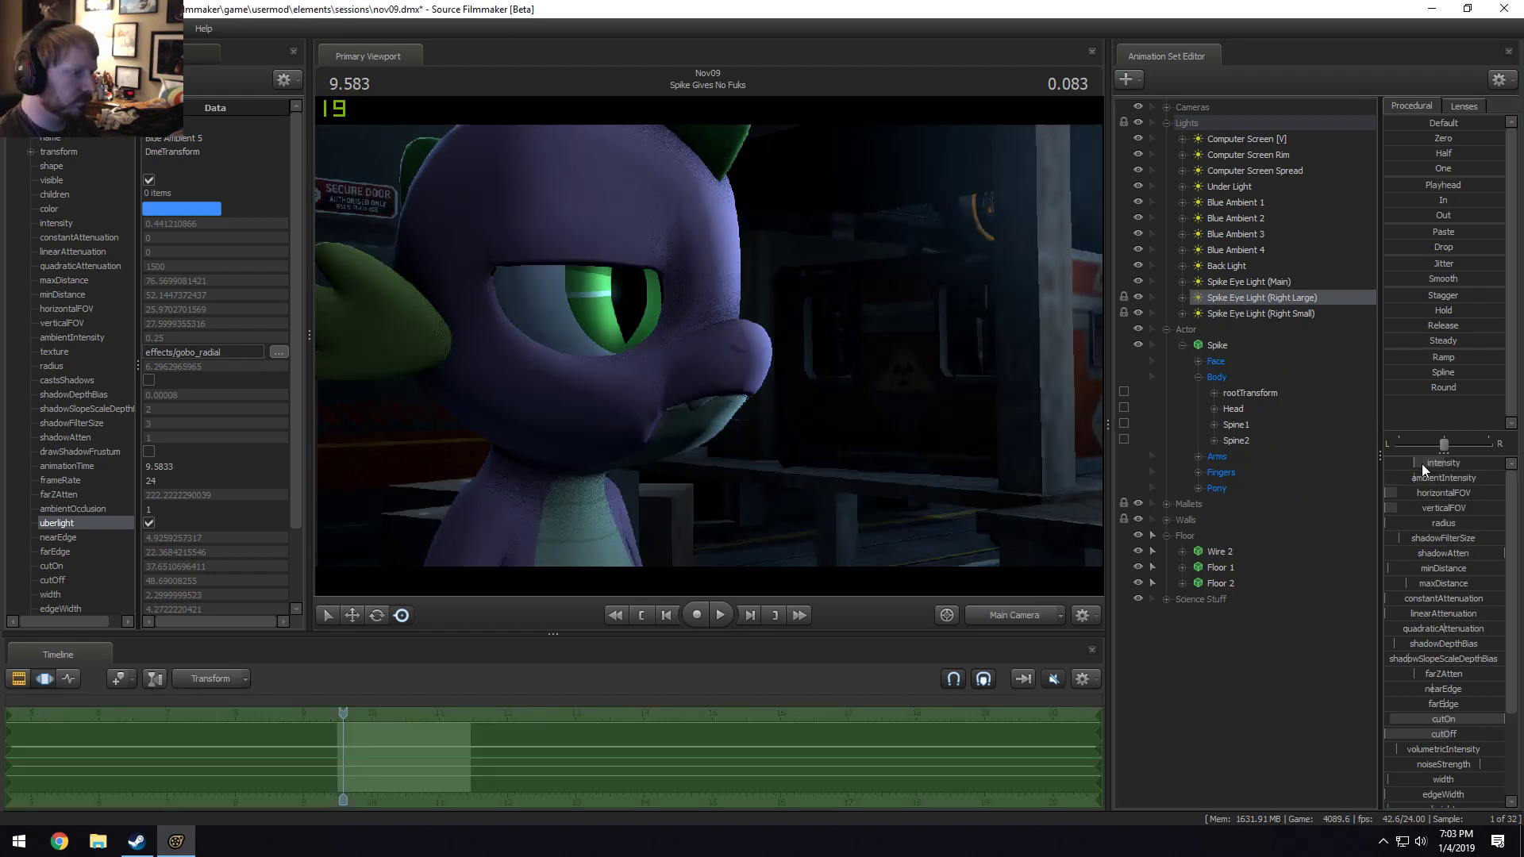
key(F2)
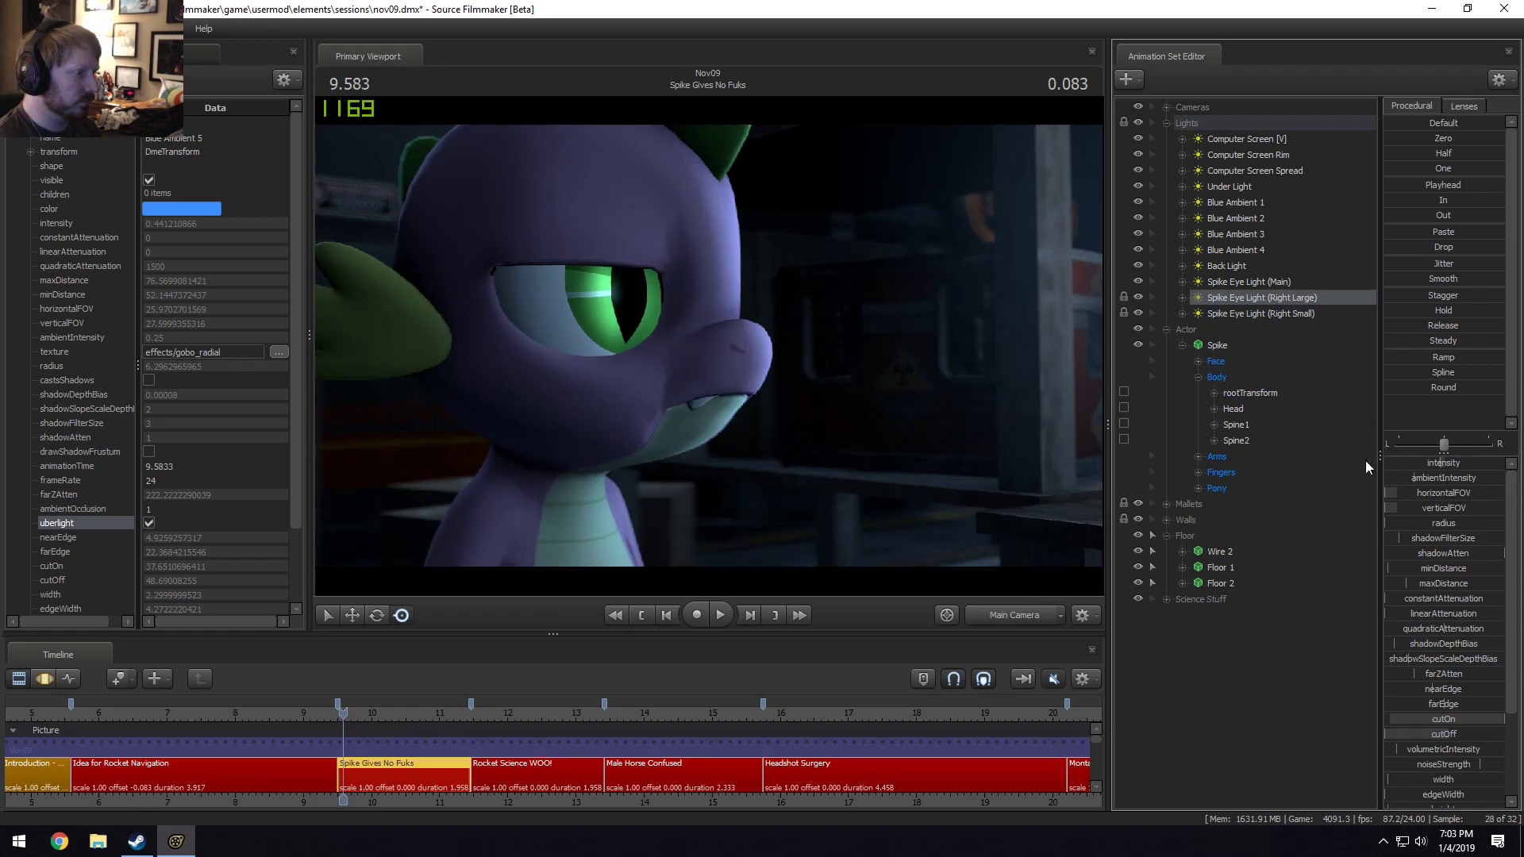
key(F3)
drag(1438, 464, 1391, 464)
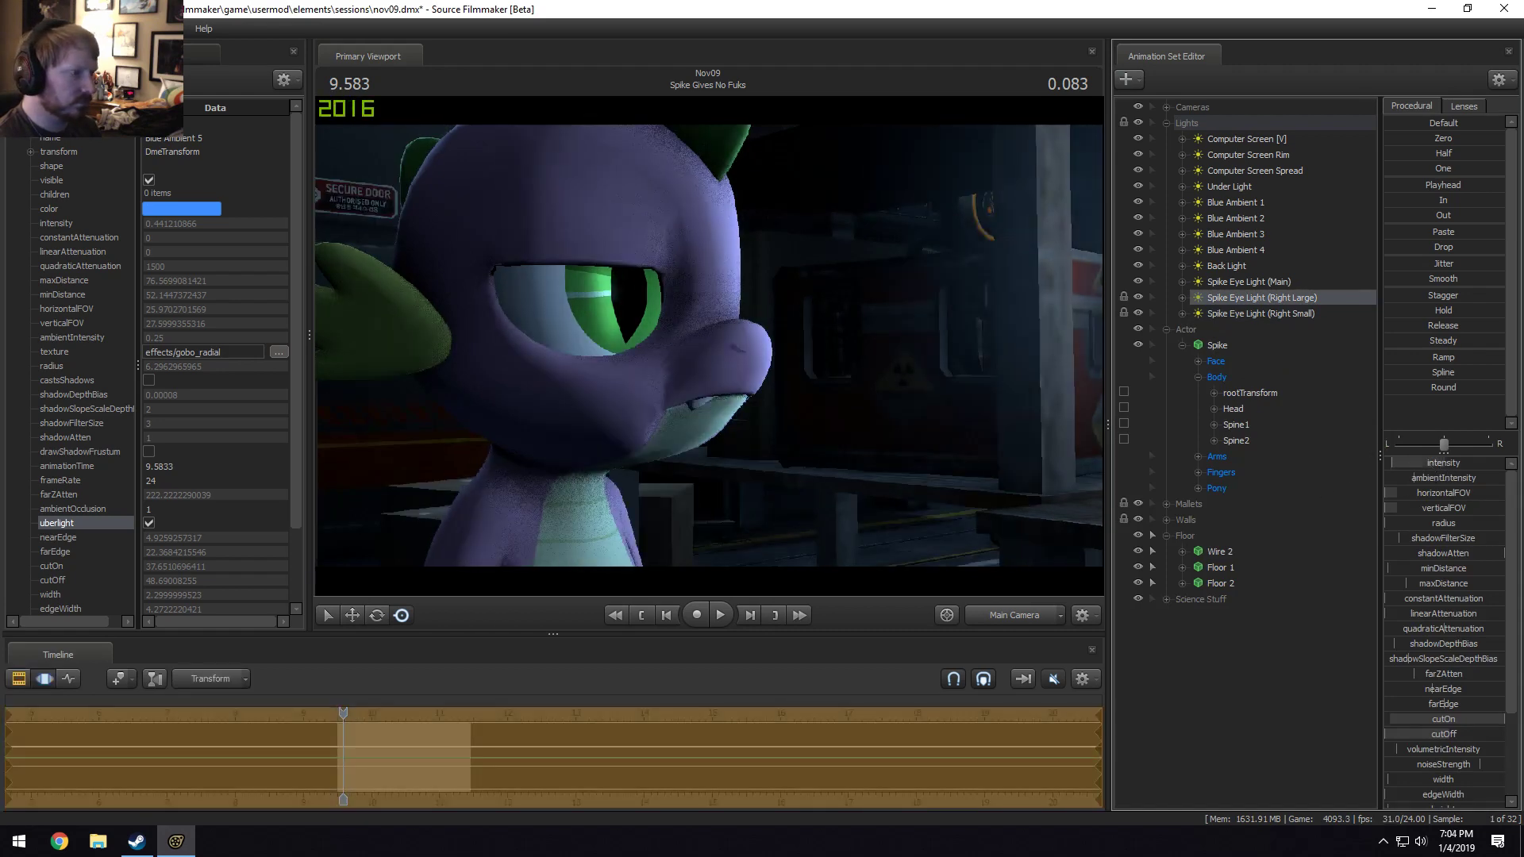
Lower the intensity of Spike Eye Light (Right Small) and check the rendered shot.
click(1296, 317)
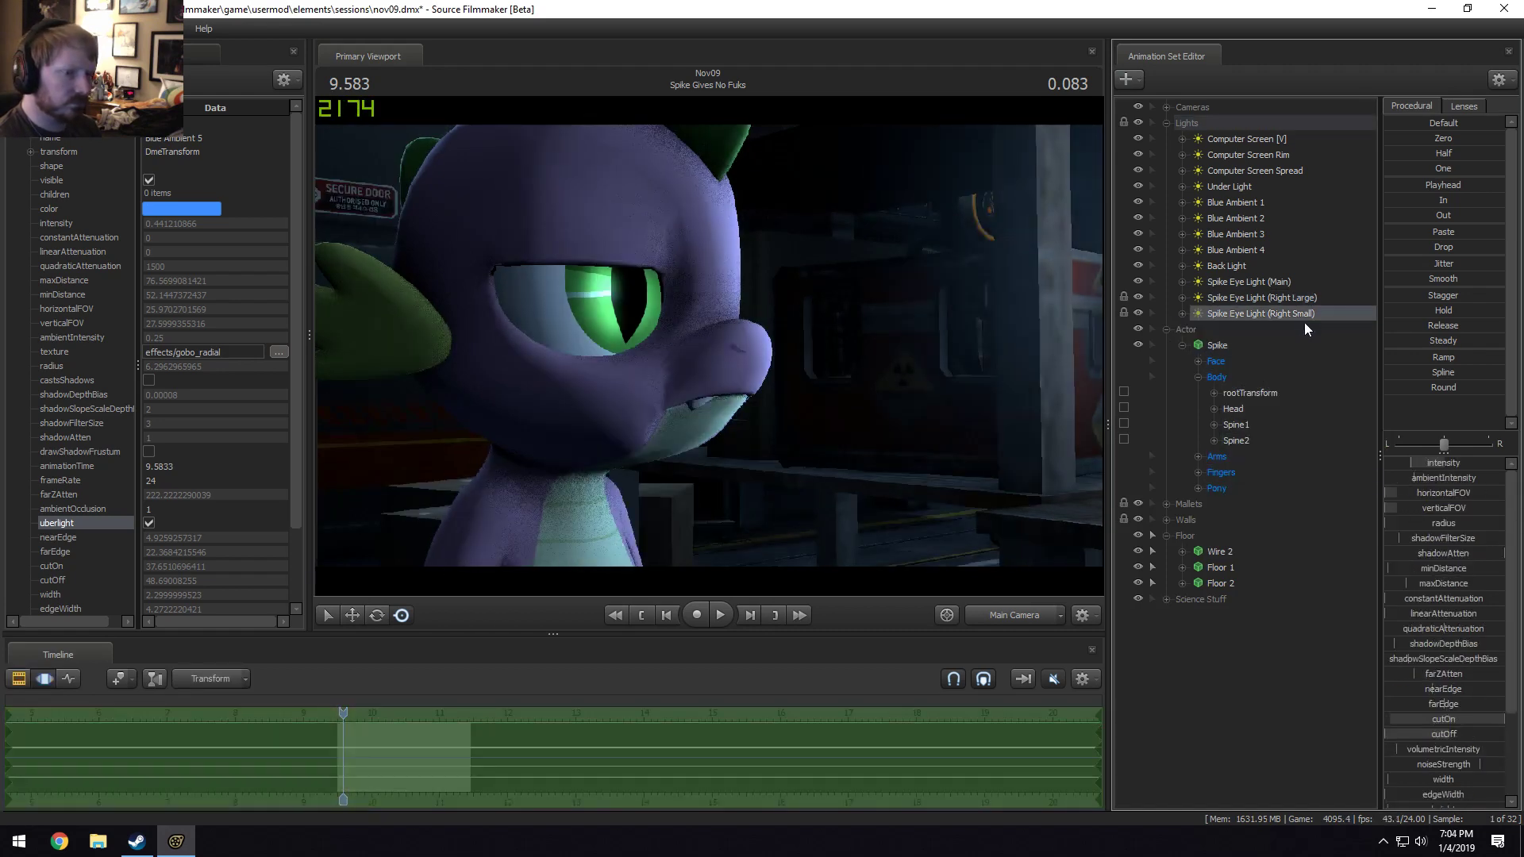
drag(1442, 463, 1421, 463)
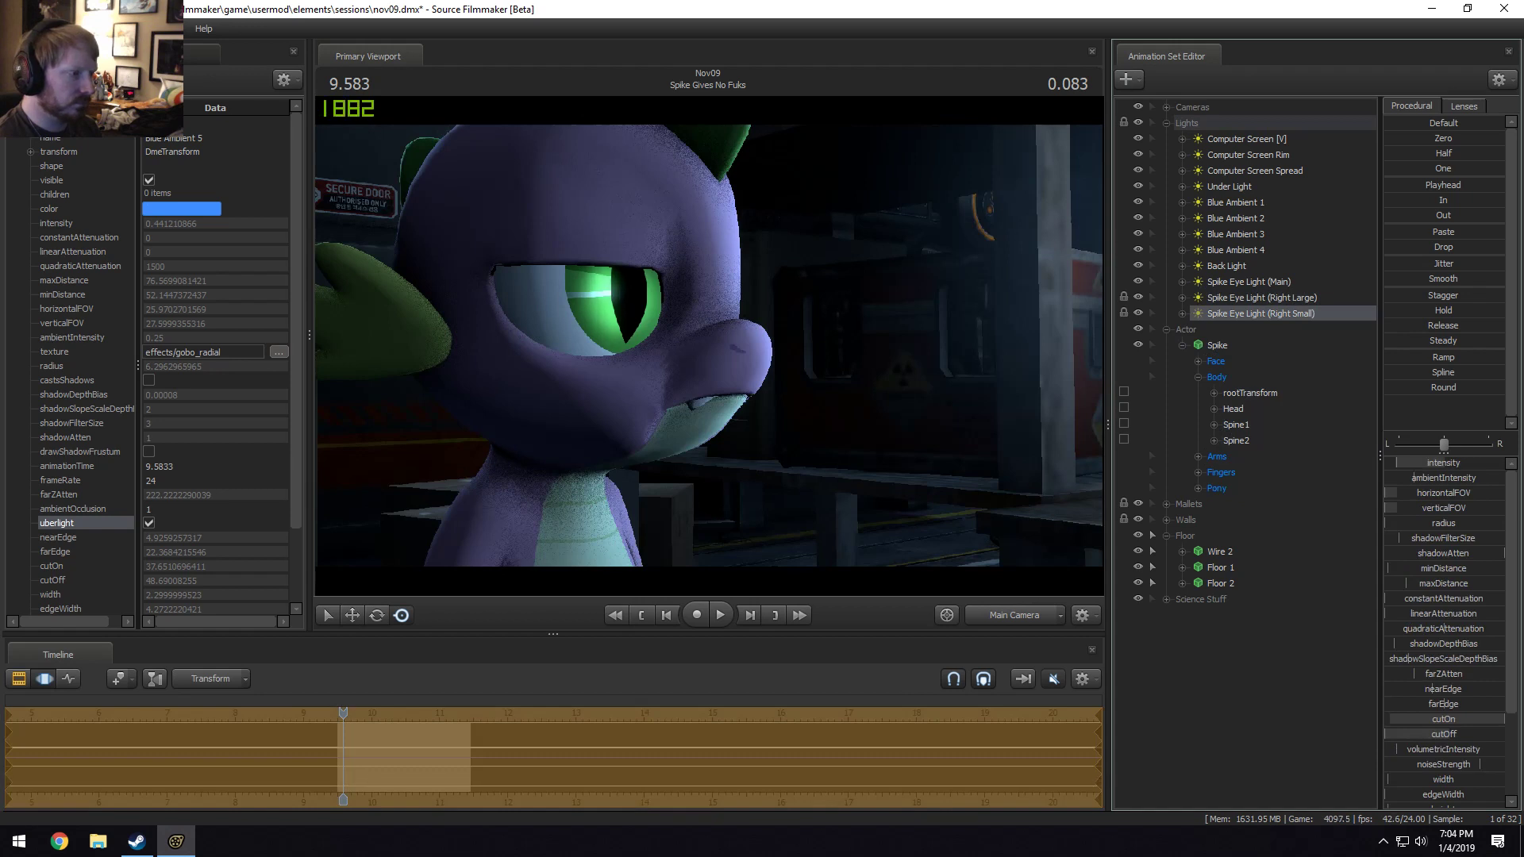
key(F2)
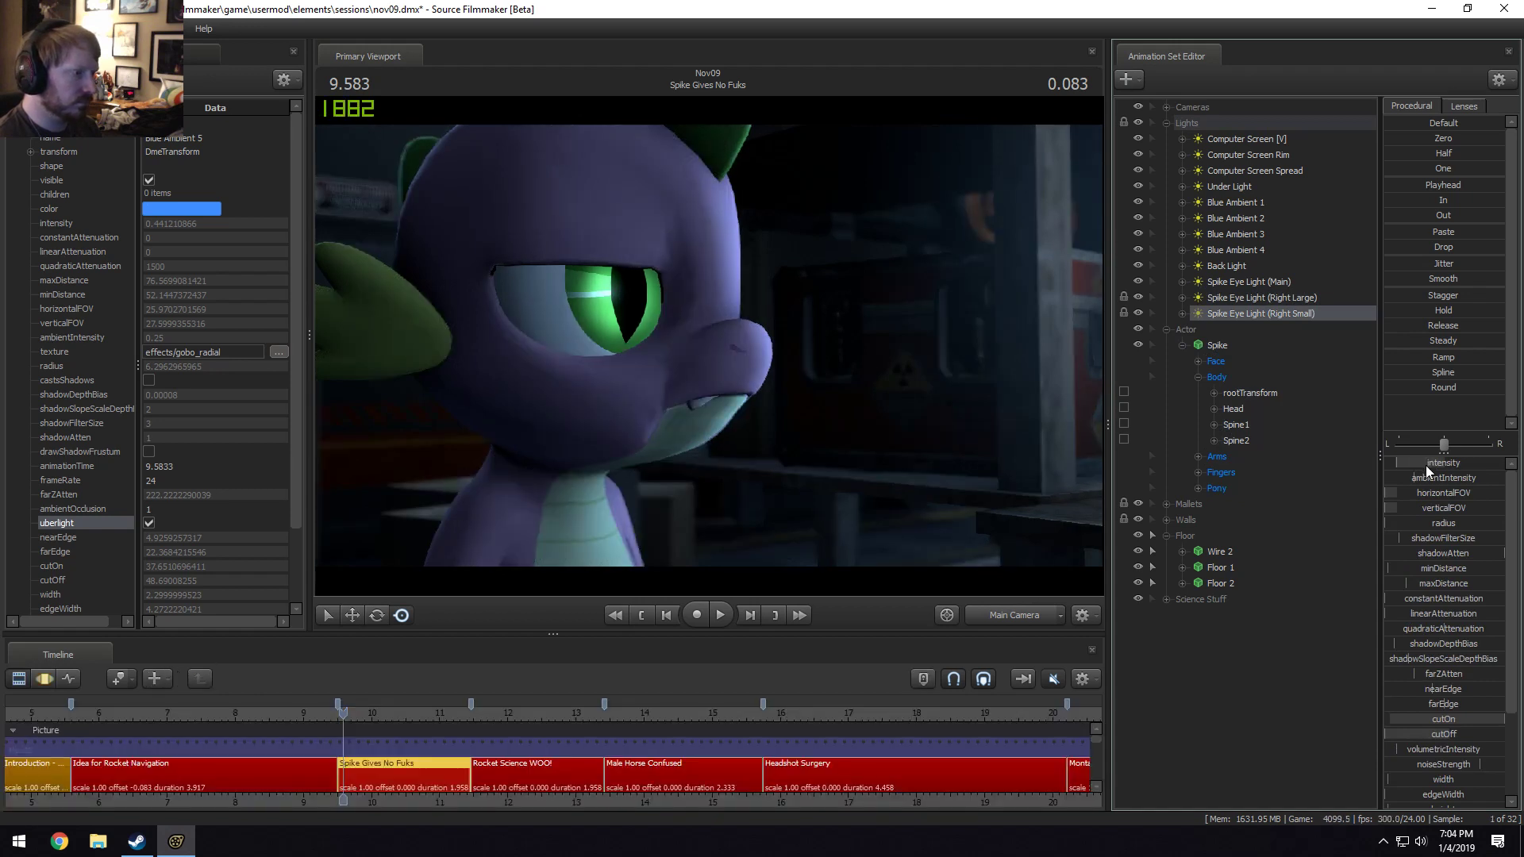
Raise the intensity of Spike Eye Light (Main) slightly and check the rendered shot.
click(1263, 281)
key(F3)
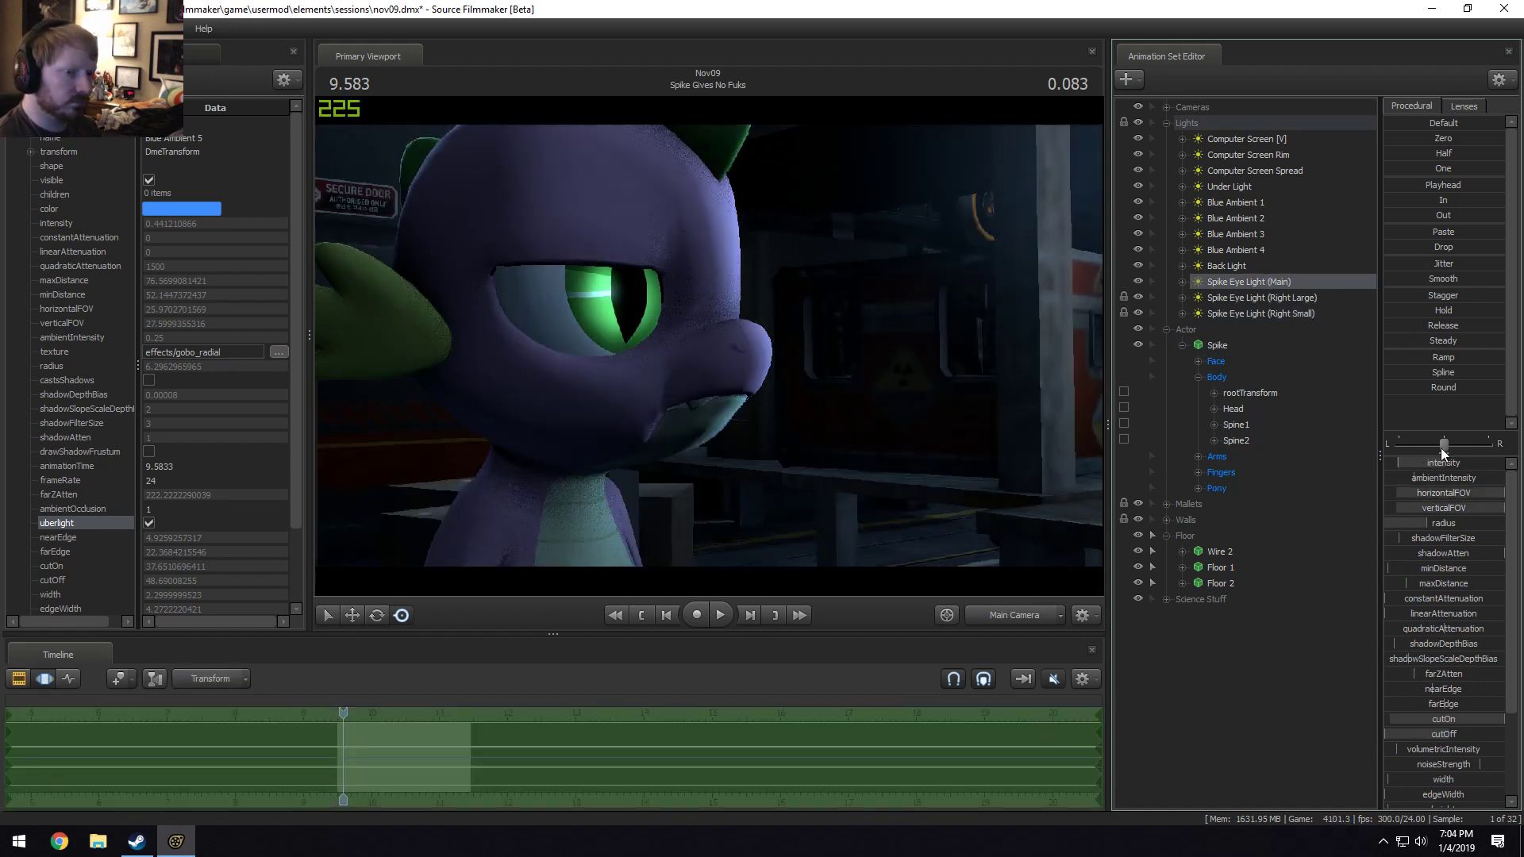
drag(1416, 462, 1425, 464)
key(F2)
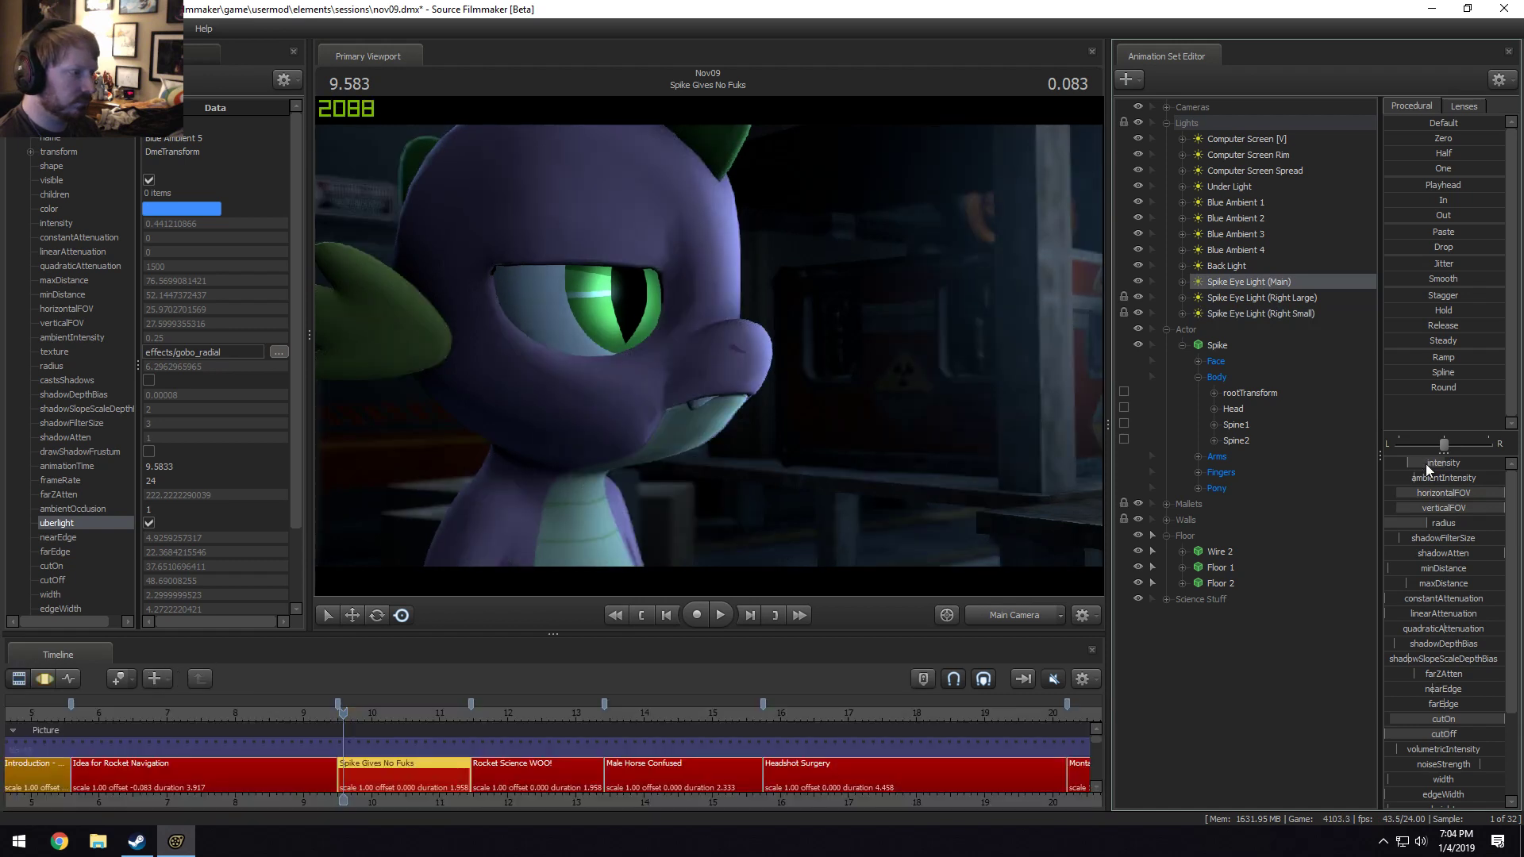
Look through Spike Eye Light (Main), reposition it toward Spike's face, and return to Main Camera.
drag(1254, 285, 760, 282)
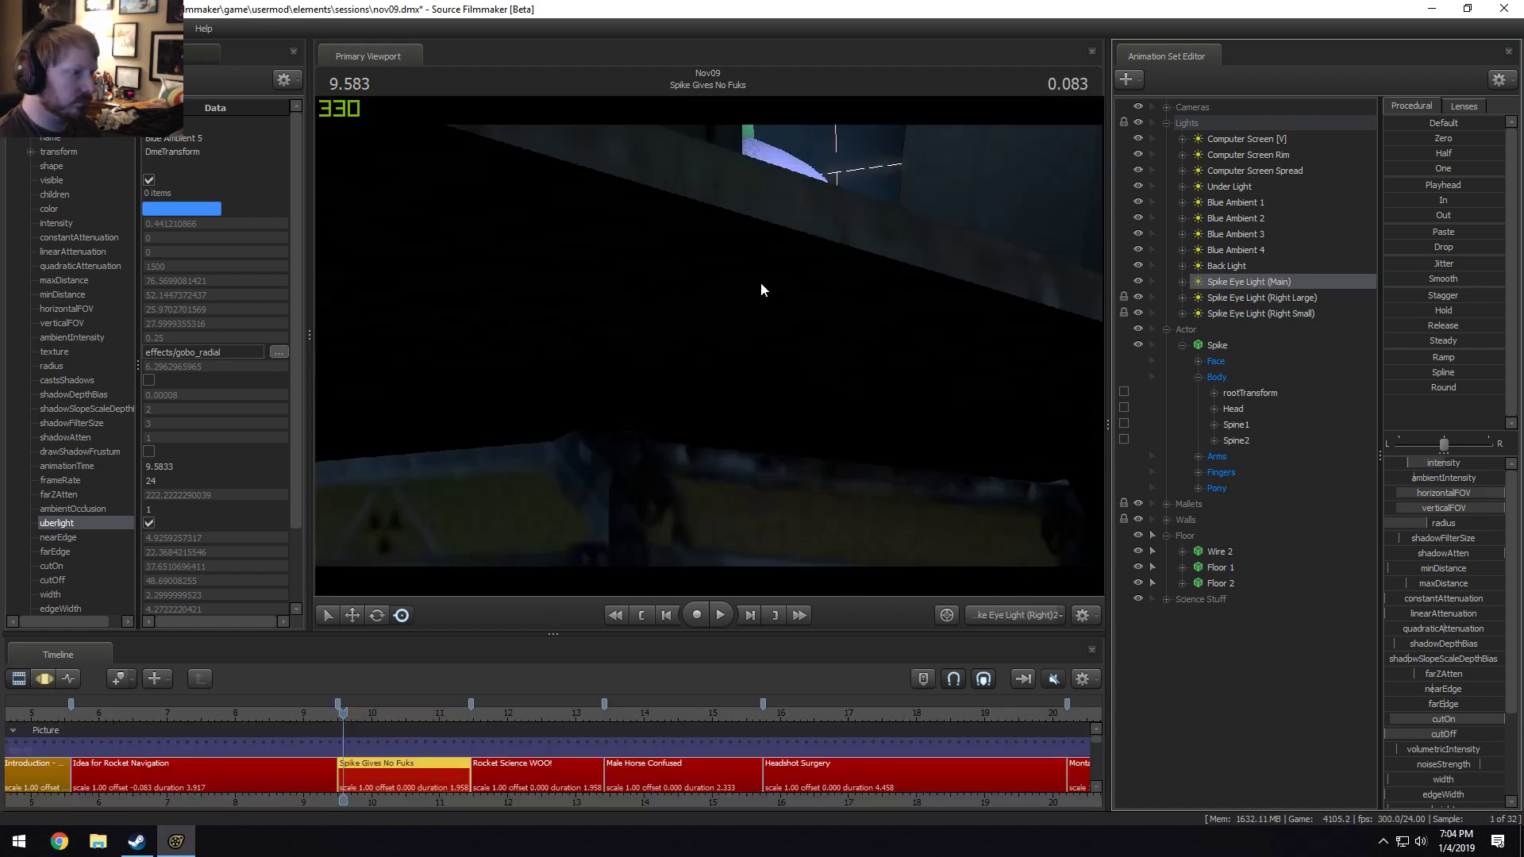
key(F3)
drag(931, 338, 893, 298)
mouse_move(709, 346)
mouse_down()
mouse_move(825, 334)
mouse_move(746, 357)
mouse_move(708, 348)
mouse_up()
click(1028, 623)
key(F2)
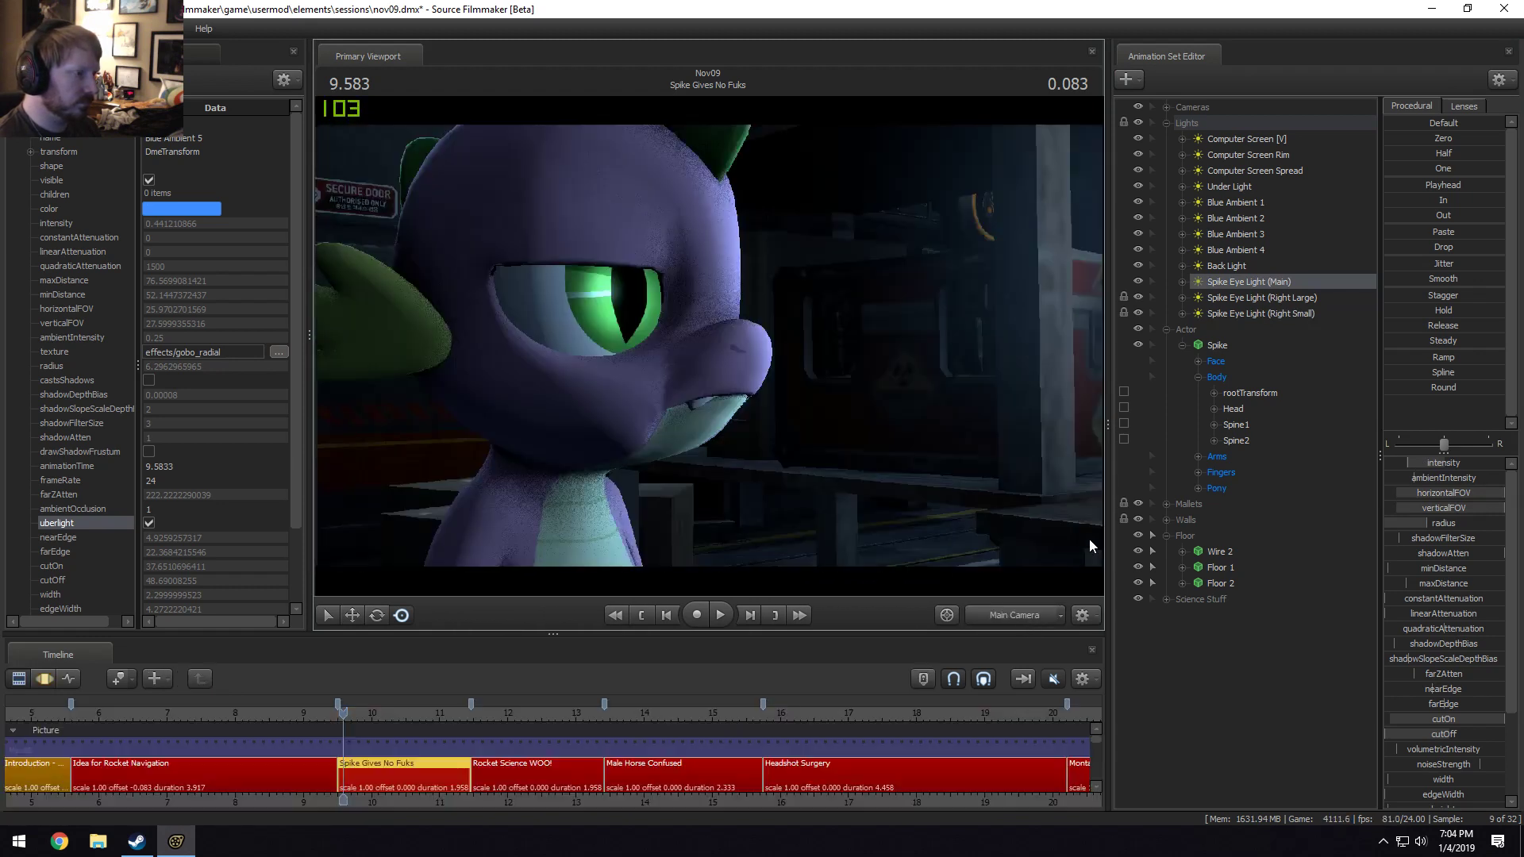
Try brighter settings for Spike Eye Light (Main), compare them in the rendered shot, and undo the last adjustment.
key(F3)
key(F2)
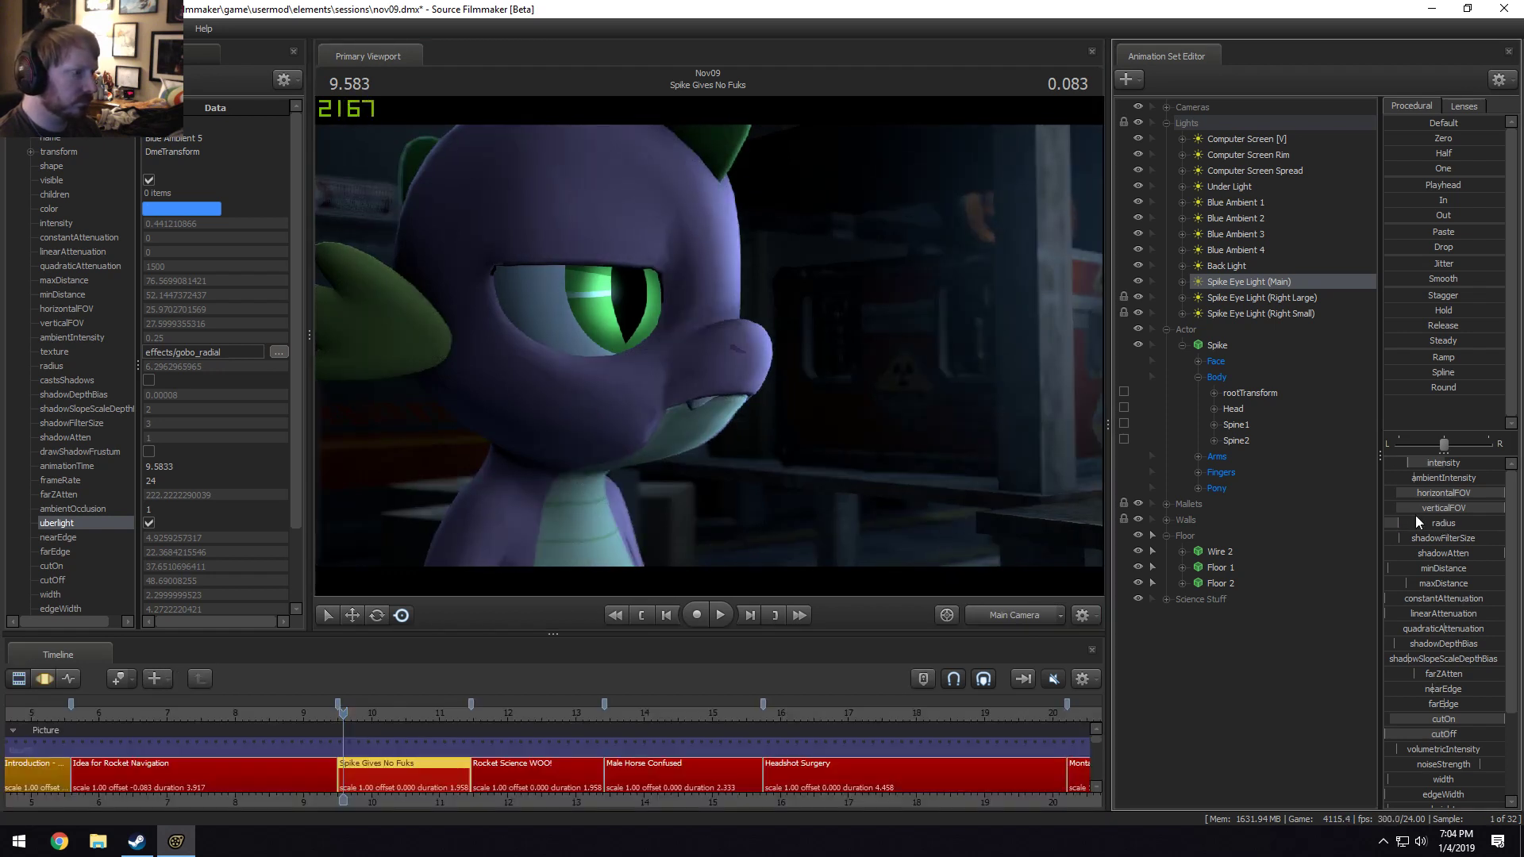
key(F3)
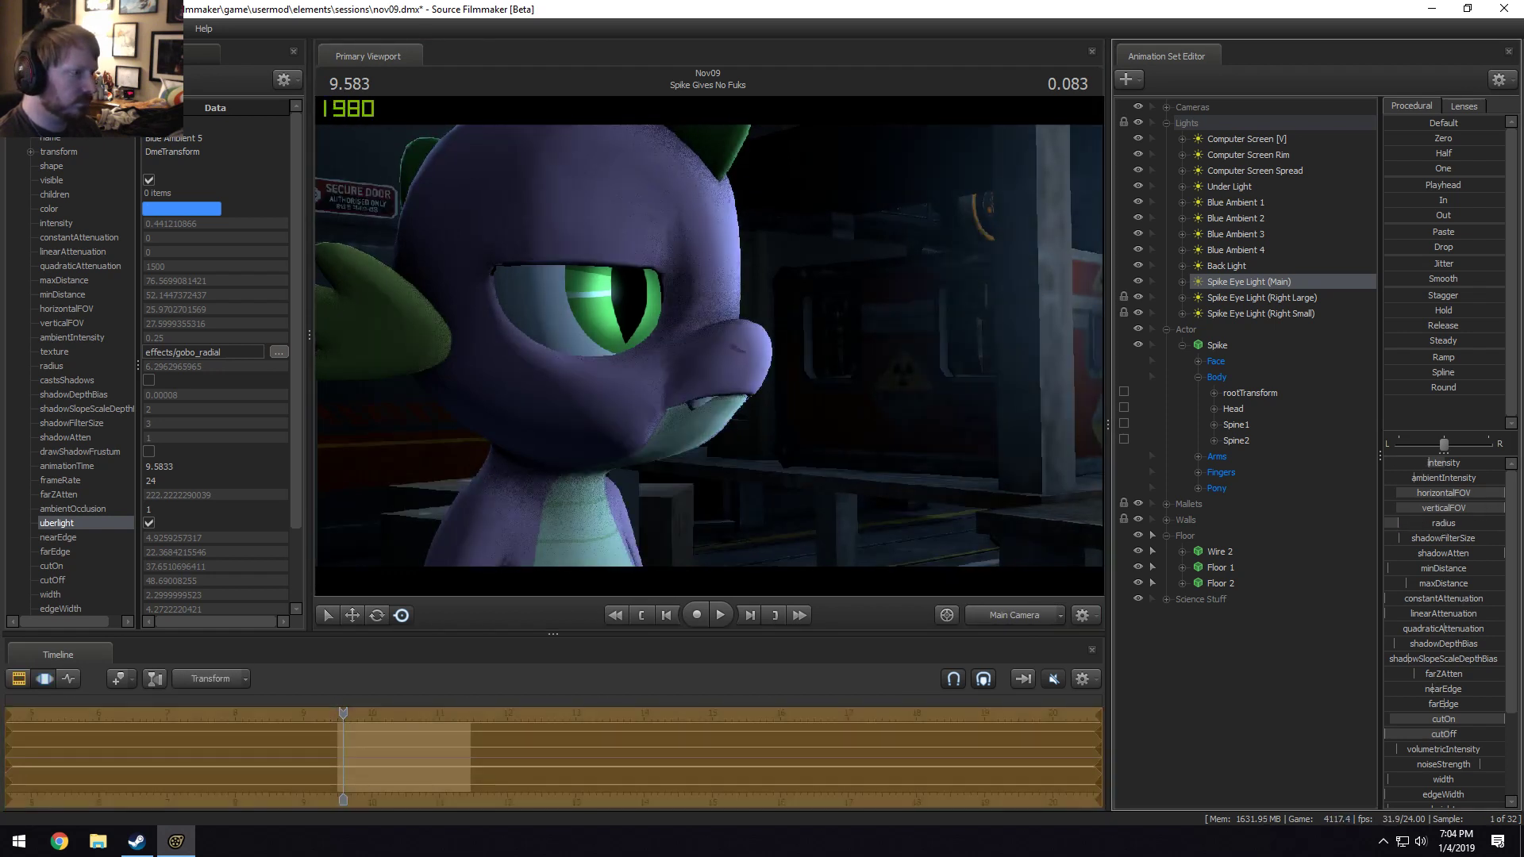
key(F2)
key(F3)
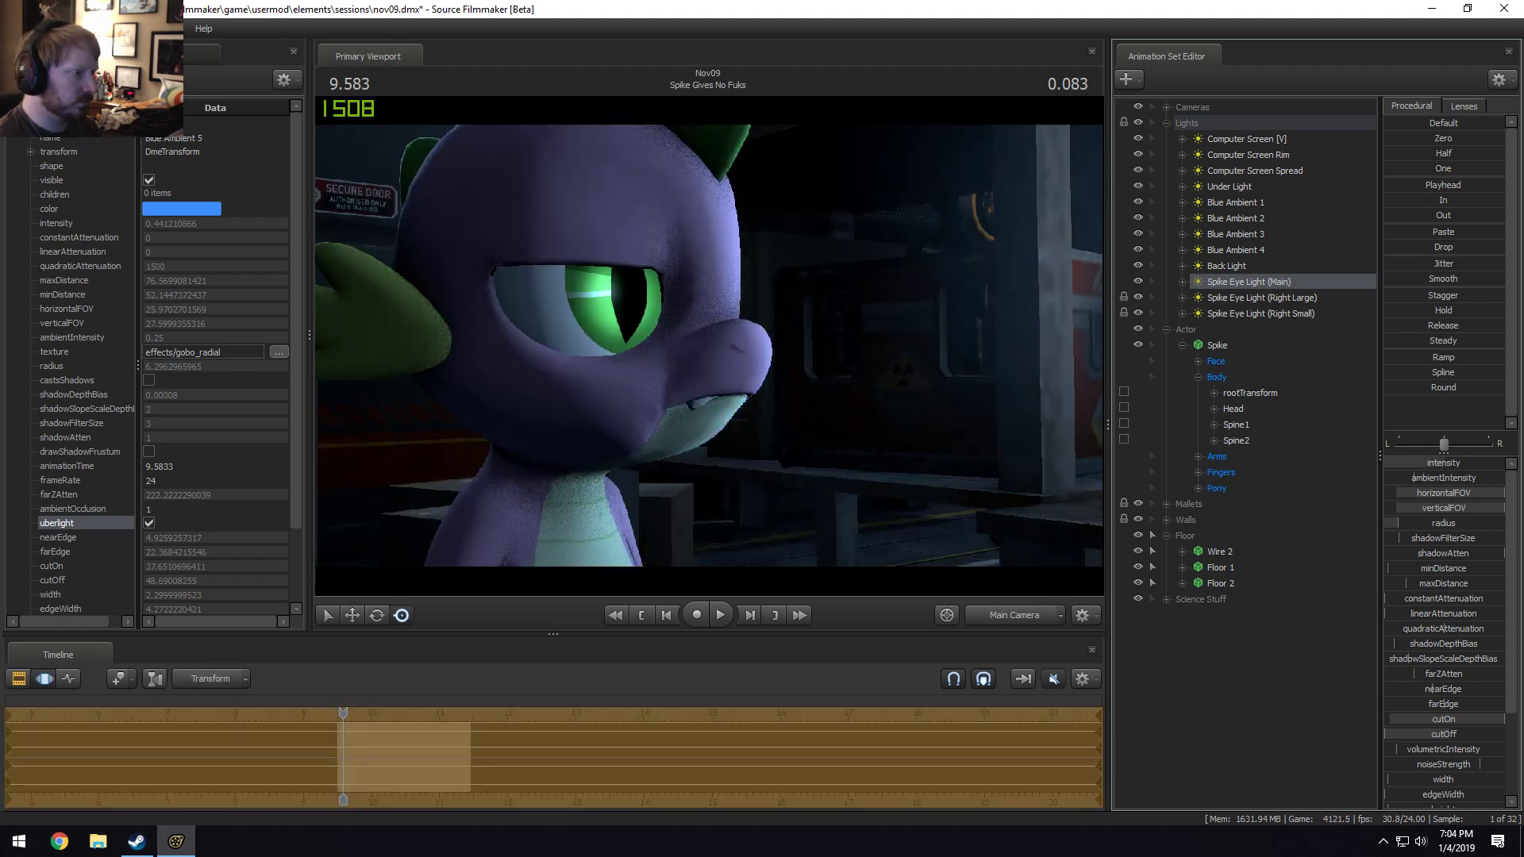
key(ctrl+z)
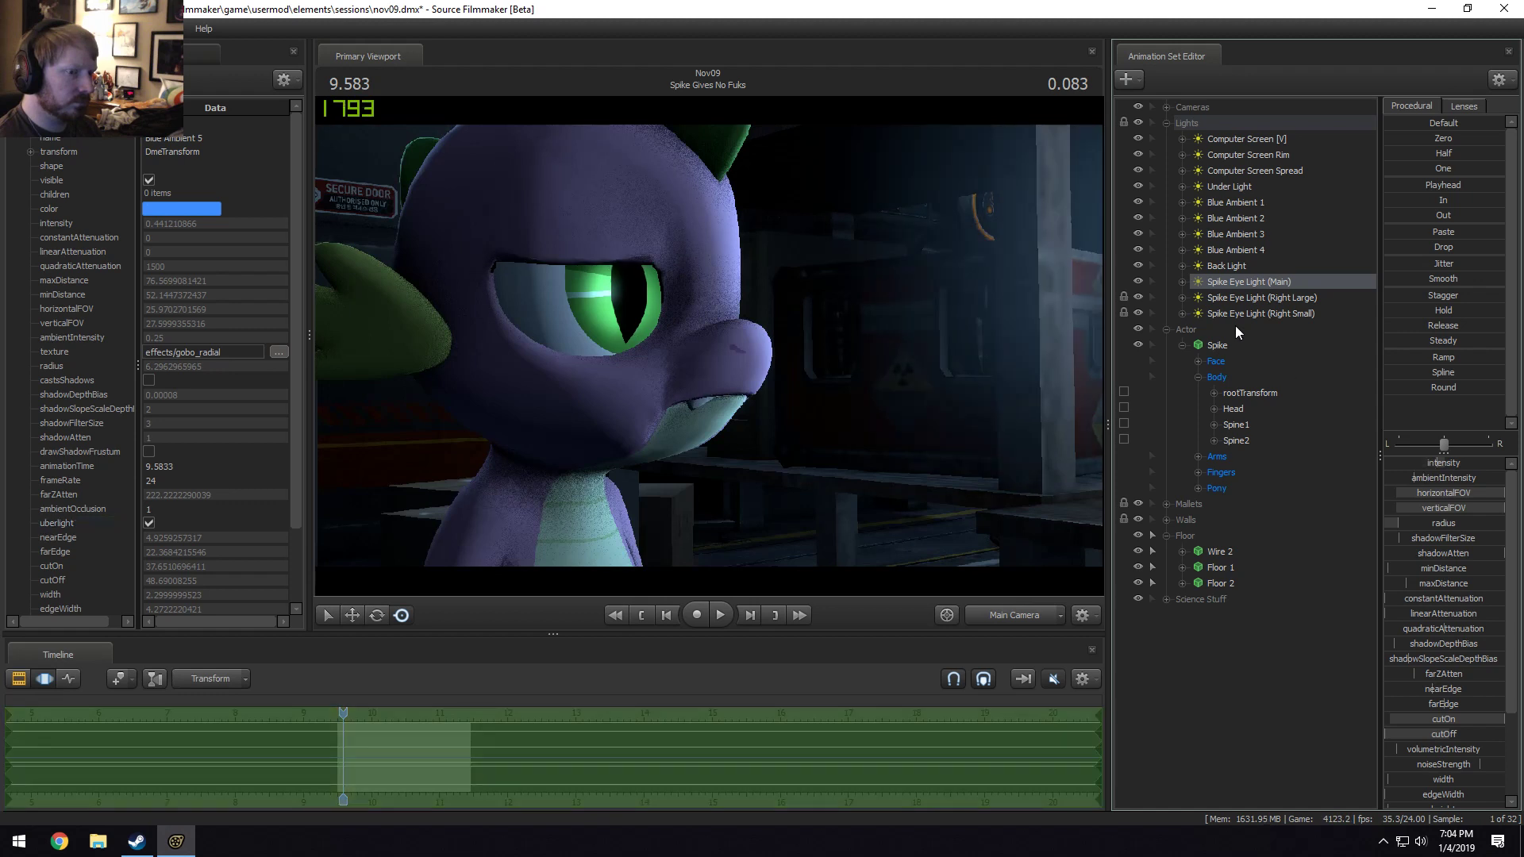
Look through Spike Eye Light (Main), return to Main Camera, and lower the light's intensity slightly.
drag(1235, 282, 653, 299)
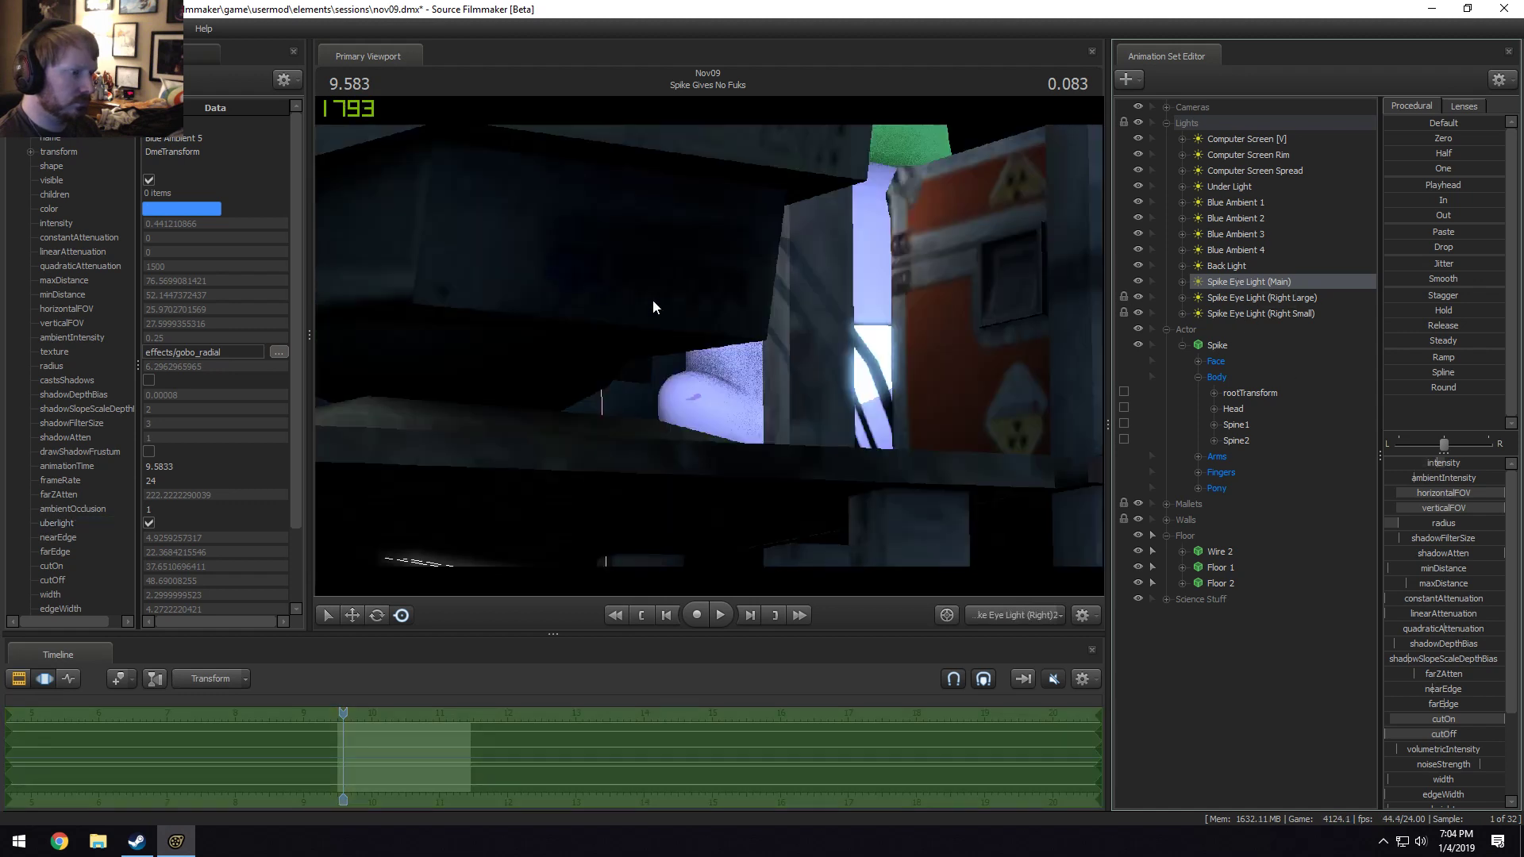
click(991, 621)
drag(1437, 464, 1432, 464)
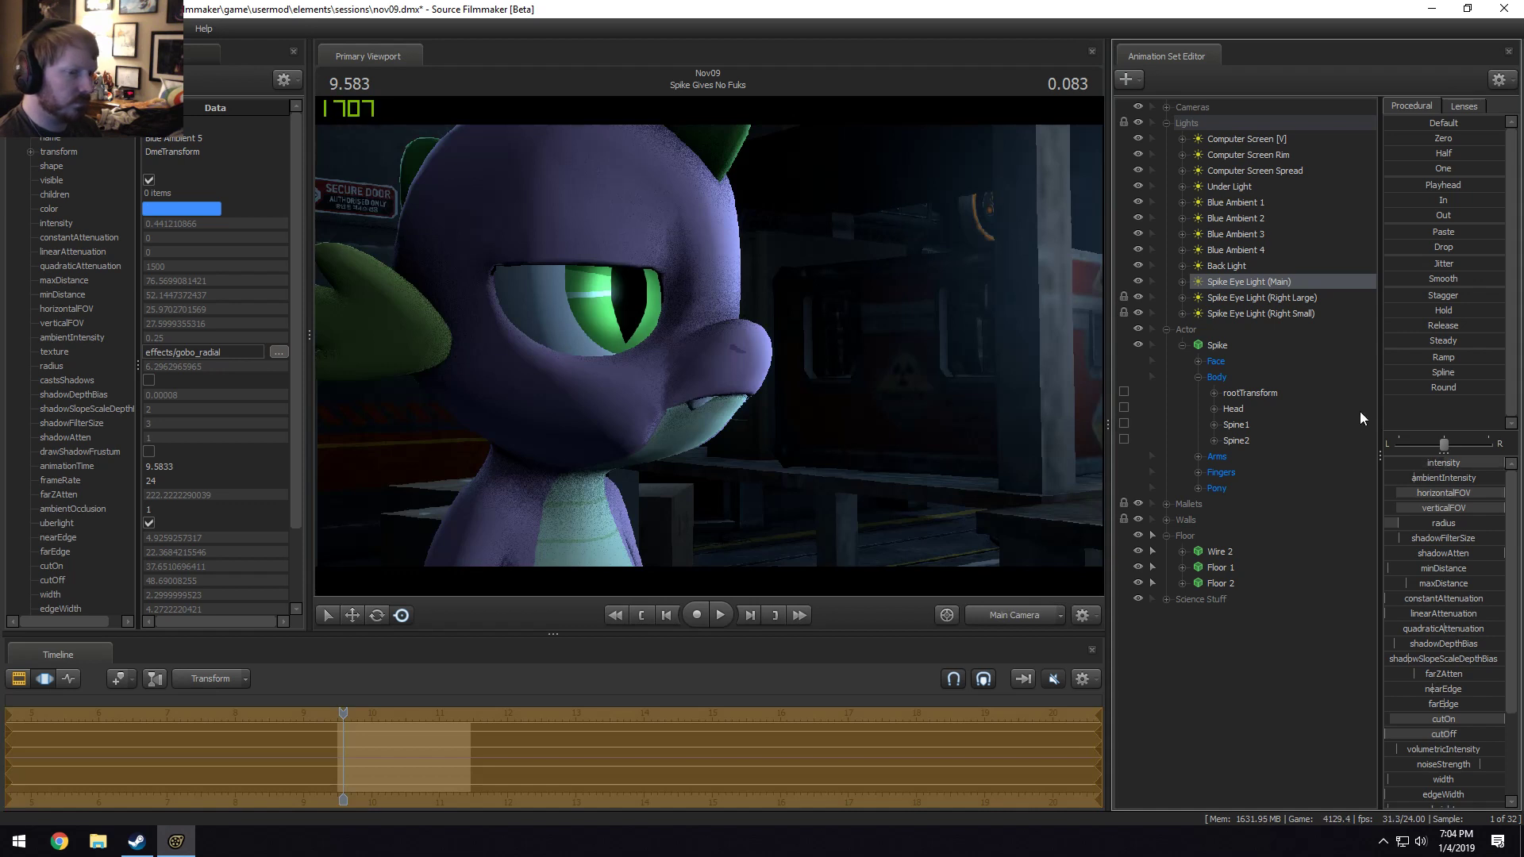
Increase the maximum of the intensity range for Spike Eye Light (Main) and raise its intensity strongly.
right_click(1459, 461)
click(1473, 489)
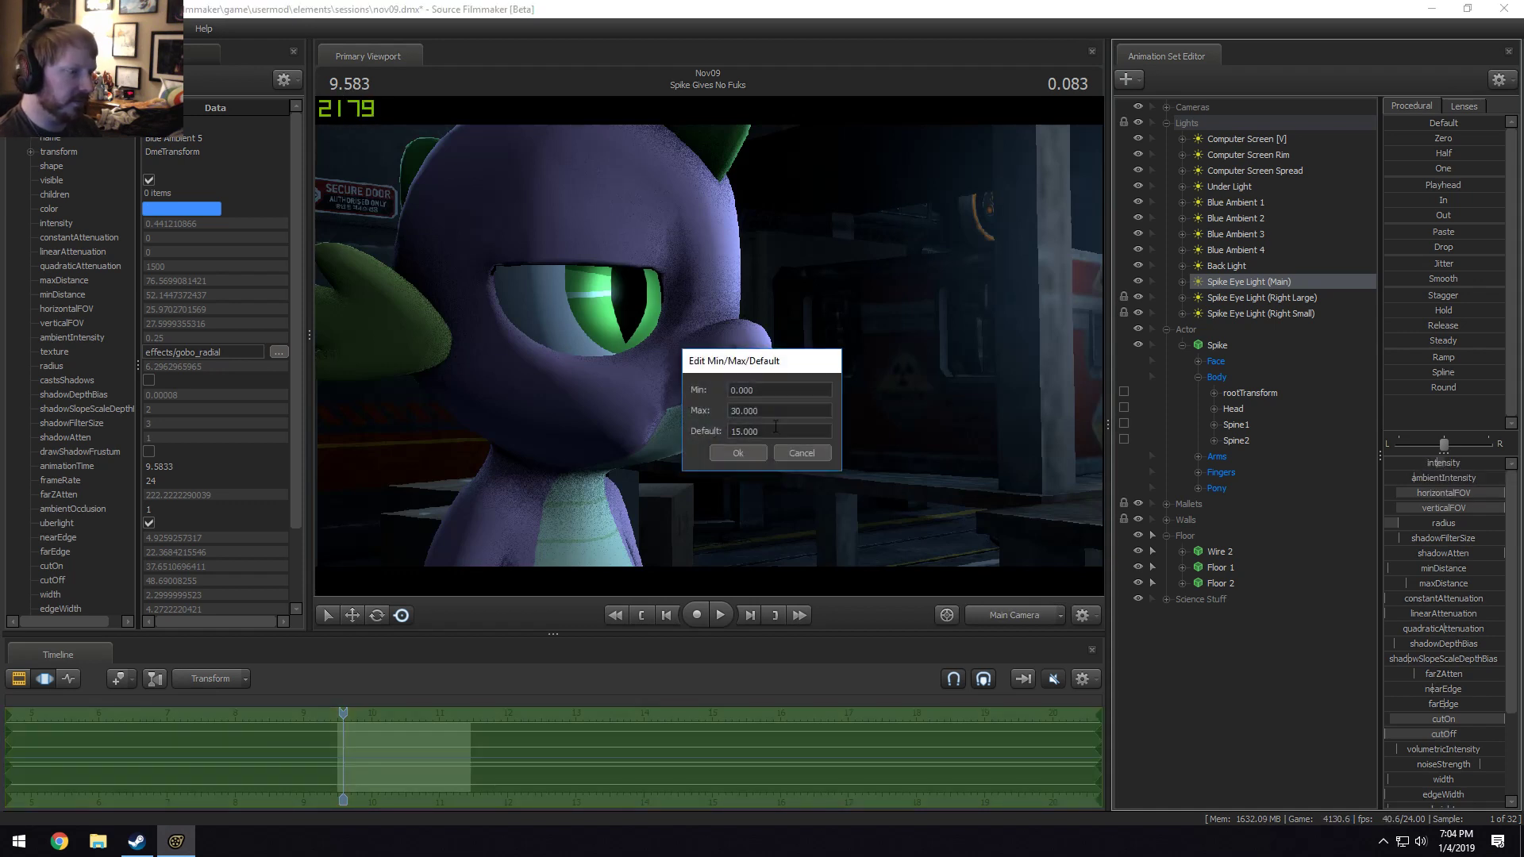
key(Return)
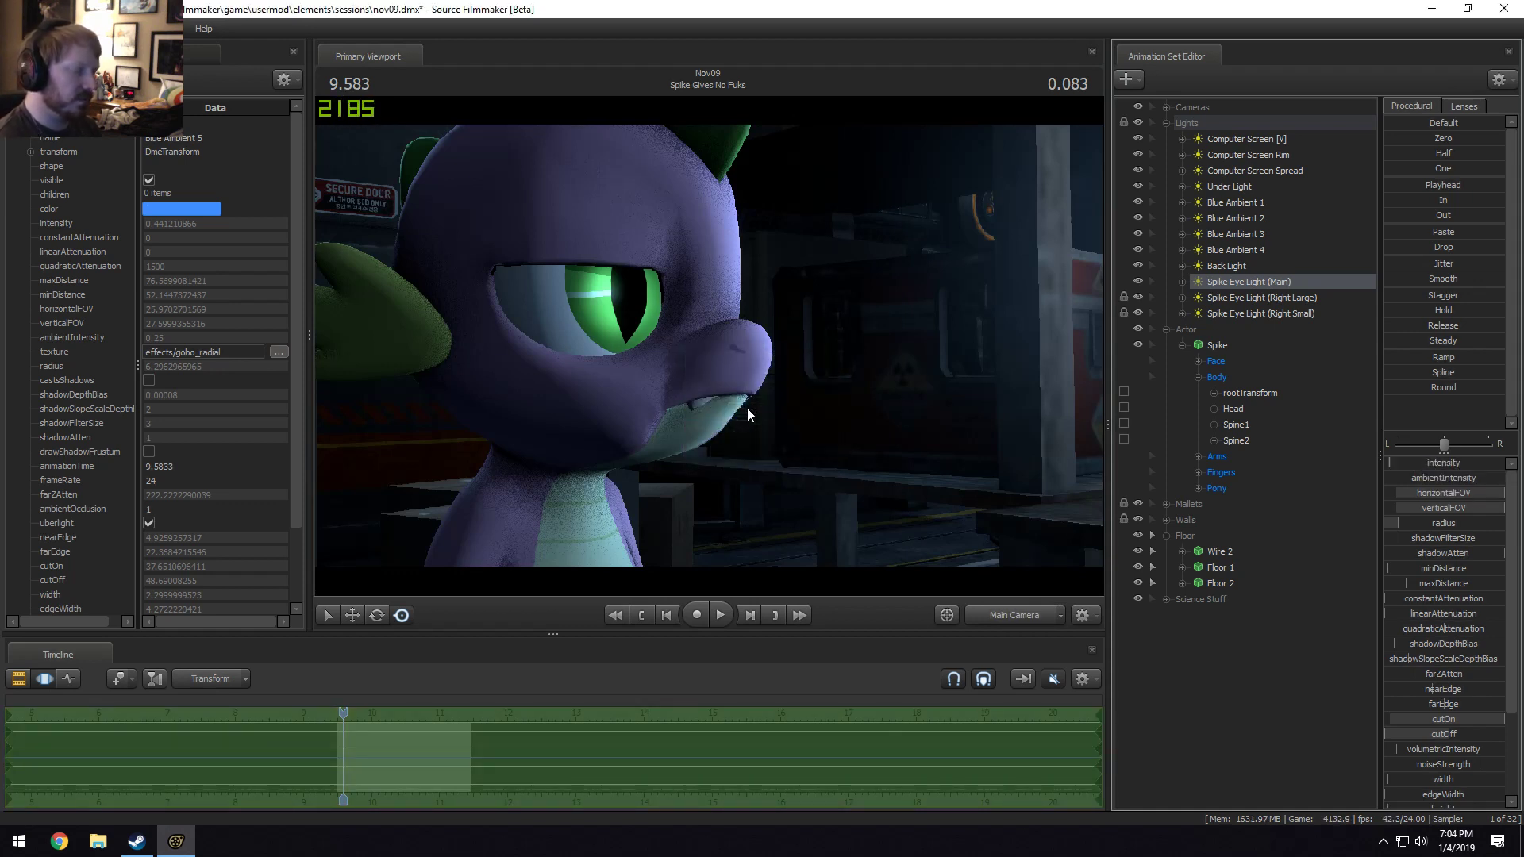
drag(1417, 462, 1504, 462)
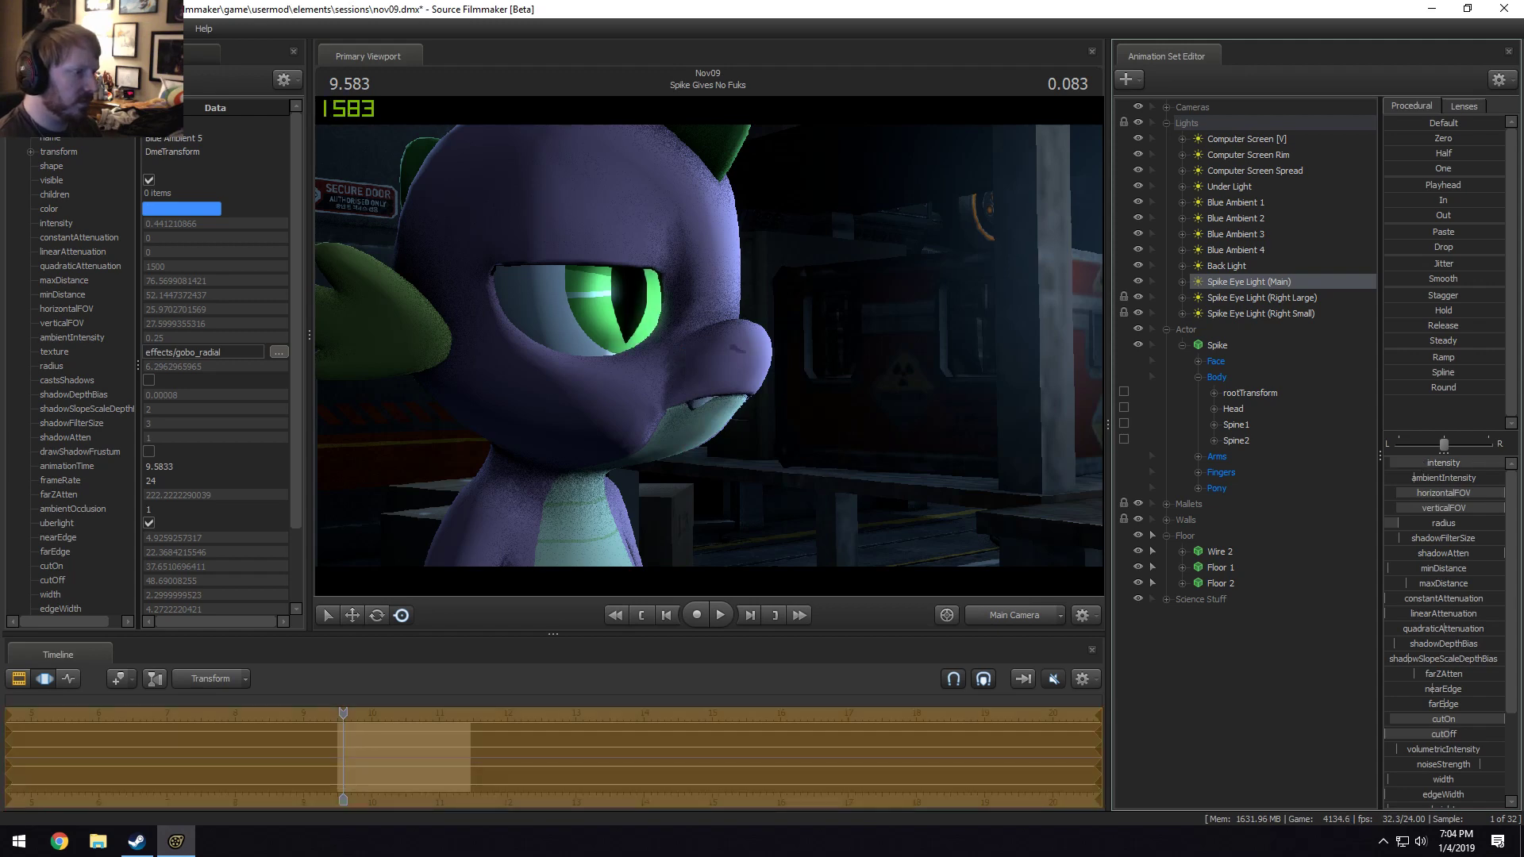
Look through Spike Eye Light (Main) again to reposition it, then return to Main Camera and check the eye.
double_click(1254, 300)
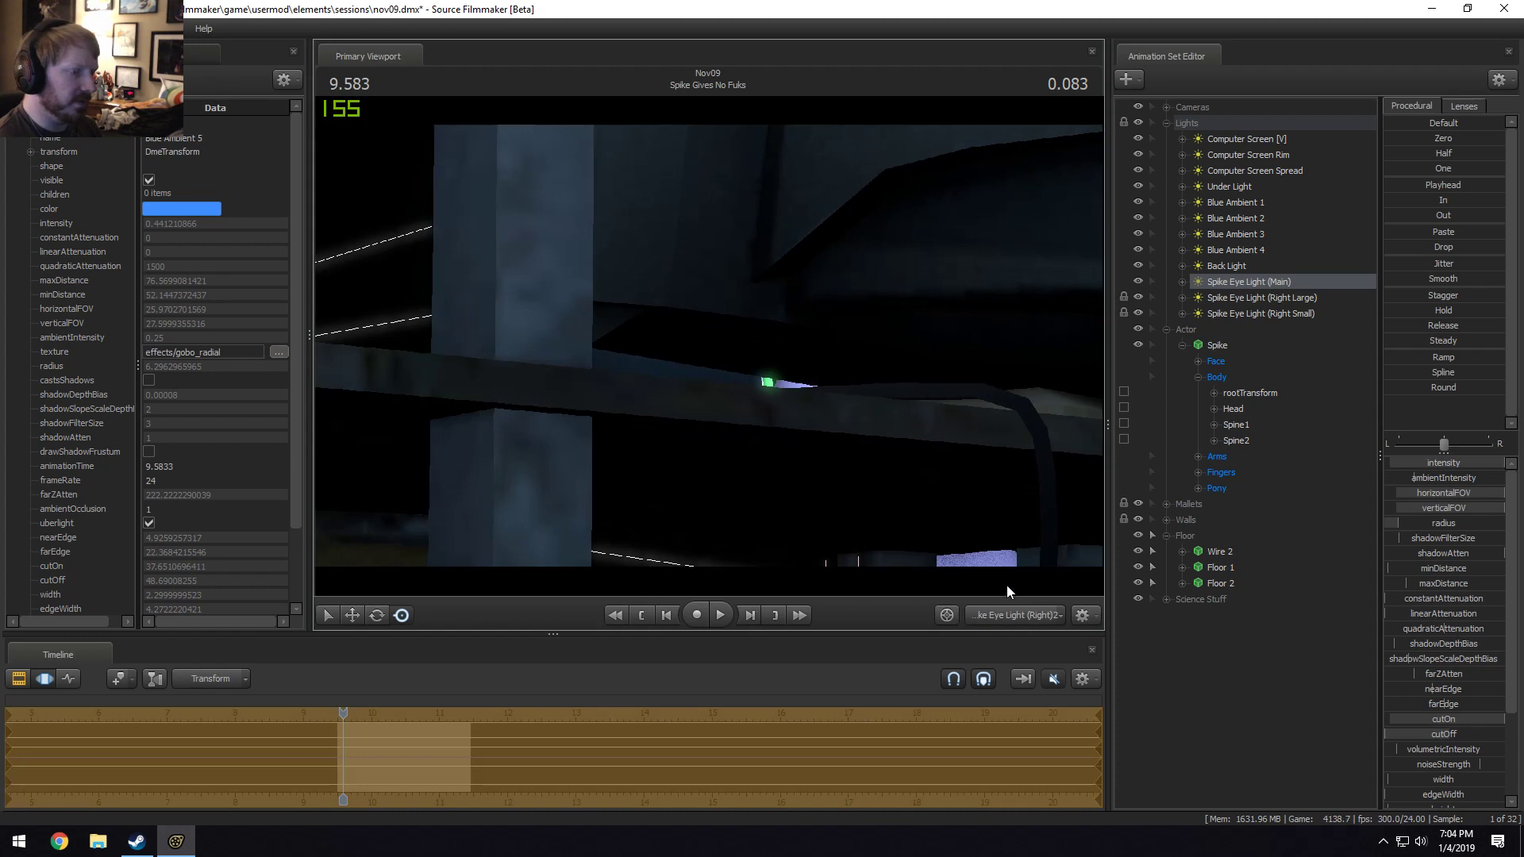
click(1003, 611)
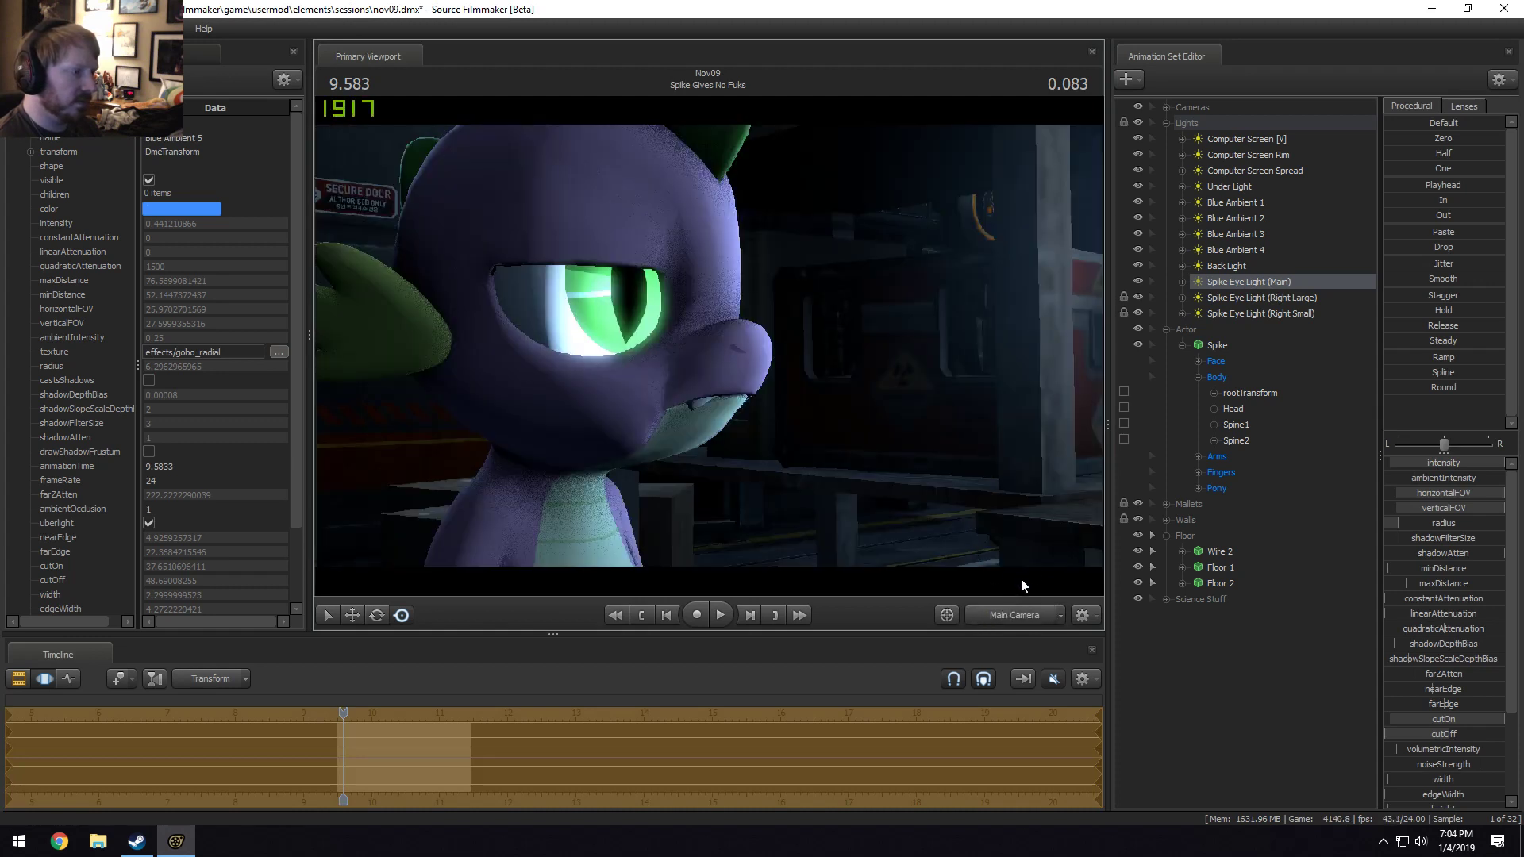
key(F2)
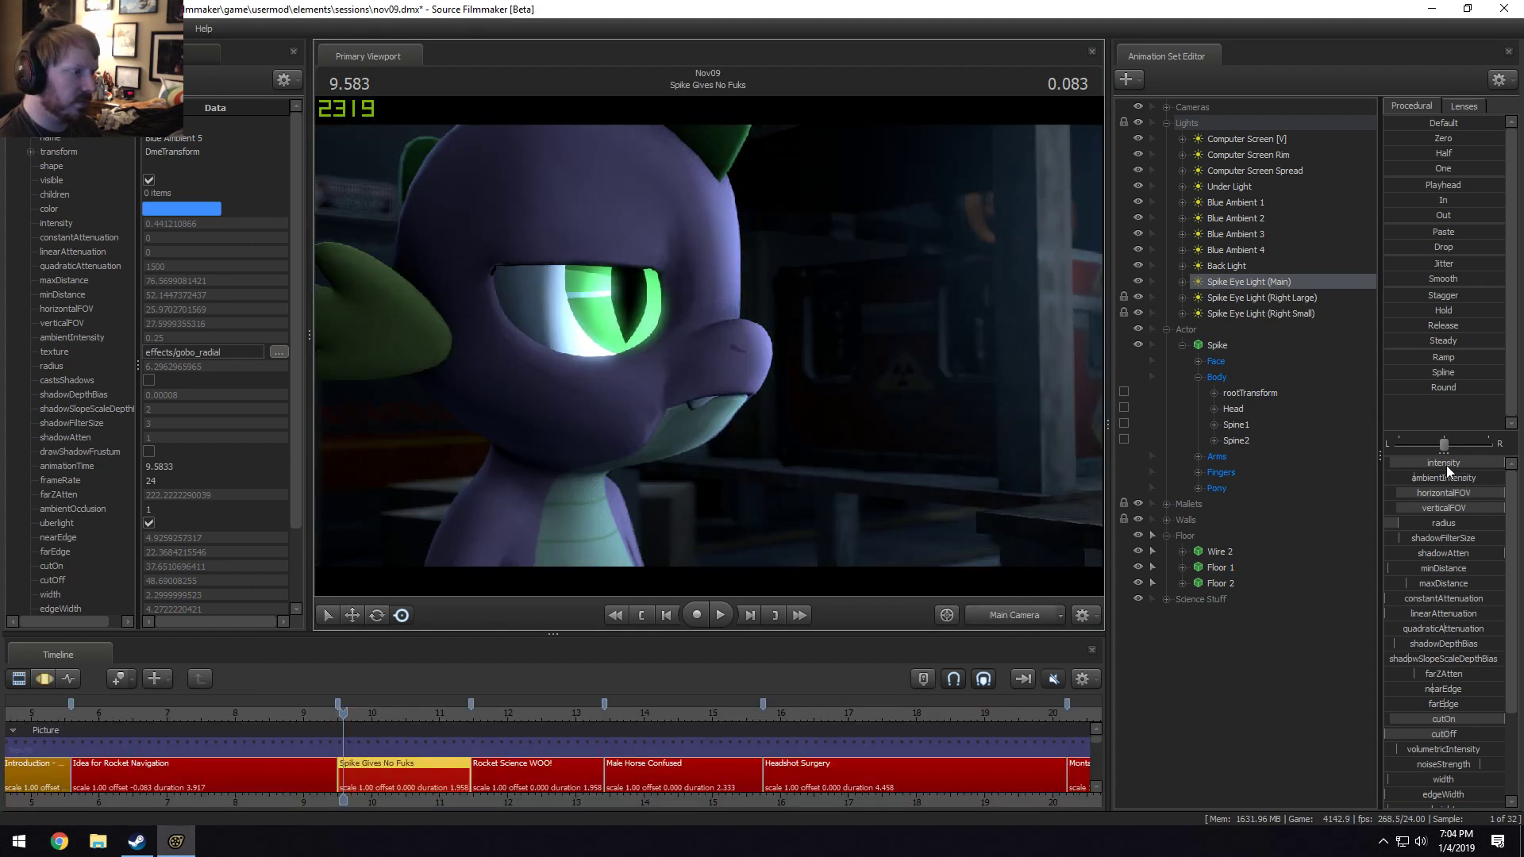
Reduce the intensity of Spike Eye Light (Main) to near the low end and check the shot at 9.958 seconds.
key(F3)
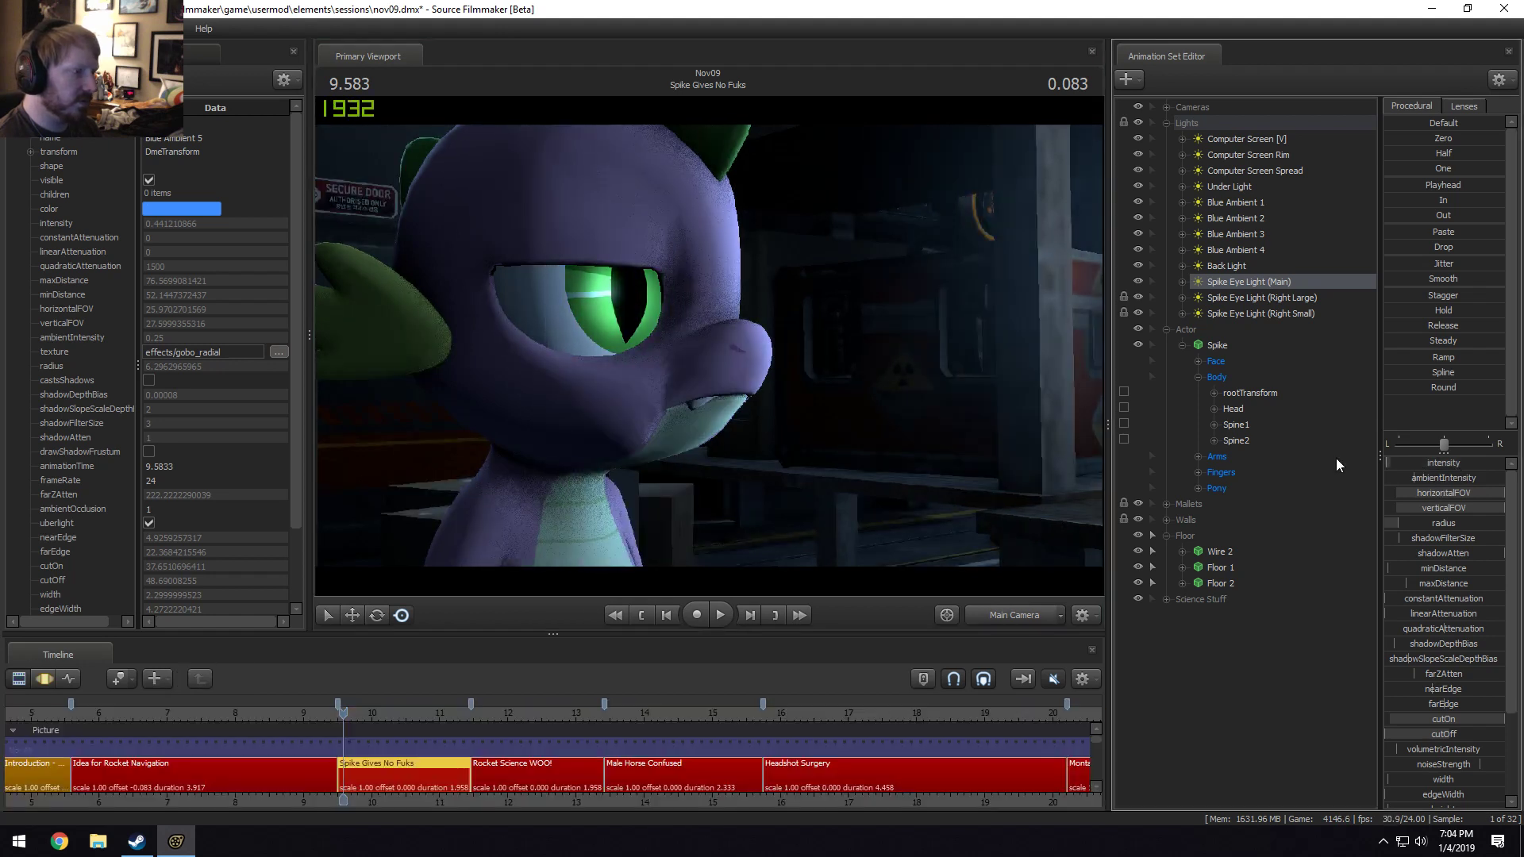
key(F2)
key(F3)
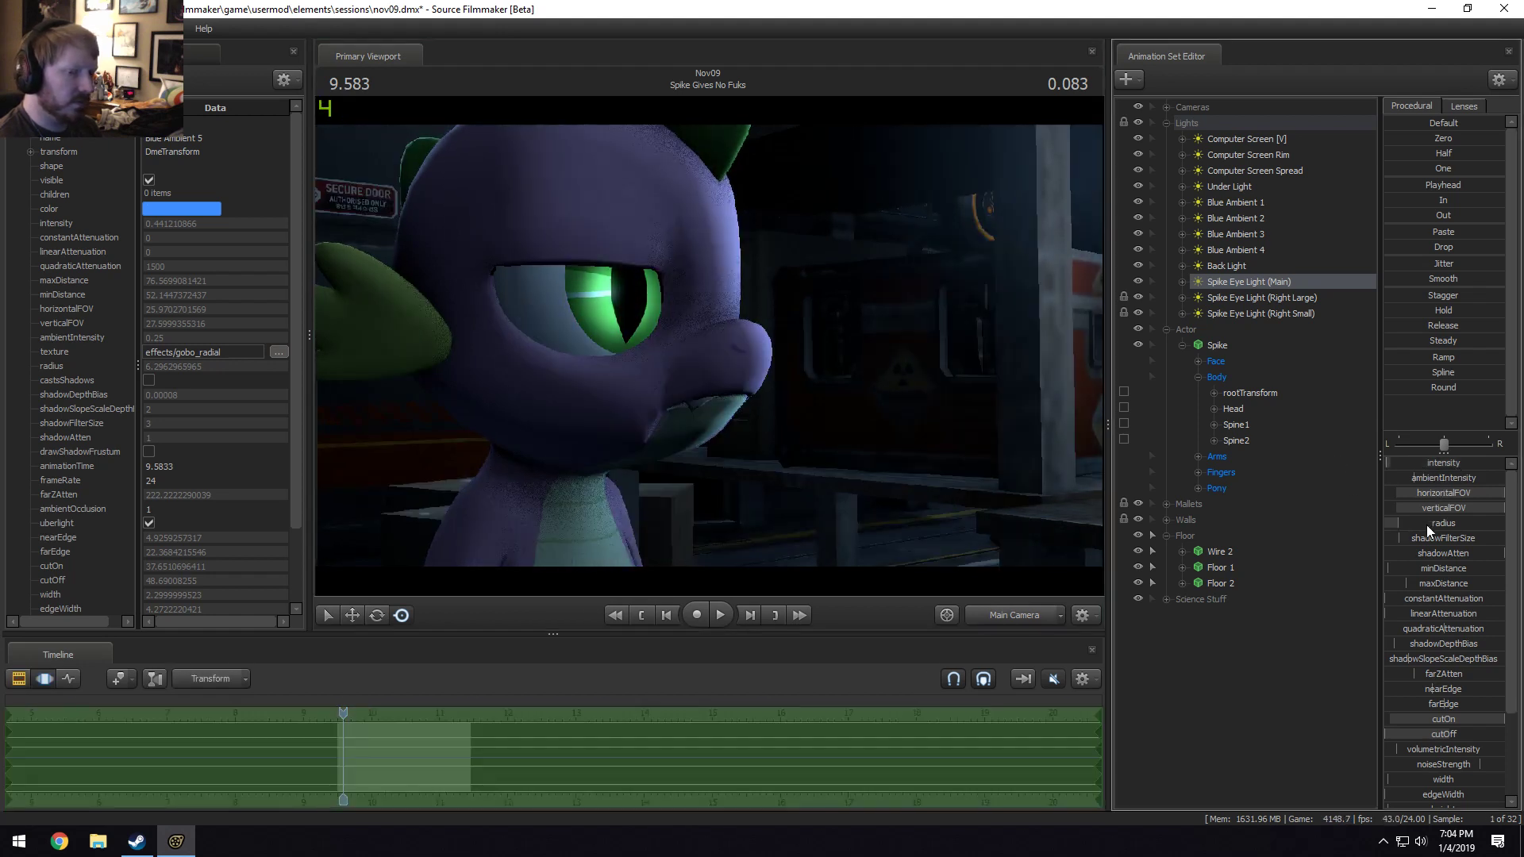
key(F2)
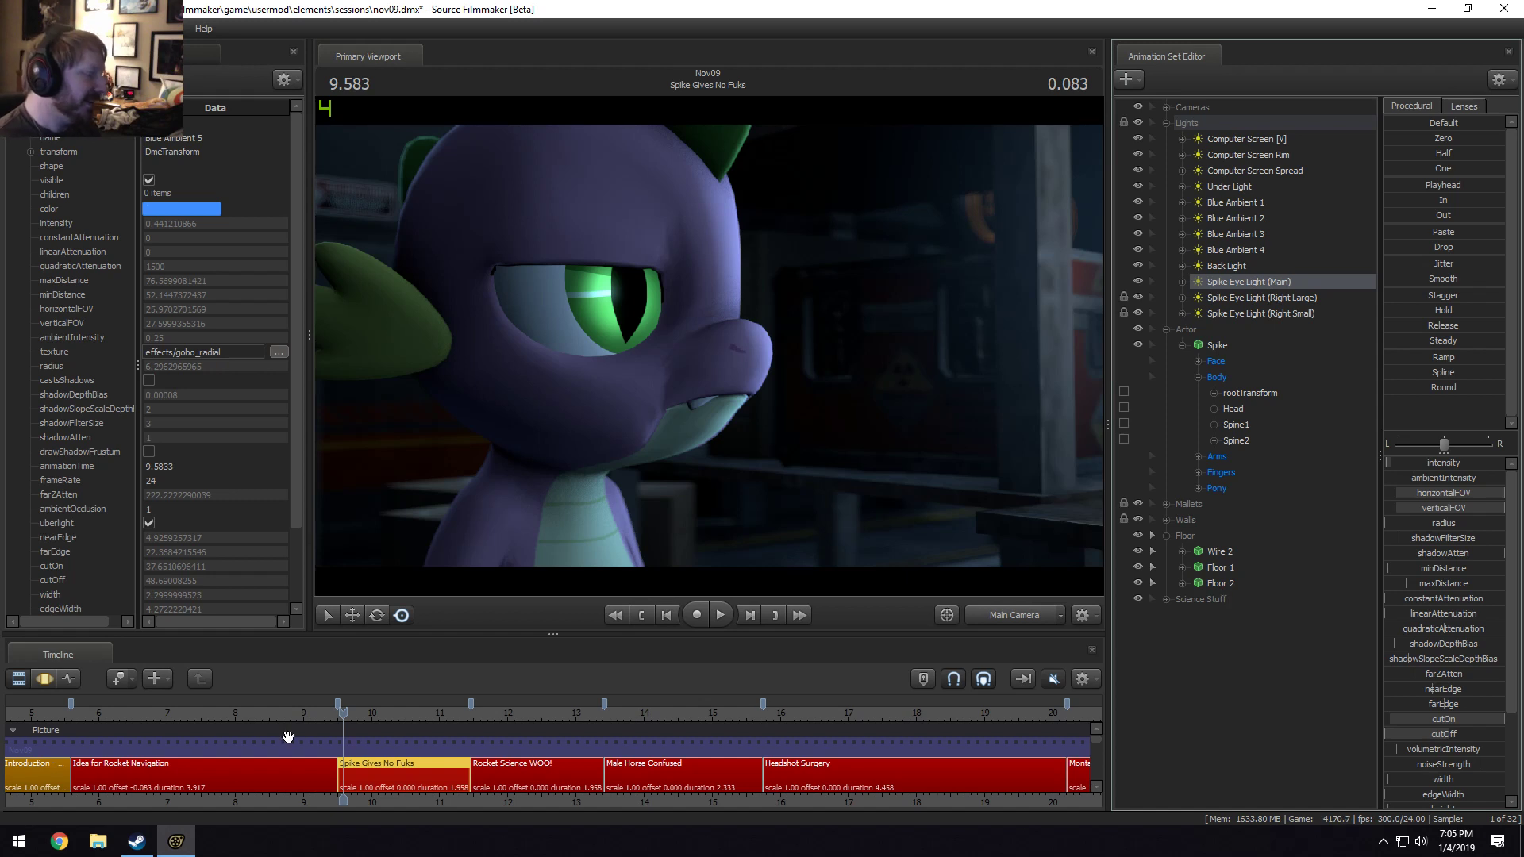
click(378, 713)
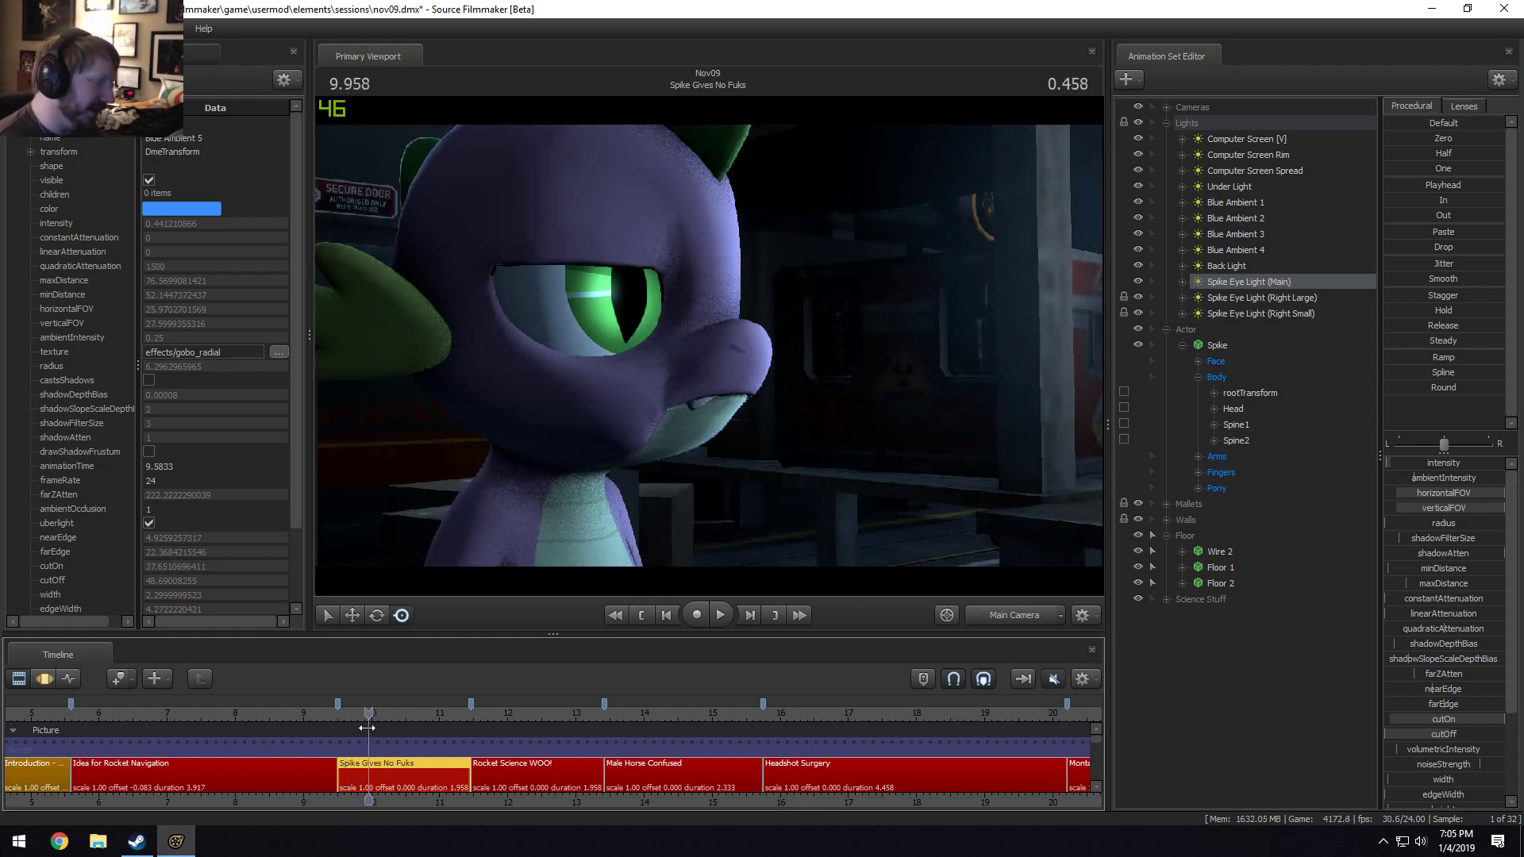
Play the start of the "Spike Gives No Fuks" shot several times to review Spike's lit face.
drag(384, 718, 358, 716)
scroll(392, 758, up, 1)
scroll(392, 759, up, 2)
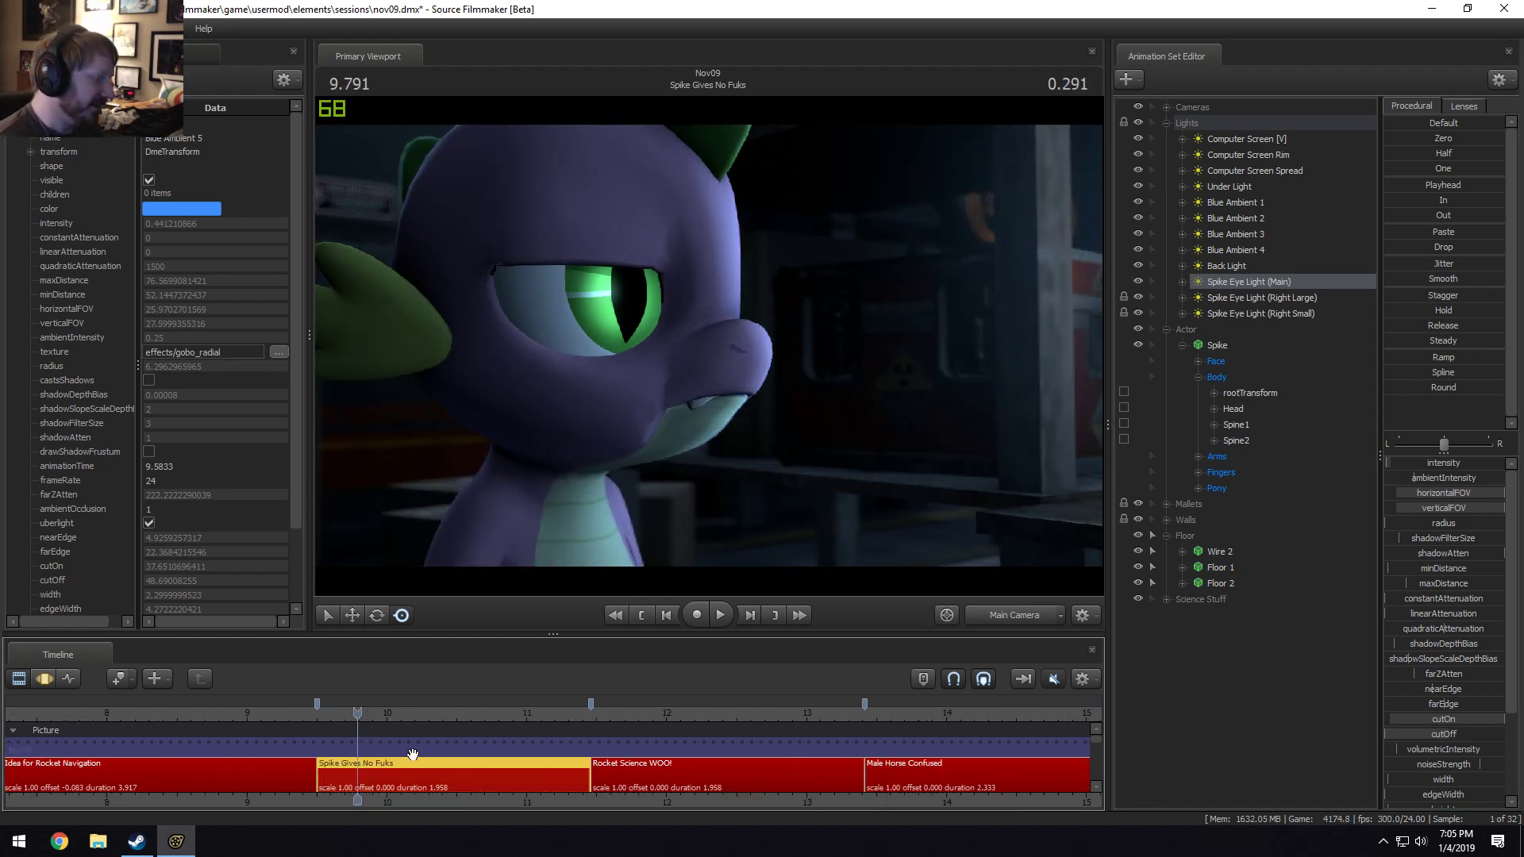
key(space)
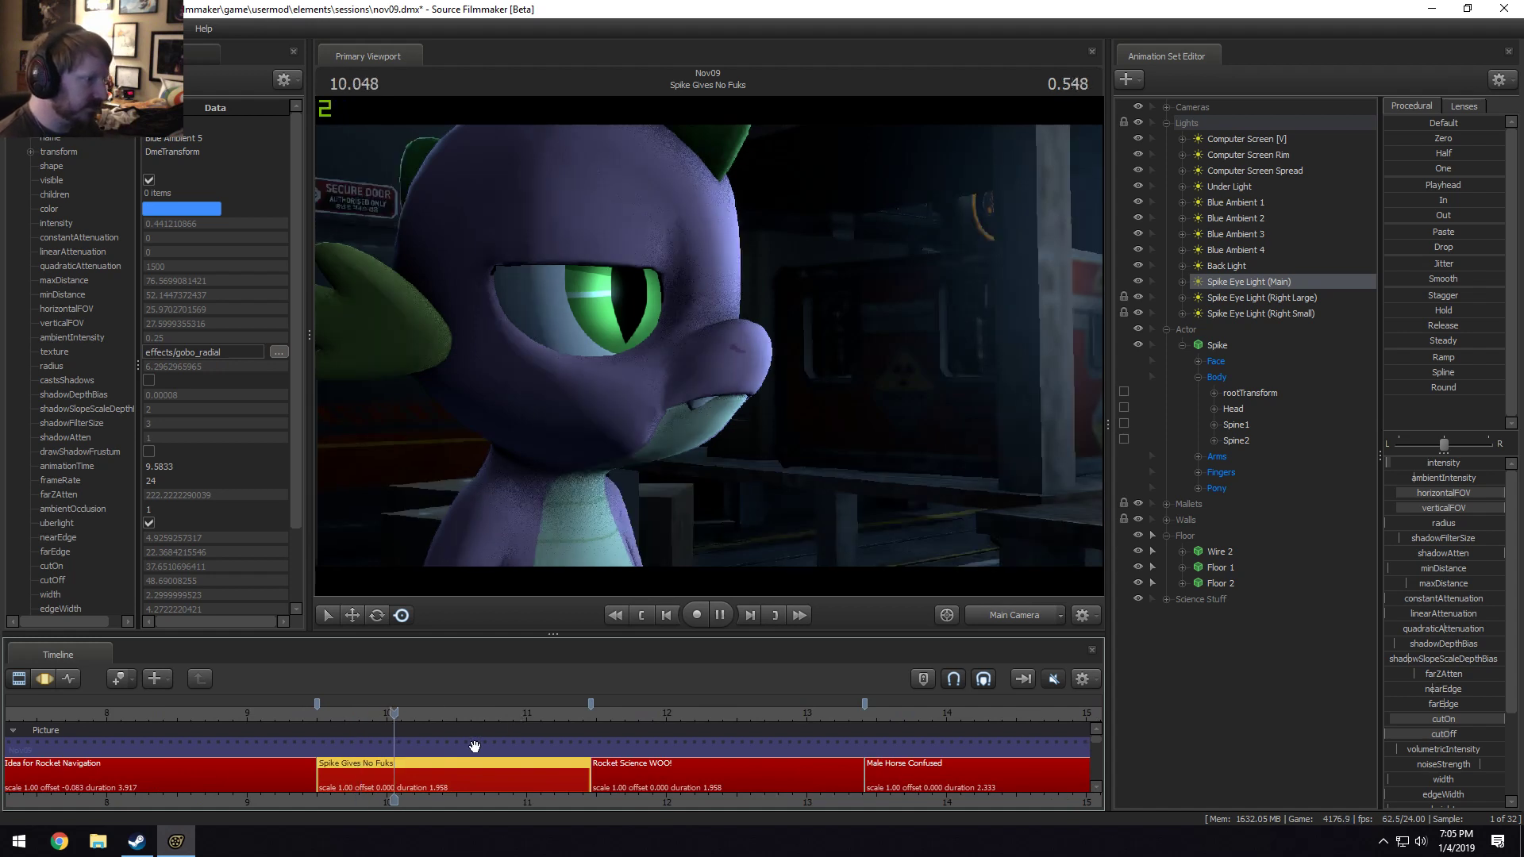
click(321, 714)
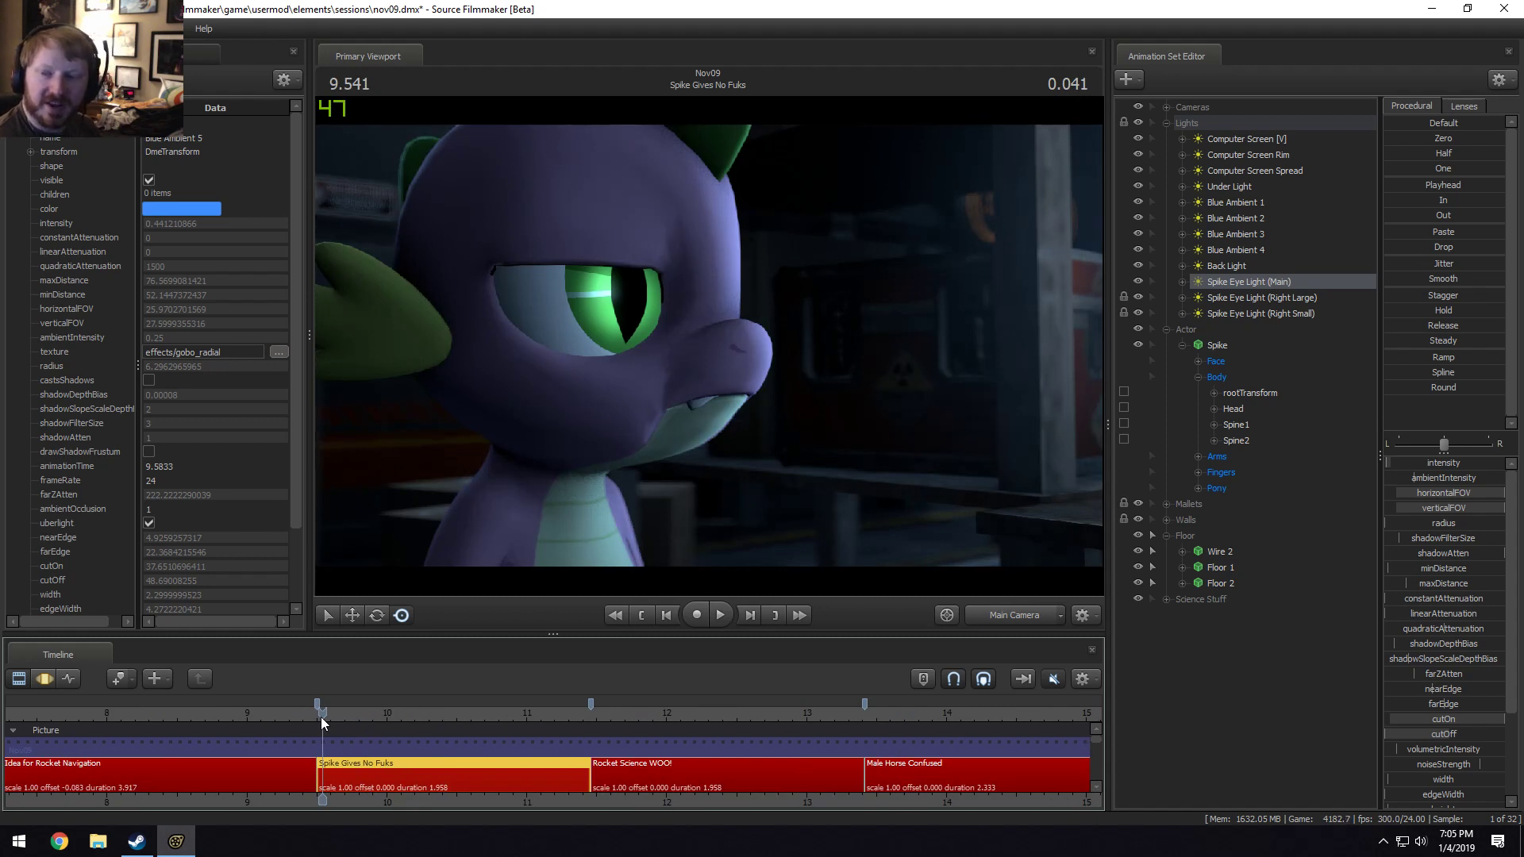
key(space)
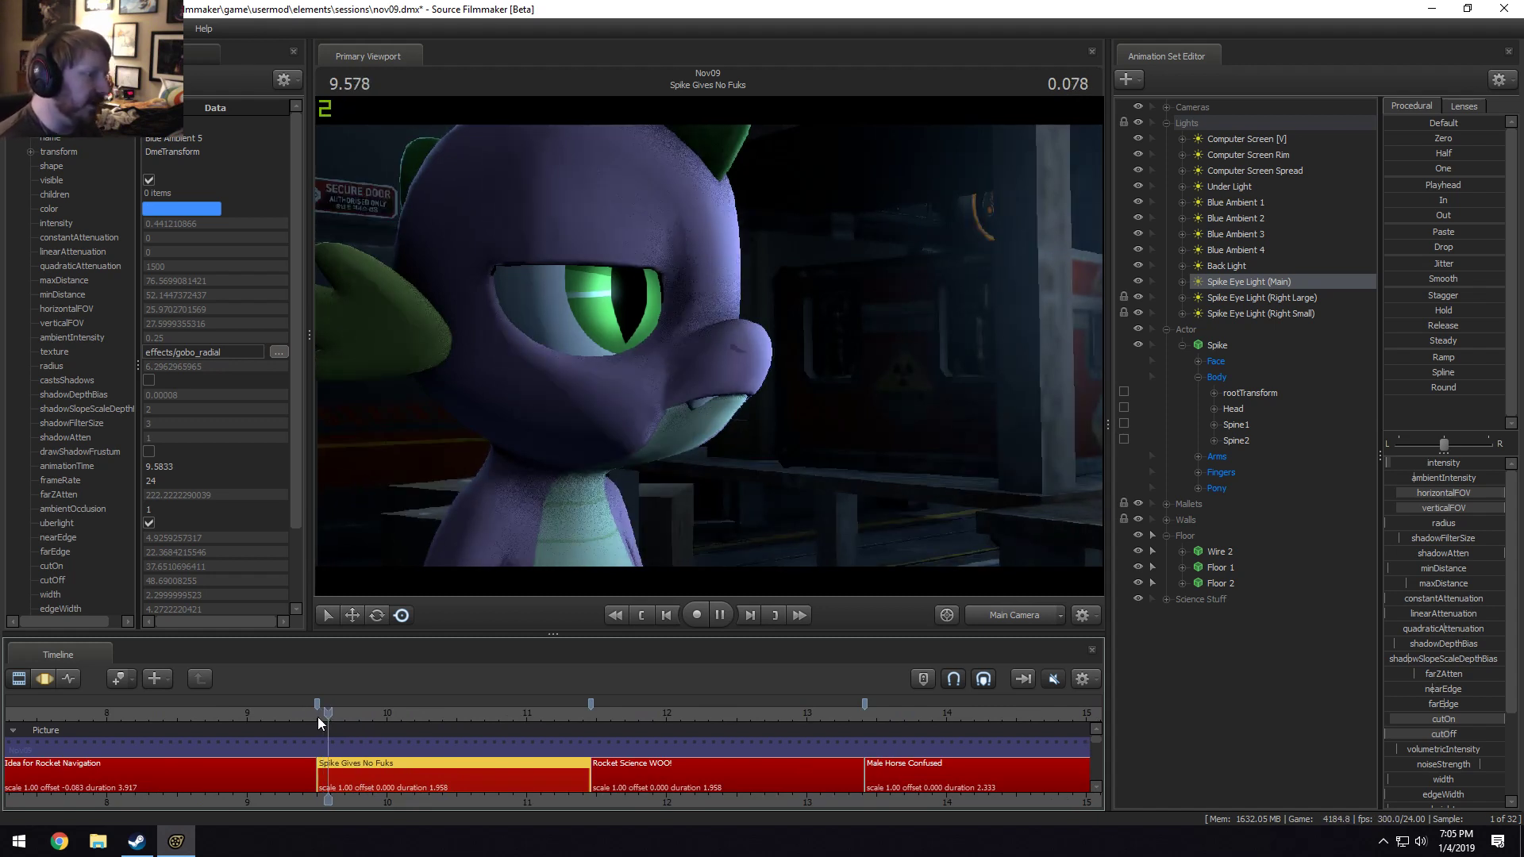
key(space)
click(318, 712)
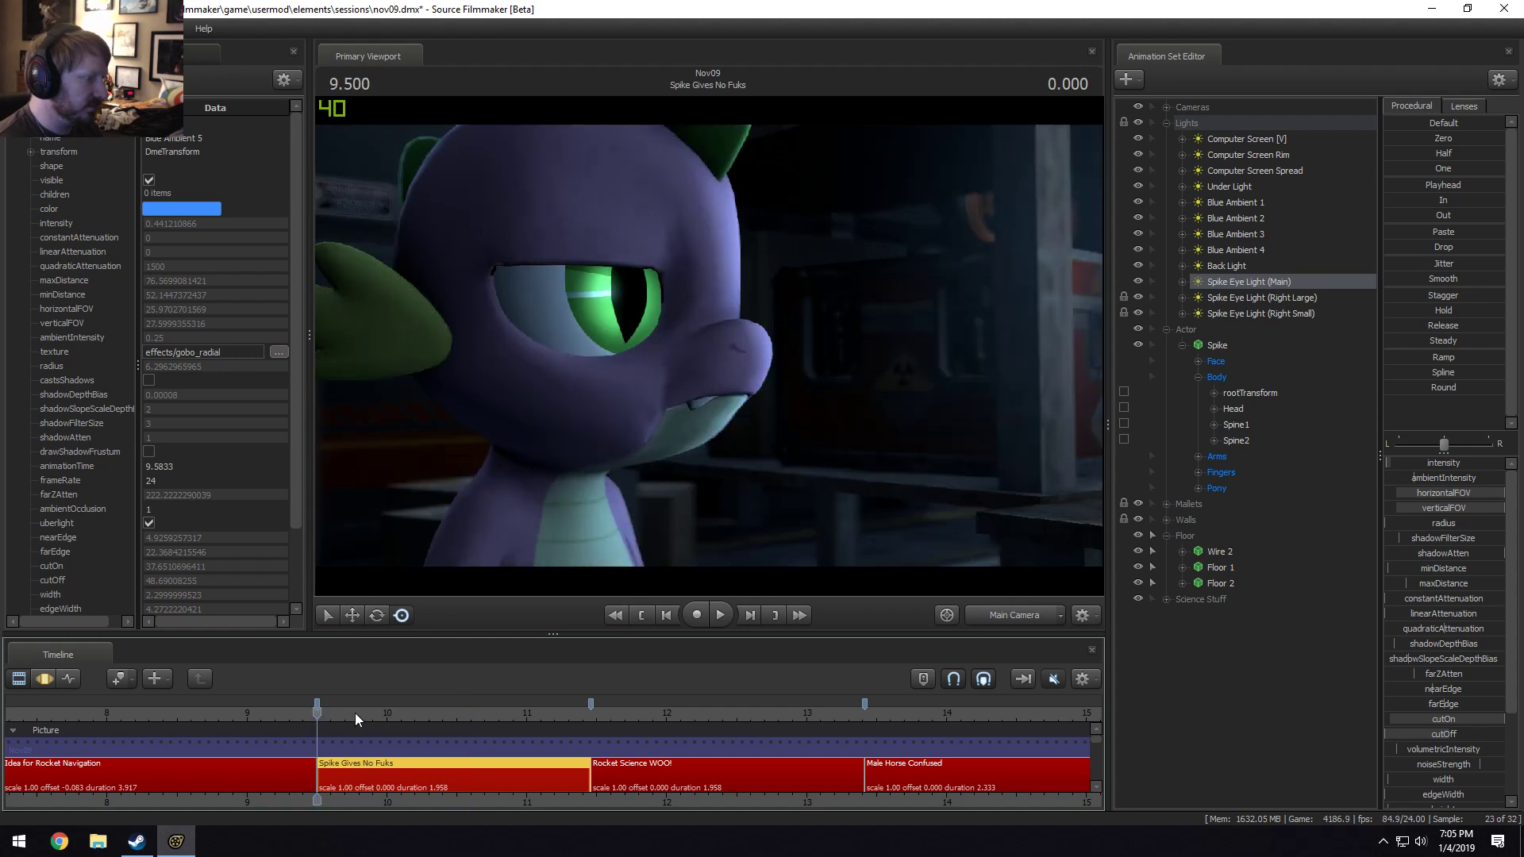
Compare "Idea for Rocket Navigation" at 8.333 through Work Camera and Main Camera, and disable lighting in the viewport.
click(994, 616)
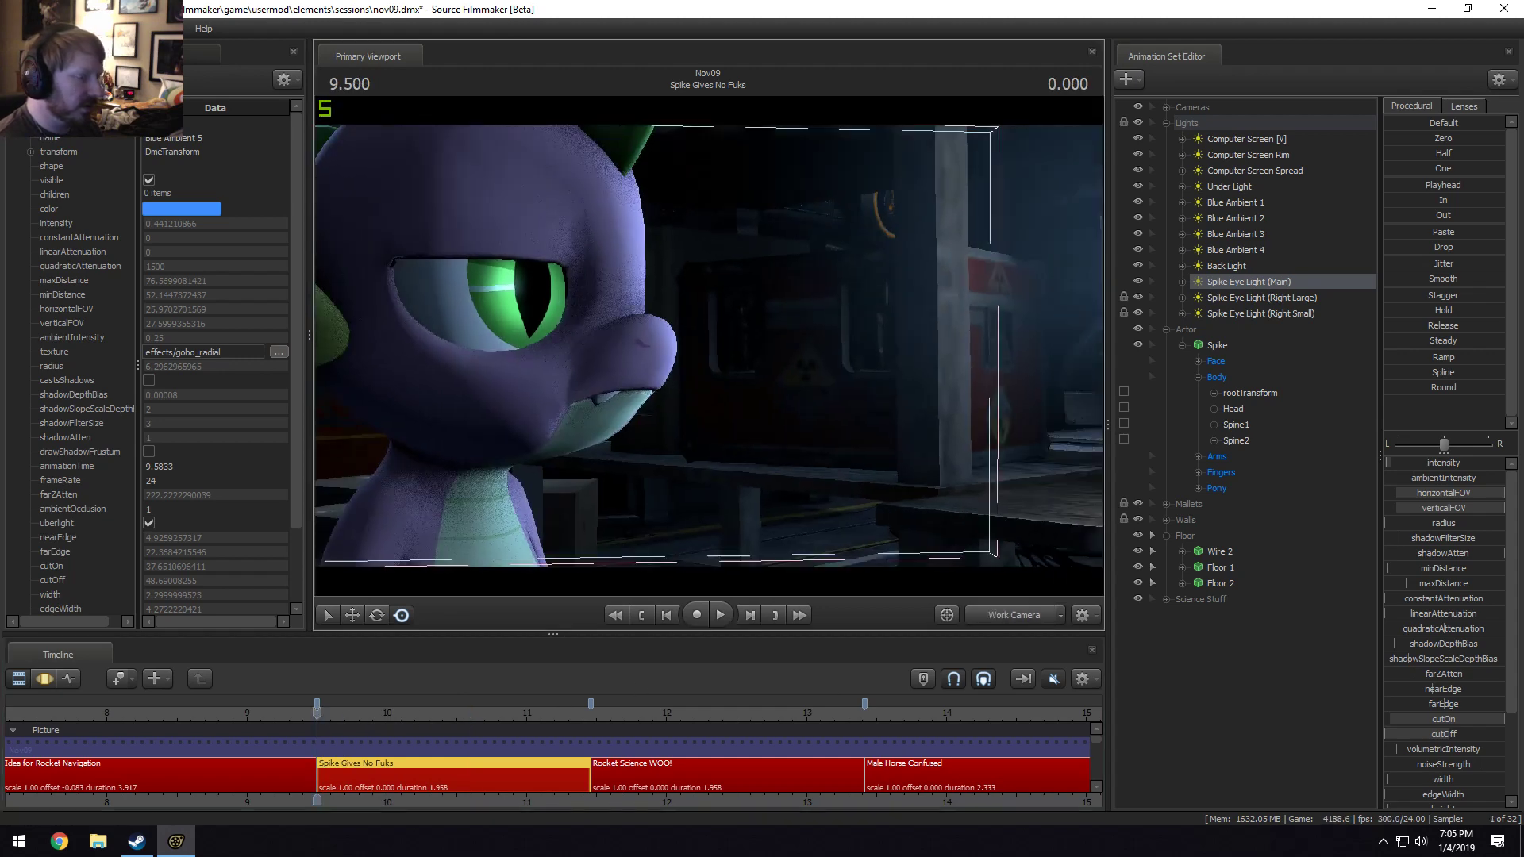
click(153, 712)
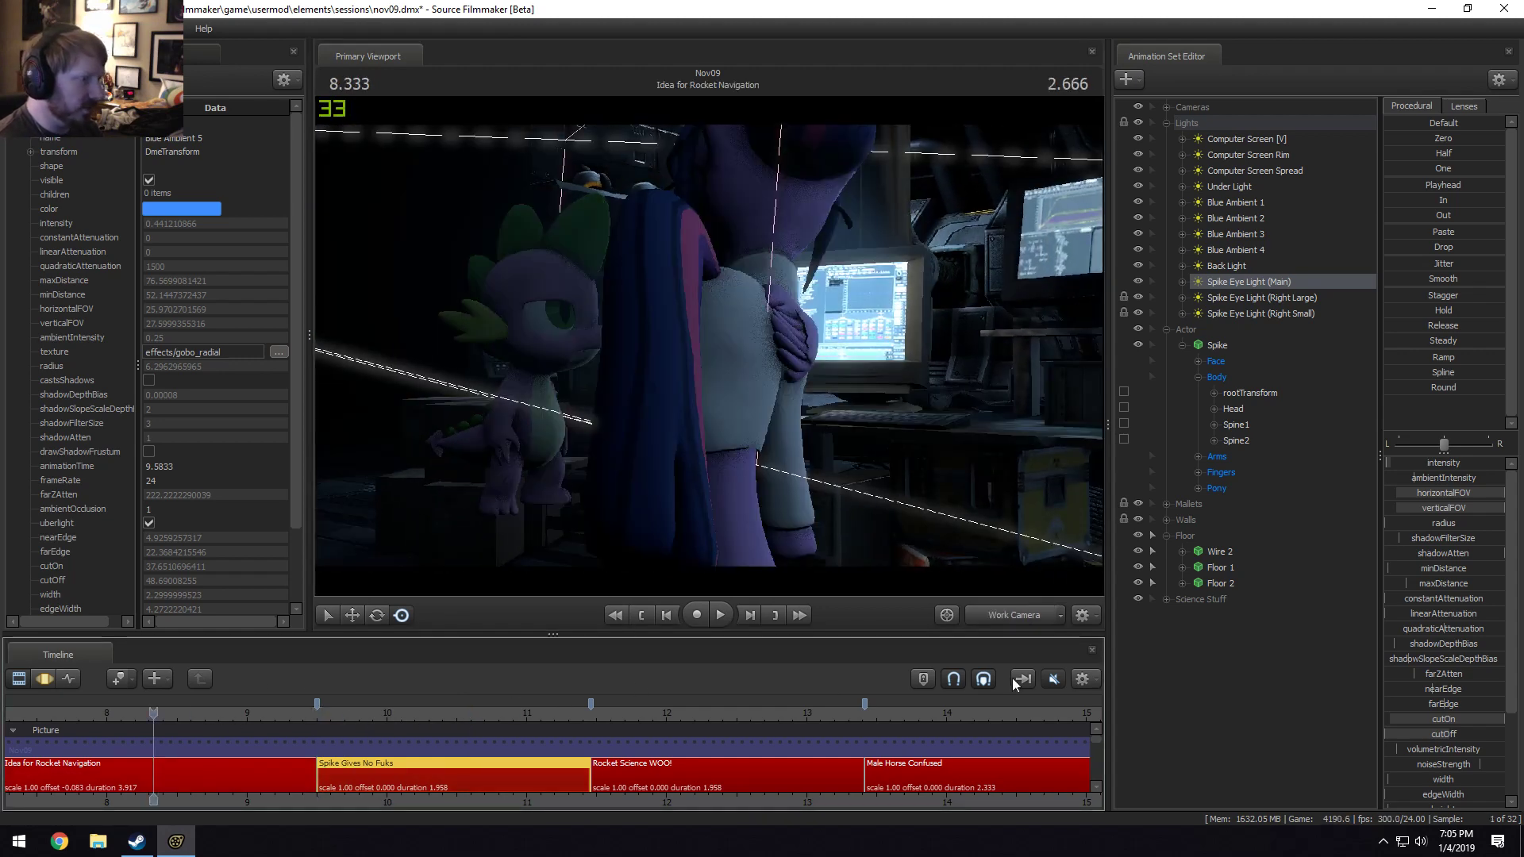
click(992, 616)
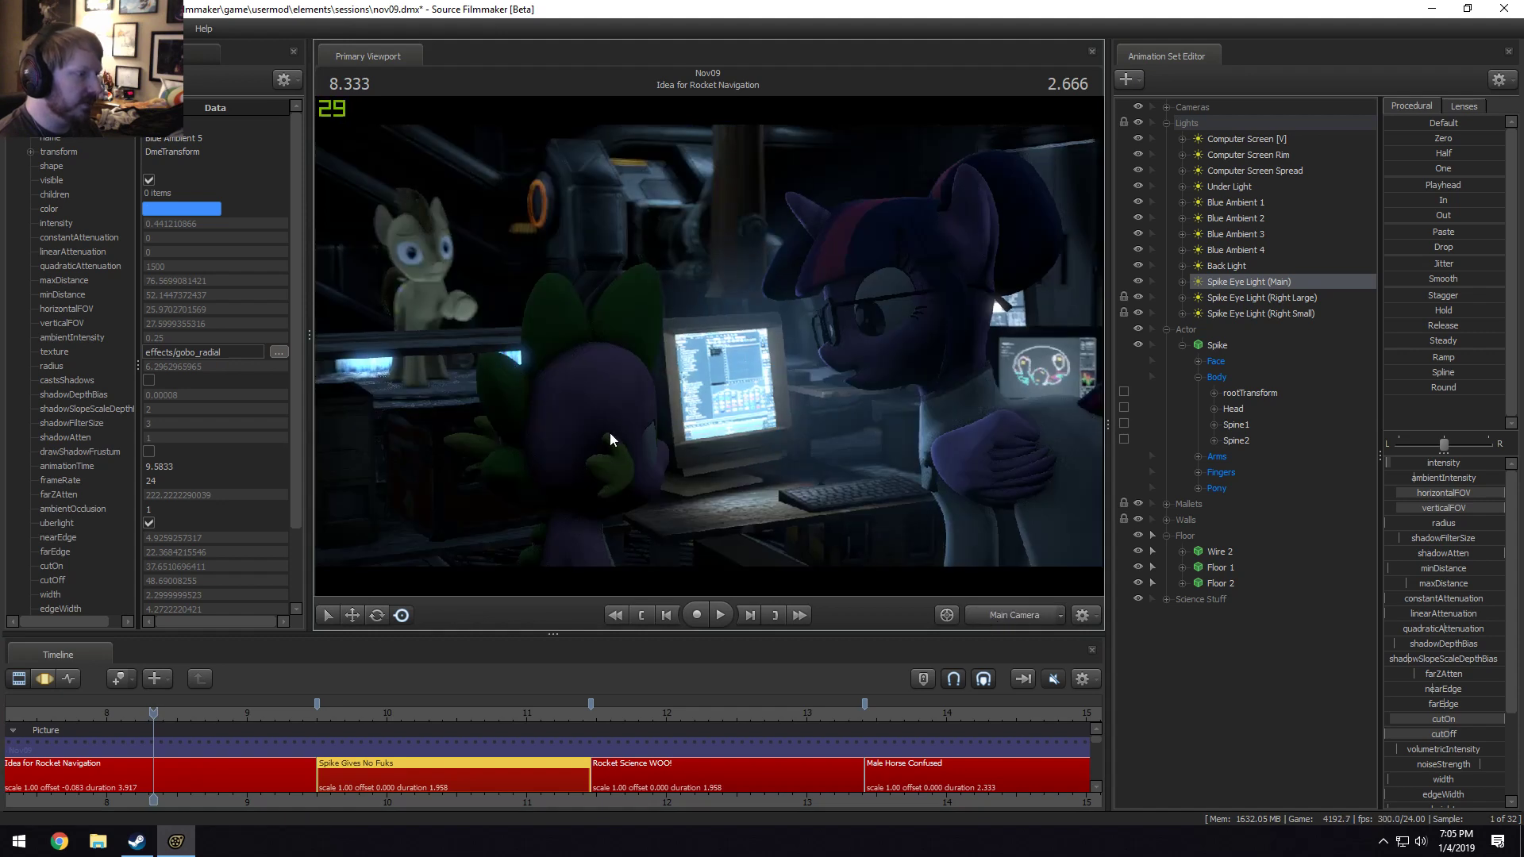
click(1013, 618)
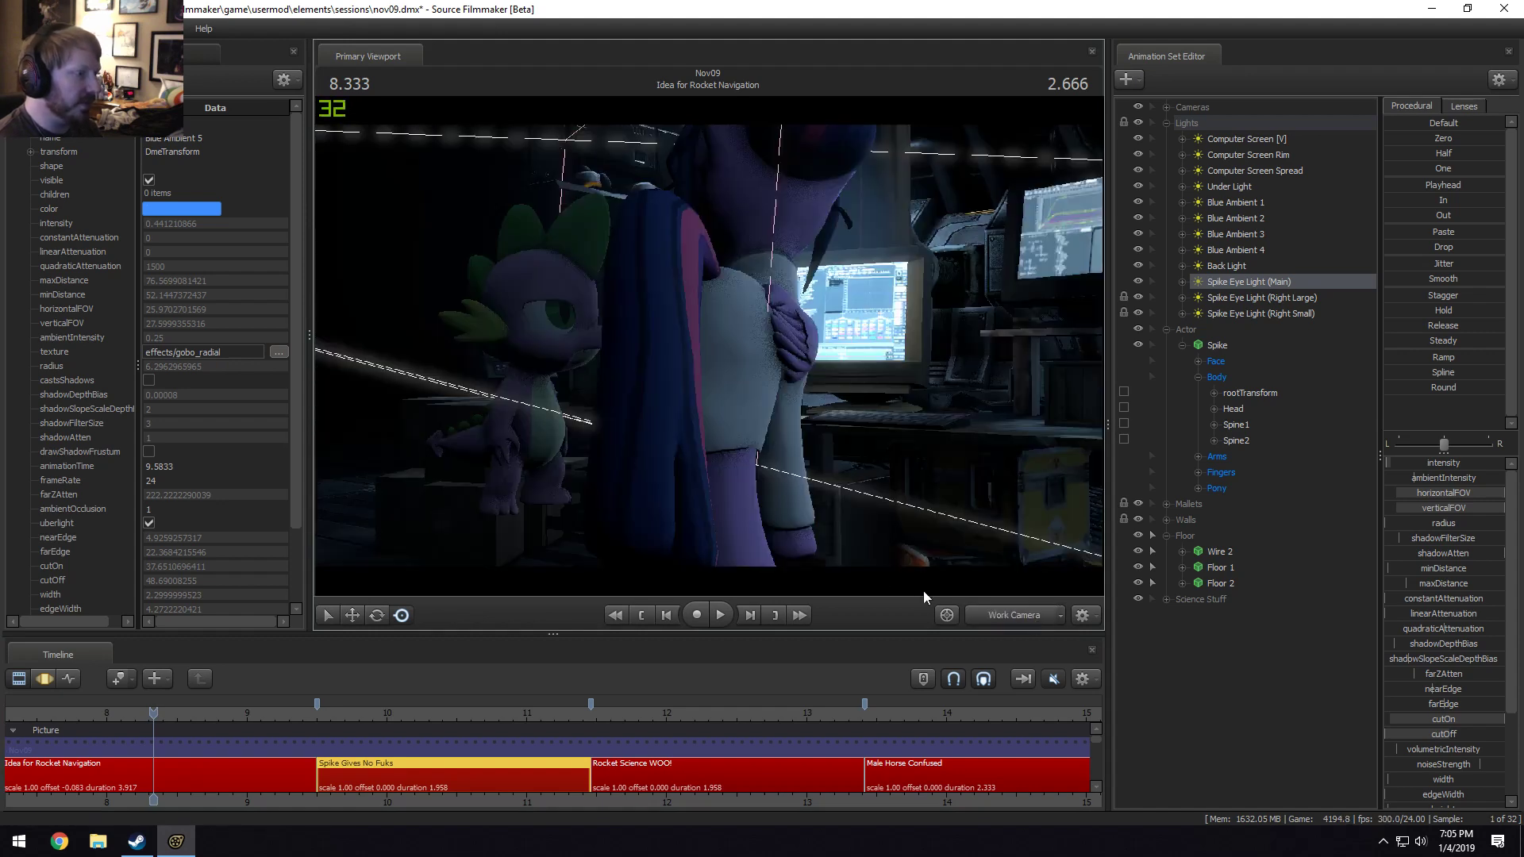
click(1002, 611)
right_click(730, 312)
click(823, 378)
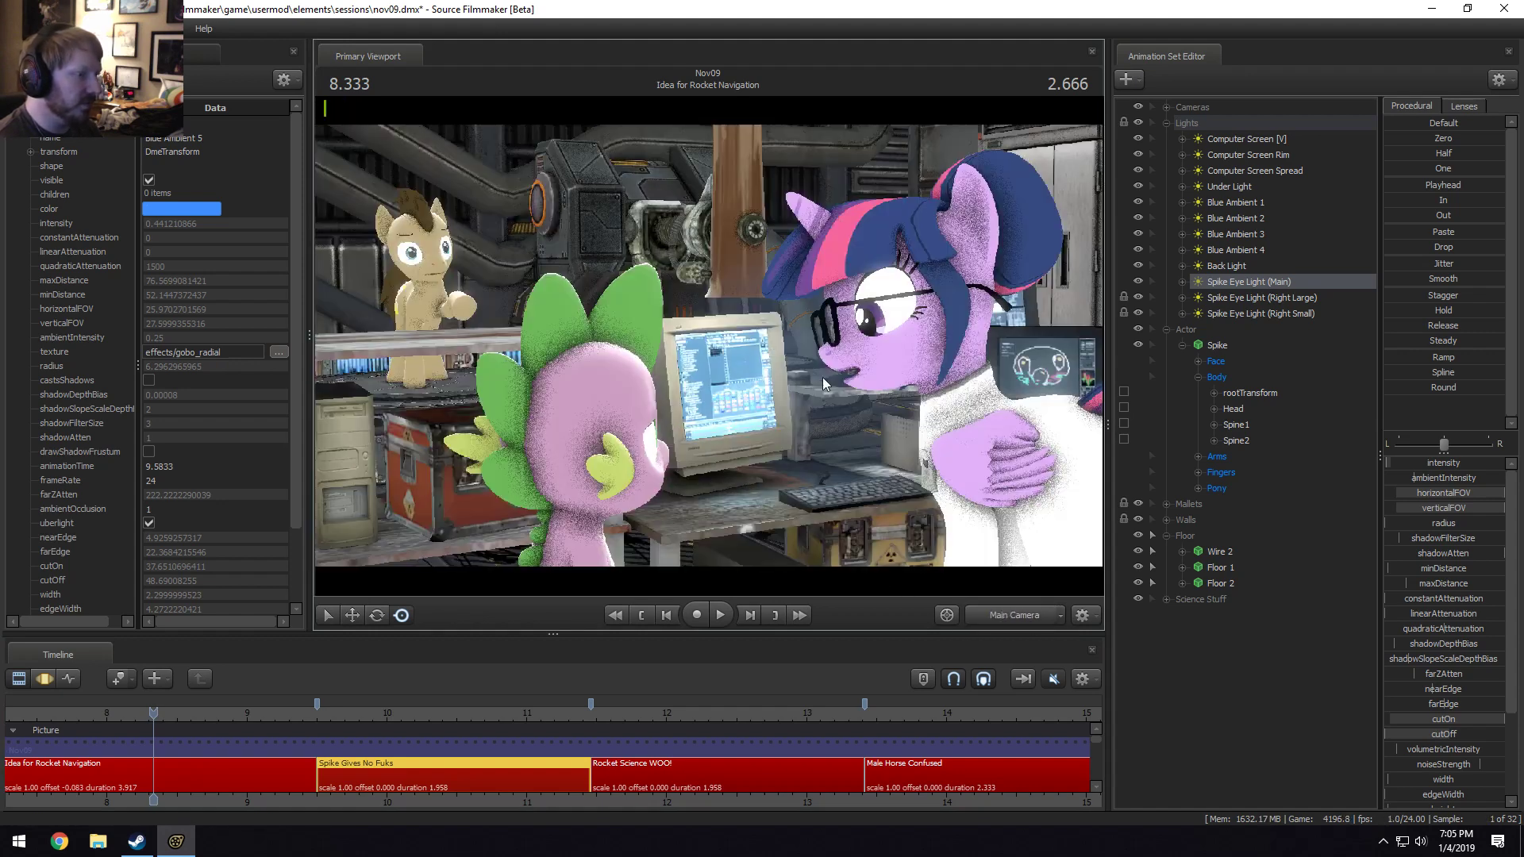
Play from "Idea for Rocket Navigation" into "Spike Gives No Fuks" through Main Camera to examine Spike's motion across the cut.
click(1005, 617)
right_click(700, 459)
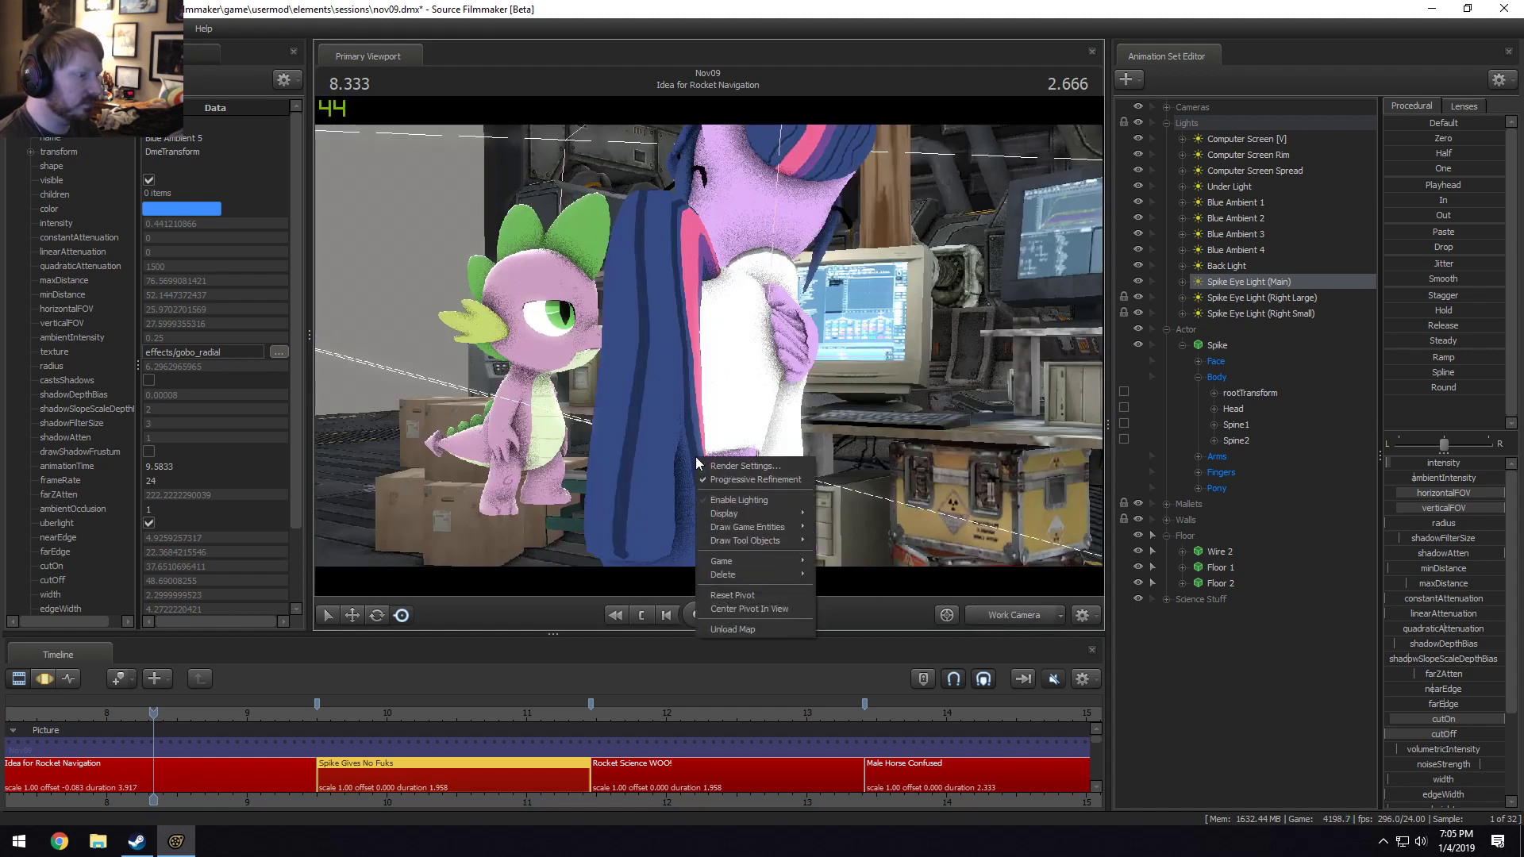
key(Escape)
key(space)
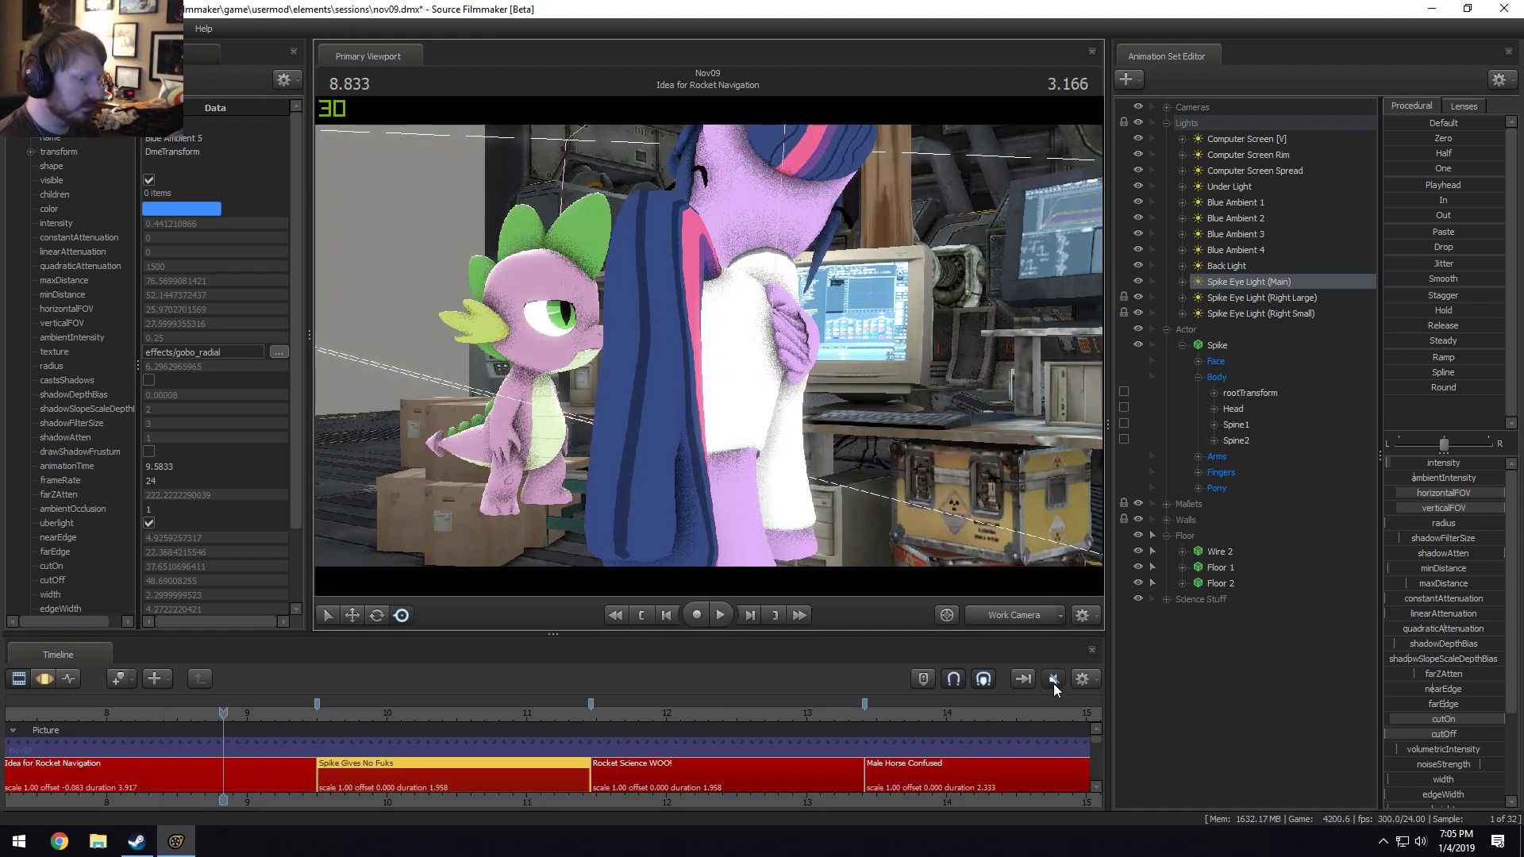
scroll(130, 731, down, 5)
click(98, 716)
key(space)
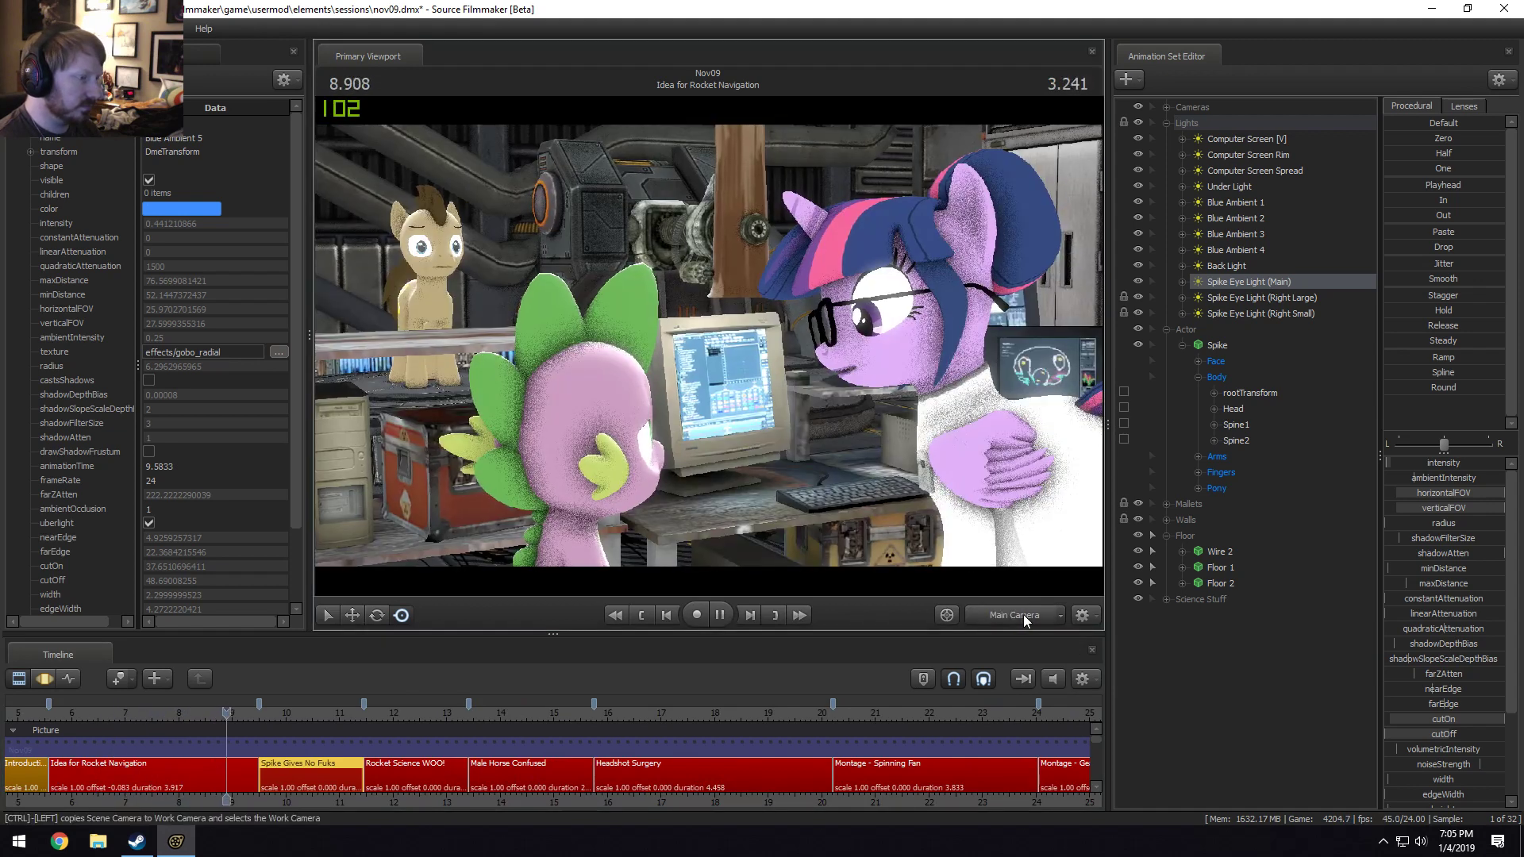
key(space)
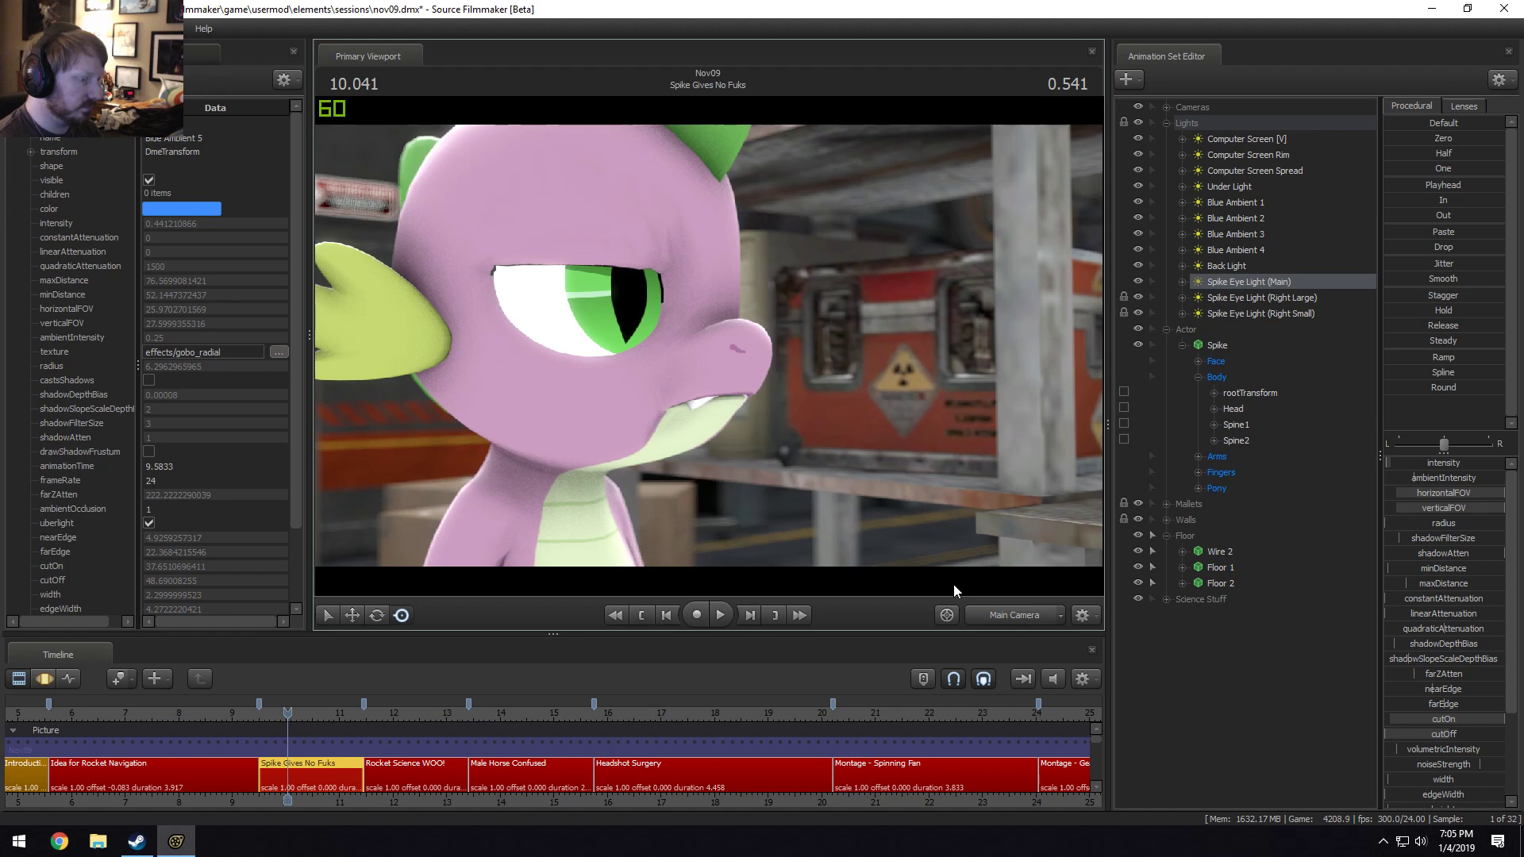
Switch to Work Camera and set the Motion Editor time selection to cover everything before 9.916.
click(1003, 616)
key(F3)
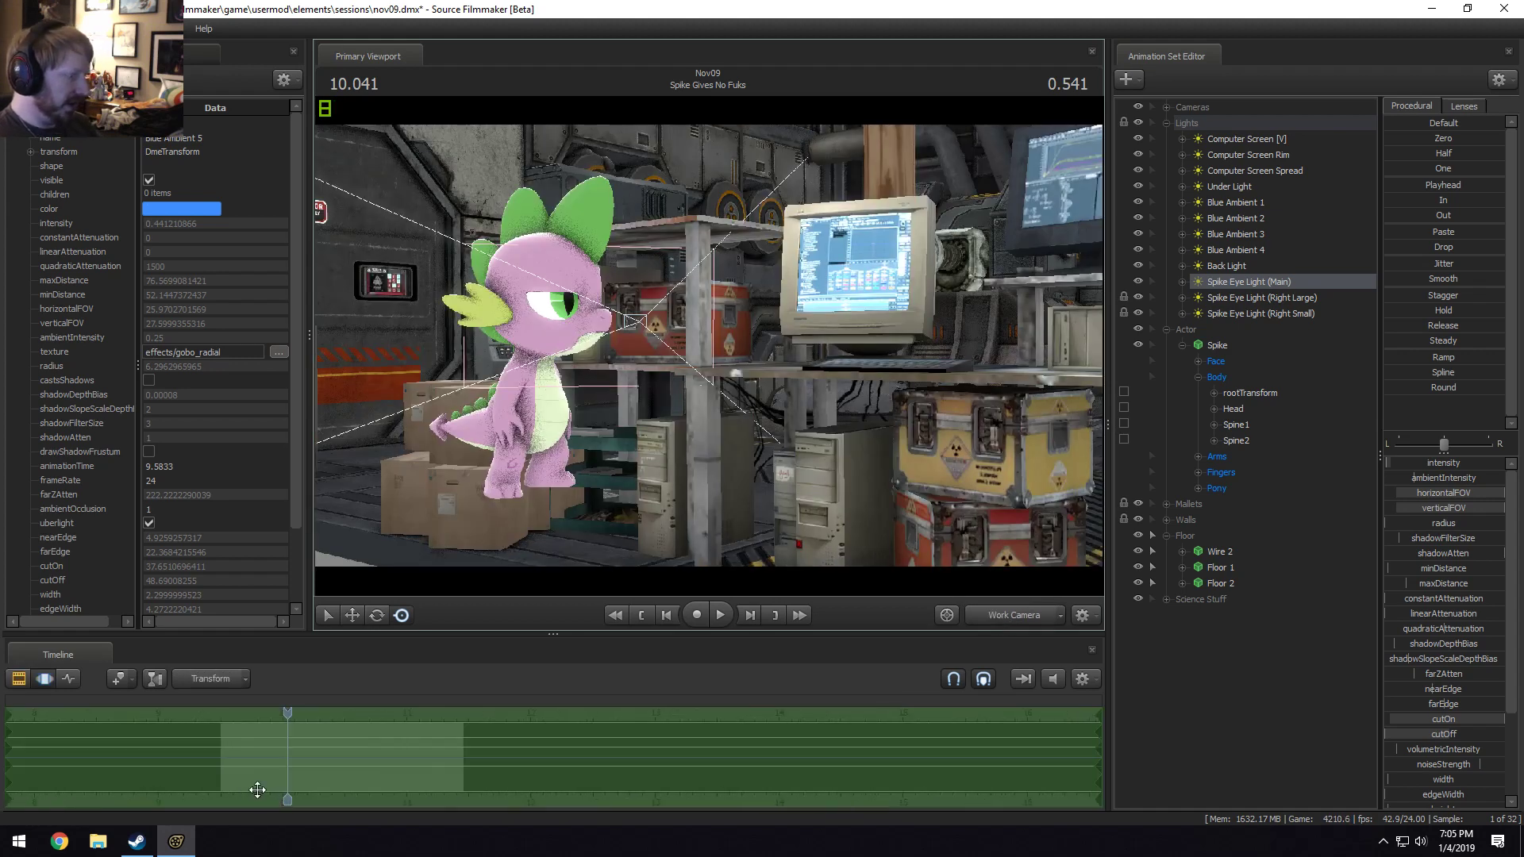
drag(281, 778, 273, 749)
key(Escape)
key(bracketleft)
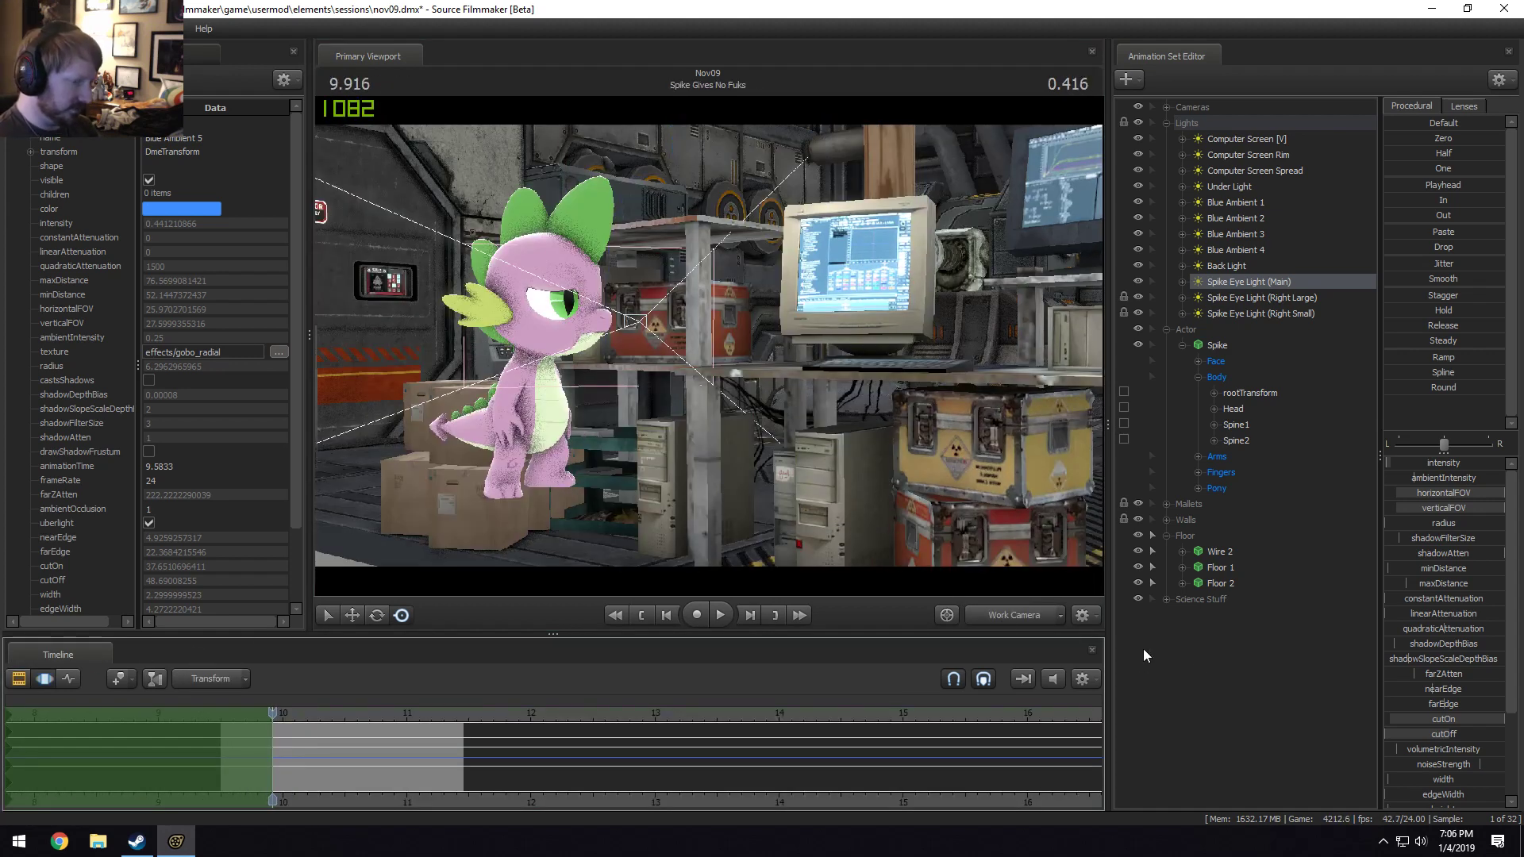
Transfer Spike's pose from "Idea for Rocket Navigation" onto Spike in "Spike Gives No Fuks" for the time before 9.916.
key(F2)
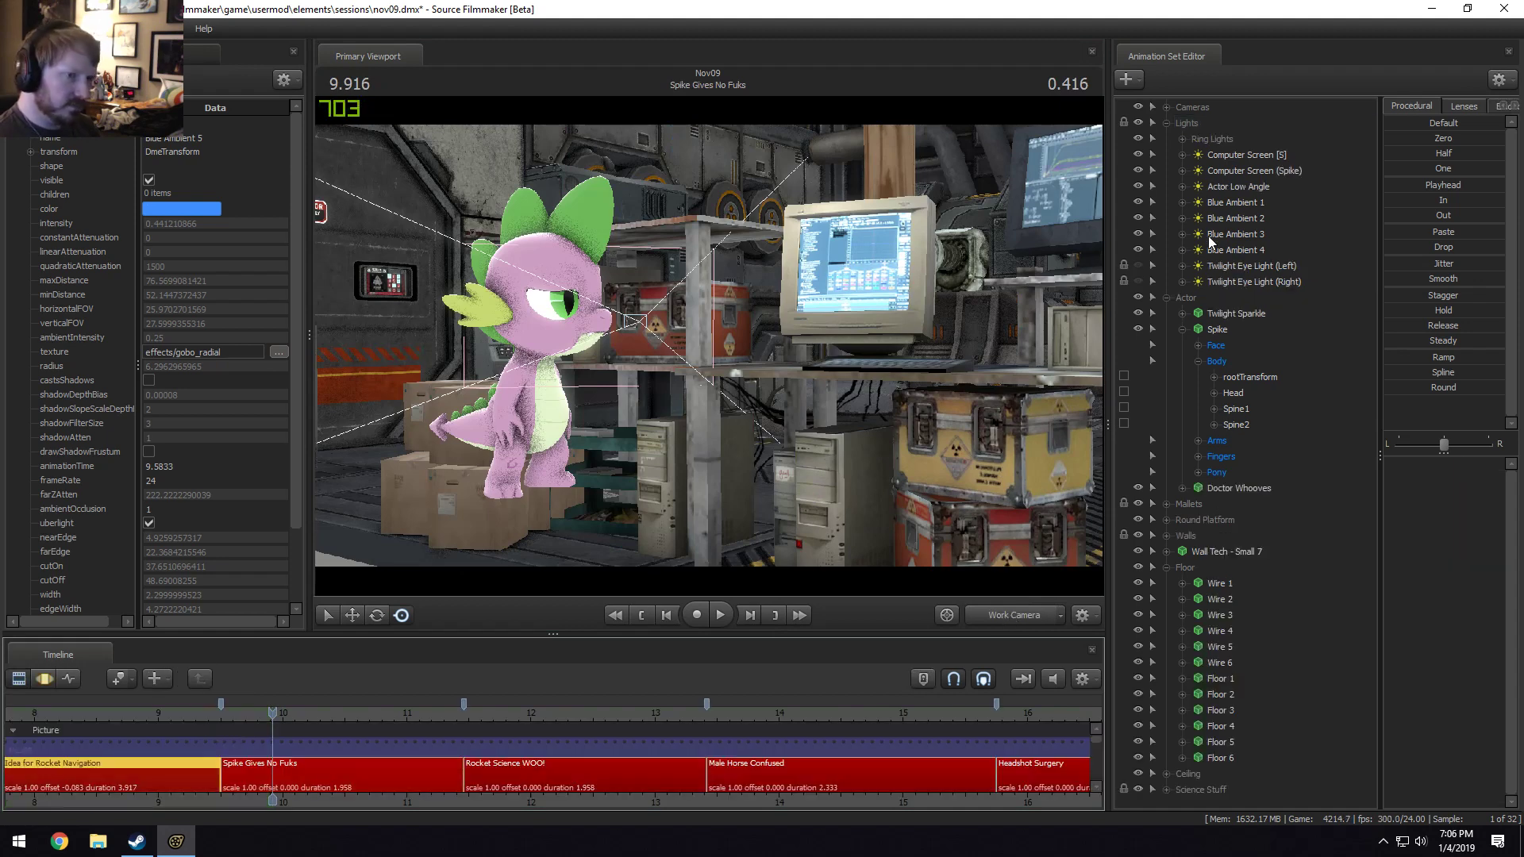
click(1223, 326)
key(F3)
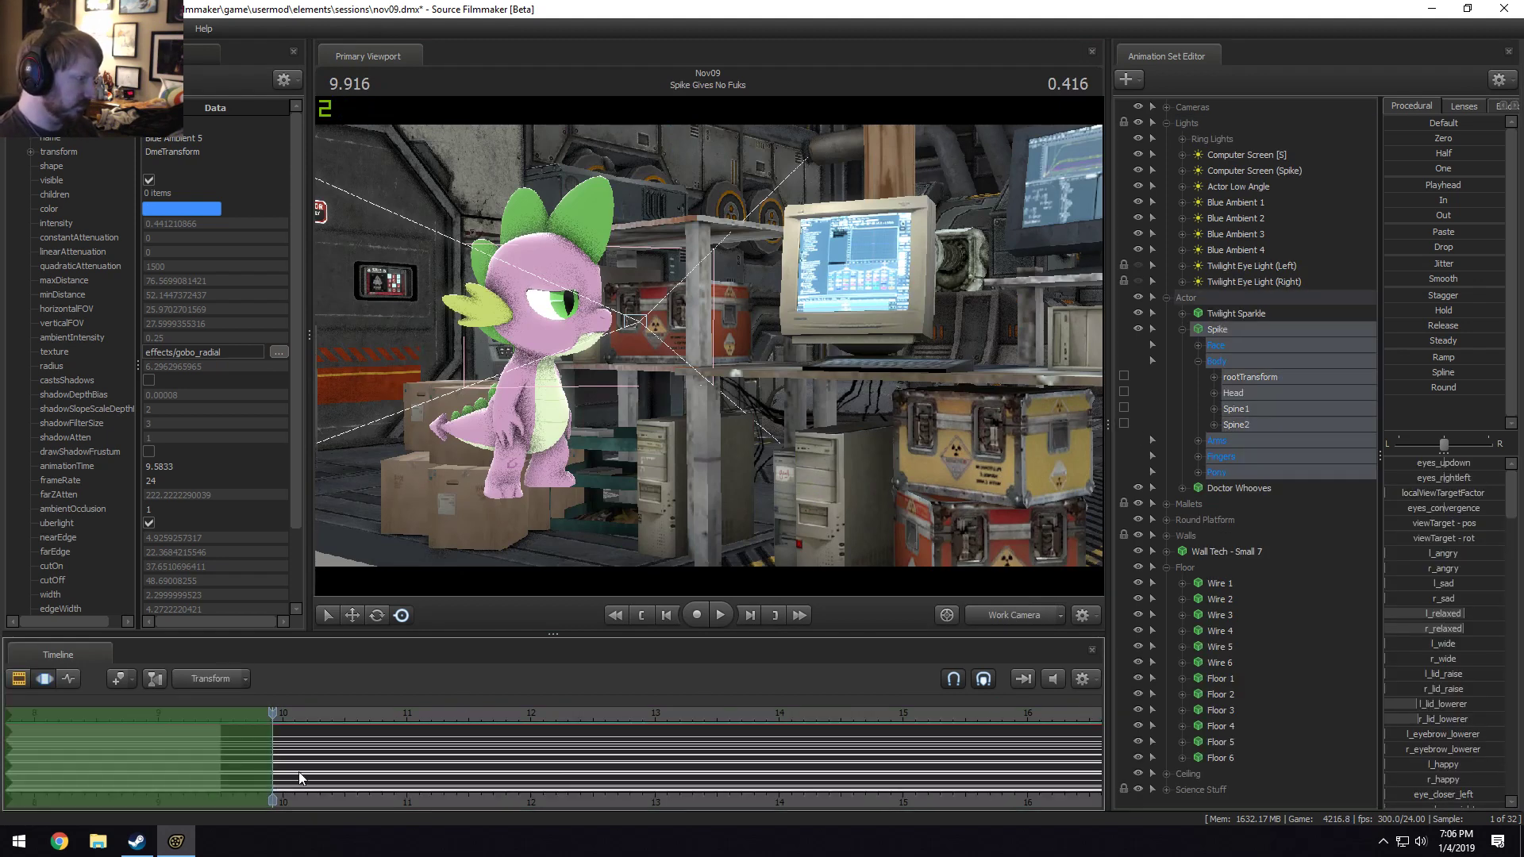
key(F2)
click(264, 769)
key(F3)
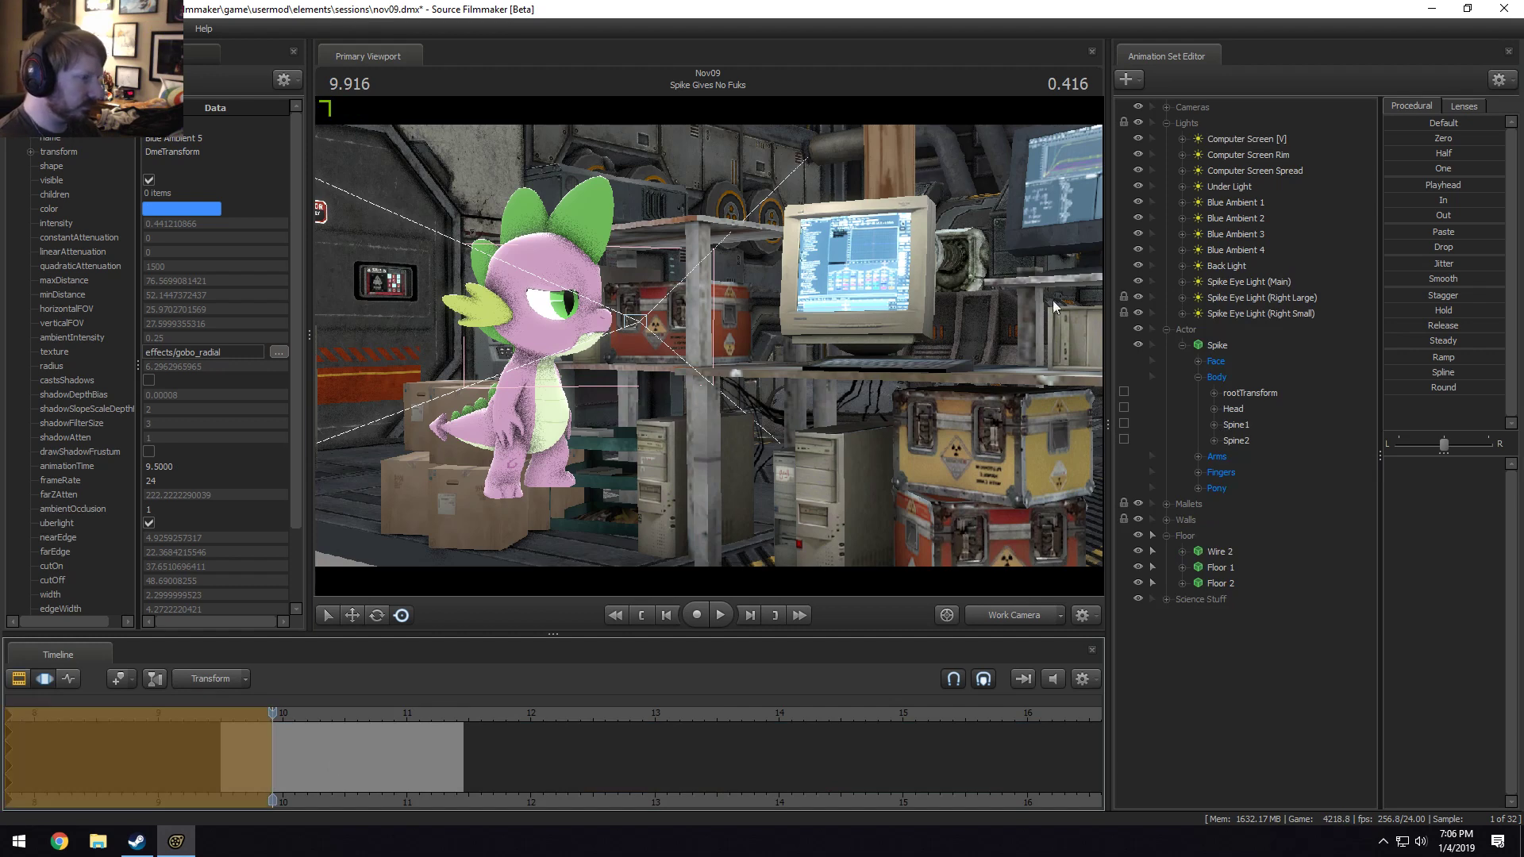
click(1222, 341)
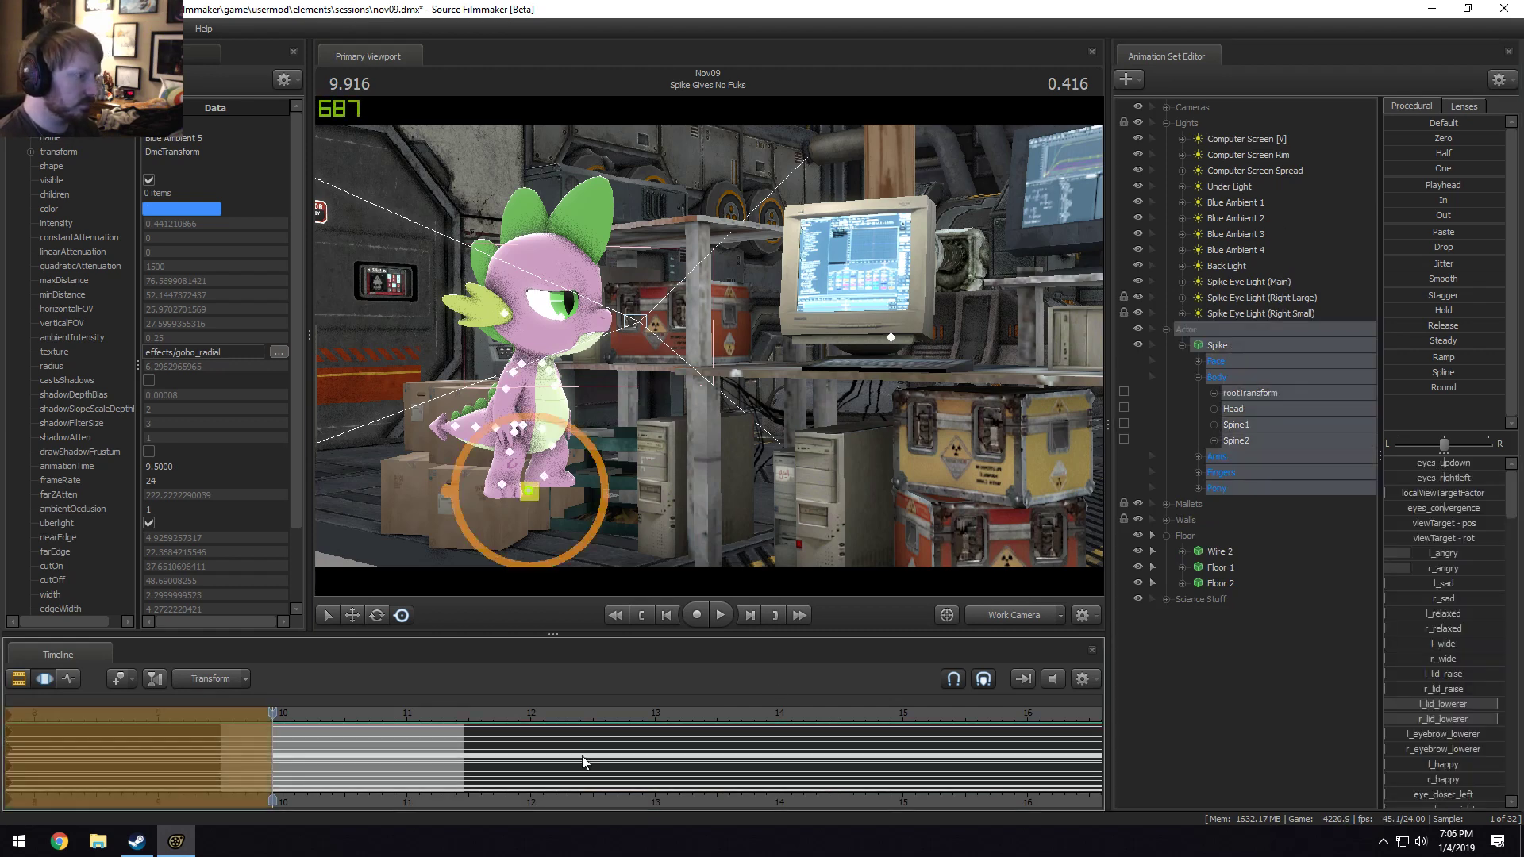
Check Spike at 9.708 through Main Camera, frame him in Work Camera, and rotate his Head bone slightly.
click(1001, 614)
click(217, 707)
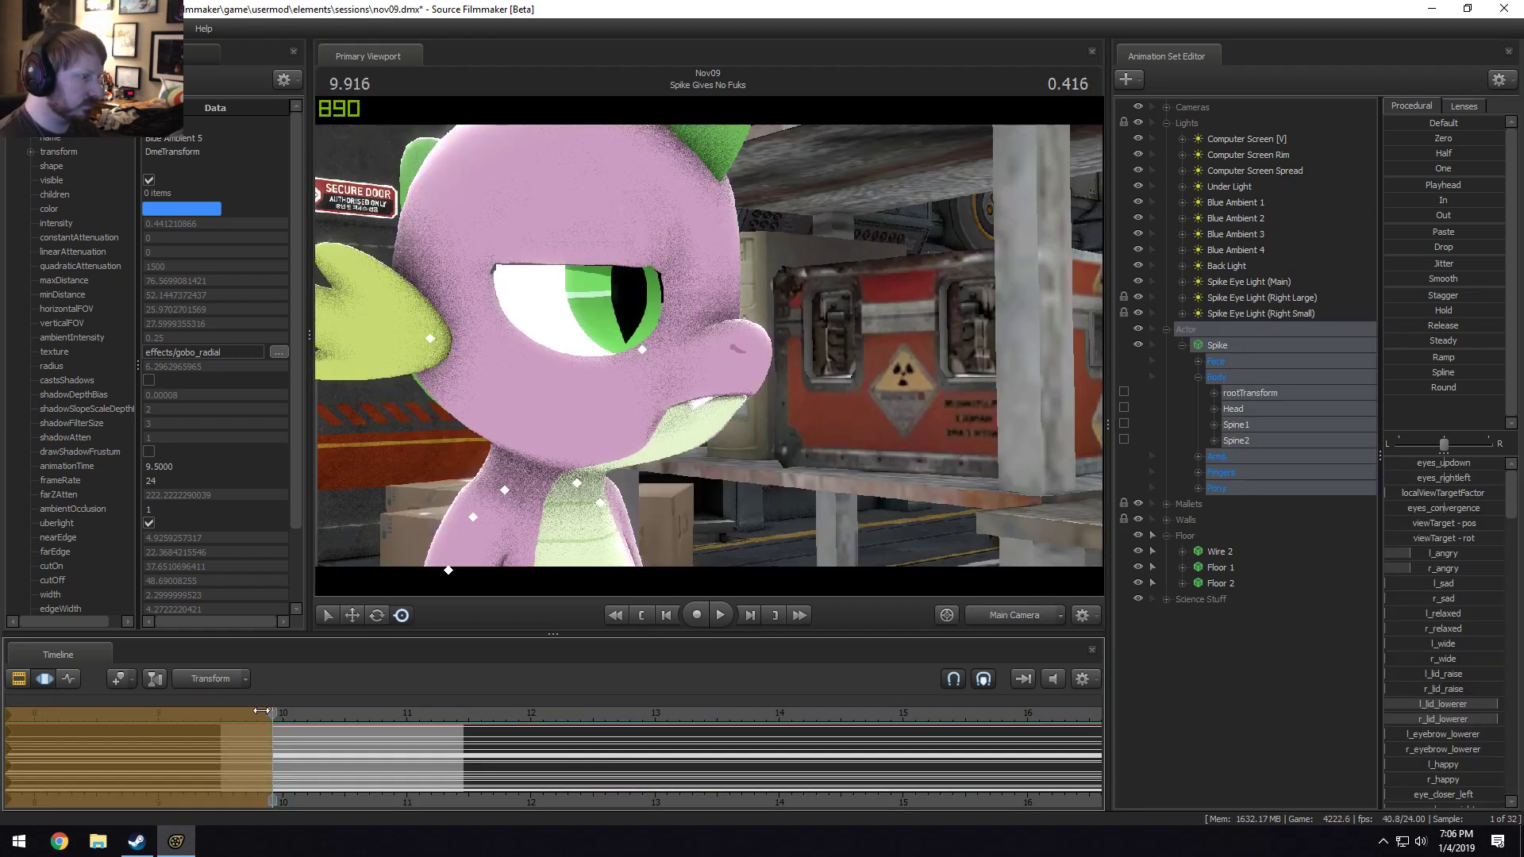
mouse_move(217, 711)
mouse_down()
mouse_move(289, 711)
mouse_move(247, 712)
mouse_up()
click(1014, 623)
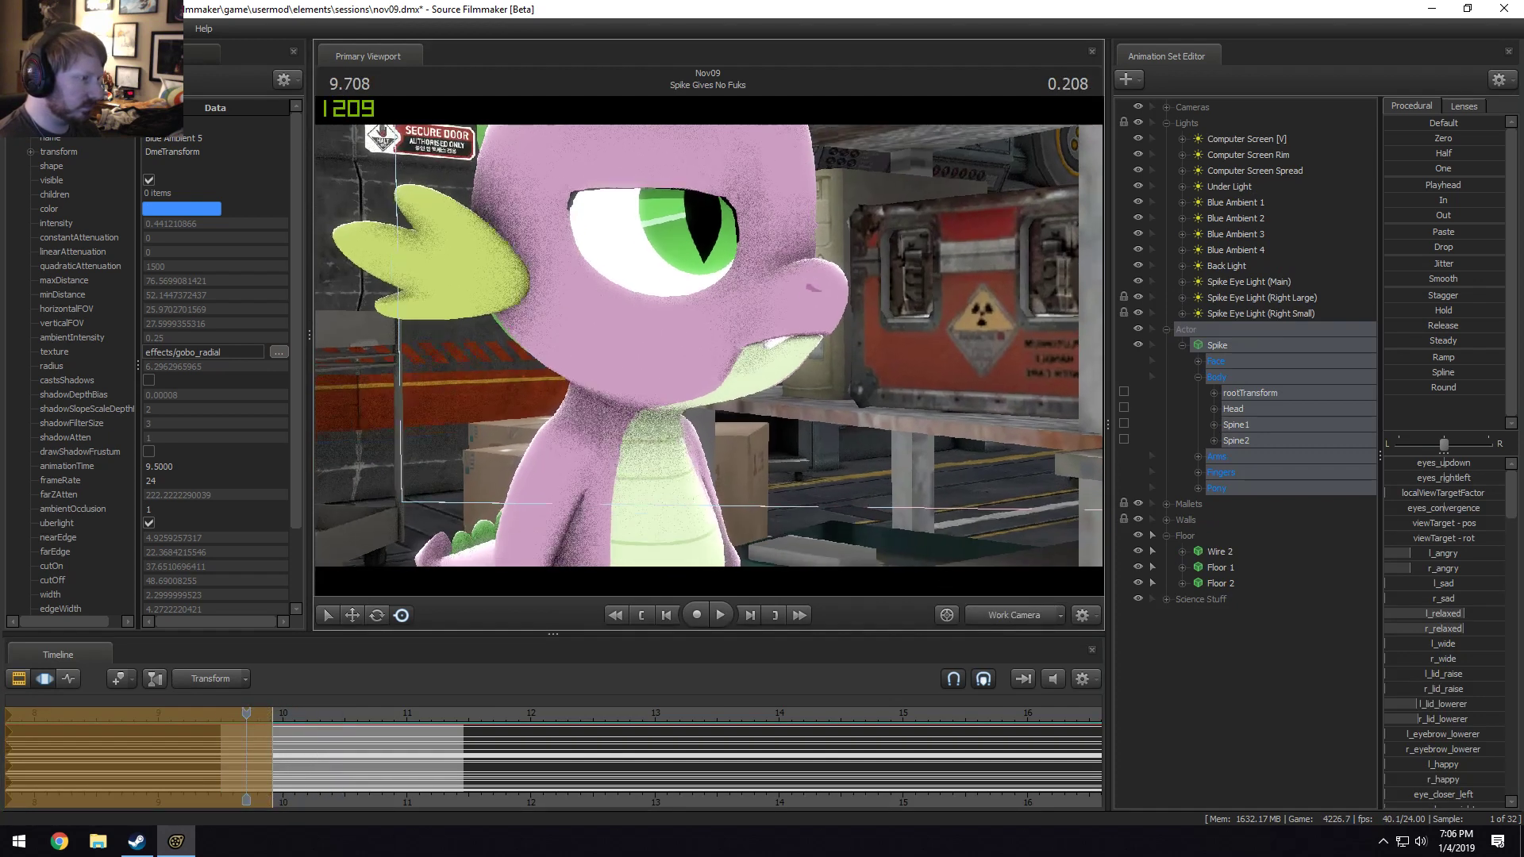
key(Escape)
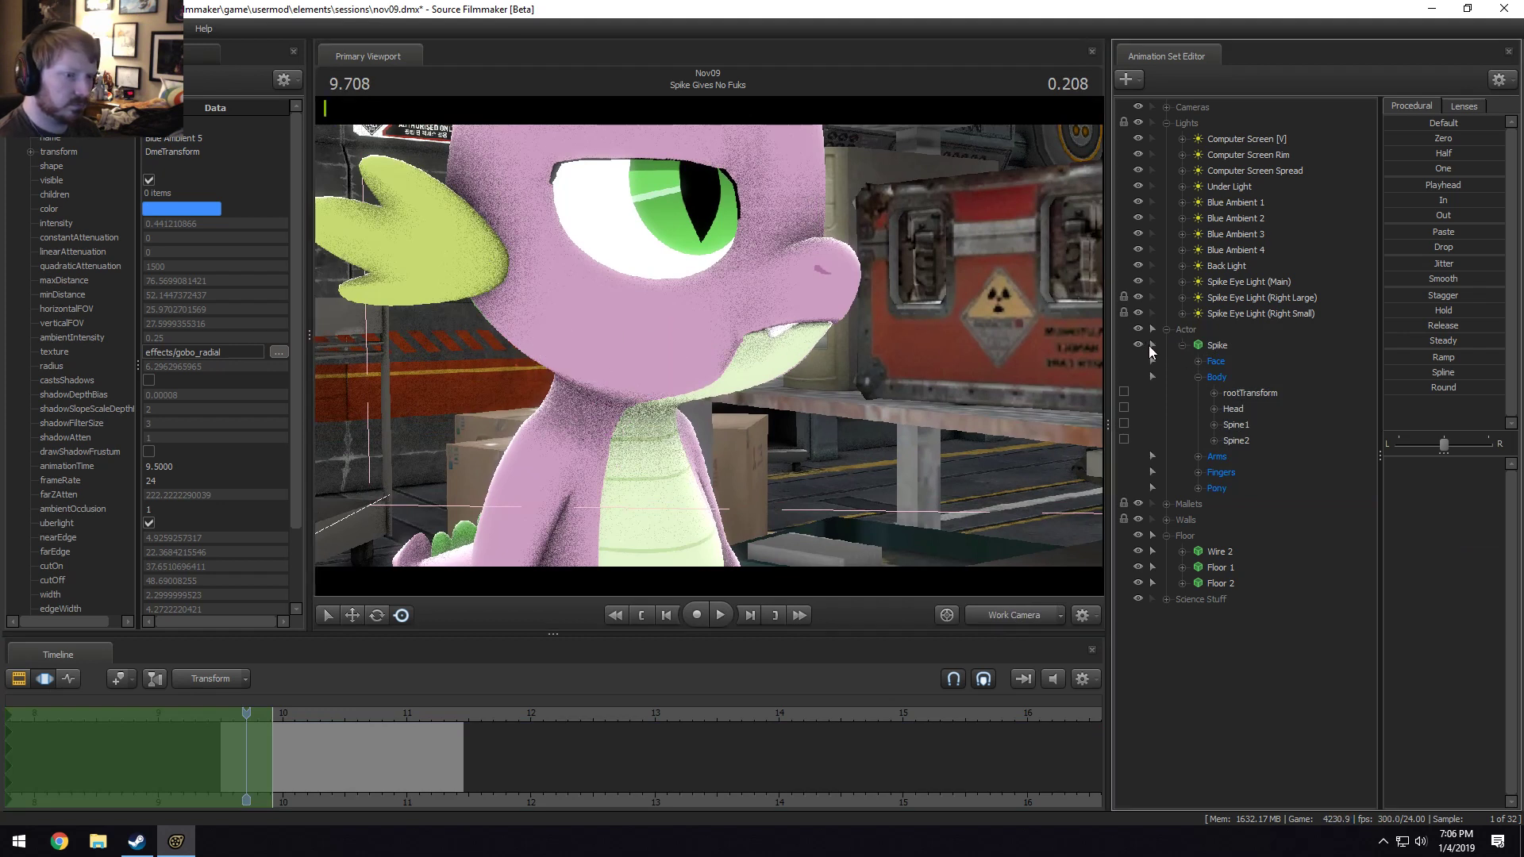
click(1166, 538)
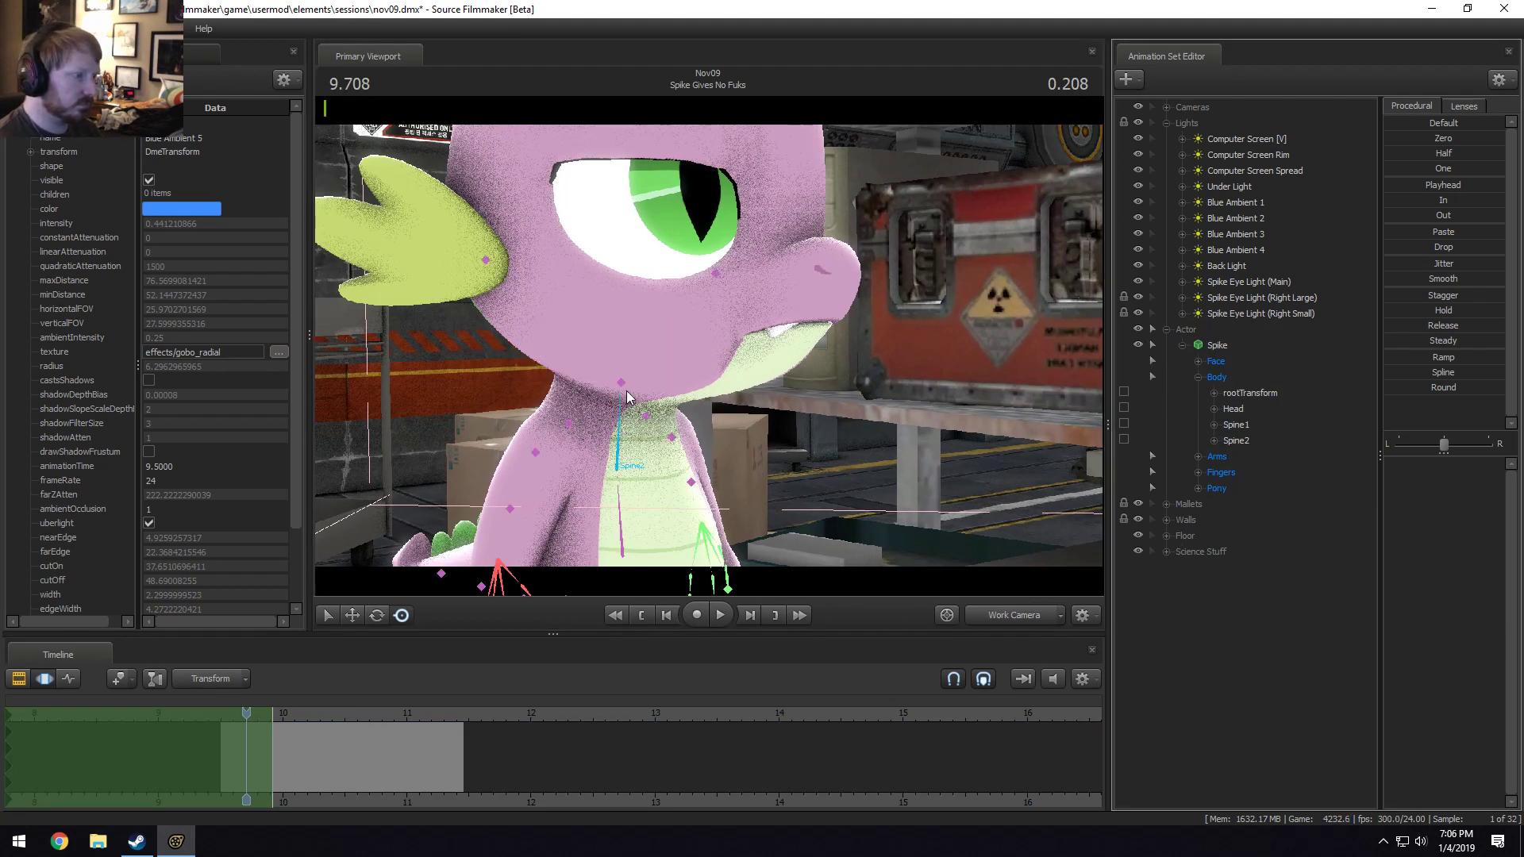
click(620, 383)
drag(666, 360, 665, 359)
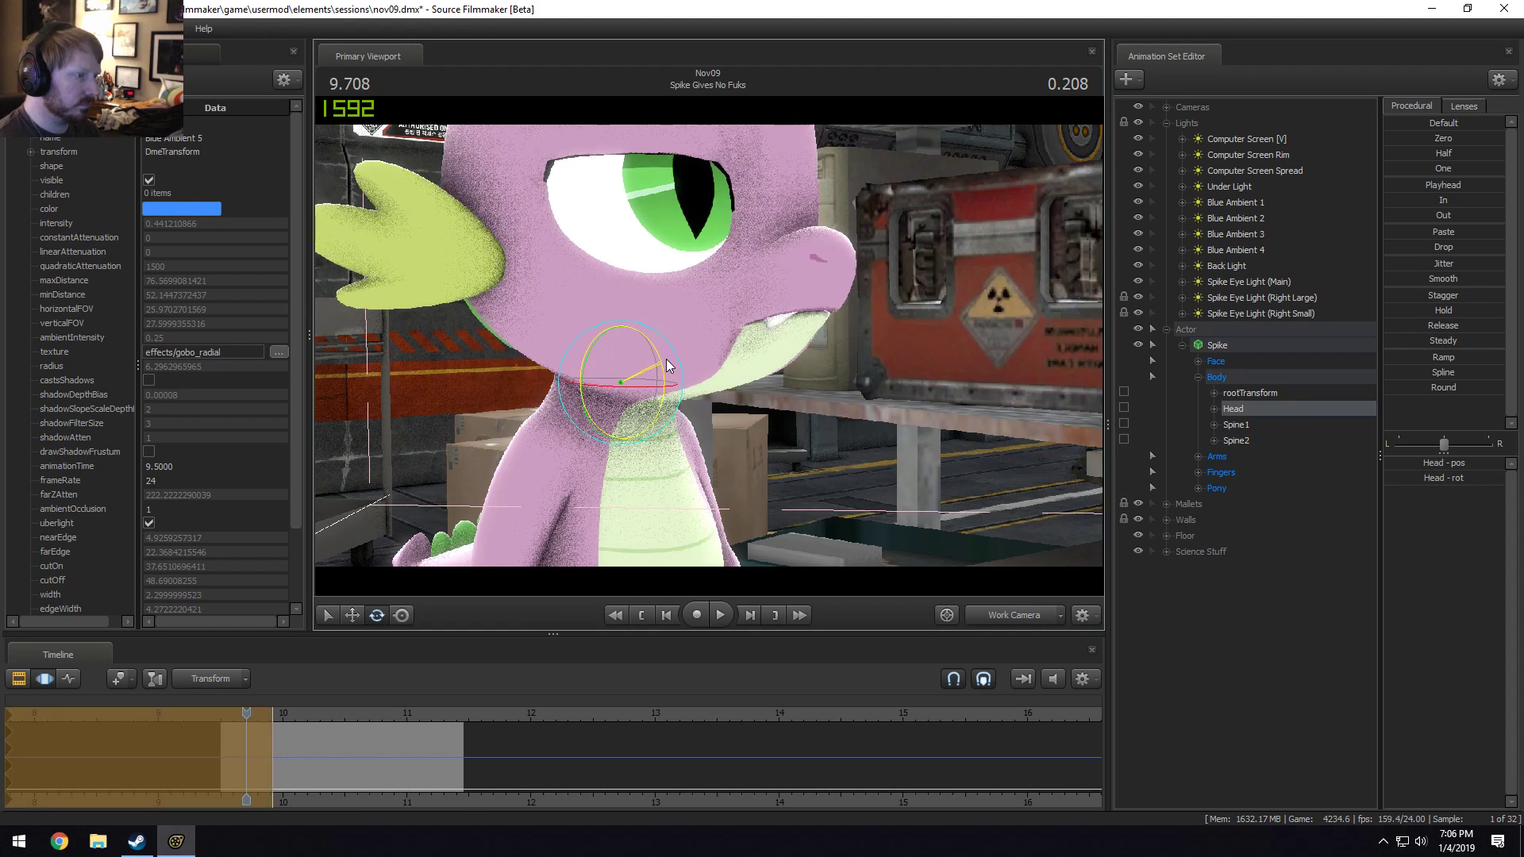
Play the shot past 9.916 and check the head movement at 9.708 through Main Camera.
click(224, 714)
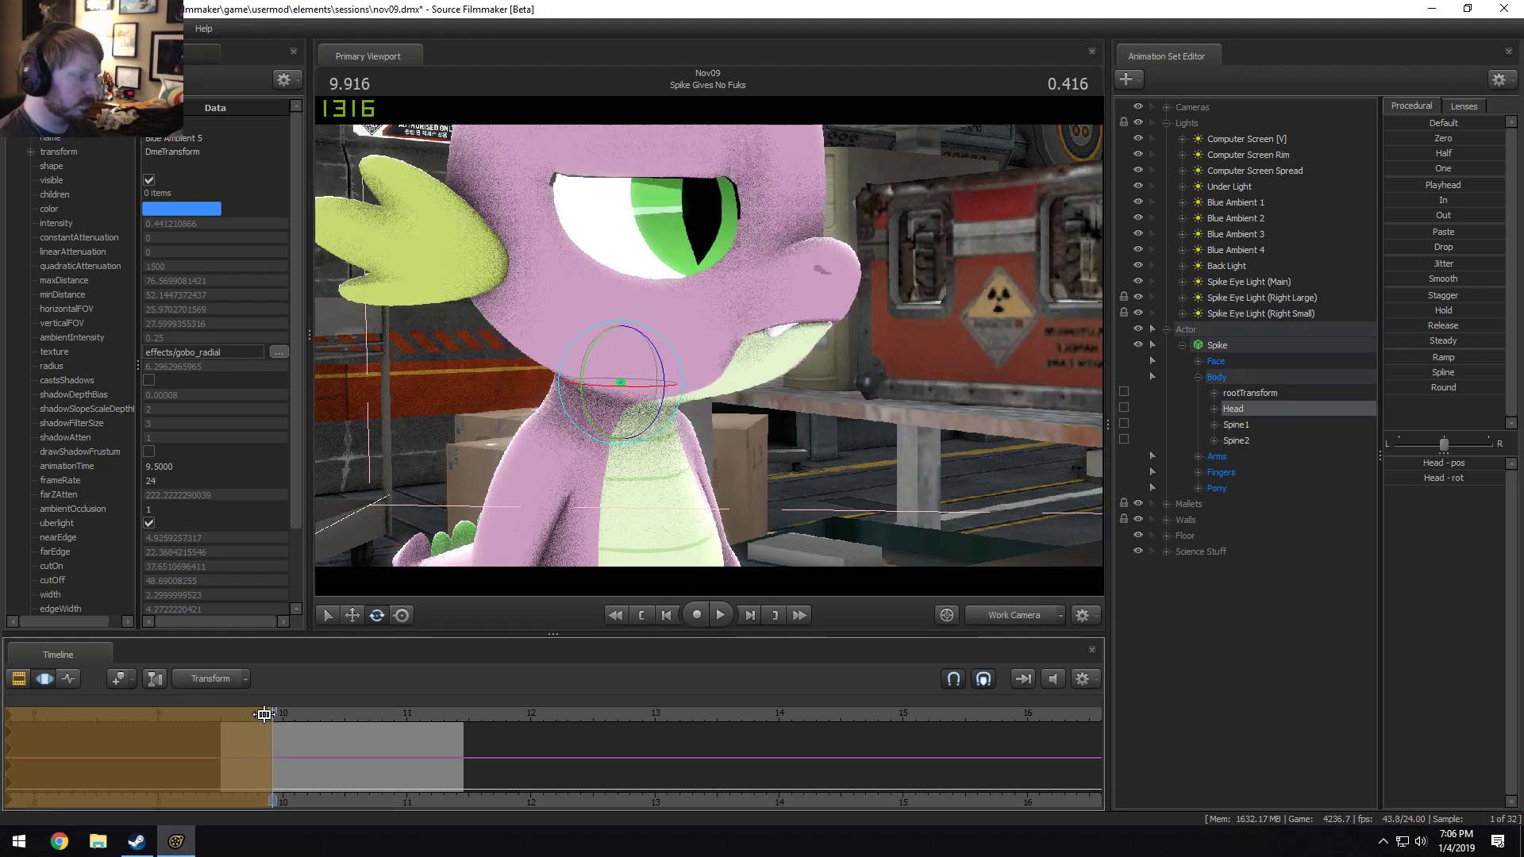
key(space)
key(space)
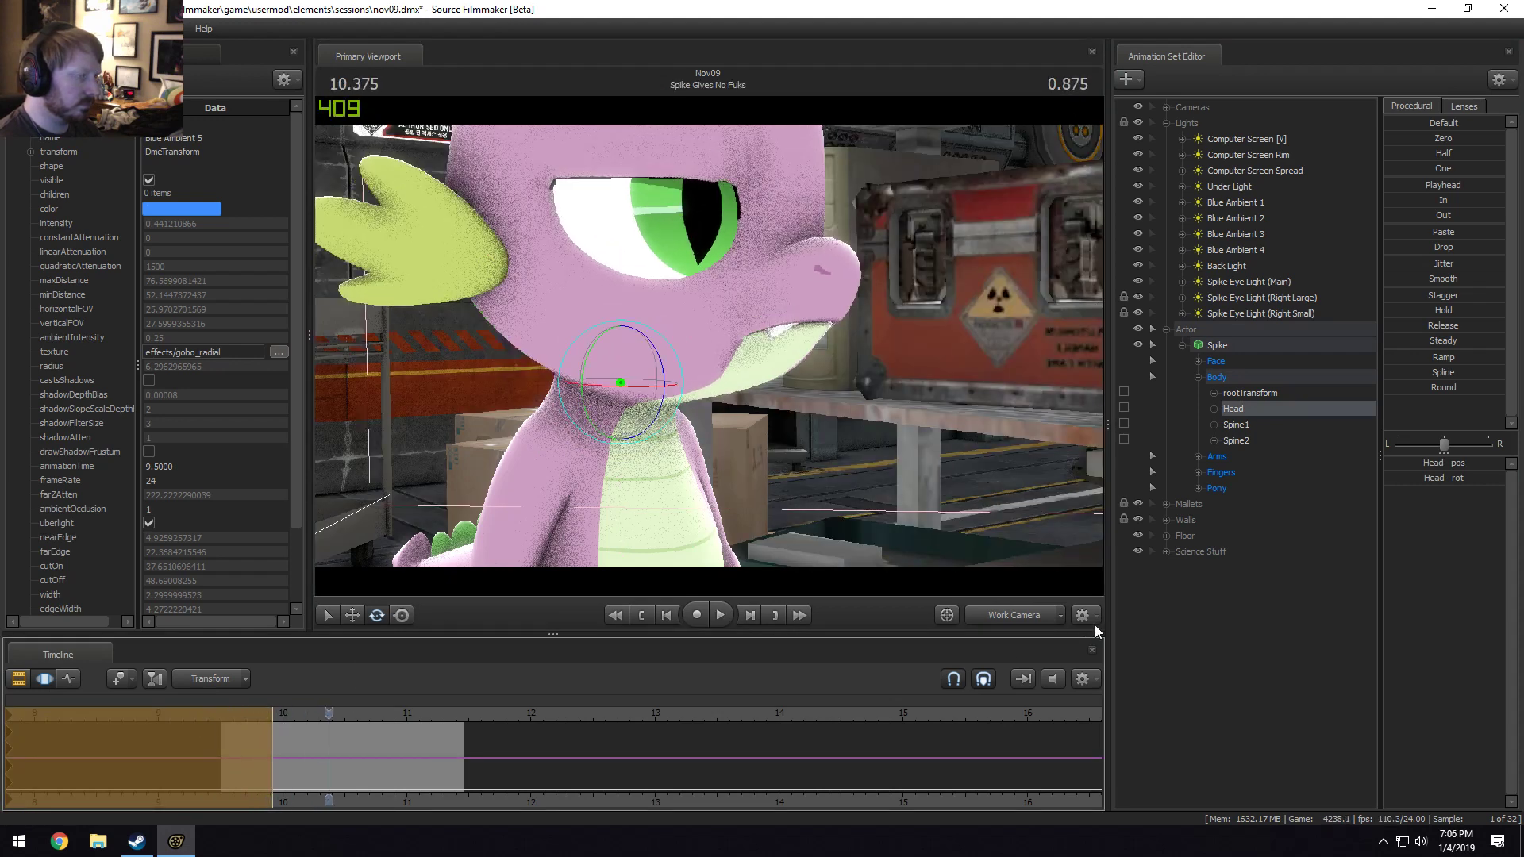
click(1014, 616)
click(258, 723)
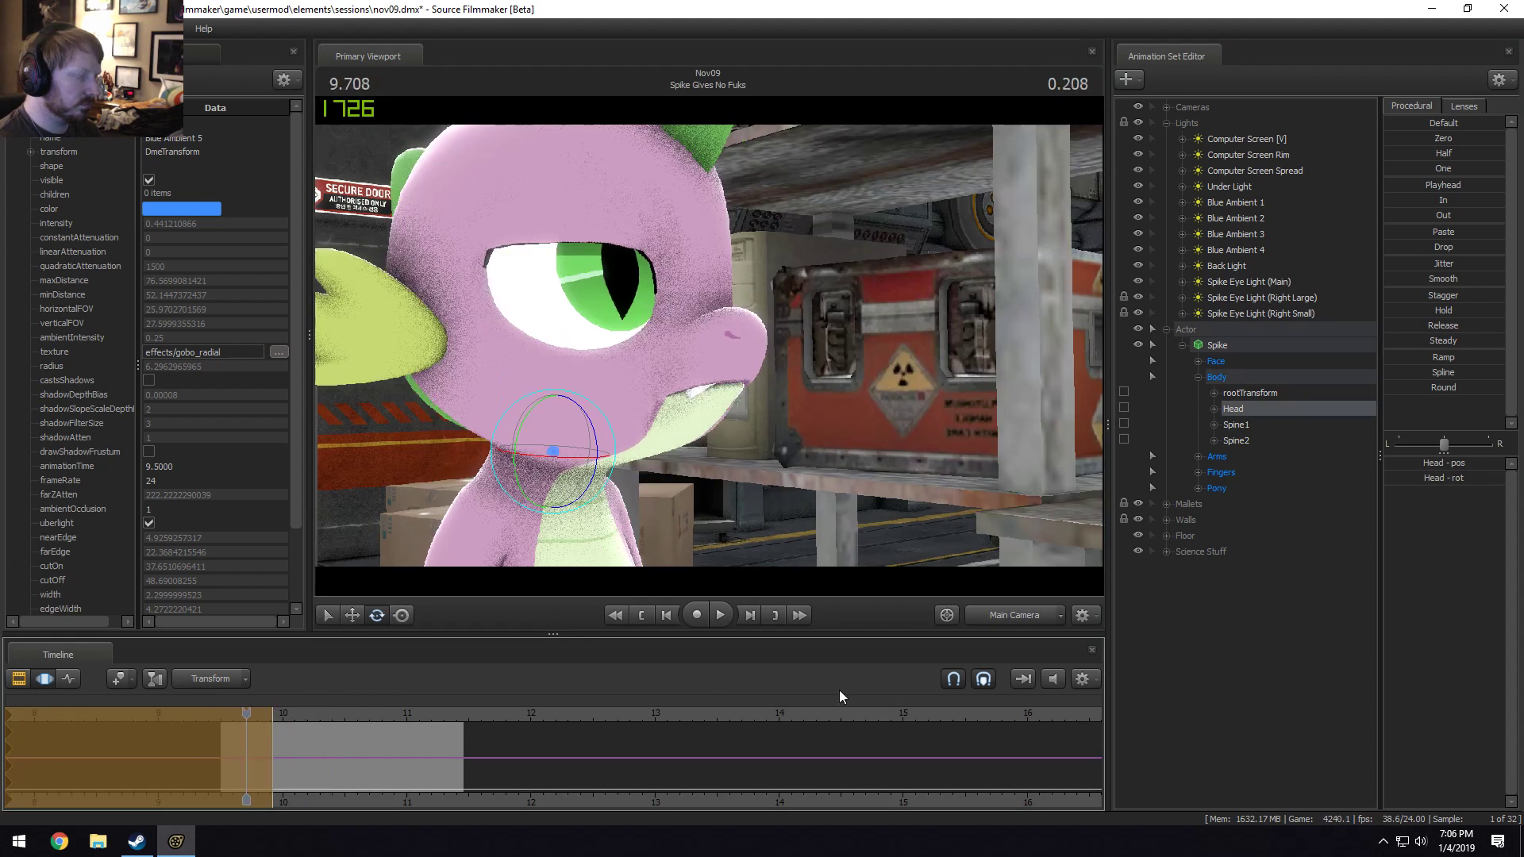
View Spike from the front in Work Camera and raise his LeftShoulder and RightShoulder bones slightly at 9.708.
click(1001, 615)
alt+drag(706, 350, 611, 362)
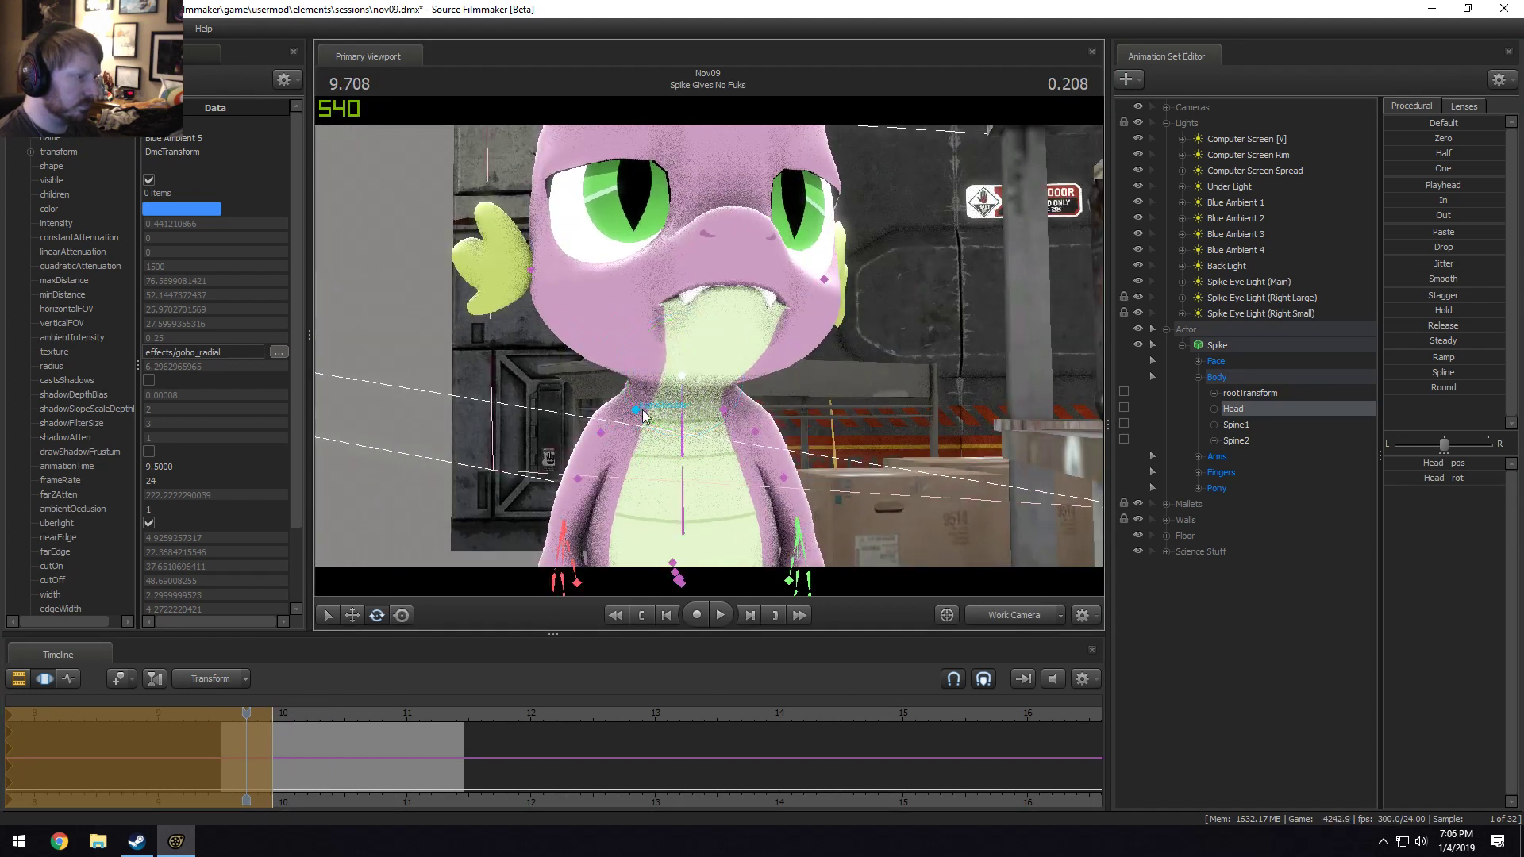
click(637, 410)
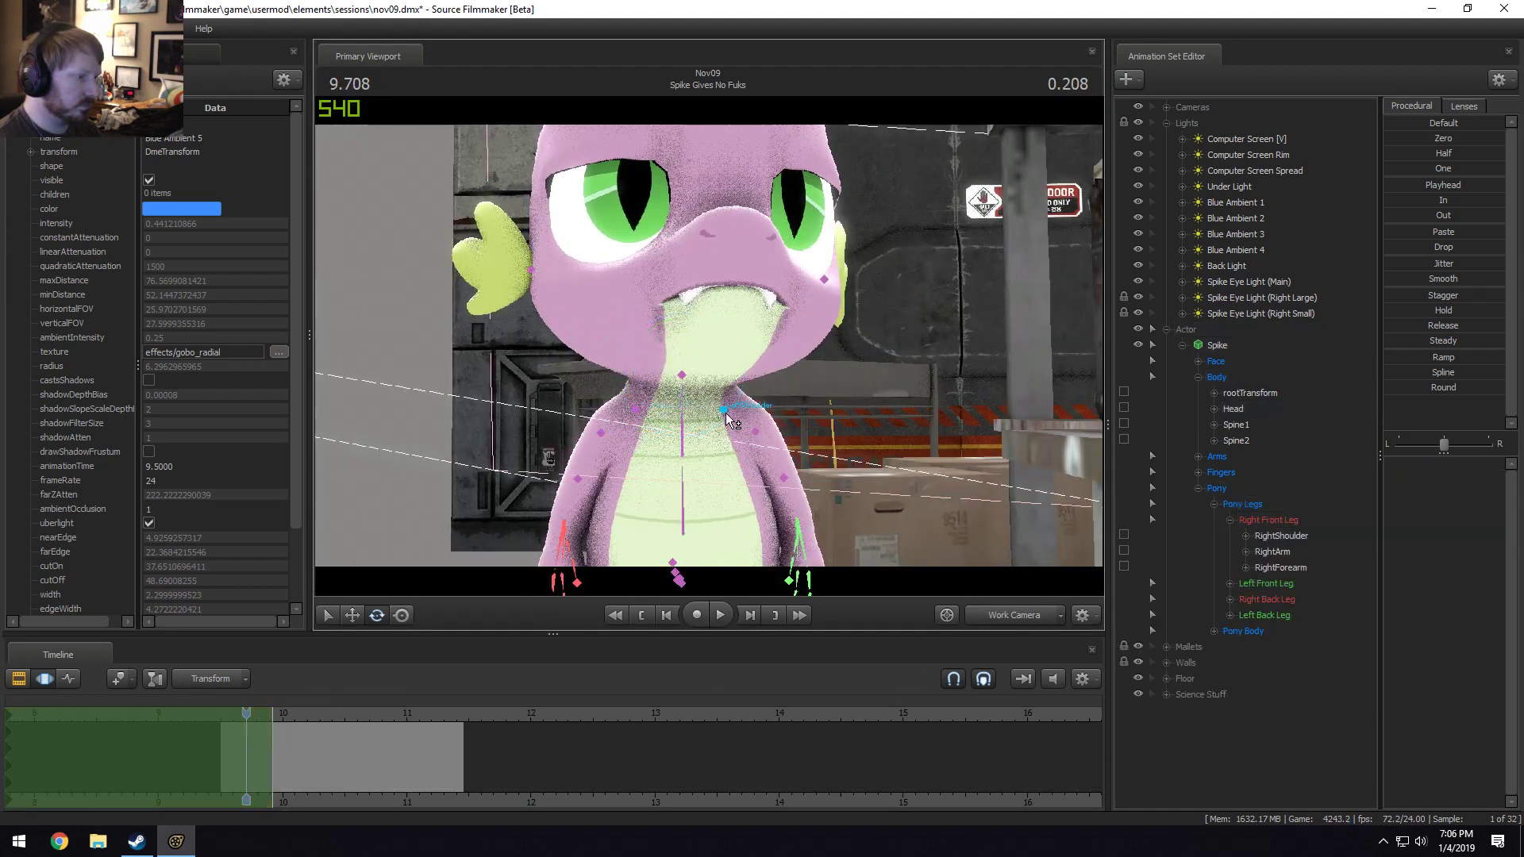
ctrl+click(642, 421)
key(w)
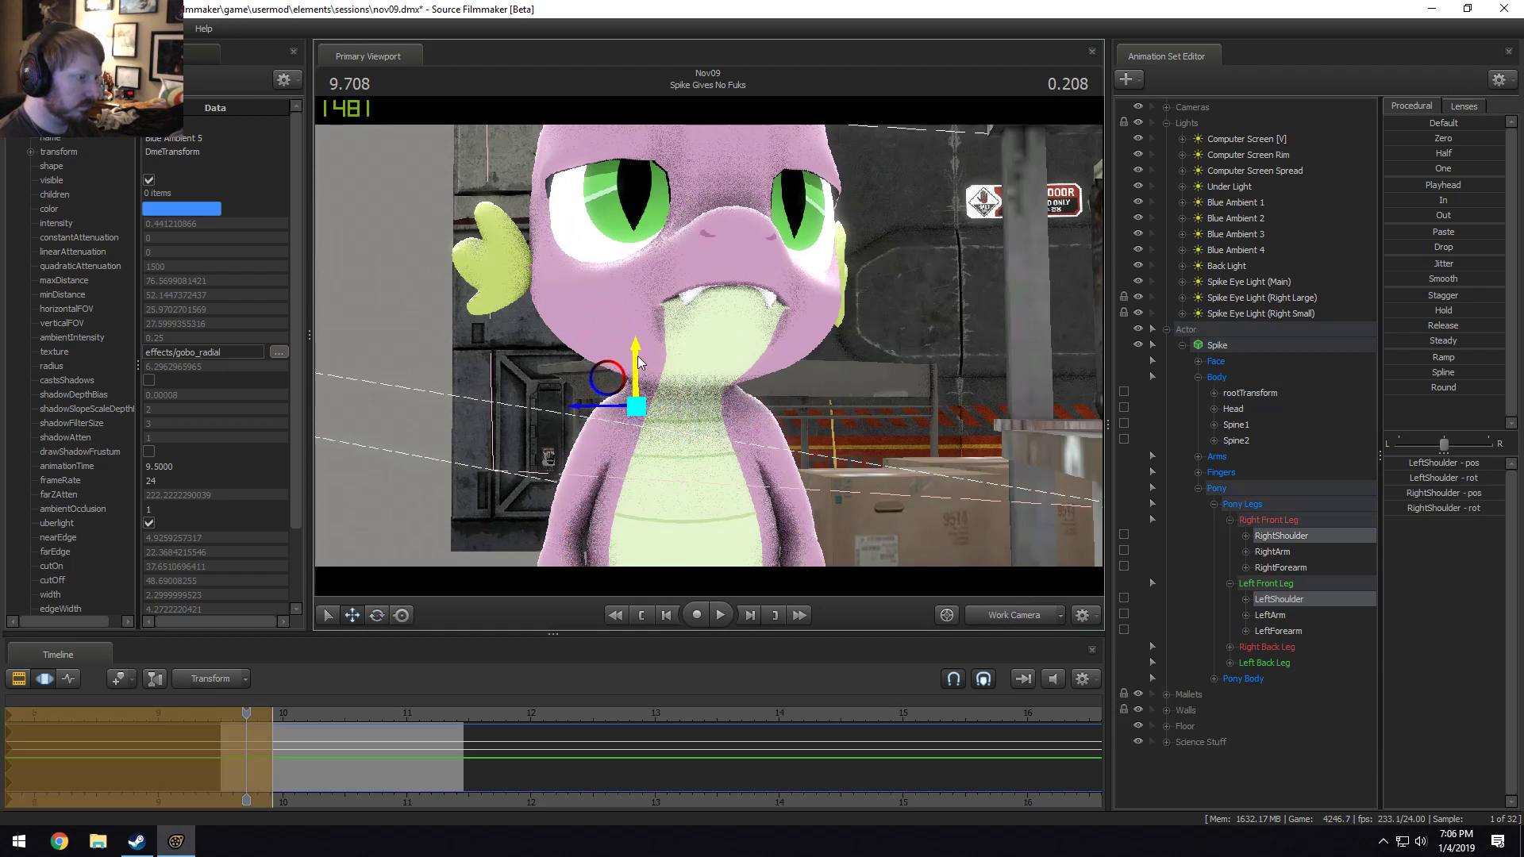
Move Spike's RightArm and LeftArm bones slightly upward at 9.708.
click(600, 431)
ctrl+click(750, 429)
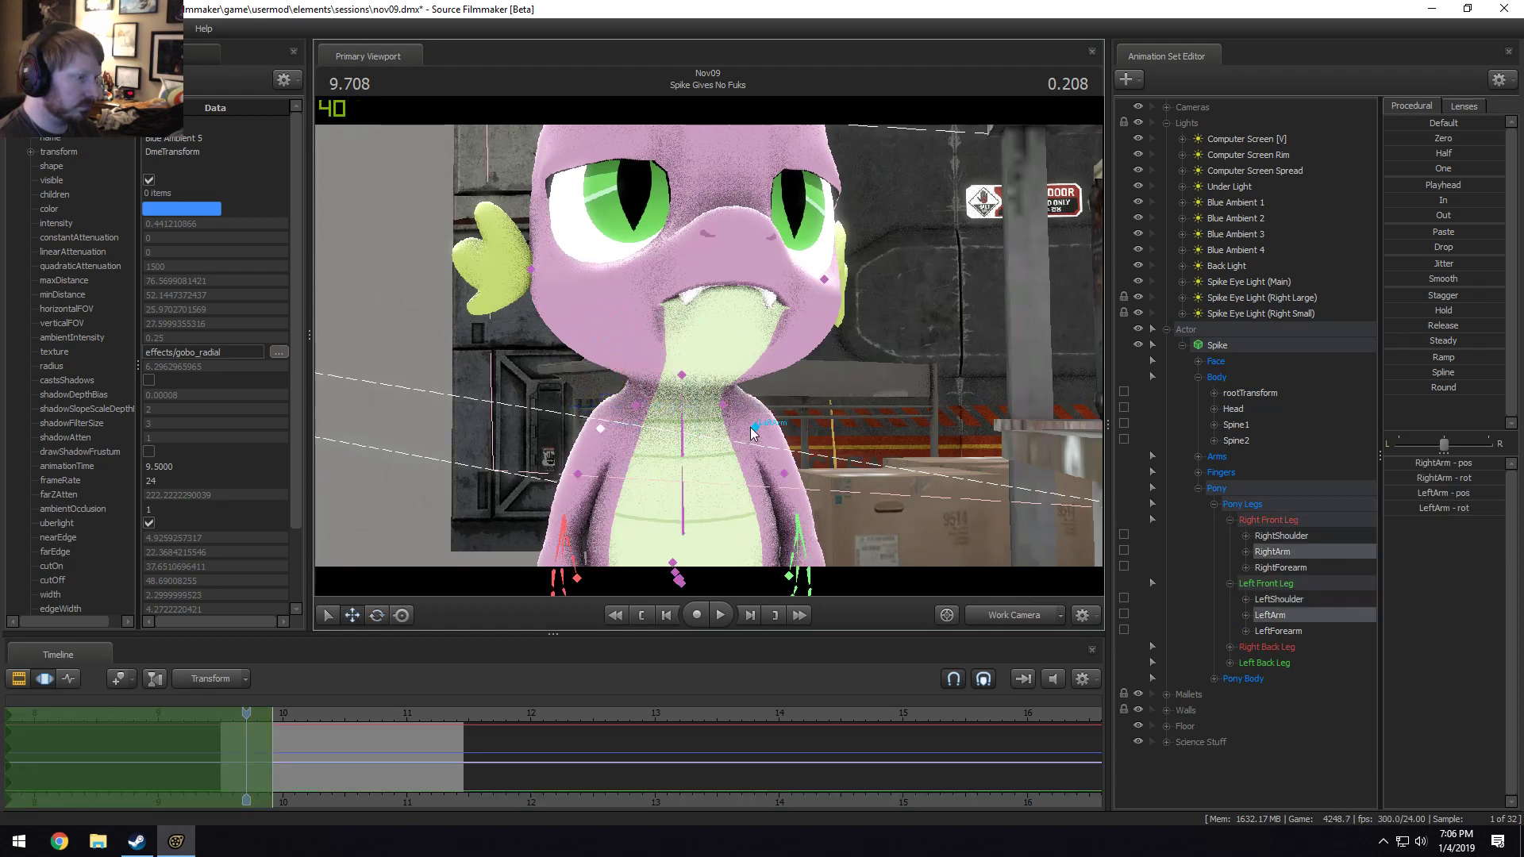
key(w)
drag(781, 392, 781, 387)
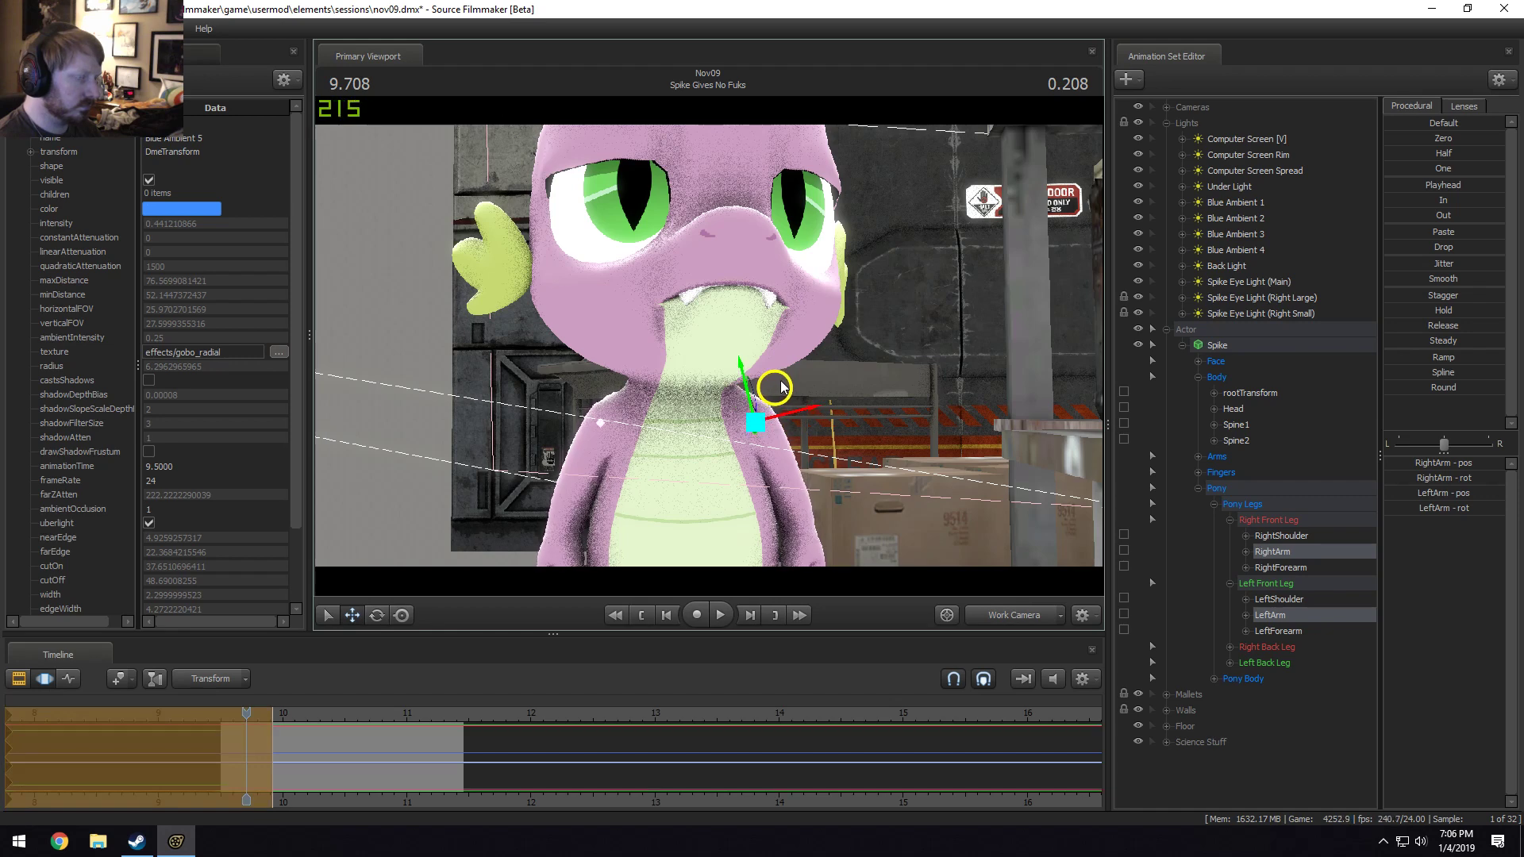
Play back the start of the shot through Work Camera and Main Camera to review the shoulder and arm movement.
drag(267, 716, 236, 717)
key(space)
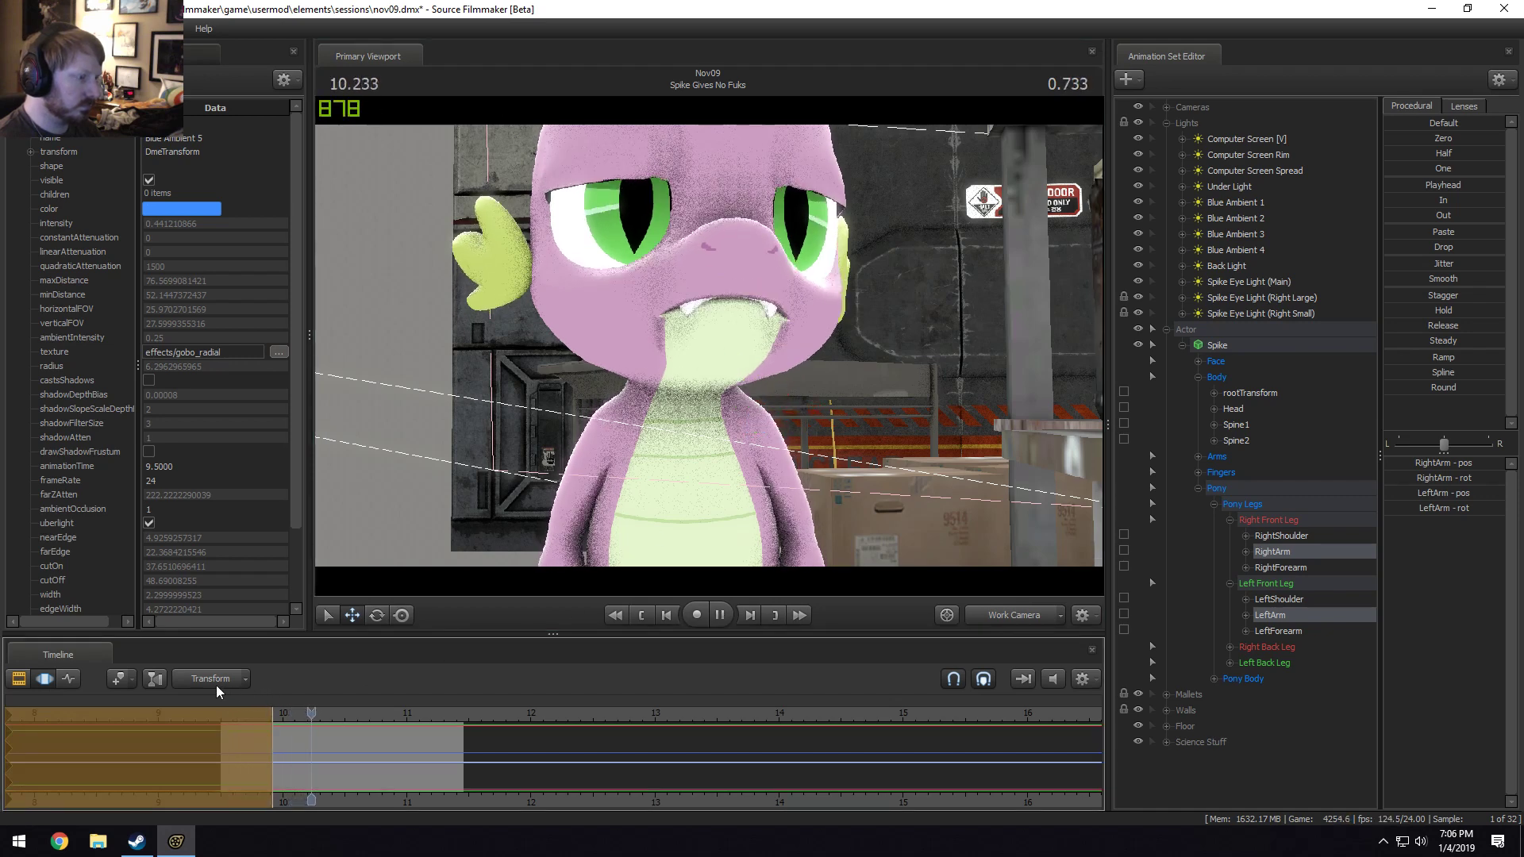
key(space)
click(1010, 611)
key(space)
key(space)
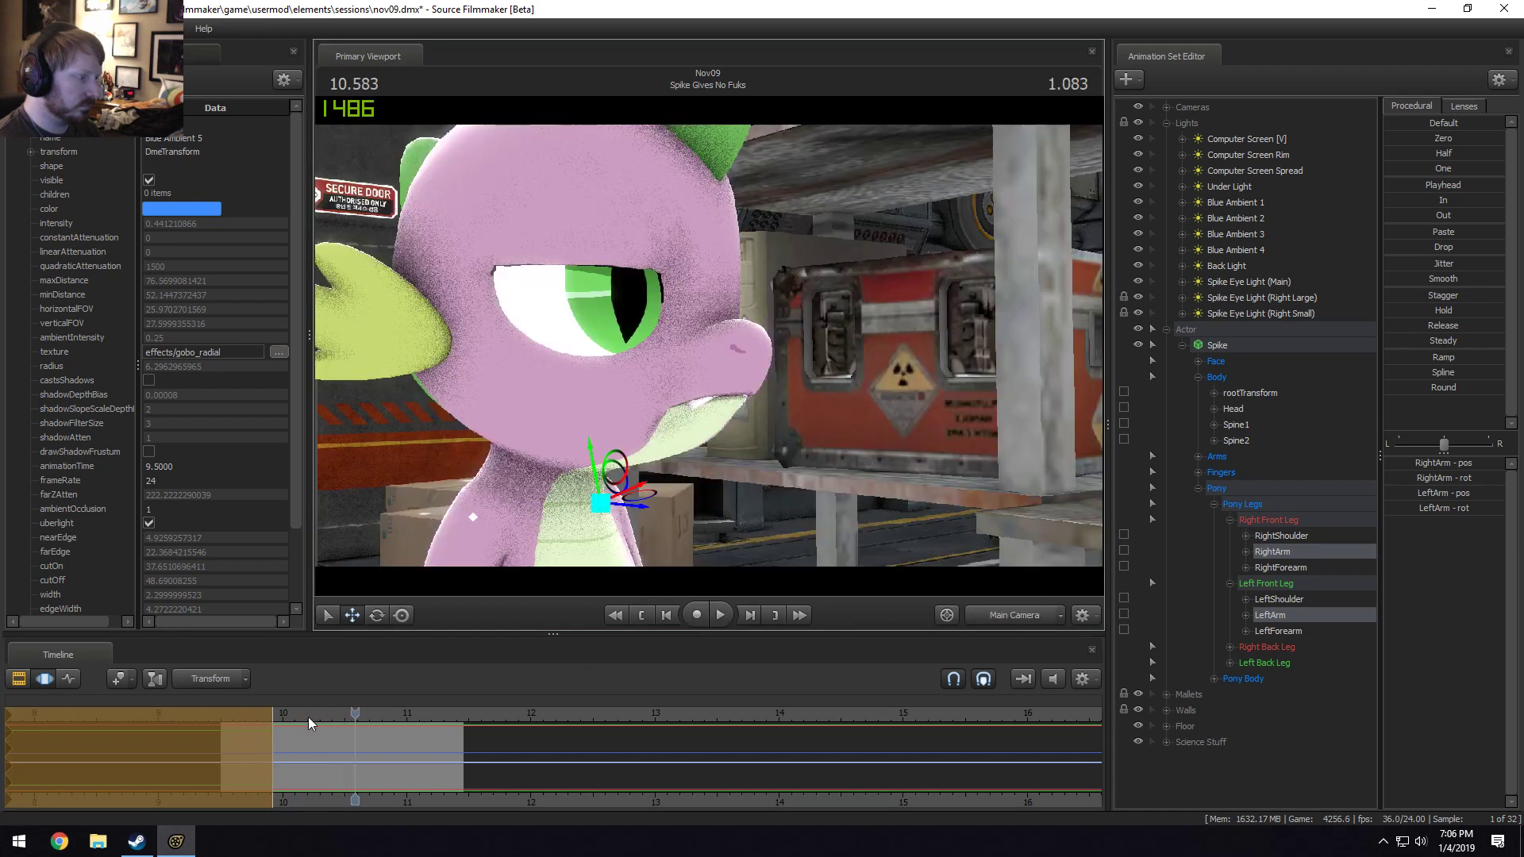
Play back the start of the shot through Main Camera and stop at 10.250.
mouse_move(310, 719)
mouse_down()
mouse_move(221, 723)
mouse_move(314, 717)
mouse_up()
key(space)
key(space)
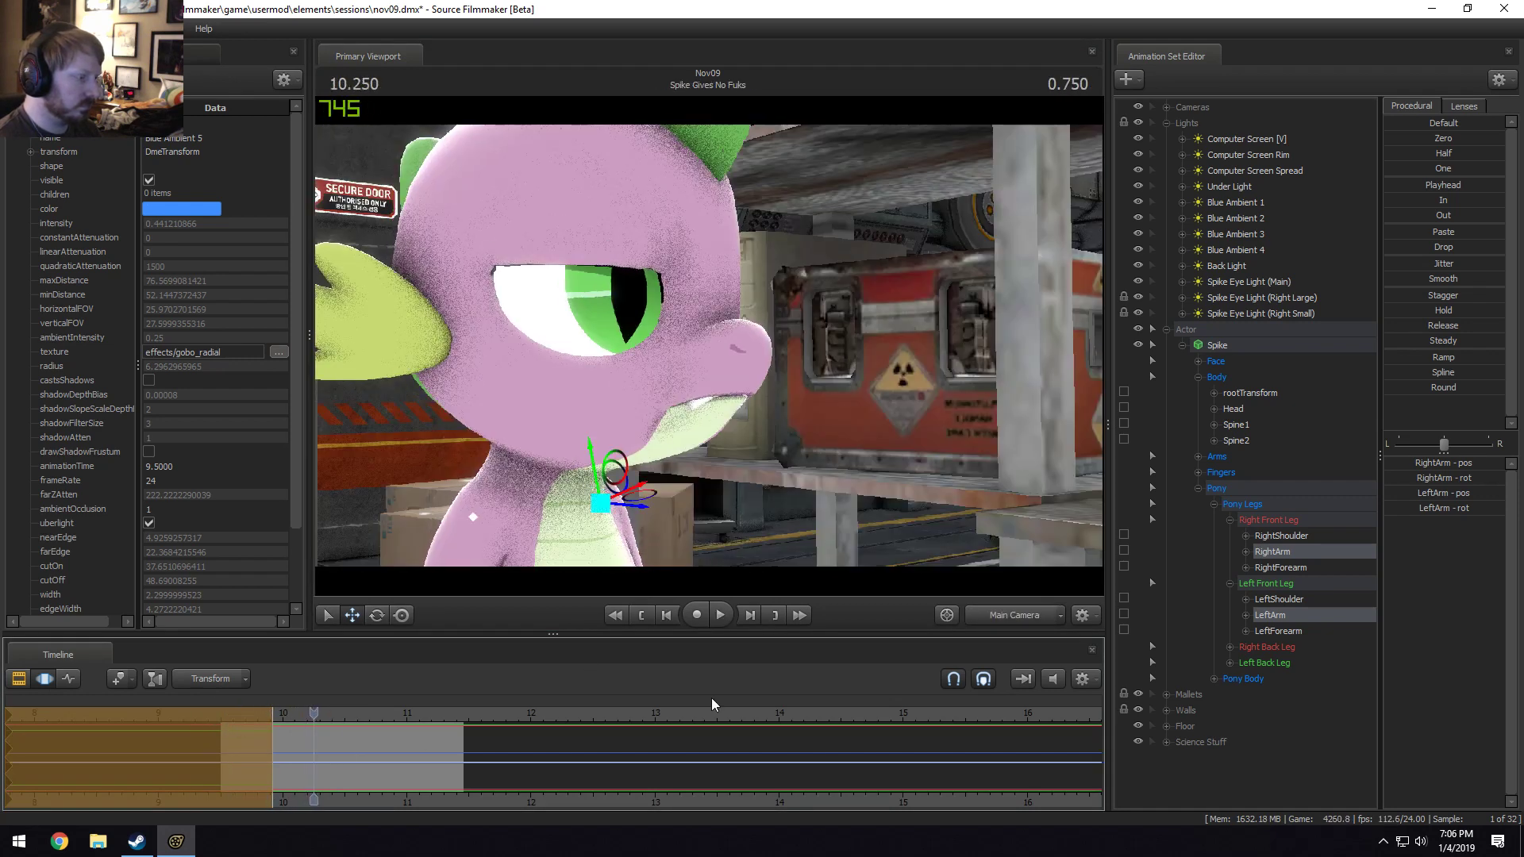
View Spike from the front in Work Camera and apply the time selection from 9.916 onward for adjusting his arms at 10.166.
click(1016, 616)
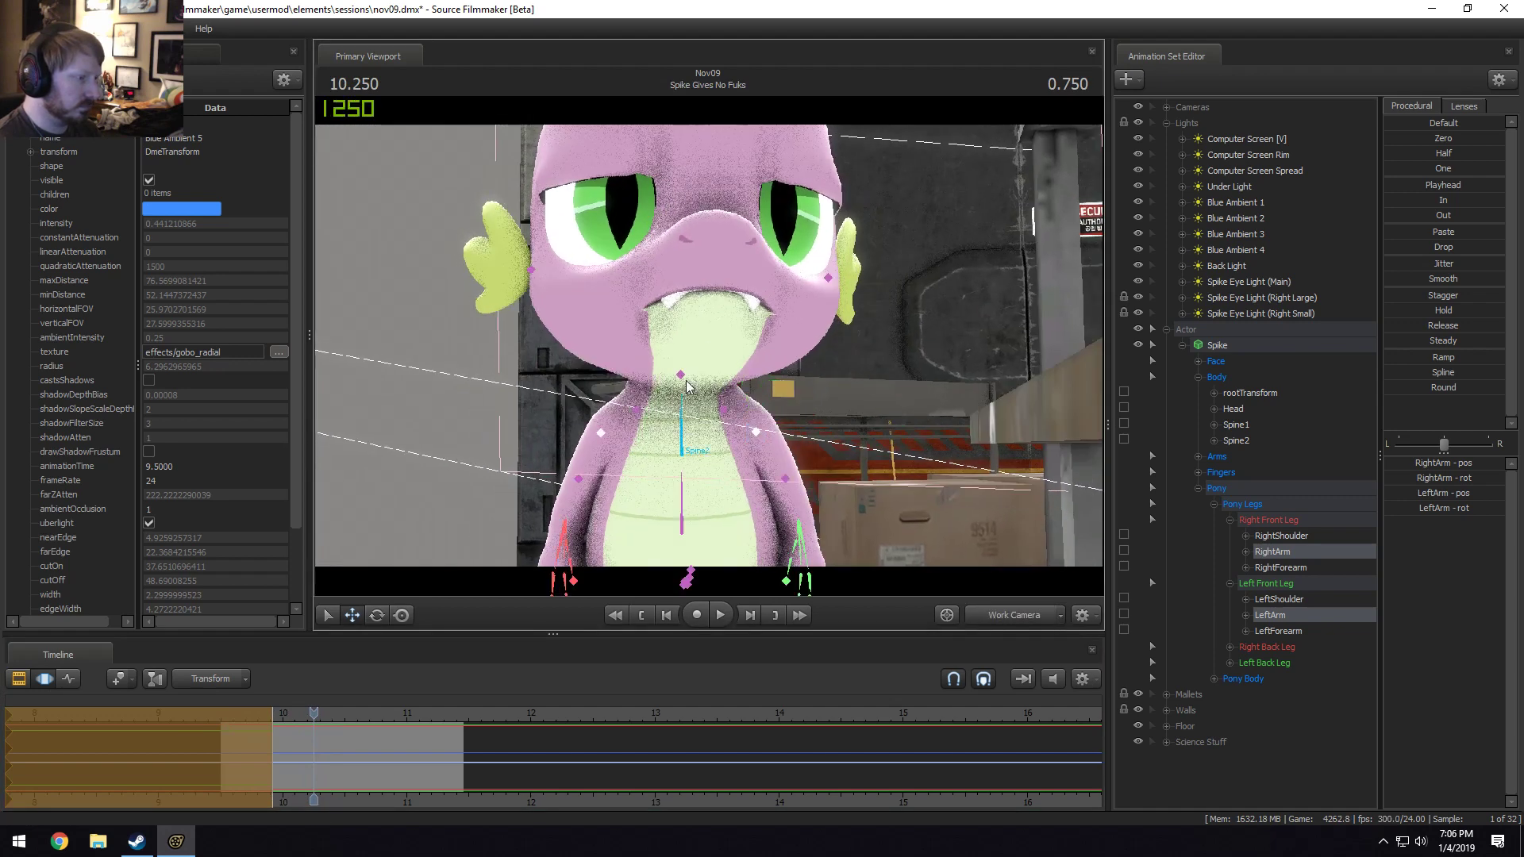
click(756, 431)
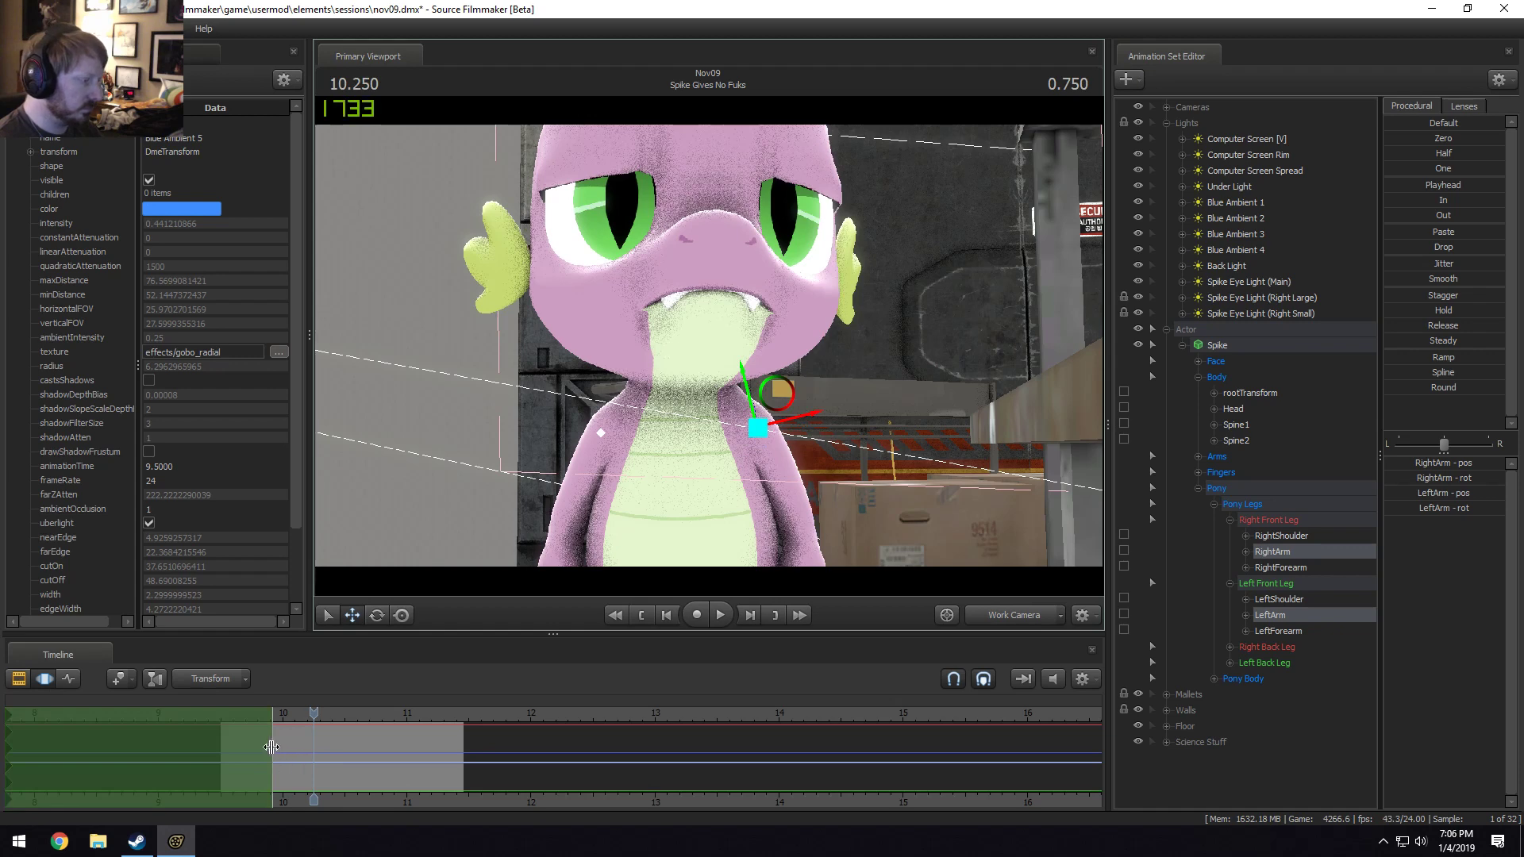
drag(597, 802, 556, 803)
scroll(517, 797, up, 5)
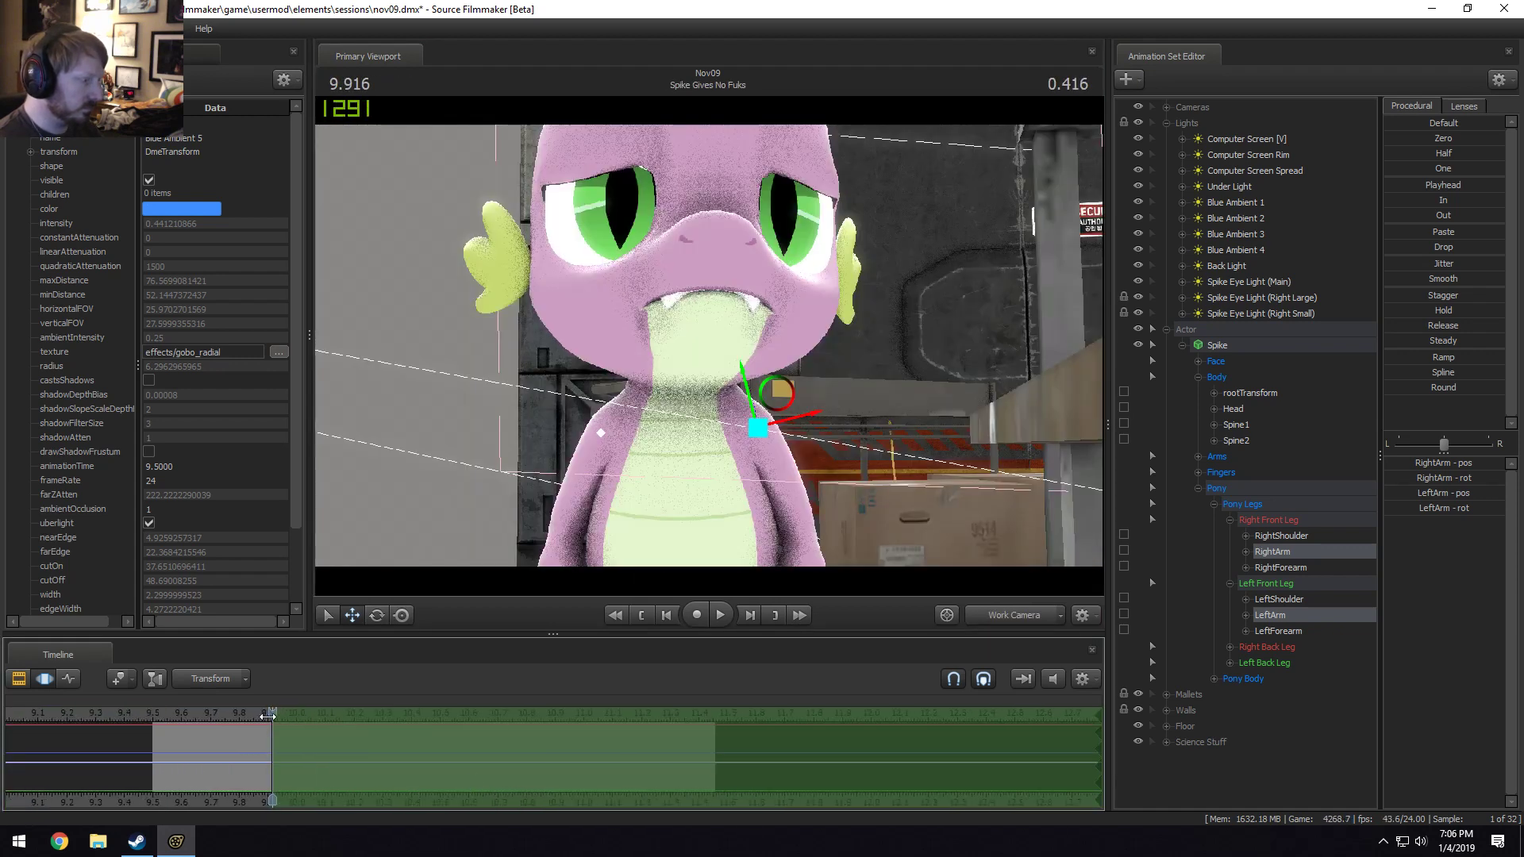
drag(274, 718, 344, 718)
click(780, 397)
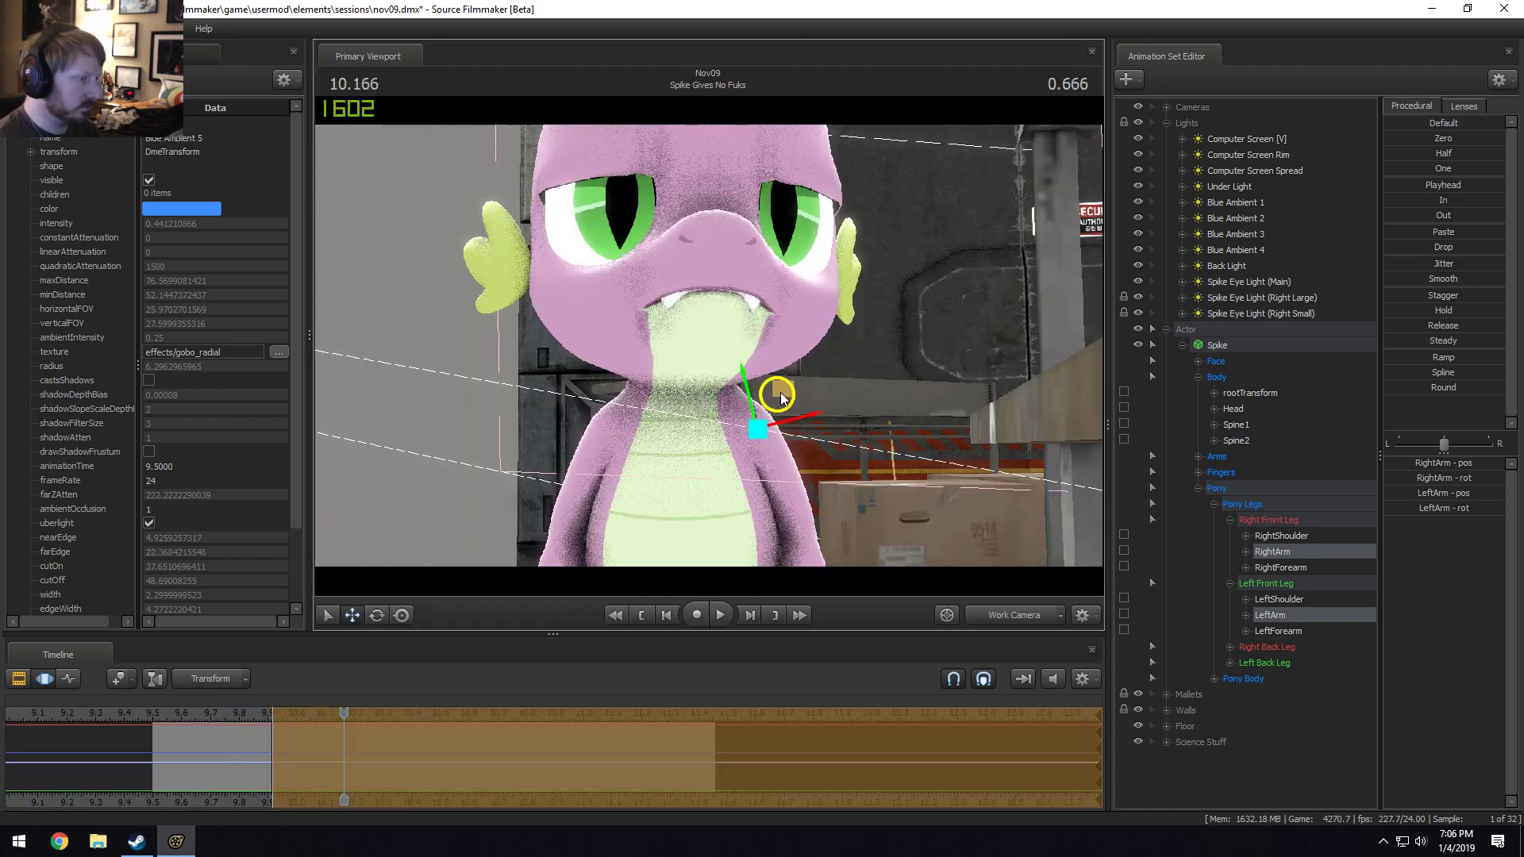
From a side view, try rotating Spike's Spine1 bone slightly forward and Spine2 slightly backward at 10.166.
alt+drag(632, 462, 750, 355)
key(ctrl)
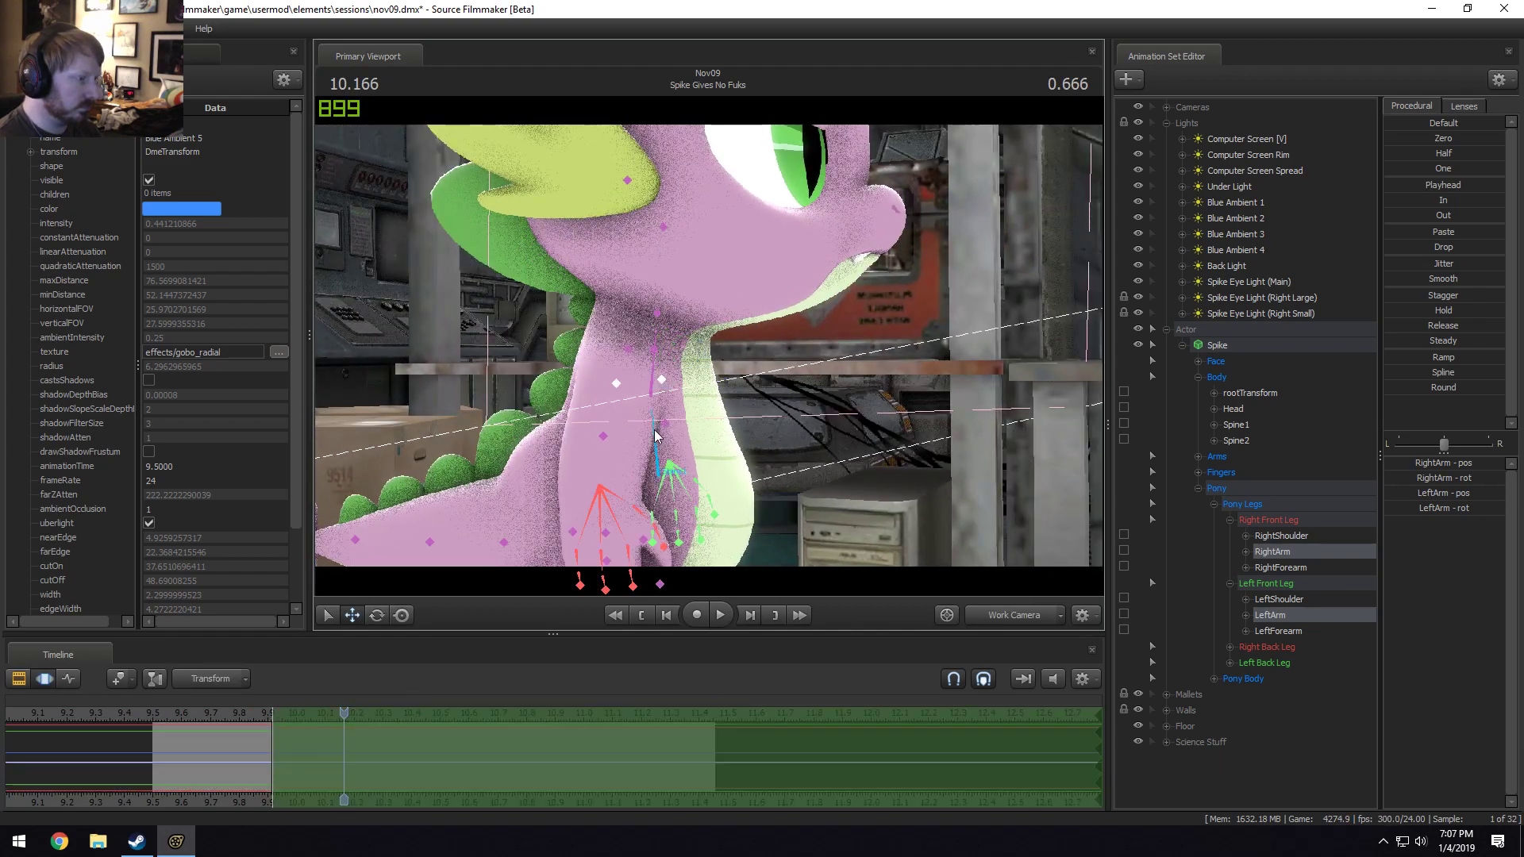
ctrl+click(666, 425)
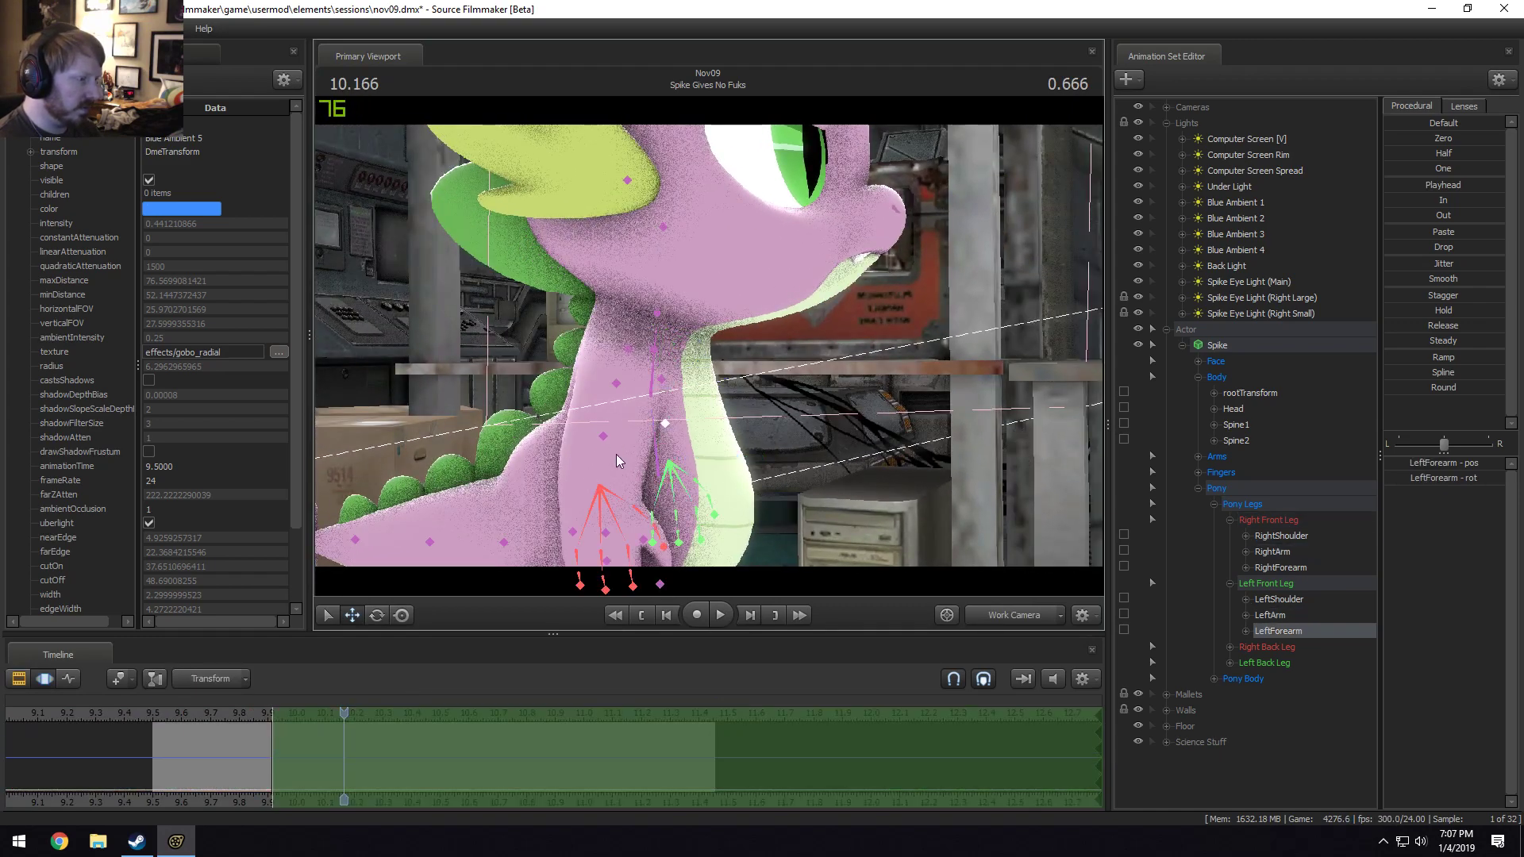
ctrl+click(606, 438)
ctrl+click(650, 453)
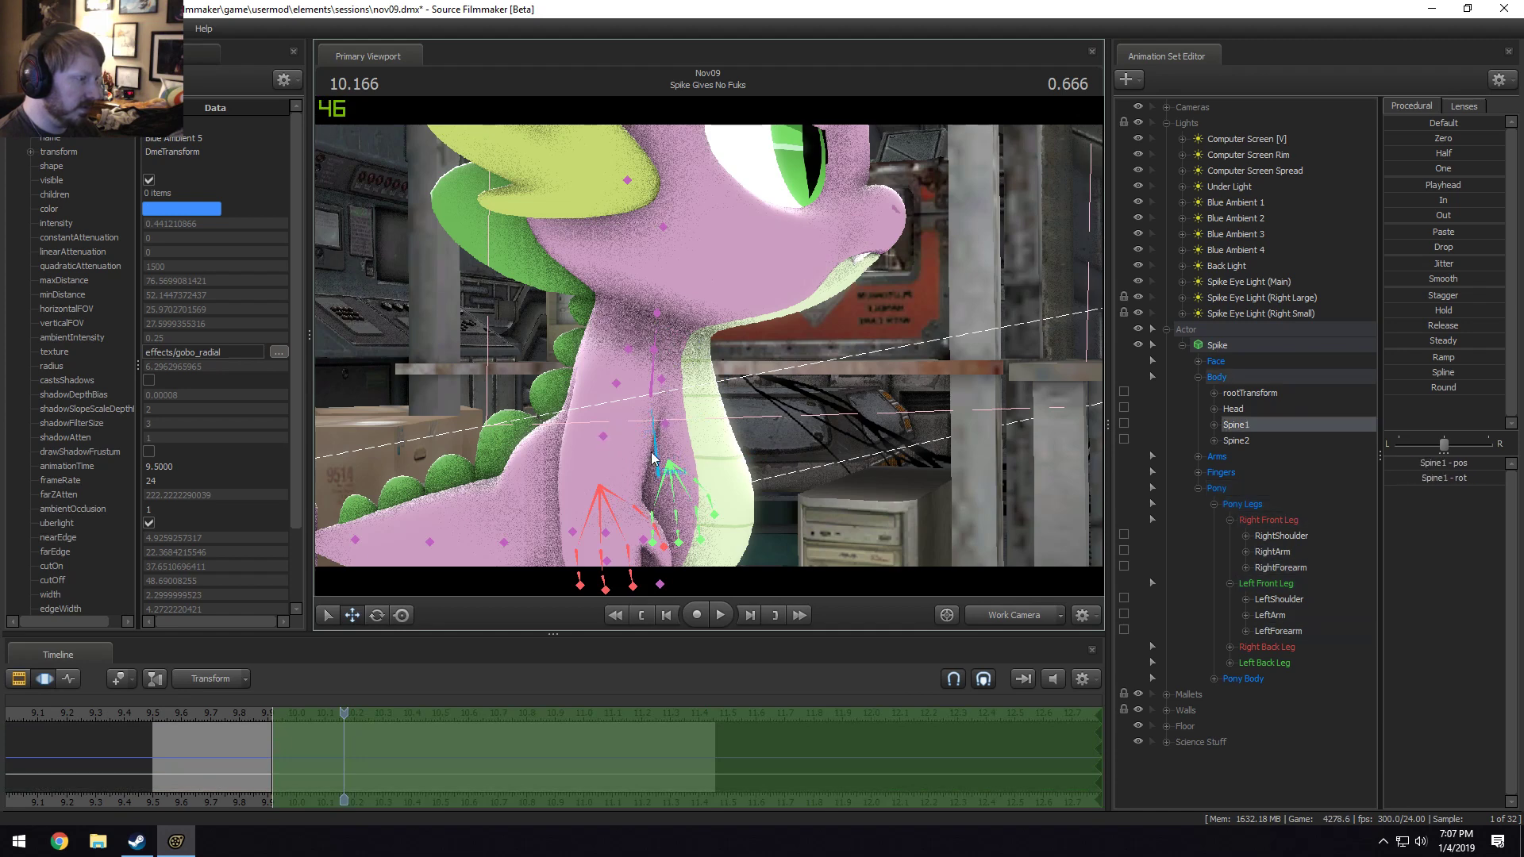
key(e)
drag(706, 456, 702, 456)
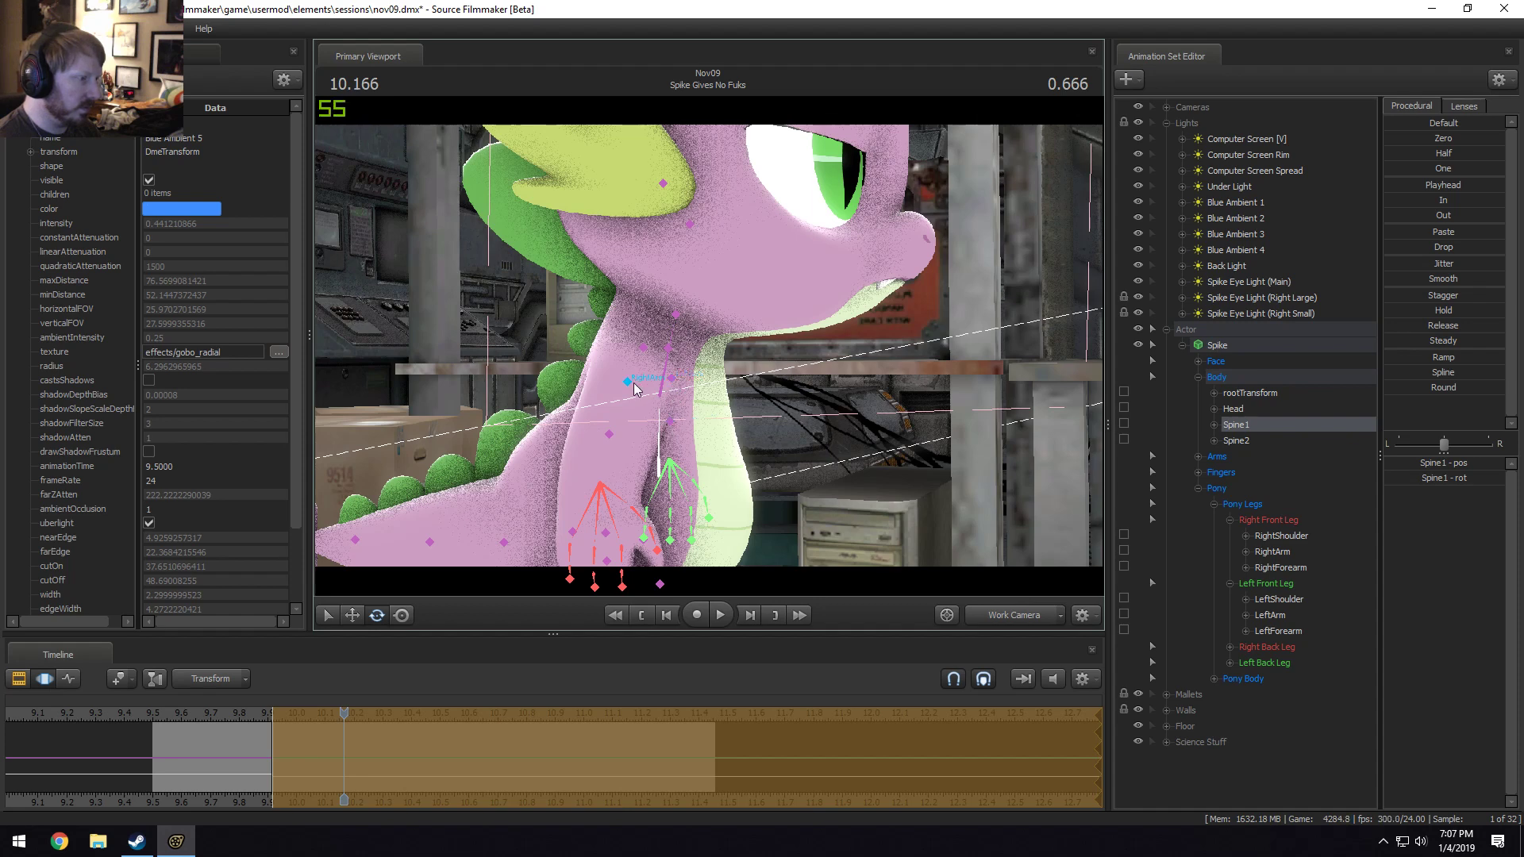
ctrl+click(667, 350)
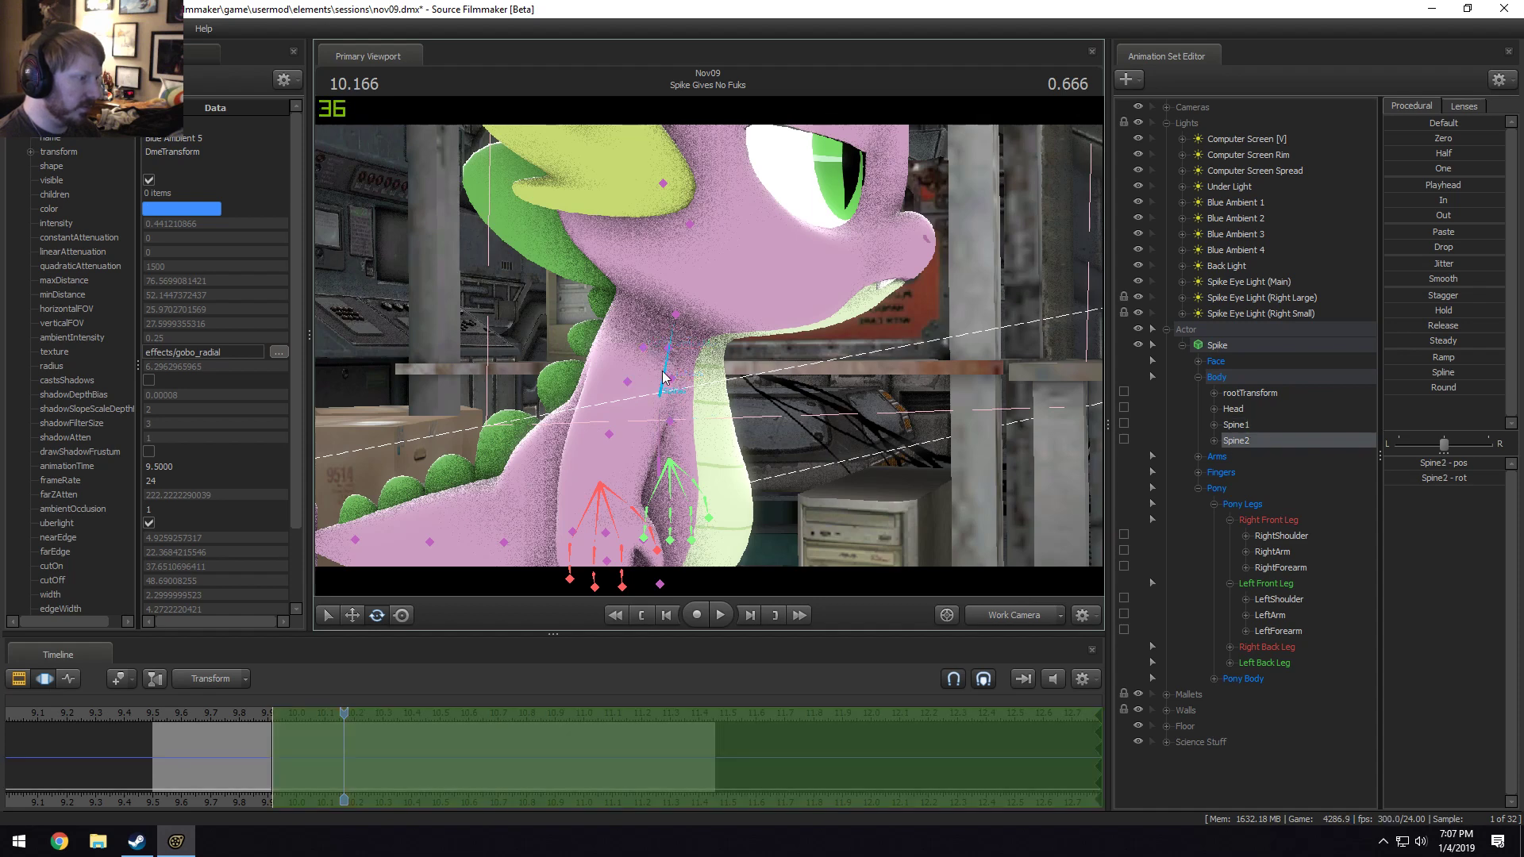
key(e)
drag(714, 379, 703, 365)
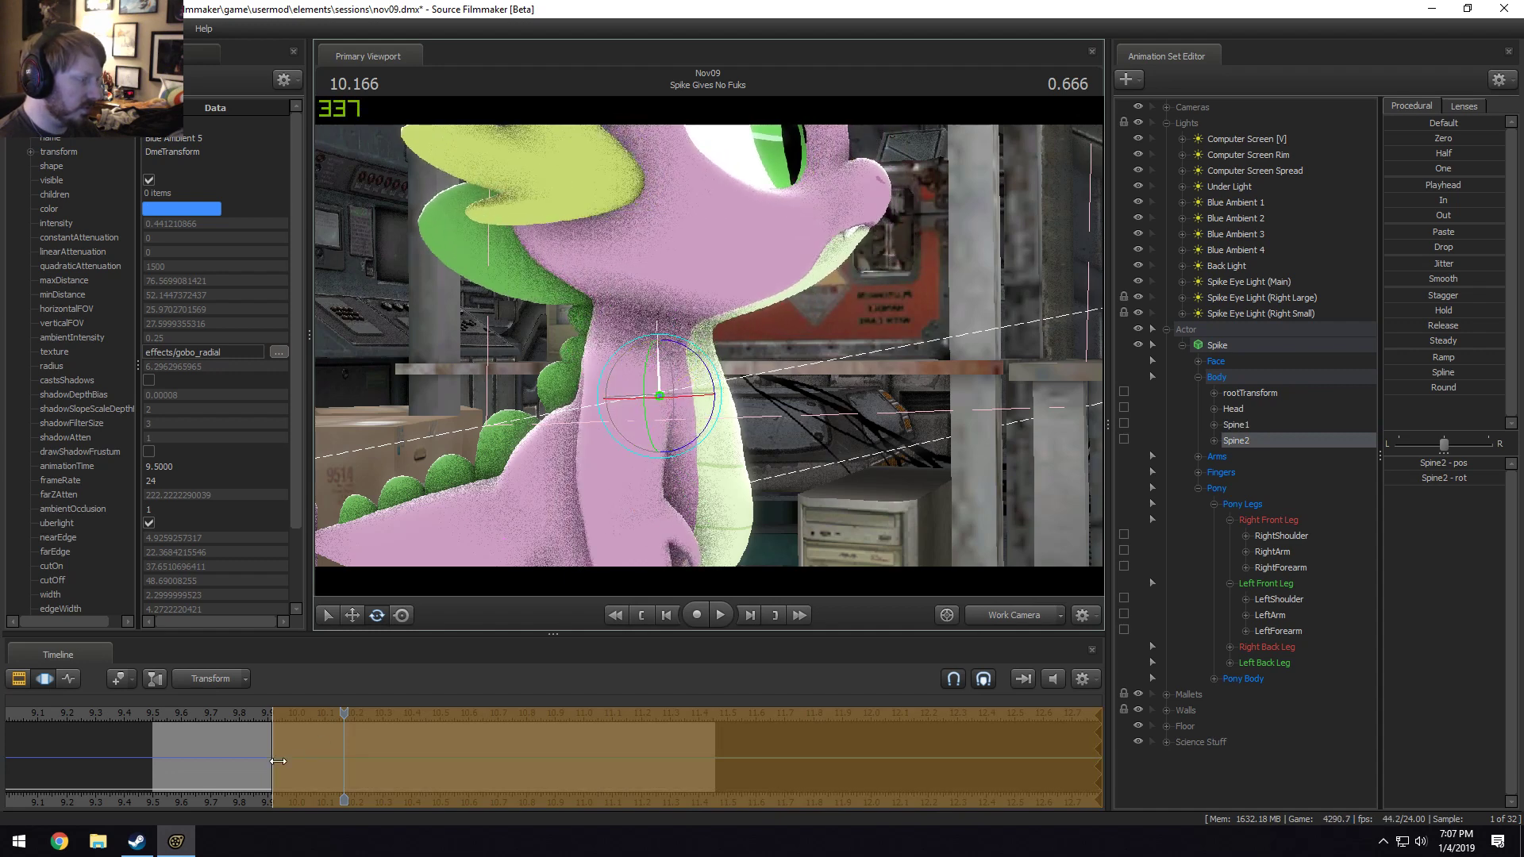
Play back the start of the shot through Work Camera and Main Camera to review the spine rotation.
key(space)
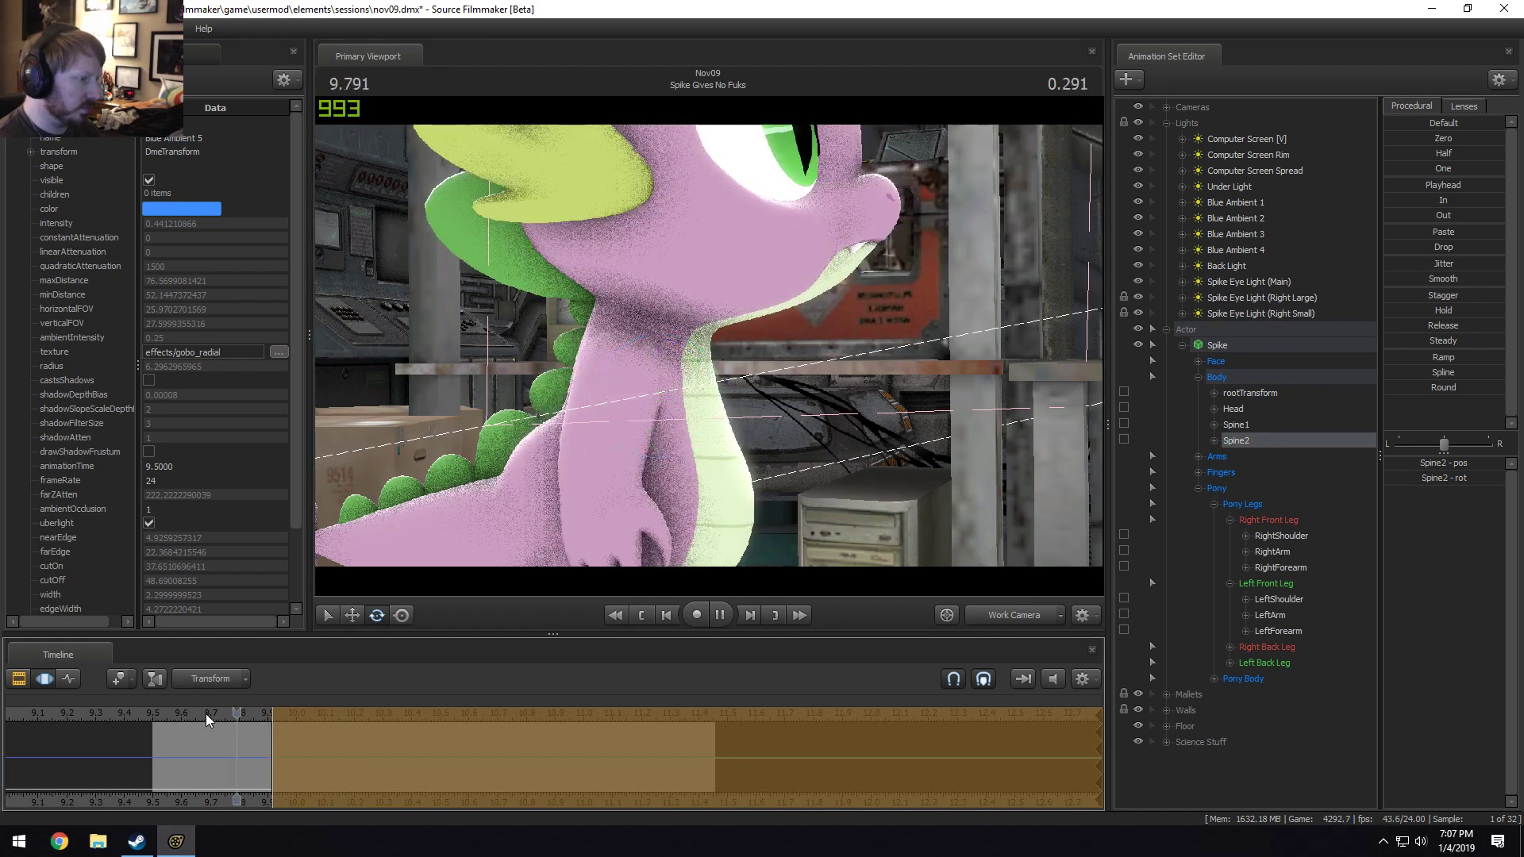
key(space)
key(space)
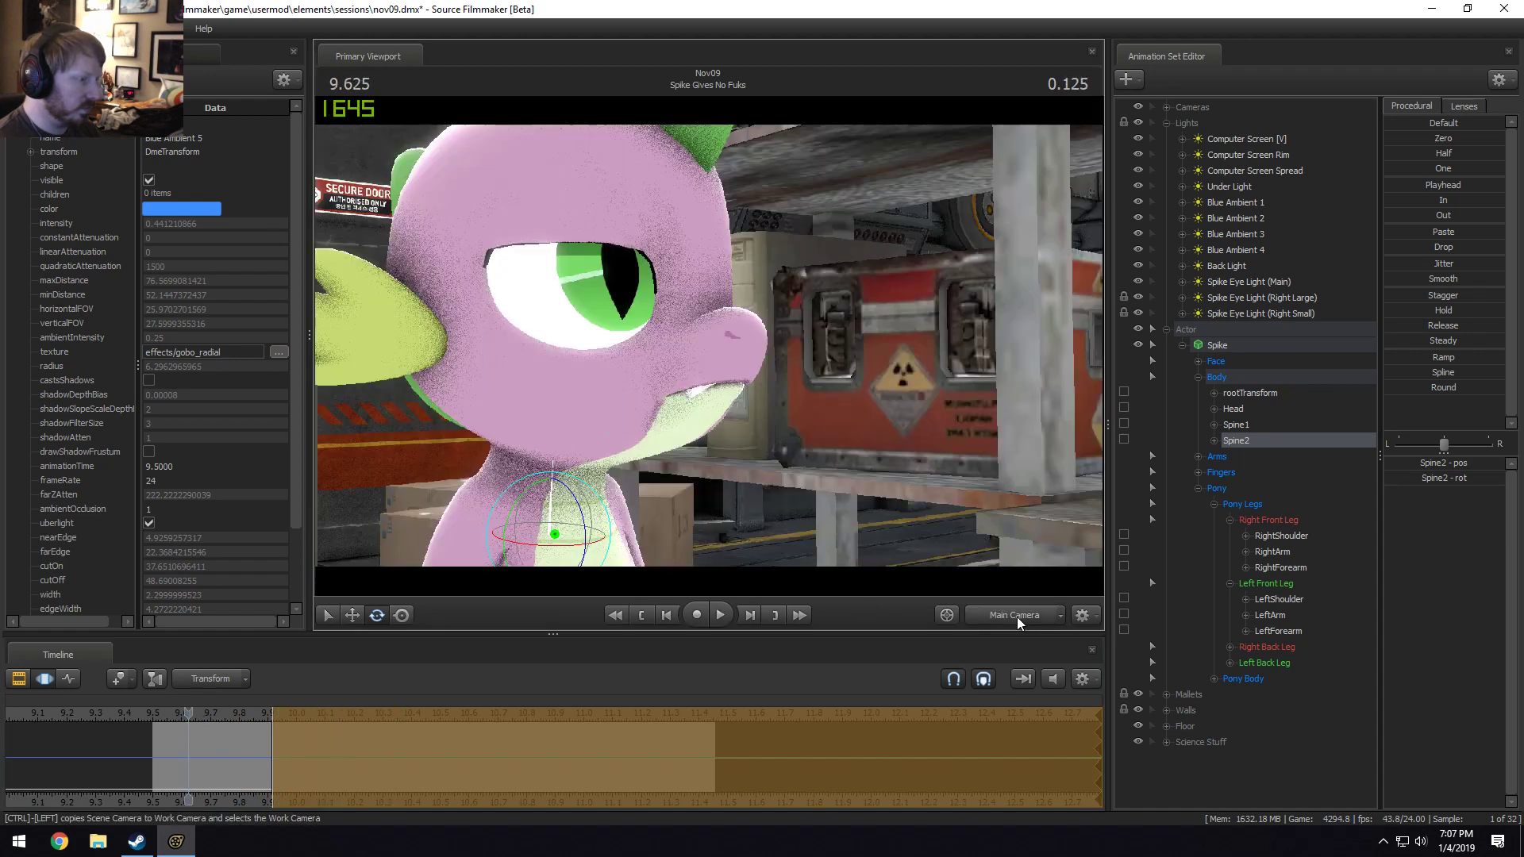
key(space)
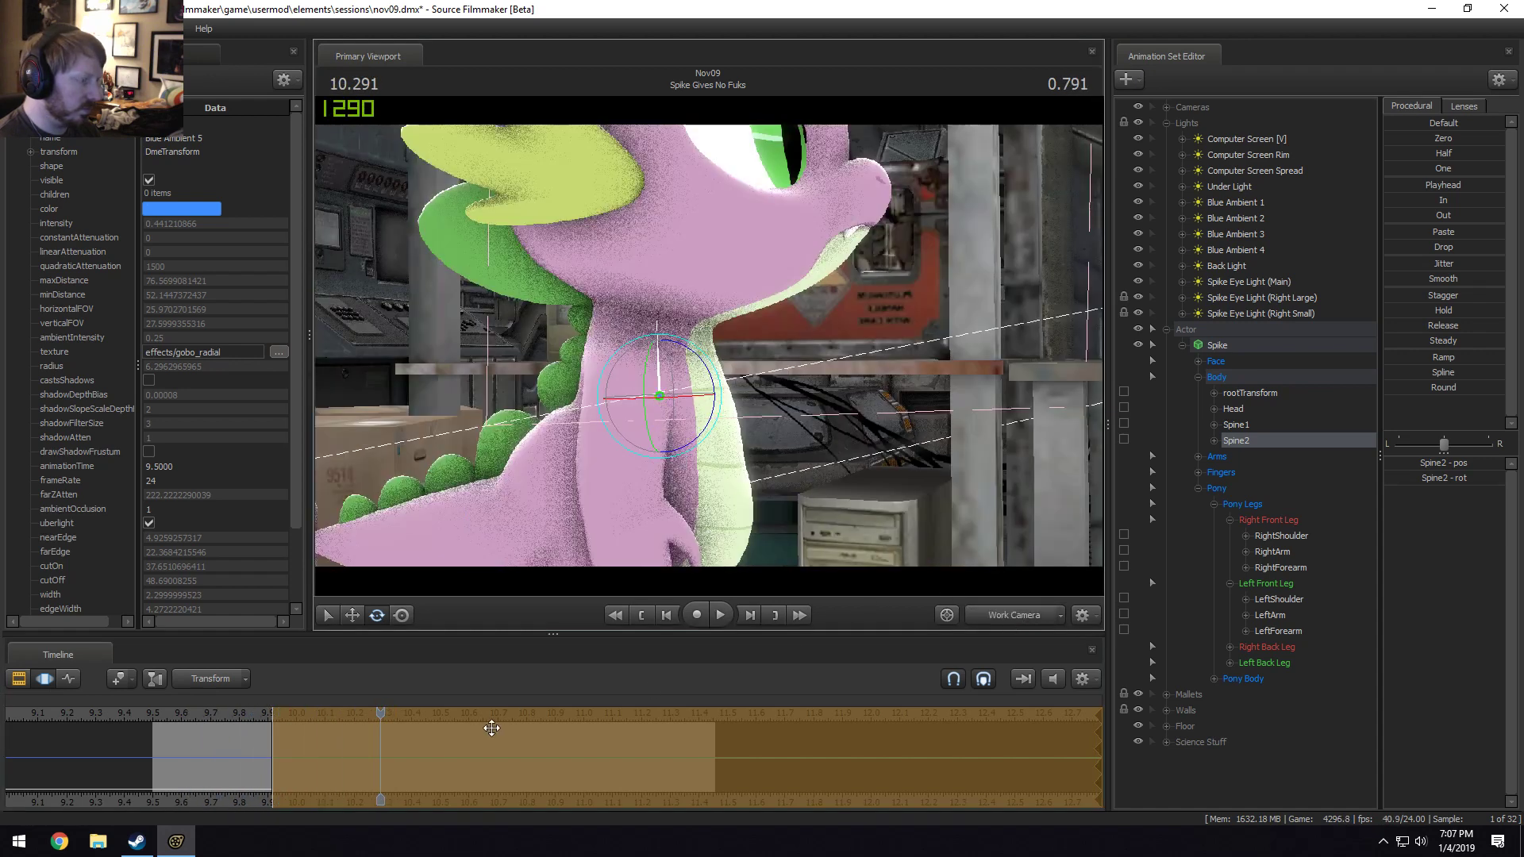
drag(206, 712, 255, 727)
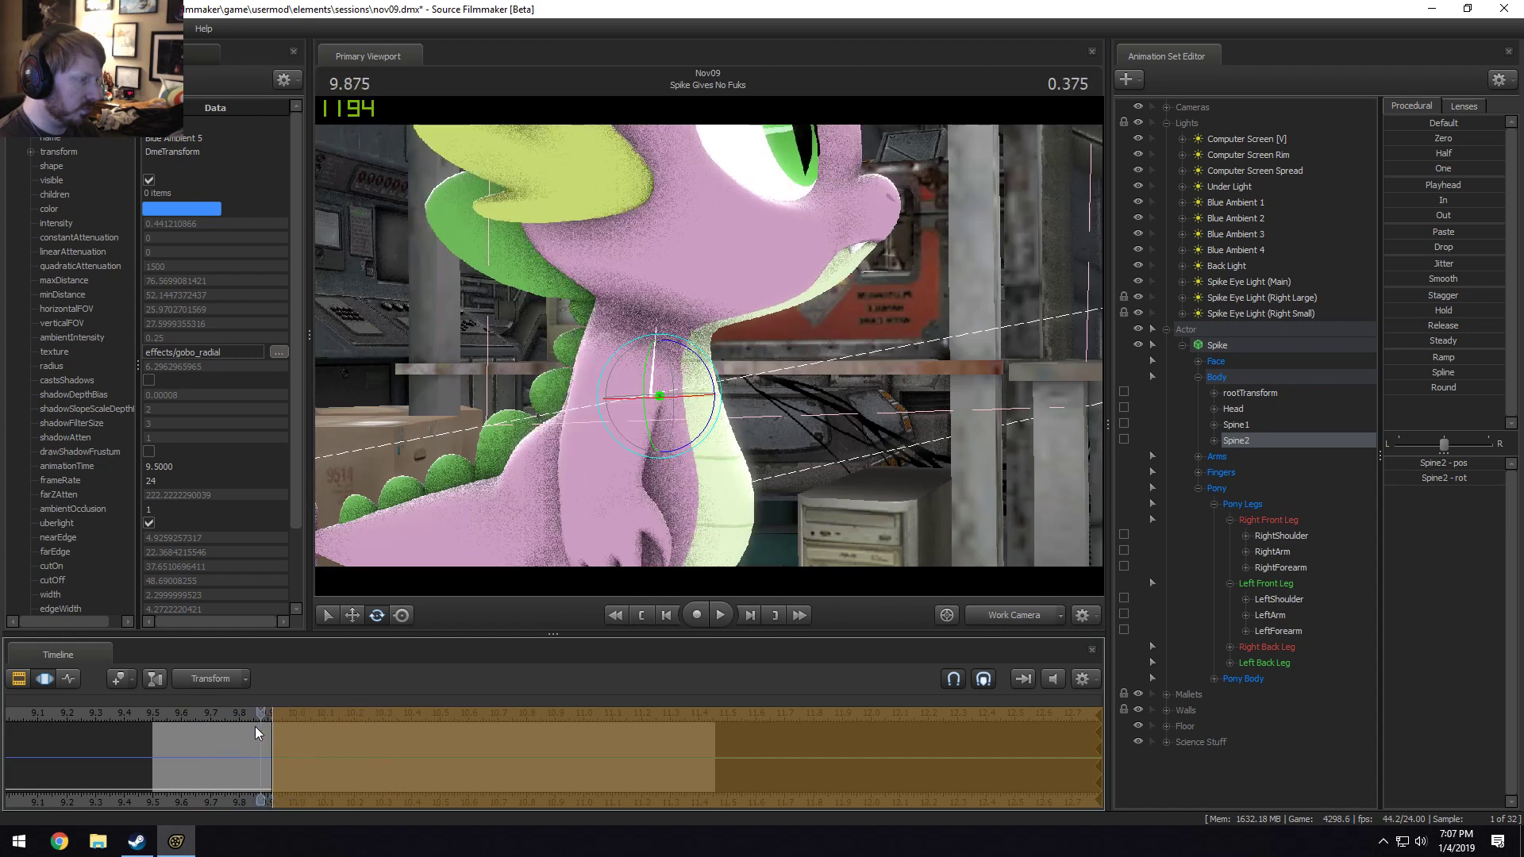
key(space)
key(space)
Undo the Spine2 and Spine1 rotations made after 9.916.
key(ctrl+z)
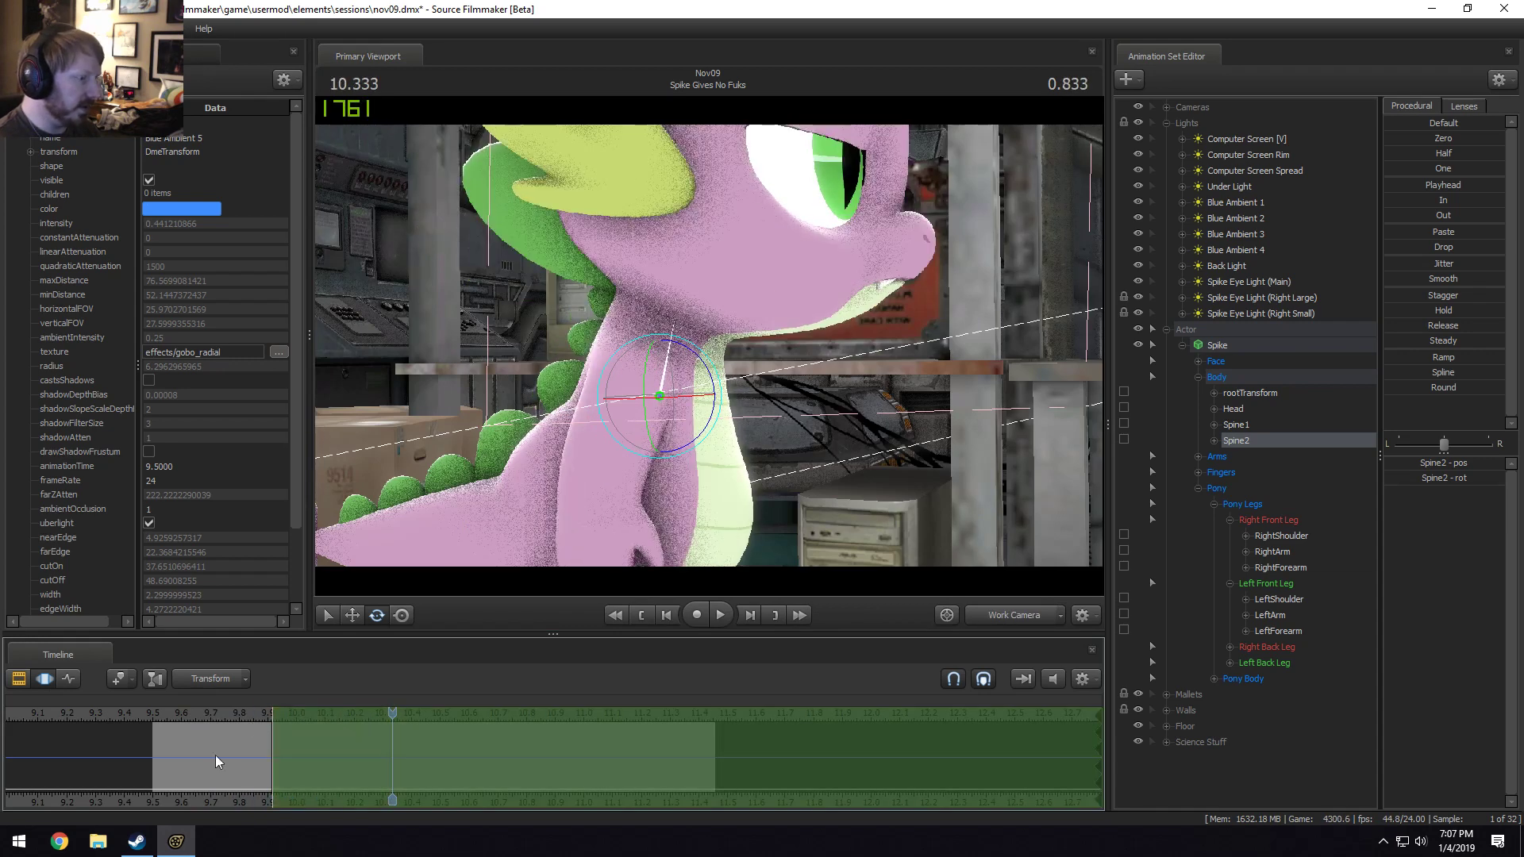
key(ctrl+z)
key(ctrl+z)
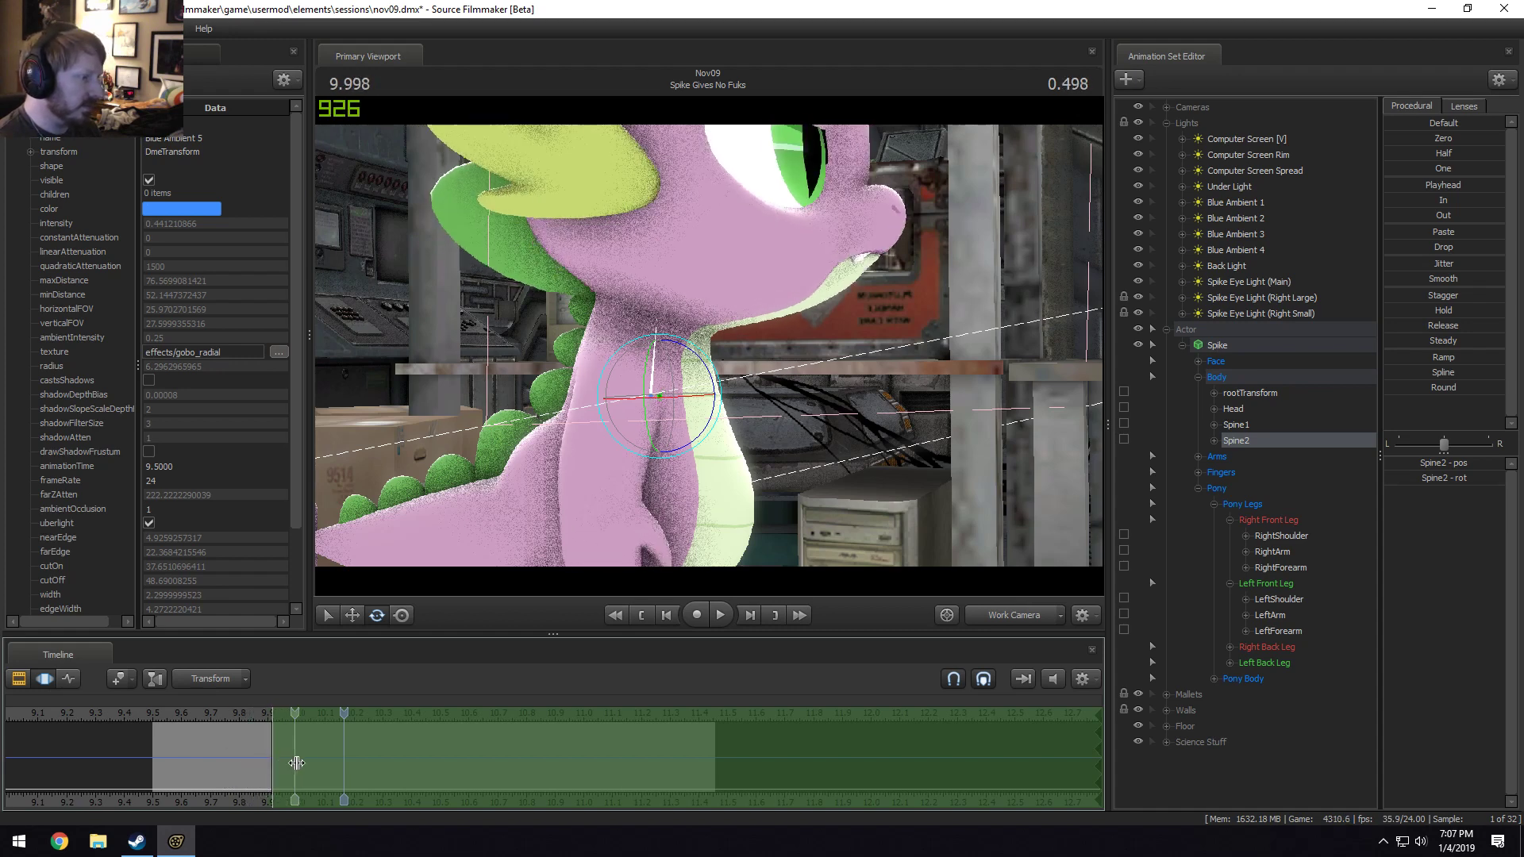
Switch the time selection to everything before 9.916 and rotate Spike's Spine1 bone slightly forward at 9.750.
click(271, 762)
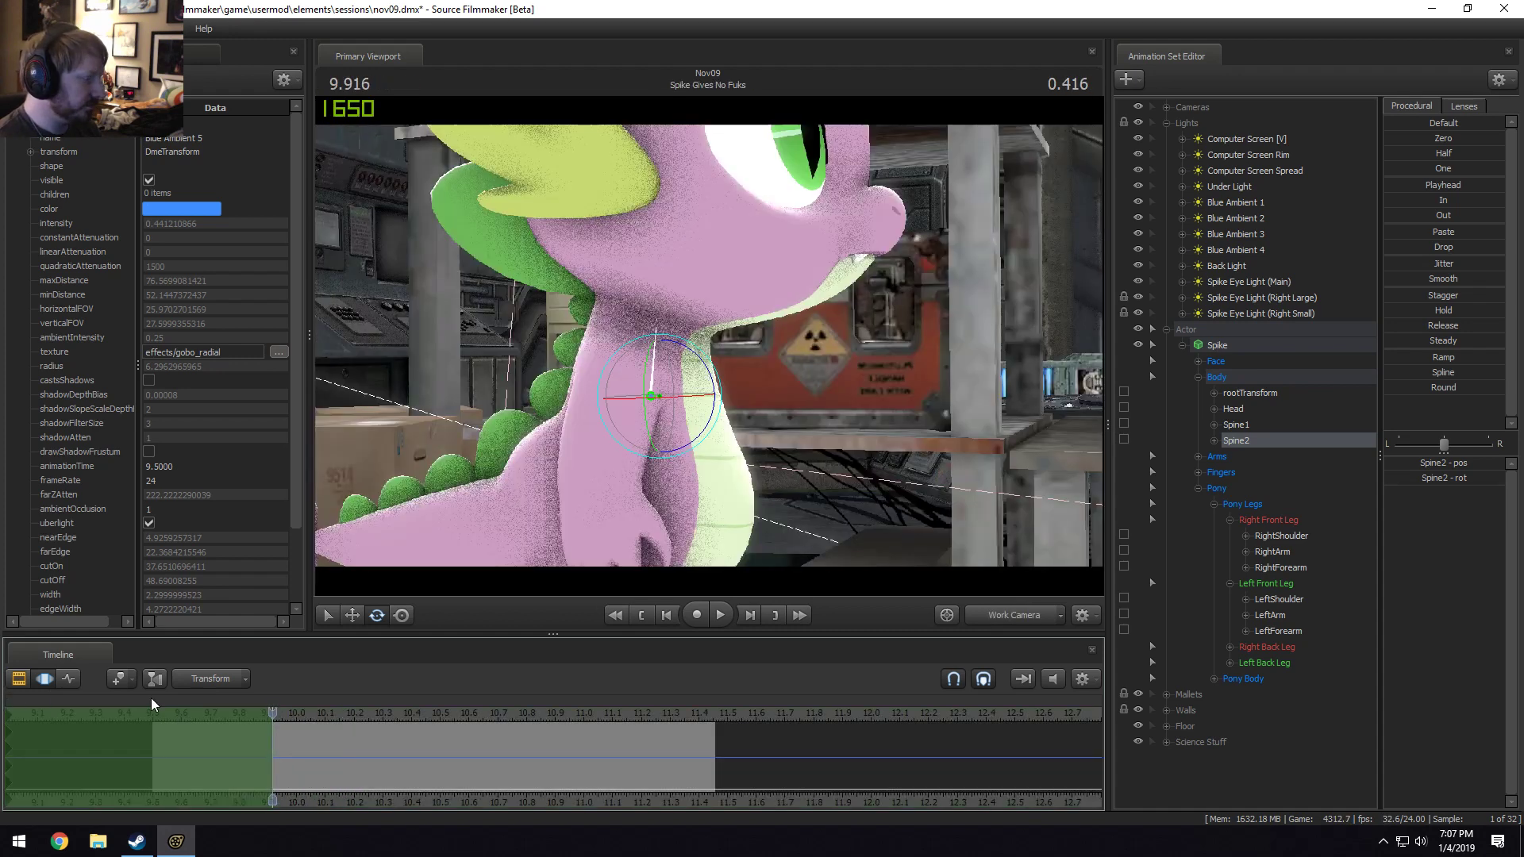
click(665, 443)
mouse_move(707, 443)
mouse_down()
mouse_move(684, 455)
mouse_move(706, 448)
mouse_up()
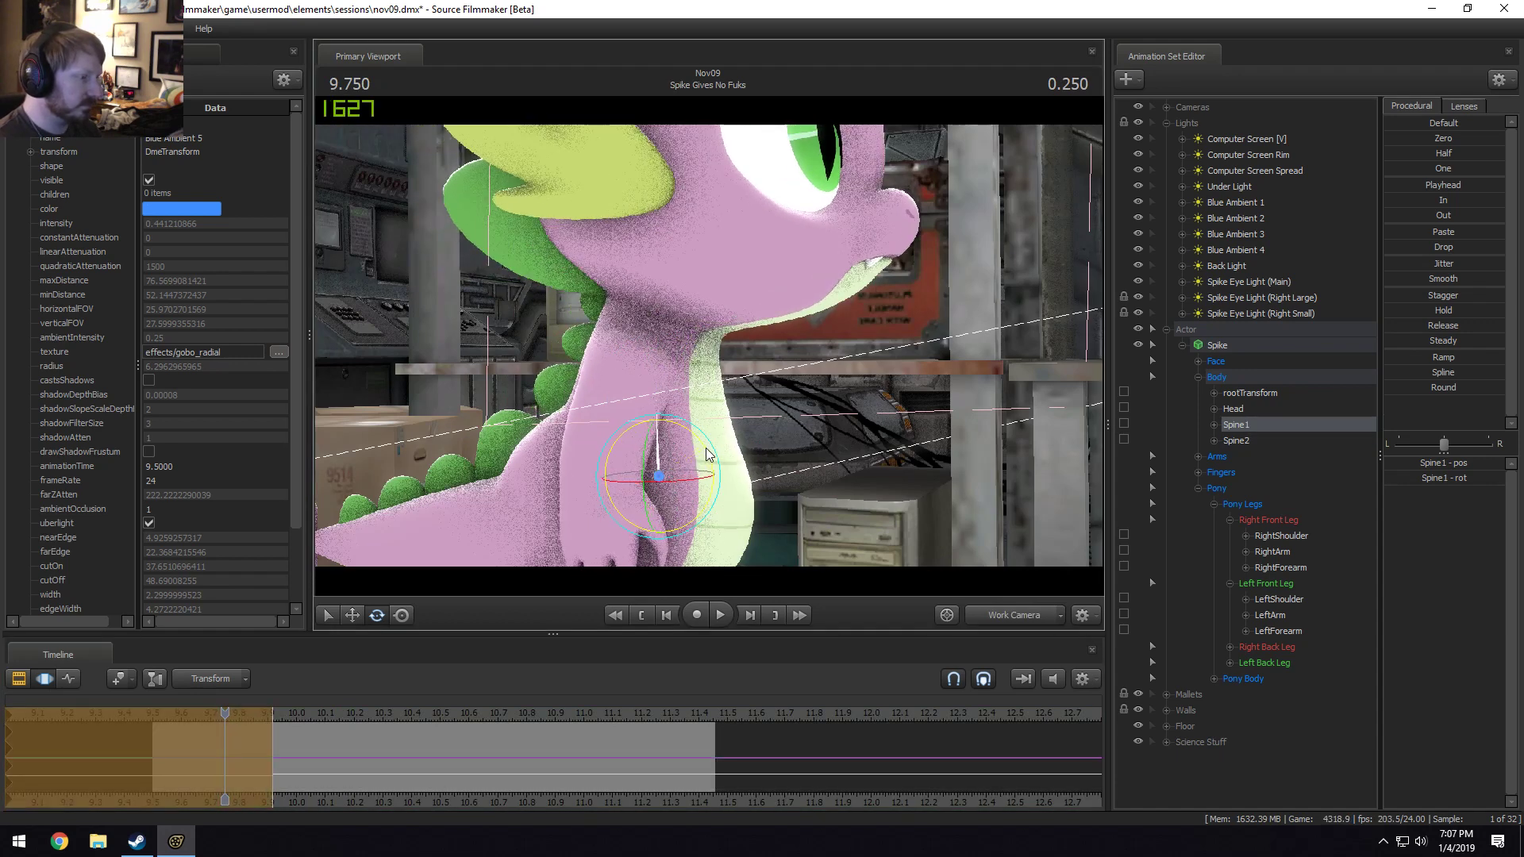
Rotate Spike's Spine2 bone slightly backward at 9.750 to counter the forward lean.
key(w)
key(ctrl)
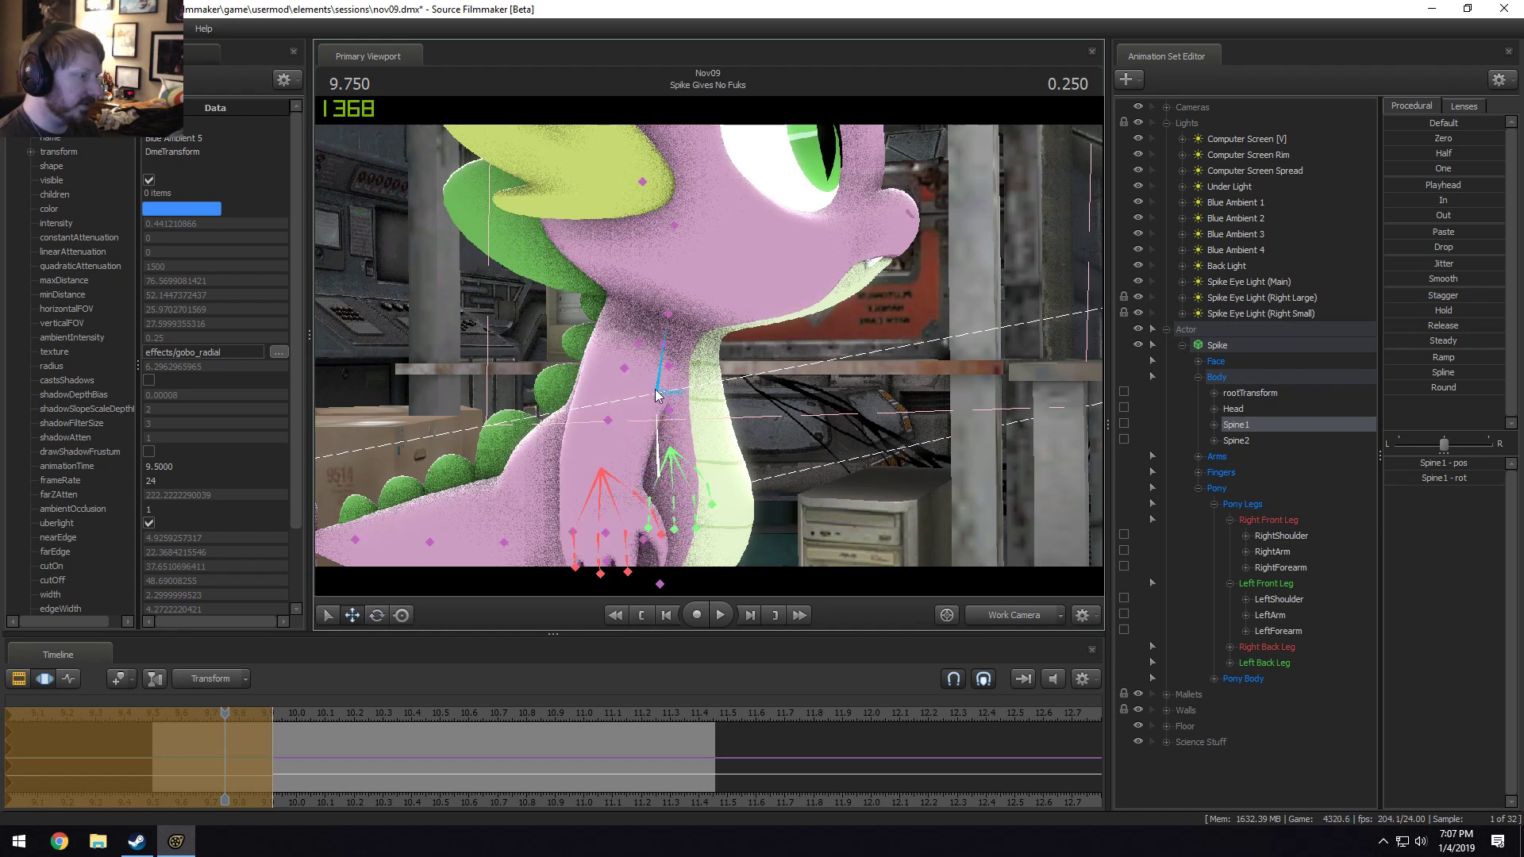
ctrl+click(655, 390)
key(e)
drag(706, 385, 701, 371)
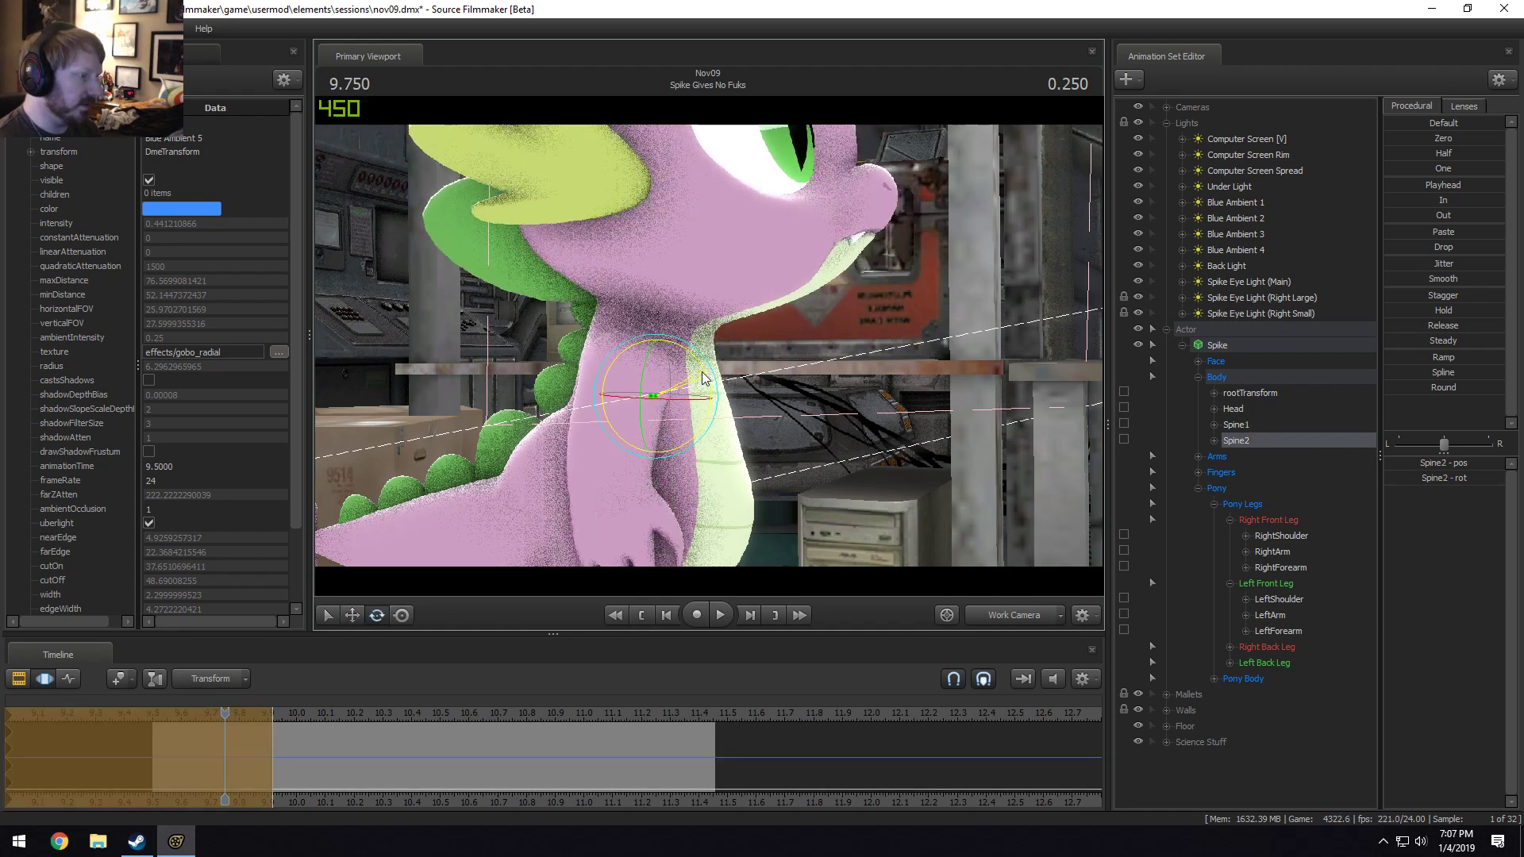
Play back the opening through Work Camera and Main Camera to check the new spine movement.
key(space)
key(space)
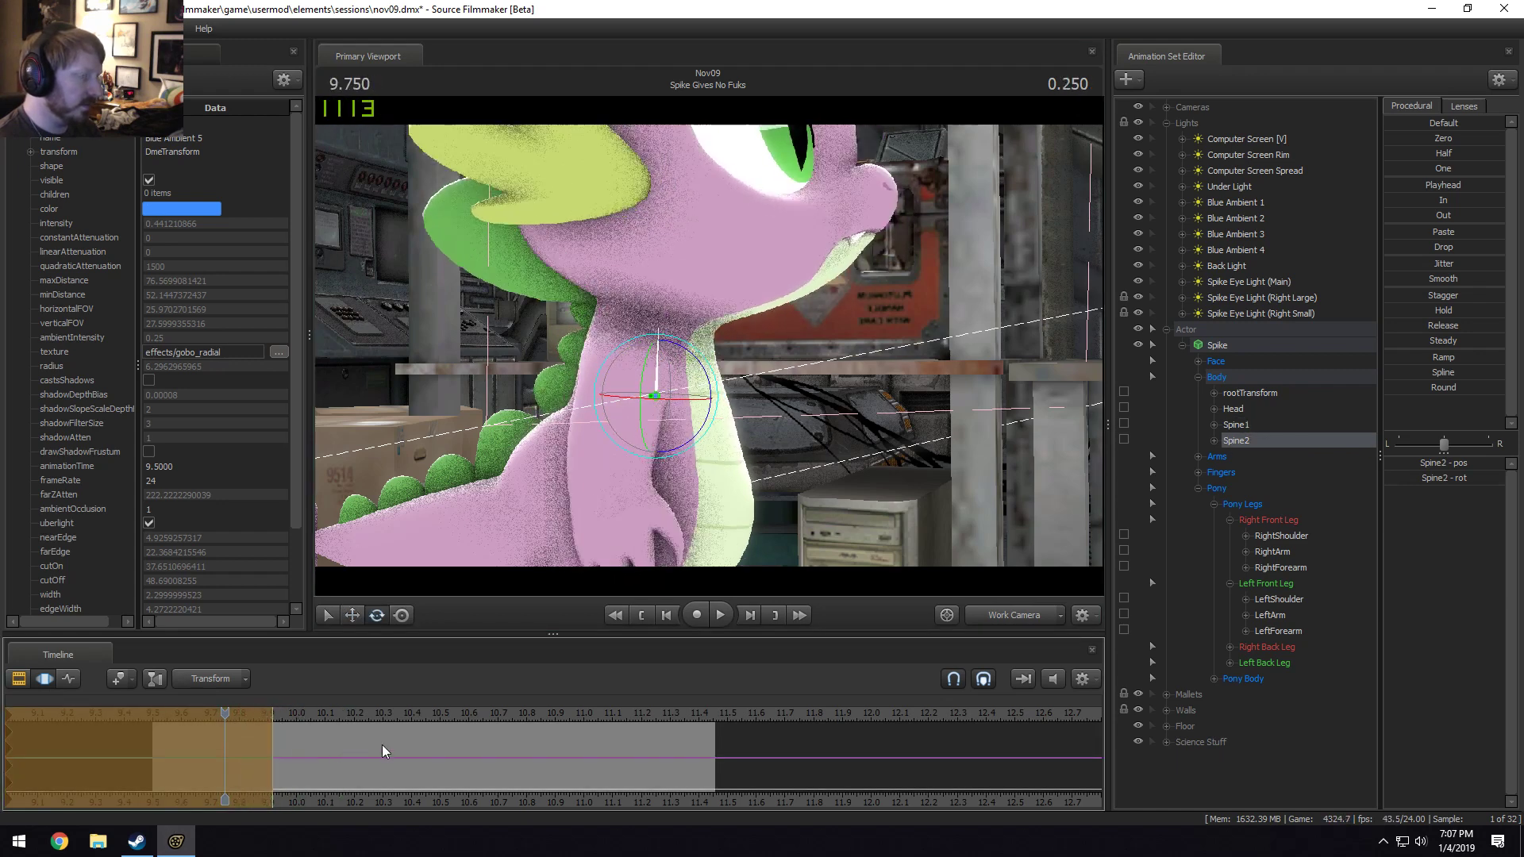
click(1002, 613)
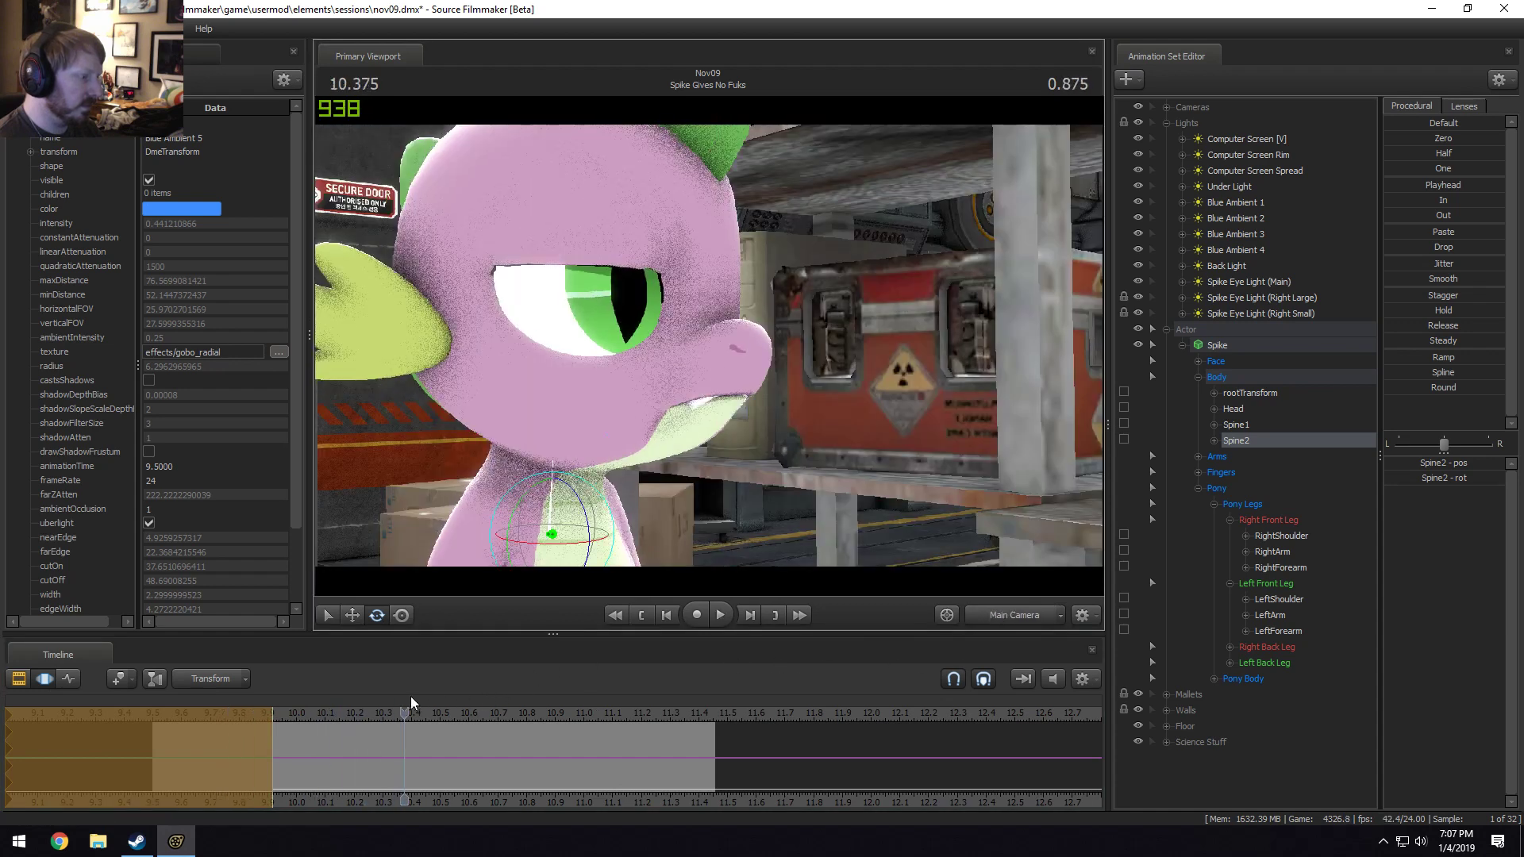
key(space)
click(1002, 615)
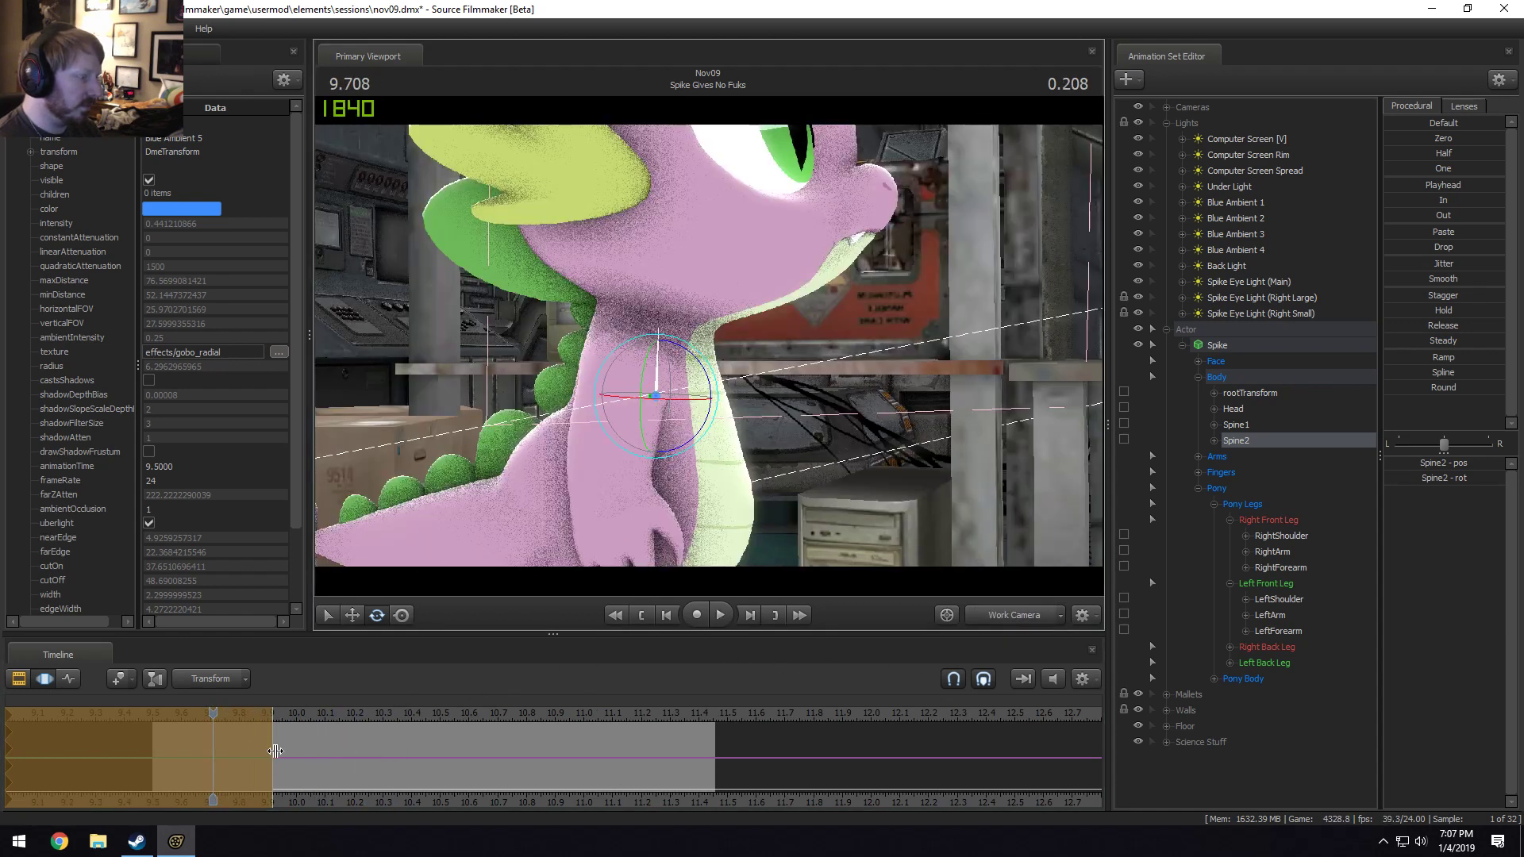
key(space)
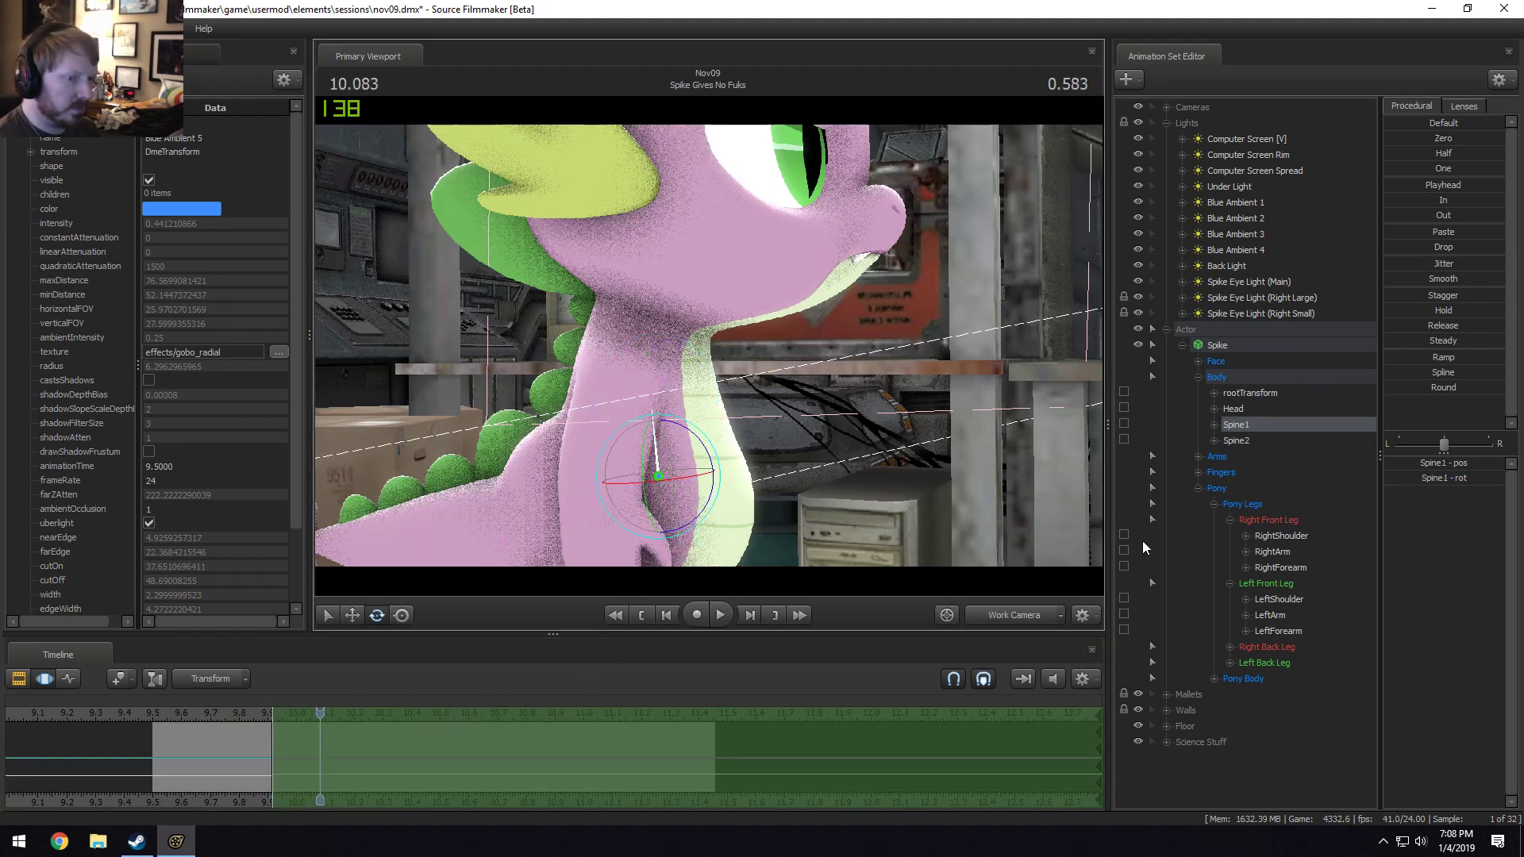
Lock Spike's Spine2 bone instead of Spine1 and move Spine1 slightly downward at 10.083.
click(1126, 423)
click(1238, 440)
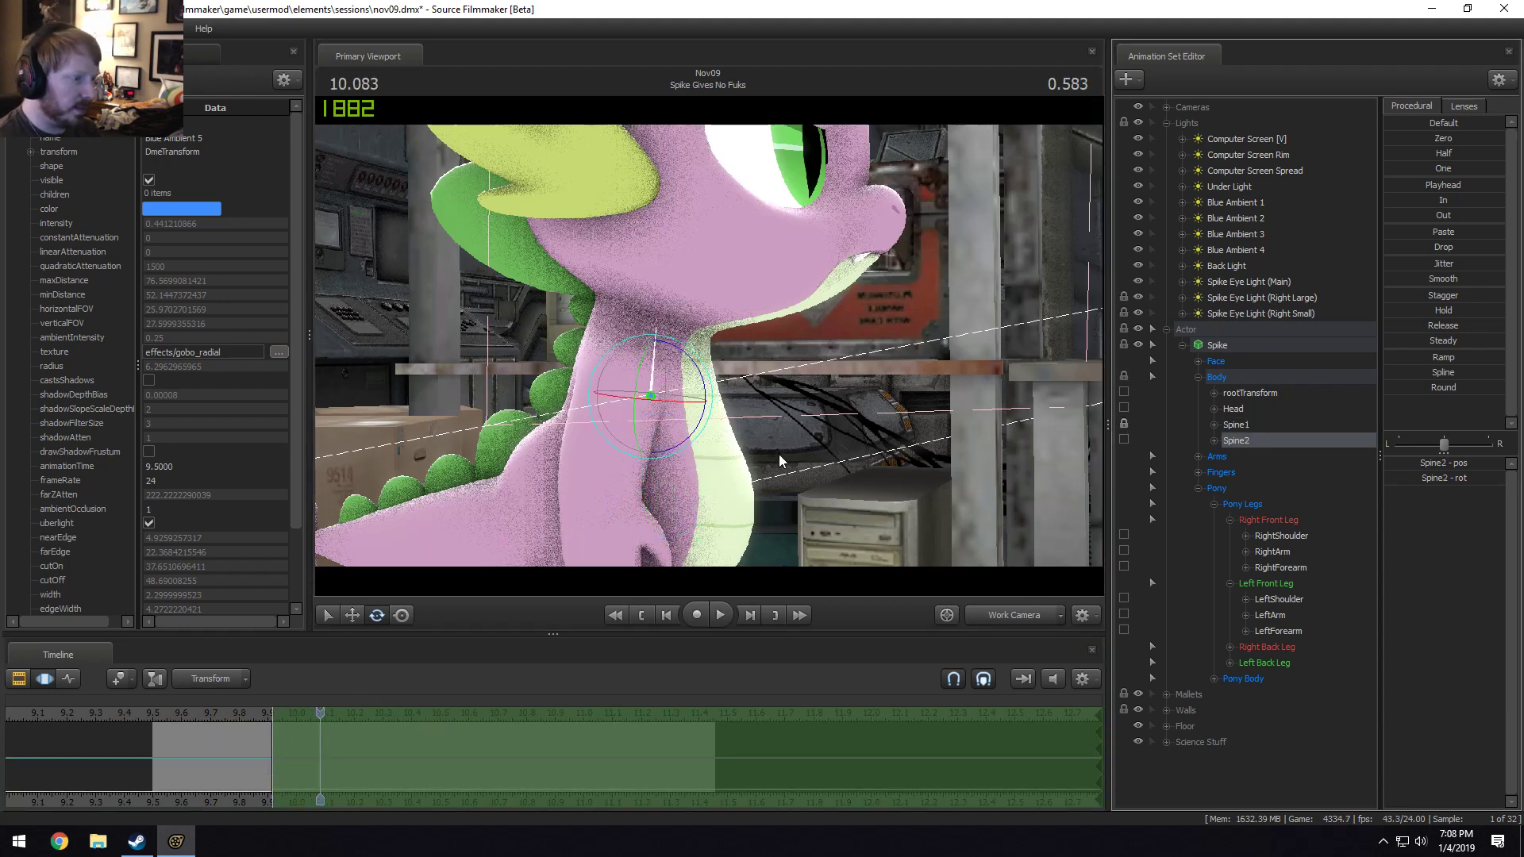
click(1246, 428)
key(w)
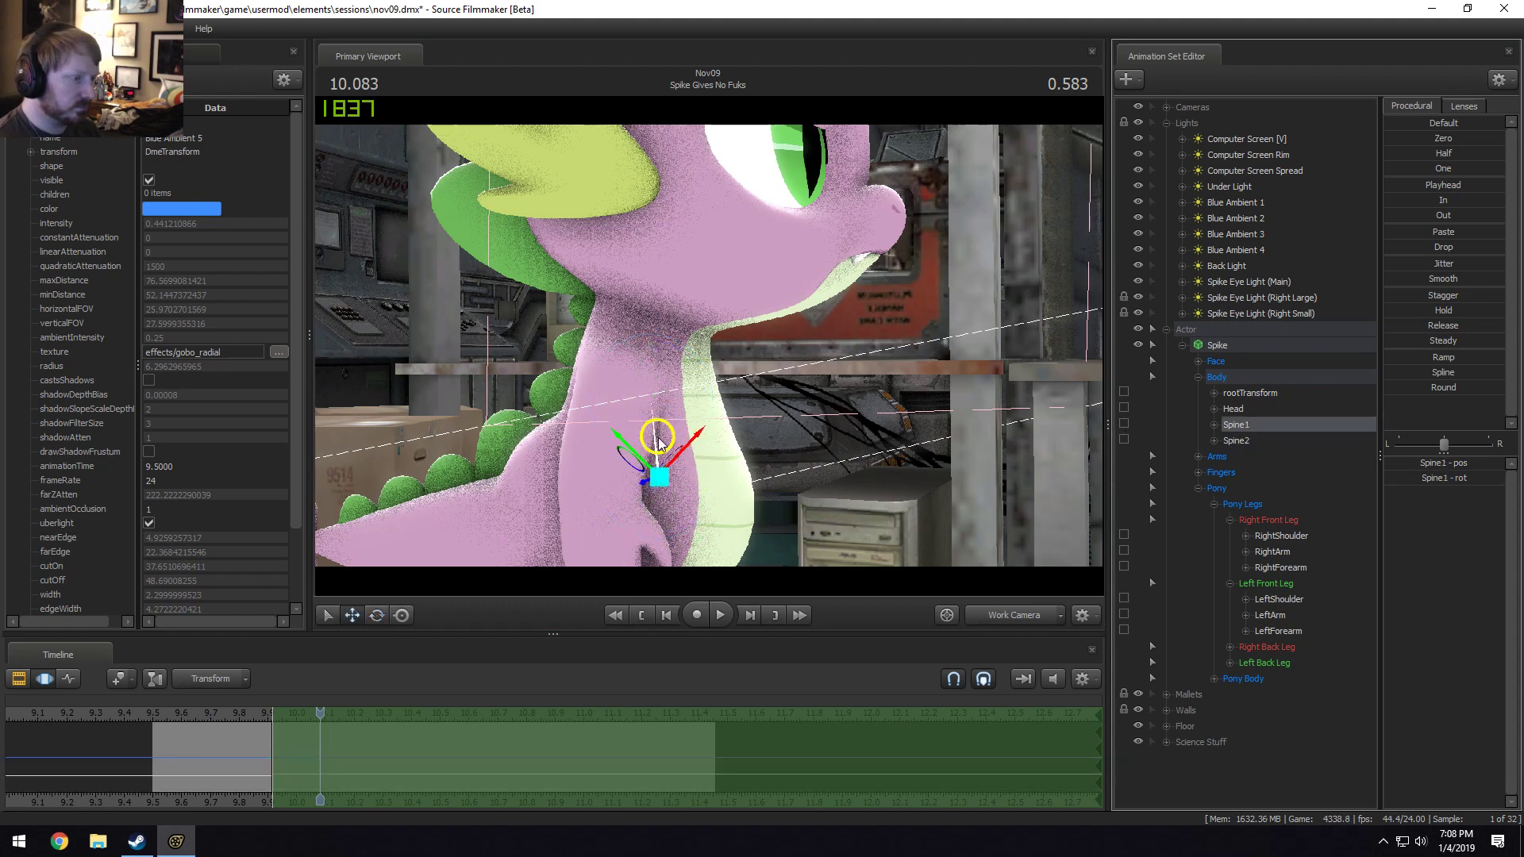
drag(656, 433, 648, 450)
click(1124, 439)
Replay the opening through Work Camera from about 9.7 to examine Spike's lower spine movement.
click(226, 718)
key(space)
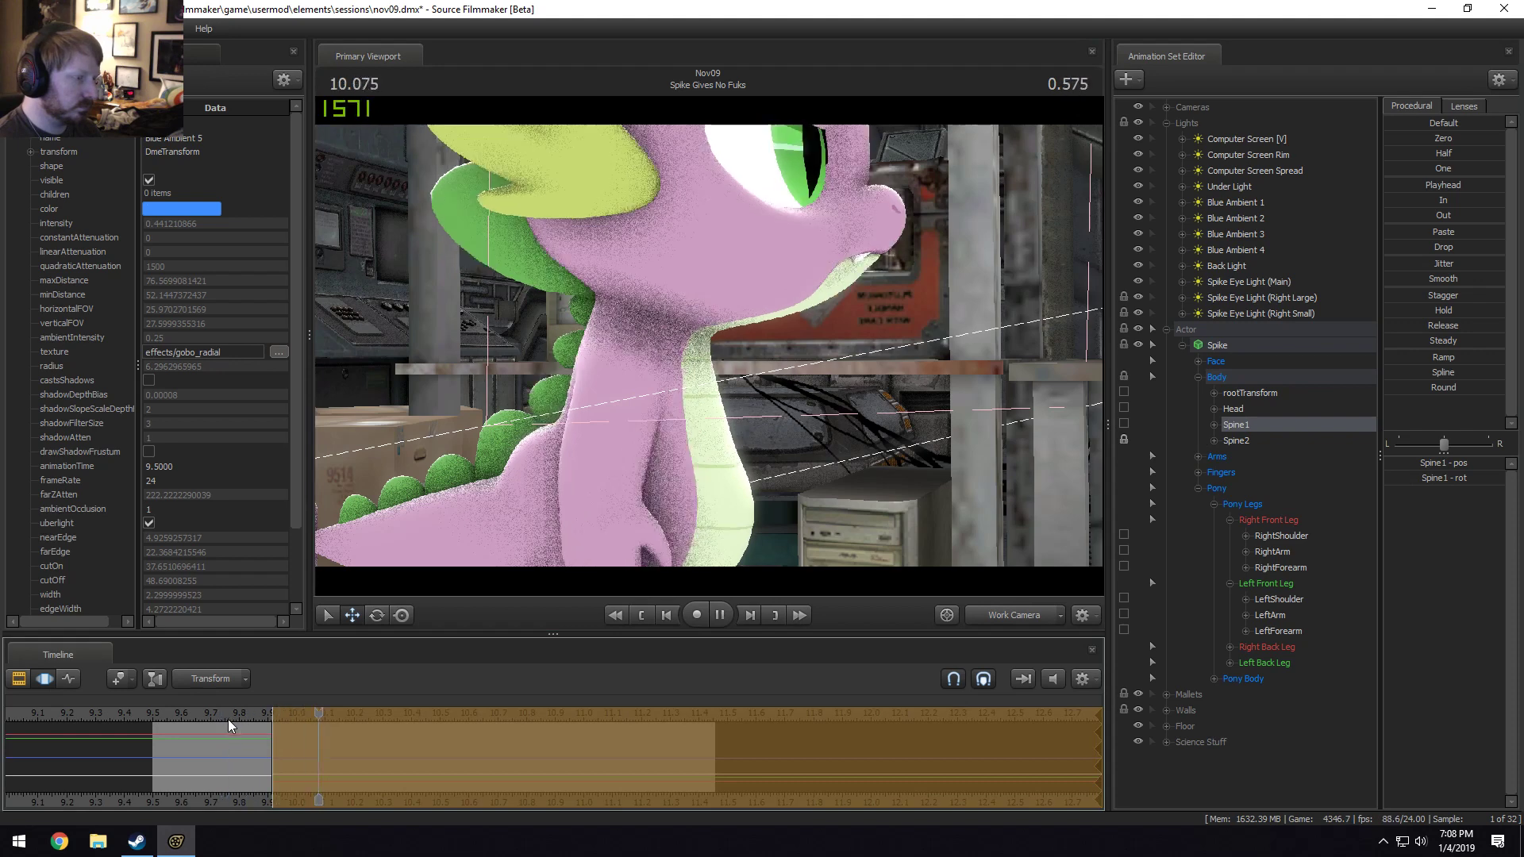
key(space)
click(226, 721)
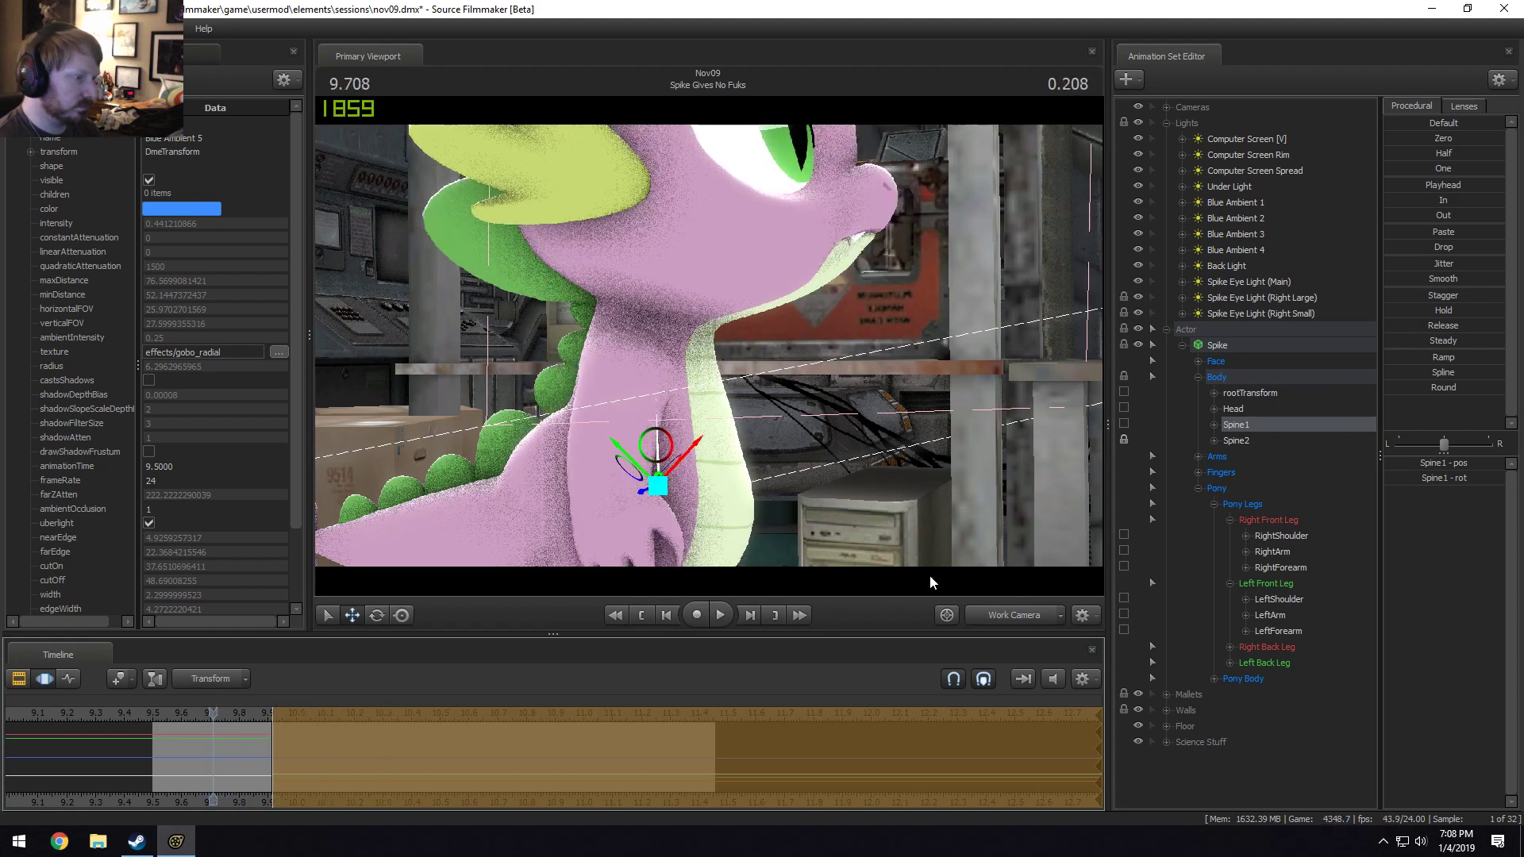
key(Return)
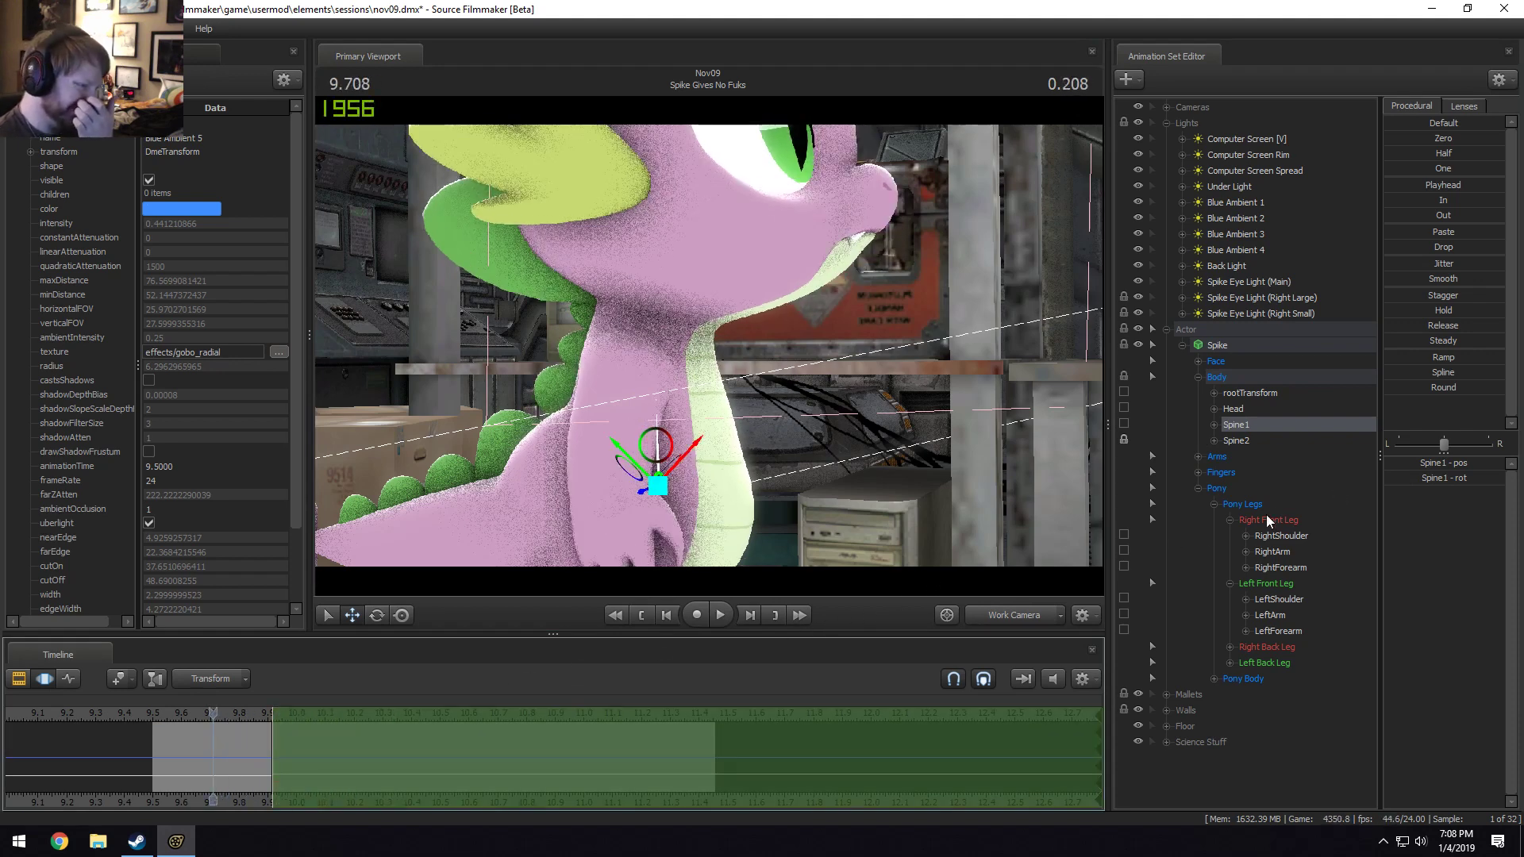
click(226, 718)
key(space)
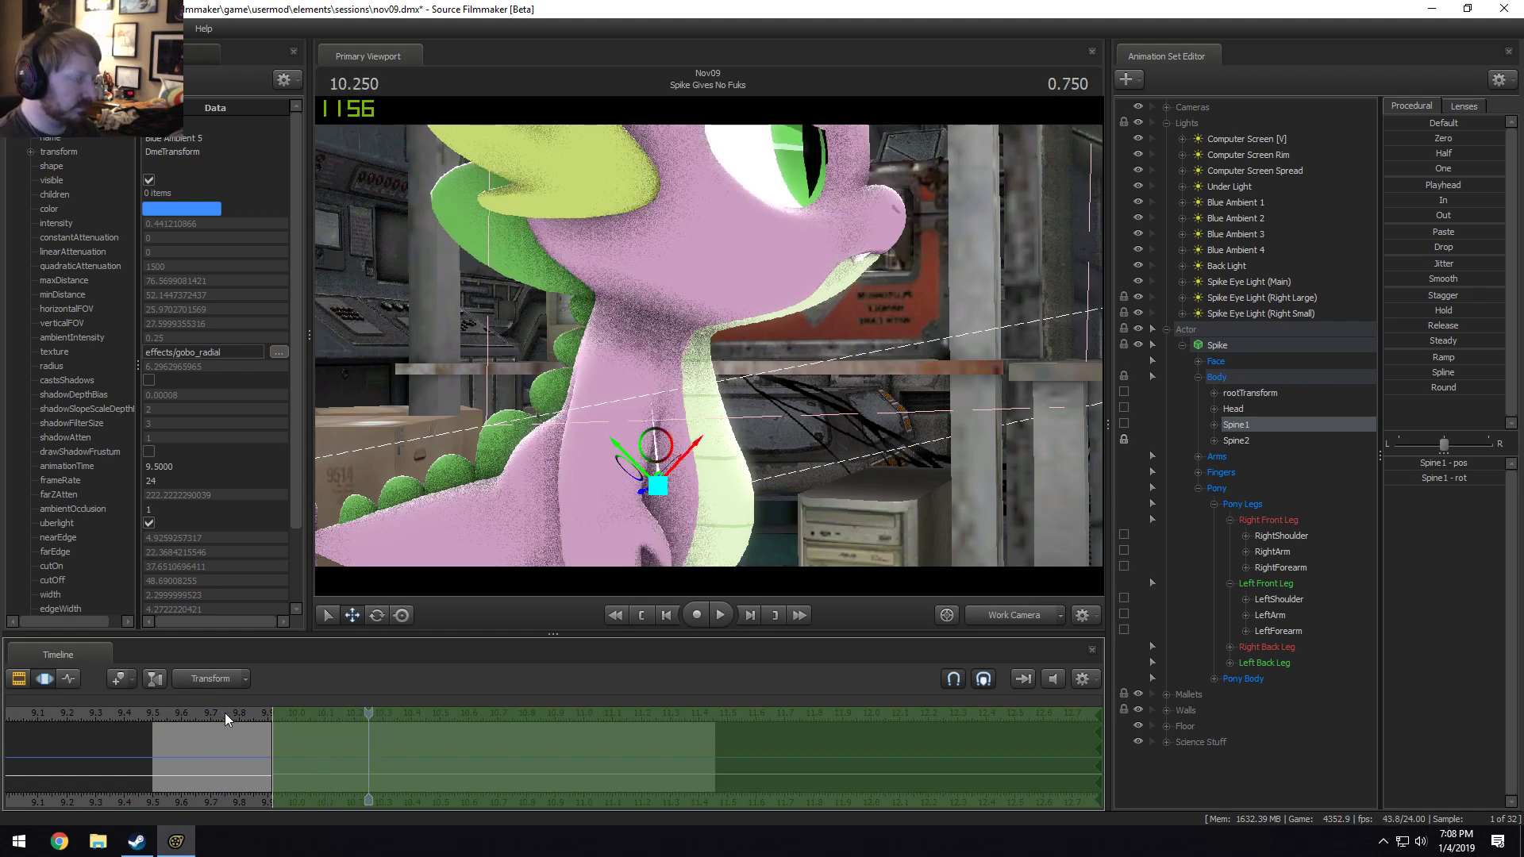
click(226, 718)
Move Spike's Spine1 bone slightly downward at 10.250 with Spine2 locked.
key(e)
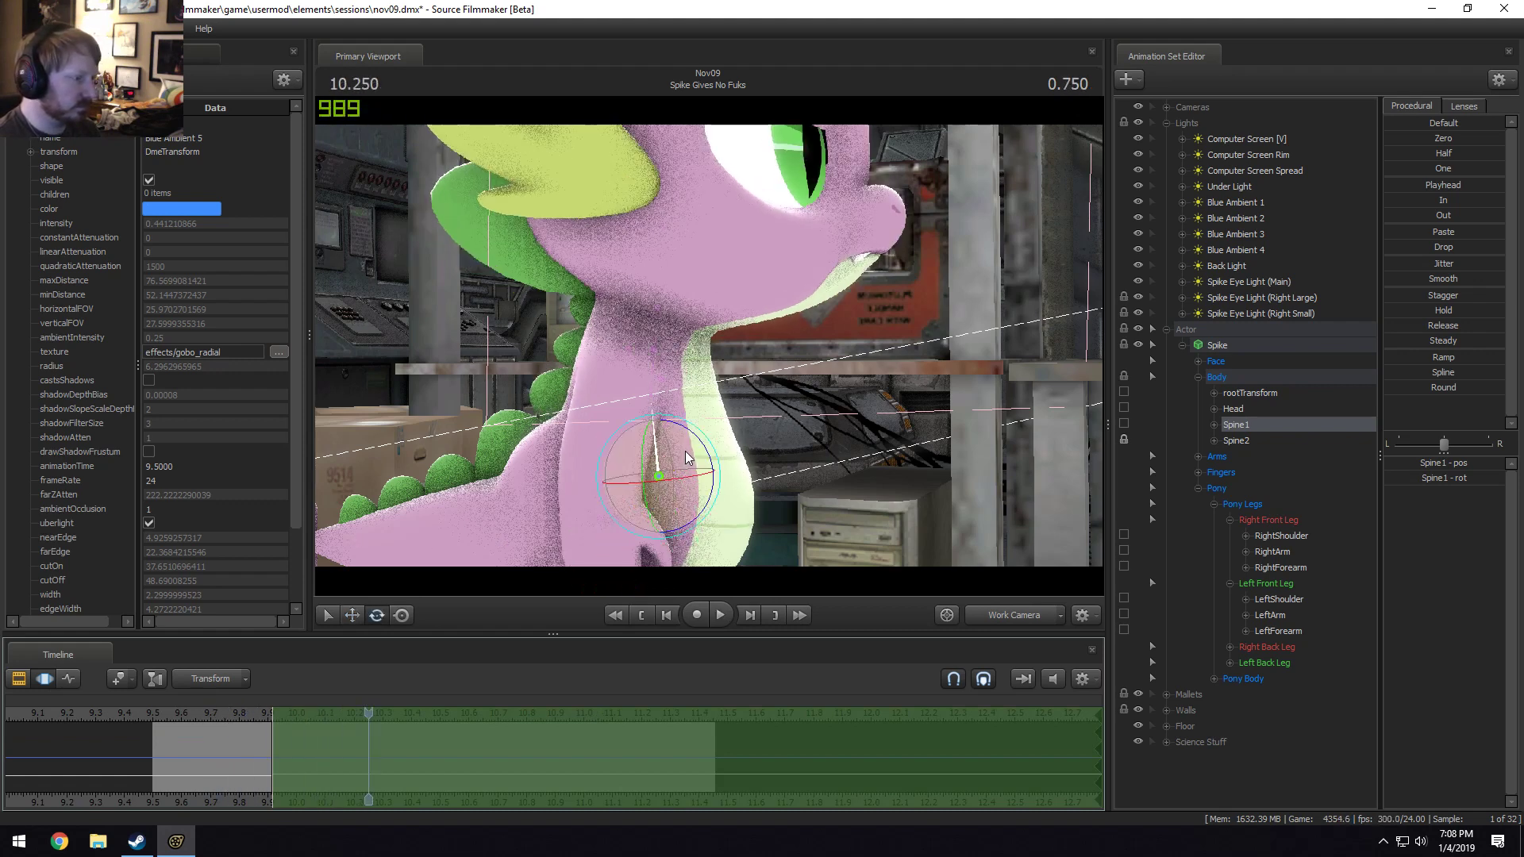
drag(687, 451, 656, 458)
key(w)
Play back the opening past 10.2 in Work Camera and Main Camera to check the Spine1 adjustment.
click(231, 712)
click(189, 713)
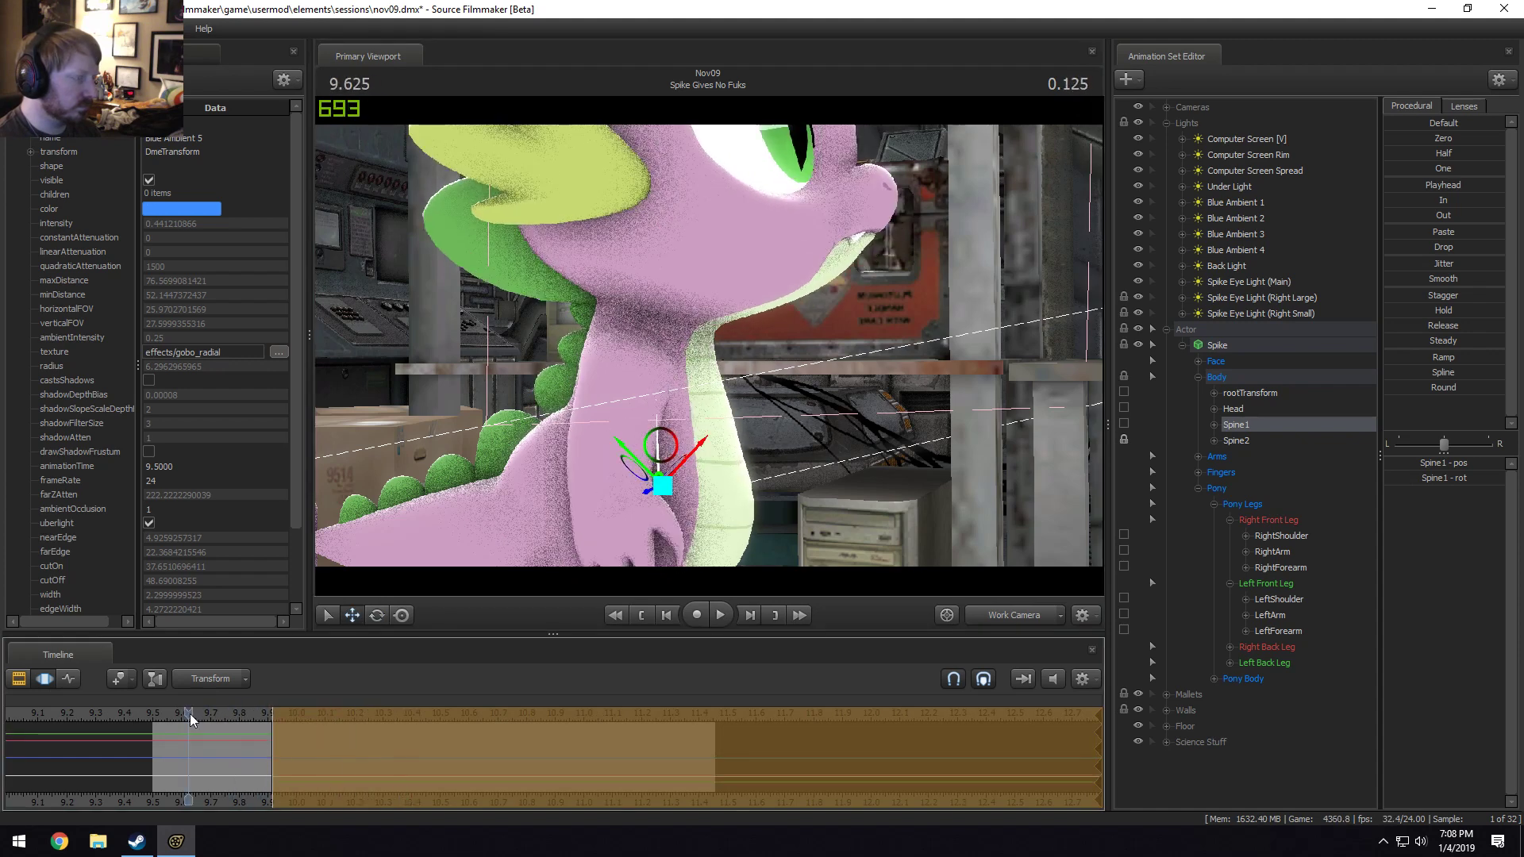
key(space)
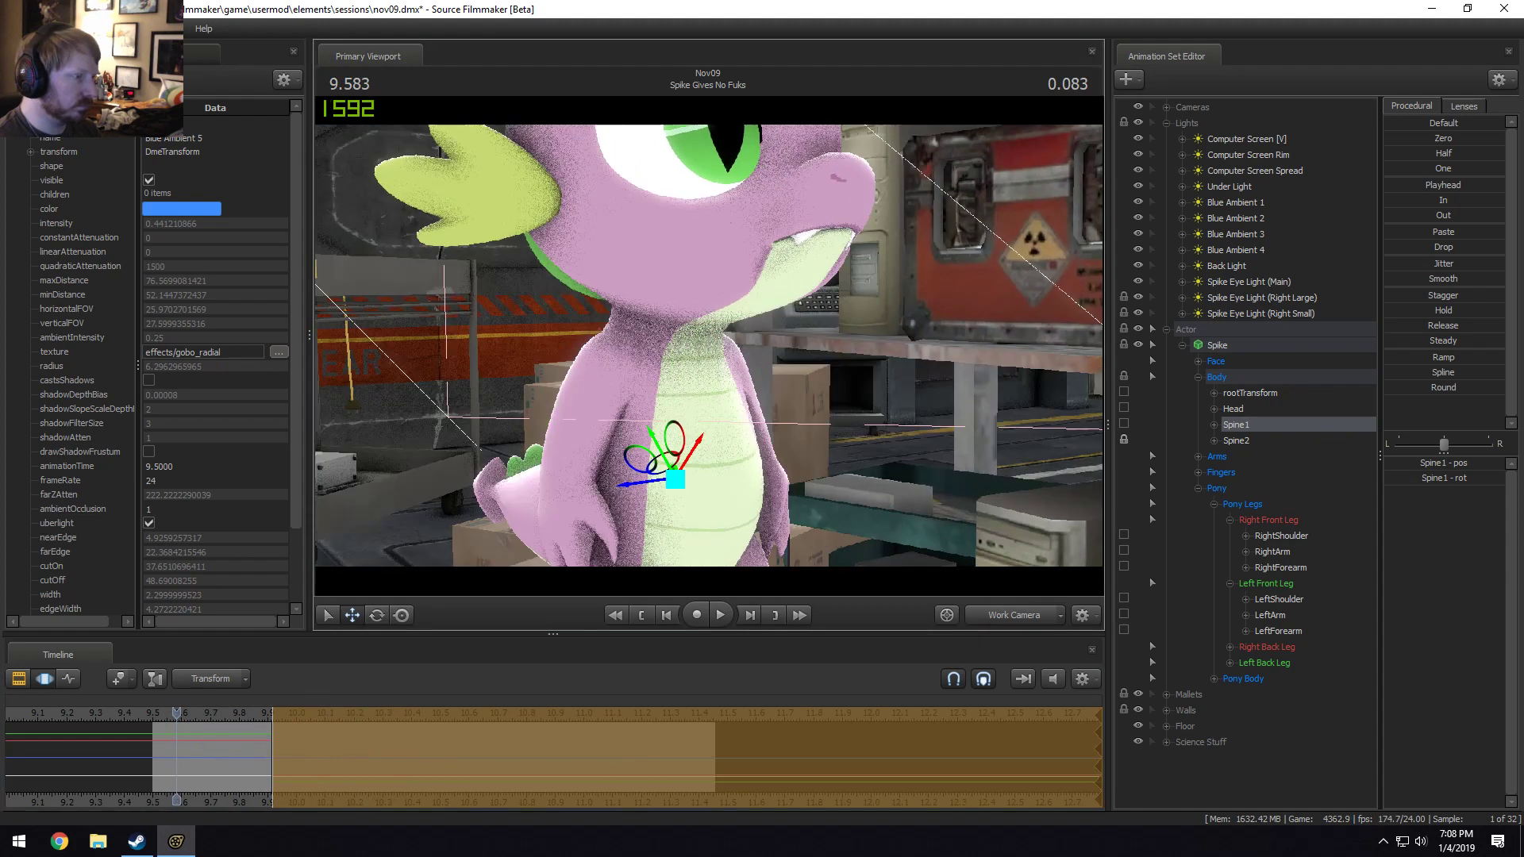
key(space)
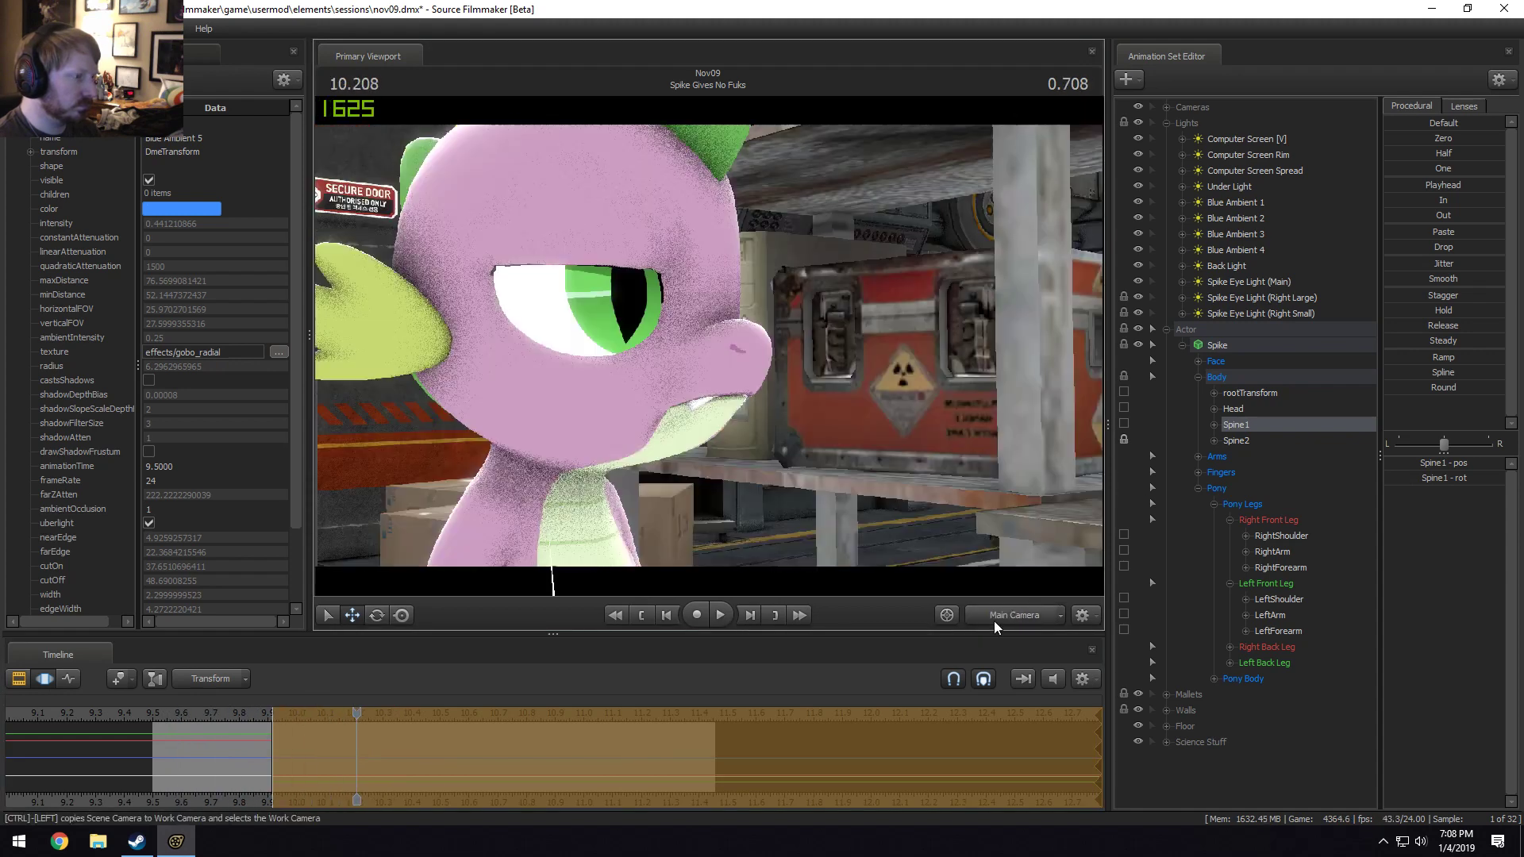
Rotate Spike's Head bone slightly at 10.125 and replay the opening in Main Camera to check the movement.
click(200, 714)
key(space)
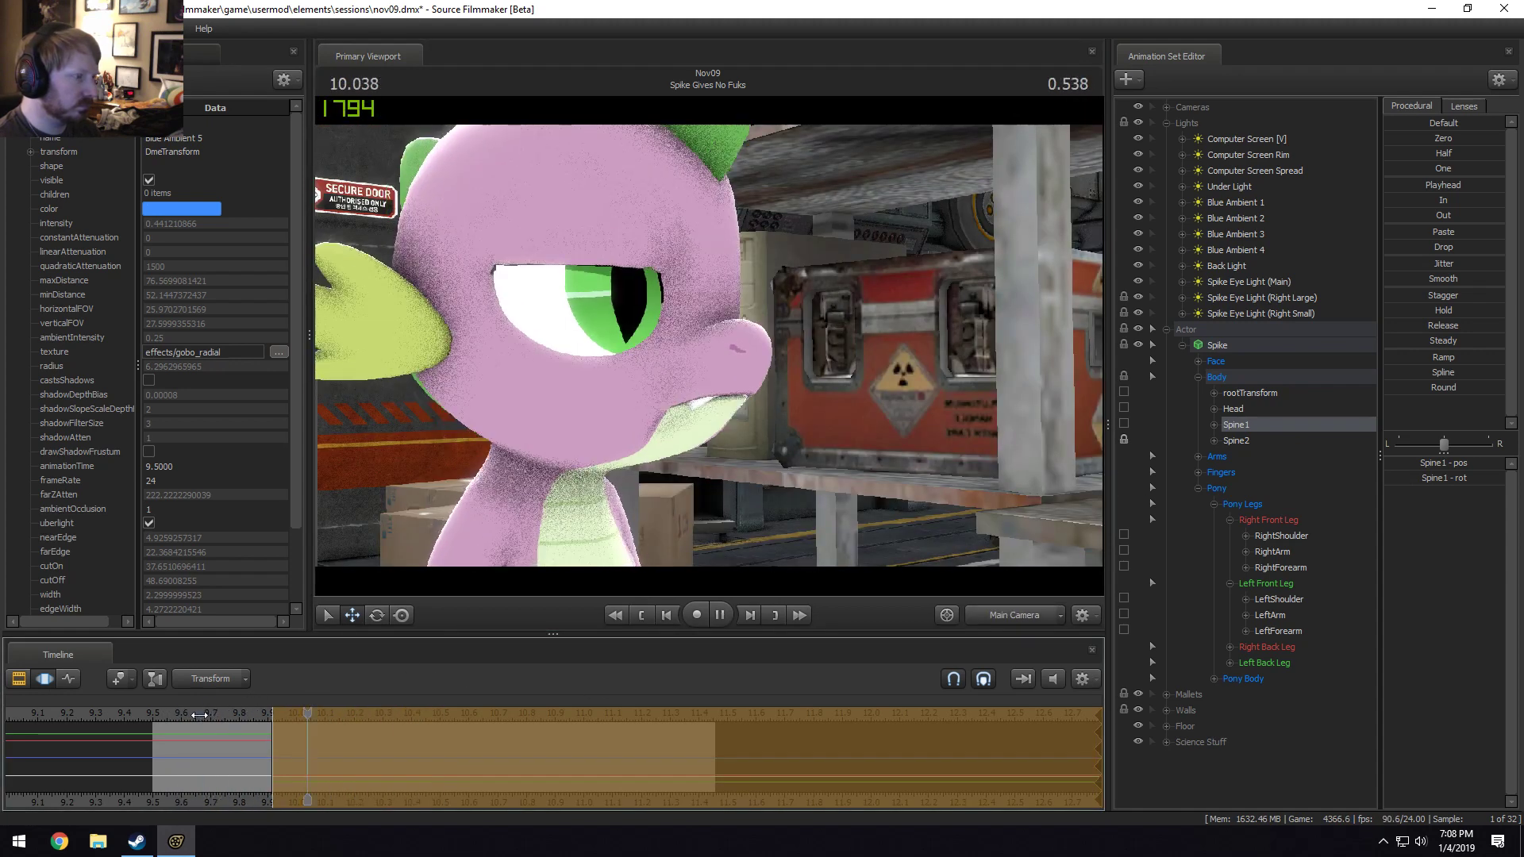
click(163, 714)
key(space)
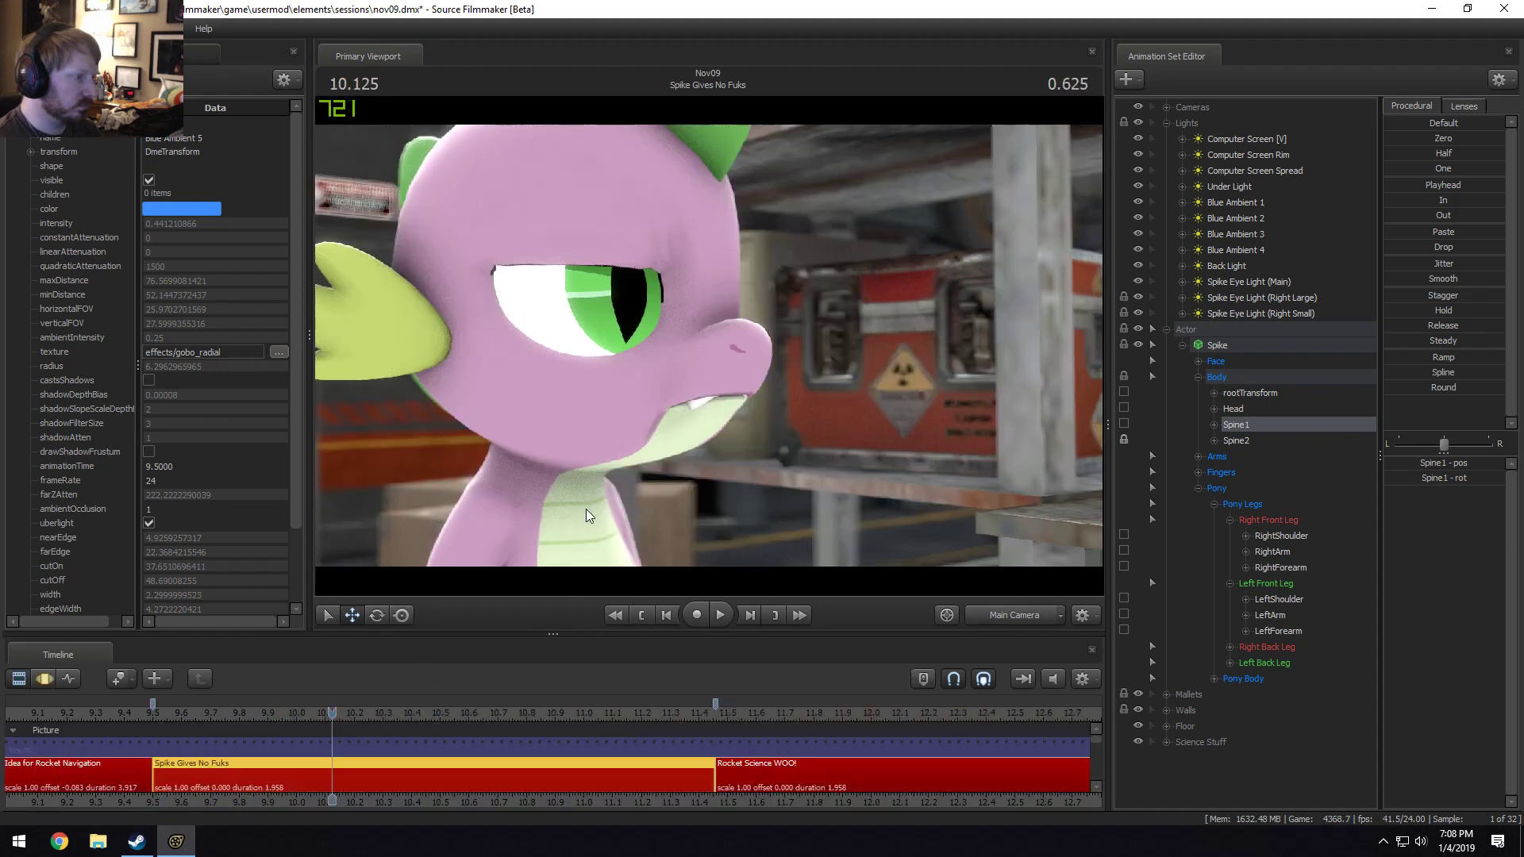
click(554, 451)
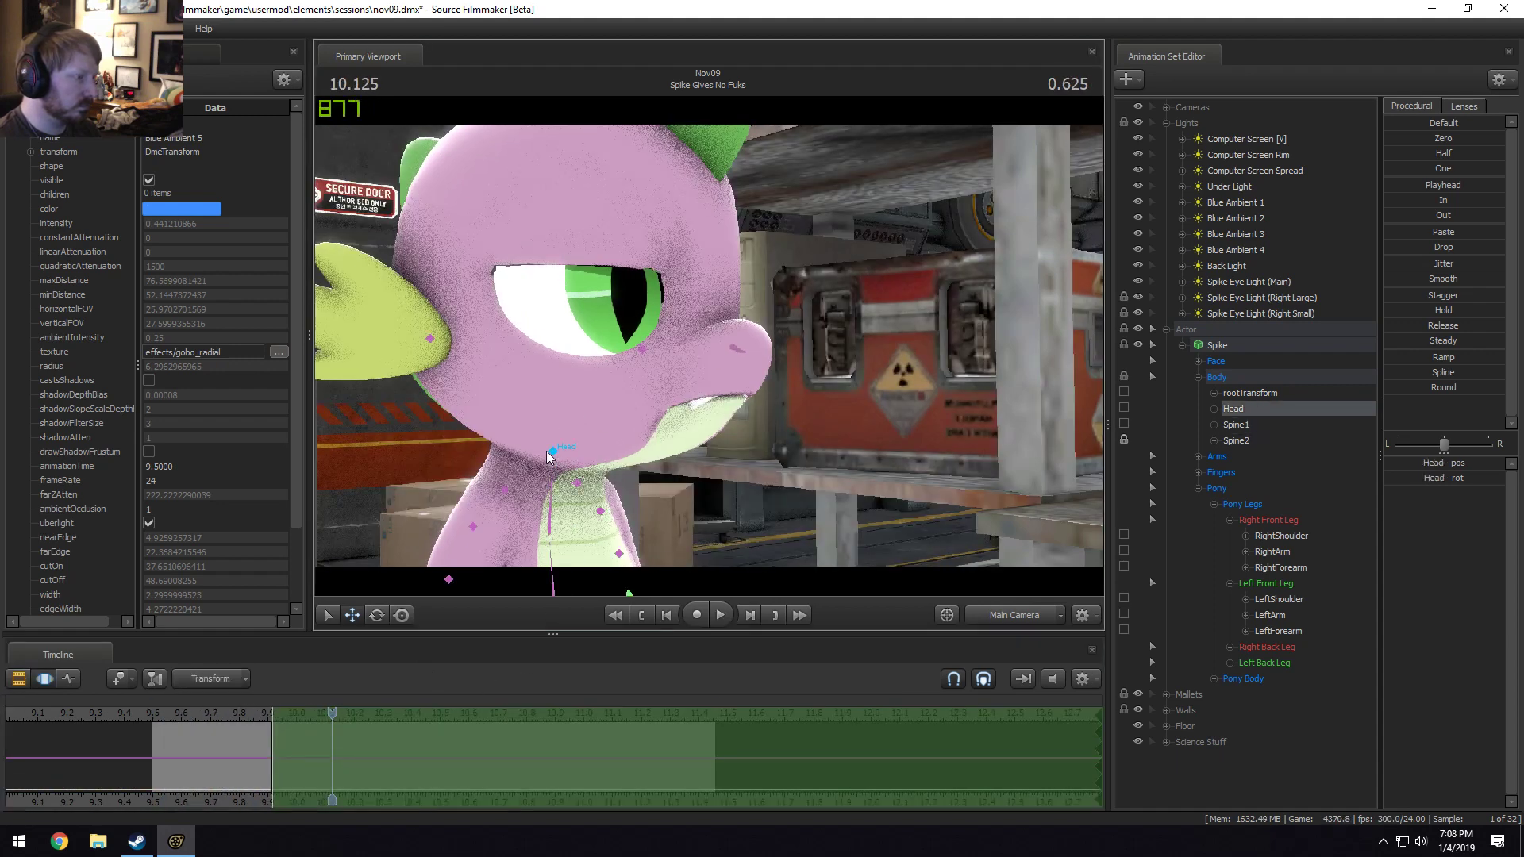
key(e)
drag(596, 438, 584, 460)
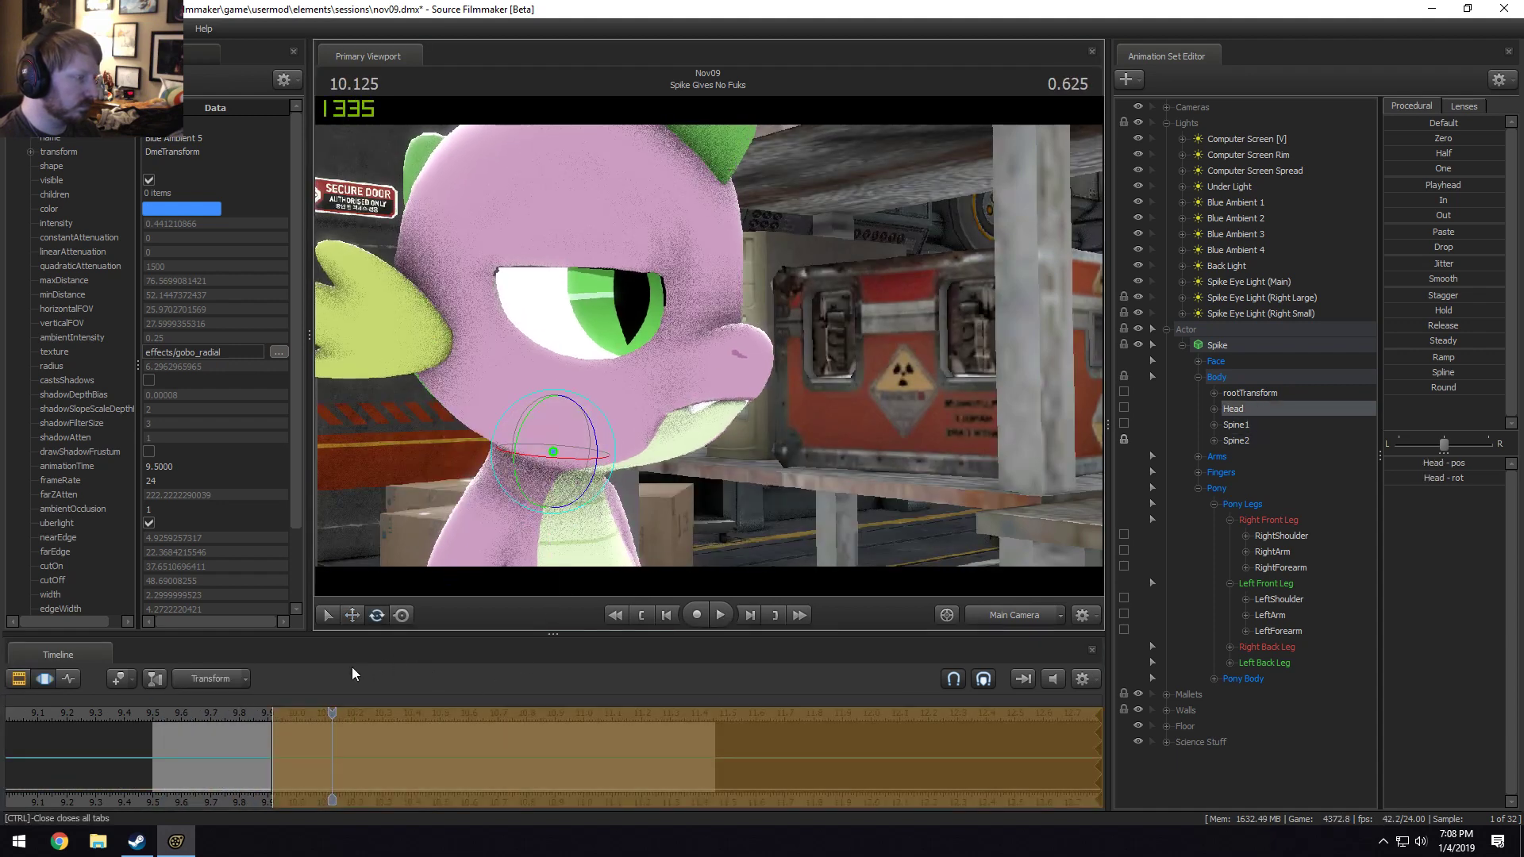
click(206, 714)
key(space)
key(space)
Switch the time selection to everything before about 9.9 and select Spike's Eyes controls in Work Camera.
click(272, 715)
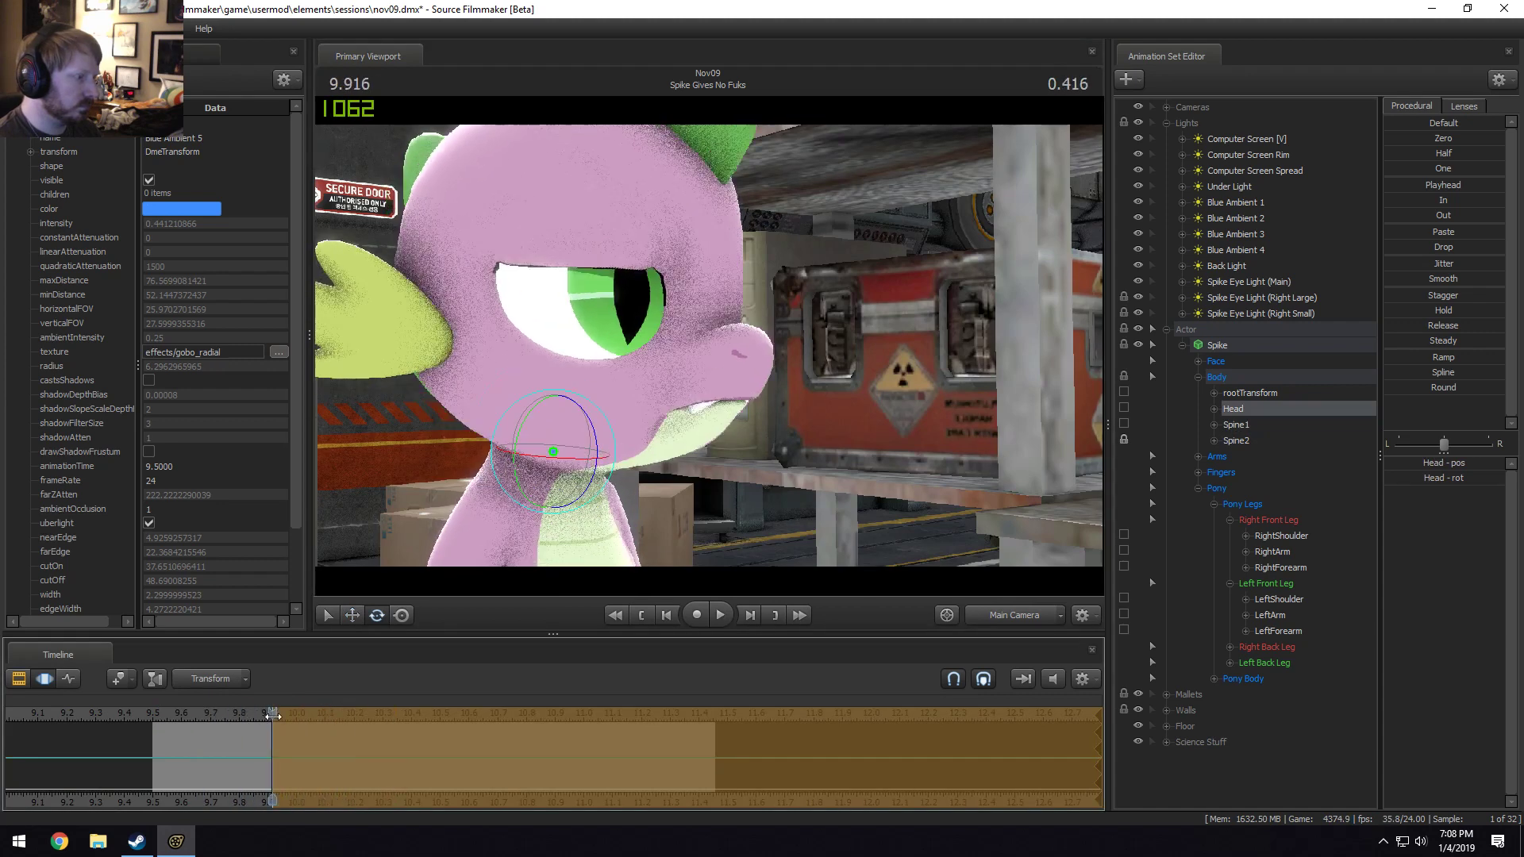
click(65, 758)
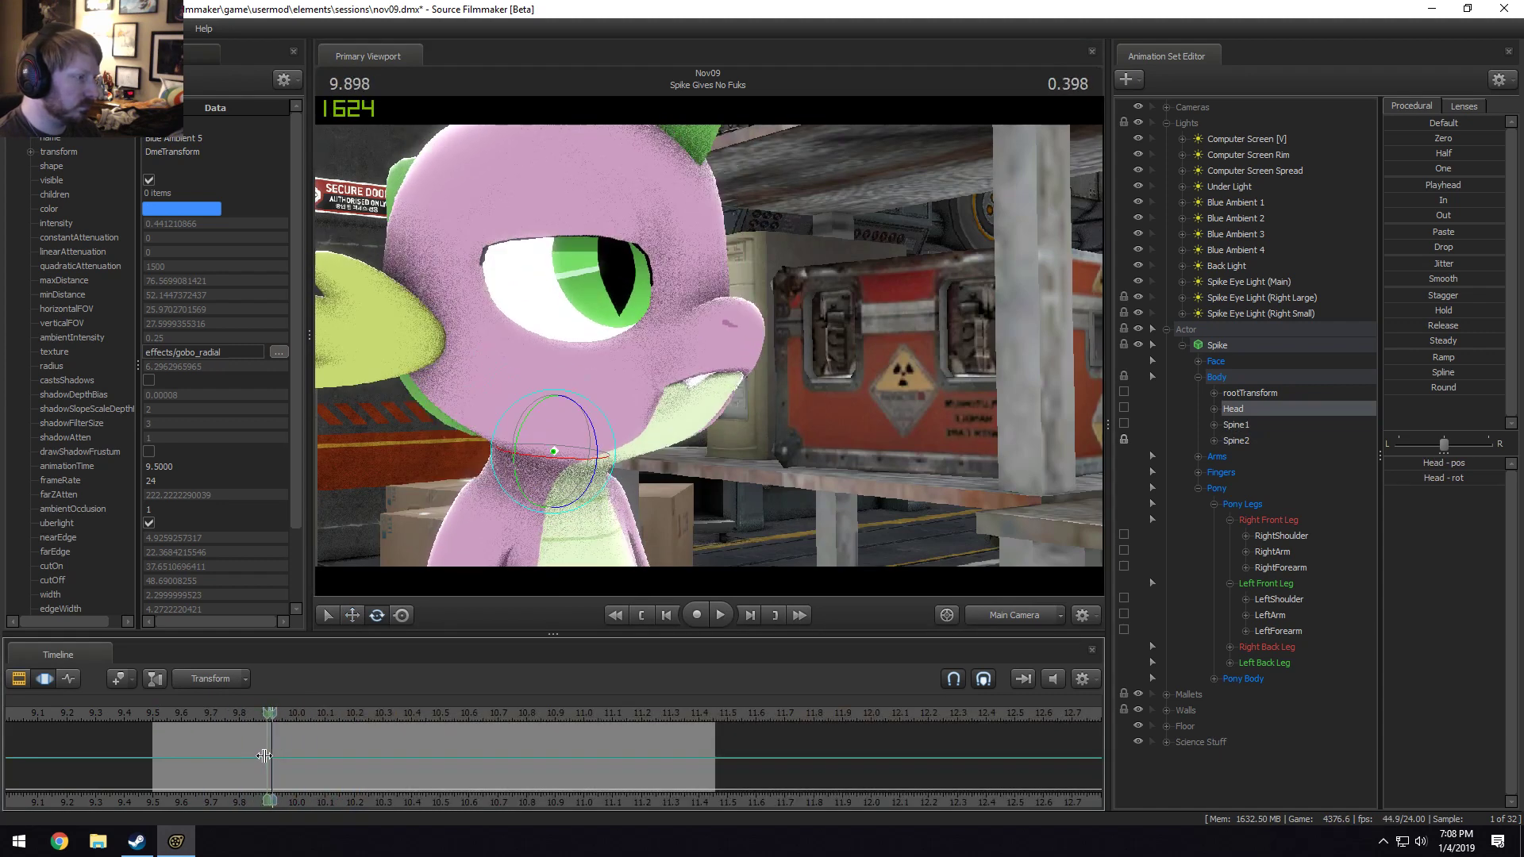
click(272, 742)
drag(273, 718, 213, 718)
click(1215, 361)
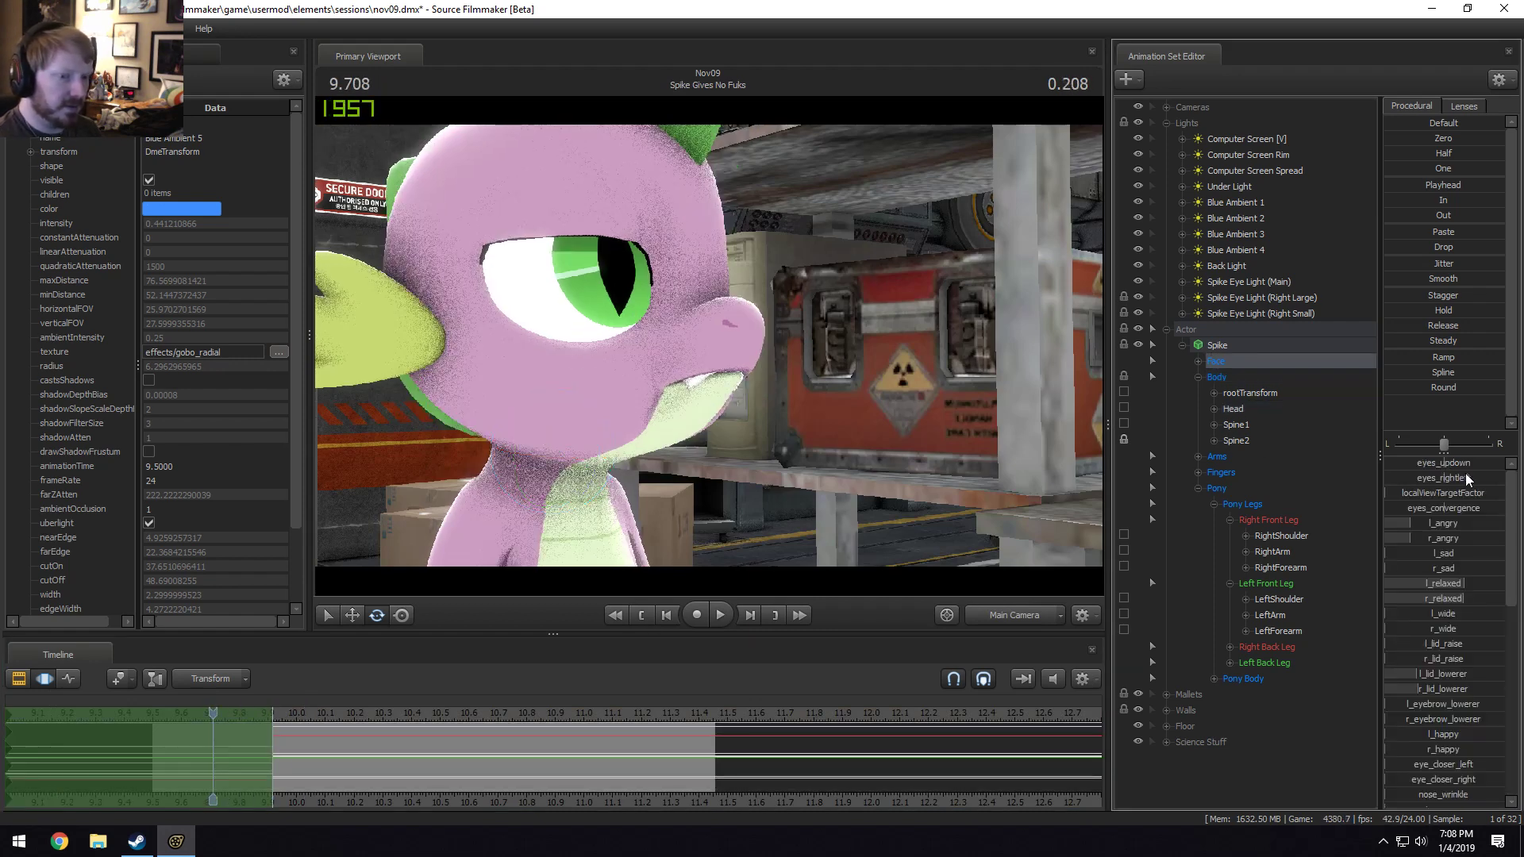
click(1198, 361)
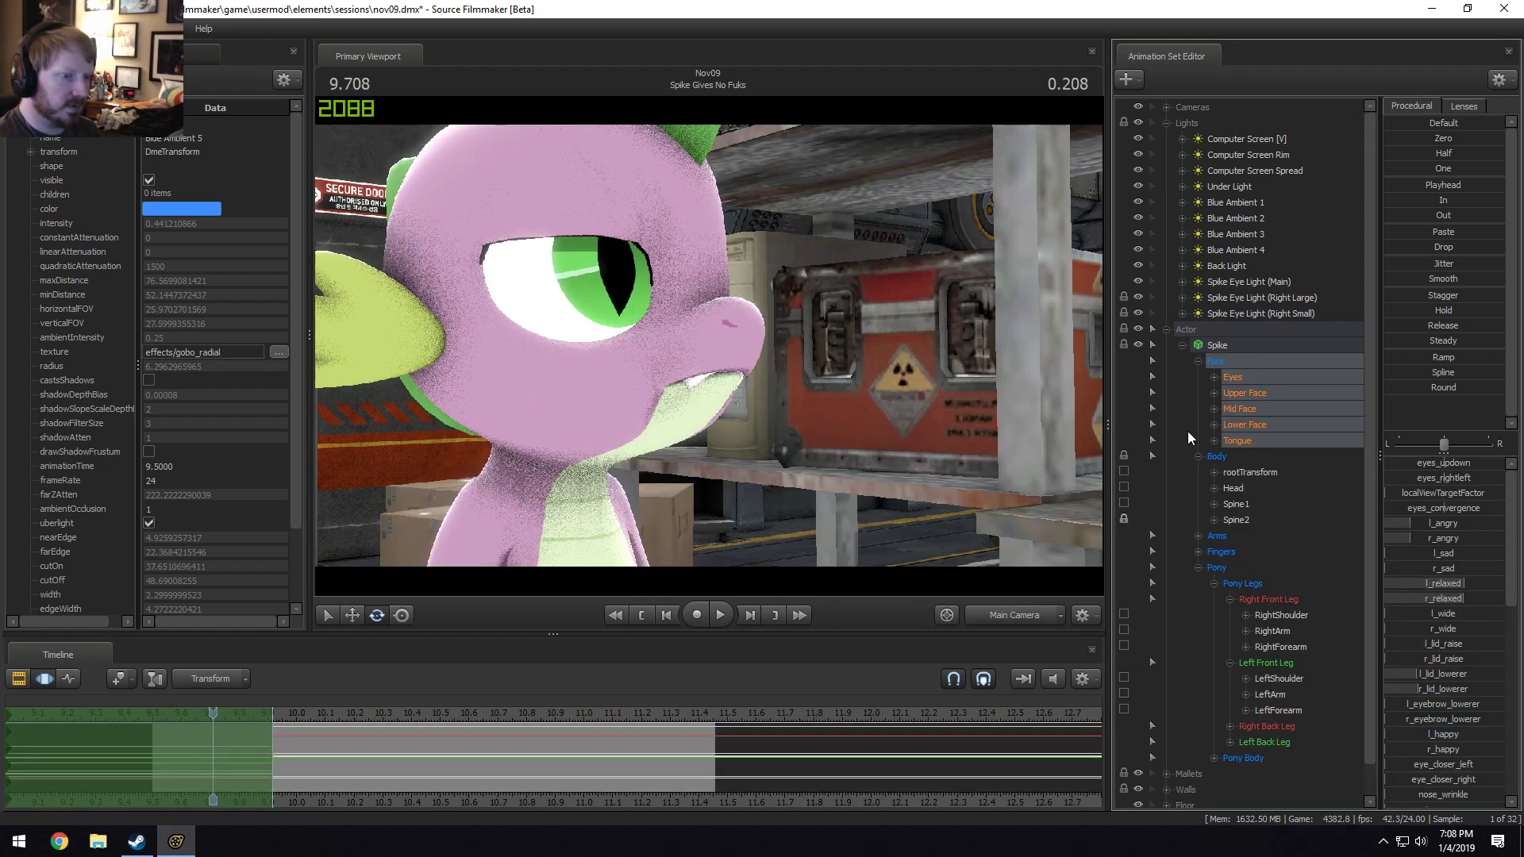
click(1232, 377)
key(F4)
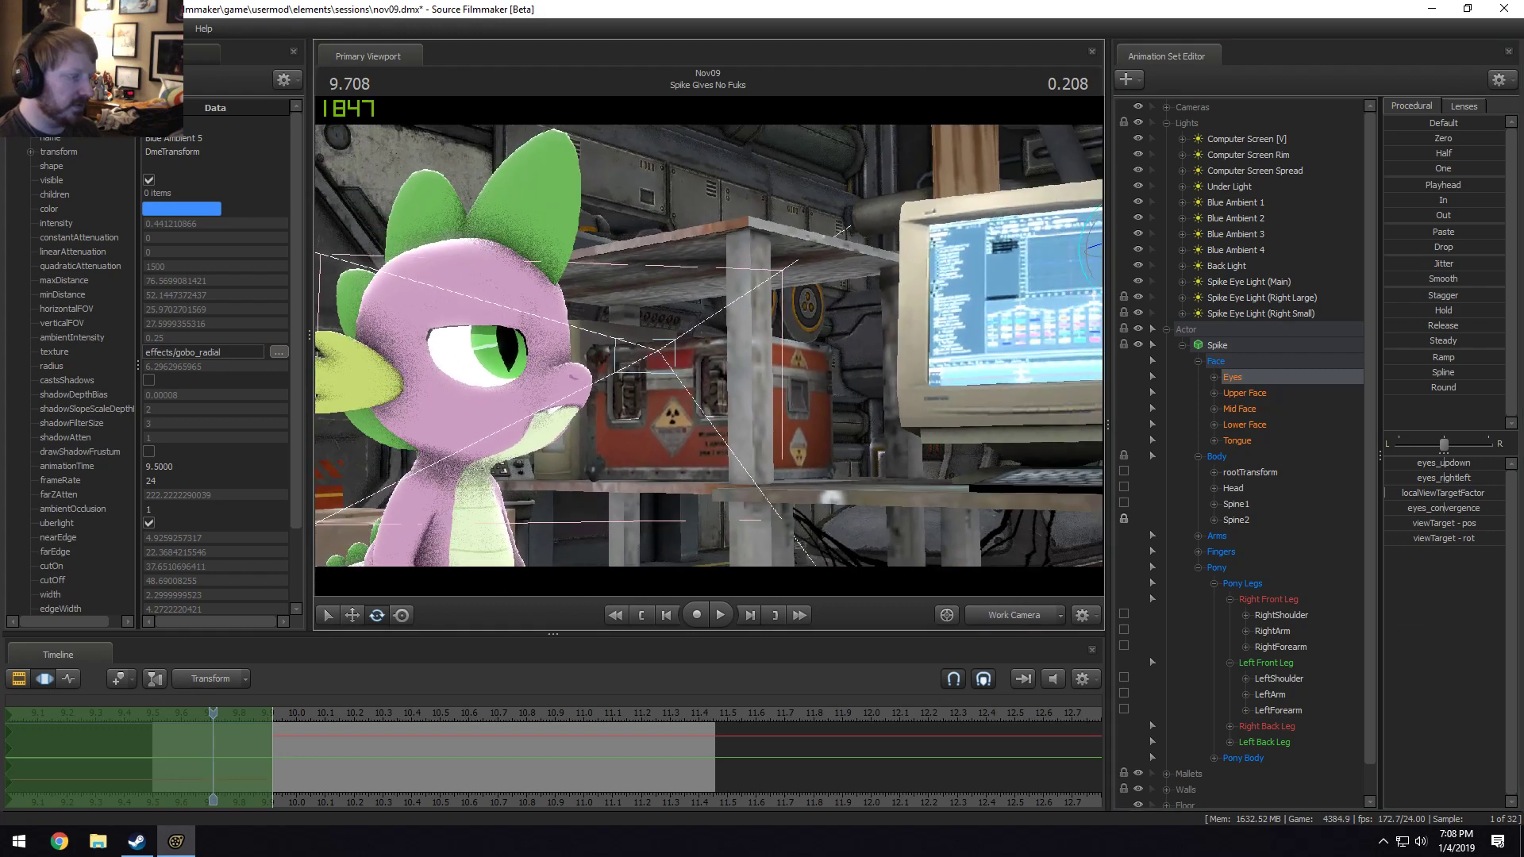
Try repositioning Spike's eye view target at 9.958 and 9.875 in Work Camera, then replay the opening.
drag(625, 484, 679, 469)
key(space)
key(space)
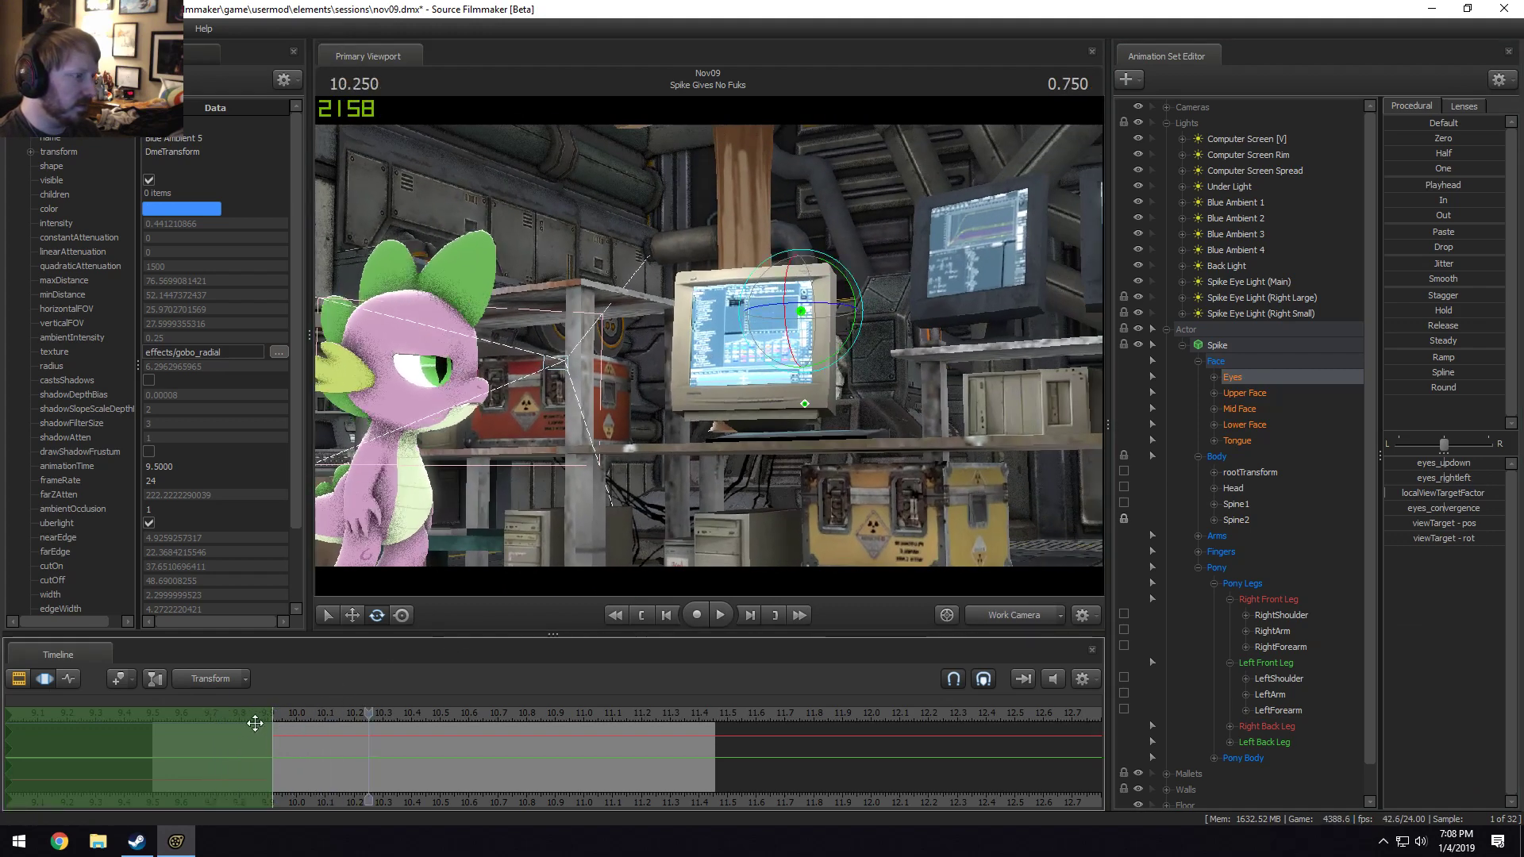
drag(342, 730, 284, 732)
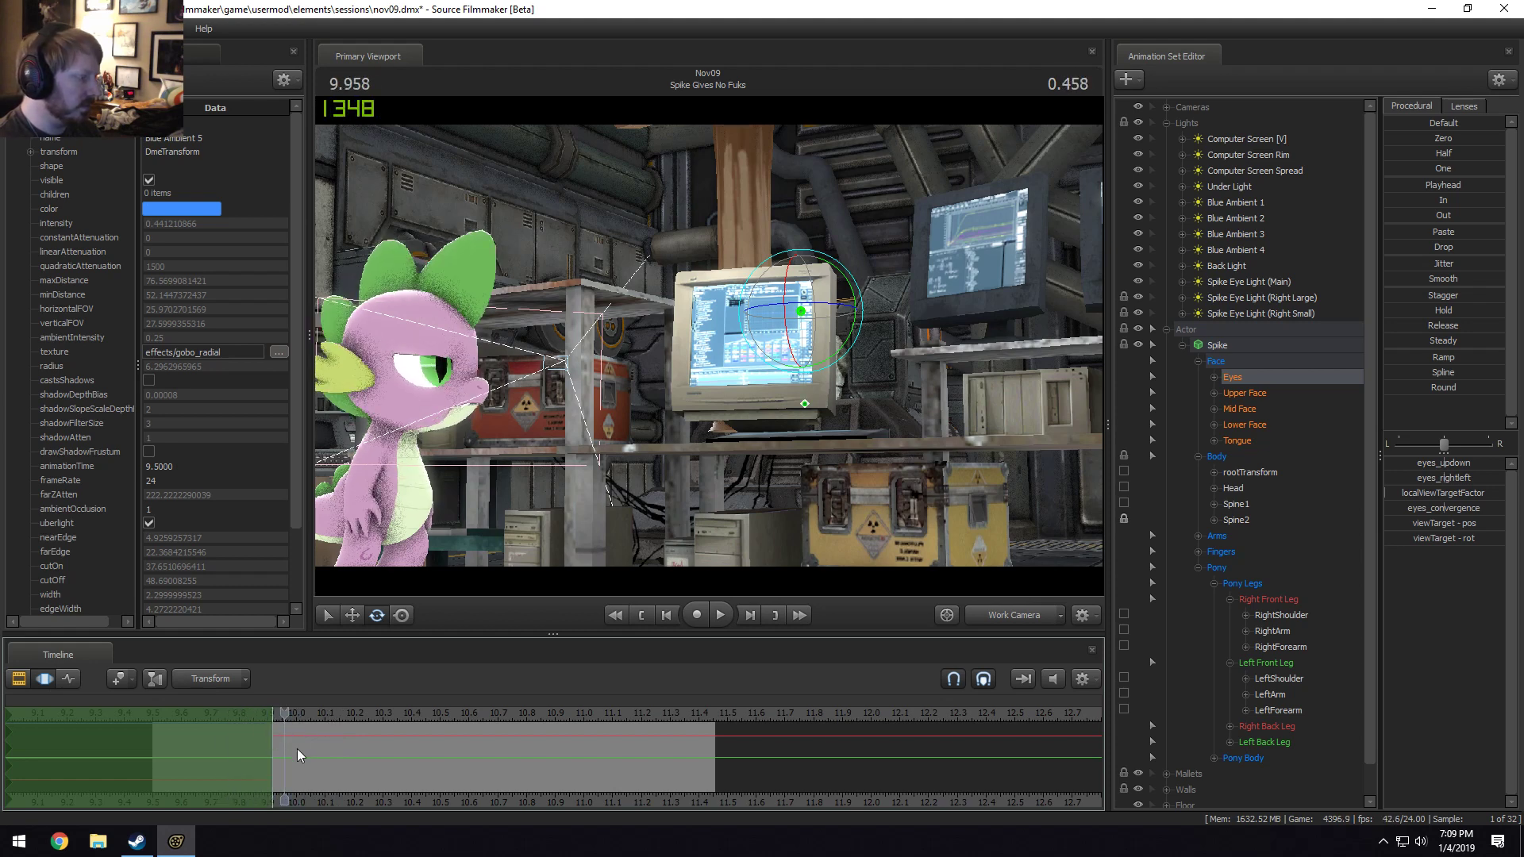
key(w)
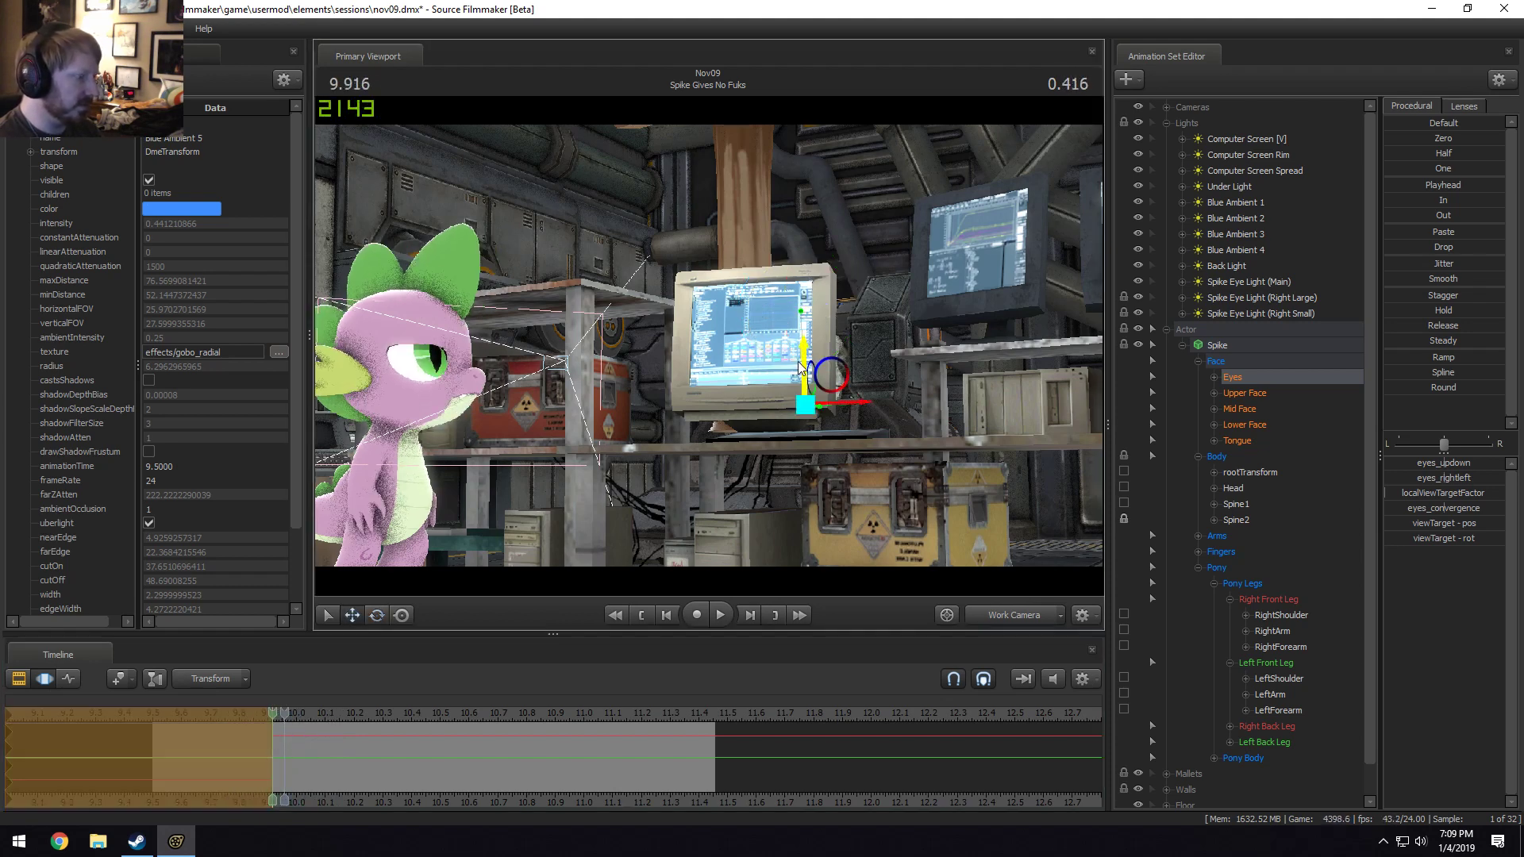
drag(805, 381, 861, 349)
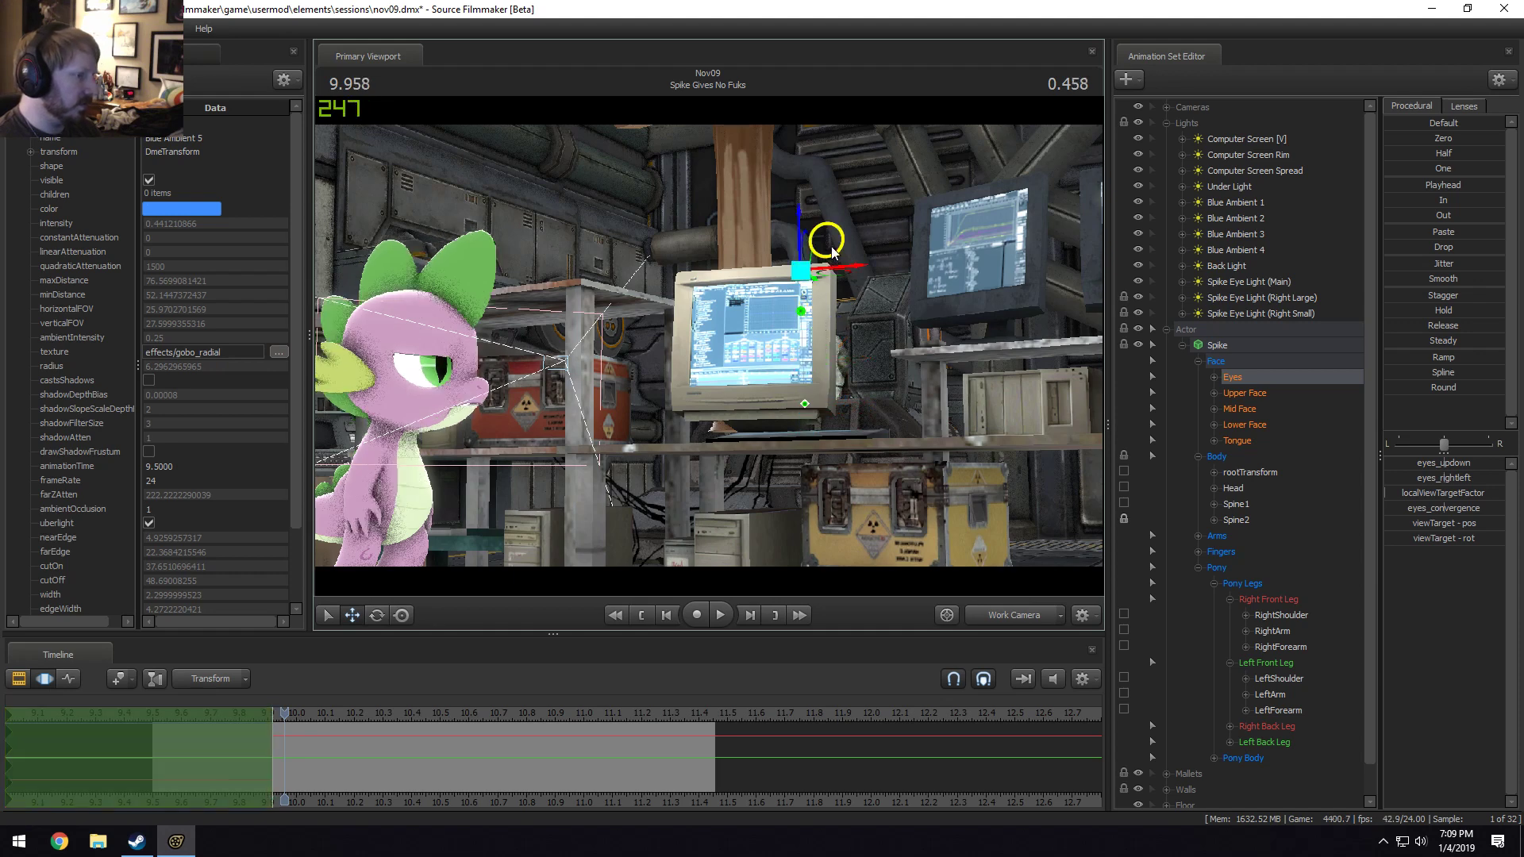
drag(832, 252, 626, 561)
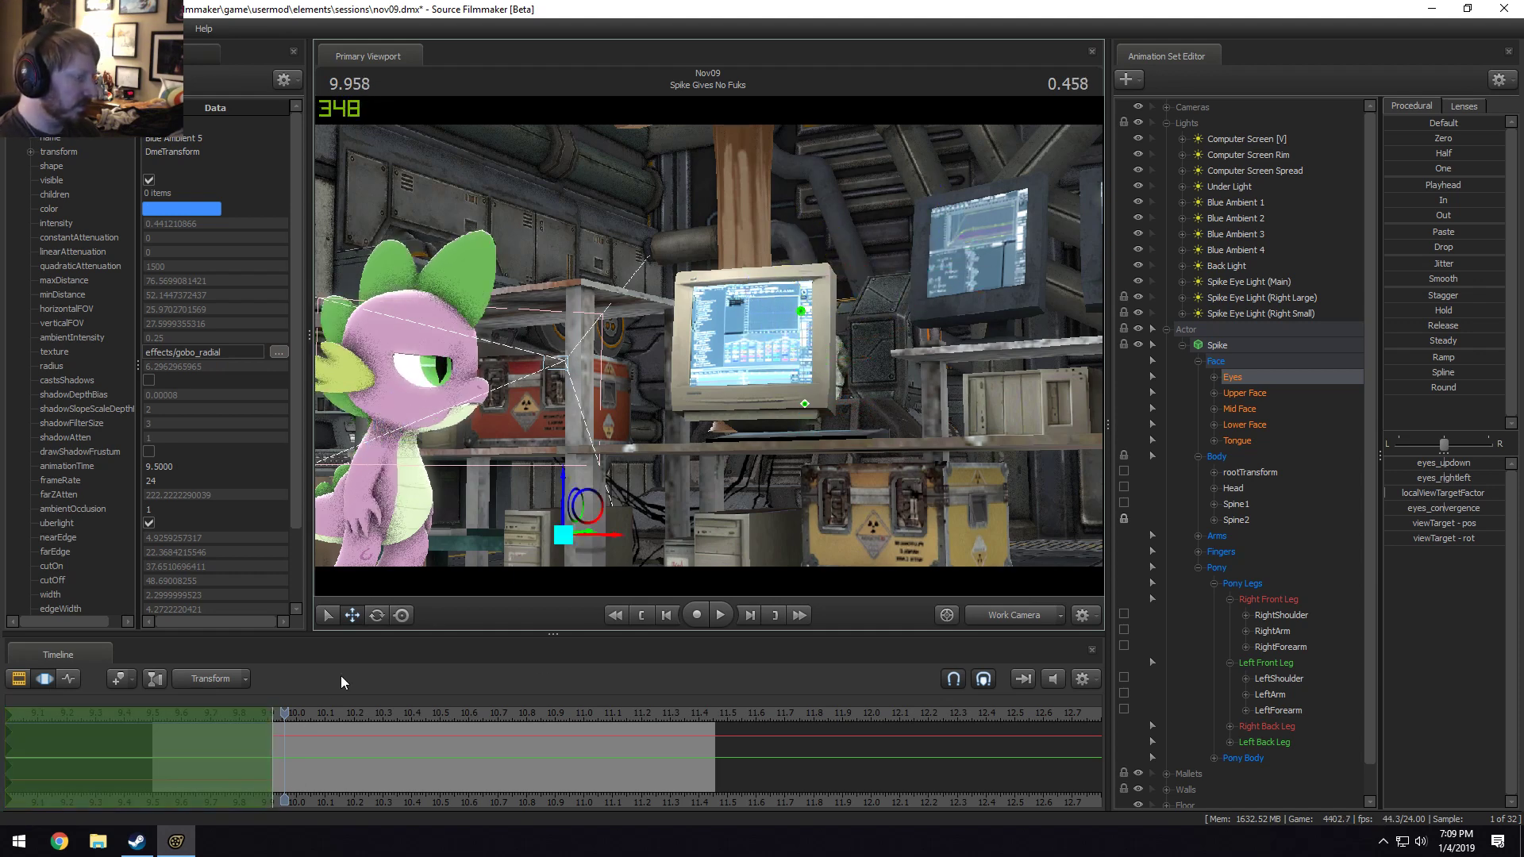
drag(284, 718, 259, 728)
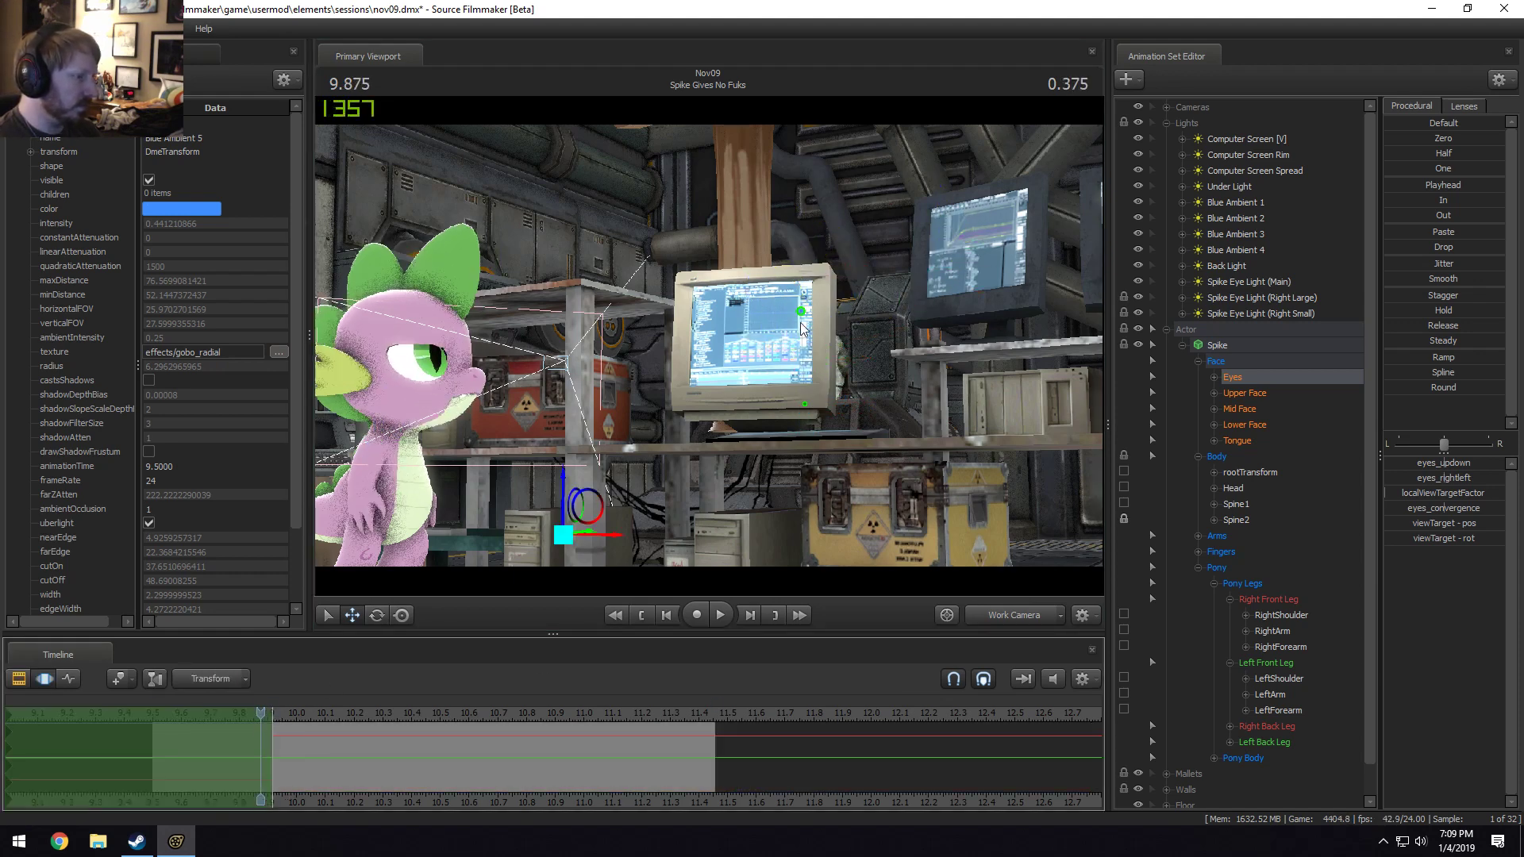
drag(740, 431, 728, 349)
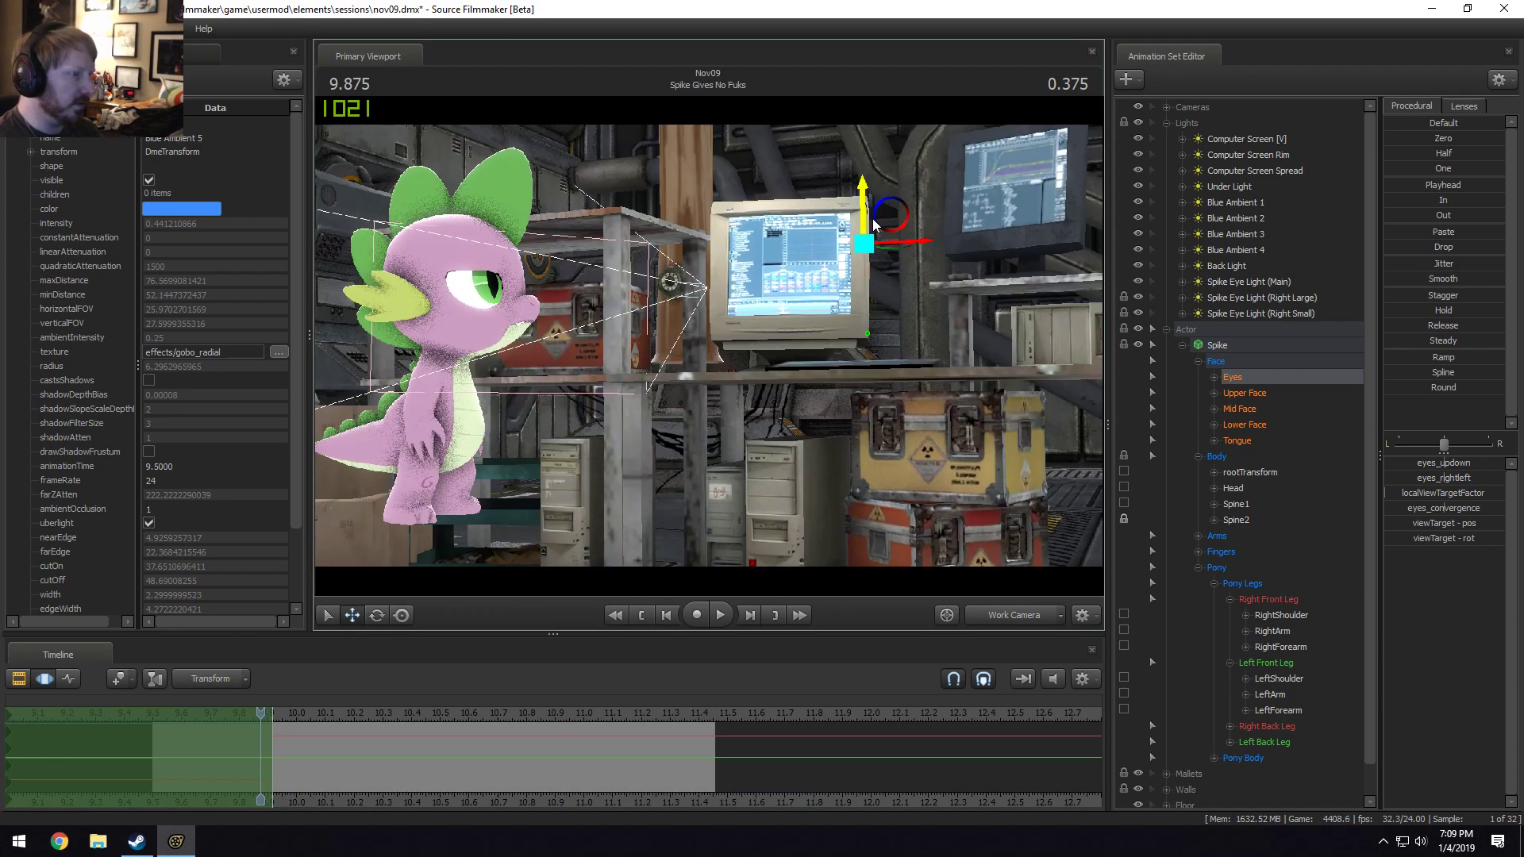
drag(873, 225, 712, 309)
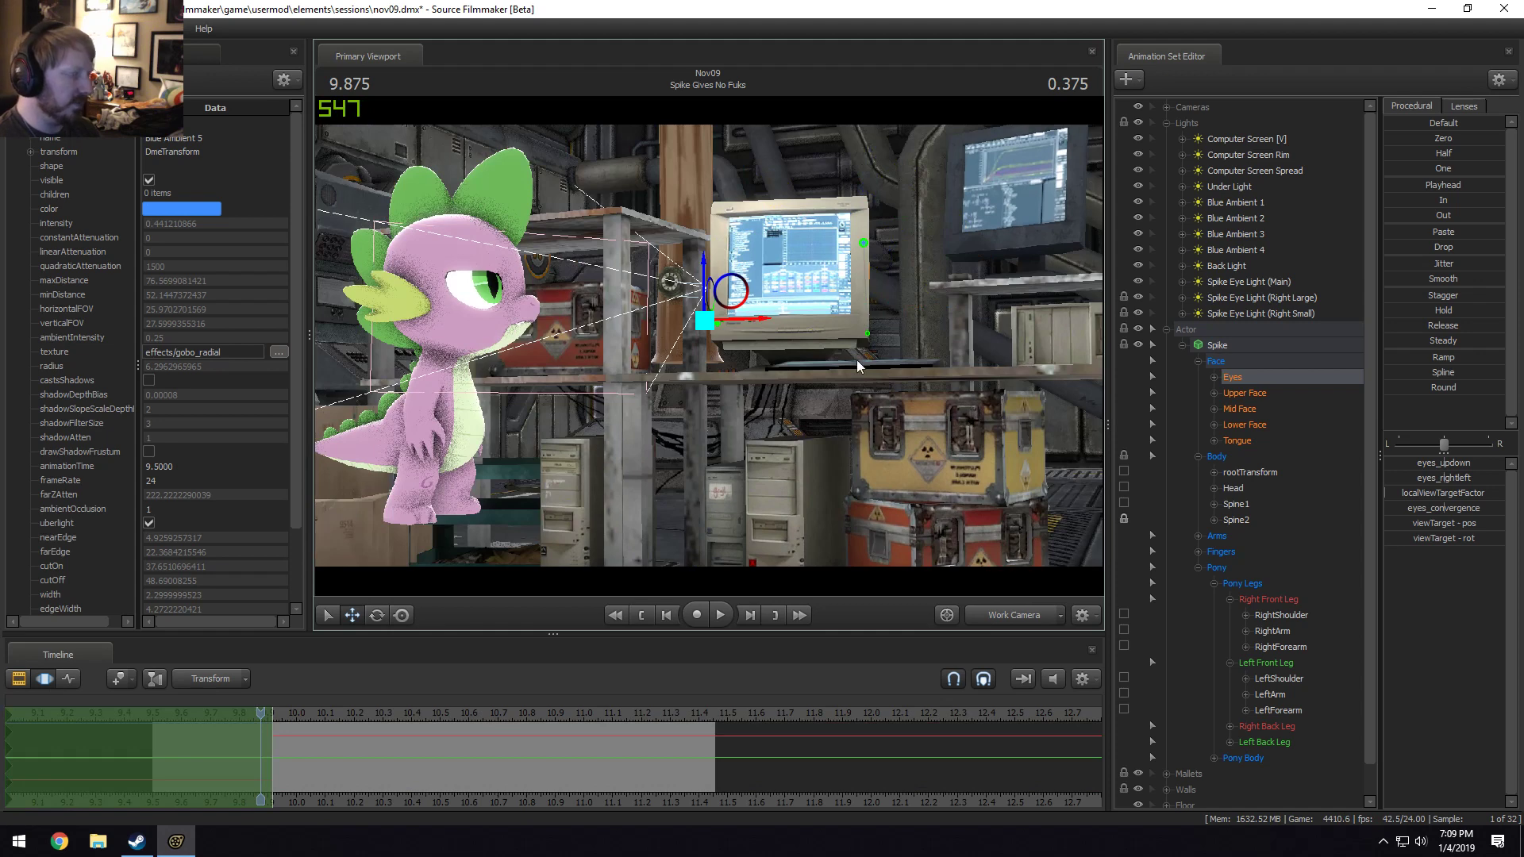
drag(328, 718, 199, 718)
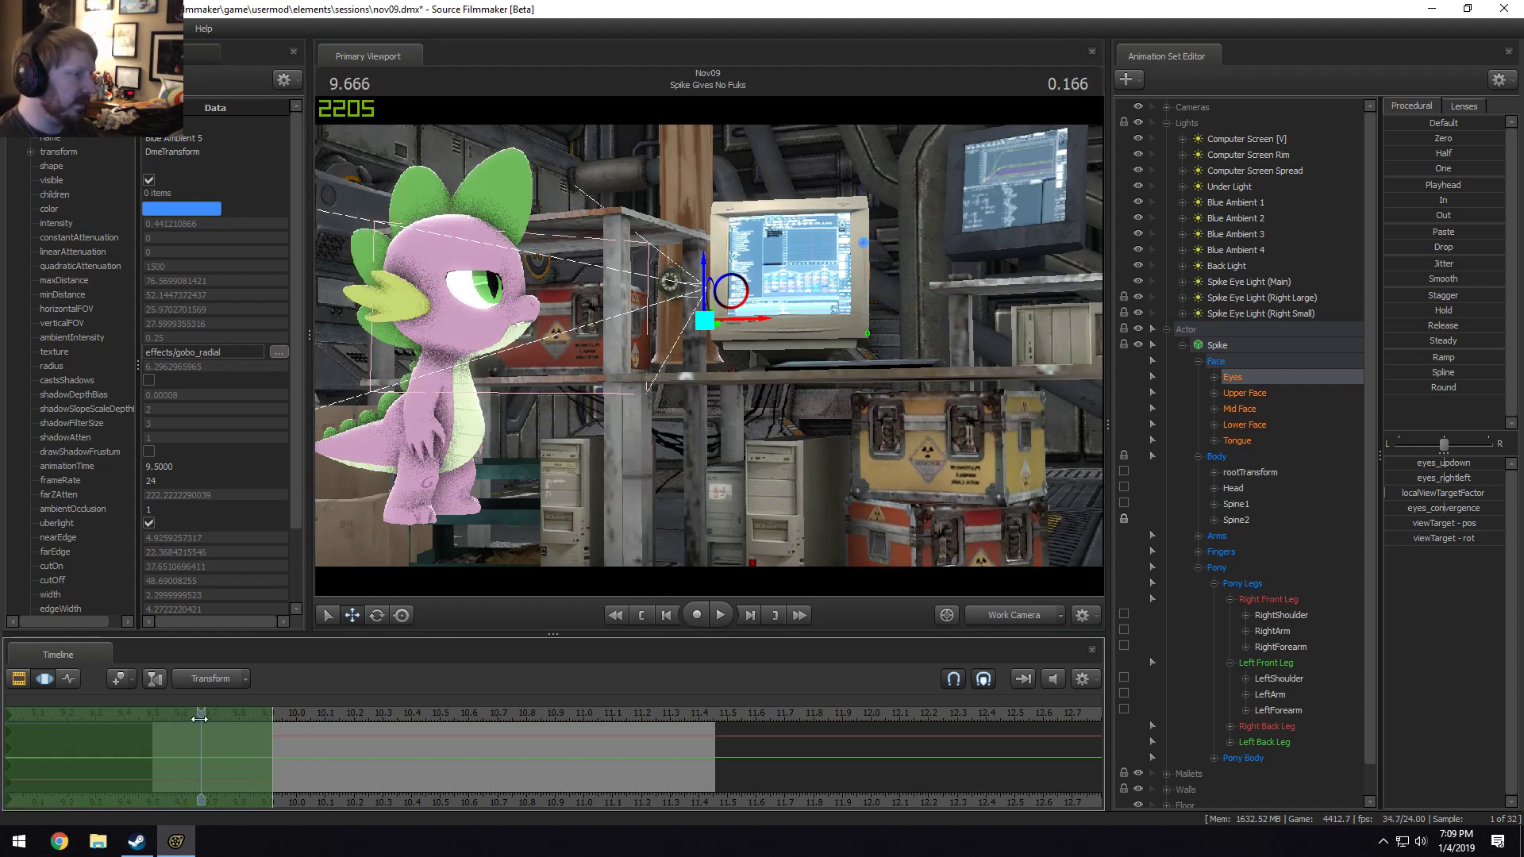
key(space)
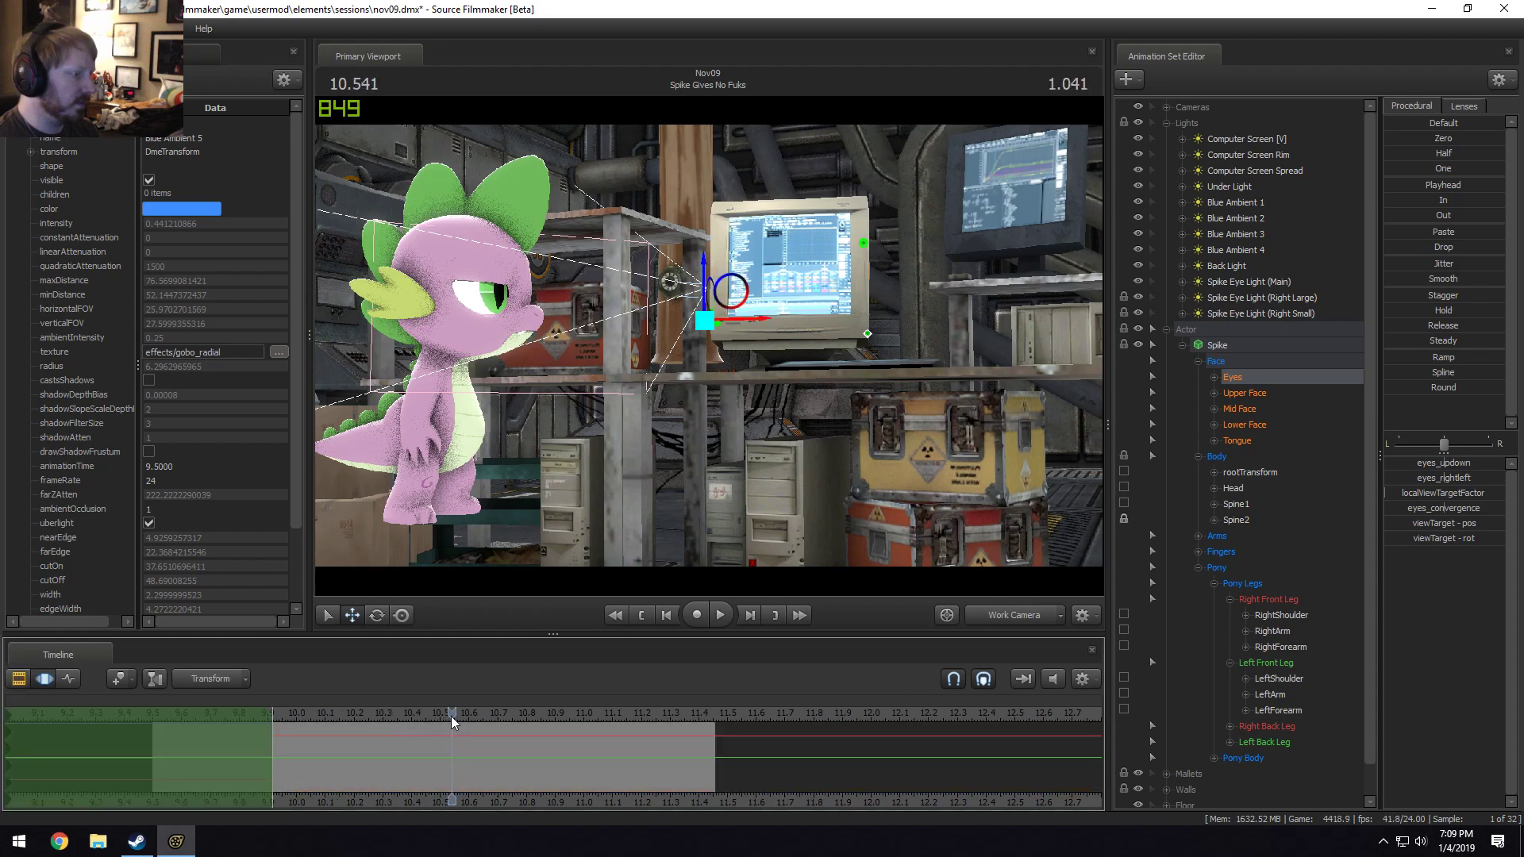
Adjust the position of Spike's eye view target at 9.750, then check playback in Work Camera and Main Camera.
drag(452, 720, 225, 734)
drag(587, 430, 724, 300)
drag(887, 238, 810, 317)
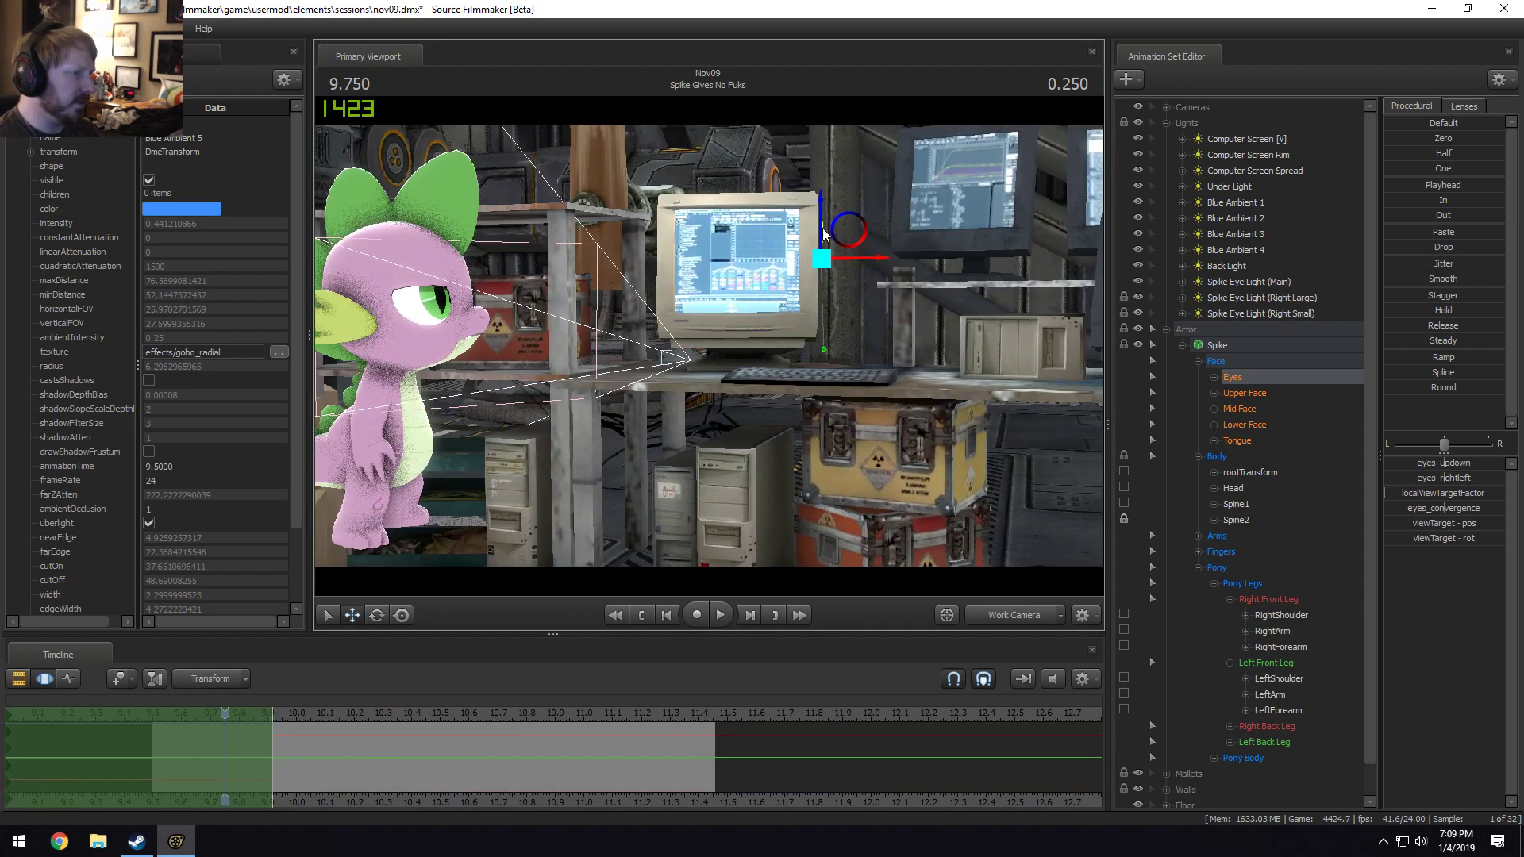
drag(821, 214, 820, 211)
key(space)
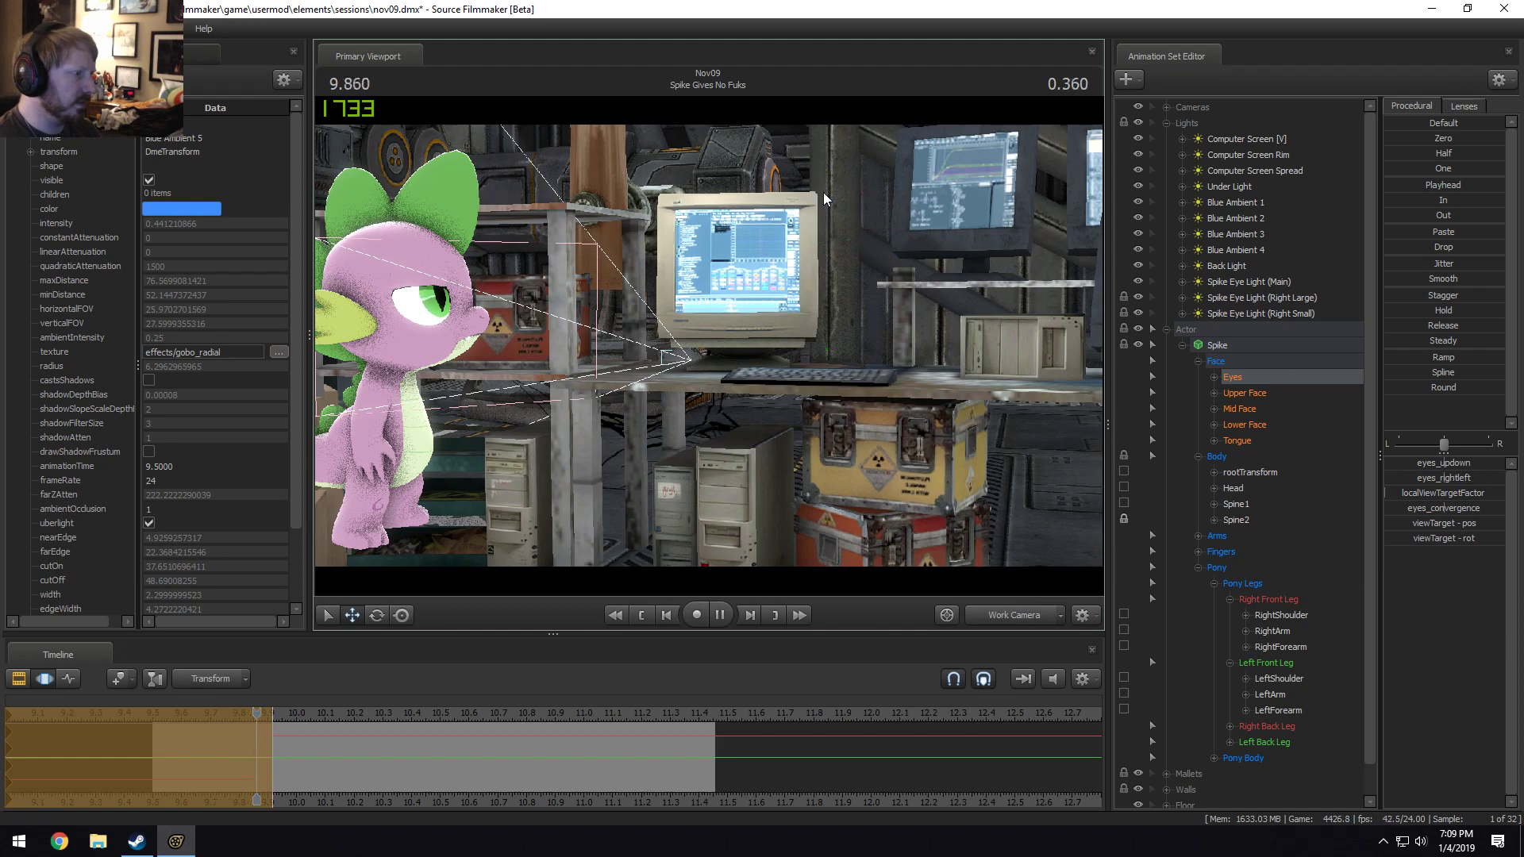
key(space)
click(1002, 614)
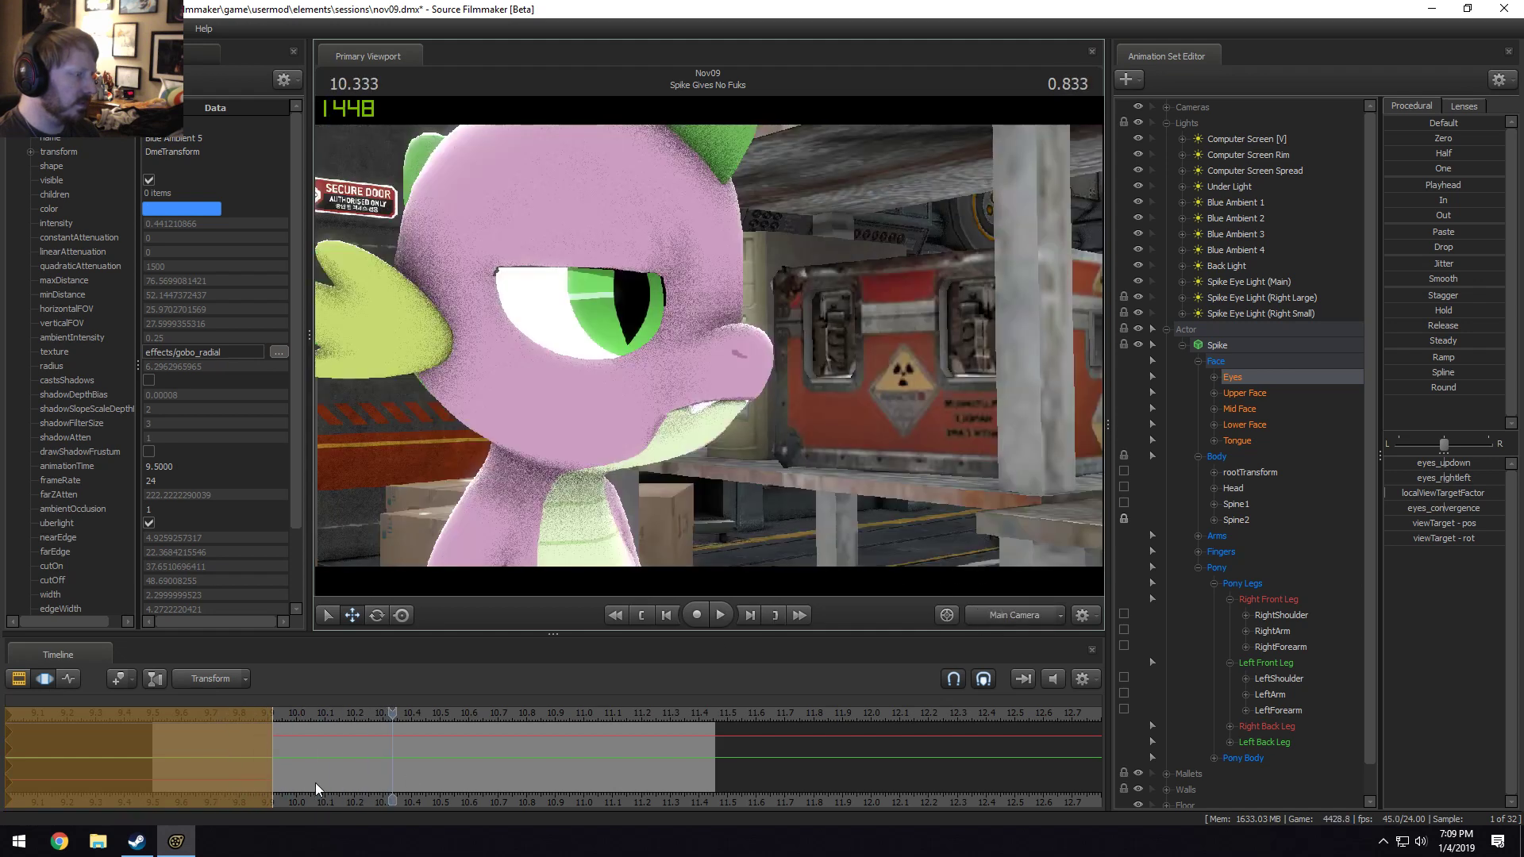
key(space)
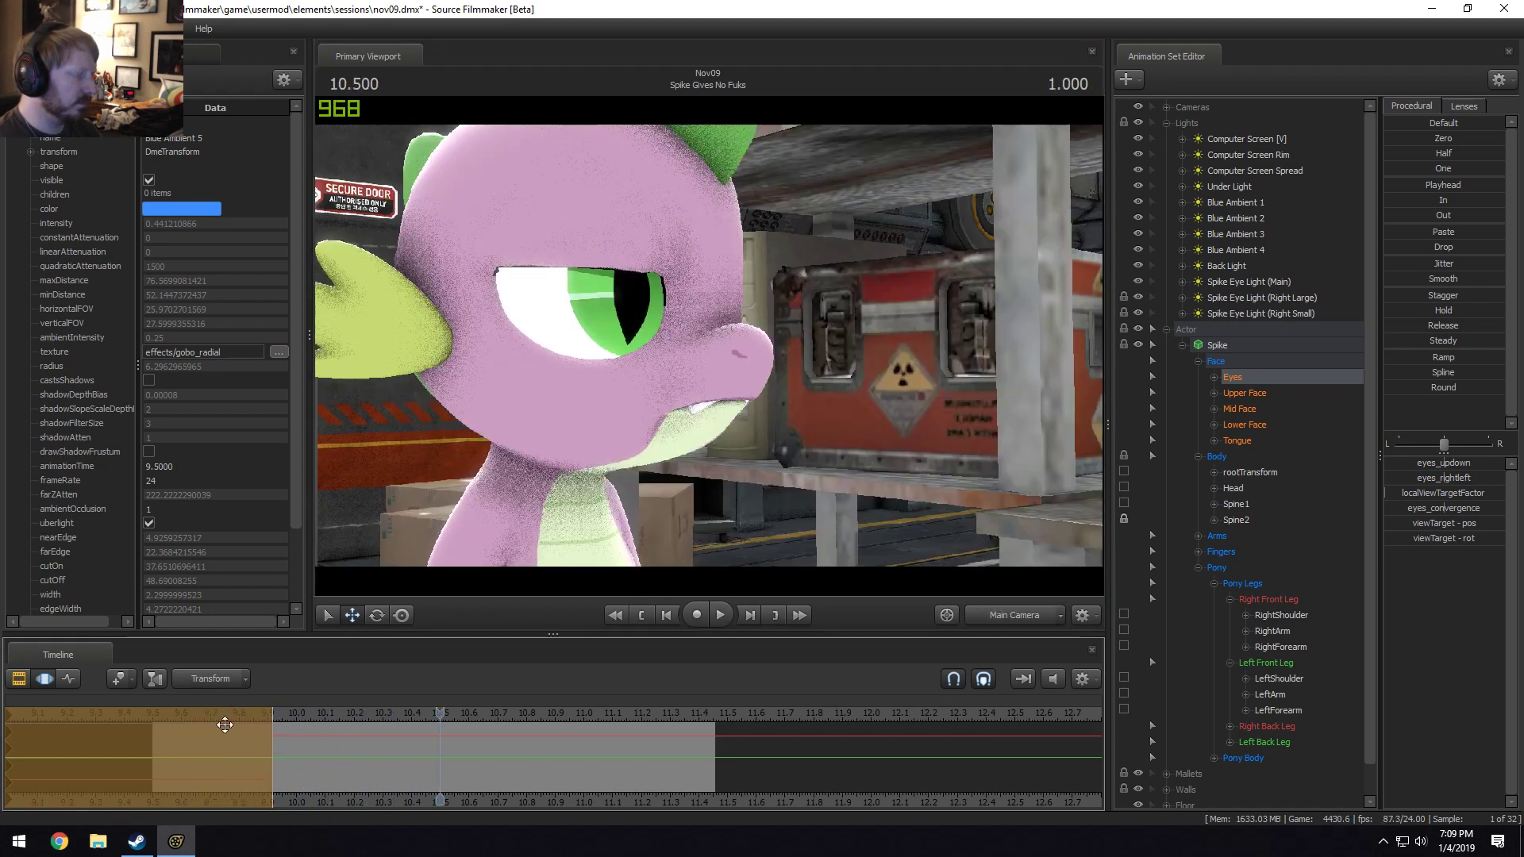
Adjust Spike's left and right frown in the Lower Face controls at 9.500, keeping the selection before 9.9.
drag(189, 721, 154, 717)
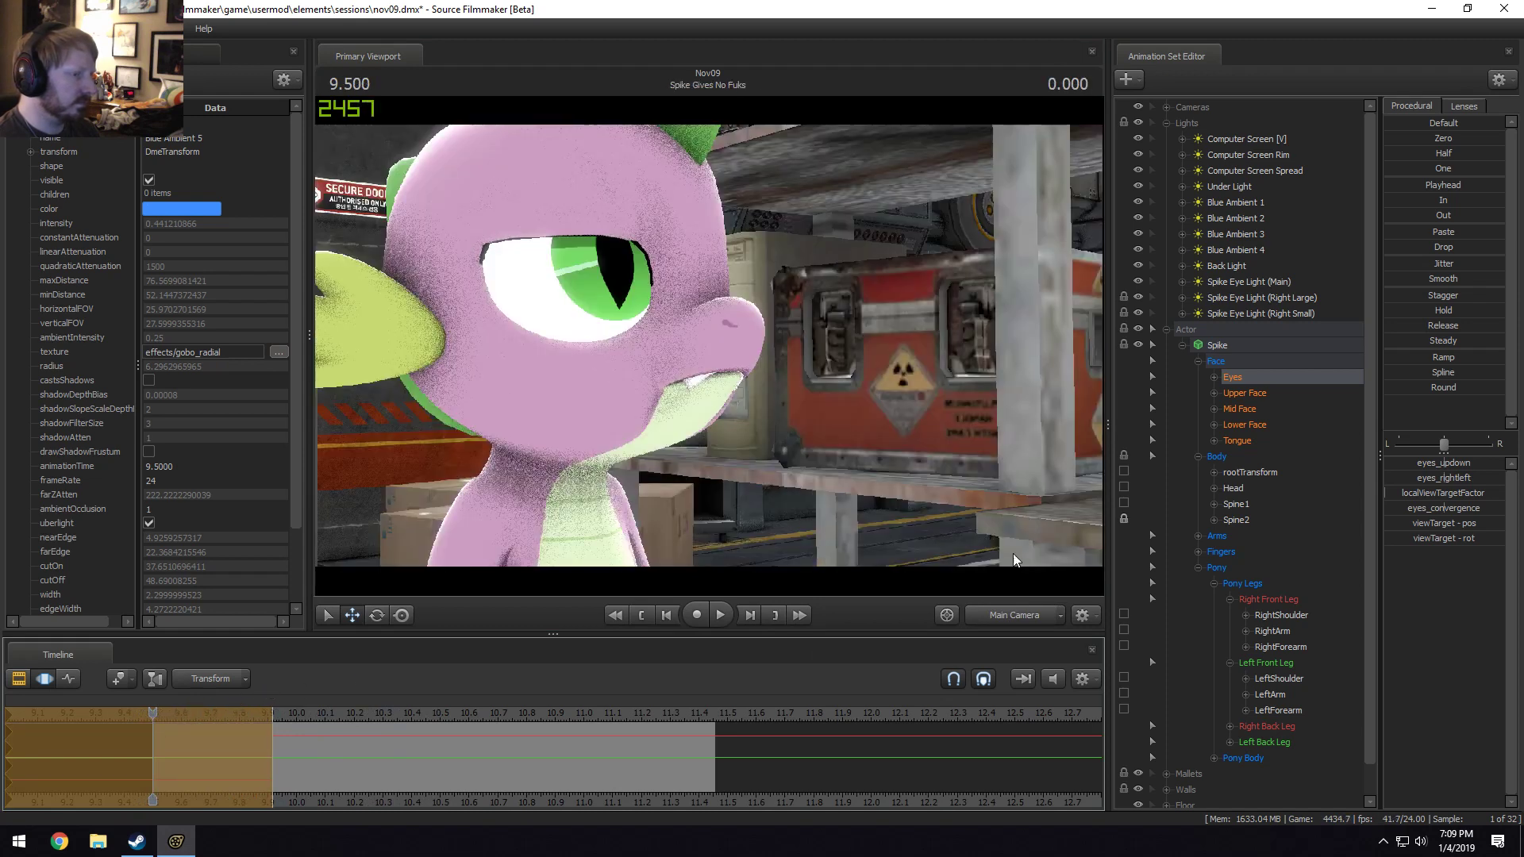
click(1245, 424)
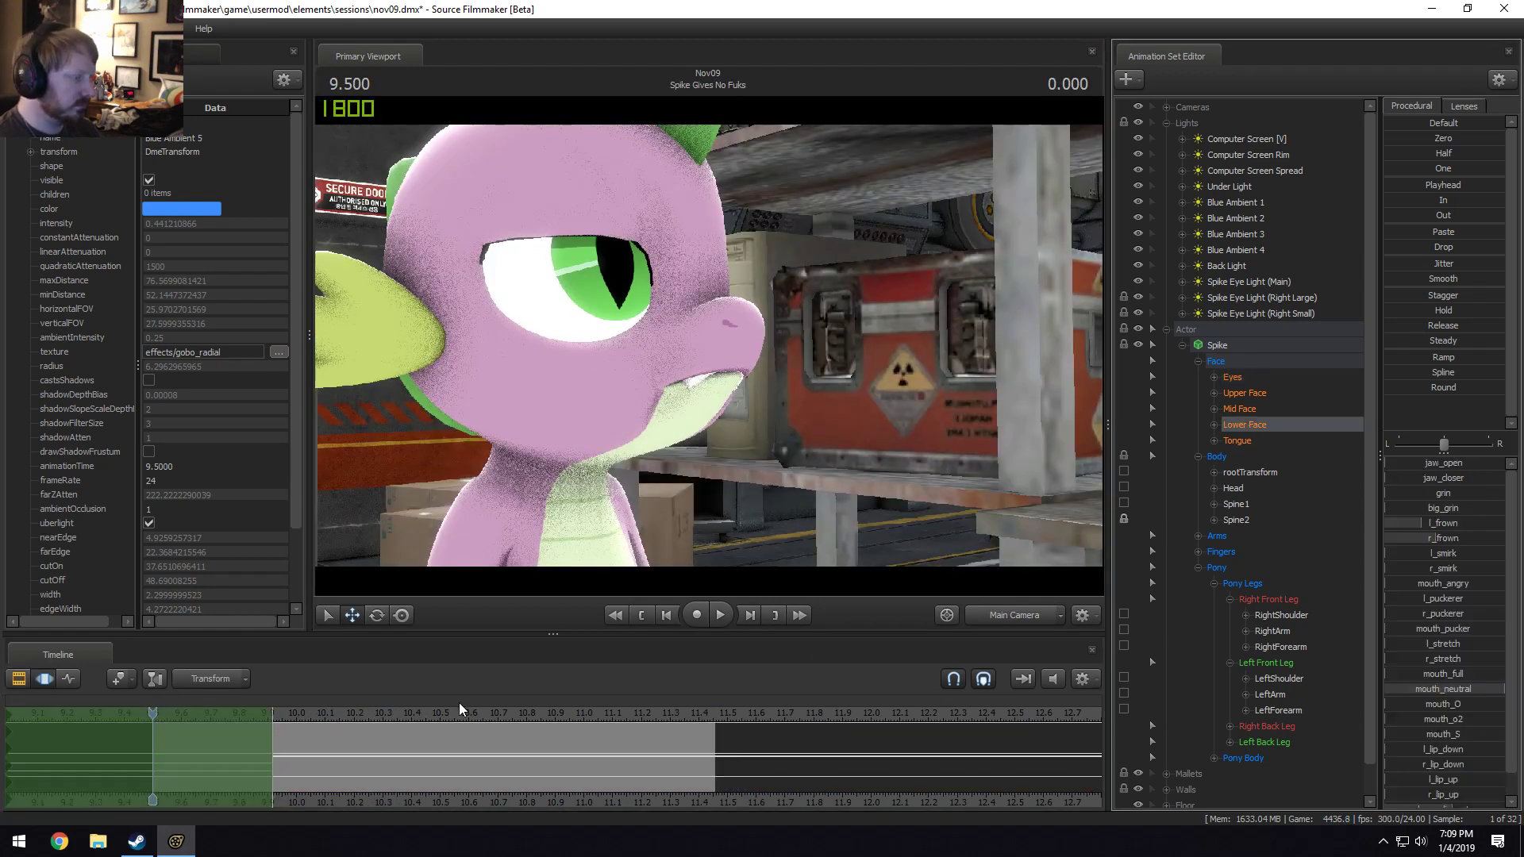
mouse_move(1453, 527)
mouse_down()
mouse_move(1403, 522)
mouse_move(1419, 538)
mouse_move(1393, 539)
mouse_move(1436, 523)
mouse_up()
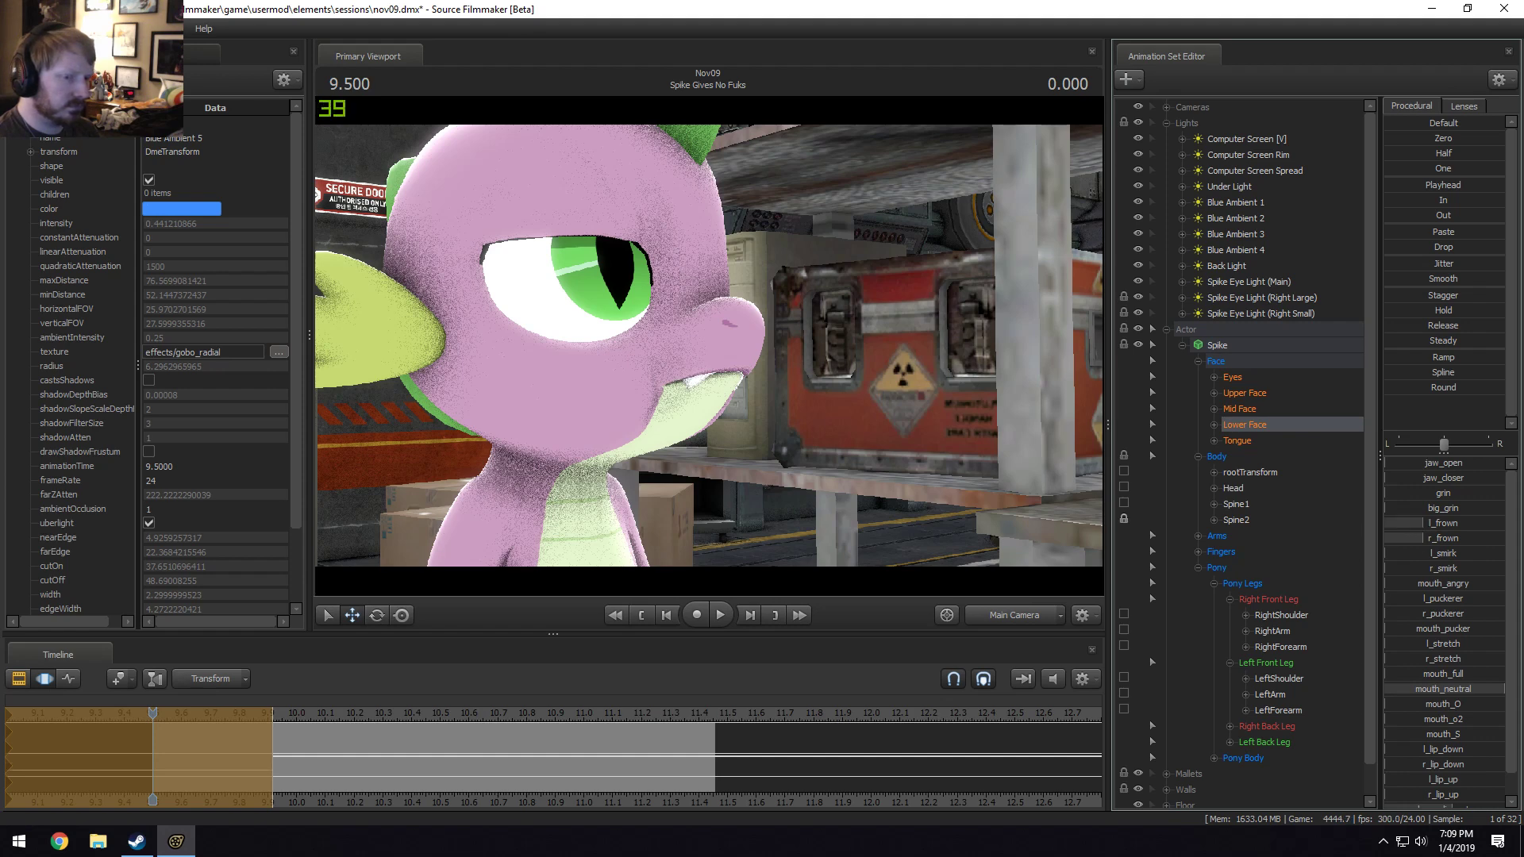
Select the time after about 9.9 and increase Spike's frown, puckerer and jaw_closer values at 10.583.
drag(269, 755, 463, 743)
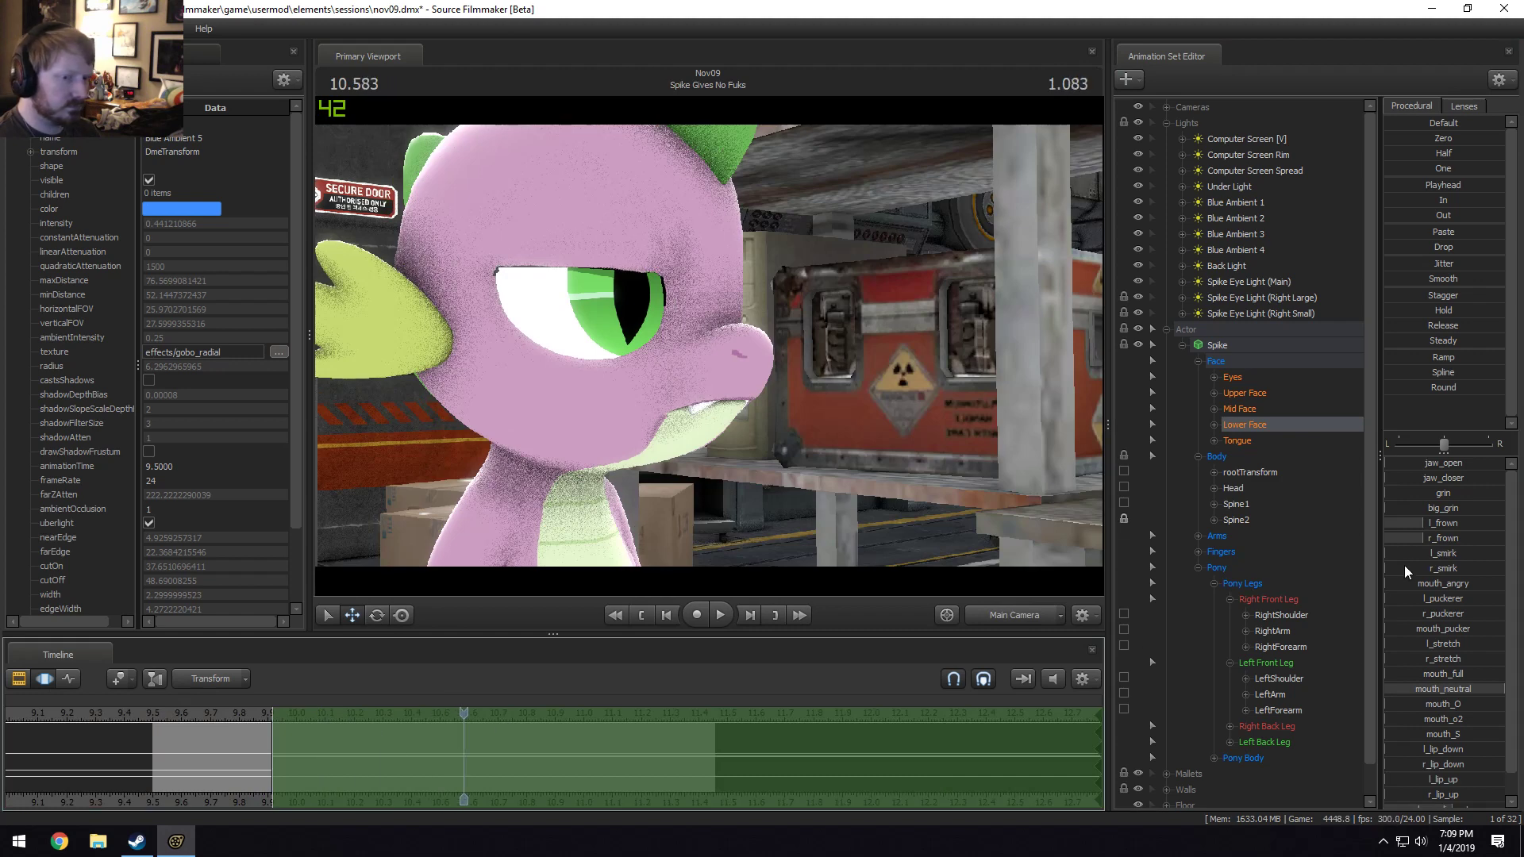
drag(1424, 524, 1483, 527)
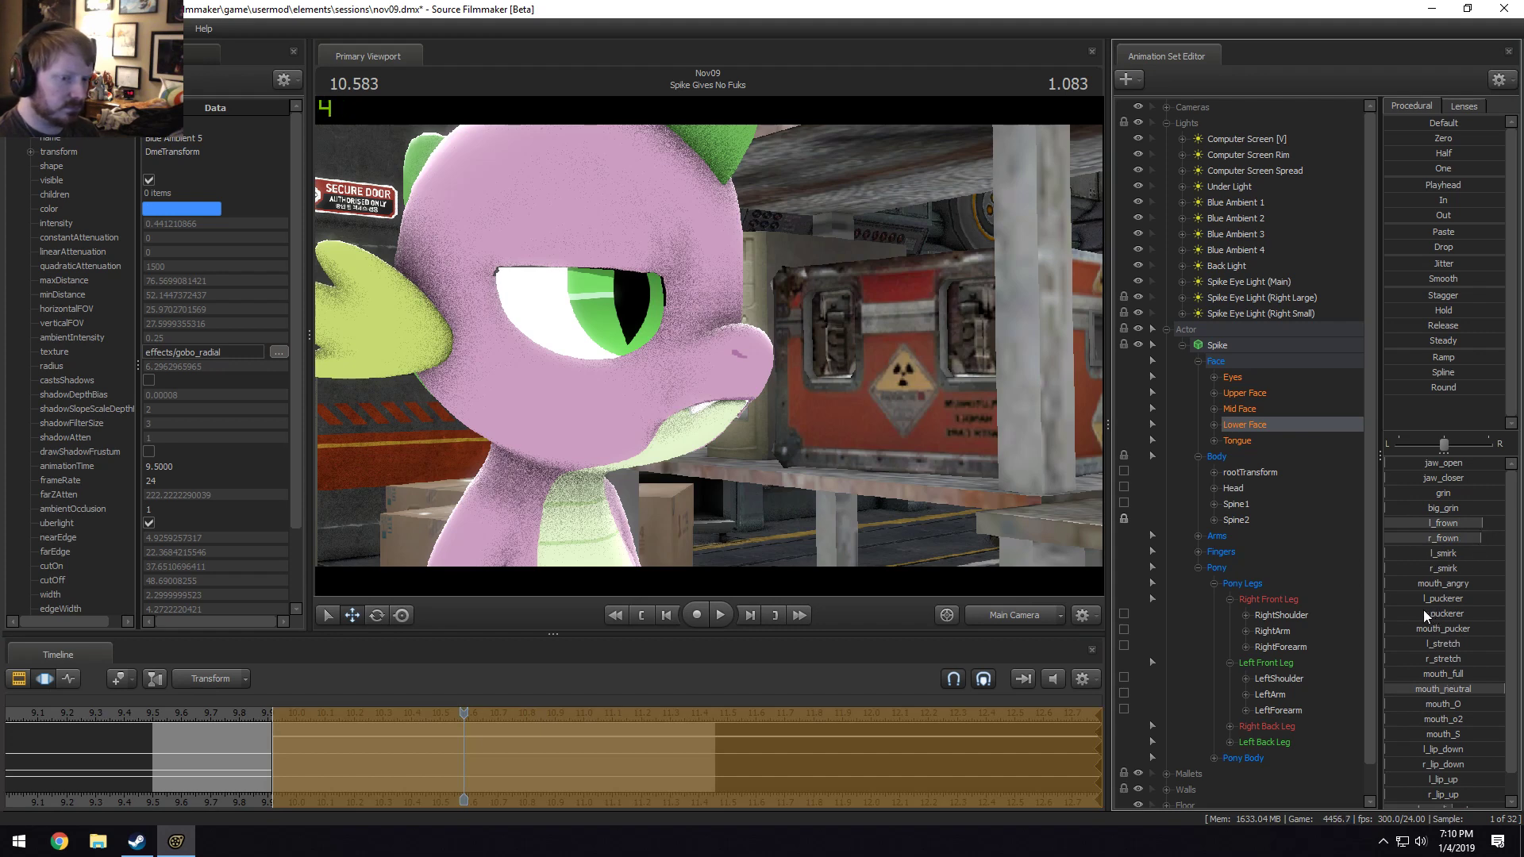
drag(1422, 613, 1334, 639)
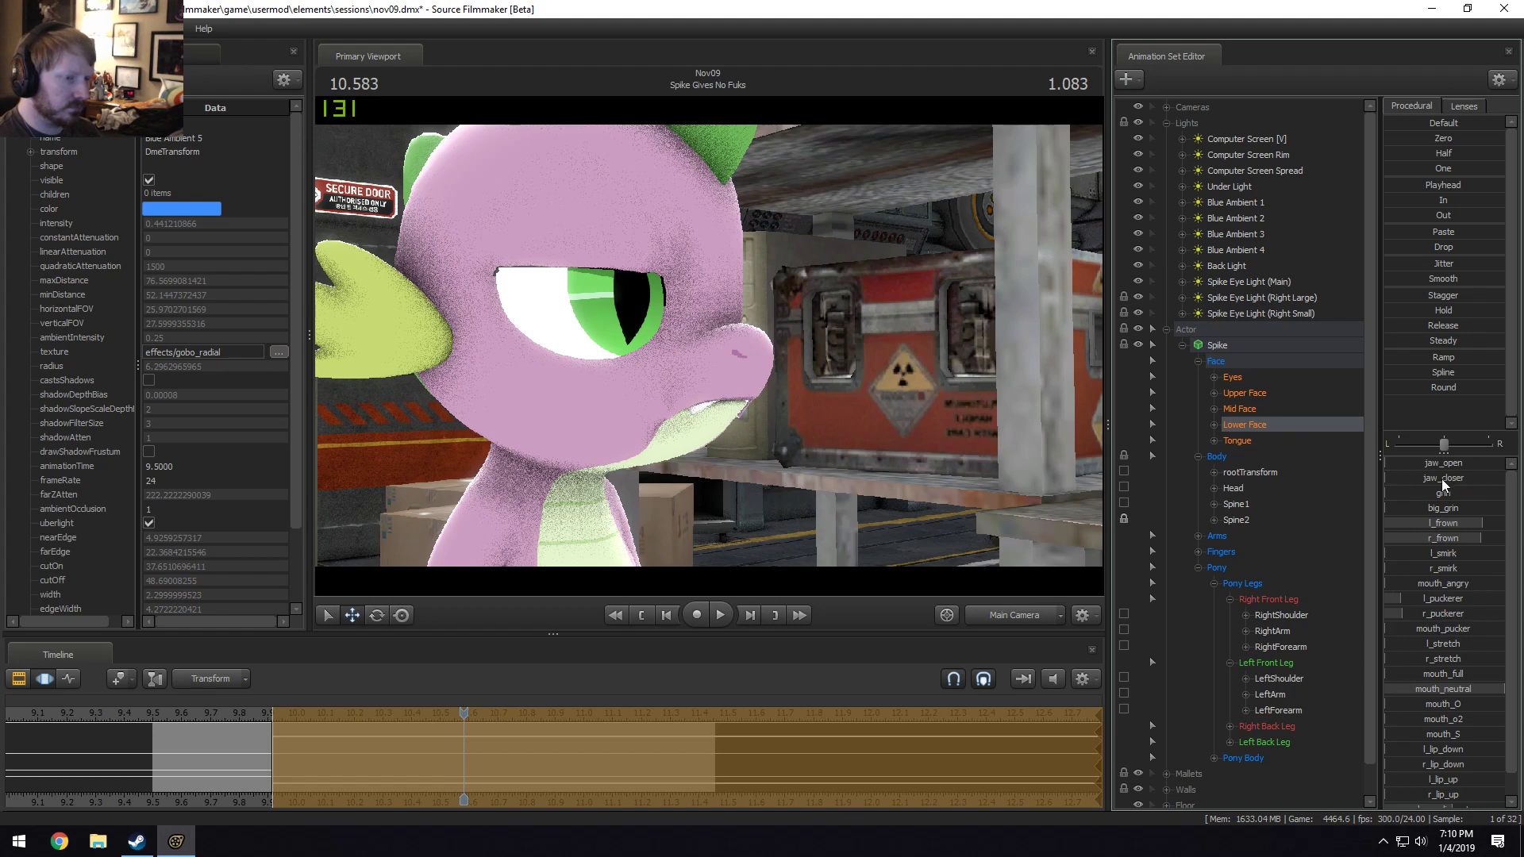
mouse_move(1443, 480)
mouse_down()
mouse_move(1489, 480)
mouse_move(1460, 480)
mouse_up()
Replay the shot from its opening in Main Camera and step forward frame by frame to examine Spike's mouth movement.
click(163, 711)
key(space)
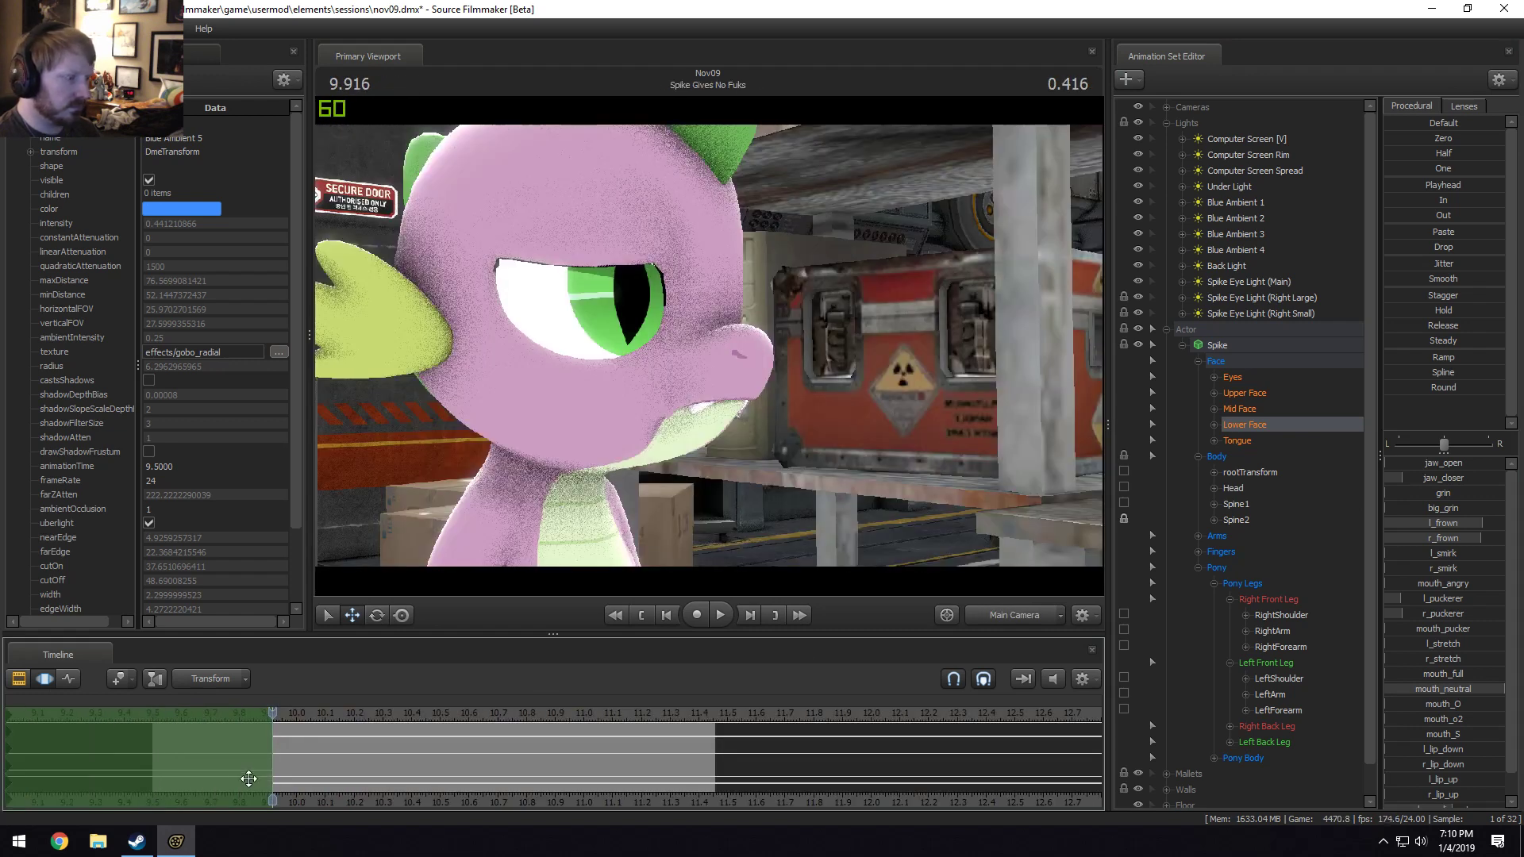
click(212, 715)
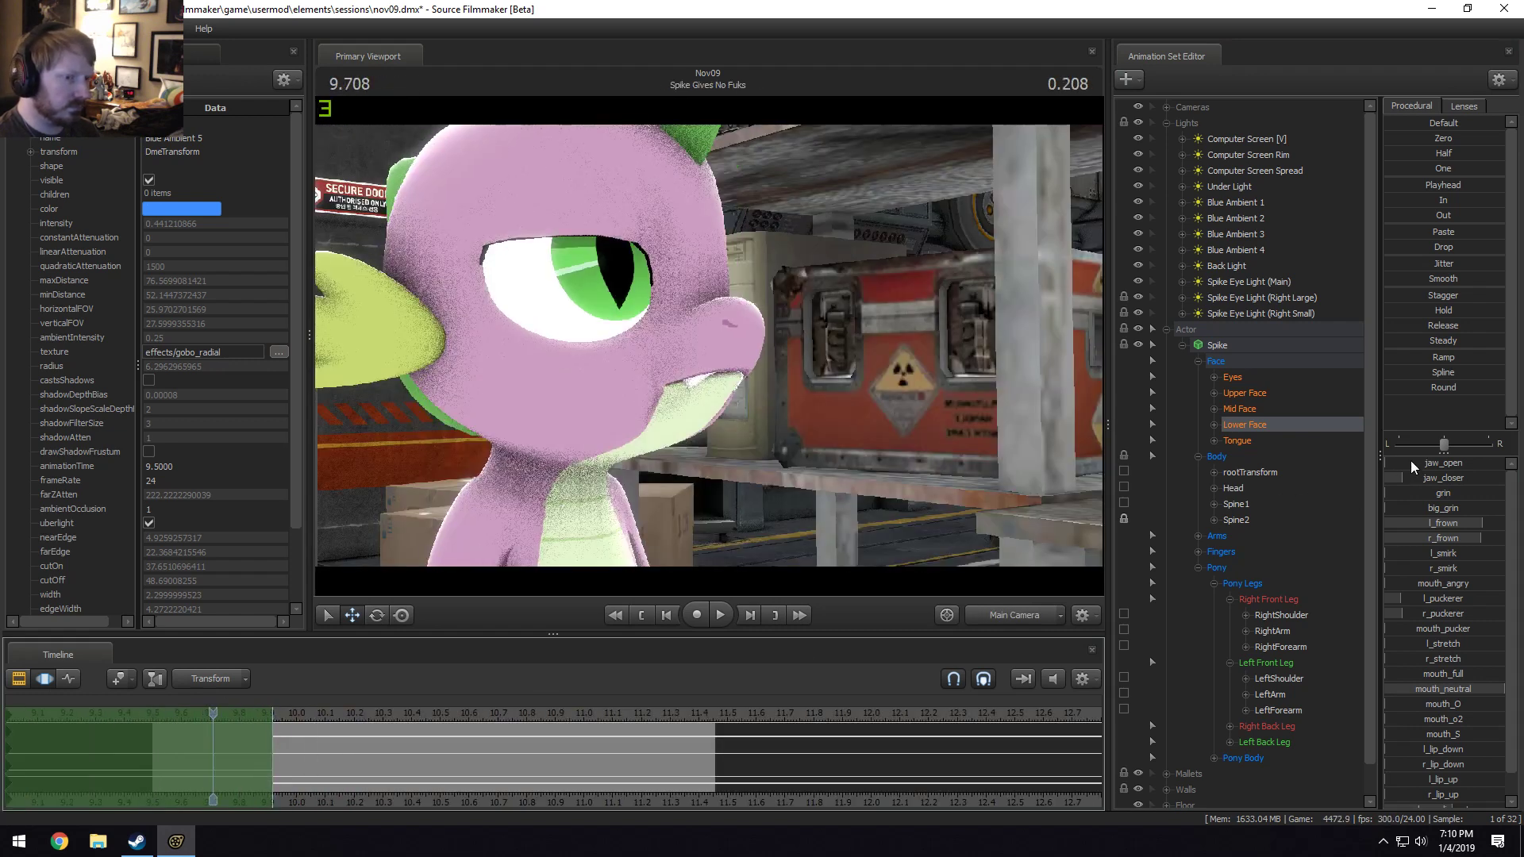
key(space)
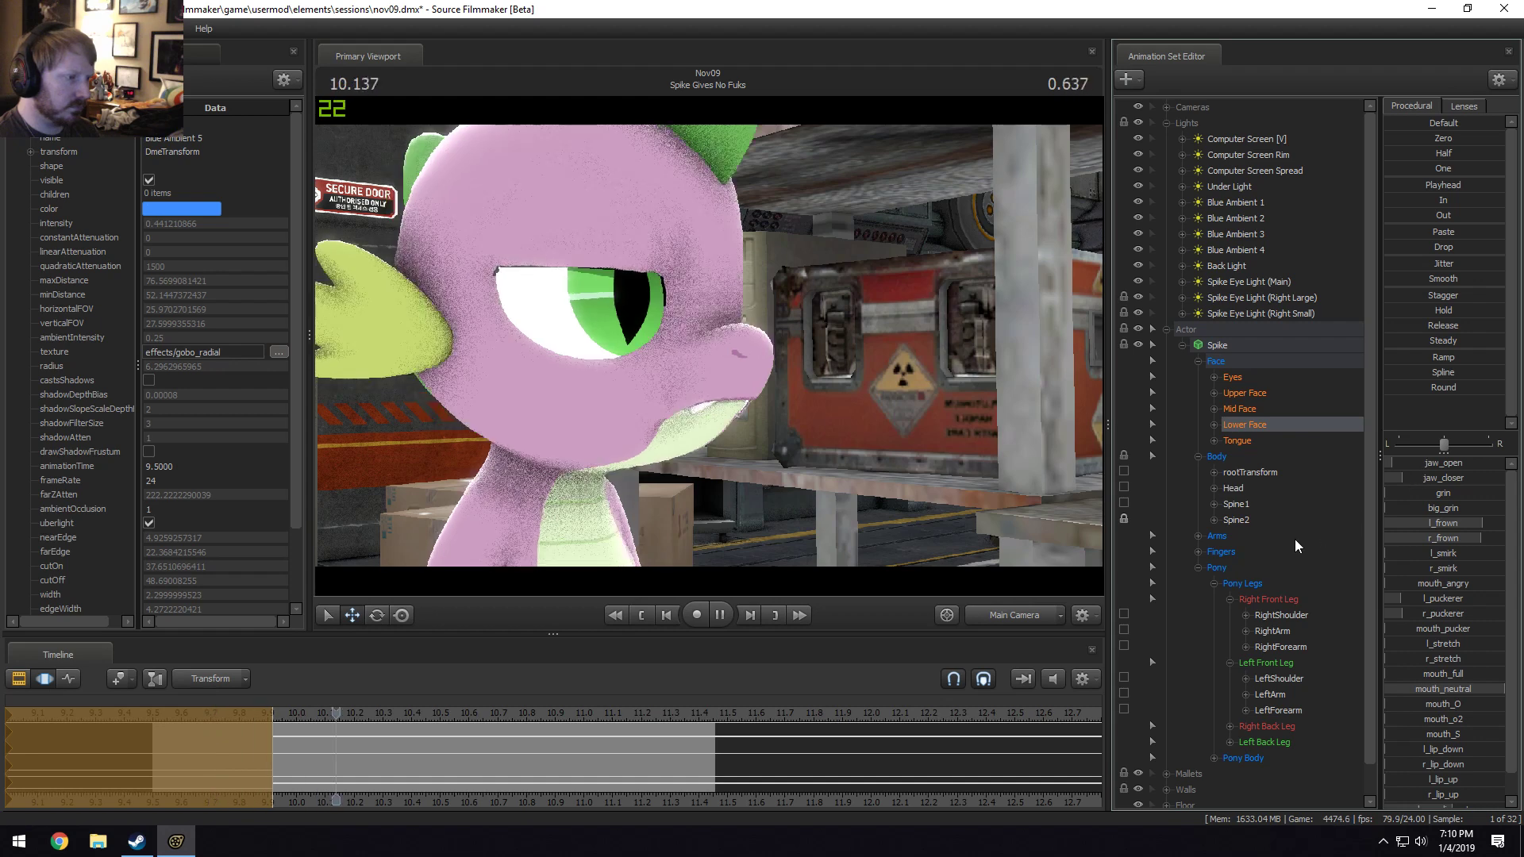
key(space)
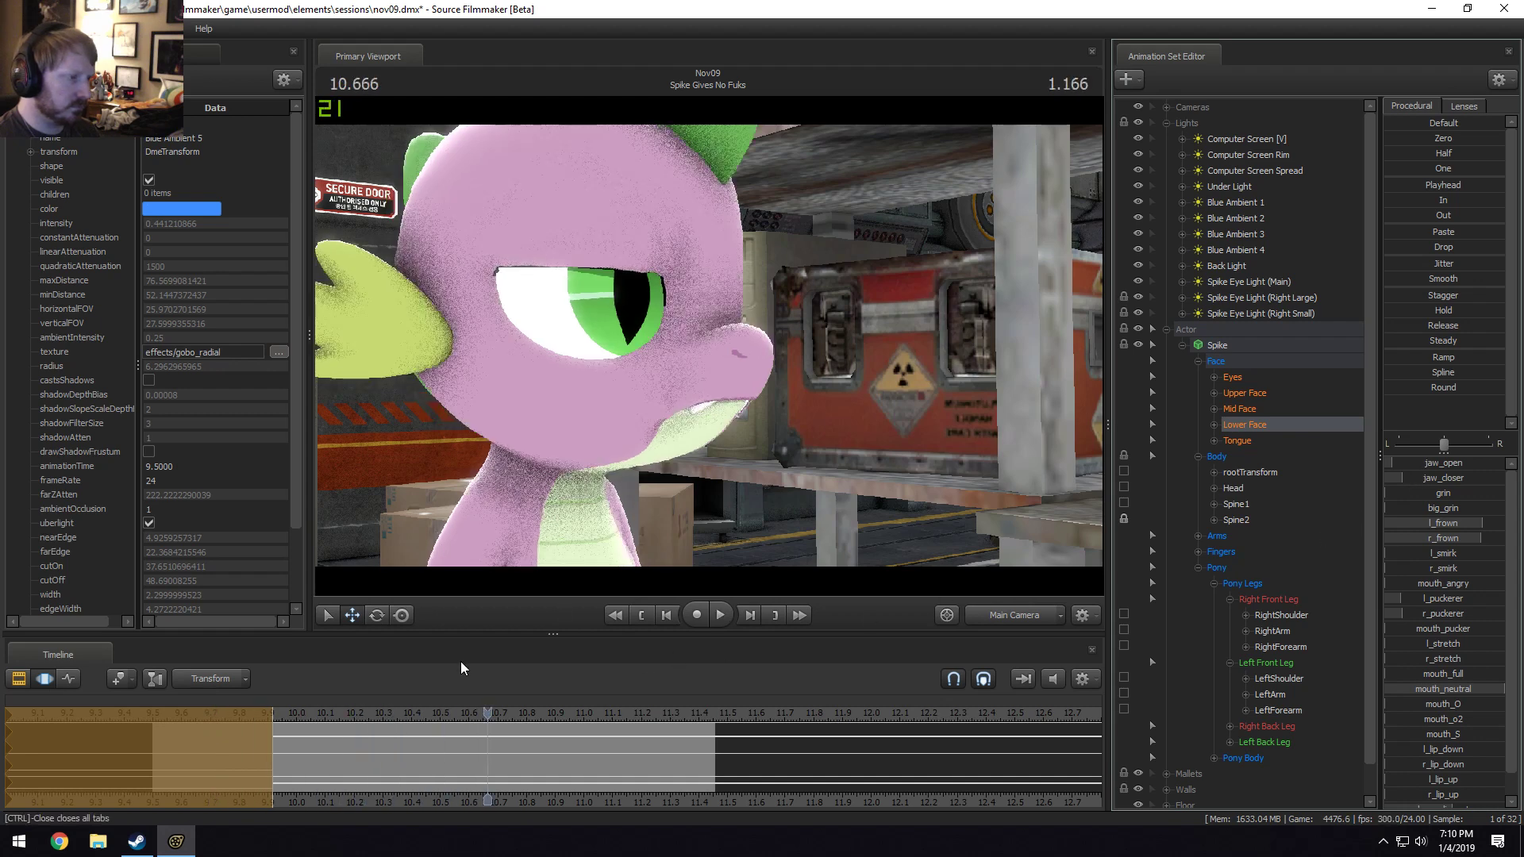
key(Right)
key(Right)
key(Right)
key(Right)
key(Right)
key(Right)
key(Right)
Select the time after about 9.9 and increase Spike's left and right lid_lowerer in the Upper Face controls at 10.666.
click(345, 714)
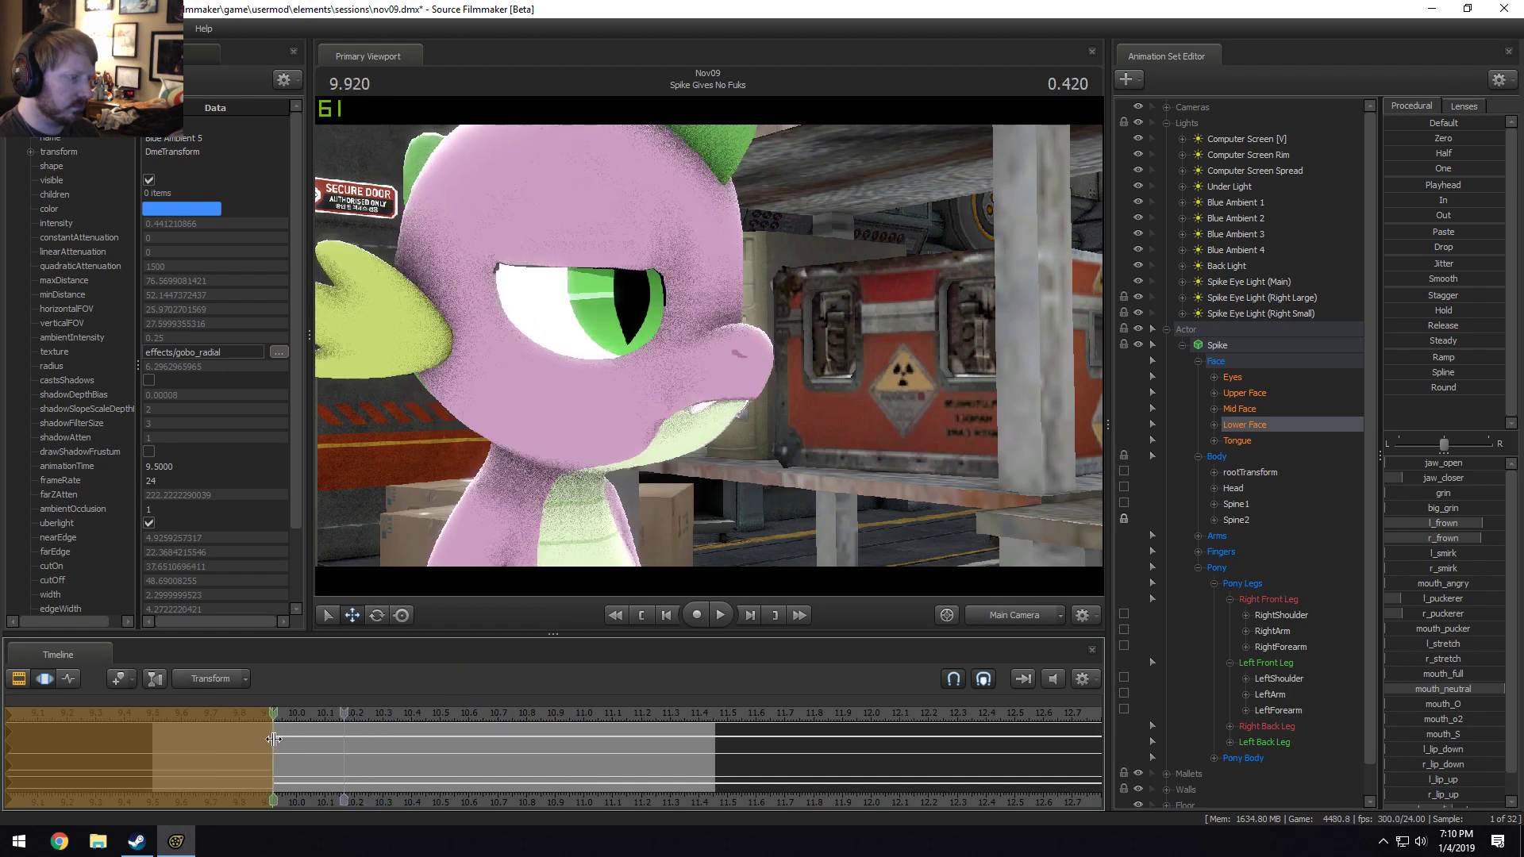
drag(274, 739, 670, 745)
drag(300, 718, 513, 742)
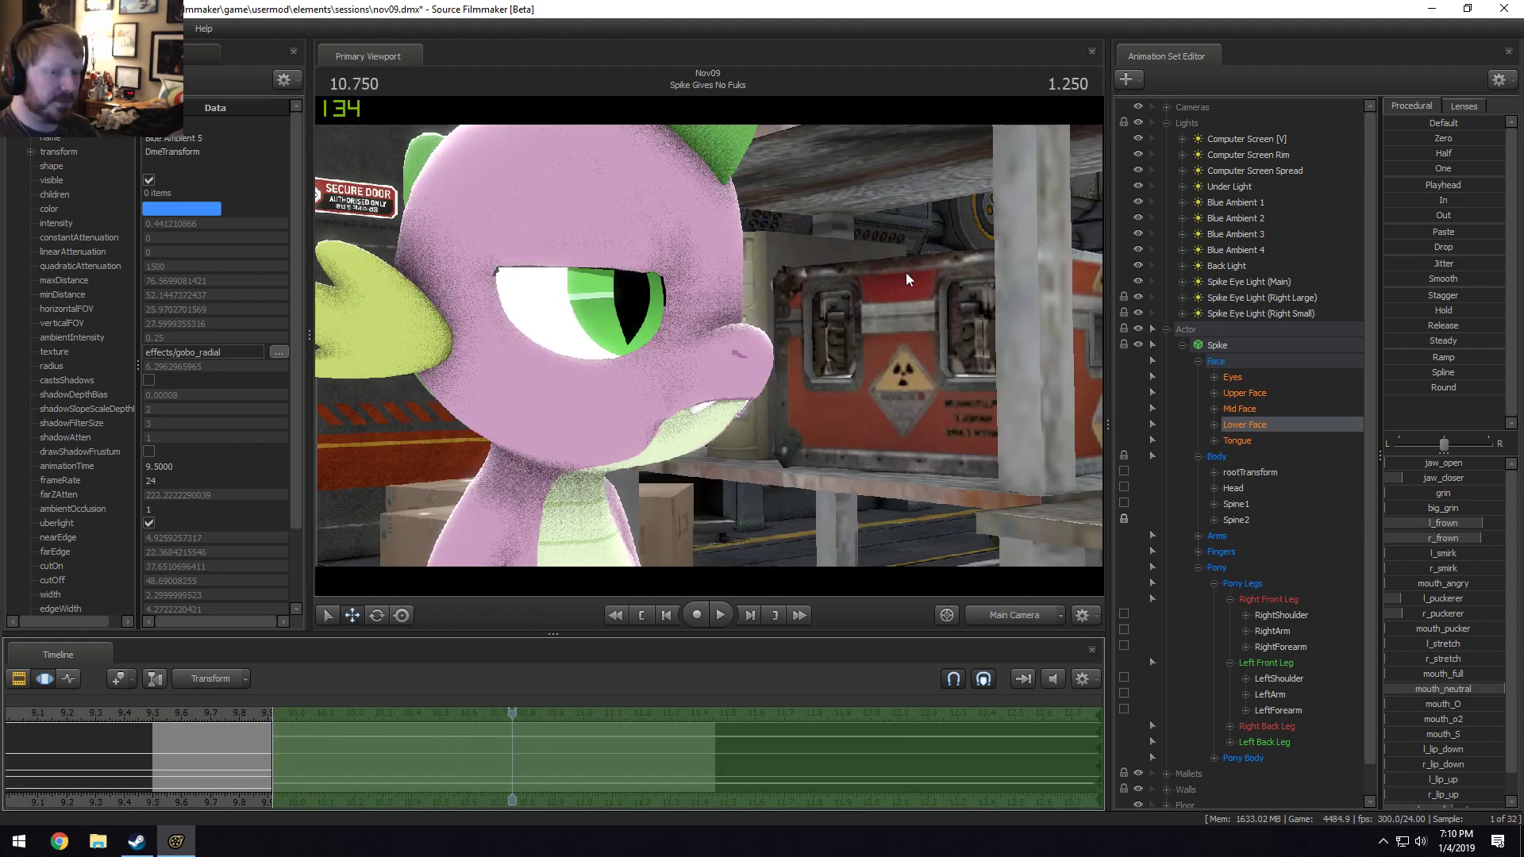
click(1247, 394)
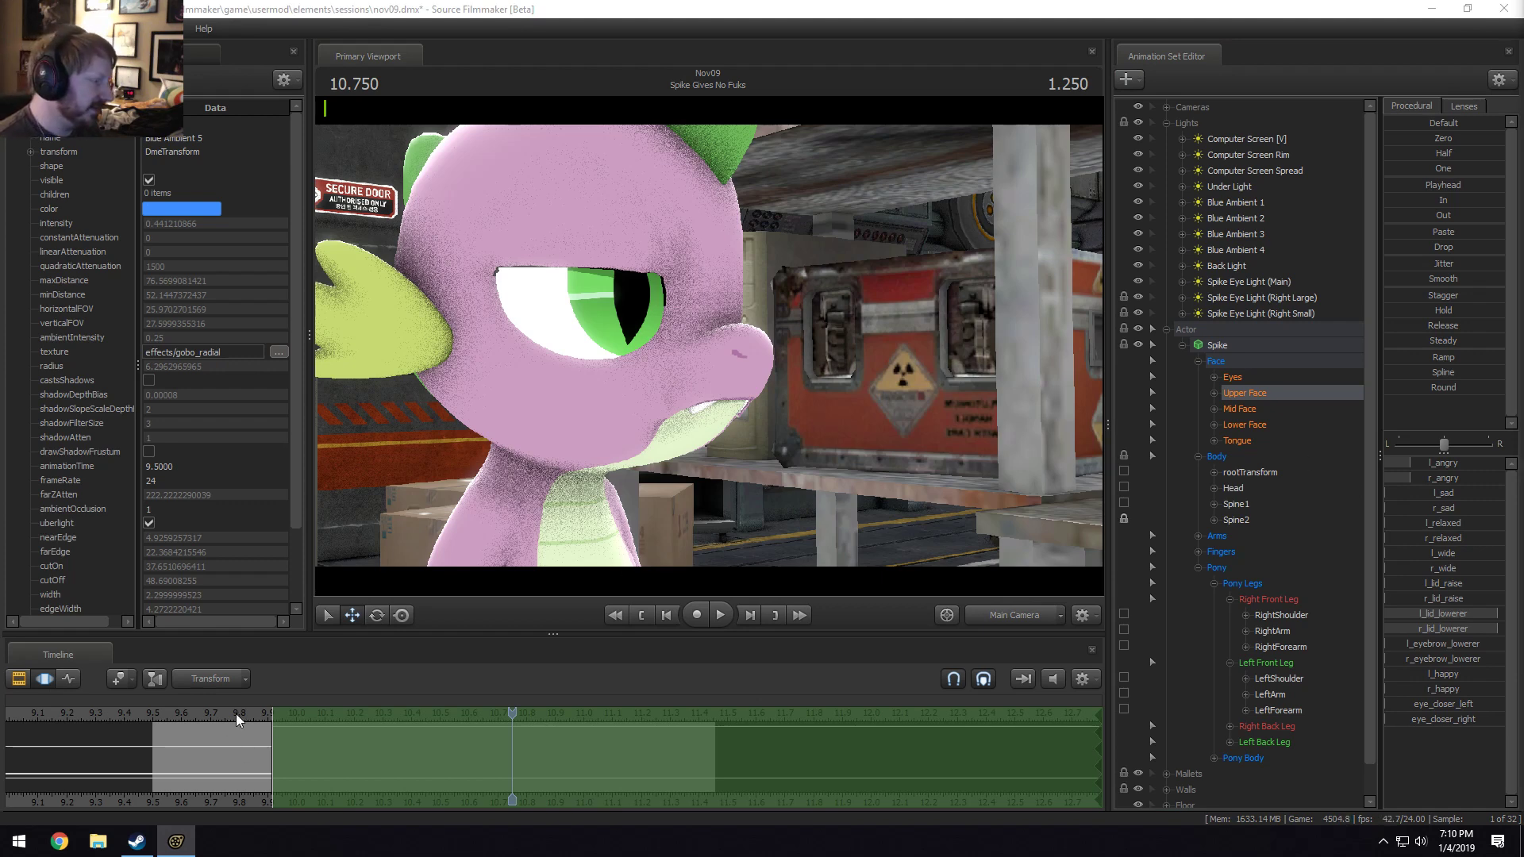
drag(381, 734, 487, 735)
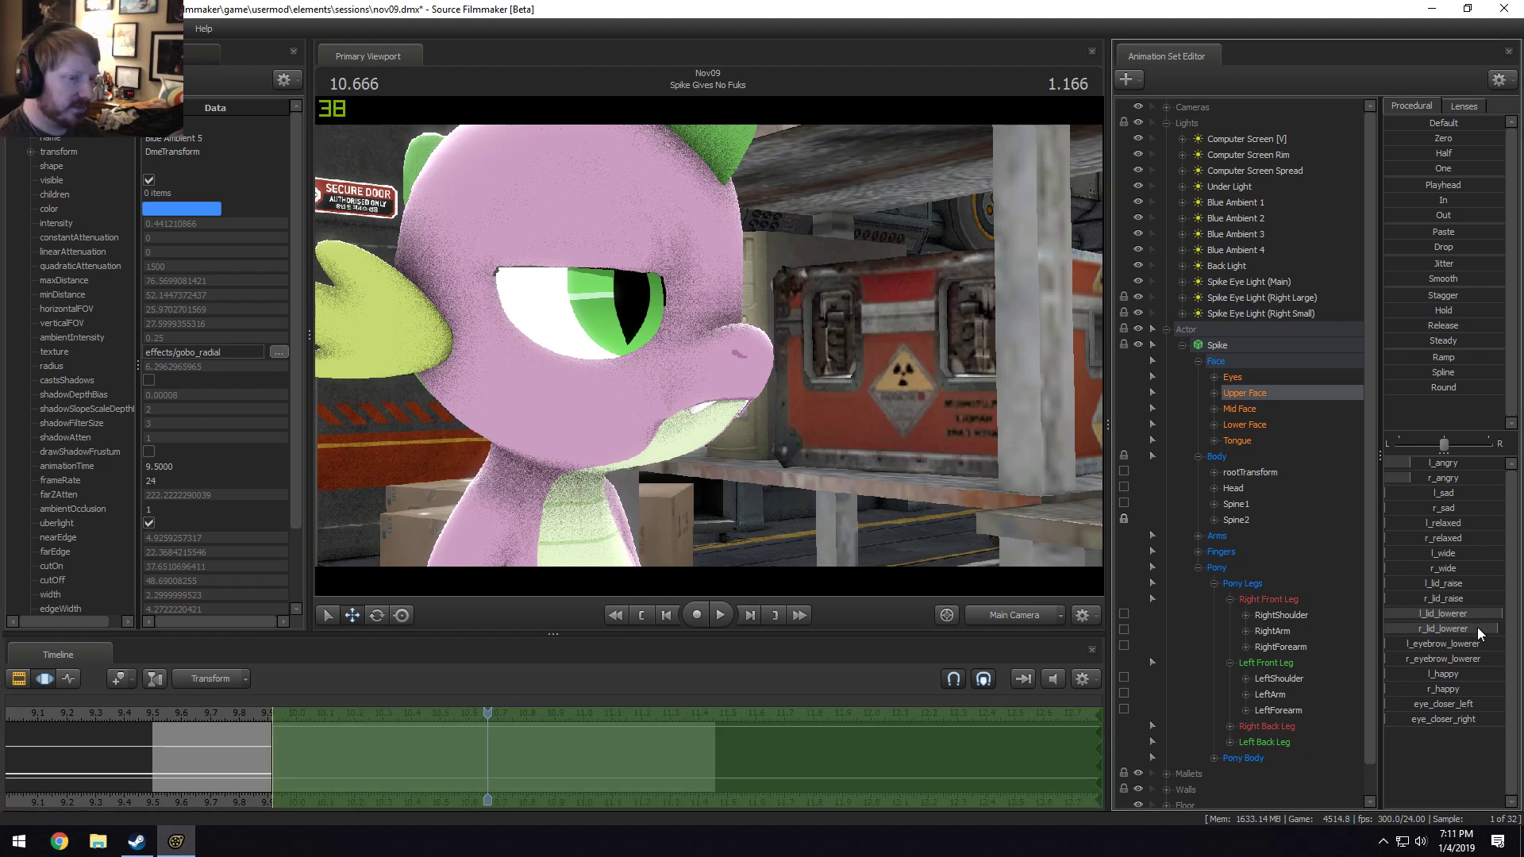
mouse_move(1478, 627)
mouse_down()
mouse_move(1464, 627)
mouse_move(1486, 627)
mouse_up()
key(ctrl+z)
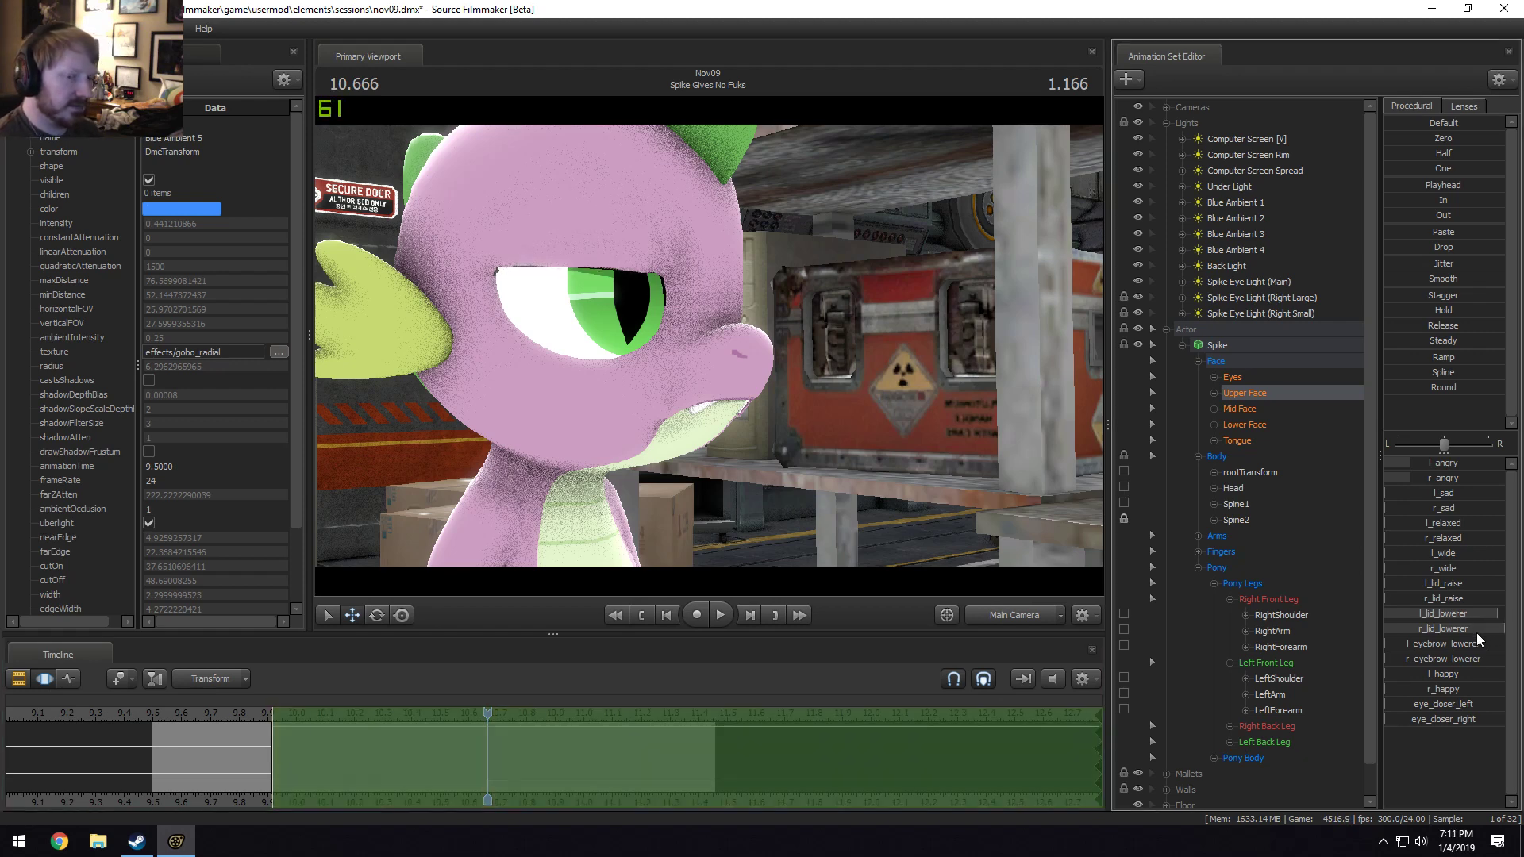
key(ctrl+y)
drag(1497, 614, 1515, 617)
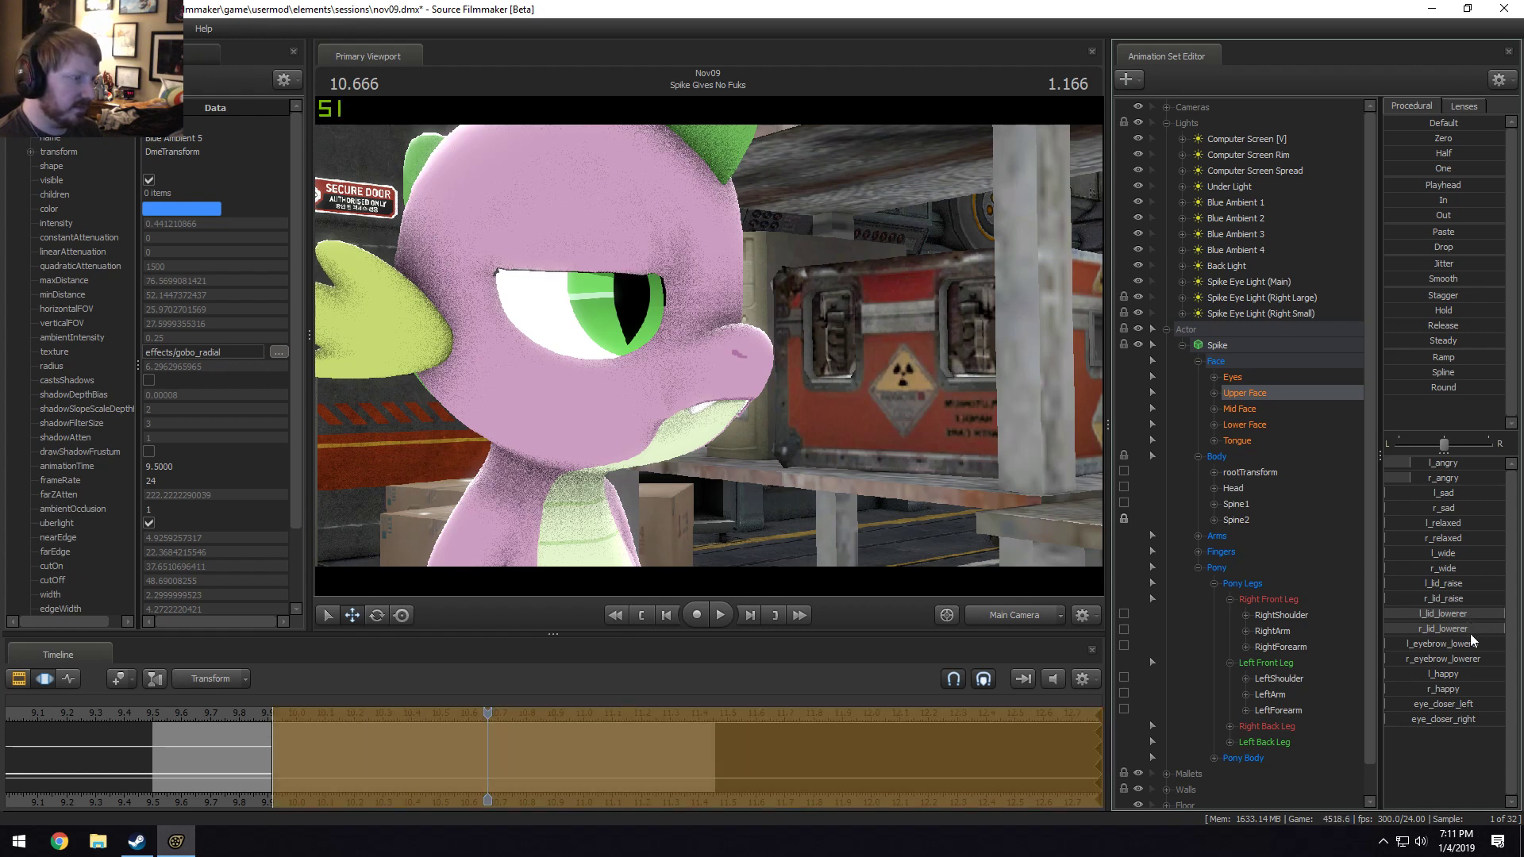
Check playback, return to 10.666, then raise Spike's l_angry and r_angry and slightly reduce both lid_lowerer values.
key(space)
key(space)
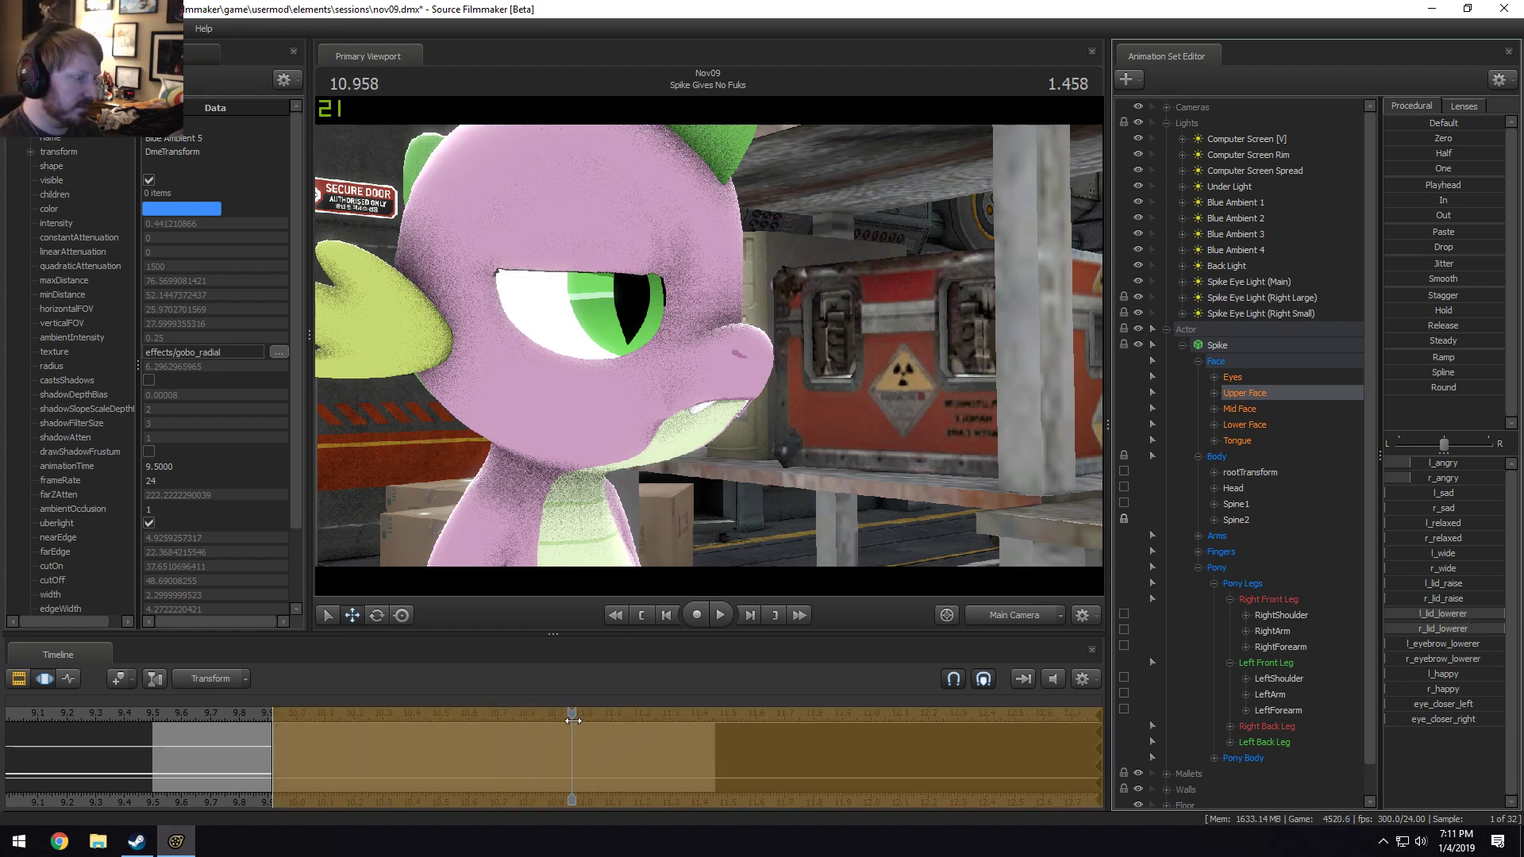
drag(570, 722, 487, 729)
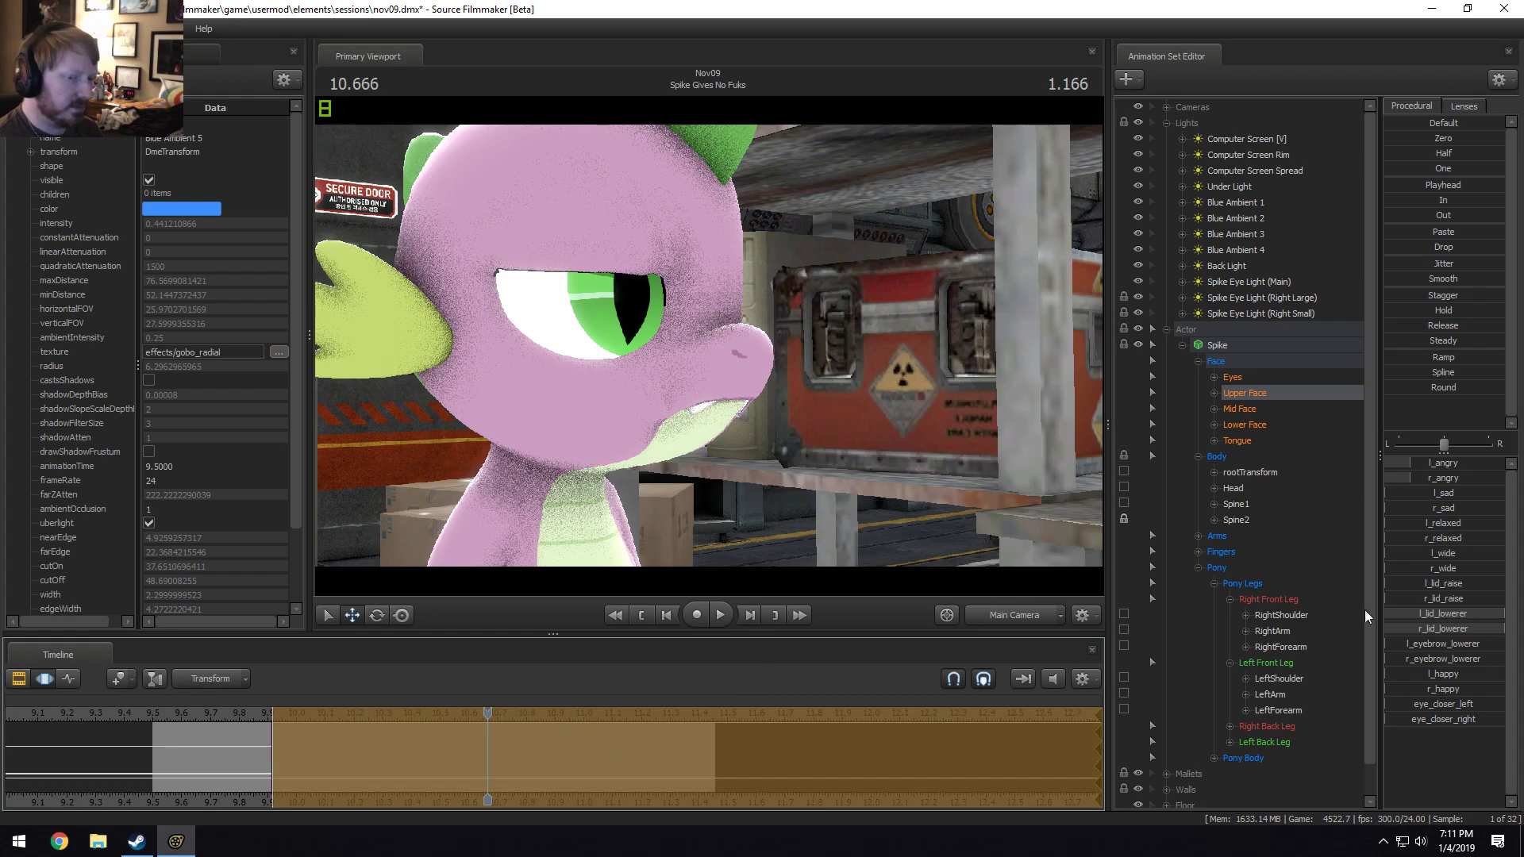
mouse_move(1427, 464)
mouse_down()
mouse_move(1442, 464)
mouse_move(1435, 480)
mouse_up()
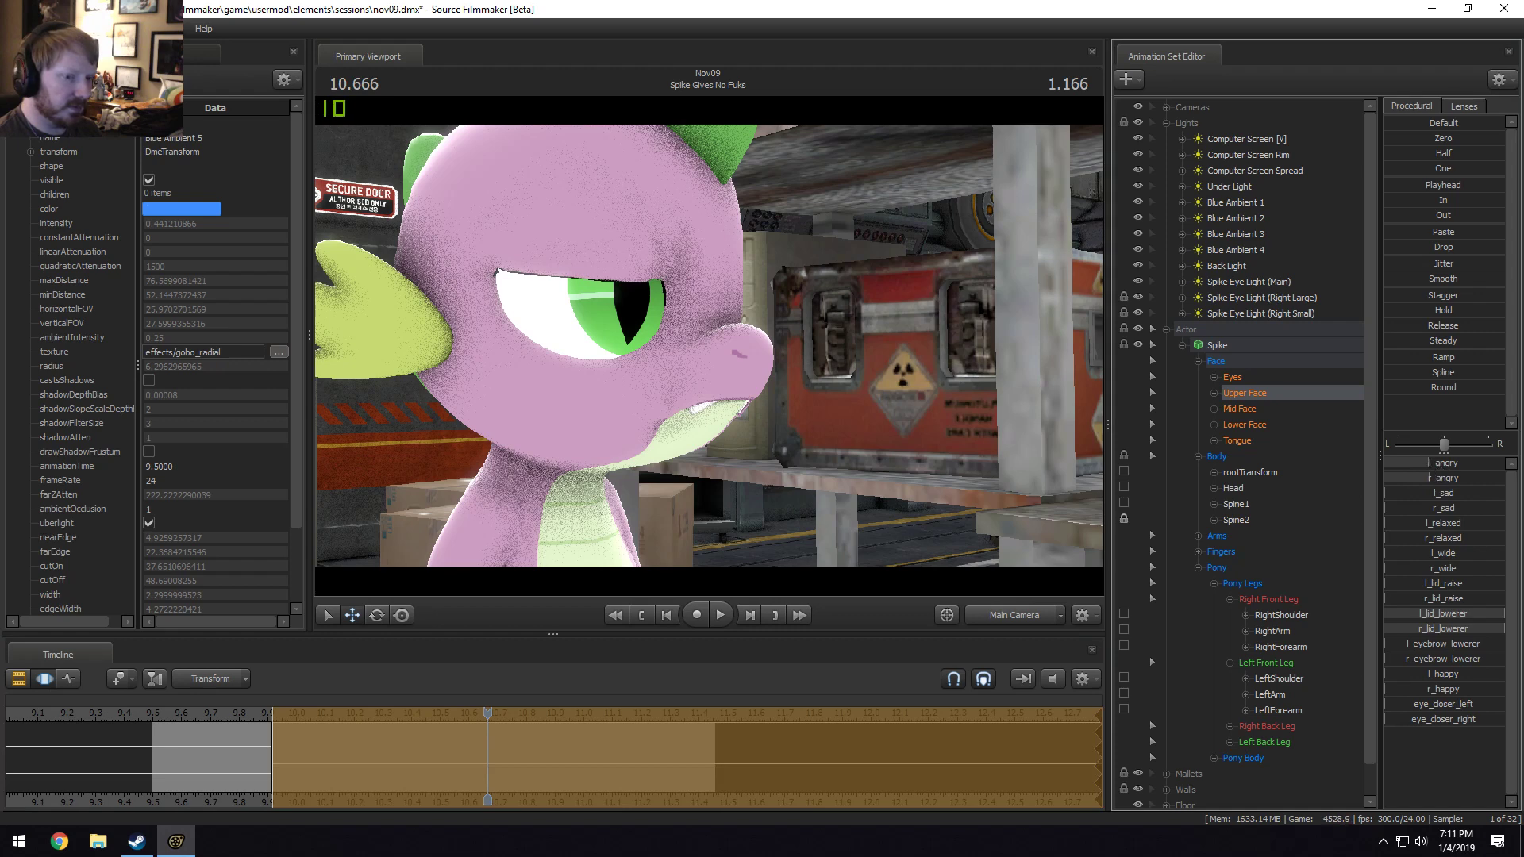
drag(1461, 628, 1495, 629)
Compare the Clip Editor and Motion Editor views, then replay the shot repeatedly from its opening to examine Spike's angrier expression.
key(F3)
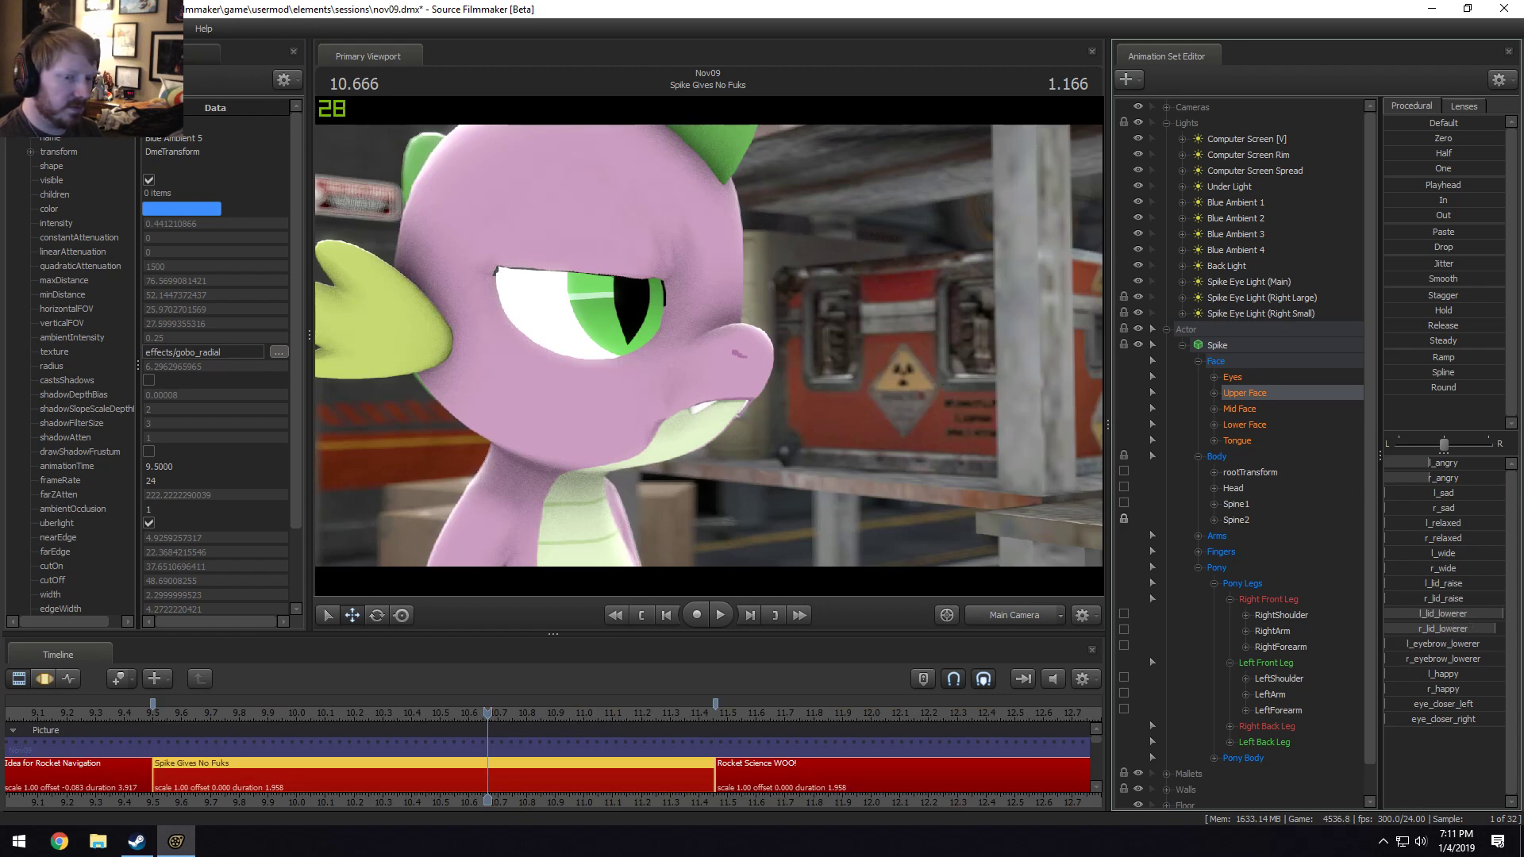
key(F4)
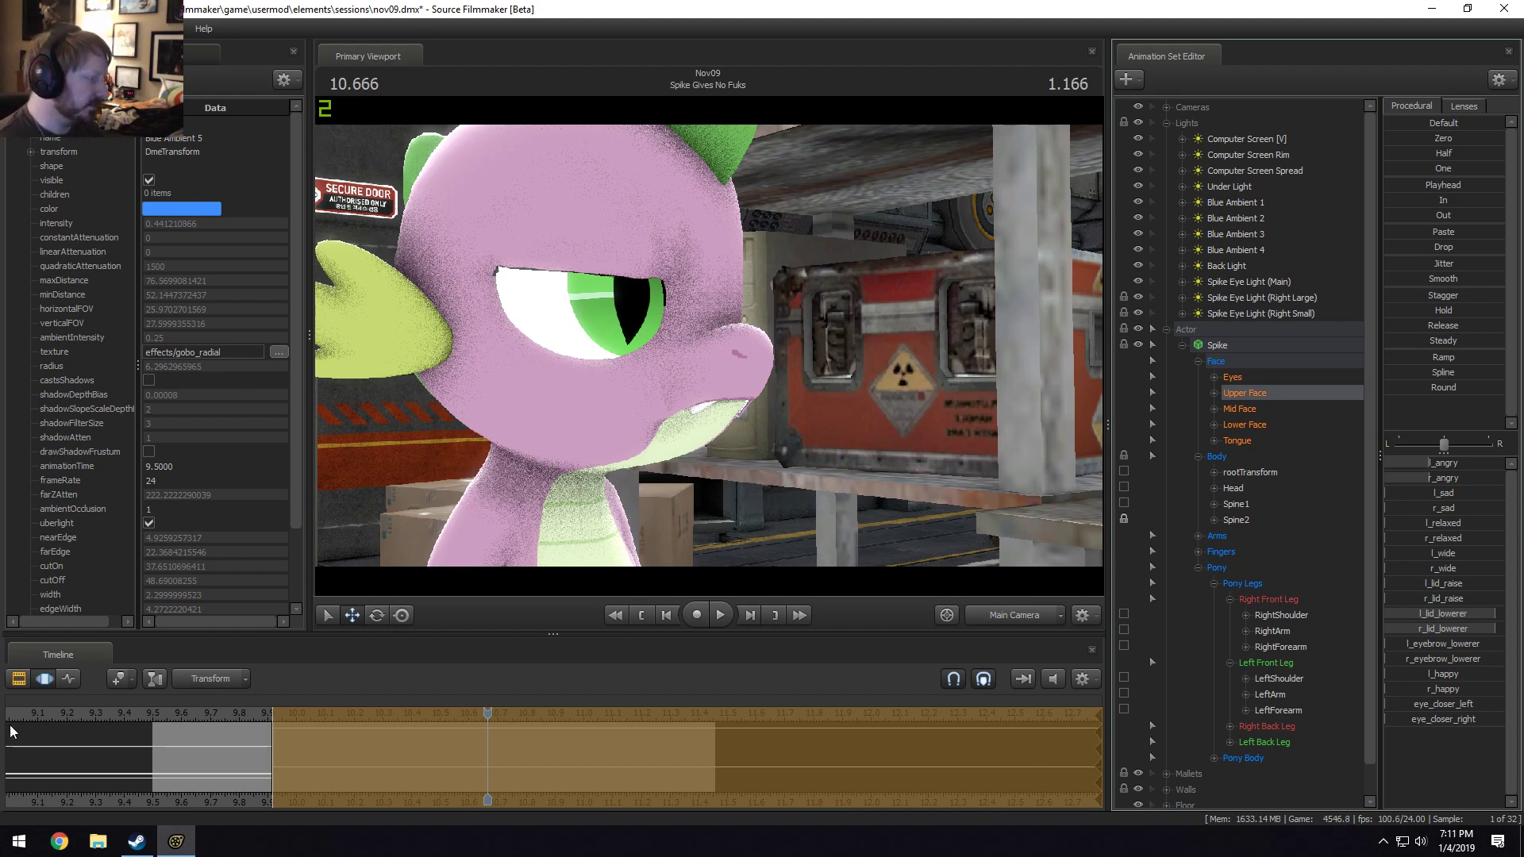
click(165, 712)
key(space)
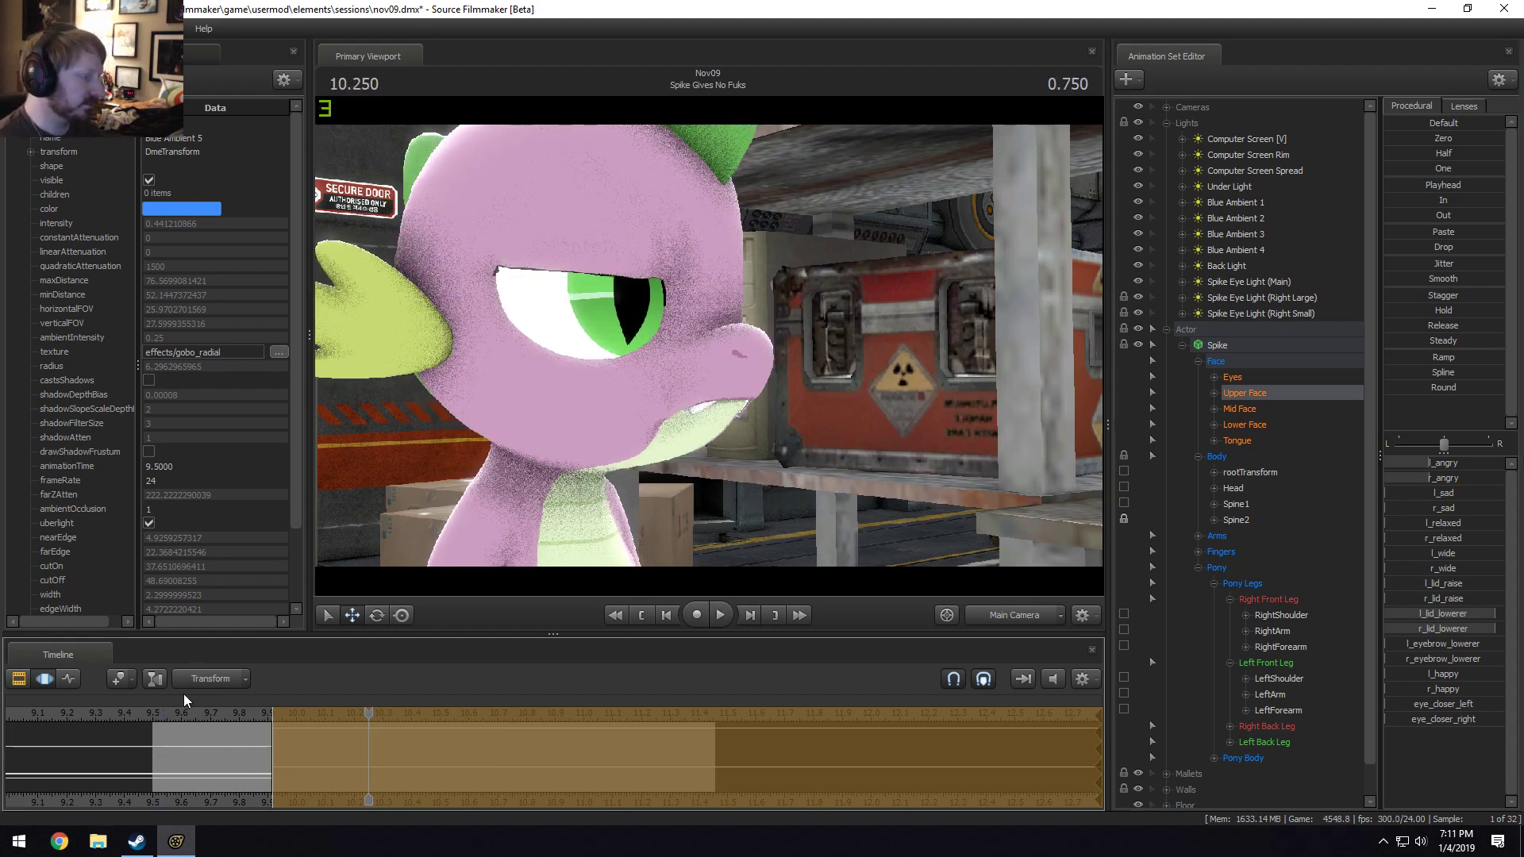
click(150, 721)
key(space)
click(141, 726)
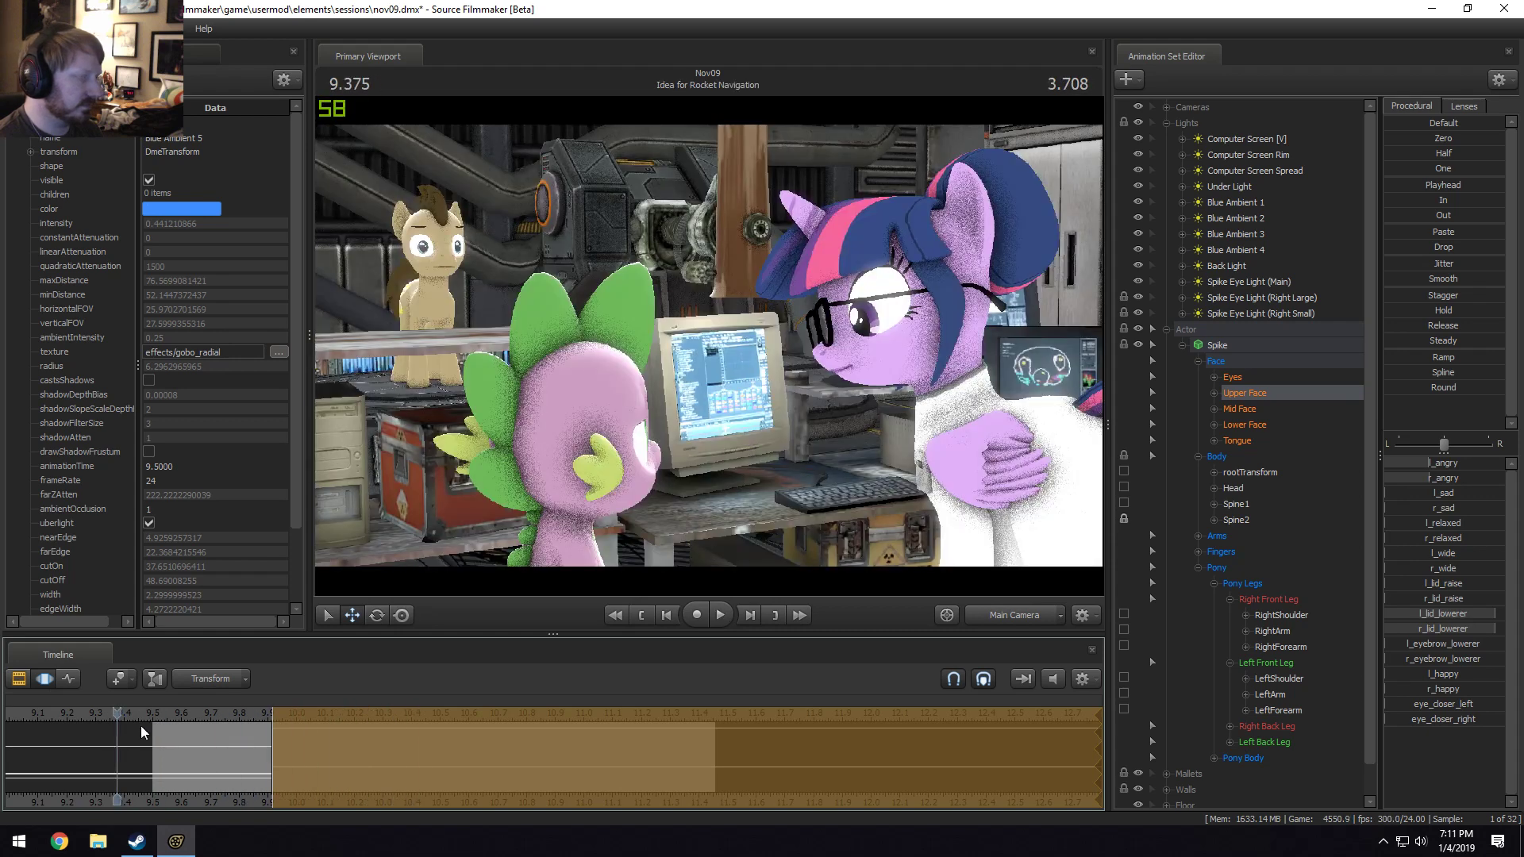
click(161, 722)
key(space)
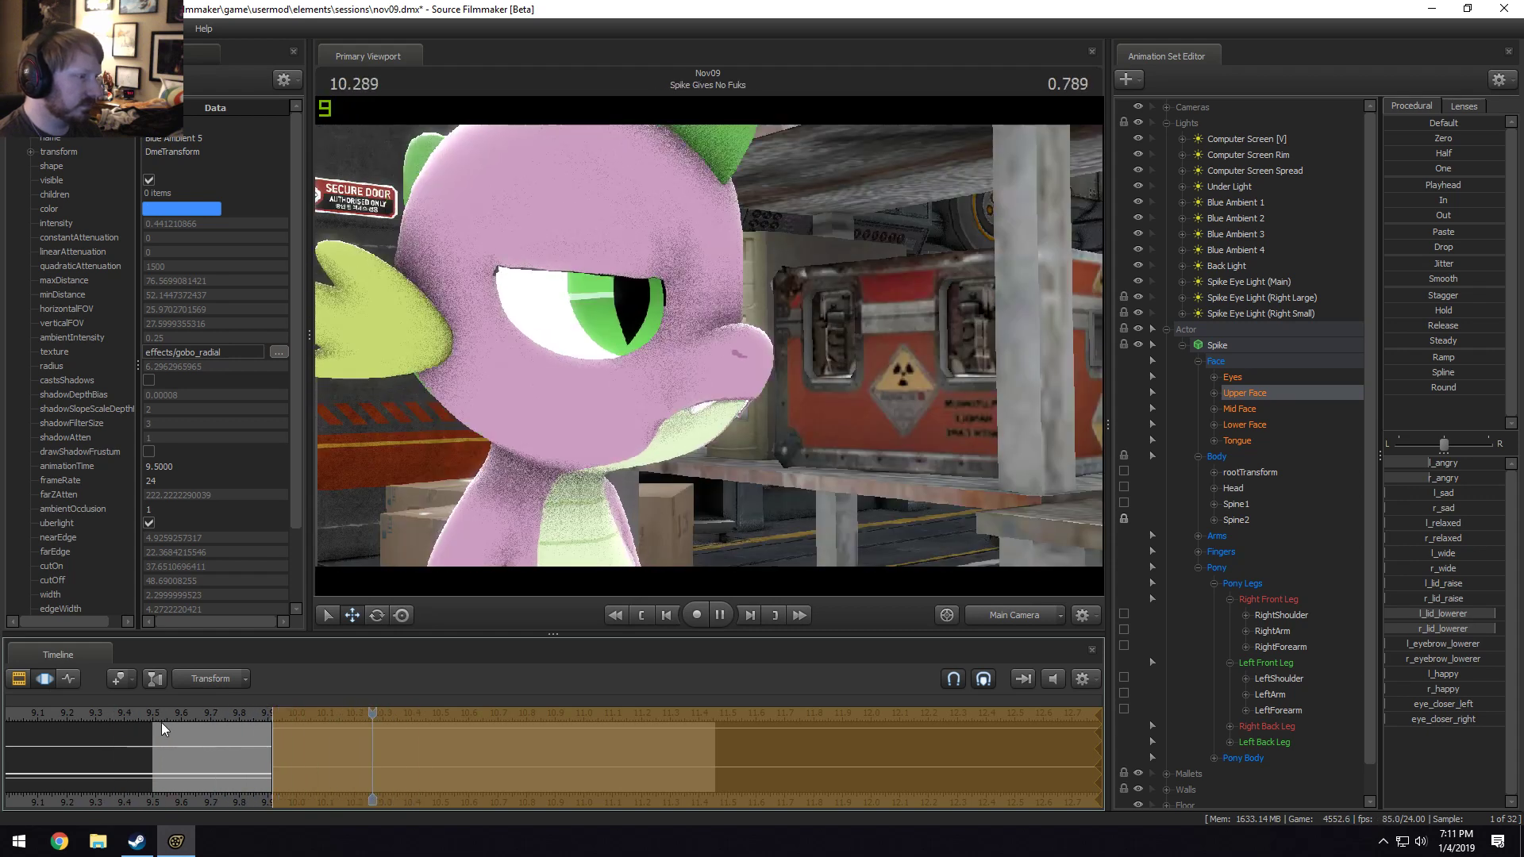
Select the time before about 9.9 and, at 9.625, open Spike's eyelids by reducing lid_lowerer, raising lid_raise slightly and adjusting the angry values.
click(179, 748)
mouse_move(179, 747)
mouse_down()
mouse_move(346, 727)
mouse_move(158, 726)
mouse_move(188, 725)
mouse_up()
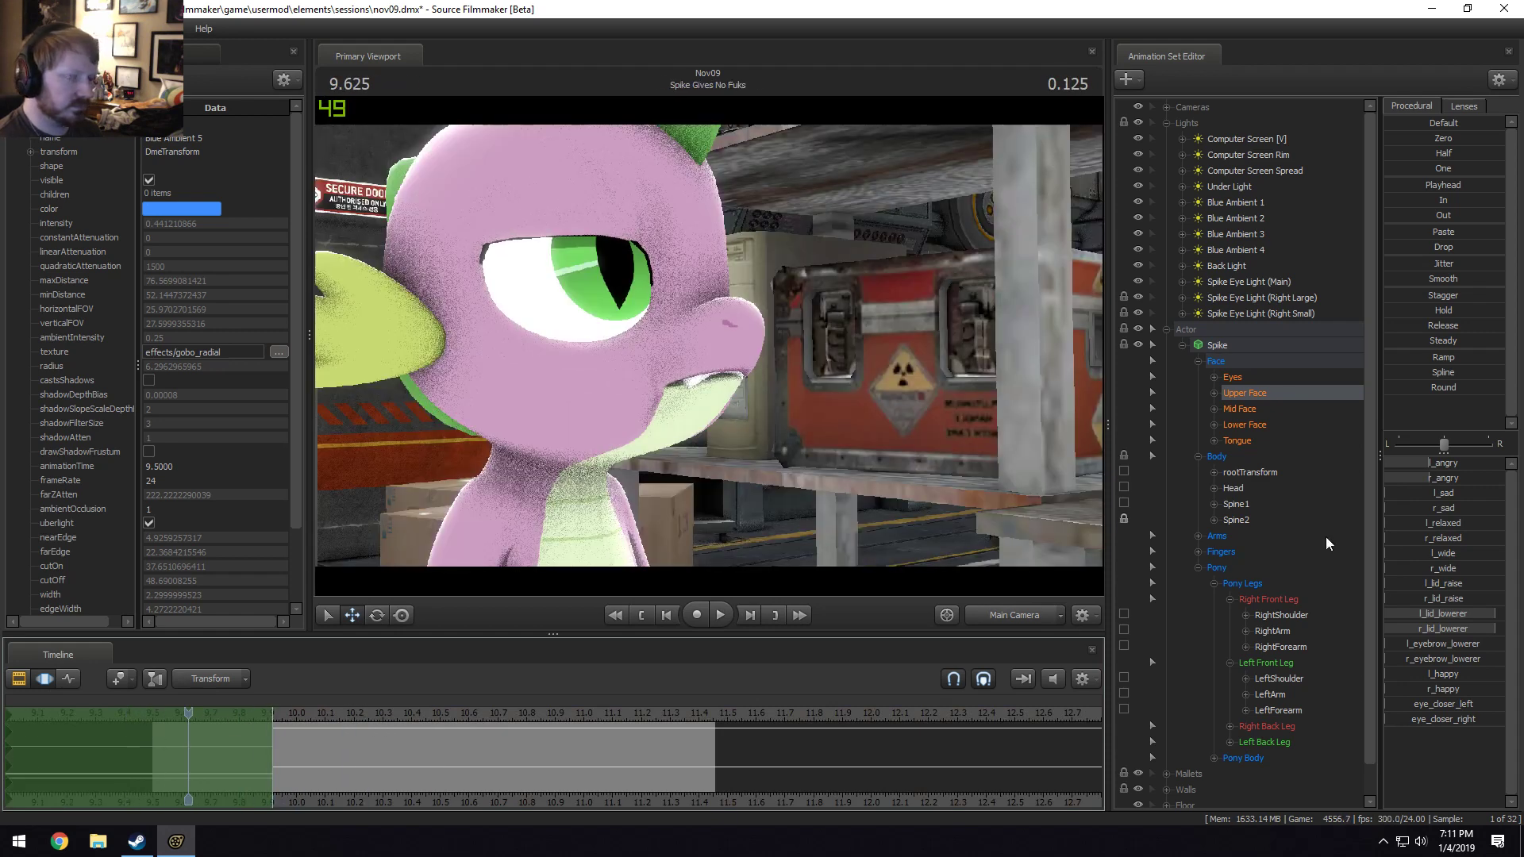
drag(1481, 629, 1429, 588)
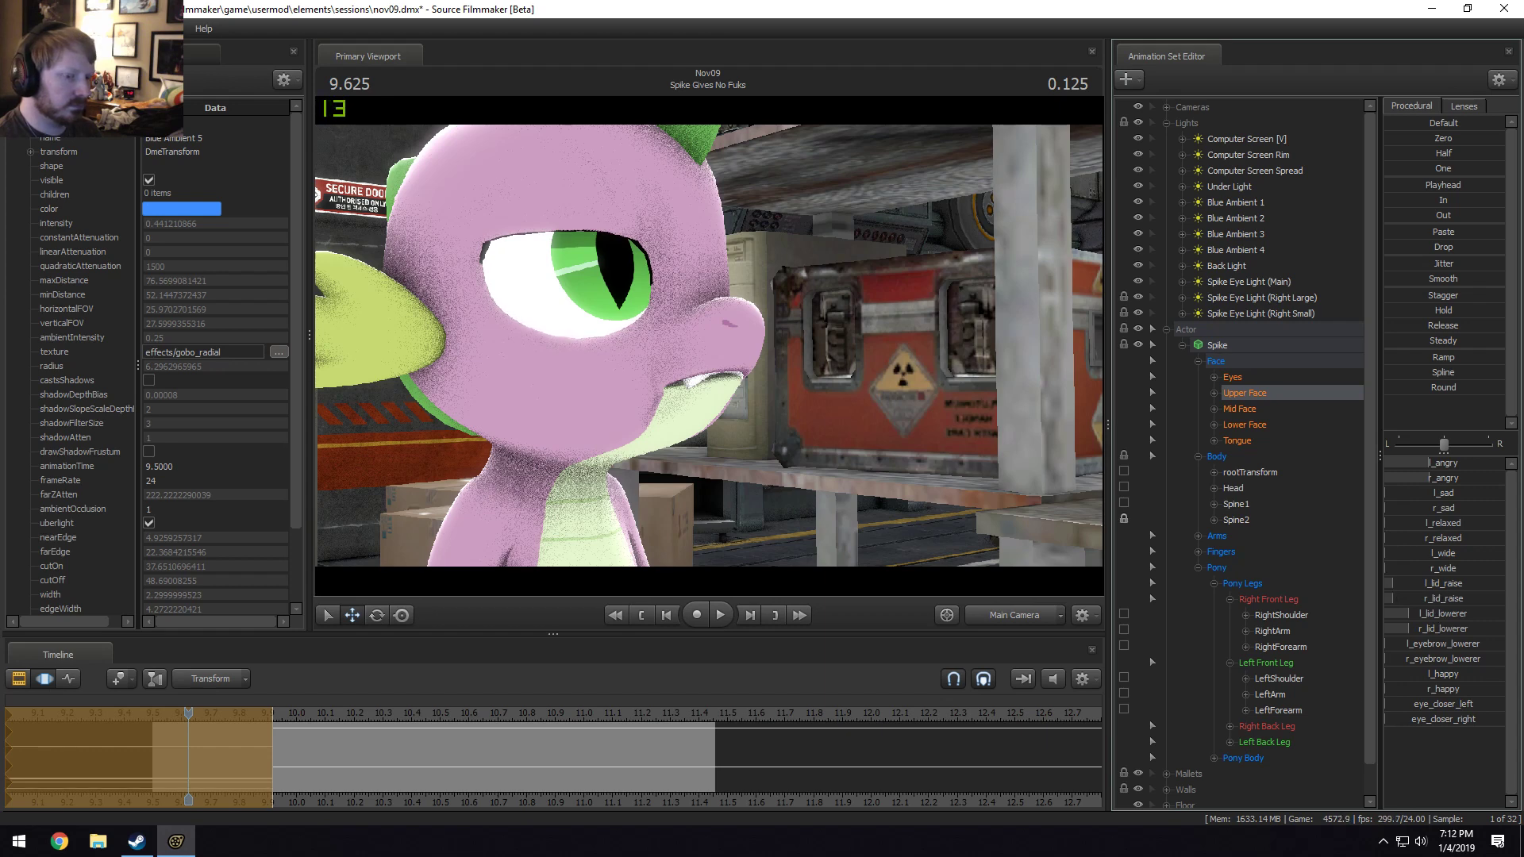
mouse_move(1439, 465)
mouse_down()
mouse_move(1412, 464)
mouse_move(1418, 476)
mouse_up()
Replay the shot from 9.500 in the Clip Editor to examine Spike's change of expression under the rendered lighting.
key(F2)
click(698, 619)
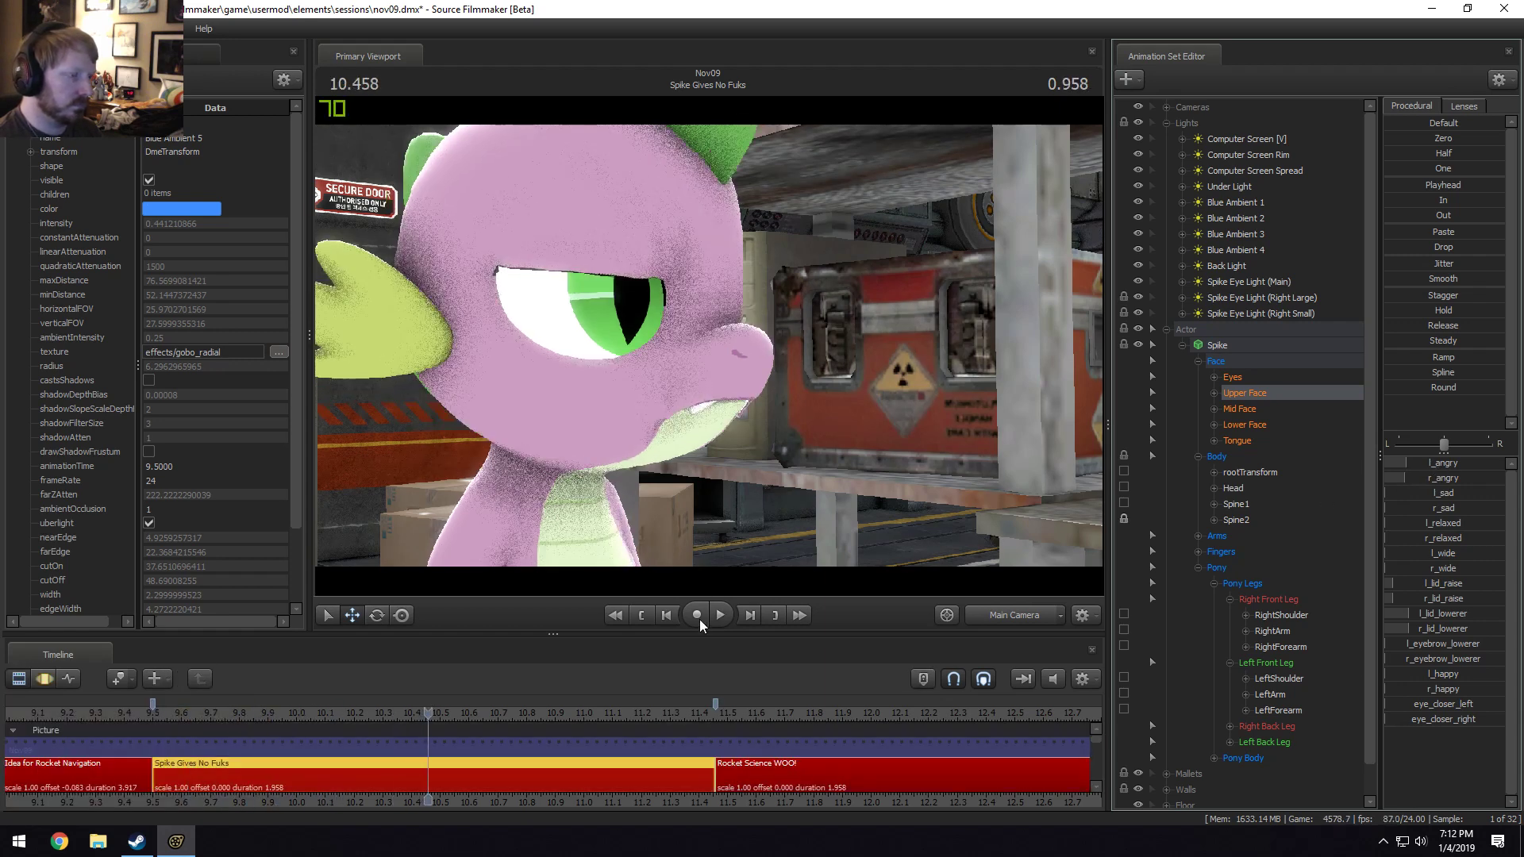
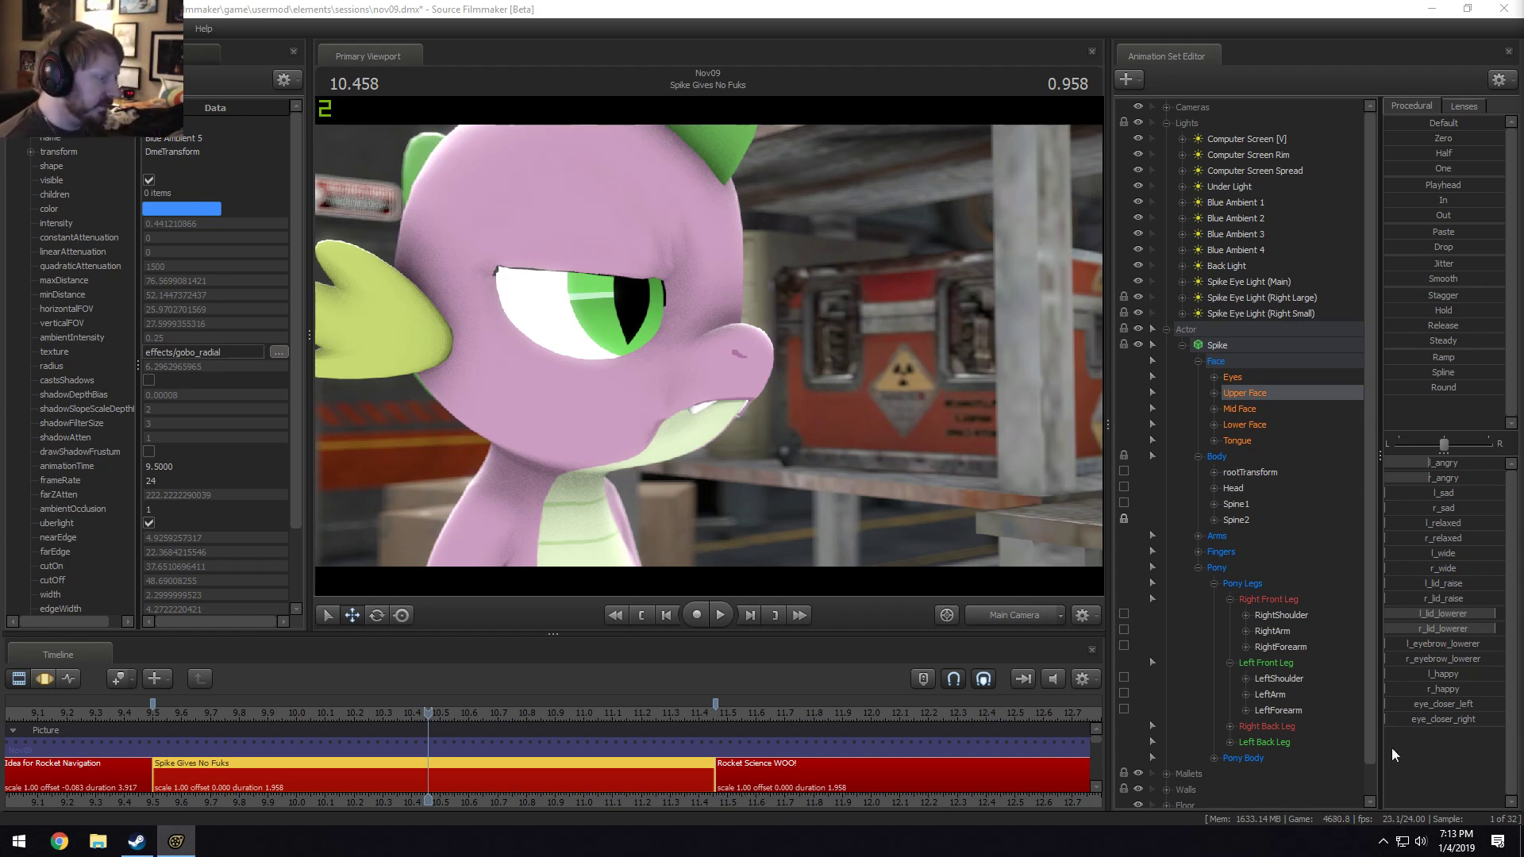
click(326, 710)
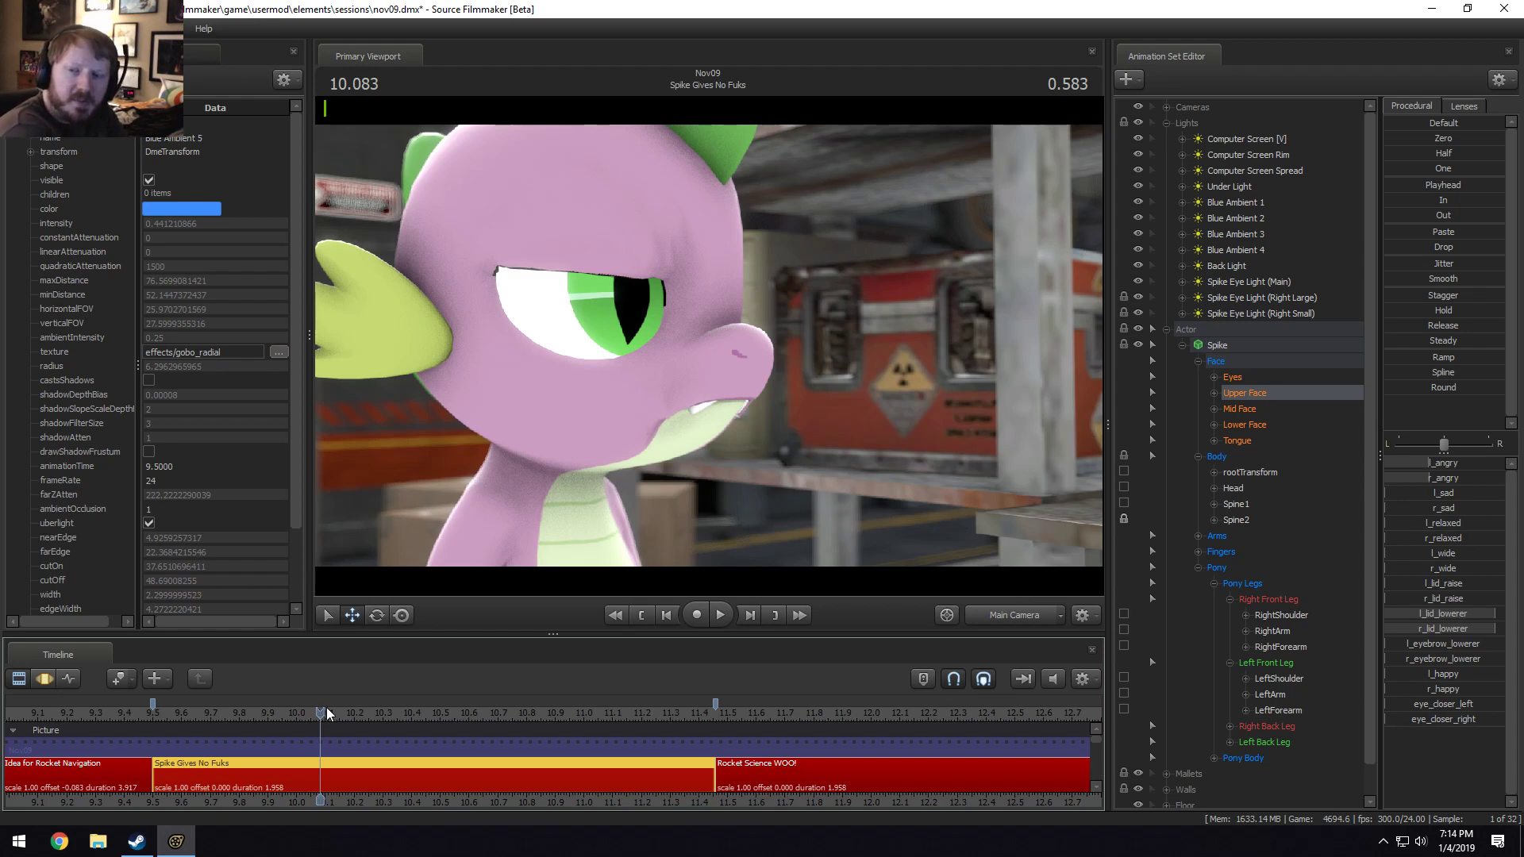
click(156, 721)
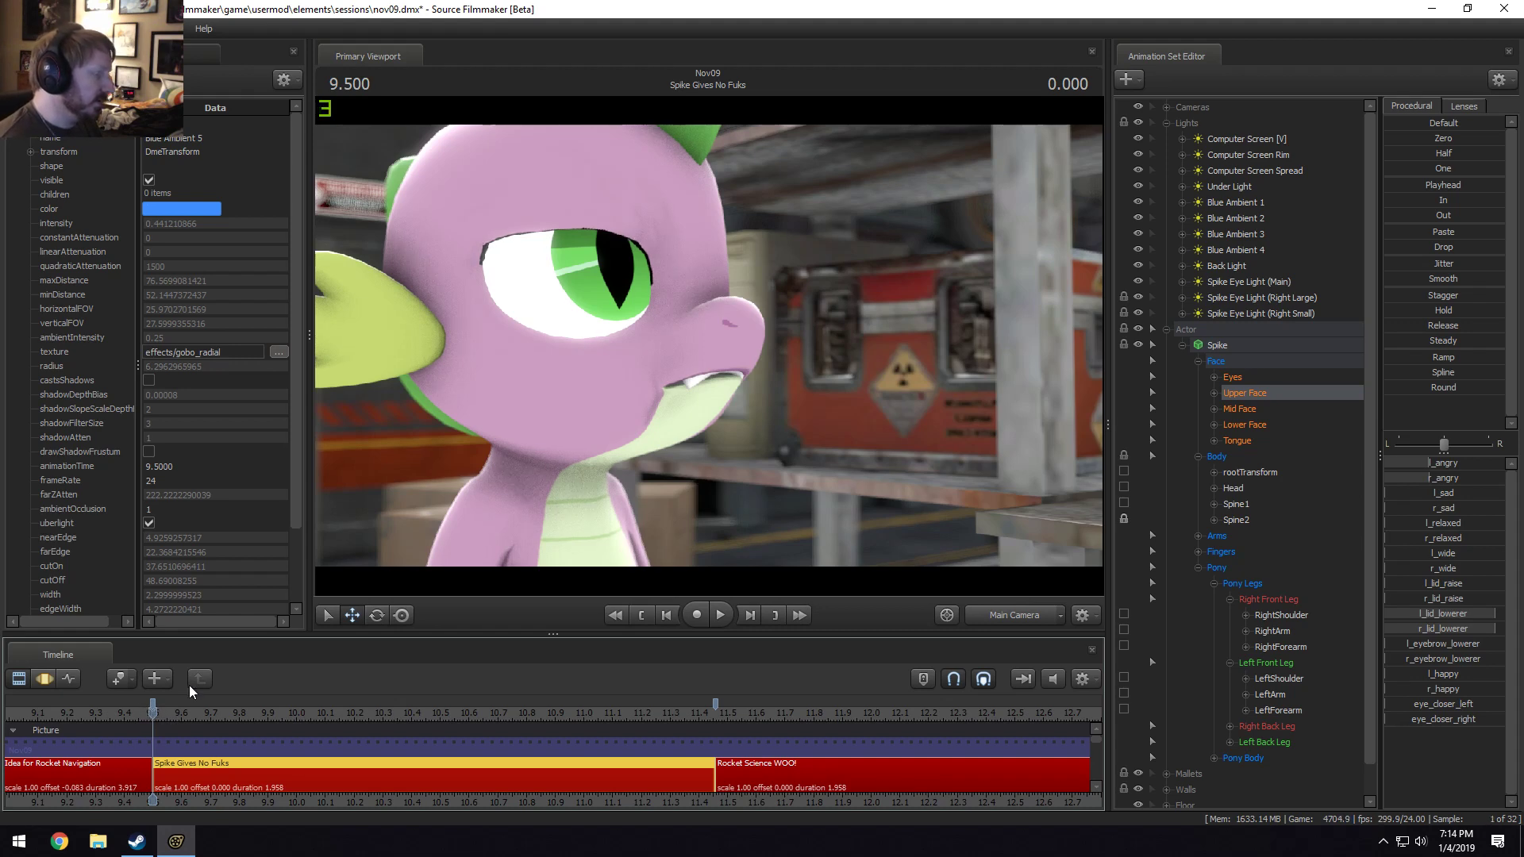
key(space)
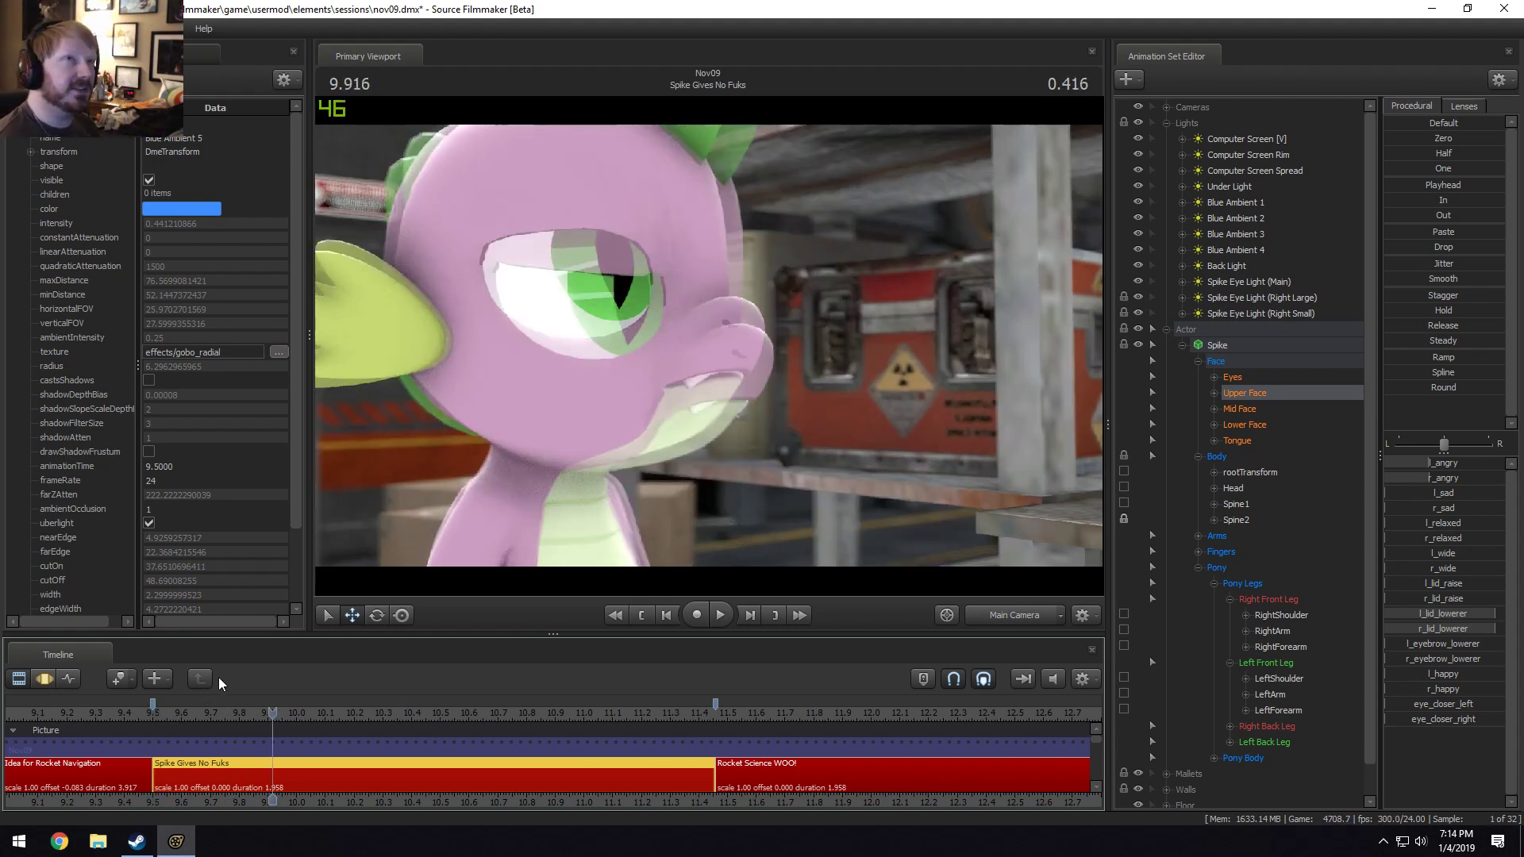
click(155, 713)
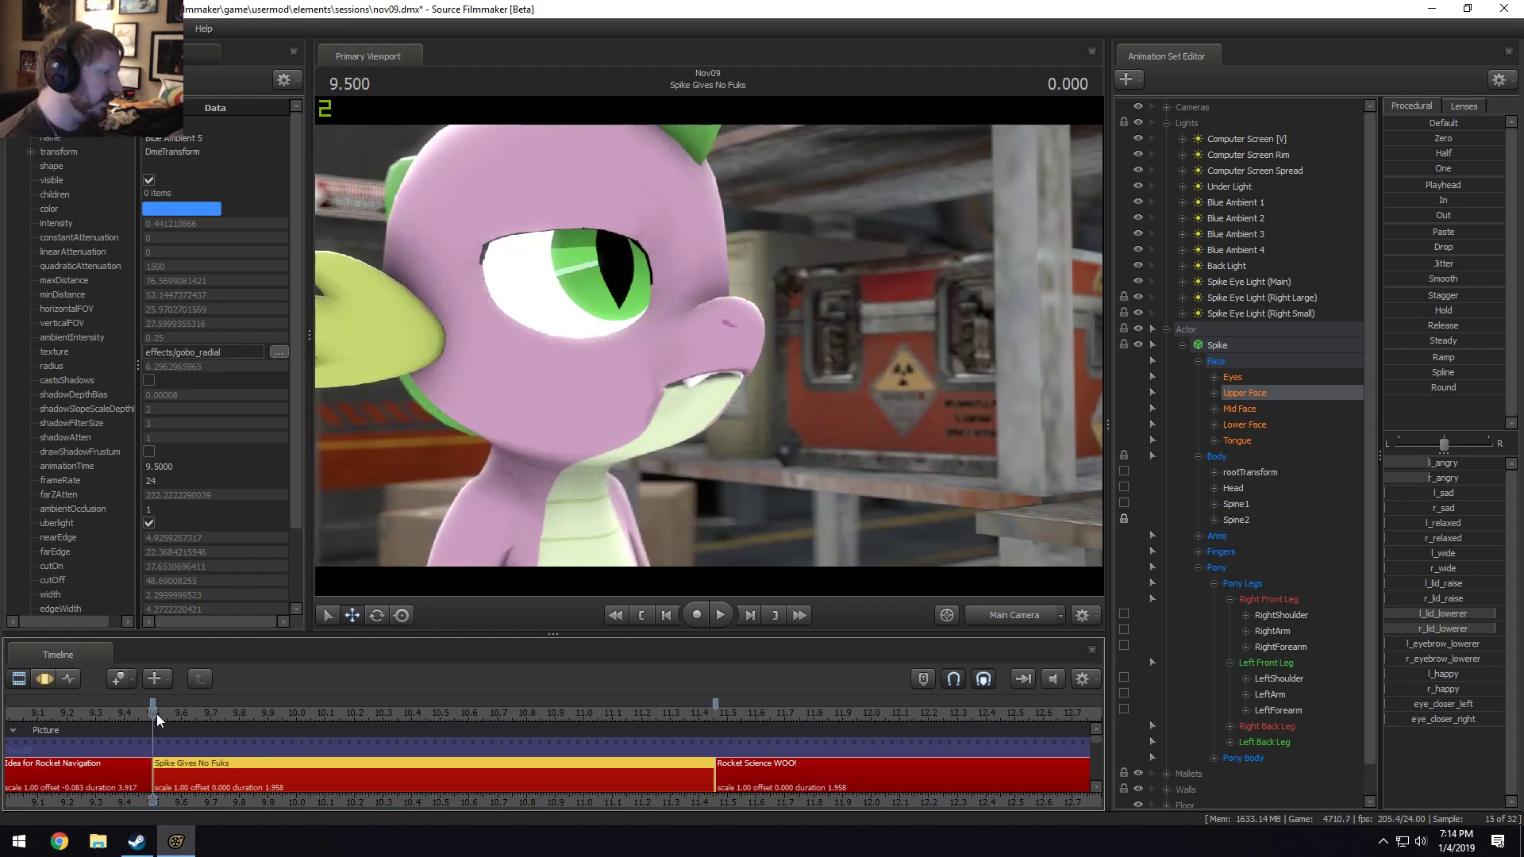
click(166, 711)
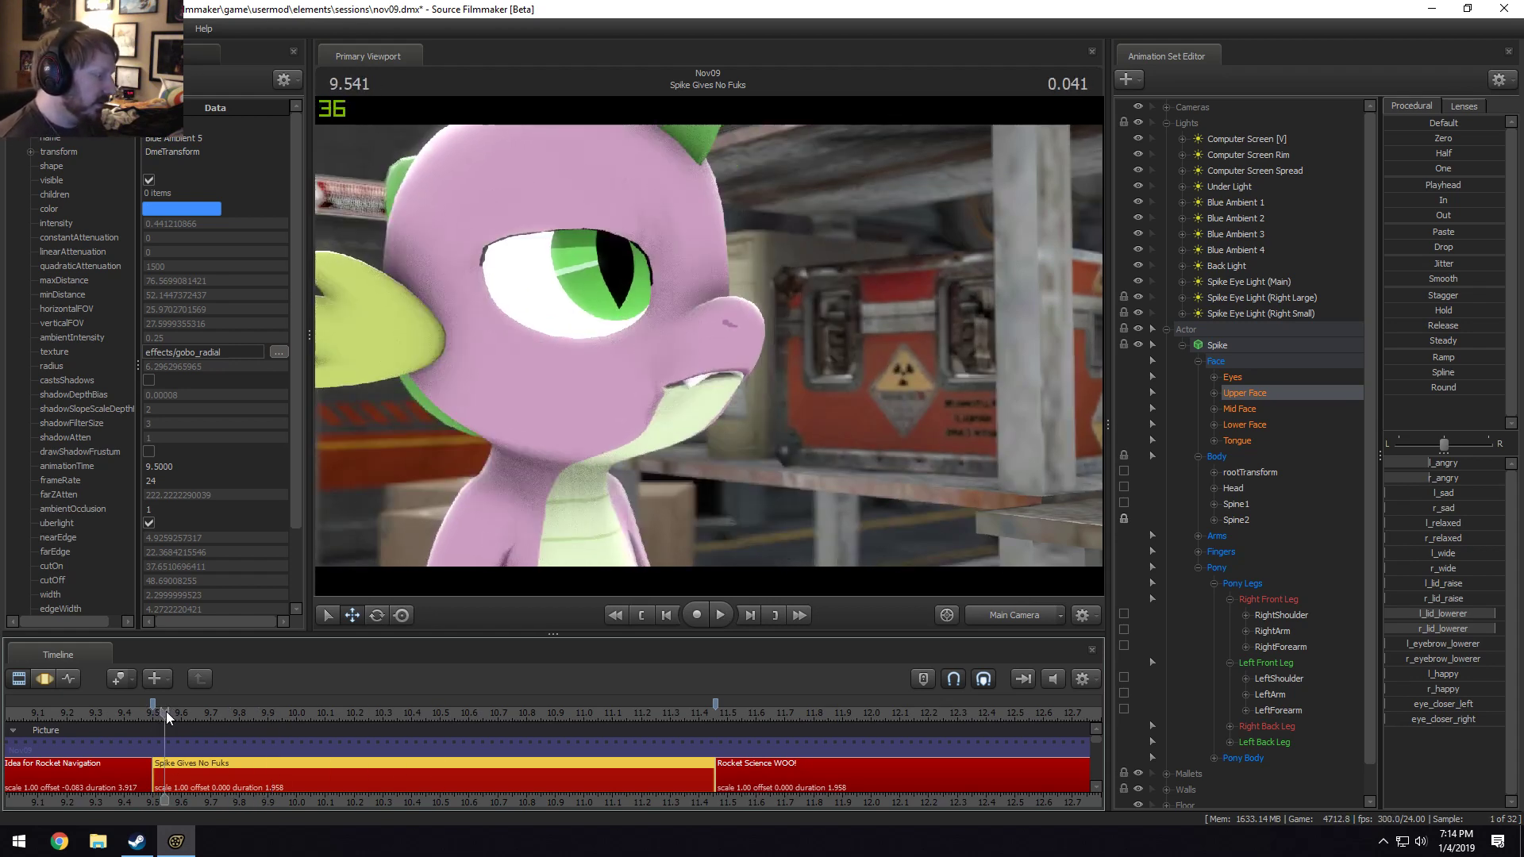
Return to the Motion Editor, select Spike's Spine2 for rotation and narrow the time selection to a short span around 9.9.
key(F3)
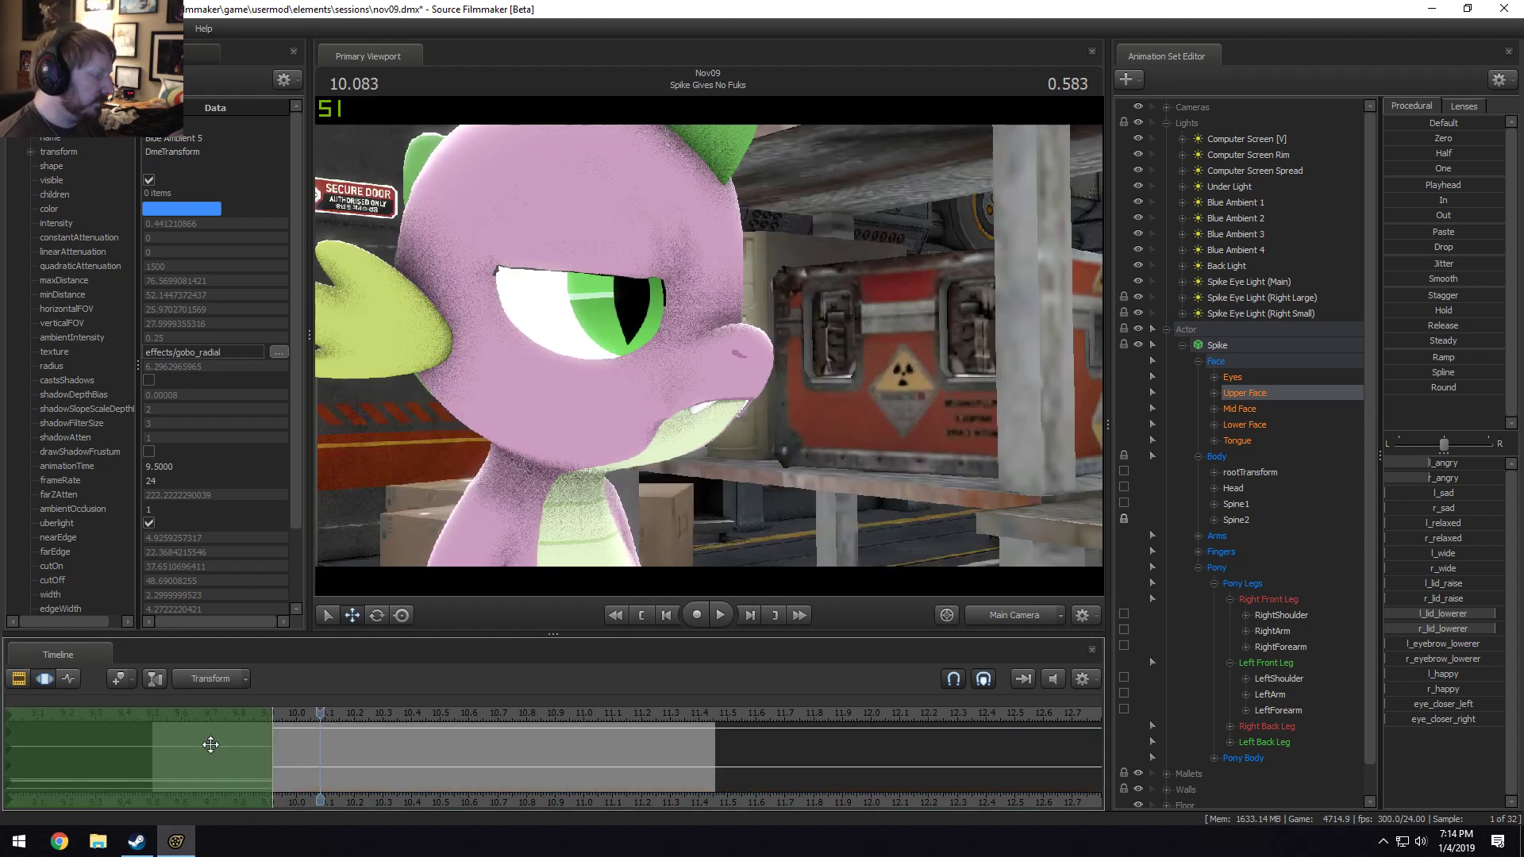
mouse_move(208, 746)
mouse_down()
mouse_move(164, 746)
mouse_move(265, 762)
mouse_move(202, 761)
mouse_up()
ctrl+click(633, 587)
key(e)
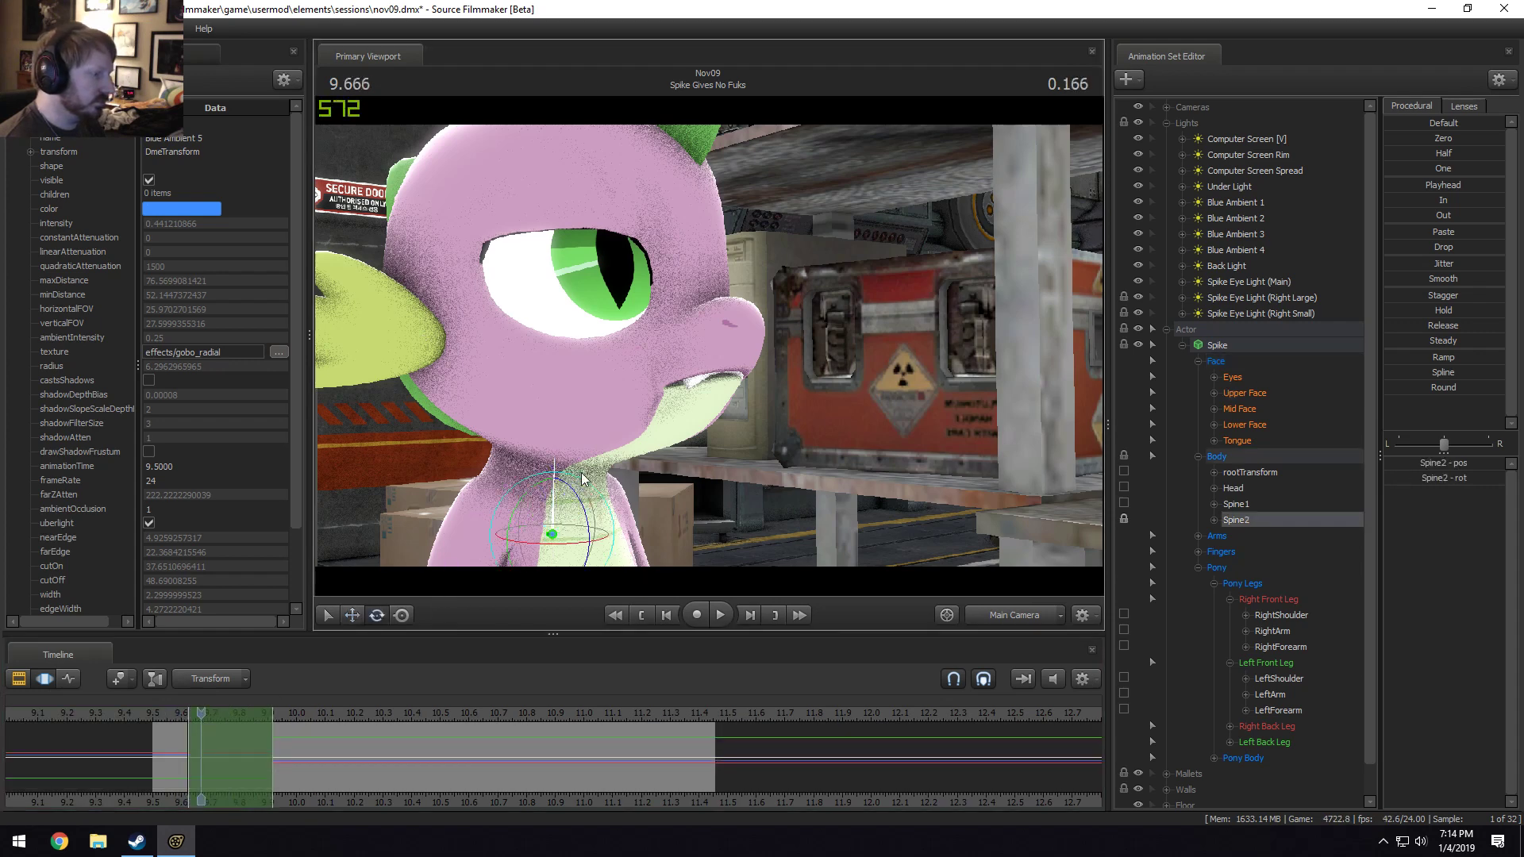
mouse_move(258, 741)
mouse_down()
mouse_move(291, 742)
mouse_move(235, 751)
mouse_move(288, 756)
mouse_up()
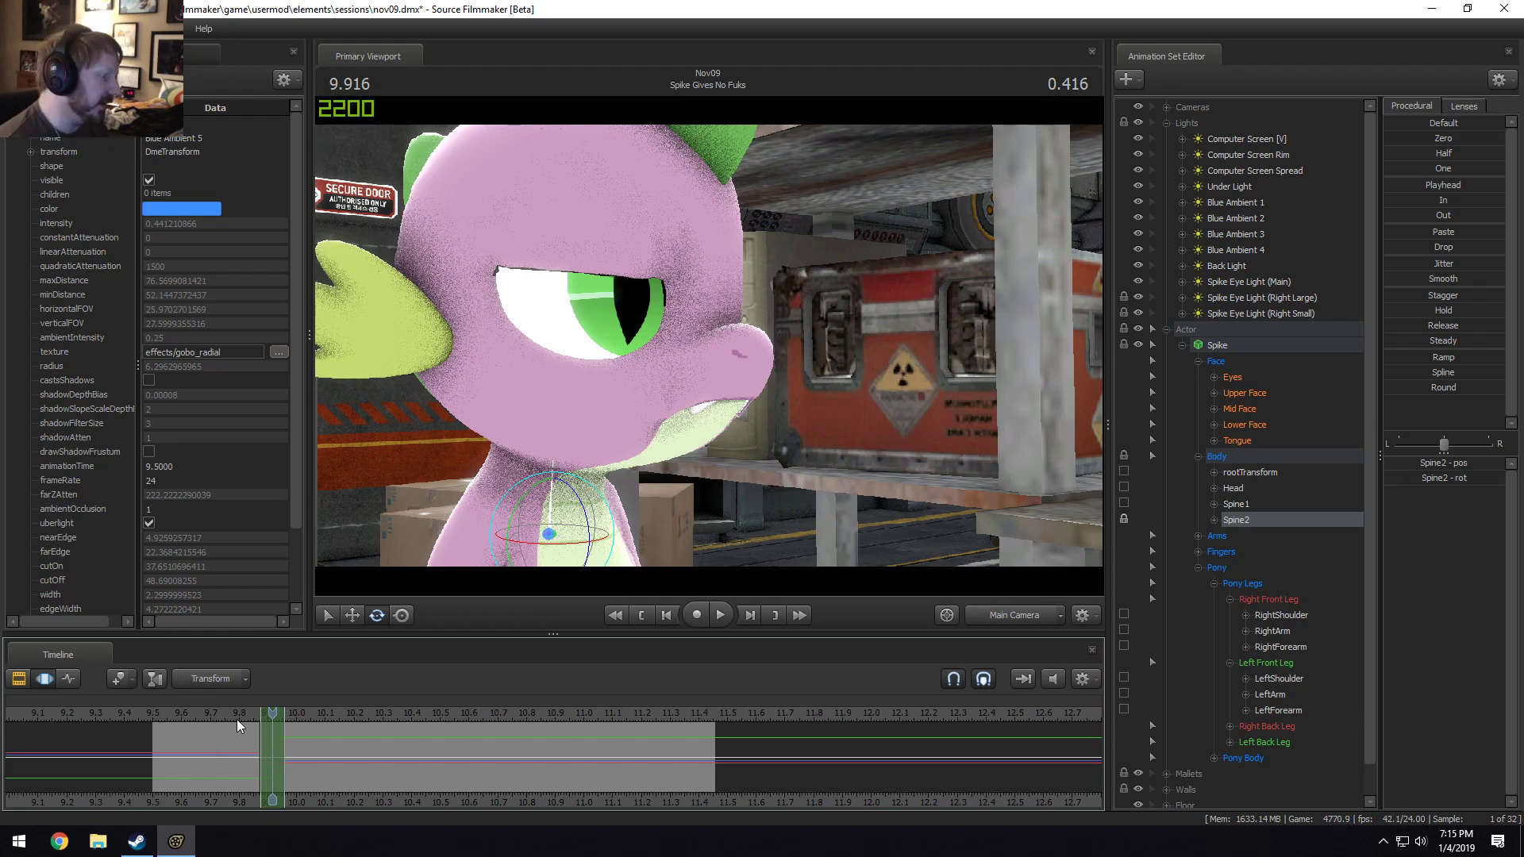
Select all of Spike's controls, ease the pose change around 9.9 with falloff from about 9.8 to 10.25, and check playback.
click(416, 713)
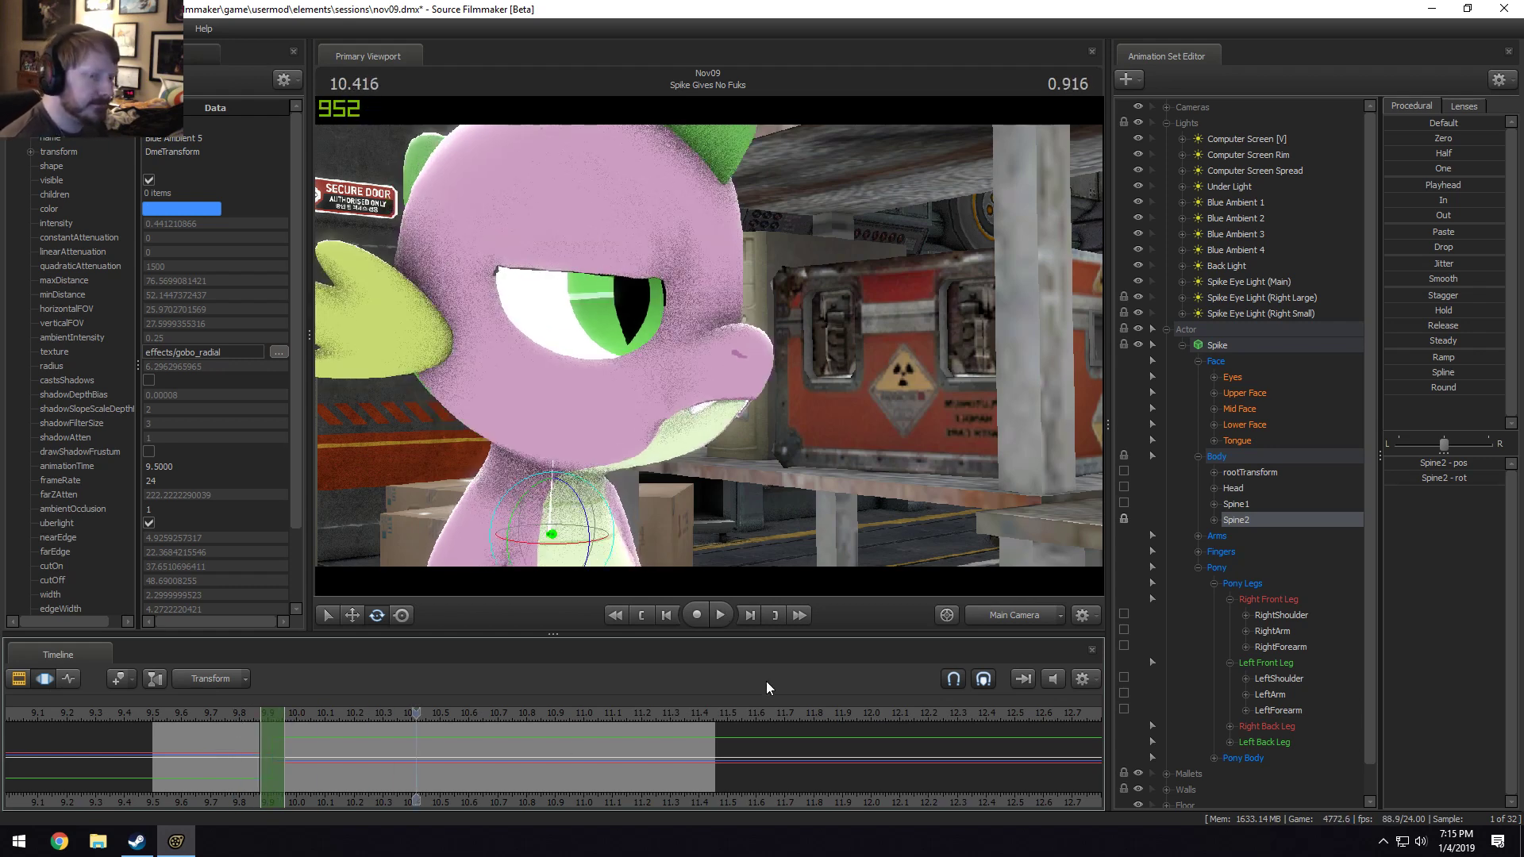
click(1223, 346)
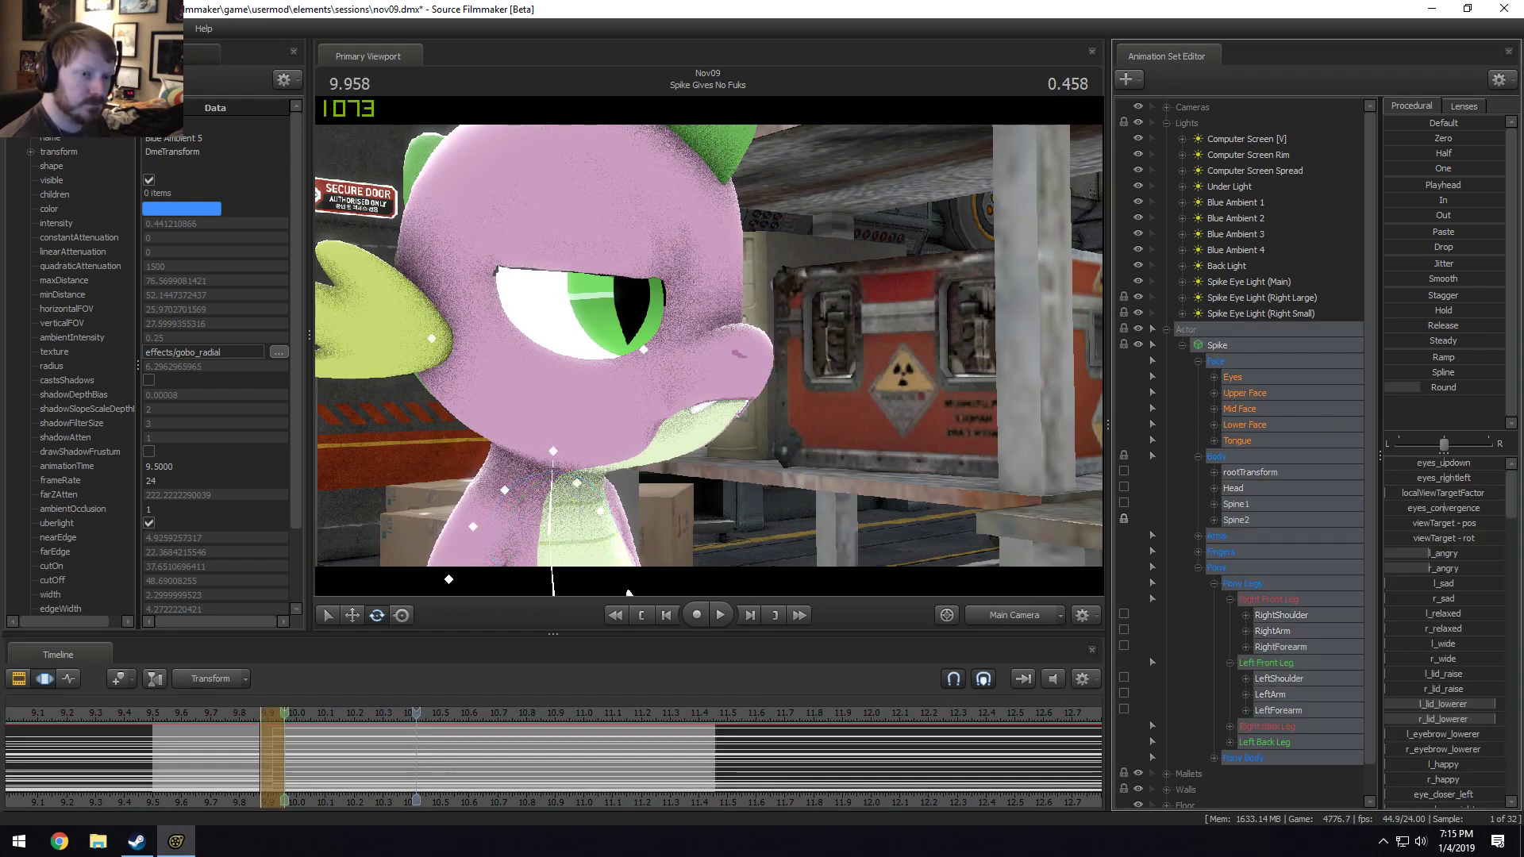
click(267, 744)
drag(267, 744, 369, 746)
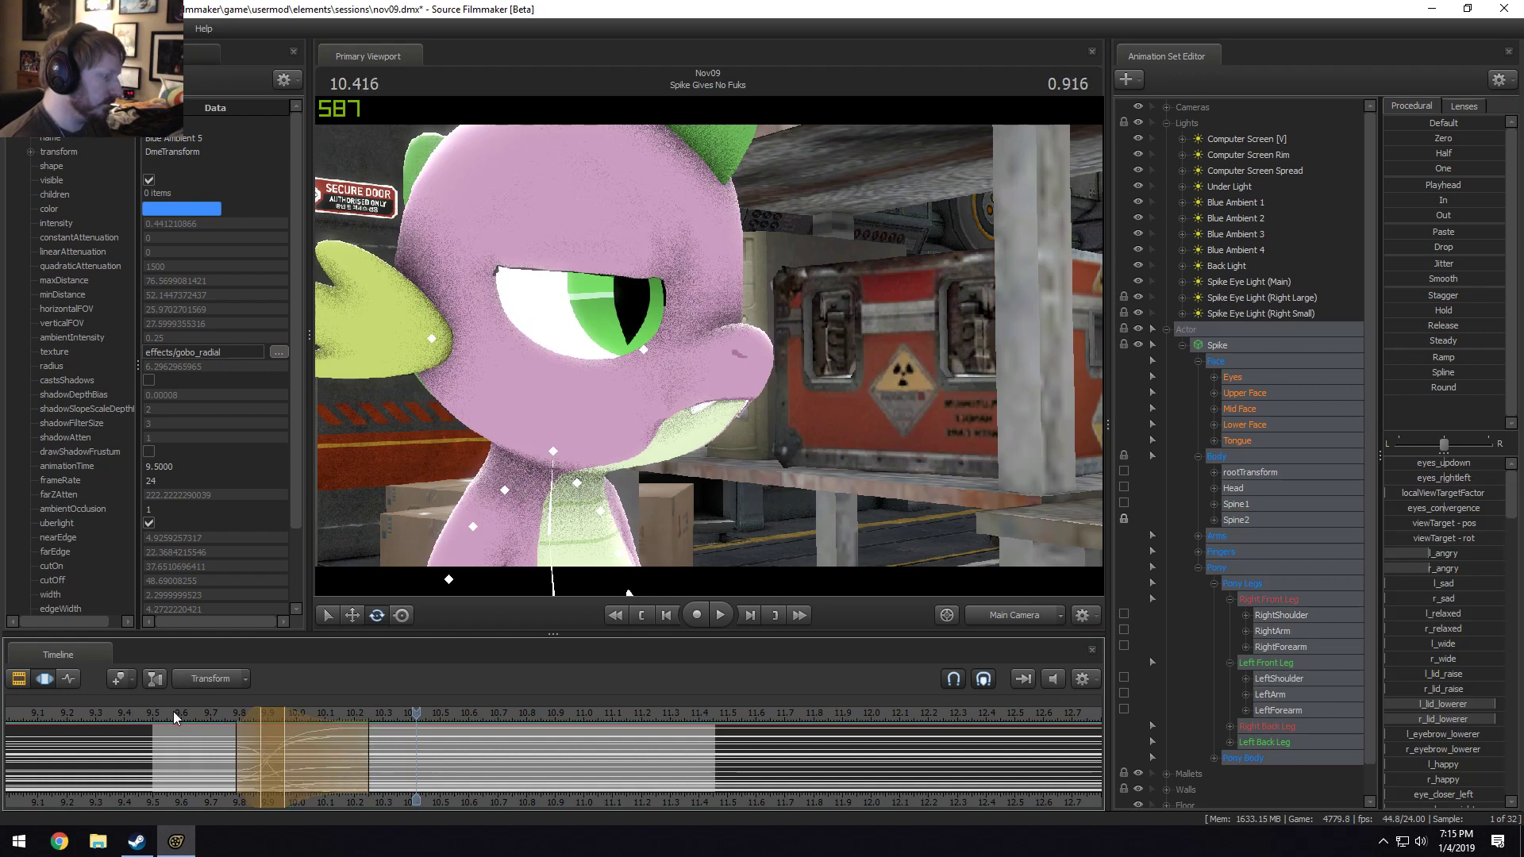
key(space)
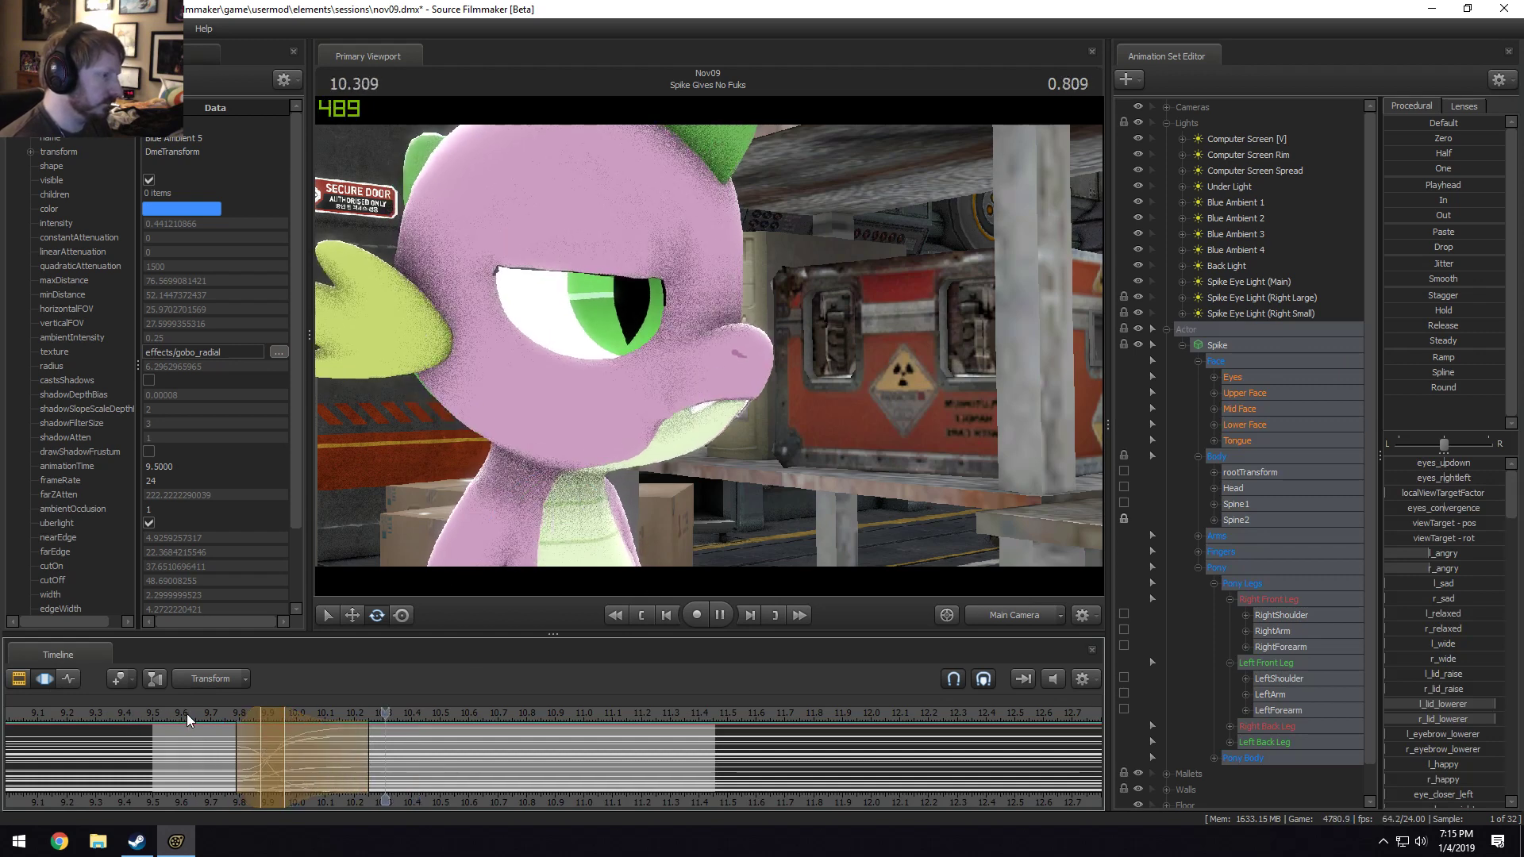
key(space)
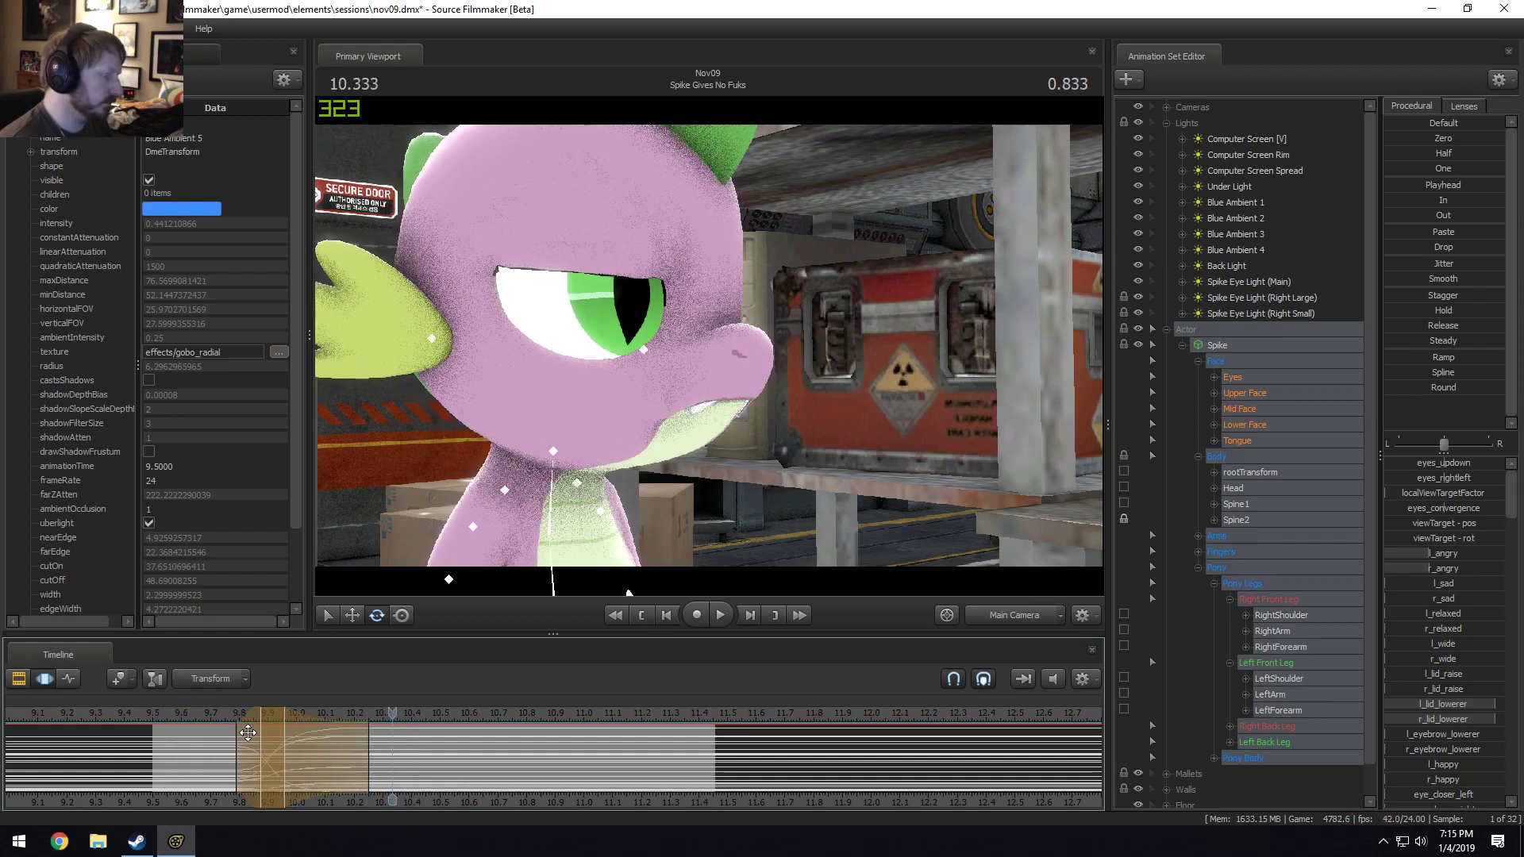
Shift the end of the time selection's core to about 10.0 and play back Spike's eased motion.
drag(267, 750, 238, 743)
key(space)
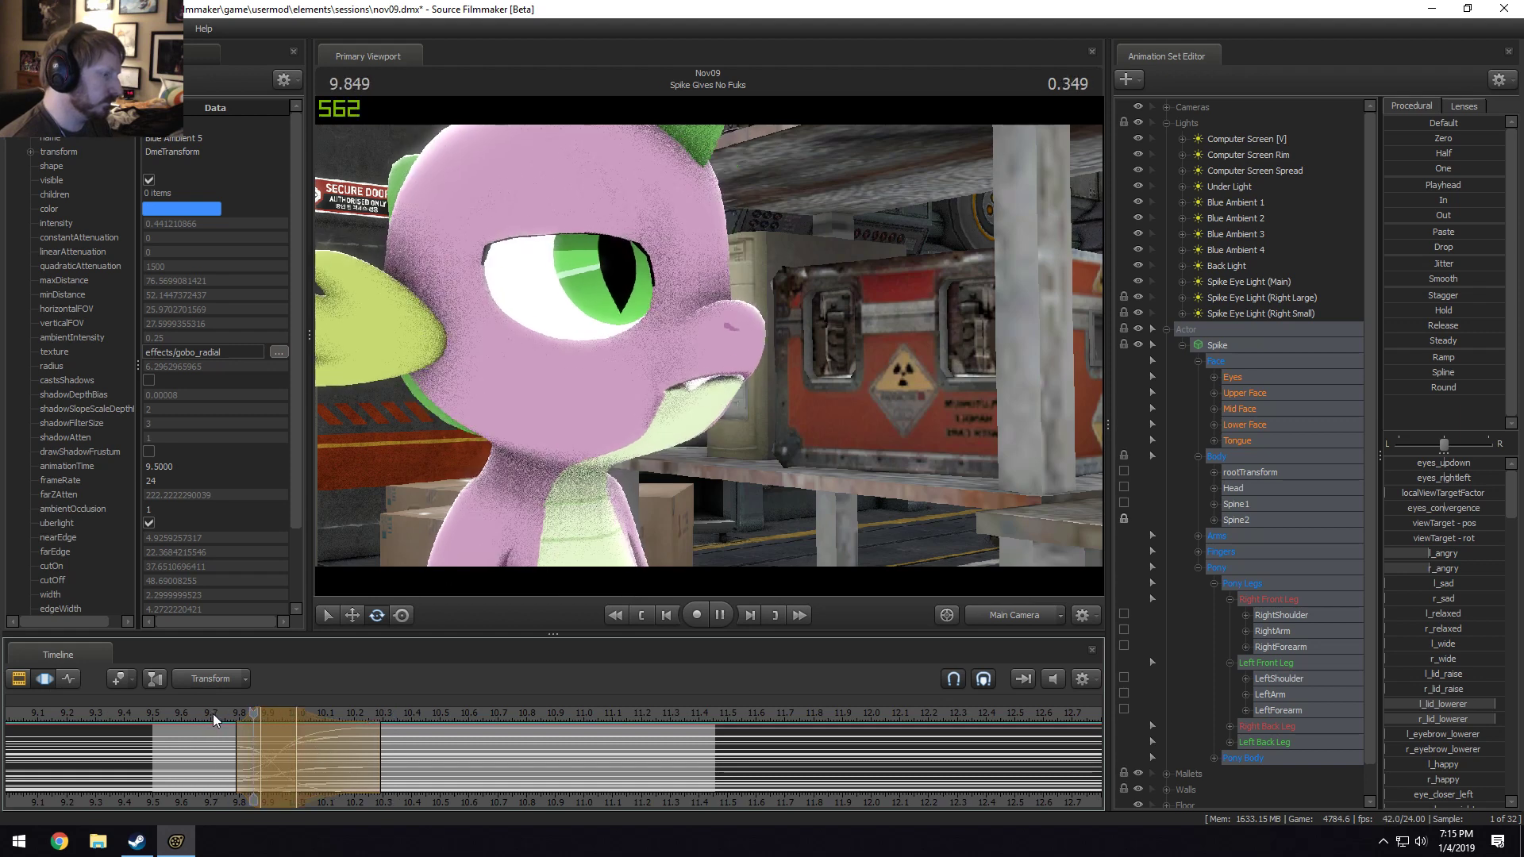
key(space)
Try extending the time selection's ending falloff to 10.583 and play back Spike's slower settling motion.
drag(378, 749, 464, 749)
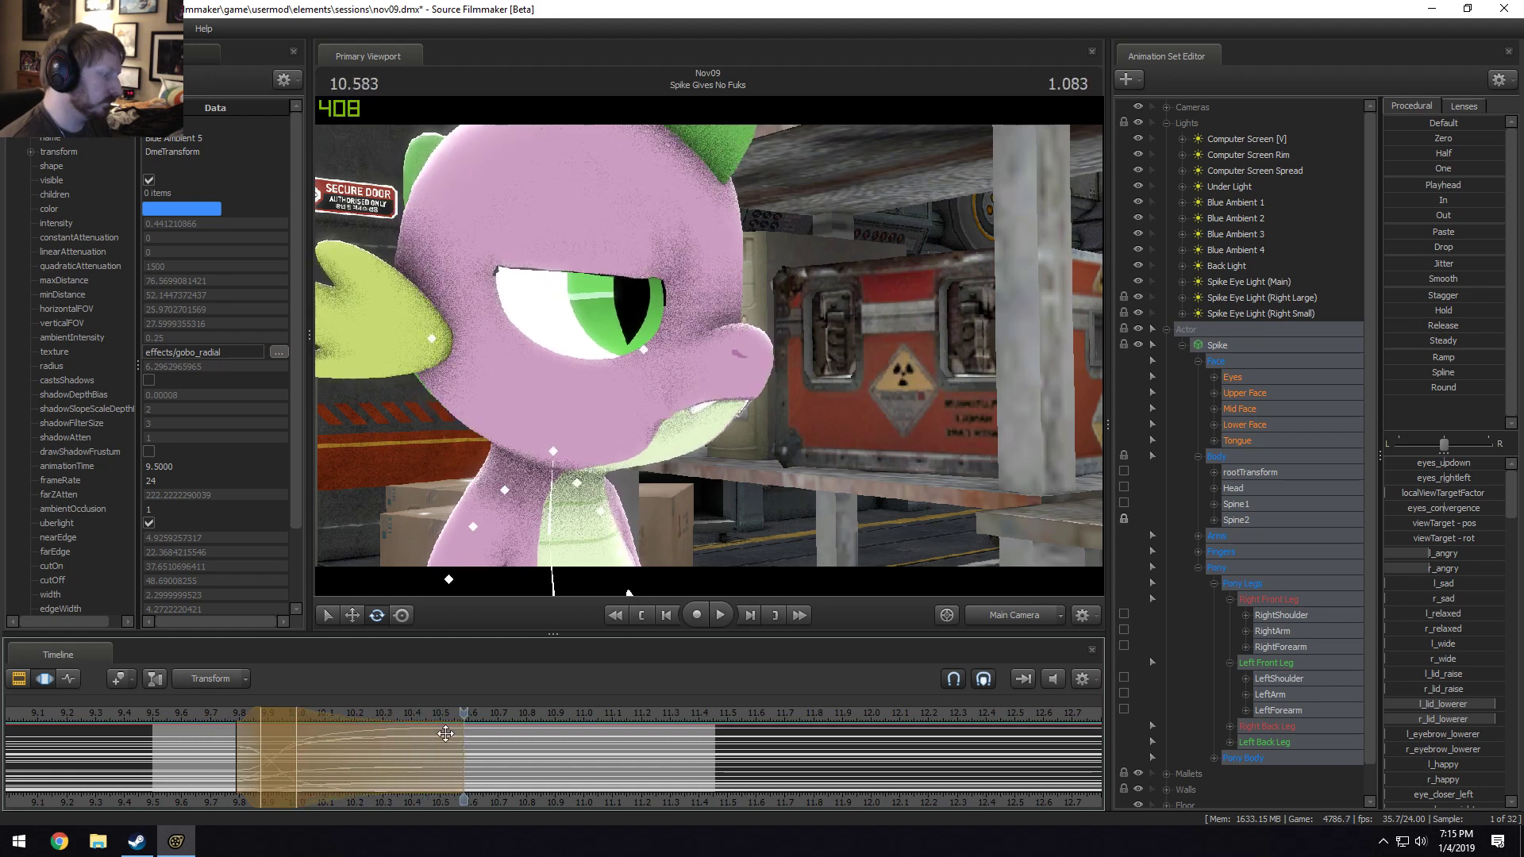
key(space)
key(space)
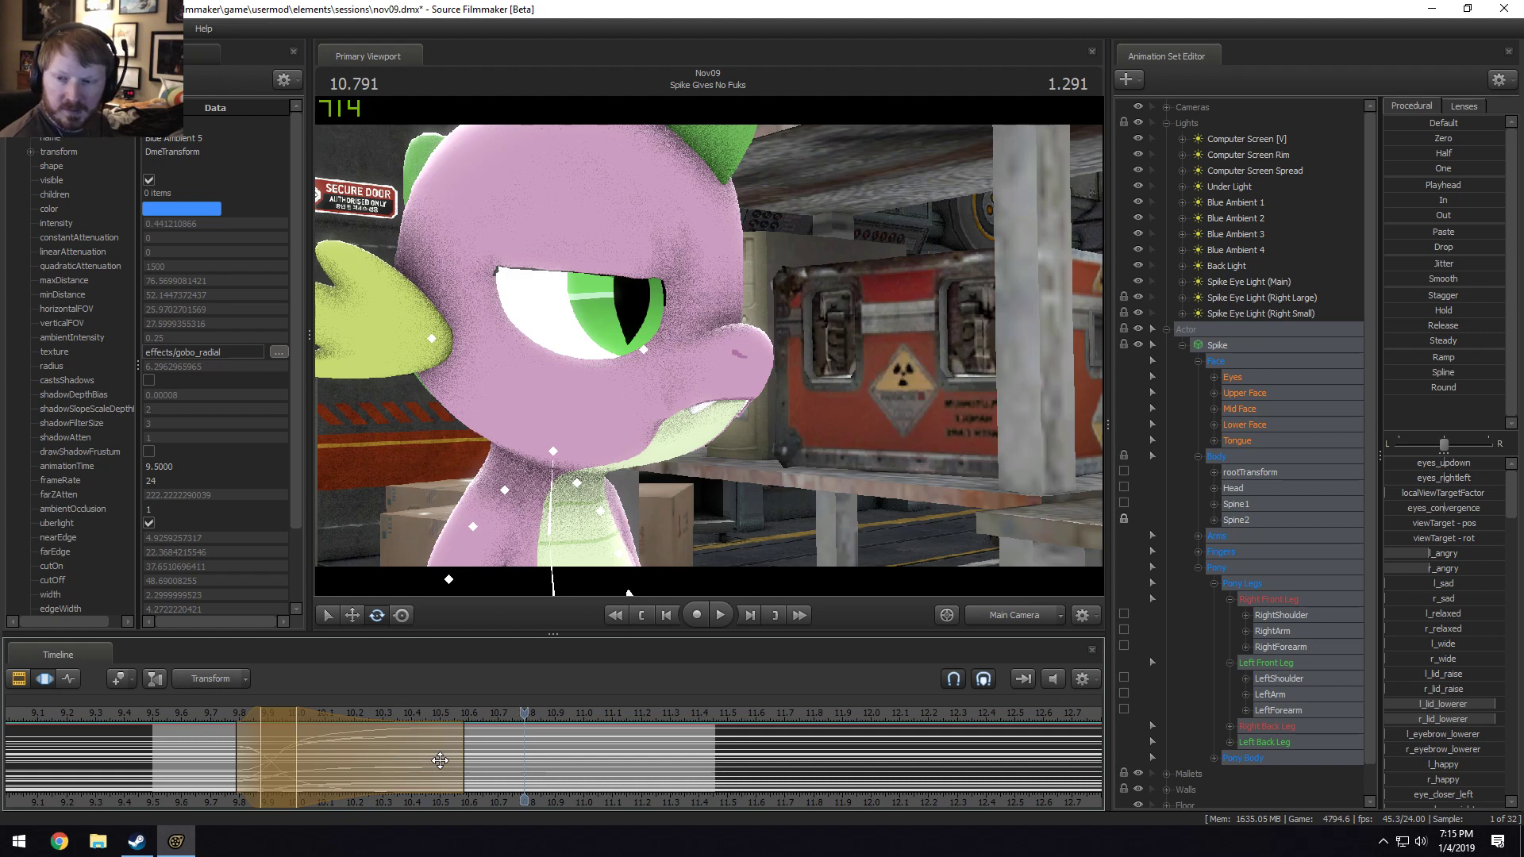
Set the time selection's ending falloff to about 10.2 and replay Spike's pose change from just before 9.8.
drag(444, 761, 356, 748)
click(226, 717)
key(space)
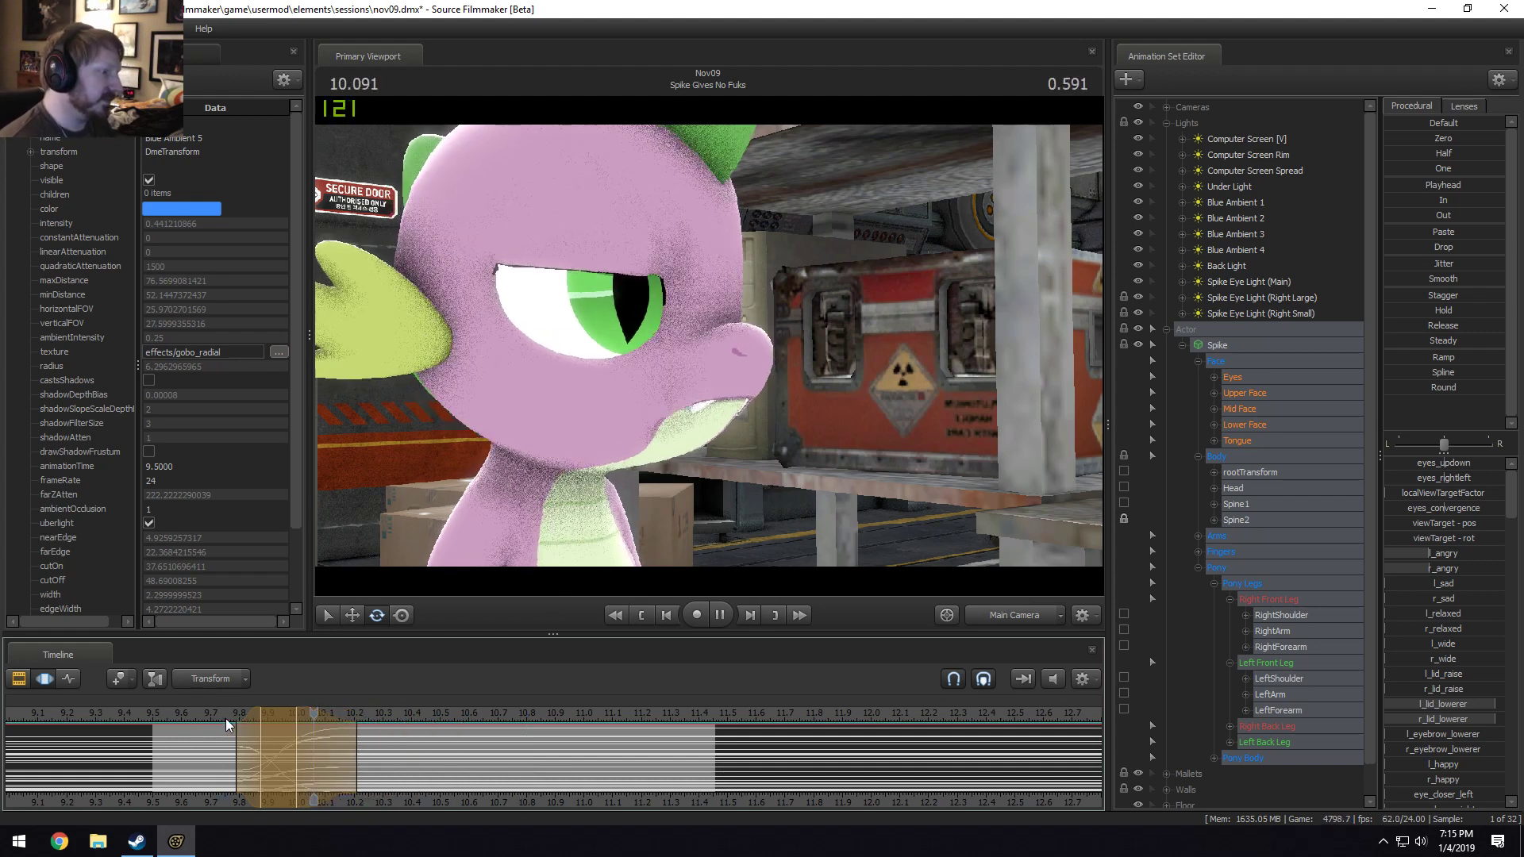
Check the shot in the Clip Editor, return to the Motion Editor, and replay Spike's pose change from about 9.79.
click(20, 681)
click(47, 681)
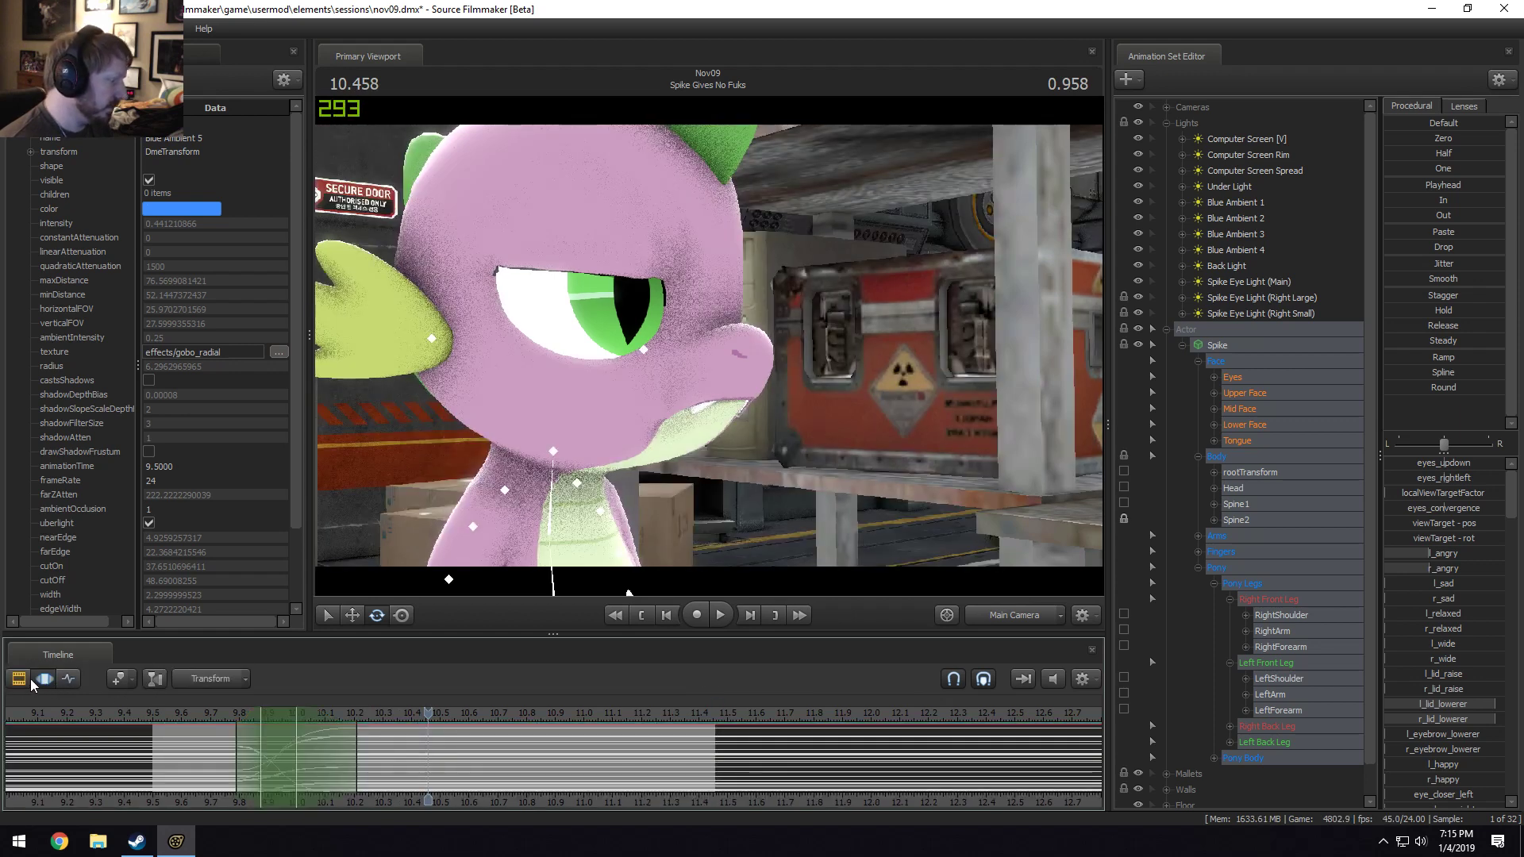
click(27, 678)
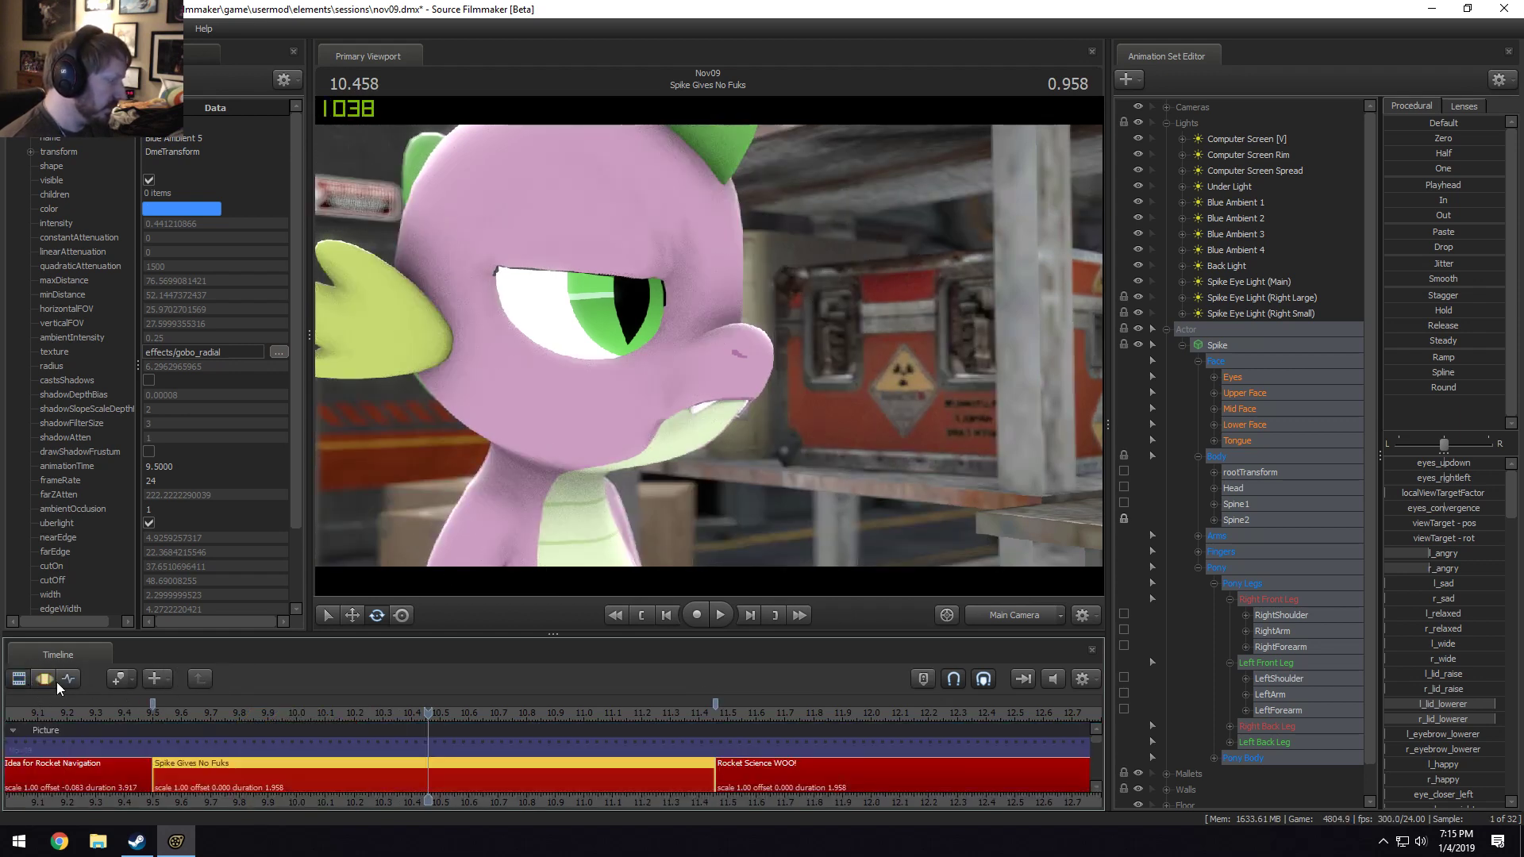
click(48, 681)
drag(428, 713, 237, 722)
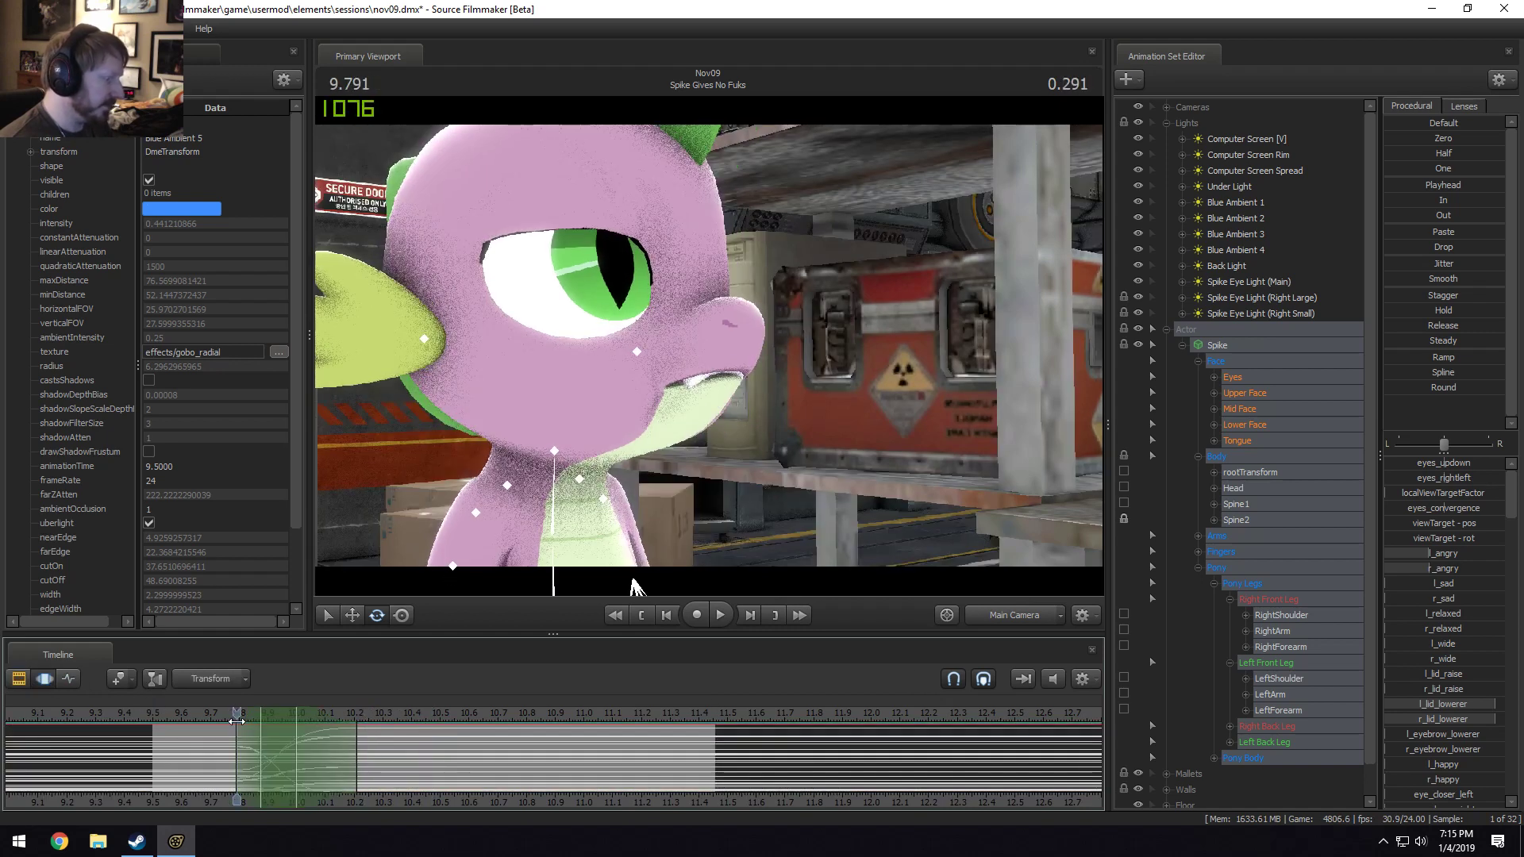
key(space)
key(space)
Center the time selection at about 9.79, with falloff reaching from about 9.25 to 9.95.
key(shift)
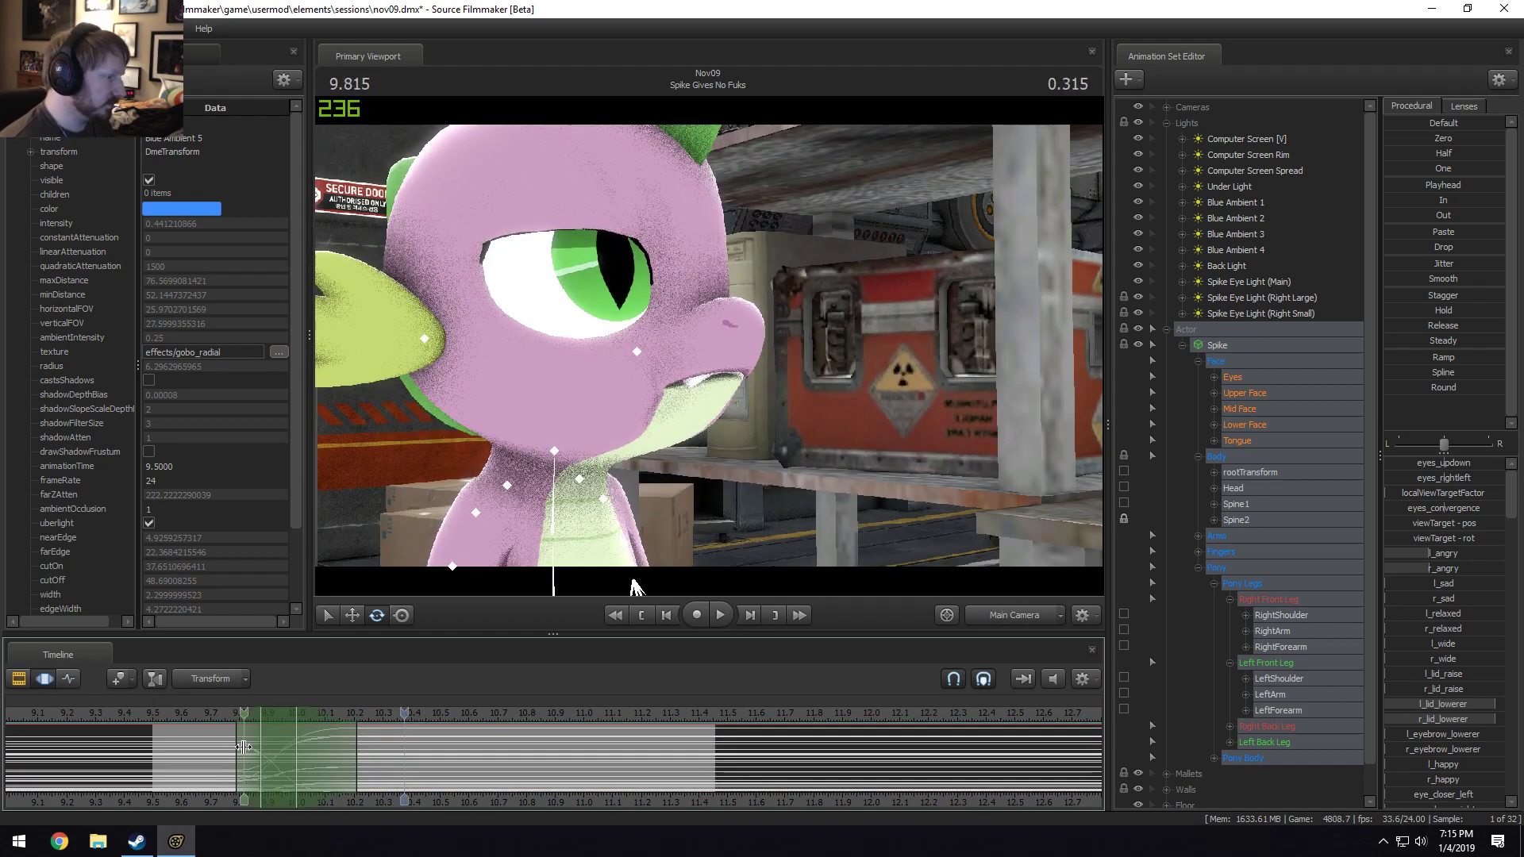
shift+click(235, 758)
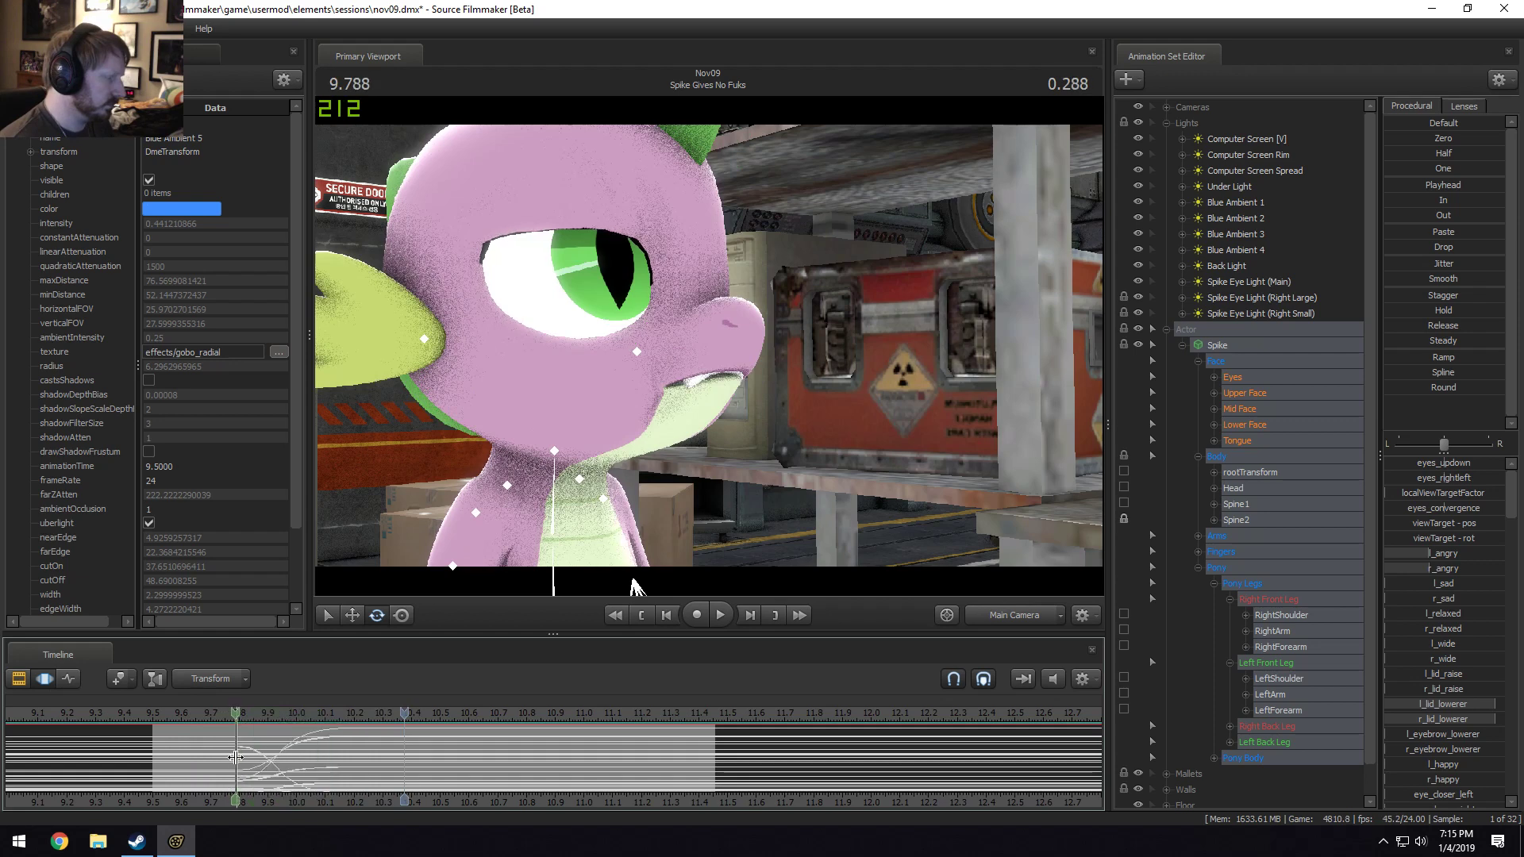
scroll(237, 758, up, 3)
drag(188, 748, 80, 746)
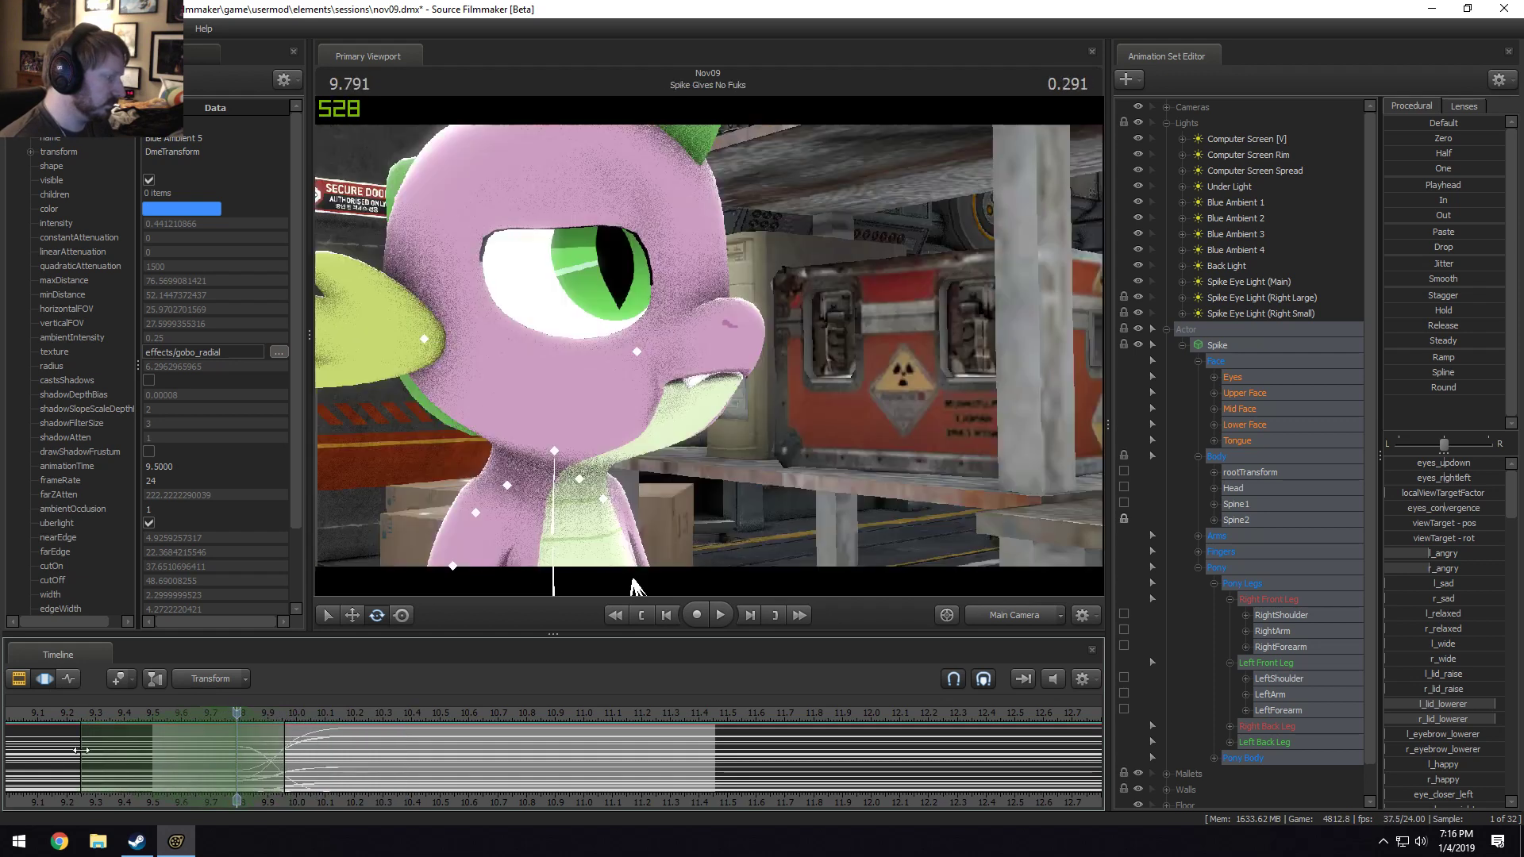
Try tilting Spike's head slightly back at 9.79 as anticipation and play back the motion.
click(554, 452)
drag(601, 469, 600, 475)
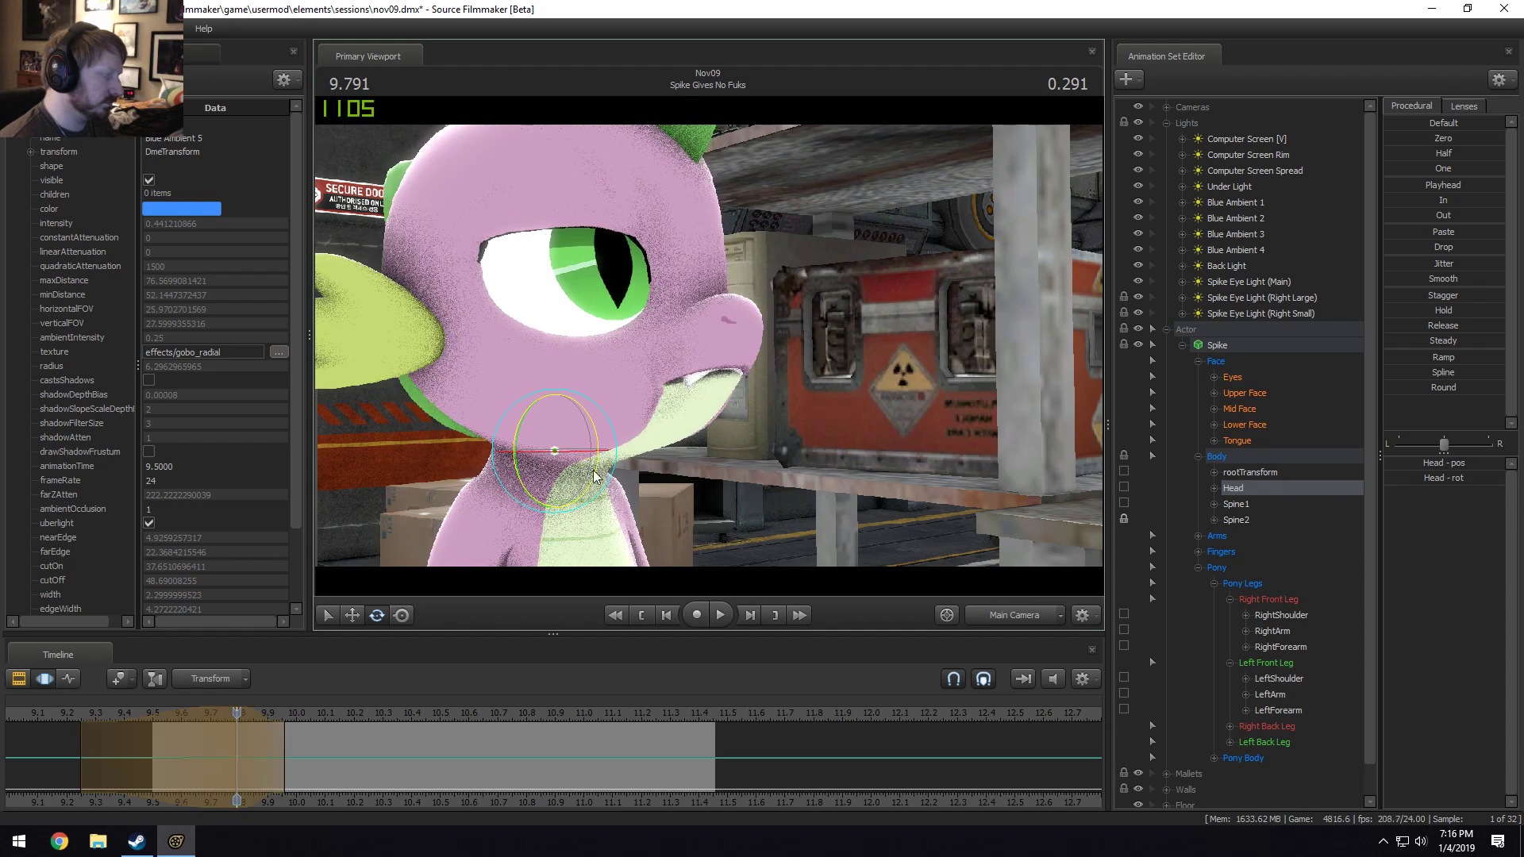
key(space)
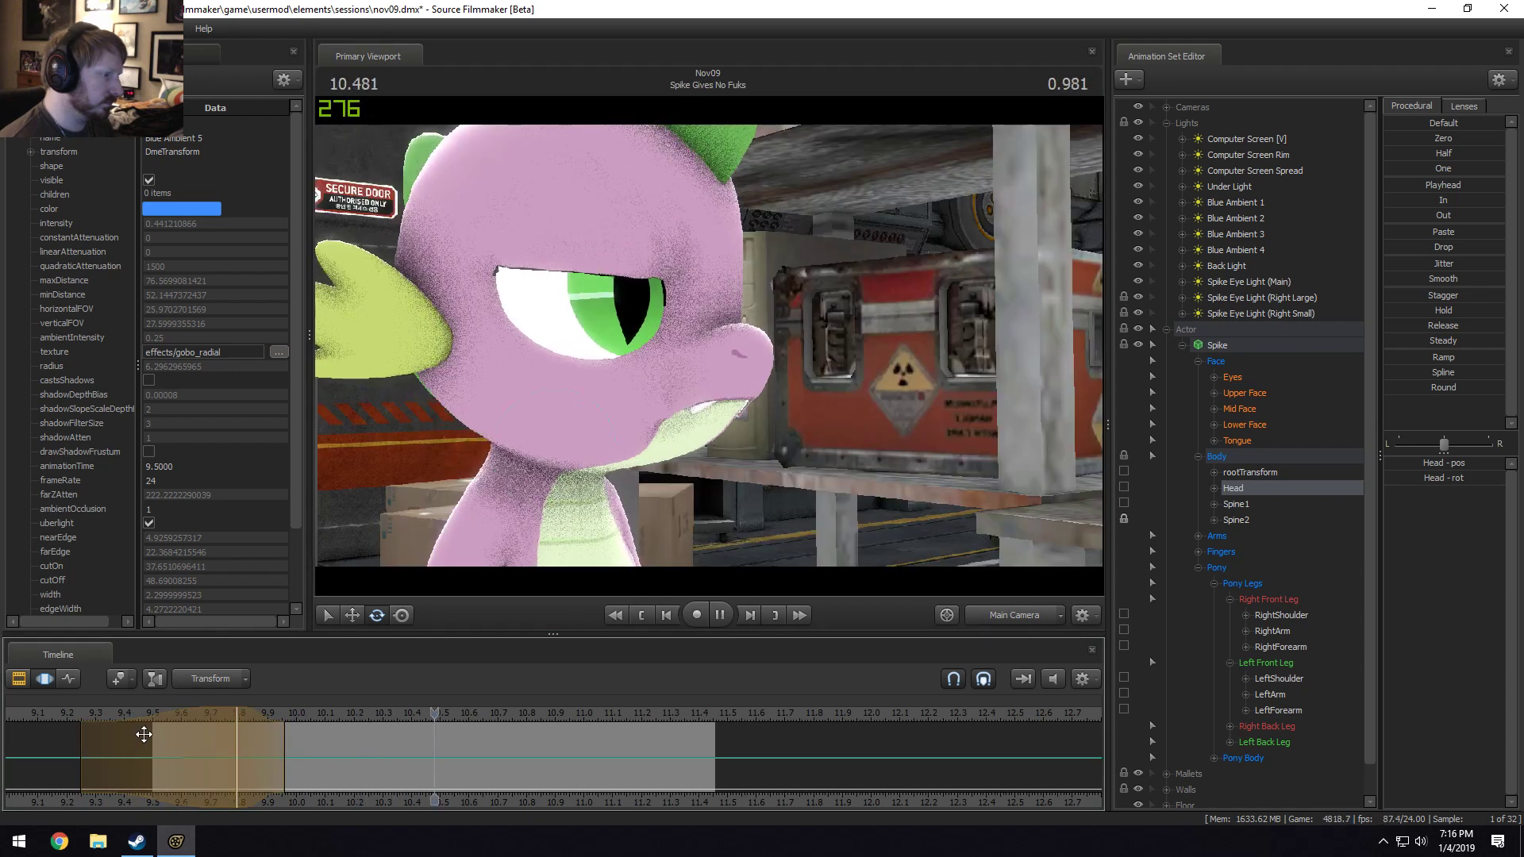
key(space)
key(space)
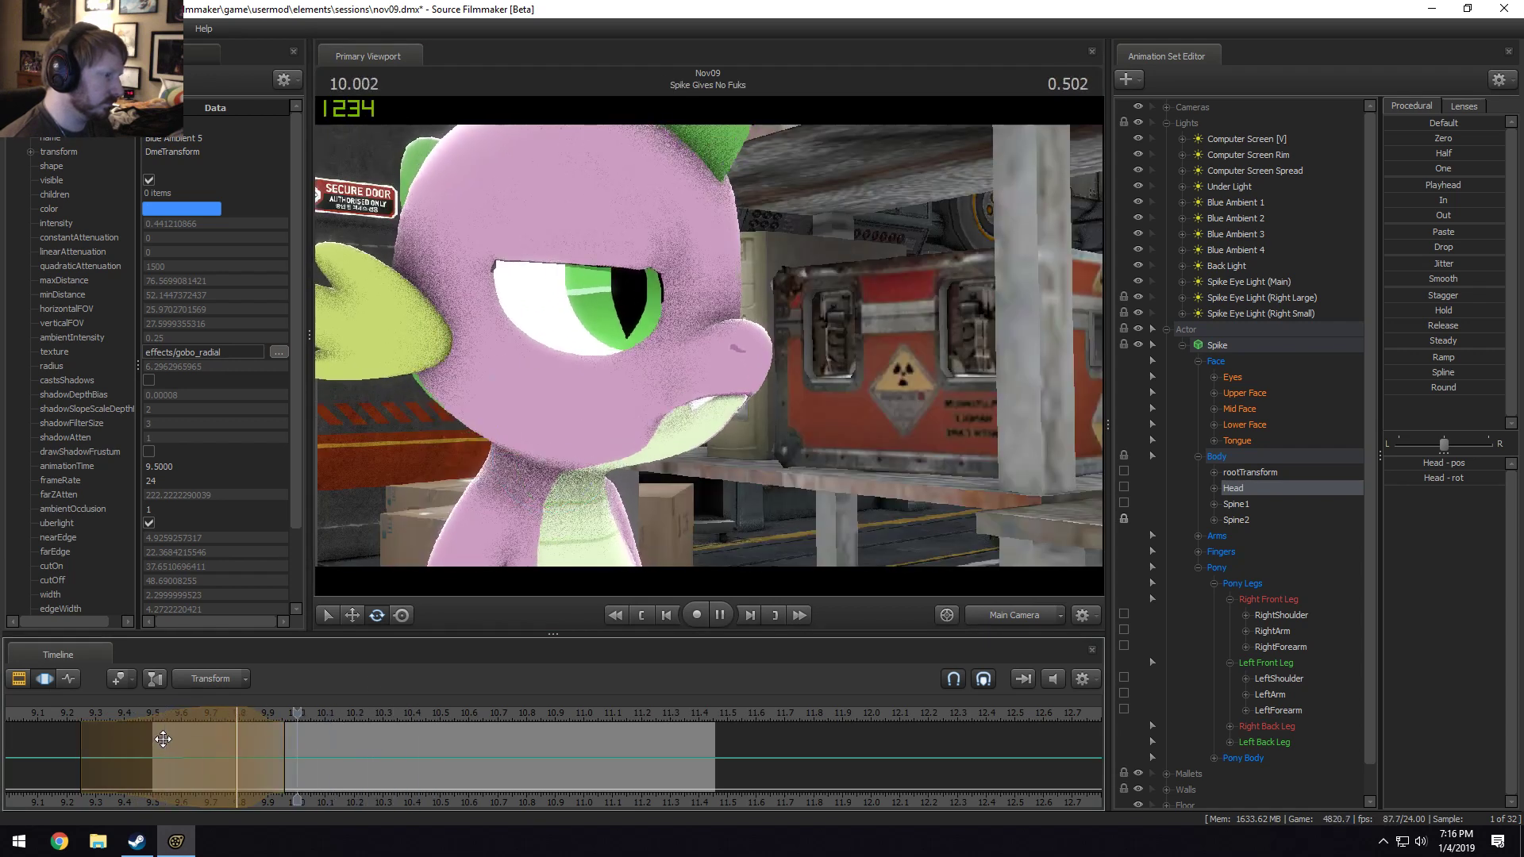
key(space)
Try tilting Spike's head slightly forward at 9.79 and undo the rotation.
click(237, 714)
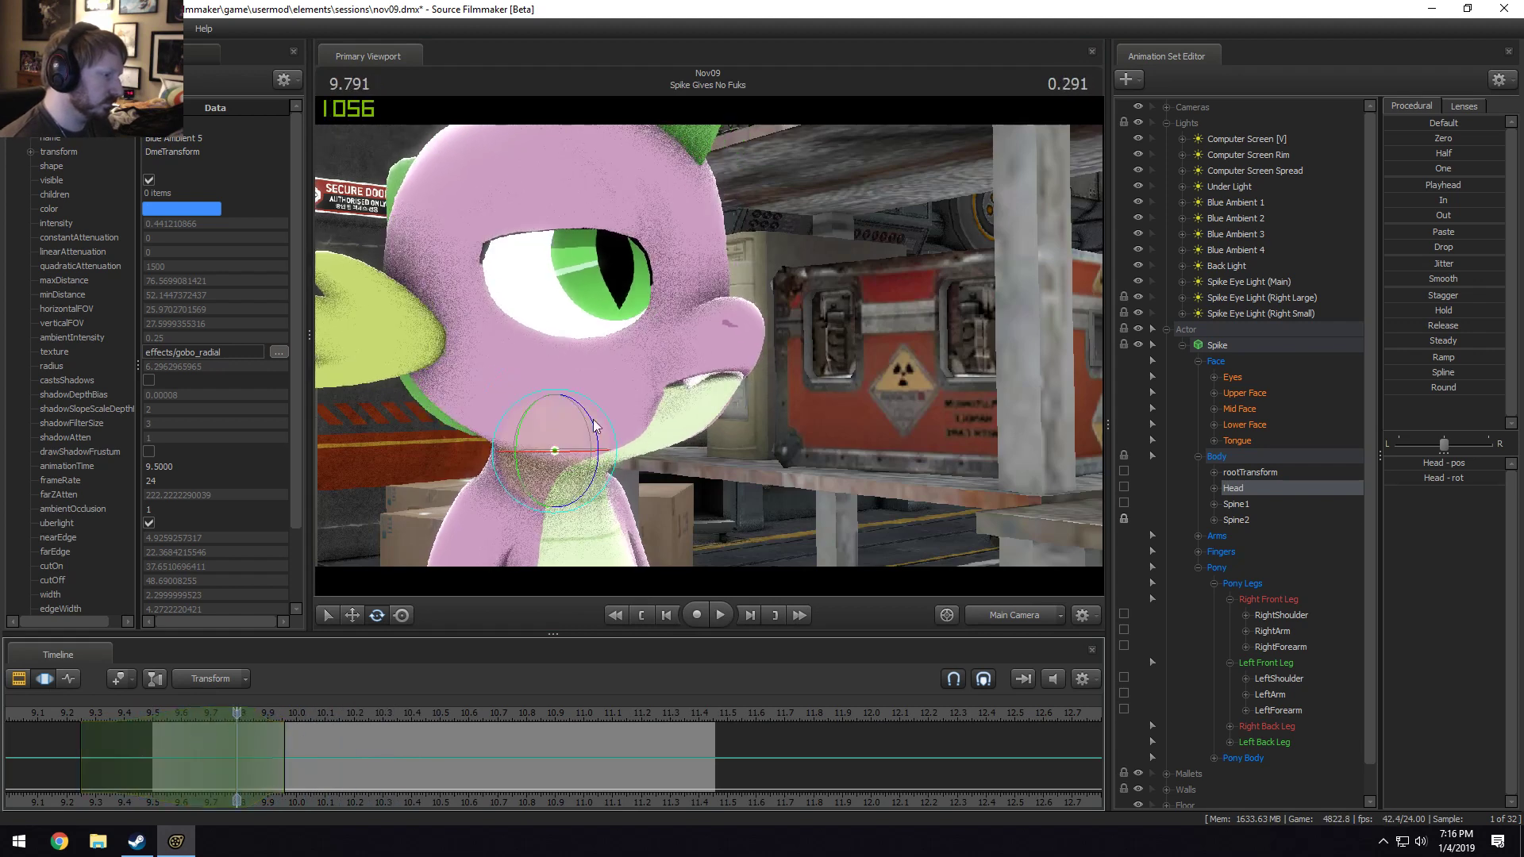
drag(587, 419, 592, 421)
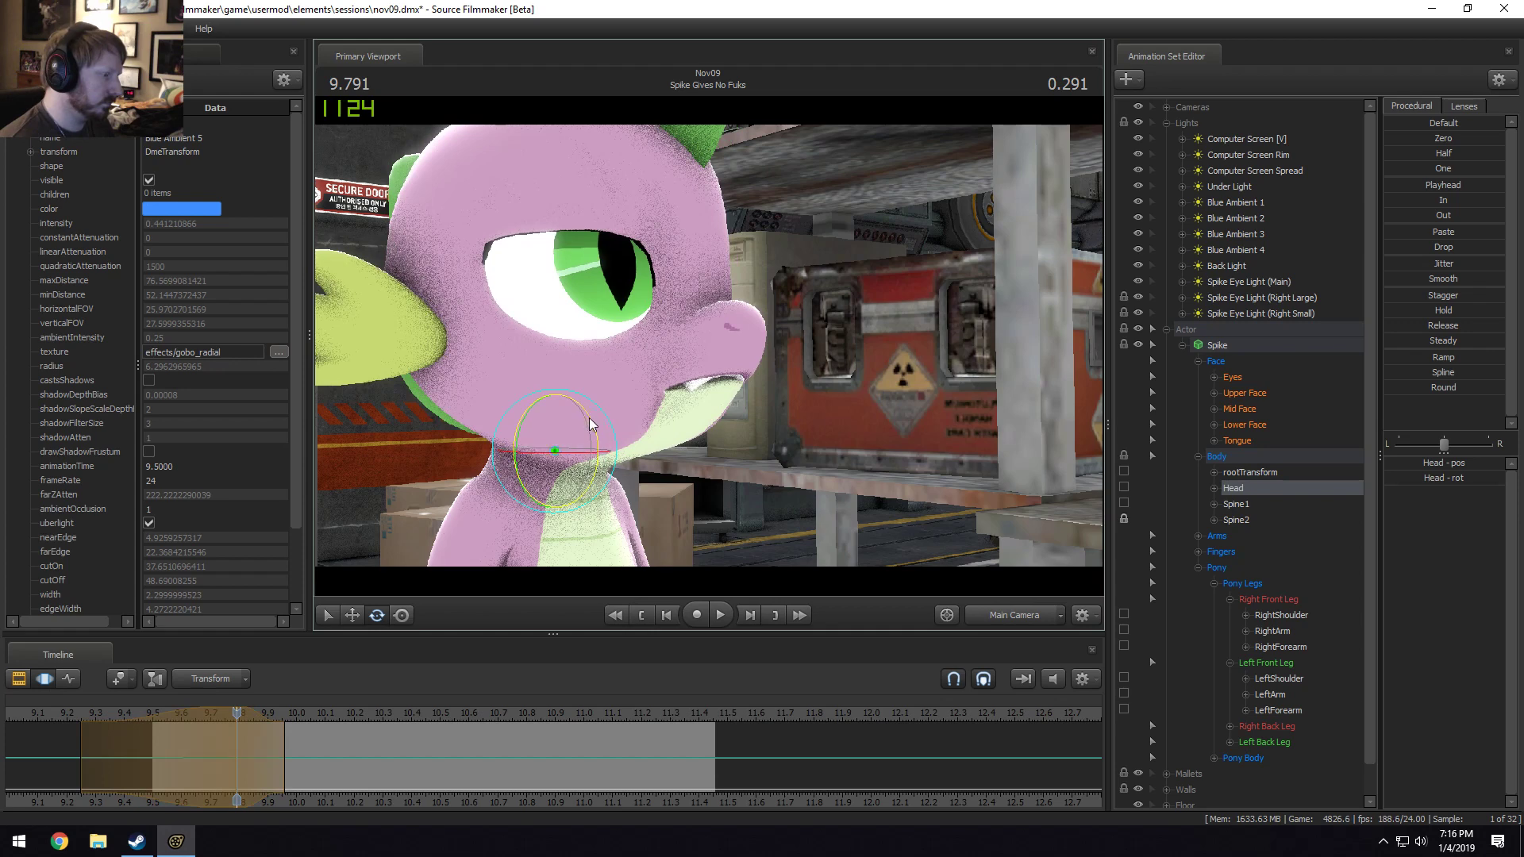
key(ctrl+z)
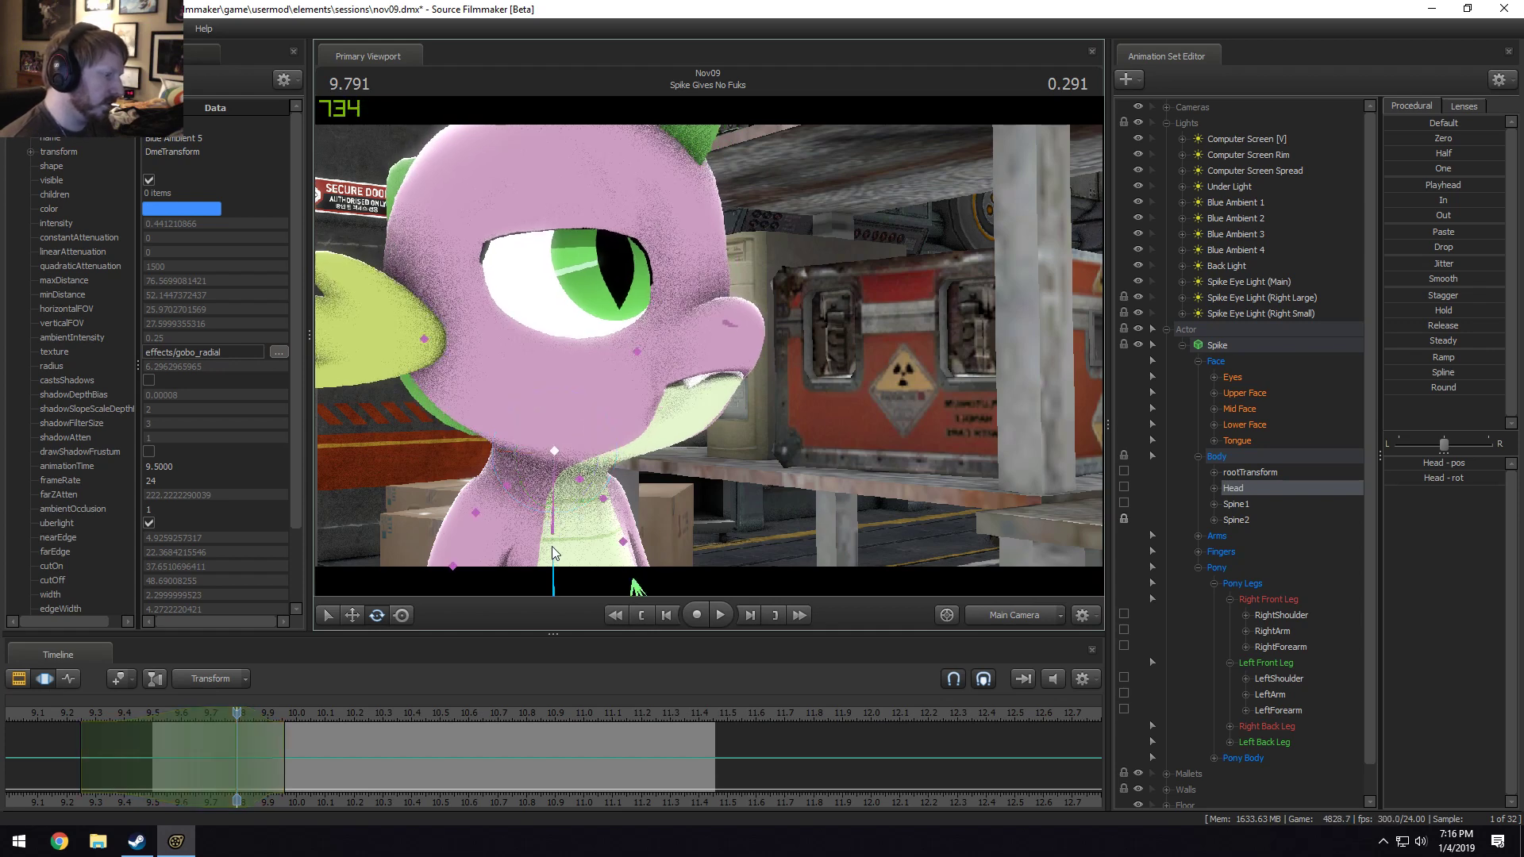
Select Spike's Spine1 and Spine2, set the manipulator's Falloff Mode to Local, and try rotating the spine.
ctrl+click(553, 547)
ctrl+shift+click(556, 523)
right_click(556, 523)
mouse_move(618, 560)
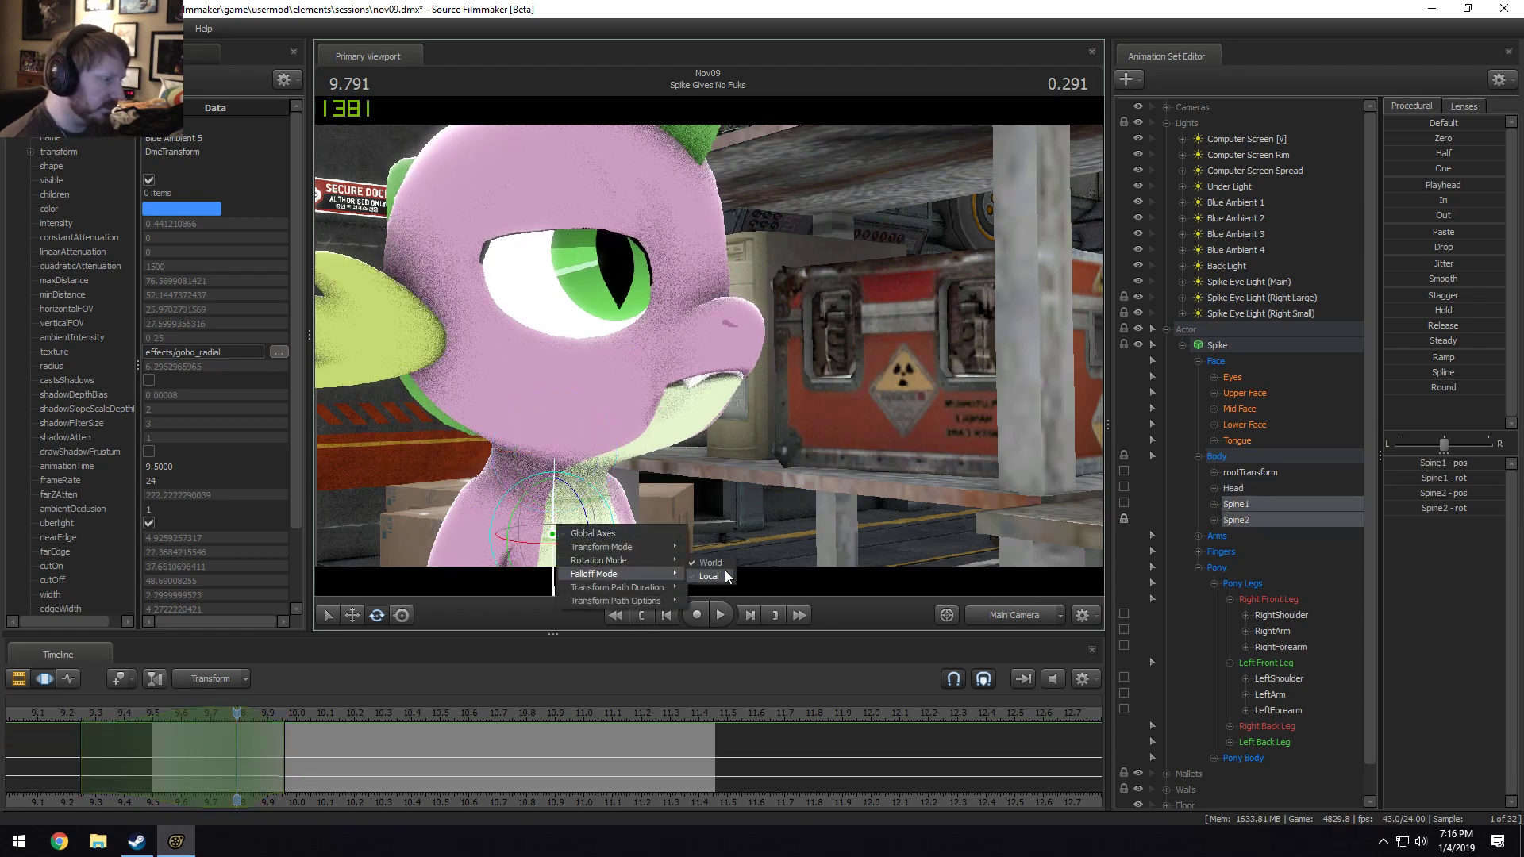
click(702, 574)
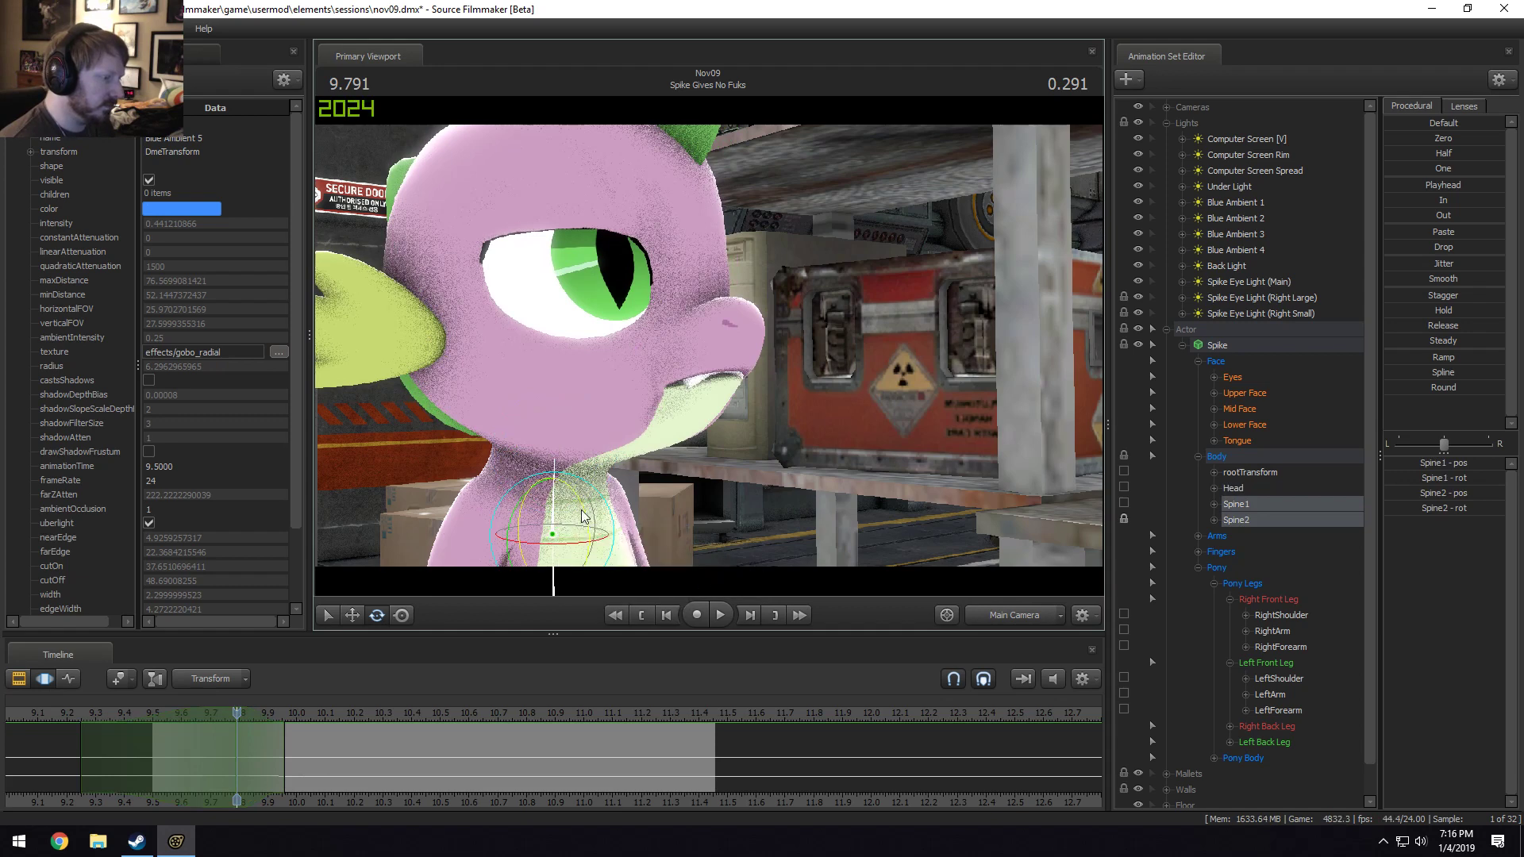
drag(581, 516, 586, 518)
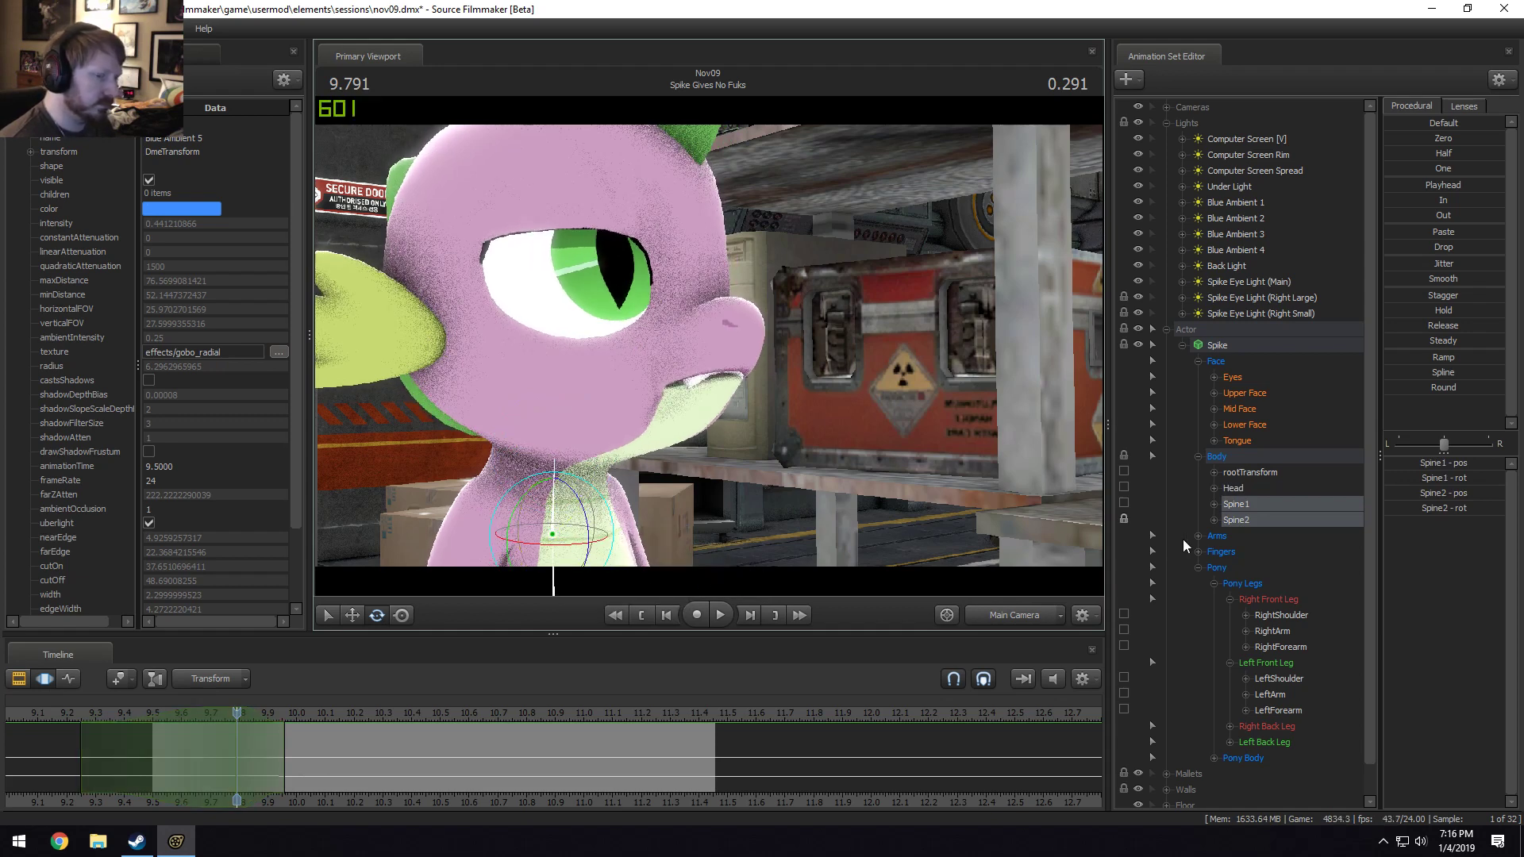
Unlock Spine2, reveal the position and rotation channels of both spine controls, and select channels of Spine1 and Spine2.
click(1212, 521)
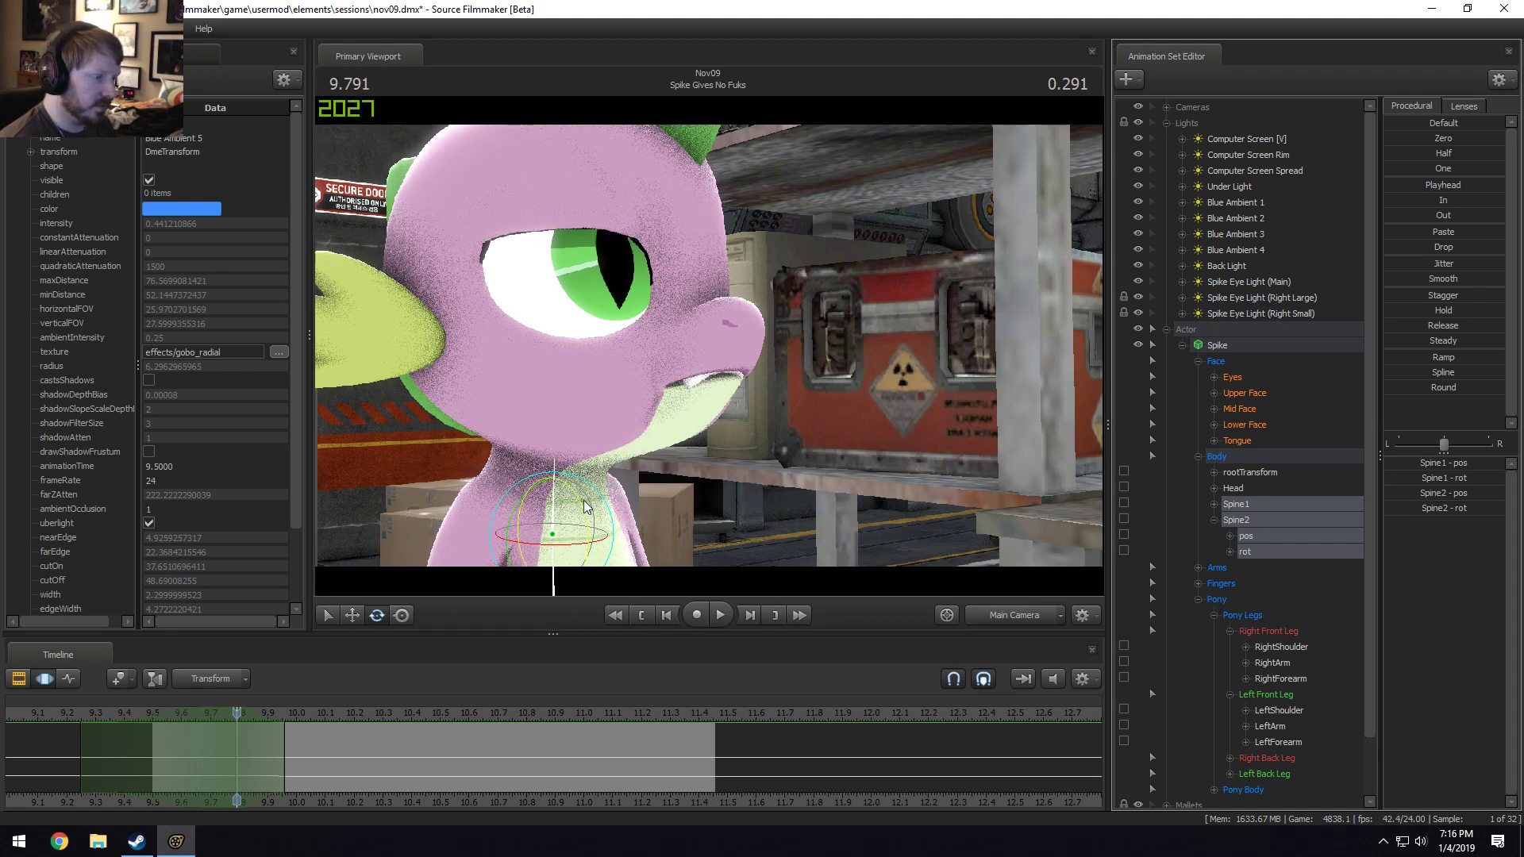
drag(583, 514, 586, 505)
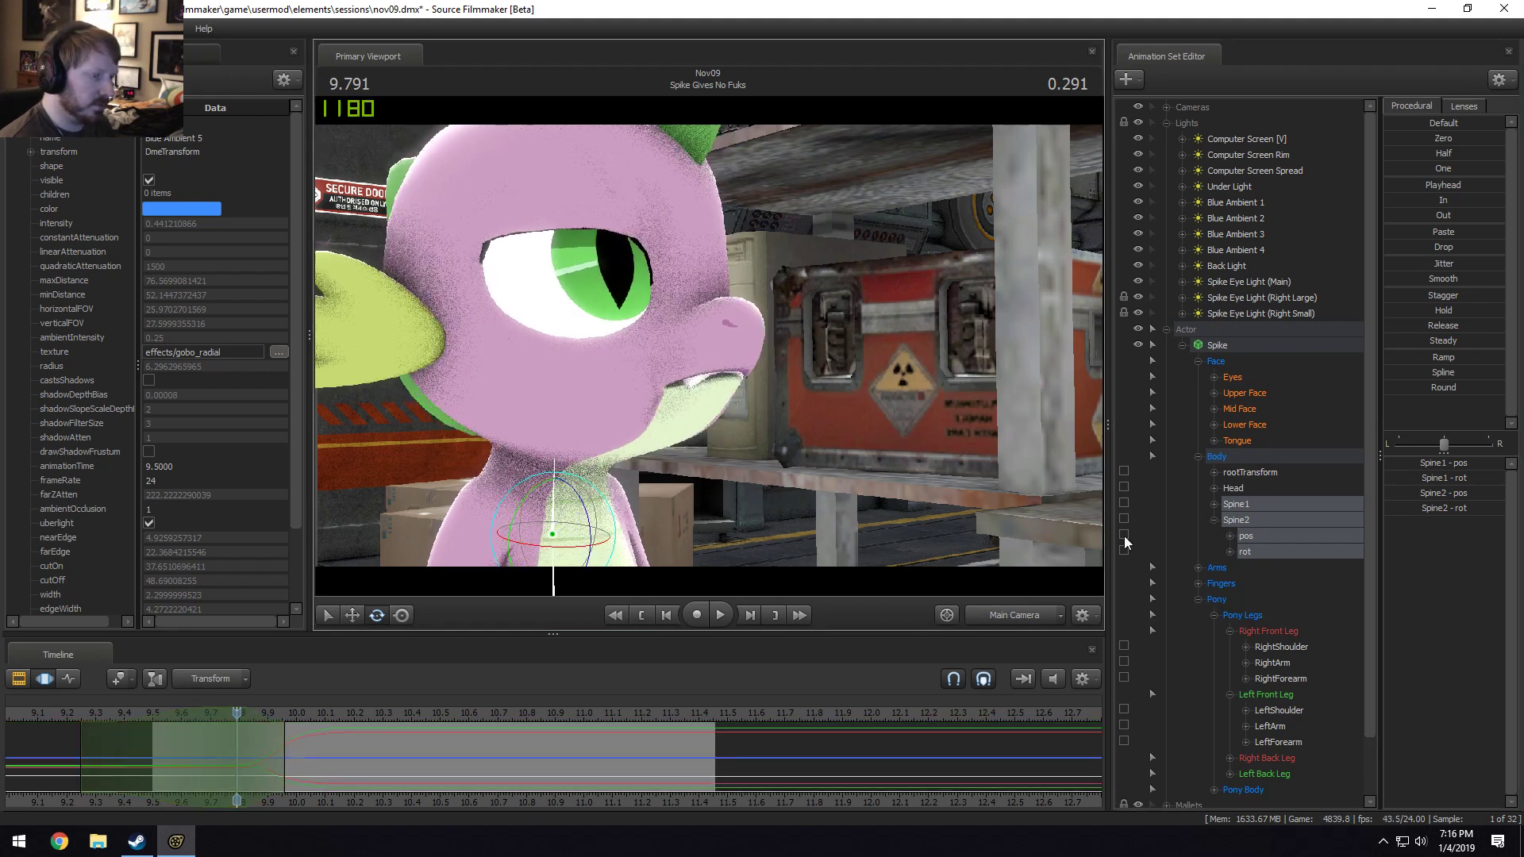
click(1213, 504)
click(1257, 536)
ctrl+click(1257, 581)
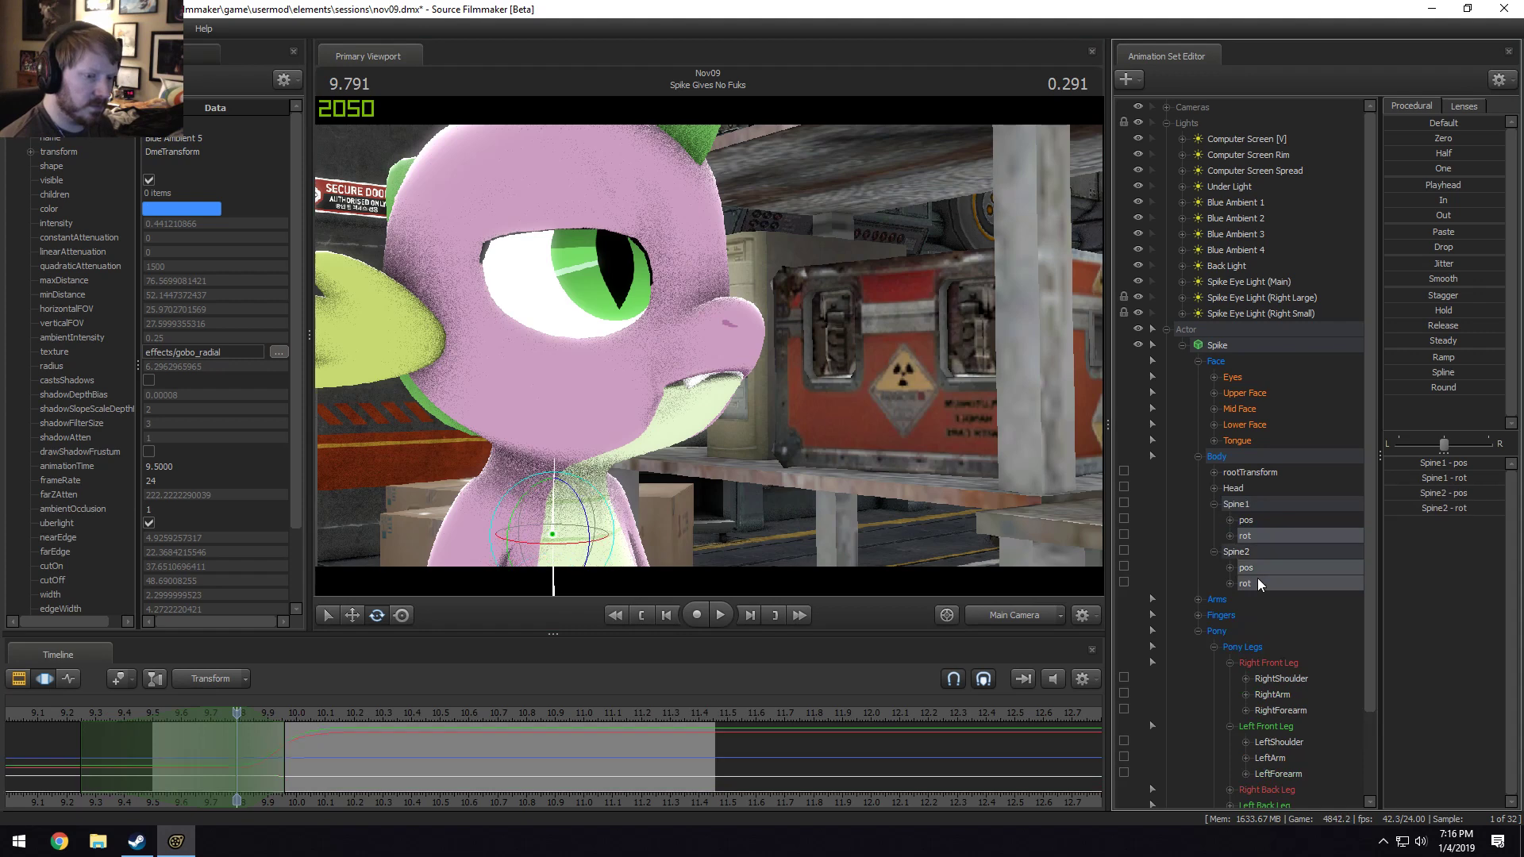
Try leaning Spike's spine slightly forward at 9.79 with a small head rotation, and play back the motion.
drag(575, 509, 561, 396)
click(558, 450)
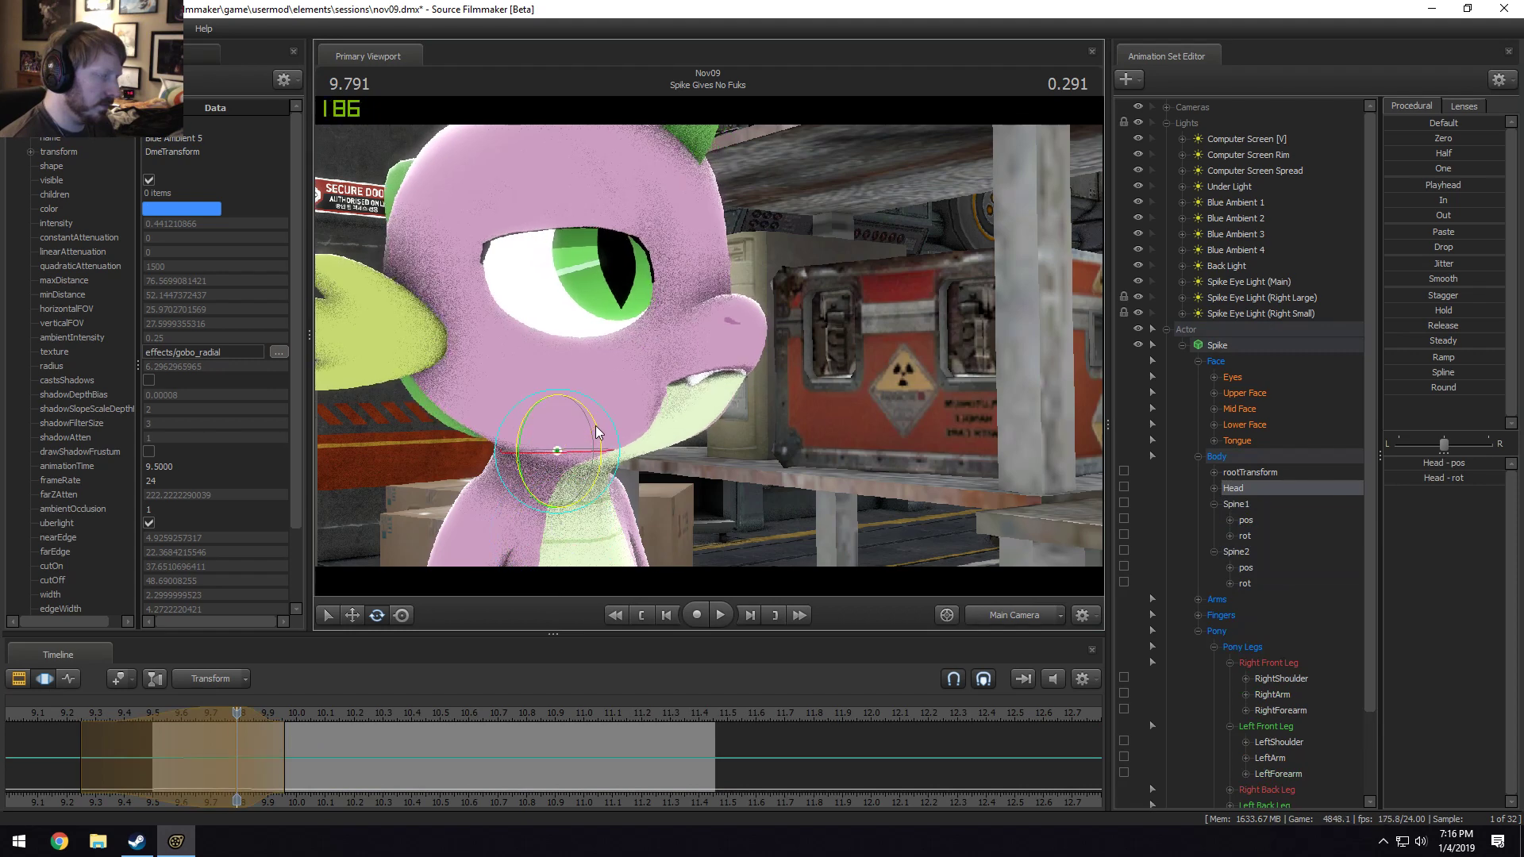
key(space)
key(space)
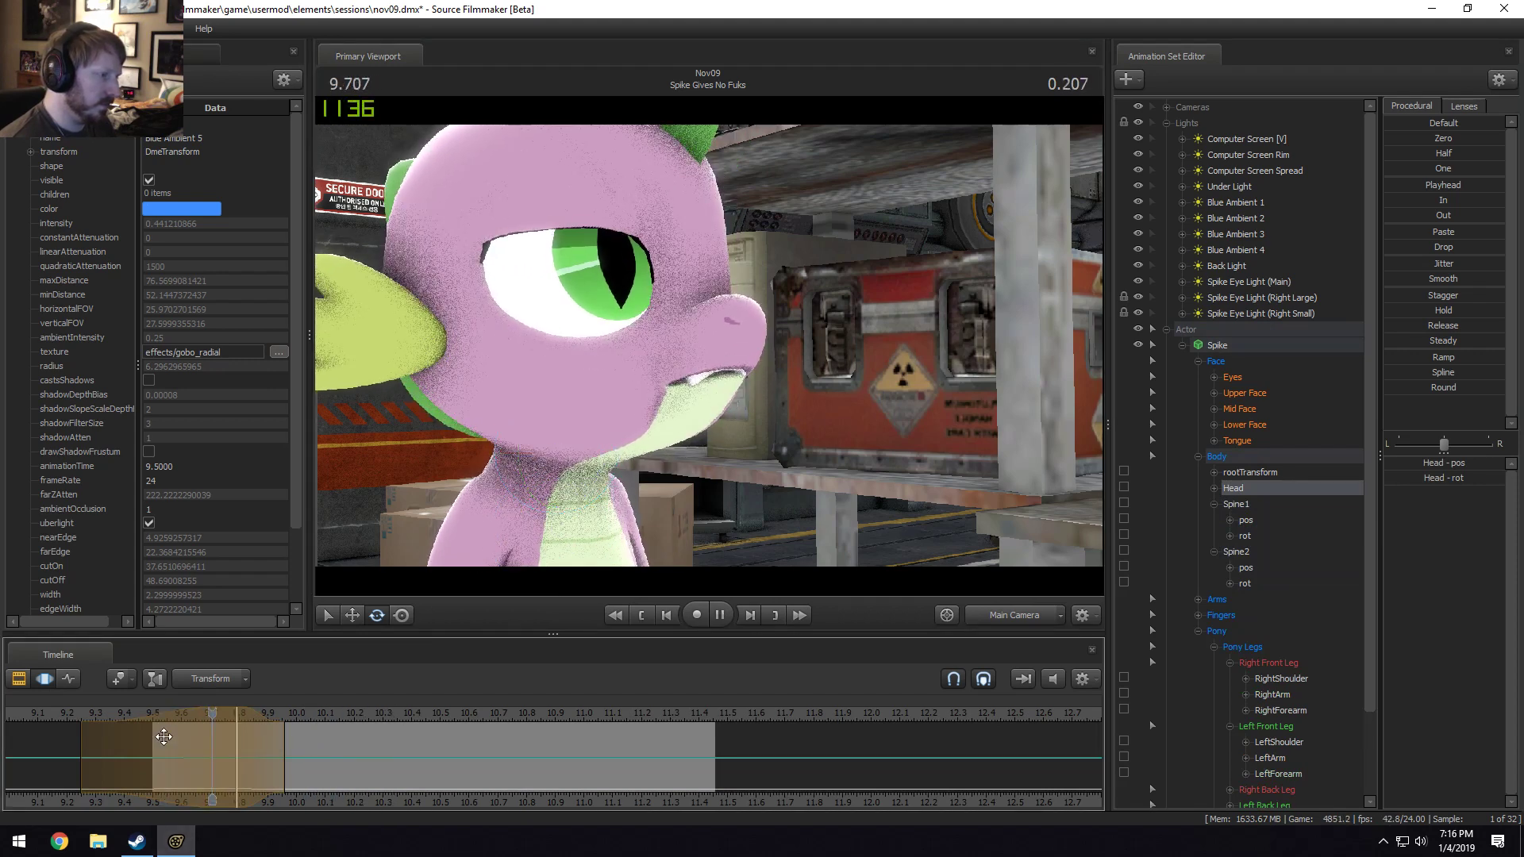
key(space)
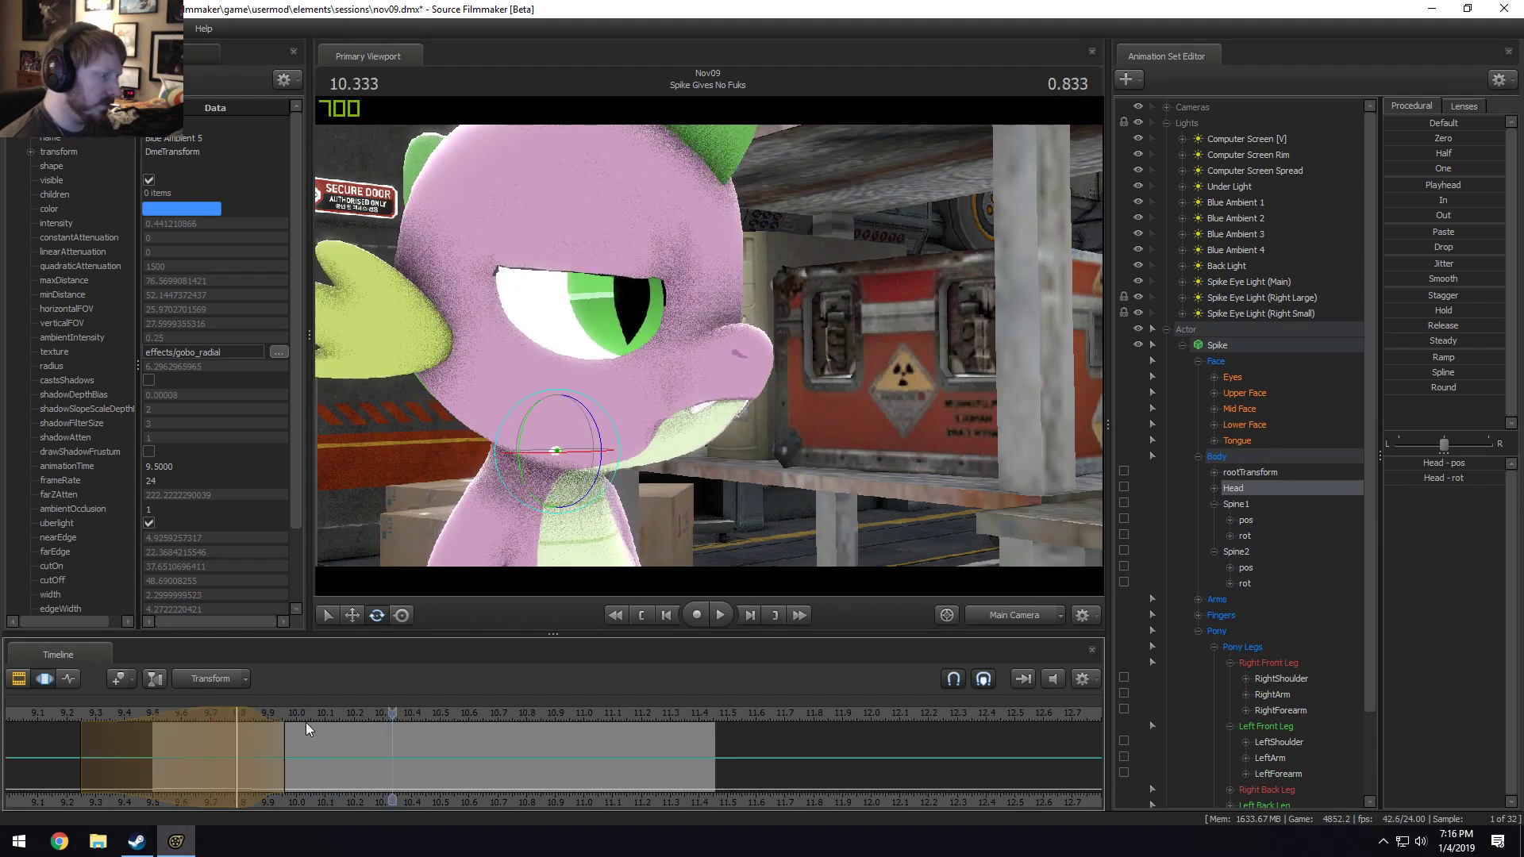
Replay the spine and head test from about 9.5, and undo those rotations at 9.79.
mouse_move(141, 743)
mouse_down()
mouse_move(241, 769)
mouse_move(397, 770)
mouse_move(204, 735)
mouse_up()
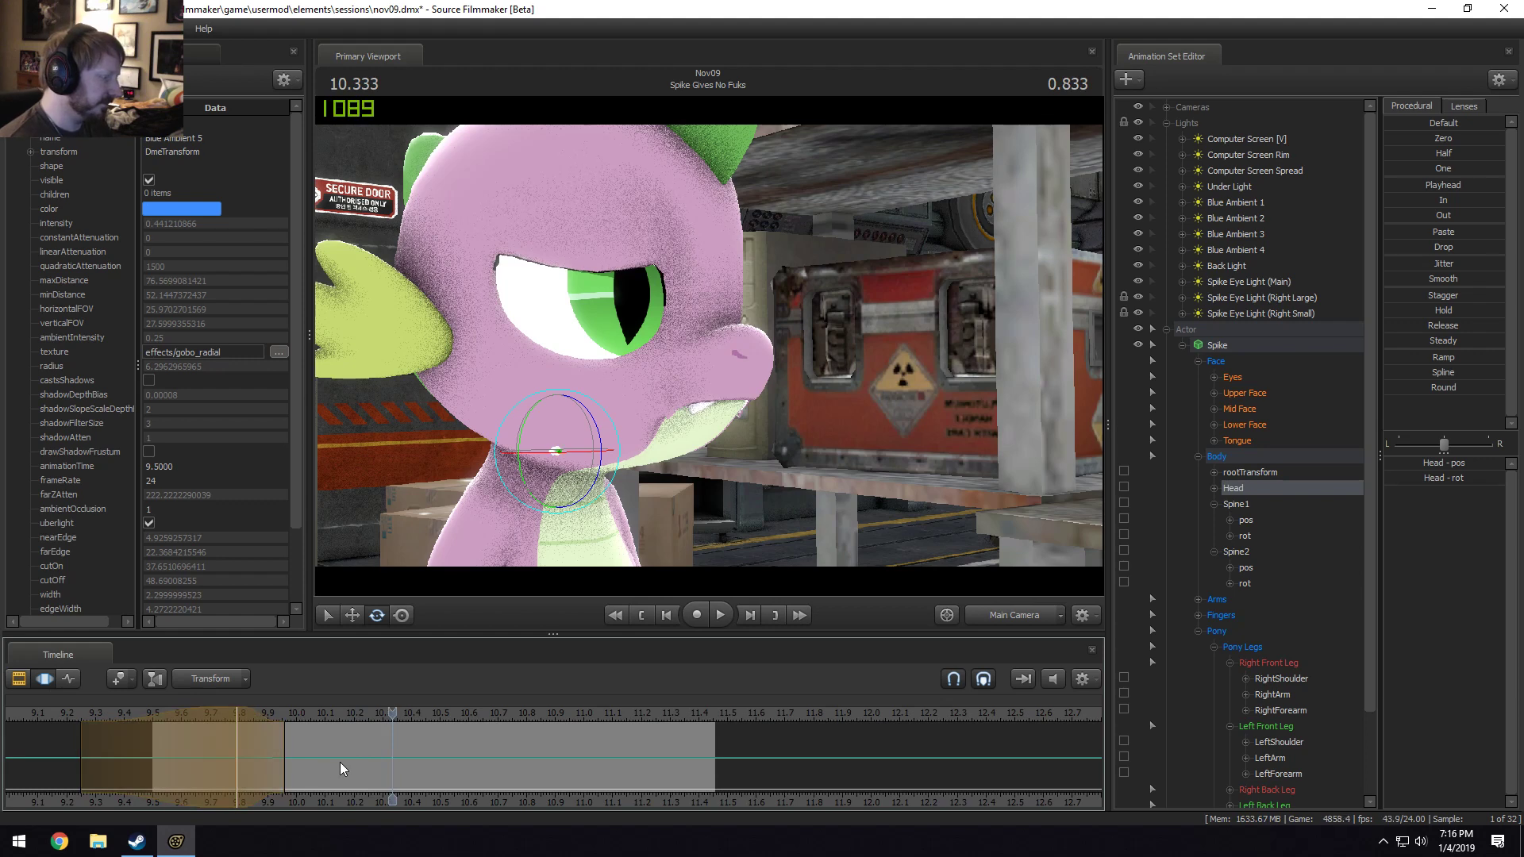
click(148, 768)
drag(148, 767, 236, 715)
click(166, 733)
key(space)
key(space)
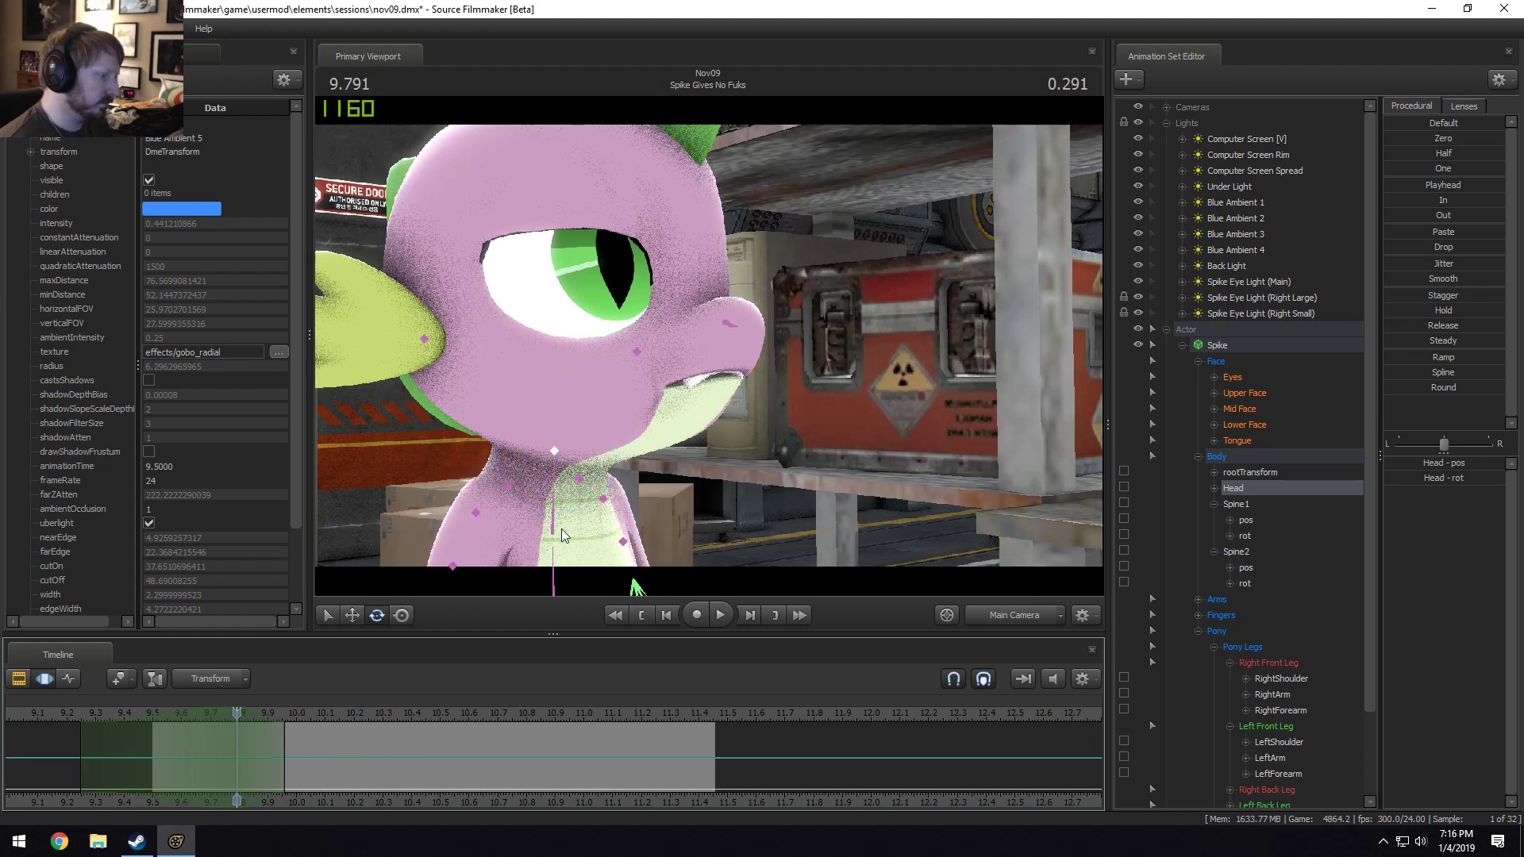
Tilt Spike's head slightly back at 9.79 and lean Spine2 slightly forward to compensate.
click(555, 451)
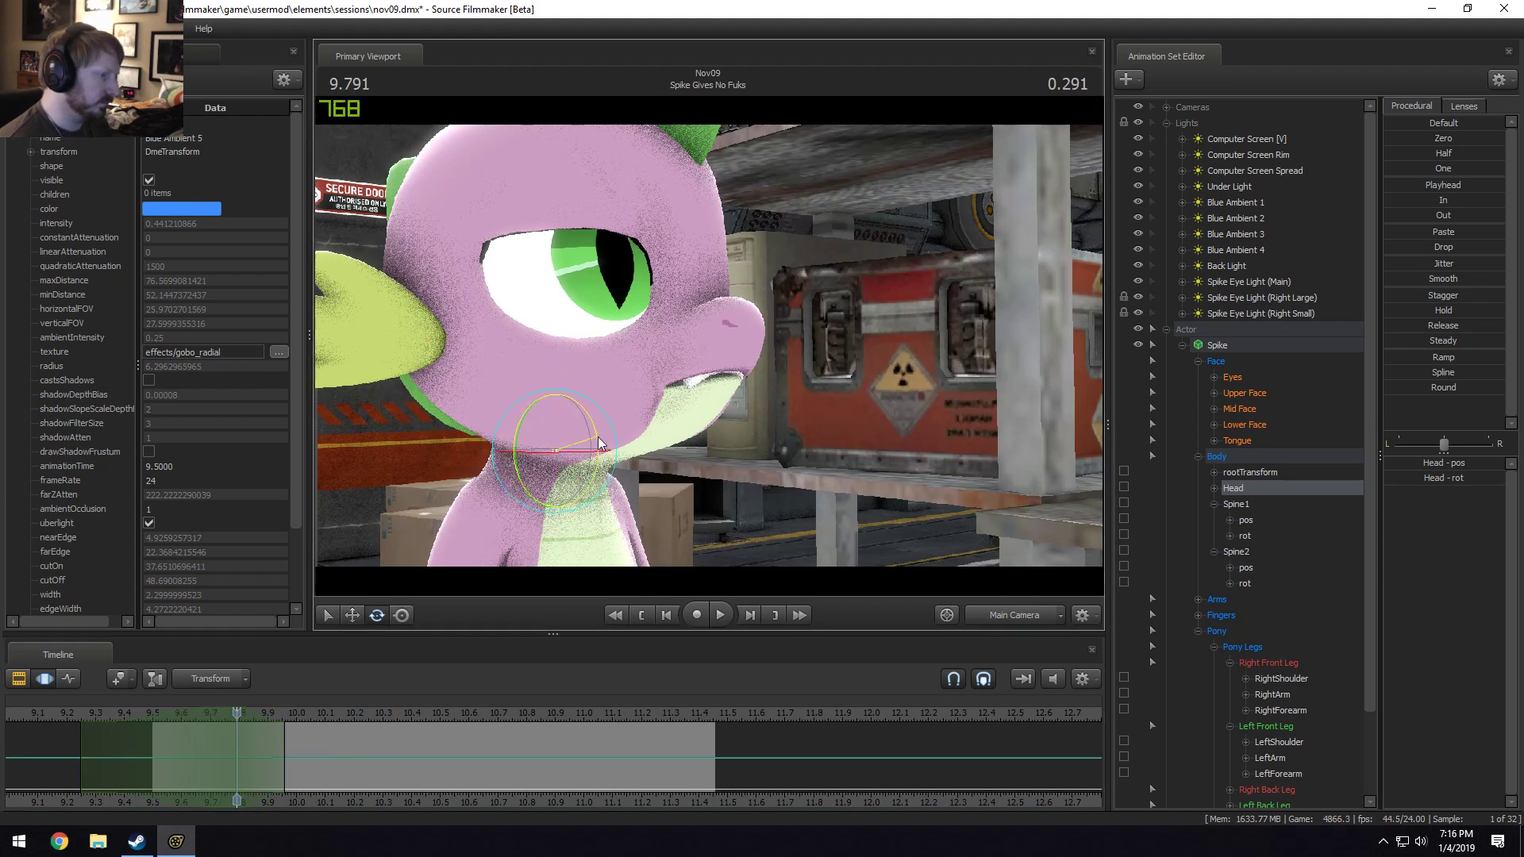
drag(598, 436, 598, 436)
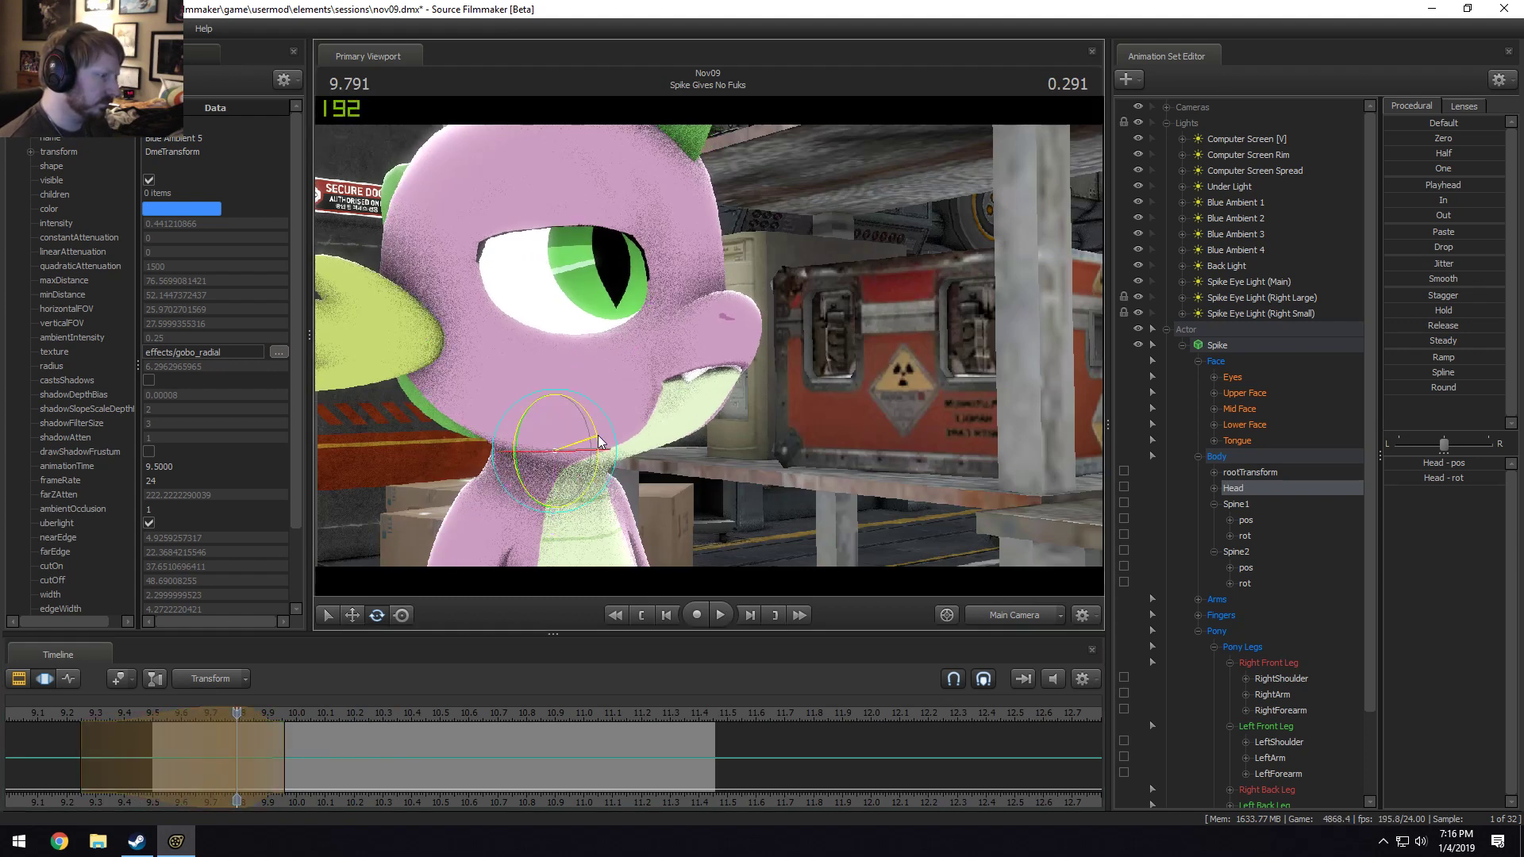
click(554, 517)
drag(586, 501, 593, 516)
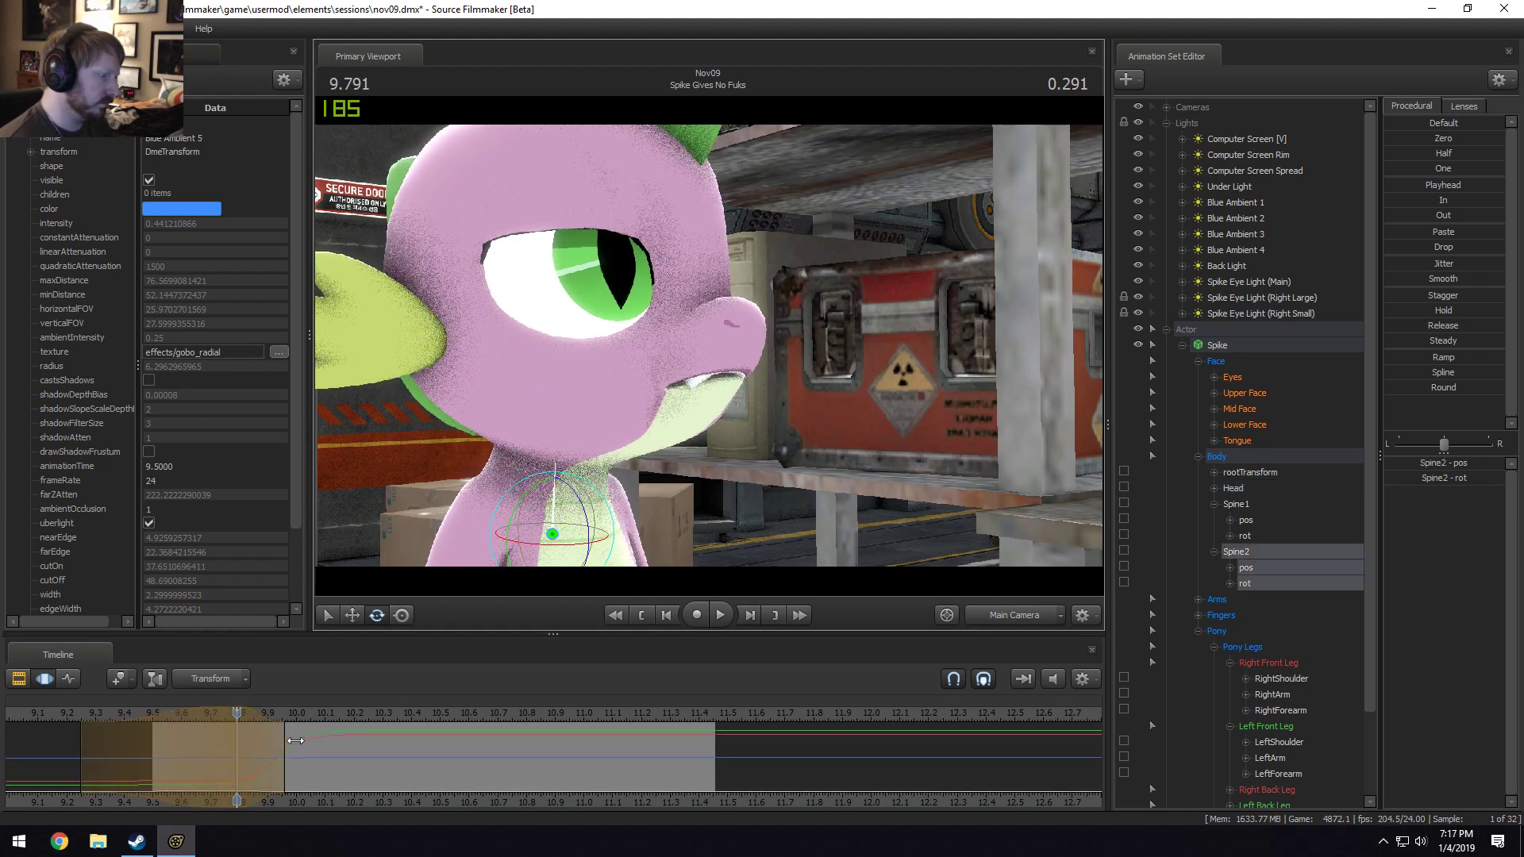
Replay Spike's anticipation and pose change from the start of the shot at about 9.5.
click(154, 739)
click(305, 716)
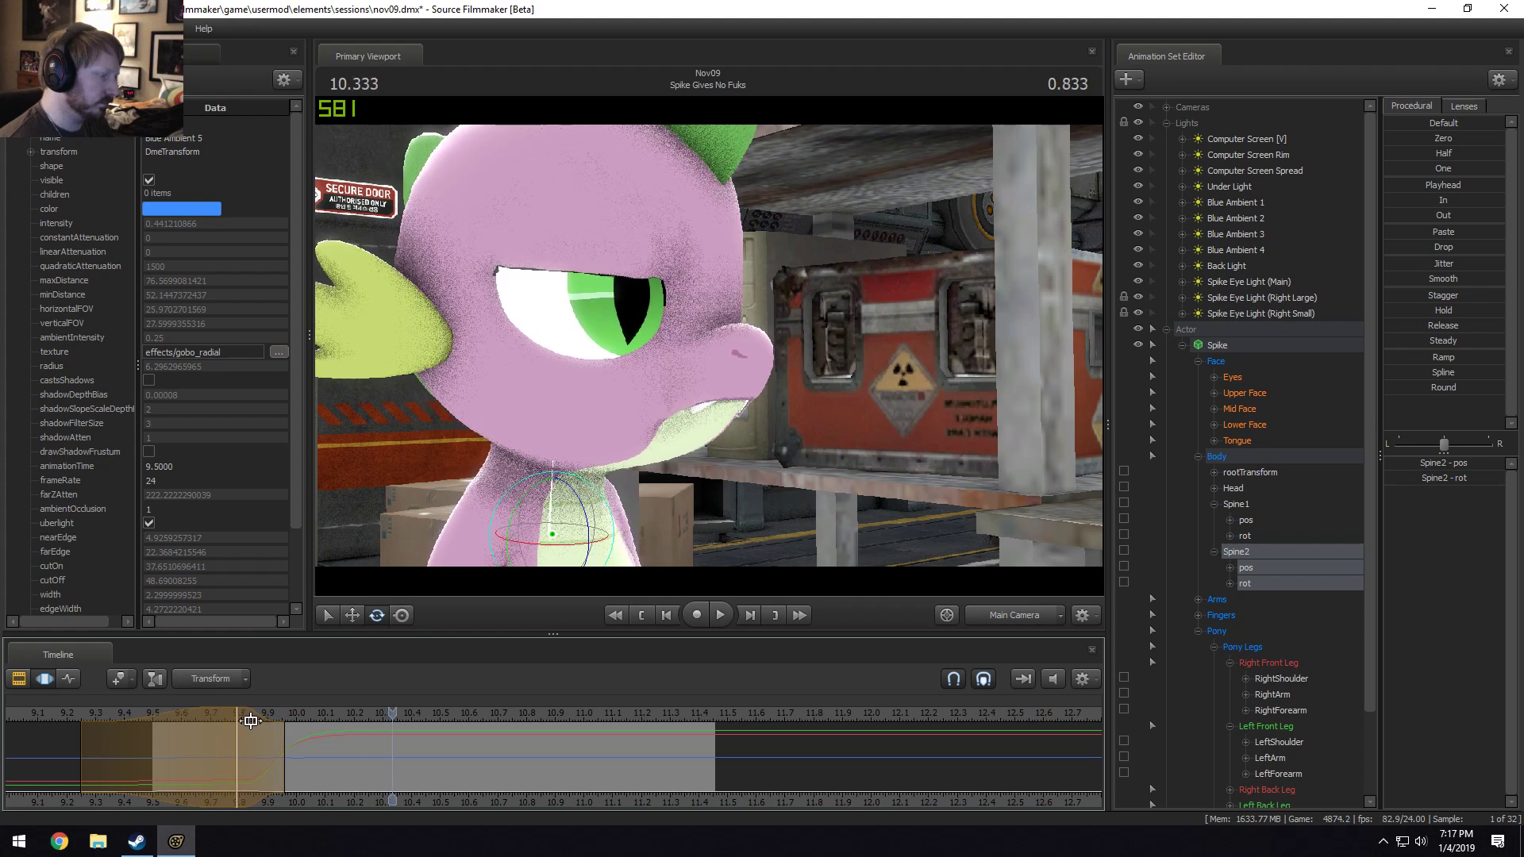
click(151, 722)
key(space)
key(space)
Set the time selection from about 10.04 through the end of the timeline, with falloff starting at about 9.83.
drag(154, 728, 280, 751)
scroll(281, 751, up, 5)
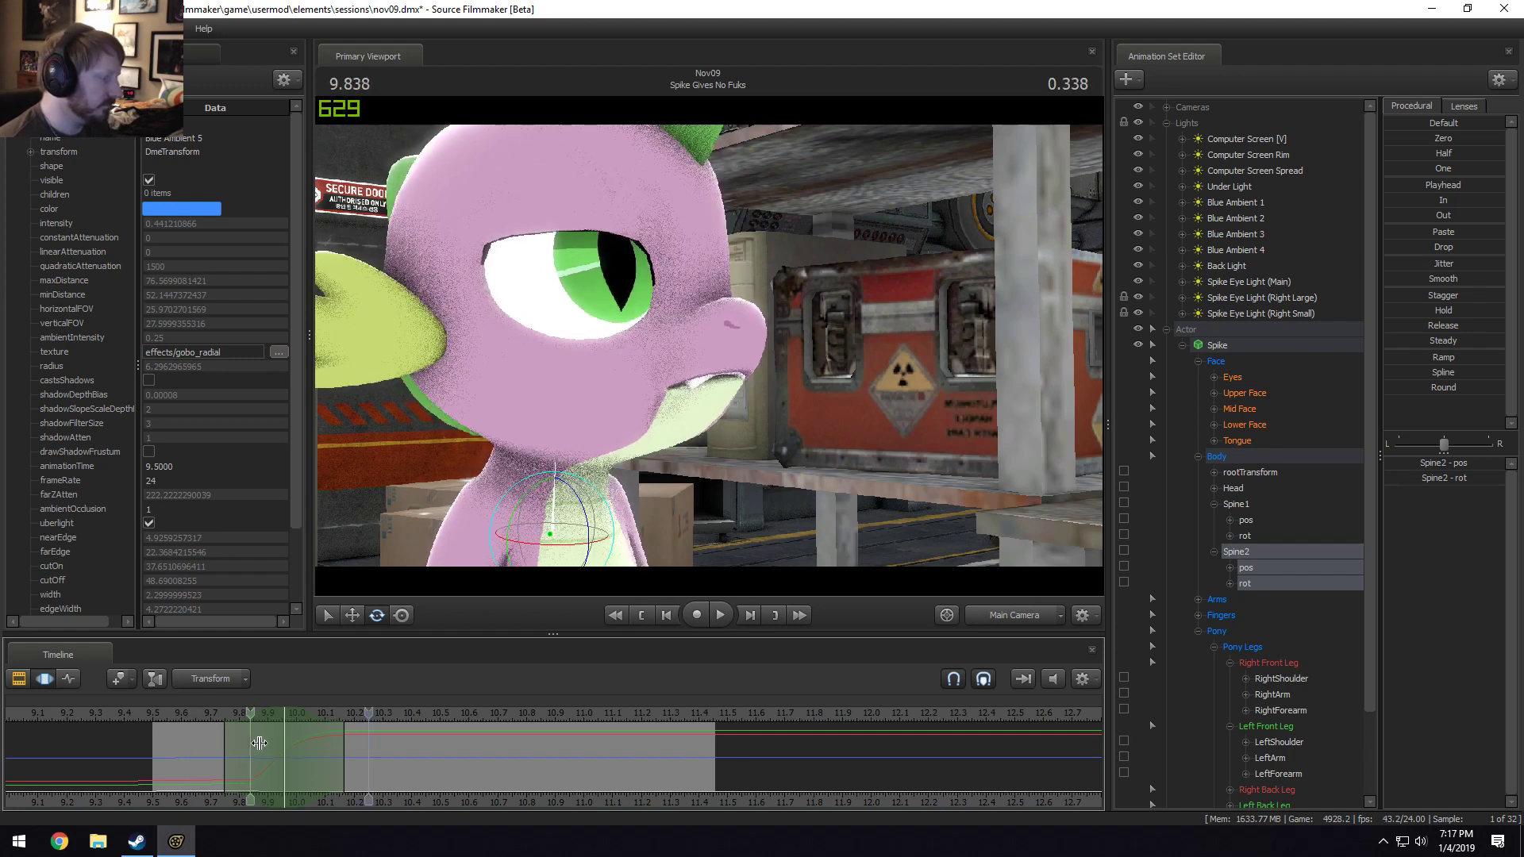
shift+drag(341, 747, 260, 768)
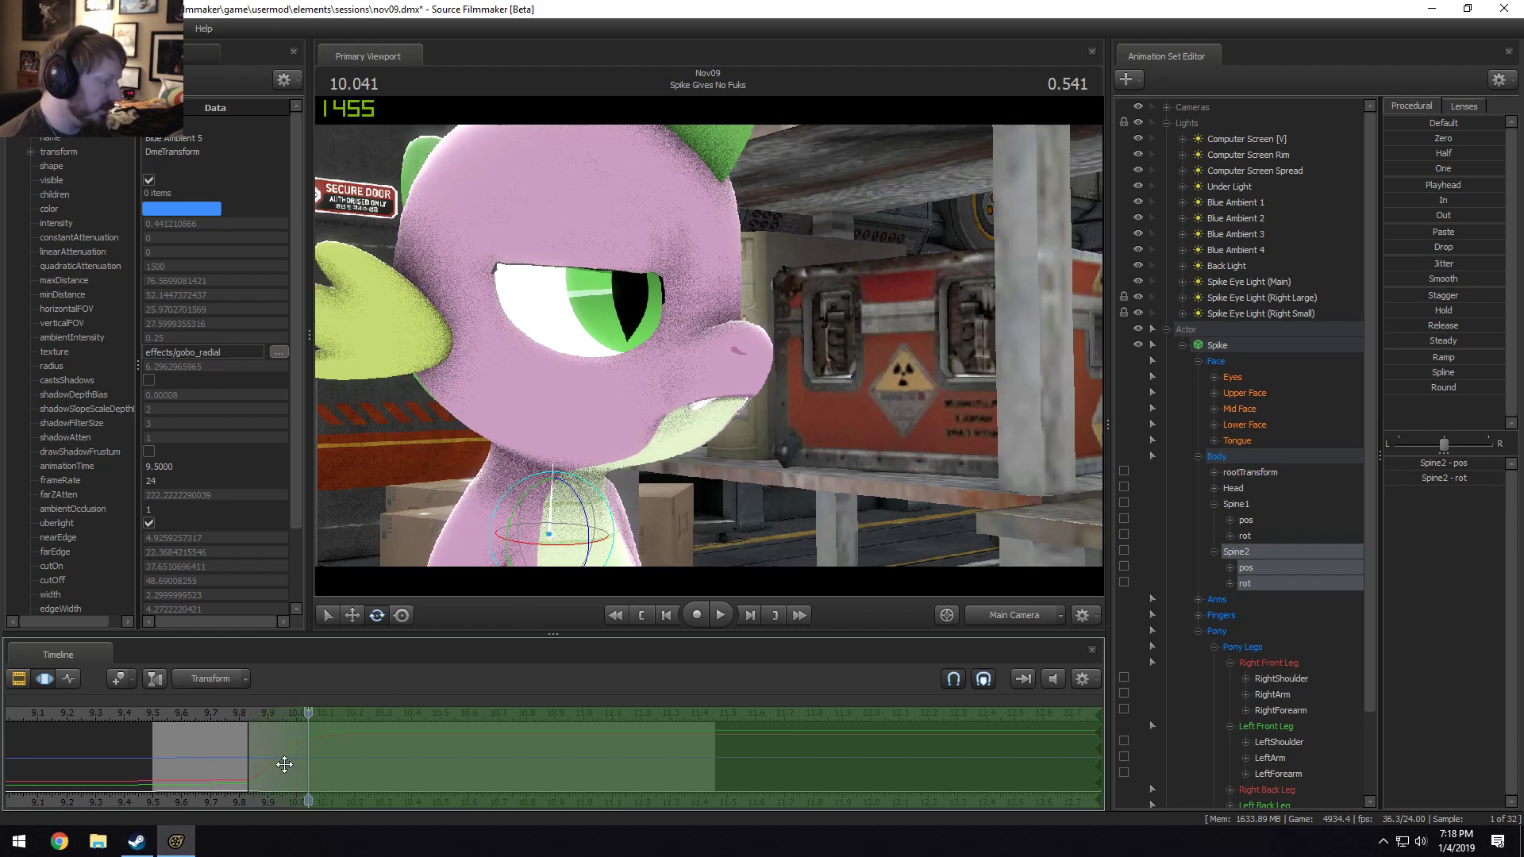
Lean Spike's Spine1 forward at 10.04 using the work camera, adjust the head, and replay in the main camera from 9.75.
click(558, 562)
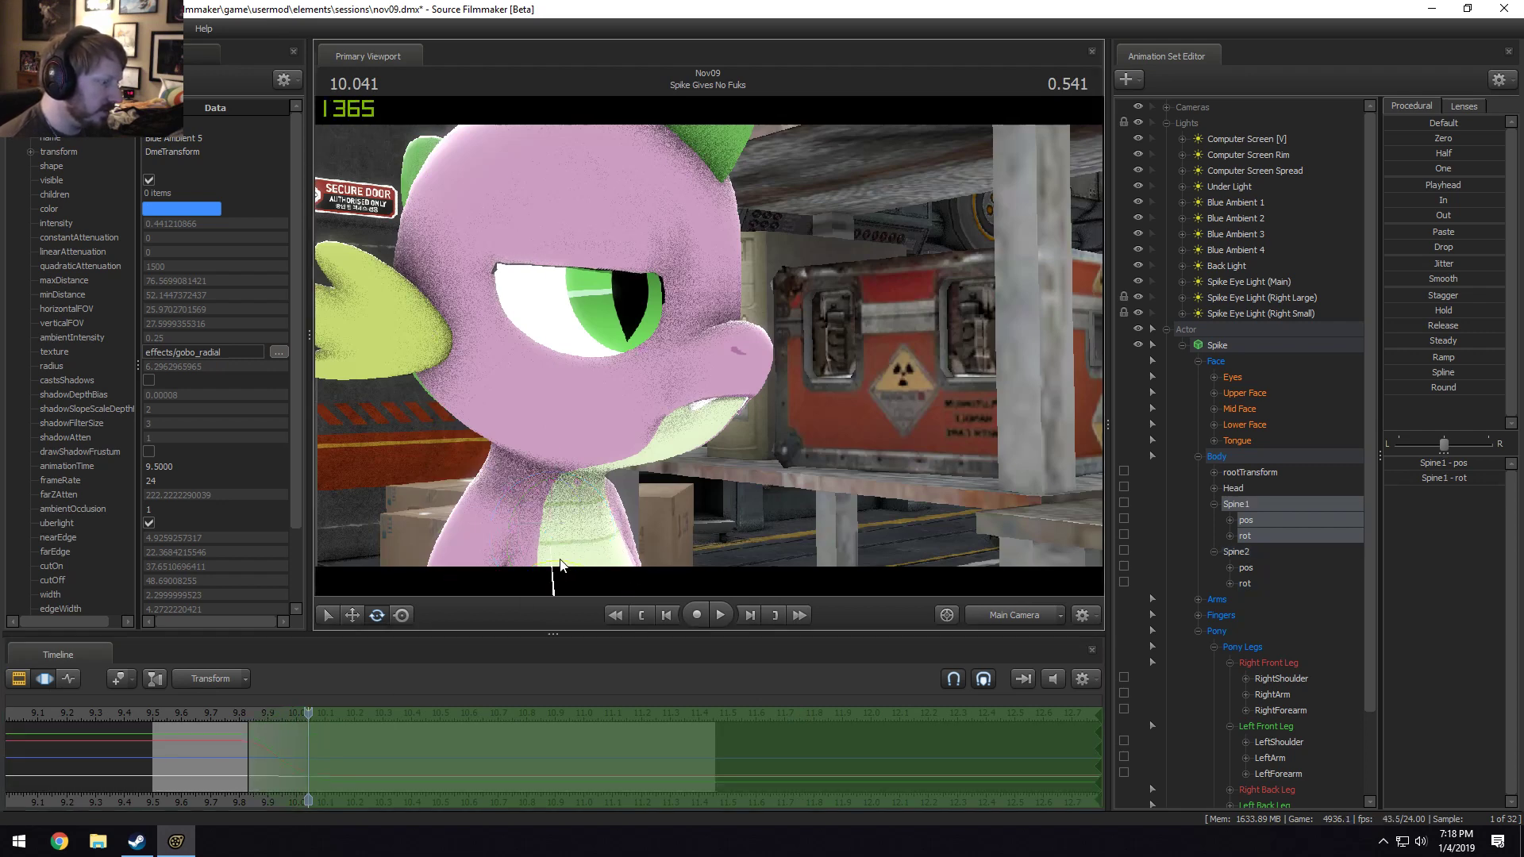
click(1032, 613)
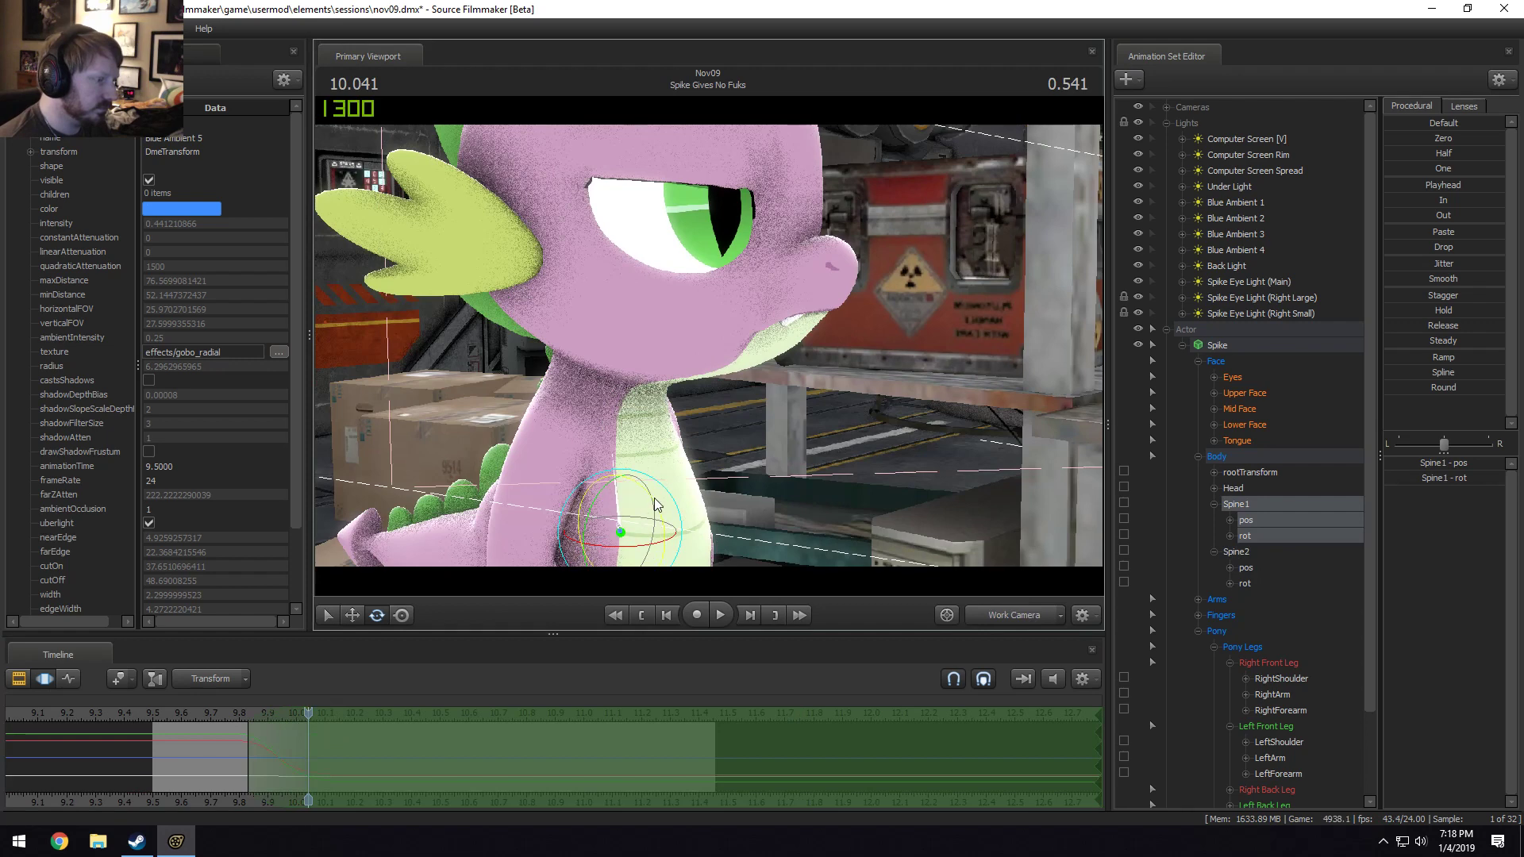
mouse_move(654, 499)
mouse_down()
mouse_move(656, 382)
mouse_move(677, 354)
mouse_up()
click(627, 363)
key(F4)
click(219, 712)
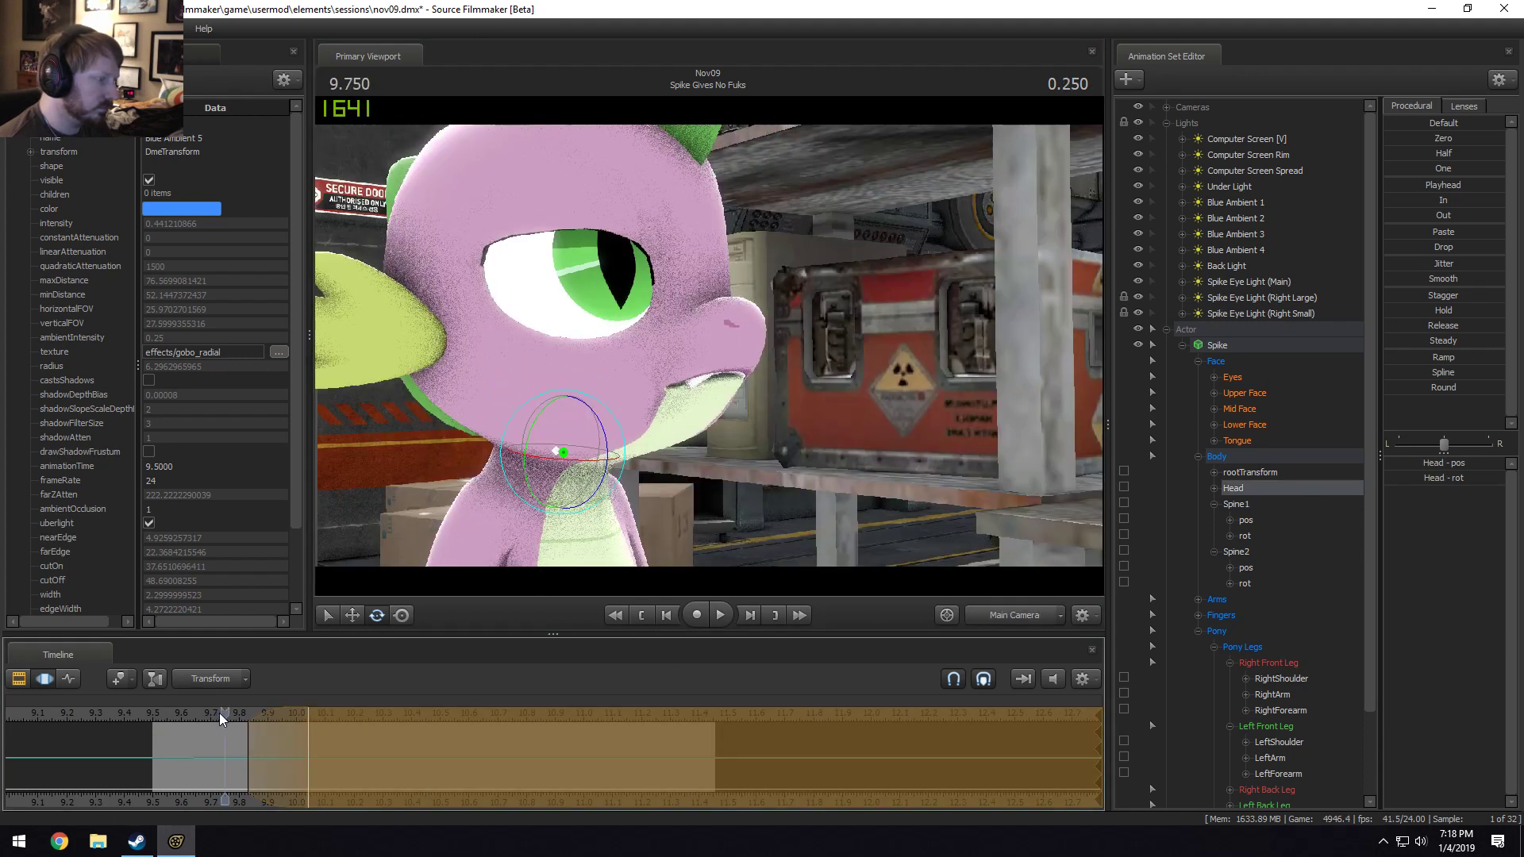
key(space)
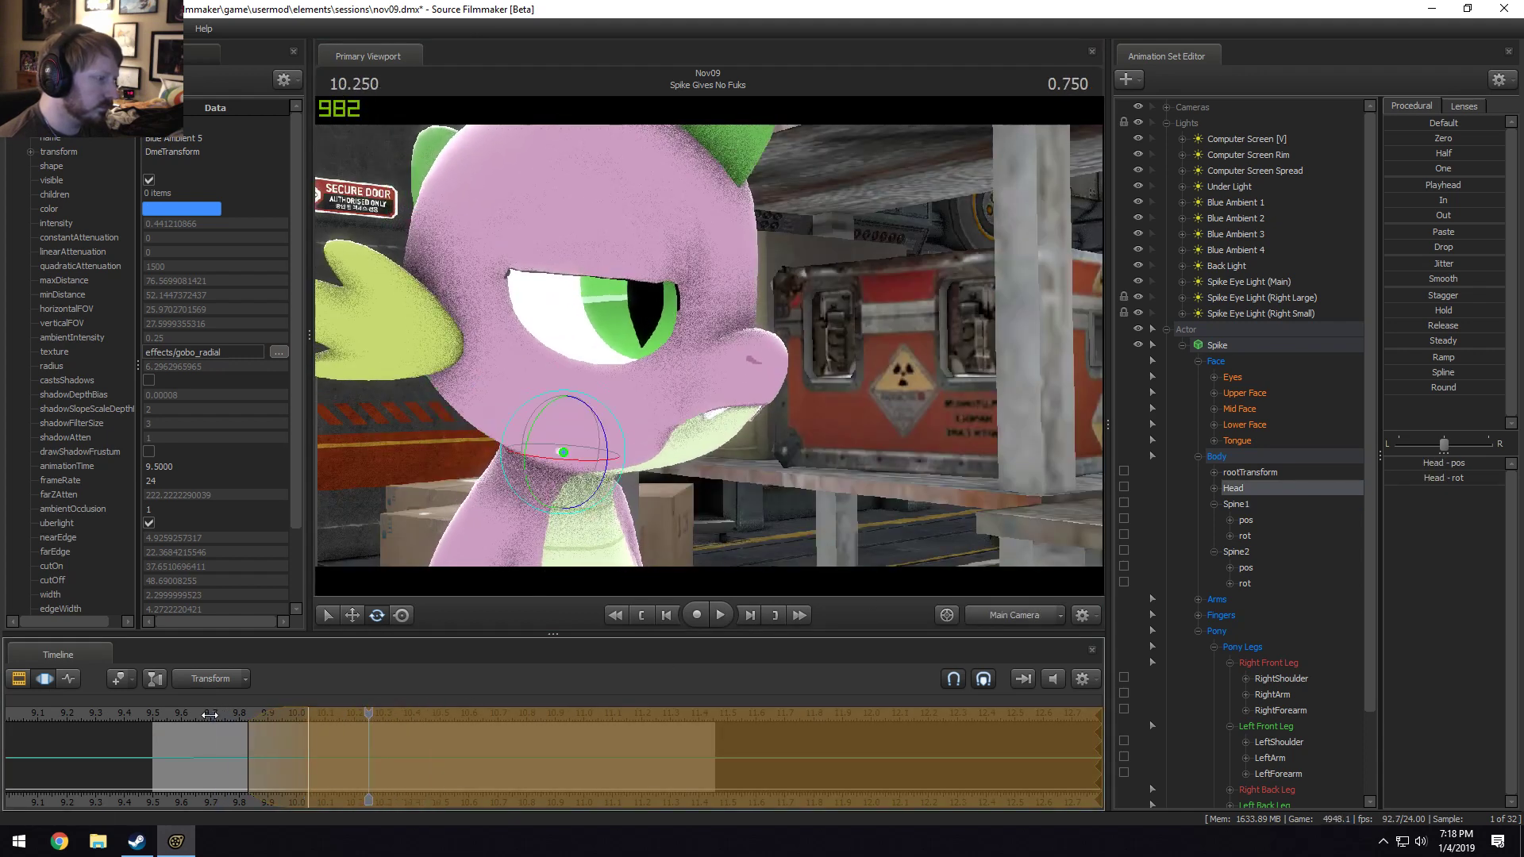
click(262, 718)
drag(264, 722, 300, 731)
click(556, 532)
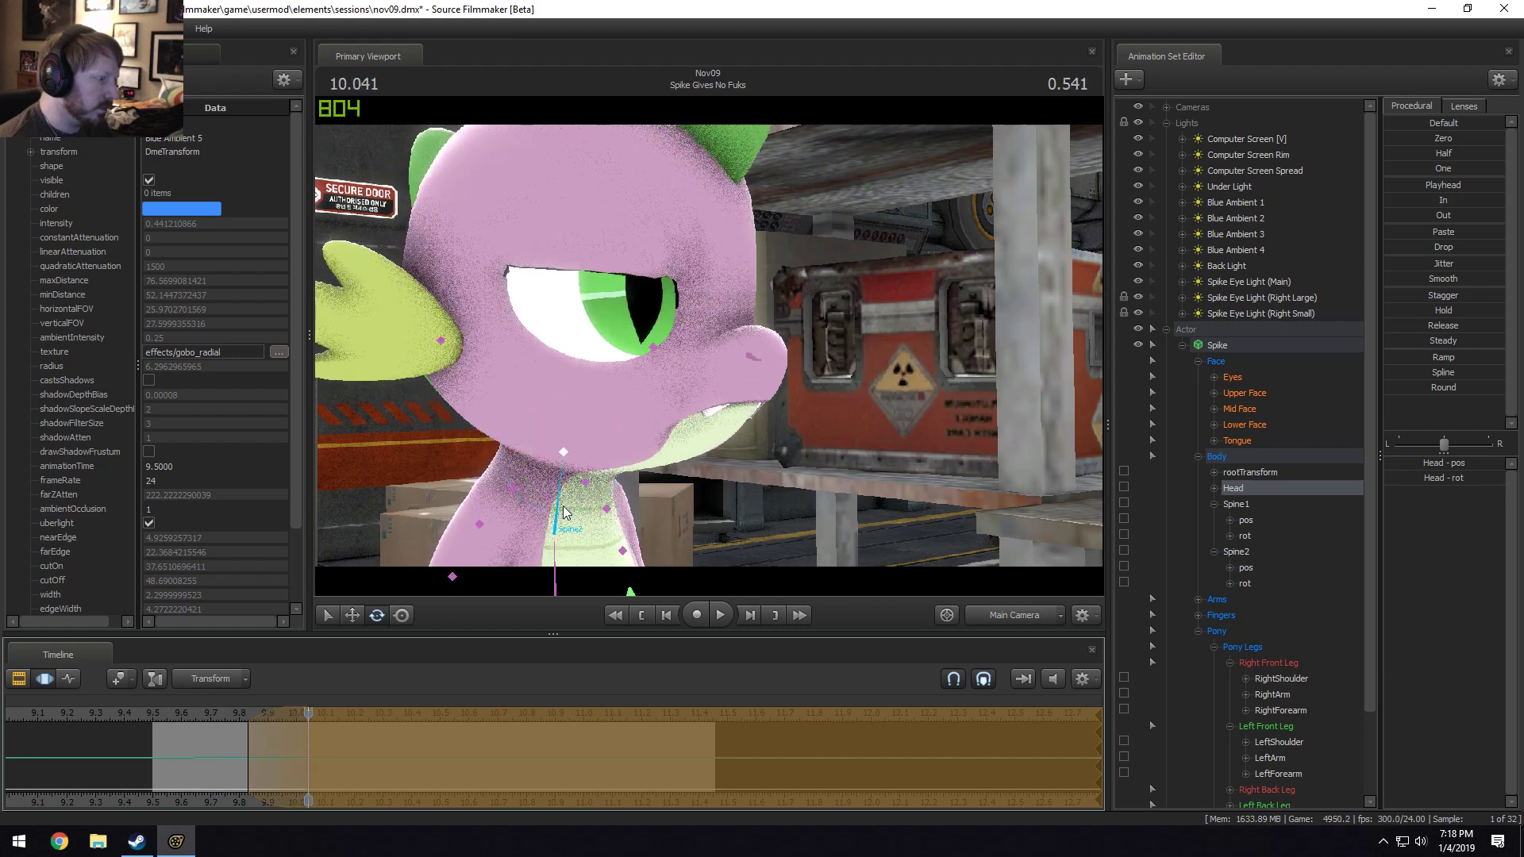
drag(588, 518, 580, 506)
click(561, 451)
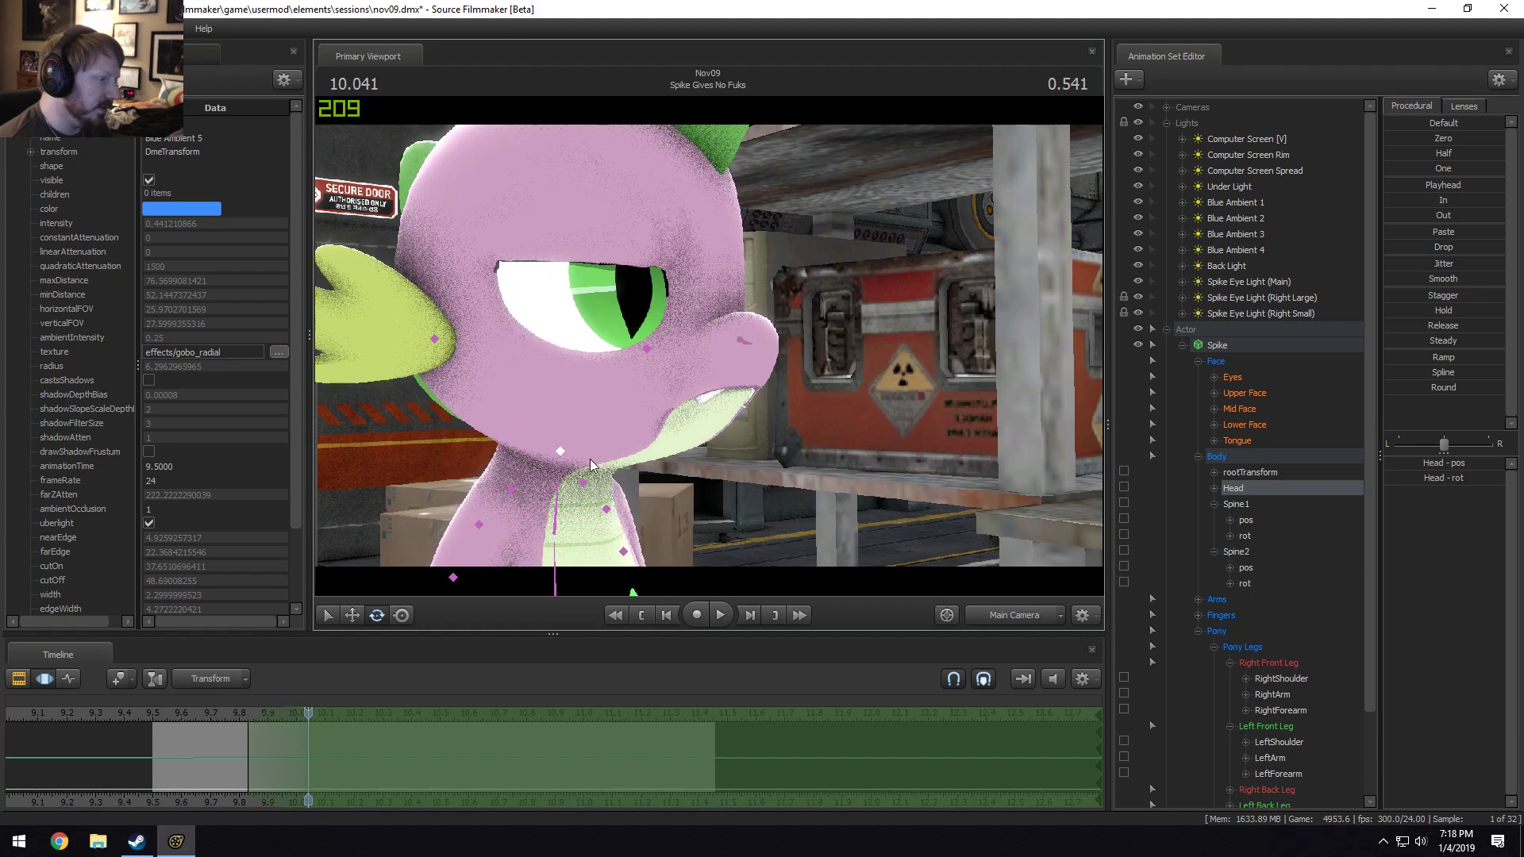
click(560, 517)
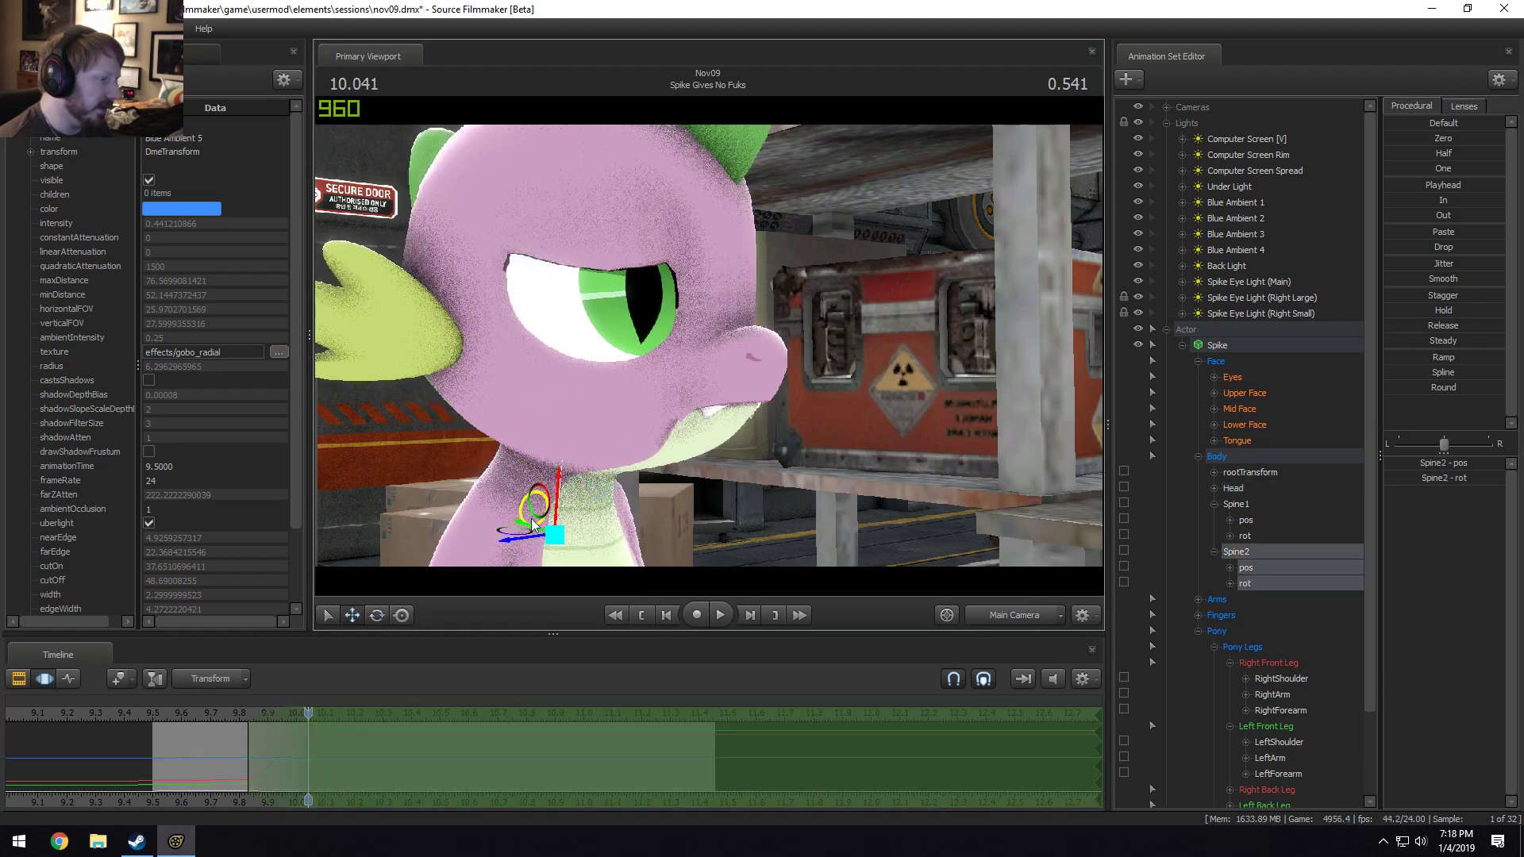
drag(532, 524, 534, 534)
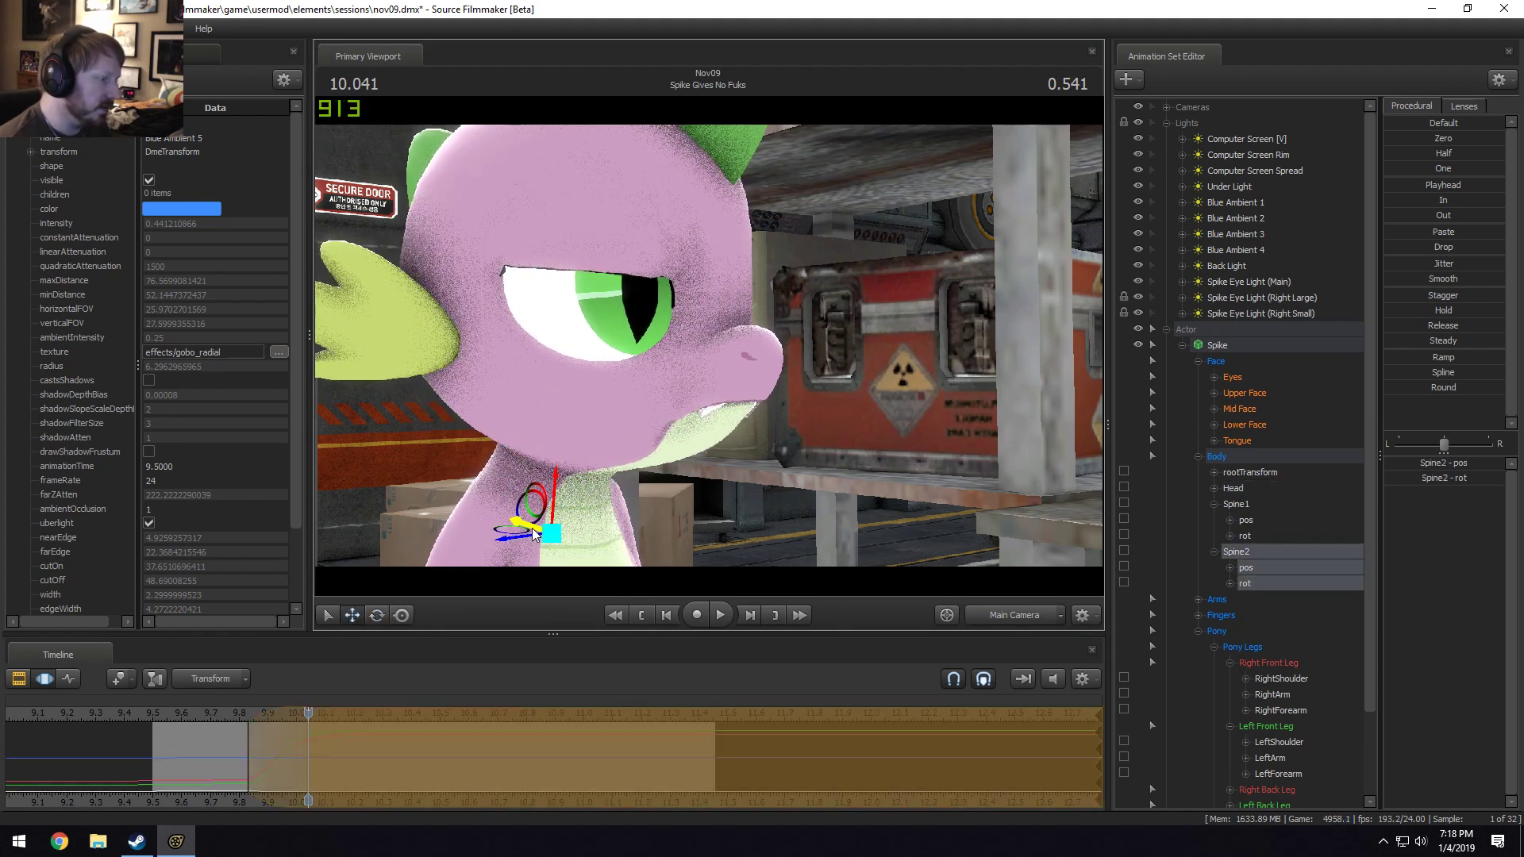
key(ctrl+z)
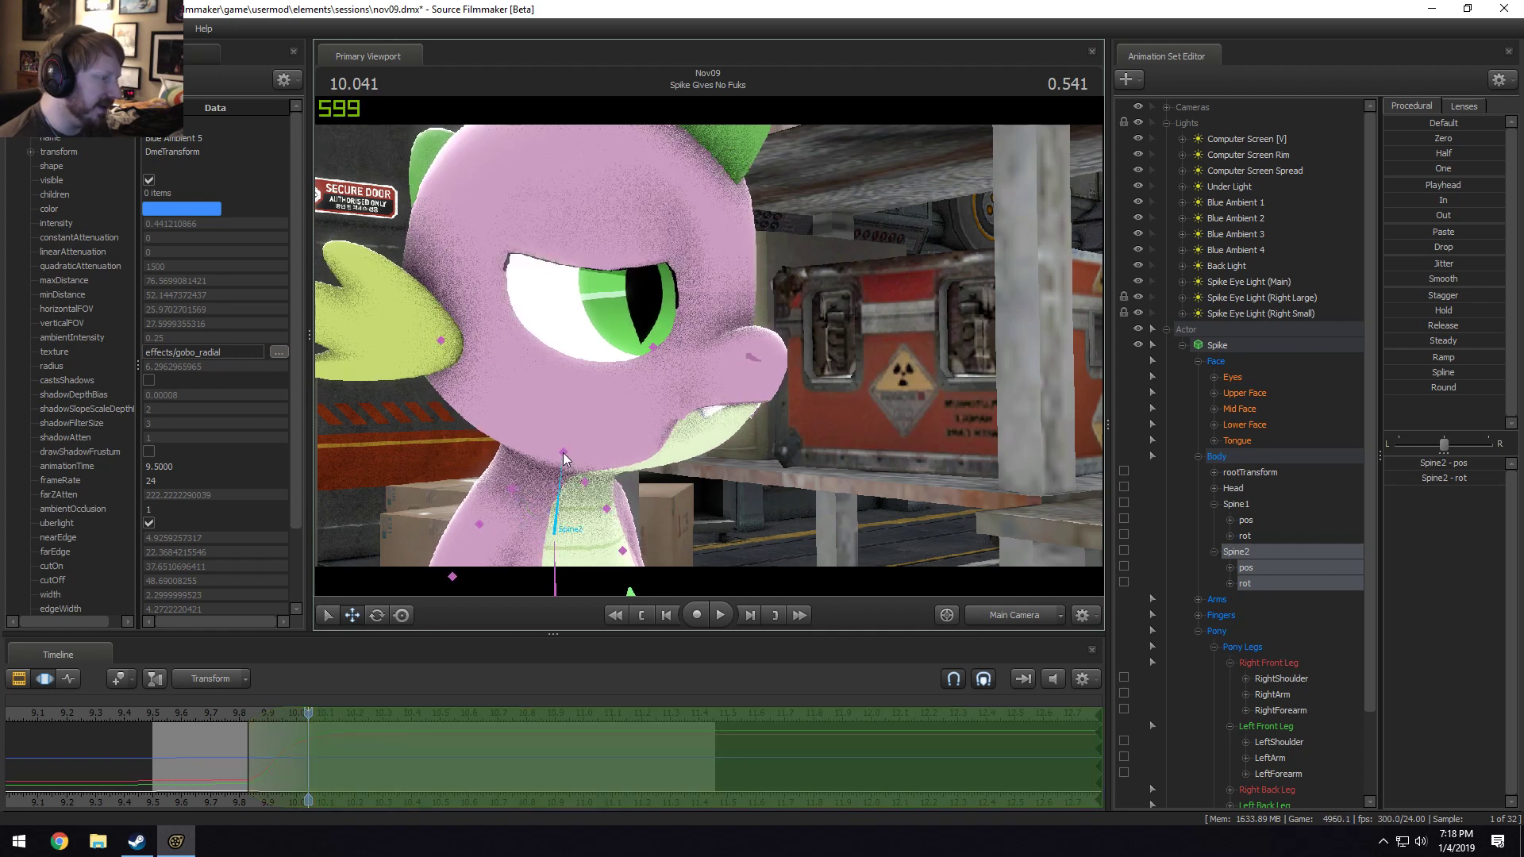
Shift Spike's head slightly forward at 10.04 and replay the pose change.
click(563, 450)
drag(527, 450, 535, 456)
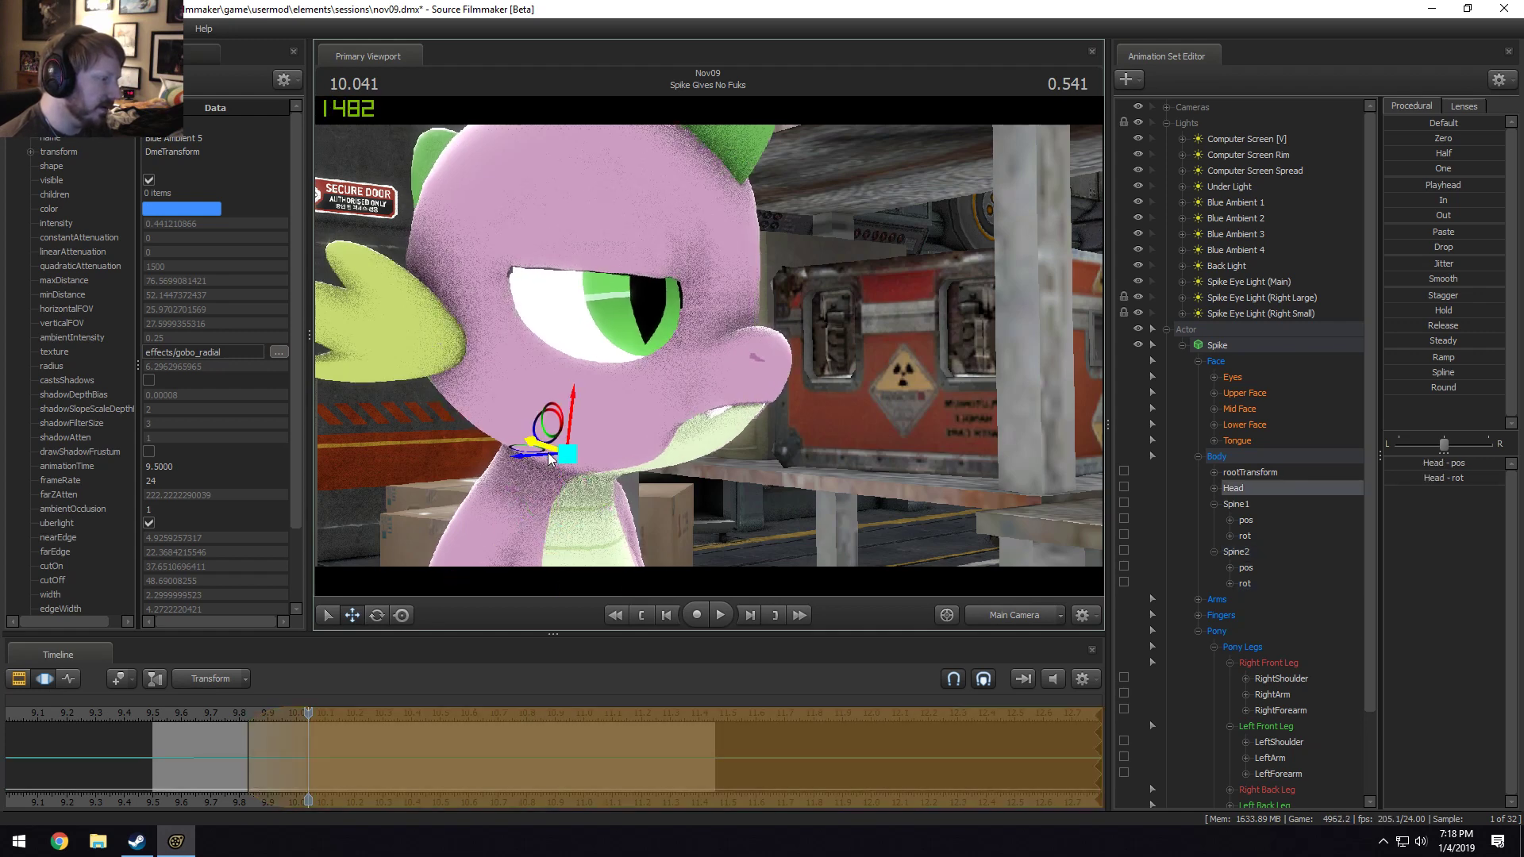
key(space)
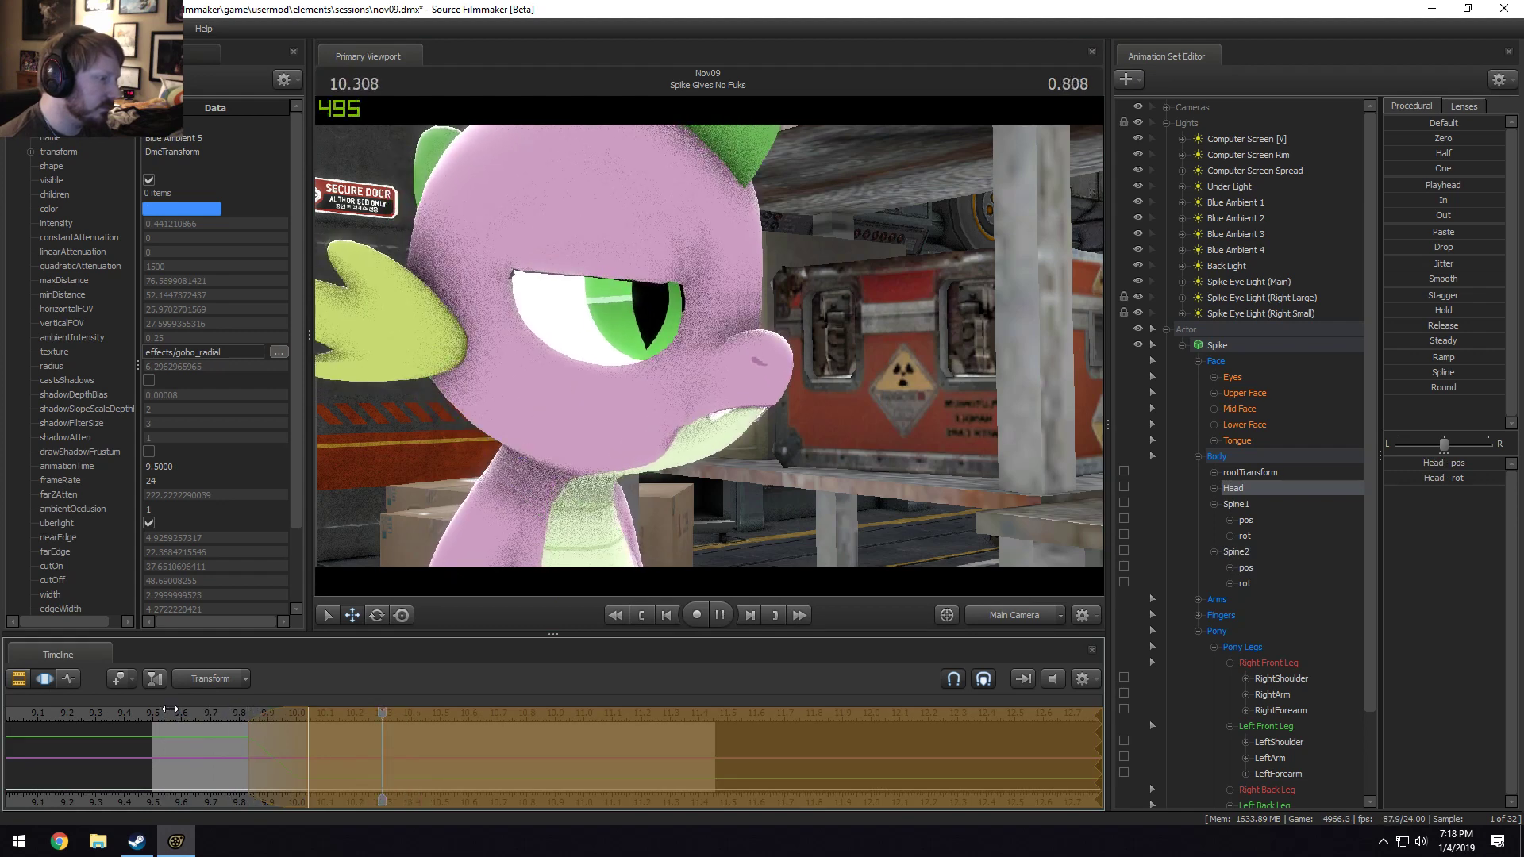
key(space)
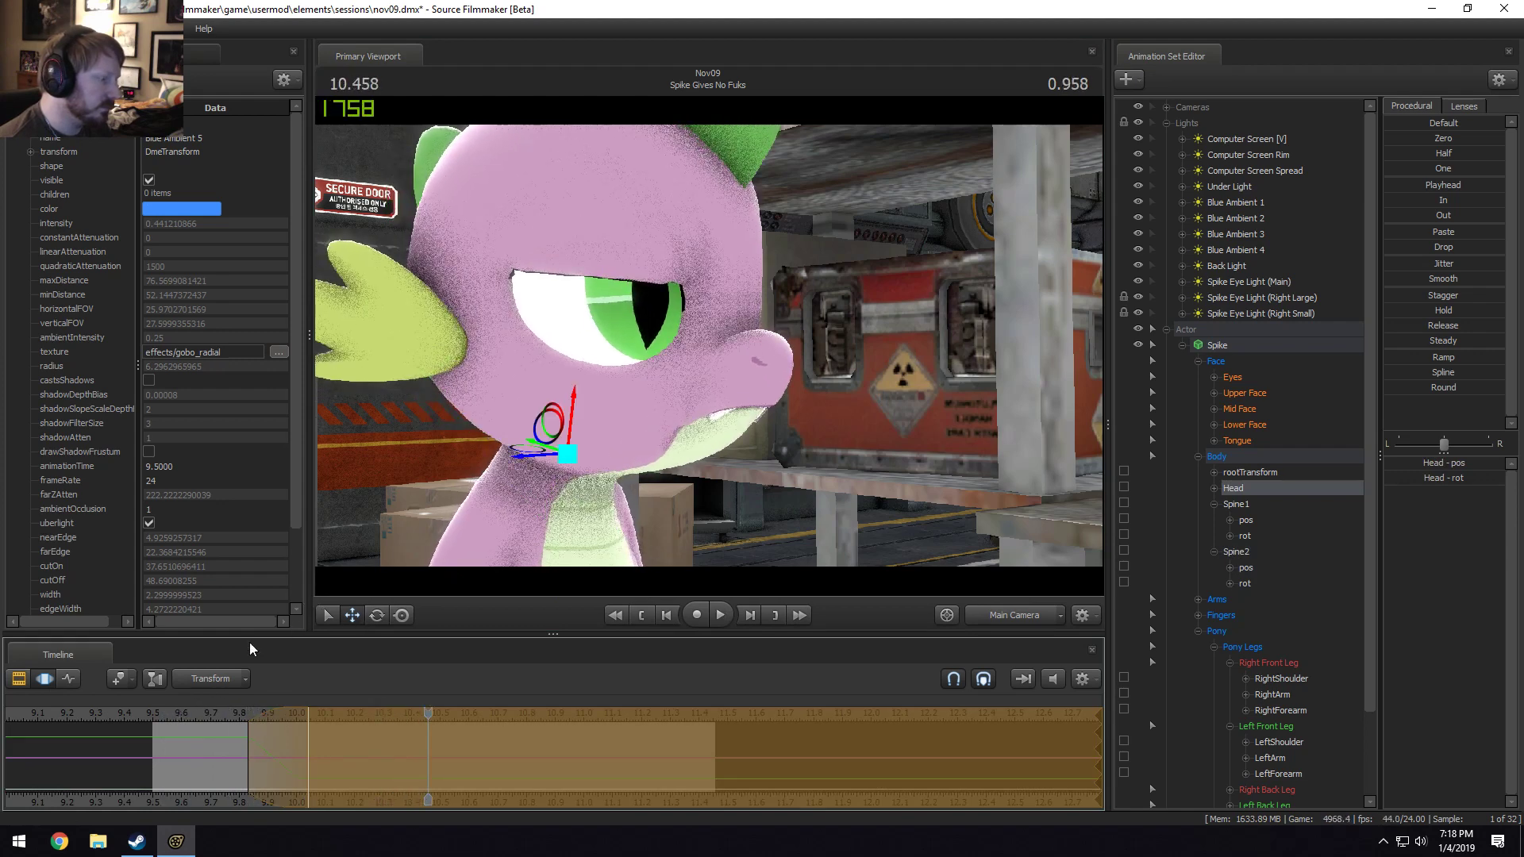
key(space)
key(space)
Centre the time selection on 10.04 with falloff from about 9.79 to 10.33, tilt Spike's head slightly down, and replay.
click(302, 733)
drag(303, 734, 306, 729)
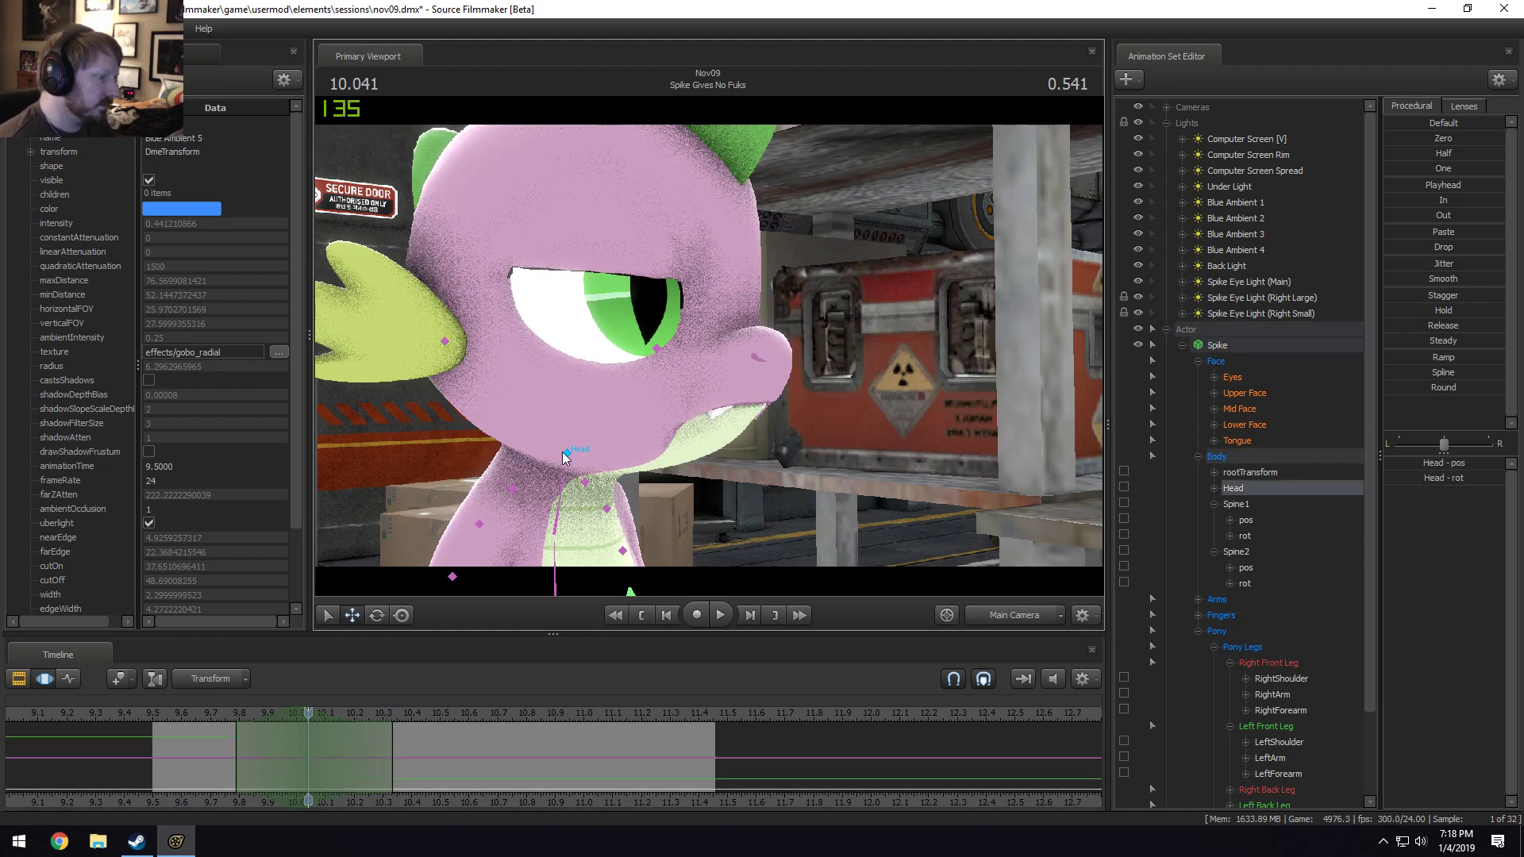
key(e)
drag(603, 439, 608, 431)
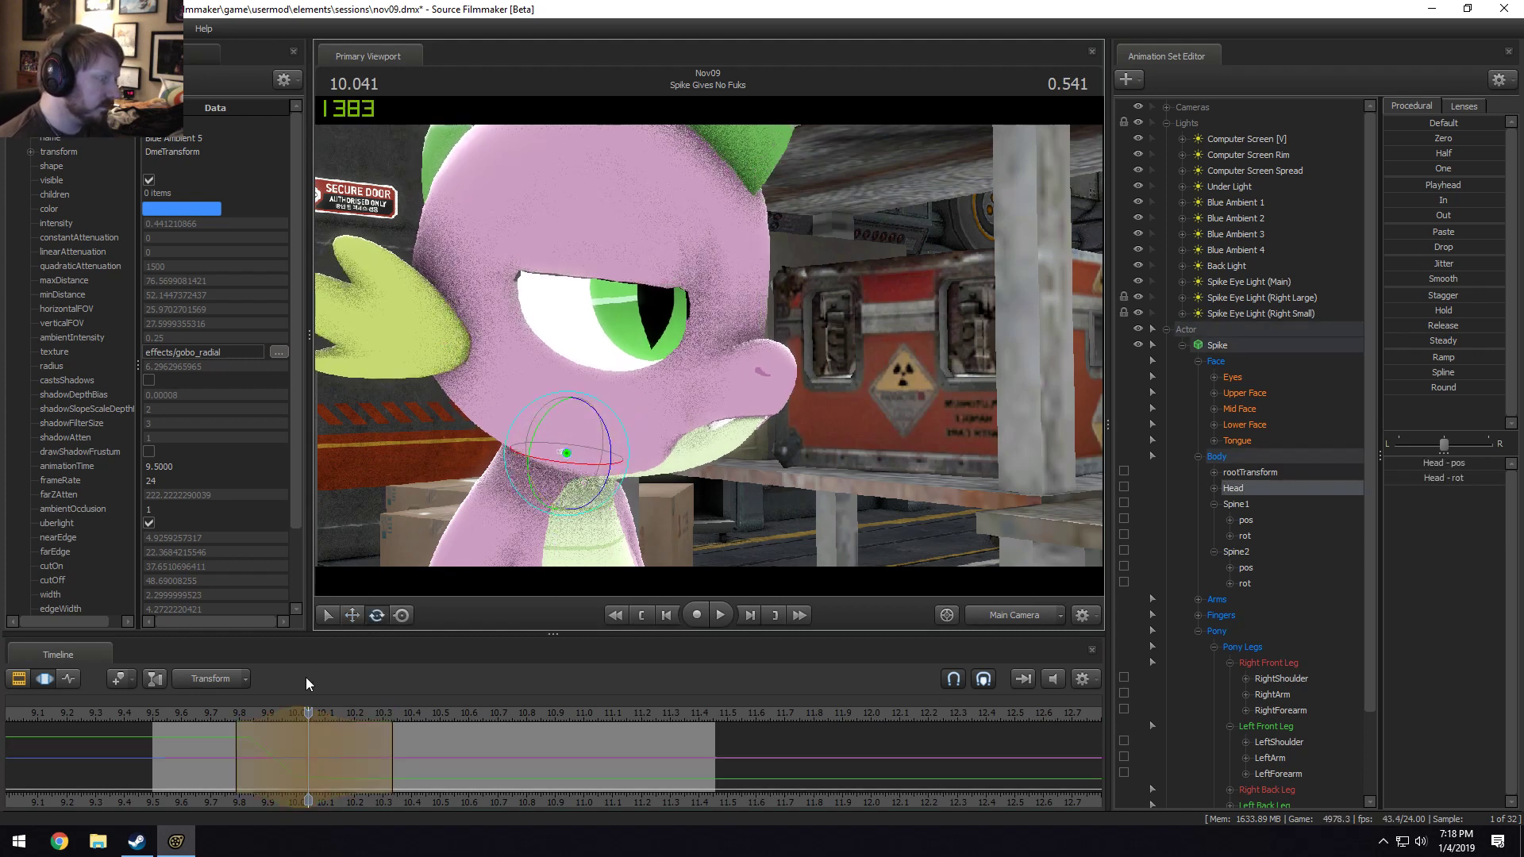
click(219, 718)
key(space)
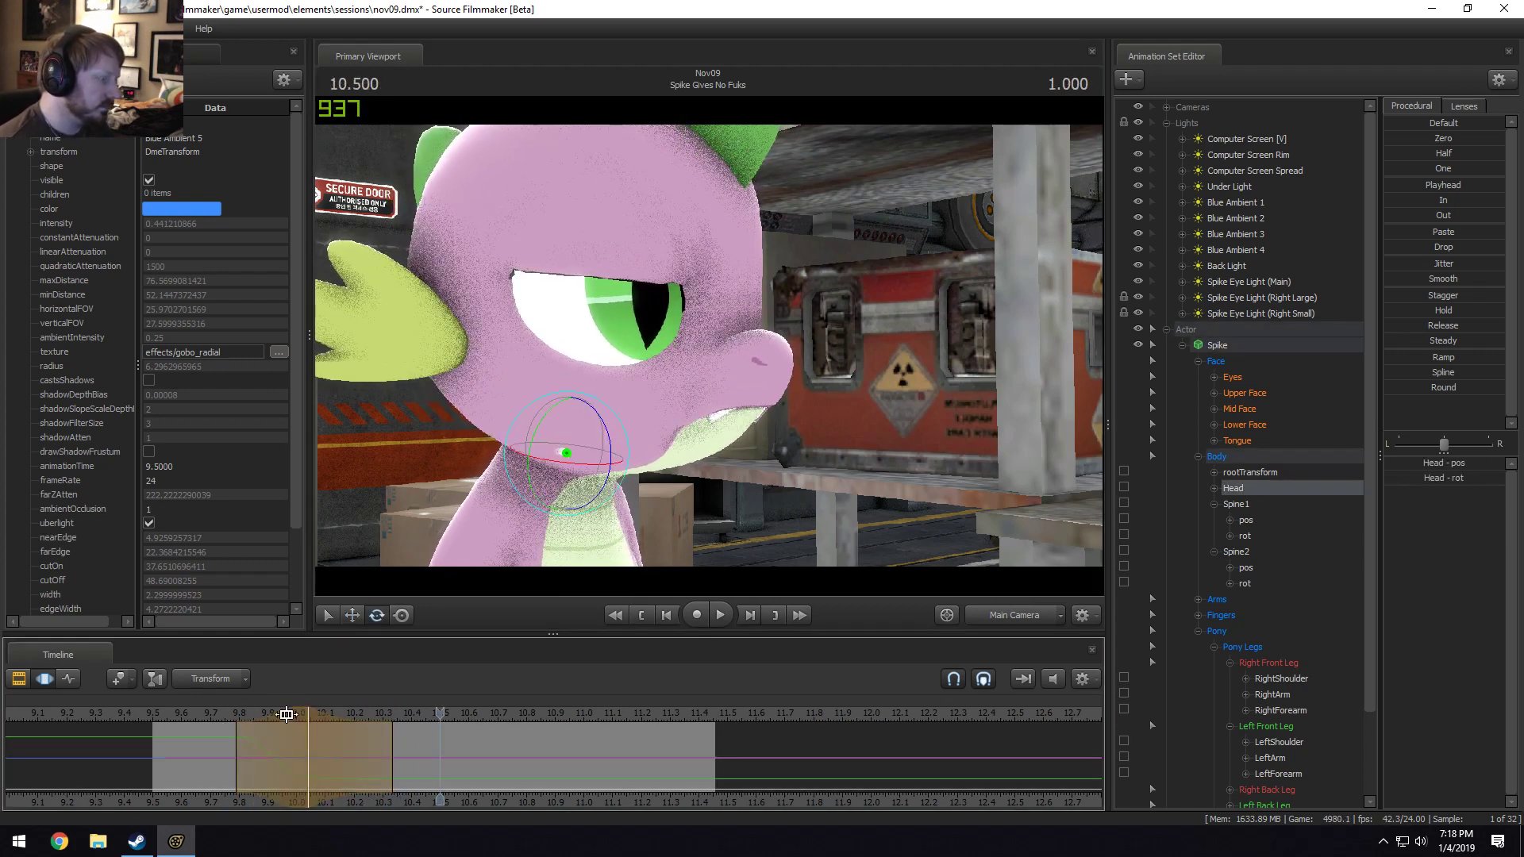
Extend the selection's trailing falloff to about 10.58 and rotate Spike's head slightly at 10.04.
click(222, 717)
drag(367, 713, 307, 714)
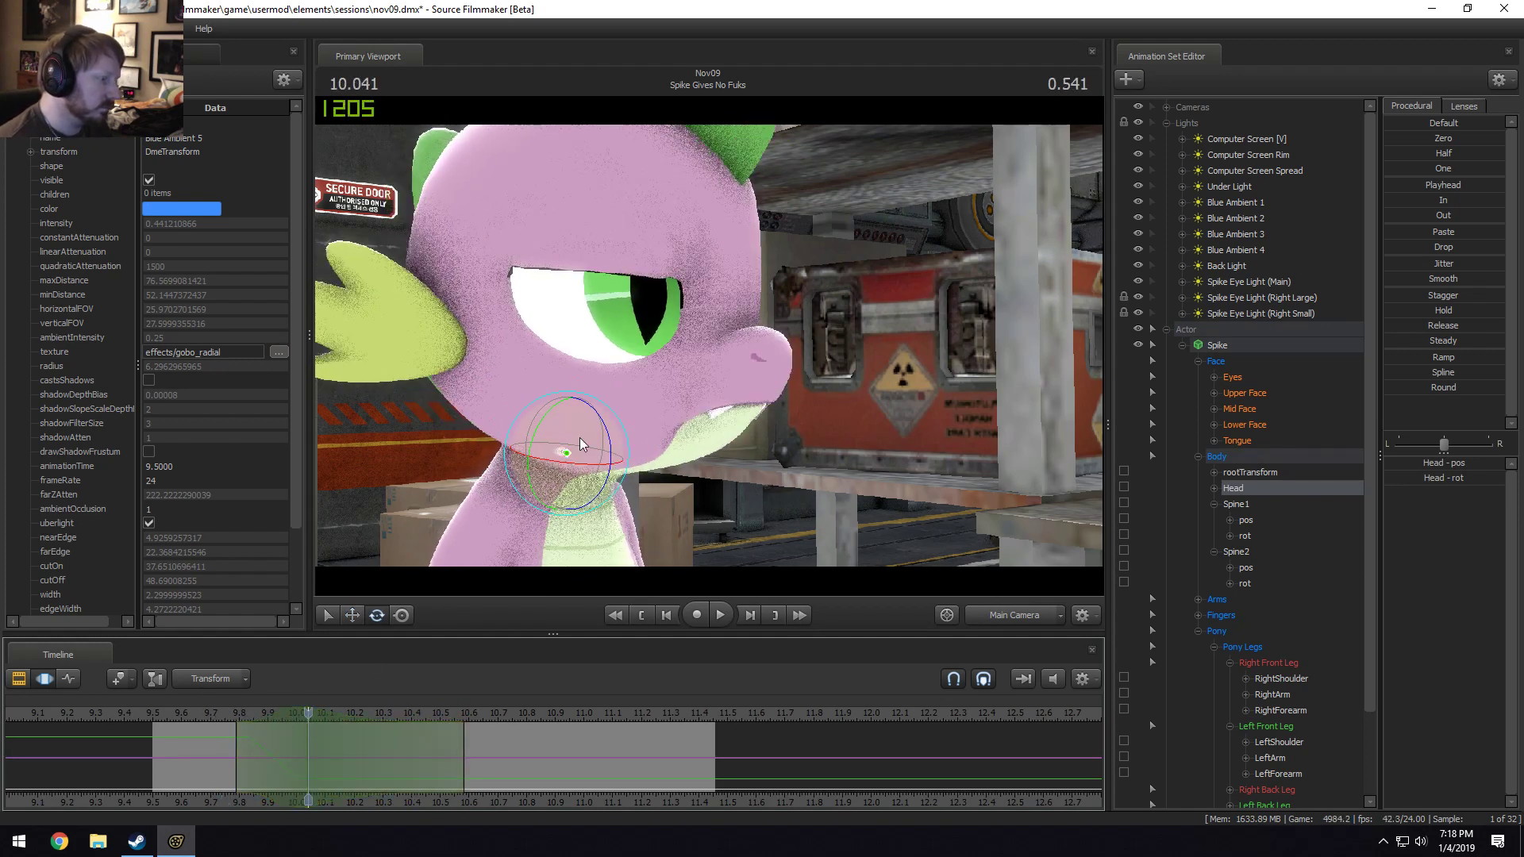
drag(608, 427, 608, 431)
Shift the head rotation's time selection earlier to centre on 10.0, replaying the motion from about 9.6 to 9.7.
click(209, 714)
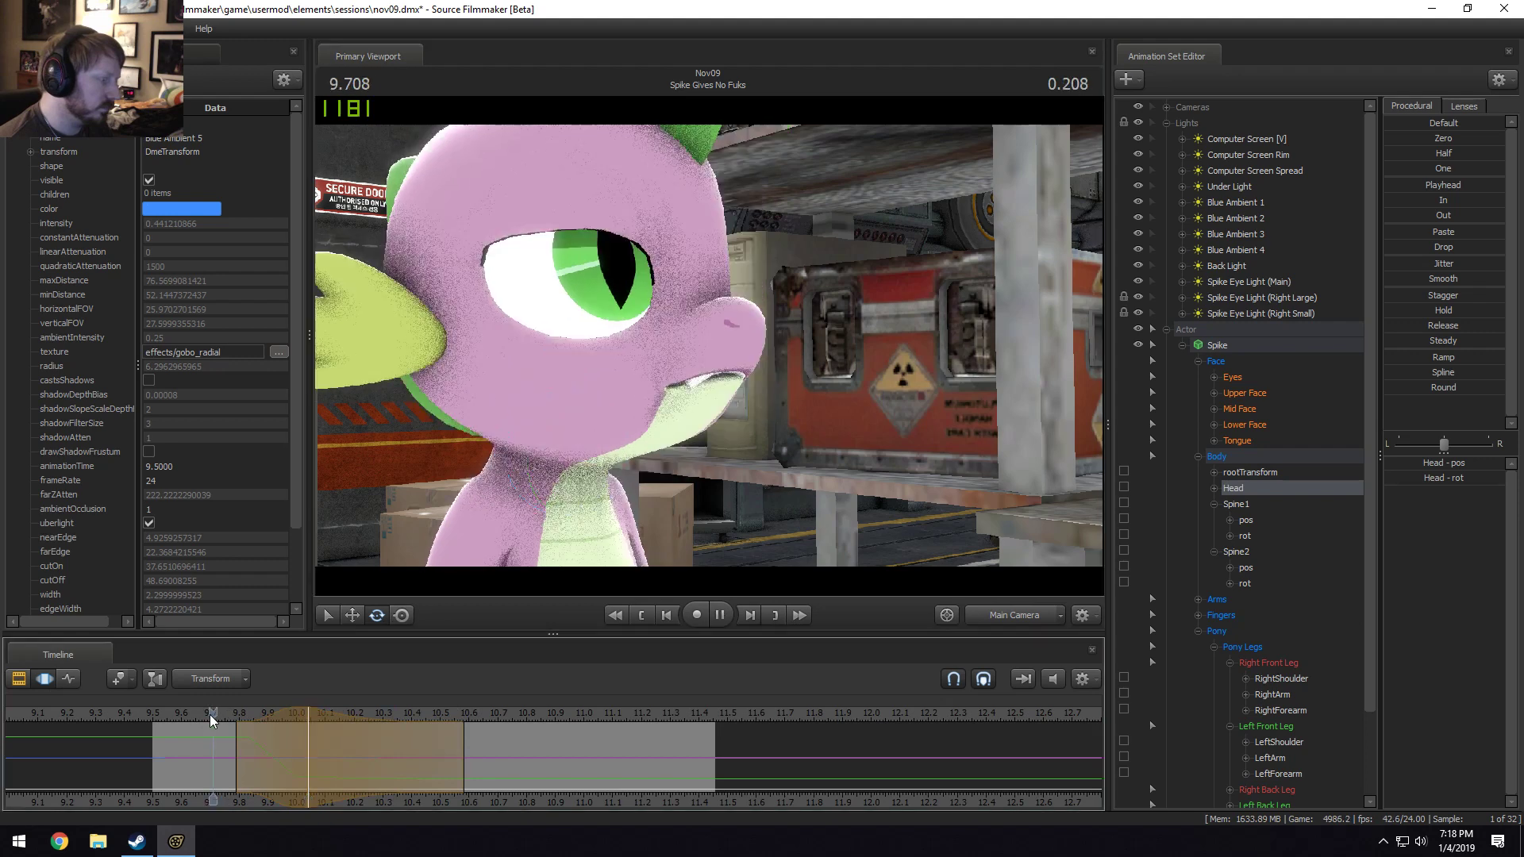
key(space)
key(space)
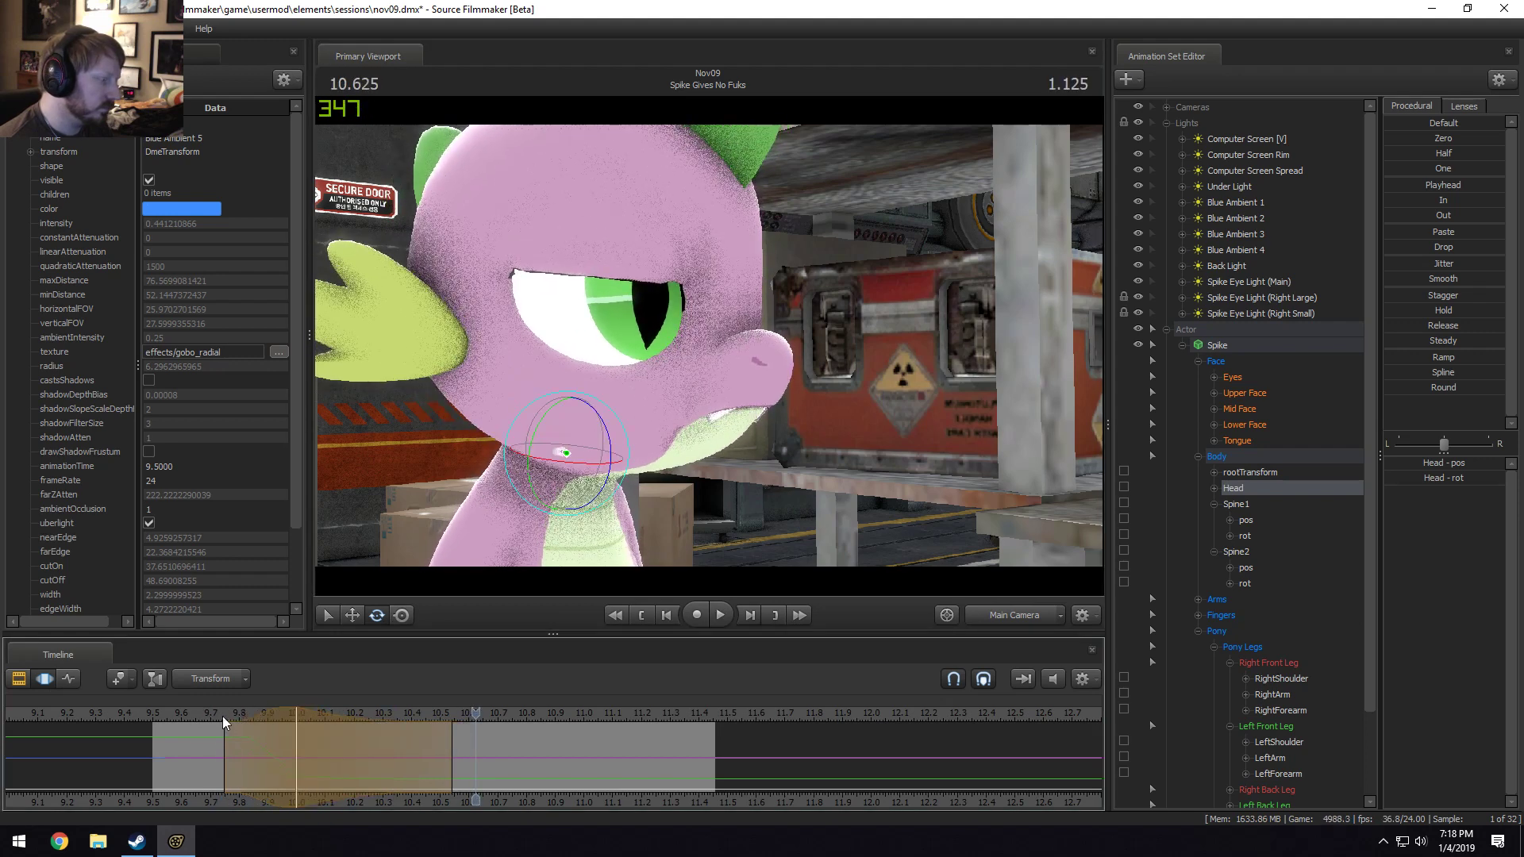
click(187, 716)
key(space)
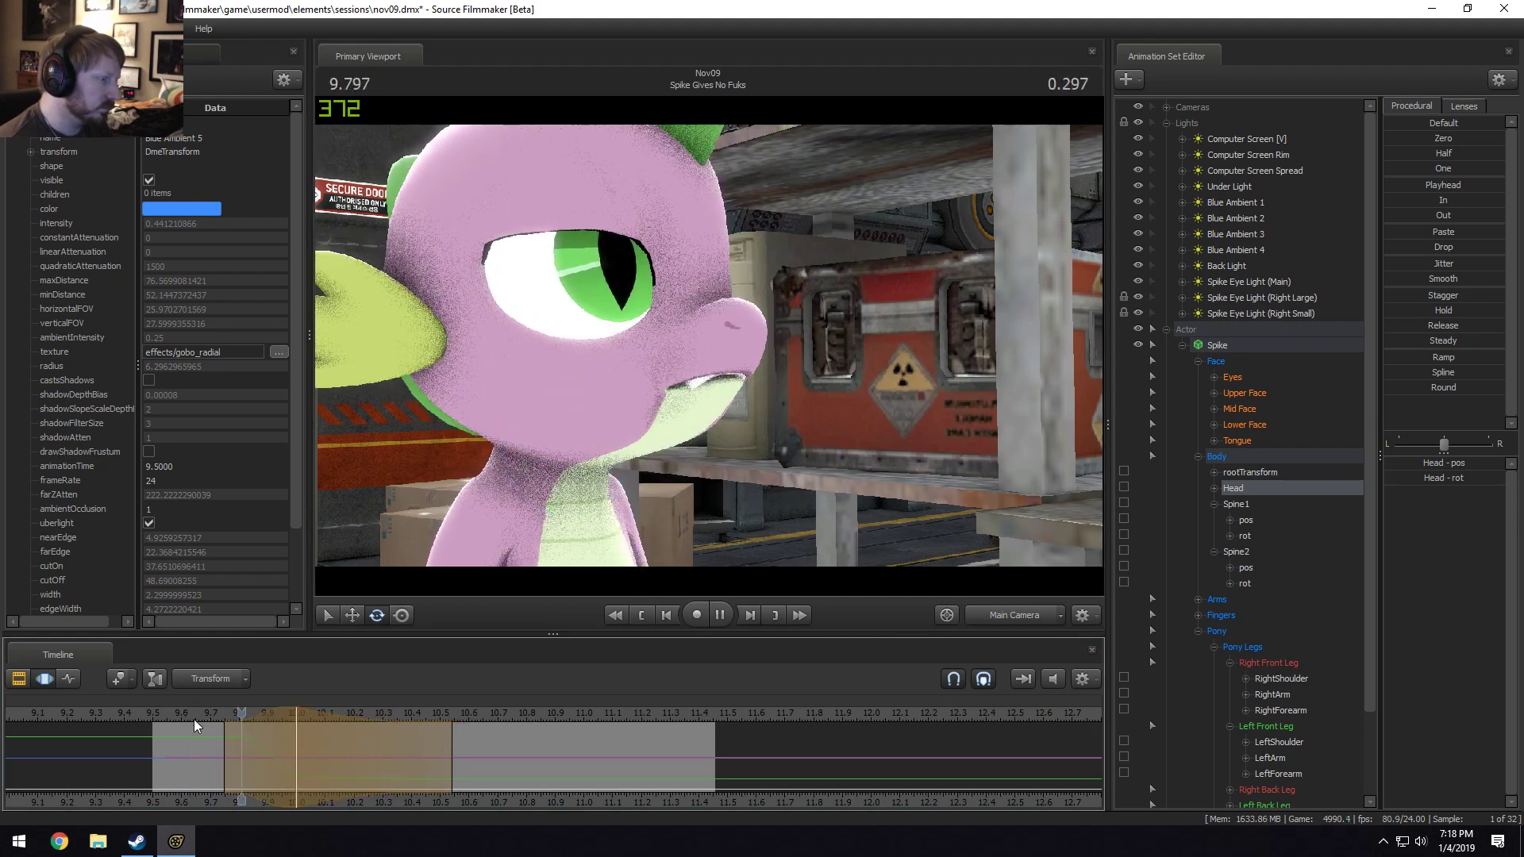
click(296, 728)
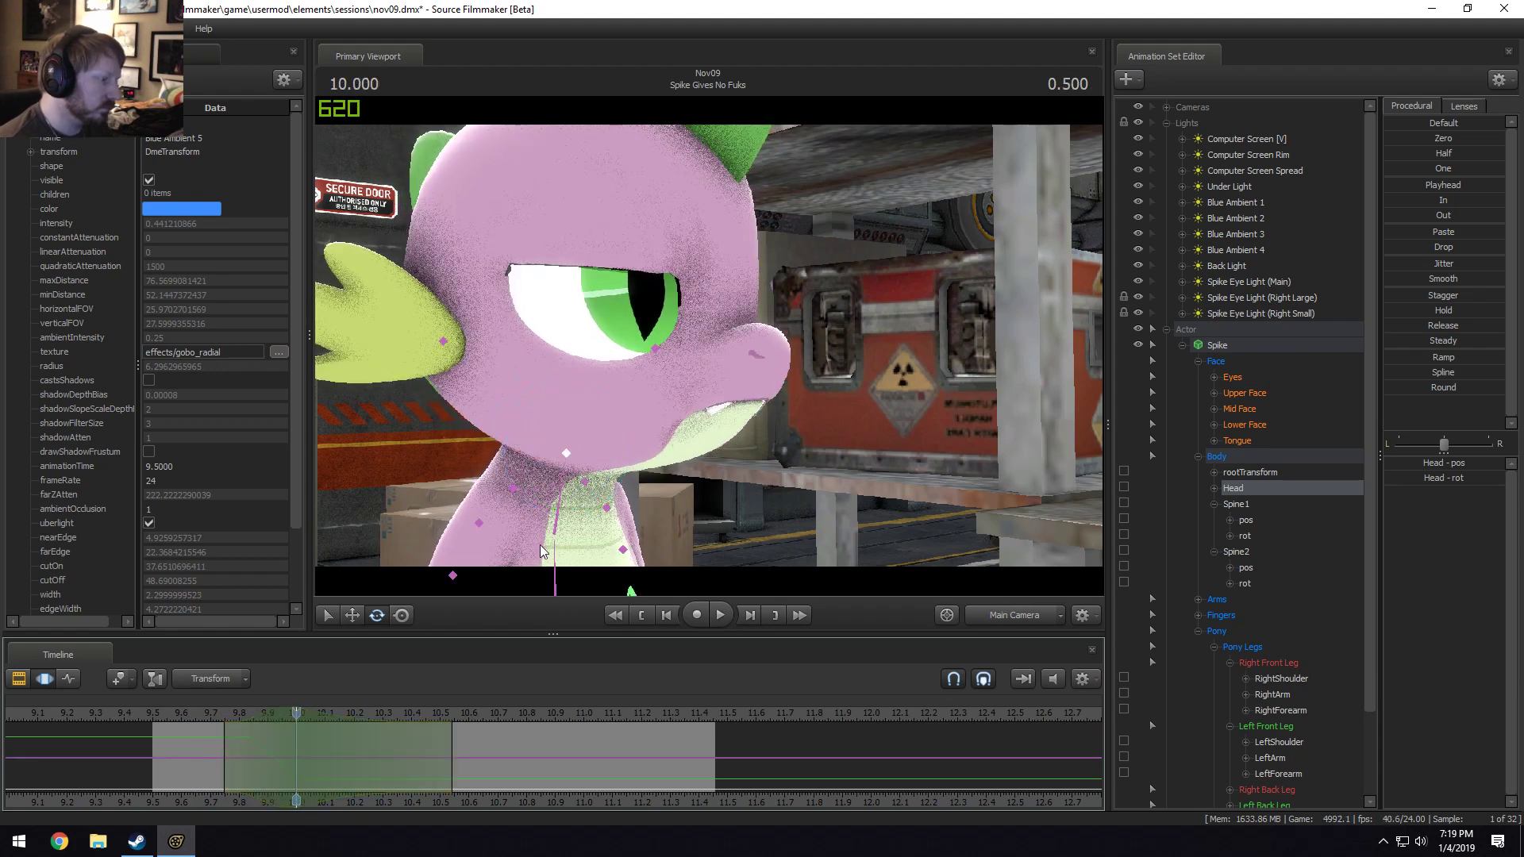
Rotate Spike's Spine2 bone around 10.000 s and play back the turn to check it.
click(559, 513)
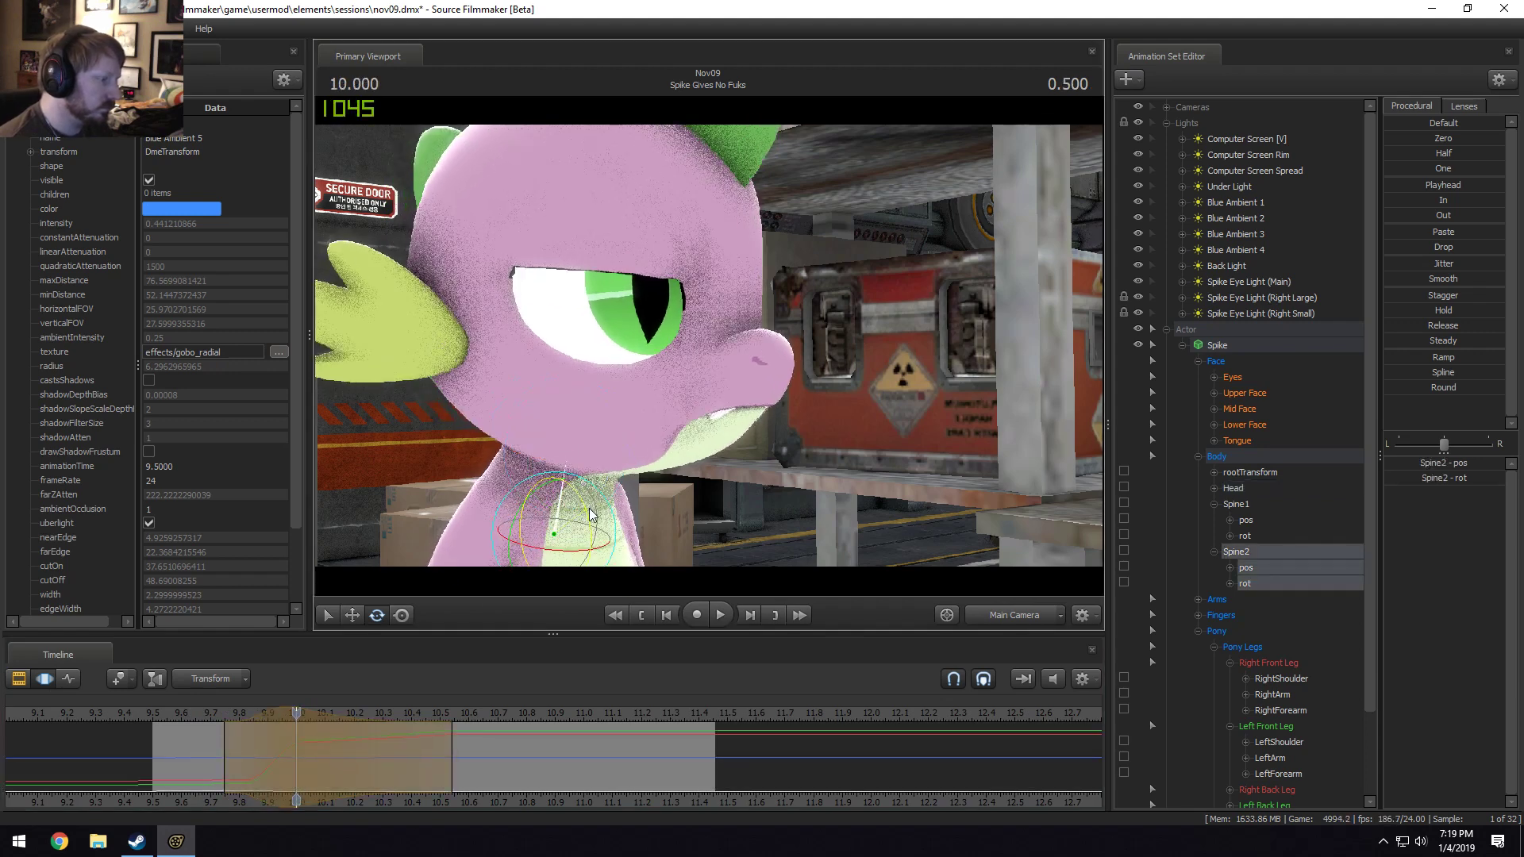
click(212, 715)
key(space)
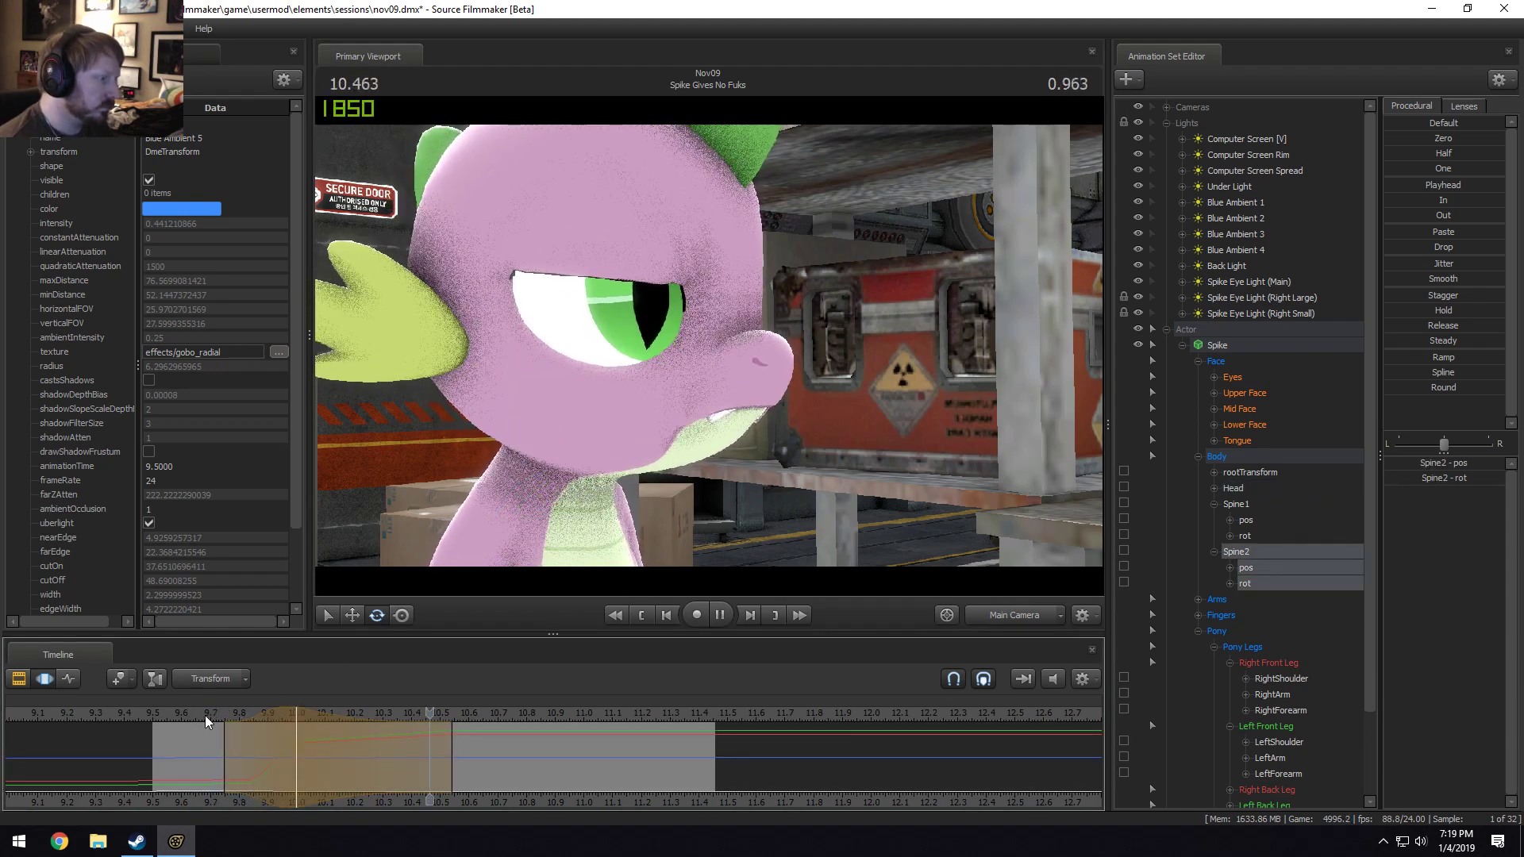
key(space)
click(297, 715)
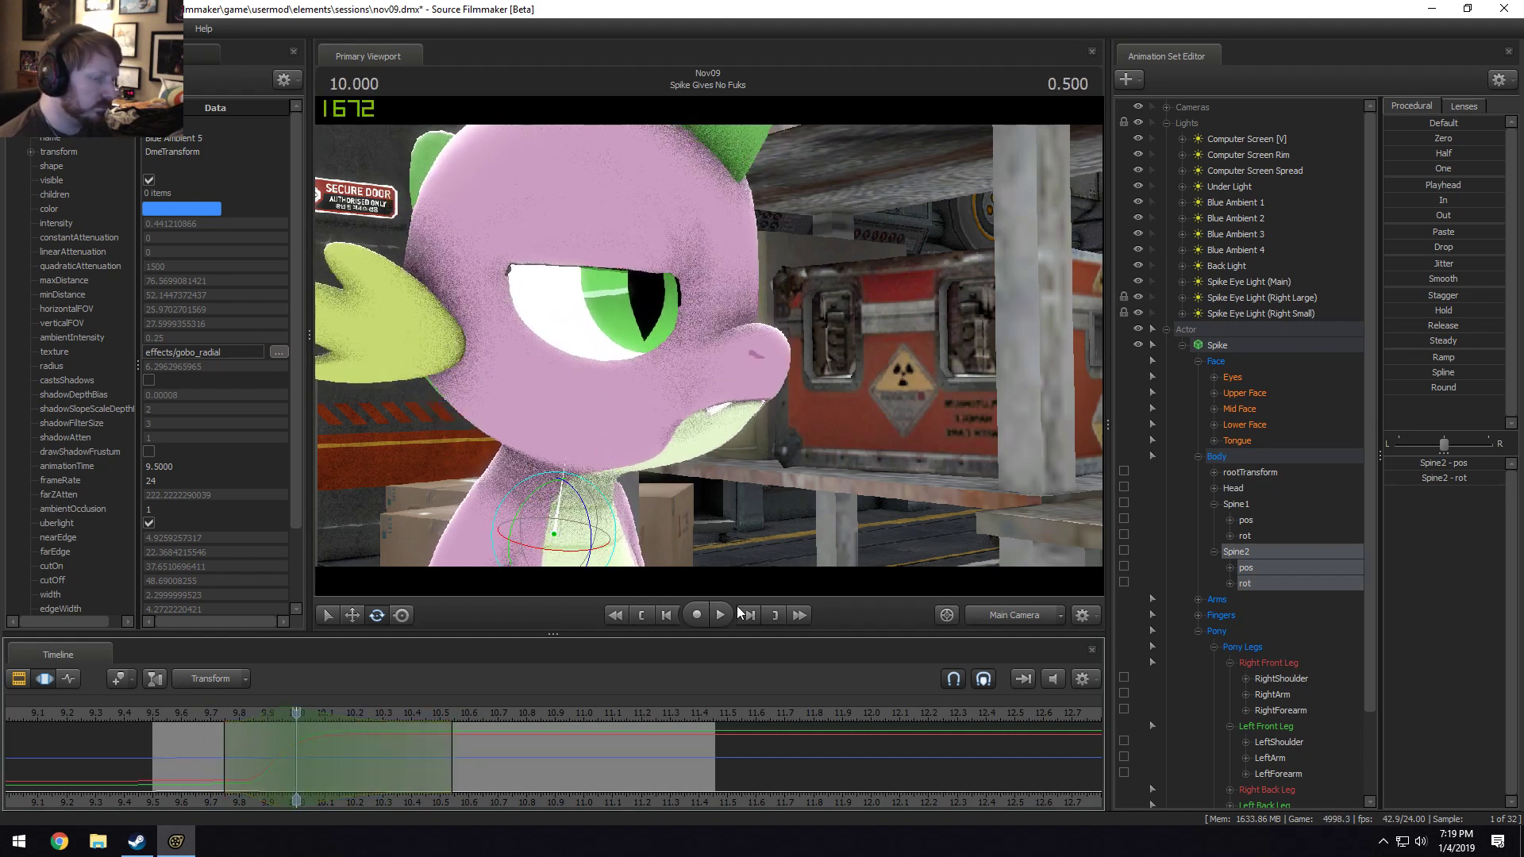
click(168, 713)
key(space)
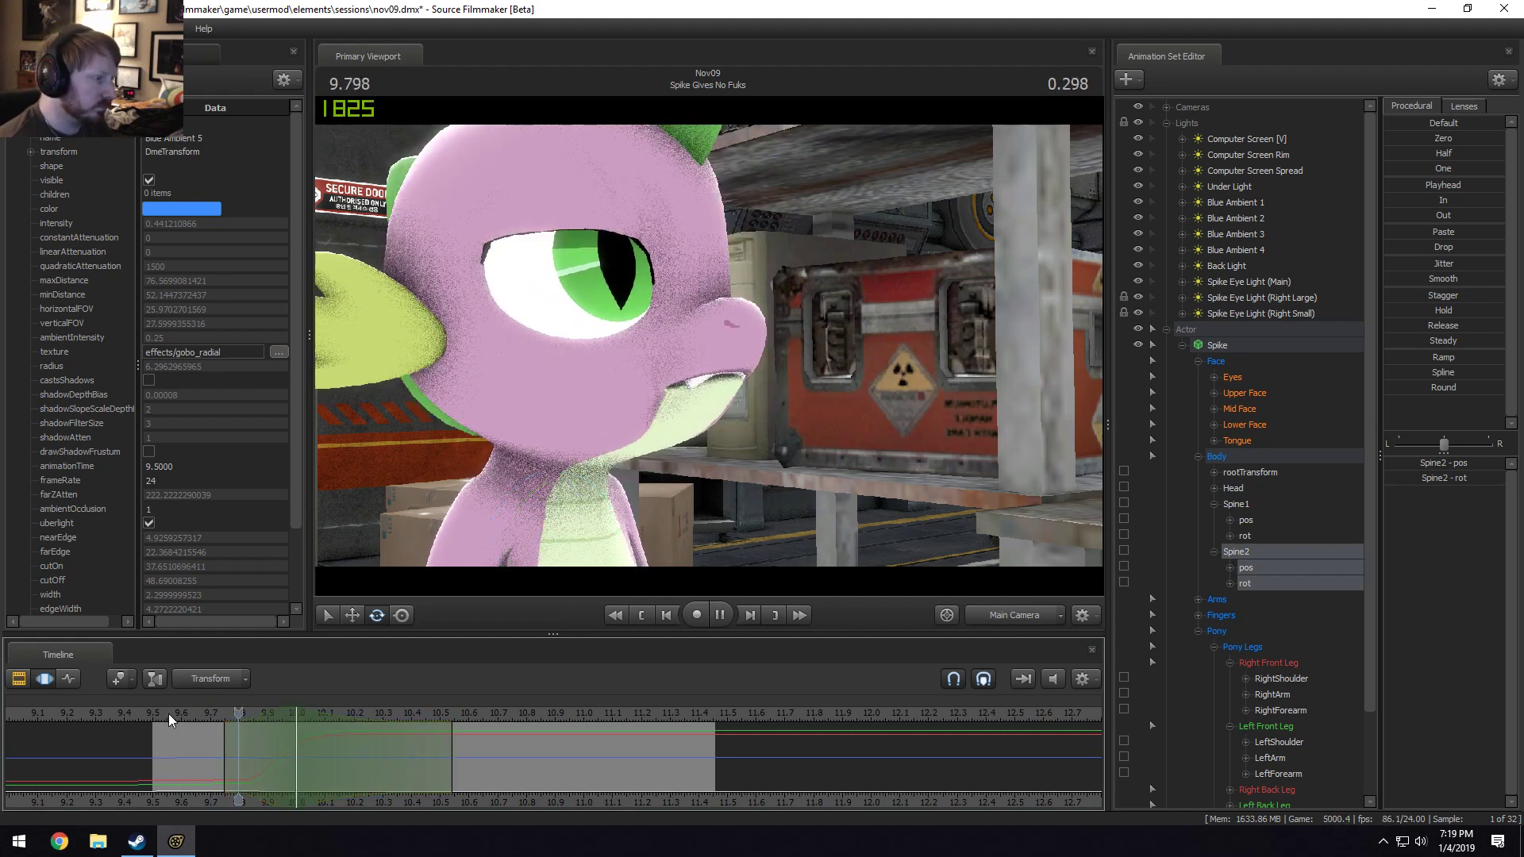
key(space)
click(296, 713)
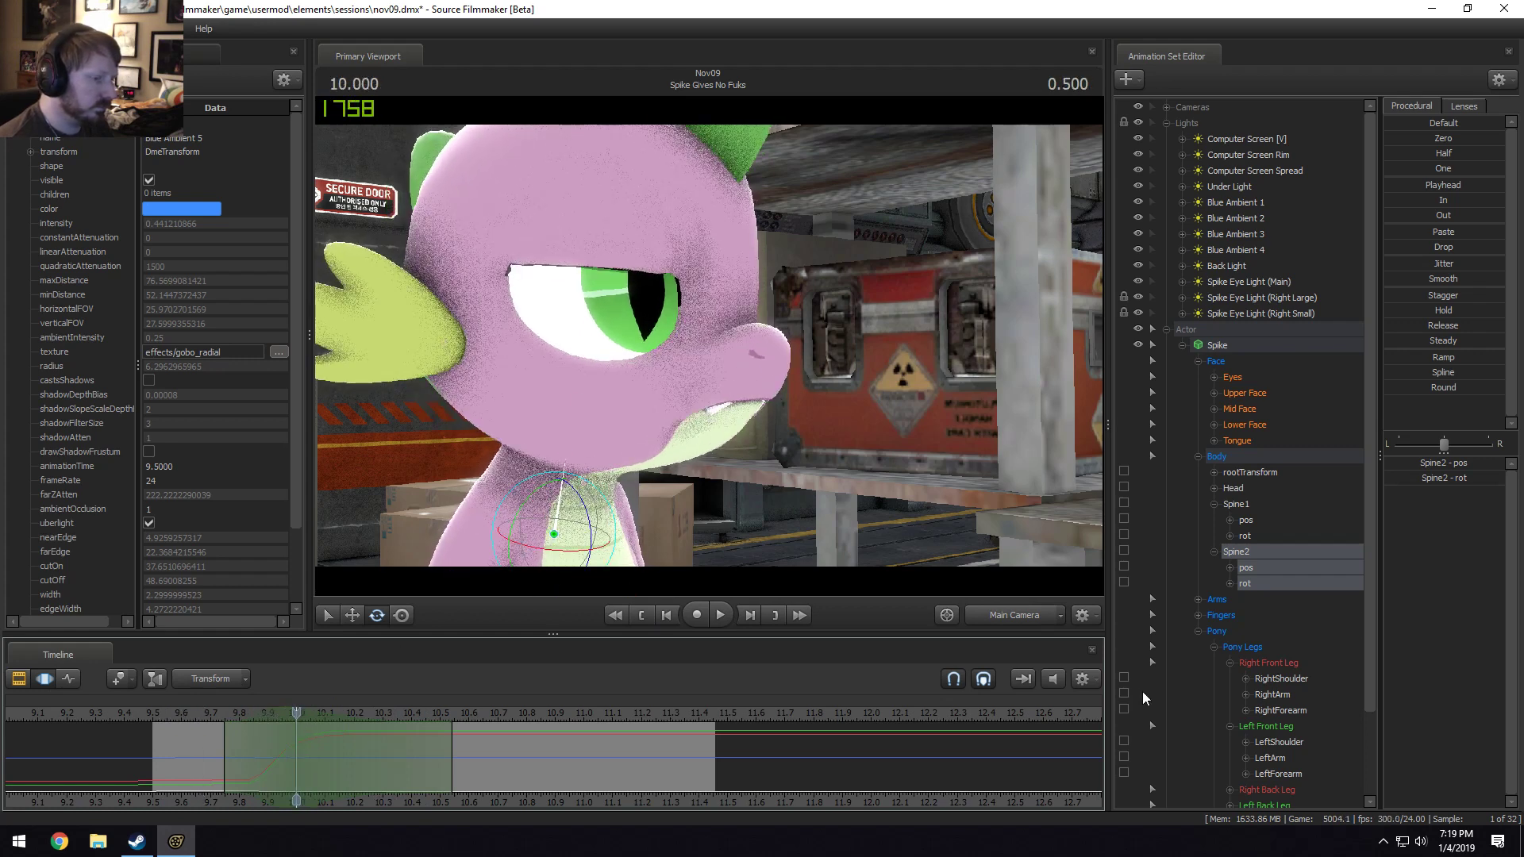
Rotate the Head bone slightly around 10.000 s and again around 9.916 s, previewing the motion.
click(572, 449)
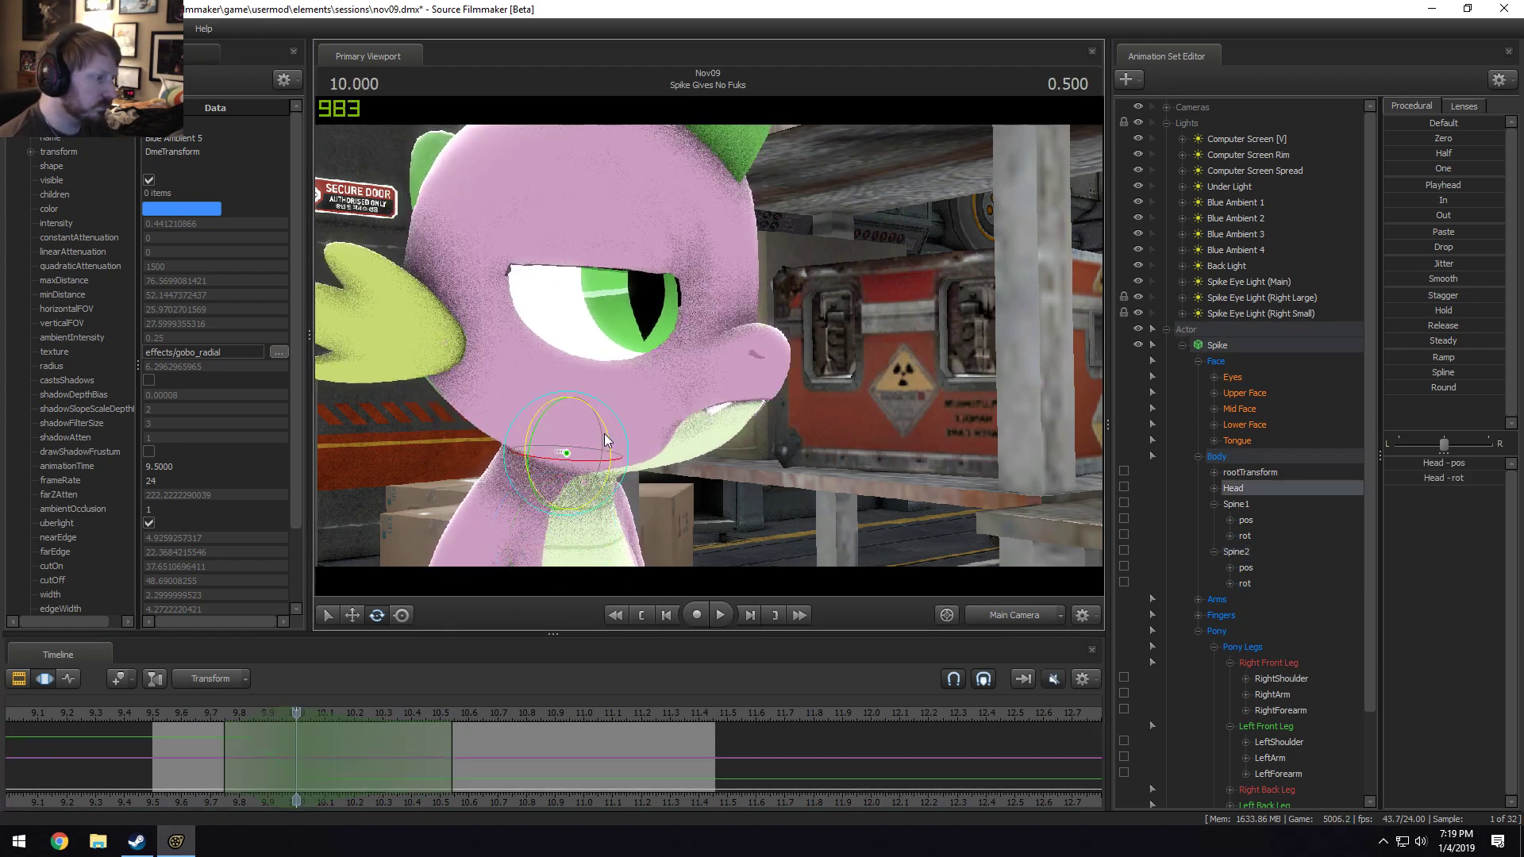
key(space)
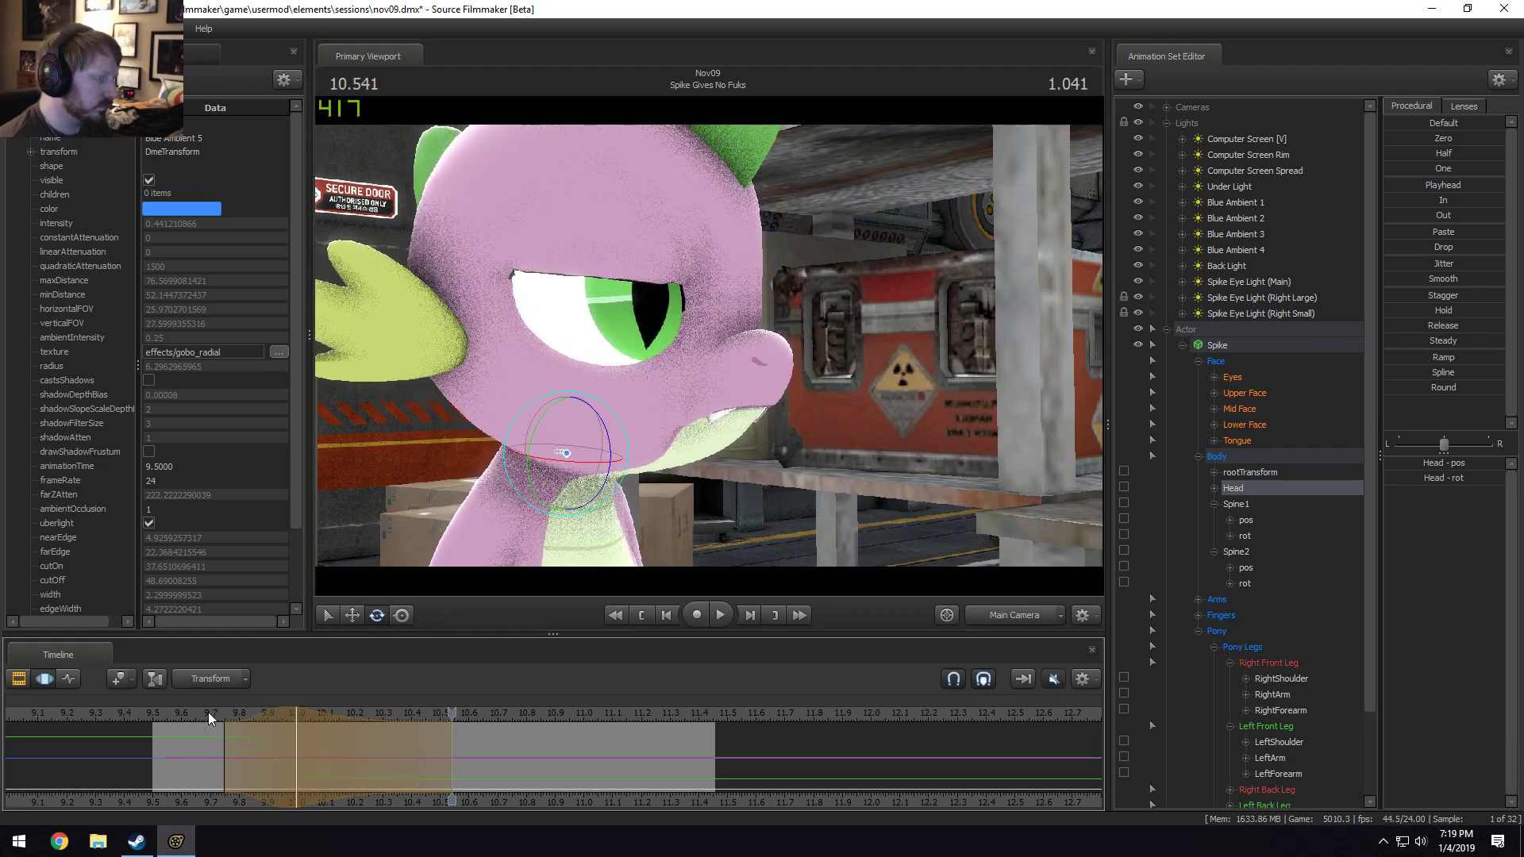
click(273, 737)
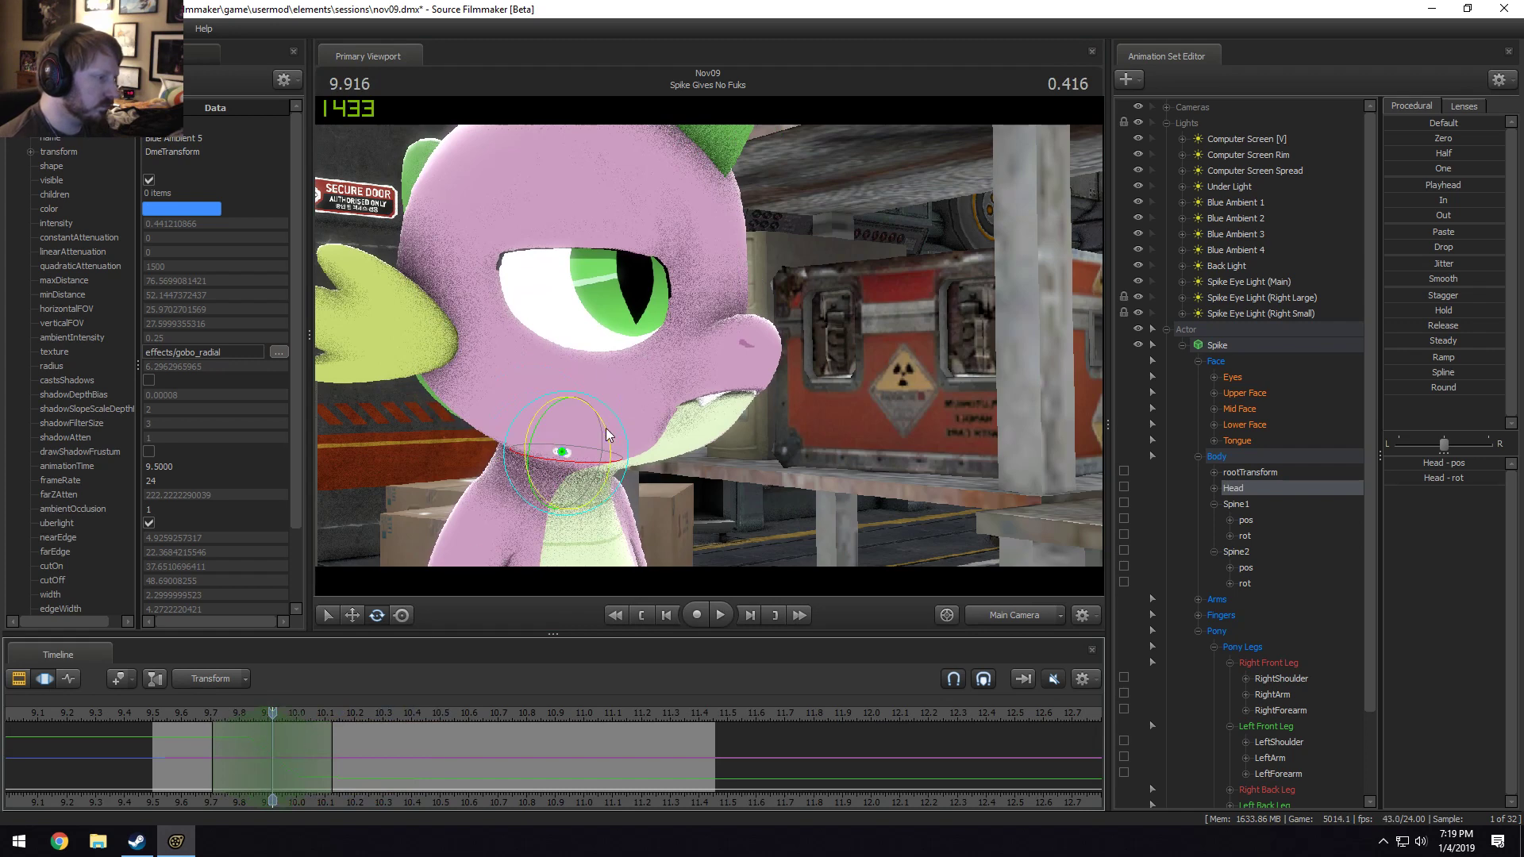
drag(607, 427, 603, 427)
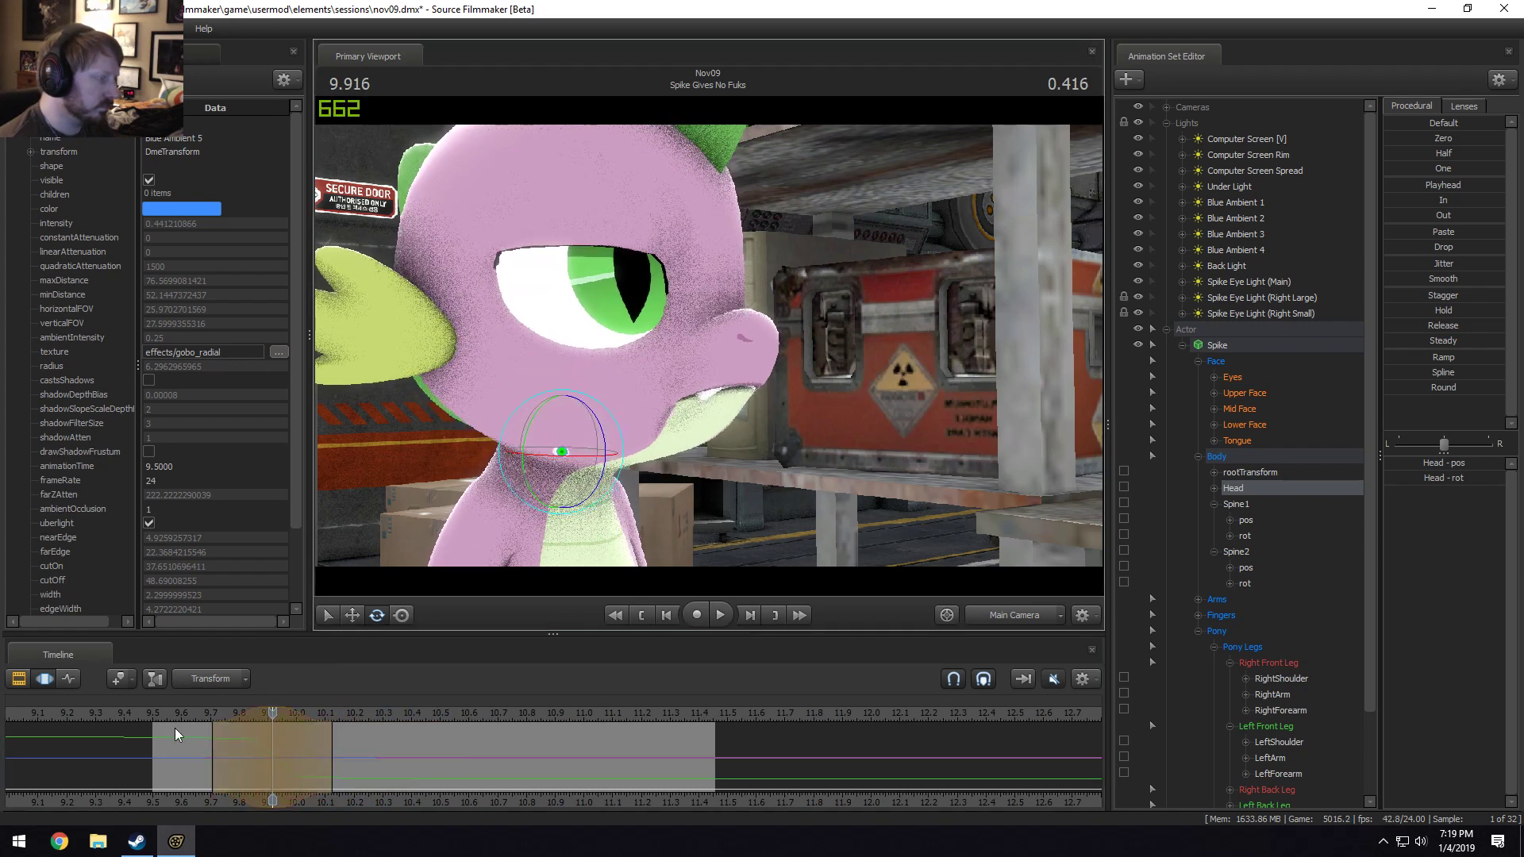
click(193, 713)
key(space)
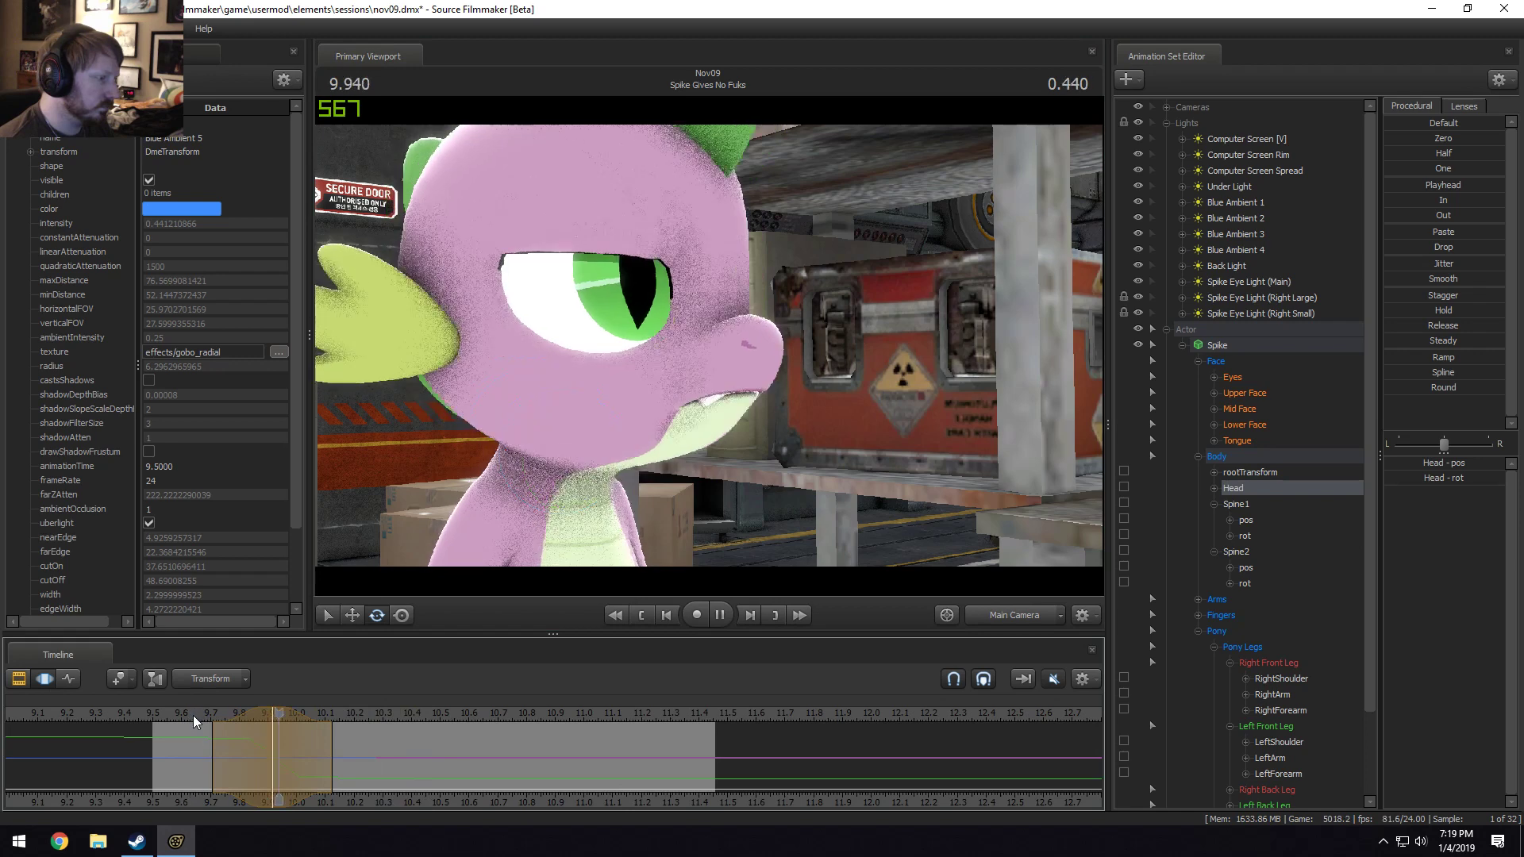
key(space)
Widen the time selection to about 9.67–10.17 s, replay the shot, and commit the Head rotation.
drag(212, 720, 200, 718)
click(177, 713)
key(space)
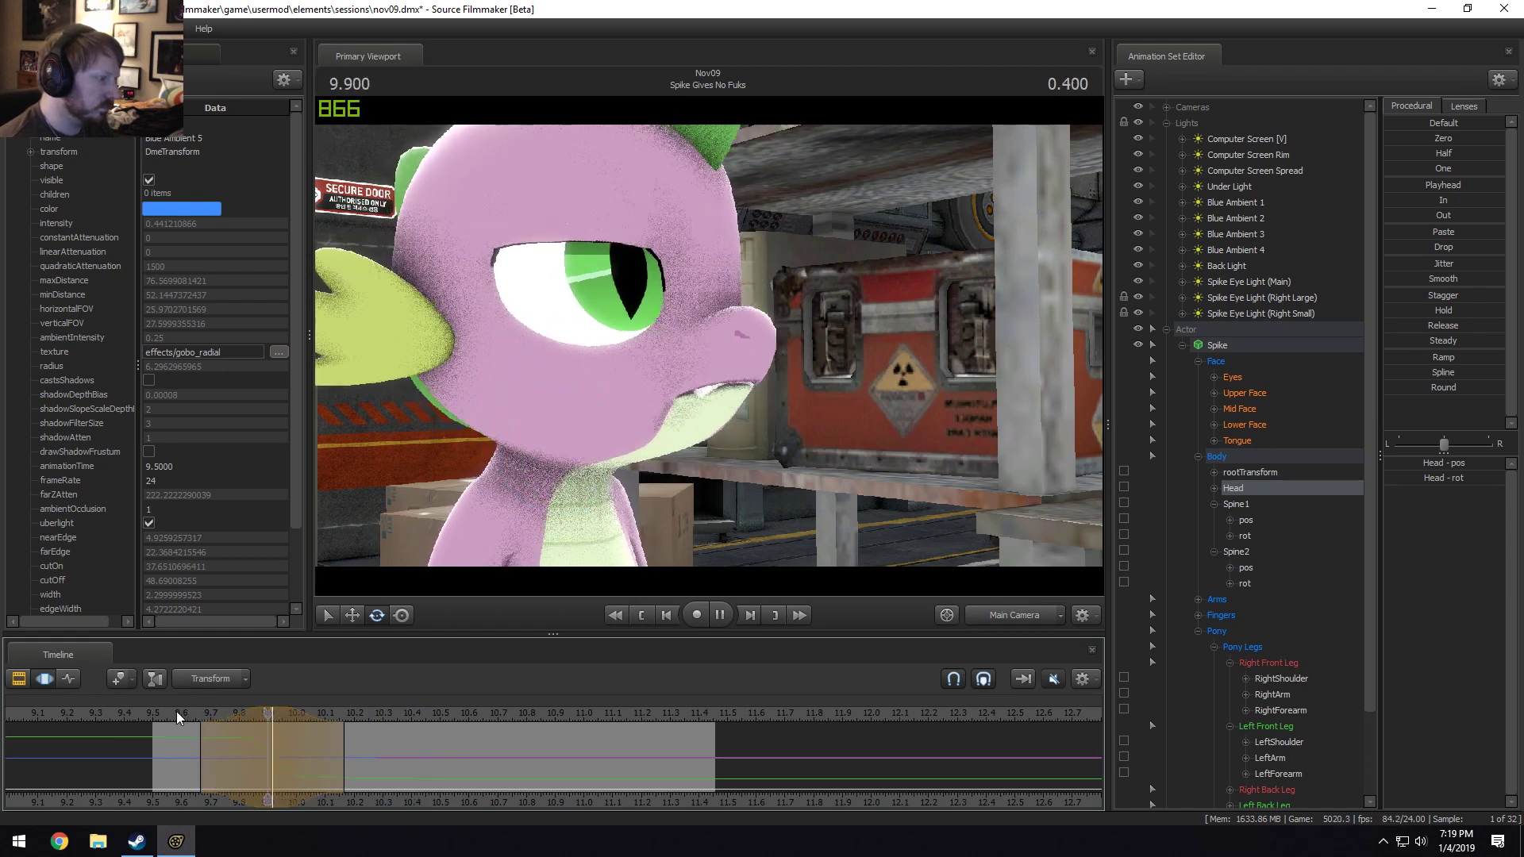
key(space)
key(Return)
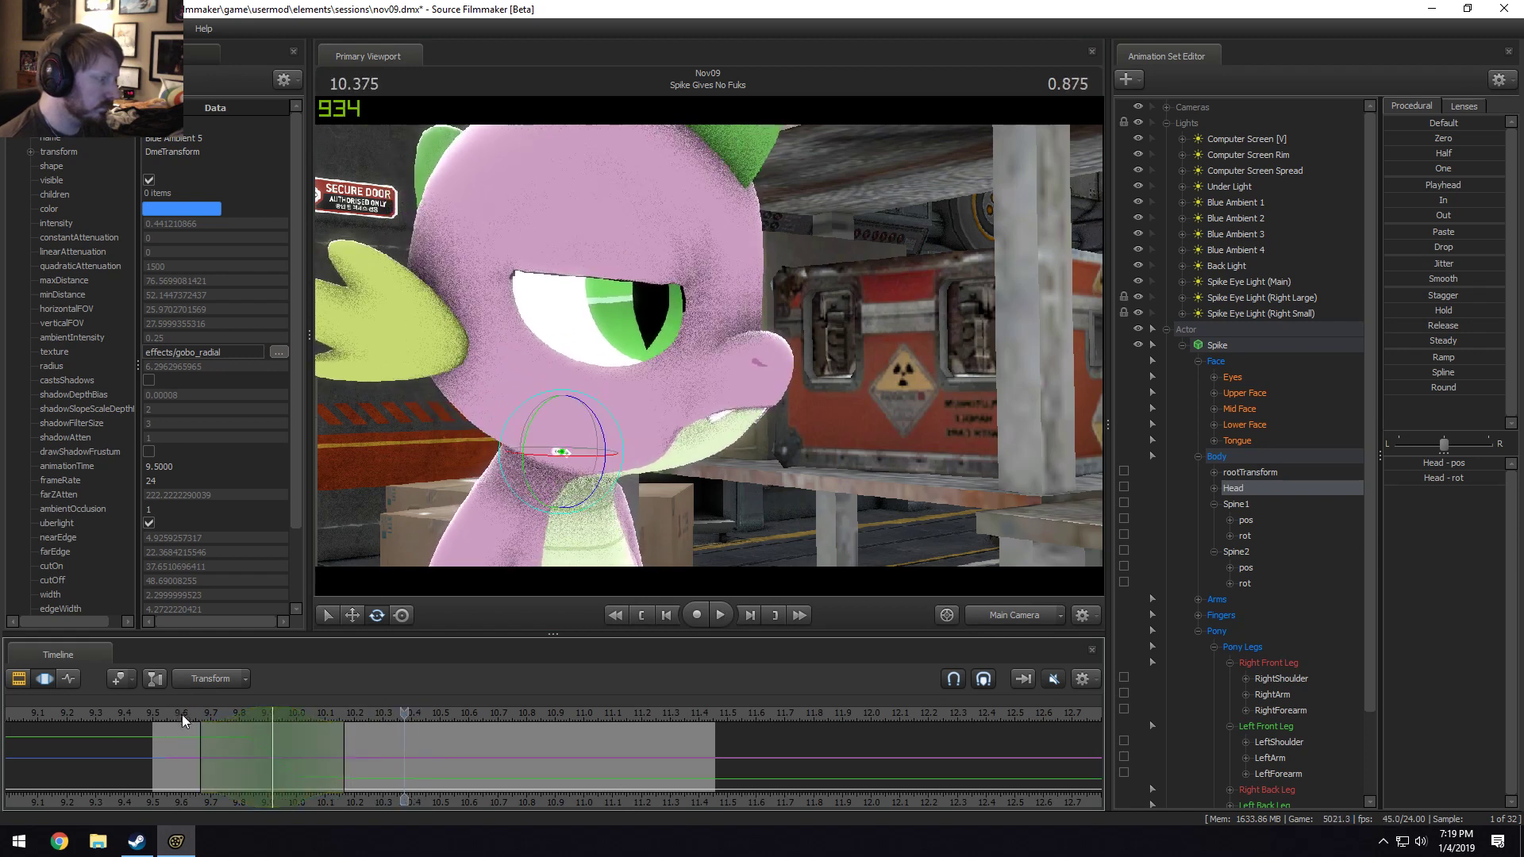
Rotate the Spine2 bone slightly around 9.916 s and play back the result.
click(275, 753)
click(563, 512)
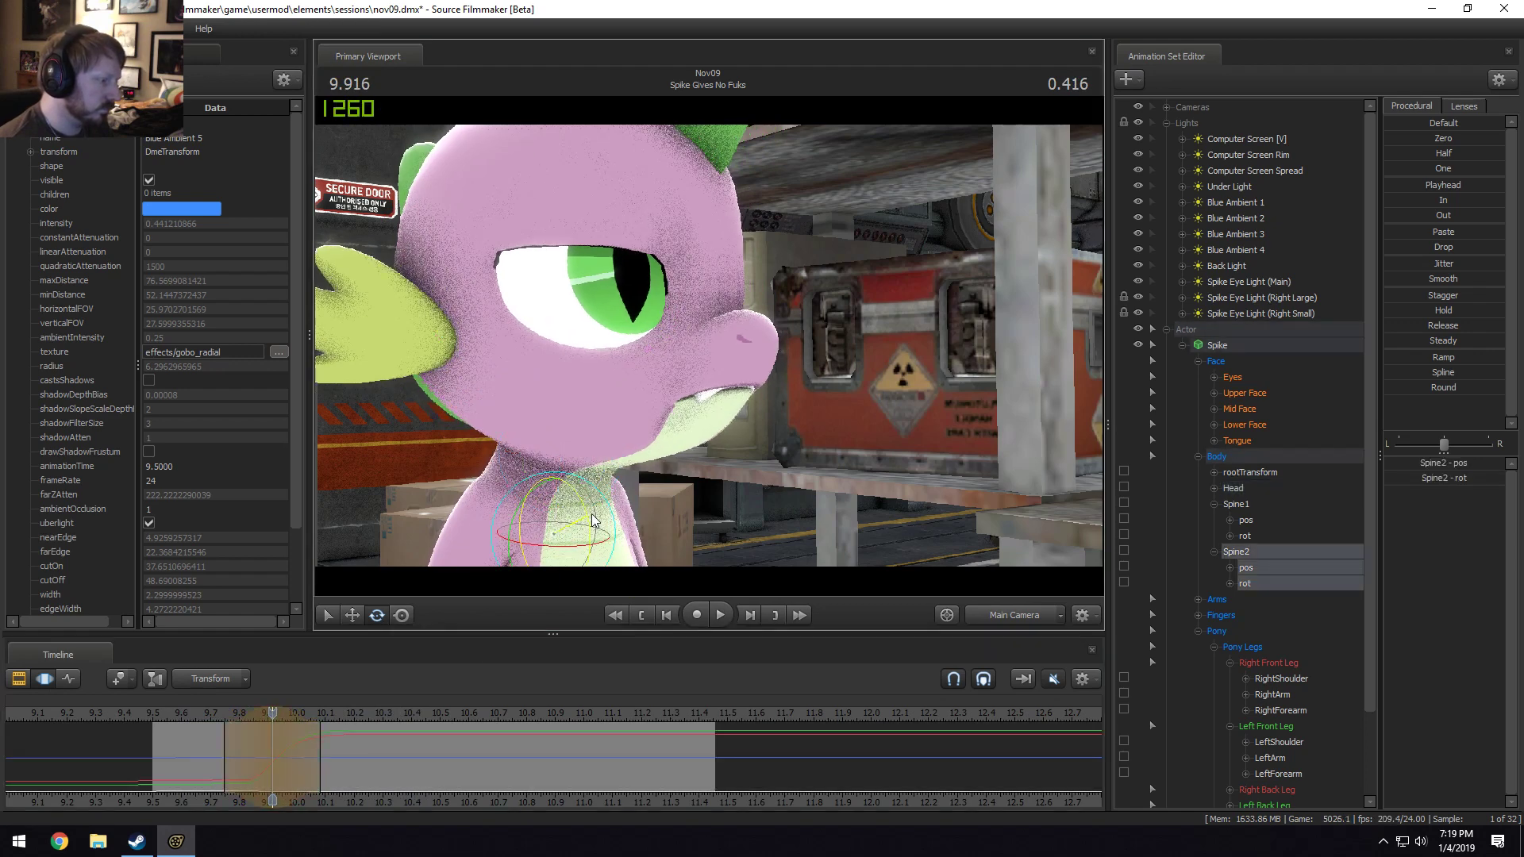
drag(593, 520, 589, 521)
click(188, 716)
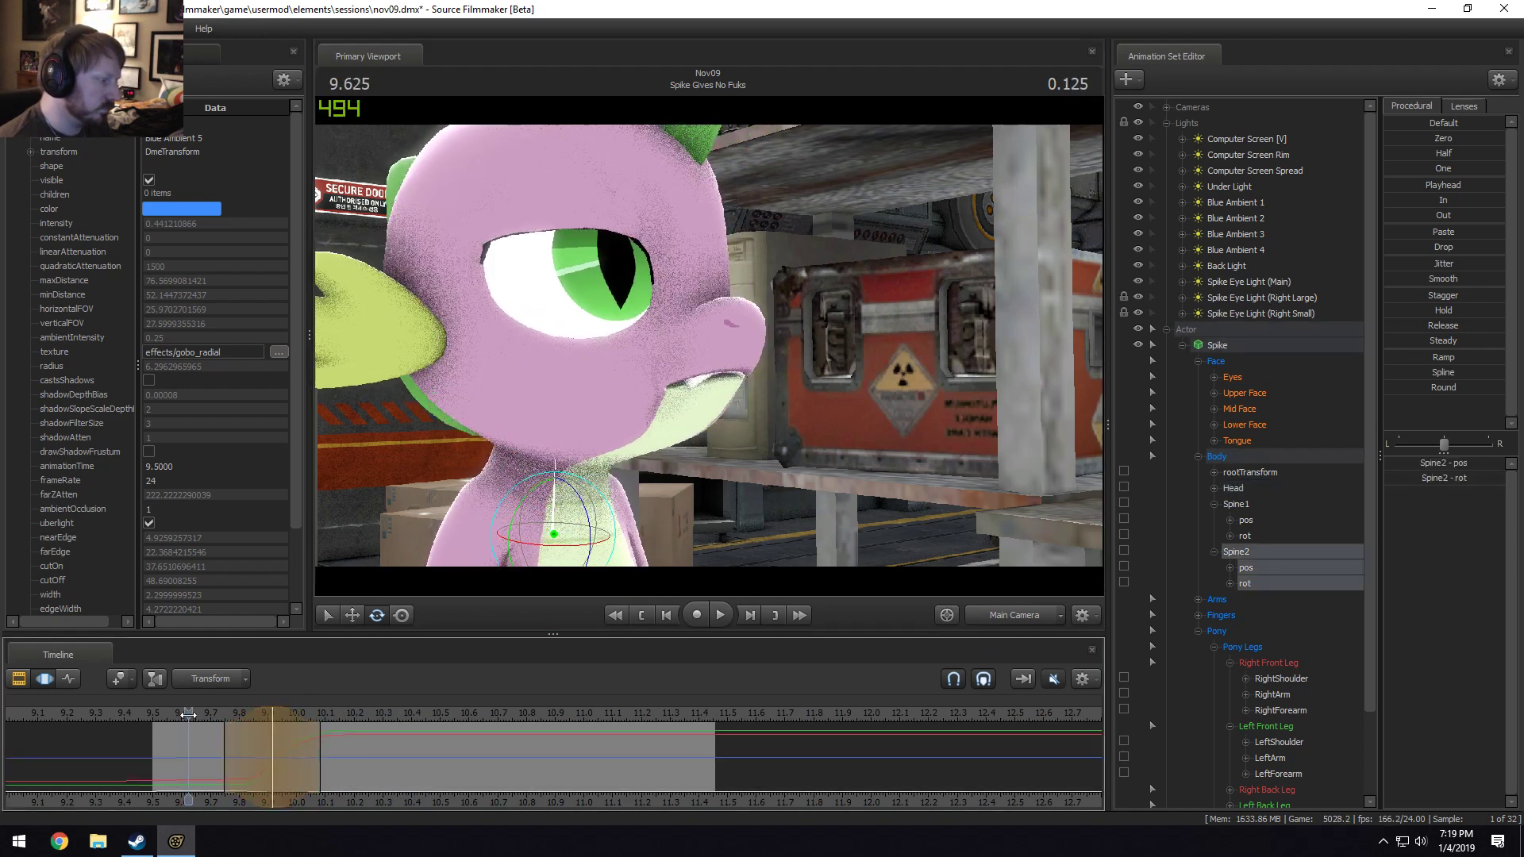
key(space)
key(space)
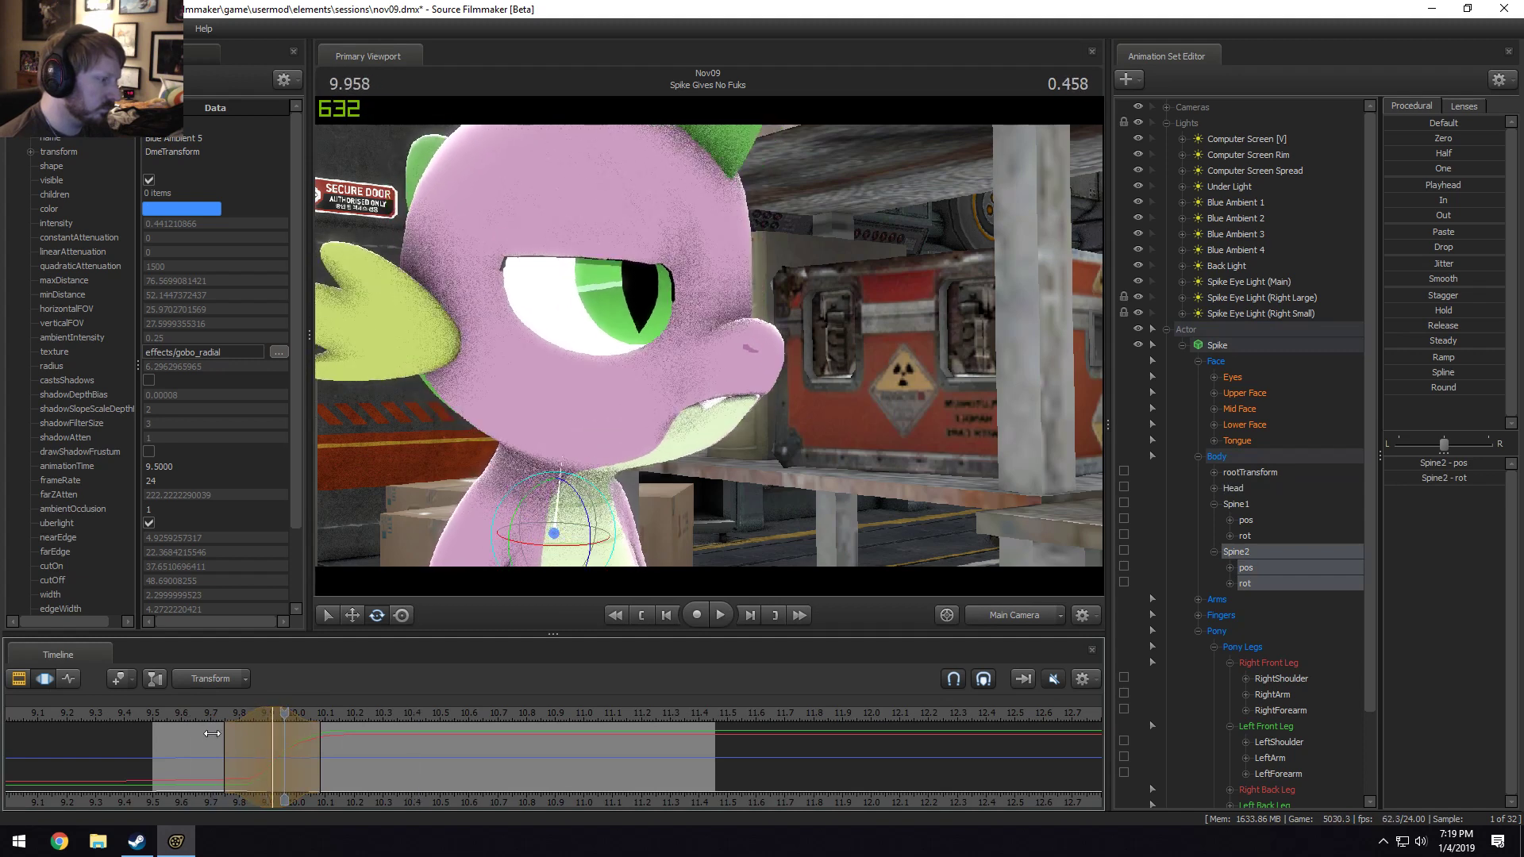
Centre the time selection on 9.958 s, shift the Head bone's position, and play back the motion.
drag(237, 740, 290, 751)
key(Escape)
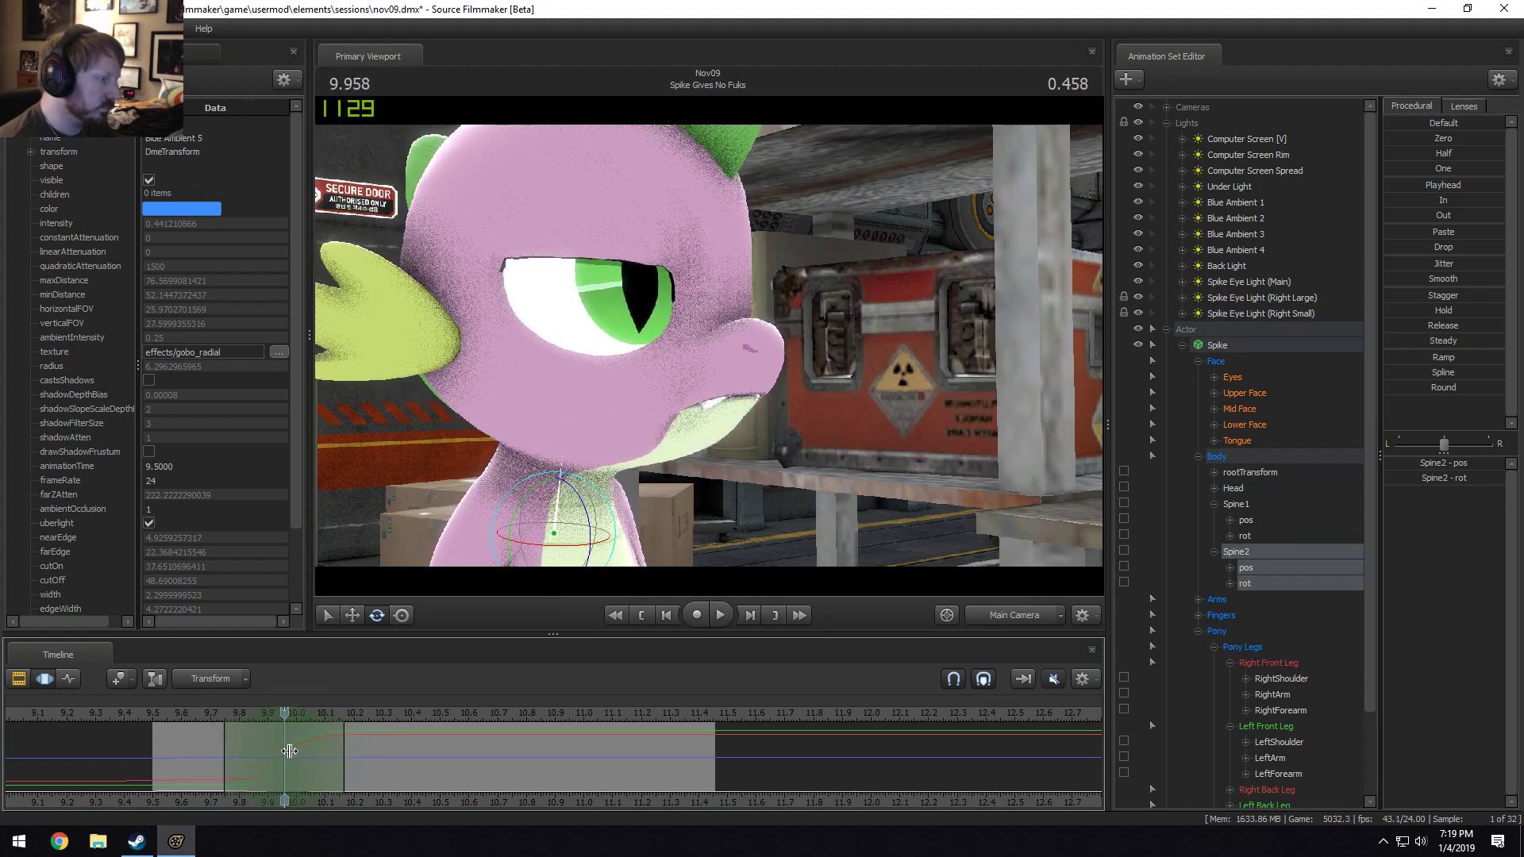
click(563, 454)
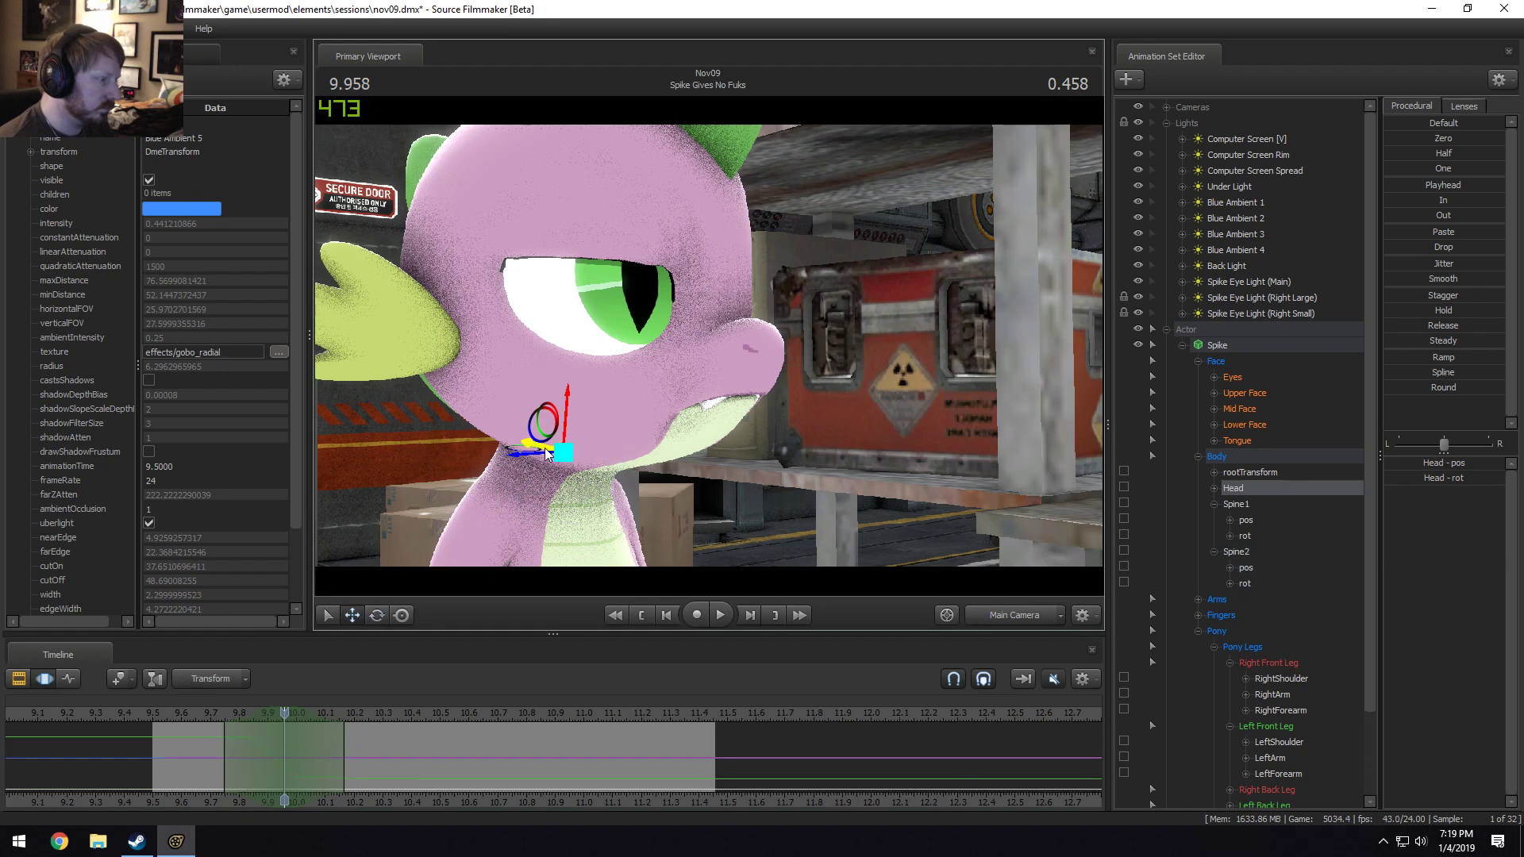
drag(566, 456, 539, 446)
click(210, 712)
key(space)
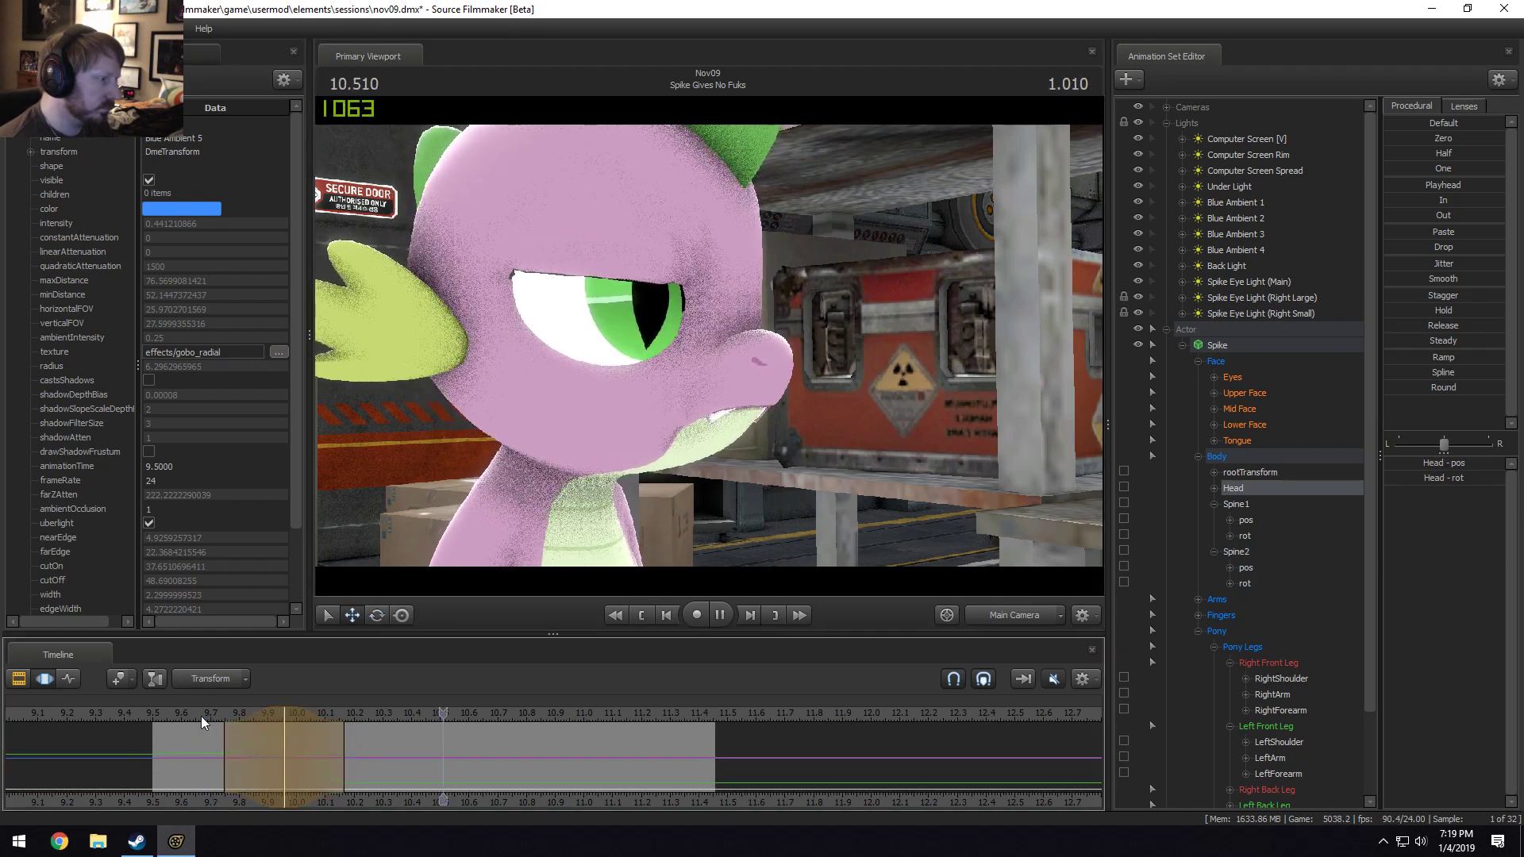
Centre the time selection on 10.041 s, move the Head bone slightly along its vertical axis, and preview it.
click(236, 757)
drag(238, 757, 307, 765)
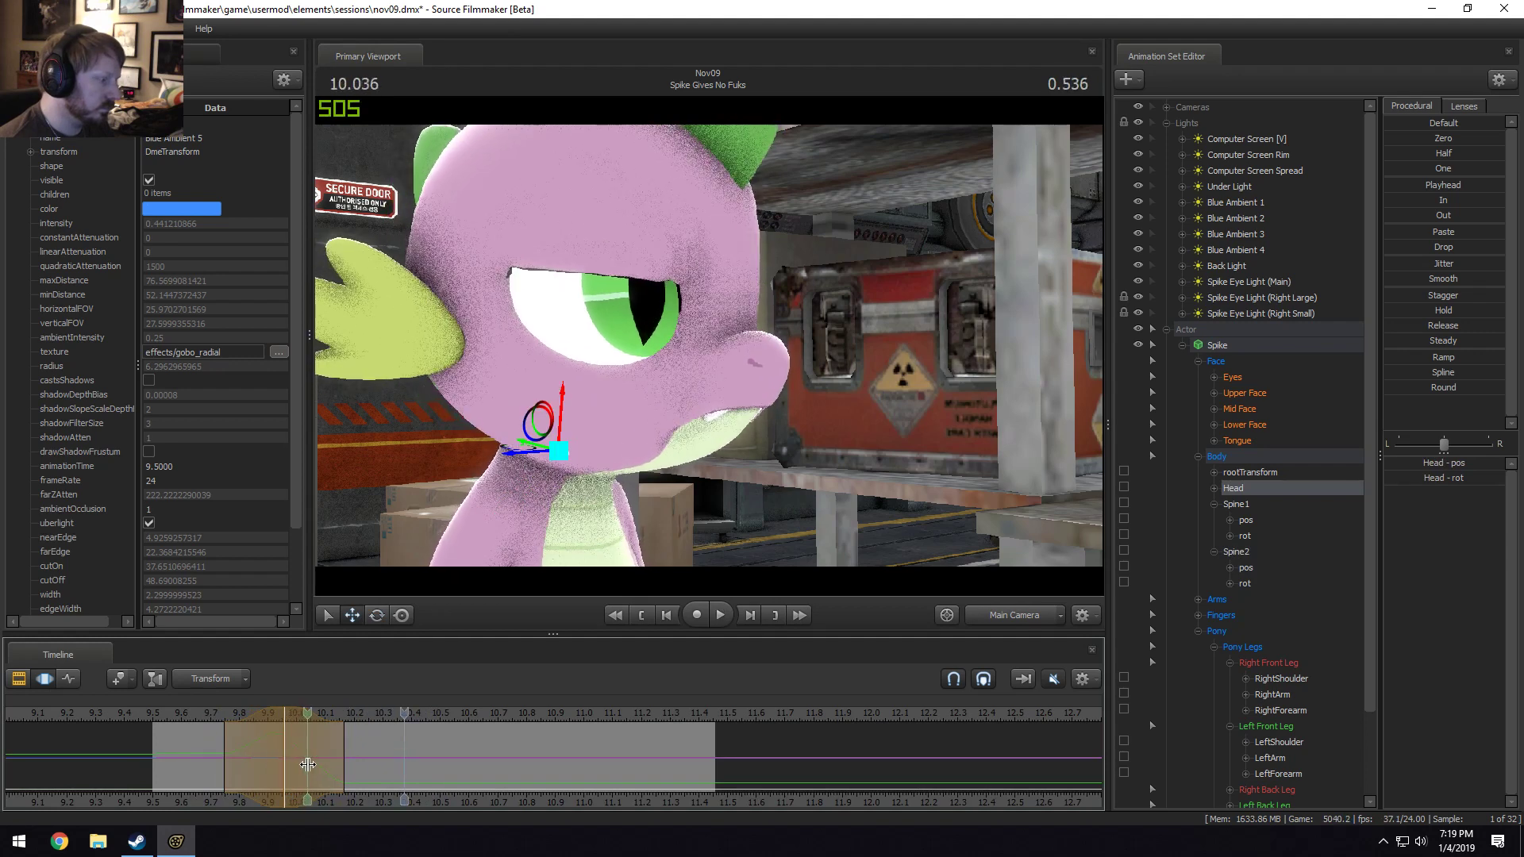
shift+click(308, 765)
shift+scroll(308, 765, up, 5)
drag(555, 388, 560, 392)
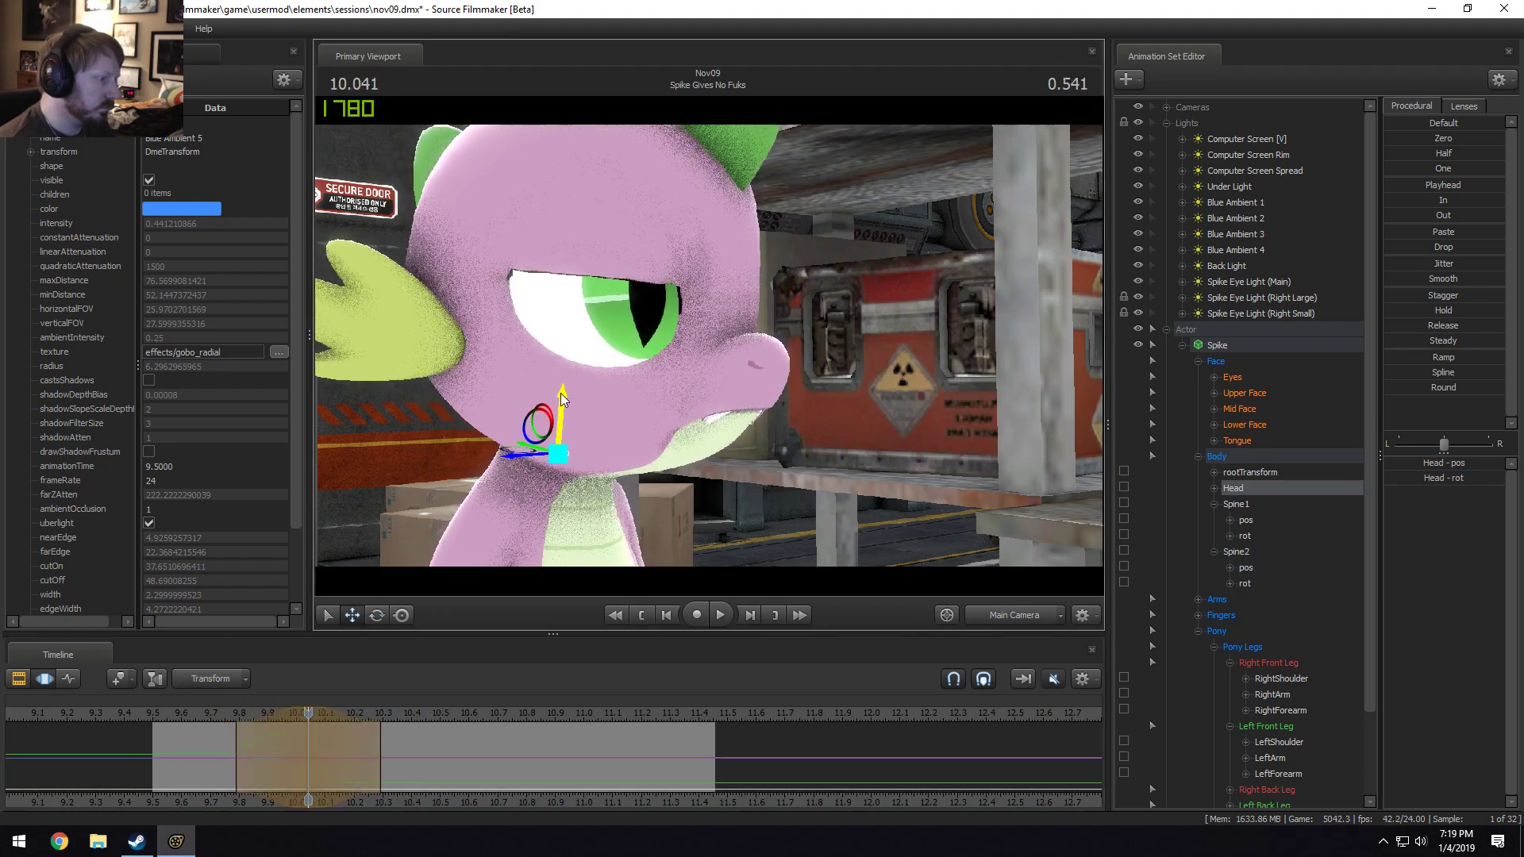
click(214, 713)
key(space)
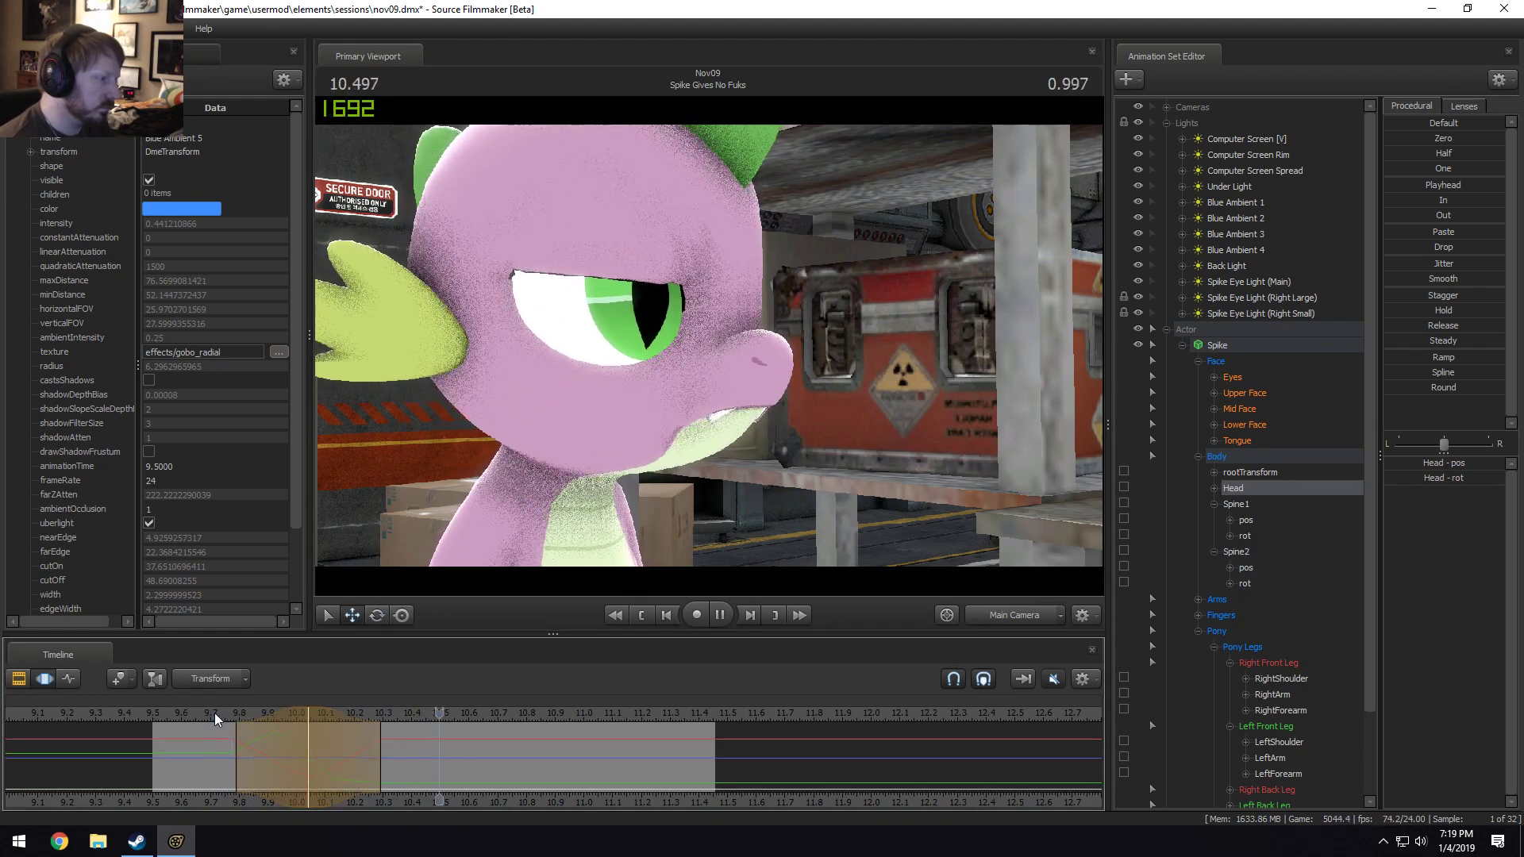
key(space)
Narrow the time selection to about 9.83–10.25 s, replay the turn several times, and commit the Head move.
click(225, 713)
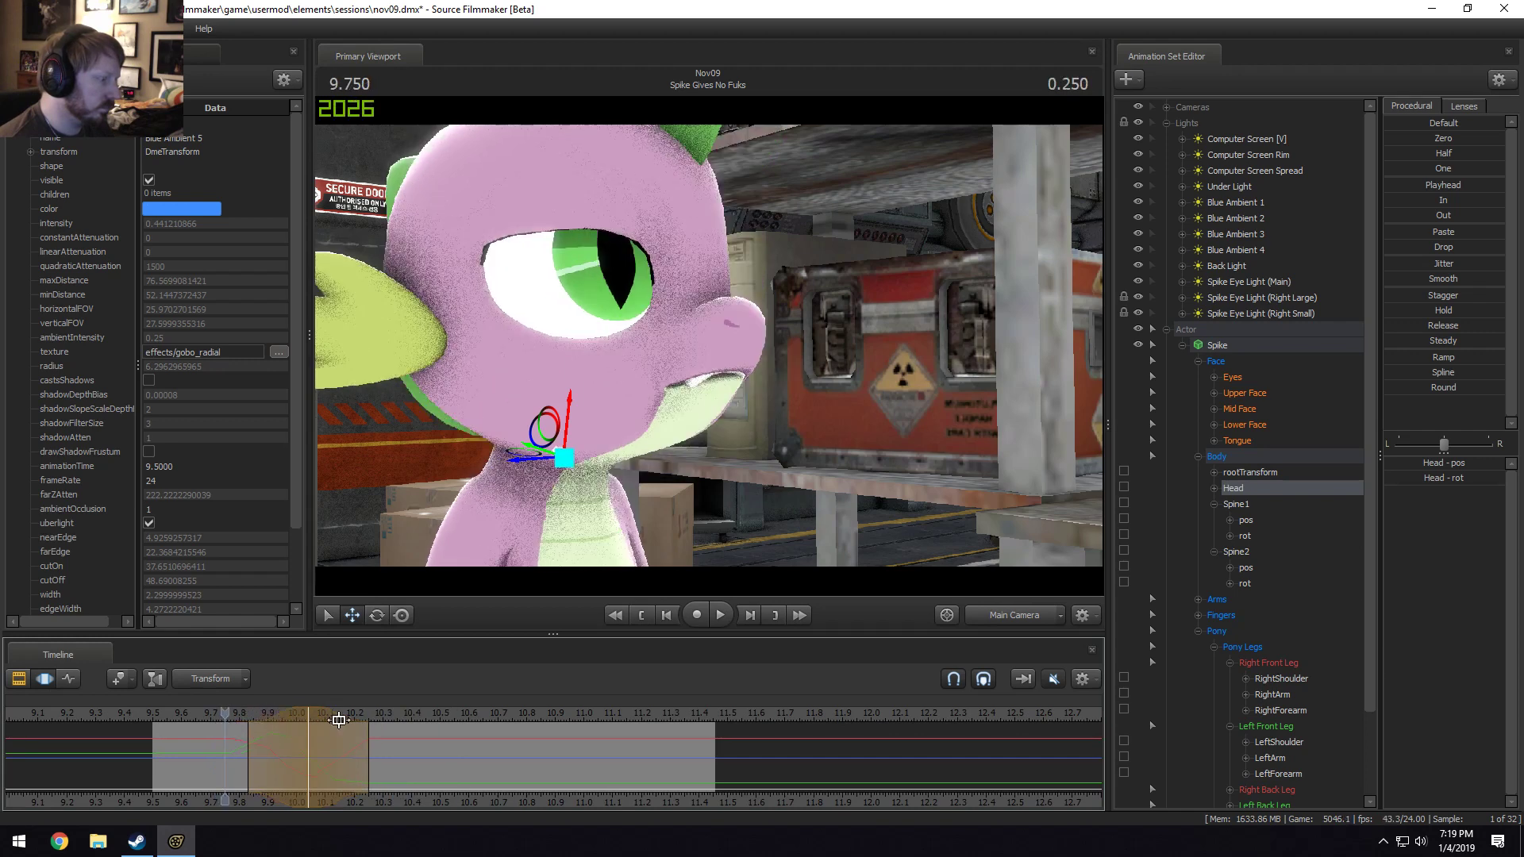
key(space)
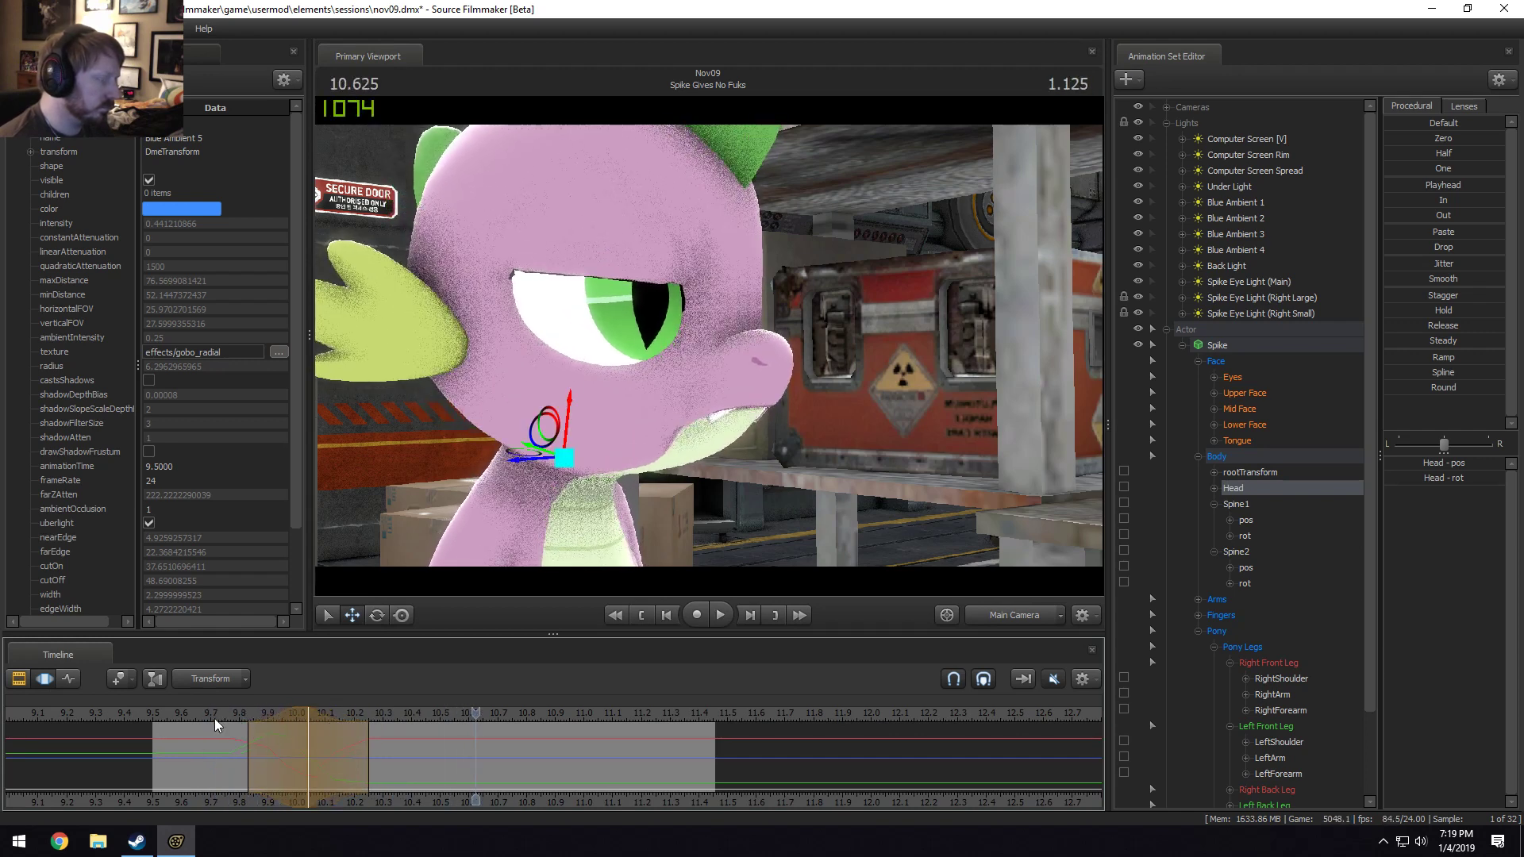
click(213, 717)
key(space)
click(217, 715)
key(space)
key(space)
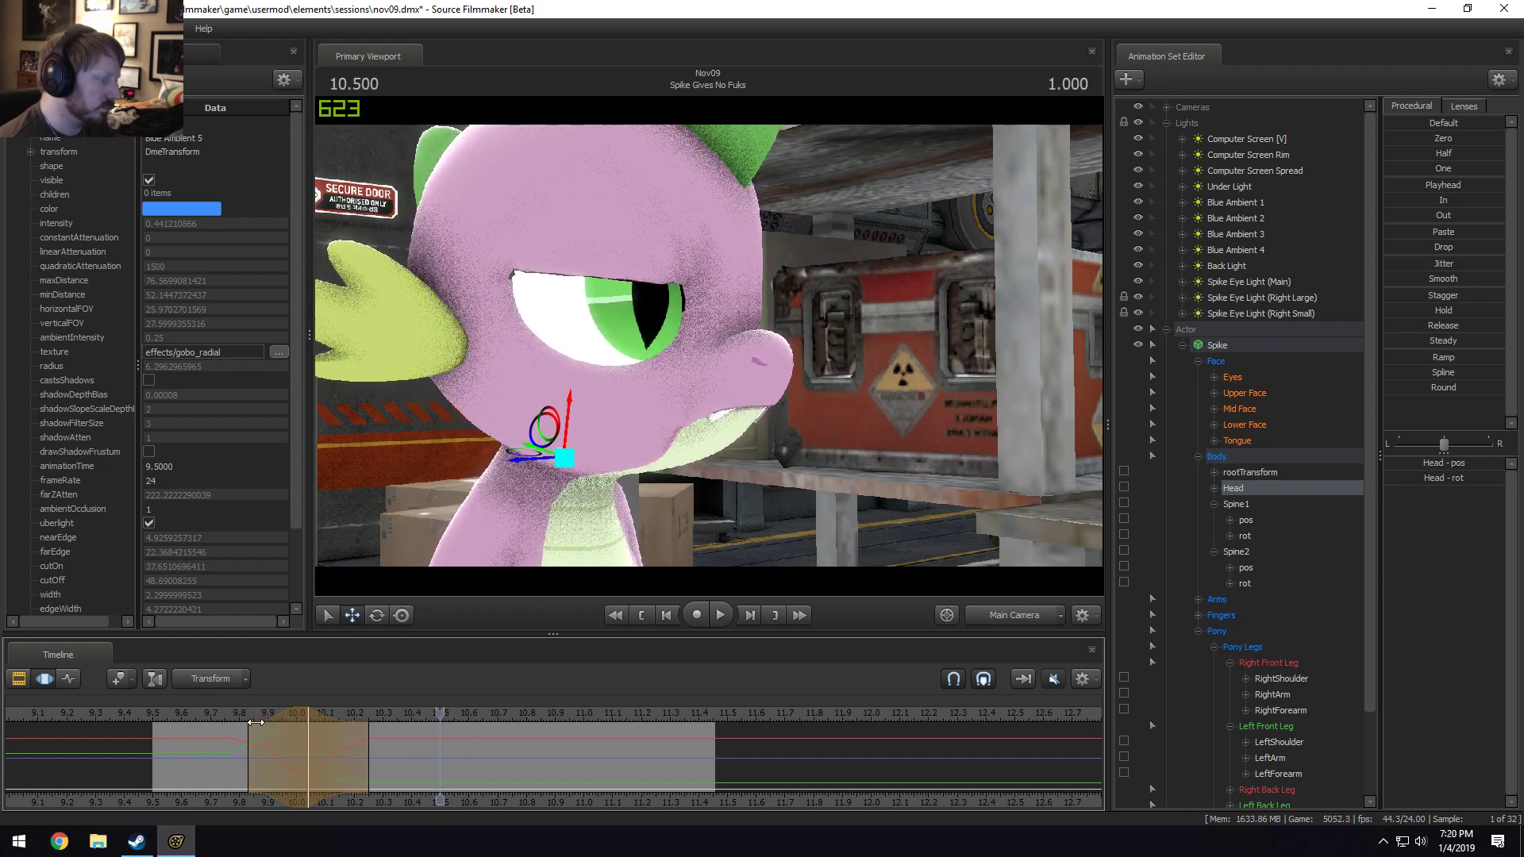
click(195, 713)
key(space)
key(space)
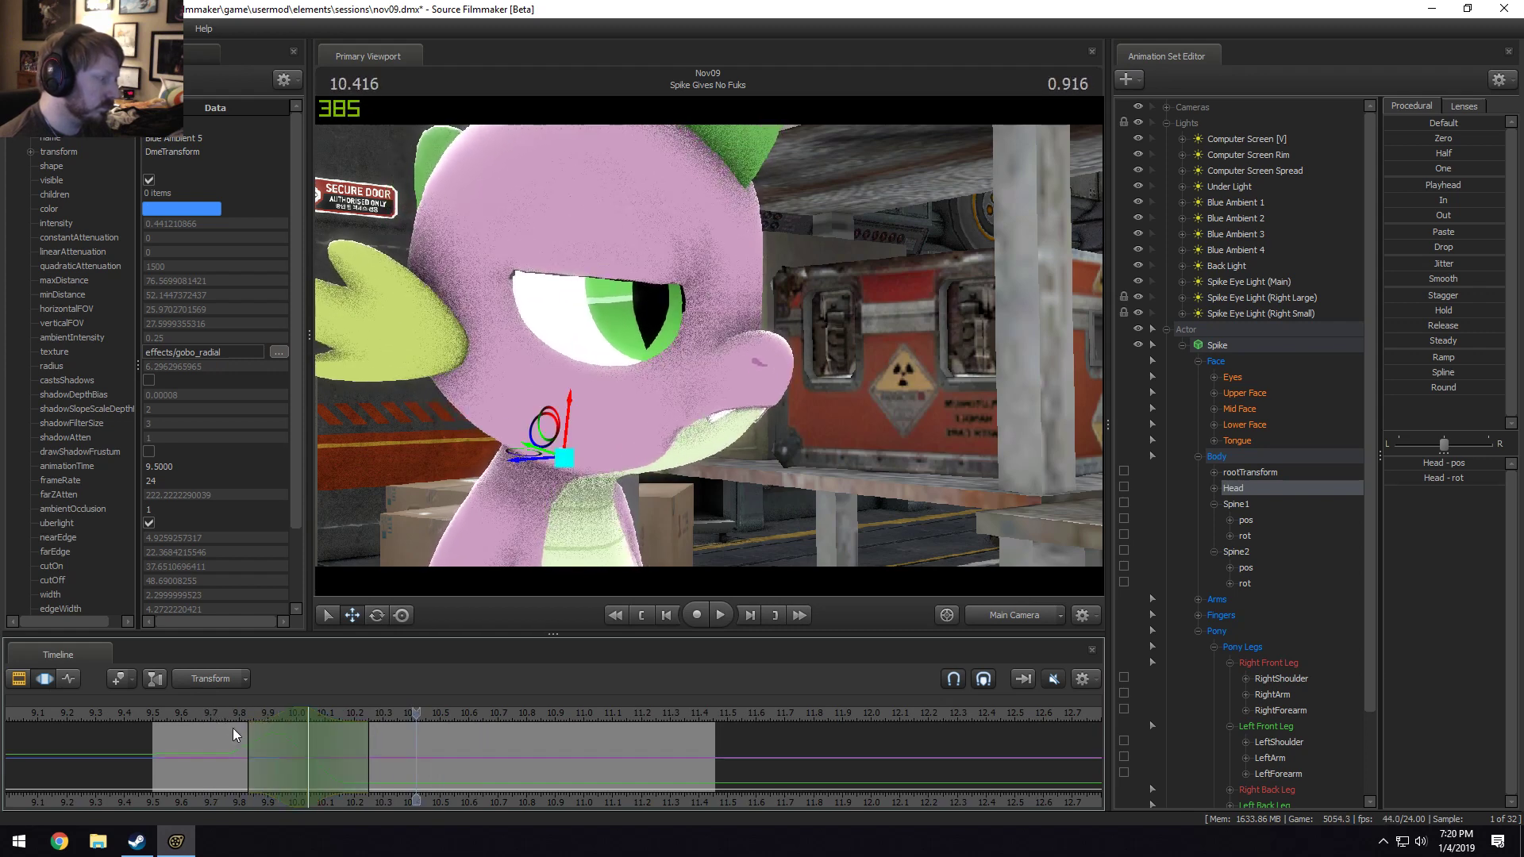
Try moving Spine2 along its vertical axis around 10.083 s, preview the motion, and undo the change.
drag(231, 727, 316, 759)
click(316, 759)
scroll(317, 758, up, 6)
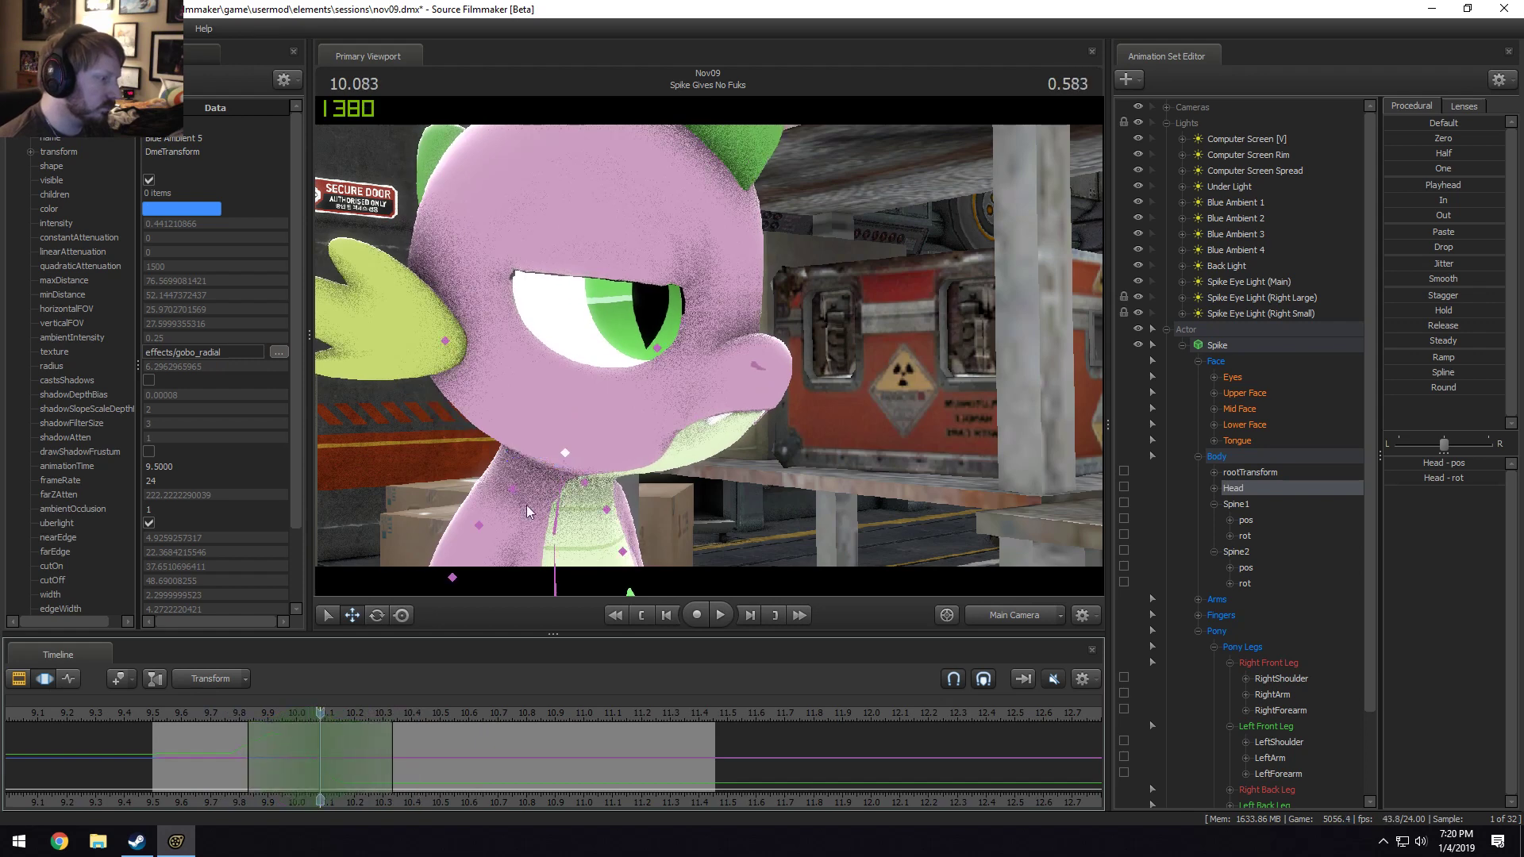
click(553, 536)
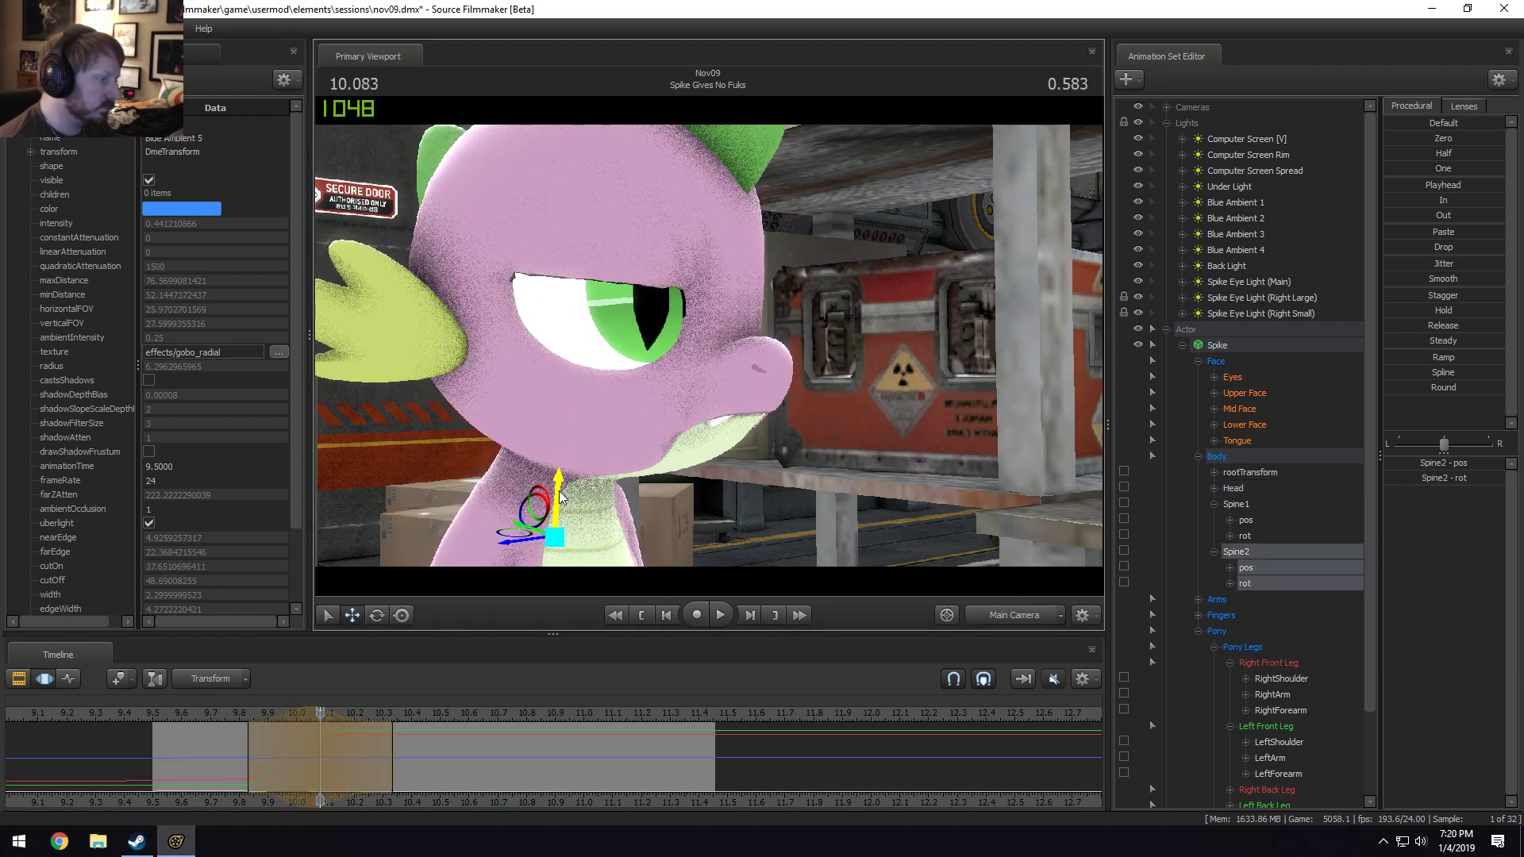
click(212, 711)
key(space)
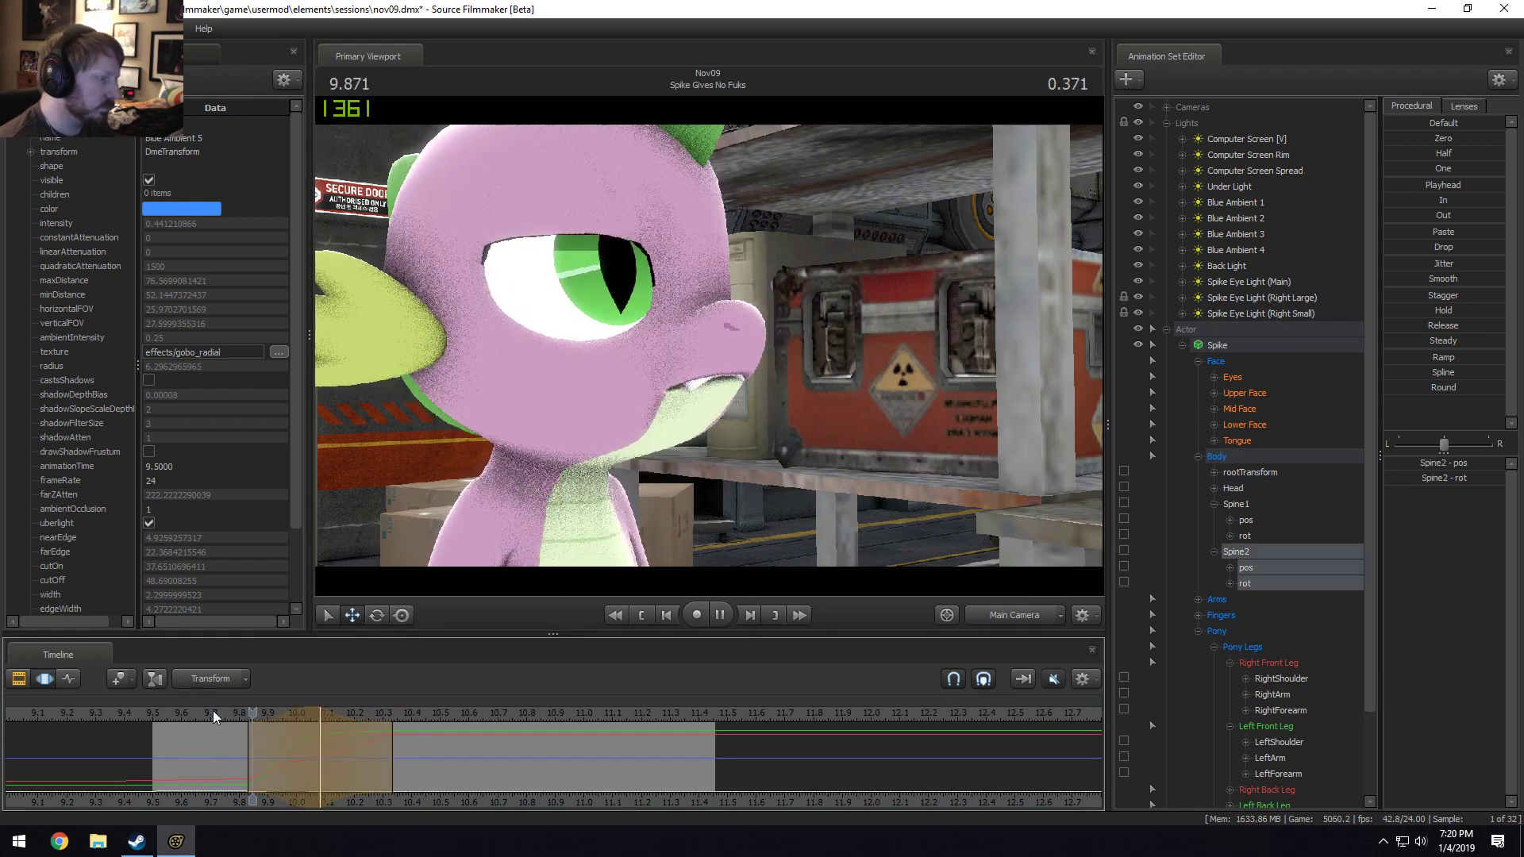
key(space)
click(198, 709)
key(space)
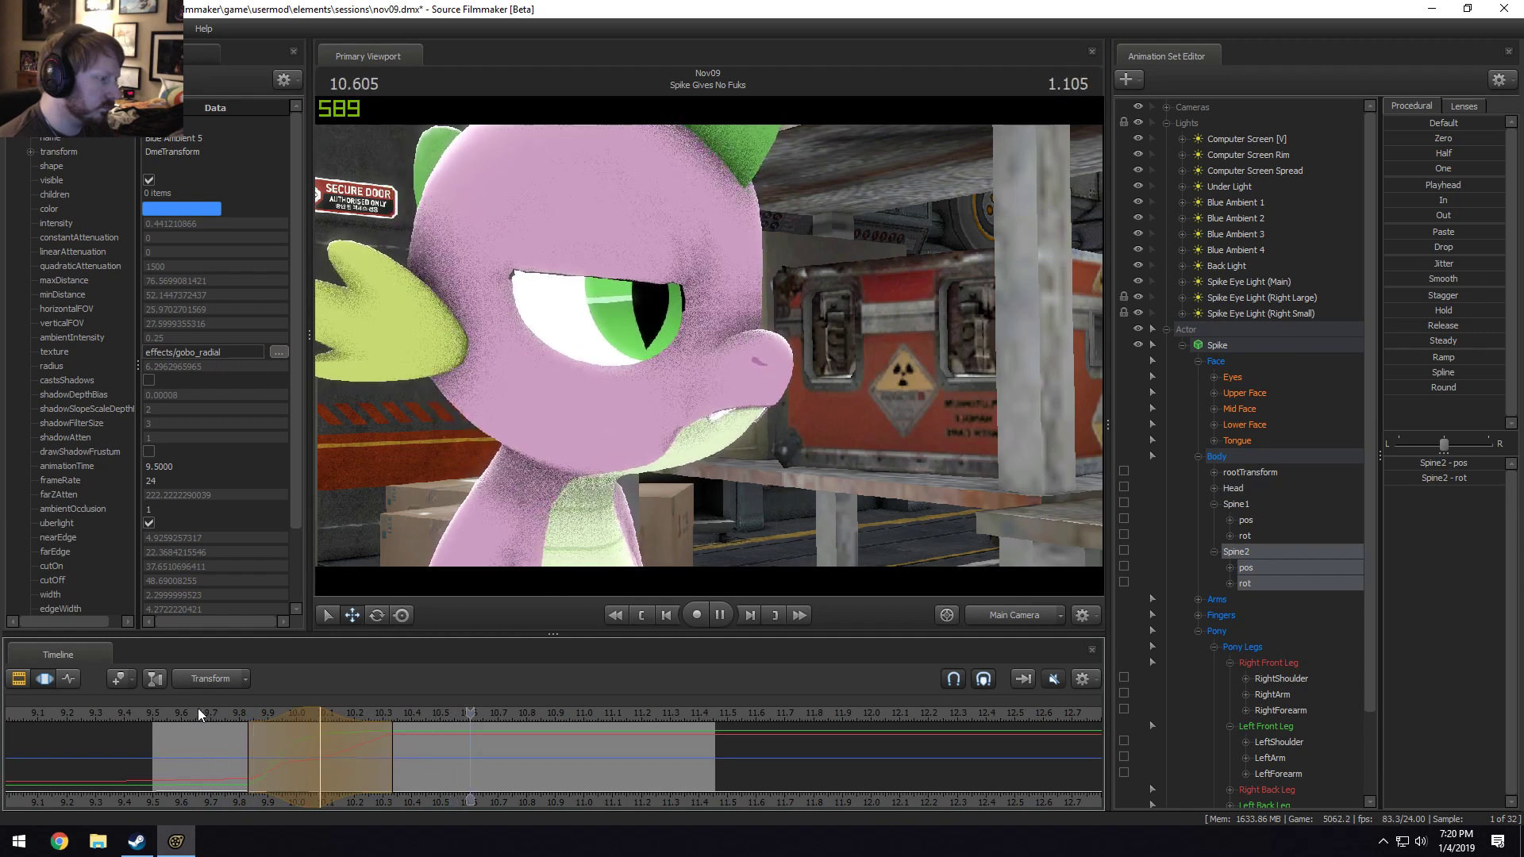
key(space)
key(ctrl+z)
key(ctrl+z)
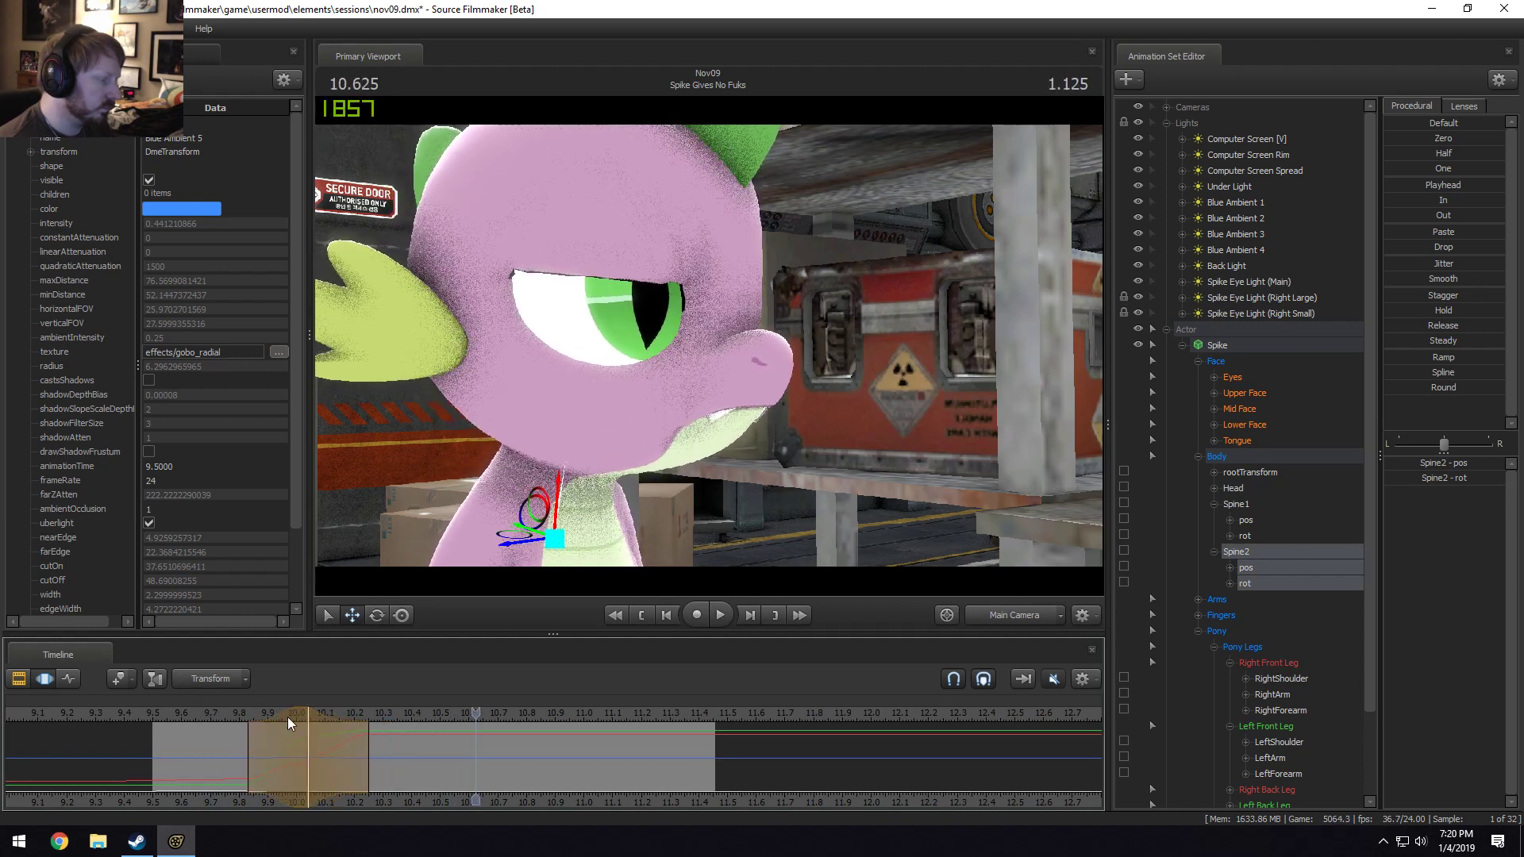
Replay the shot repeatedly from between about 9.5 and 9.75 s to review Spike's head and spine motion.
click(222, 719)
key(space)
click(159, 711)
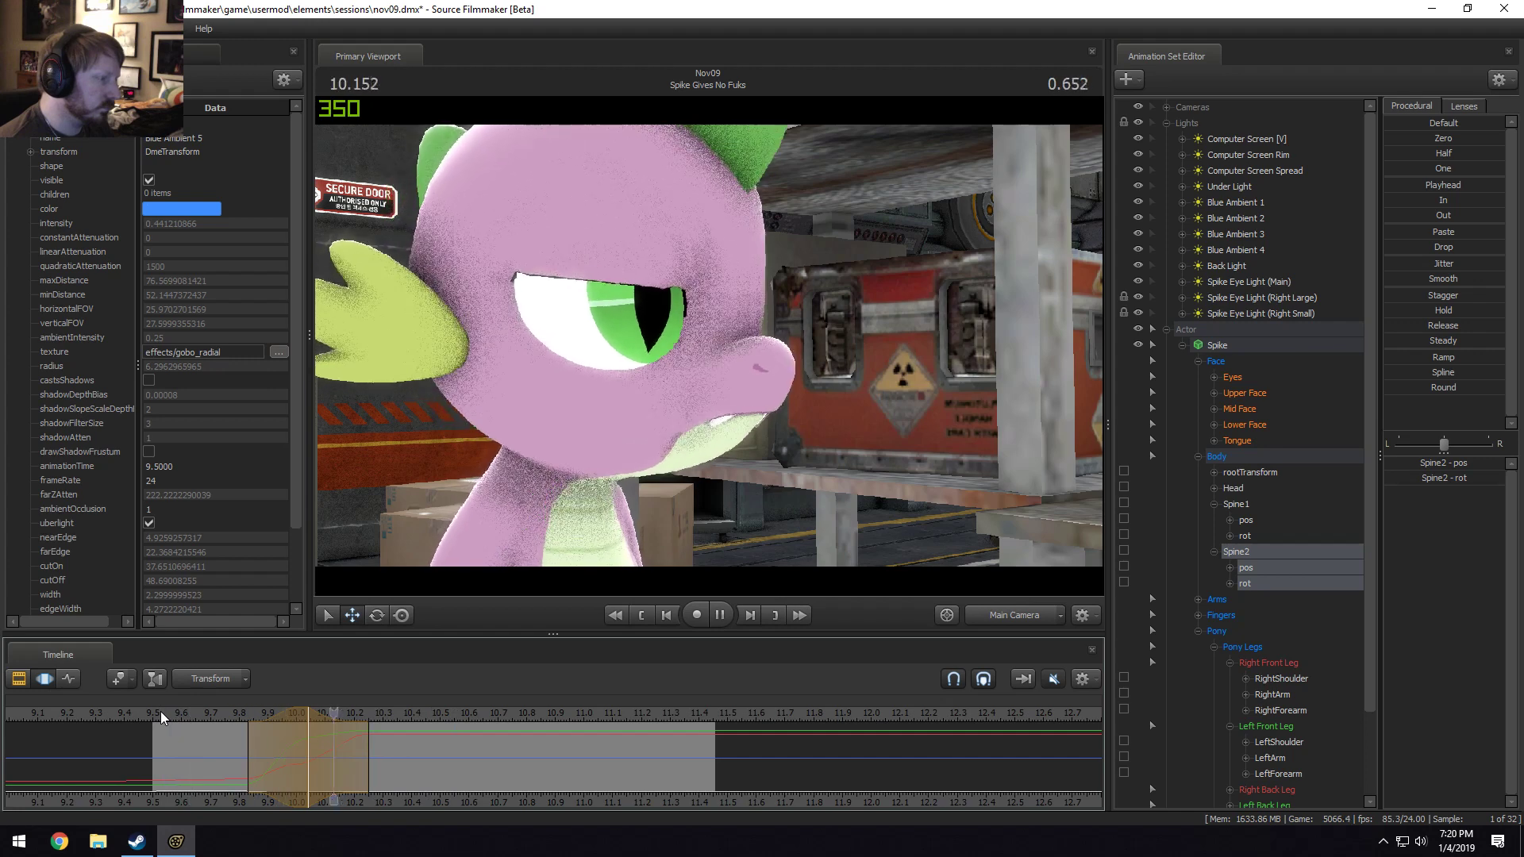
key(space)
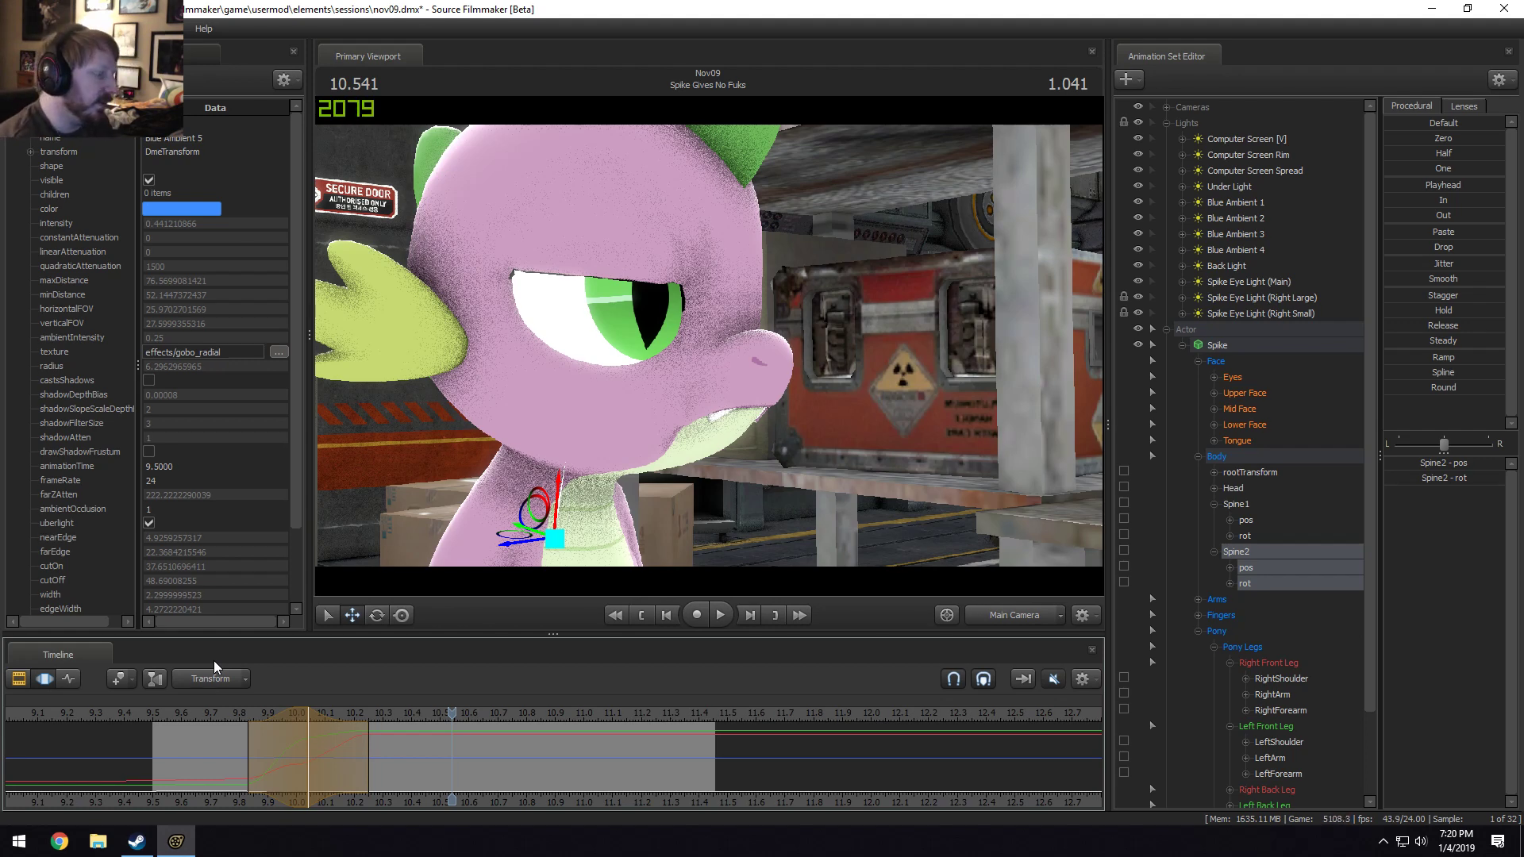
click(211, 714)
key(space)
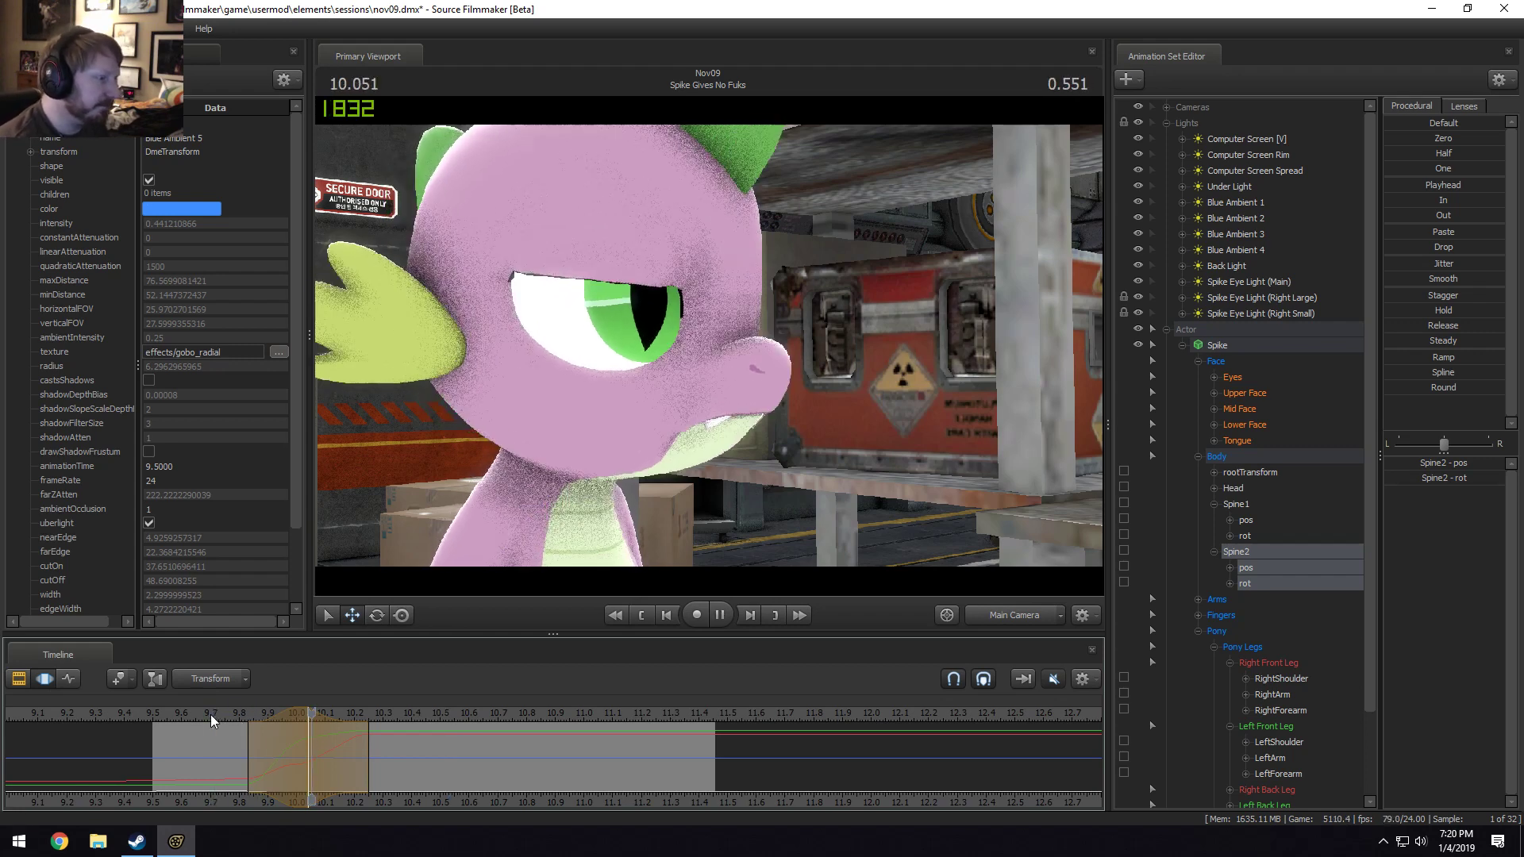
key(space)
click(172, 716)
key(space)
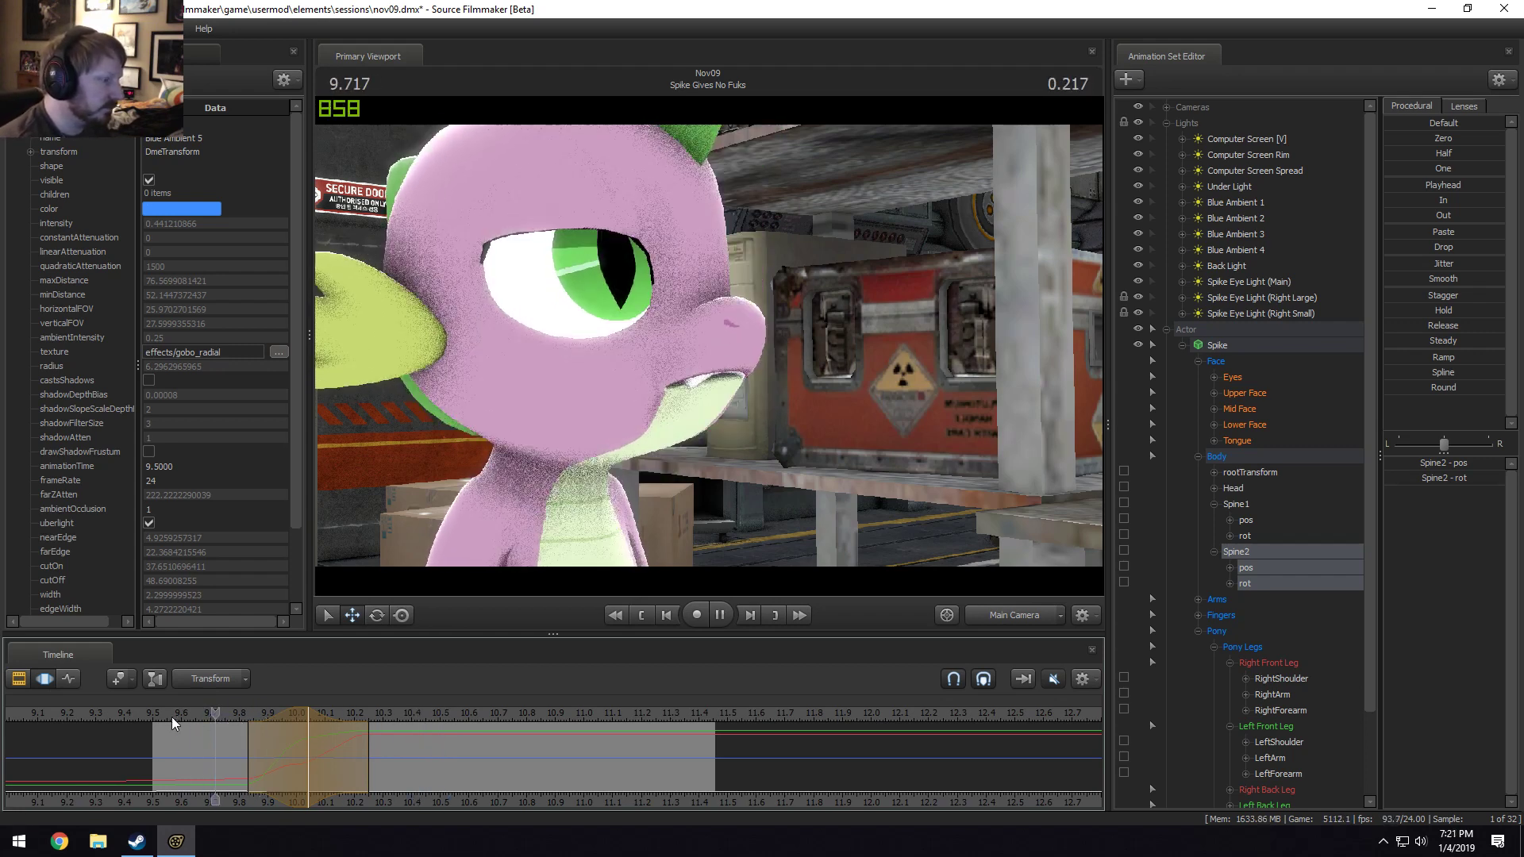
key(space)
click(187, 718)
key(space)
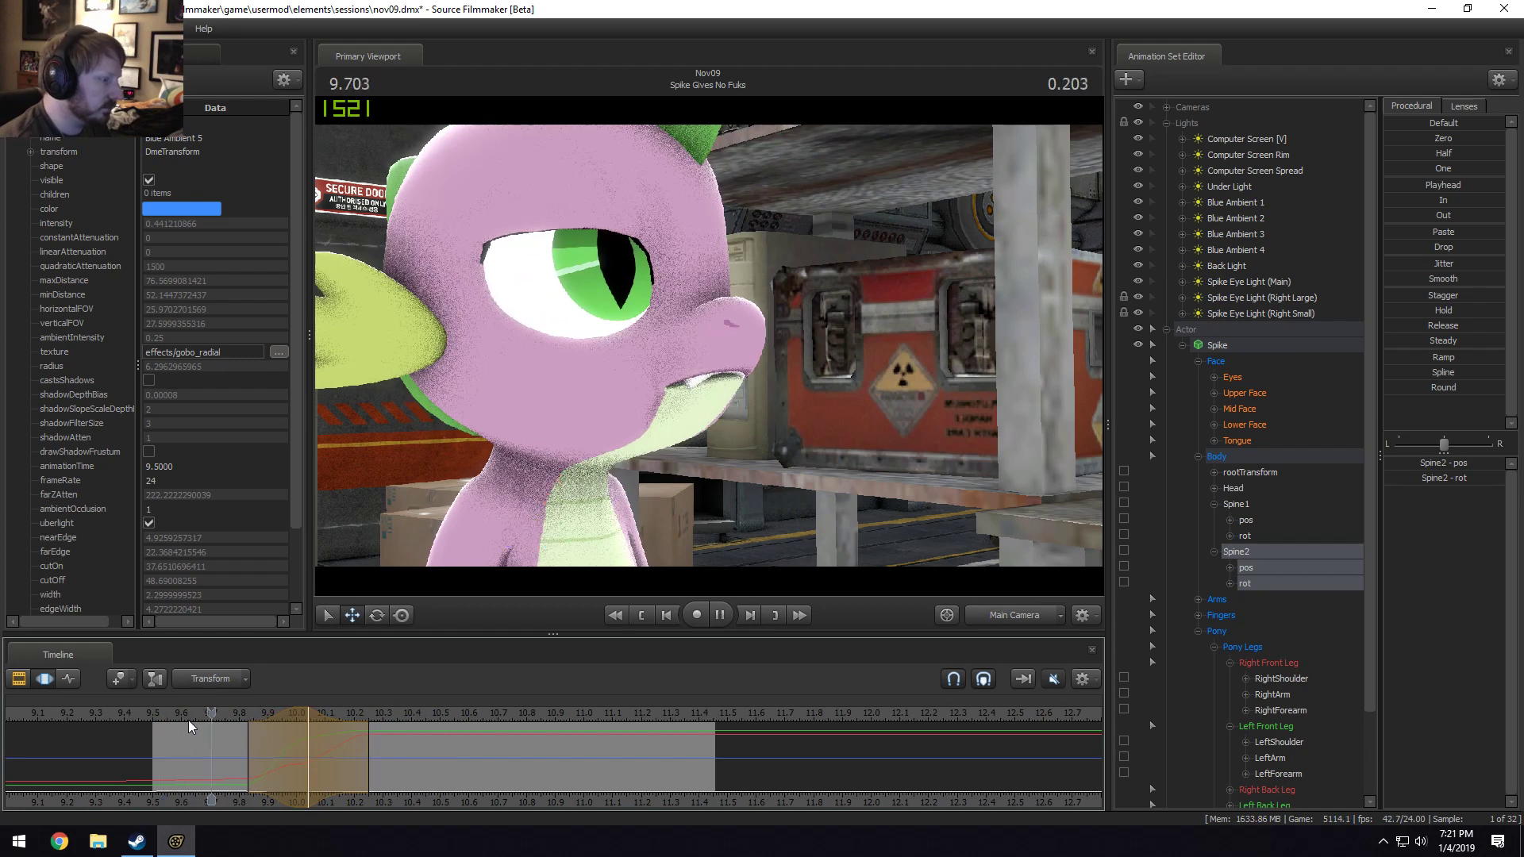
Extend the start of the time selection to about 9.7 s while replaying the head turn from about 9.5 s.
key(space)
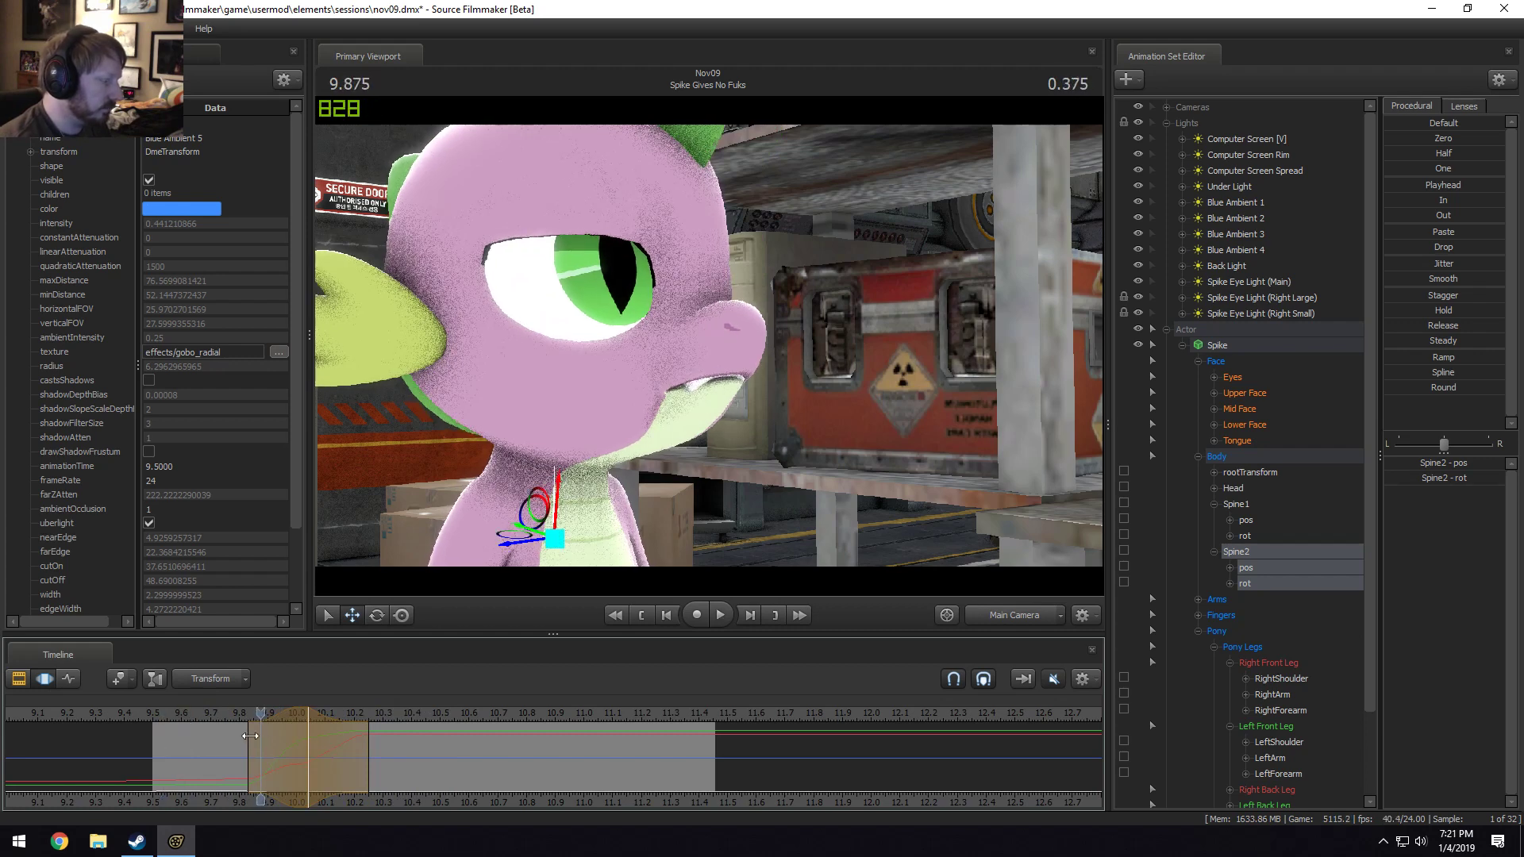
click(188, 712)
click(163, 713)
click(154, 716)
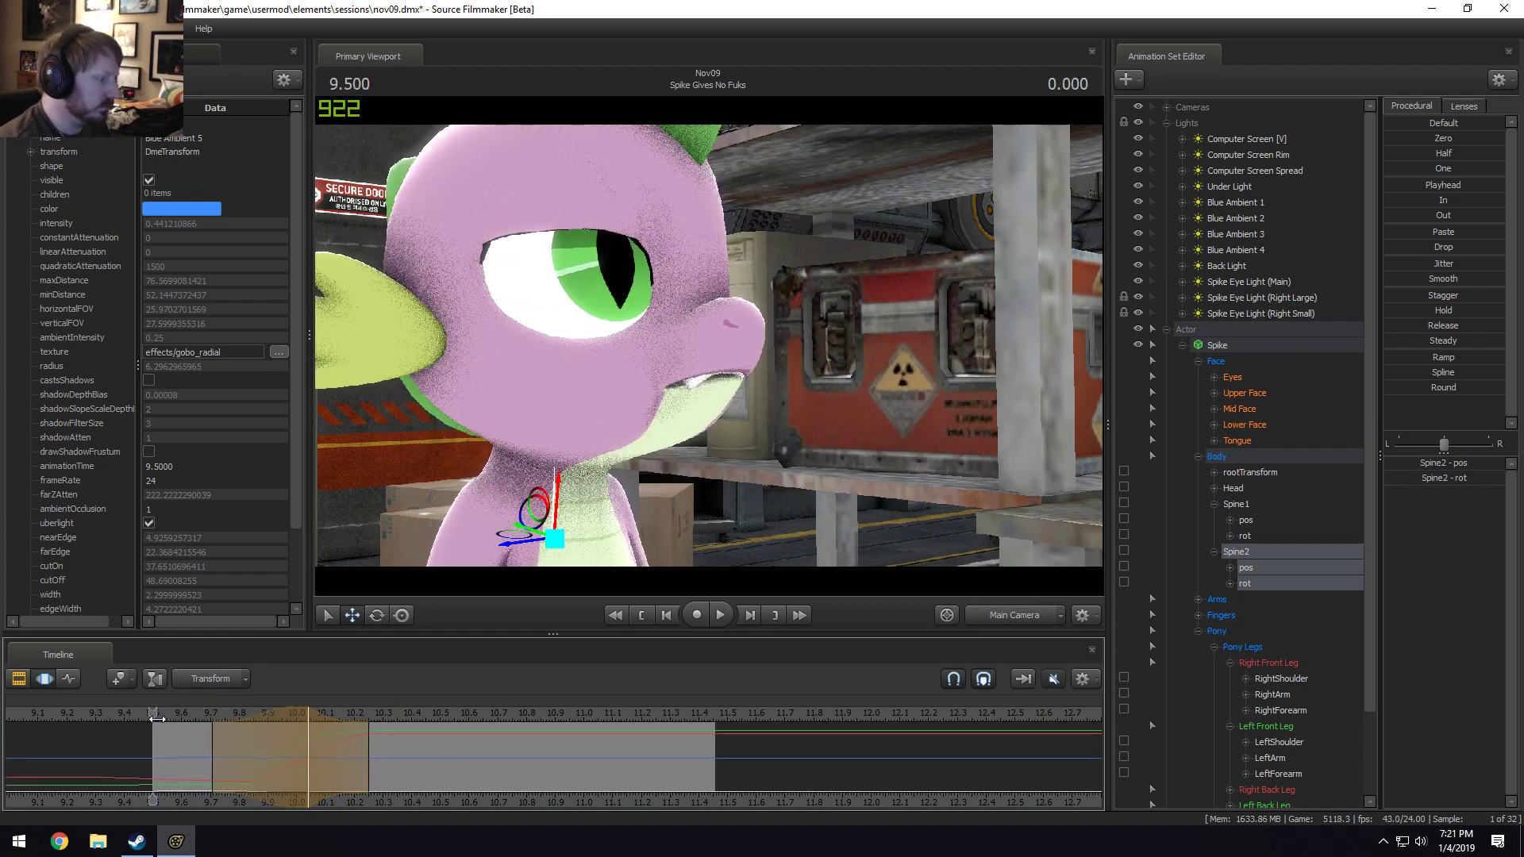
key(space)
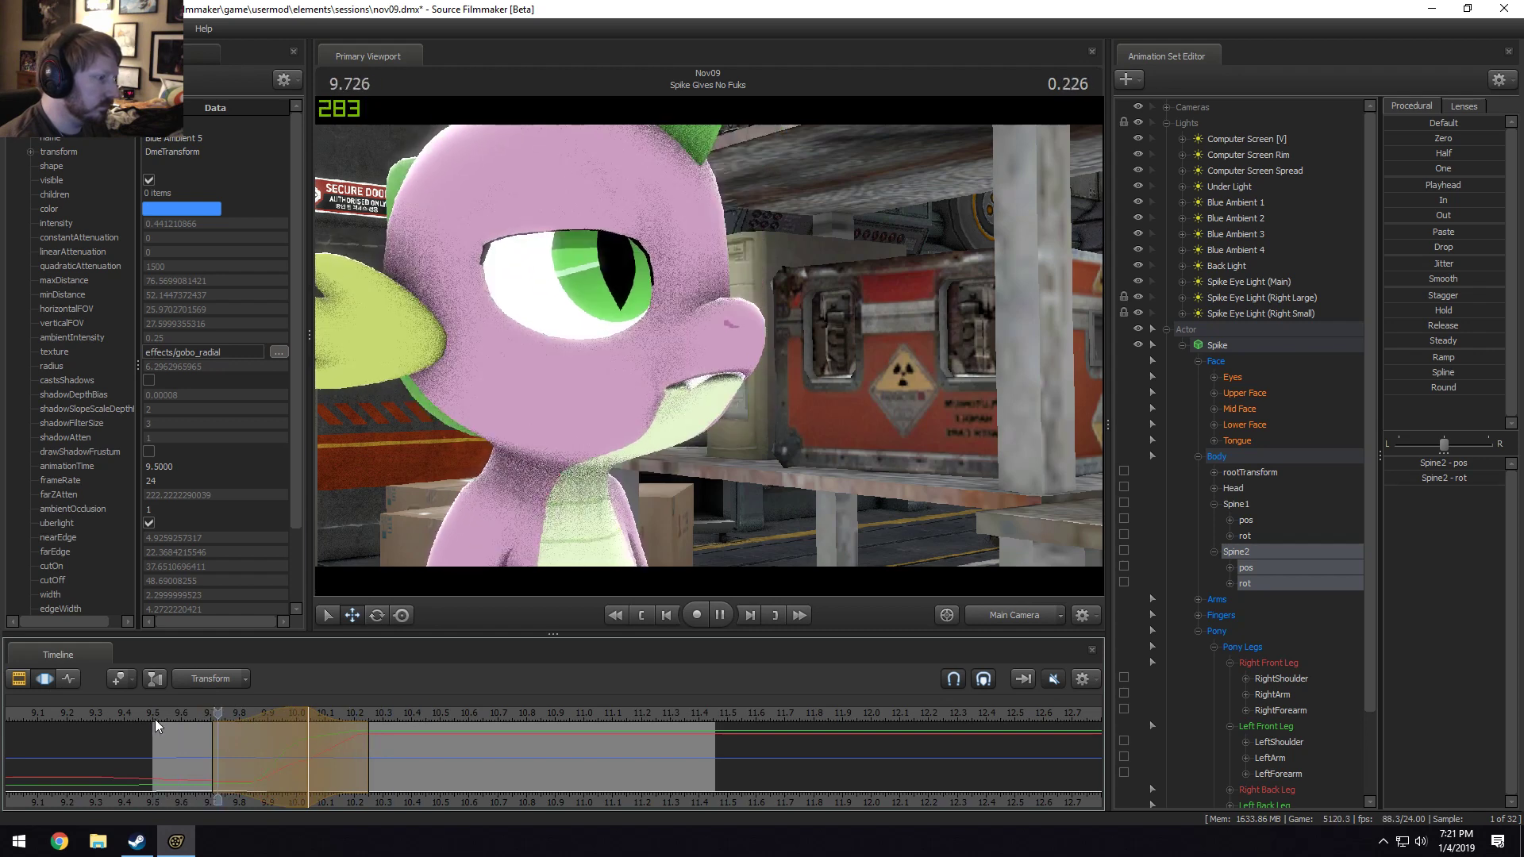
key(space)
click(165, 717)
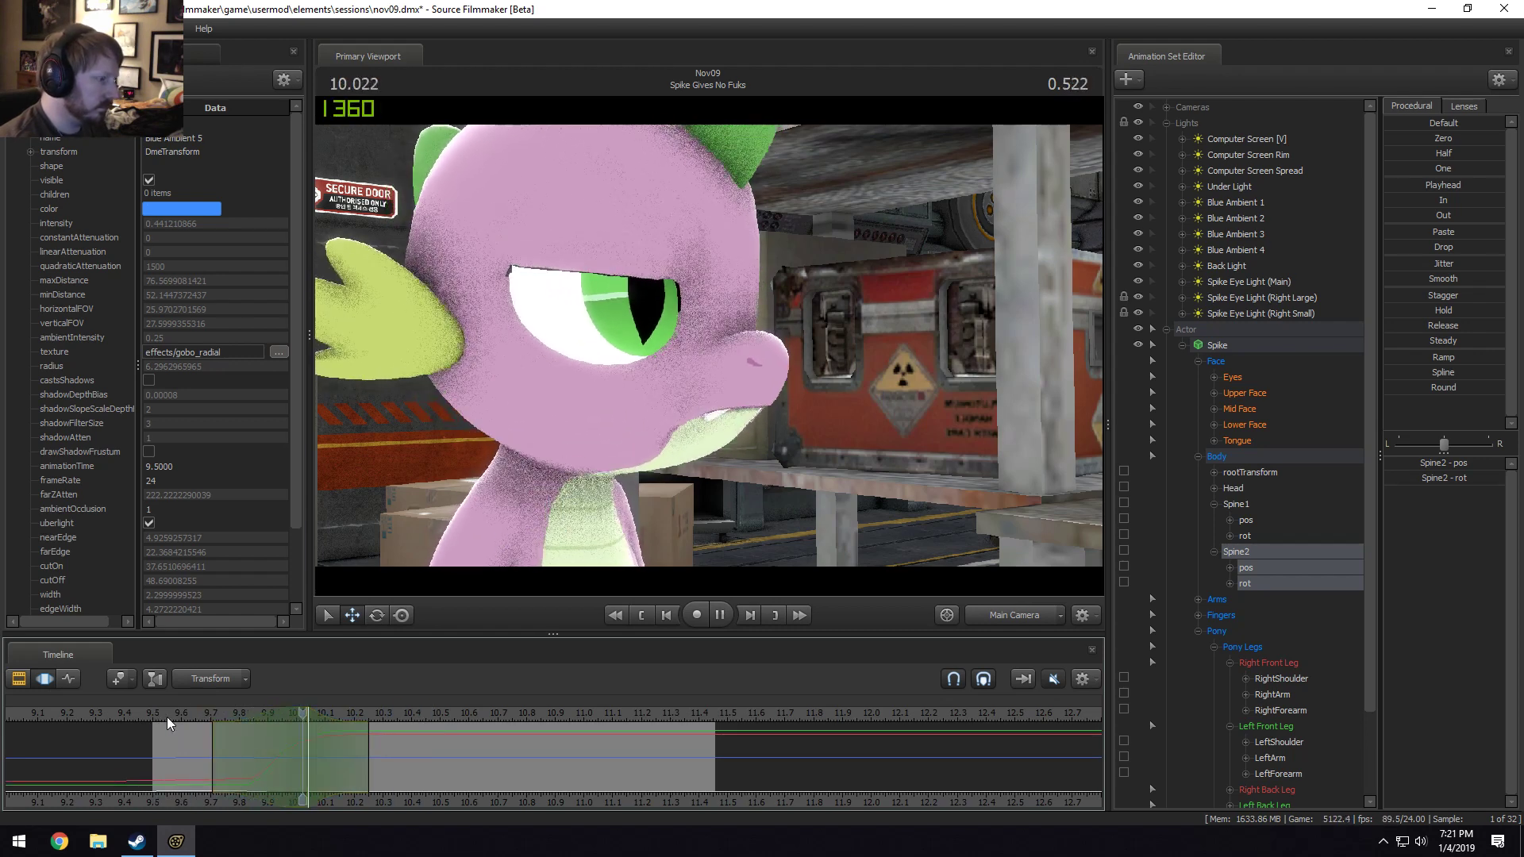
key(space)
Move Spine2 slightly along its vertical axis at 9.875 s over a time selection of about 9.46–10.17 s, and preview it.
drag(214, 732, 146, 751)
shift+scroll(252, 746, up, 4)
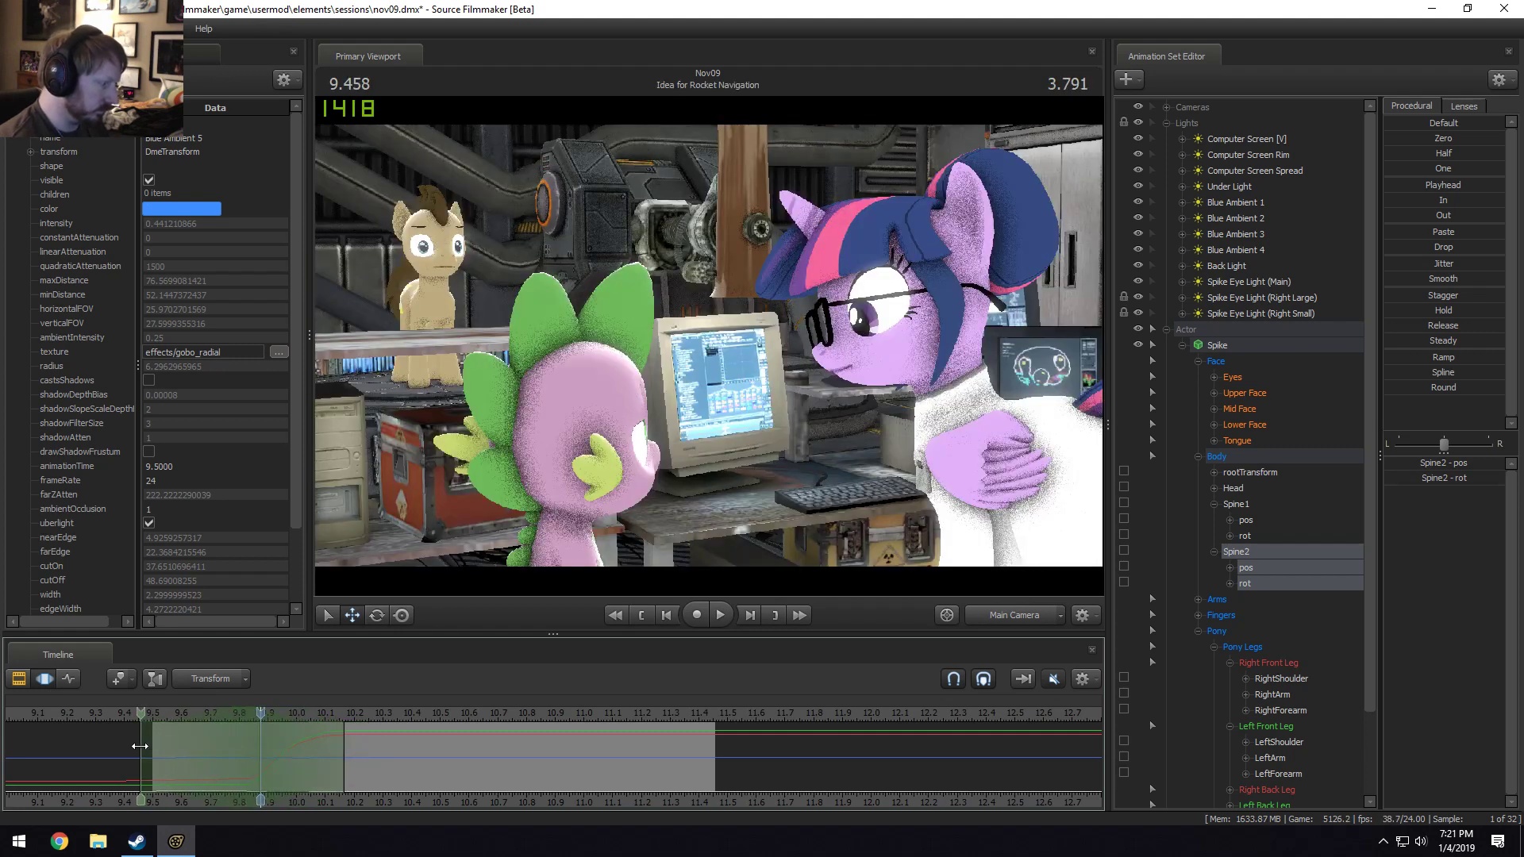
drag(565, 497, 554, 489)
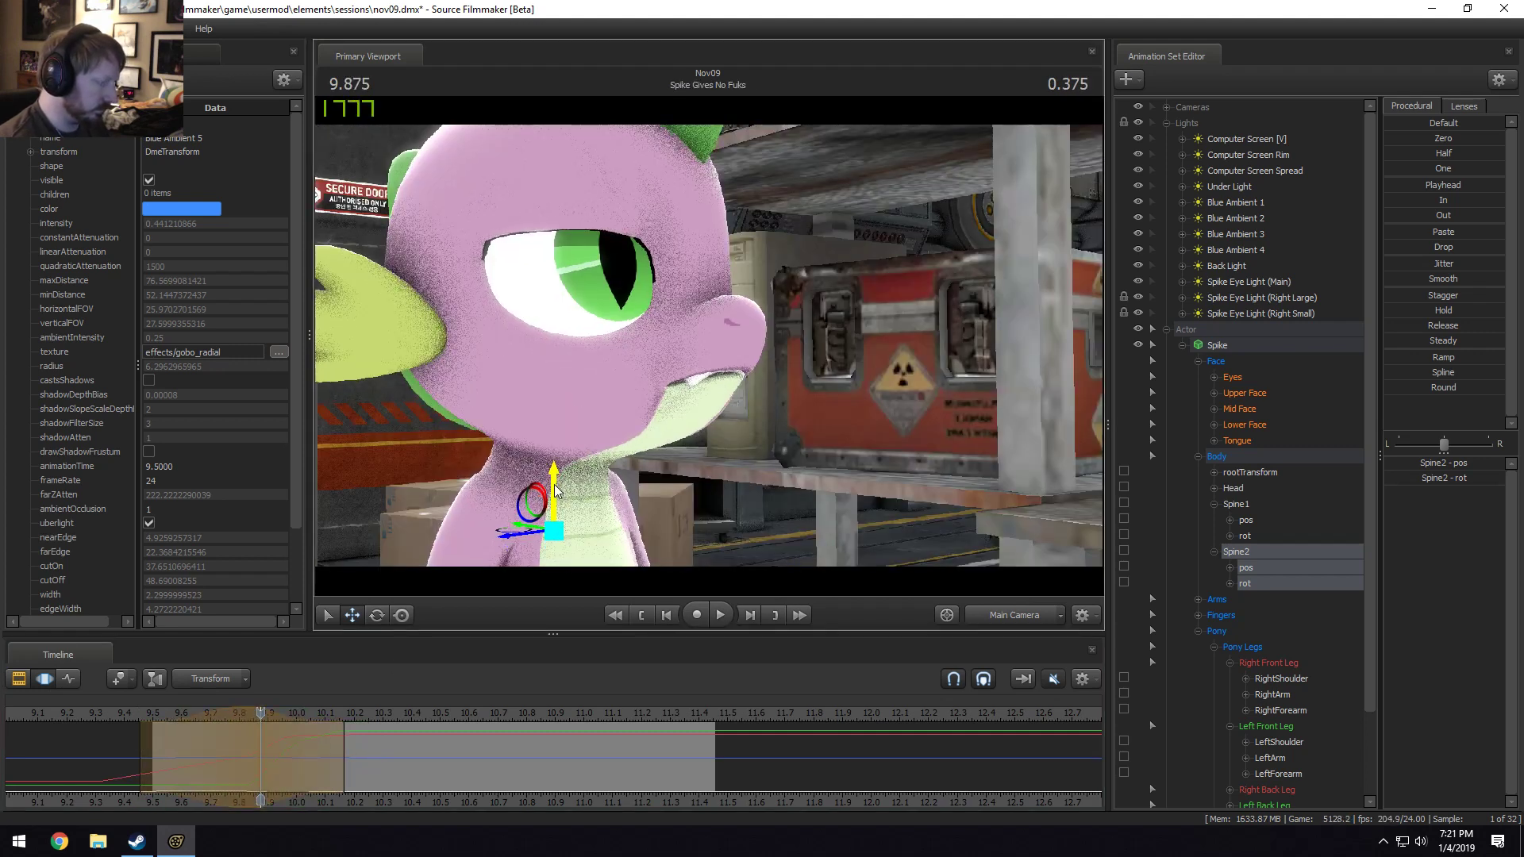
drag(404, 731, 146, 736)
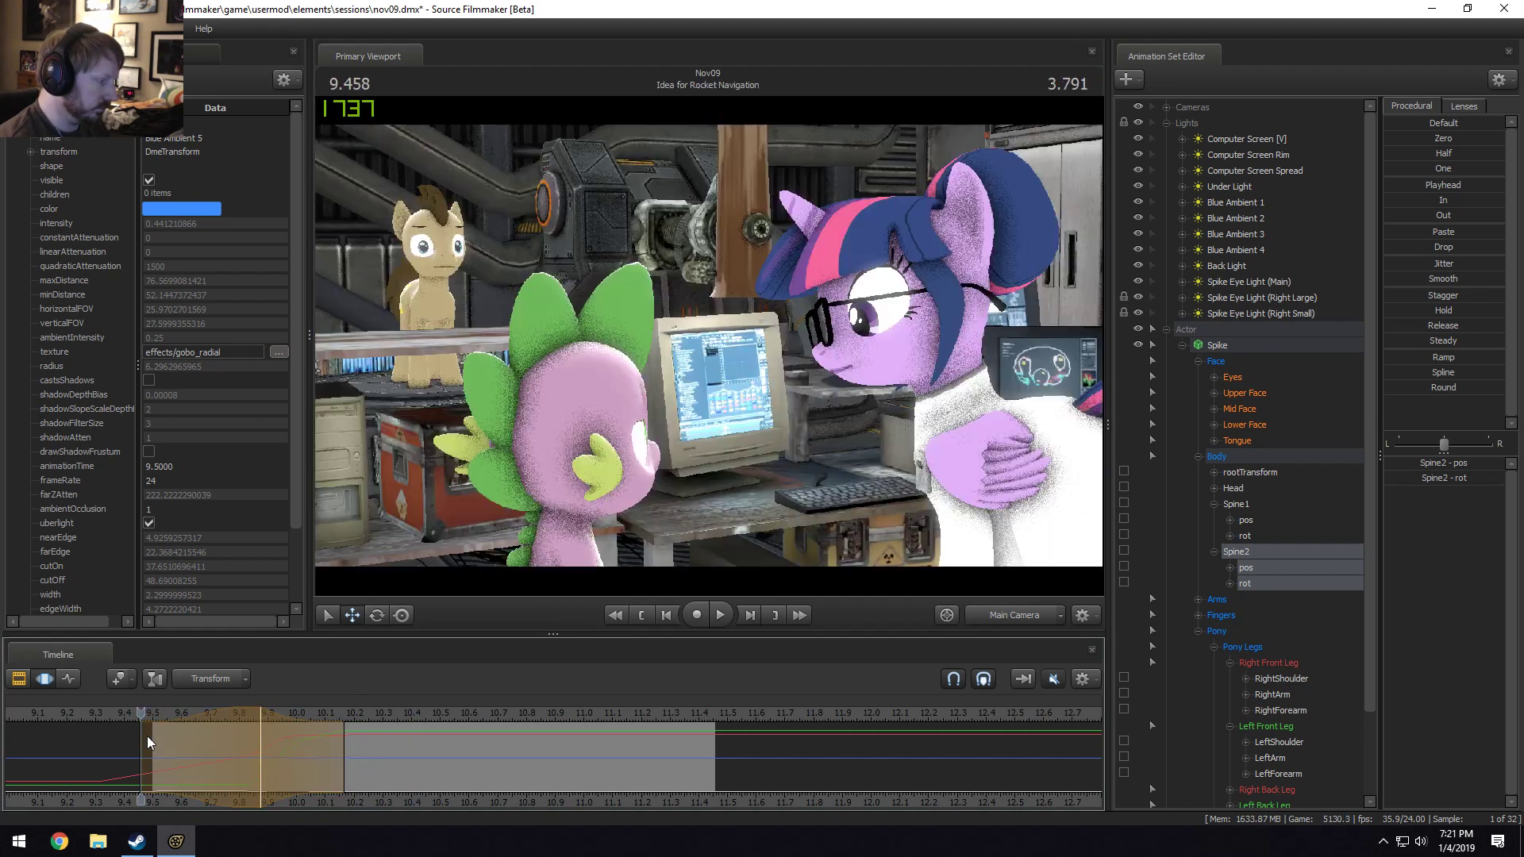
key(space)
key(space)
Lock the Head bone, adjust Spine2's position slightly at 10.0 s over about 9.75–10.25 s, and replay the turn.
drag(248, 714, 296, 754)
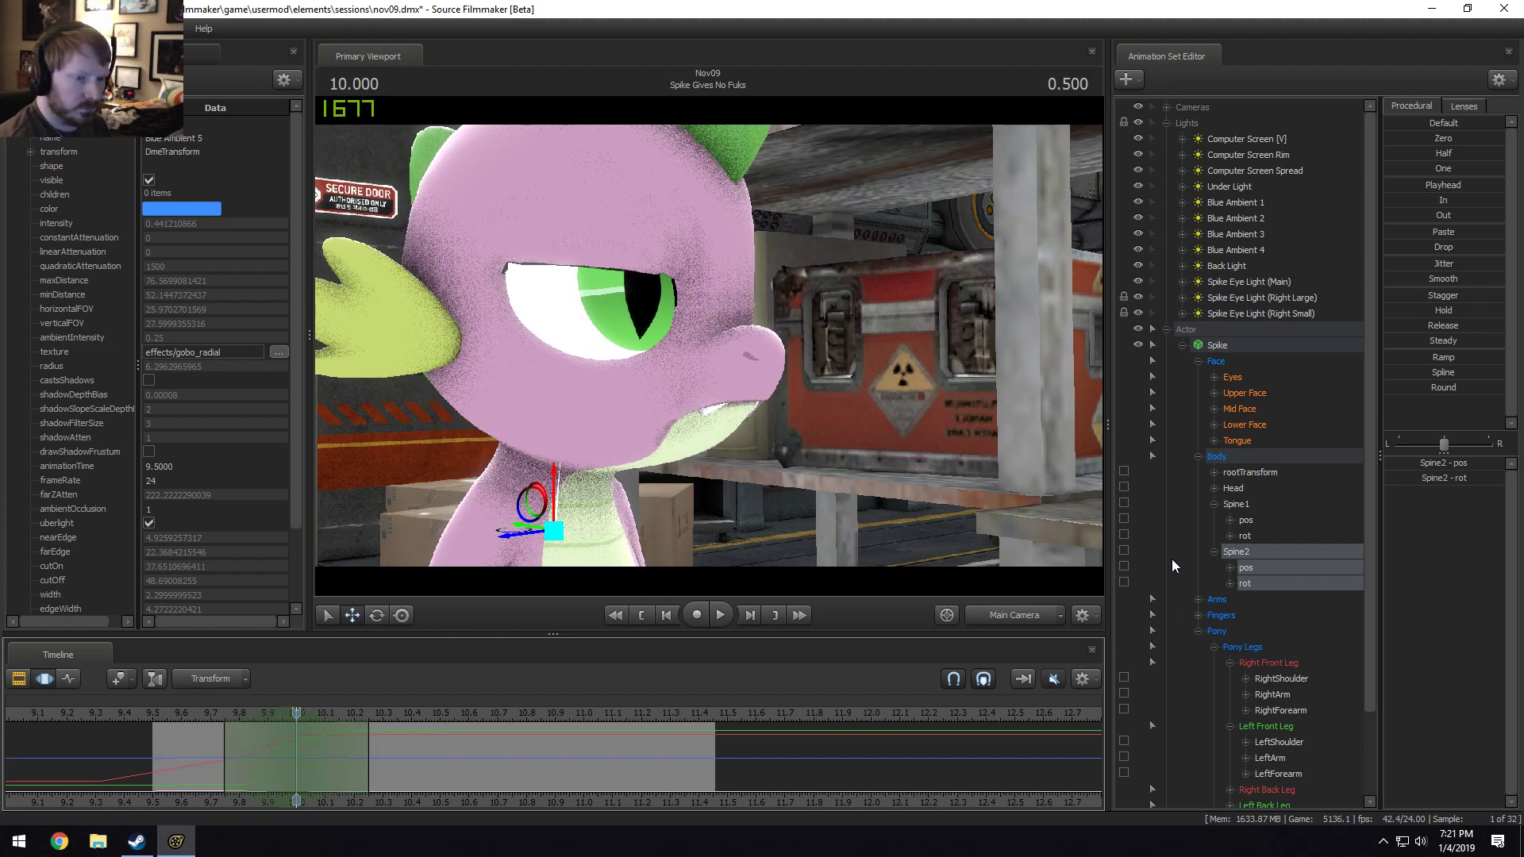
click(1123, 488)
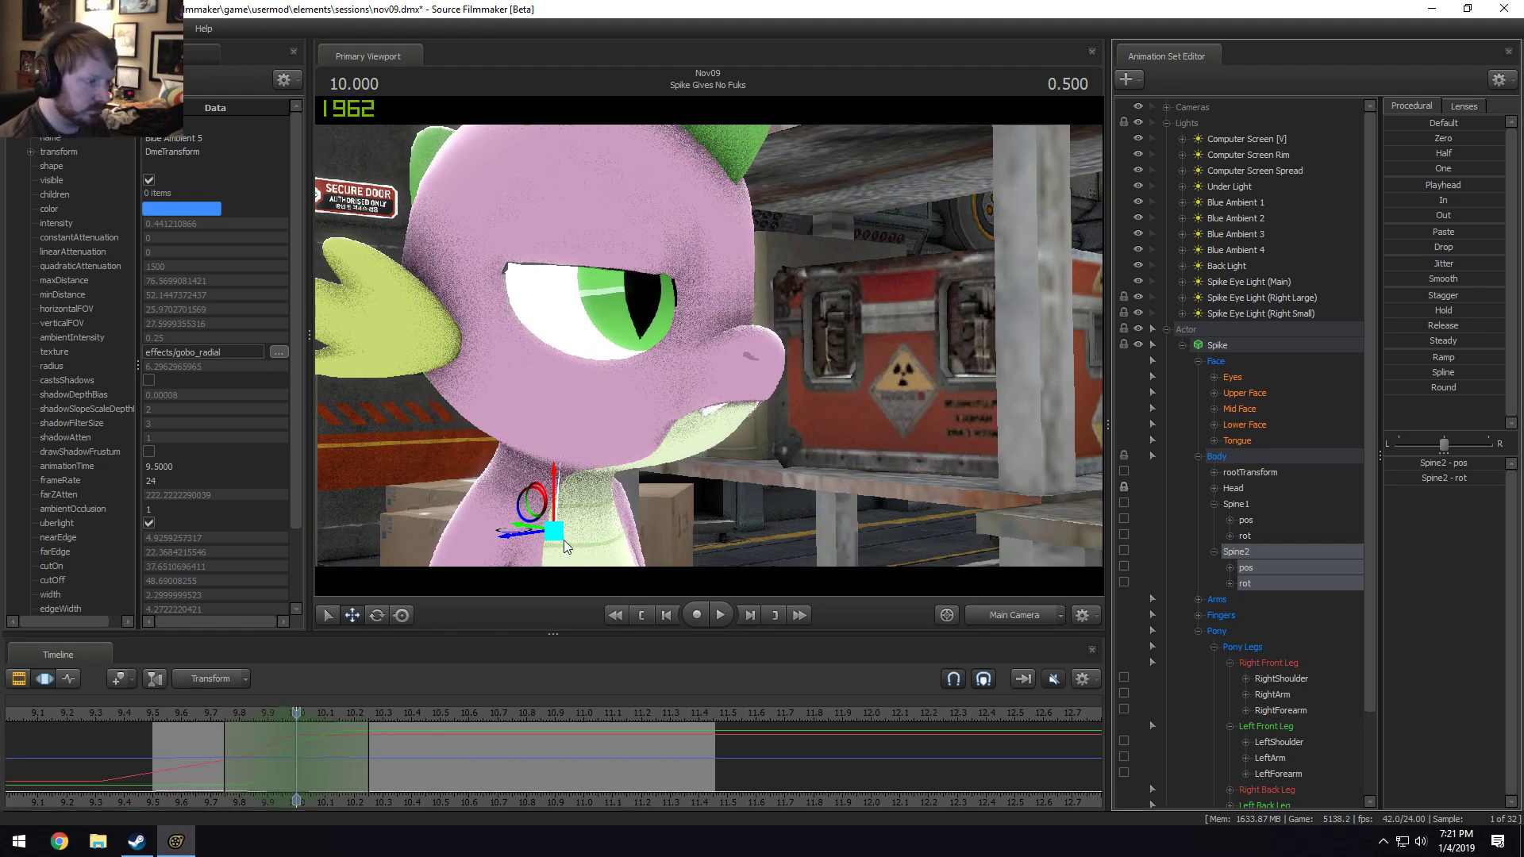
key(e)
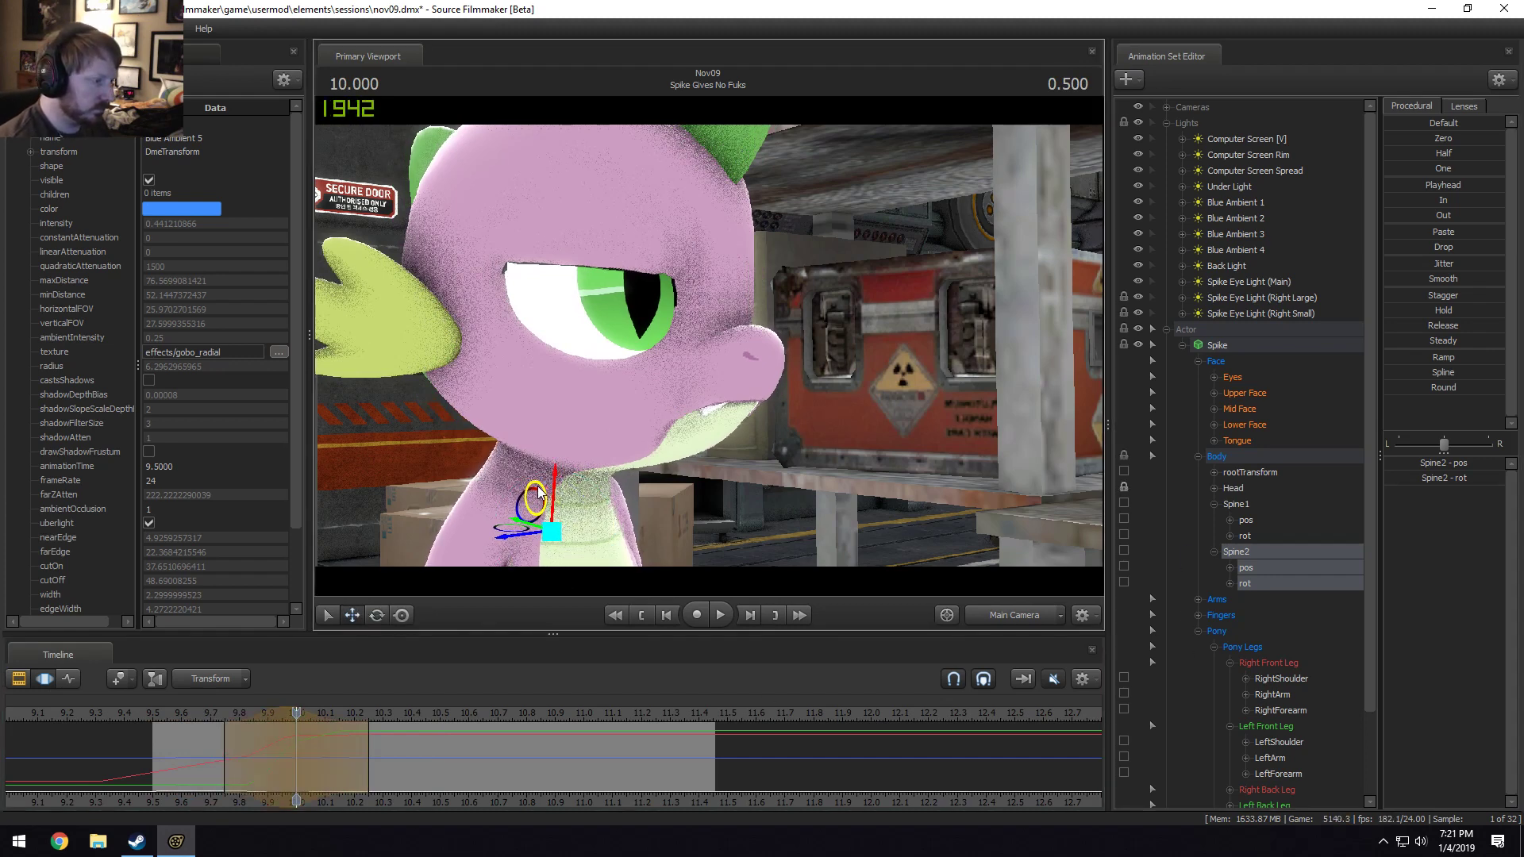
key(space)
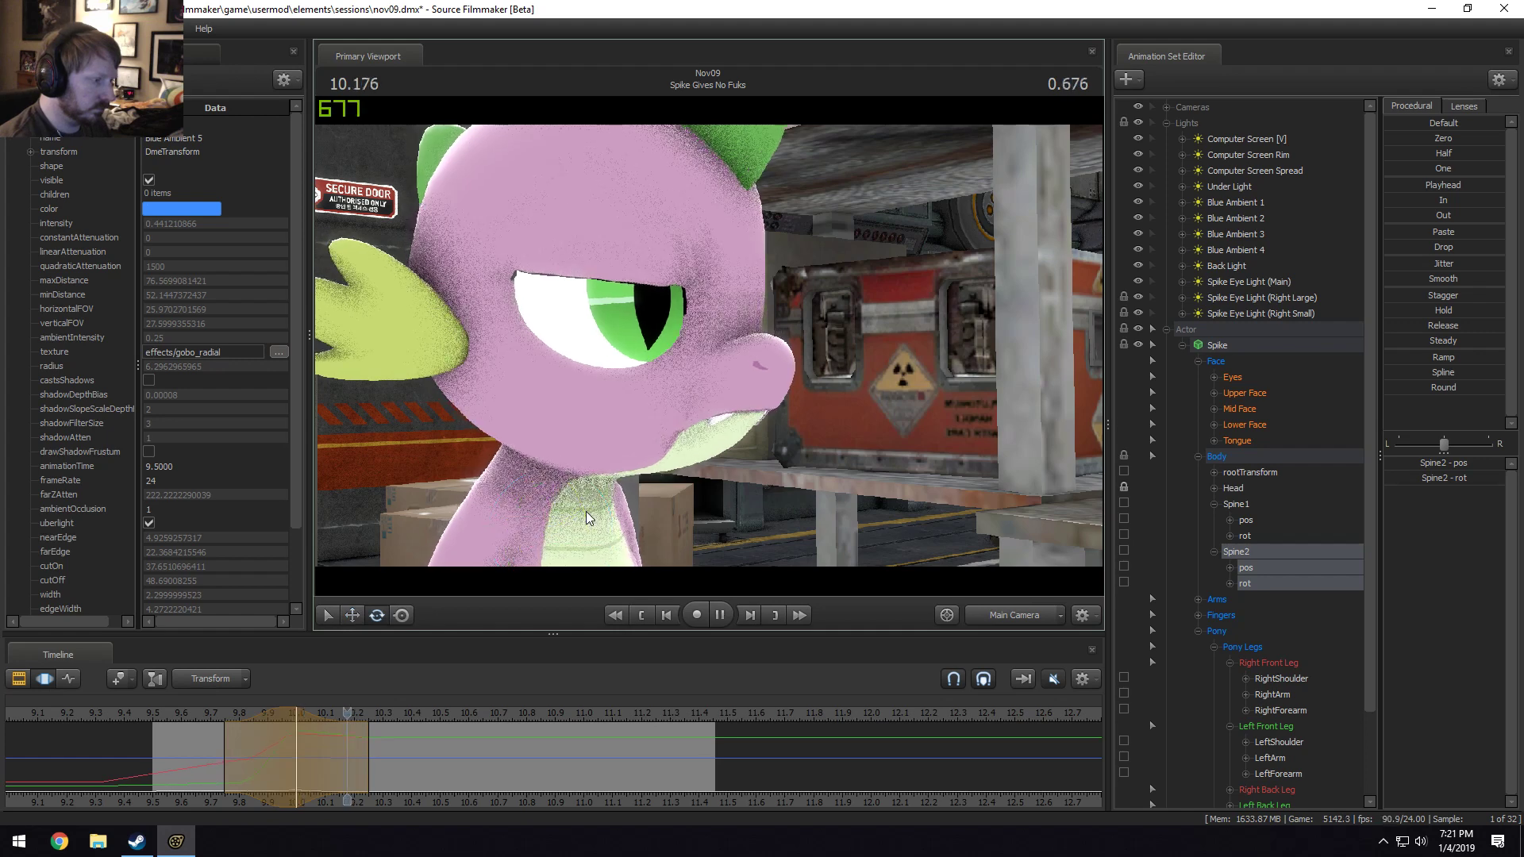
click(162, 721)
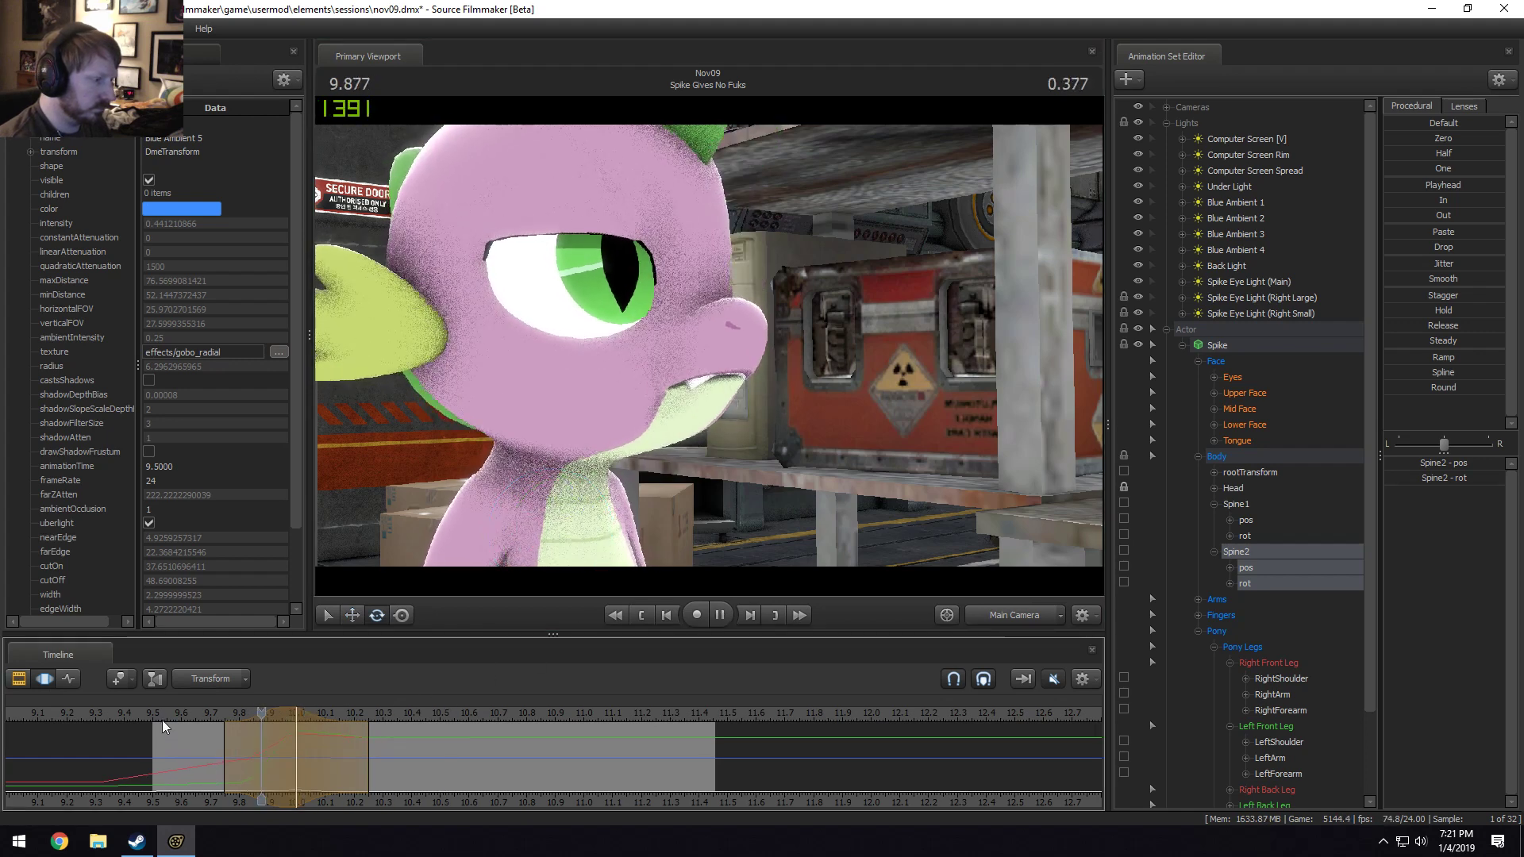
click(176, 723)
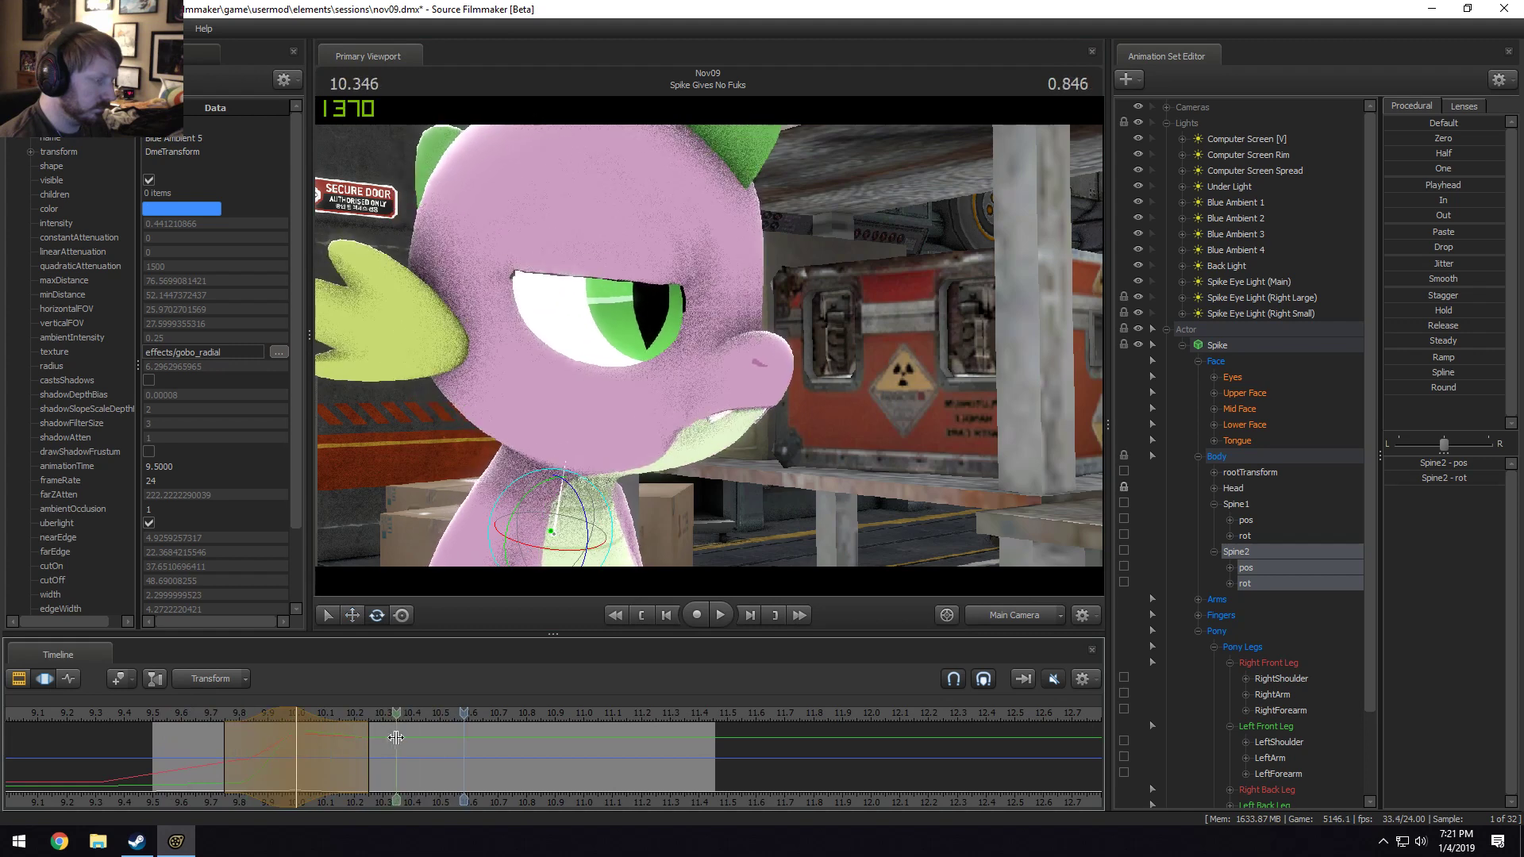
key(space)
Rotate and shift Spine2 slightly at 10.333 s over a time selection of about 9.92–10.75 s, and preview the motion.
drag(588, 516, 582, 512)
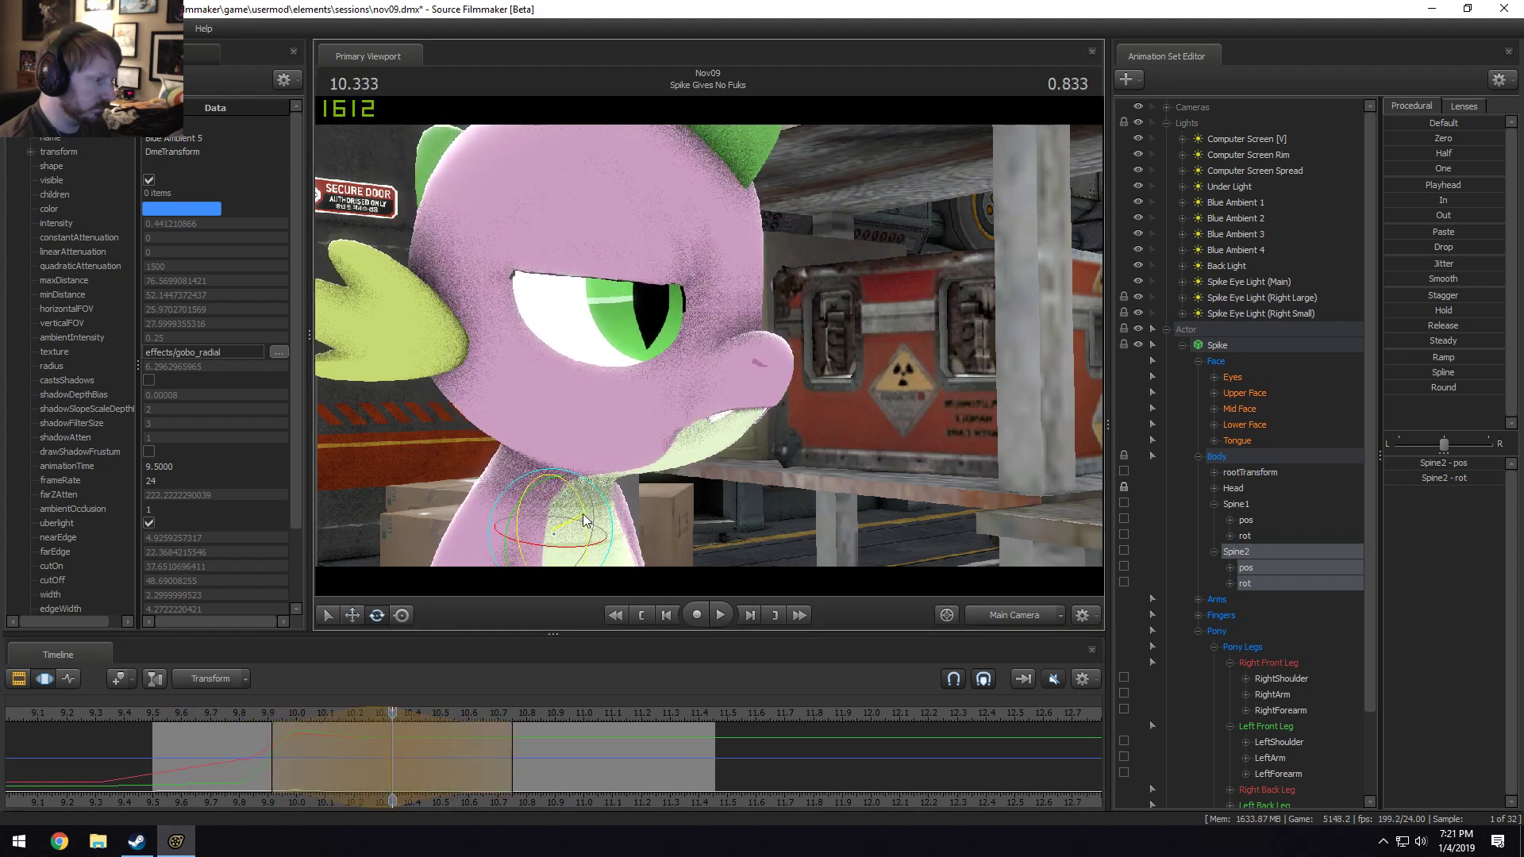
key(w)
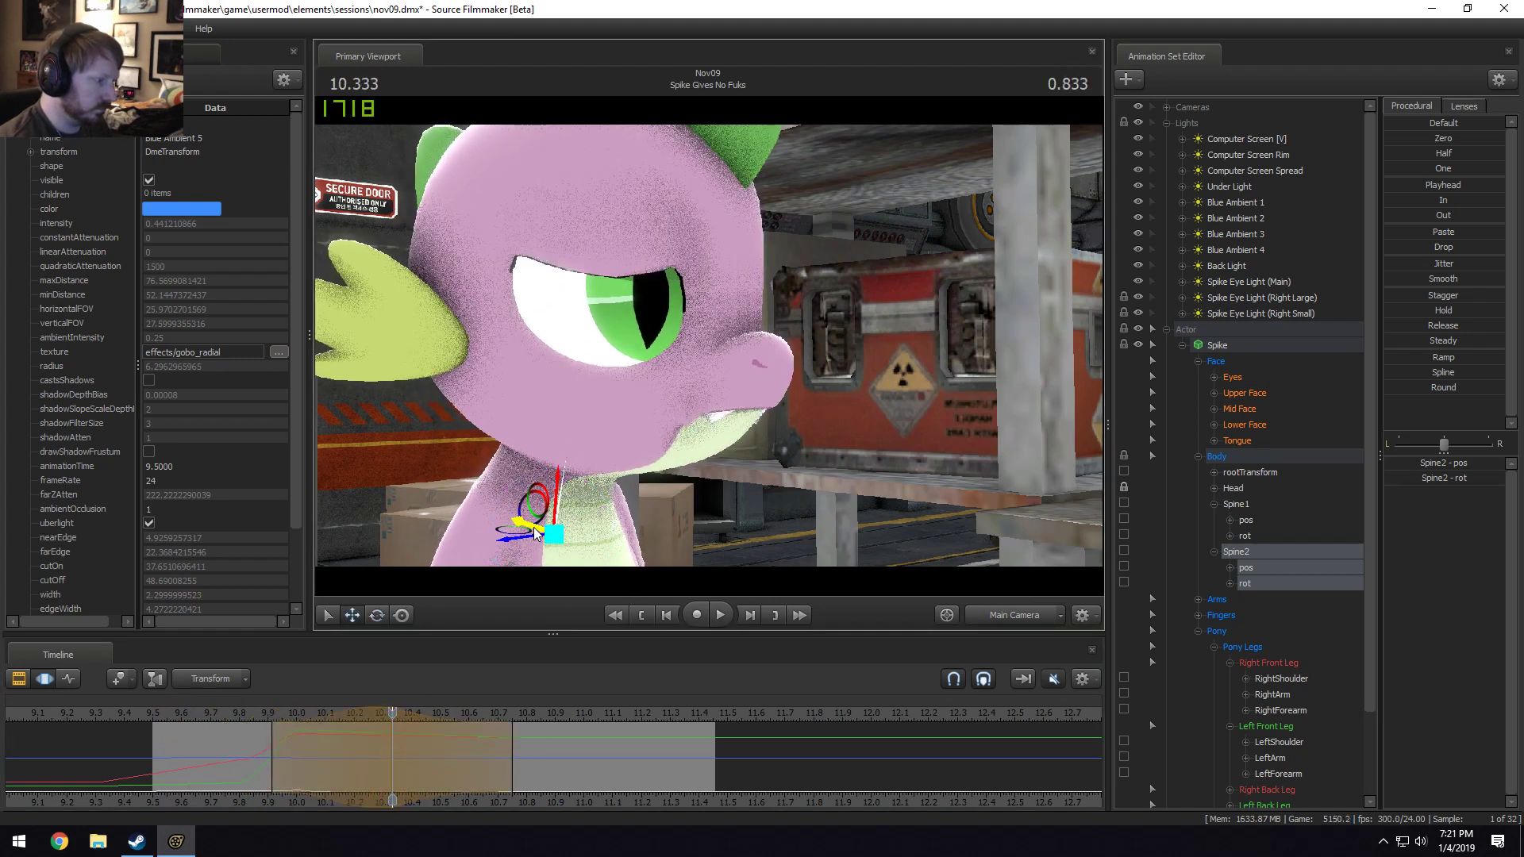
click(237, 716)
key(space)
key(space)
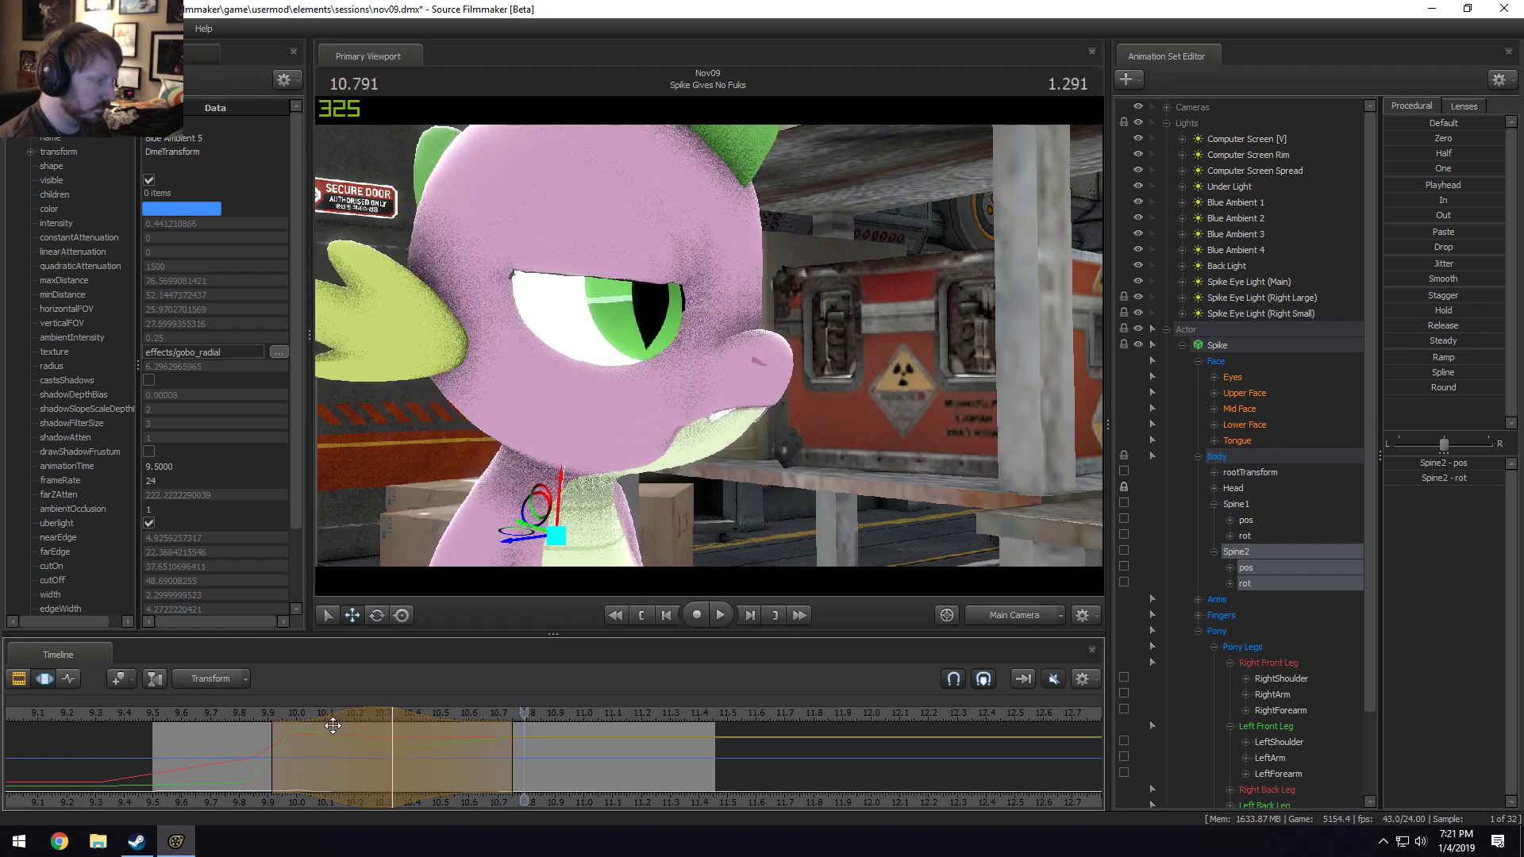
Stretch the time selection of the Spine2 adjustment to about 9.92–11.33 s and replay the motion from about 9.83 s.
drag(303, 719, 272, 737)
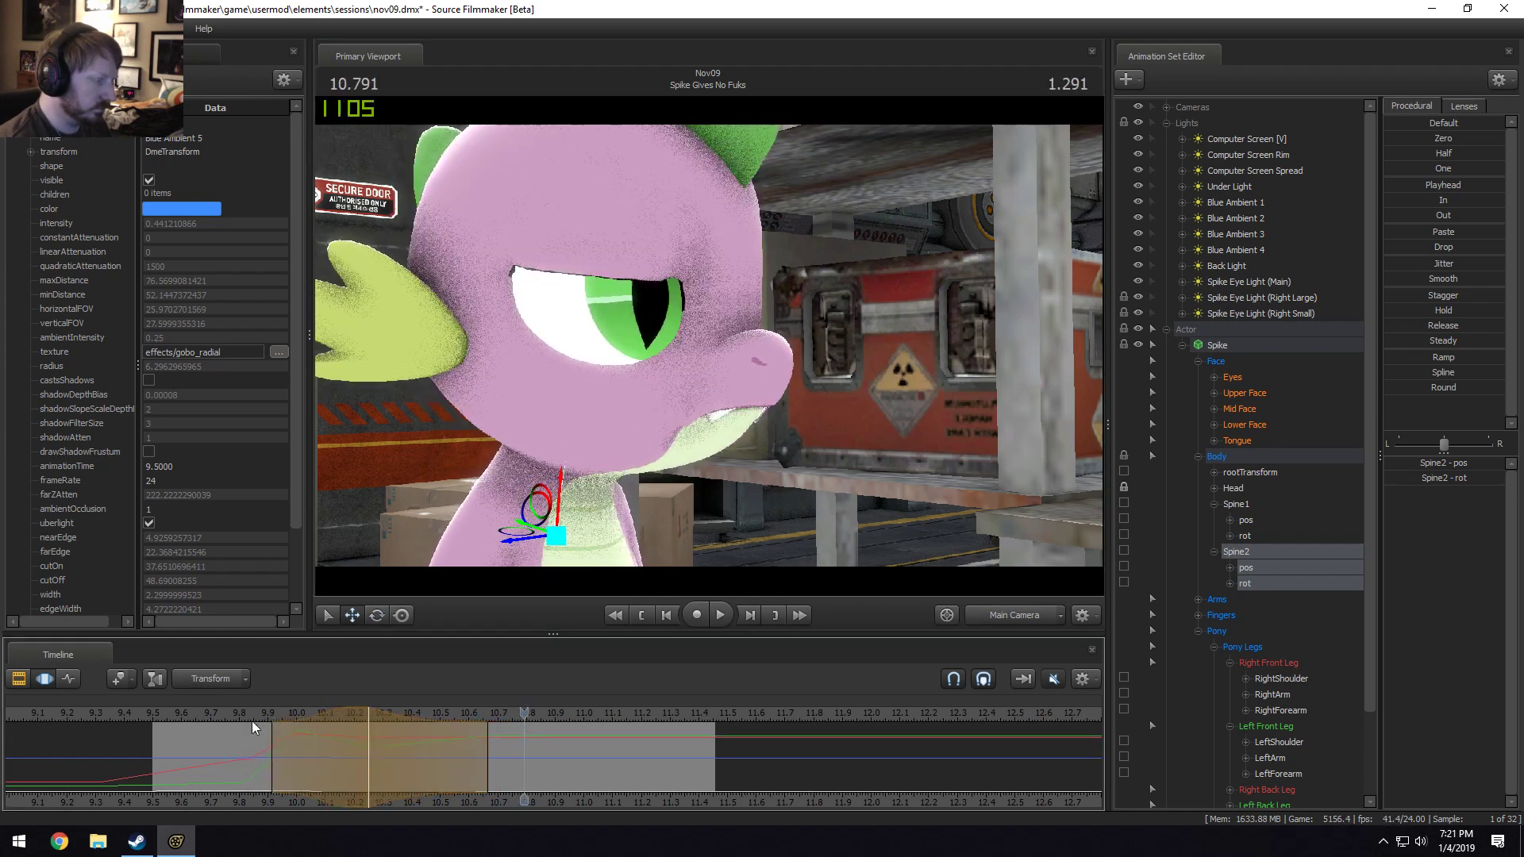
click(246, 713)
key(space)
drag(482, 781, 679, 782)
key(space)
key(space)
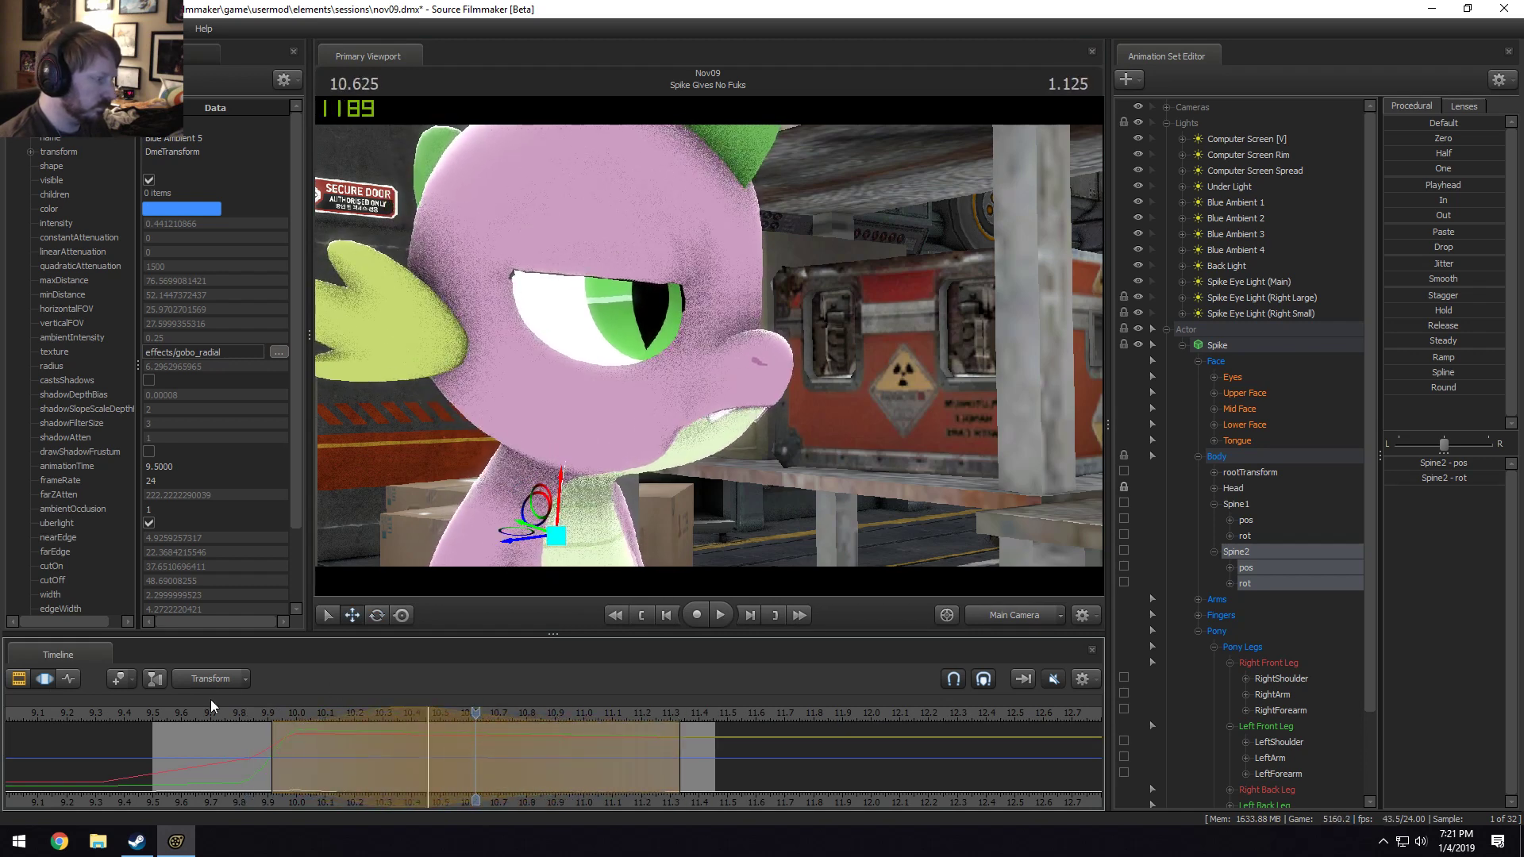
key(space)
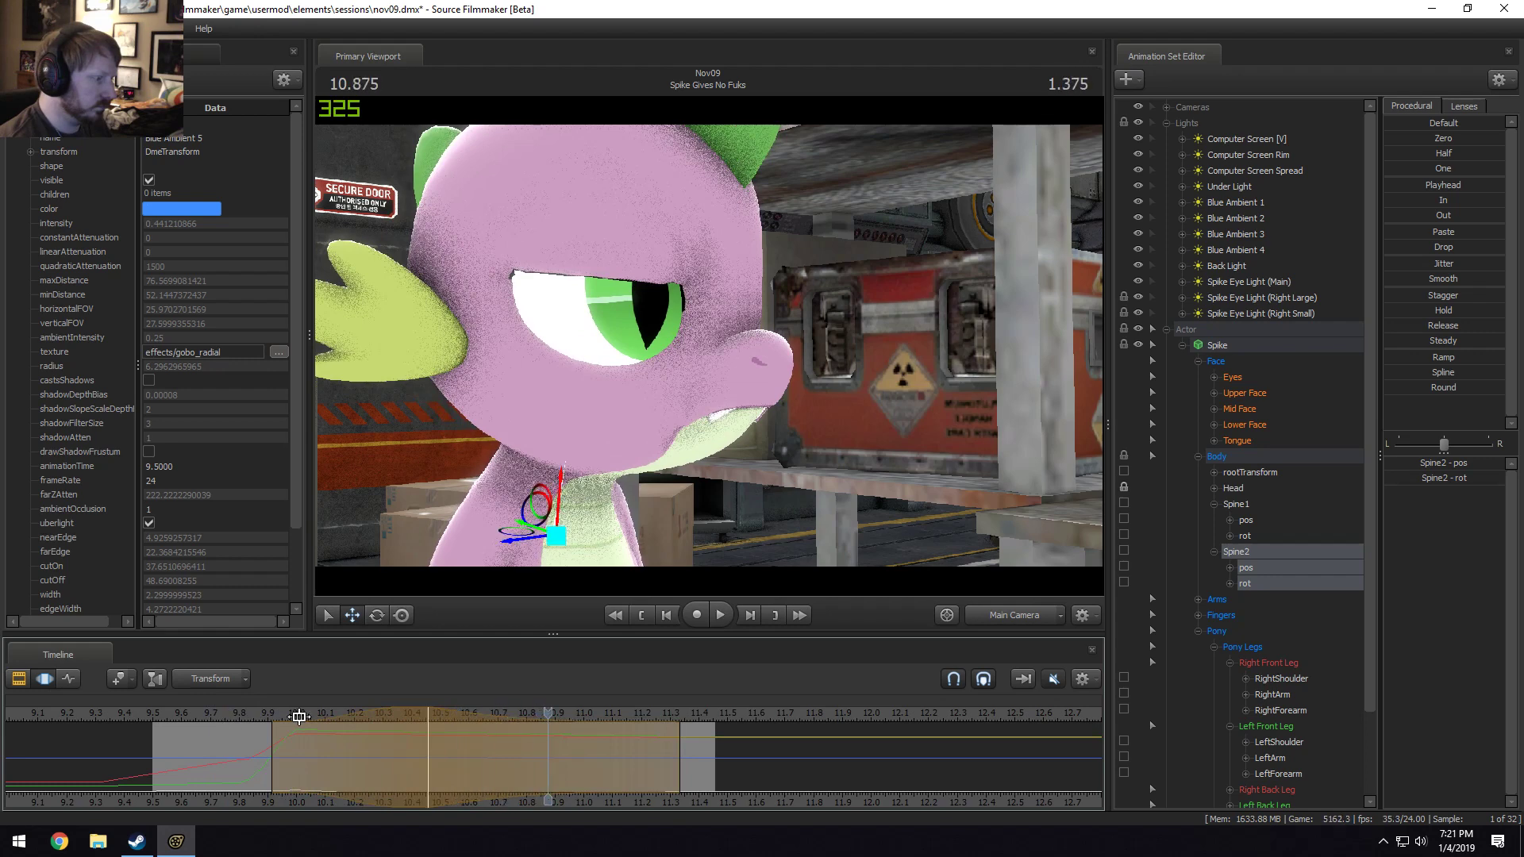
Shorten the time selection to end at about 11.2 s, centred on 10.333 s, replay the turn, and commit the Spine2 adjustment.
drag(652, 763, 616, 764)
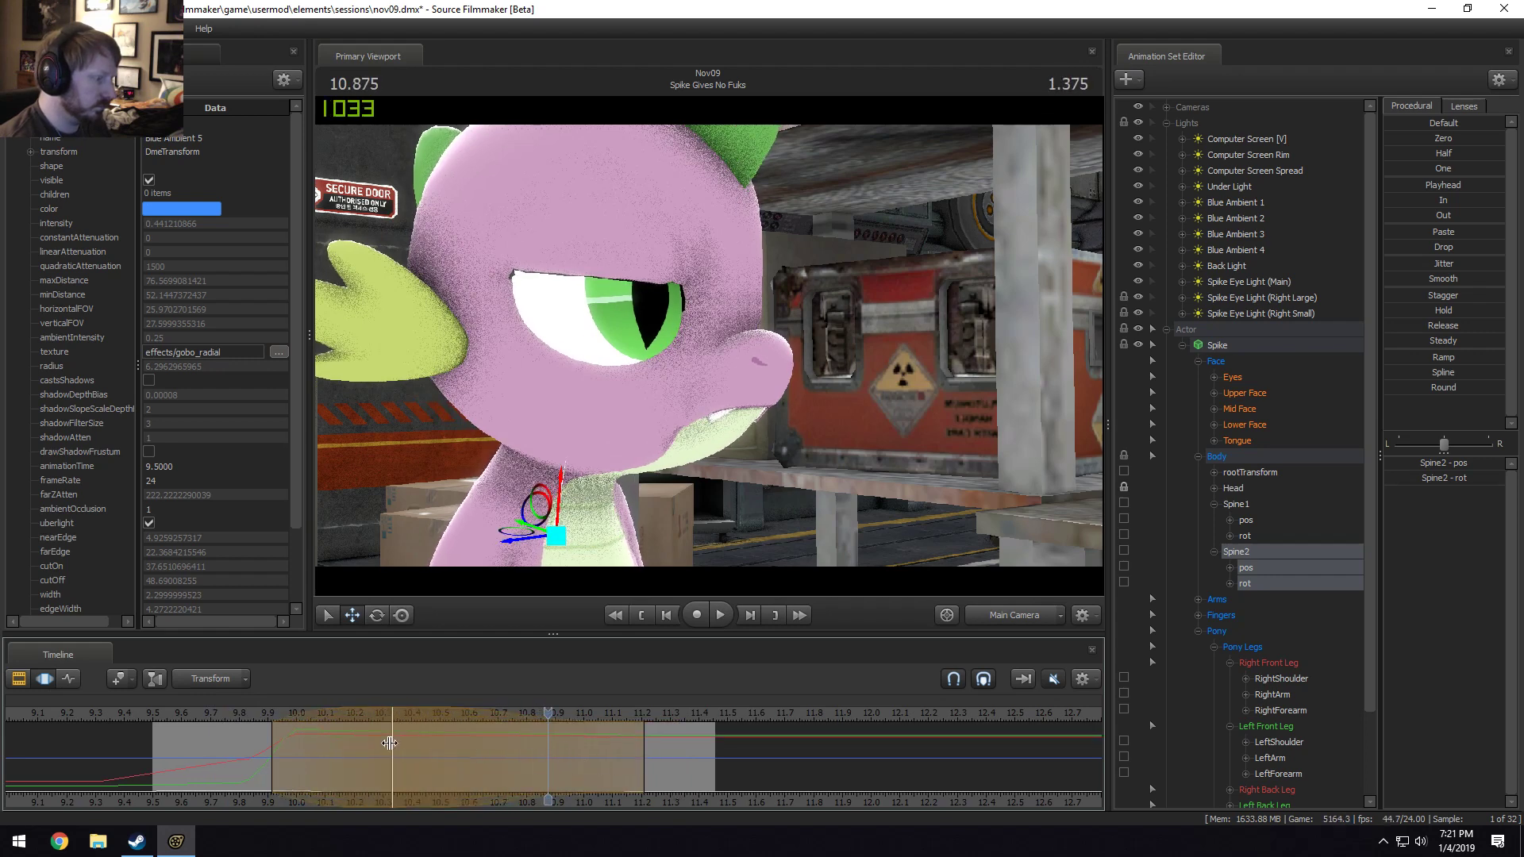
key(Left)
key(Left)
key(Left)
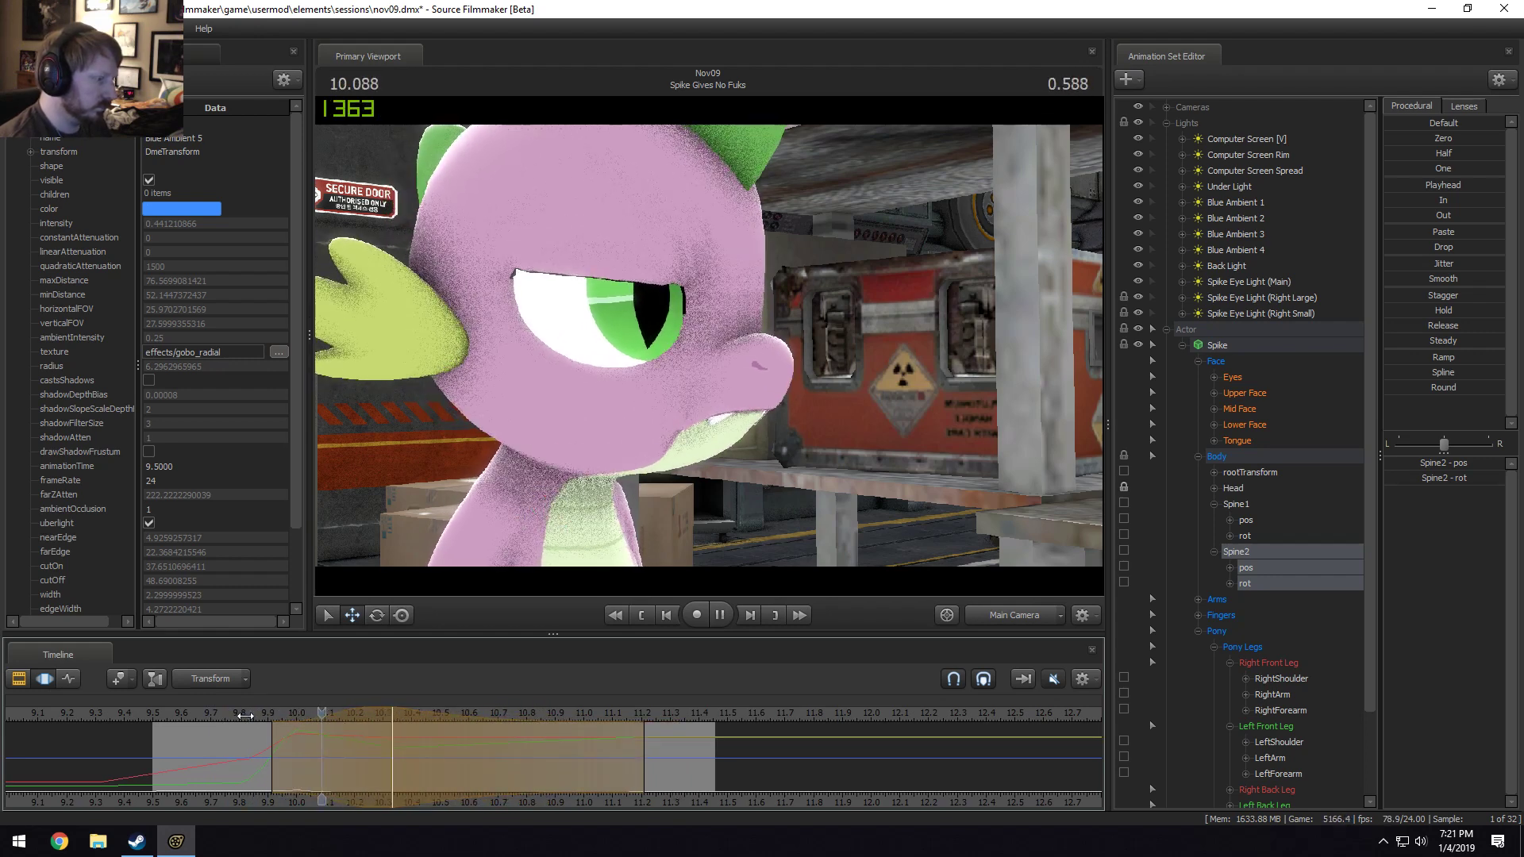
click(245, 716)
key(space)
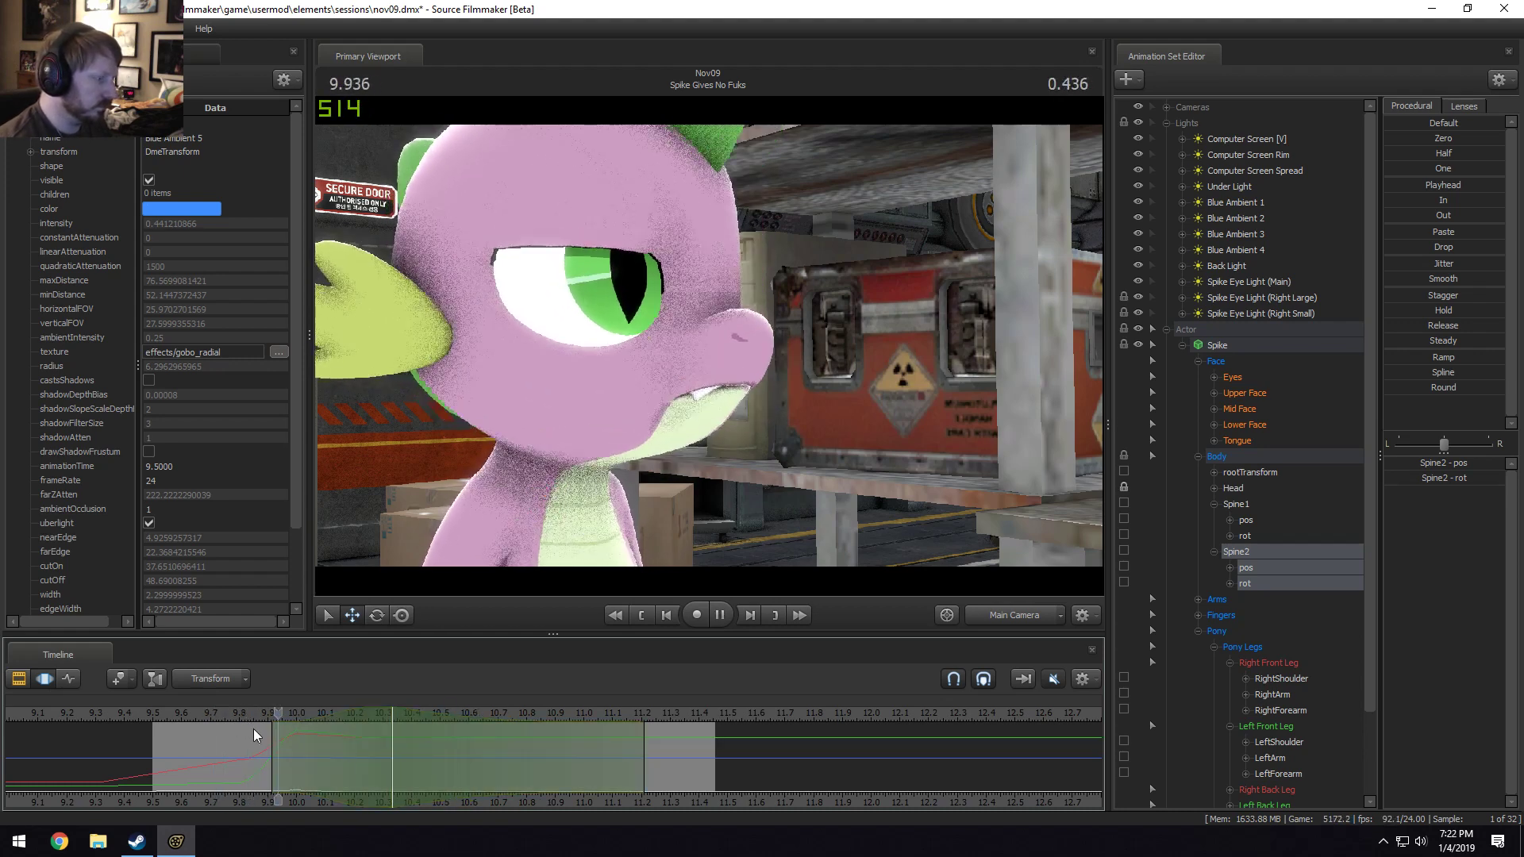
key(space)
Set the time selection to about 9.92–10.75 s, and in the Work Camera view lock Spine2 while keeping Spine1 unlocked.
click(1238, 505)
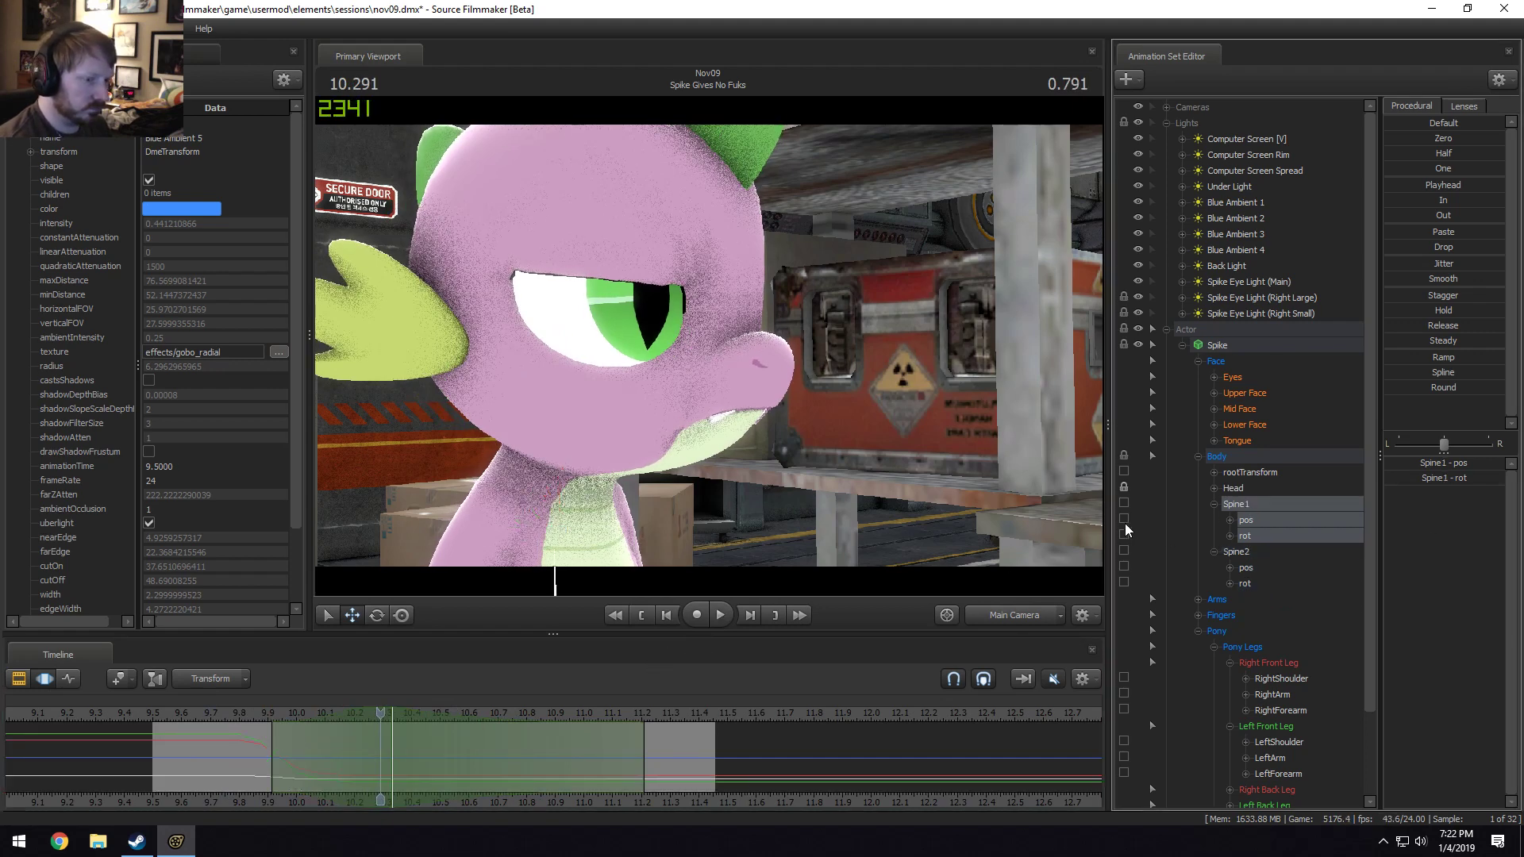
click(749, 615)
drag(644, 725, 506, 725)
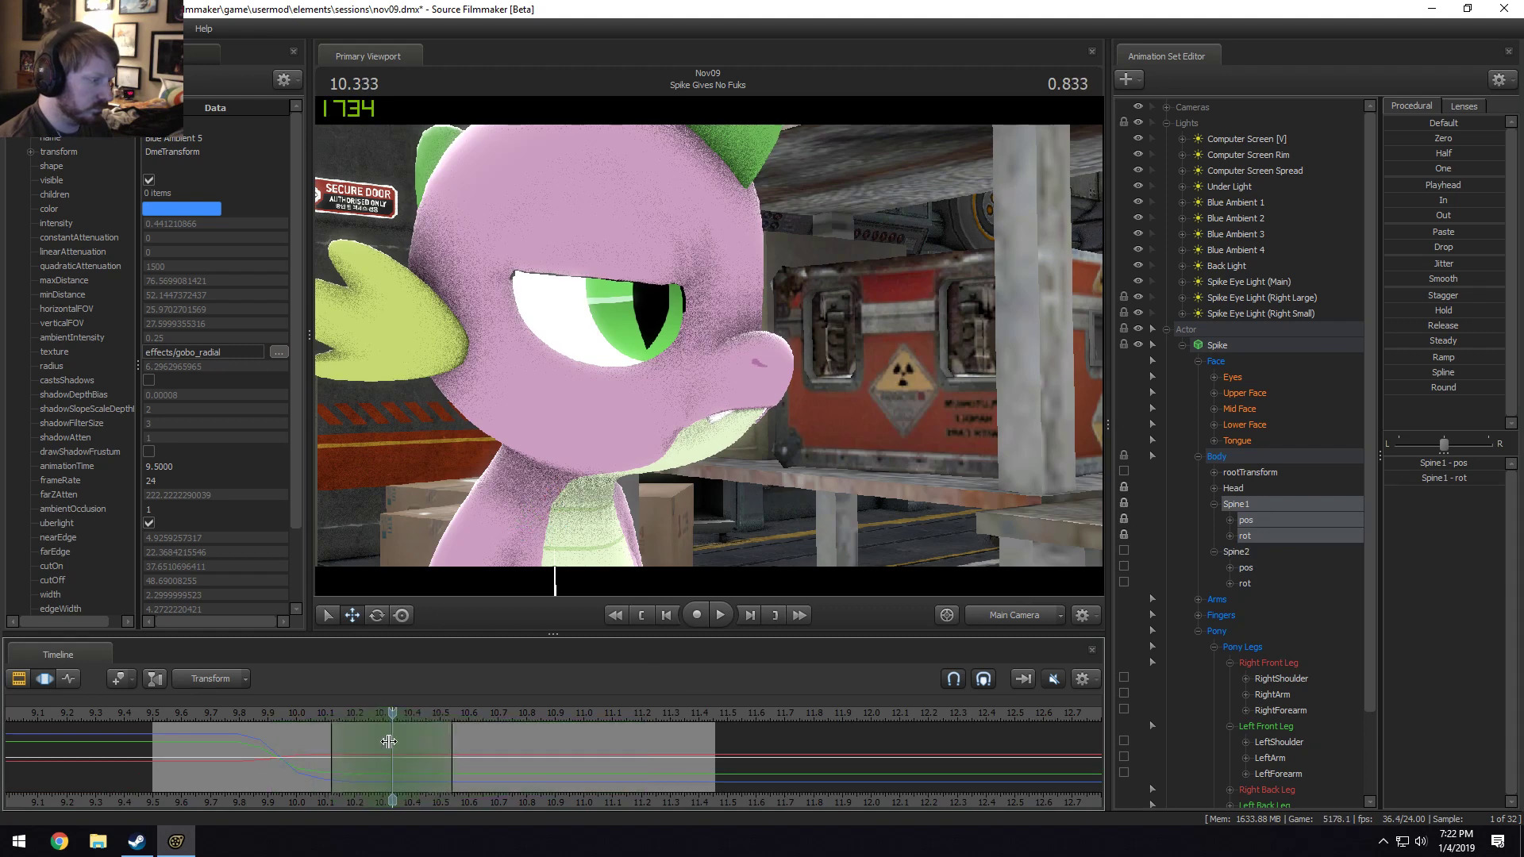
click(1031, 611)
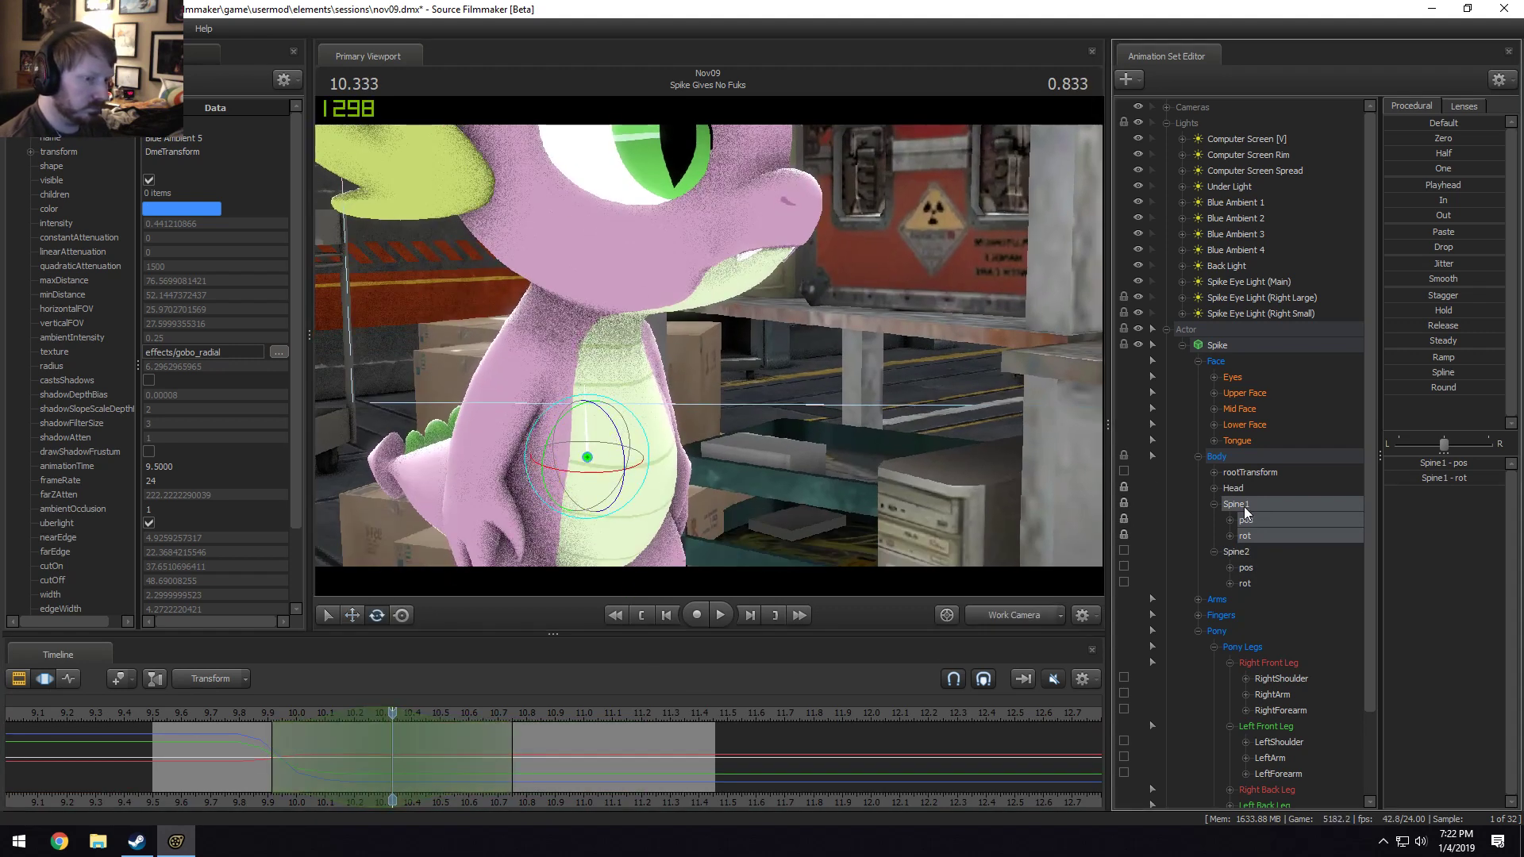
click(1240, 552)
click(1262, 507)
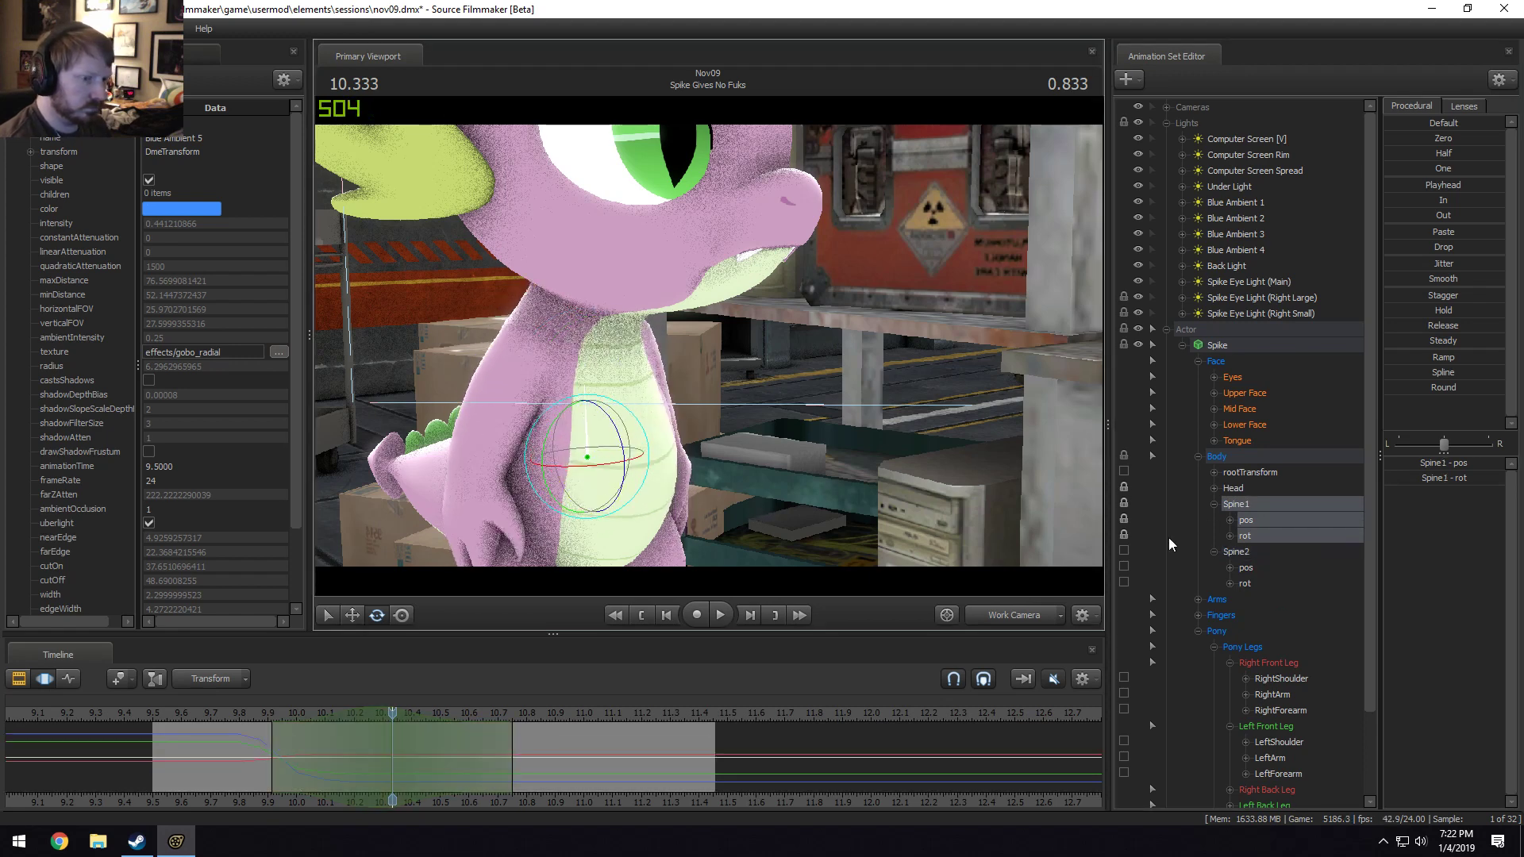
click(1243, 552)
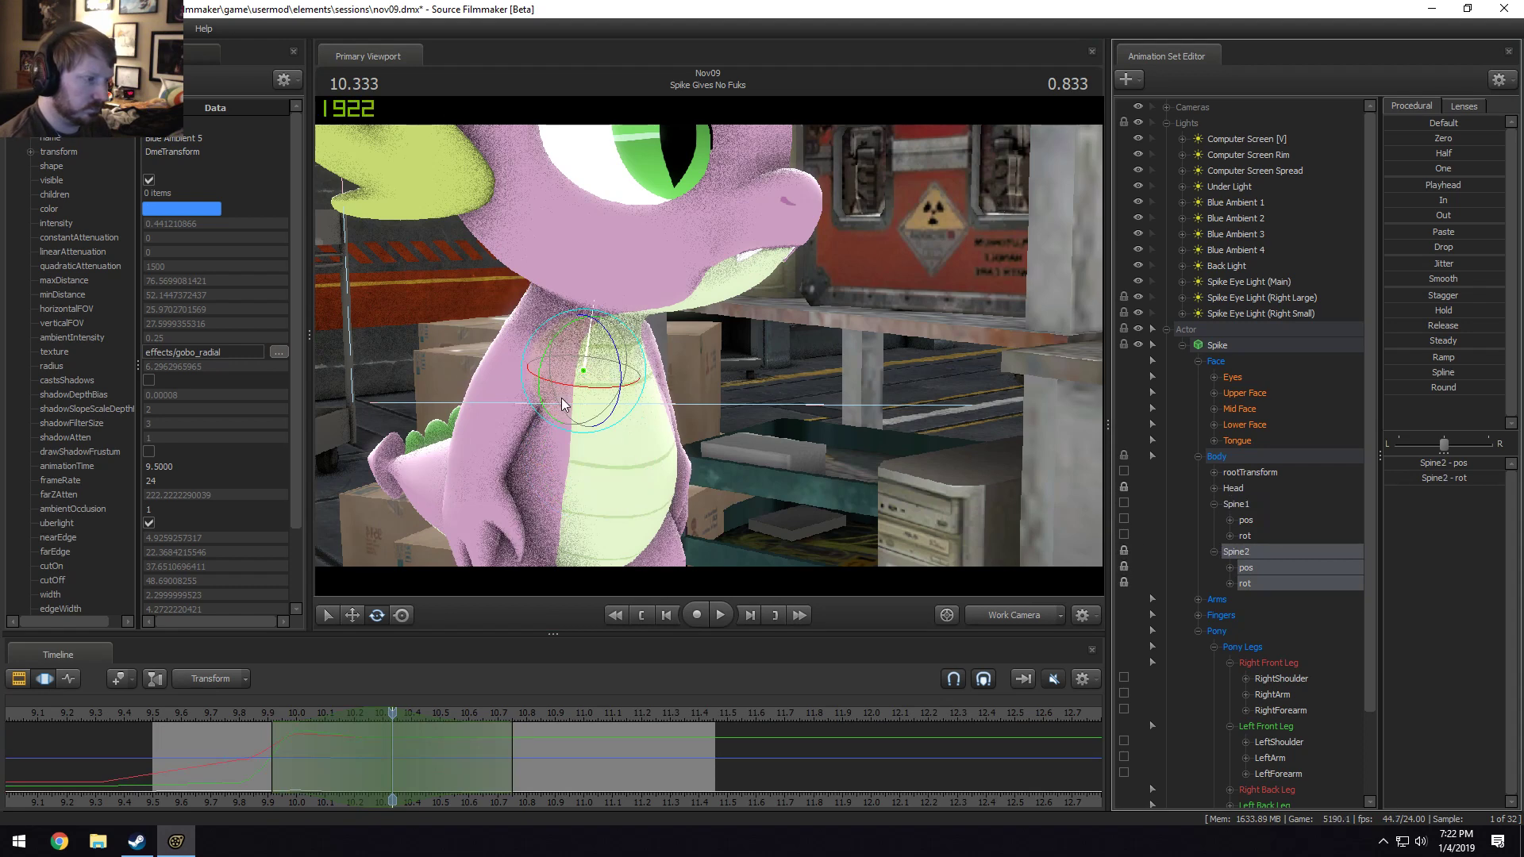
Try moving Spine1 slightly at 10.333 s, preview the motion, and undo the change.
click(1247, 508)
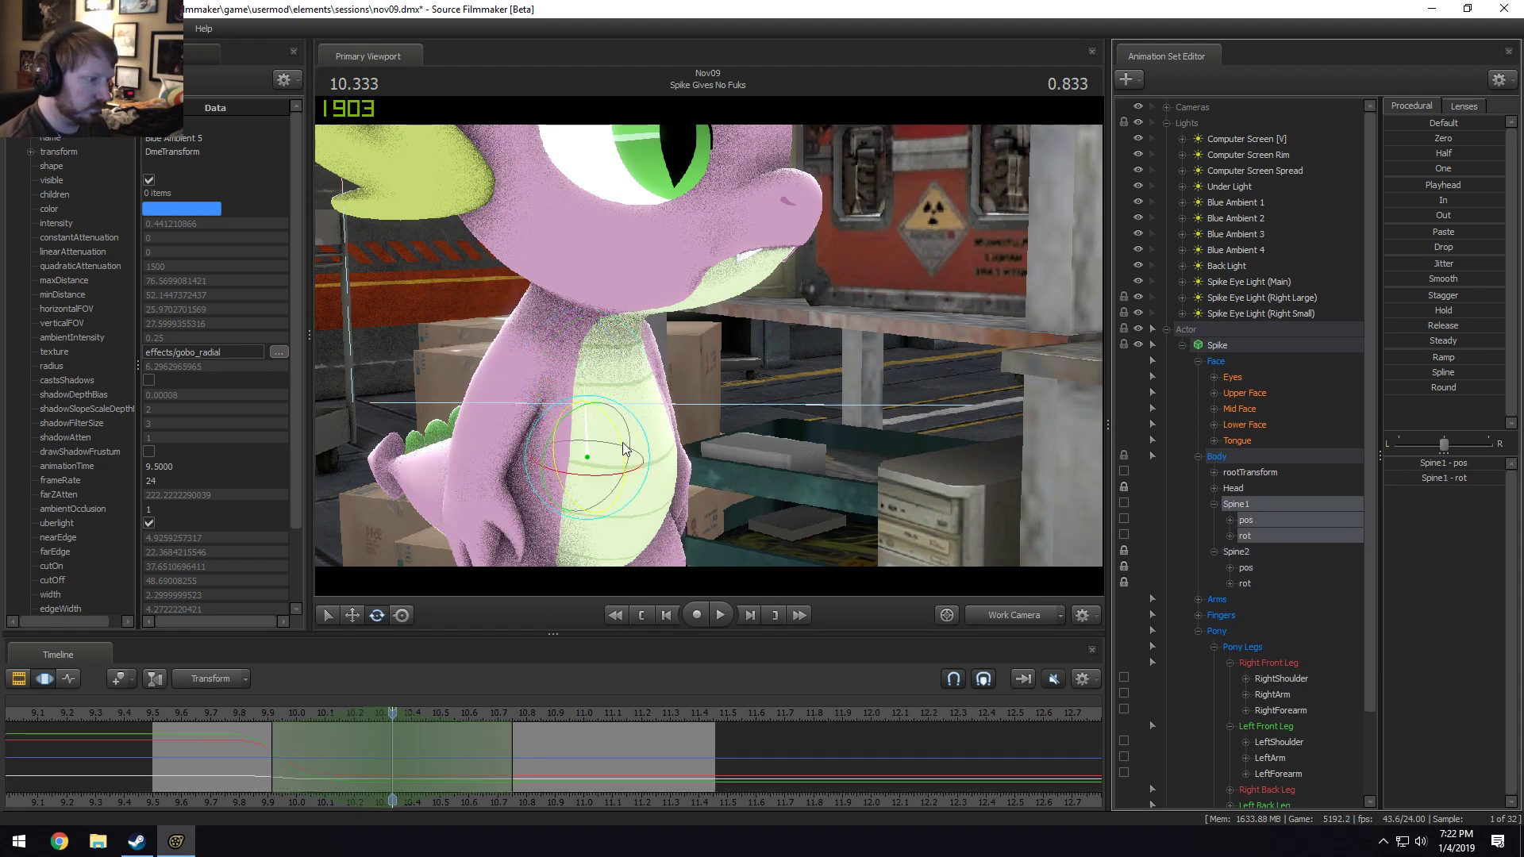
key(w)
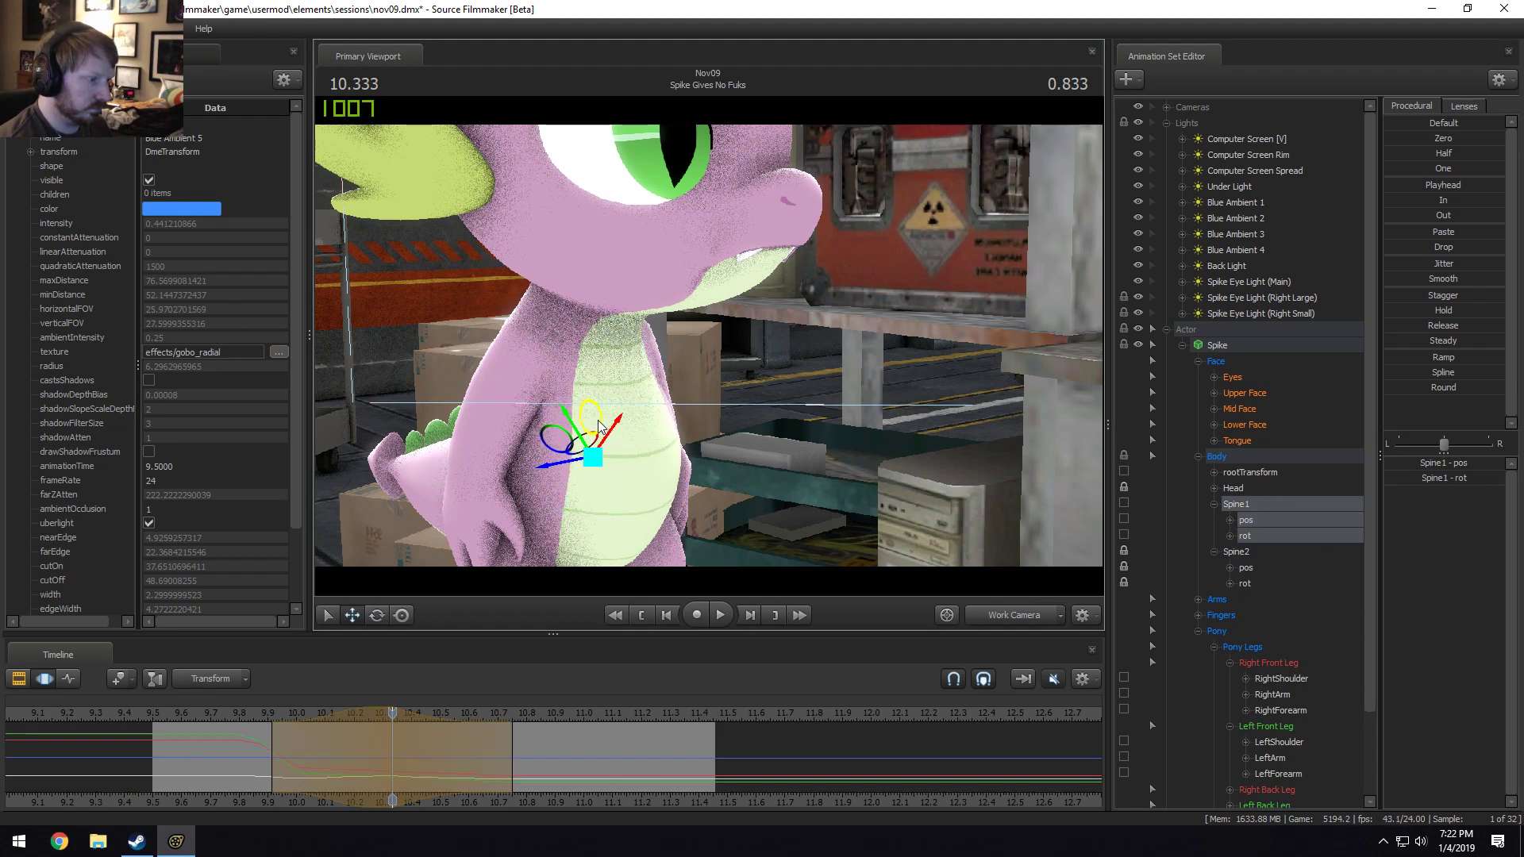
key(Right)
key(Right)
key(Right)
key(Right)
key(Right)
key(Right)
key(Right)
key(Right)
key(Right)
key(Right)
key(Right)
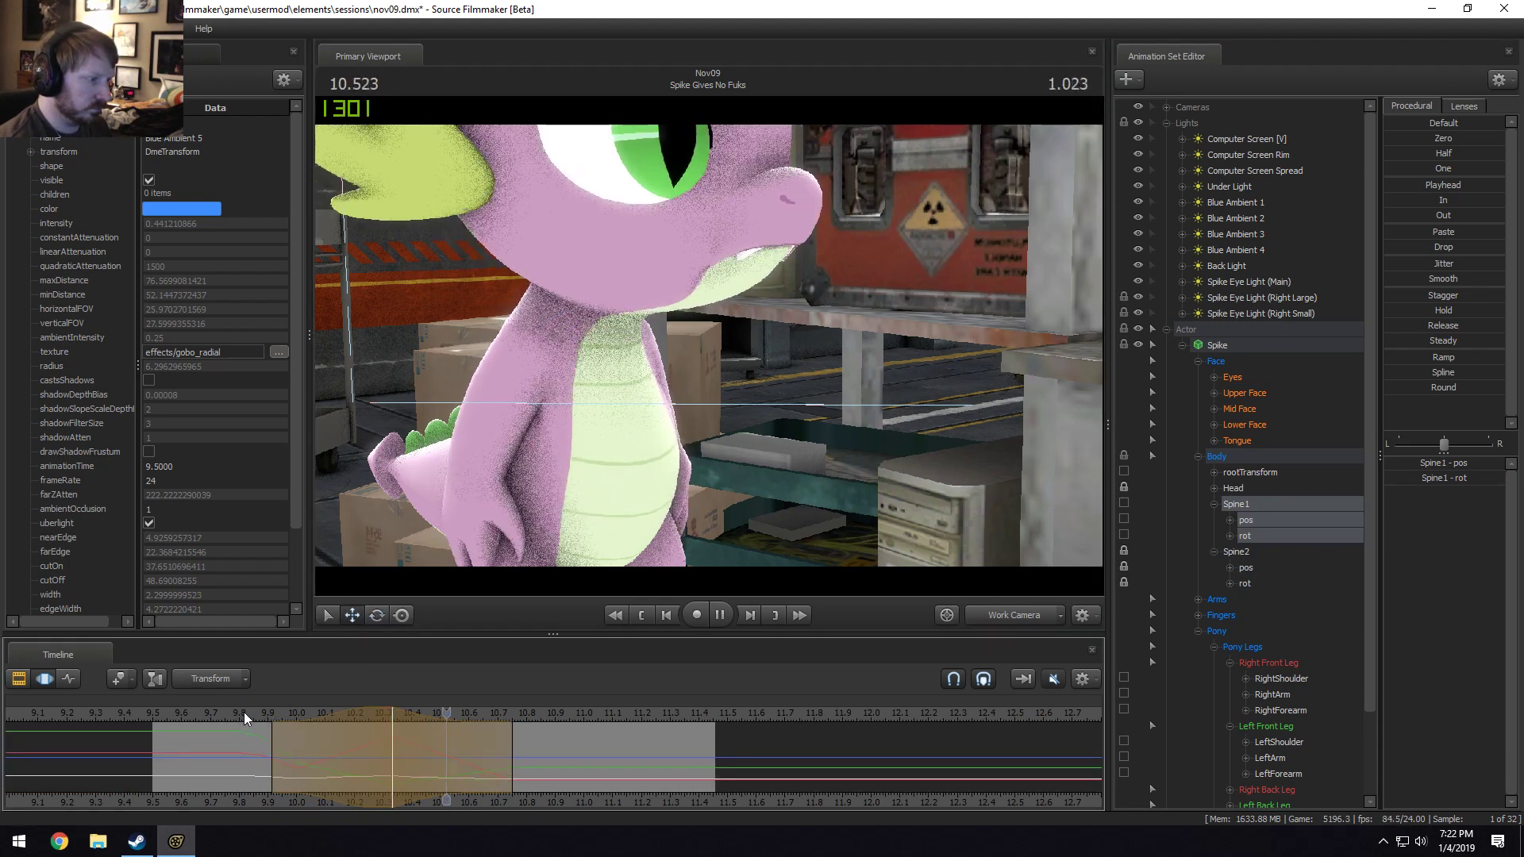
key(ctrl+z)
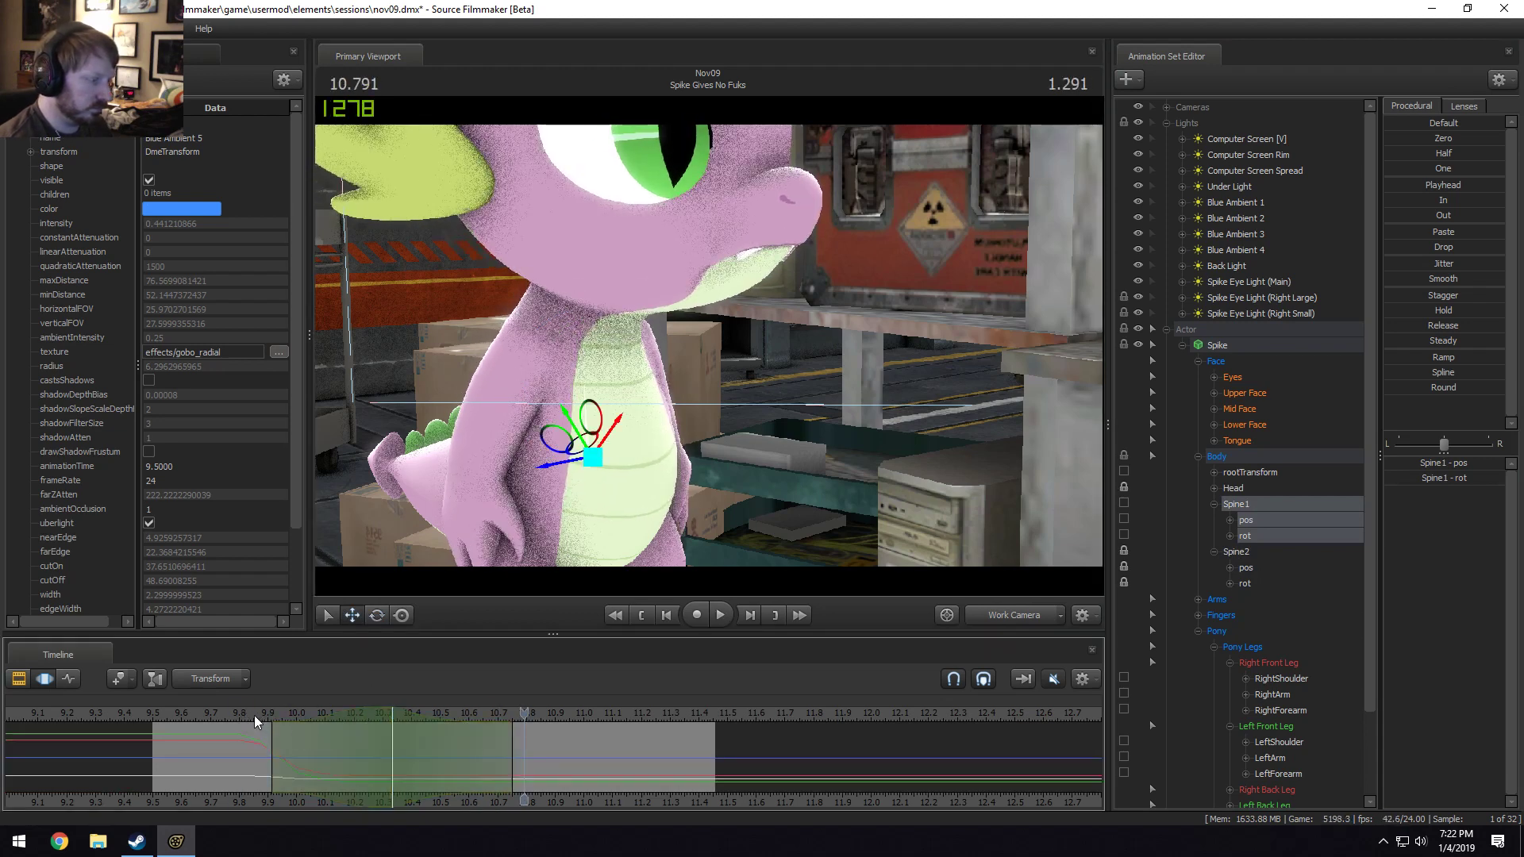
Set the time selection to about 9.83–10.5 s, rotate Spine1 slightly around 10.17 s, and preview it through the Main Camera.
drag(344, 718, 309, 722)
drag(212, 722, 291, 731)
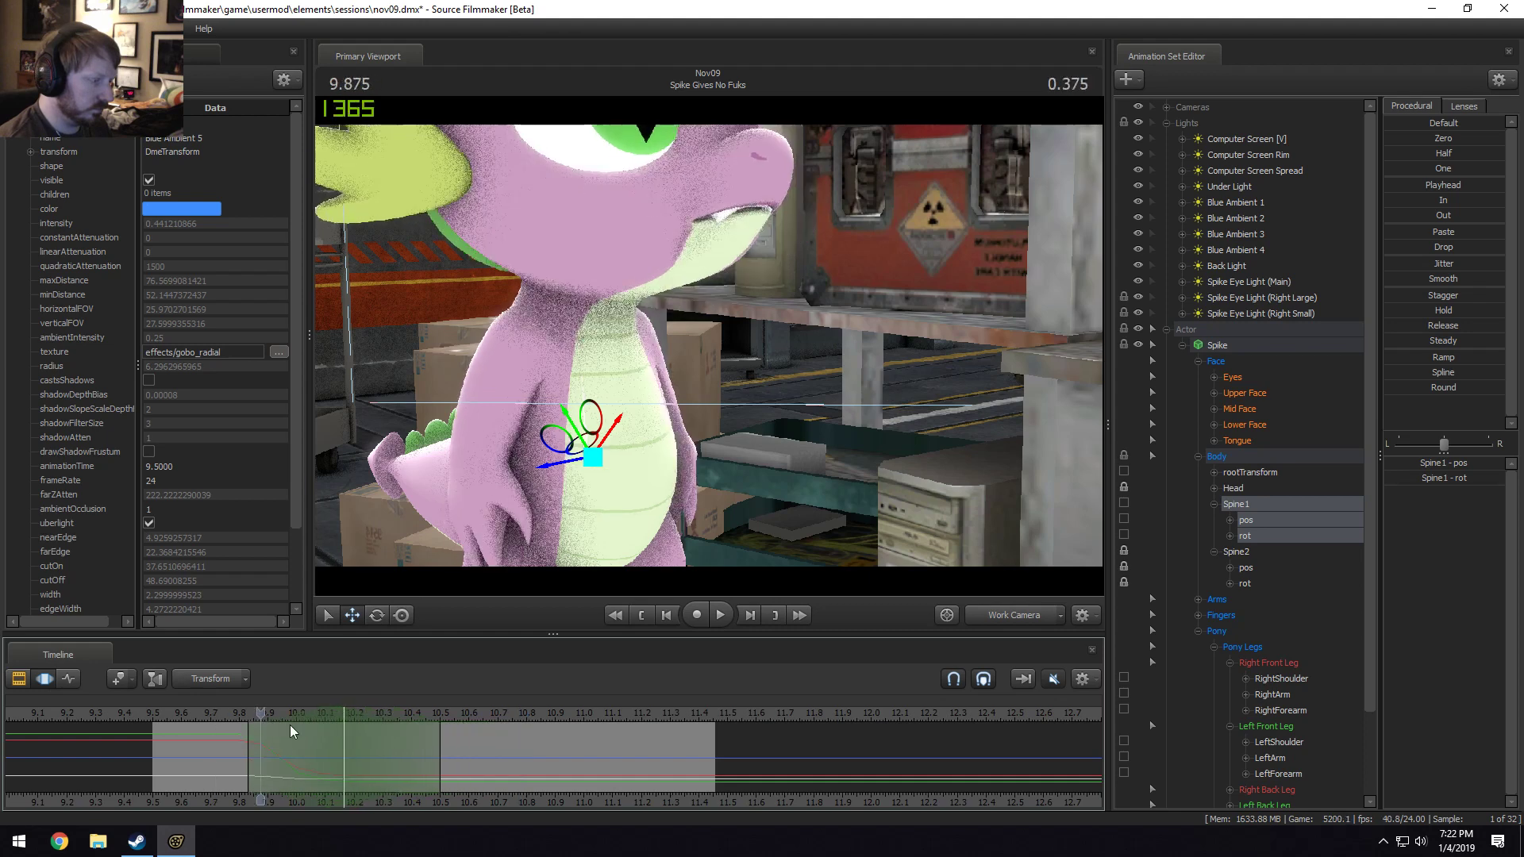
click(344, 716)
key(e)
drag(620, 450, 626, 451)
key(space)
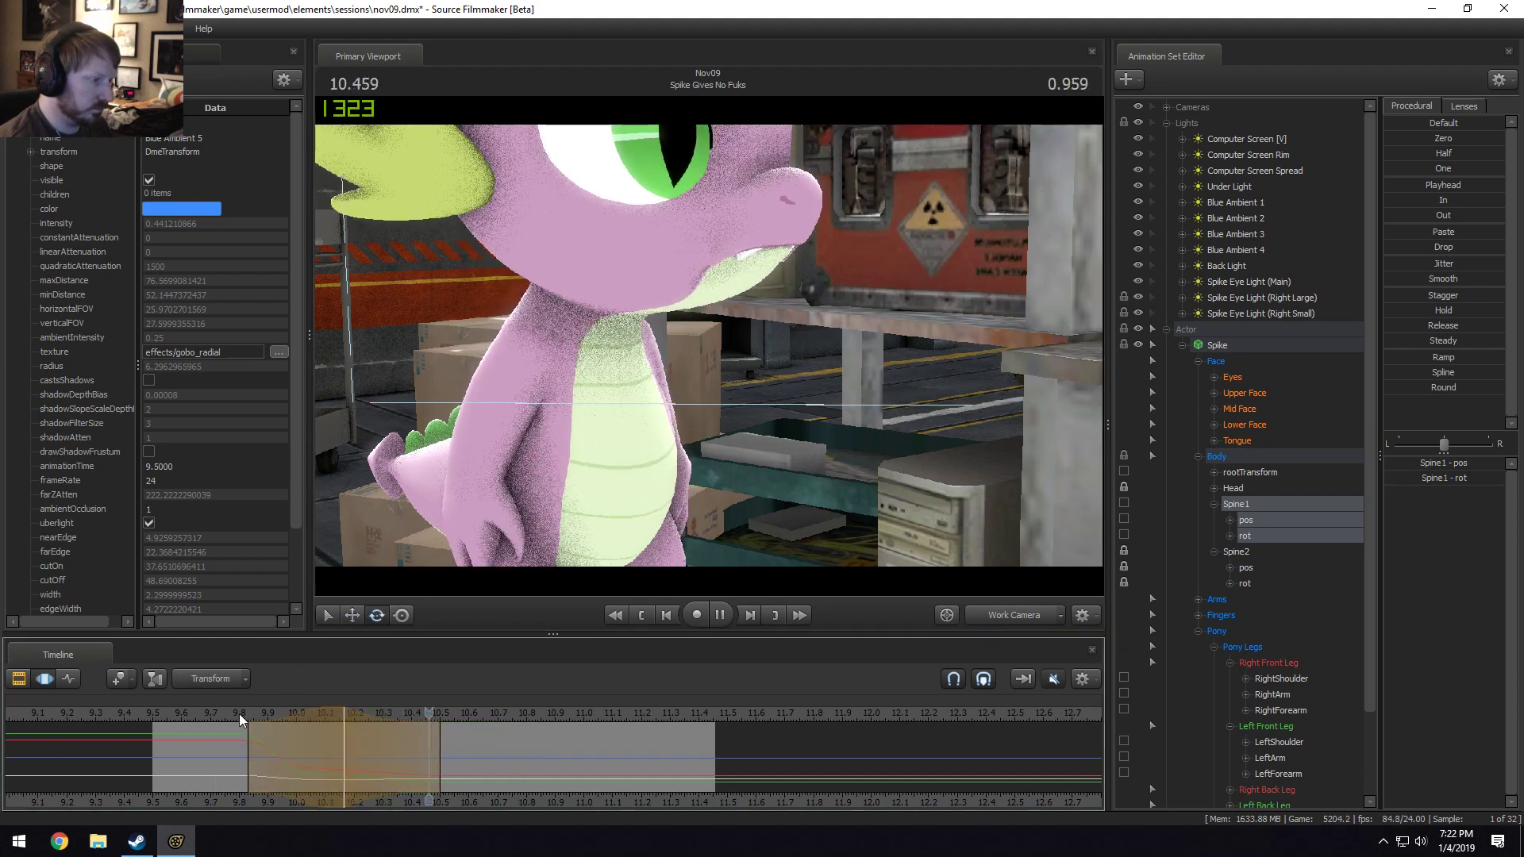
click(211, 712)
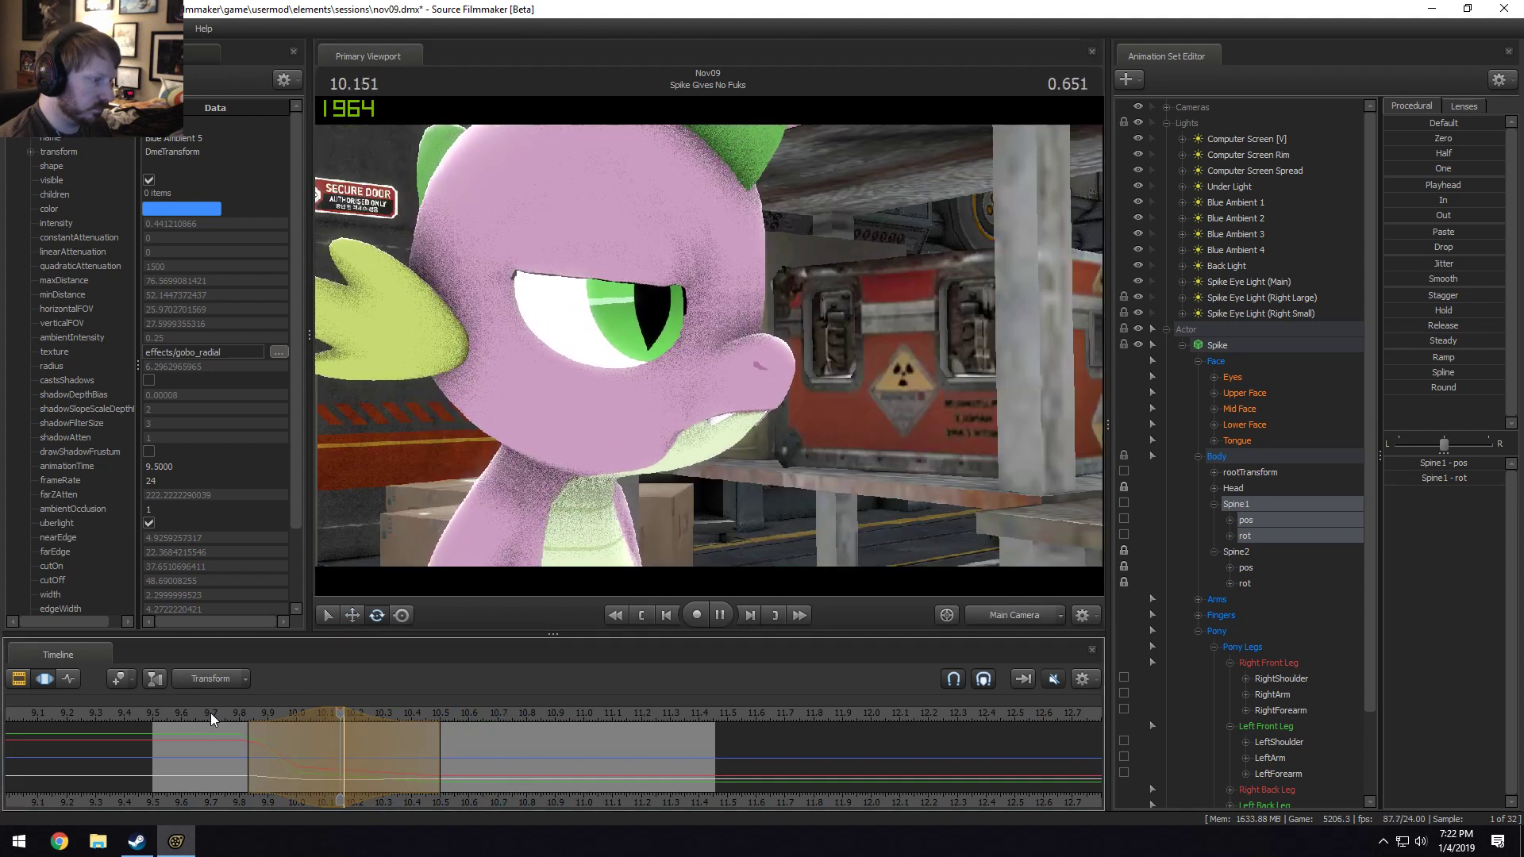
key(space)
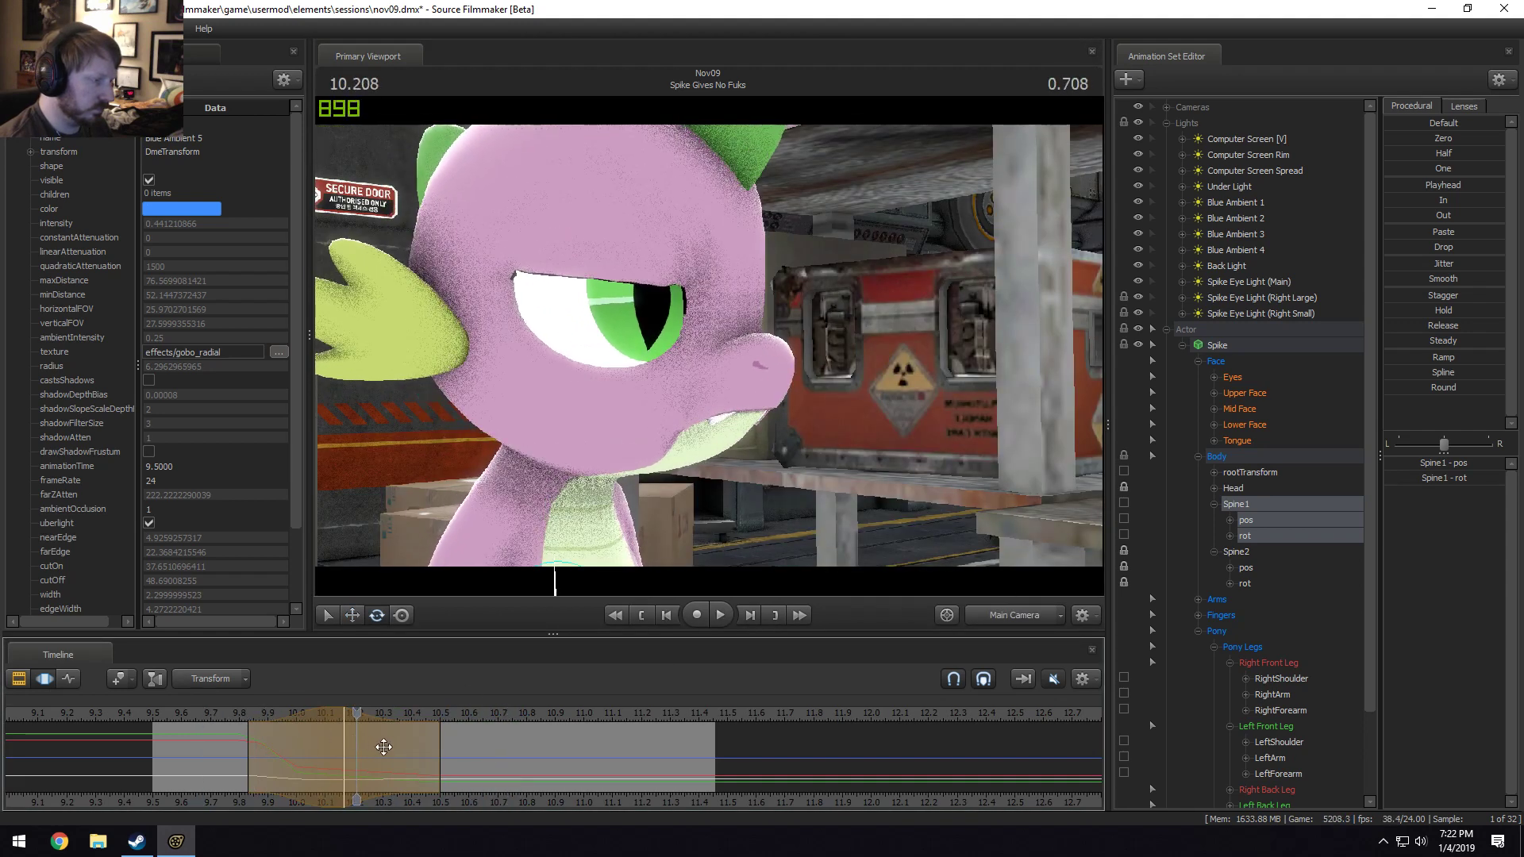
Replay the turn and set the time selection to about 9.75–10.25 s, centred on 10 s.
click(181, 708)
key(space)
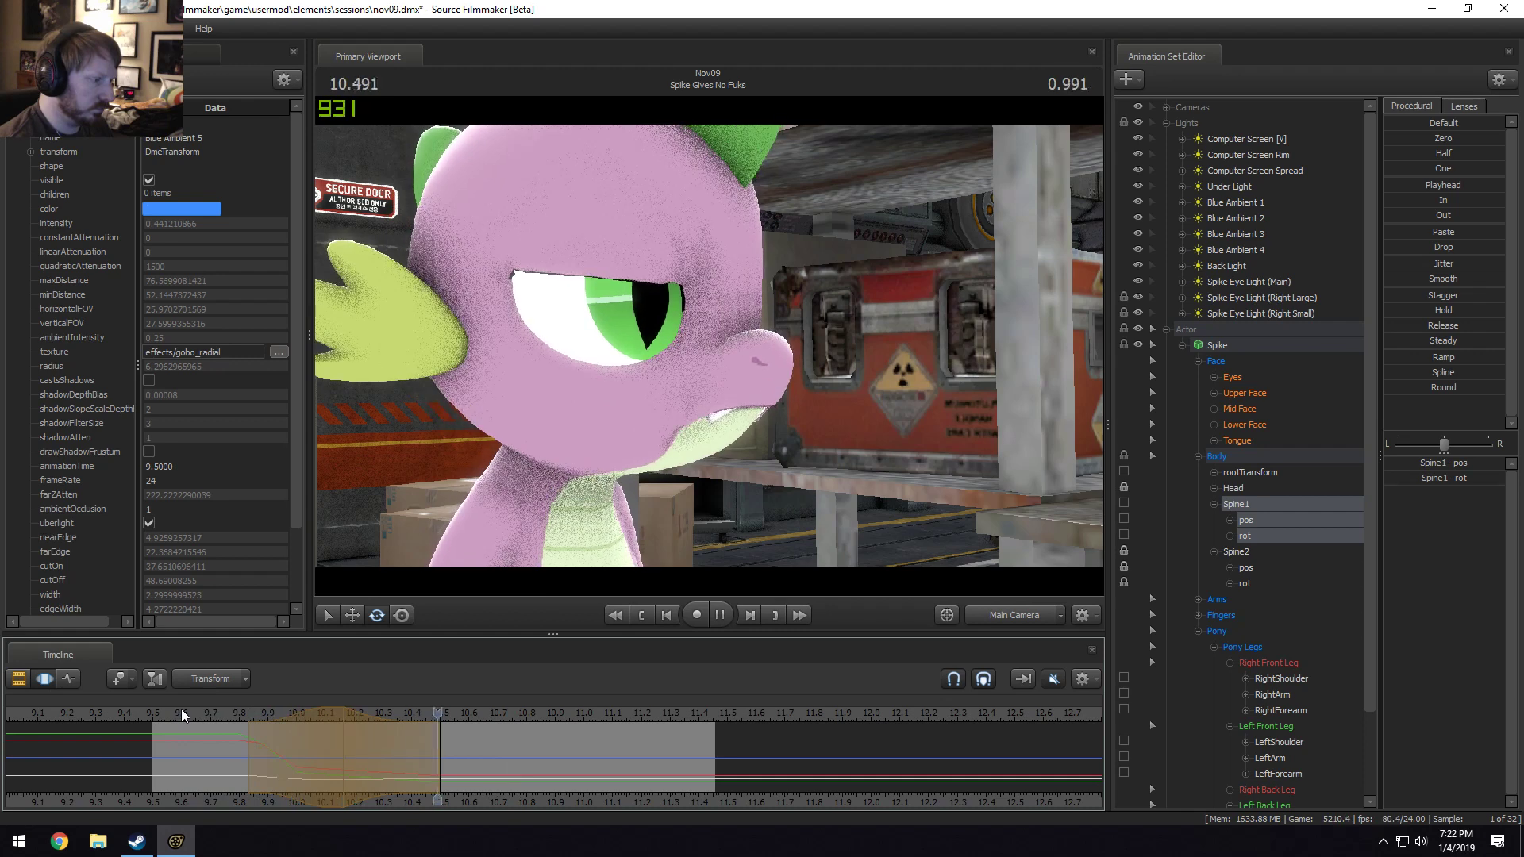
key(space)
drag(184, 711, 293, 764)
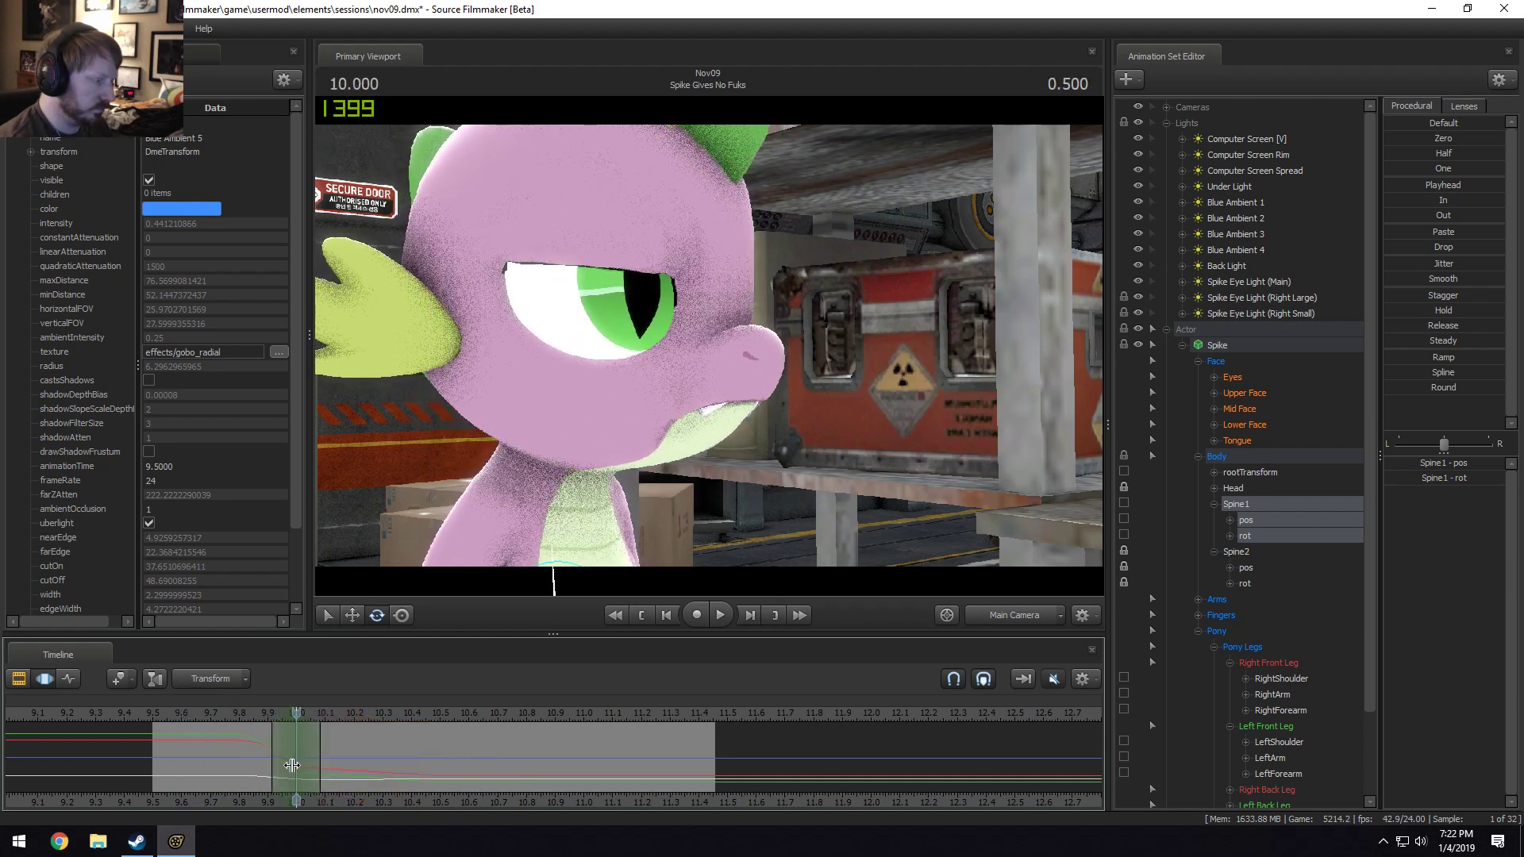
In the Work Camera view, select RightShoulder and LeftShoulder and raise them slightly at 10 s.
click(1281, 678)
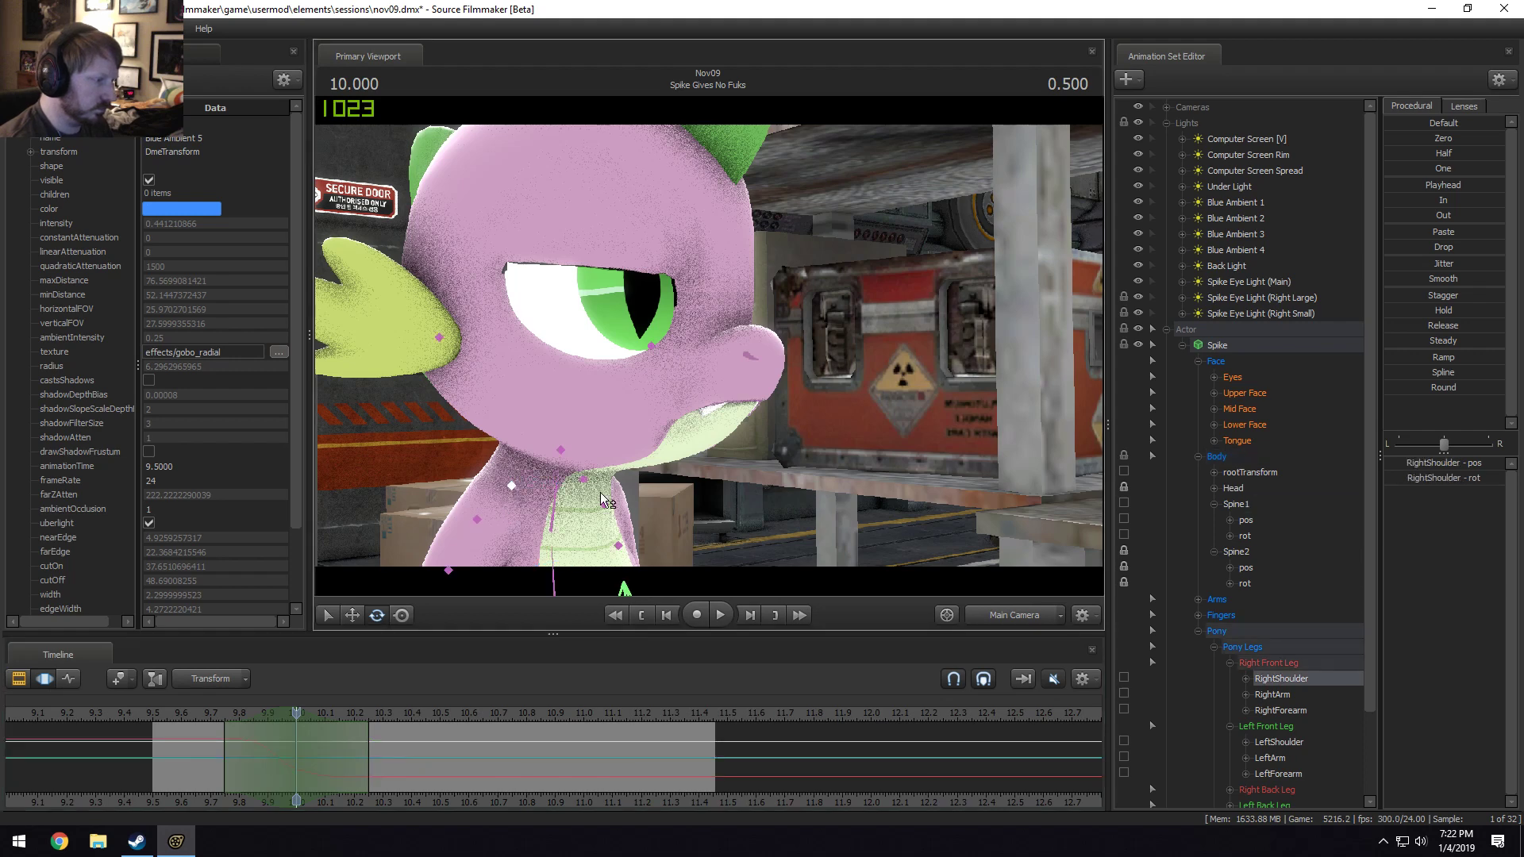
ctrl+click(1279, 742)
click(893, 576)
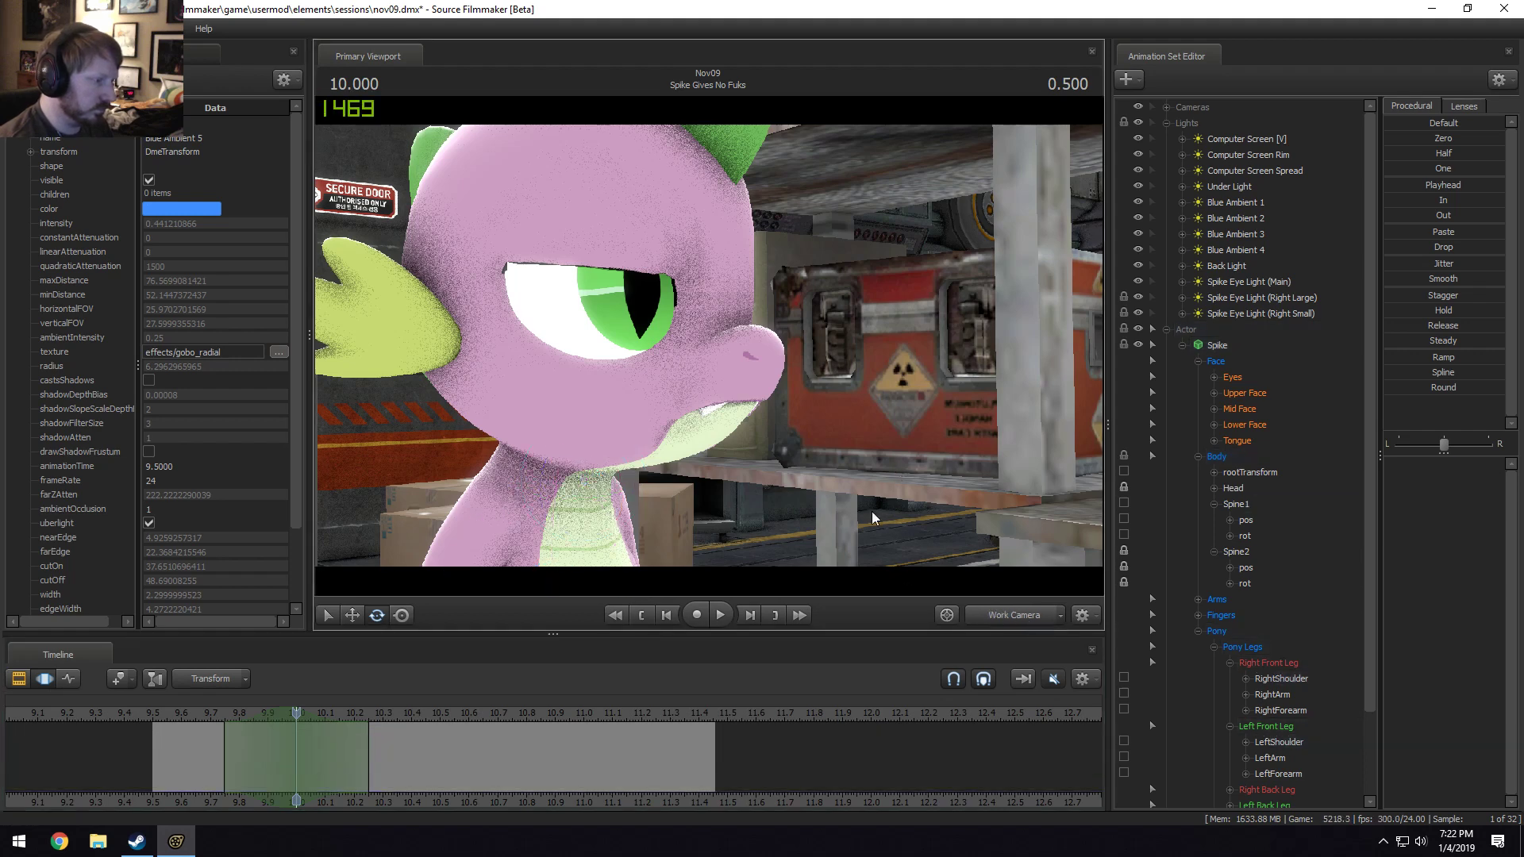
drag(892, 516, 709, 539)
drag(709, 345, 689, 359)
ctrl+click(611, 358)
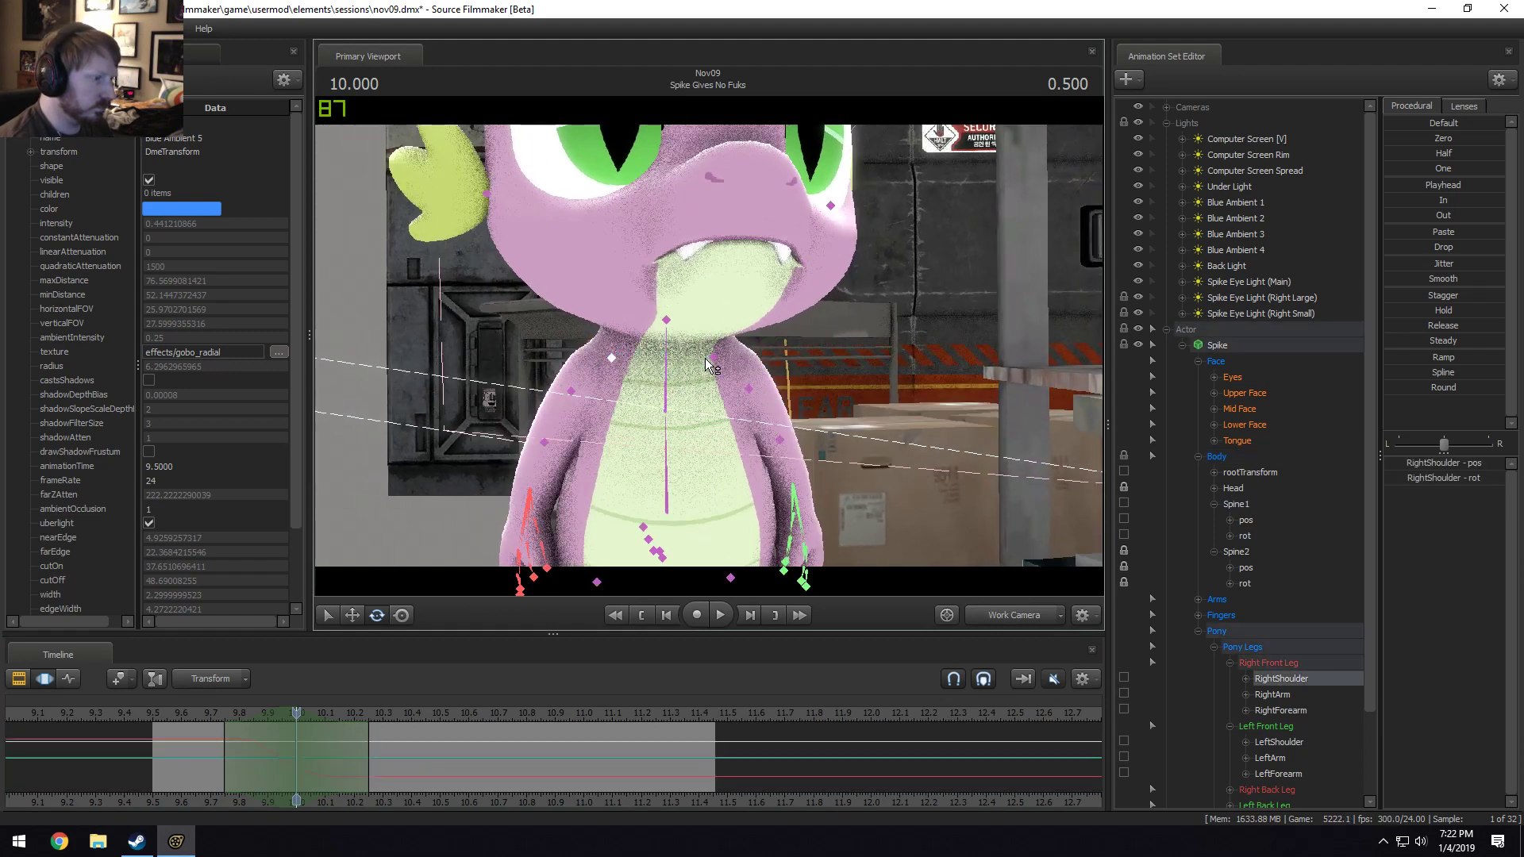
ctrl+shift+click(713, 357)
key(w)
drag(773, 298, 717, 299)
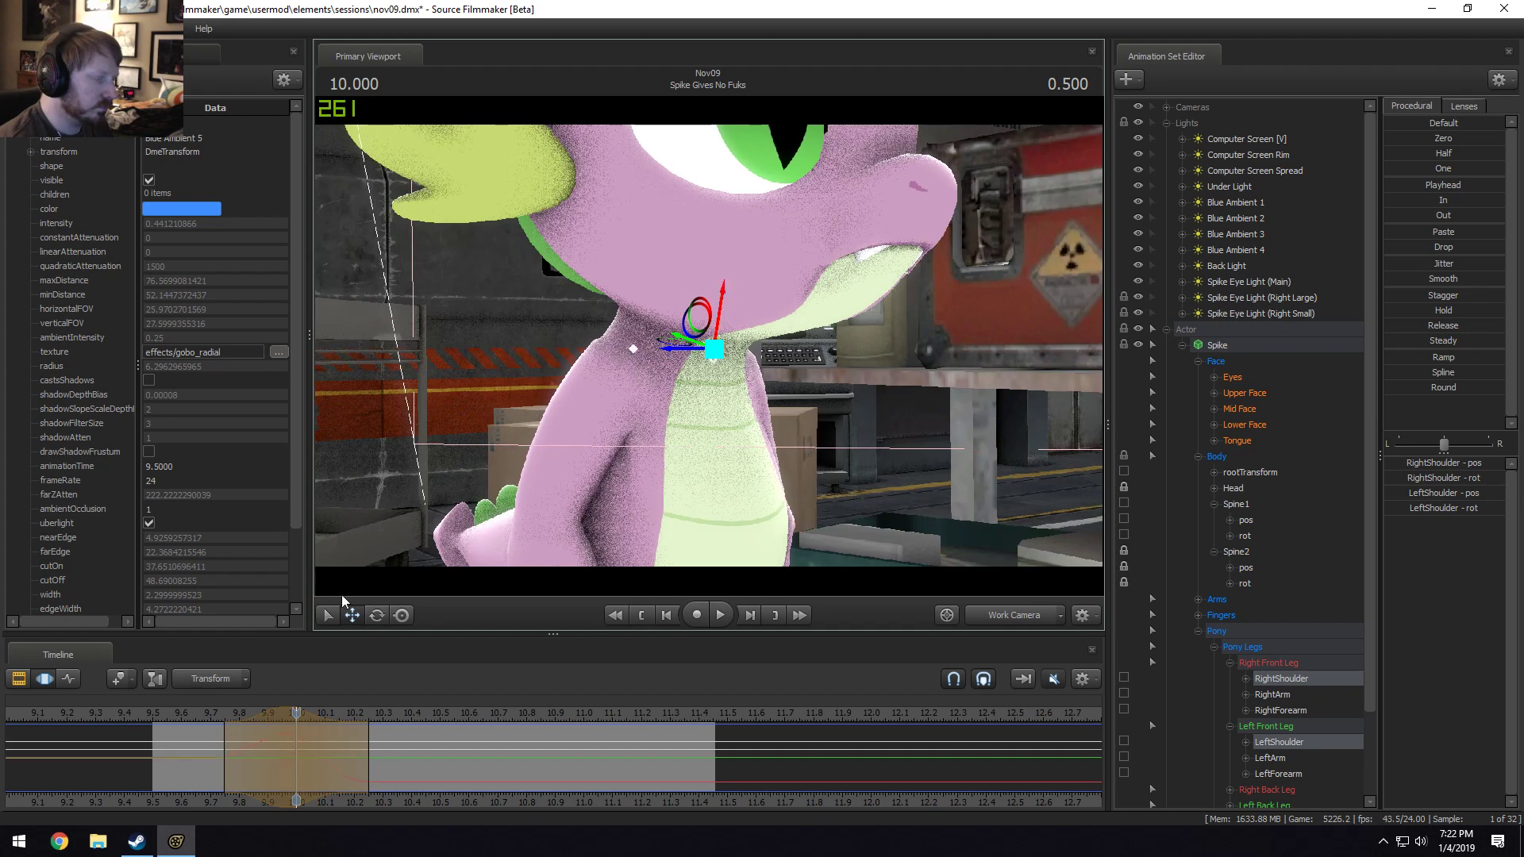
Preview the shoulder movement through the Work Camera and the Main Camera.
click(195, 713)
key(space)
key(space)
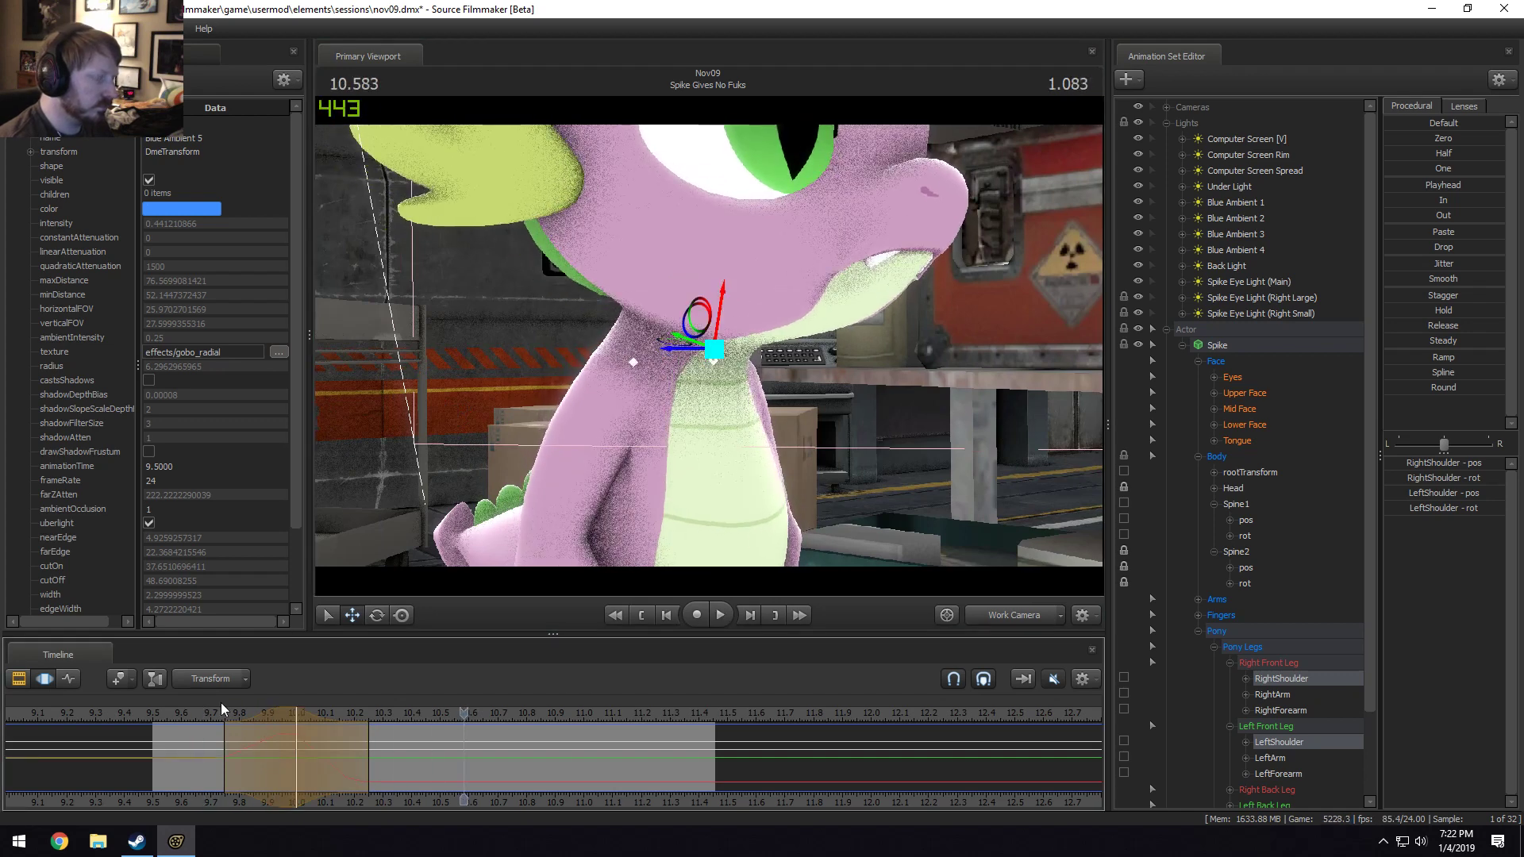
click(174, 725)
key(space)
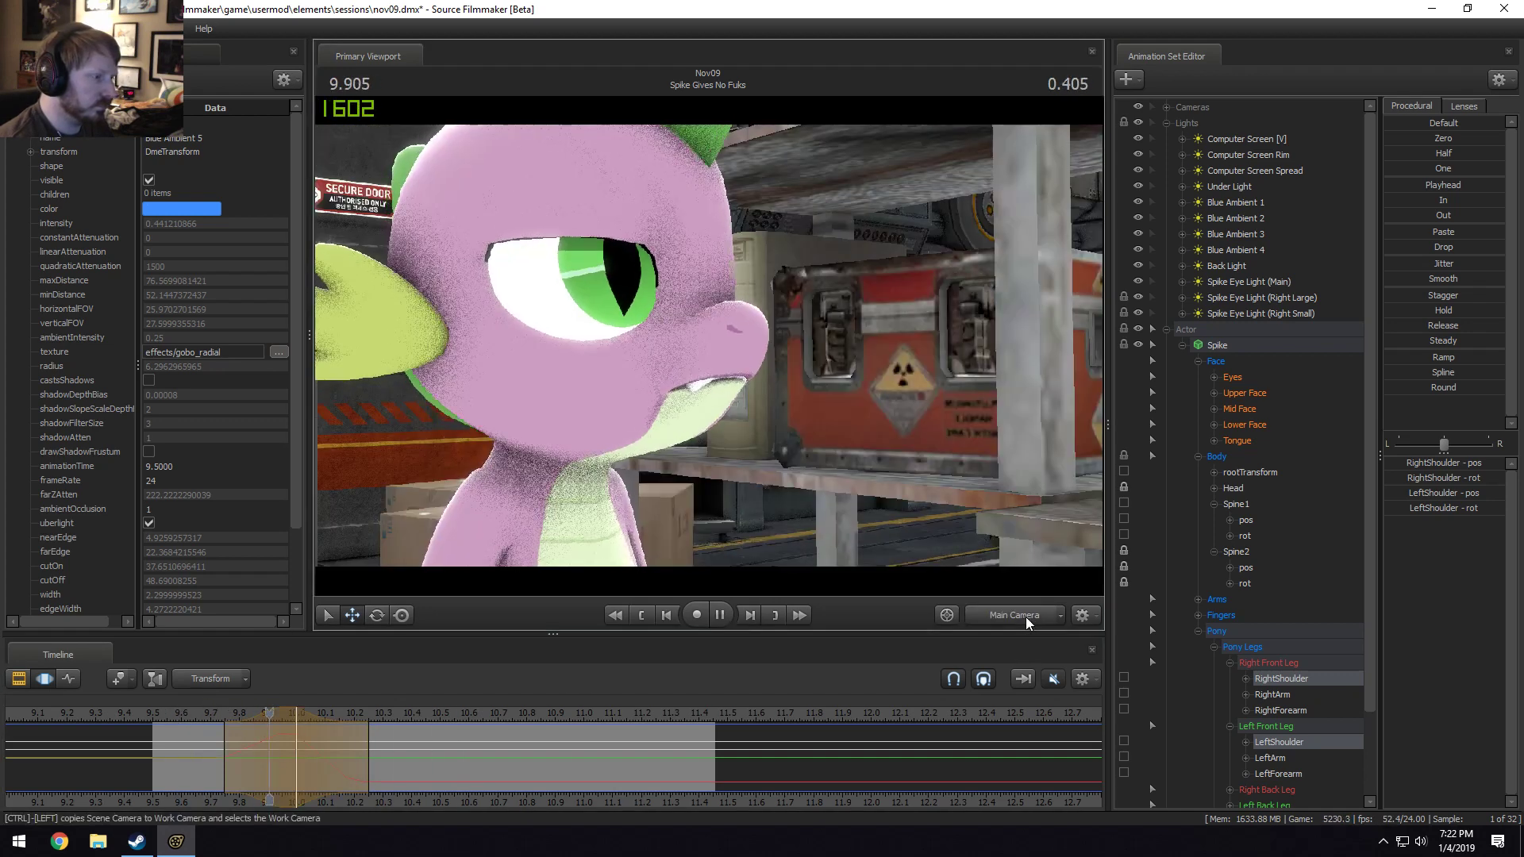
key(space)
click(164, 716)
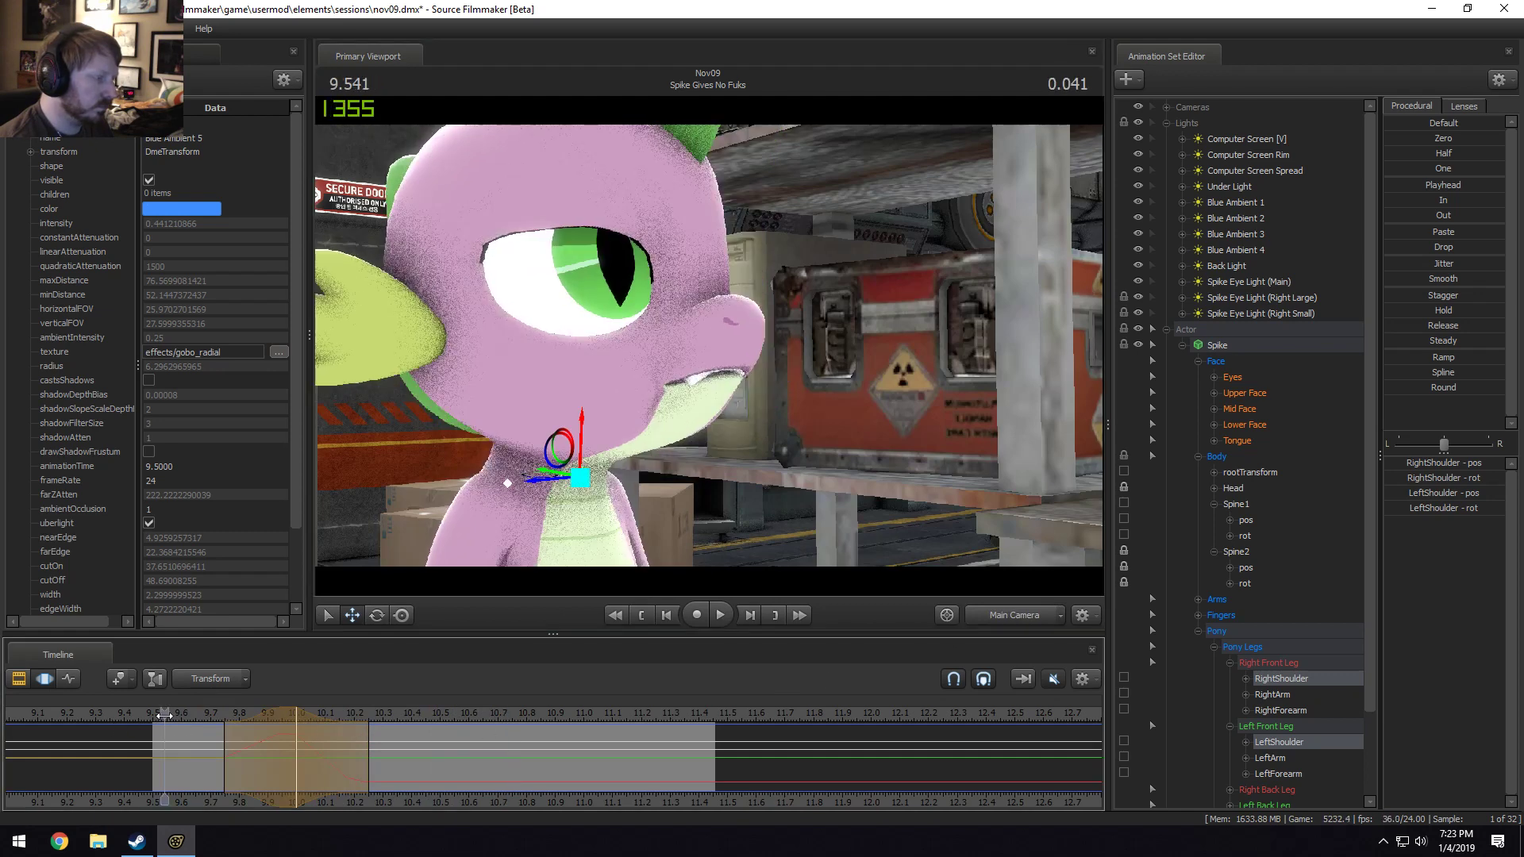
key(space)
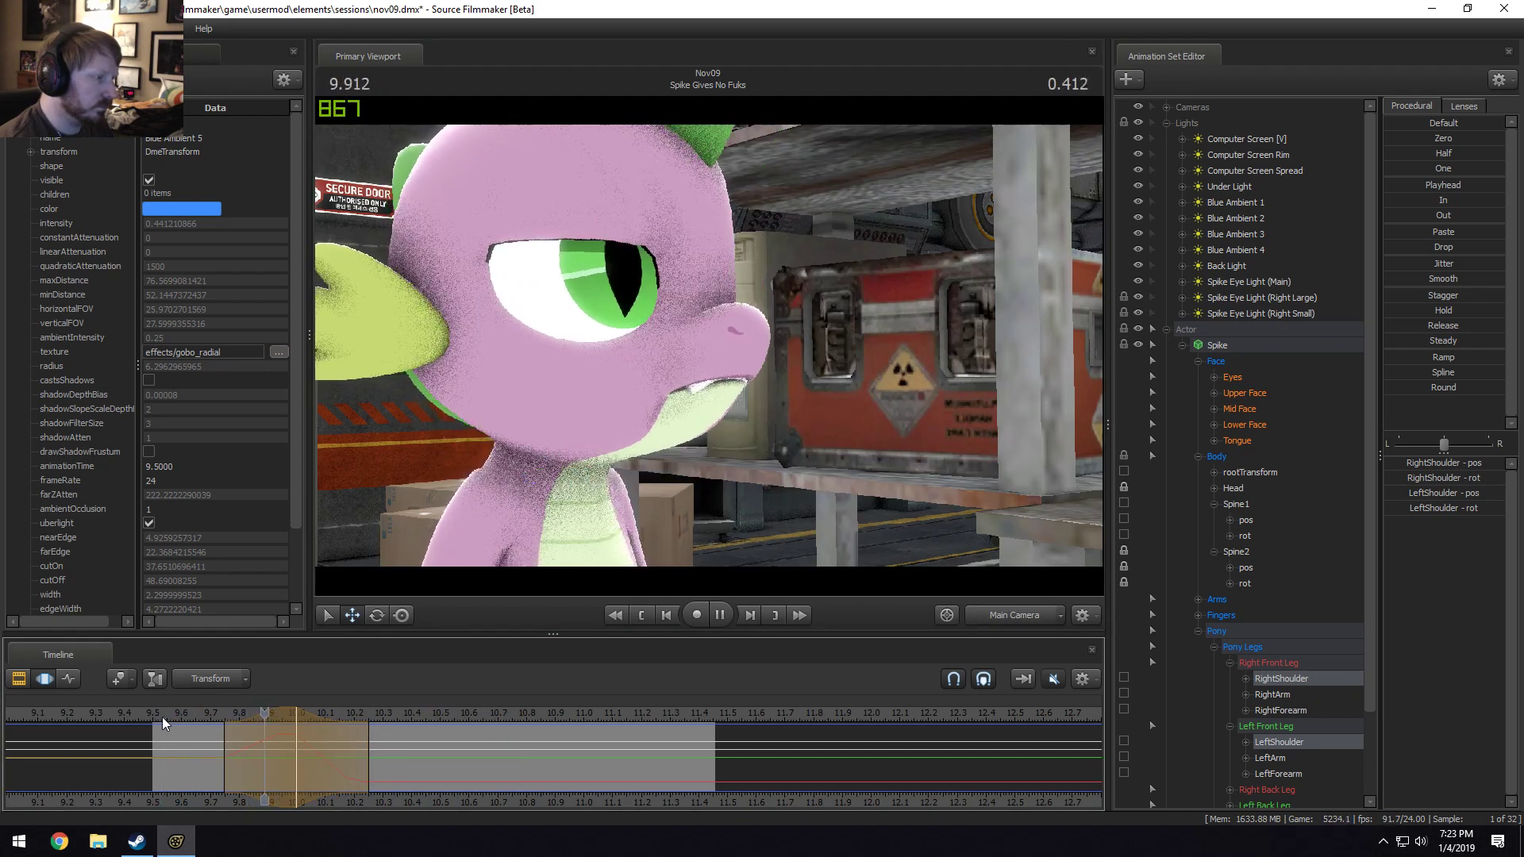
key(space)
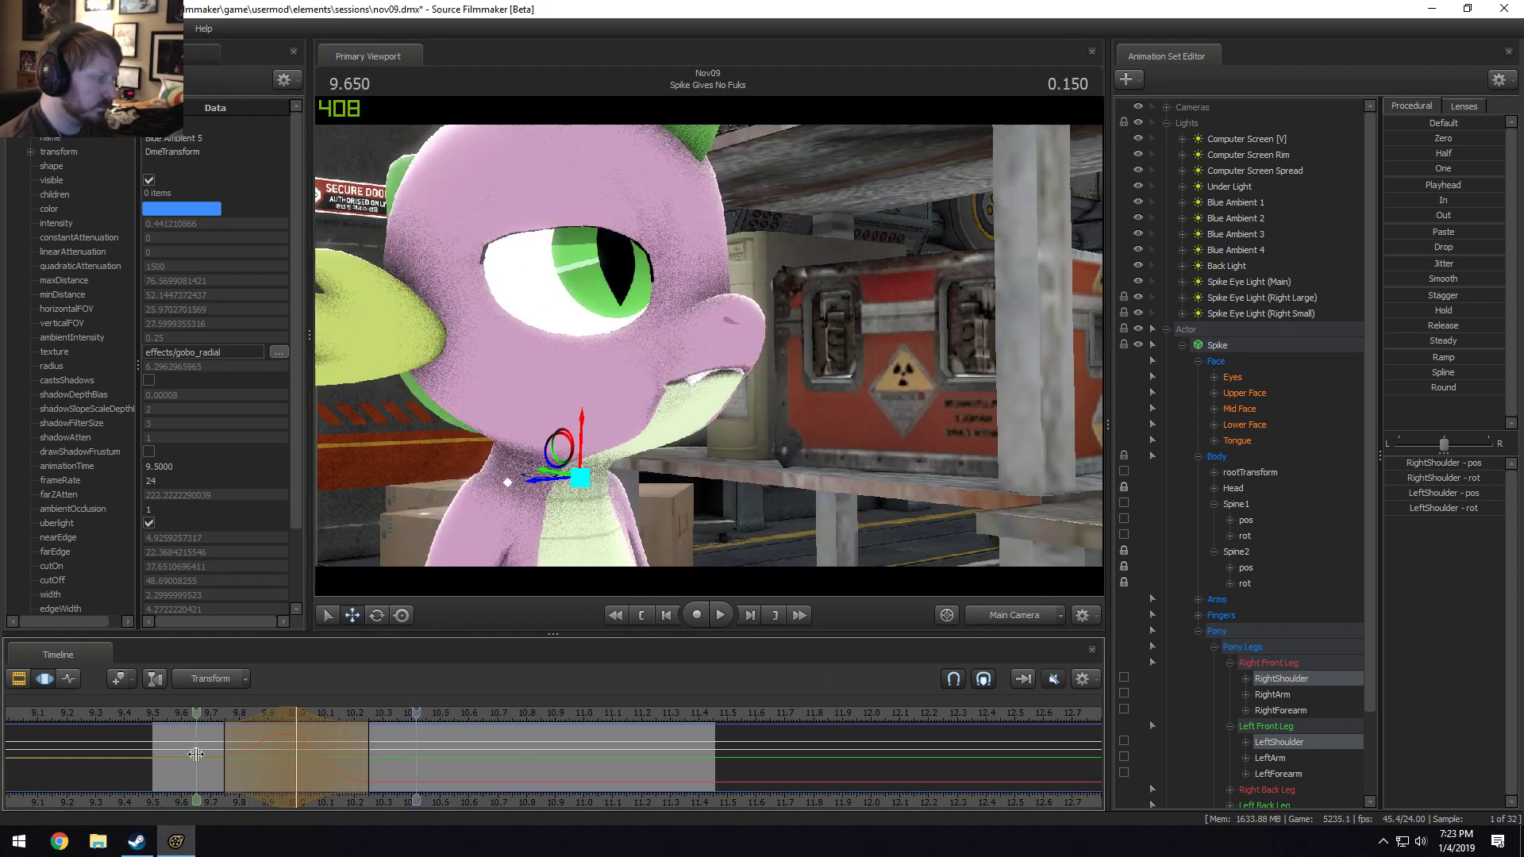
Set the time selection to about 9.7–10.2 s, centred on 9.958 s, and rotate Spike's Head bone slightly.
shift+click(286, 769)
scroll(287, 769, up, 6)
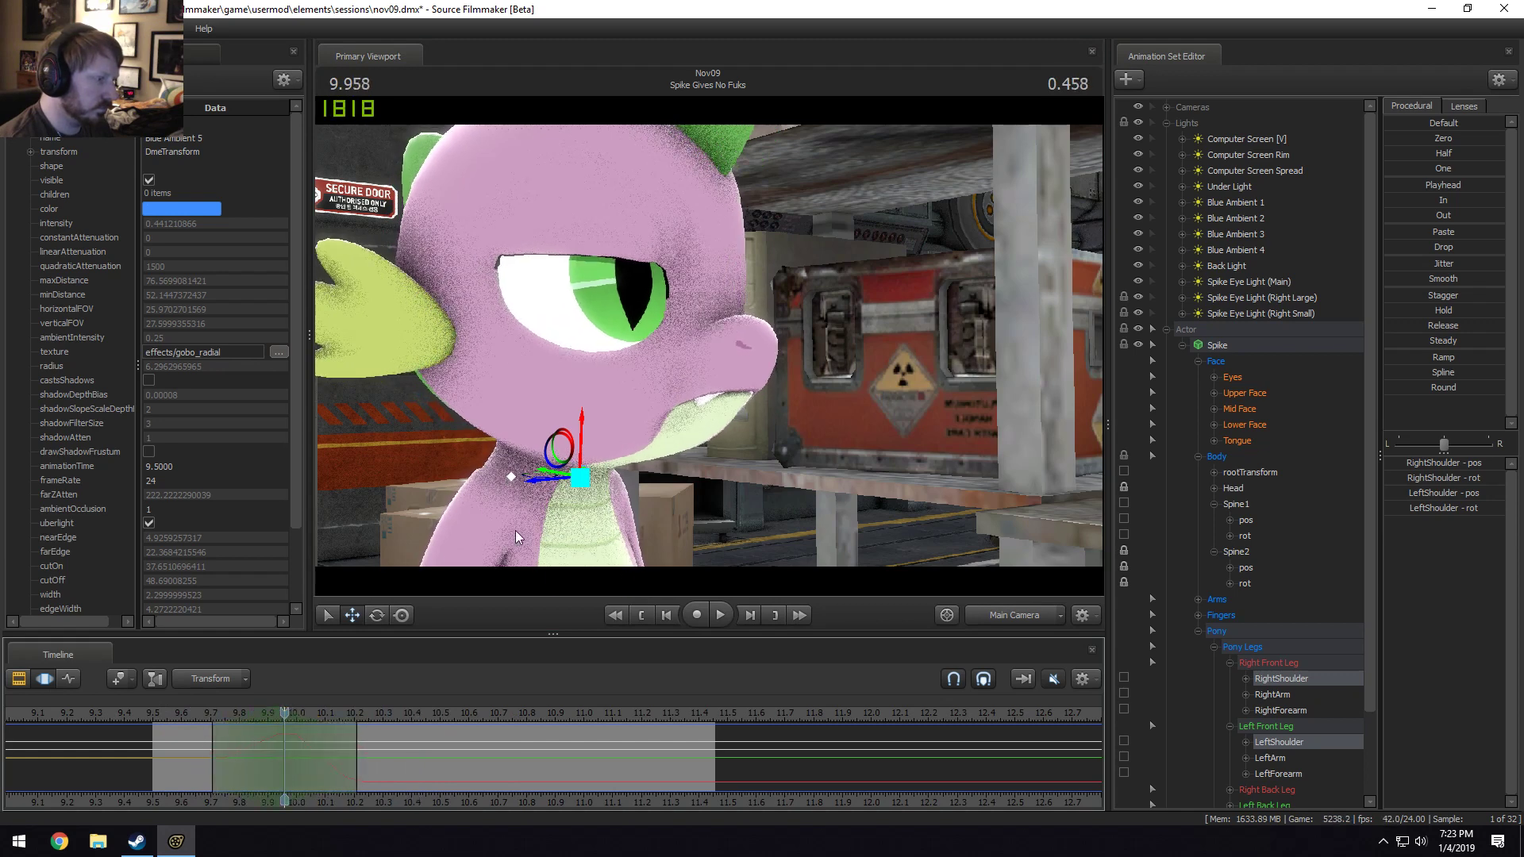
click(558, 449)
key(e)
drag(580, 450, 595, 461)
Replay the turn repeatedly through the Main Camera from around 9.5 s to check the head rotation.
click(193, 716)
key(space)
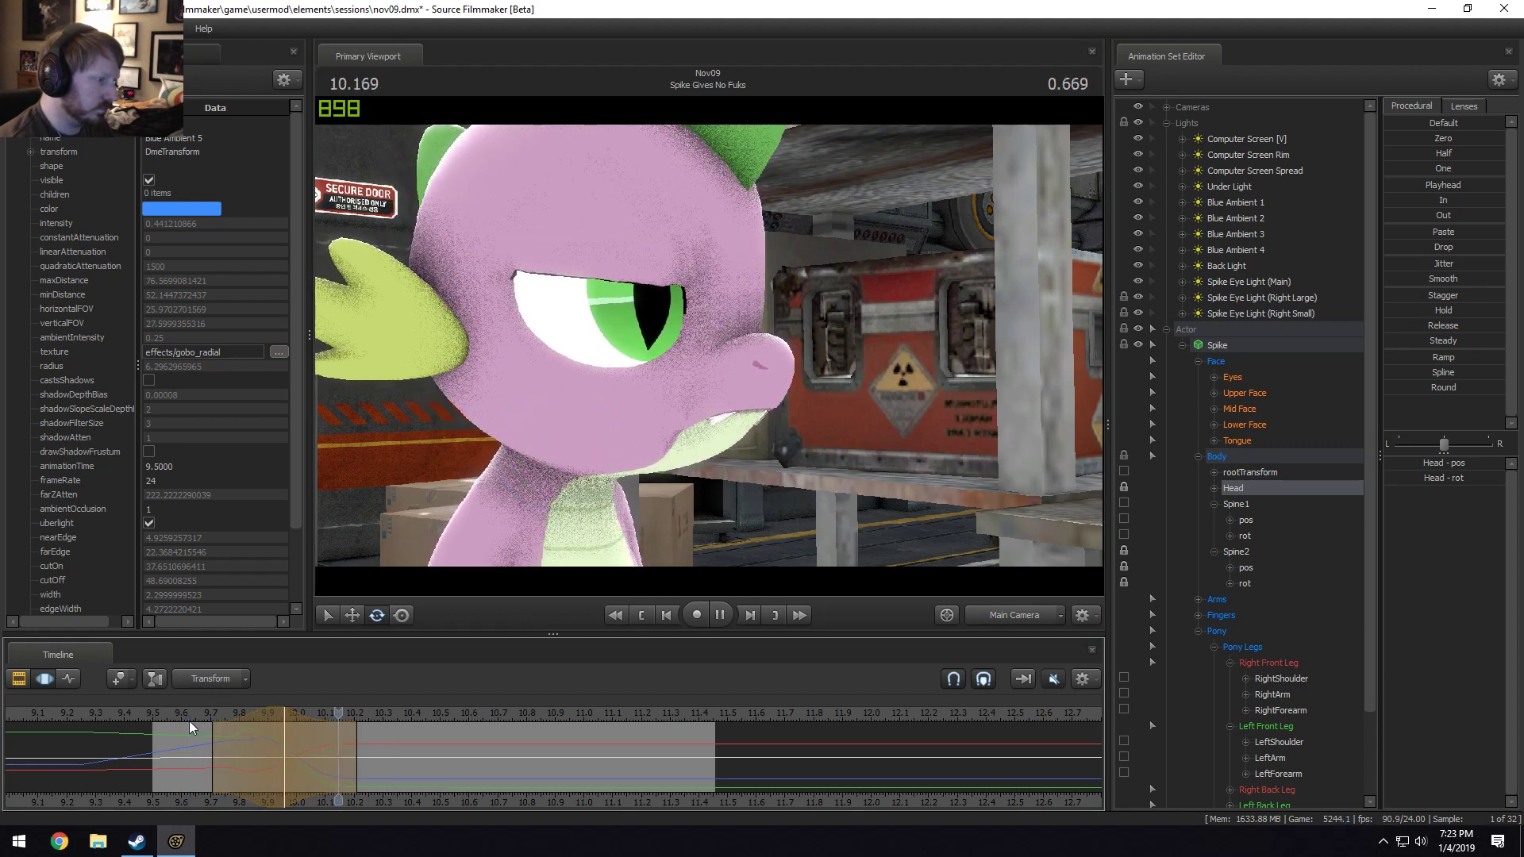
key(space)
click(189, 721)
key(space)
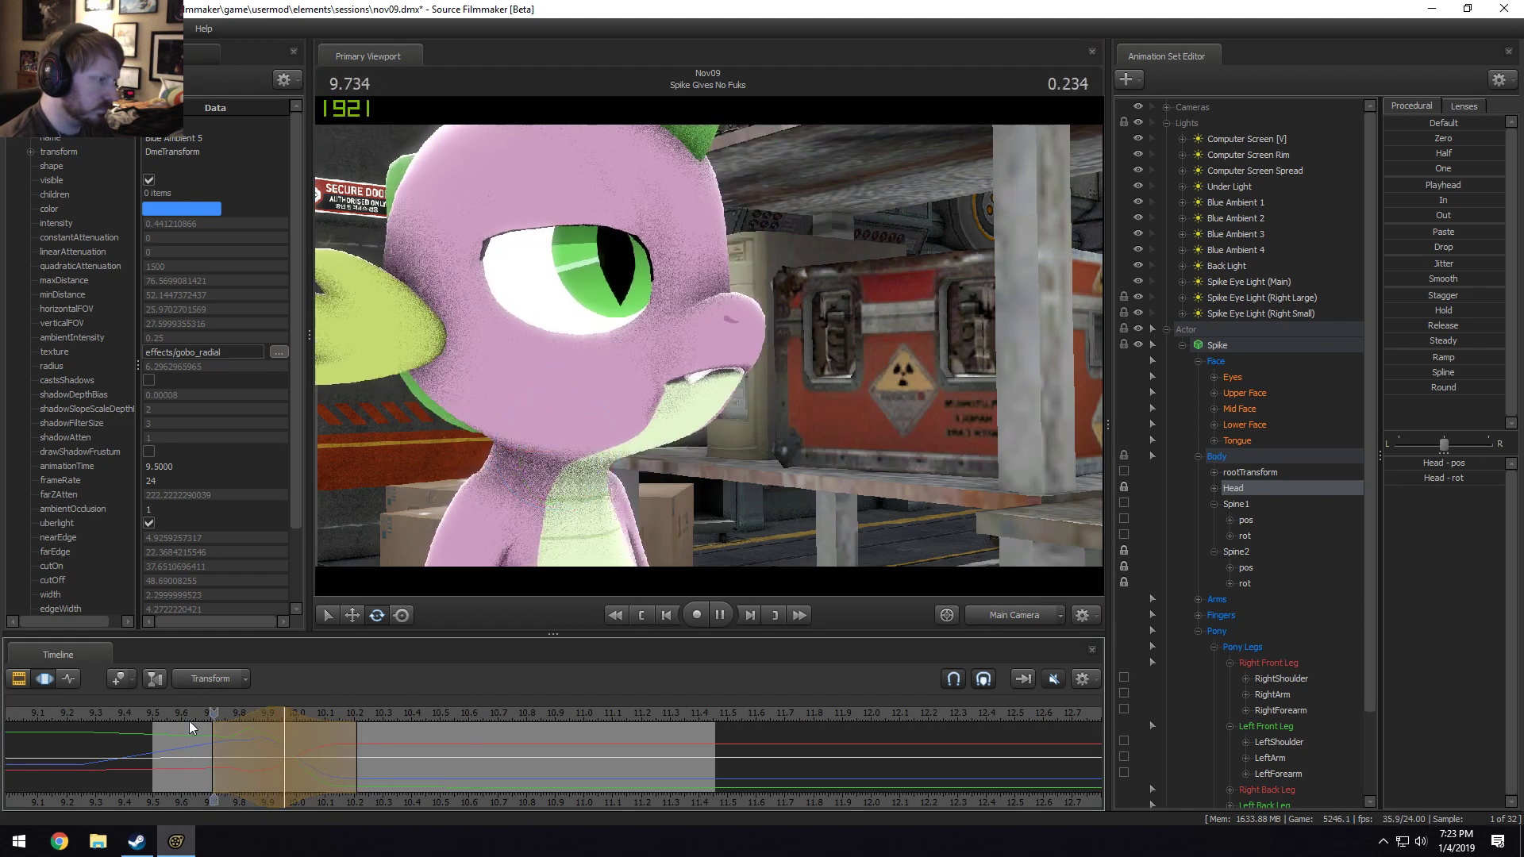
key(space)
click(168, 718)
key(space)
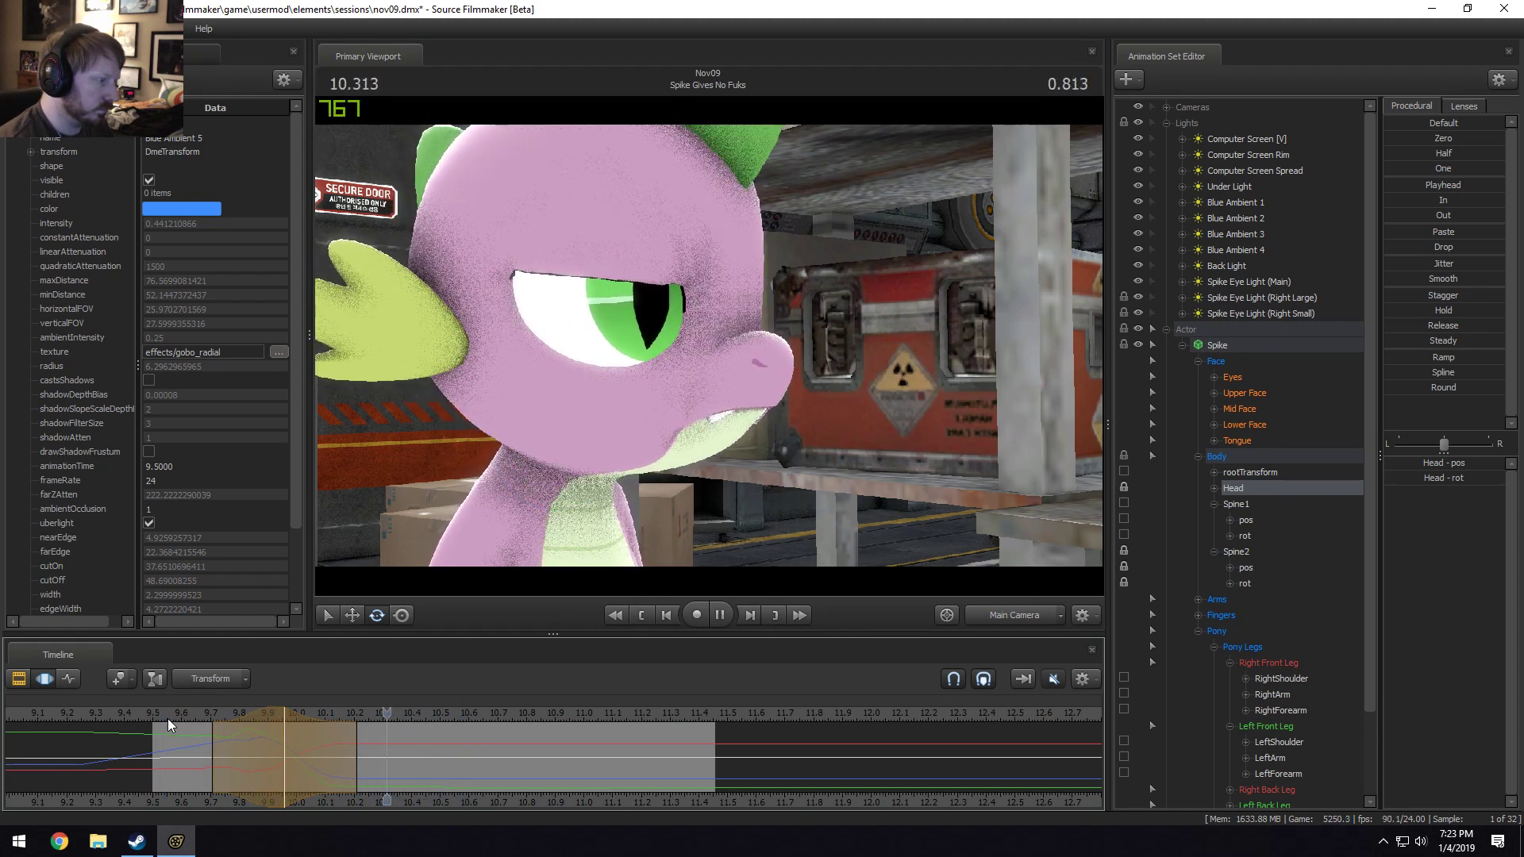
key(space)
click(168, 717)
key(space)
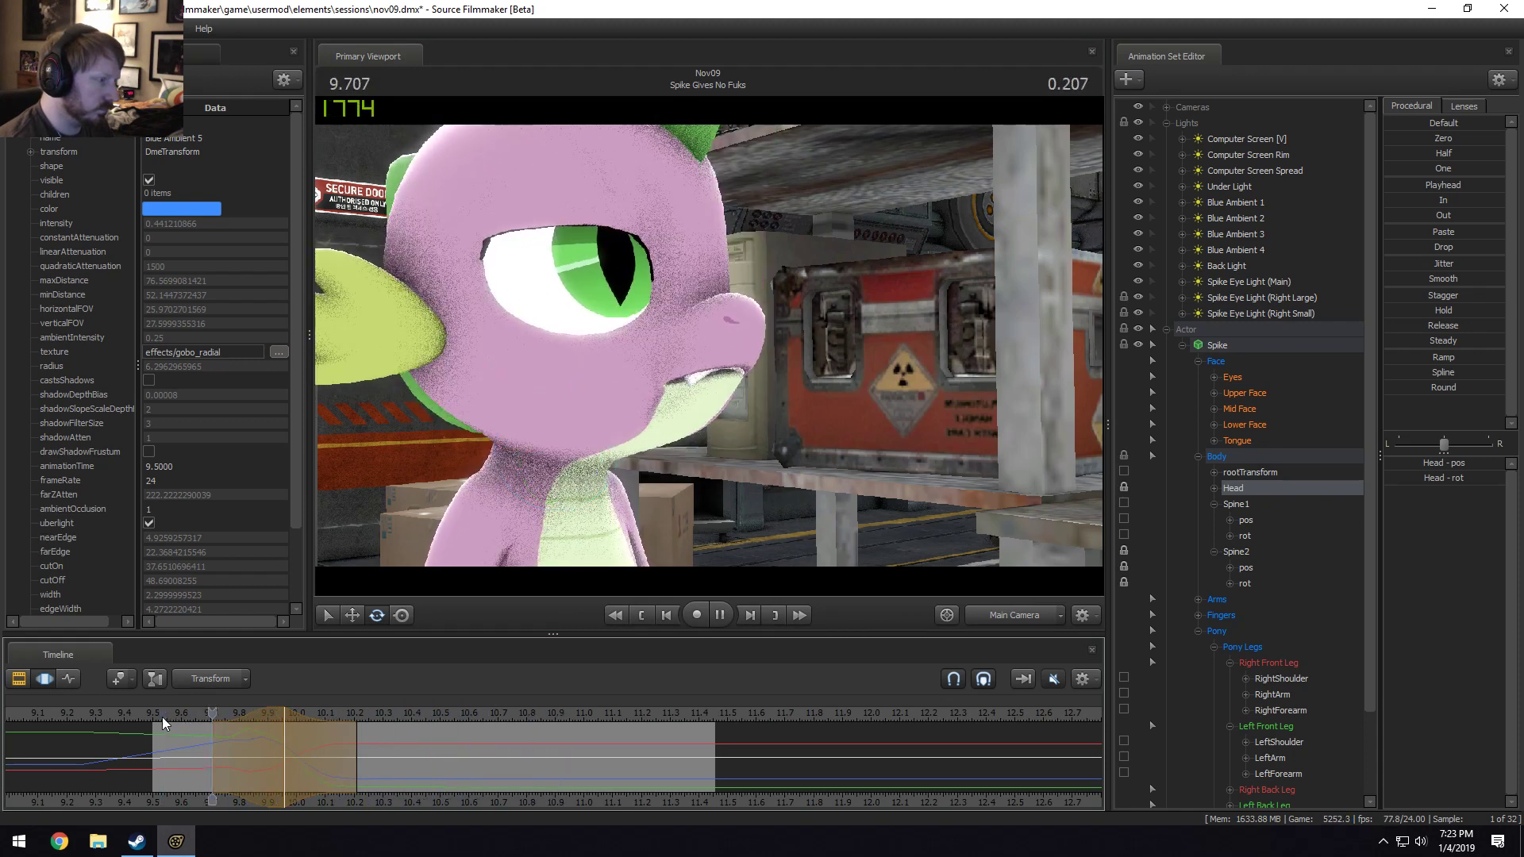
key(space)
click(113, 712)
key(space)
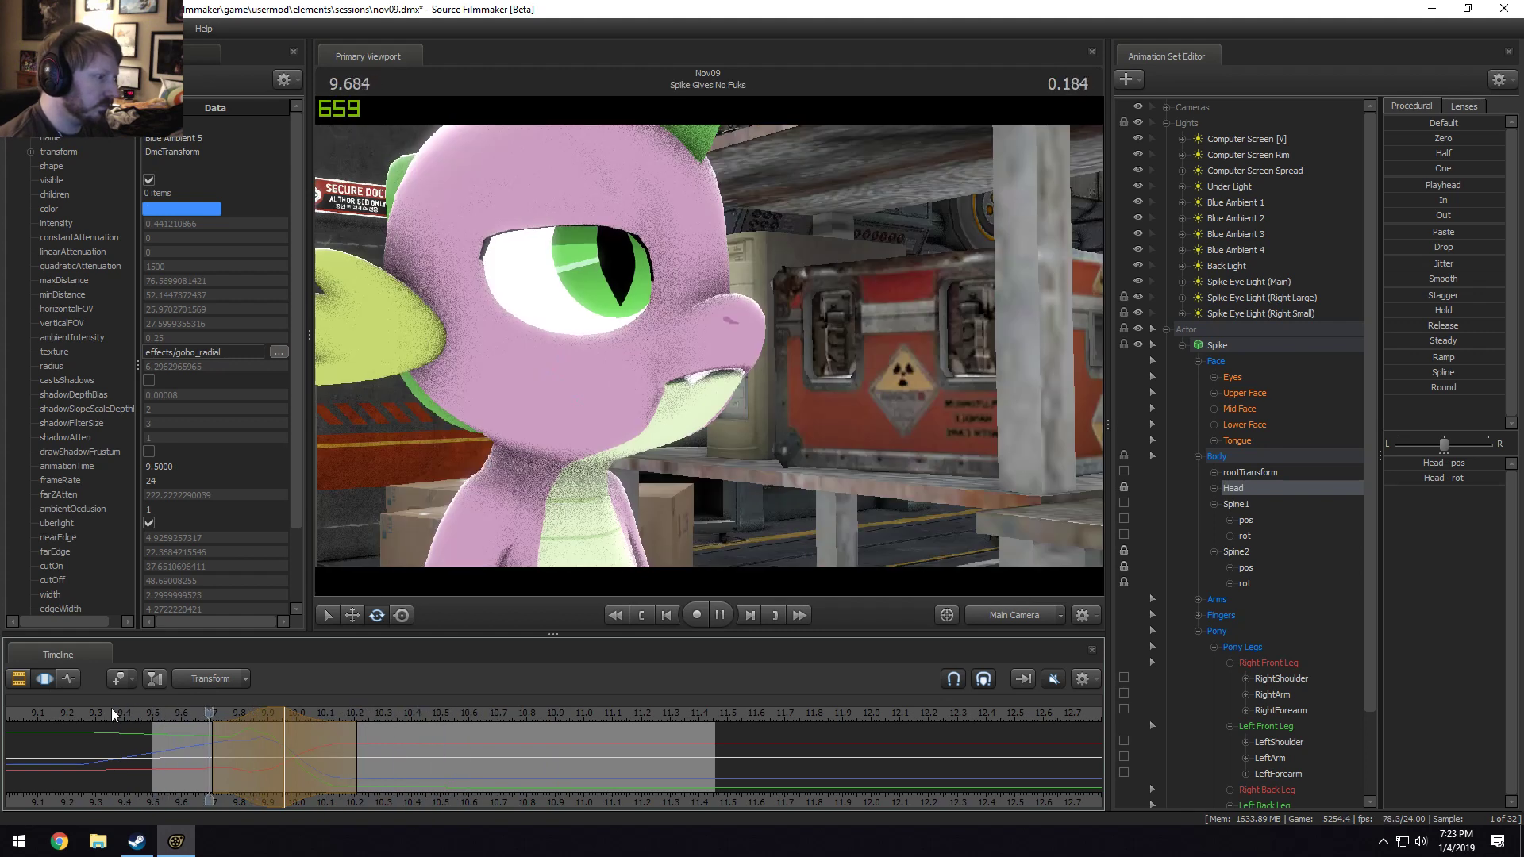
key(space)
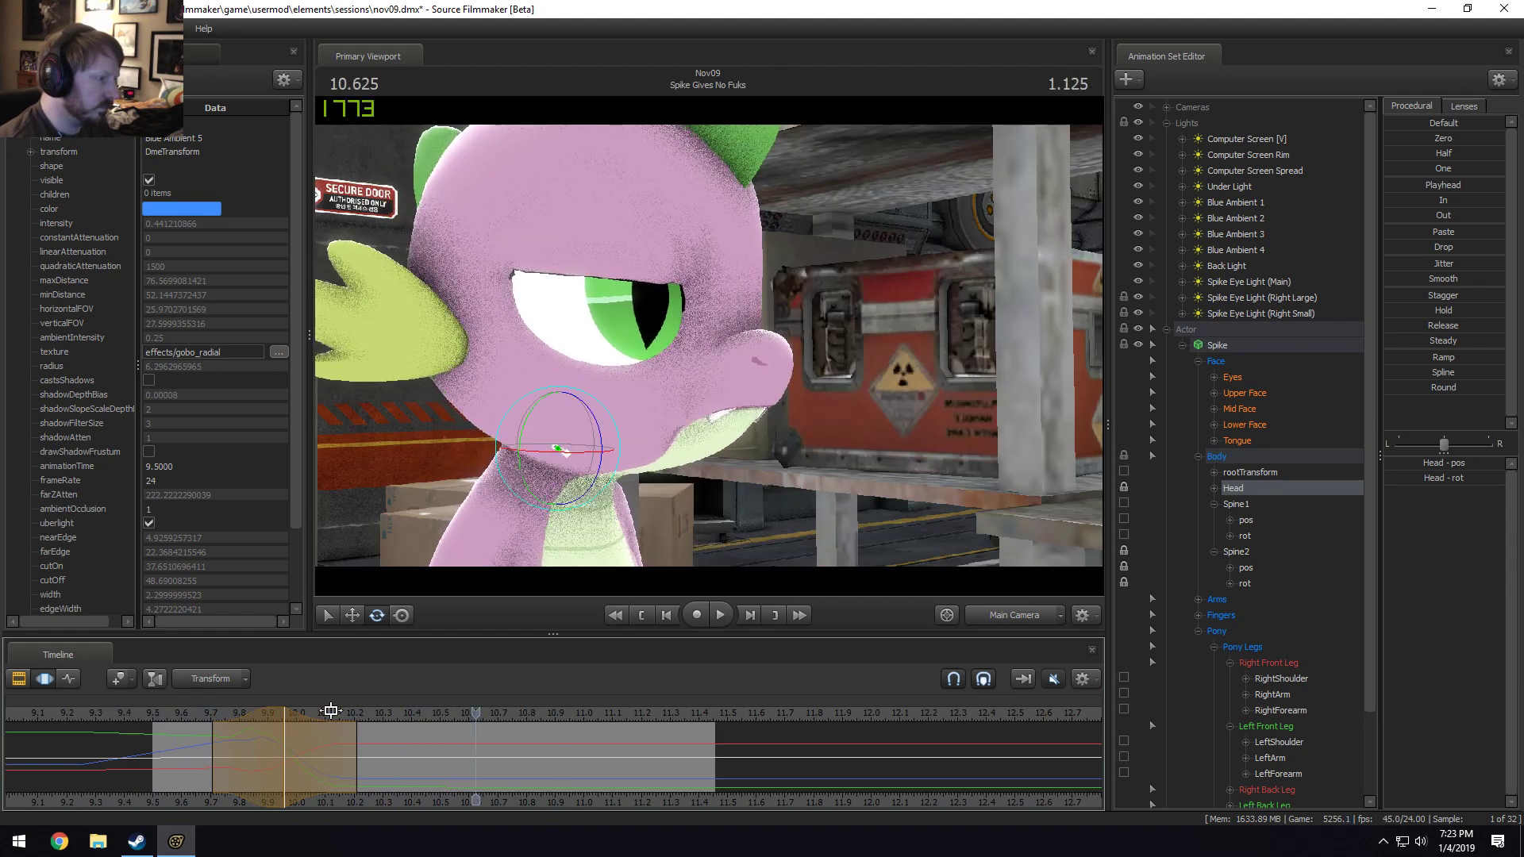
Select all of Spike's controls, set the time selection around 10 s with falloff from about 9.67 to 10.33 s, and smooth the motion slightly.
click(1235, 342)
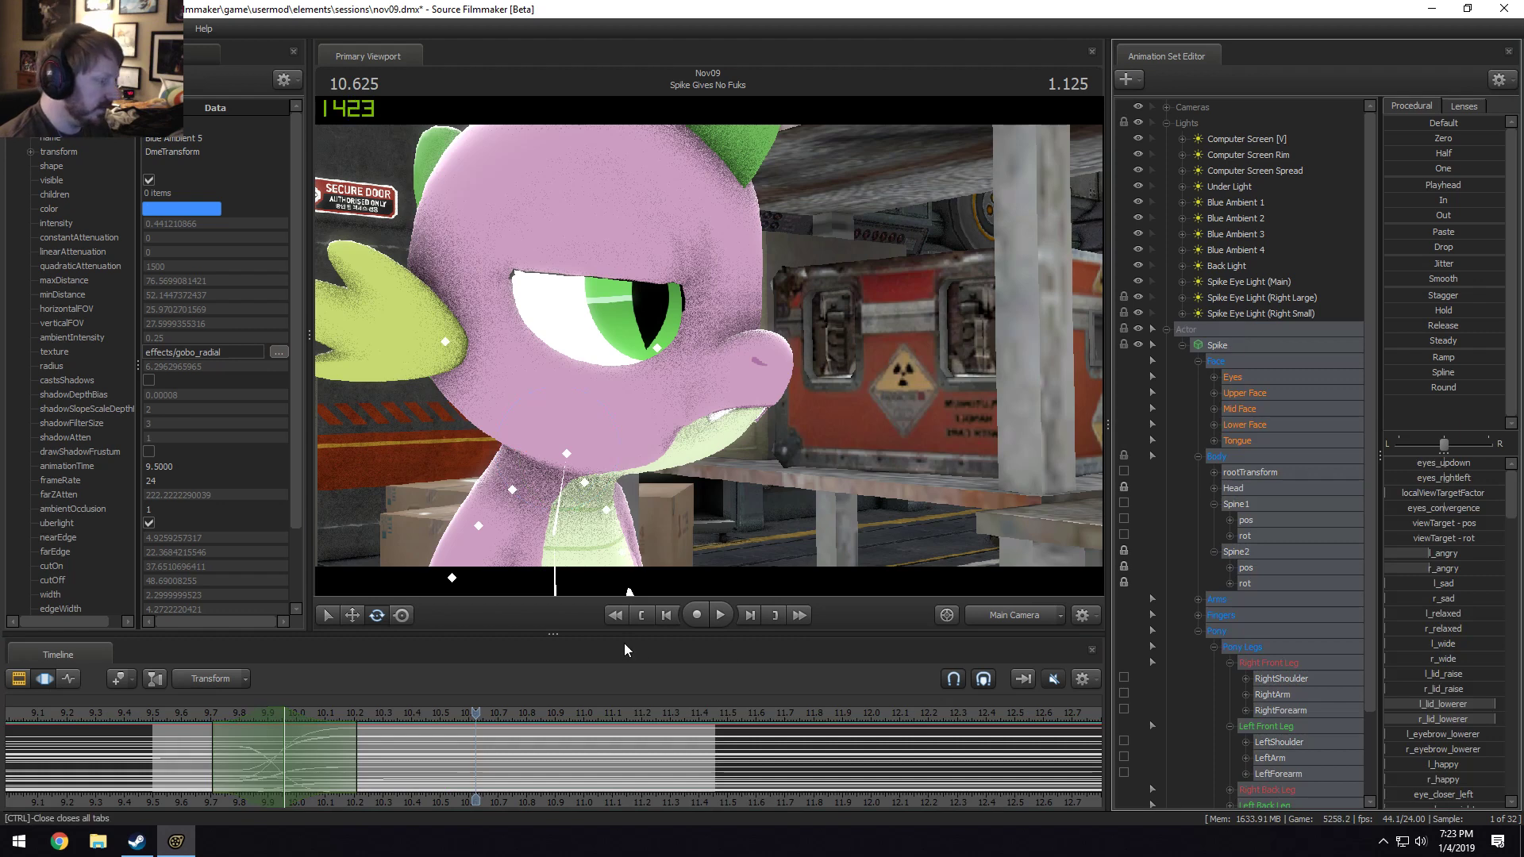
click(365, 750)
drag(365, 750, 254, 765)
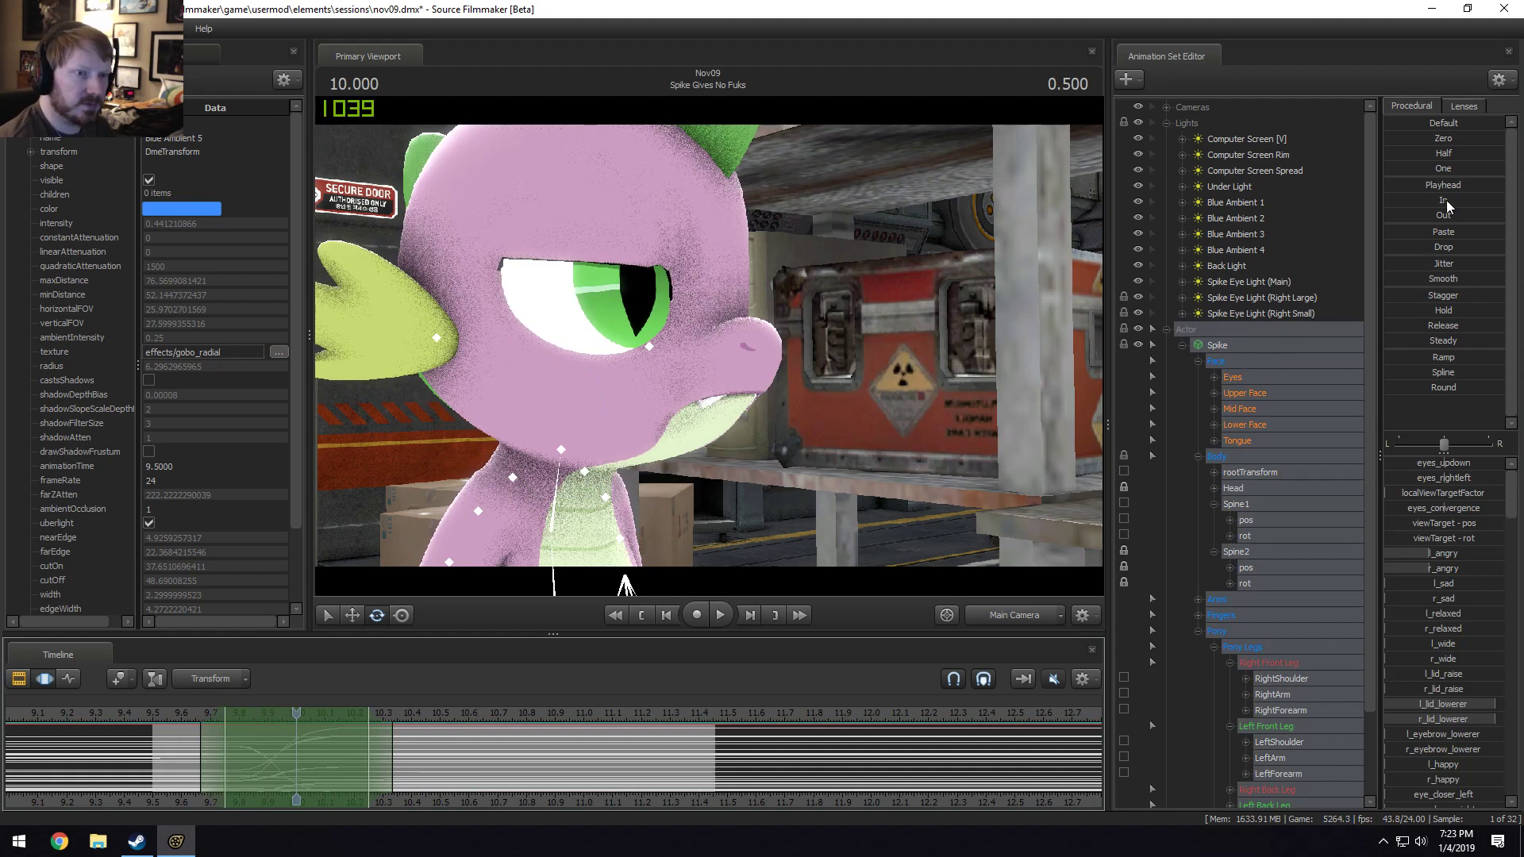
click(1435, 281)
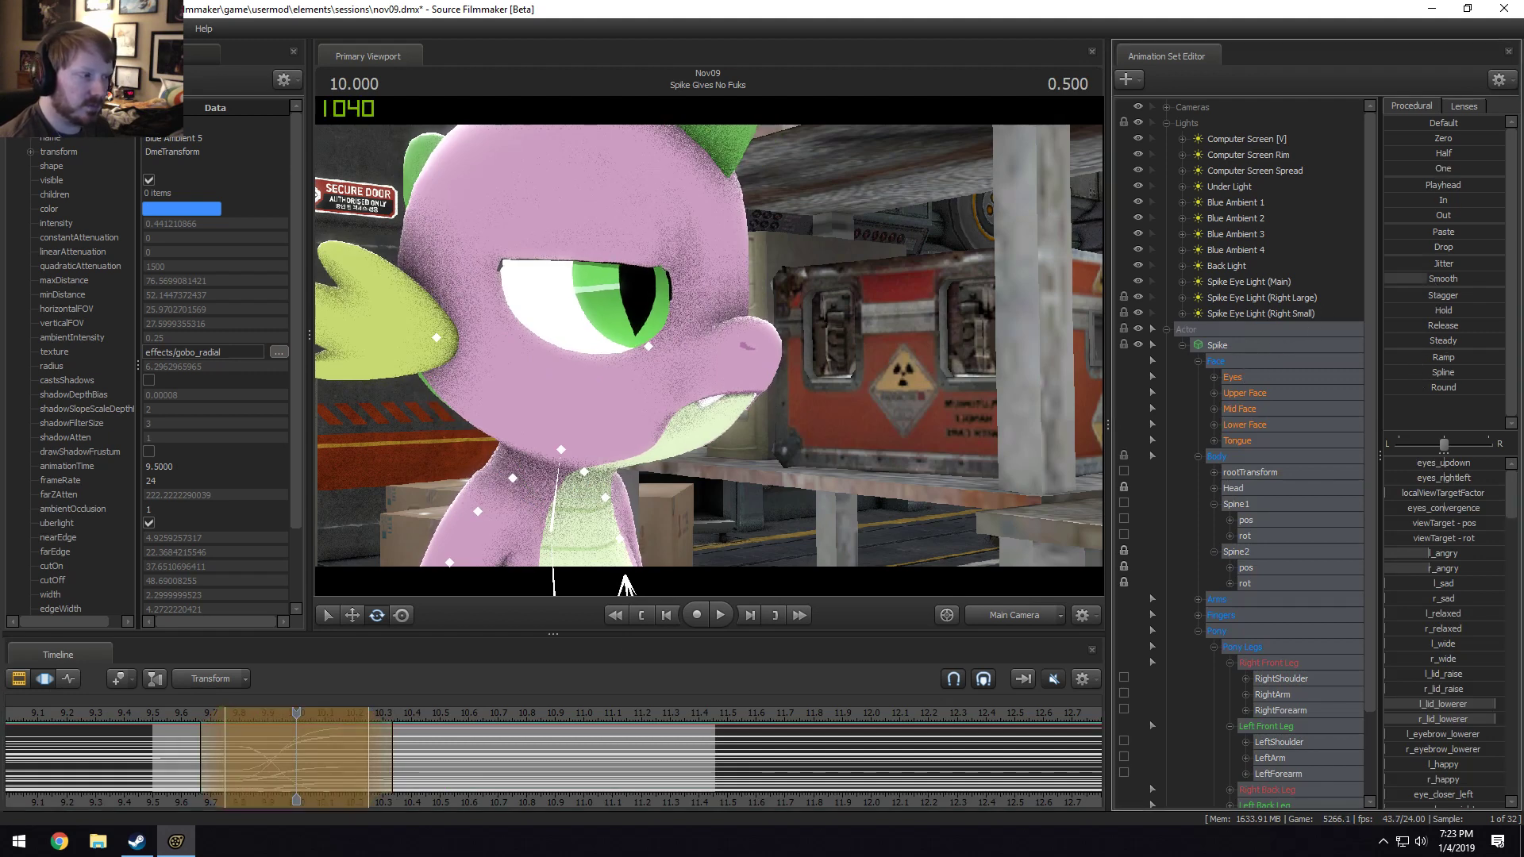
click(188, 713)
key(space)
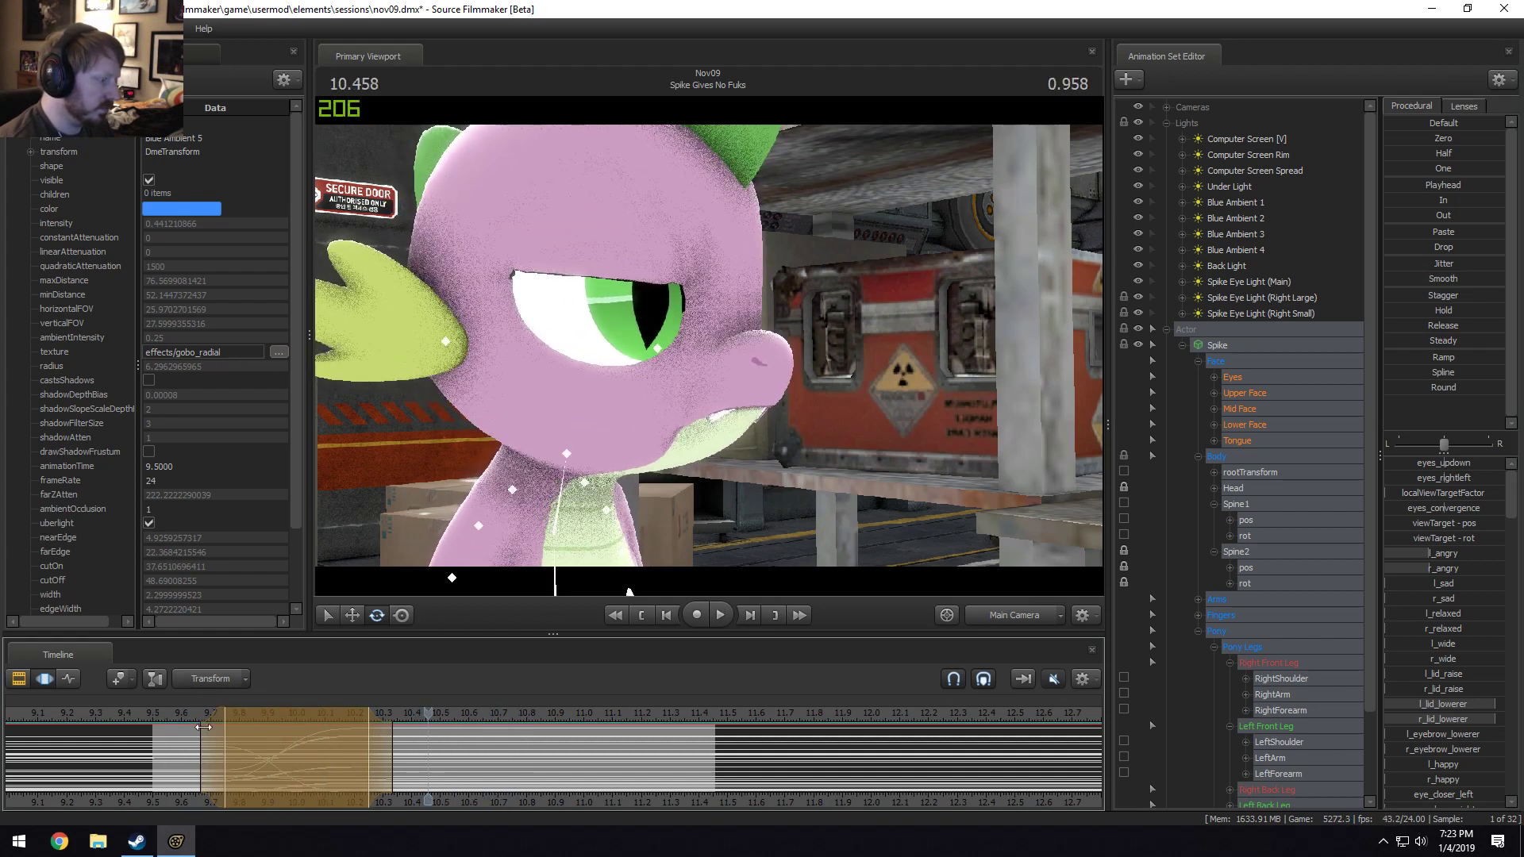
key(space)
Set the time selection to about 9.75–10.08 s around 9.916 s and raise the Lower Face mouth_O slider slightly.
drag(188, 775, 279, 769)
shift+click(278, 769)
shift+scroll(278, 769, up, 4)
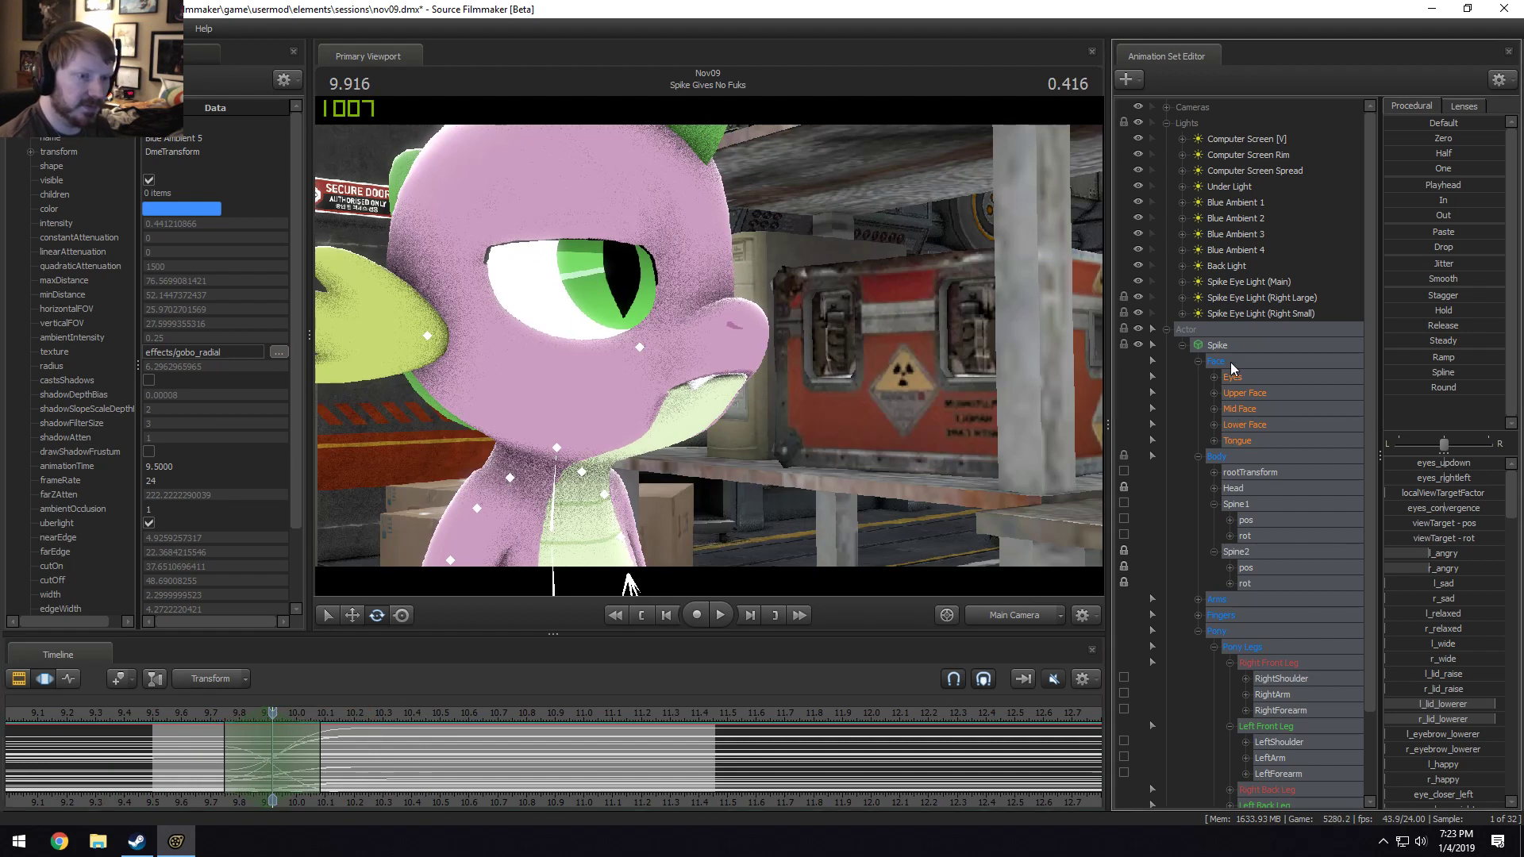
click(1257, 423)
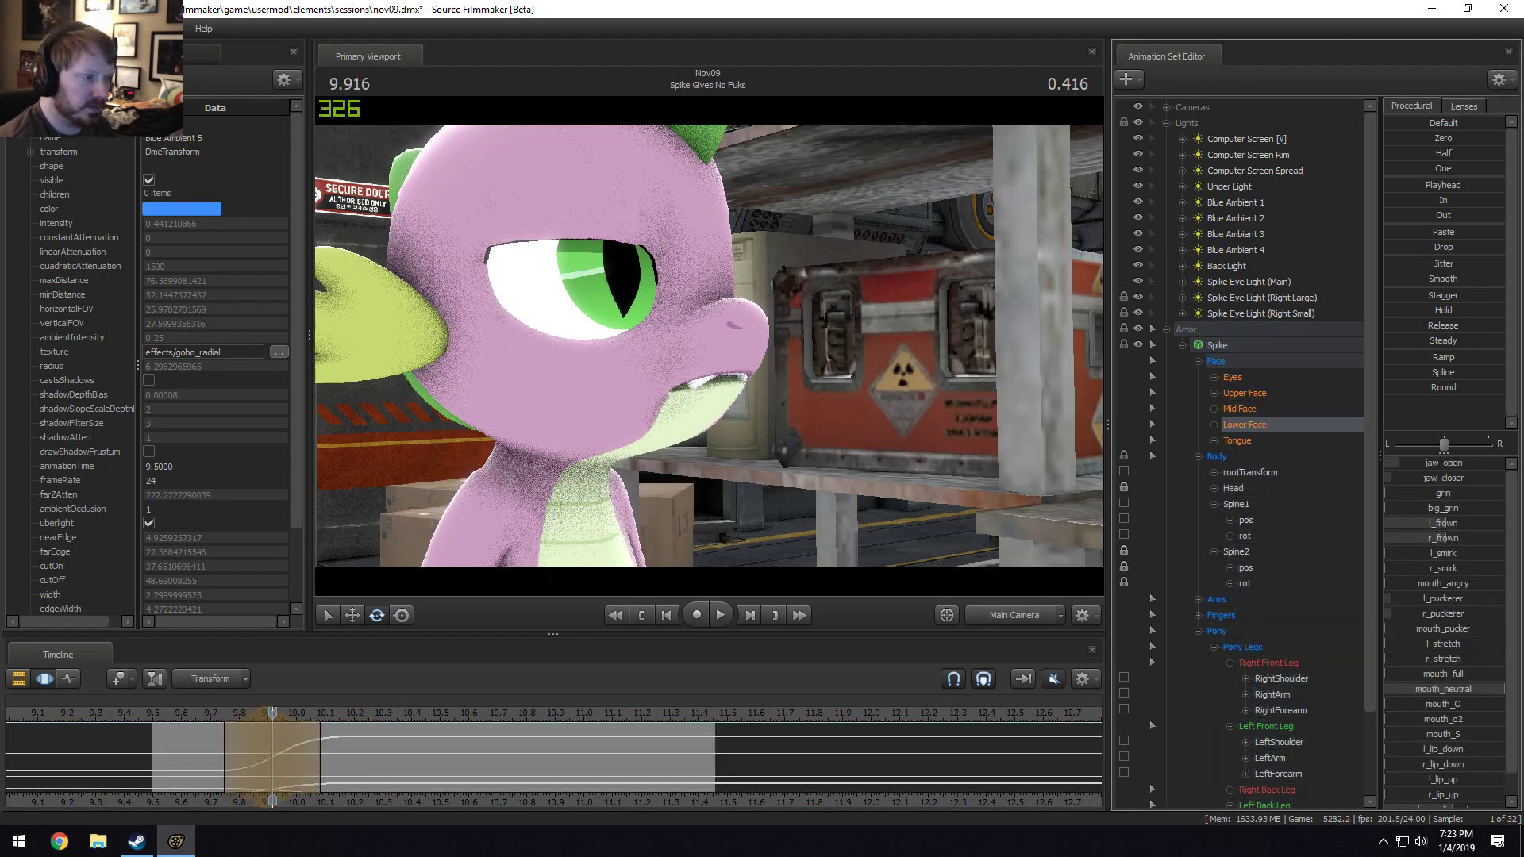
drag(1389, 703, 1406, 703)
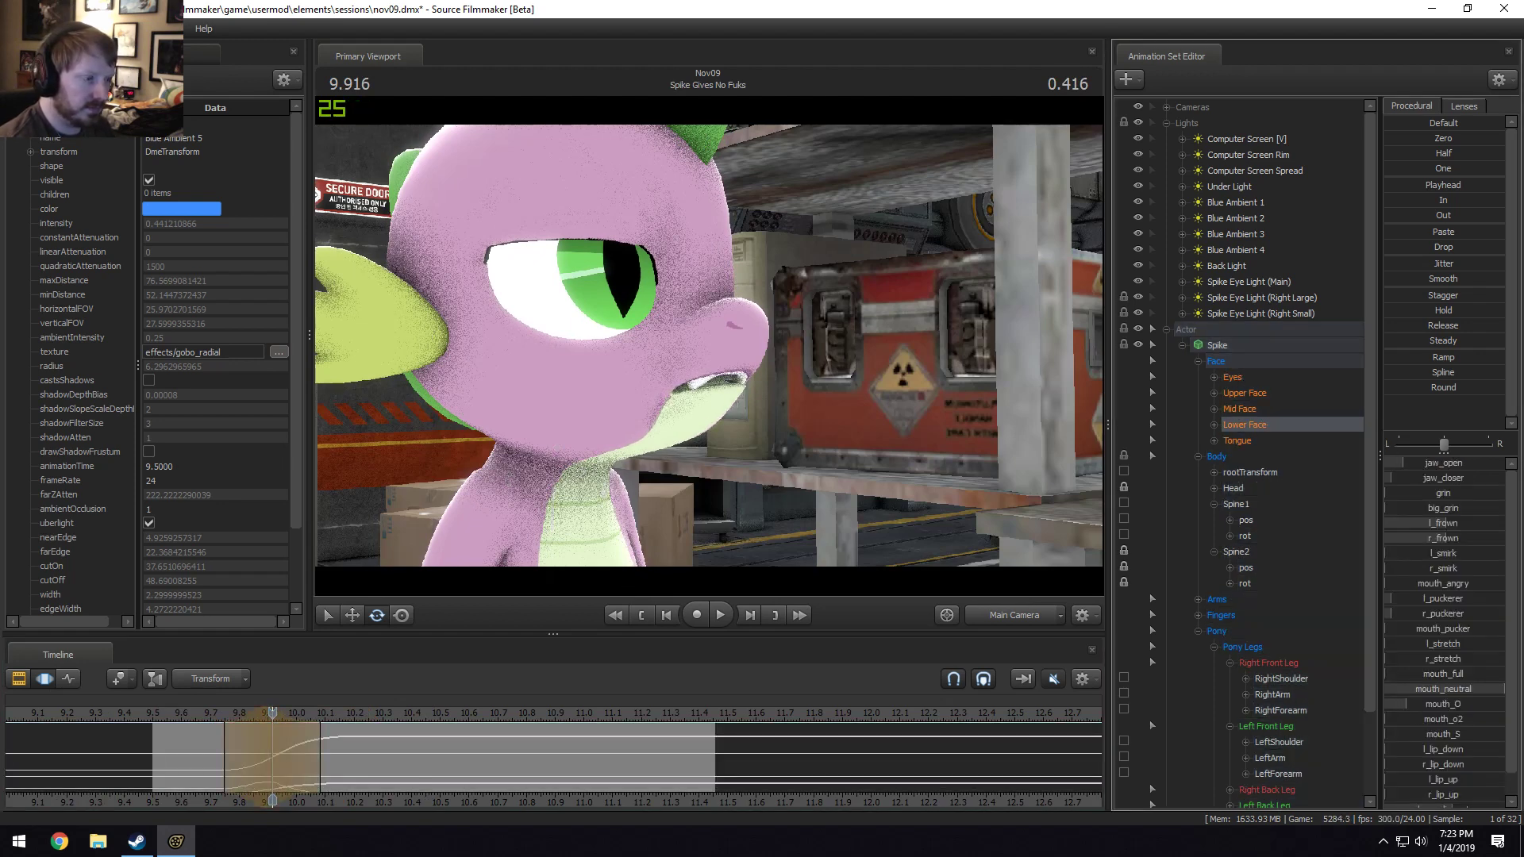
Shift the time selection to about 9.7–9.96 s around 9.833 s, raise mouth_O slightly, and preview the mouth motion.
mouse_move(272, 762)
mouse_down()
mouse_move(219, 755)
mouse_move(331, 755)
mouse_move(248, 754)
mouse_up()
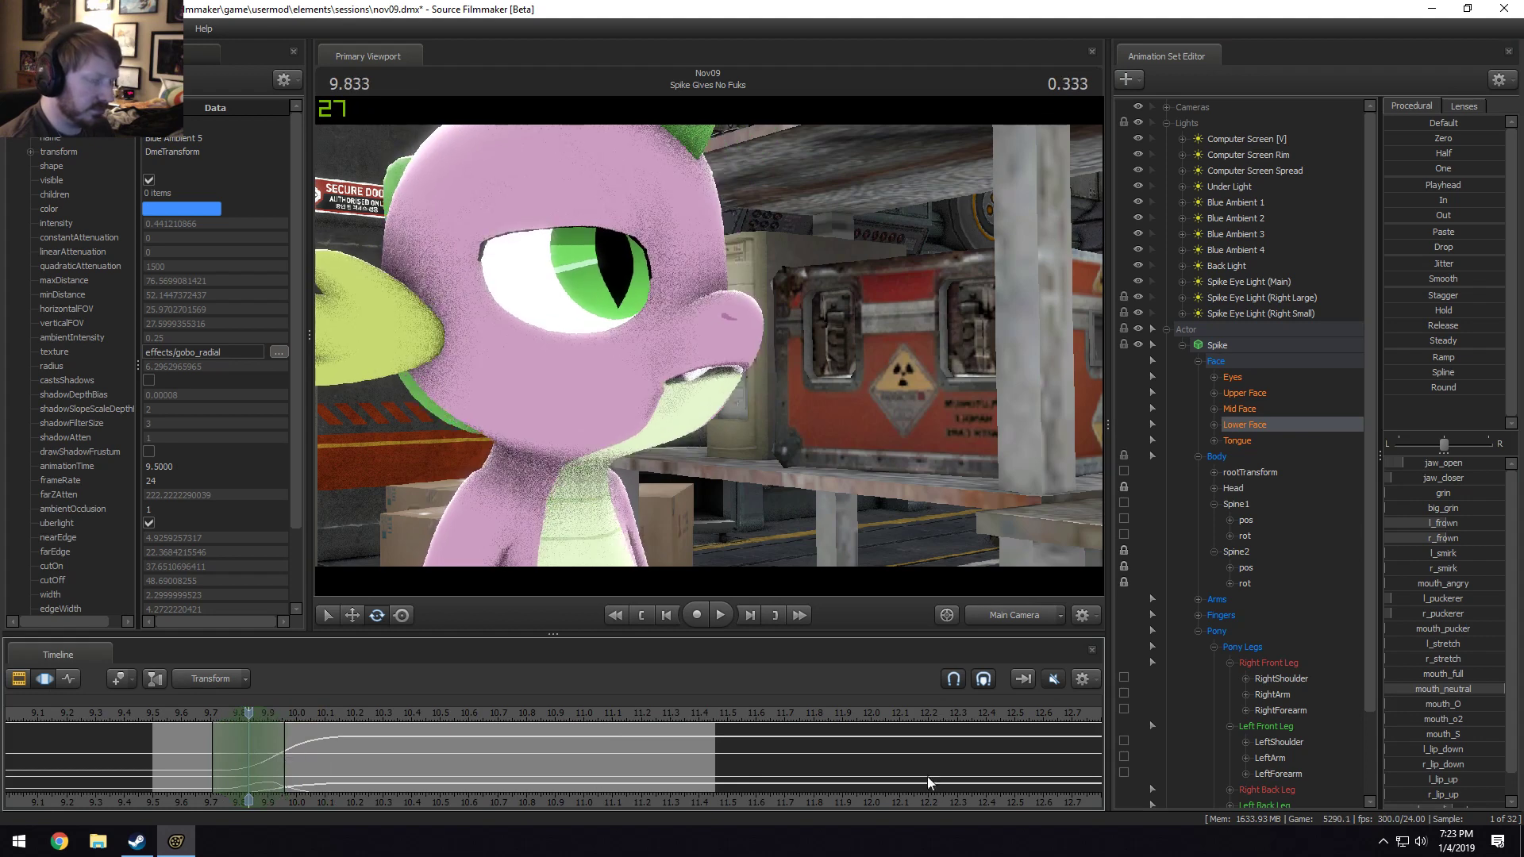
drag(1448, 706, 1417, 706)
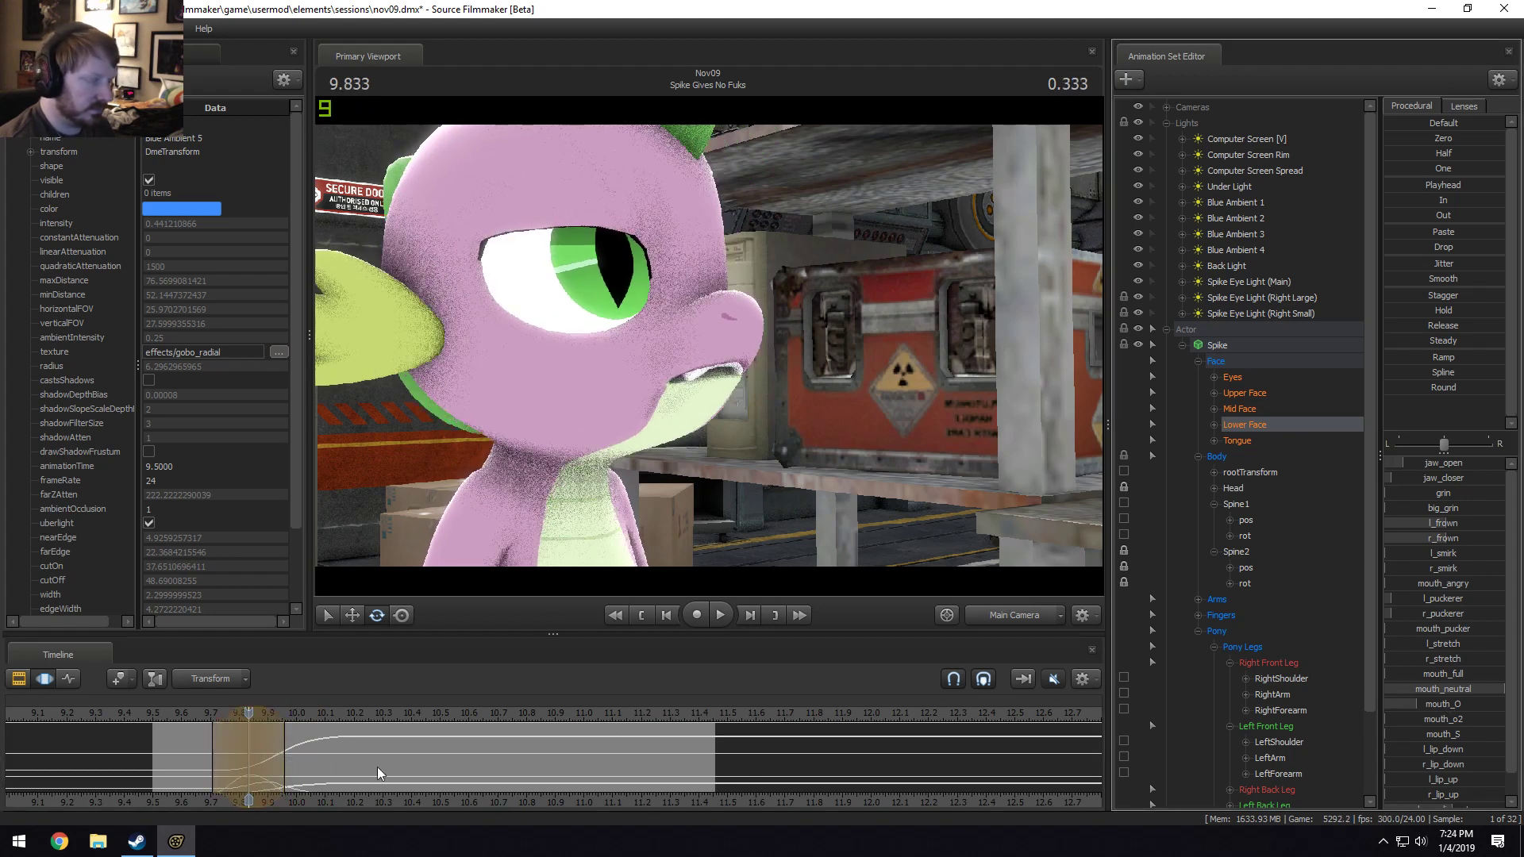
key(space)
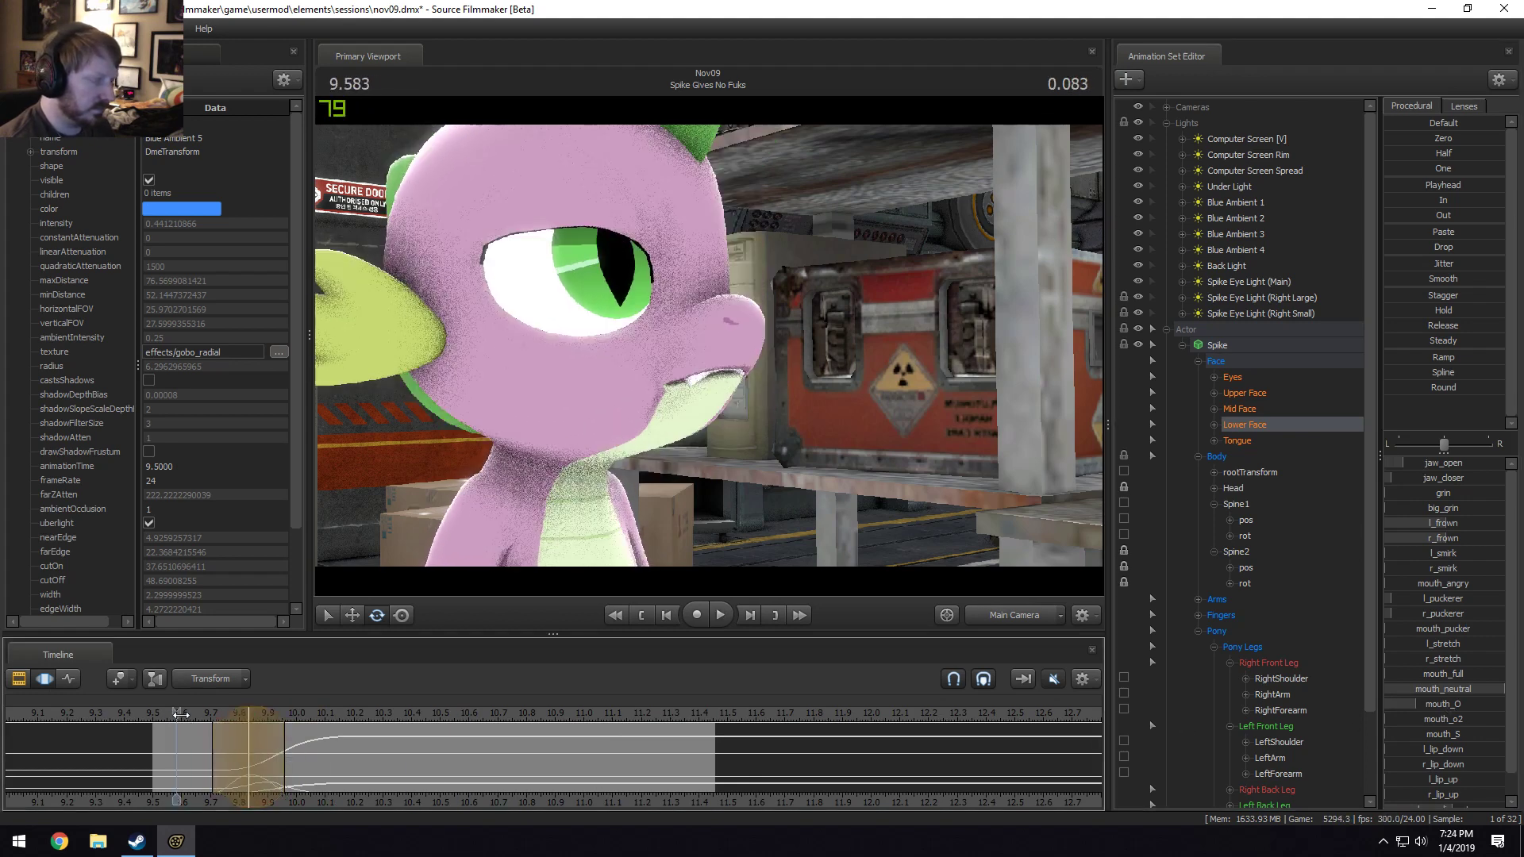
key(space)
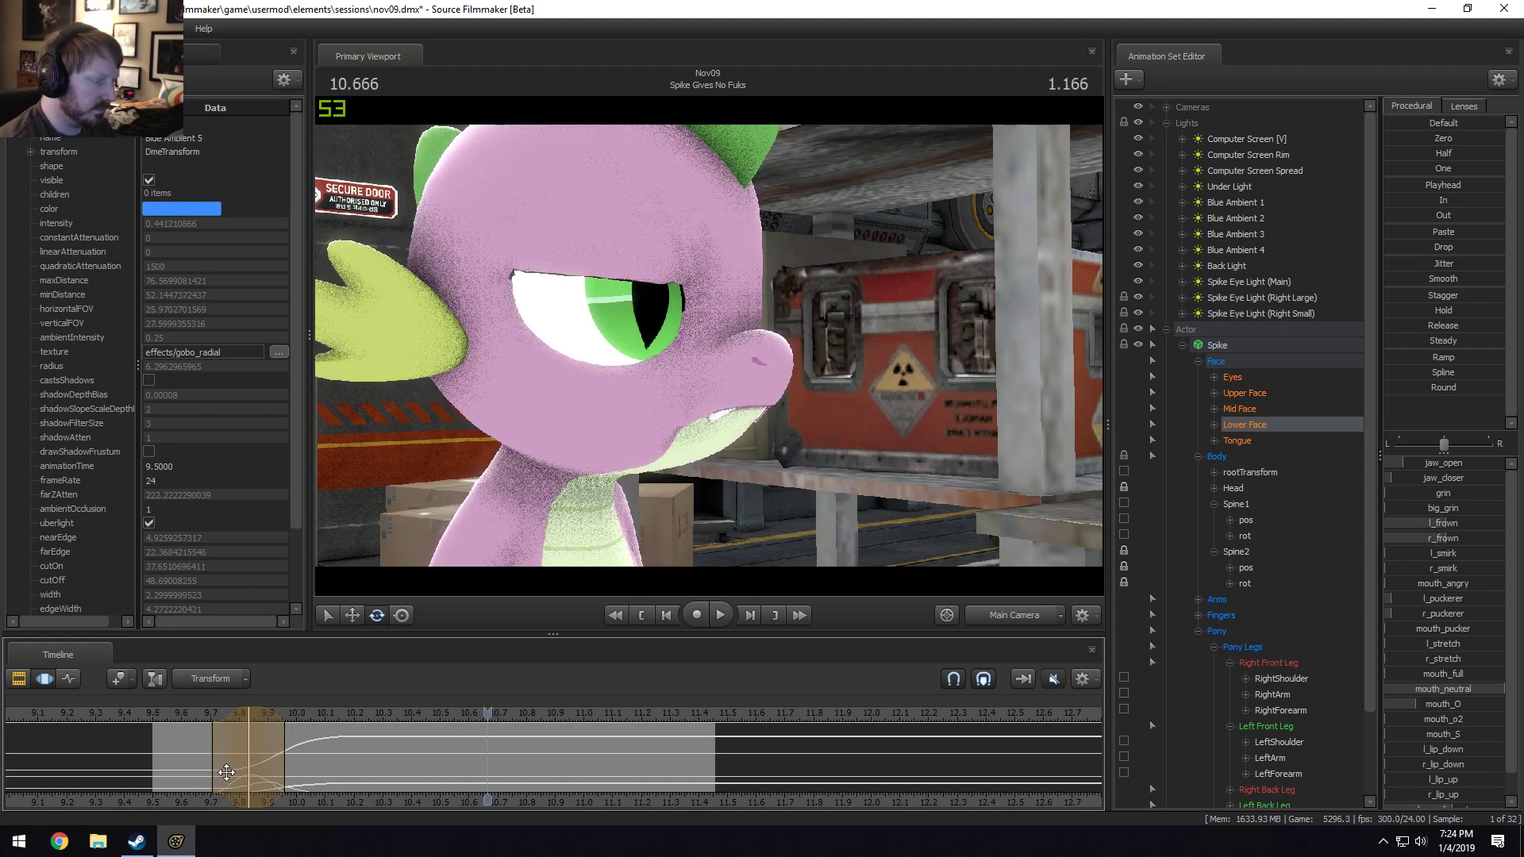
Set the time selection to about 9.67–10.08 s around 9.791 s, raise l_stretch and r_stretch, and replay the turn.
click(254, 780)
drag(256, 780, 320, 760)
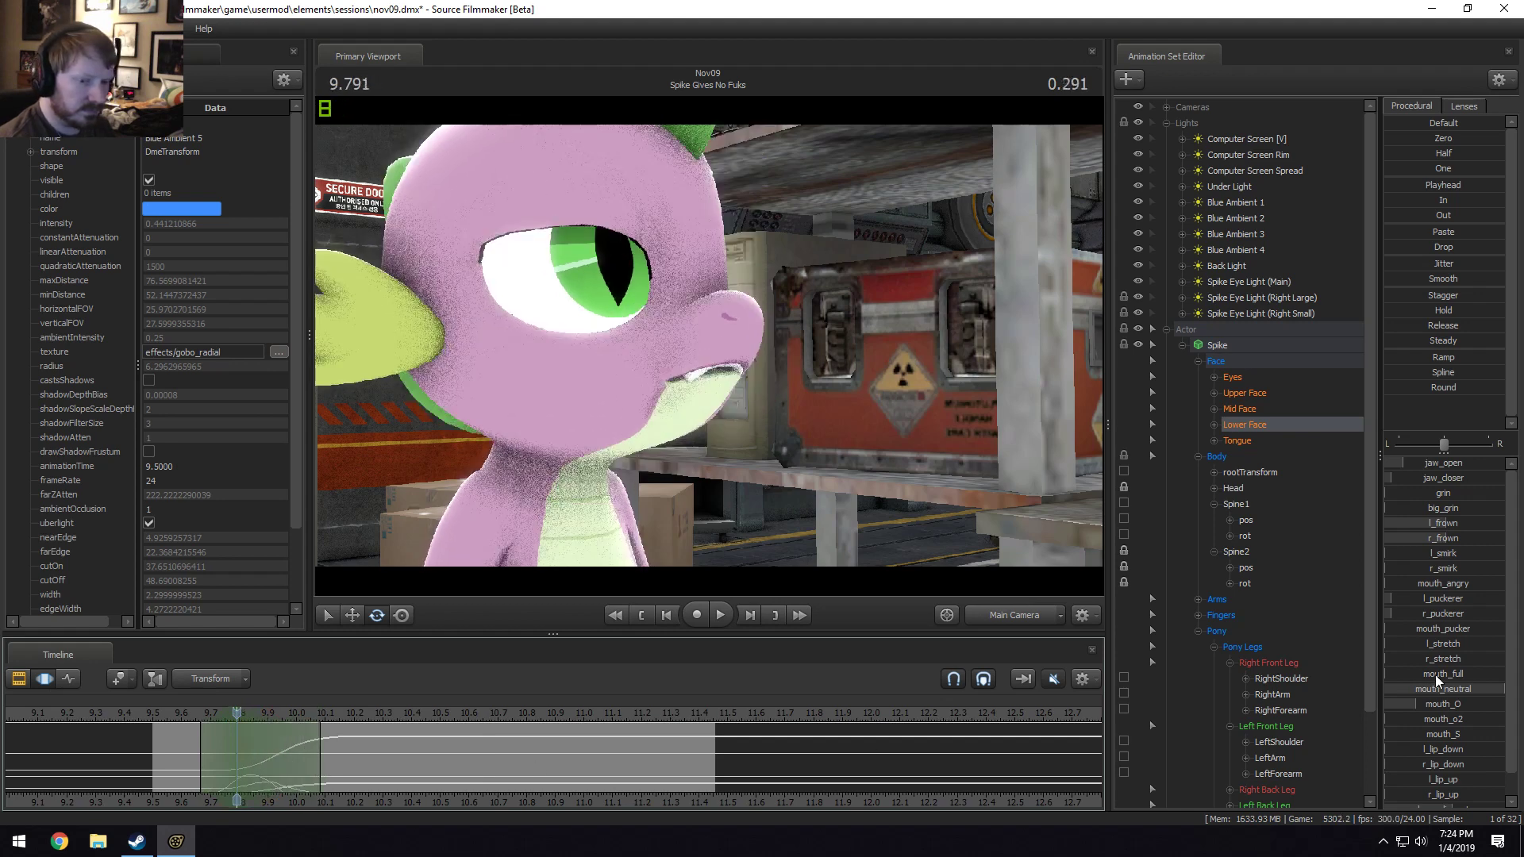
drag(1429, 660, 1438, 660)
click(155, 713)
key(space)
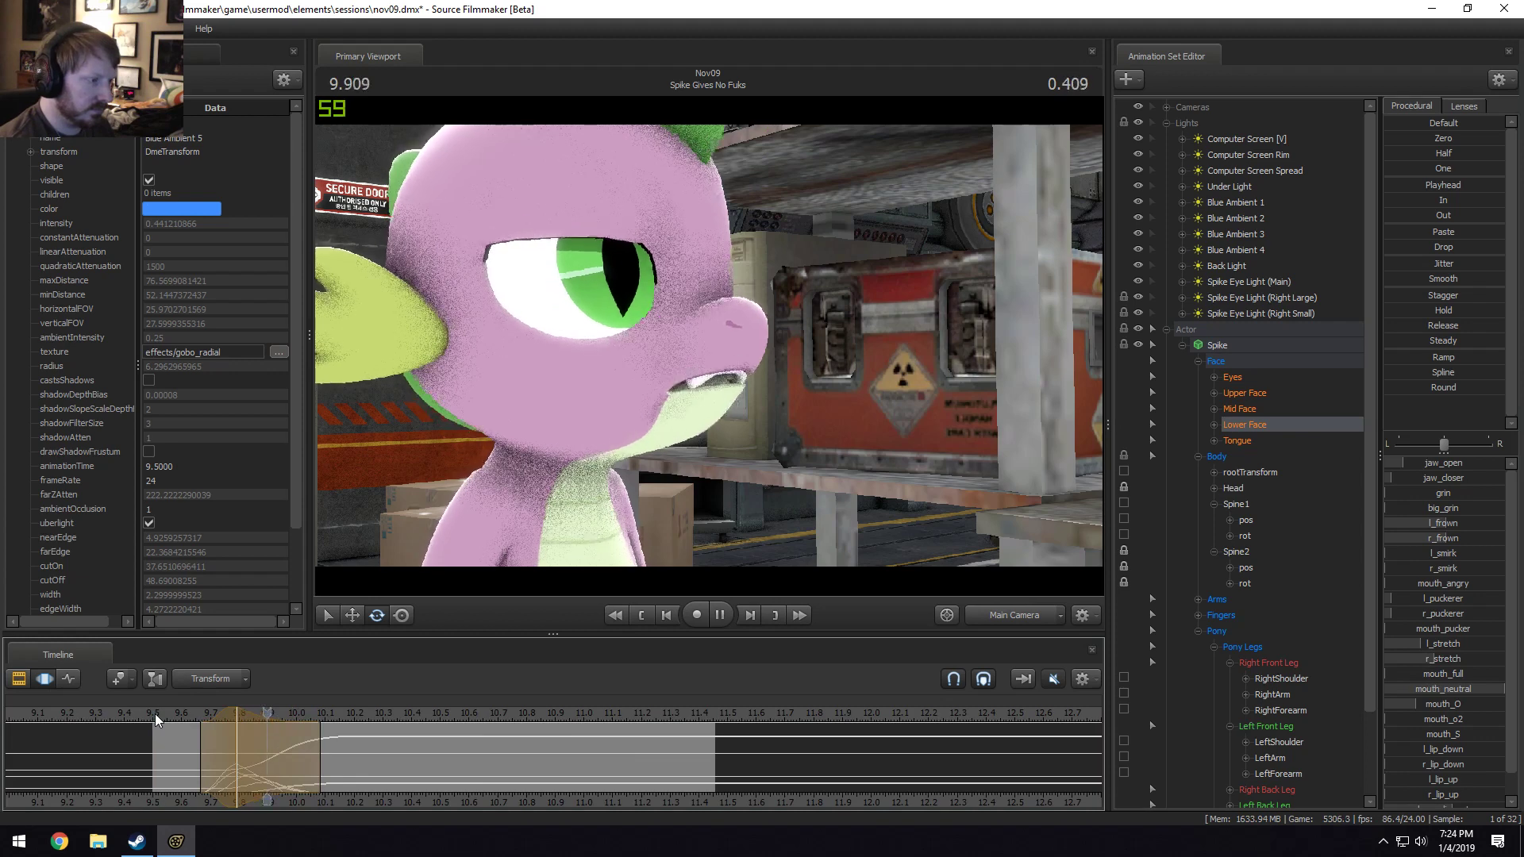
Recentre the time selection on 9.833 s, extend its start to about 9.54 s, and replay the mouth motion.
key(space)
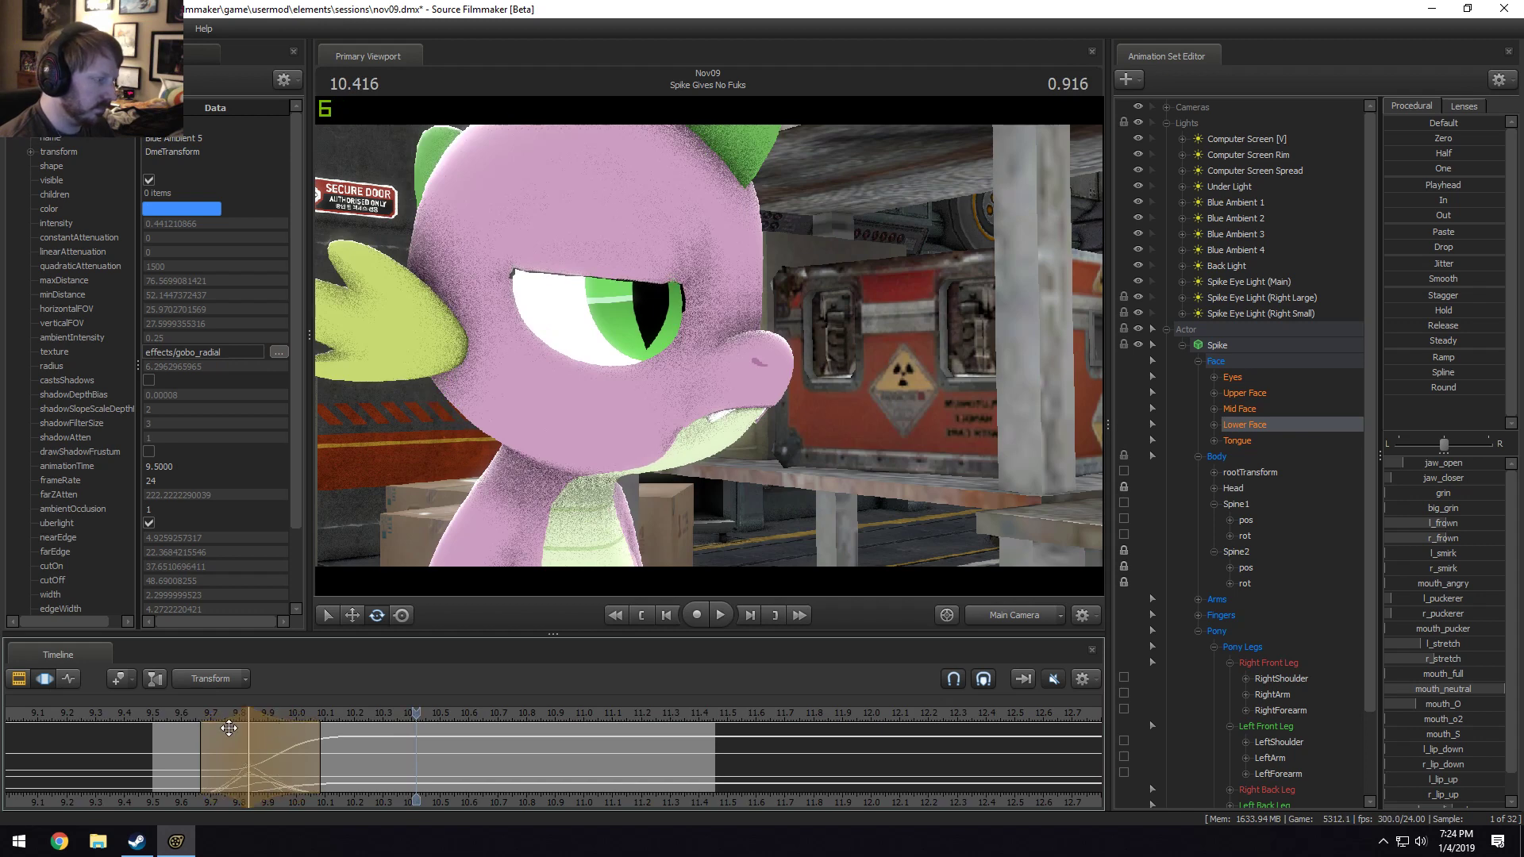
key(space)
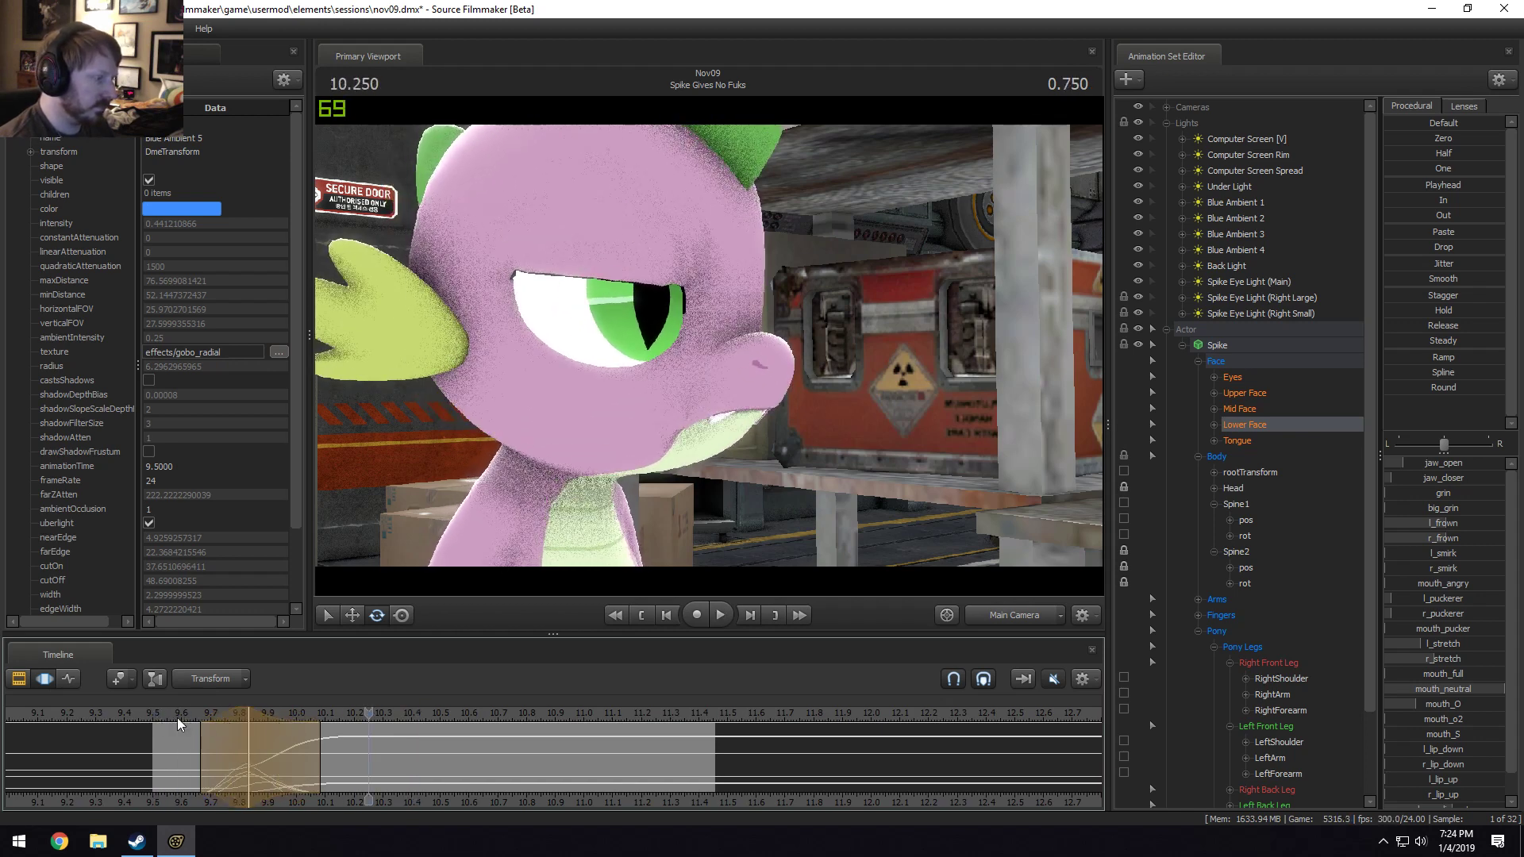
key(space)
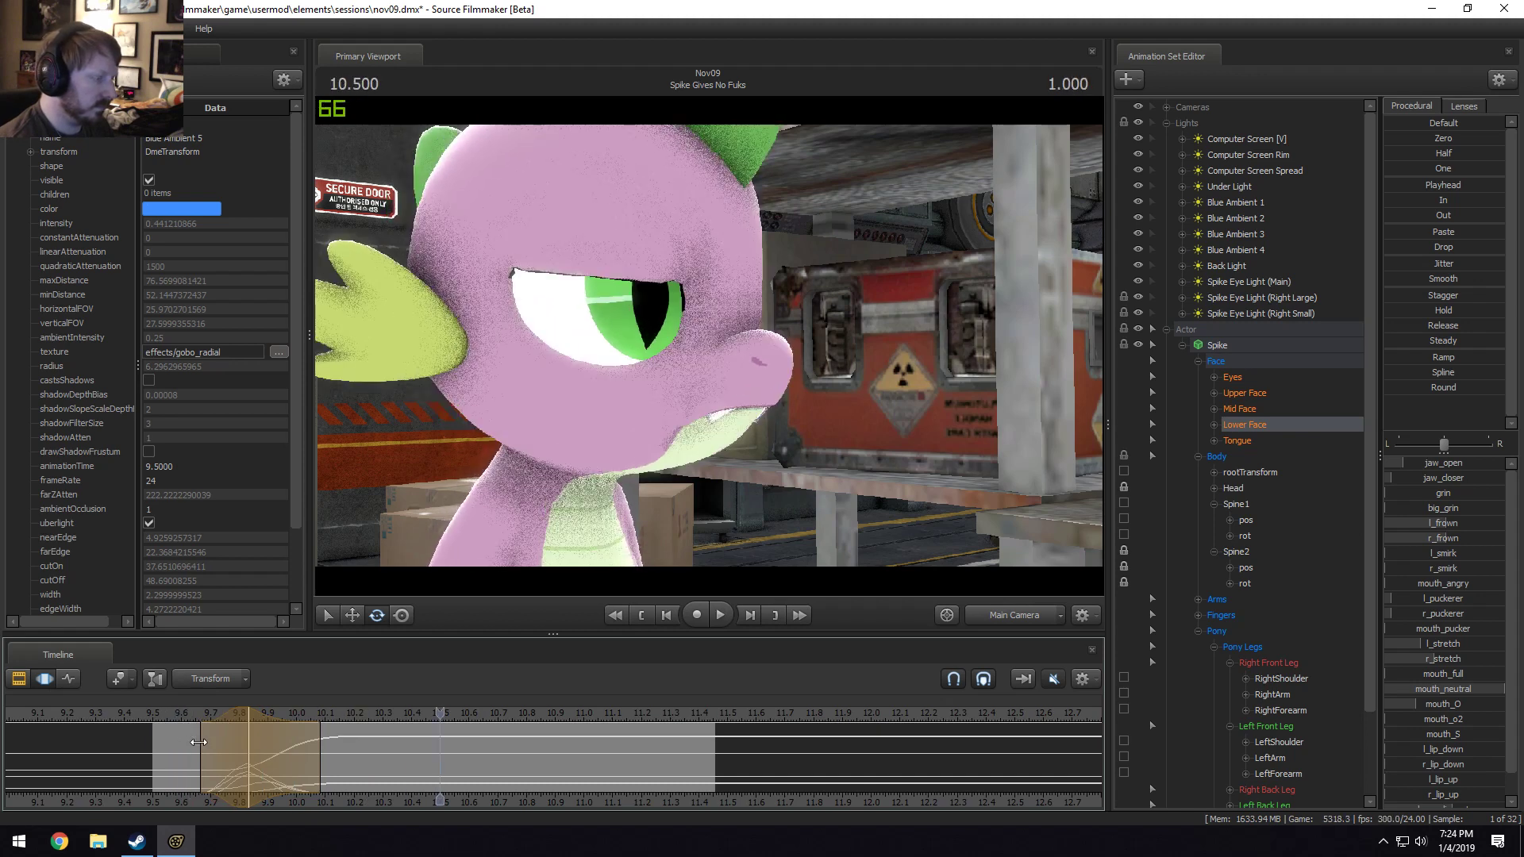
drag(163, 744, 163, 742)
key(space)
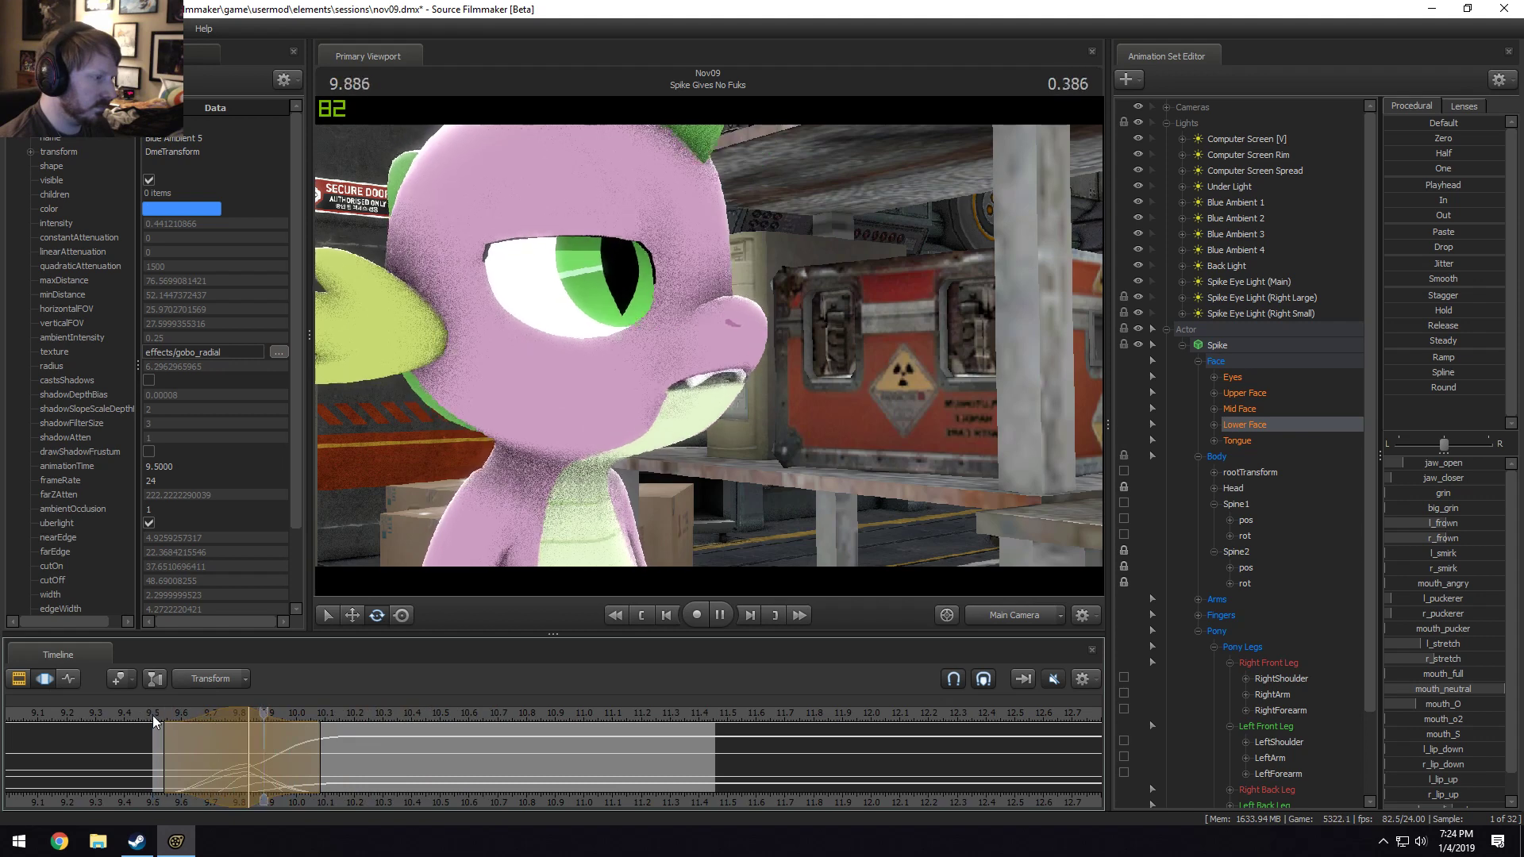
Set the time selection to about 9.75–10.08 s around 9.916 s, adjust the mouth_o2 slider slightly, and replay the mouth motion.
key(space)
drag(206, 771, 275, 773)
click(272, 773)
scroll(272, 773, up, 3)
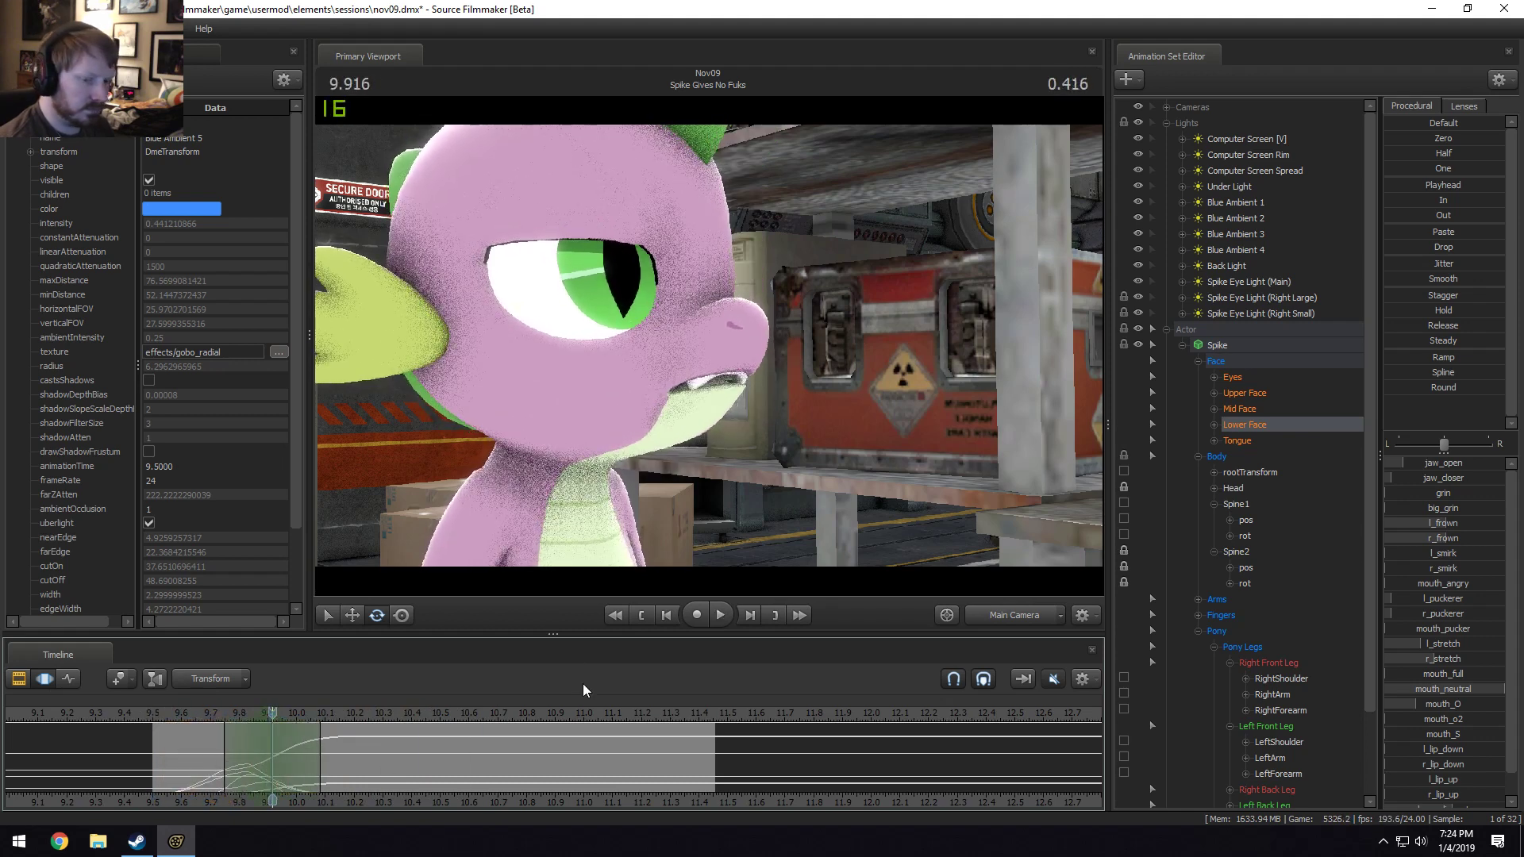
drag(1450, 717, 1464, 719)
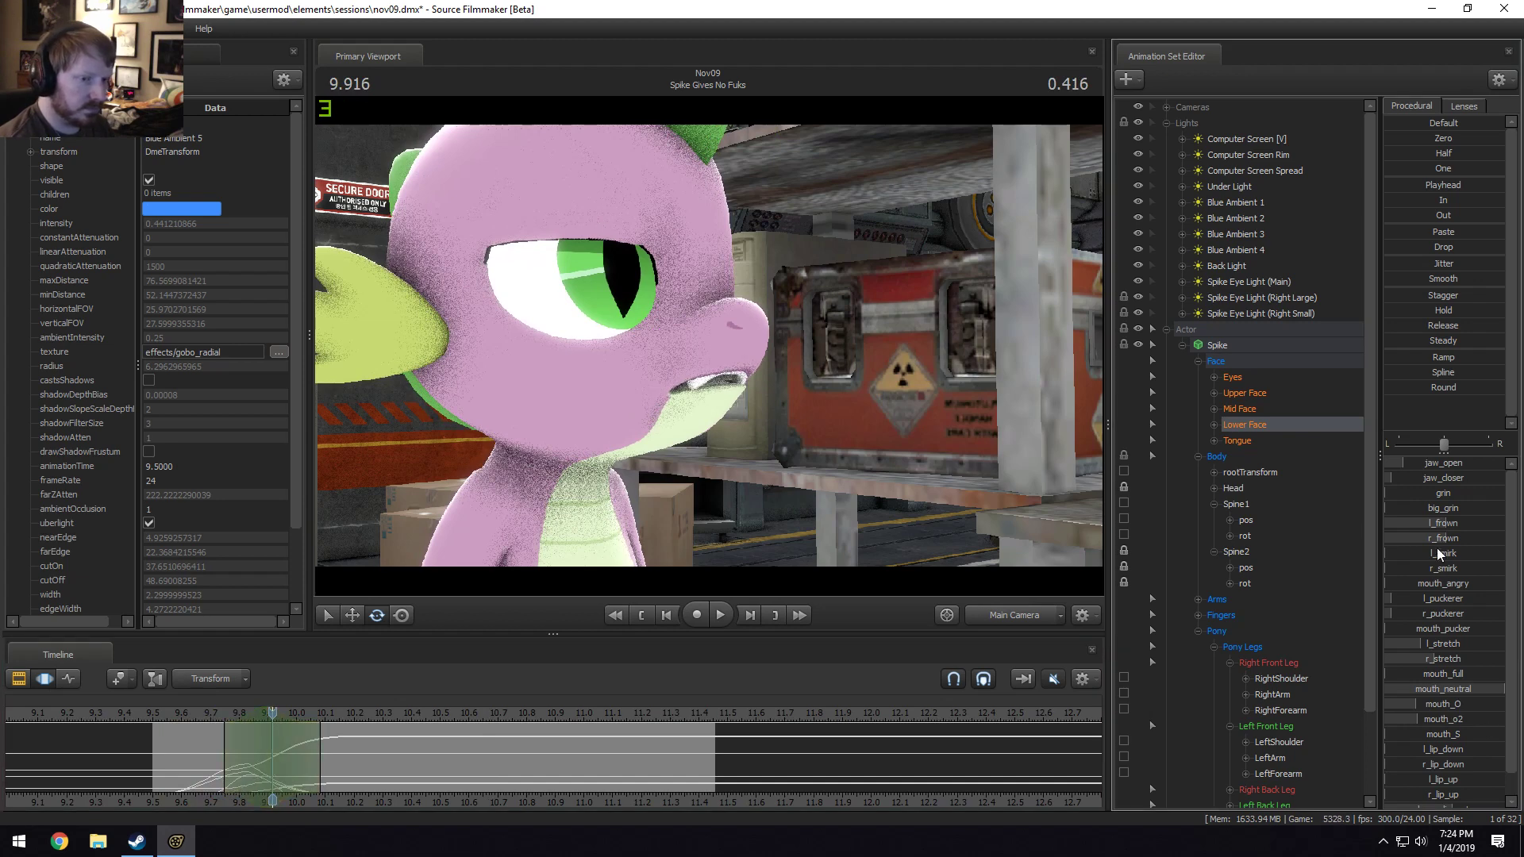
key(space)
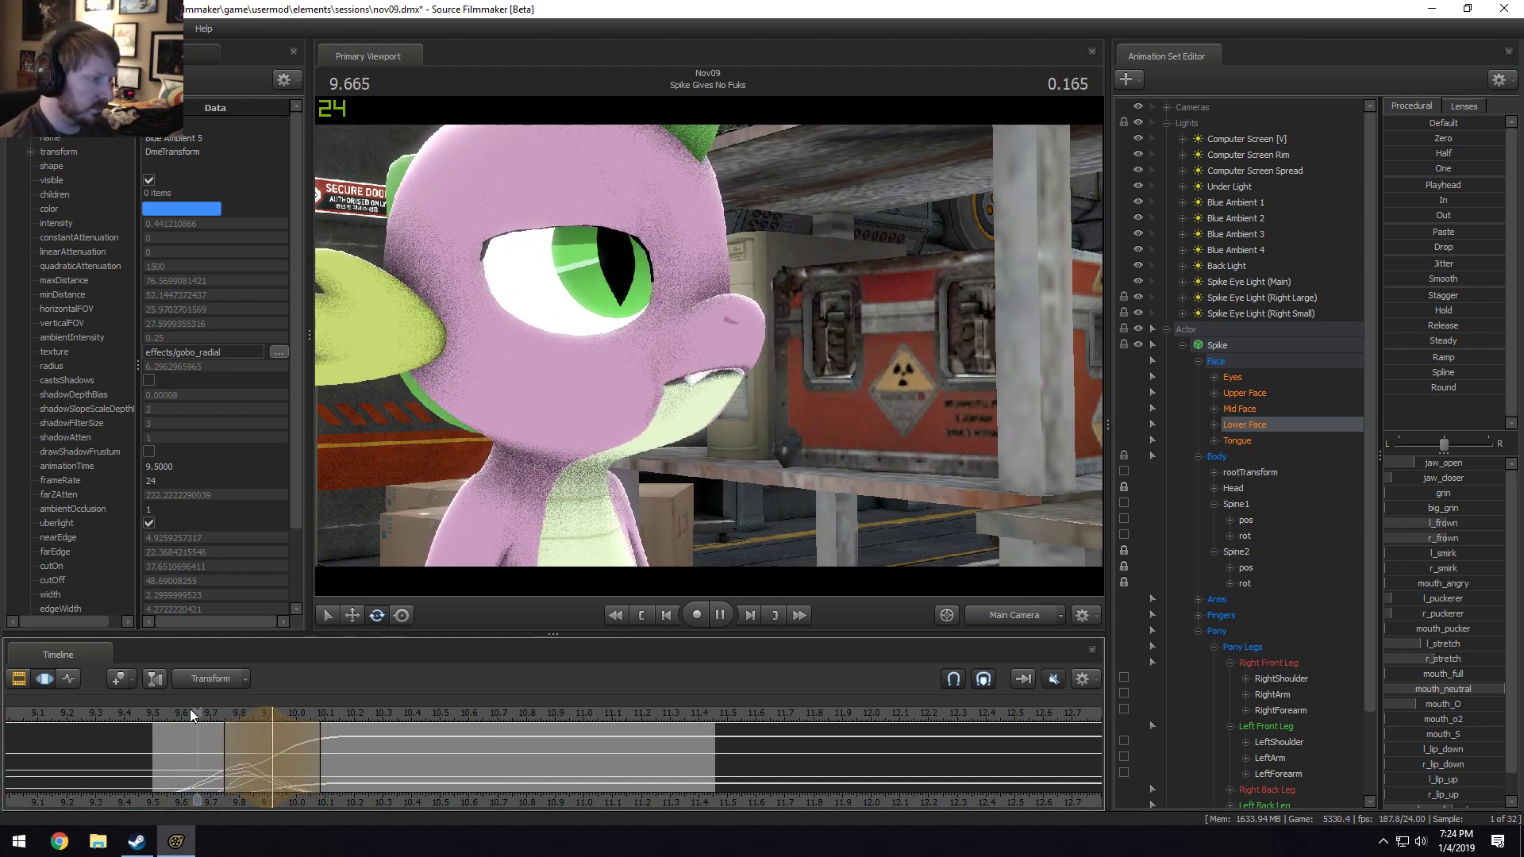
Set the time selection to about 9.88–10.5 s around 10.083 s, raise jaw_closer slightly, and replay the motion.
click(318, 778)
scroll(319, 779, up, 1)
drag(385, 759, 440, 759)
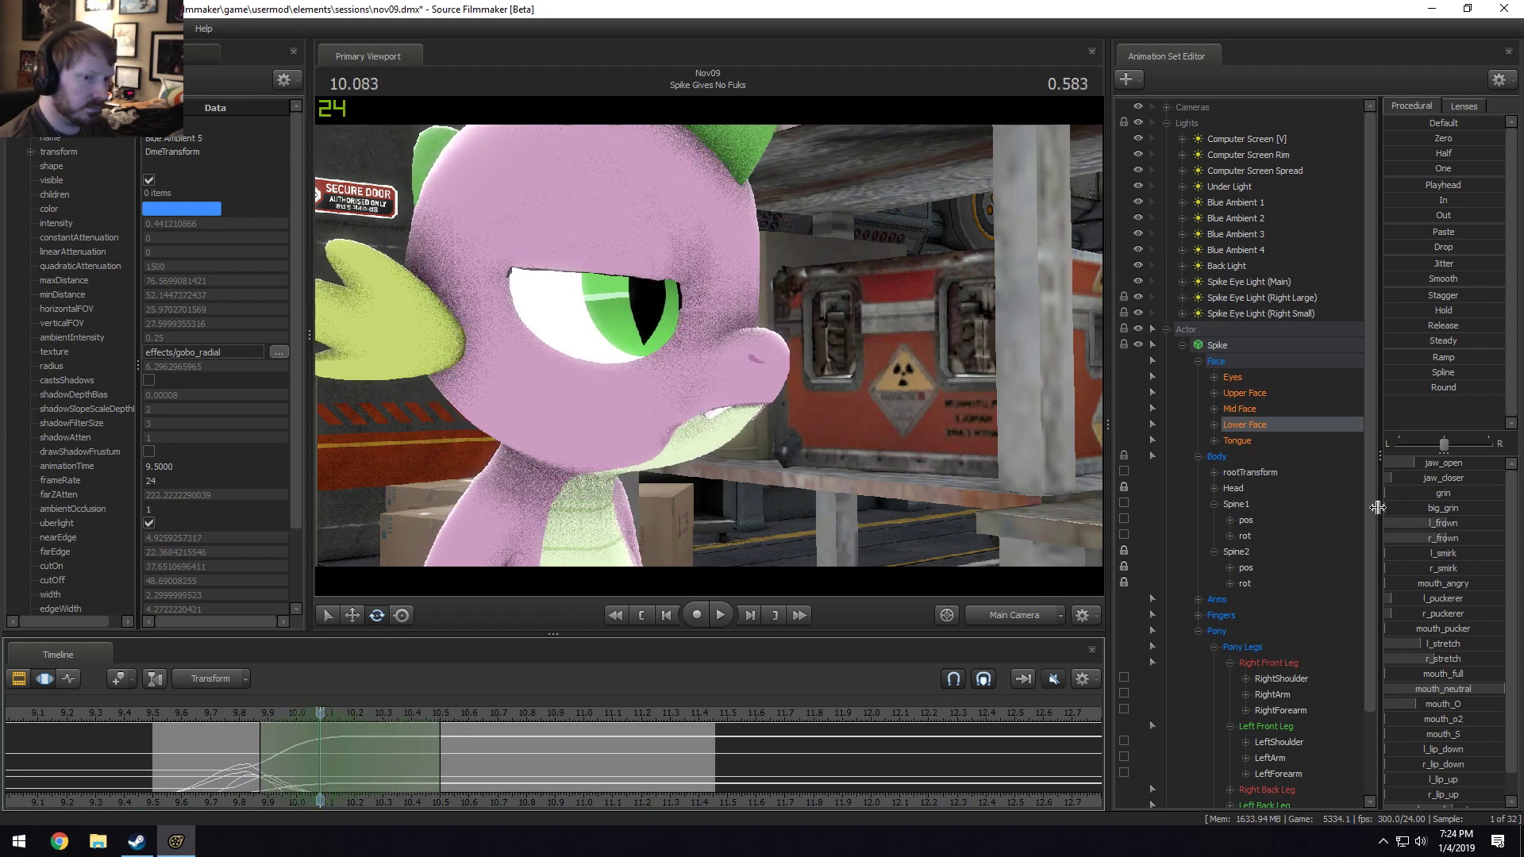
mouse_move(1403, 478)
mouse_down()
mouse_move(1453, 478)
mouse_move(1419, 478)
mouse_up()
scroll(1418, 764, down, 1)
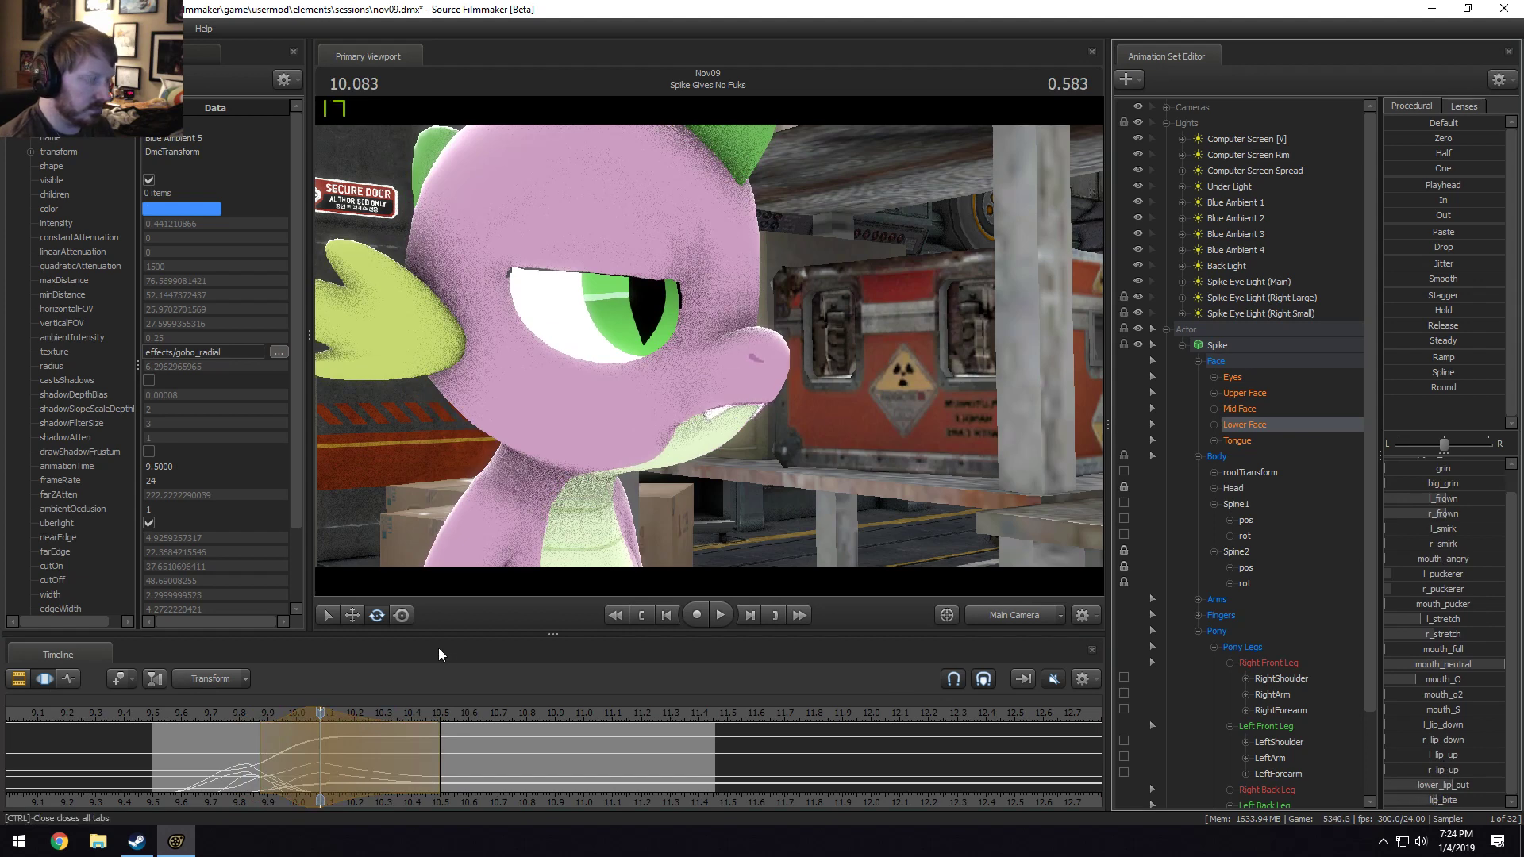
click(216, 712)
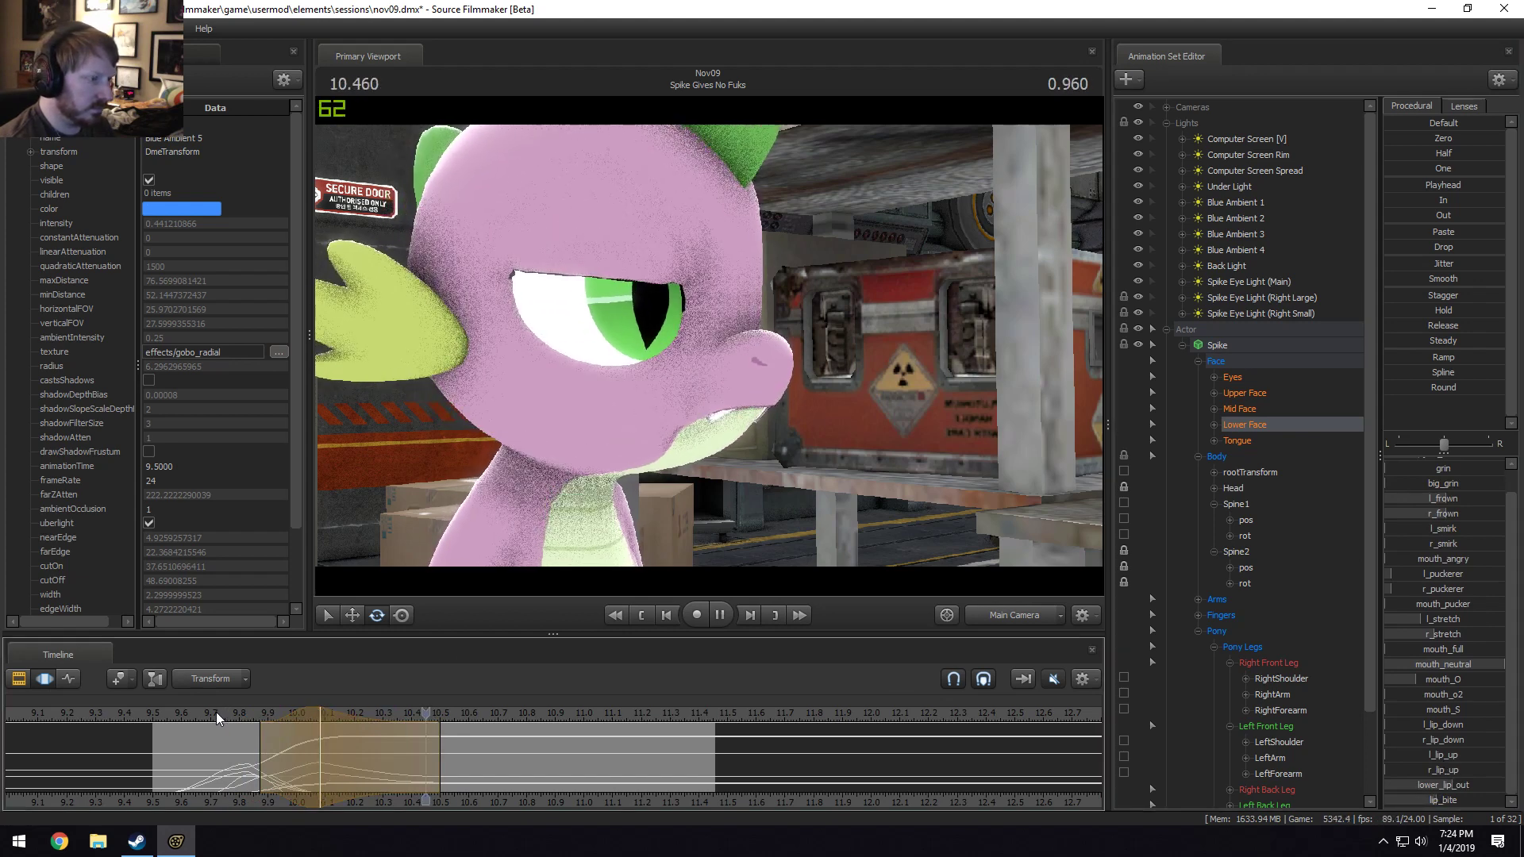
key(space)
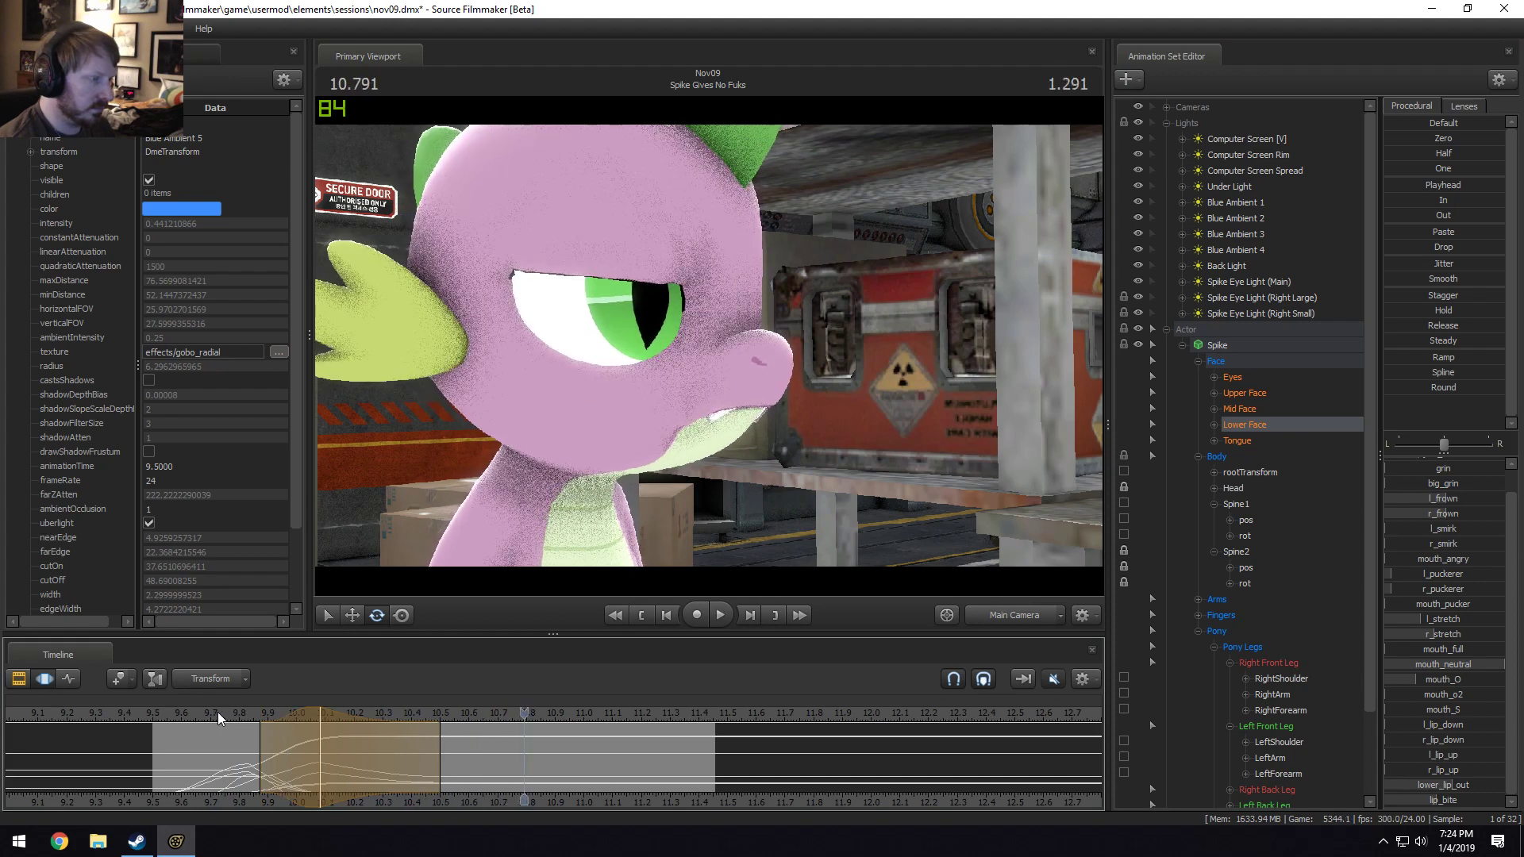
Clear the time selection and place a broad one spanning about 10.2–12.04 s around 11.125 s.
drag(468, 712, 578, 762)
key(Escape)
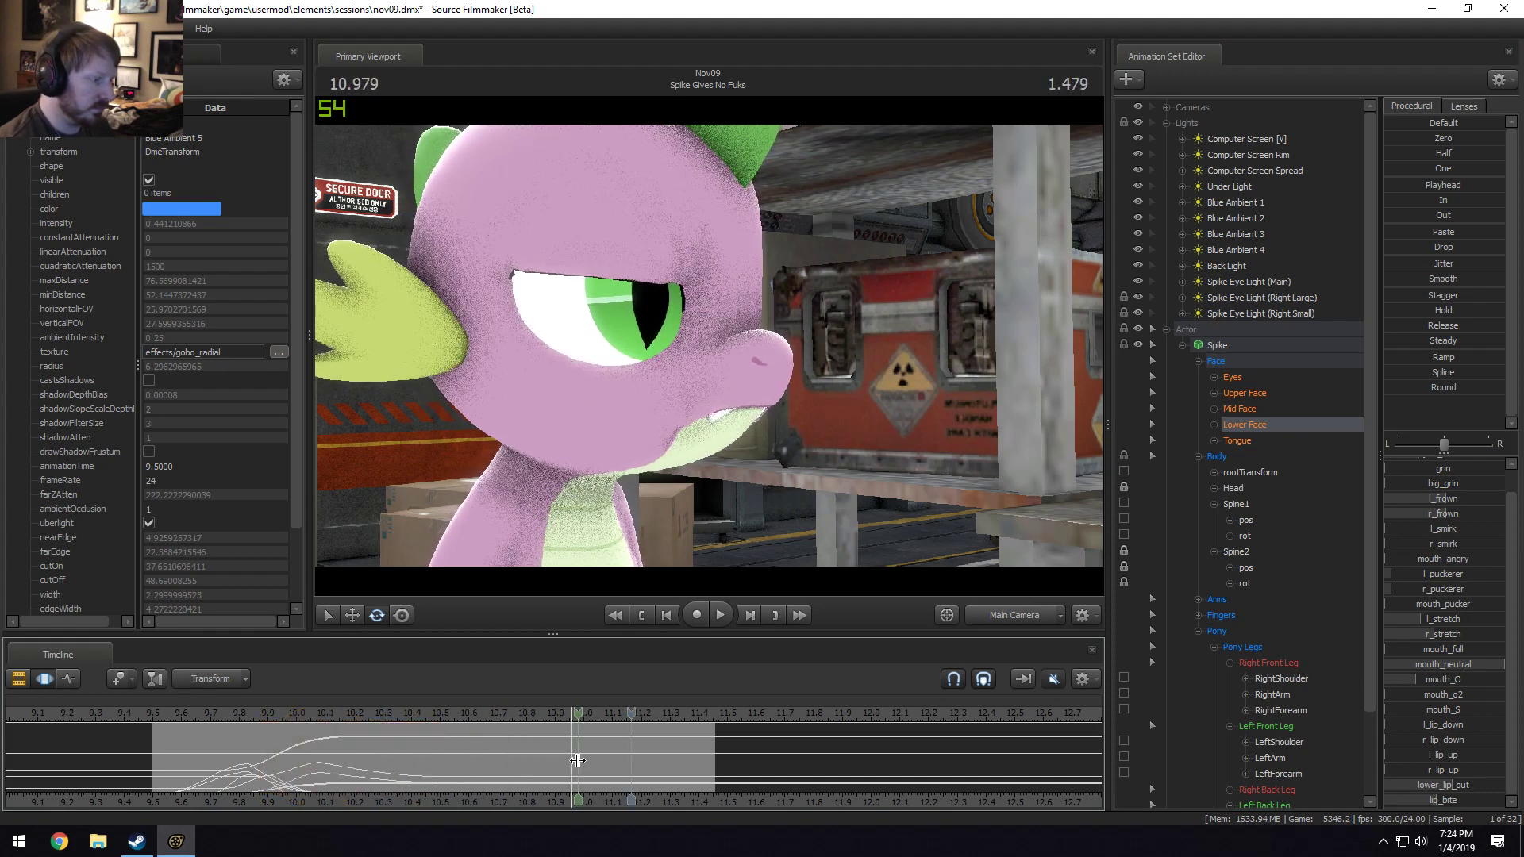
shift+click(578, 762)
scroll(579, 762, up, 6)
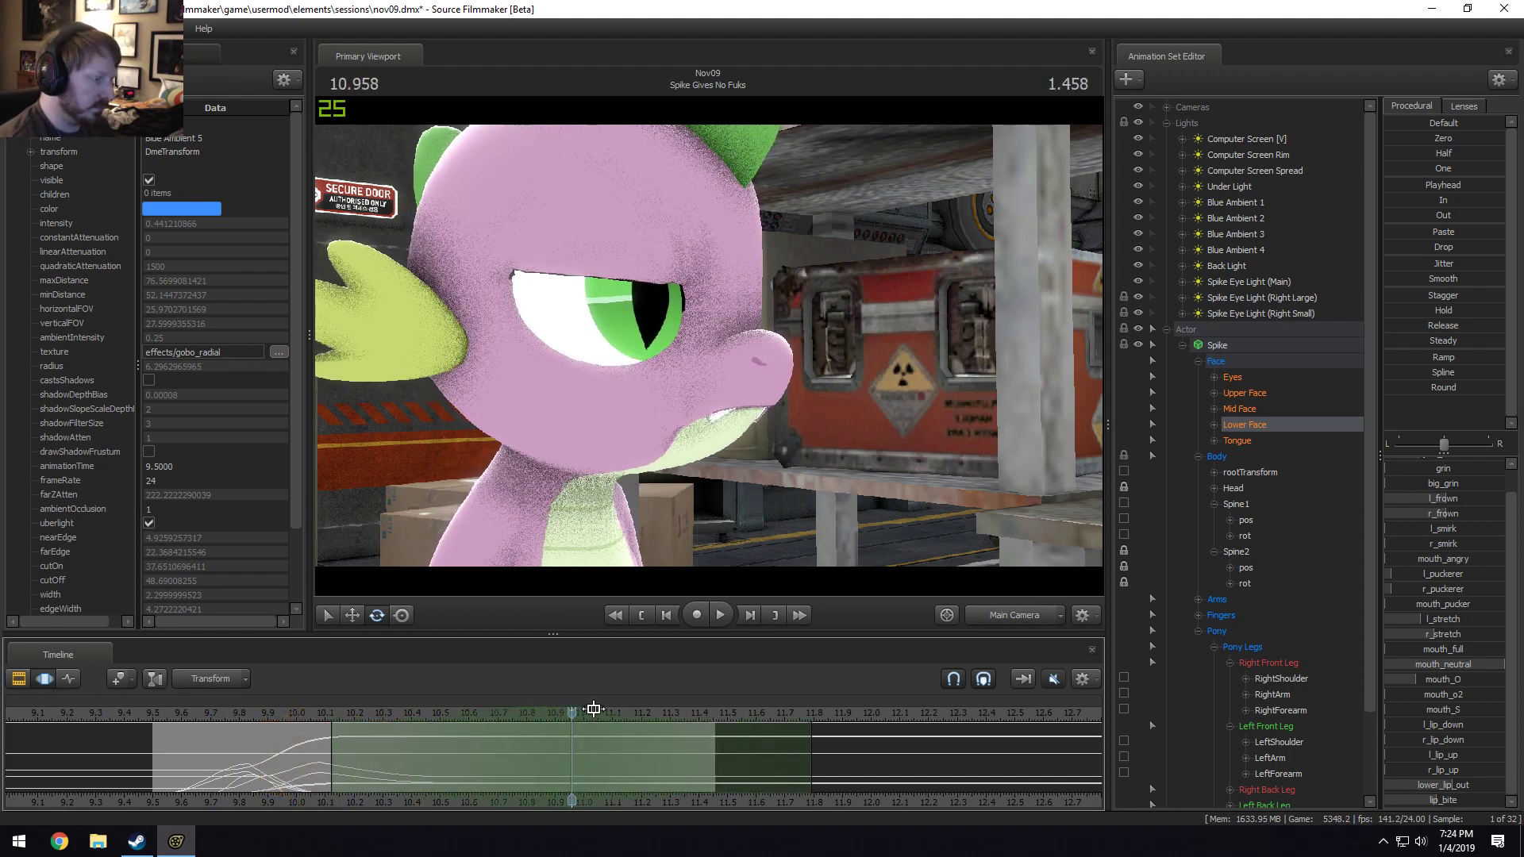
drag(600, 716, 648, 720)
scroll(641, 725, up, 1)
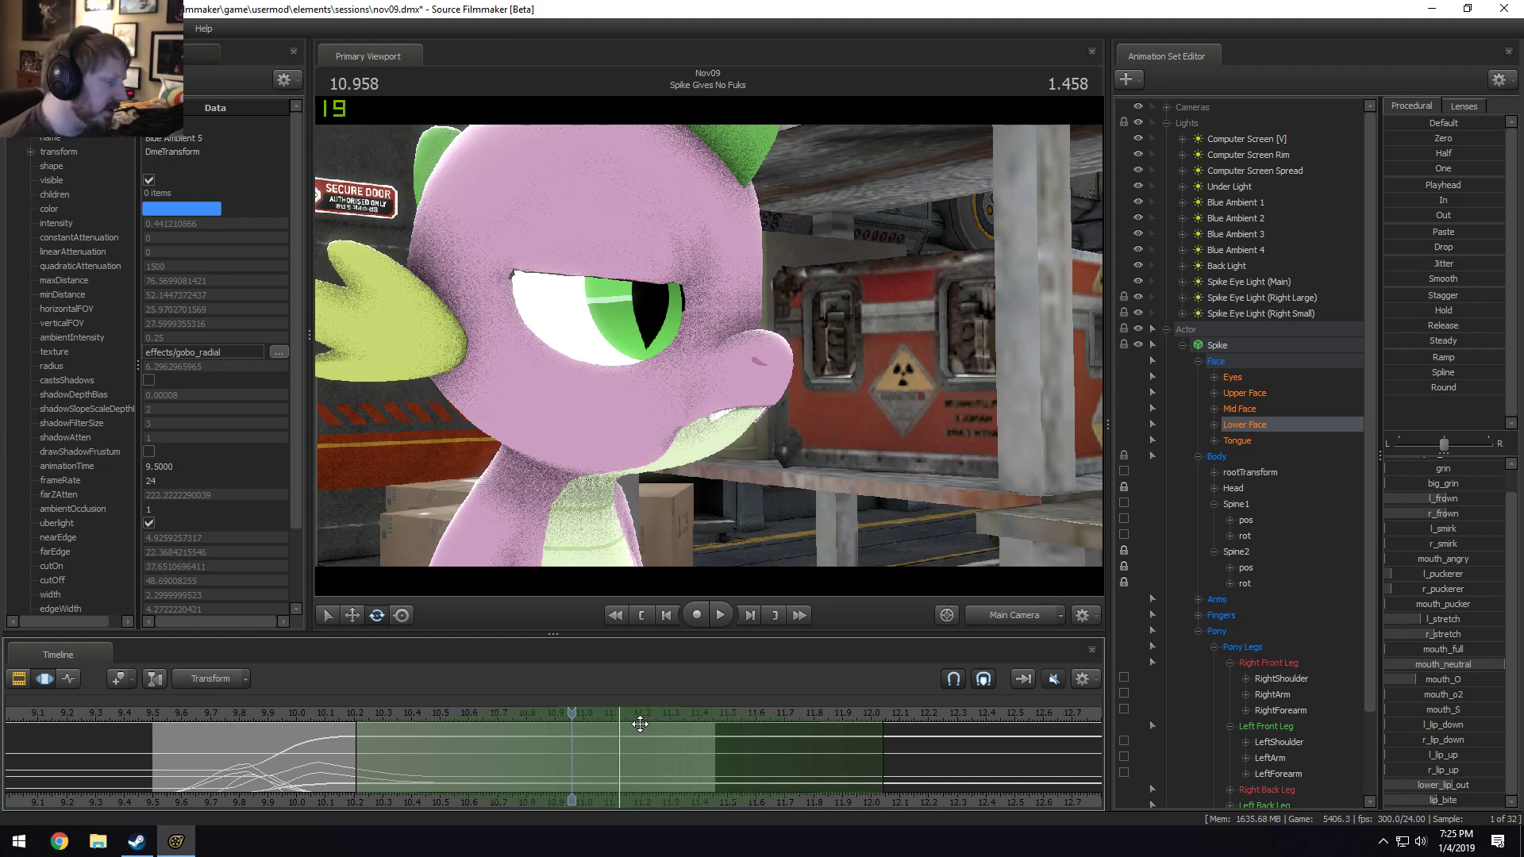
Review Spike's head turn by checking moments between 9.5 and 10.04 s and playing it from the shot's start.
click(308, 714)
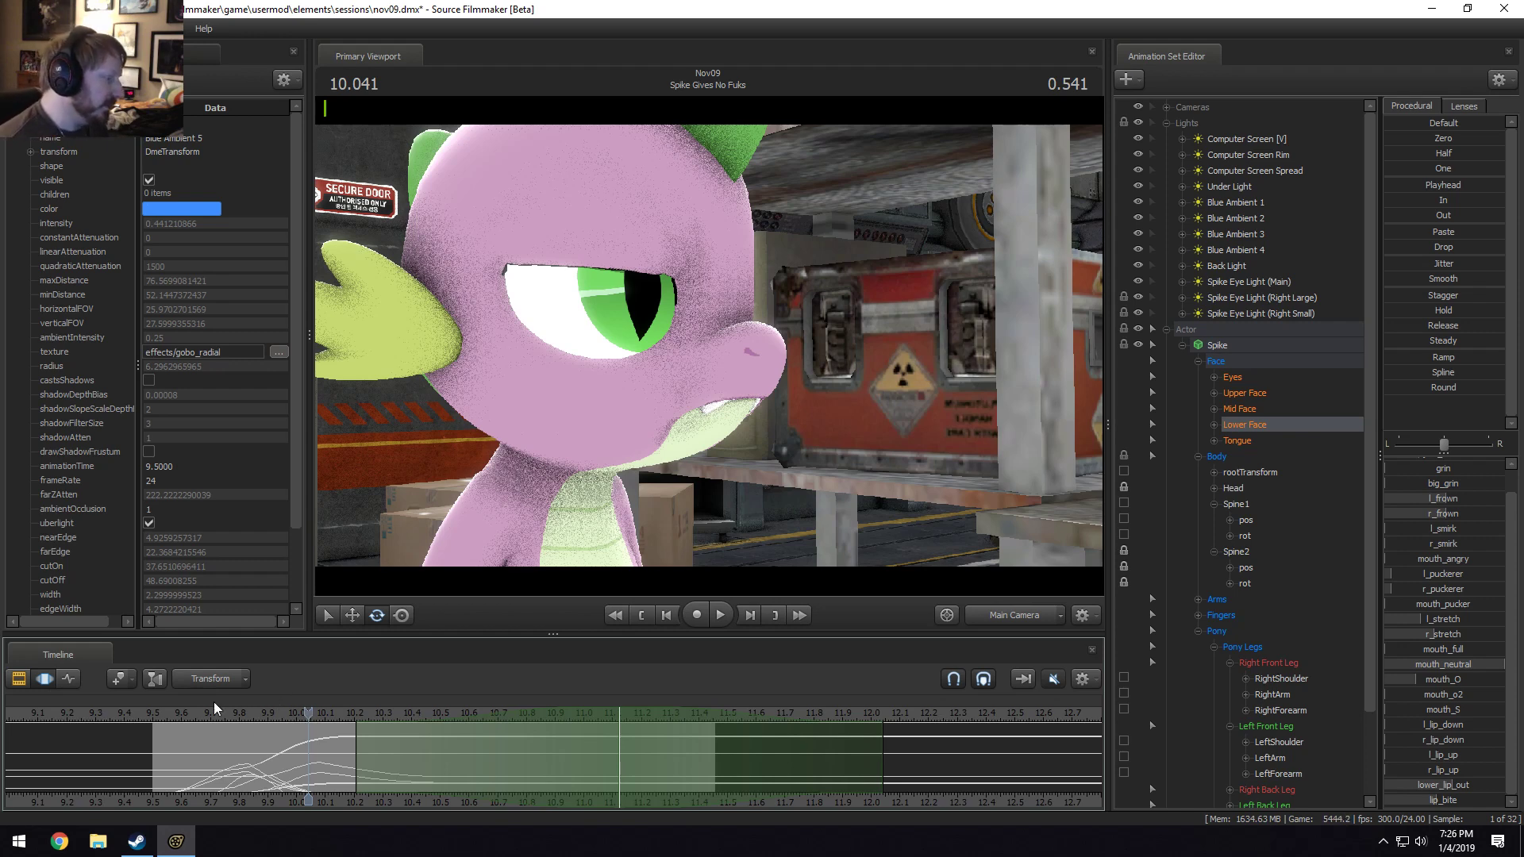
click(193, 713)
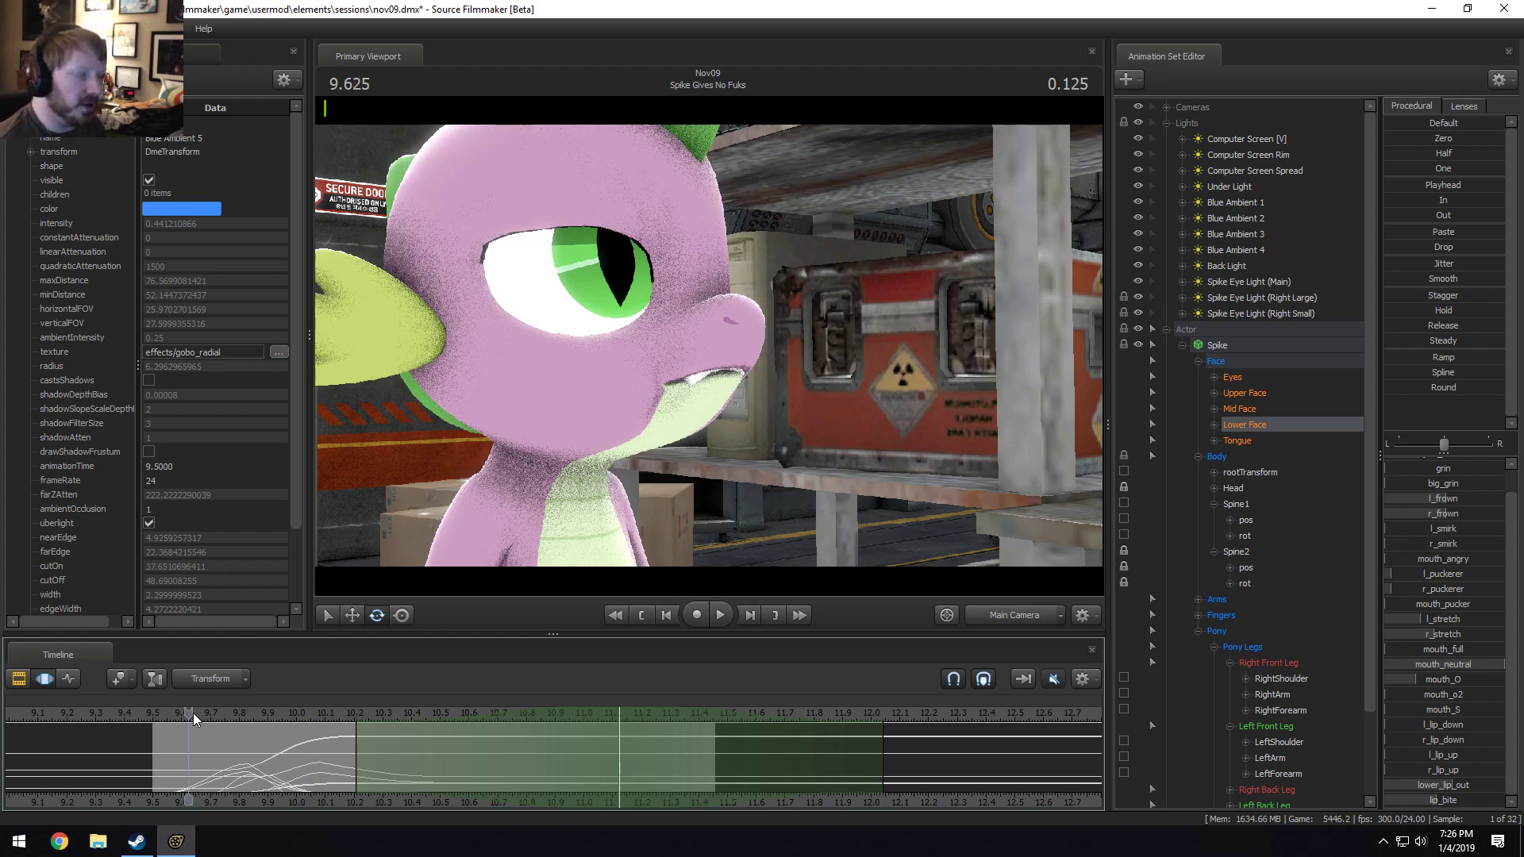
click(156, 713)
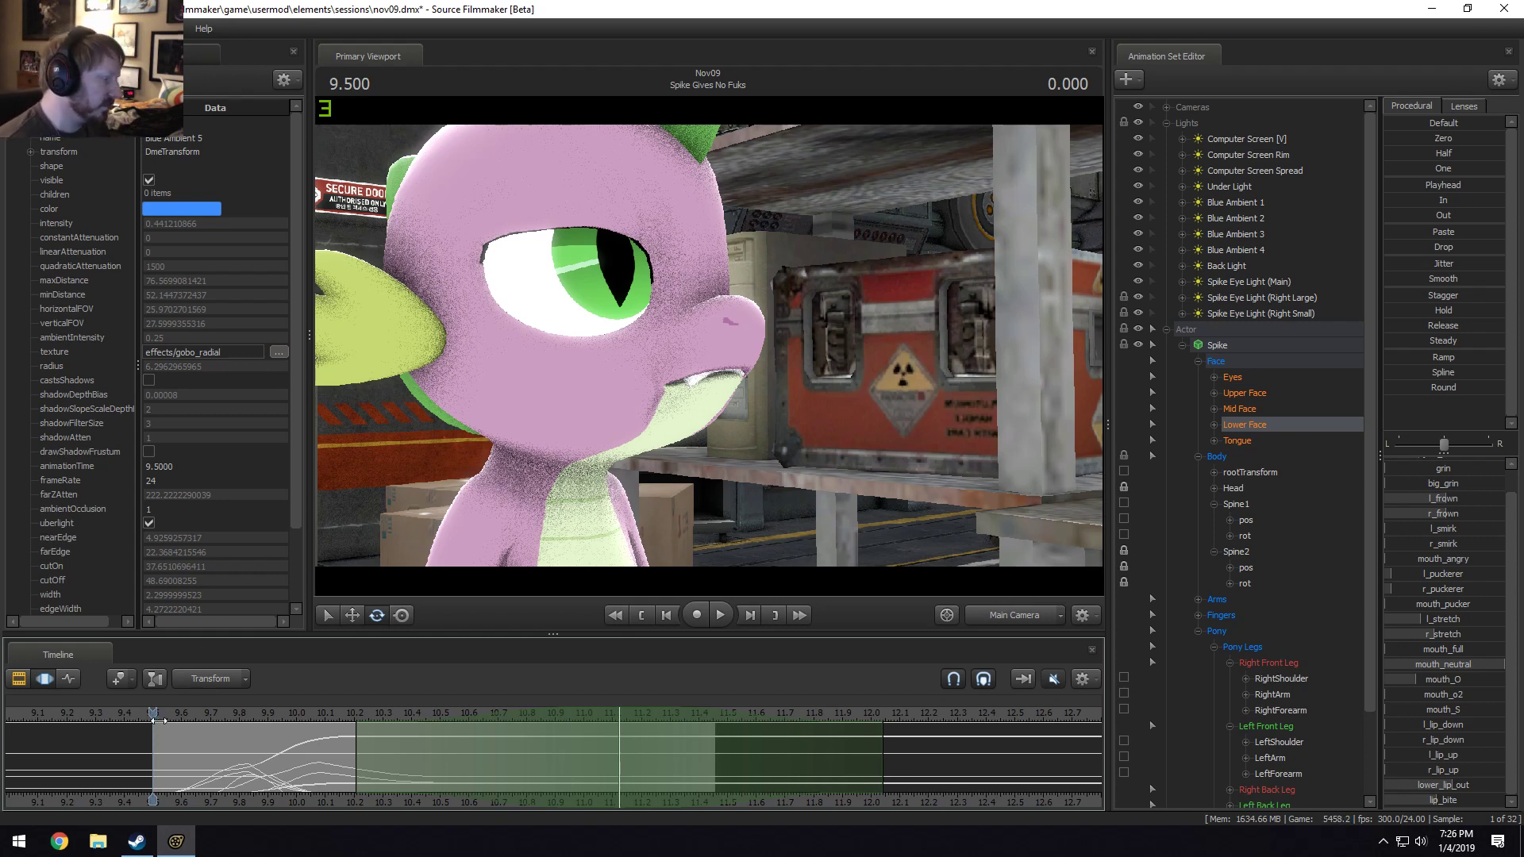
key(space)
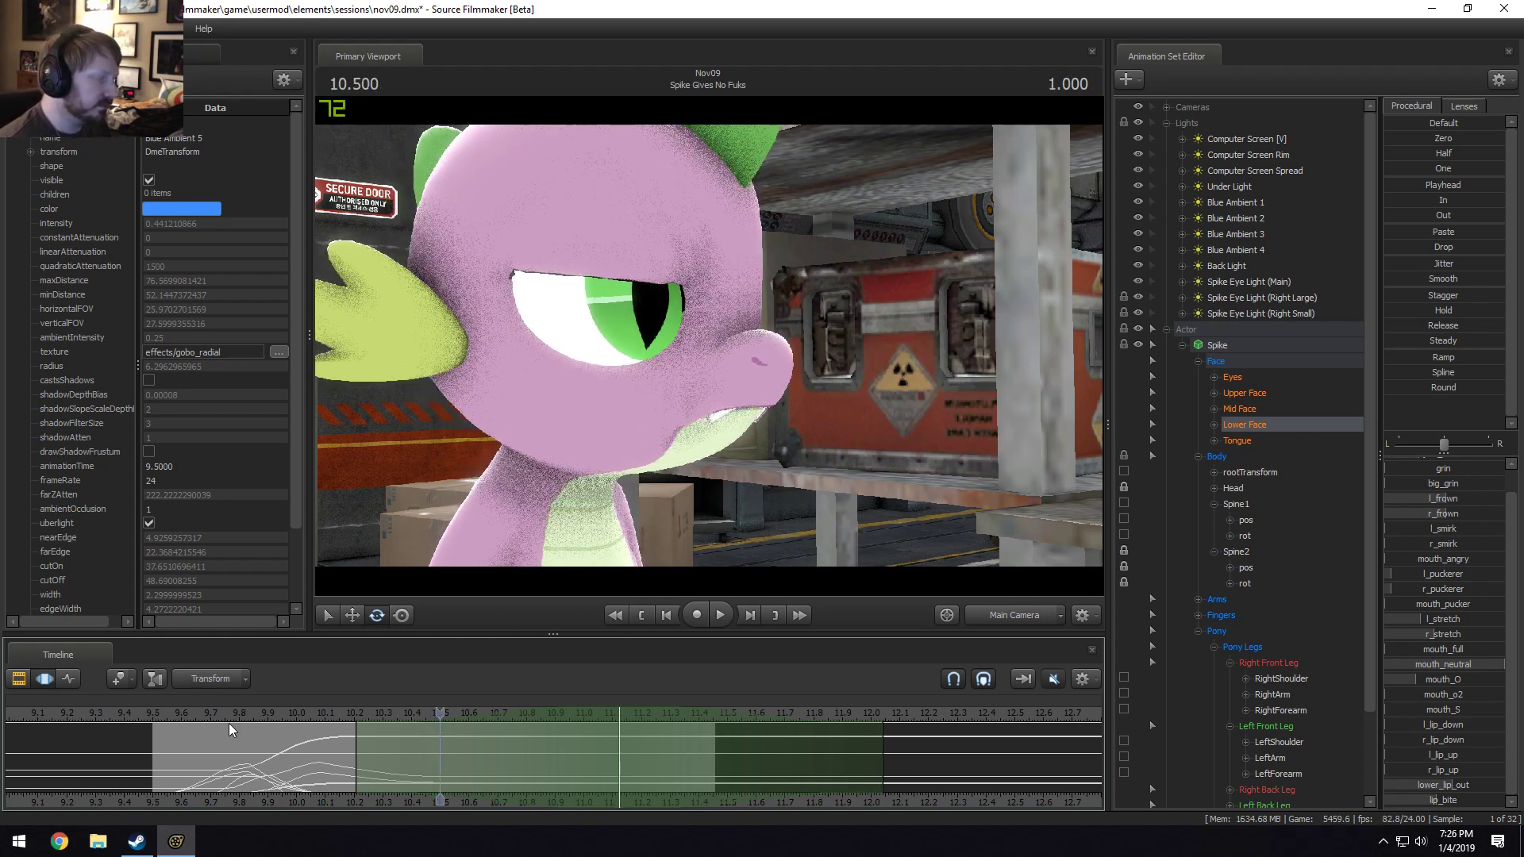
key(space)
click(278, 712)
key(space)
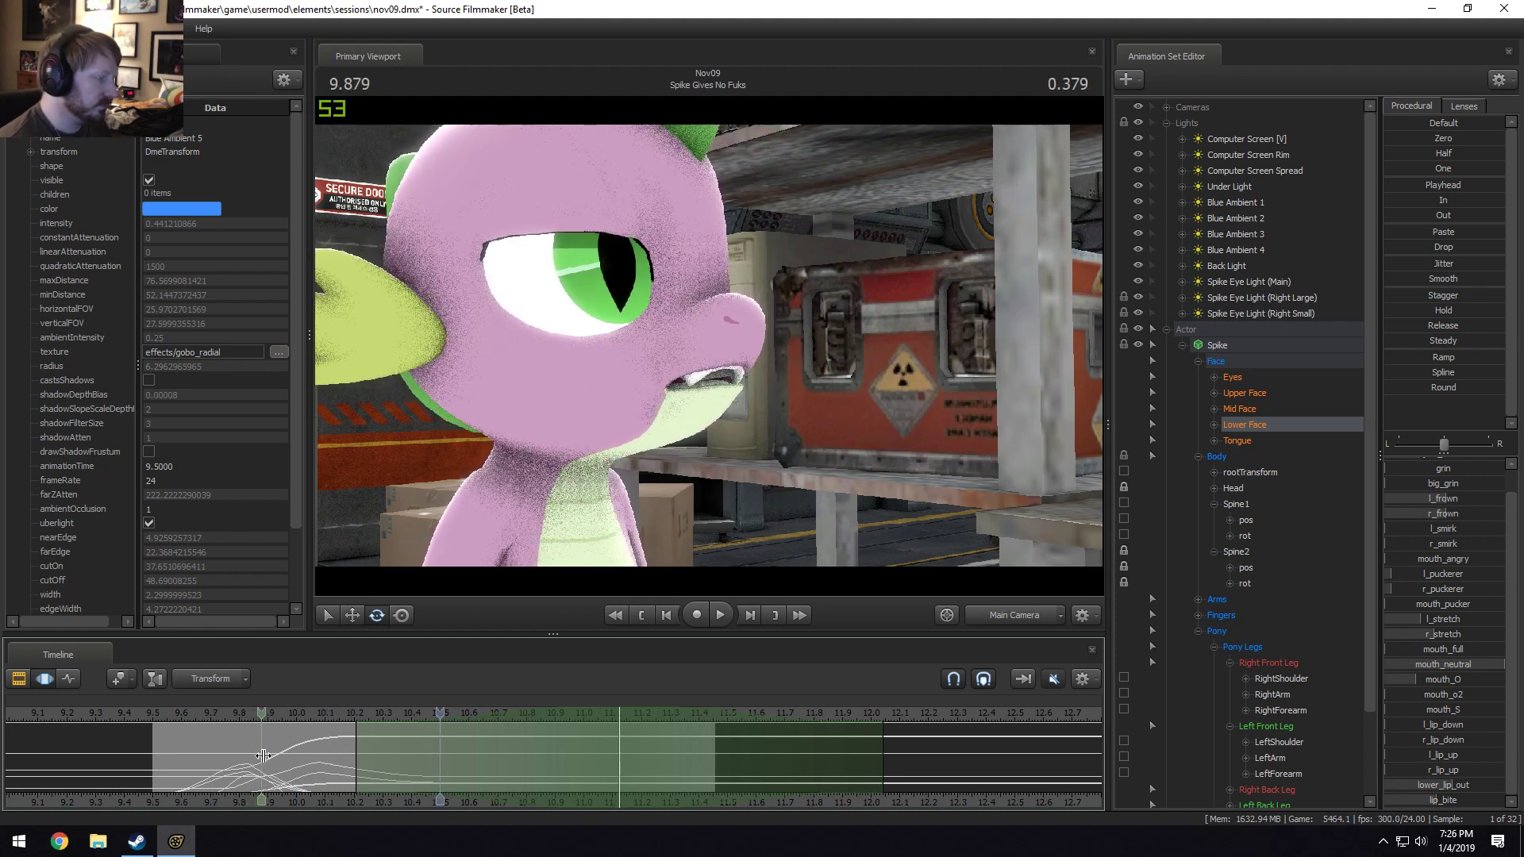
Set the time selection to about 9.83–10.17 s, held from 9.92 to 10.08 s, and select Spike's Upper Face controls.
shift+drag(273, 757, 320, 762)
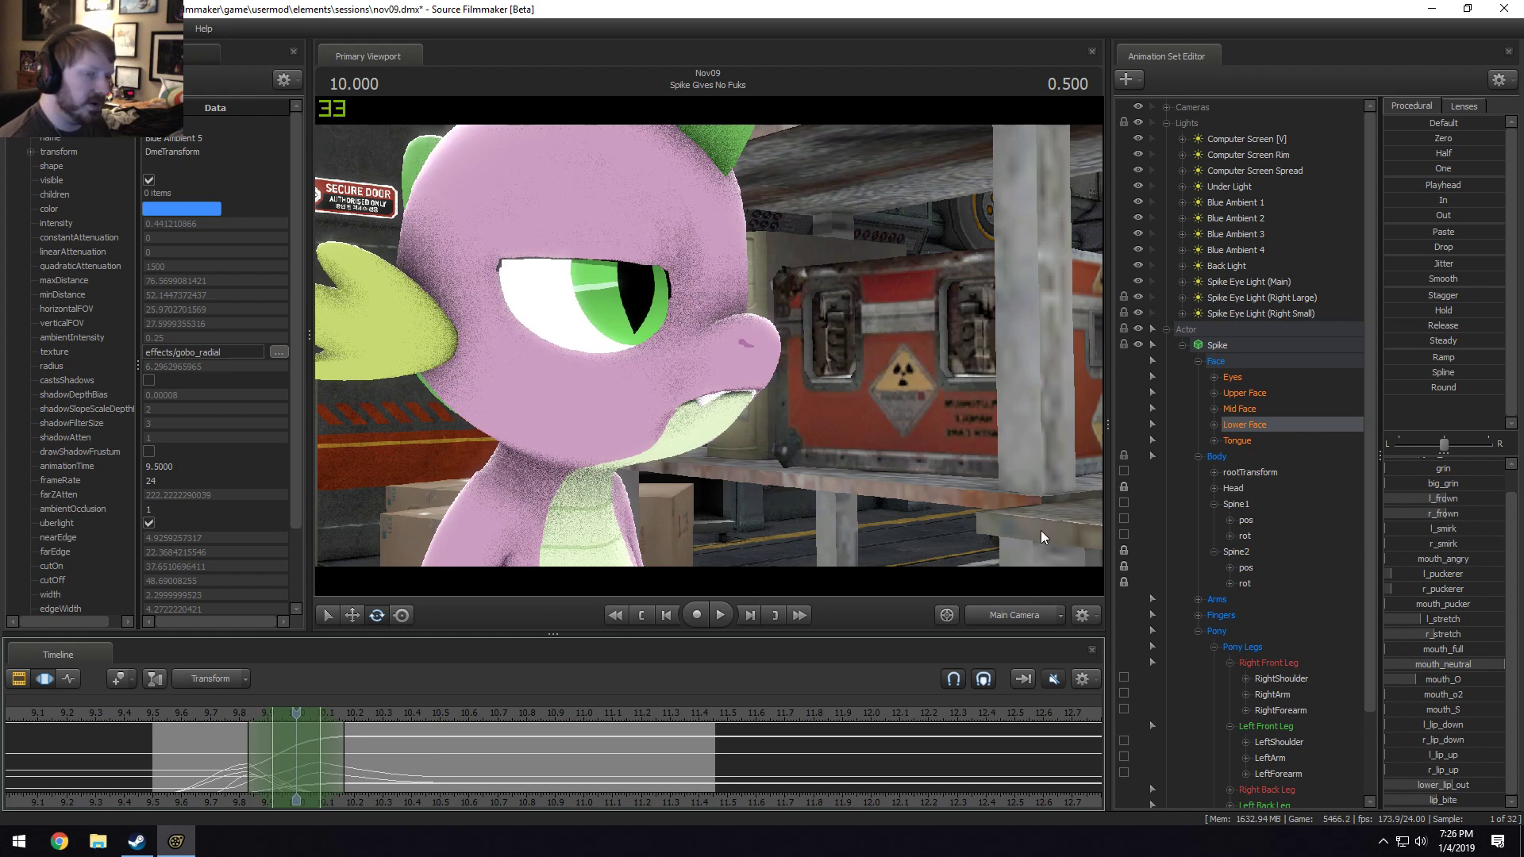
click(1243, 394)
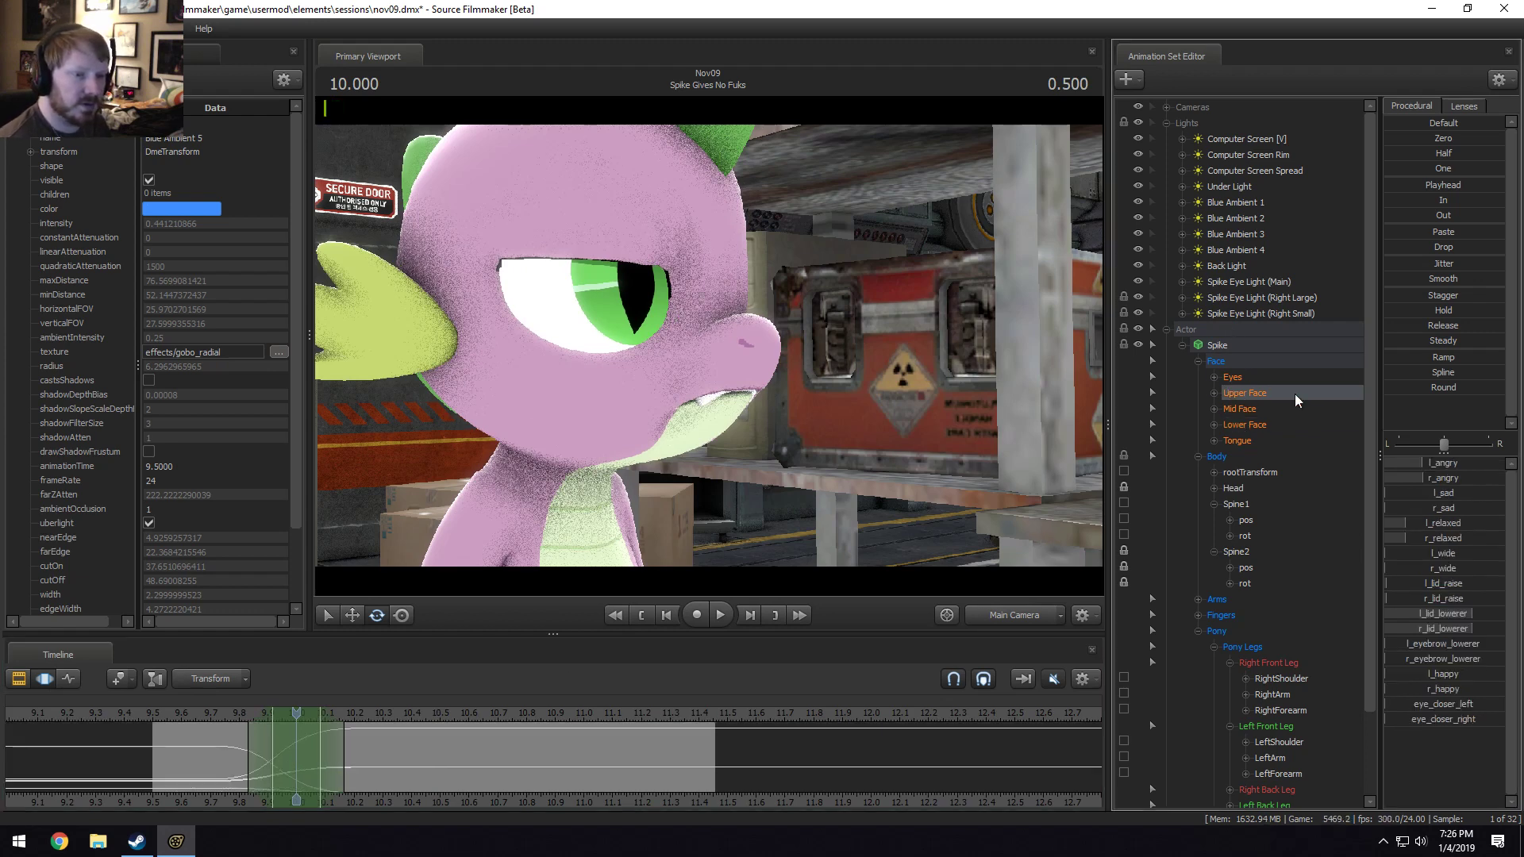
Try a blink by zeroing the Upper Face controls, raising eye_closer_left and eye_closer_right to full, and replaying it.
click(1429, 138)
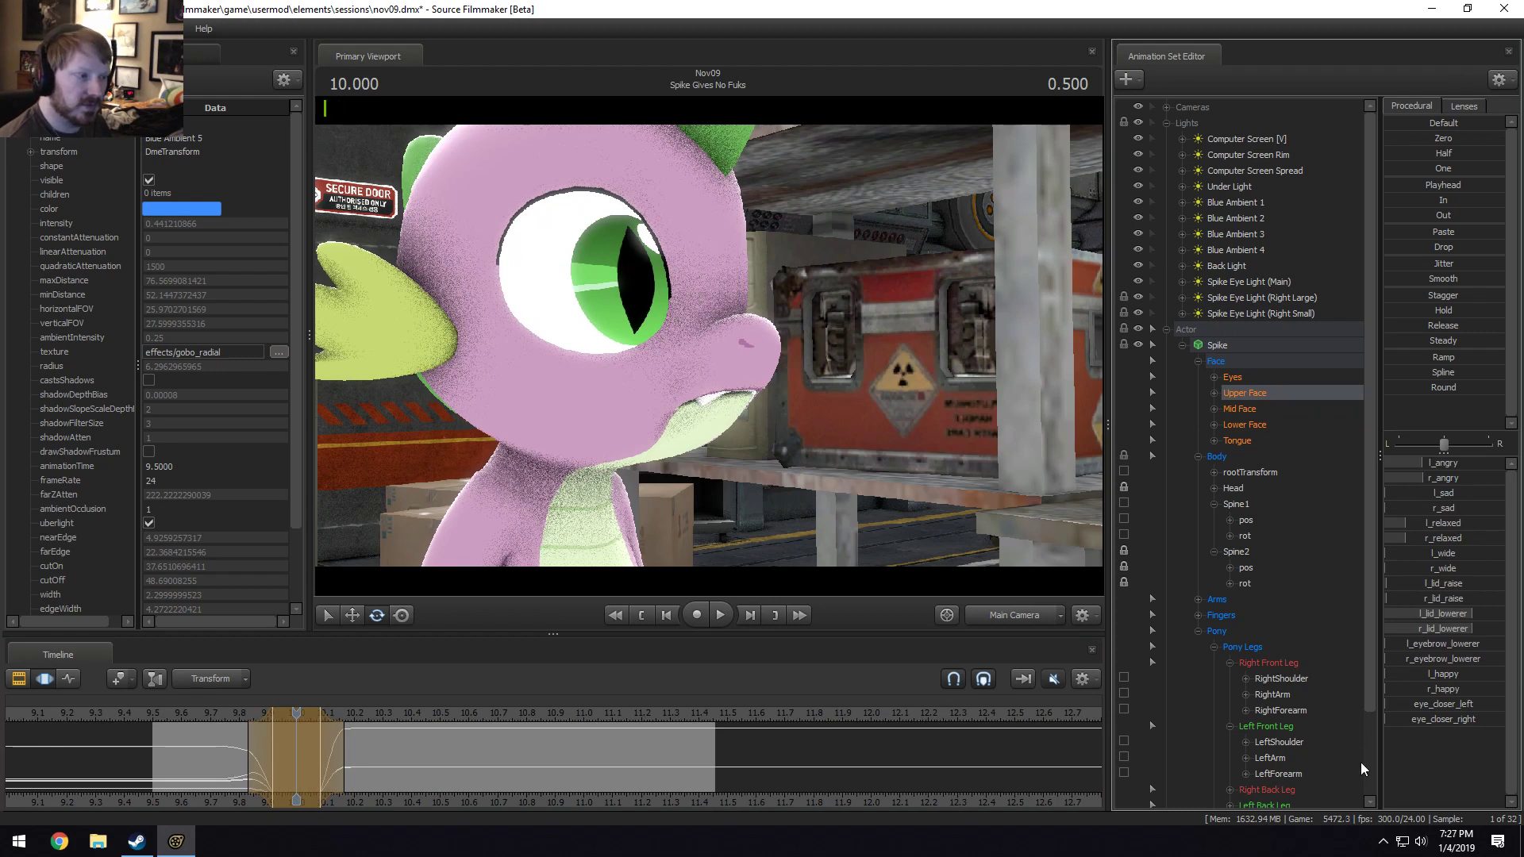
key(ctrl+z)
drag(1388, 139, 1505, 138)
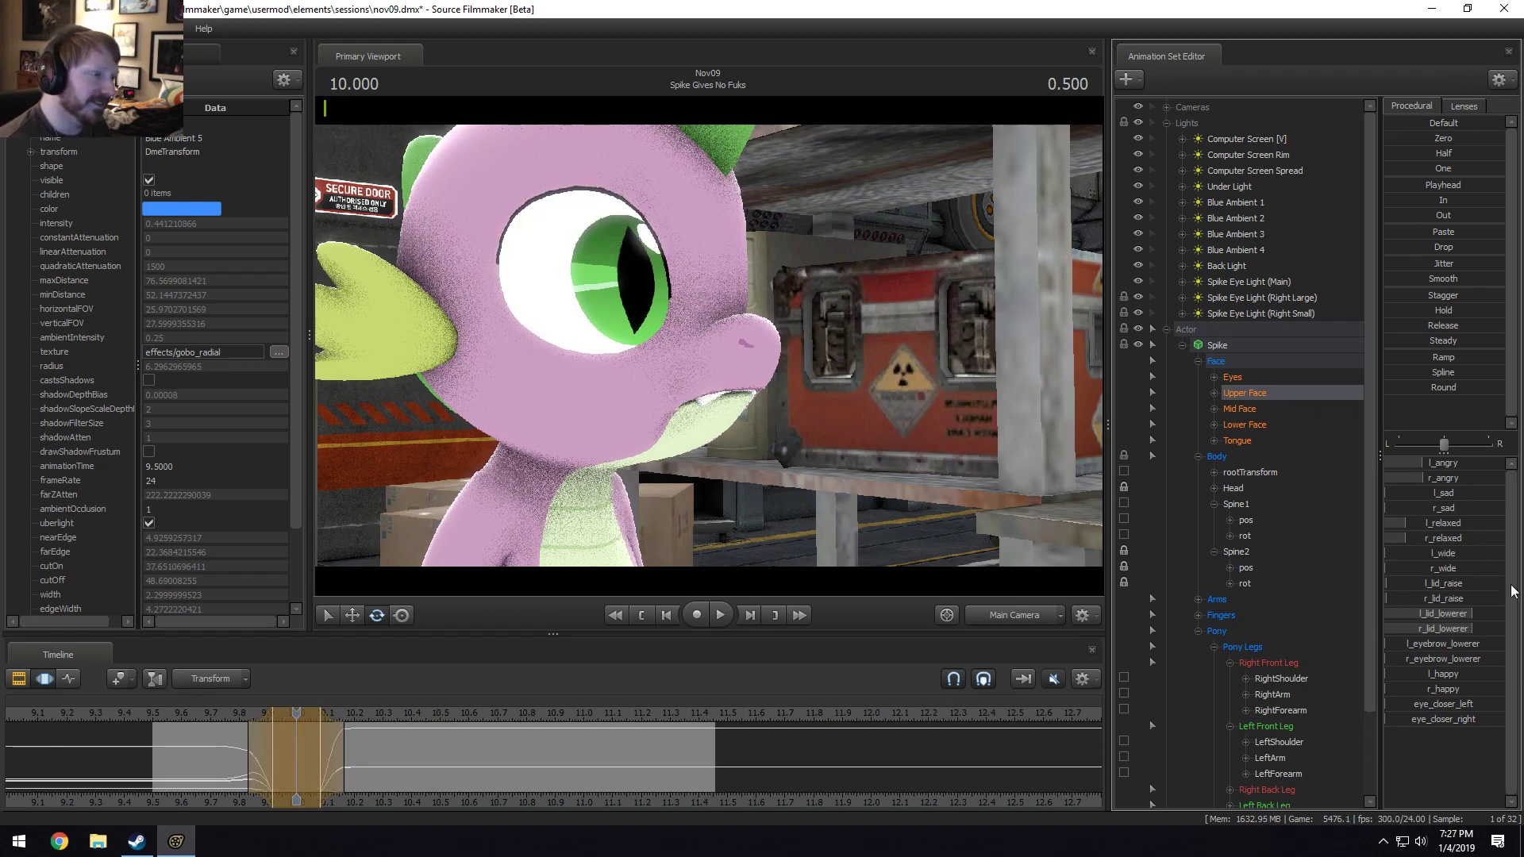
click(1402, 702)
drag(1402, 718, 1505, 718)
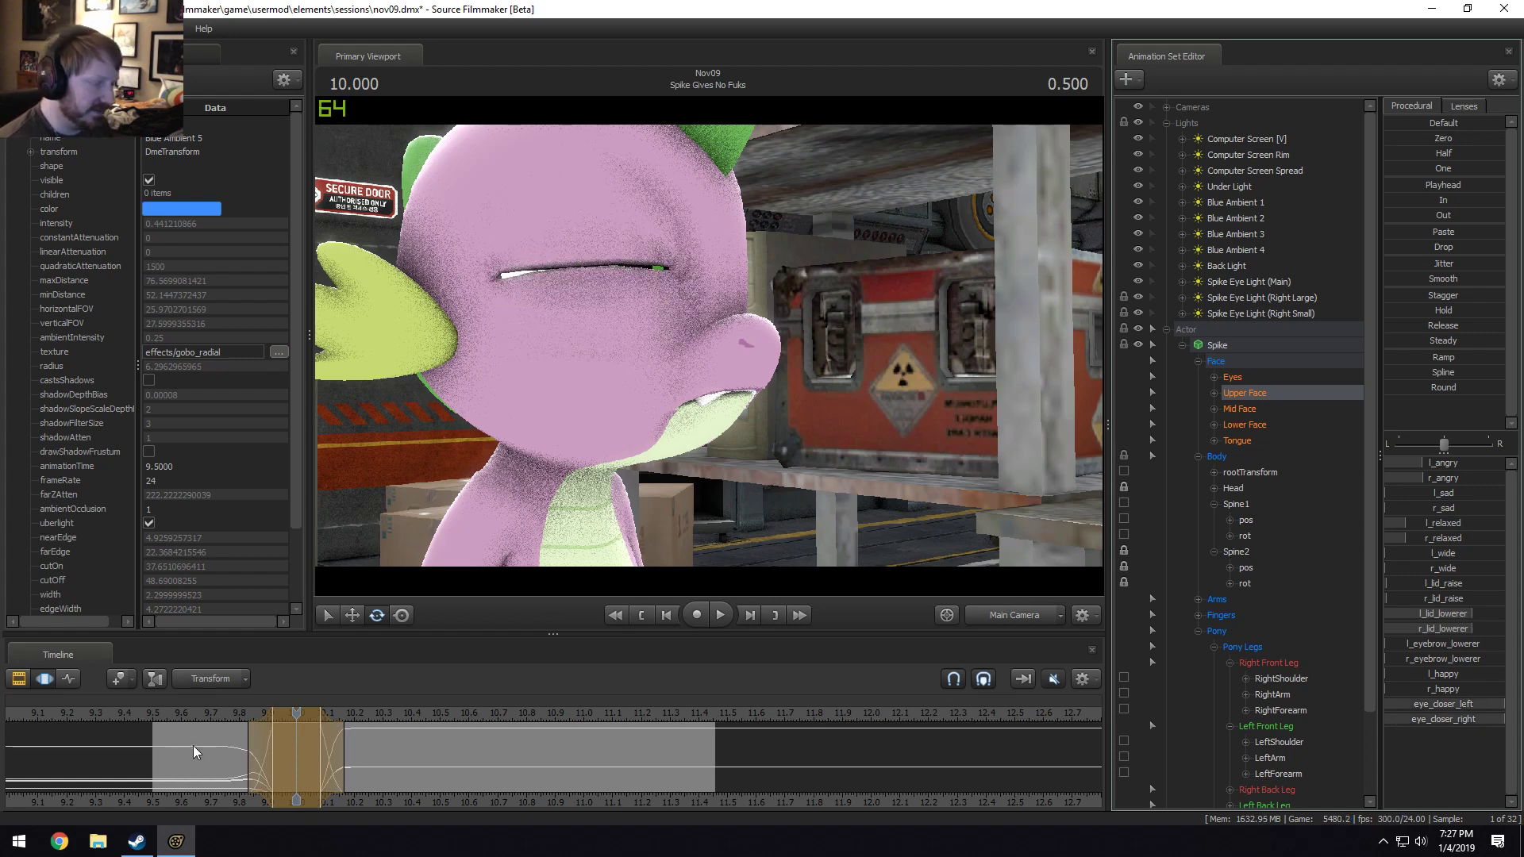
click(221, 710)
key(space)
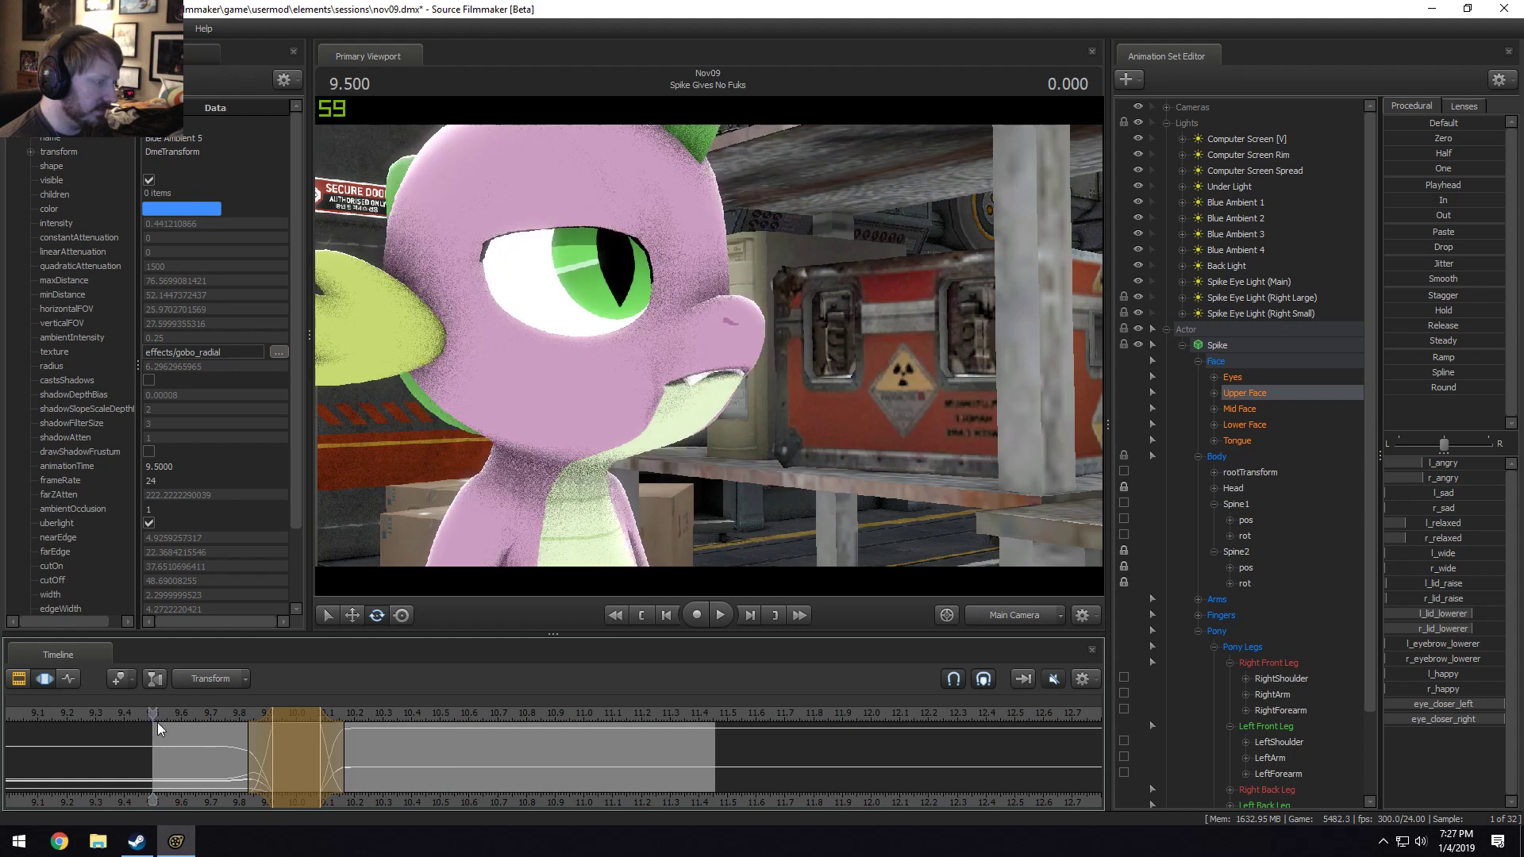
key(space)
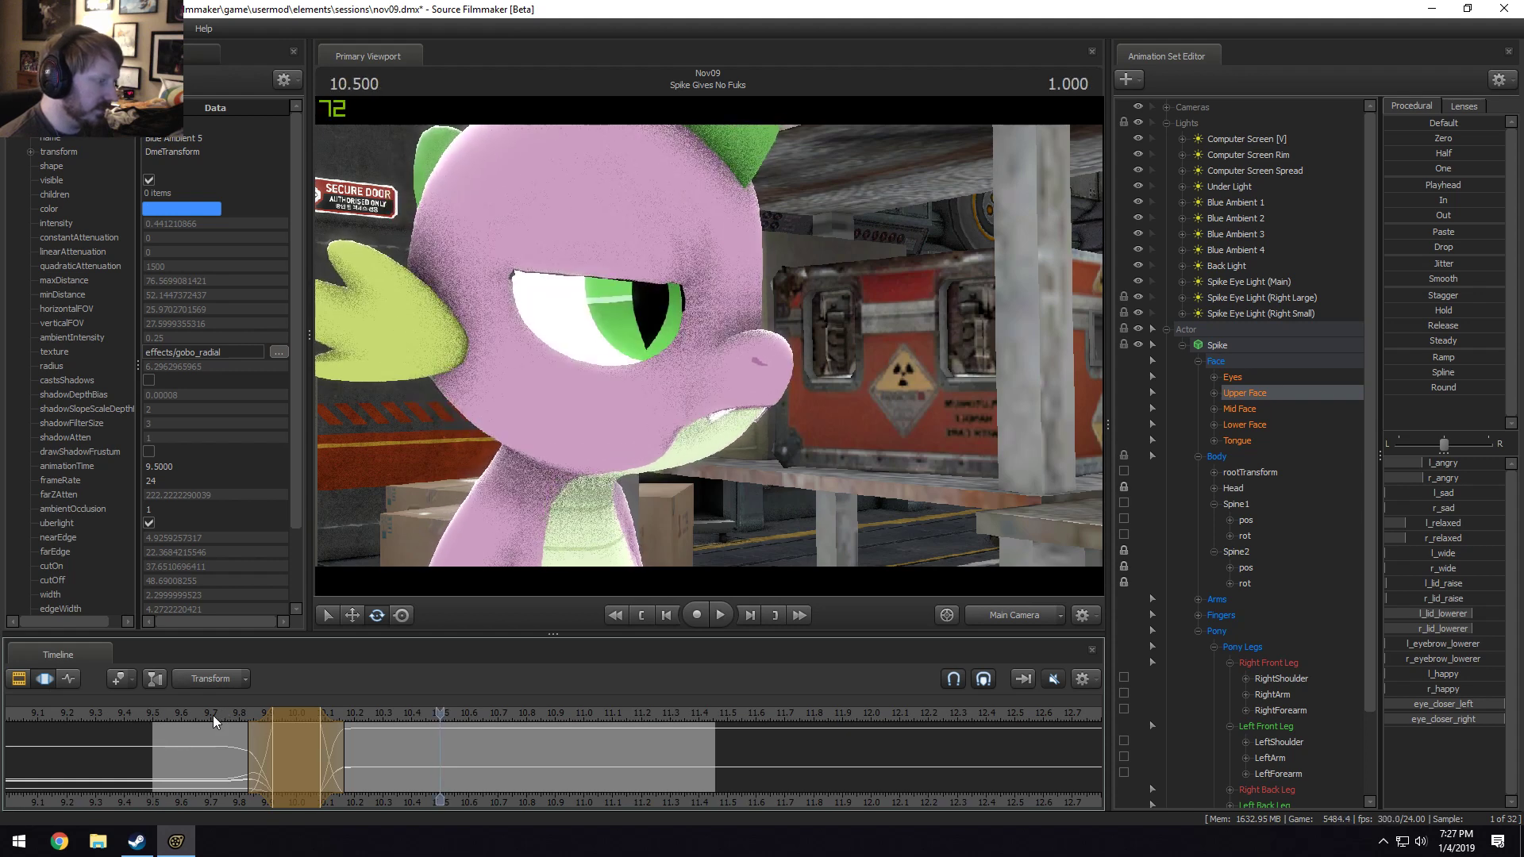
Adjust the blink's time selection to about 9.79–10.25 s, held from 9.96 to 10.08 s, and replay it.
drag(248, 730, 236, 730)
drag(320, 752, 367, 762)
key(space)
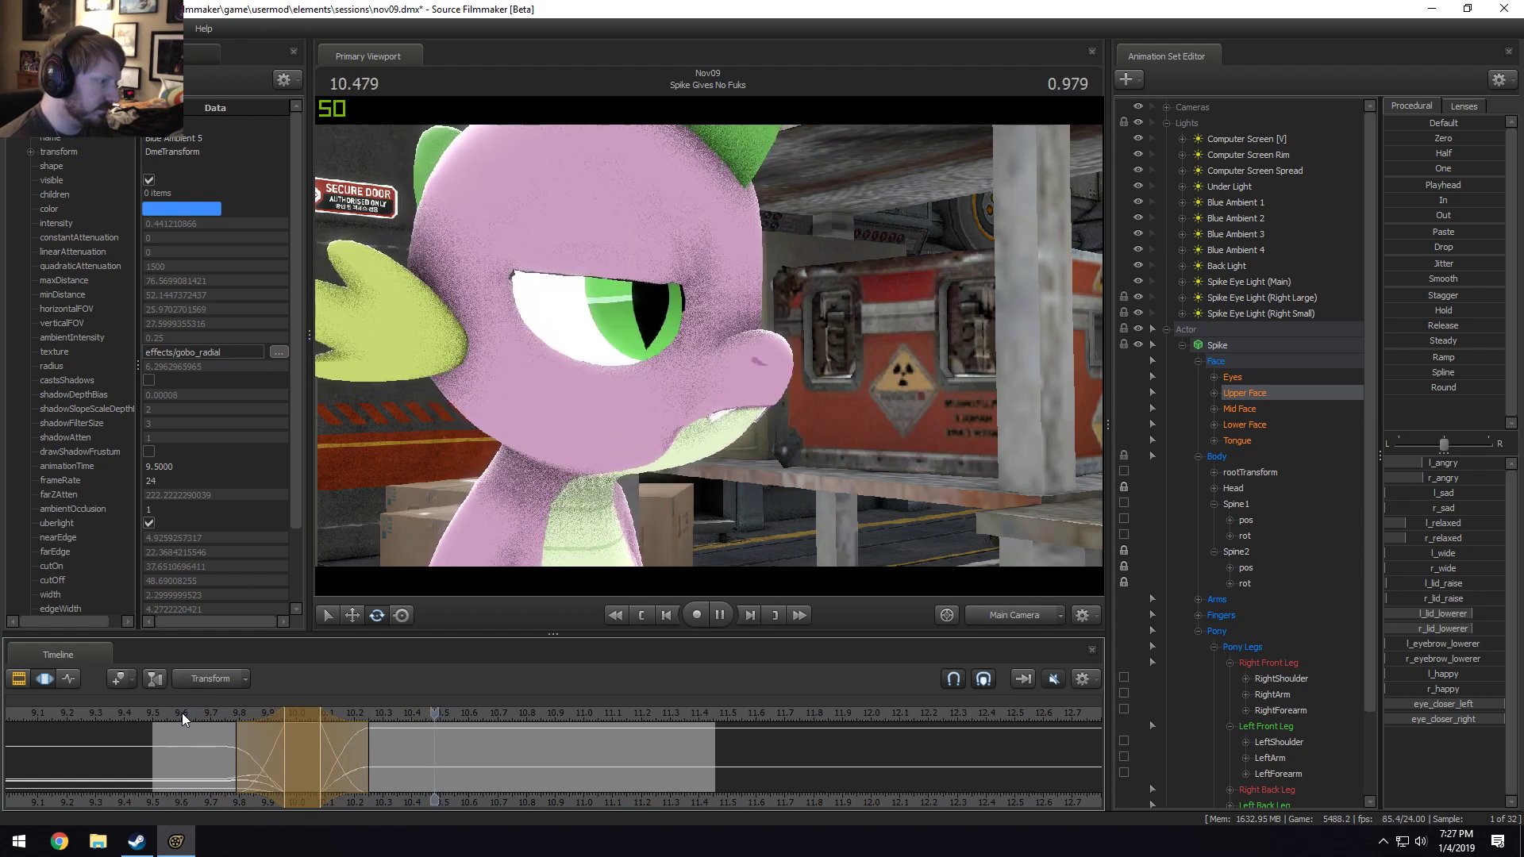
key(space)
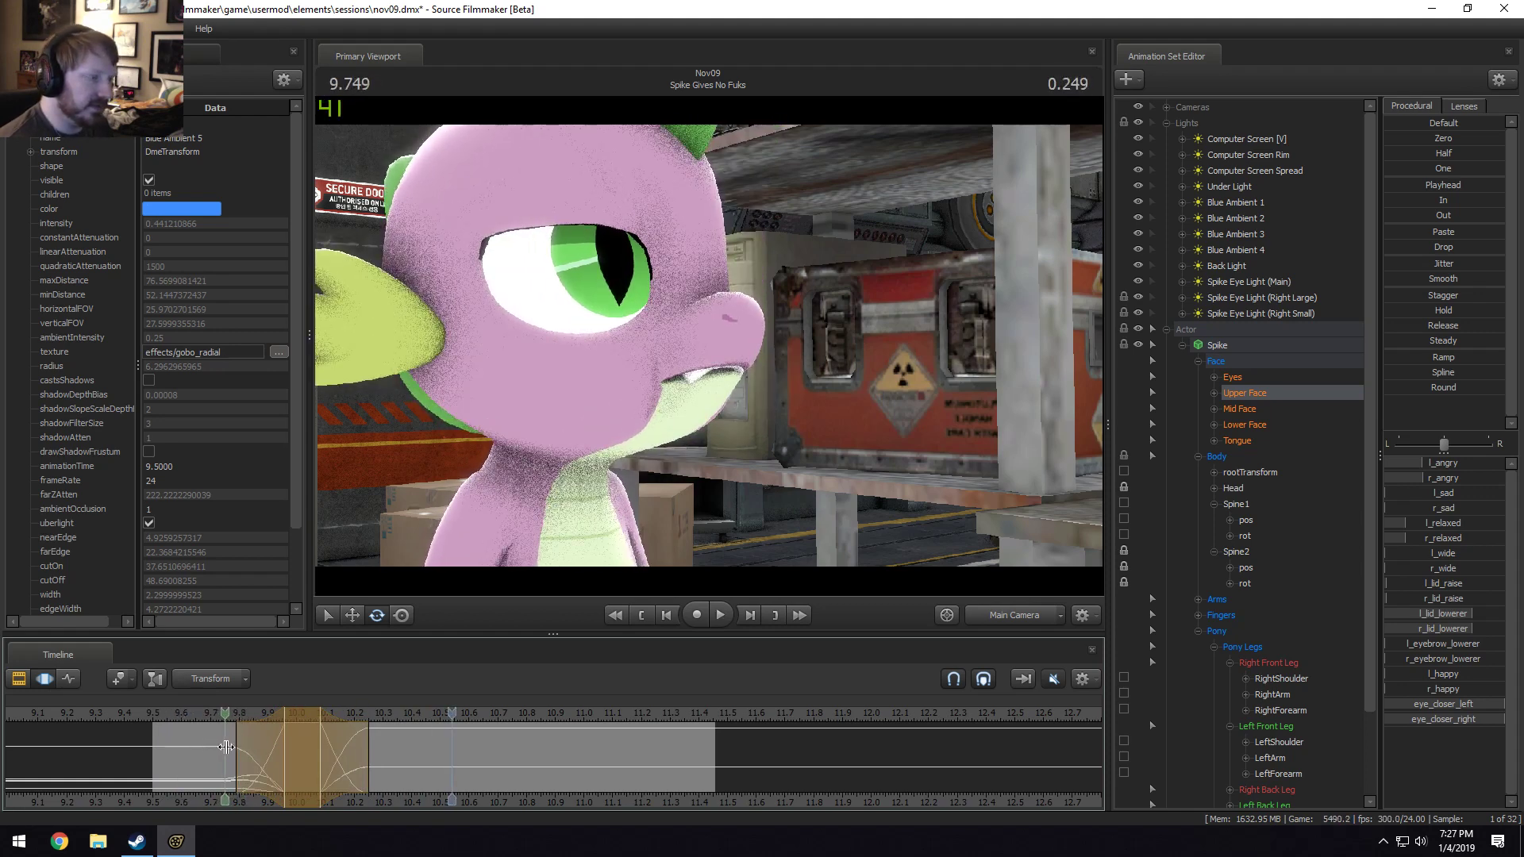
At 10.041 s, raise the l_lid_lowerer, r_lid_lowerer, r_angry and r_lid_raise sliders to narrow Spike's eye.
drag(226, 746, 307, 736)
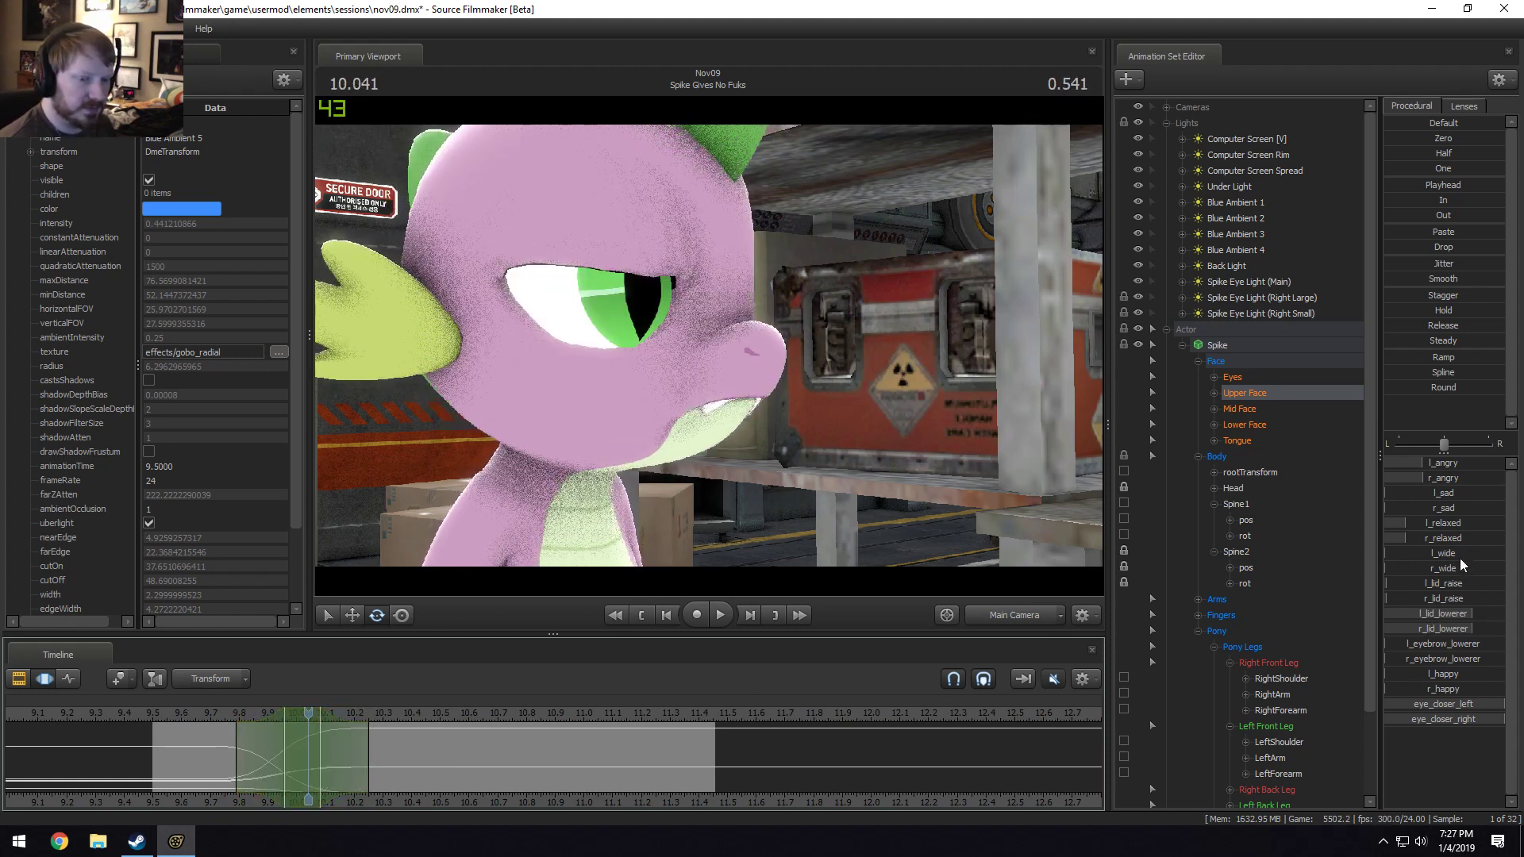
mouse_move(1459, 615)
mouse_down()
mouse_move(1482, 616)
mouse_move(1448, 629)
mouse_move(1478, 627)
mouse_move(1467, 634)
mouse_up()
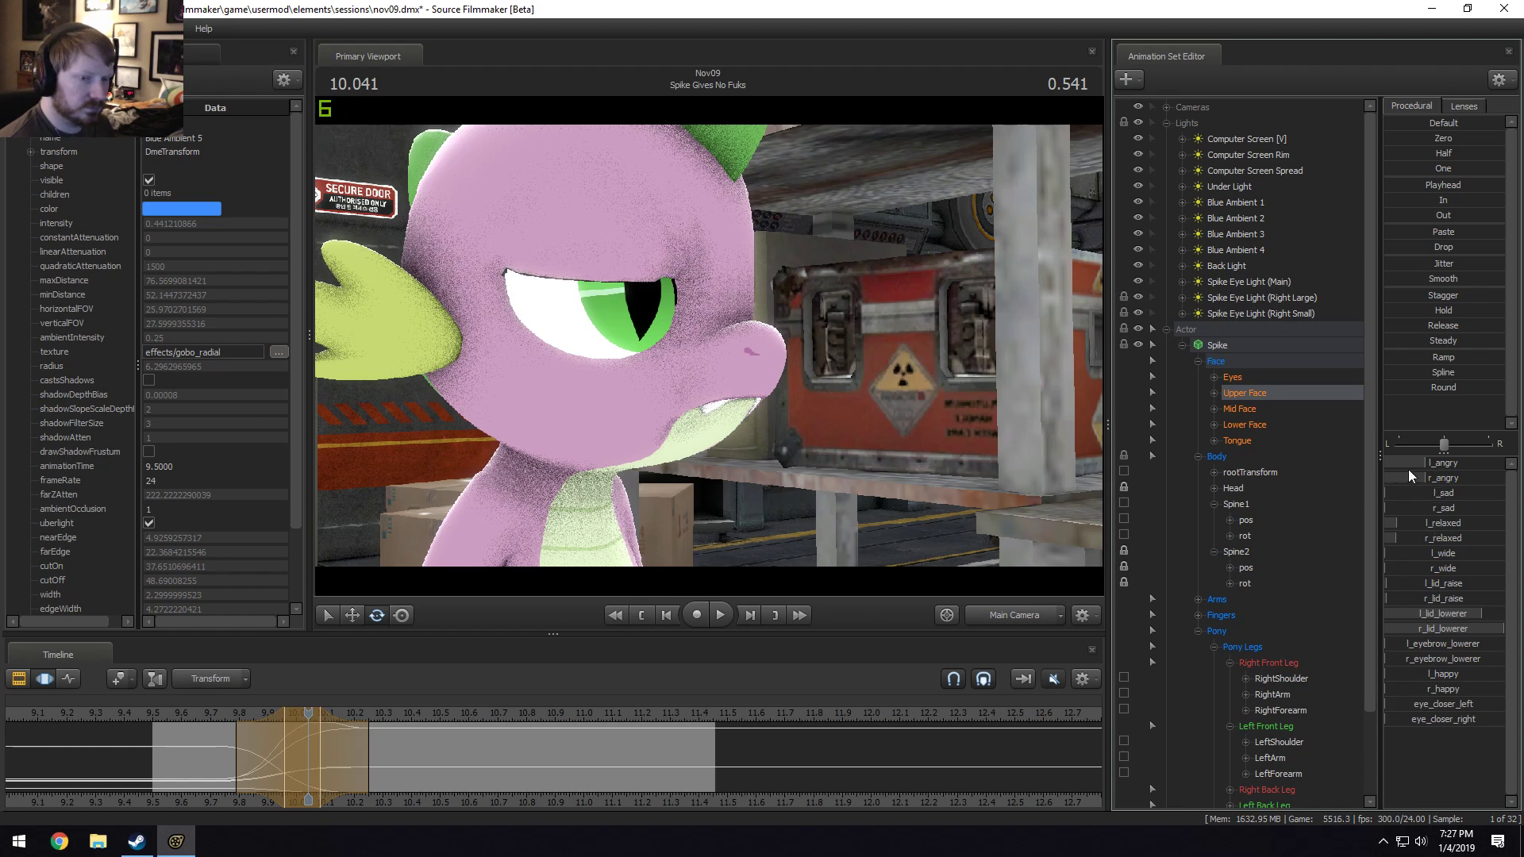
drag(1428, 476, 1481, 477)
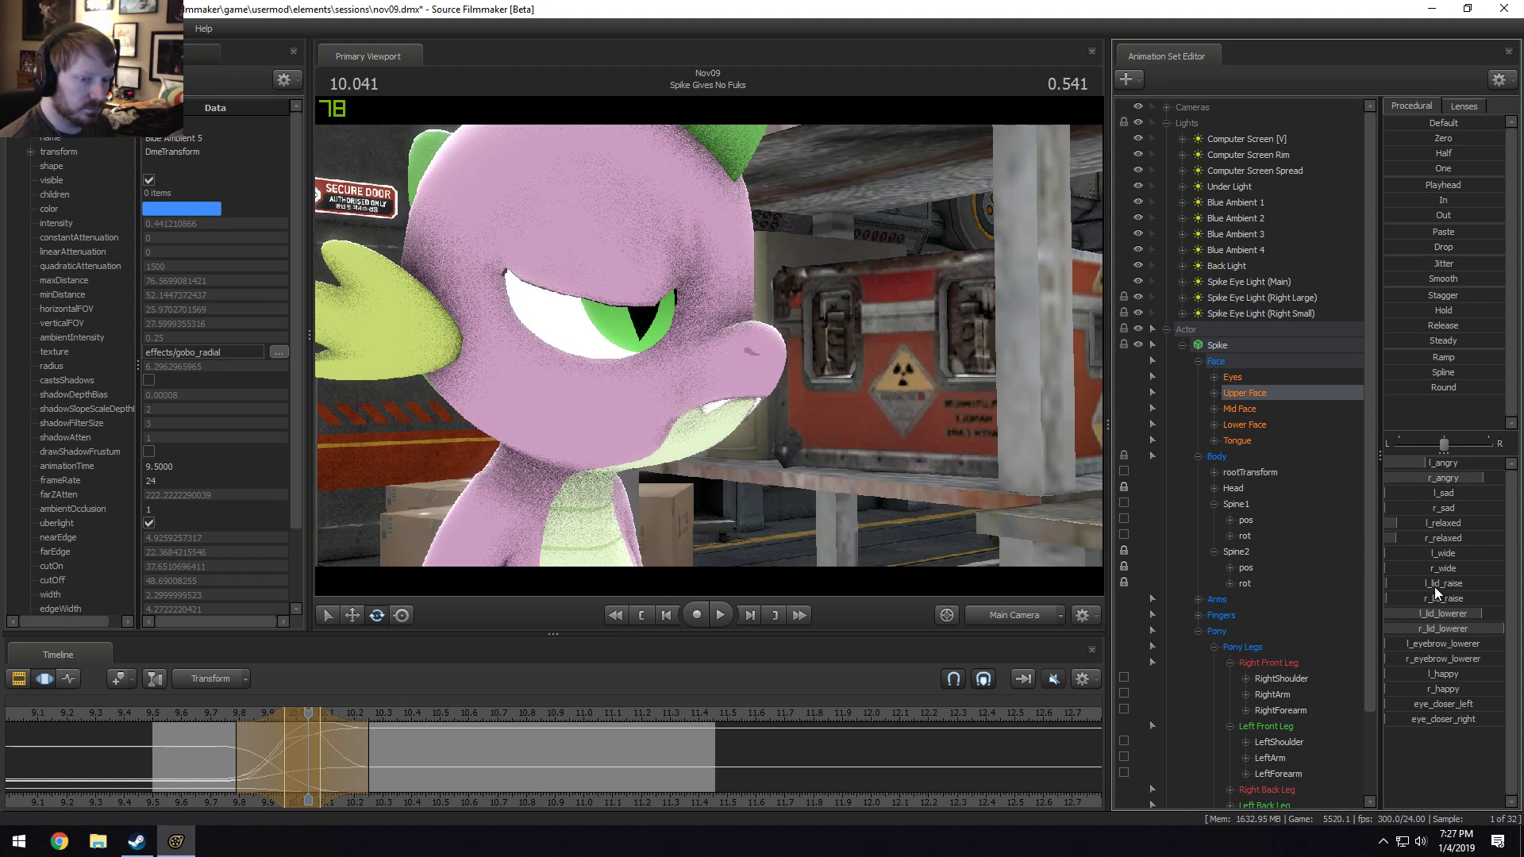
drag(1432, 599, 1468, 598)
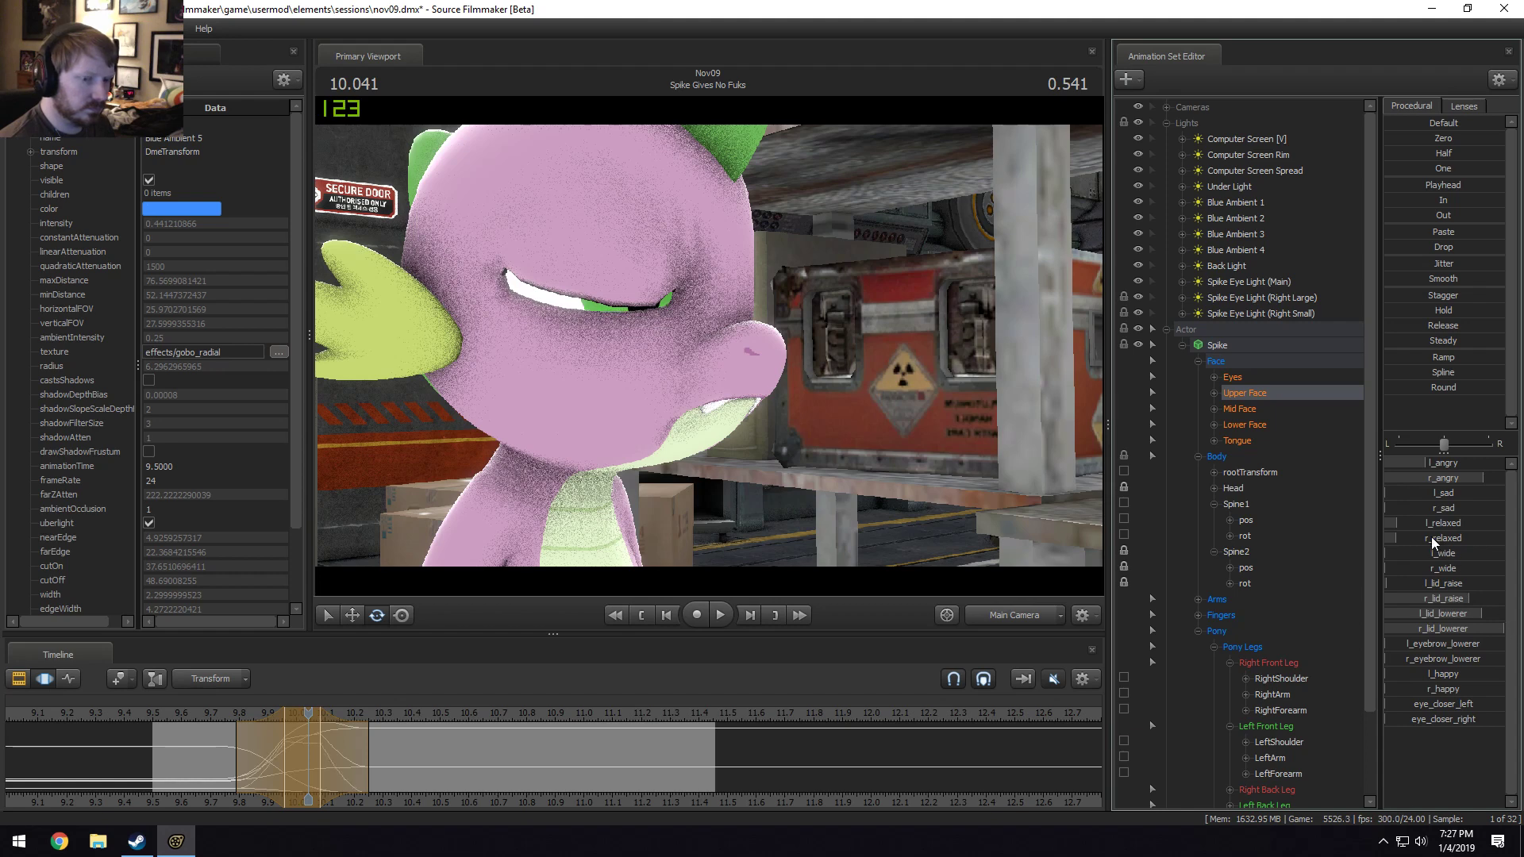
Lower r_relaxed, l_angry and r_angry, raise r_happy to nearly close the eye, and replay the blink.
drag(1432, 538, 1388, 538)
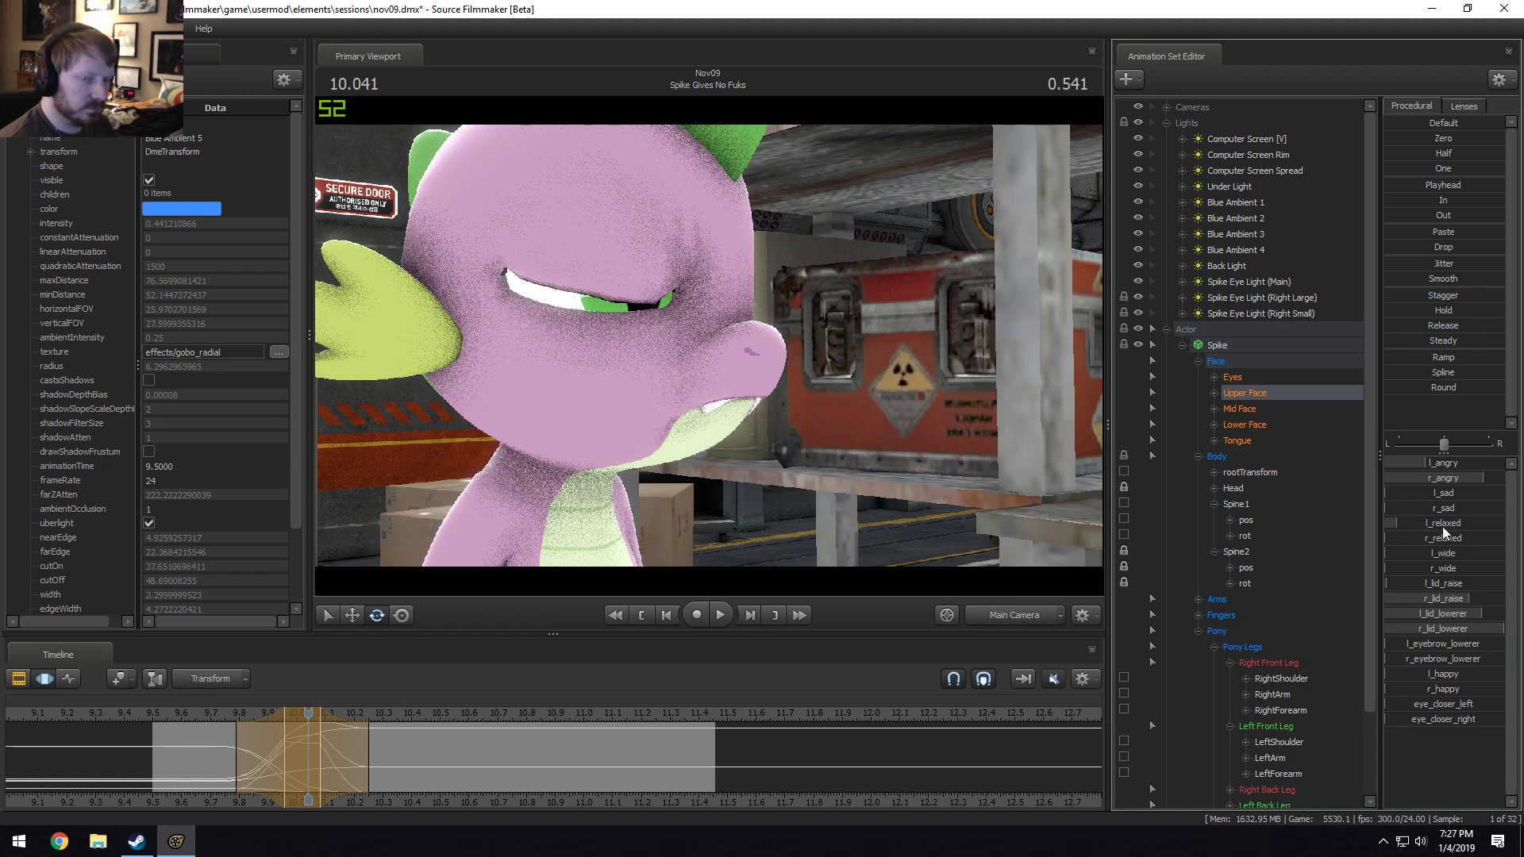
mouse_move(1426, 462)
mouse_down()
mouse_move(1397, 463)
mouse_move(1444, 463)
mouse_move(1409, 463)
mouse_move(1452, 478)
mouse_up()
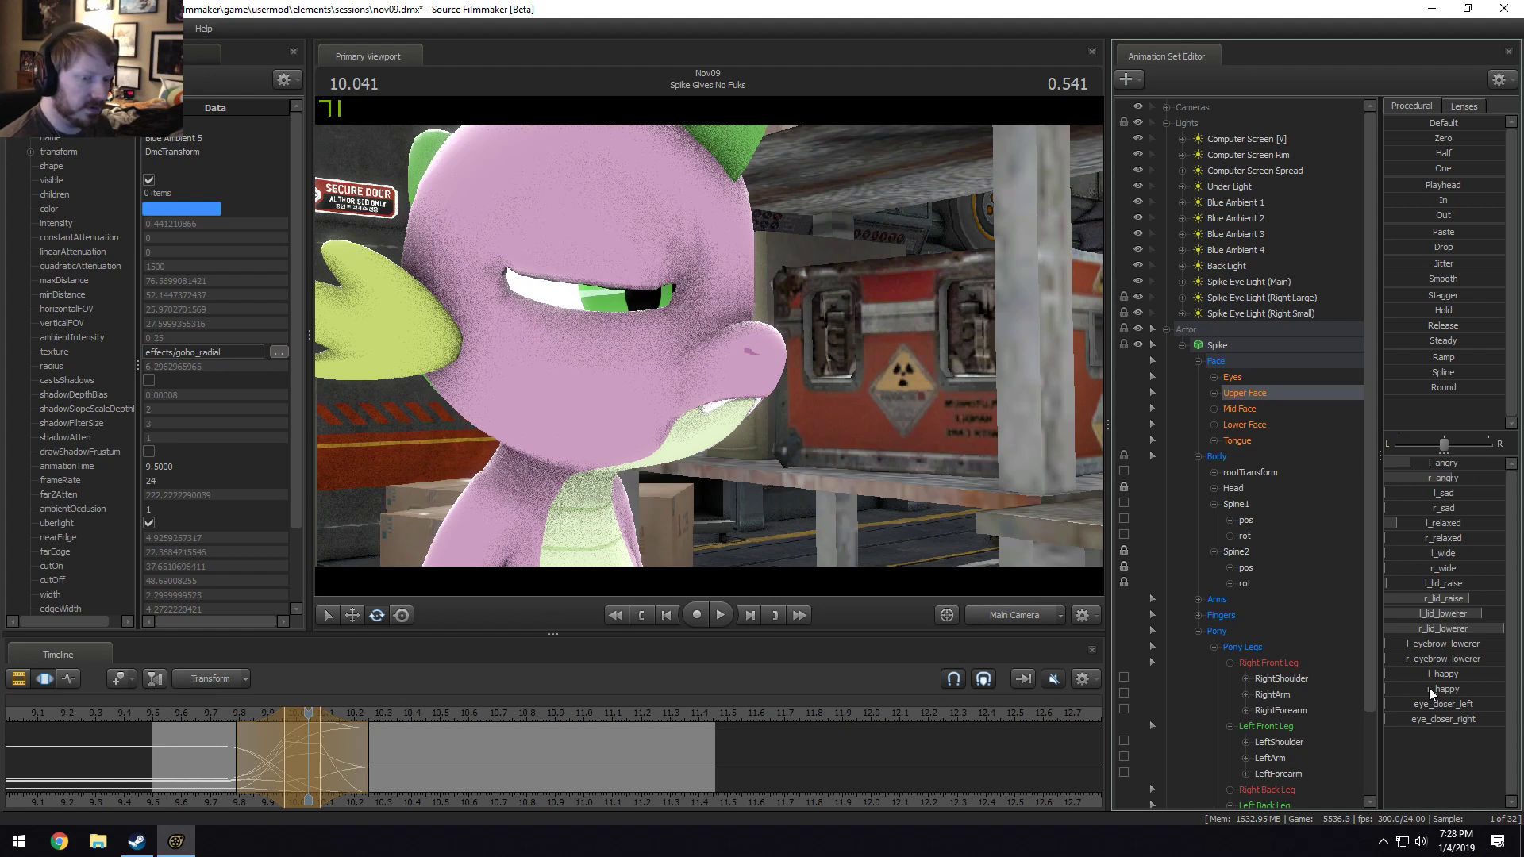
drag(1435, 689, 1410, 689)
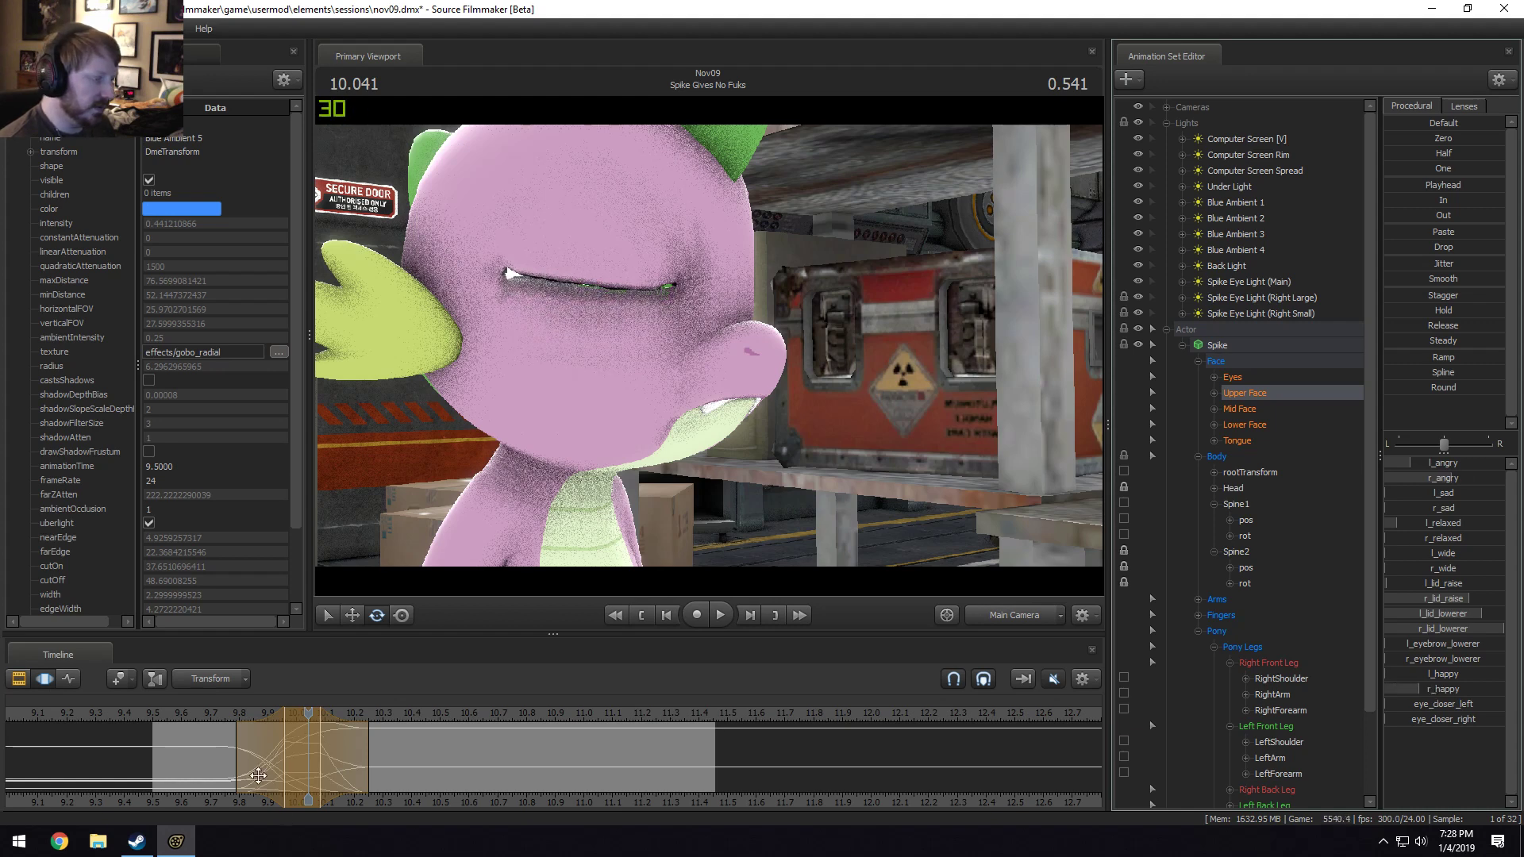
click(242, 749)
drag(242, 749, 309, 749)
click(211, 712)
key(space)
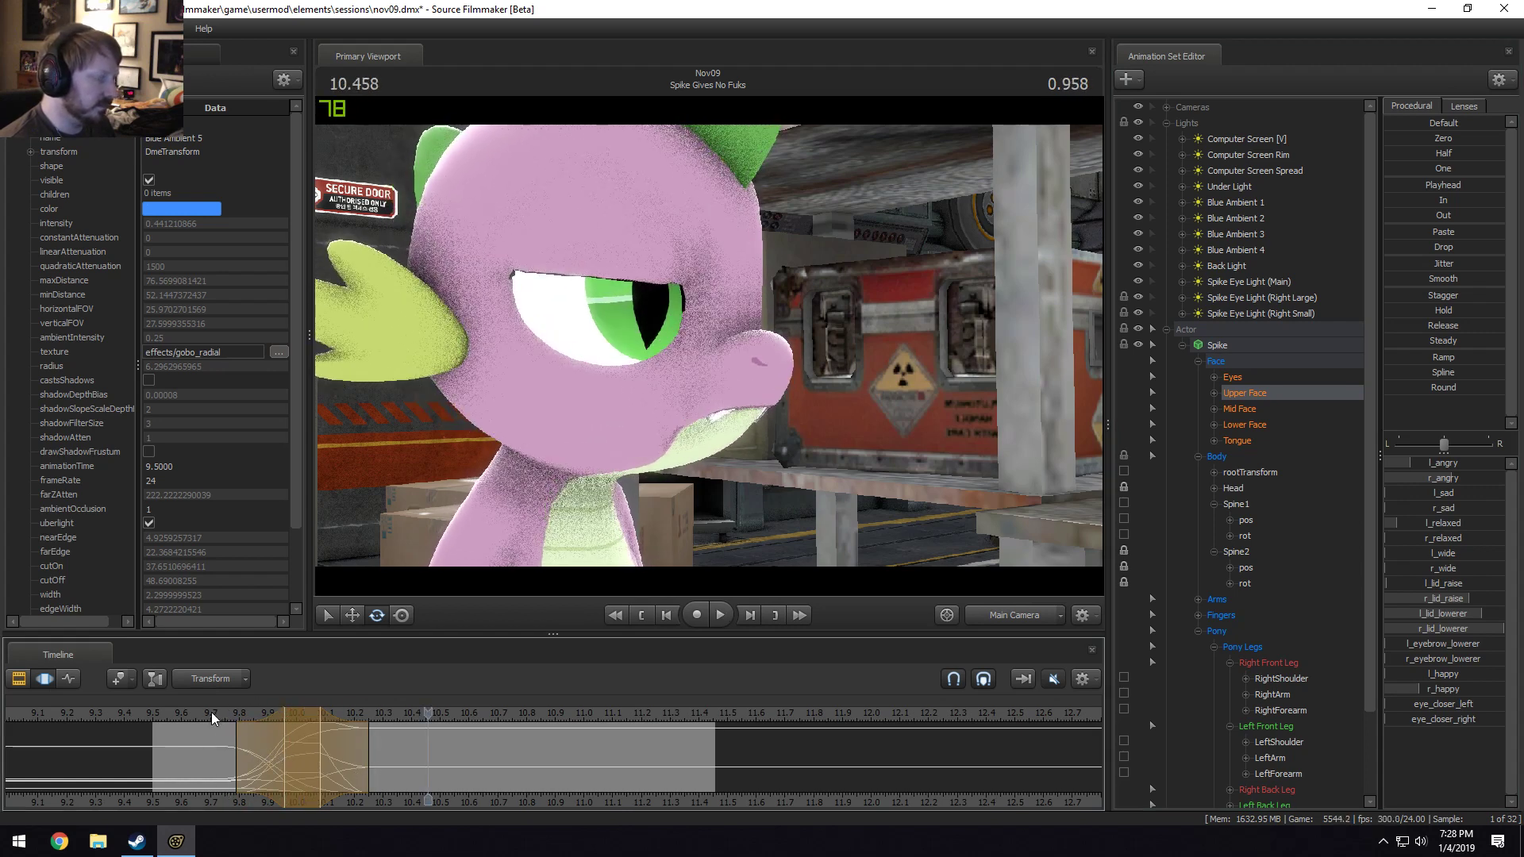
key(space)
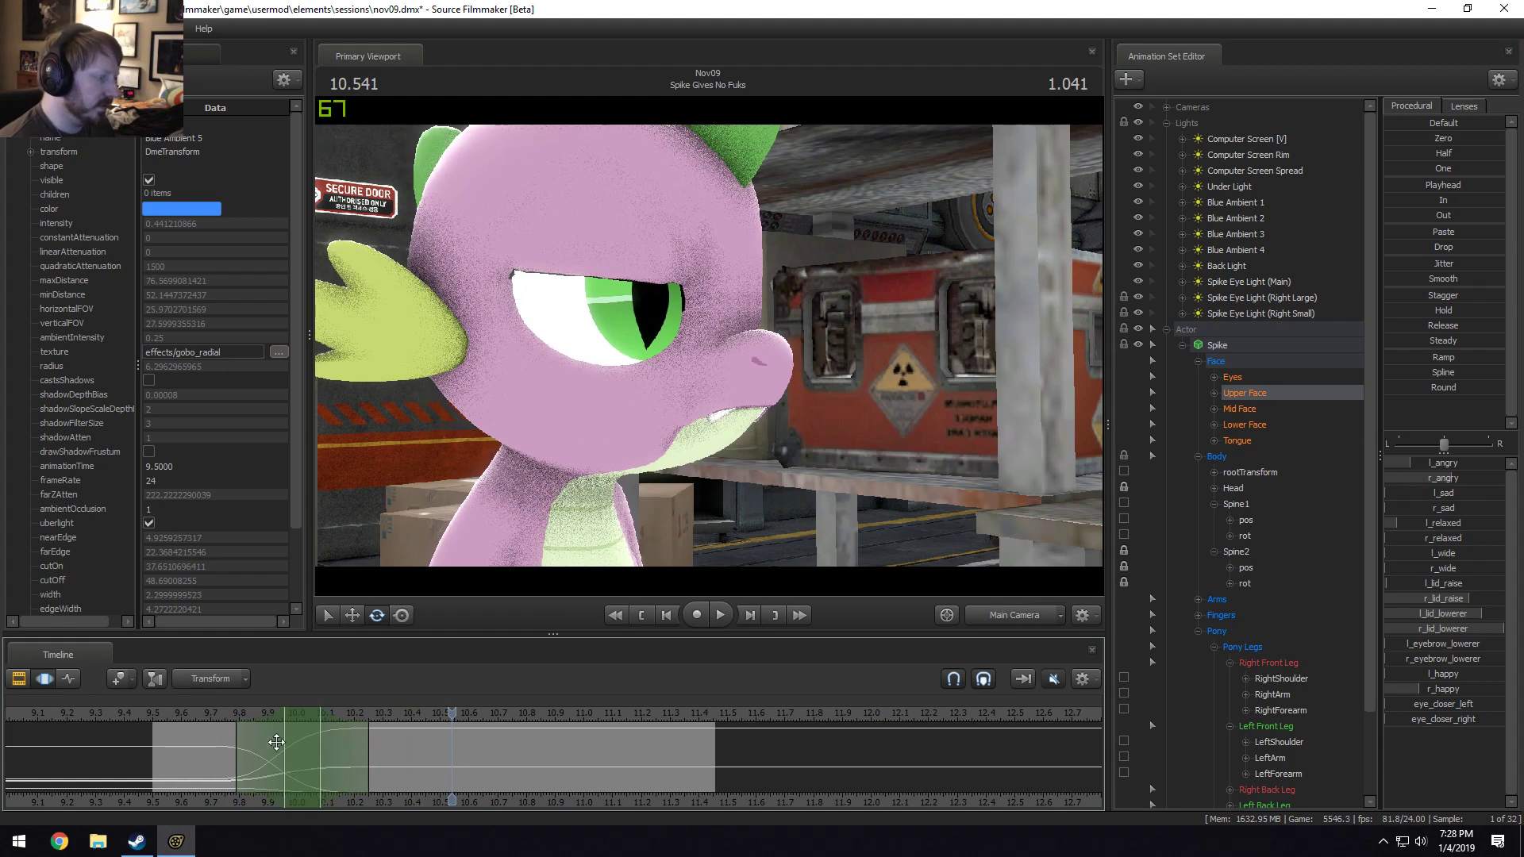
At 10.125 s, over about 9.83–10.45 s, even out the lid_lowerer and angry sliders and zero r_lid_raise, l_relaxed and r_happy.
click(260, 764)
mouse_move(261, 764)
mouse_down()
mouse_move(364, 766)
mouse_move(247, 744)
mouse_up()
drag(475, 707, 332, 717)
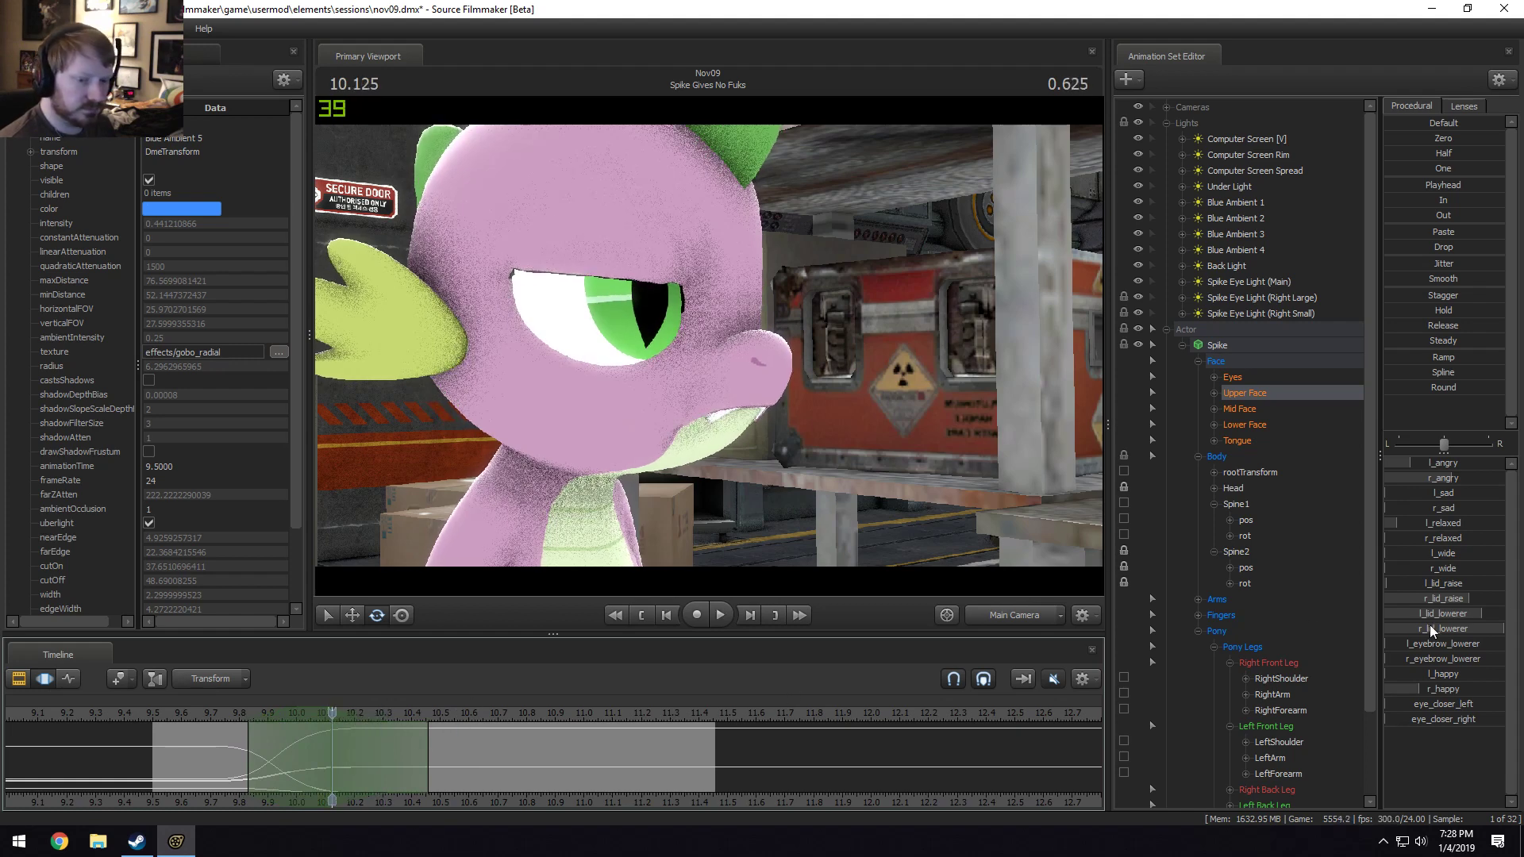
drag(1435, 616, 1436, 595)
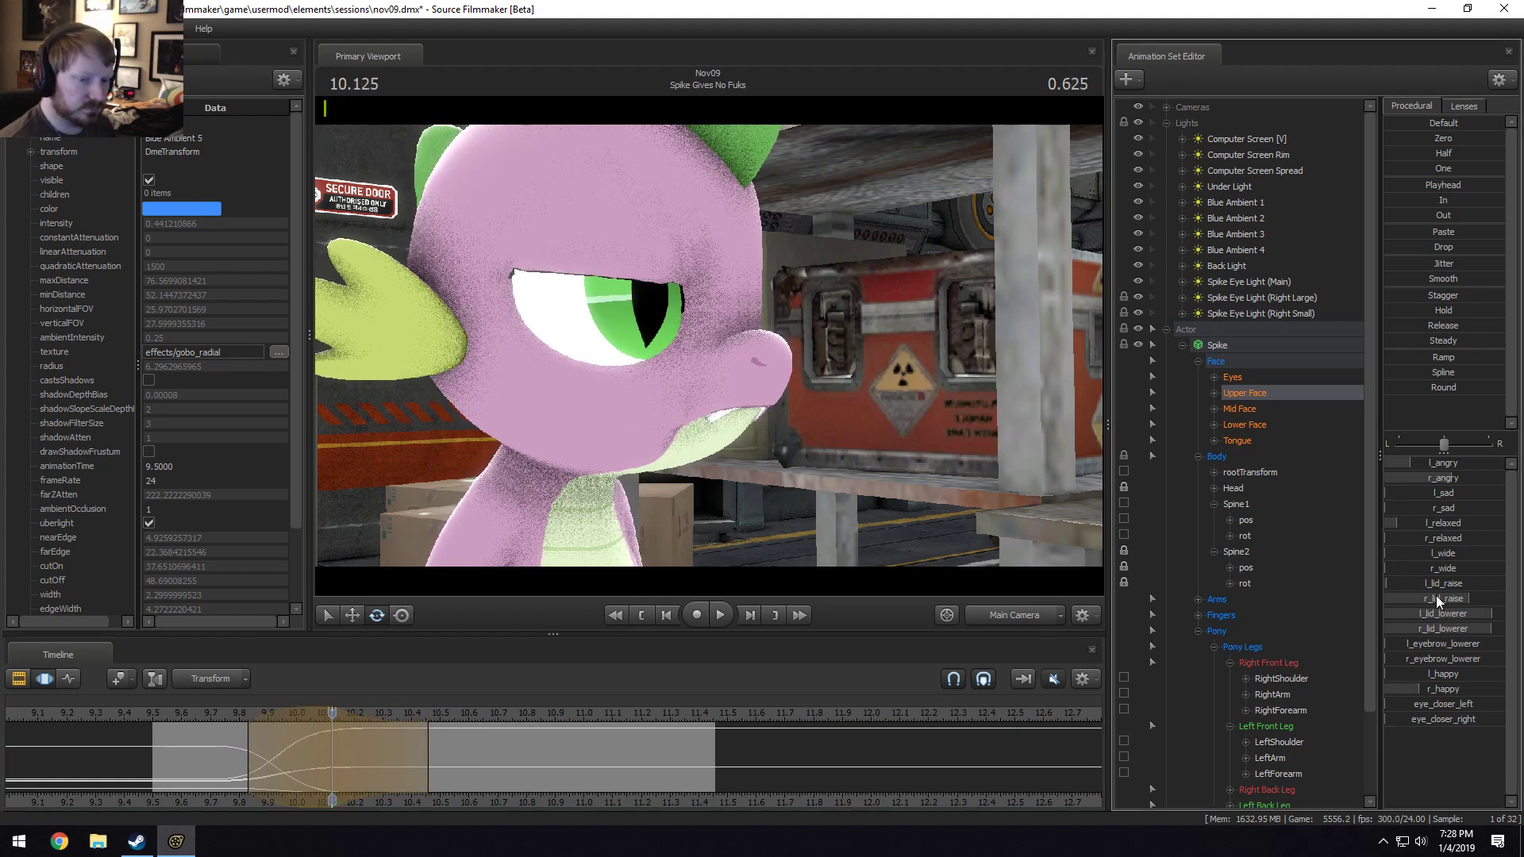
drag(1423, 525, 1413, 526)
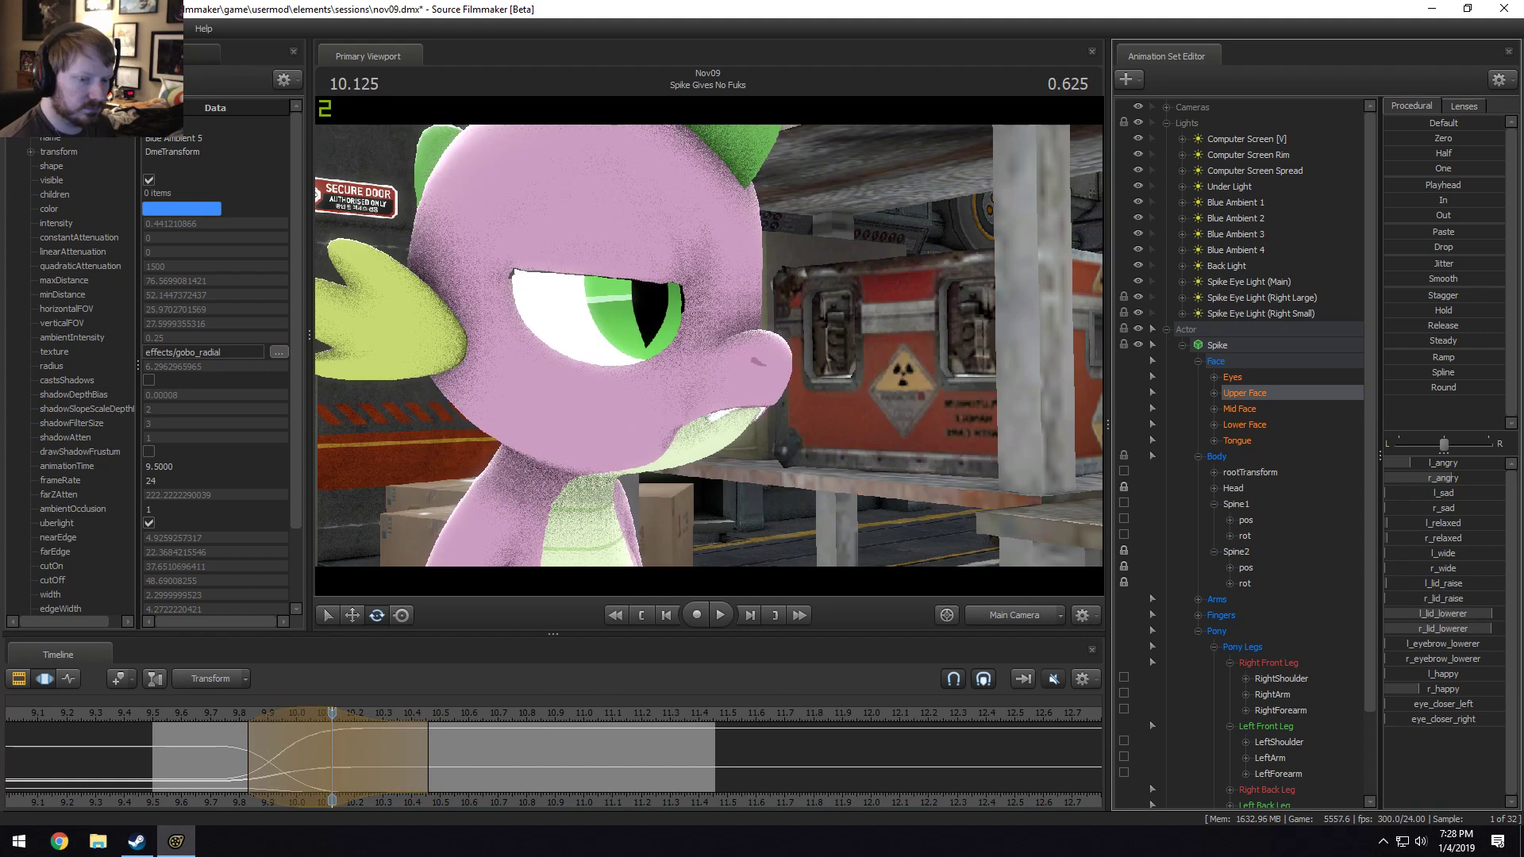
click(1425, 463)
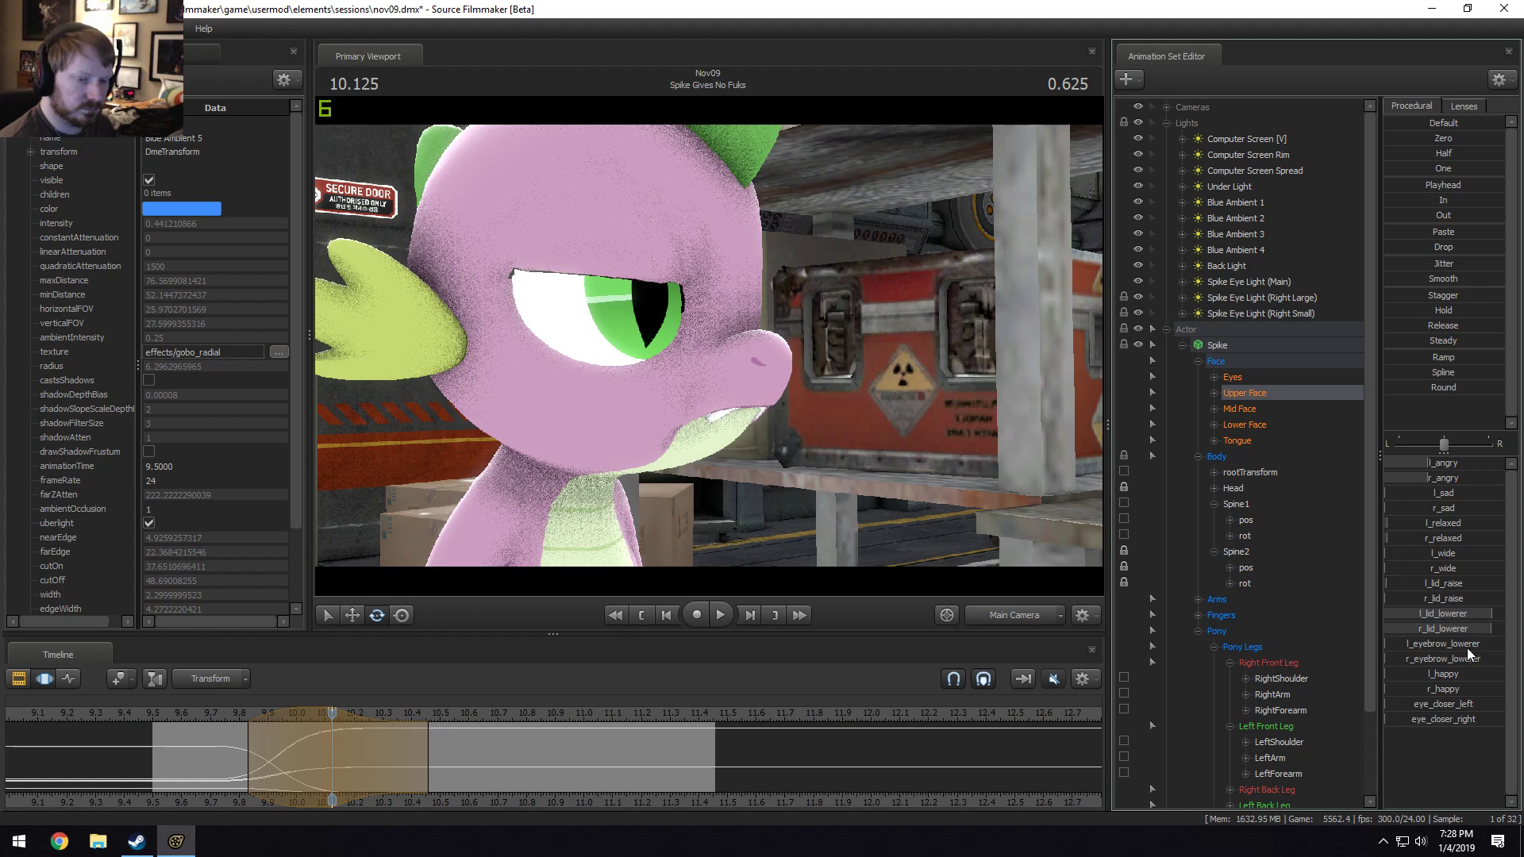
drag(1468, 631, 1483, 616)
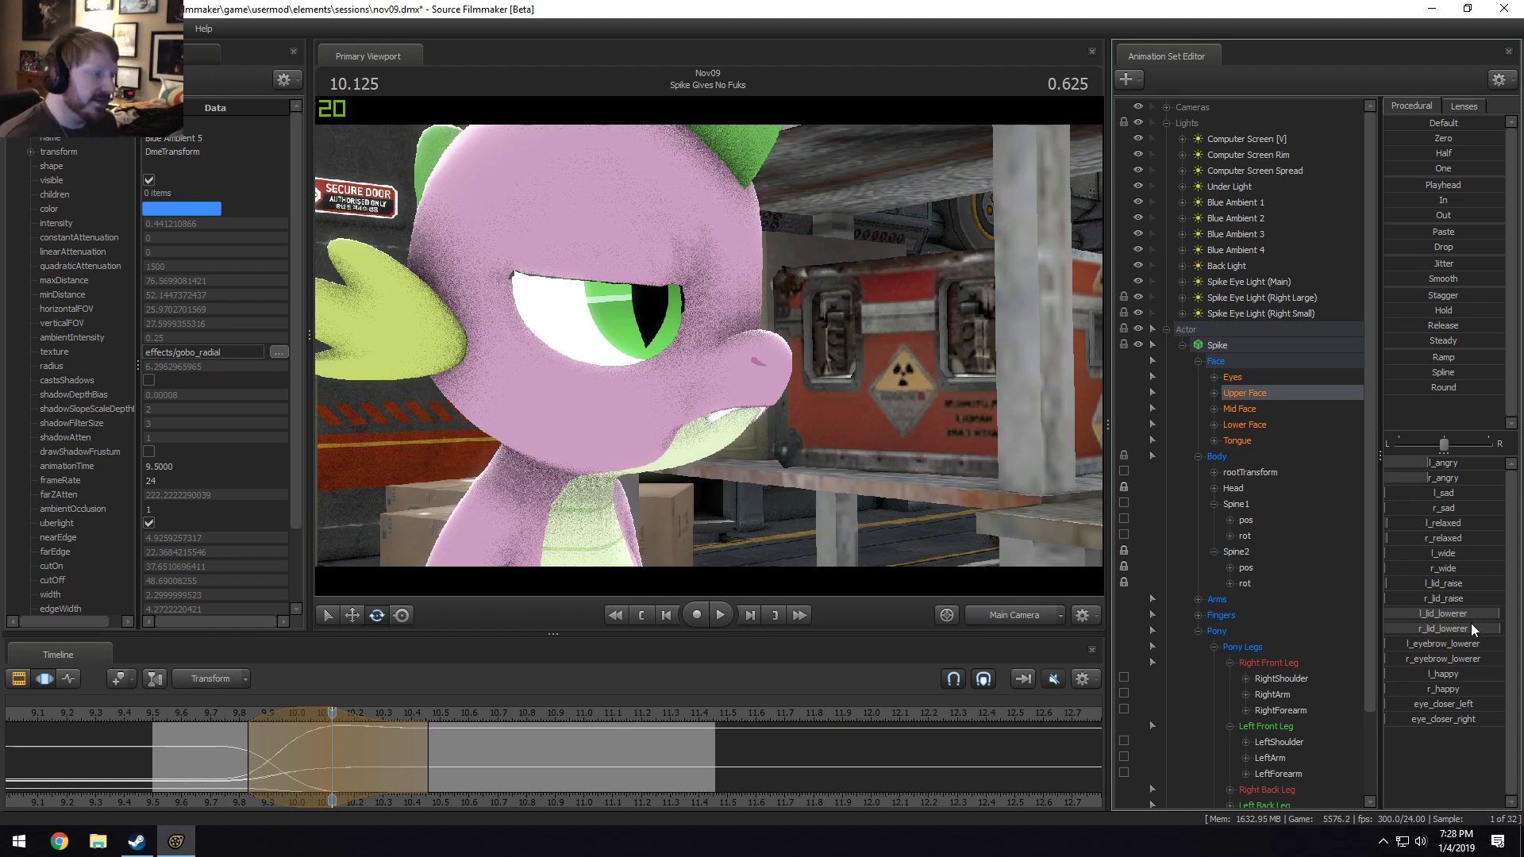
Adjust the eyelid time selection to about 9.83–10.41 s, centred on 10.08 s, and replay the head turn.
click(224, 712)
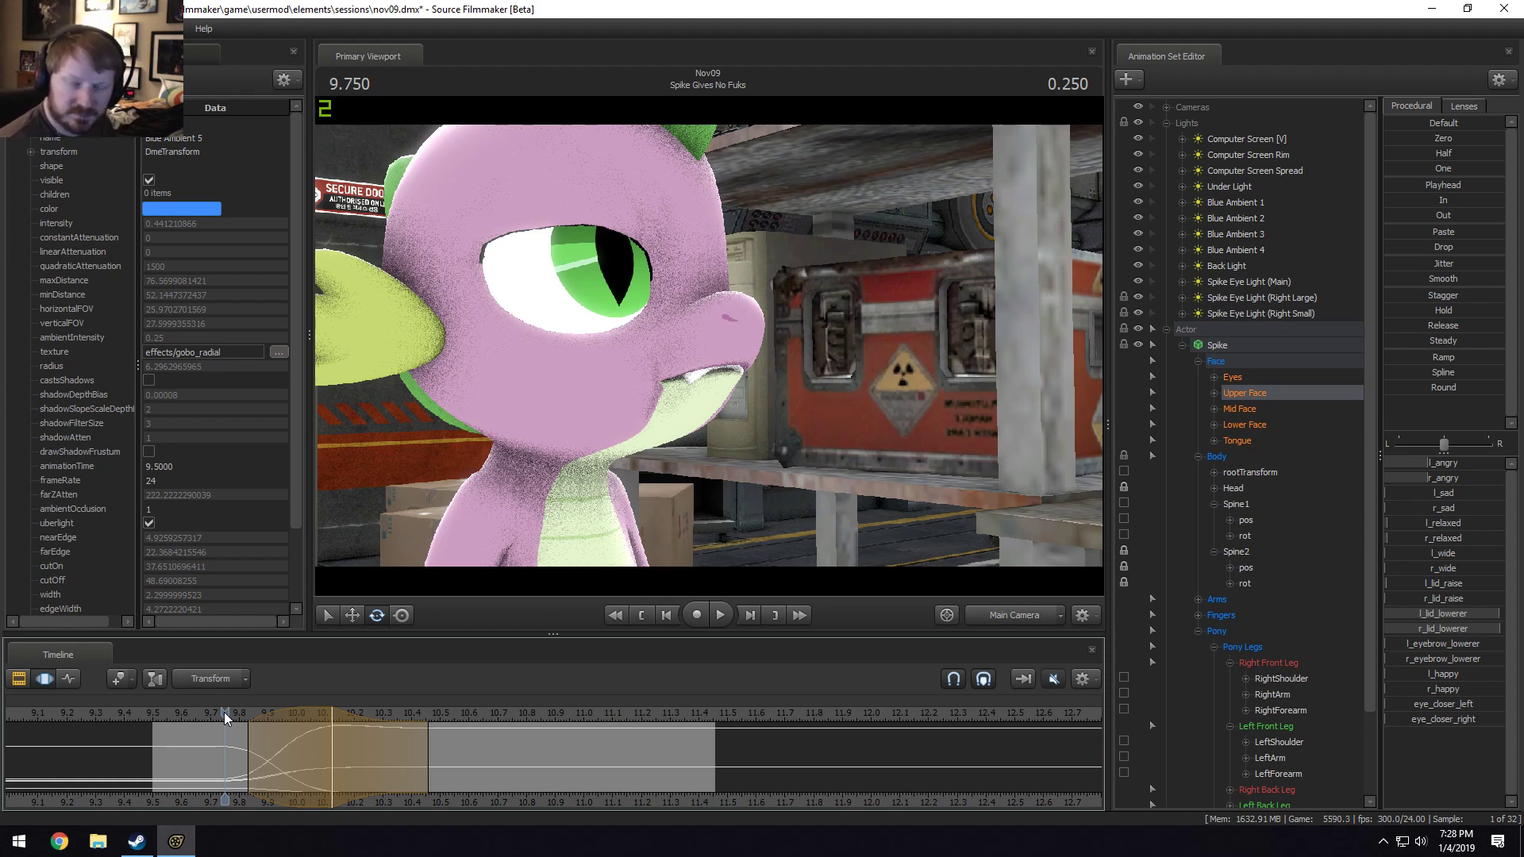
click(168, 711)
key(space)
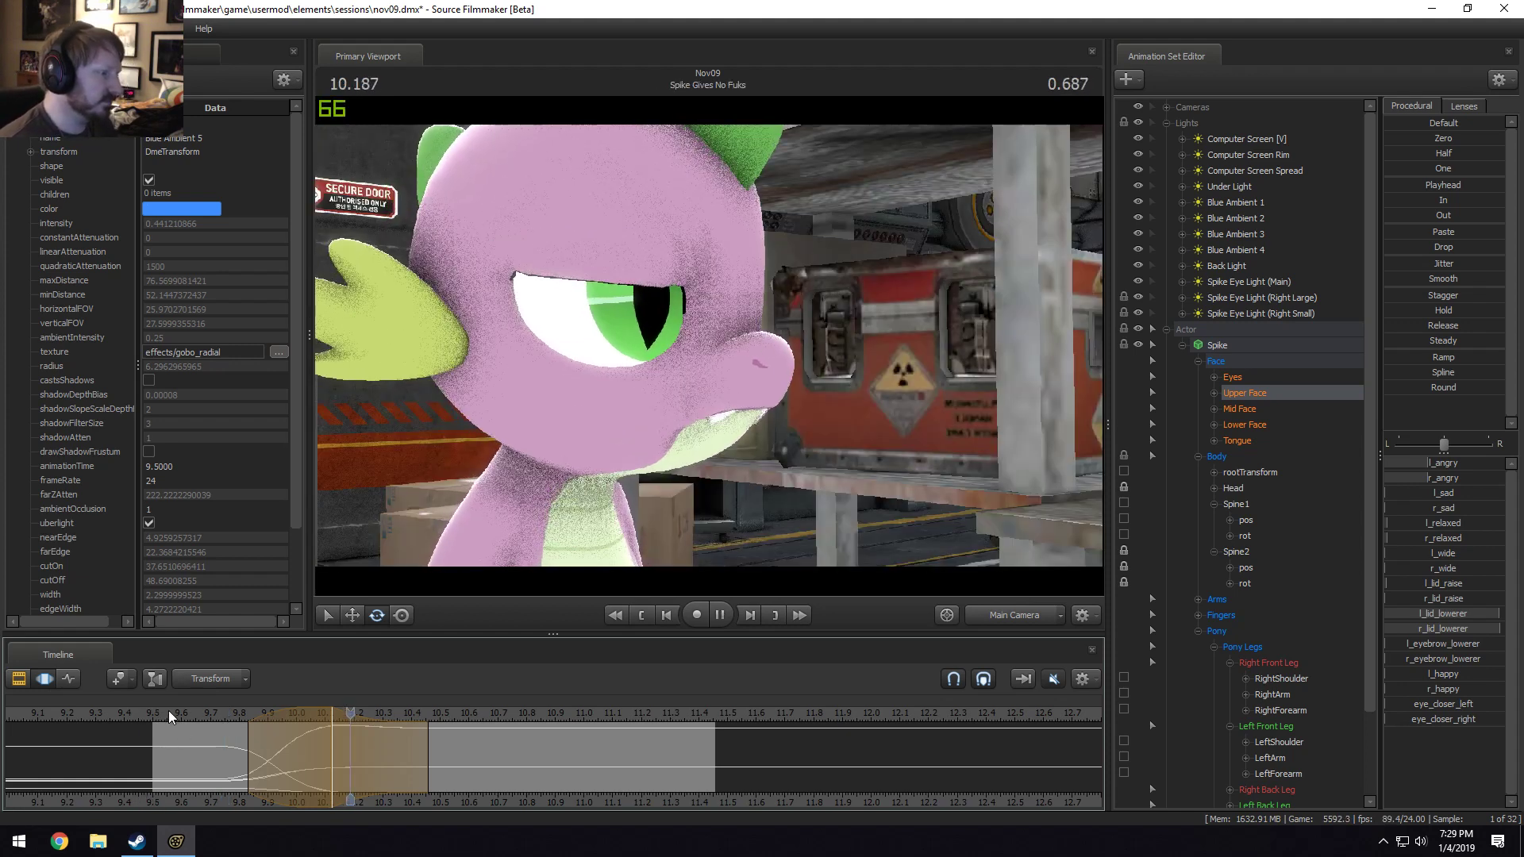
click(214, 713)
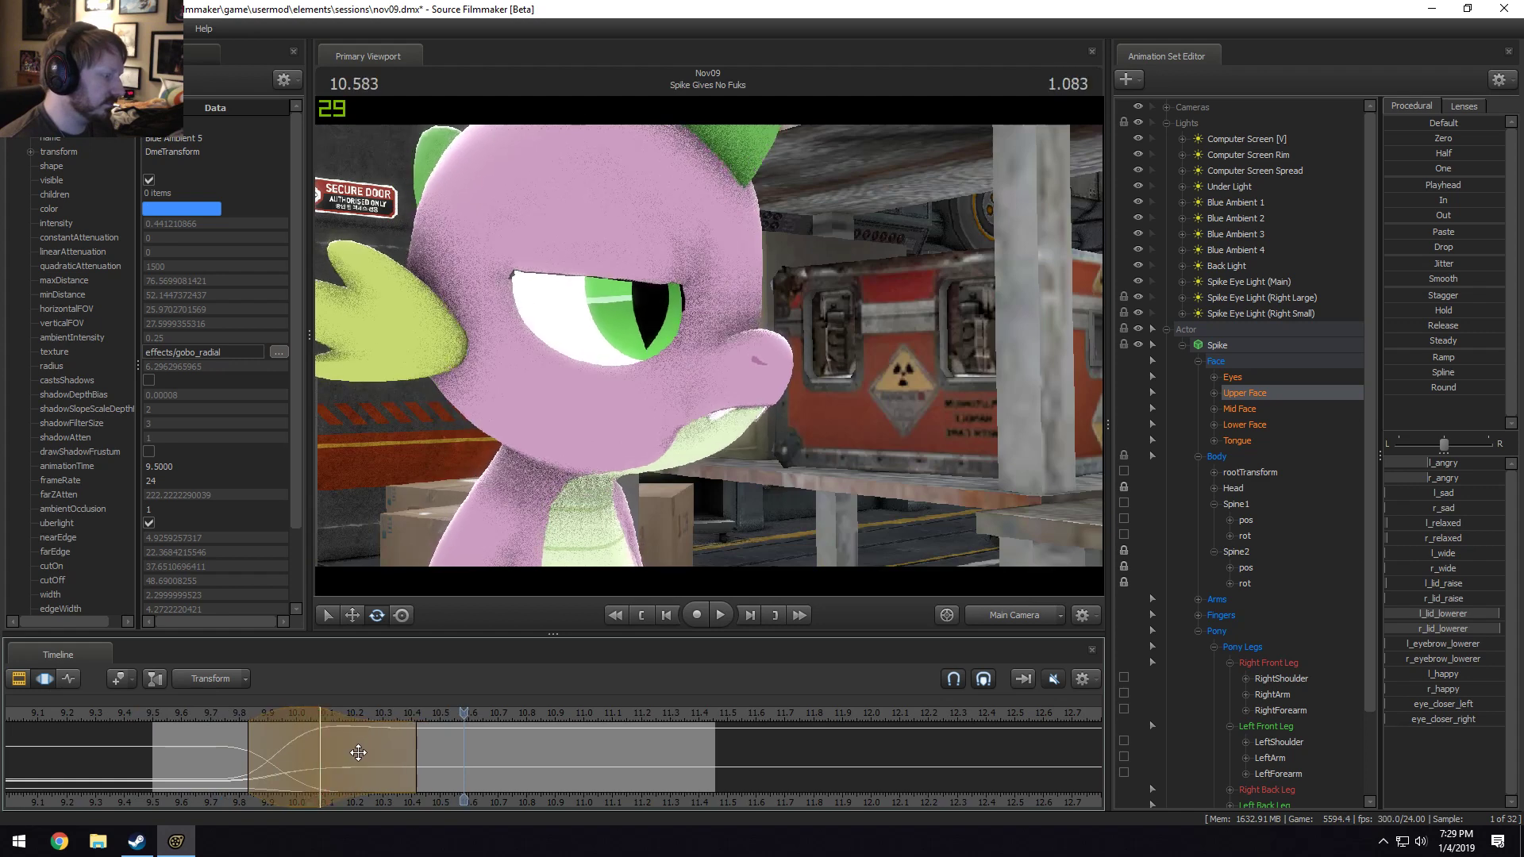
key(space)
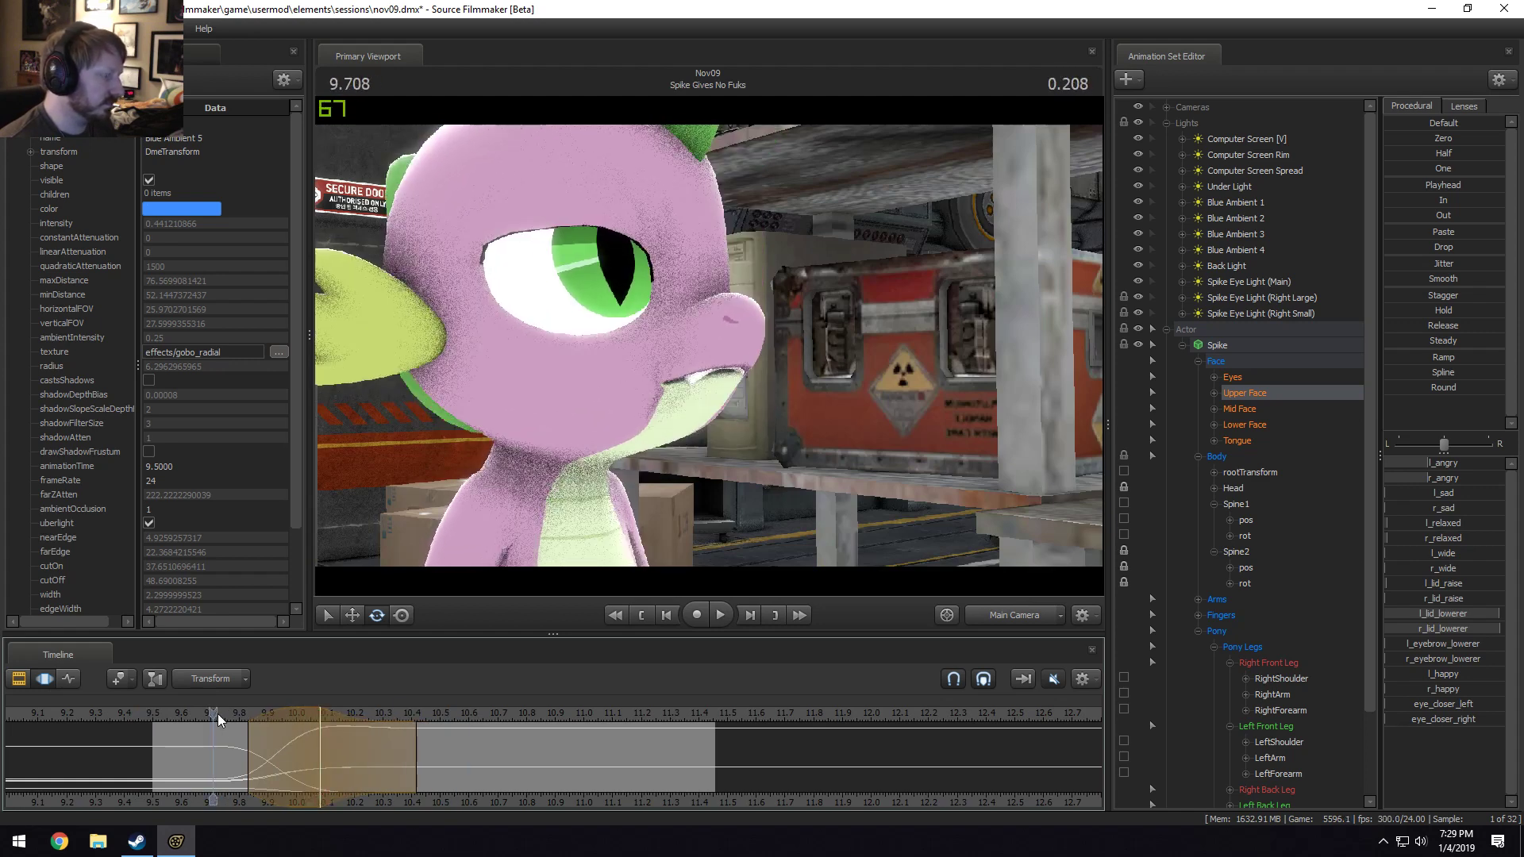
drag(217, 713, 282, 758)
key(space)
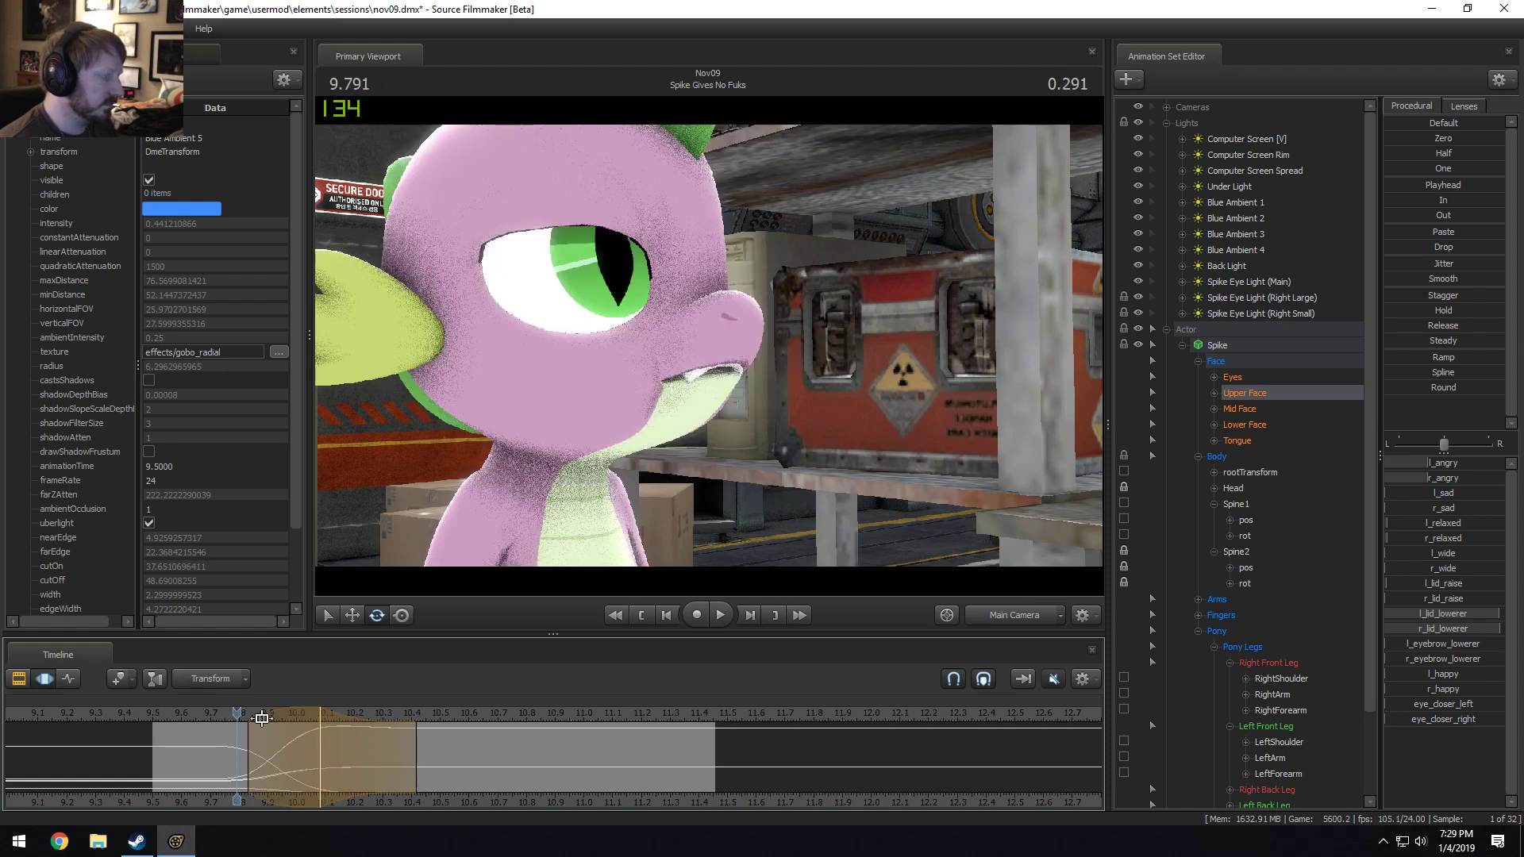
key(space)
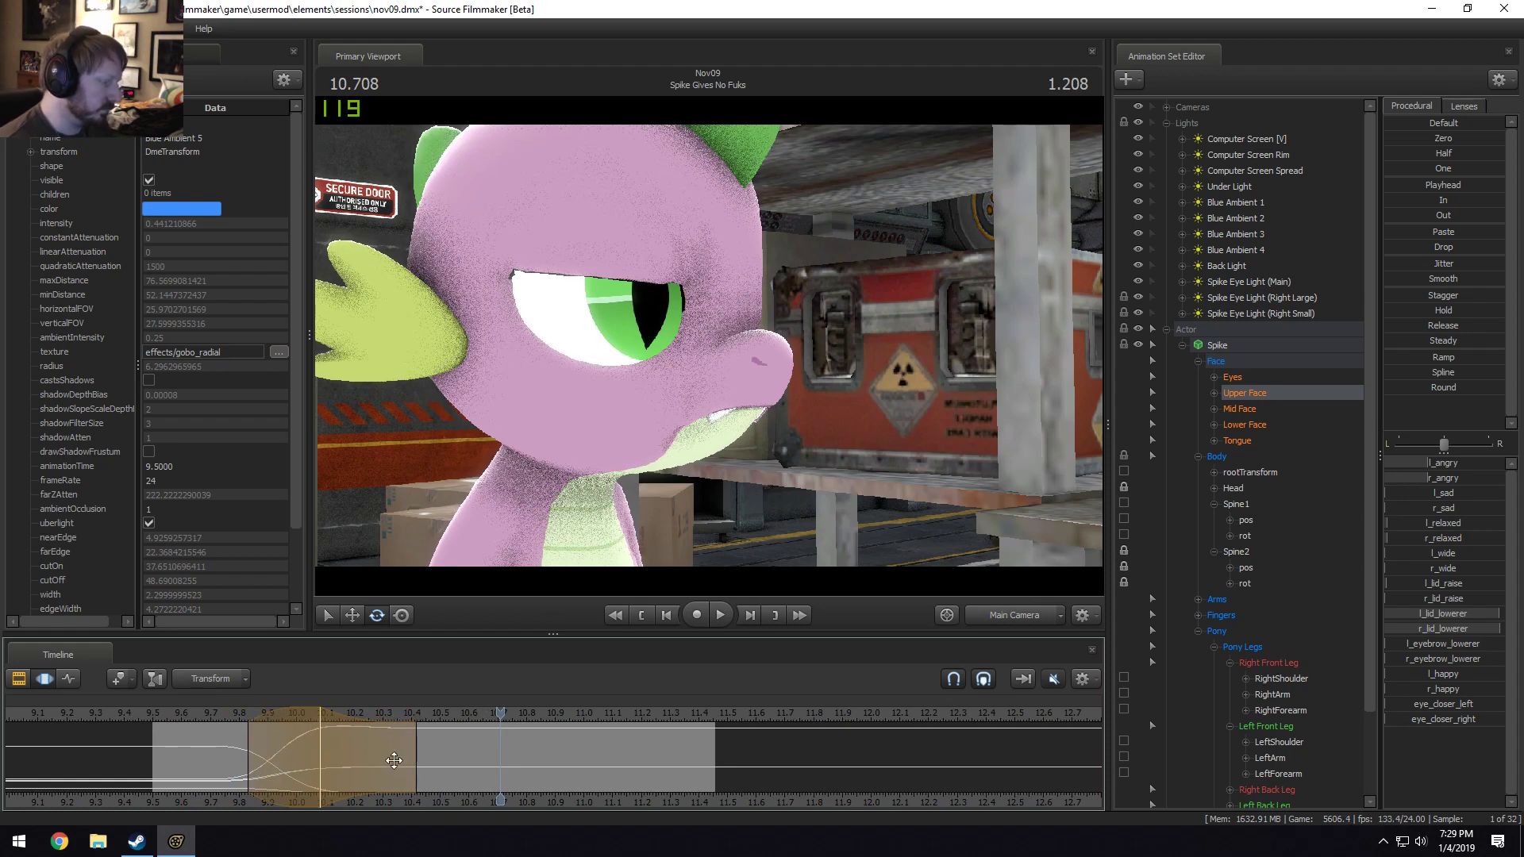
At 10.041 s, adjust Spike's eyes_updown slightly over about 9.75–10.33 s and replay the eye motion.
click(271, 759)
shift+click(308, 766)
shift+scroll(308, 765, up, 7)
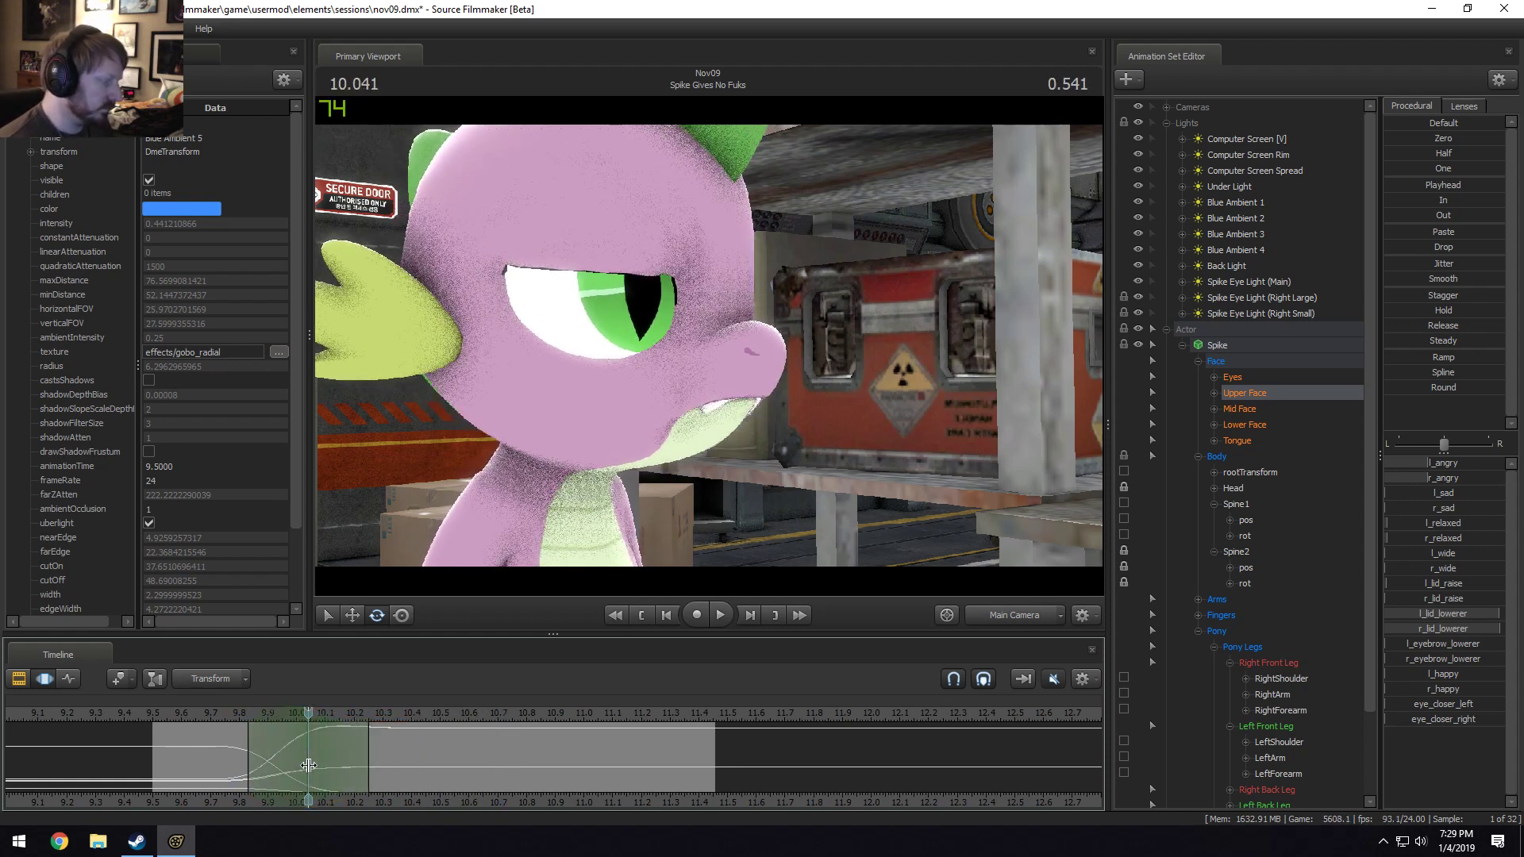
click(1233, 377)
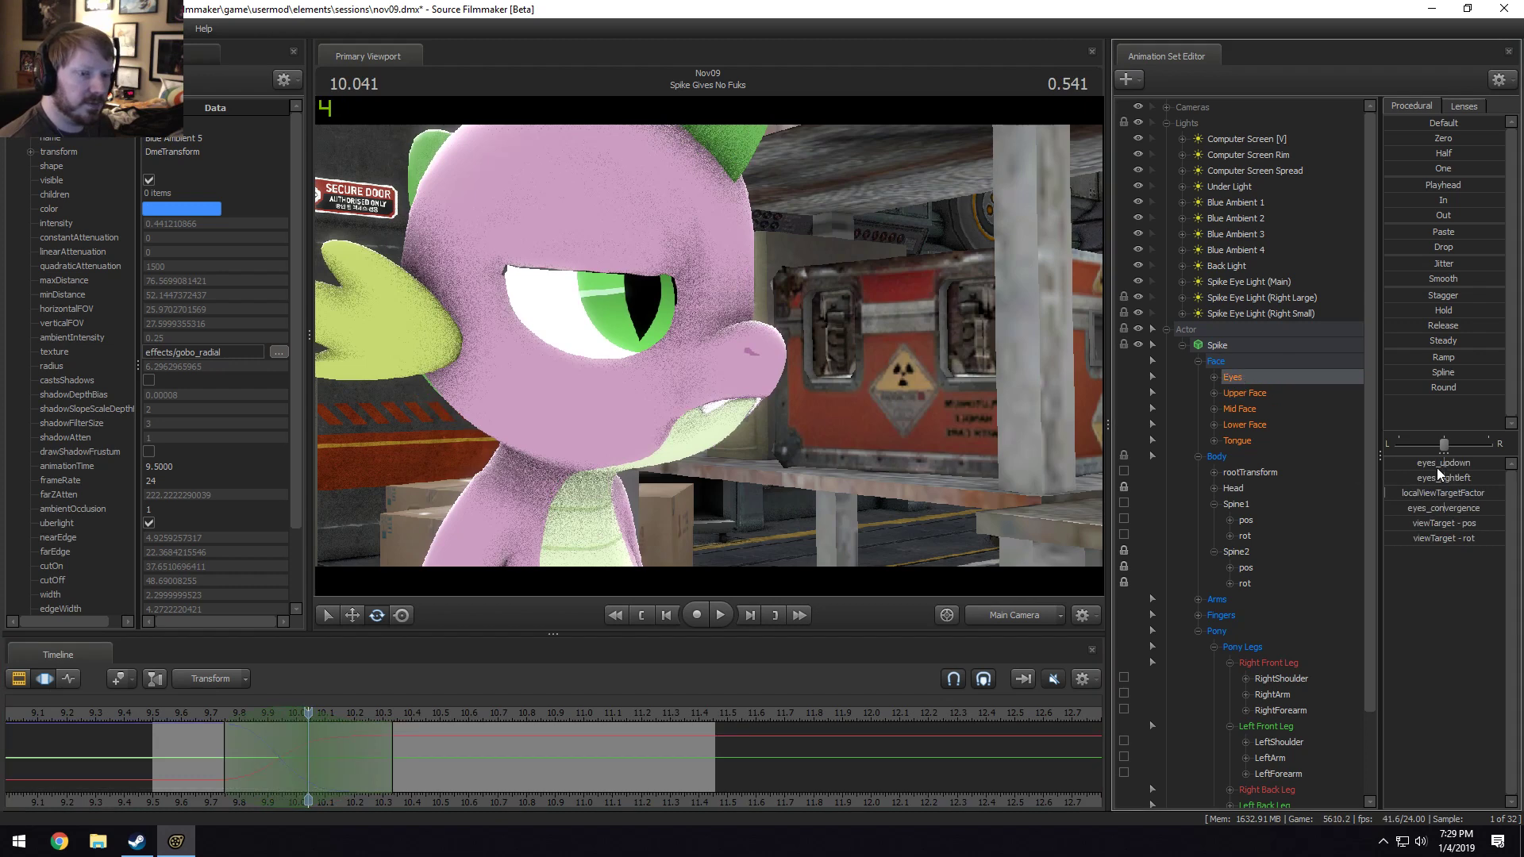
drag(1442, 463, 1447, 463)
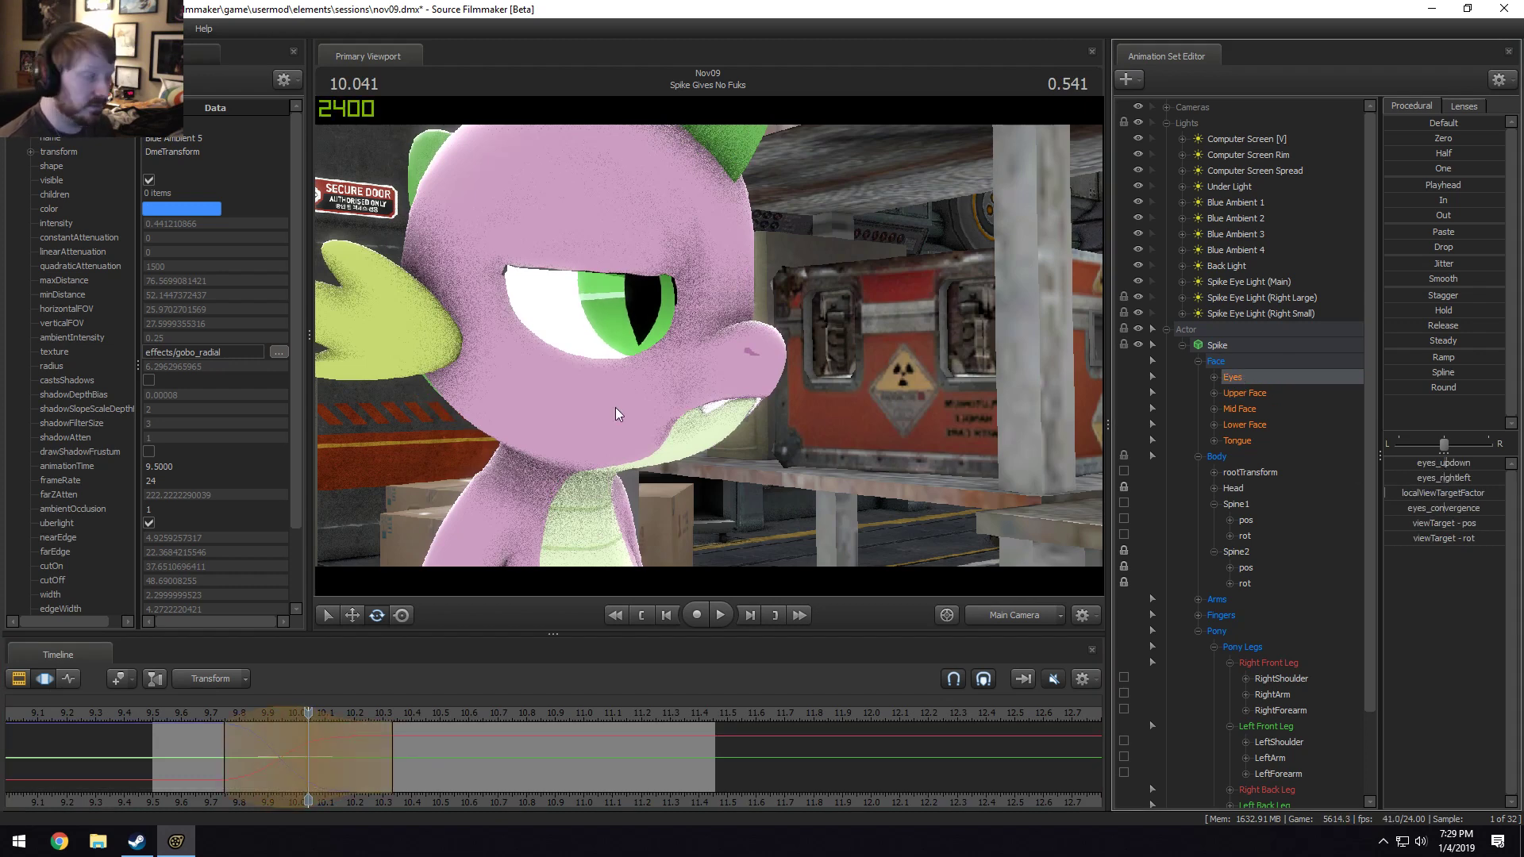
key(space)
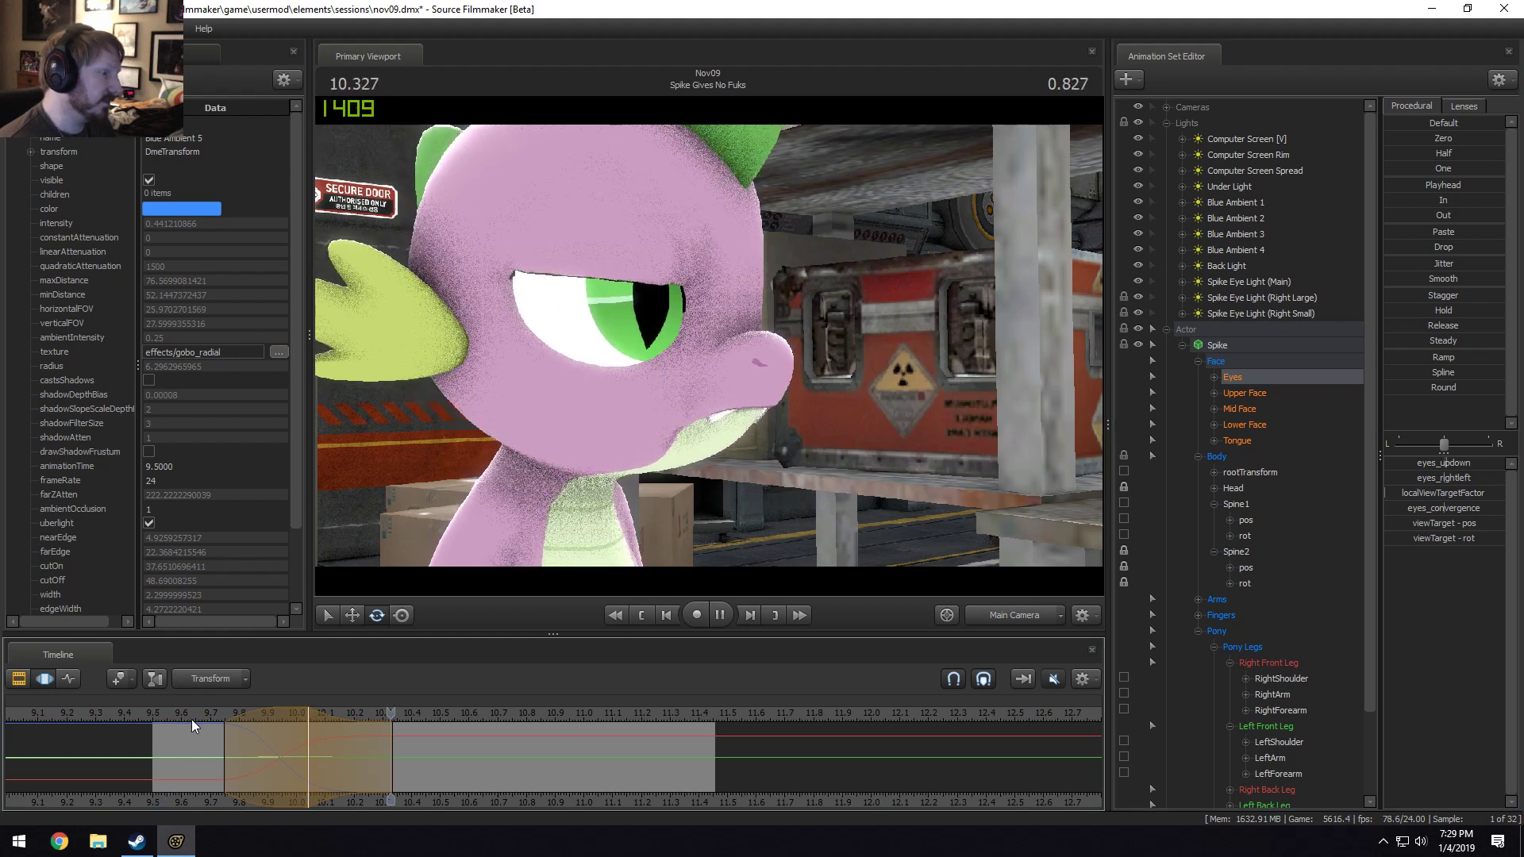
Extend the eye-motion time selection to about 10.54 s, centred on 10.08 s, and replay it.
drag(358, 752, 445, 751)
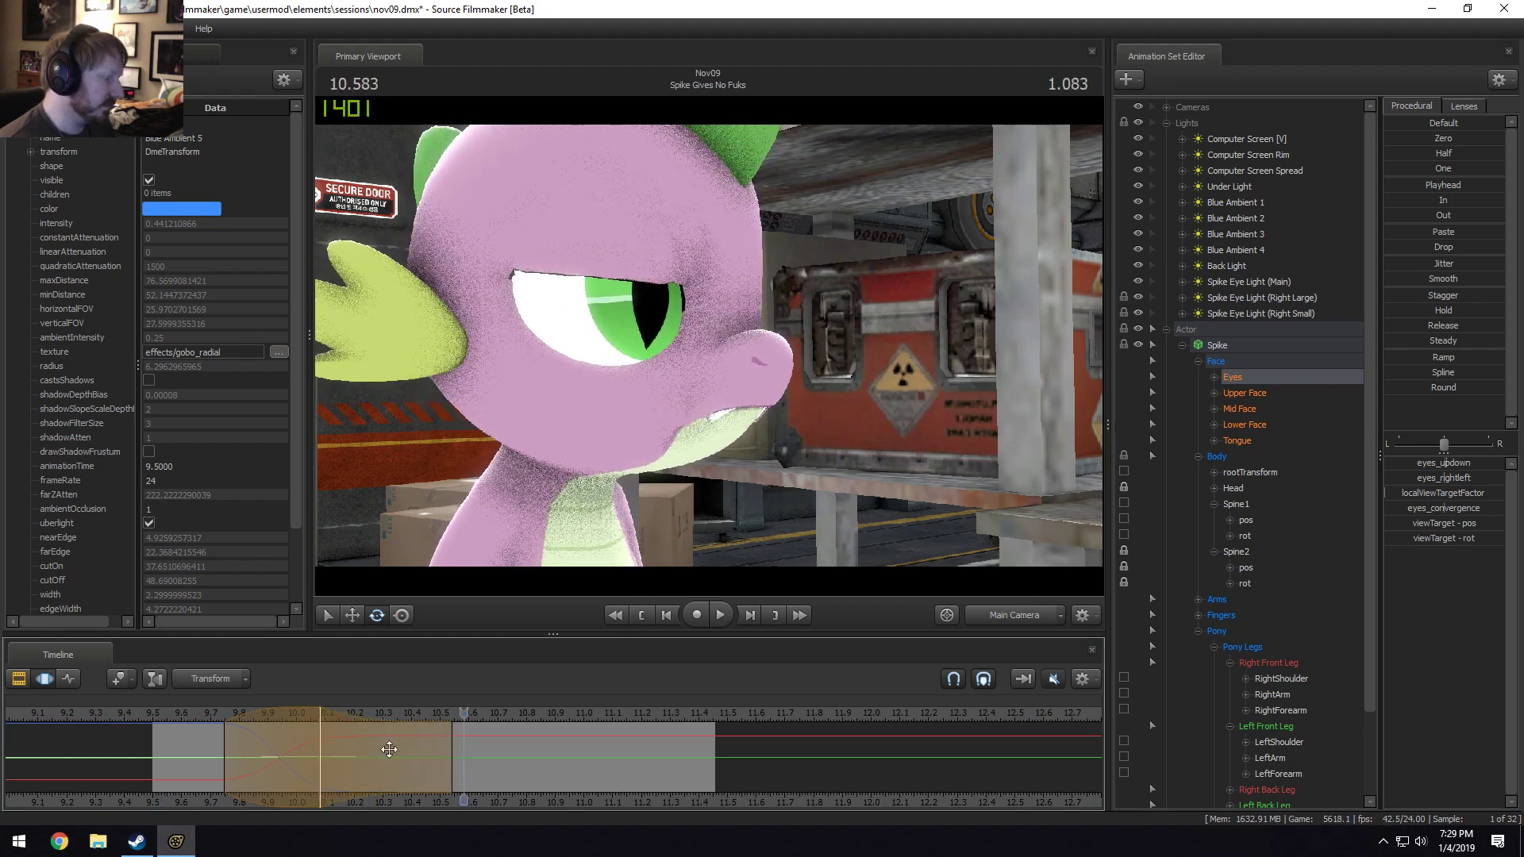
click(187, 716)
key(space)
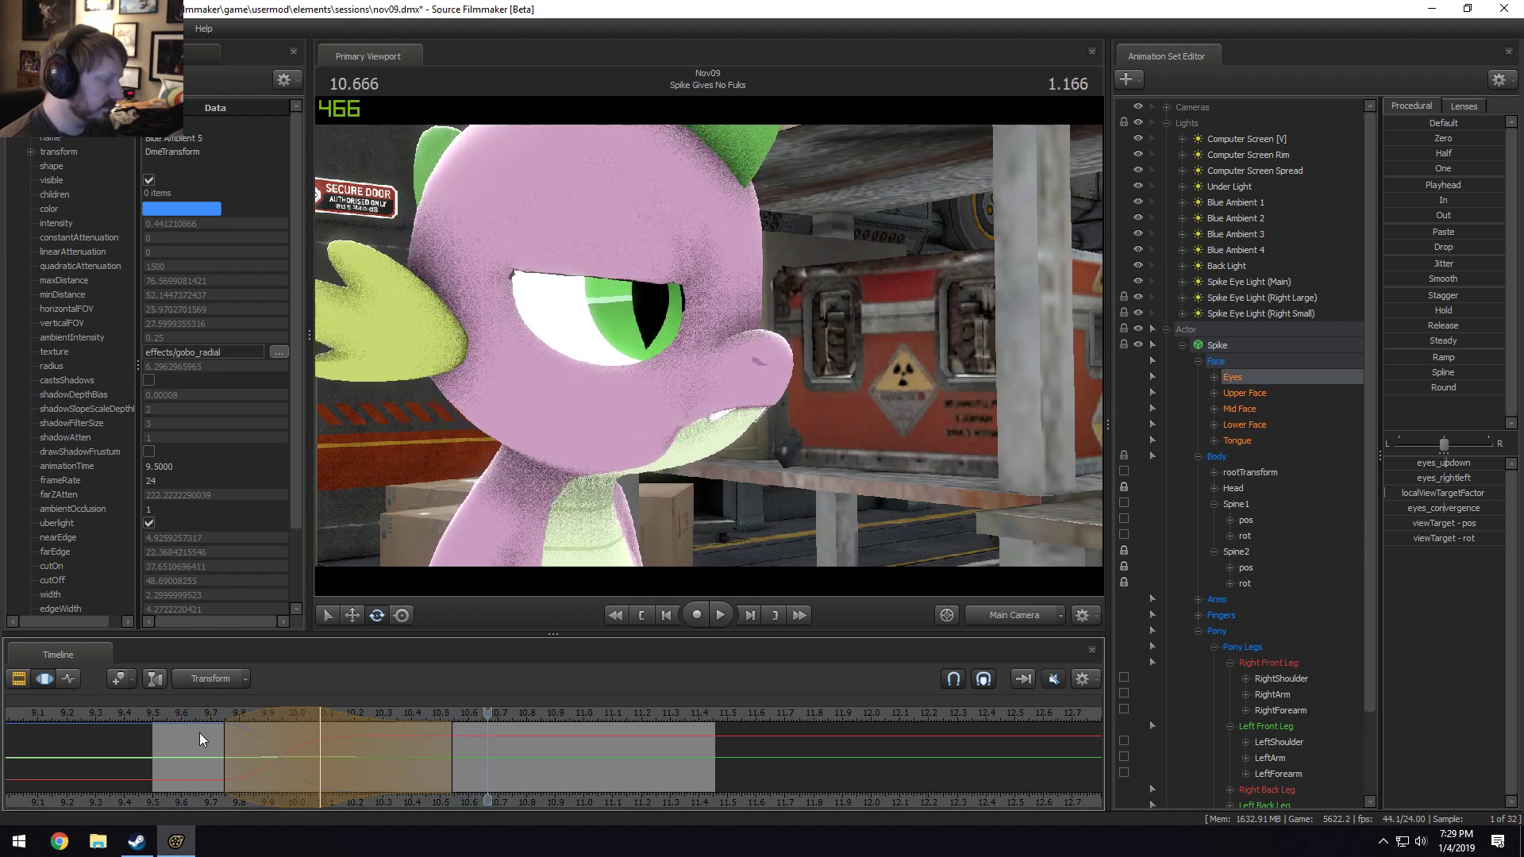
click(238, 723)
key(space)
Set a time selection of about 10.16–12.57 s, place the playhead at 9.666 s, and select Spike's body controls without the head.
key(shift)
drag(603, 758, 900, 766)
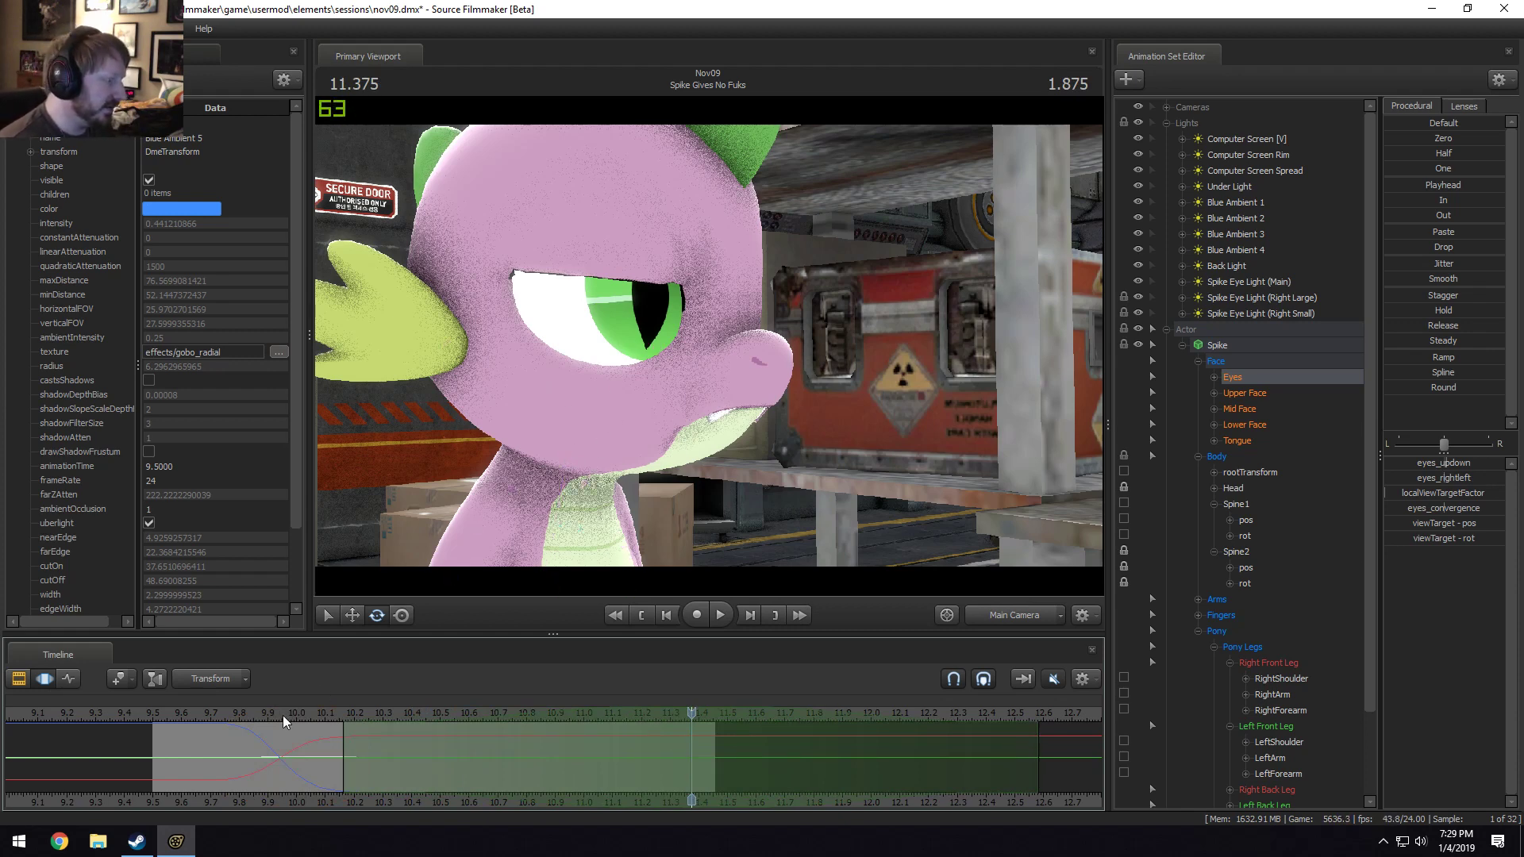
drag(282, 716, 201, 751)
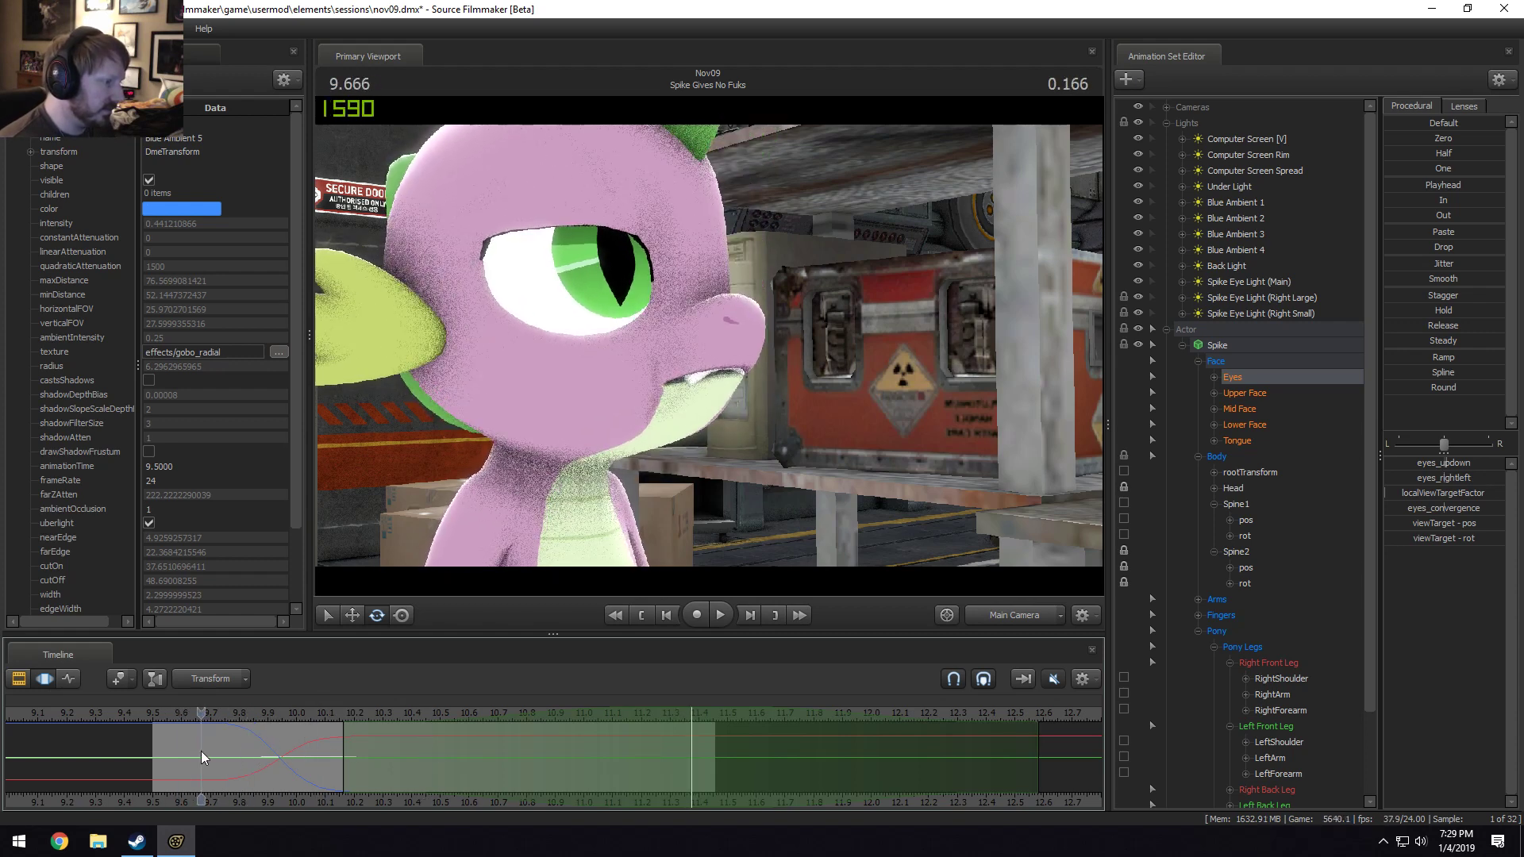
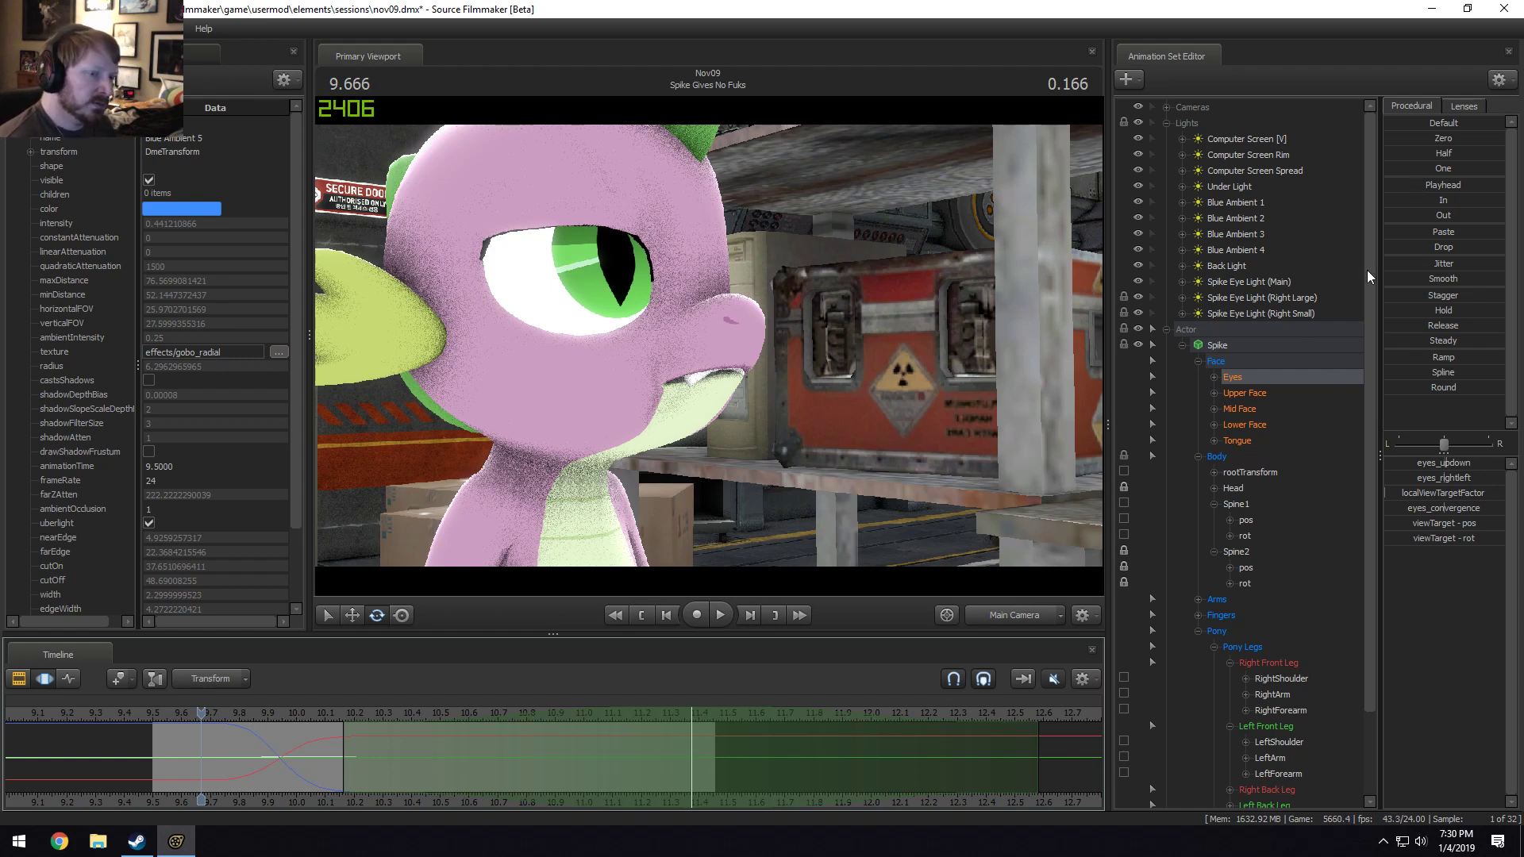
click(1245, 345)
ctrl+click(1238, 364)
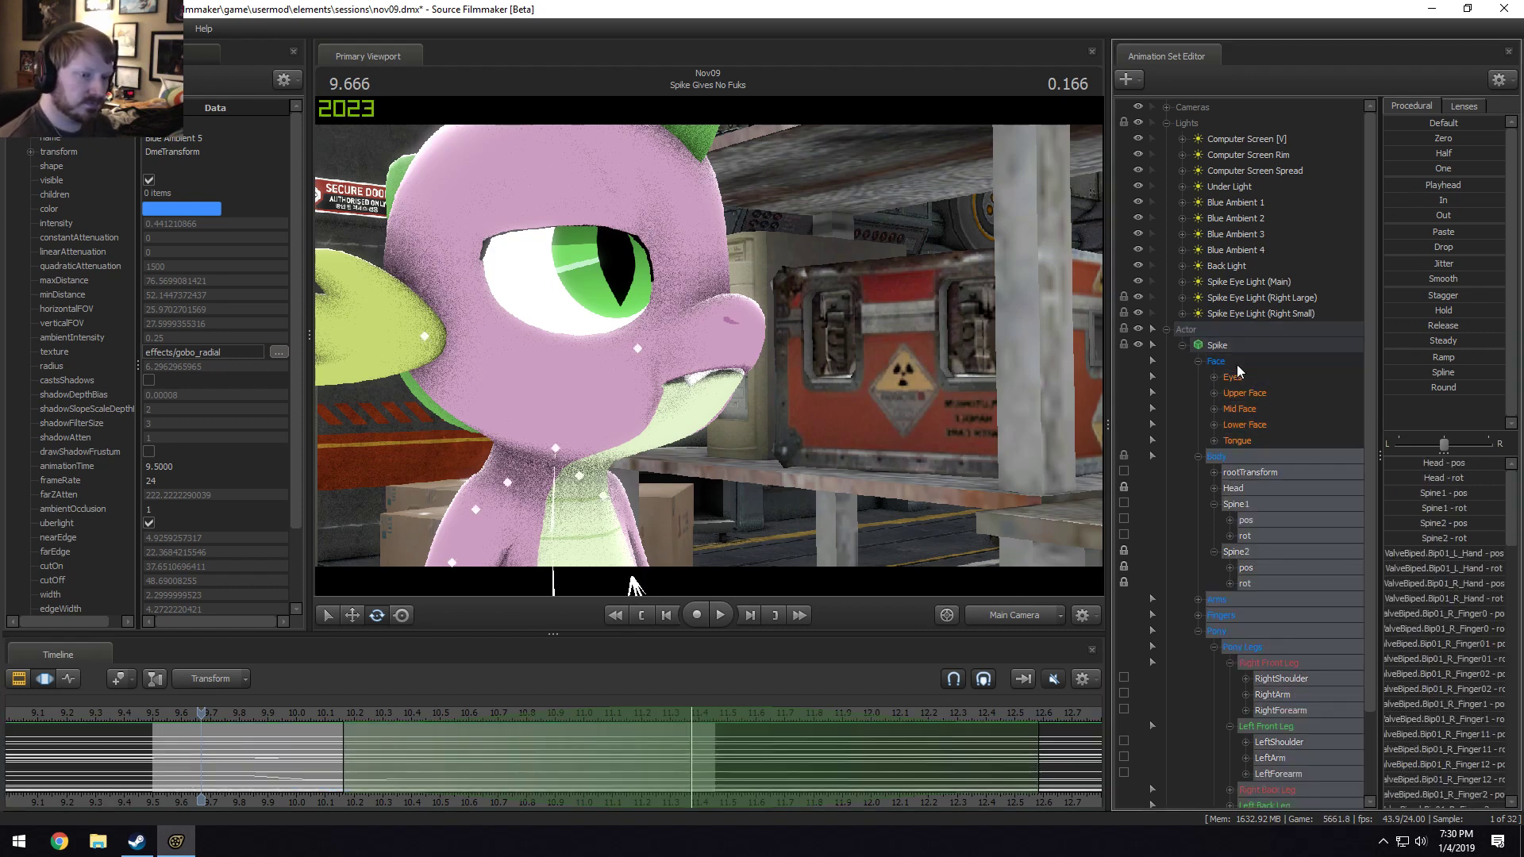
ctrl+click(1233, 488)
Unlock Spike's body controls and apply the Playhead preset to blend the selected controls toward the 9.666 s pose.
click(1427, 183)
drag(1428, 183, 1504, 183)
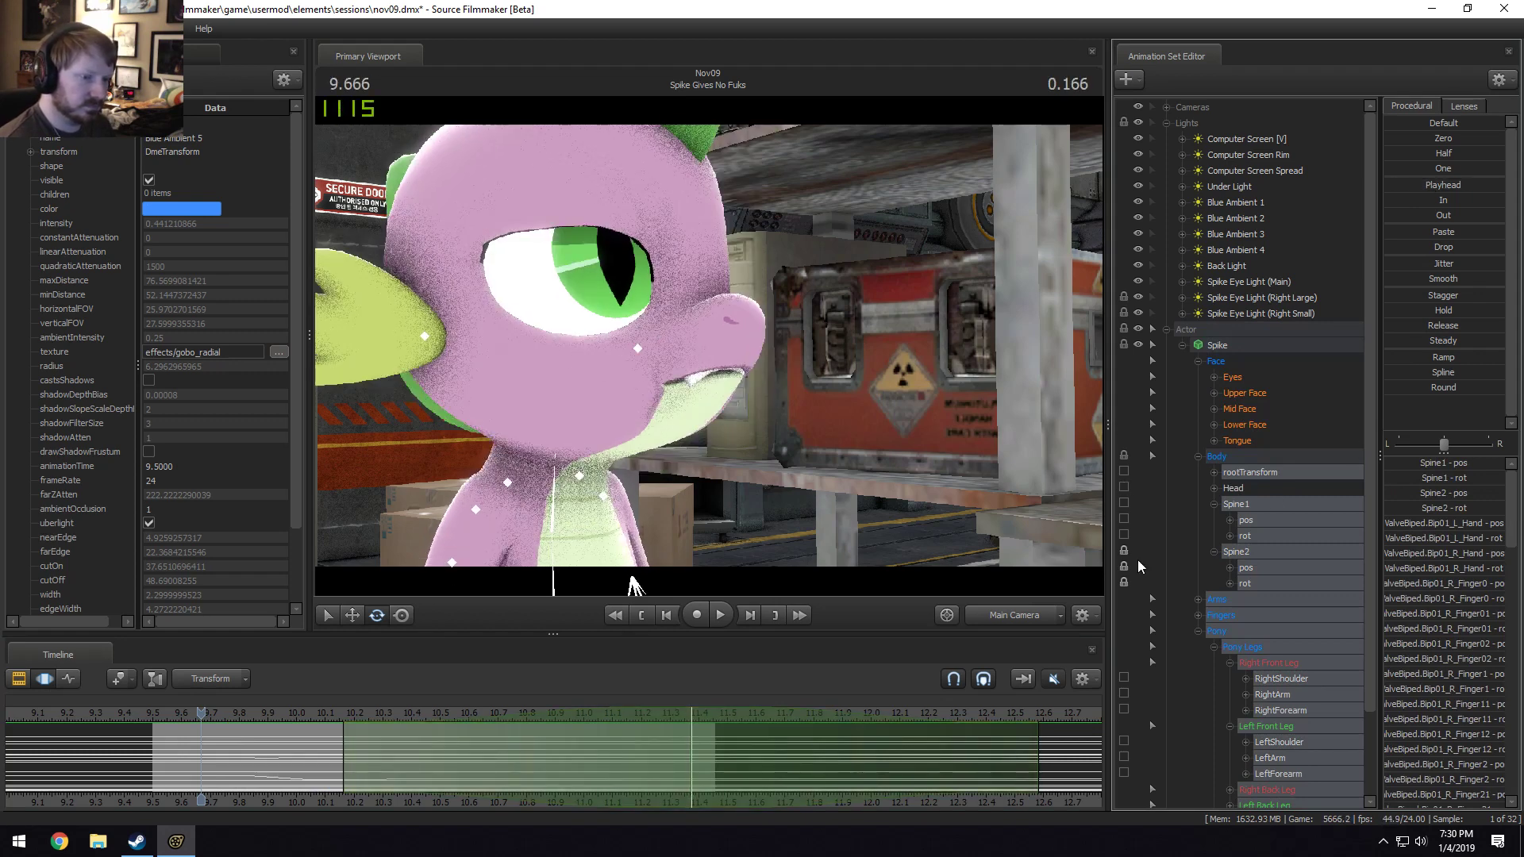
click(1421, 184)
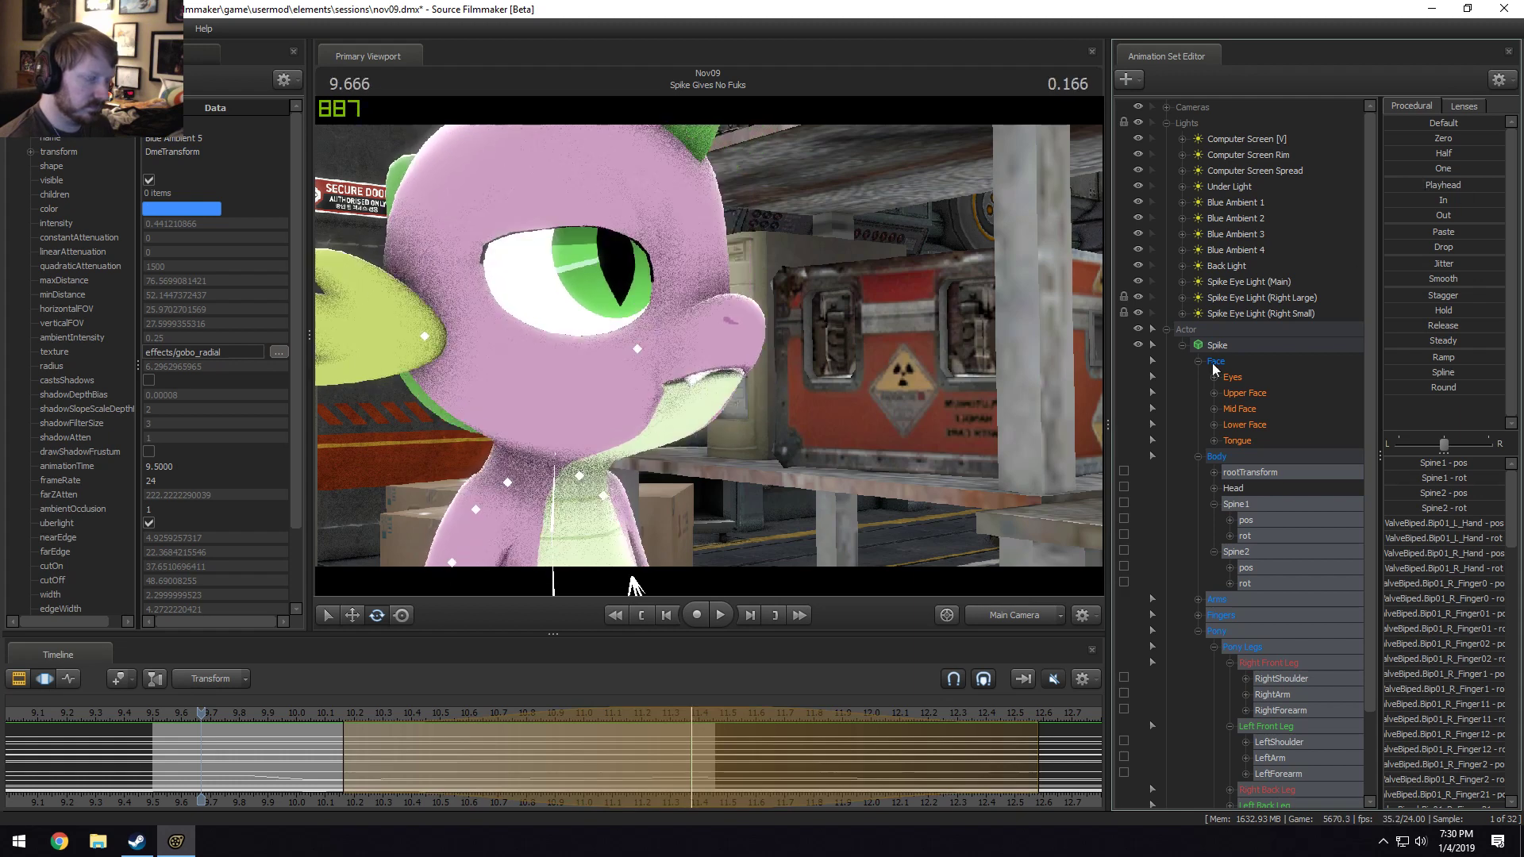
Shift the body's time selection to start at about 10.33 s, centred on about 11.54 s, and replay the shot.
drag(643, 713, 486, 775)
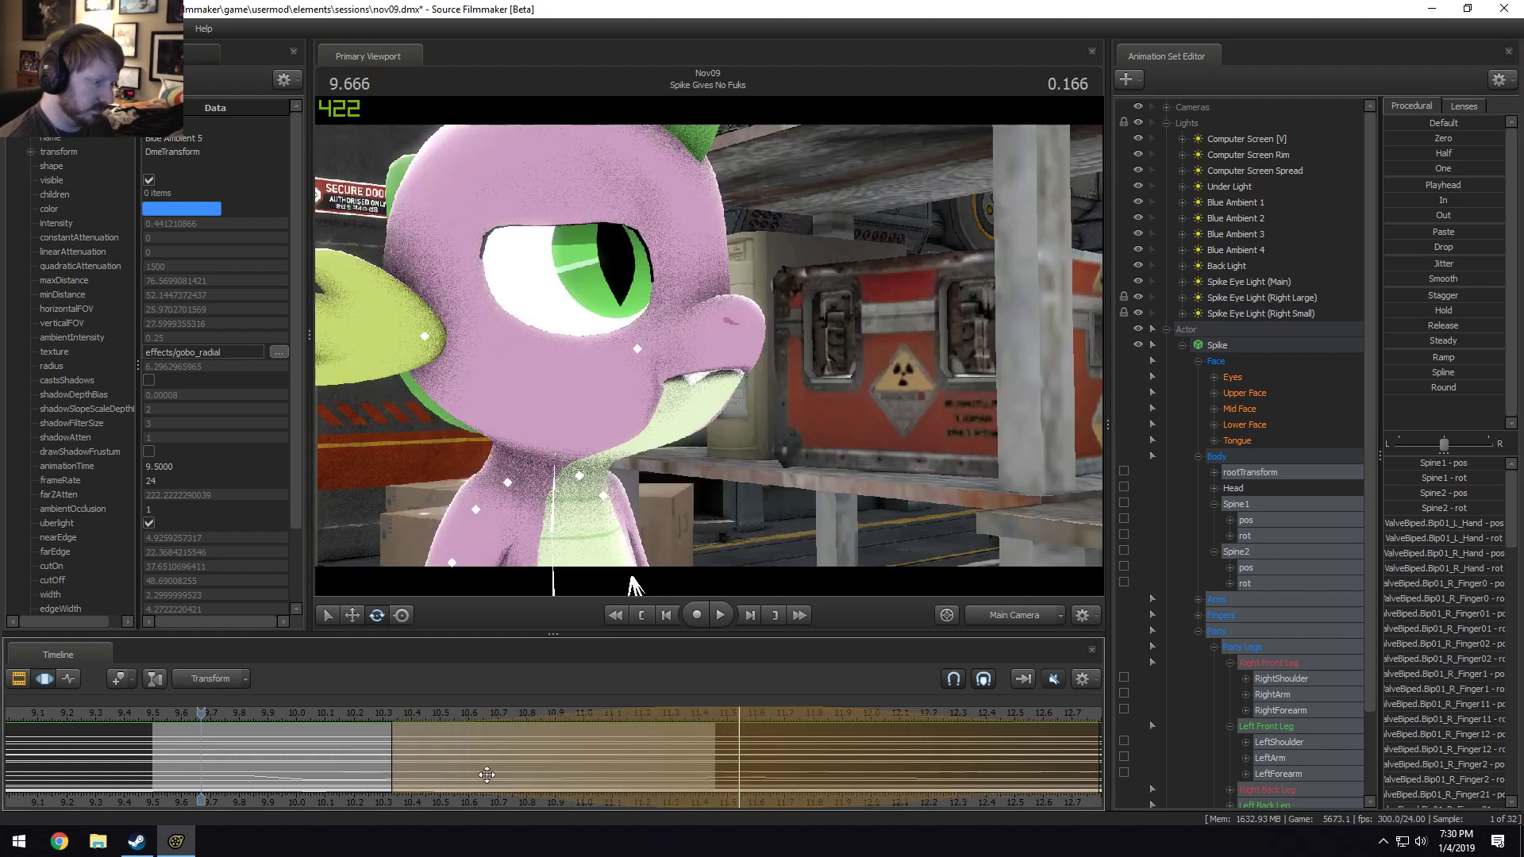
click(189, 708)
key(space)
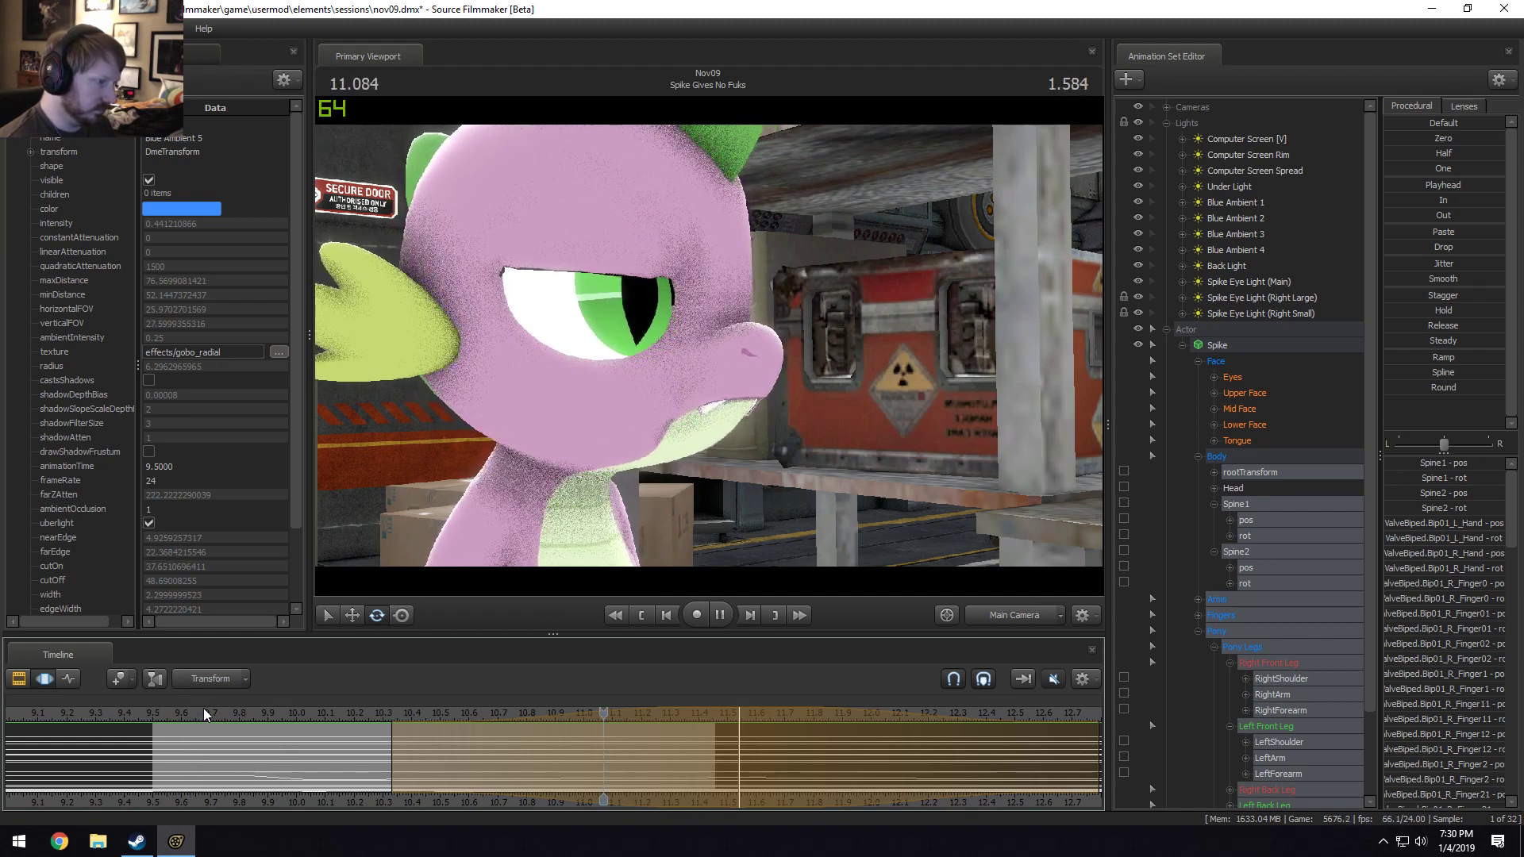
key(space)
Blend the selected body controls further toward the 9.666 s pose with the Playhead preset and replay the shot.
scroll(539, 752, down, 5)
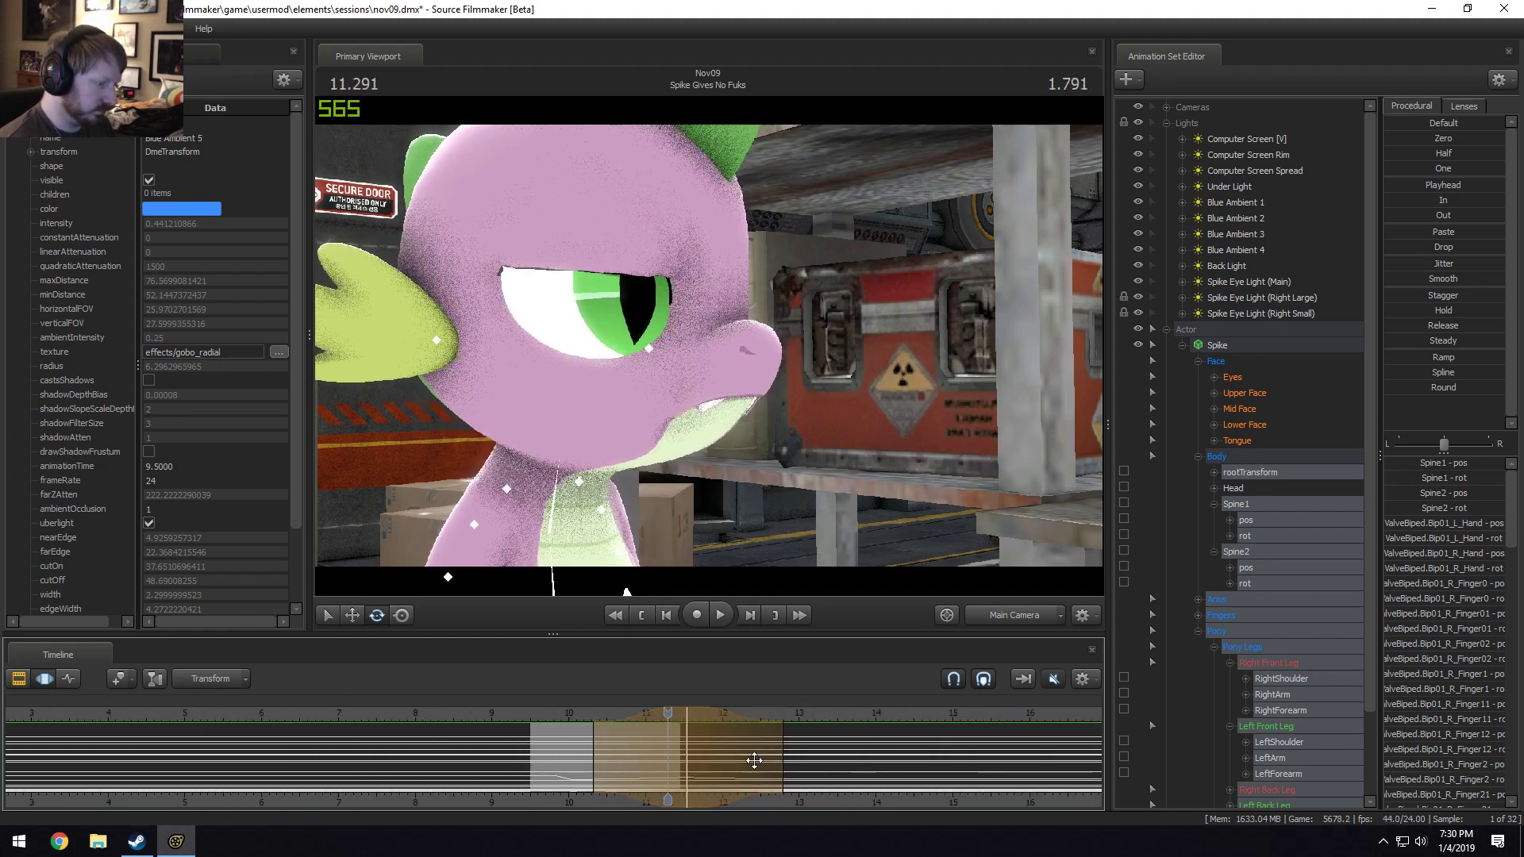
drag(580, 716, 543, 718)
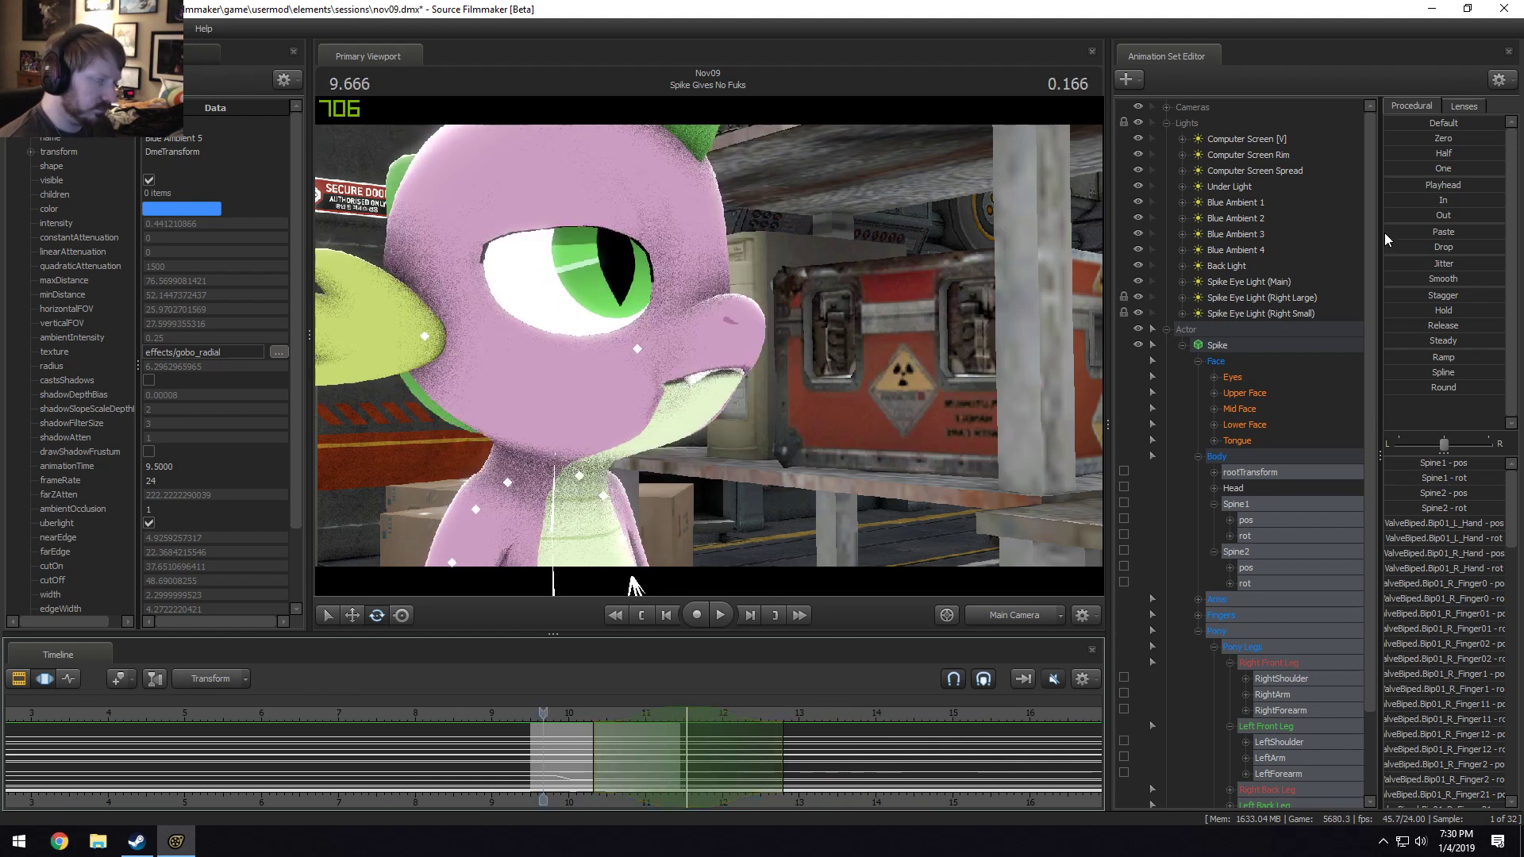
drag(1435, 187, 1466, 187)
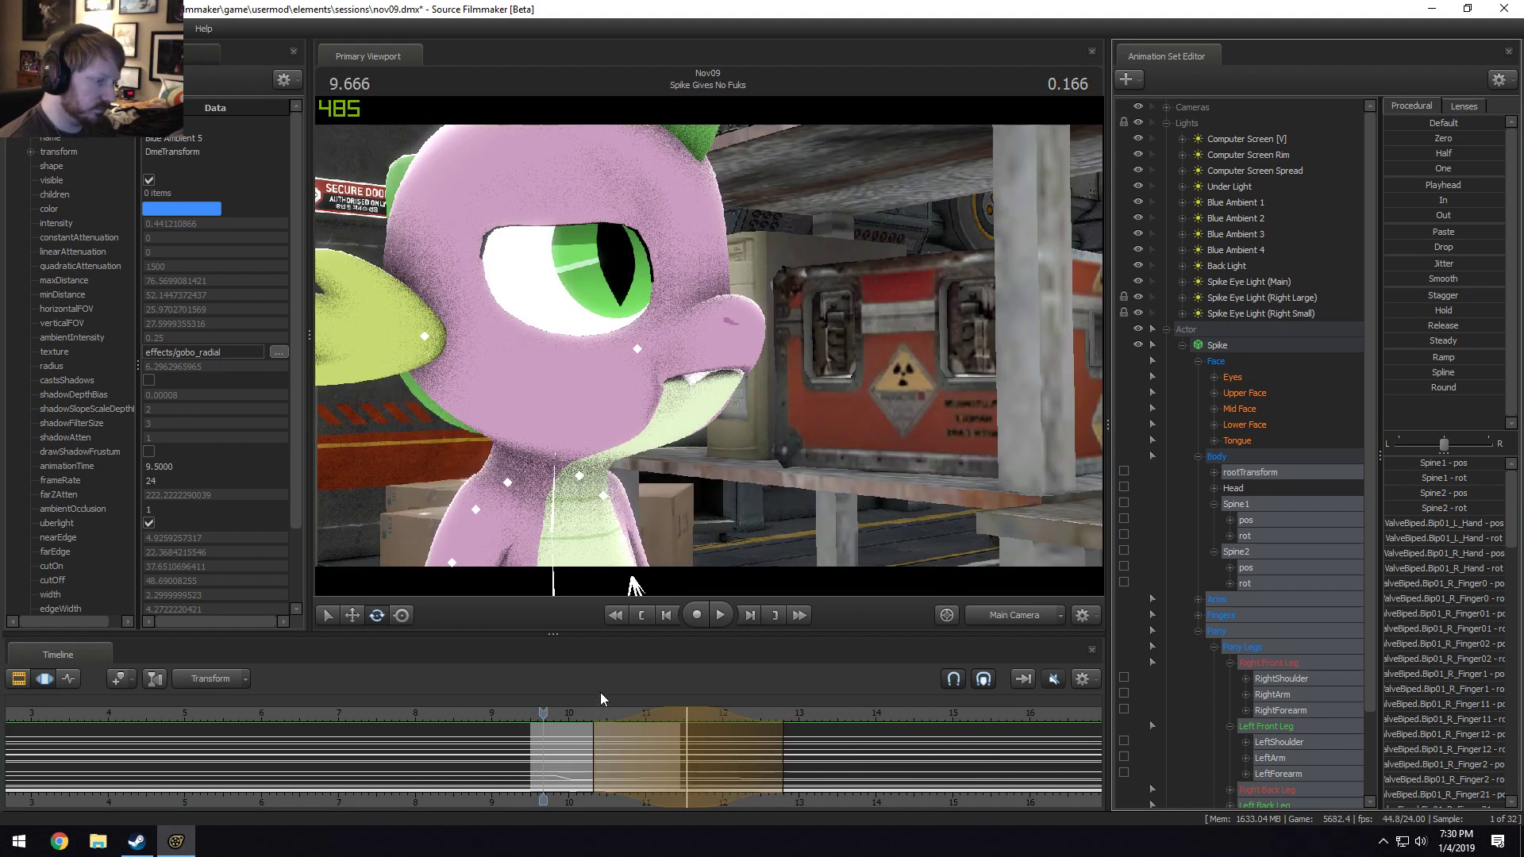
key(space)
key(space)
scroll(581, 720, down, 2)
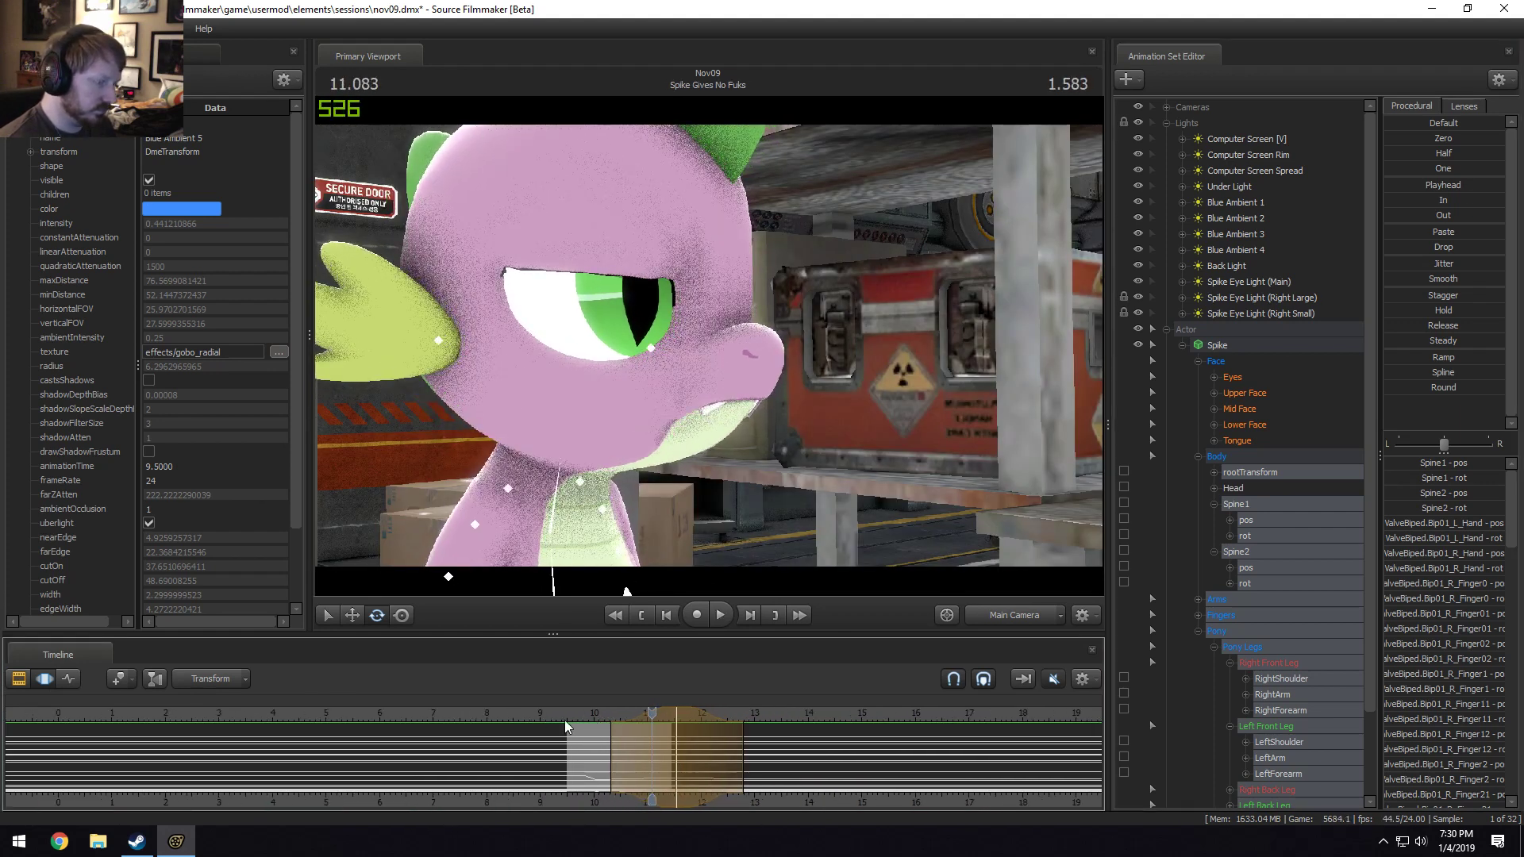
Adjust the body's time selection to about 10.33–12.66 s, centred on 11.416 s, and replay through the end of the shot.
scroll(564, 721, up, 6)
drag(423, 715, 378, 717)
key(space)
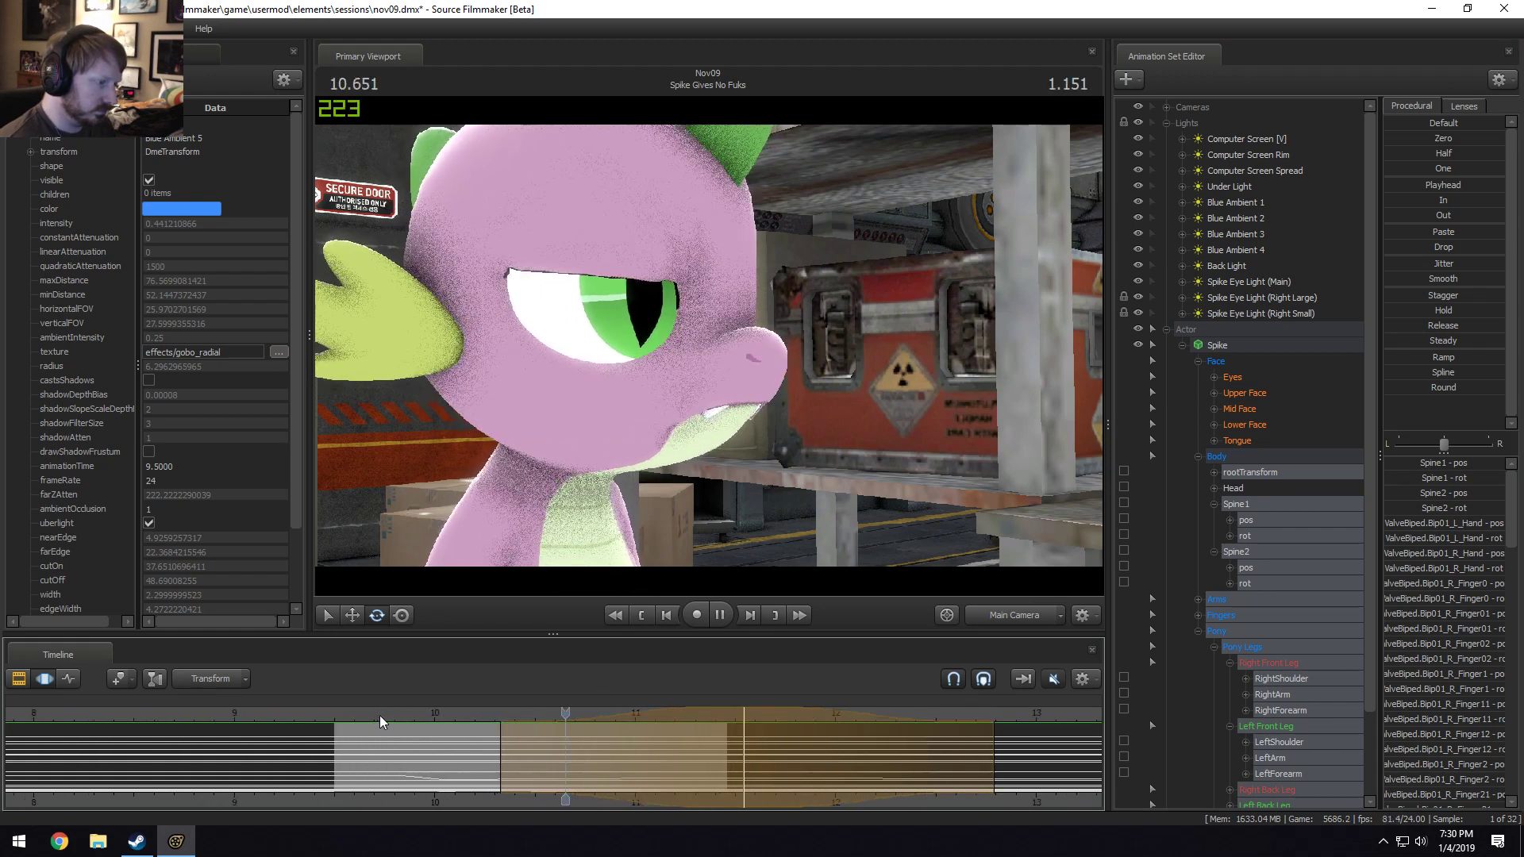
key(space)
mouse_move(762, 745)
mouse_down()
mouse_move(779, 755)
mouse_move(737, 751)
mouse_up()
key(space)
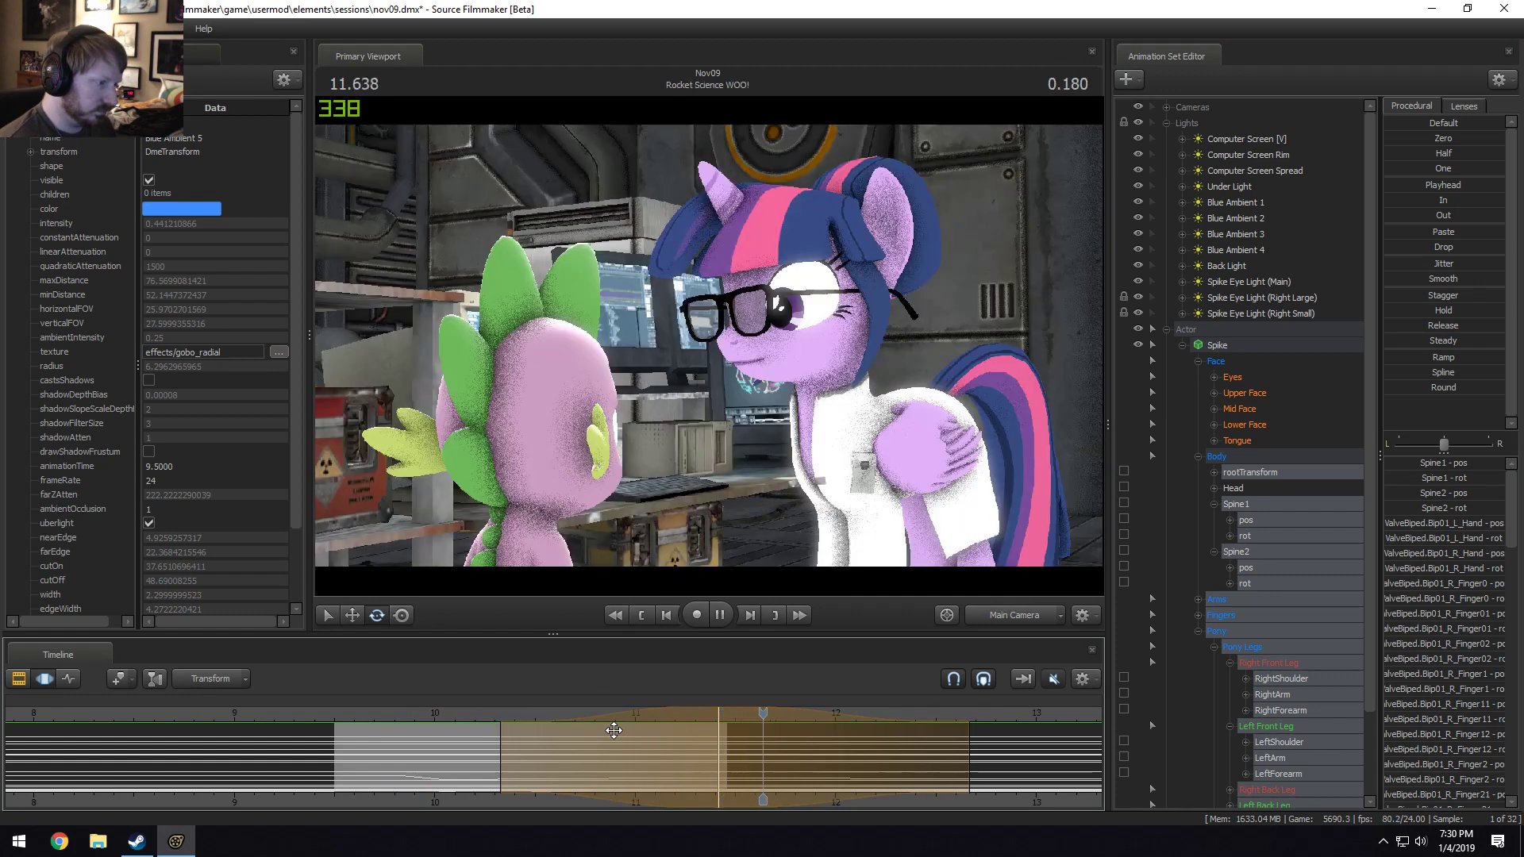
key(space)
At 11.416 s, rotate Spike's head slightly with the Head control and replay the shot.
drag(483, 707, 722, 735)
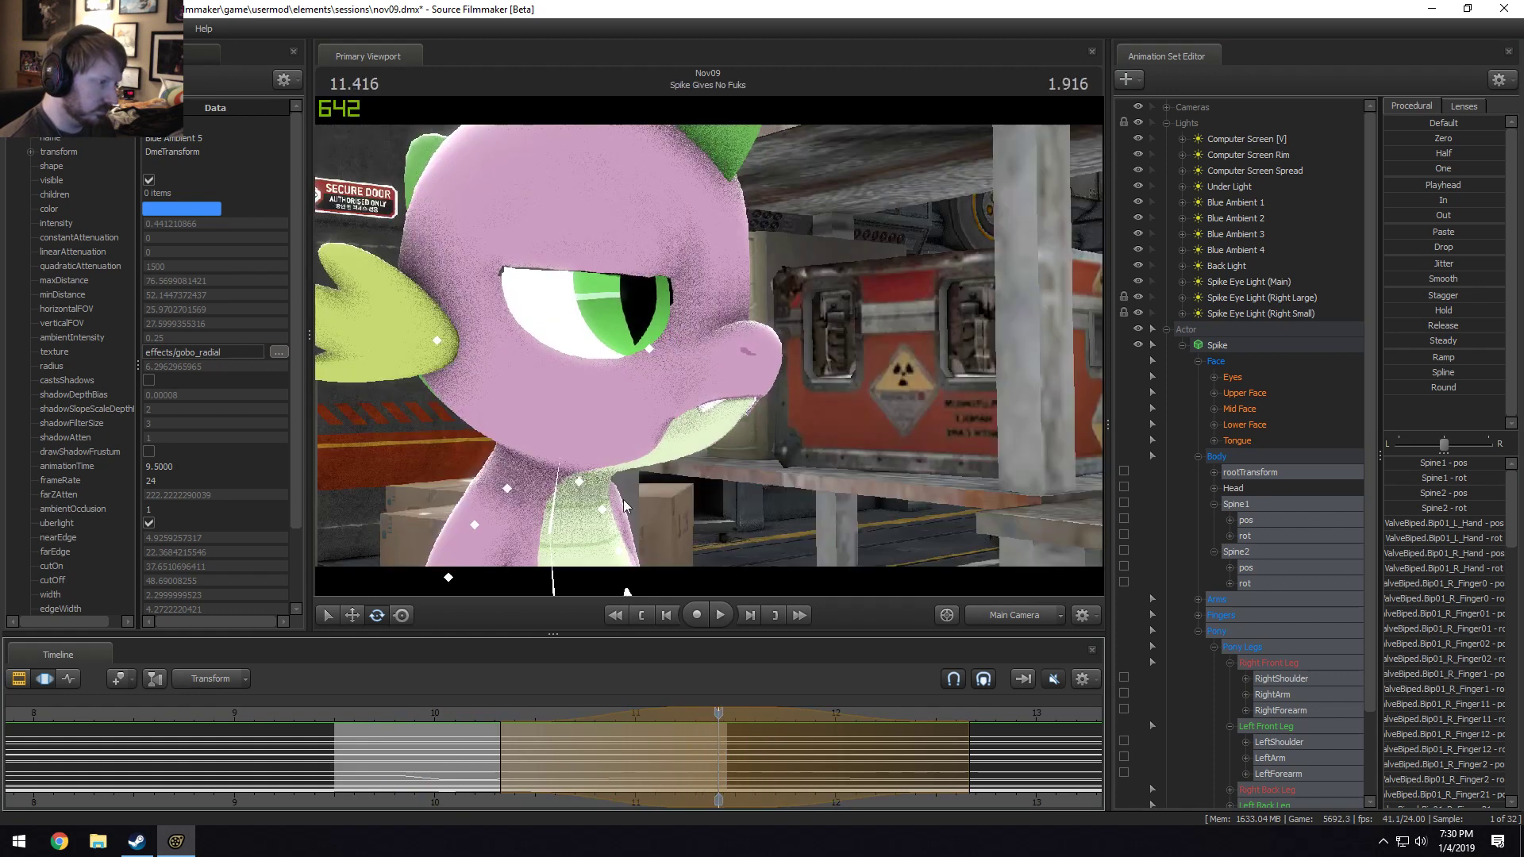
click(559, 450)
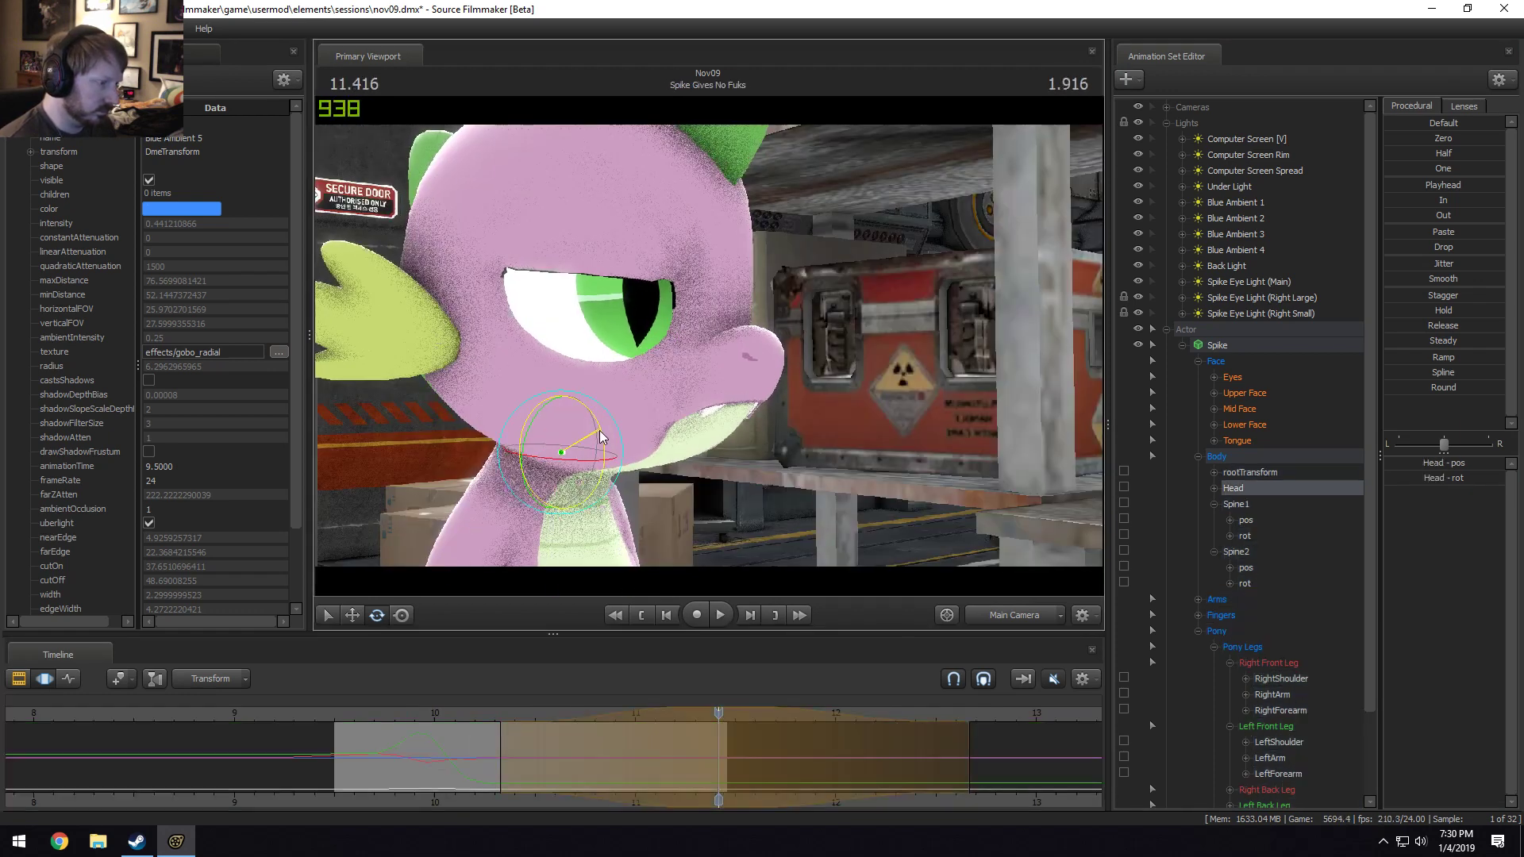
click(351, 715)
key(space)
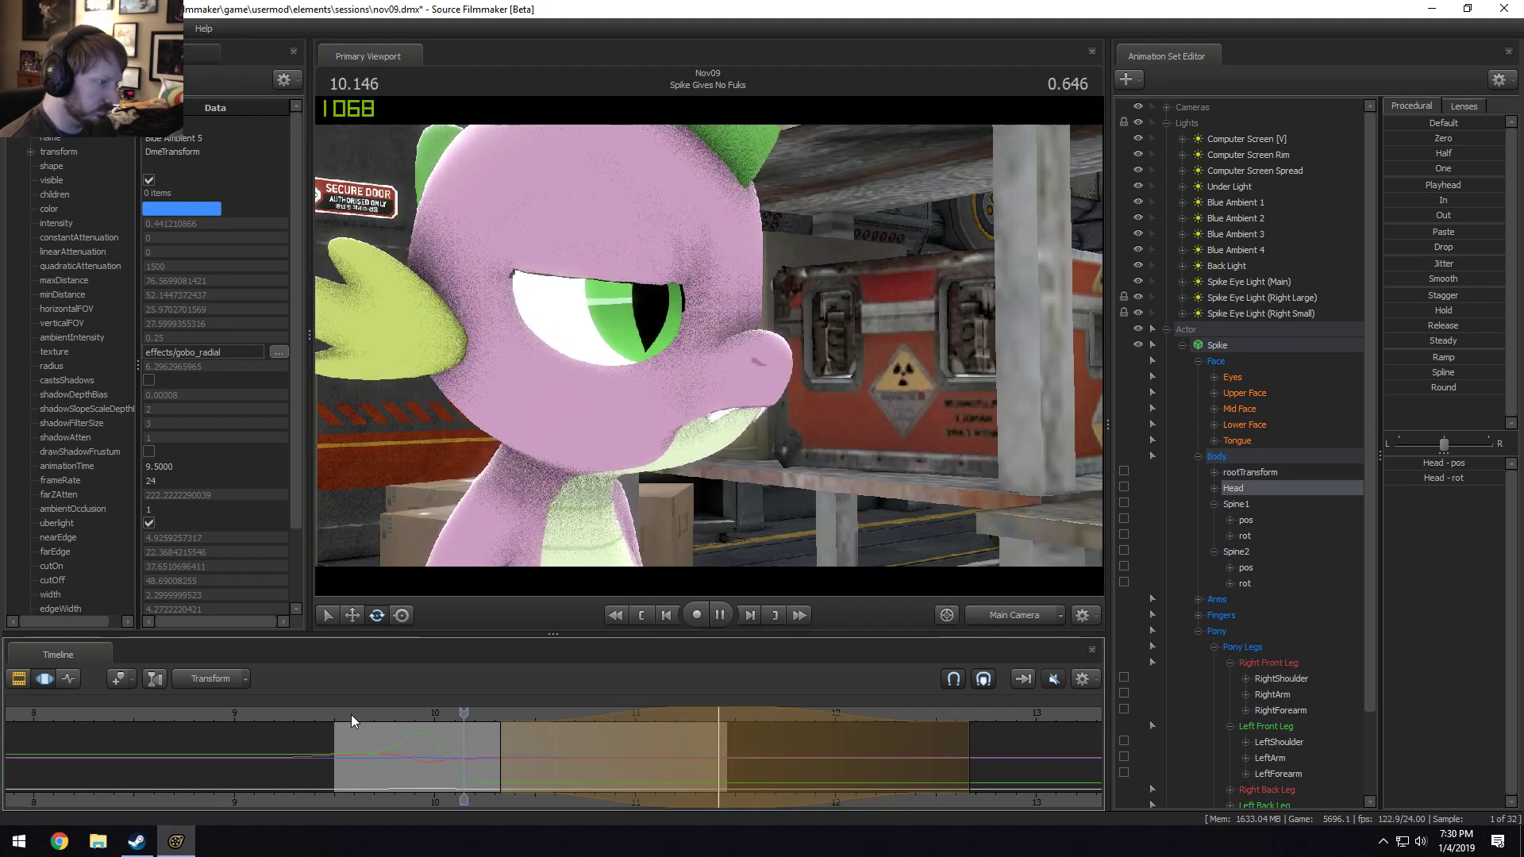
key(space)
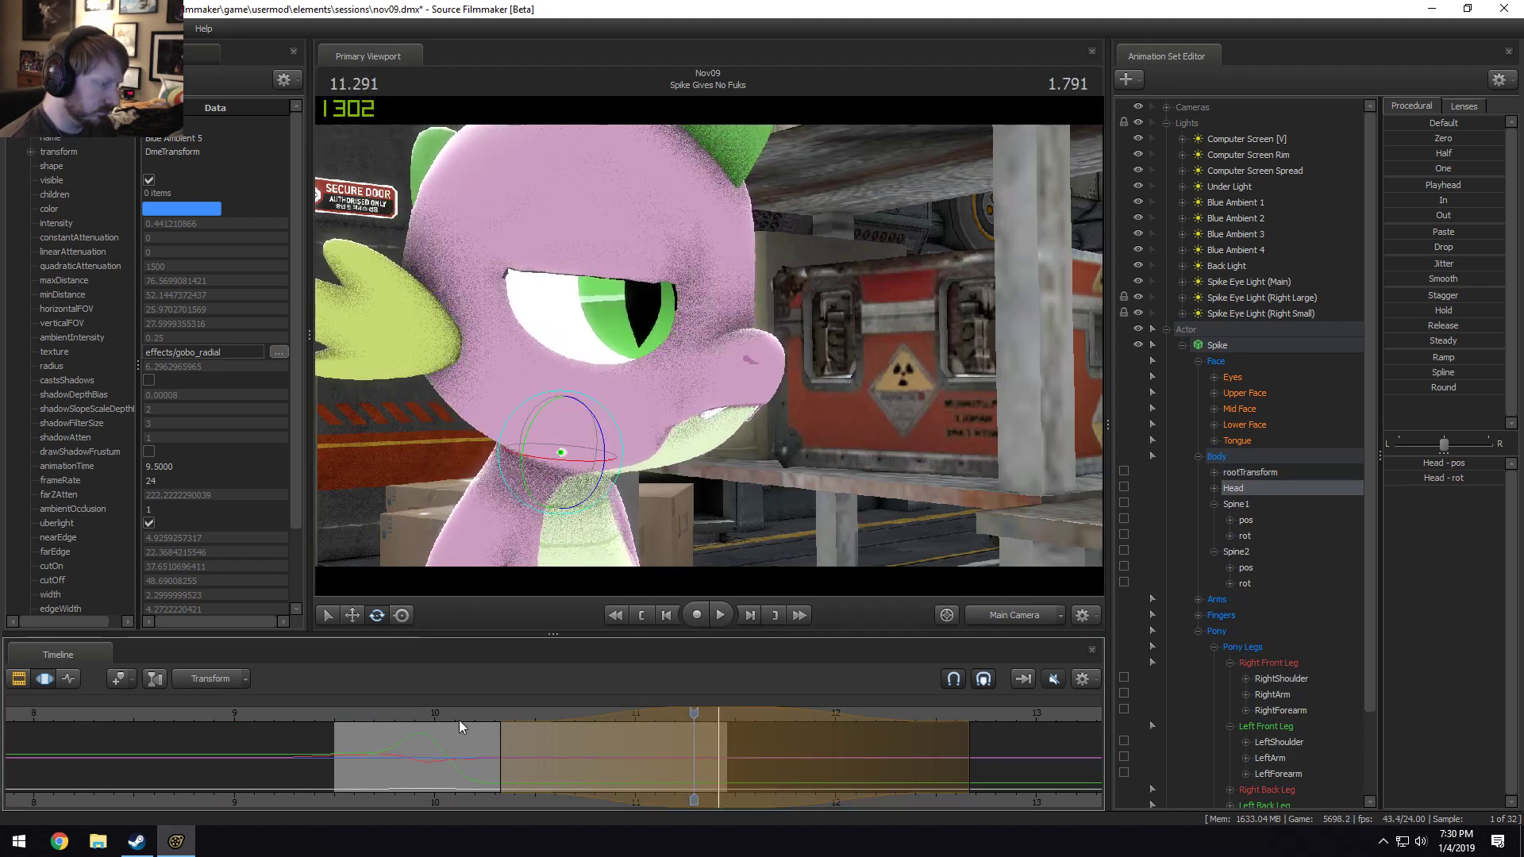
Turn the timeline sound back on and replay the shot from about 9.54 s.
drag(461, 754, 669, 769)
click(344, 716)
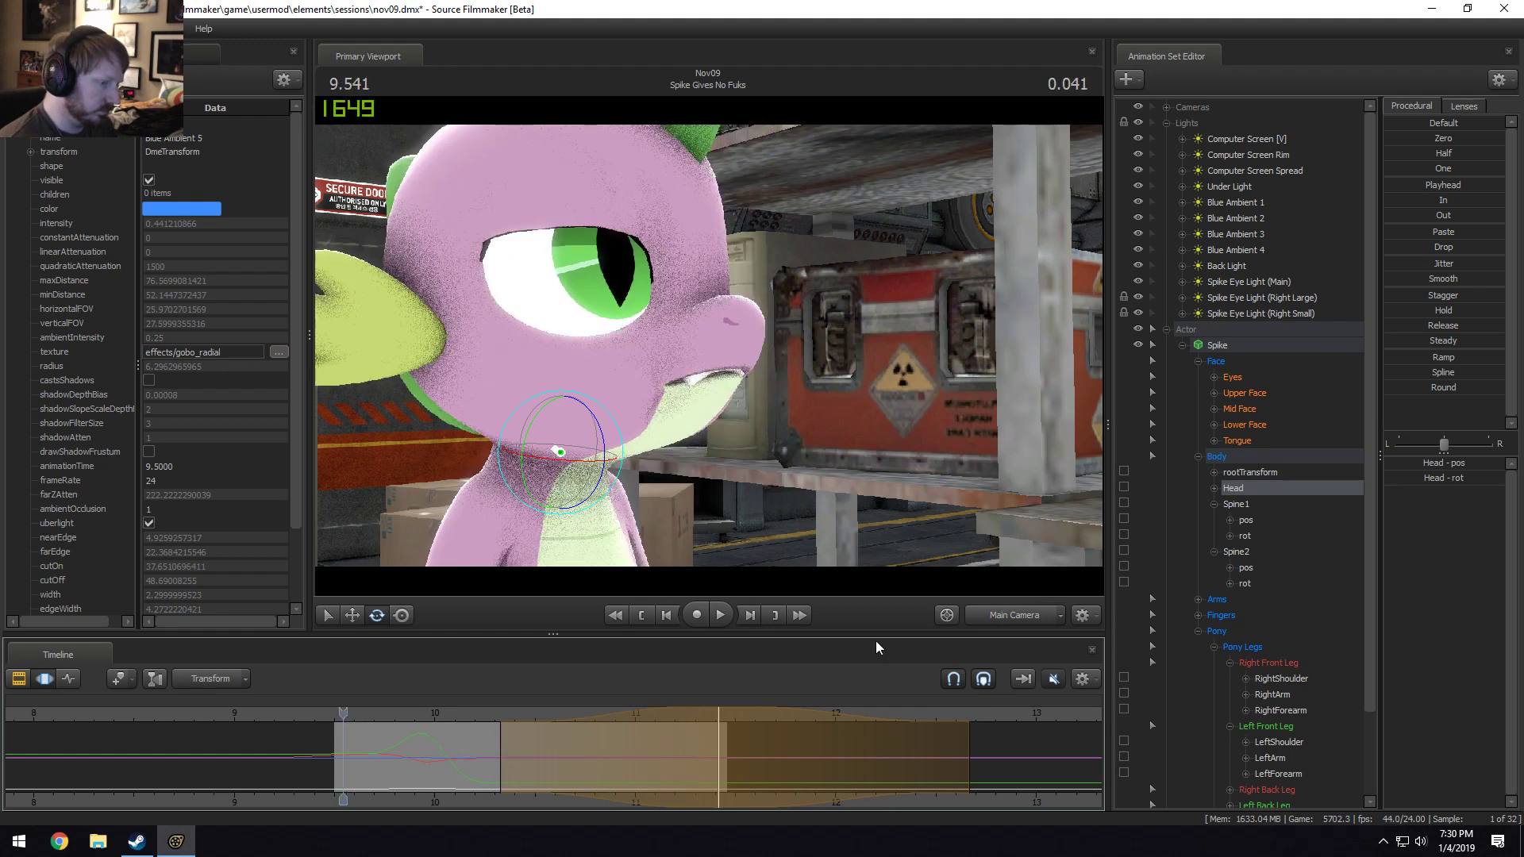
key(space)
click(1054, 680)
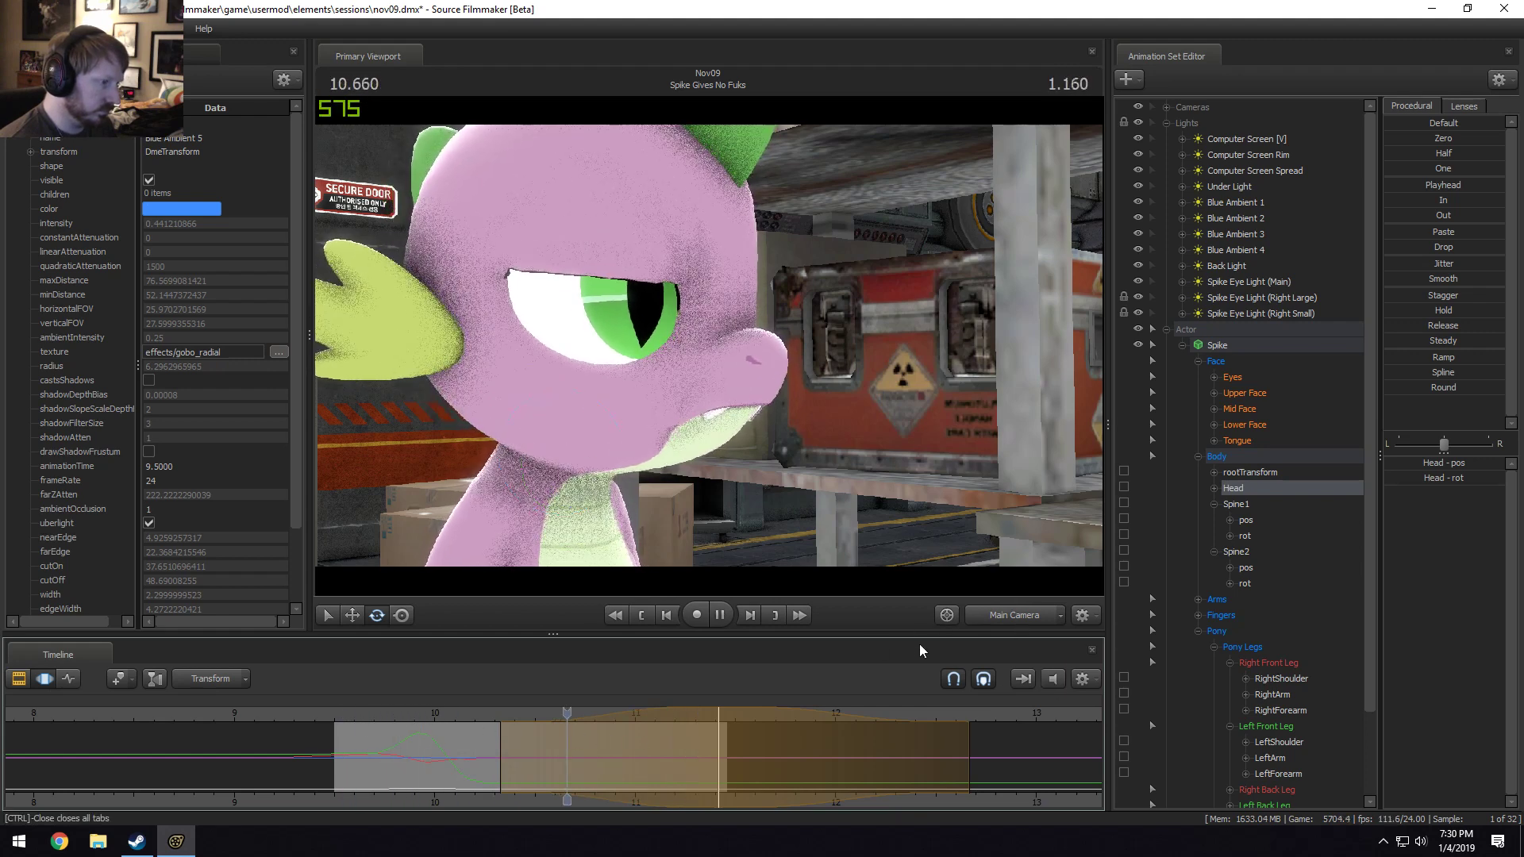
key(space)
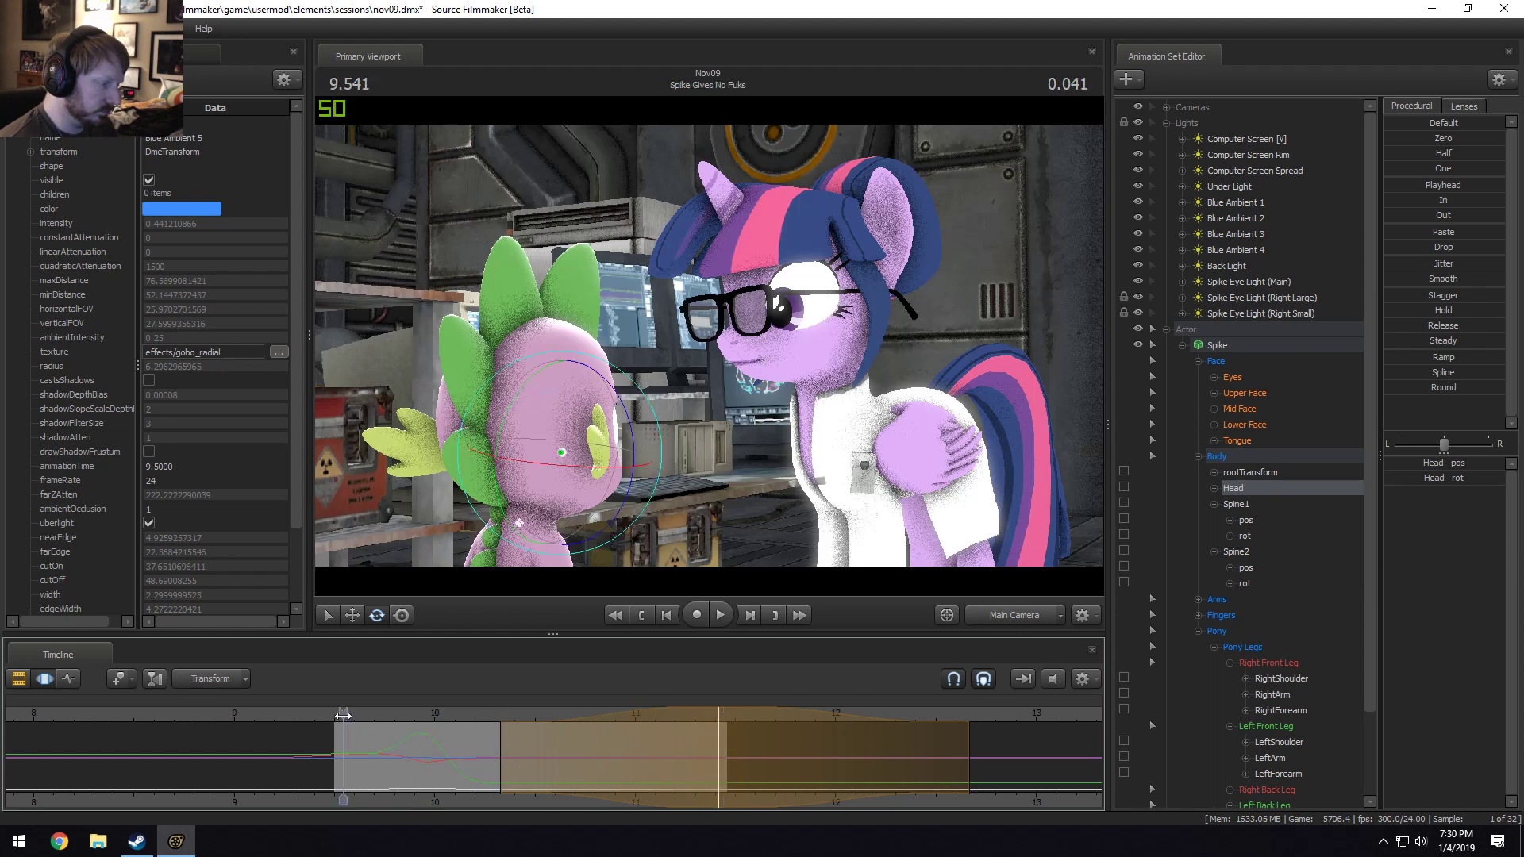
key(space)
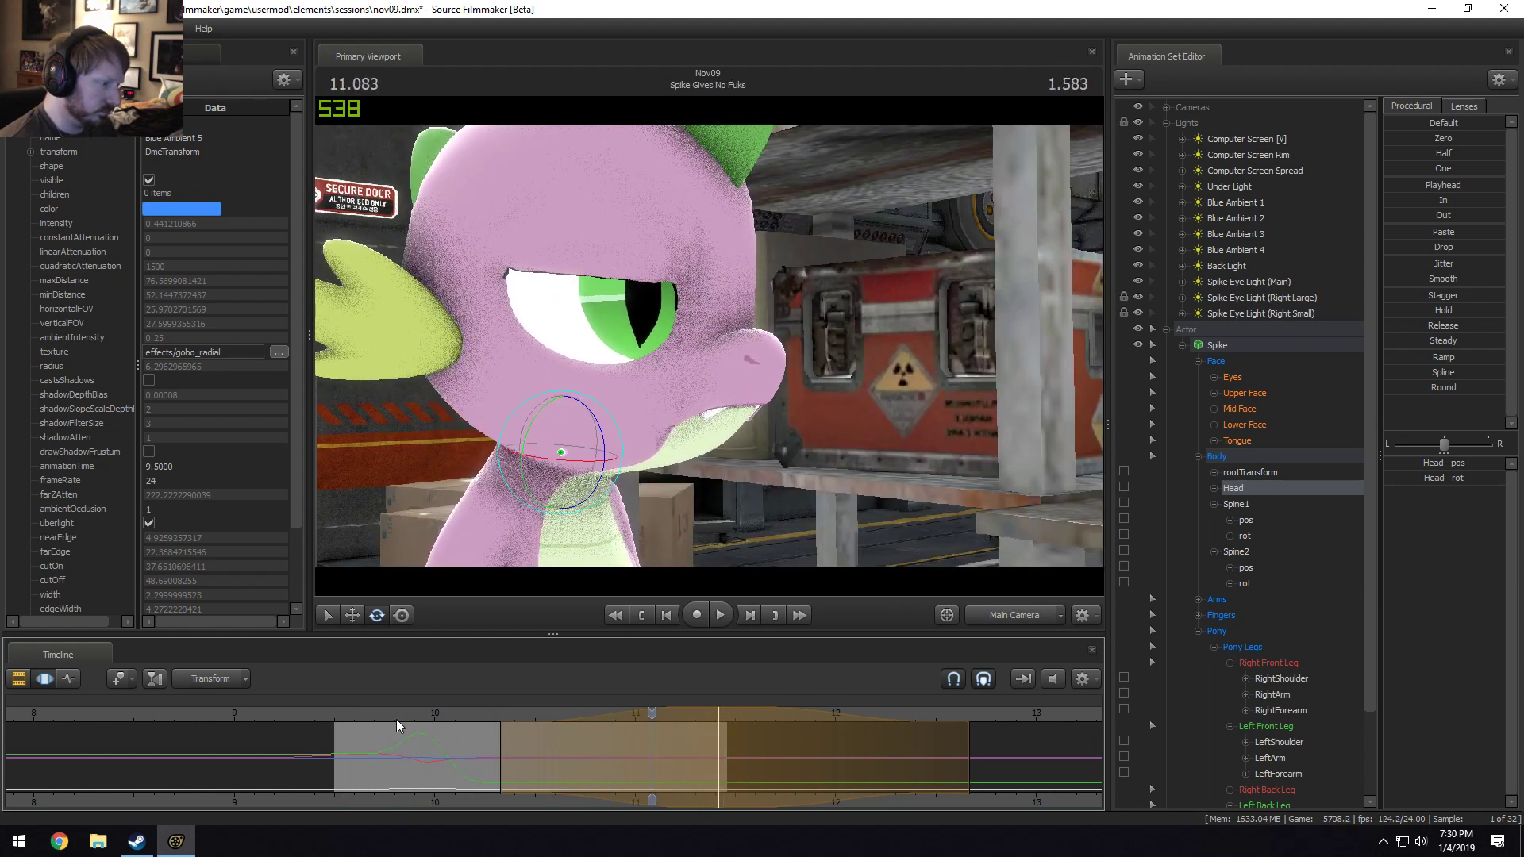
At 11.416 s, select Spike's Spine2 control in the Work Camera view and rotate it slightly.
drag(385, 717, 720, 783)
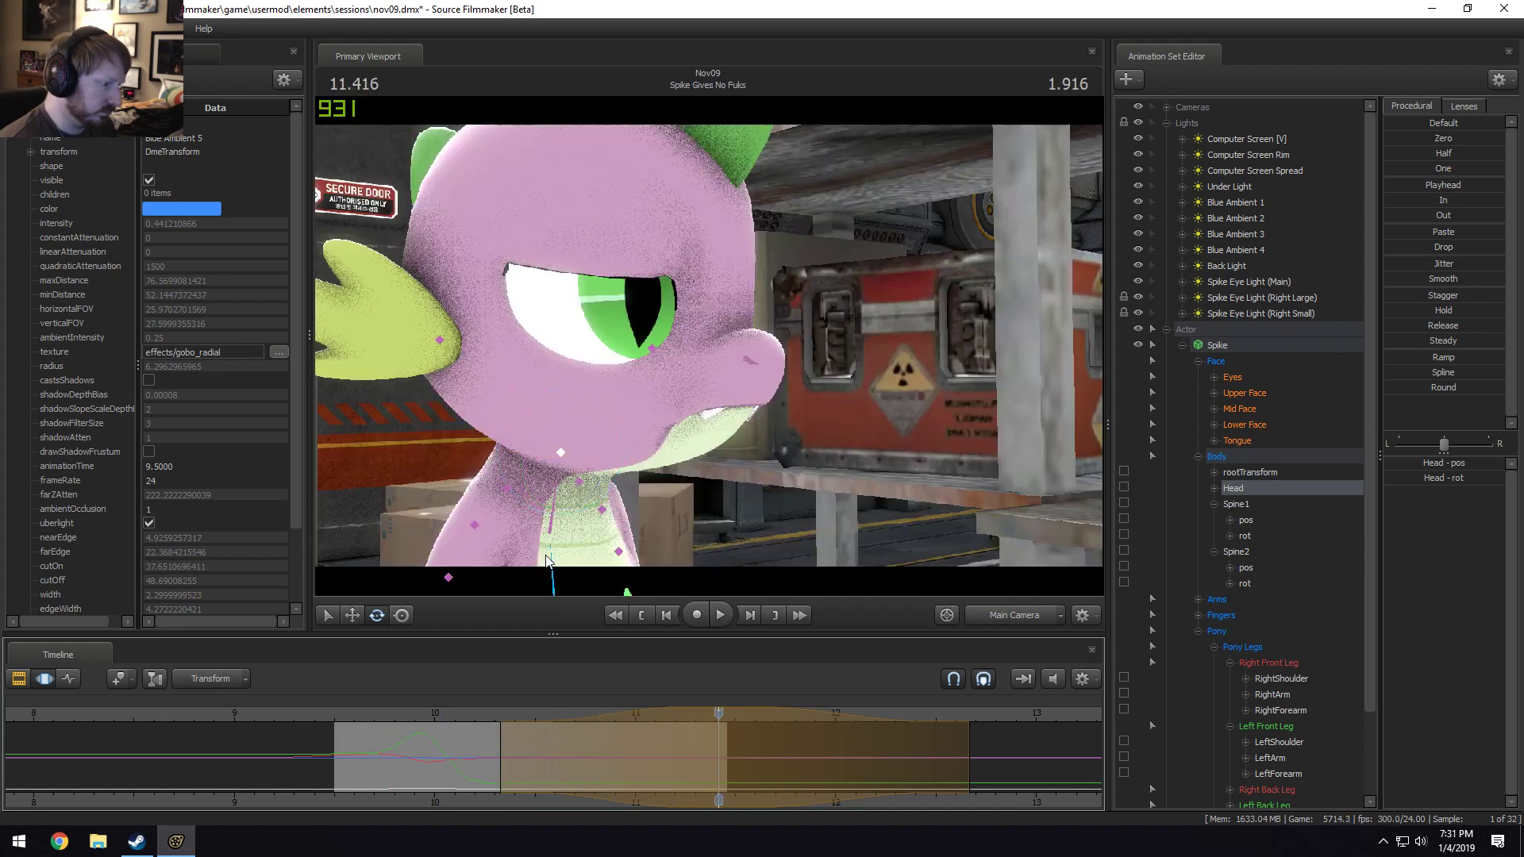
click(580, 546)
click(1060, 616)
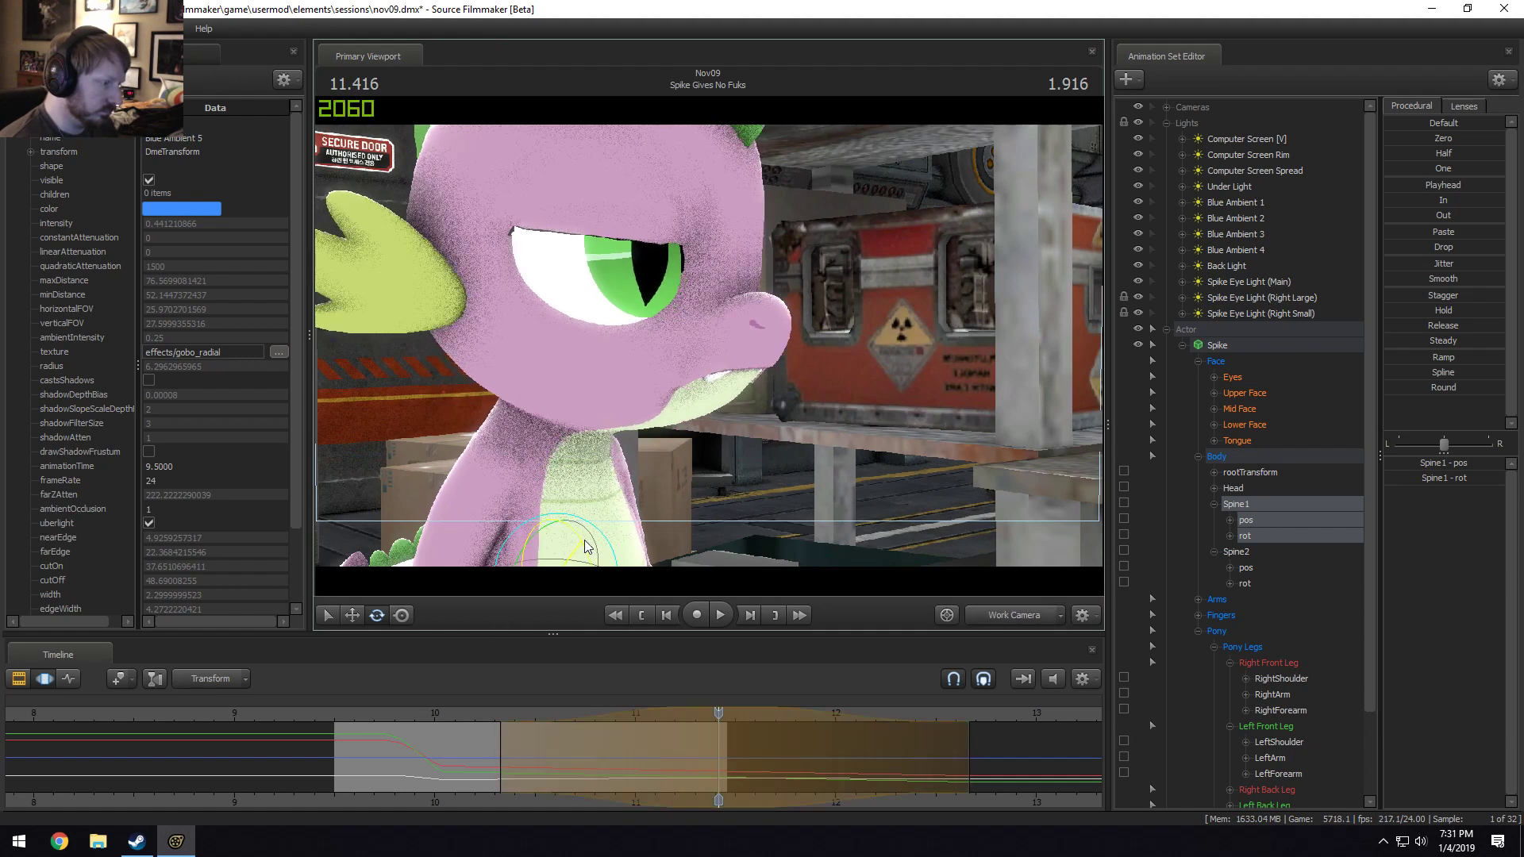
click(556, 446)
drag(559, 444, 576, 447)
Return to the Main Camera and replay the shot several times to check the spine motion.
drag(430, 767, 302, 707)
key(space)
click(1015, 613)
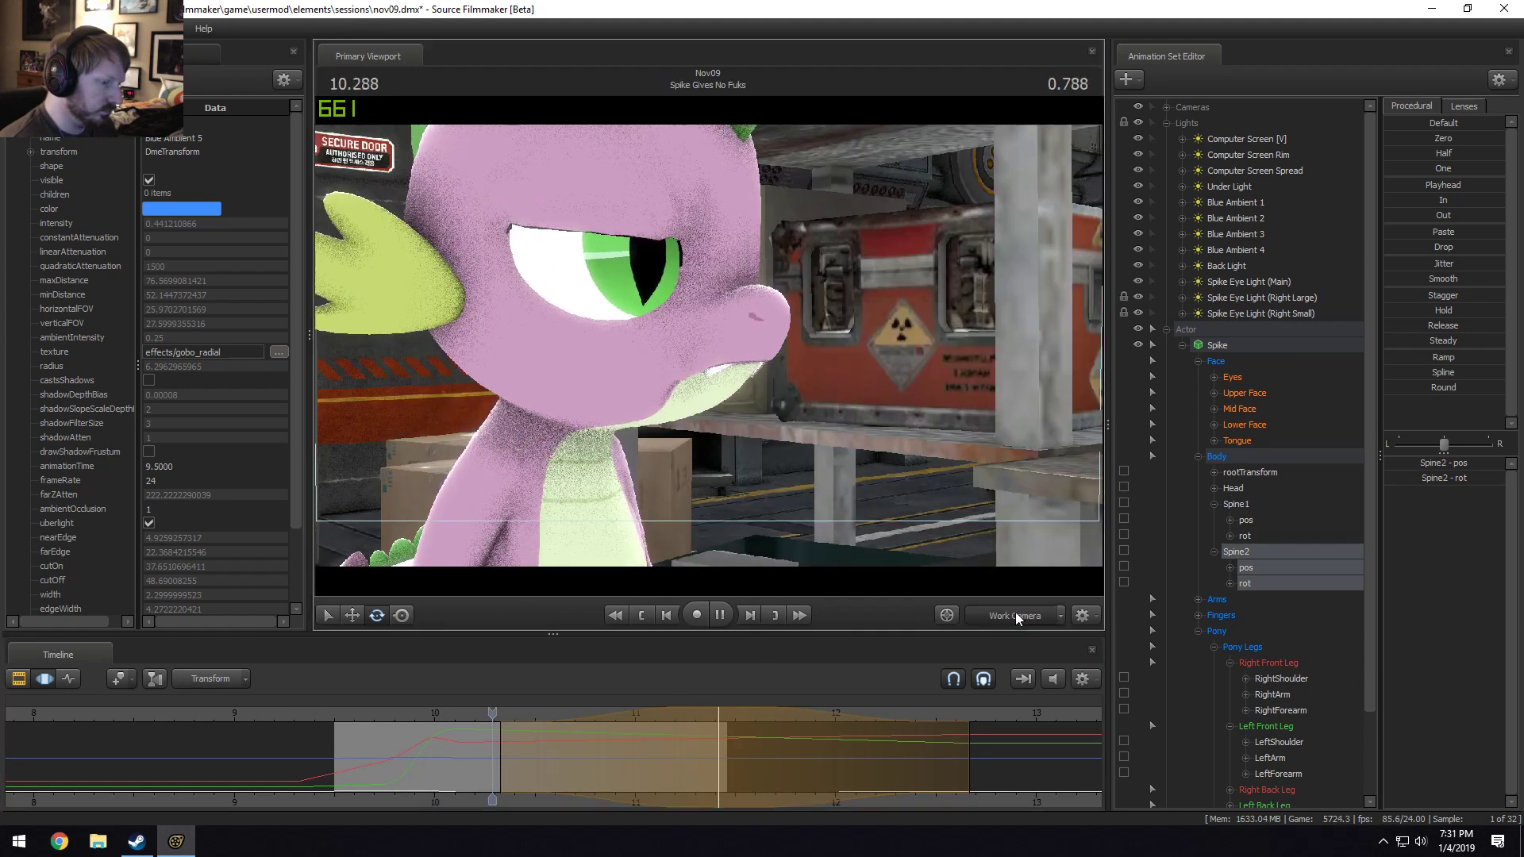
click(335, 717)
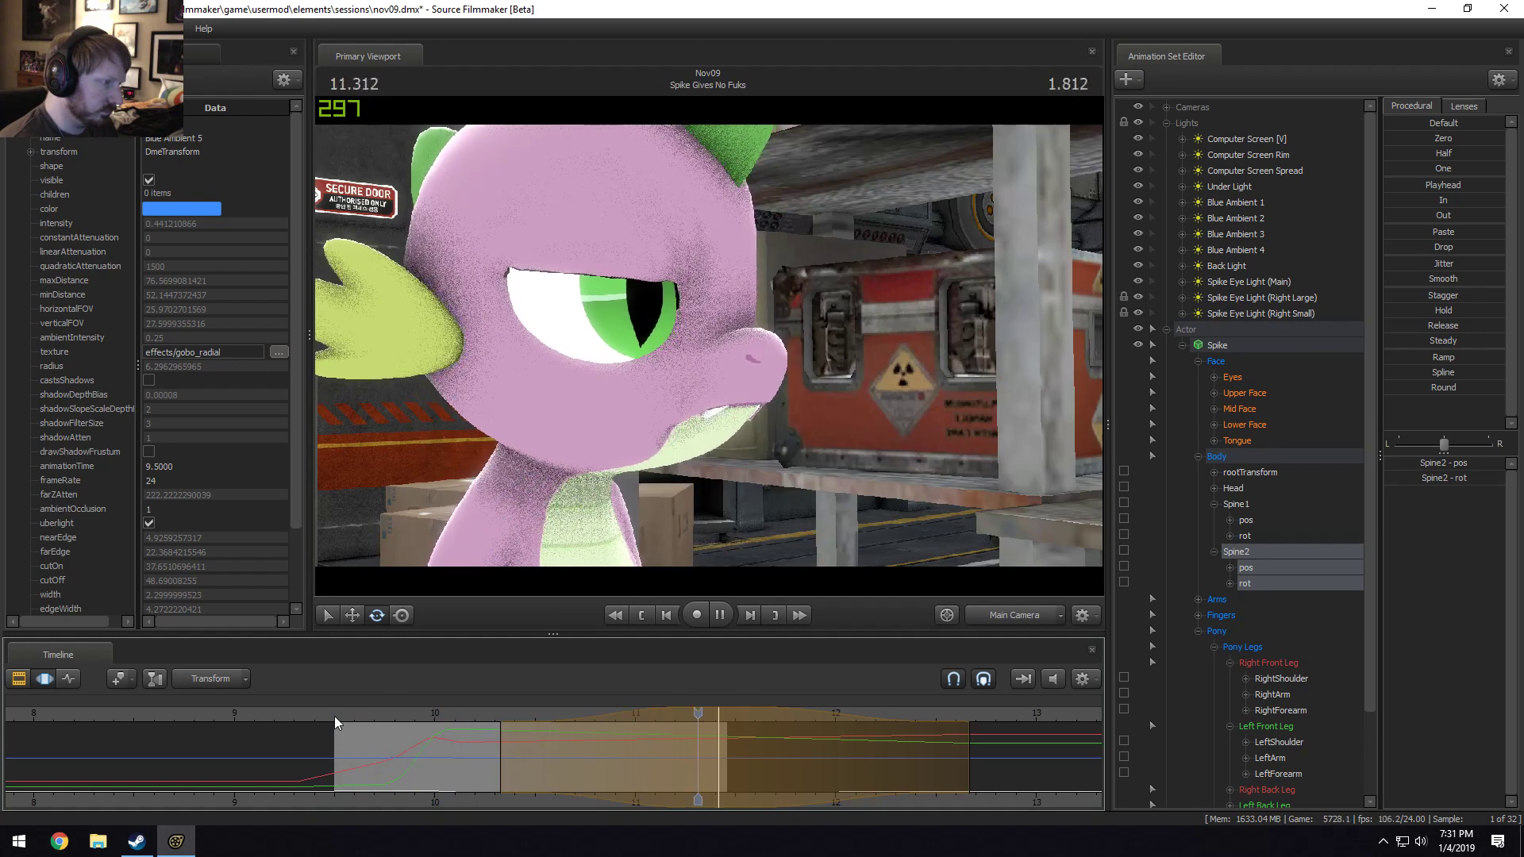
click(382, 712)
key(space)
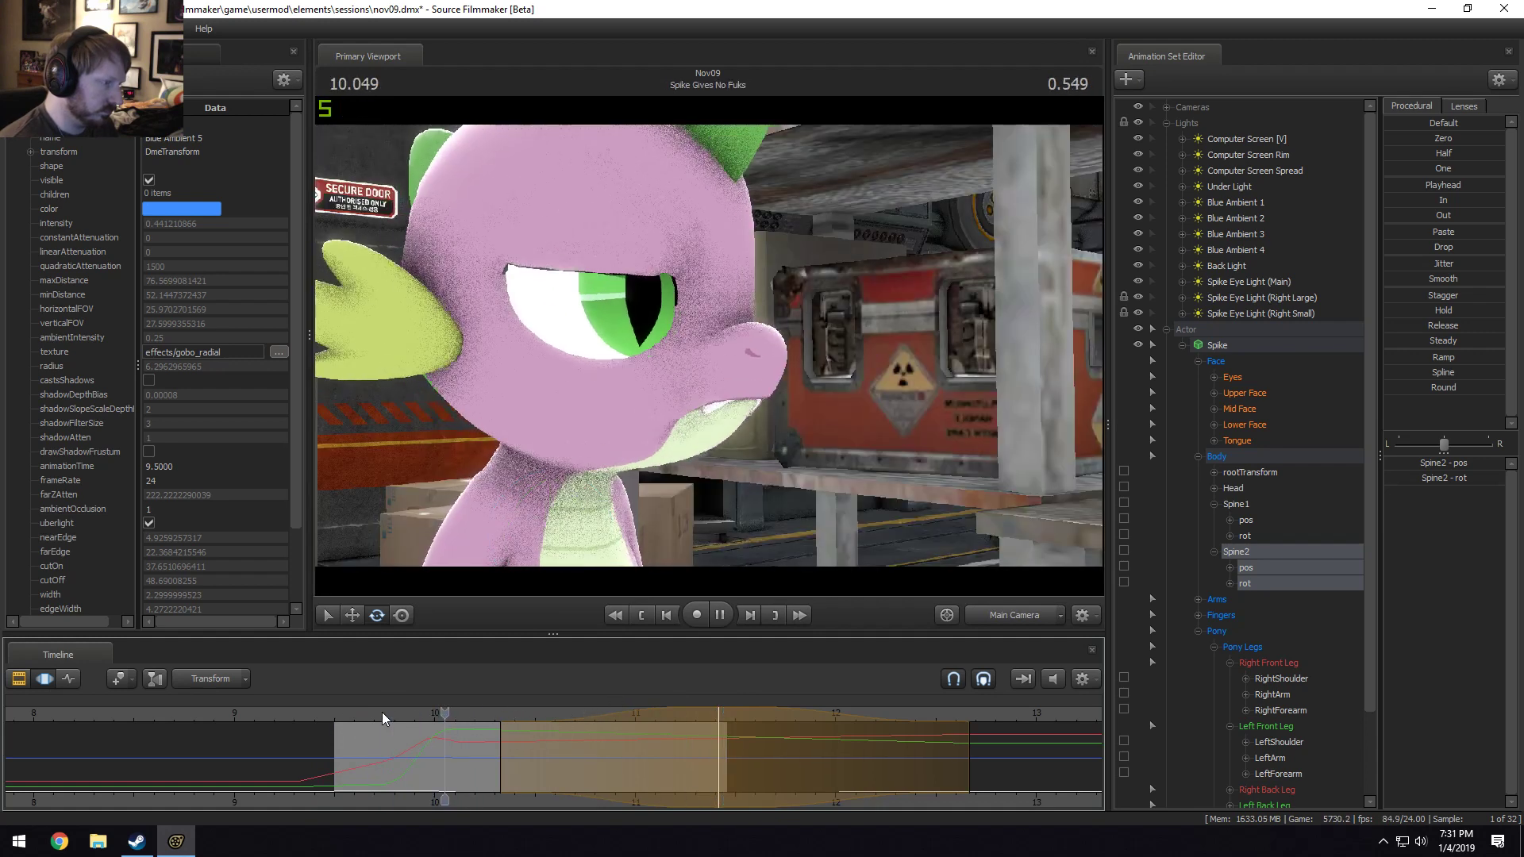
click(372, 712)
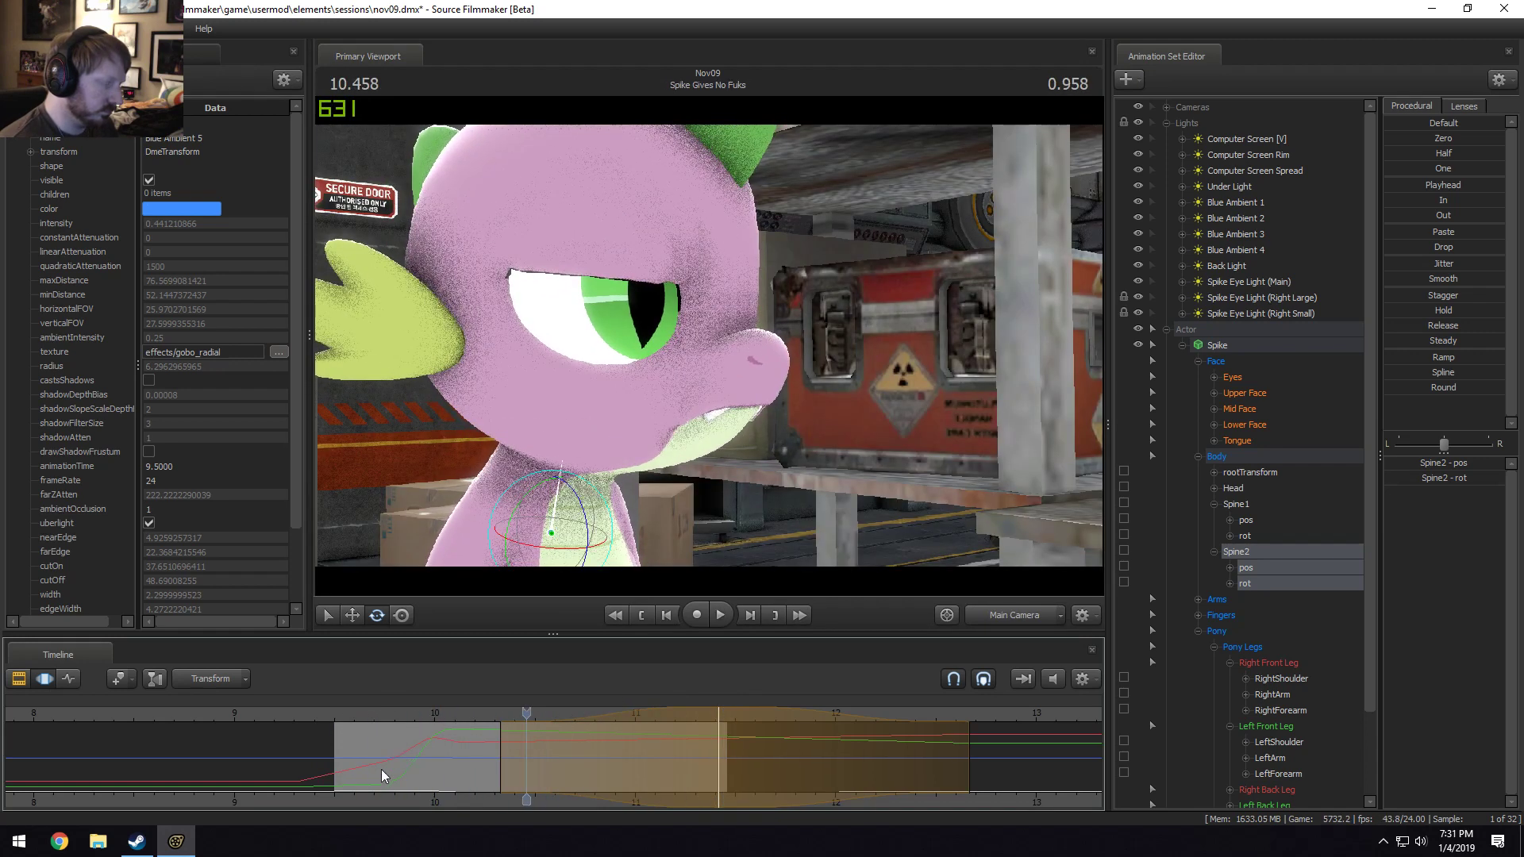
key(space)
Create a time selection of about 9.87–10.54 s around 10.125 s and slightly close Spike's eyes with the Upper Face eye_closer controls.
click(458, 768)
scroll(458, 768, up, 2)
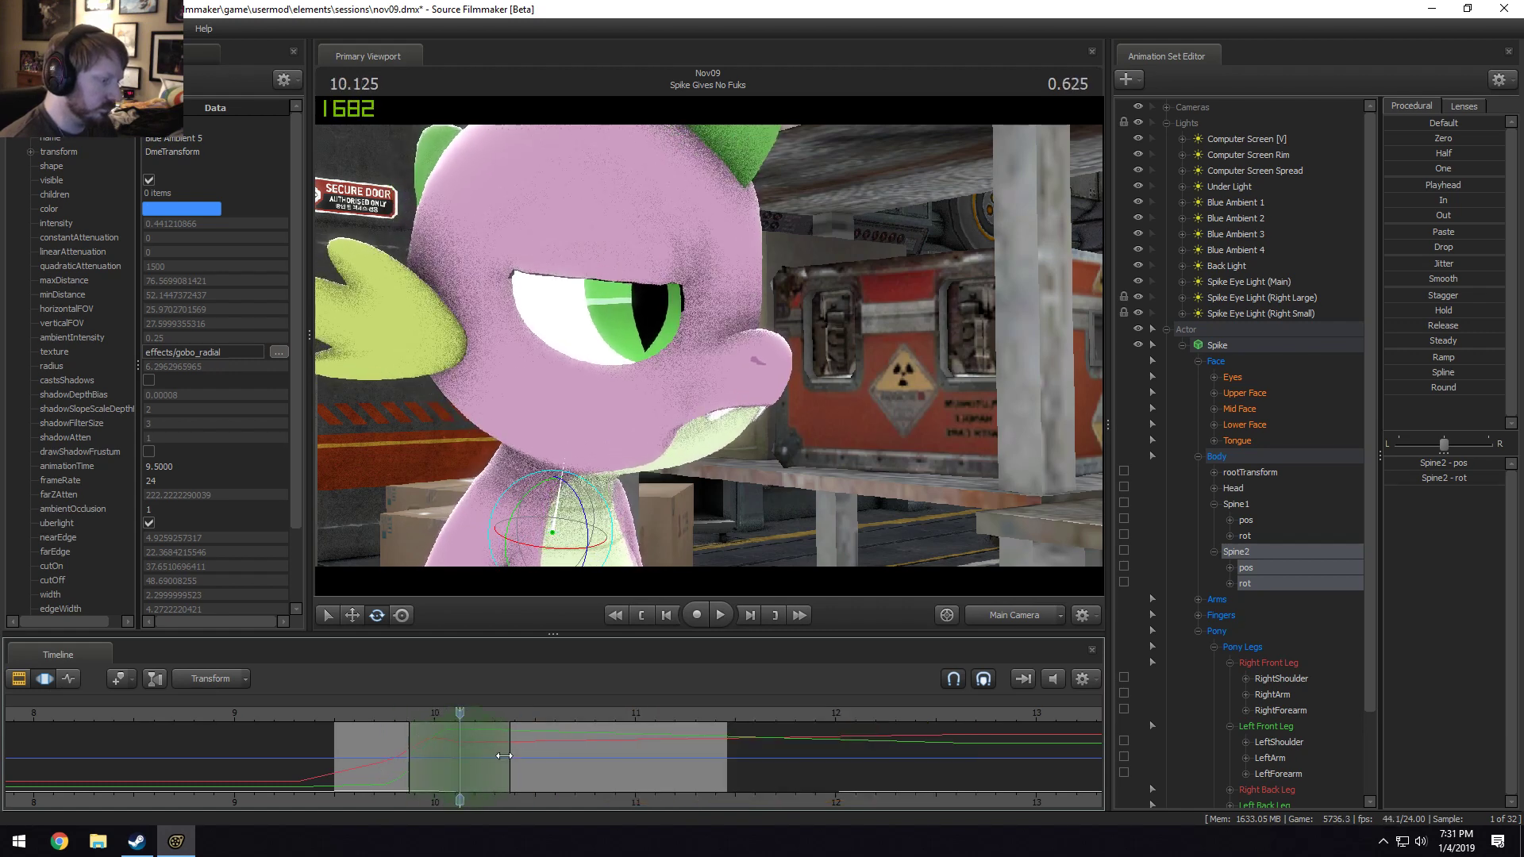
drag(506, 761, 543, 761)
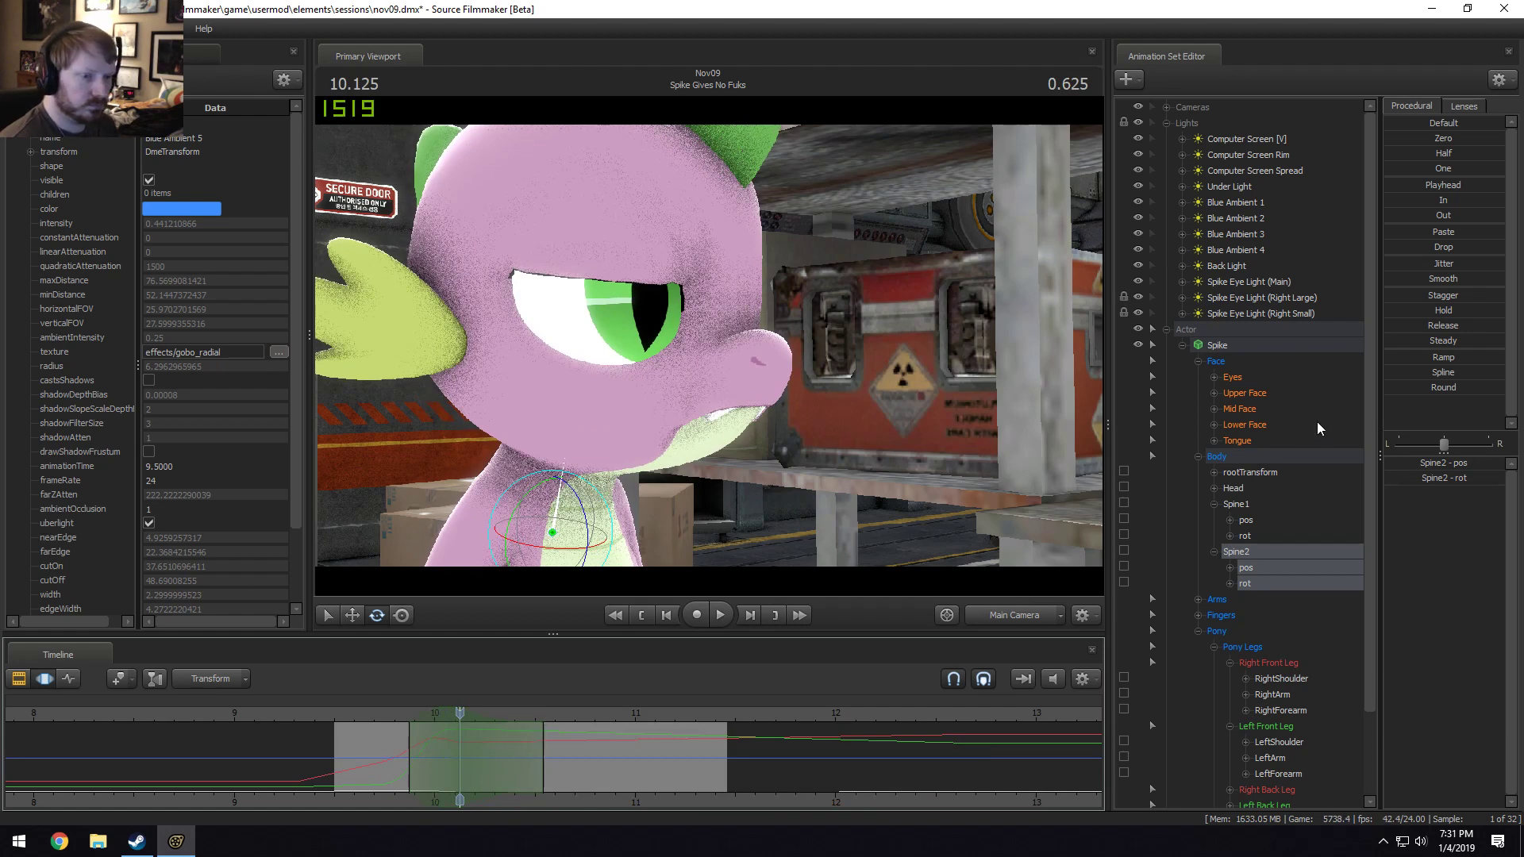
click(1247, 394)
drag(1438, 721, 1434, 708)
Replay the shot and shift the Upper Face time selection to about 10.5–11.4 s.
click(360, 719)
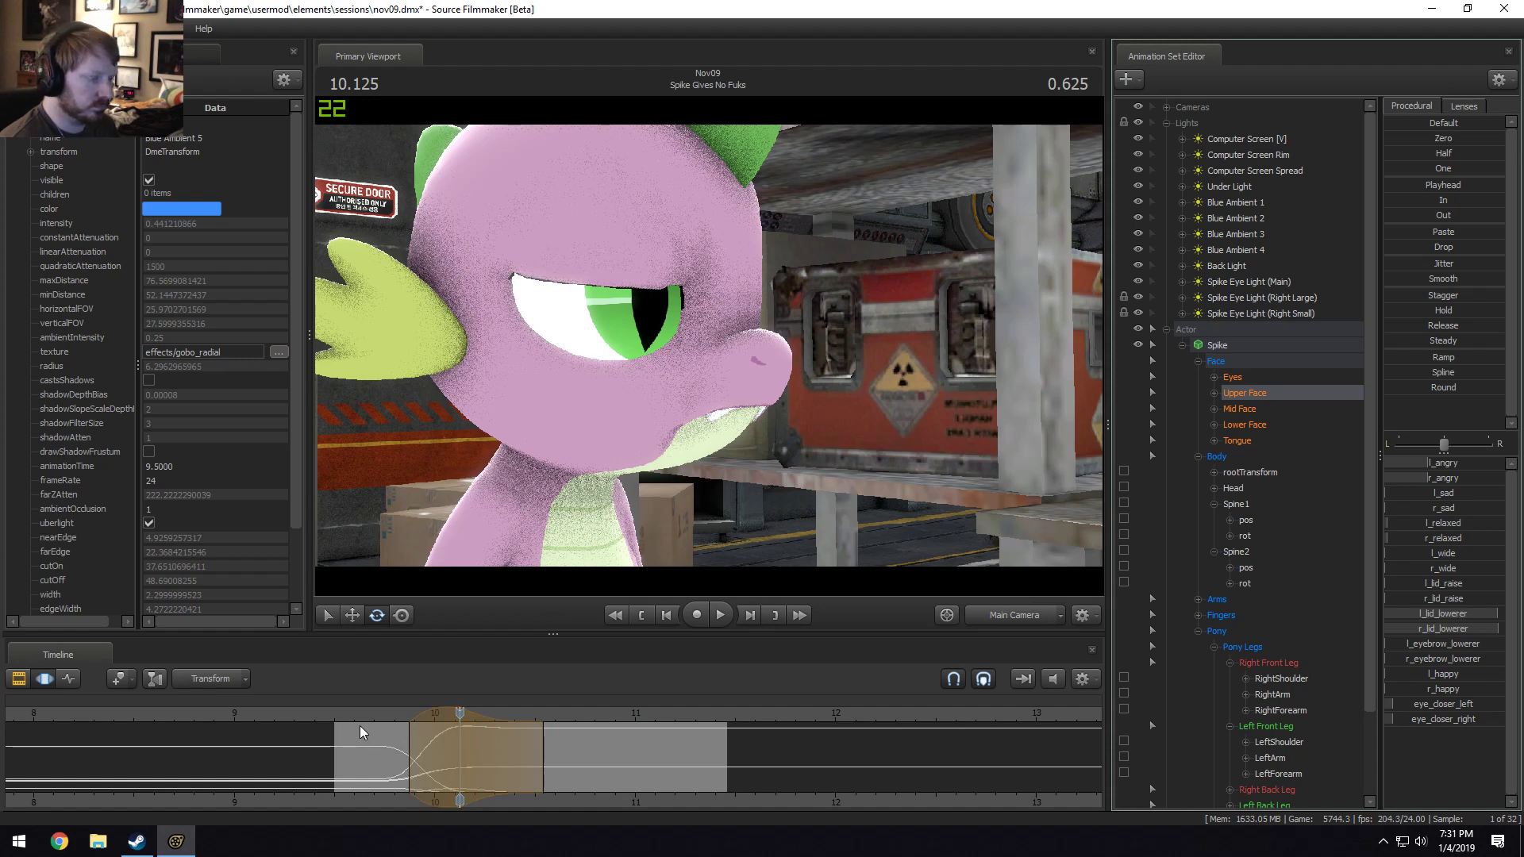
key(space)
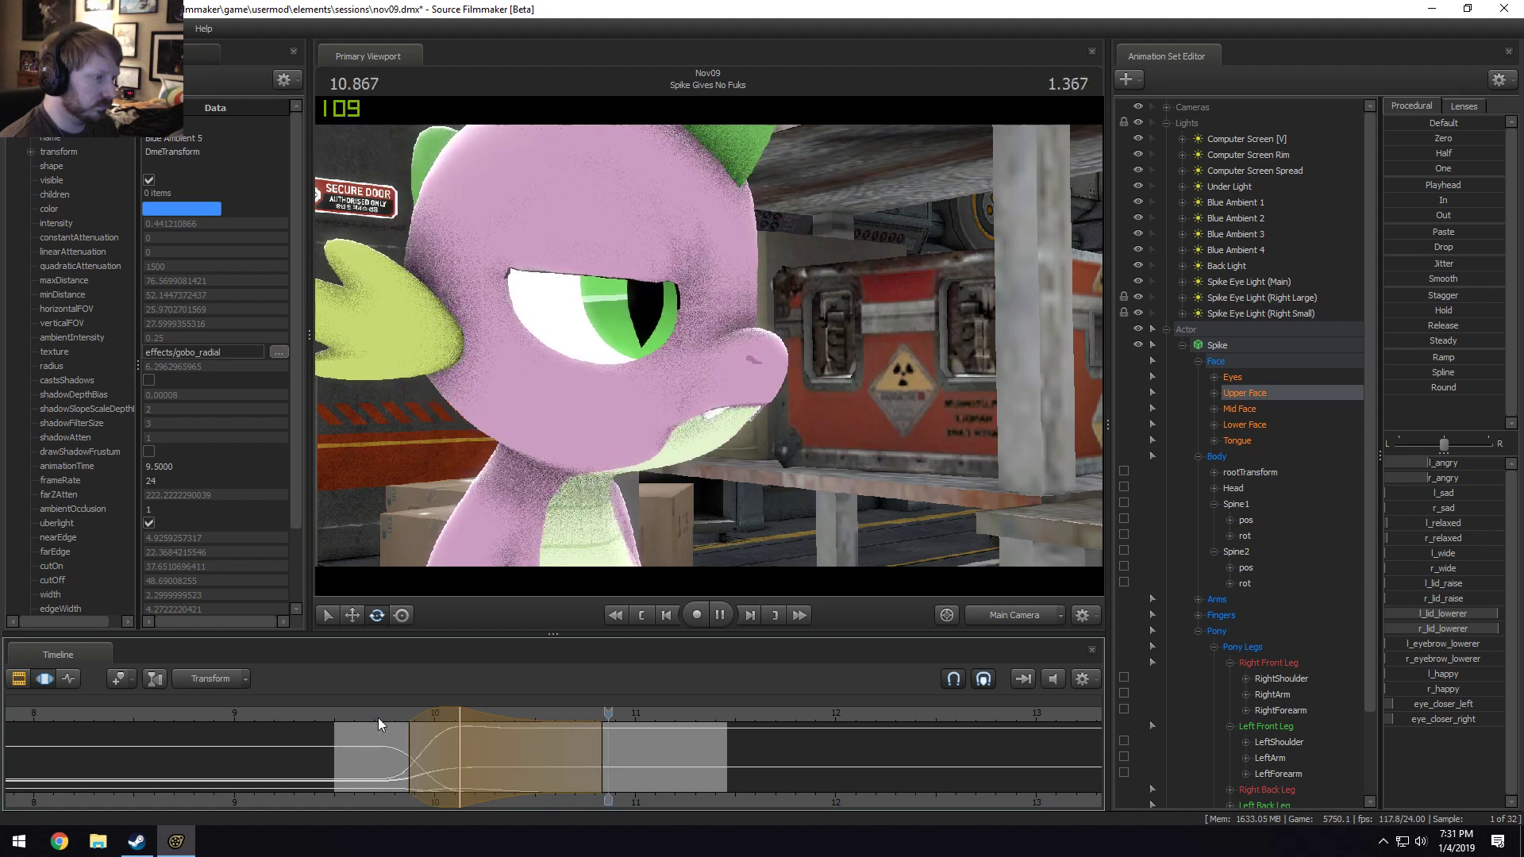
click(559, 762)
drag(560, 762, 619, 762)
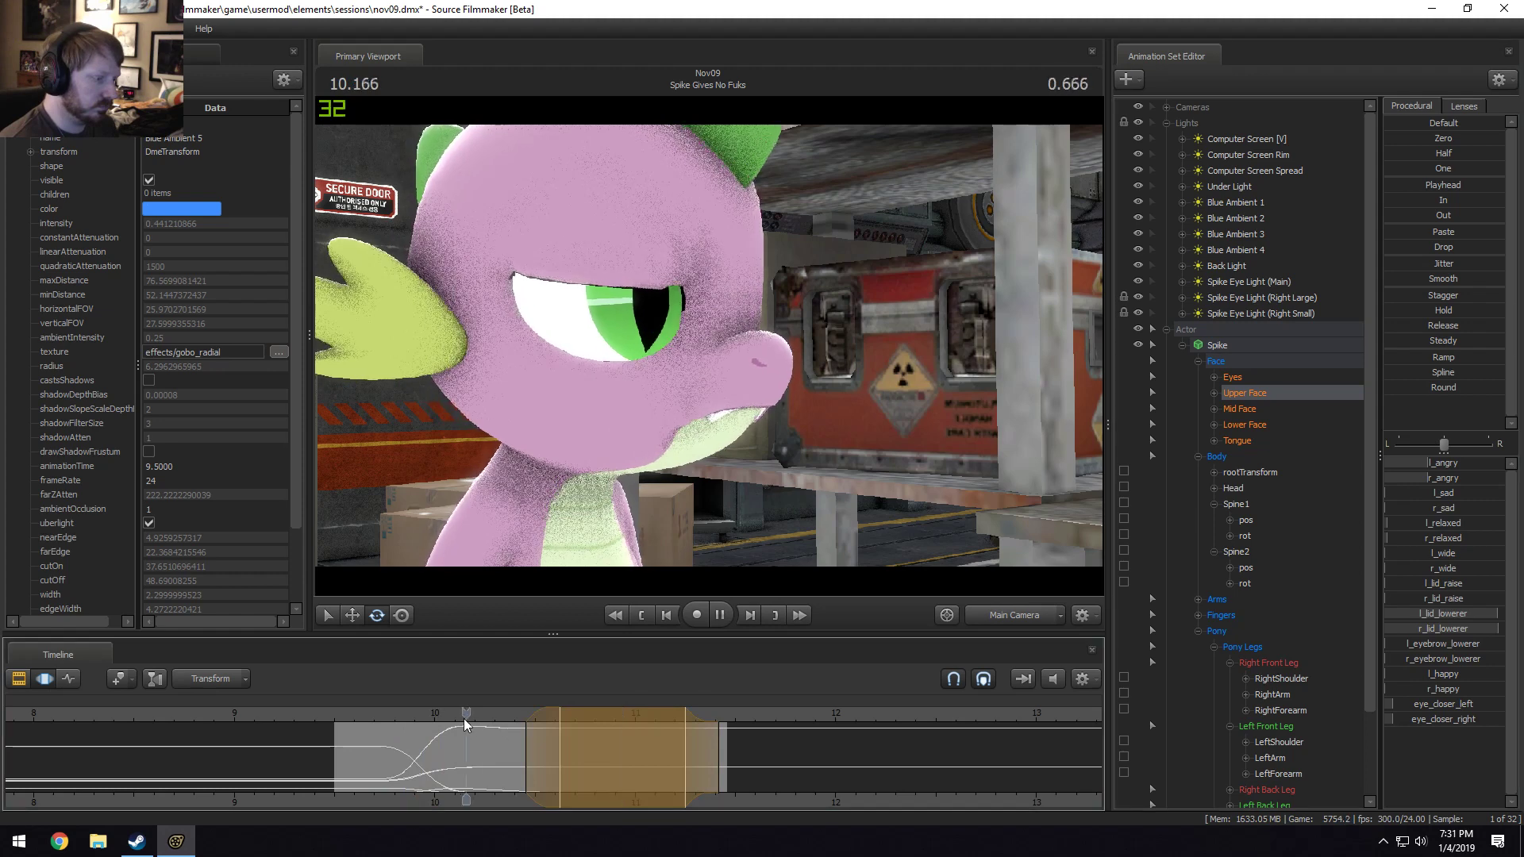
key(space)
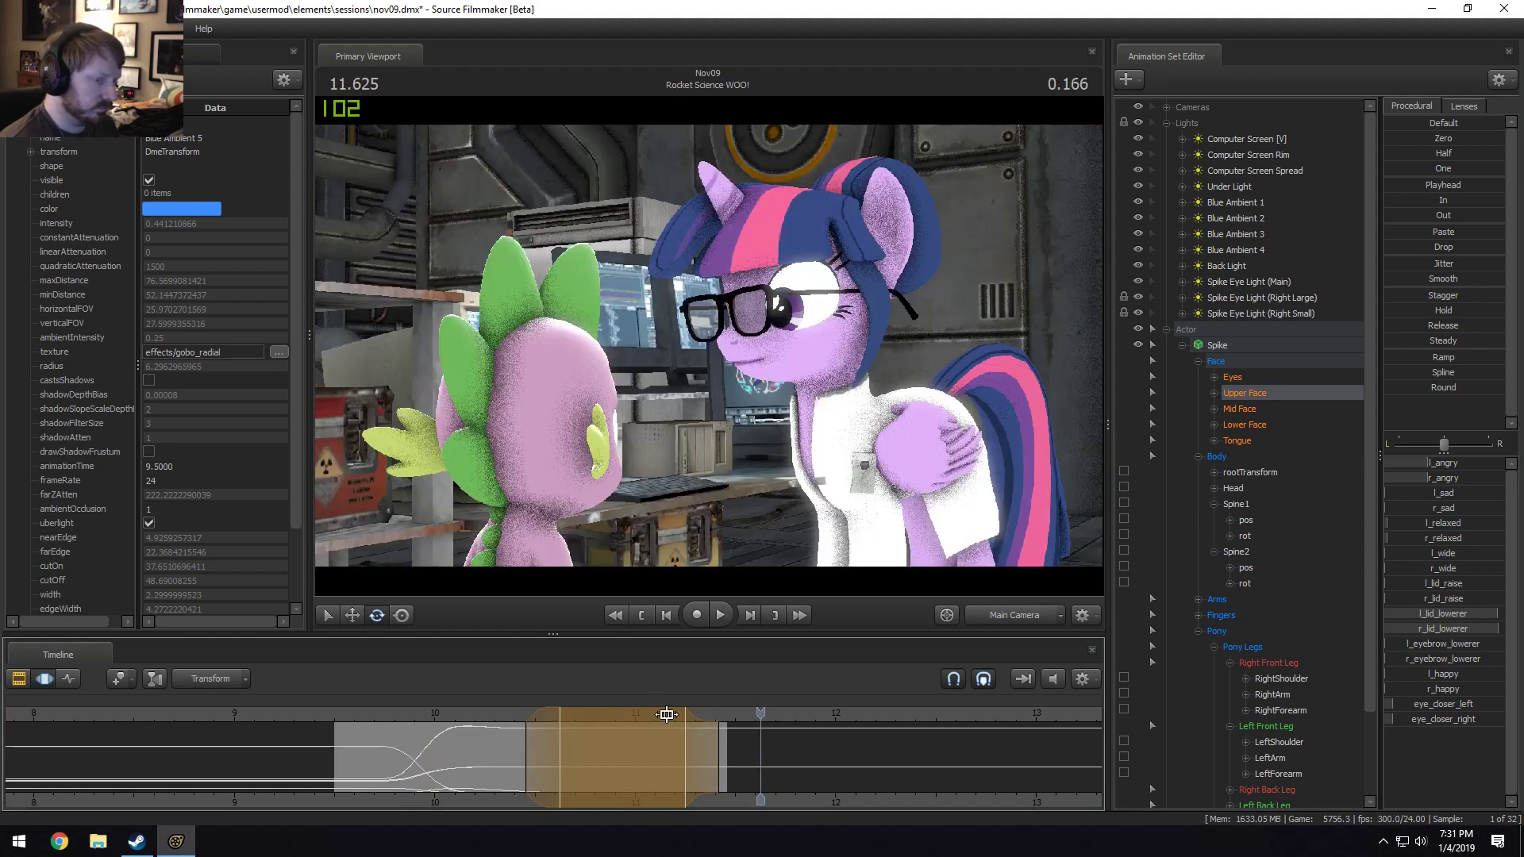
Select Spike's Body, Arms, Fingers and Pony controls and set a time selection of about 10.7–11.7 s around 11.166 s.
click(1216, 345)
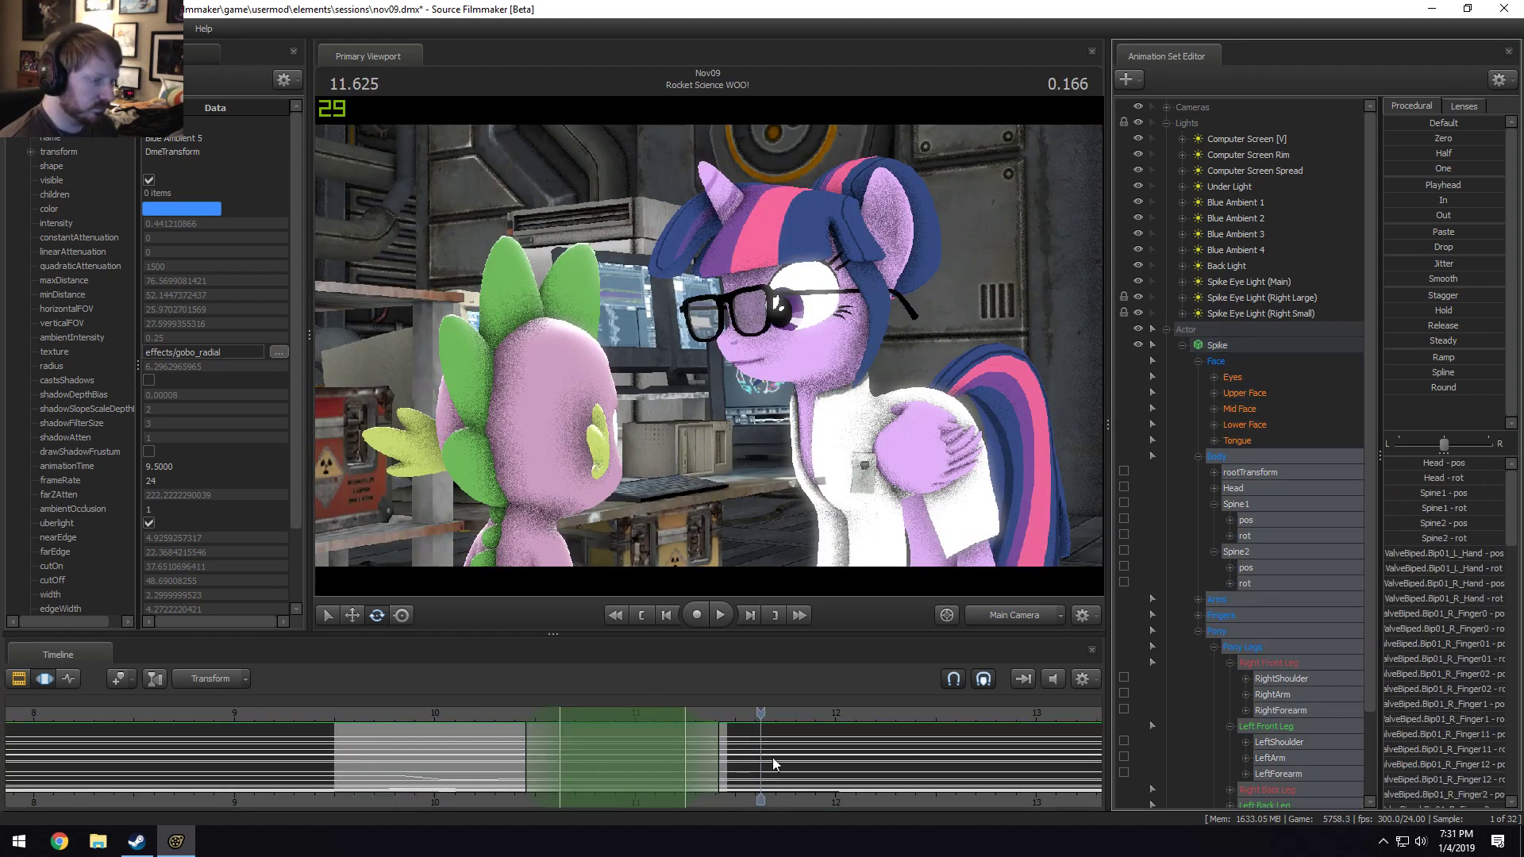
drag(773, 757, 681, 757)
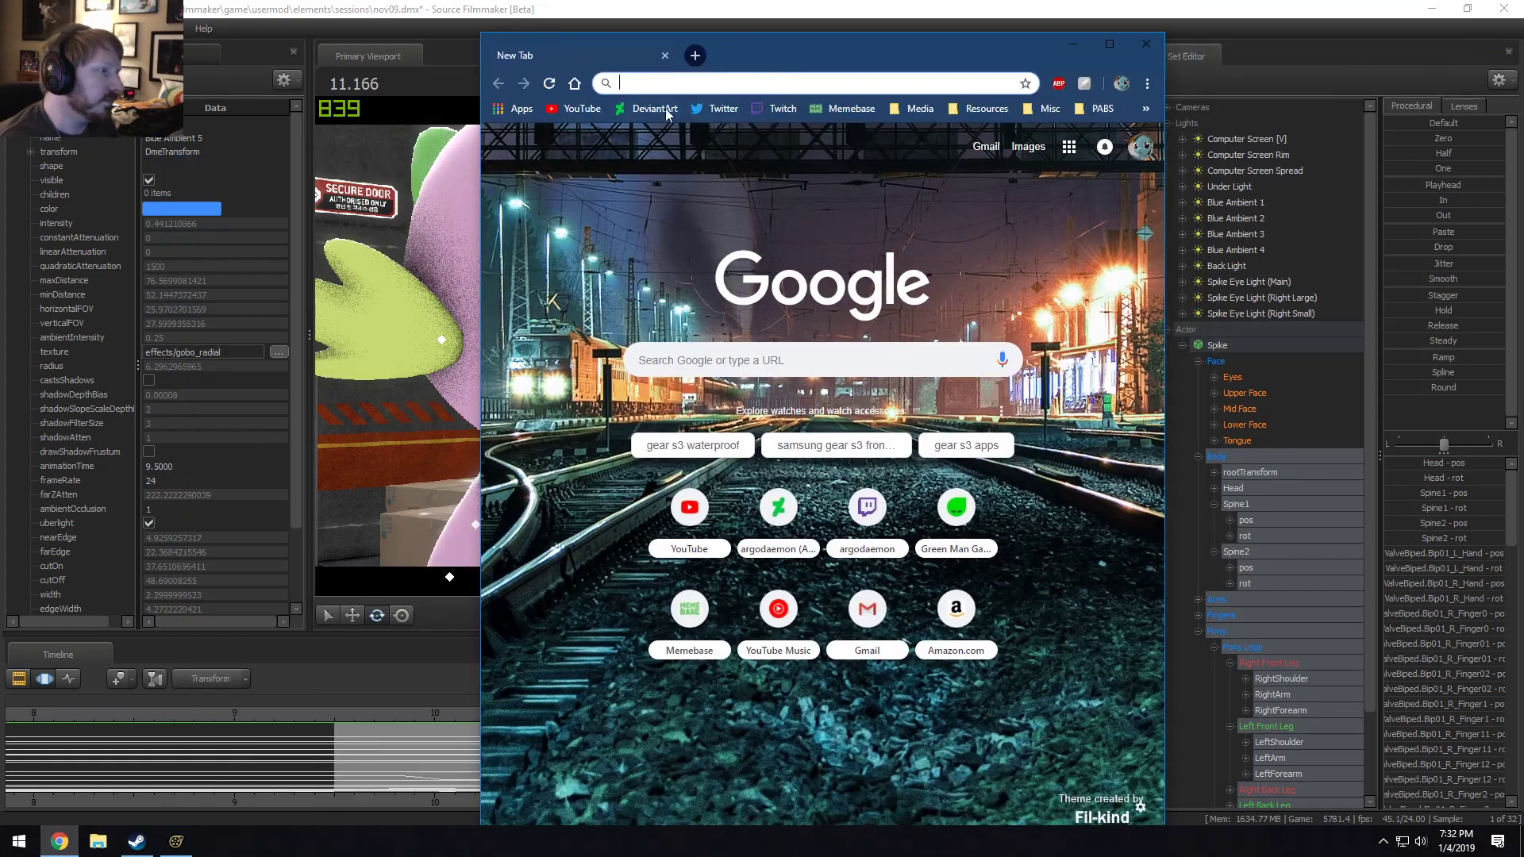
Switch to Chrome, open the bookmarked DeviantArt profile and look through the Twi Wick: Chapter 2 picture's page.
click(666, 115)
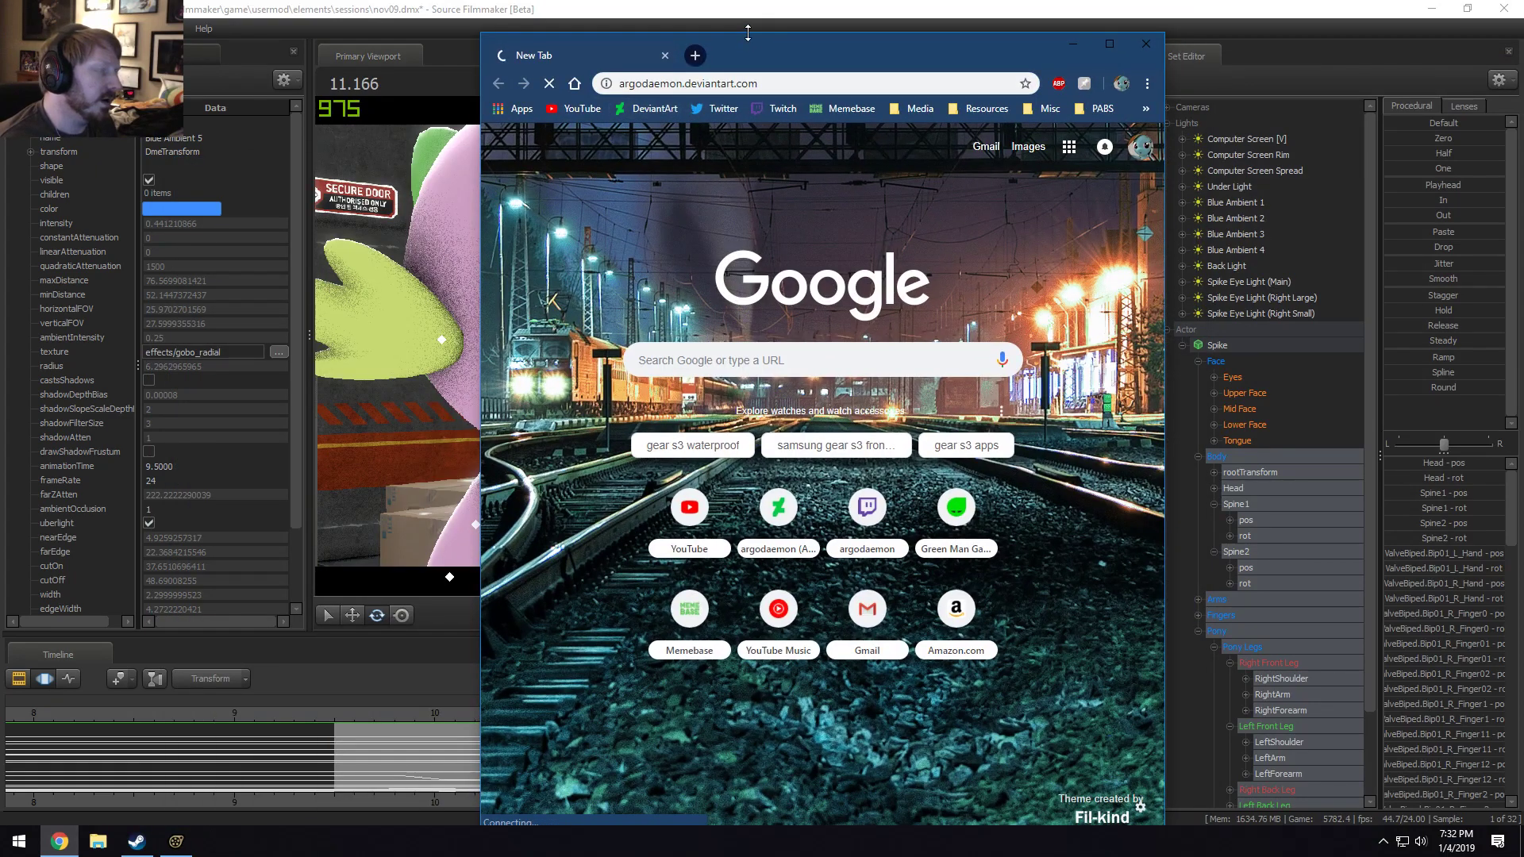
drag(780, 51, 665, 162)
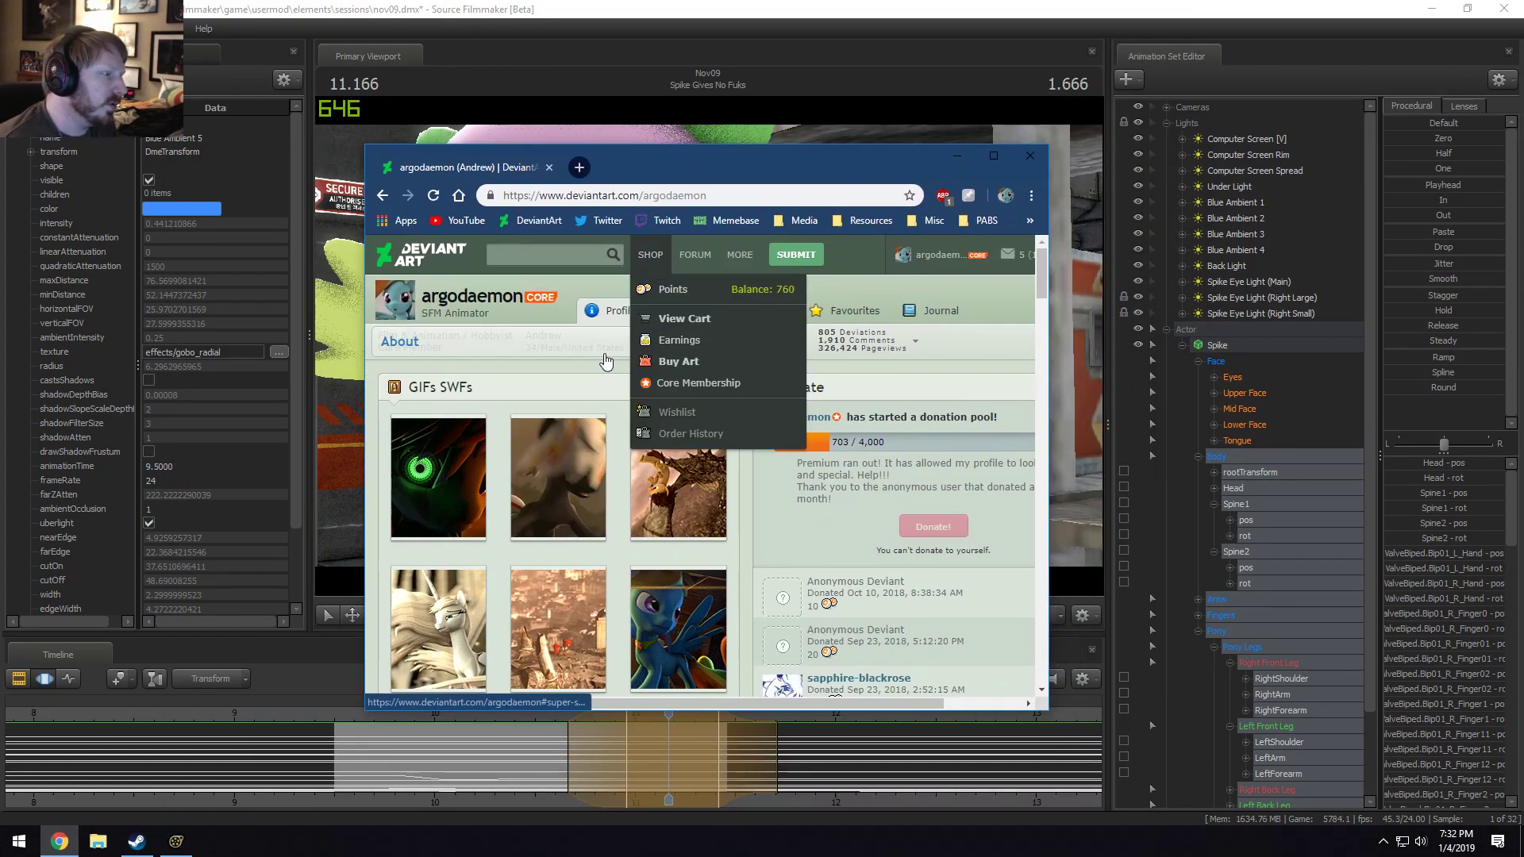
scroll(595, 473, down, 5)
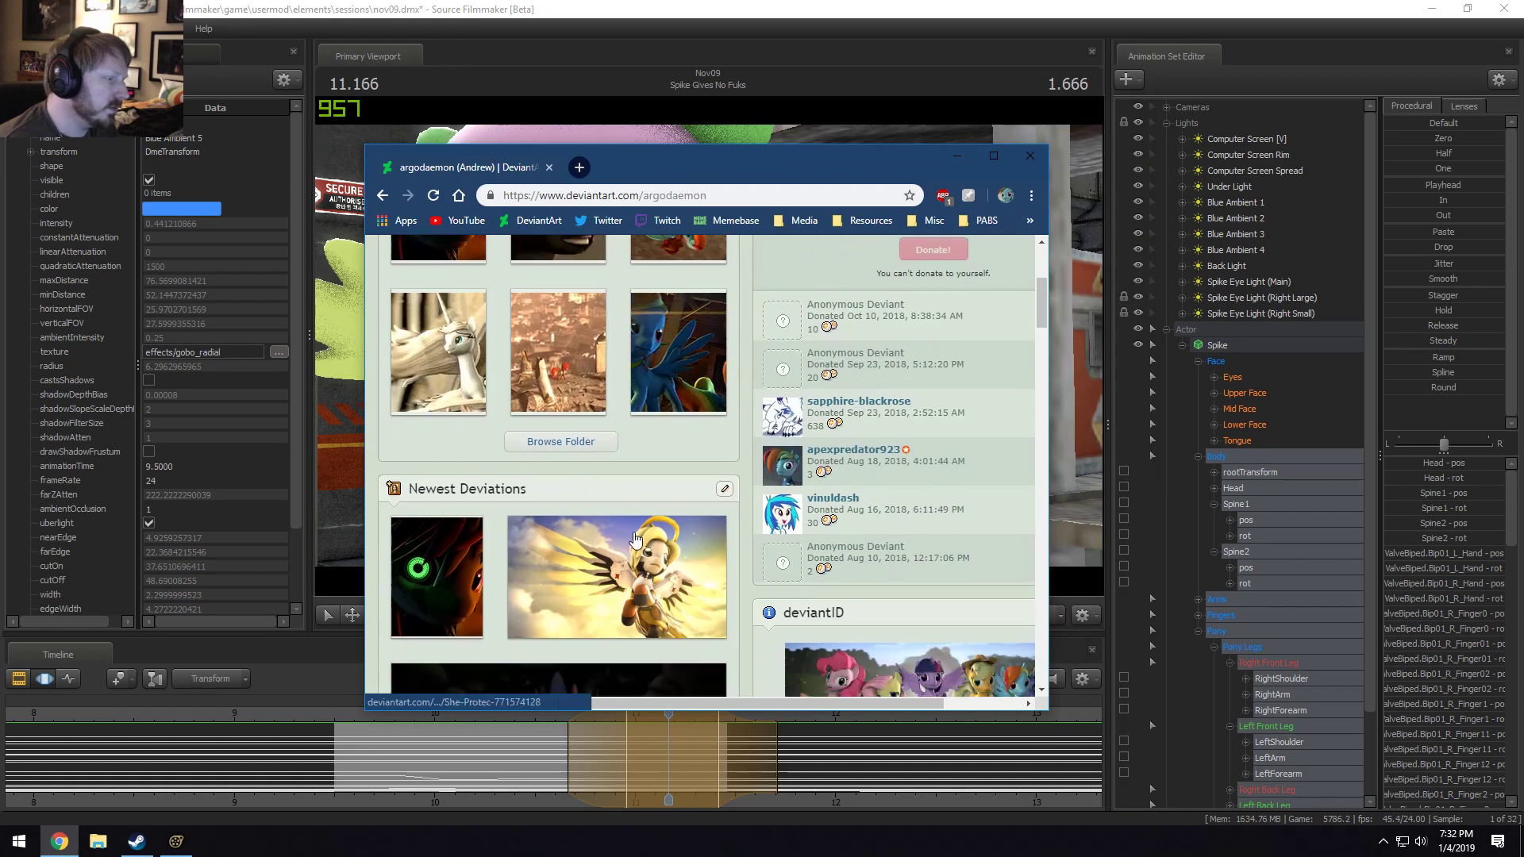
scroll(467, 447, down, 2)
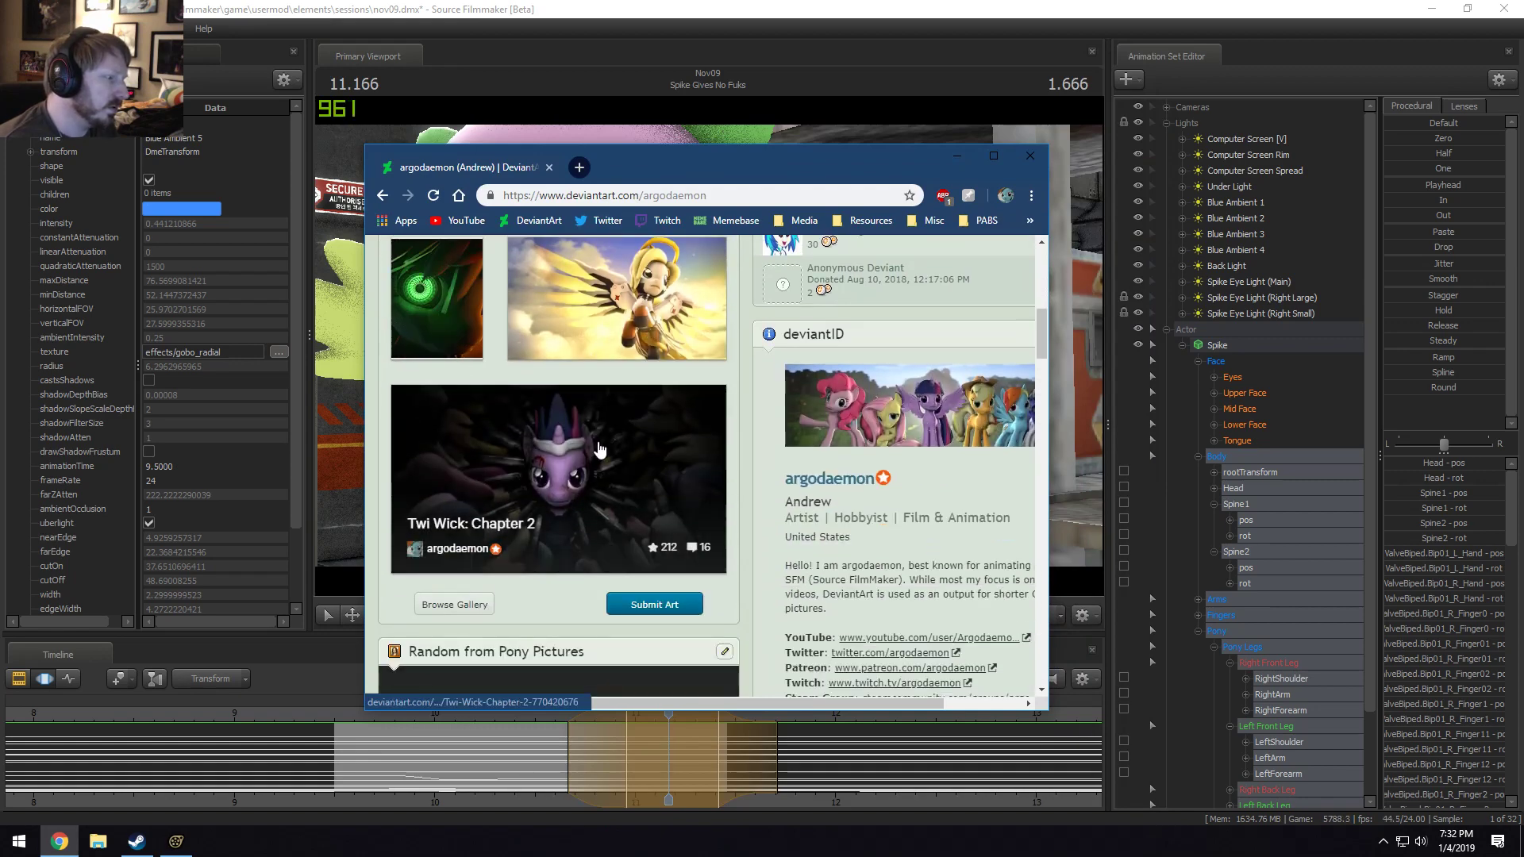
click(548, 548)
scroll(803, 427, down, 15)
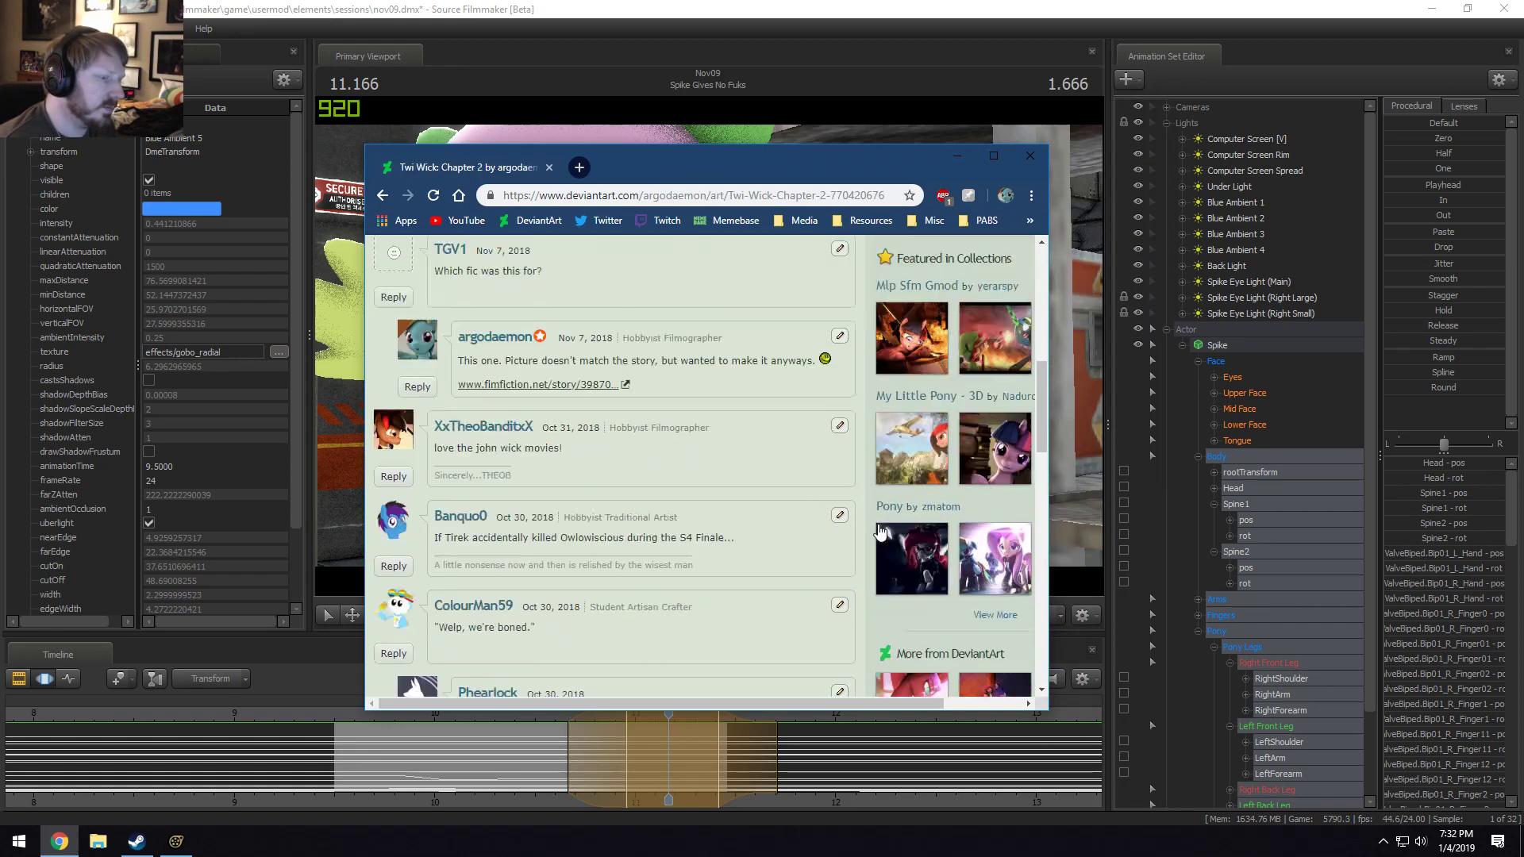
click(381, 196)
Open the Bon Bond picture from the profile, review its comments and statistics, and return to the profile.
scroll(607, 525, down, 4)
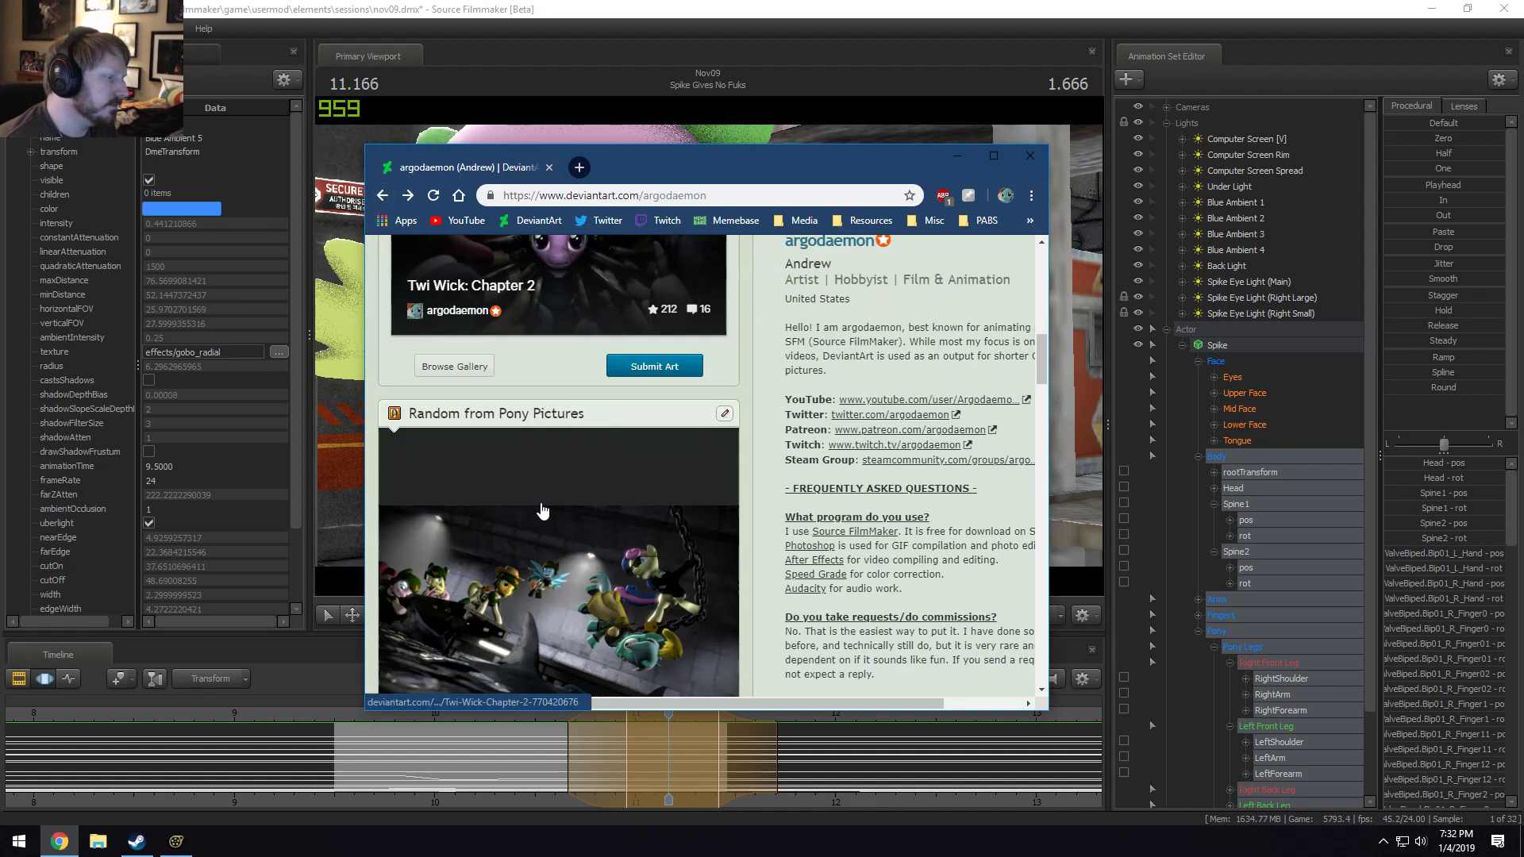
click(607, 525)
scroll(821, 567, down, 12)
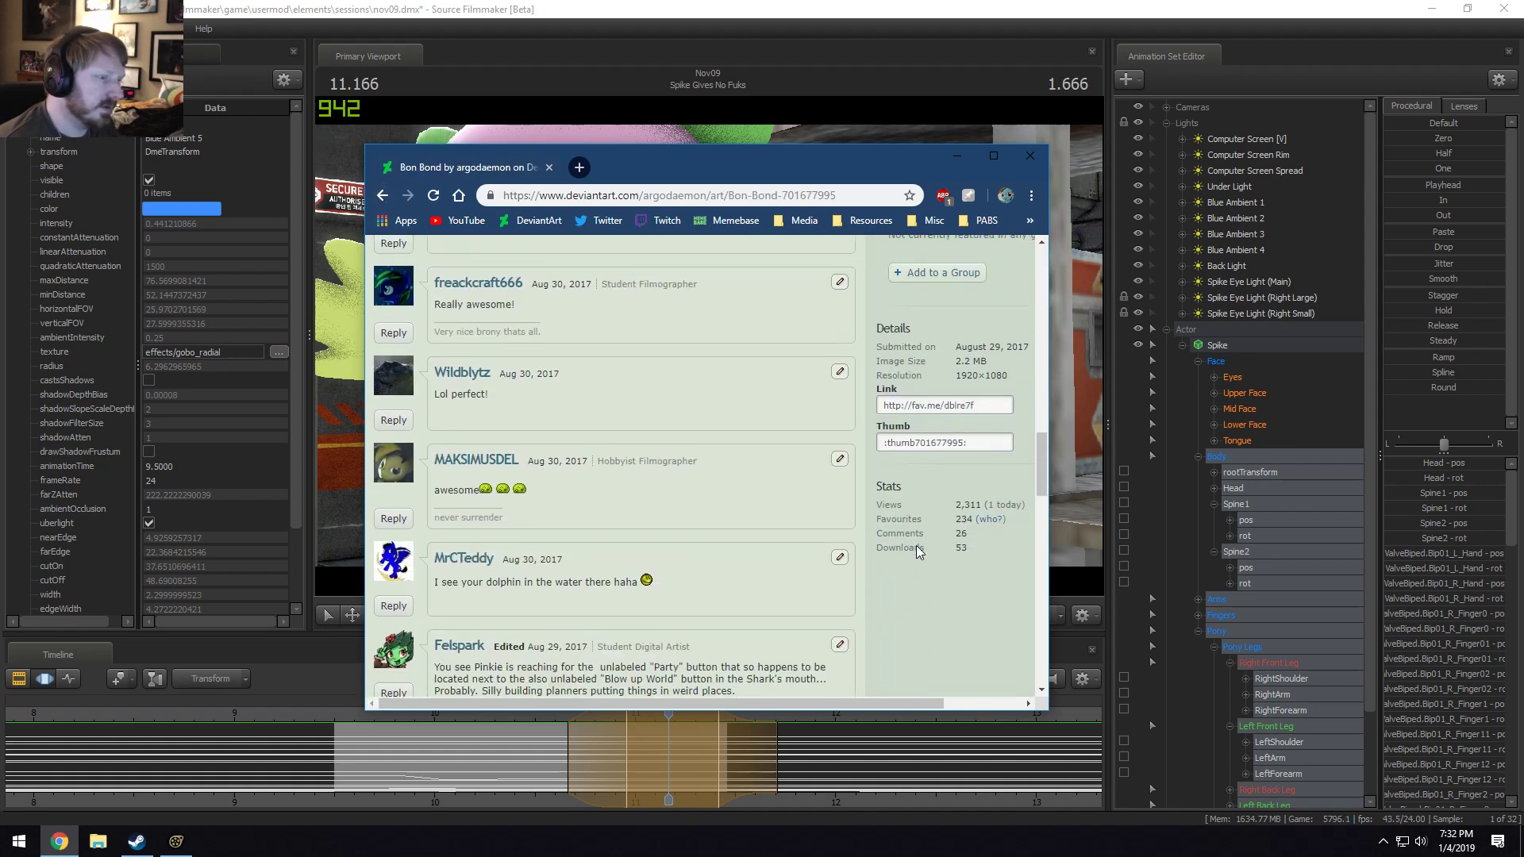
scroll(397, 292, up, 5)
click(382, 196)
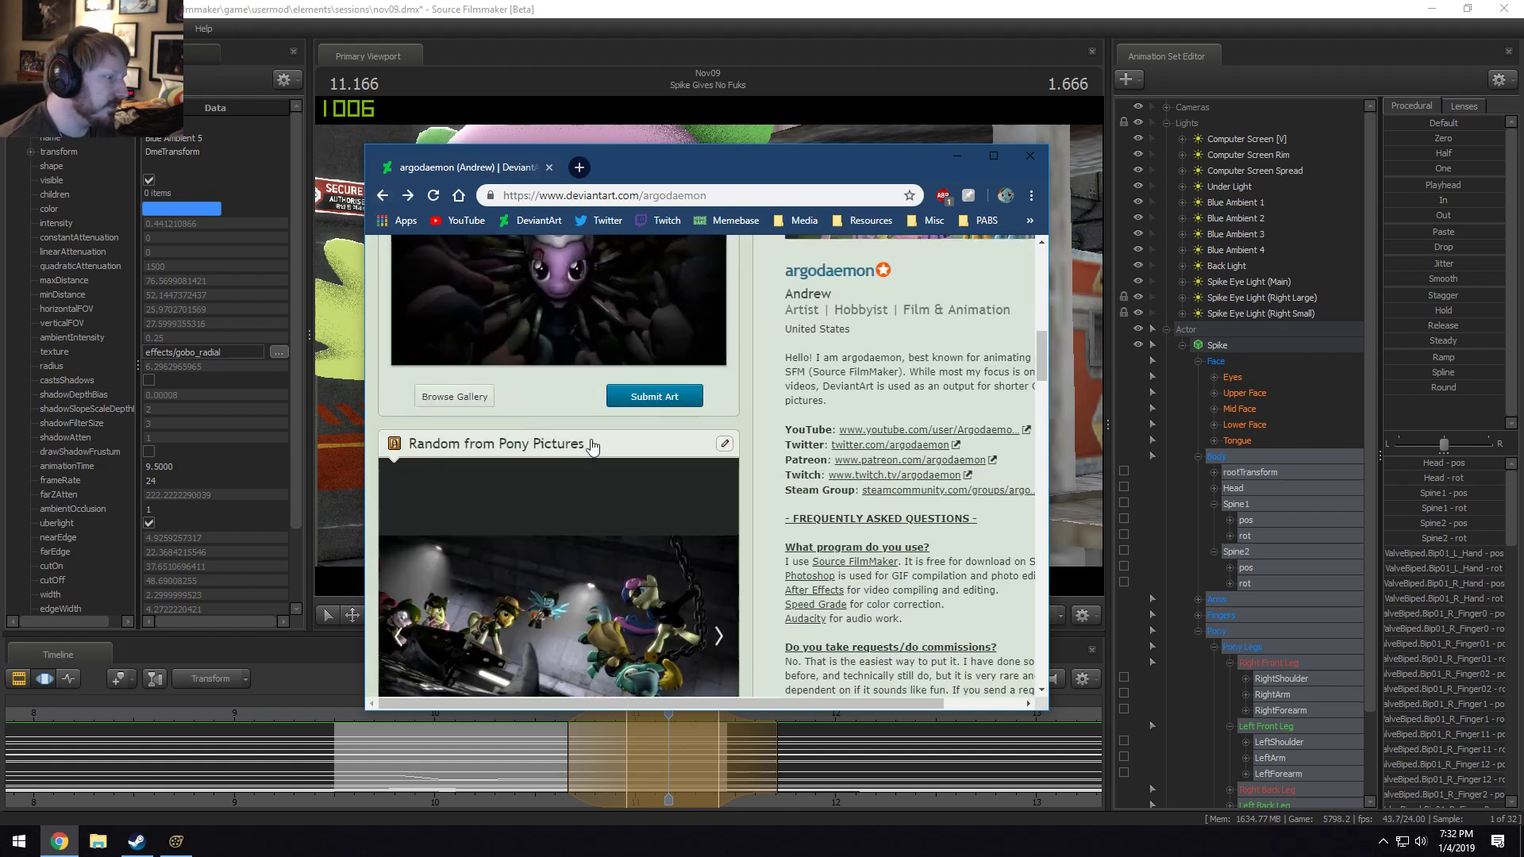
View the Austraeoh - Silvadel GIF's page with its description and comments, and return to the profile.
scroll(607, 442, up, 3)
scroll(584, 447, up, 3)
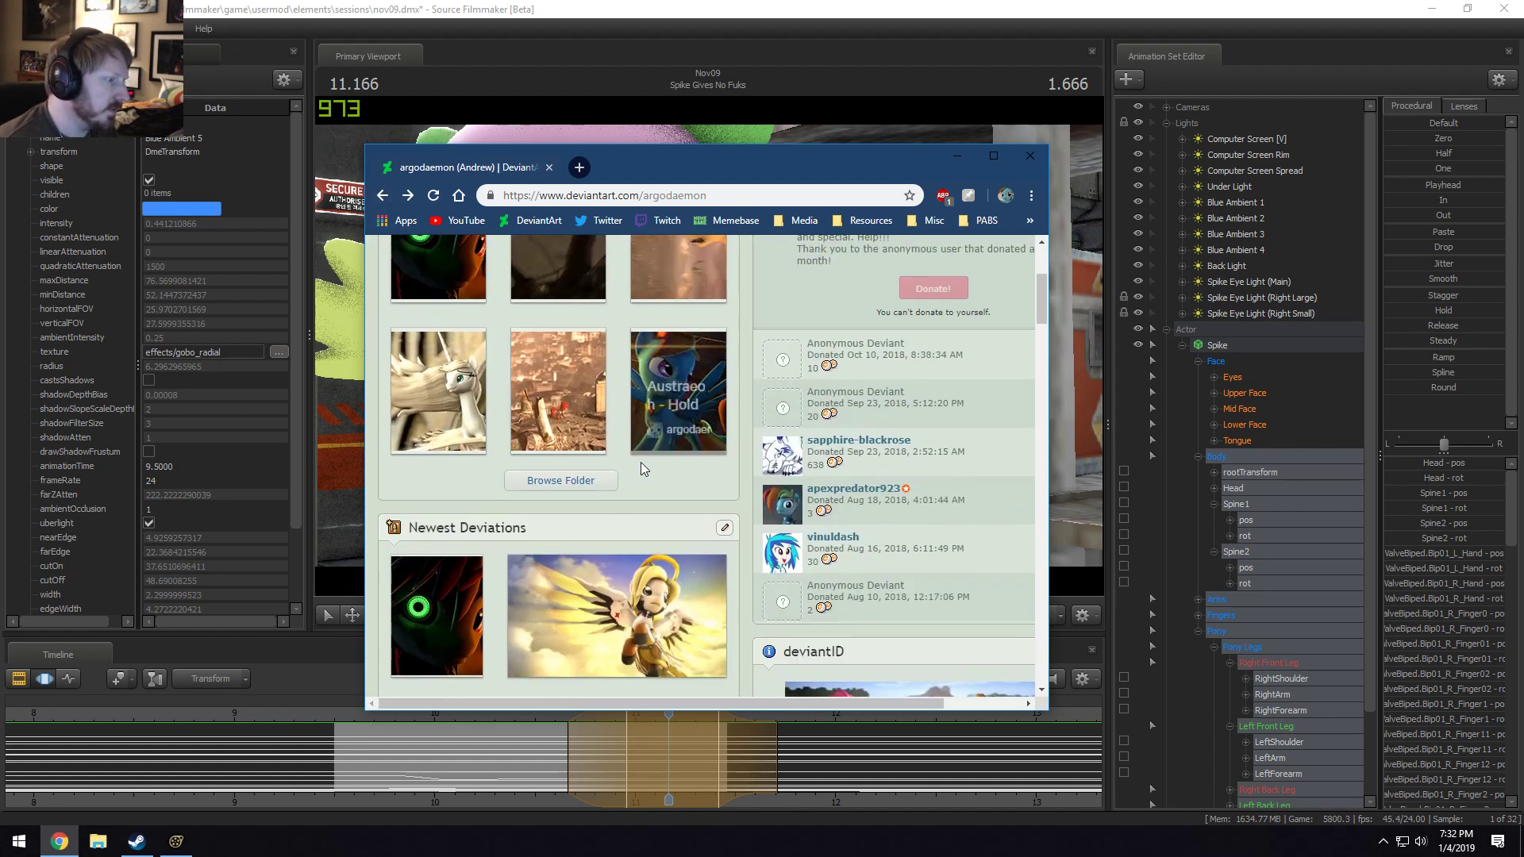
click(553, 366)
scroll(867, 470, down, 10)
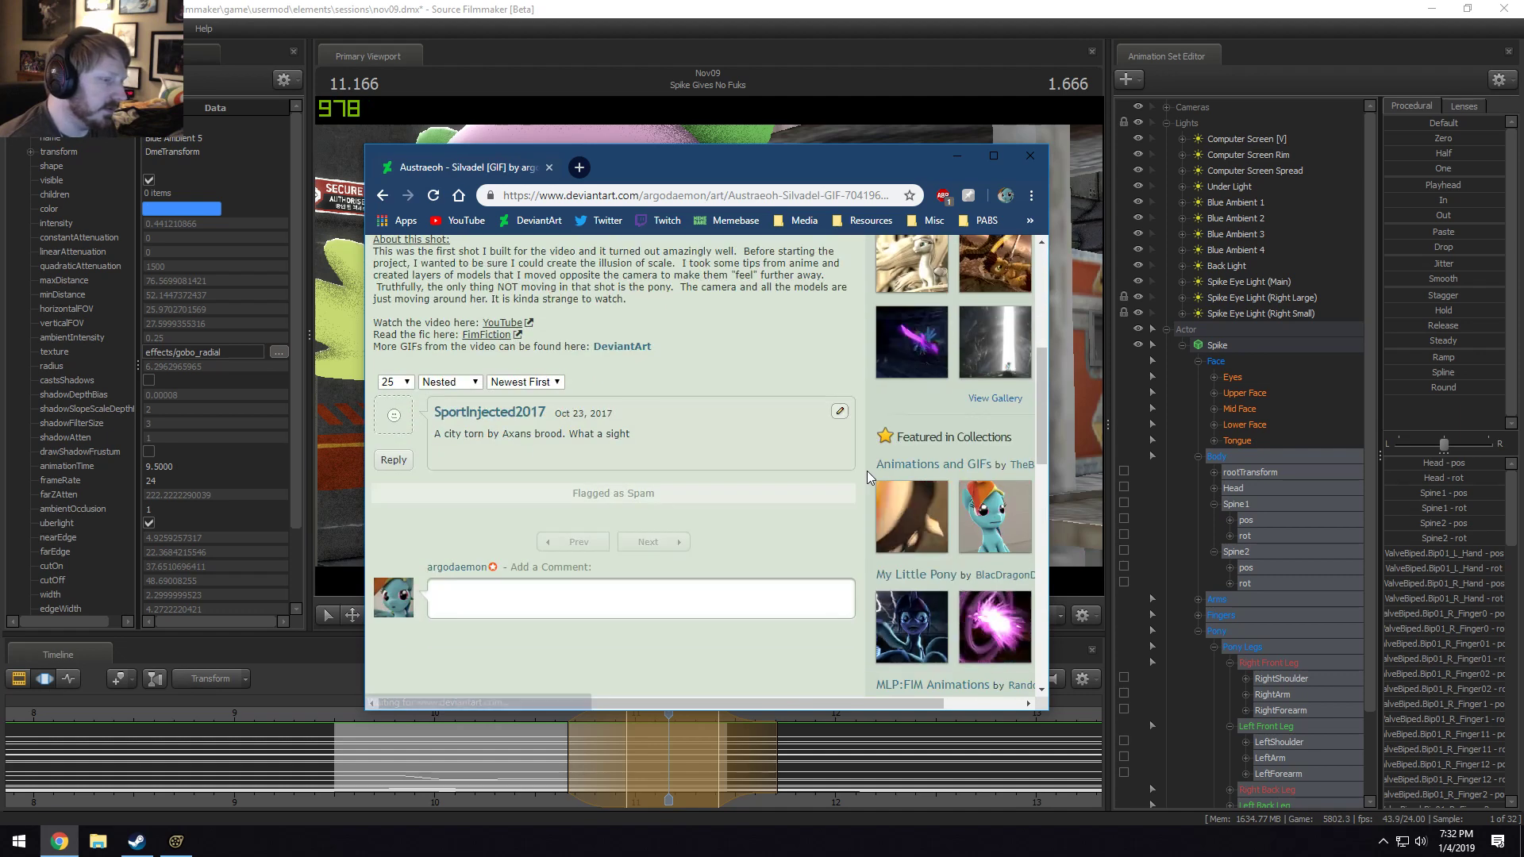
key(alt+Left)
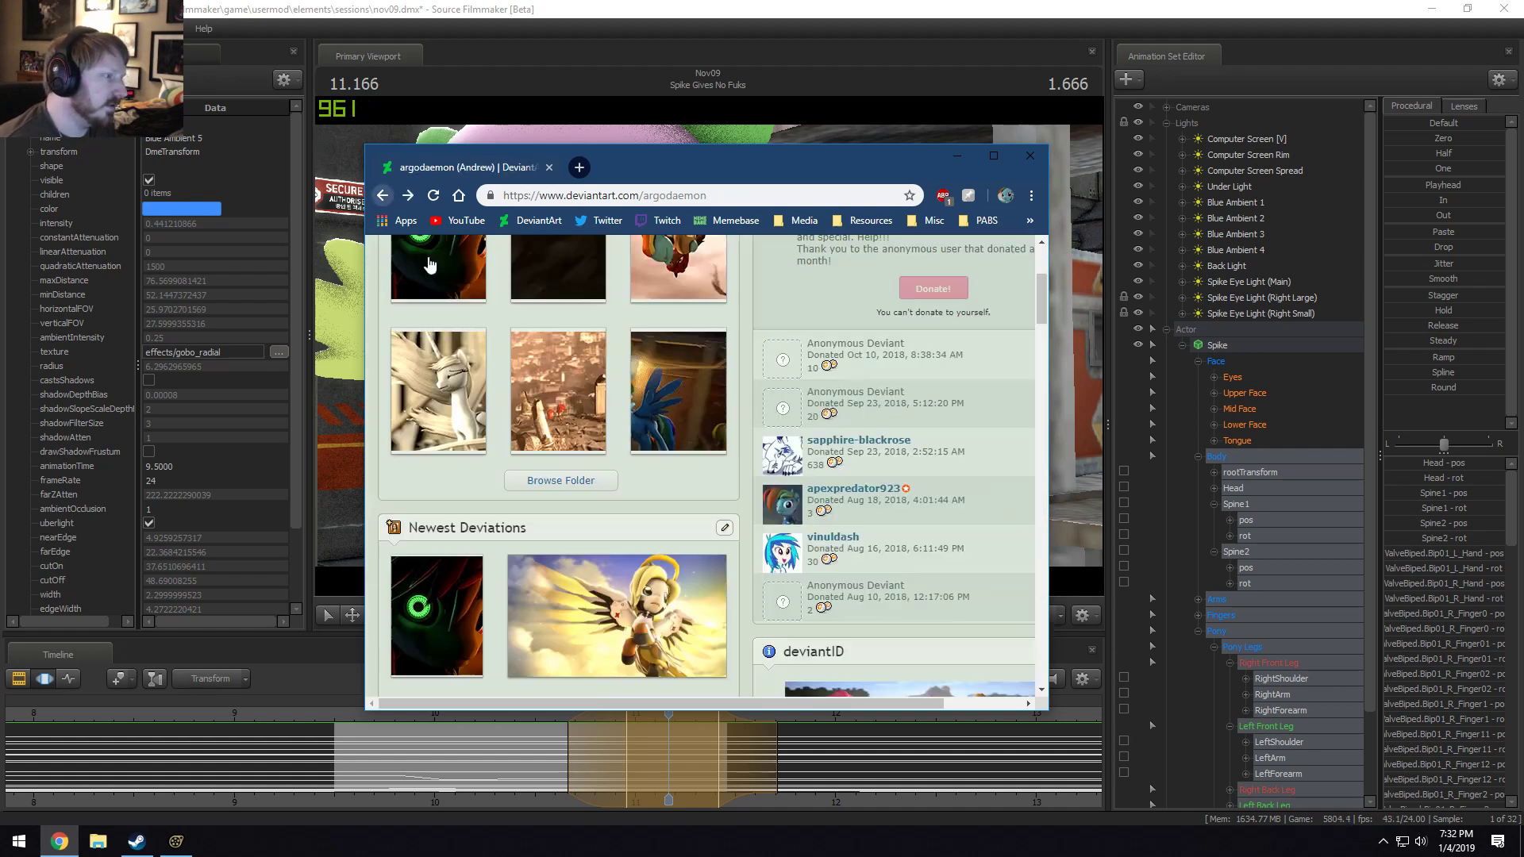
Open the GIFs SWFs gallery folder from the profile and browse its thumbnails.
scroll(561, 423, up, 5)
scroll(561, 425, down, 2)
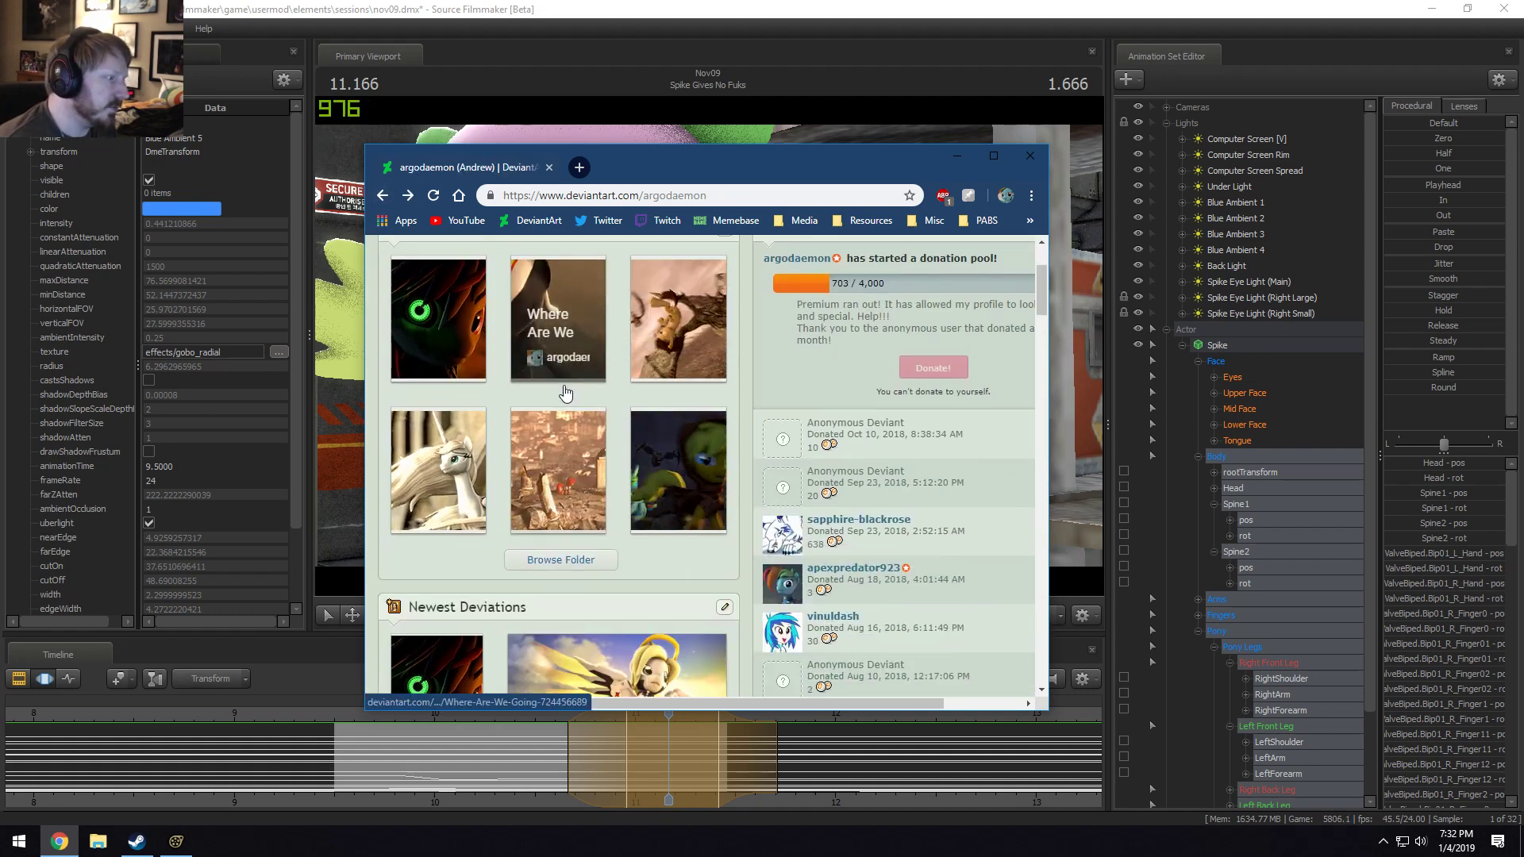
click(560, 560)
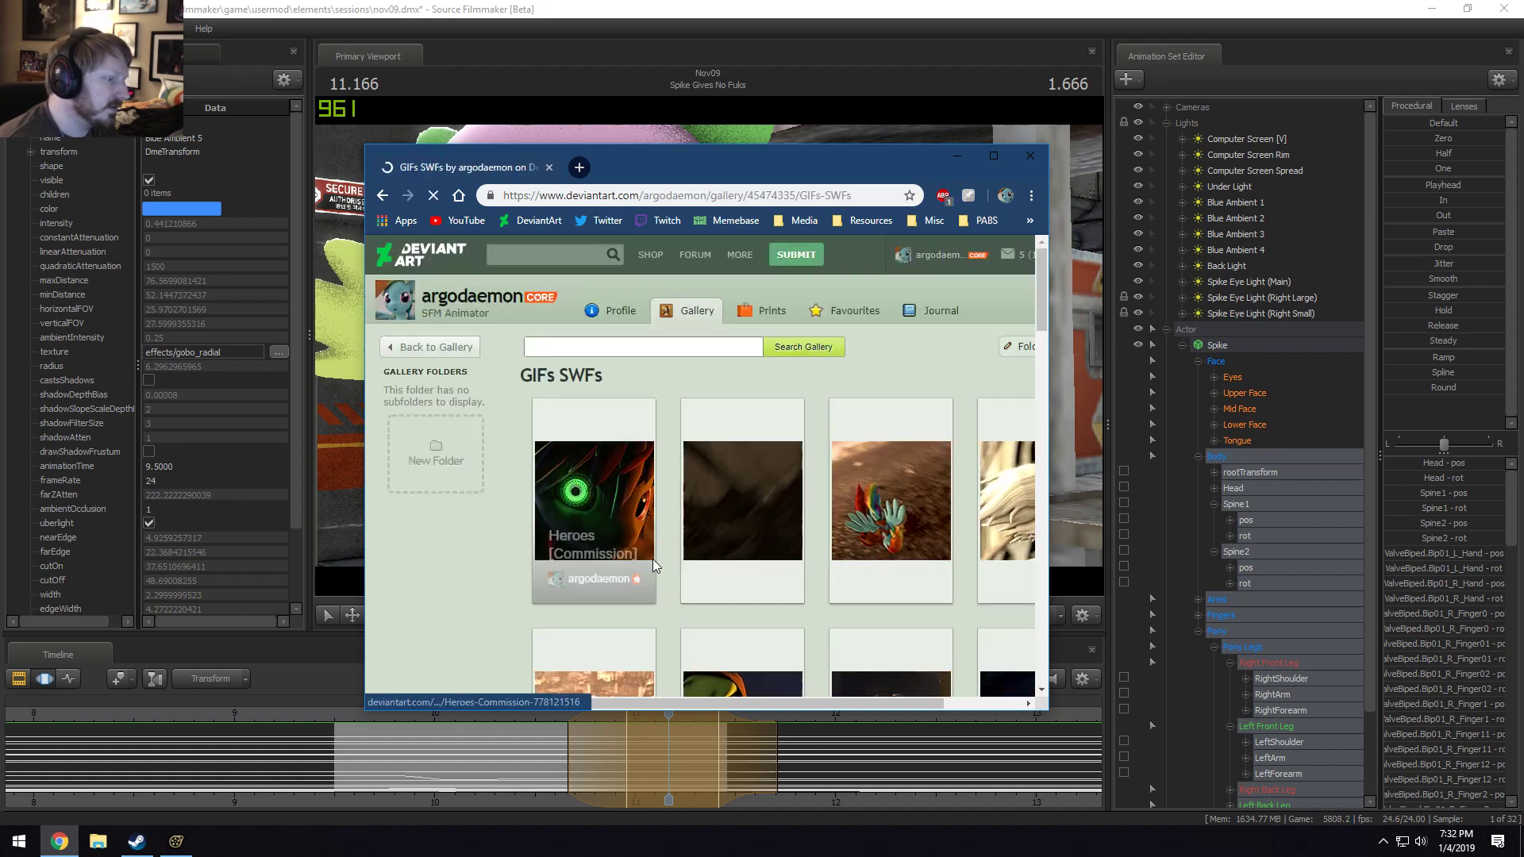
scroll(715, 547, down, 5)
scroll(698, 524, down, 3)
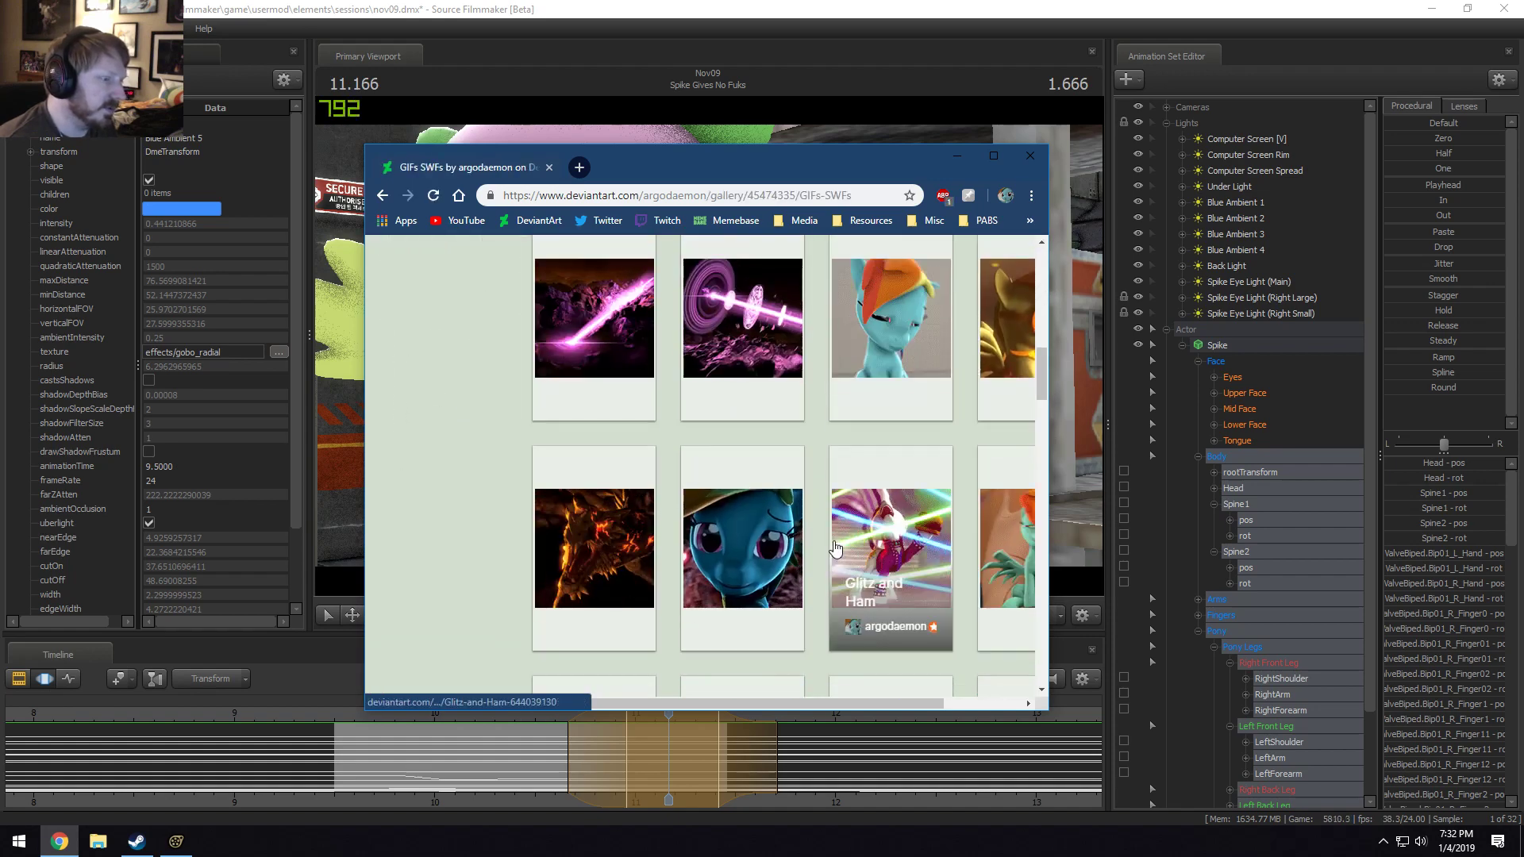
scroll(610, 454, down, 1)
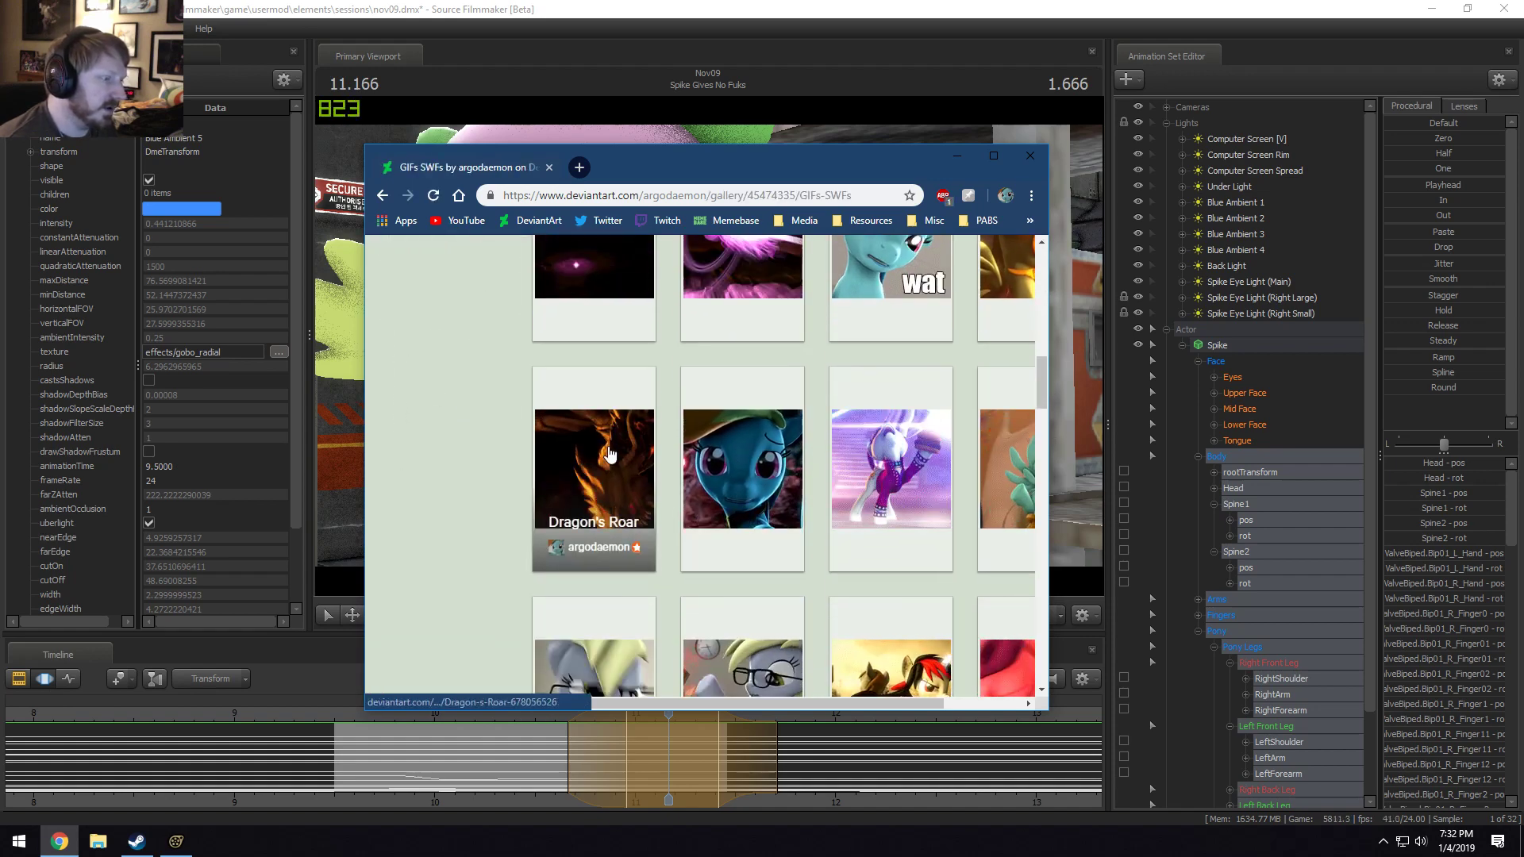
Open the Glitz and Ham GIF, check its details, and open the SFM-Ponies group page it is featured in.
click(890, 469)
scroll(946, 540, down, 7)
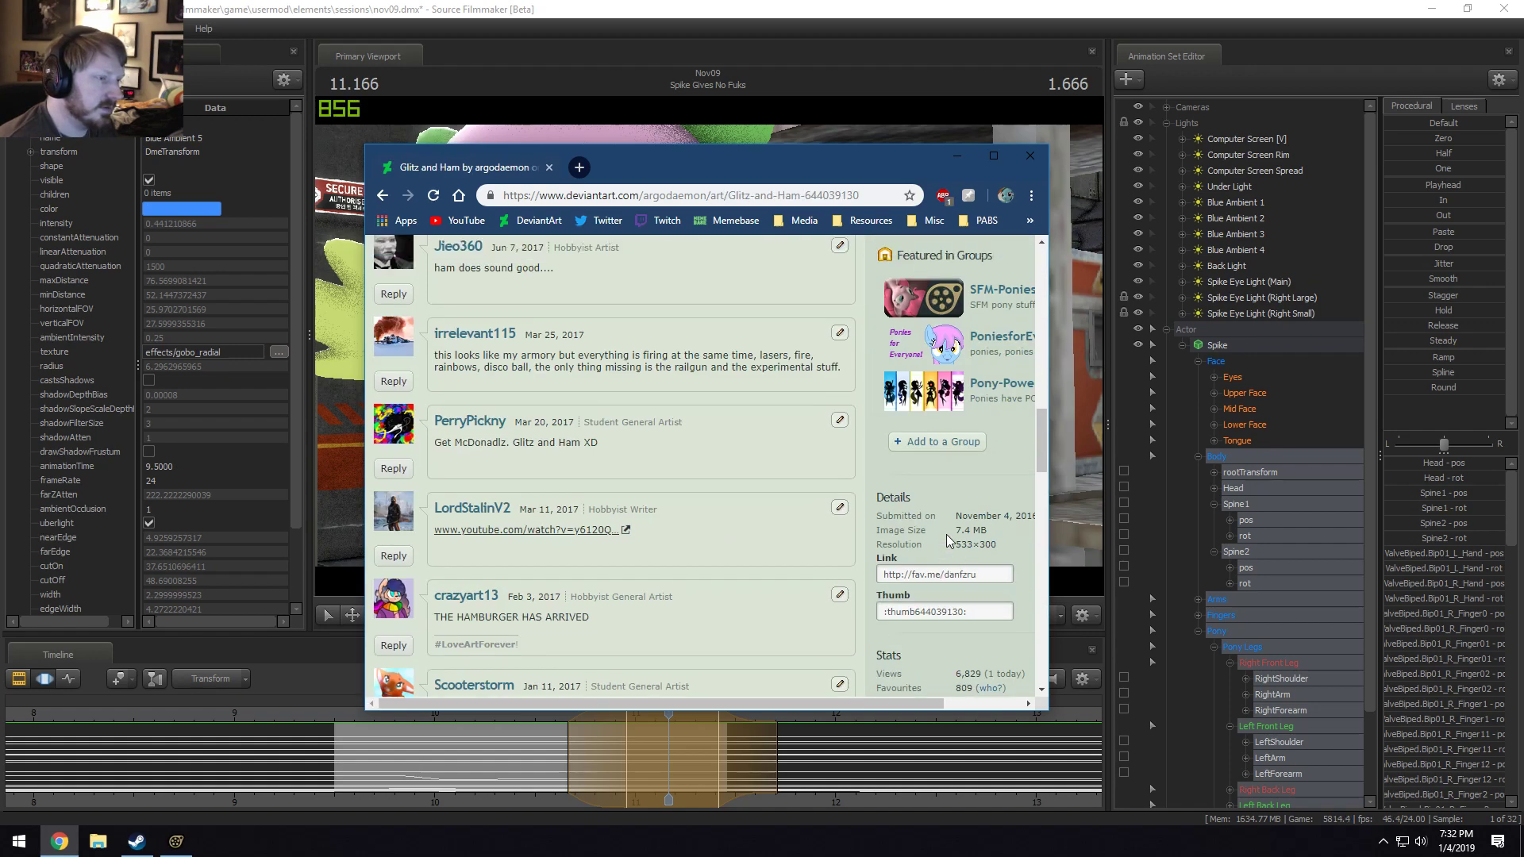
scroll(947, 534, up, 1)
click(911, 442)
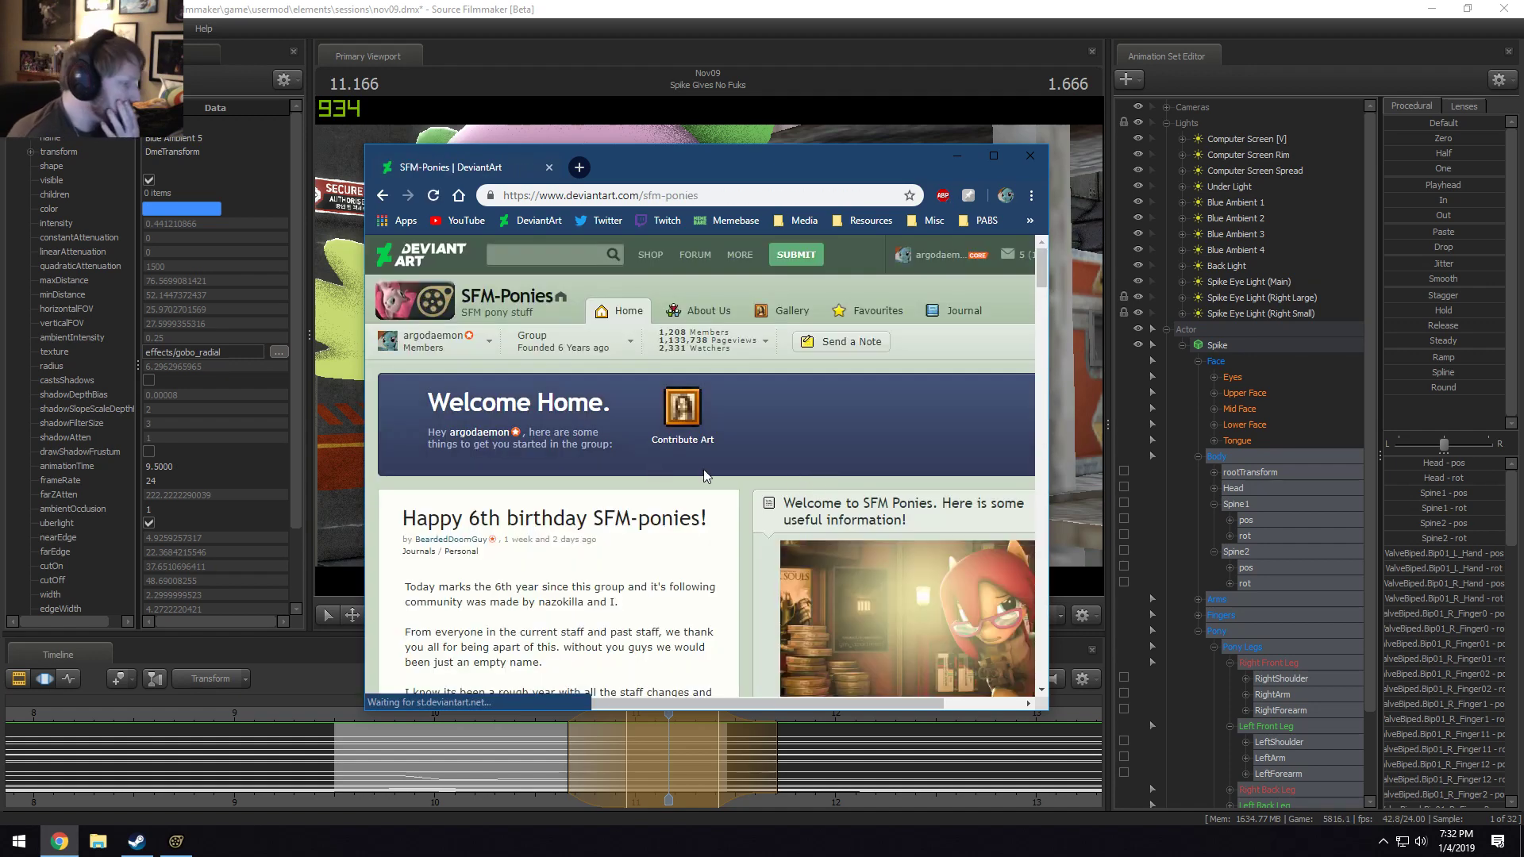
Open the SFM Resource gallery folder from the SFM-Ponies group page and maximize the browser window.
scroll(659, 476, down, 5)
scroll(544, 442, down, 5)
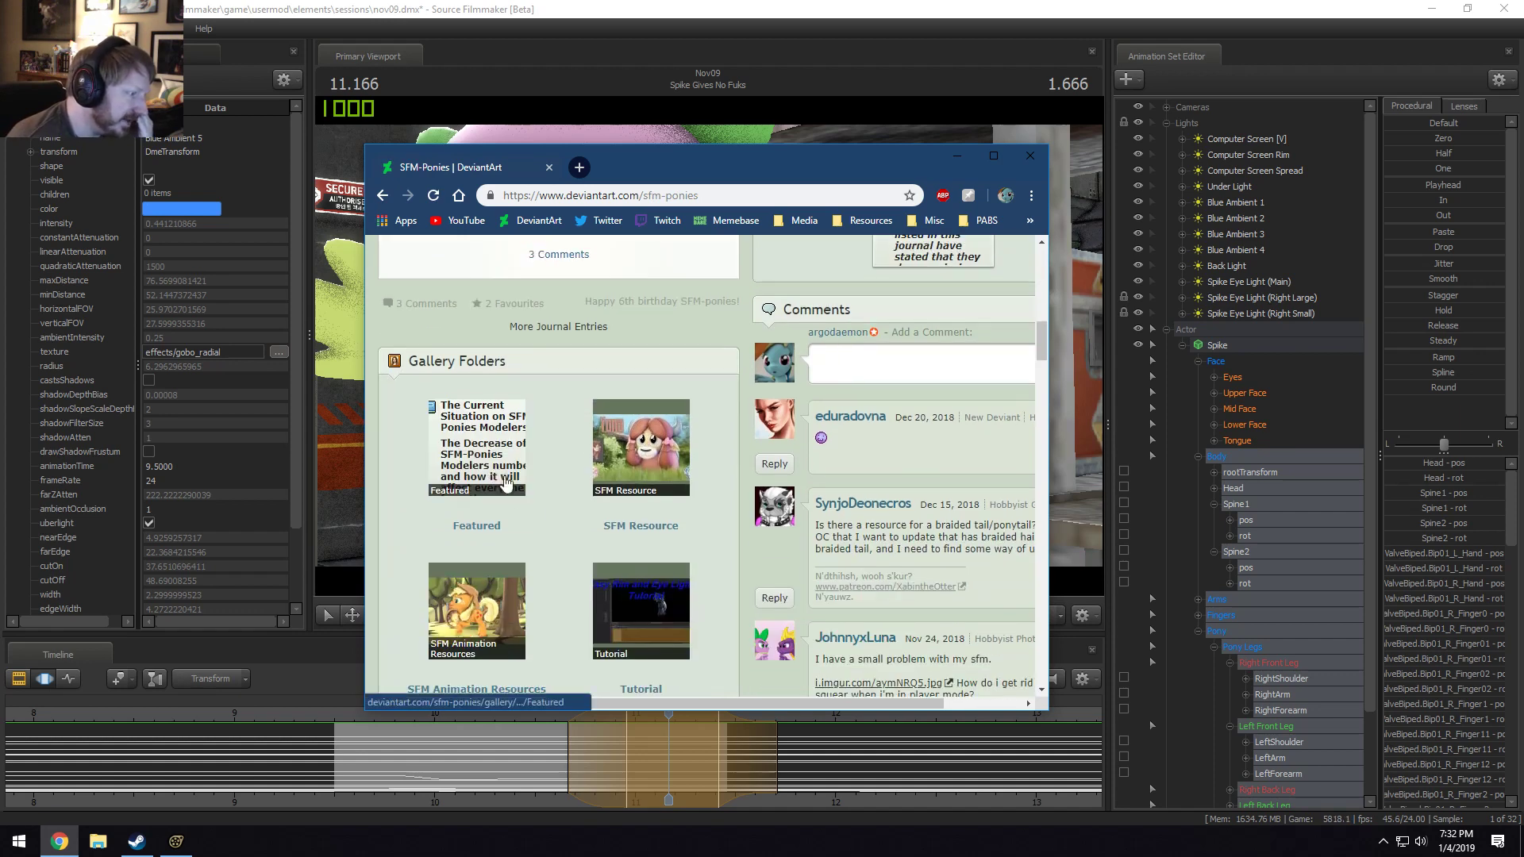
click(671, 433)
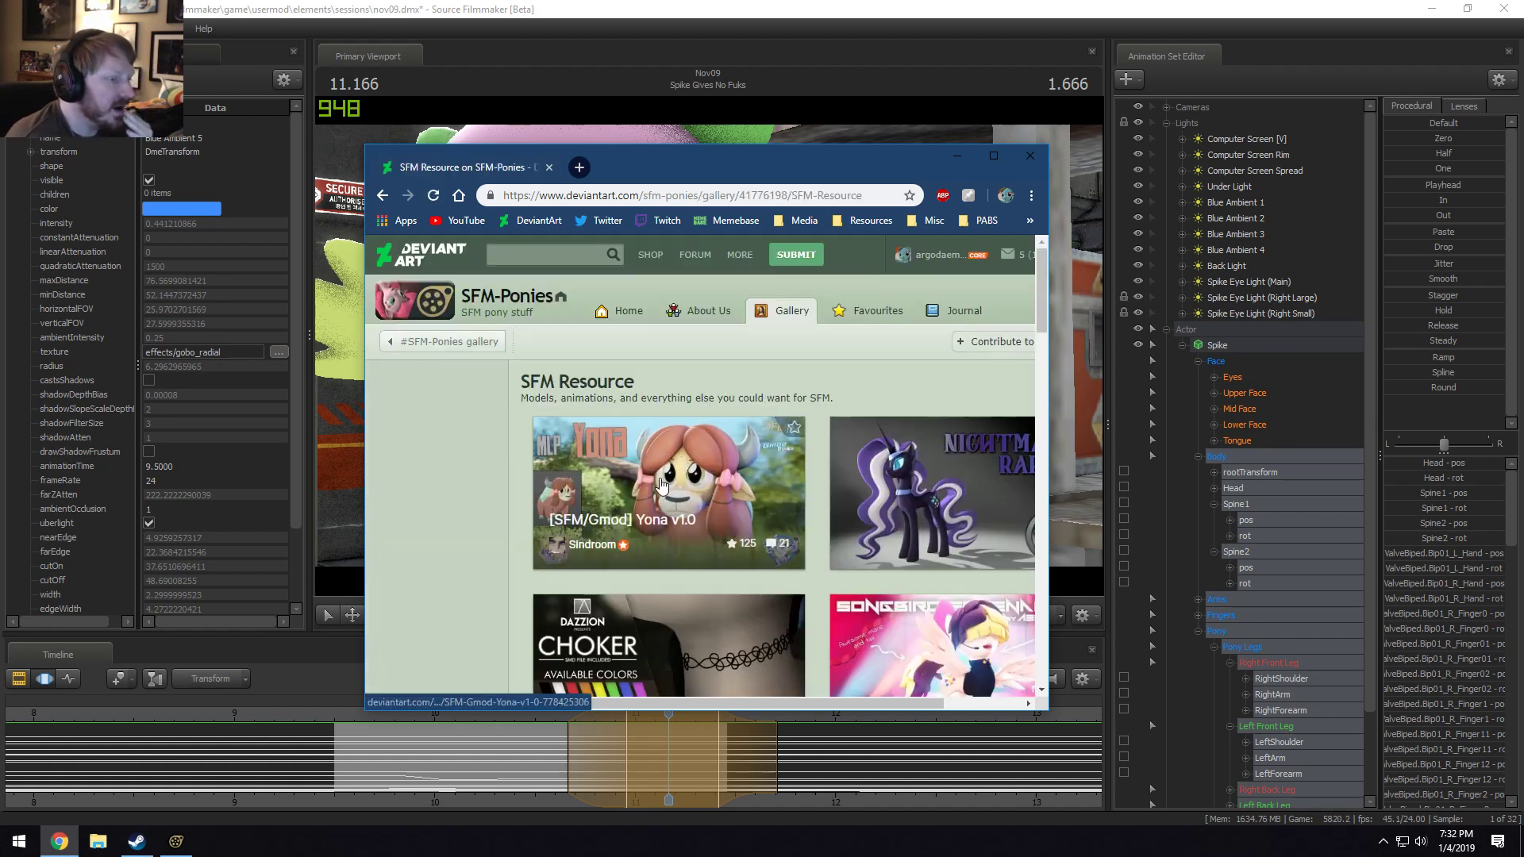
drag(707, 152, 745, 0)
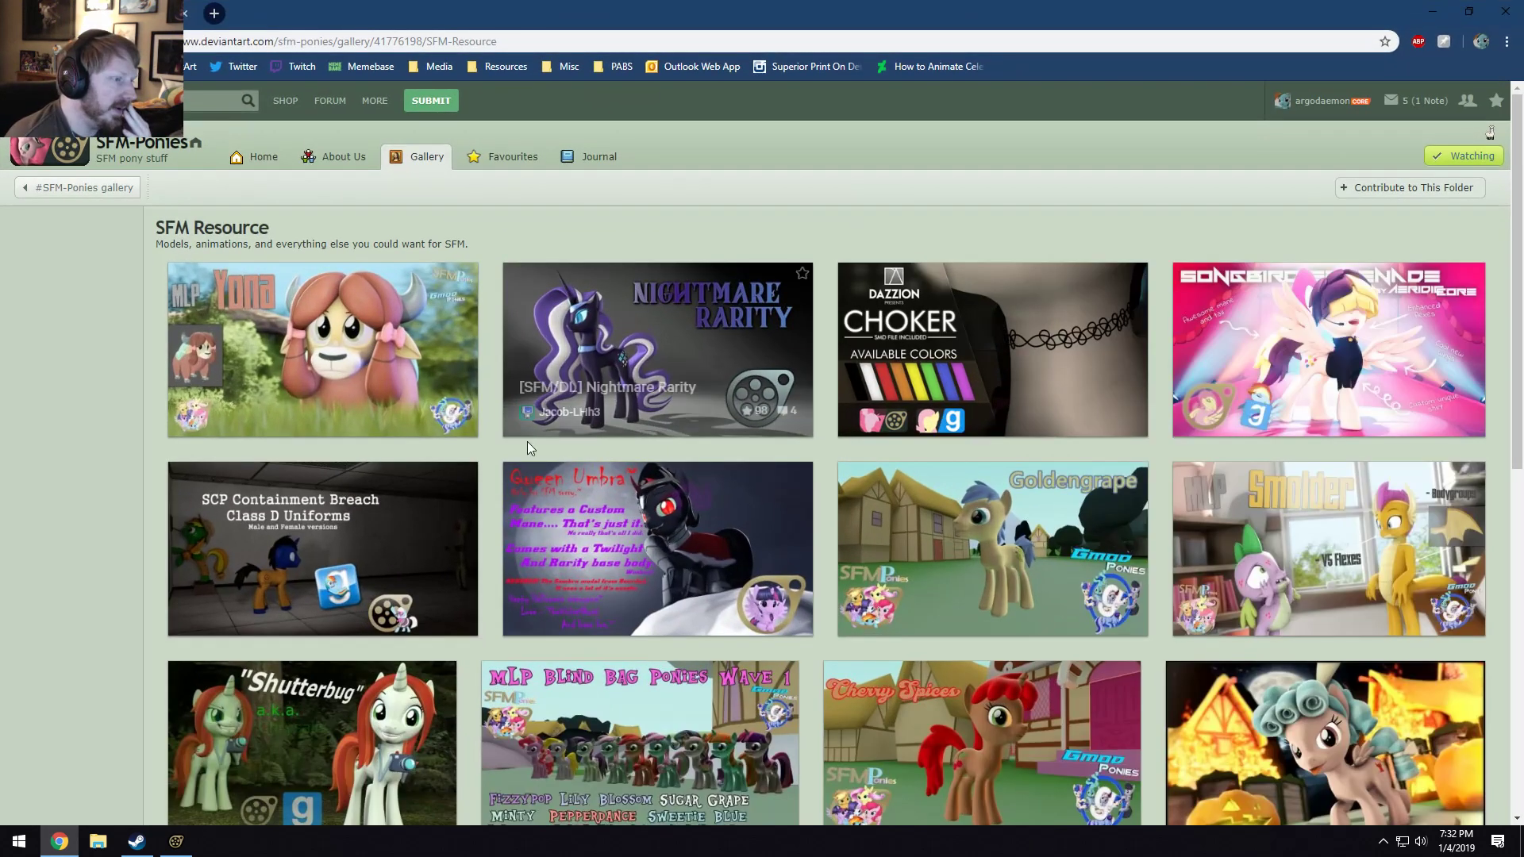
Look at the Yona v1.0 and Gallus model pages from the SFM Resource folder, returning to the folder after each.
click(349, 354)
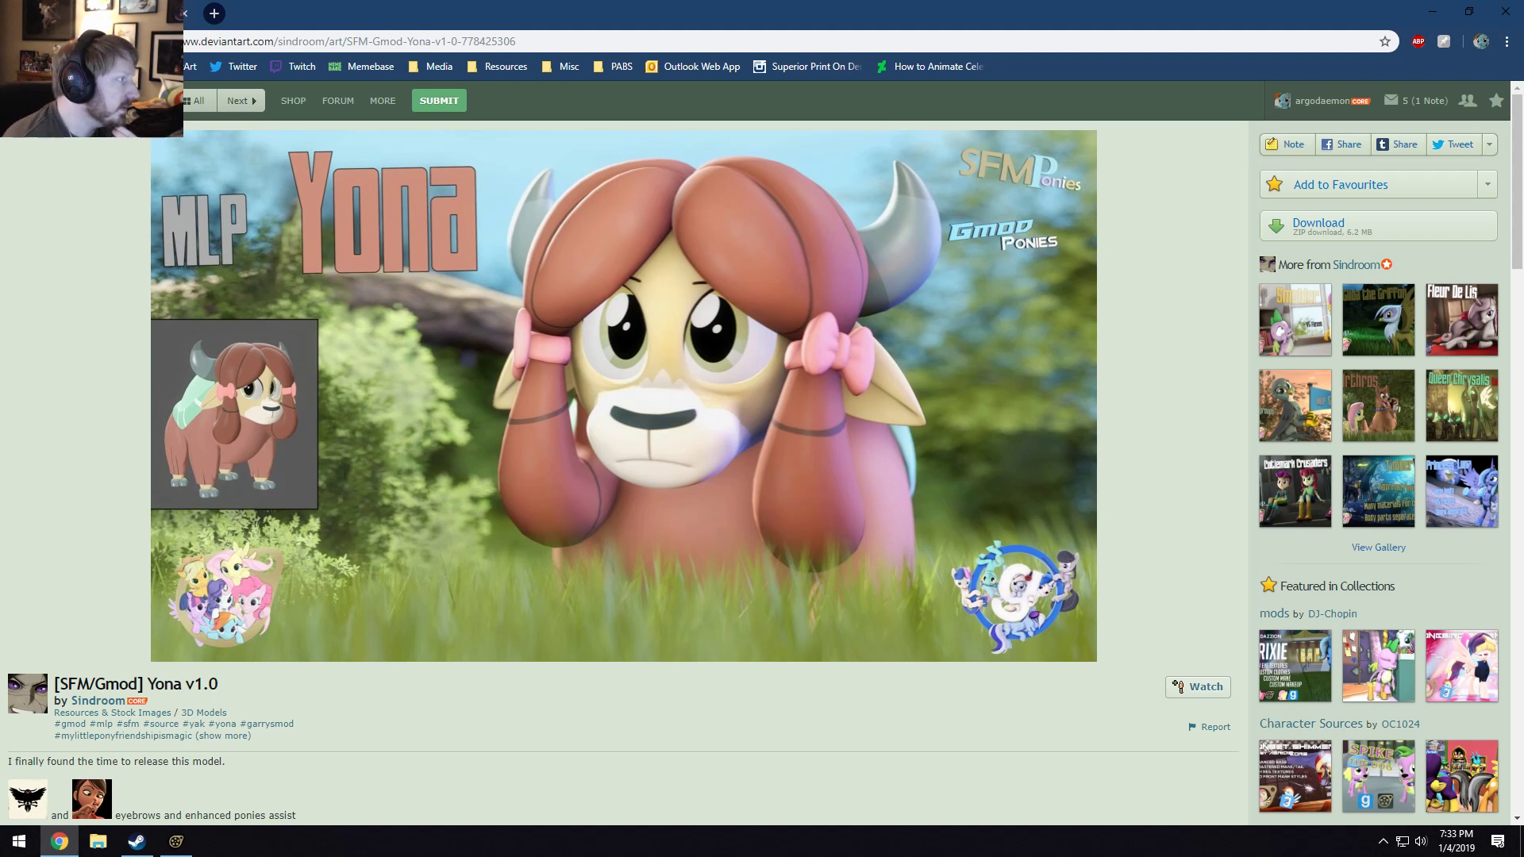
key(alt+Left)
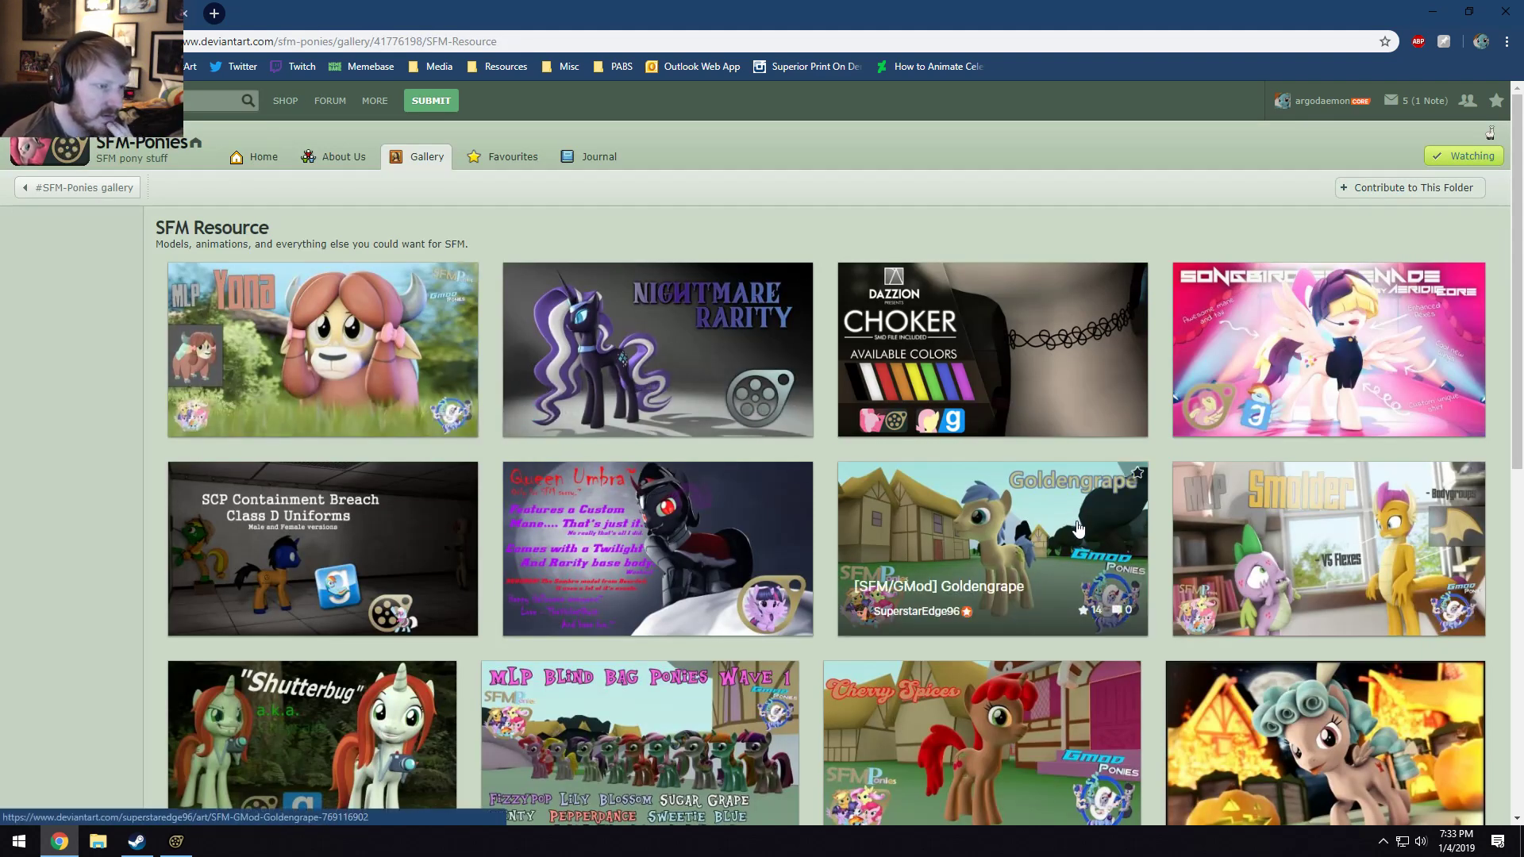
scroll(1078, 528, down, 10)
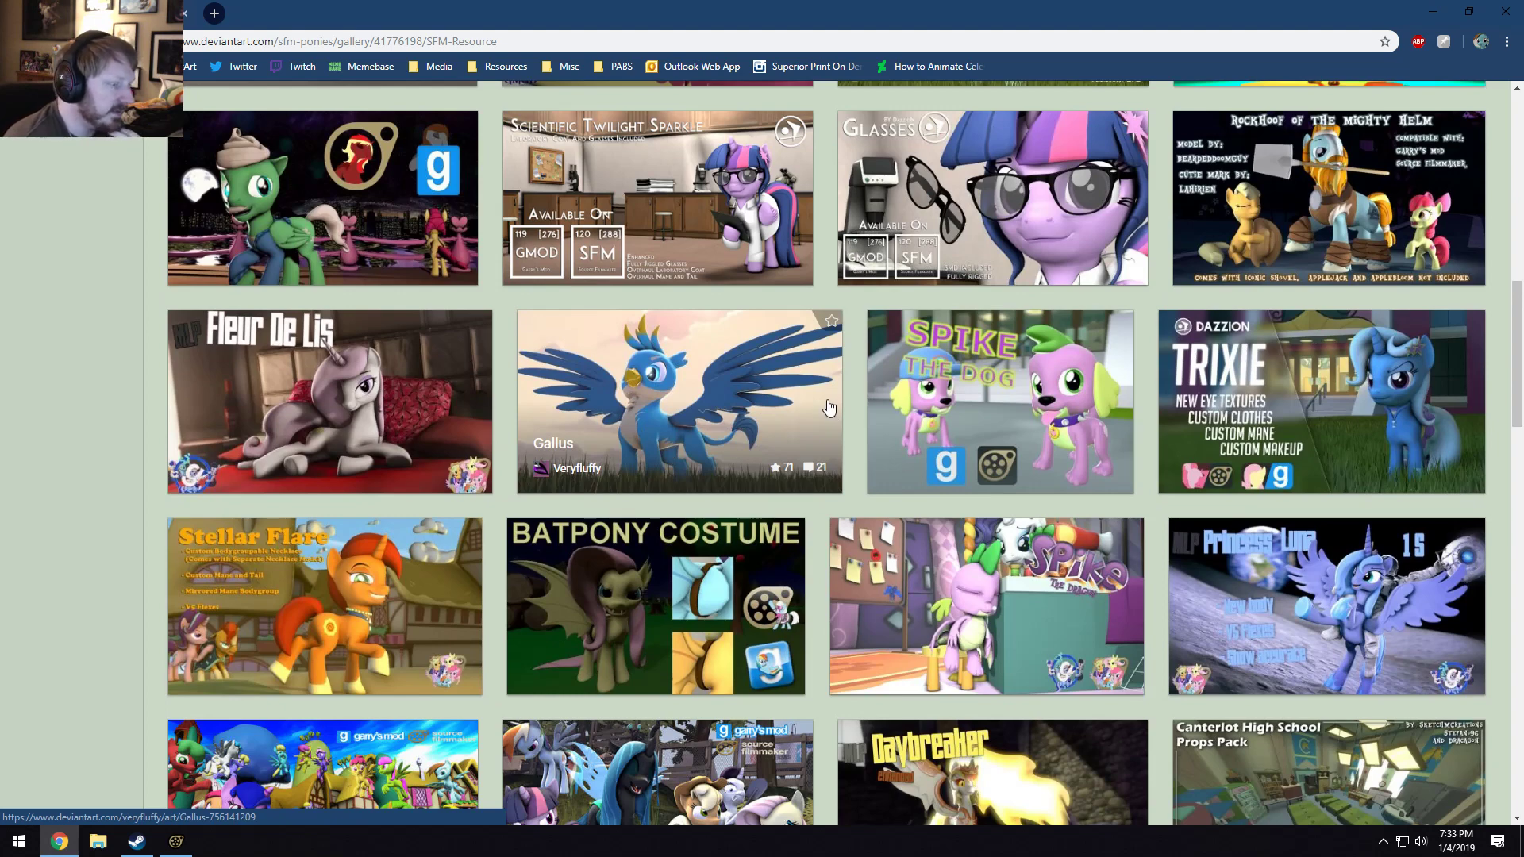
scroll(829, 406, up, 4)
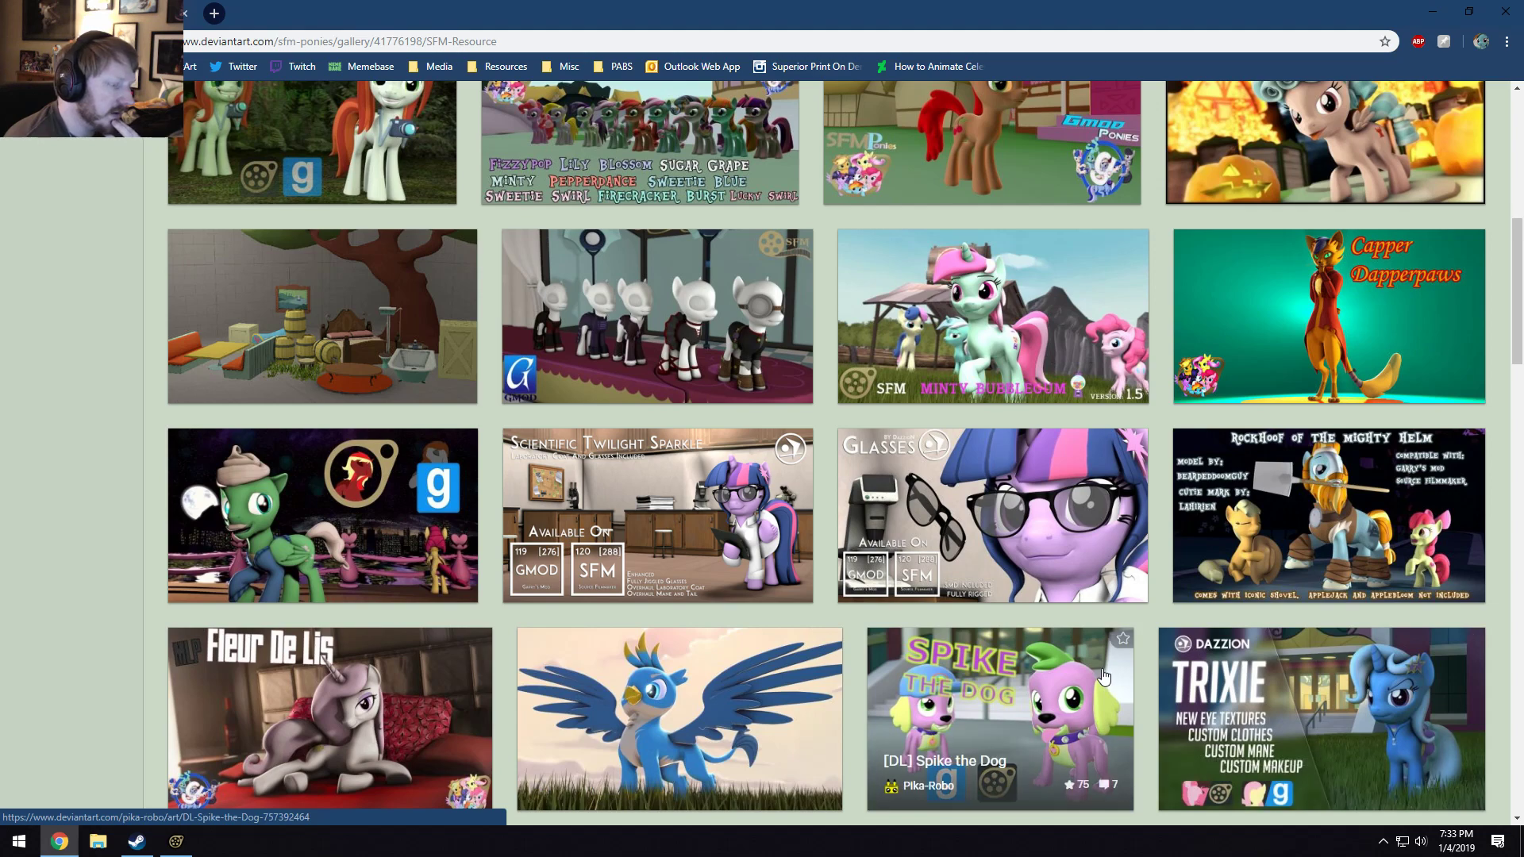
click(703, 704)
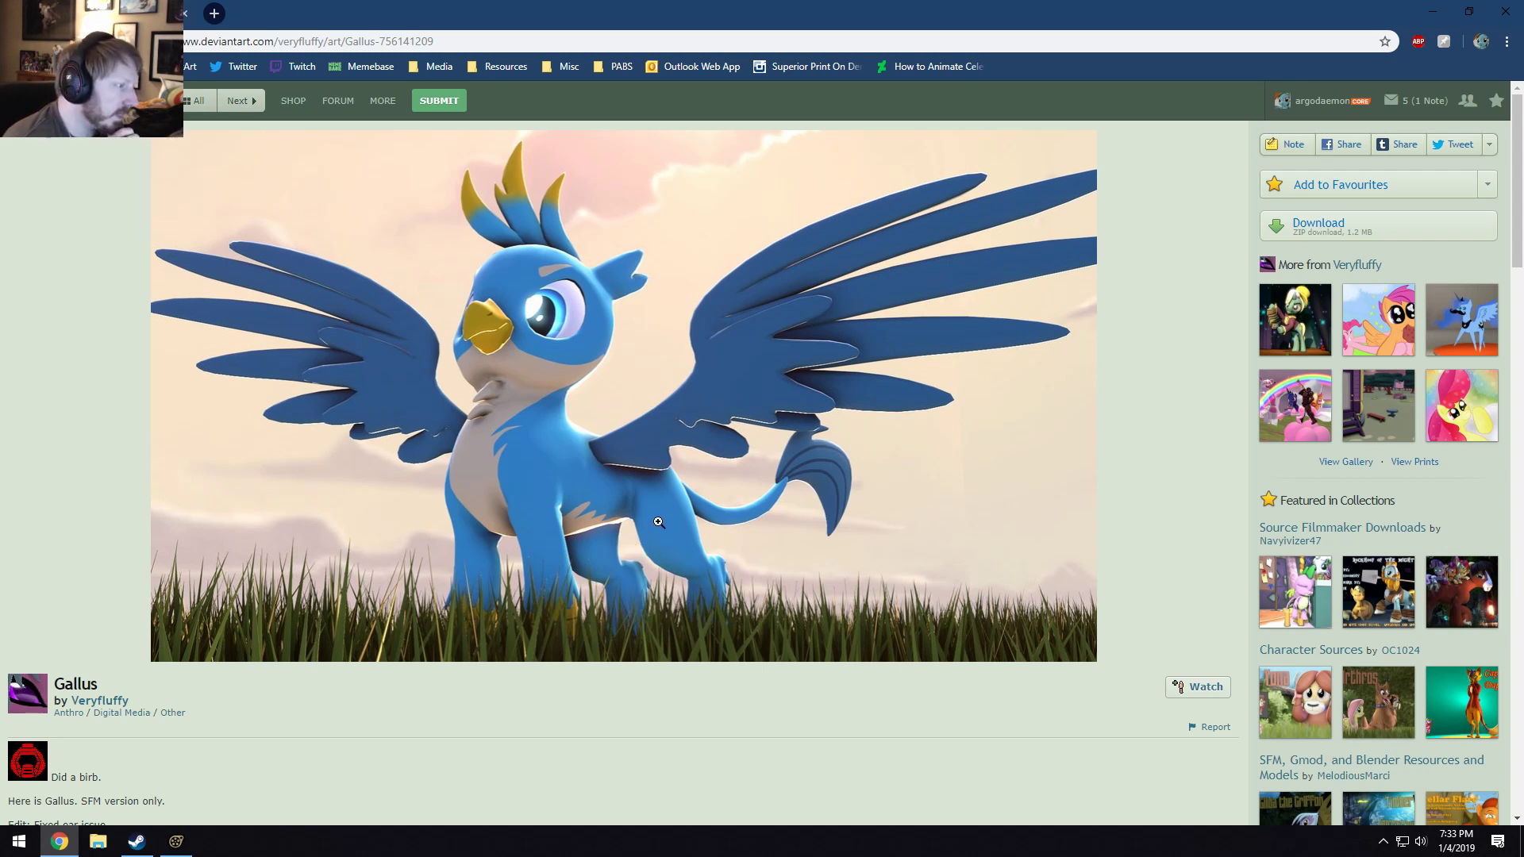
key(alt+Left)
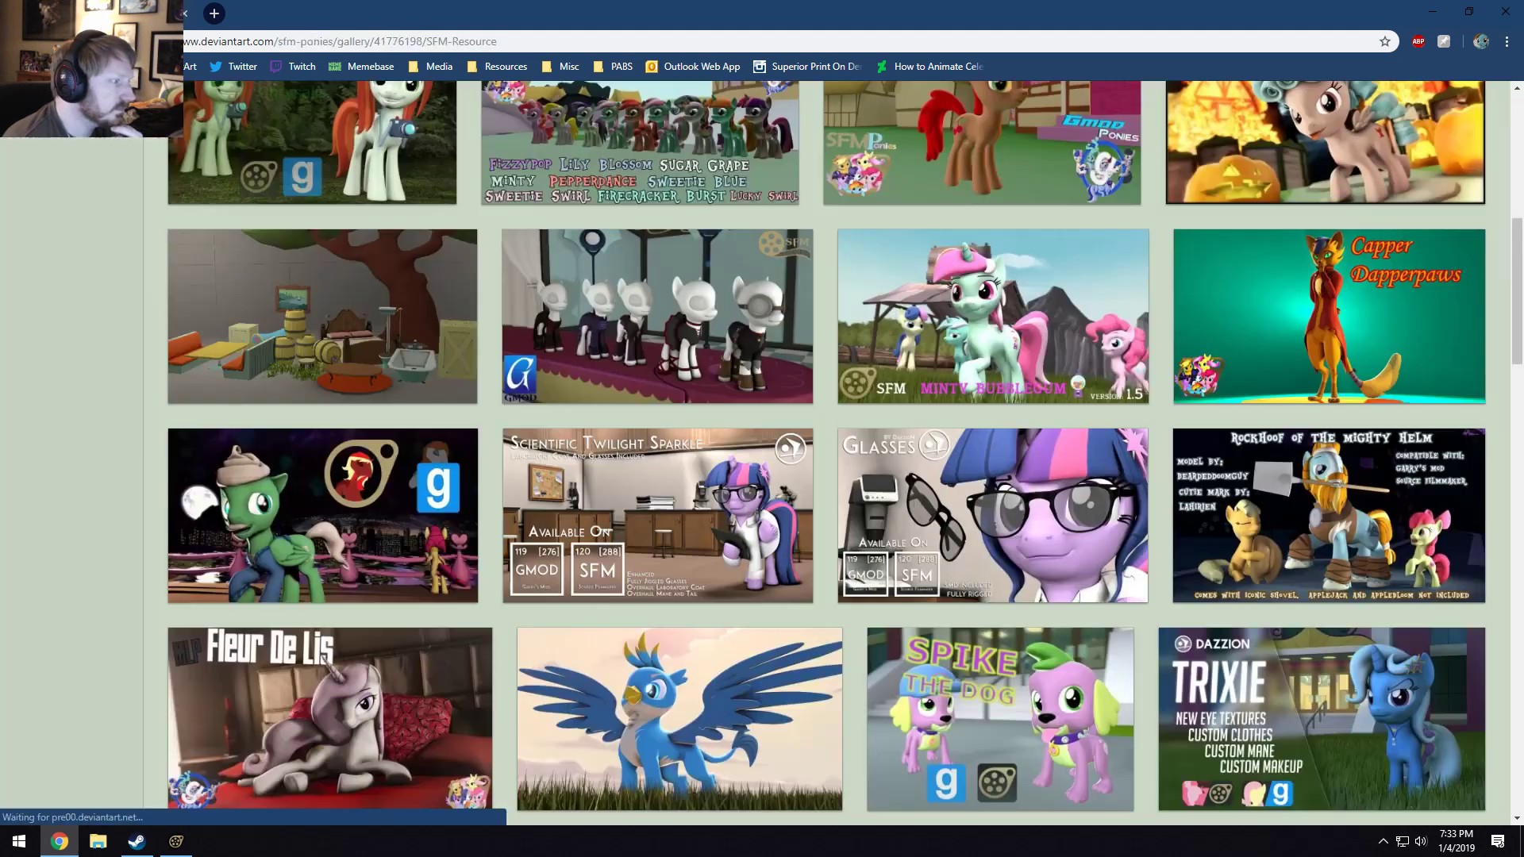
click(754, 664)
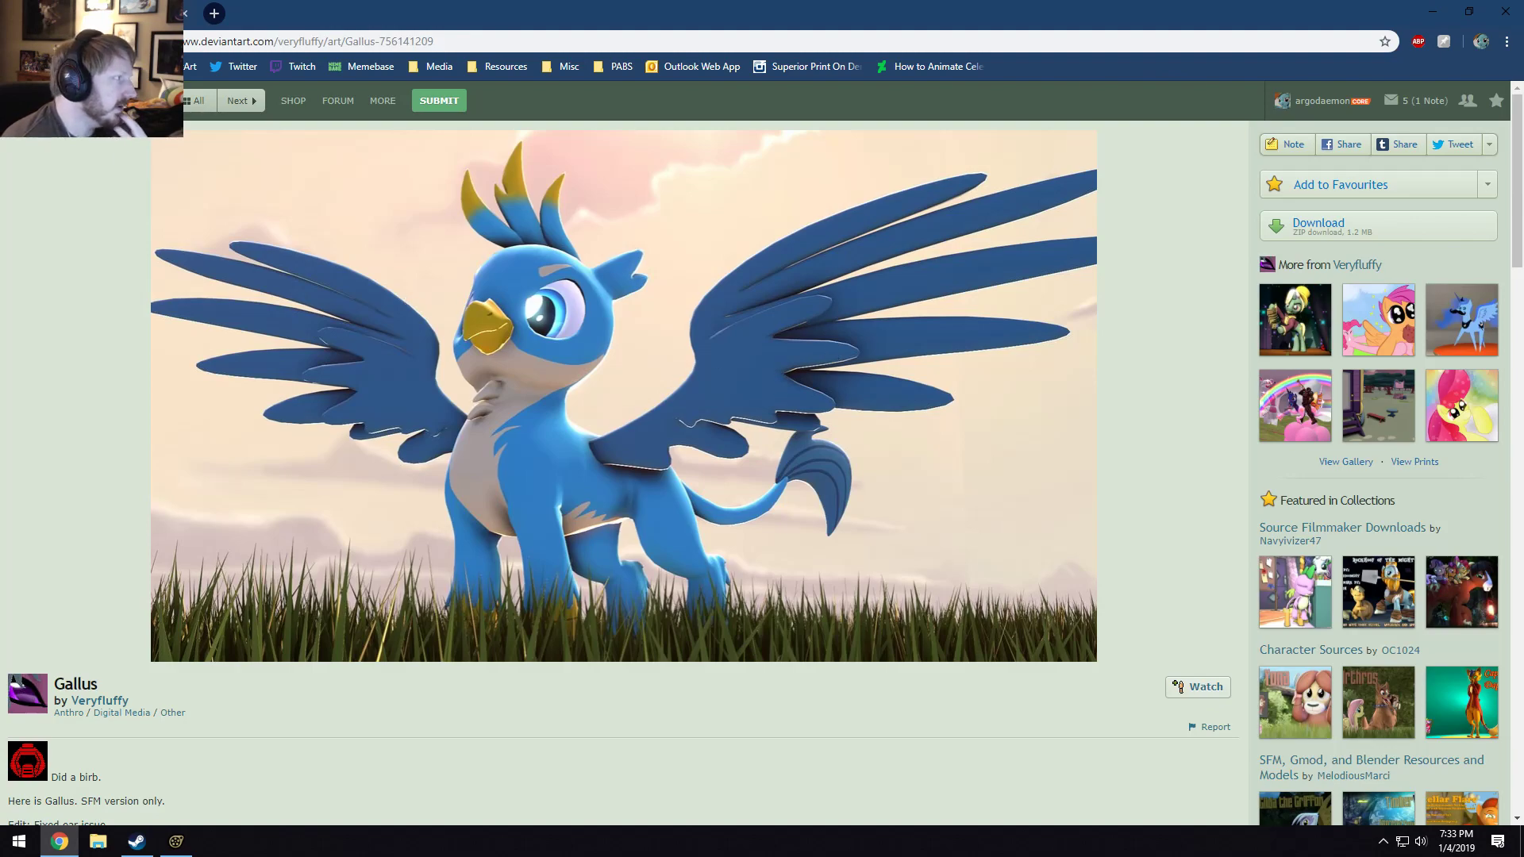
key(alt+Left)
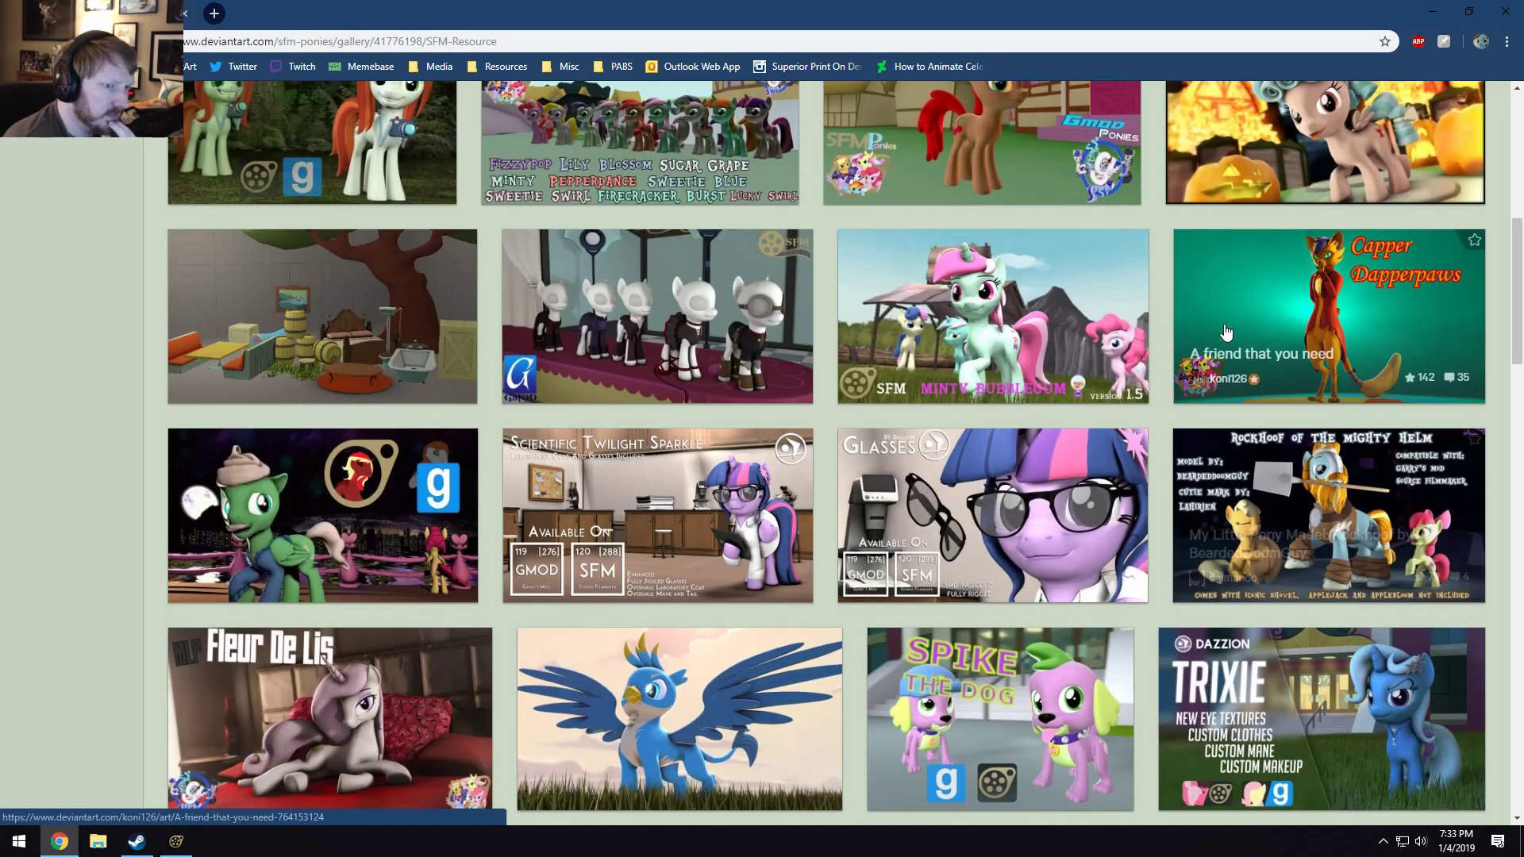
Open the "A friend that you need" page briefly, return to the SFM Resource folder and browse its model thumbnails.
click(1330, 607)
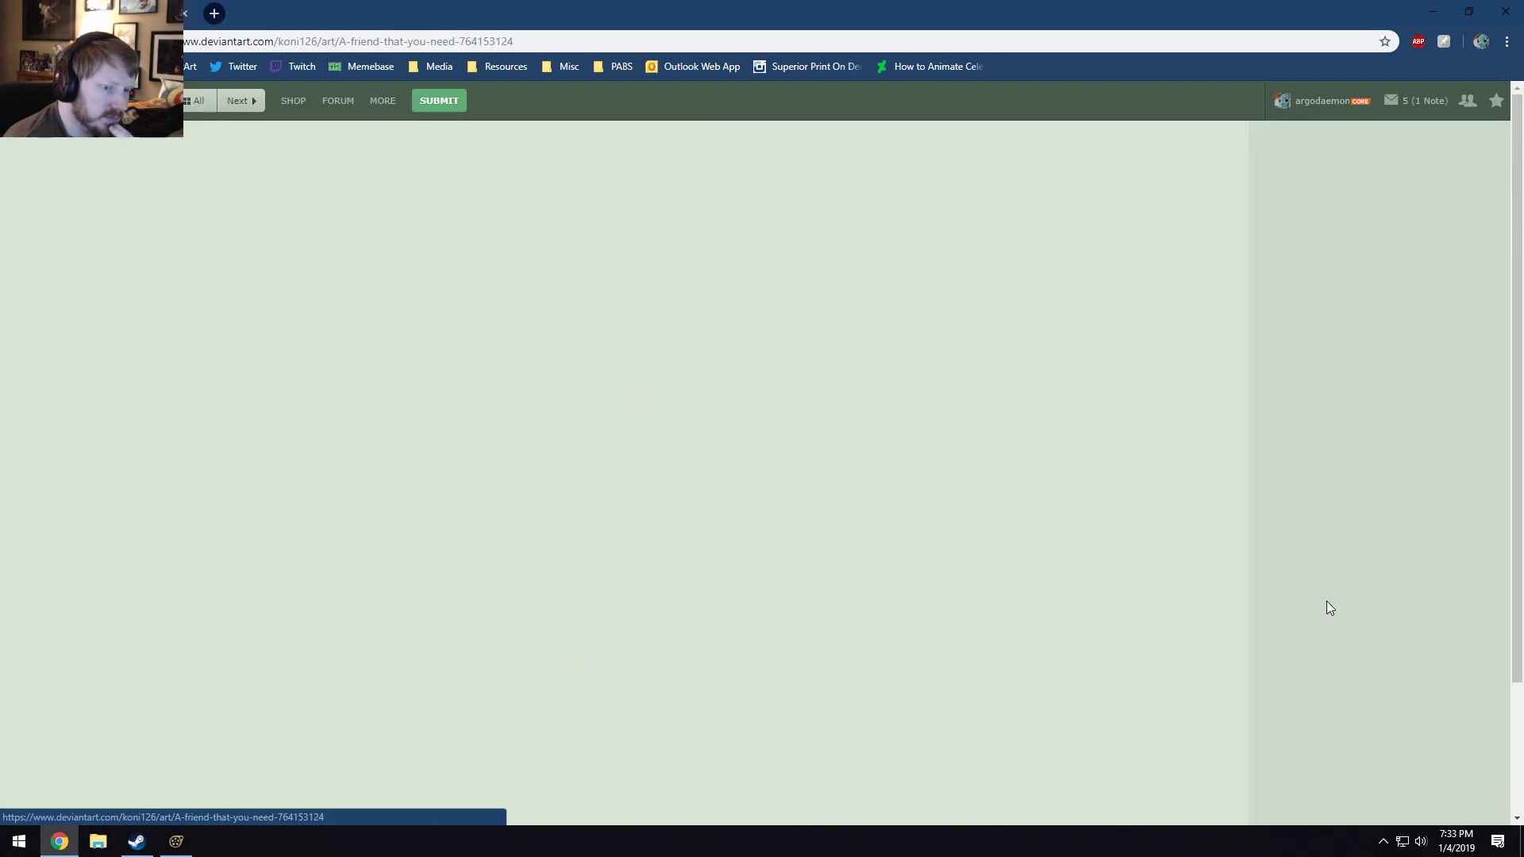
key(alt+Left)
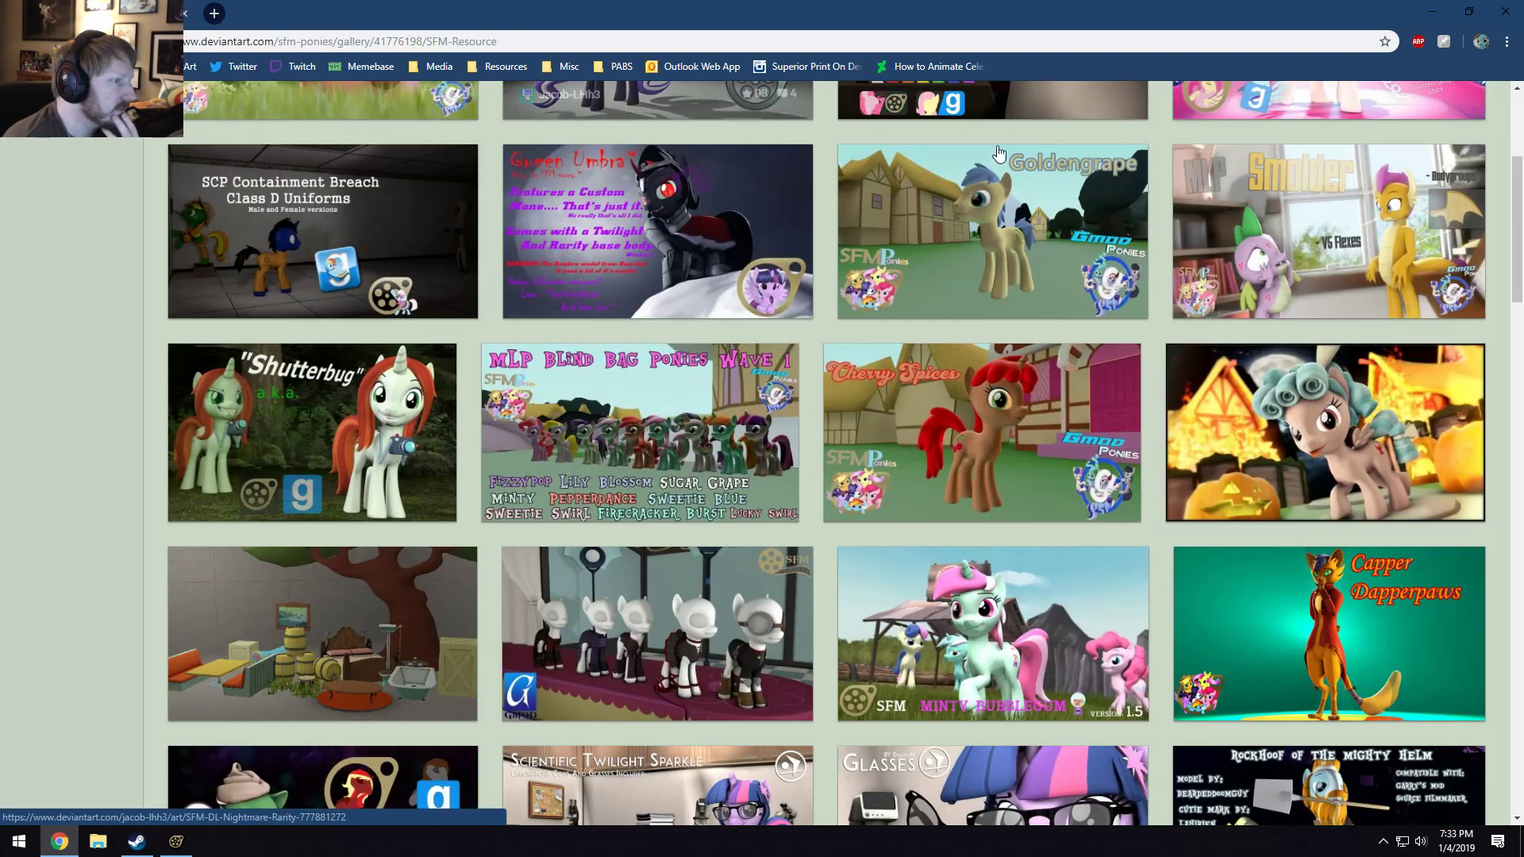
scroll(985, 358, down, 2)
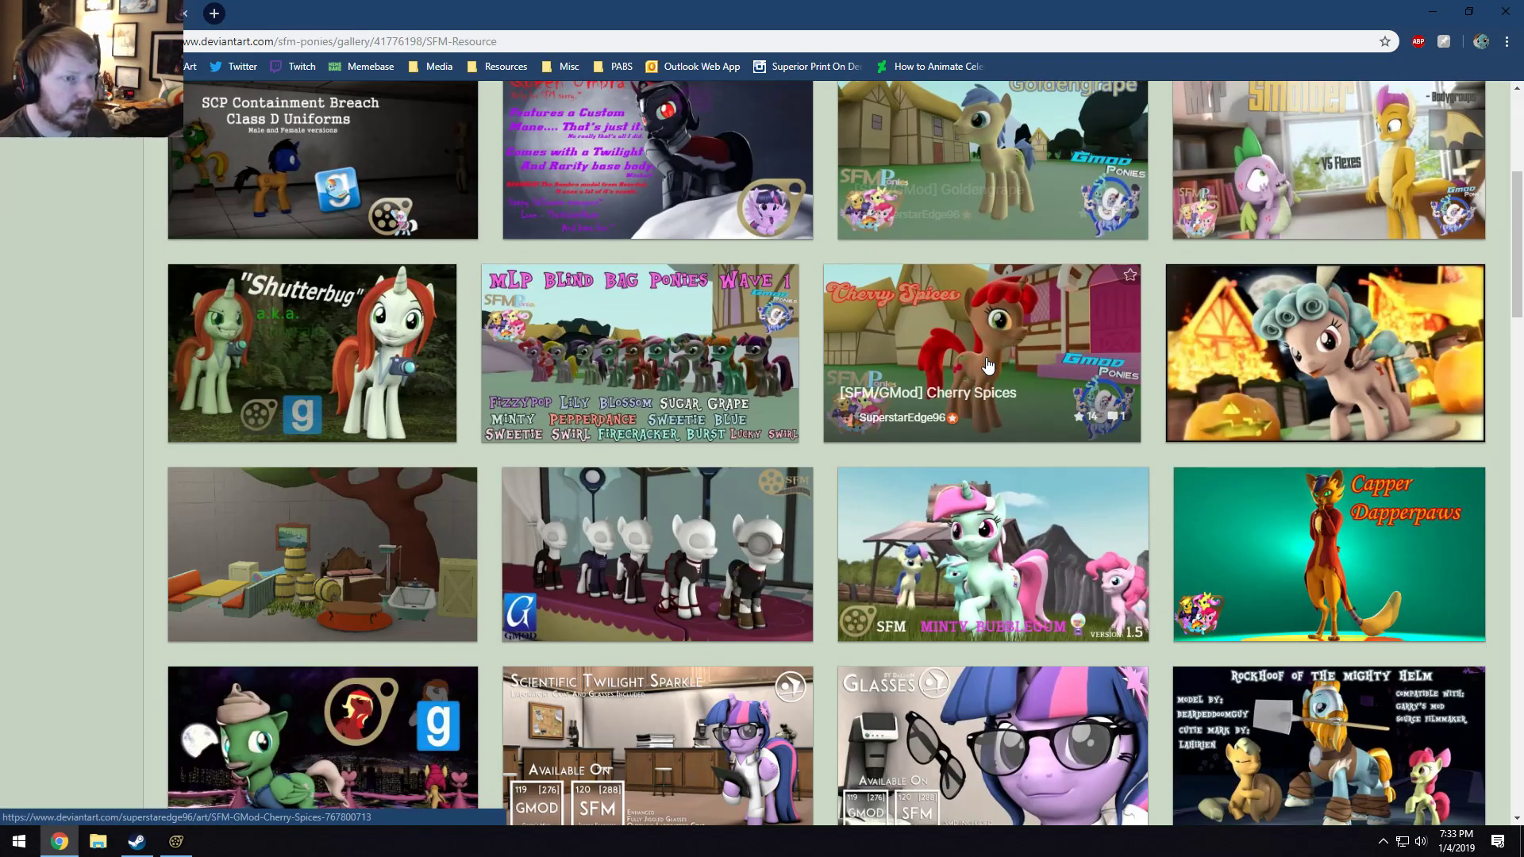
scroll(1269, 349, up, 1)
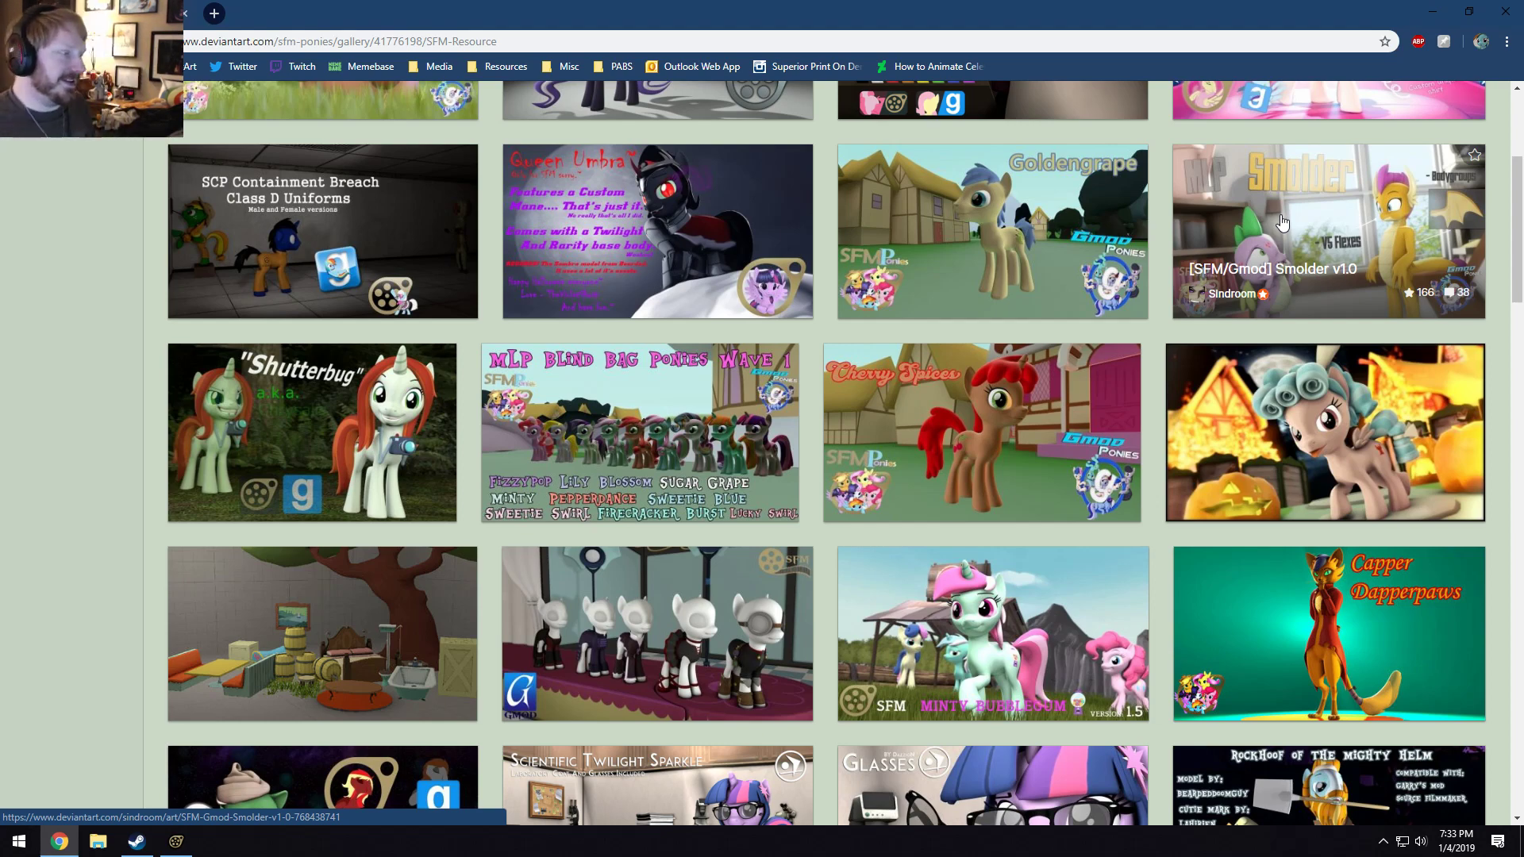
scroll(850, 423, down, 7)
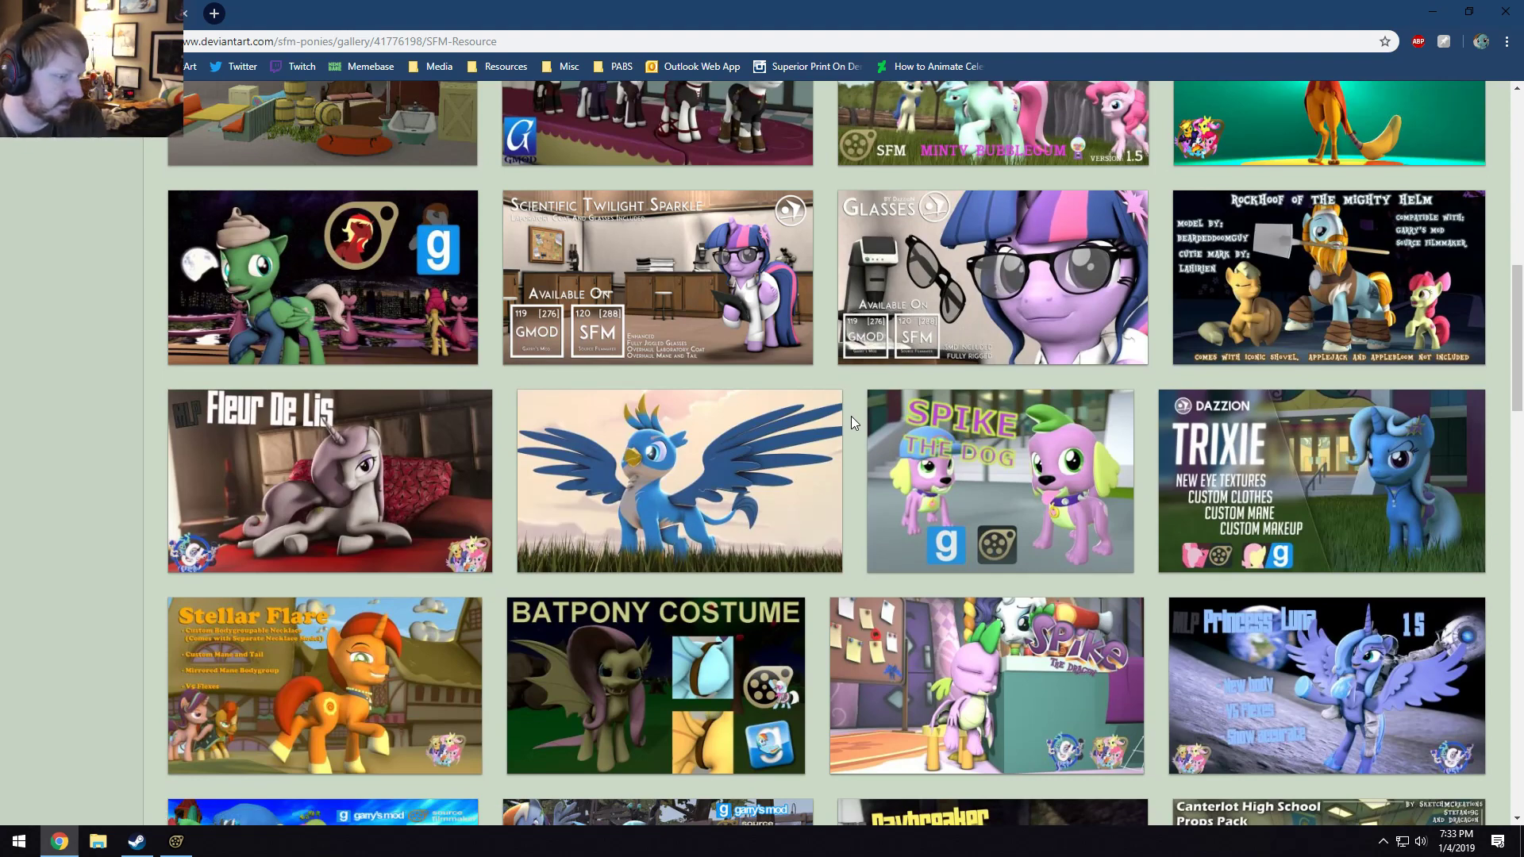
scroll(863, 416, down, 2)
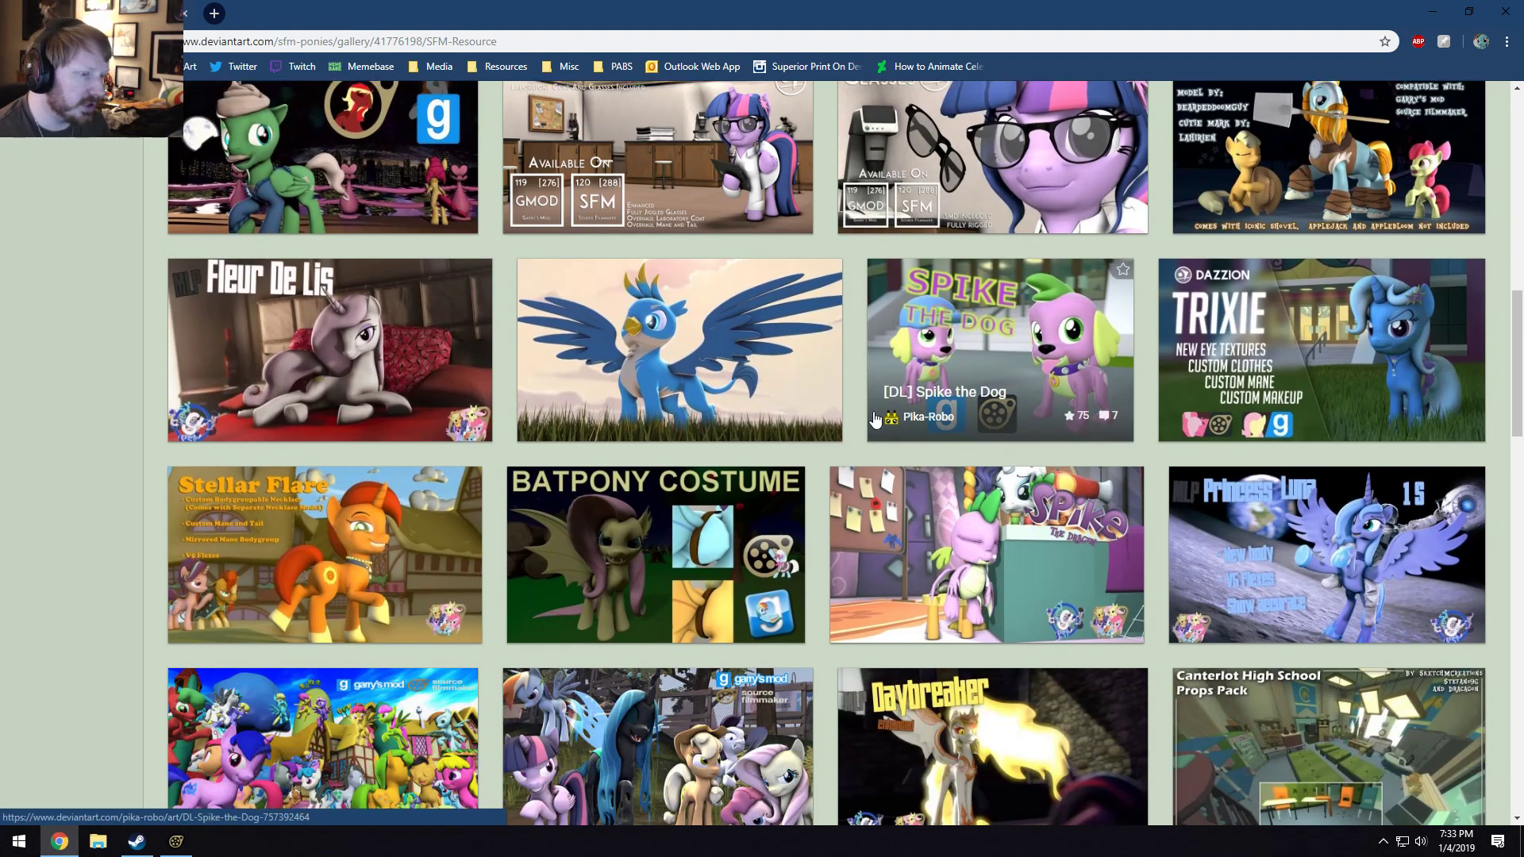
scroll(821, 441, down, 2)
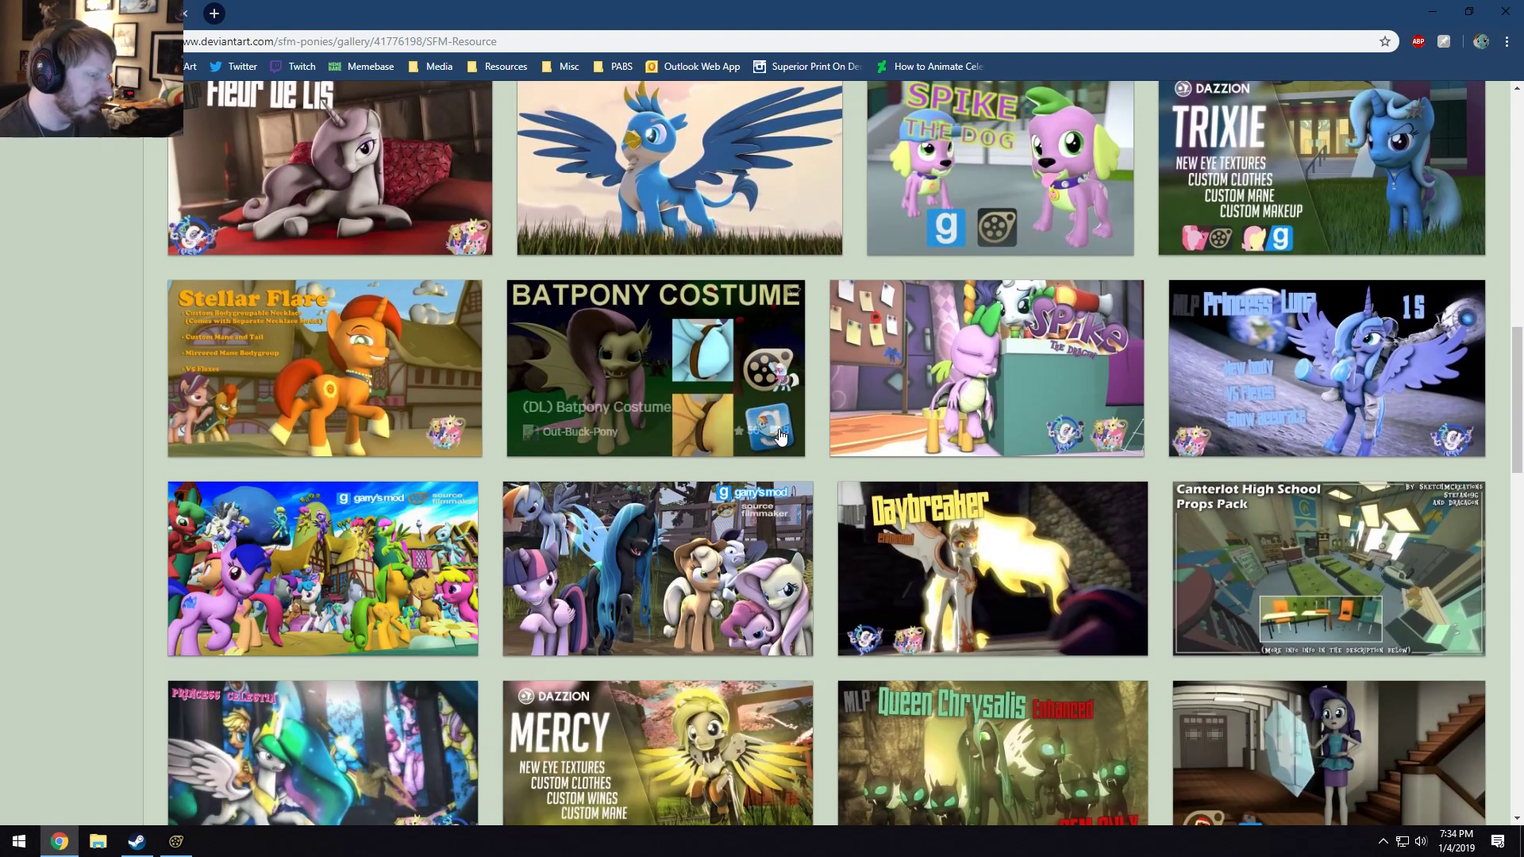
scroll(675, 478, down, 3)
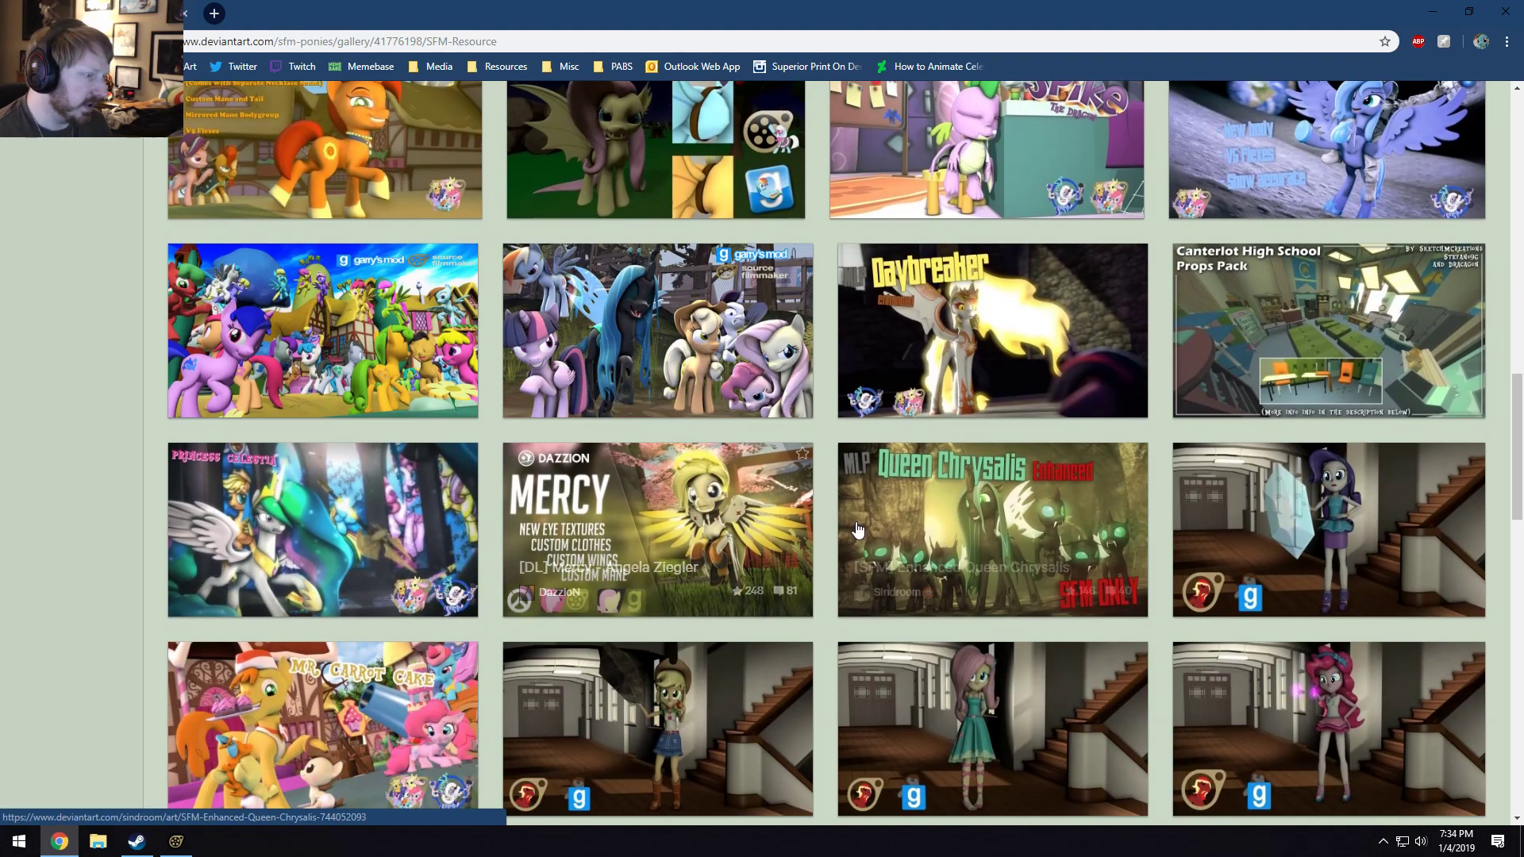
scroll(876, 526, down, 4)
scroll(876, 526, up, 20)
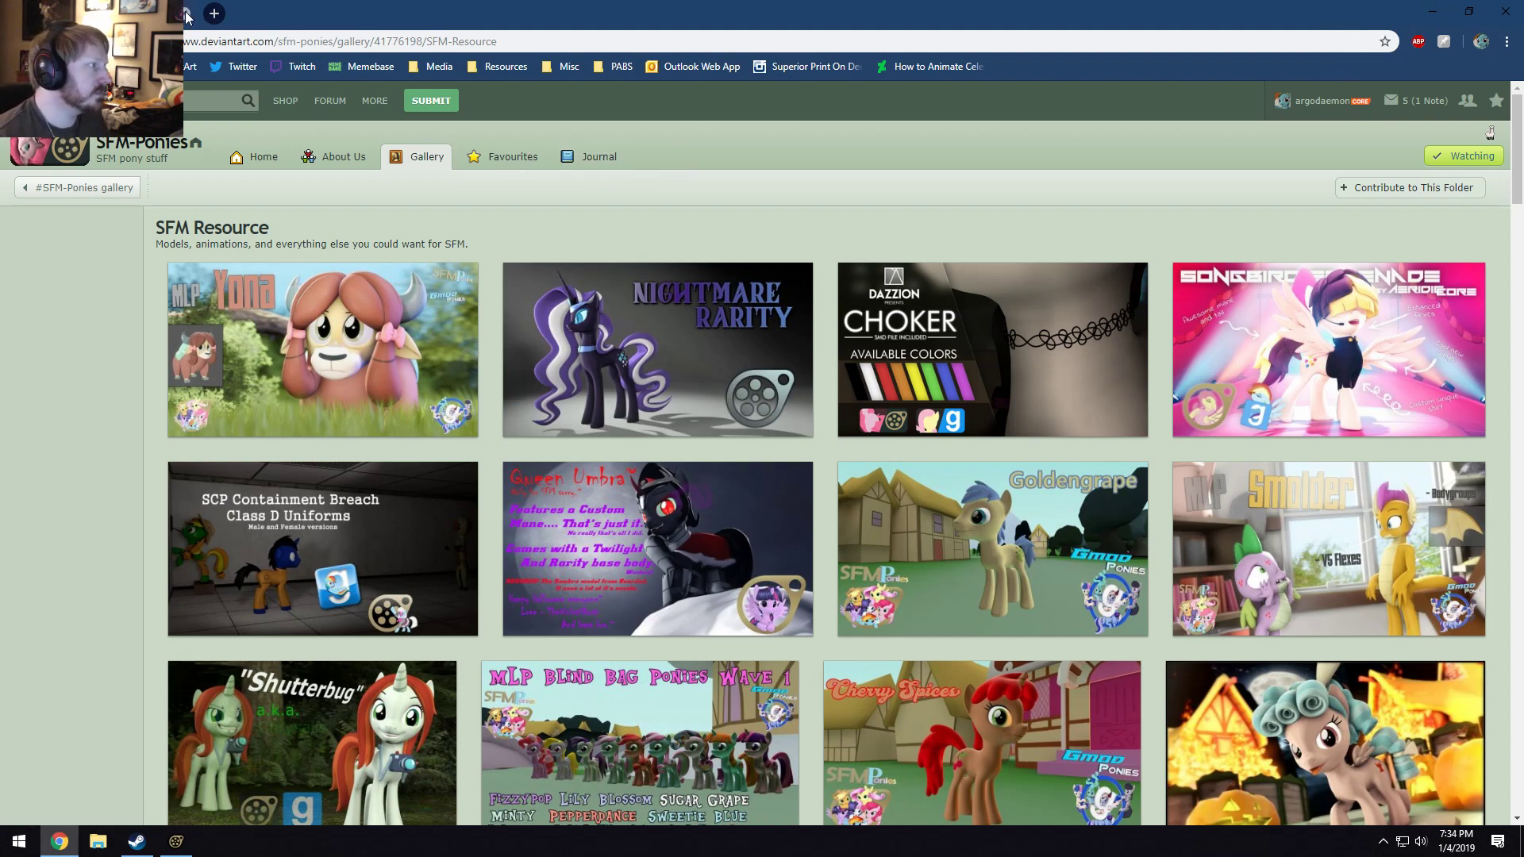
Switch back to Source Filmmaker and play back Spike's motion in the middle of the shot.
click(1434, 11)
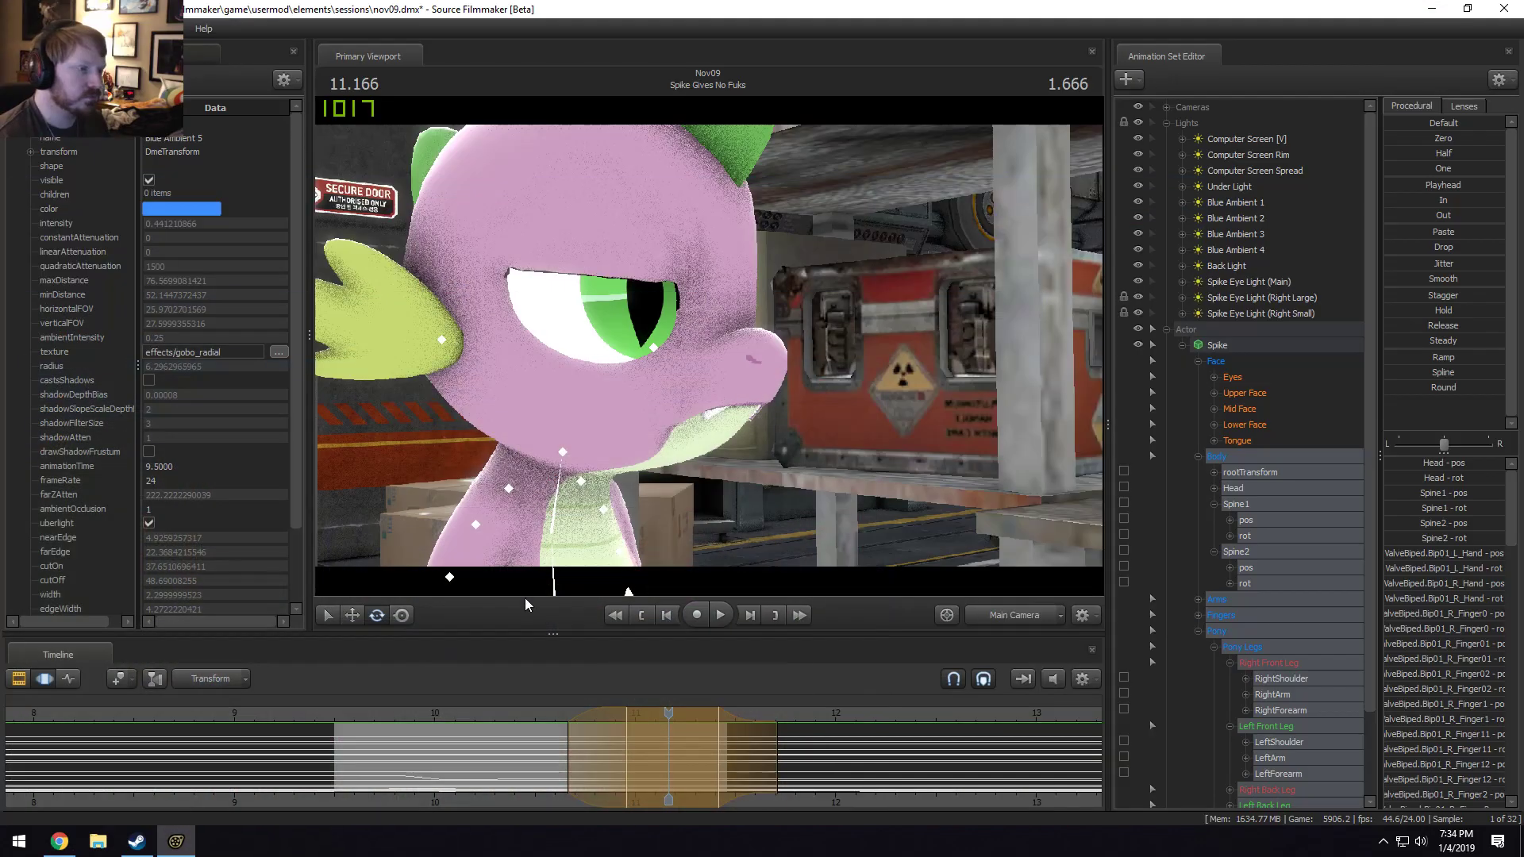
click(485, 713)
key(space)
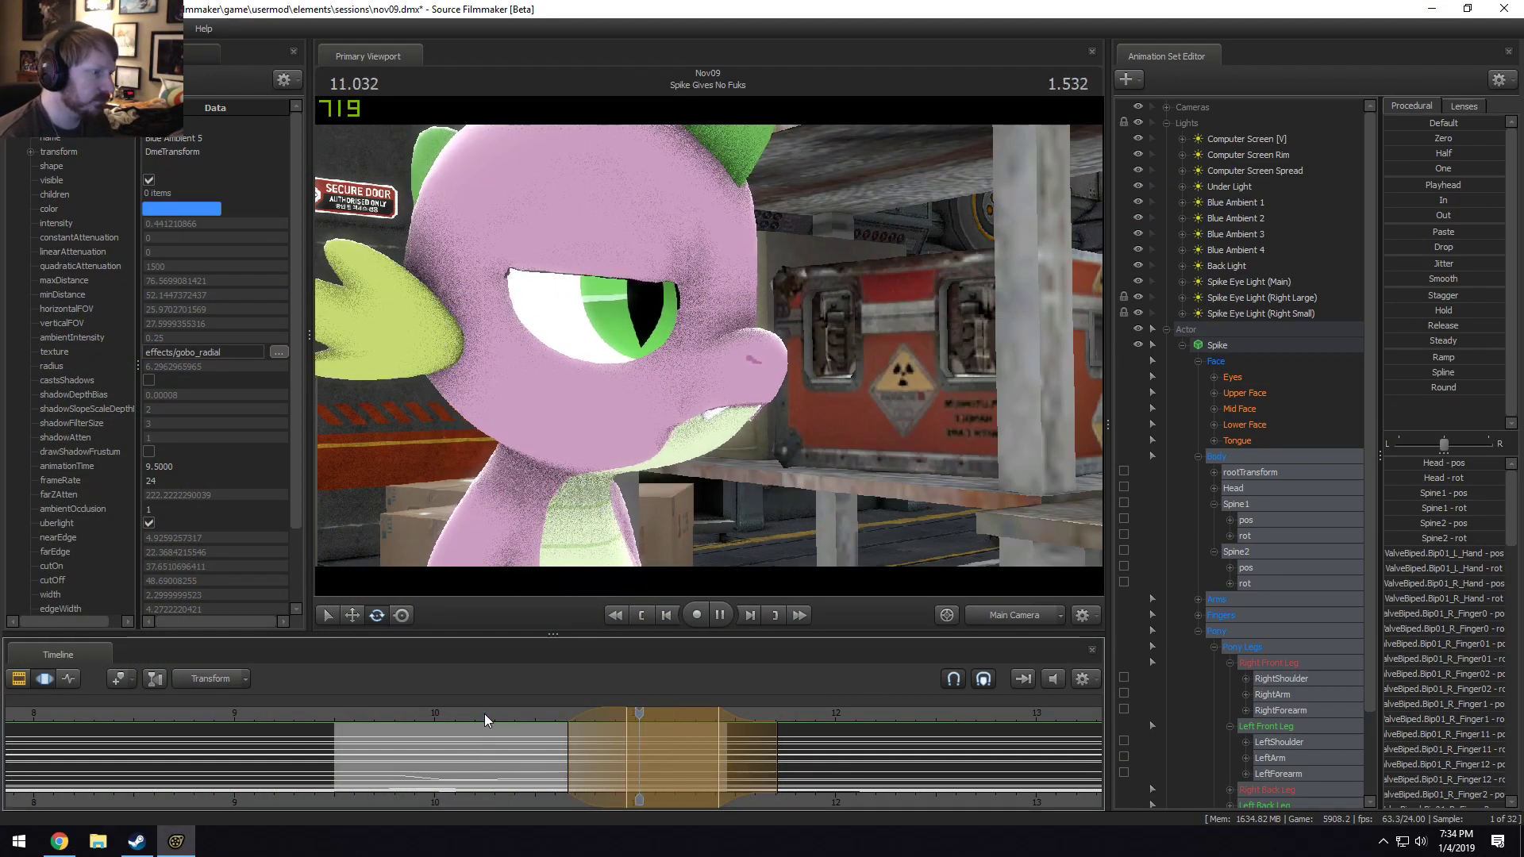
drag(485, 712, 358, 708)
key(space)
key(space)
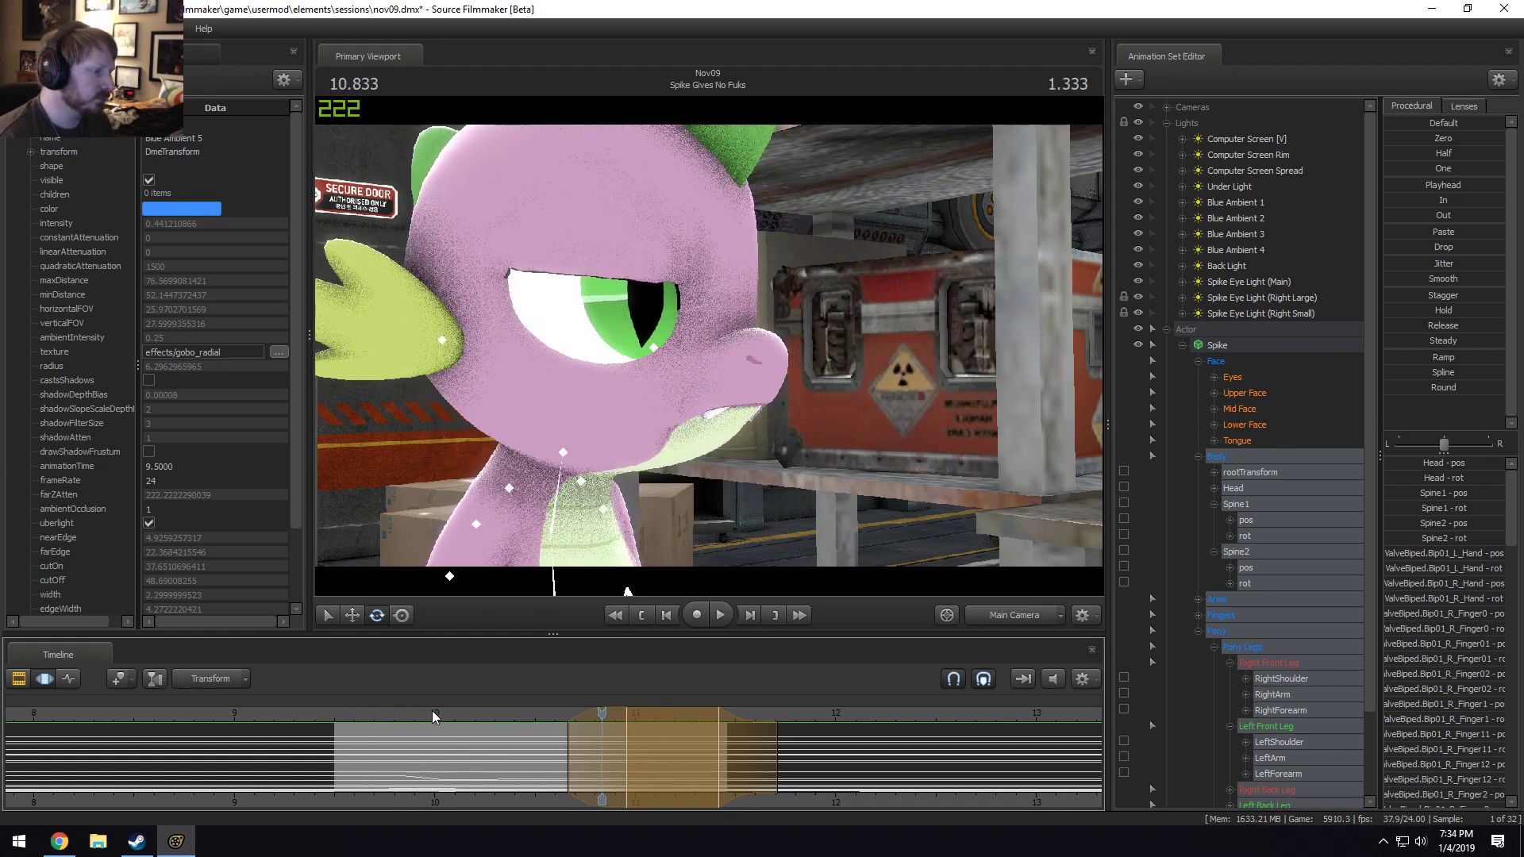
Make a time selection around 10.000 seconds, holding from about 9.7 to 10.6 seconds, and play back the motion with Spine2 selected.
key(shift)
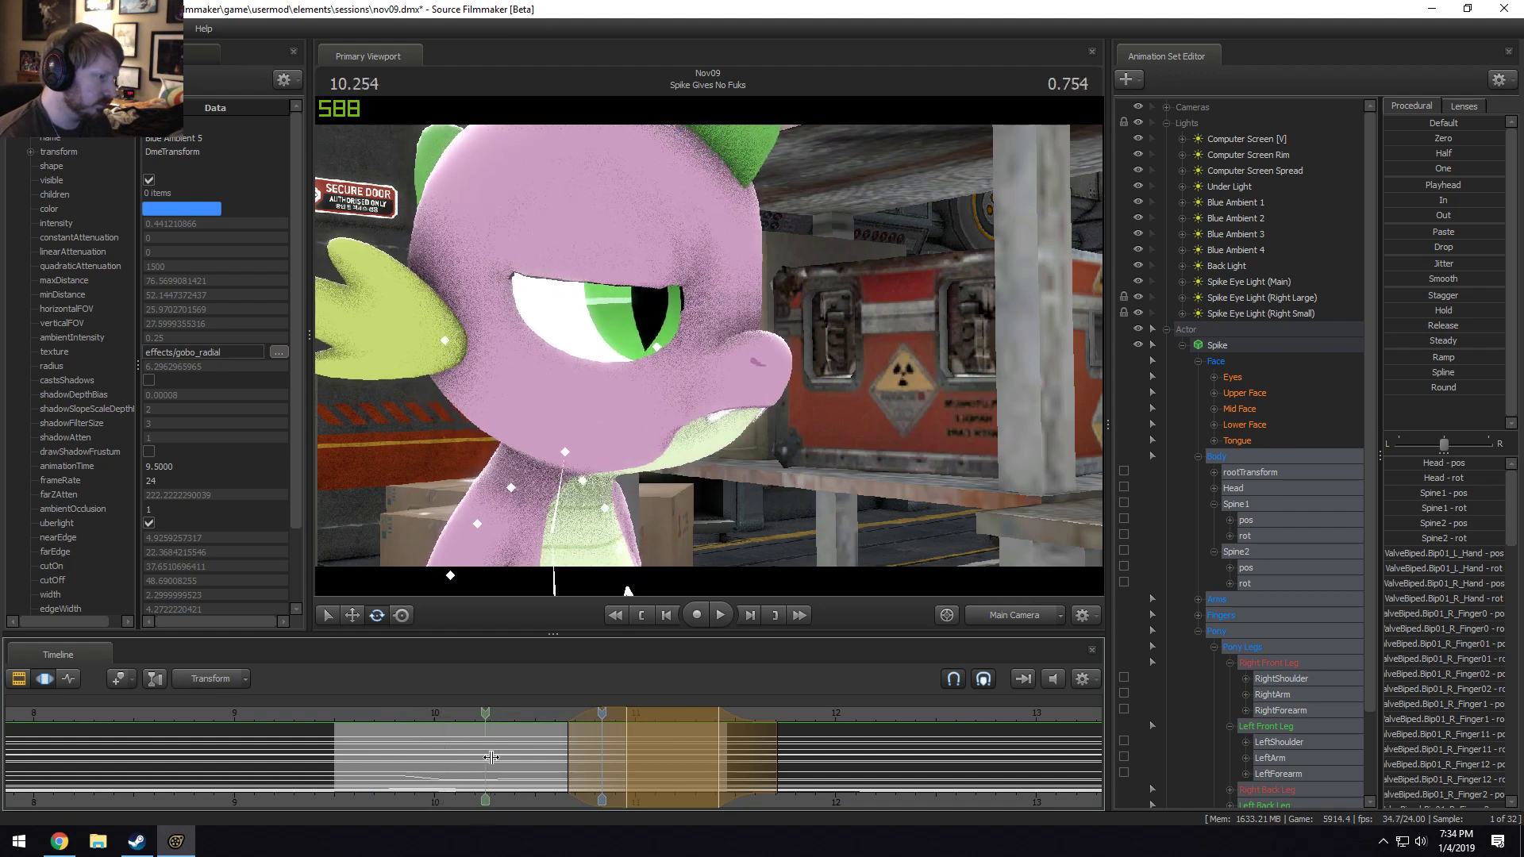
click(433, 750)
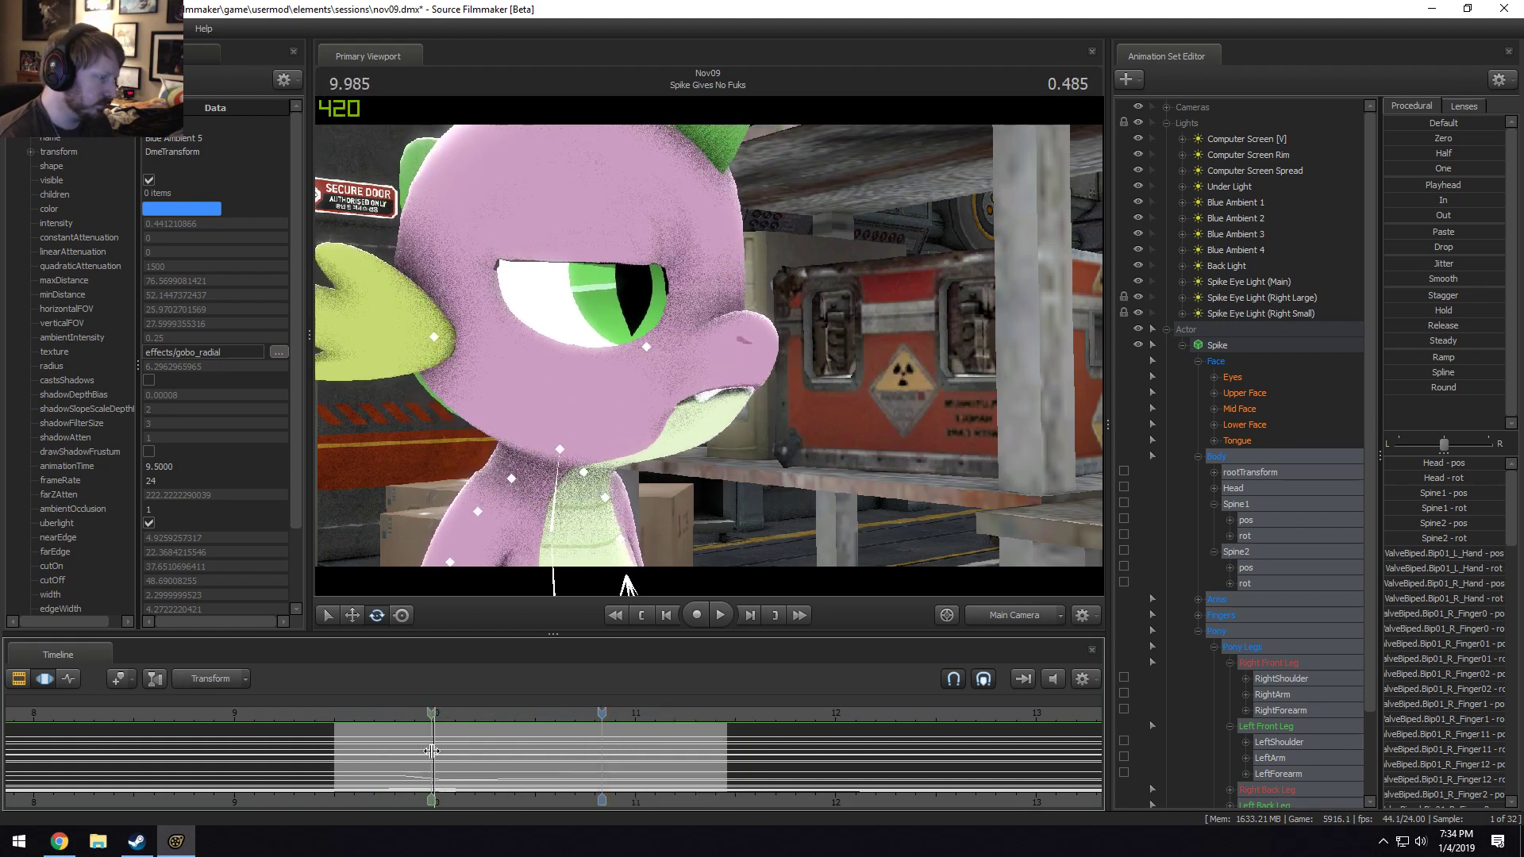
scroll(432, 751, up, 1)
drag(485, 756, 545, 739)
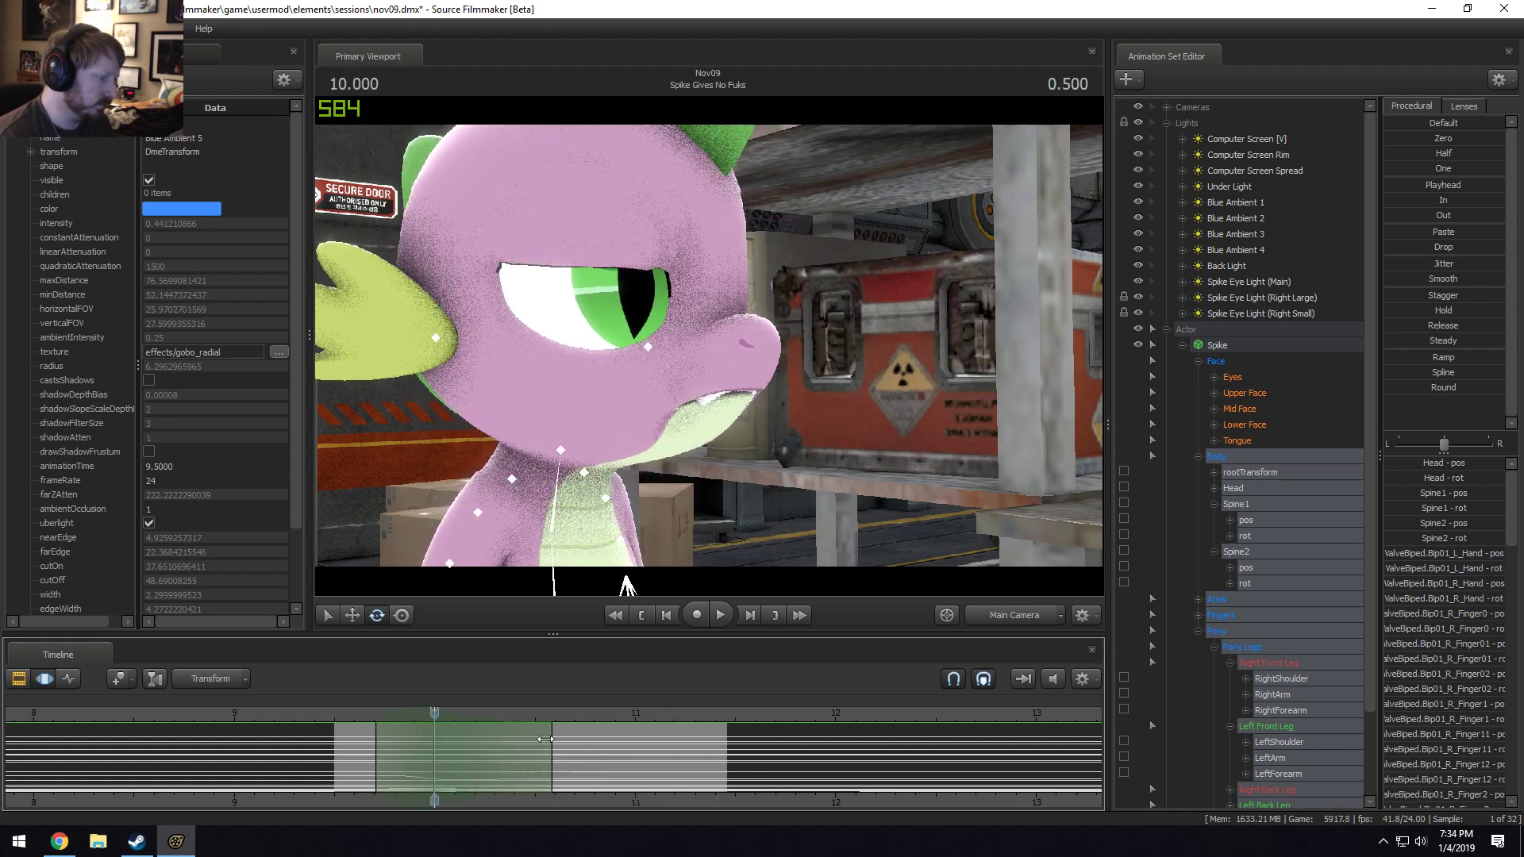
click(556, 504)
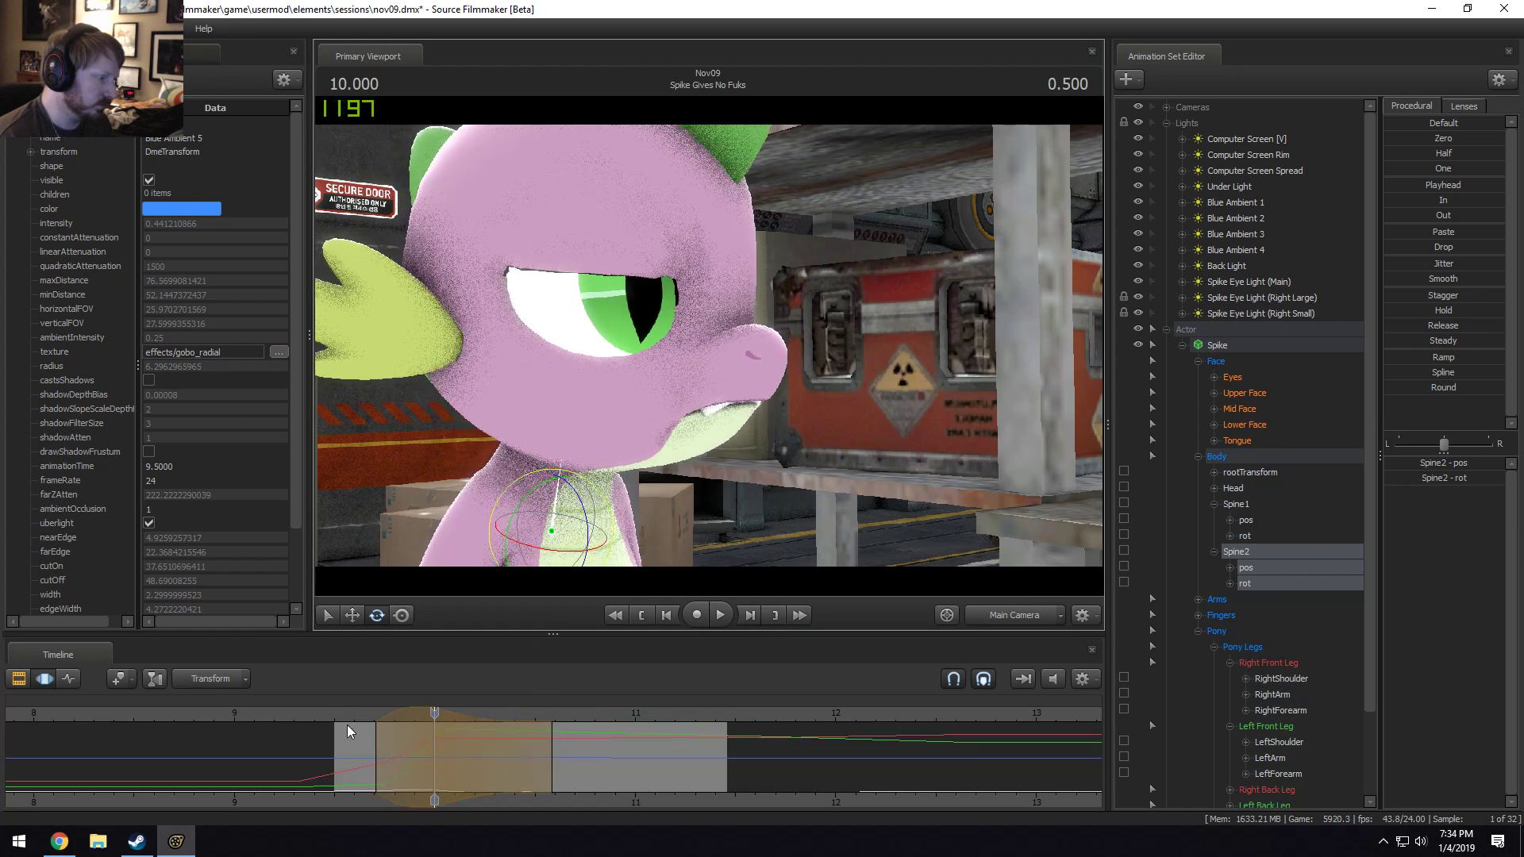
key(space)
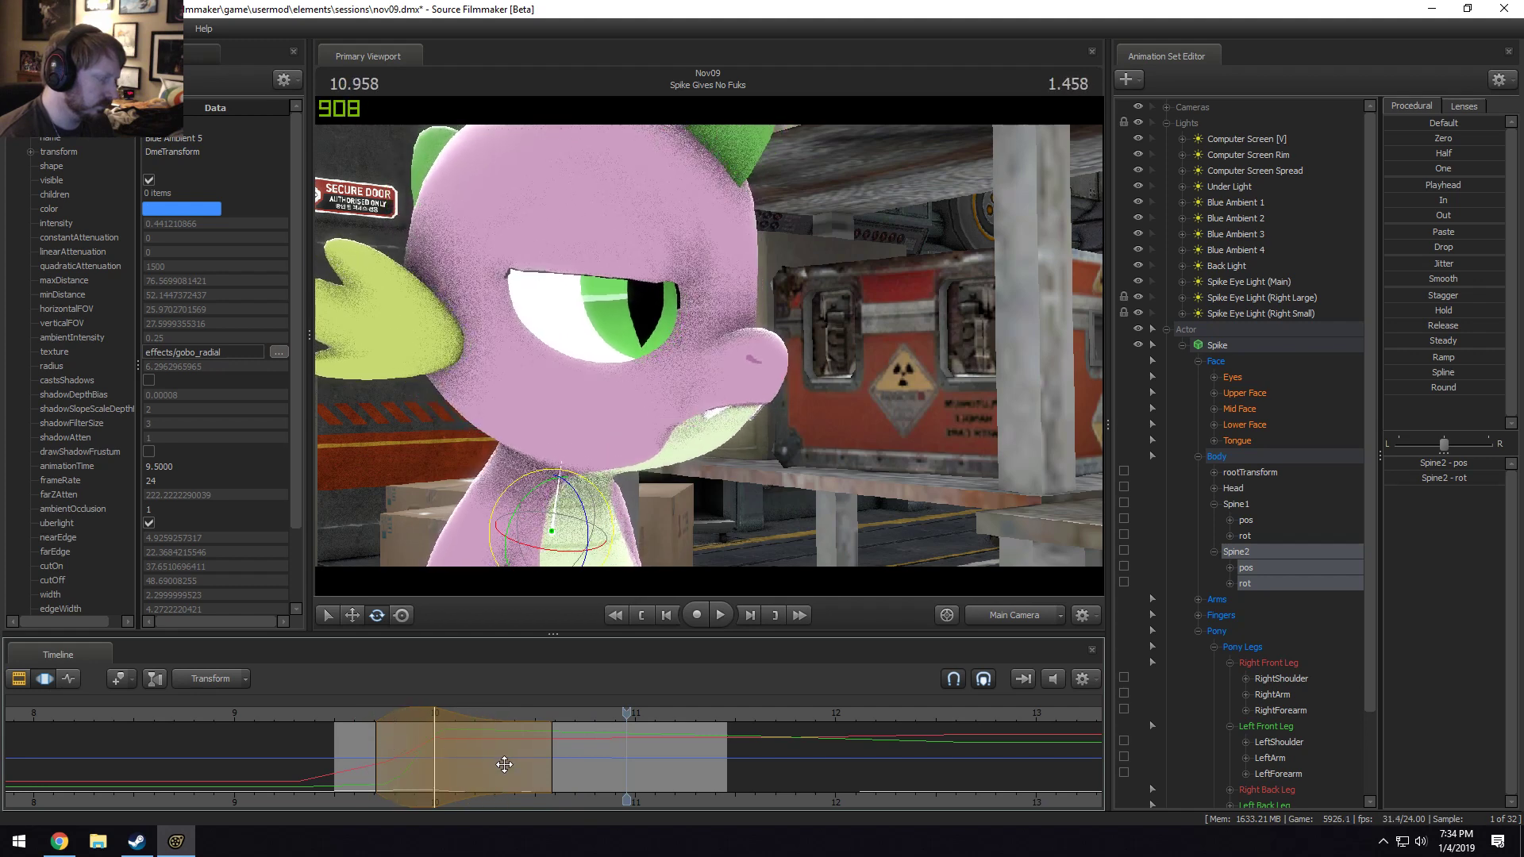
key(space)
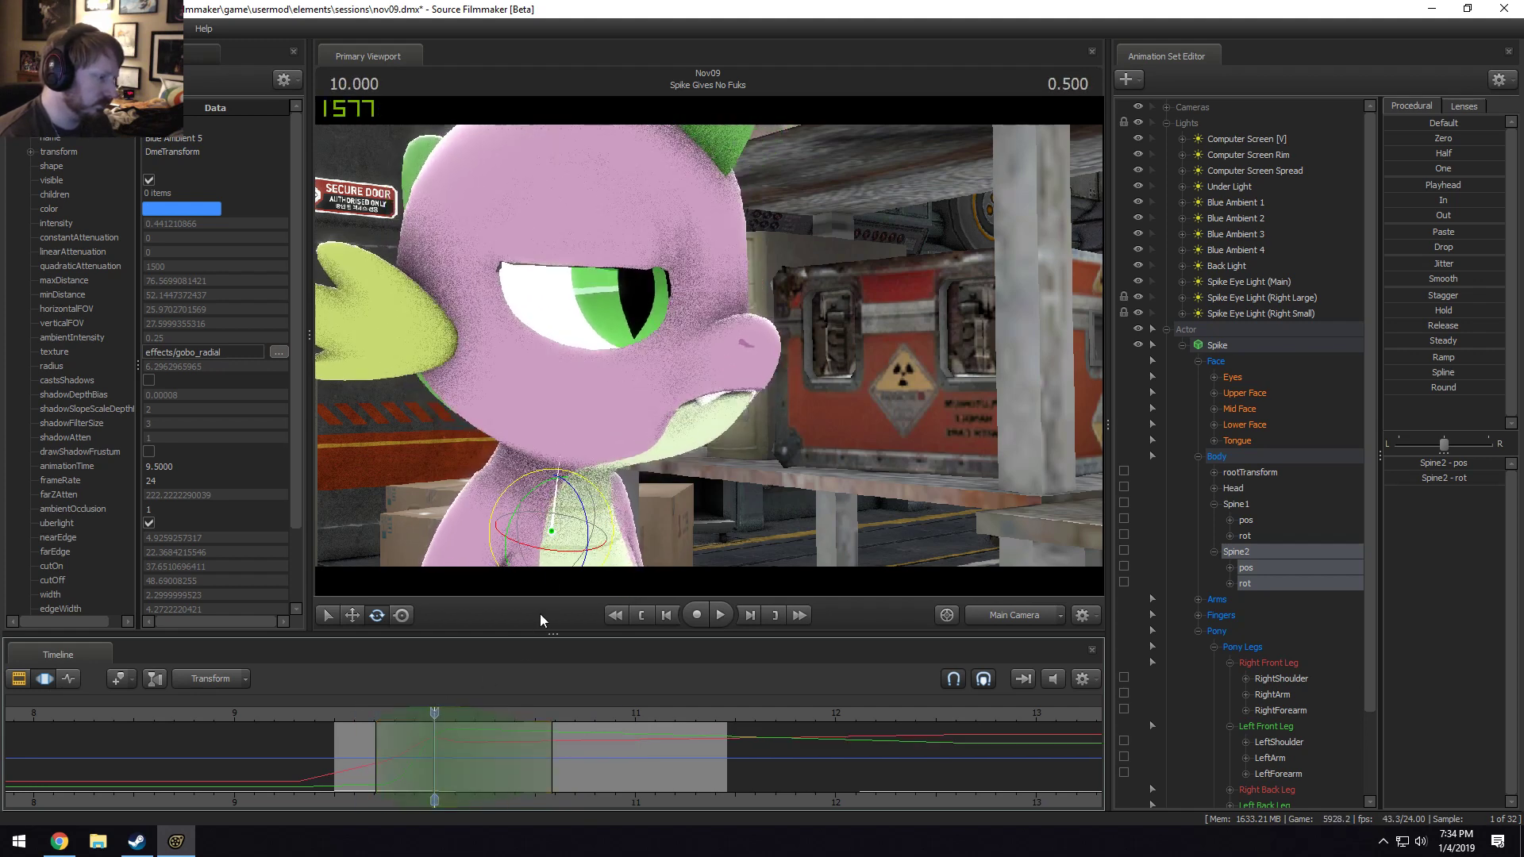
Rotate Spike's Spine1 slightly at 10.000 seconds using the Work Camera, check the playback and return to the Main Camera.
click(572, 558)
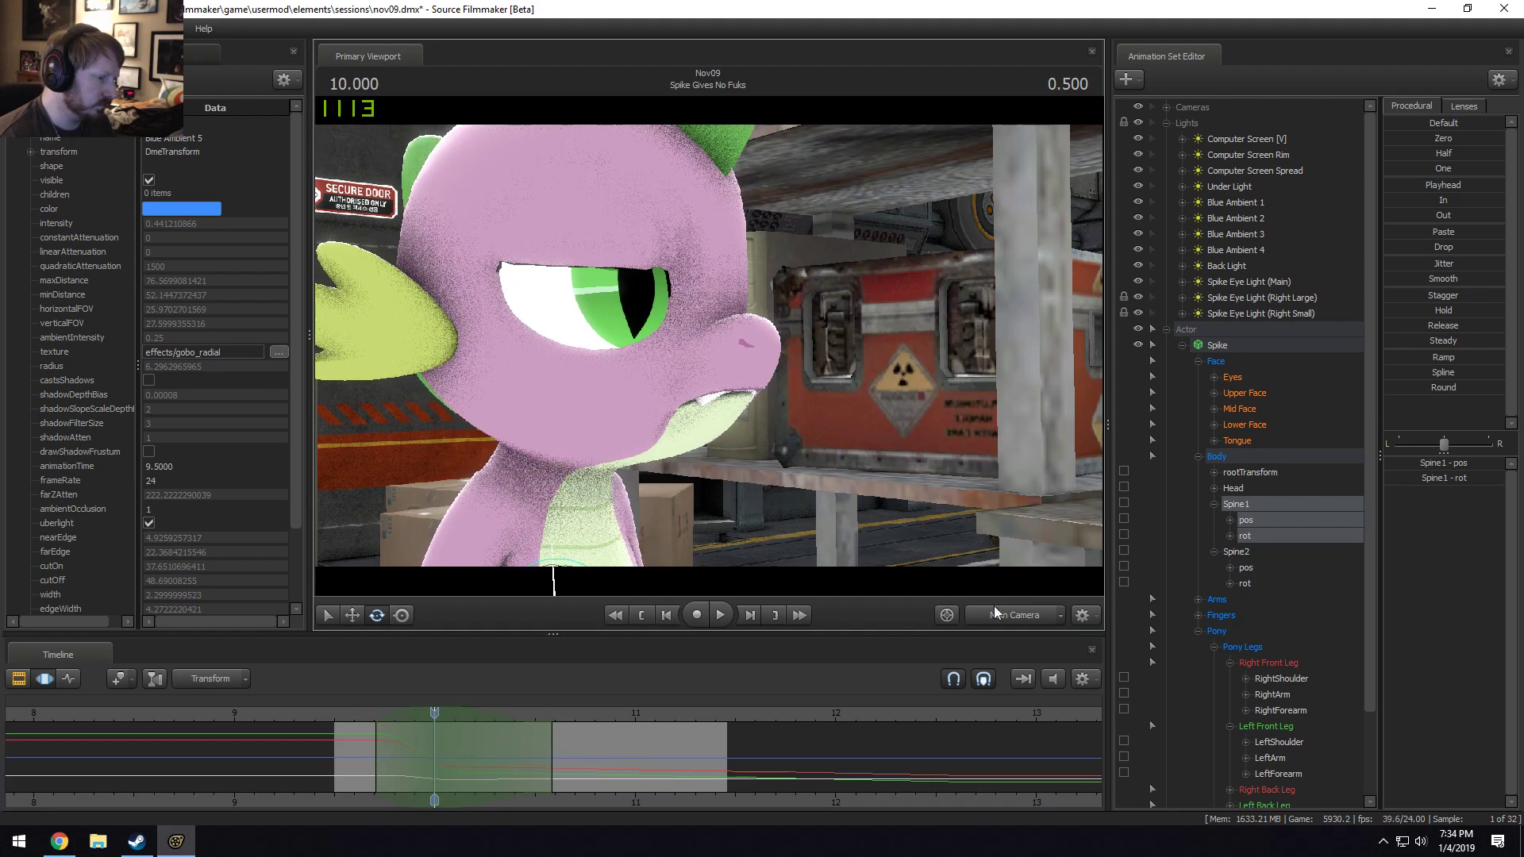
drag(677, 368, 678, 446)
drag(575, 517, 586, 507)
click(361, 713)
key(space)
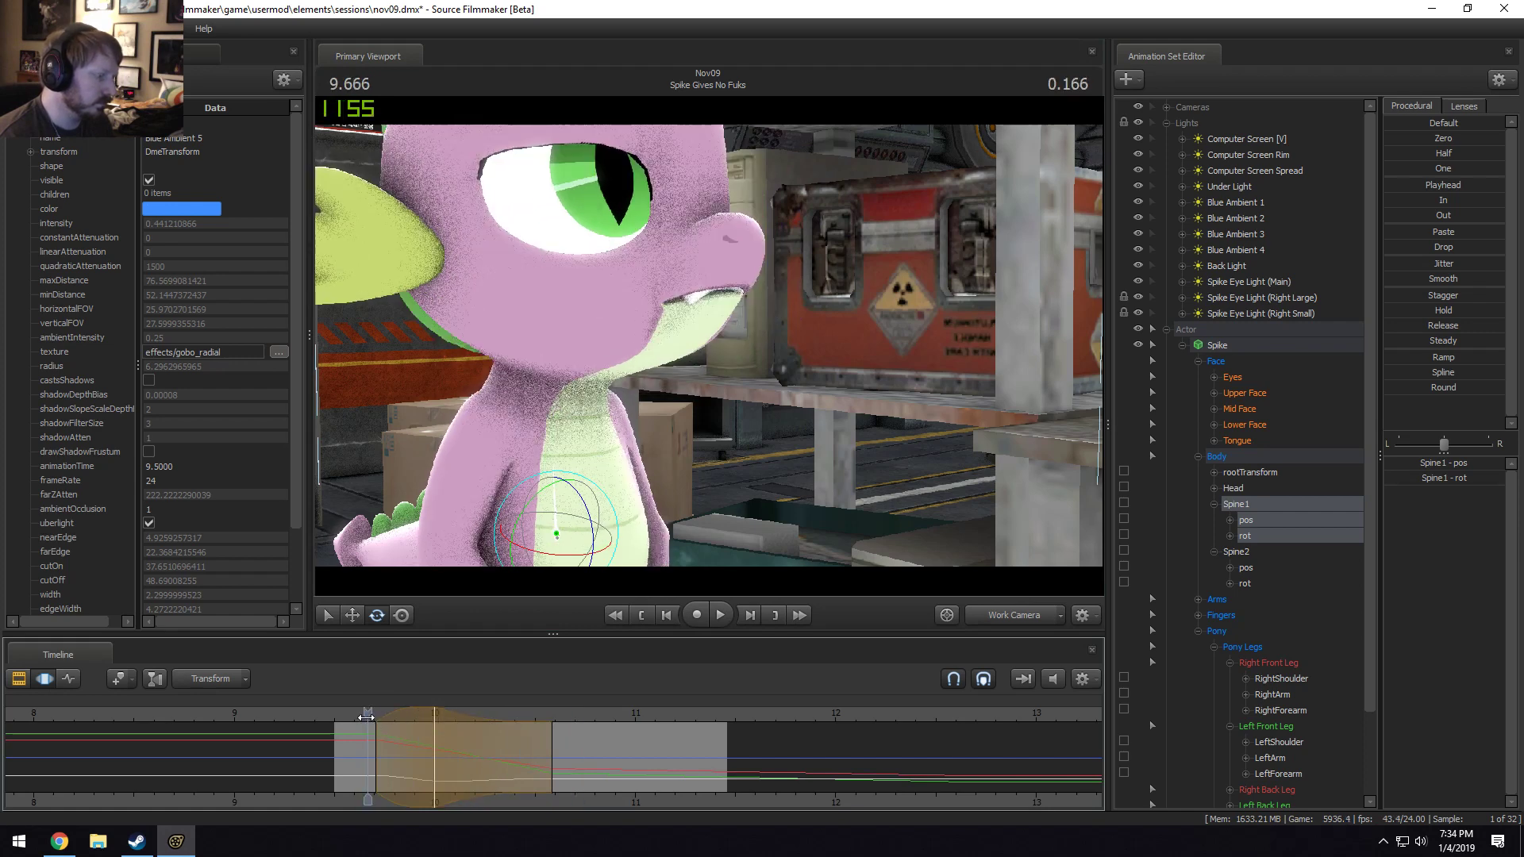
key(space)
click(997, 615)
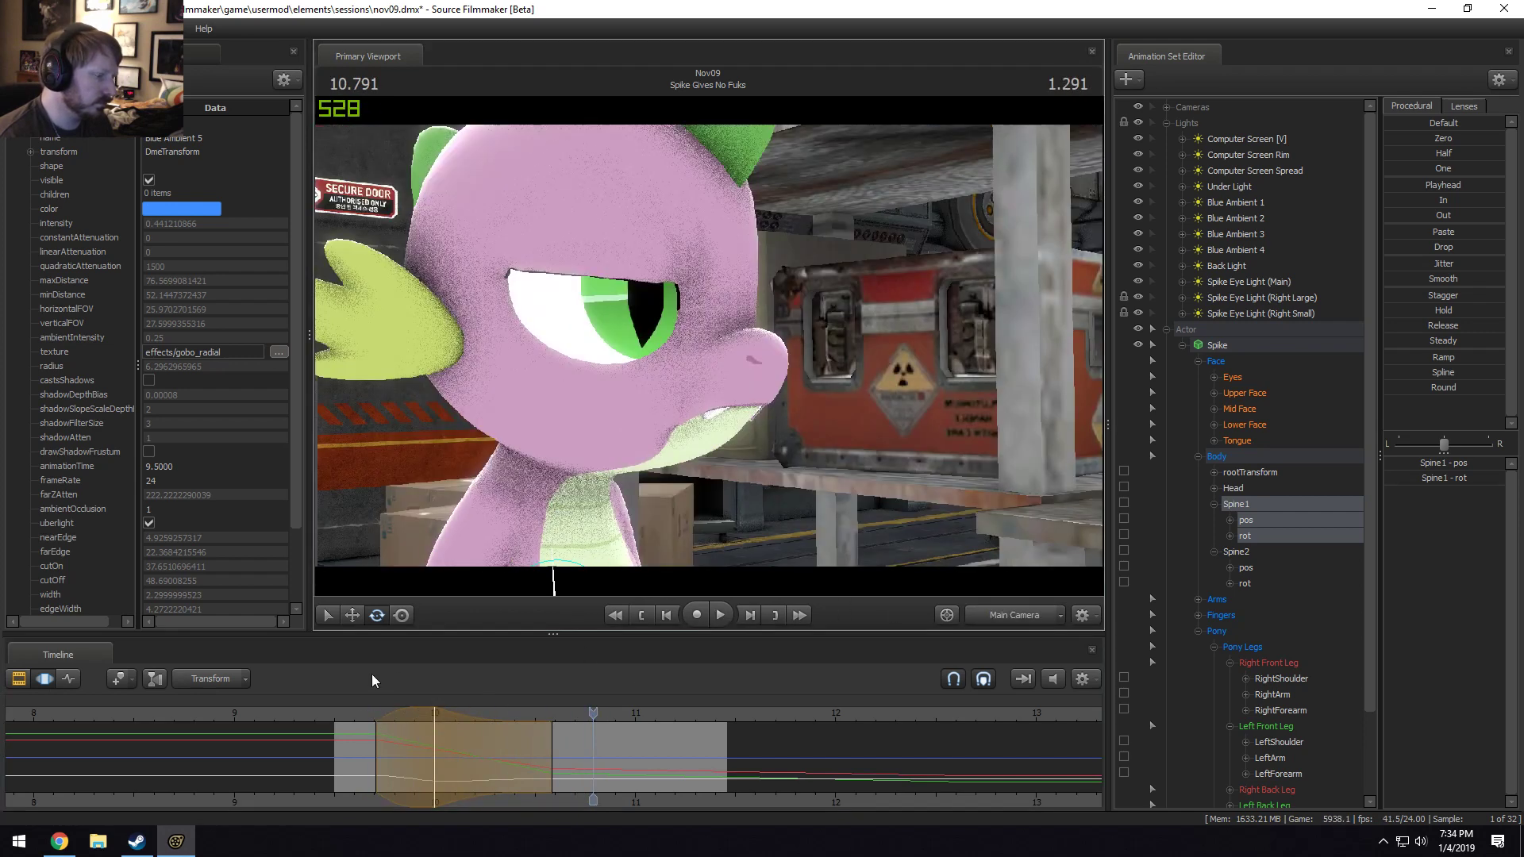
Review the Spine1 motion and pull the time selection's end back to about 10.4 seconds, replaying from about 9.6 seconds.
click(355, 712)
key(space)
key(space)
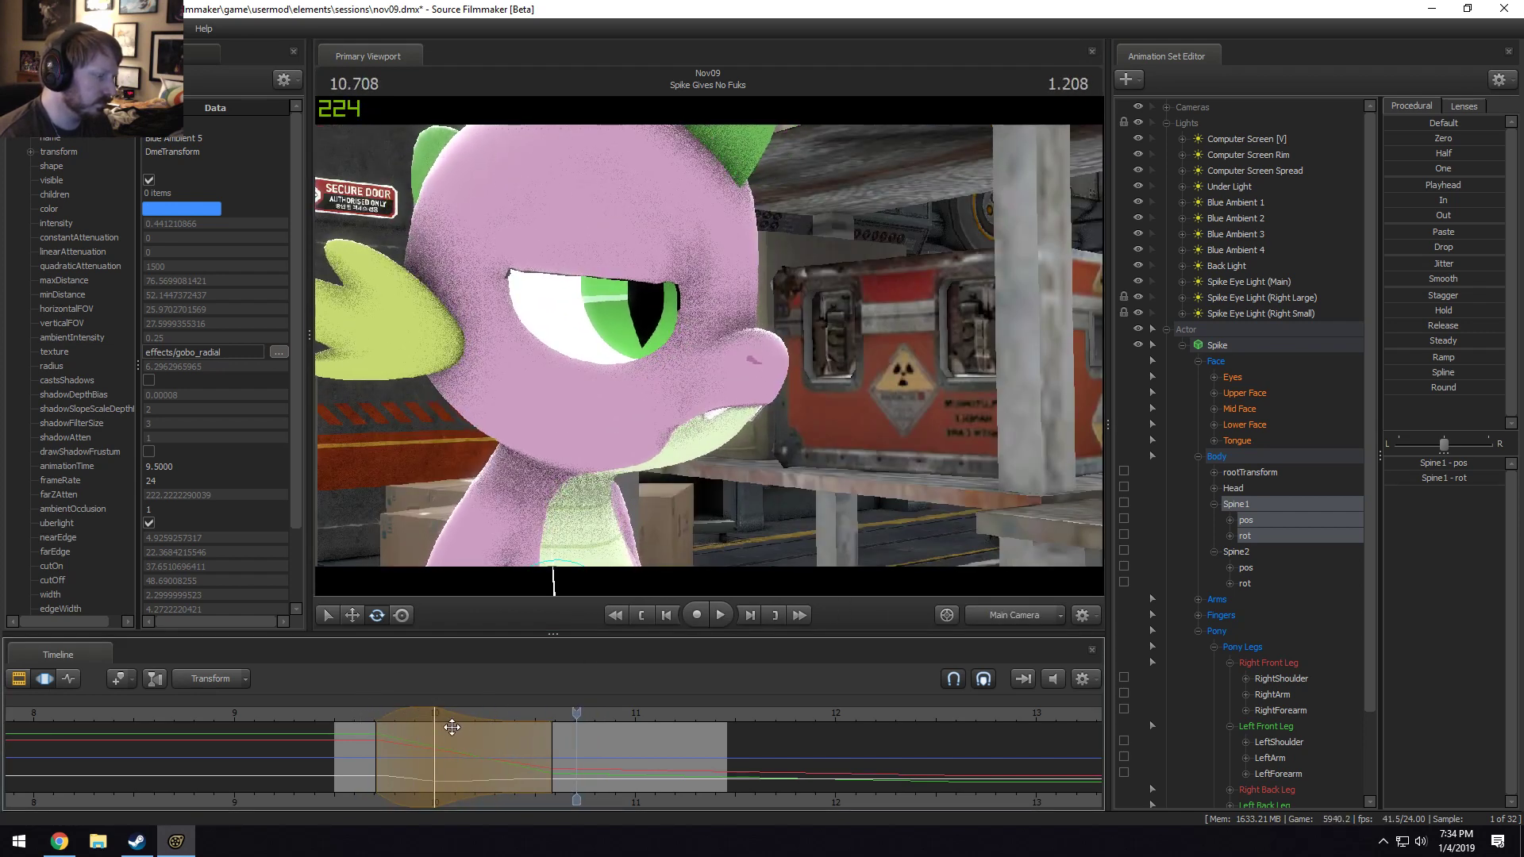
drag(548, 747, 519, 752)
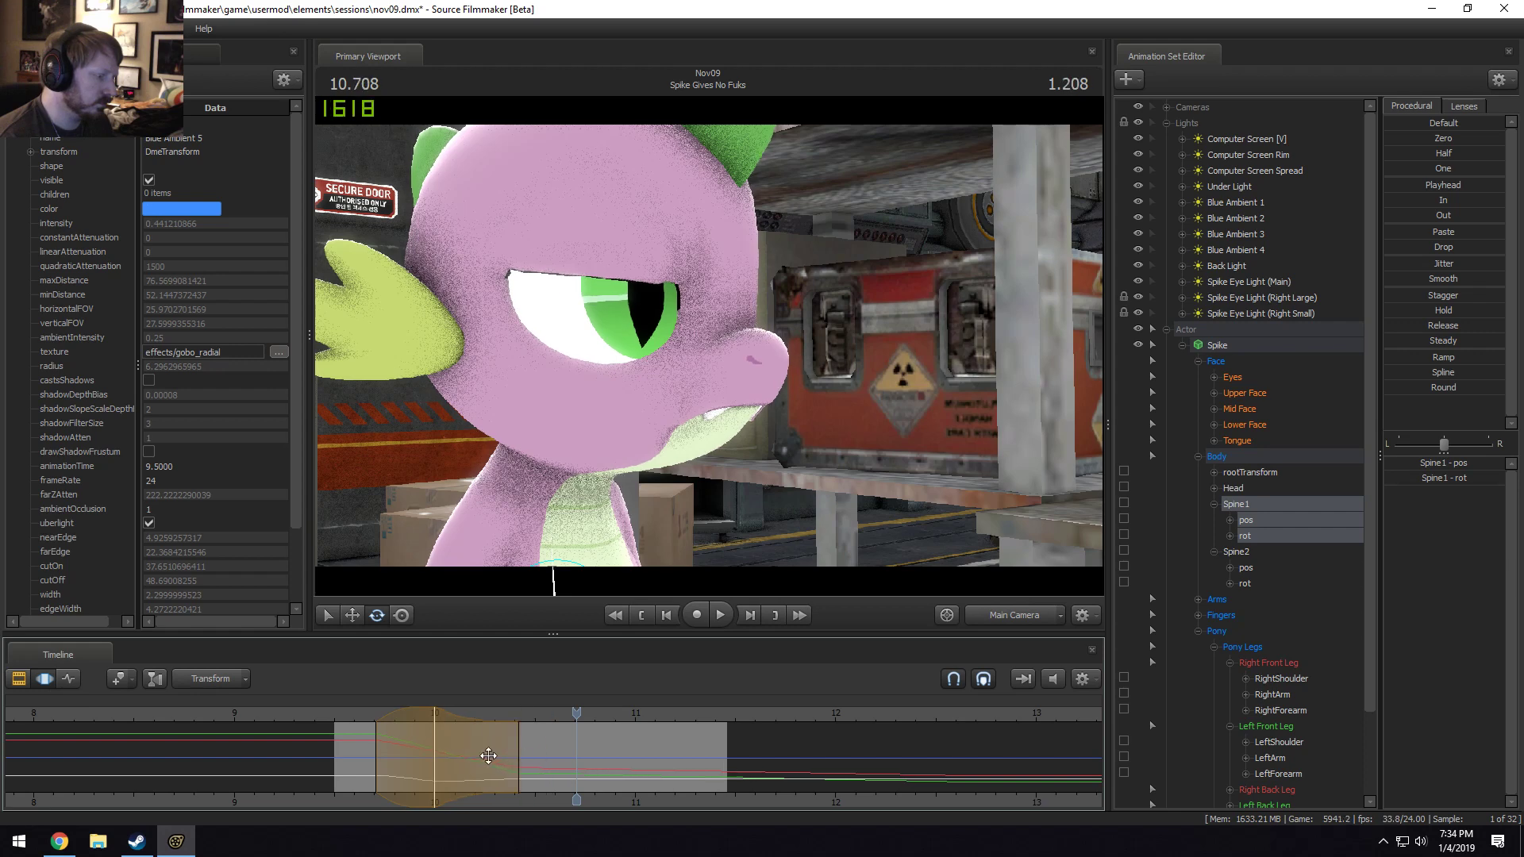
click(357, 718)
key(space)
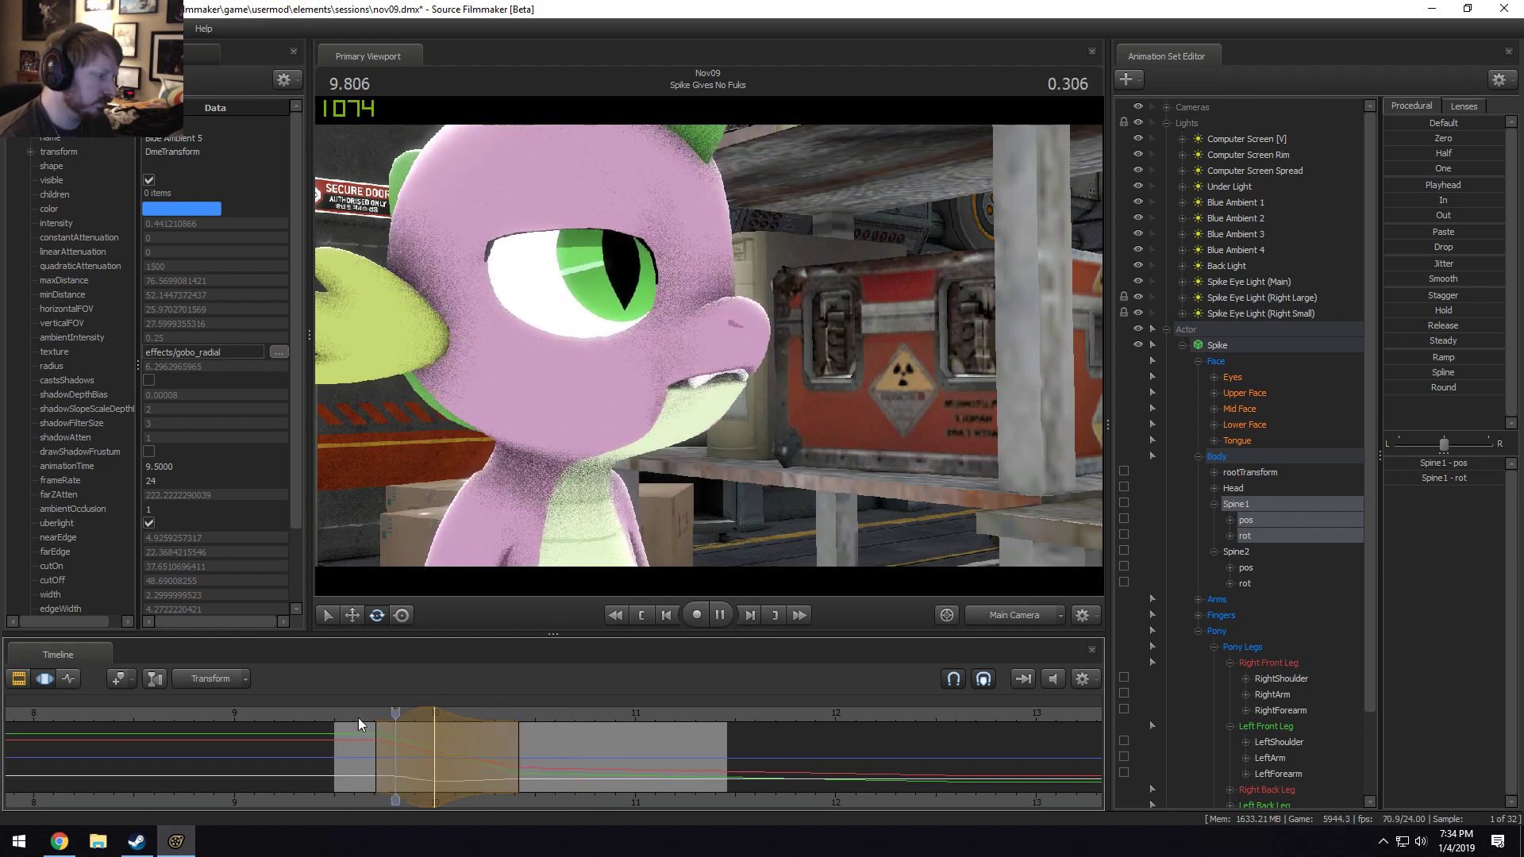
Try a slight rotation of Spike's Head around 10.250 seconds and play back the result.
key(space)
drag(414, 710, 482, 752)
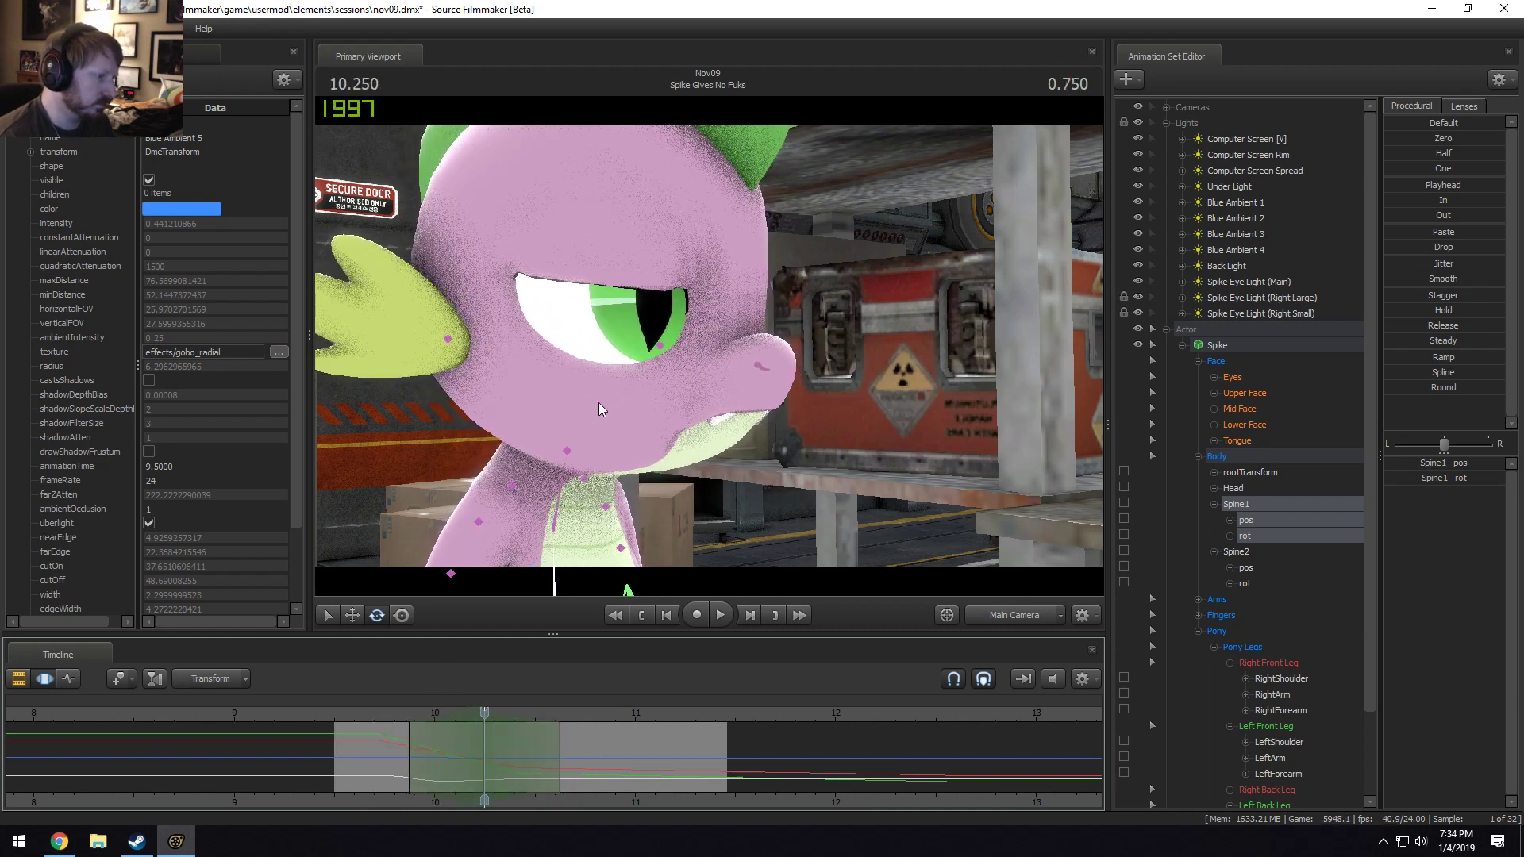
click(569, 450)
drag(607, 436, 608, 440)
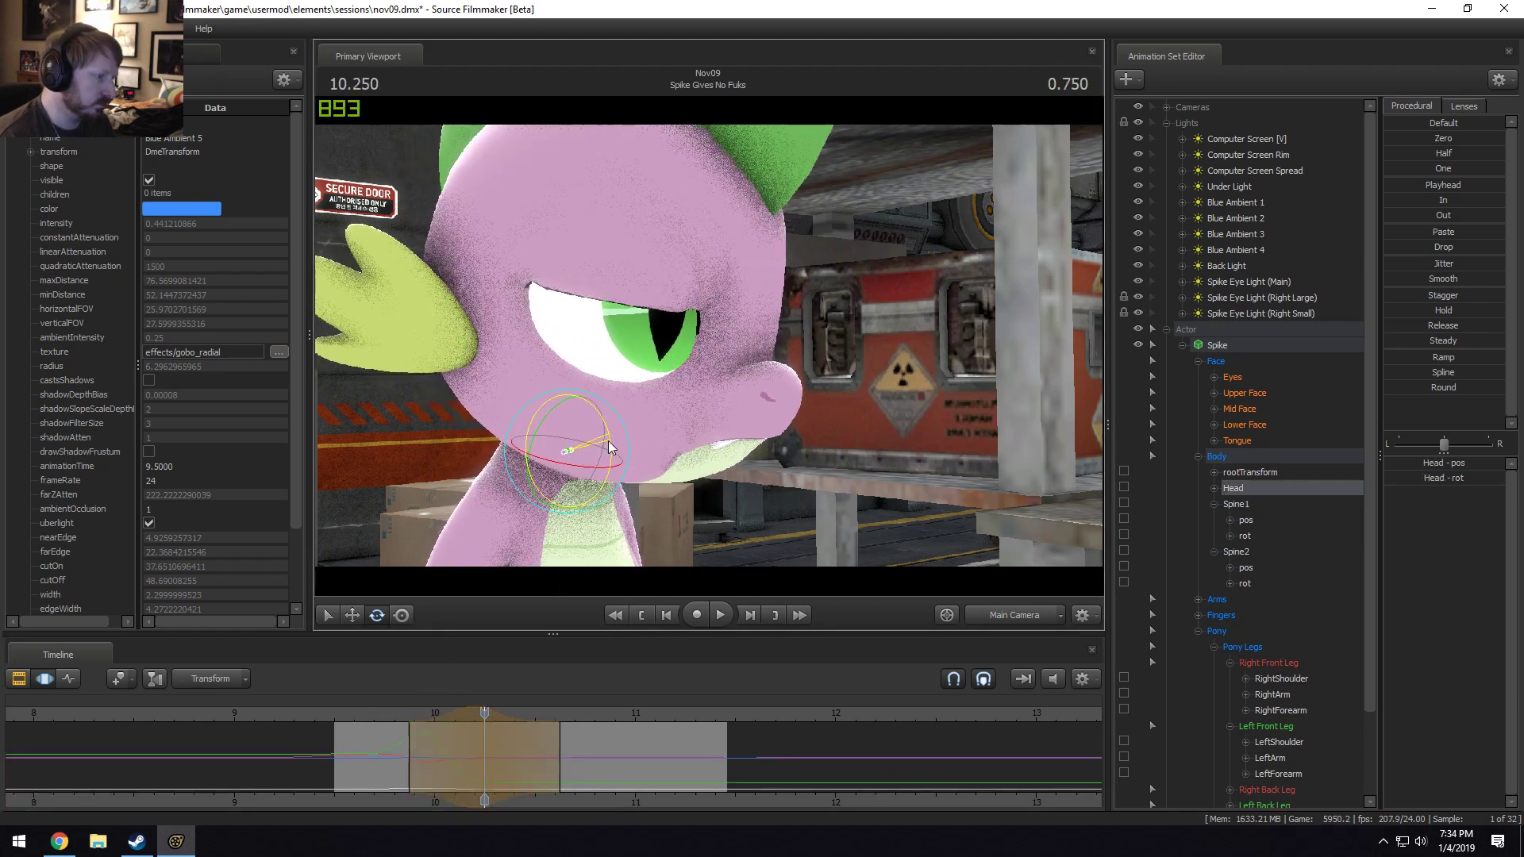
click(378, 711)
key(space)
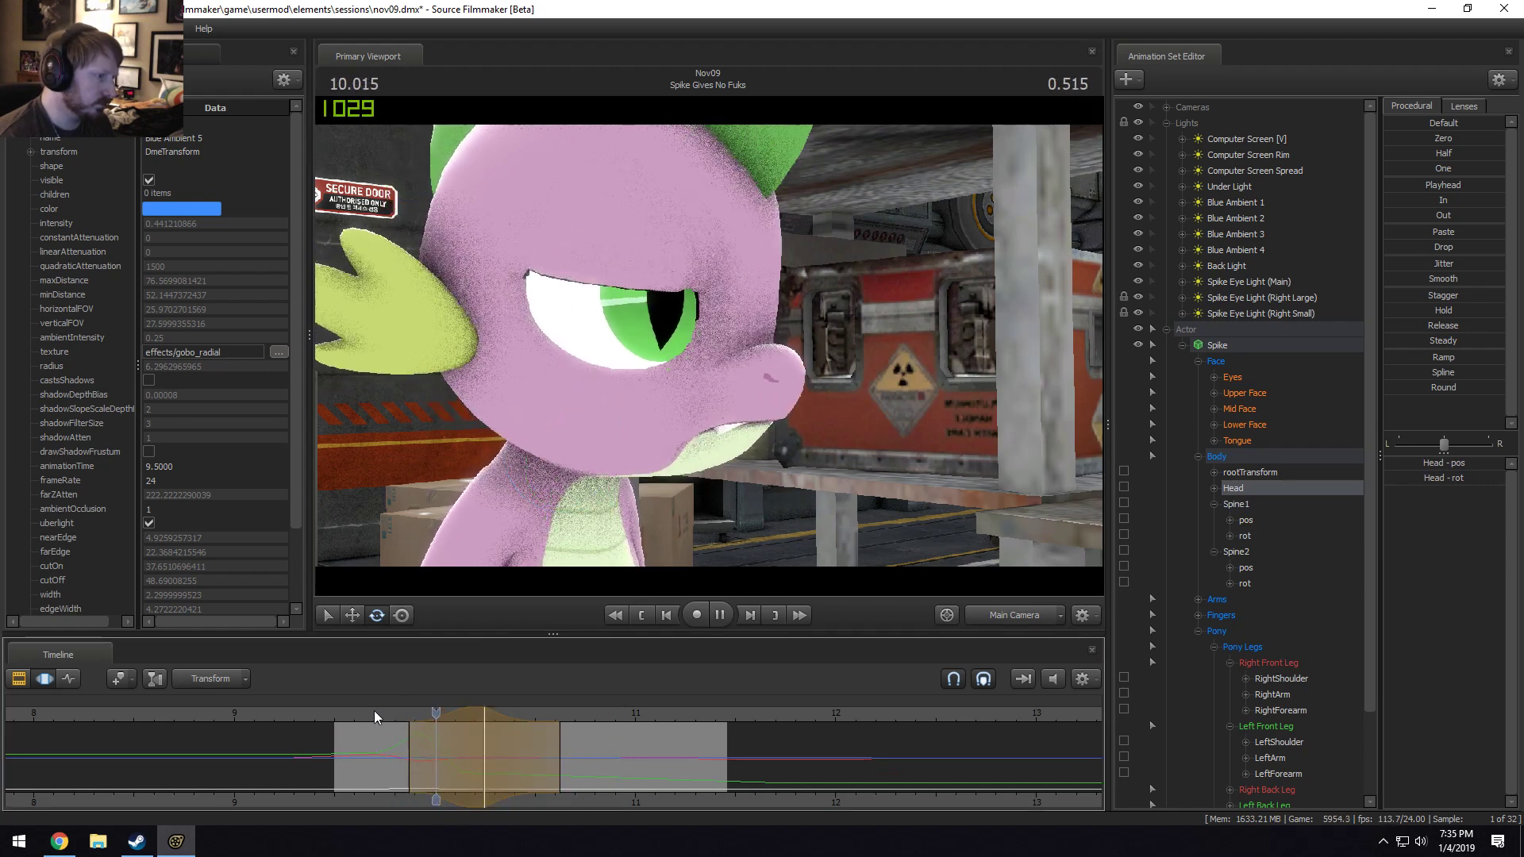
key(space)
Undo the Head rotation around 10.250 seconds and replay Spike's motion from about 9.6 seconds.
key(ctrl+z)
key(ctrl+z)
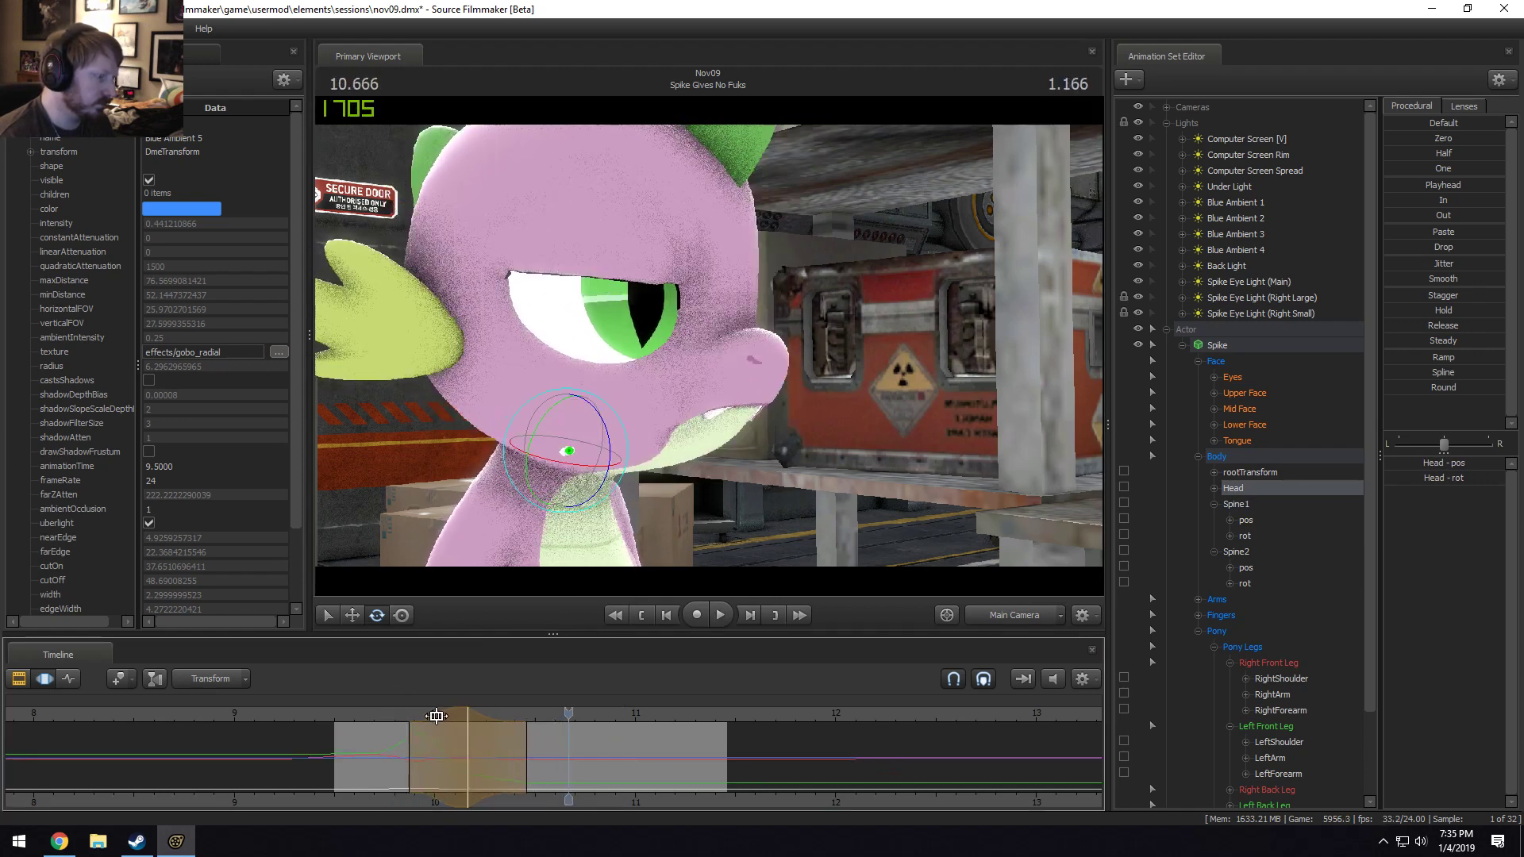
click(392, 718)
key(space)
key(space)
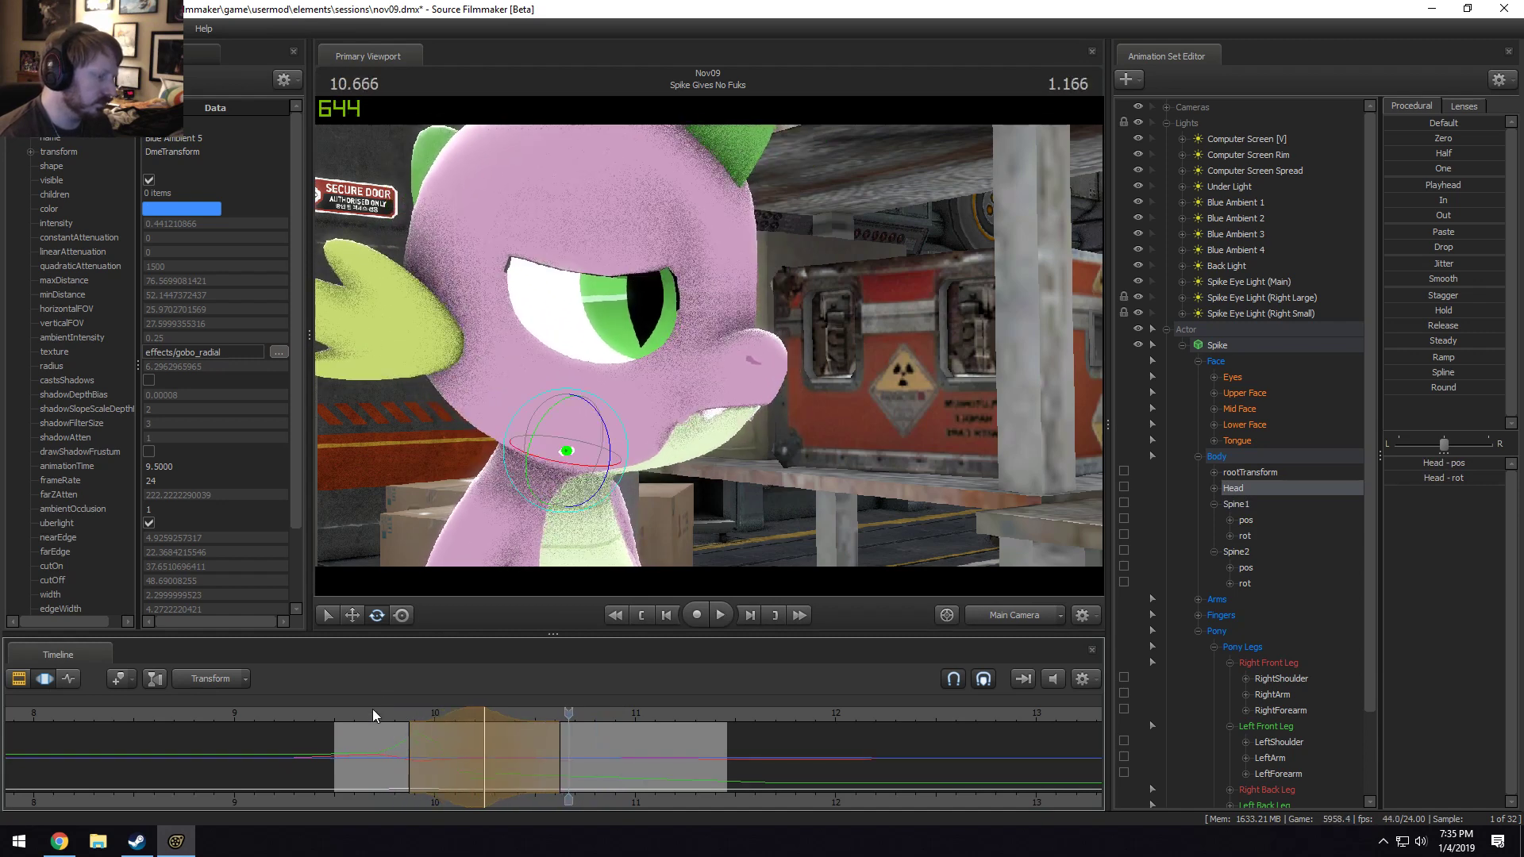
key(ctrl+z)
key(ctrl+z)
click(354, 717)
key(space)
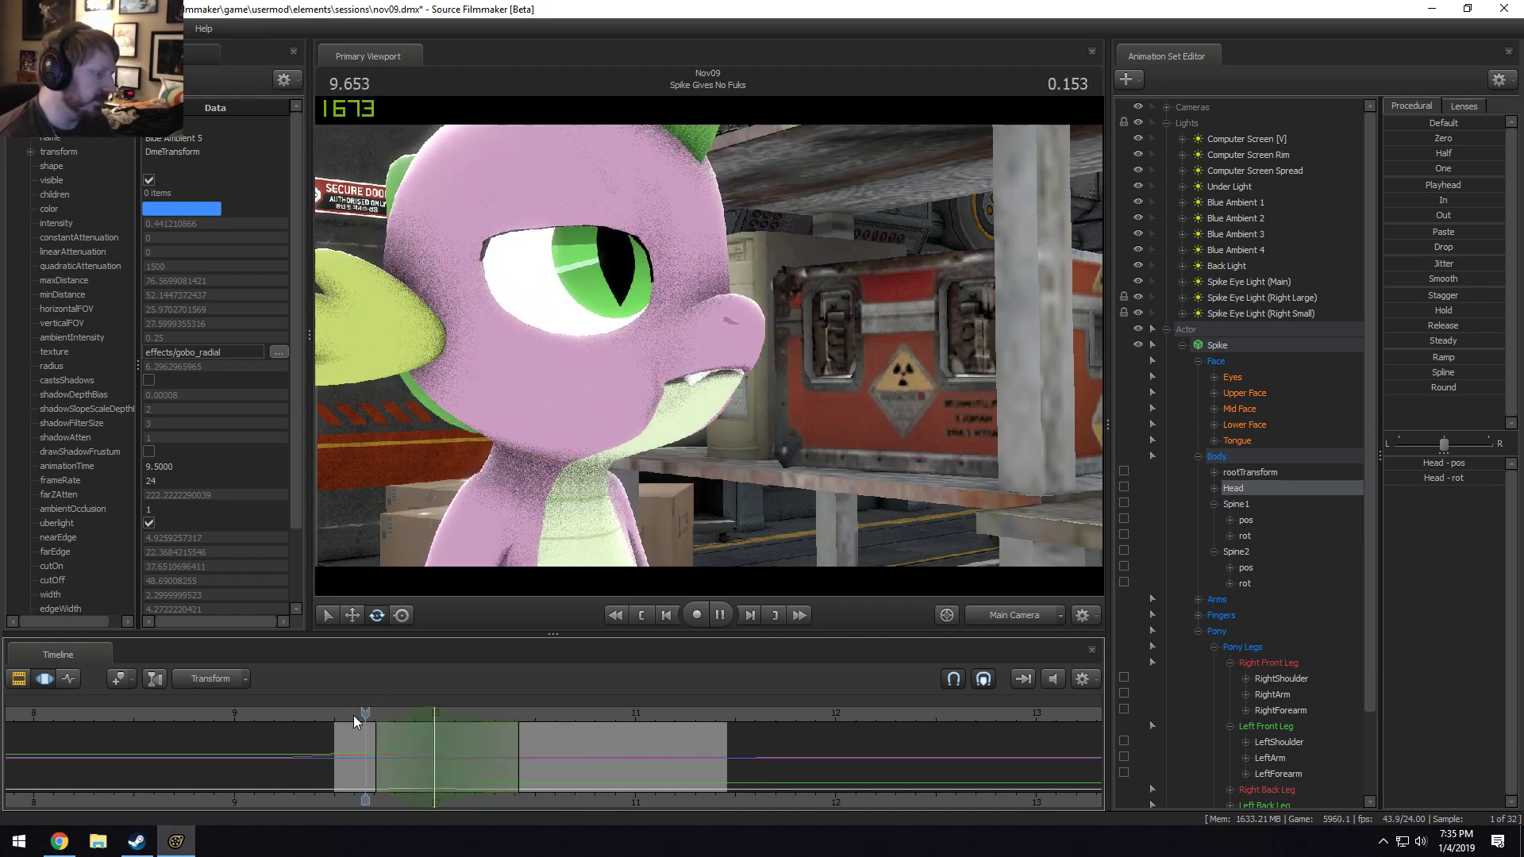
key(space)
key(space)
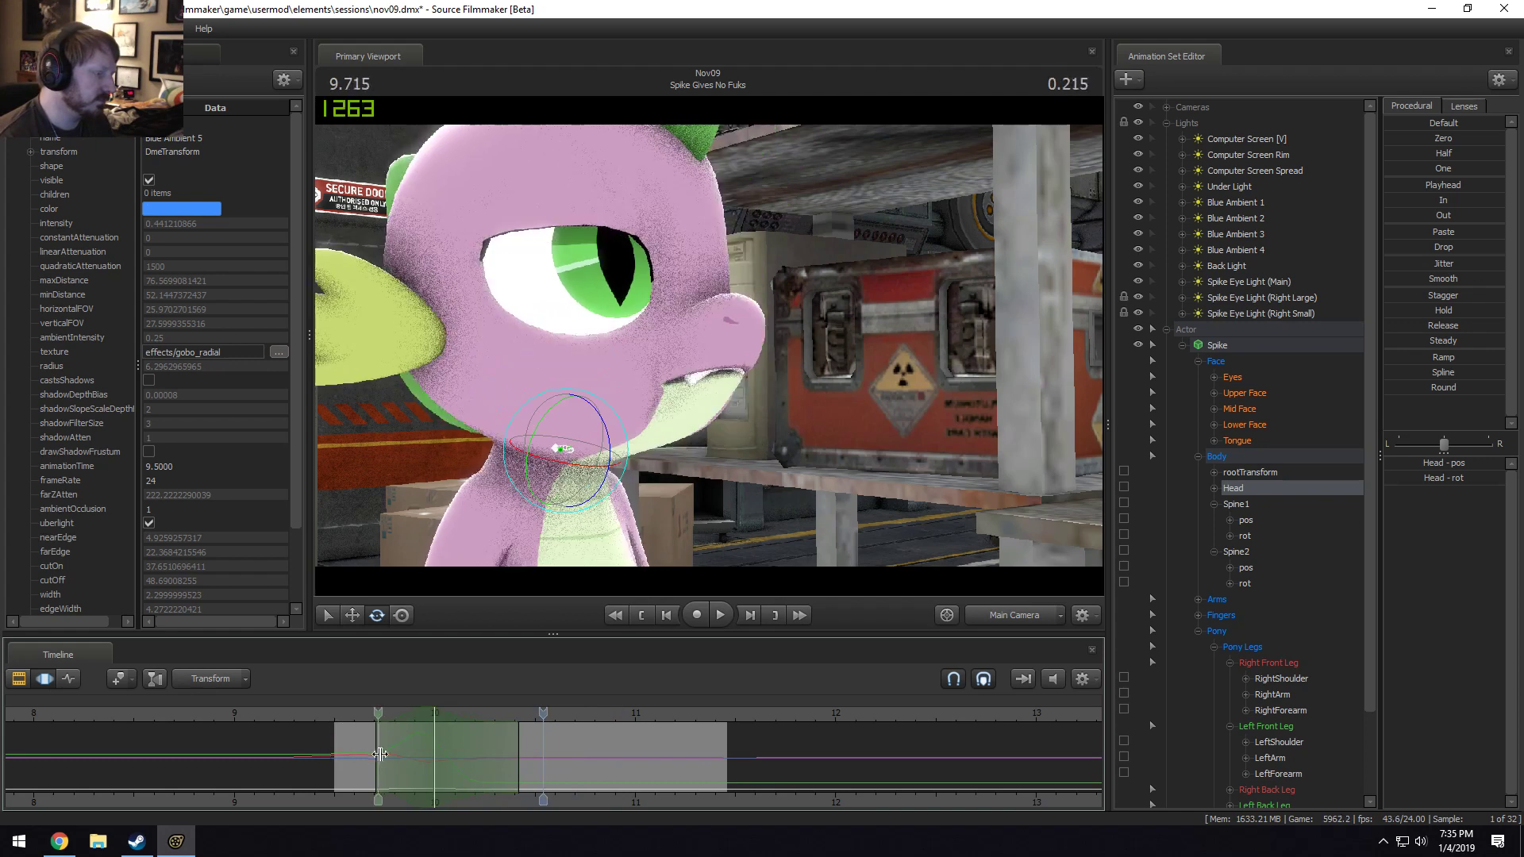
Rotate Spike's Spine2 slightly at 10.291 seconds within a time selection from about 10.0 to 10.6 seconds, and play it back.
click(469, 769)
drag(469, 769, 493, 769)
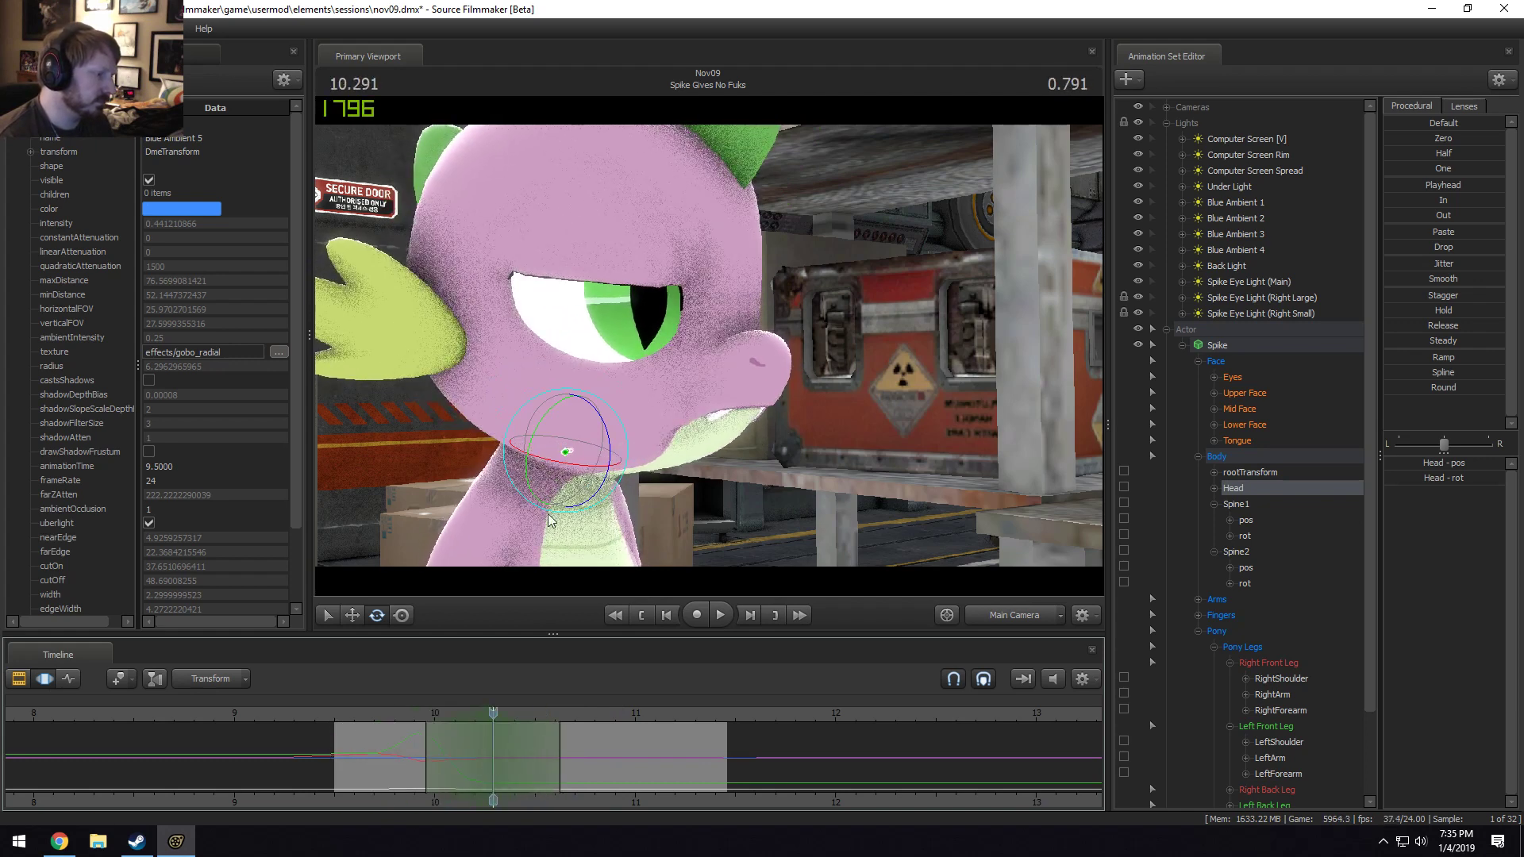
click(562, 493)
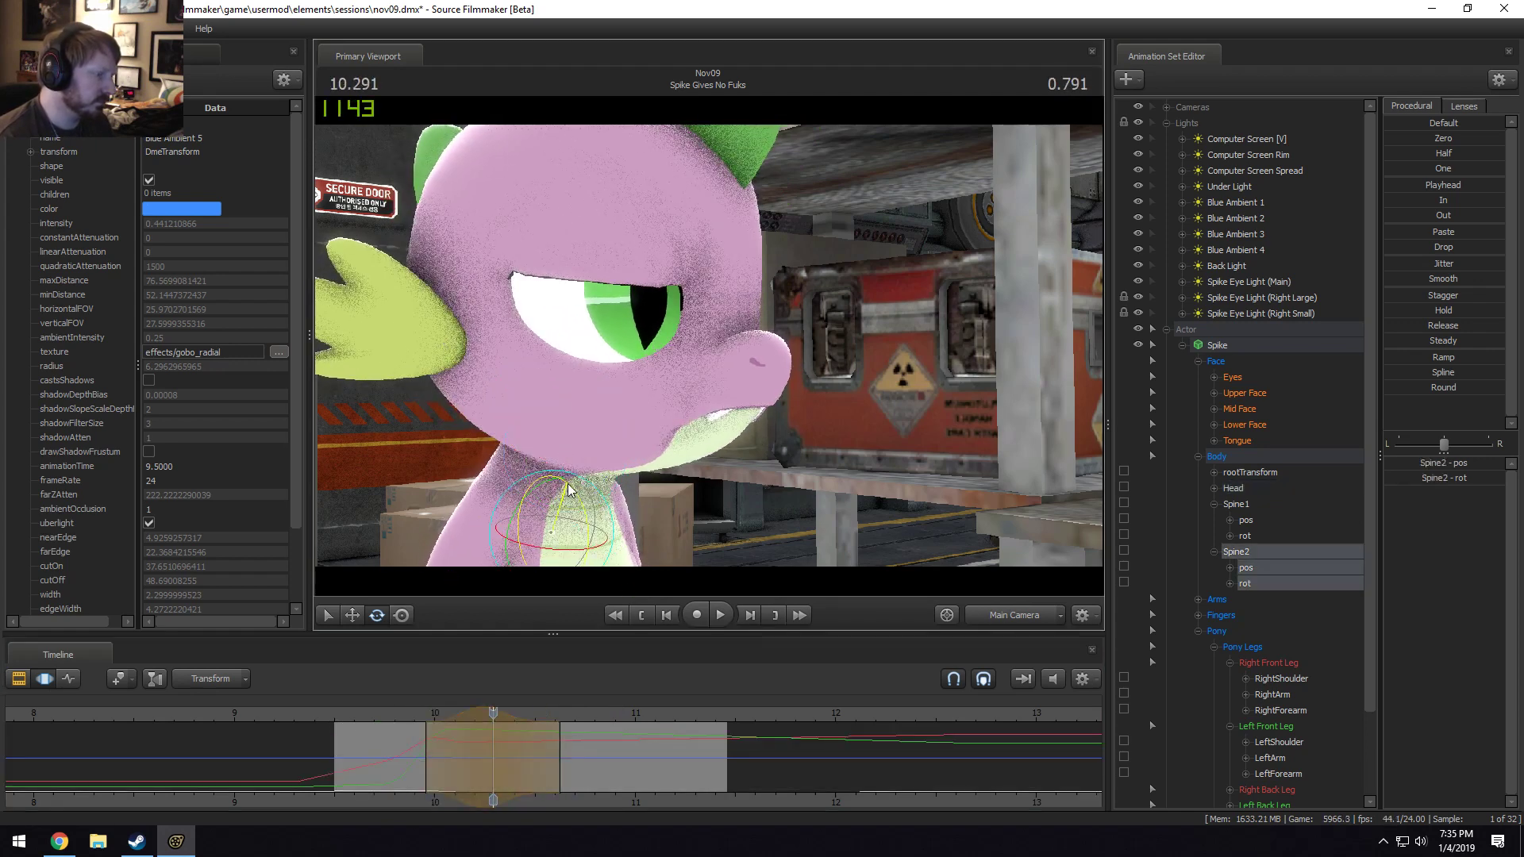
drag(564, 492, 569, 492)
key(space)
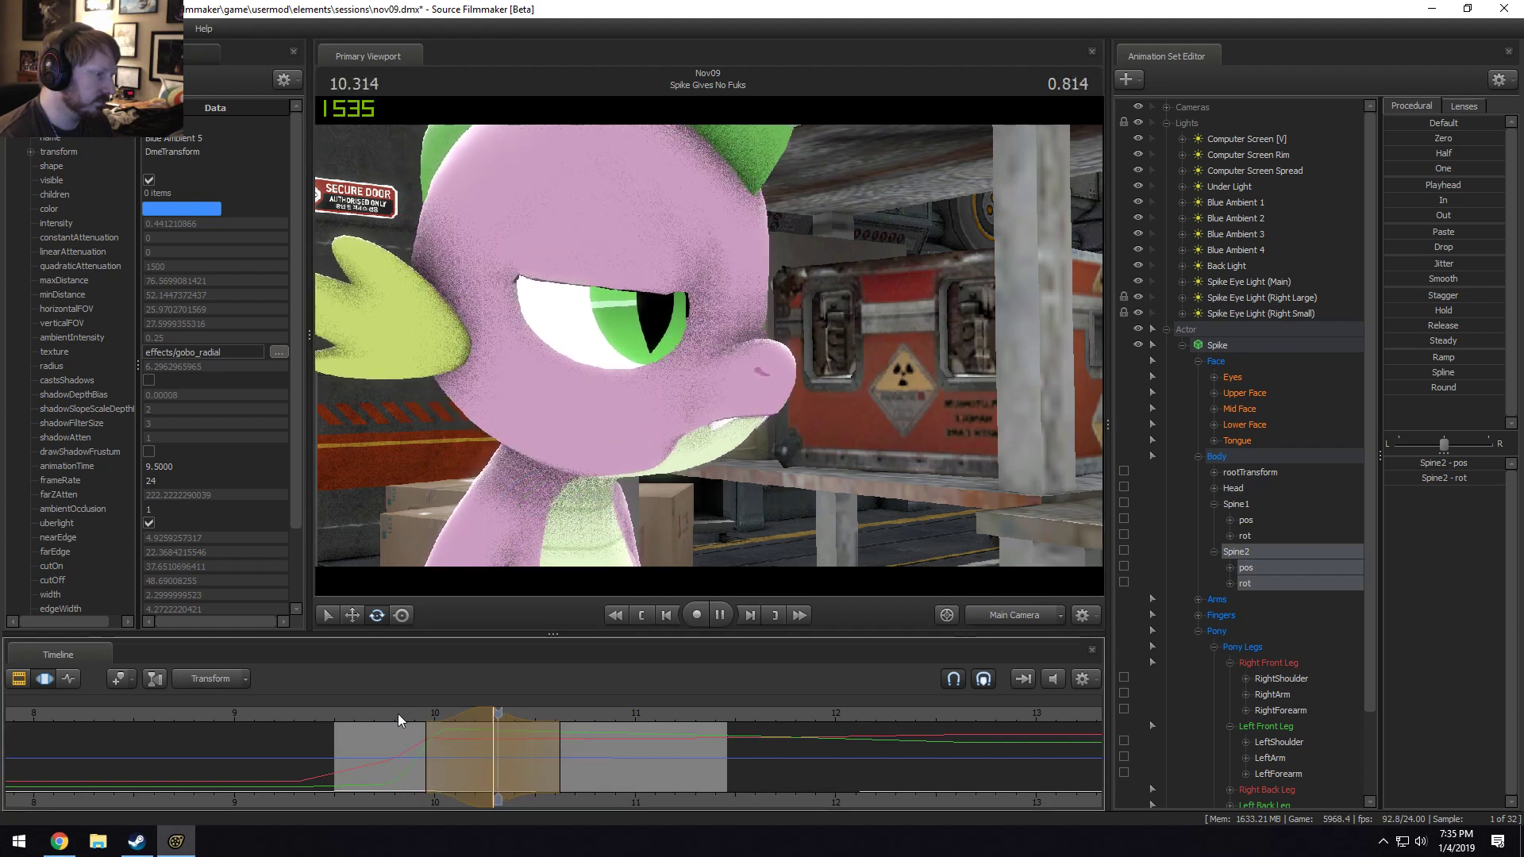
Adjust the Spine2 time selection to span about 9.9 to 10.9 seconds and replay the motion.
drag(481, 716, 368, 718)
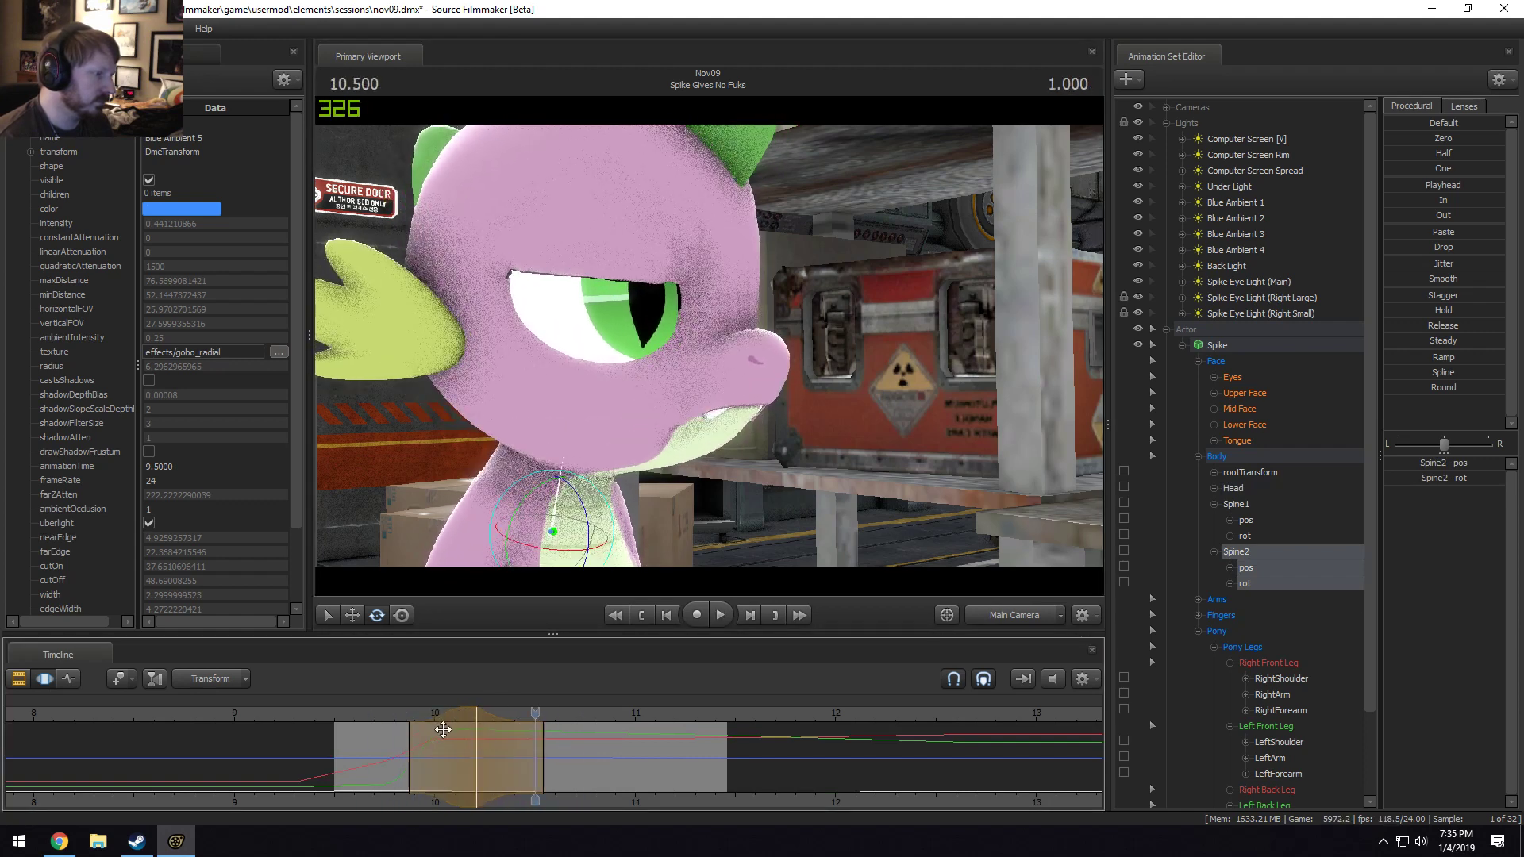
drag(556, 760, 622, 760)
key(space)
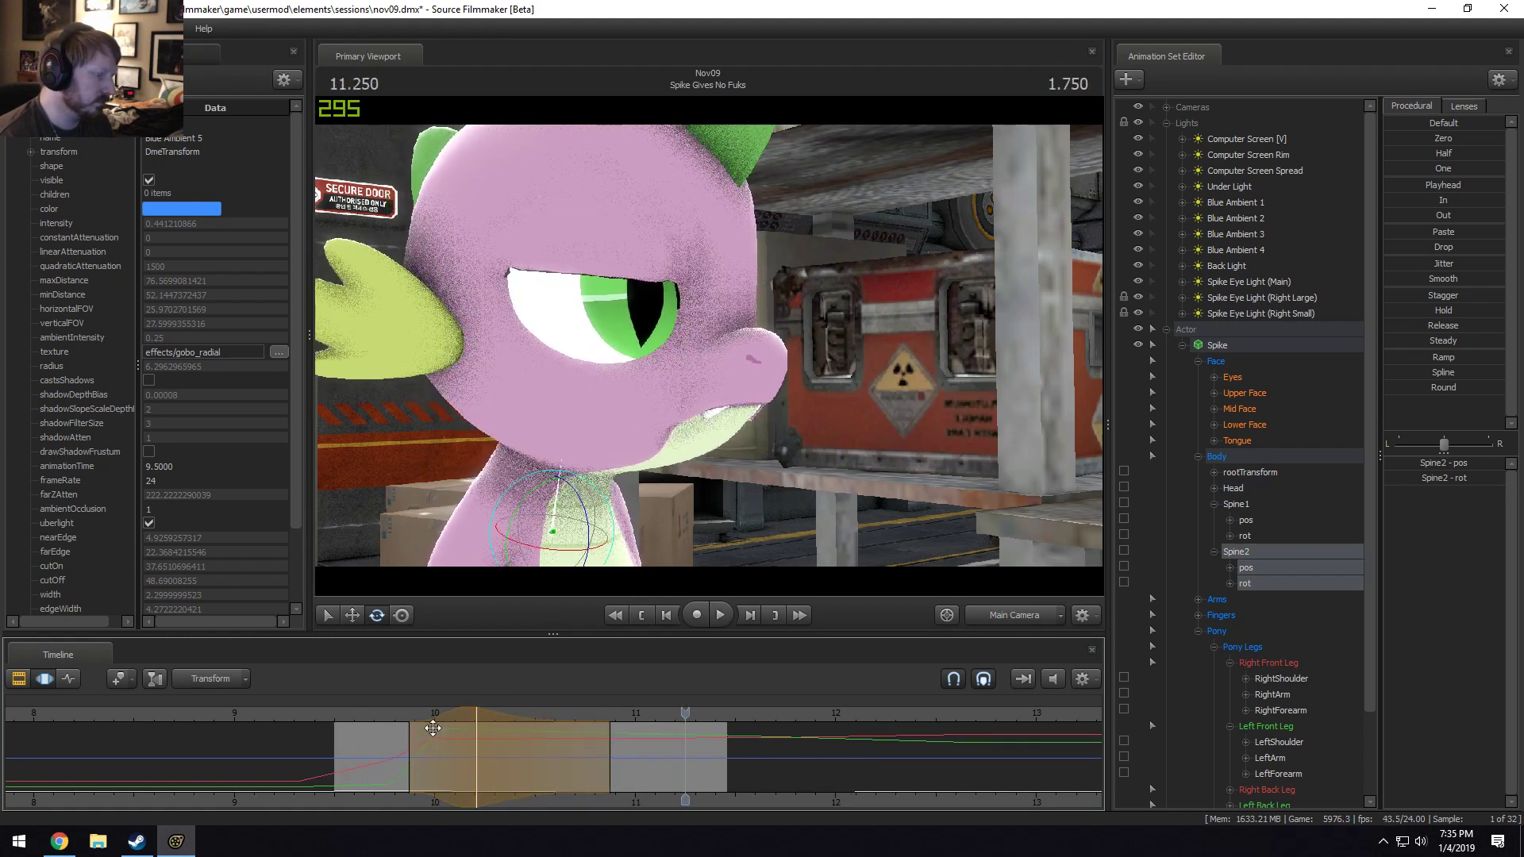
Rotate Spike's Head slightly at 10.958 seconds, check the playback and adjust the time selection to about 10.1 to 12.4 seconds.
drag(433, 728, 647, 701)
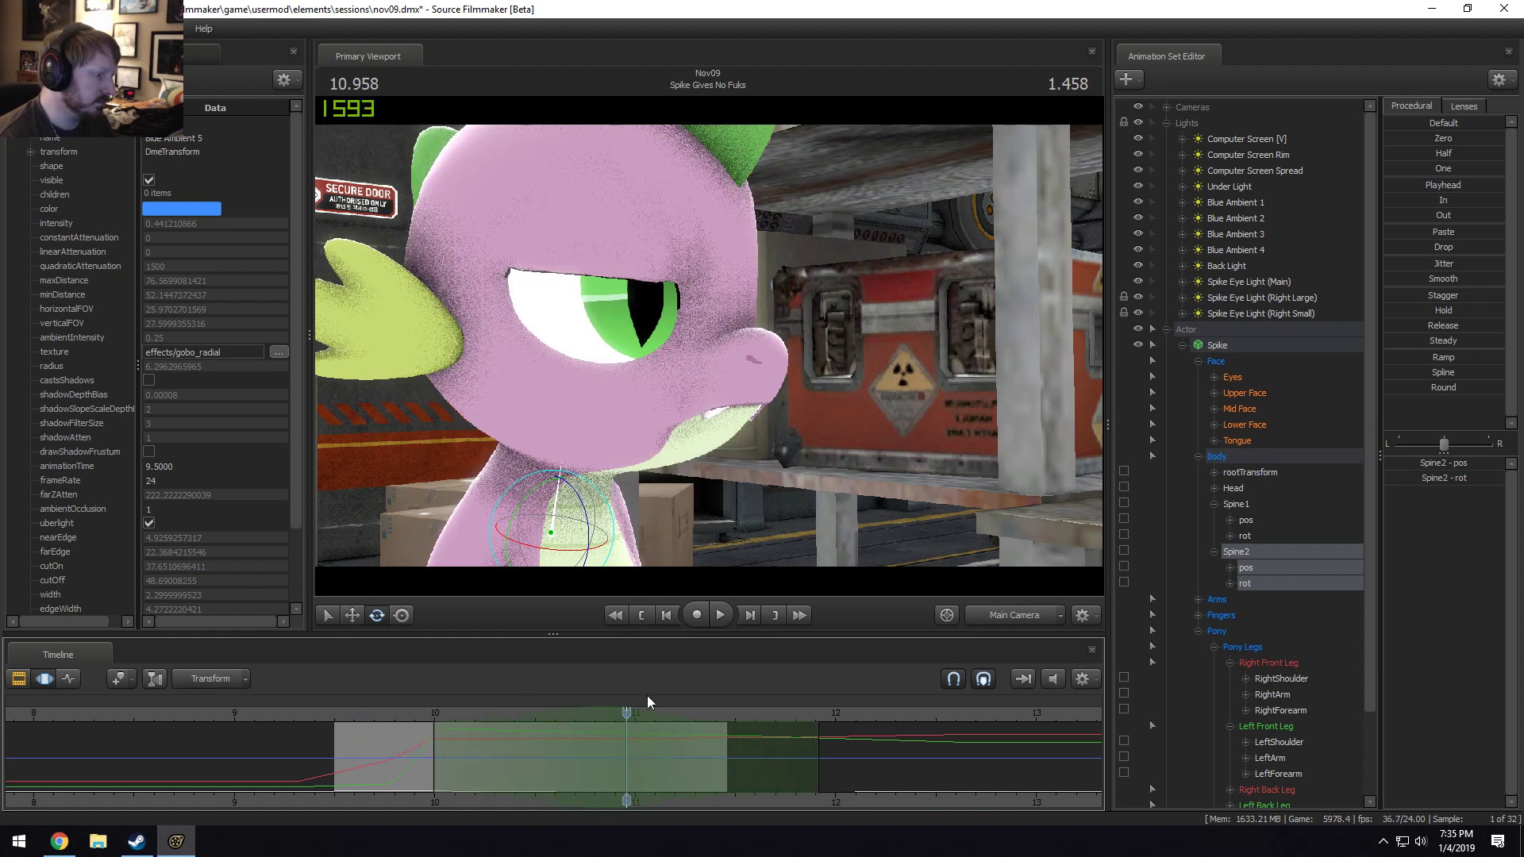
mouse_move(584, 525)
mouse_down()
mouse_move(568, 464)
mouse_move(602, 444)
mouse_up()
click(564, 454)
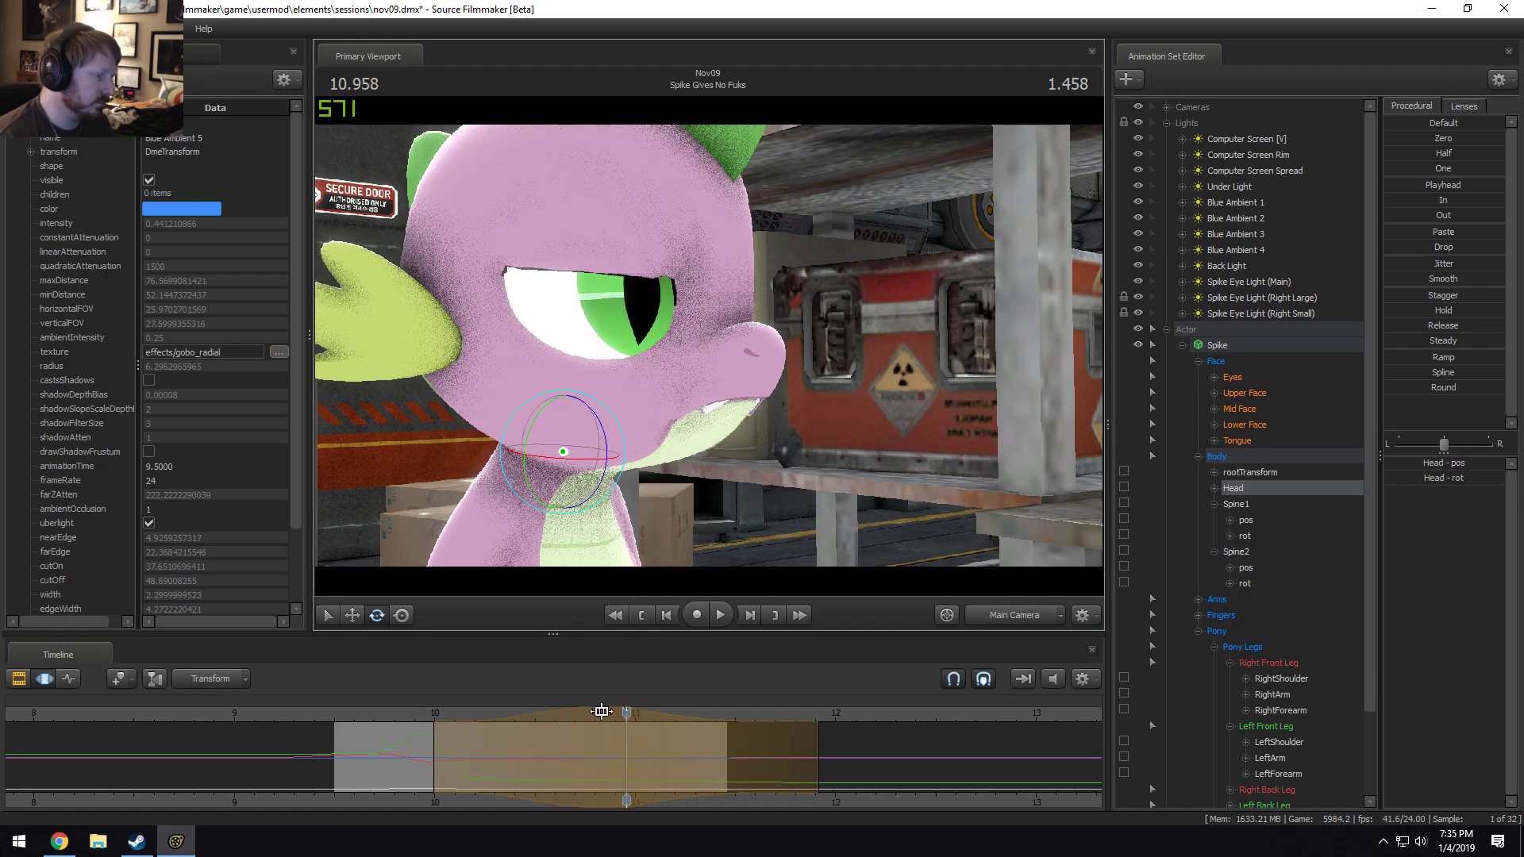
key(space)
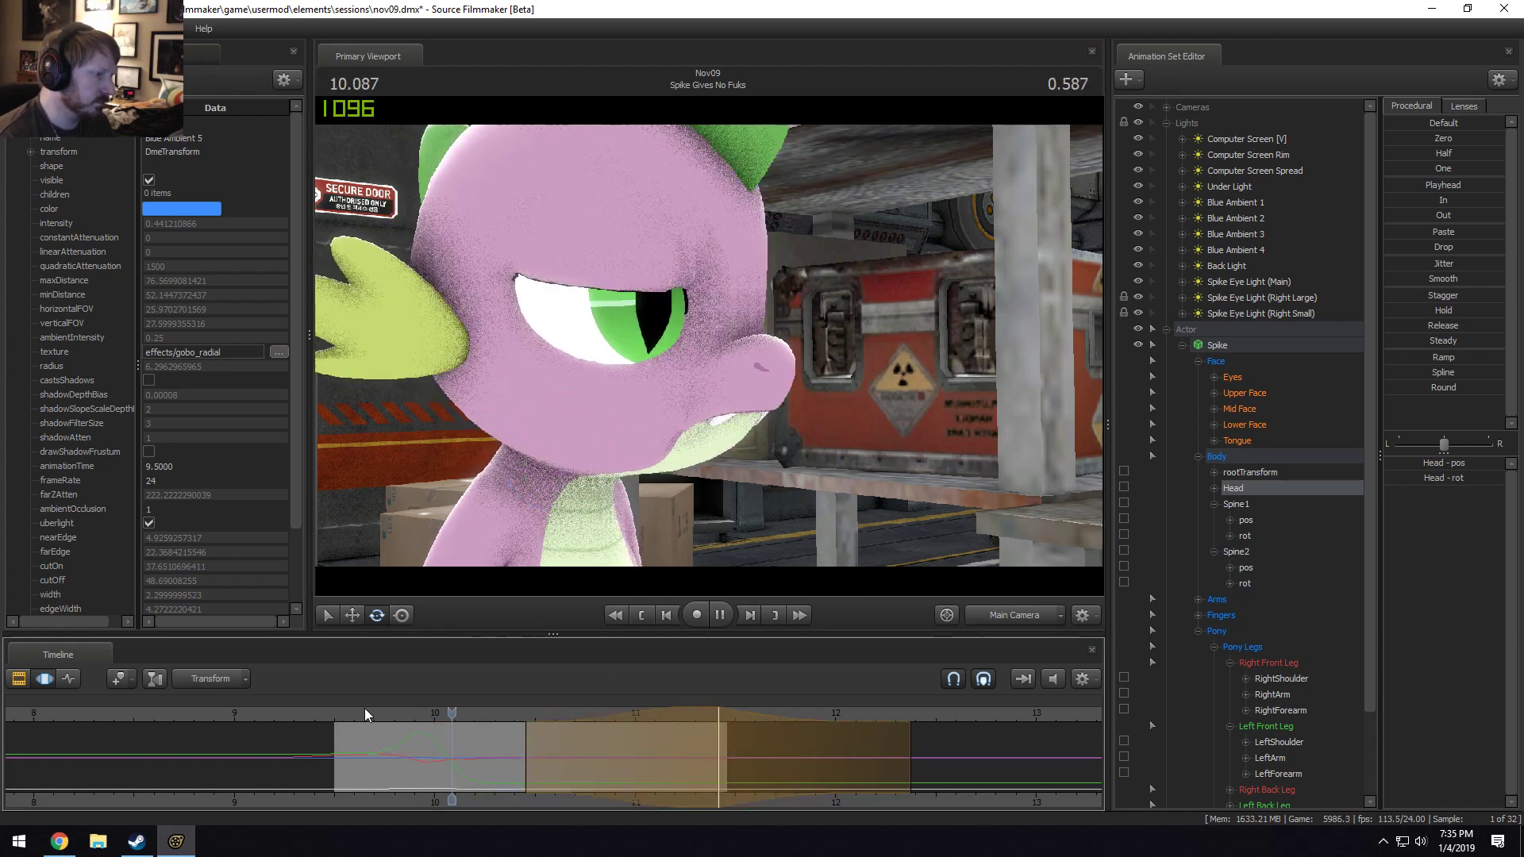
key(space)
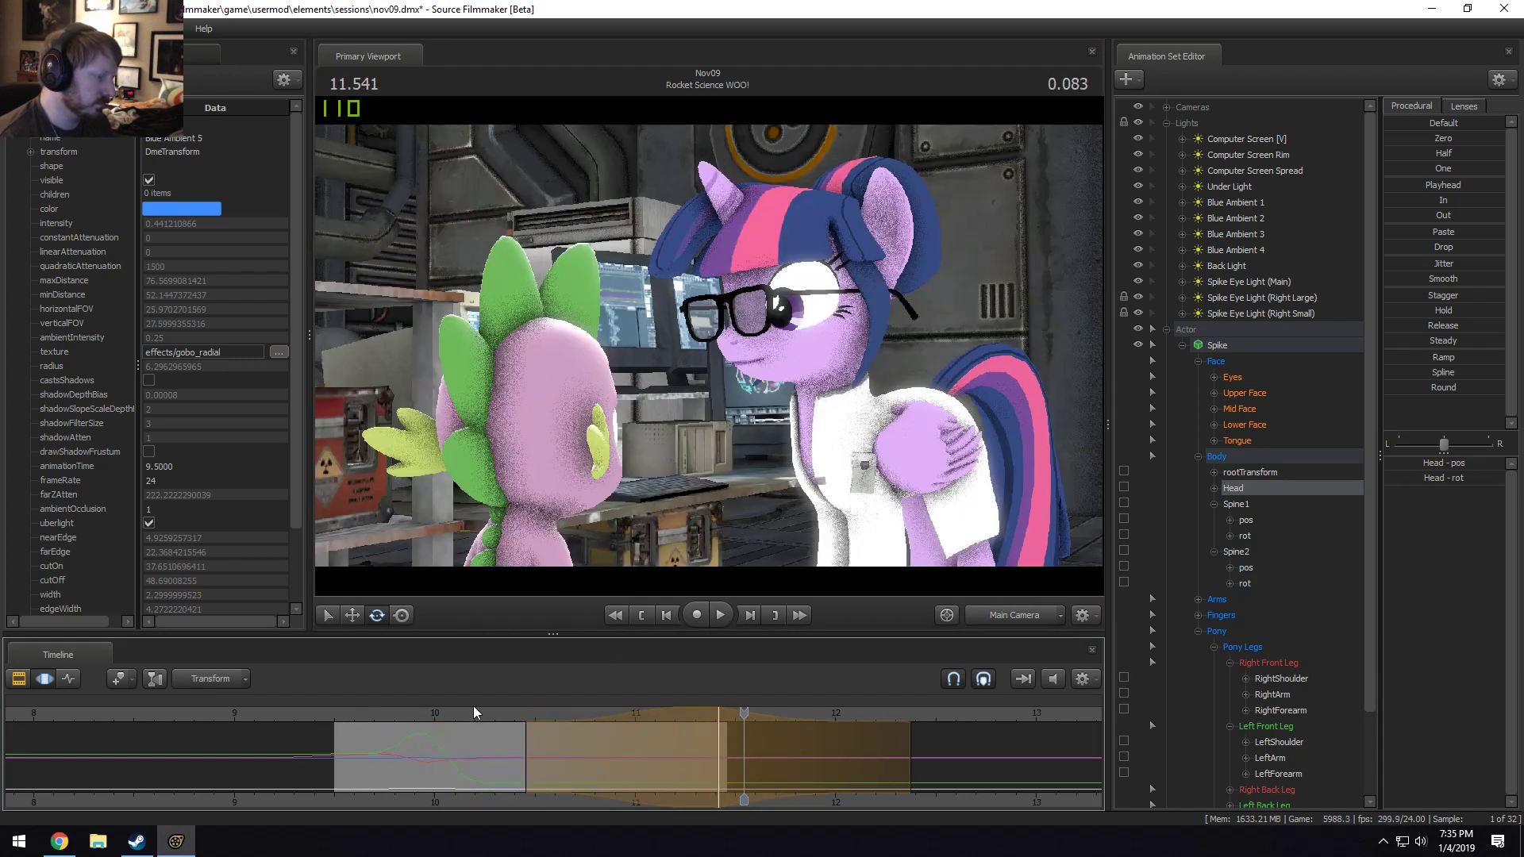
drag(529, 743, 460, 735)
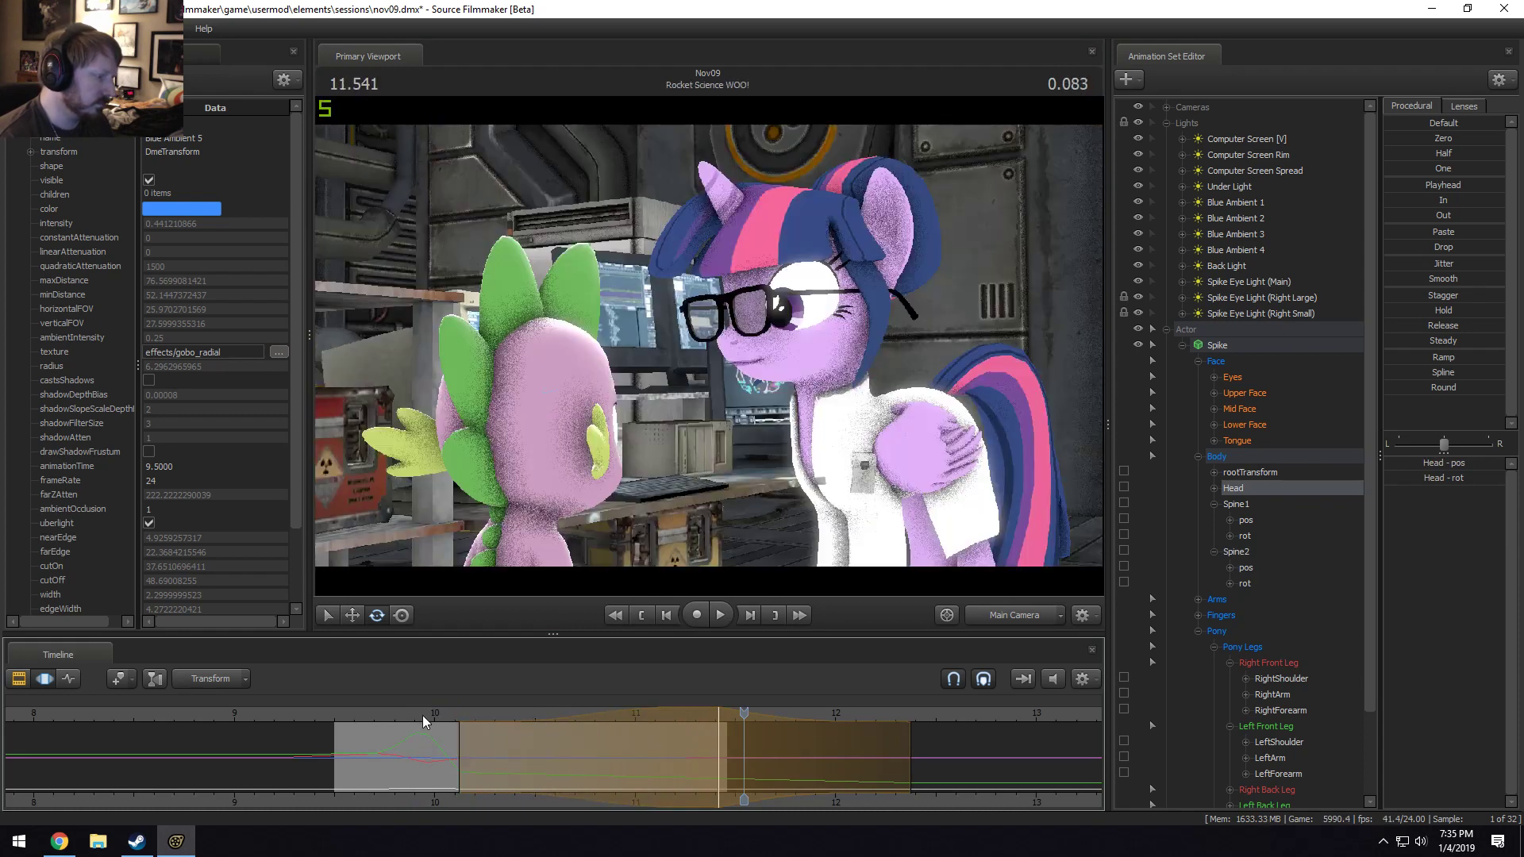
Rotate Spike's Head slightly at 11.416 seconds with only its rot channel selected, and play back from about 9.7 seconds.
click(1215, 488)
click(1231, 520)
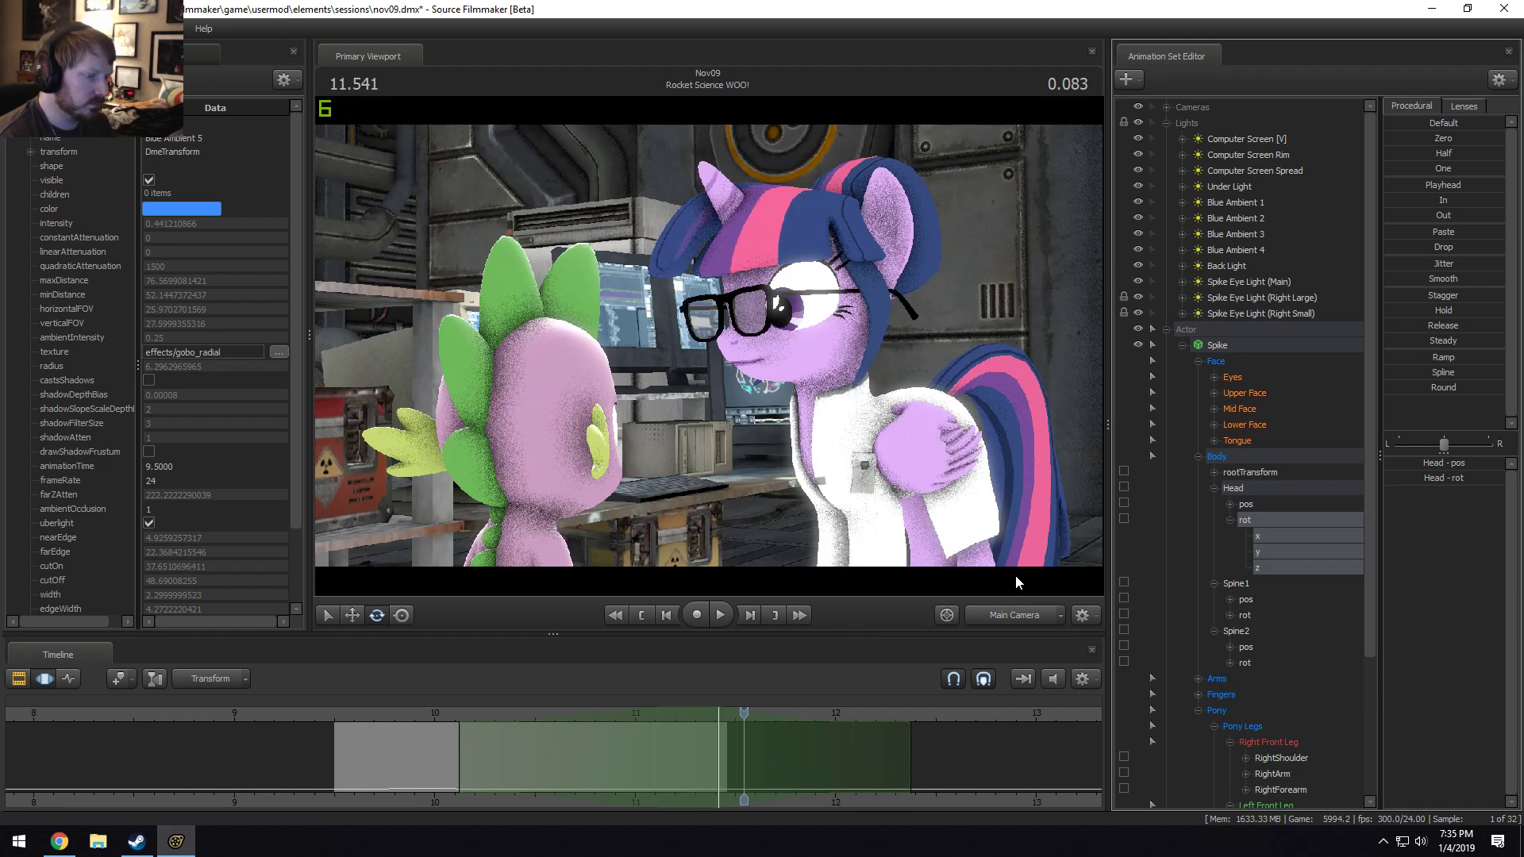
drag(555, 718, 712, 717)
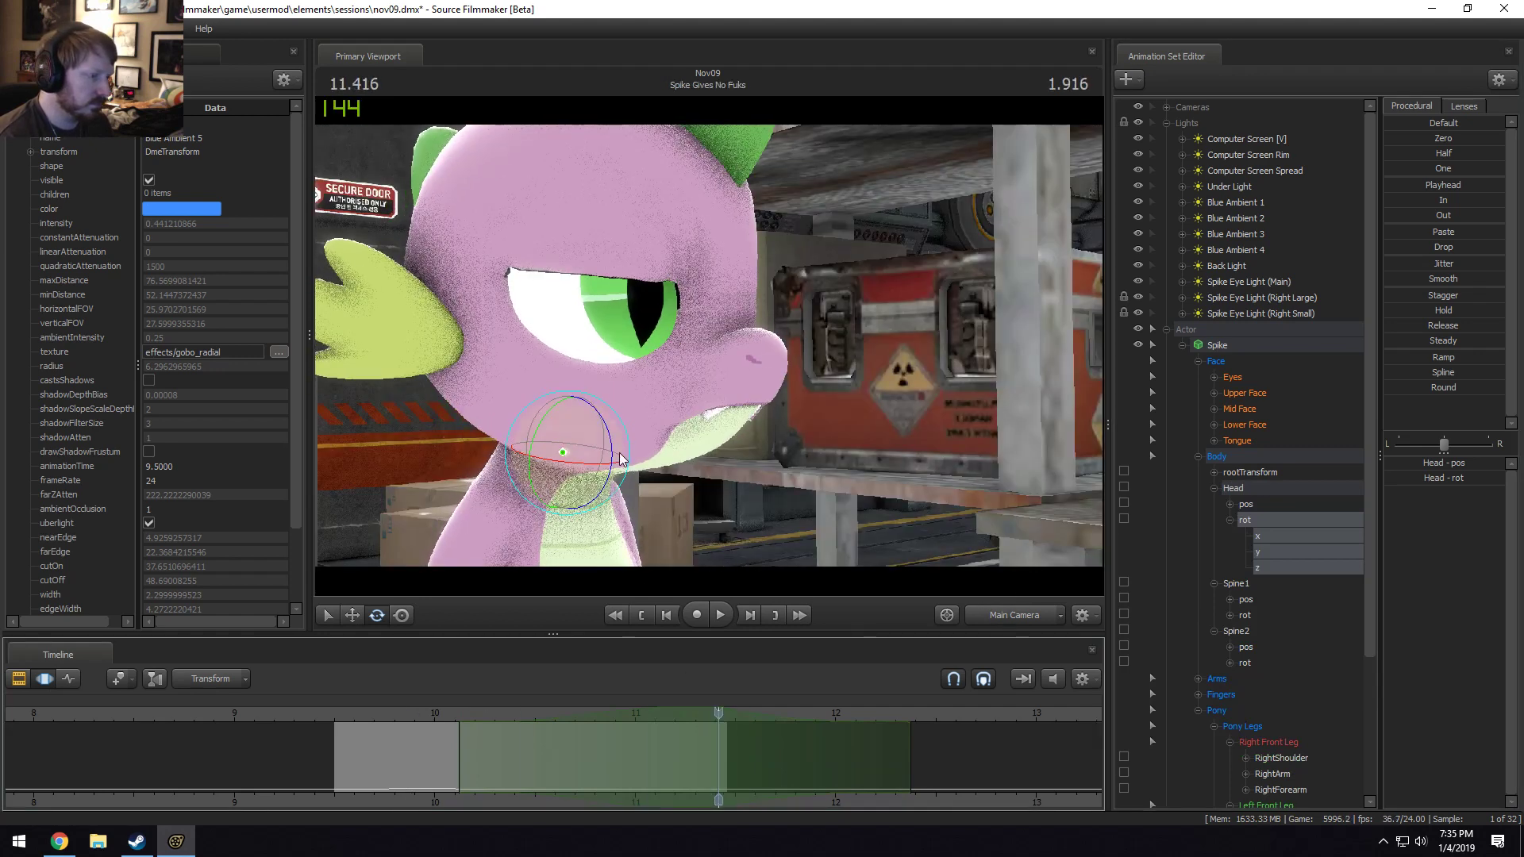
drag(617, 452, 612, 441)
click(421, 712)
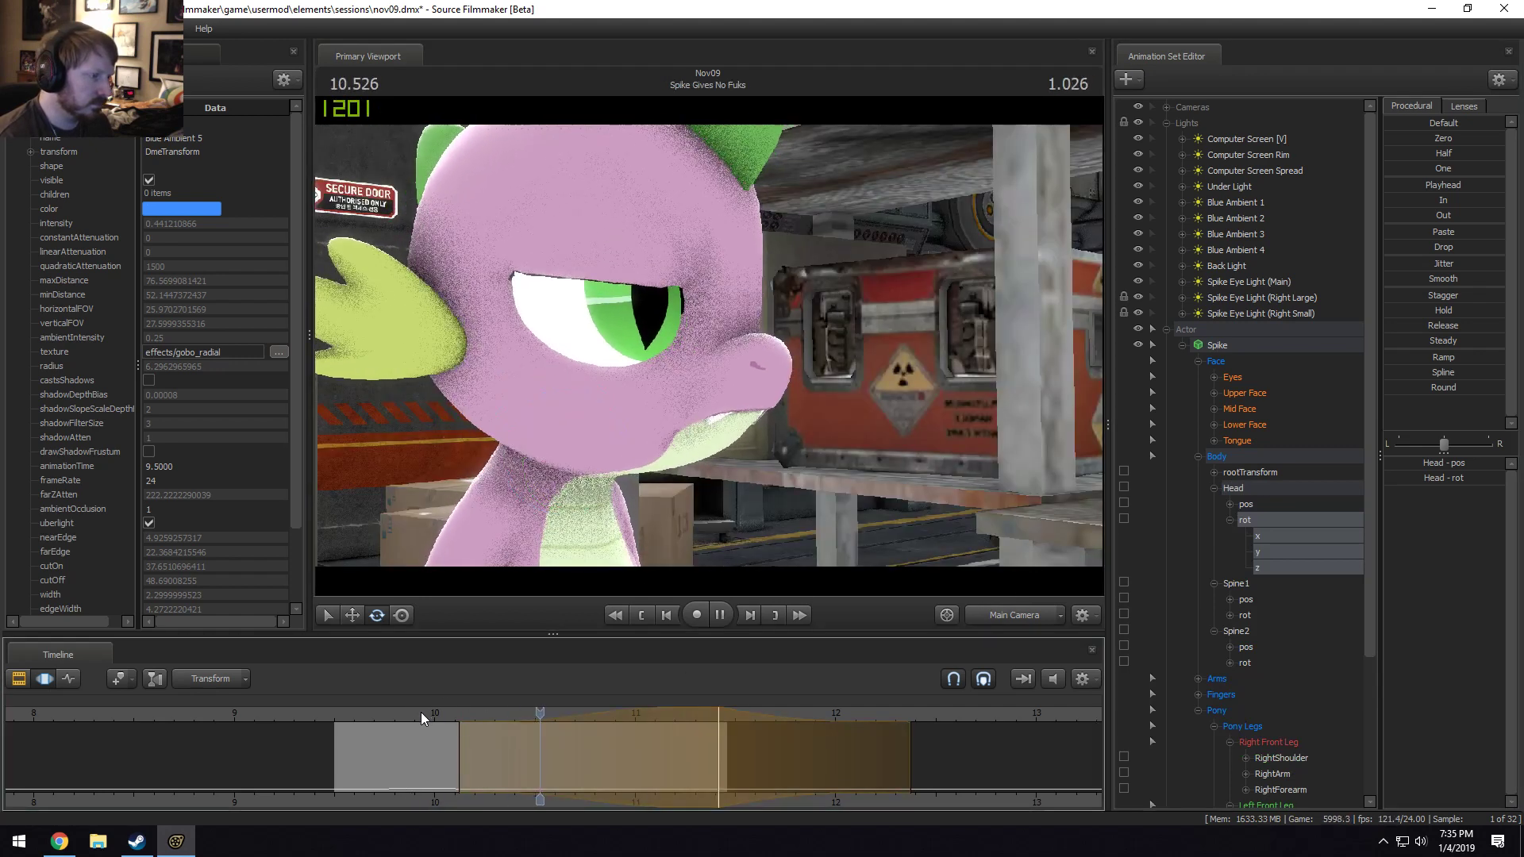
click(376, 713)
key(space)
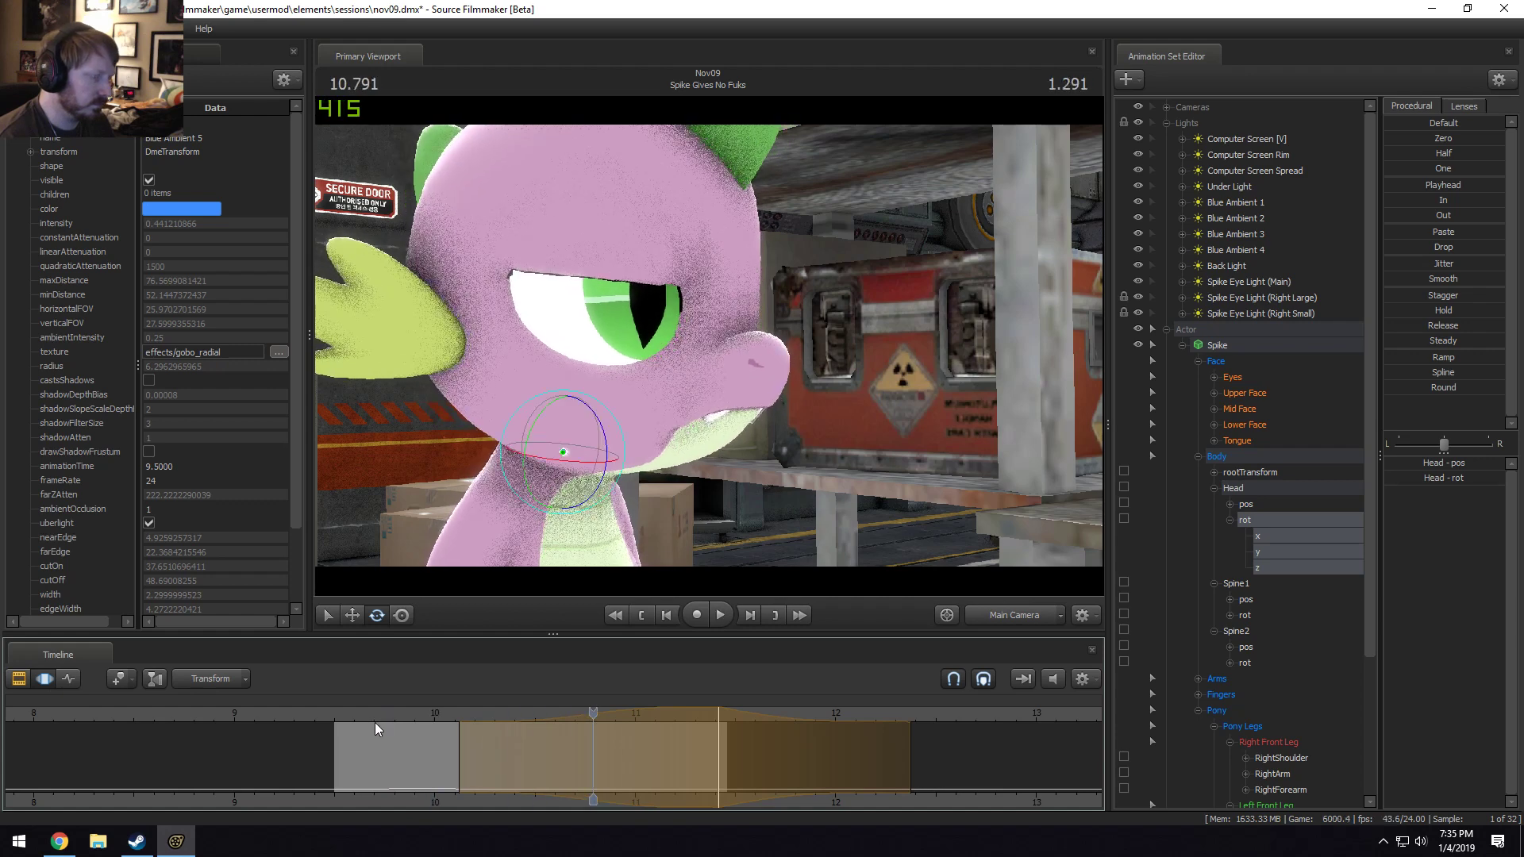
Lower Spike's Head pos channel slightly at 10.250 seconds within a time selection from about 9.9 to 10.6 seconds, and play it back.
click(449, 755)
drag(449, 755, 485, 754)
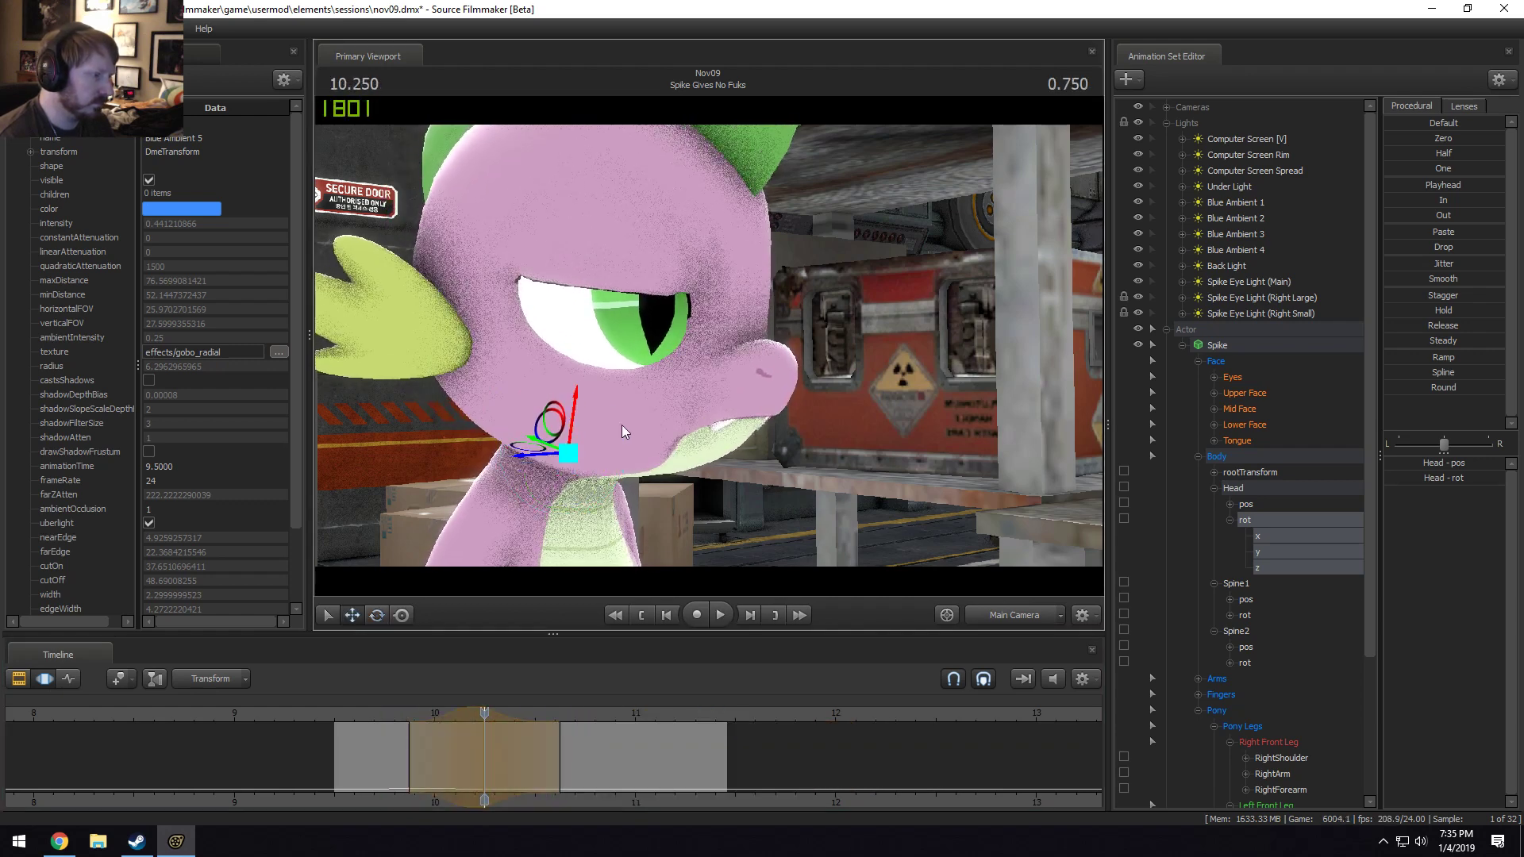
click(1245, 504)
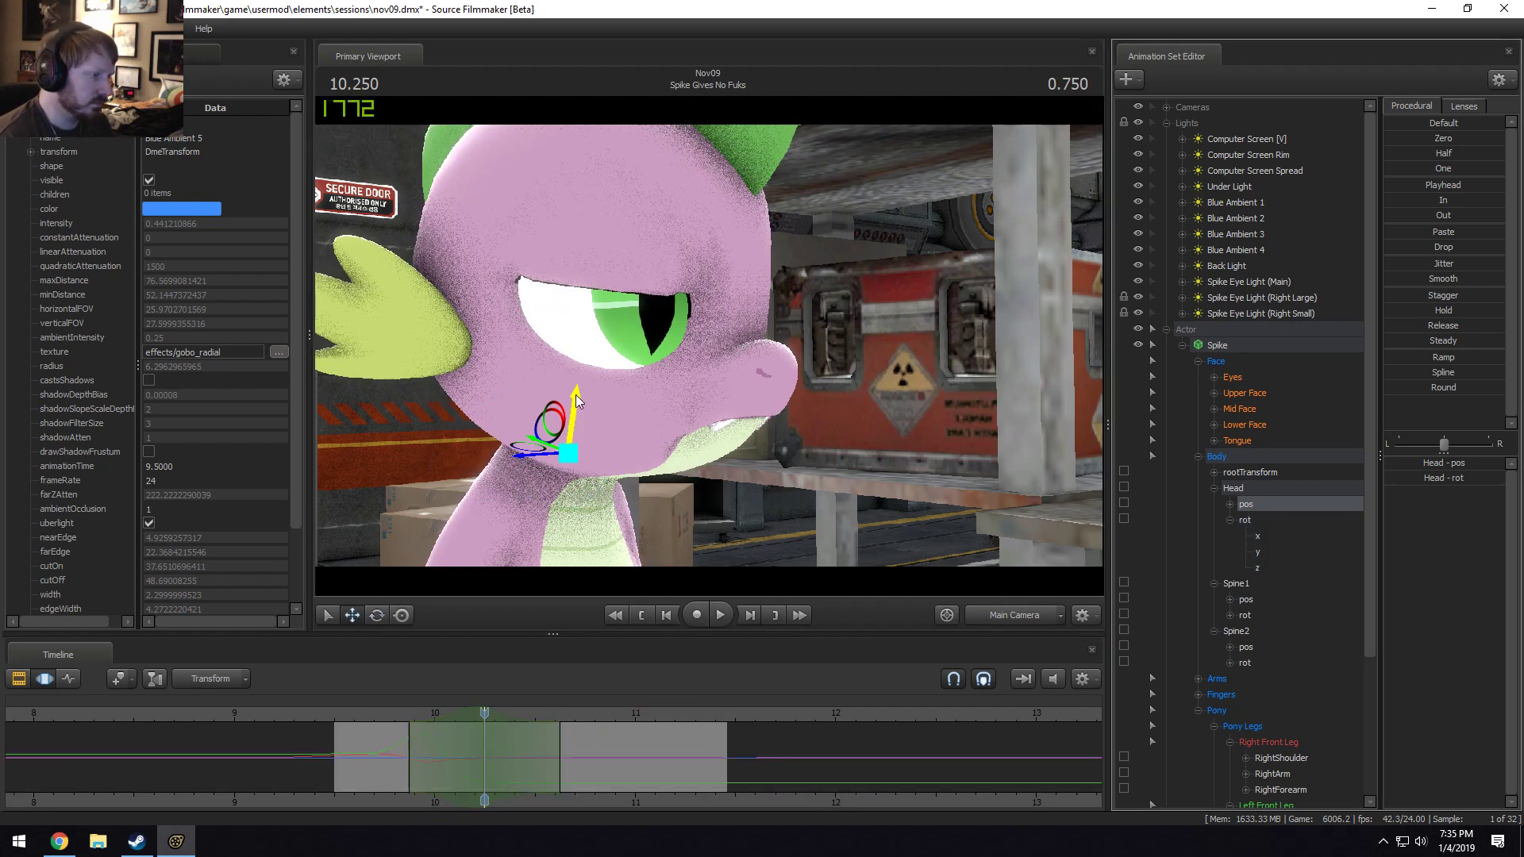
drag(576, 395, 577, 402)
click(367, 713)
key(space)
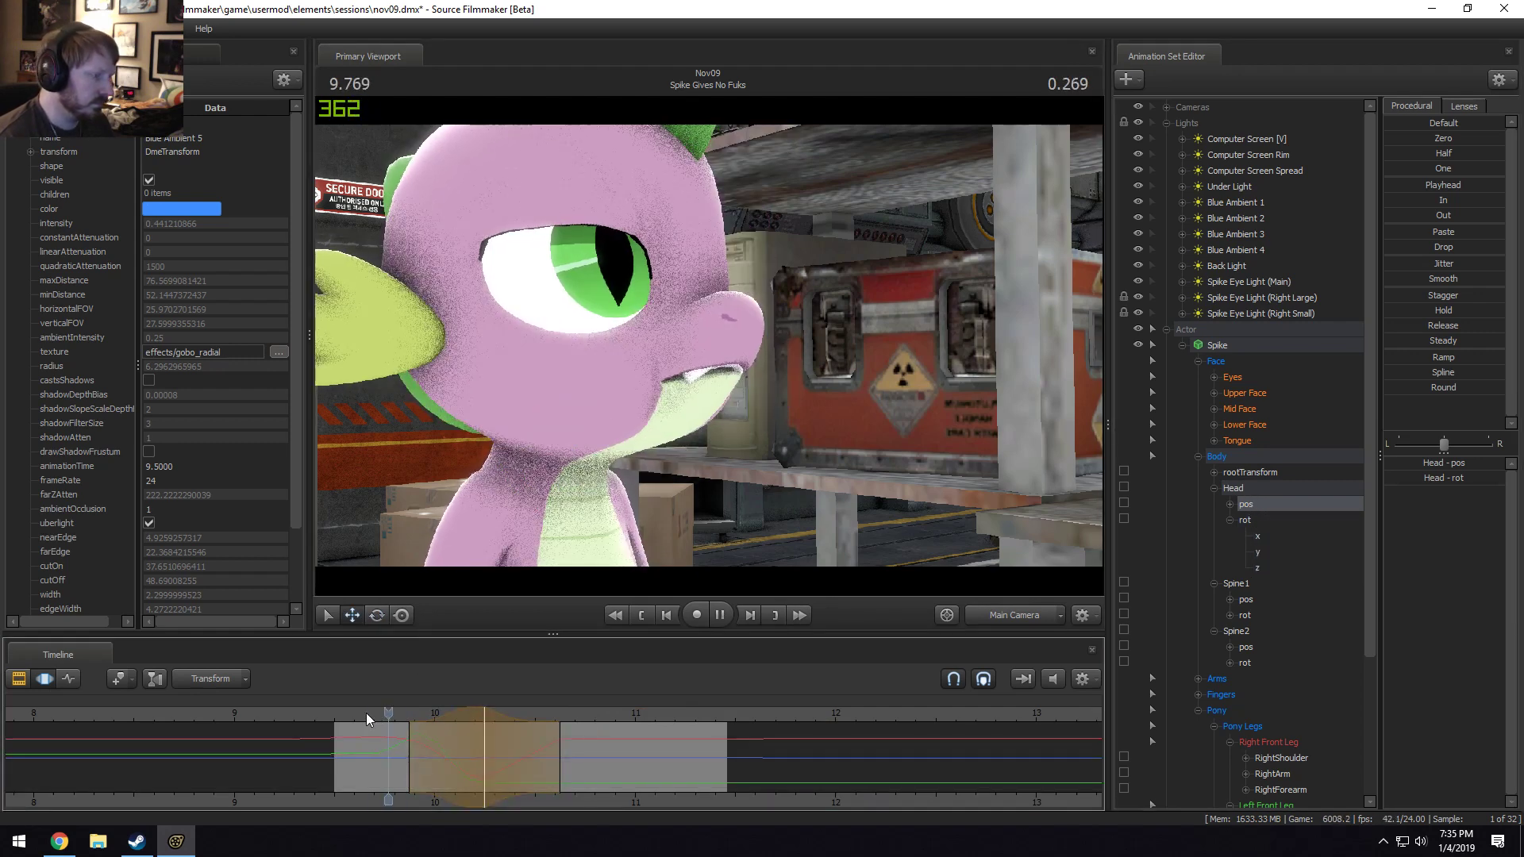
Move the Head position's time selection earlier so it spans about 9.75 to 10.4 seconds, and replay the motion.
click(450, 712)
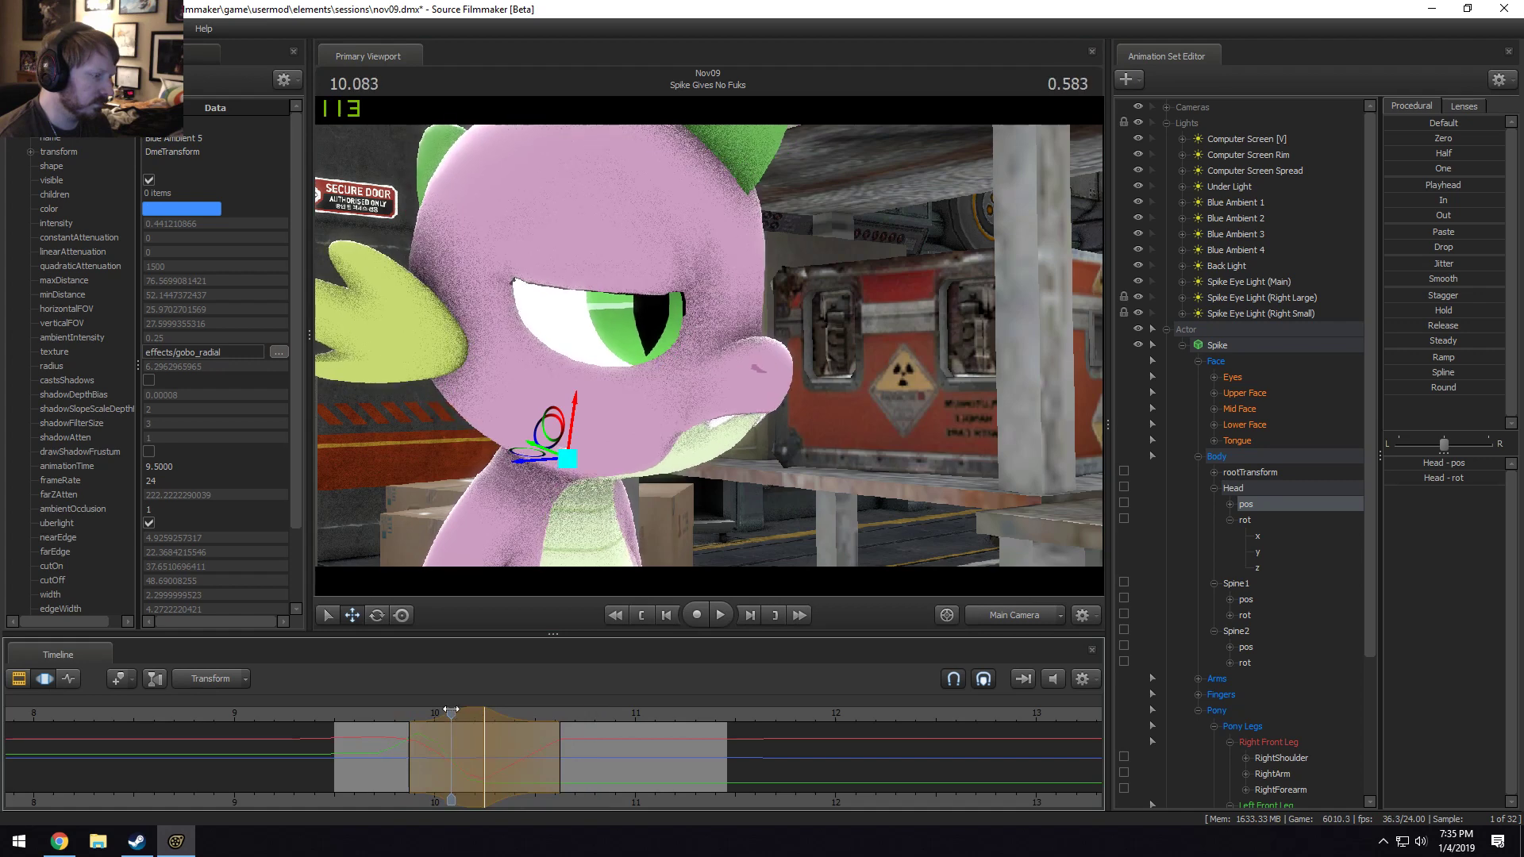
drag(450, 712, 410, 713)
click(359, 714)
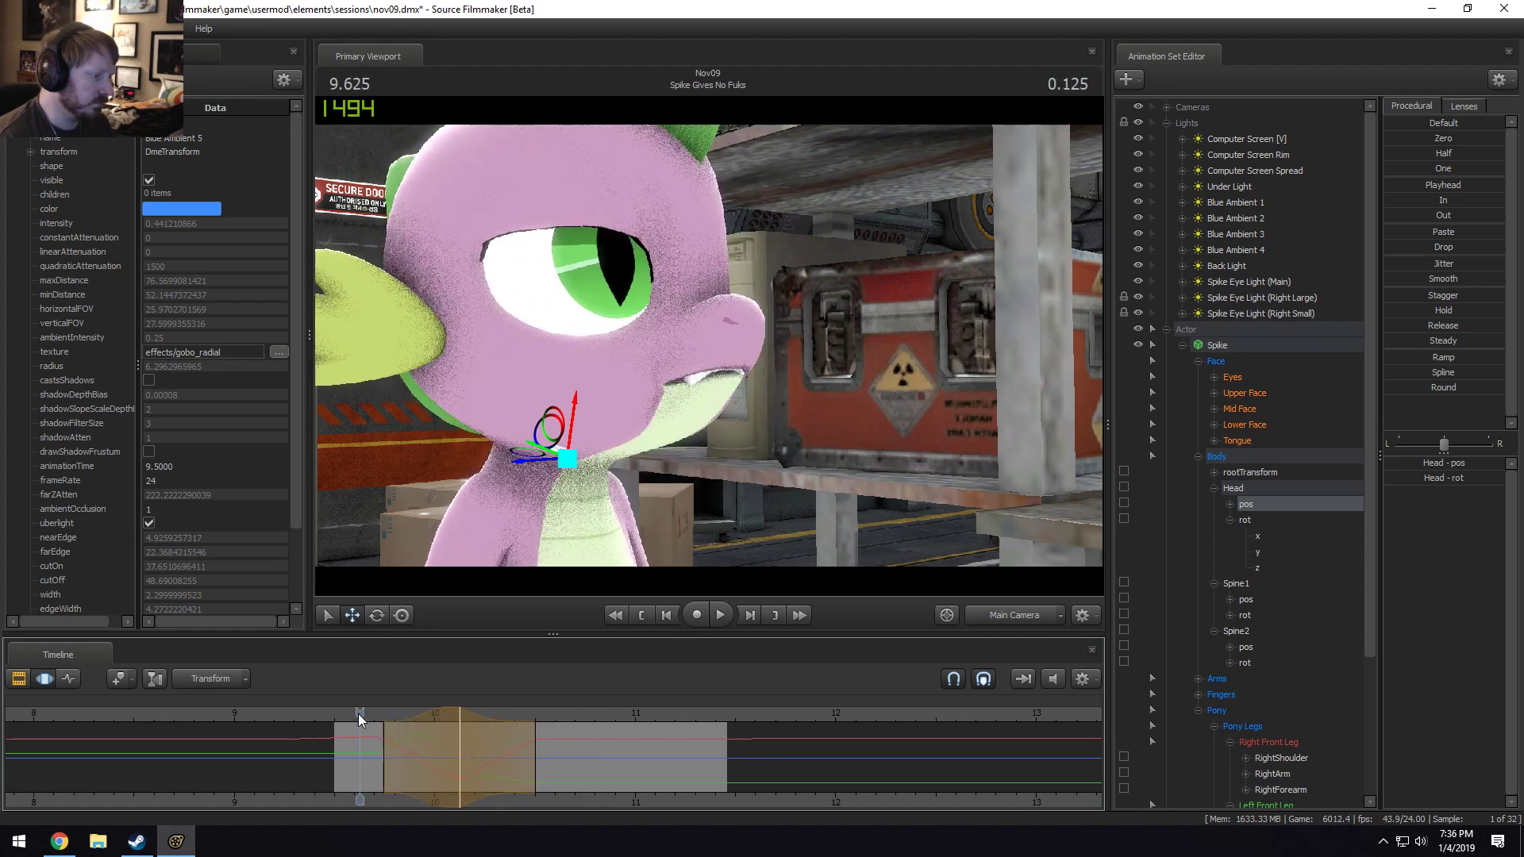
key(space)
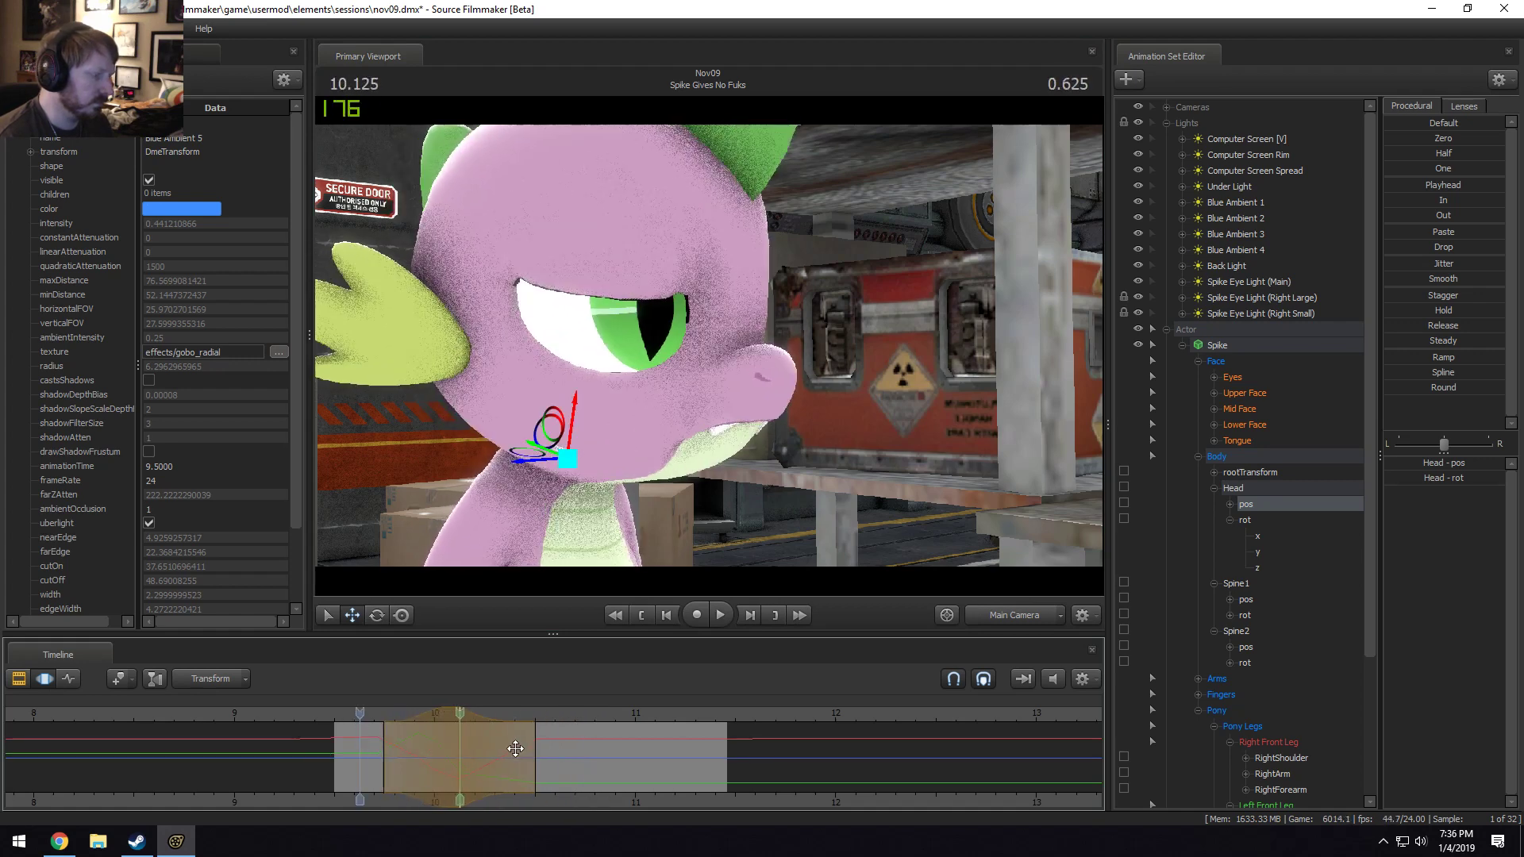
key(space)
key(space)
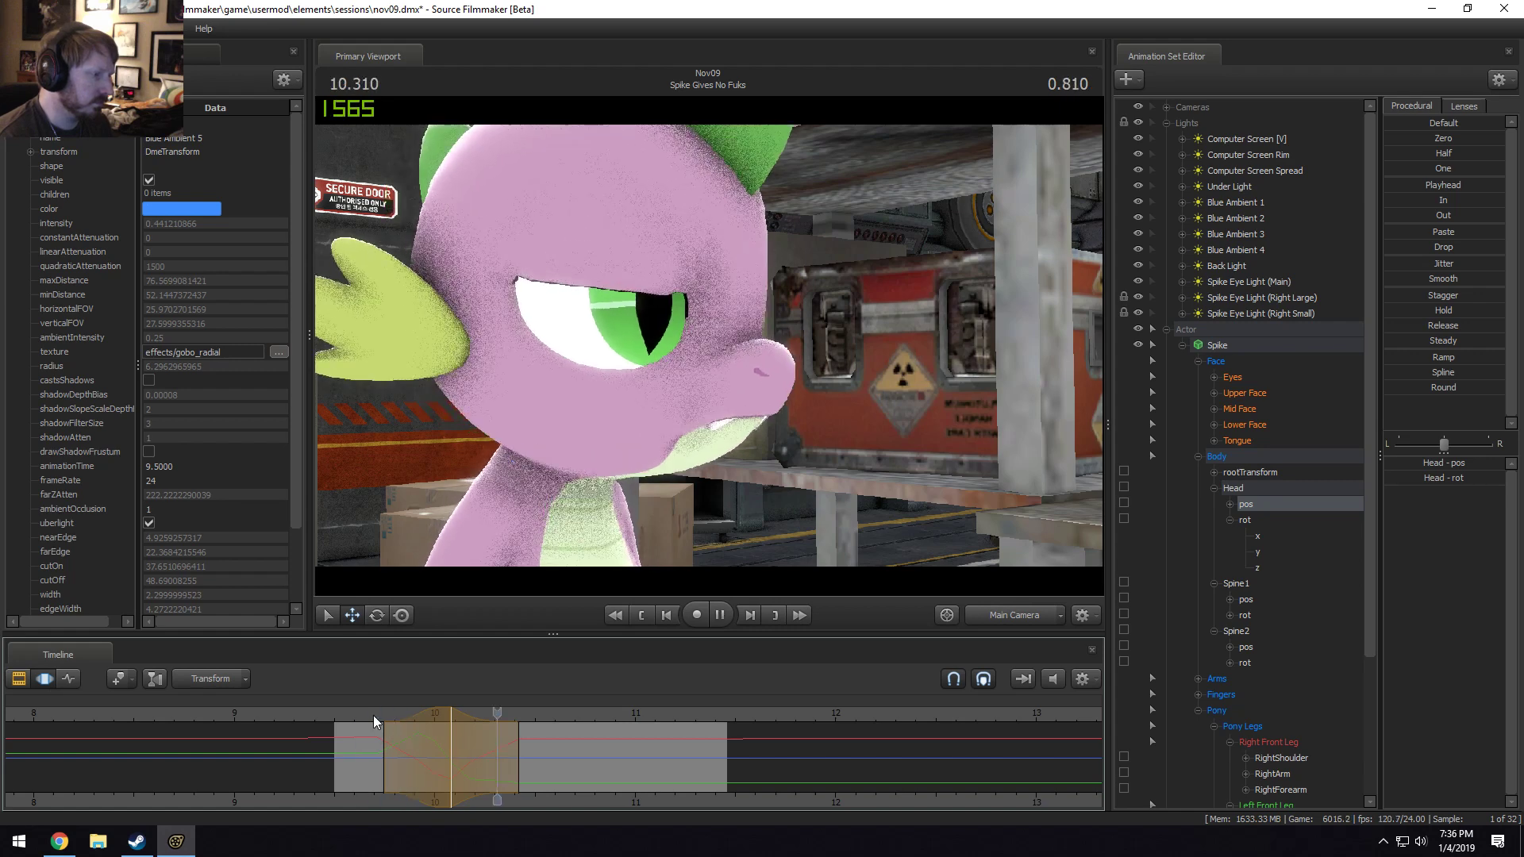
Play back Spike's head motion repeatedly from about 9.6 seconds, running on past the shot's end.
click(349, 714)
key(space)
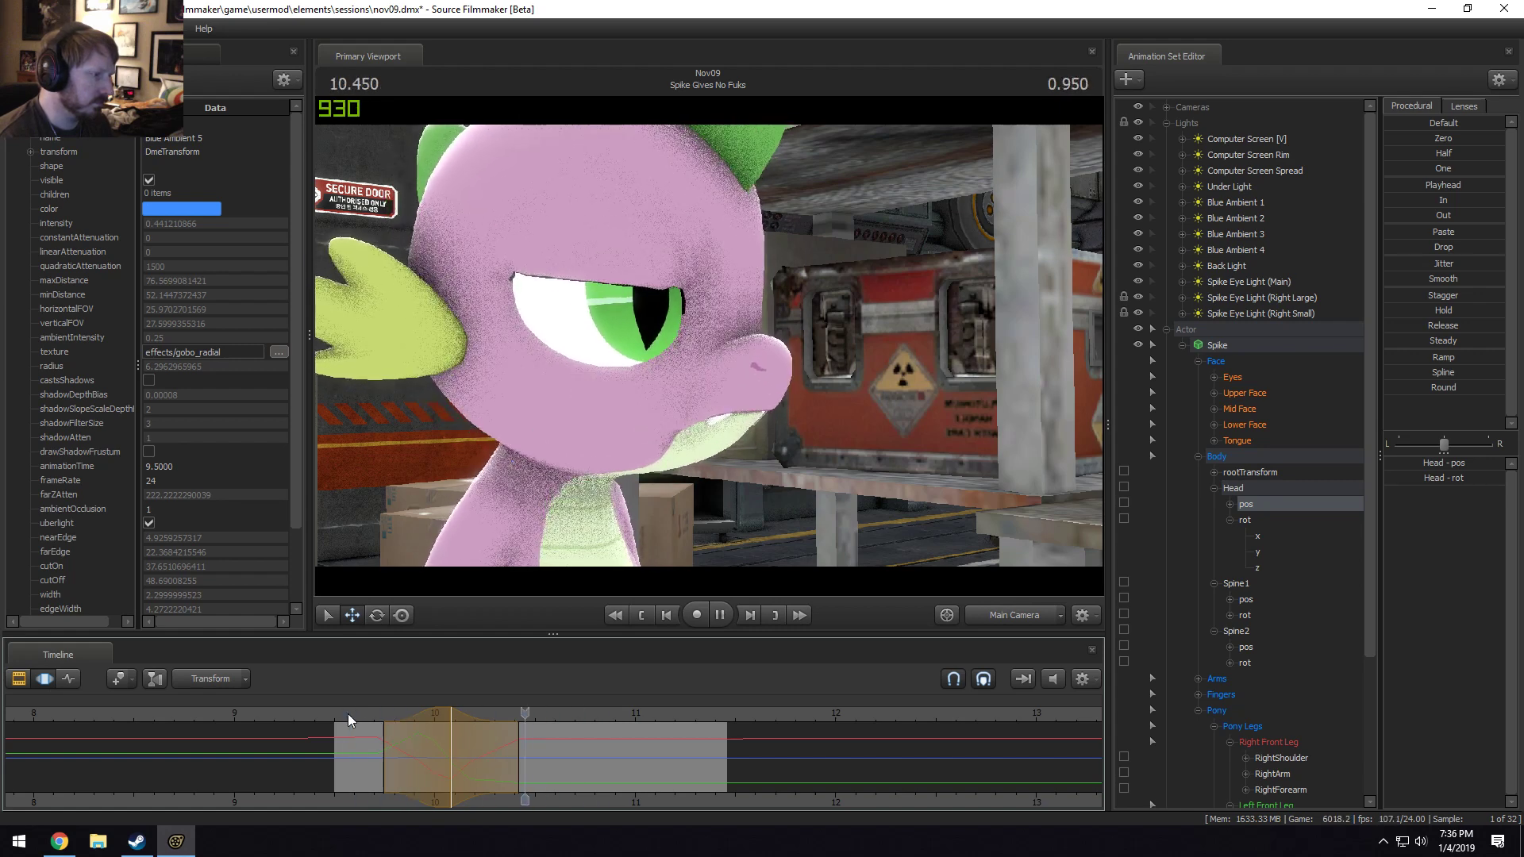
click(348, 712)
key(space)
key(space)
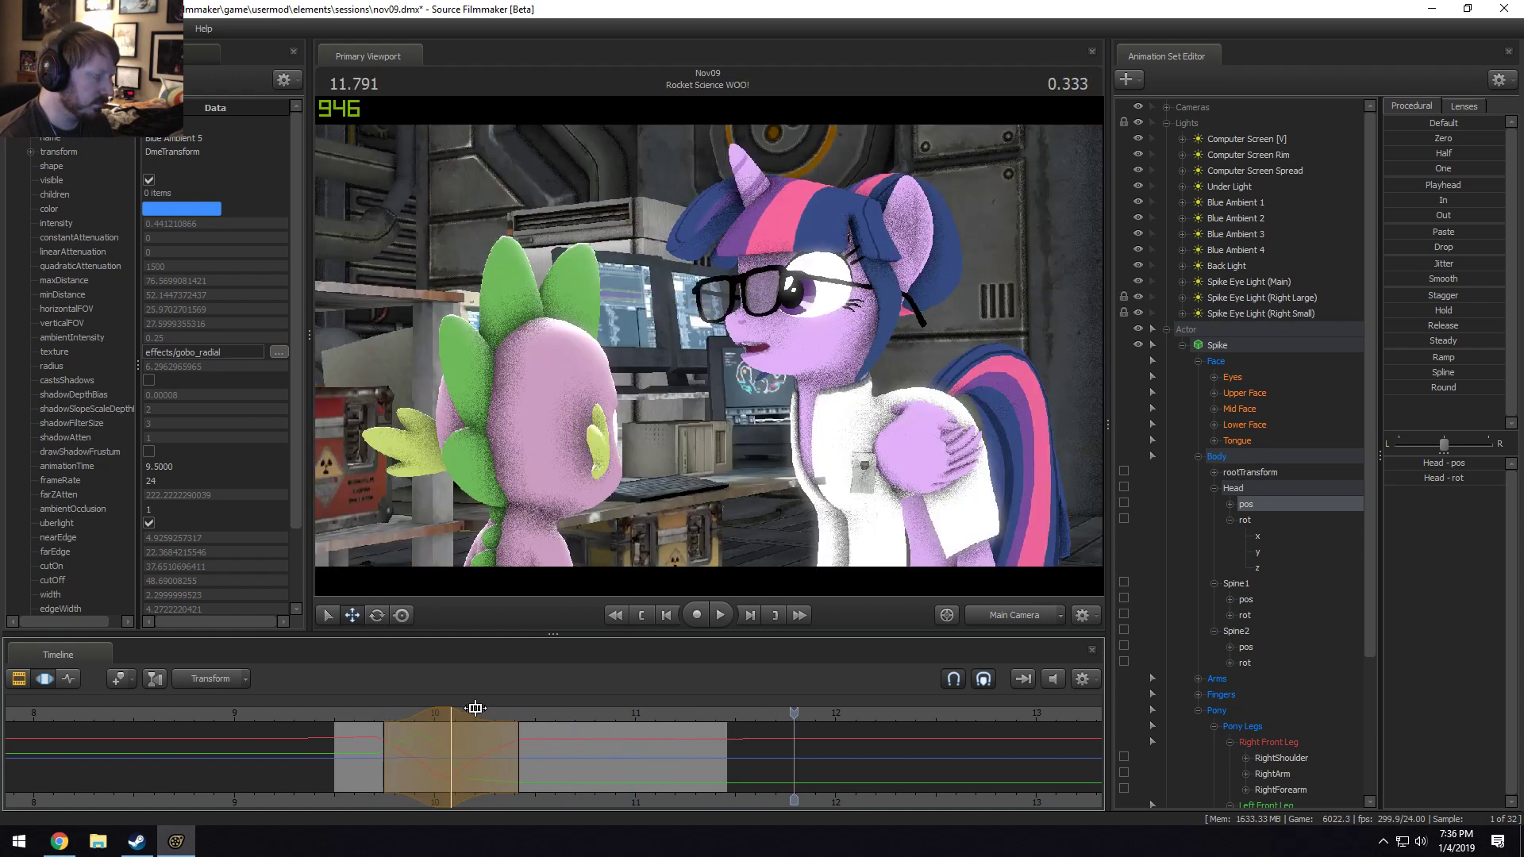
click(179, 714)
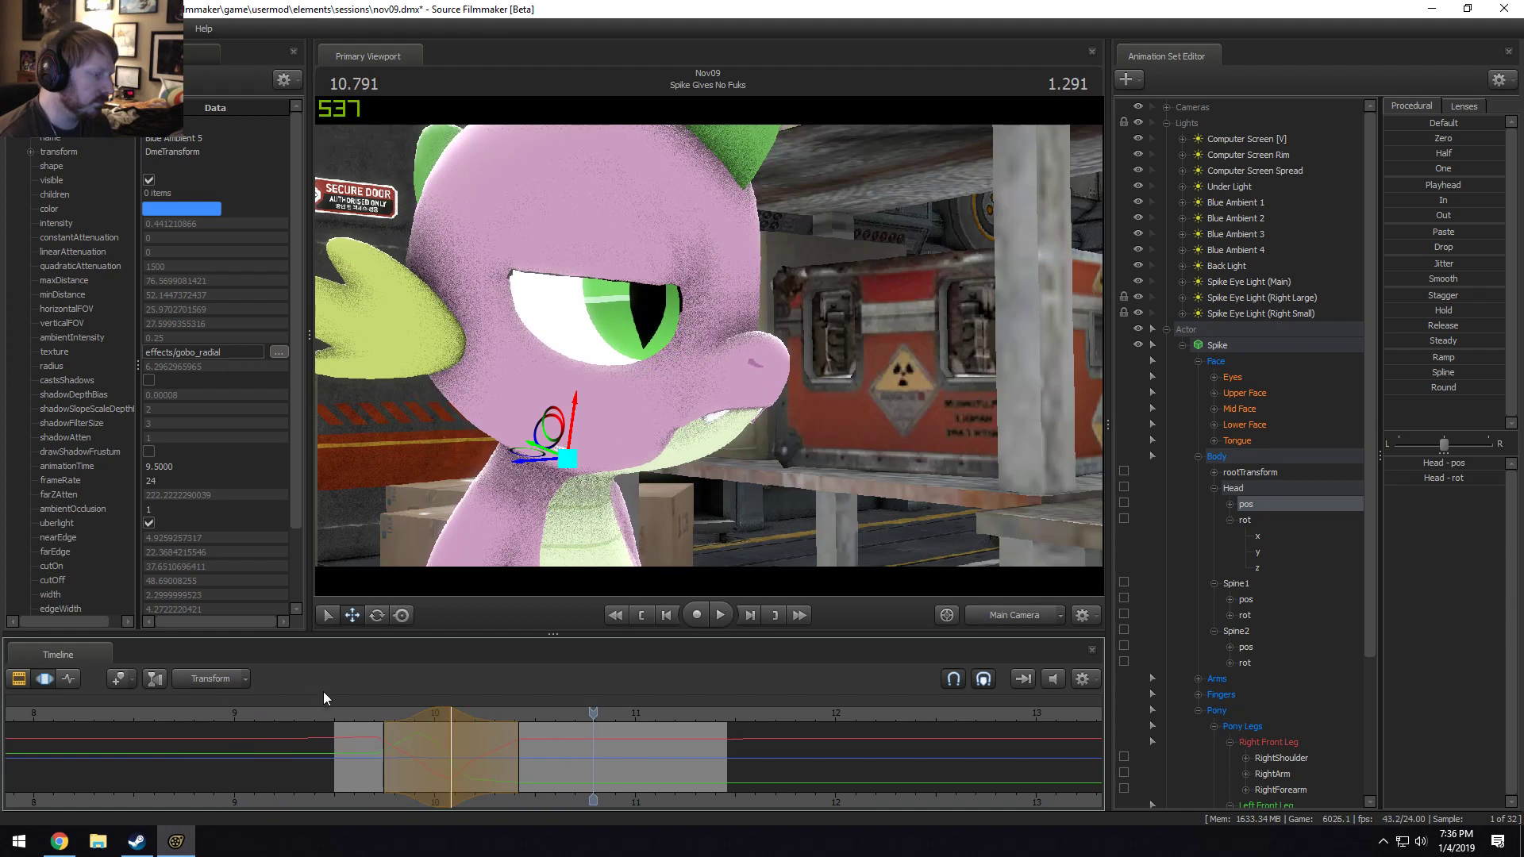
click(353, 716)
key(space)
key(space)
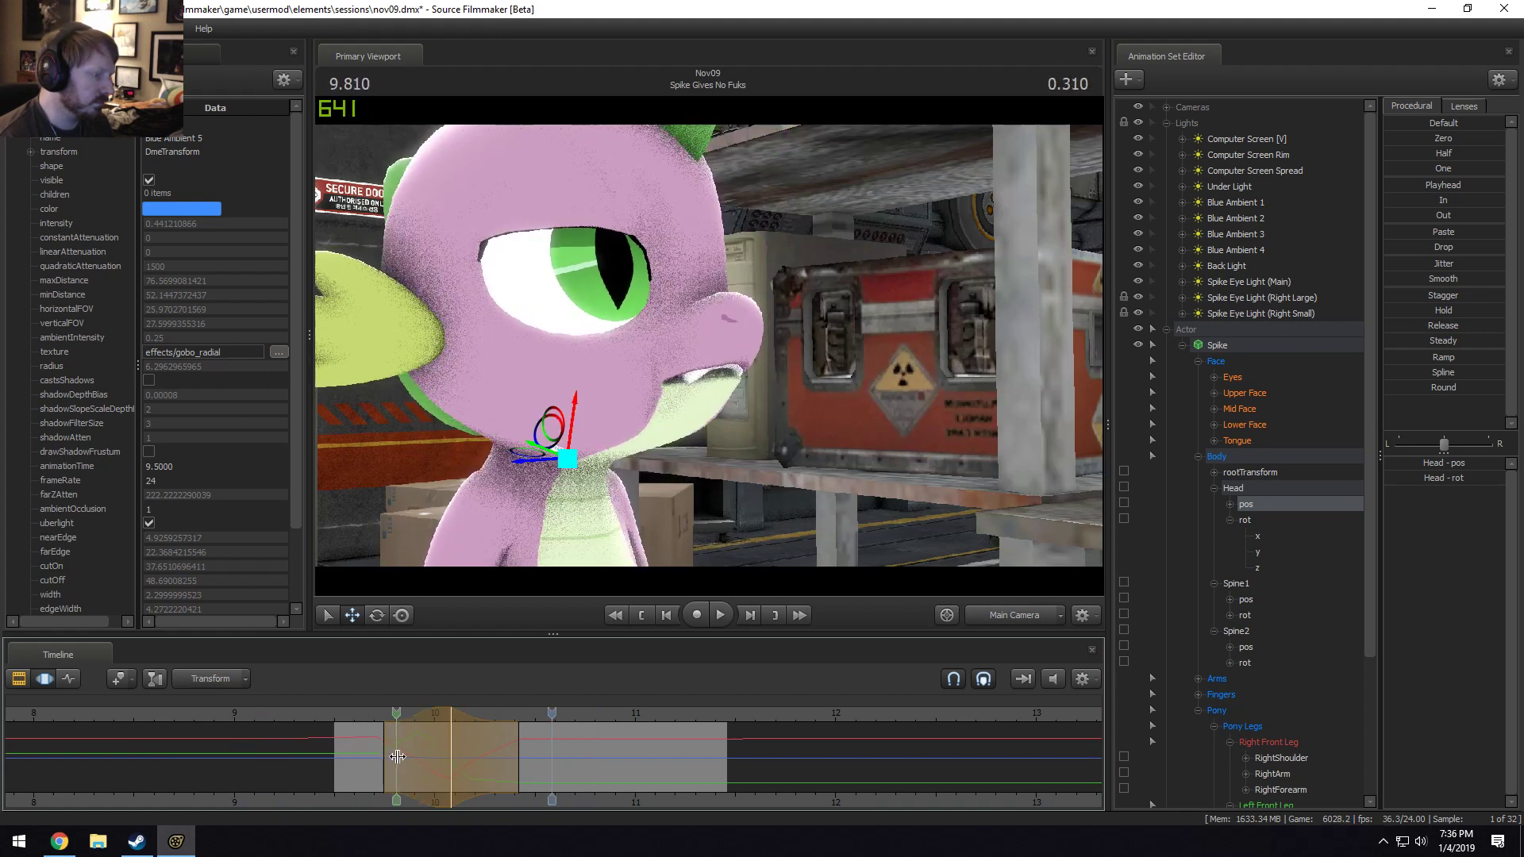
Raise Spike's Head slightly at 9.875 seconds within a time selection from about 9.6 to 10.2 seconds, and play it back.
click(409, 756)
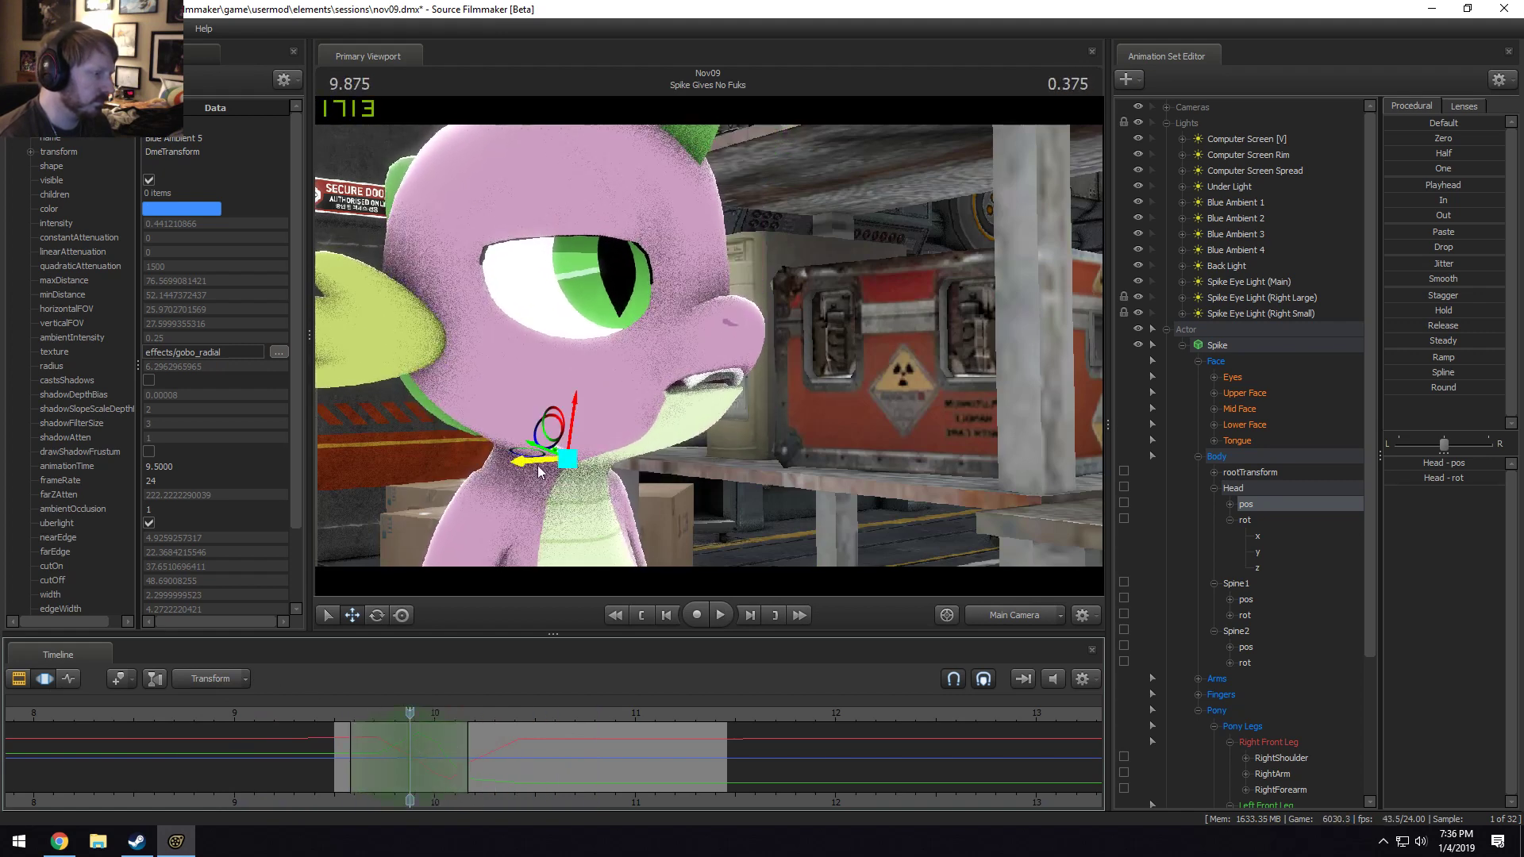
drag(575, 398, 575, 392)
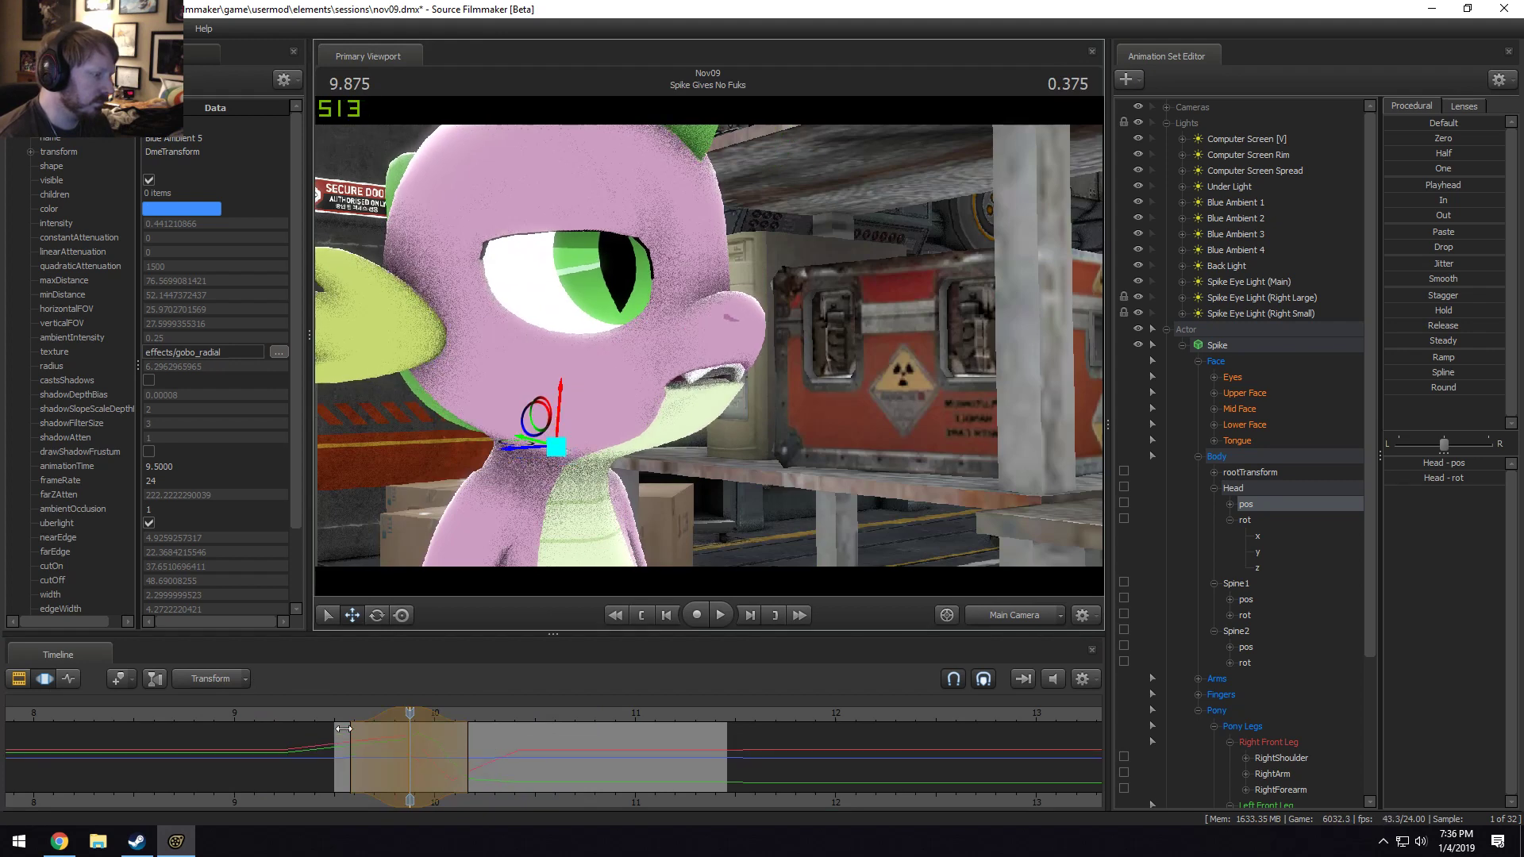
key(space)
key(space)
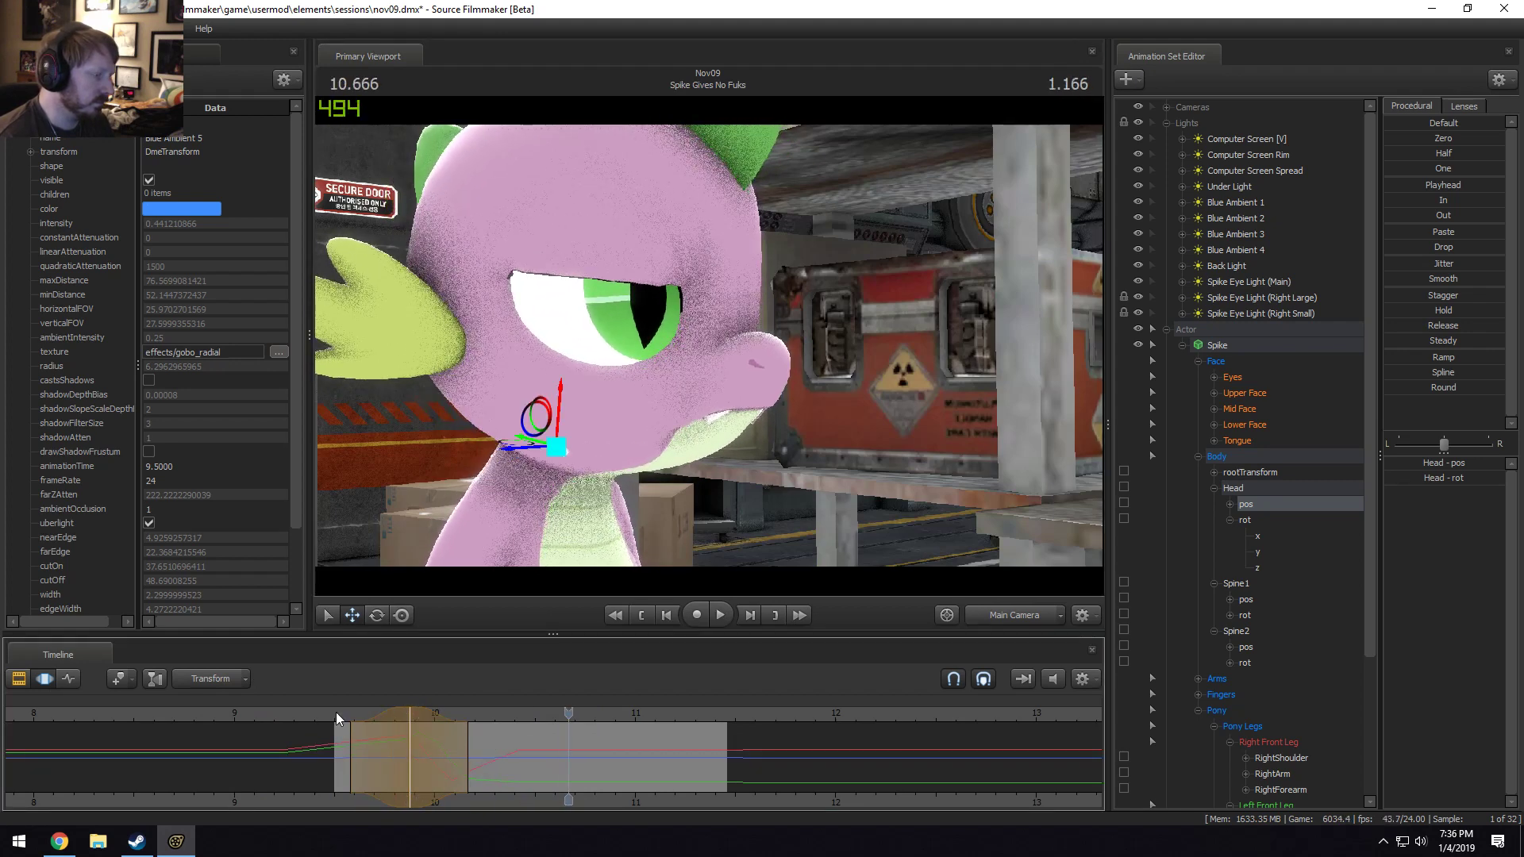
Set a time selection from about 9.9 to 10.6 seconds centred on 10.250 seconds, and play back Spike's body through the work camera.
click(483, 759)
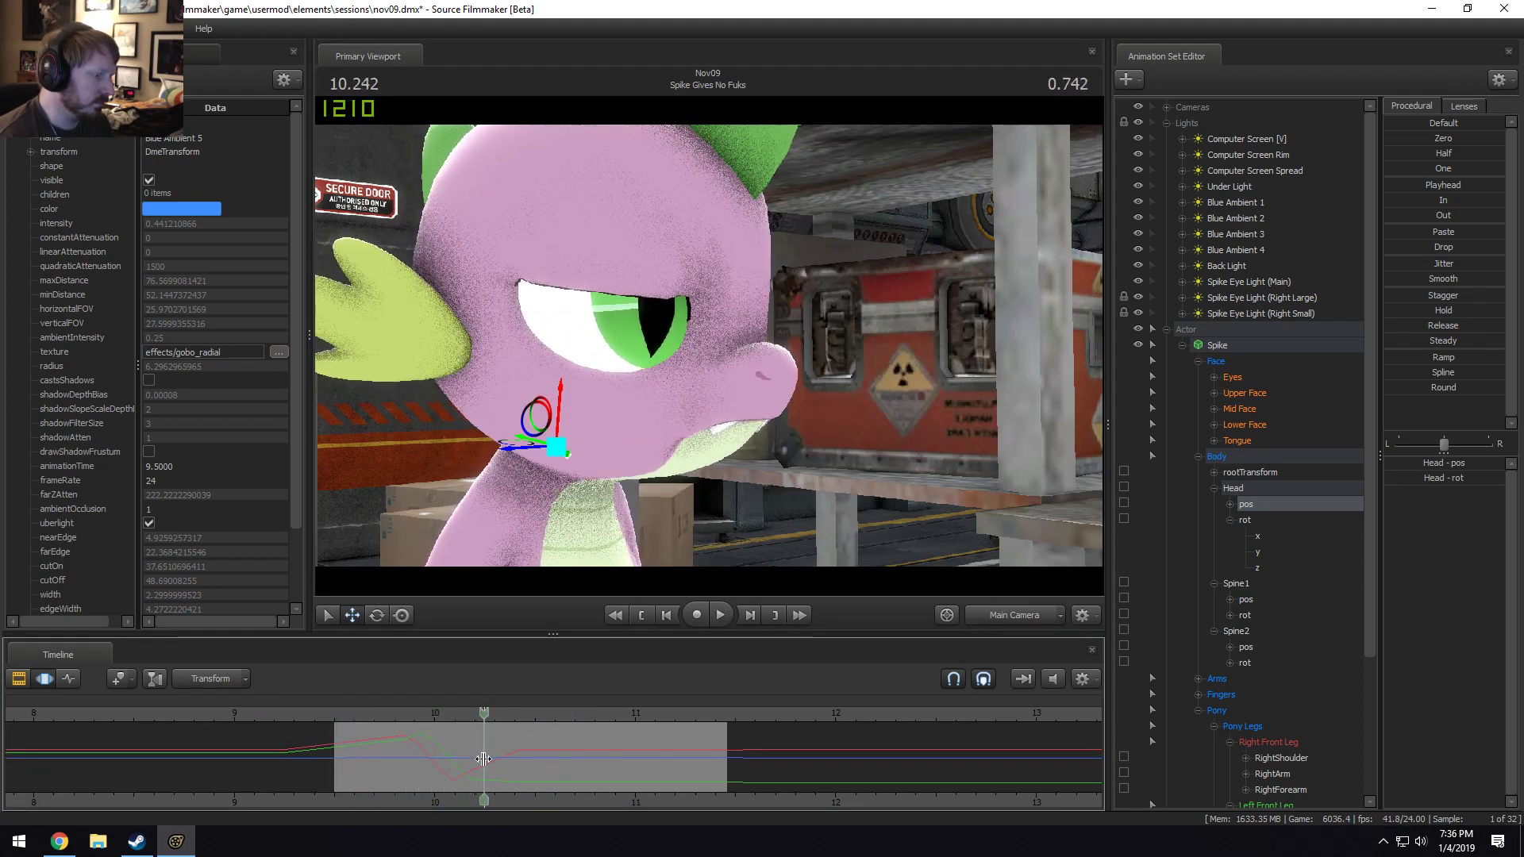
shift+scroll(483, 759, up, 3)
key(ctrl)
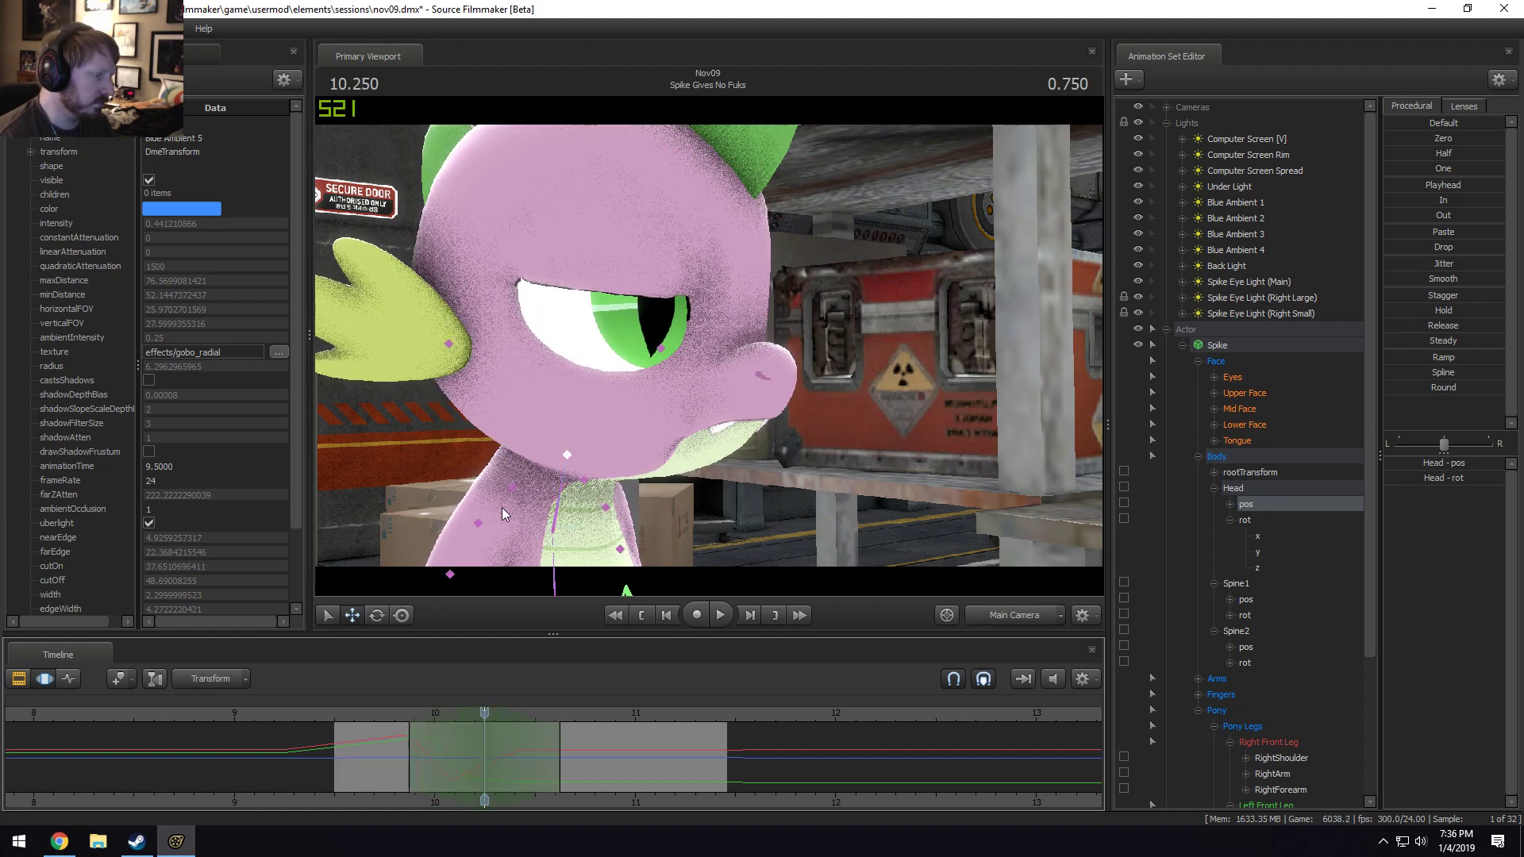
click(997, 612)
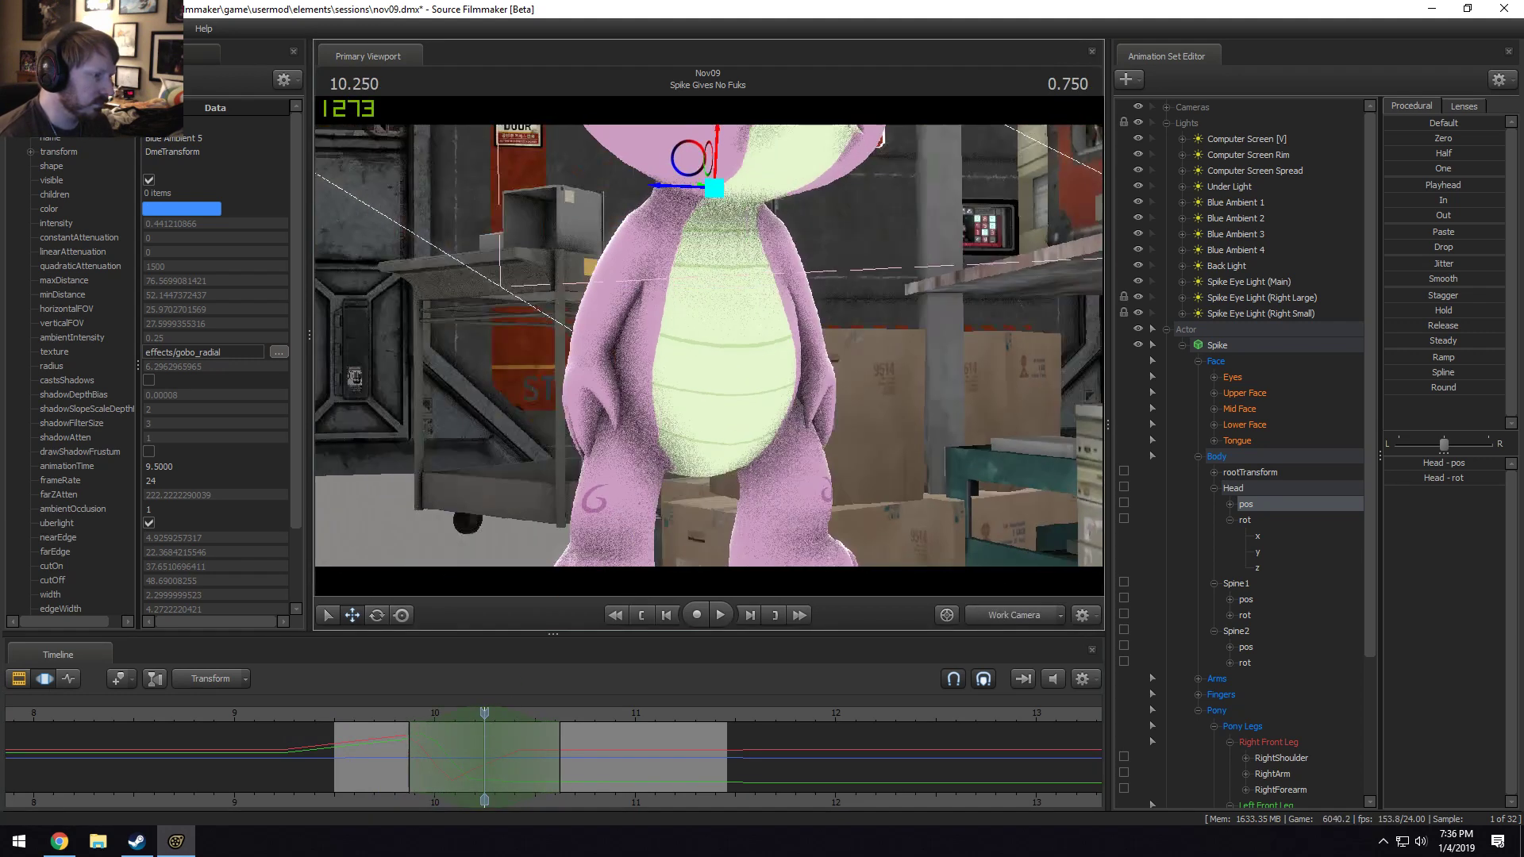
click(383, 726)
key(space)
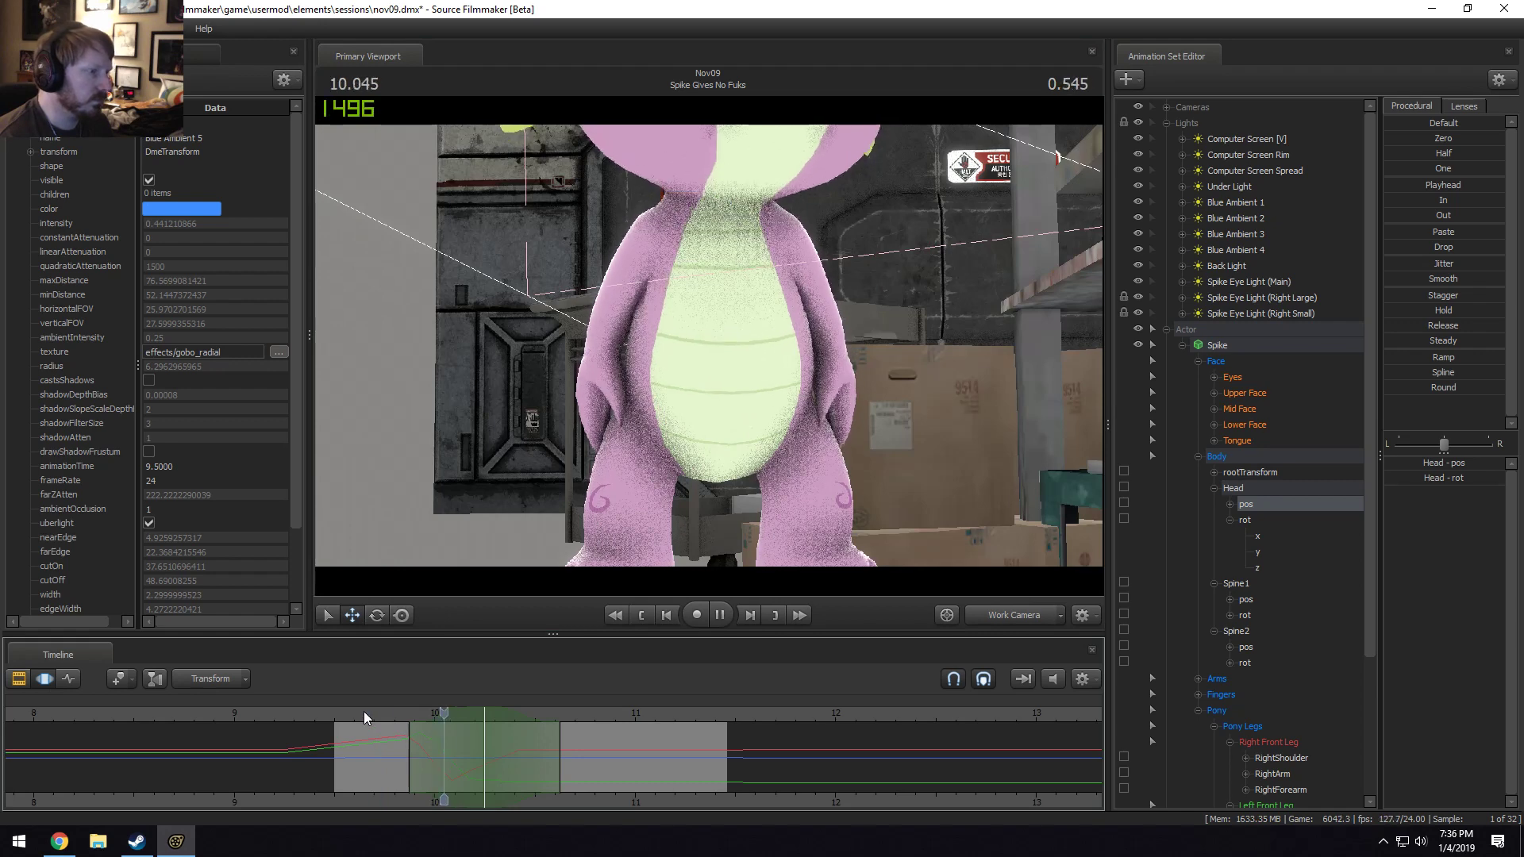
click(337, 713)
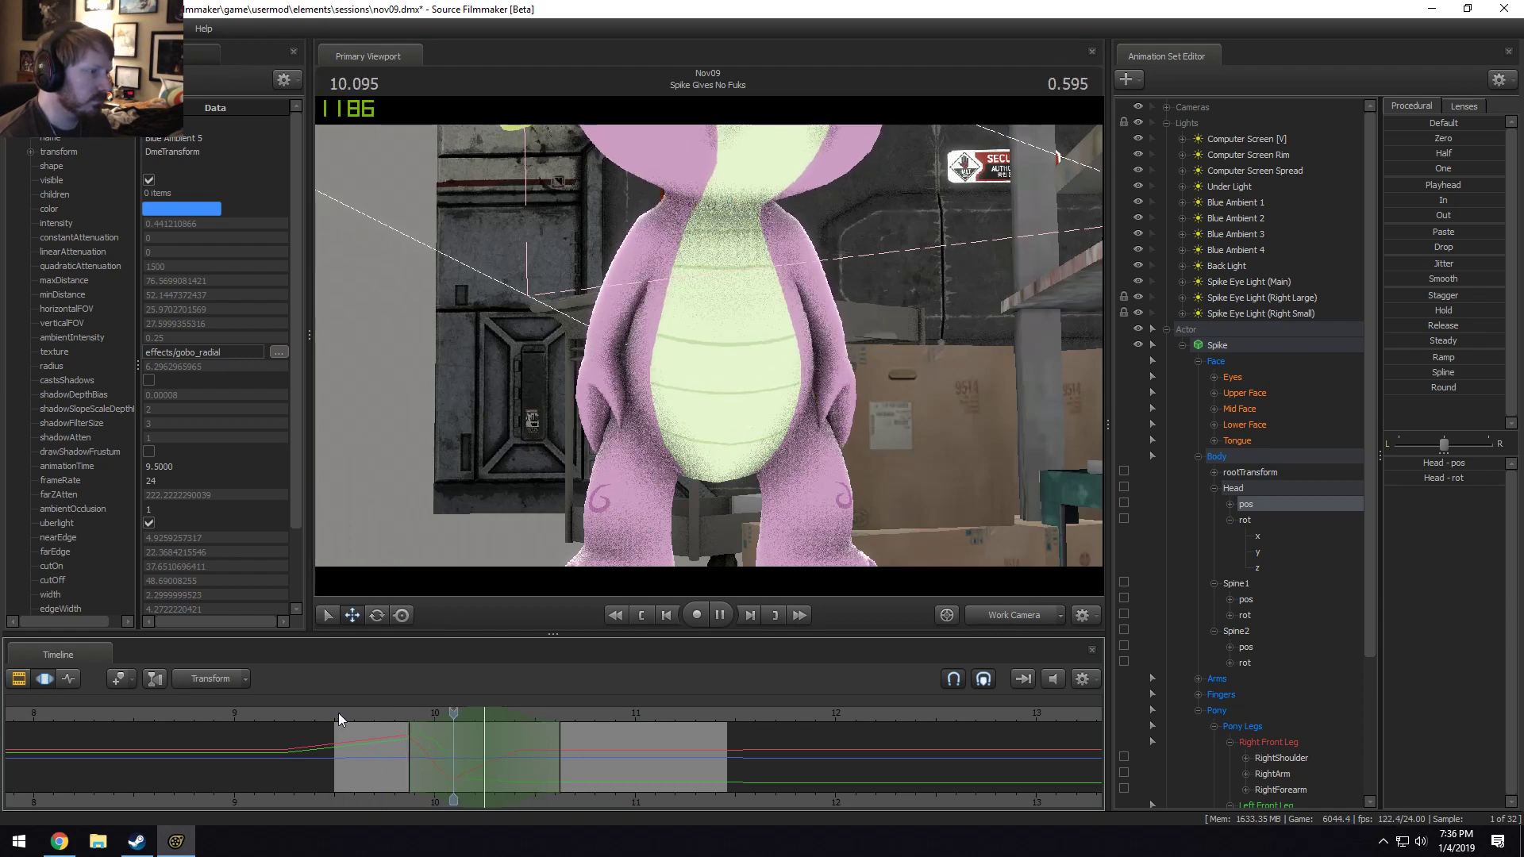
key(space)
Select Spike's RightShoulder and LeftShoulder together and lower them slightly within the current time selection.
key(ctrl)
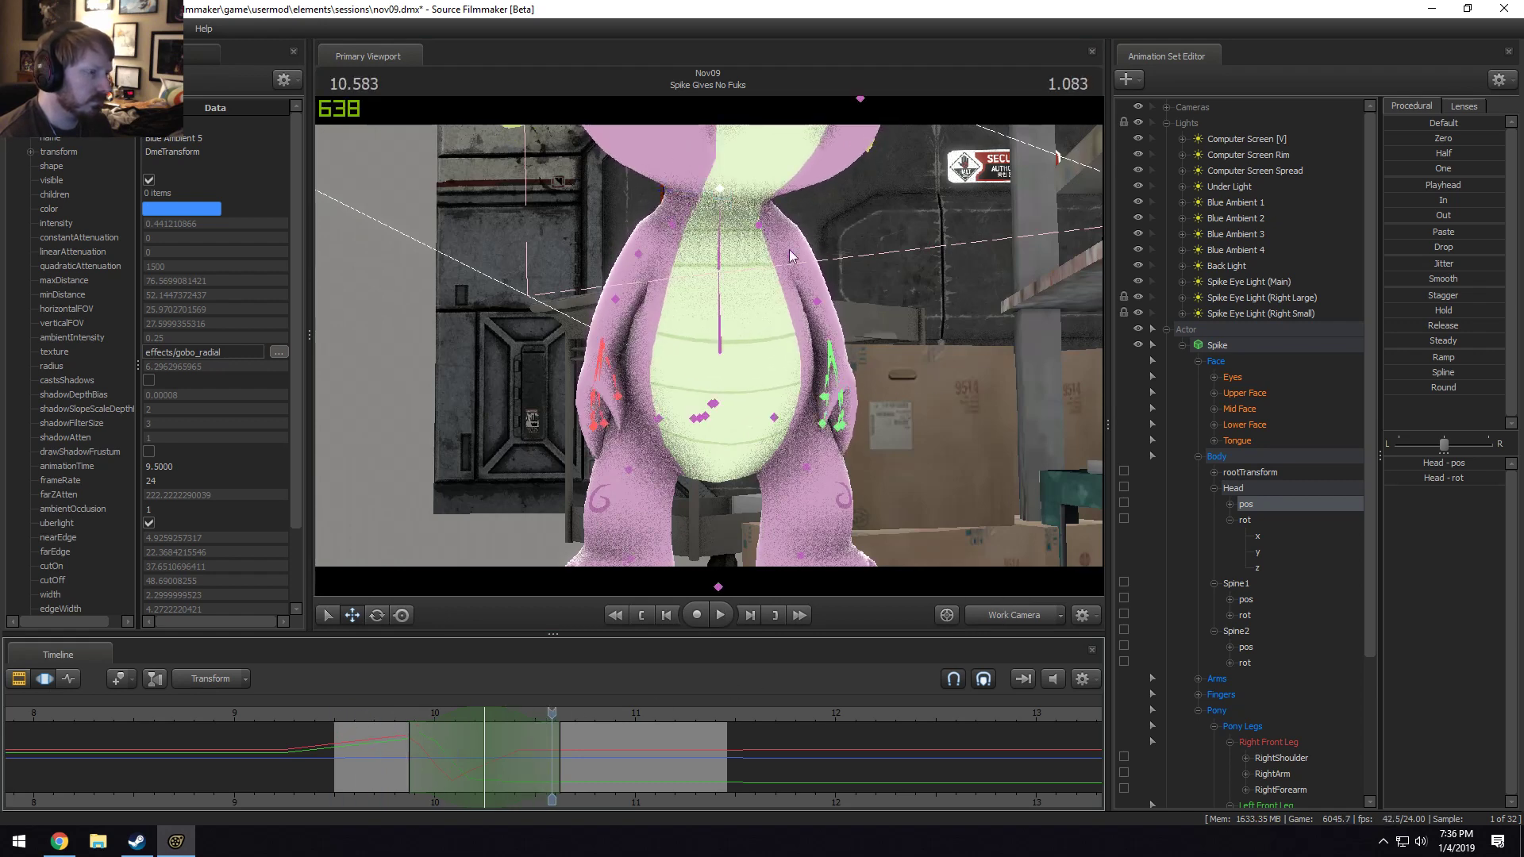
ctrl+click(673, 223)
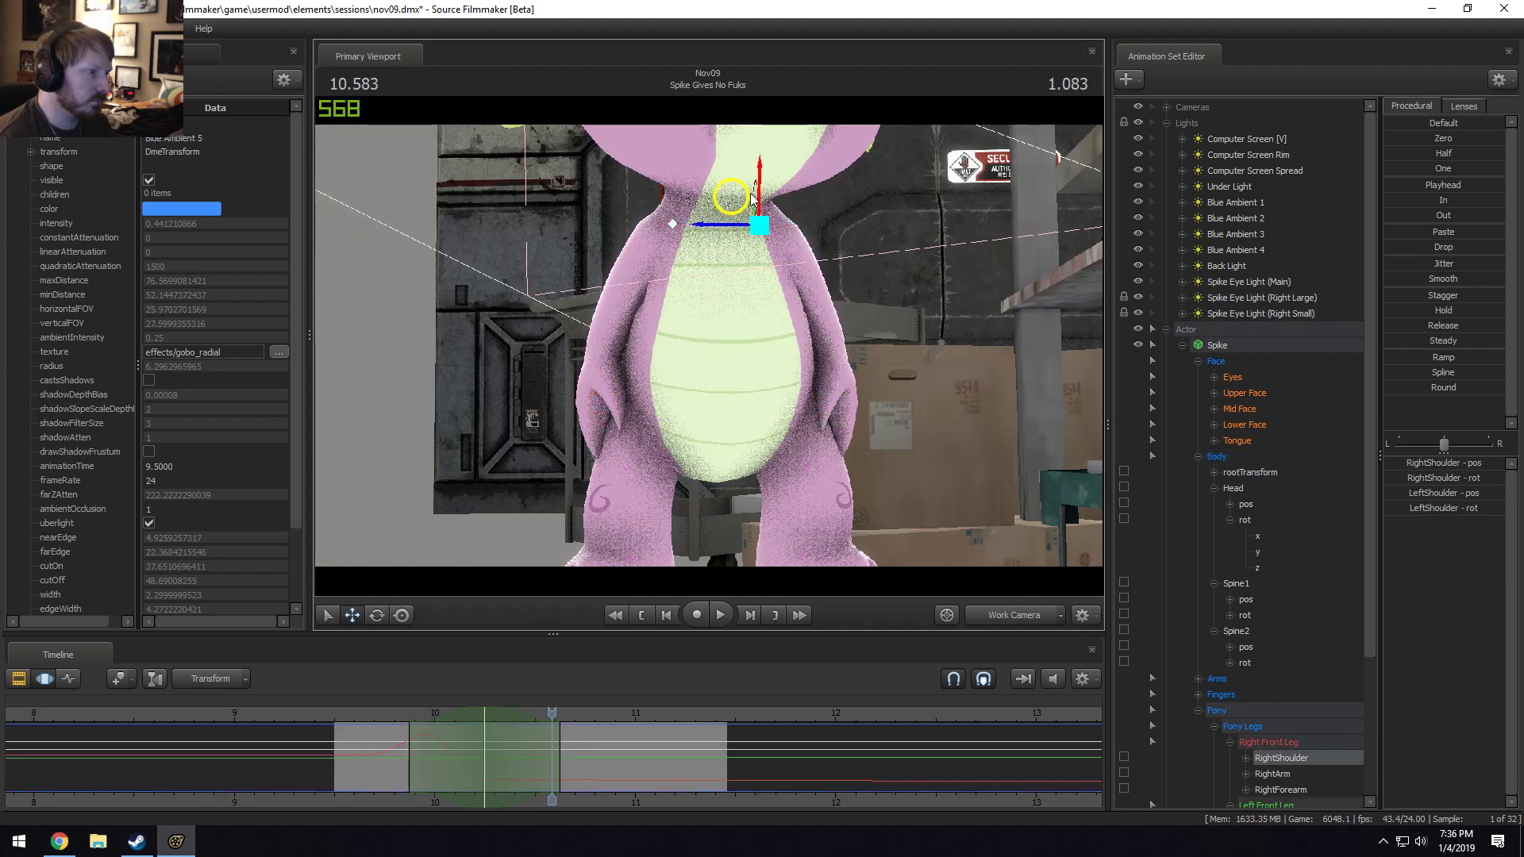
drag(756, 188, 758, 196)
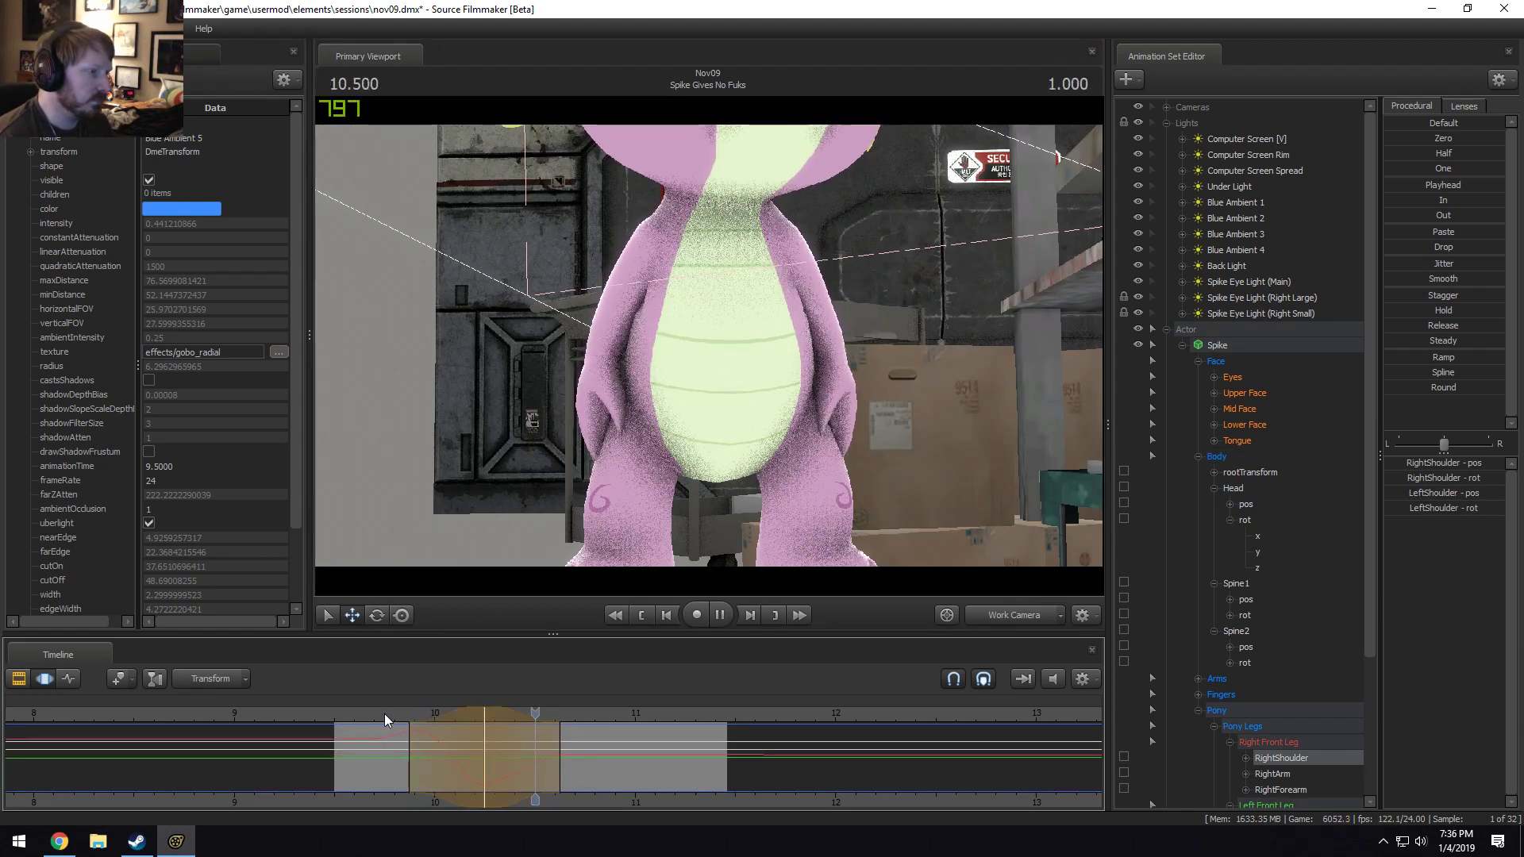
Shift the shoulders' time selection earlier so it spans about 9.8 to 10.5 seconds, and replay the motion.
key(Right)
key(space)
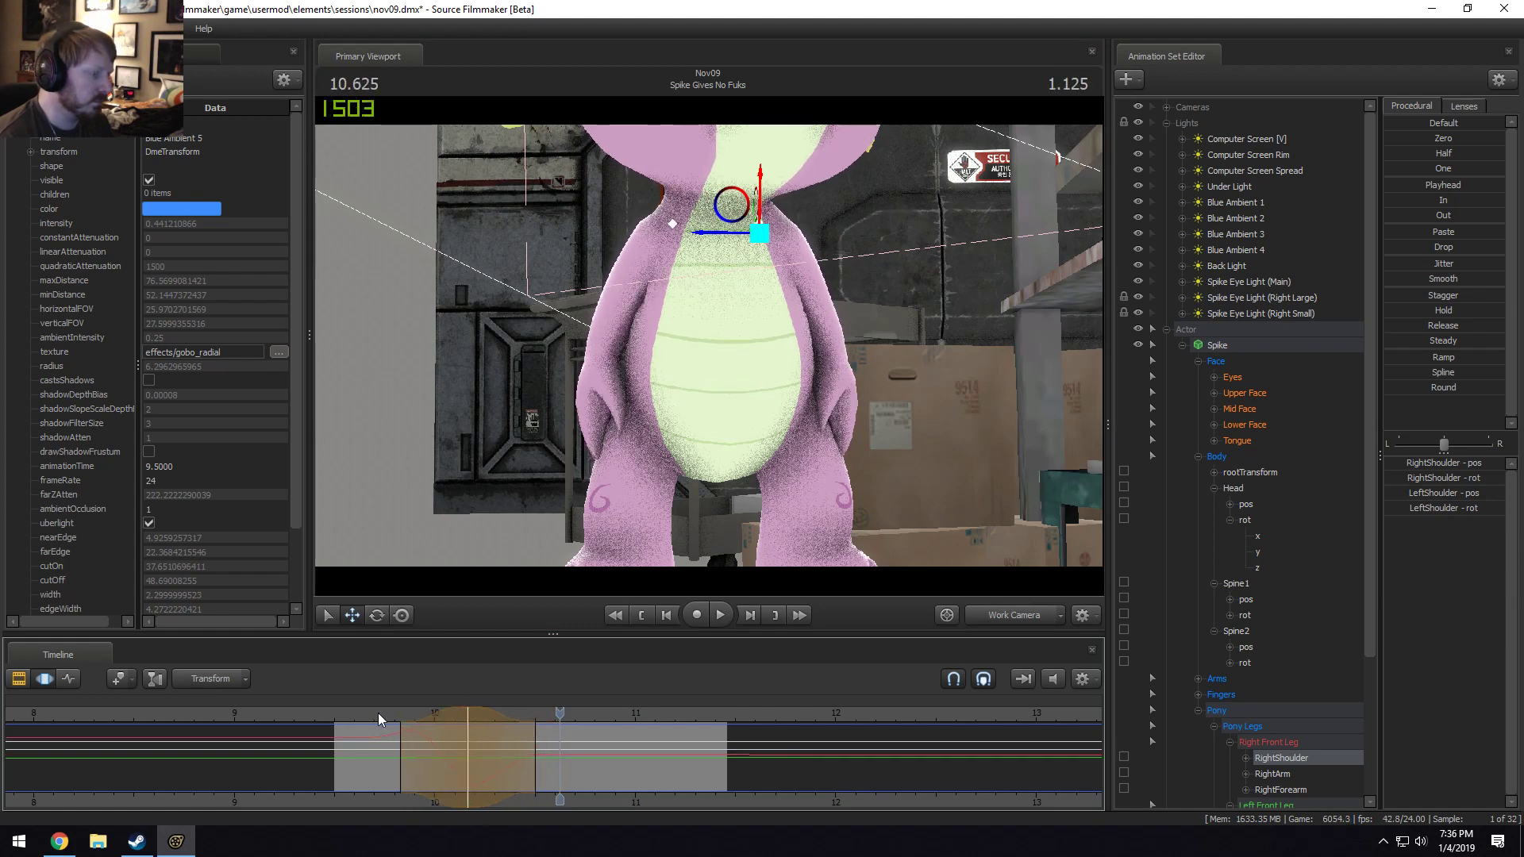
key(space)
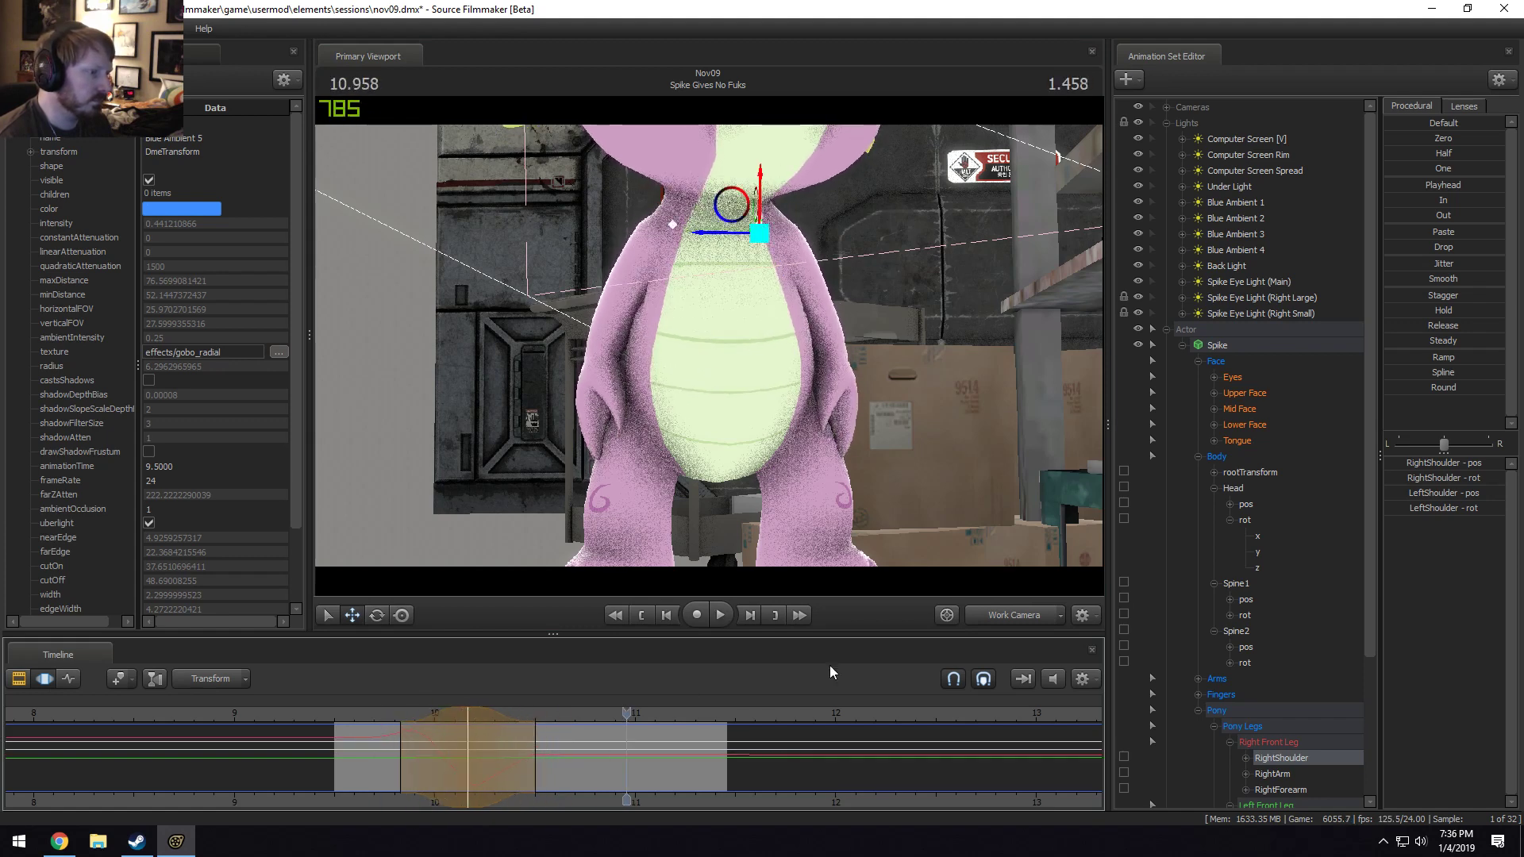
Play back the shoulder motion repeatedly through the main camera from about 9.6 seconds.
click(1012, 614)
click(388, 716)
key(space)
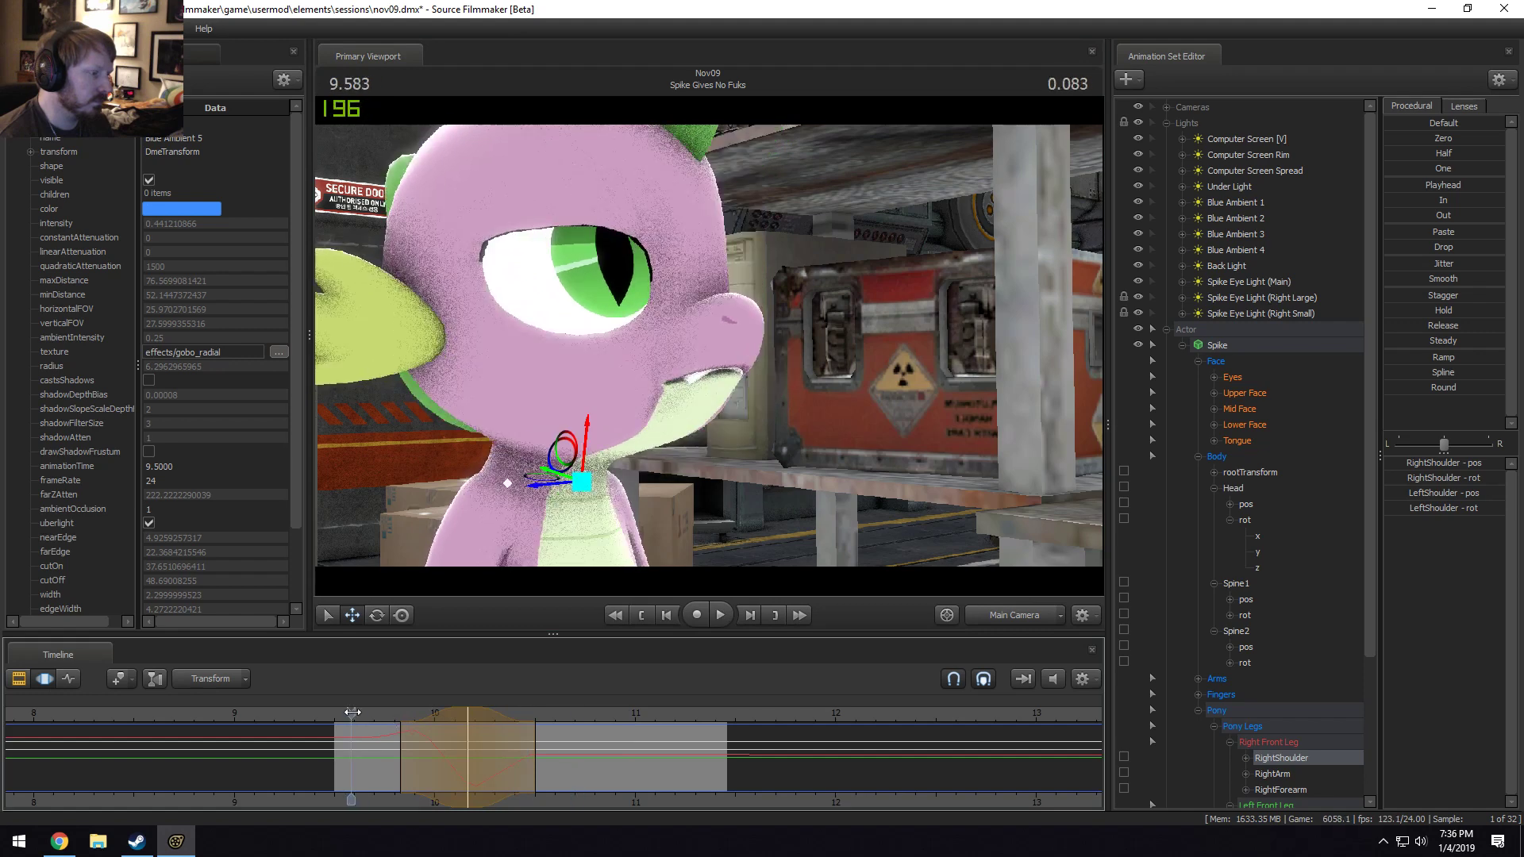
key(space)
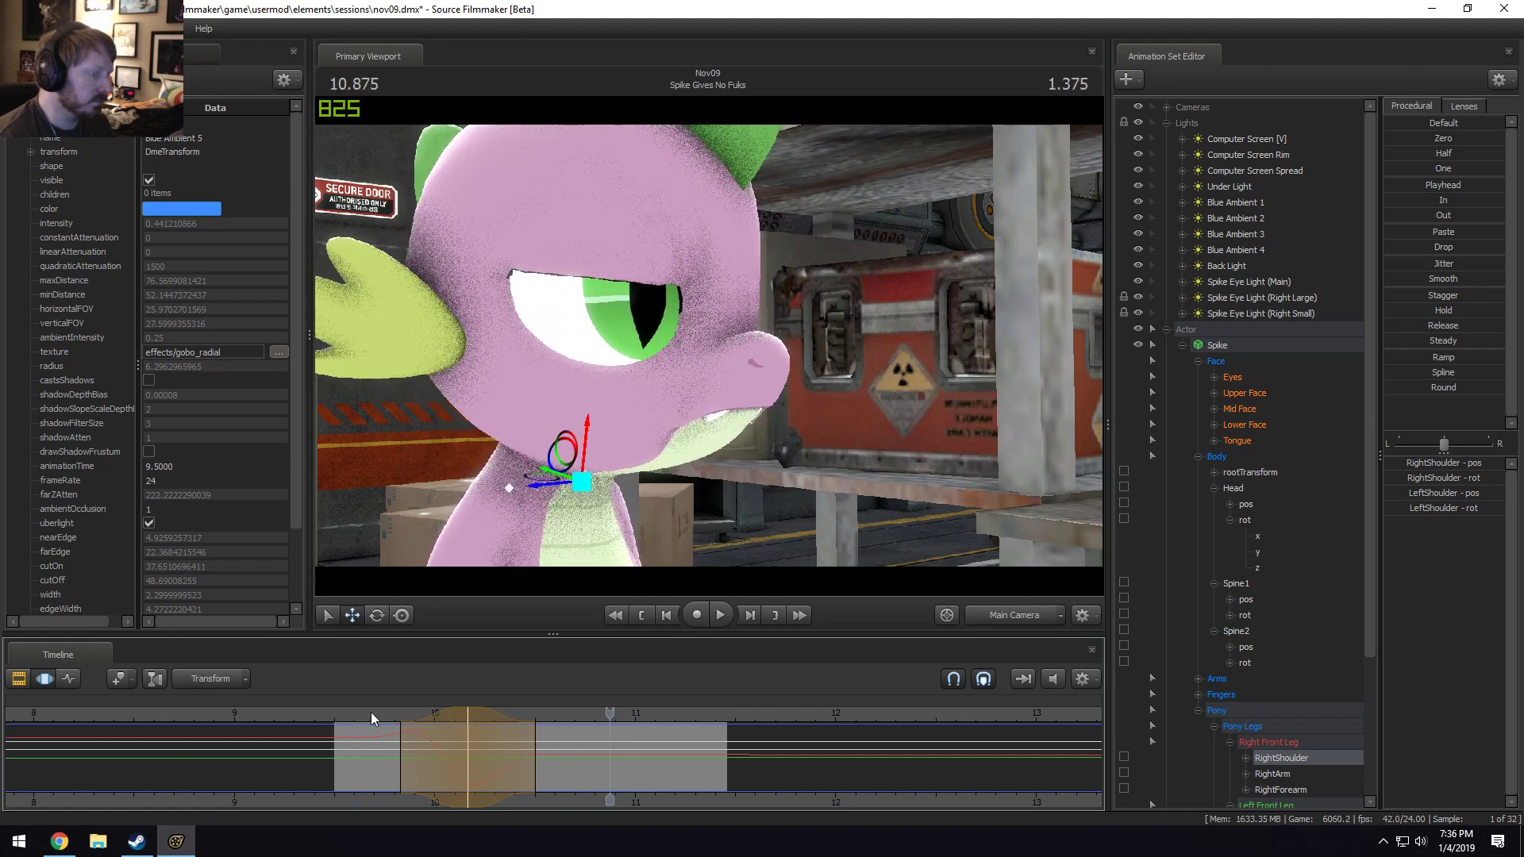
click(361, 715)
key(space)
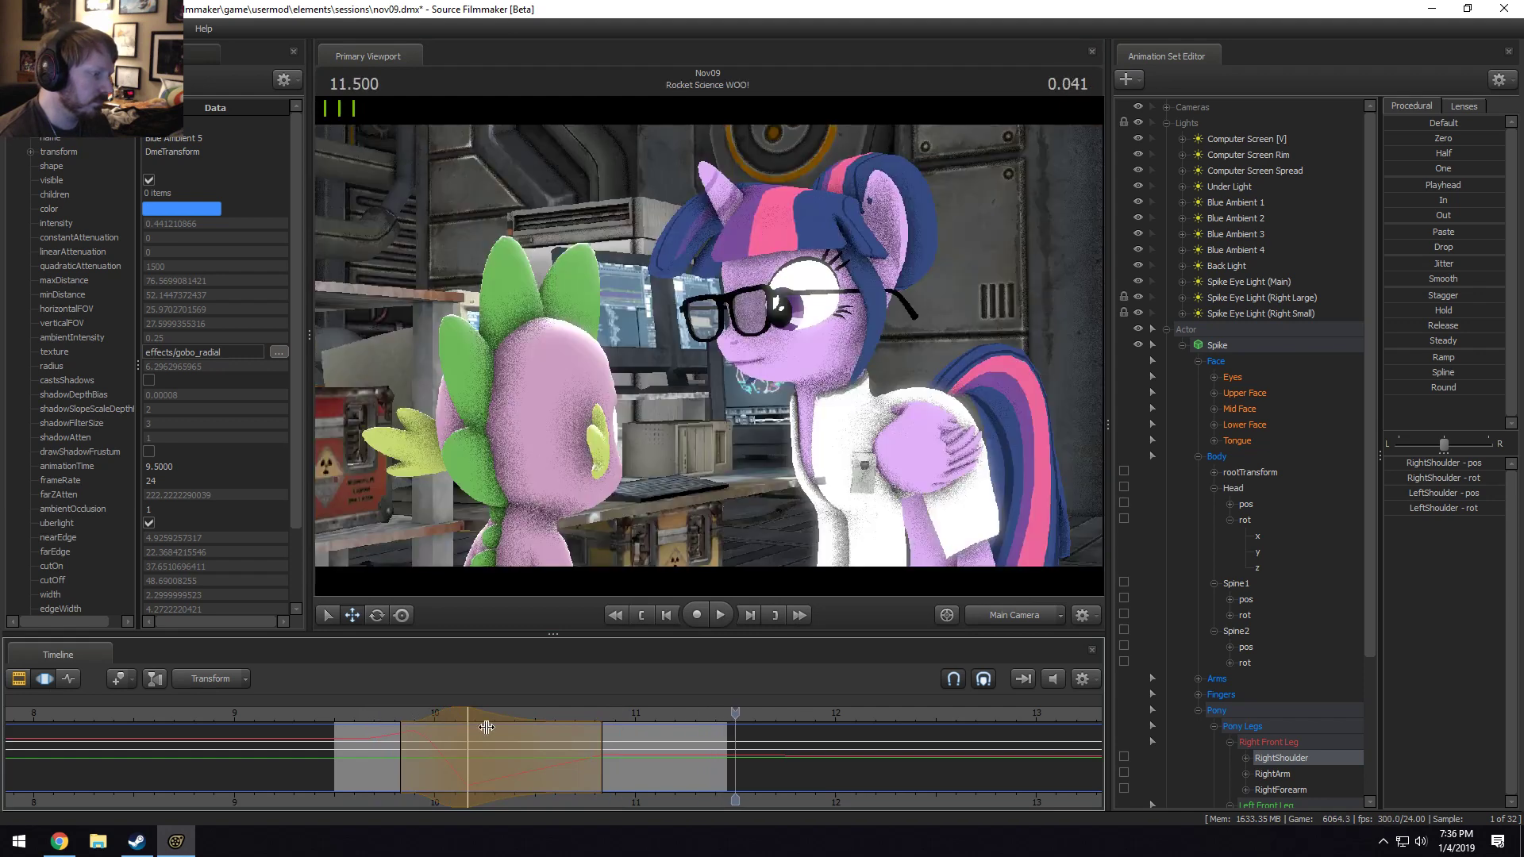
Raise both of Spike's shoulders slightly at 11.375 seconds within a time selection from about 10.25 to 12.5 seconds, and play it back.
key(space)
scroll(703, 740, up, 10)
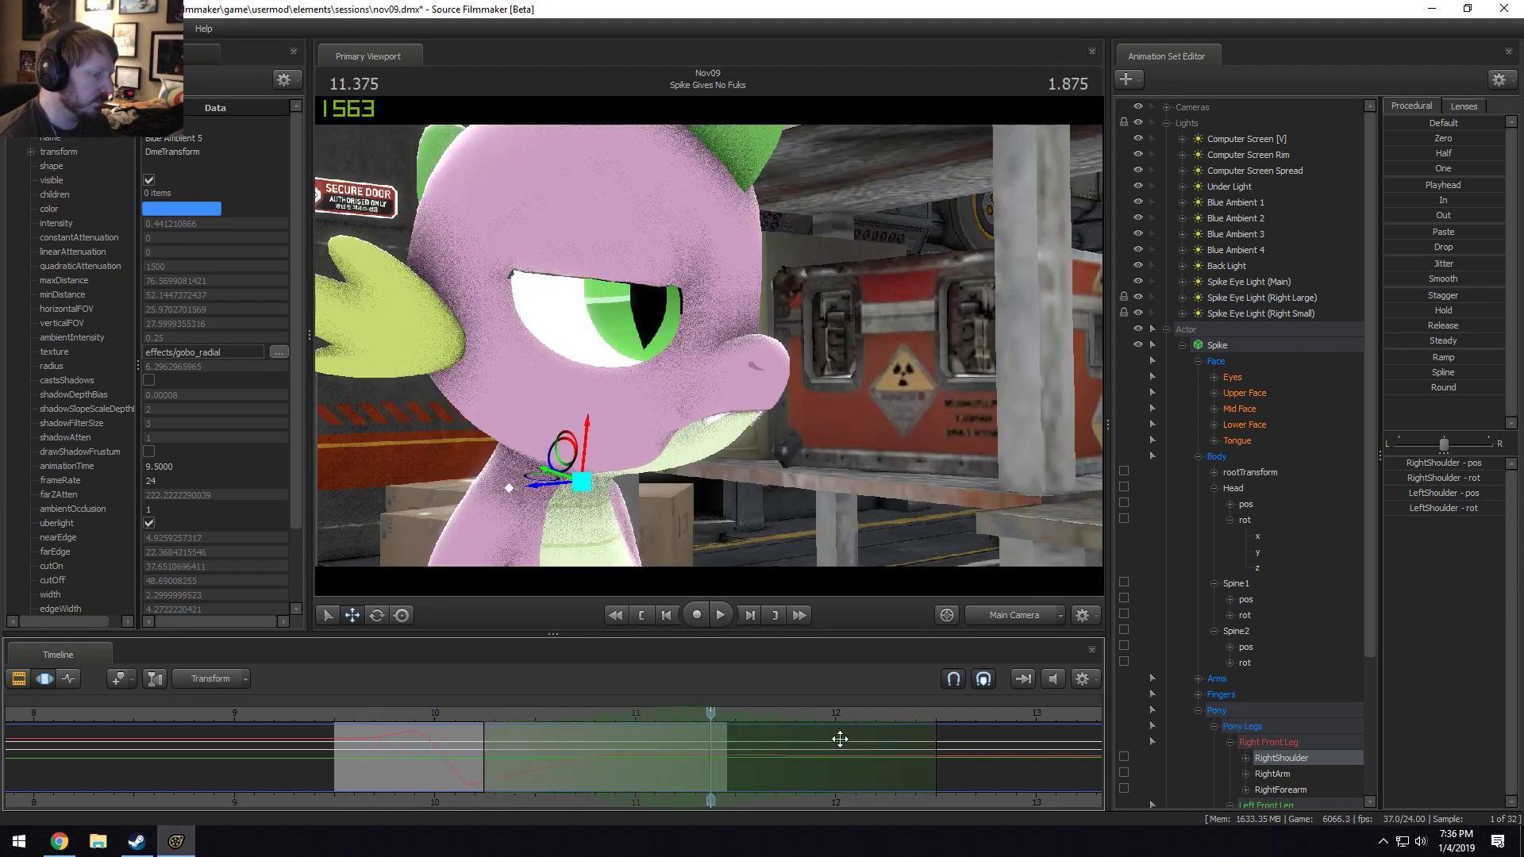
drag(586, 431, 587, 416)
key(space)
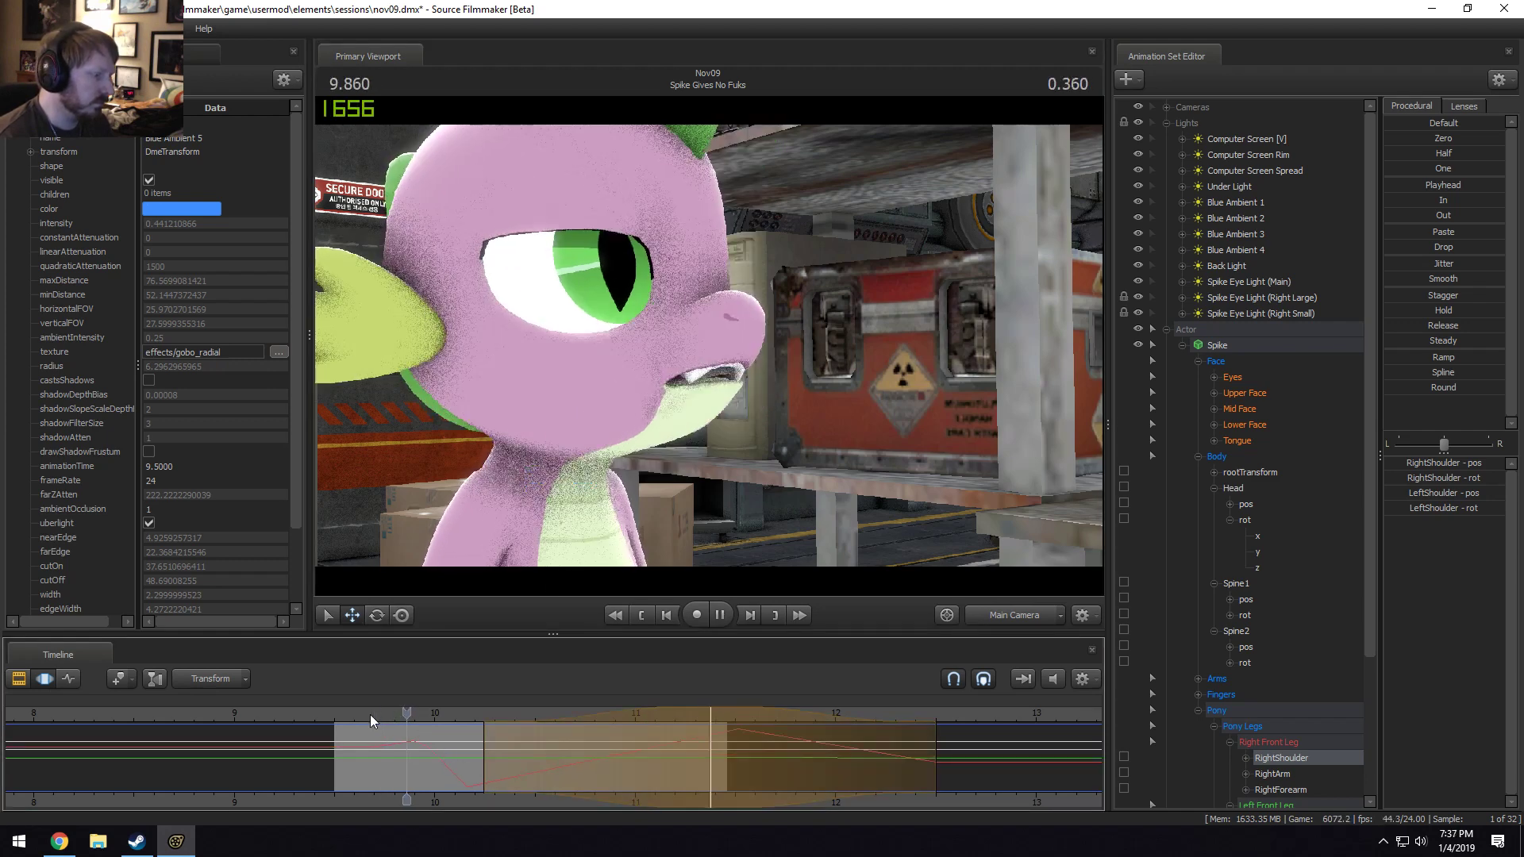
key(space)
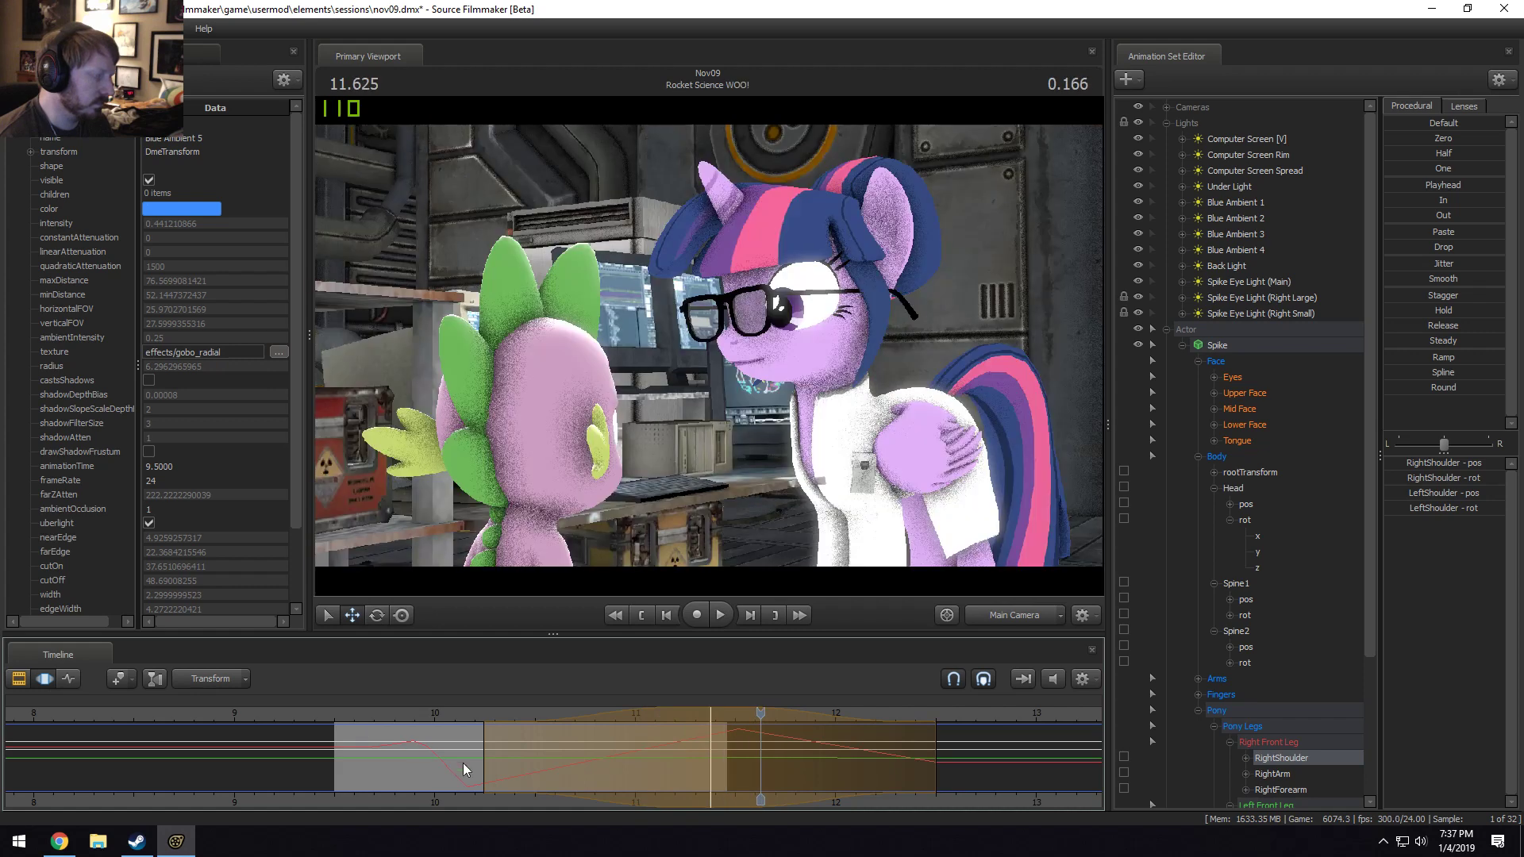
Adjust the shoulders within a time selection from about 10.5 to 11.3 seconds, and make a narrow time selection around 10.166 seconds.
shift+drag(584, 772, 649, 770)
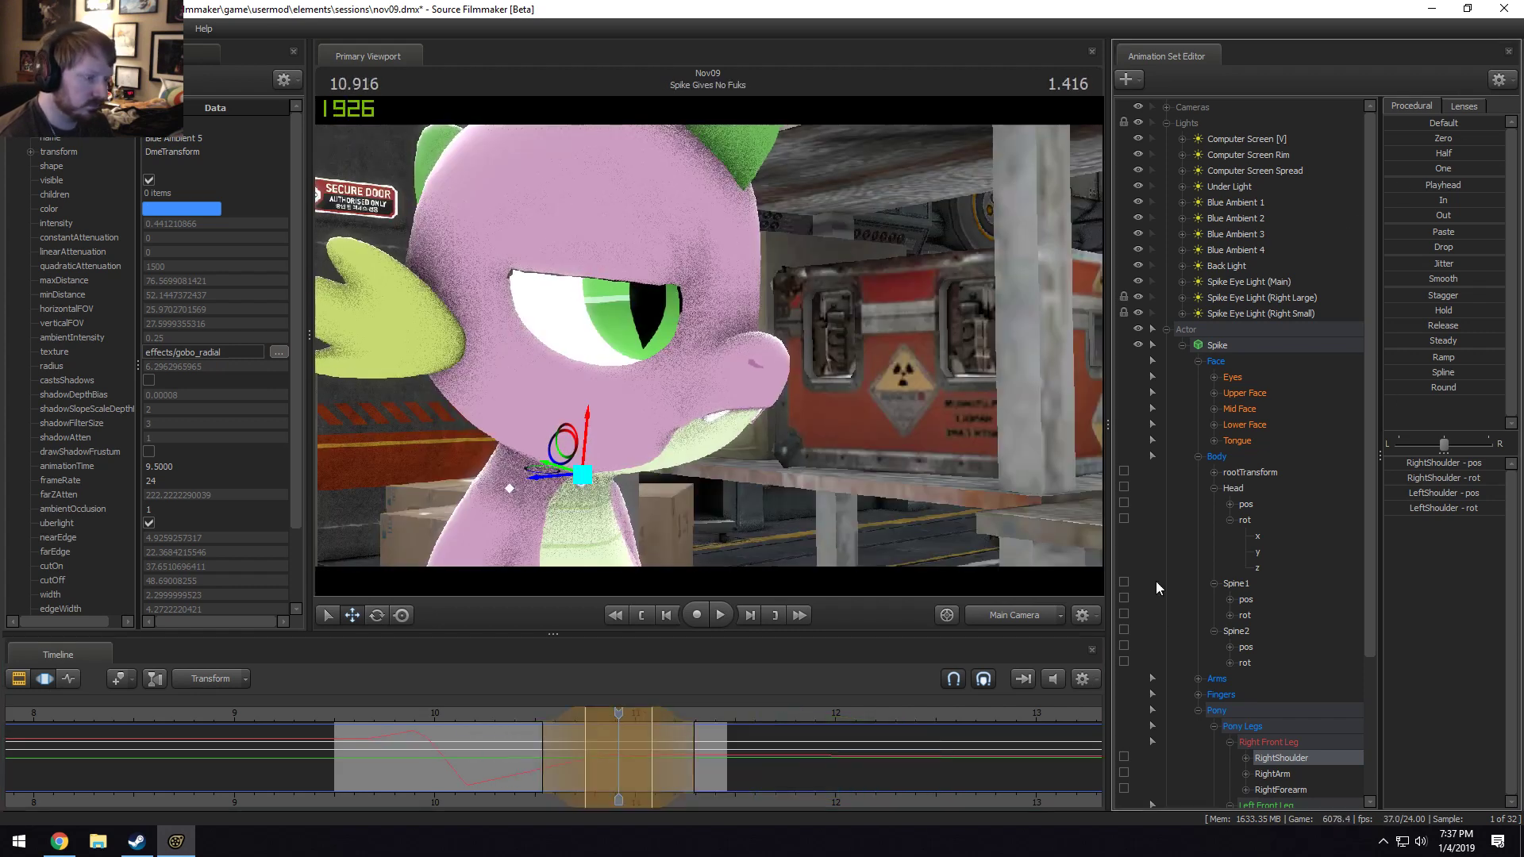
click(457, 773)
drag(458, 773, 467, 779)
key(F2)
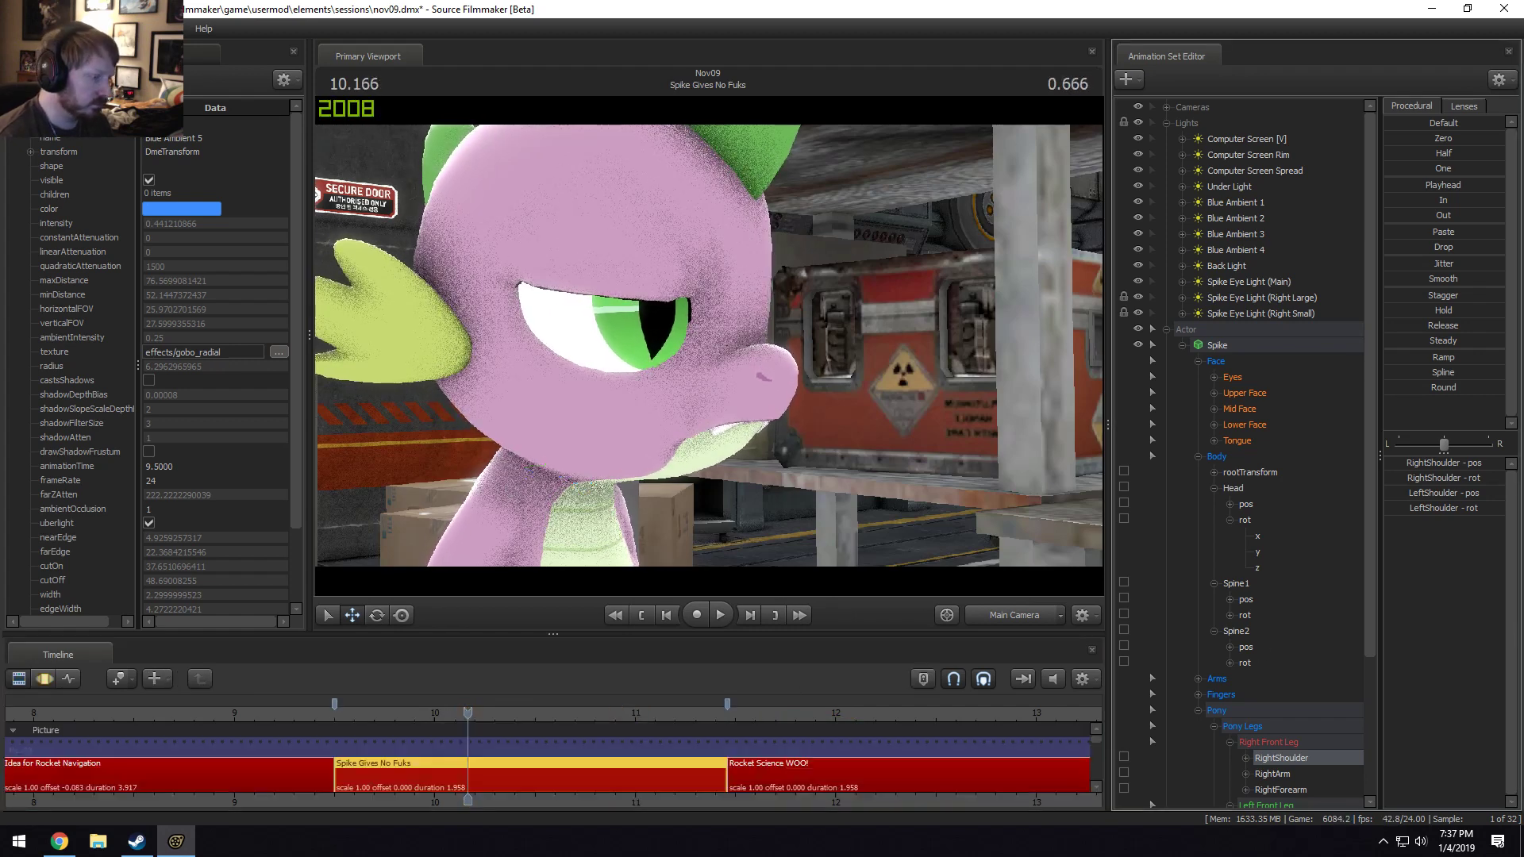
key(F3)
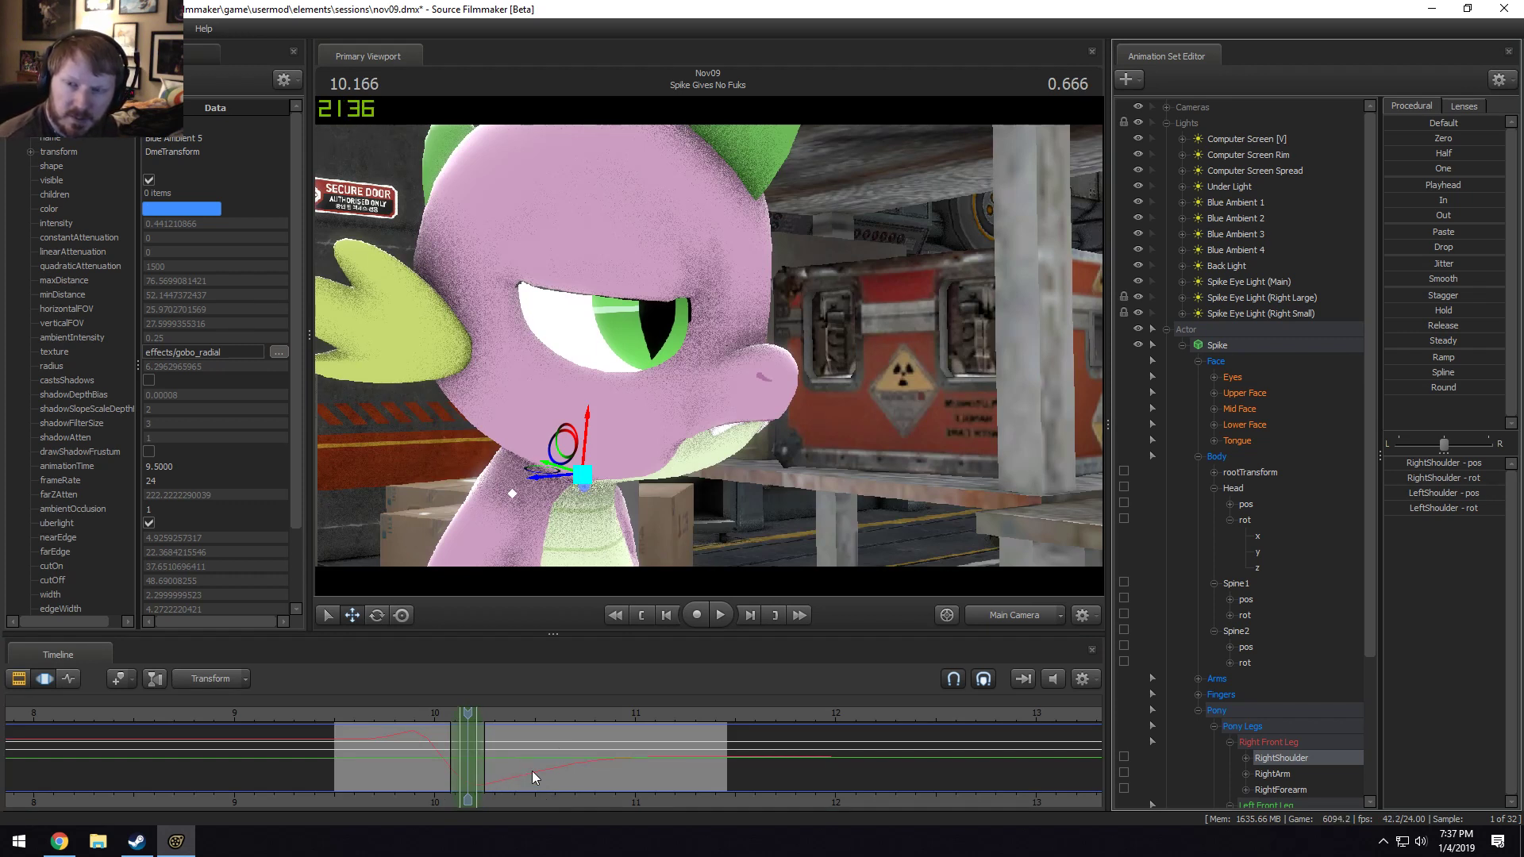
Switch to Chrome and search Google for "target breath of the wild" in a new tab.
click(60, 841)
click(214, 14)
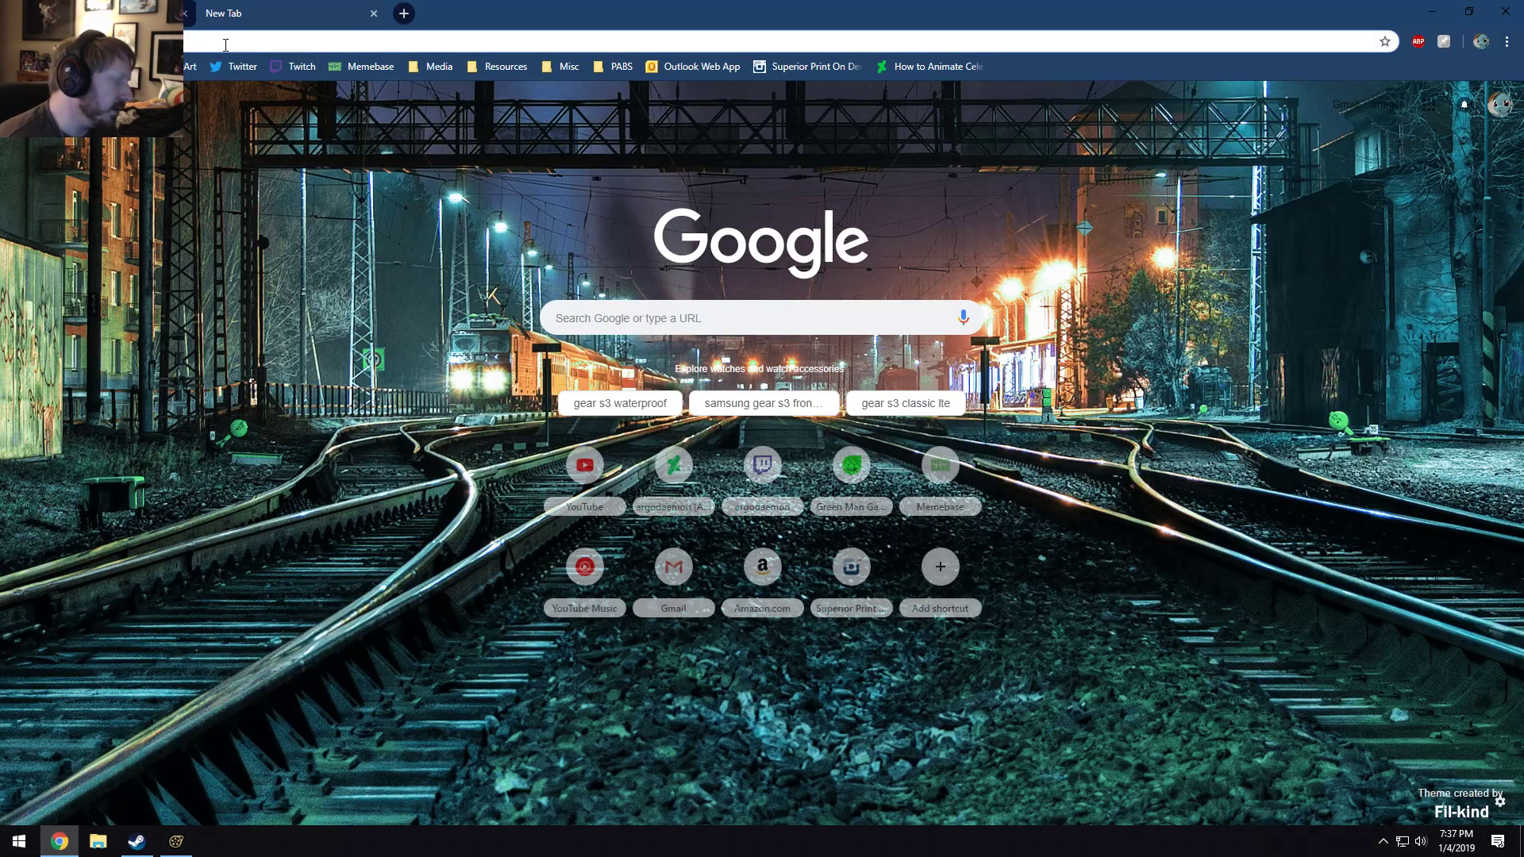
text(target brea)
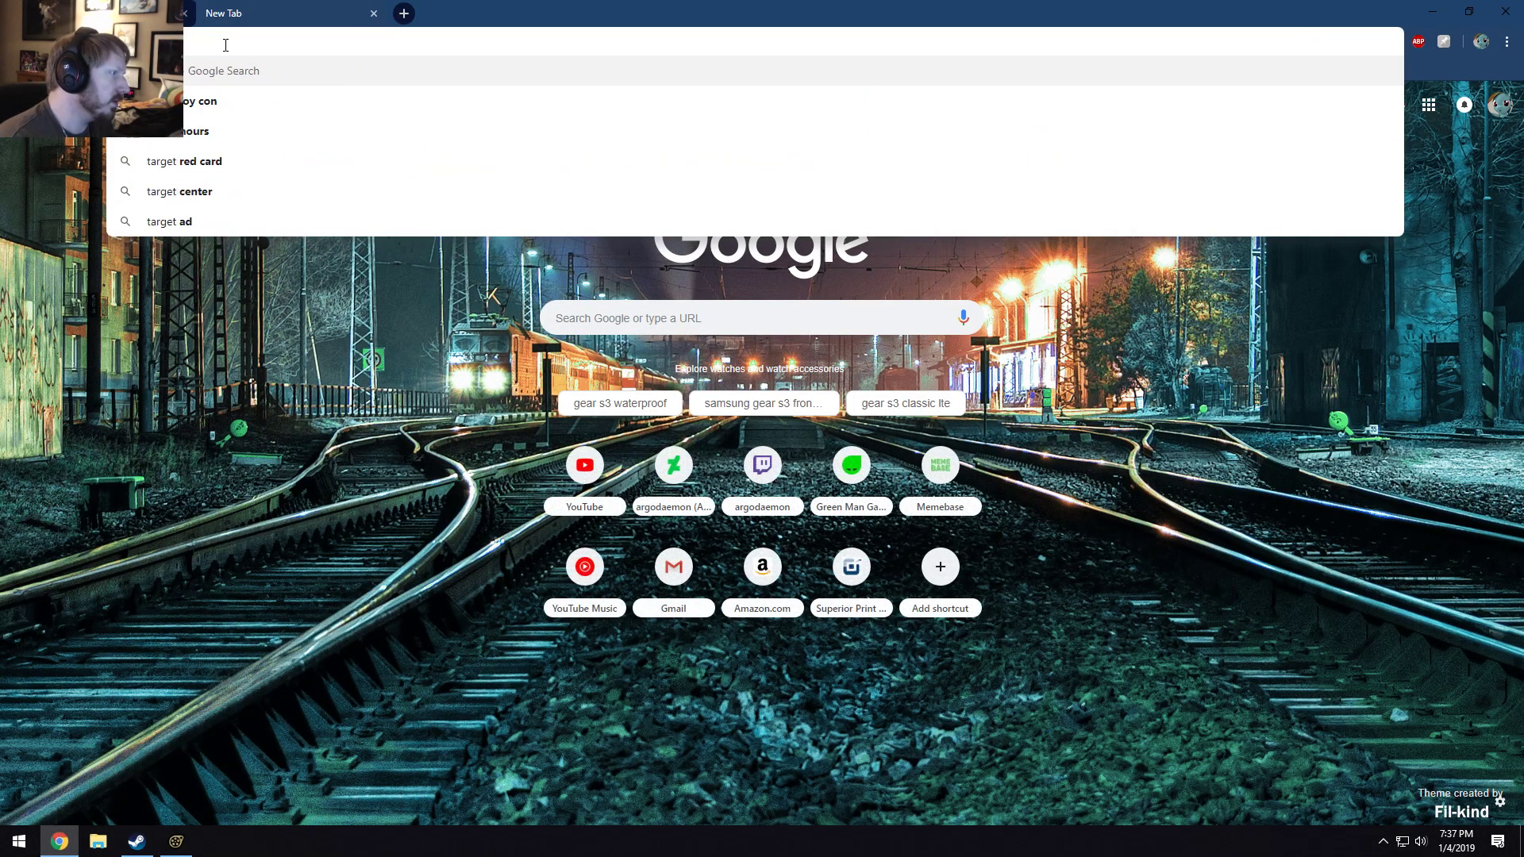
text(th of the wild)
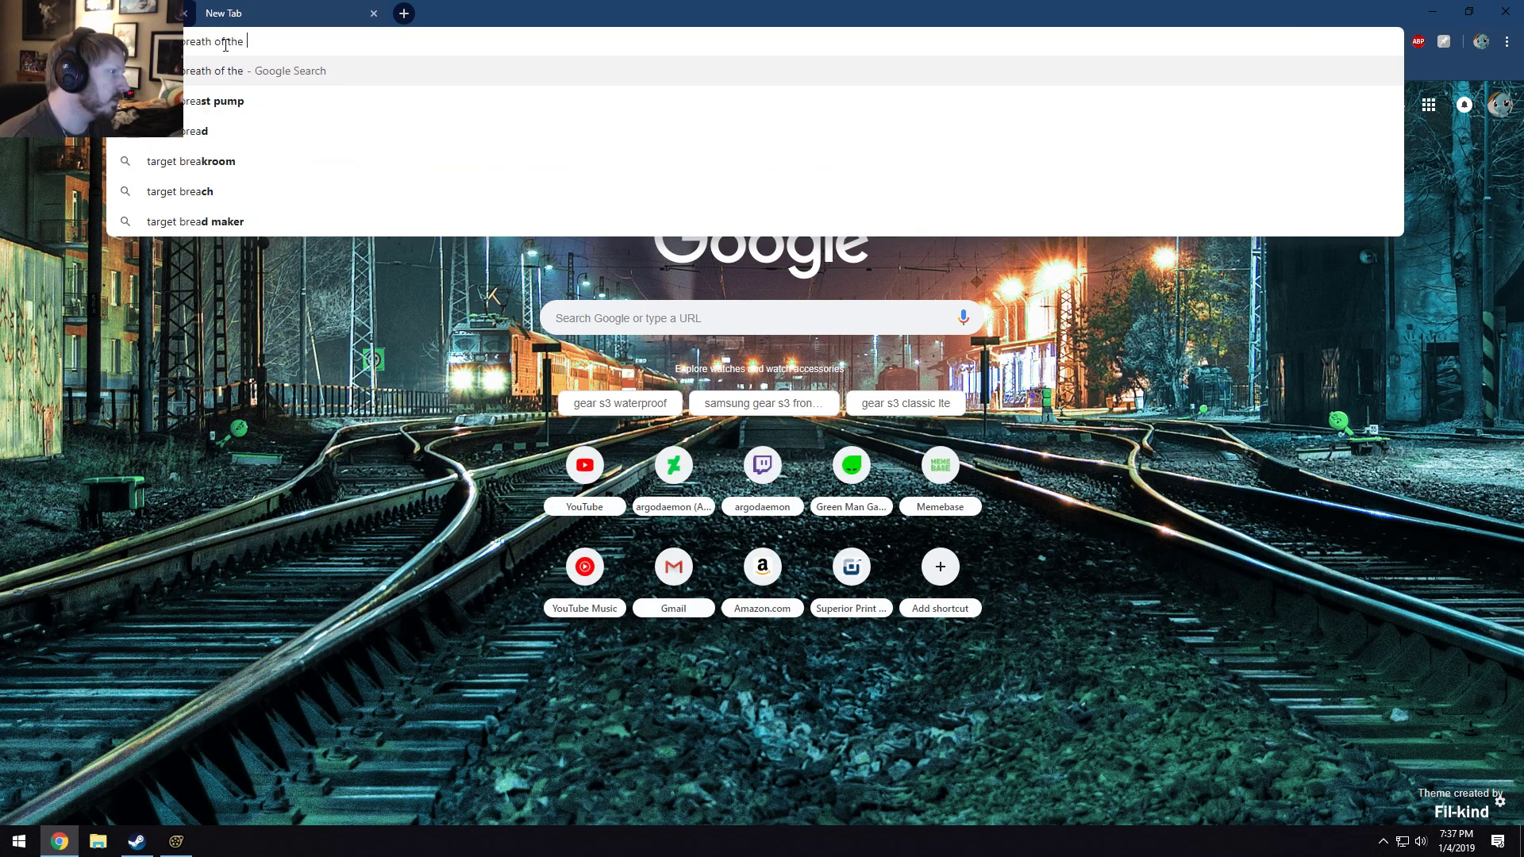
key(Return)
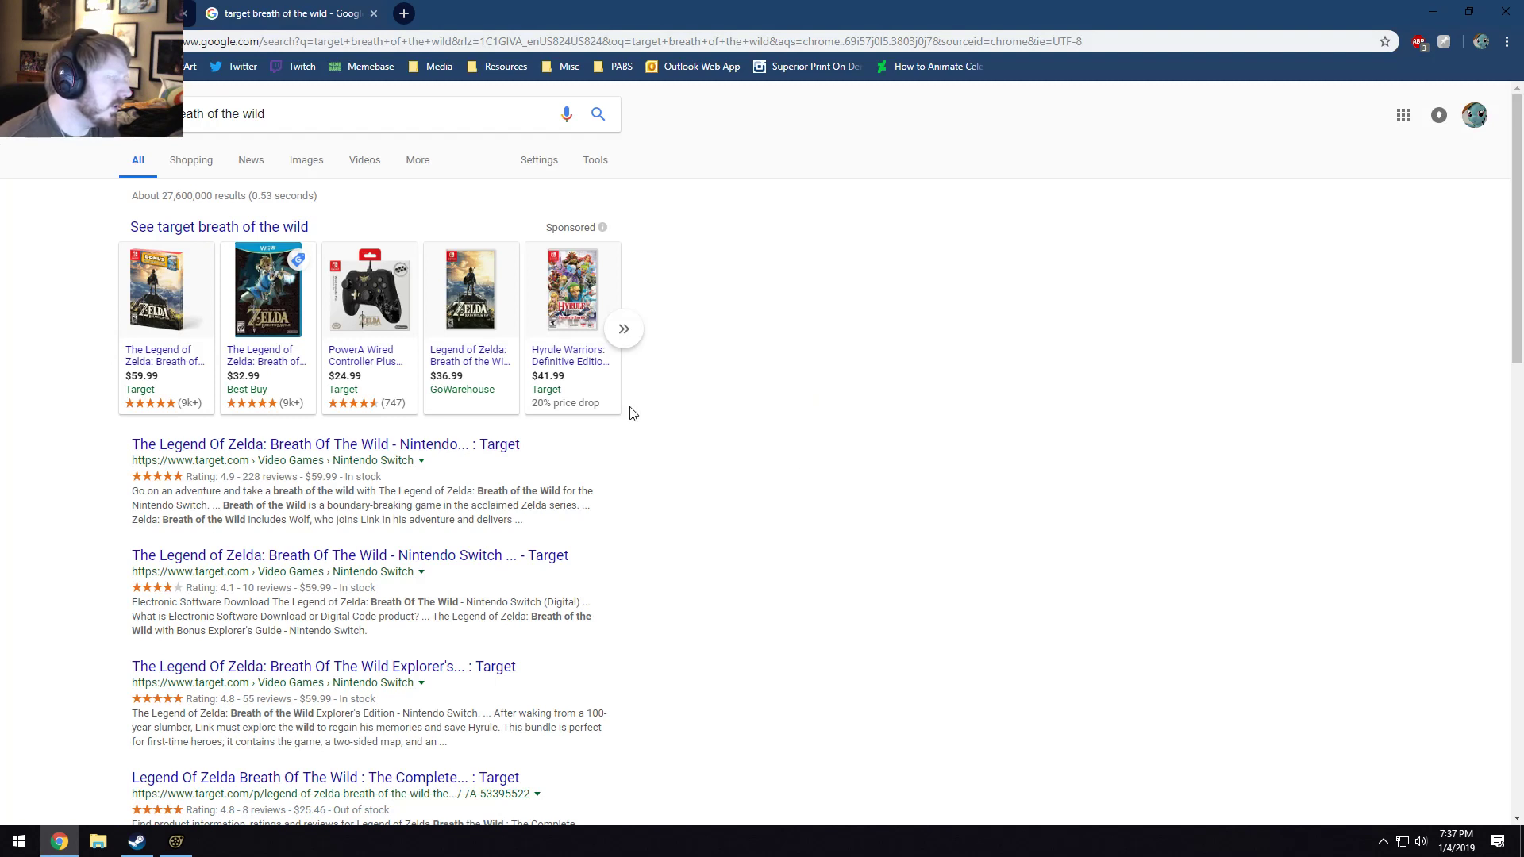
Browse the results, view Target's The Legend of Zelda: Breath of the Wild page for Nintendo Switch, and return to Source Filmmaker.
mouse_move(176, 366)
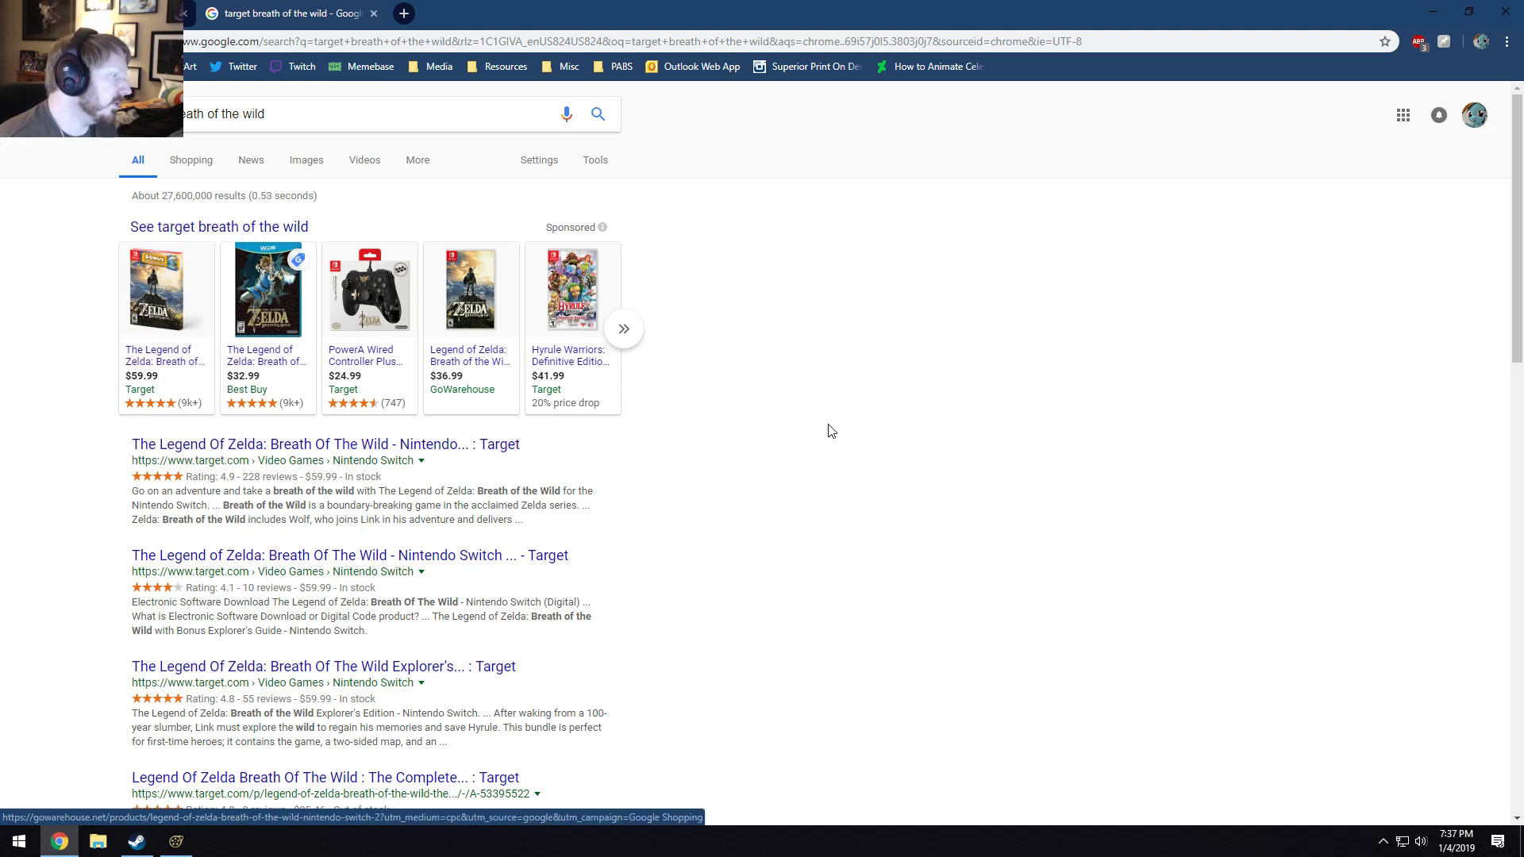
click(631, 341)
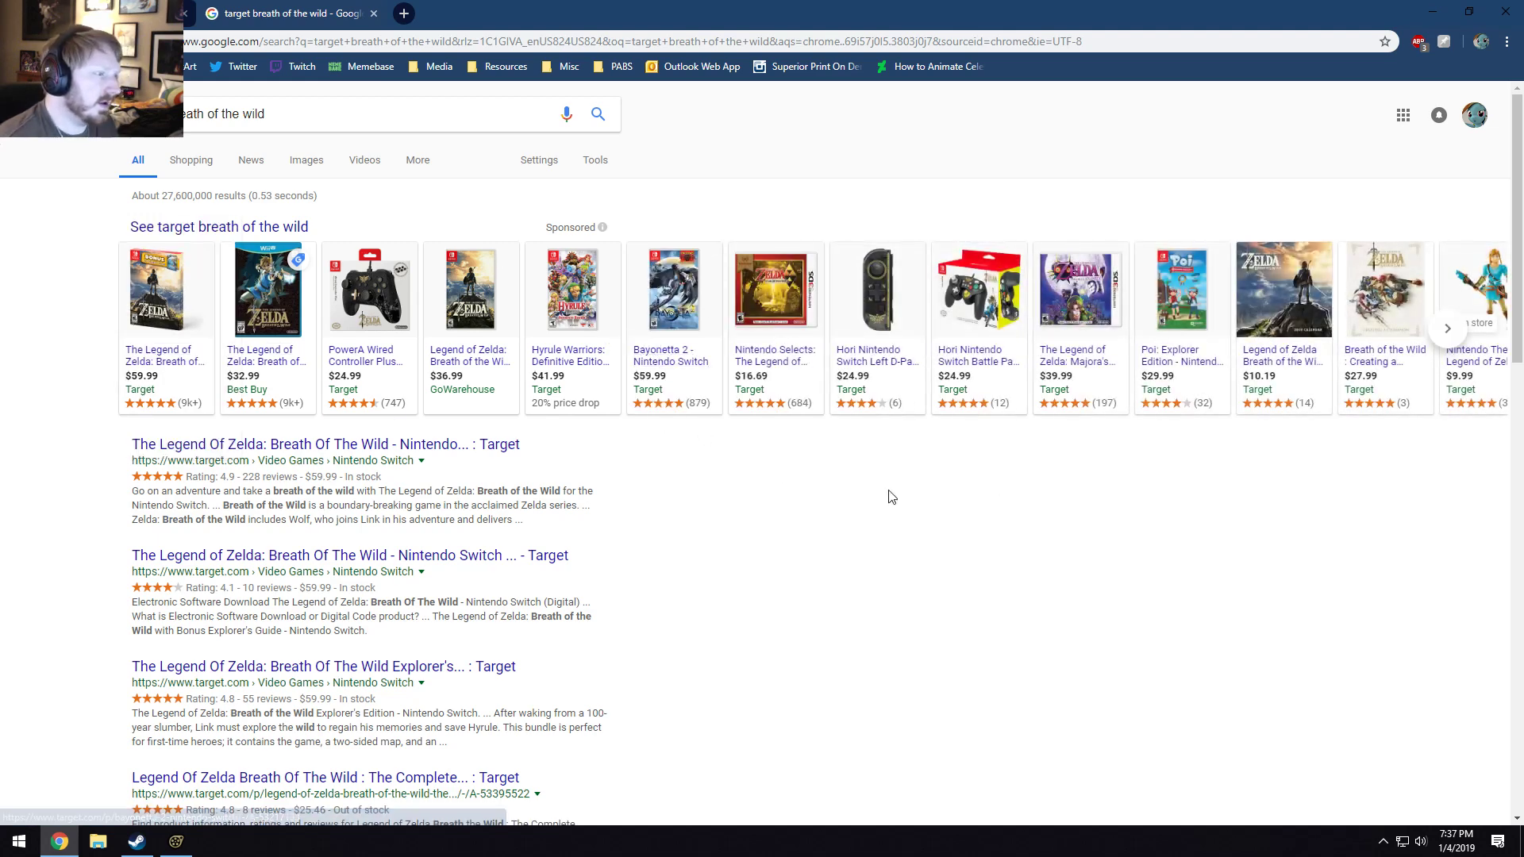
scroll(743, 526, down, 4)
scroll(742, 526, up, 4)
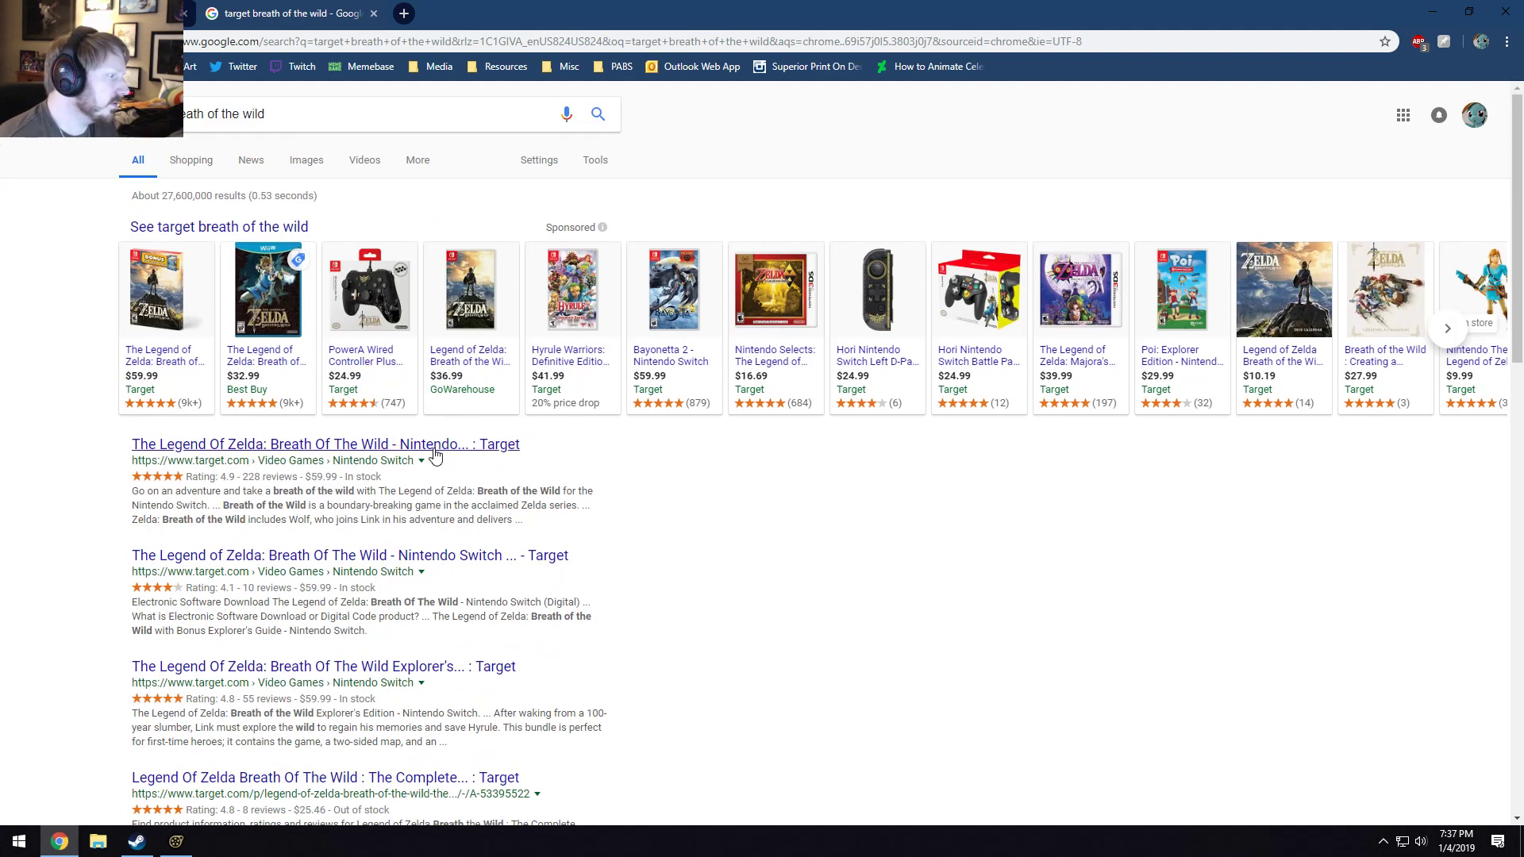
click(492, 444)
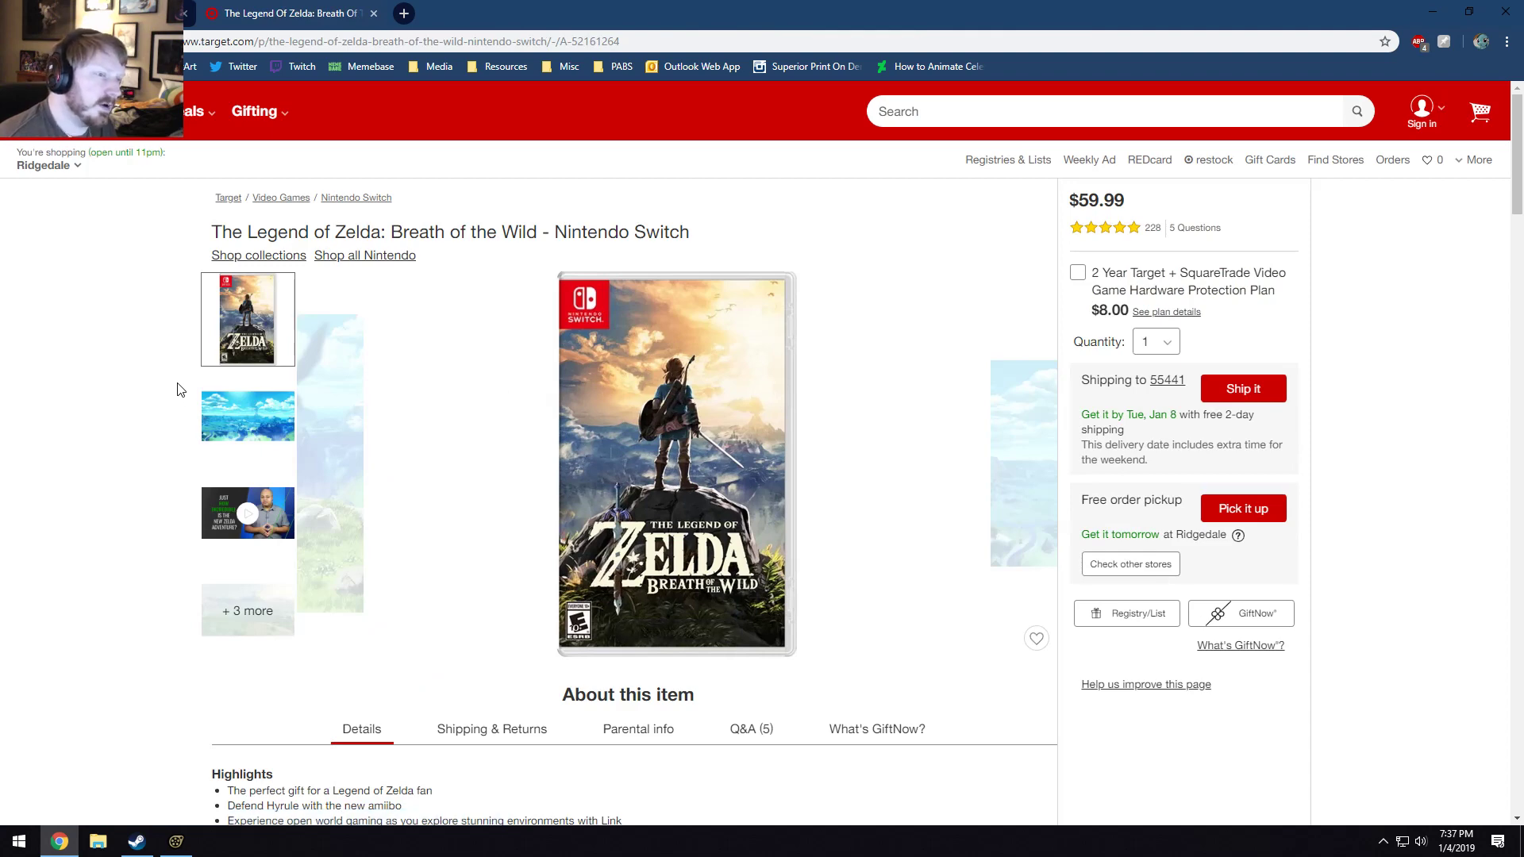
click(373, 13)
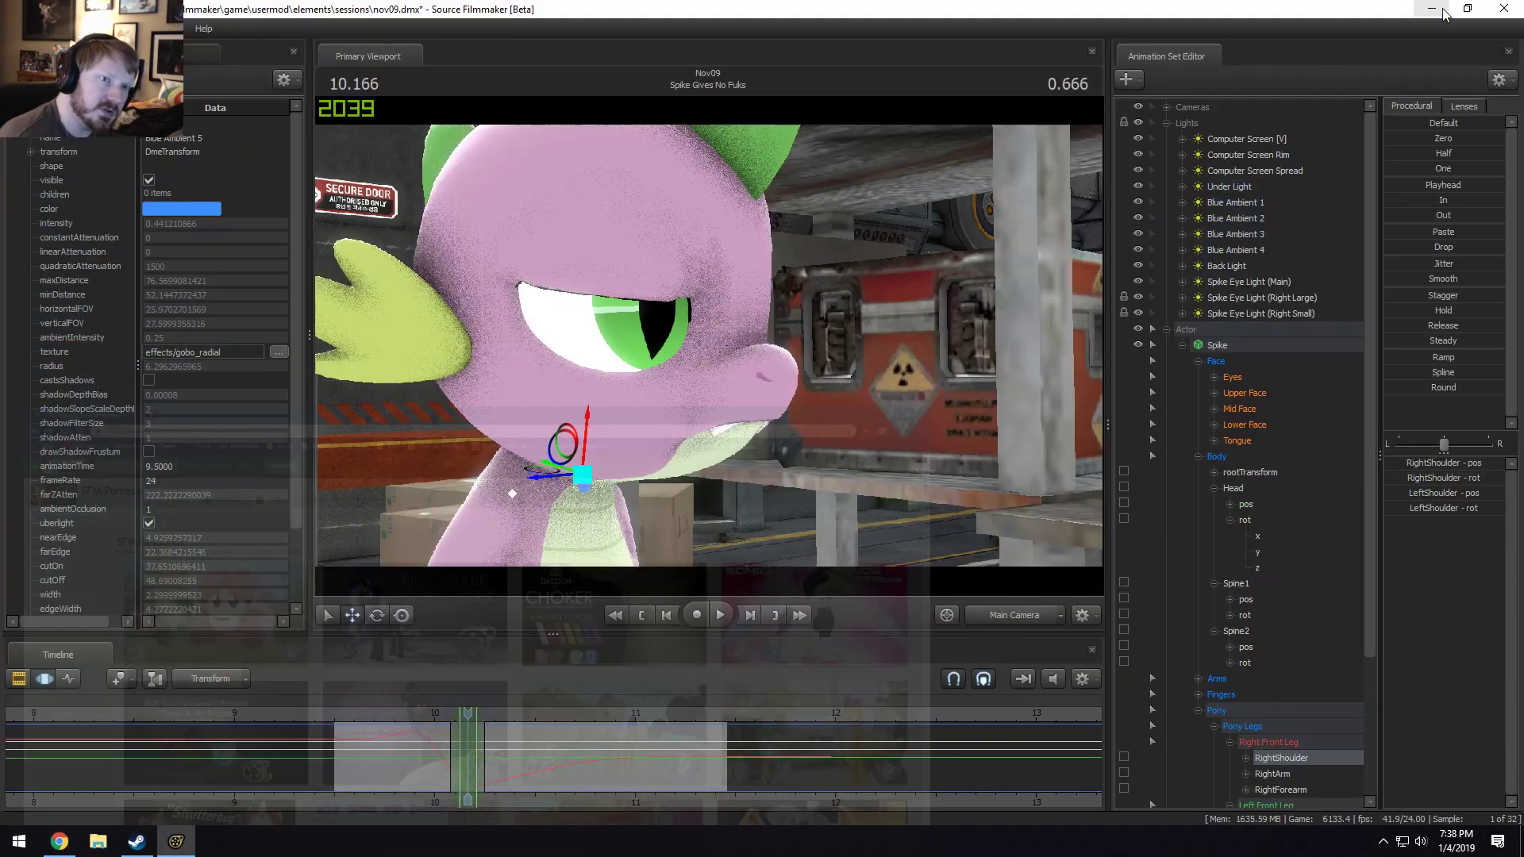
click(1433, 12)
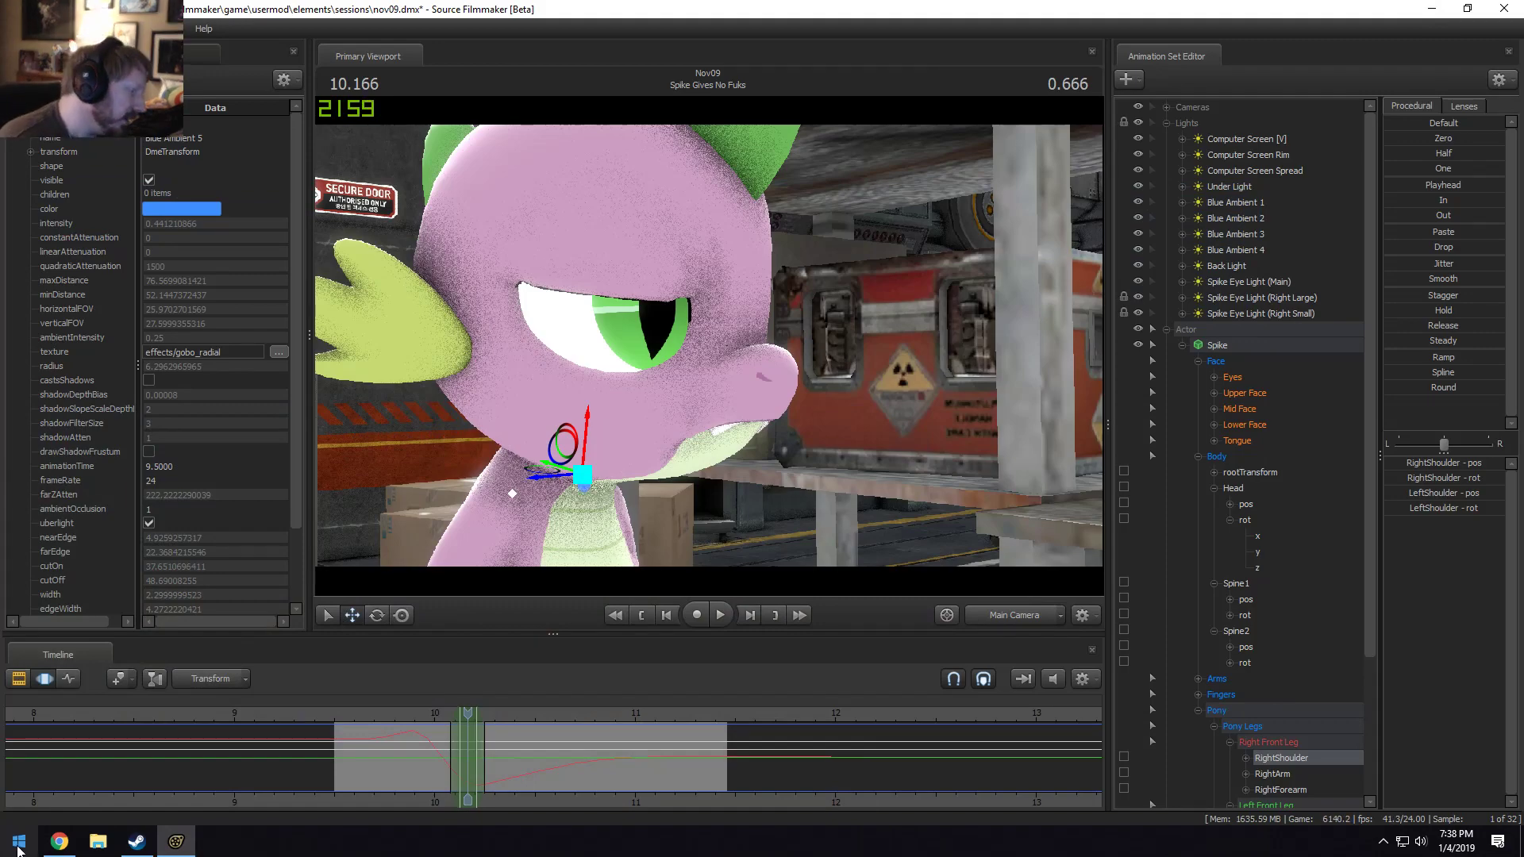
Switch back to Chrome and search Google for "game stop breath of the wild" in a new tab.
click(59, 842)
key(ctrl+t)
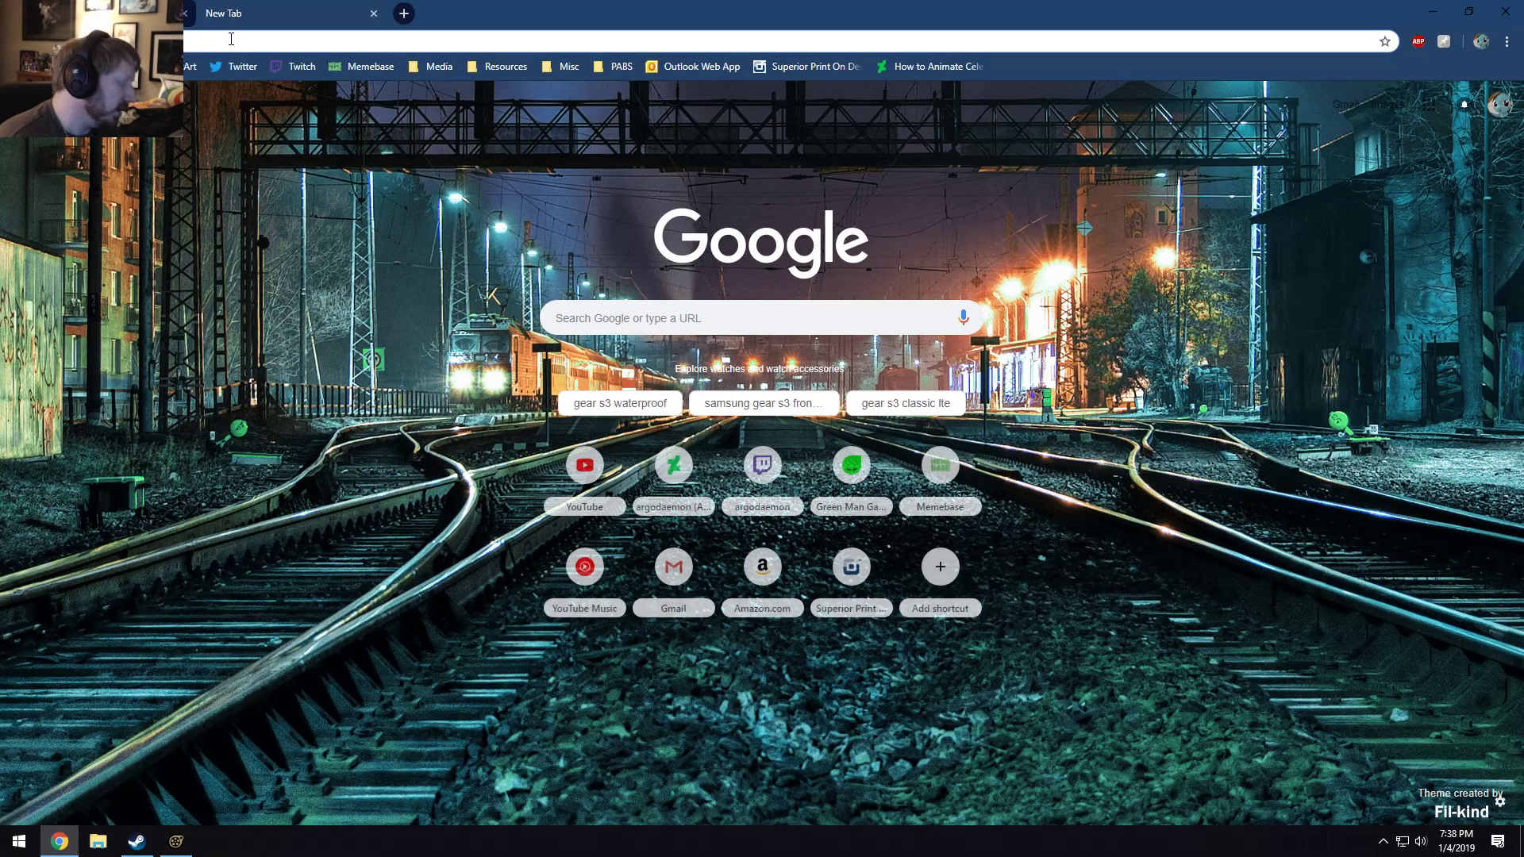
text(game stop breath of the wild)
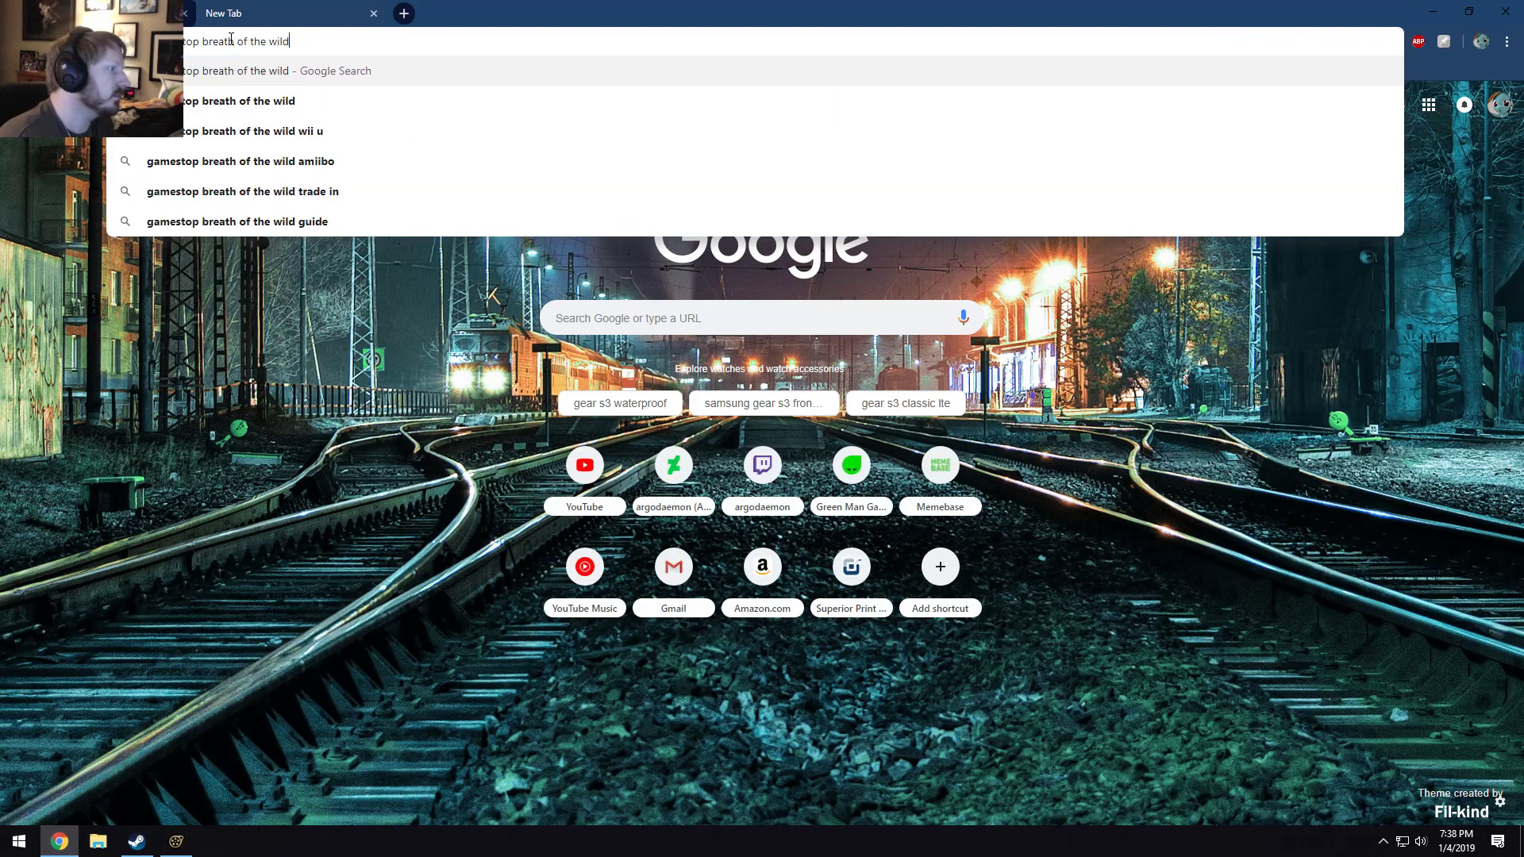
key(Return)
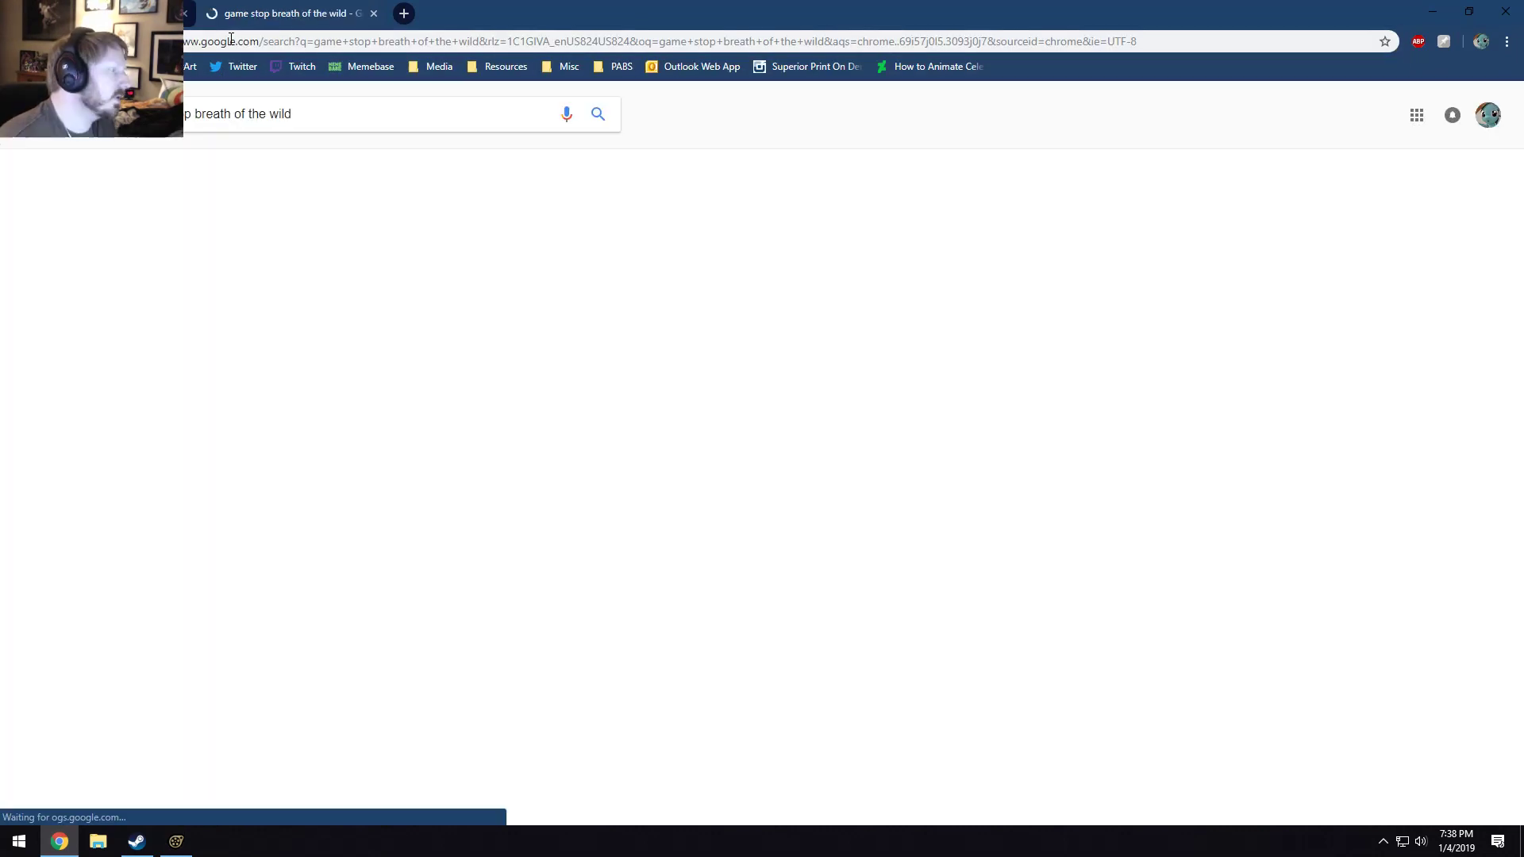
Open GameStop's The Legend of Zelda: Breath of the Wild page and read through its price and availability details.
click(416, 289)
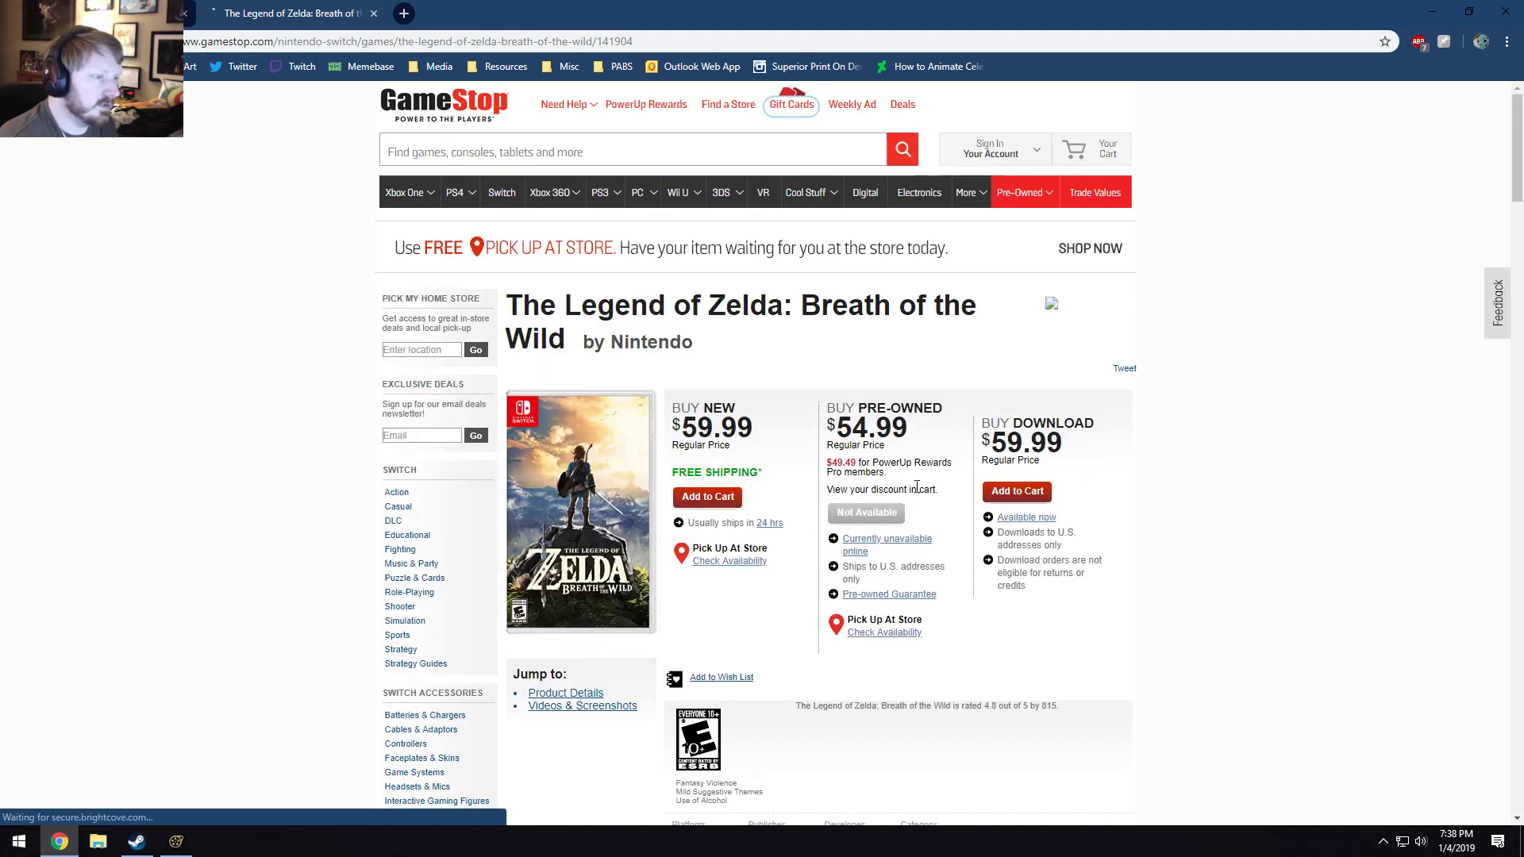
scroll(1264, 536, down, 2)
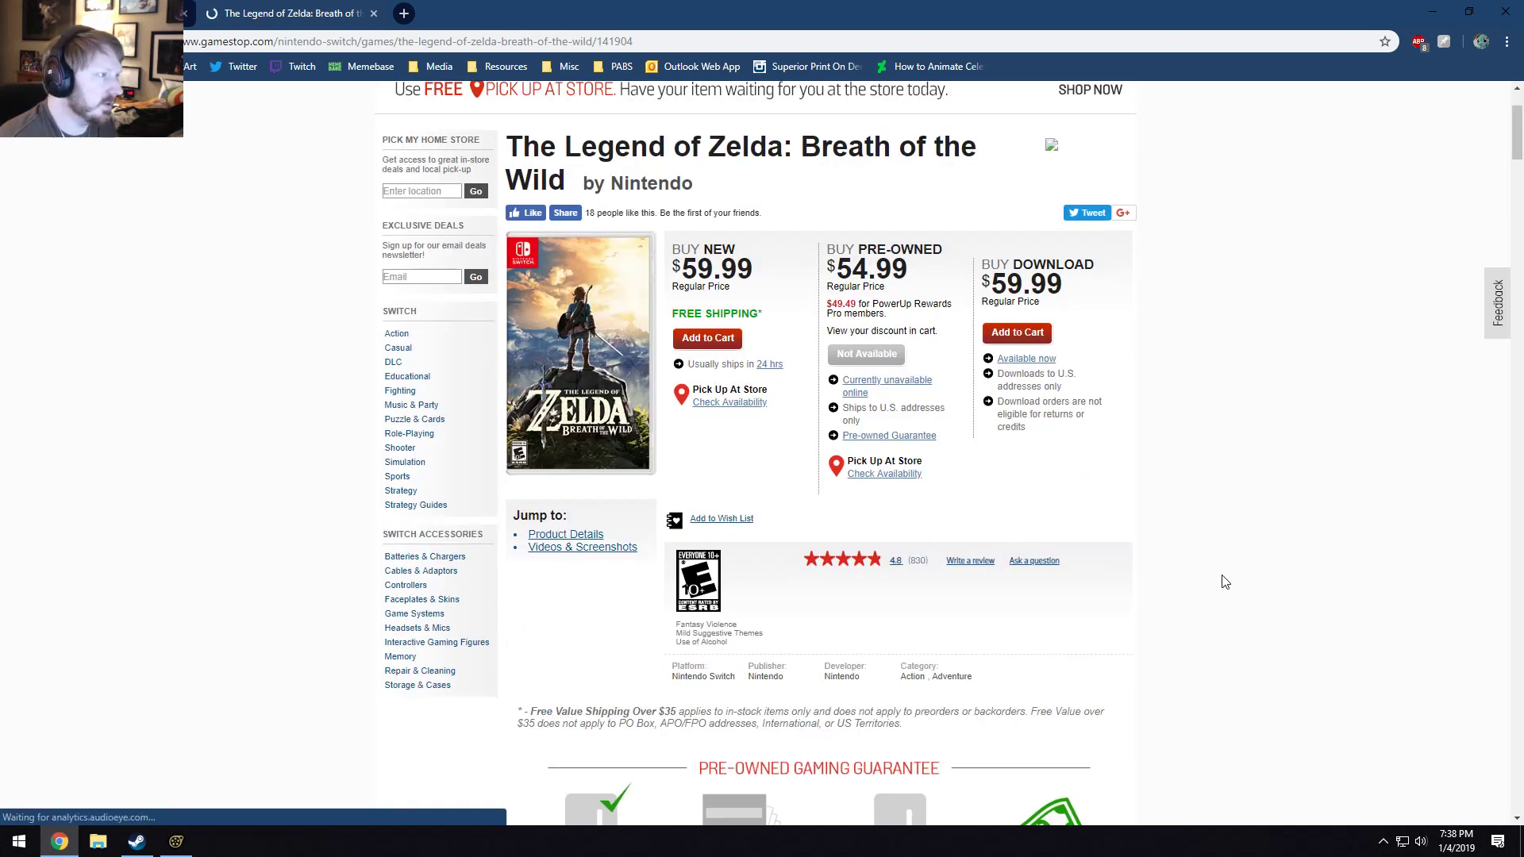
scroll(1182, 520, down, 3)
scroll(1204, 528, down, 1)
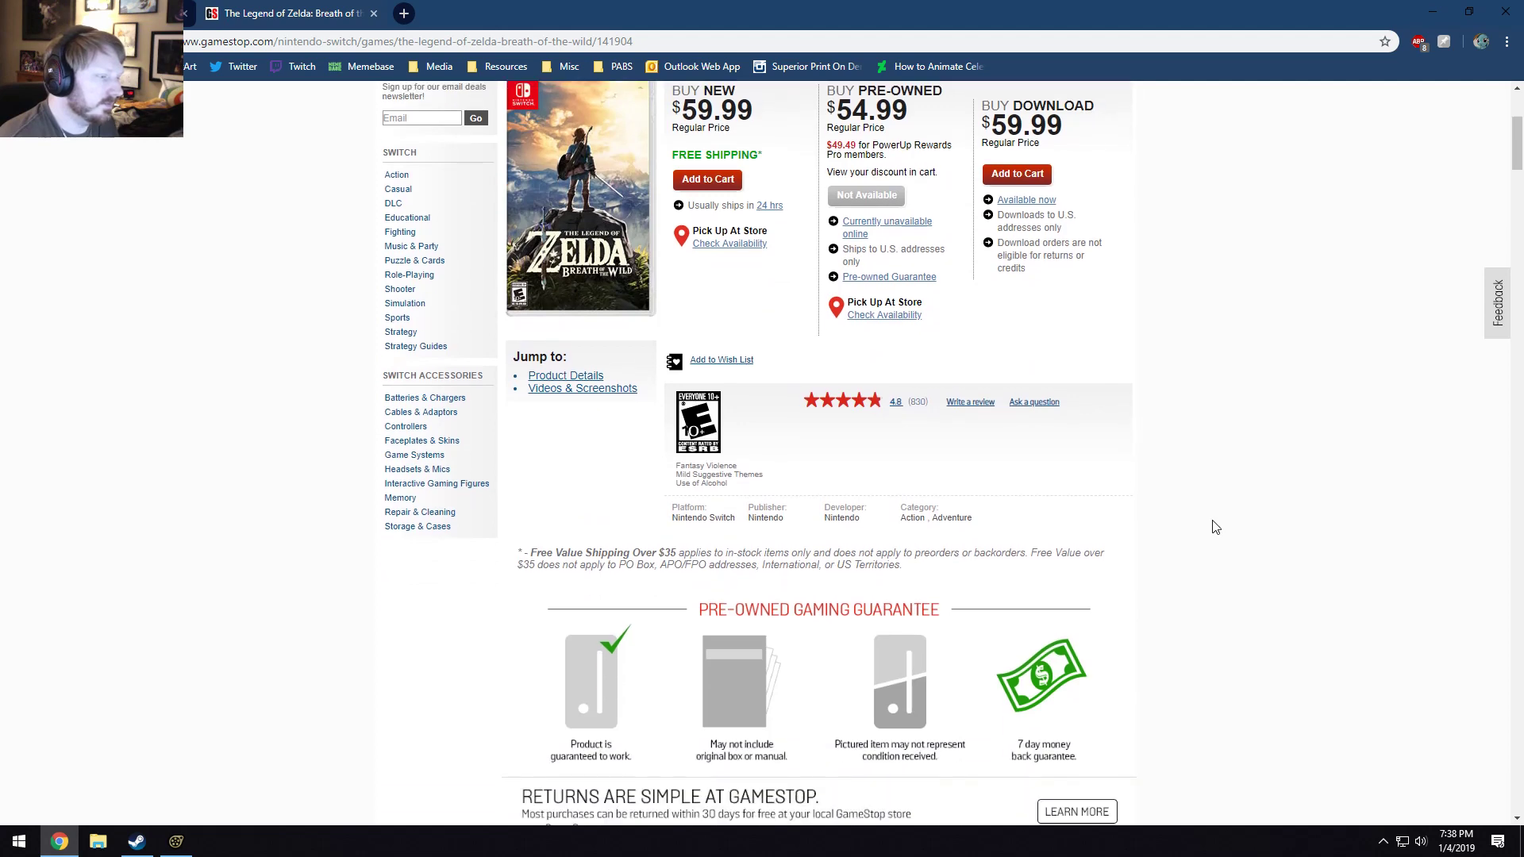
Close the GameStop page and return to Source Filmmaker.
scroll(1268, 512, up, 4)
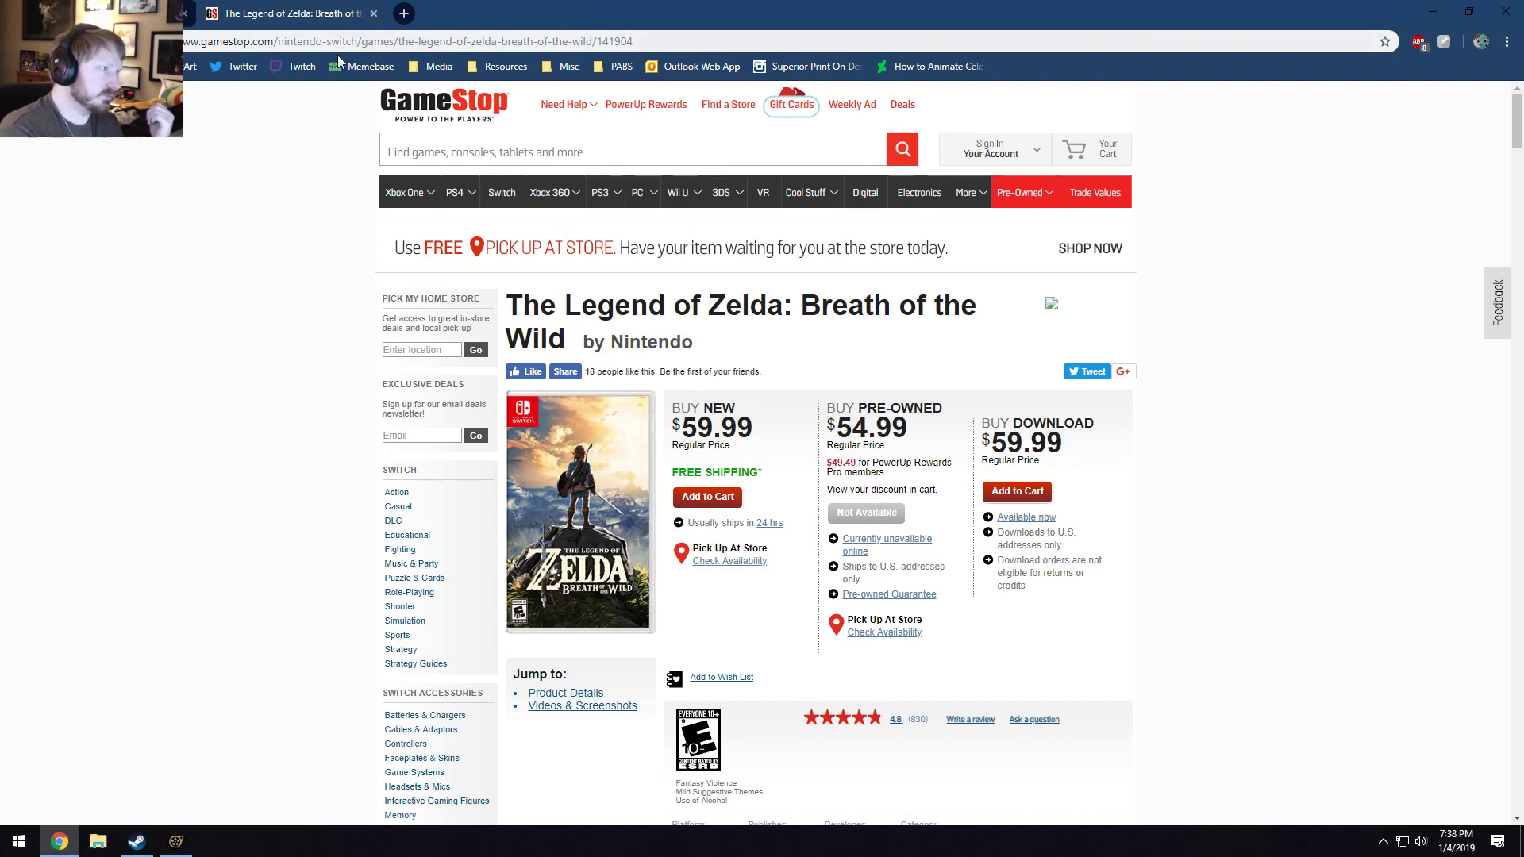
click(374, 14)
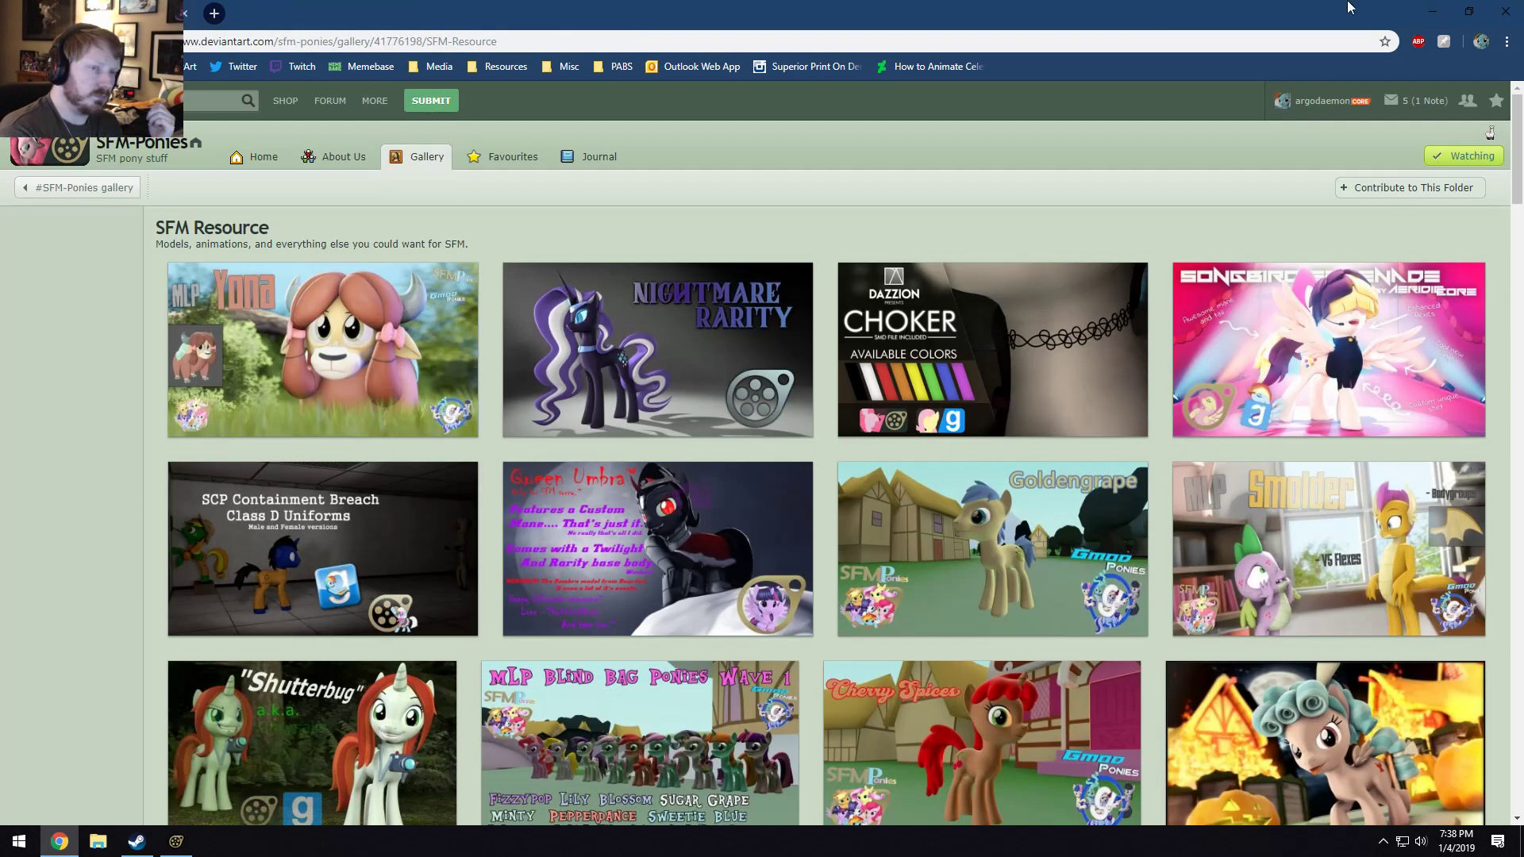
click(1438, 16)
Rework Spike's Upper Face transition within a time selection around 9.833 s, and play the shot back.
drag(349, 712, 334, 711)
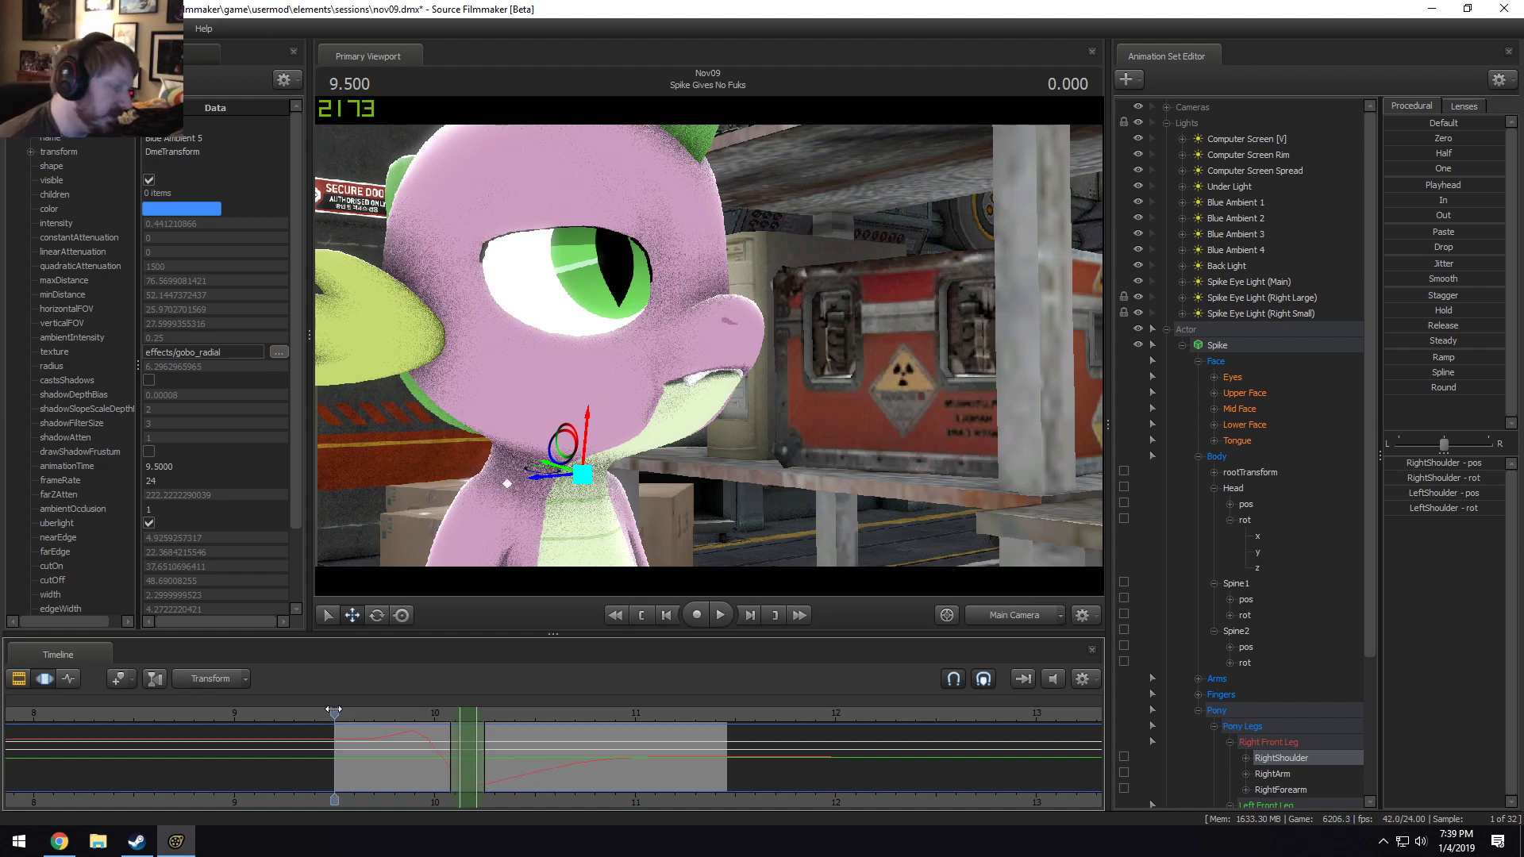
key(space)
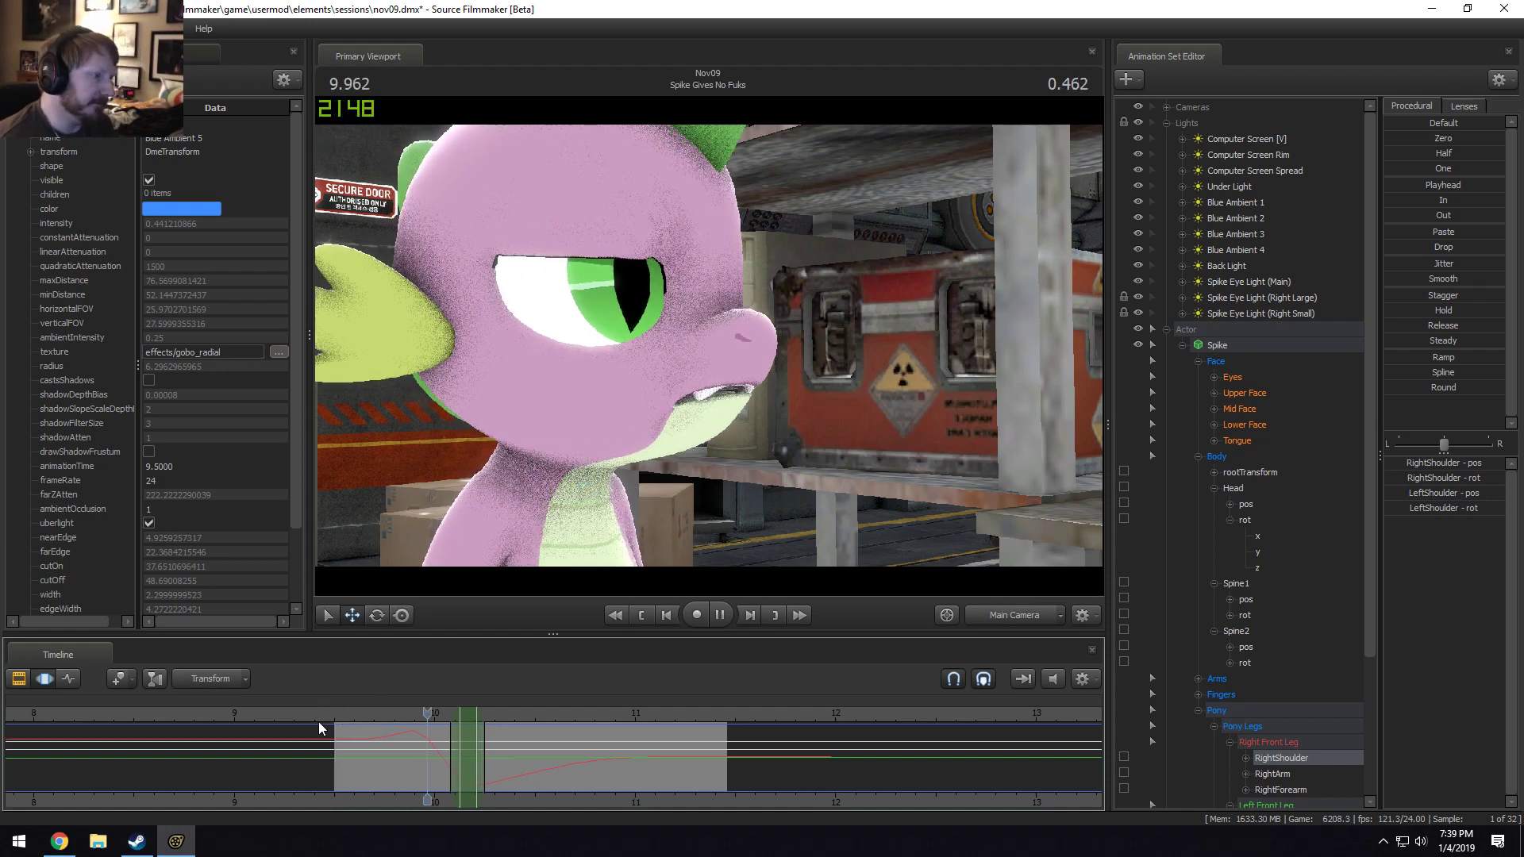
drag(360, 703, 414, 759)
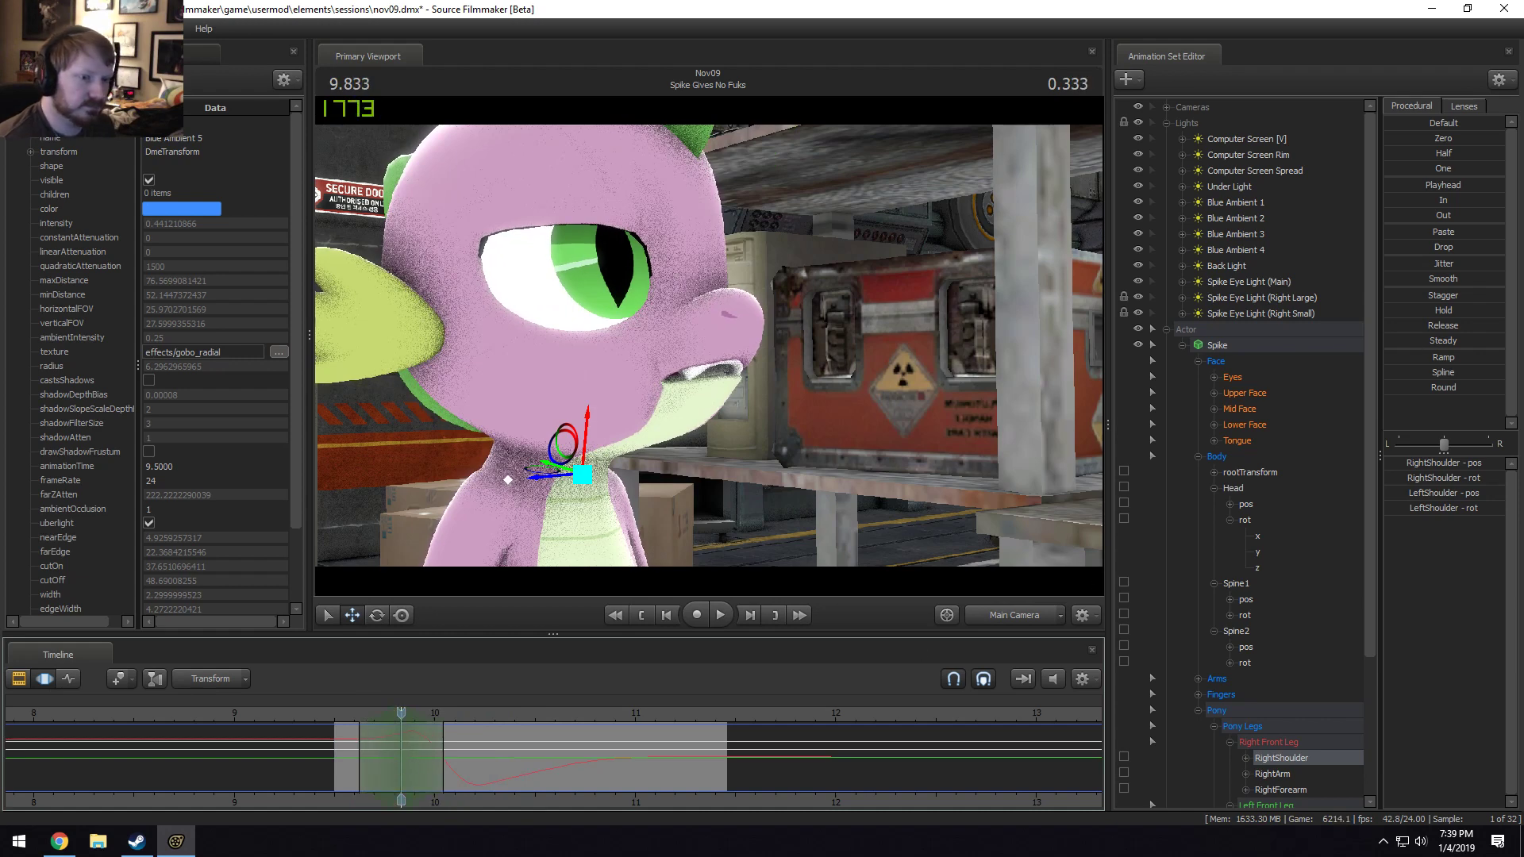
click(1254, 393)
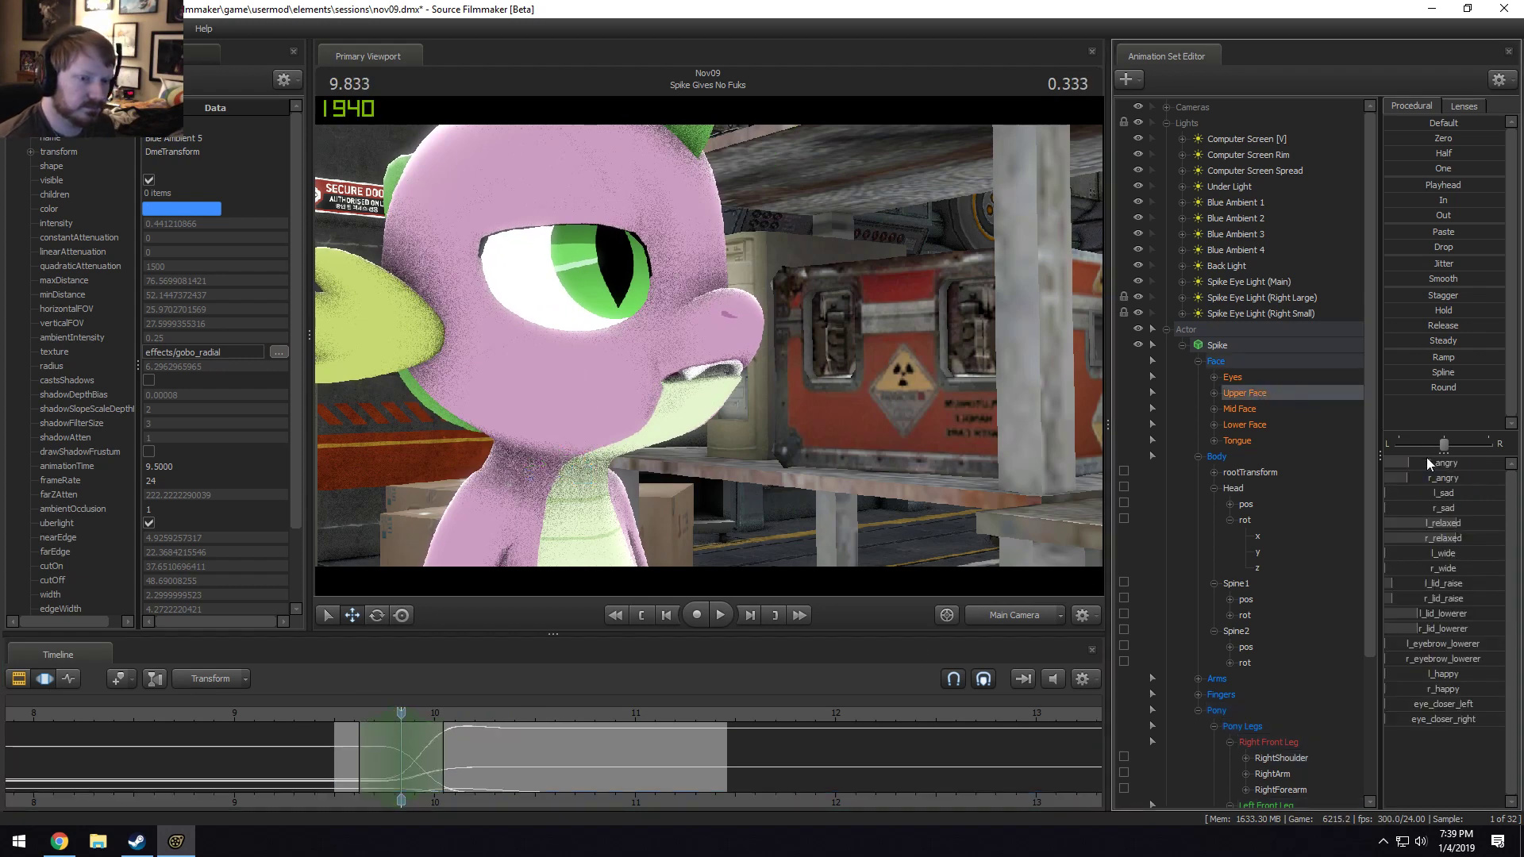
click(1437, 139)
key(space)
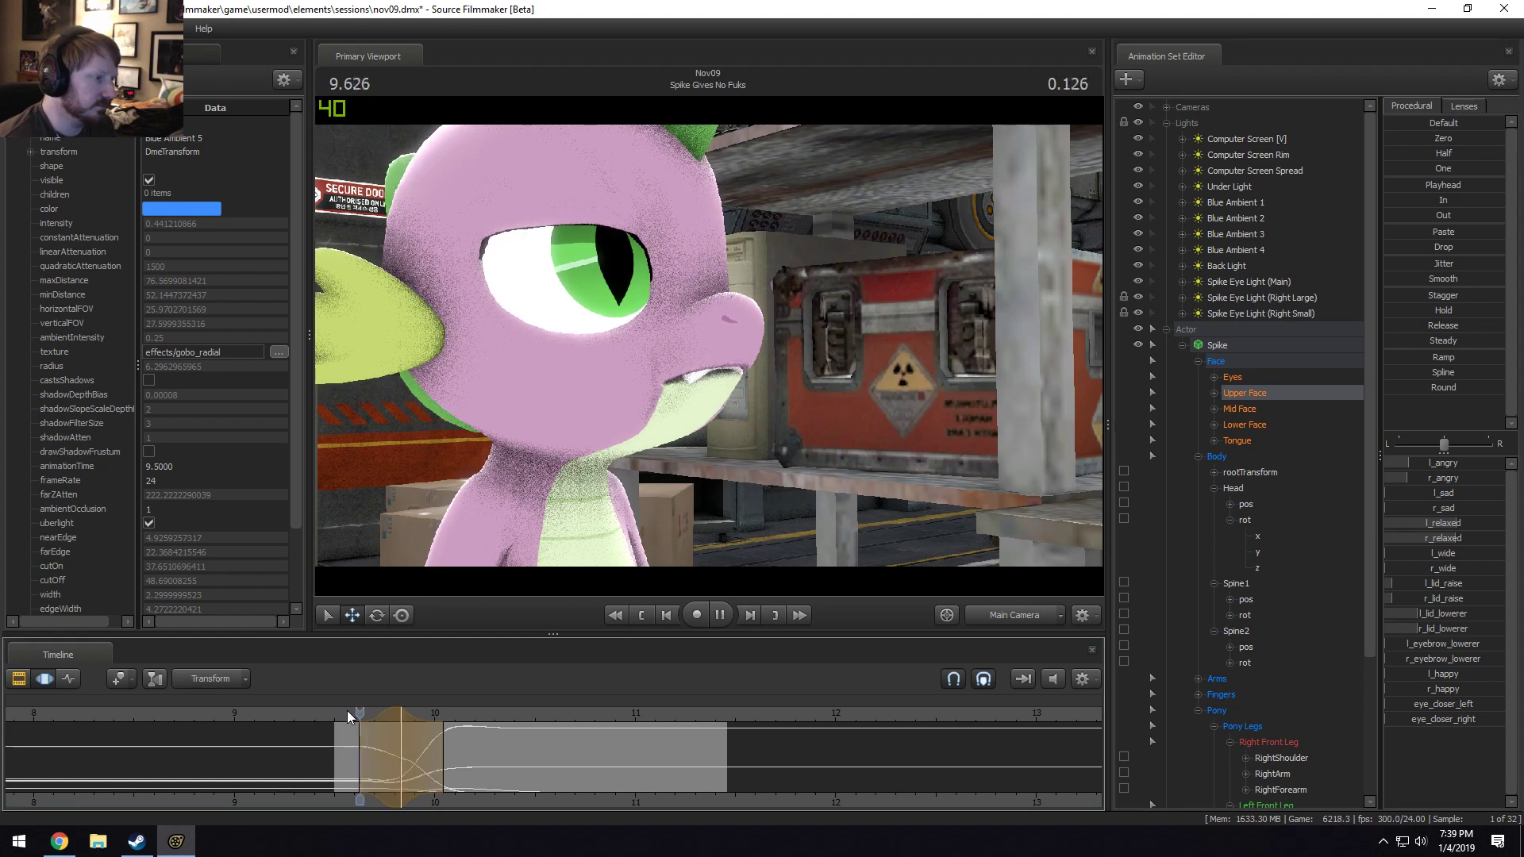
key(space)
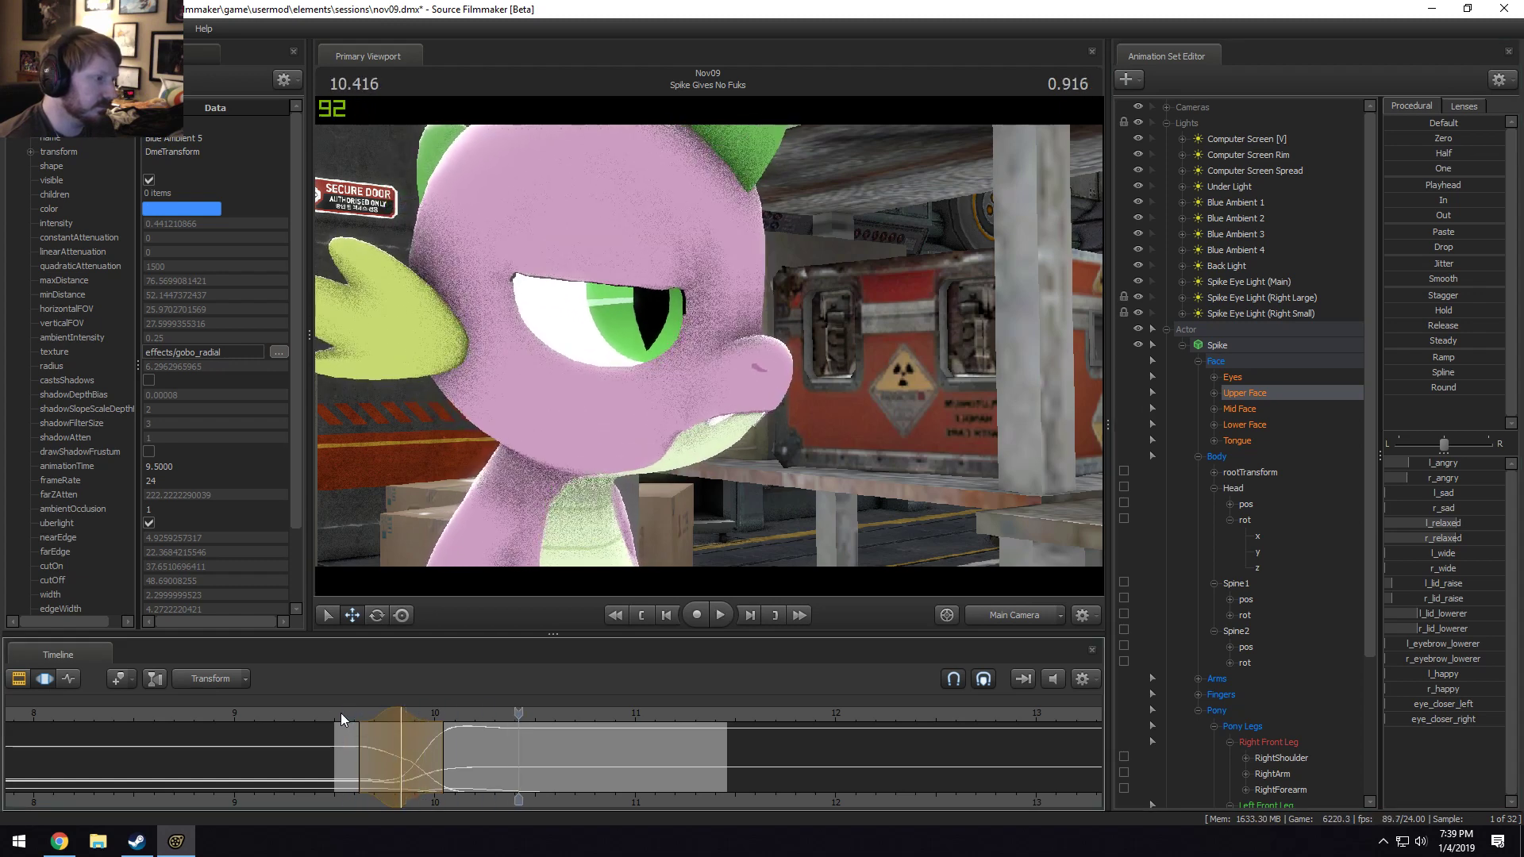
Make the Upper Face transition start slightly later, play it back, and clear the time selection.
drag(359, 722, 375, 719)
click(359, 719)
key(space)
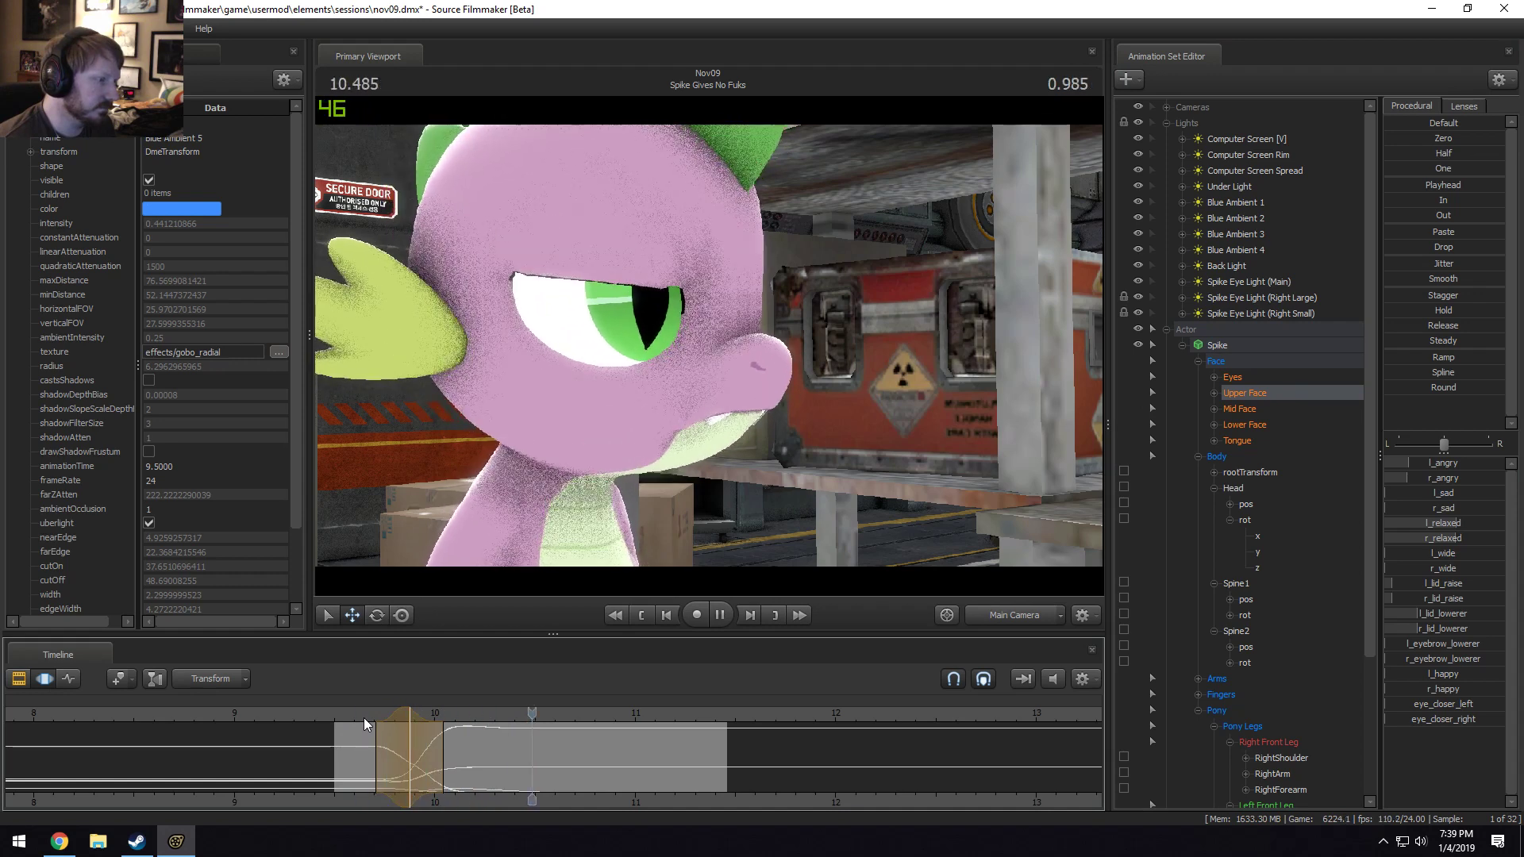
drag(382, 730, 434, 733)
key(Escape)
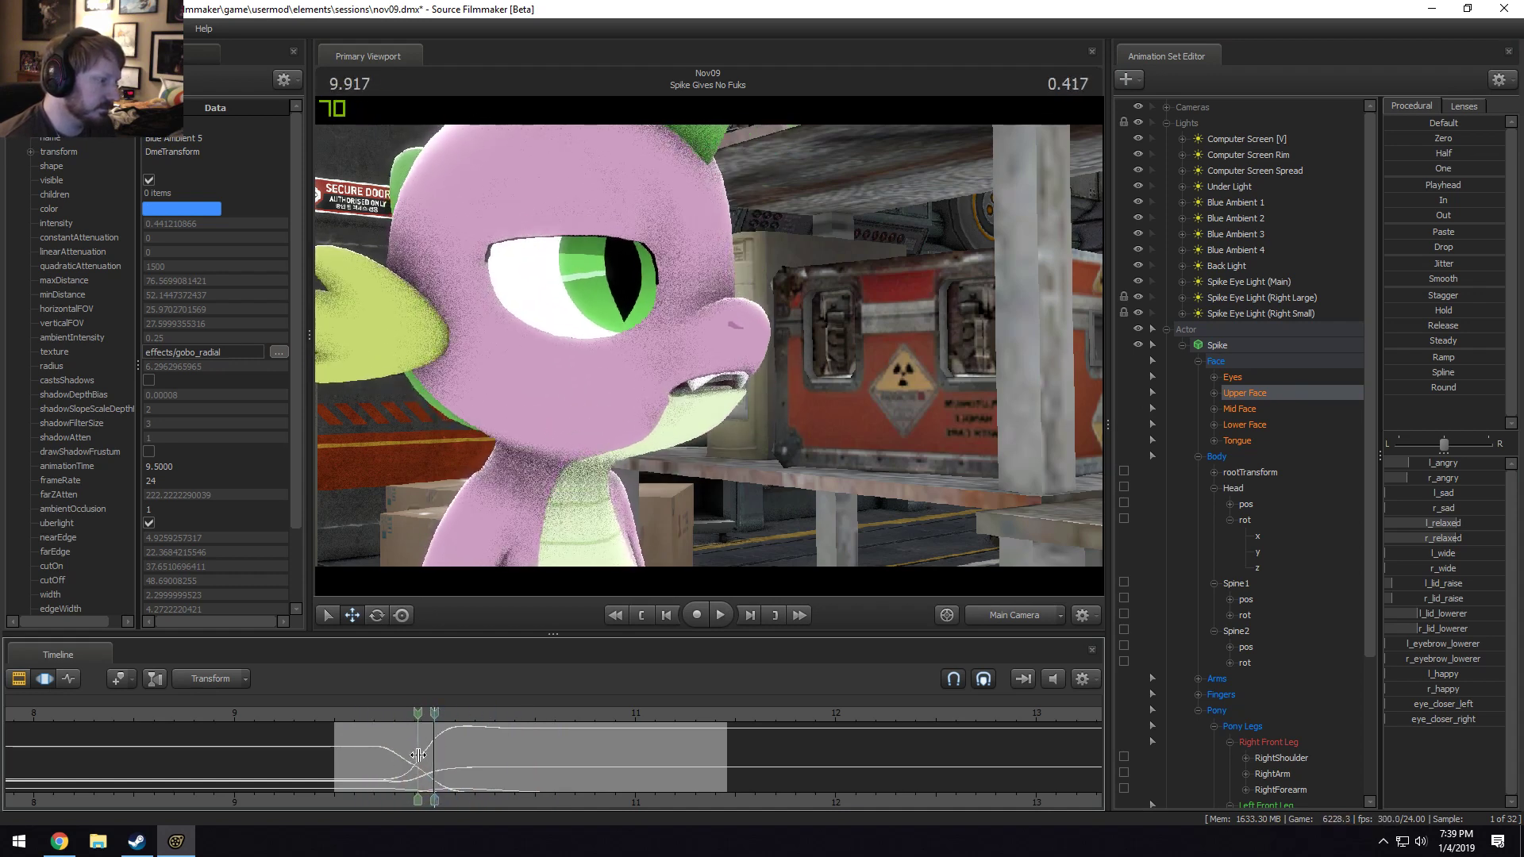
Shift Spike's Spine1 through the Work Camera within a time selection around 9.916 s, keeping Head and Spine2 locked.
click(418, 755)
click(1016, 616)
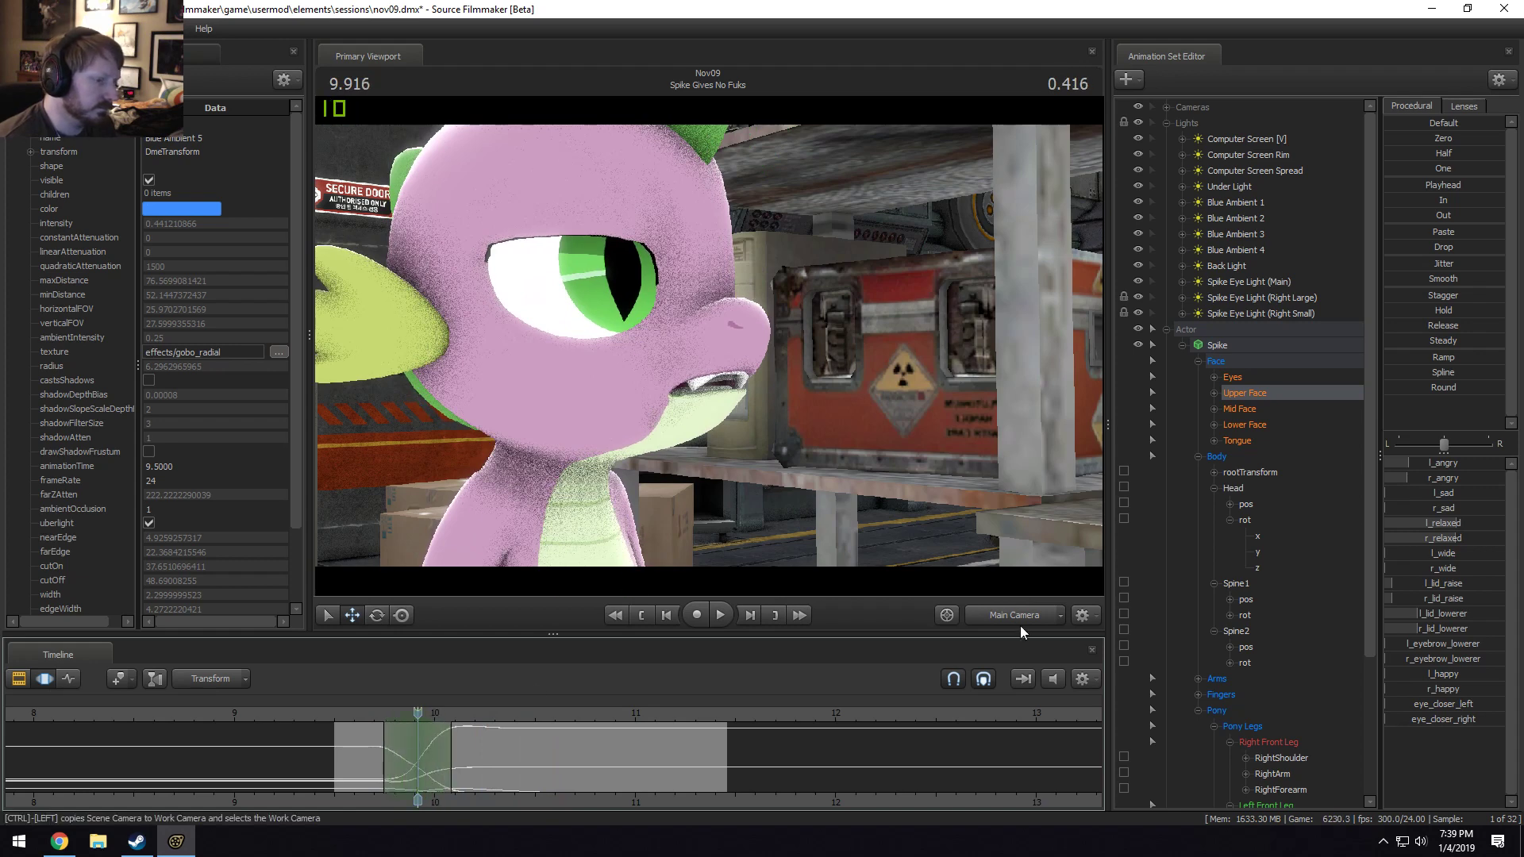
scroll(1169, 476, down, 3)
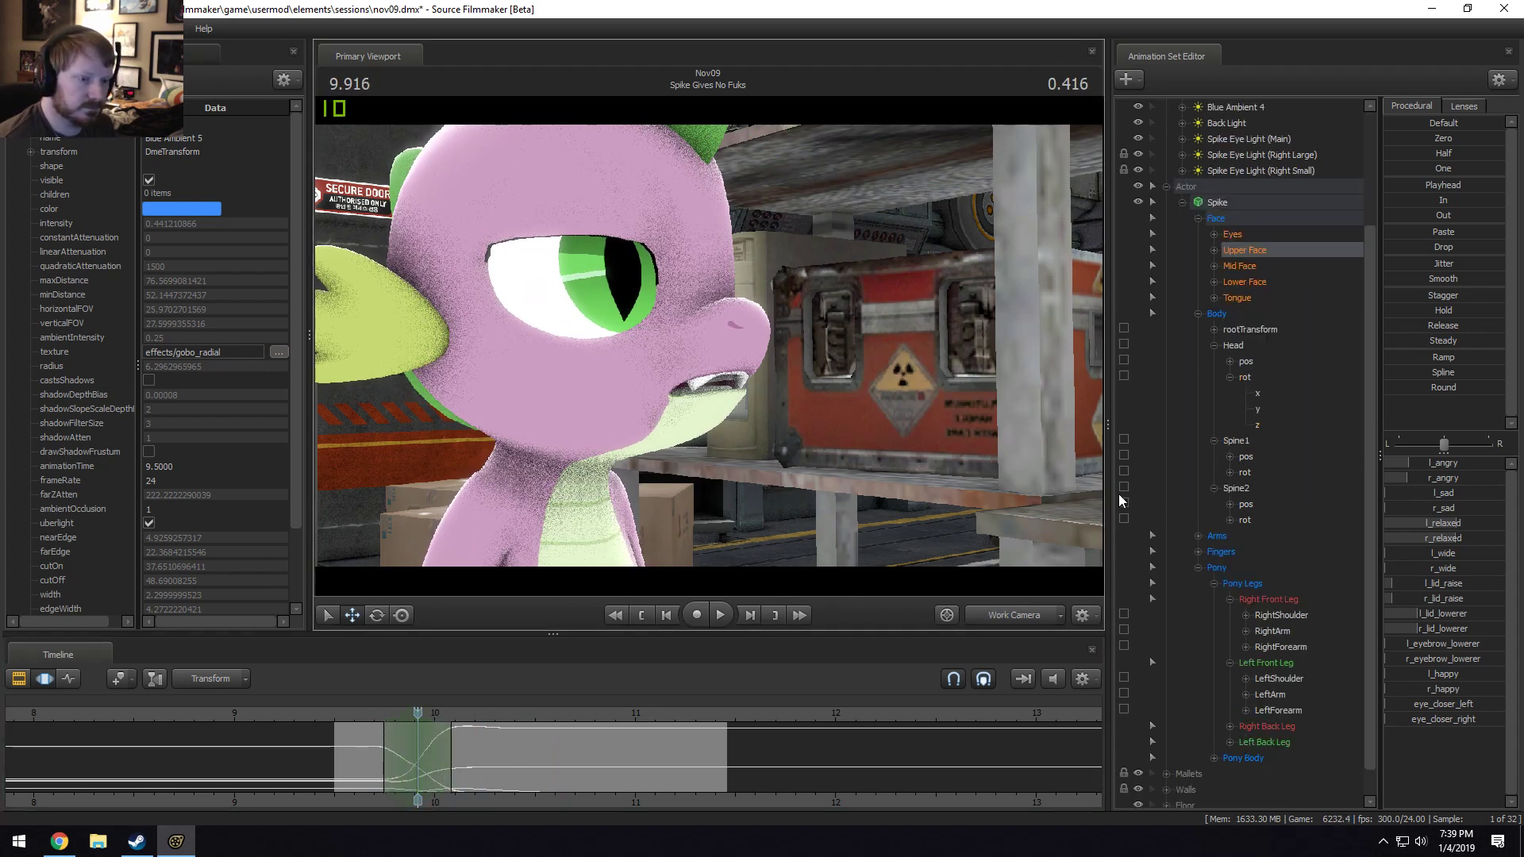
click(1246, 440)
drag(707, 432, 652, 437)
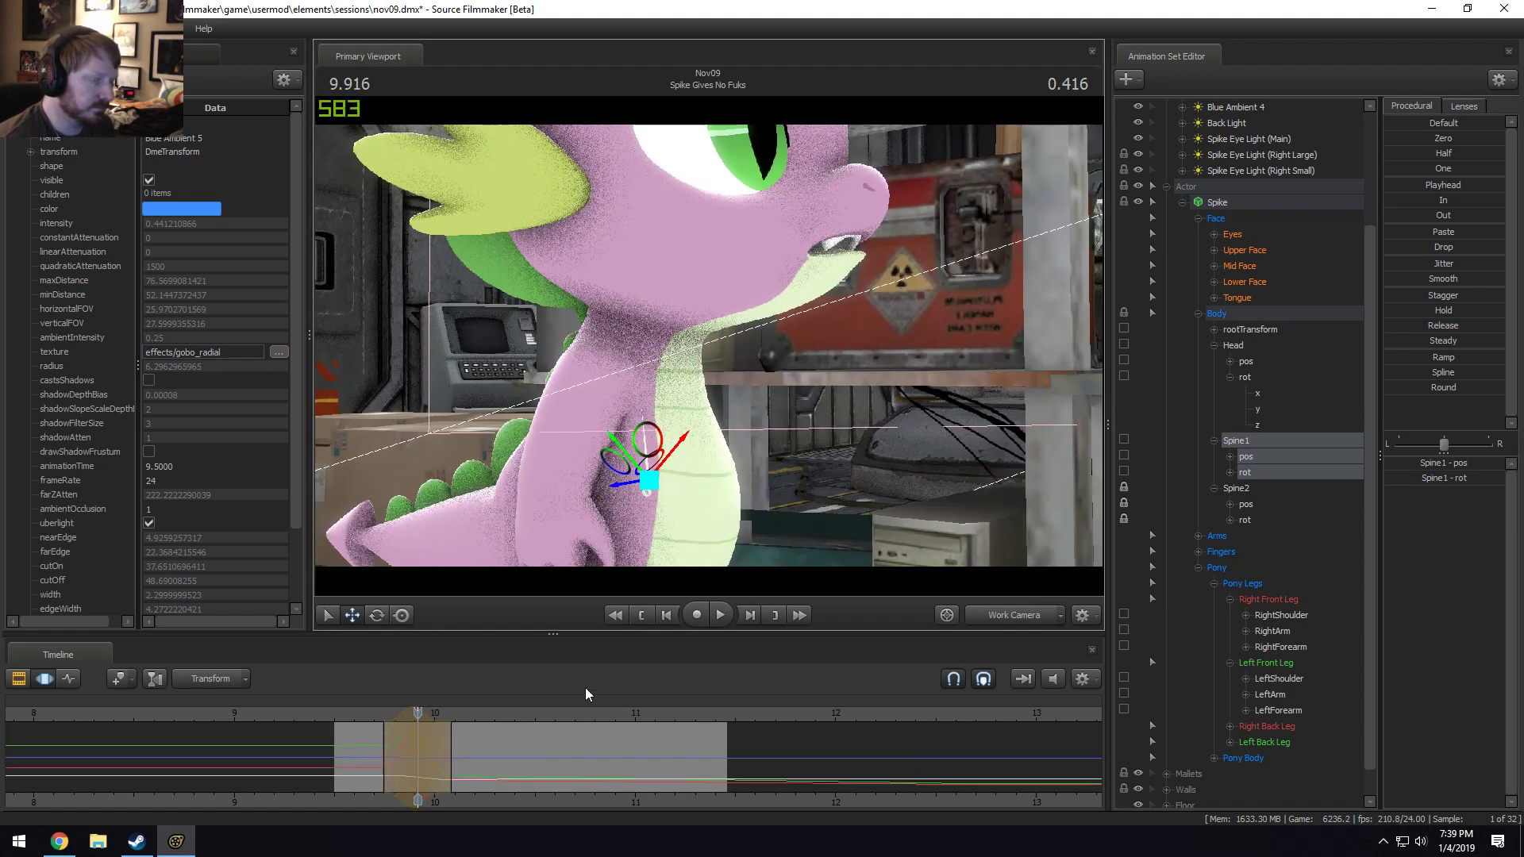
Widen the falloff of the Spine1 adjustment and play the shot through the Work Camera and Main Camera.
click(373, 720)
key(space)
key(space)
scroll(377, 724, up, 1)
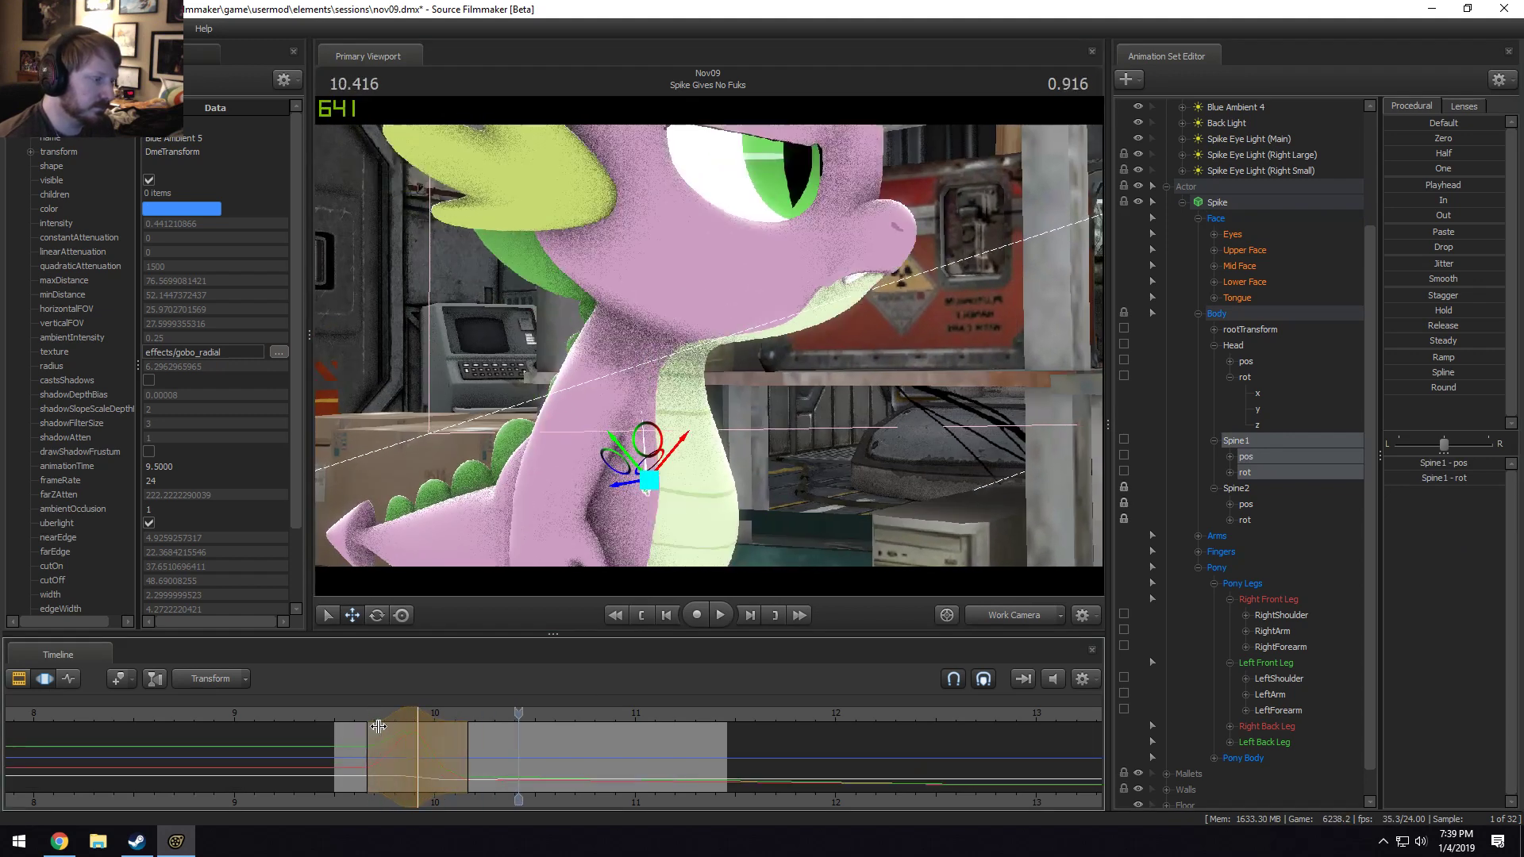
click(343, 718)
click(509, 713)
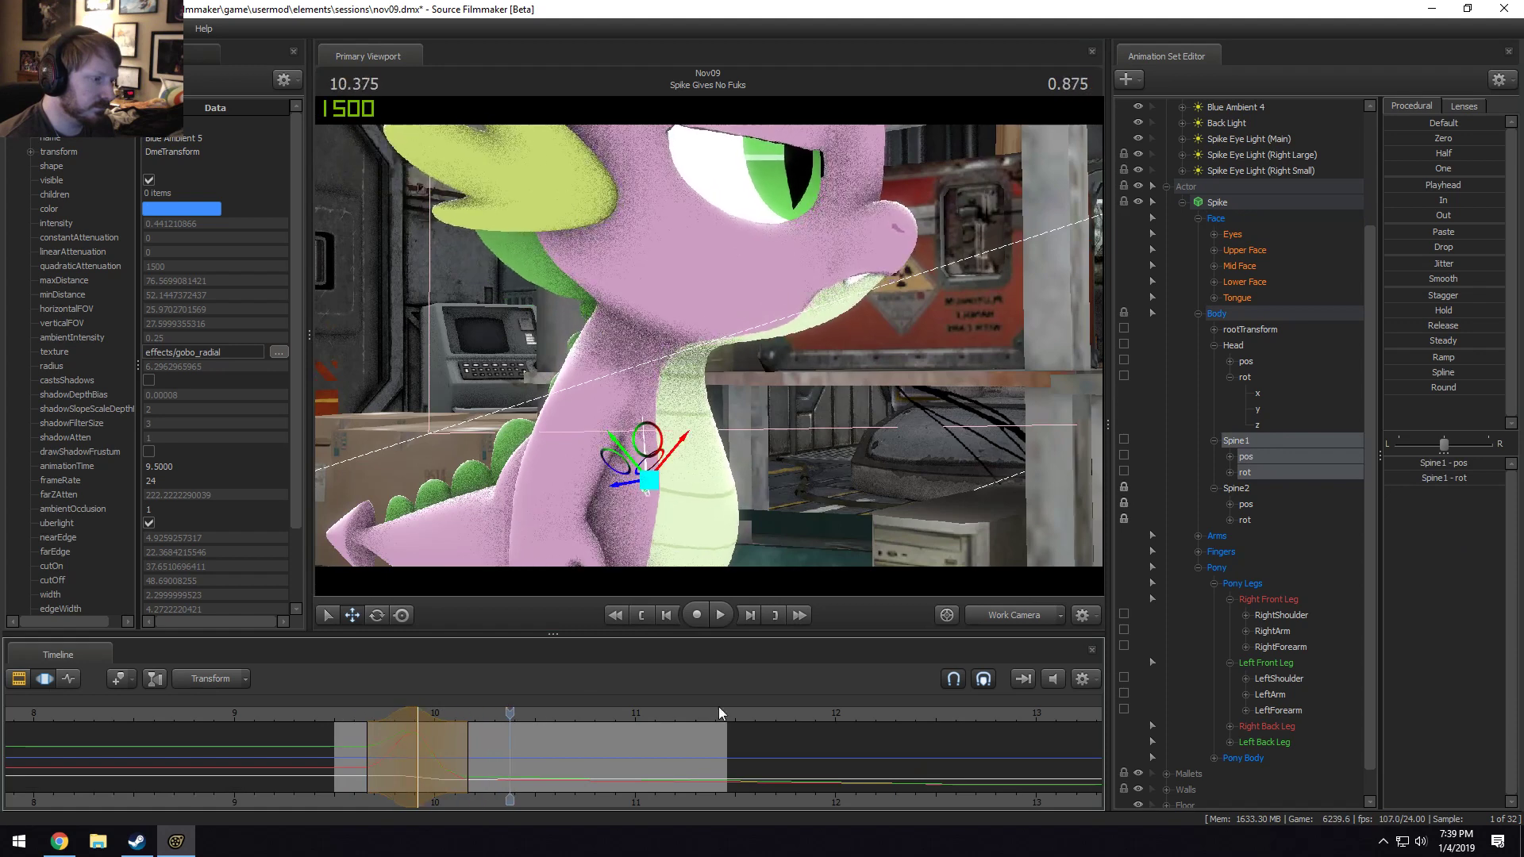
click(1026, 611)
click(344, 718)
key(space)
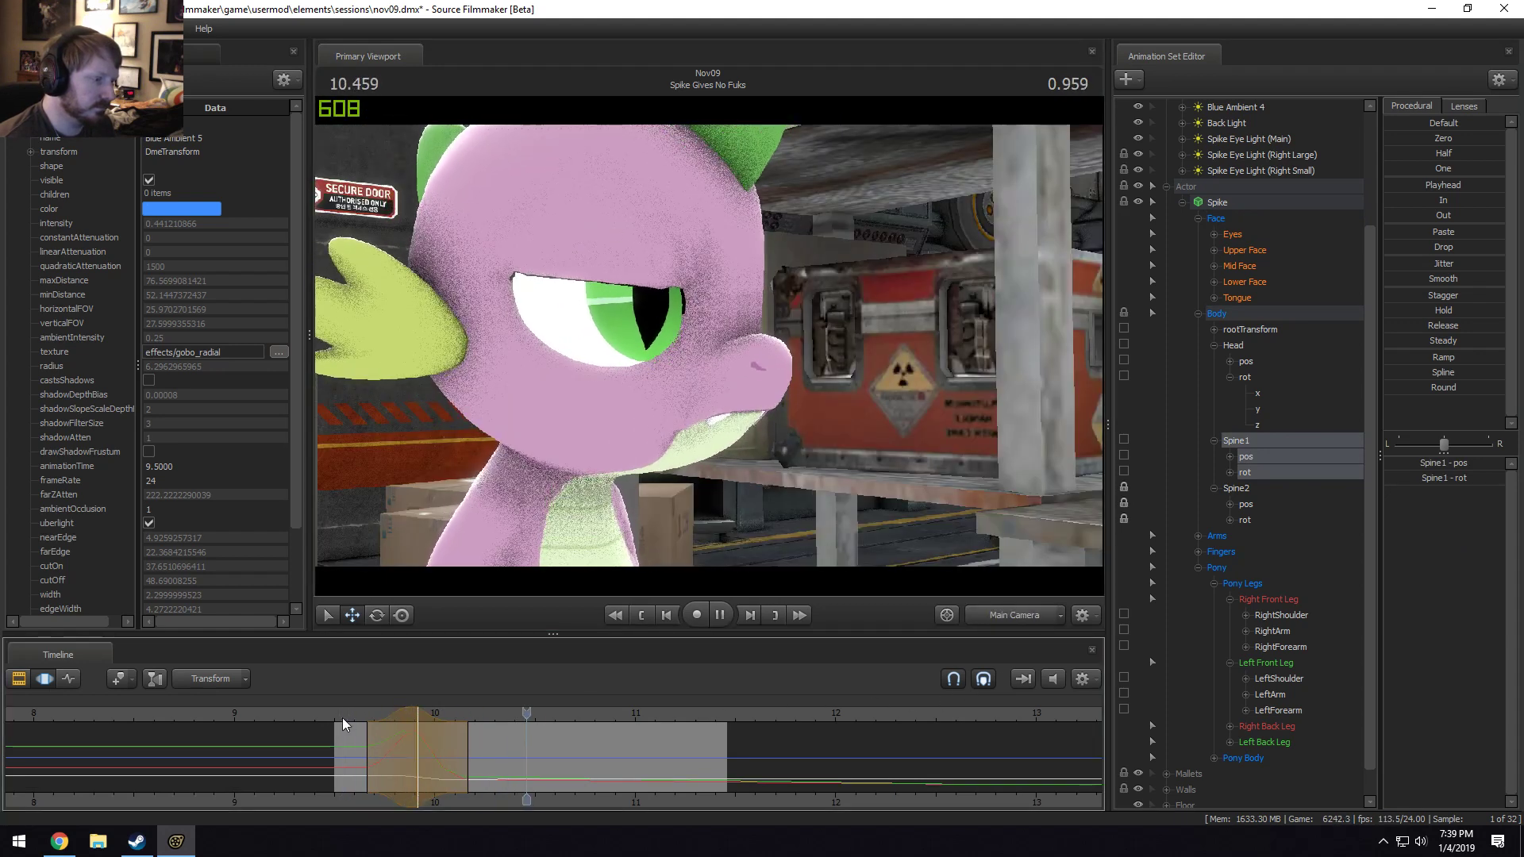
key(space)
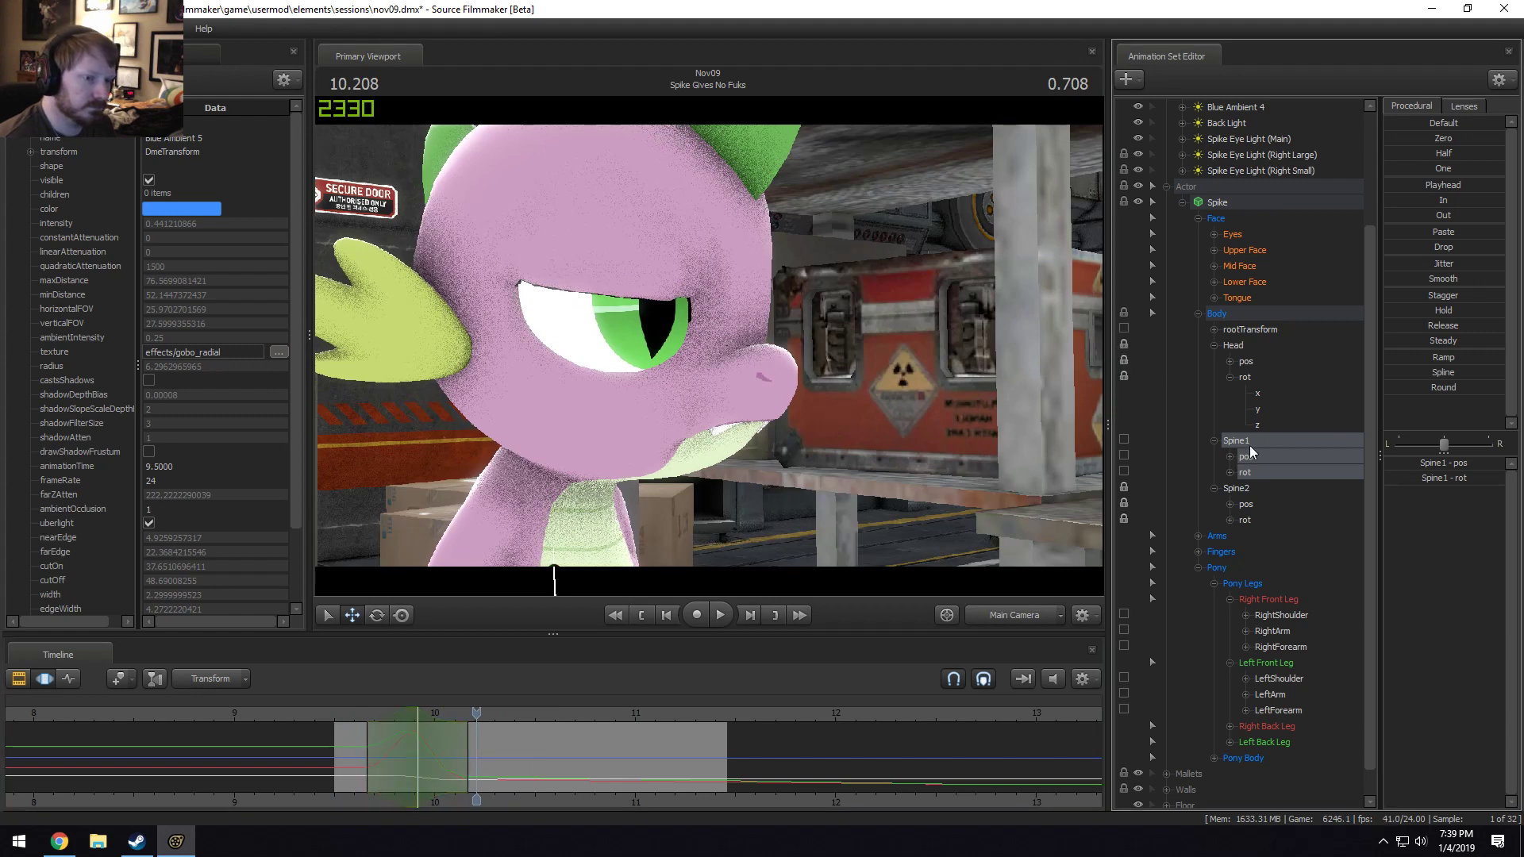
Nudge Spine2 slightly upward around 9.916 s in the Work Camera view and play the motion back.
click(1236, 487)
click(997, 623)
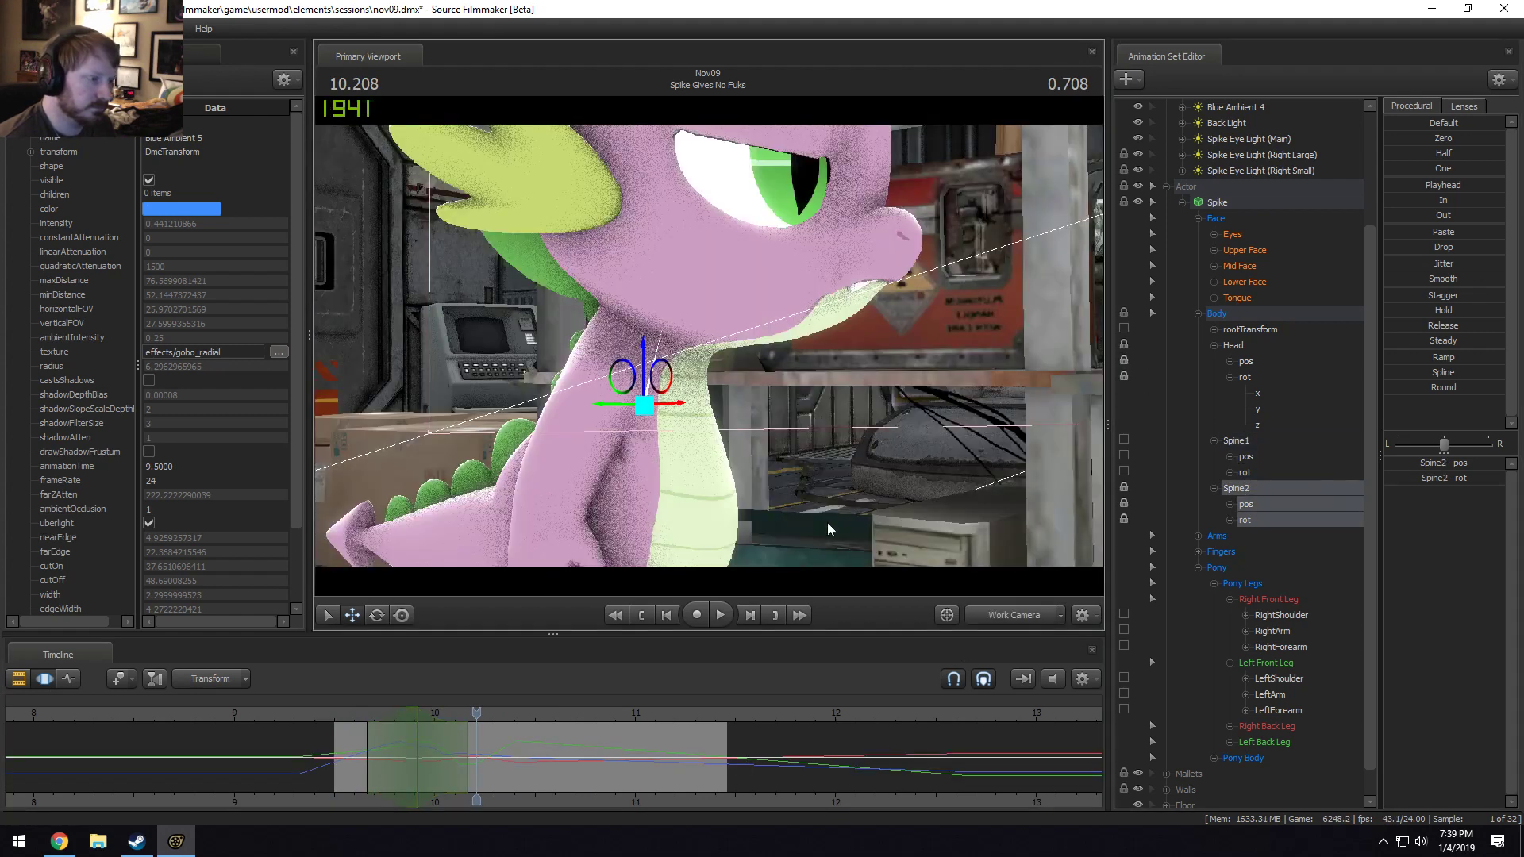
key(e)
drag(688, 386, 647, 356)
key(w)
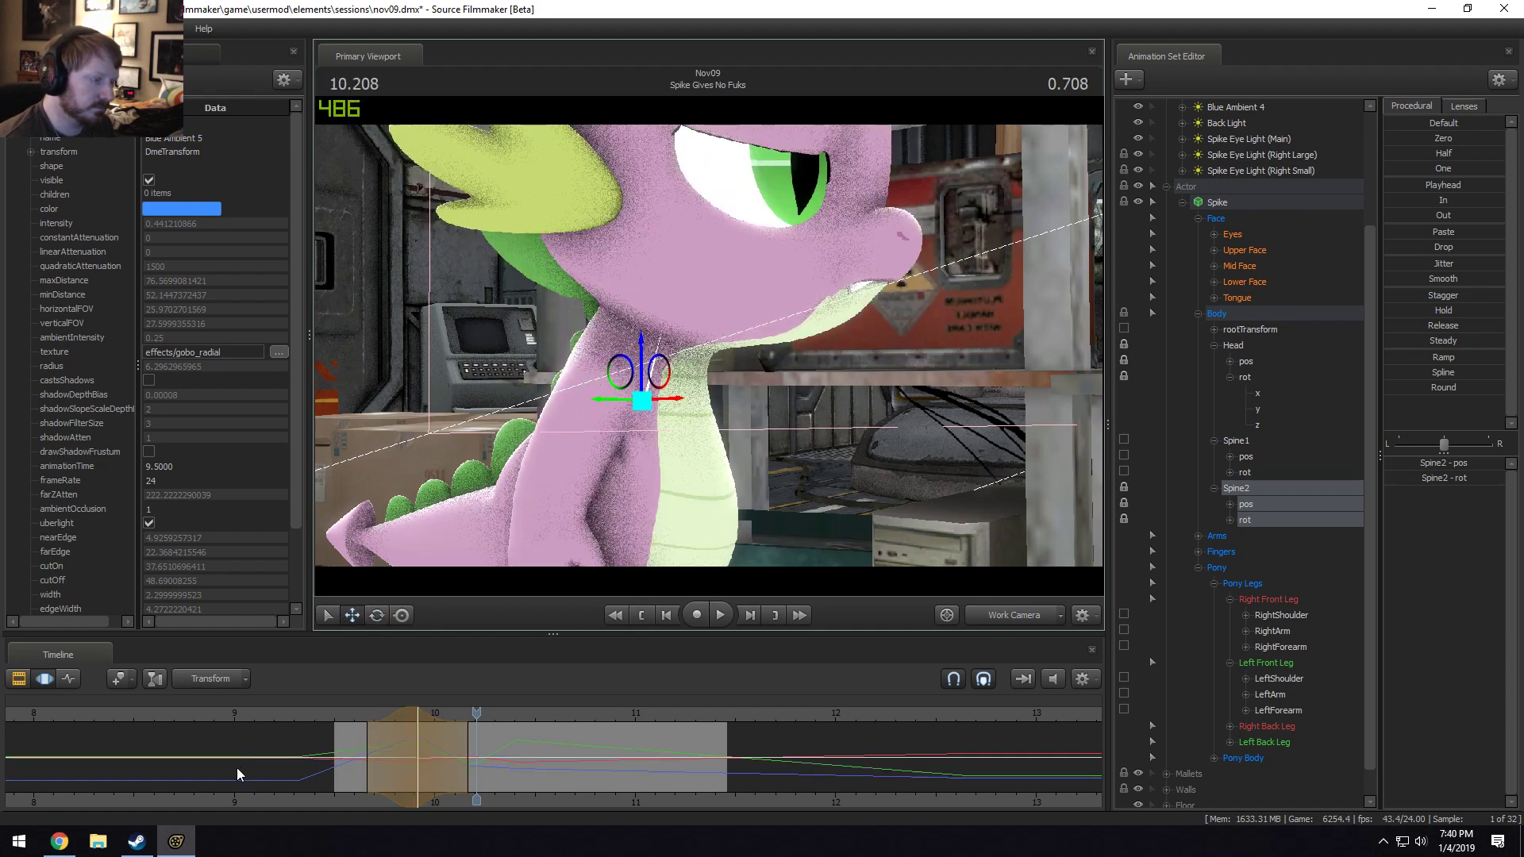
click(343, 726)
key(space)
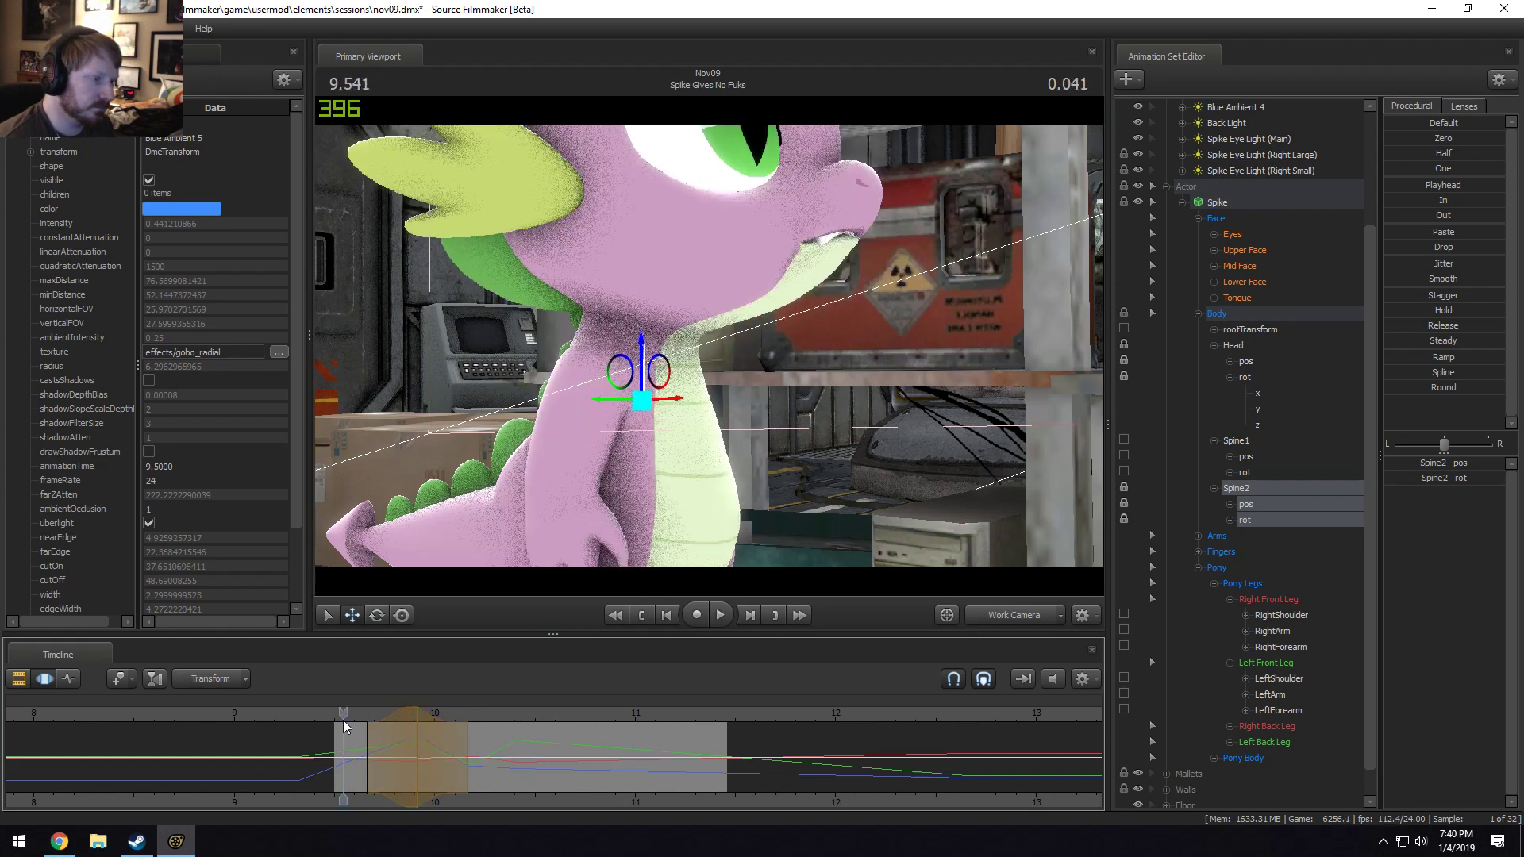
click(342, 727)
Extend the time selection past 10.4 s, smooth Spine2's motion across it, and play the shot in the Clip Editor.
shift+drag(536, 741, 367, 741)
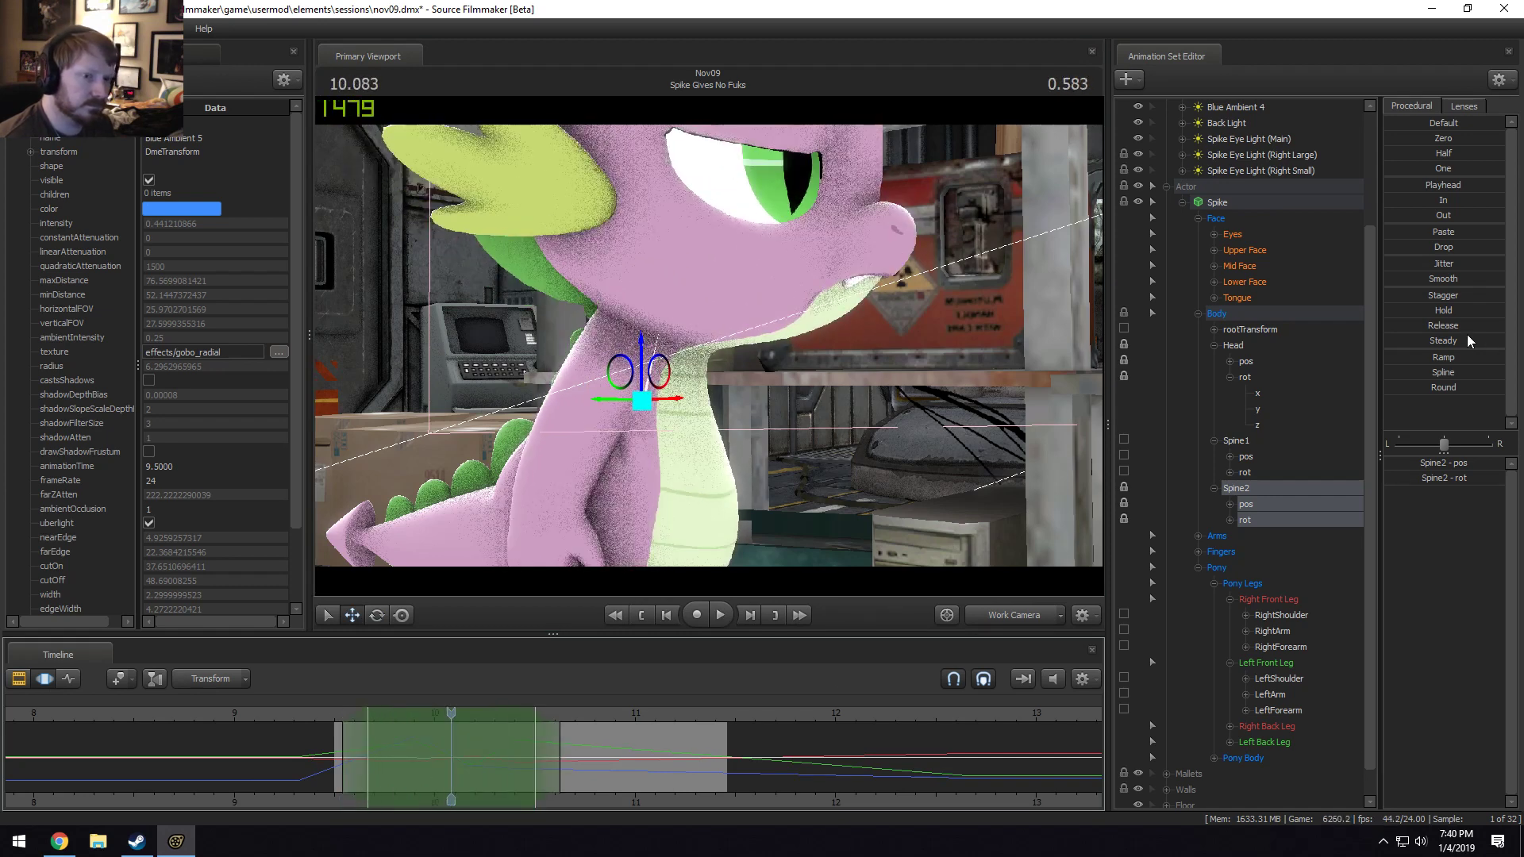
drag(1415, 279, 1495, 279)
key(F2)
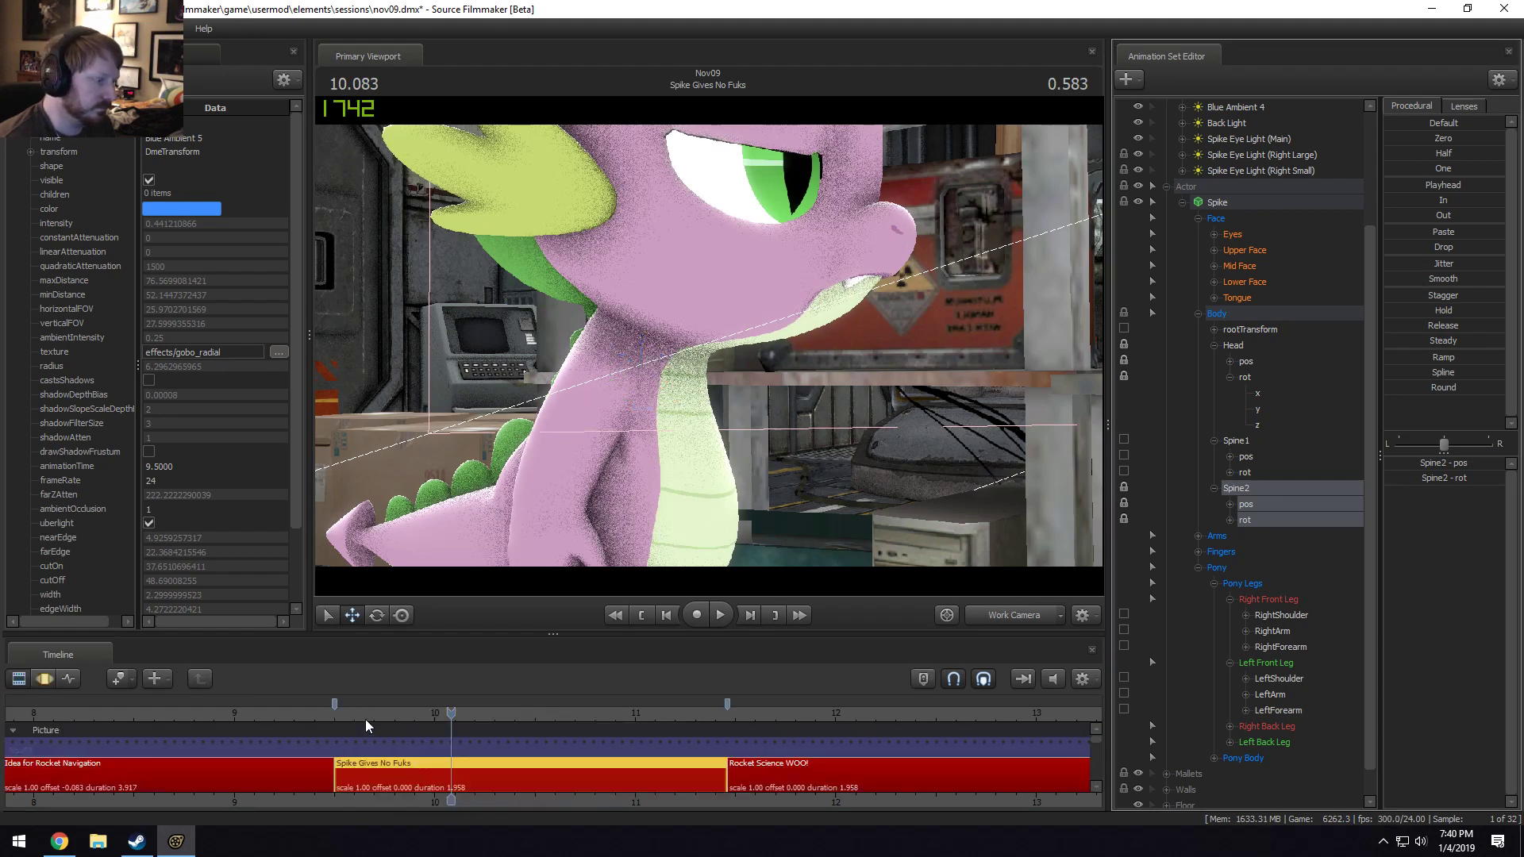
click(342, 712)
key(space)
key(space)
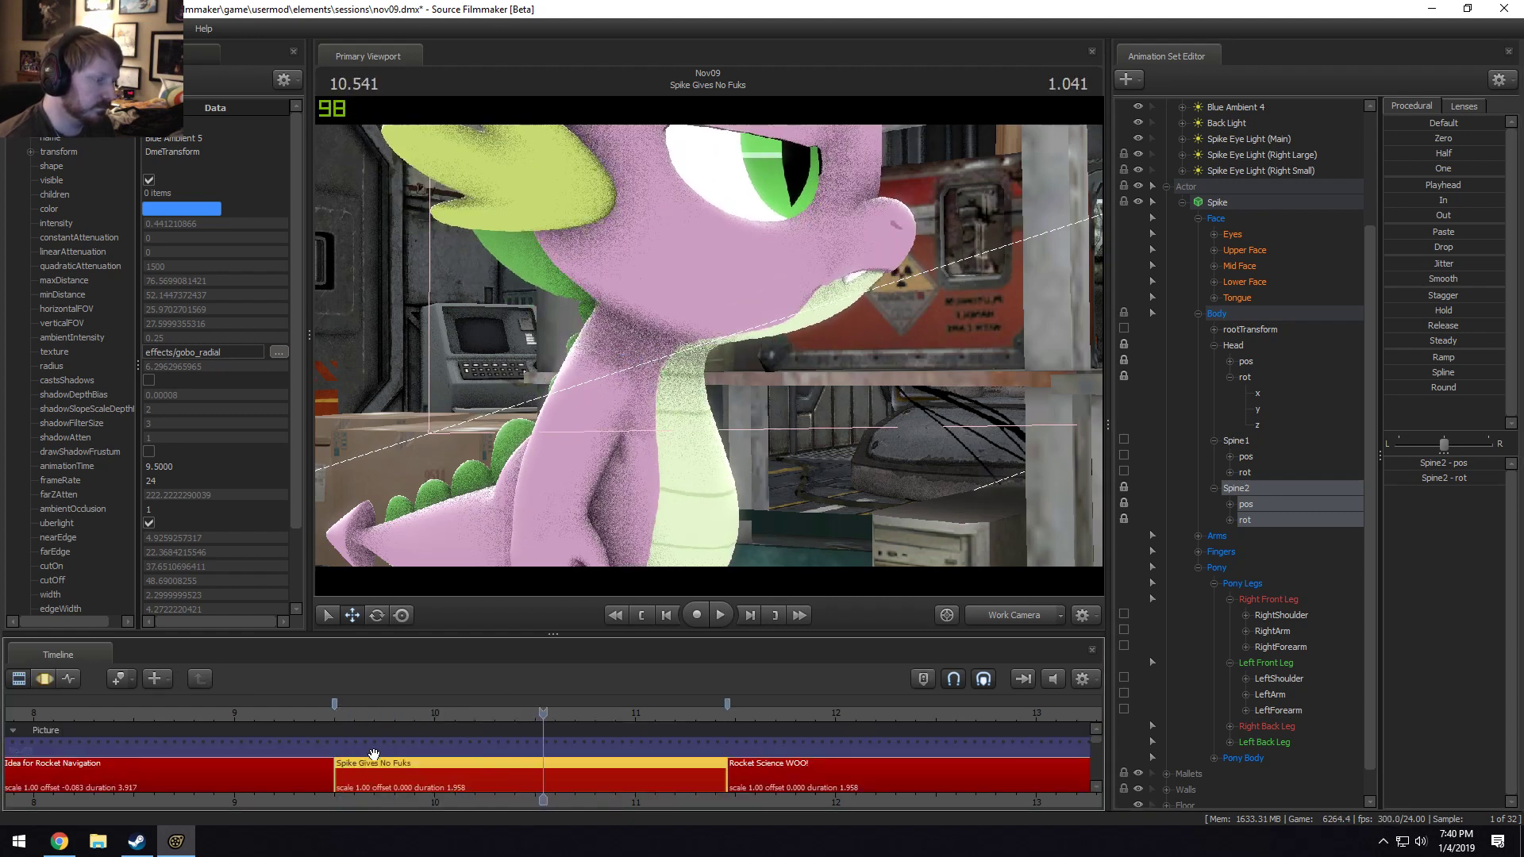
Move Spine1 slightly down and back within a time selection around 10.416 s, and play the result.
key(F3)
drag(412, 764, 539, 776)
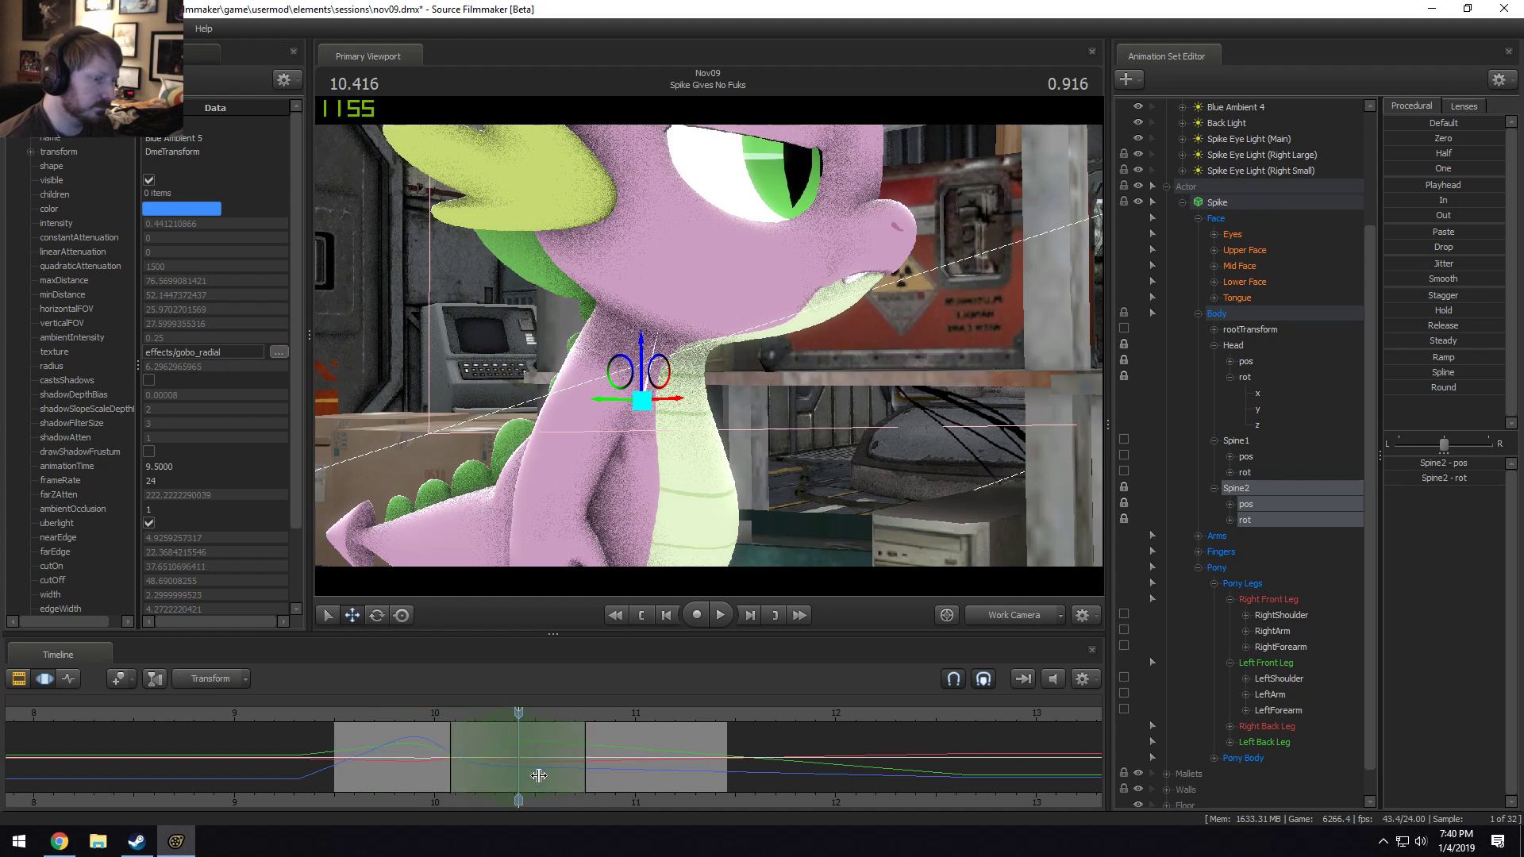
click(1258, 441)
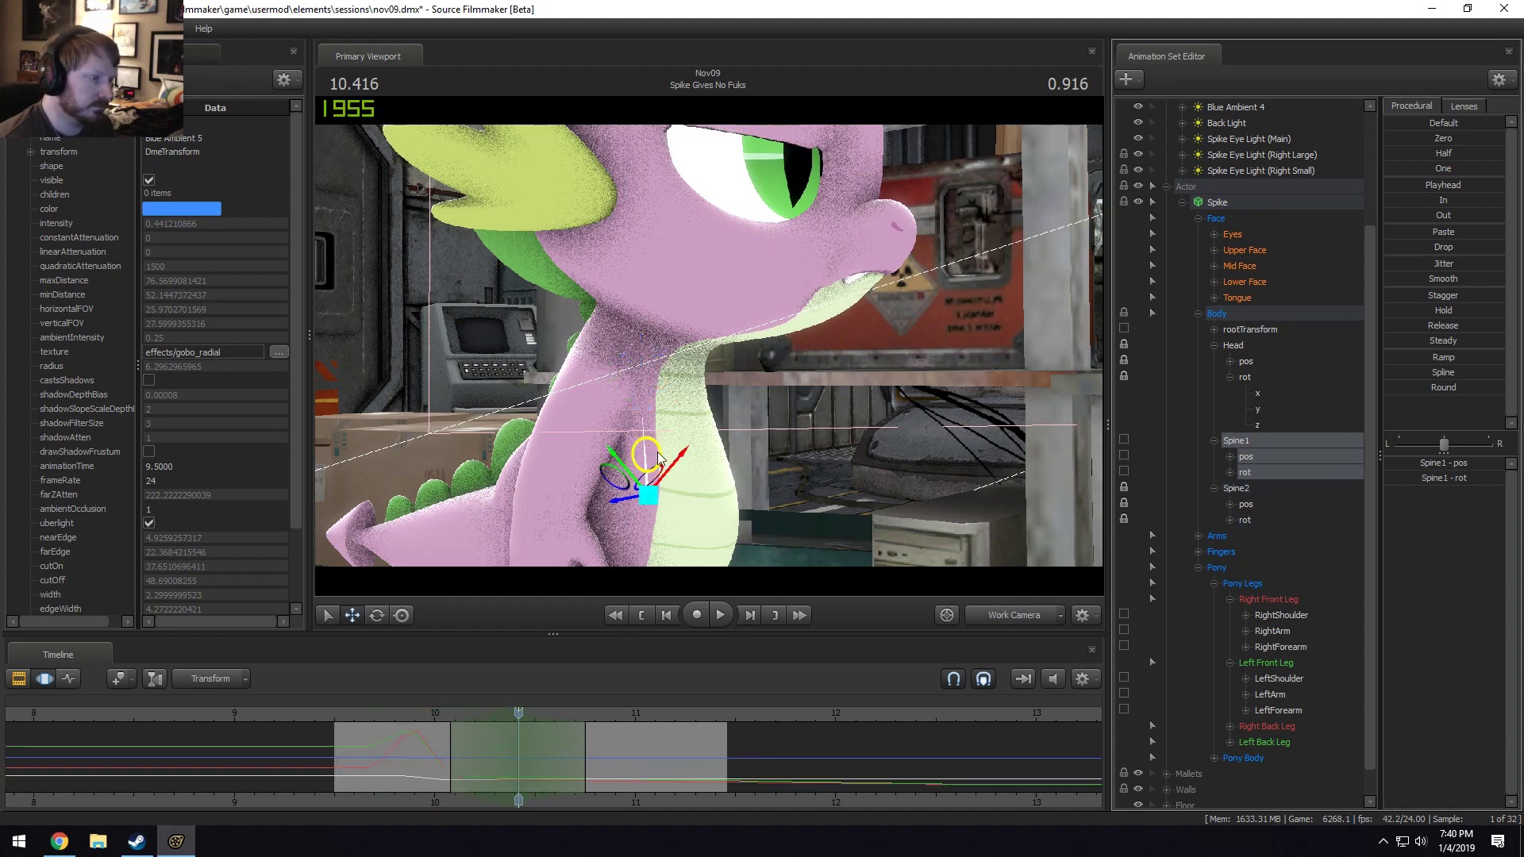
drag(658, 458, 652, 466)
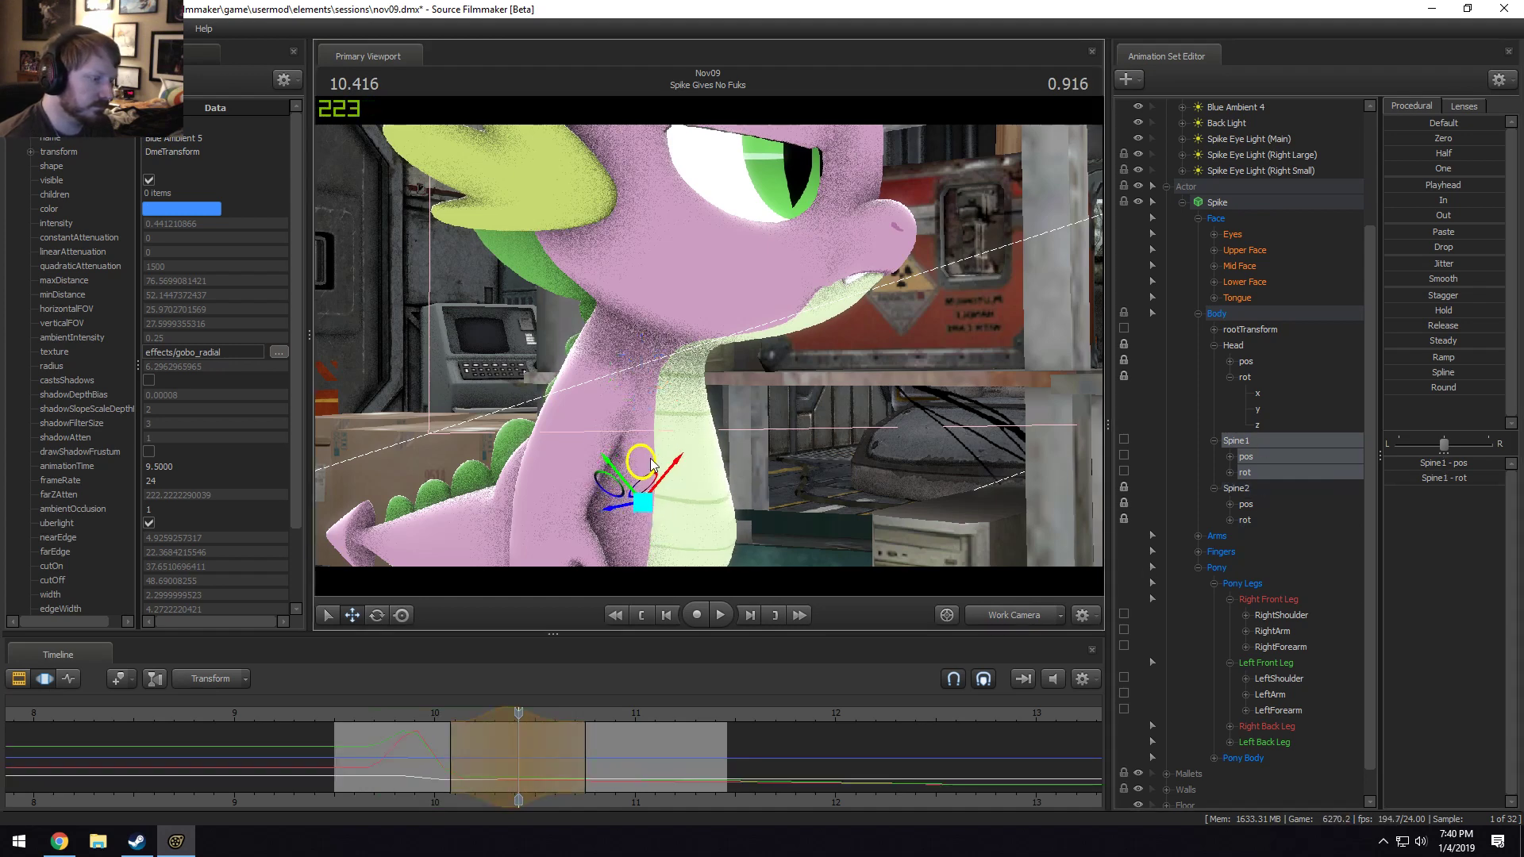
click(408, 713)
key(space)
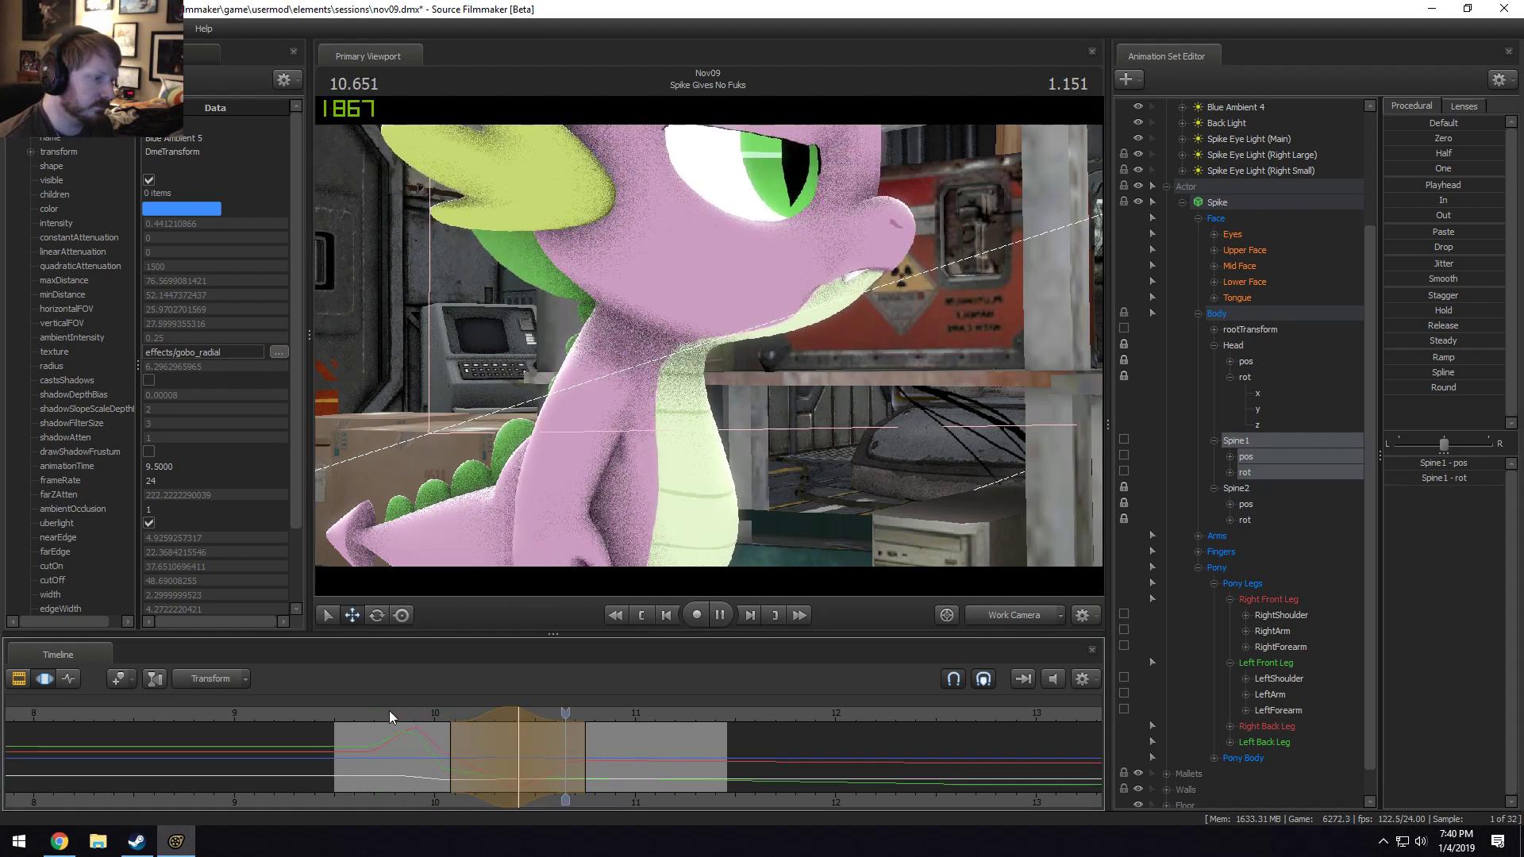
Shift the time selection of the Spine1 adjustment earlier to about 10.166 s, playing the shot between changes.
key(space)
drag(493, 713, 460, 714)
click(345, 713)
key(space)
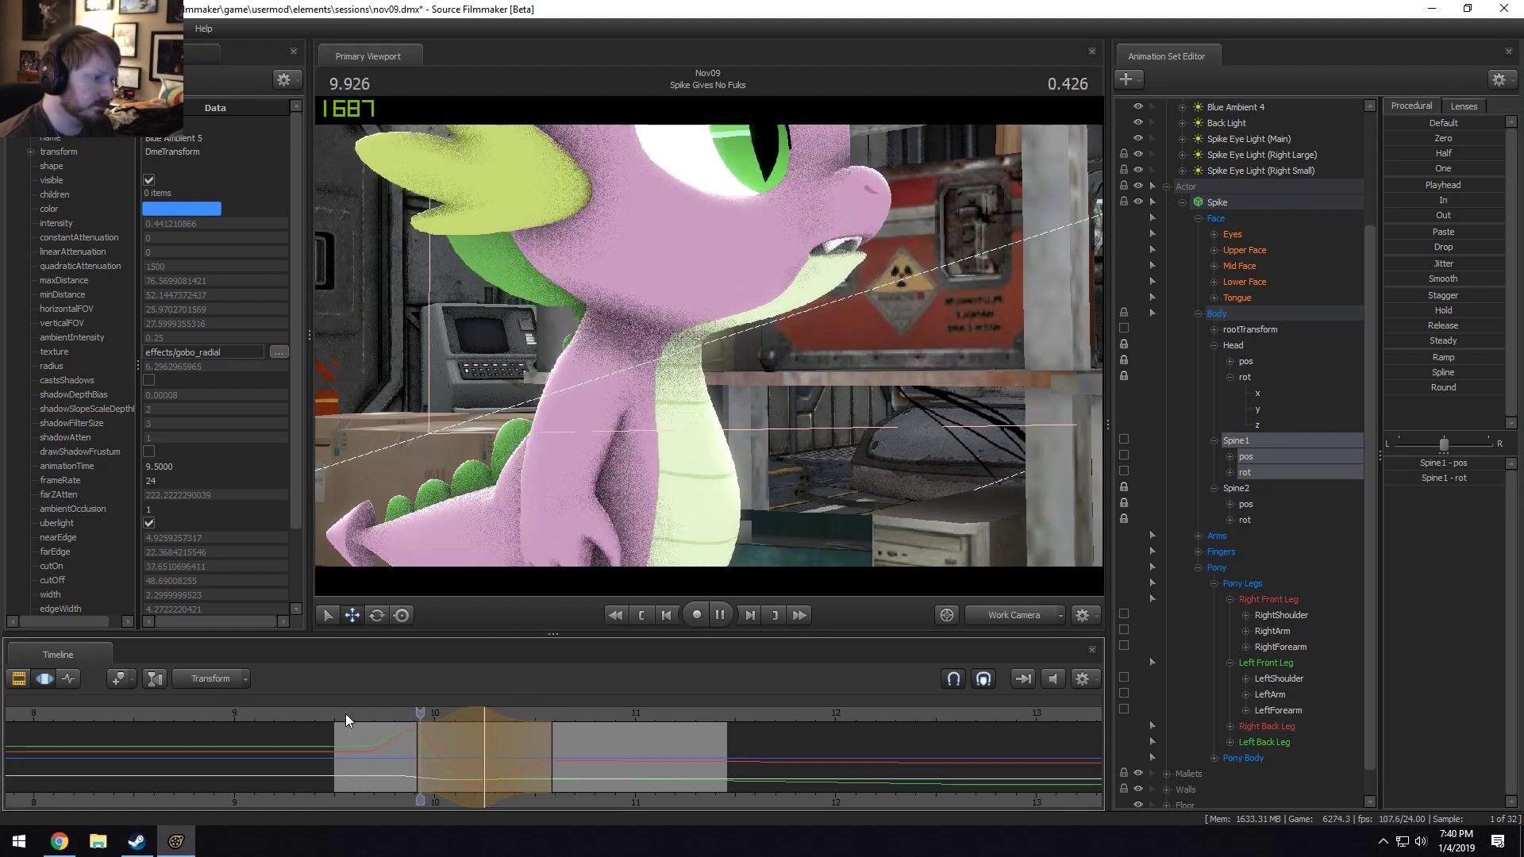
key(space)
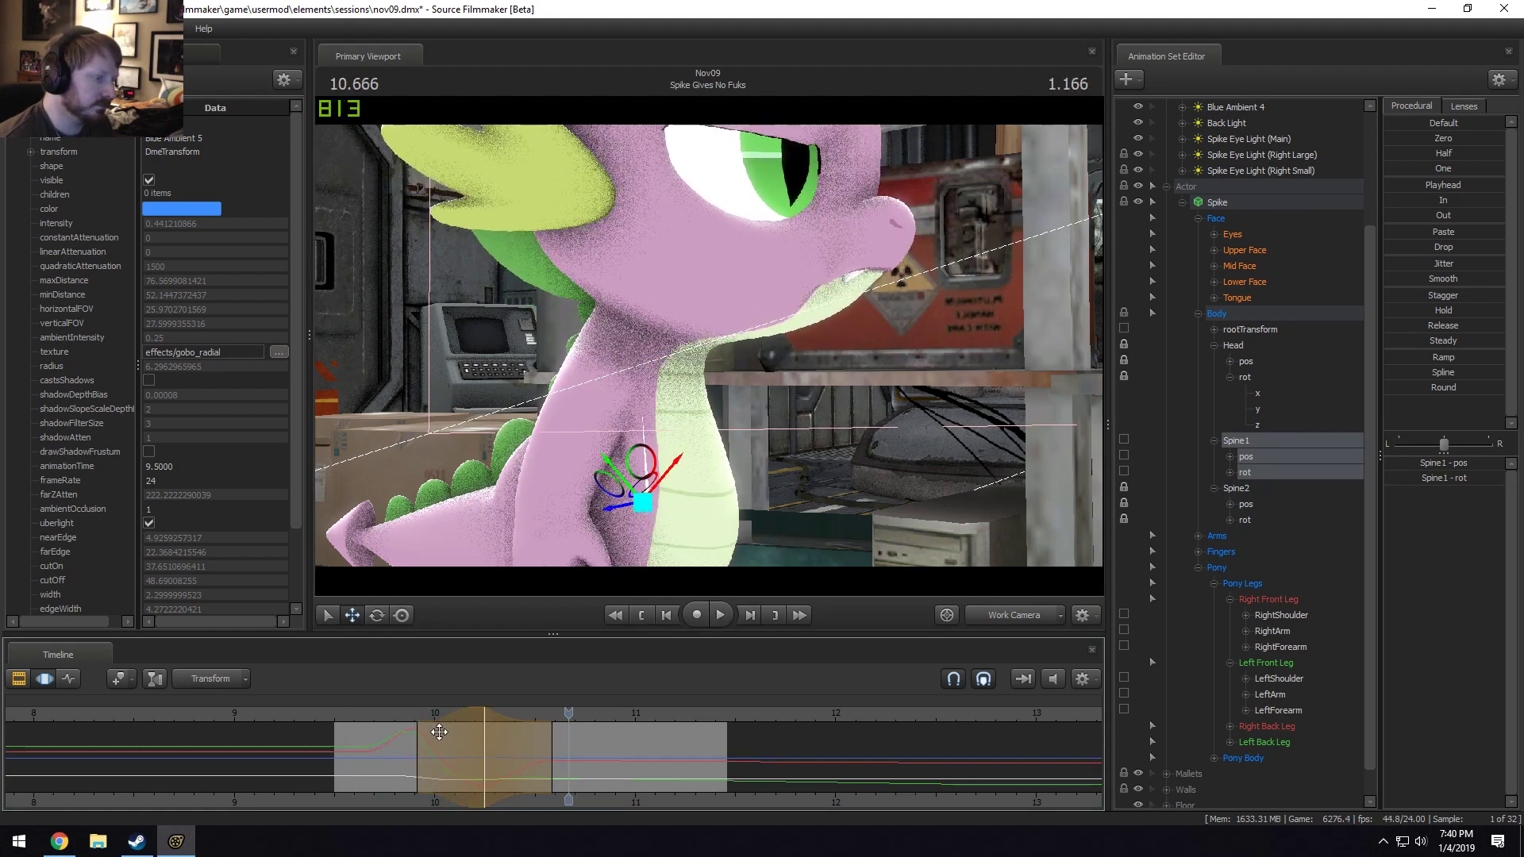
drag(479, 713, 468, 714)
click(366, 718)
key(space)
key(space)
Nudge Spine1 again around 10.166 s and replay the shot to review the settling motion.
drag(647, 464, 645, 466)
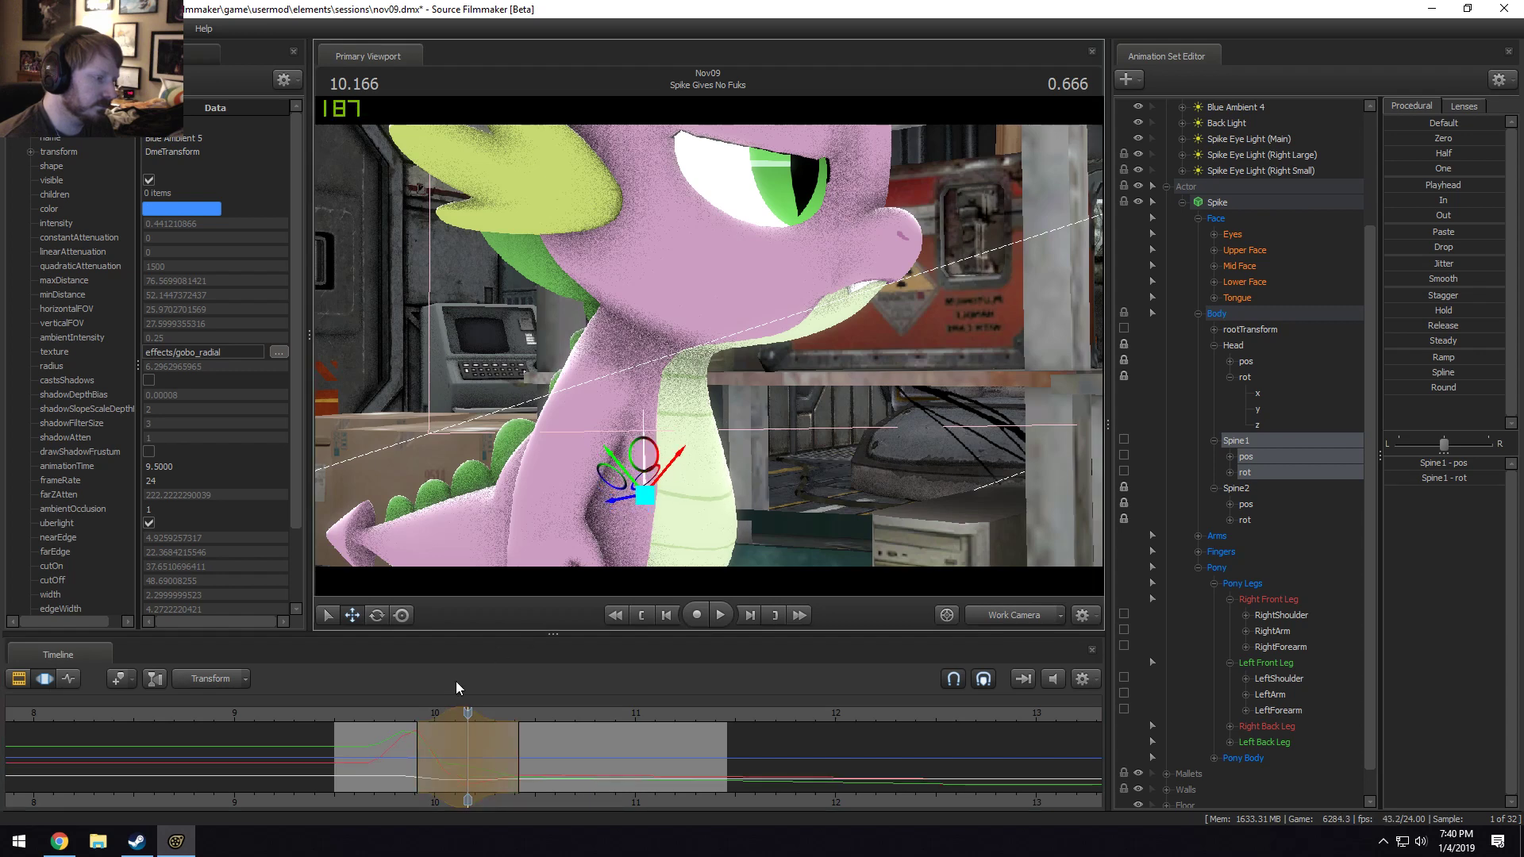
click(358, 716)
key(space)
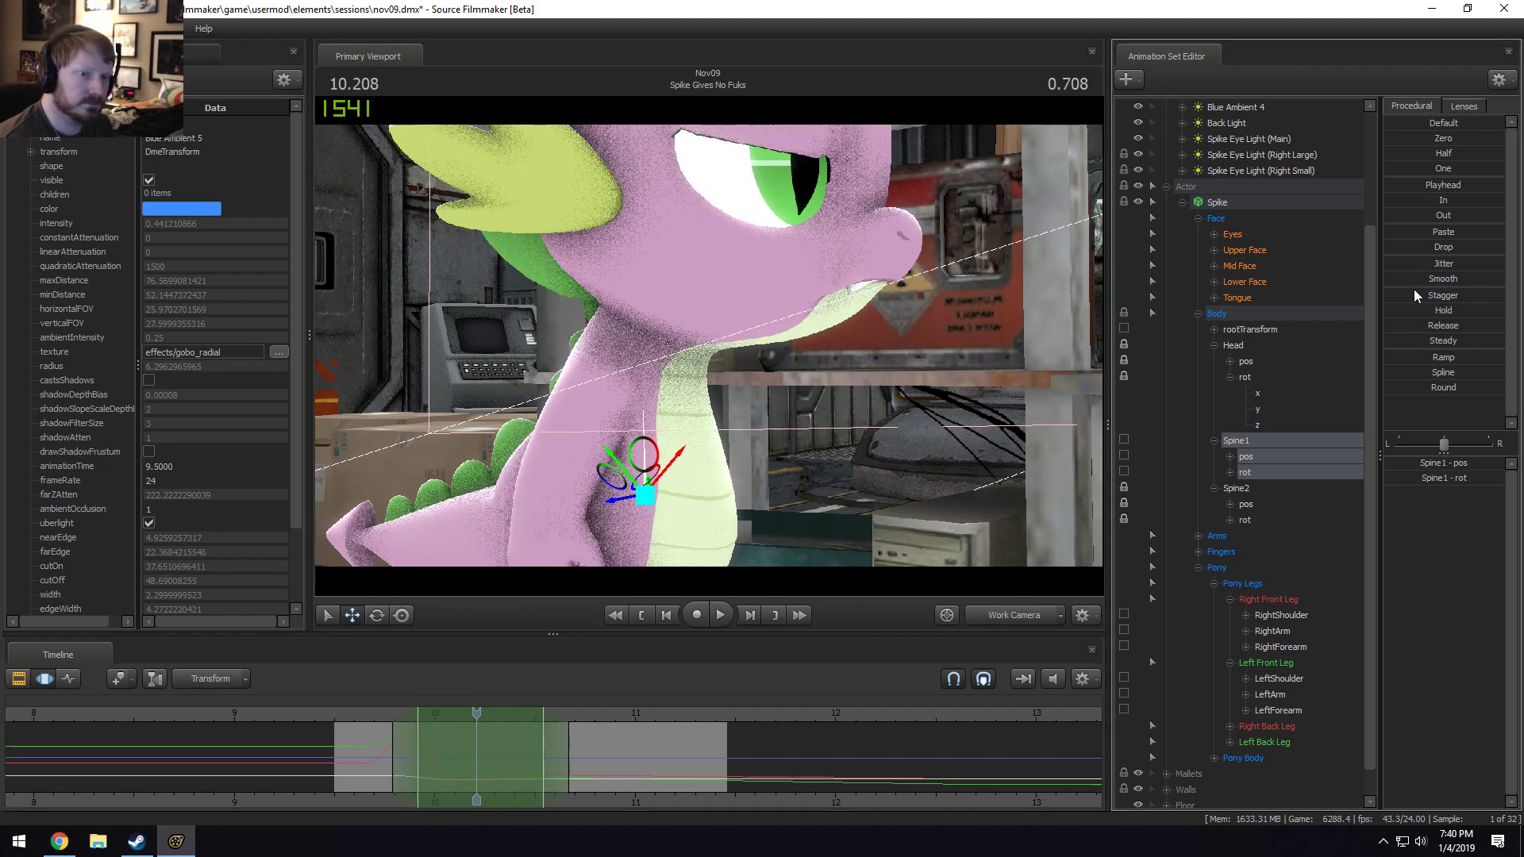
key(F3)
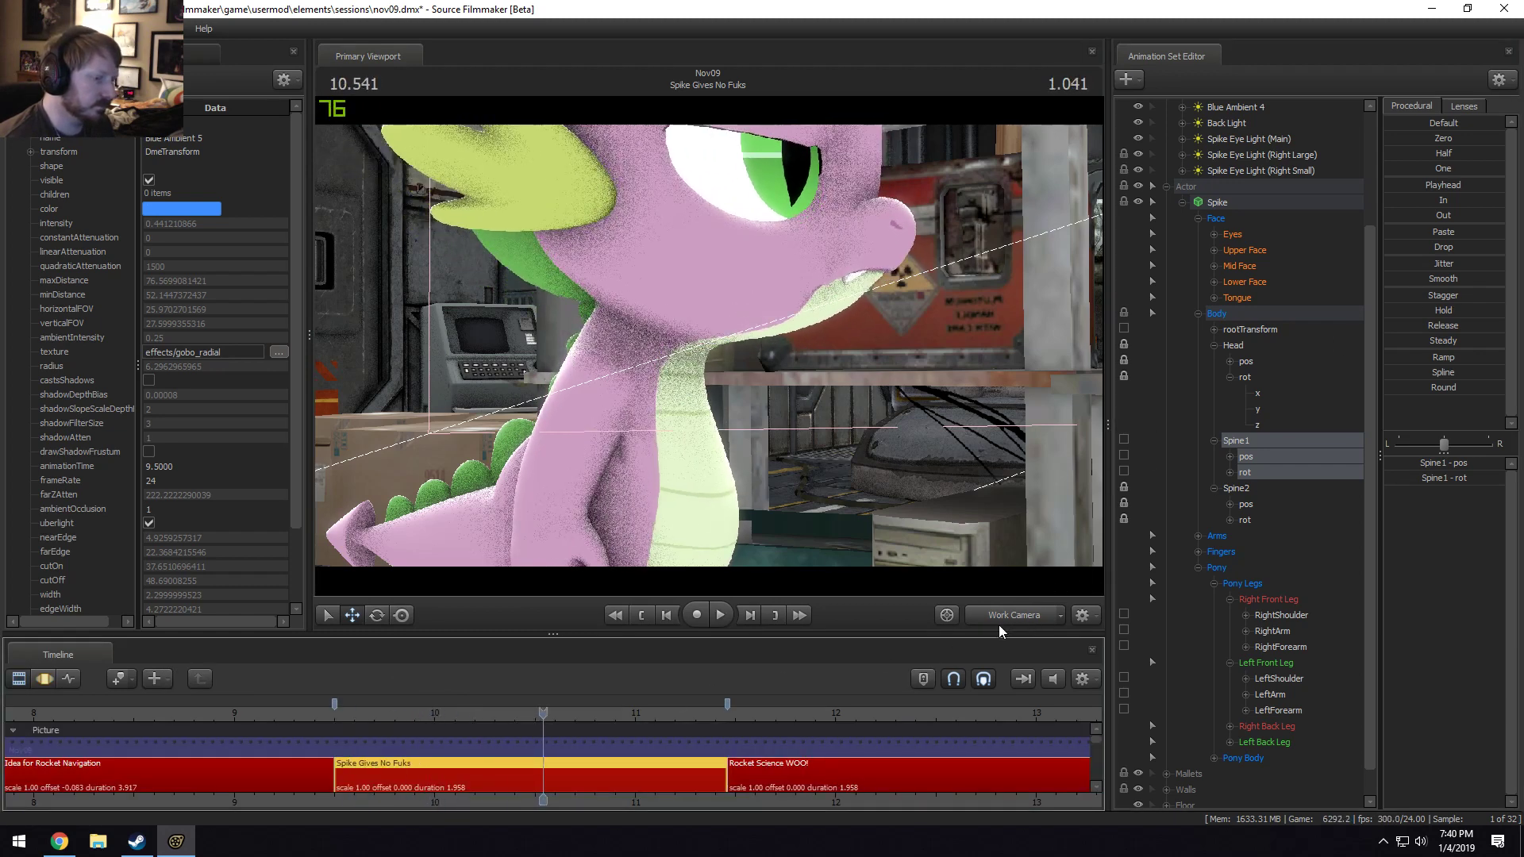
click(343, 715)
key(space)
key(space)
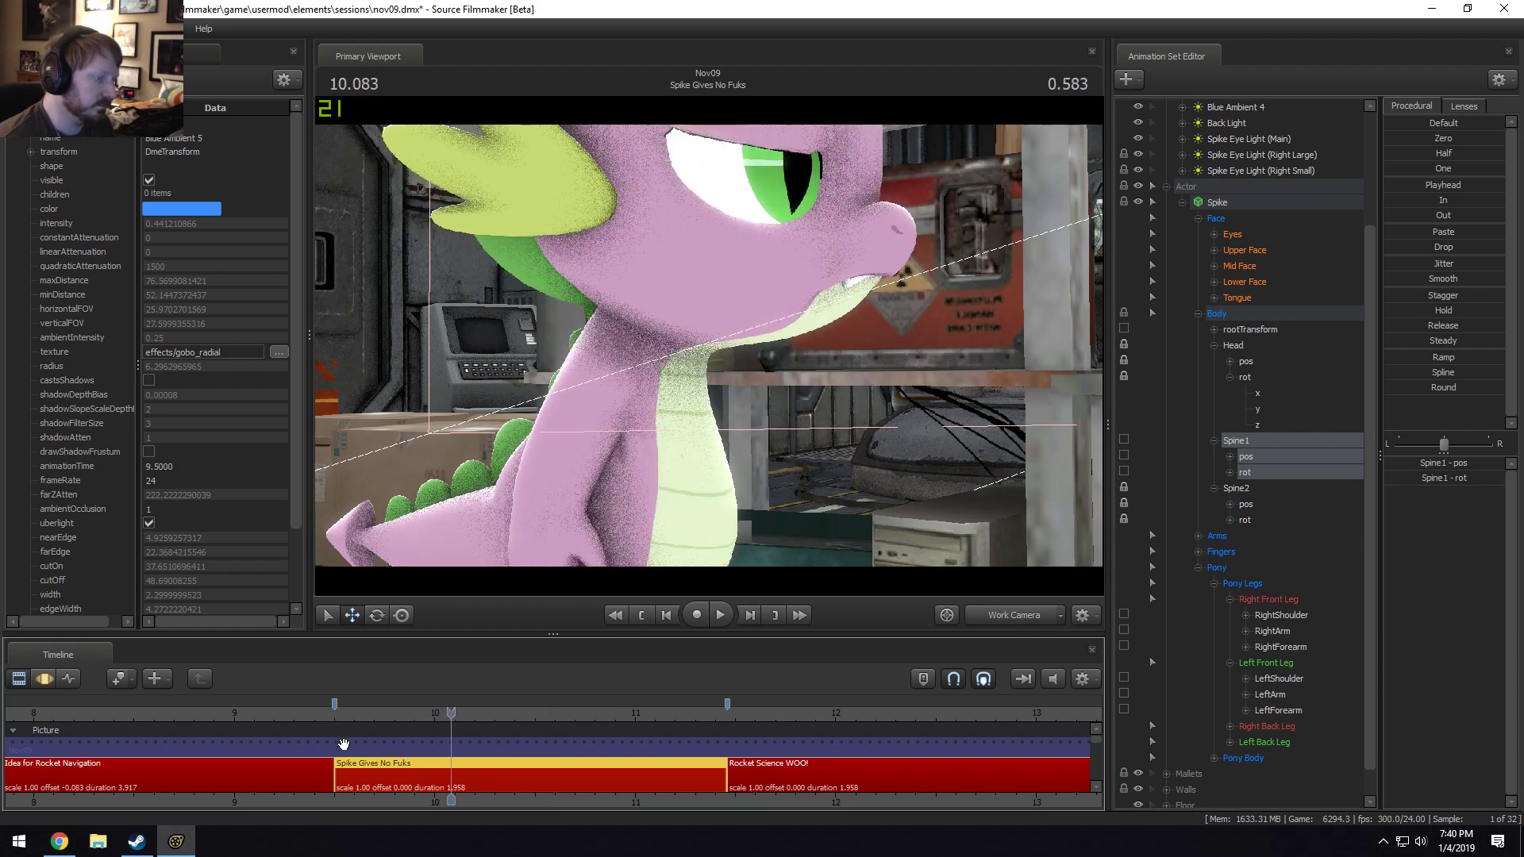
With the Head unlocked, nudge Spine2 slightly up within a time selection around 9.916 s, and play the shot.
key(F3)
shift+click(416, 758)
scroll(417, 758, up, 5)
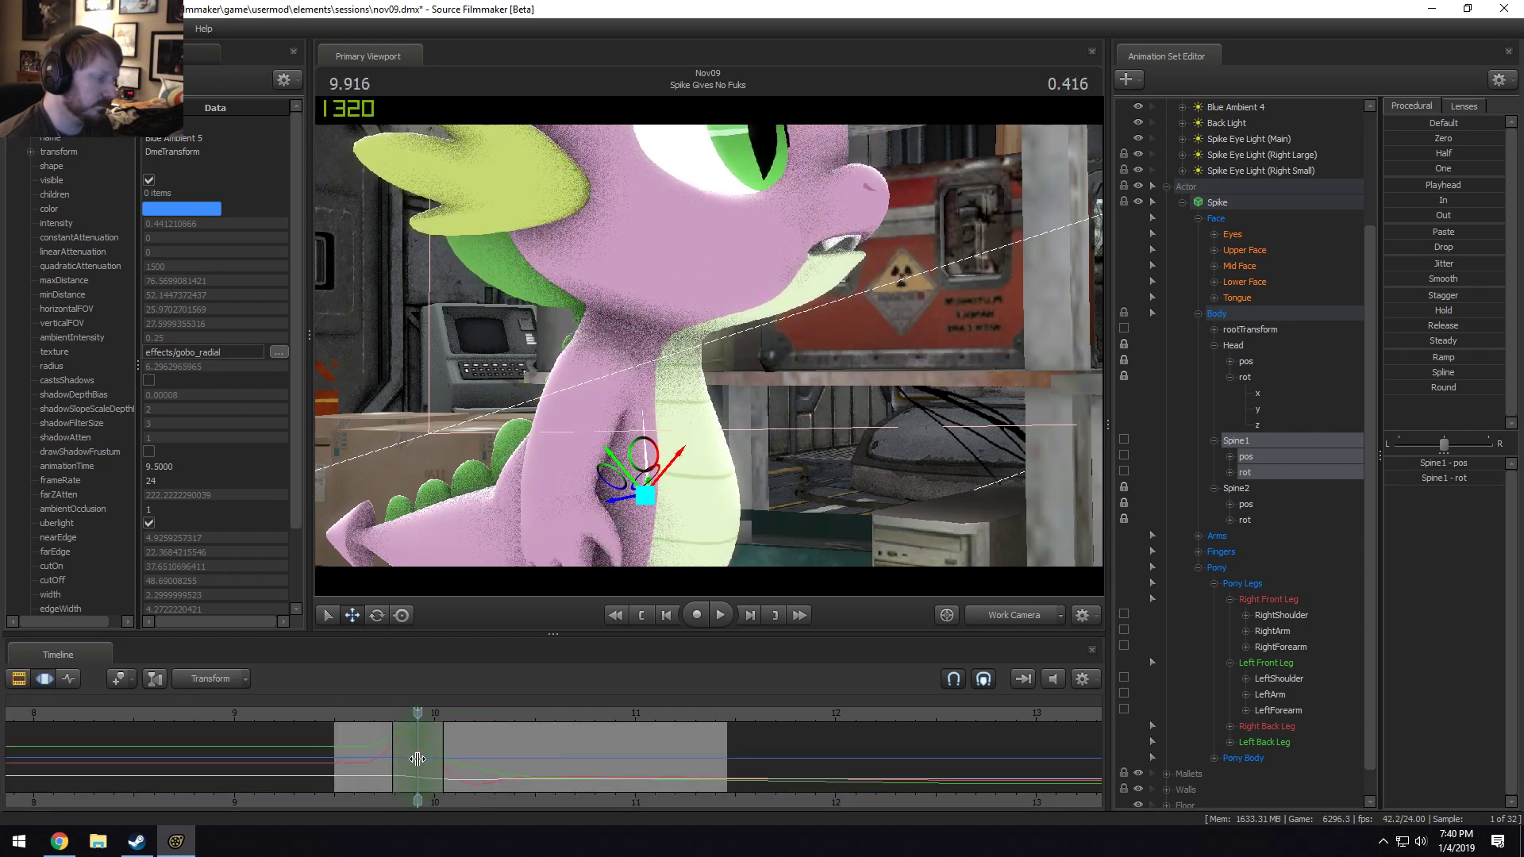
click(641, 390)
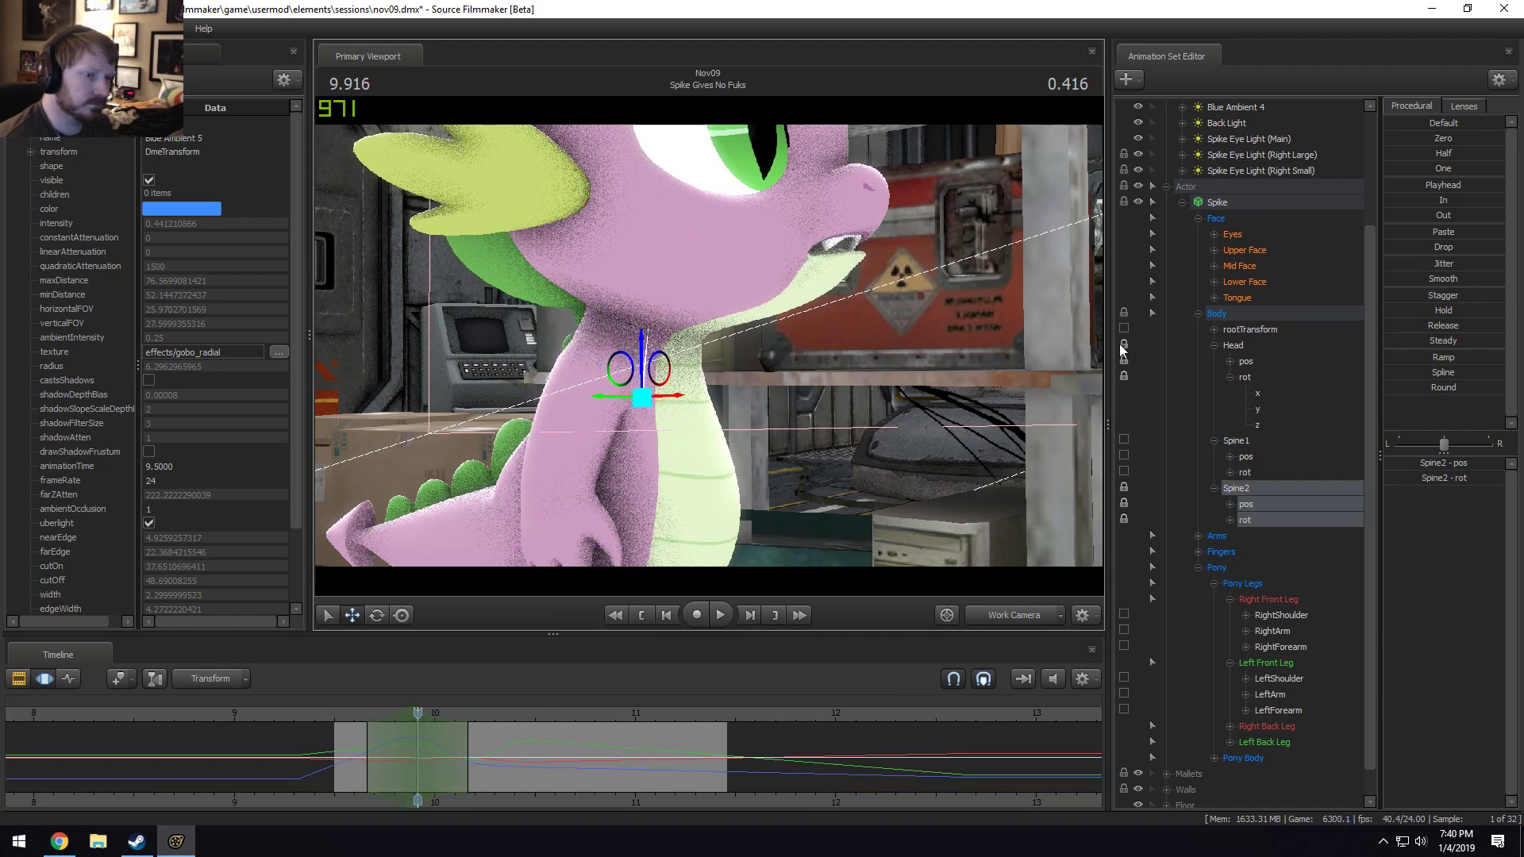
drag(638, 349, 639, 344)
click(333, 712)
key(space)
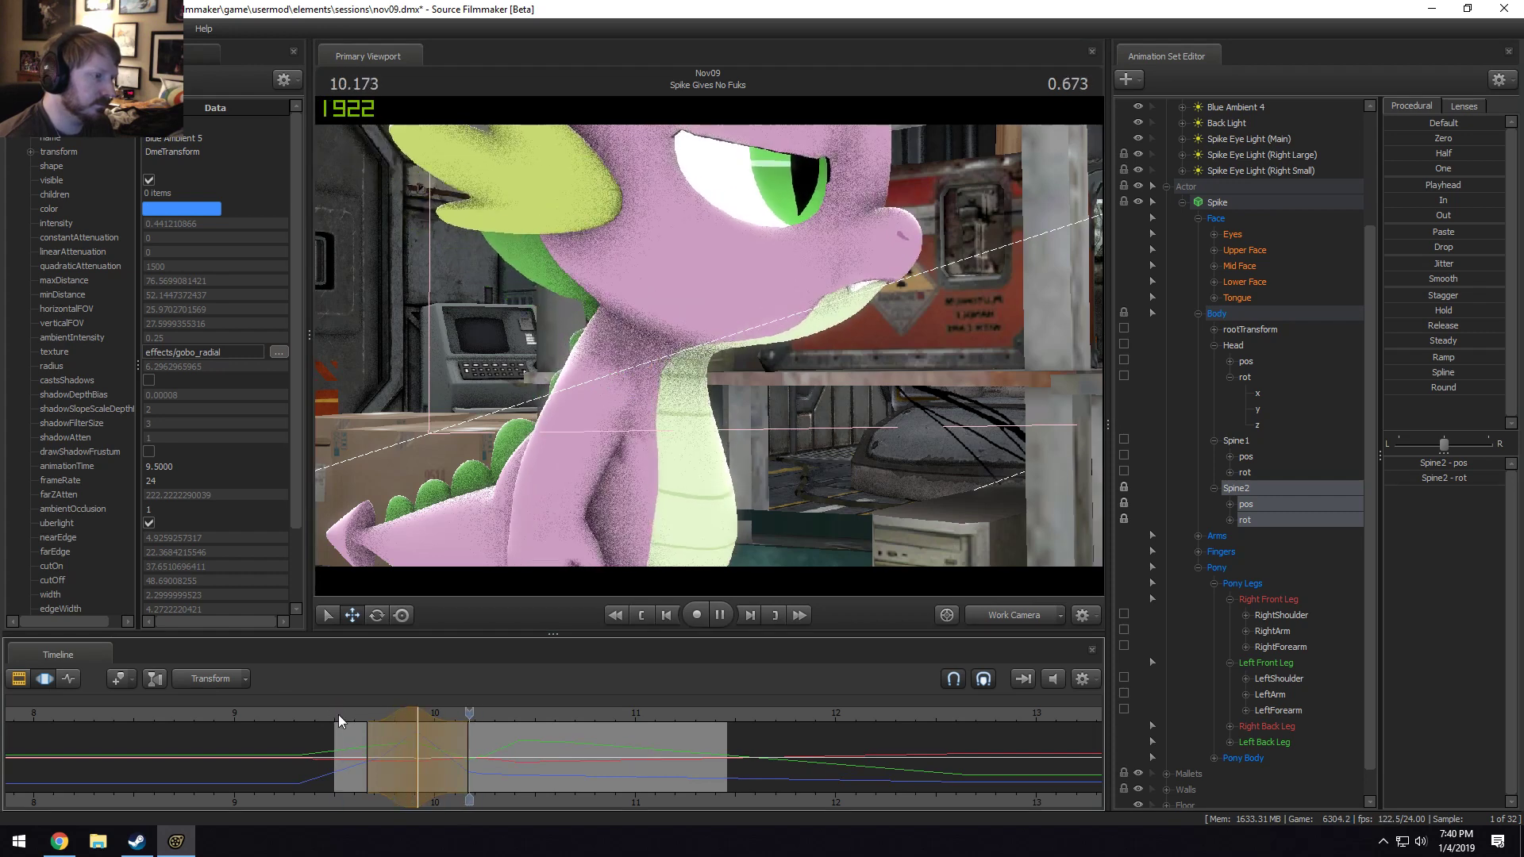
key(space)
Switch the viewport to the Main Camera and shift Spine2's time selection slightly later while replaying the shot.
click(1016, 613)
click(344, 718)
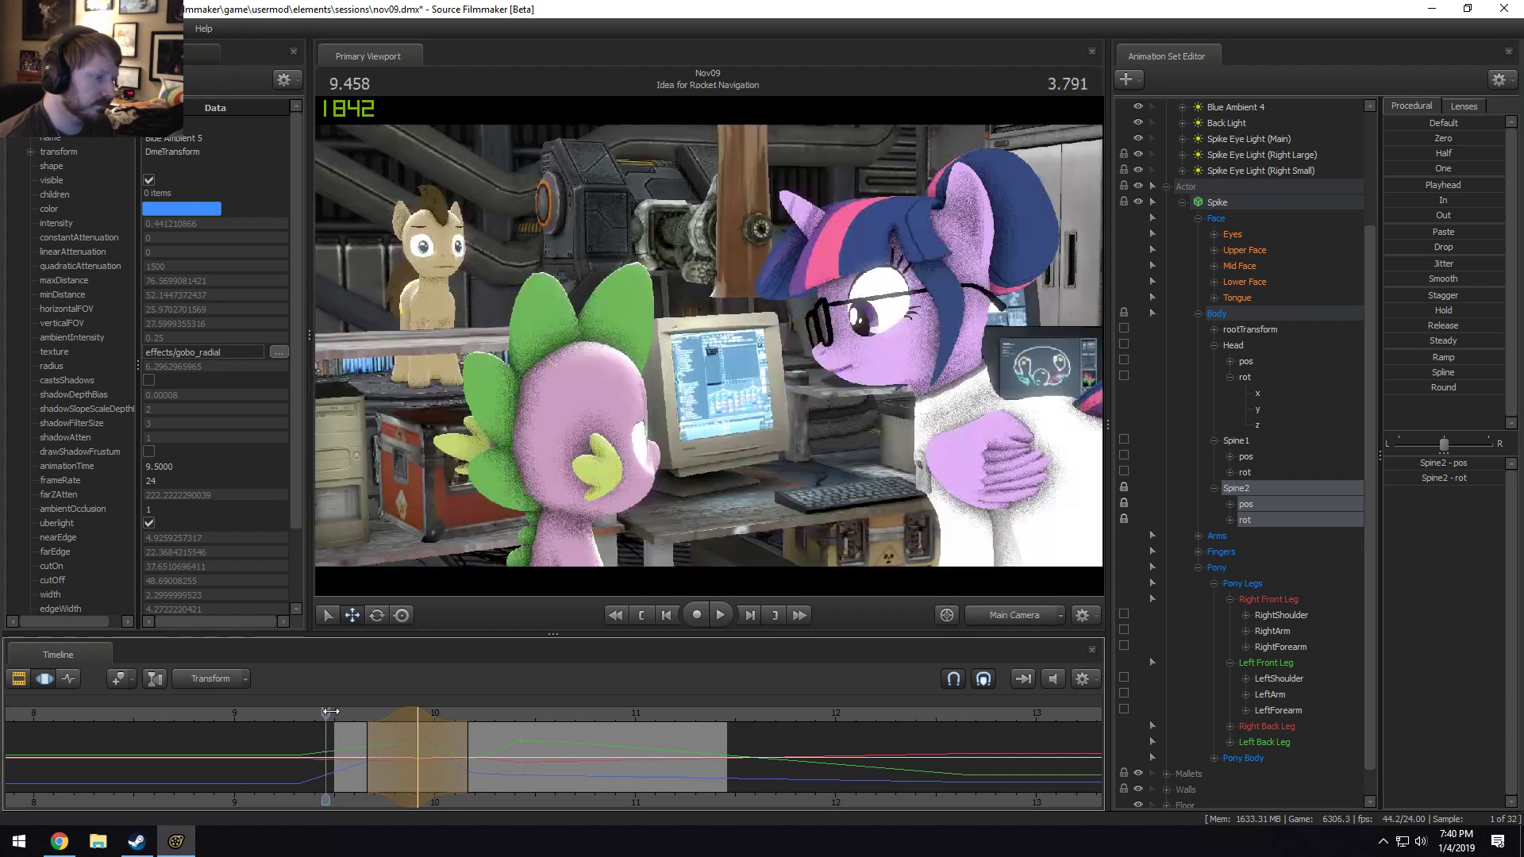
key(space)
key(space)
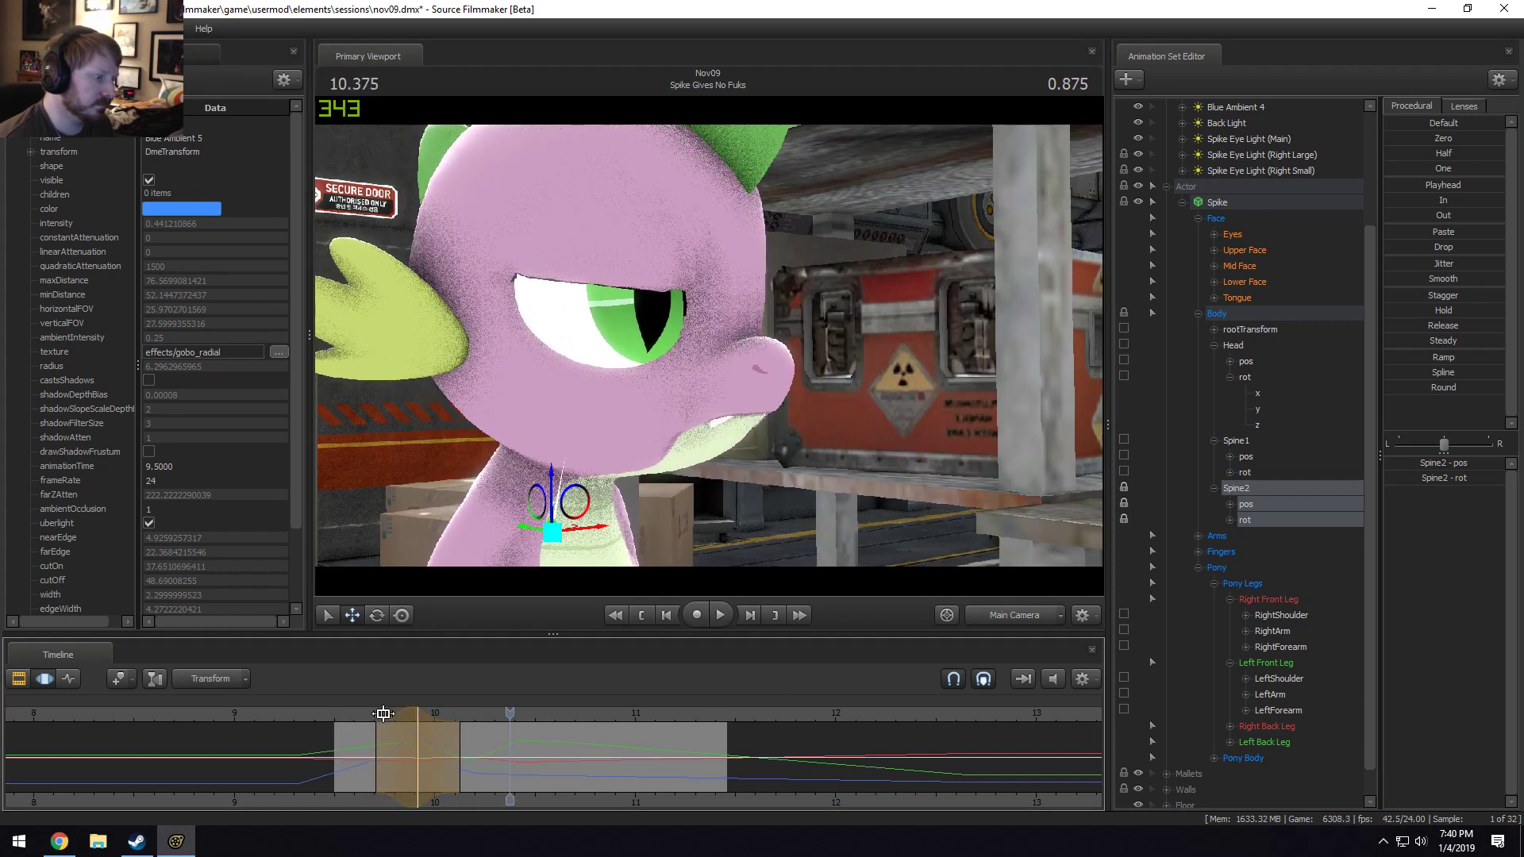
click(348, 714)
key(space)
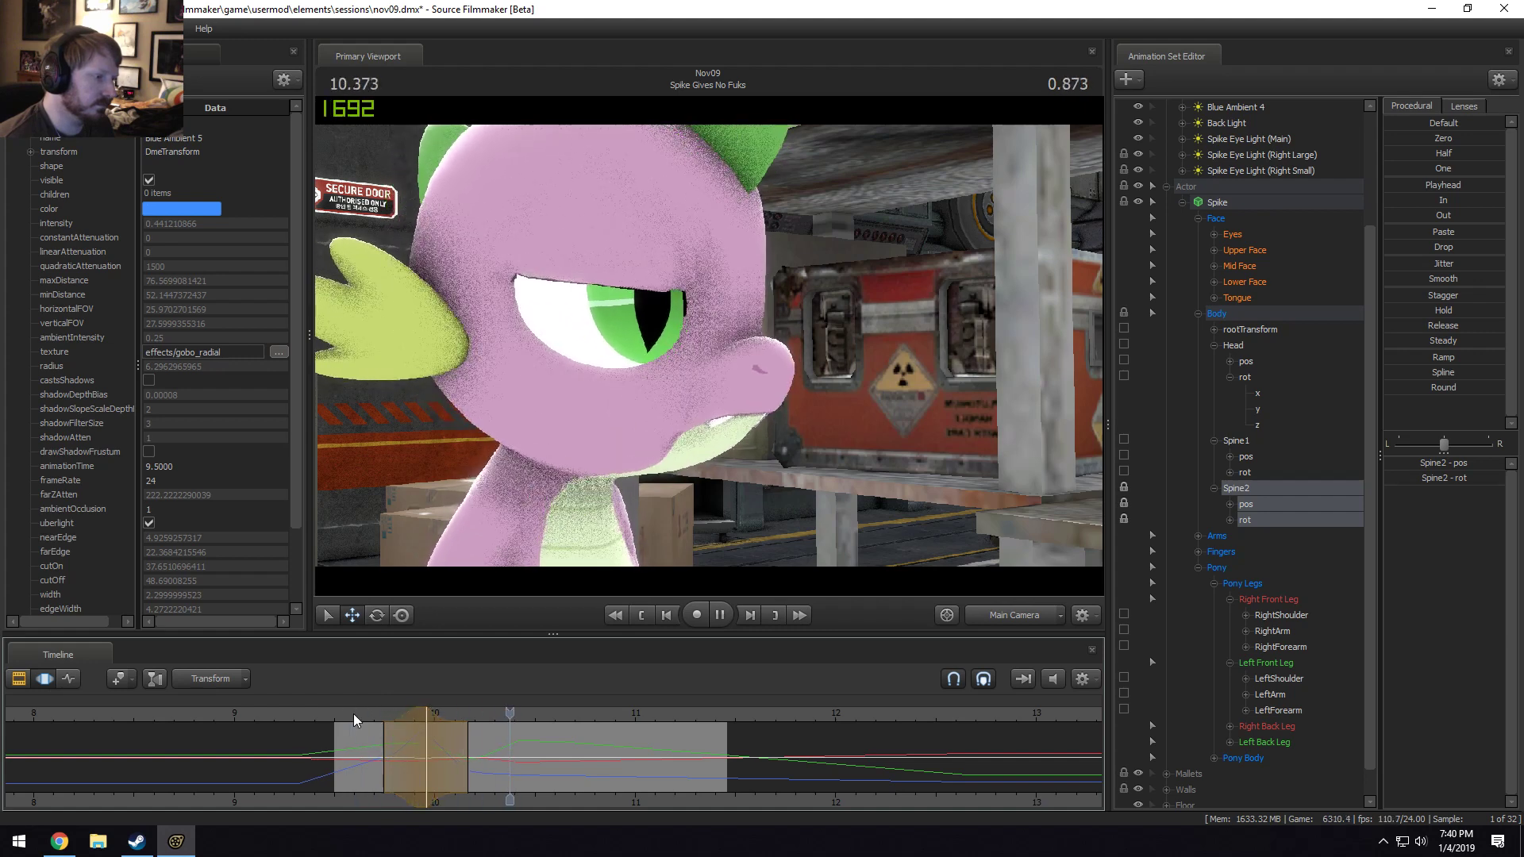
click(352, 718)
Apply the Playhead preset to Spine2's pos z over a time selection around 9.5 s, shortening the selection's end.
mouse_move(385, 769)
mouse_down()
mouse_move(47, 766)
mouse_move(384, 785)
mouse_up()
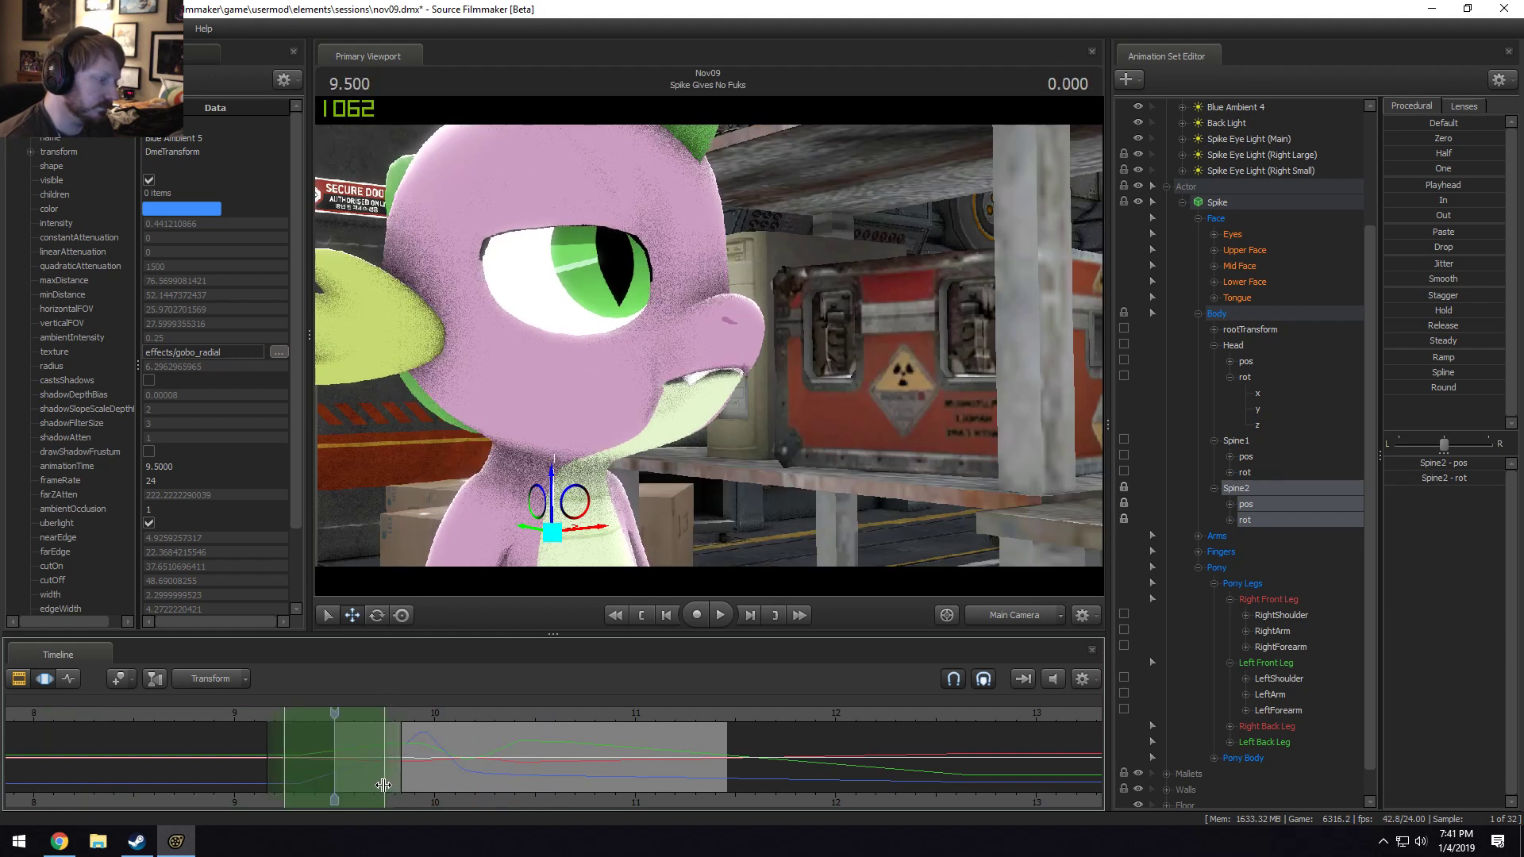
click(1230, 505)
click(1262, 553)
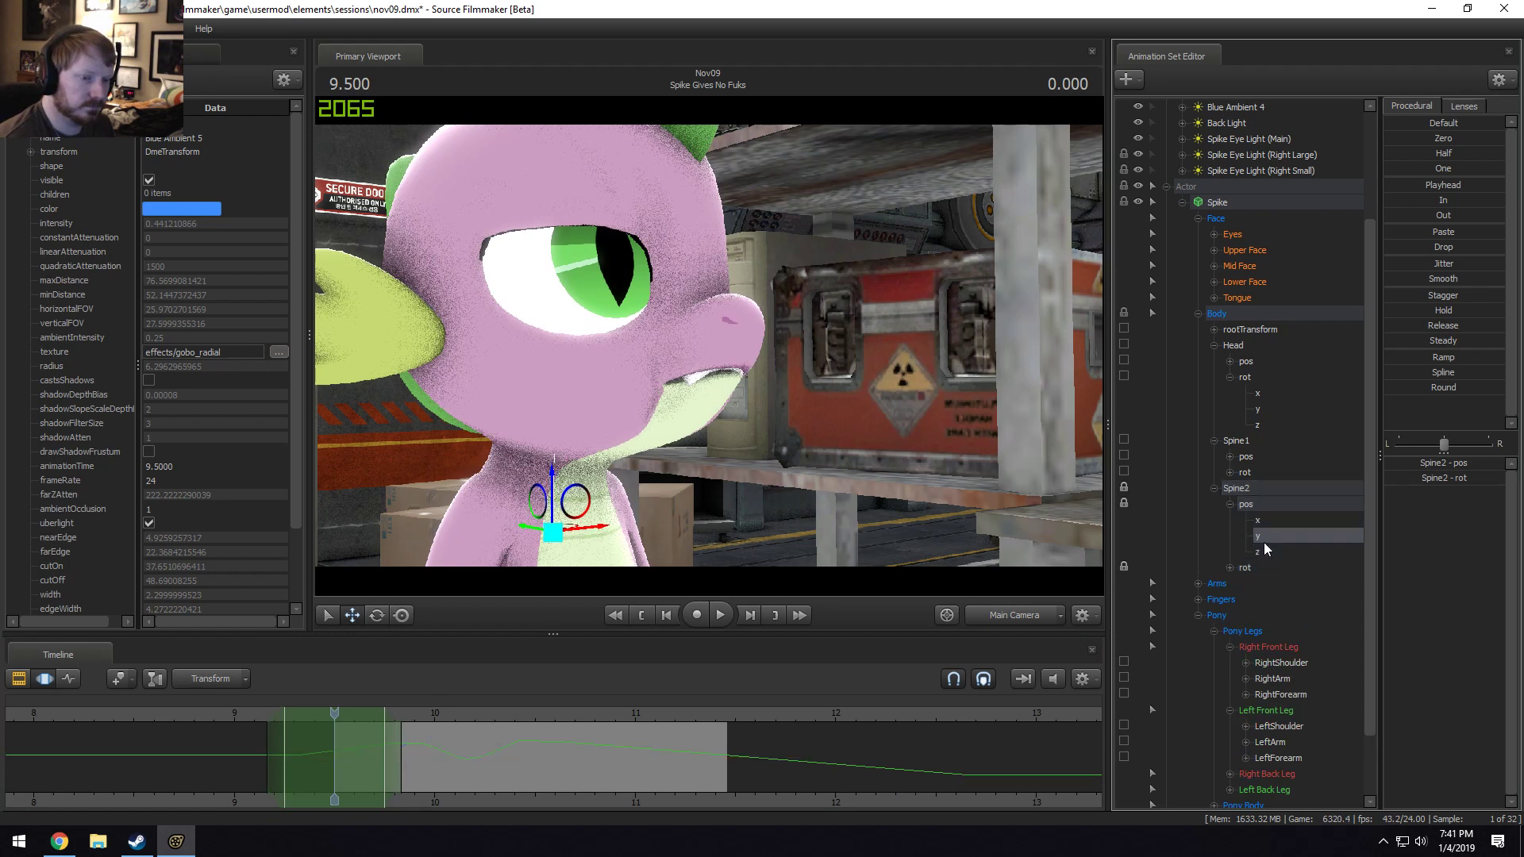
drag(1449, 192, 1449, 191)
key(ctrl+z)
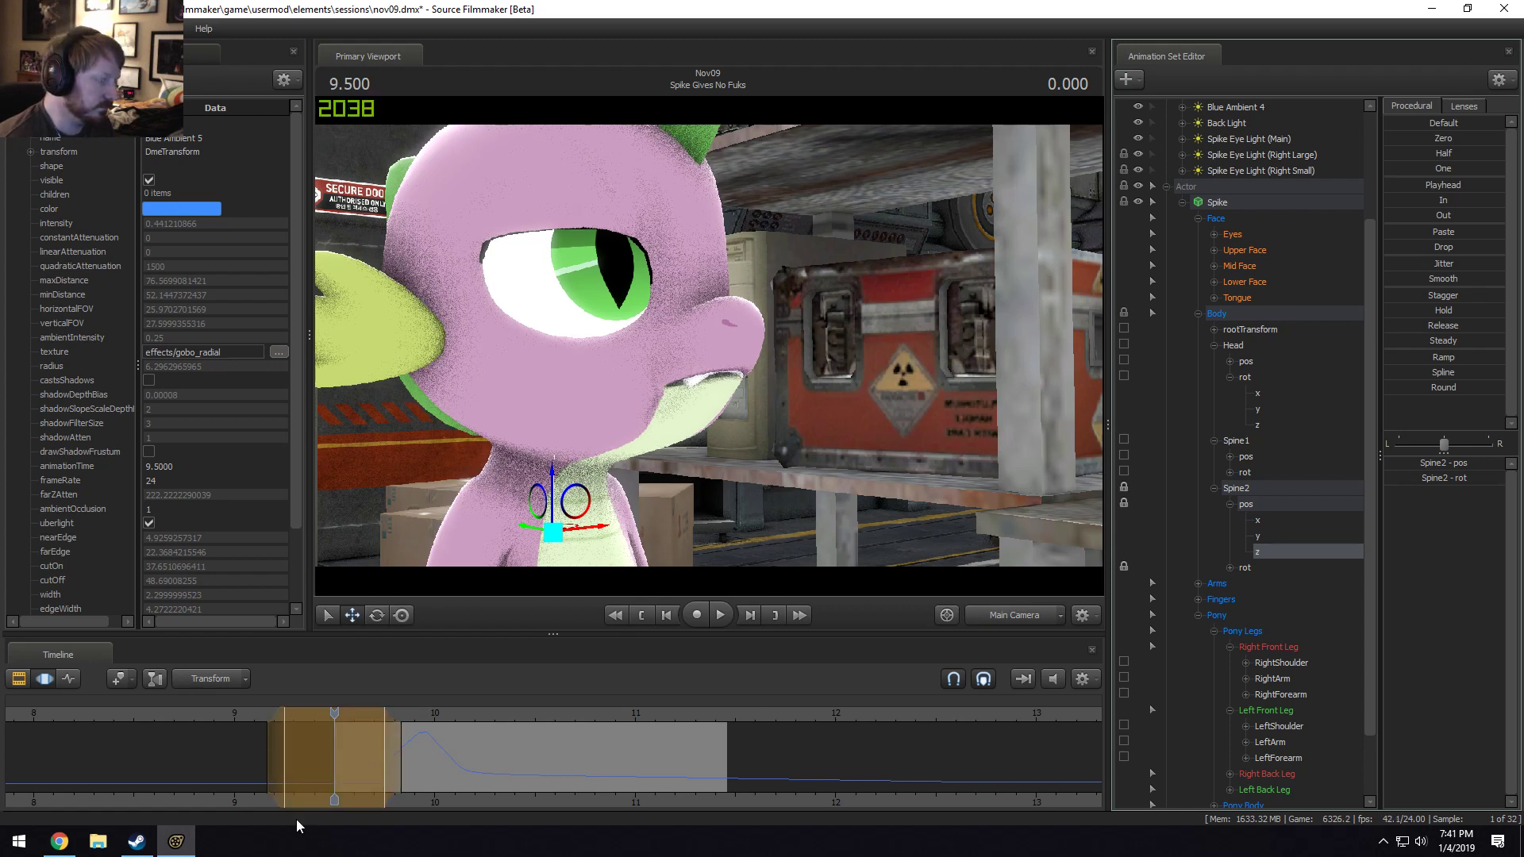
drag(381, 783, 365, 781)
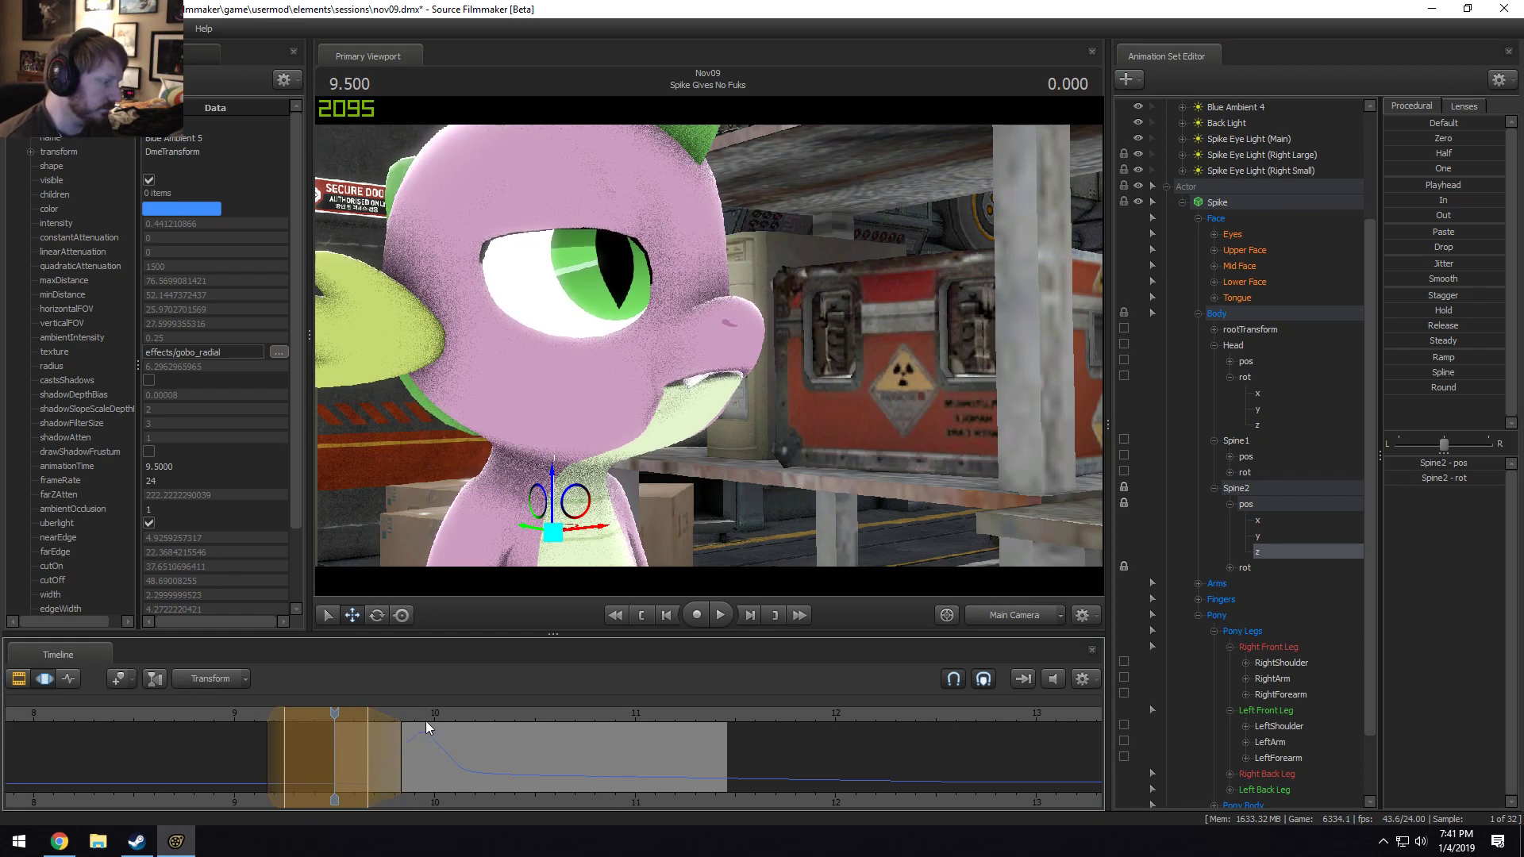
Apply the Round preset to Spine2's pos z in a narrow time selection near 9.7 s, extend it slightly, and replay the shot.
drag(334, 714, 384, 769)
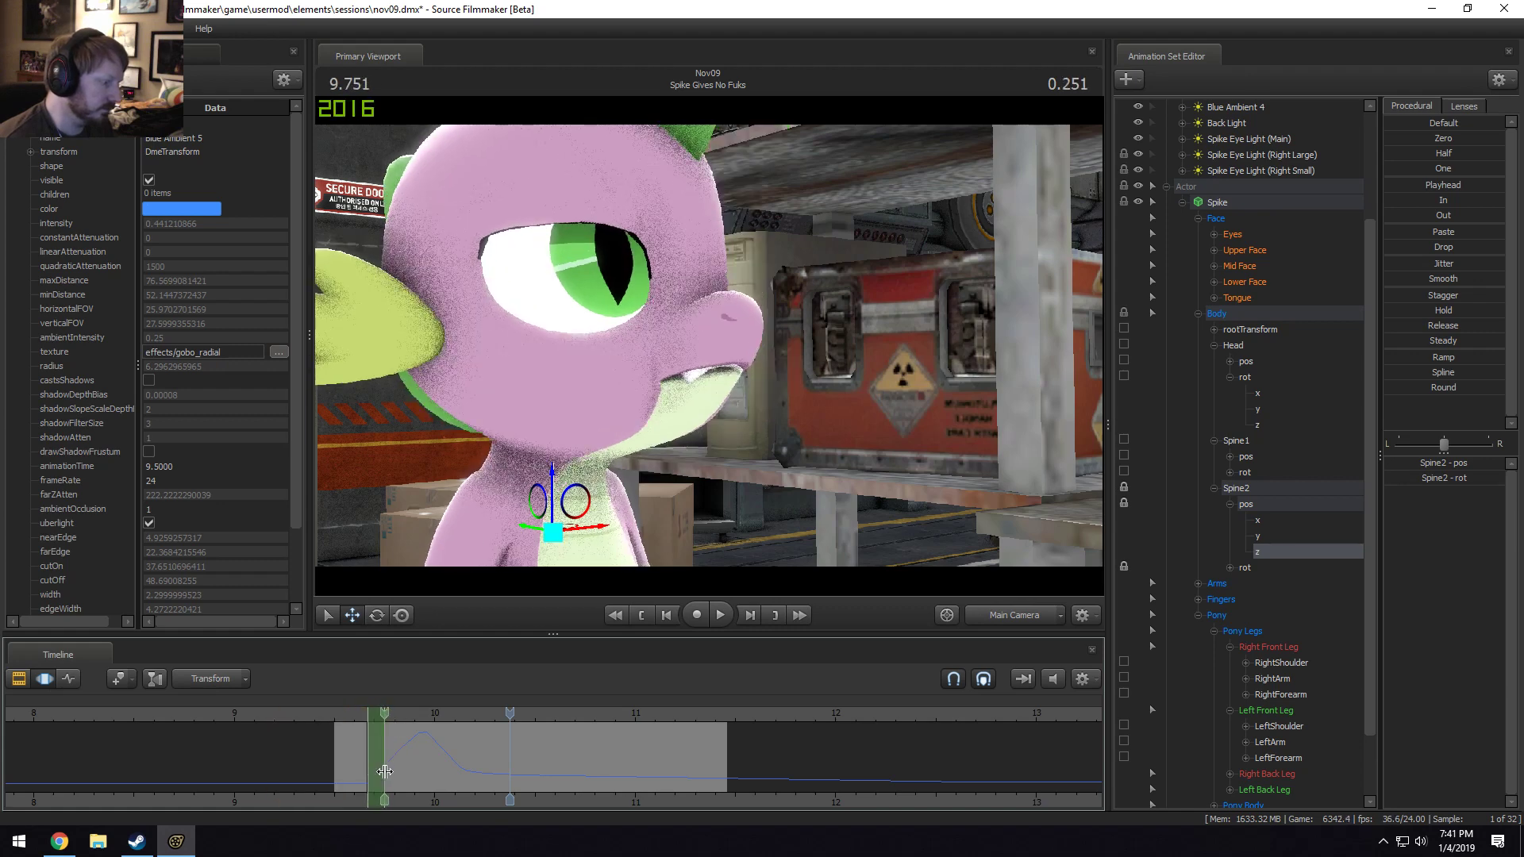
click(1399, 389)
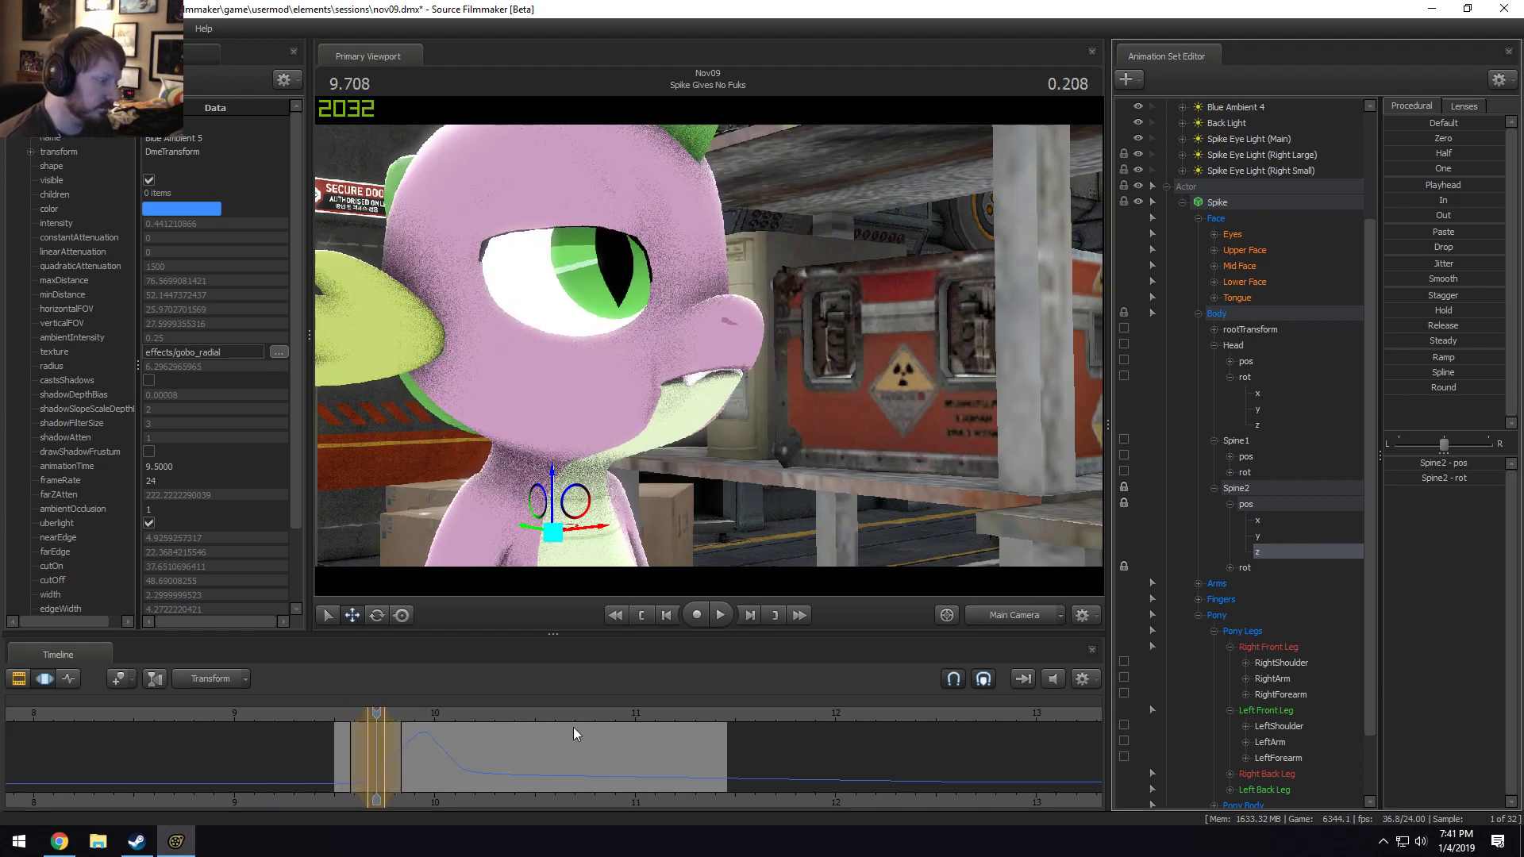
mouse_move(376, 765)
mouse_down()
mouse_move(406, 762)
mouse_move(368, 762)
mouse_move(403, 761)
mouse_move(383, 755)
mouse_up()
click(335, 716)
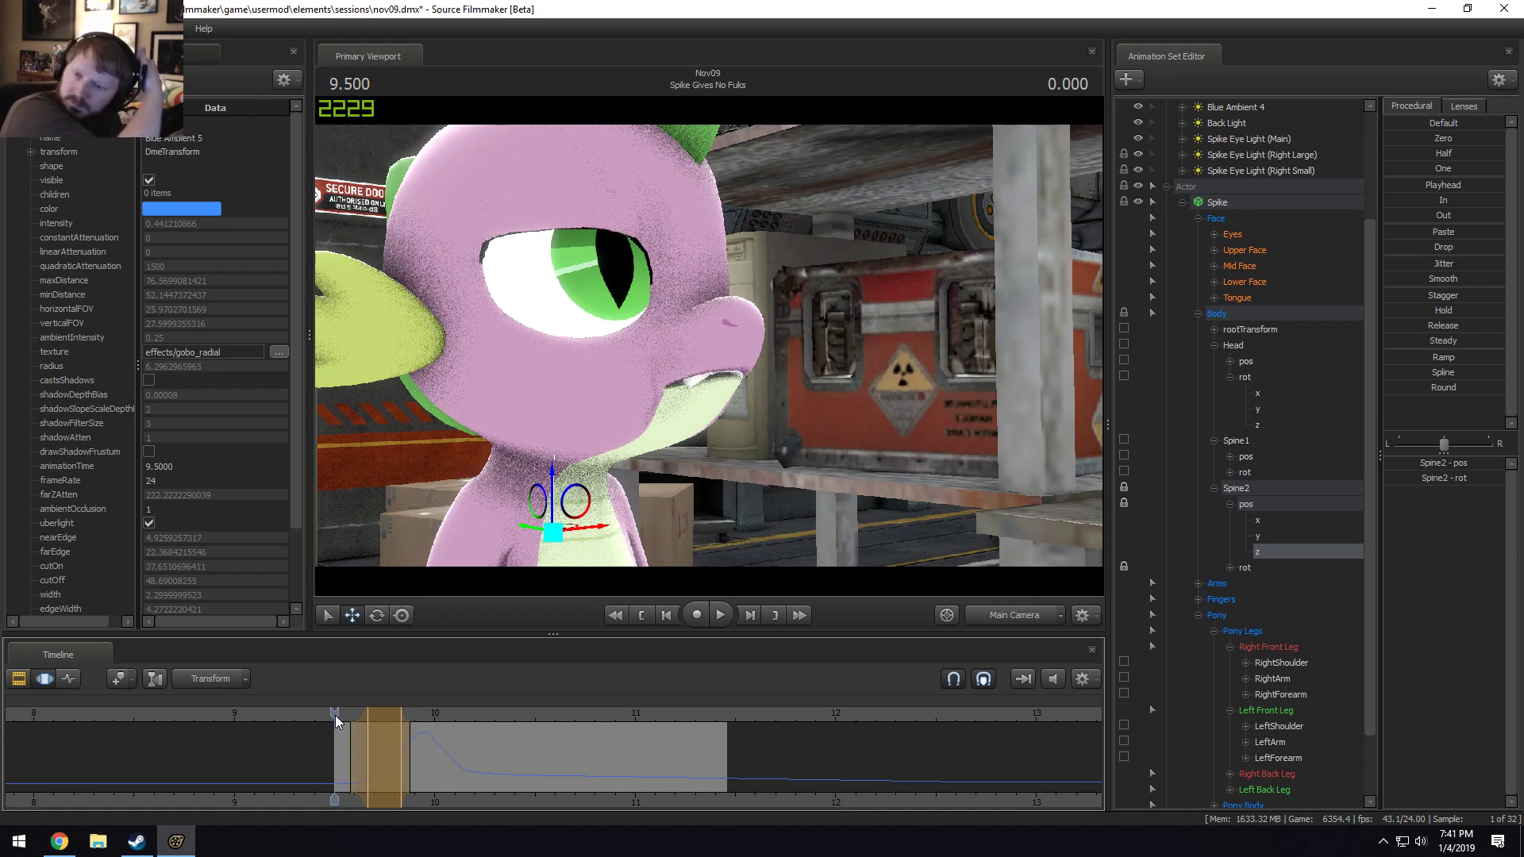
key(space)
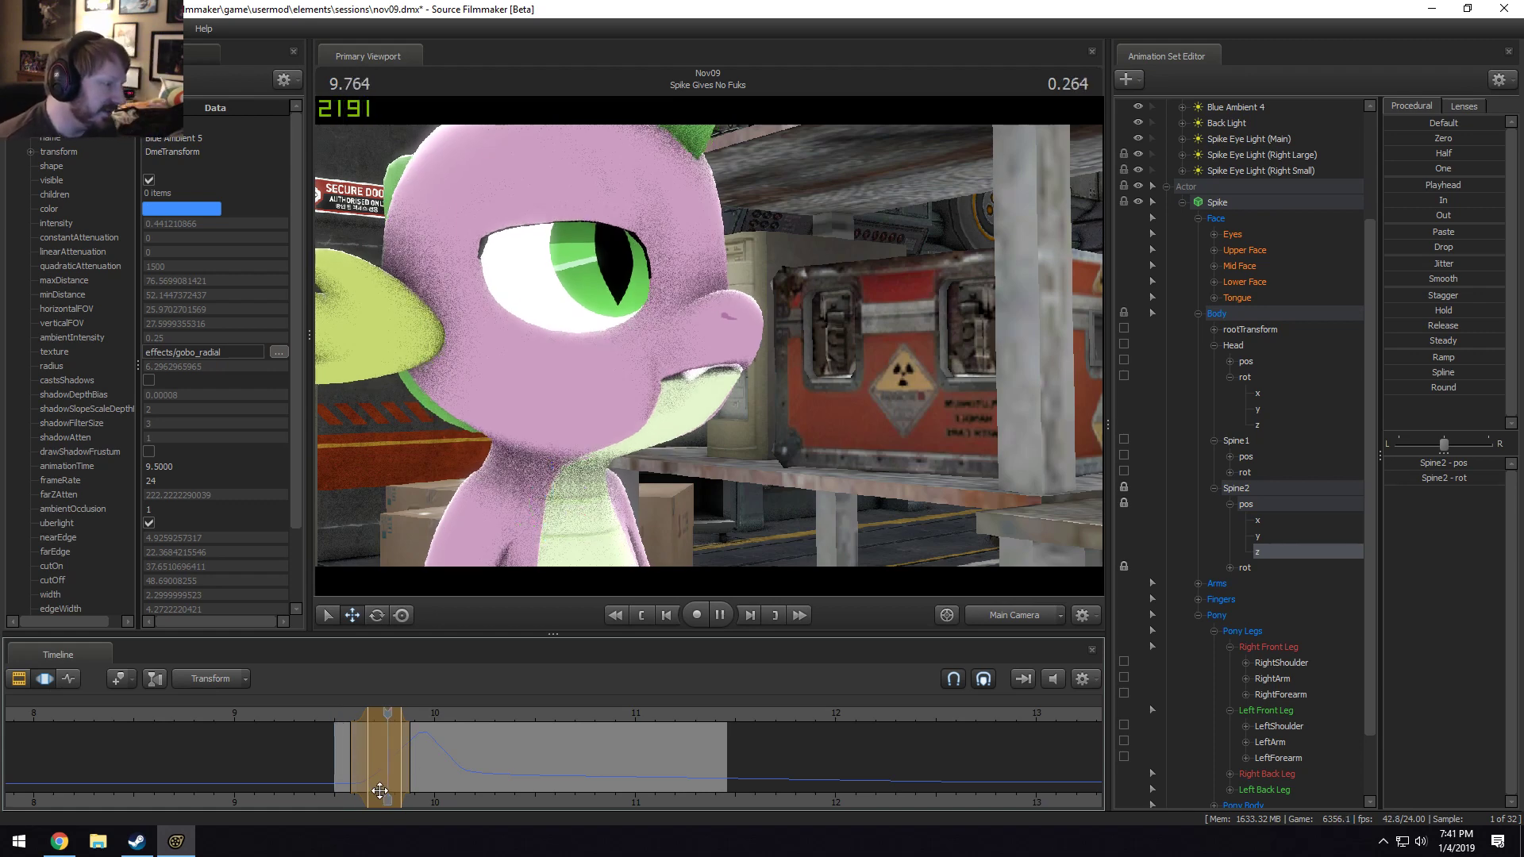
key(space)
Widen the time selection around 9.875 s and apply the Round preset to Spine2's pos z.
click(409, 800)
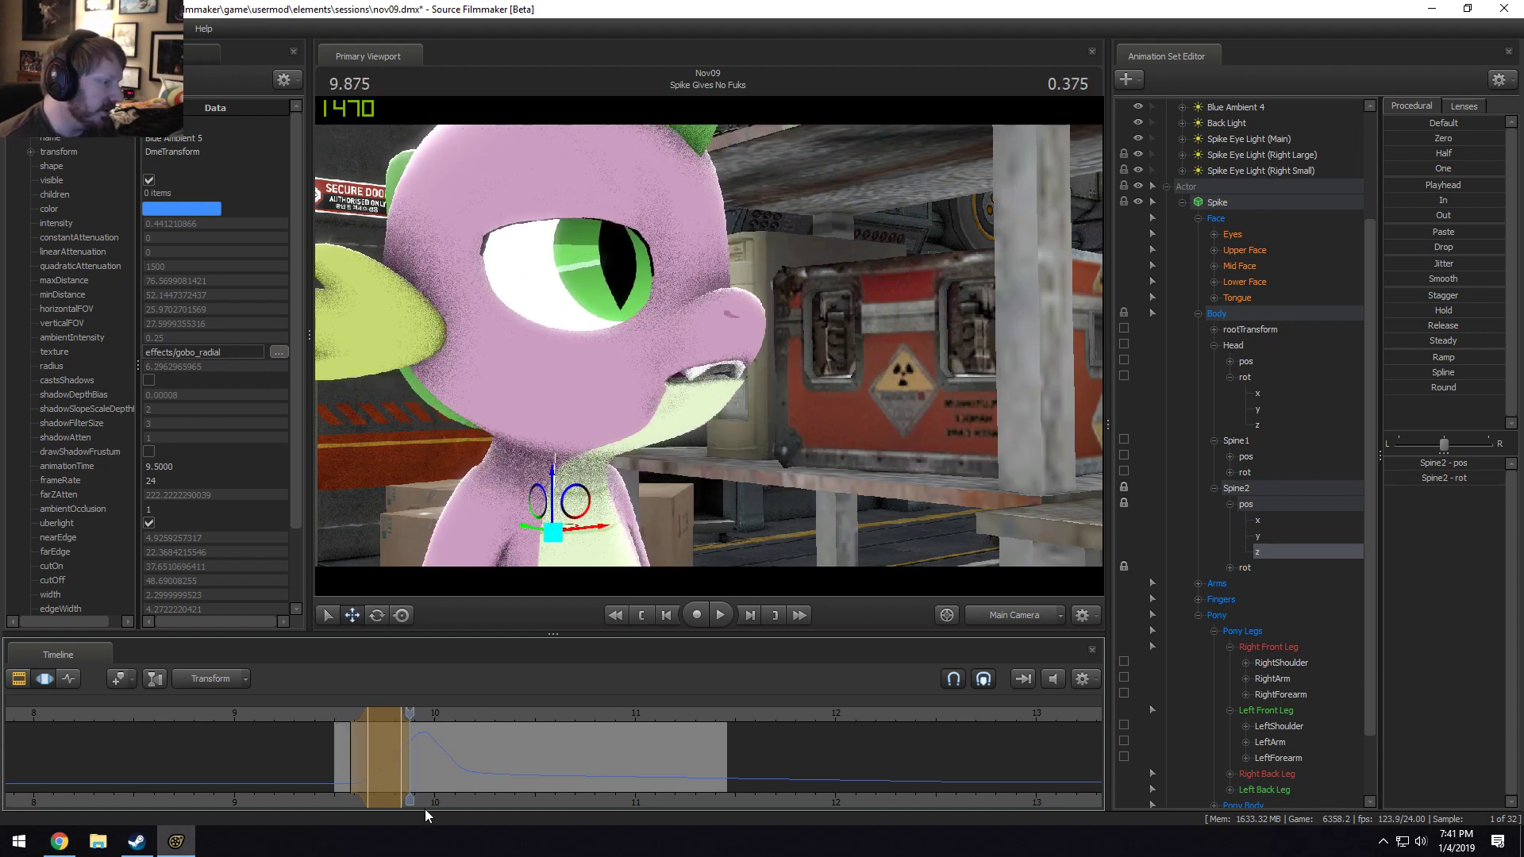
mouse_move(363, 769)
mouse_down()
mouse_move(465, 770)
mouse_move(359, 773)
mouse_up()
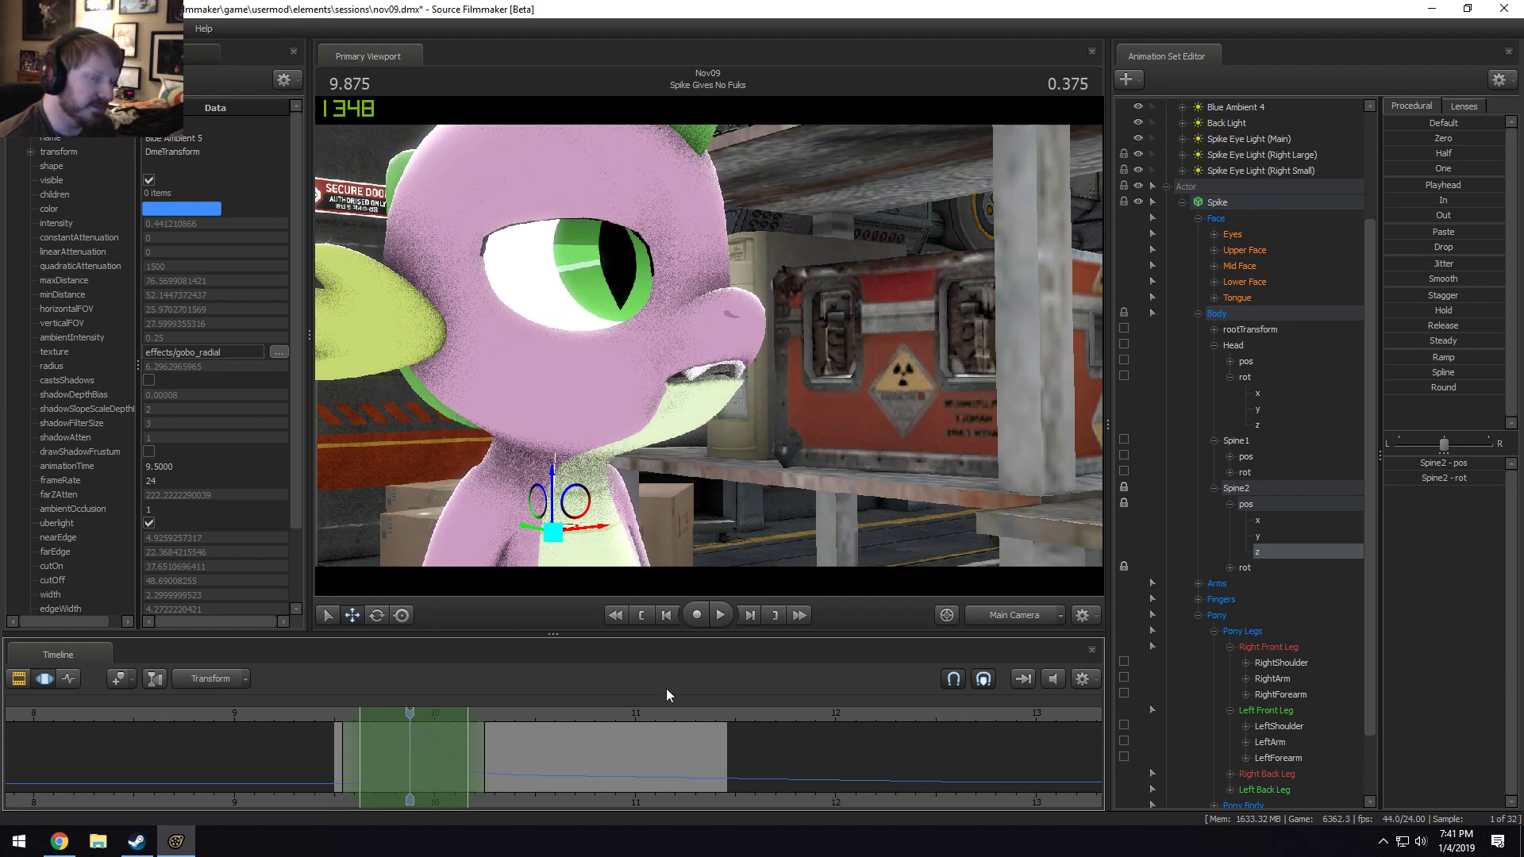
click(1419, 389)
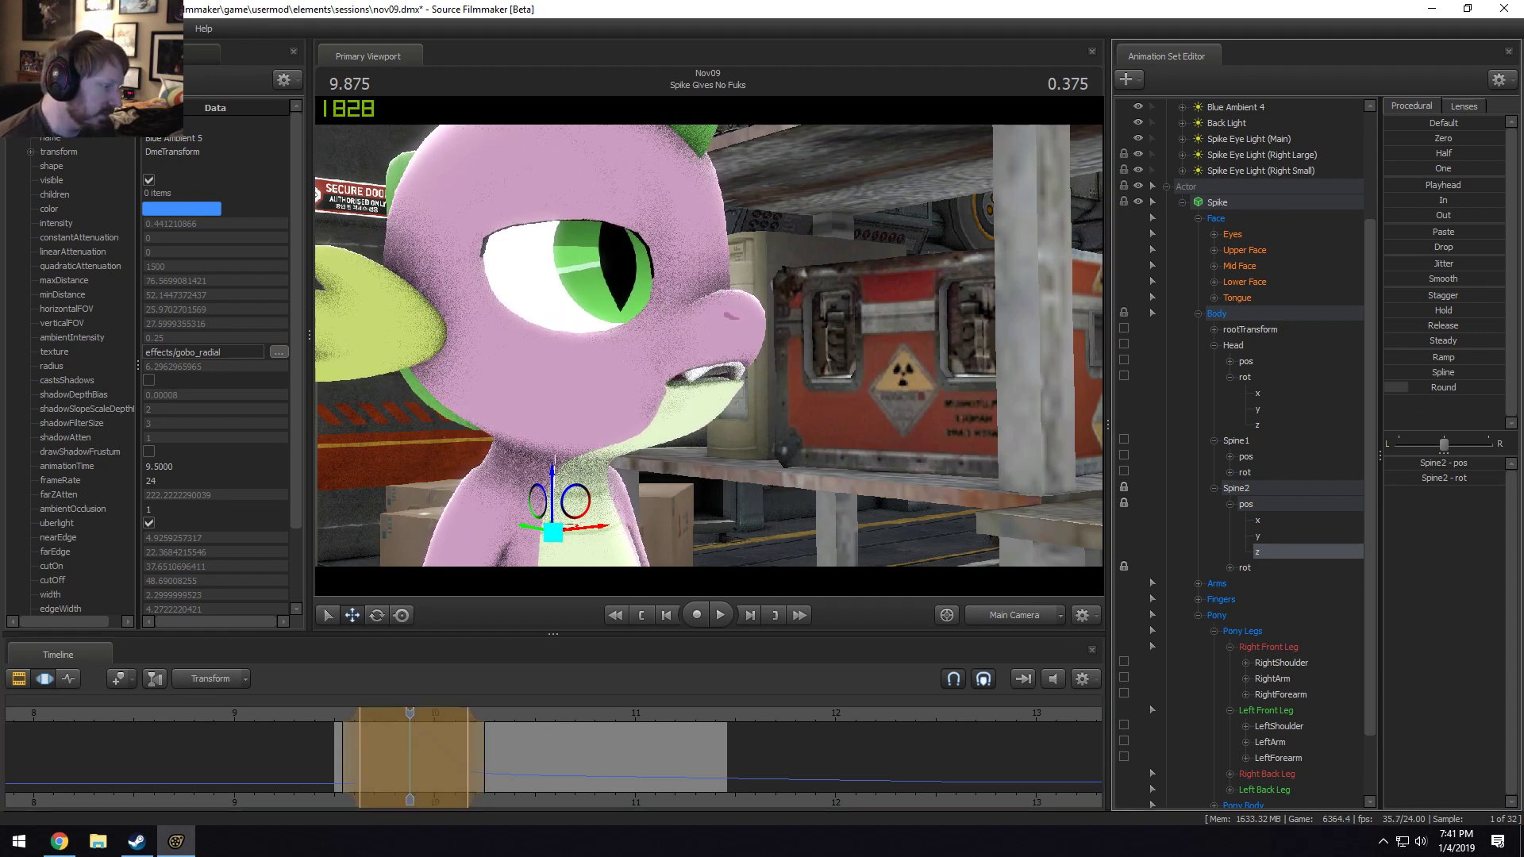
drag(1419, 389, 1421, 389)
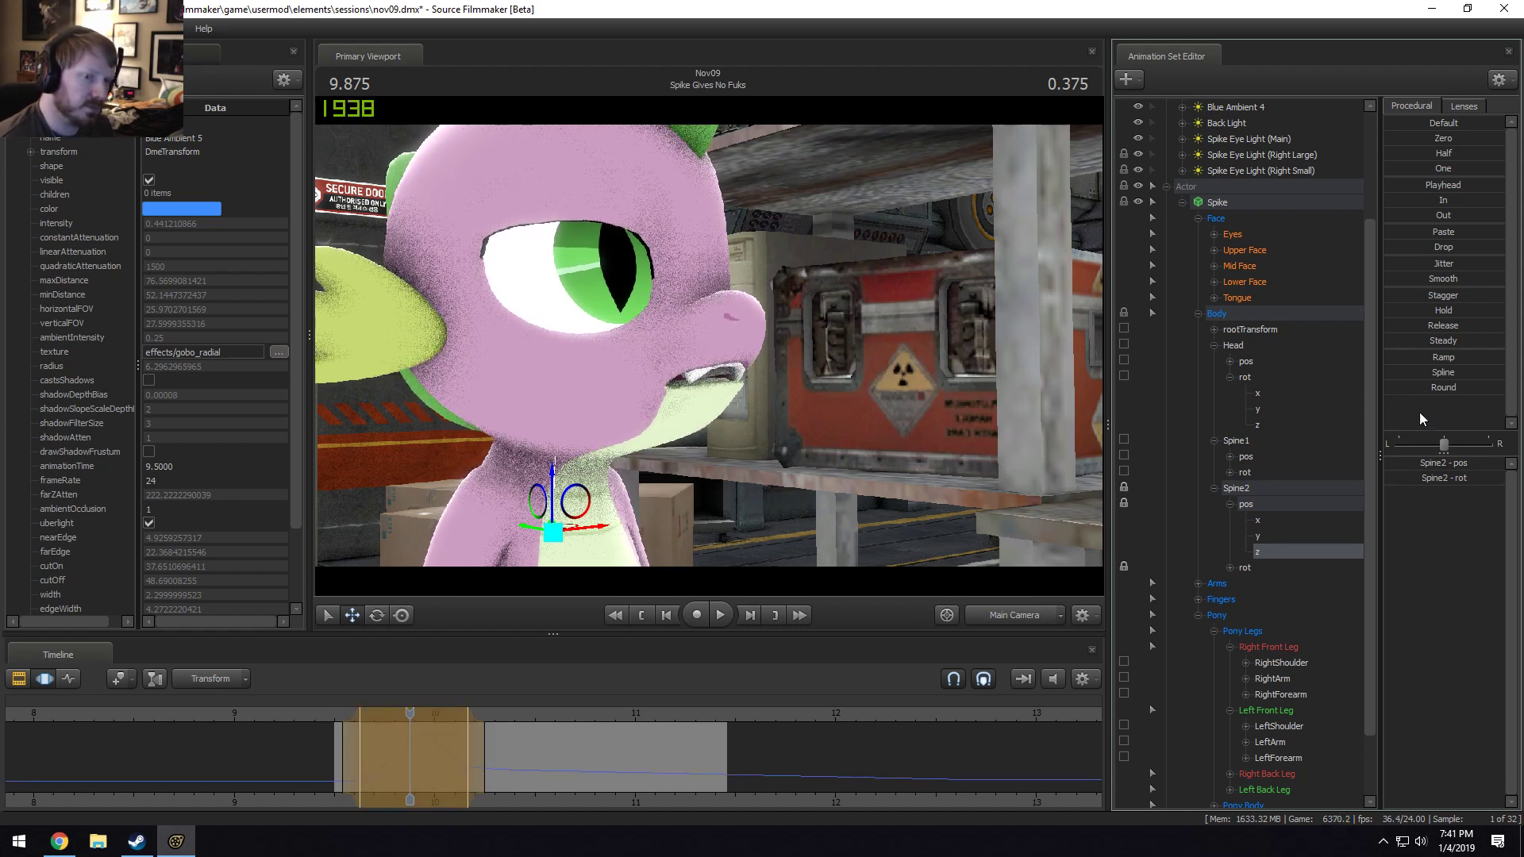
Nudge the Head slightly up within a time selection around 9.791 s, and move the time selection to around 10.25 s.
mouse_move(346, 725)
mouse_down()
mouse_move(343, 746)
mouse_move(544, 754)
mouse_move(363, 766)
mouse_move(478, 762)
mouse_up()
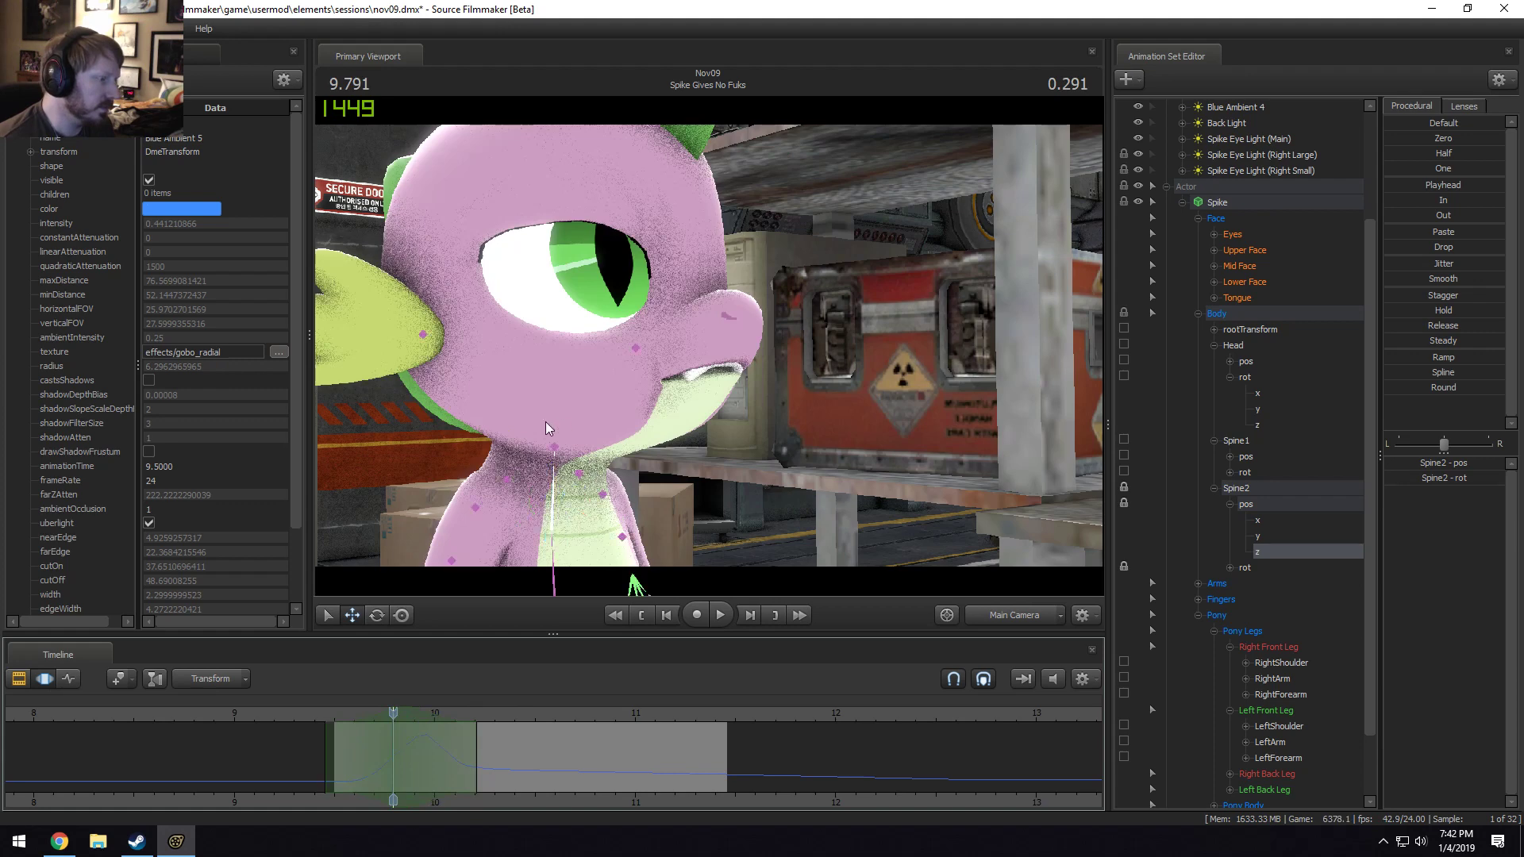
click(554, 446)
drag(559, 407, 558, 400)
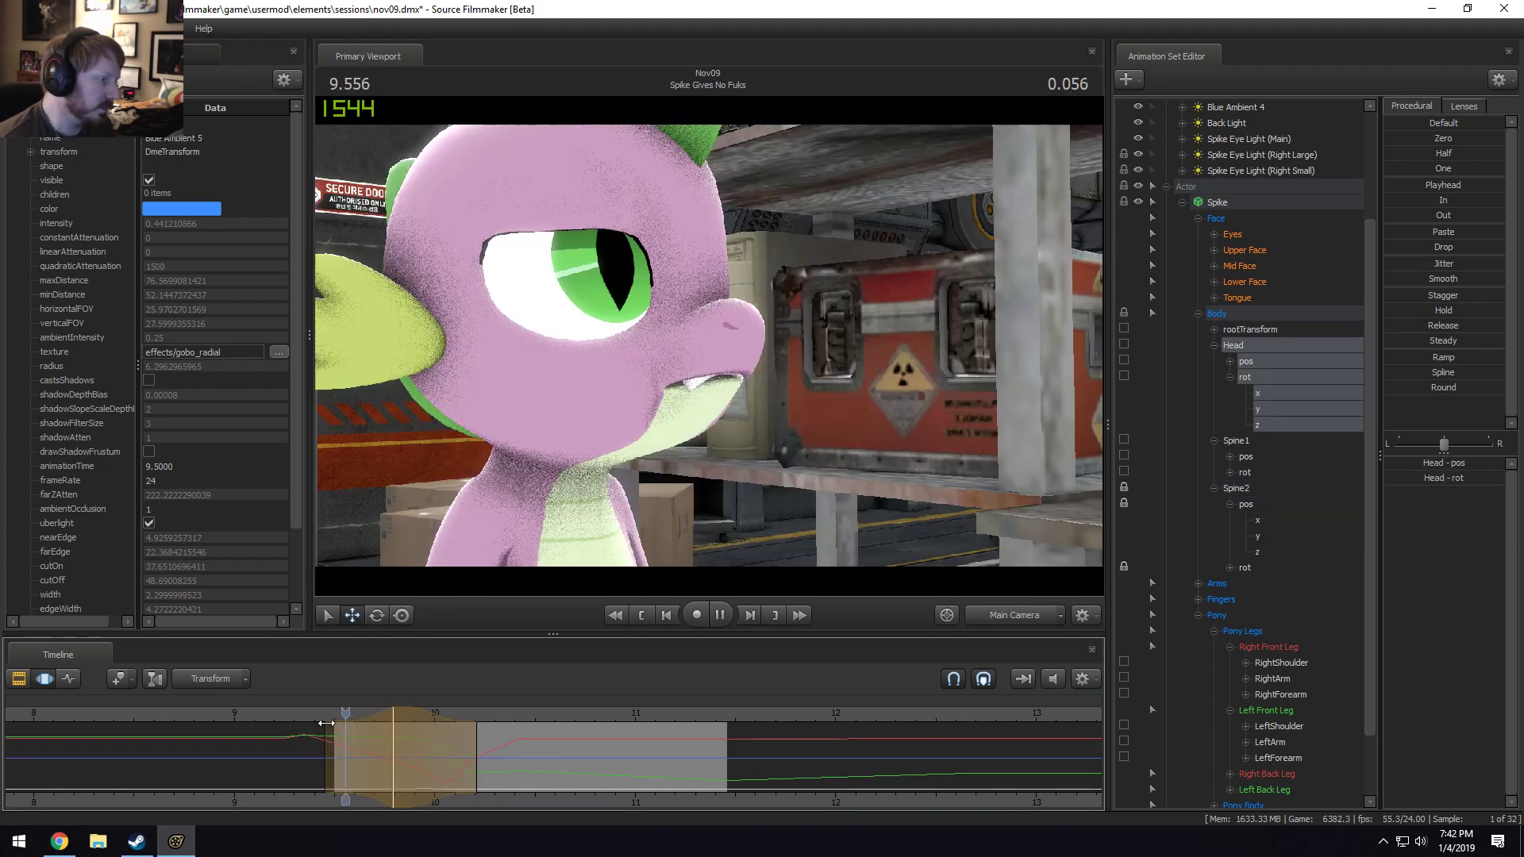
click(535, 713)
drag(496, 740, 469, 794)
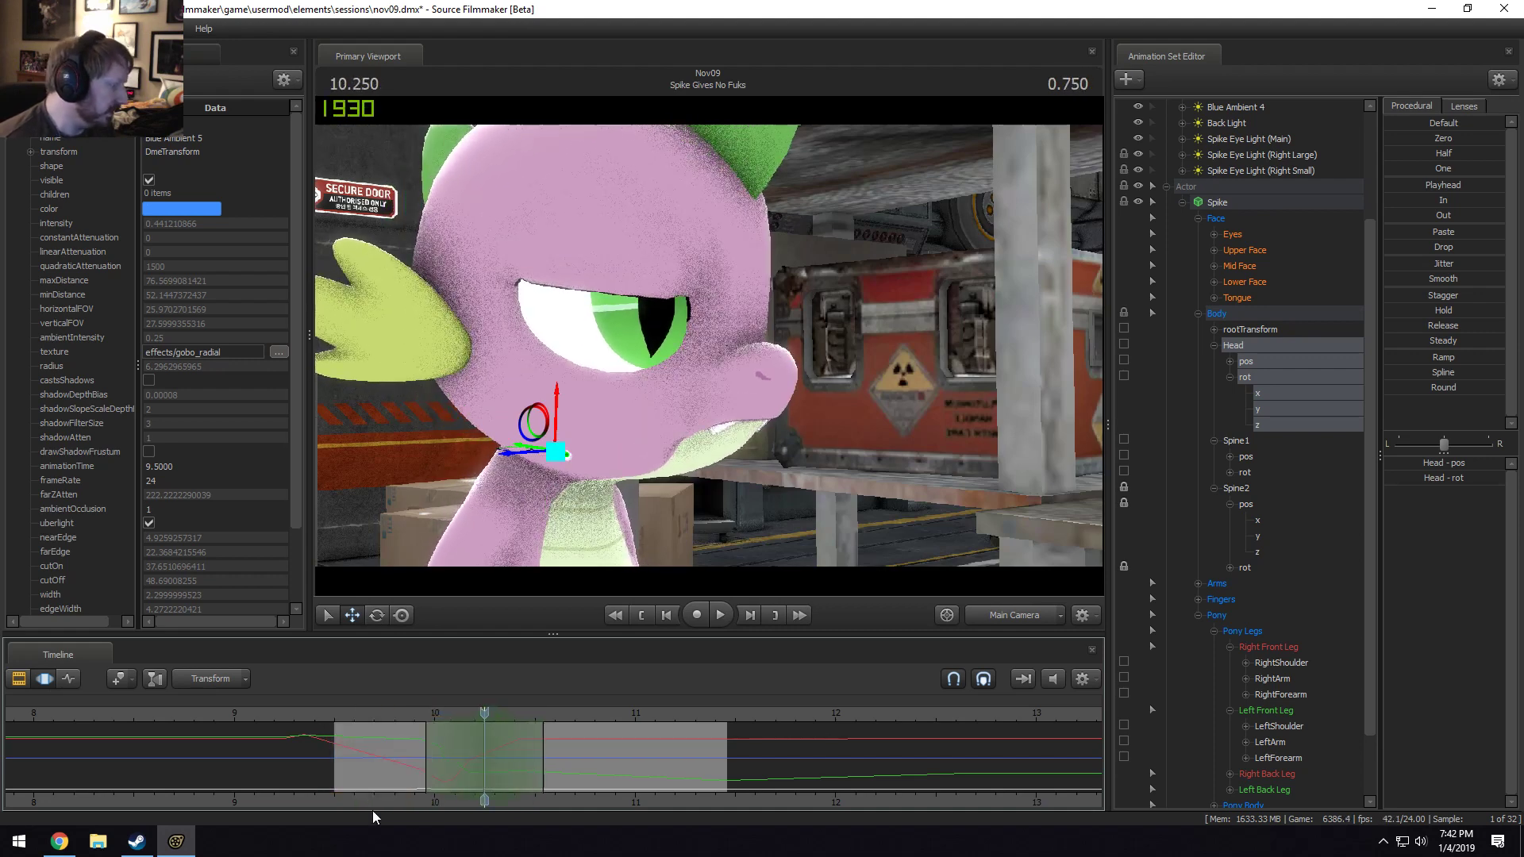
click(137, 841)
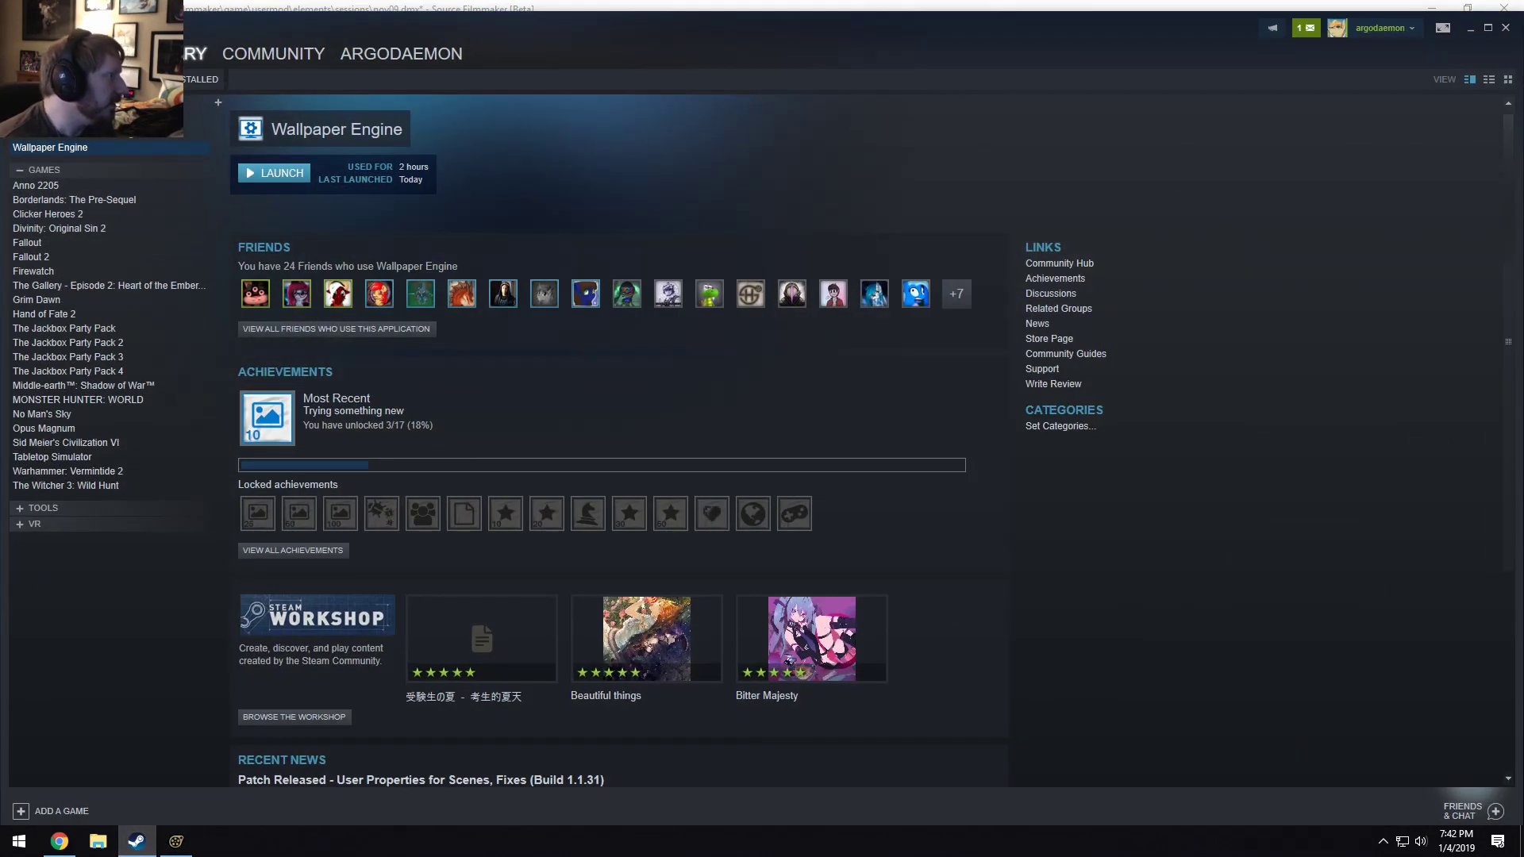
mouse_move(171, 54)
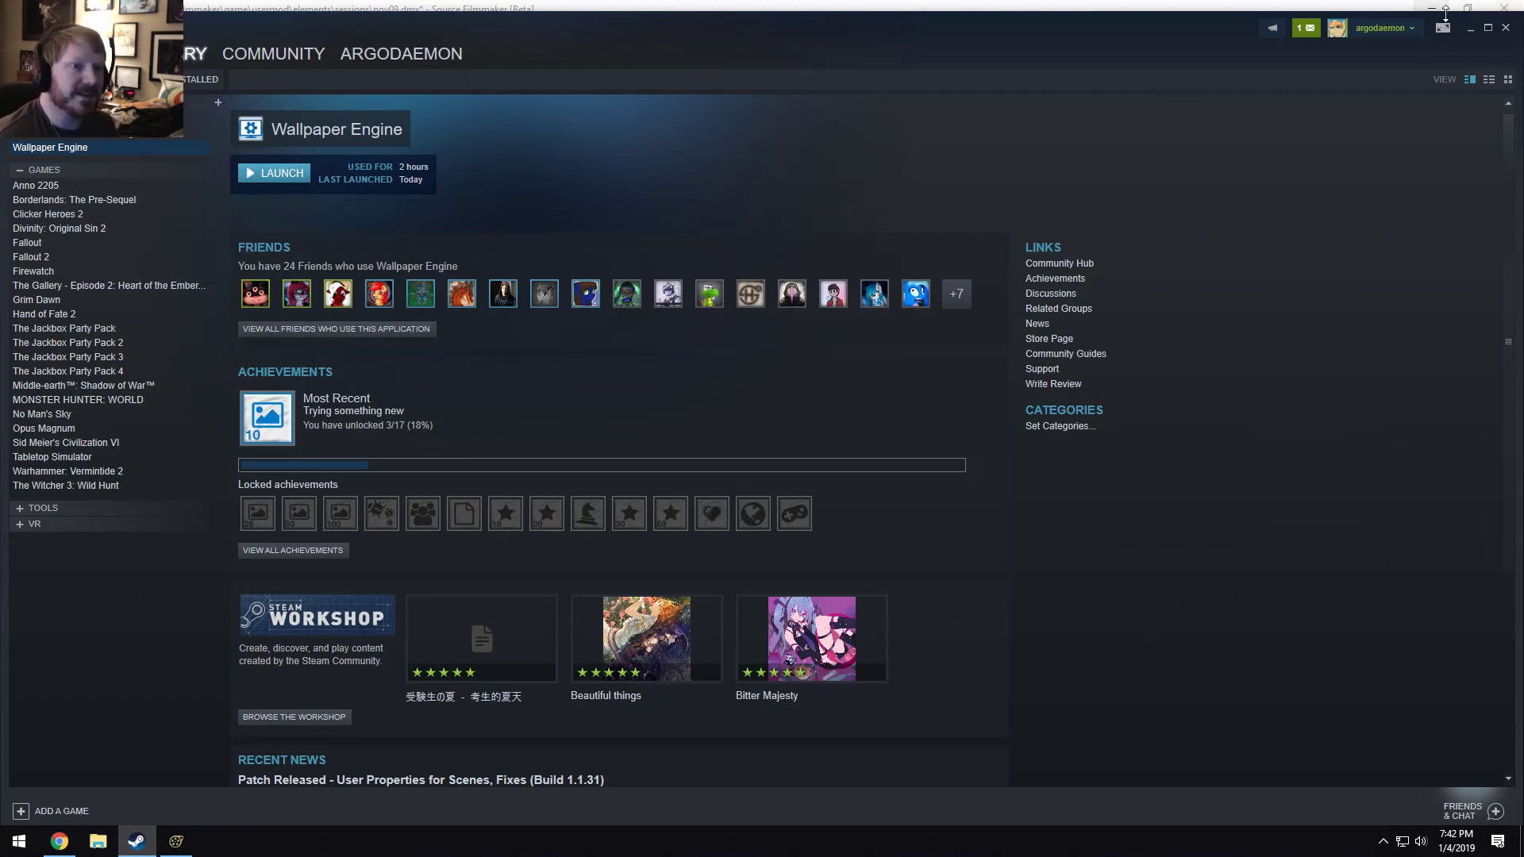
click(1473, 29)
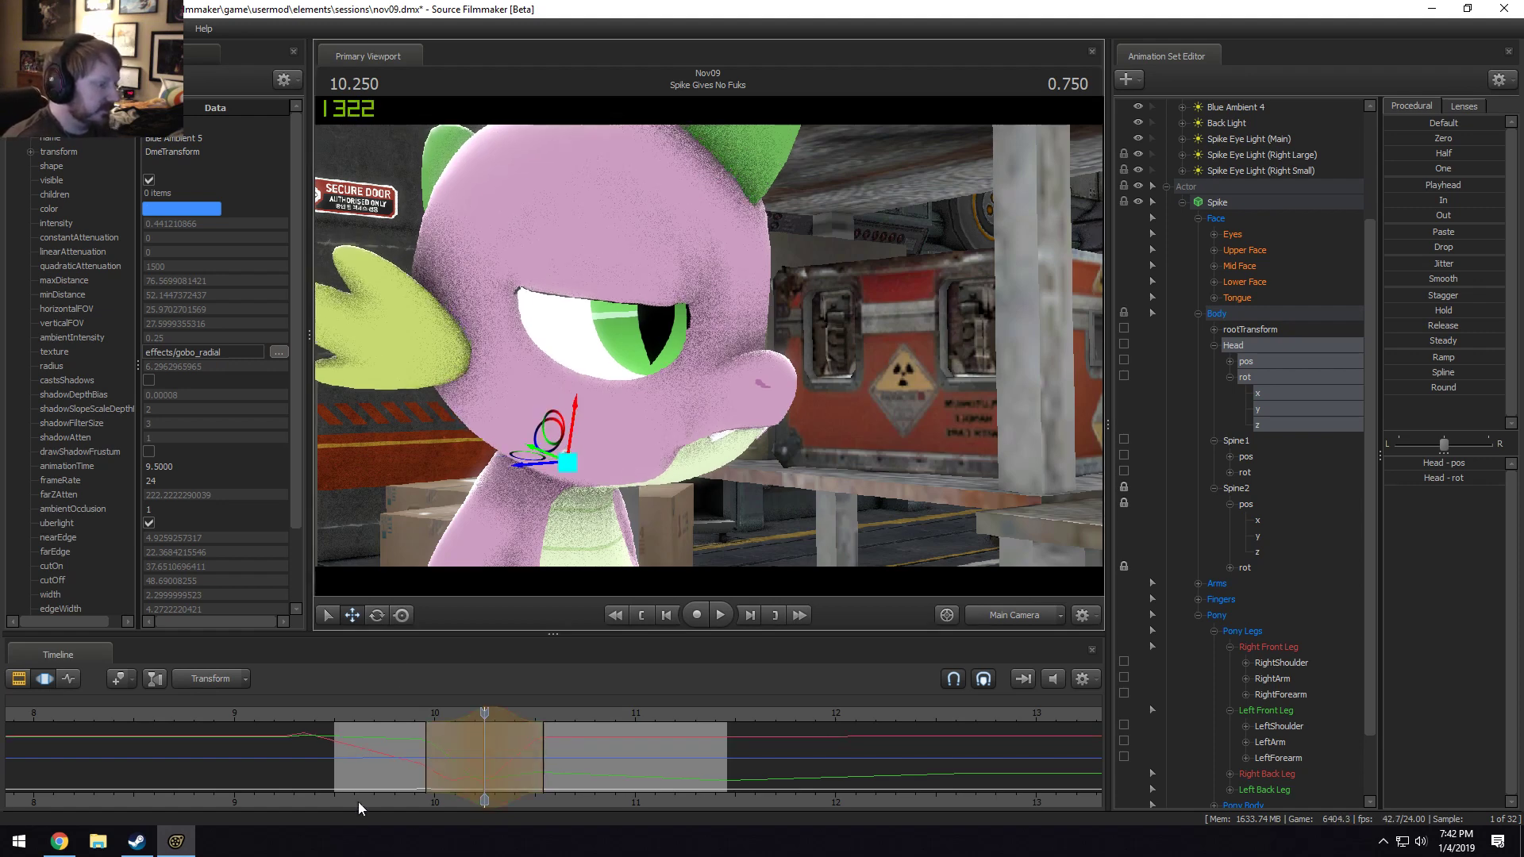
Shift the lowered Head adjustment from 10.25 s to about 10.166 s, replay the shot around the change, and undo the adjustment.
click(373, 719)
key(space)
key(space)
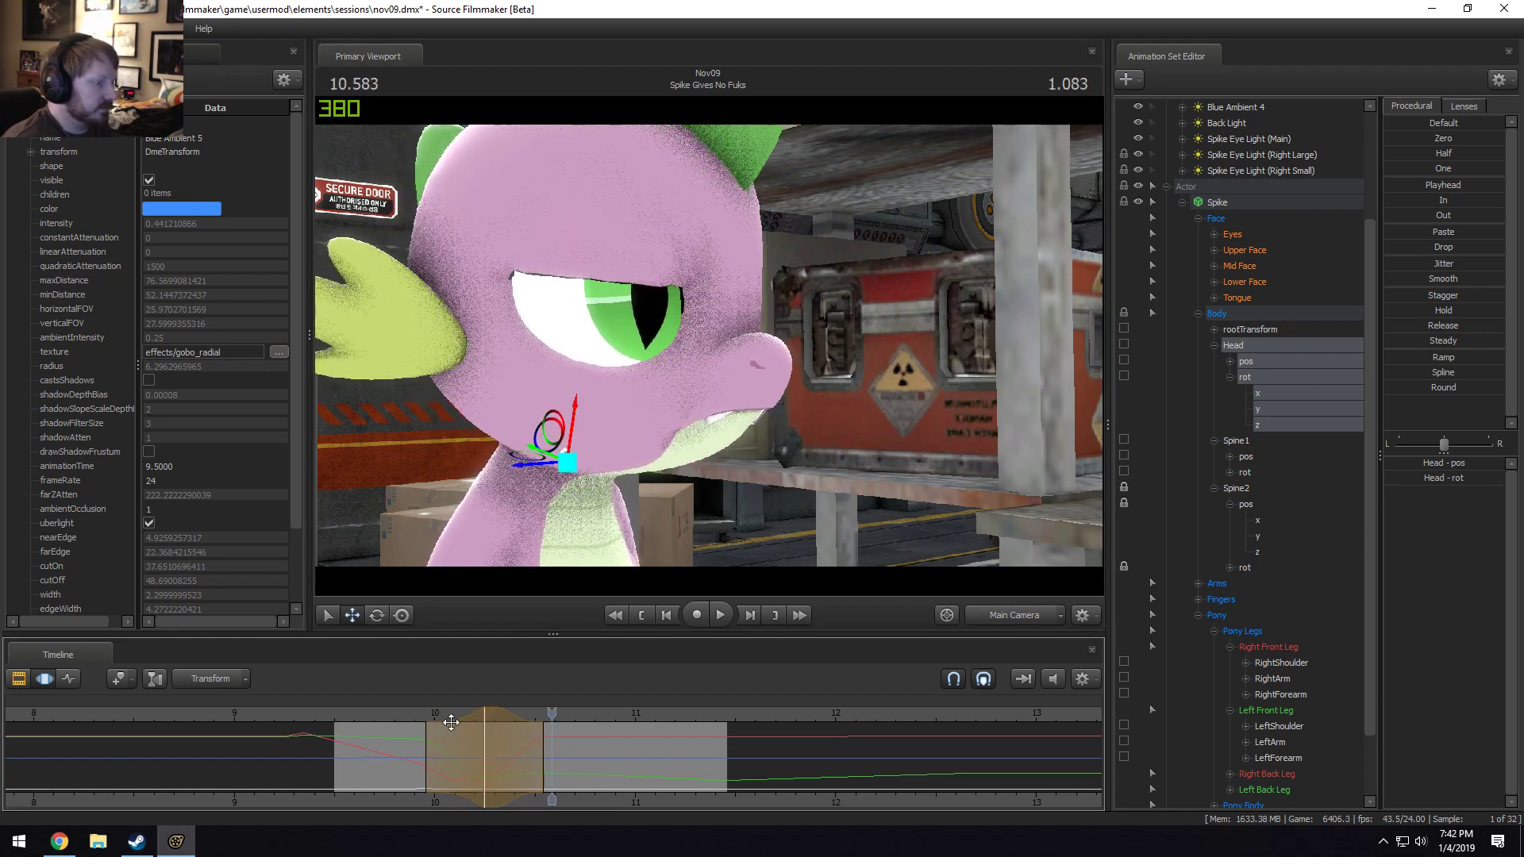
drag(469, 720, 452, 716)
click(368, 719)
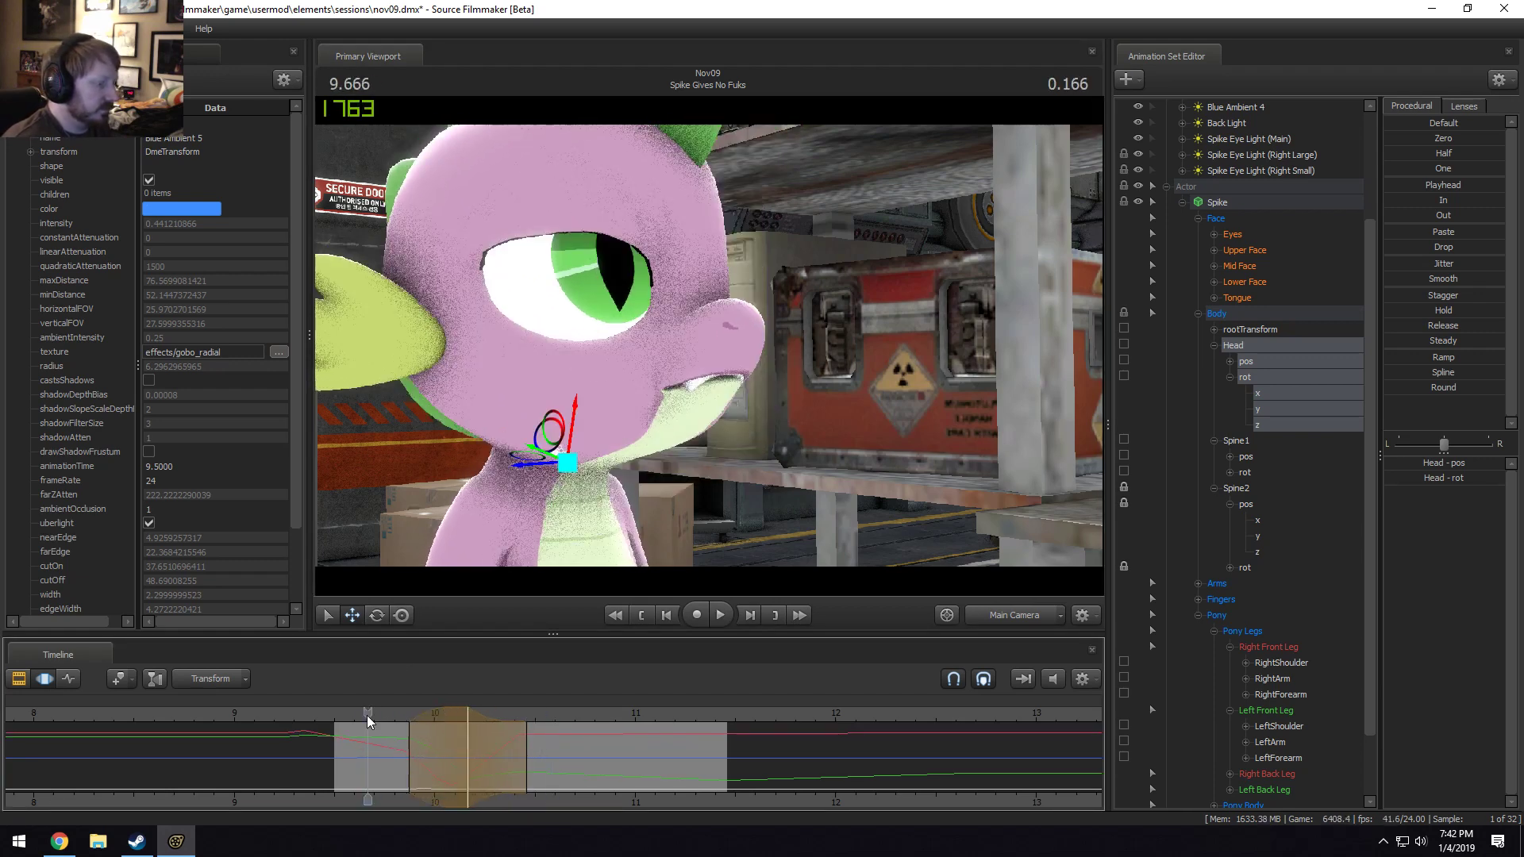
key(space)
key(space)
click(369, 721)
key(ctrl+z)
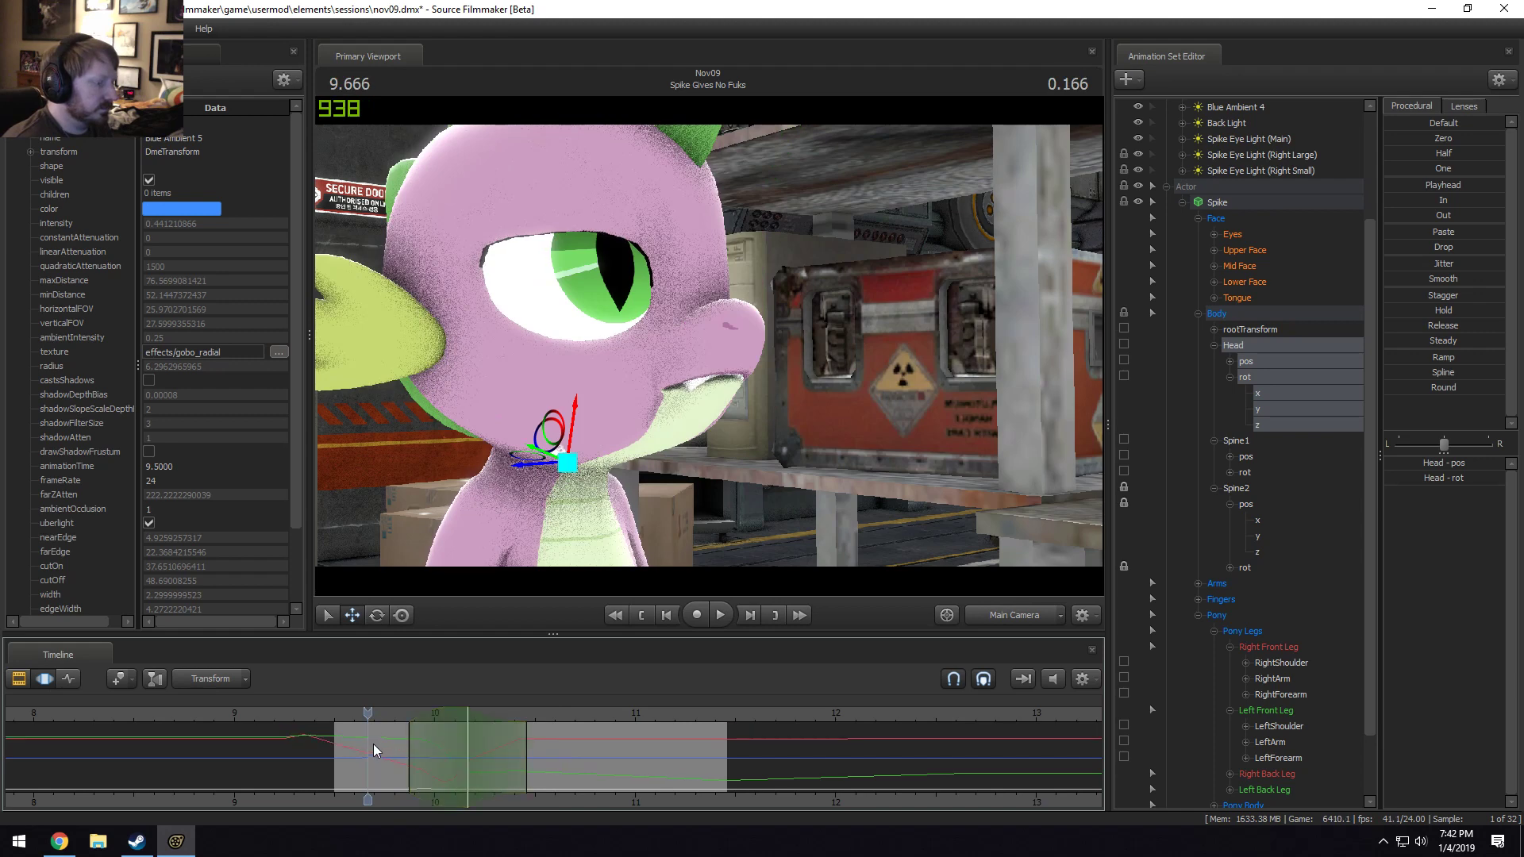
Try moving Spine2 slightly down within a widened time selection around 10.166 s, replaying the shot to review it.
shift+click(468, 764)
scroll(462, 763, up, 5)
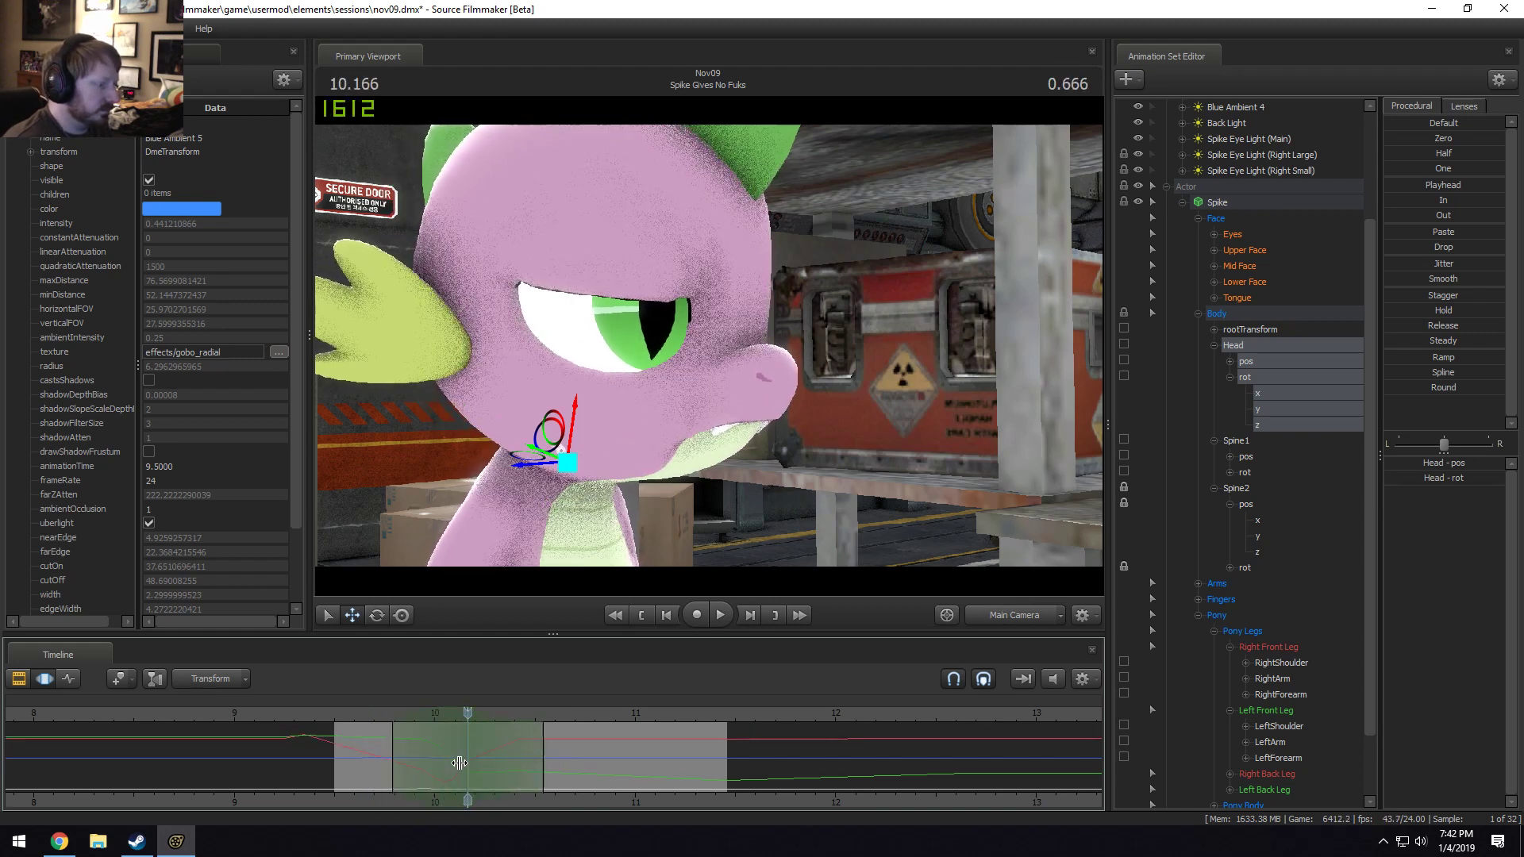
key(ctrl)
ctrl+click(556, 528)
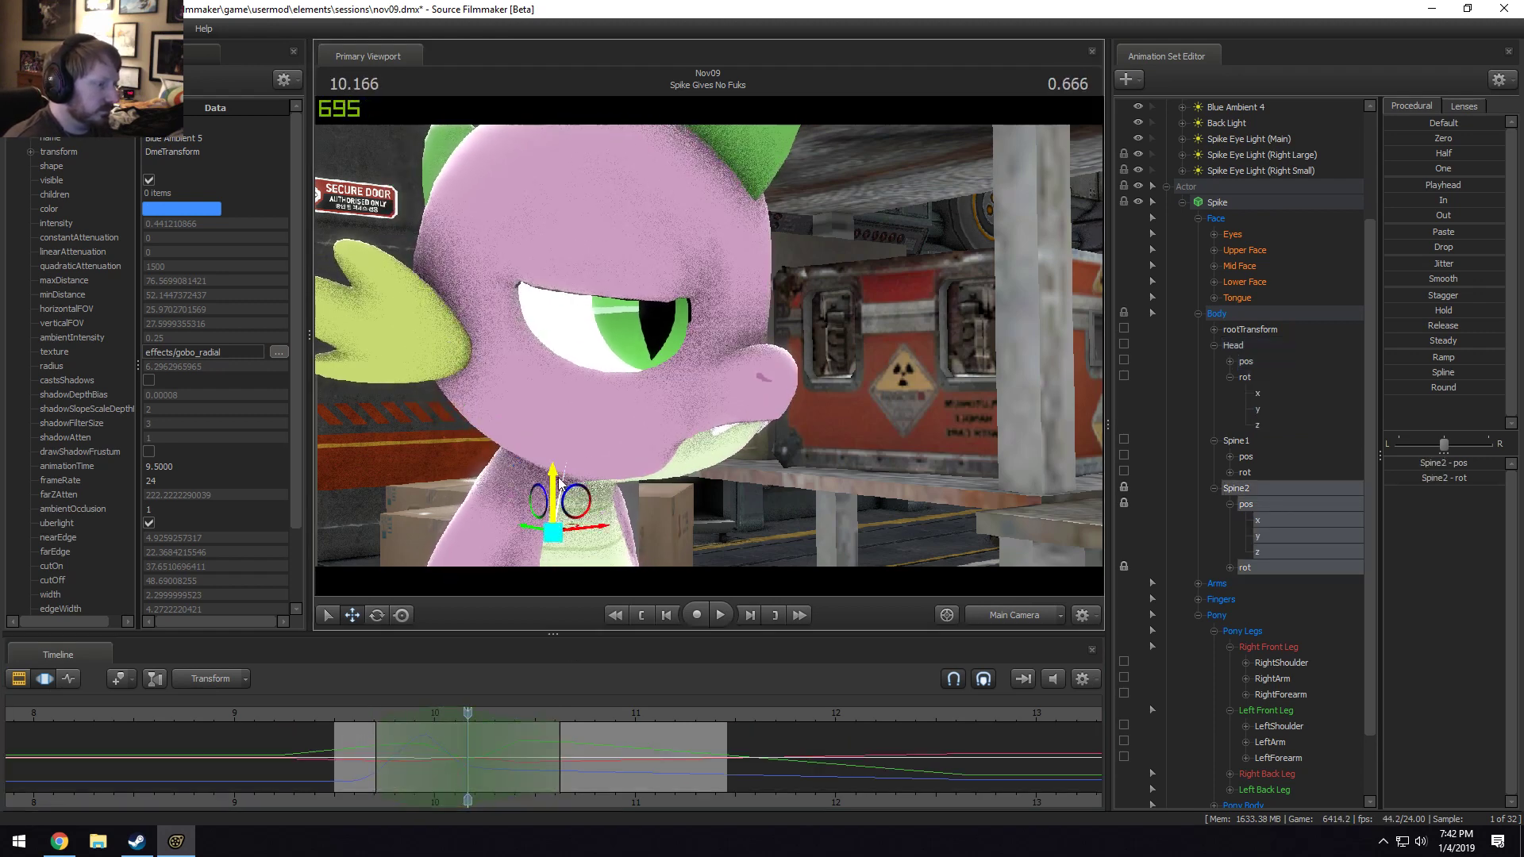
drag(559, 481, 556, 508)
click(355, 712)
key(space)
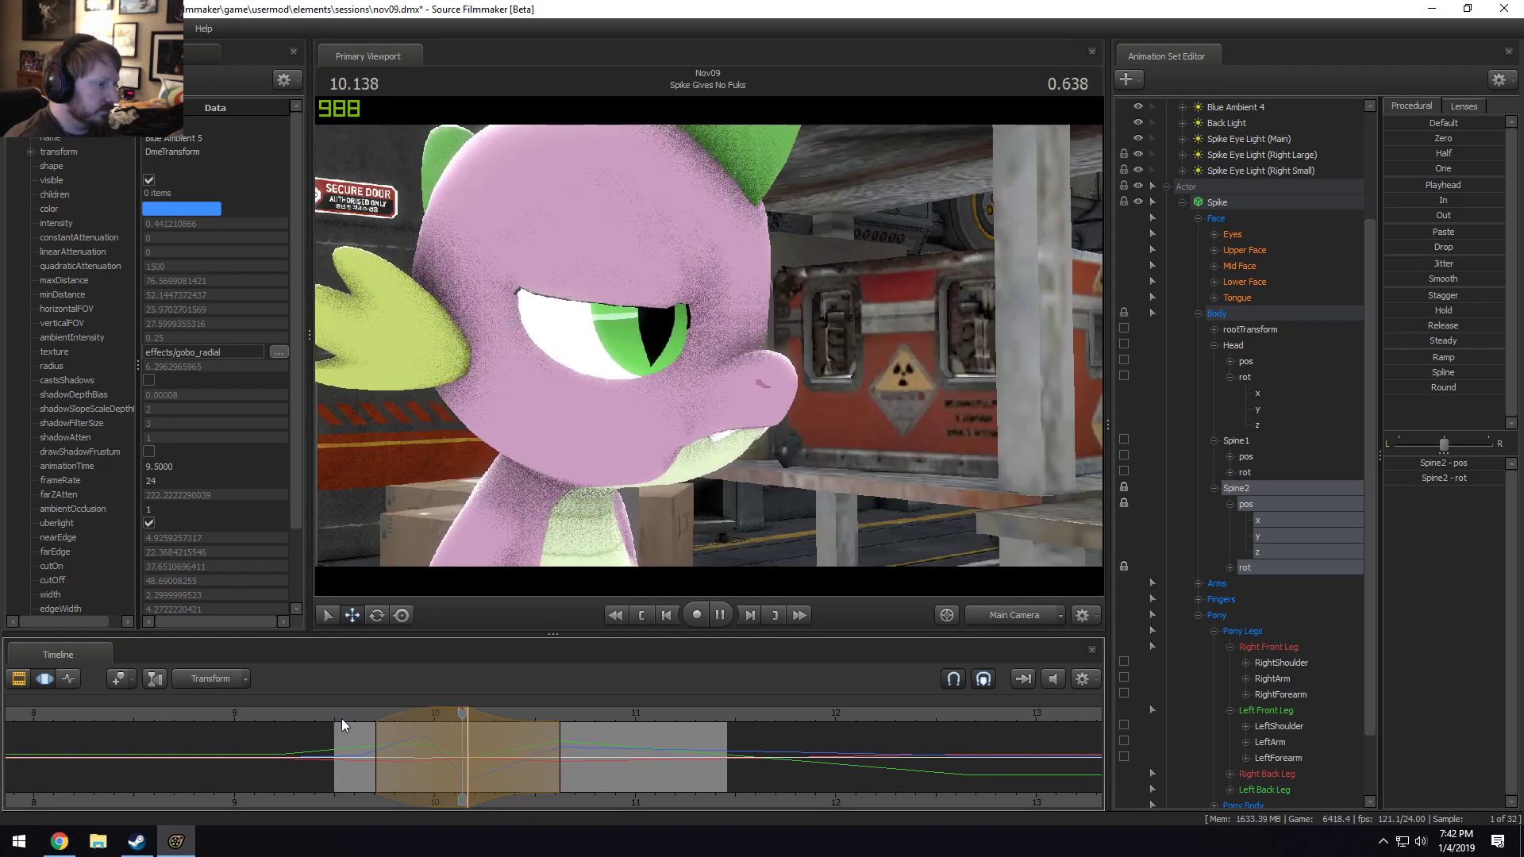
key(space)
key(space)
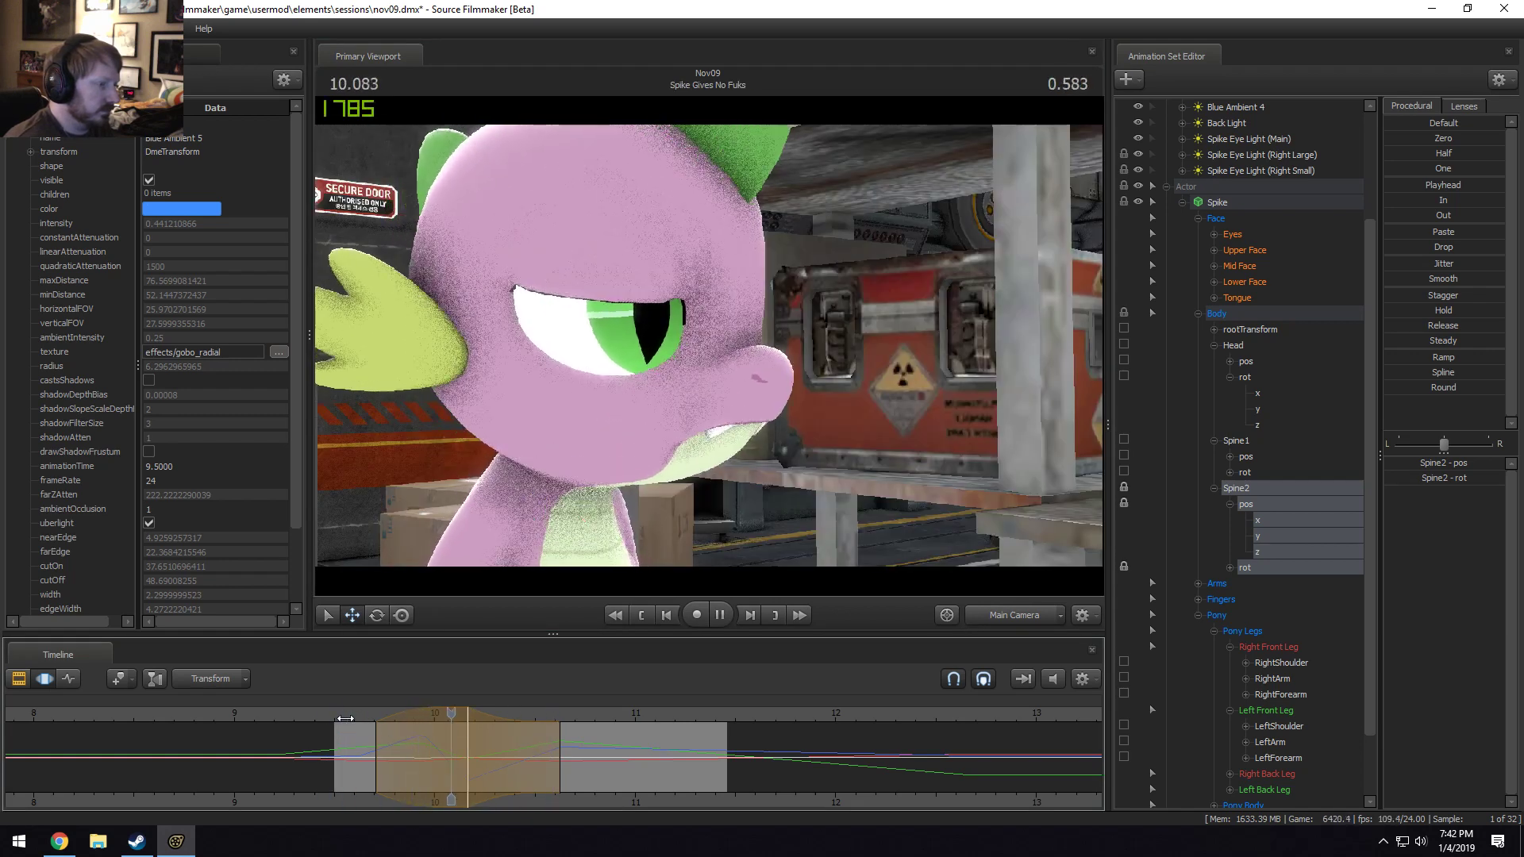
key(space)
Lock the Head instead of Spine1, move Spine2 slightly down at 10.166 s, and play the shot.
click(384, 715)
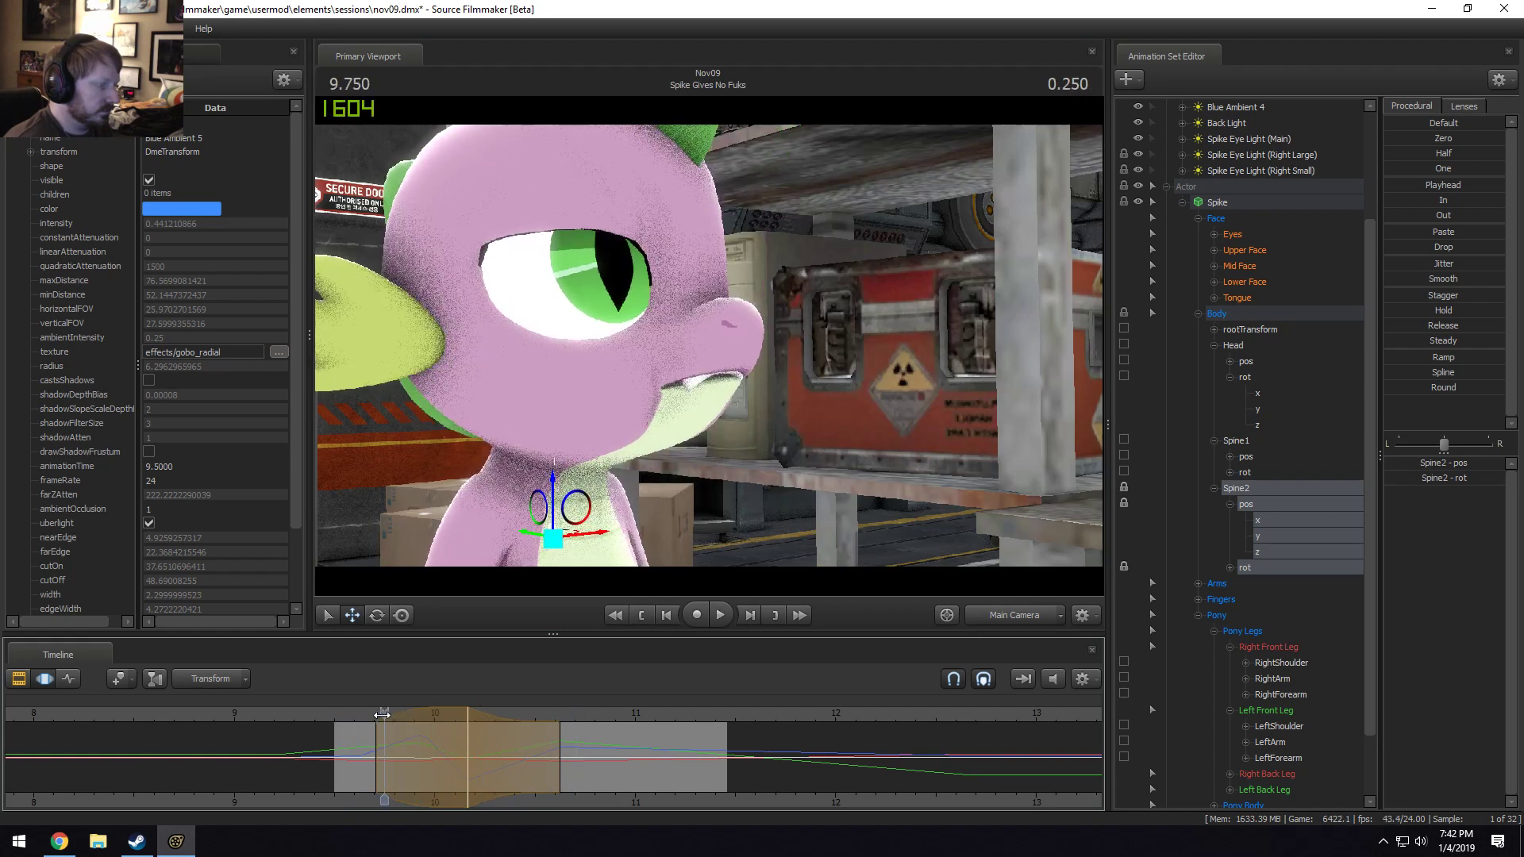
drag(384, 717, 468, 719)
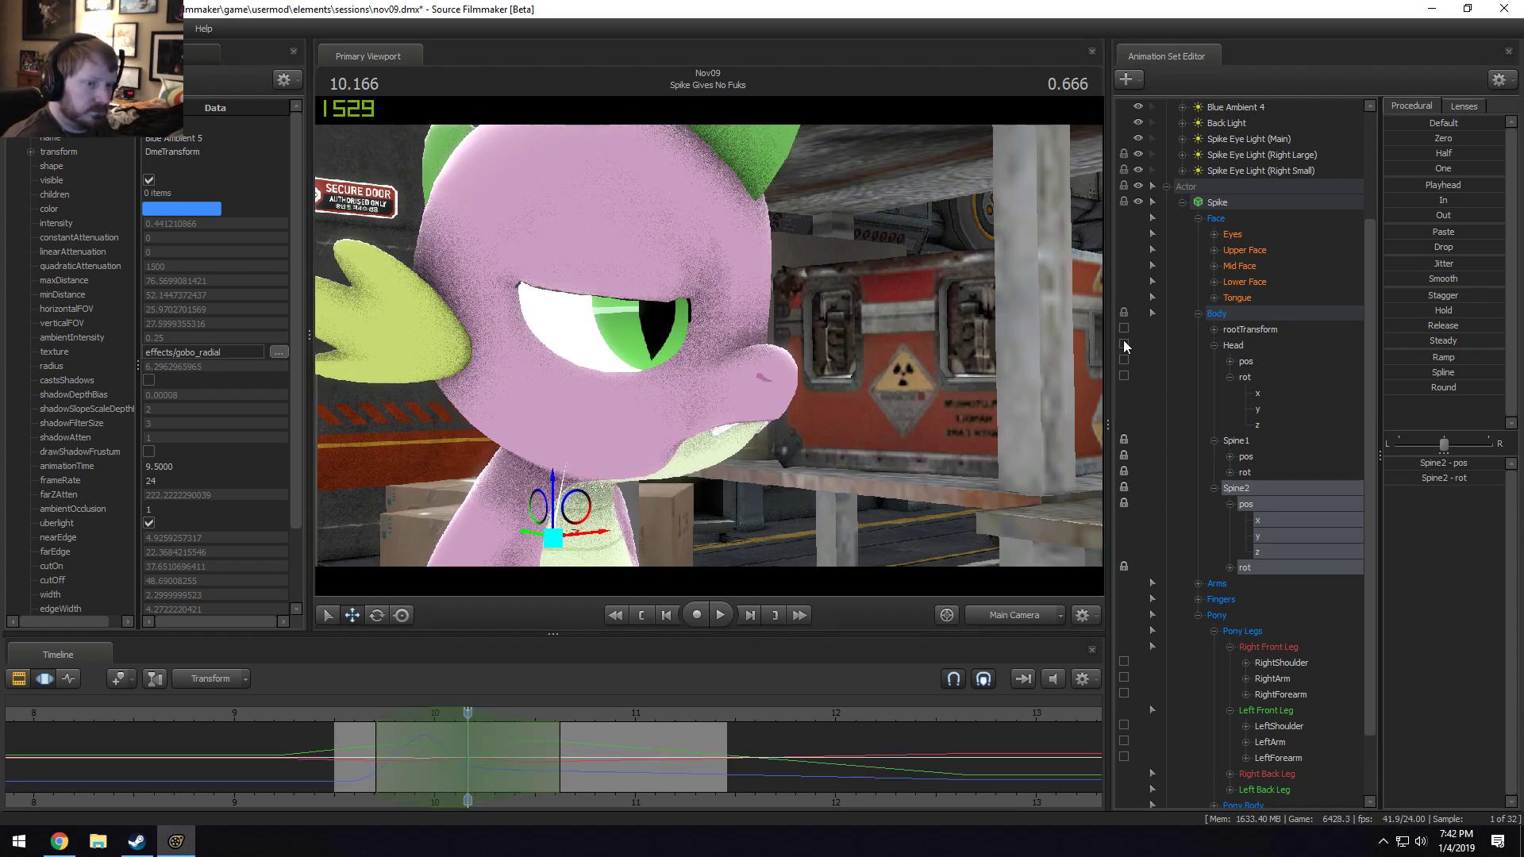
drag(1124, 343, 1124, 453)
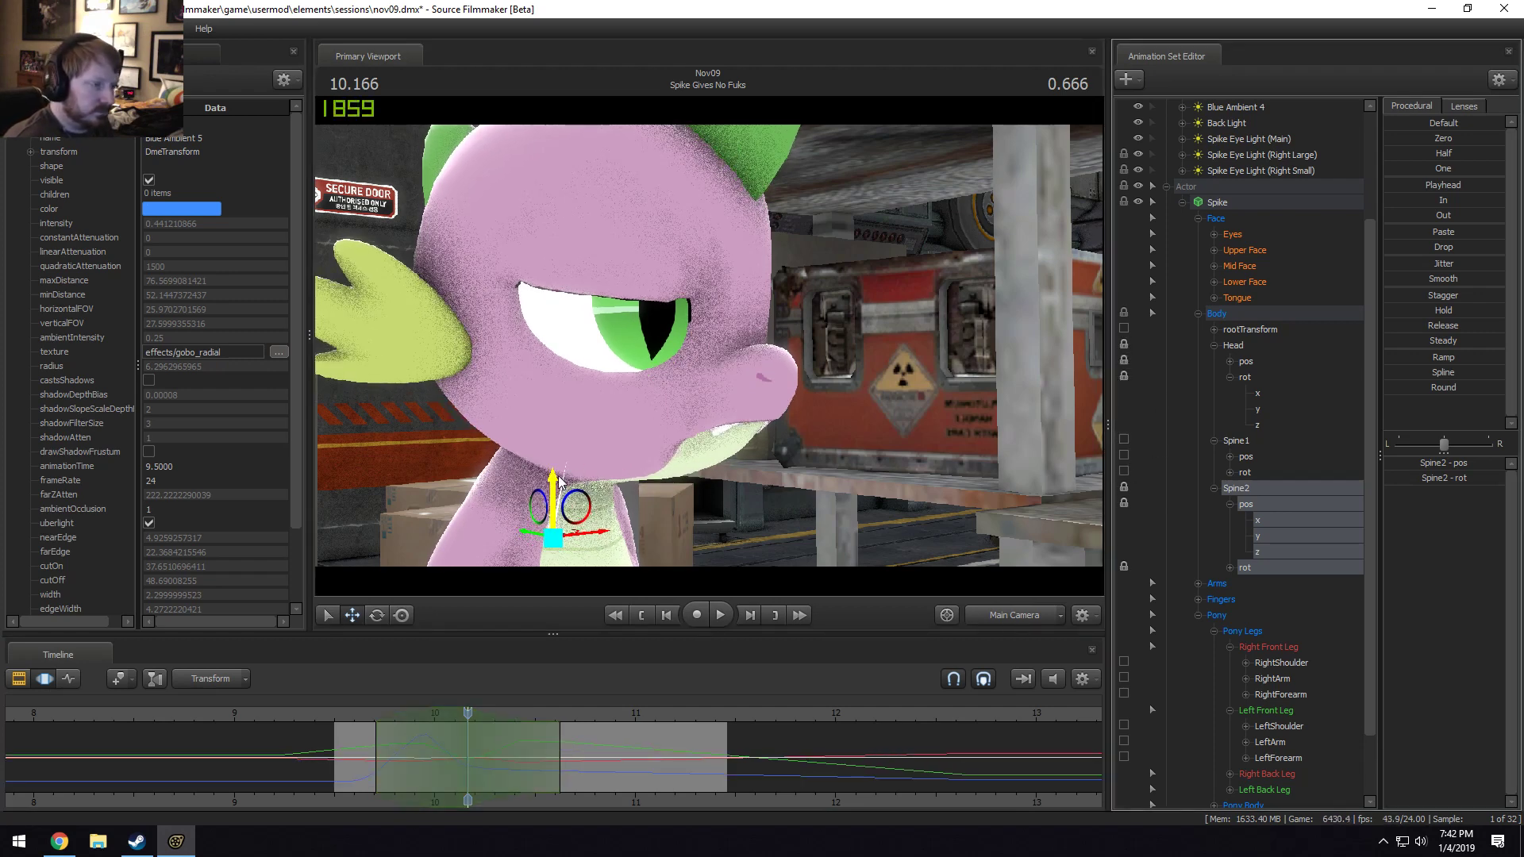
drag(550, 508, 546, 515)
click(367, 719)
key(space)
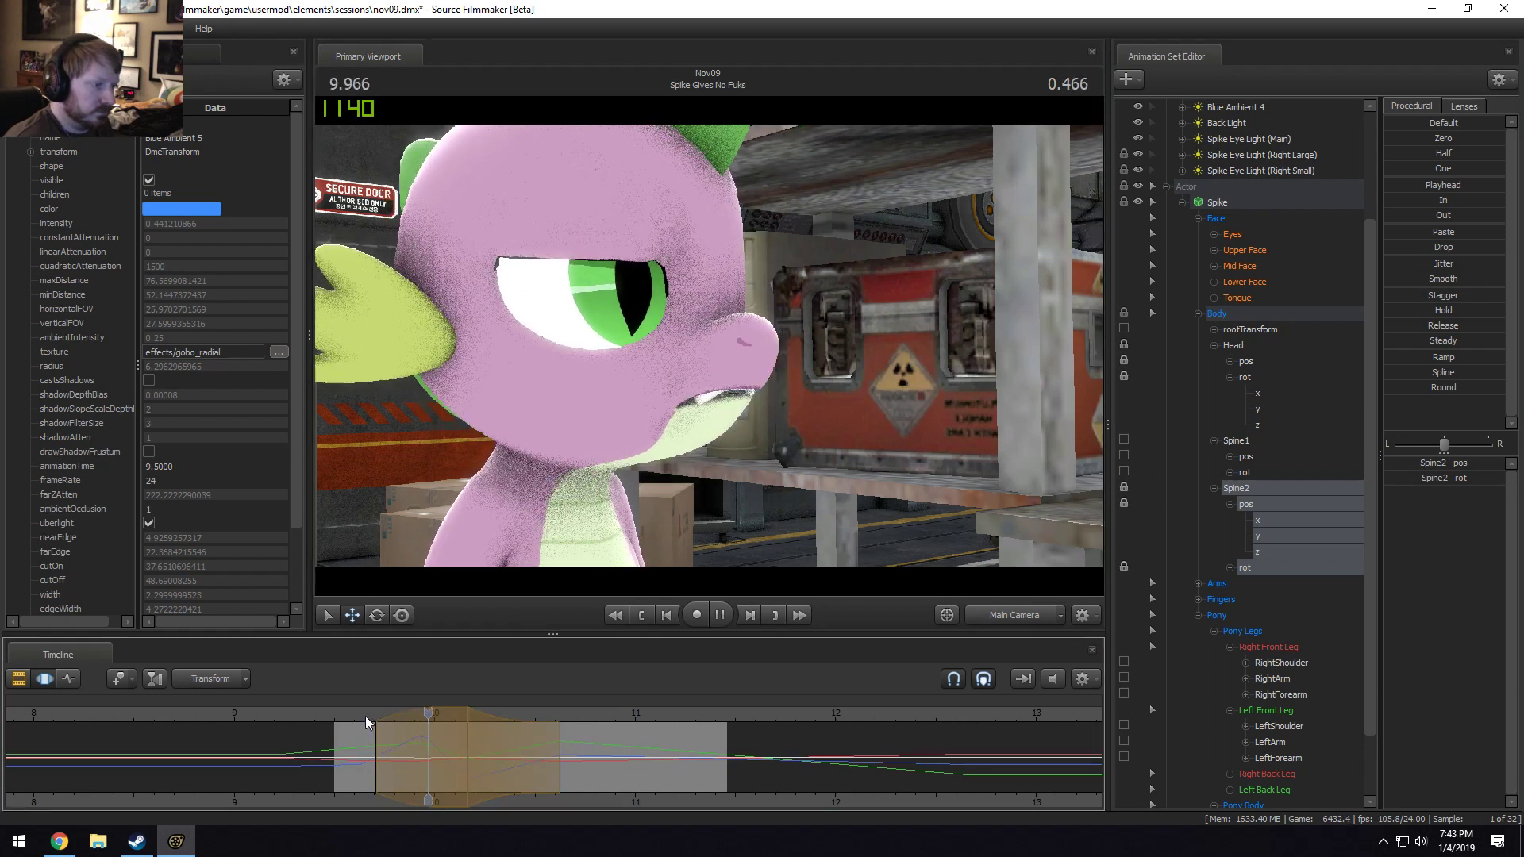
Replay the shot from its 9.5 s start to review the Spine2 motion through to the end.
key(space)
click(340, 716)
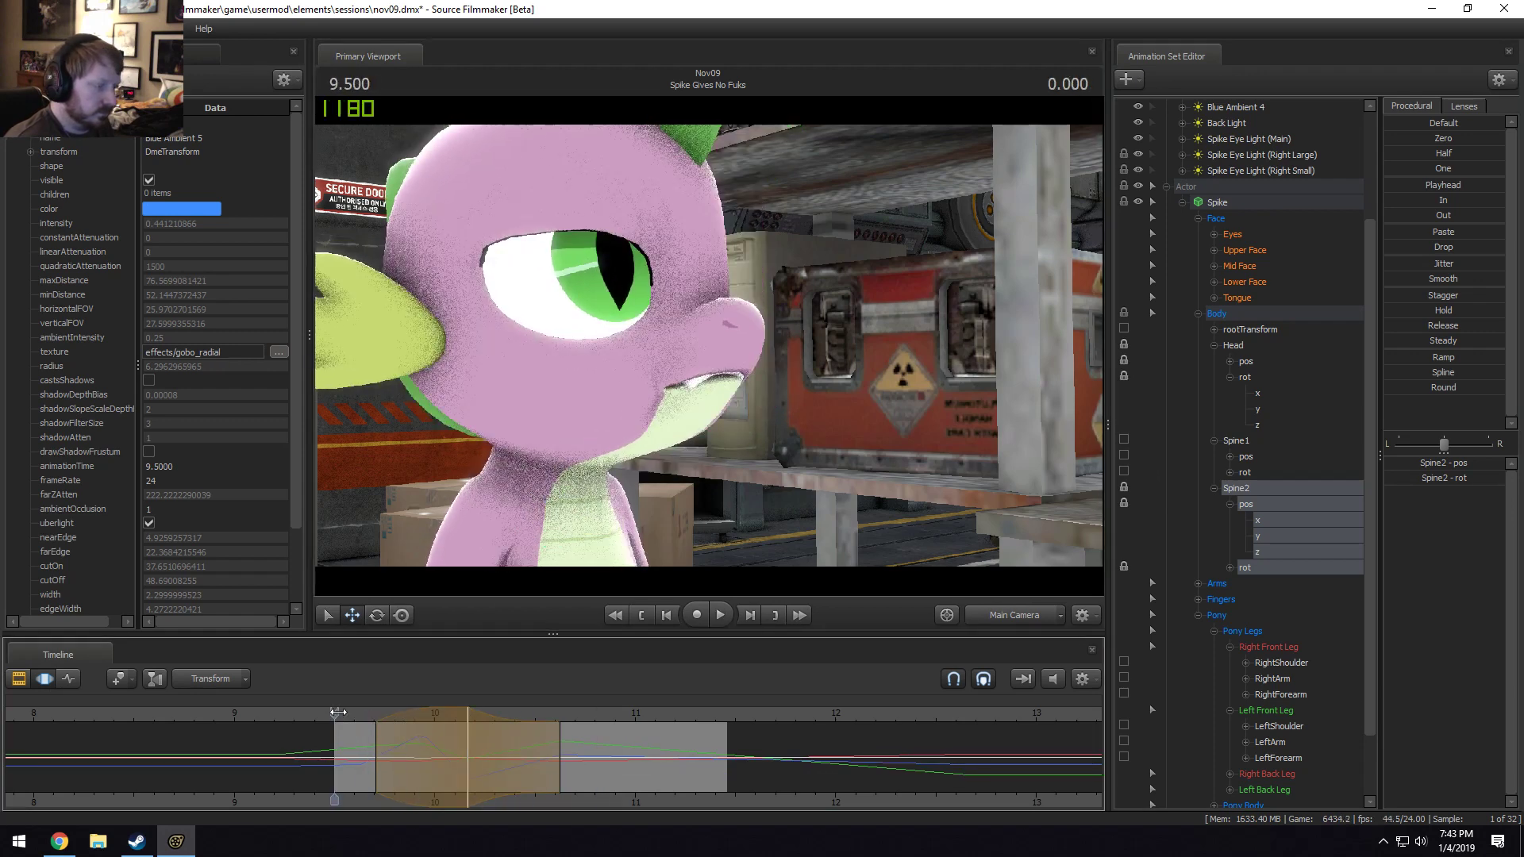
key(space)
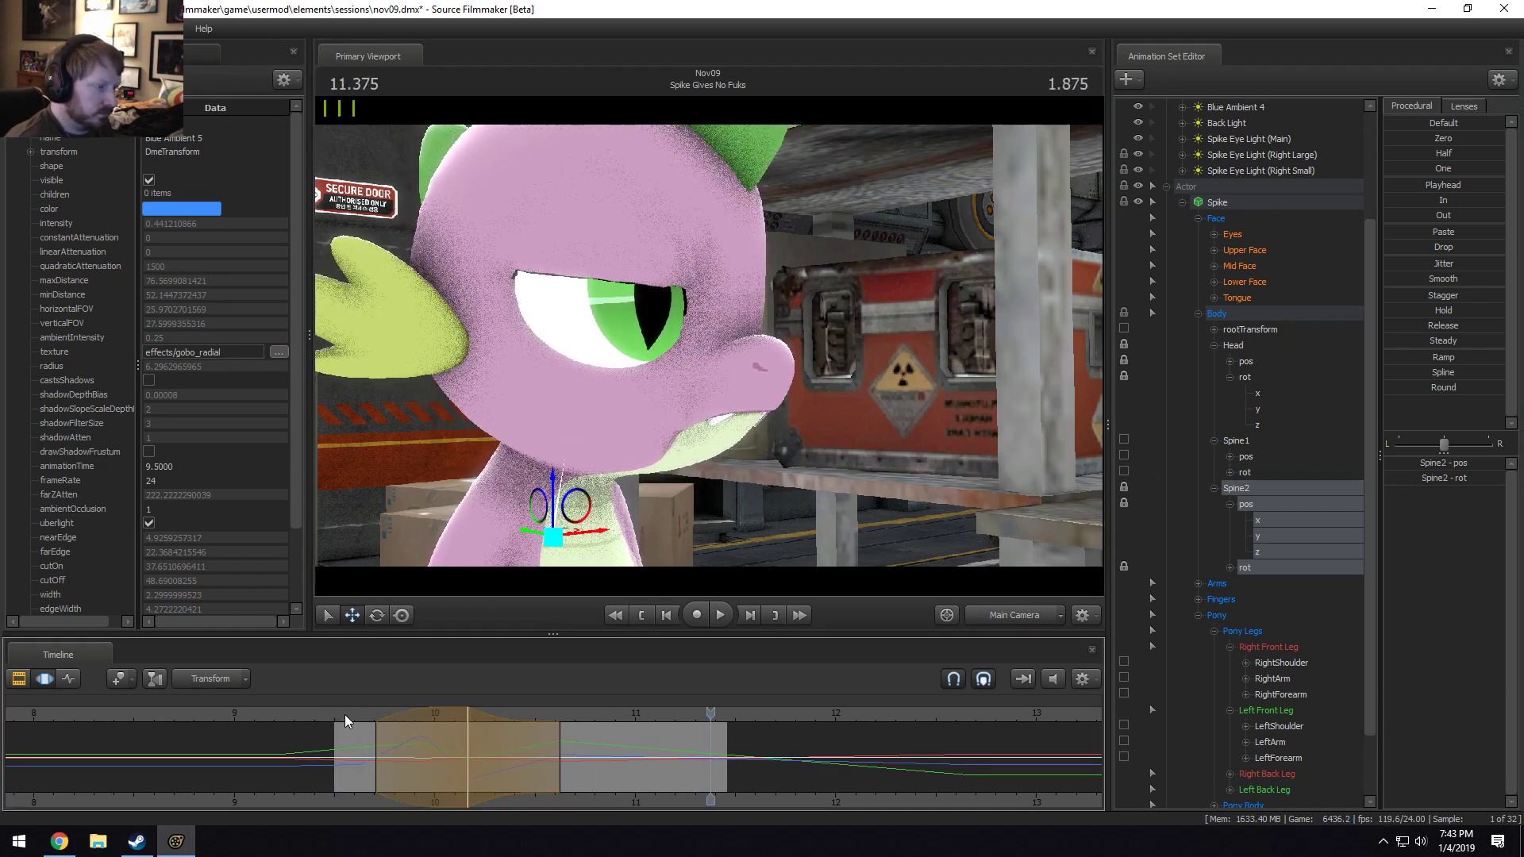
click(341, 716)
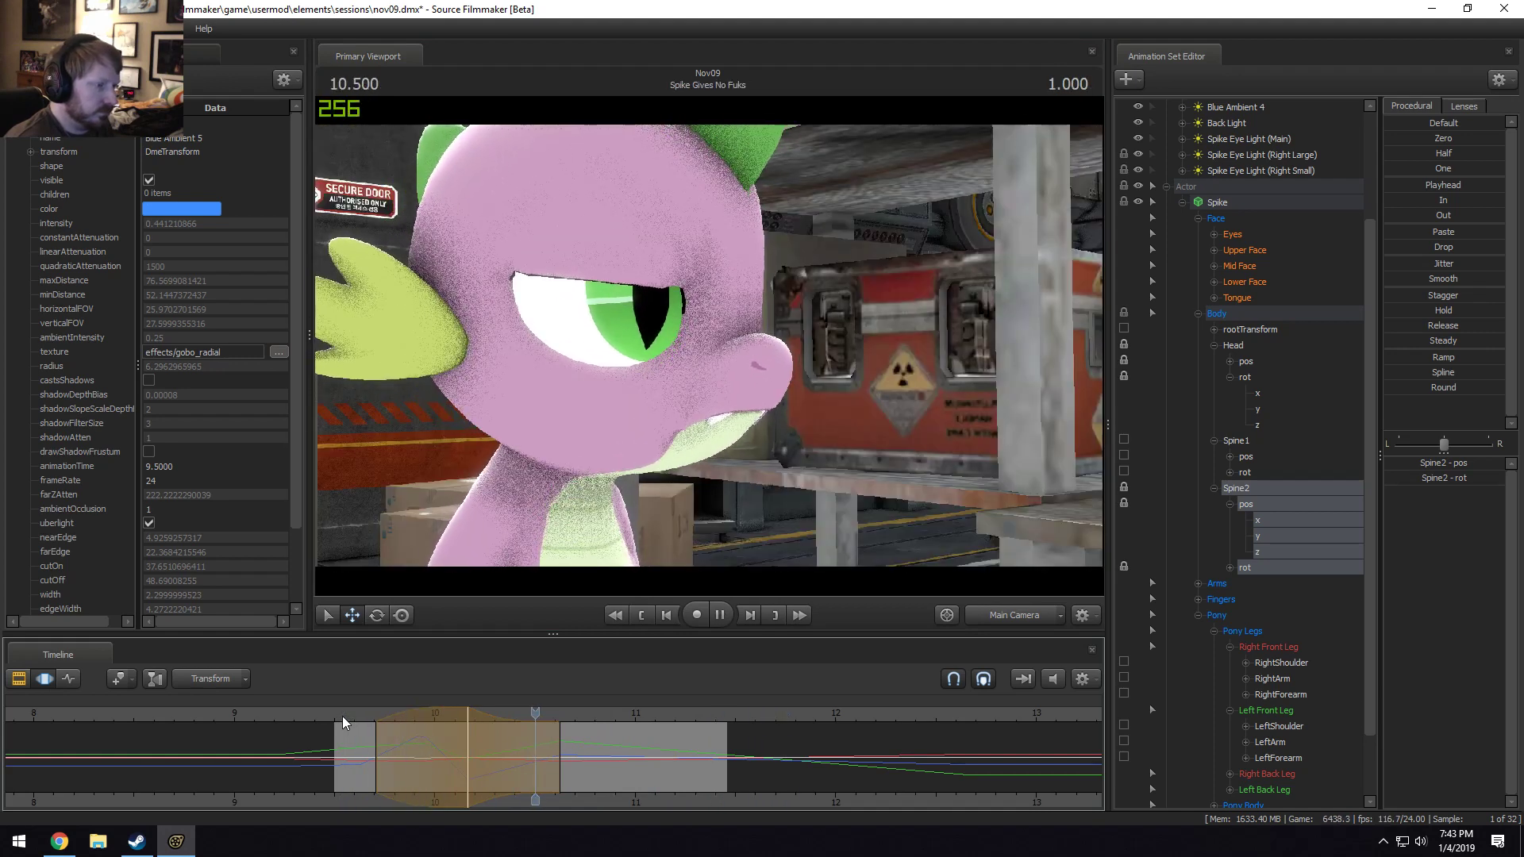
key(space)
Move Spine2 slightly up within a narrowed time selection around 9.958 s and replay the shot from its start.
drag(342, 721, 424, 777)
key(Escape)
scroll(424, 777, up, 3)
scroll(423, 777, up, 2)
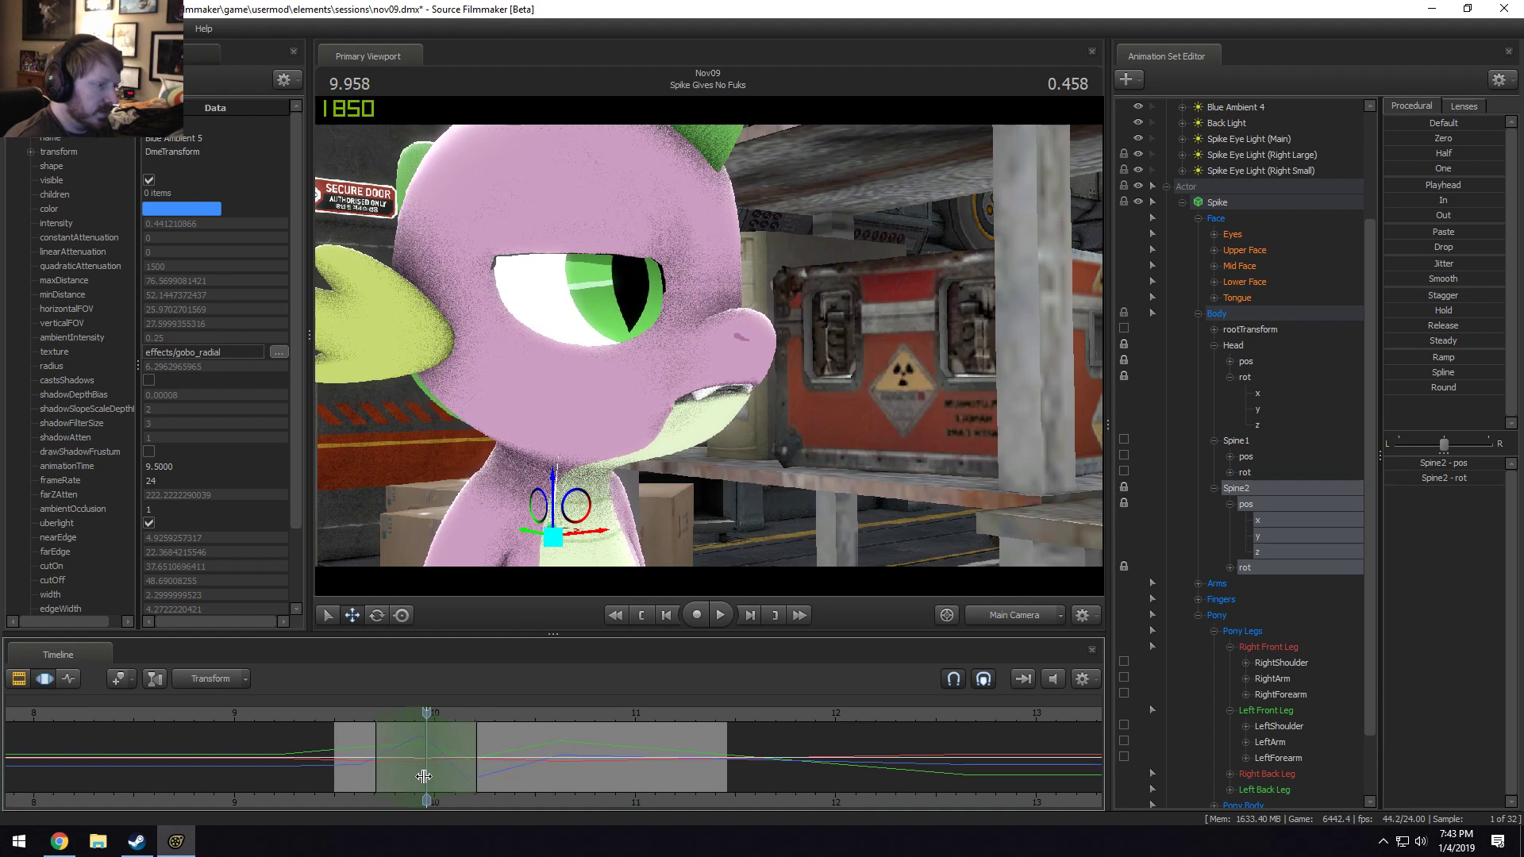
drag(551, 475, 551, 458)
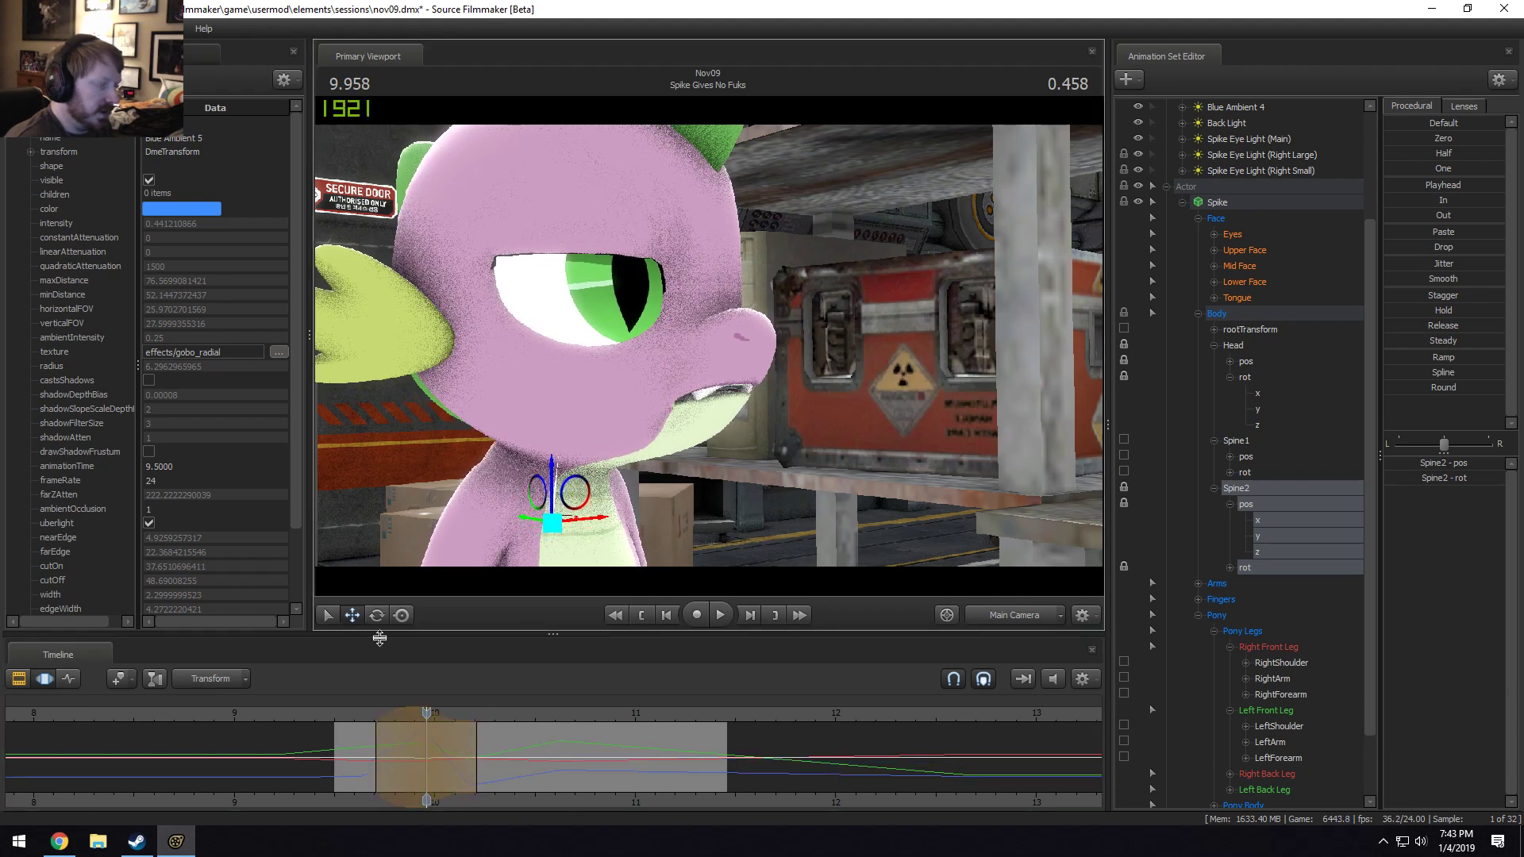
click(343, 716)
key(space)
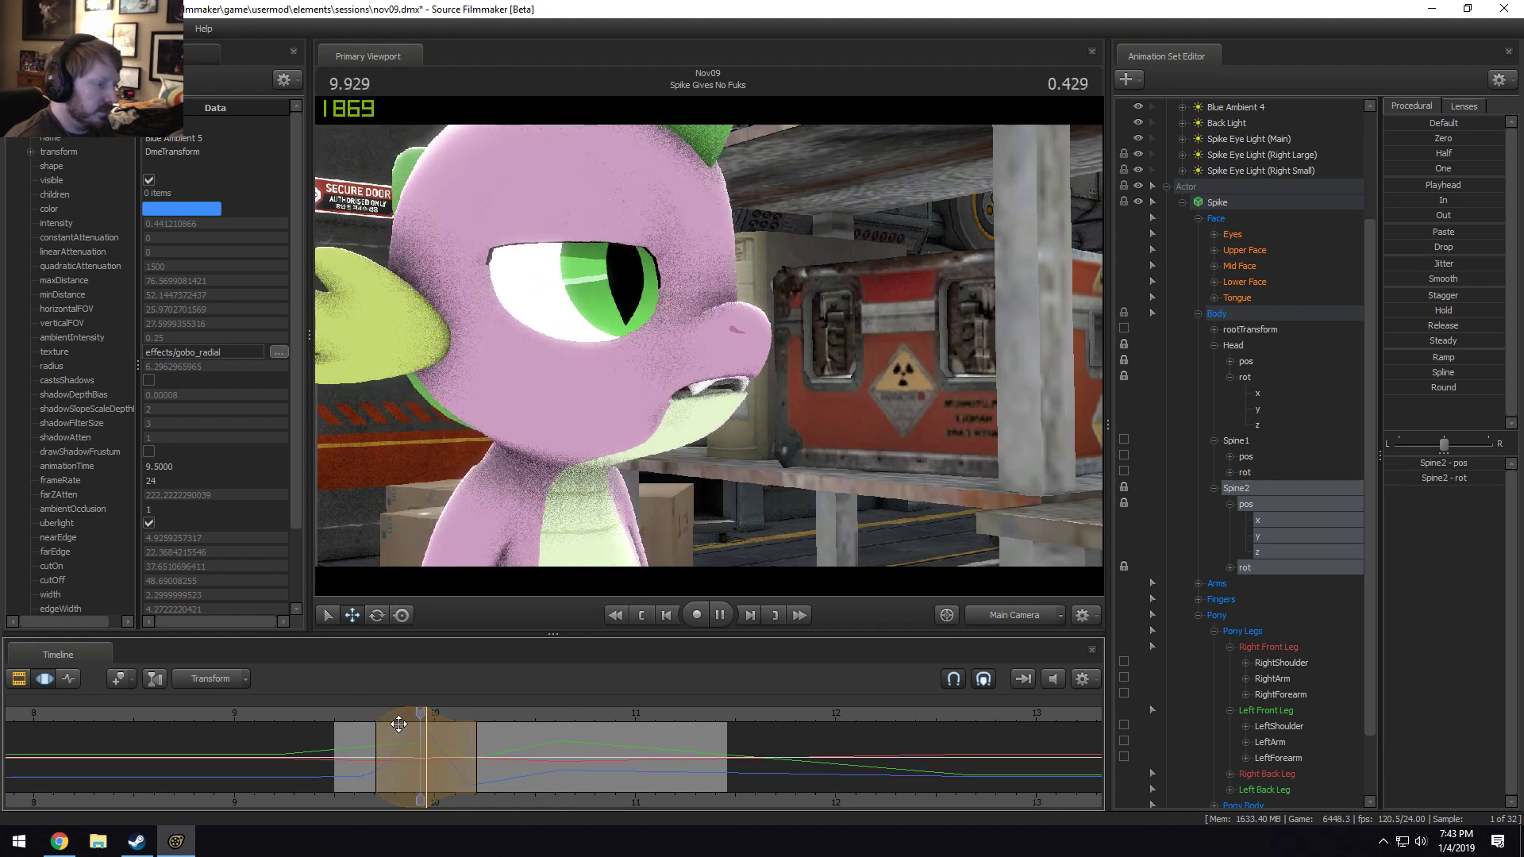
Apply the Round procedural to Spine2 over a time selection around 10.875 s, extend the selection earlier, and replay the change.
key(space)
drag(552, 750, 667, 758)
click(1434, 386)
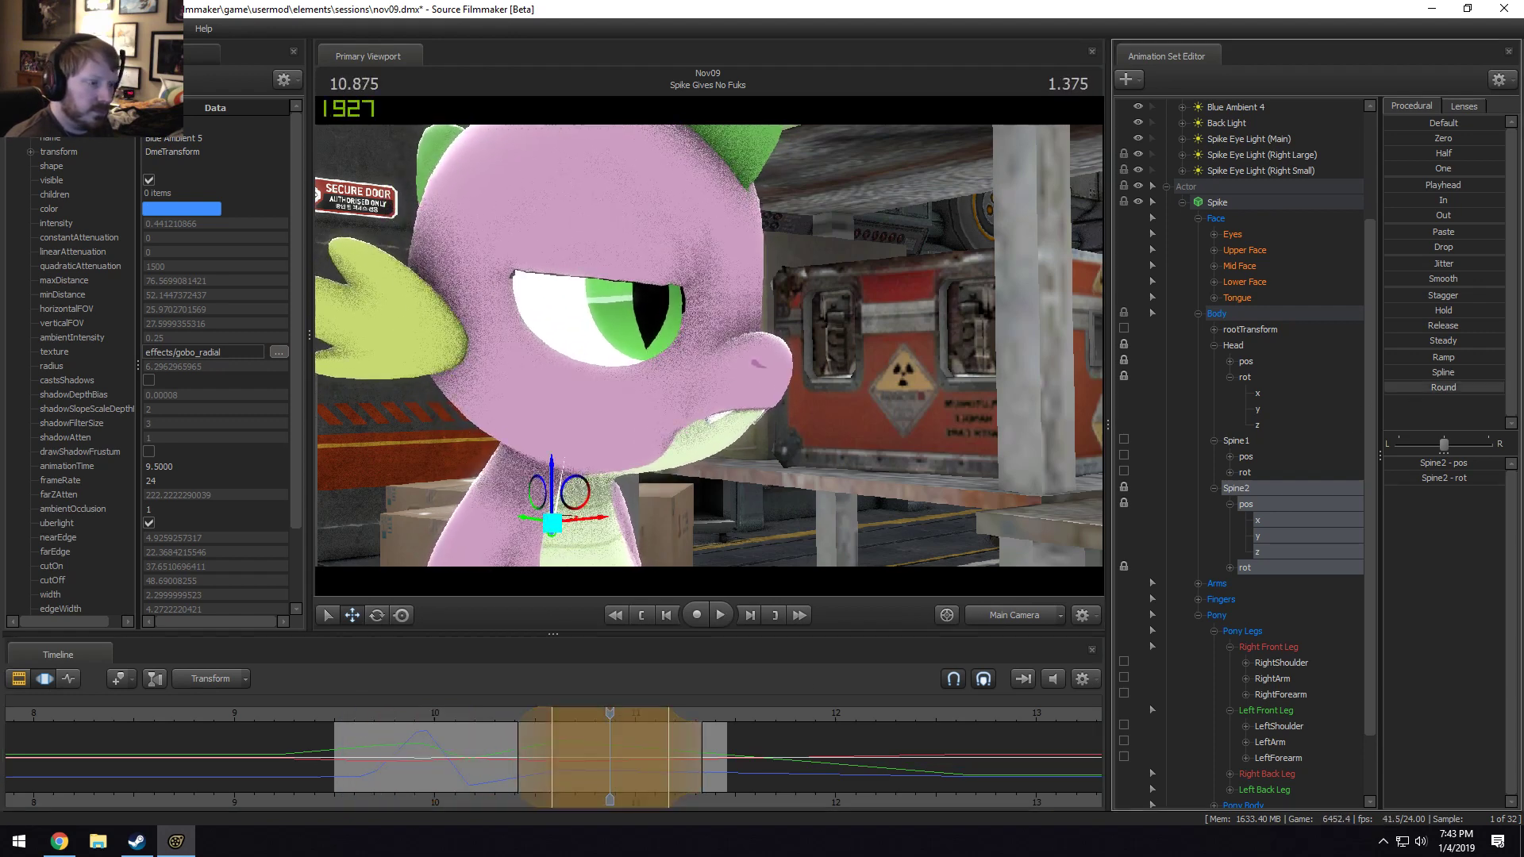
drag(529, 749, 495, 749)
click(445, 713)
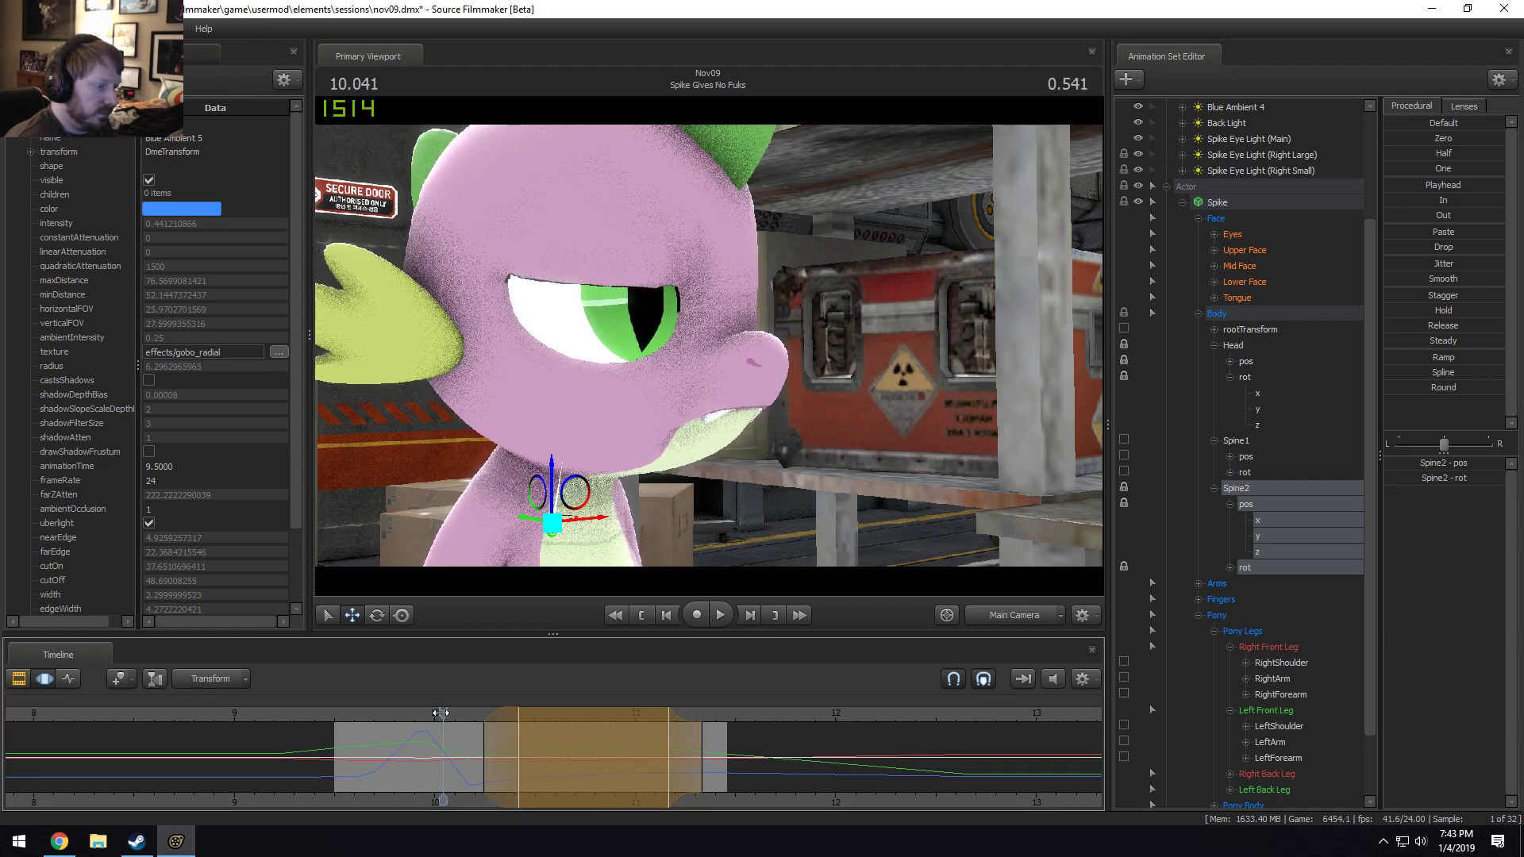
key(space)
key(space)
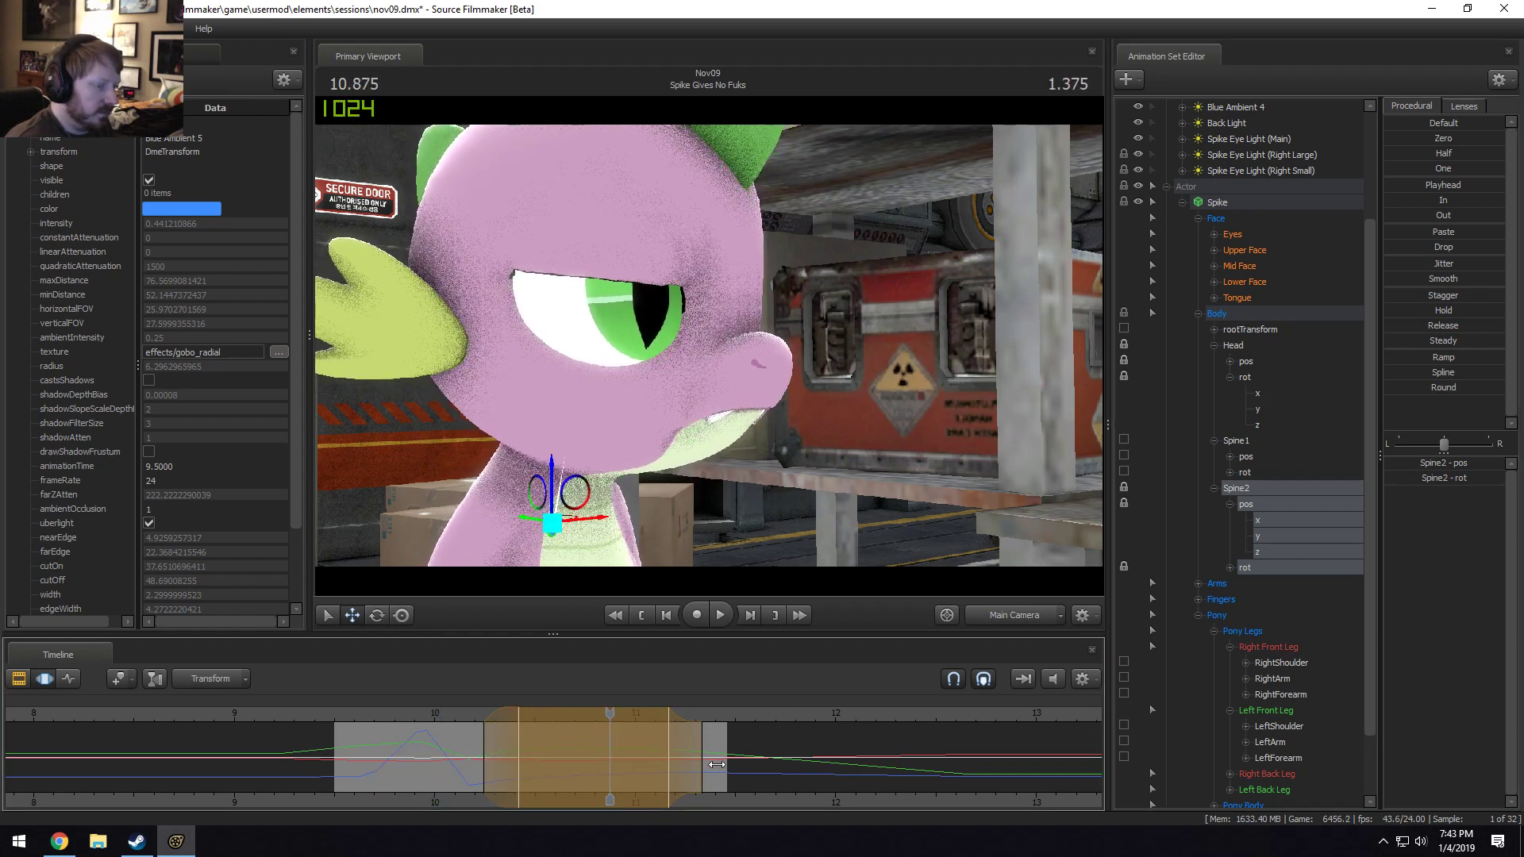
Extend the Spine2 time selection past the shot's end, shift it slightly earlier, and replay from just before 10 s.
drag(704, 763, 758, 777)
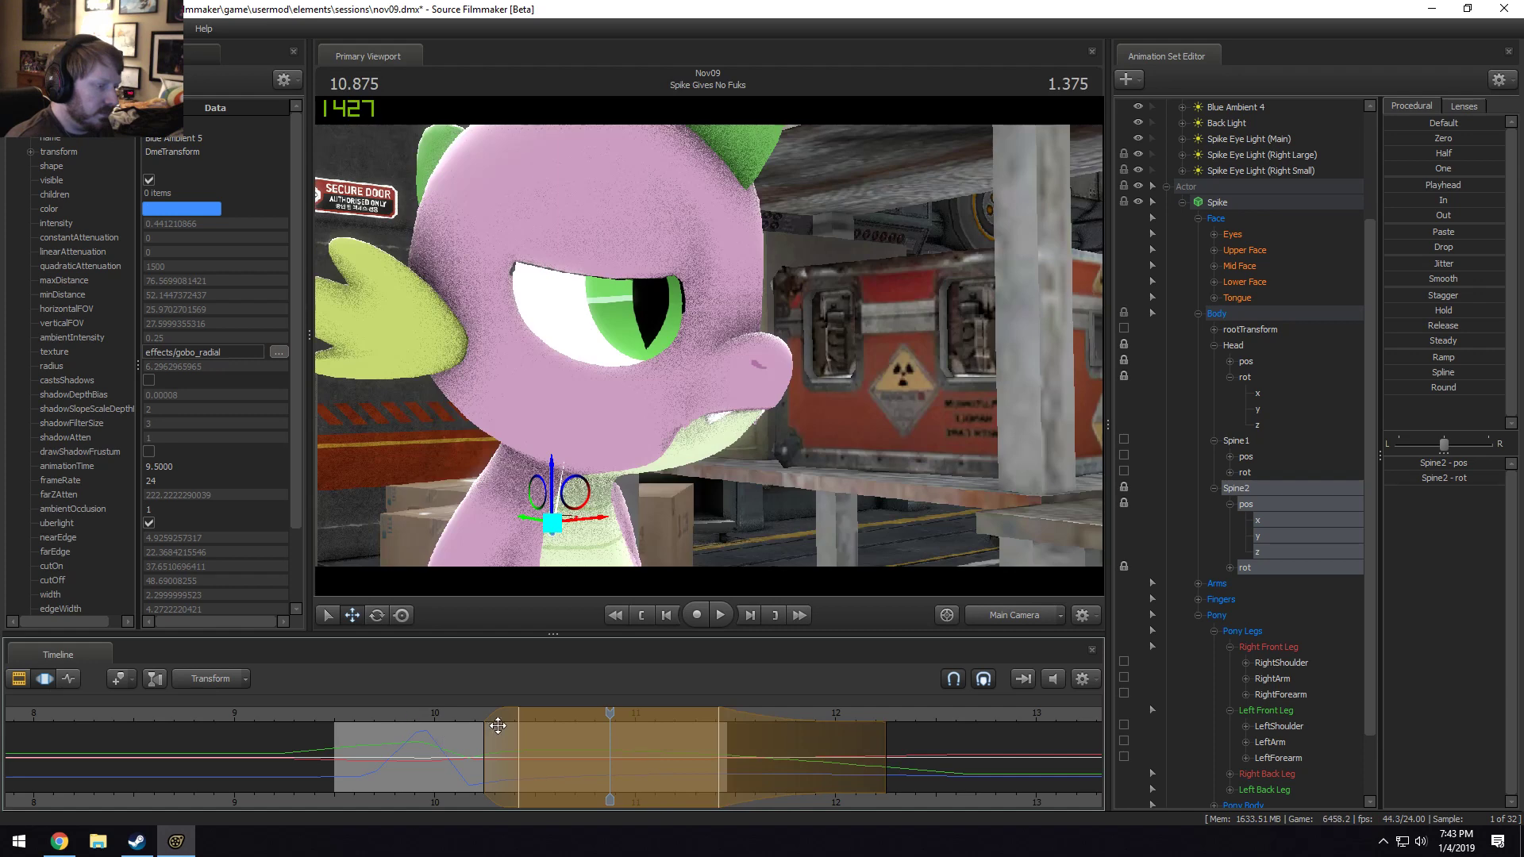
drag(507, 723, 498, 721)
click(417, 713)
key(space)
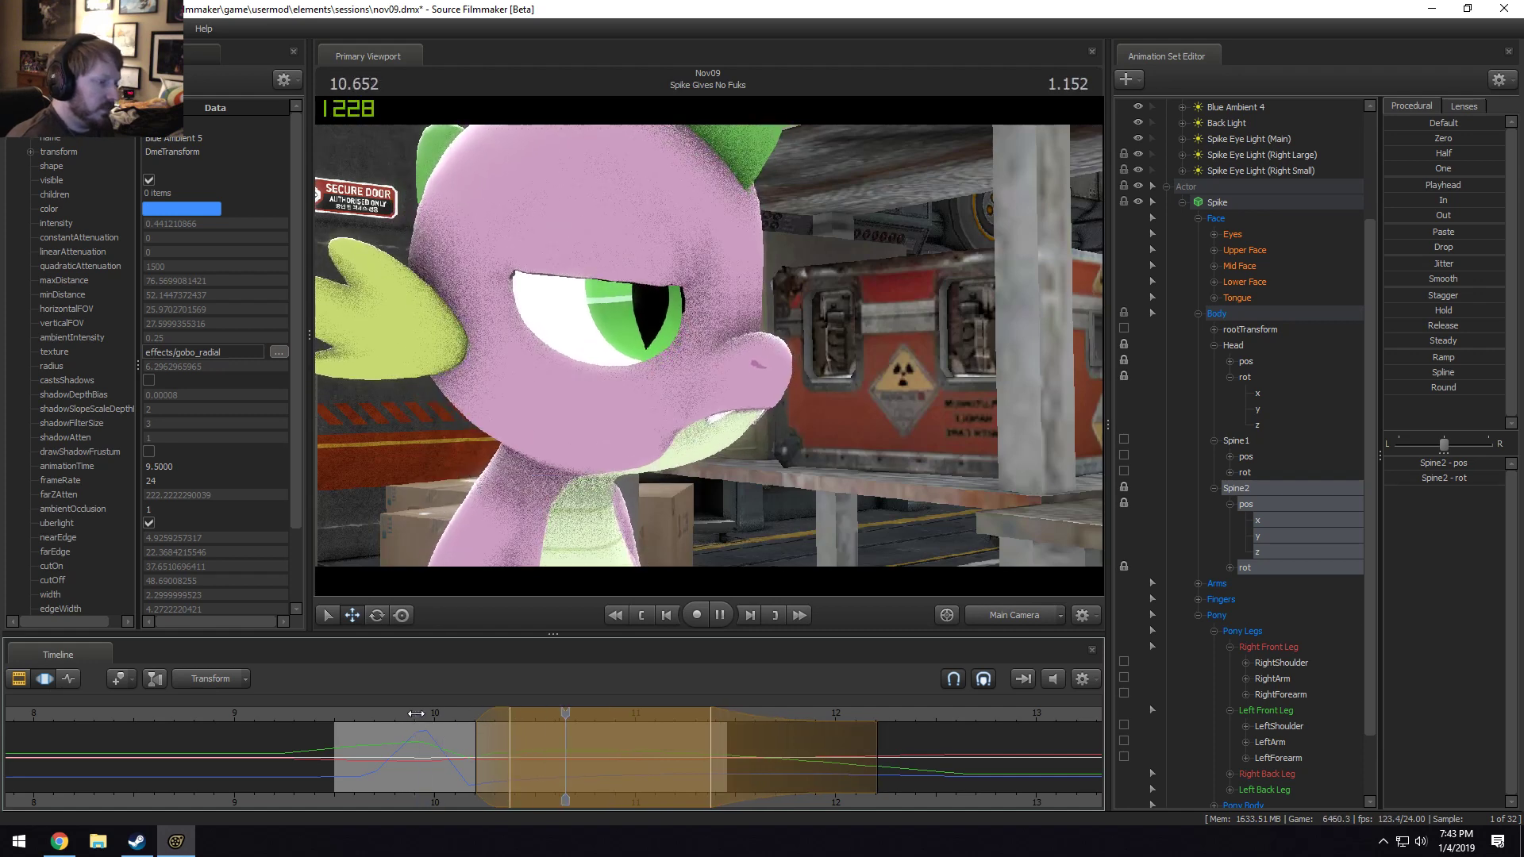
Play back Spike's close-up shot from its start to check the current head and body motion.
key(space)
click(346, 719)
key(space)
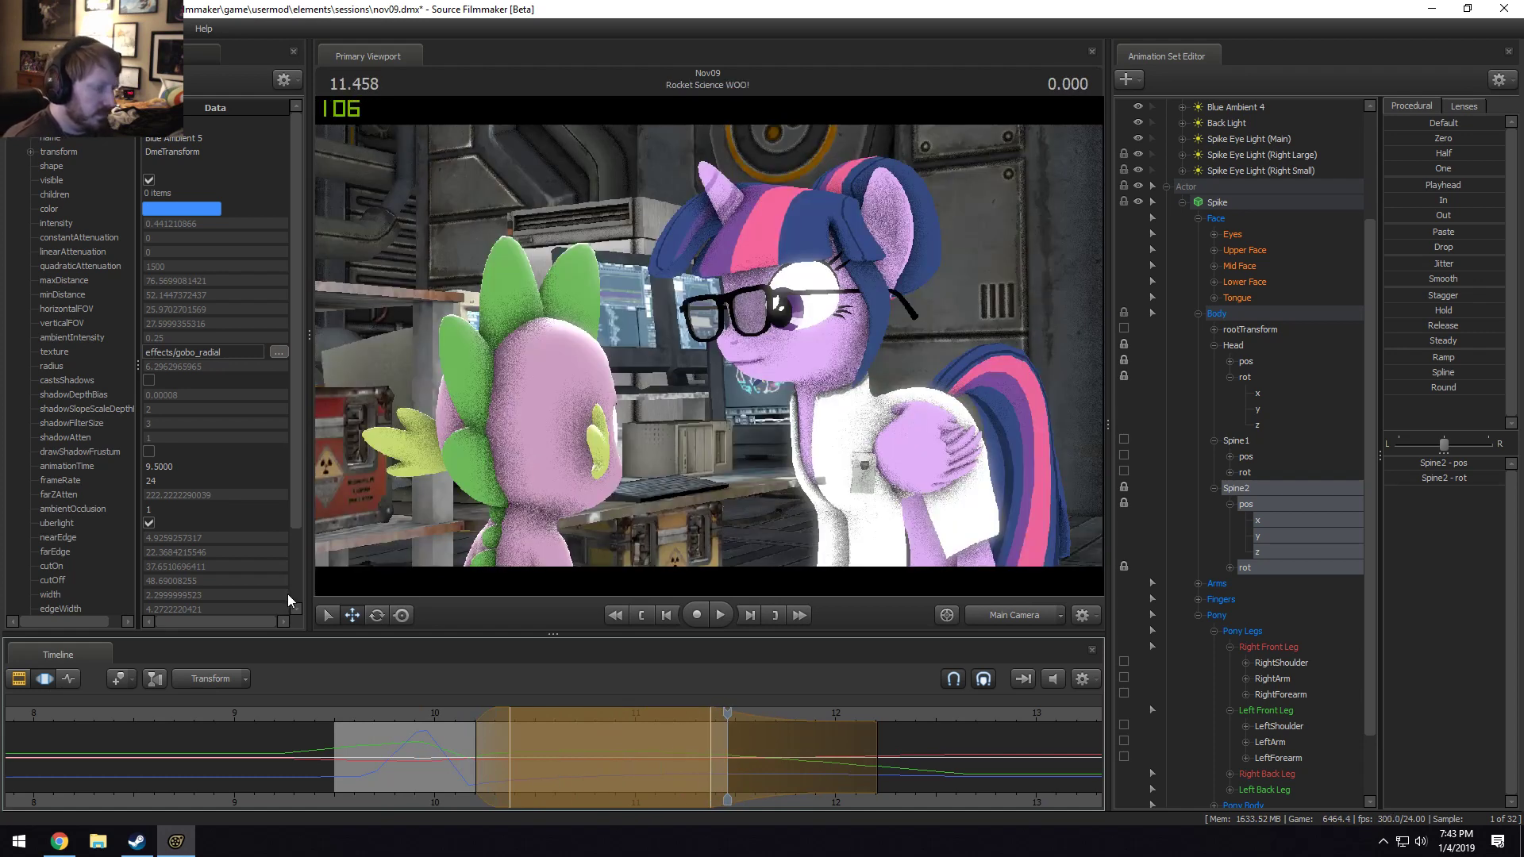
click(541, 714)
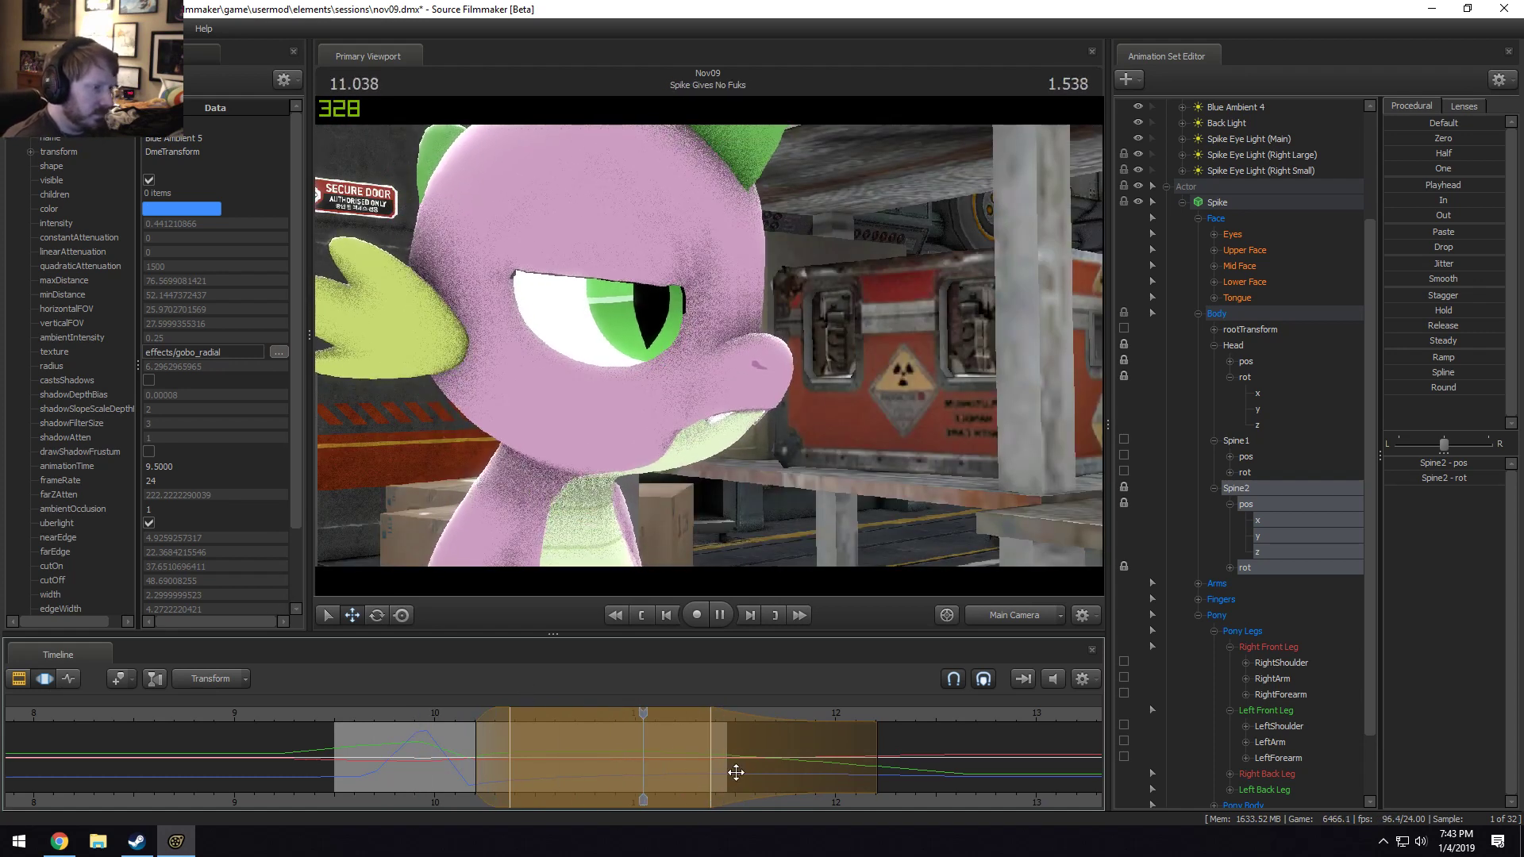
key(space)
Rotate Spike's Head slightly over a time selection that ramps in from about 10.1 s and extends onward without an end.
click(577, 766)
drag(578, 766, 816, 660)
drag(676, 770, 534, 773)
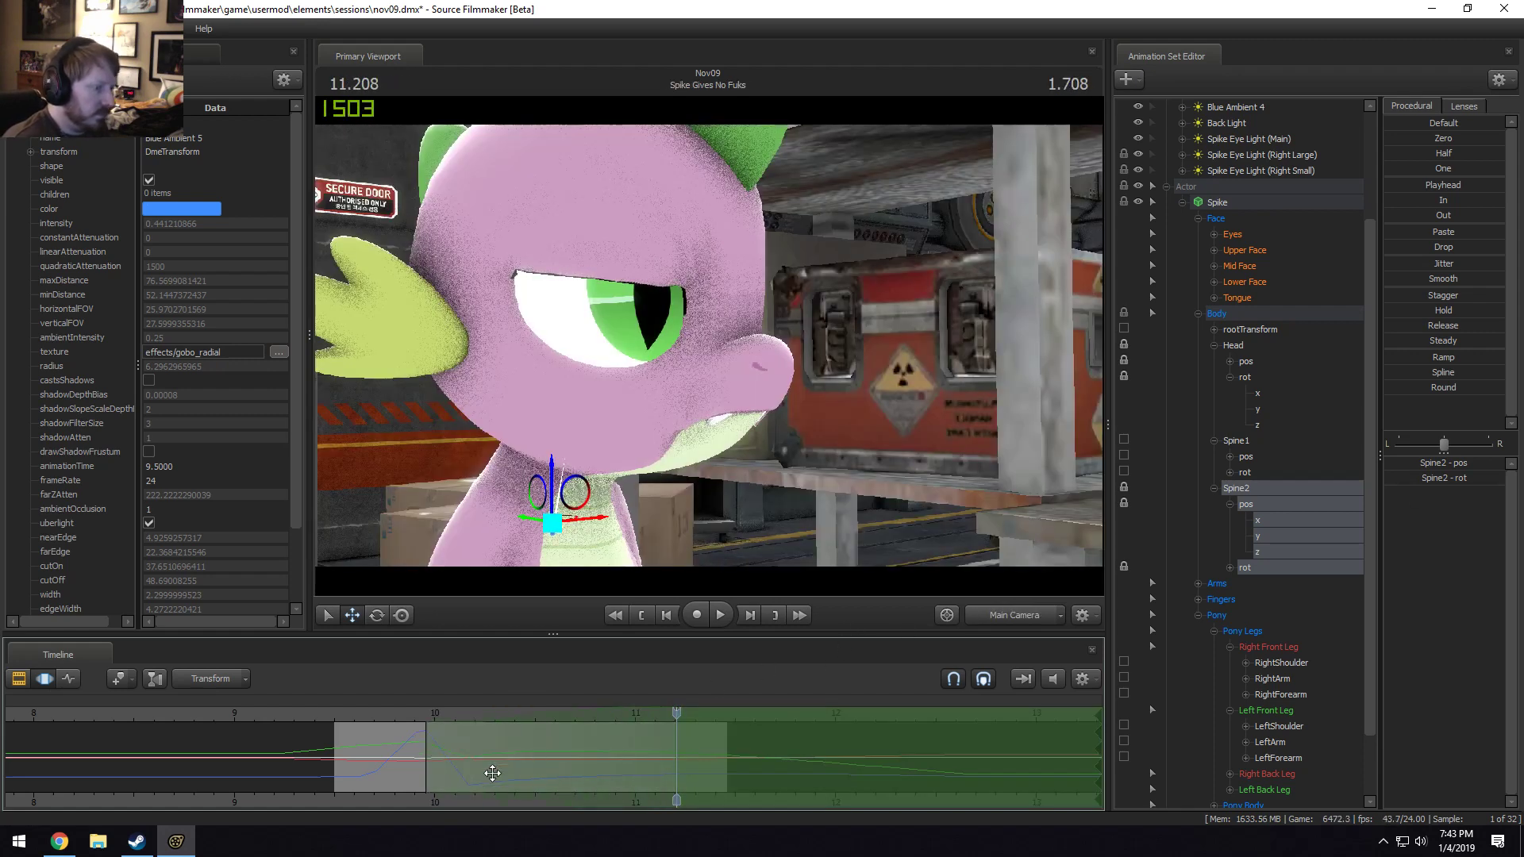
drag(424, 738, 459, 738)
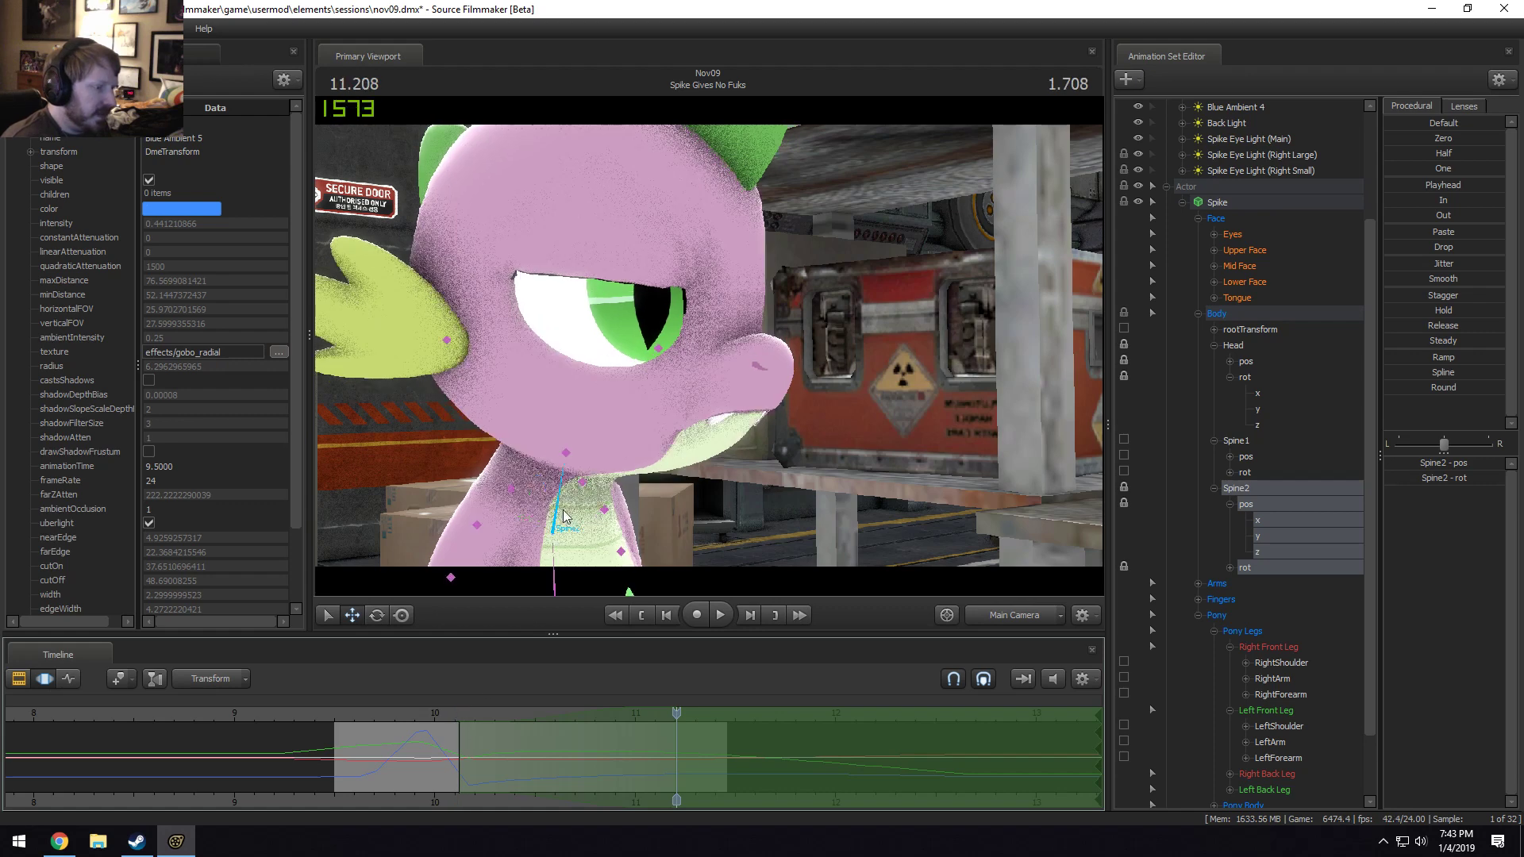
click(566, 453)
key(e)
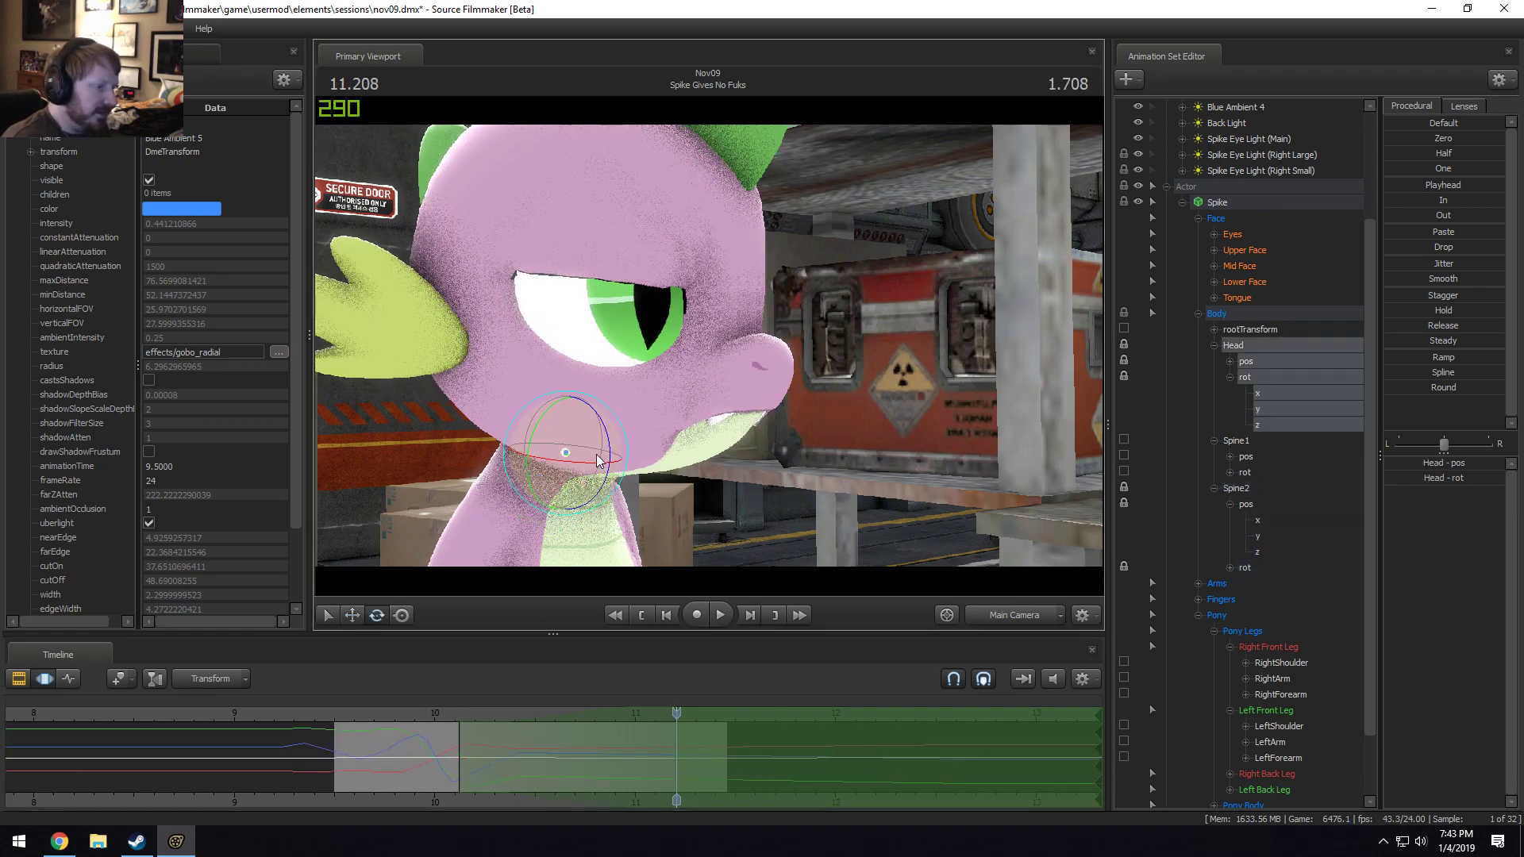
drag(601, 465, 611, 442)
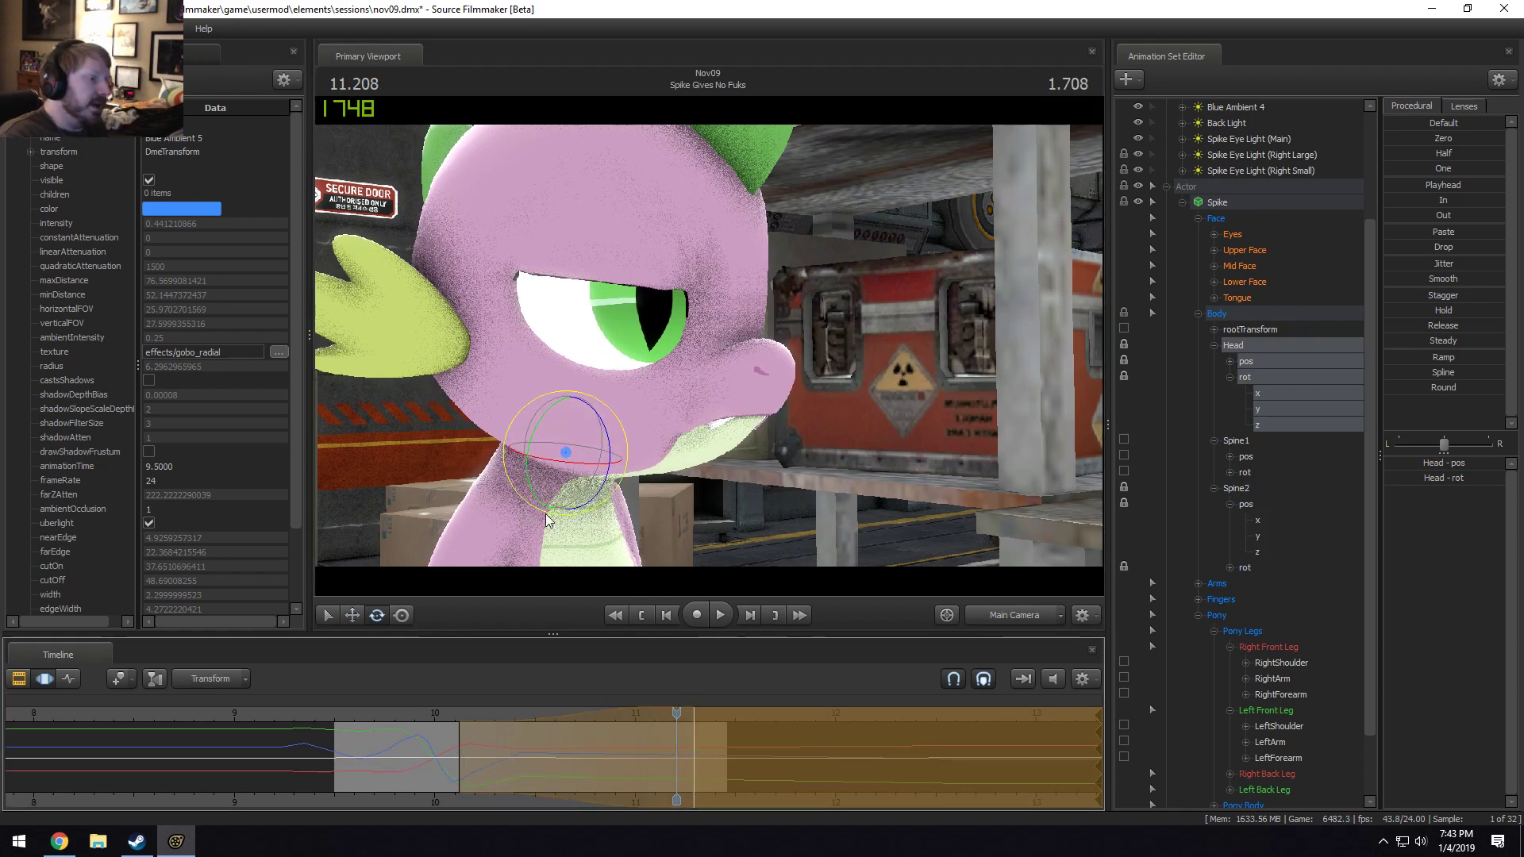
Play back Spike's shot repeatedly to check the slow head rotation.
click(421, 711)
key(space)
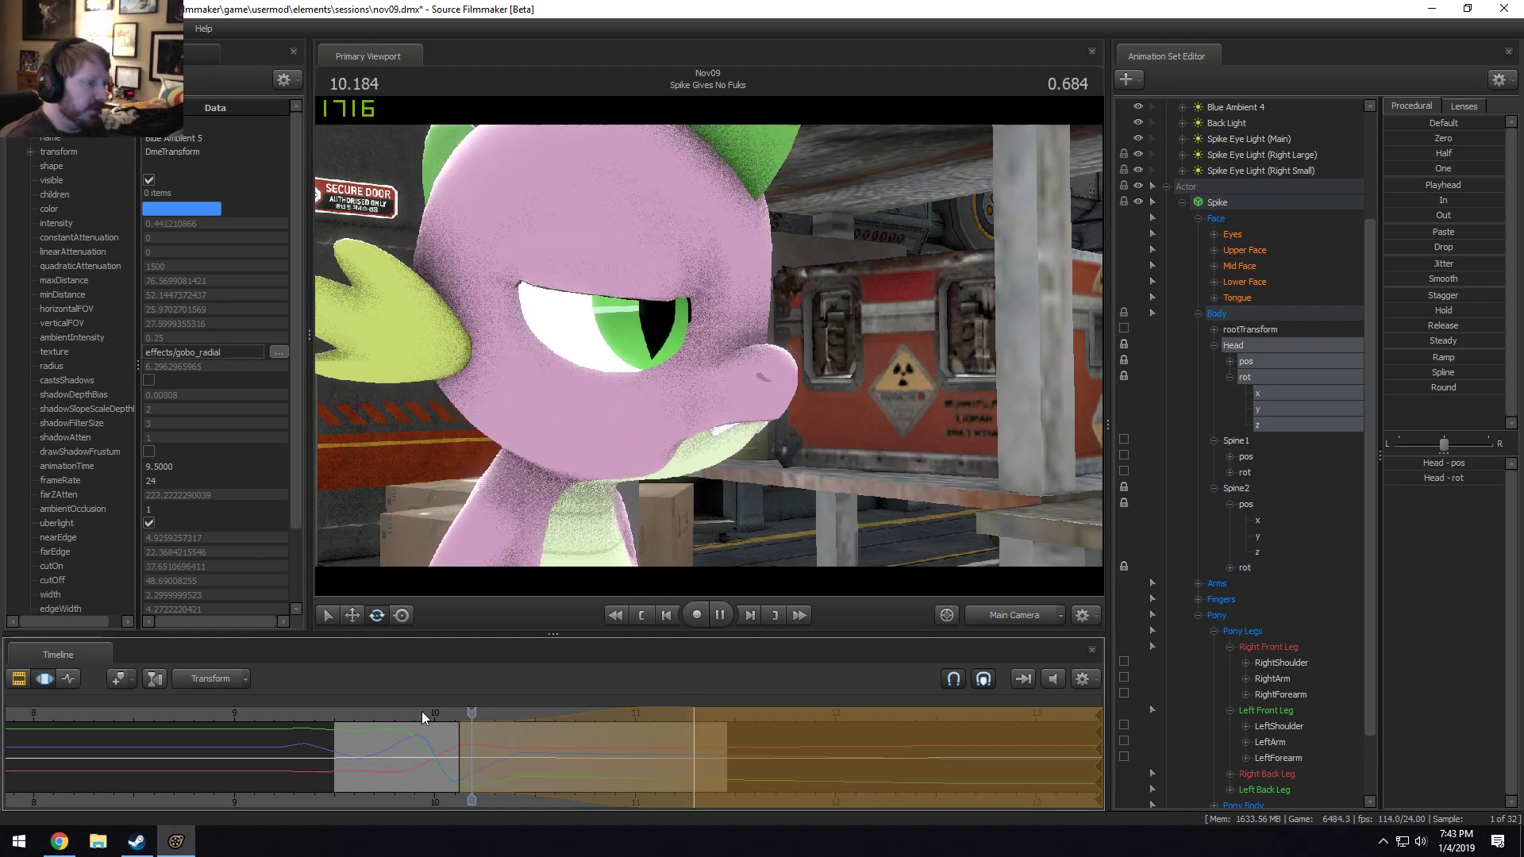
key(space)
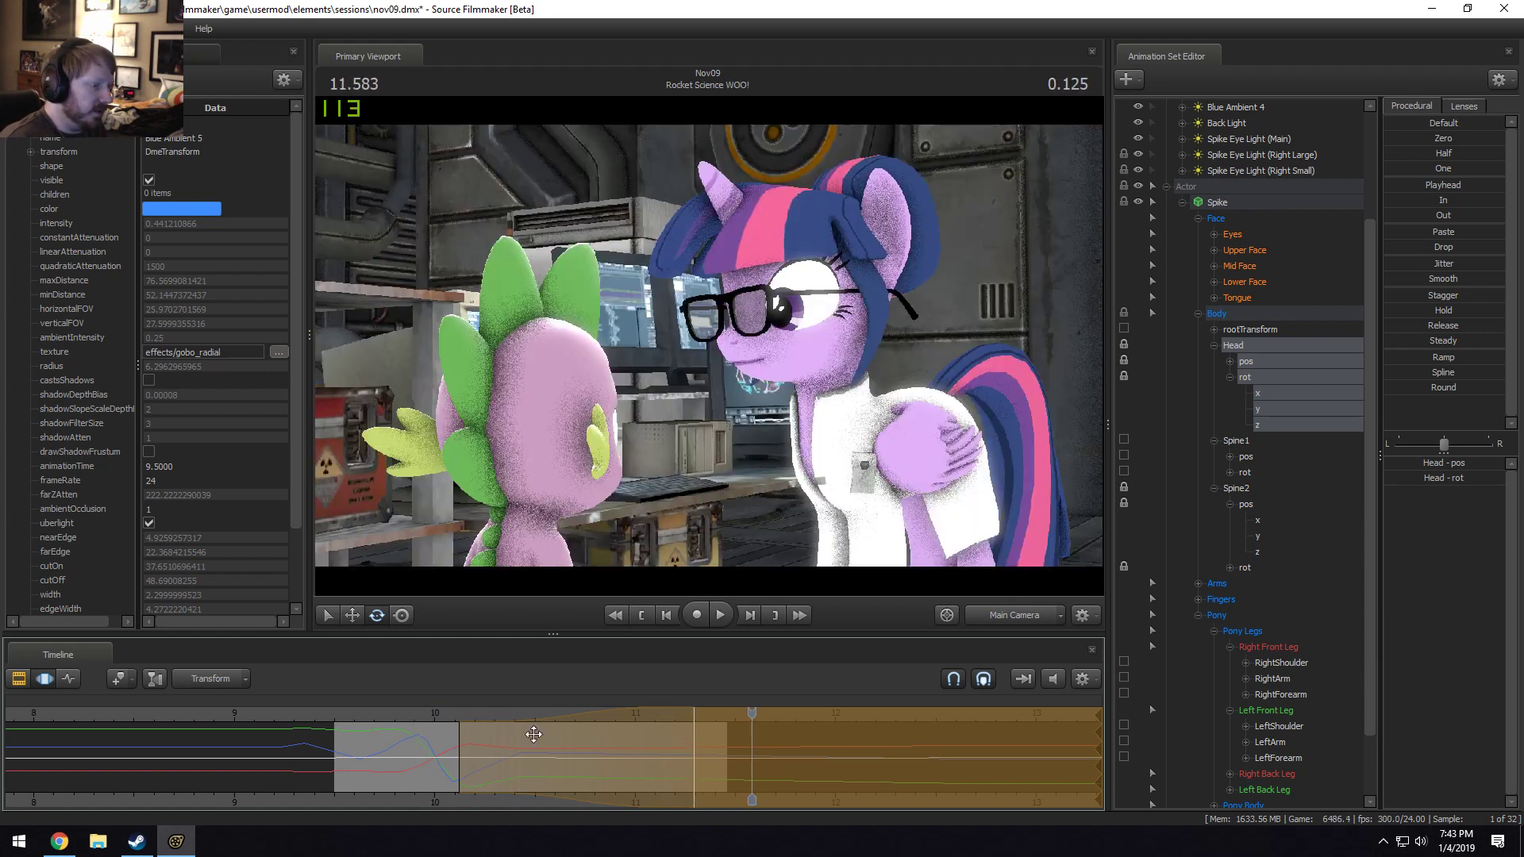
click(388, 708)
key(space)
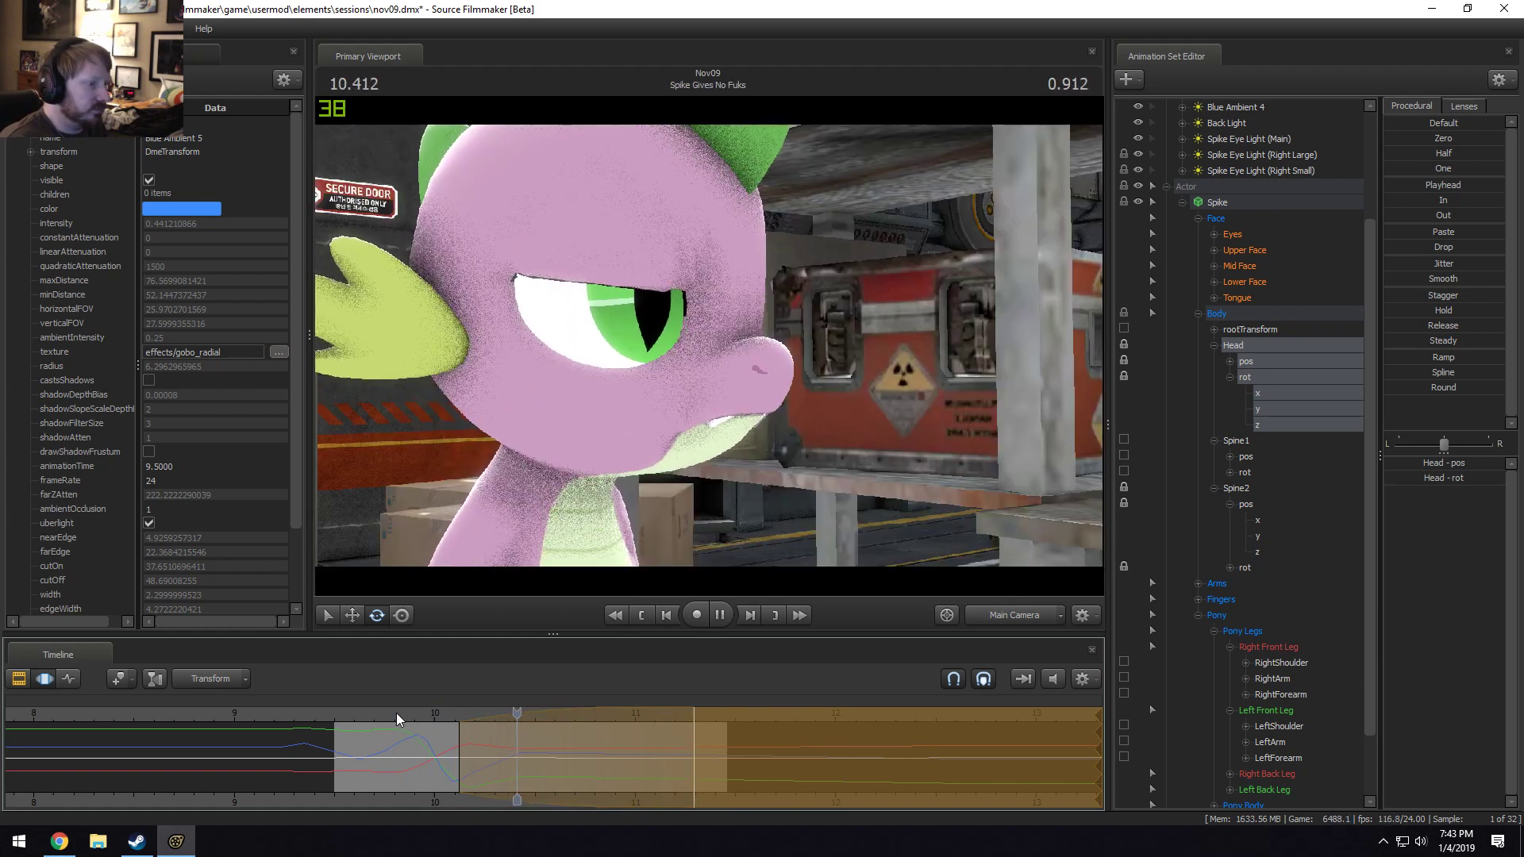
key(space)
Shift the head rotation's time selection earlier so it ramps from about 9.95 s to 11.1 s, and replay the shot.
drag(572, 718, 537, 715)
key(space)
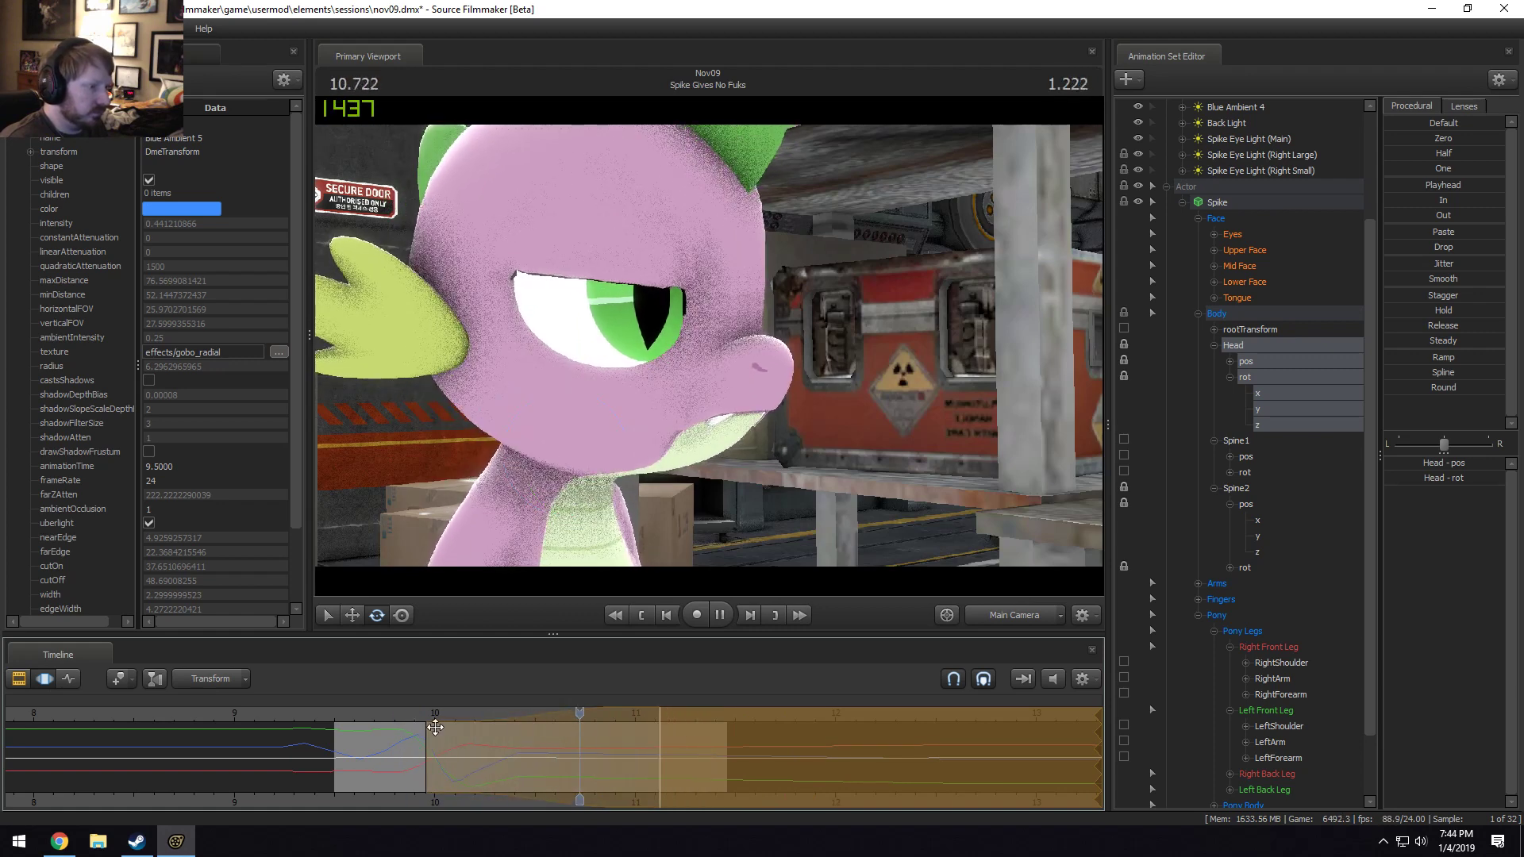
click(408, 723)
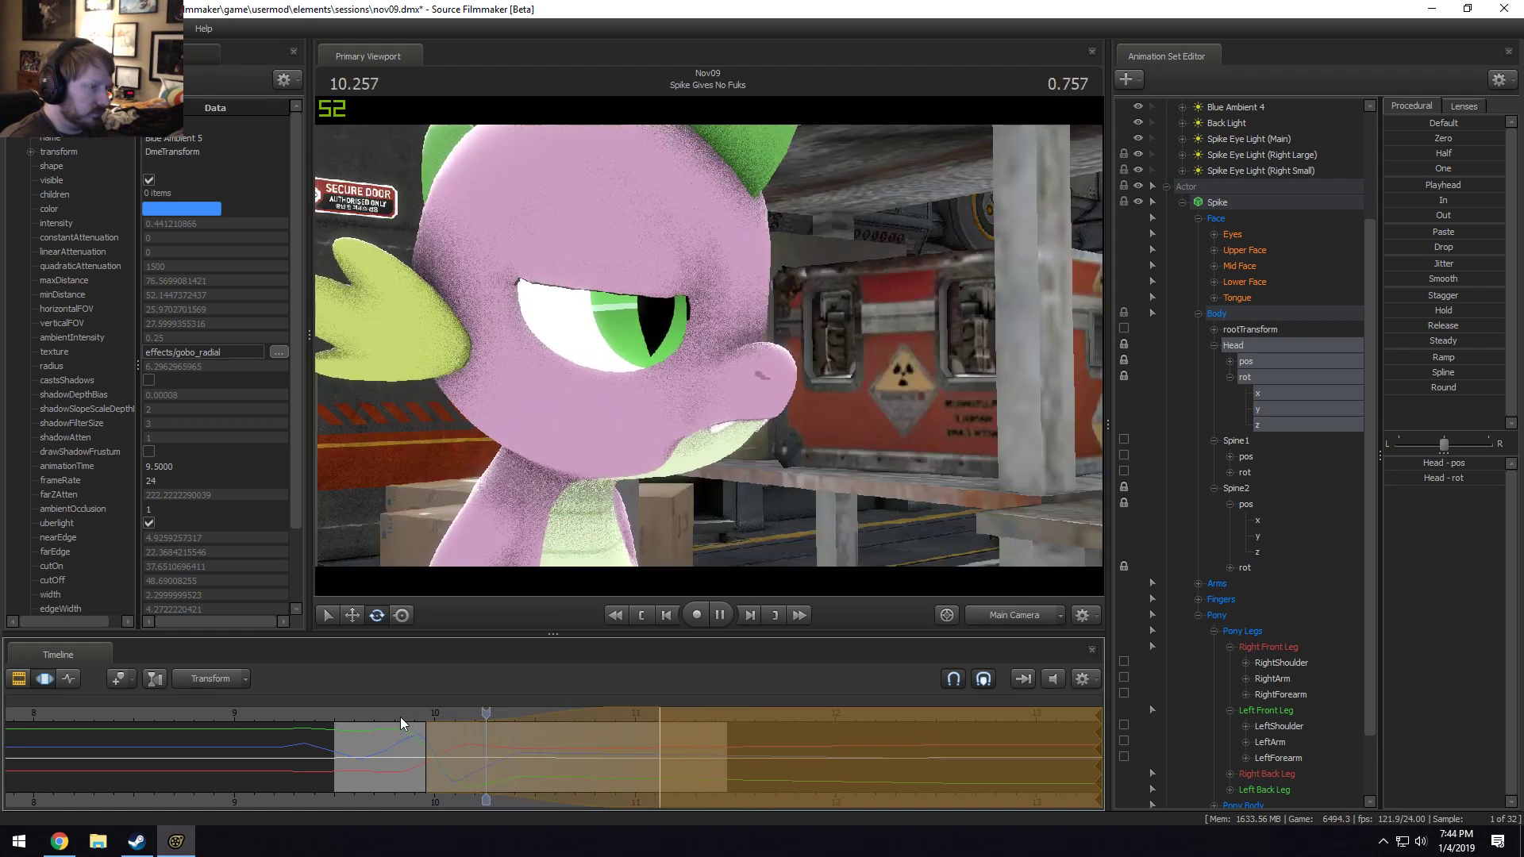
click(343, 717)
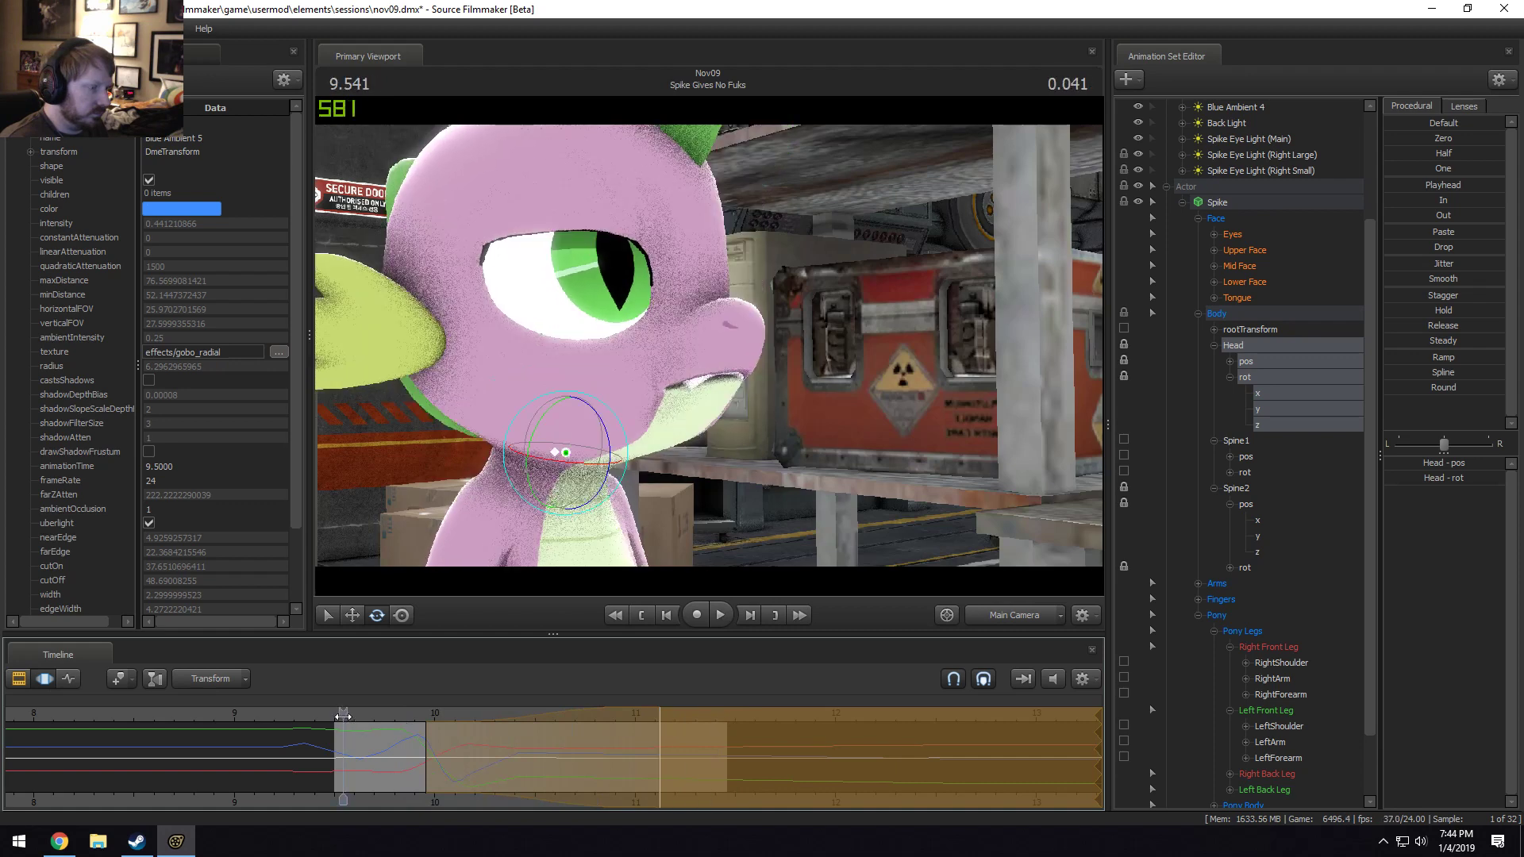
key(space)
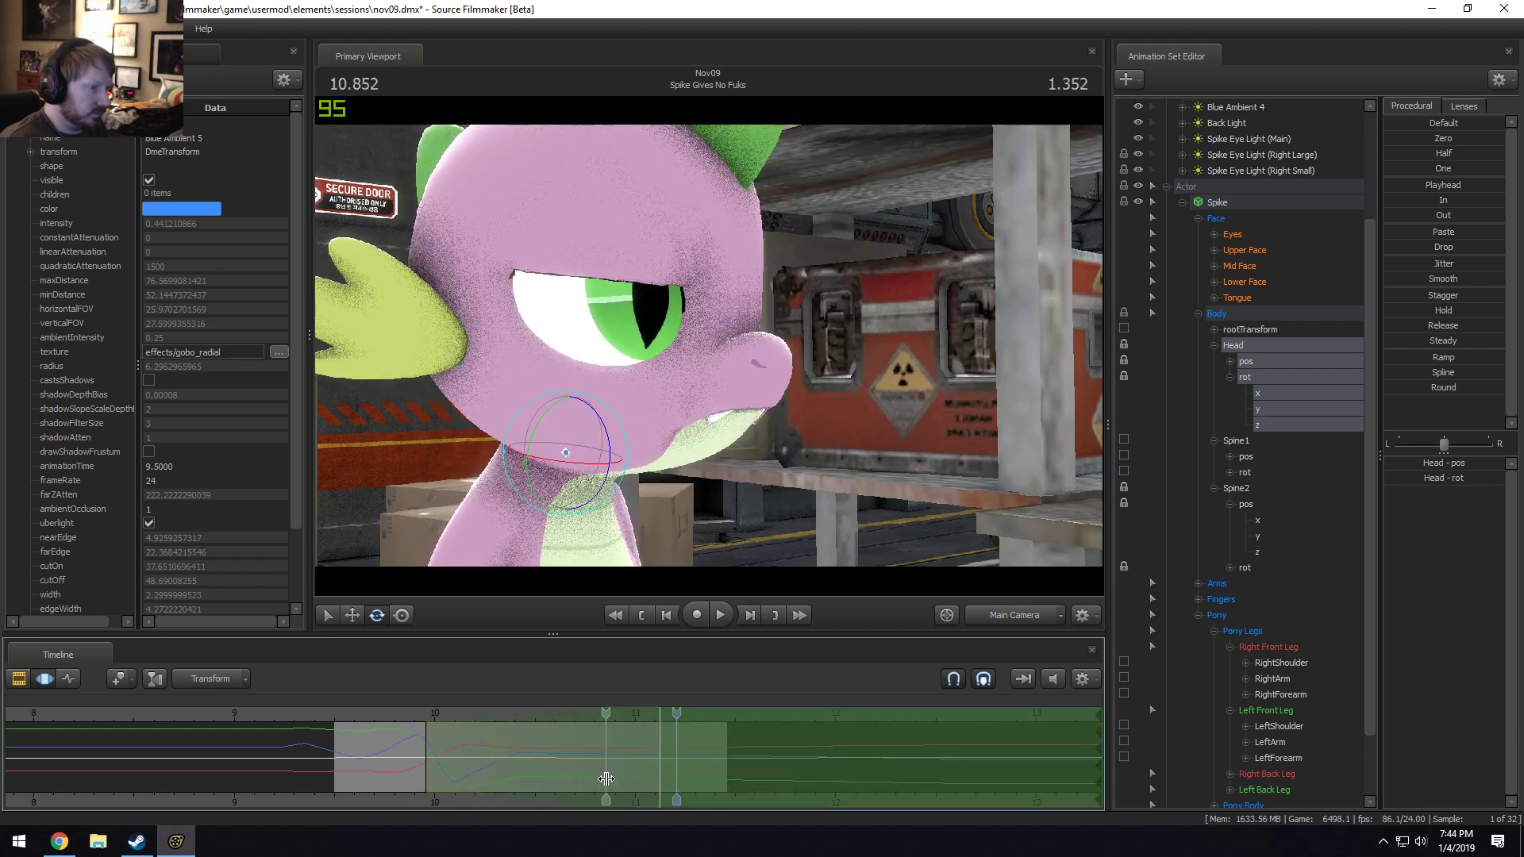
Reset the head's time selection to ramp from about 10.2 s to 11.4 s and replay the motion.
click(719, 780)
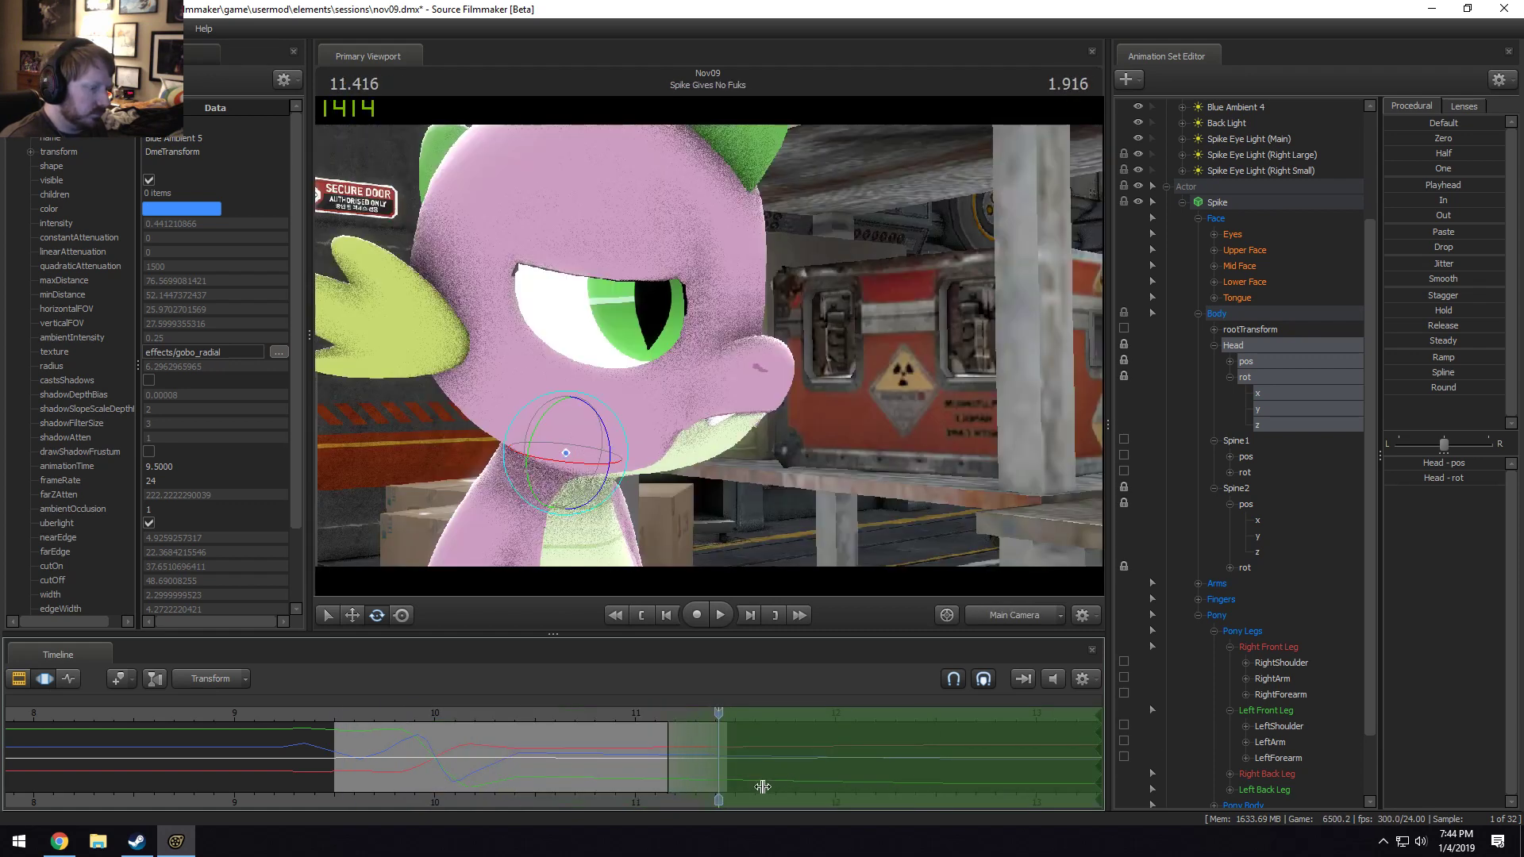
key(space)
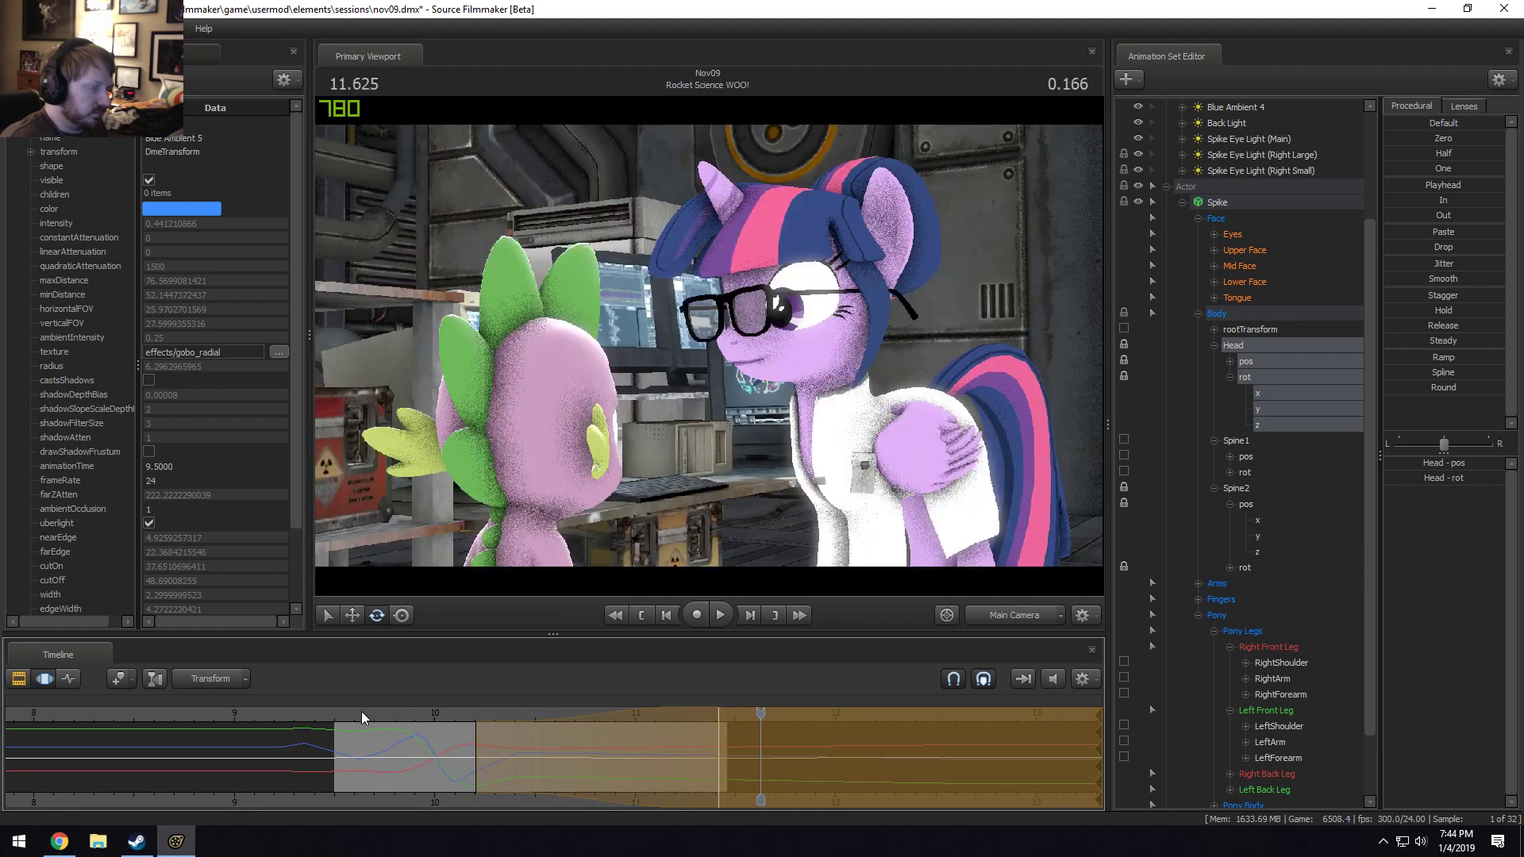
drag(361, 712, 67, 727)
Switch to the Clip Editor and trim the end of the "Spike Gives No Fuks" shot to 11.083 s, rippling the following shots earlier.
key(F2)
key(space)
key(space)
scroll(67, 729, down, 3)
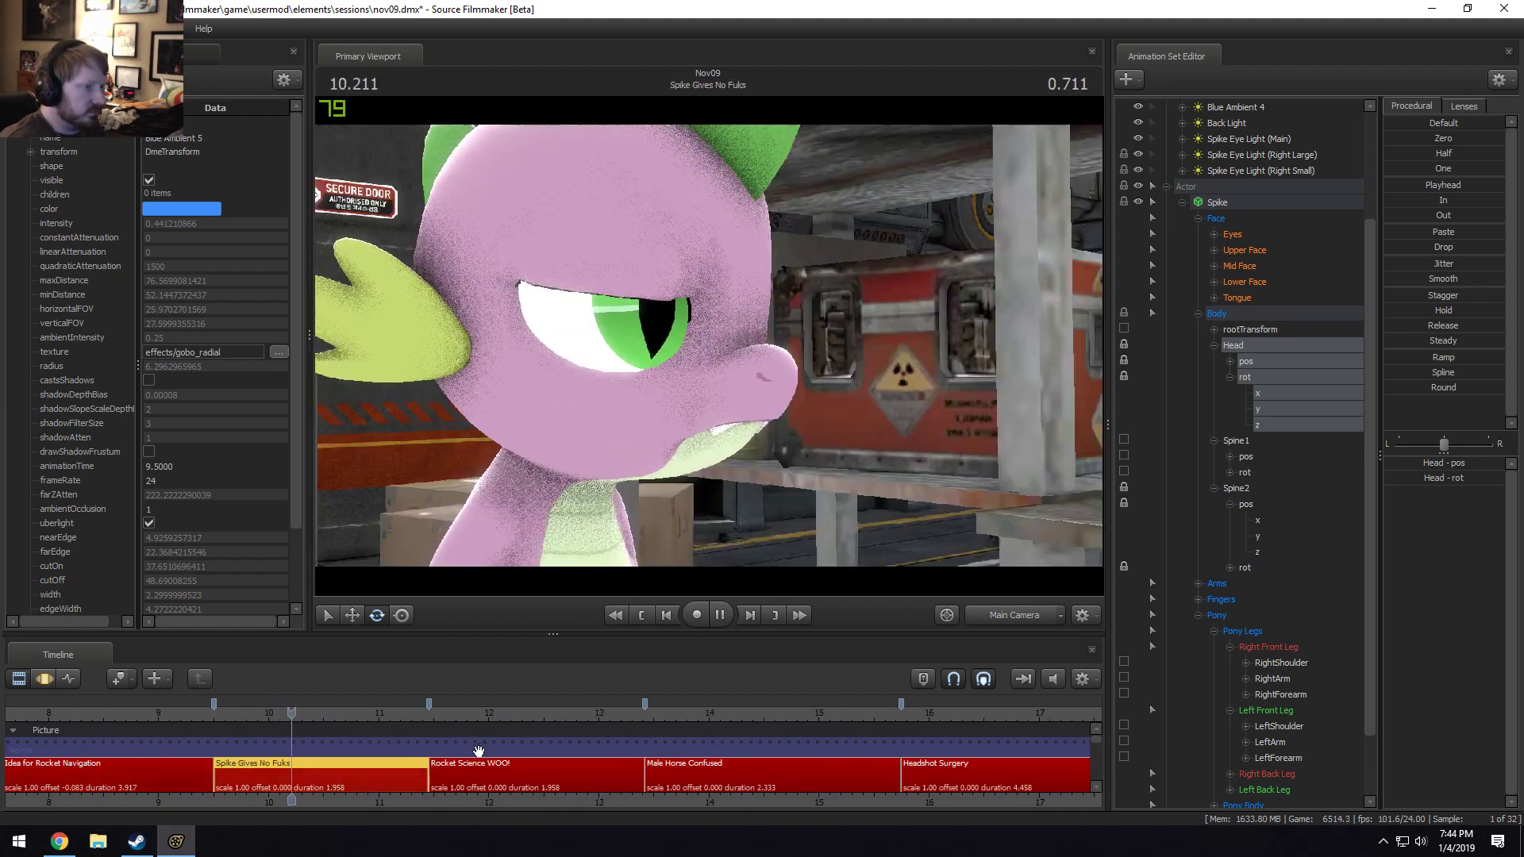
key(space)
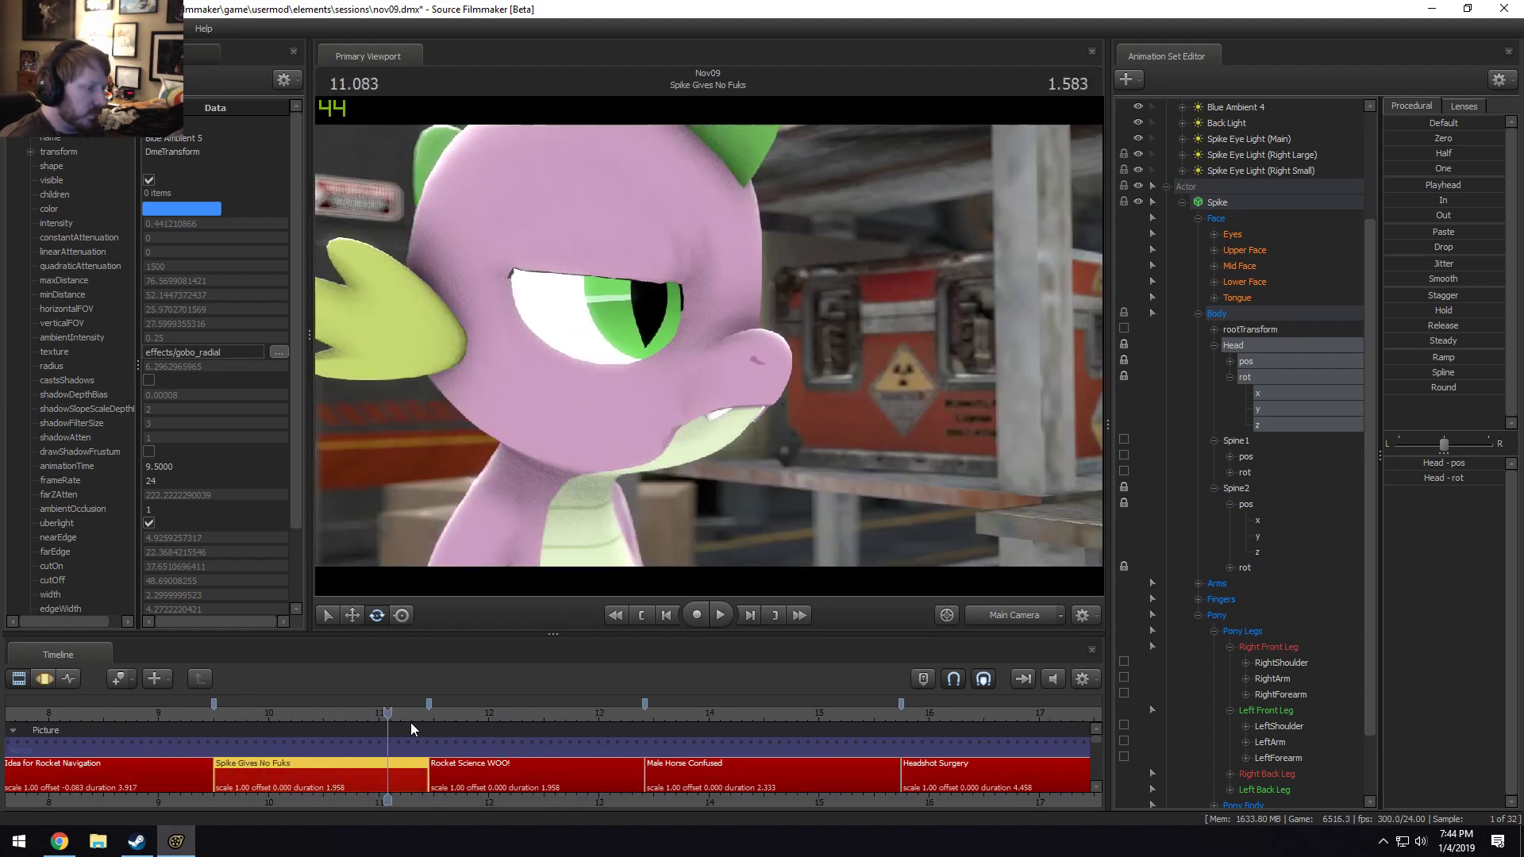
drag(419, 775, 379, 776)
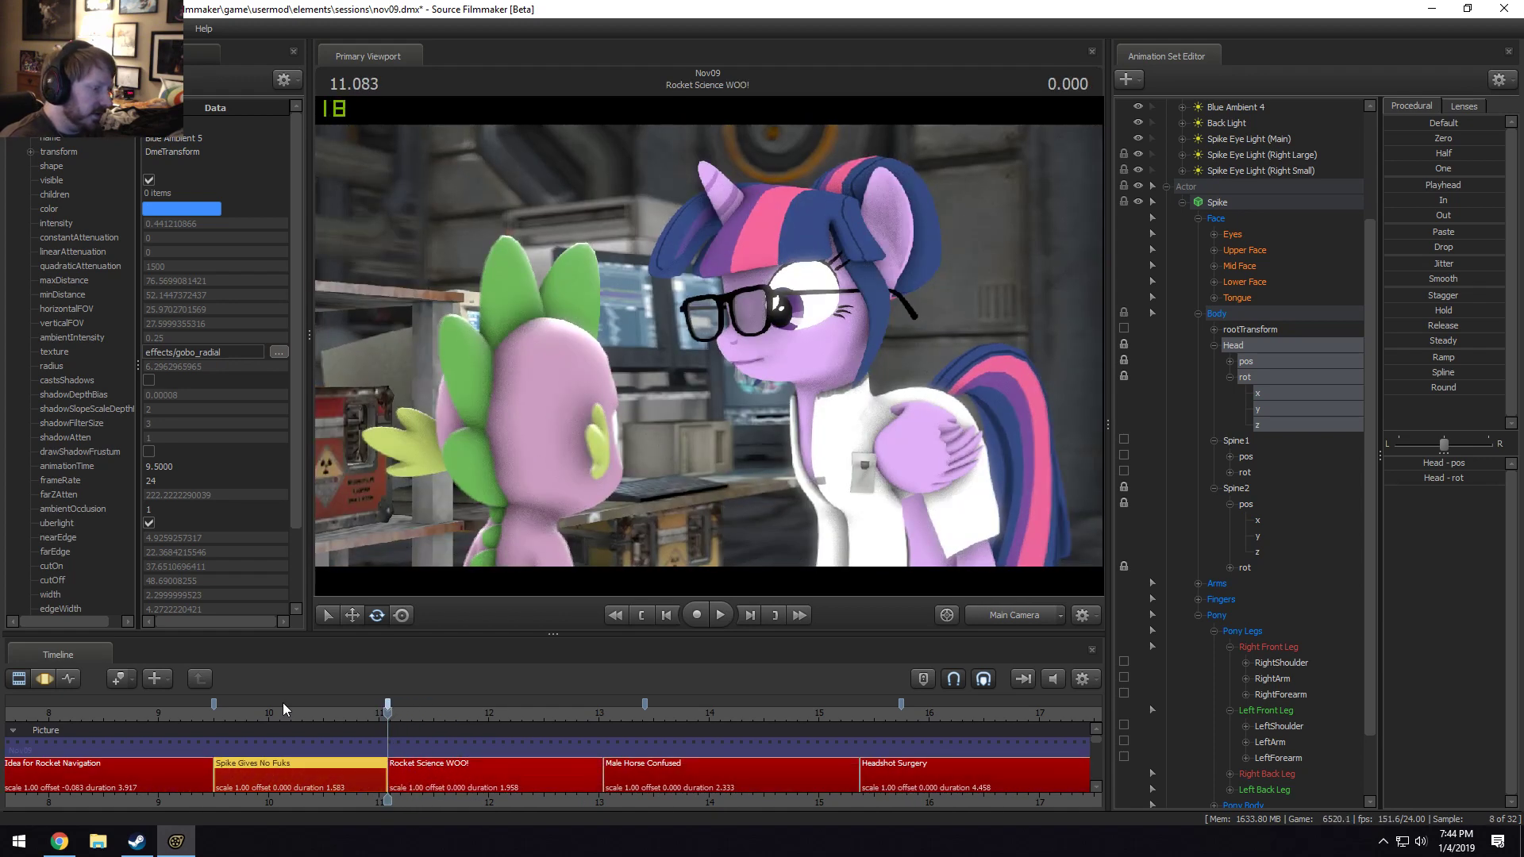
Move the timeline bookmarks after the trimmed shot earlier so they line up with the shifted shot boundaries.
scroll(643, 718, down, 5)
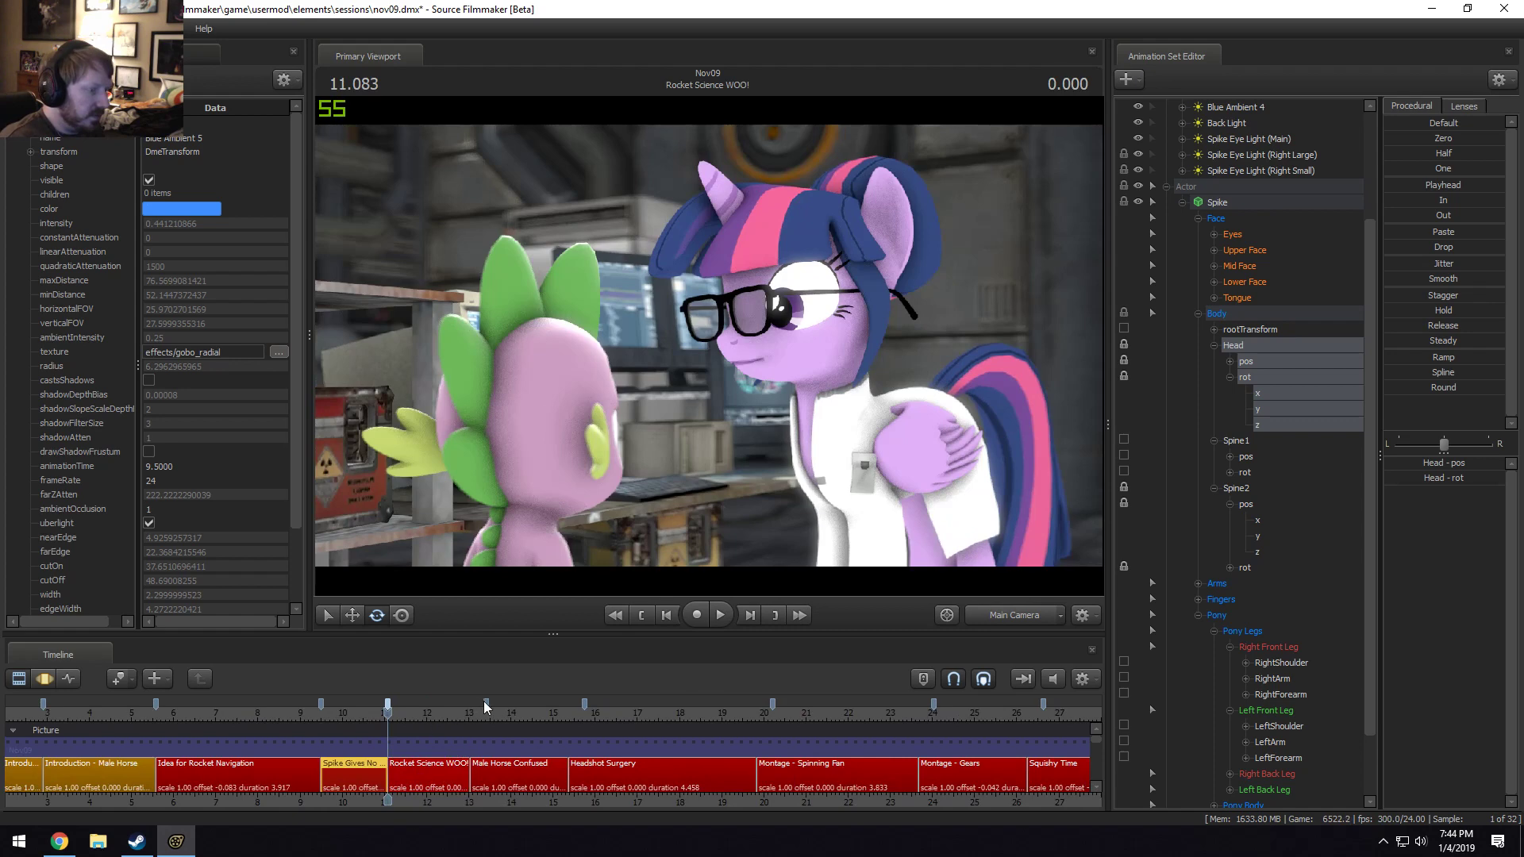
scroll(485, 704, down, 8)
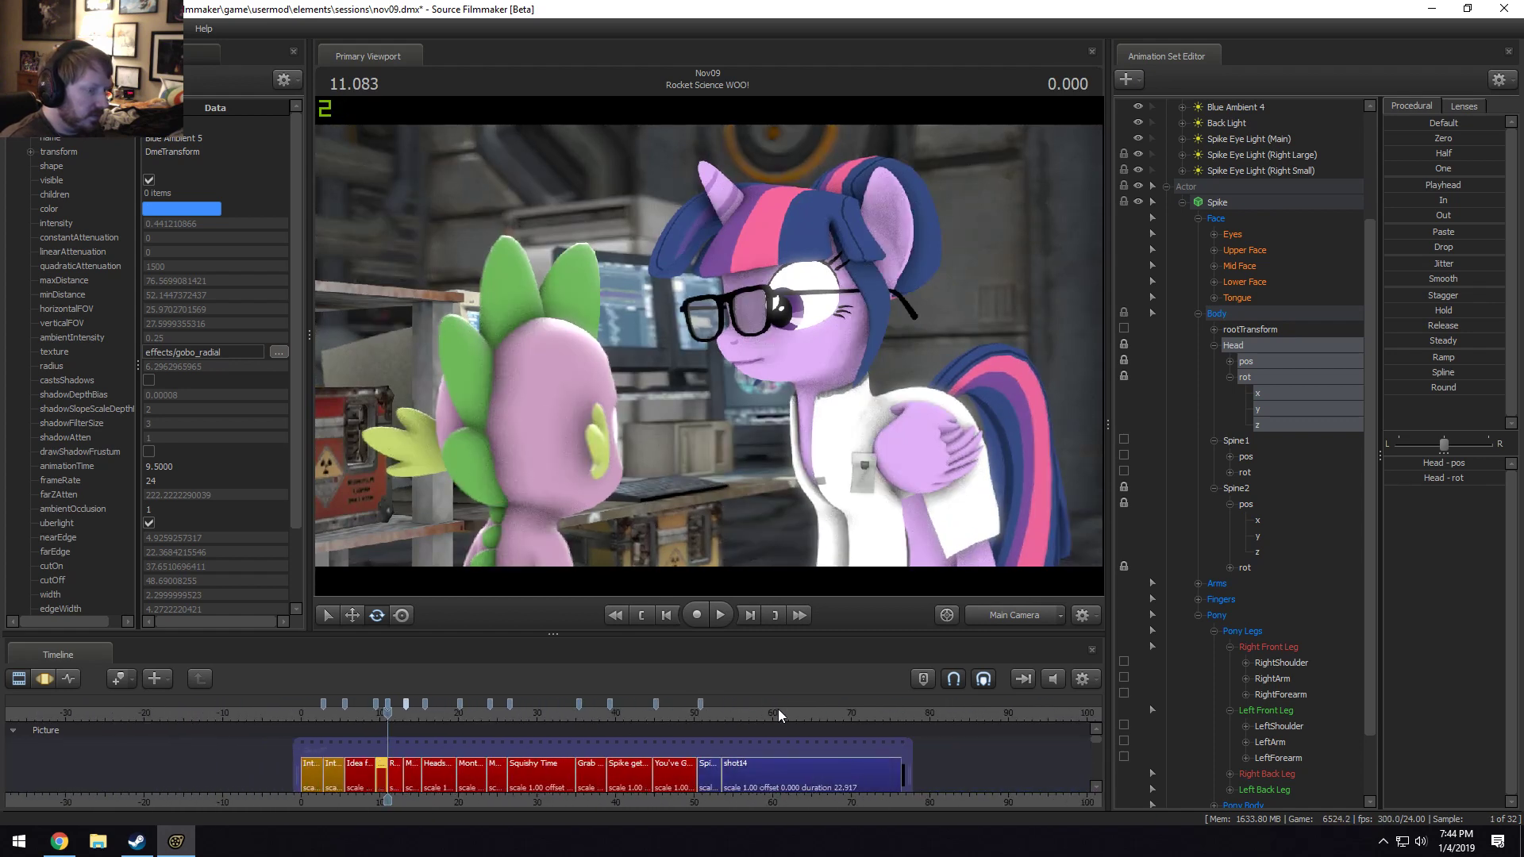
scroll(675, 733, up, 6)
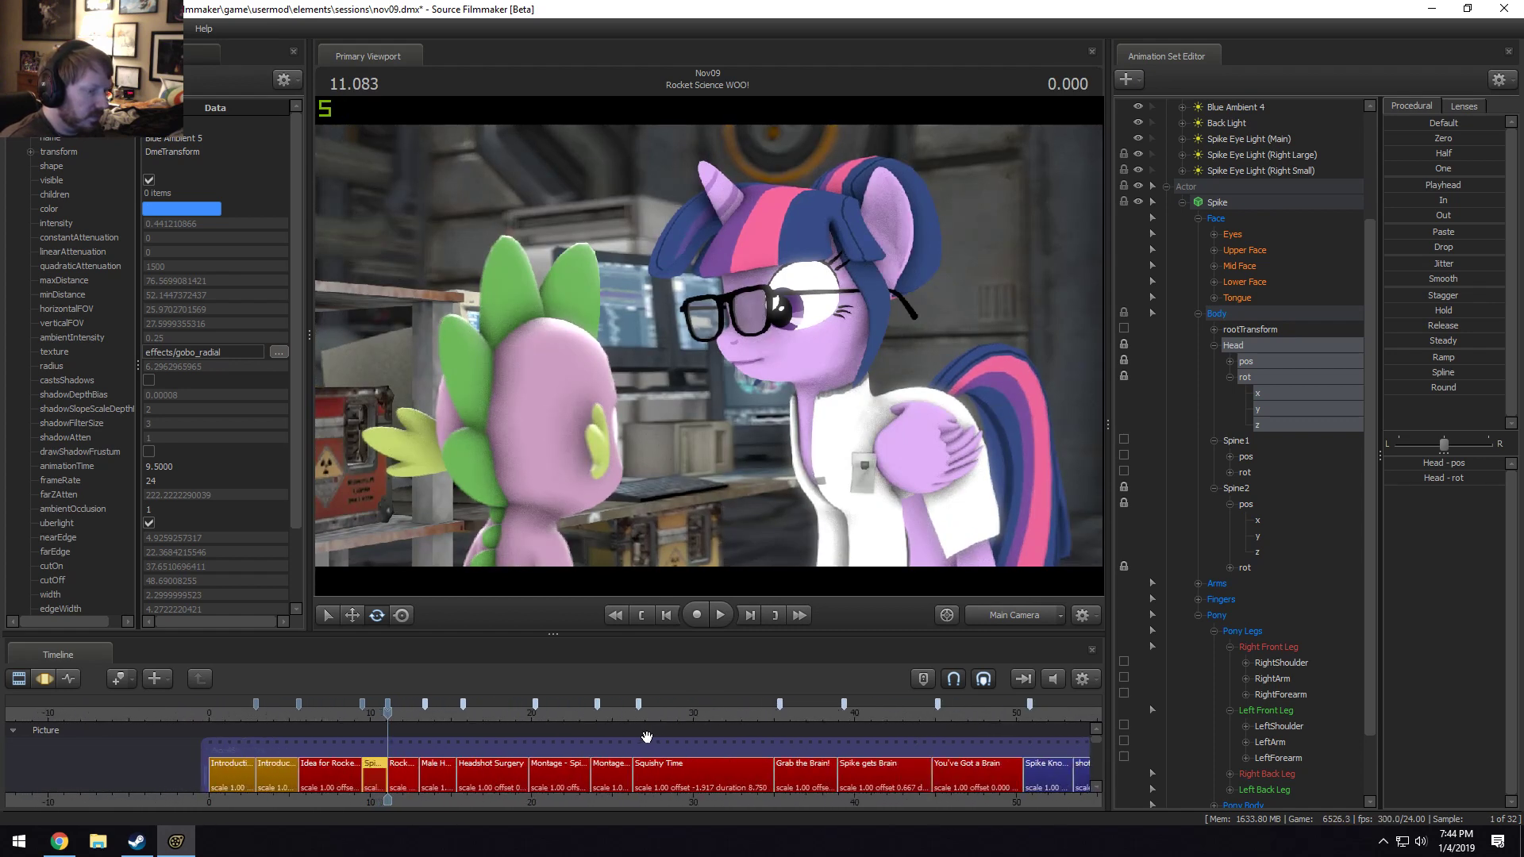
scroll(485, 711, up, 3)
drag(516, 703, 238, 713)
Play back the sequence across the cut from Spike's close-up into "Rocket Science WOO!" to check the timing.
key(space)
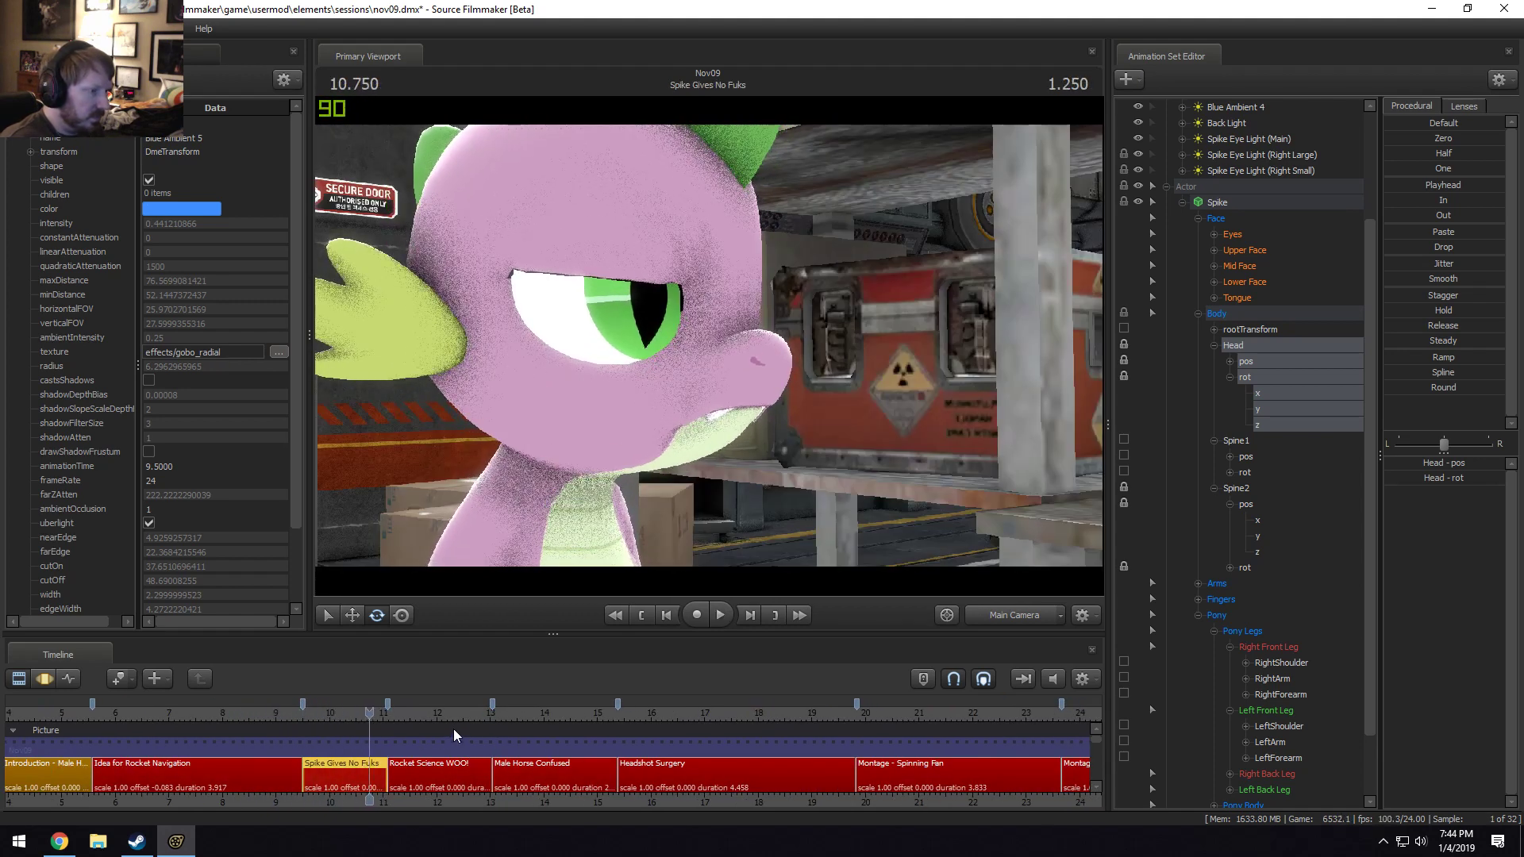
key(space)
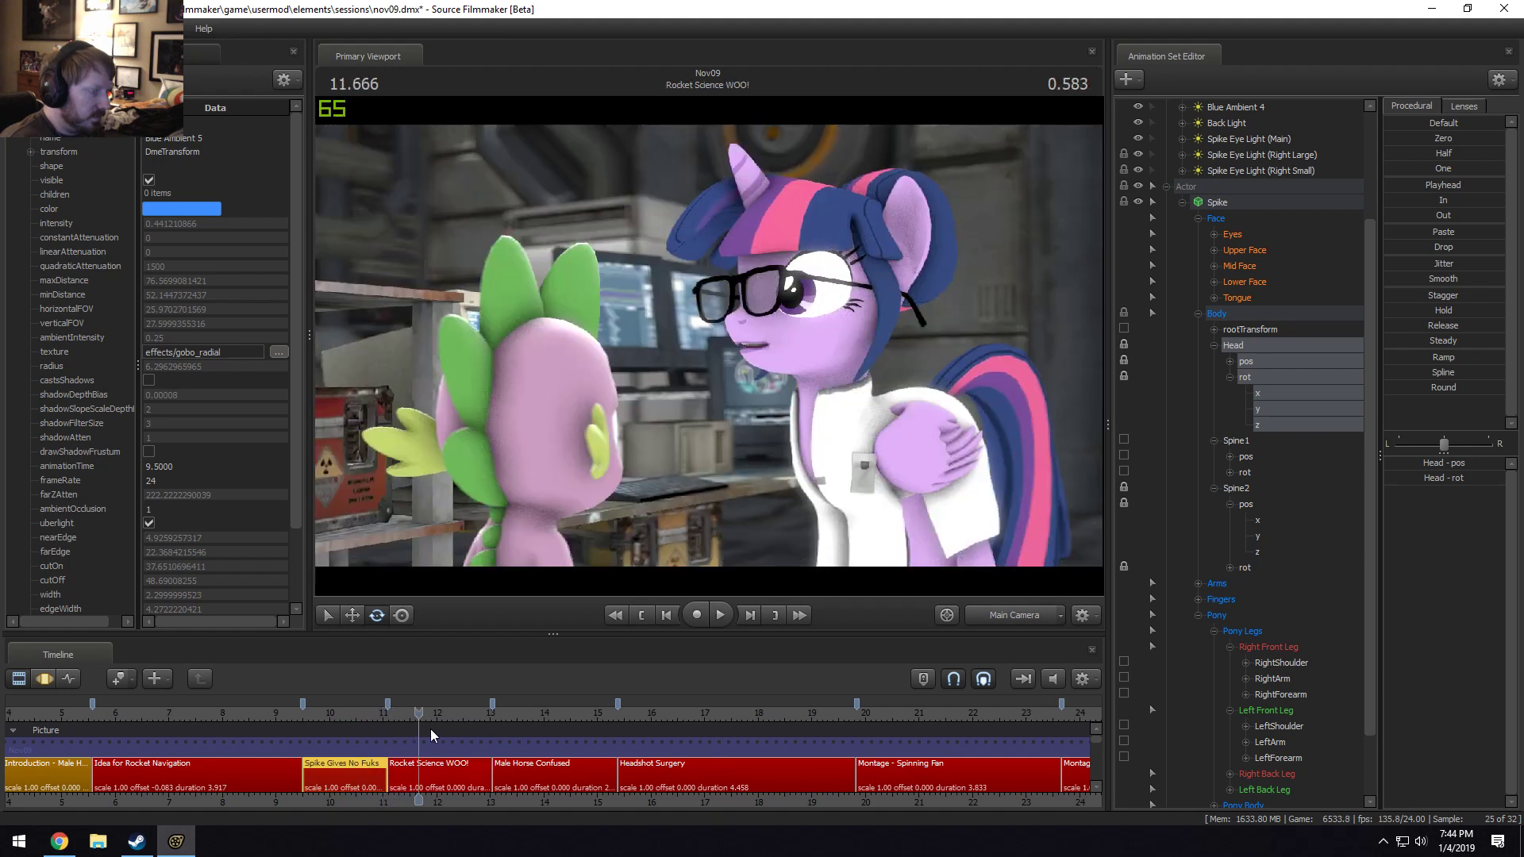
click(300, 712)
key(space)
key(space)
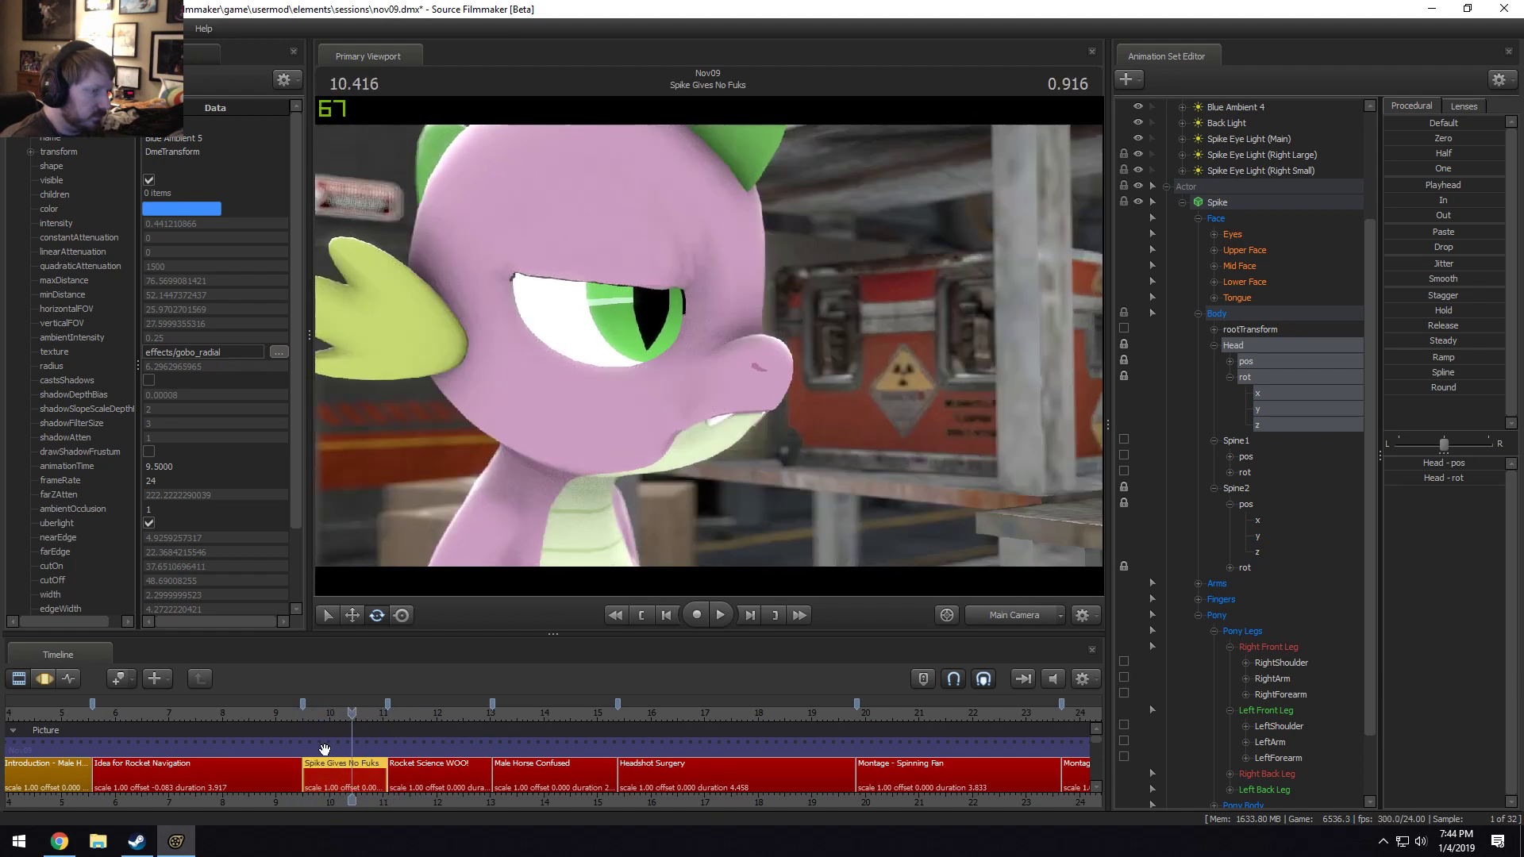
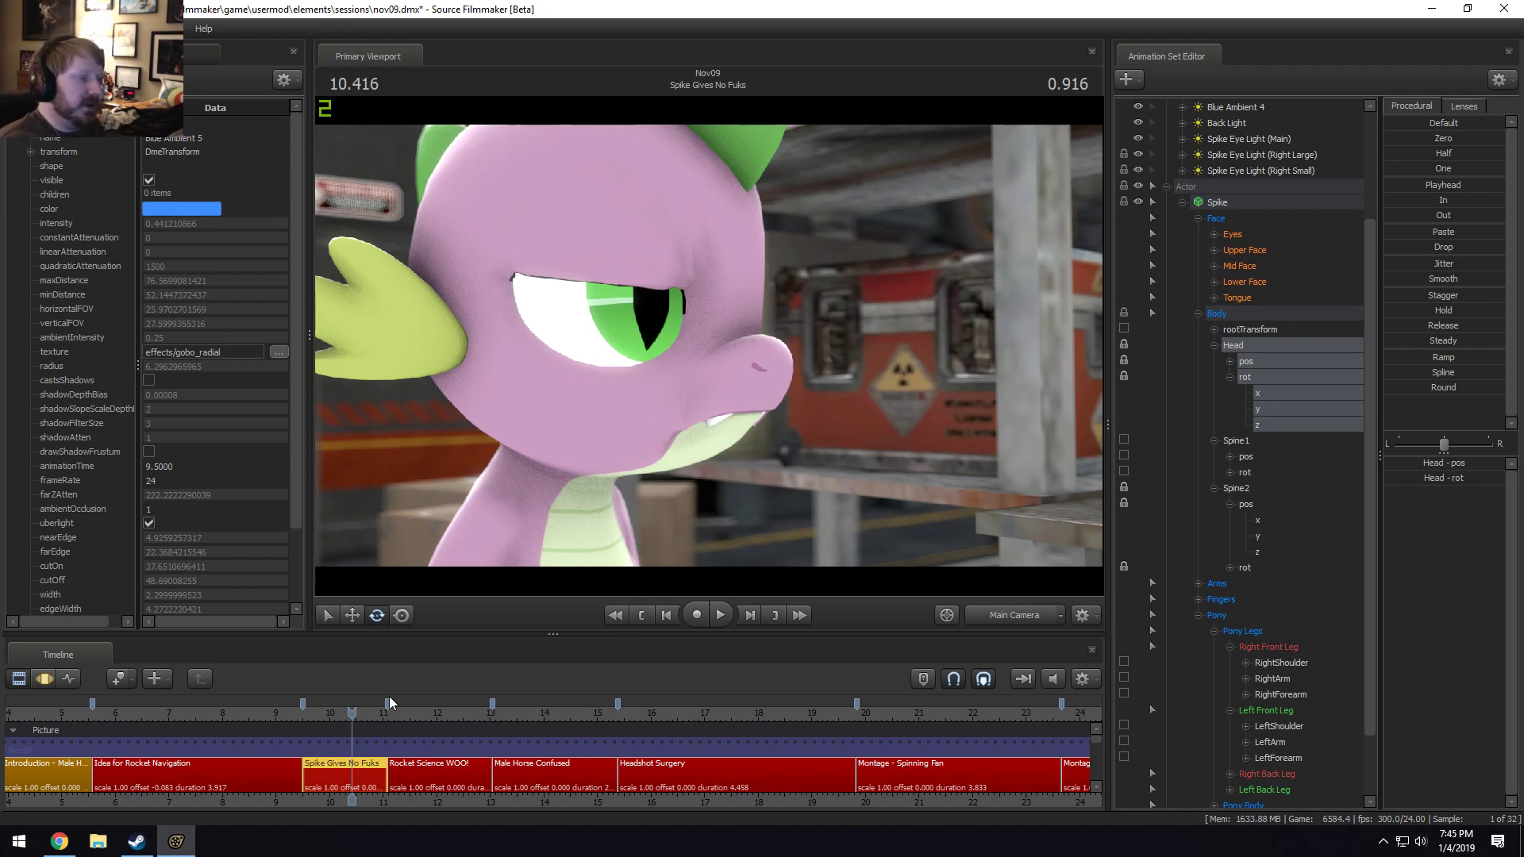
Select Spike's Eyes controls and set a short Motion Editor time selection around 10.17 s in his close-up shot.
scroll(341, 715, down, 5)
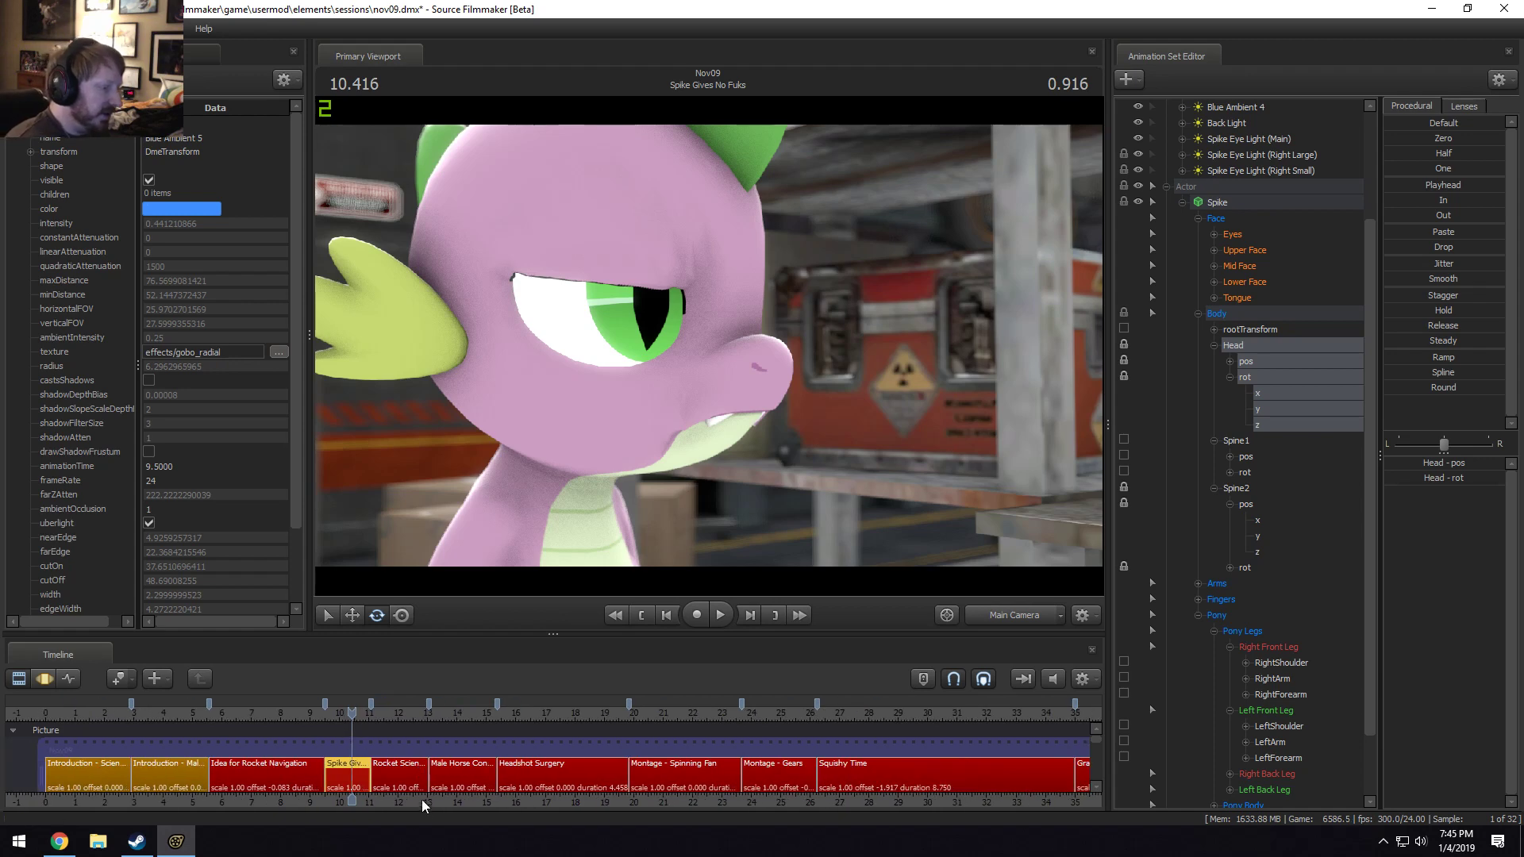
mouse_move(262, 712)
mouse_down()
mouse_move(234, 713)
mouse_move(265, 712)
mouse_up()
click(1235, 236)
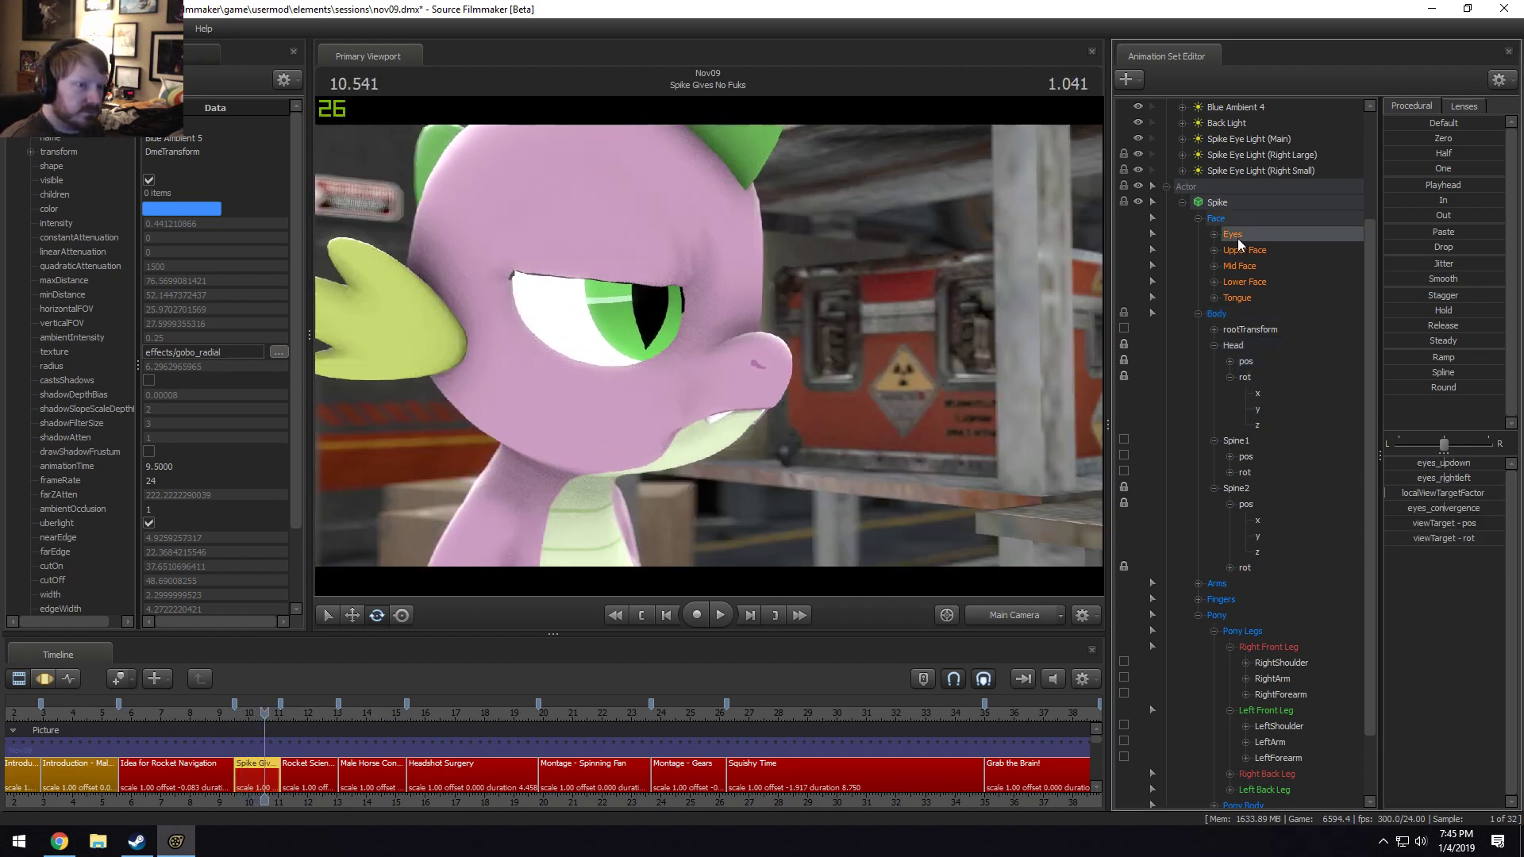
double_click(256, 766)
click(185, 775)
drag(185, 775, 231, 779)
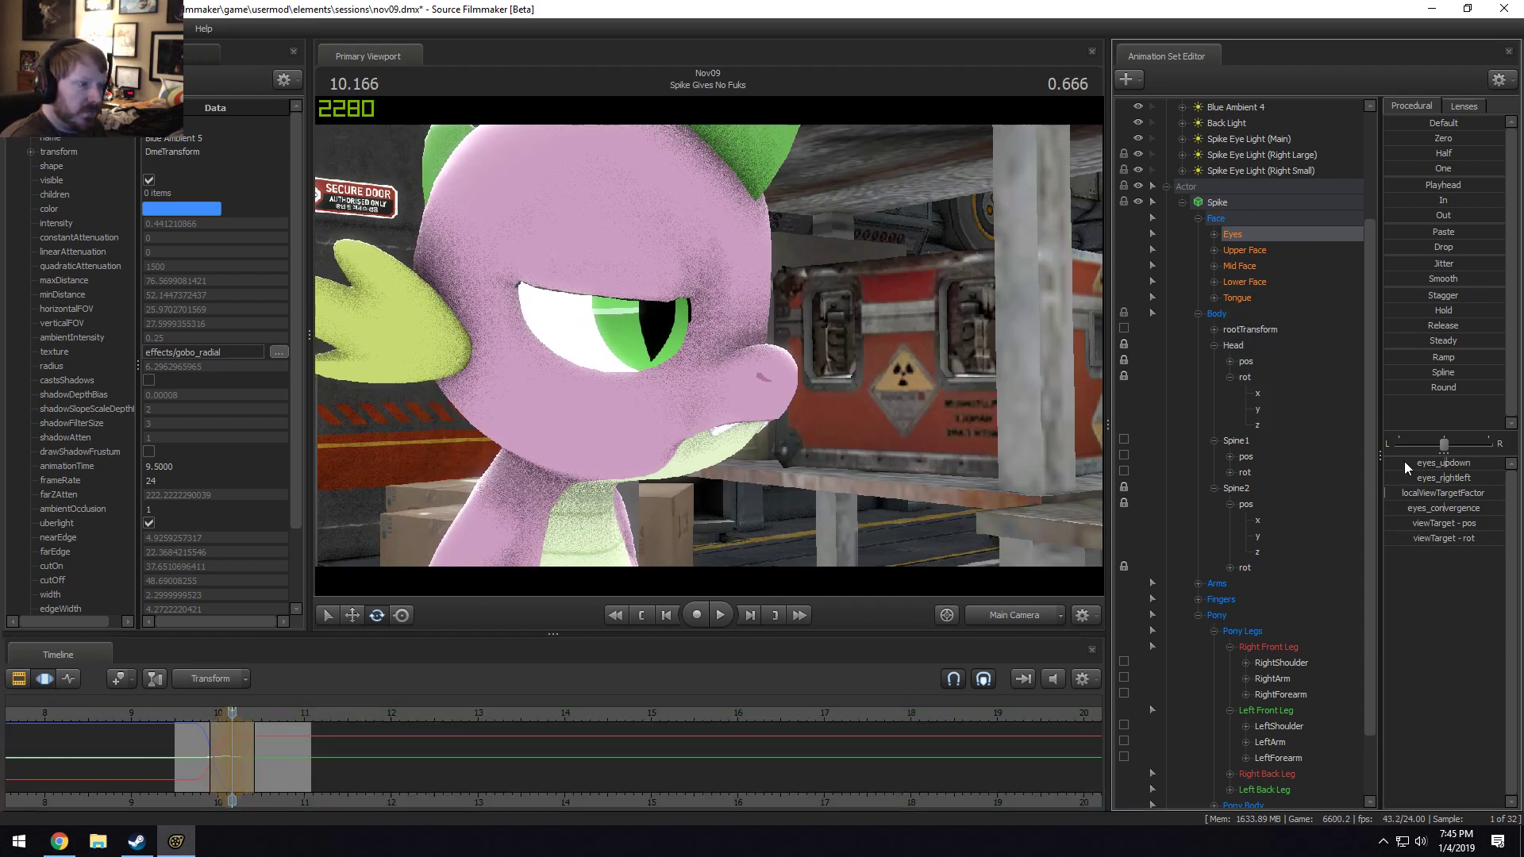
Replay the eye movement and retime its selection to centre on about 10.08 s, spanning roughly 9.9 to 10.4 s.
click(199, 712)
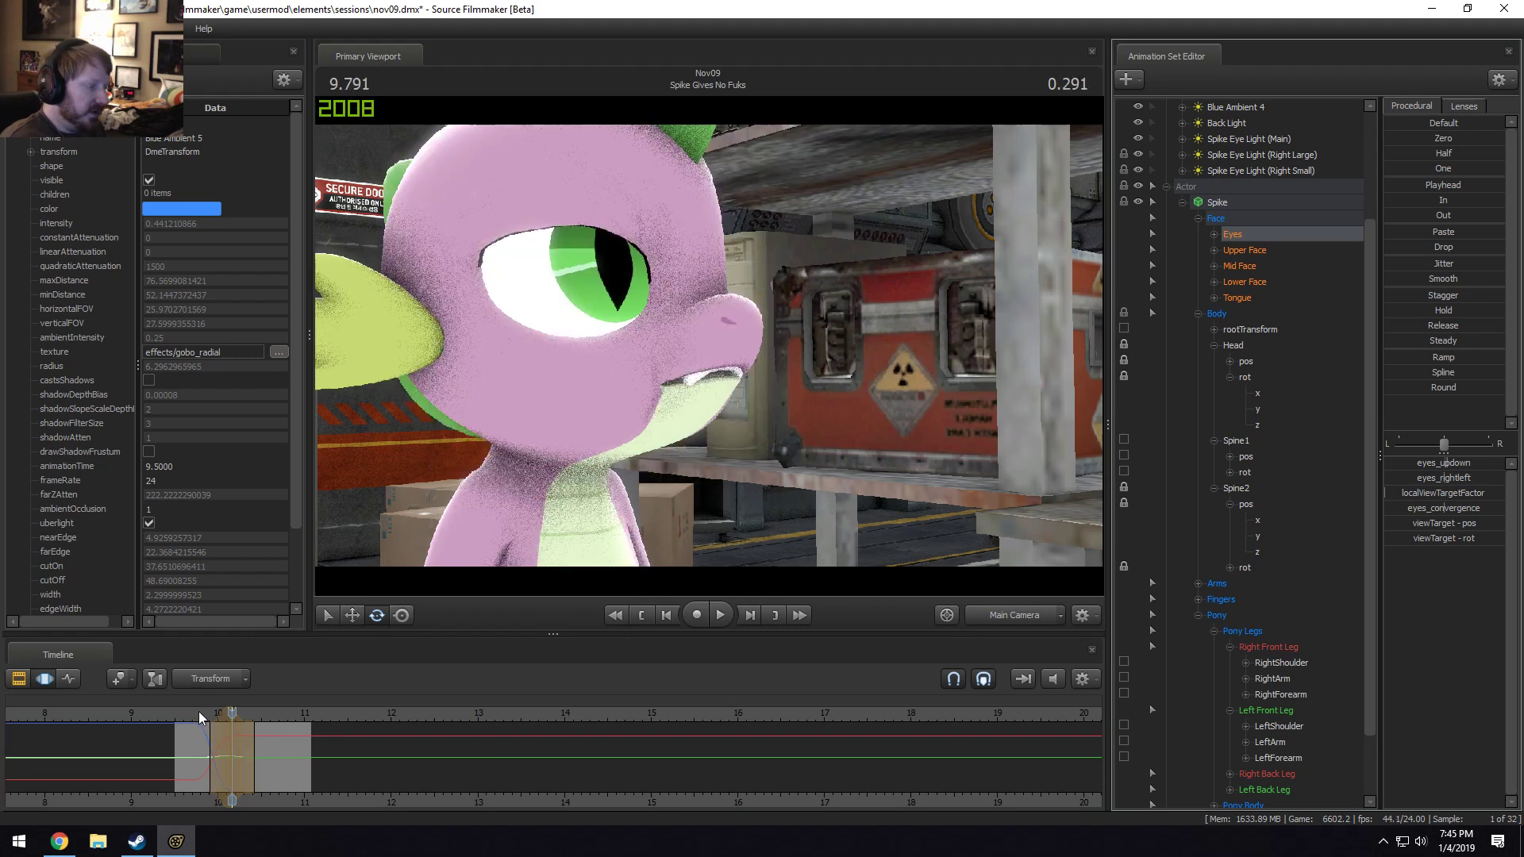
key(space)
key(space)
scroll(228, 748, up, 1)
scroll(228, 748, up, 1)
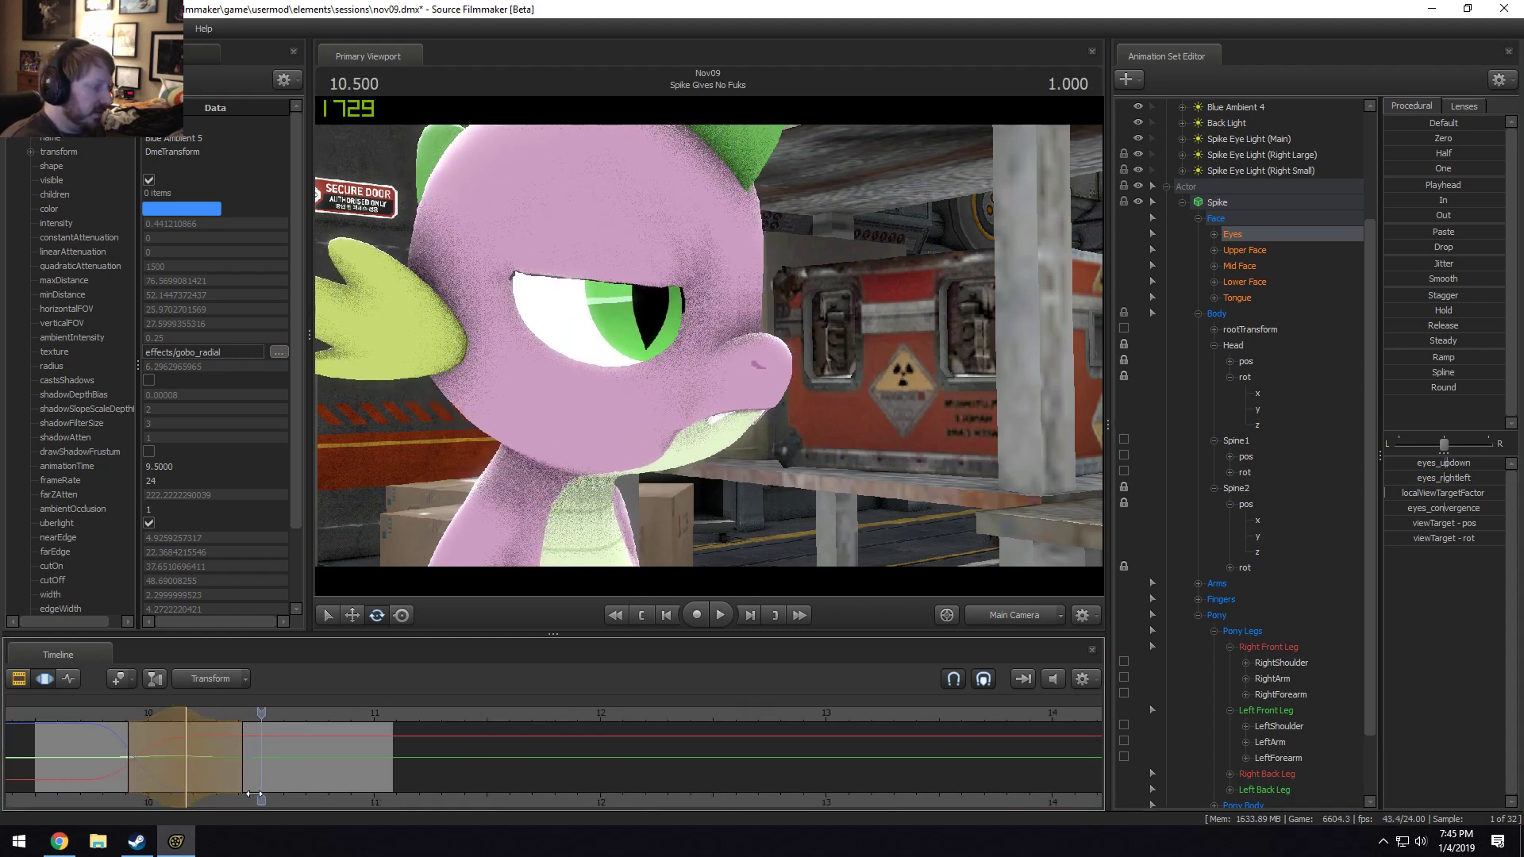
middle_drag(228, 748, 382, 735)
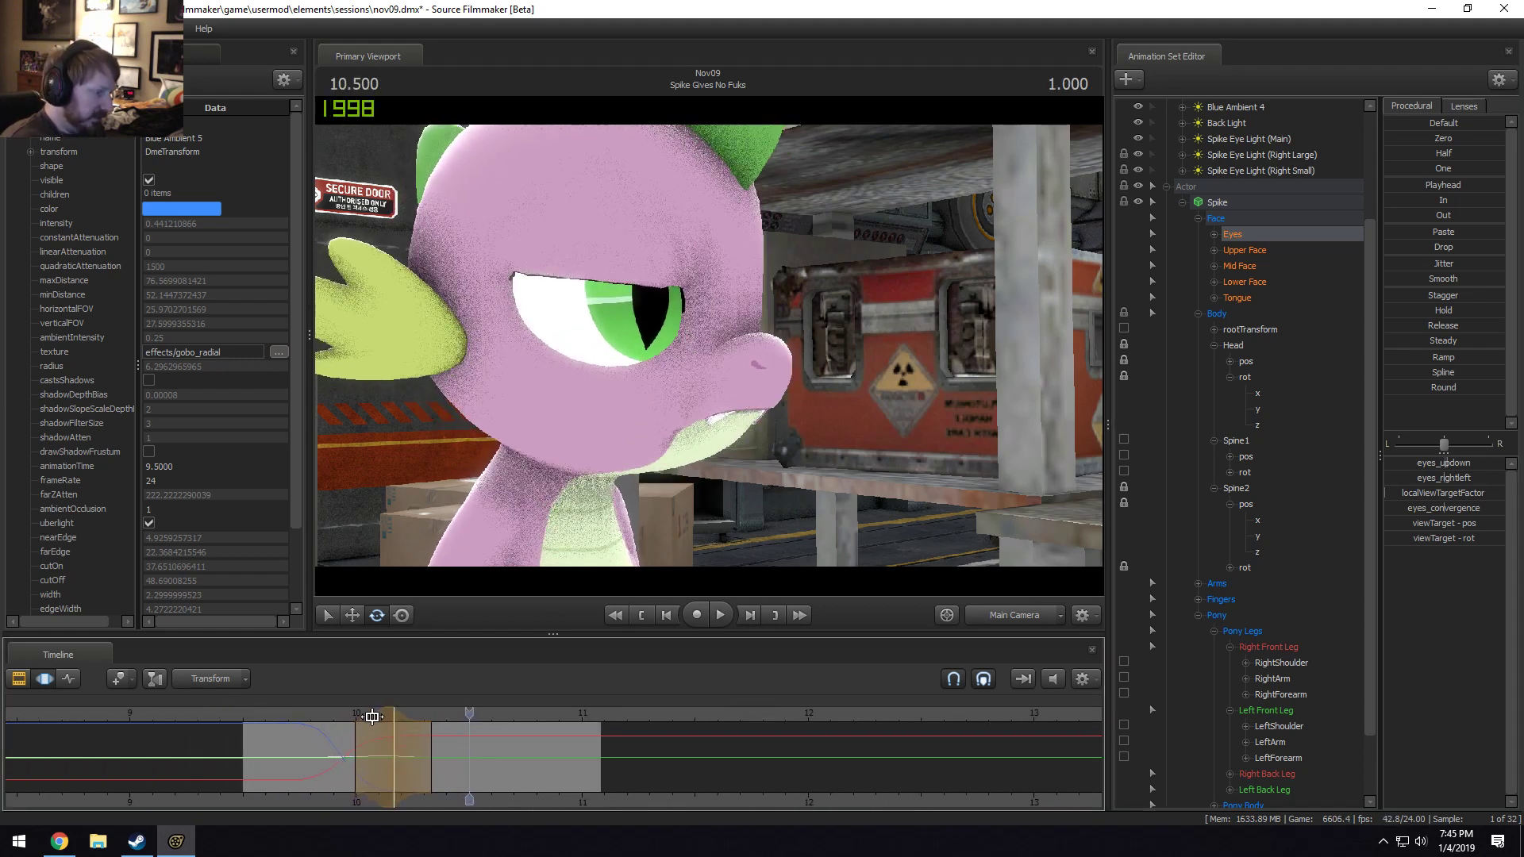
drag(373, 717, 353, 731)
key(space)
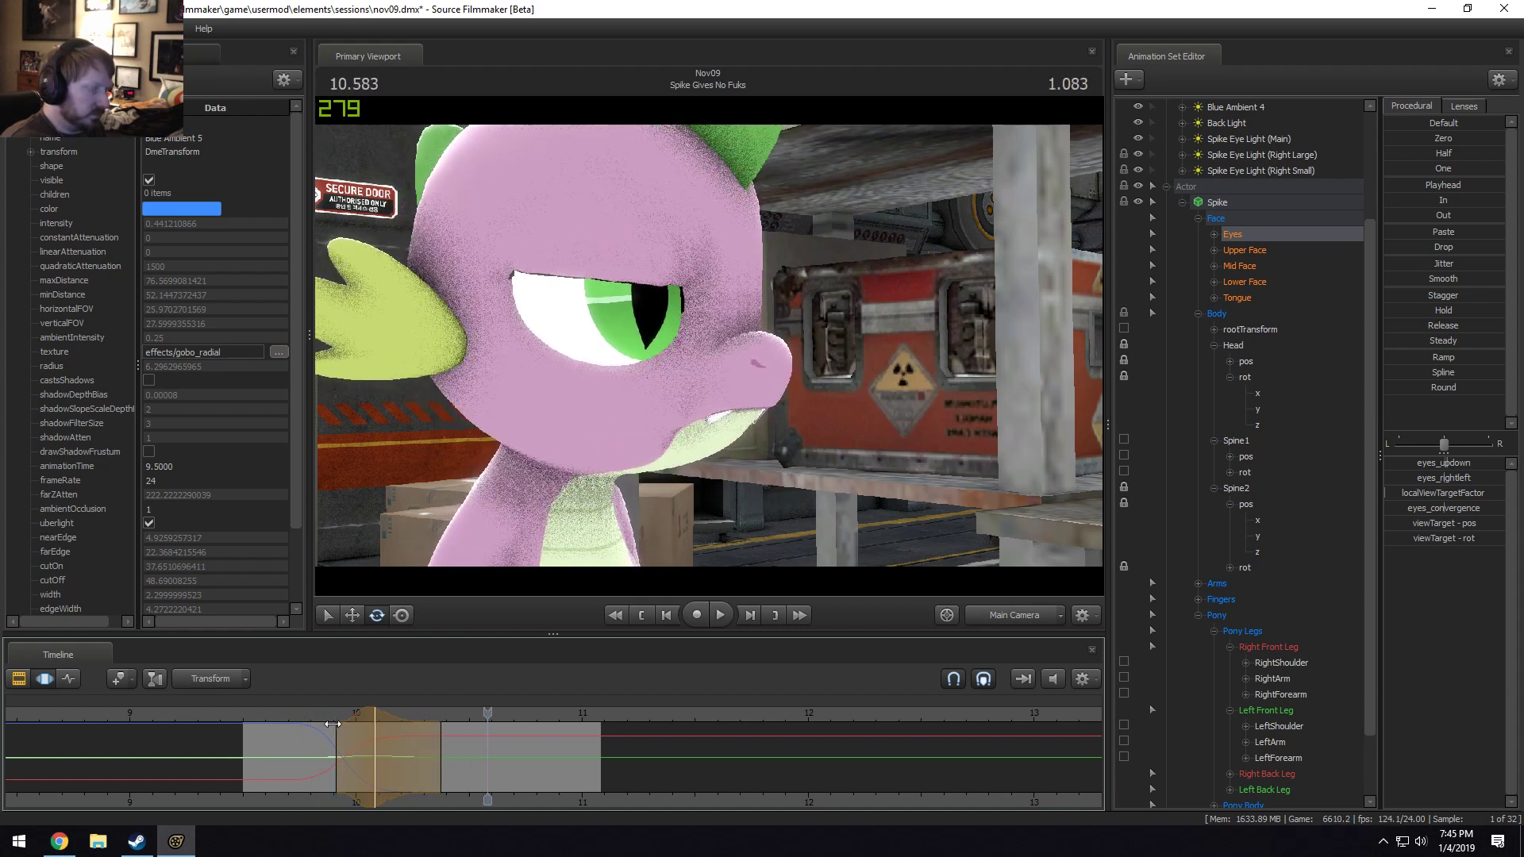
Widen the eye movement's time selection to about 9.87–10.4 s, centred near 10.13 s, and review it from the shot's start.
mouse_move(338, 738)
mouse_down()
mouse_move(319, 737)
mouse_move(344, 716)
mouse_up()
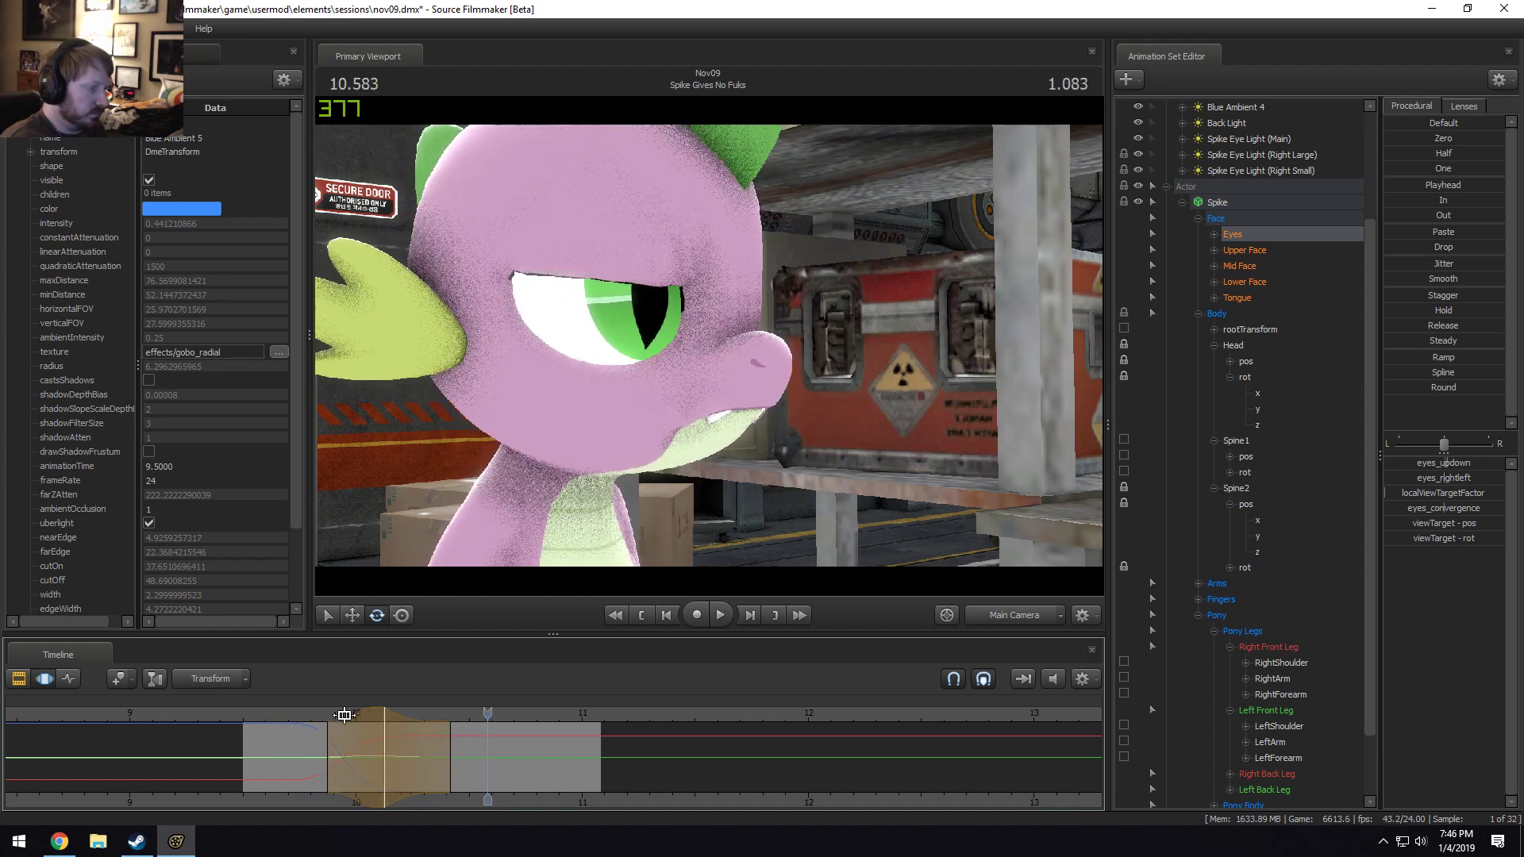
click(268, 716)
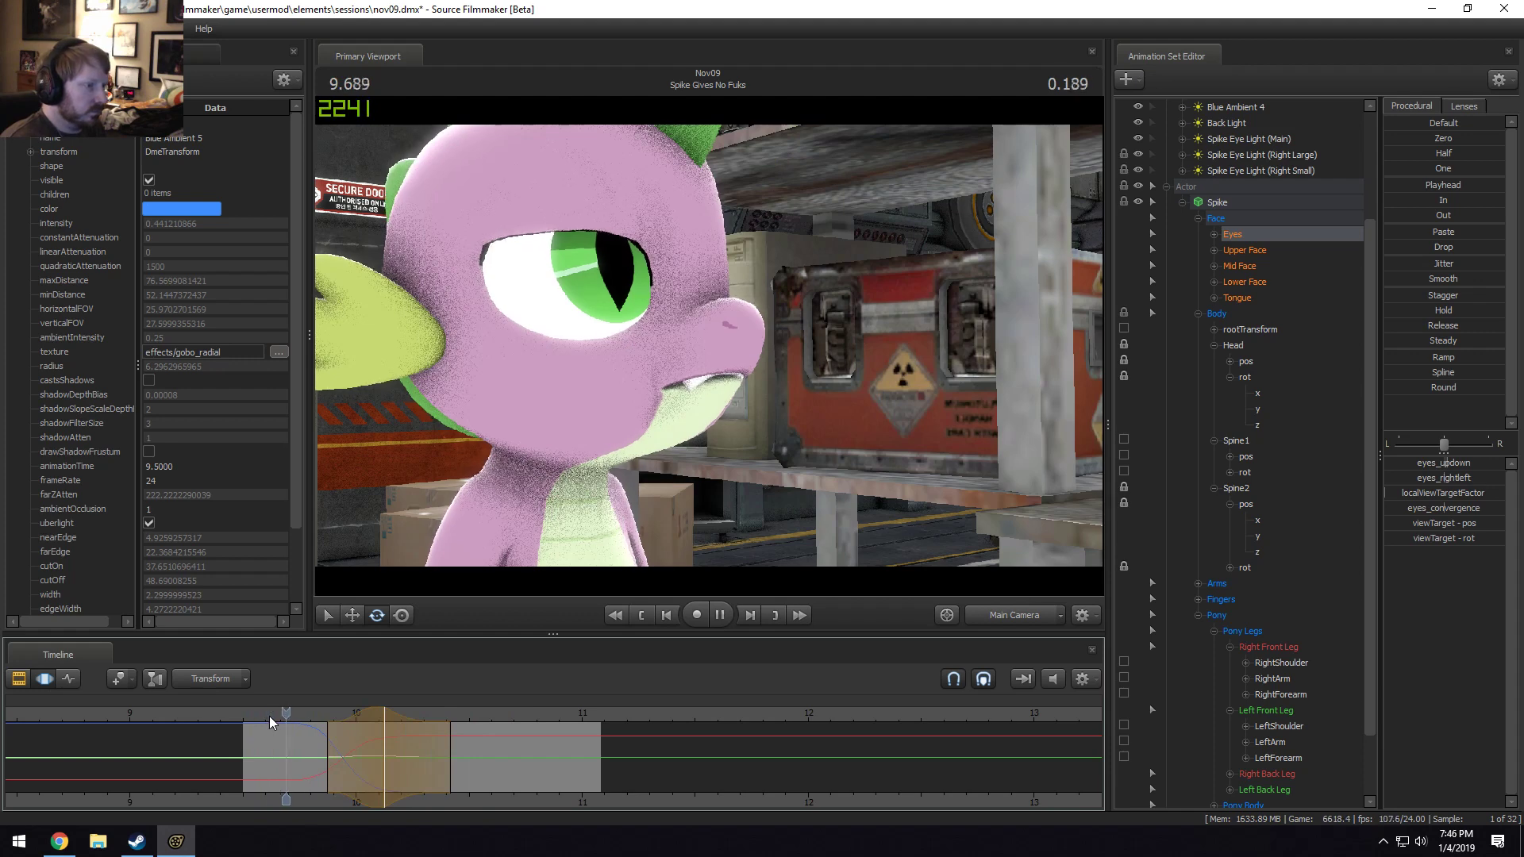
drag(269, 716, 300, 720)
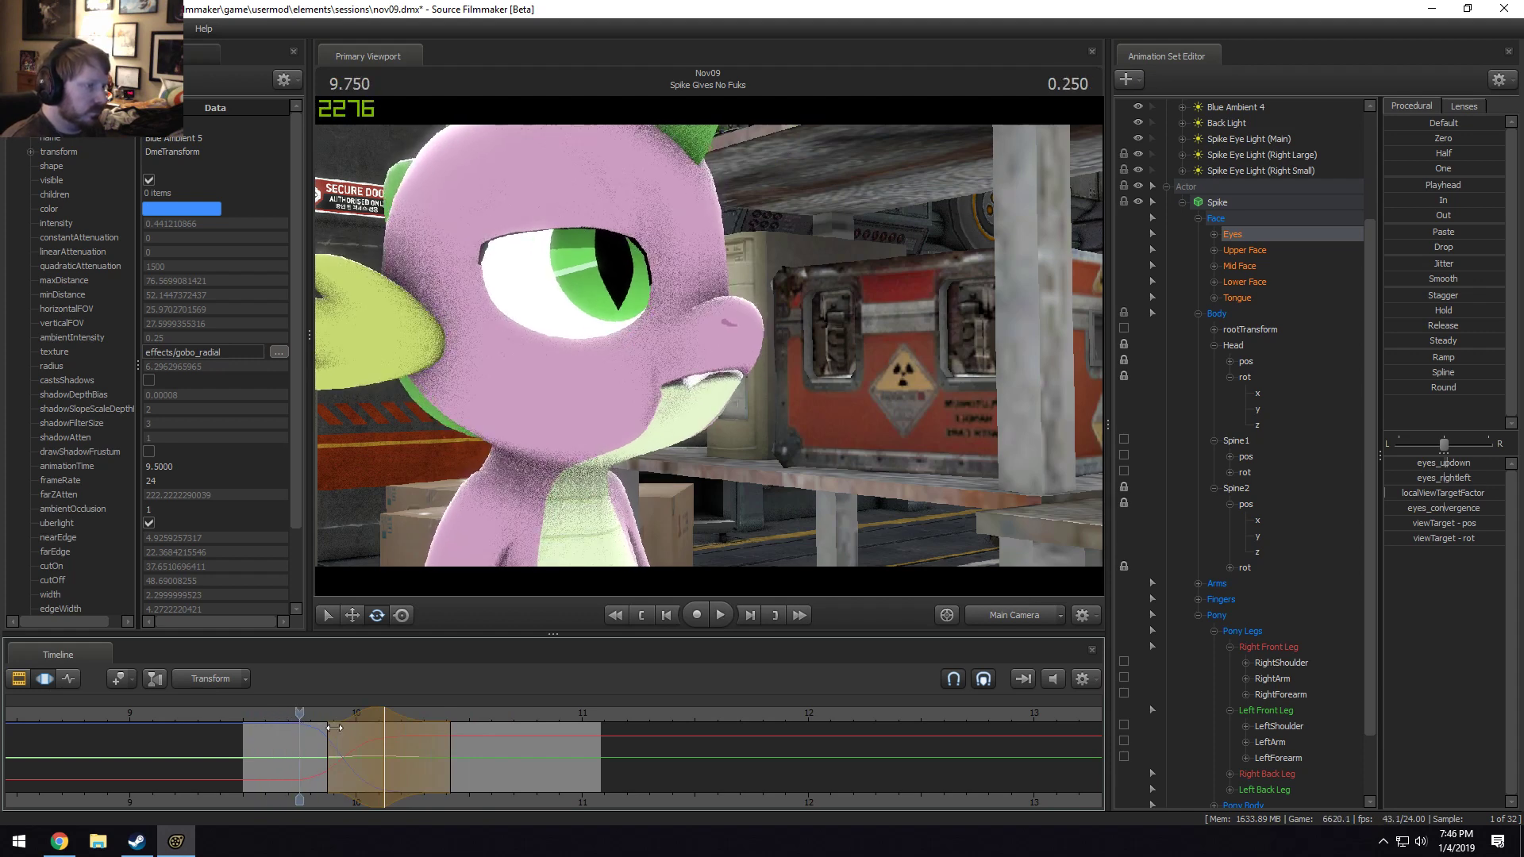
Lower r_relaxed and slightly raise eye_closer_right on Spike's Upper Face up to about 9.7 s, with falloff ending near 10.13 s.
click(1290, 253)
click(294, 756)
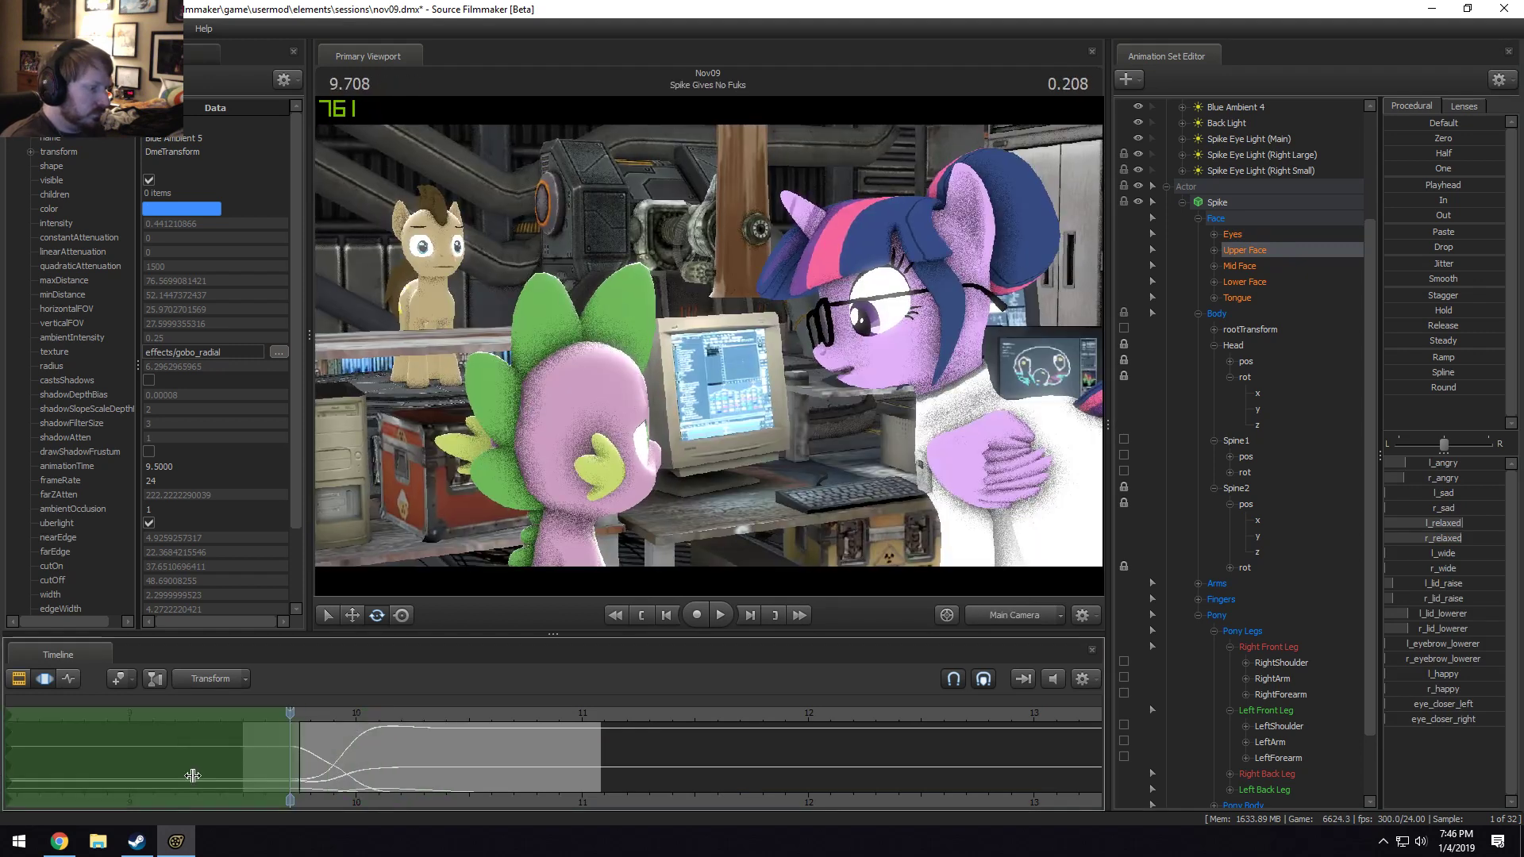
click(338, 808)
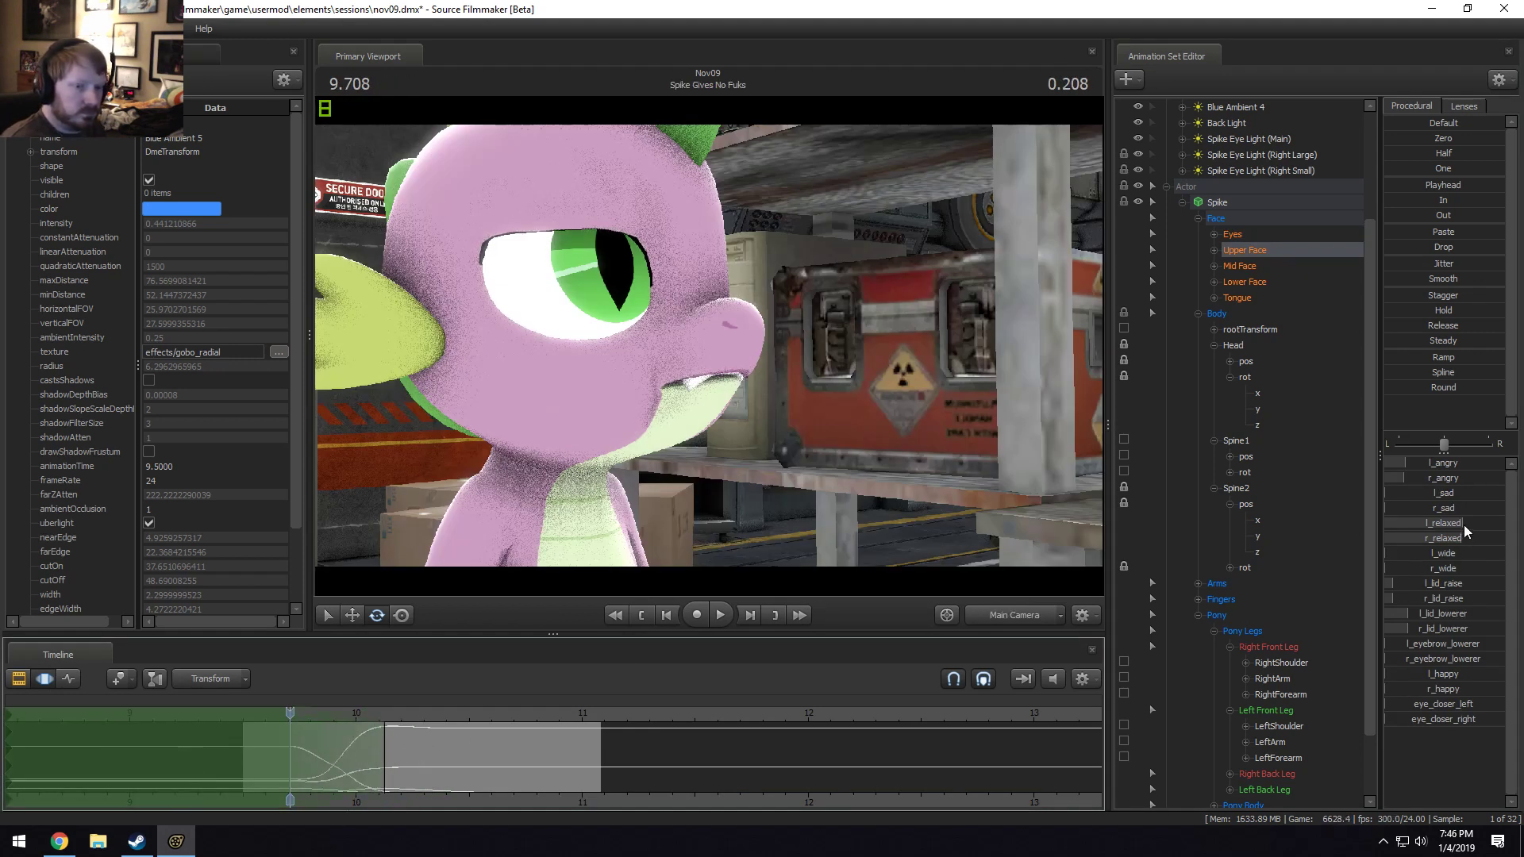
drag(1465, 537, 1426, 539)
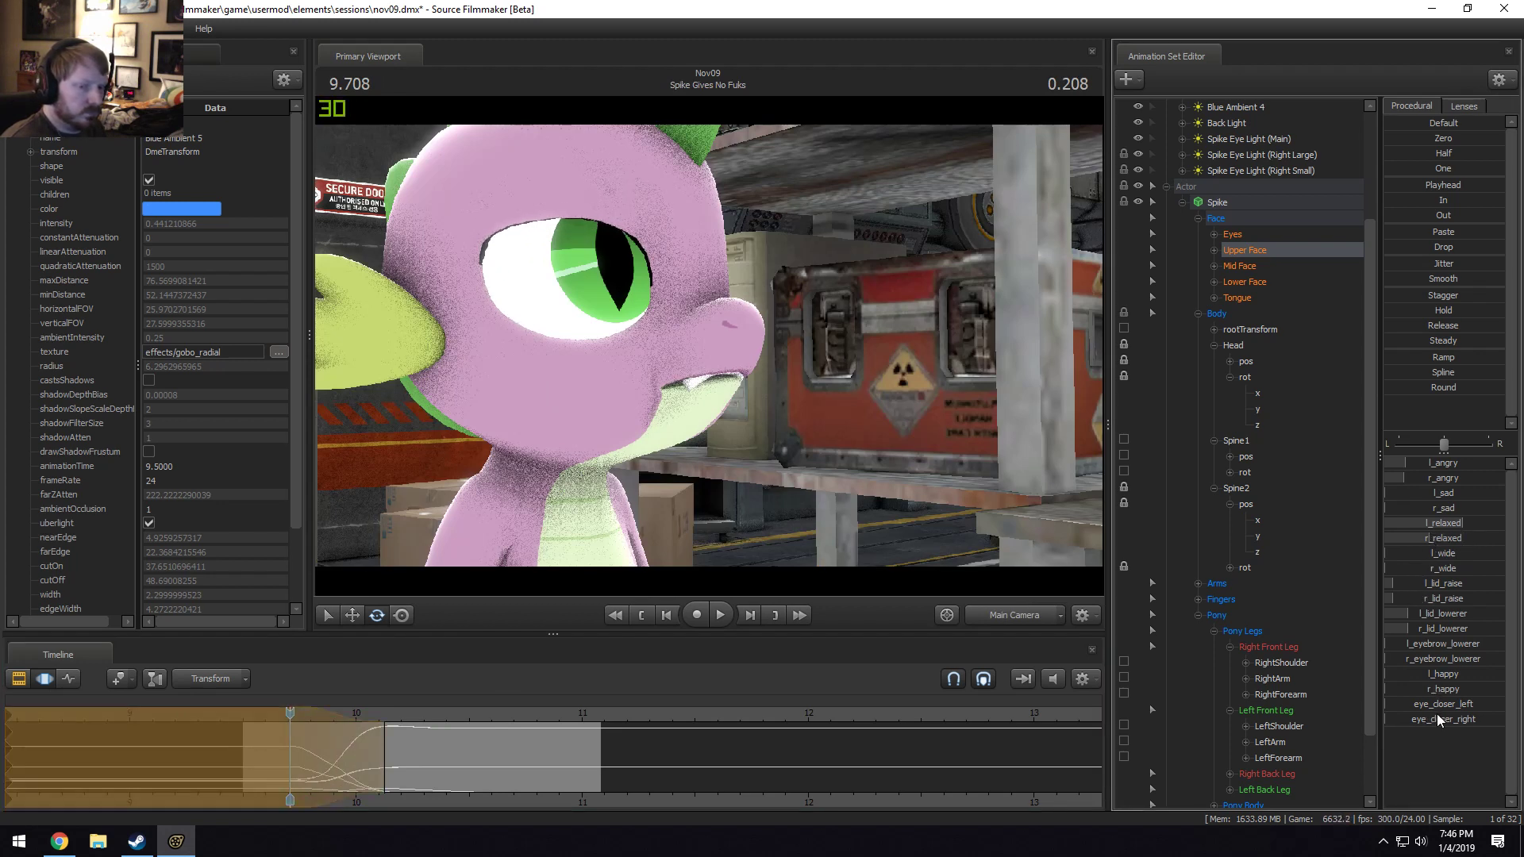
drag(1437, 718, 1449, 719)
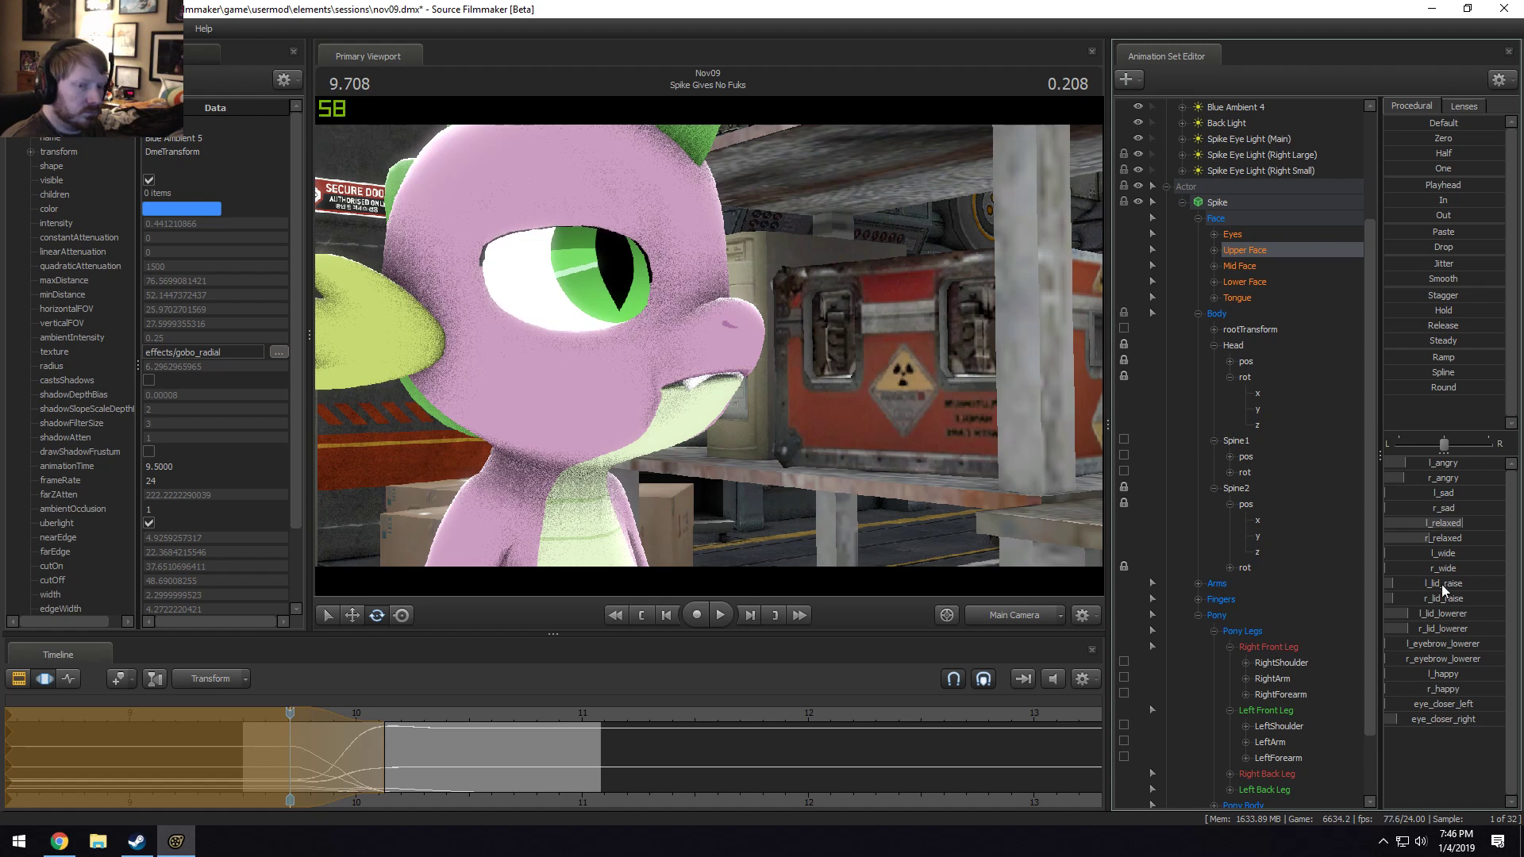
drag(1427, 538, 1405, 538)
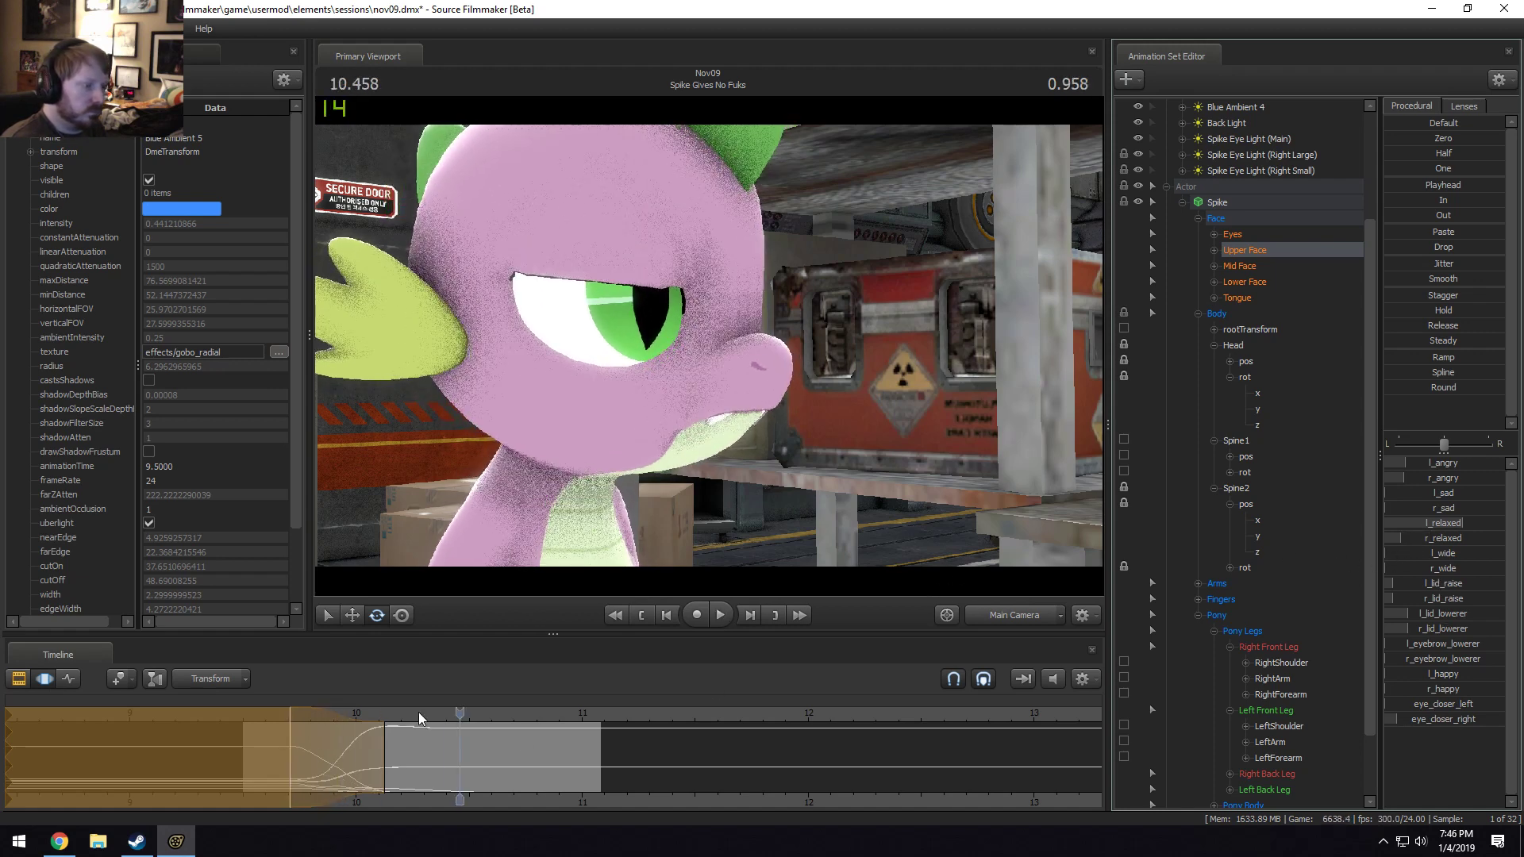
Replay the eyelid motion, end the full-strength selection at 9.5 s with falloff to about 10.08 s, and raise eye_closer_right slightly.
click(274, 731)
key(space)
key(space)
drag(249, 735, 243, 768)
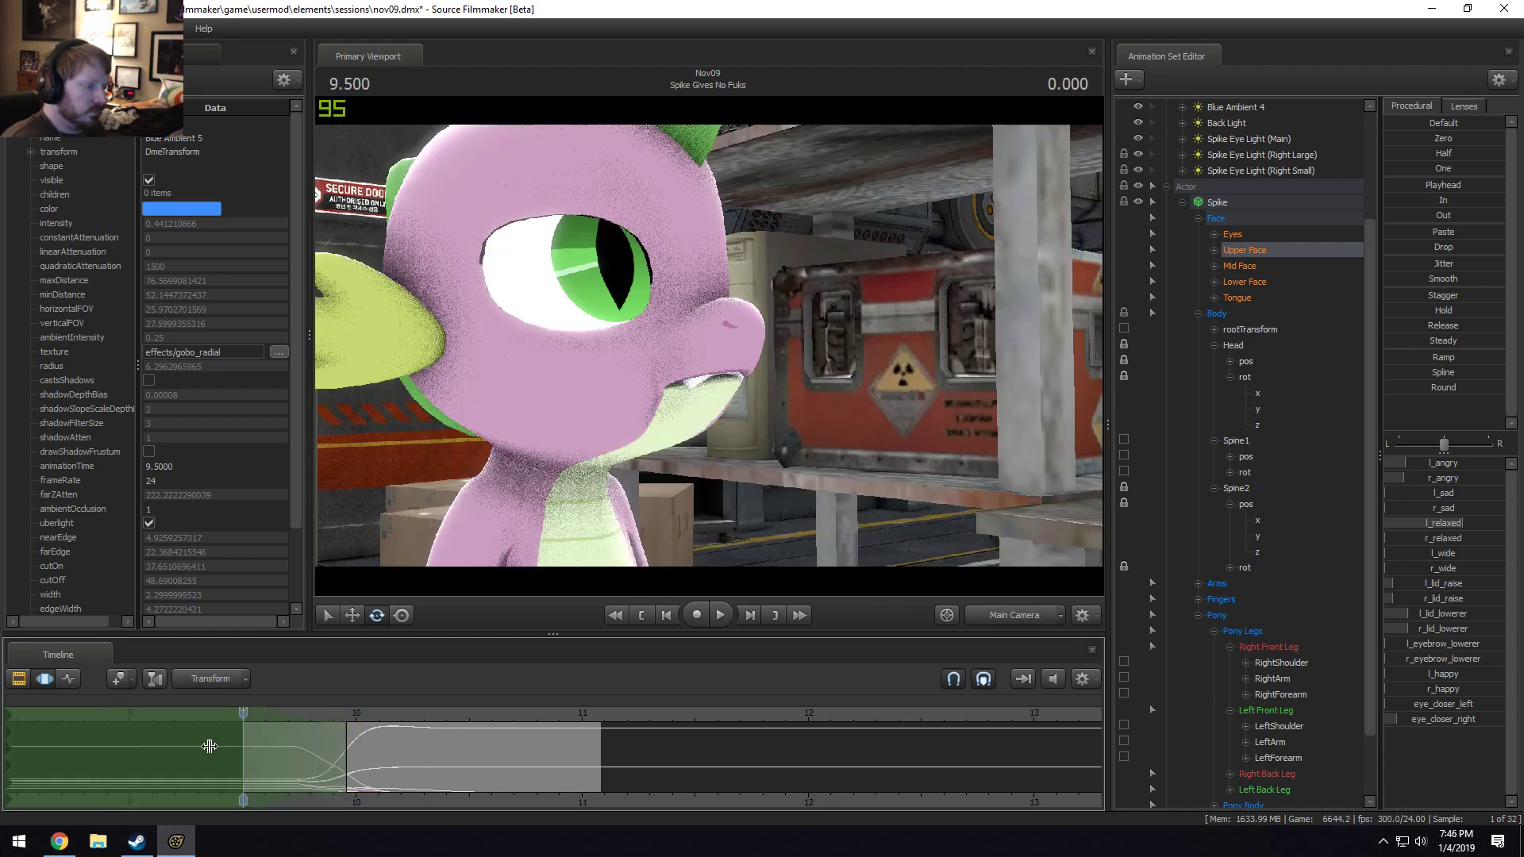
click(1415, 721)
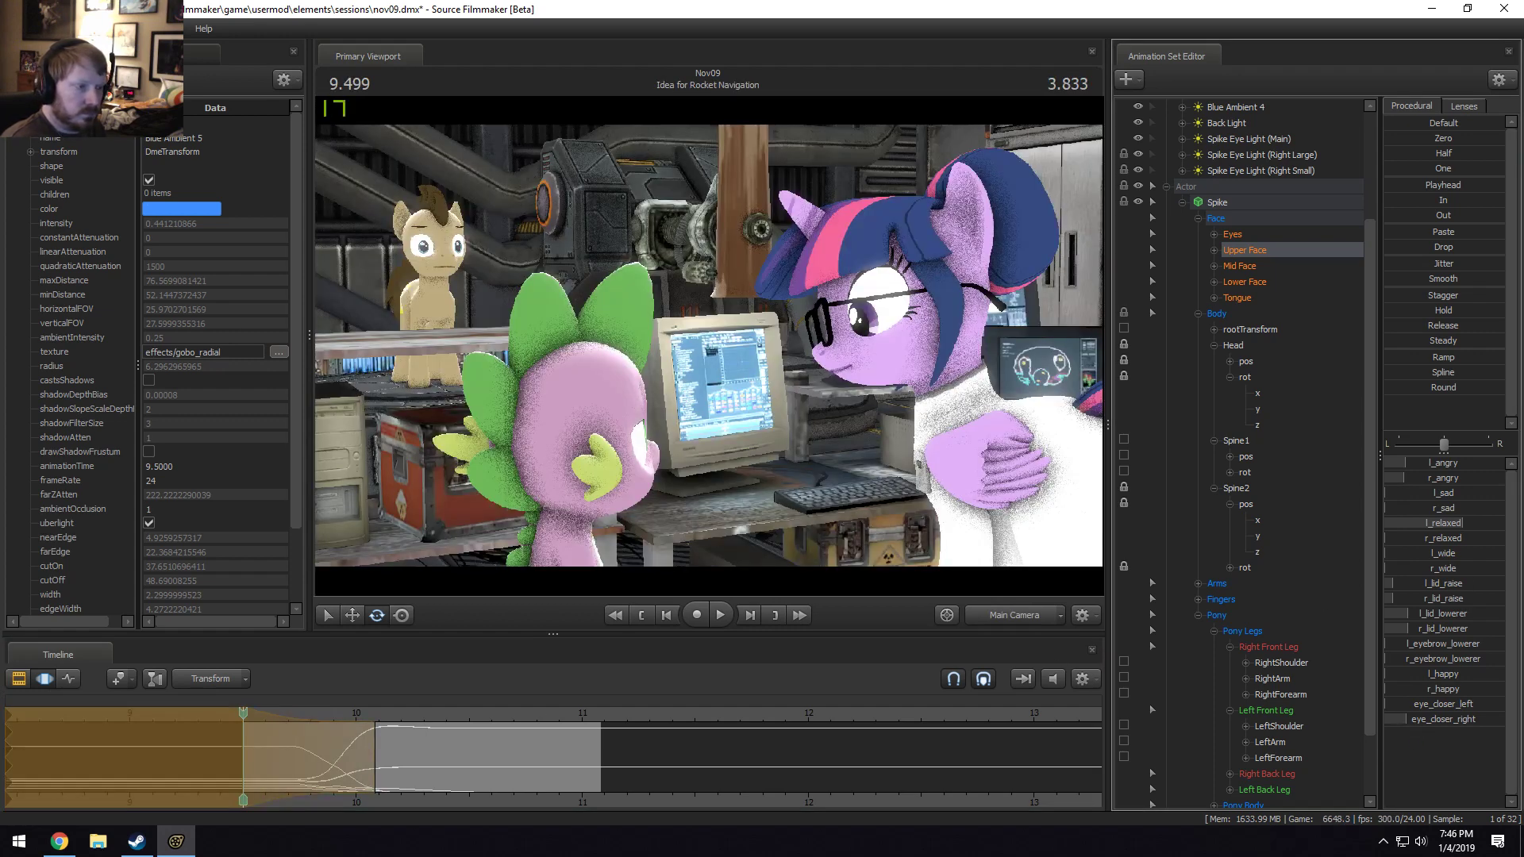
Play back Spike's close-up repeatedly from the preceding shot to check the eyelid and head timing.
key(Right)
key(space)
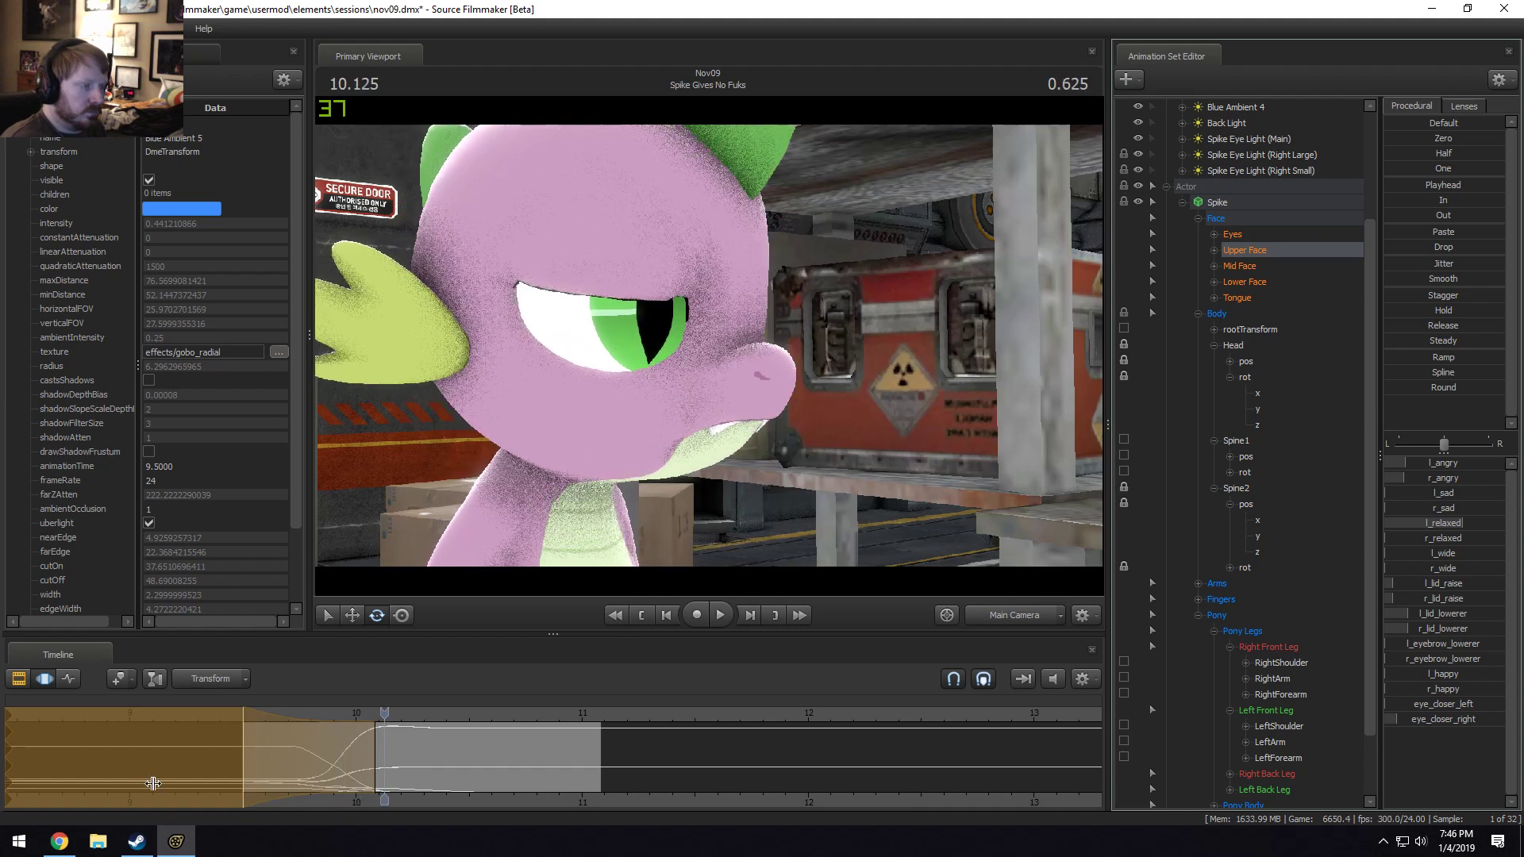
drag(194, 782, 466, 780)
key(F2)
click(242, 721)
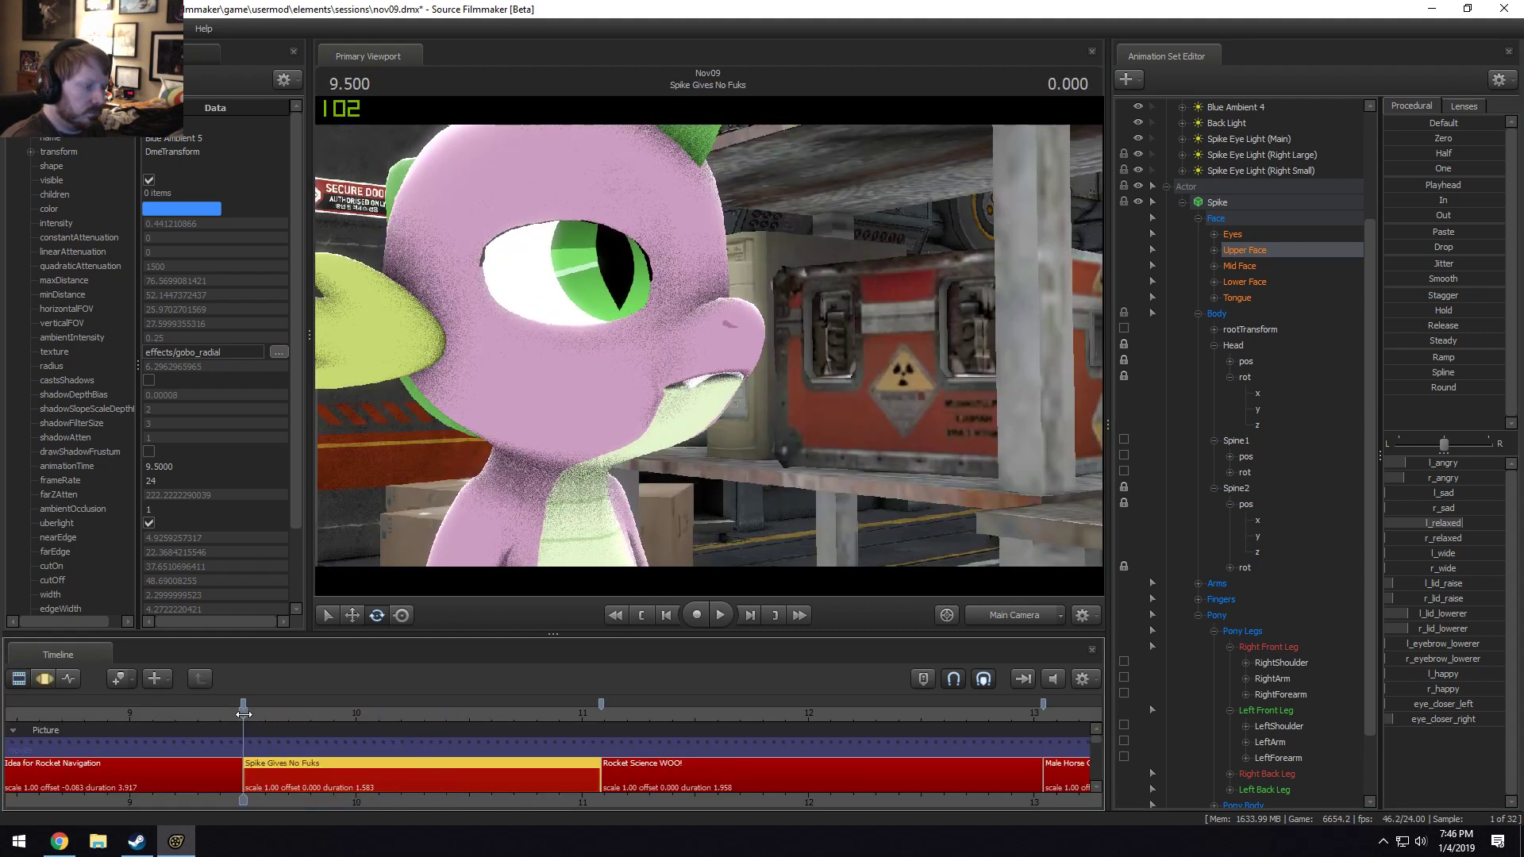
key(space)
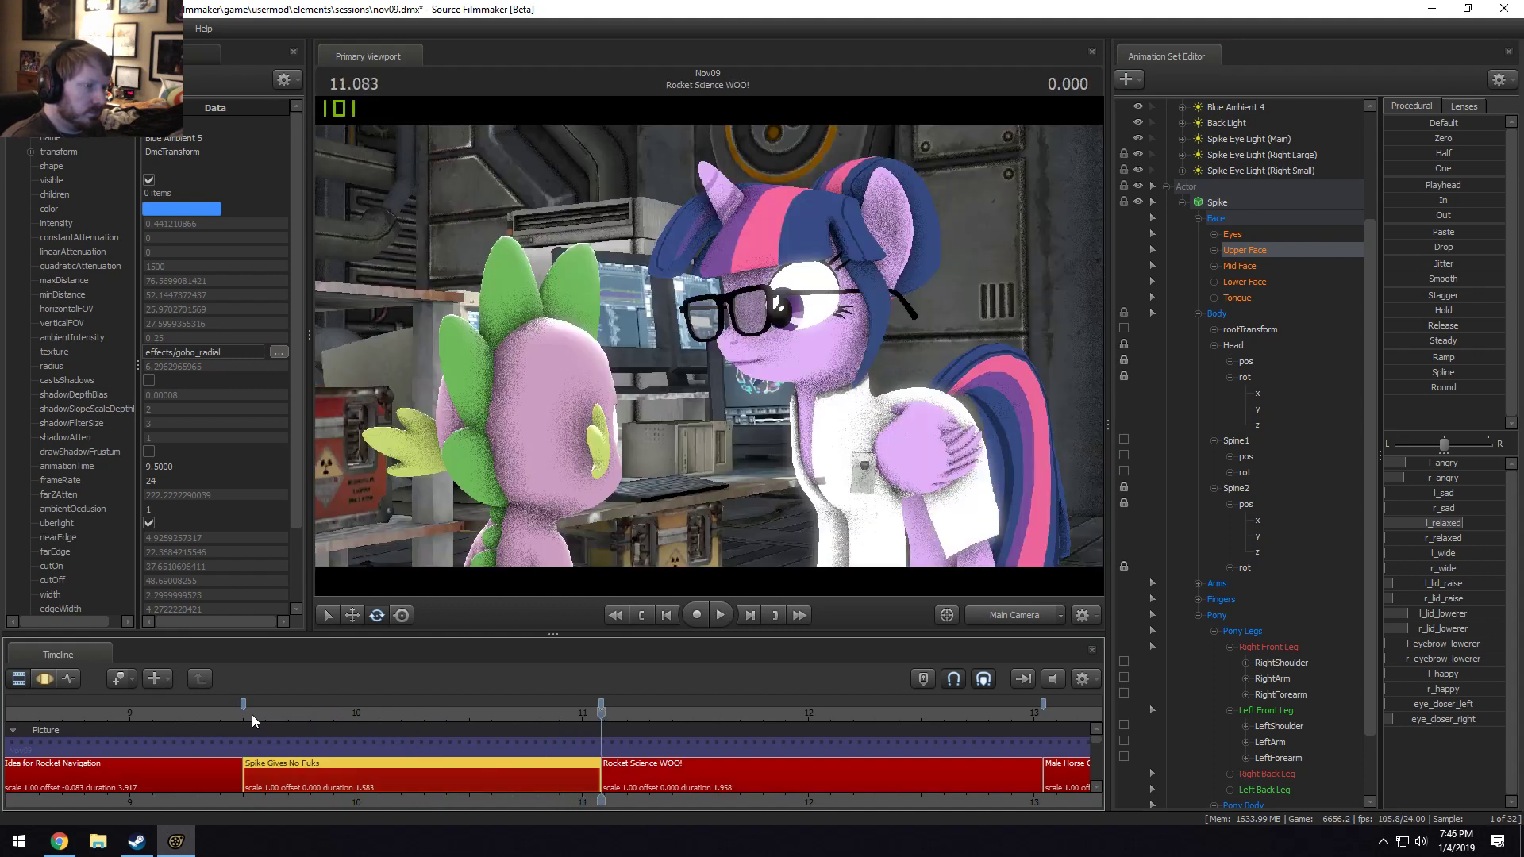
key(space)
key(F3)
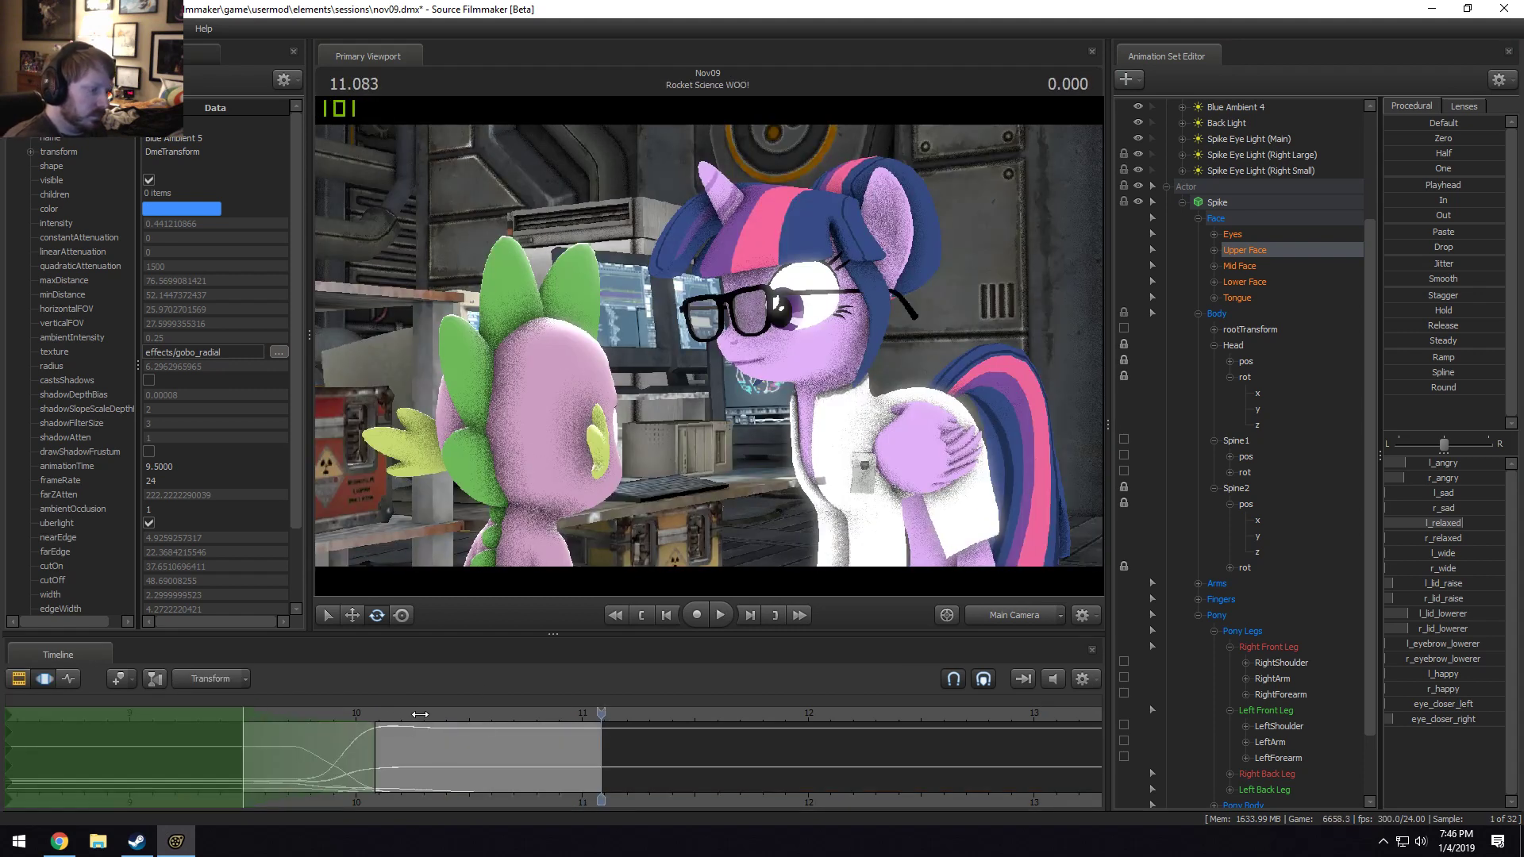
click(194, 714)
key(space)
key(space)
key(F2)
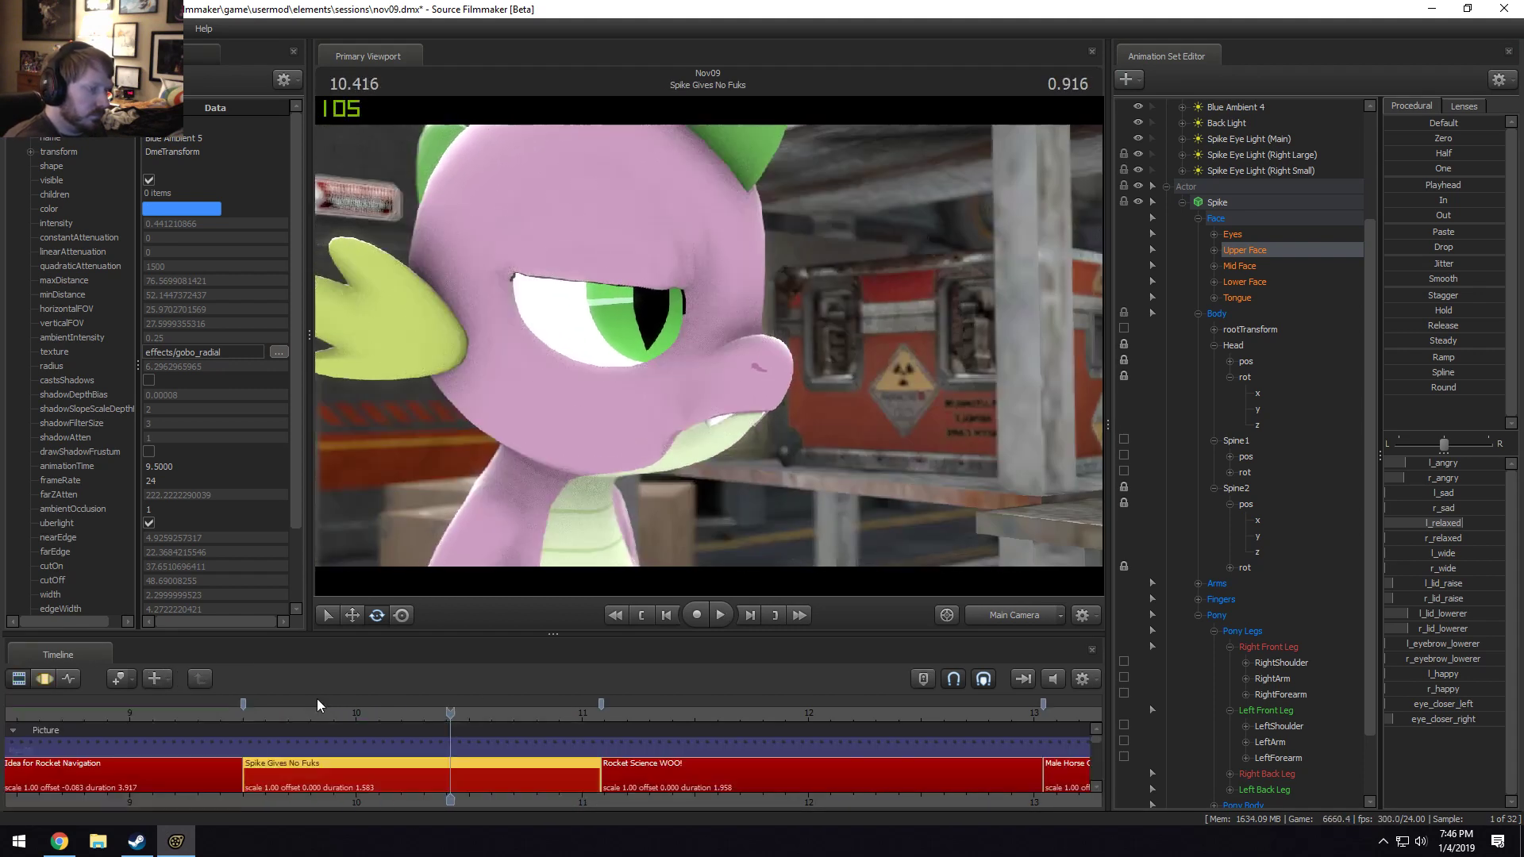
At 9.29 s in "Idea for Rocket Navigation", select Spike's Head from the work camera and rotate it upward toward Twilight across the whole shot.
click(194, 716)
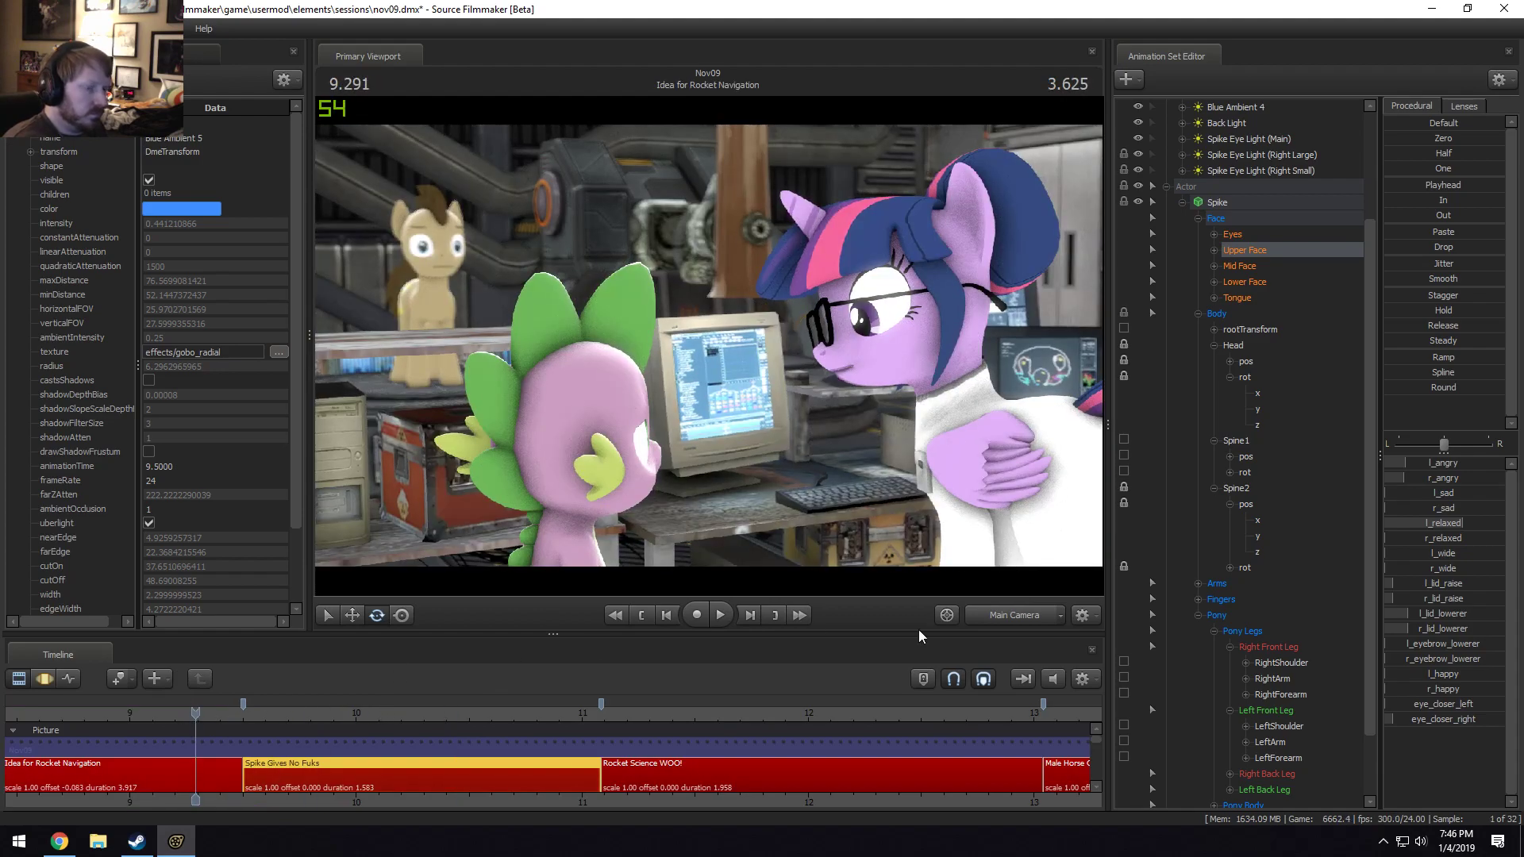
click(1015, 613)
mouse_move(709, 345)
mouse_down()
mouse_move(709, 381)
mouse_move(635, 365)
mouse_move(709, 357)
mouse_move(603, 357)
mouse_move(715, 365)
mouse_up()
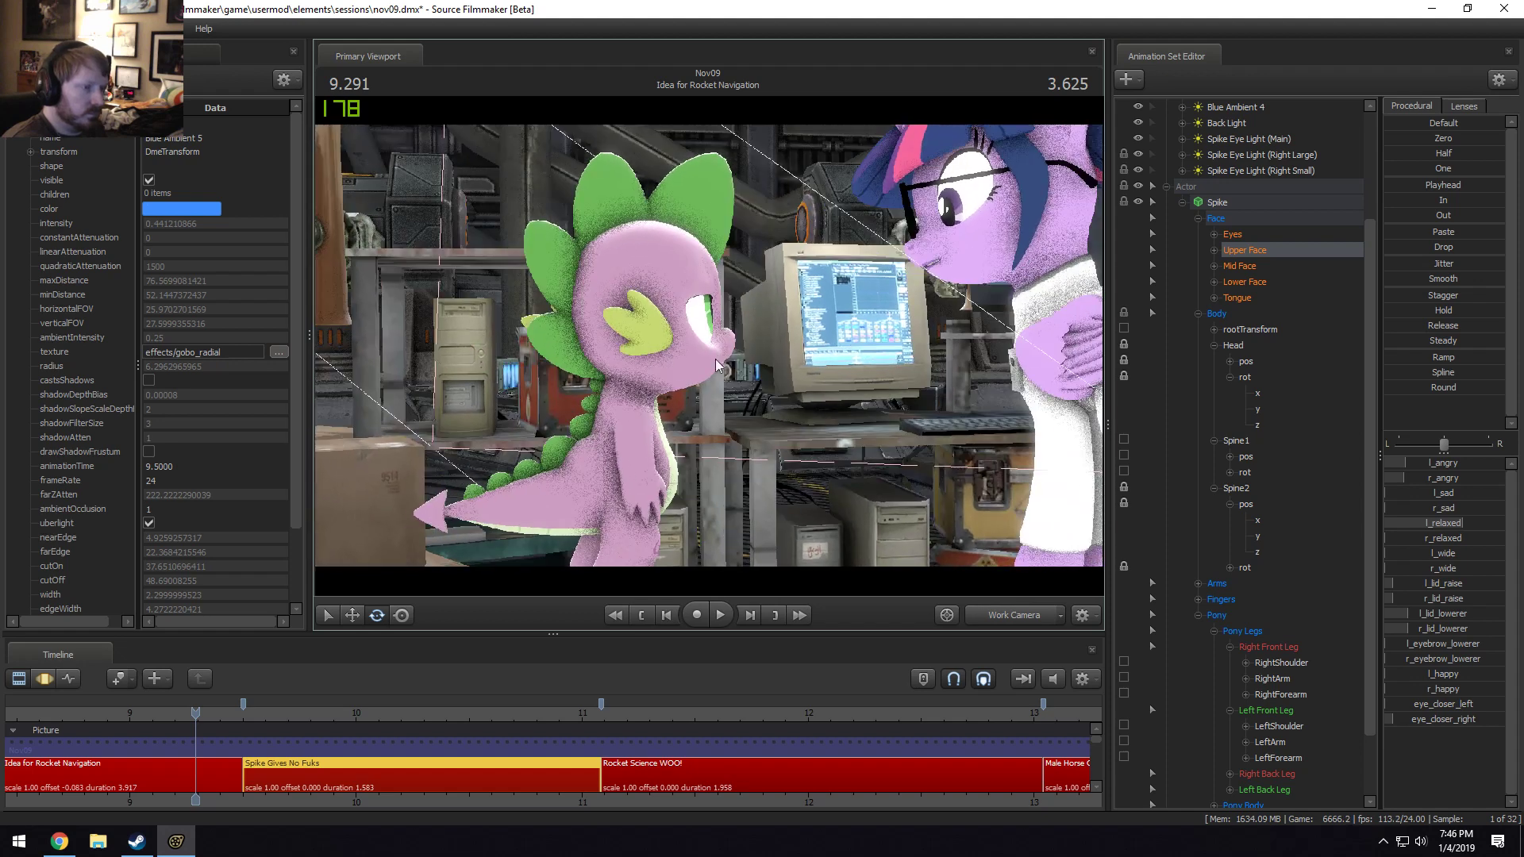
key(F3)
key(F2)
click(204, 775)
key(F3)
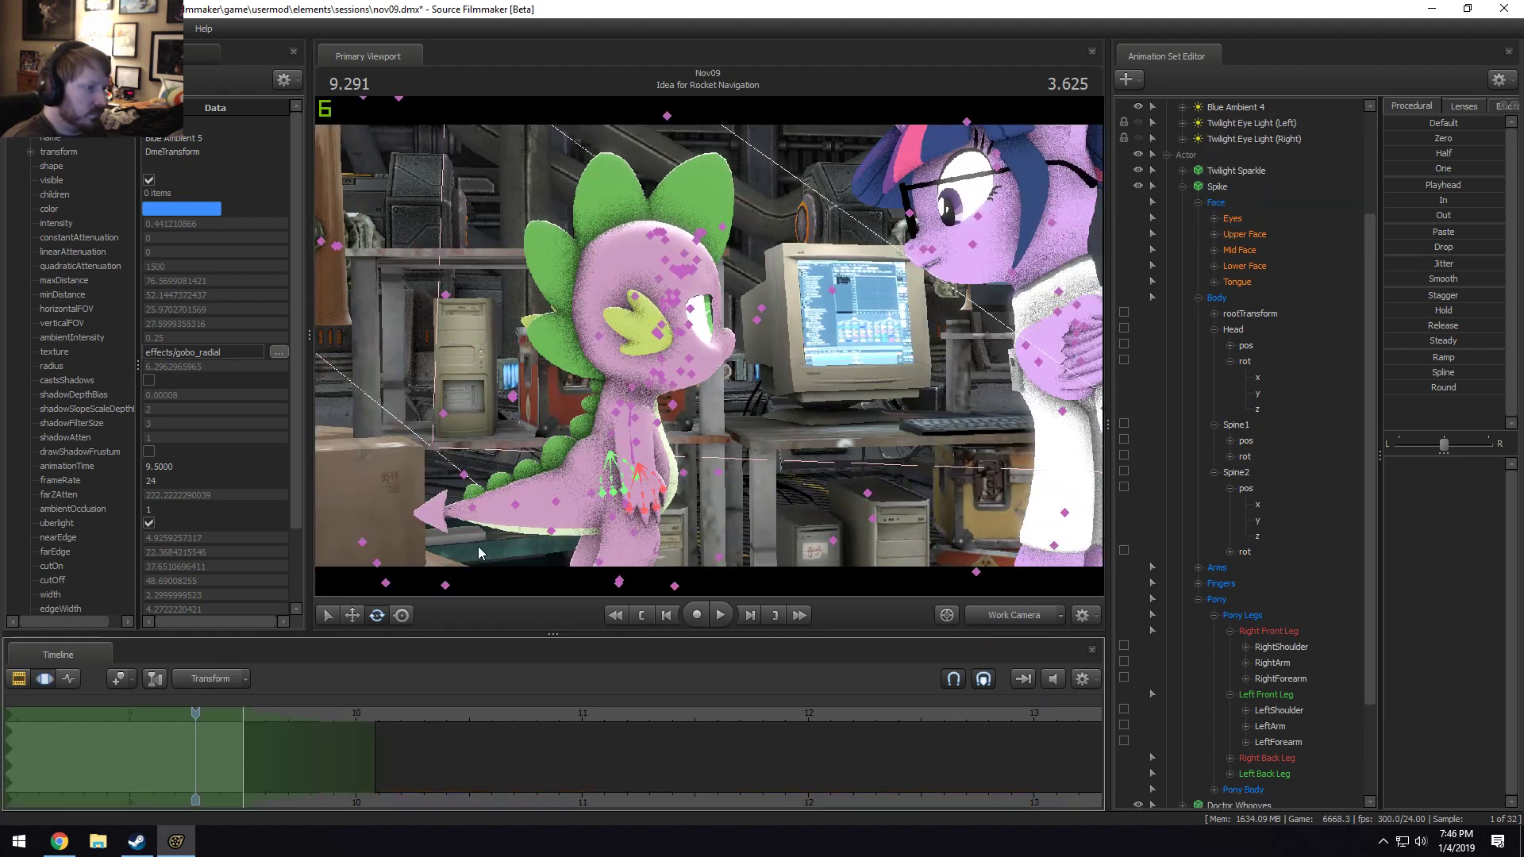
ctrl+click(629, 395)
ctrl+click(632, 386)
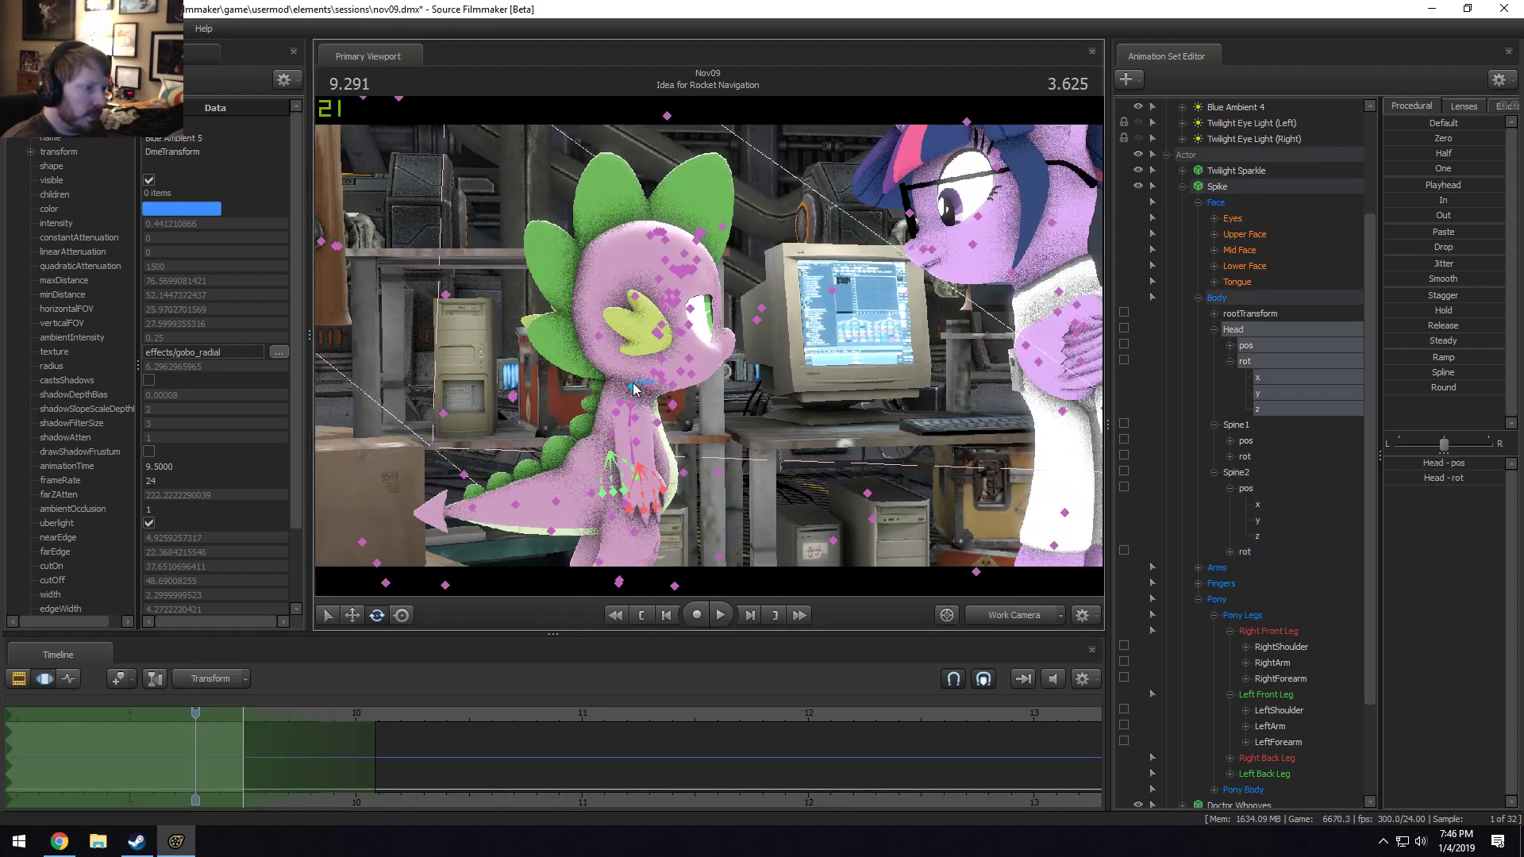
double_click(316, 768)
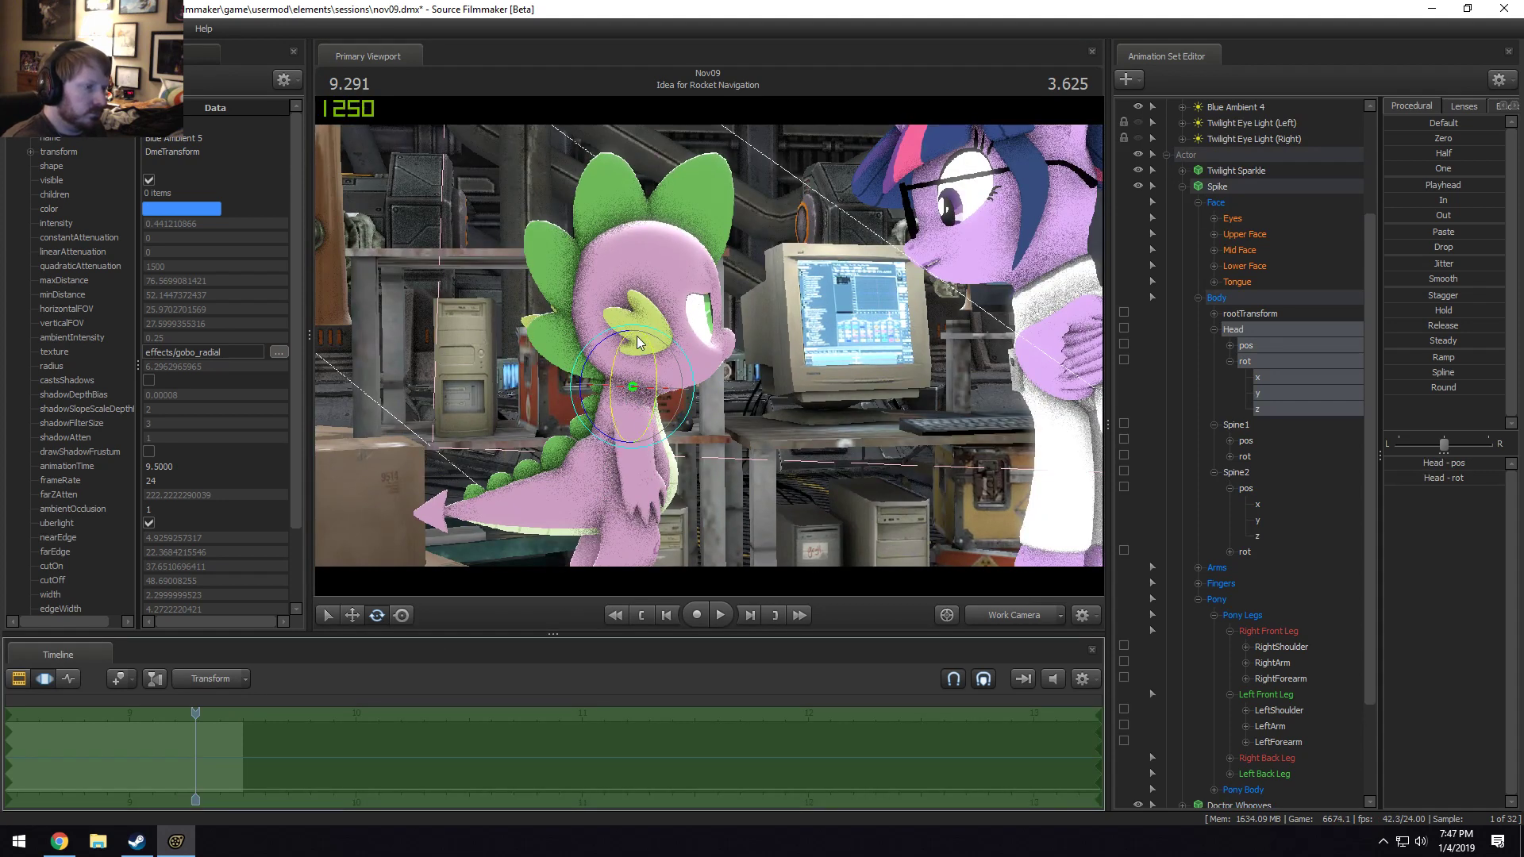
drag(621, 343, 619, 337)
alt+drag(620, 337, 639, 394)
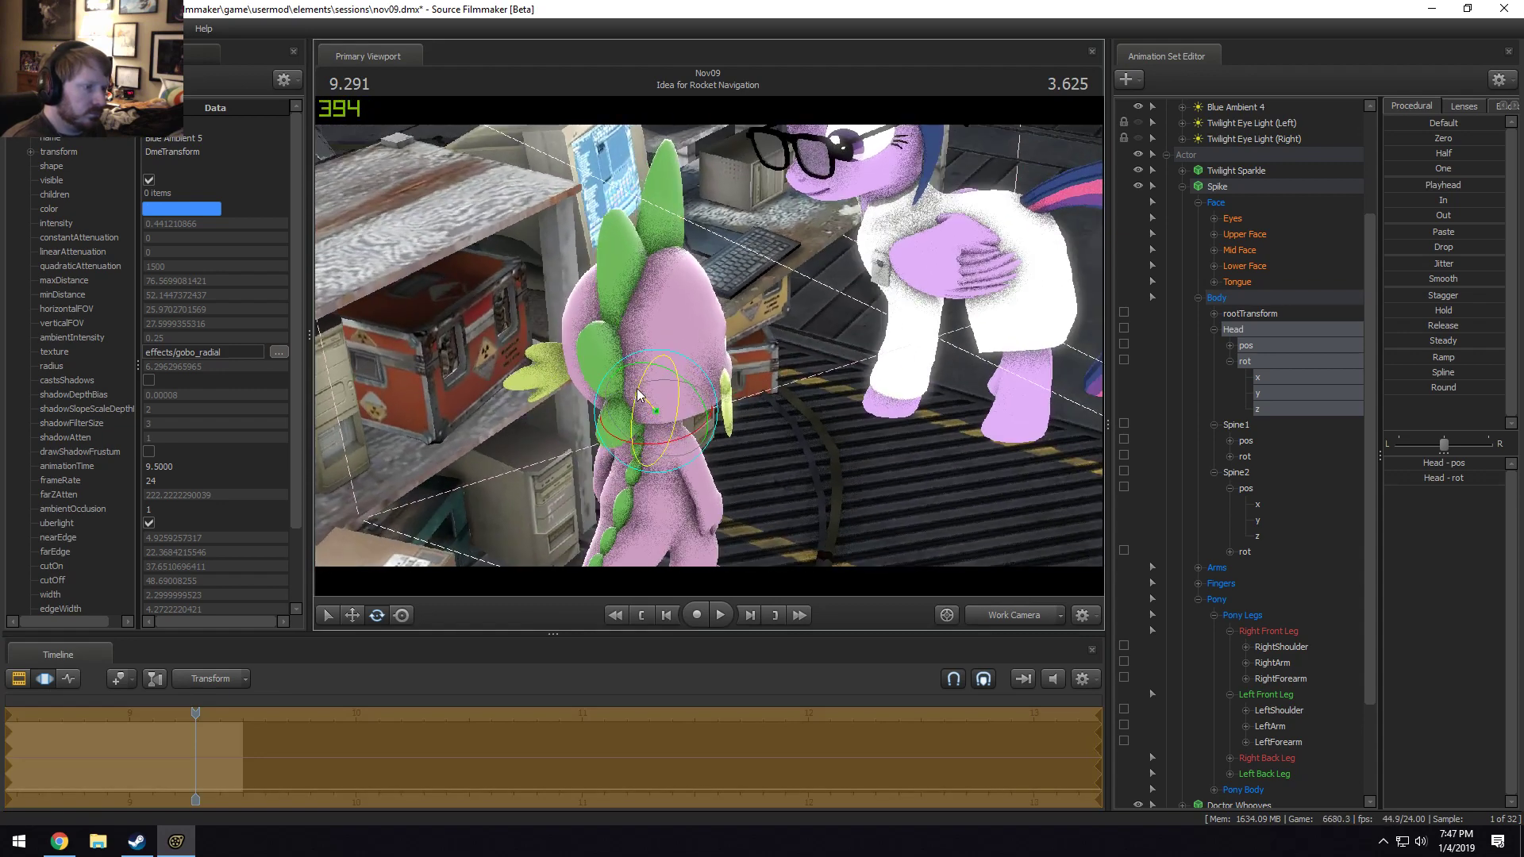
Move Spike's eye view target onto Twilight's face and check the result through the main camera.
click(1262, 219)
alt+drag(834, 301, 751, 283)
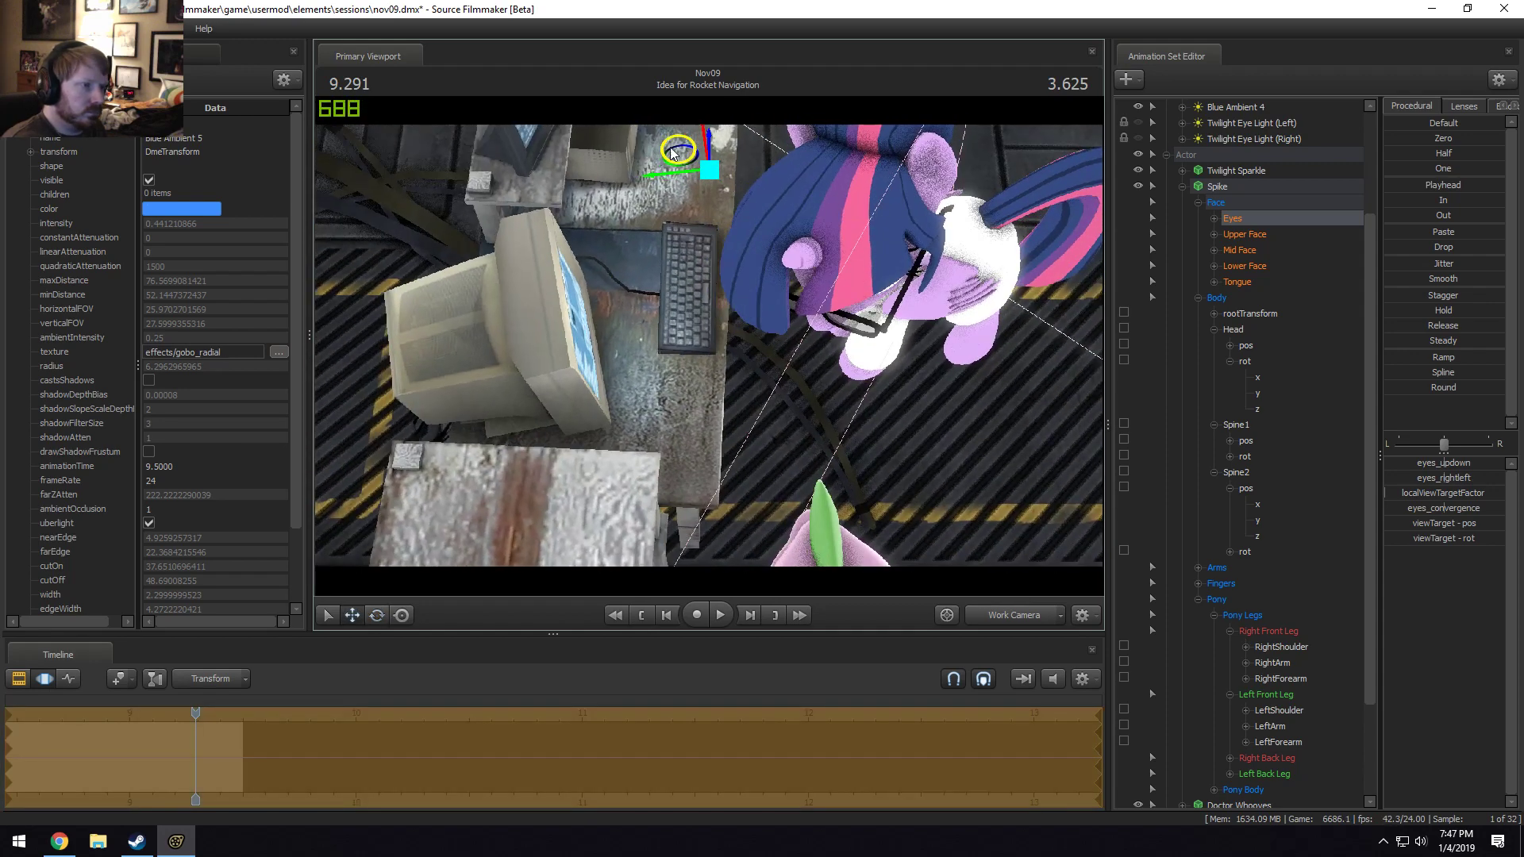
drag(672, 152, 710, 162)
click(1000, 611)
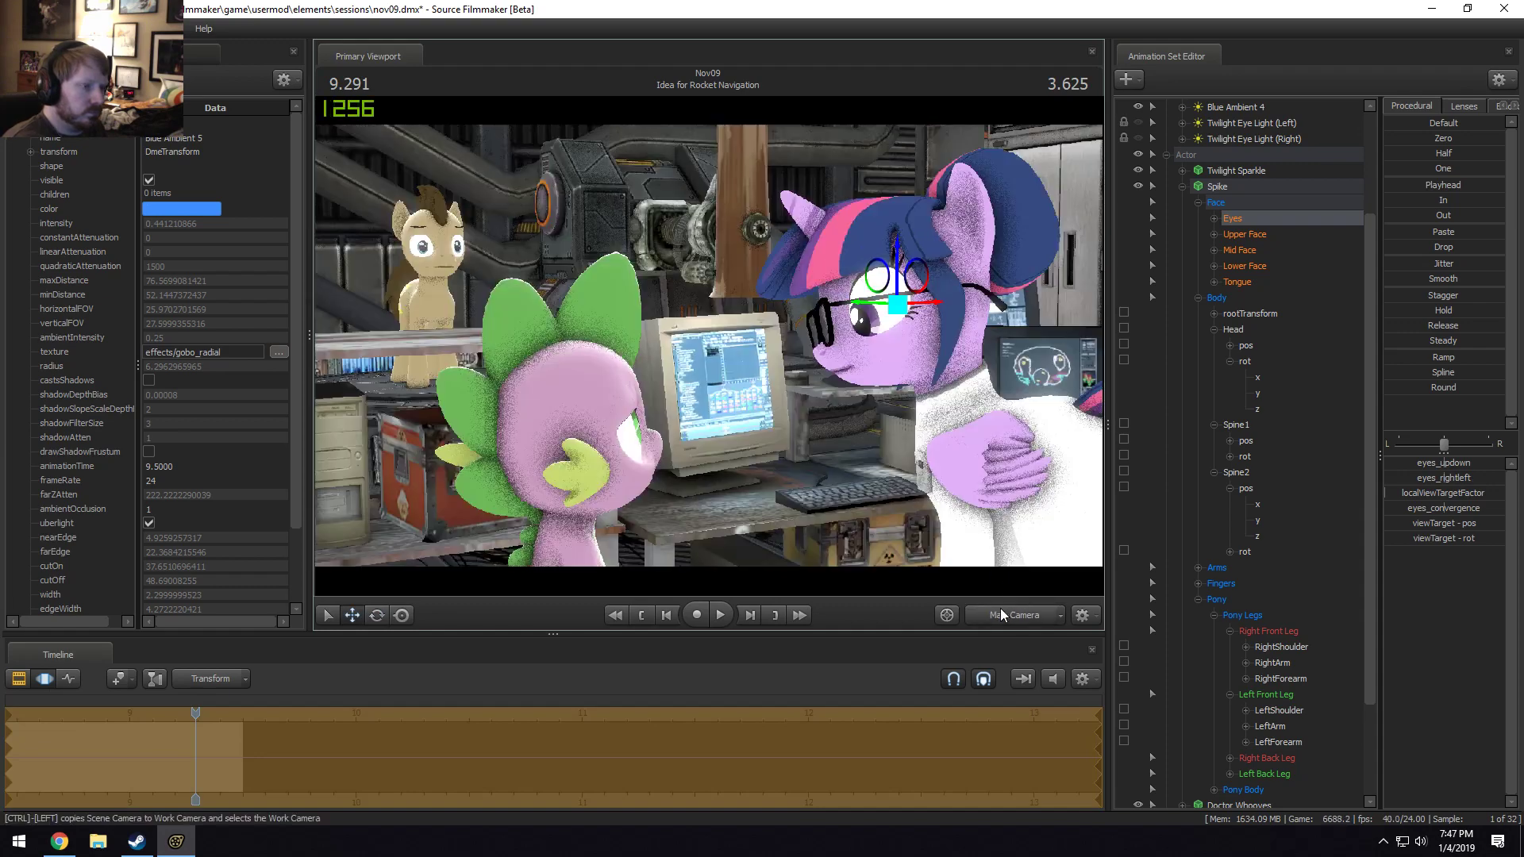
Play and scrub across the cut from "Idea for Rocket Navigation" to Spike's close-up to check head and eye continuity.
key(F2)
key(space)
key(space)
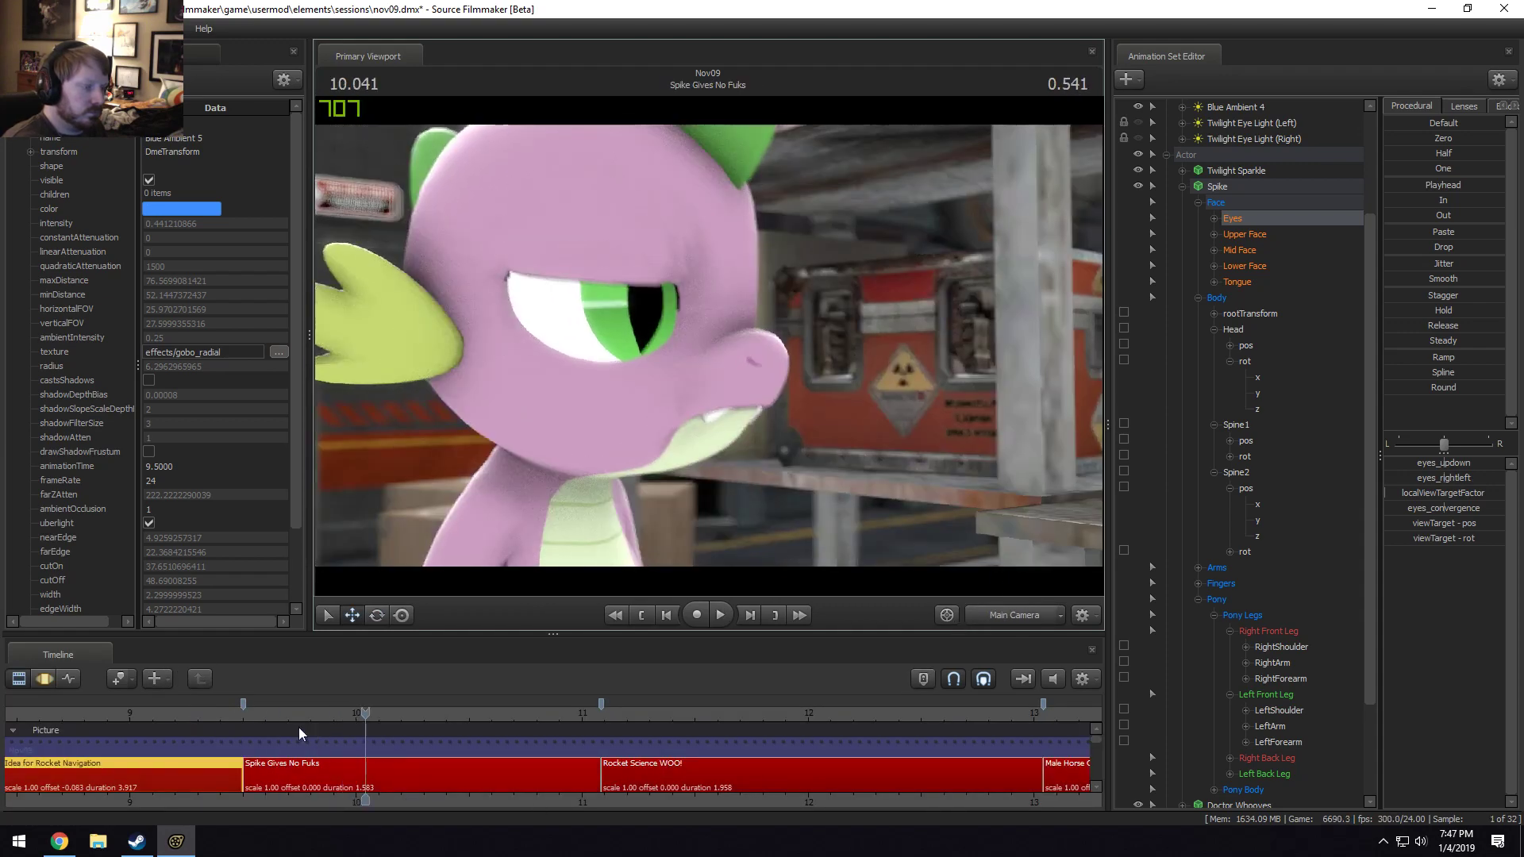
drag(245, 714, 232, 714)
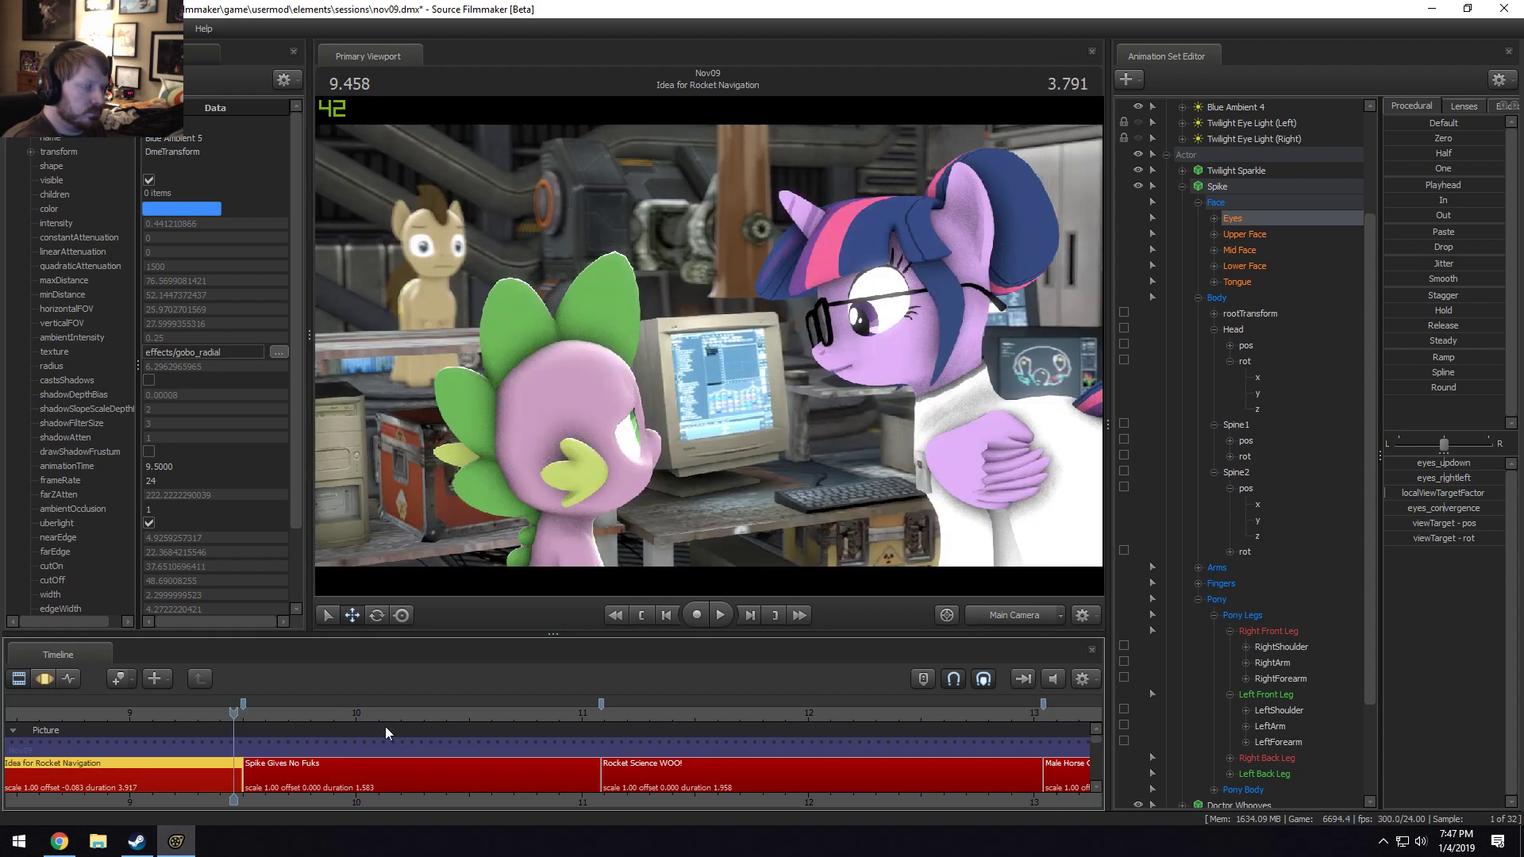
Copy Spike's Upper Face pose from the start of "Spike Gives No Fuks" and paste it over all of "Idea for Rocket Navigation".
click(1244, 235)
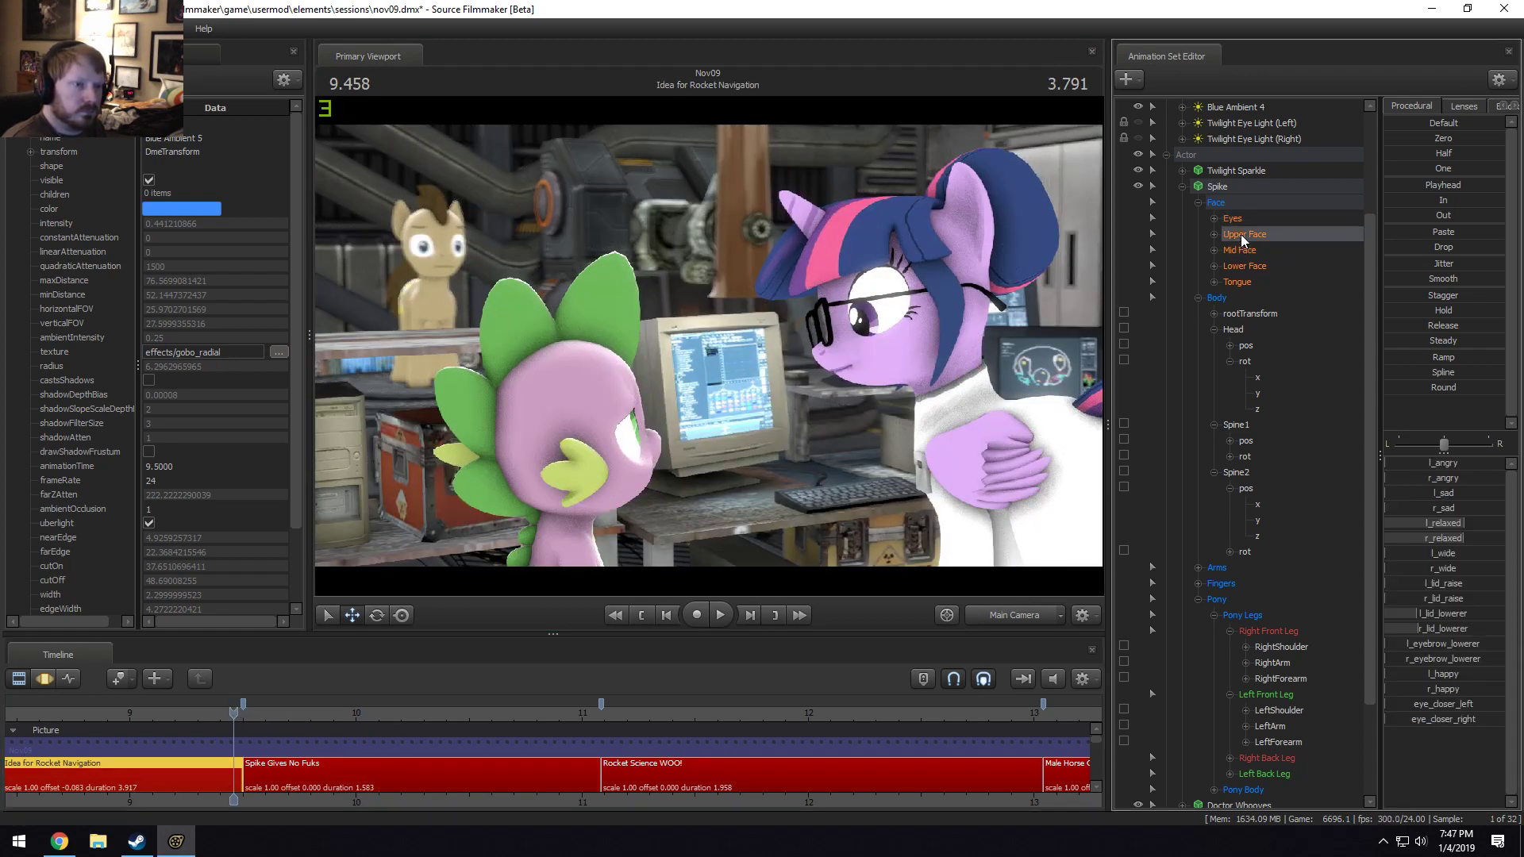
key(F3)
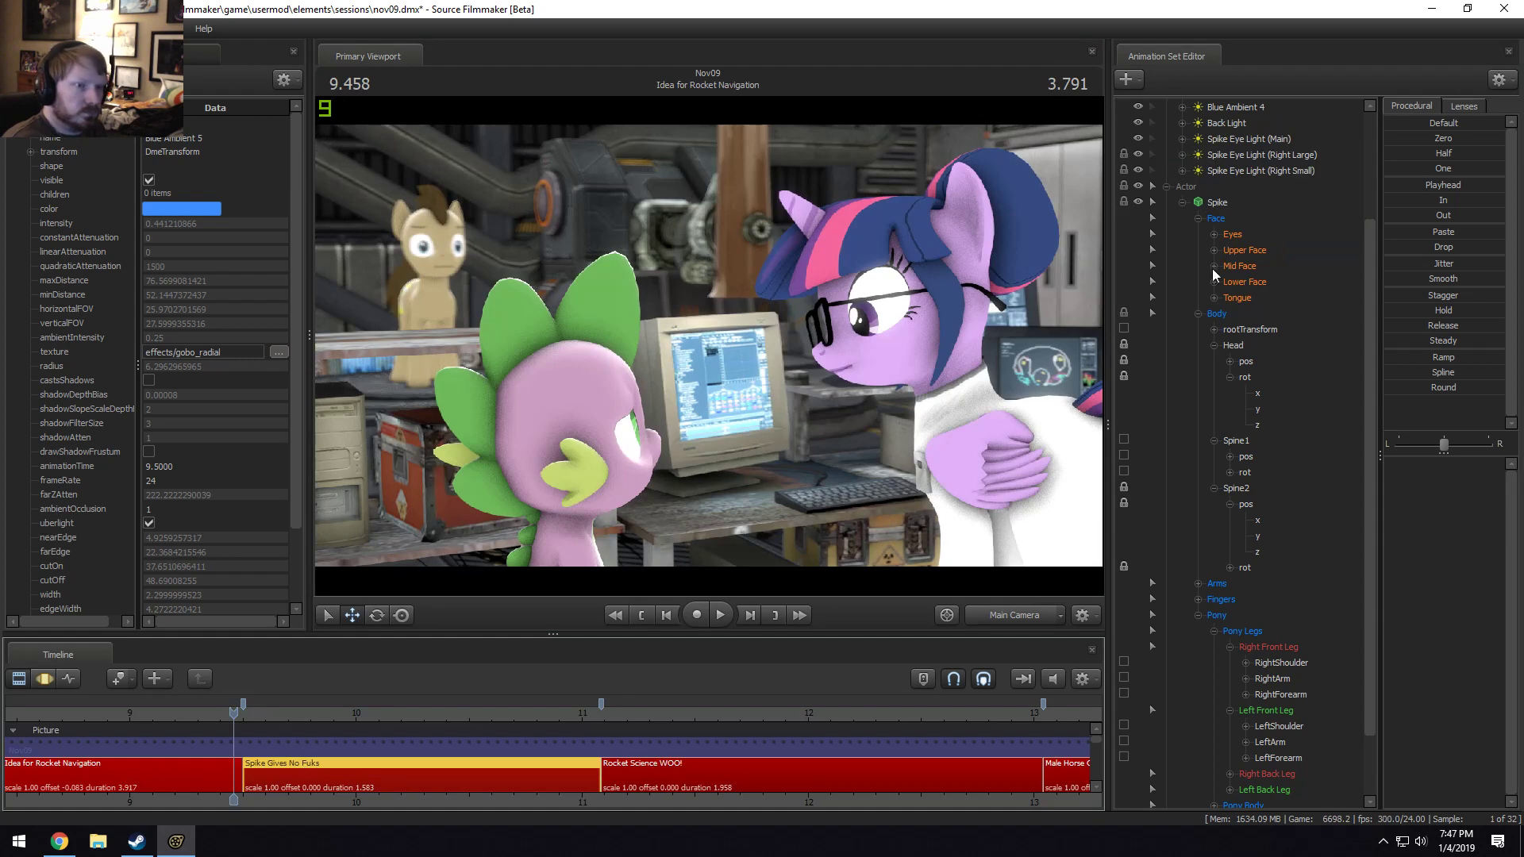
key(F3)
drag(253, 718, 17, 774)
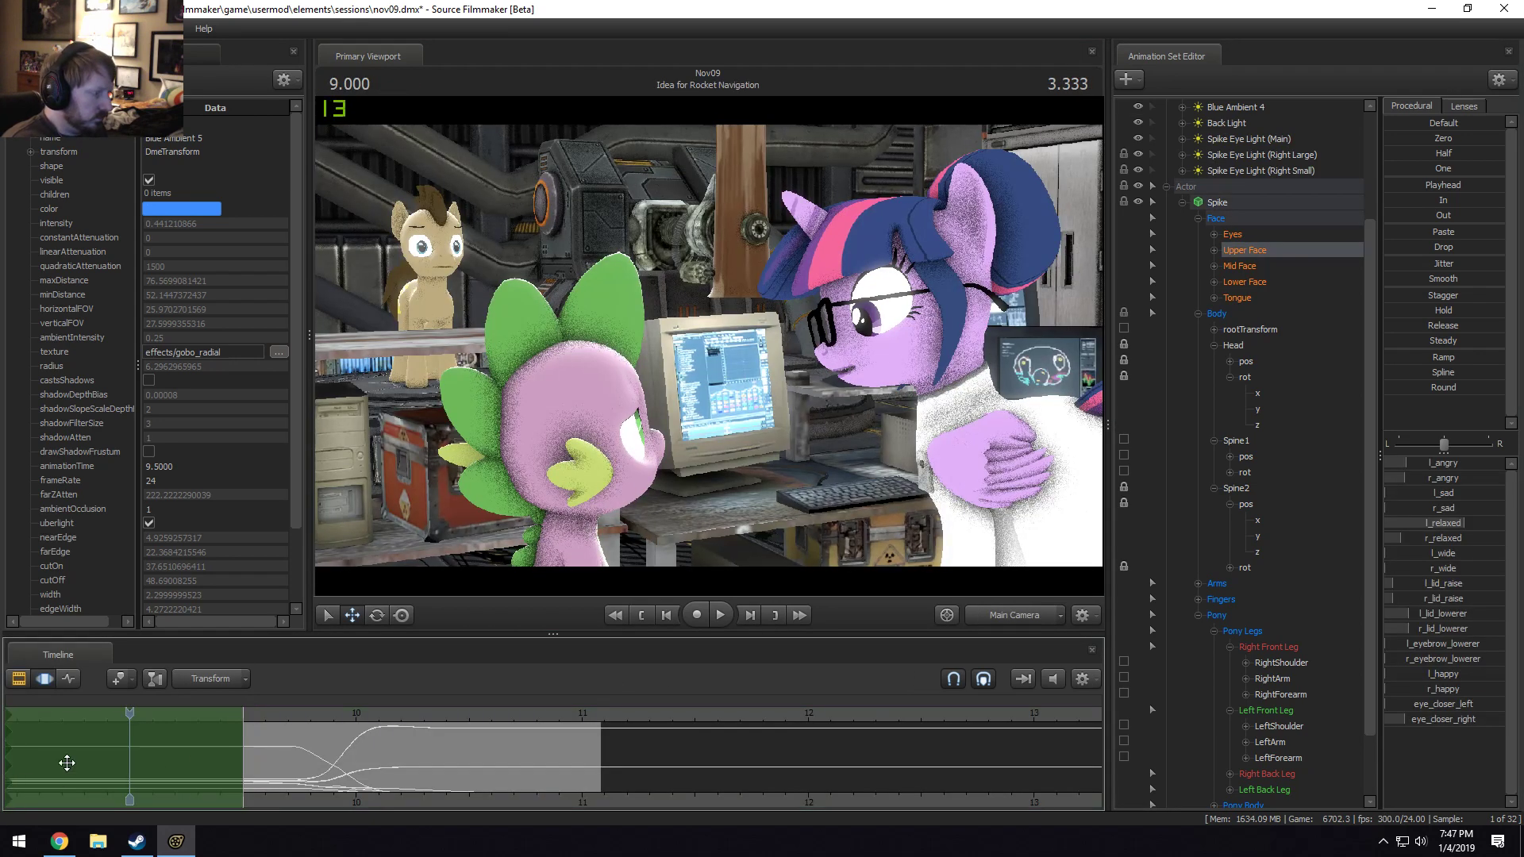
key(F2)
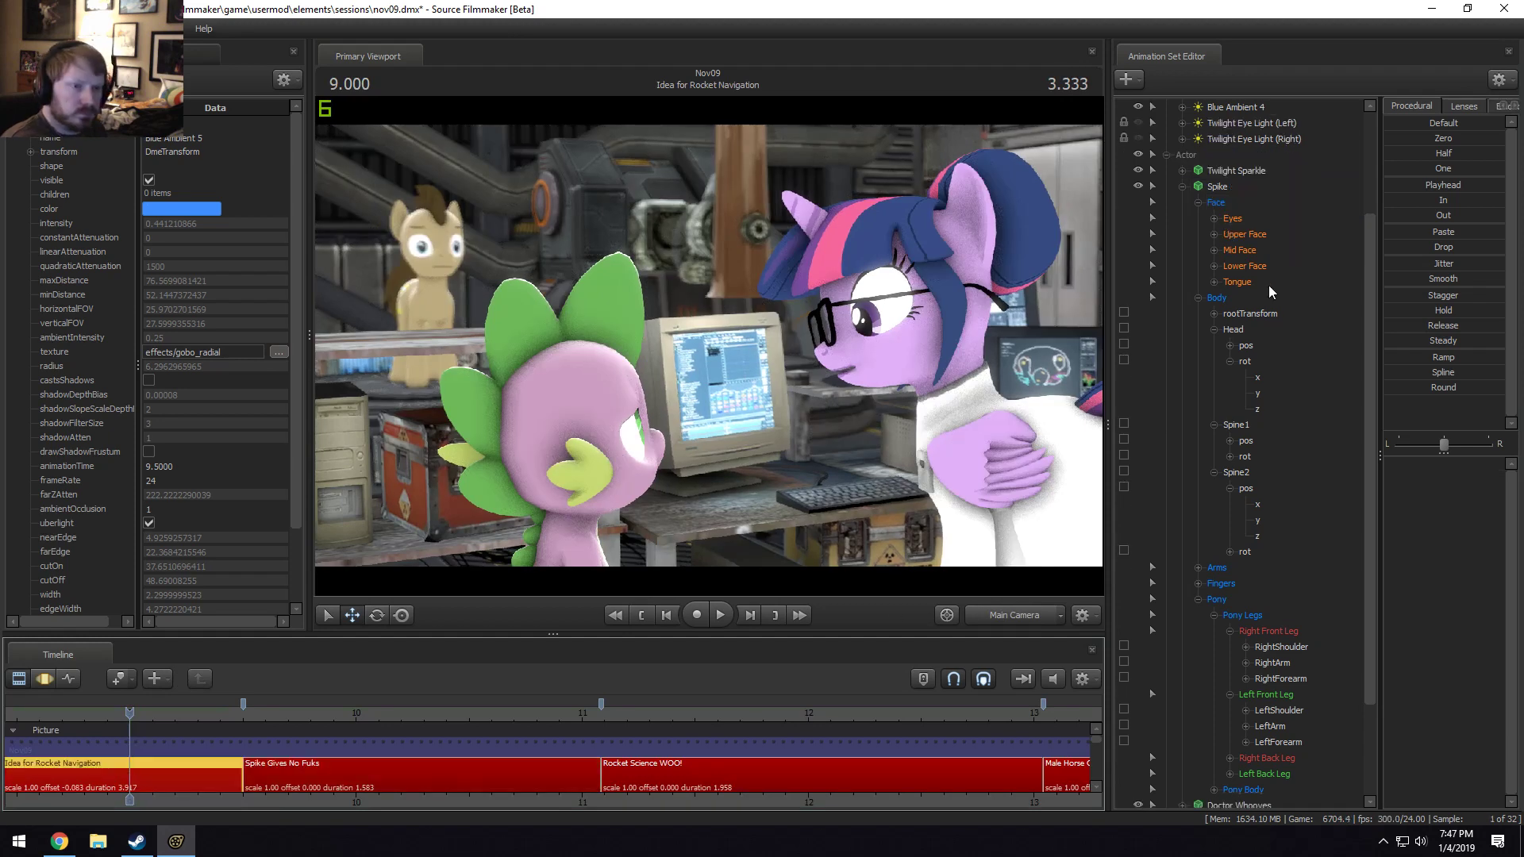
click(1246, 235)
key(F3)
click(205, 760)
key(ctrl+a)
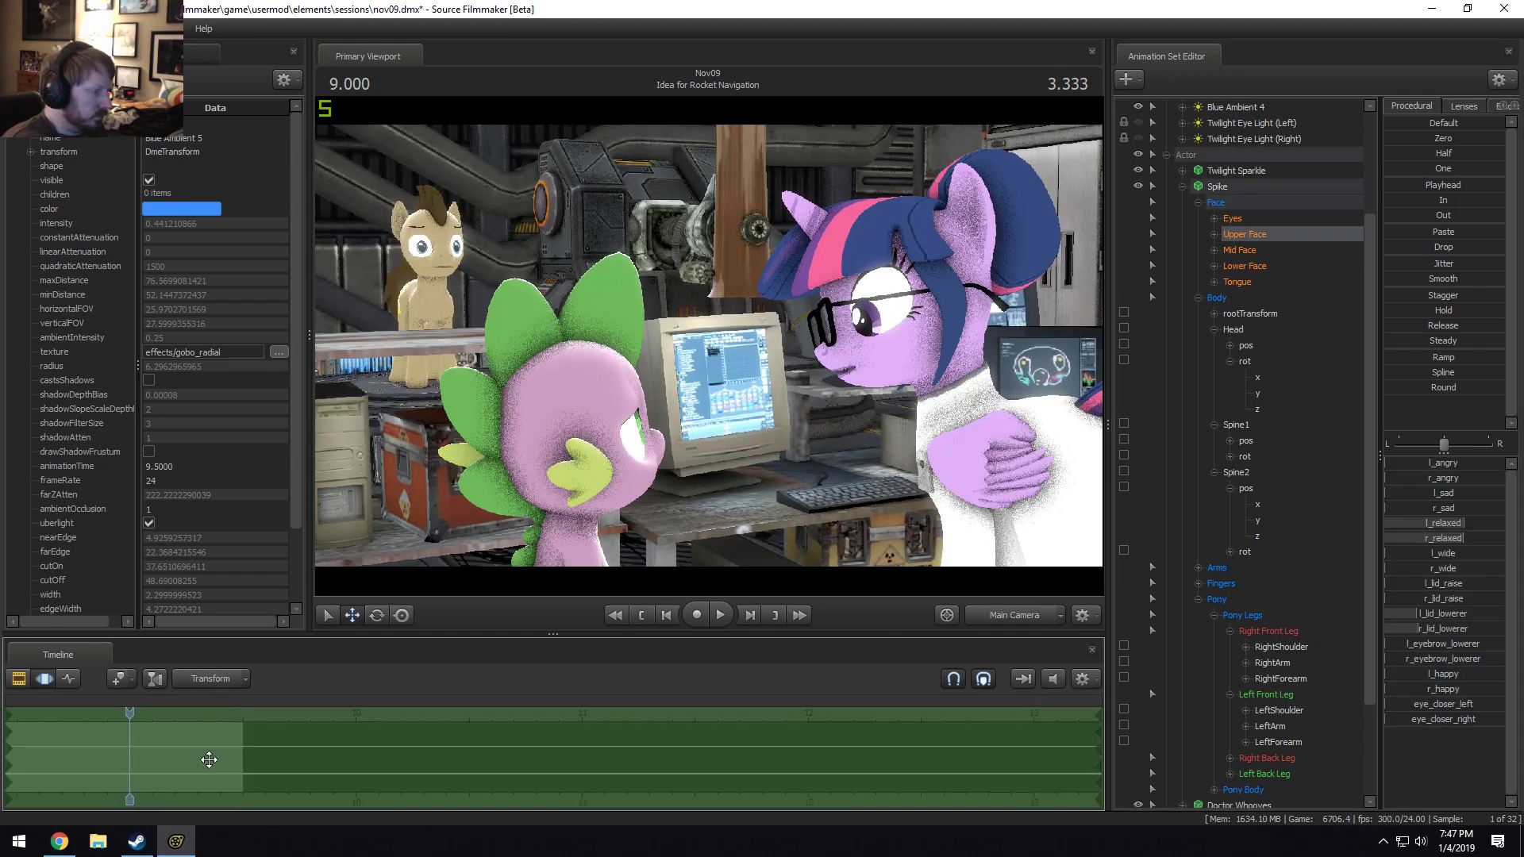
key(ctrl+v)
Play back from 9.0 s through Spike's close-up into "Rocket Science WOO!" to review the matched facial pose.
key(F2)
key(space)
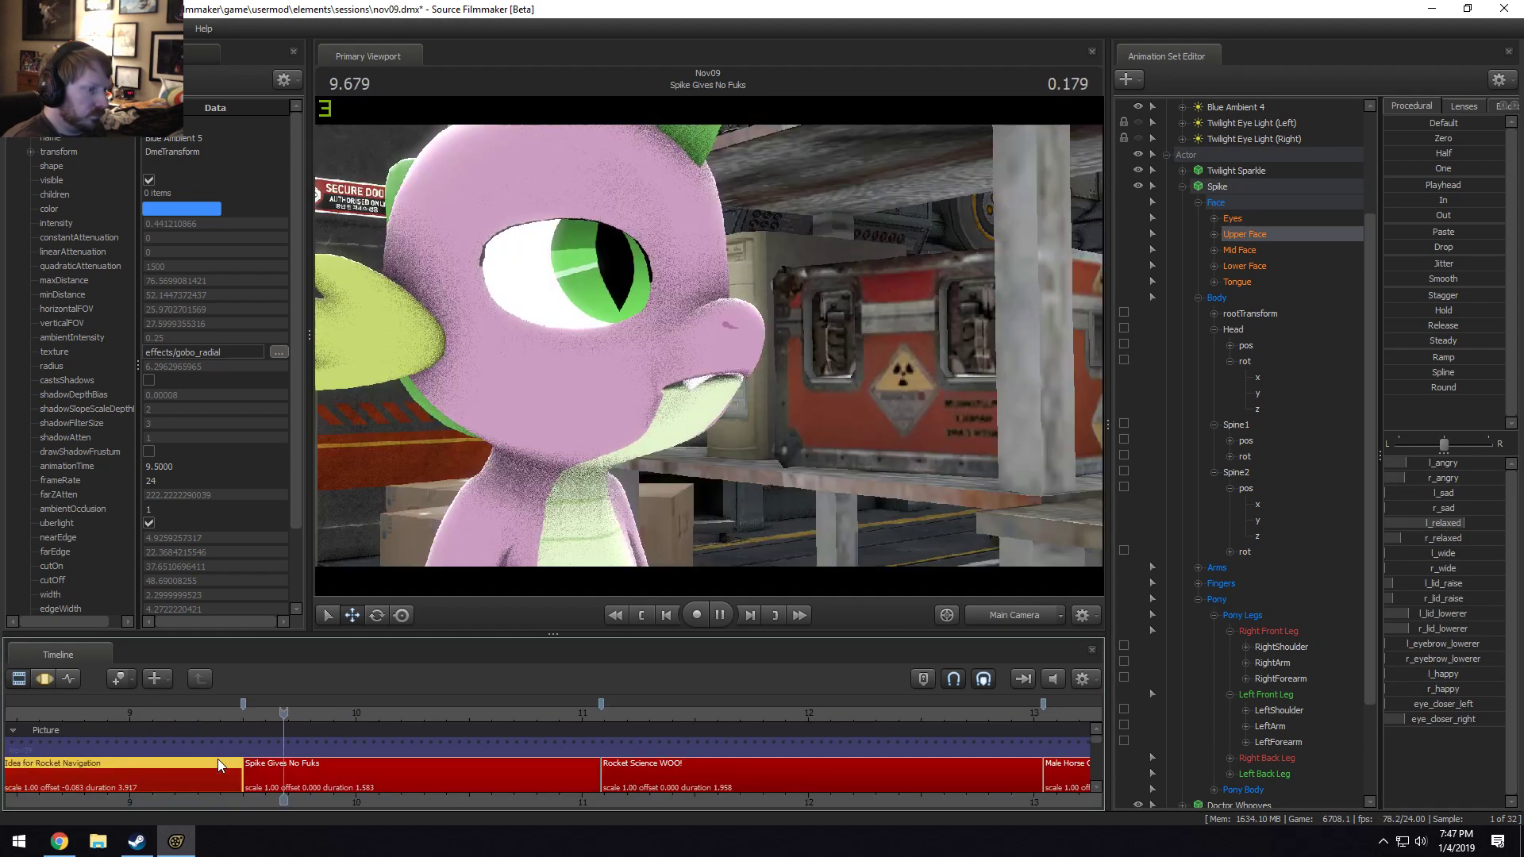
click(255, 716)
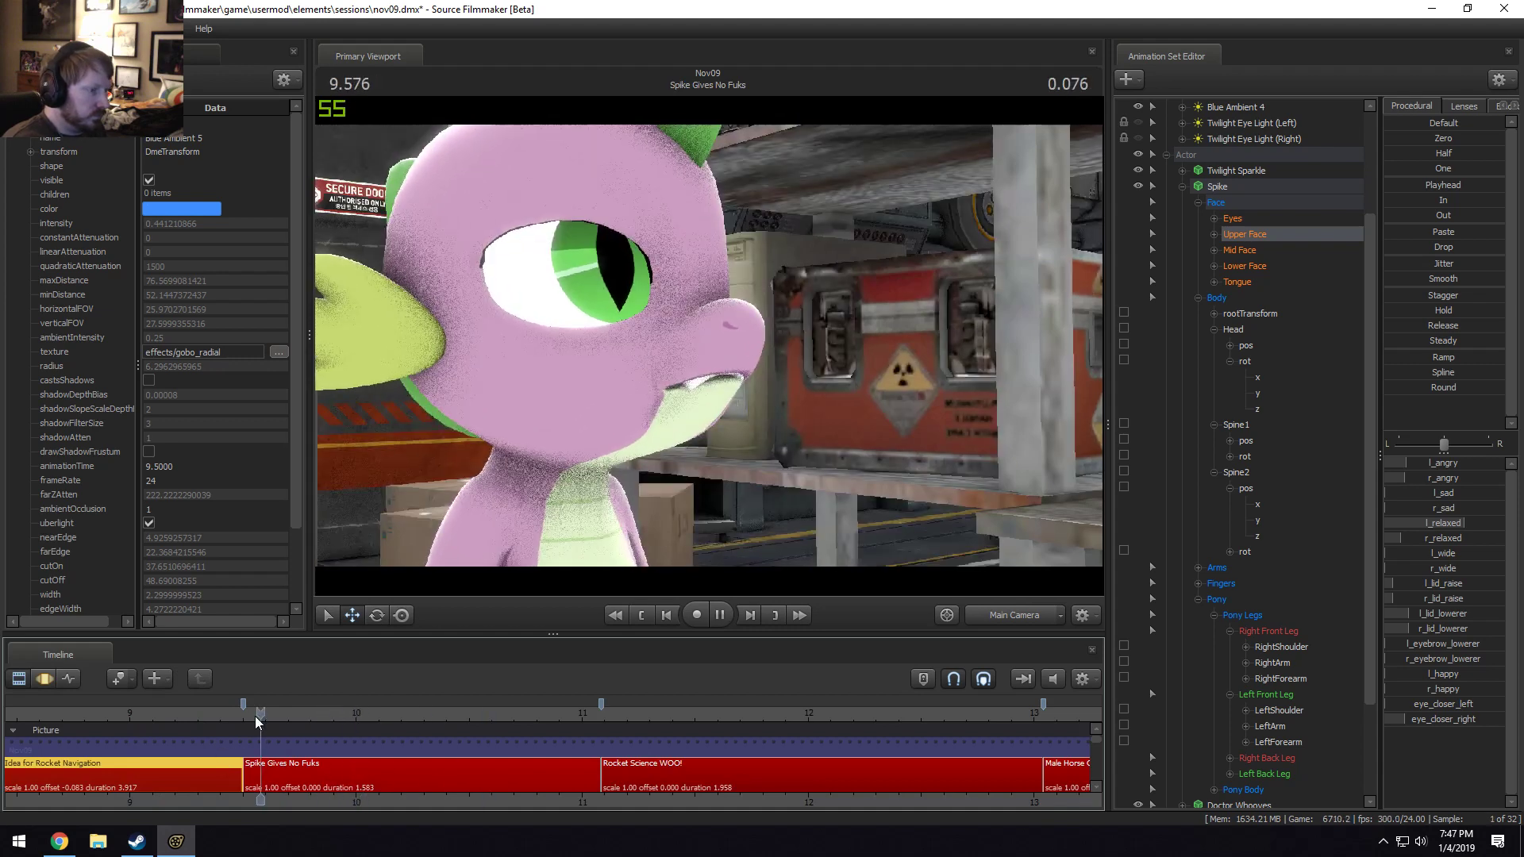
click(306, 709)
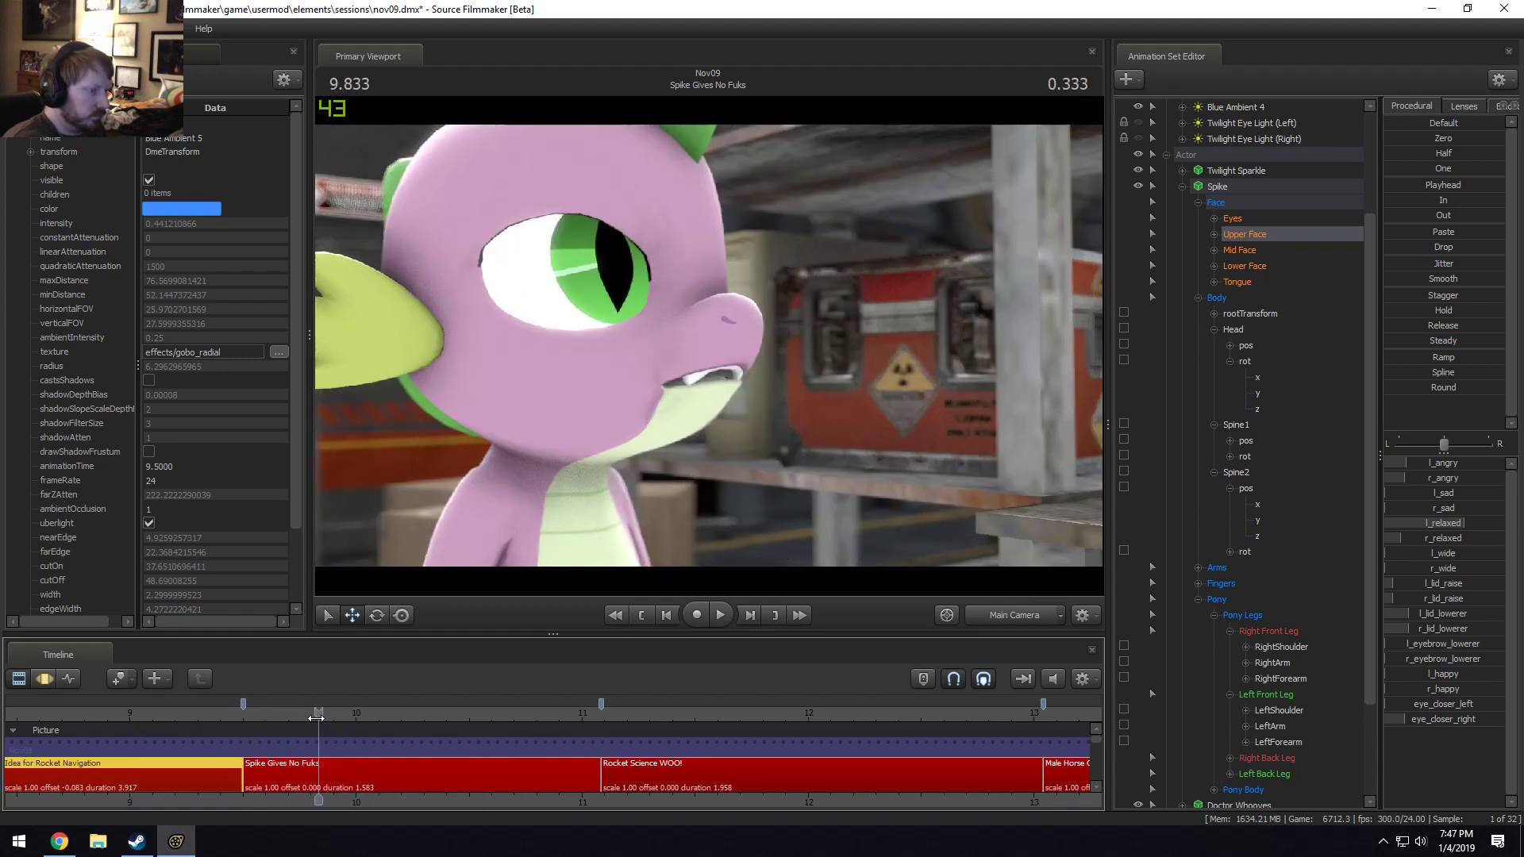
key(space)
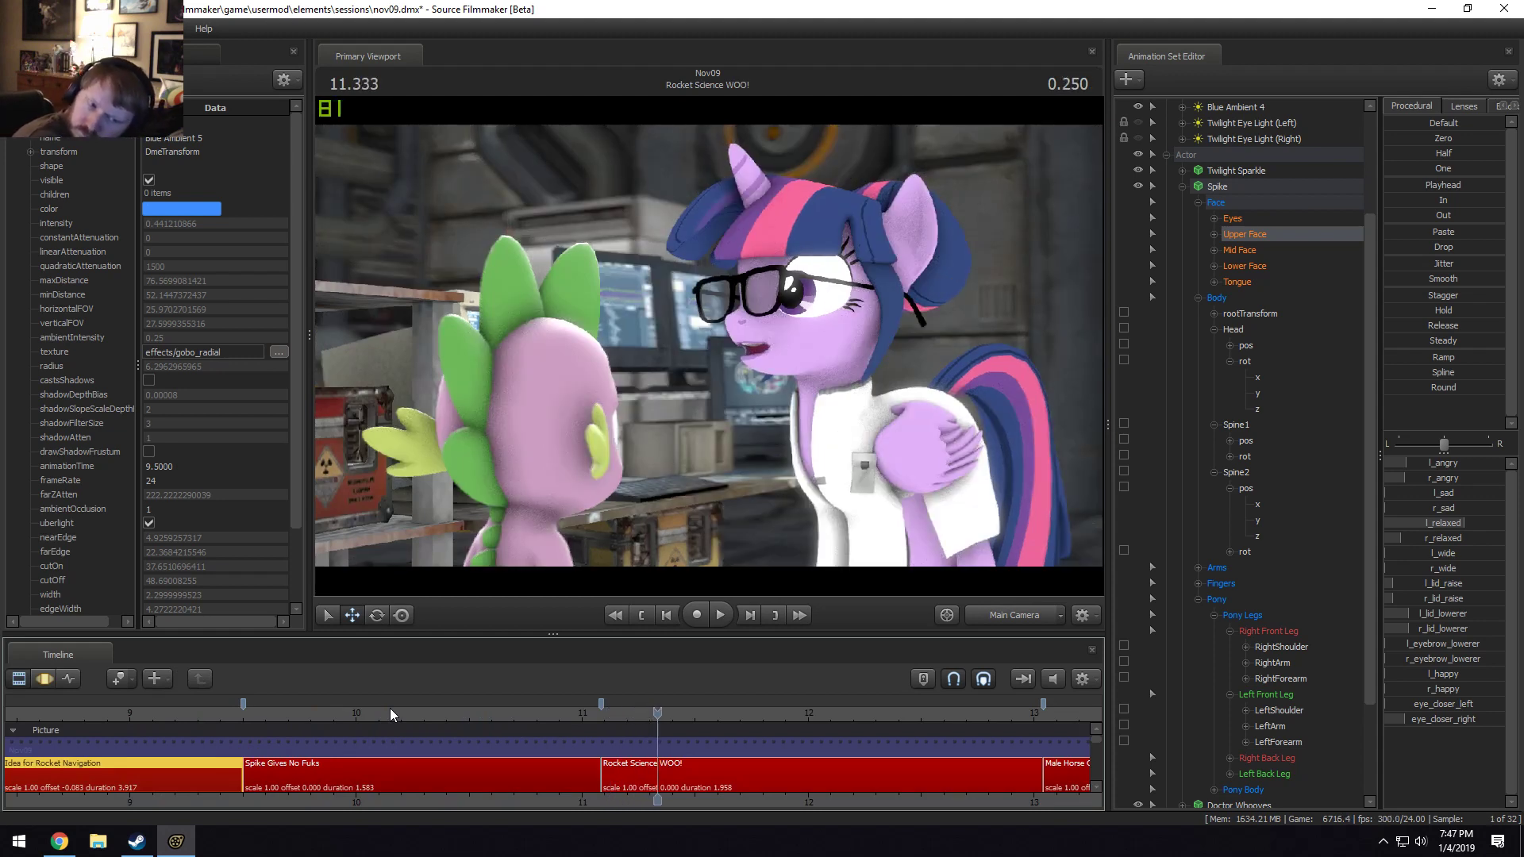
Select the "Rocket Science WOO!" shot and play its opening to about 11.75 s.
click(649, 786)
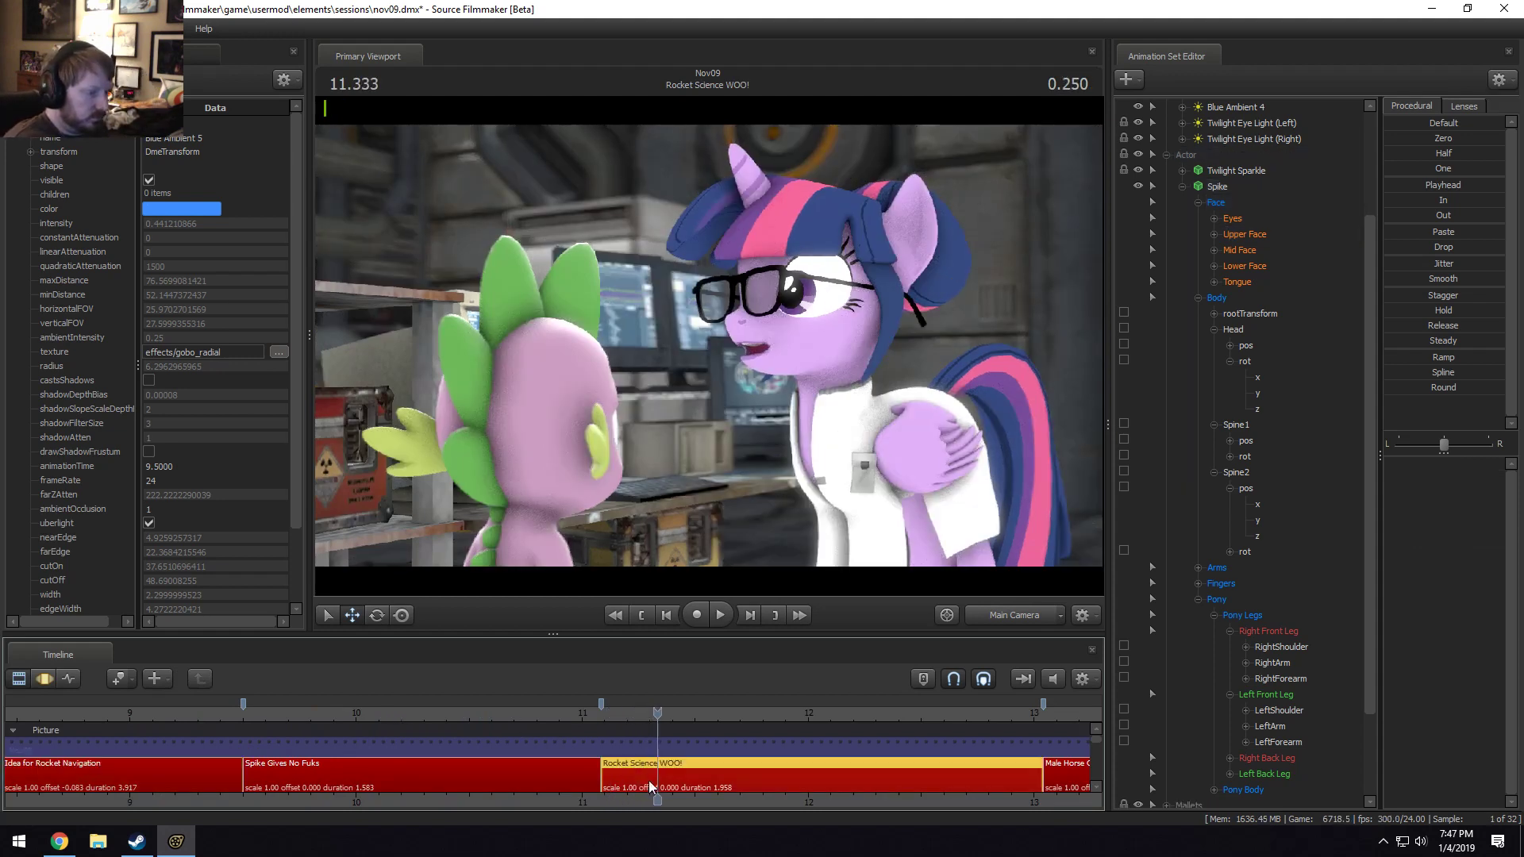
middle_drag(684, 796, 180, 746)
scroll(174, 727, down, 2)
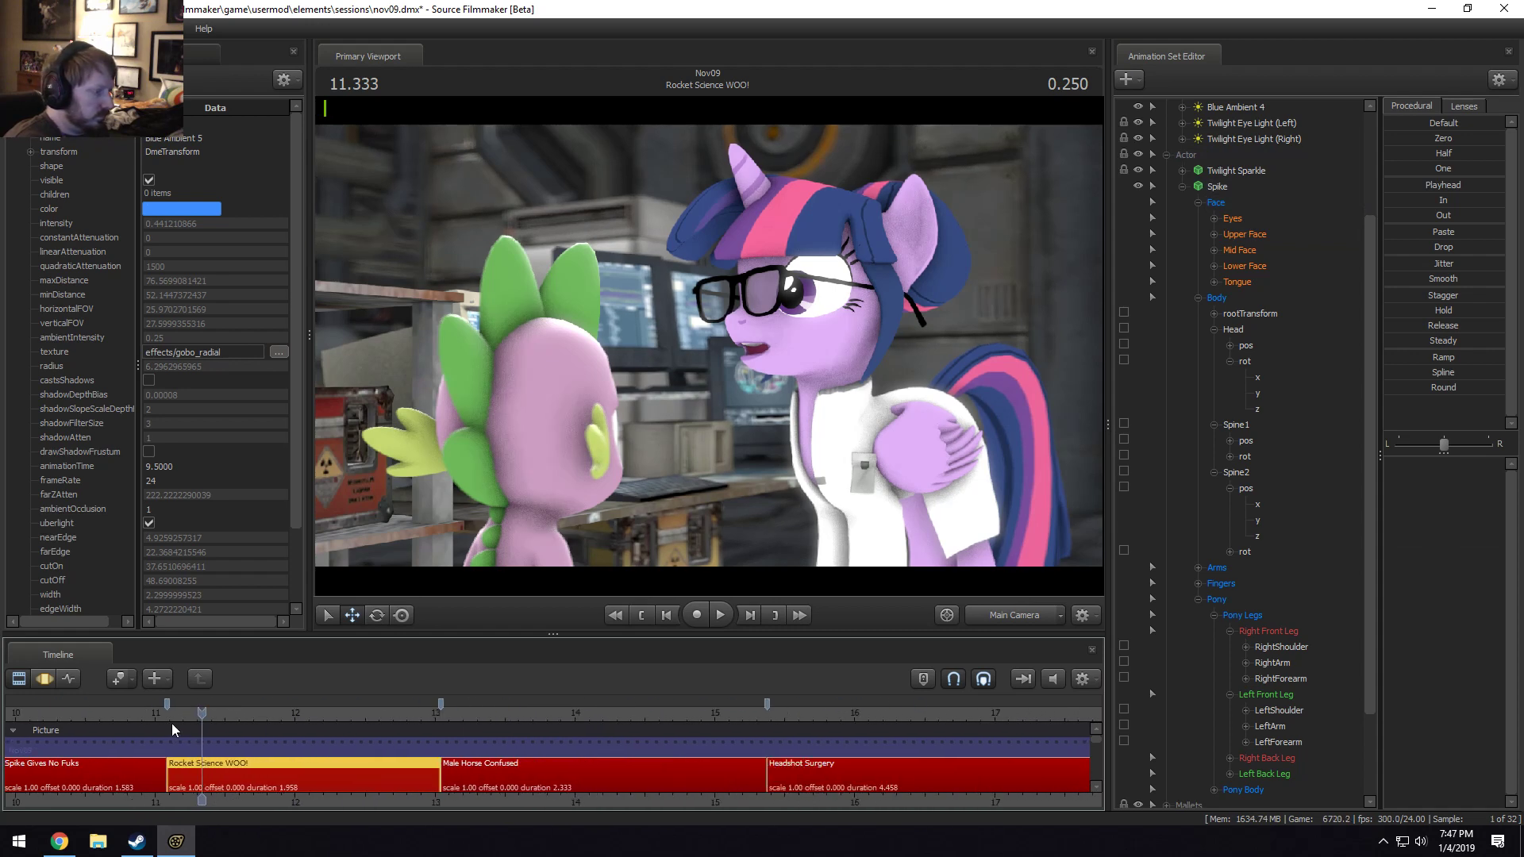
scroll(177, 727, up, 1)
key(space)
key(space)
Scrub from the start of "Spike Gives No Fuks" to about 10.375 s and enable lighting in the viewport.
scroll(189, 738, down, 3)
middle_drag(129, 798, 366, 717)
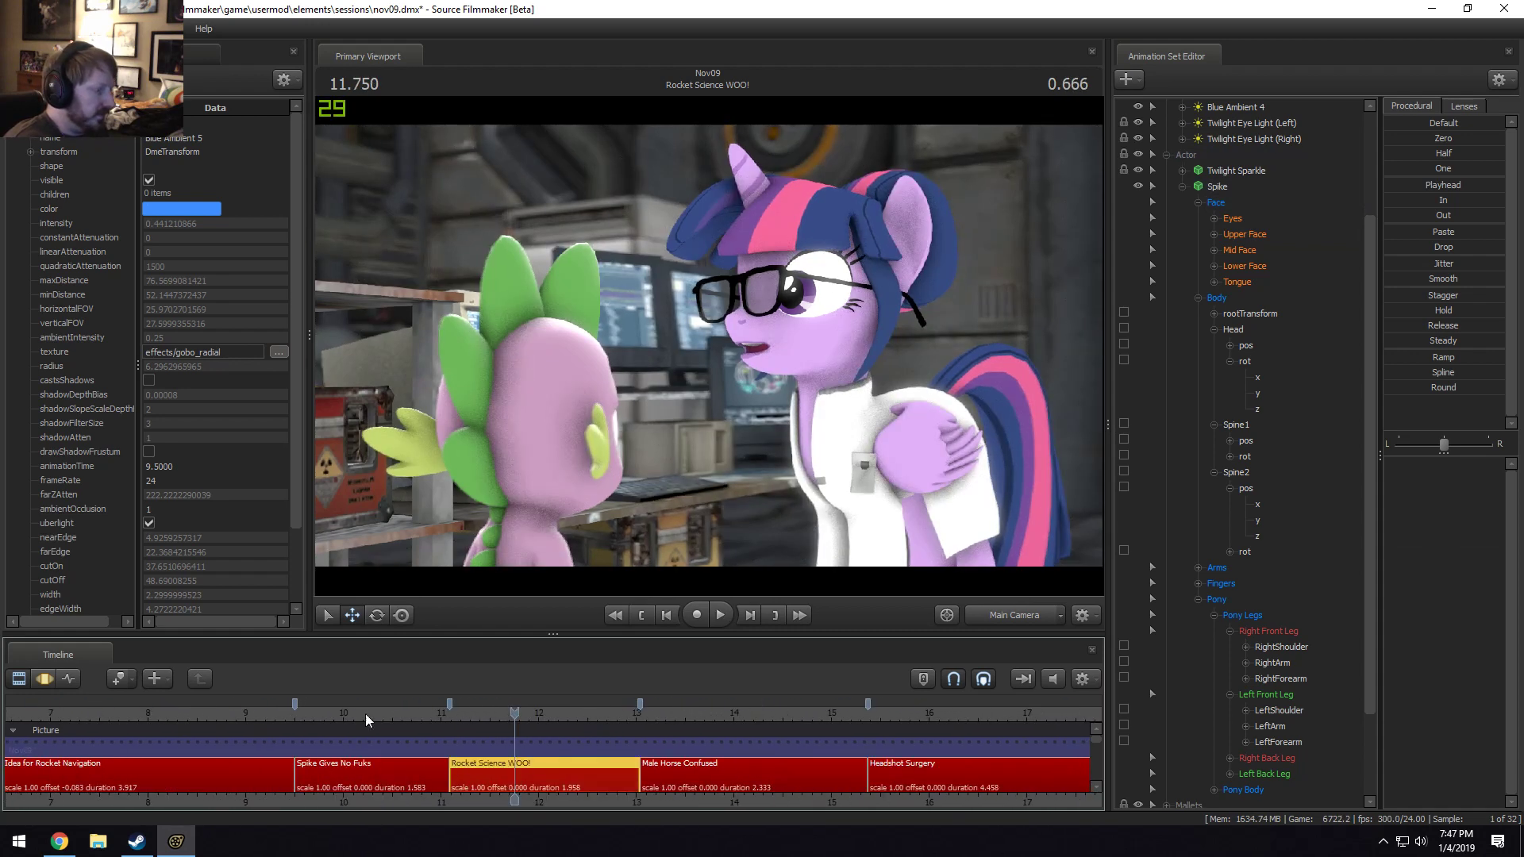
click(300, 712)
drag(300, 712, 379, 711)
right_click(554, 492)
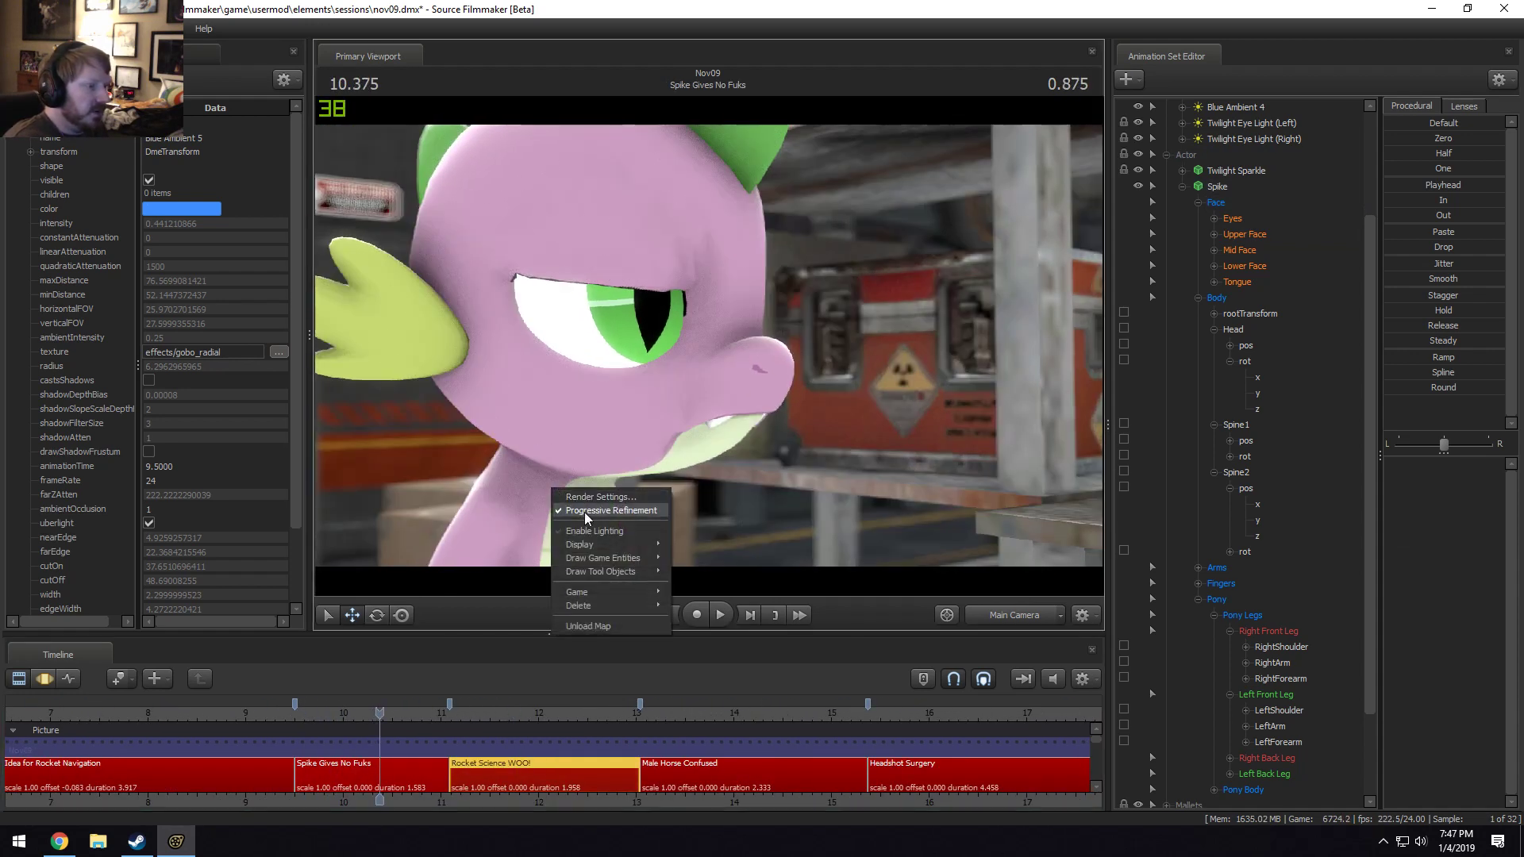
click(594, 533)
Play the lit "Spike Gives No Fuks" shot from its opening, restarting once from about 9.5 s.
click(301, 712)
key(space)
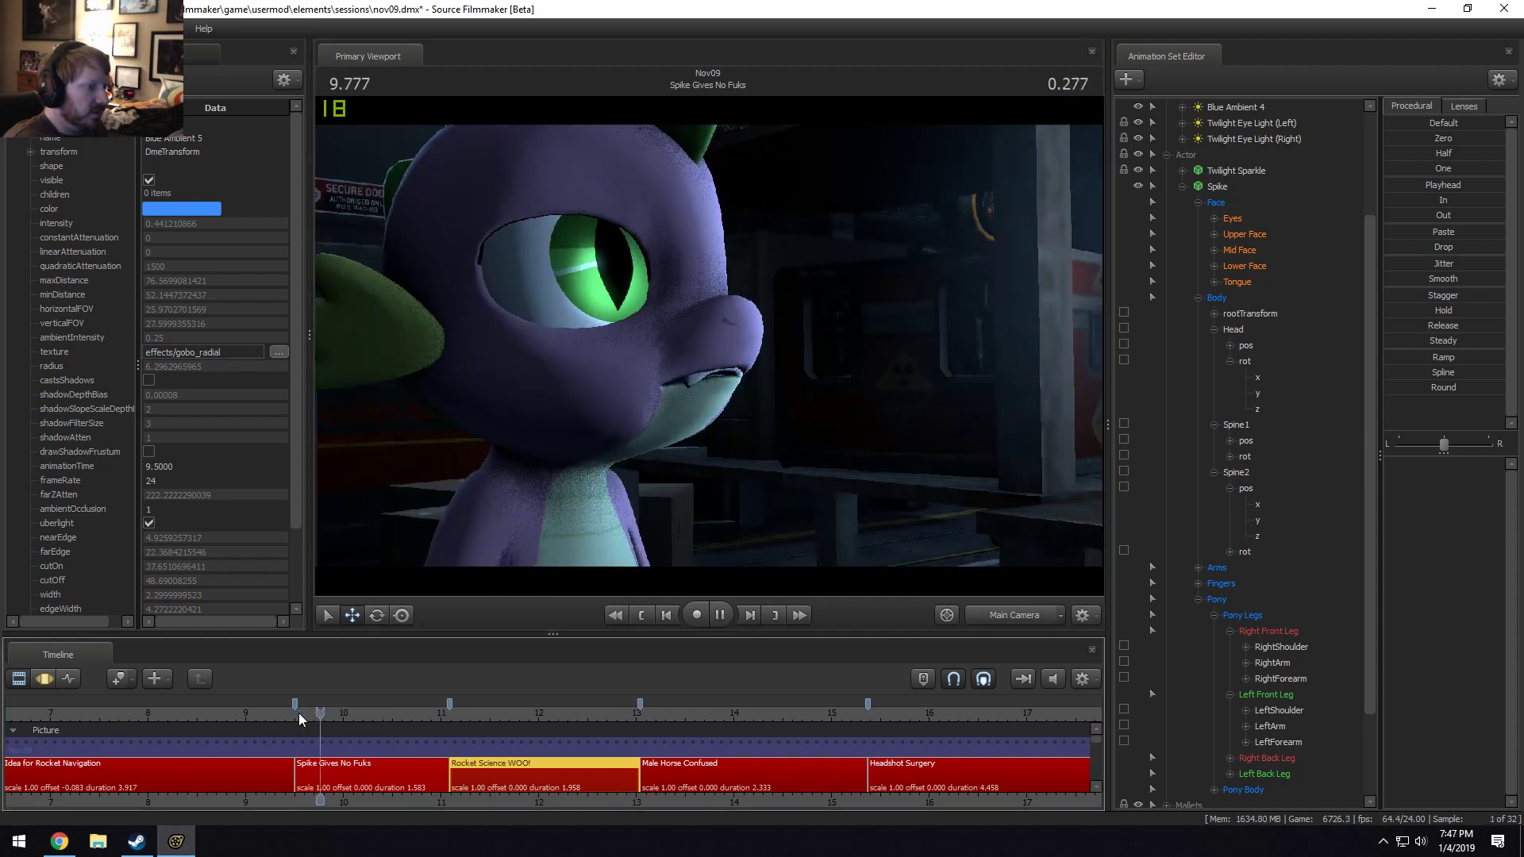
click(299, 712)
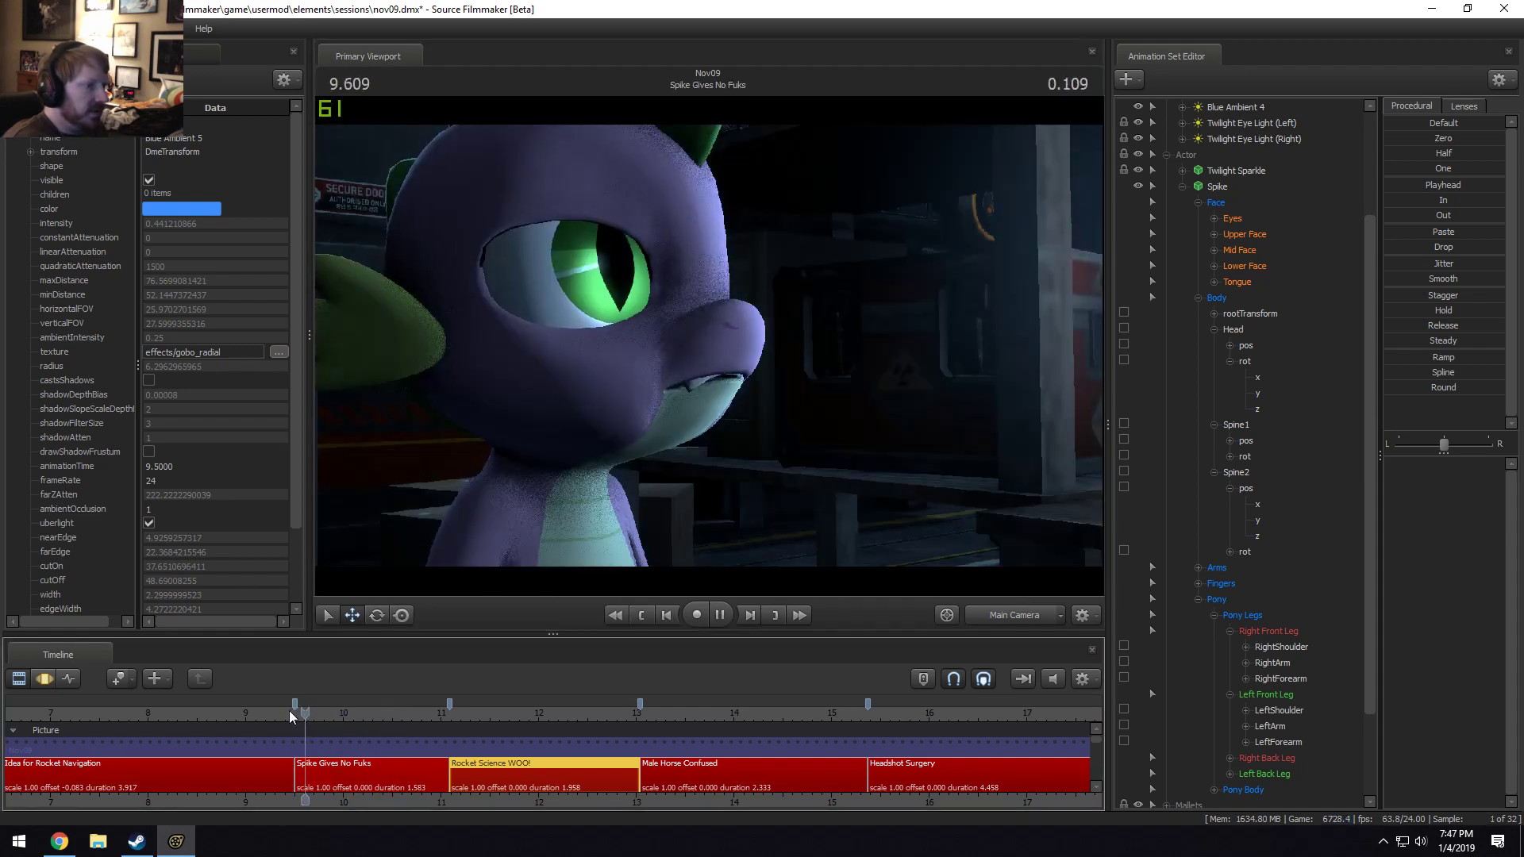
key(space)
Select the "Spike Gives No Fuks" shot and place the playhead at about 9.79 s in the Motion Editor.
key(F3)
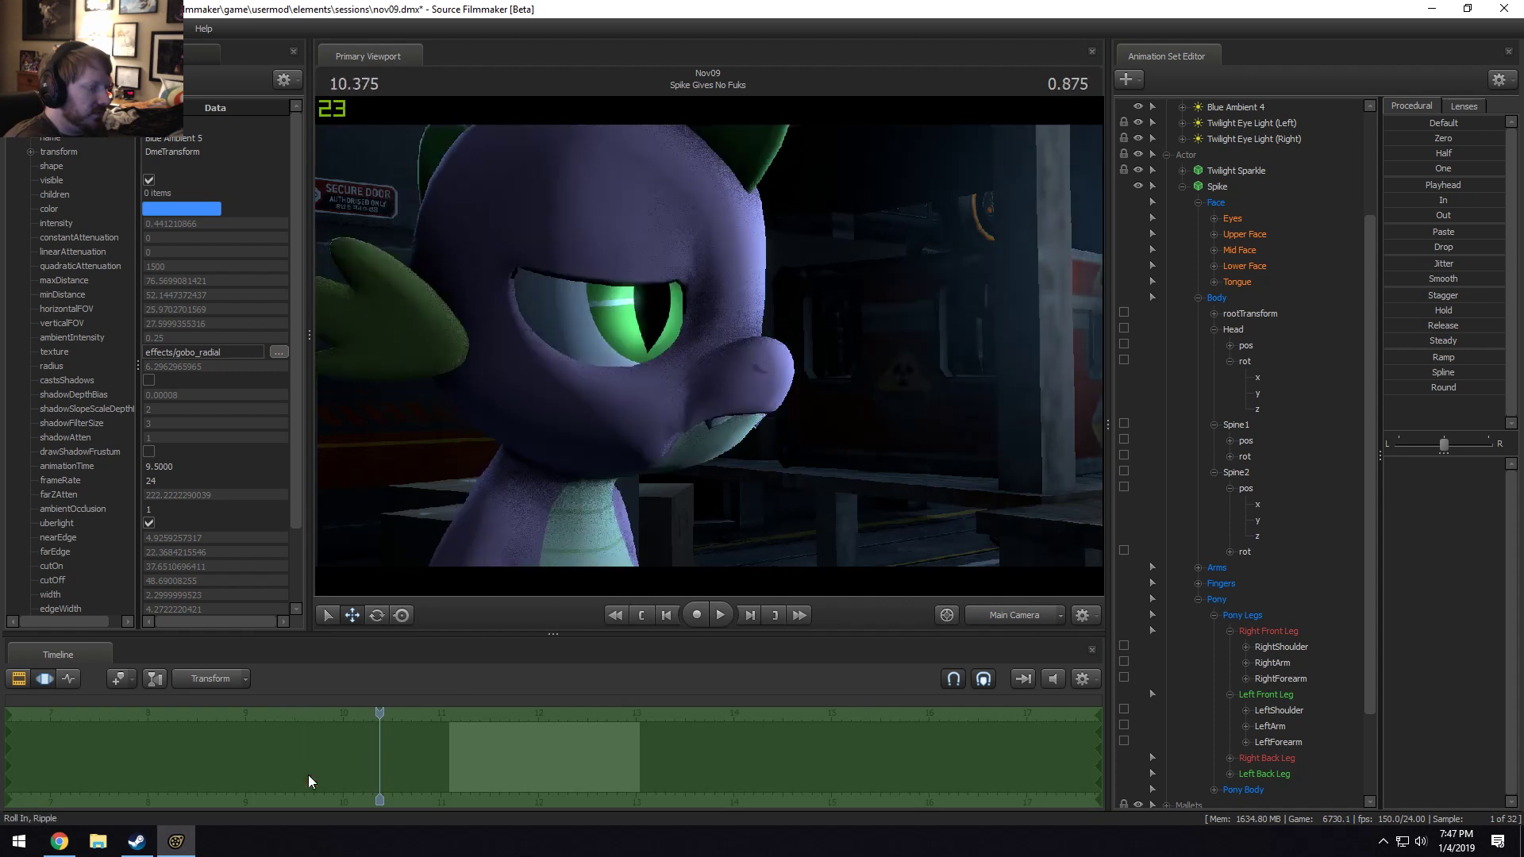
key(F2)
click(309, 779)
key(F3)
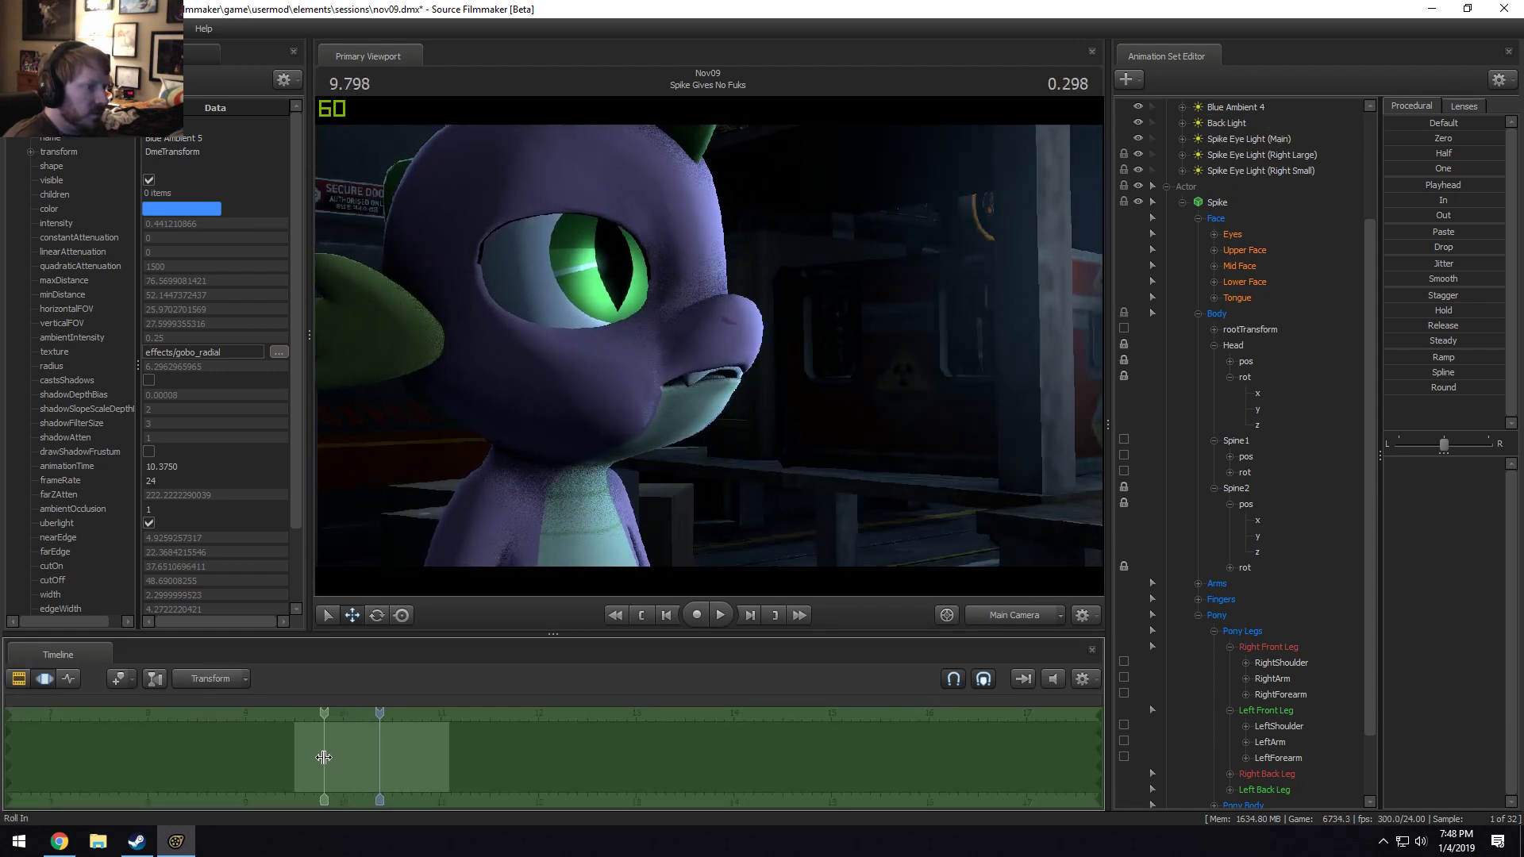
click(323, 750)
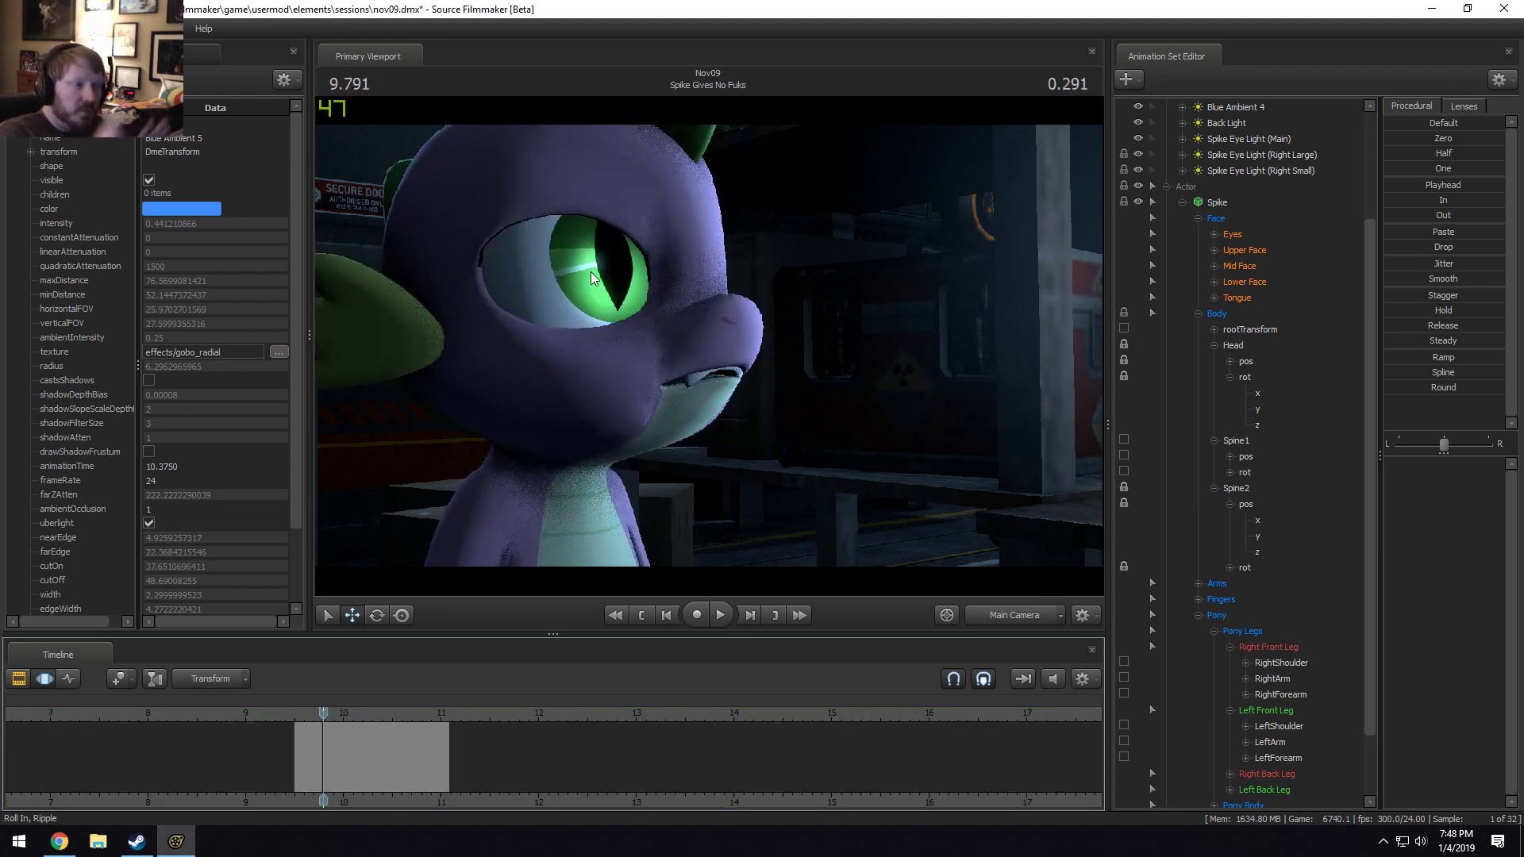
Replay Spike's close-up from about 9.58 s several times to check his head turn and narrowing eyes.
key(space)
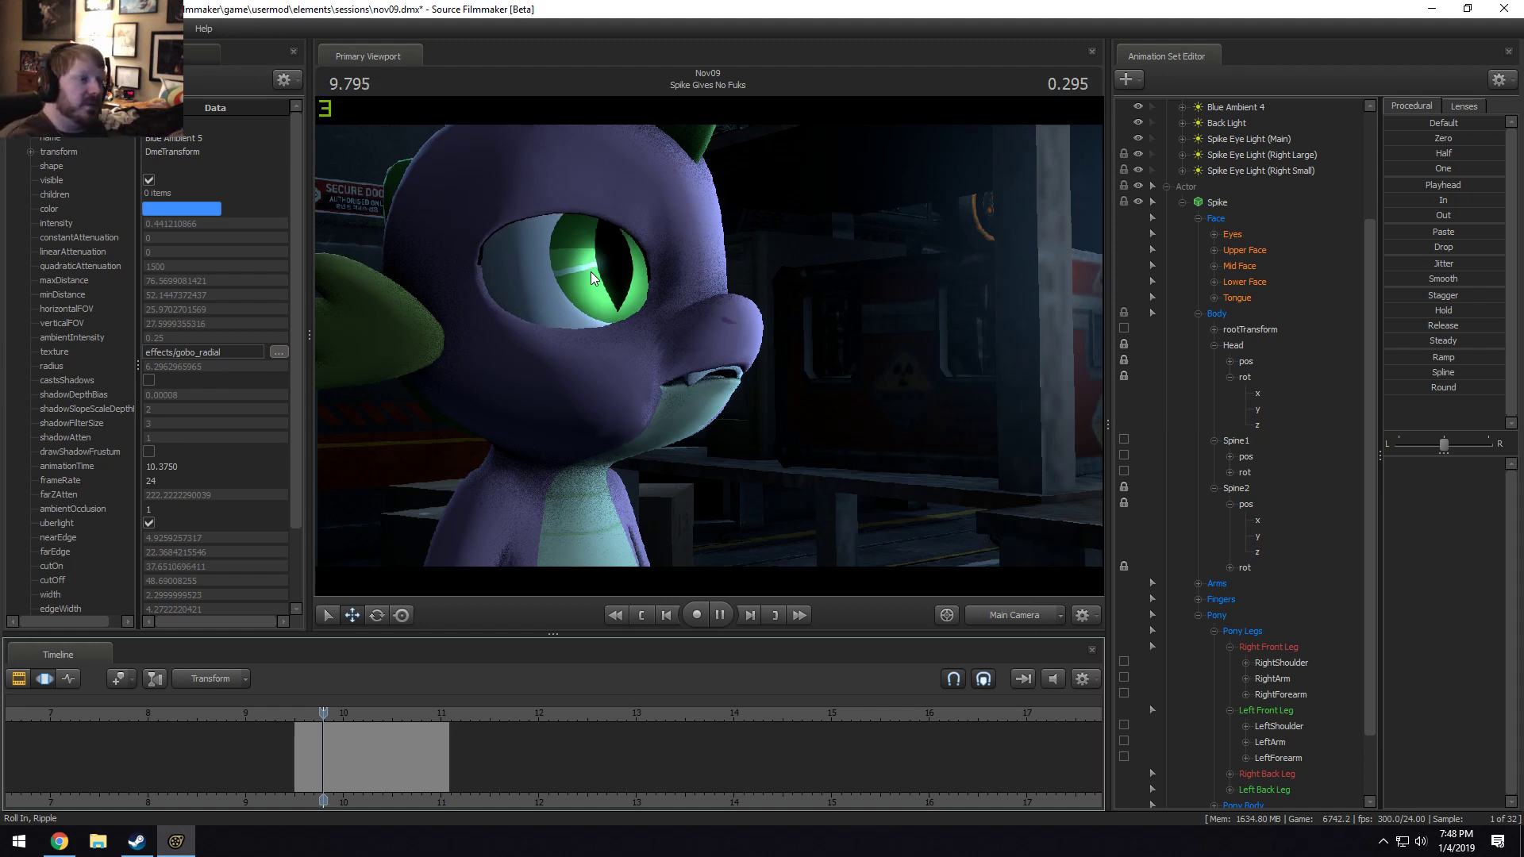
click(300, 729)
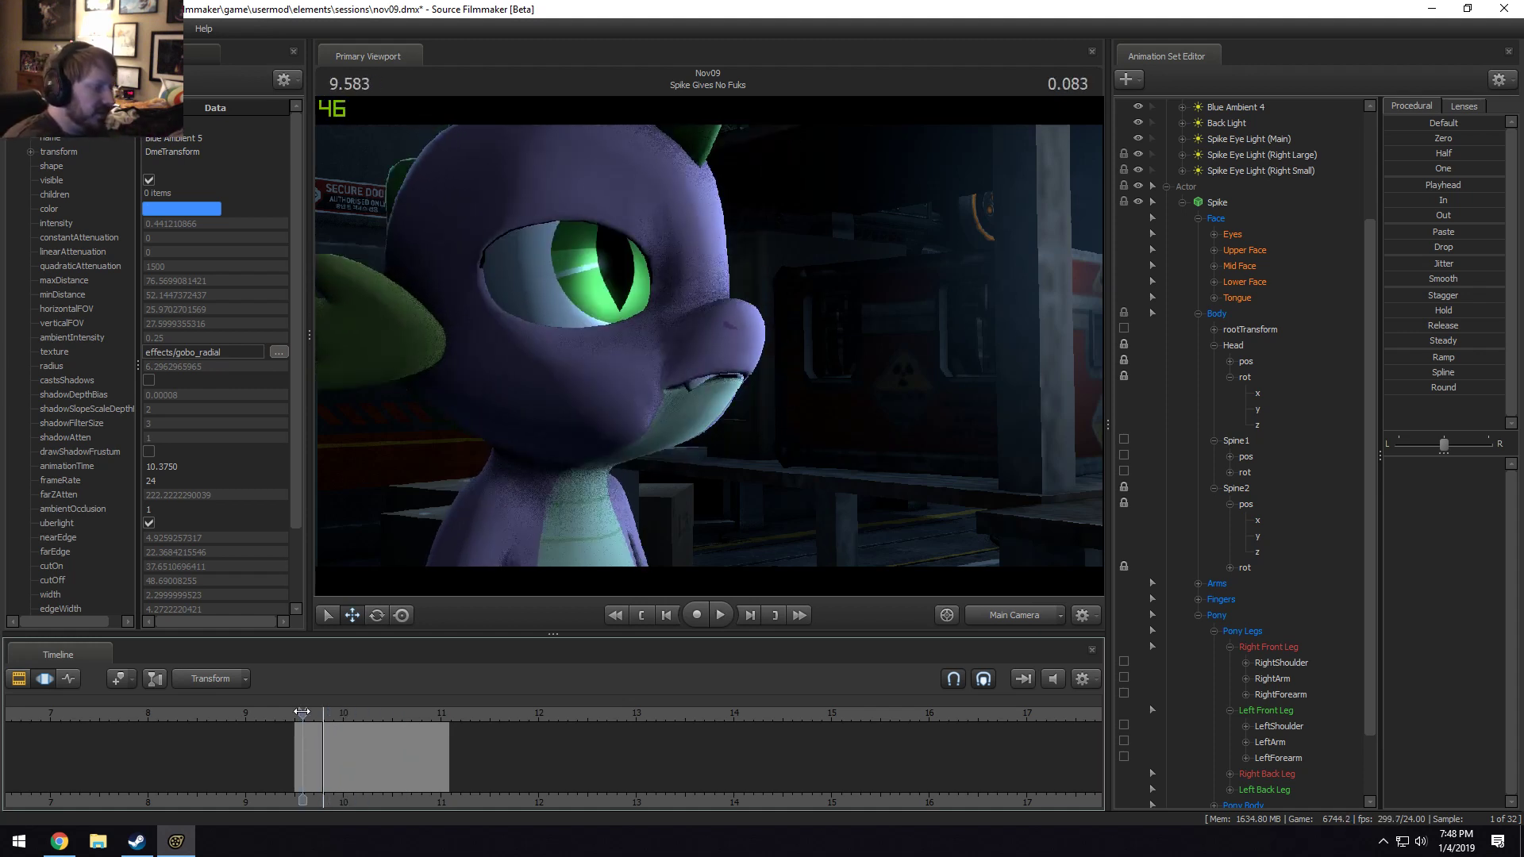
key(space)
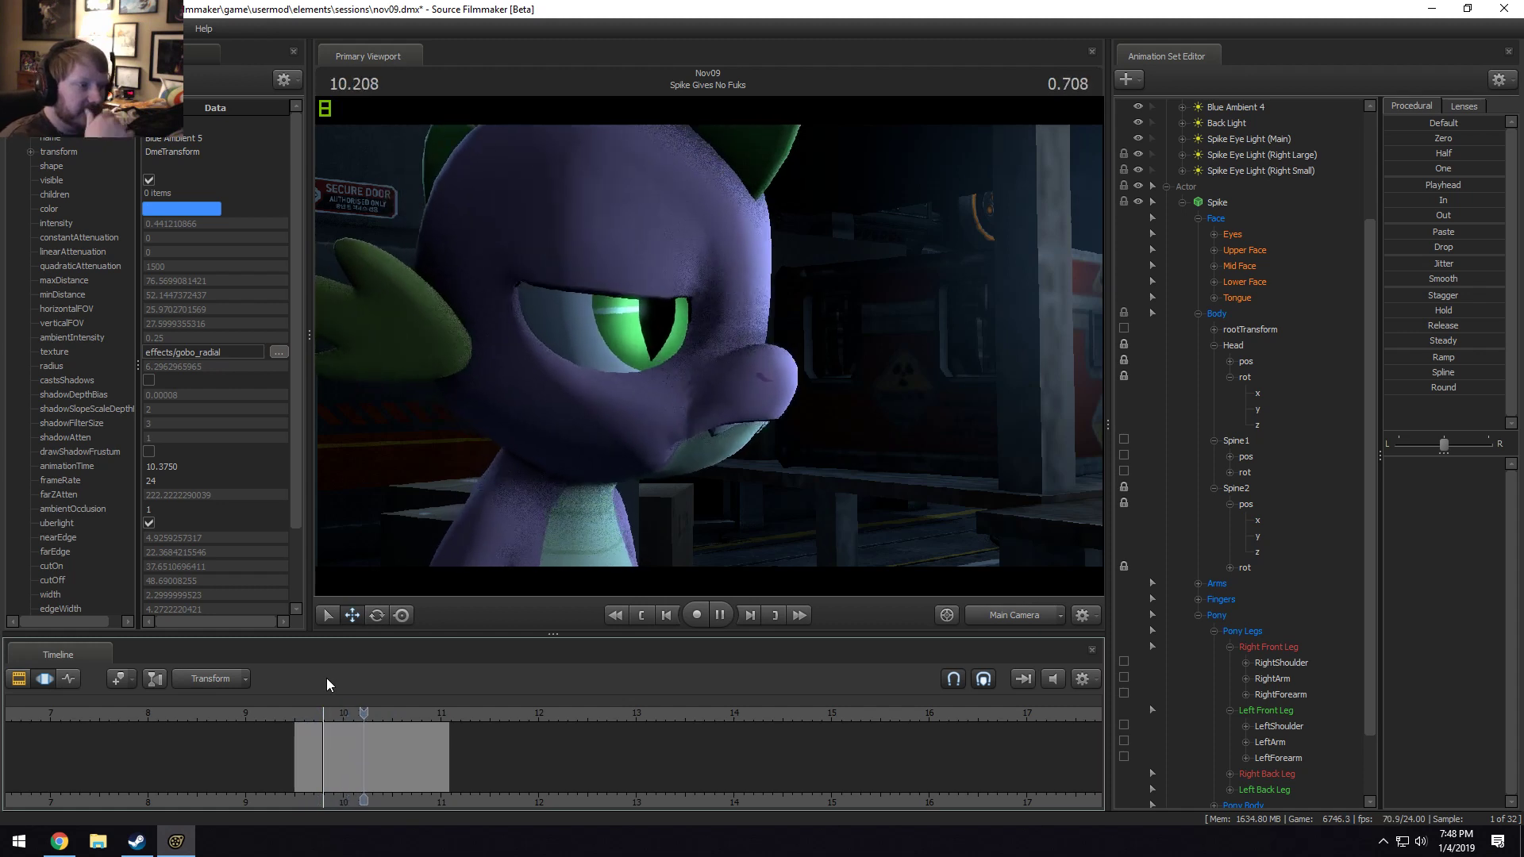
key(space)
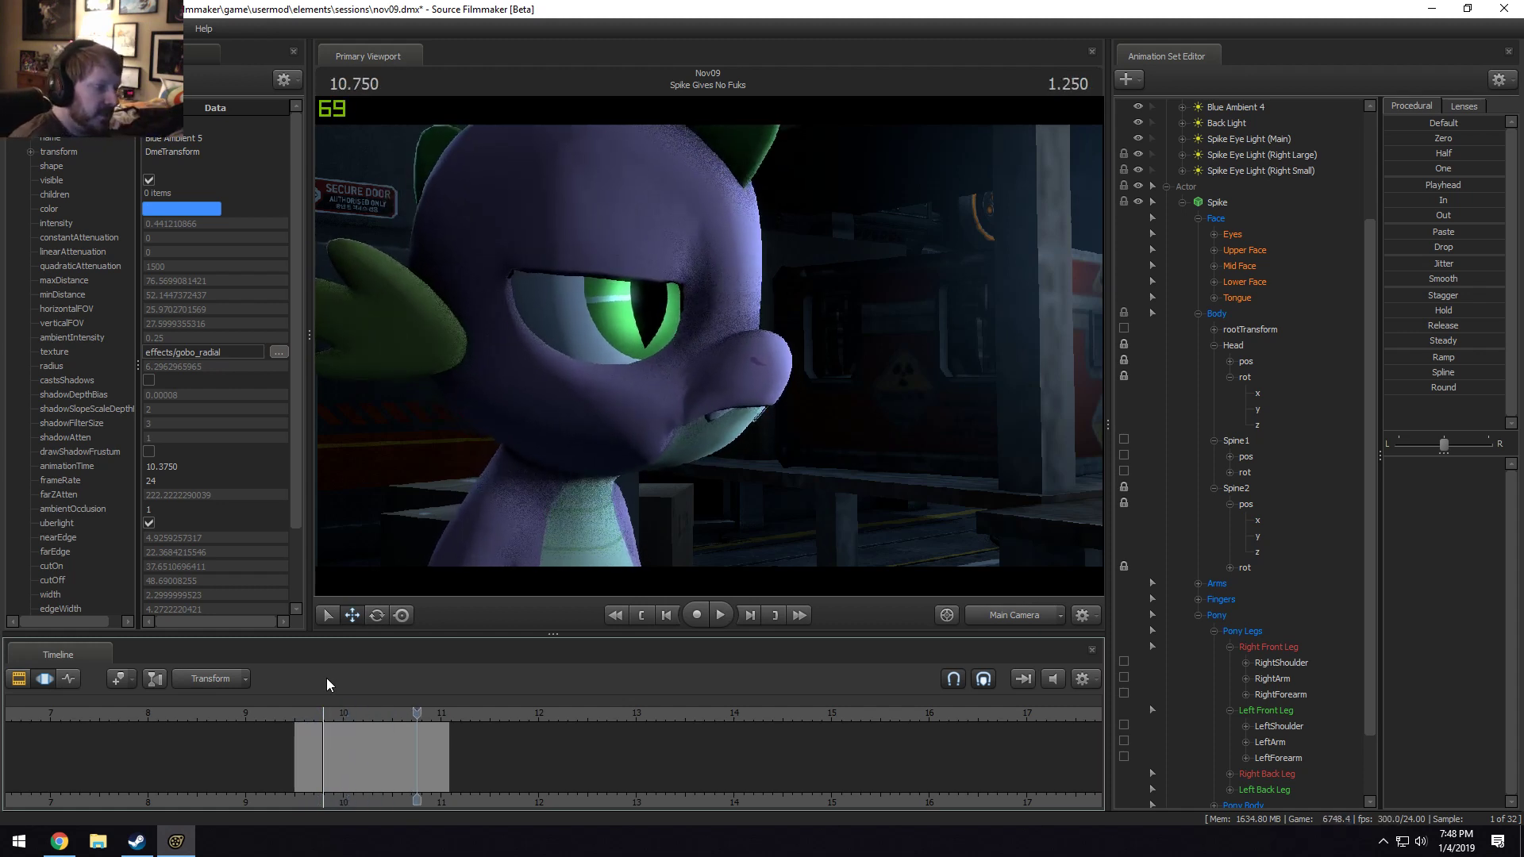
click(299, 711)
key(space)
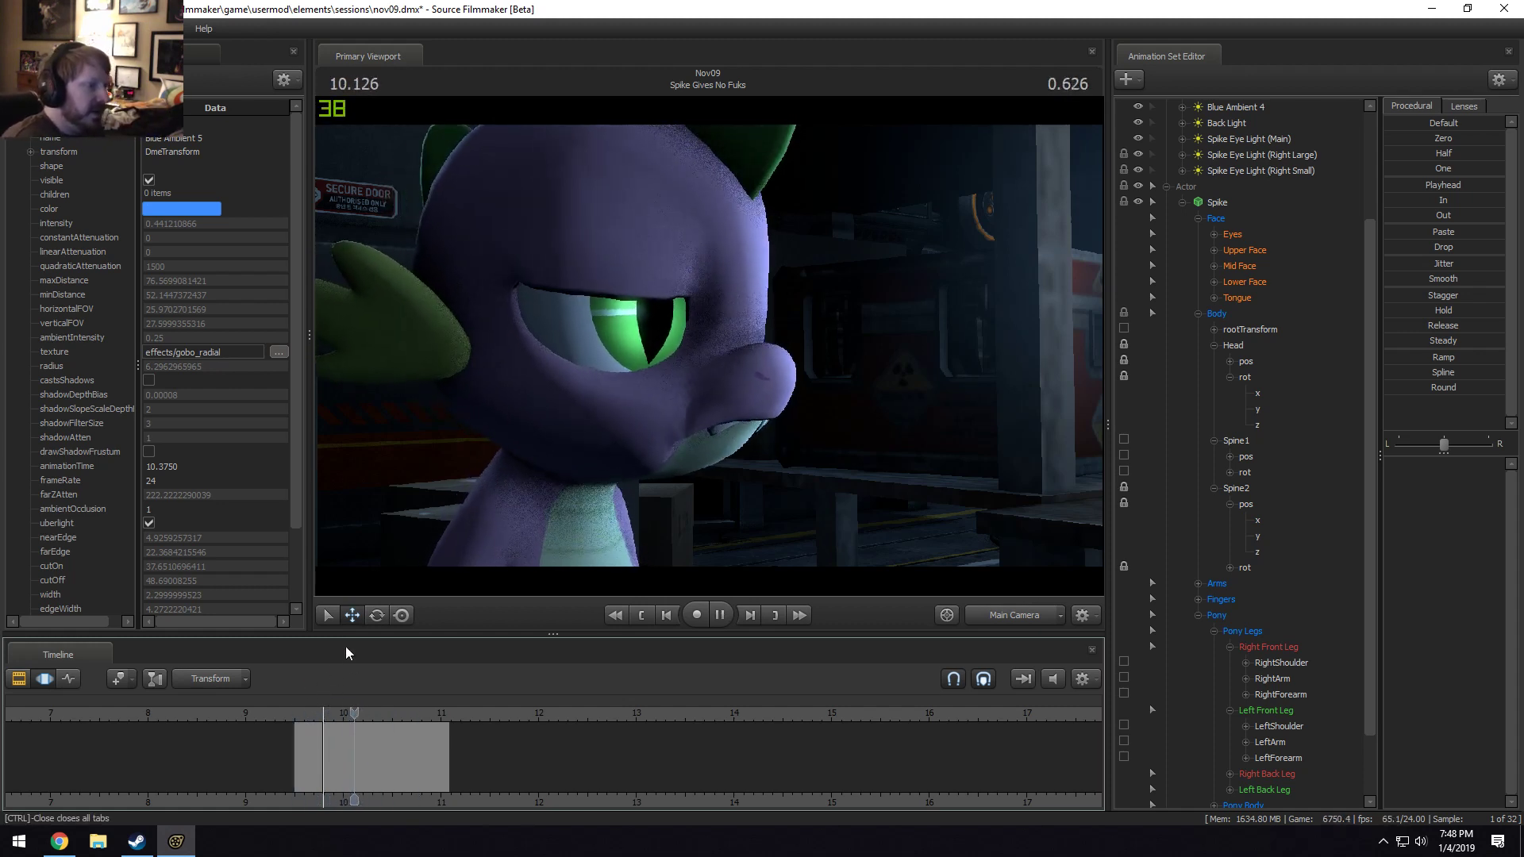
key(space)
Remap the intensity slider range of the Computer Screen Spread light in "Spike Gives No Fuks".
key(F2)
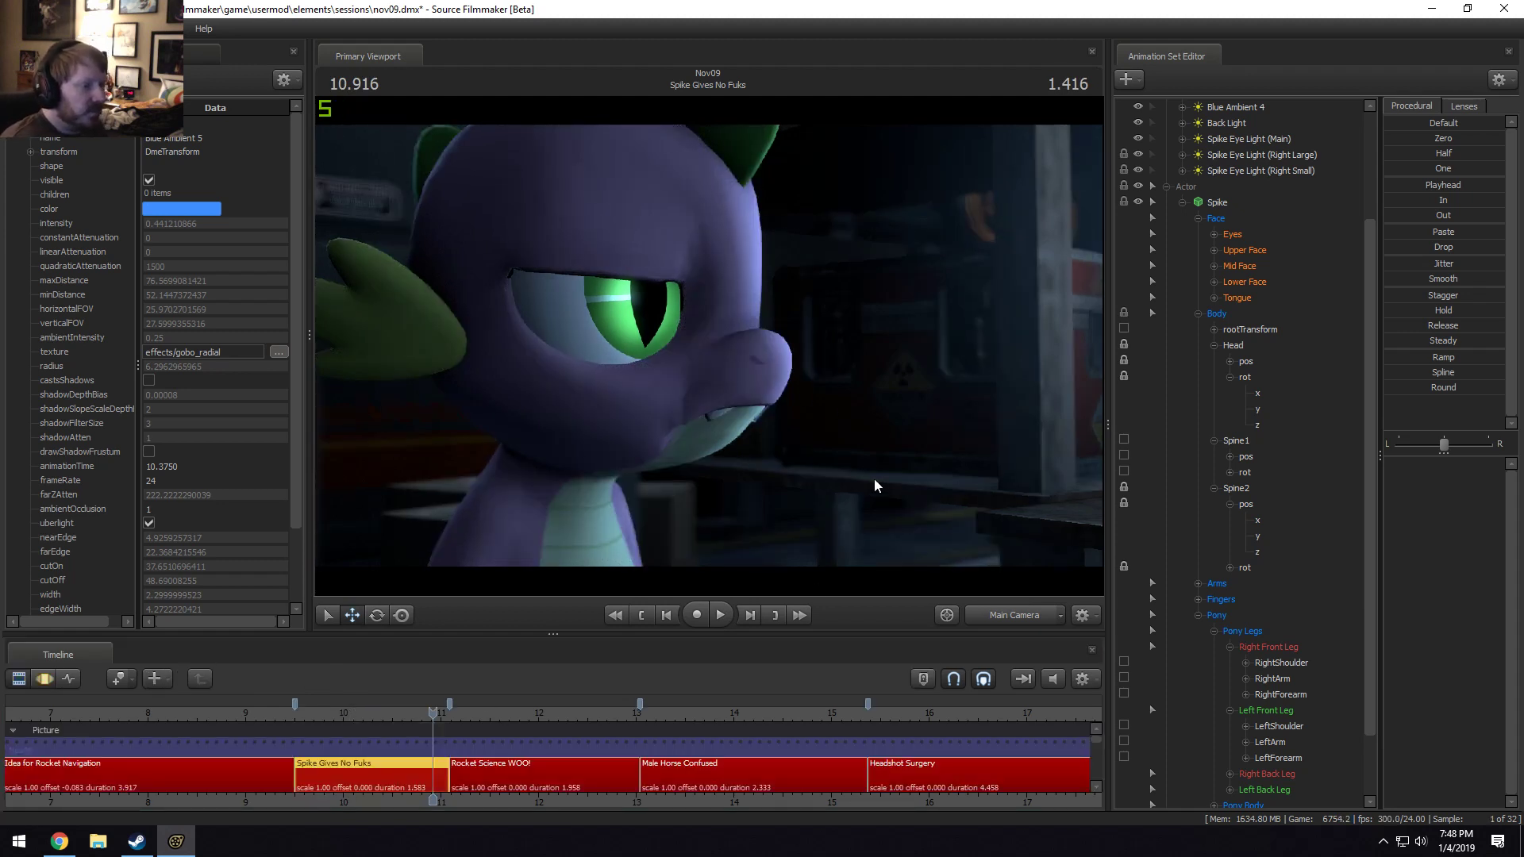
click(1166, 187)
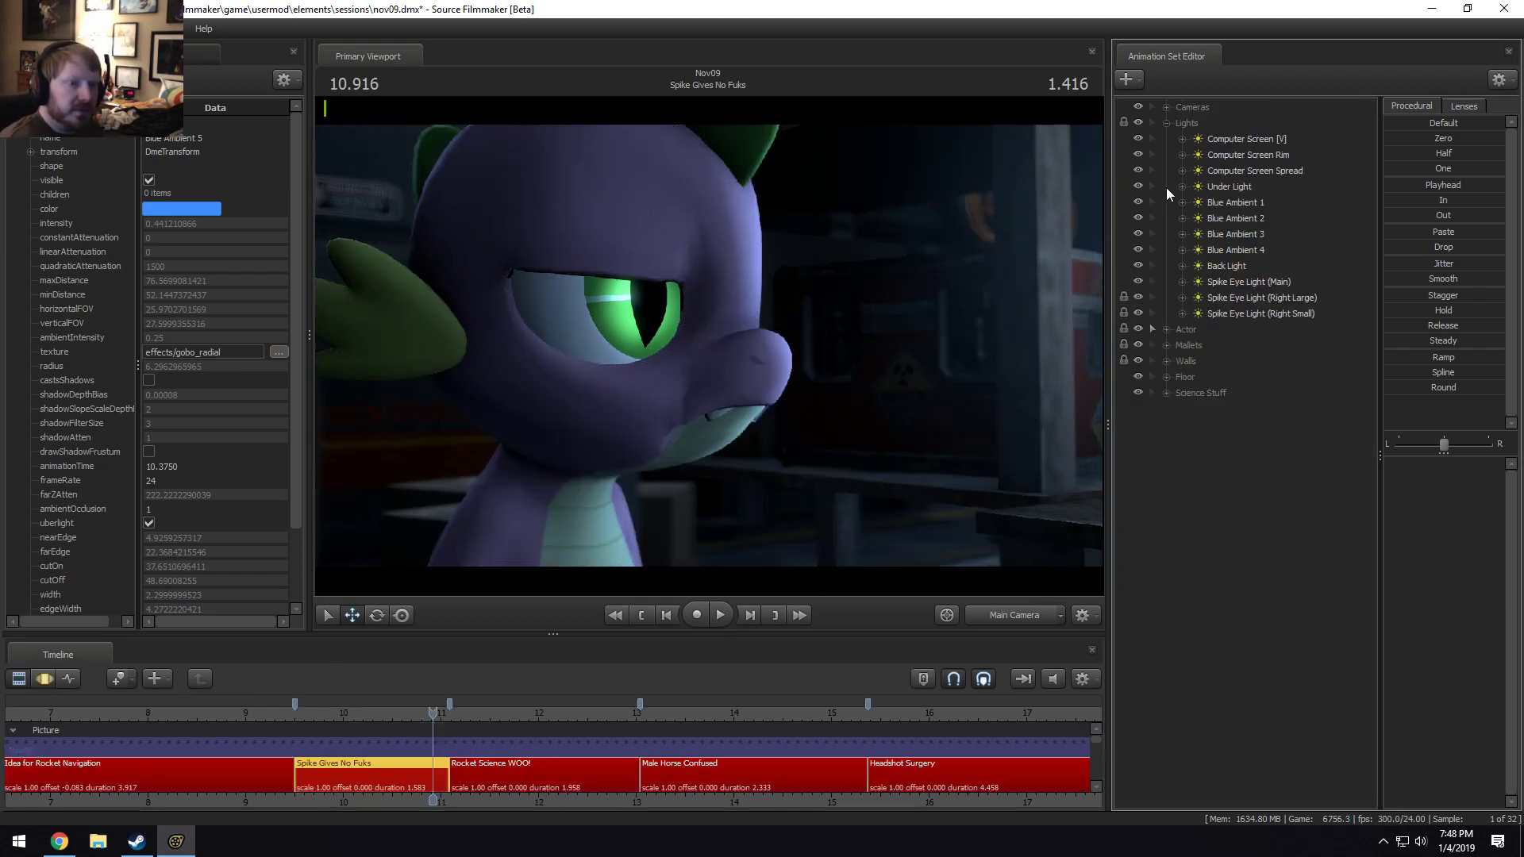
click(1259, 170)
key(F3)
right_click(1424, 461)
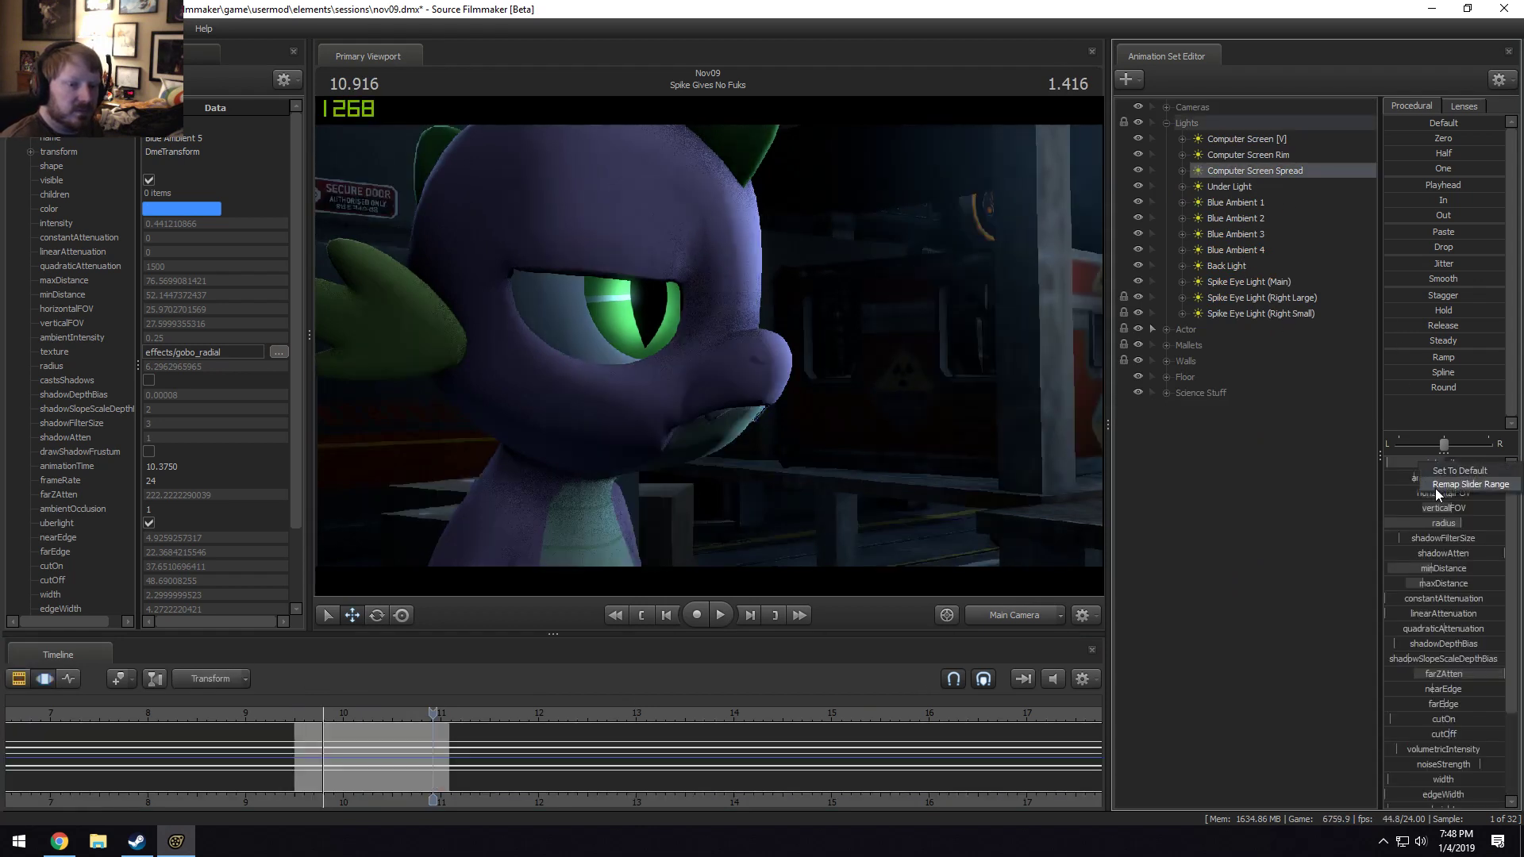
click(1435, 486)
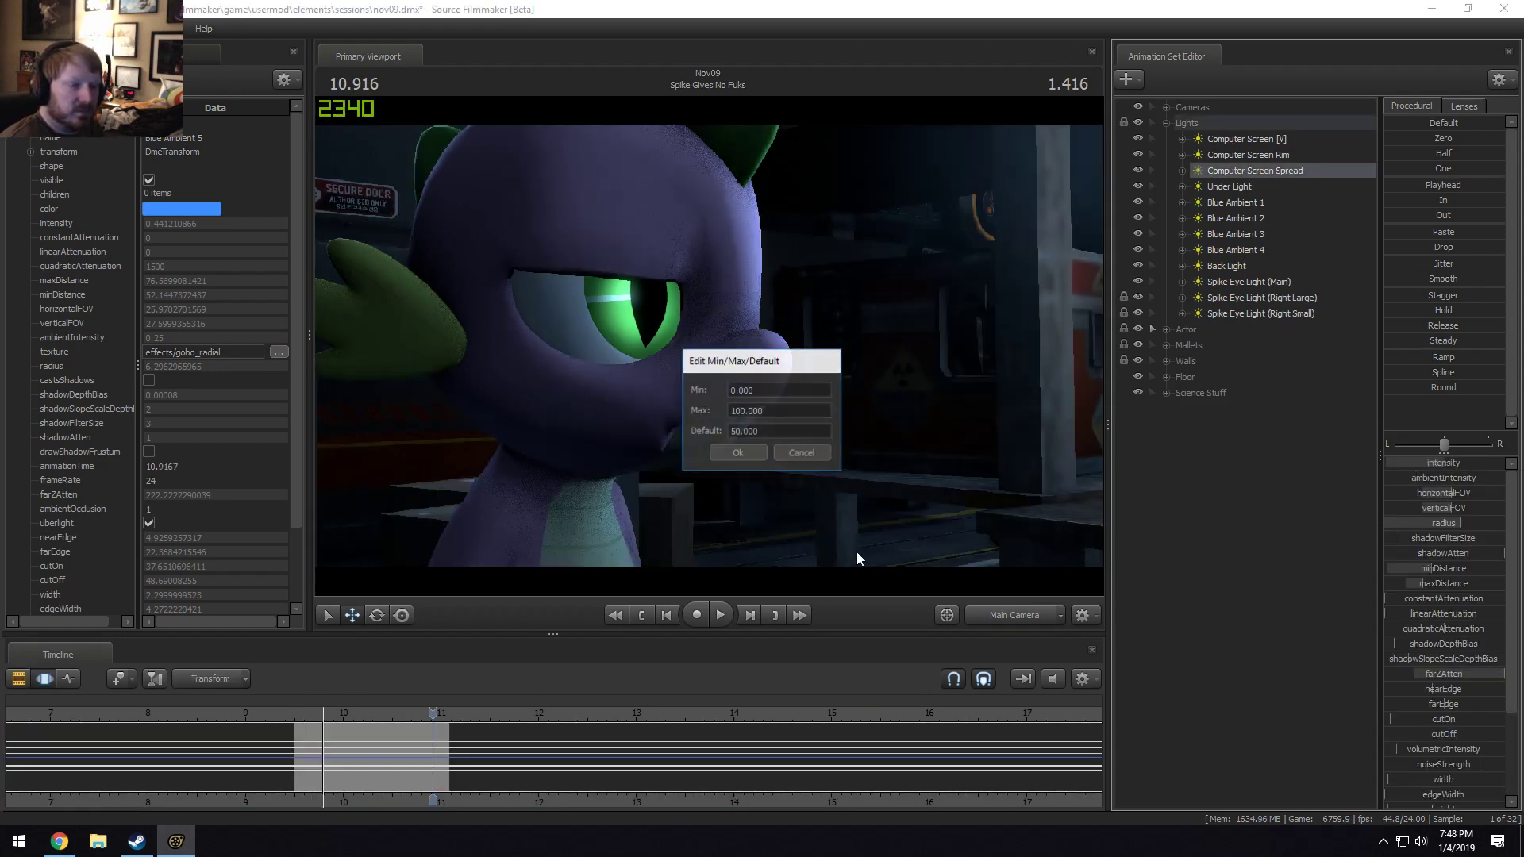
click(739, 432)
click(739, 453)
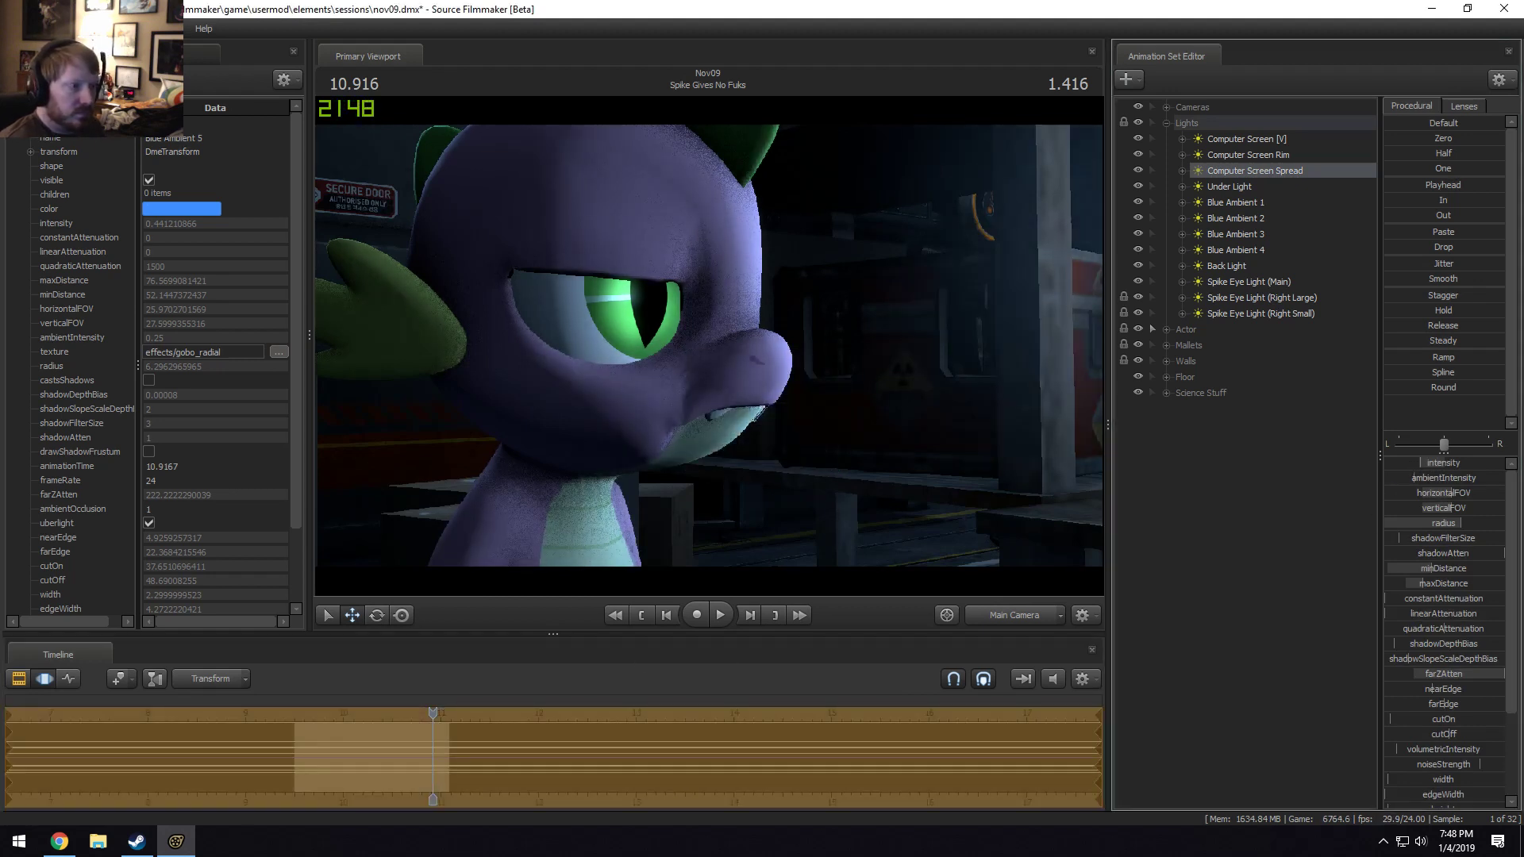
key(F2)
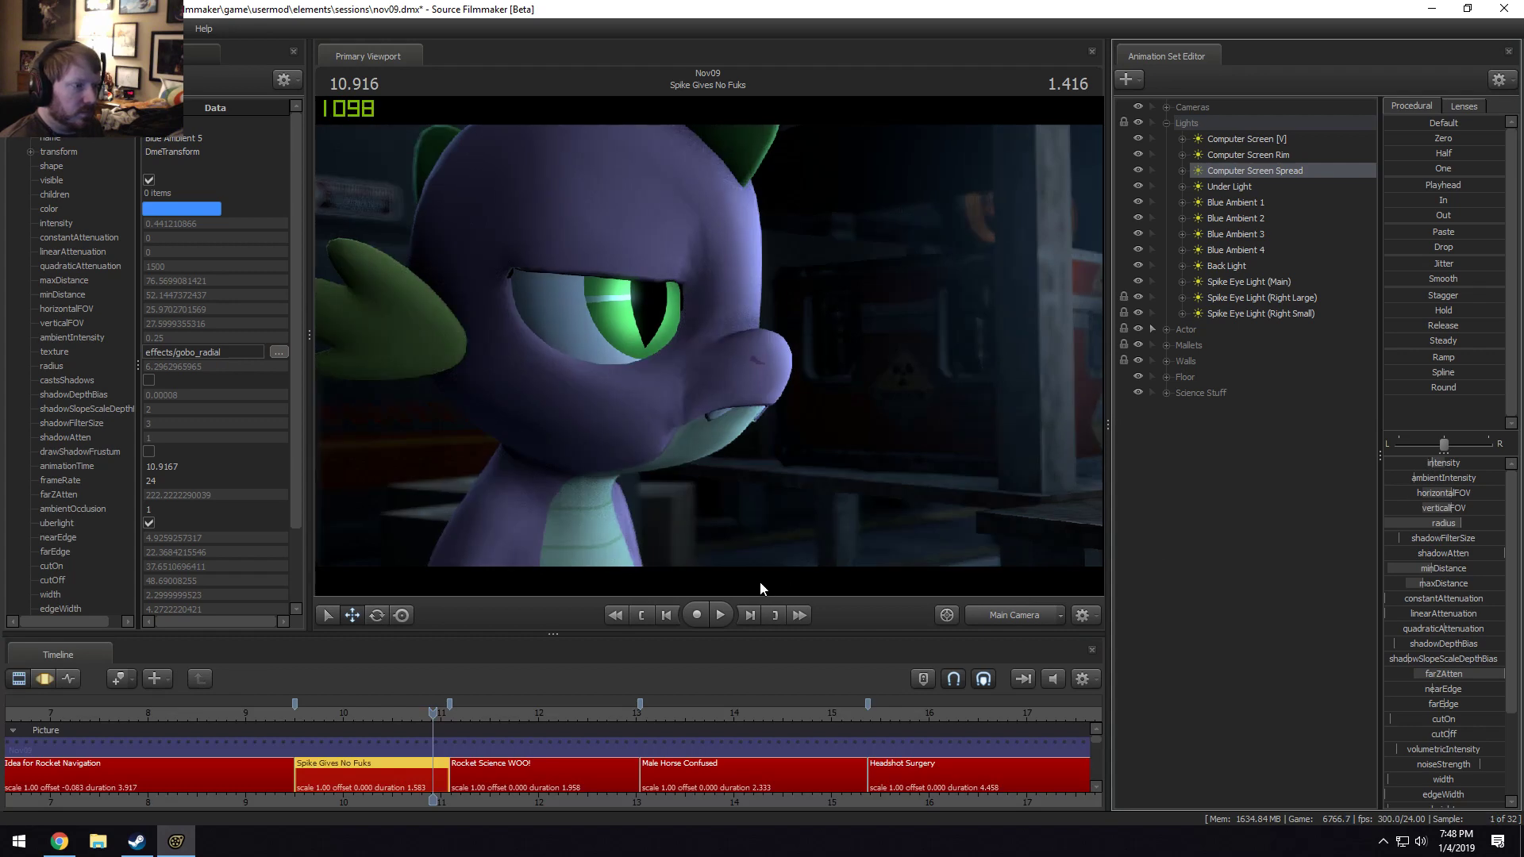
Compare the frames at 9.166 s and 10.416 s, and change the "Spike Gives No Fuks" clip color to dark amber.
click(263, 712)
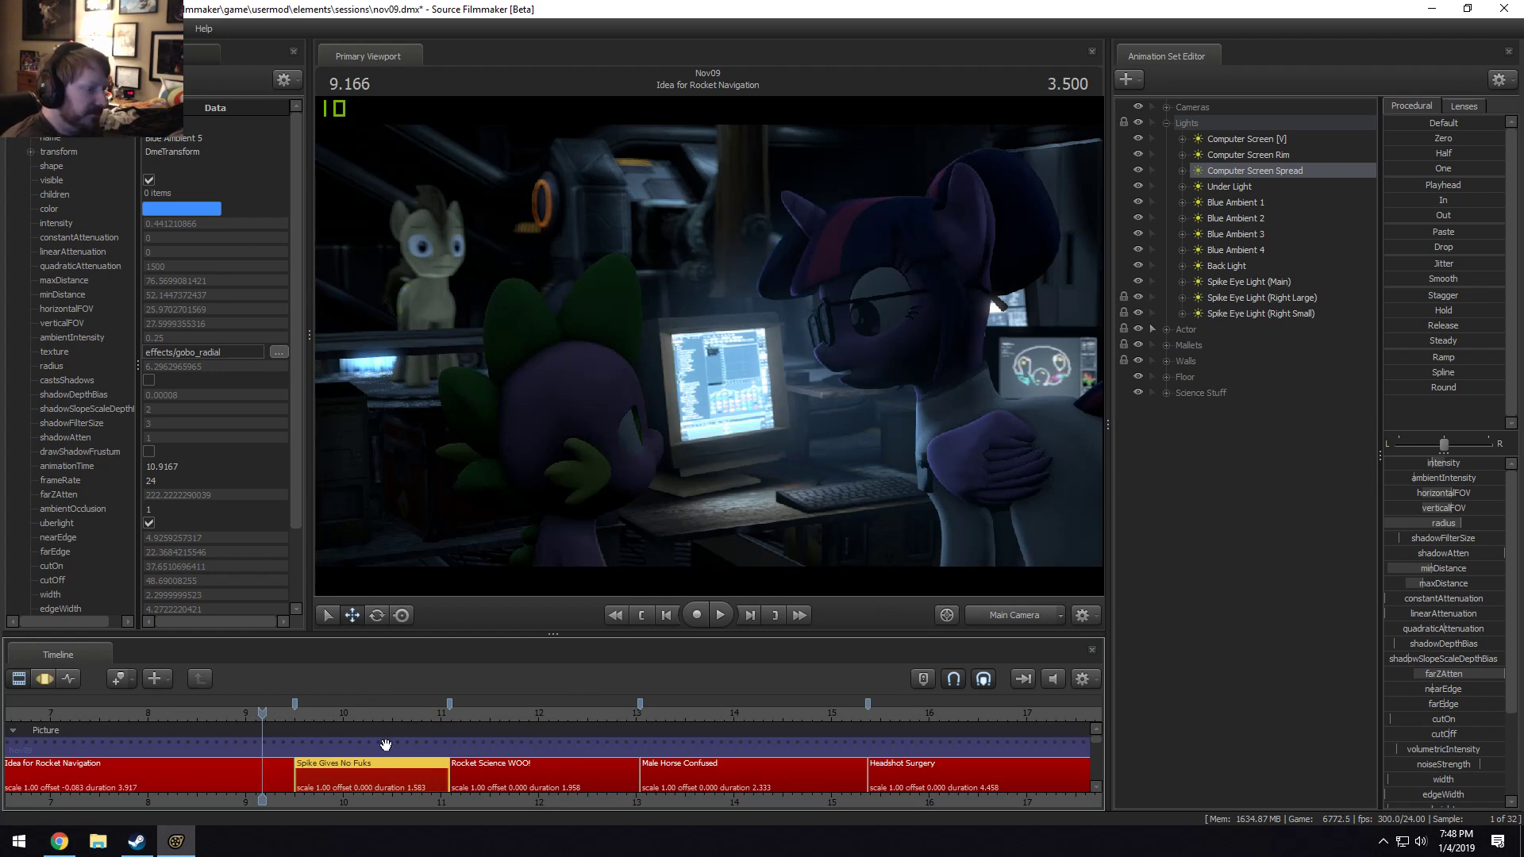
click(383, 712)
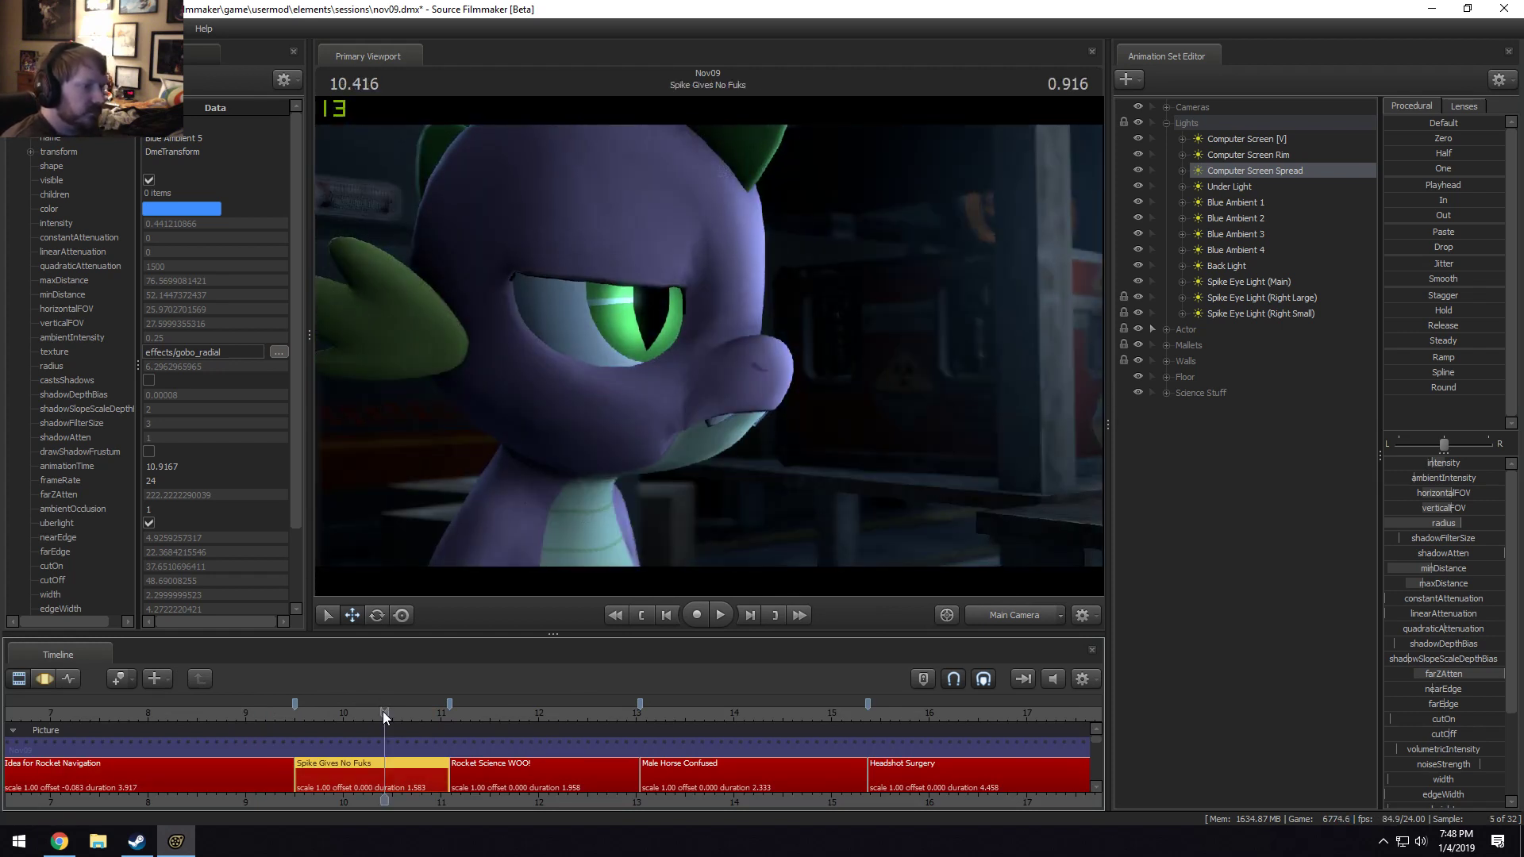
right_click(374, 774)
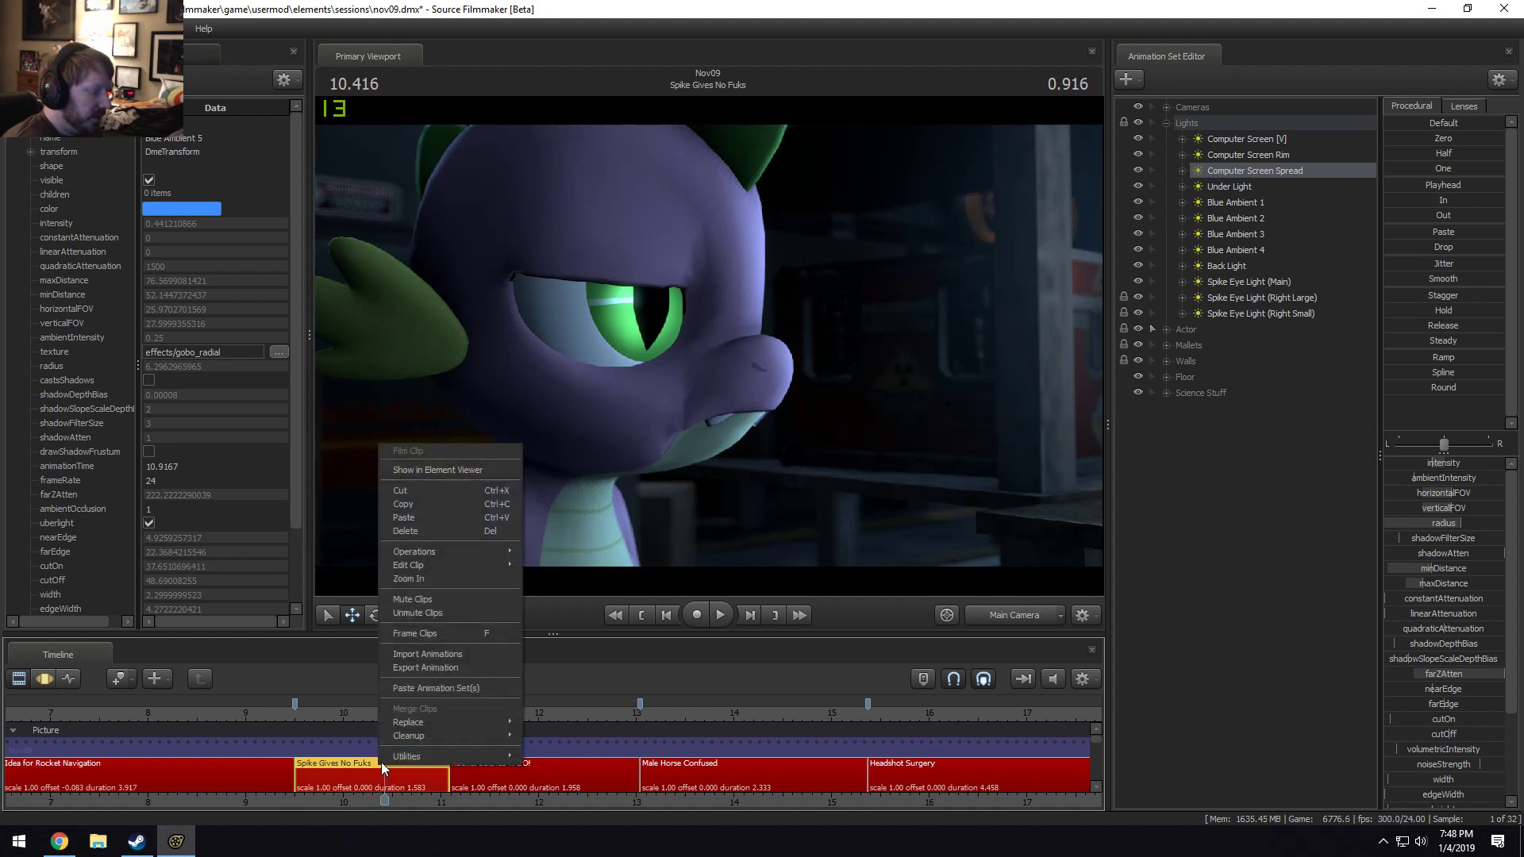
mouse_move(439, 566)
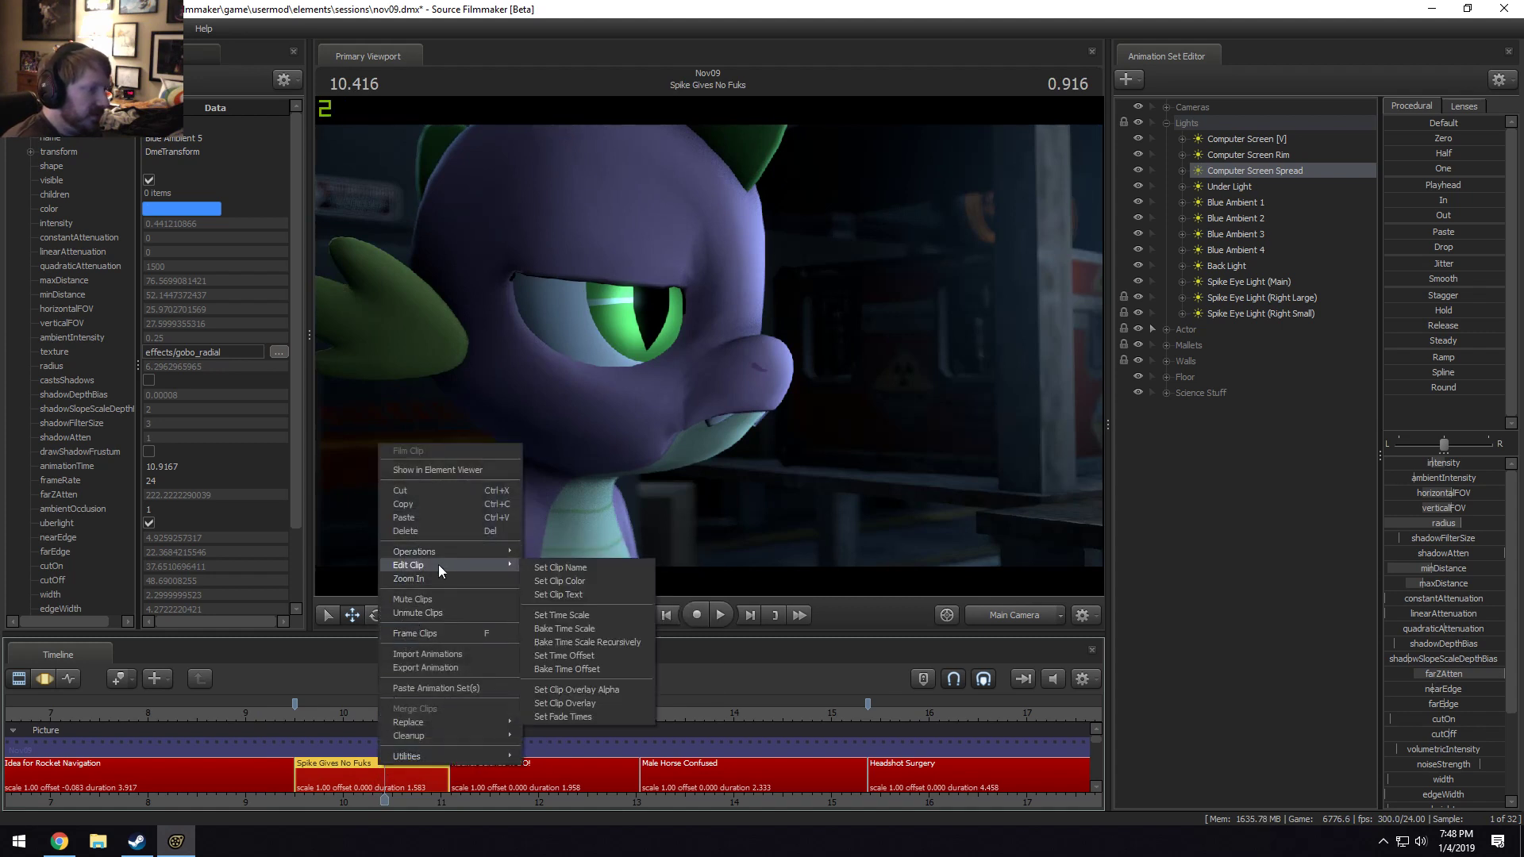
click(558, 581)
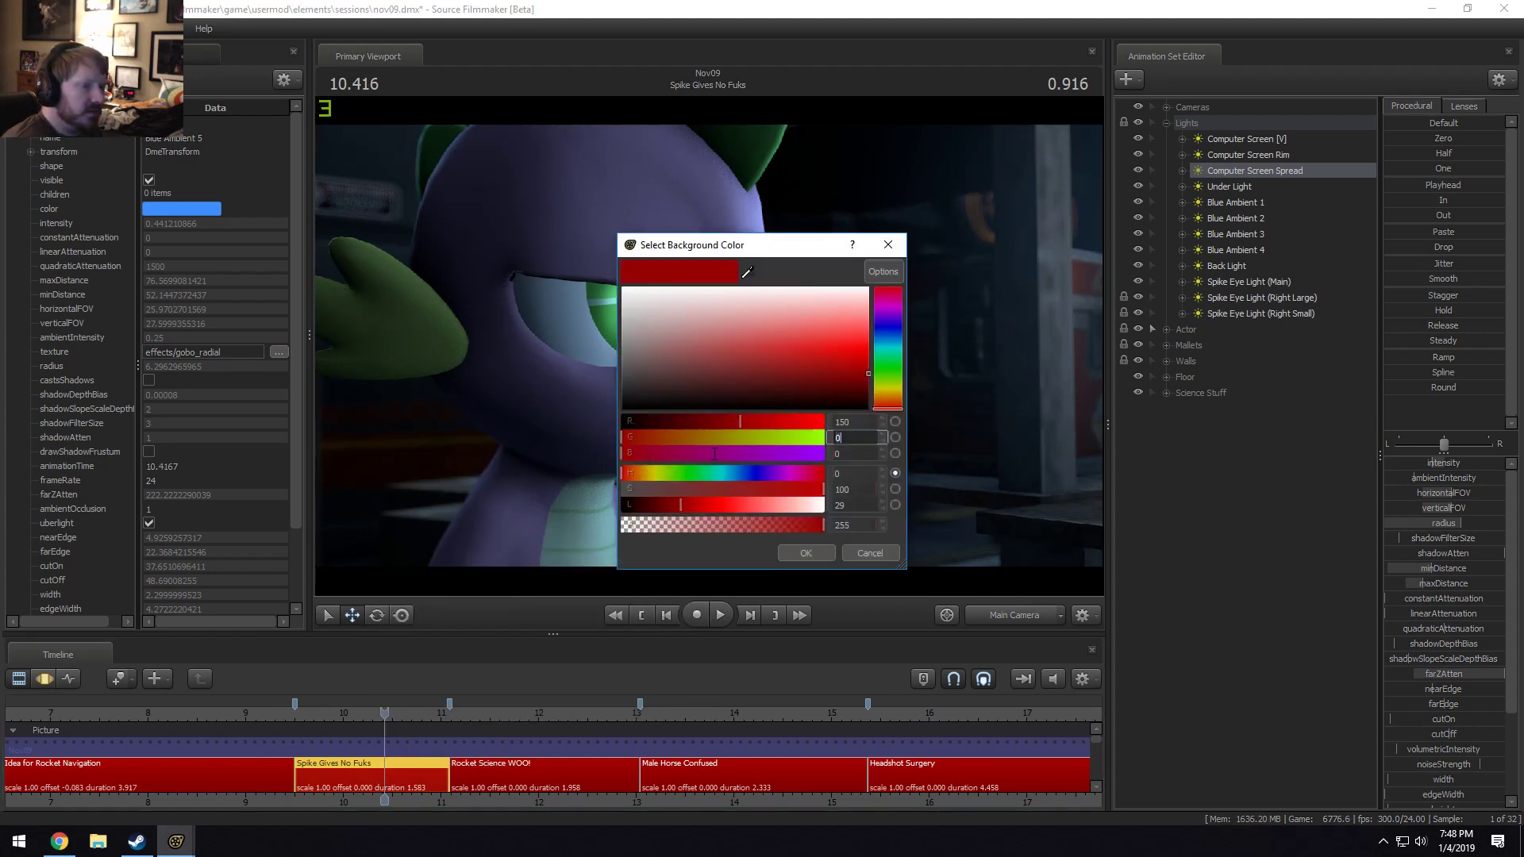
key(Return)
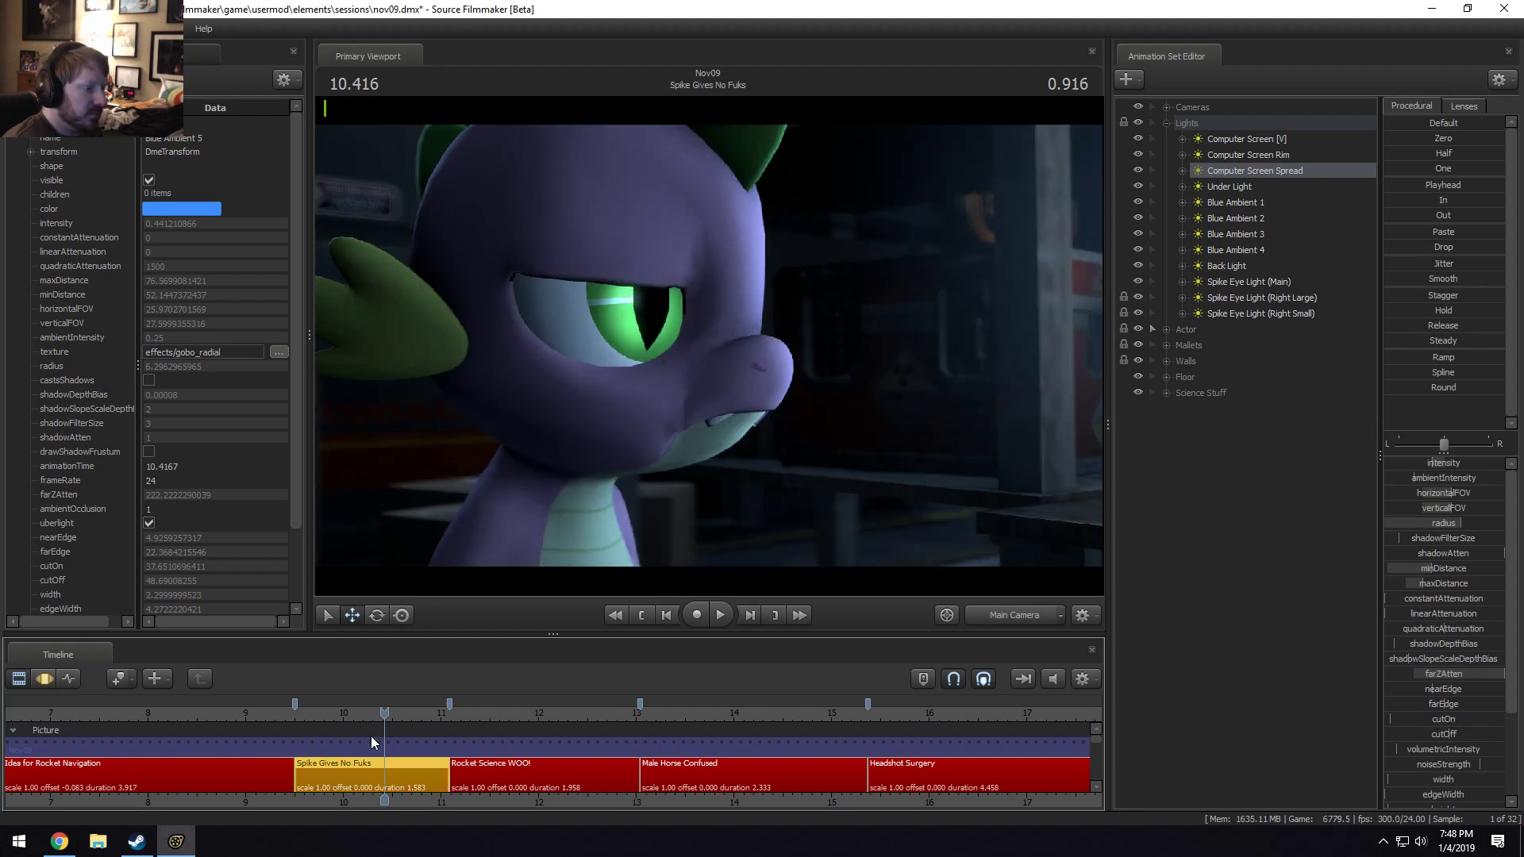
Play "Spike Gives No Fuks" once more from near its beginning.
click(353, 714)
key(space)
click(303, 722)
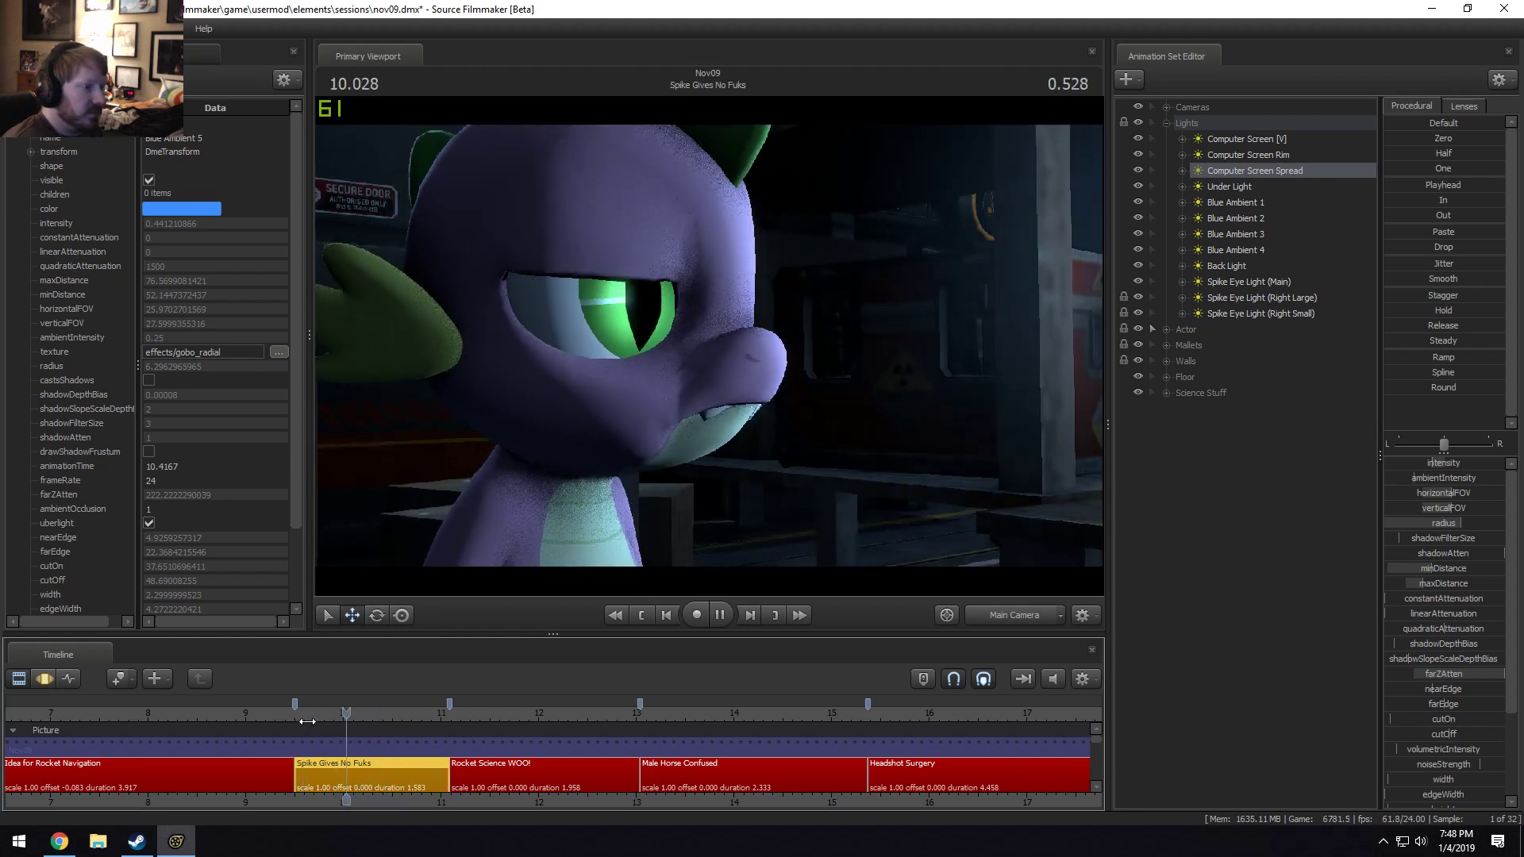
key(space)
Play "Rocket Science WOO!" from its opening into "Male Horse Confused", and select the "Male Horse Confused" shot.
click(468, 714)
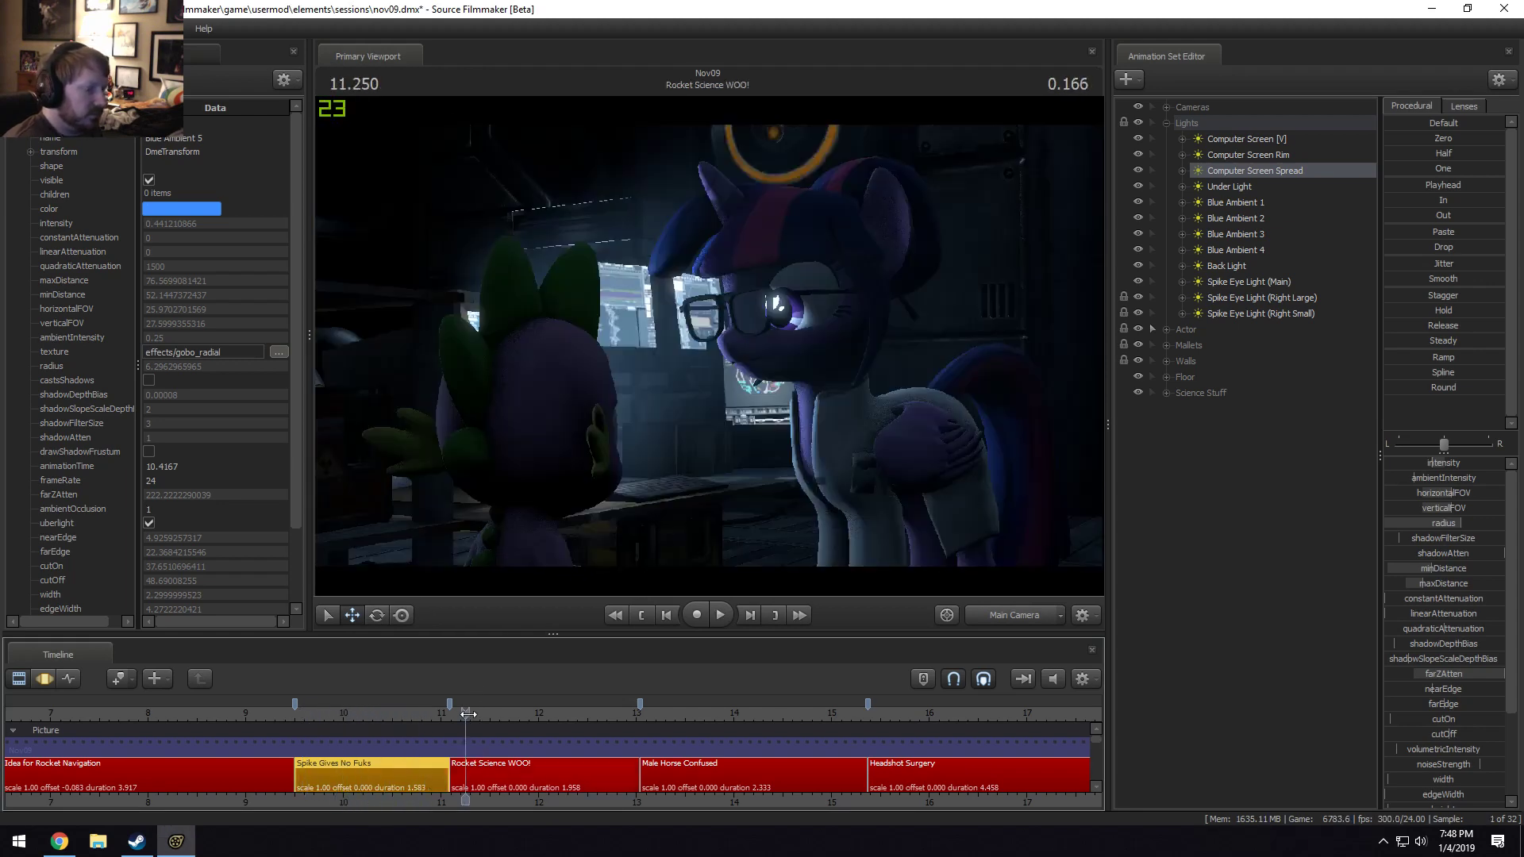
key(space)
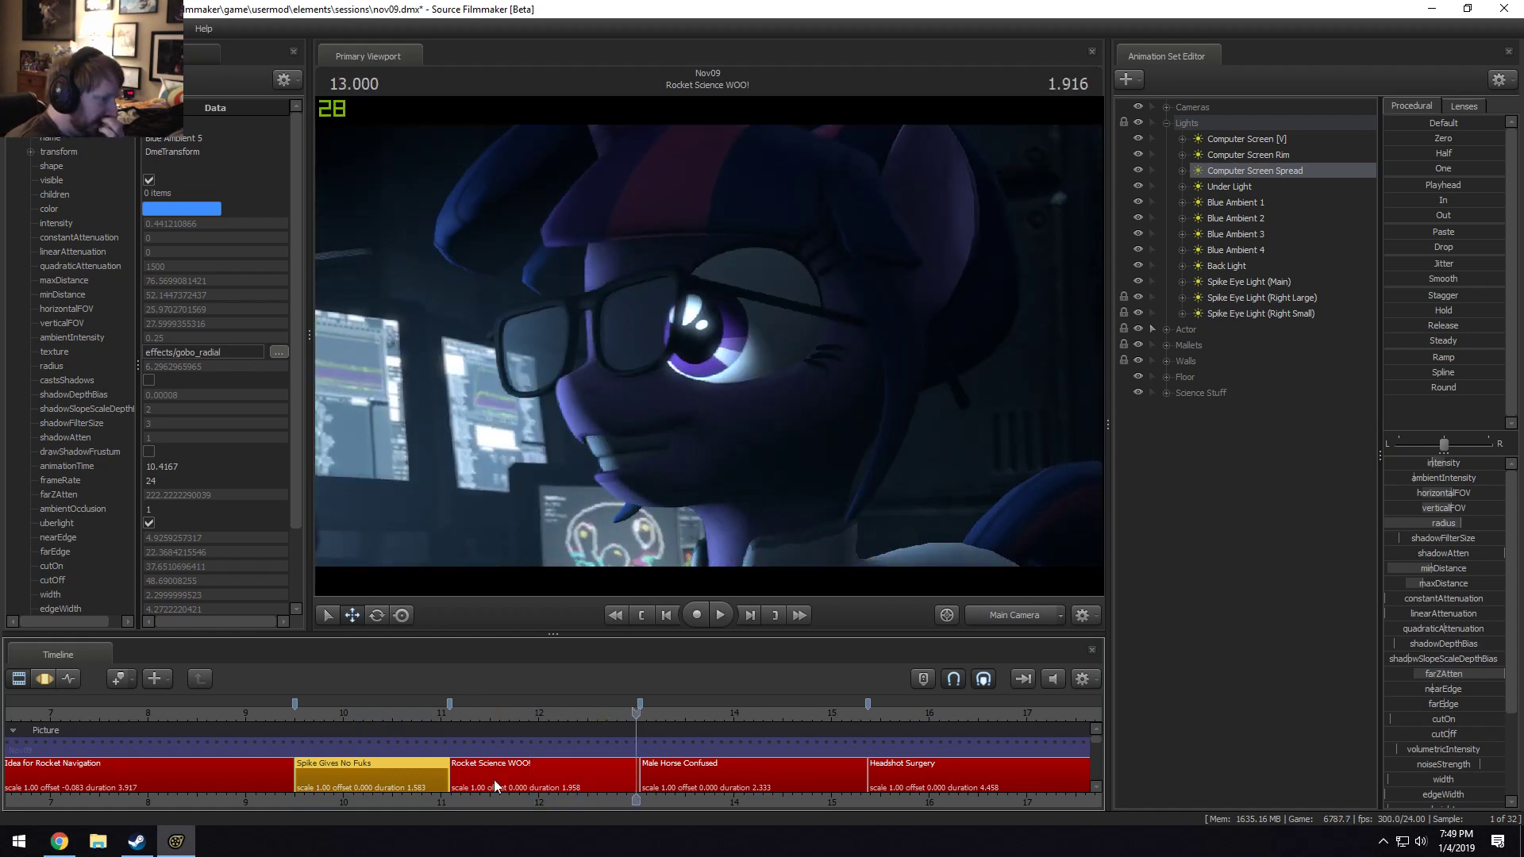
click(464, 713)
click(455, 715)
key(space)
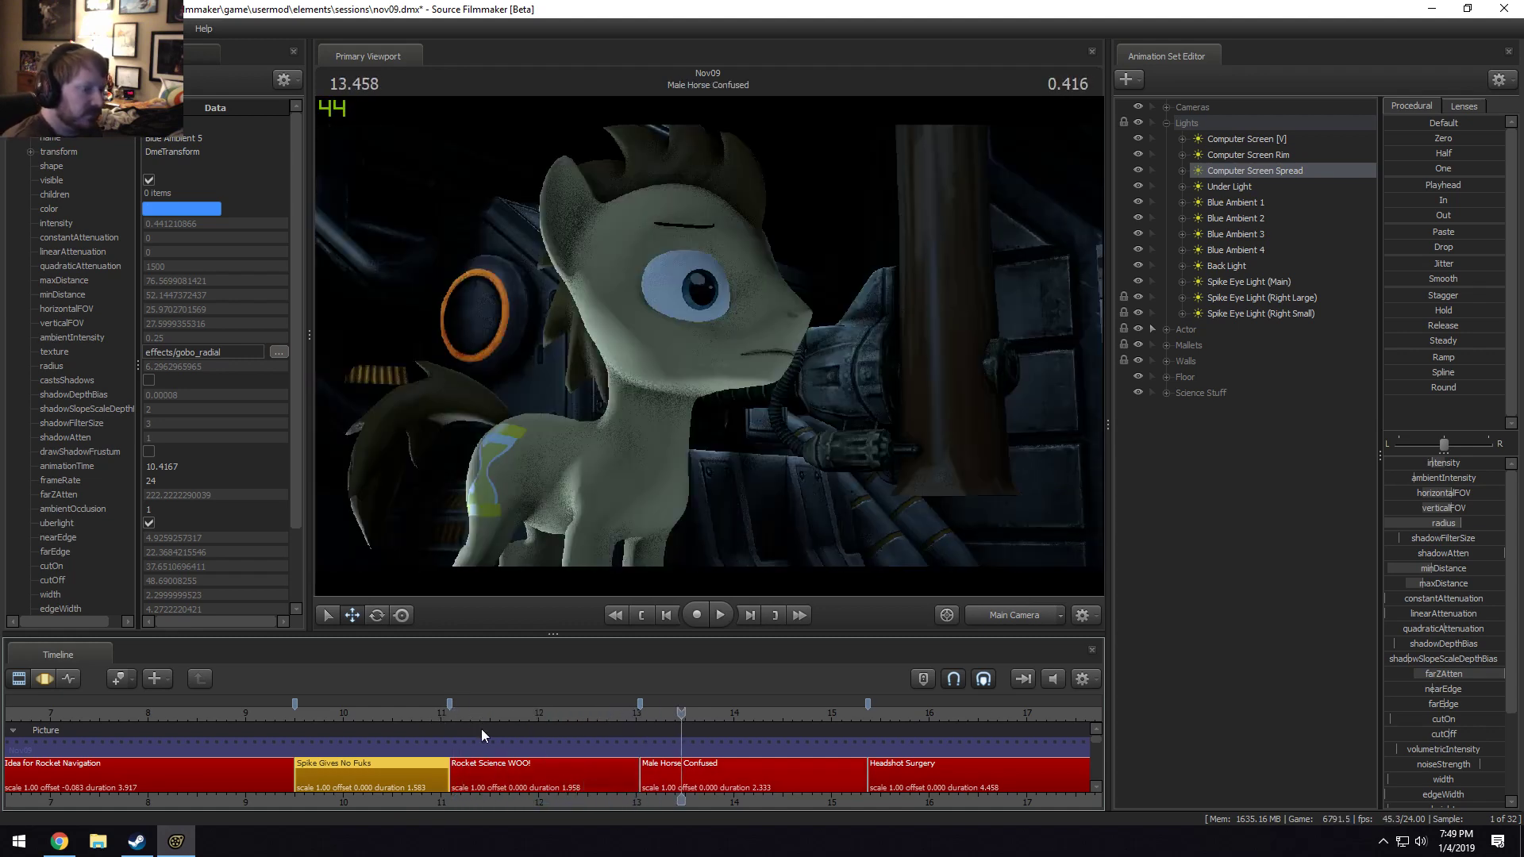
click(714, 781)
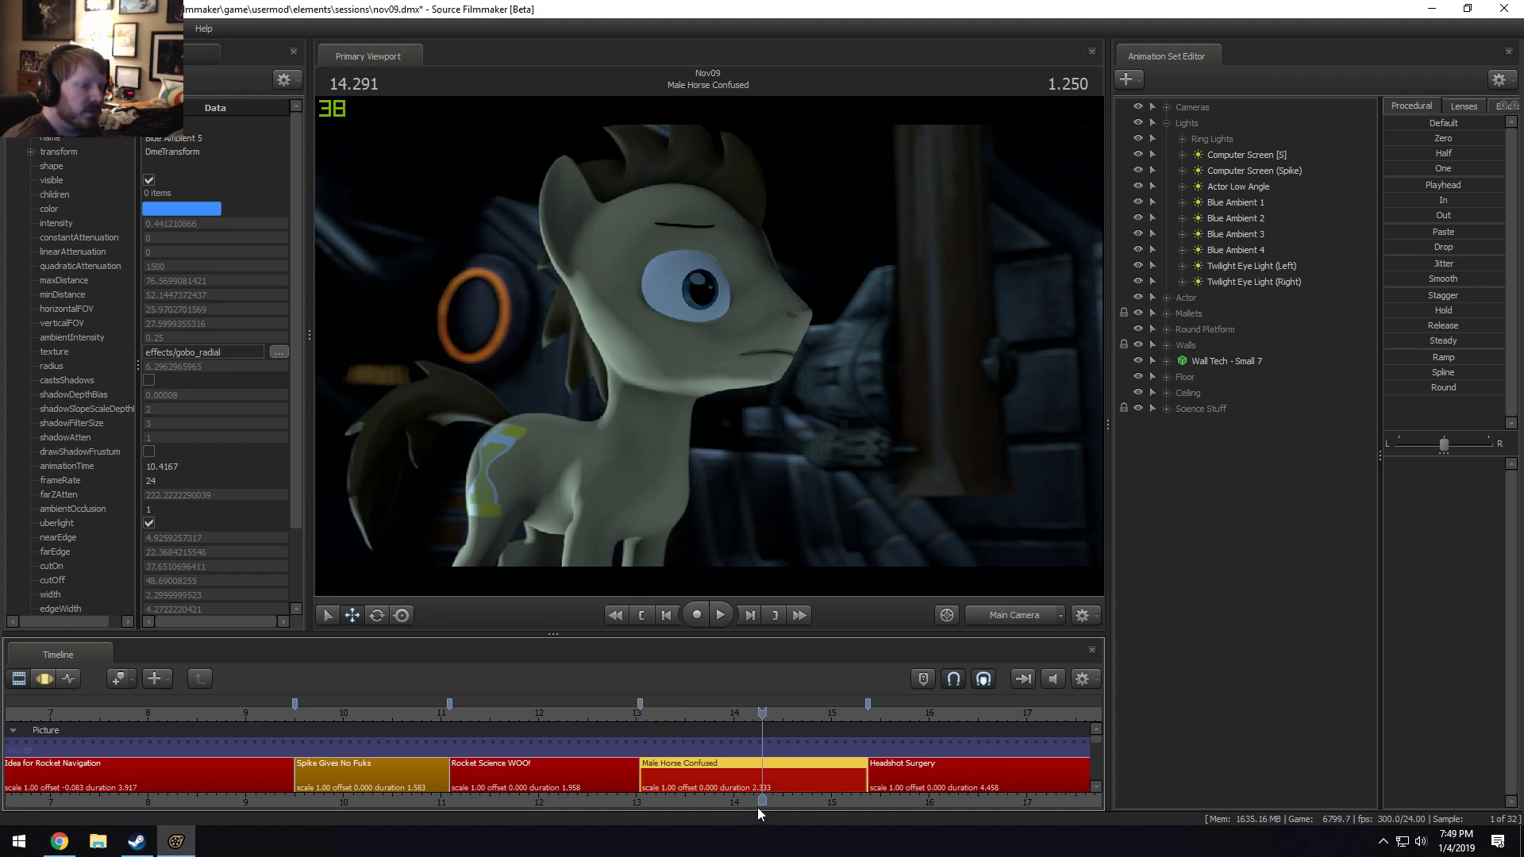
Play "Headshot Surgery" from just before its opening, and replay its middle from about 17 s.
middle_drag(757, 807, 361, 730)
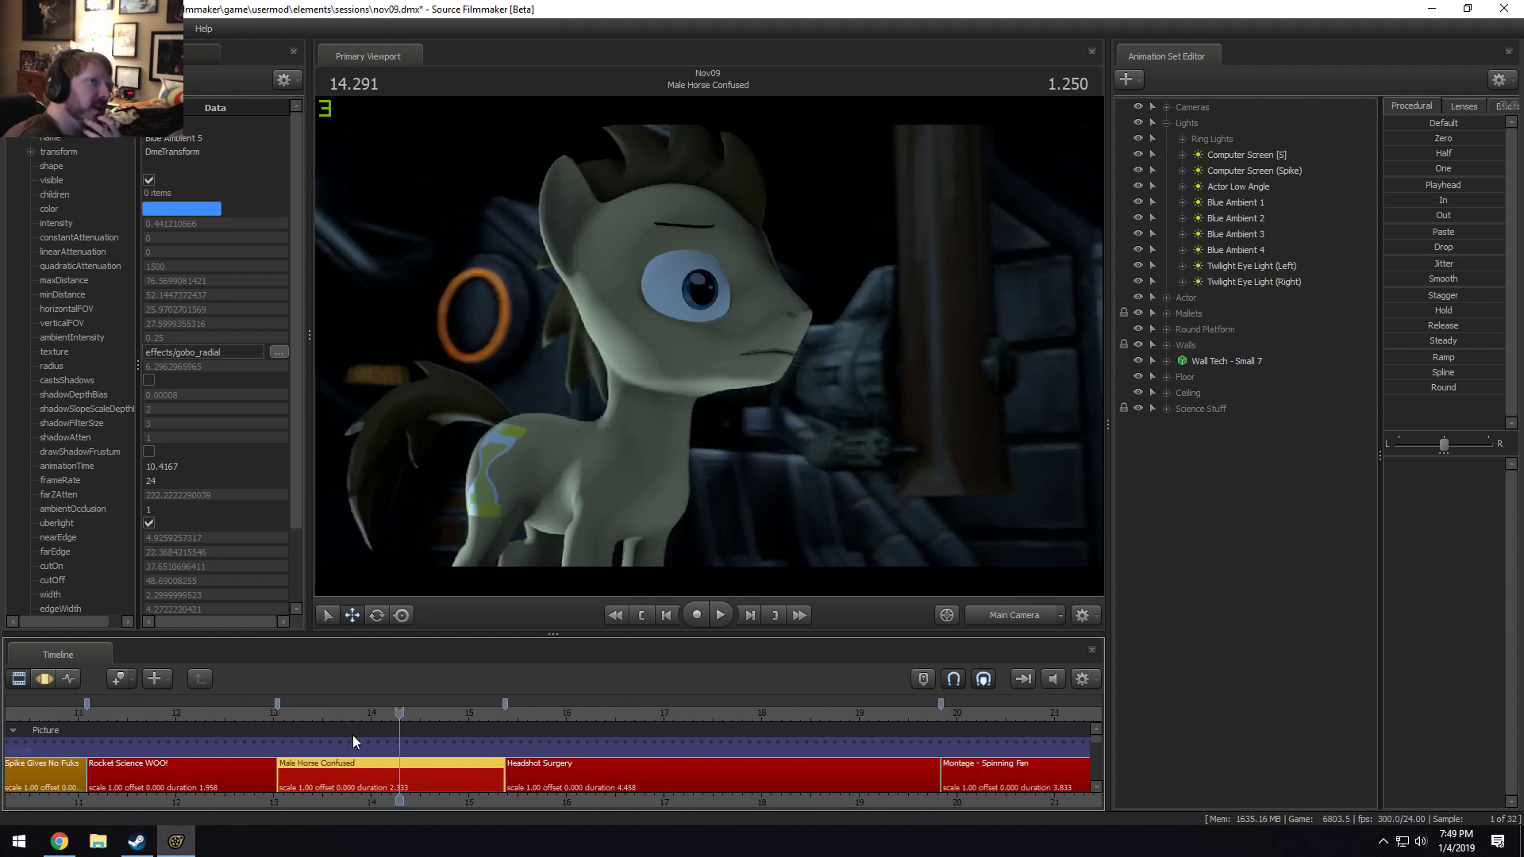
click(496, 717)
key(space)
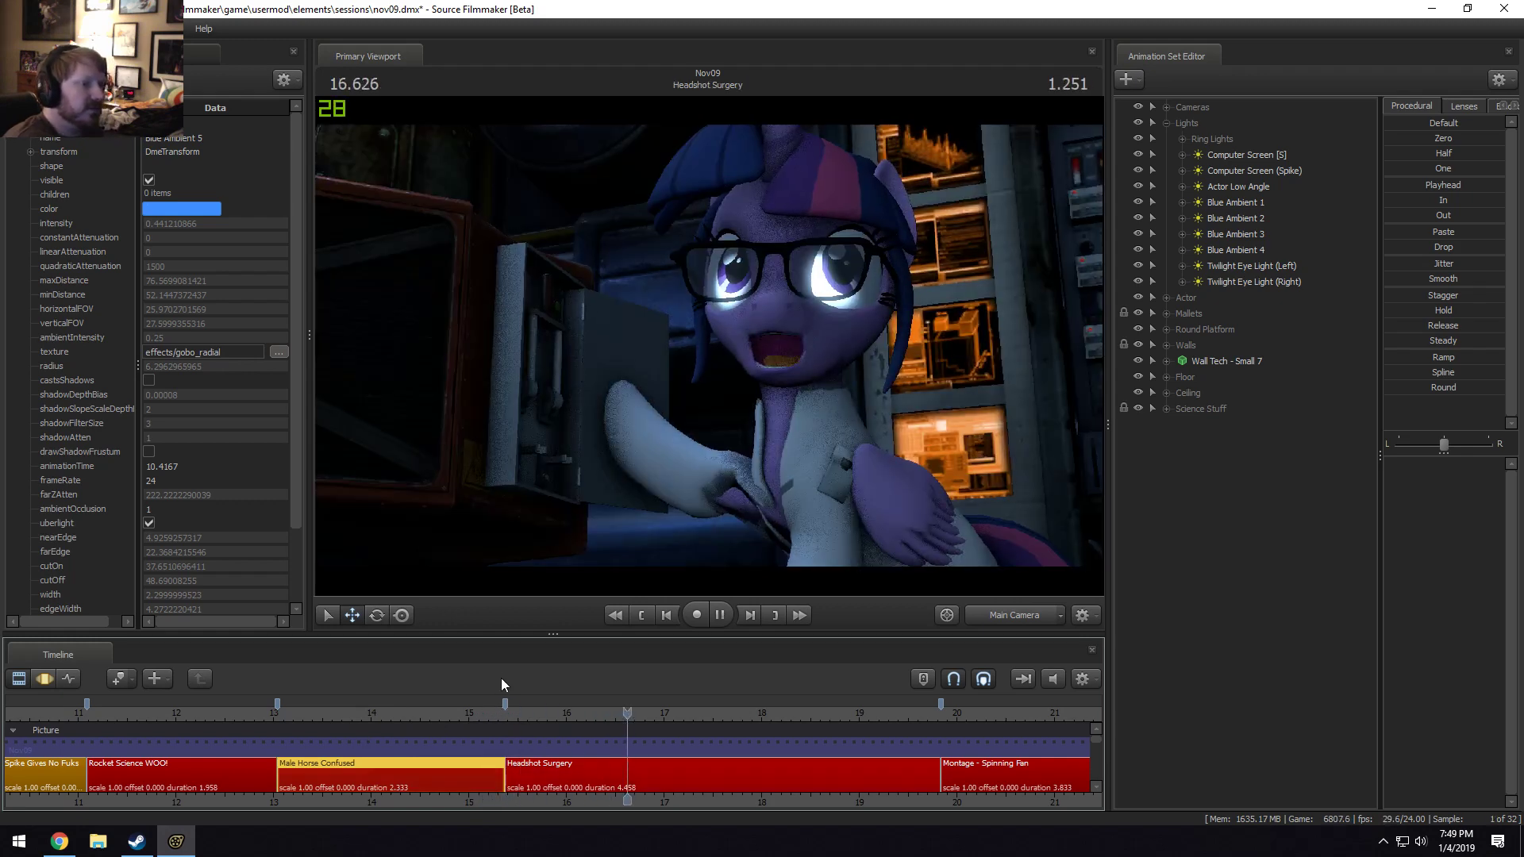
key(space)
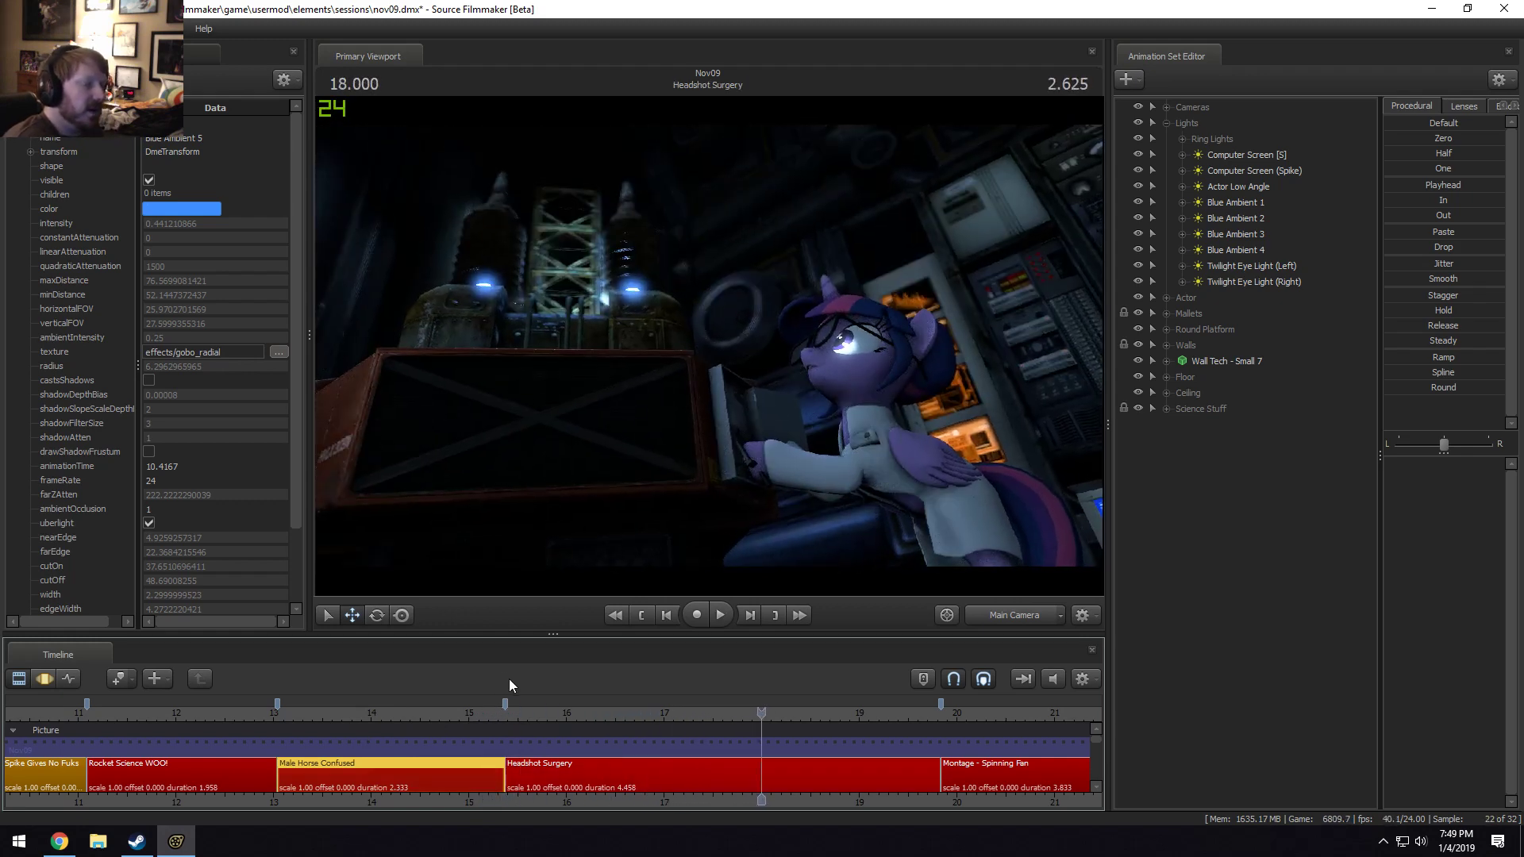
click(665, 712)
key(space)
key(space)
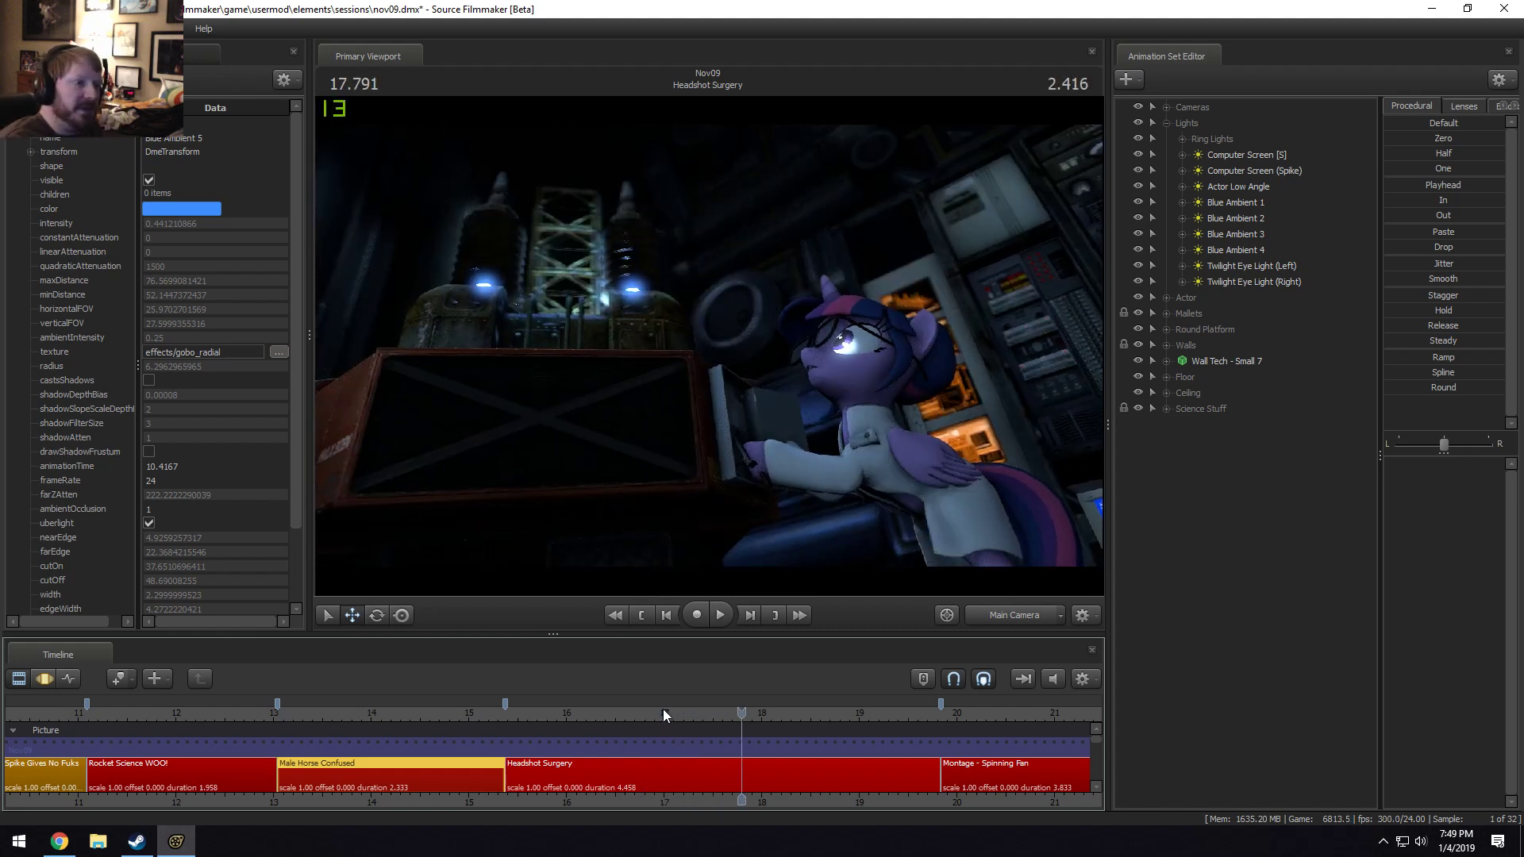
Bring the later montage shots into the timeline and place the playhead at the start of "Montage - Spinning Fan".
scroll(672, 709, down, 5)
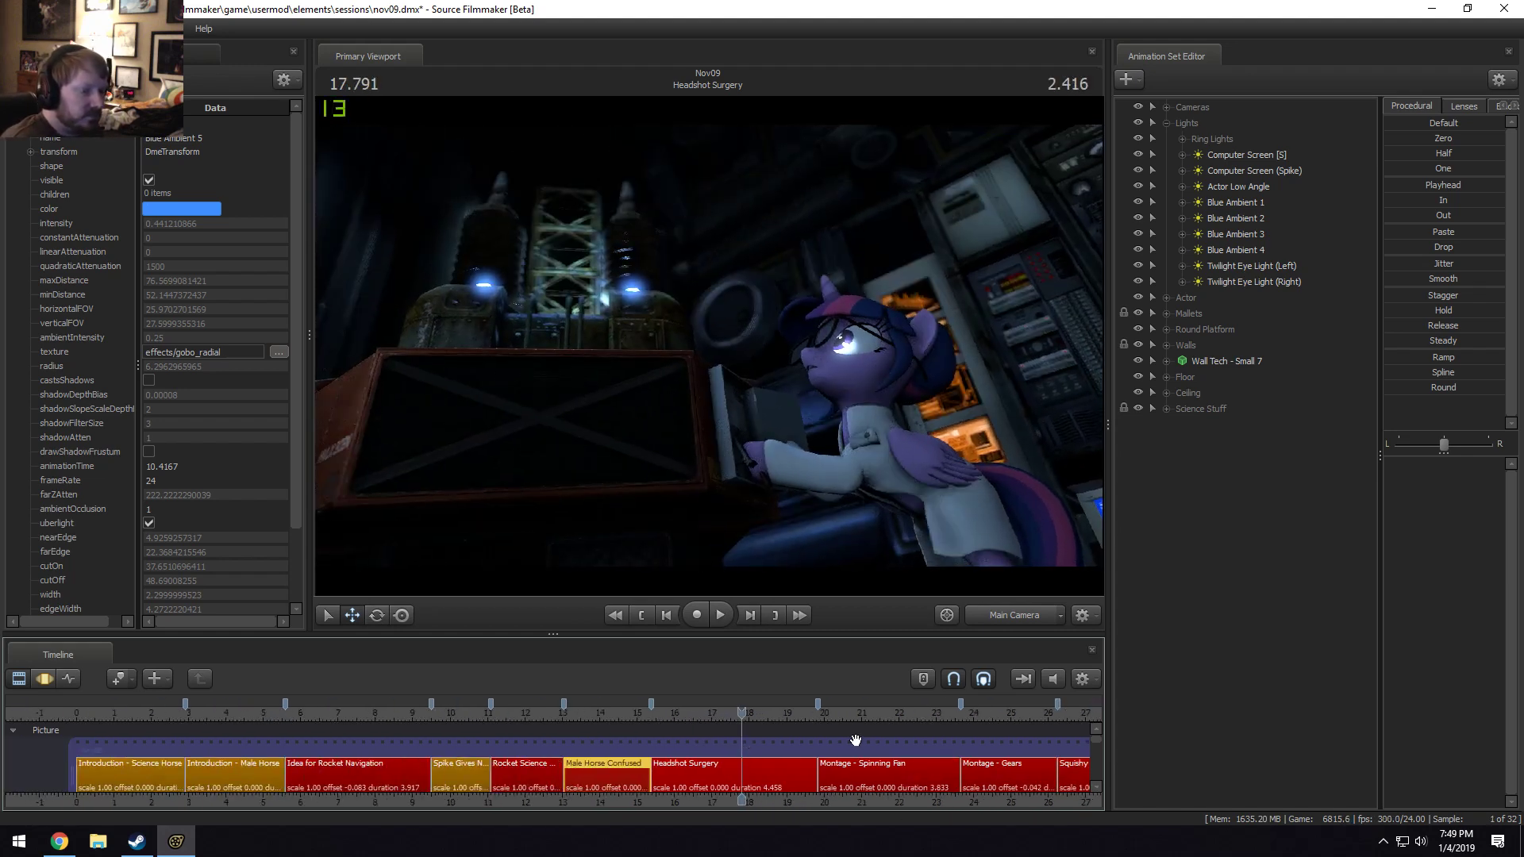
middle_drag(786, 781, 411, 770)
scroll(412, 770, up, 3)
scroll(553, 747, up, 2)
click(508, 712)
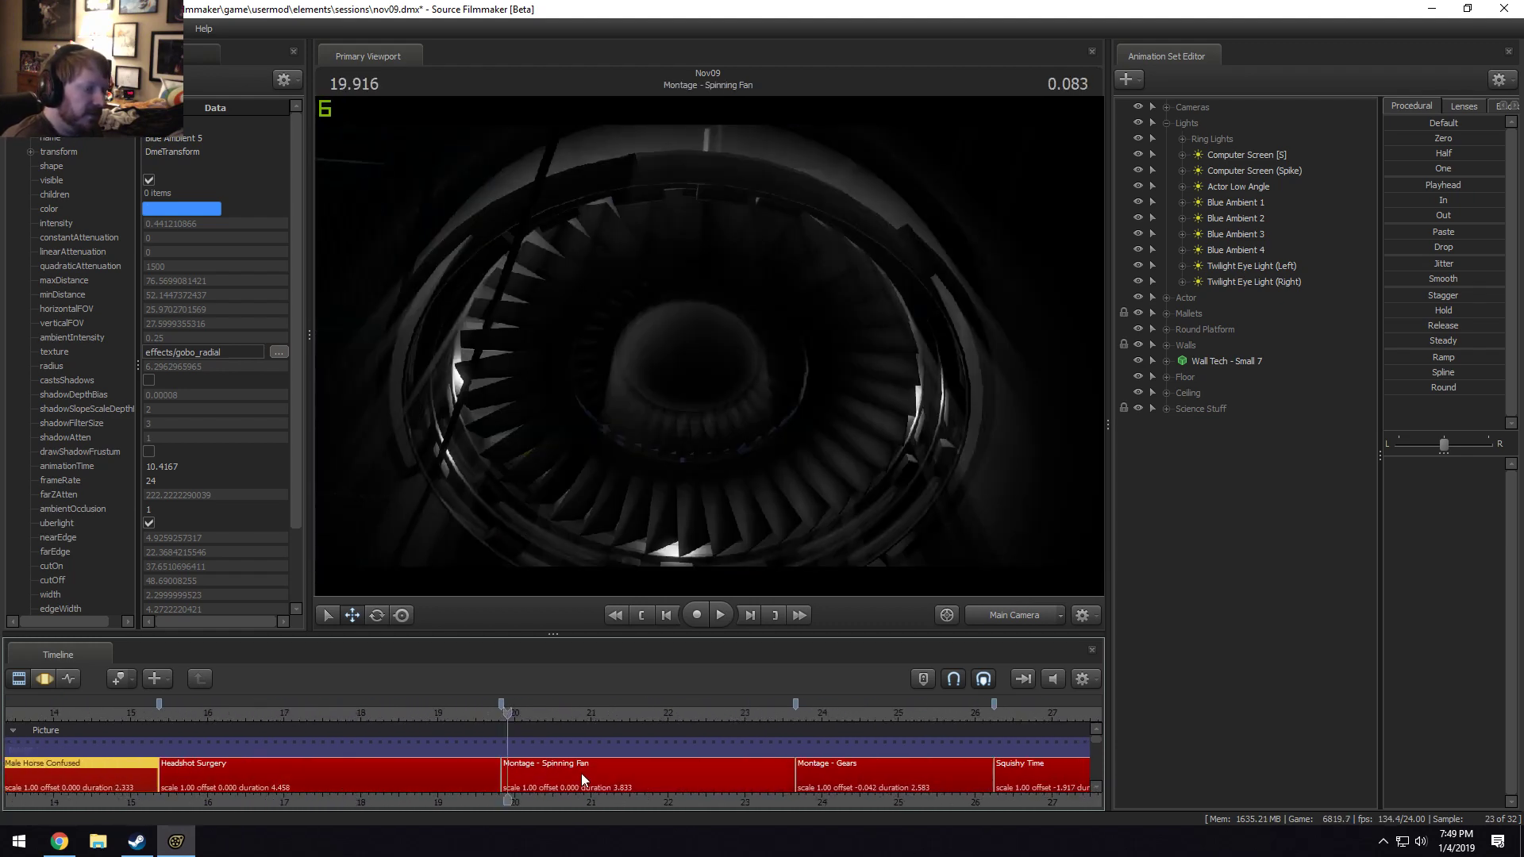
Play "Montage - Spinning Fan" from its opening to about 22 s.
middle_drag(581, 773, 435, 784)
key(space)
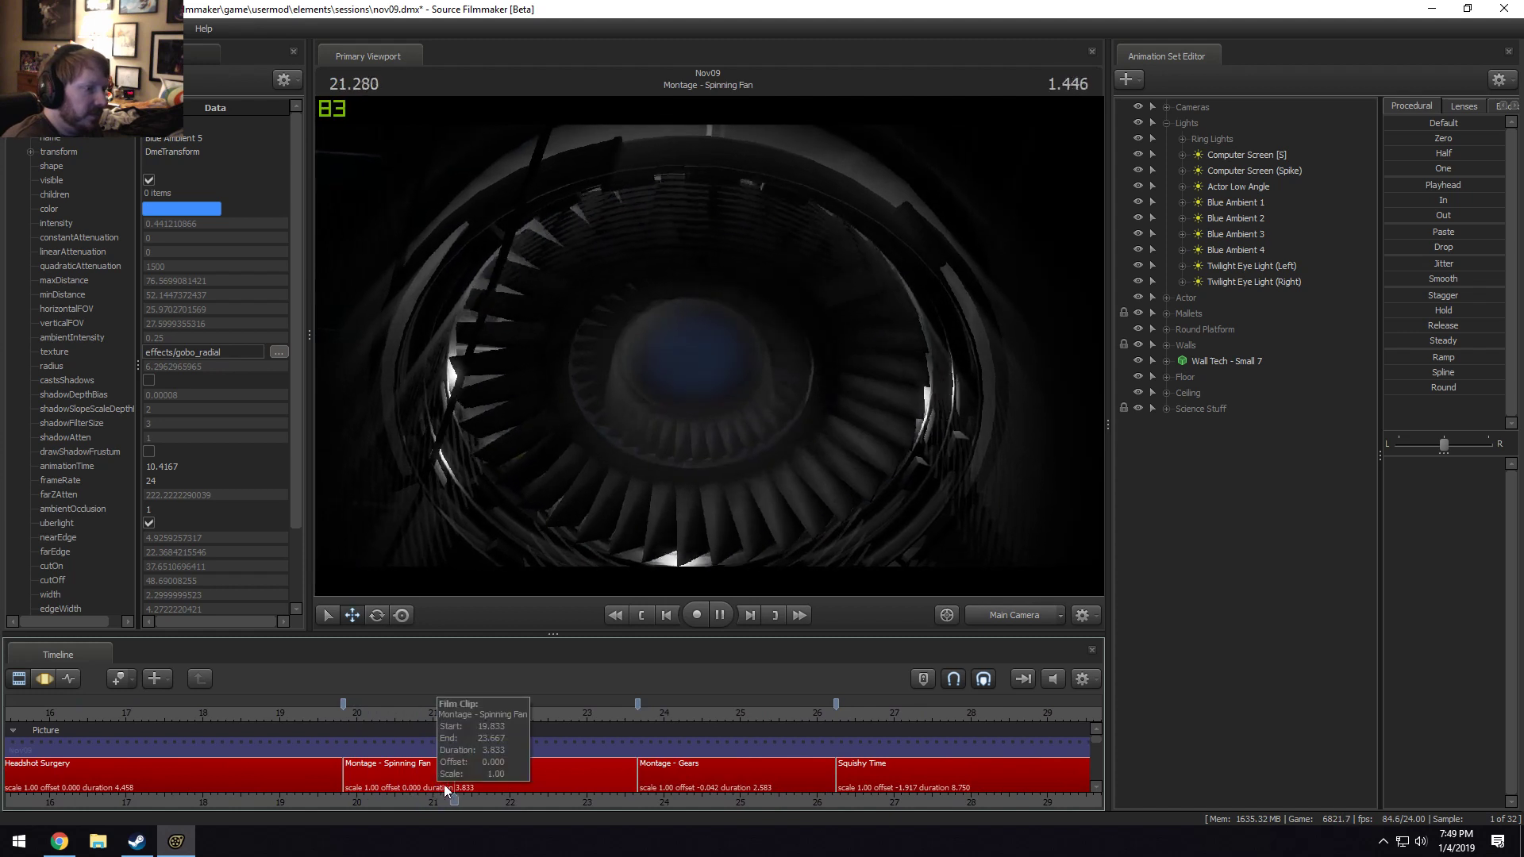
key(space)
Set the green value of the "Montage - Spinning Fan" clip color to 150.
right_click(511, 777)
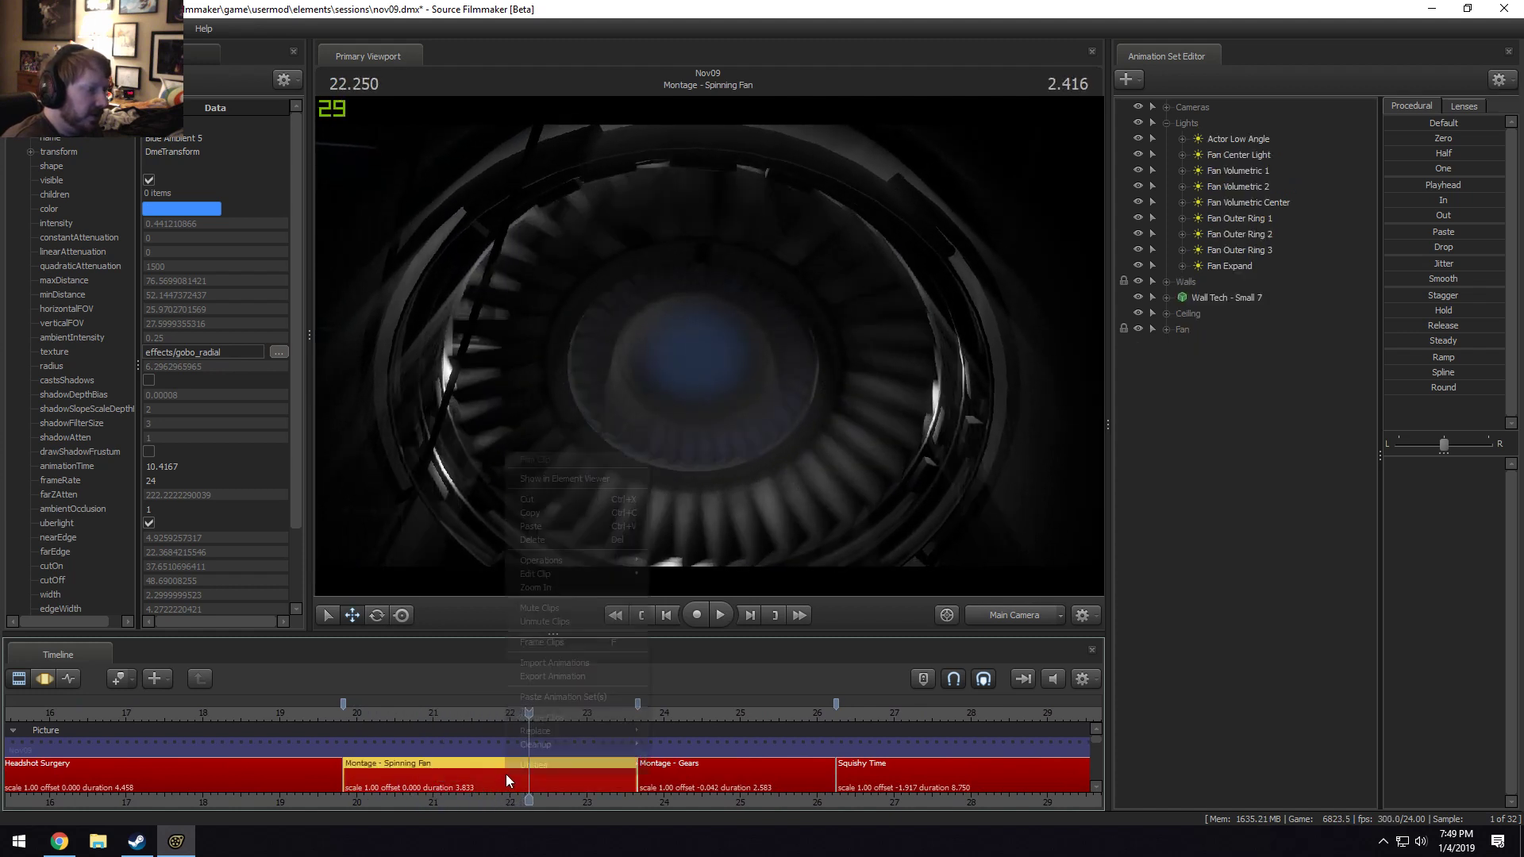
mouse_move(602, 573)
click(730, 589)
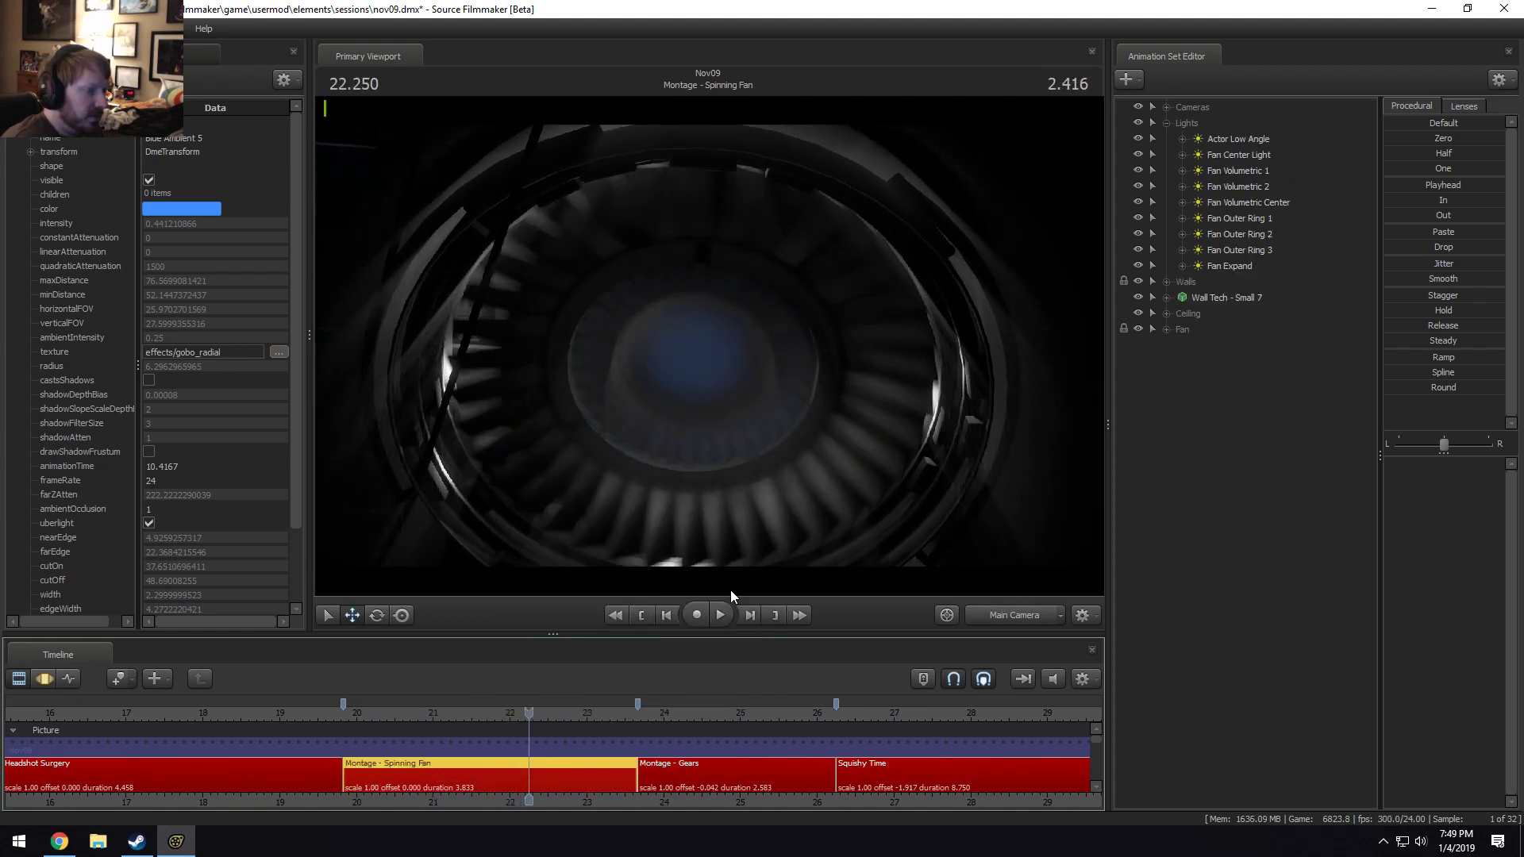
drag(850, 442, 812, 428)
text(150)
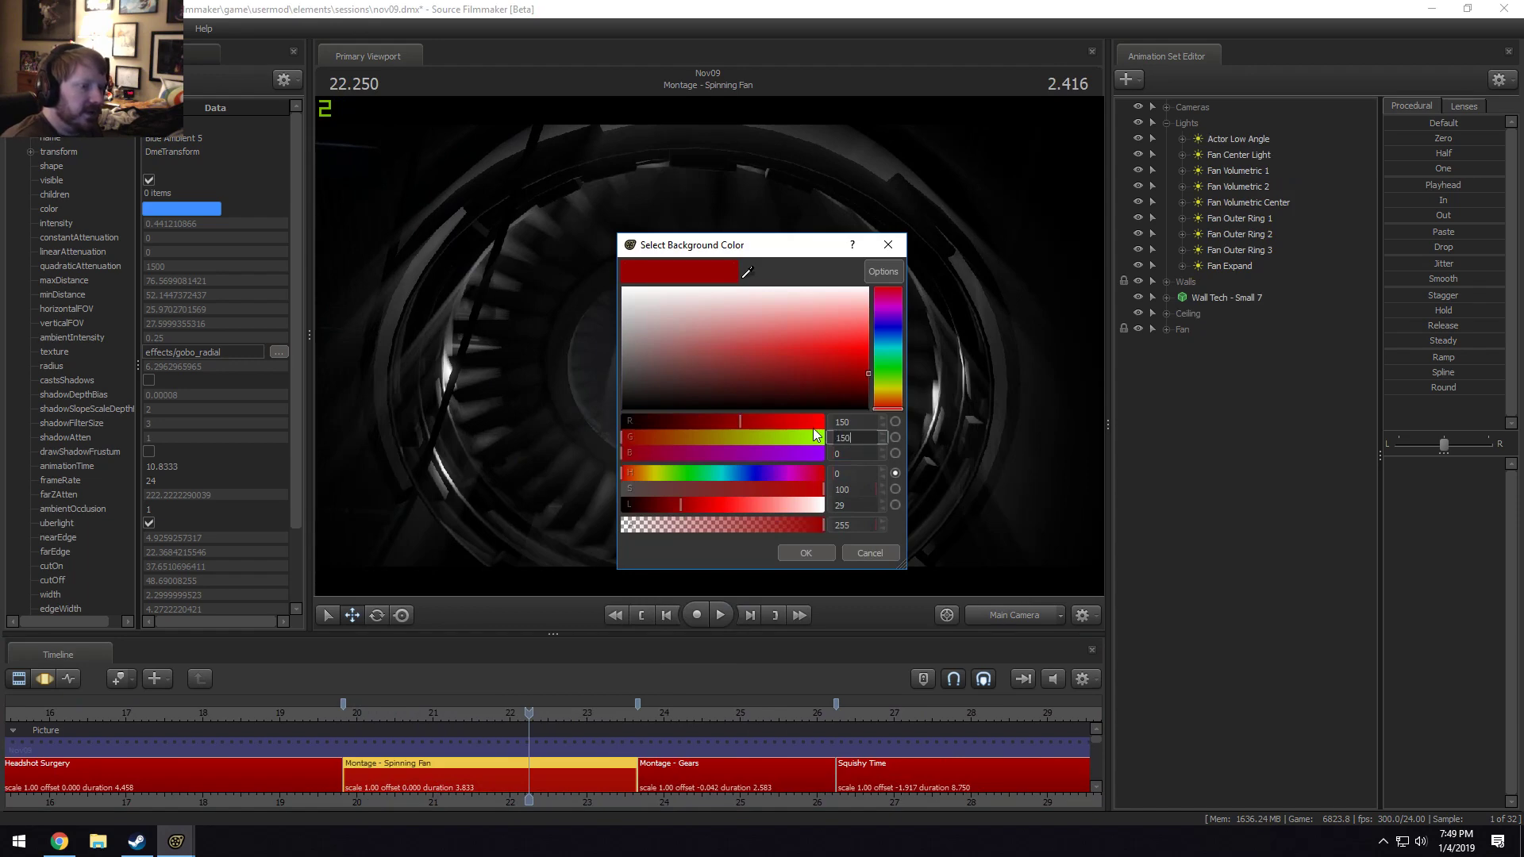
key(Return)
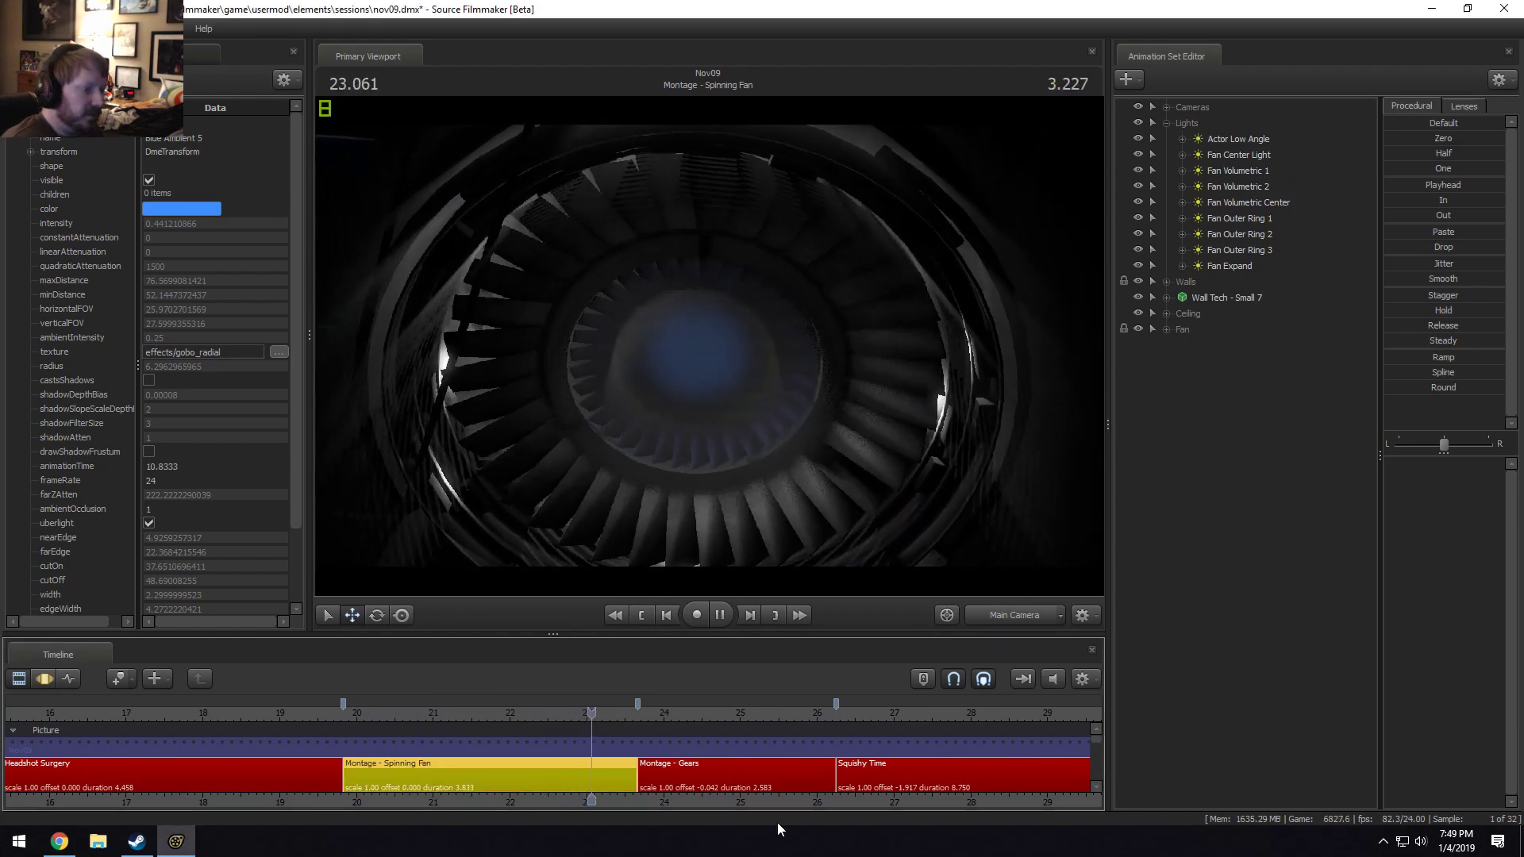
Change the "Montage - Spinning Fan" clip color to an orange-yellow tone by lowering its green value.
right_click(601, 777)
mouse_move(665, 578)
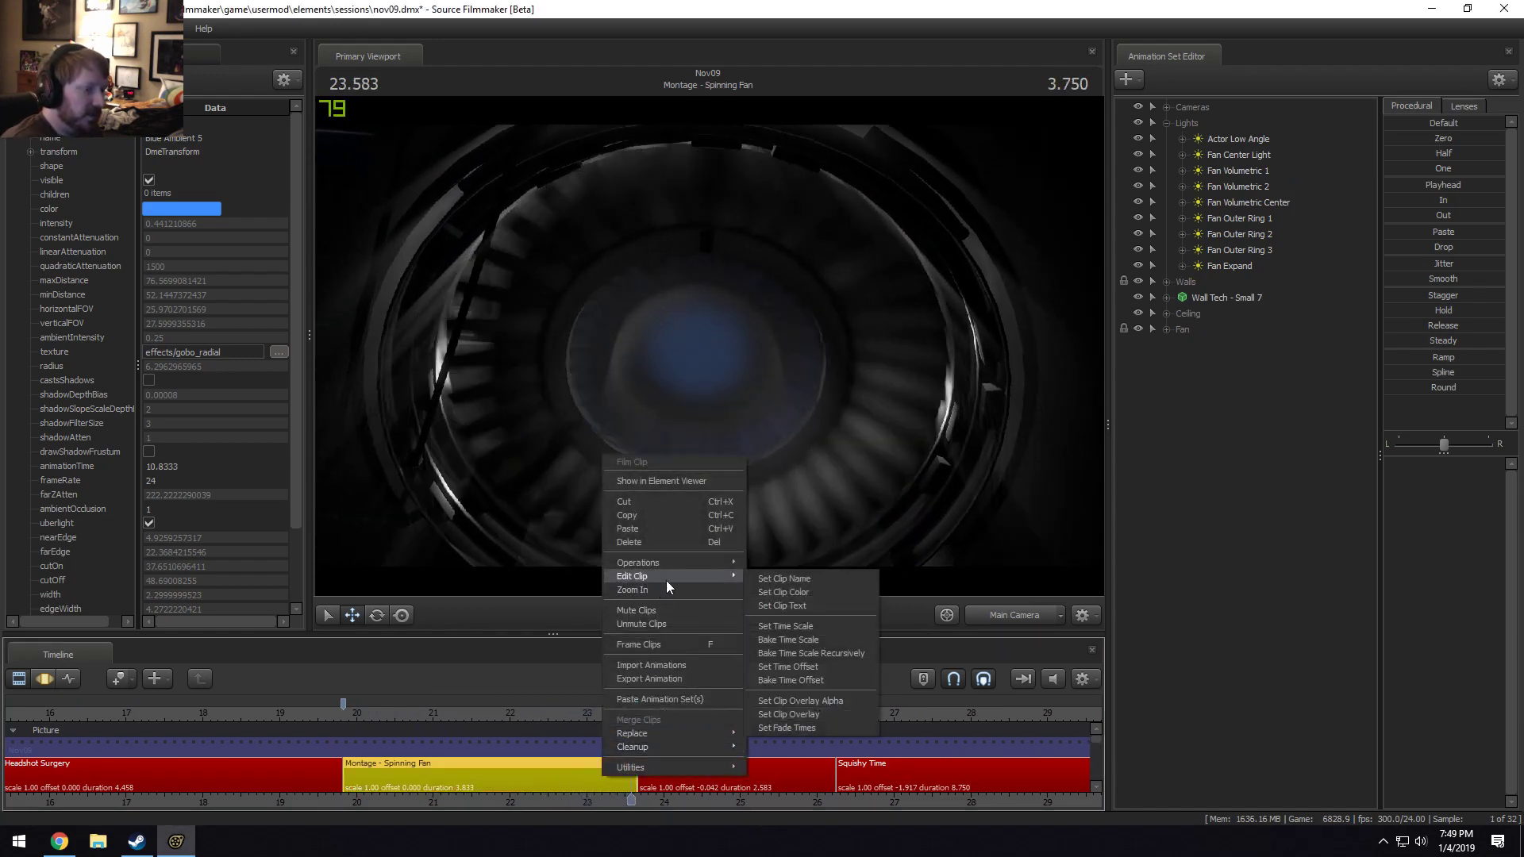
click(803, 595)
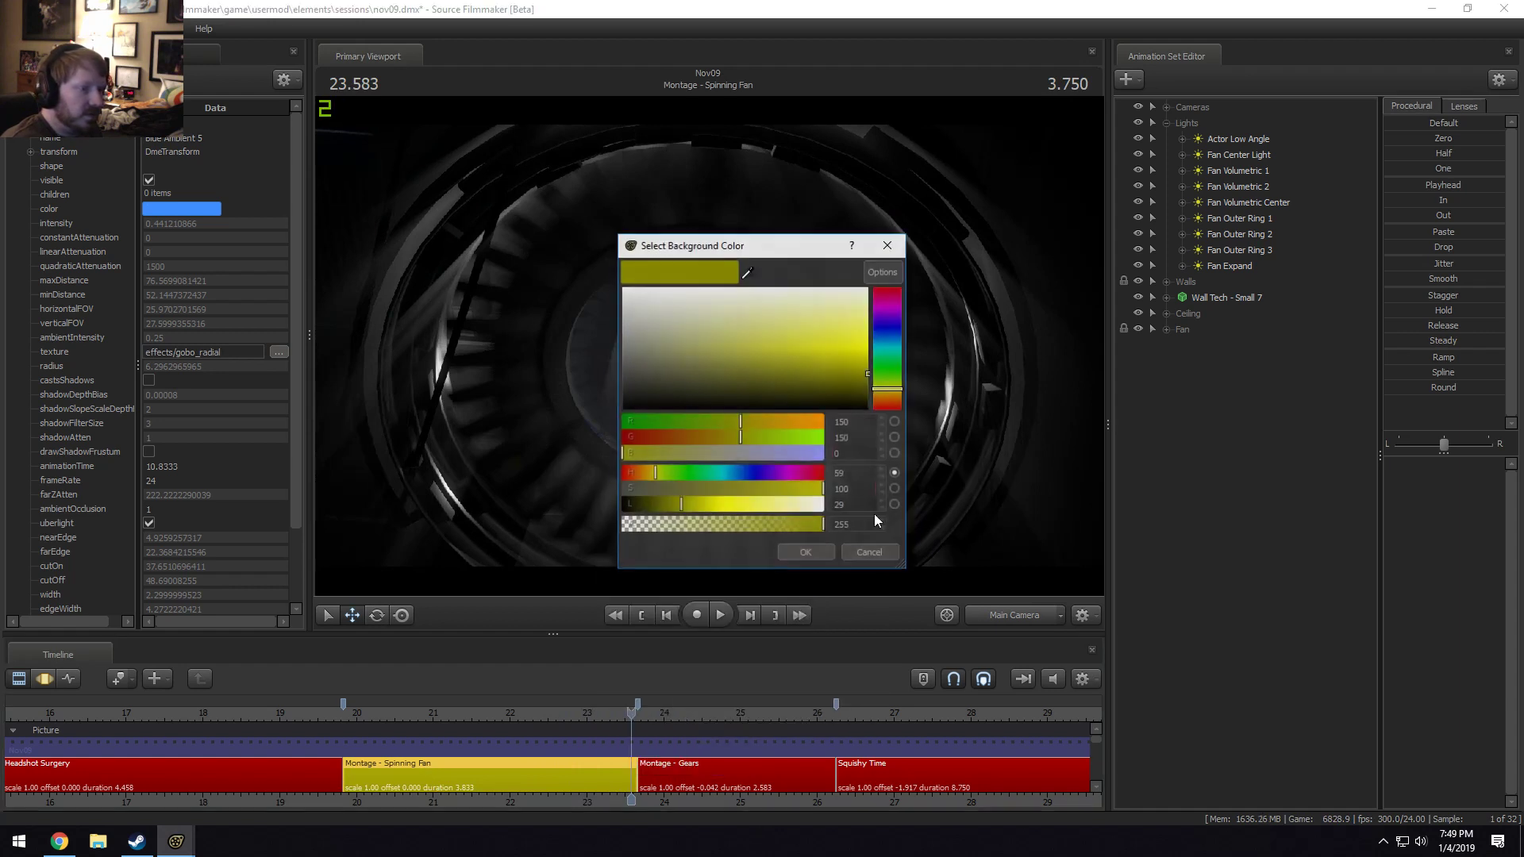
double_click(851, 437)
key(Return)
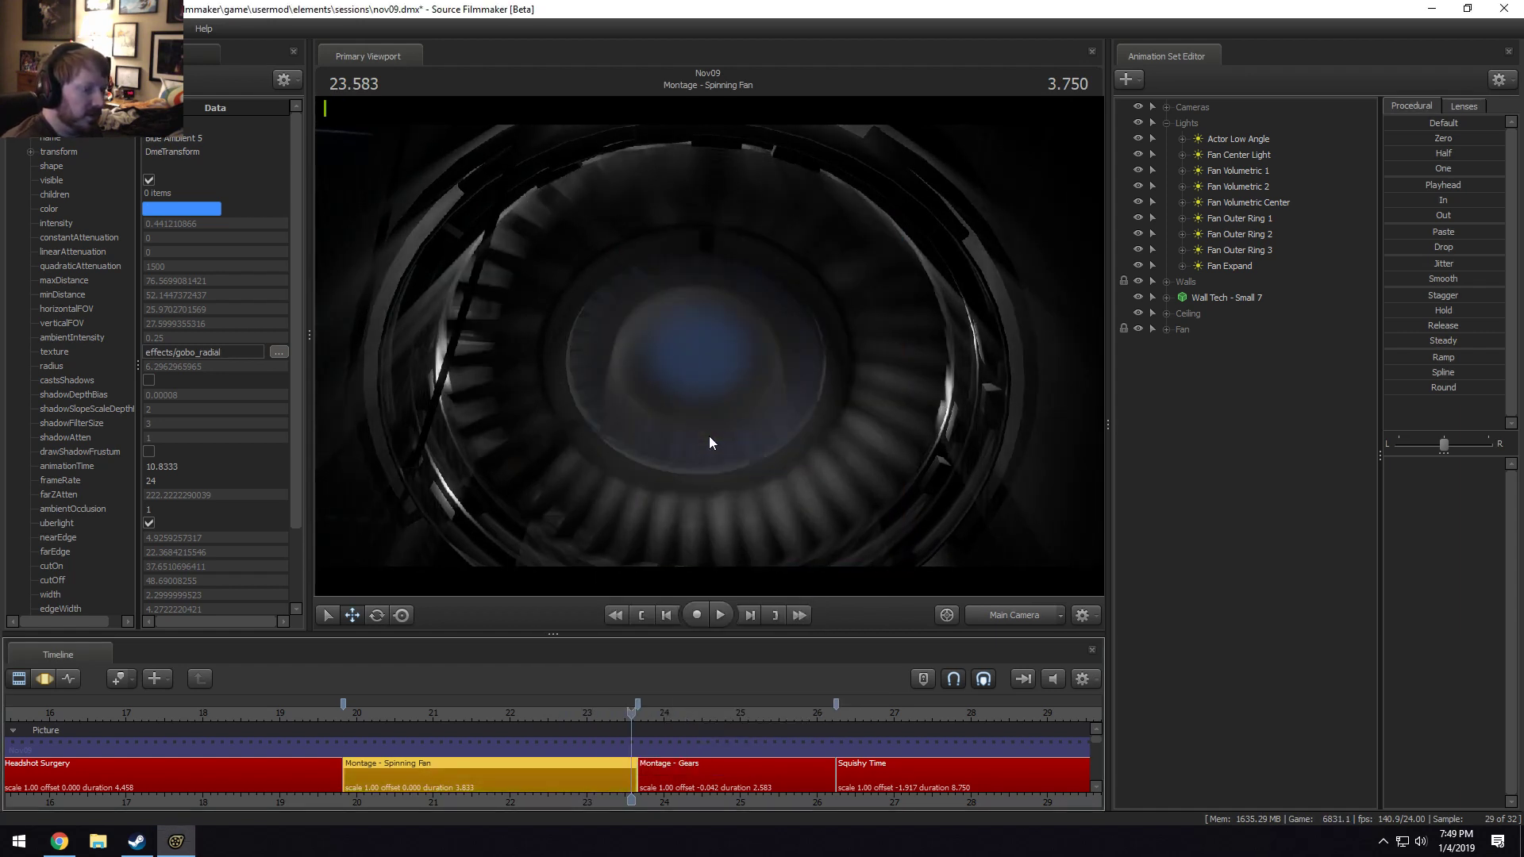
Play "Montage - Gears" from its opening to about 25.8 s, pausing once on the way.
click(644, 800)
middle_drag(702, 798, 281, 809)
key(space)
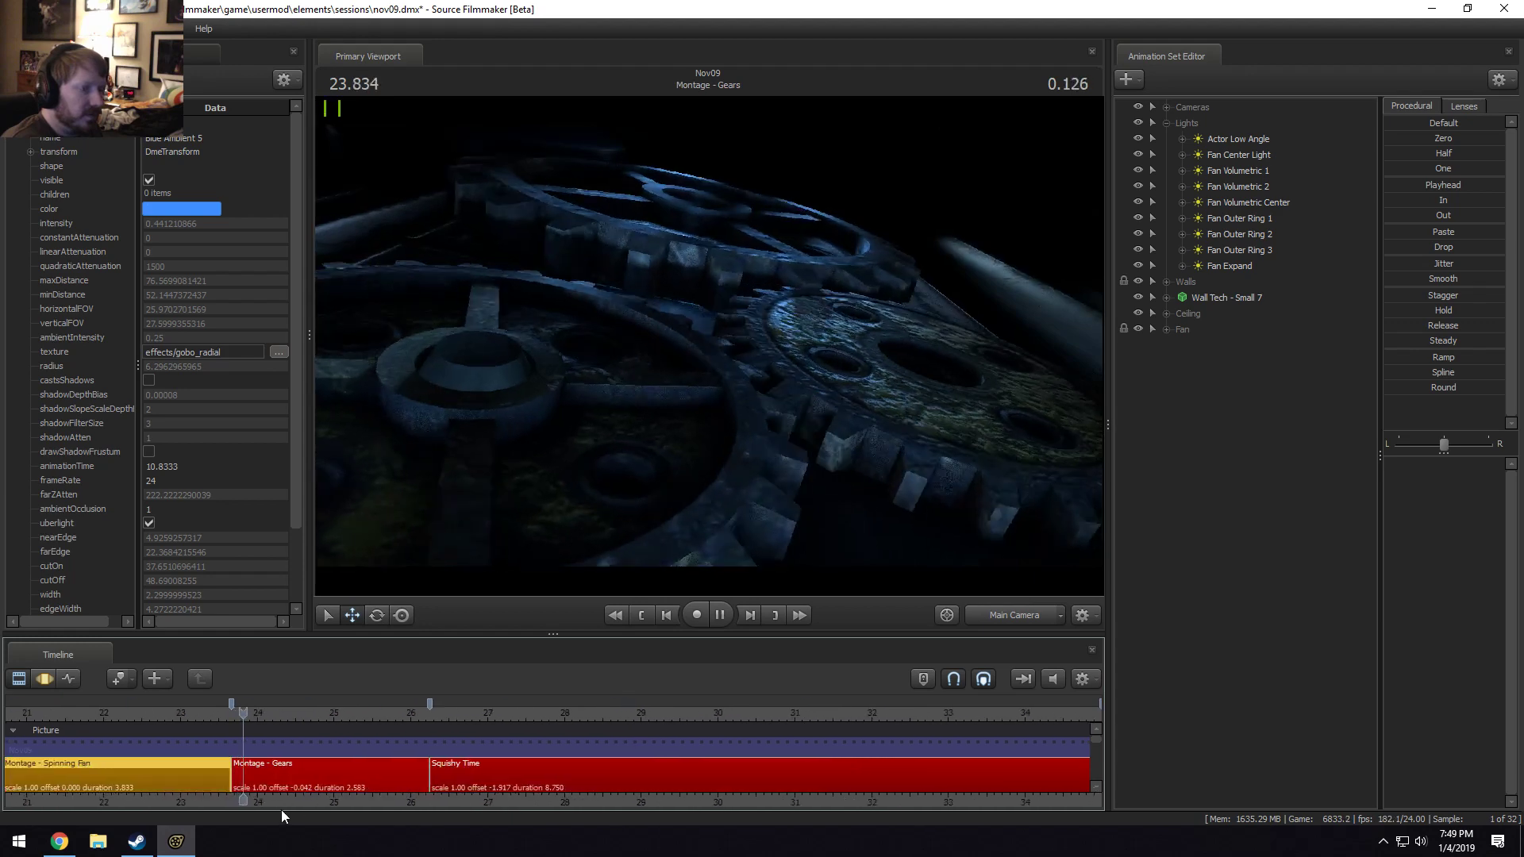
key(space)
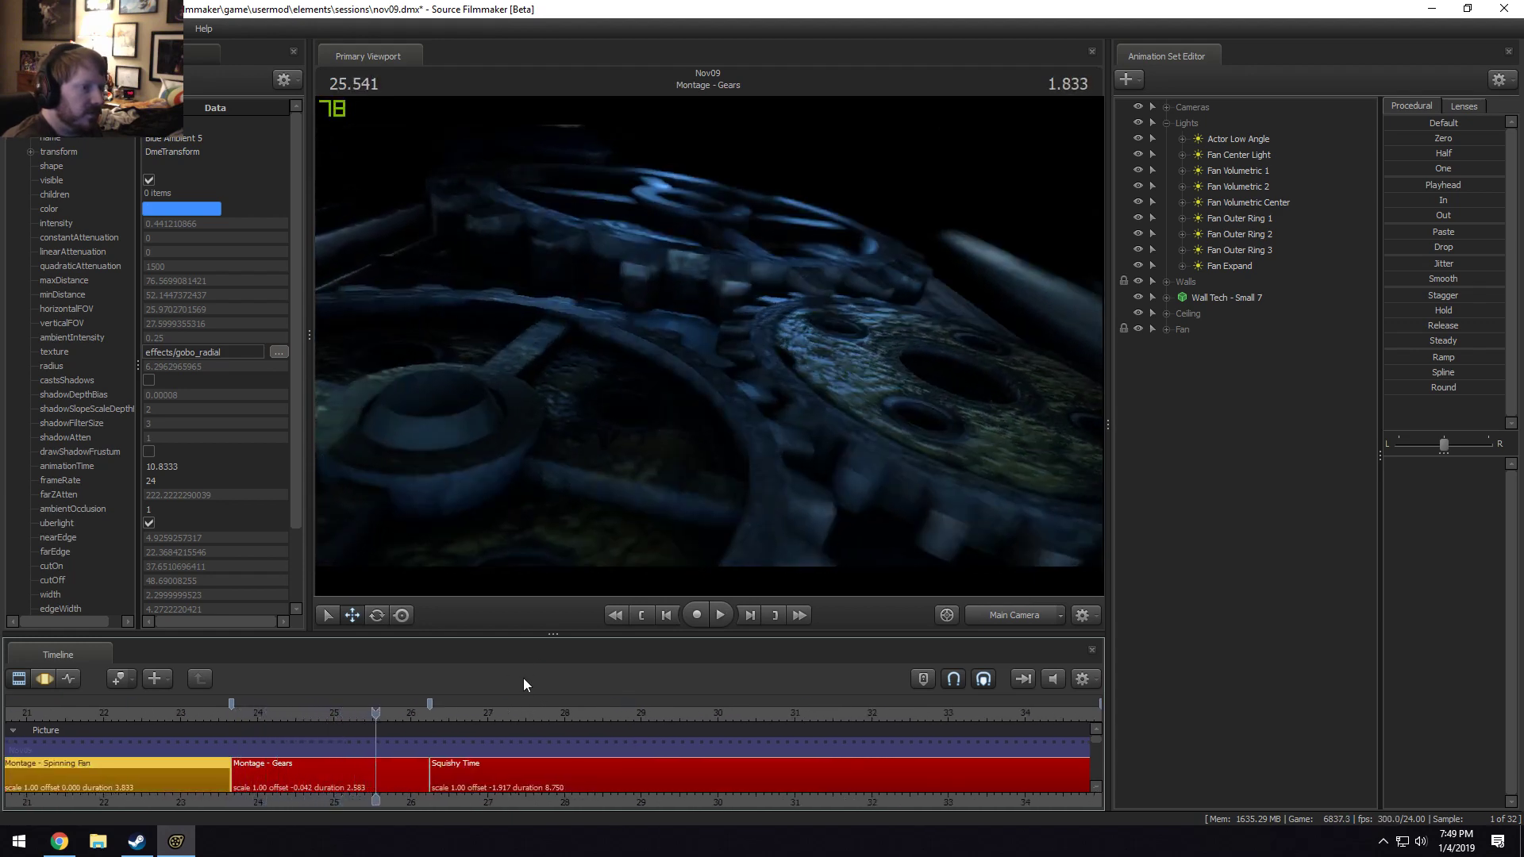
key(space)
key(space)
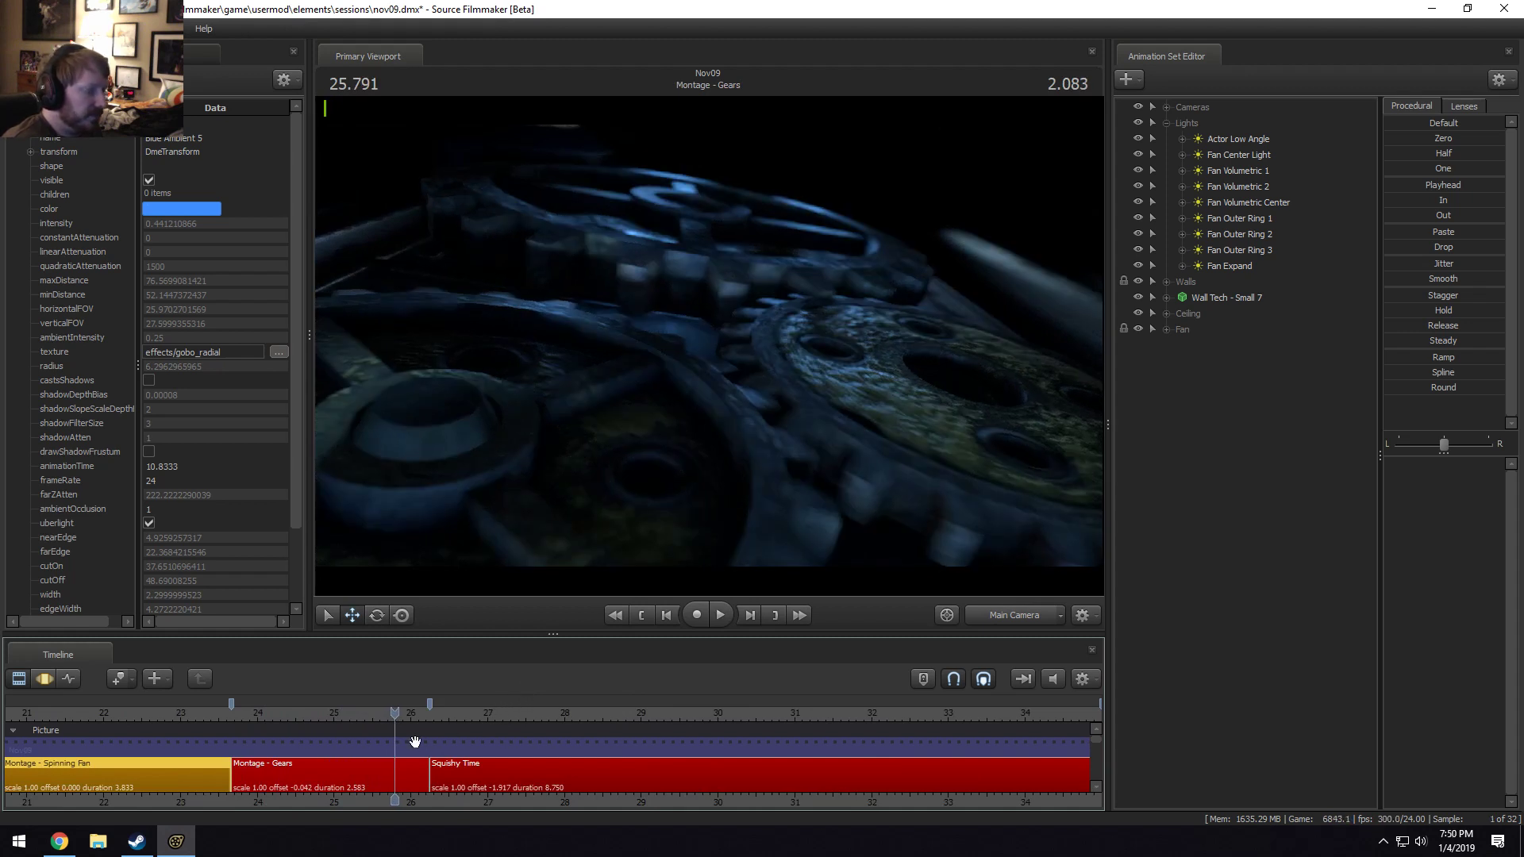
Set the green value of the "Montage - Gears" clip color to 100.
right_click(406, 763)
mouse_move(508, 563)
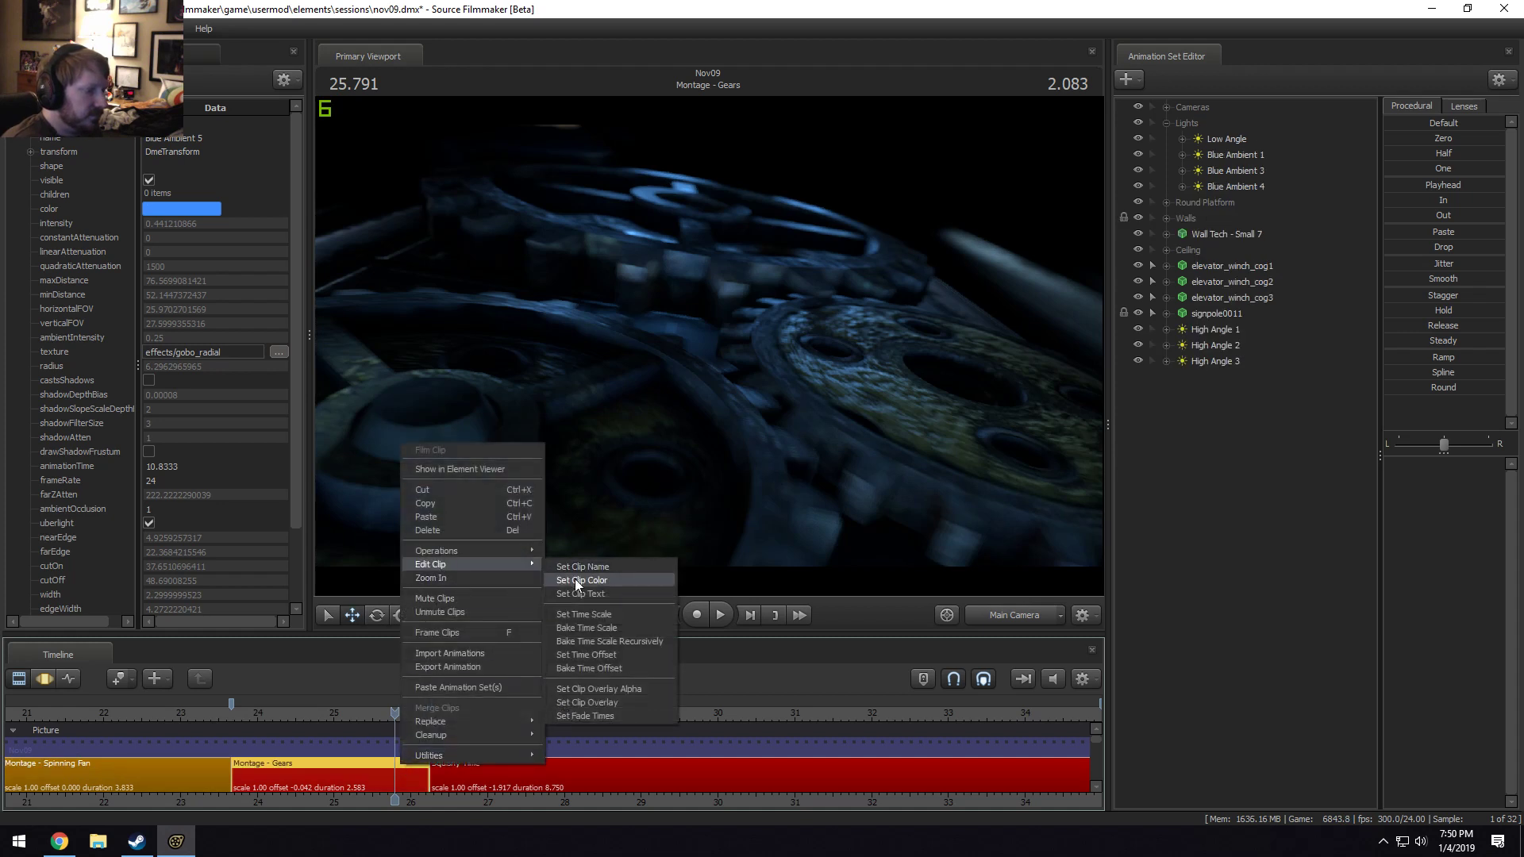
click(575, 579)
click(847, 438)
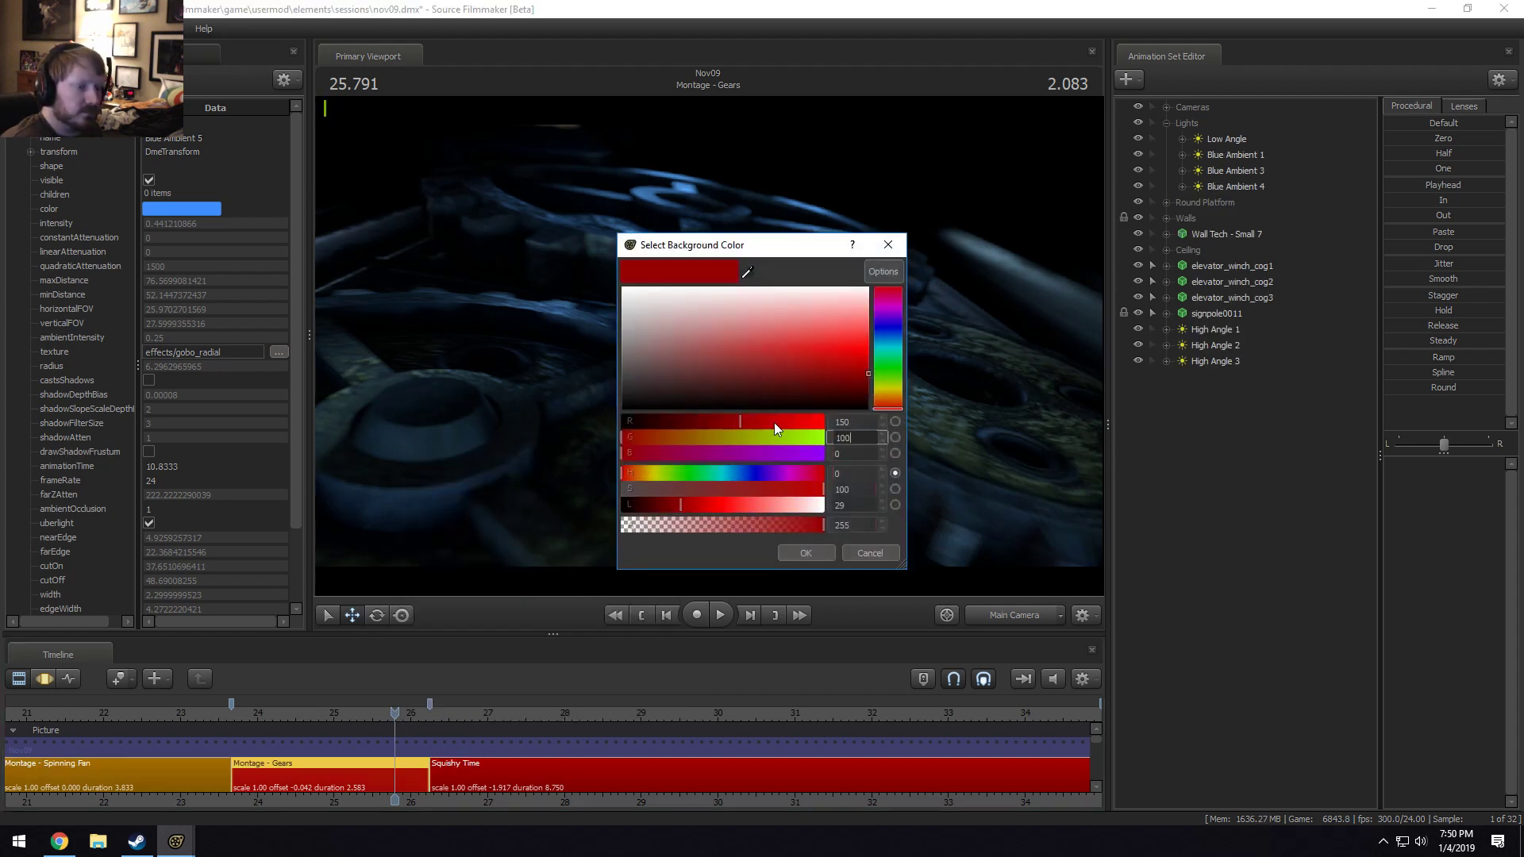
key(Return)
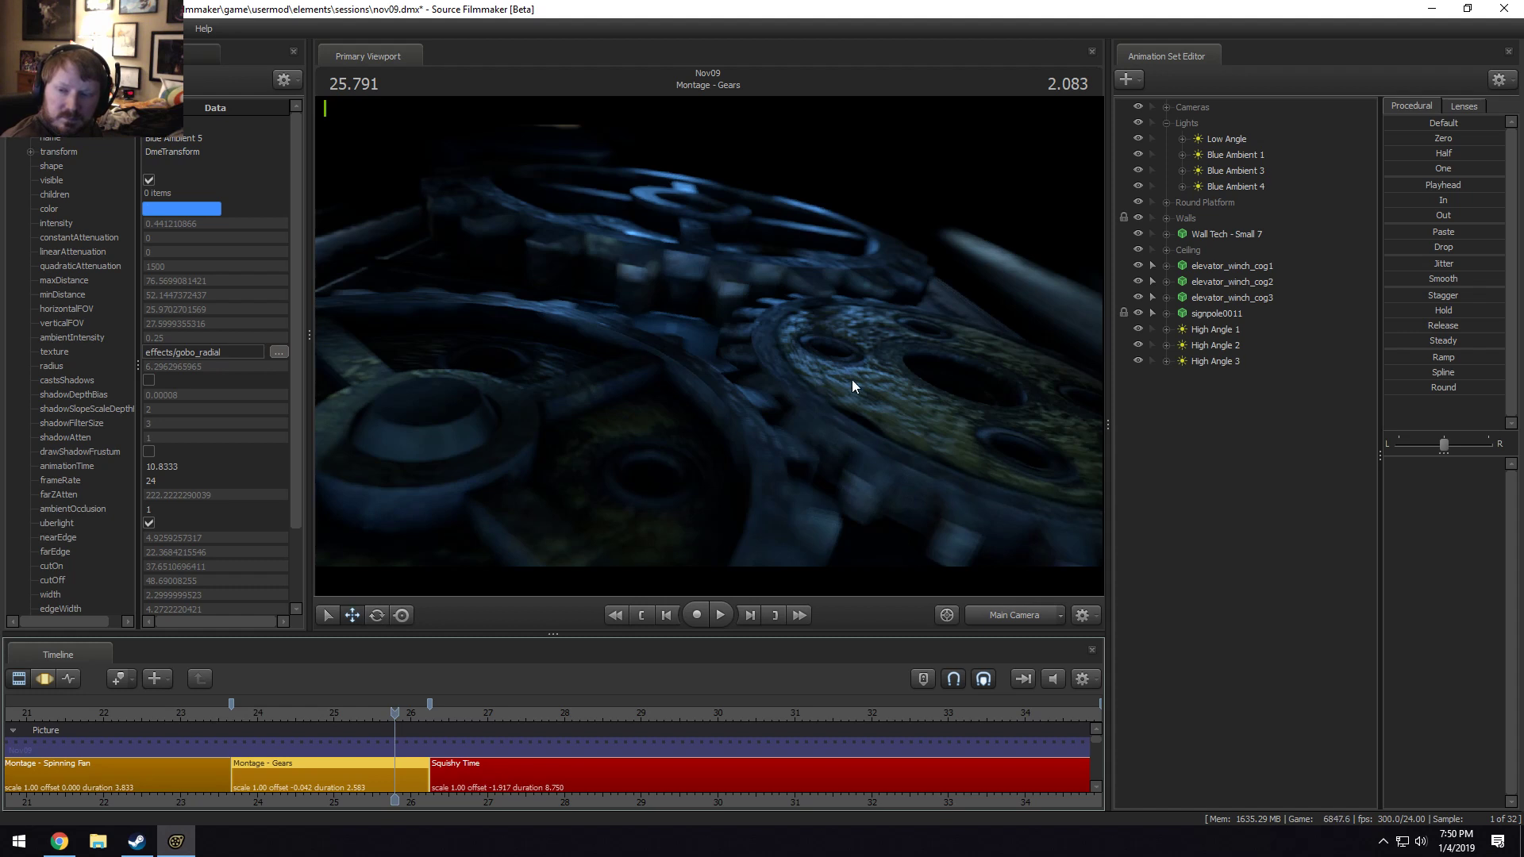
Show more of the surrounding shots in the timeline and replay "Montage - Spinning Fan" from around 21 s to 23.2 s.
key(F3)
key(F2)
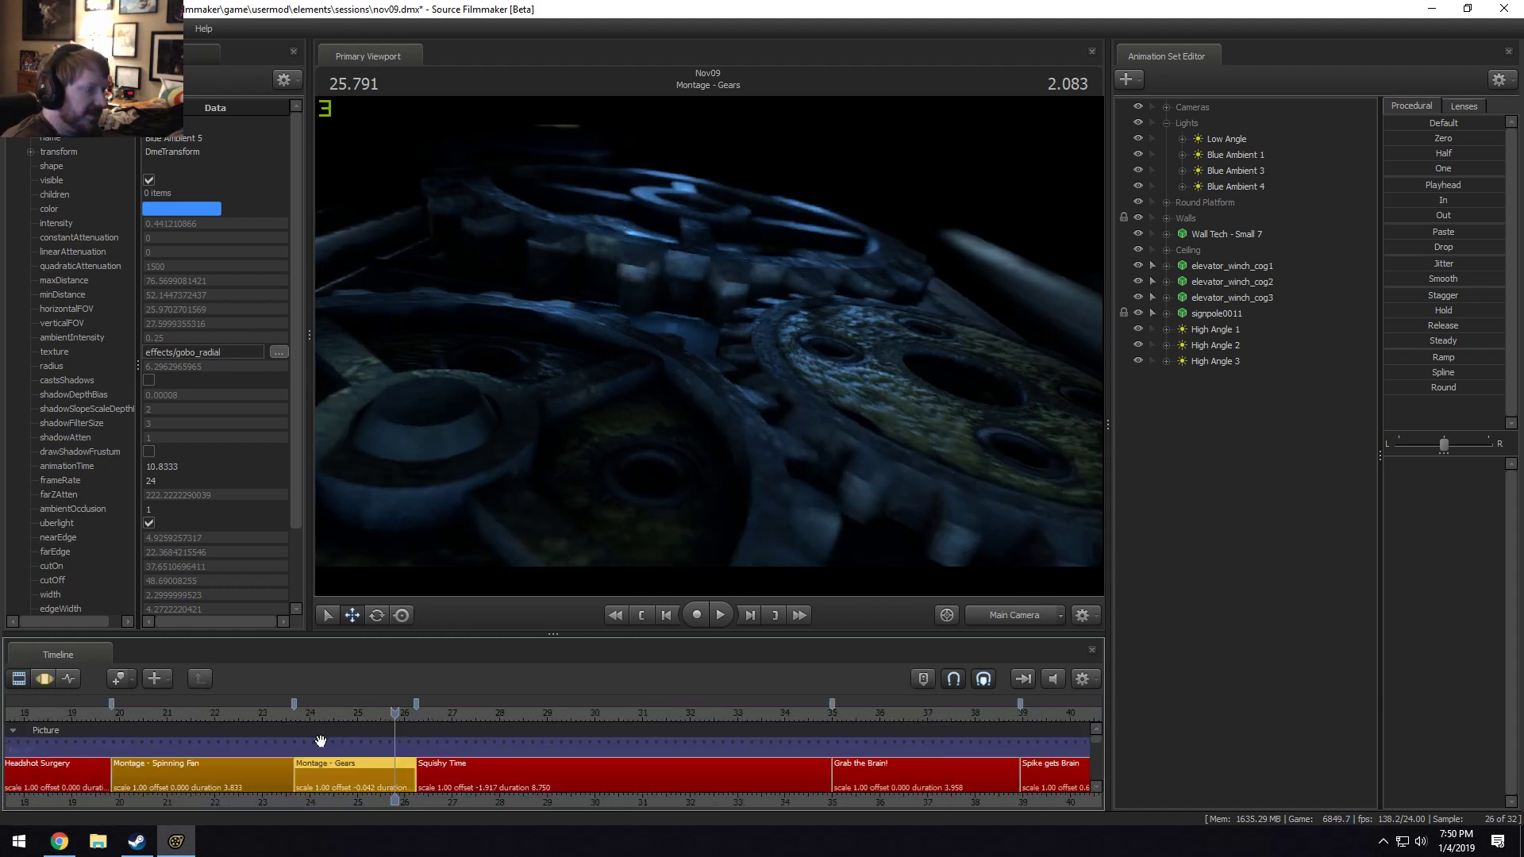
click(269, 713)
key(space)
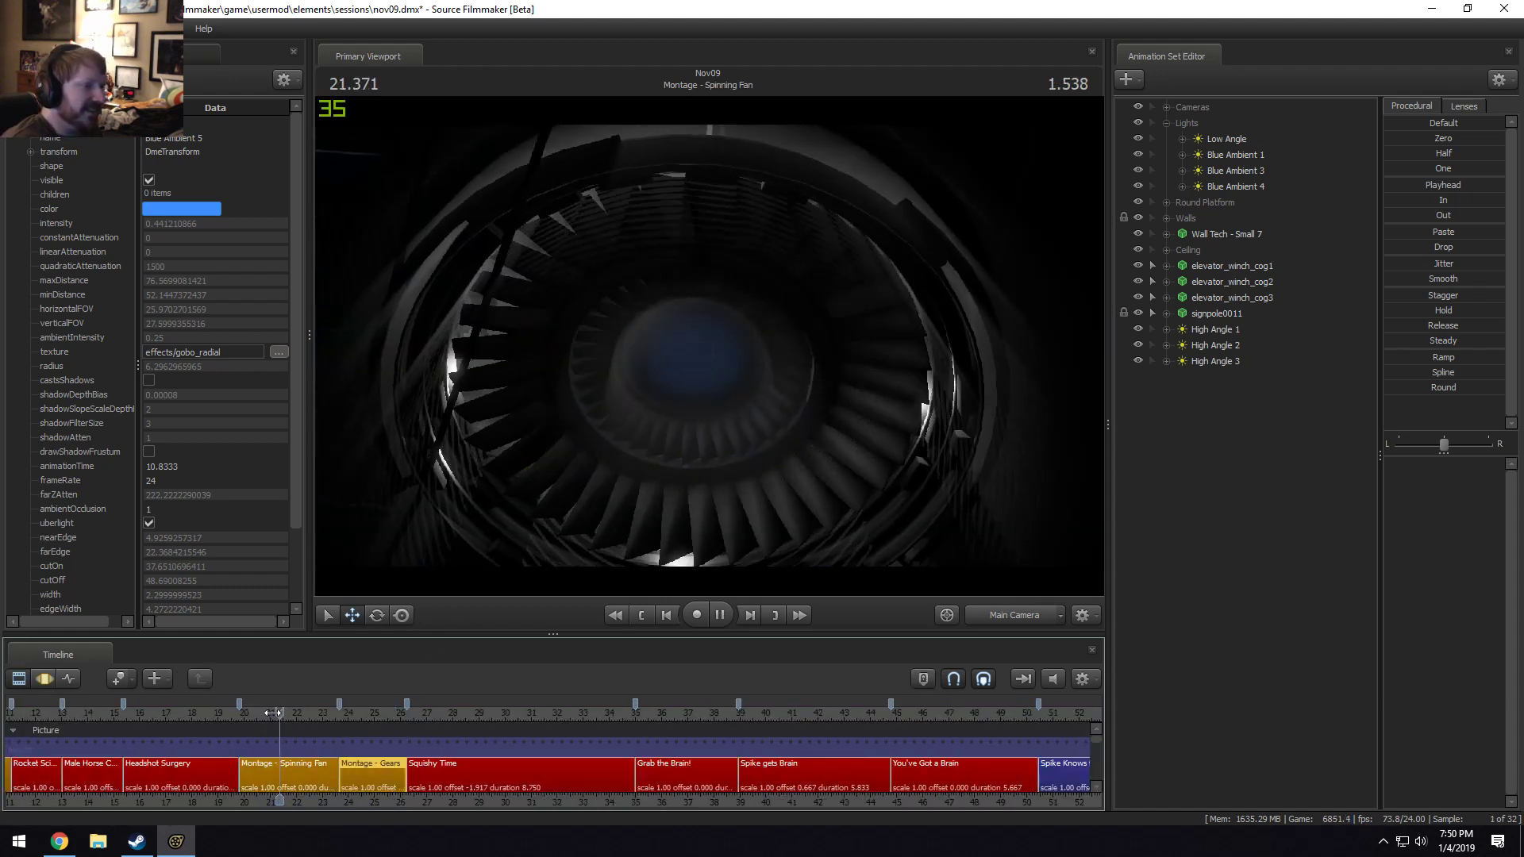
key(space)
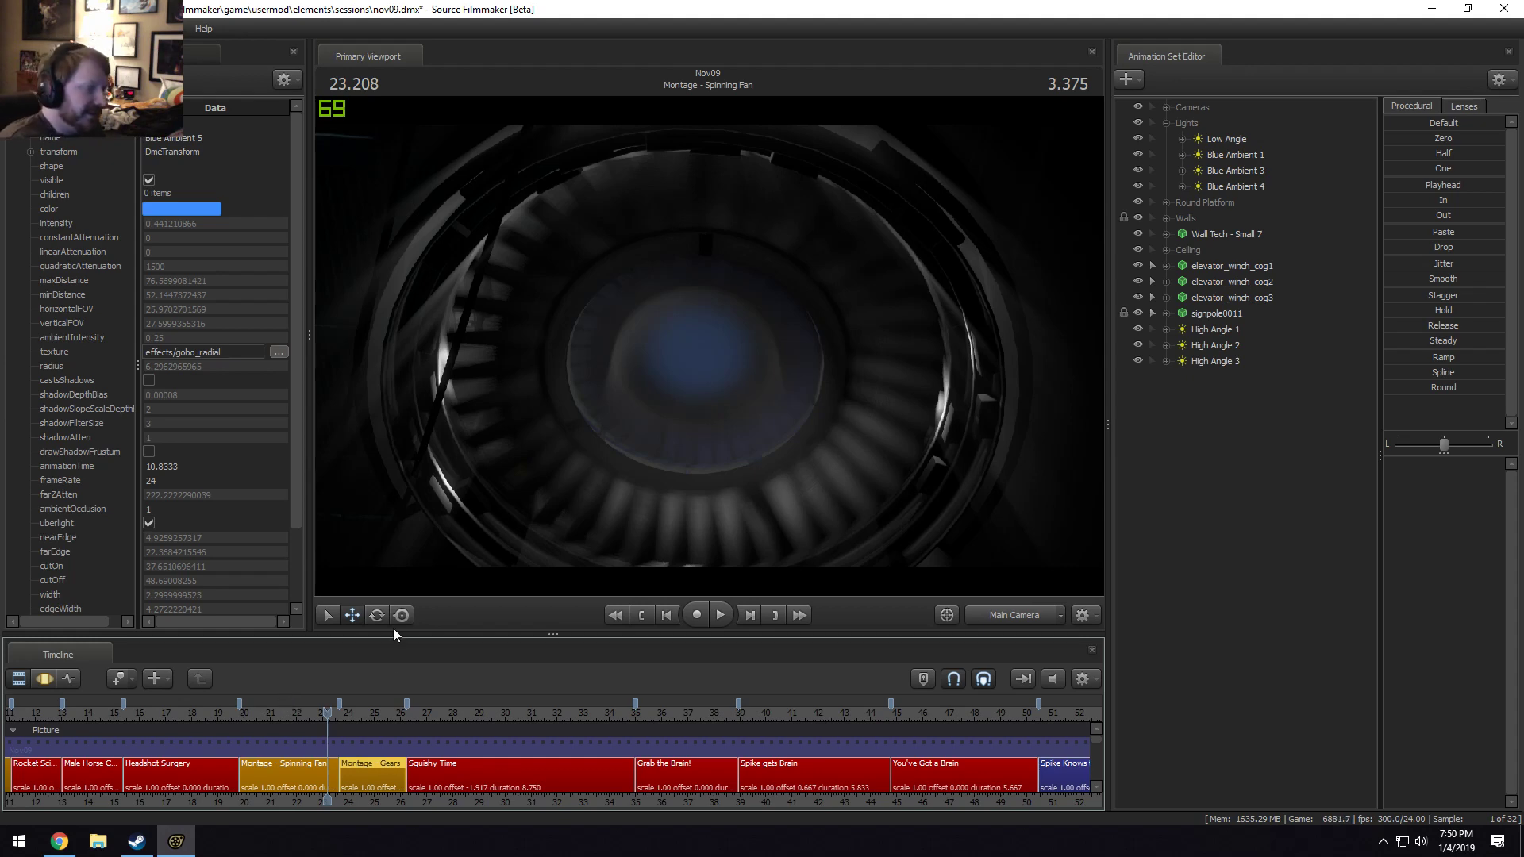
Play from the end of "Montage - Gears" through "Squishy Time", and replay the opening of "Squishy Time" to 27.208 s.
click(389, 716)
key(space)
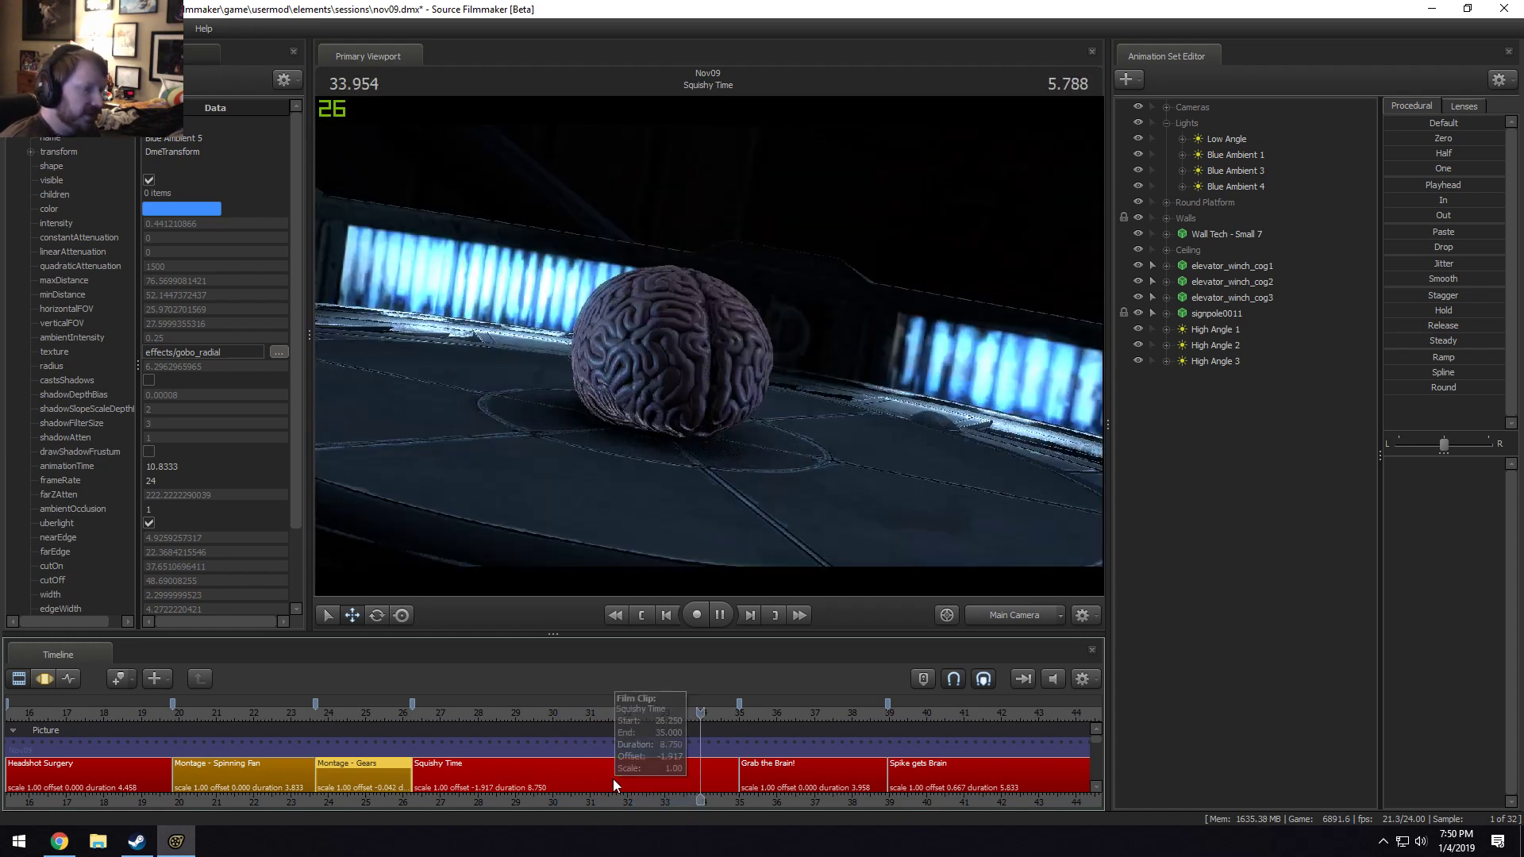
key(space)
click(417, 714)
key(space)
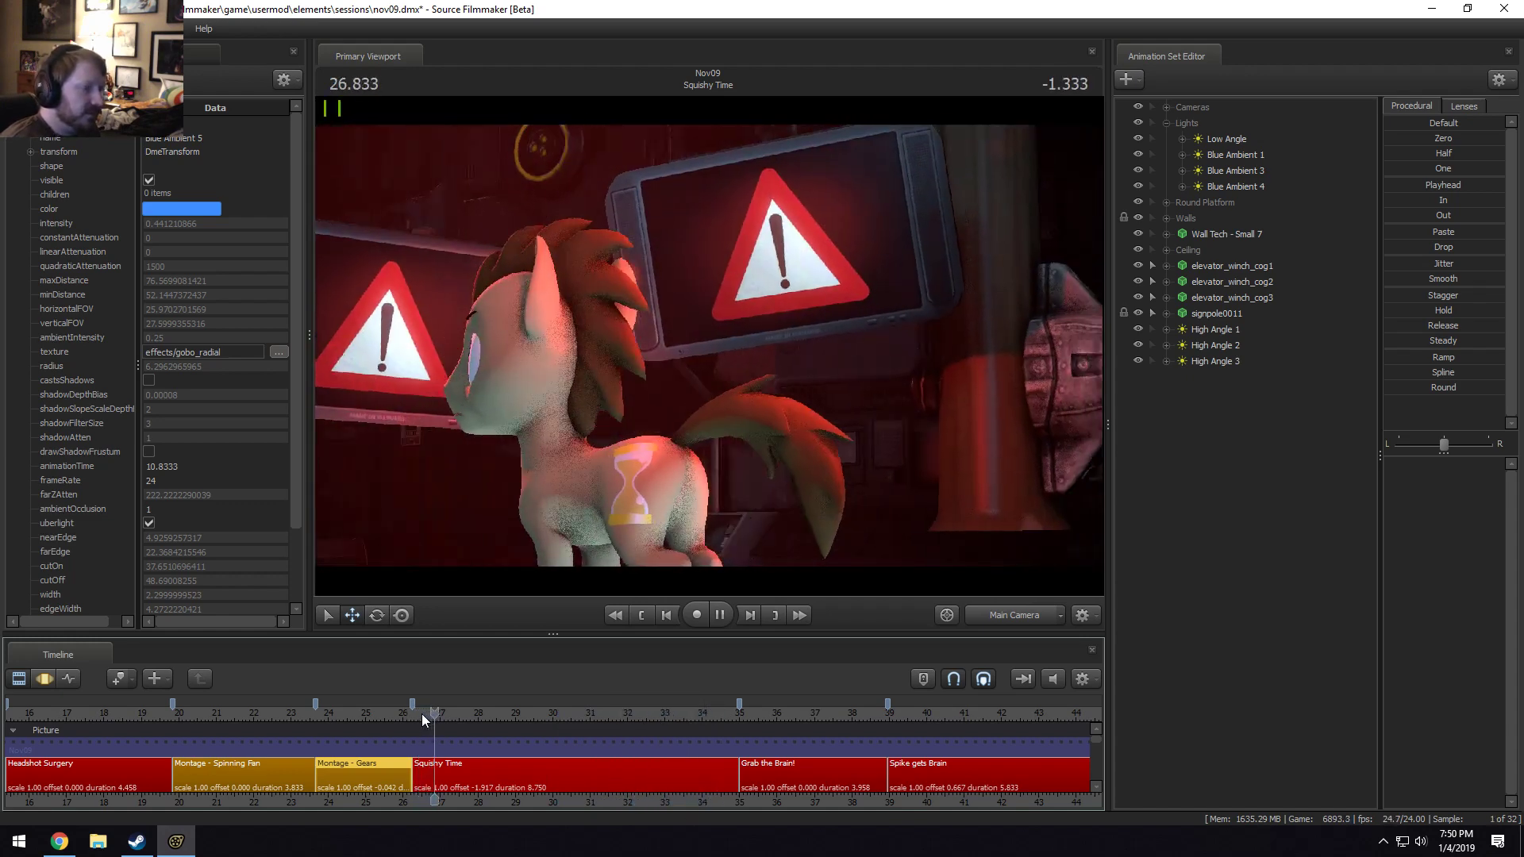
key(space)
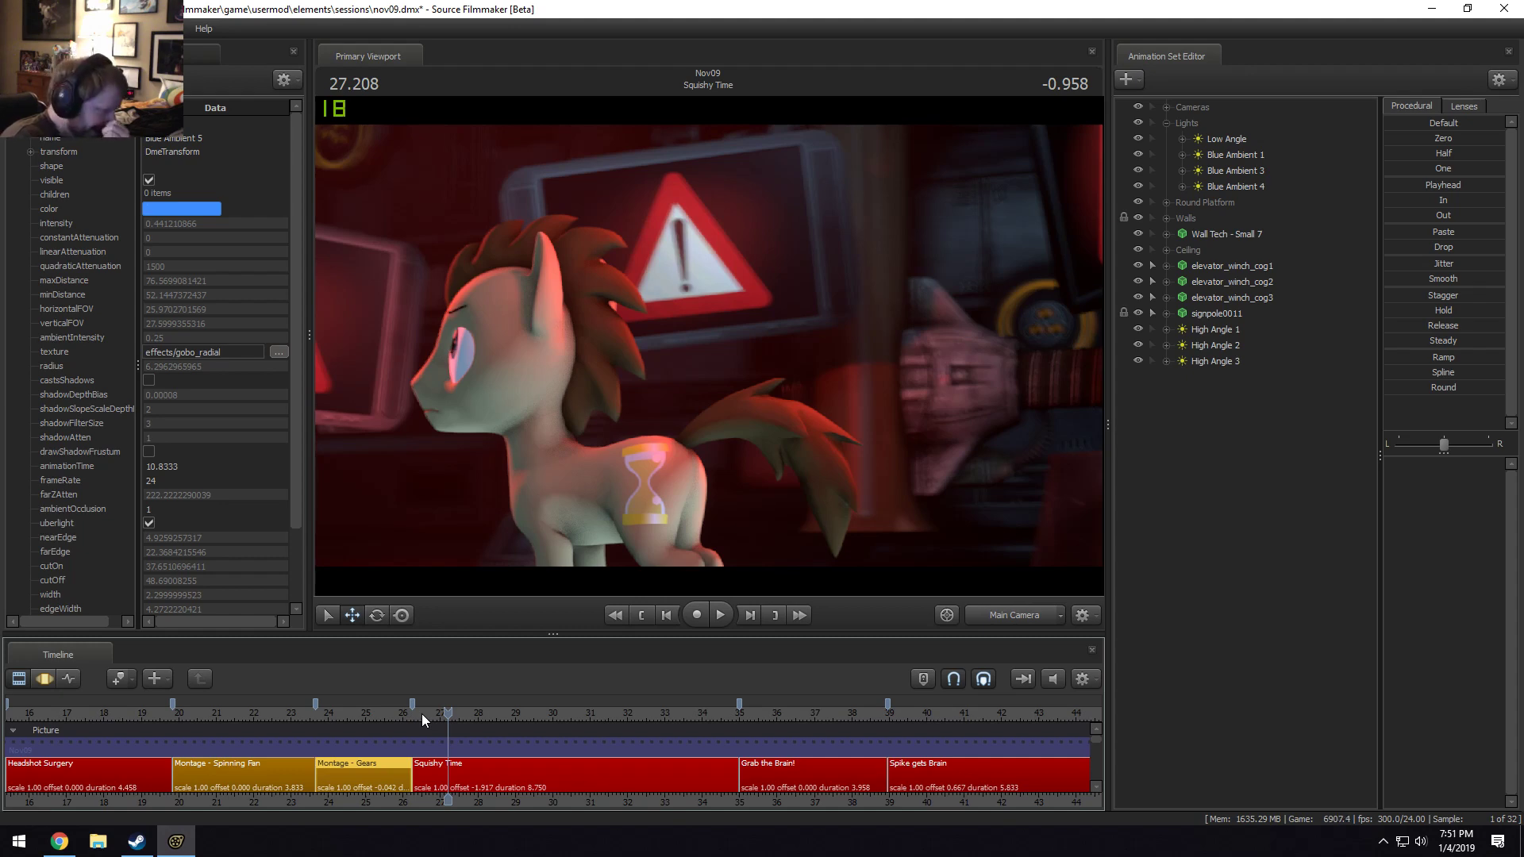
Select the "Squishy Time" shot, match the work camera to the scene camera, and inspect the set around the mallet at 31.083 s.
click(478, 768)
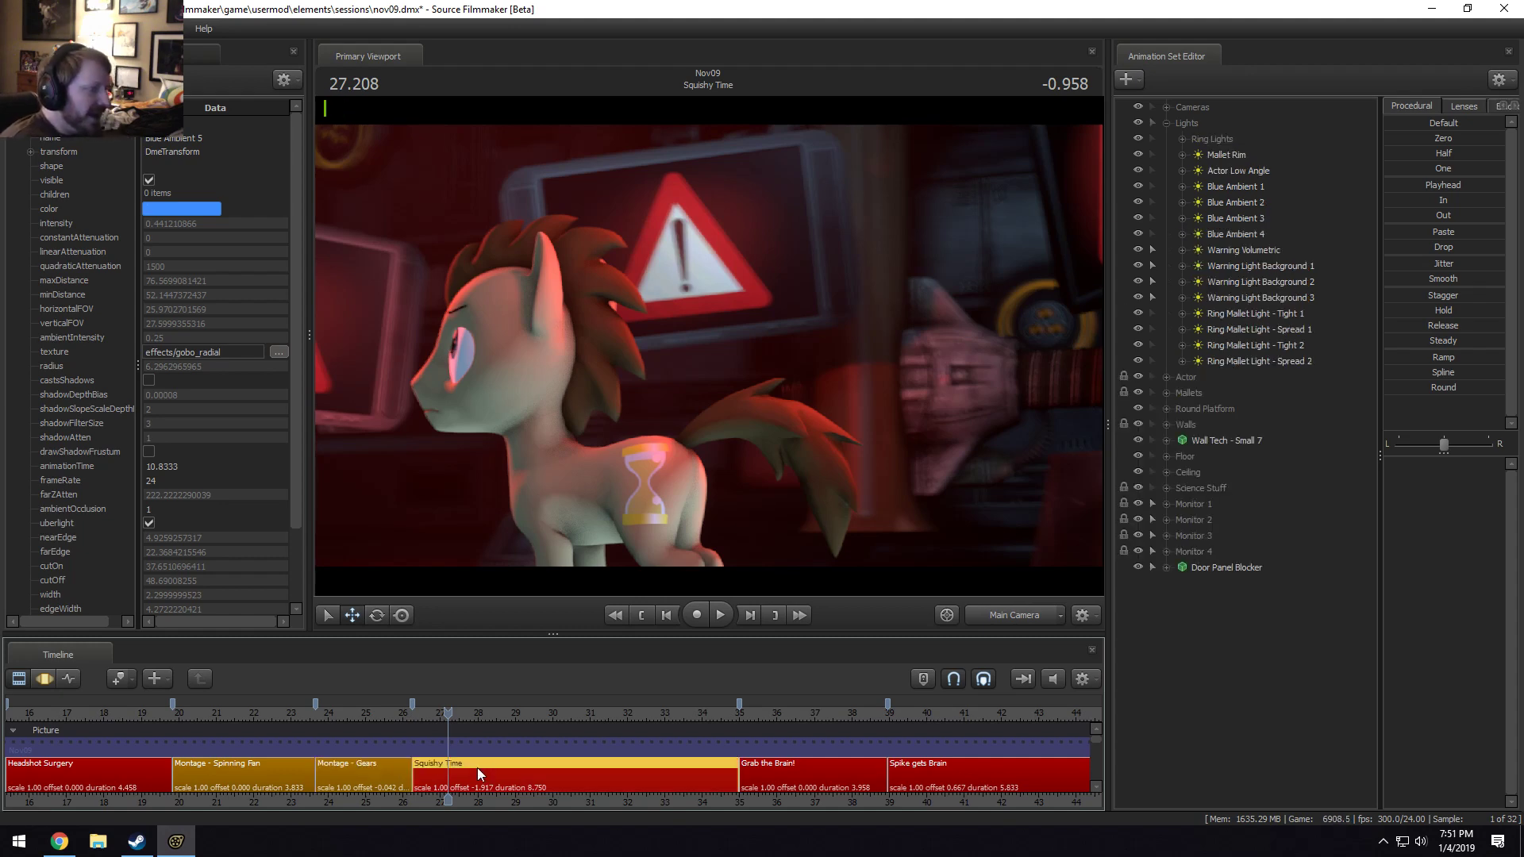
ctrl+click(1046, 621)
drag(911, 452, 911, 453)
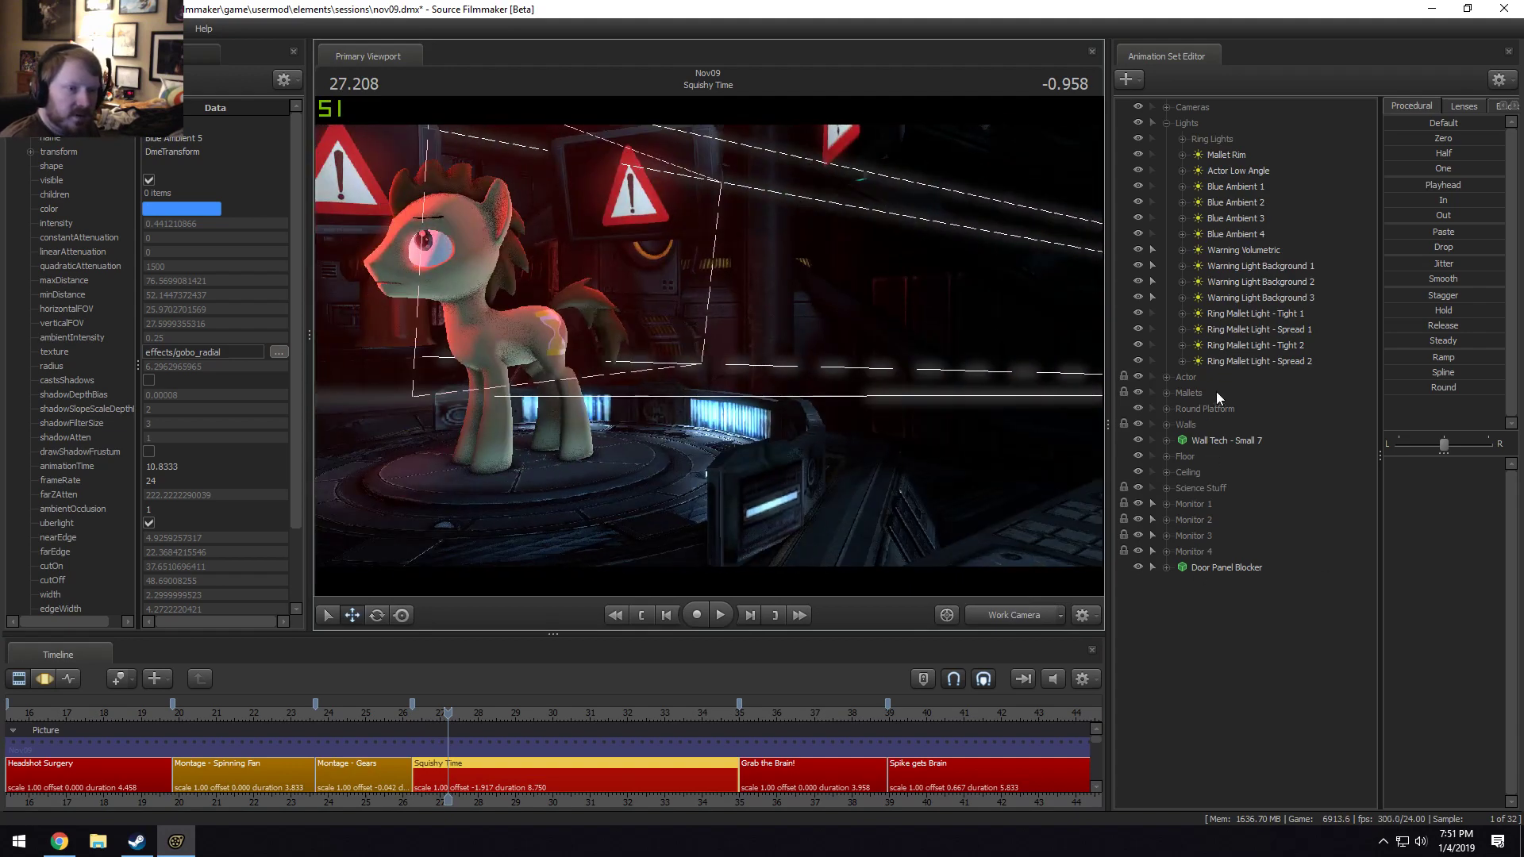
drag(983, 375, 983, 374)
drag(711, 345, 711, 345)
drag(518, 705, 593, 744)
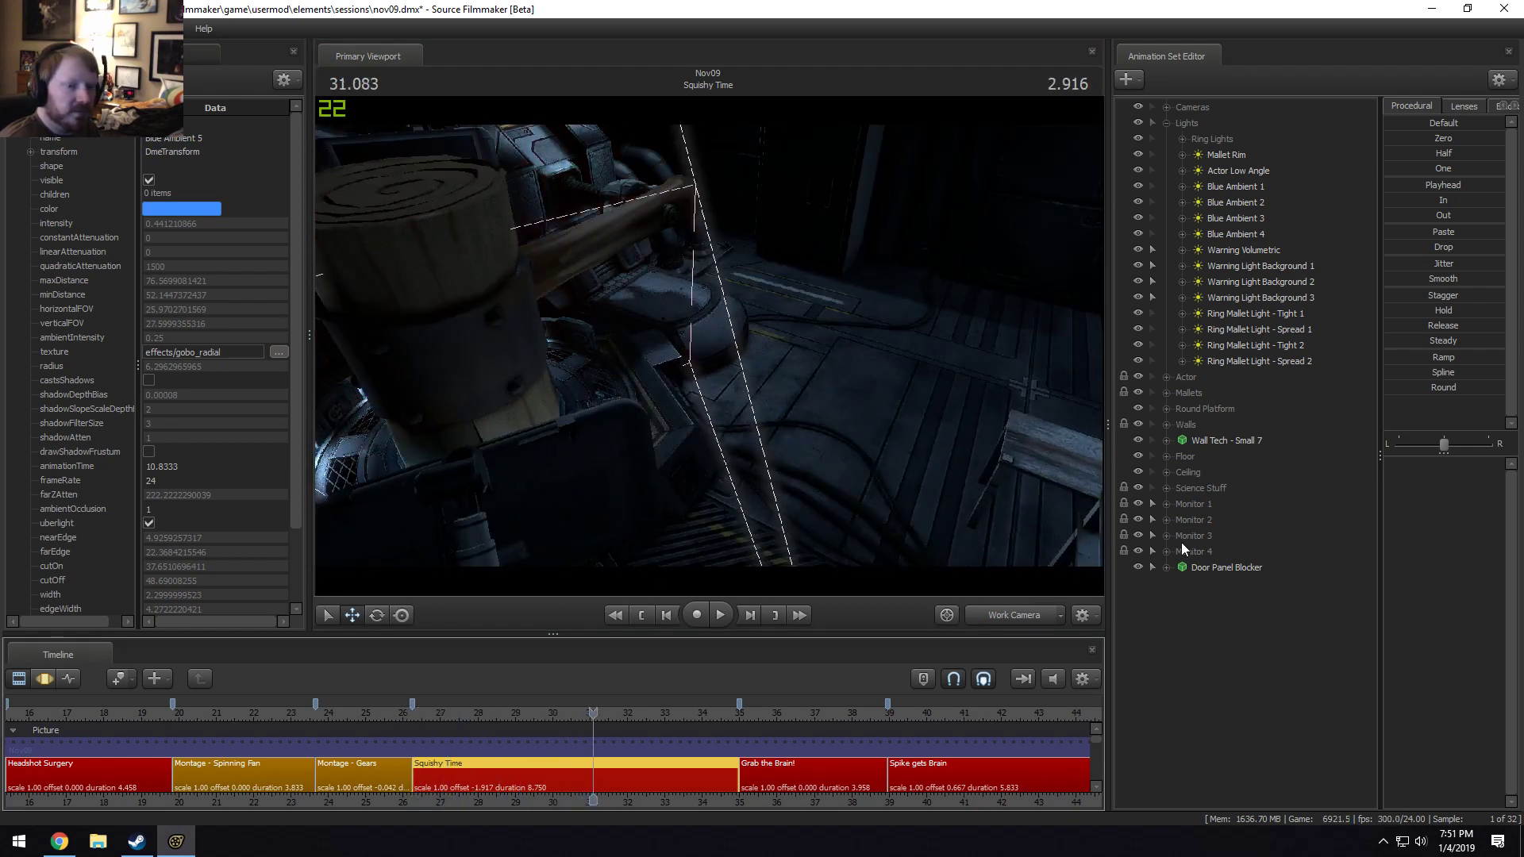
Remove the Refrigerator from the Science Stuff group of "Squishy Time".
click(1166, 488)
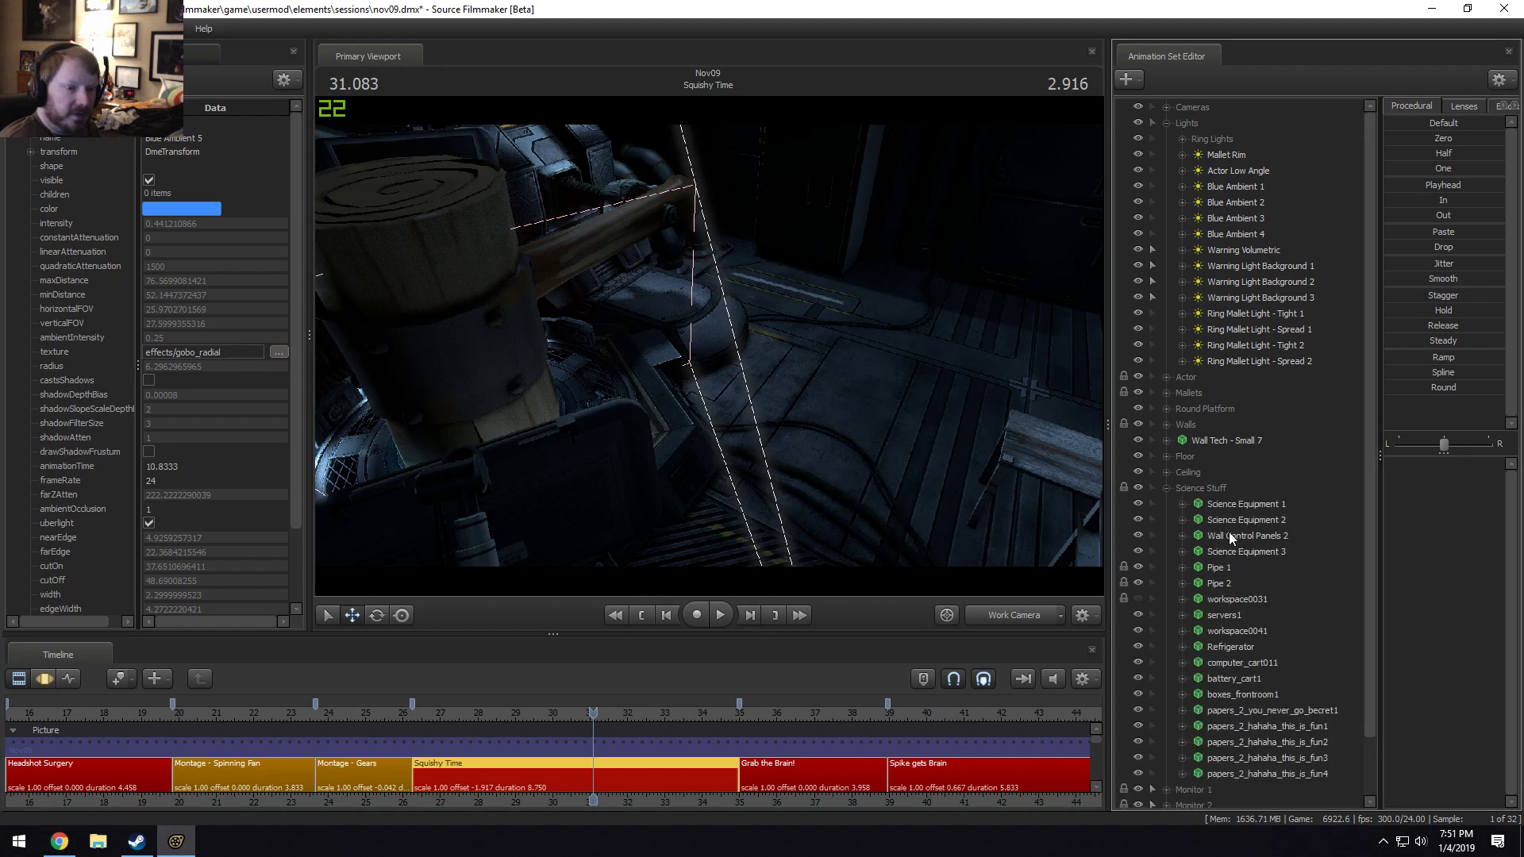
right_click(1225, 645)
click(1268, 449)
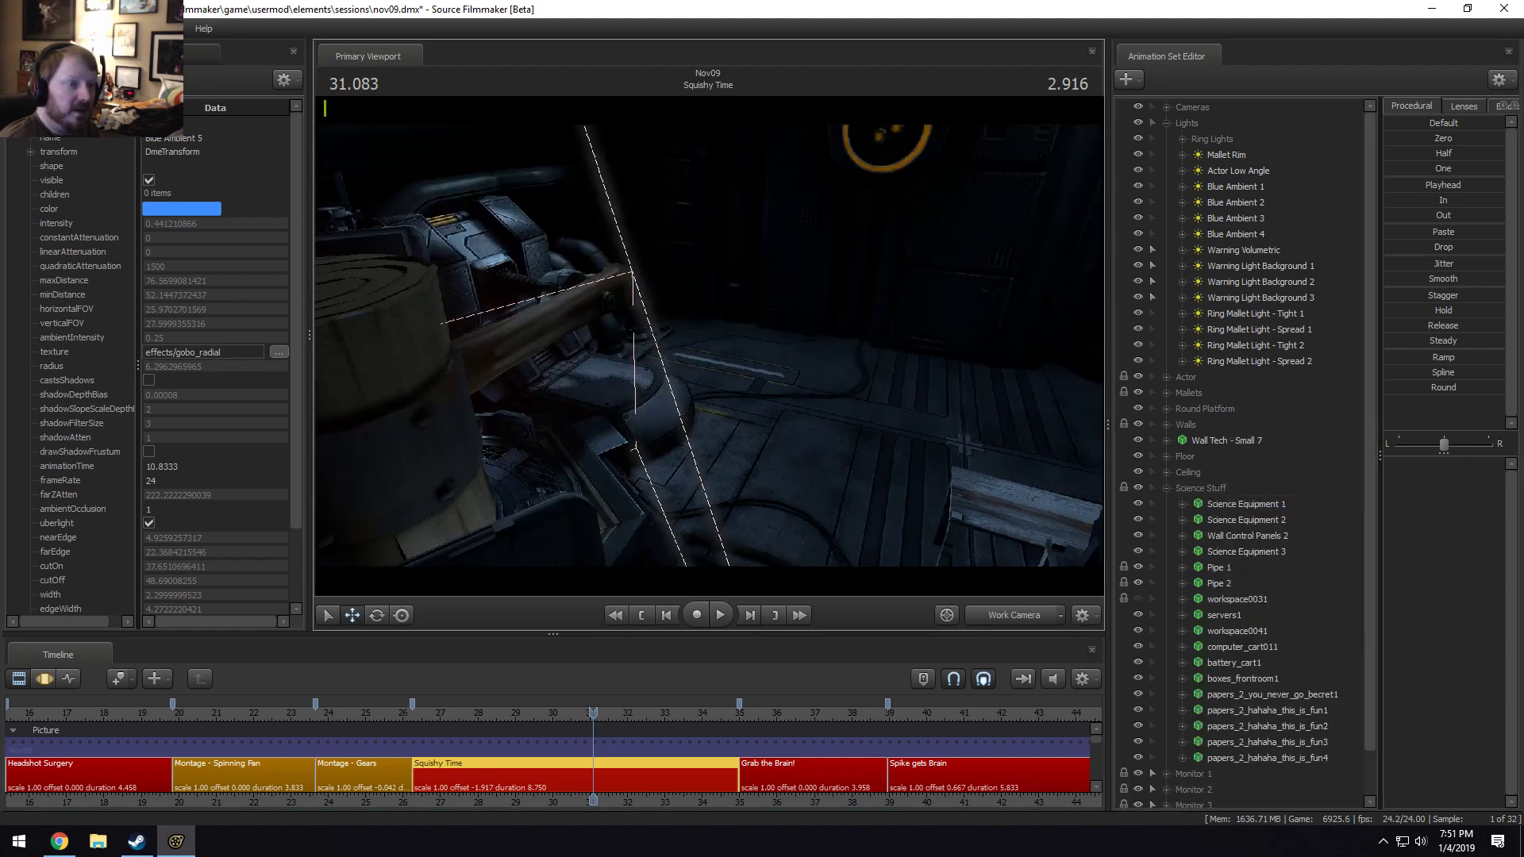
Aim the work camera at the back wall, mute the timeline audio, and move the playhead to 32.416 s.
key(s)
drag(818, 435, 892, 333)
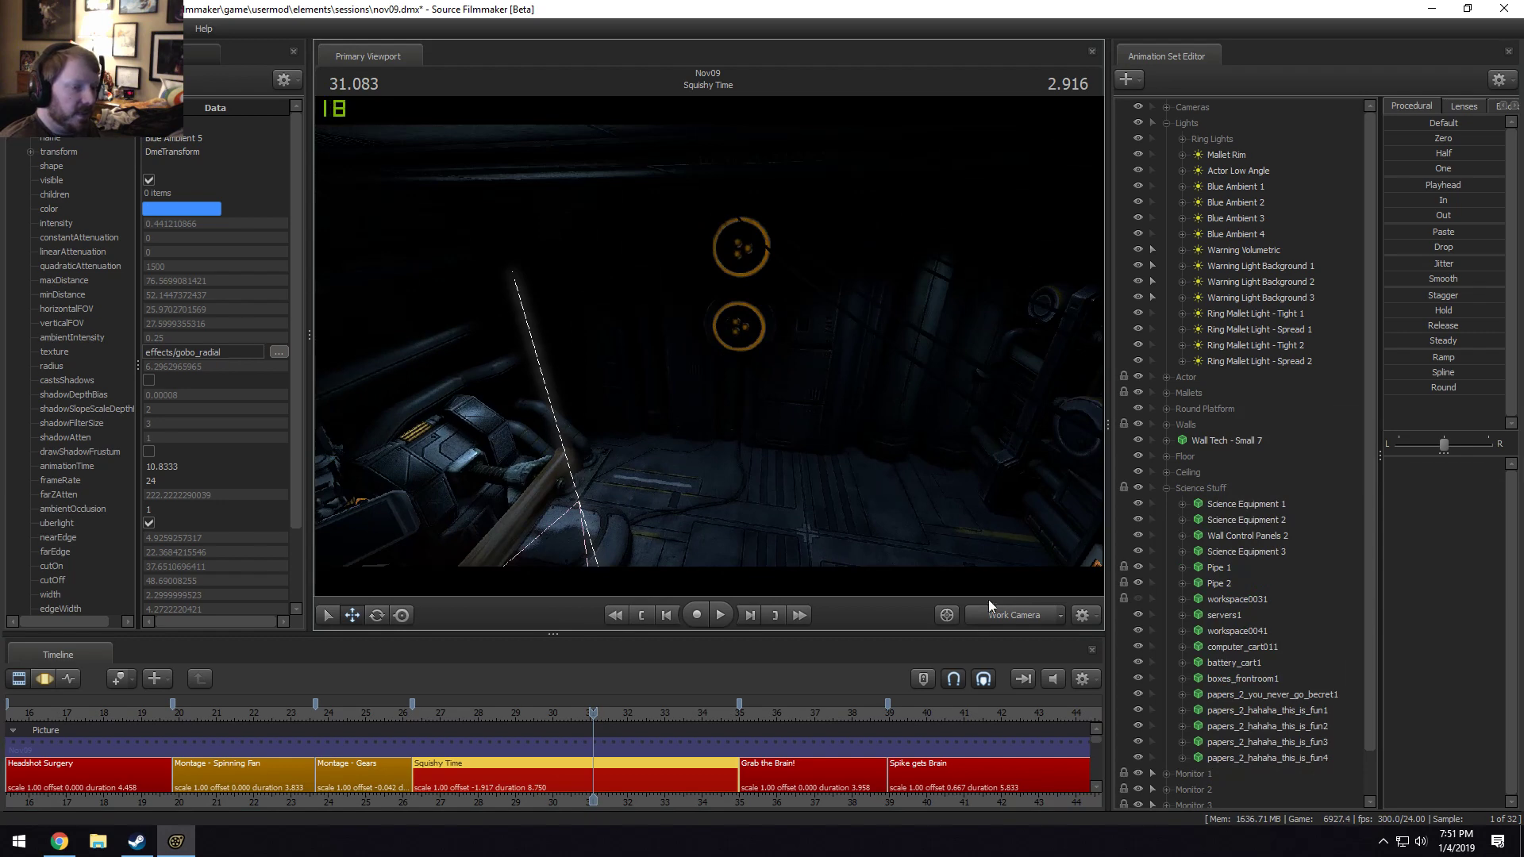
click(1054, 679)
click(585, 715)
drag(585, 715, 643, 731)
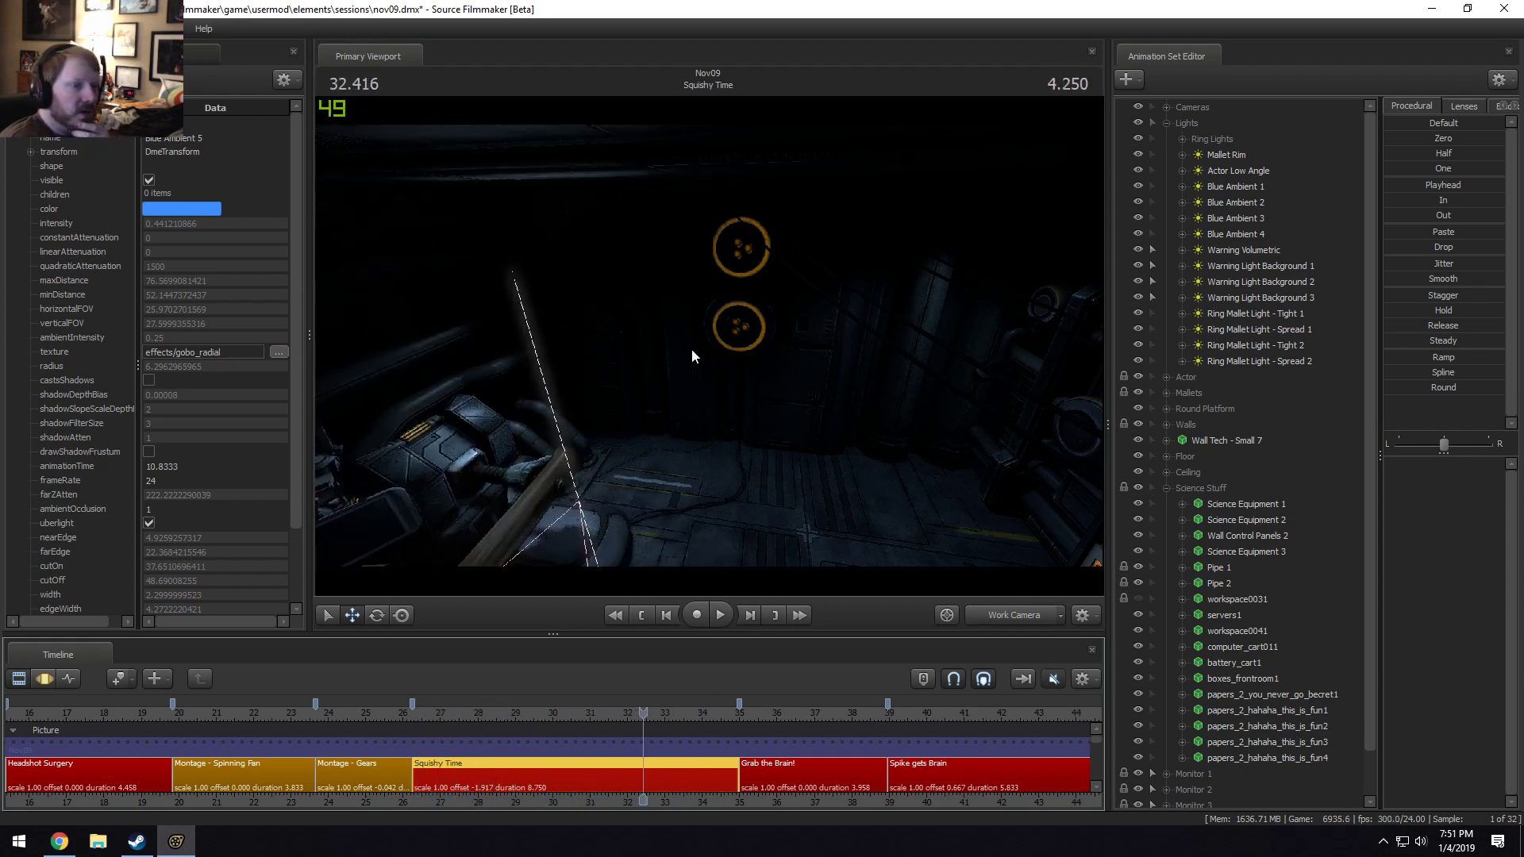
Identify "Wall Tech - Small 1" in the Walls group by toggling its visibility, and remove it from the shot.
click(1166, 425)
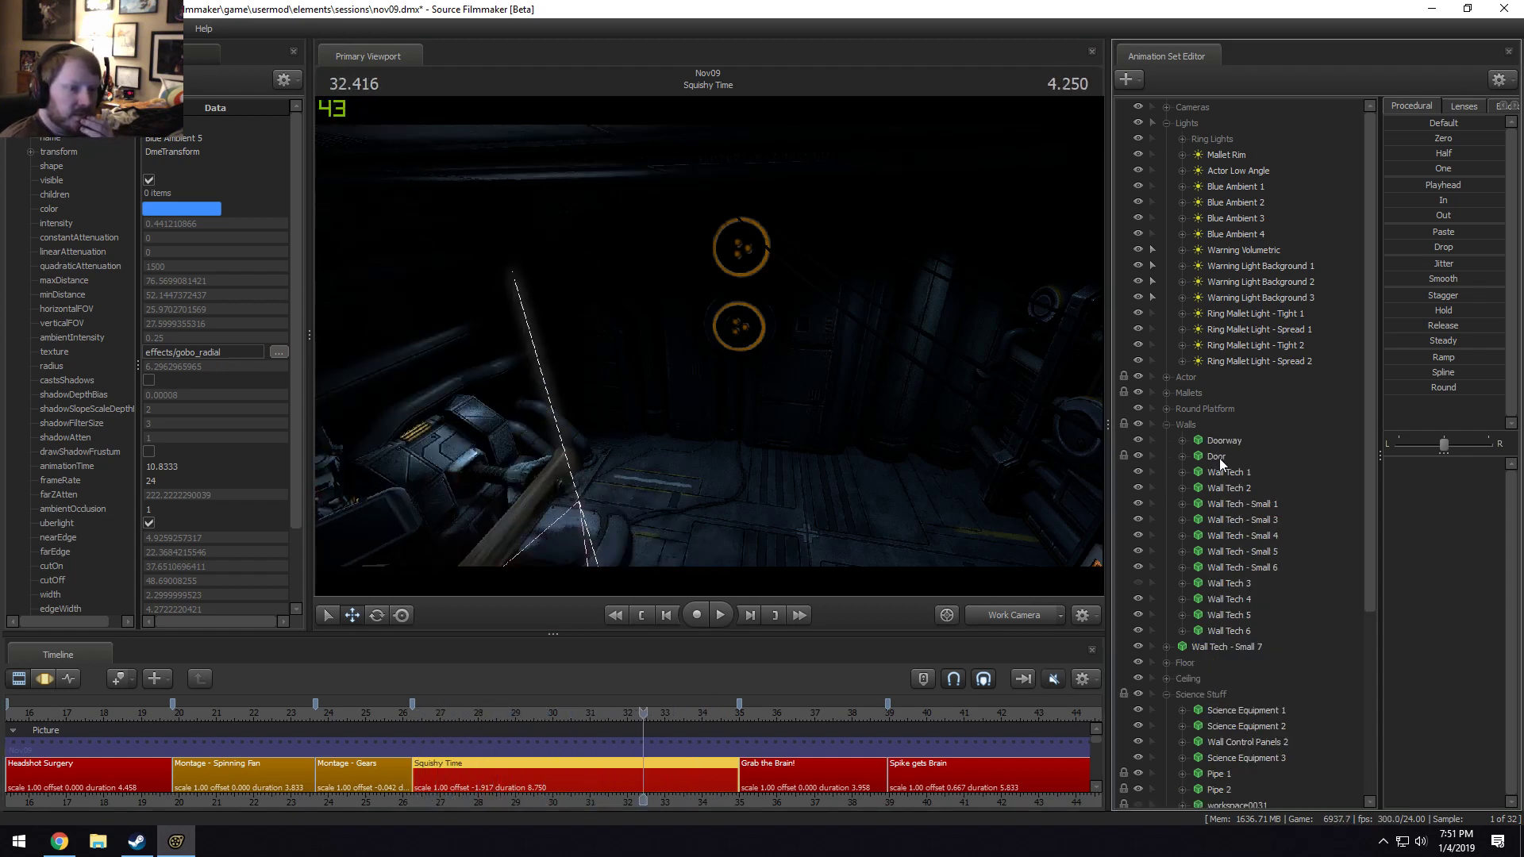
click(1216, 458)
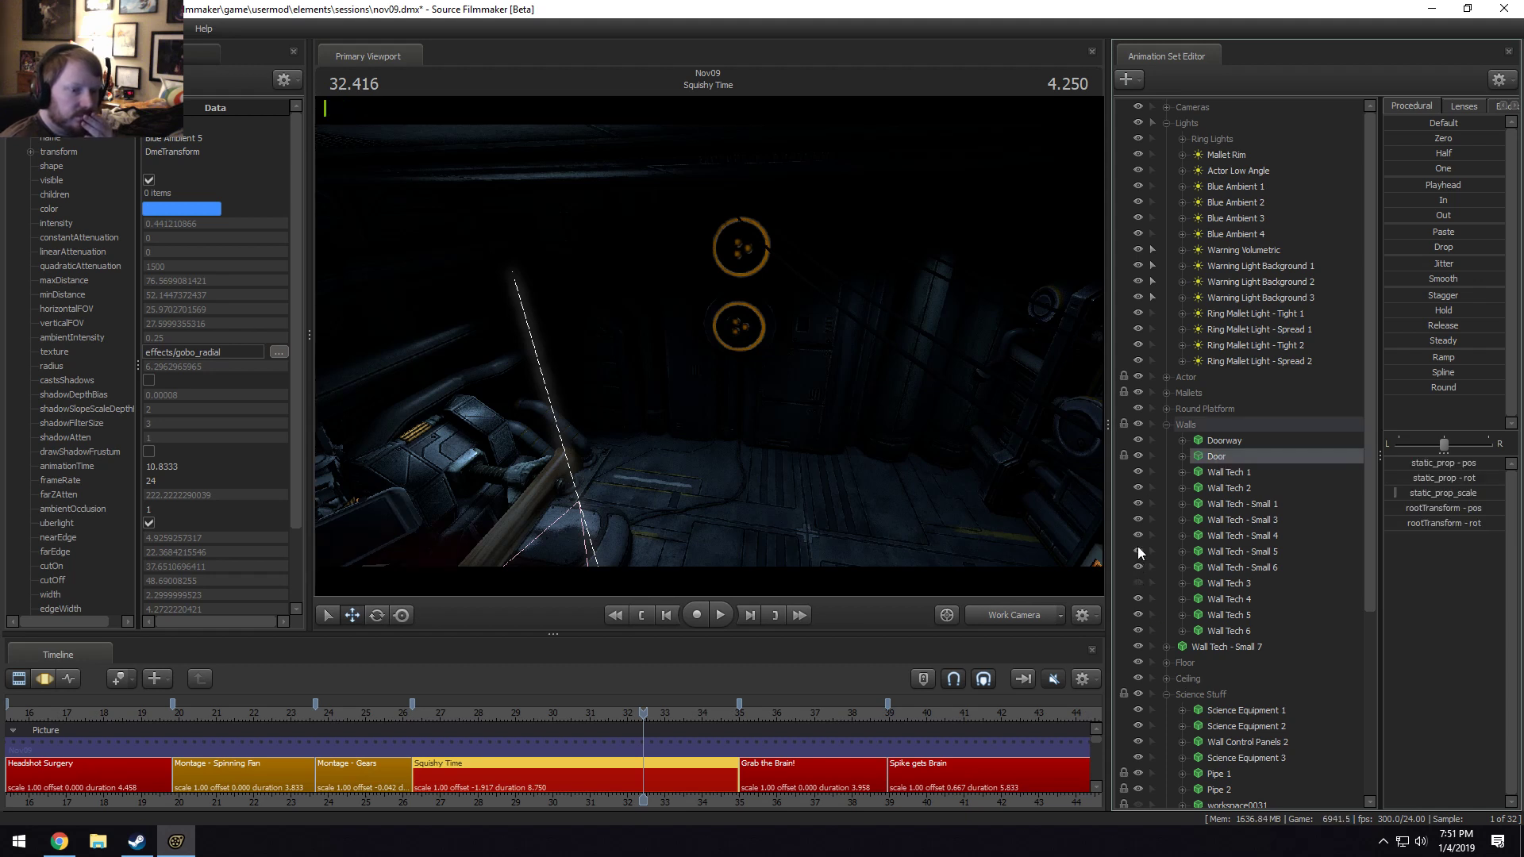
click(1140, 504)
click(1140, 504)
click(1140, 504)
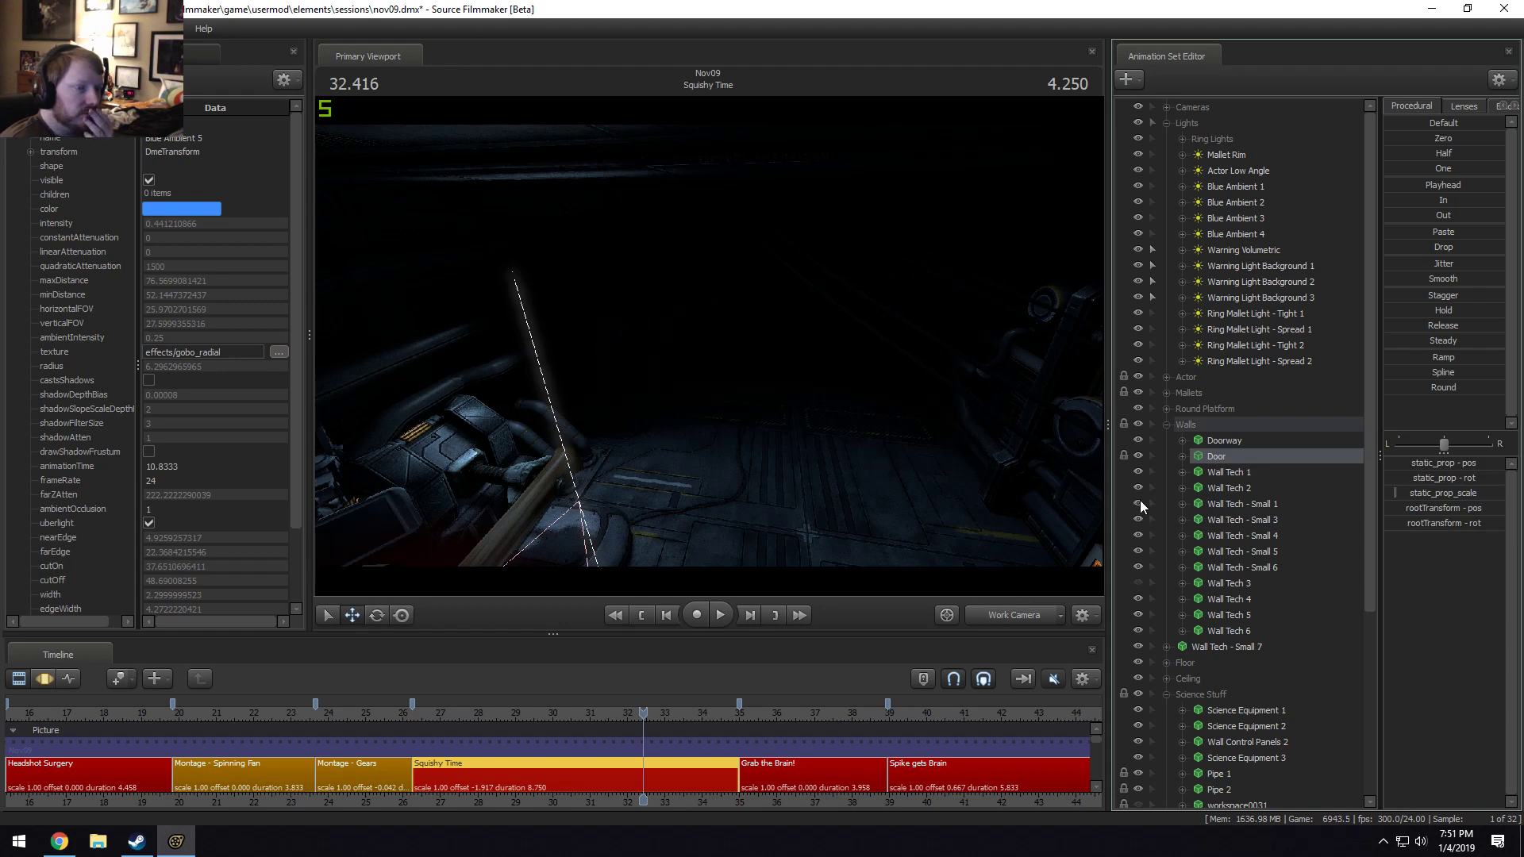
click(1140, 507)
right_click(1212, 500)
click(1235, 535)
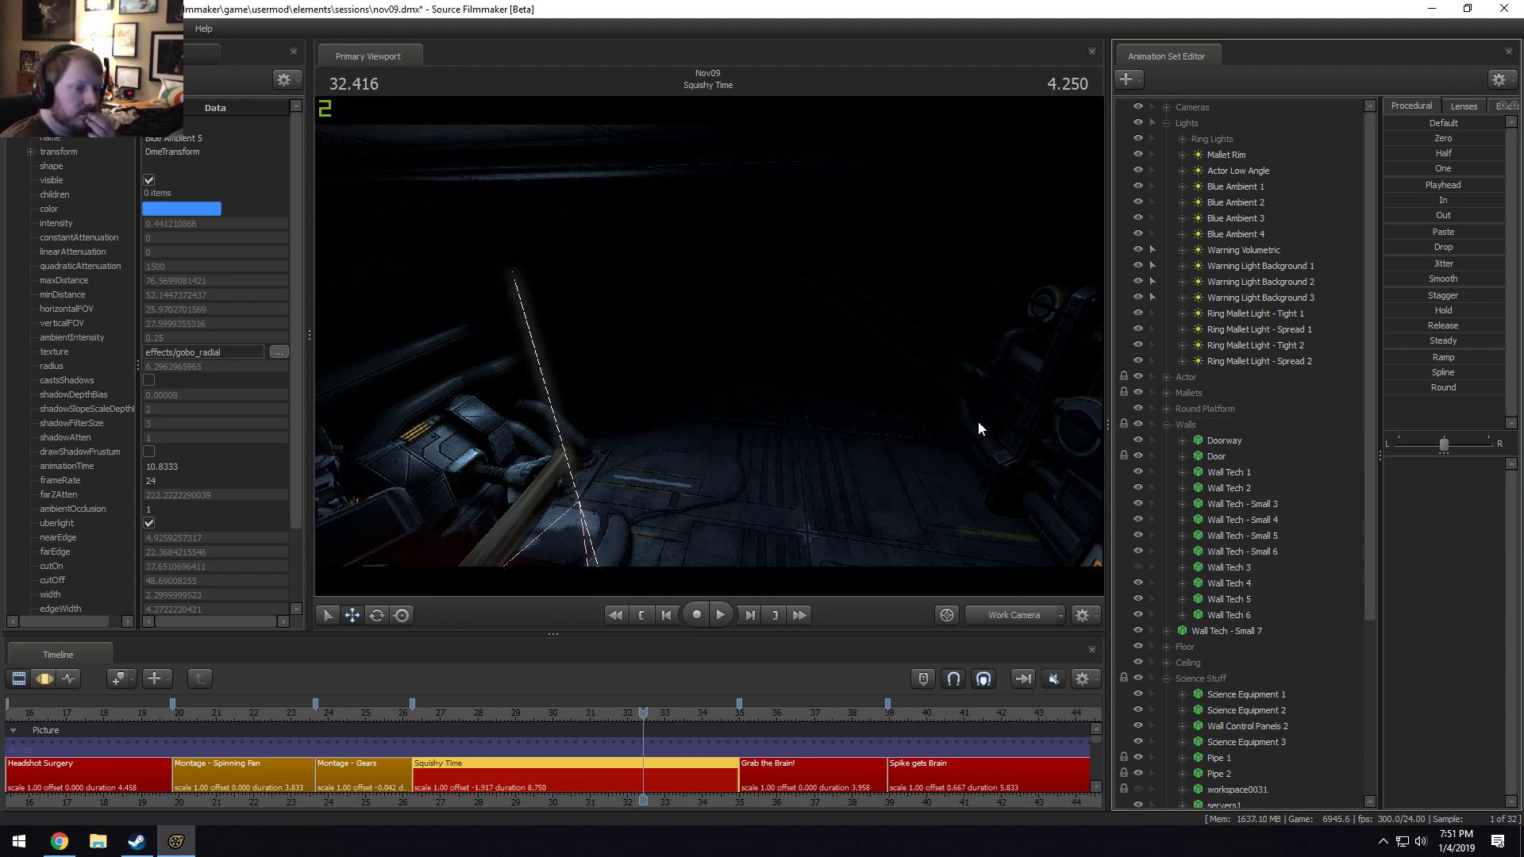
Turn off scene lighting in the viewport and check the main camera's view at 31.375 s before returning to the work camera.
right_click(978, 421)
click(992, 464)
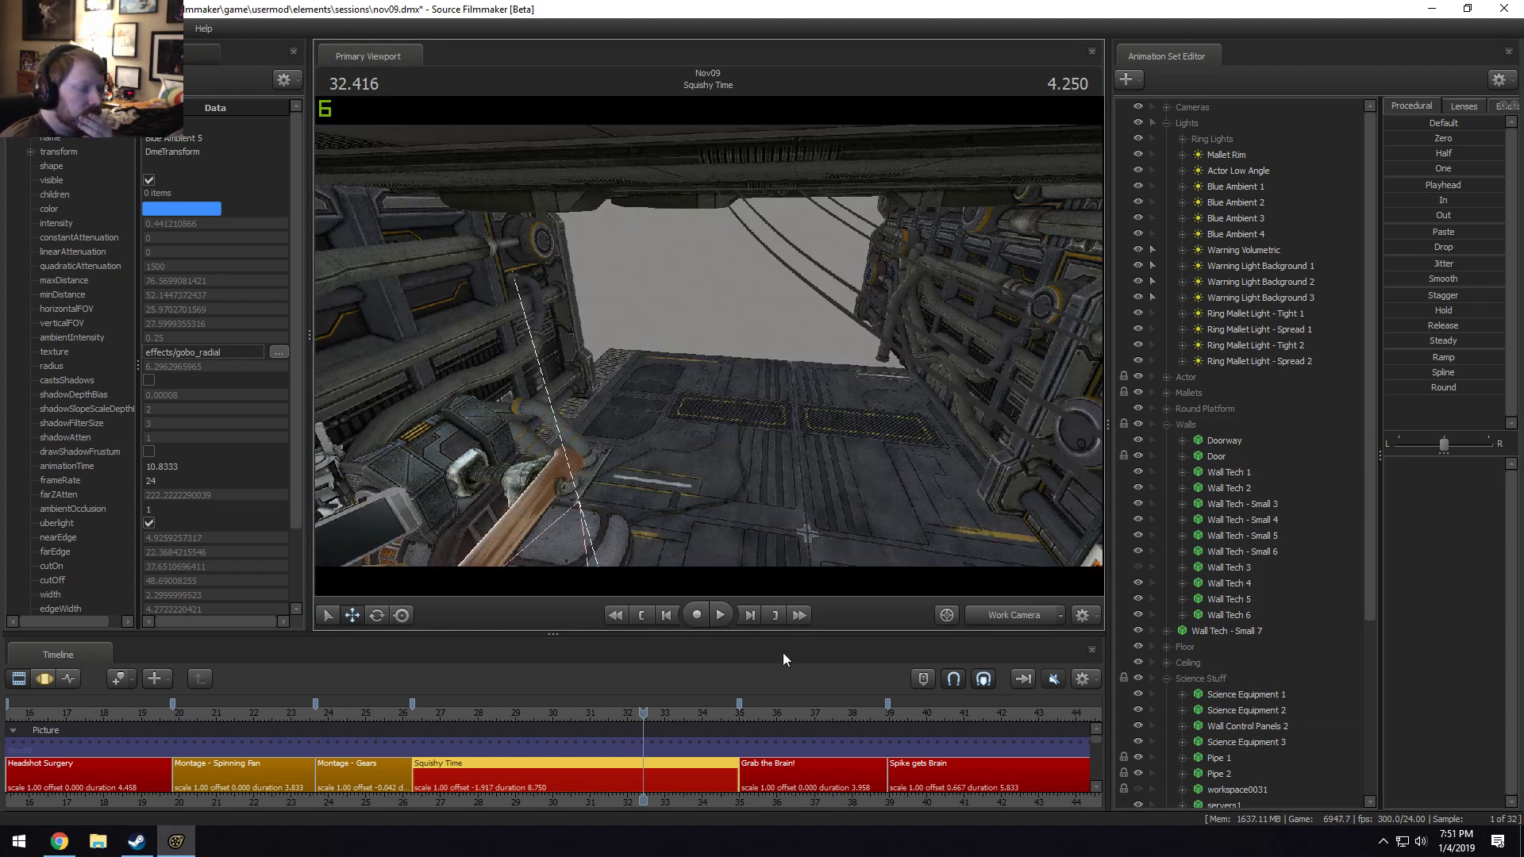
drag(647, 713, 604, 724)
click(1007, 614)
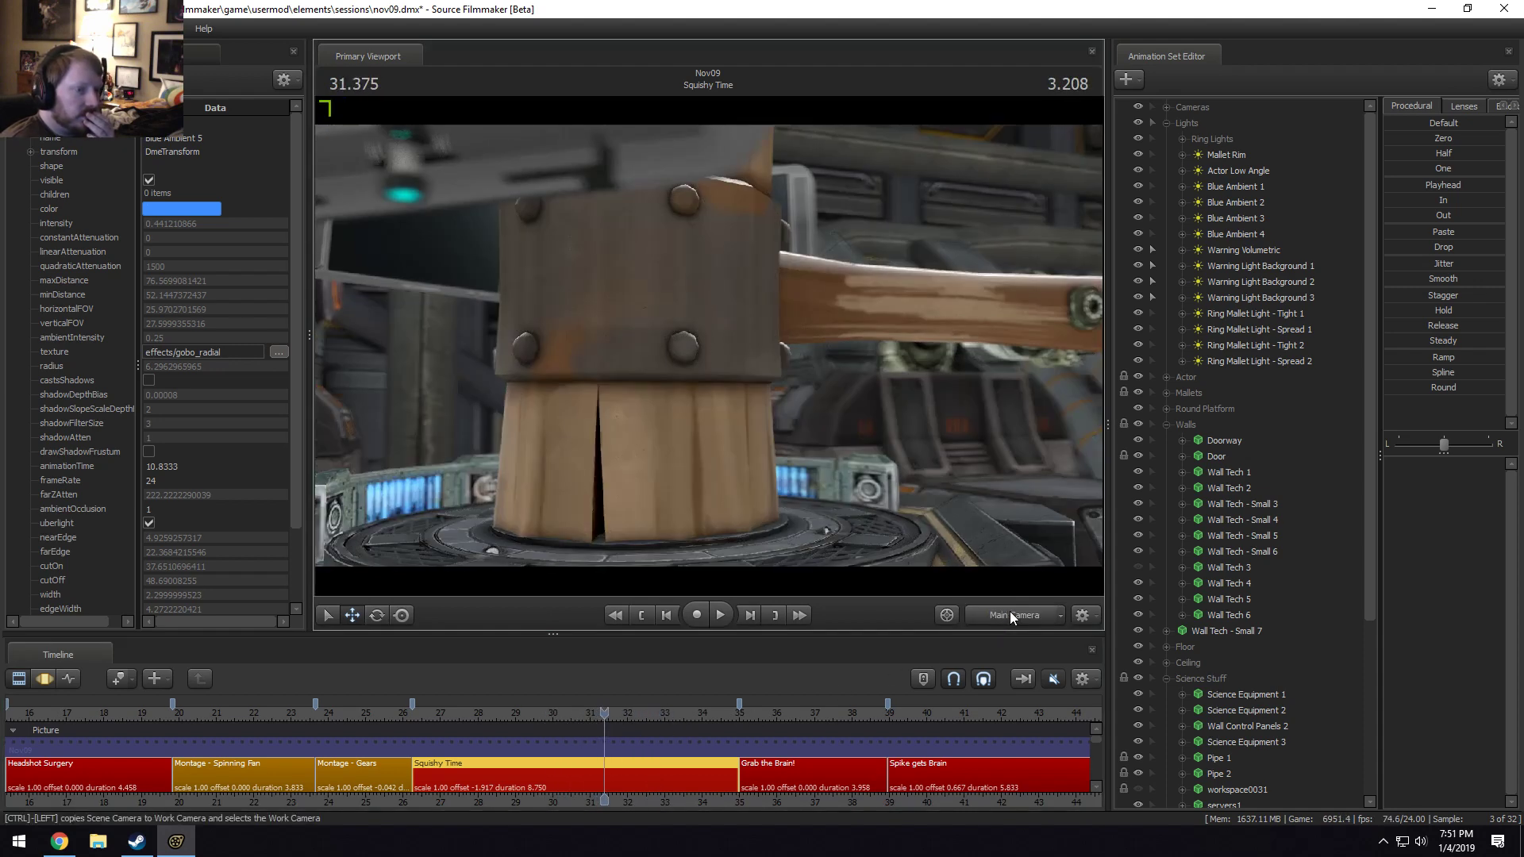
click(1009, 616)
Inspect the set from the work camera at 26.333 s, hide servers1 in Science Stuff, and delete it from the shot.
drag(624, 305, 625, 305)
drag(597, 723, 415, 724)
drag(765, 304, 749, 297)
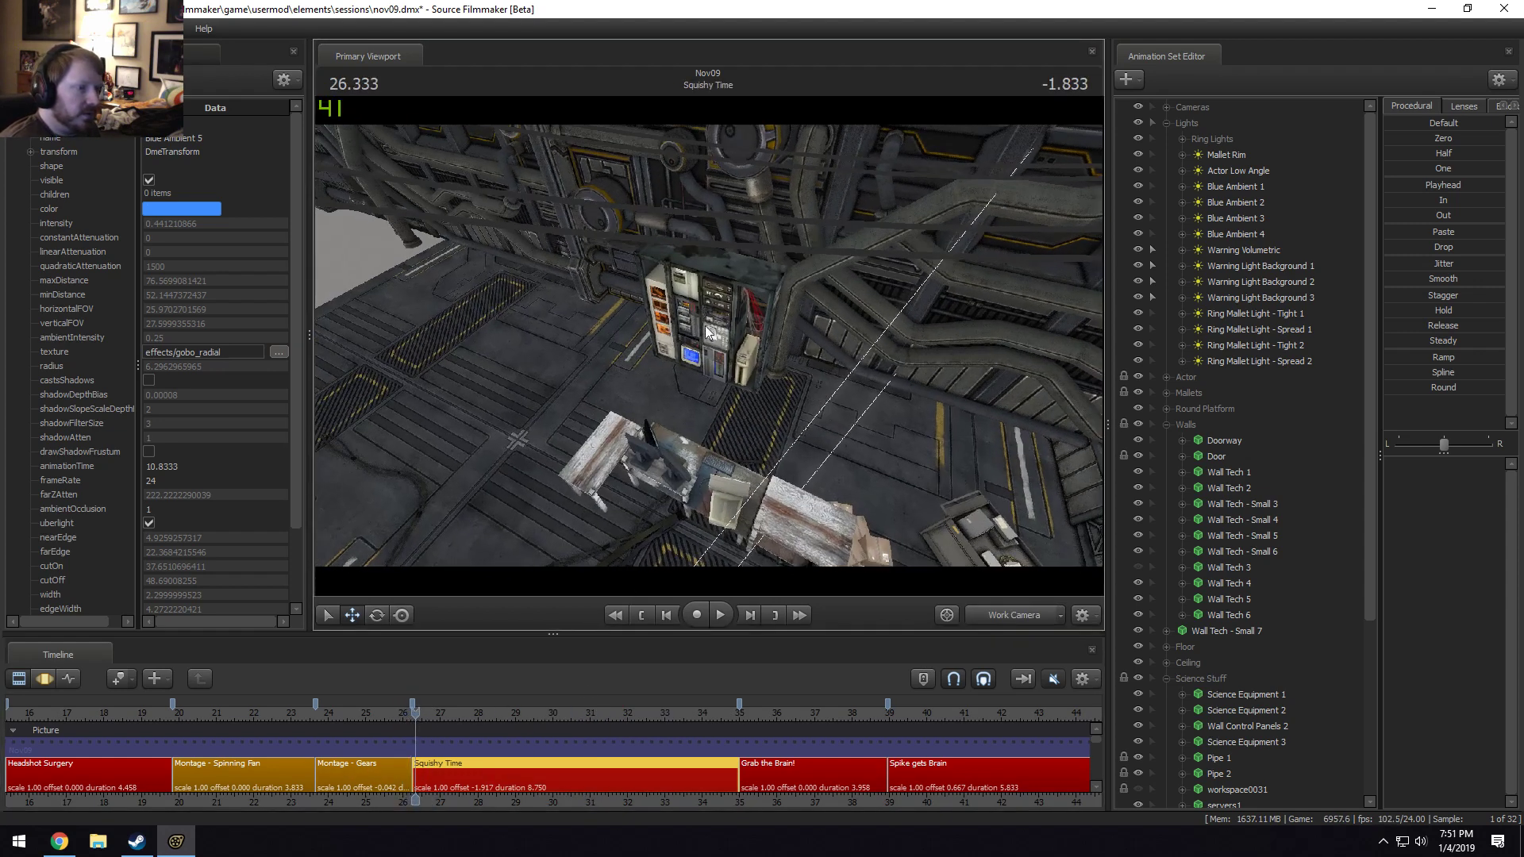
click(1166, 424)
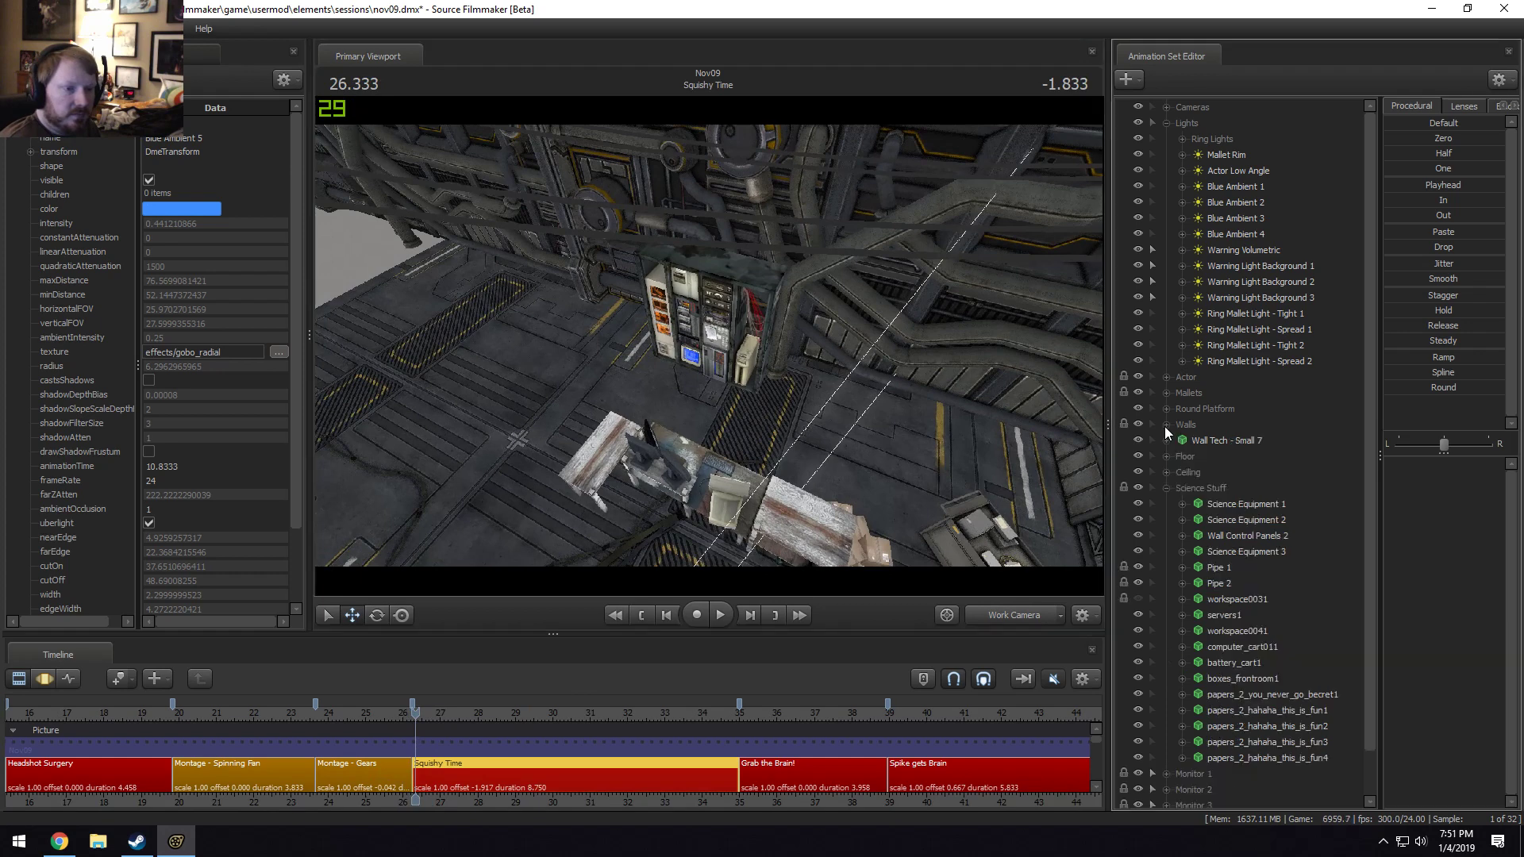
click(1222, 615)
click(1137, 615)
right_click(1200, 619)
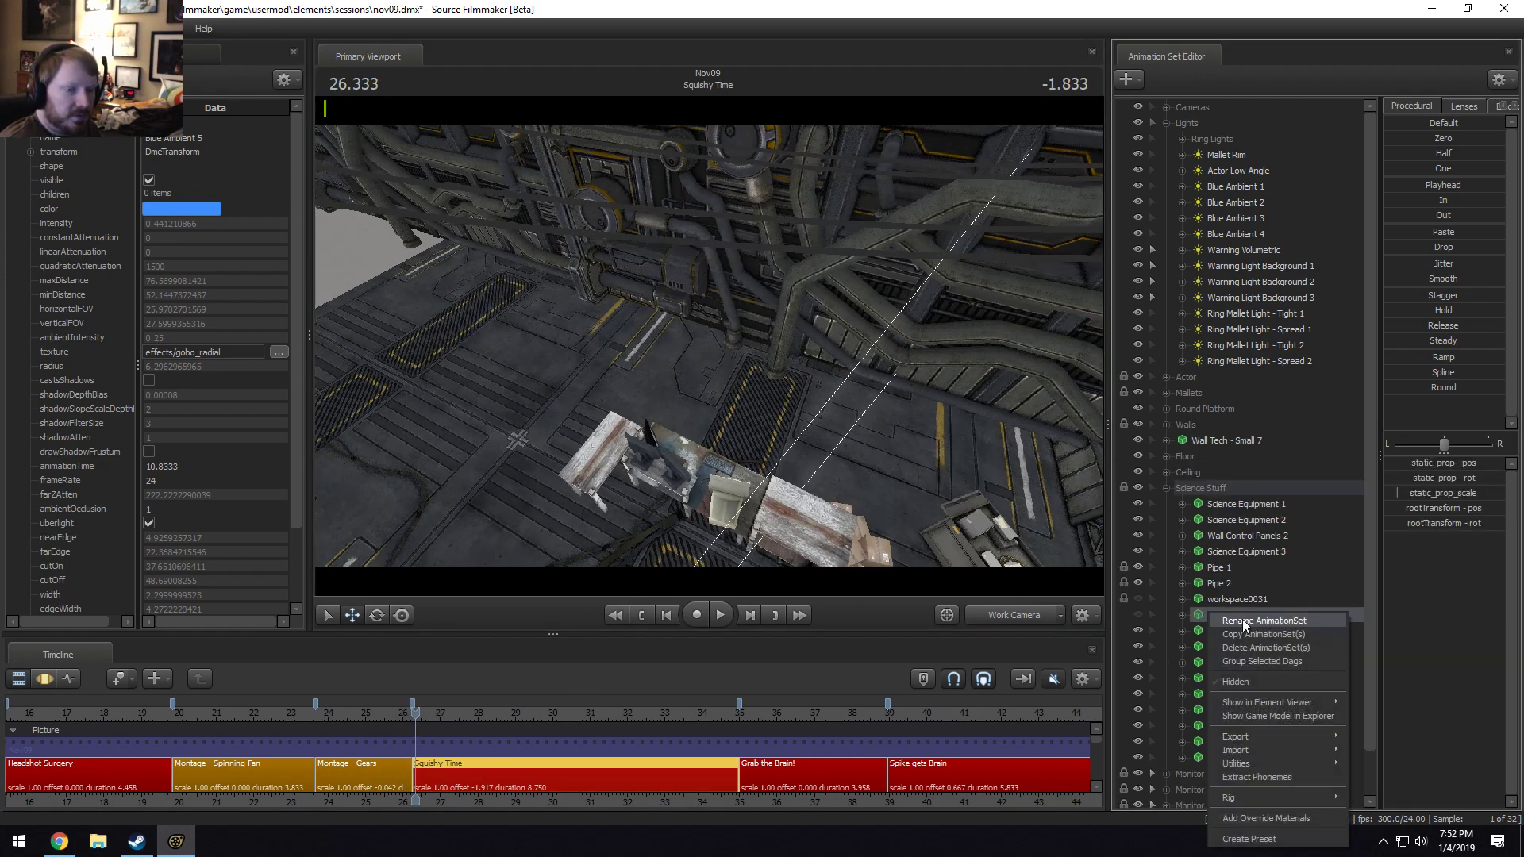
click(1254, 647)
Play the shot's opening toward the room corner, and delete the Hanging Cables and ceiling pieces in the Ceiling group.
drag(1061, 508, 1032, 524)
drag(710, 373, 748, 389)
key(space)
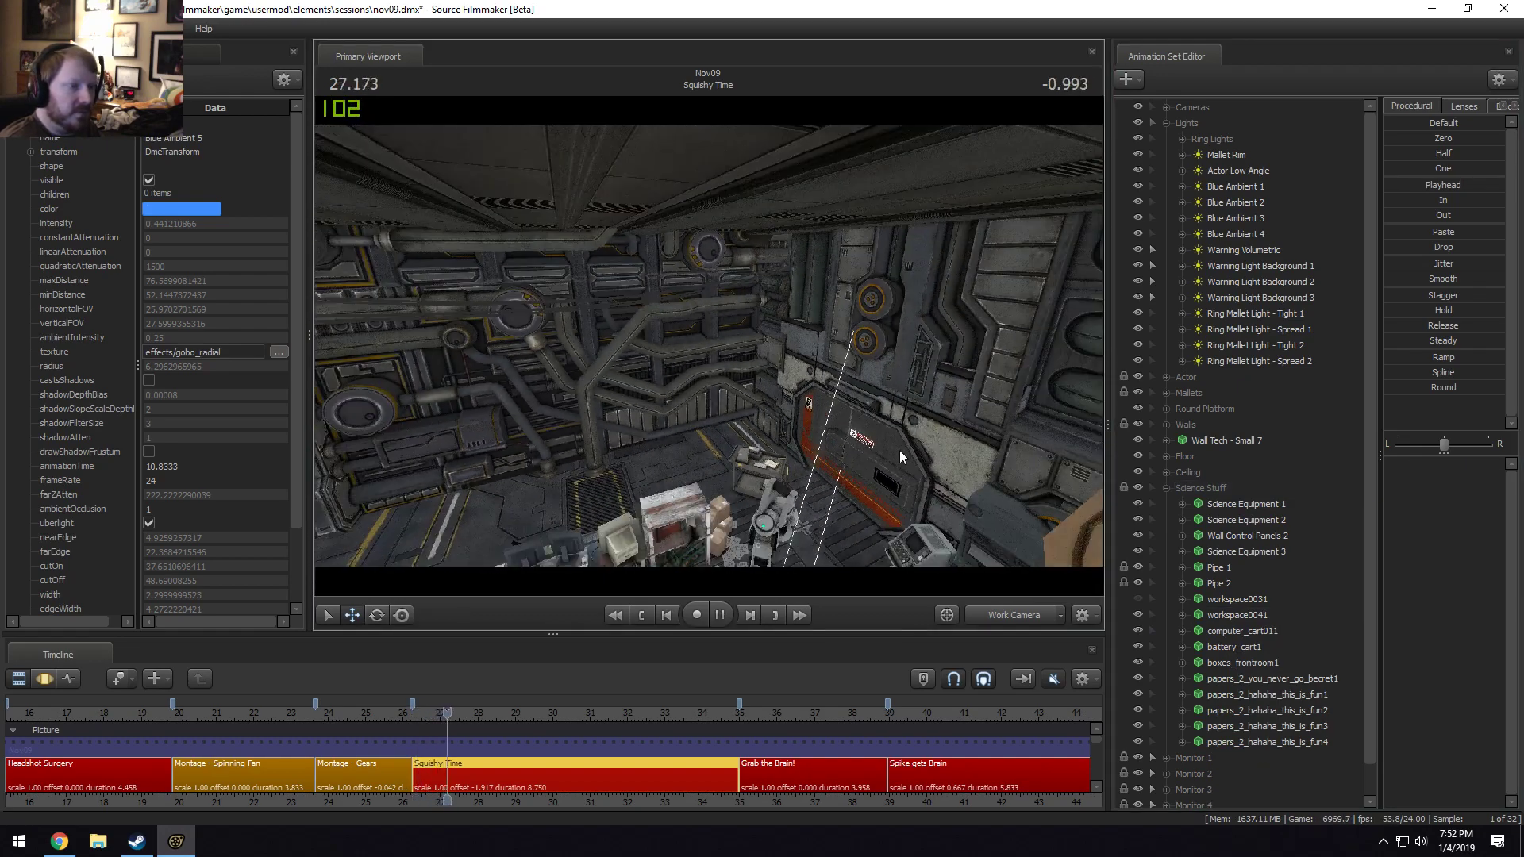
key(space)
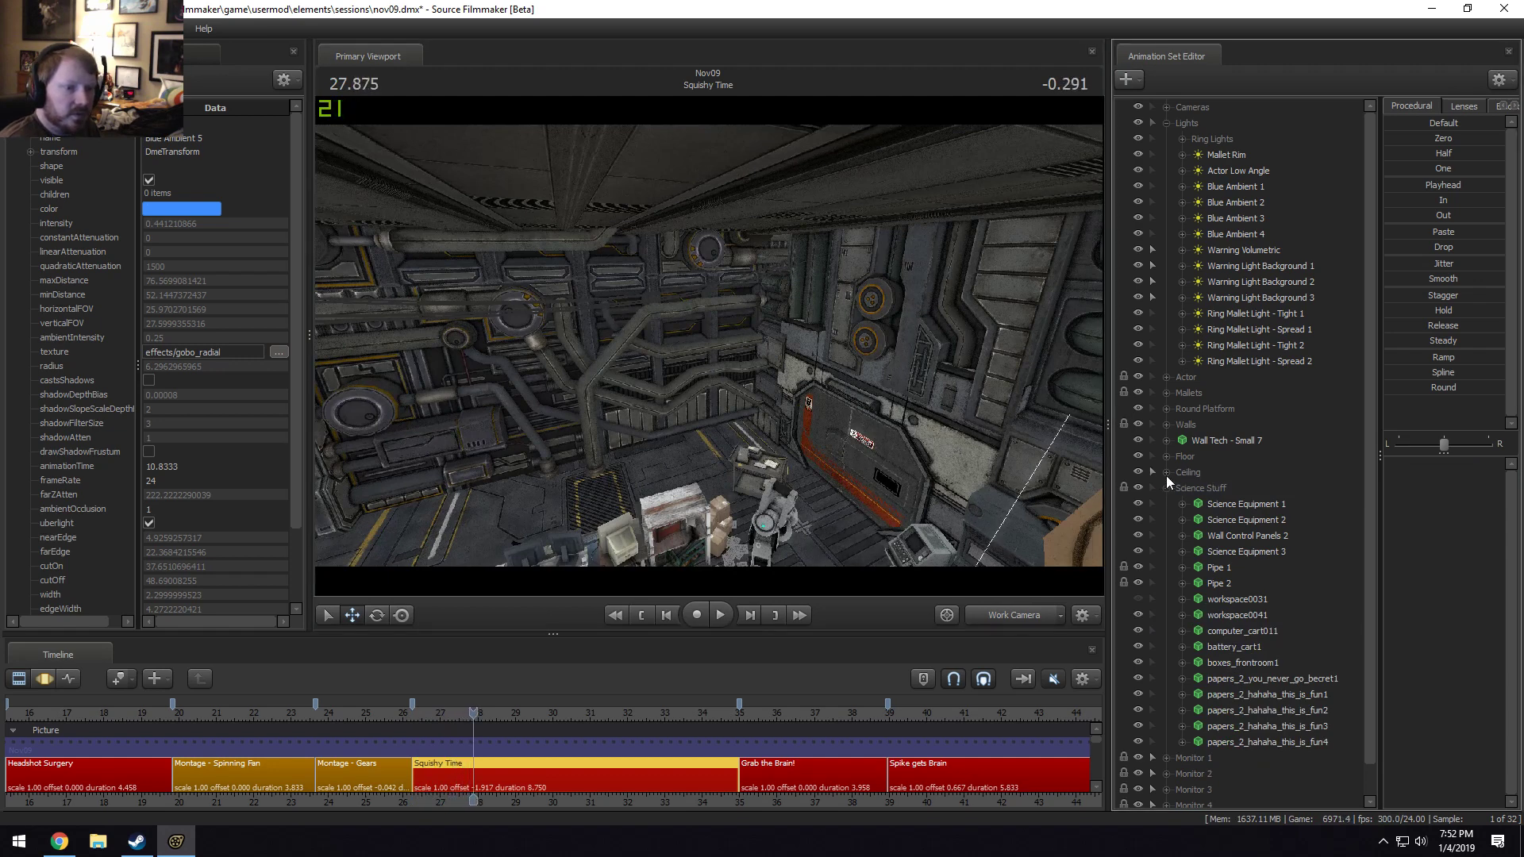
click(1166, 473)
click(1200, 486)
click(1190, 473)
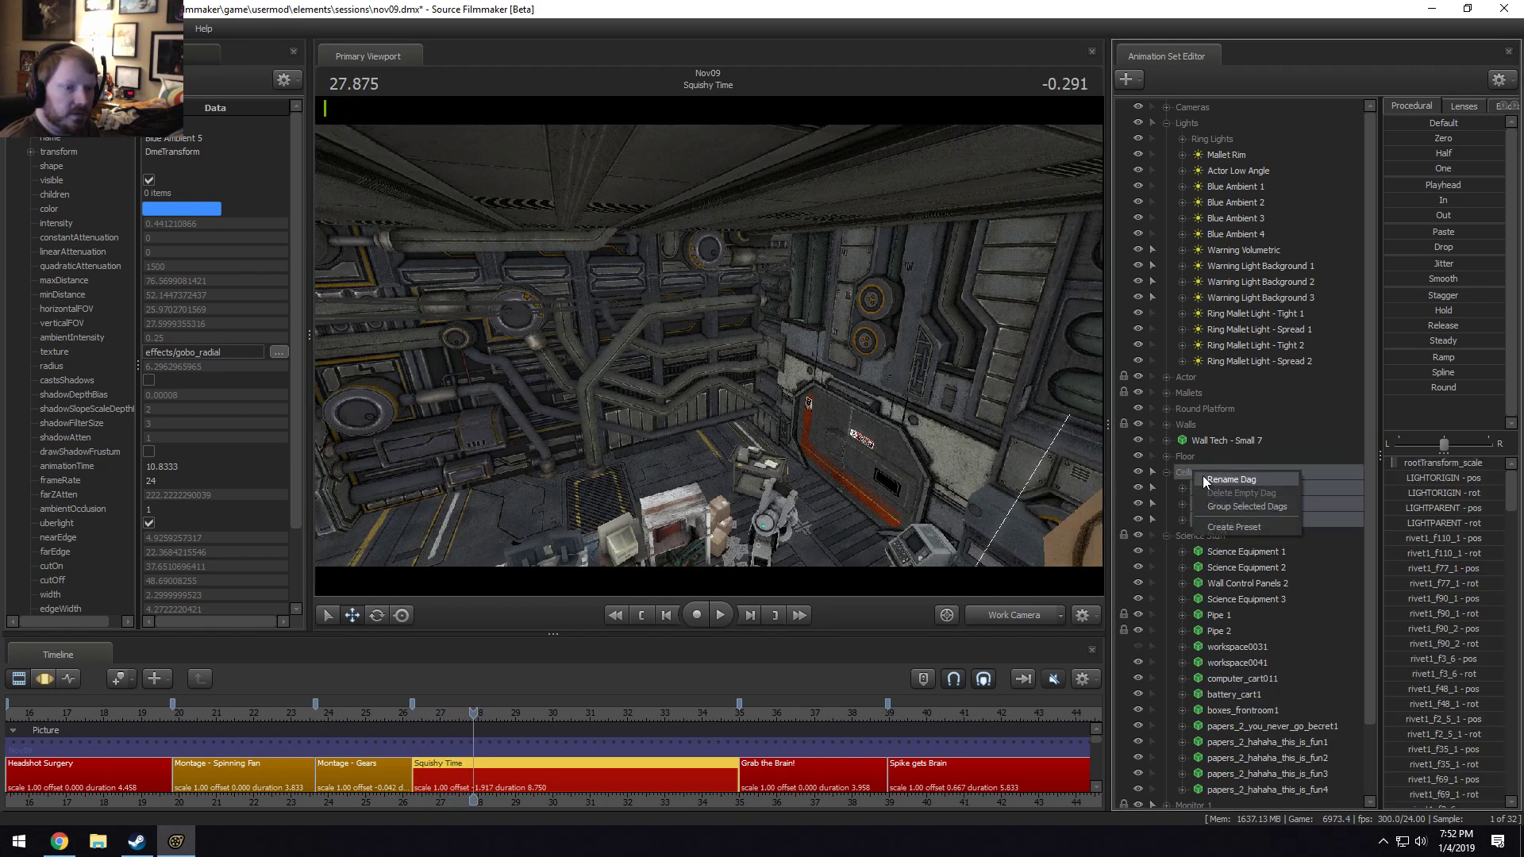
right_click(1226, 489)
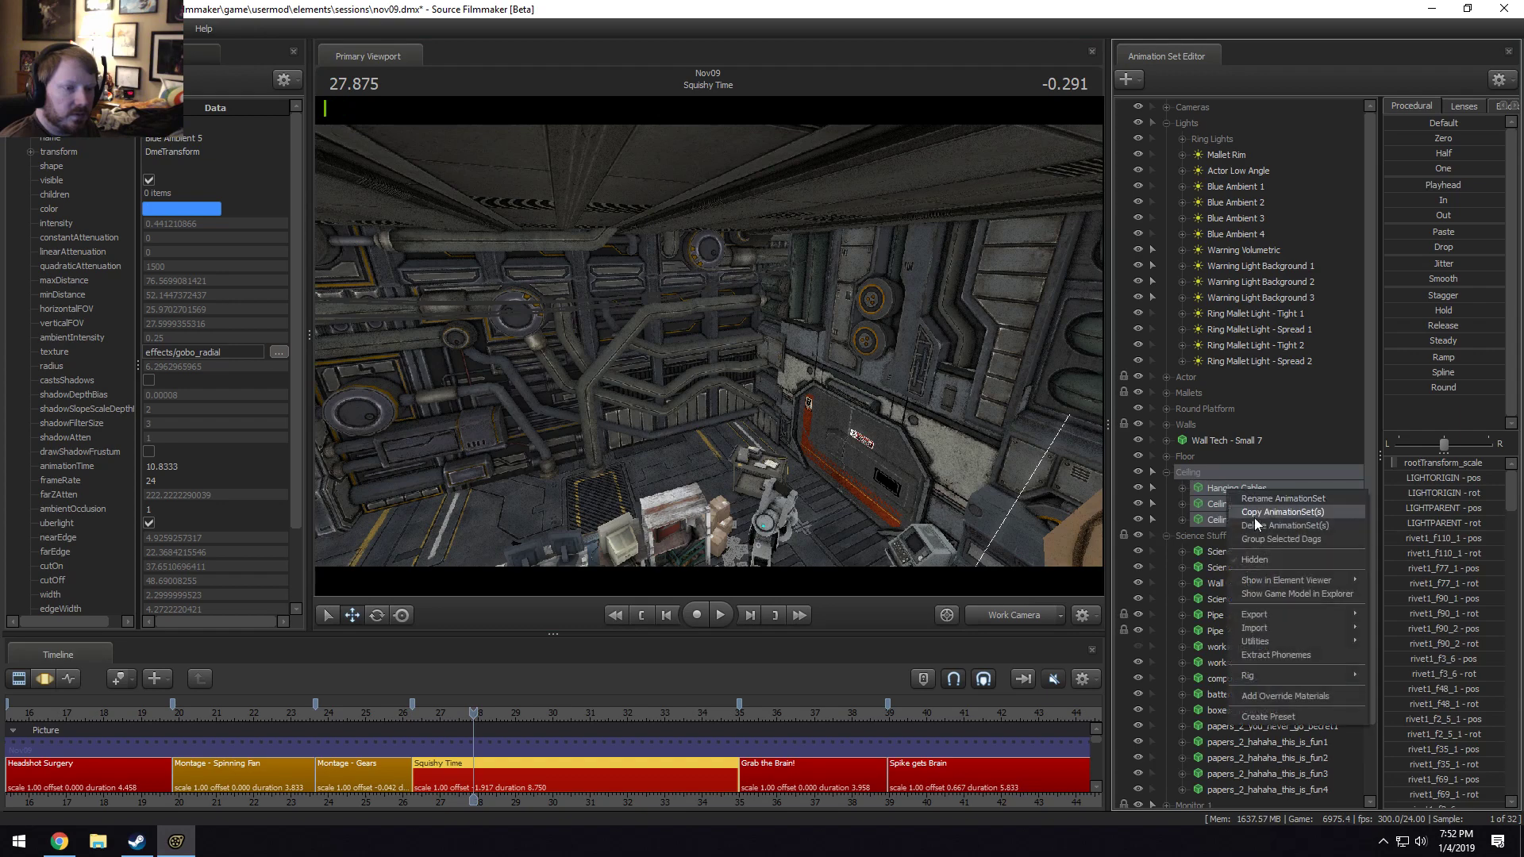
click(1254, 518)
right_click(1202, 479)
click(1235, 511)
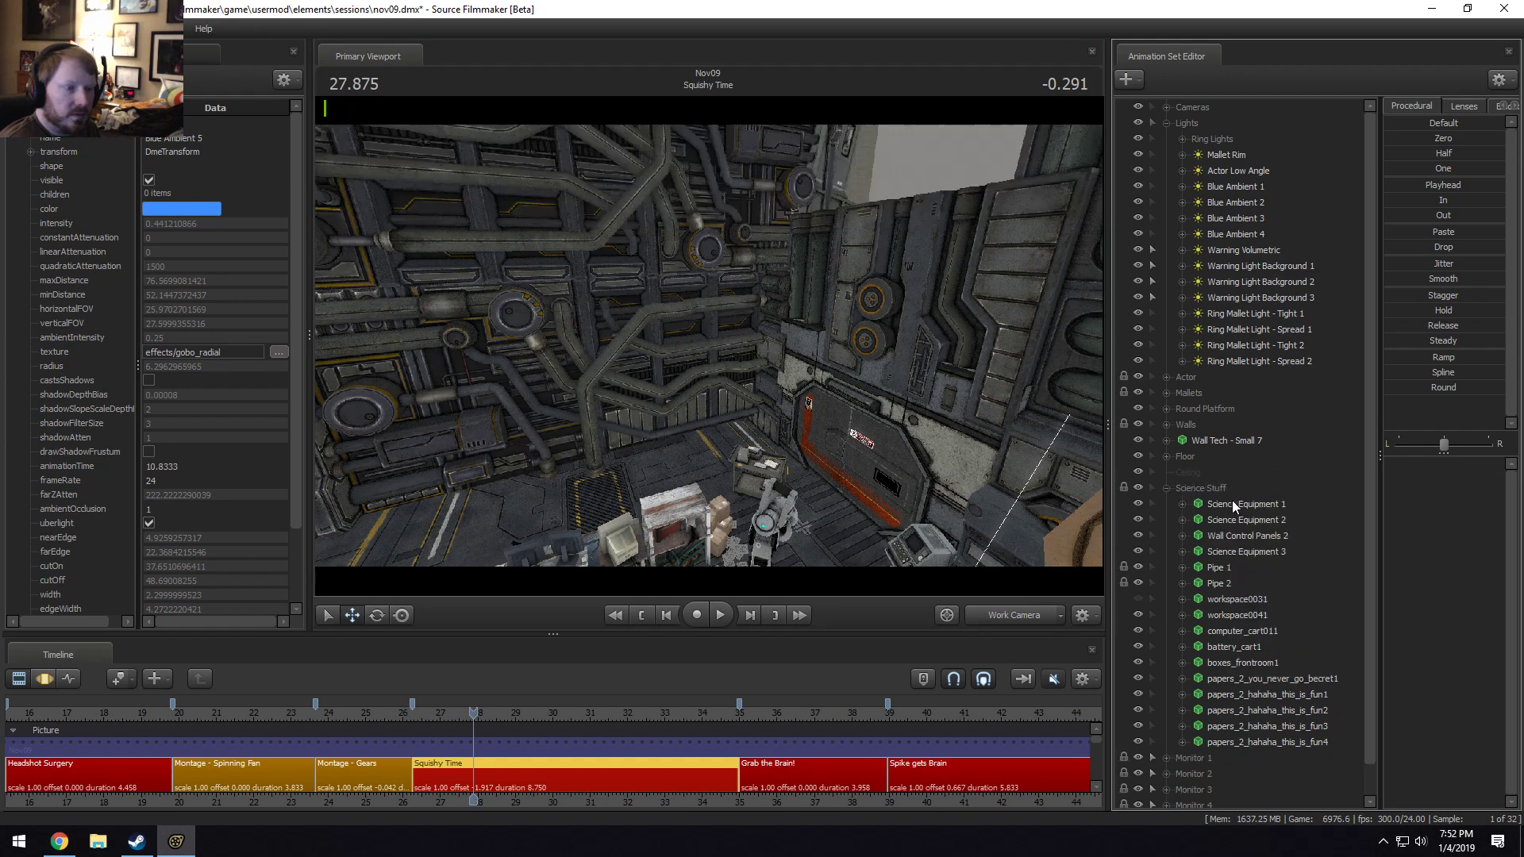
Inspect the floor from above at 31.541 s, pick the tile at the far edge, and delete Floor 6.
click(1164, 471)
click(1164, 459)
drag(474, 713, 610, 751)
drag(648, 414, 897, 268)
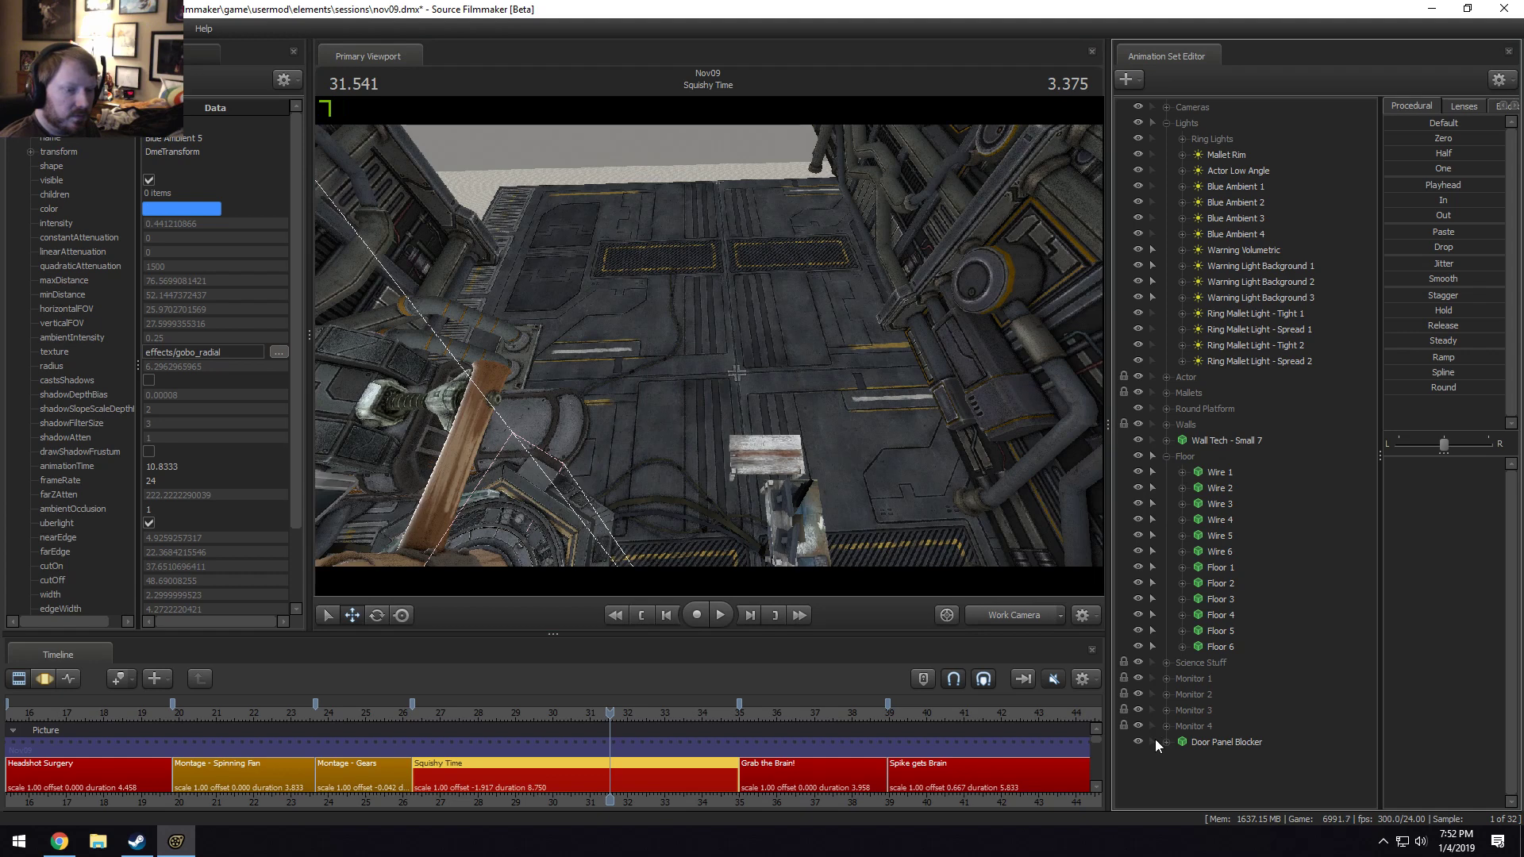
click(854, 253)
key(F3)
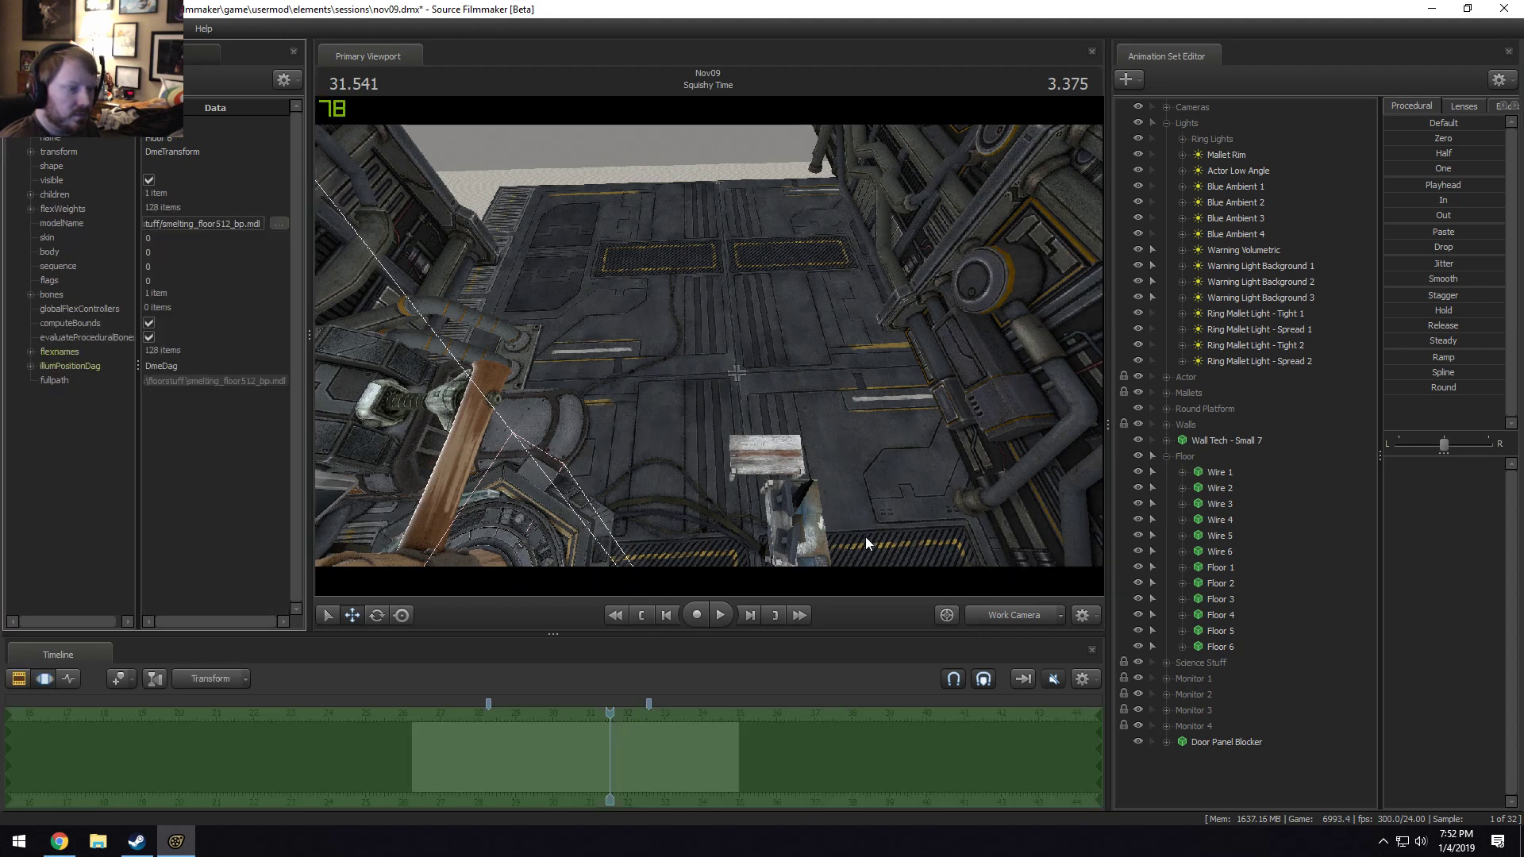
mouse_move(895, 293)
ctrl+mouse_down()
mouse_move(845, 227)
mouse_move(881, 238)
ctrl+mouse_up()
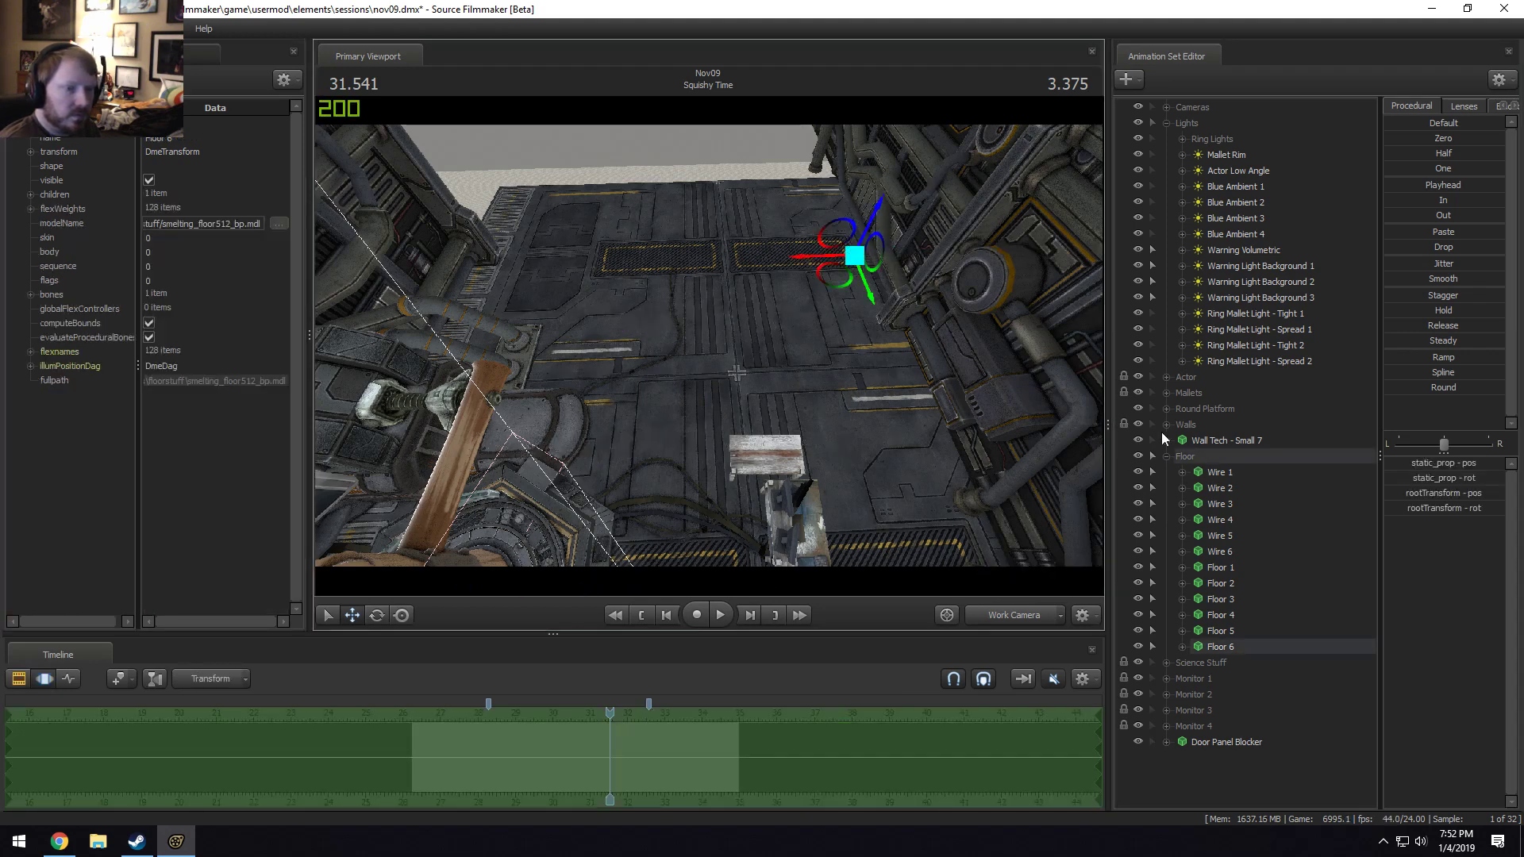
right_click(1225, 645)
click(1271, 442)
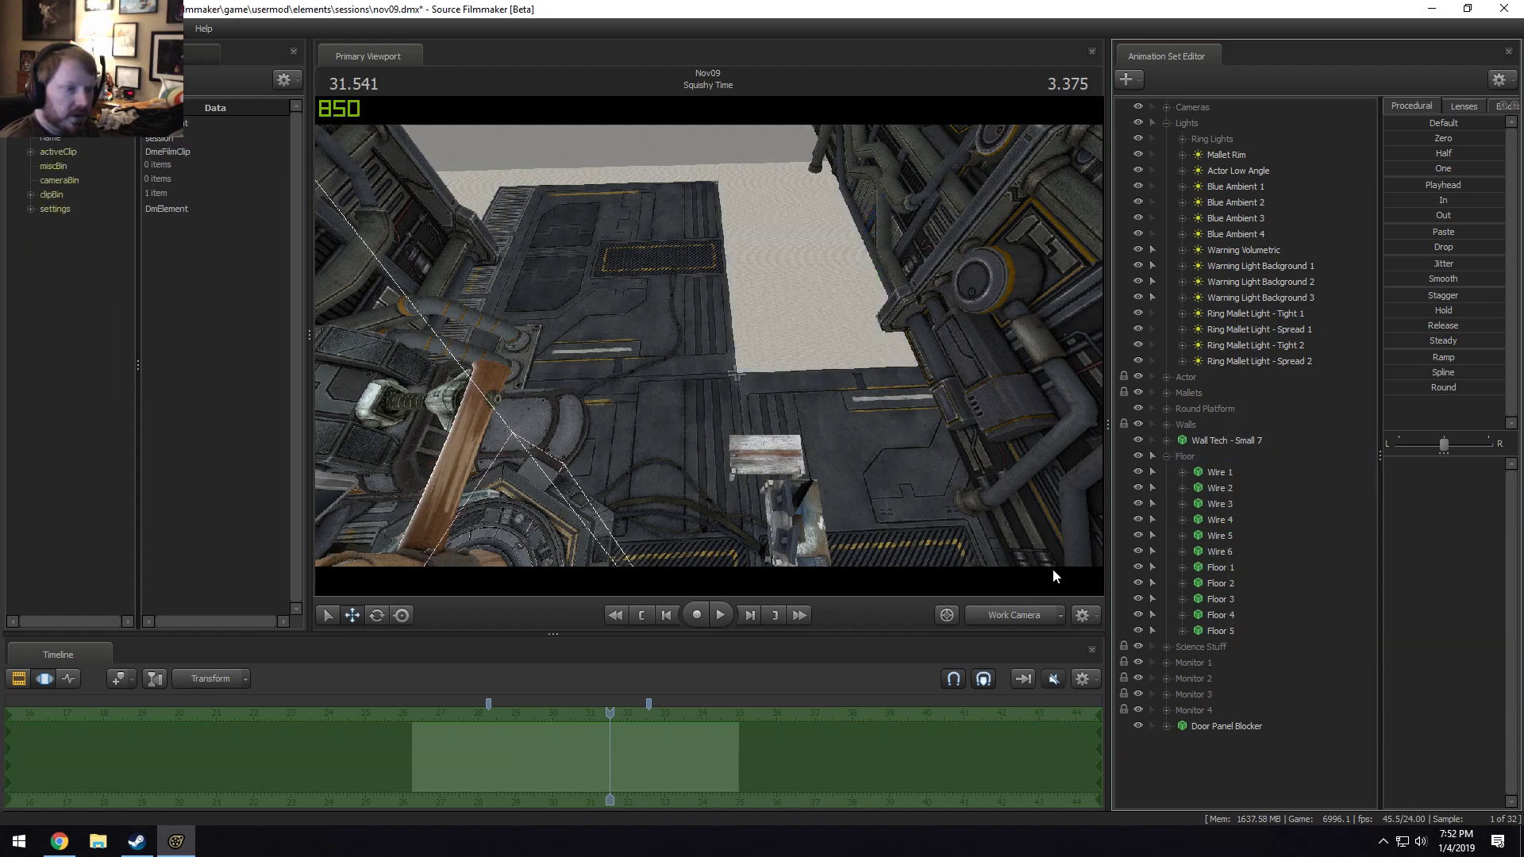
Delete Wire 1 through Wire 6 from the Floor group and move "Wall Tech - Small 7" into the Walls group.
drag(703, 494, 681, 527)
drag(413, 759, 452, 759)
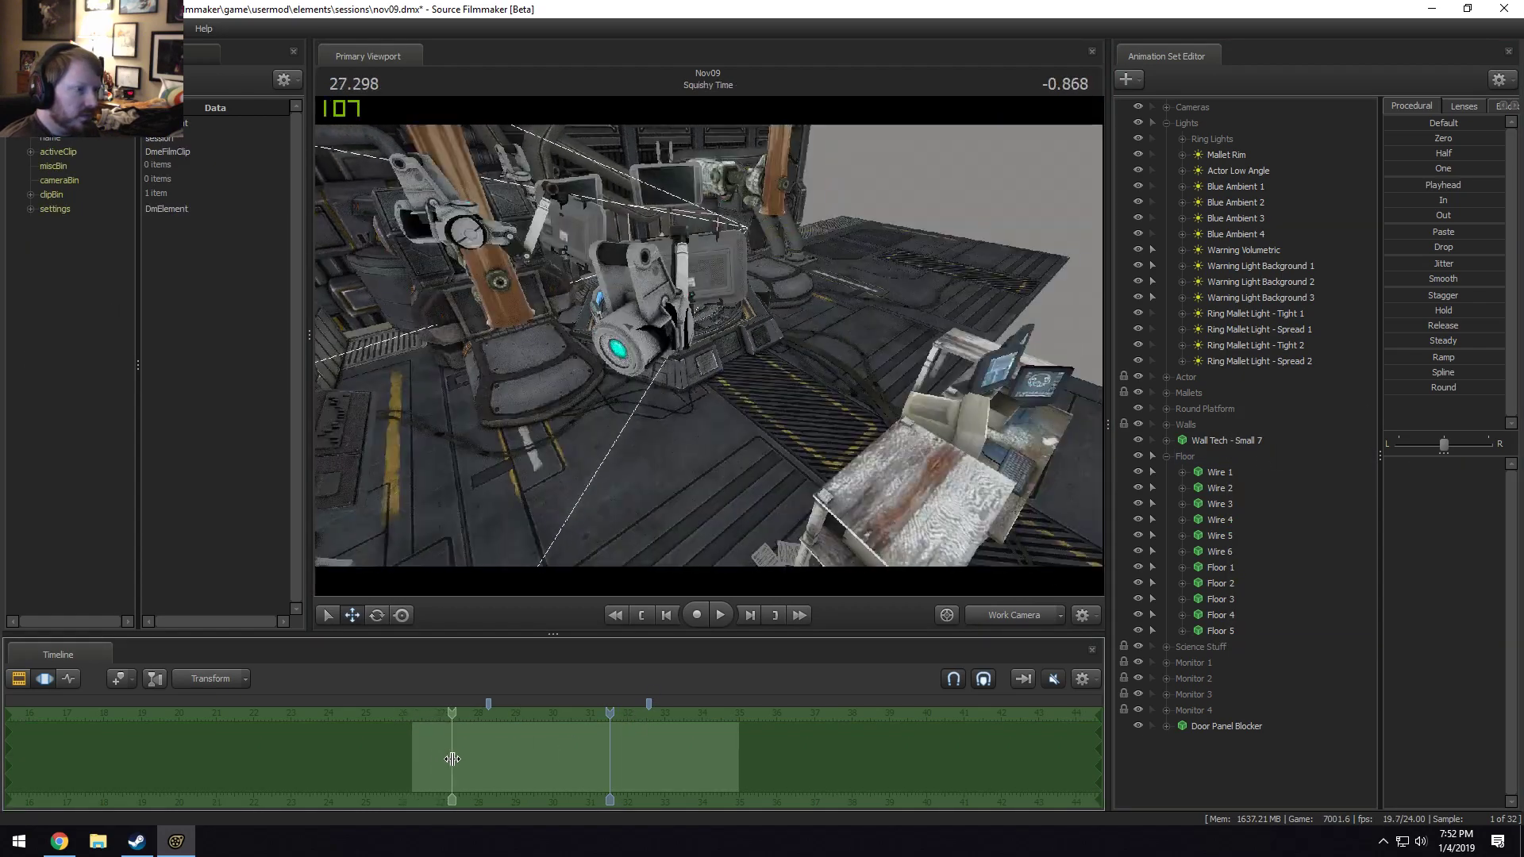
click(1214, 471)
shift+click(1210, 554)
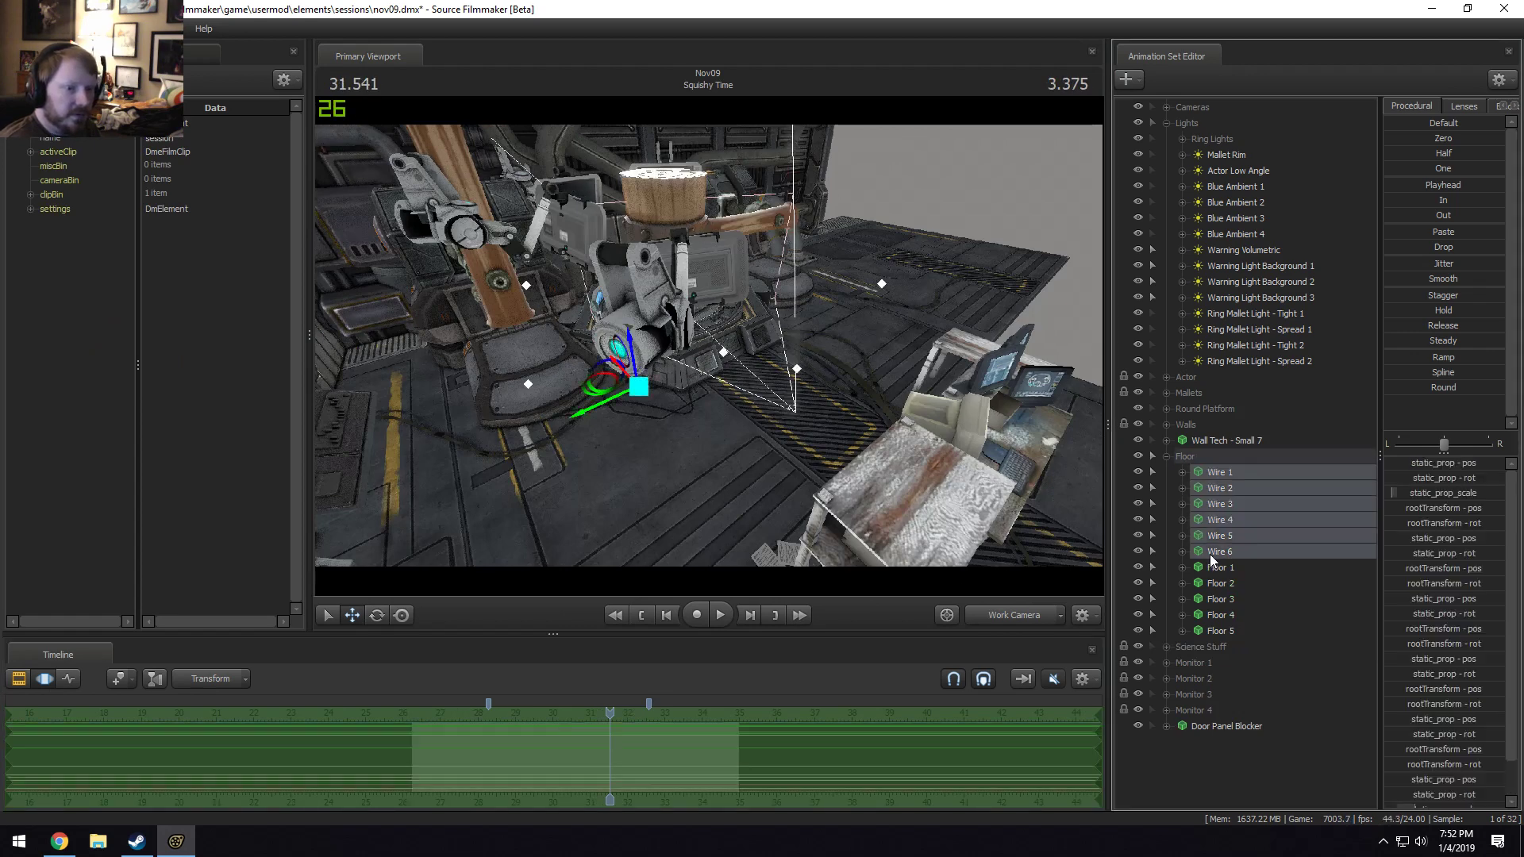
right_click(1210, 554)
click(1250, 589)
click(1166, 456)
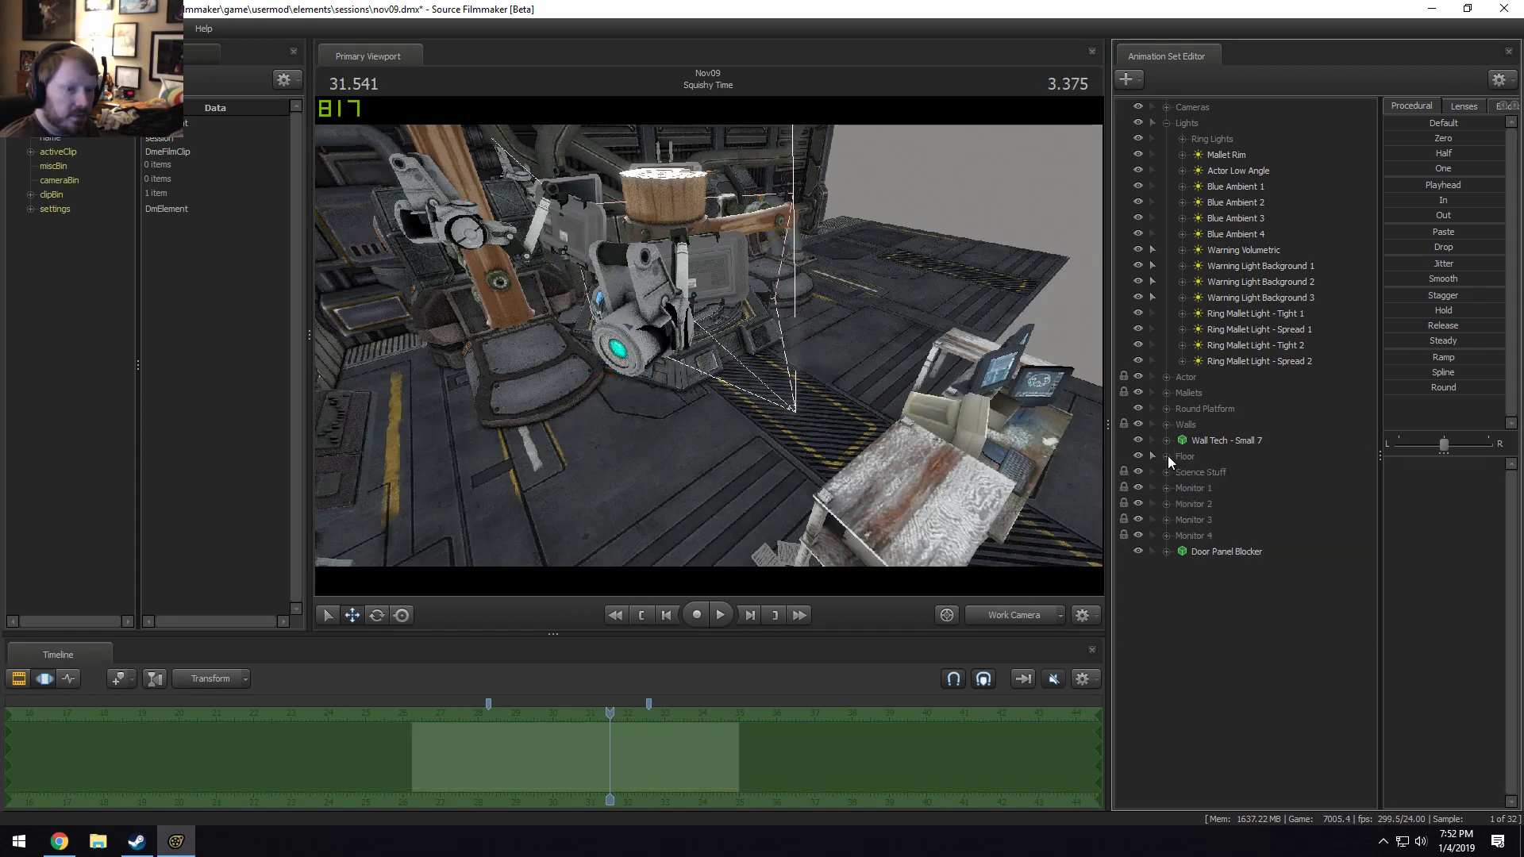
drag(1201, 441, 1190, 425)
Inspect the pipe wall at 26.791 s, toggle the visibility of Wall Tech 5 and Wall Tech 4, and delete Wall Tech 4.
drag(786, 373, 666, 293)
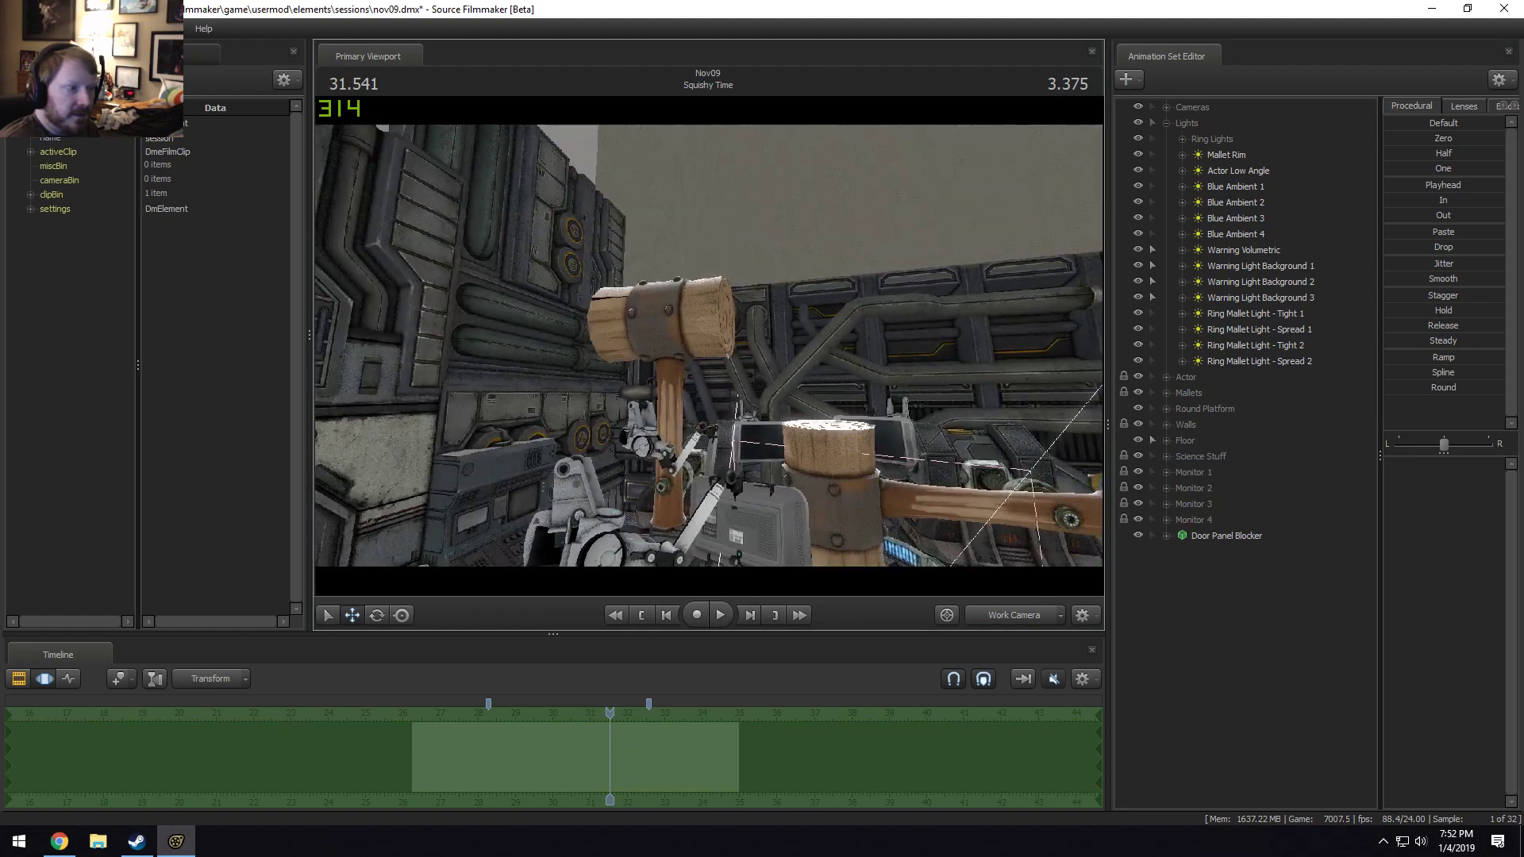
drag(873, 294, 725, 278)
drag(762, 344, 583, 321)
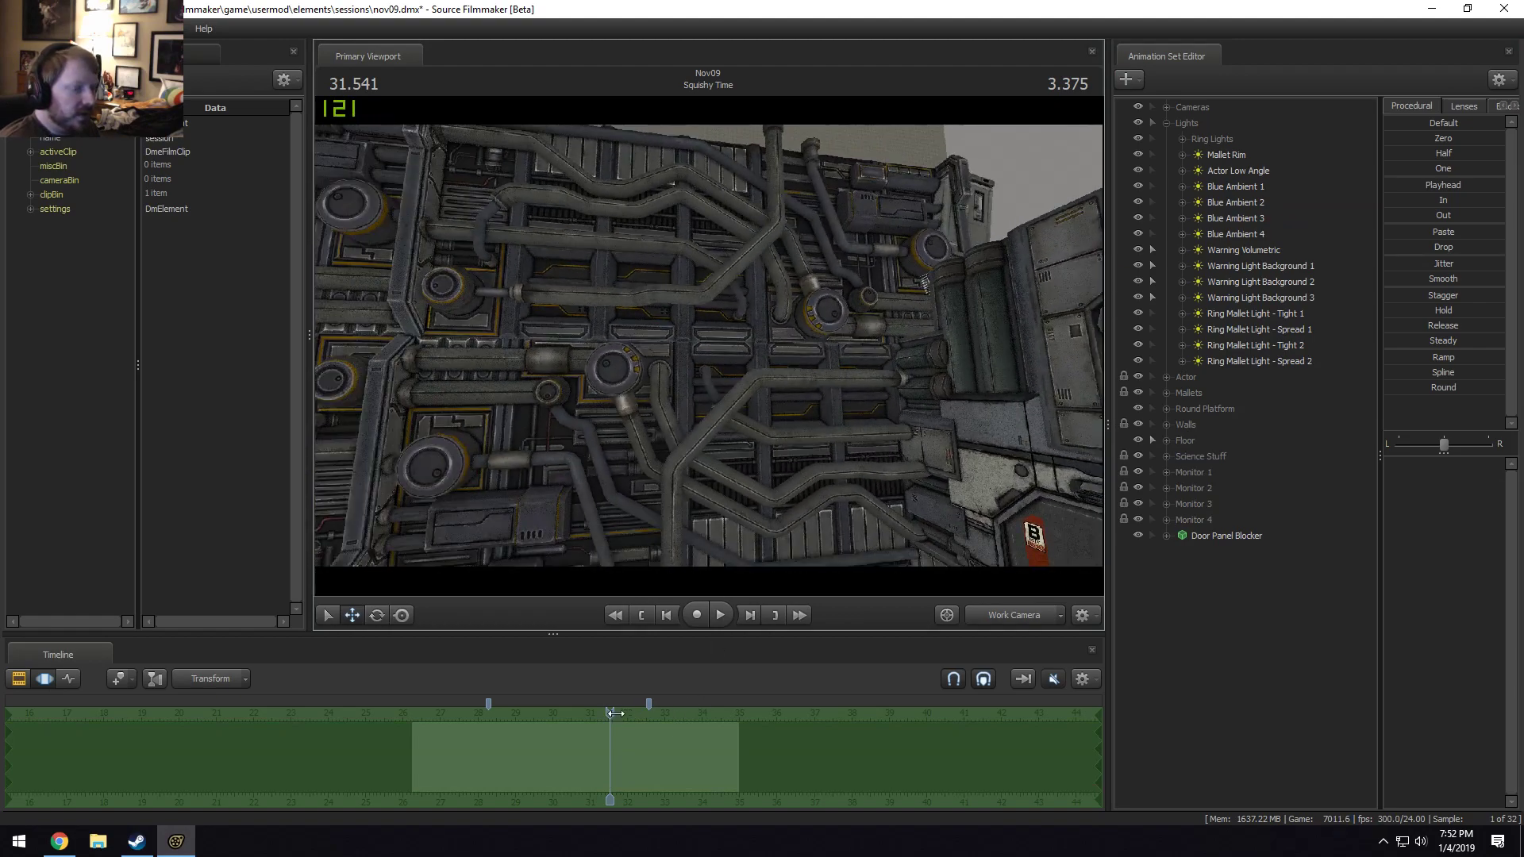
drag(616, 713, 433, 729)
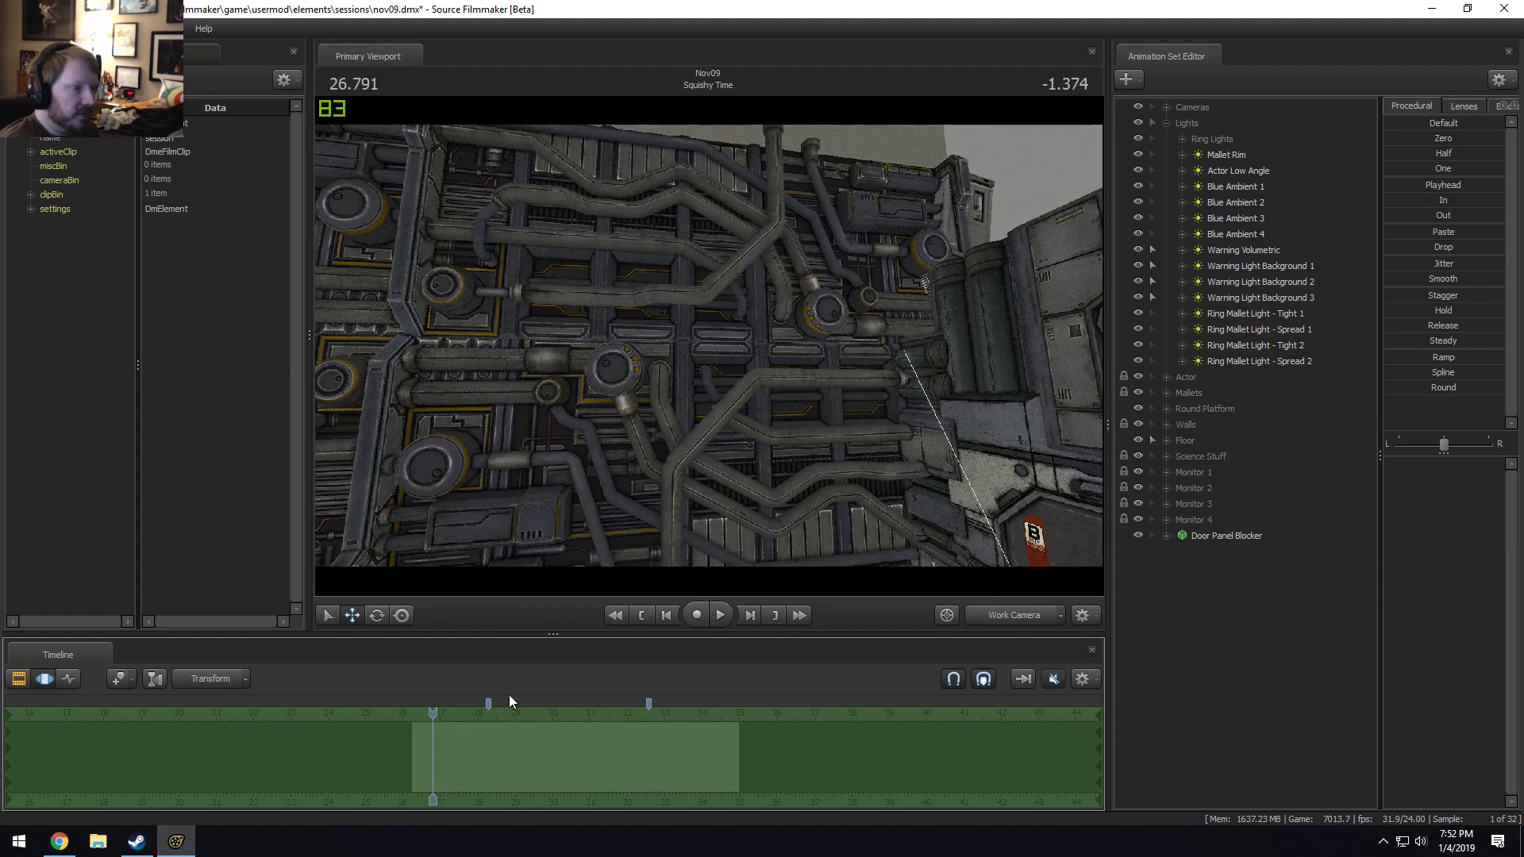
drag(713, 531, 603, 531)
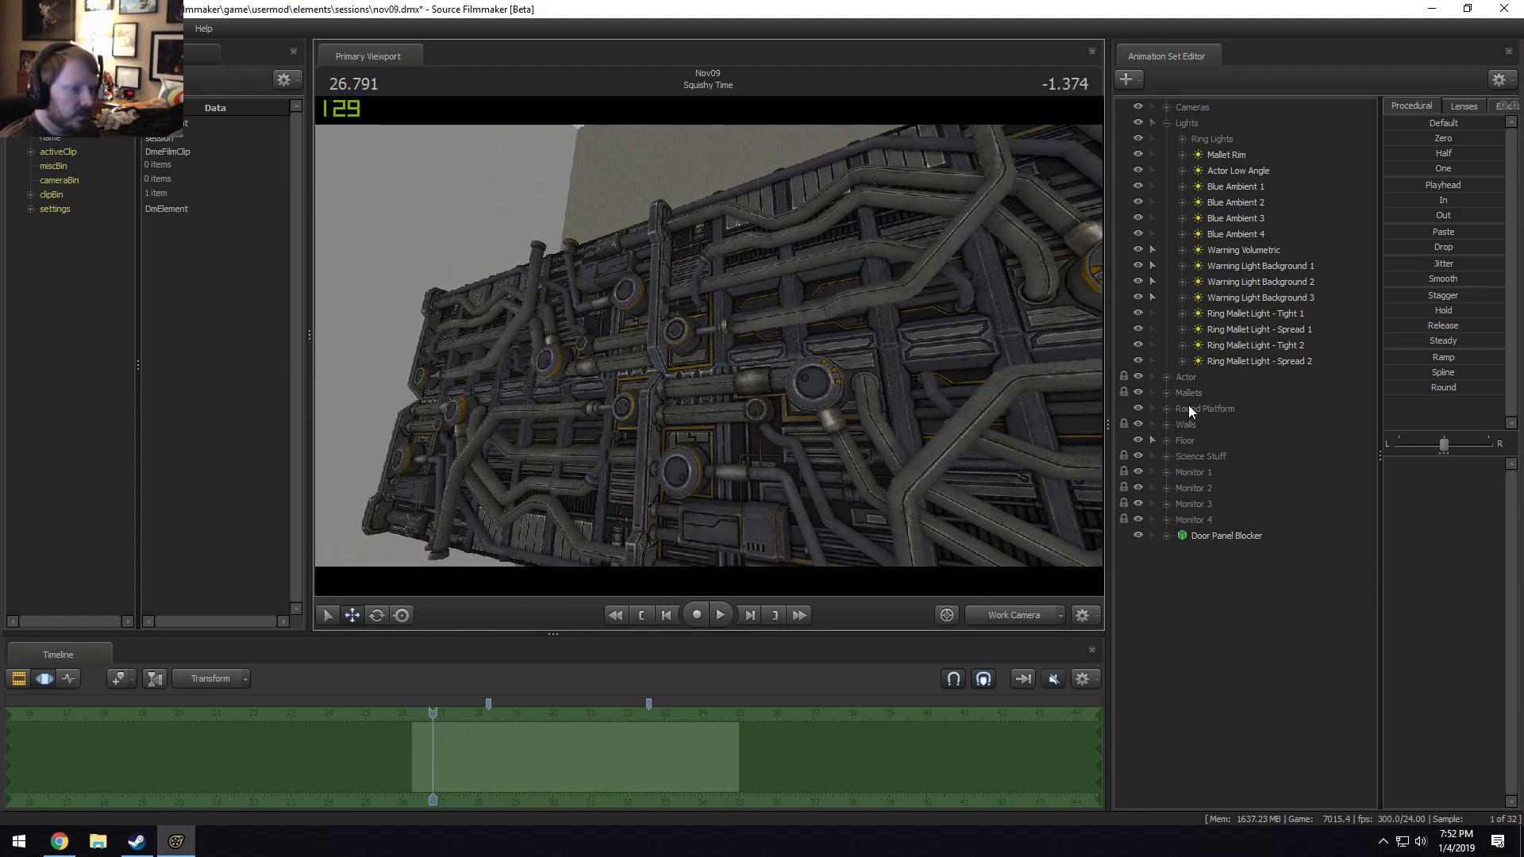
click(1167, 425)
click(1206, 600)
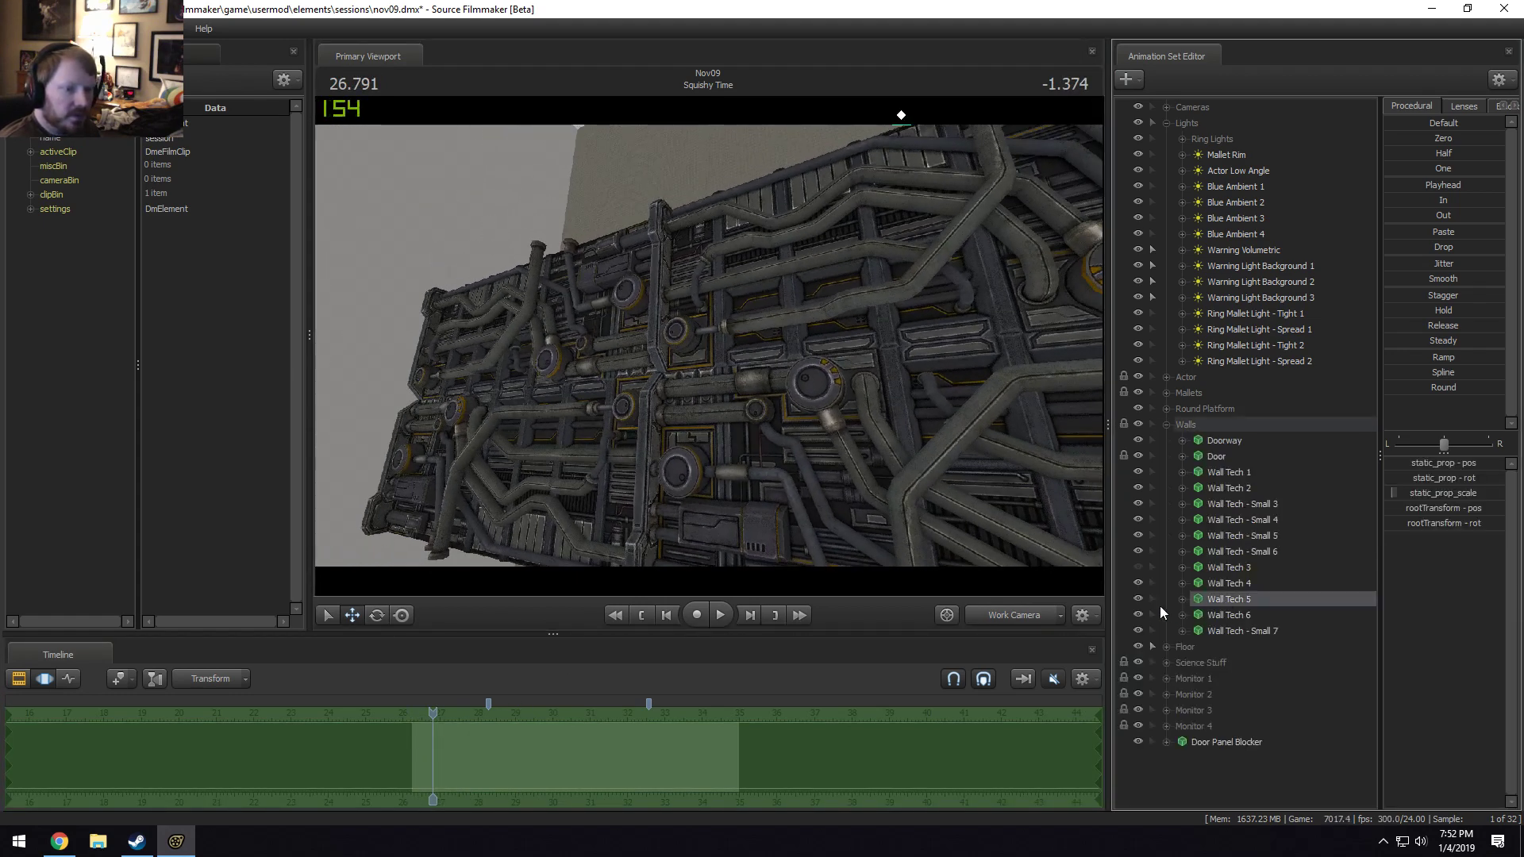
click(1138, 599)
click(1138, 599)
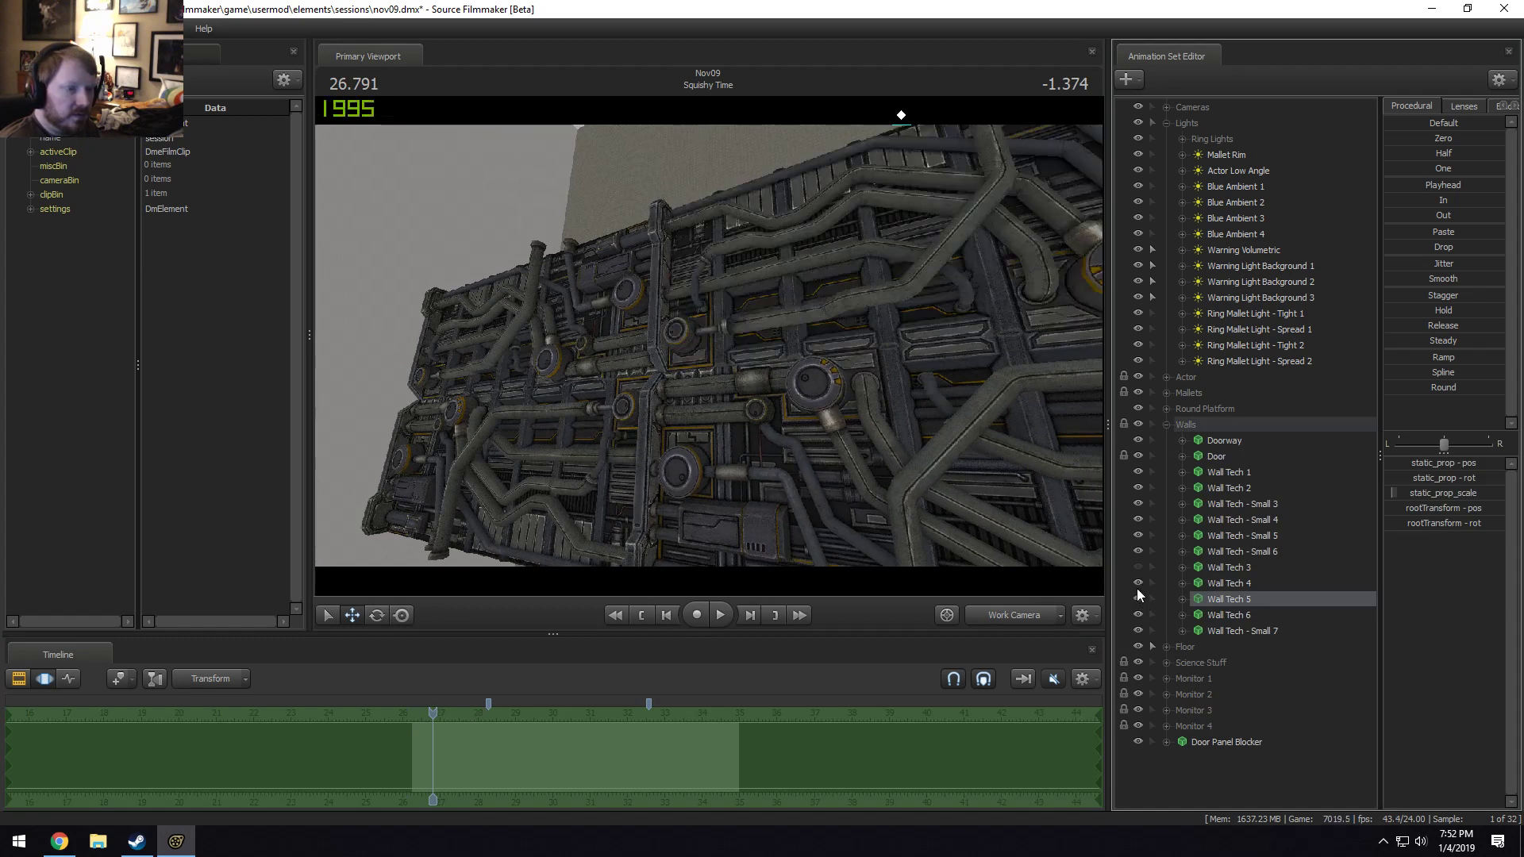
click(1138, 583)
click(1137, 584)
right_click(1214, 584)
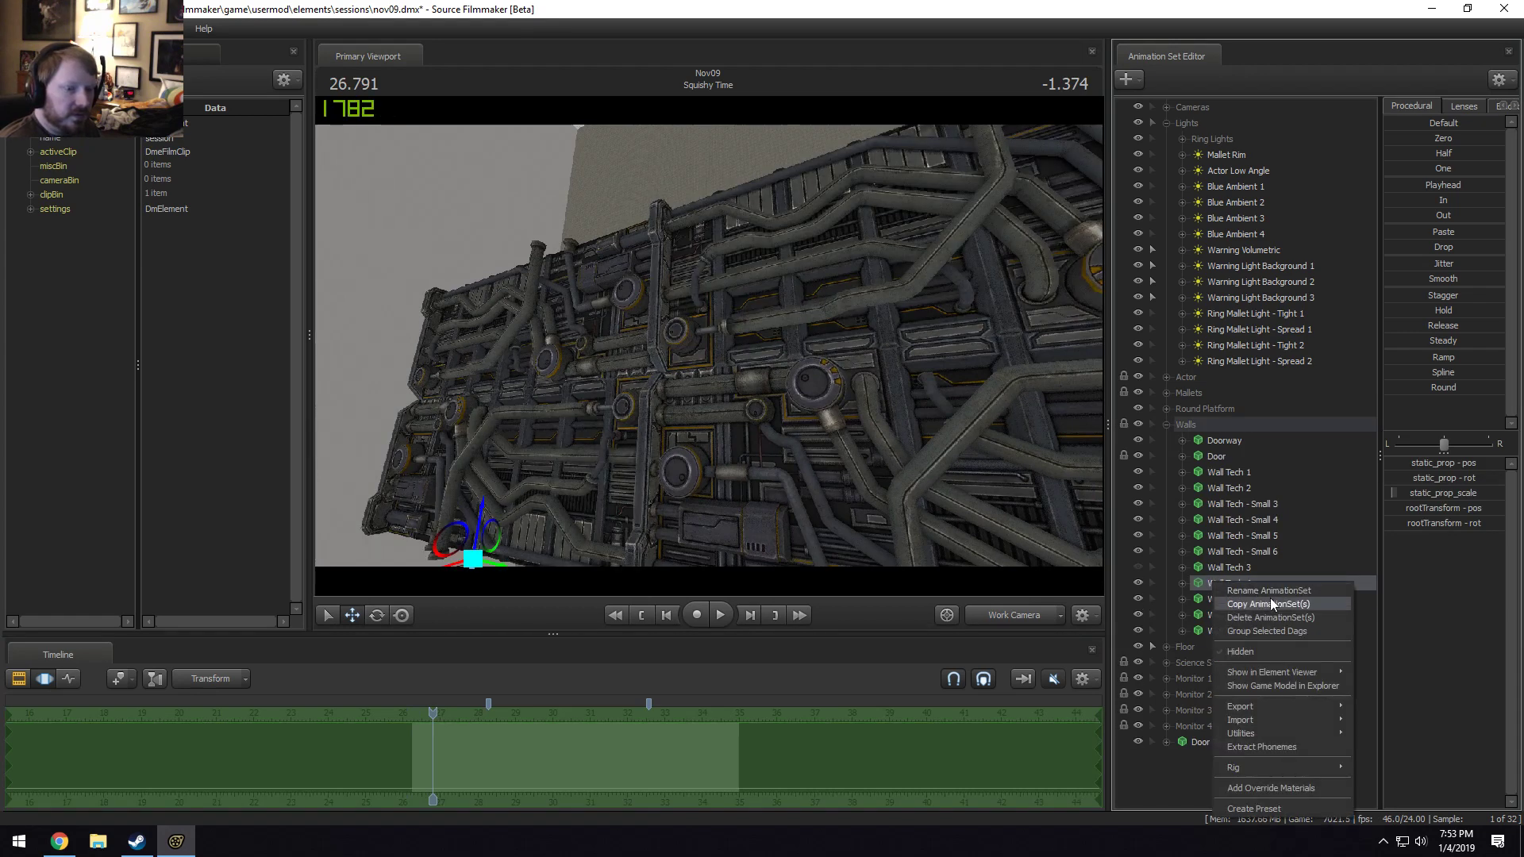
click(1274, 617)
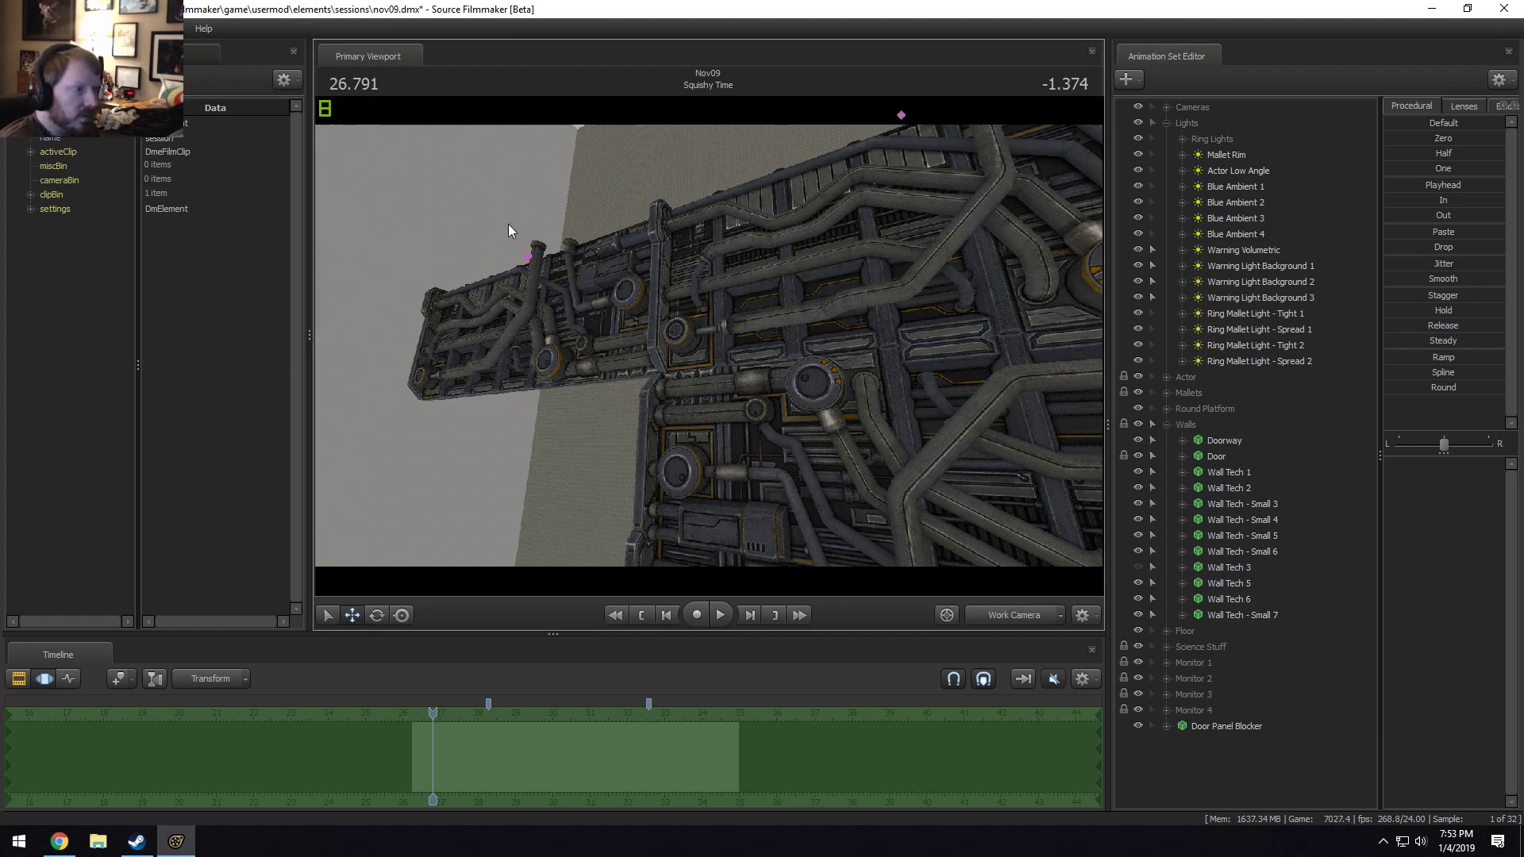
Select Wall Tech 5 and Wall Tech 6 in the Walls group and delete both.
click(724, 341)
drag(725, 341, 829, 248)
click(735, 247)
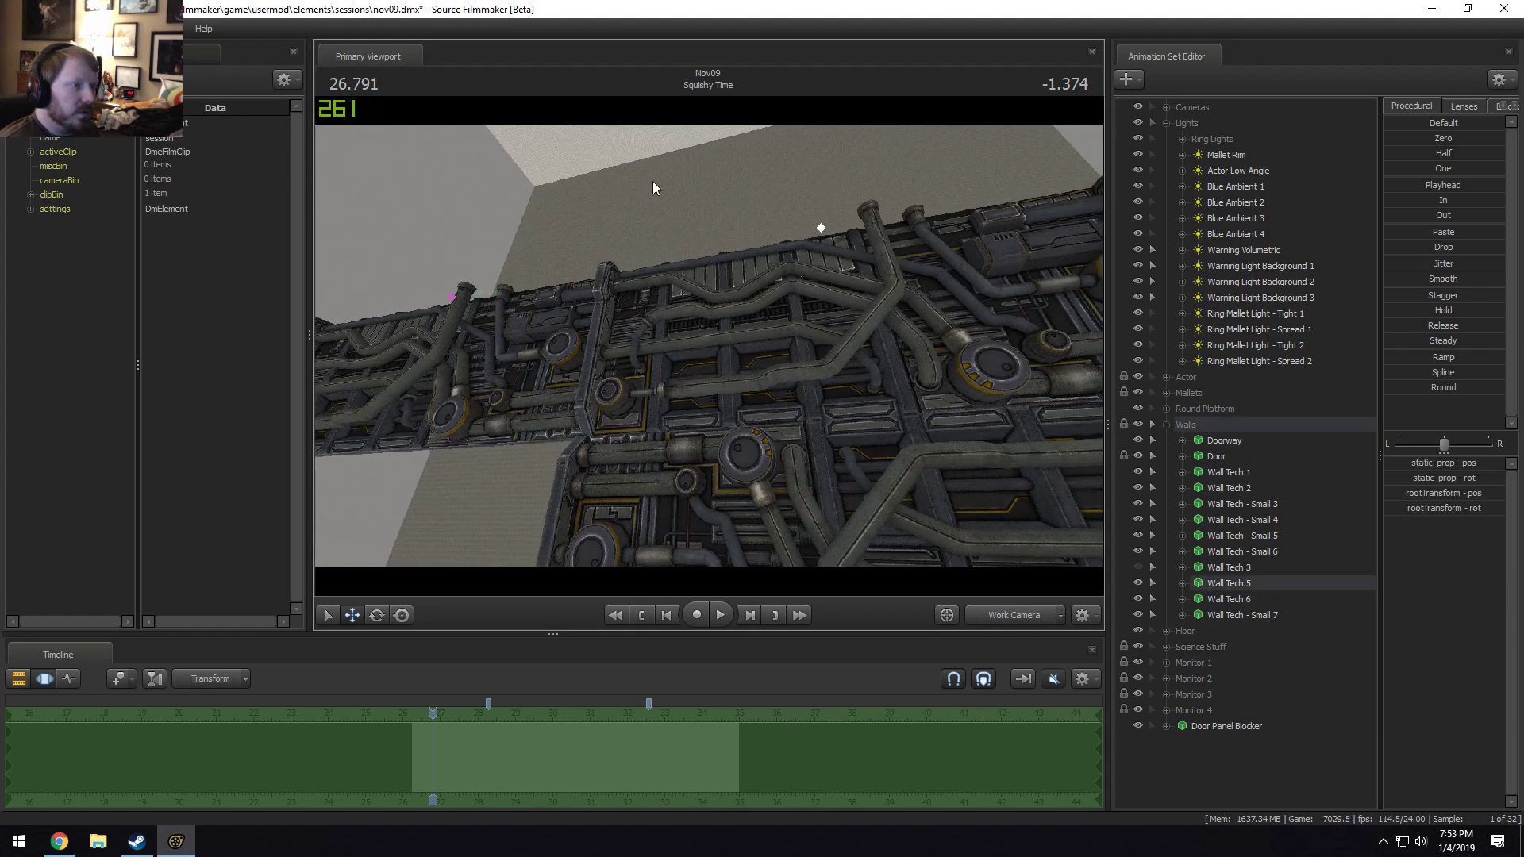
ctrl+drag(516, 395, 525, 395)
click(1246, 587)
ctrl+click(1252, 596)
right_click(1251, 596)
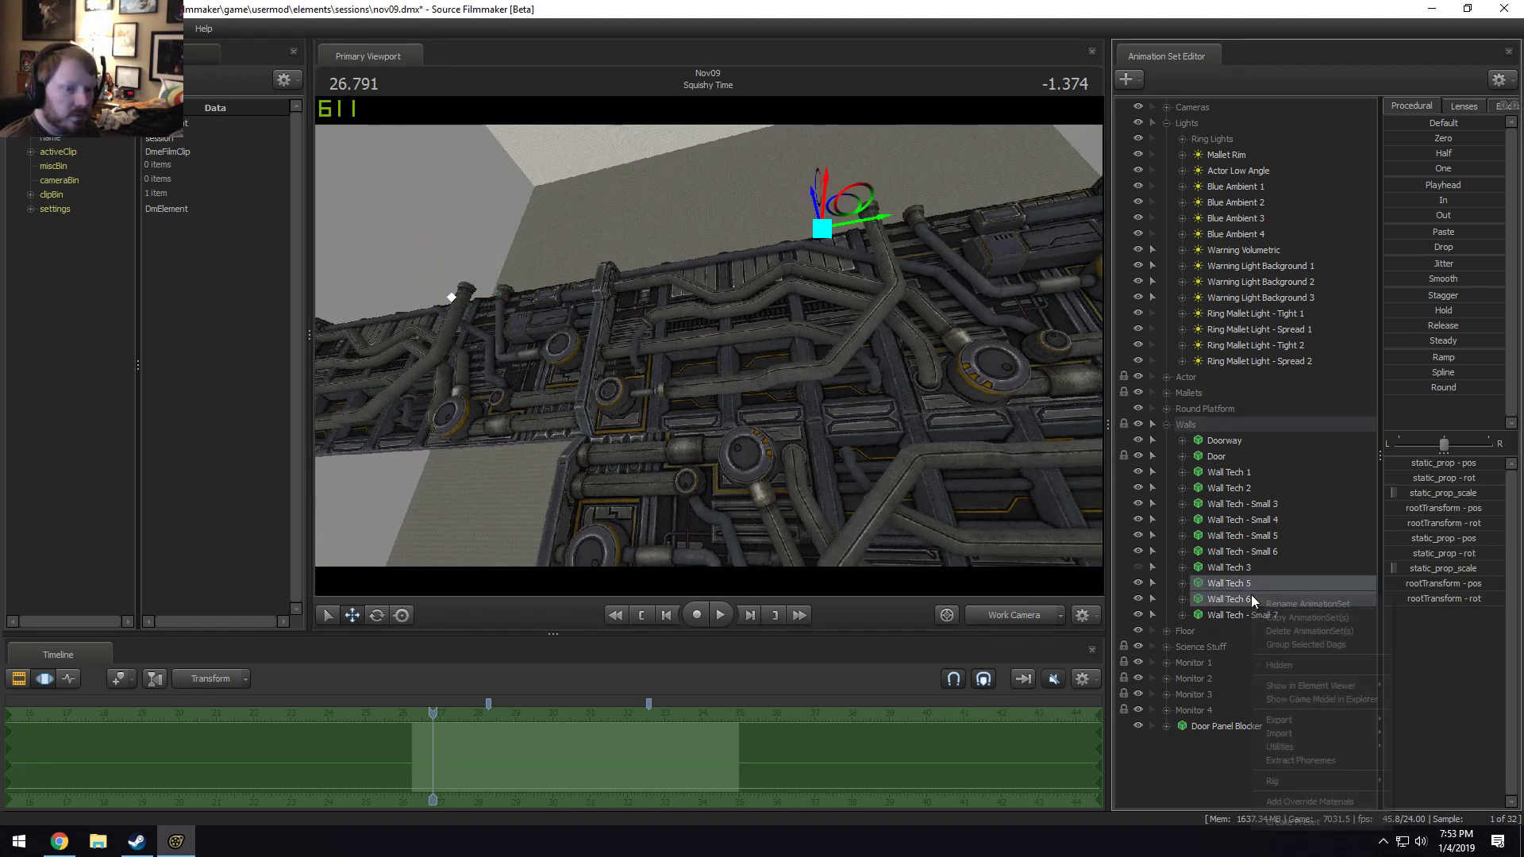
click(1283, 644)
Identify the equipment in the far corner within the Science Stuff group and delete Science Equipment 2.
mouse_move(714, 357)
mouse_down()
mouse_move(698, 349)
mouse_move(710, 352)
mouse_up()
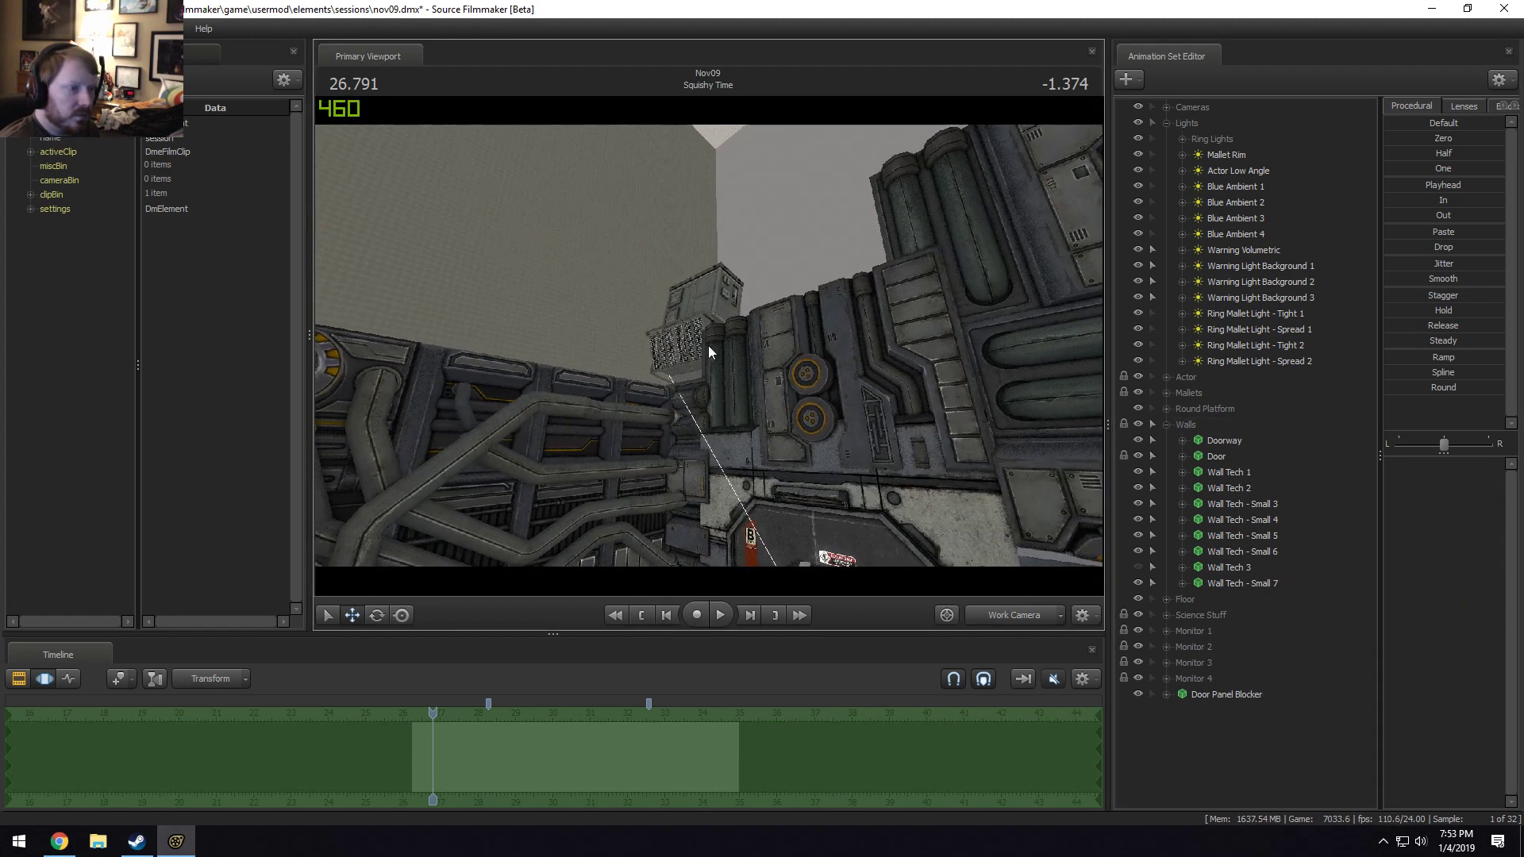
click(1167, 615)
scroll(1187, 627, down, 4)
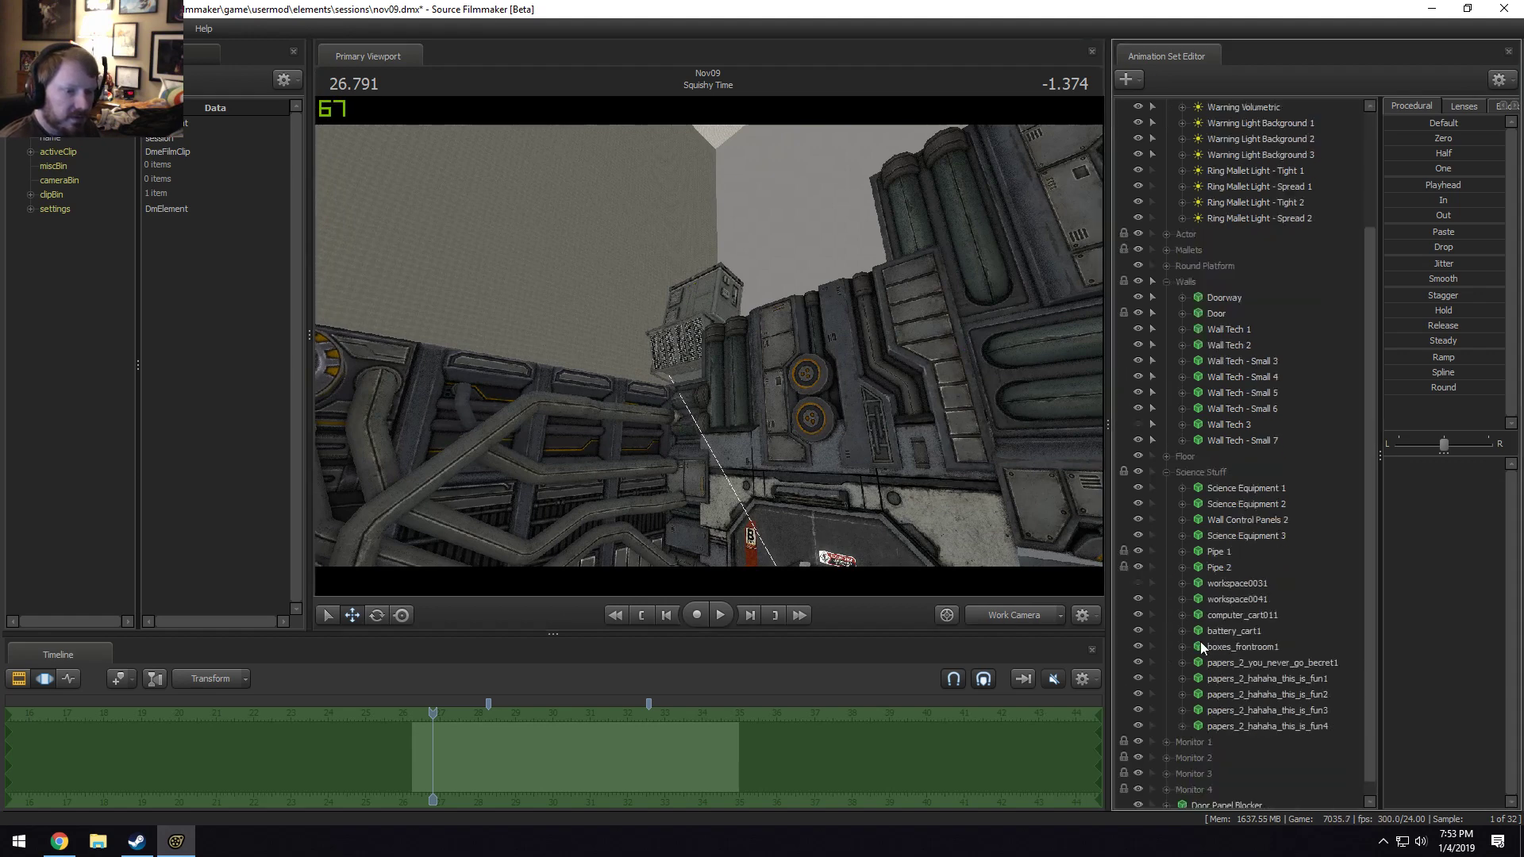
click(1223, 521)
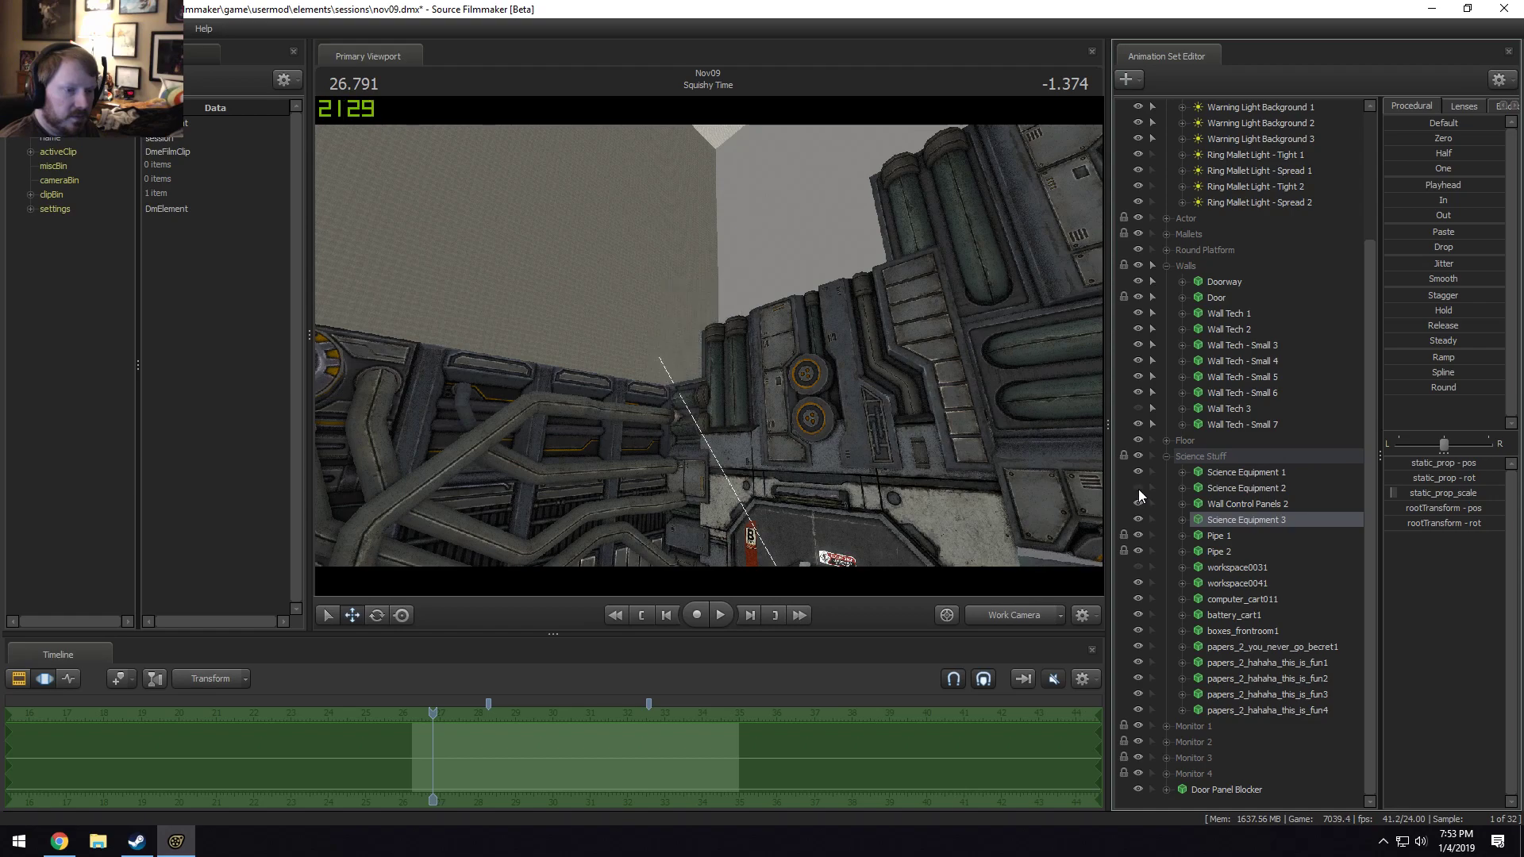
right_click(1217, 487)
click(1274, 519)
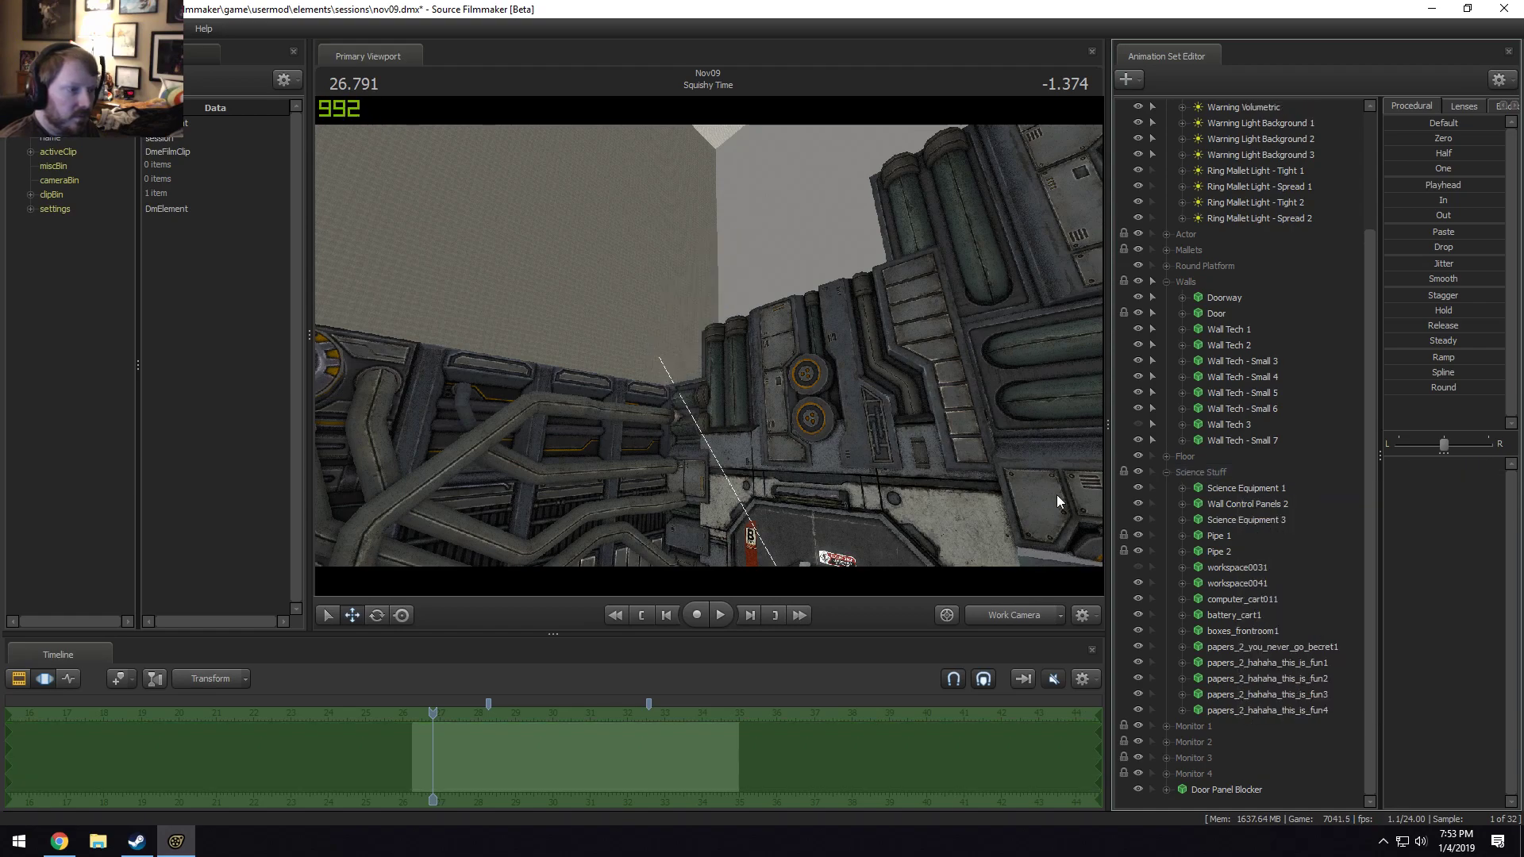
Play "Squishy Time" through the work camera and the main camera to check the remaining set pieces.
drag(718, 354, 769, 524)
drag(635, 381, 752, 360)
key(space)
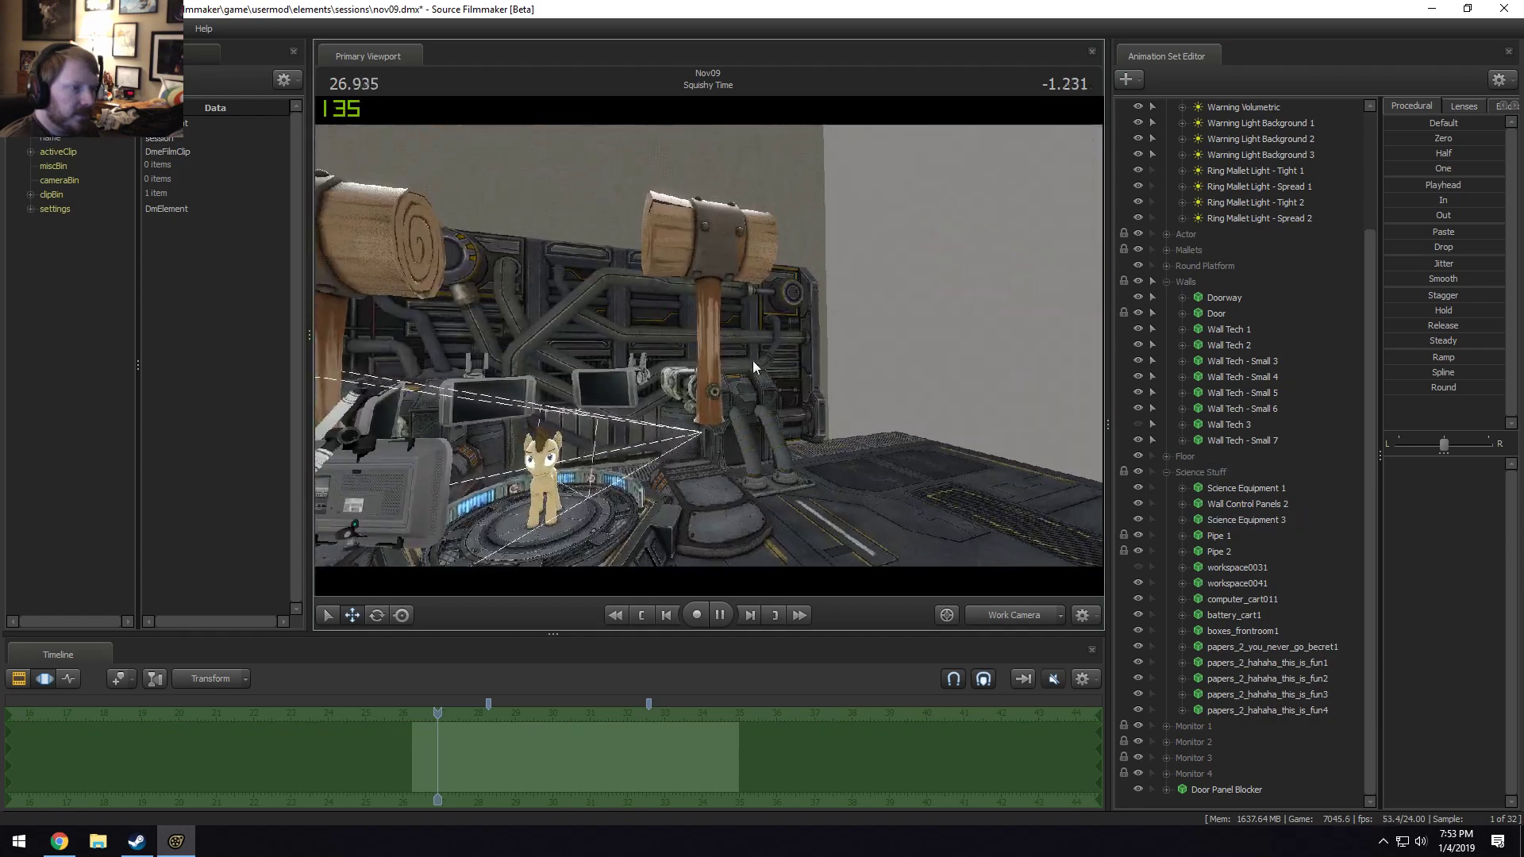
drag(825, 416, 709, 427)
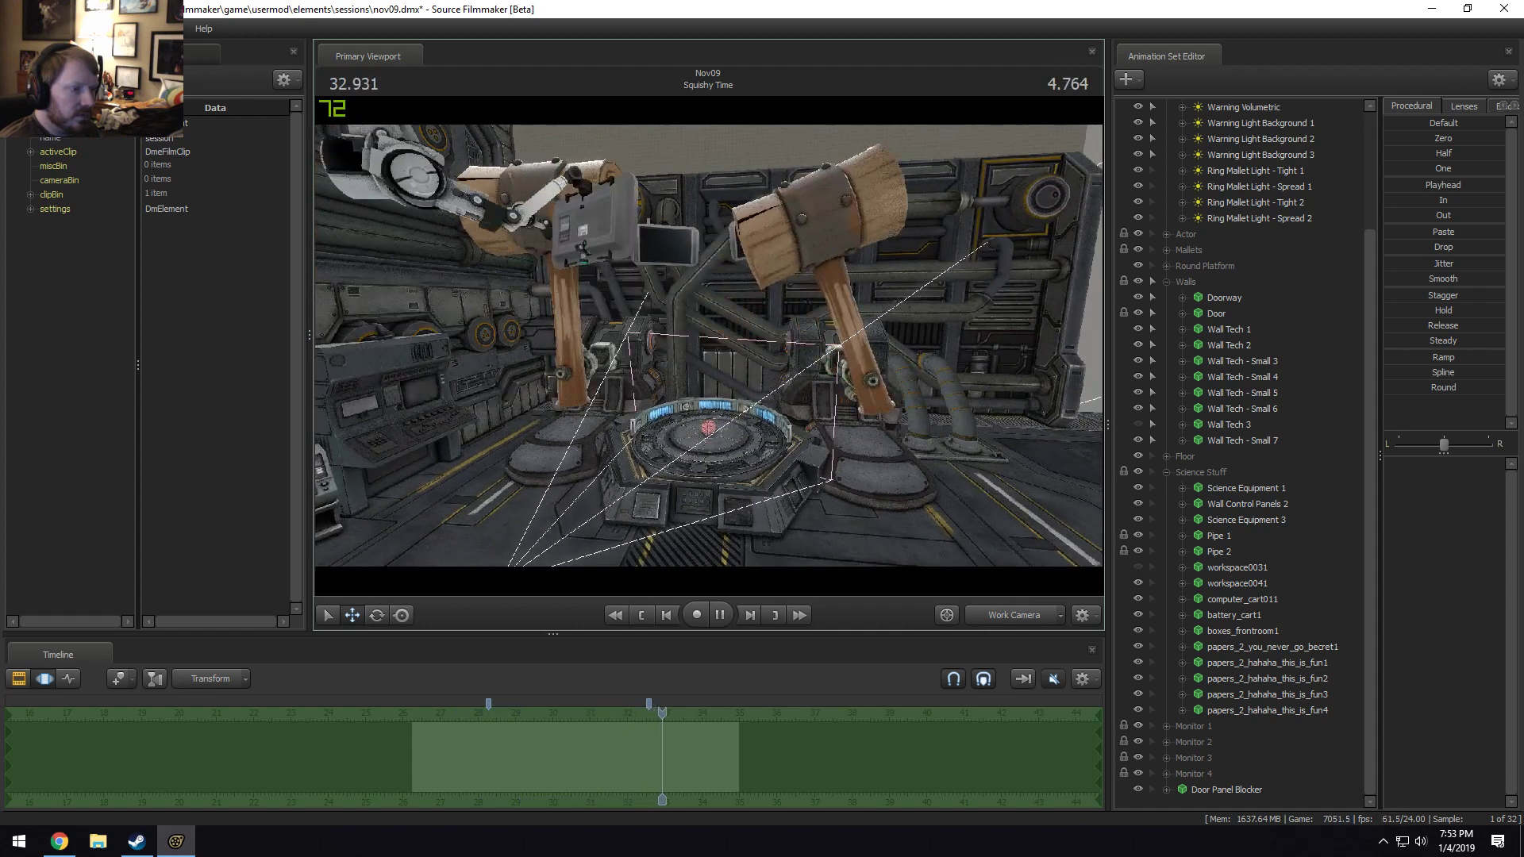
key(space)
click(951, 619)
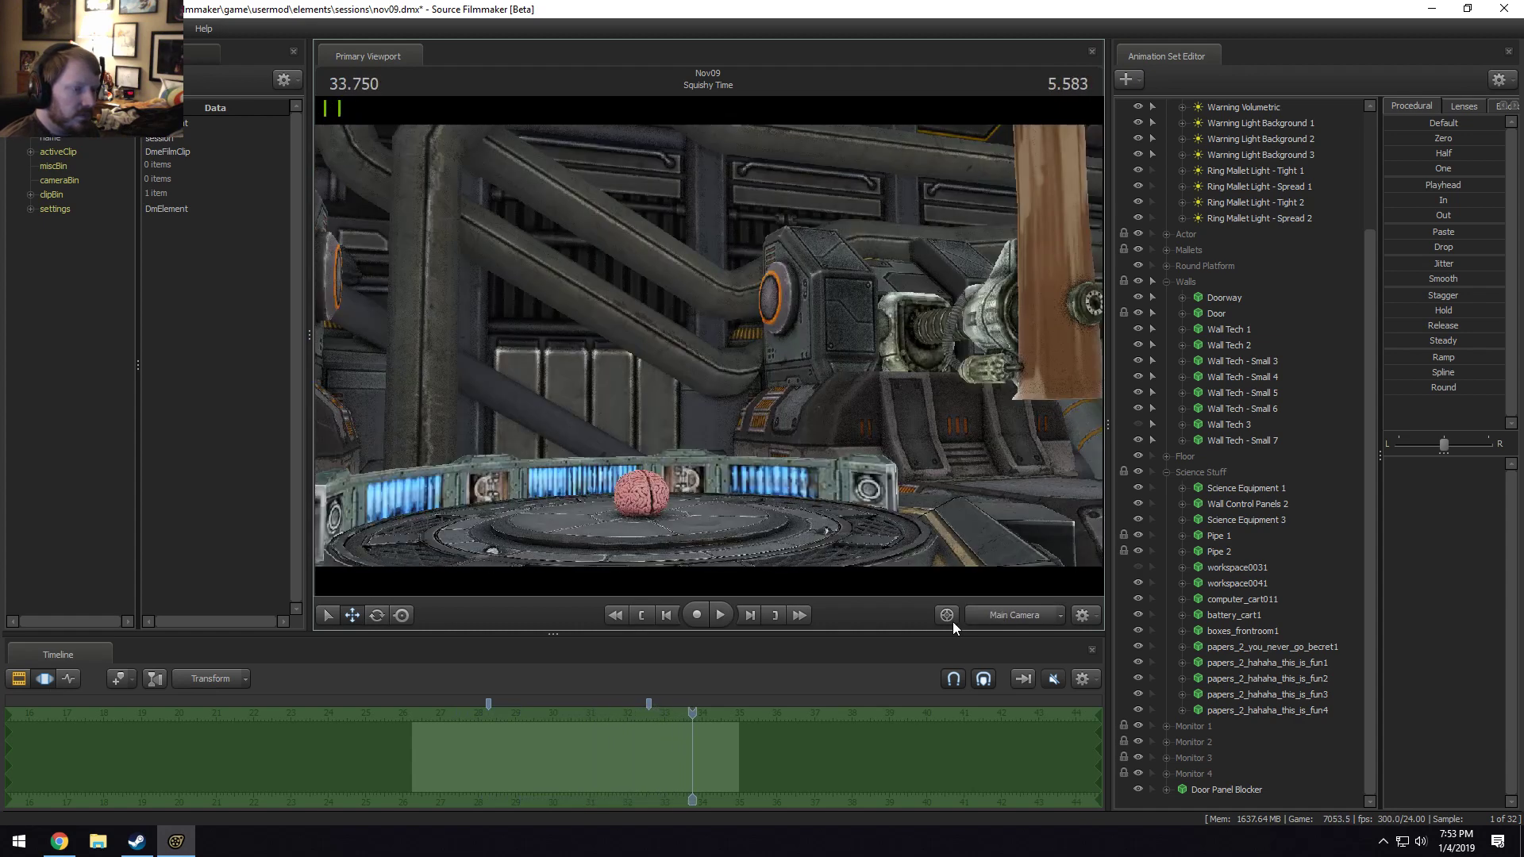
drag(695, 719, 602, 717)
key(space)
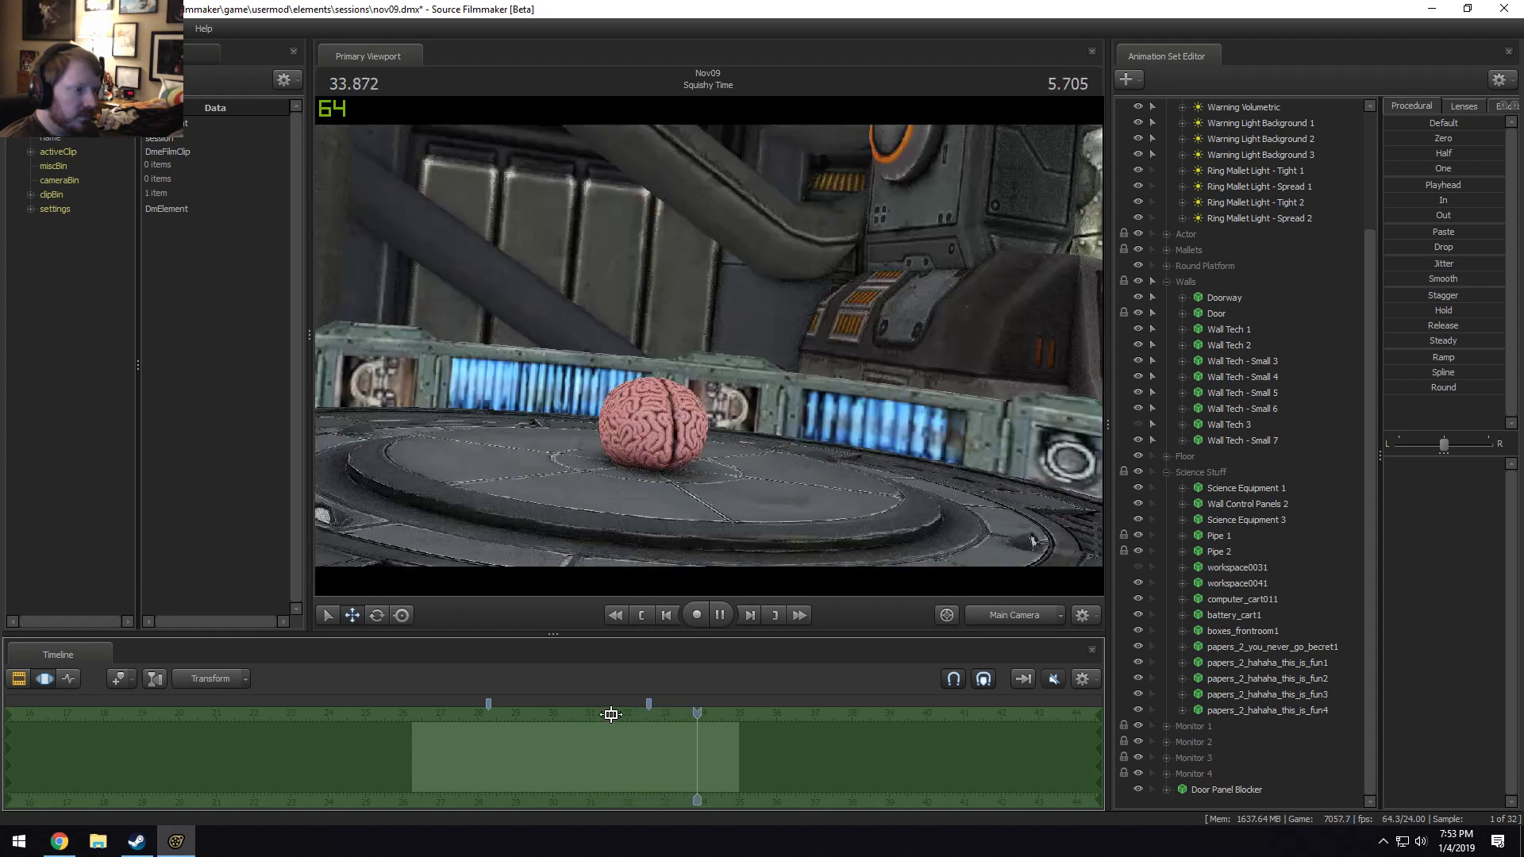
key(space)
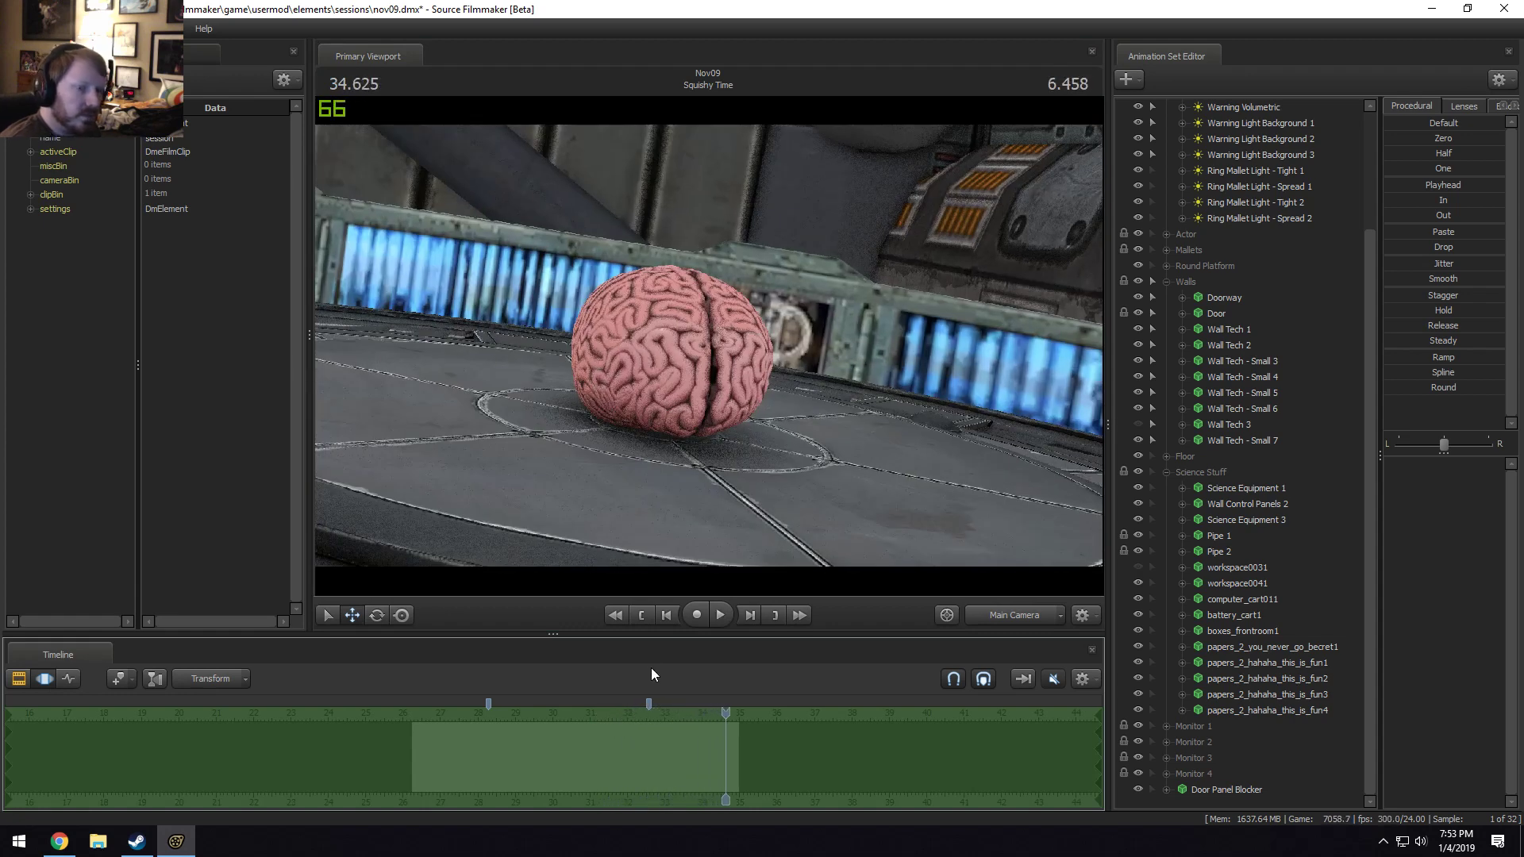
Locate Wall Tech 3 through the work camera, toggle its visibility, and delete it from the Walls group.
click(1212, 429)
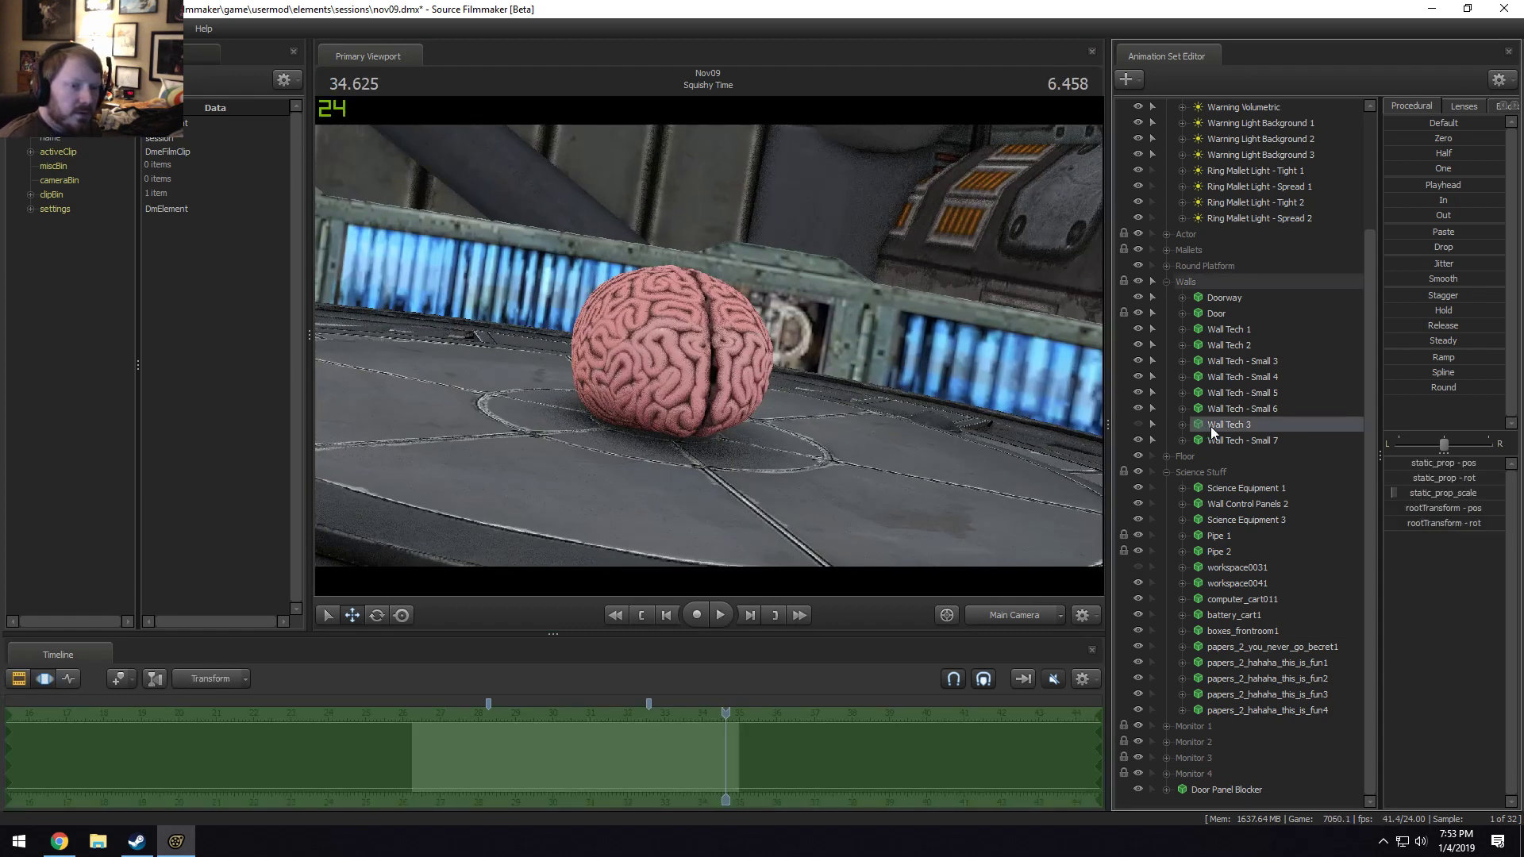
click(1137, 425)
click(1016, 615)
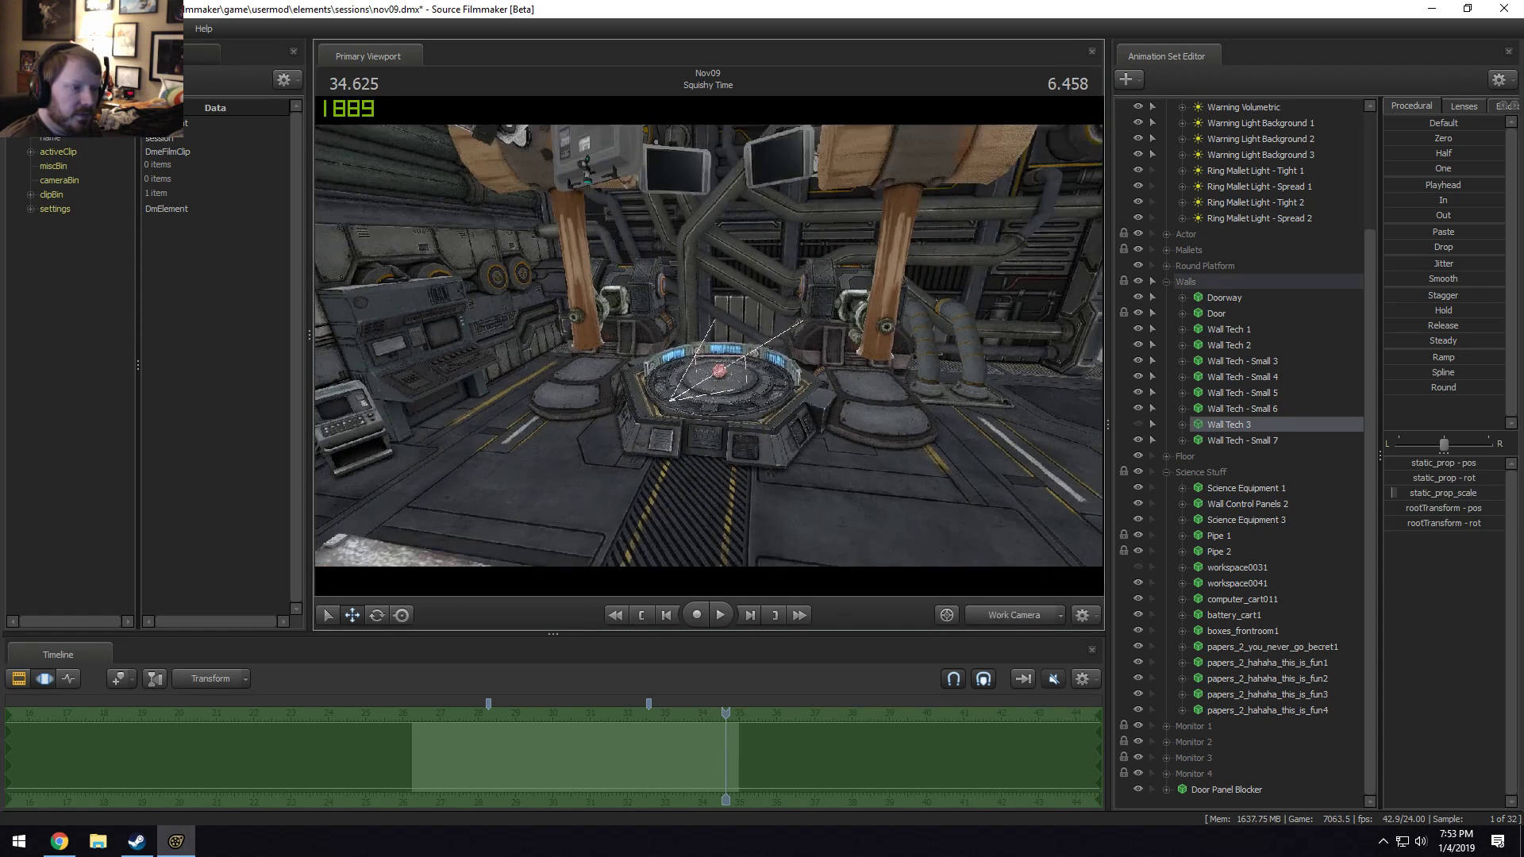
drag(709, 345, 707, 318)
click(1140, 423)
click(1140, 424)
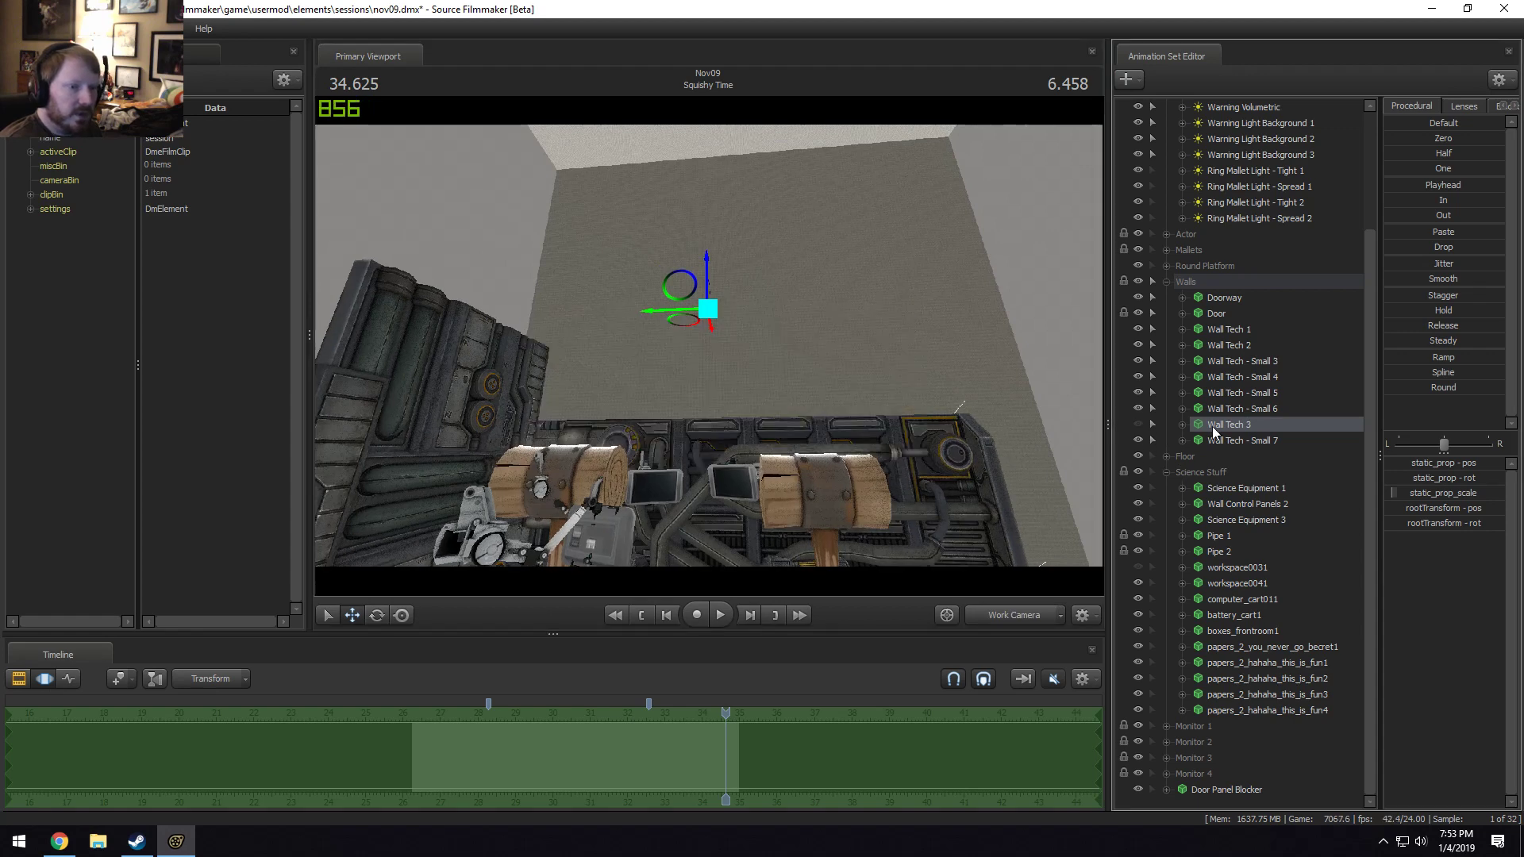
right_click(1213, 426)
click(1264, 467)
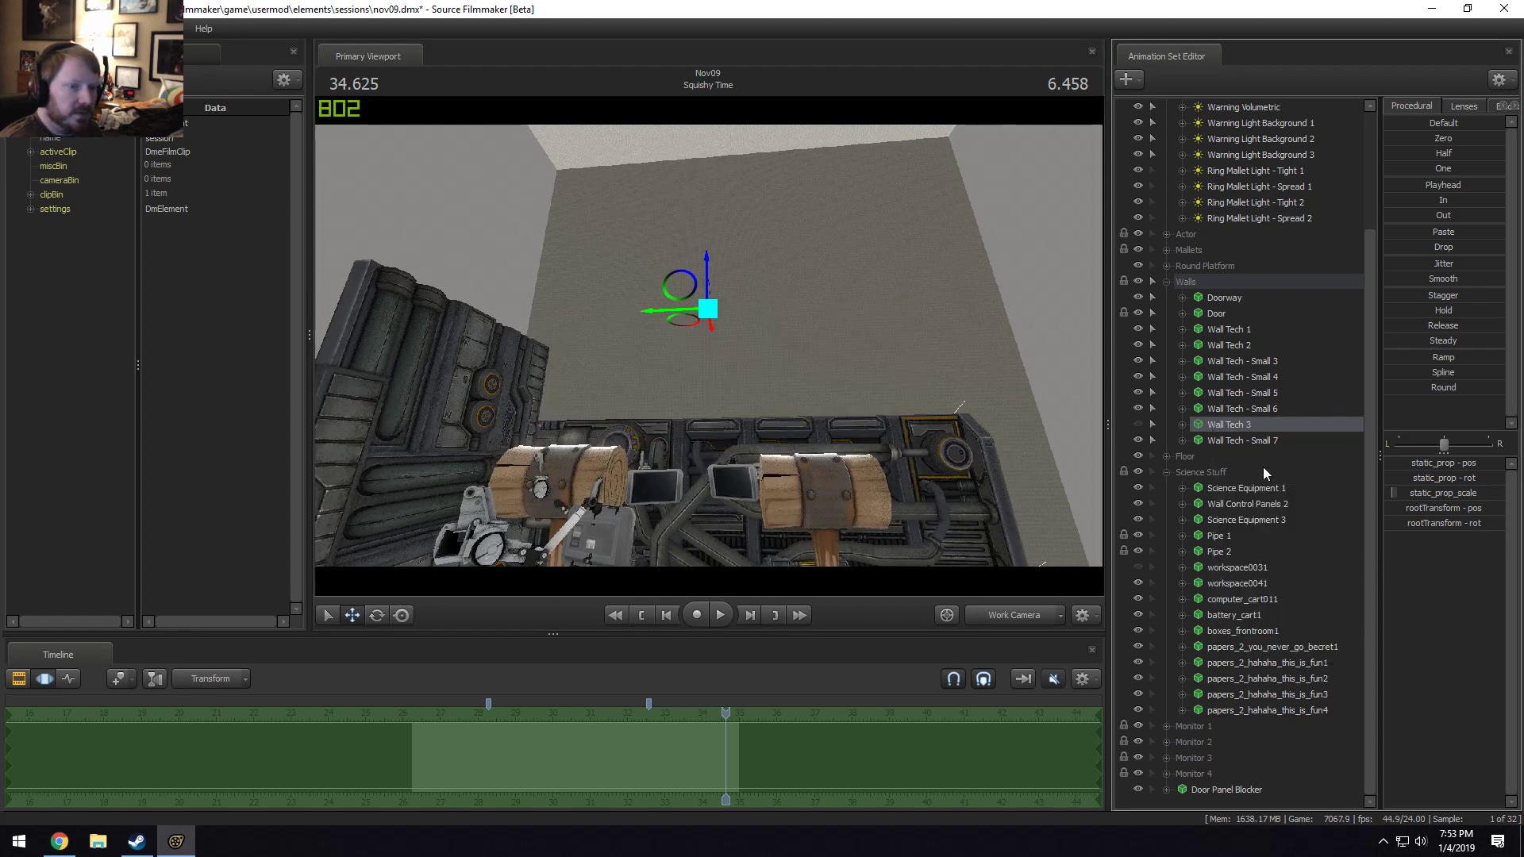
Collapse the Science Stuff and Lights groups and check the Door Panel Blocker, Actor, Mallets and Round Platform entries.
click(1166, 471)
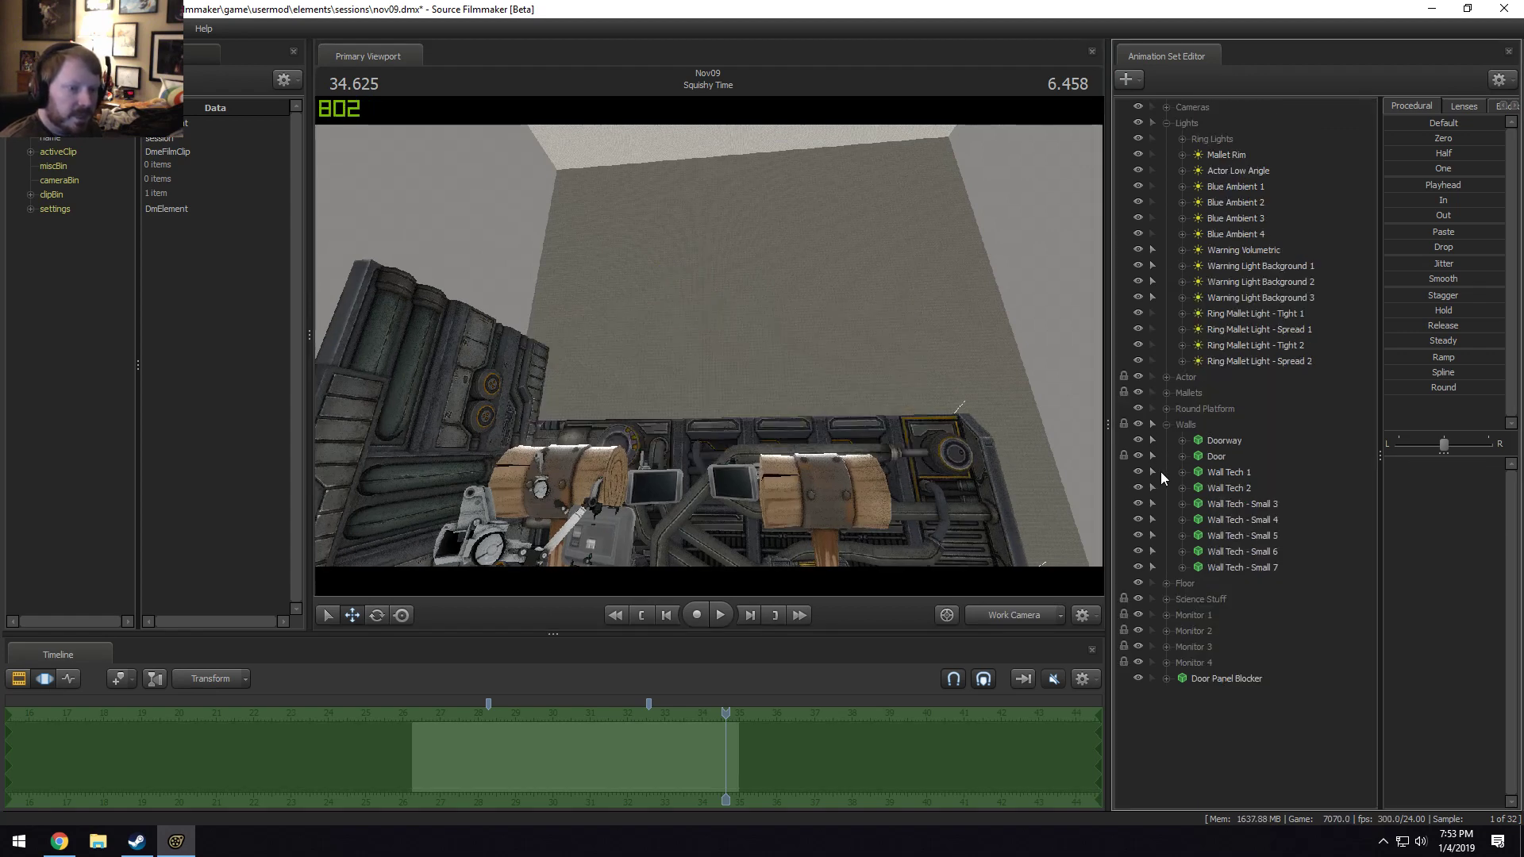
click(1216, 680)
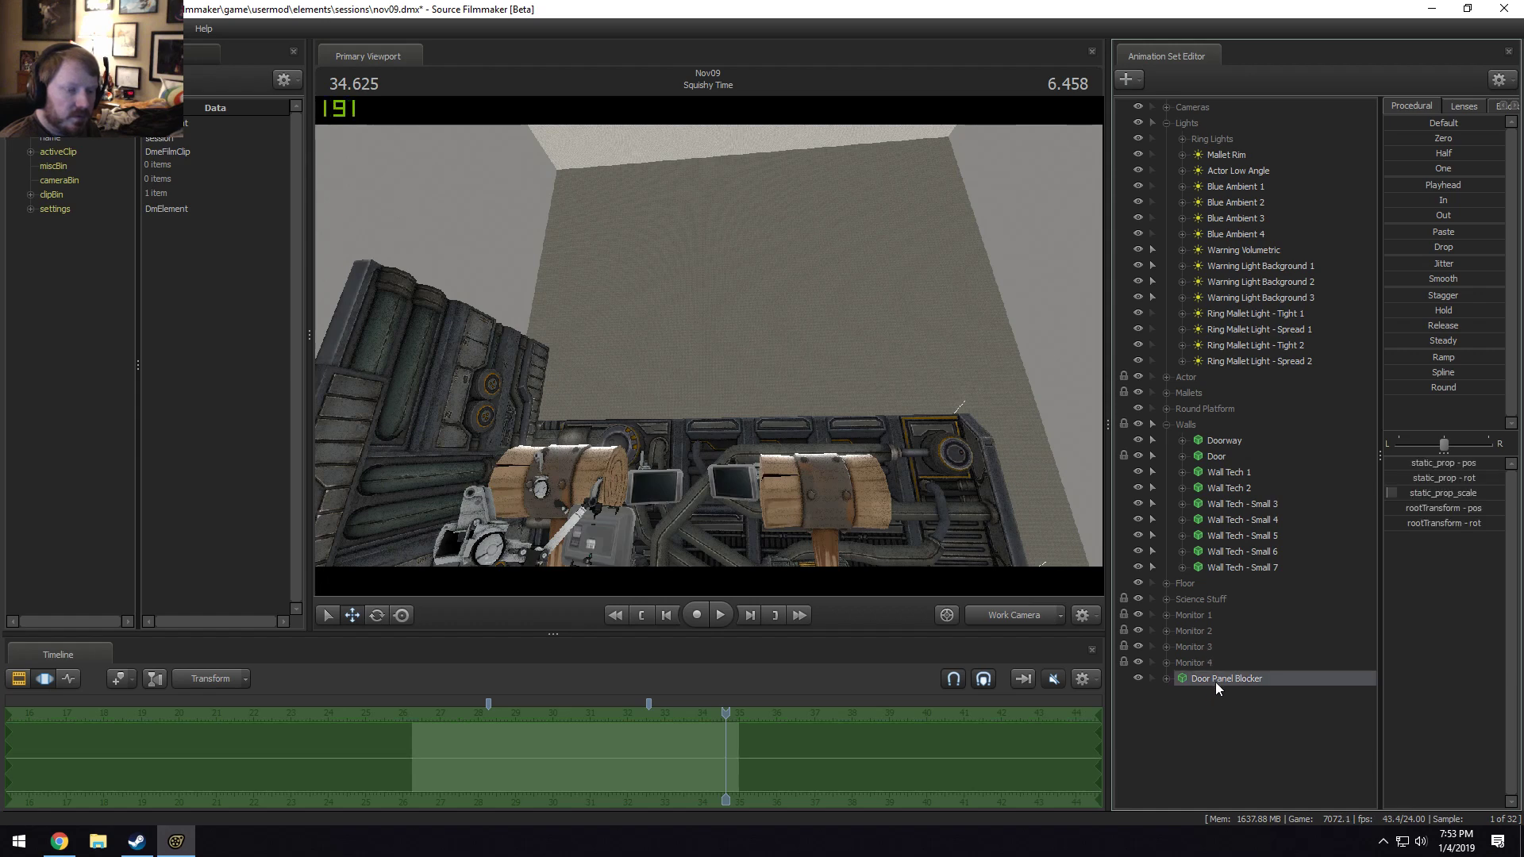
click(1217, 186)
click(1227, 170)
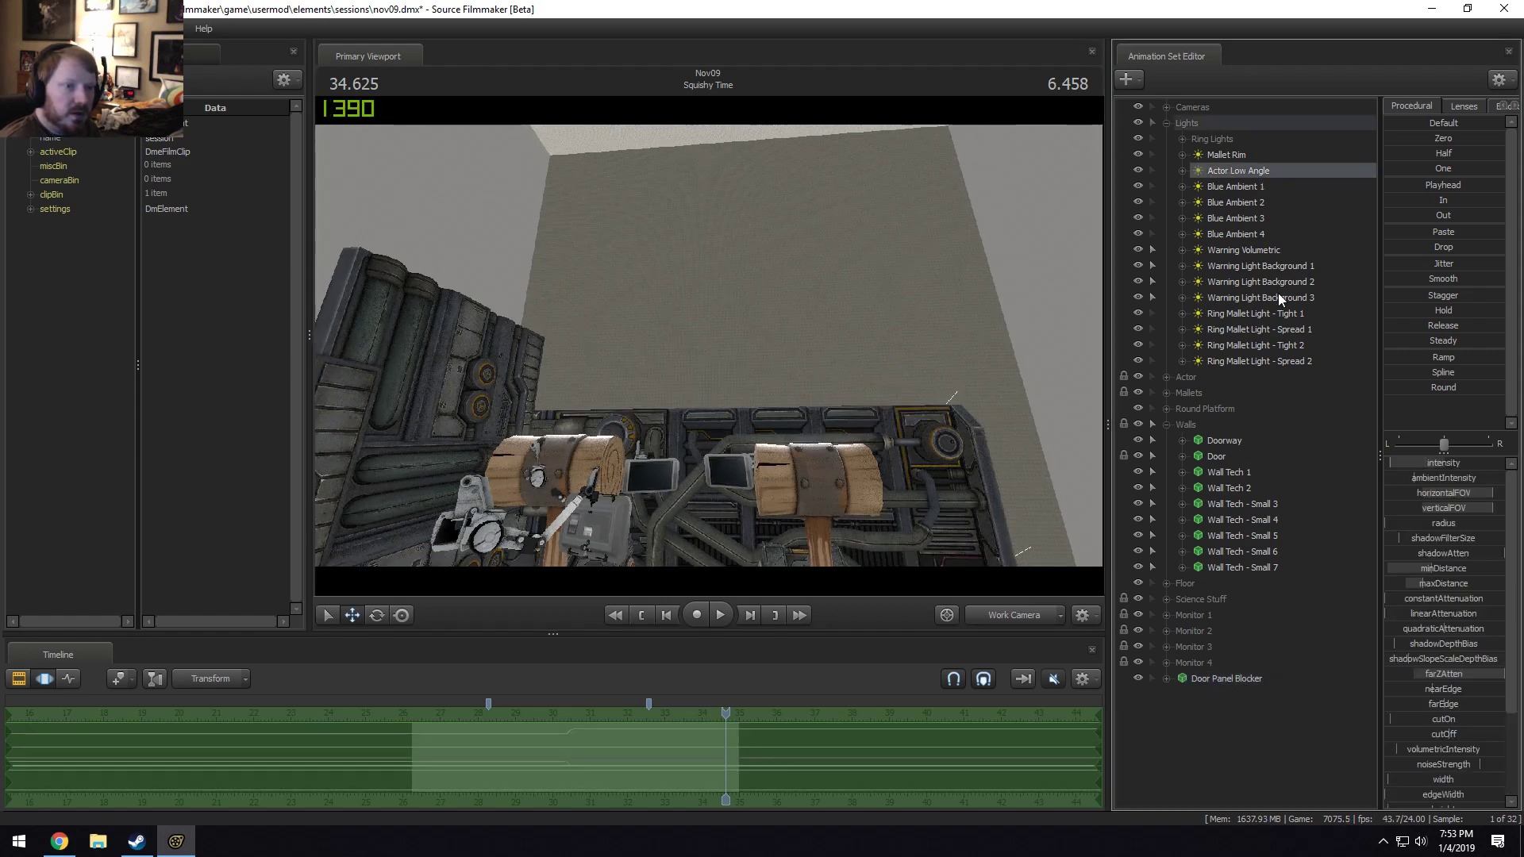
click(1166, 123)
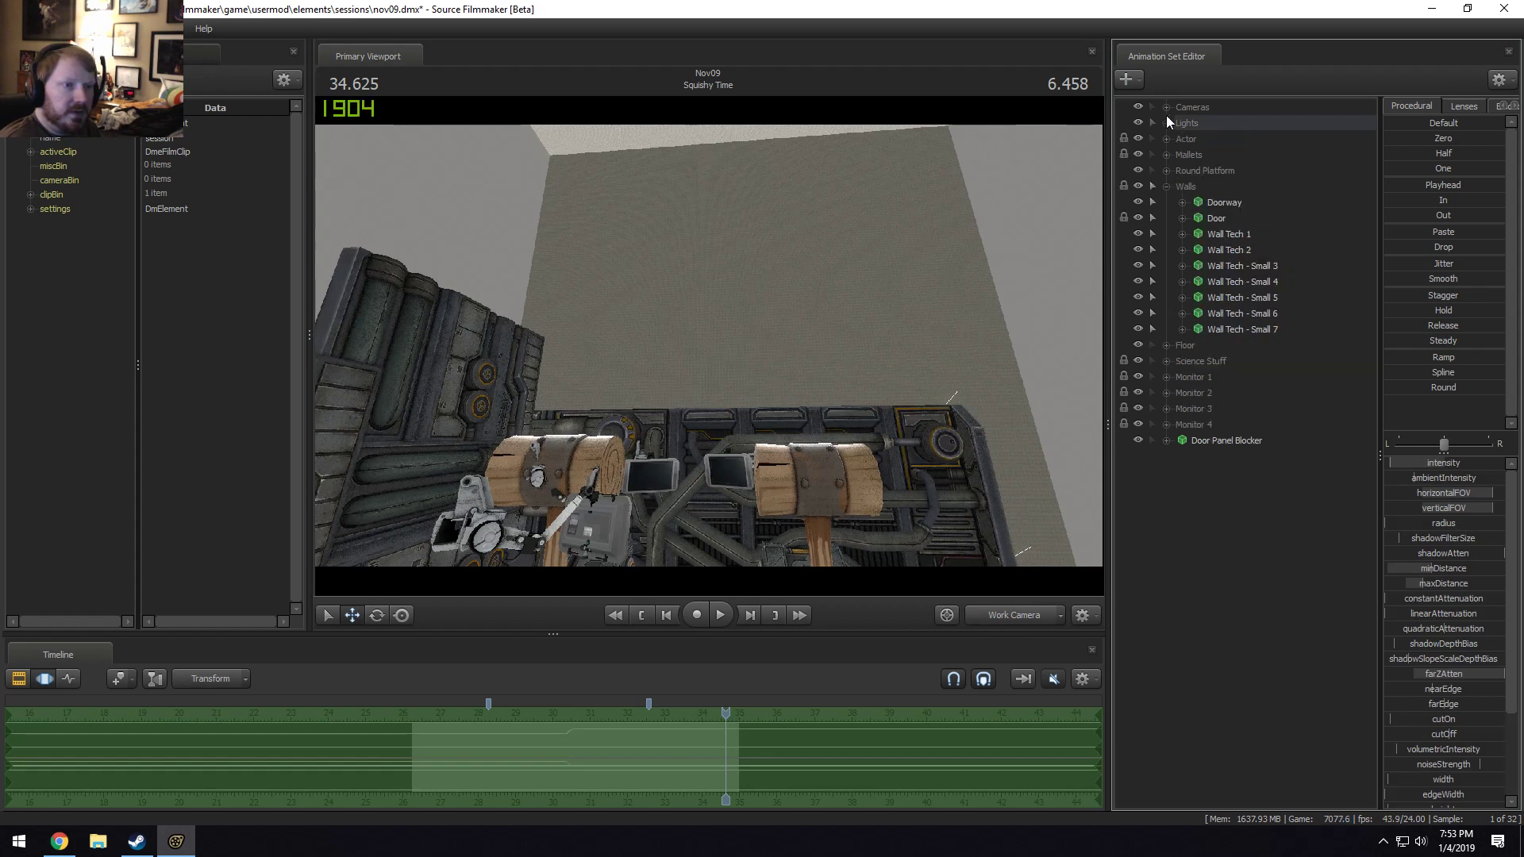
click(1167, 155)
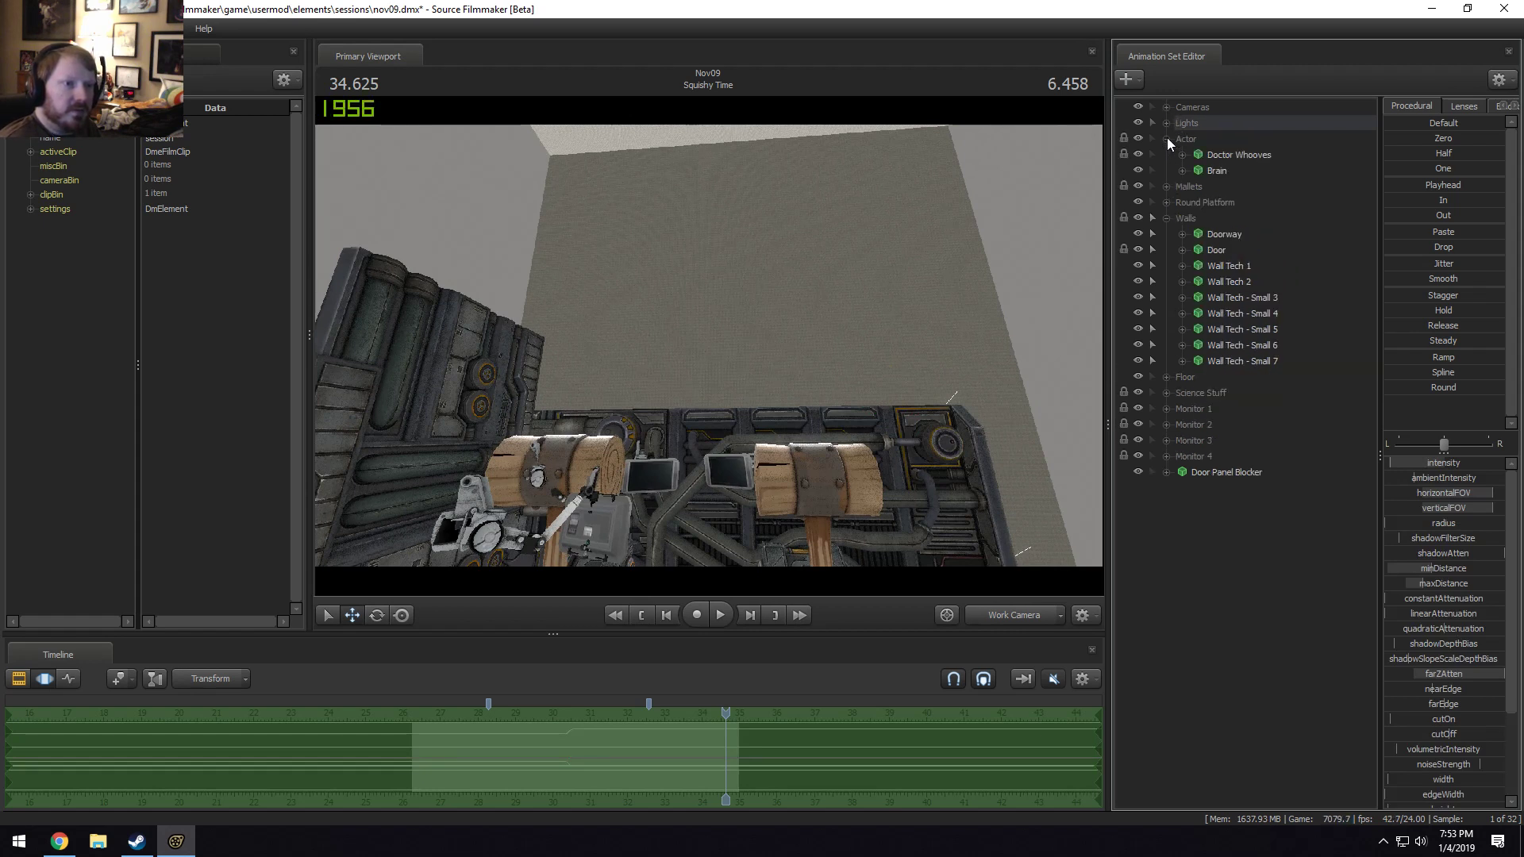
click(1167, 155)
click(1165, 152)
click(1165, 153)
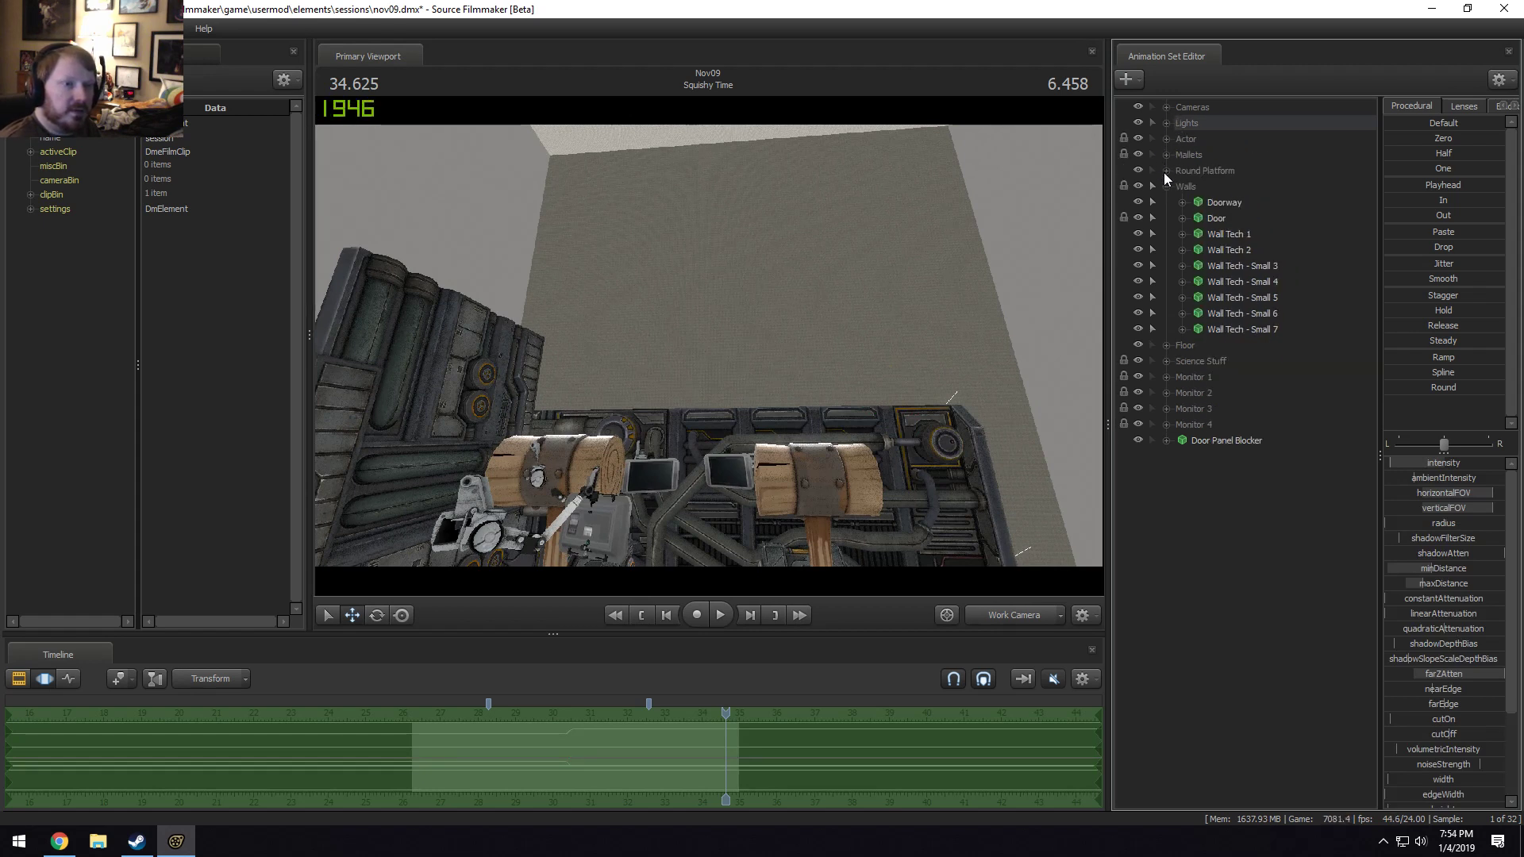
click(1166, 171)
click(1166, 171)
Enable lighting in the main camera view and play "Squishy Time" from near its start, stopping at 30.000 s.
click(1011, 608)
key(space)
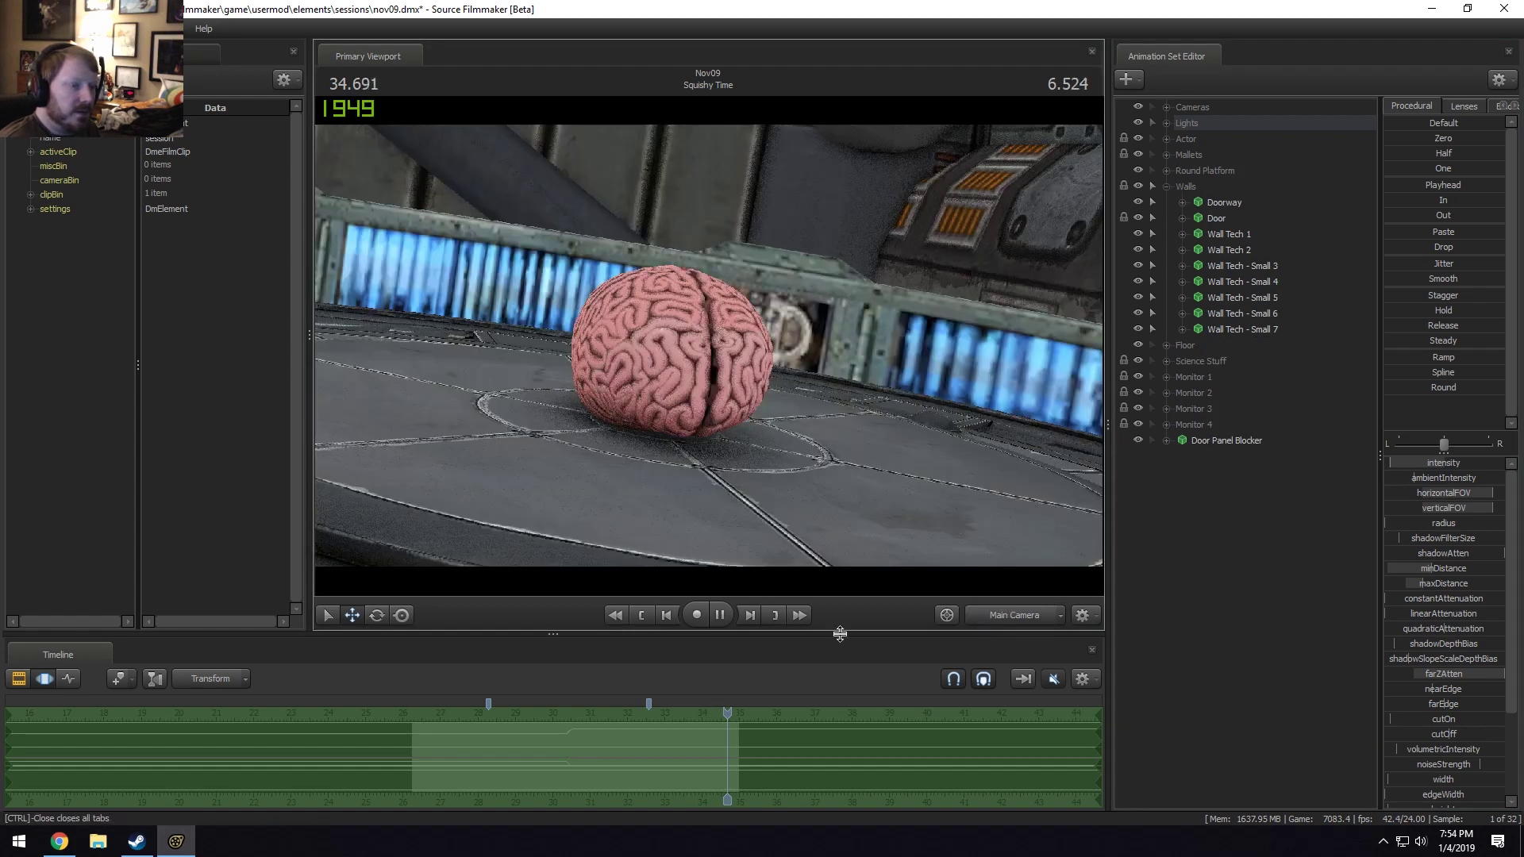
key(space)
right_click(784, 464)
click(826, 506)
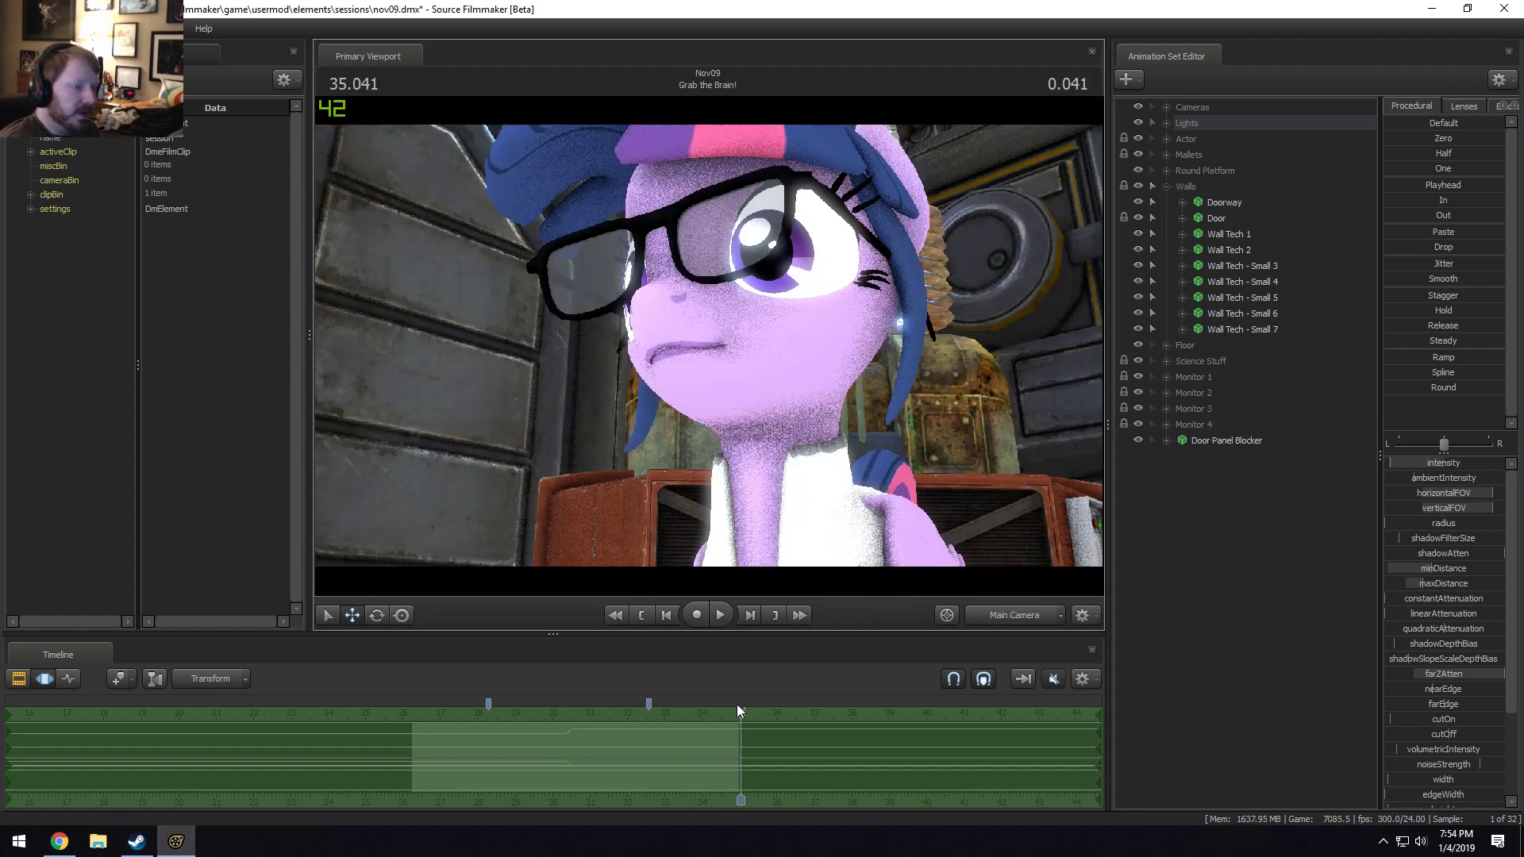
drag(737, 706, 421, 739)
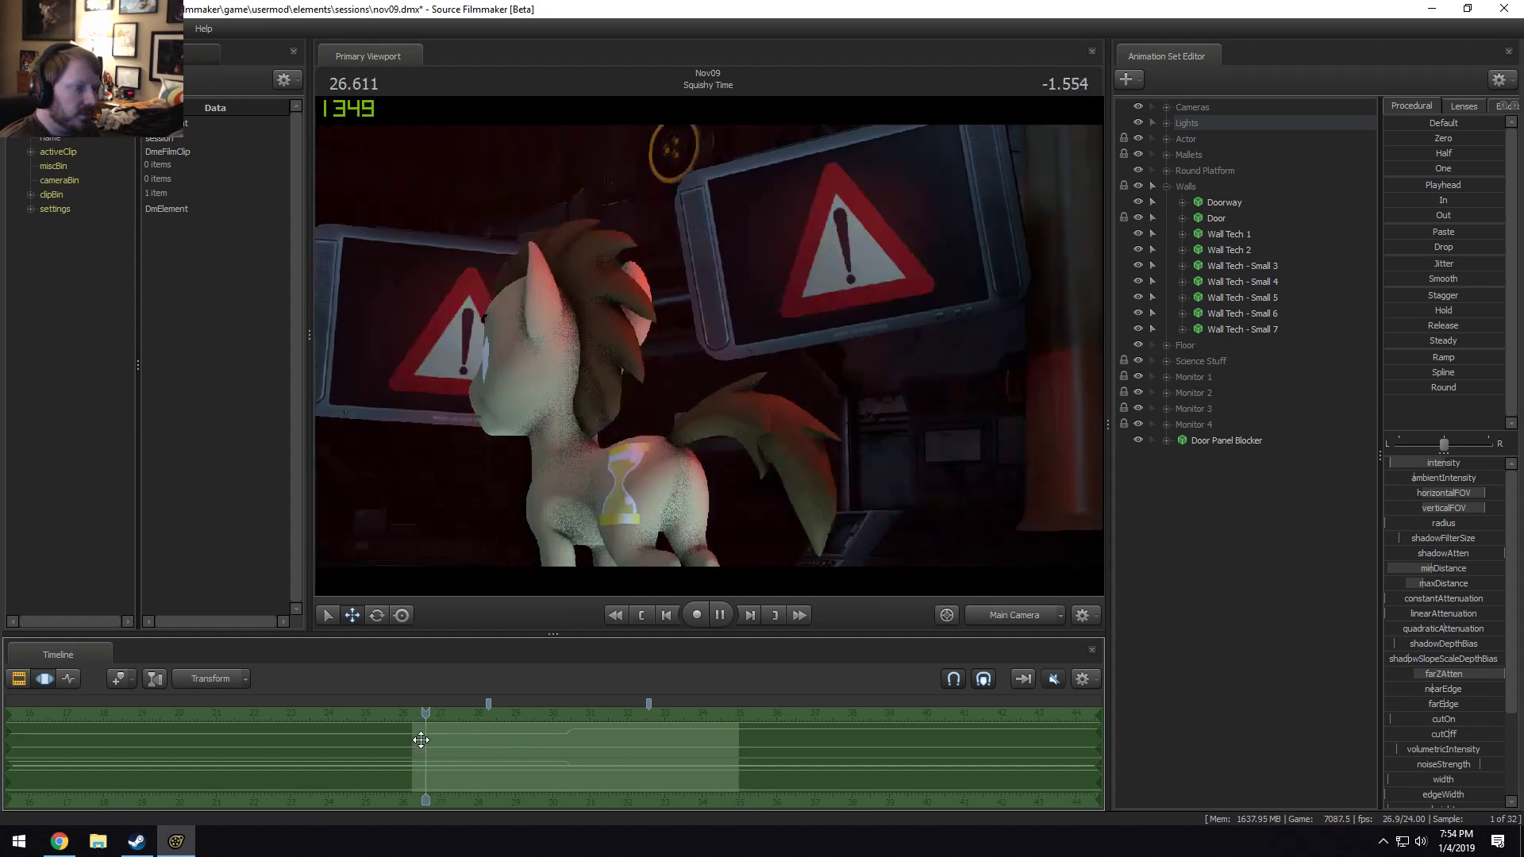
key(F2)
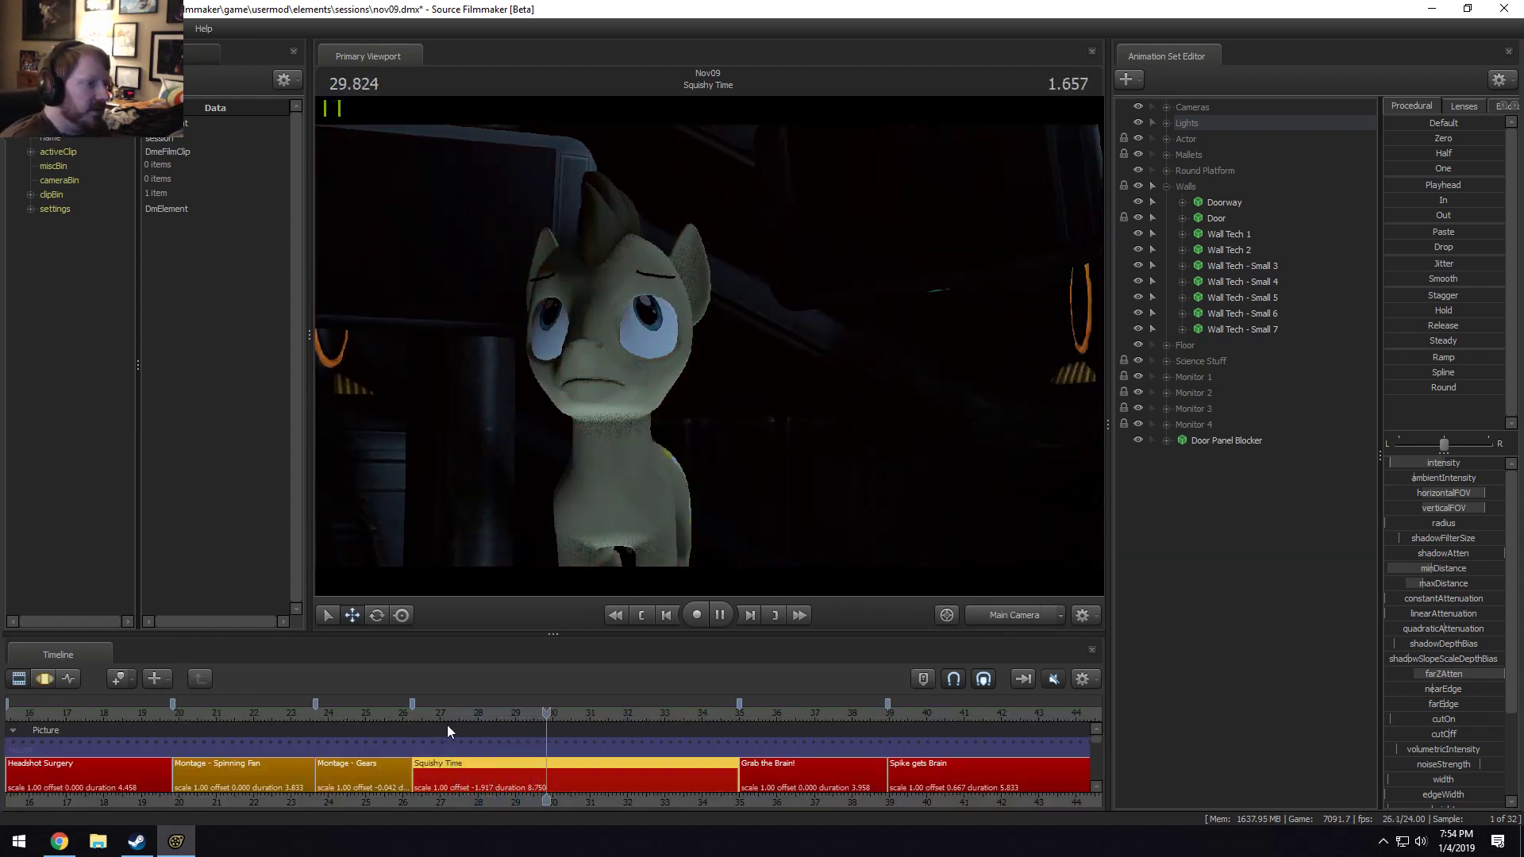
key(space)
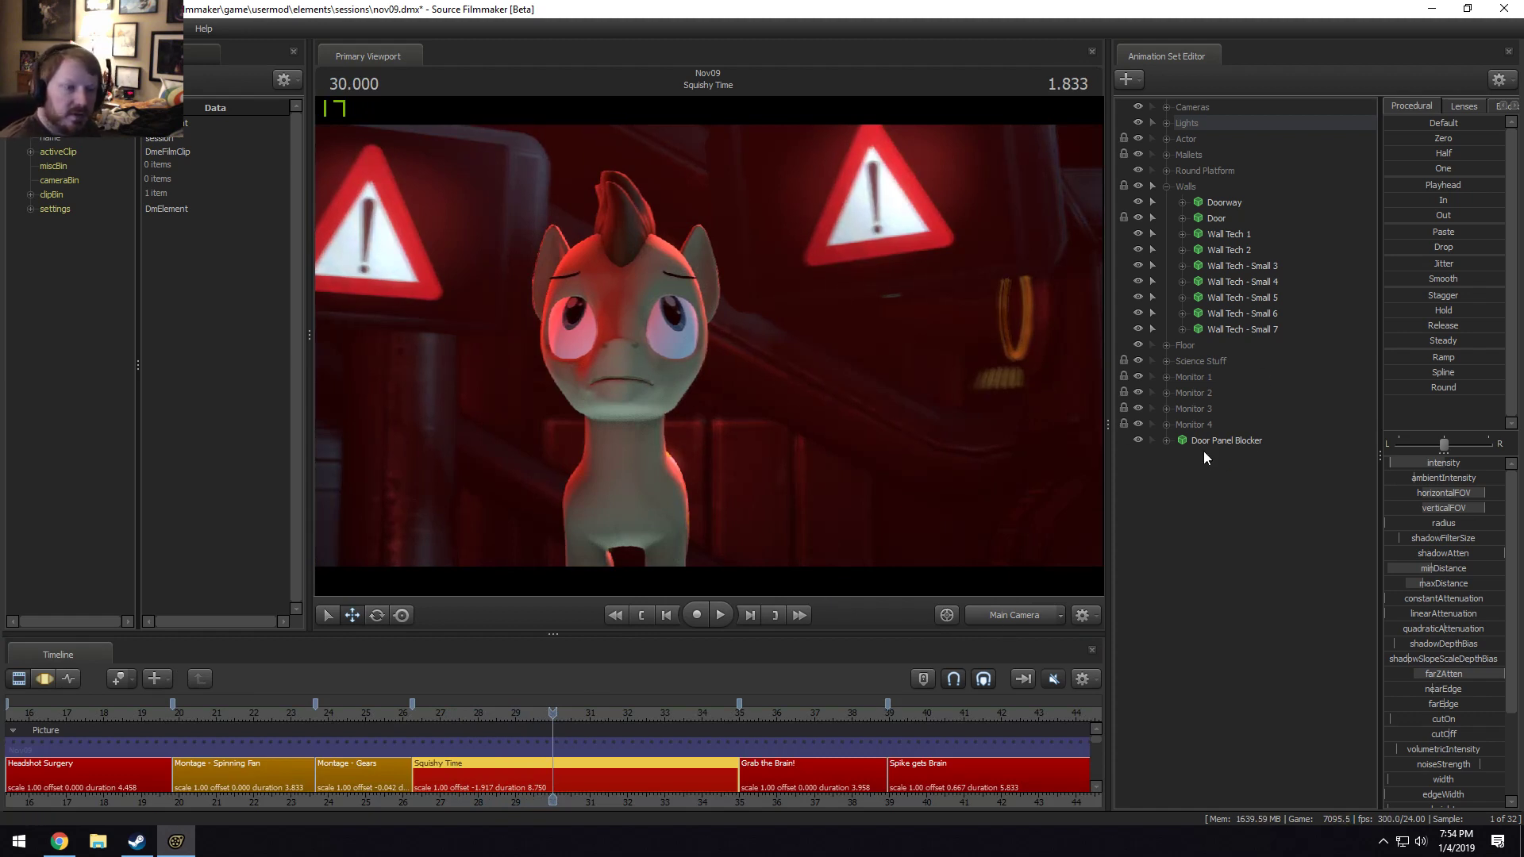
Copy the Doctor Whooves animation set from the Actor group and paste a duplicate into "Squishy Time".
click(1200, 508)
key(F3)
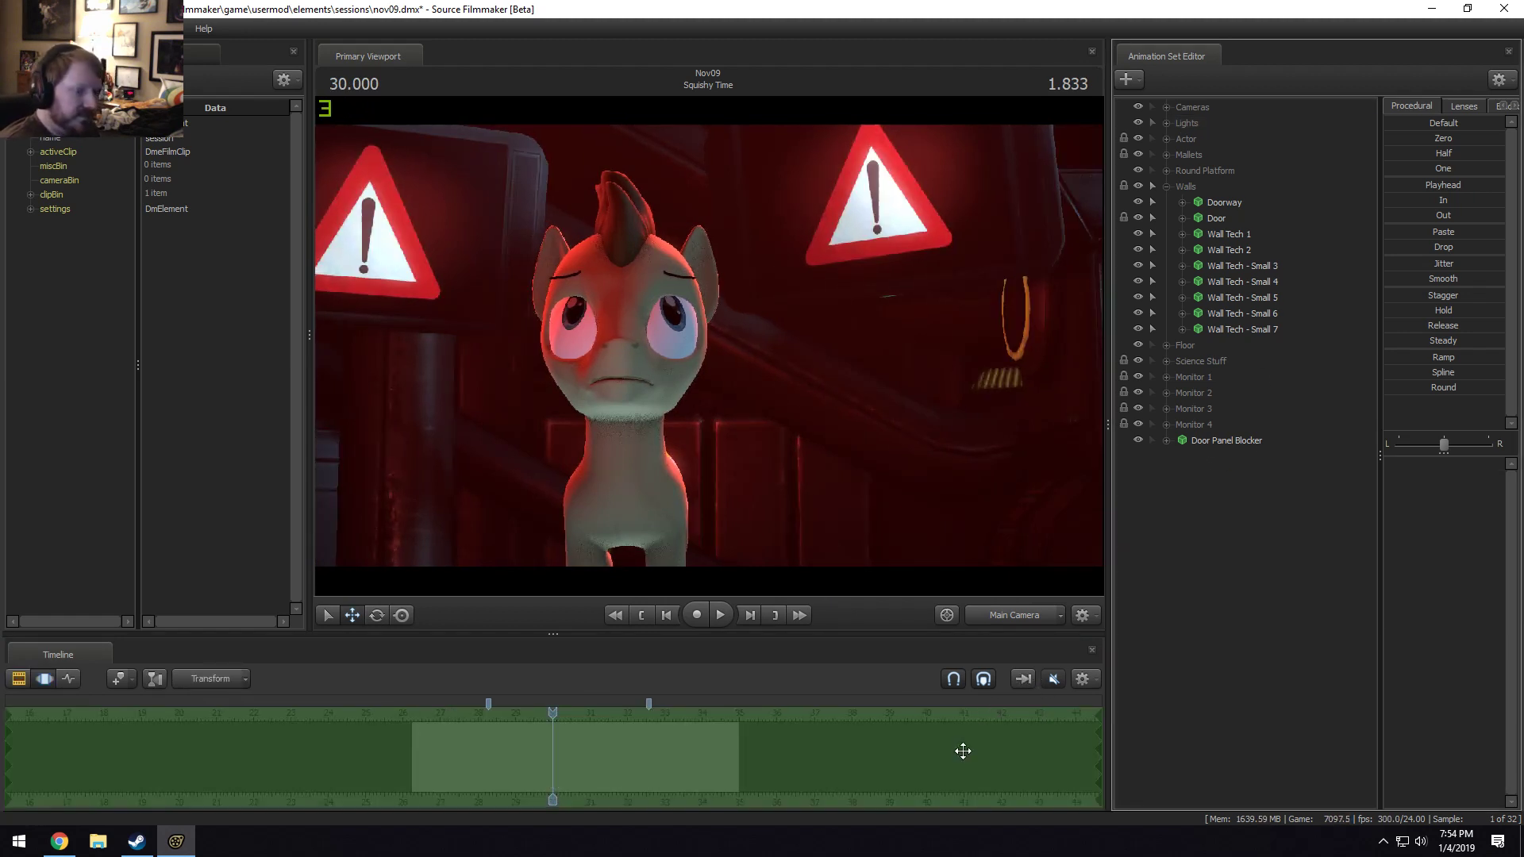
double_click(1176, 138)
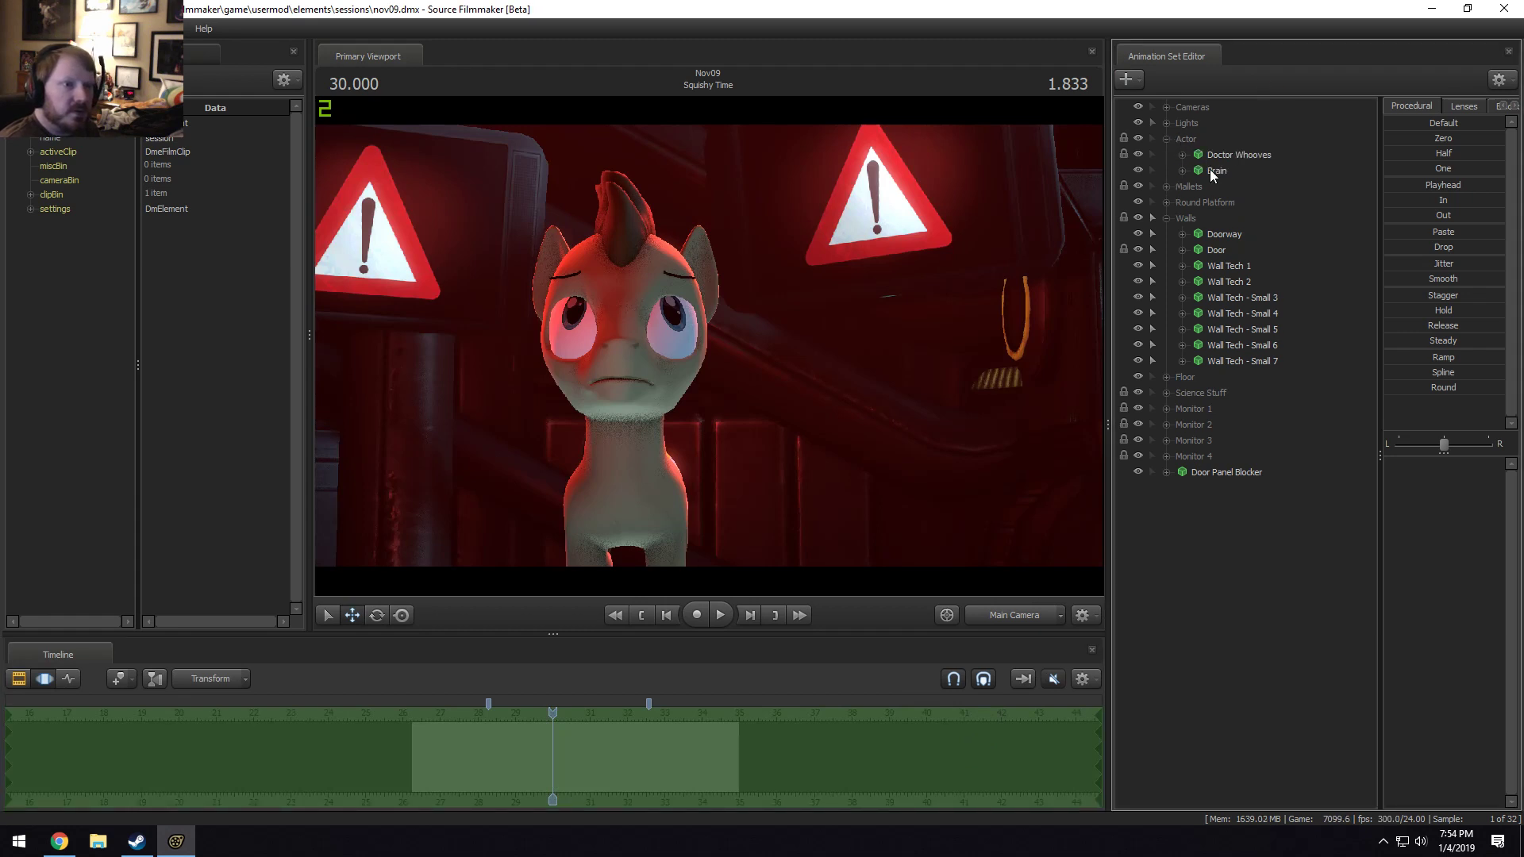
click(1231, 154)
right_click(1231, 154)
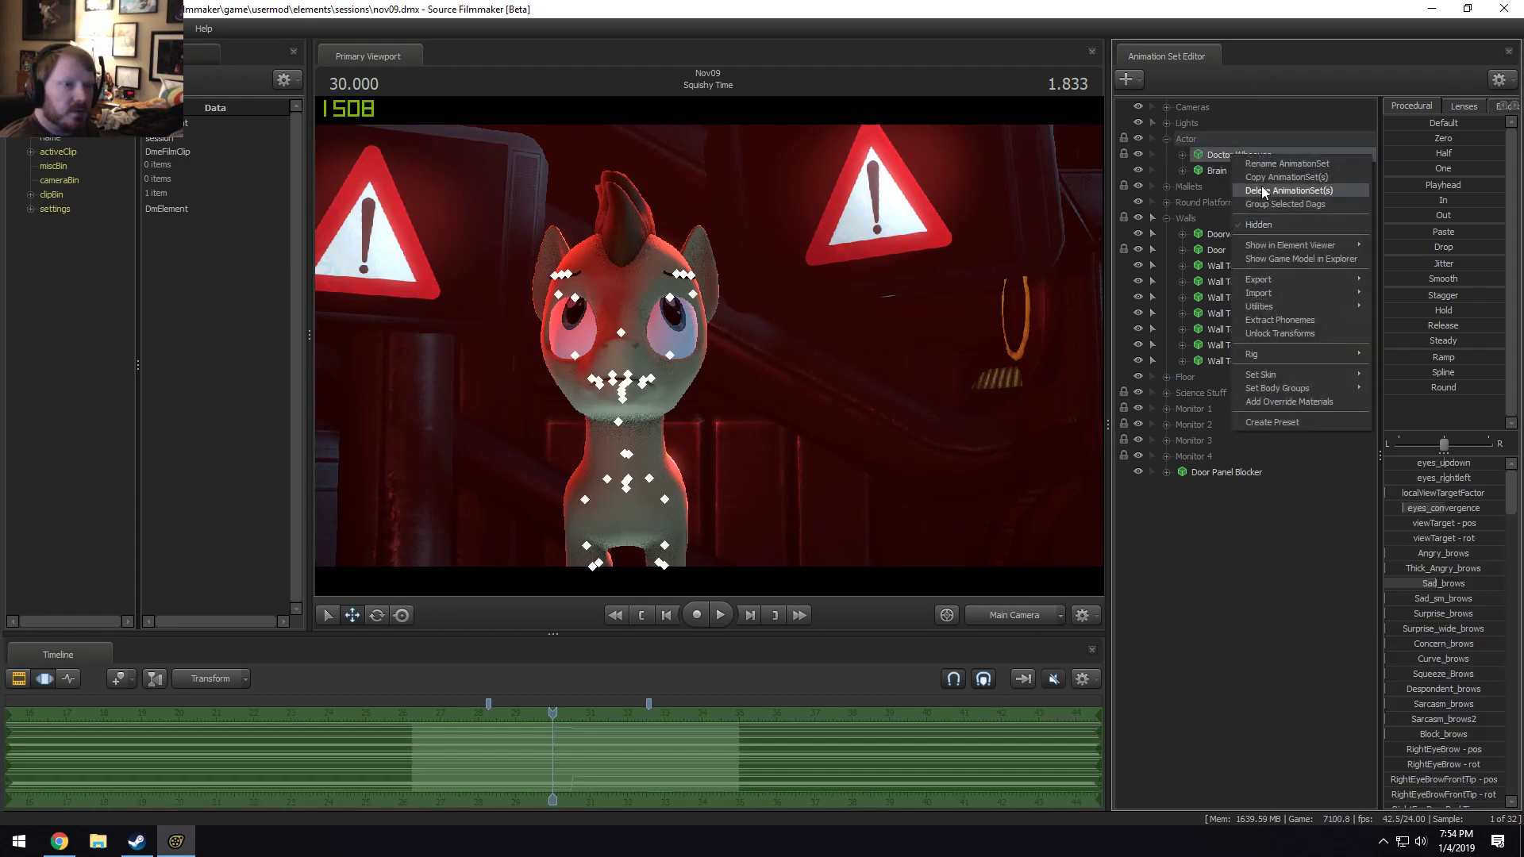
click(1264, 176)
click(725, 429)
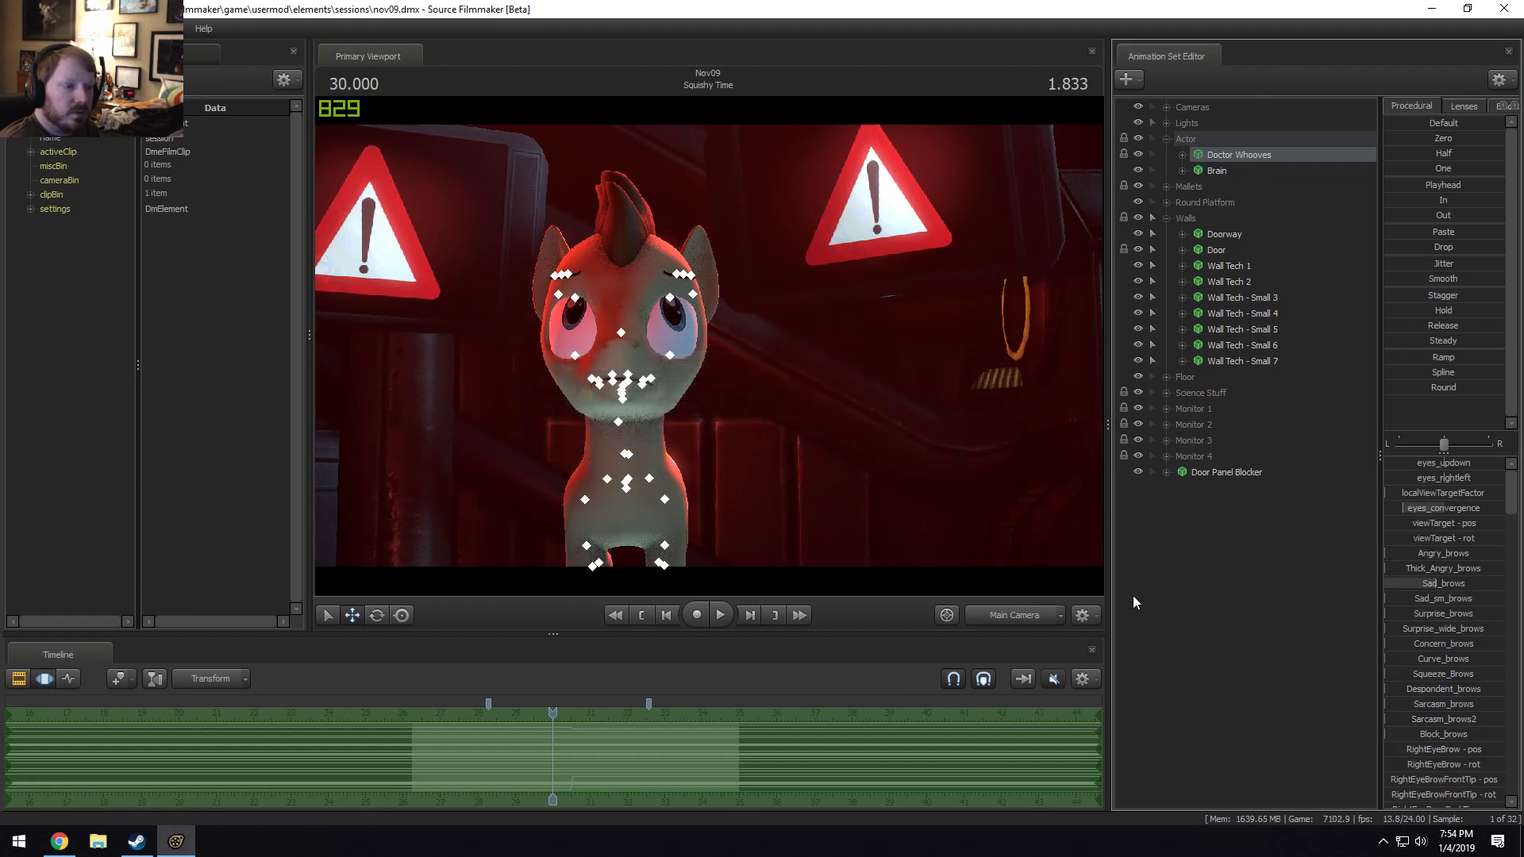
right_click(1133, 597)
click(1175, 679)
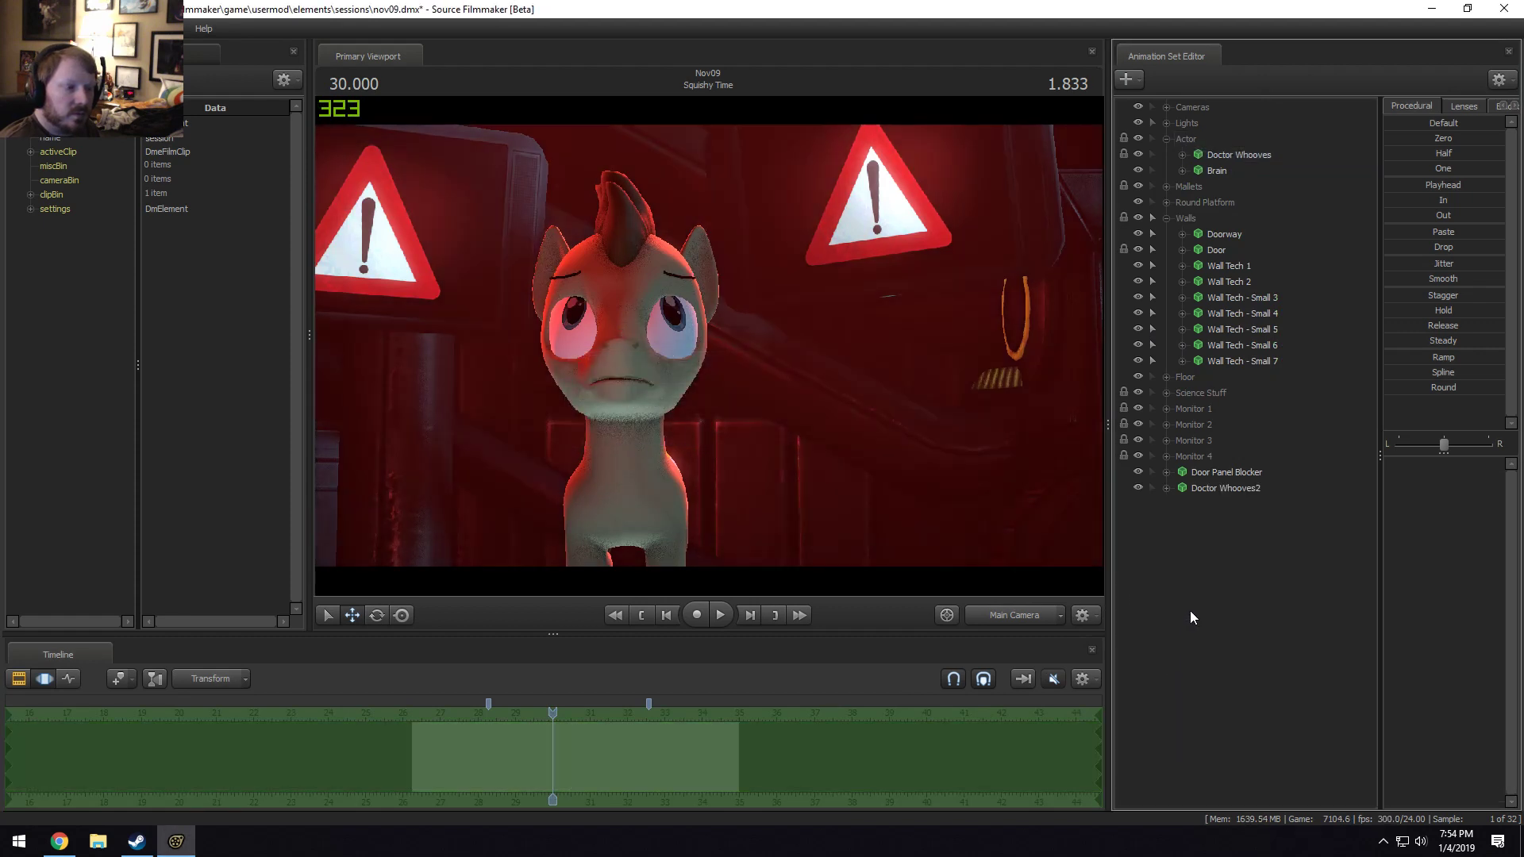
View the platform through the work camera and move Doctor Whooves2 sideways so it stands beside the original.
right_click(1202, 486)
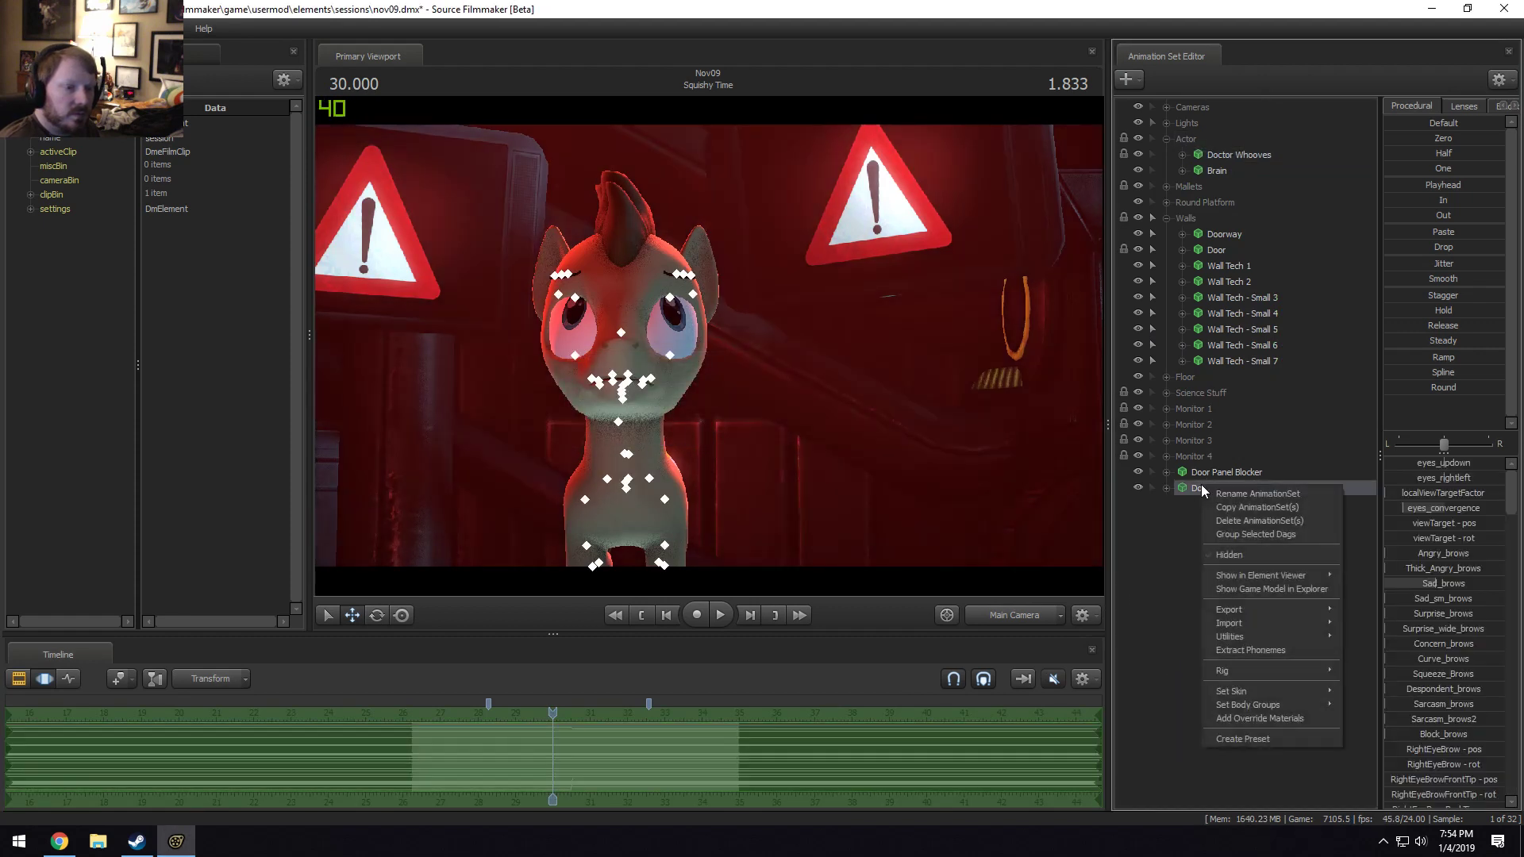
click(1180, 564)
click(985, 616)
drag(709, 346, 993, 440)
key(s)
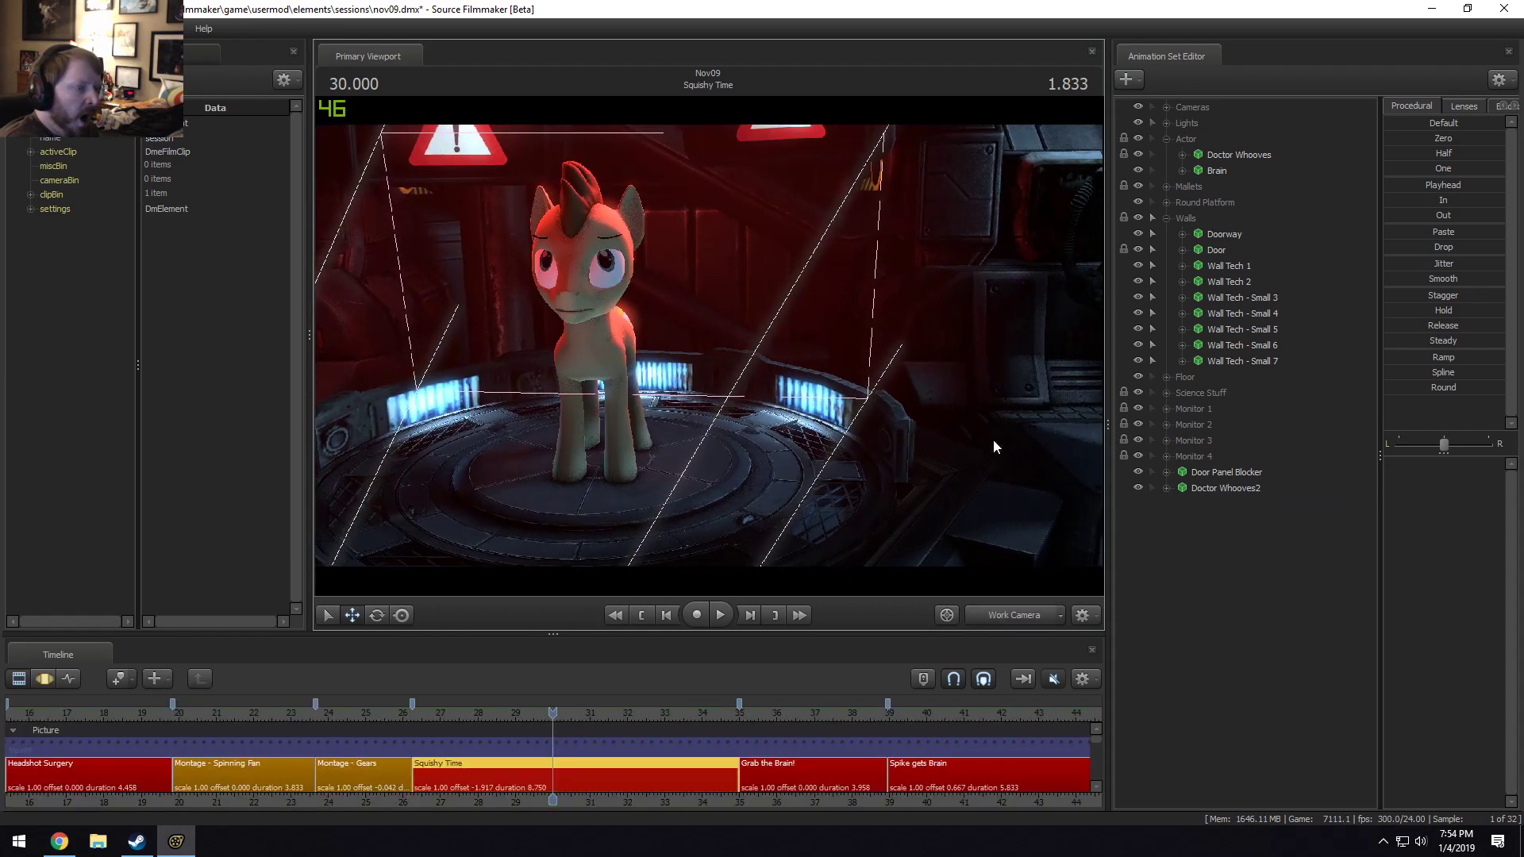
click(1208, 488)
drag(576, 465, 698, 482)
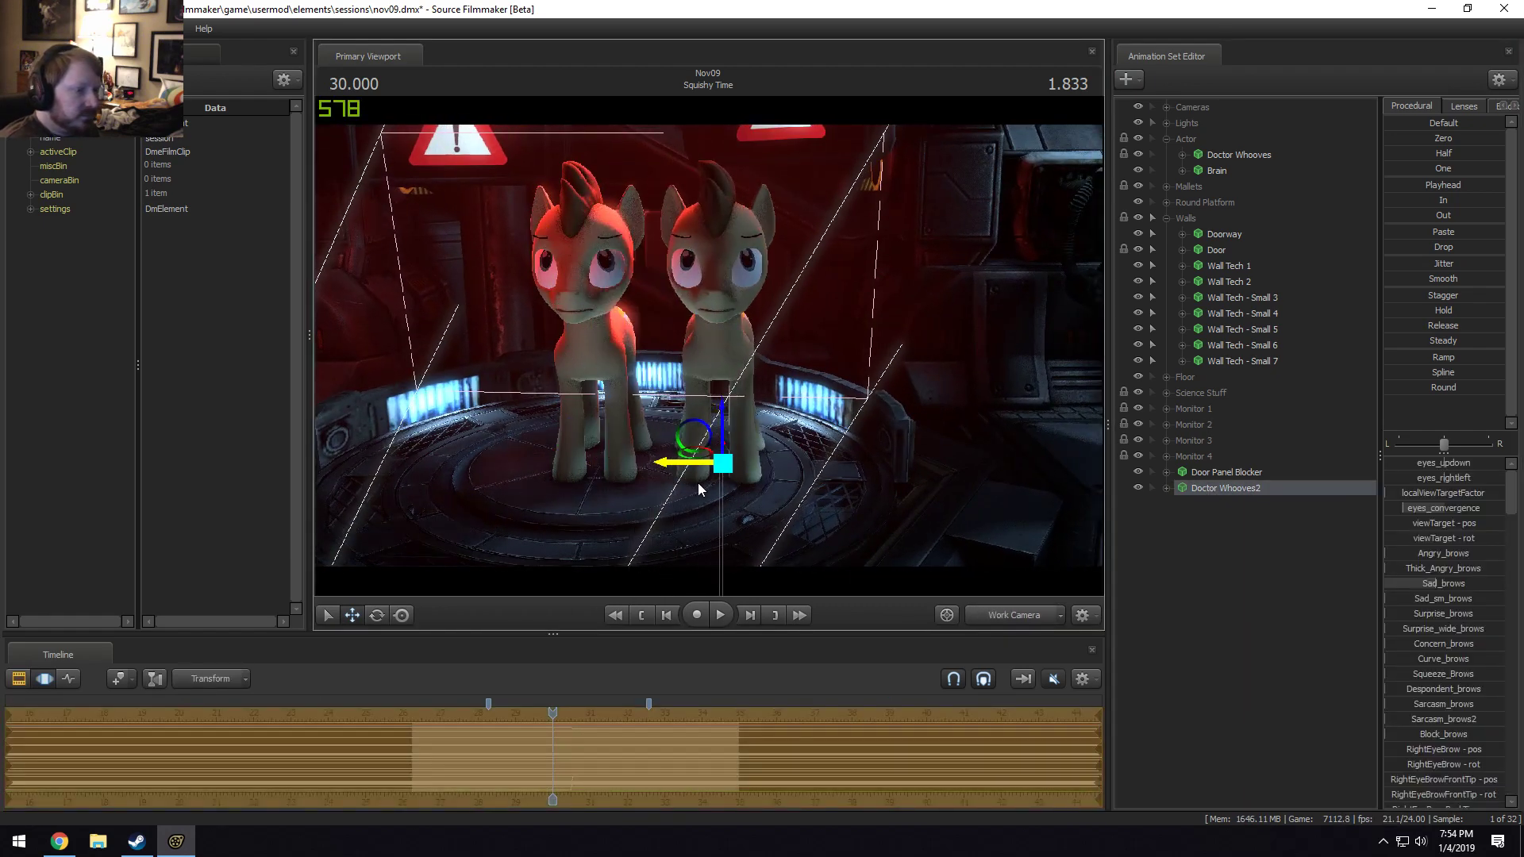
Import argo_chemistry_shining_v1.dmx from the Videos/Chemistry folder onto the body controls of Doctor Whooves2, leaving out rootTransform.
click(1175, 490)
click(1200, 518)
right_click(1205, 527)
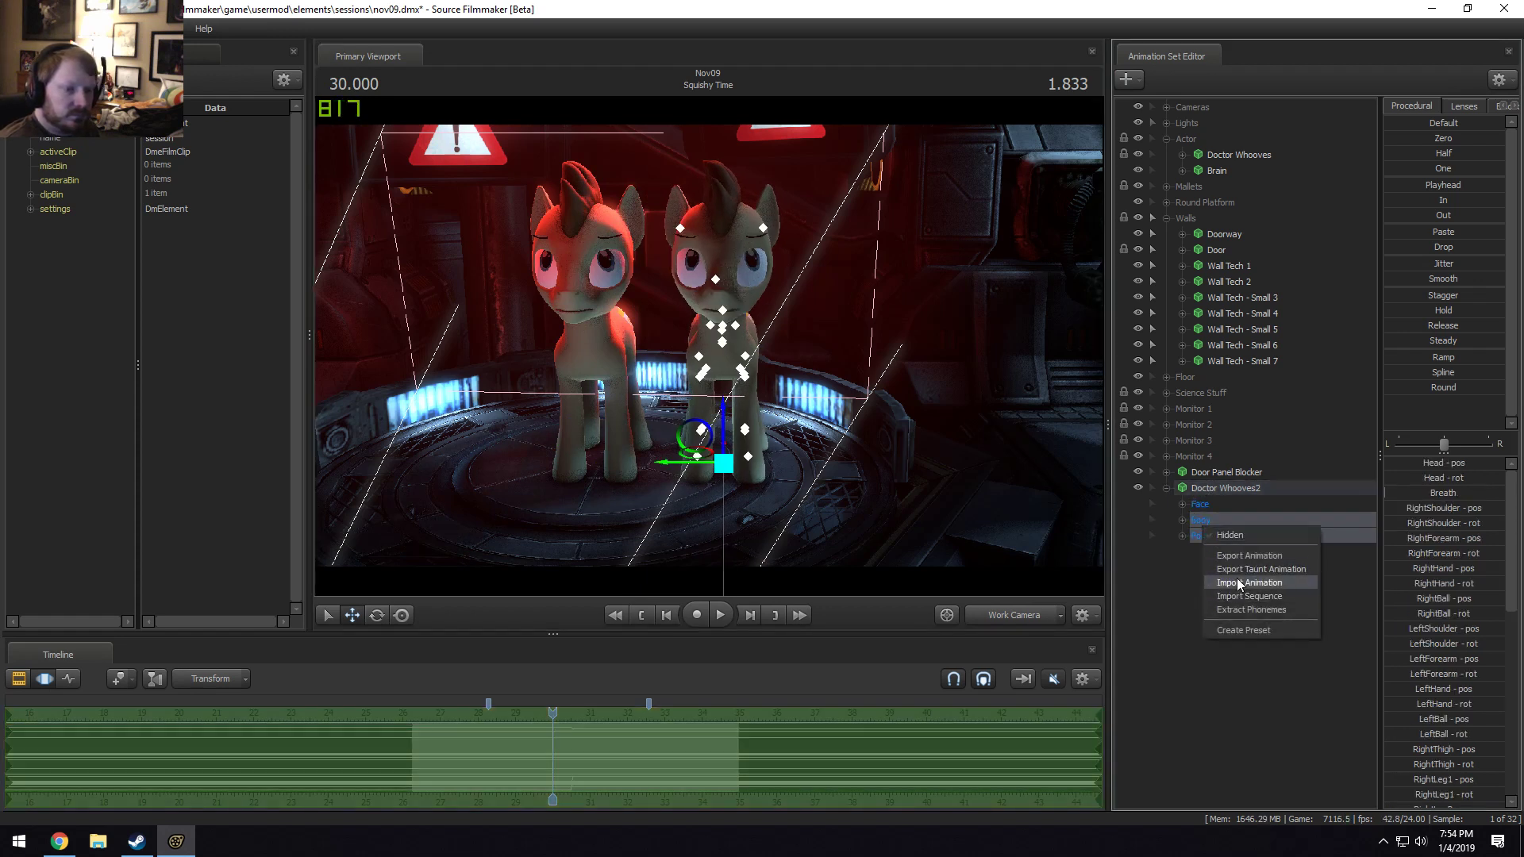
click(1188, 517)
click(1227, 549)
right_click(1228, 550)
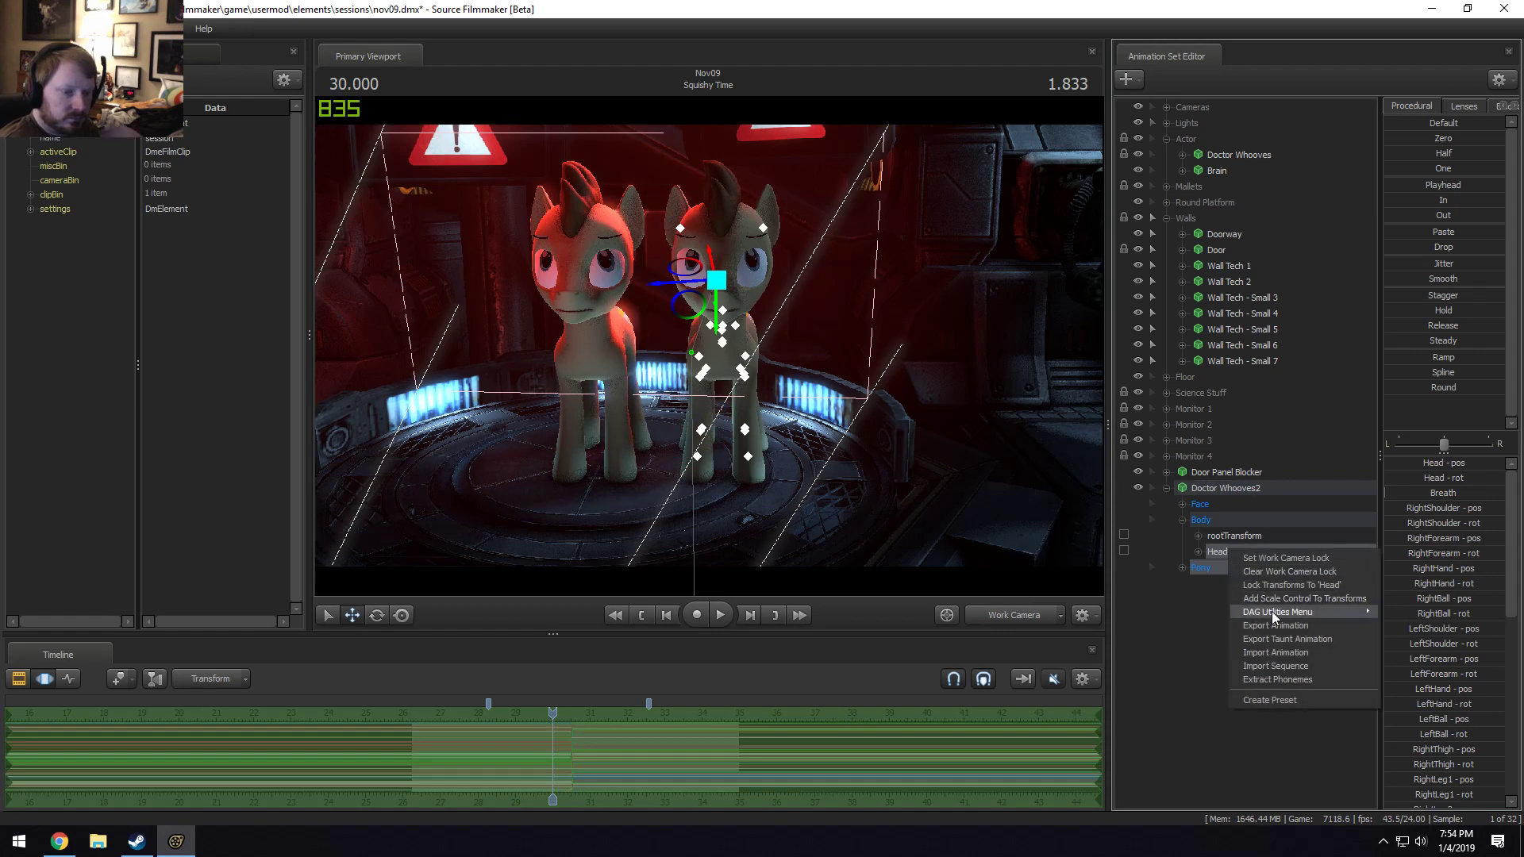
click(1275, 653)
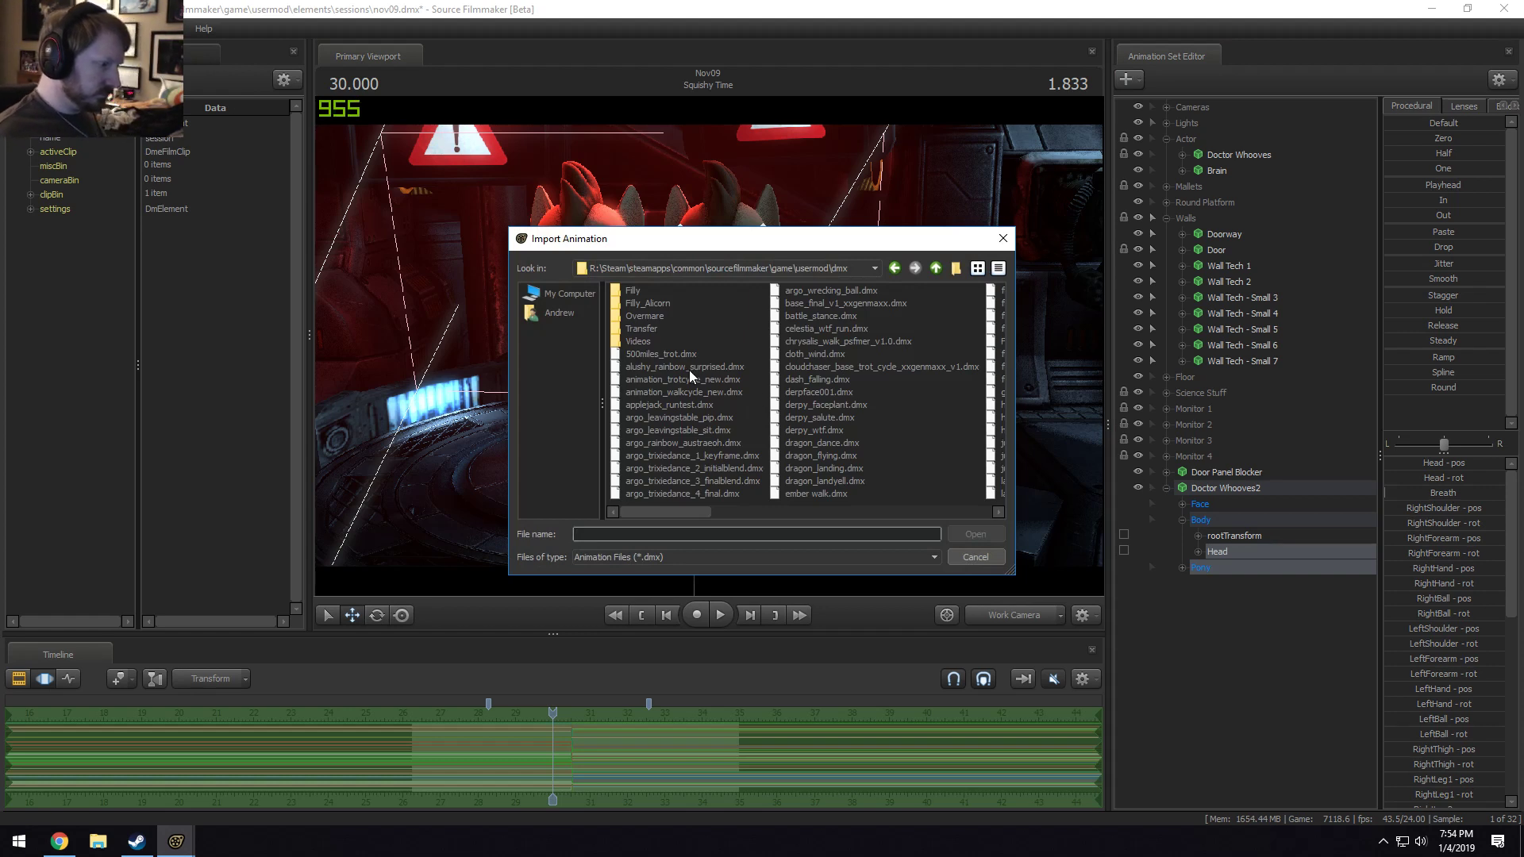
double_click(650, 337)
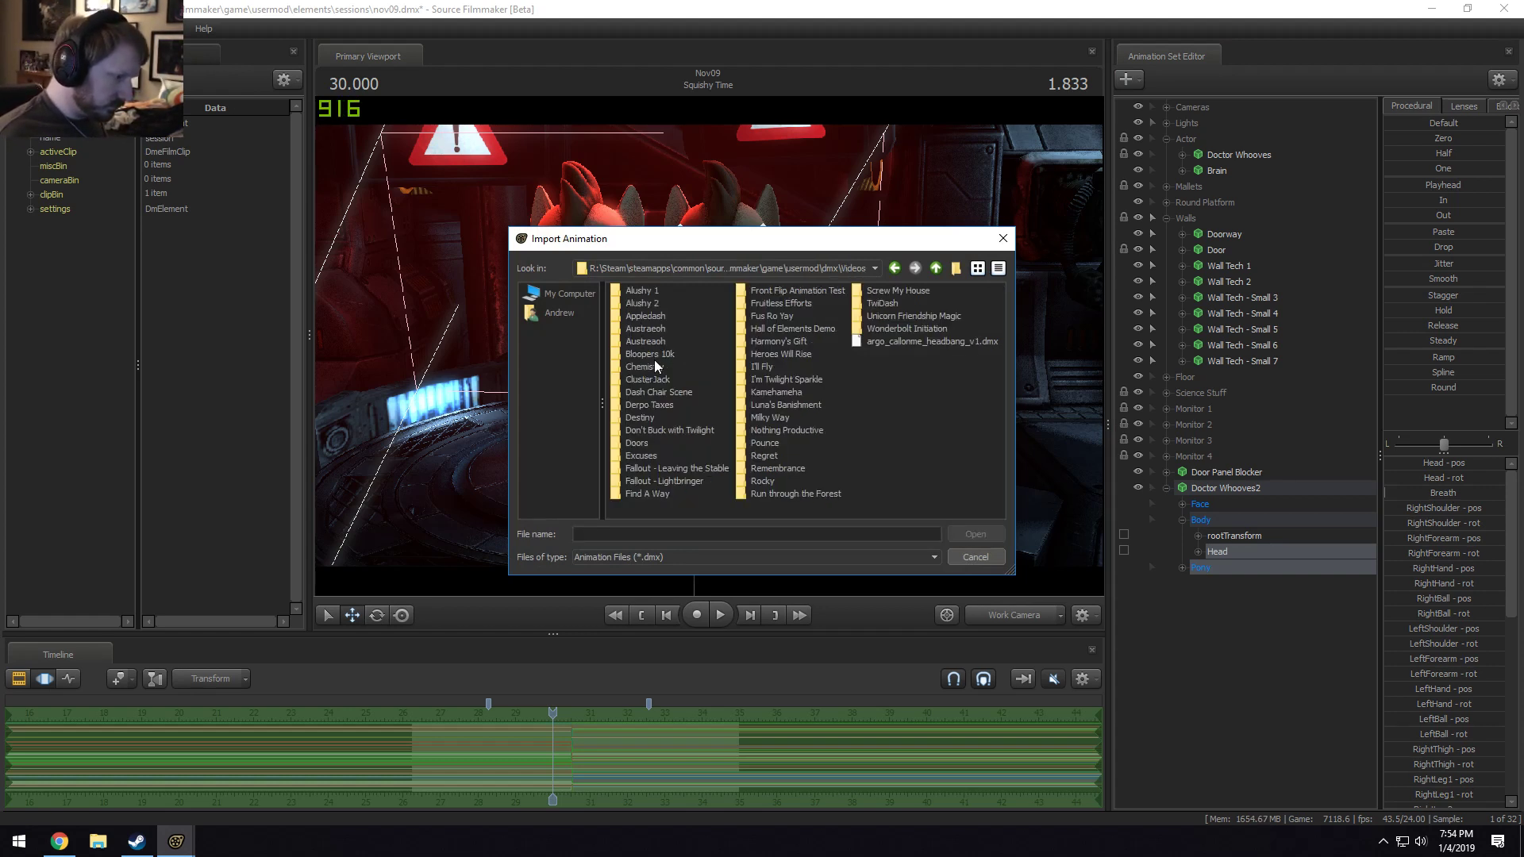
double_click(655, 365)
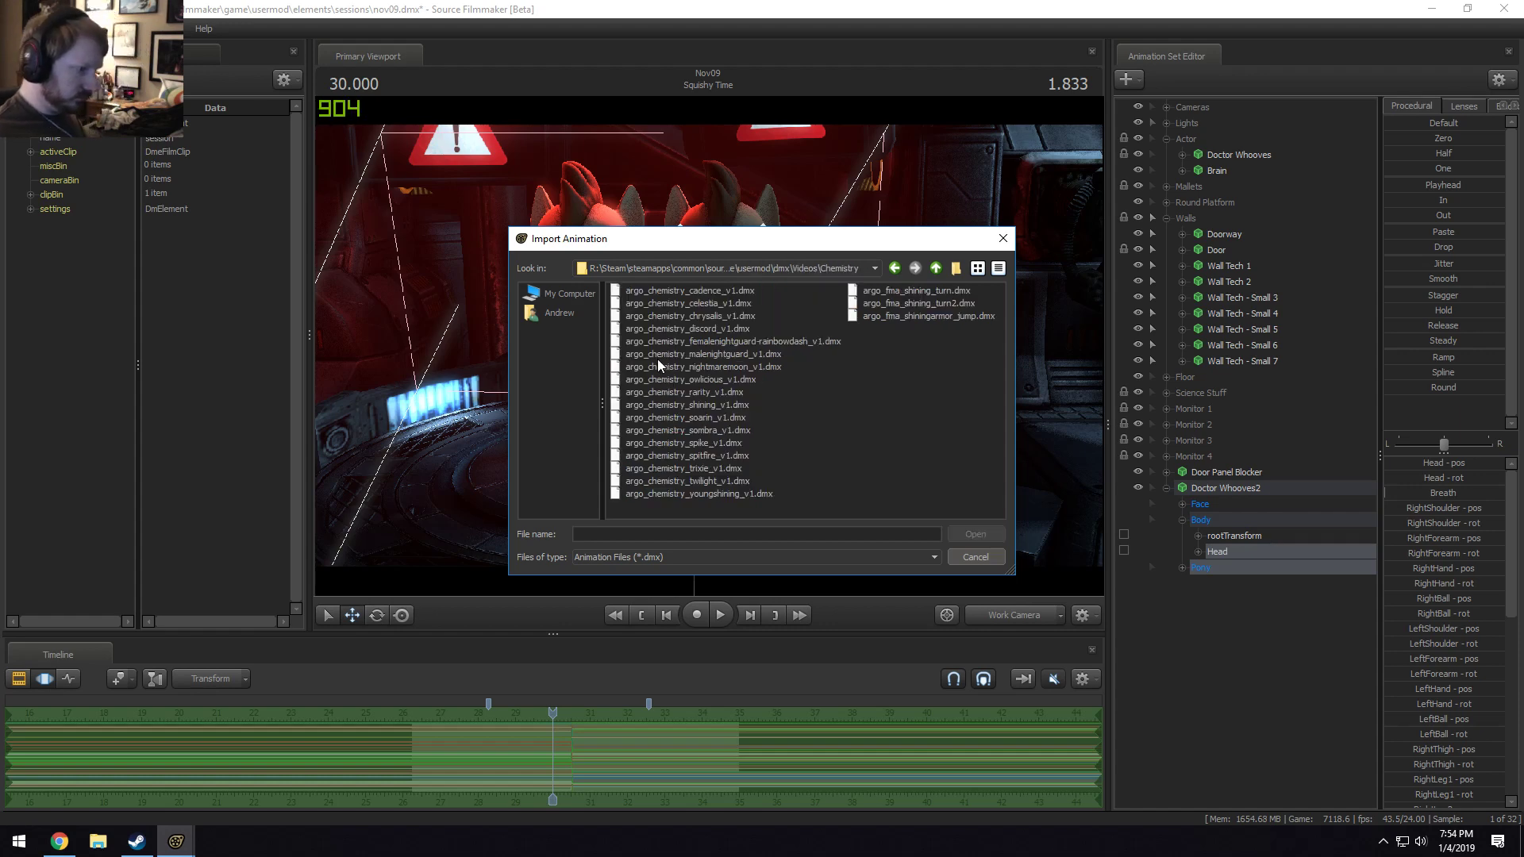
double_click(711, 404)
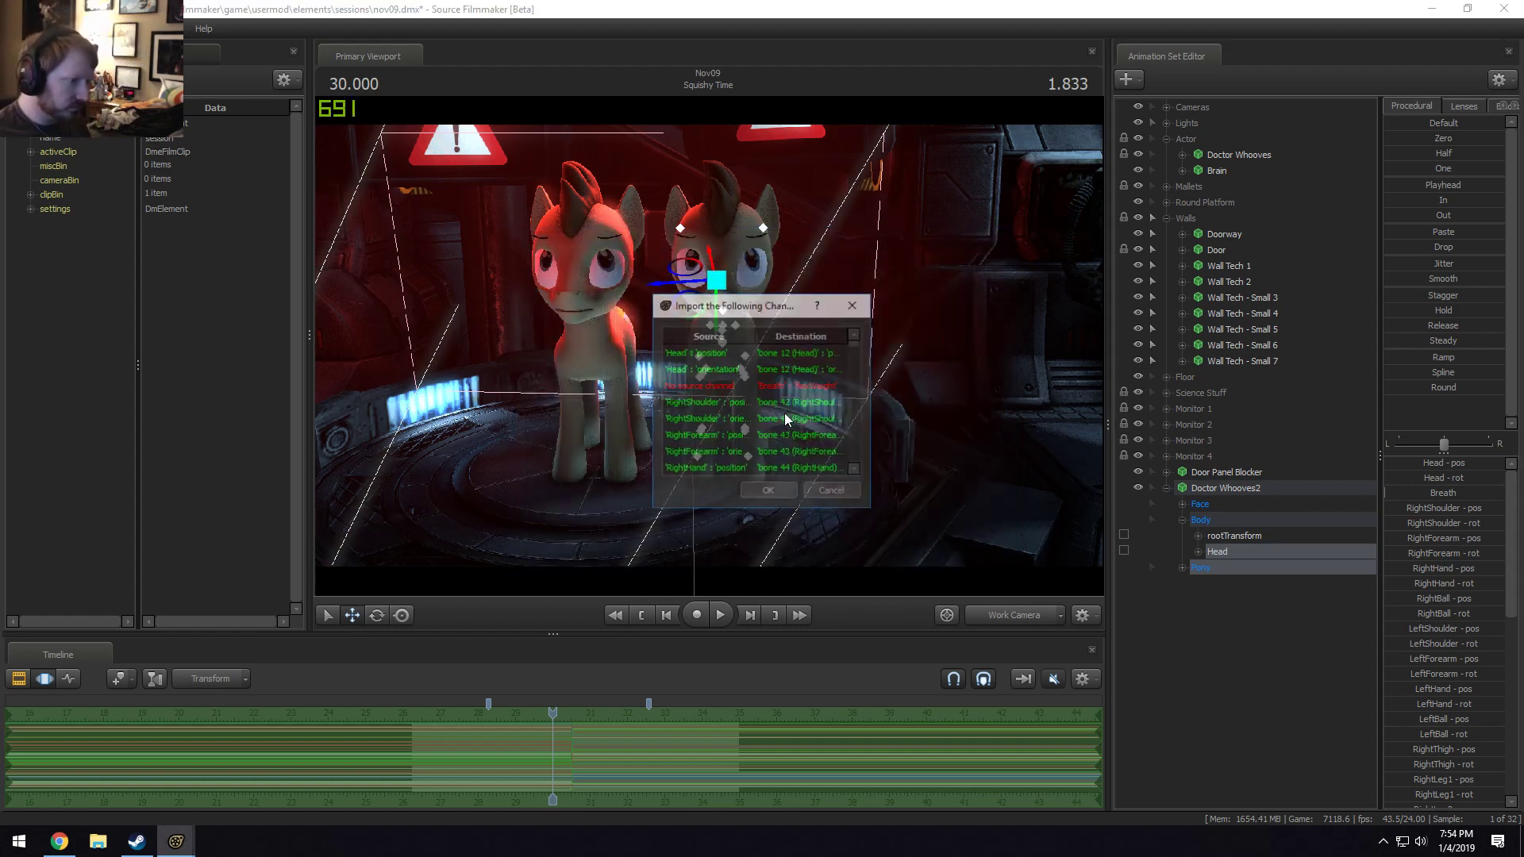
click(750, 491)
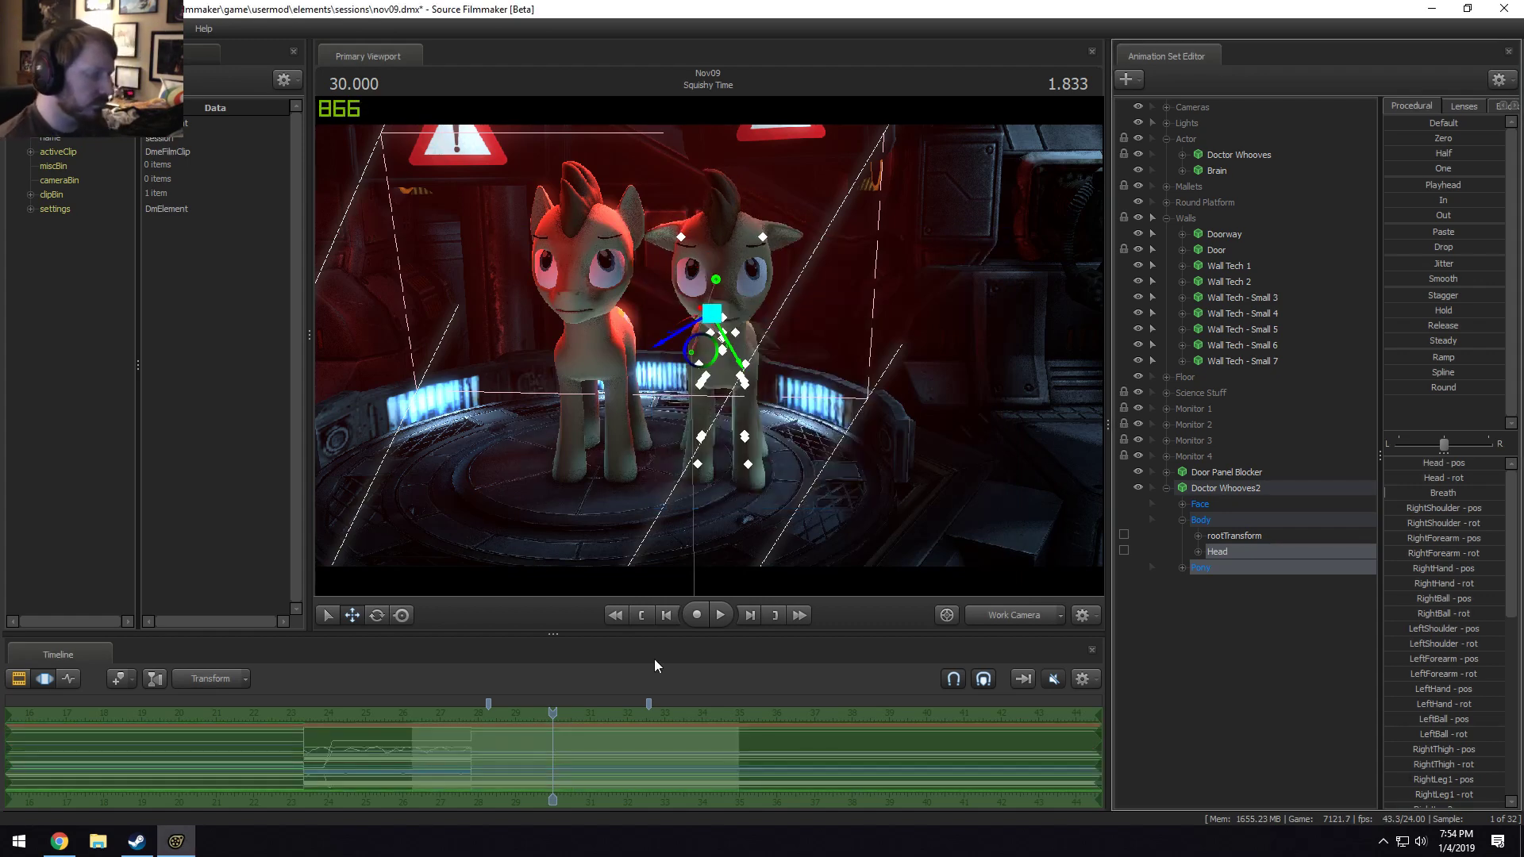
Slide the imported animation in time so an active section falls within "Squishy Time", and play it from 30.000 s.
scroll(524, 747, down, 6)
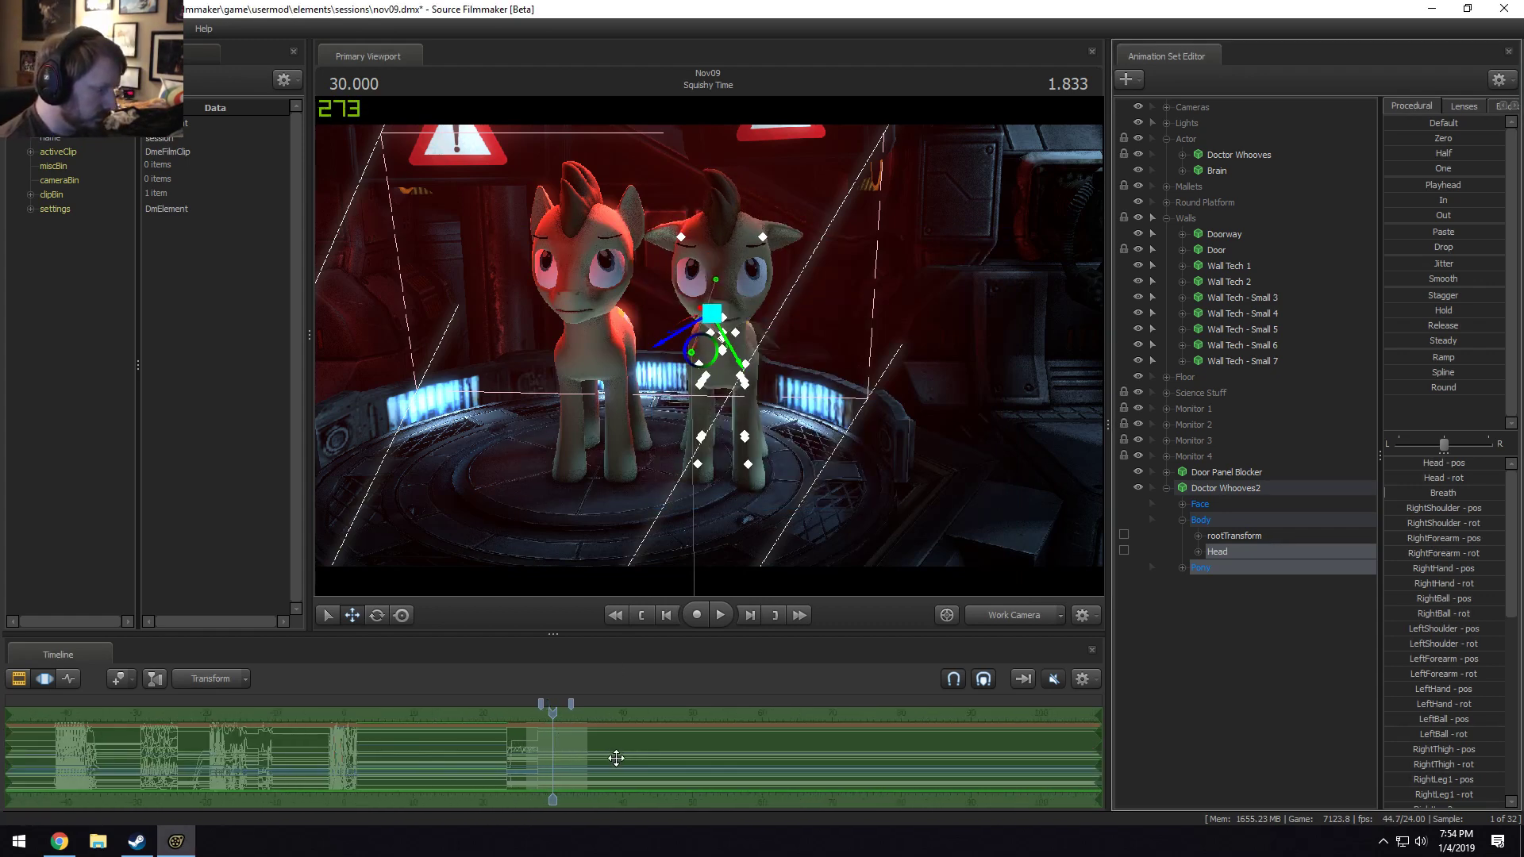
drag(568, 758, 698, 742)
key(space)
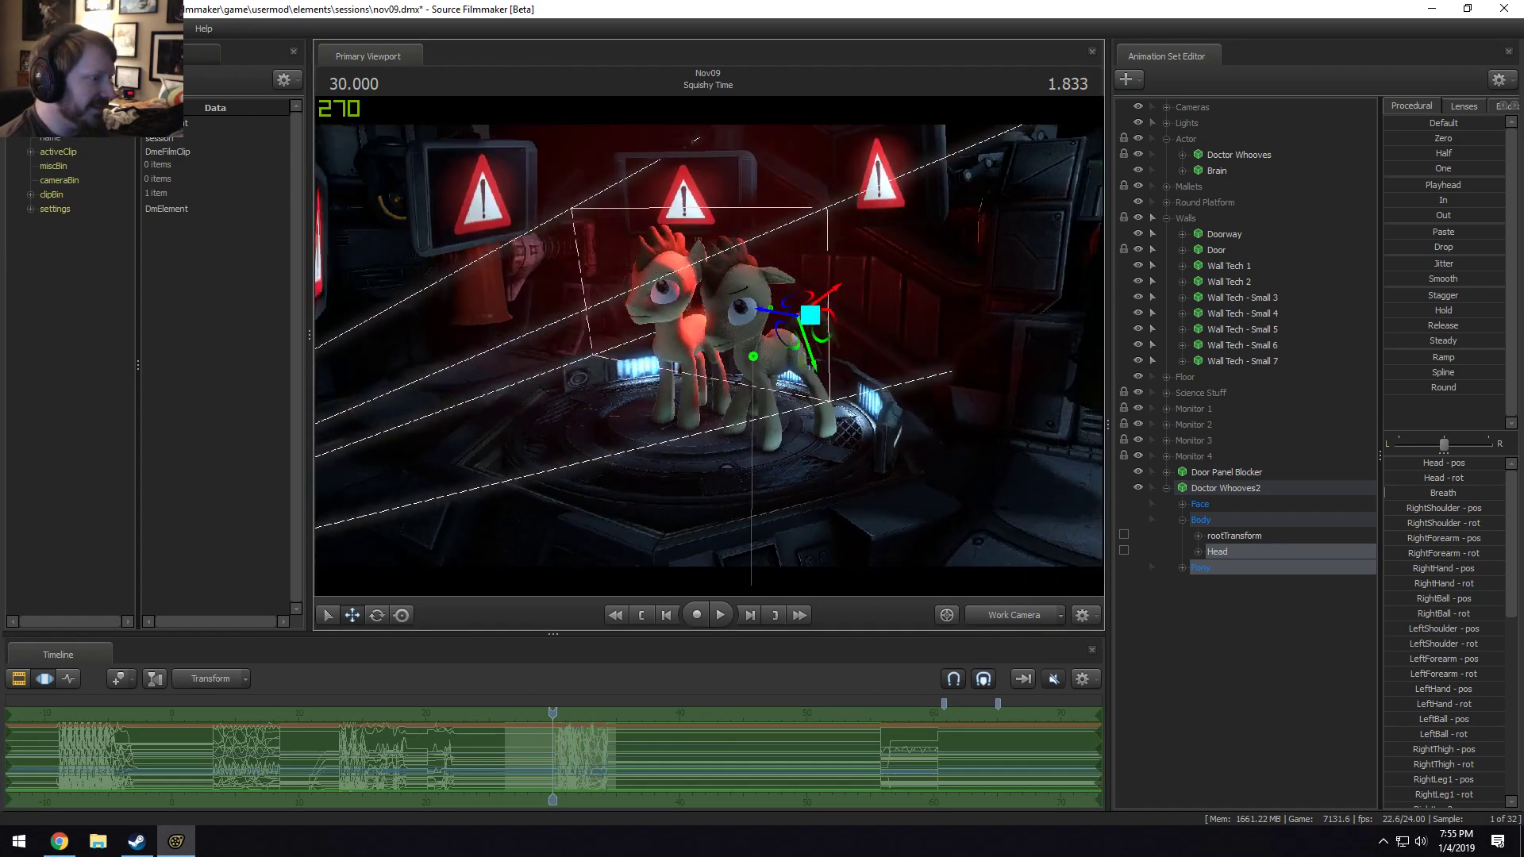
key(space)
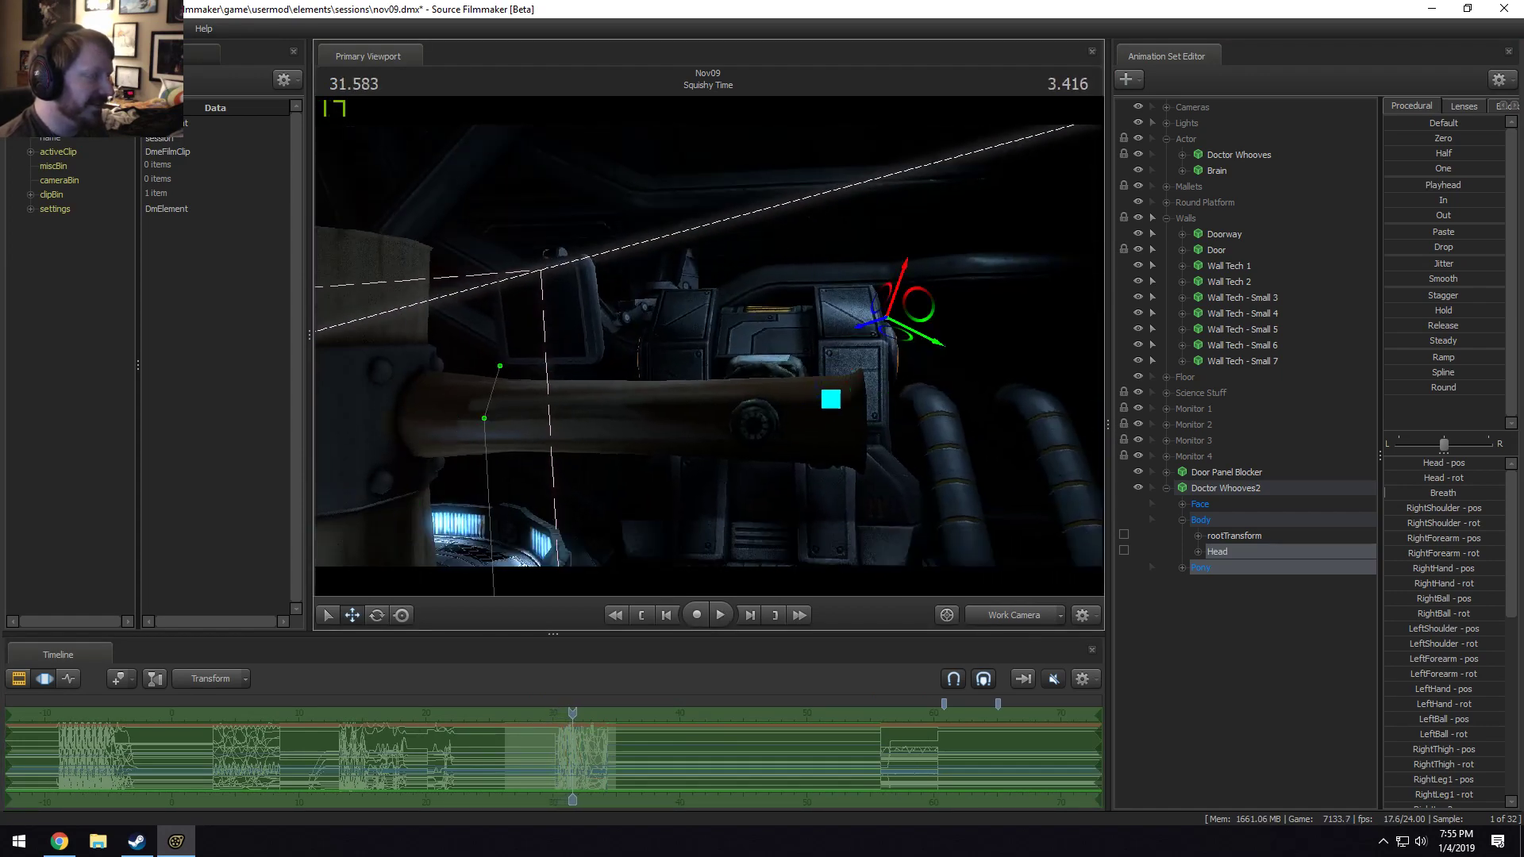
mouse_move(571, 713)
mouse_down()
mouse_move(545, 711)
mouse_move(560, 698)
mouse_up()
key(space)
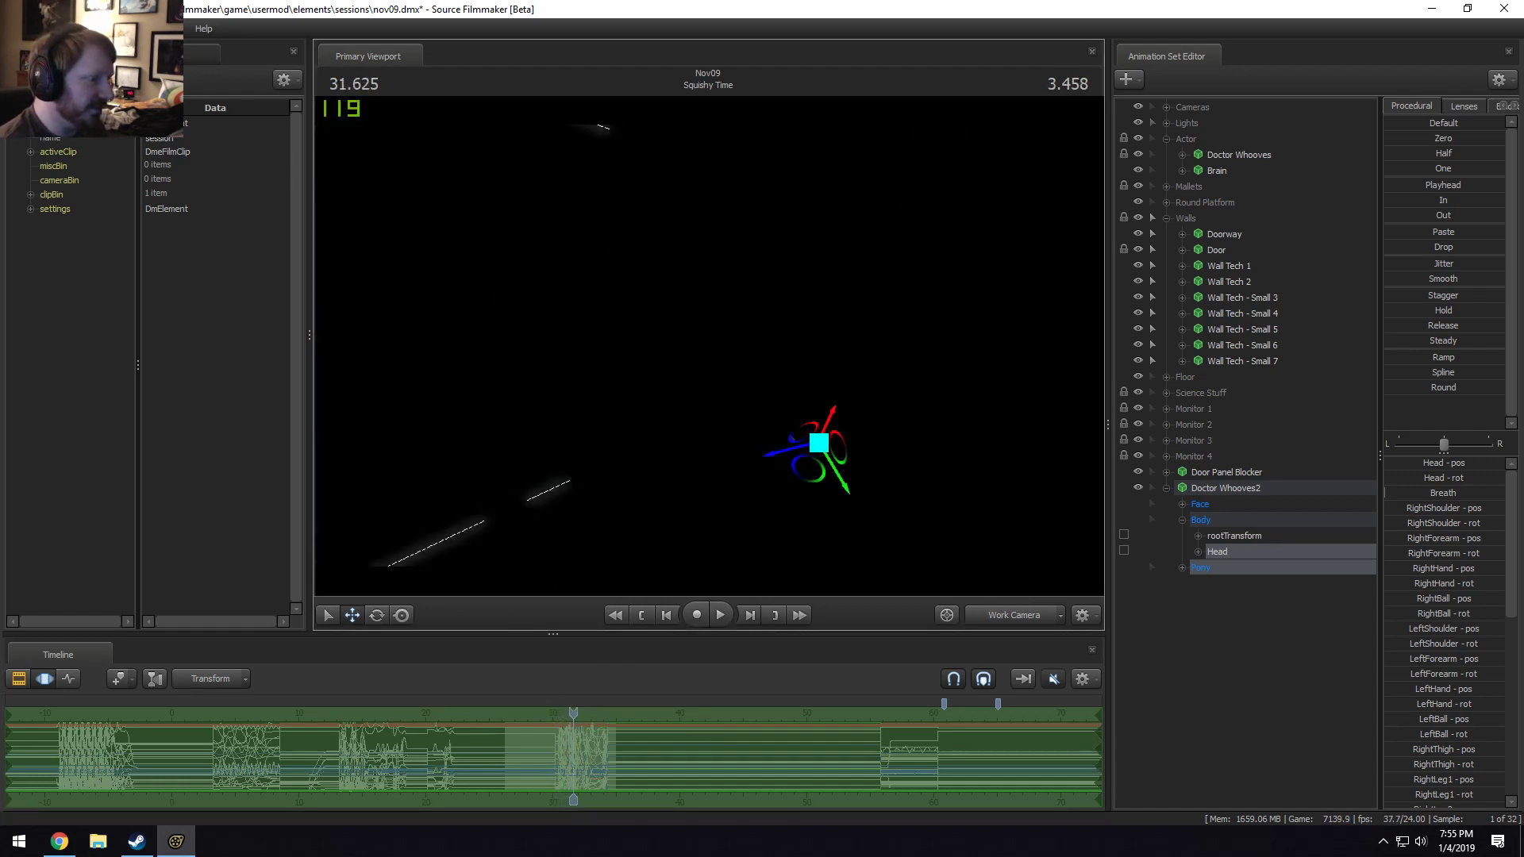
Disable lighting in the work camera view, look toward Doctor Whooves2, and scrub back to 30.541 s.
right_click(708, 343)
click(778, 398)
drag(778, 399, 660, 359)
drag(577, 722, 560, 719)
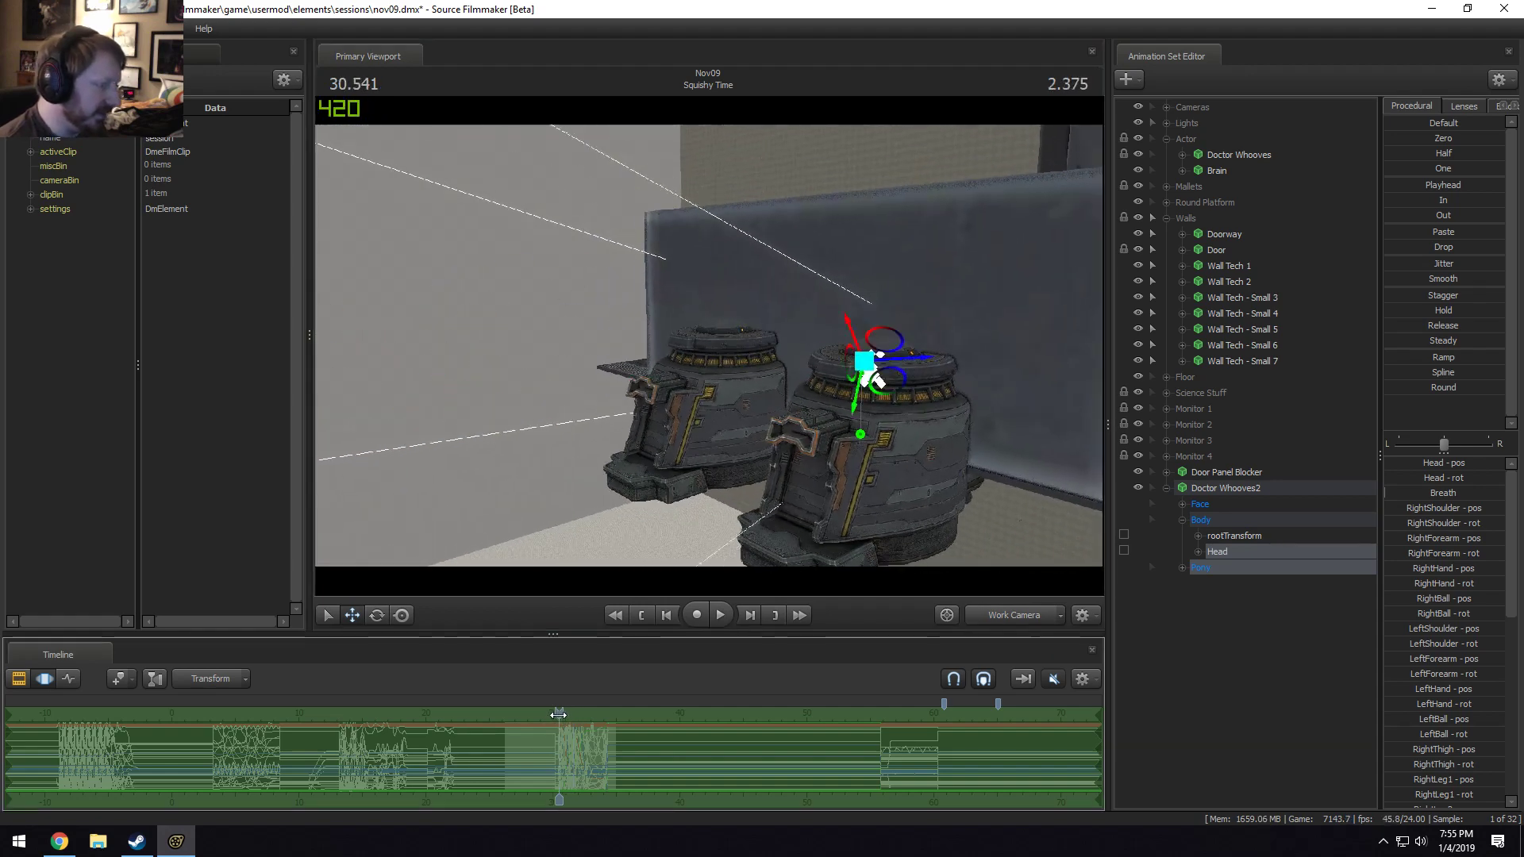
Slide Doctor Whooves2's imported animation later within "Squishy Time" and check it through the main camera at 29.500 s.
key(space)
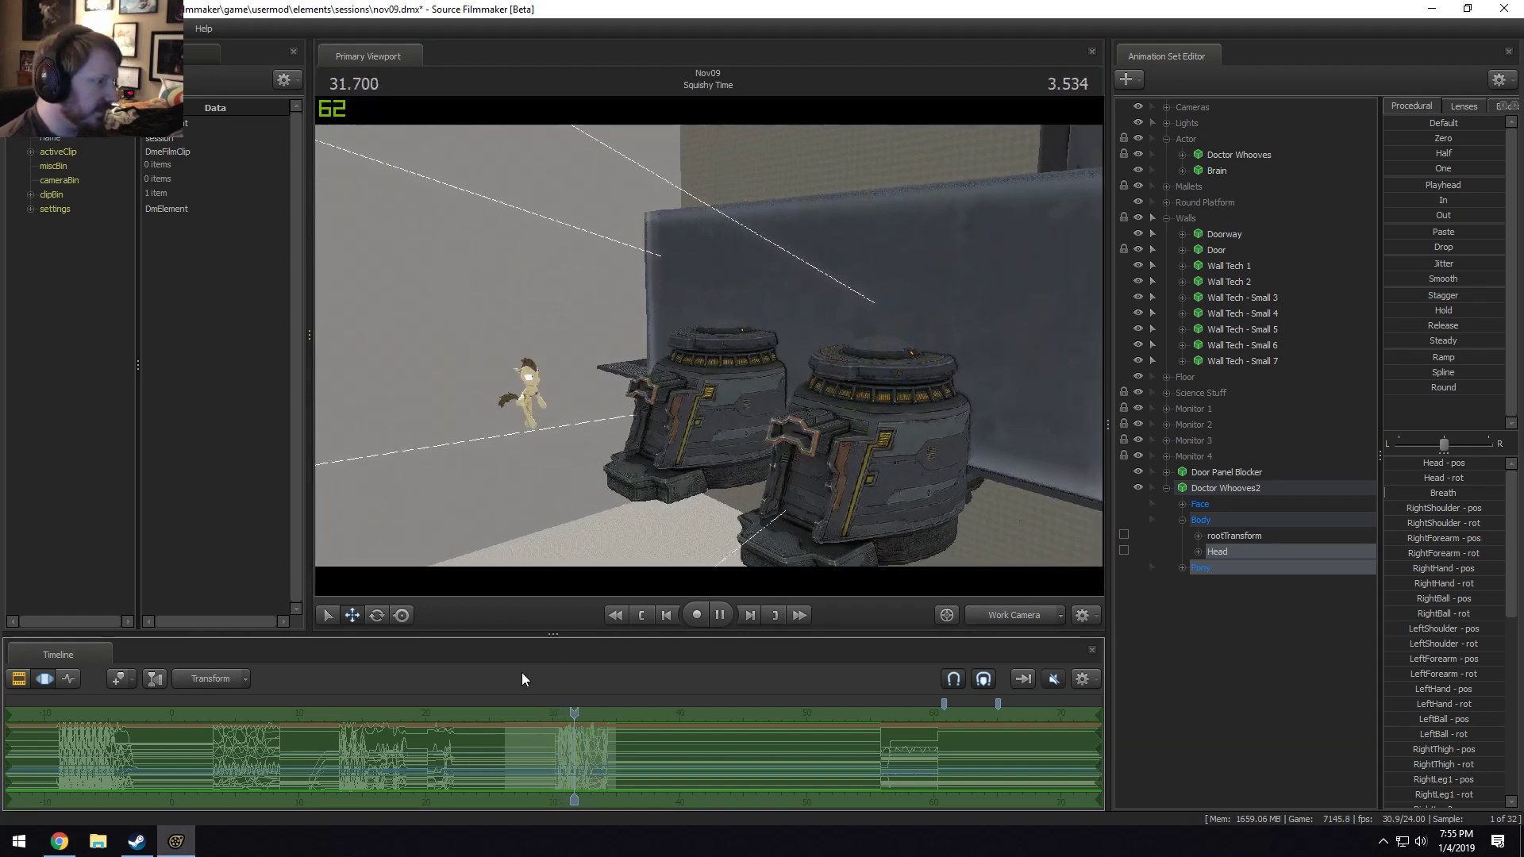
key(space)
scroll(617, 725, up, 1)
scroll(617, 725, up, 3)
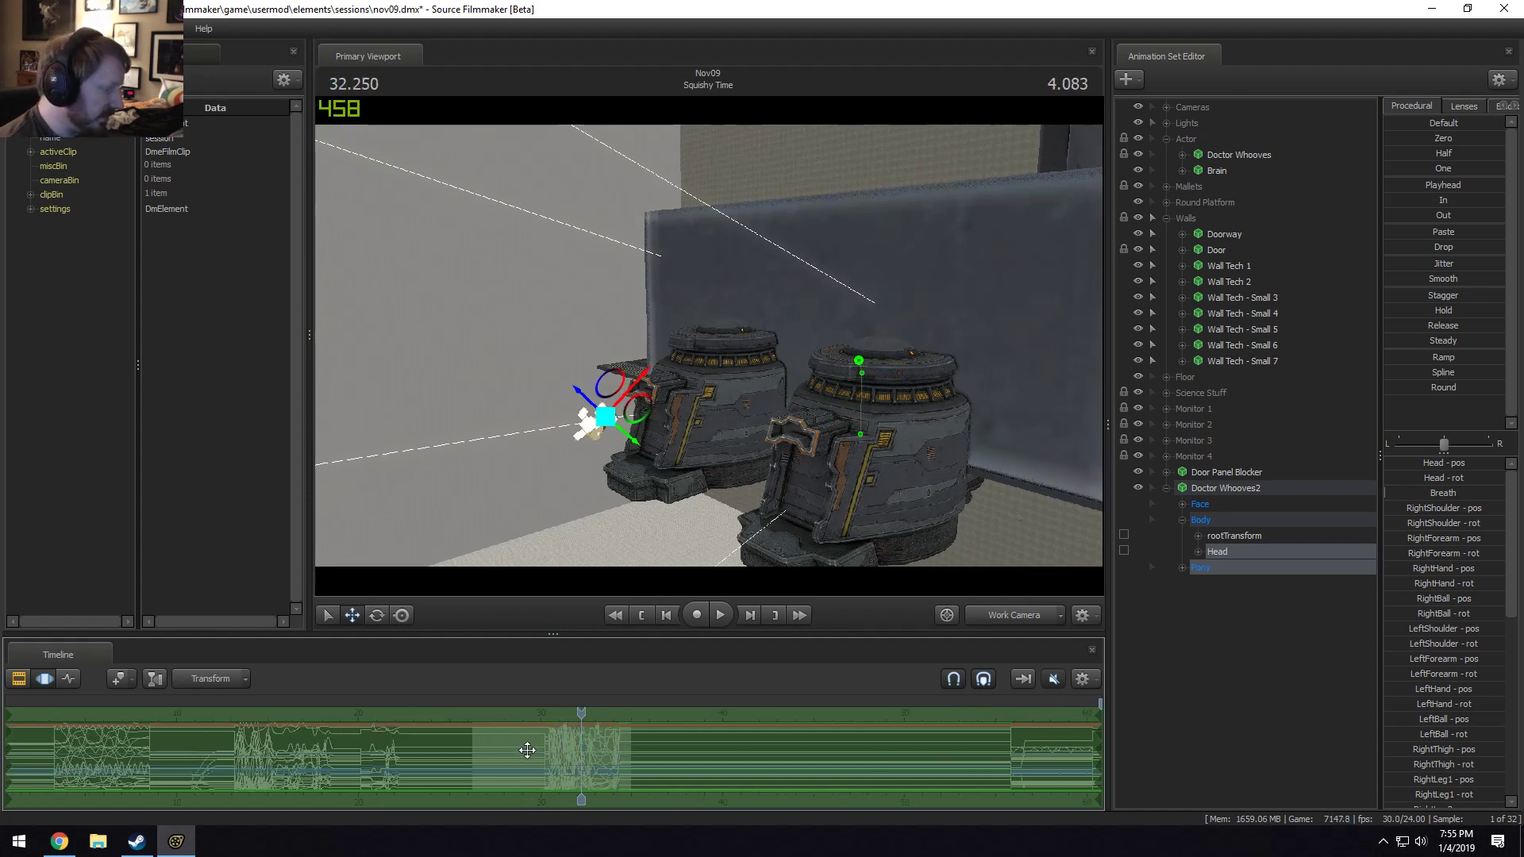
click(955, 612)
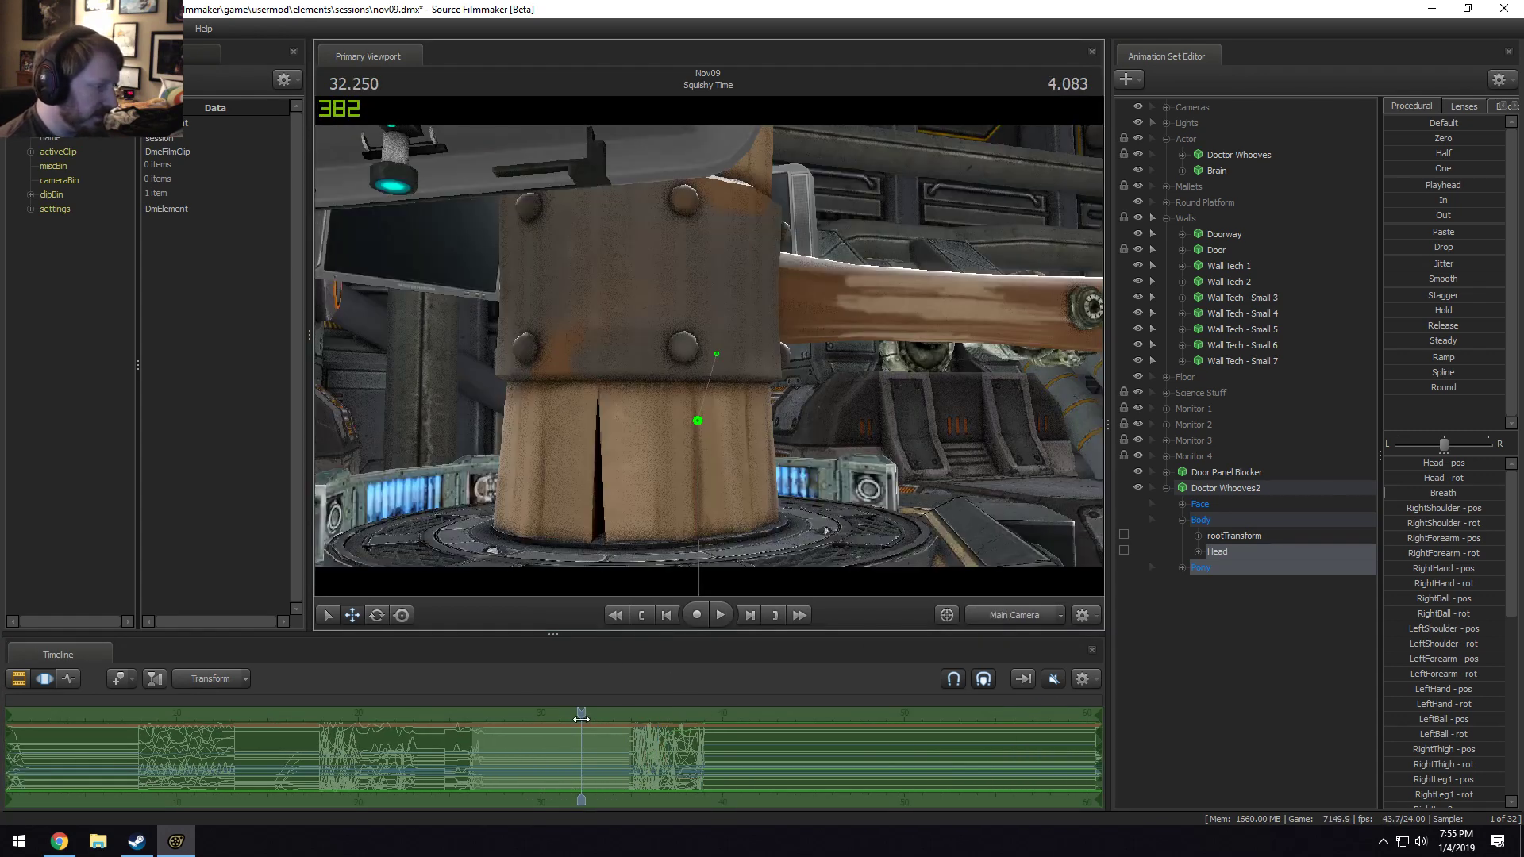
drag(581, 716, 533, 725)
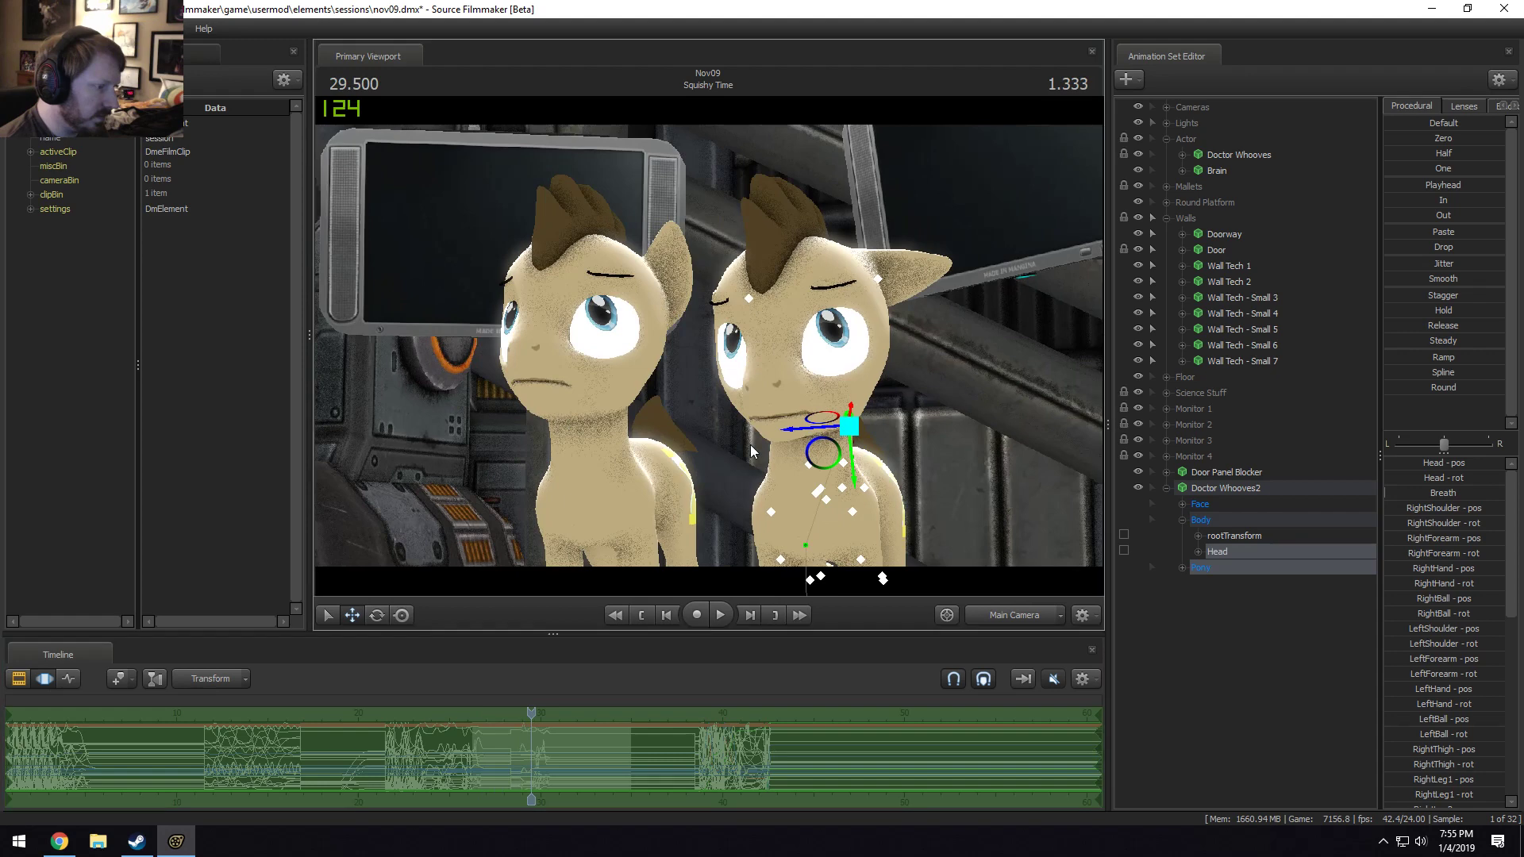
Return to the work camera and play the shot repeatedly to review the retimed animation beside the original character.
click(1012, 616)
key(space)
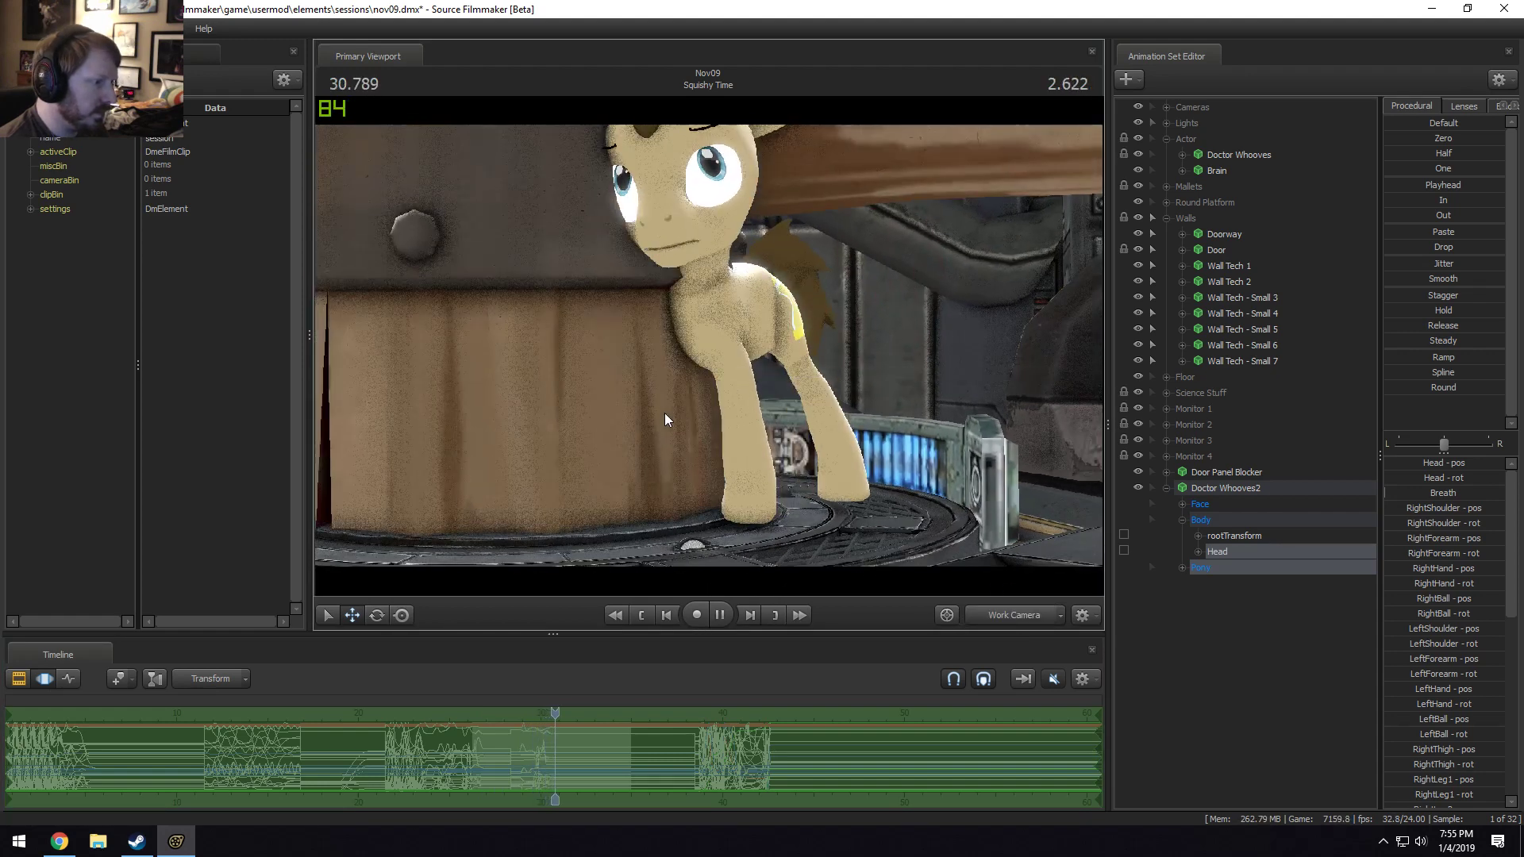
key(space)
drag(560, 703, 511, 707)
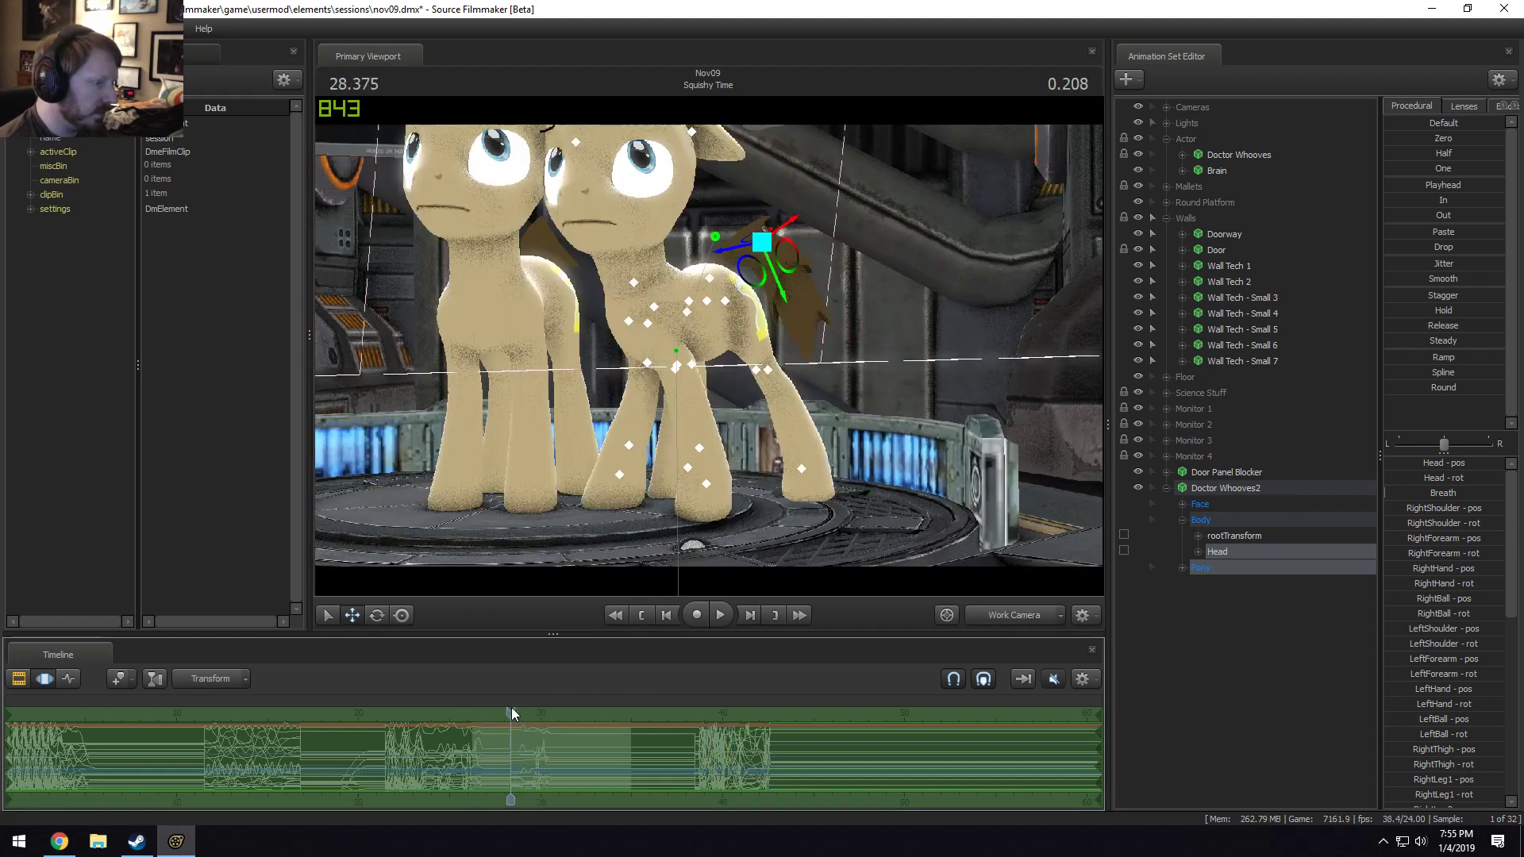
key(space)
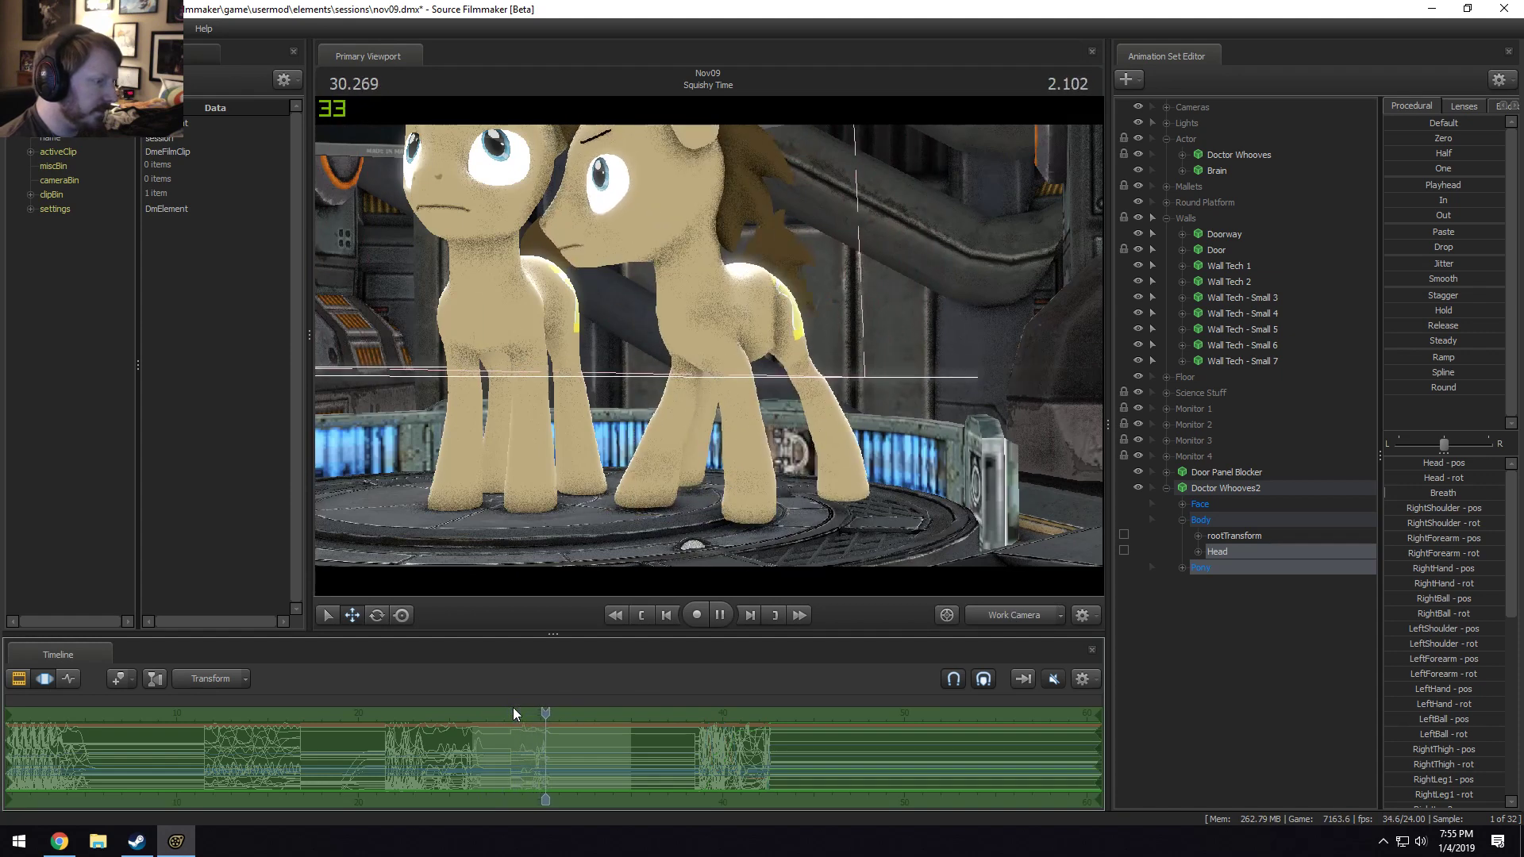
key(space)
drag(559, 712, 498, 713)
Slide the animation further later in time, undo the last overshoot, and play the shot to check the timing.
drag(533, 763, 572, 762)
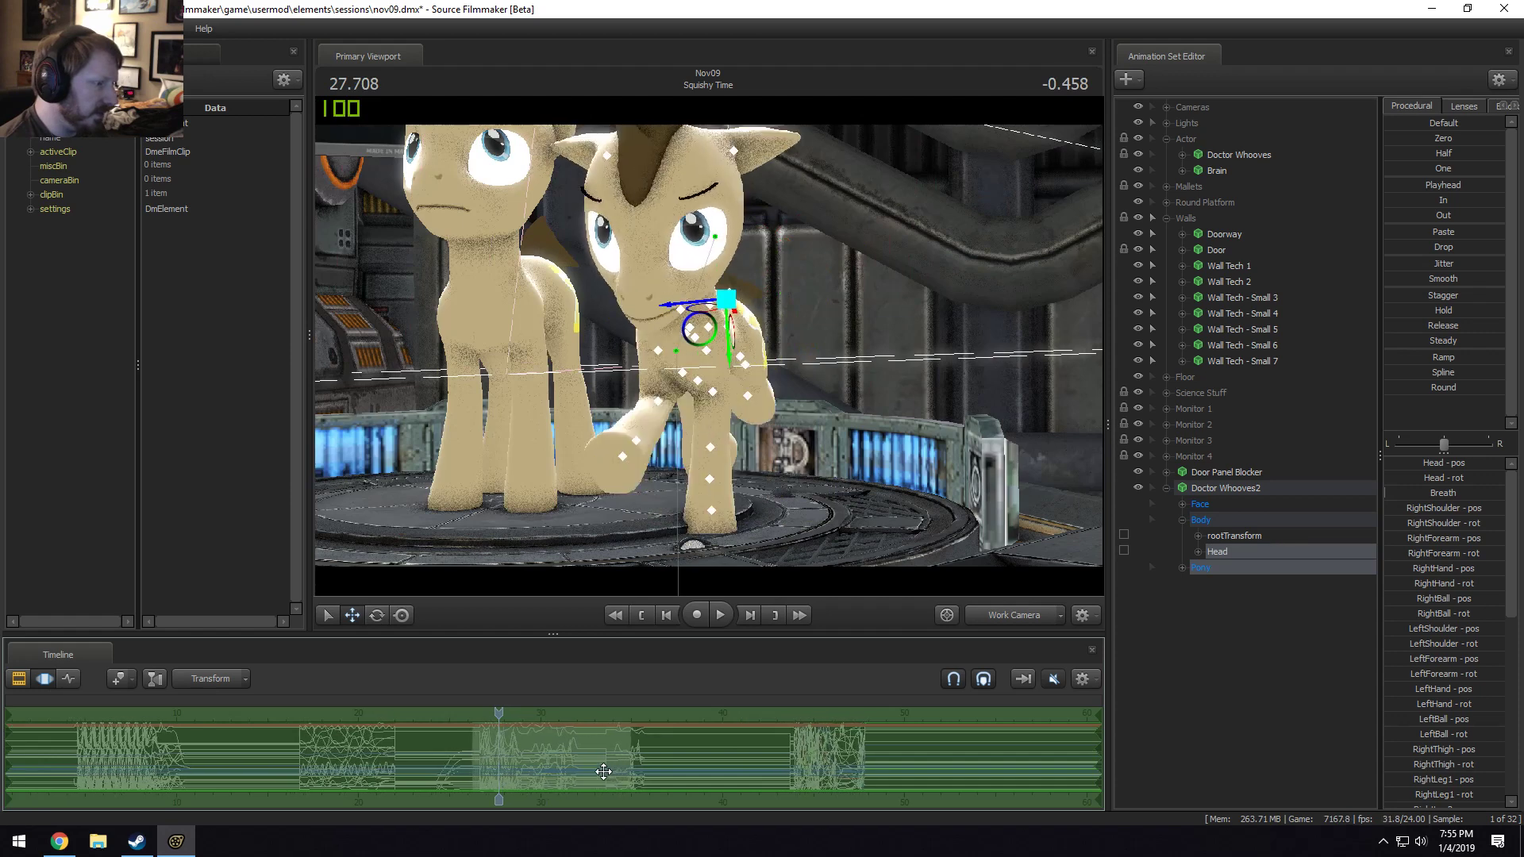
key(ctrl+z)
key(space)
drag(512, 716, 539, 743)
key(space)
key(space)
key(space)
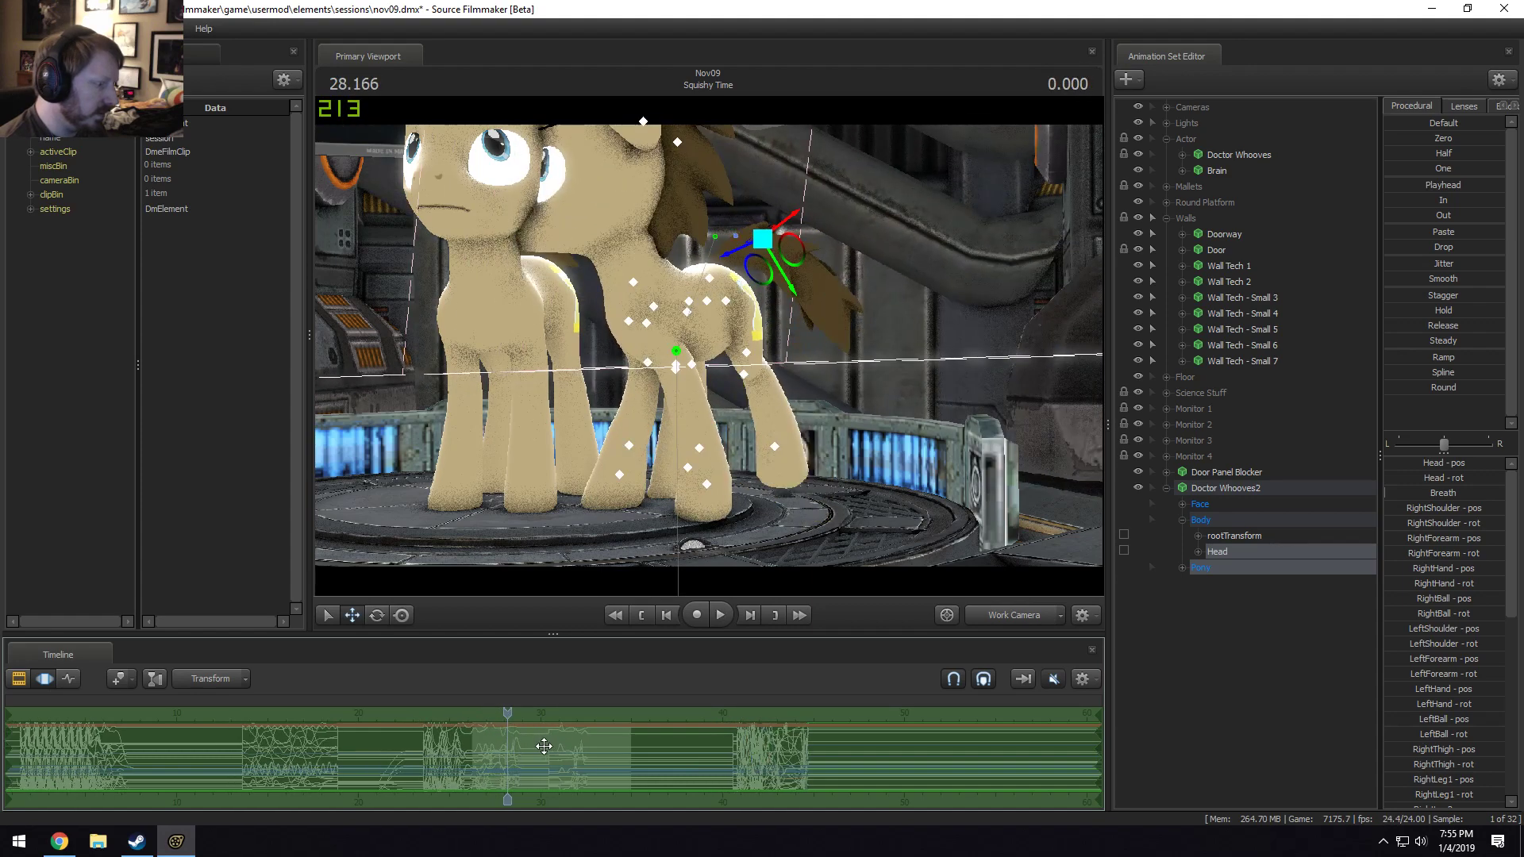
Replay the start of "Squishy Time" to find where the usable motion begins, stopping at 27.791 s.
click(486, 714)
key(space)
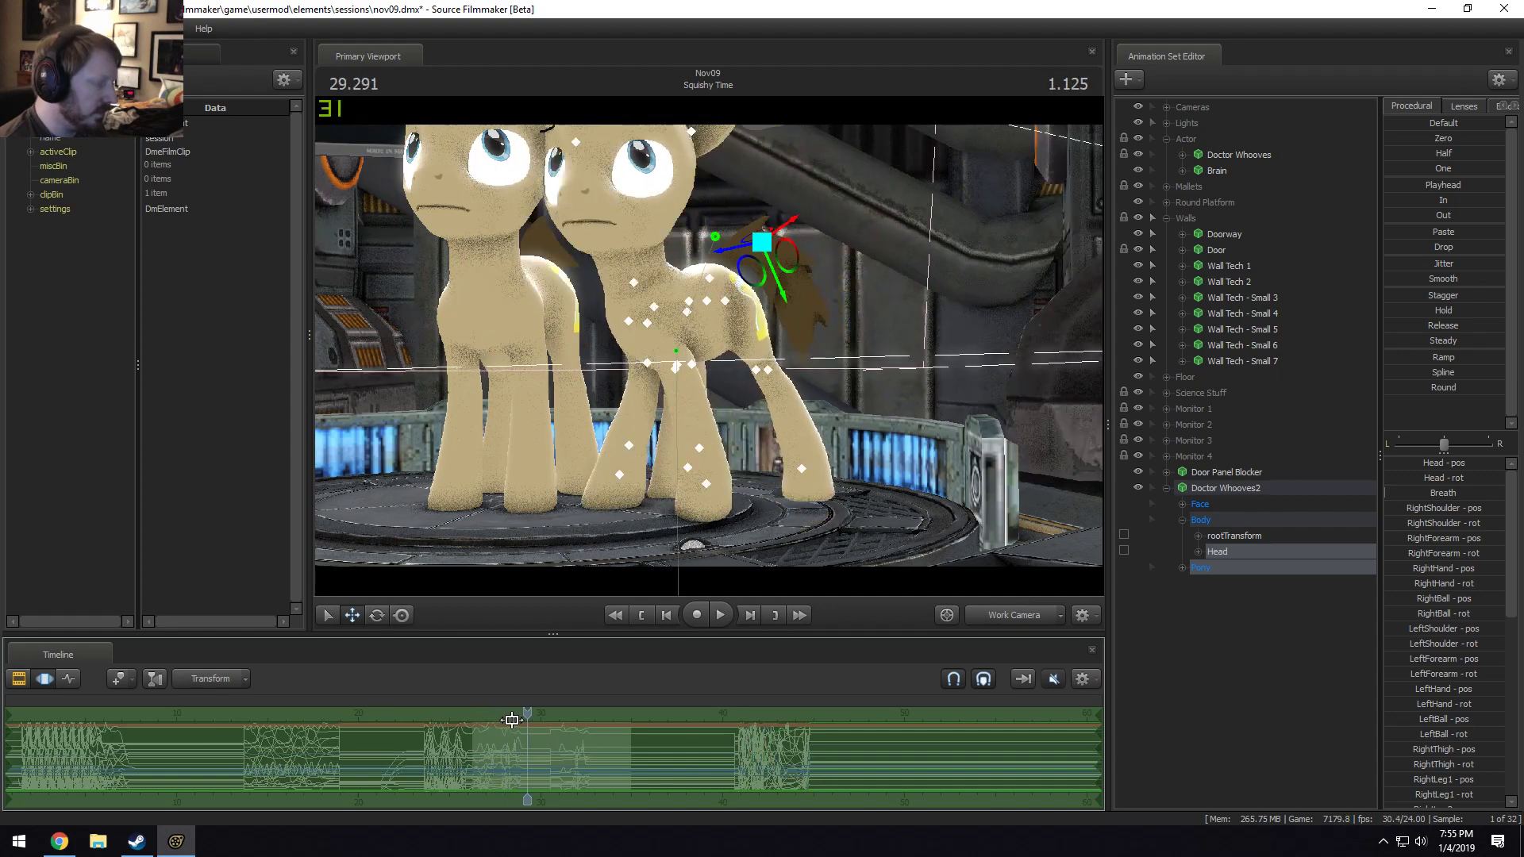
mouse_move(517, 716)
mouse_down()
mouse_move(478, 716)
mouse_move(495, 708)
mouse_up()
key(space)
key(space)
key(space)
key(space)
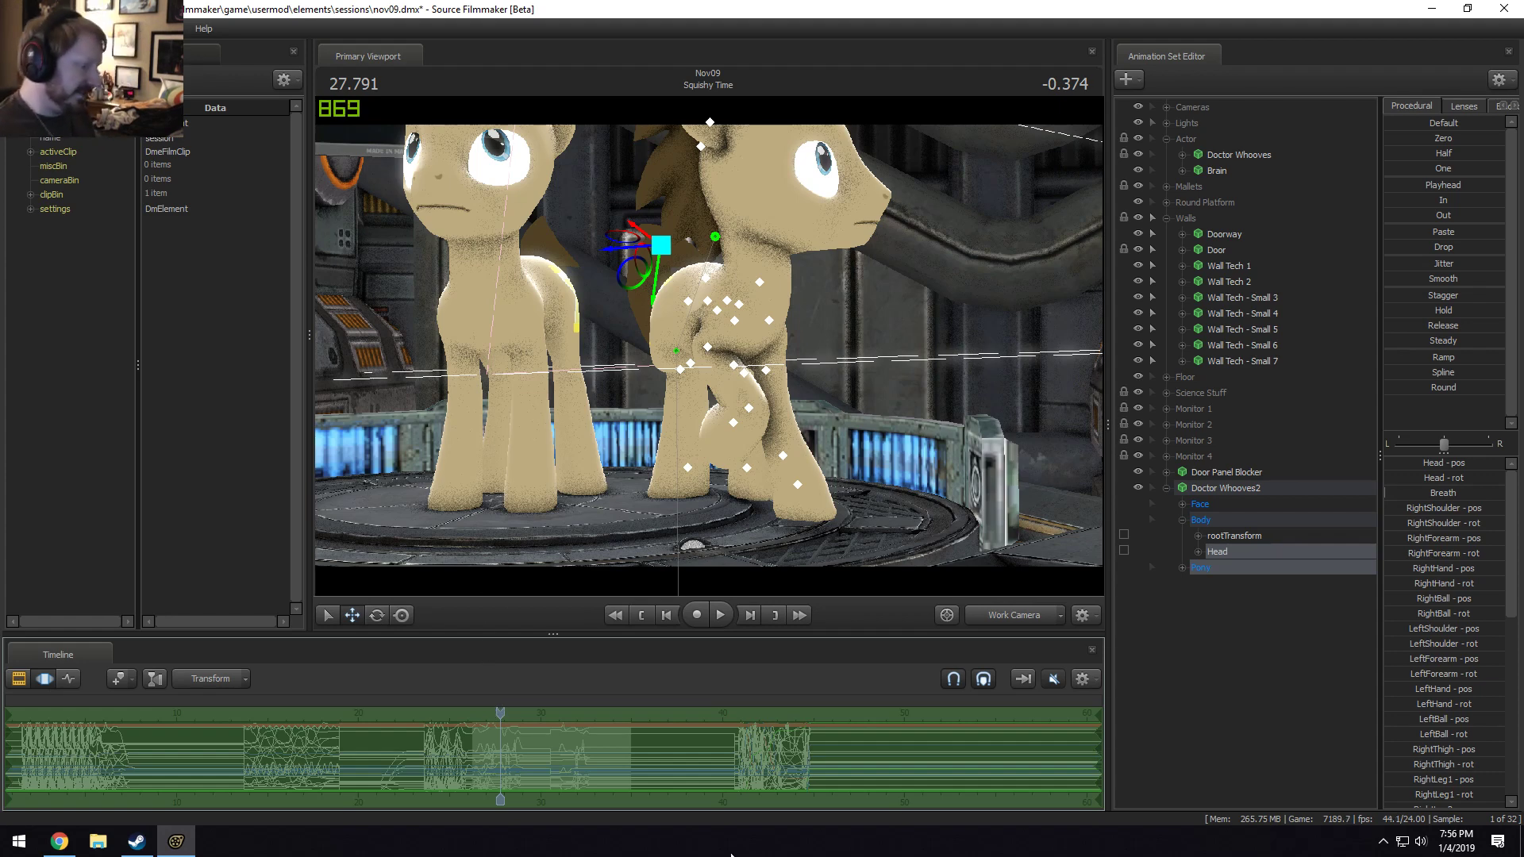
Slide the animation about 1.9 s later so the calm standing pose falls at 27.791 s.
scroll(505, 737, up, 5)
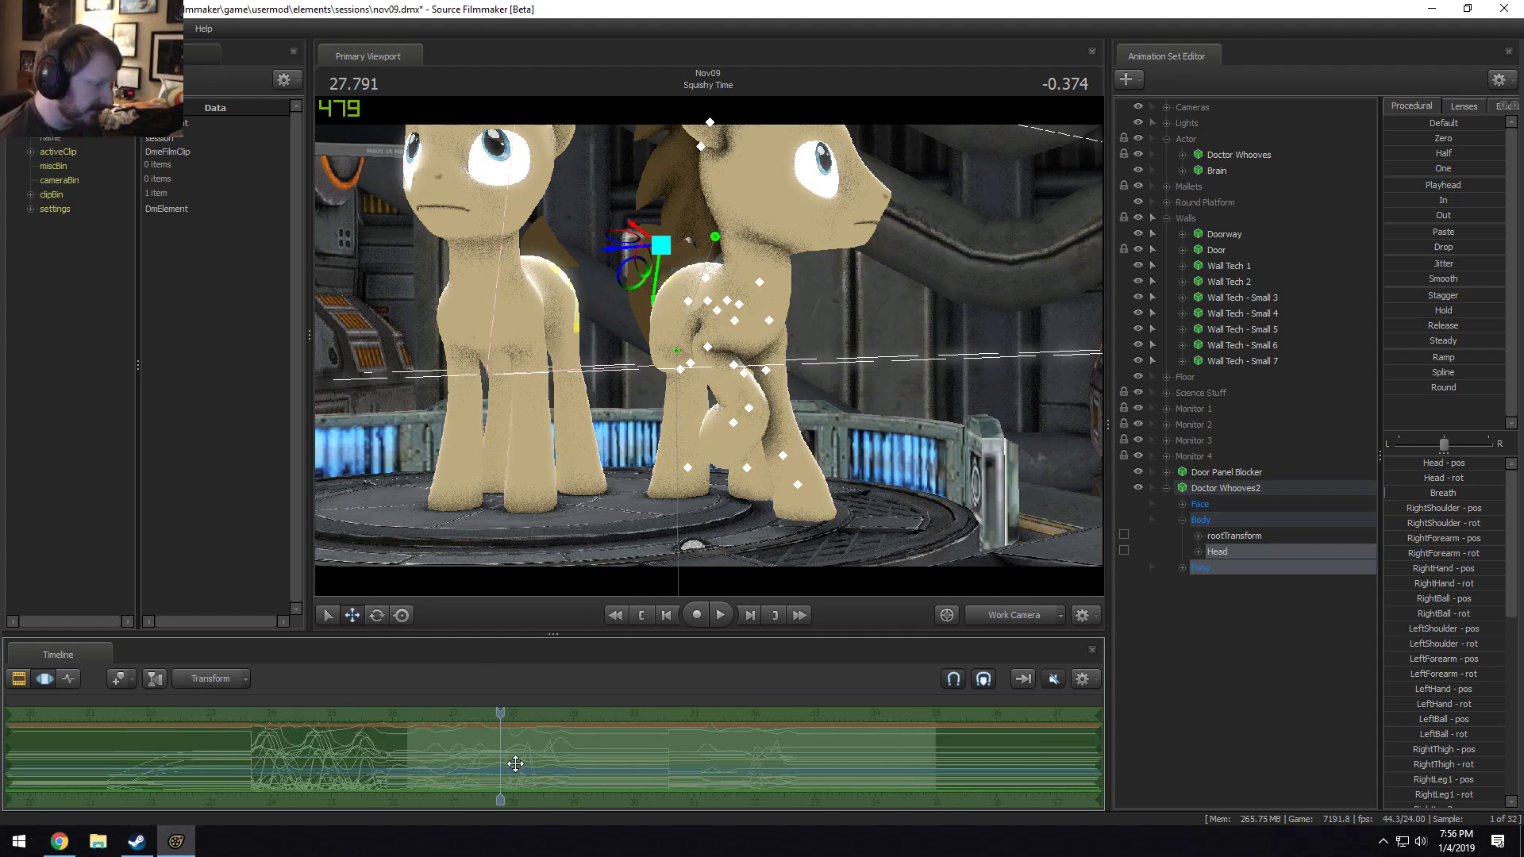
drag(515, 764, 625, 777)
scroll(499, 768, up, 3)
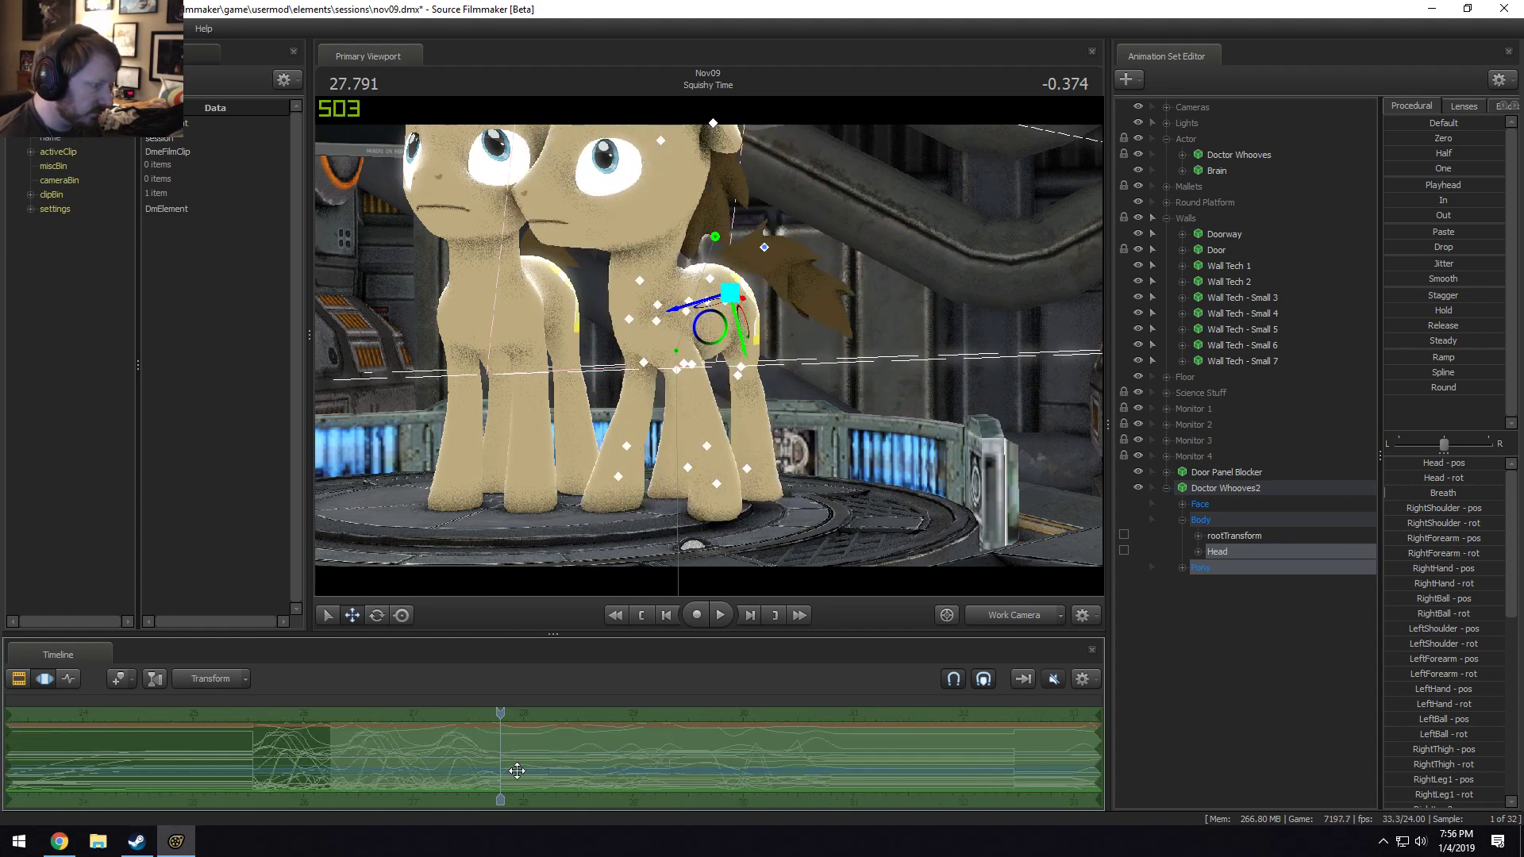
Flatten the selected body animation before 27.958 s so the standing pose is held, and play the shot.
shift+drag(517, 769, 8, 677)
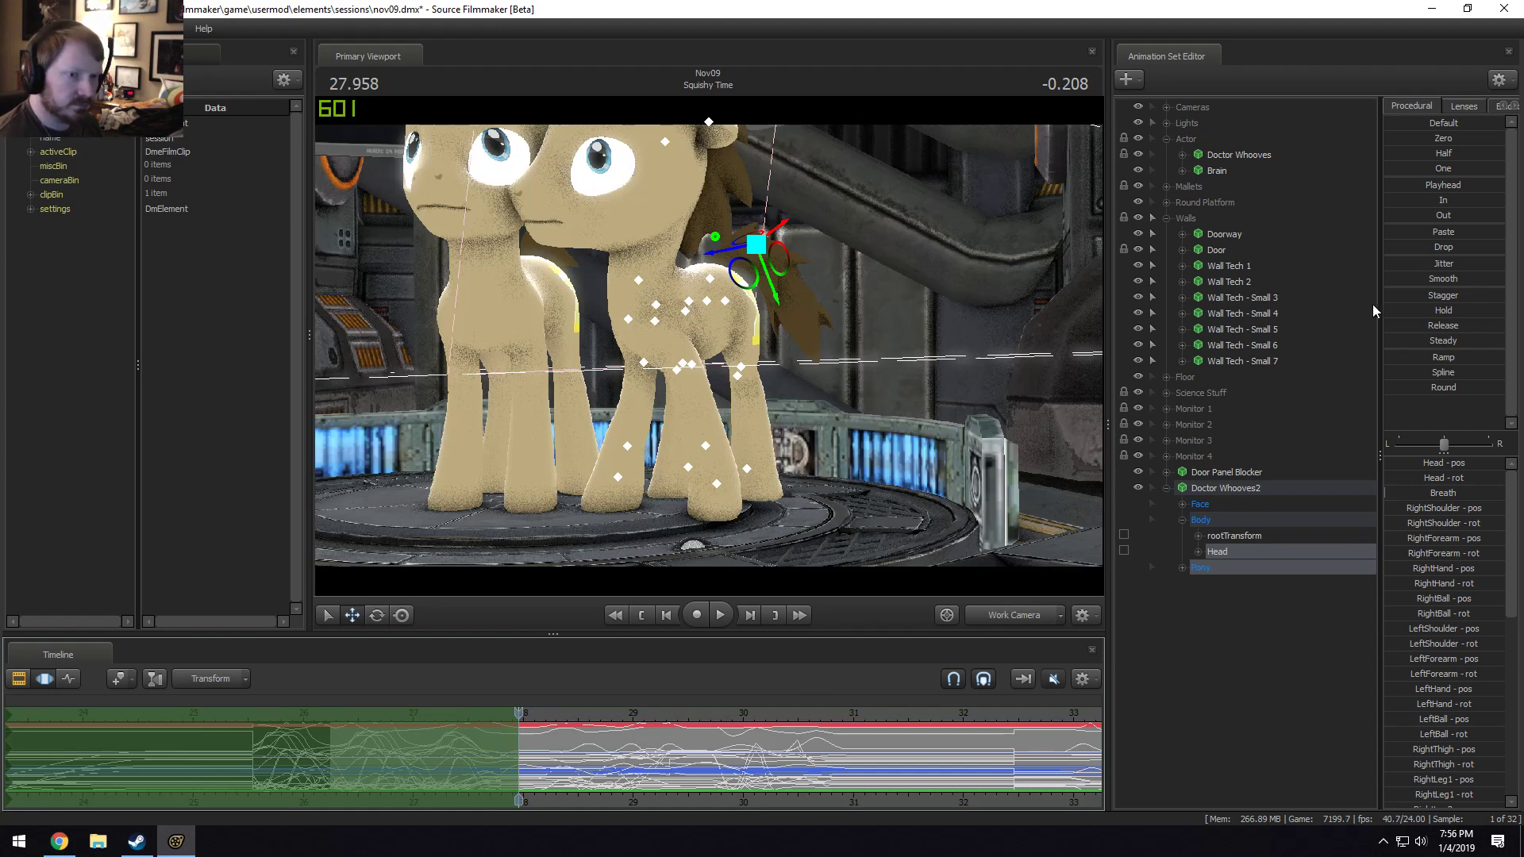
scroll(574, 729, down, 5)
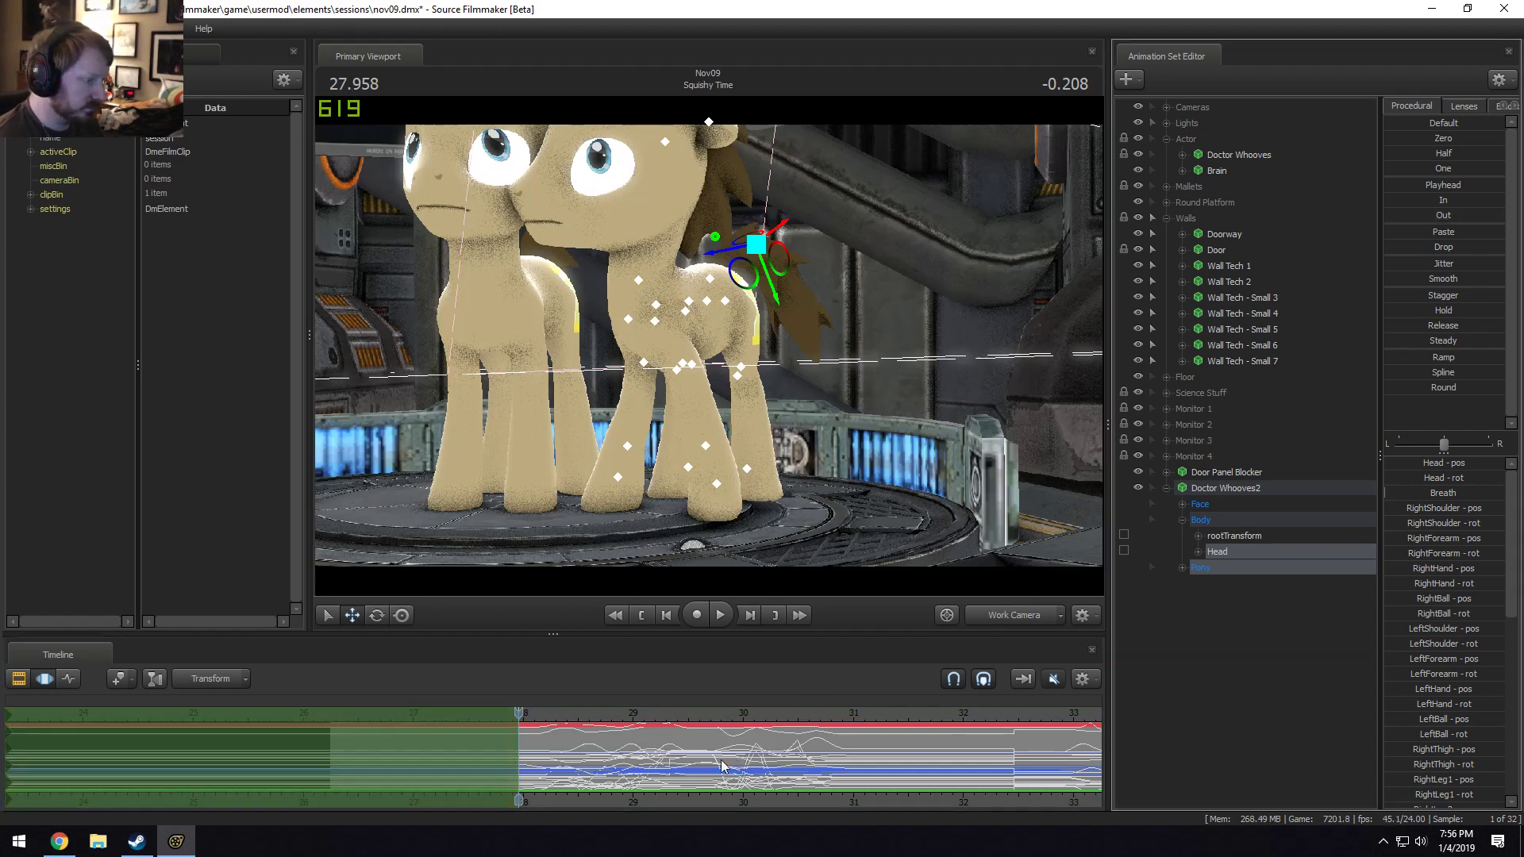
drag(518, 765, 519, 723)
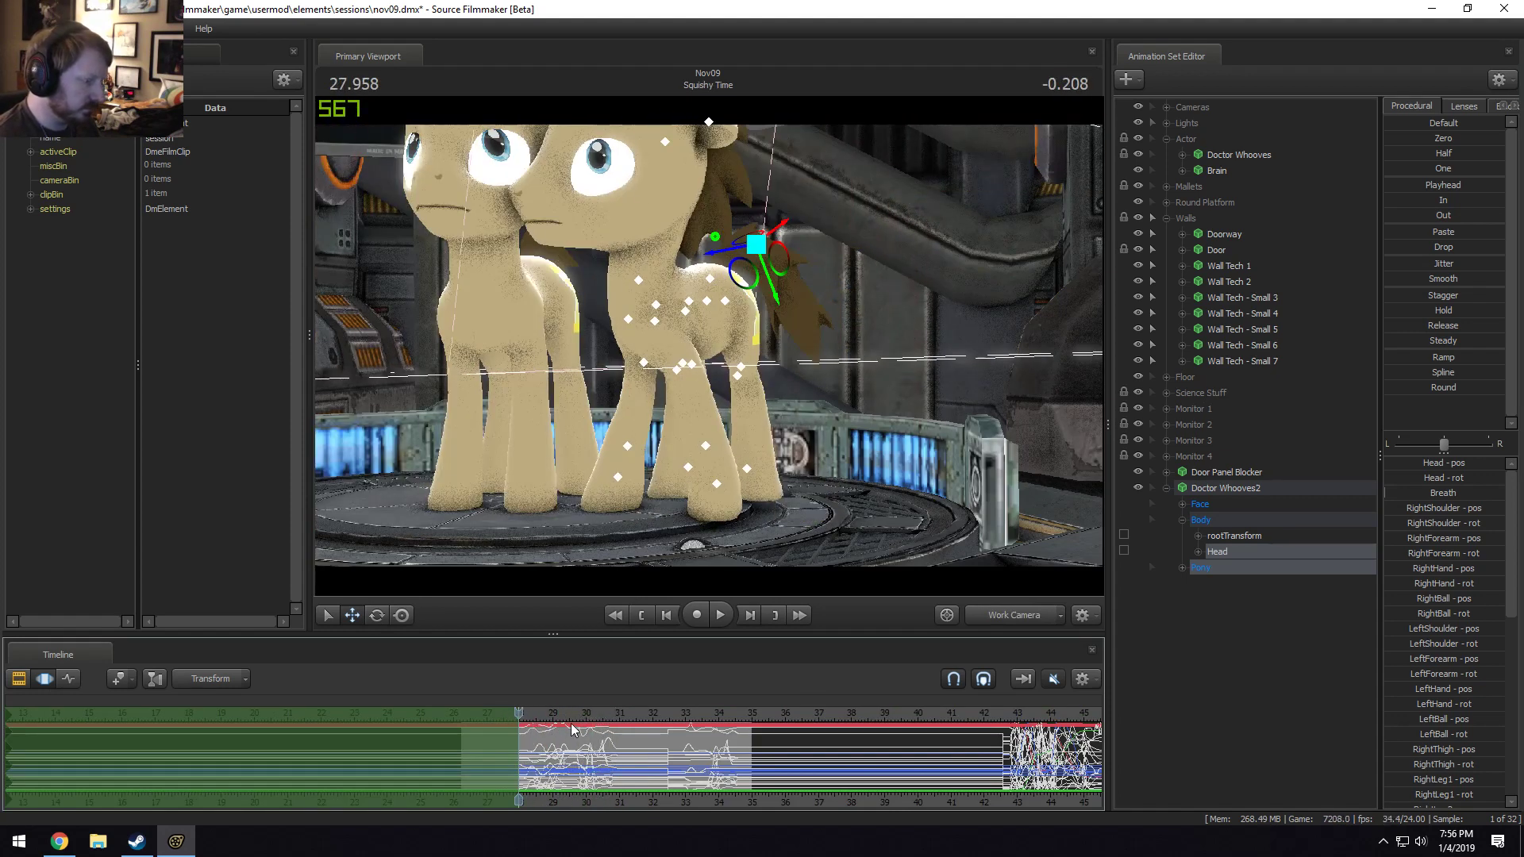
key(space)
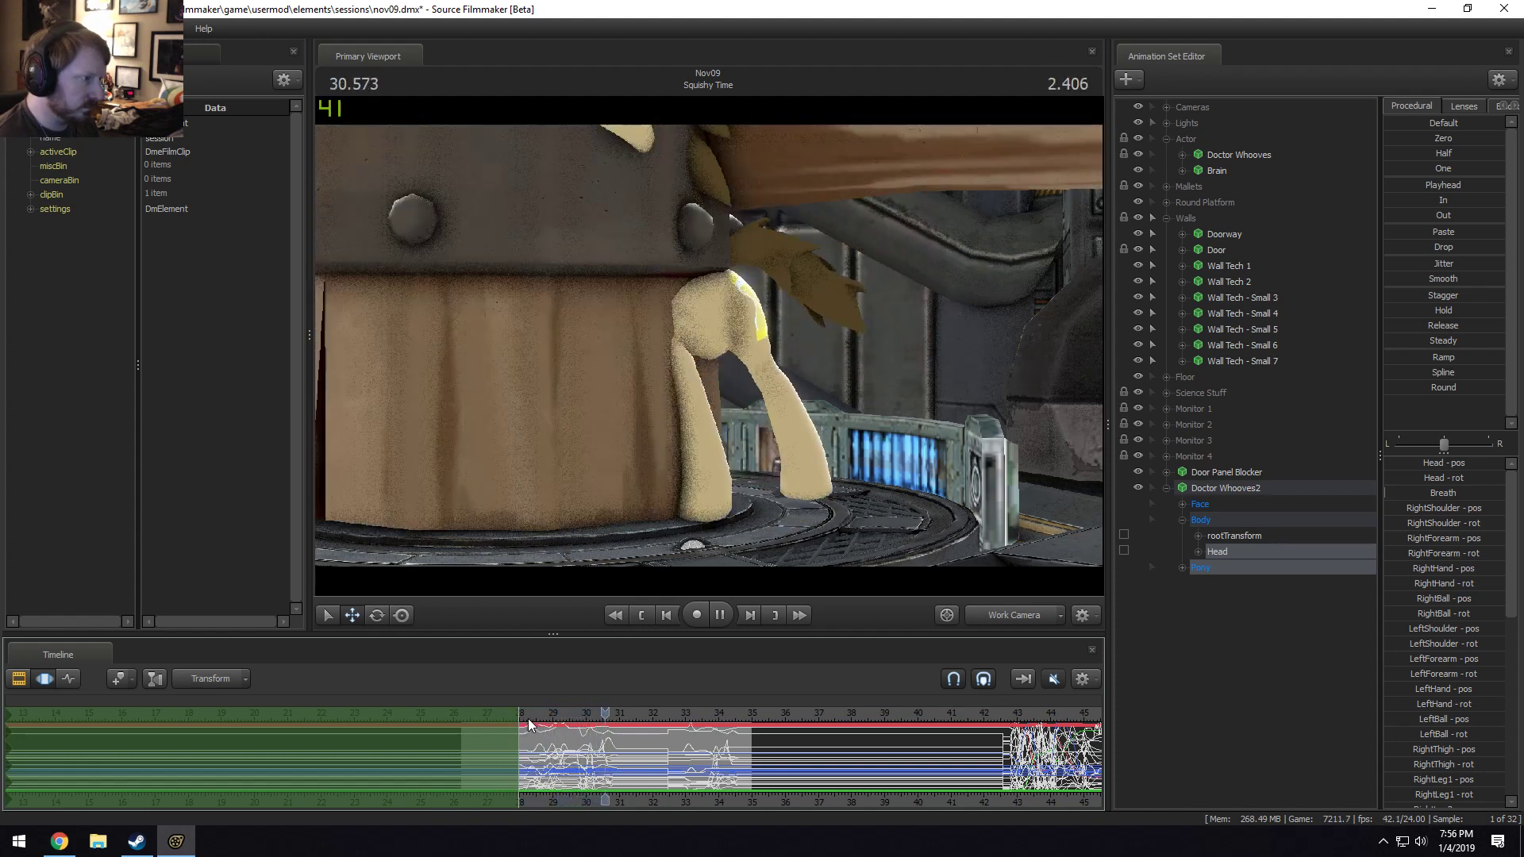
key(space)
Clear the time selection and slide the whole animation about 0.6 s earlier.
scroll(635, 754, up, 3)
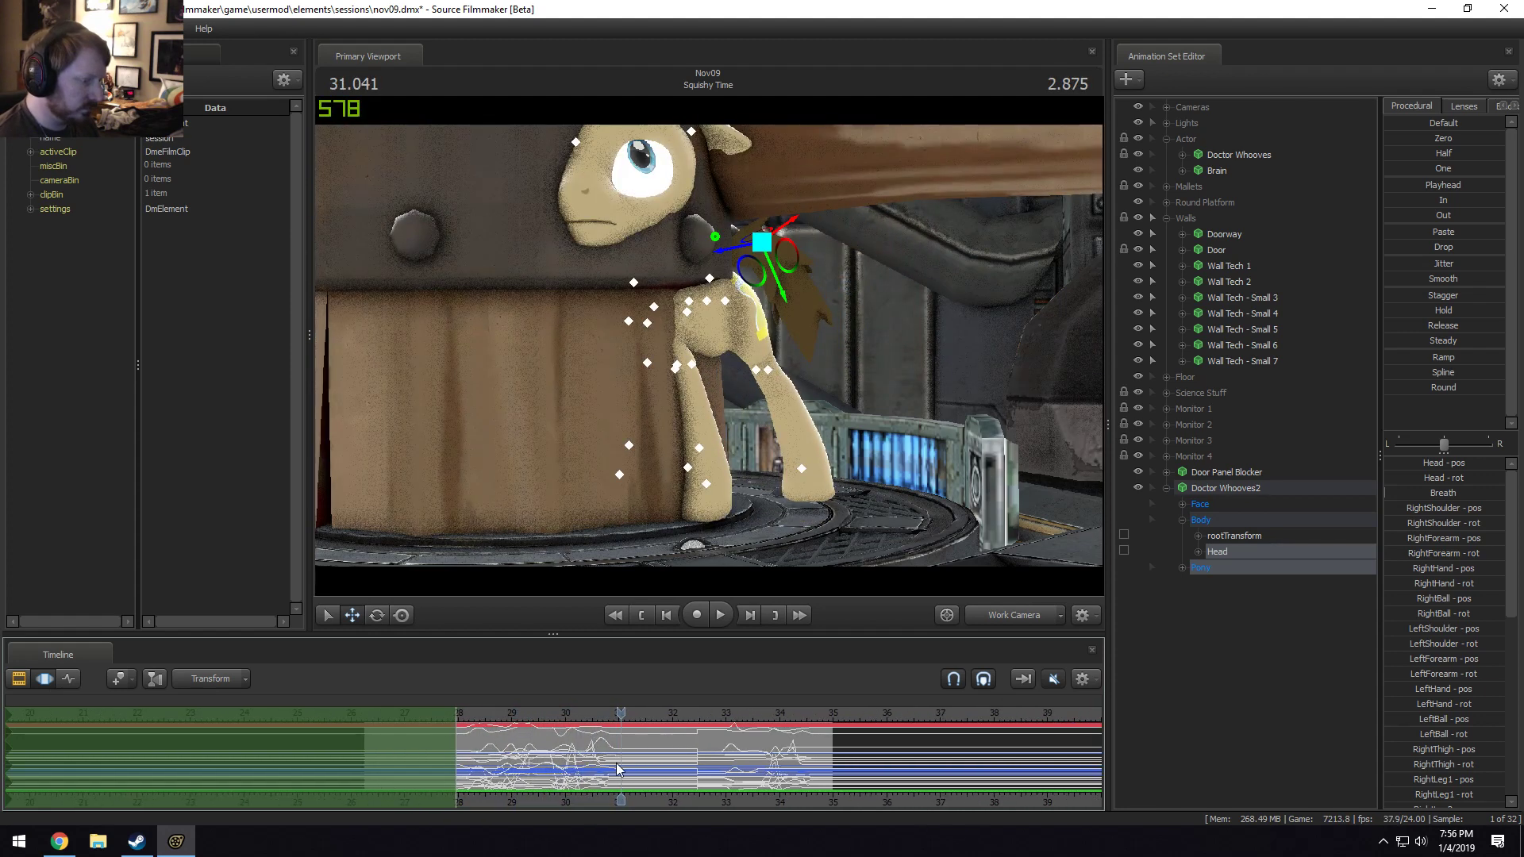
key(Escape)
drag(648, 778, 726, 764)
key(Escape)
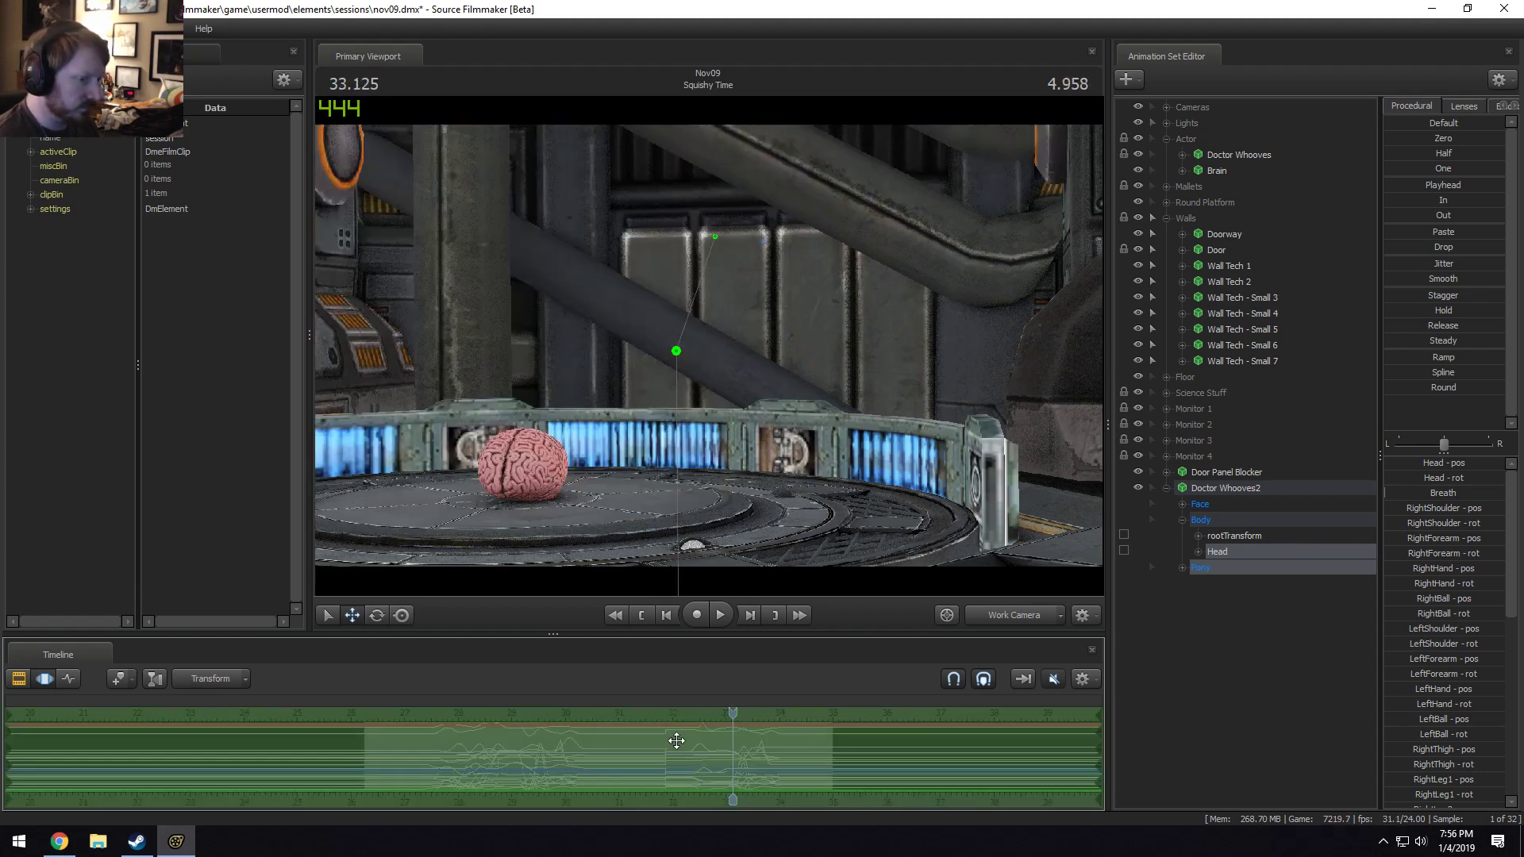
Apply the In preset fully to the rootTransform of Doctor Whooves2 so it stays on the platform at 33.125 s.
click(1210, 490)
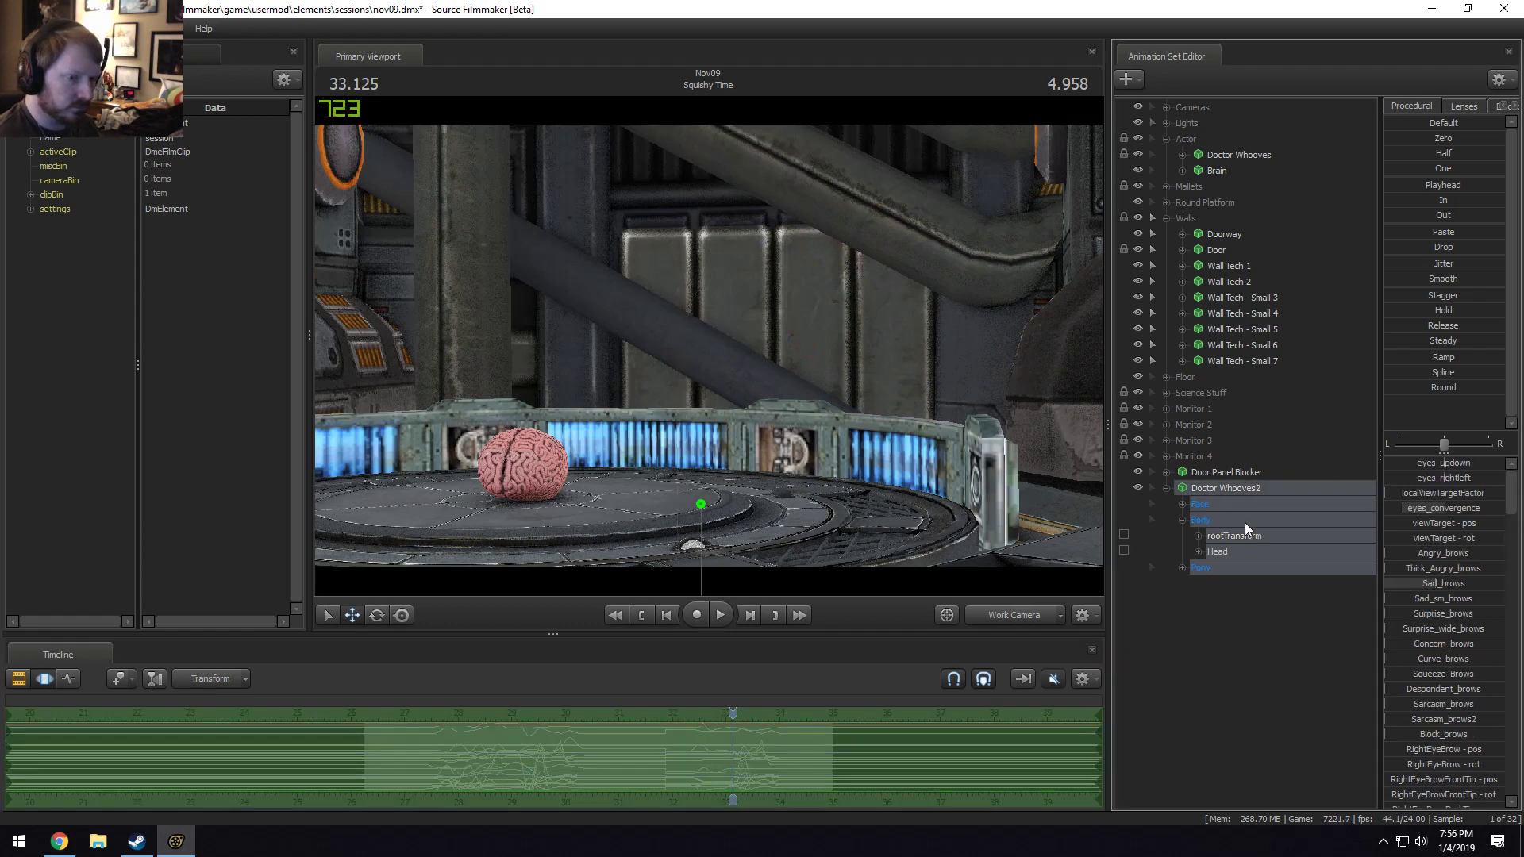
click(1235, 540)
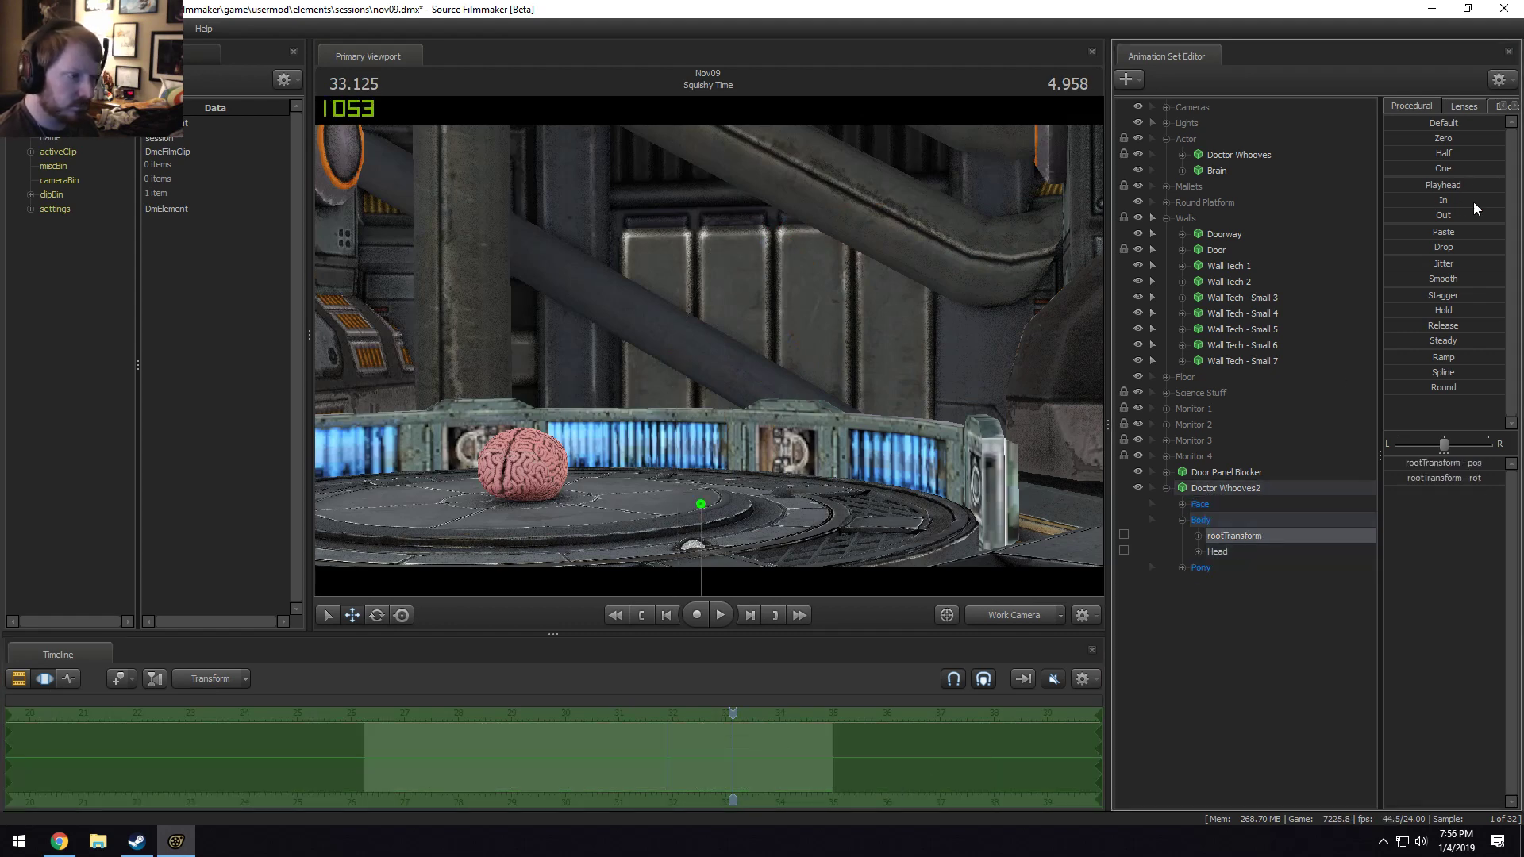
drag(1417, 202, 1492, 201)
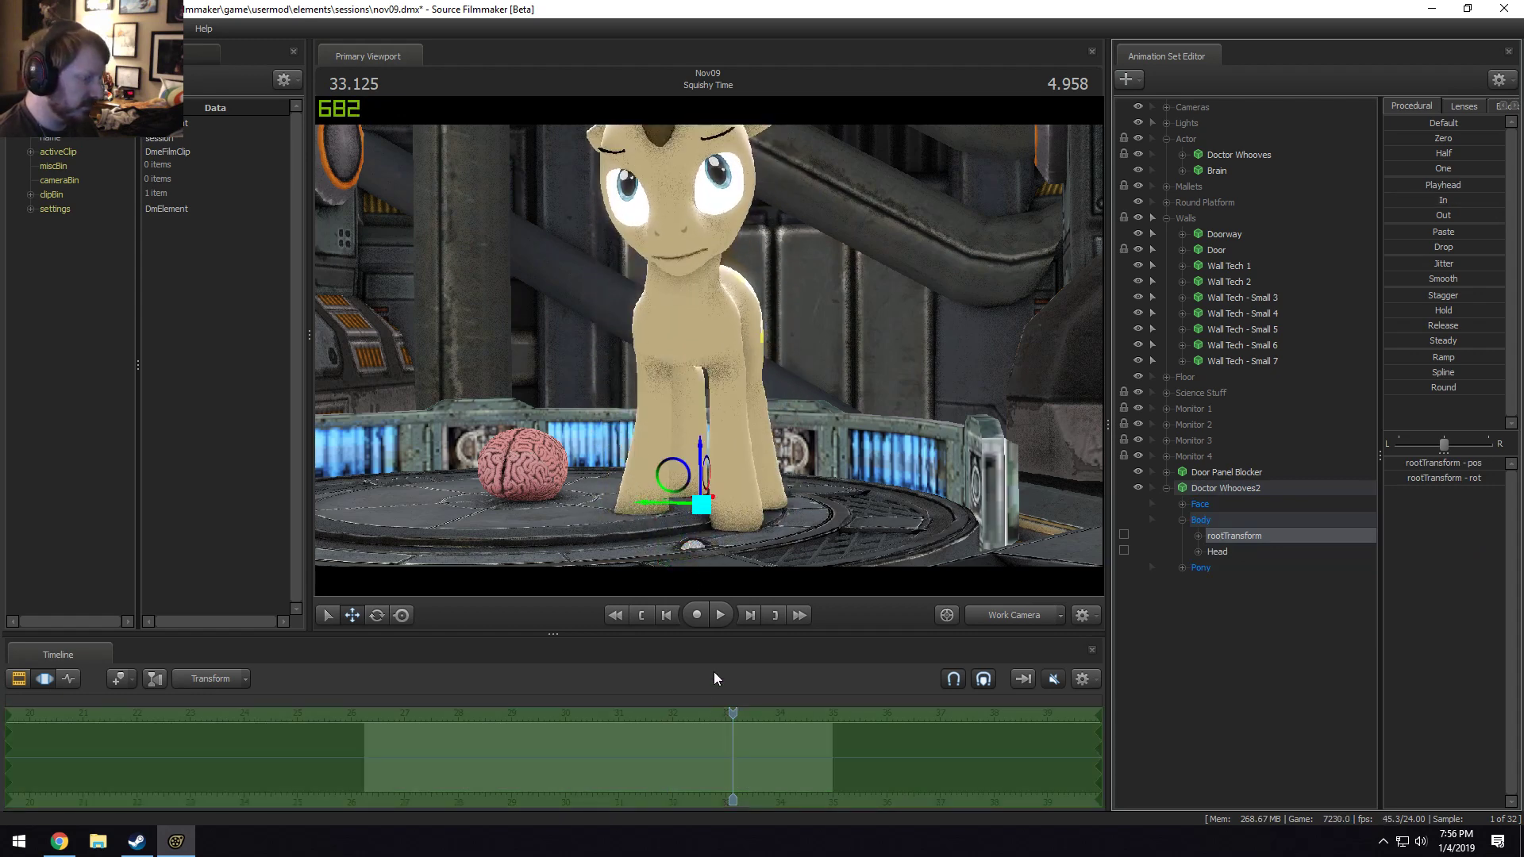
Play "Squishy Time" in the motion and clip editors to review Doctor Whooves2 before and after the mallet strike.
drag(732, 715, 632, 717)
key(space)
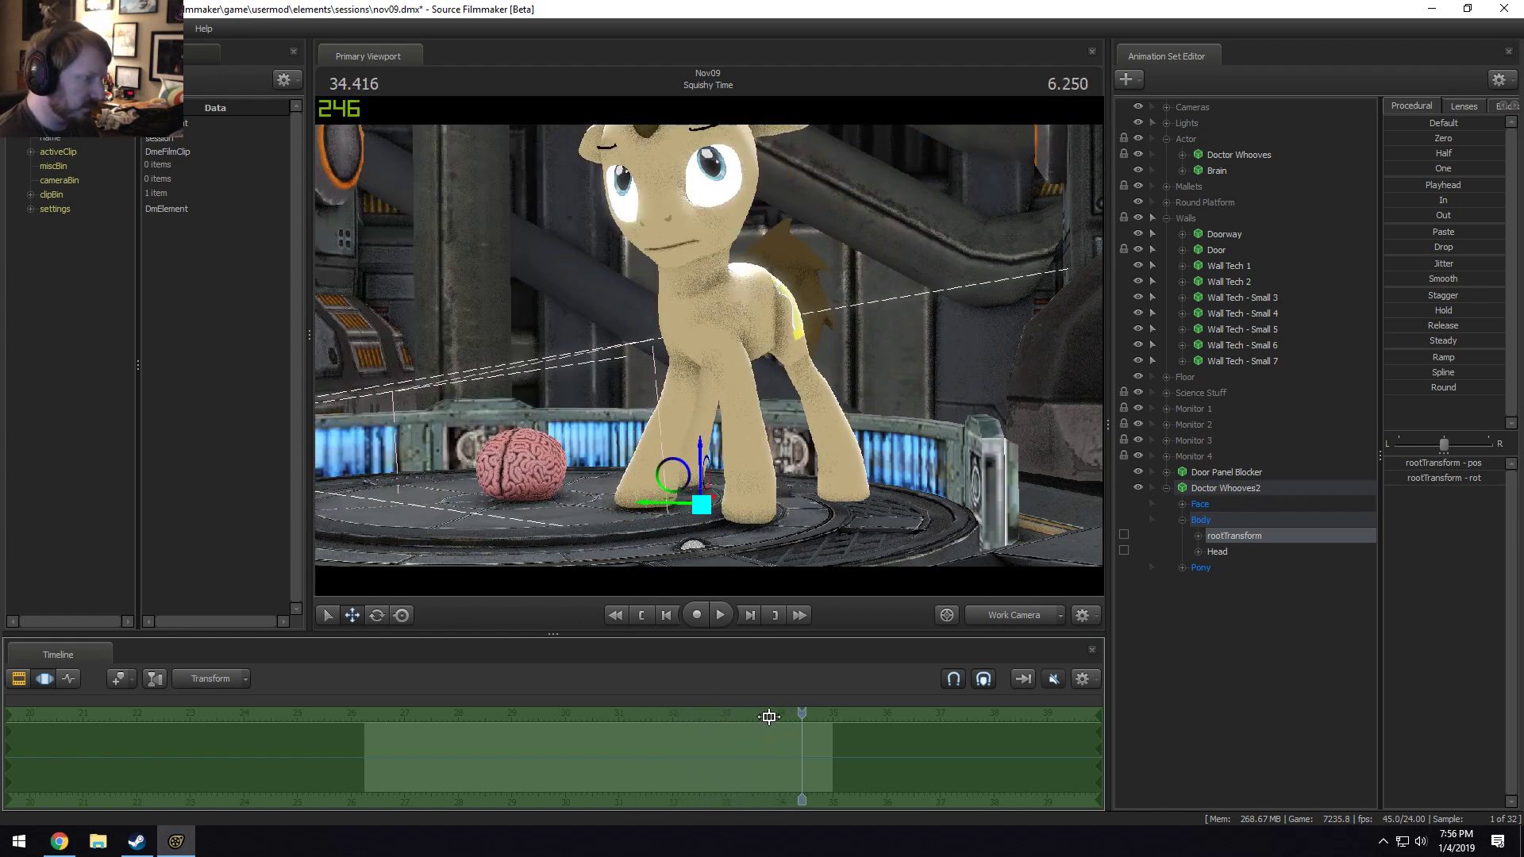
key(F2)
drag(765, 718, 523, 703)
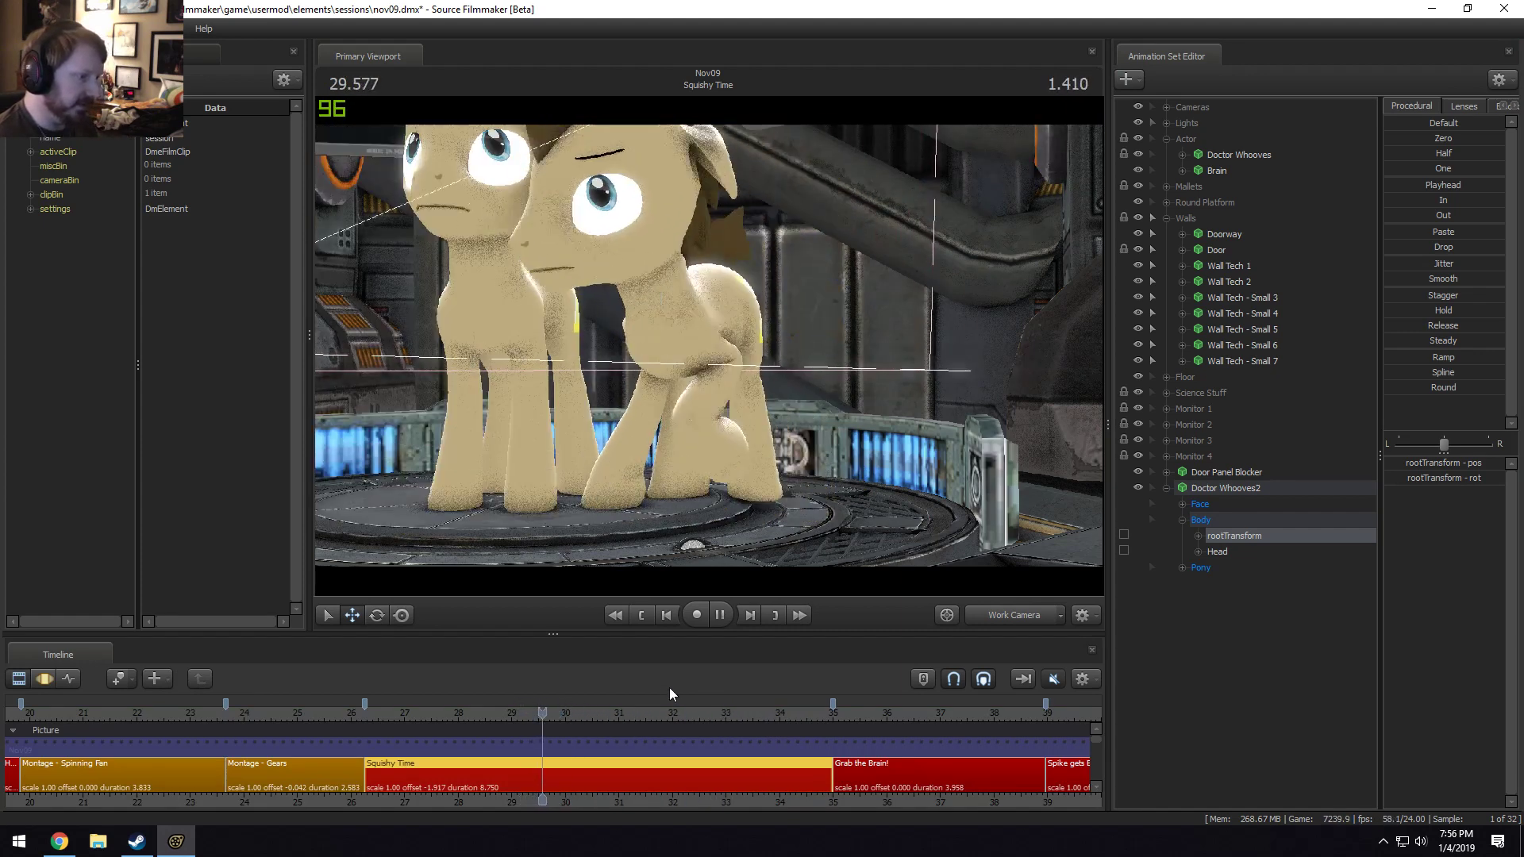
click(680, 708)
key(space)
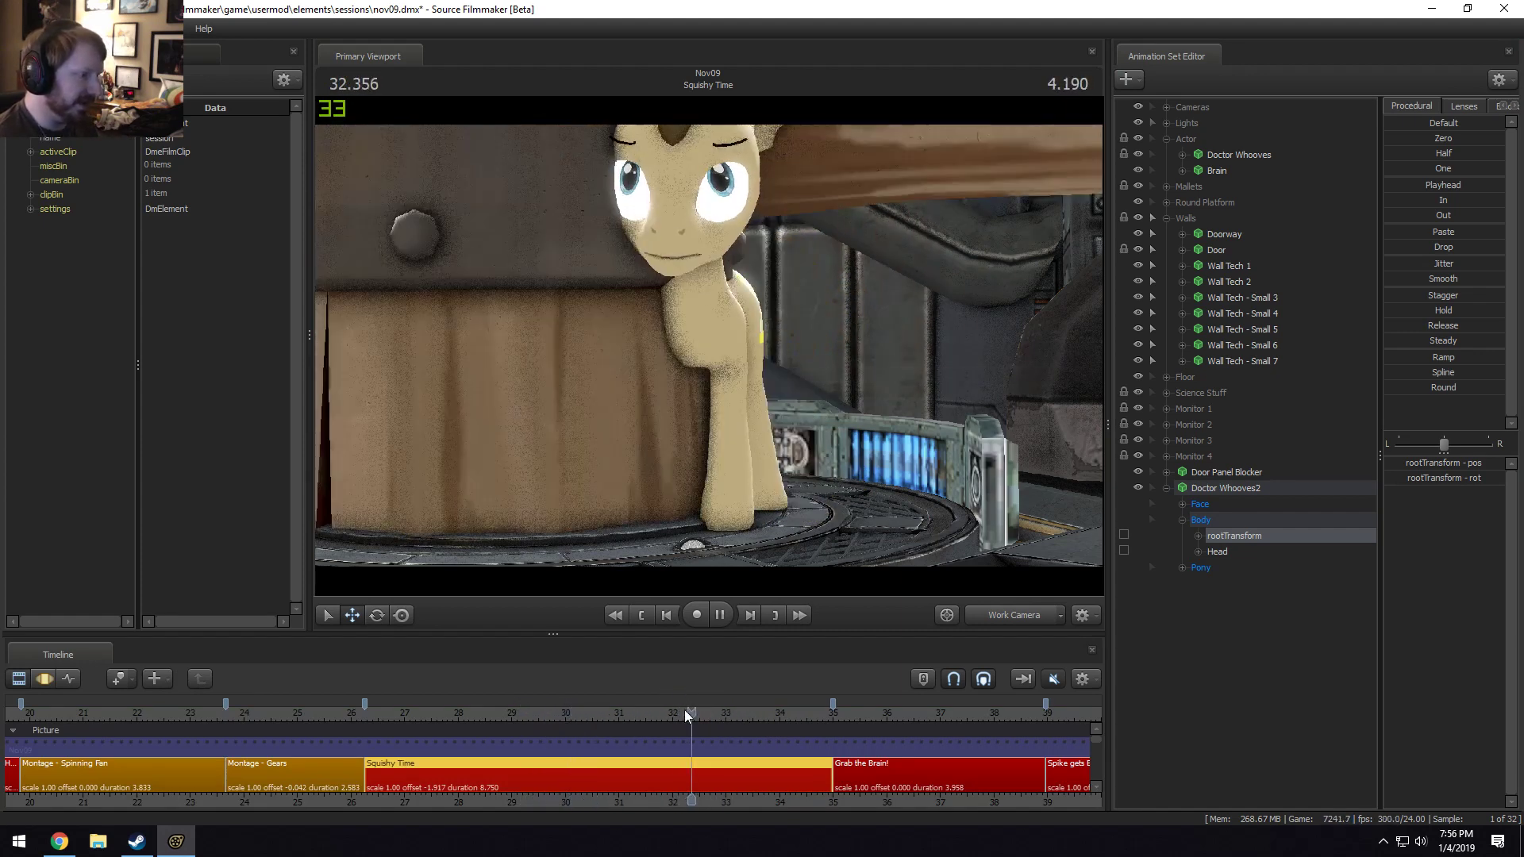
key(space)
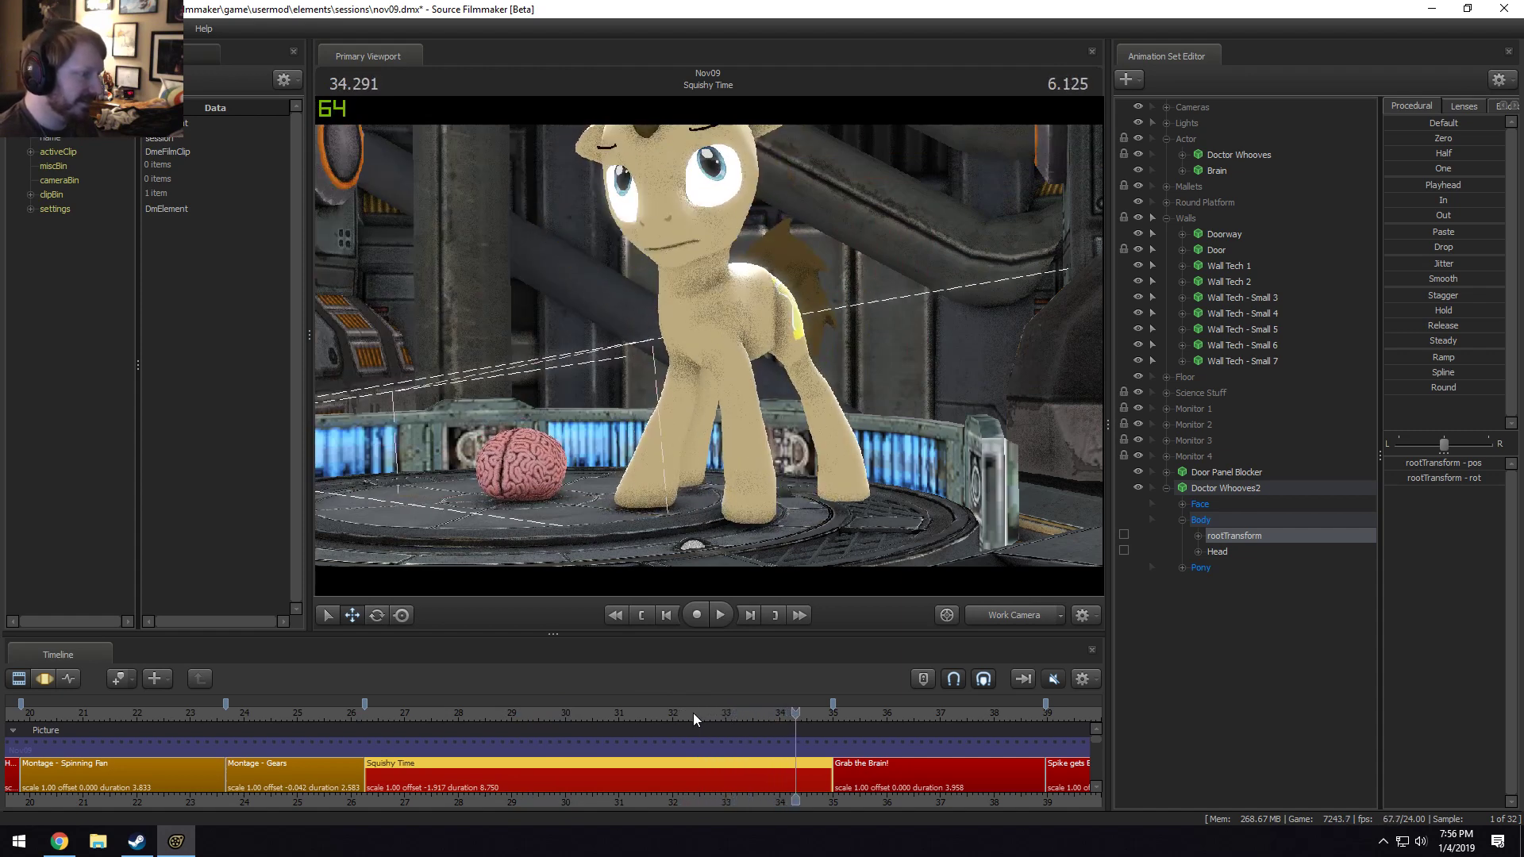
In the motion editor, flatten all of Doctor Whooves2's animation after 31.666 s so its pose is held.
key(F3)
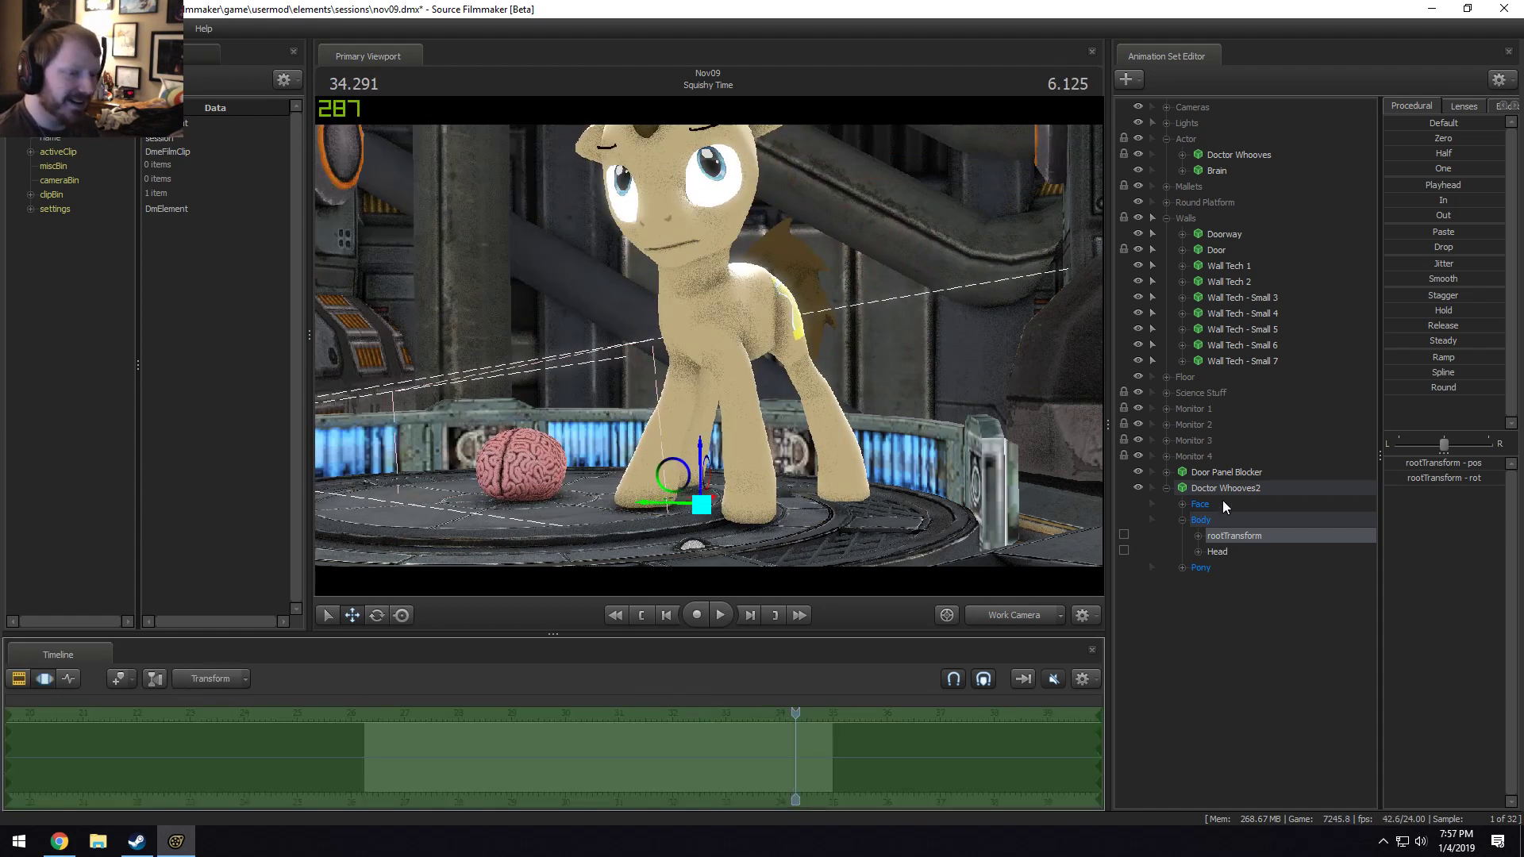
click(1218, 487)
scroll(650, 731, up, 1)
shift+drag(622, 754, 1314, 487)
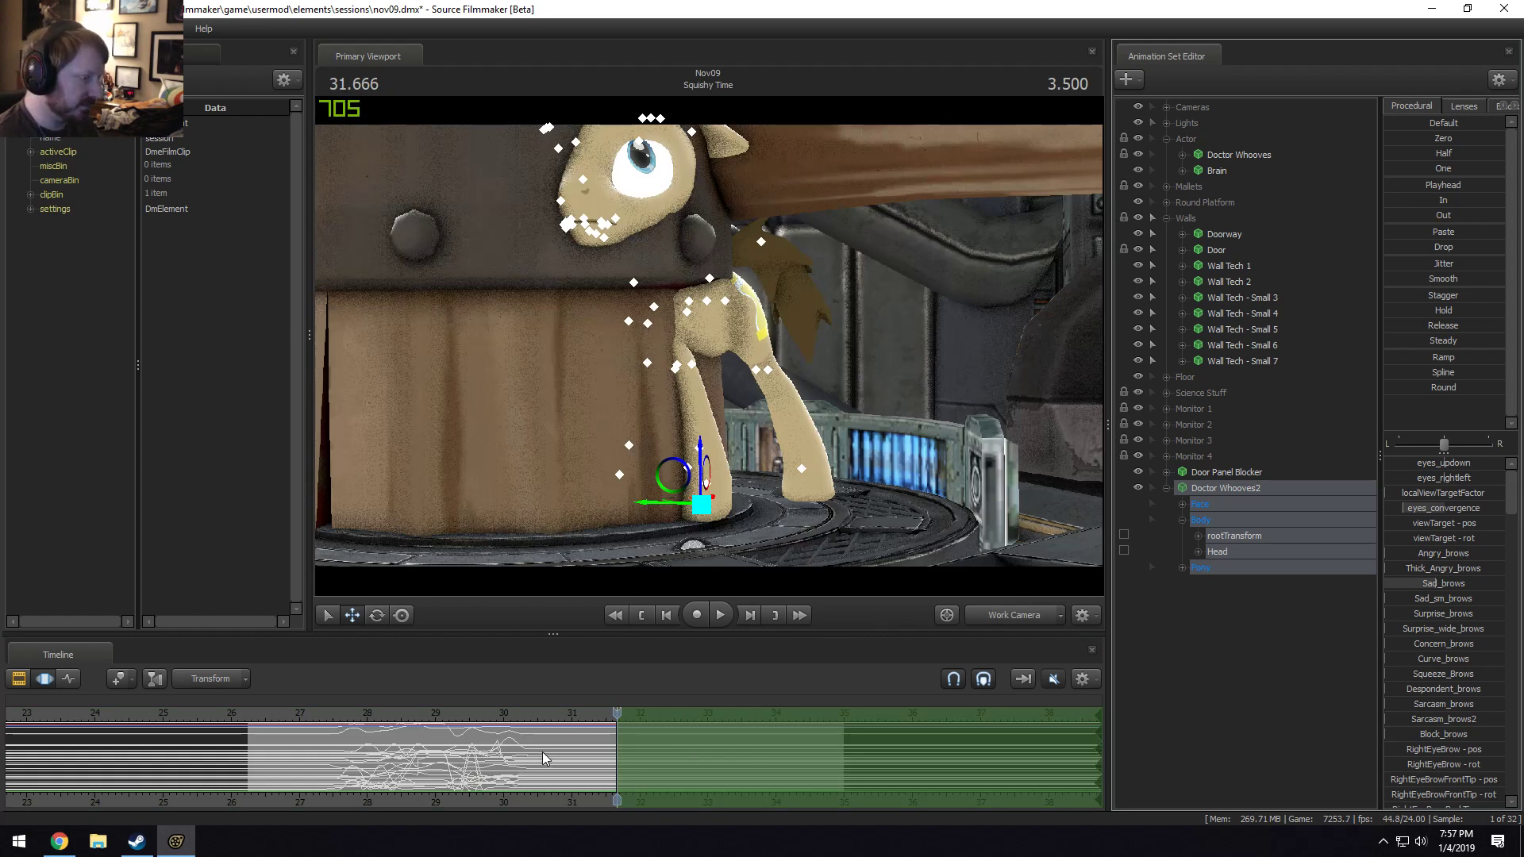
Replace the jump in Doctor Whooves2's Right Back Leg motion with a gradual transition from about 28.45 to 28.95 s.
click(428, 762)
scroll(419, 784, up, 3)
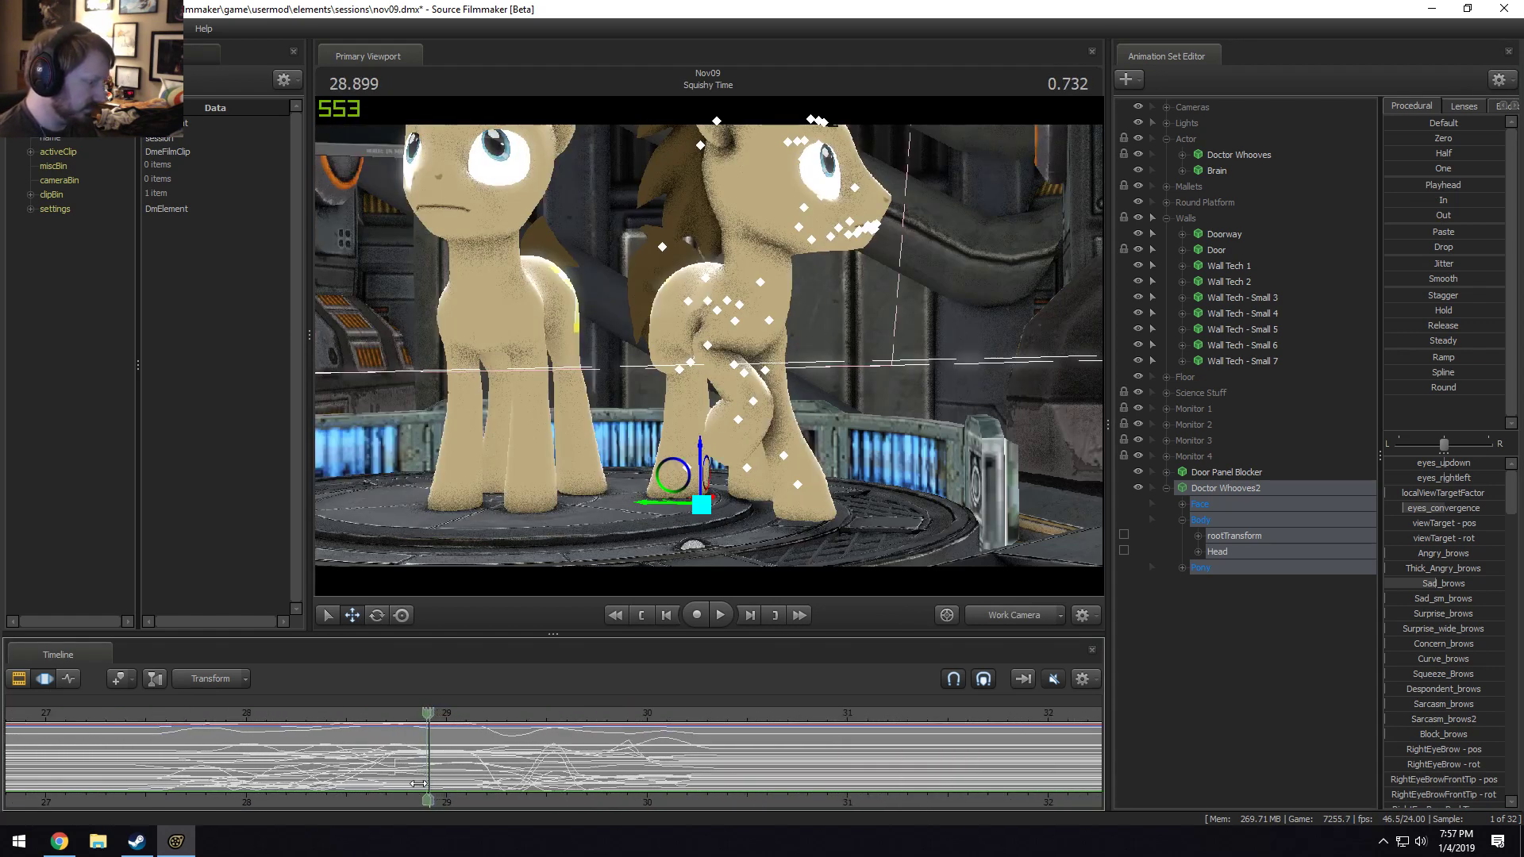
scroll(408, 790, up, 1)
drag(404, 790, 378, 774)
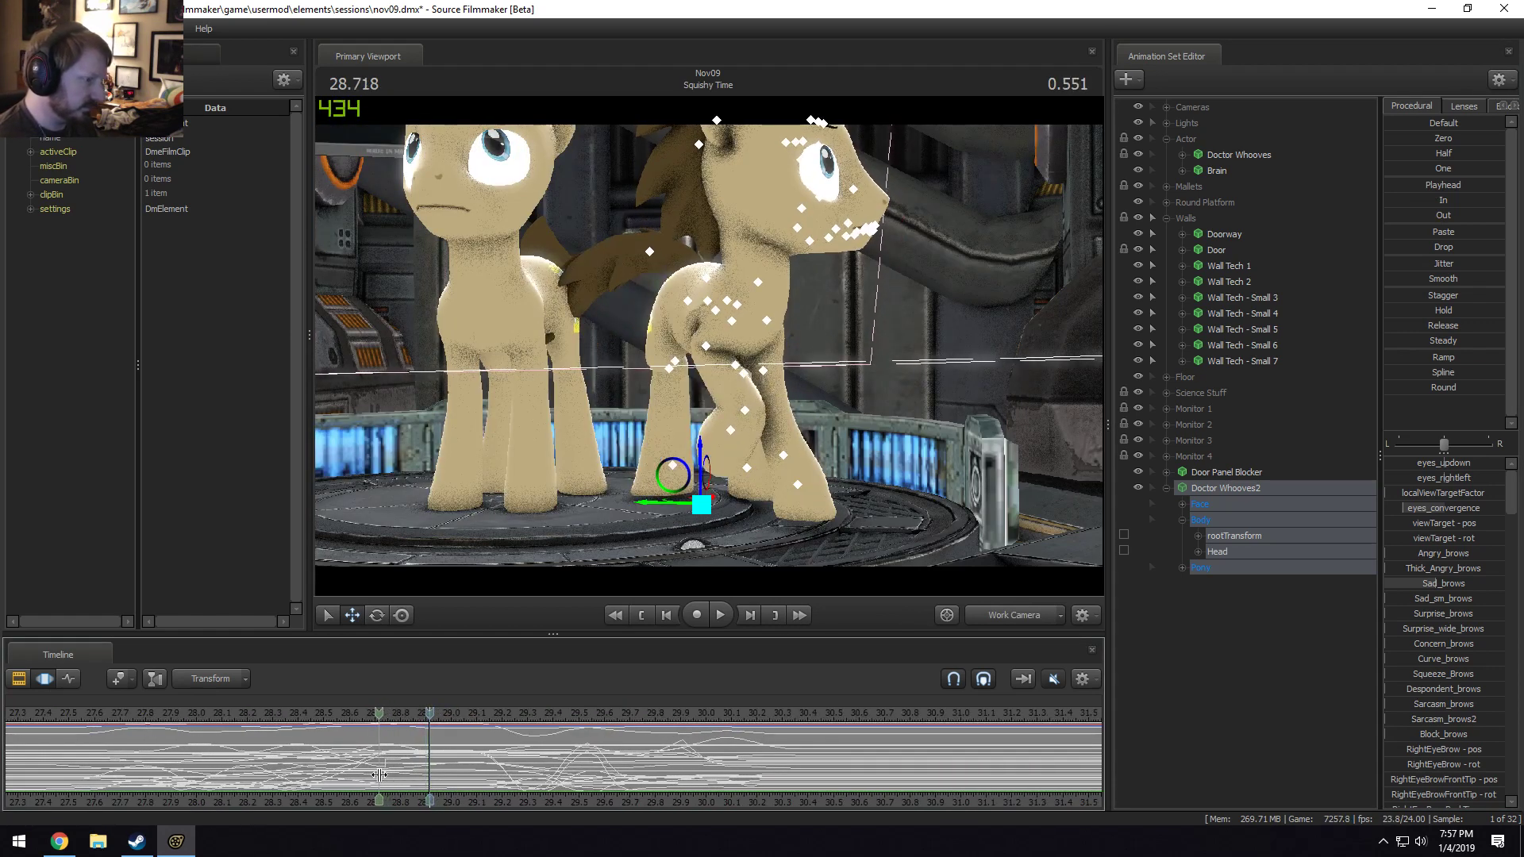
click(688, 299)
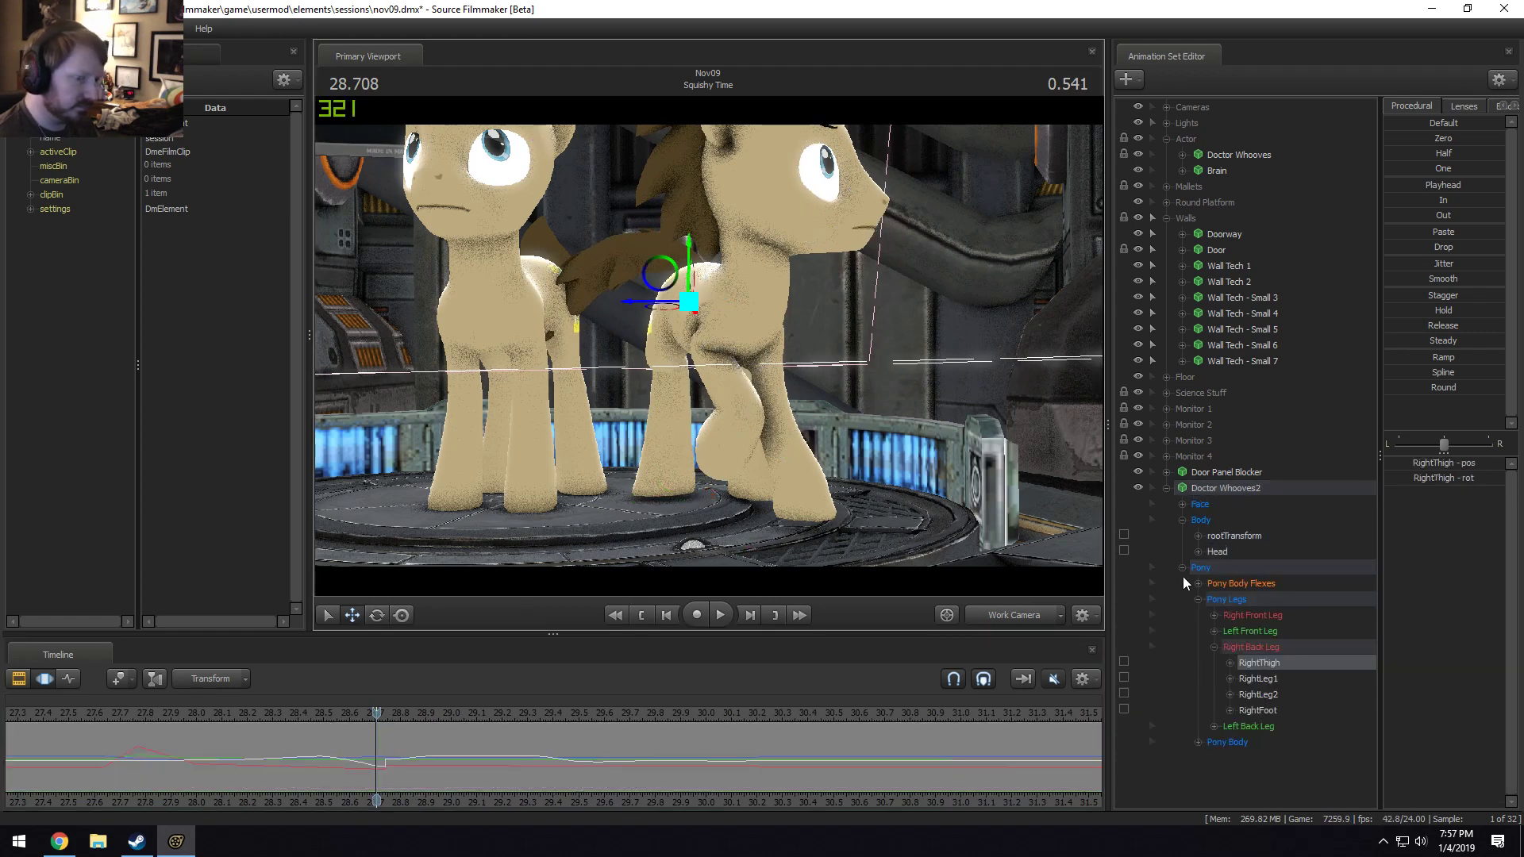
click(1244, 647)
scroll(376, 776, up, 2)
mouse_move(377, 771)
shift+mouse_down()
mouse_move(393, 767)
mouse_move(287, 750)
mouse_move(470, 770)
shift+mouse_up()
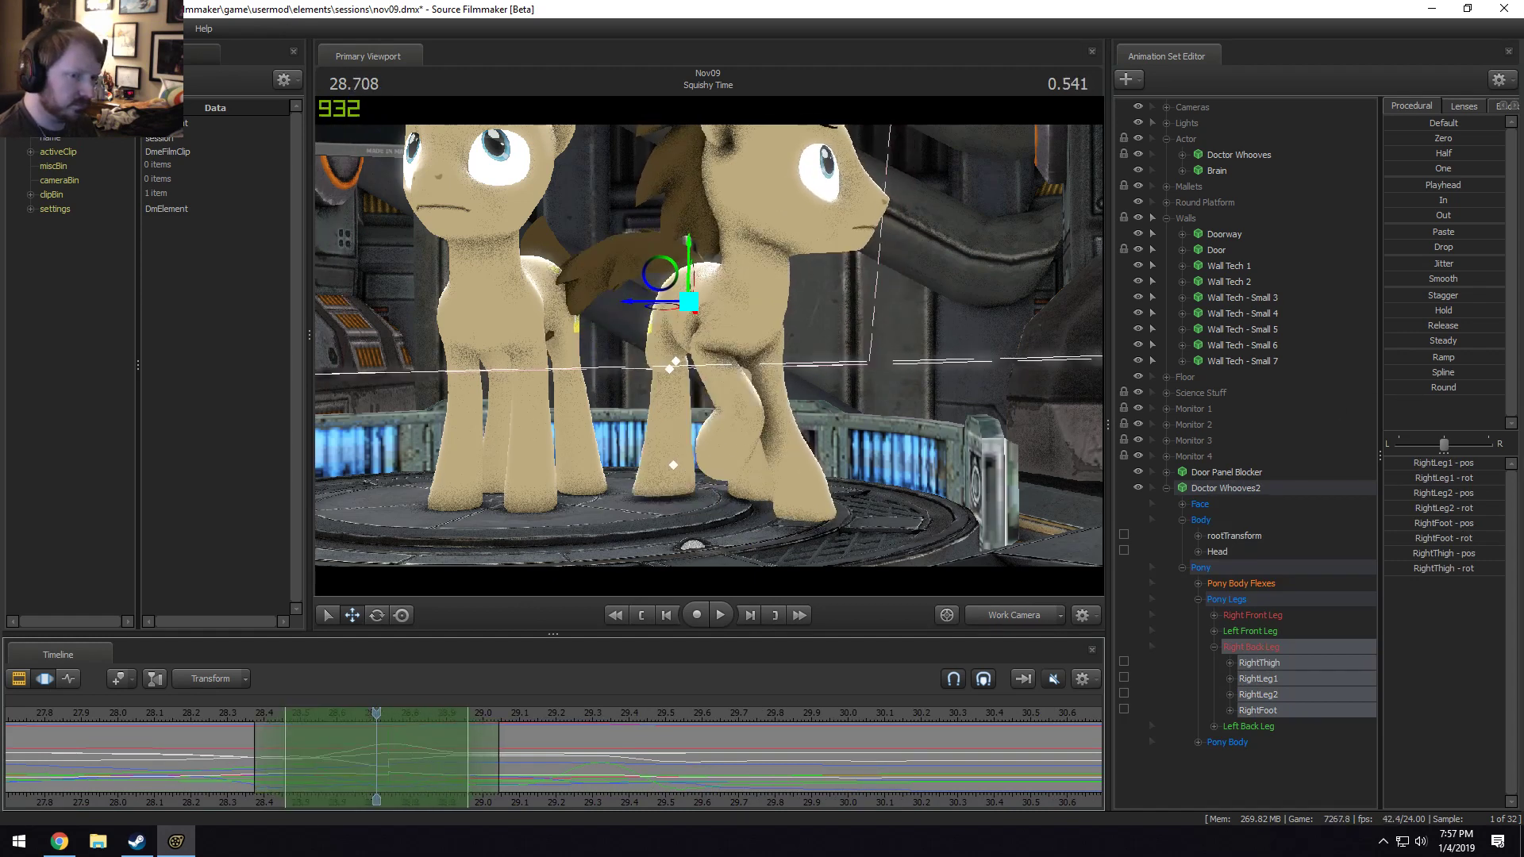
click(1443, 387)
Extend the start of the leg transition back to about 28.2 s and replay the motion.
key(space)
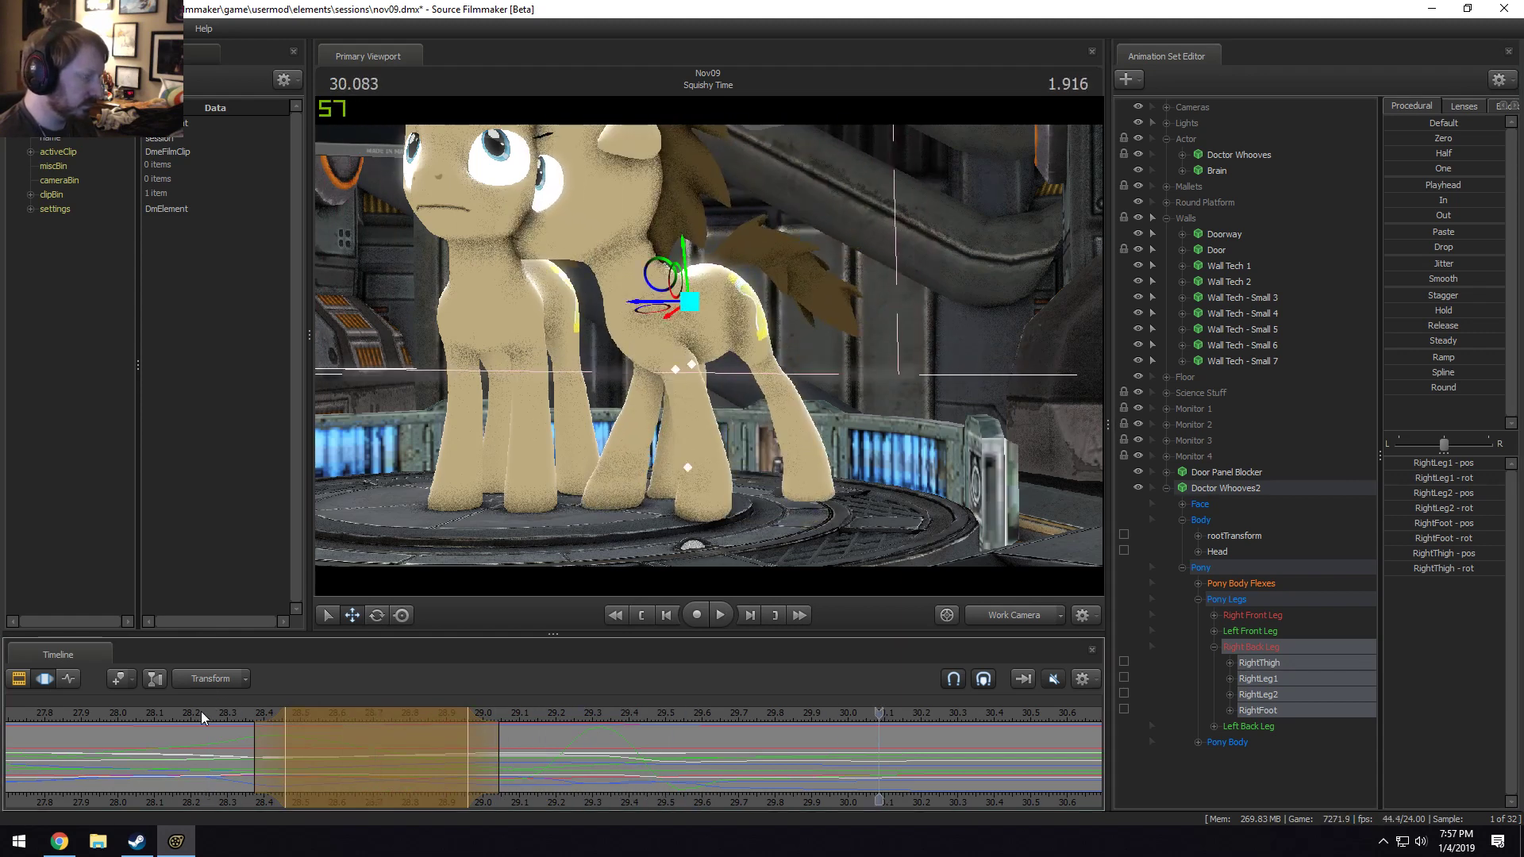
key(space)
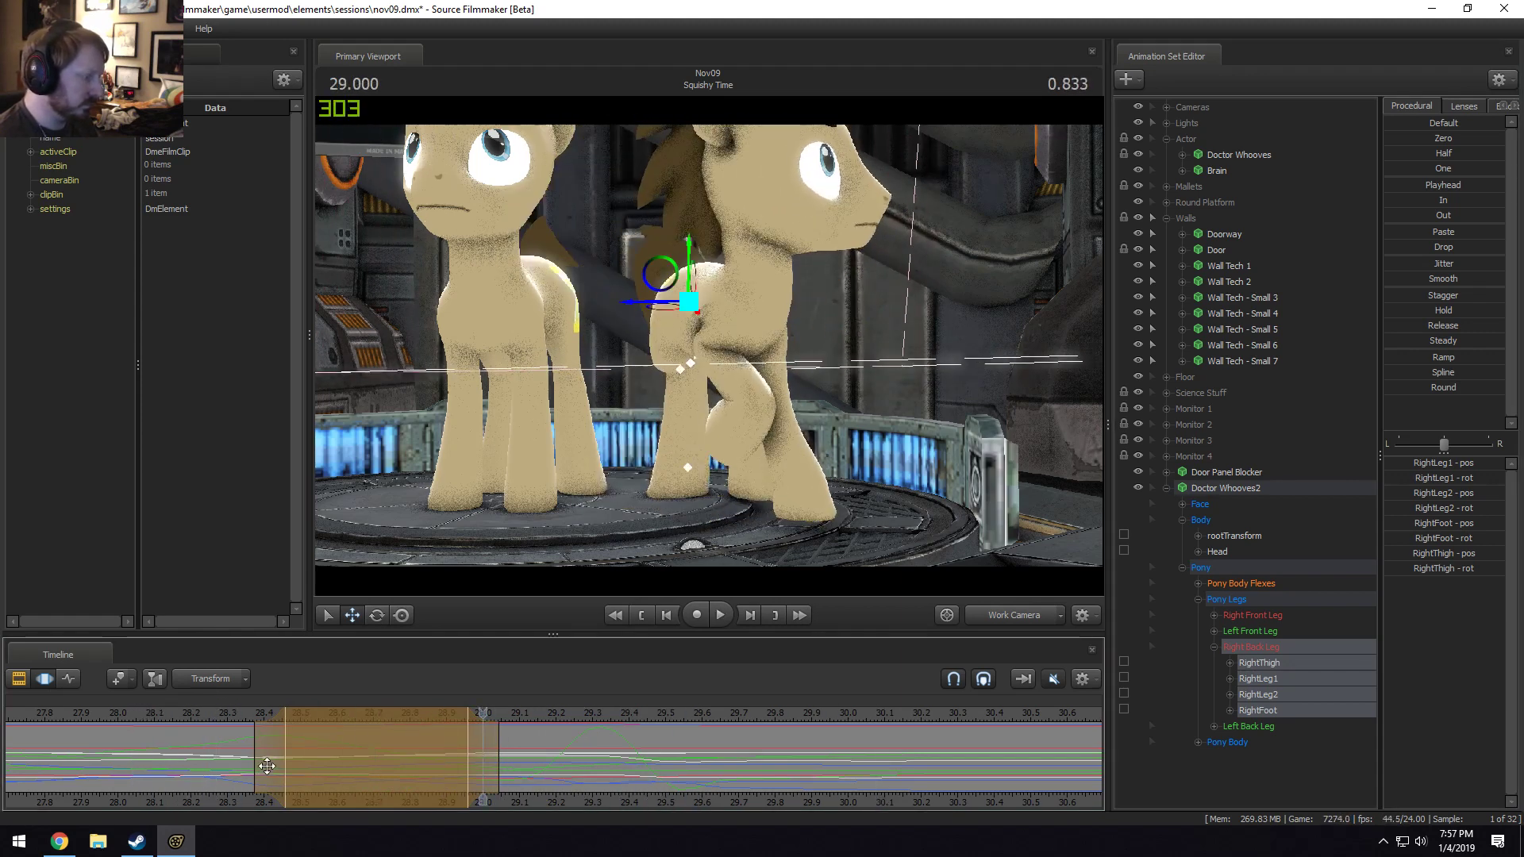
drag(255, 731, 145, 731)
key(space)
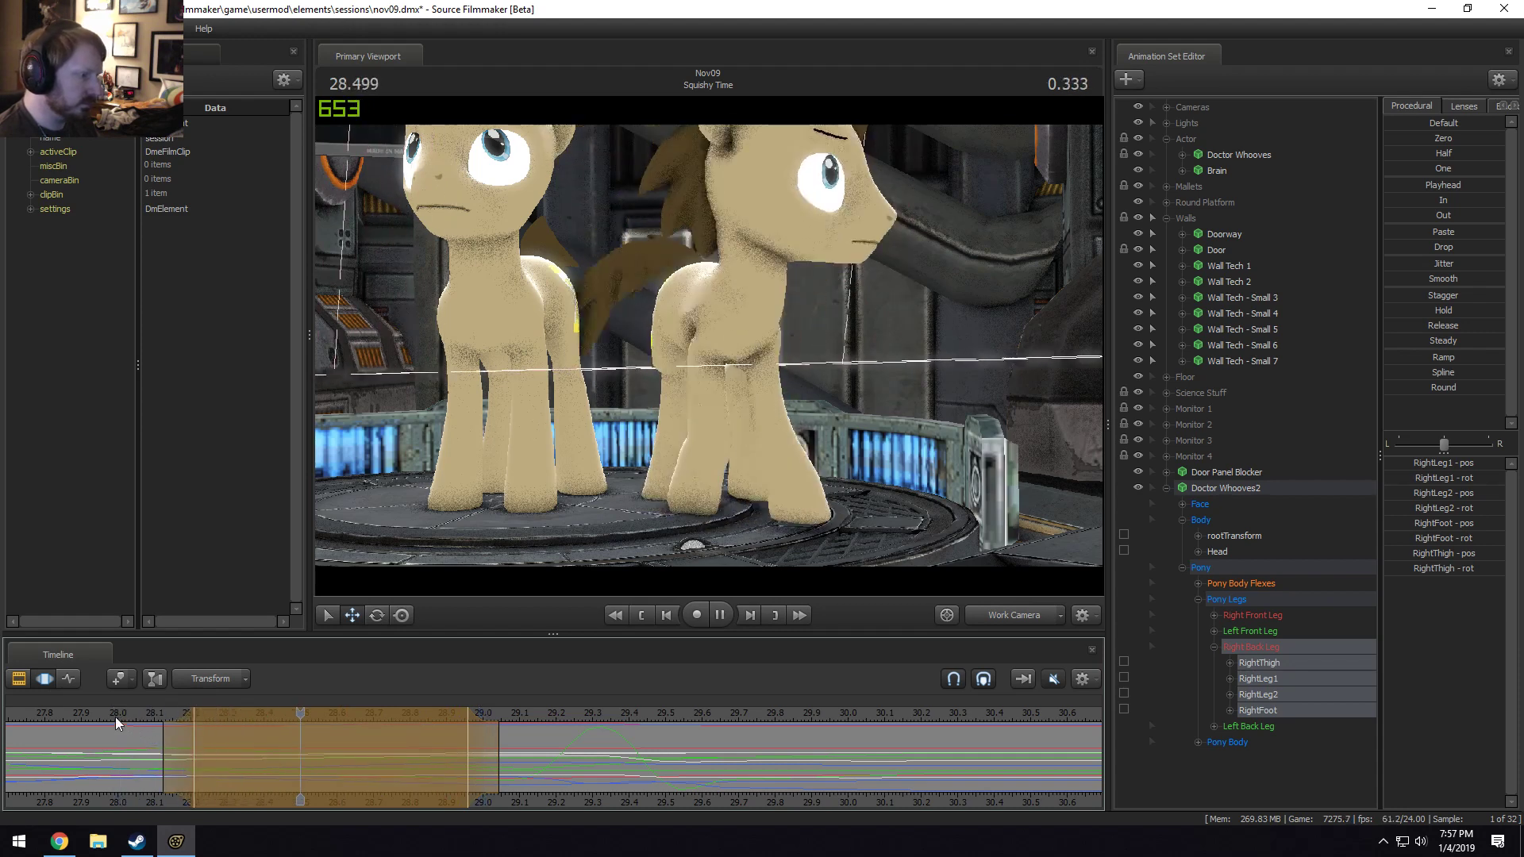
Redo Doctor Whooves2's Right Back Leg transition over about 28.45 to 29.0 s and replay the motion.
key(space)
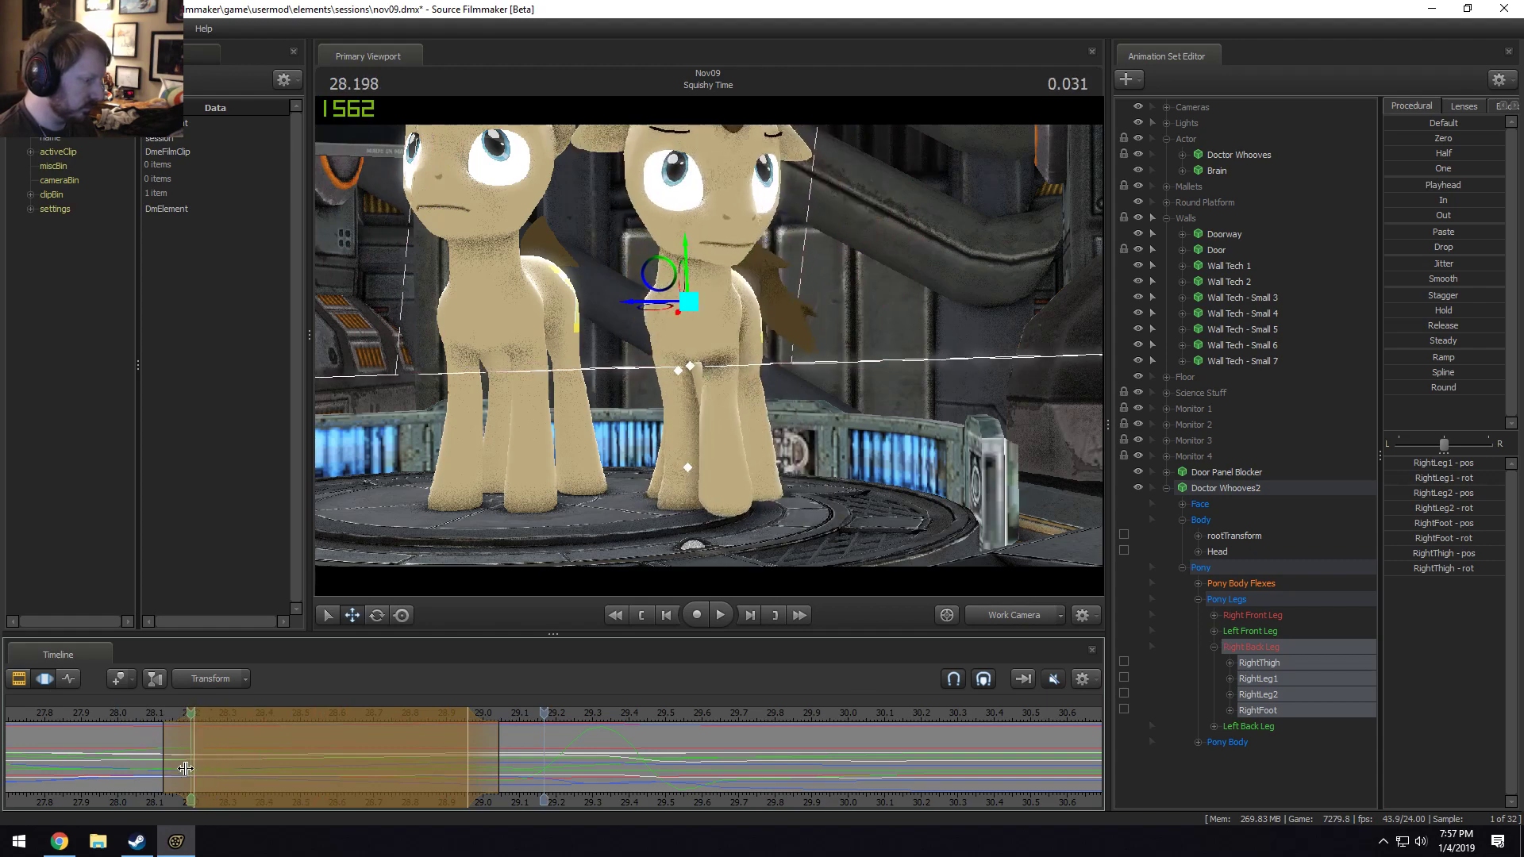
drag(627, 781, 482, 759)
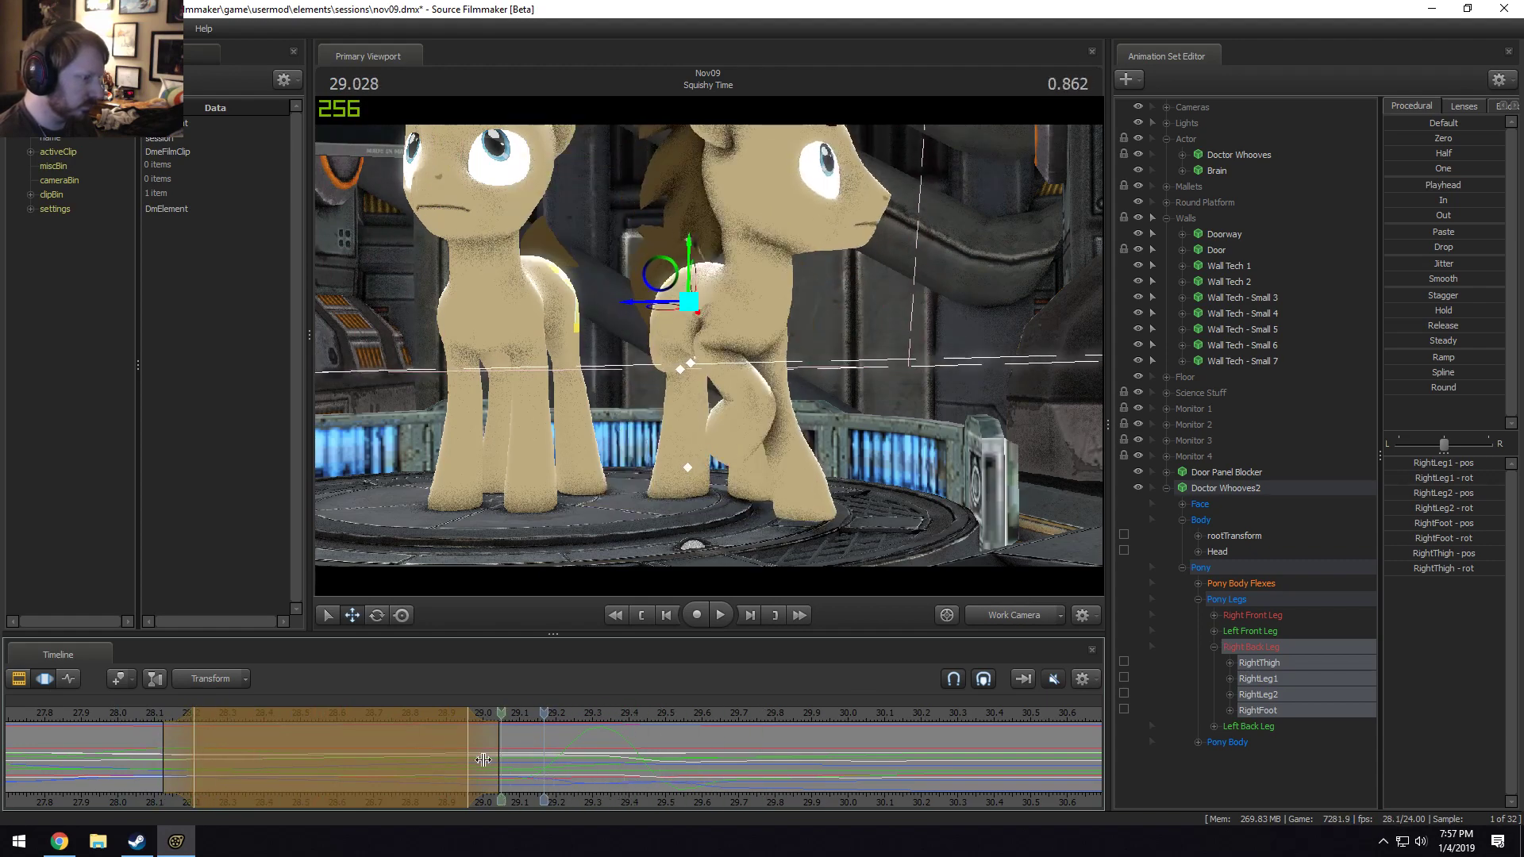
drag(258, 765, 470, 720)
drag(593, 770, 481, 768)
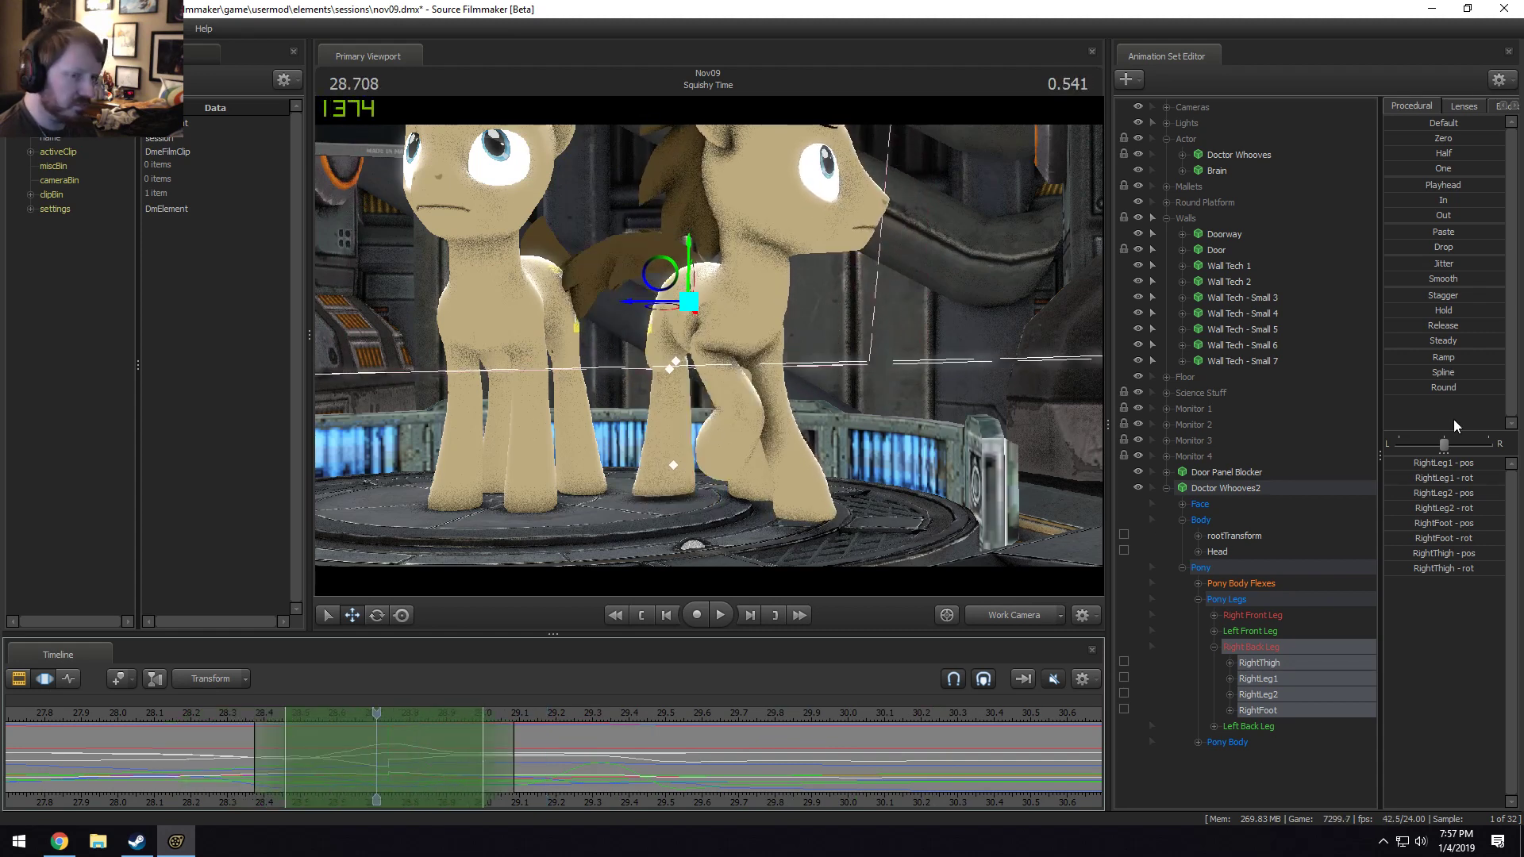
key(space)
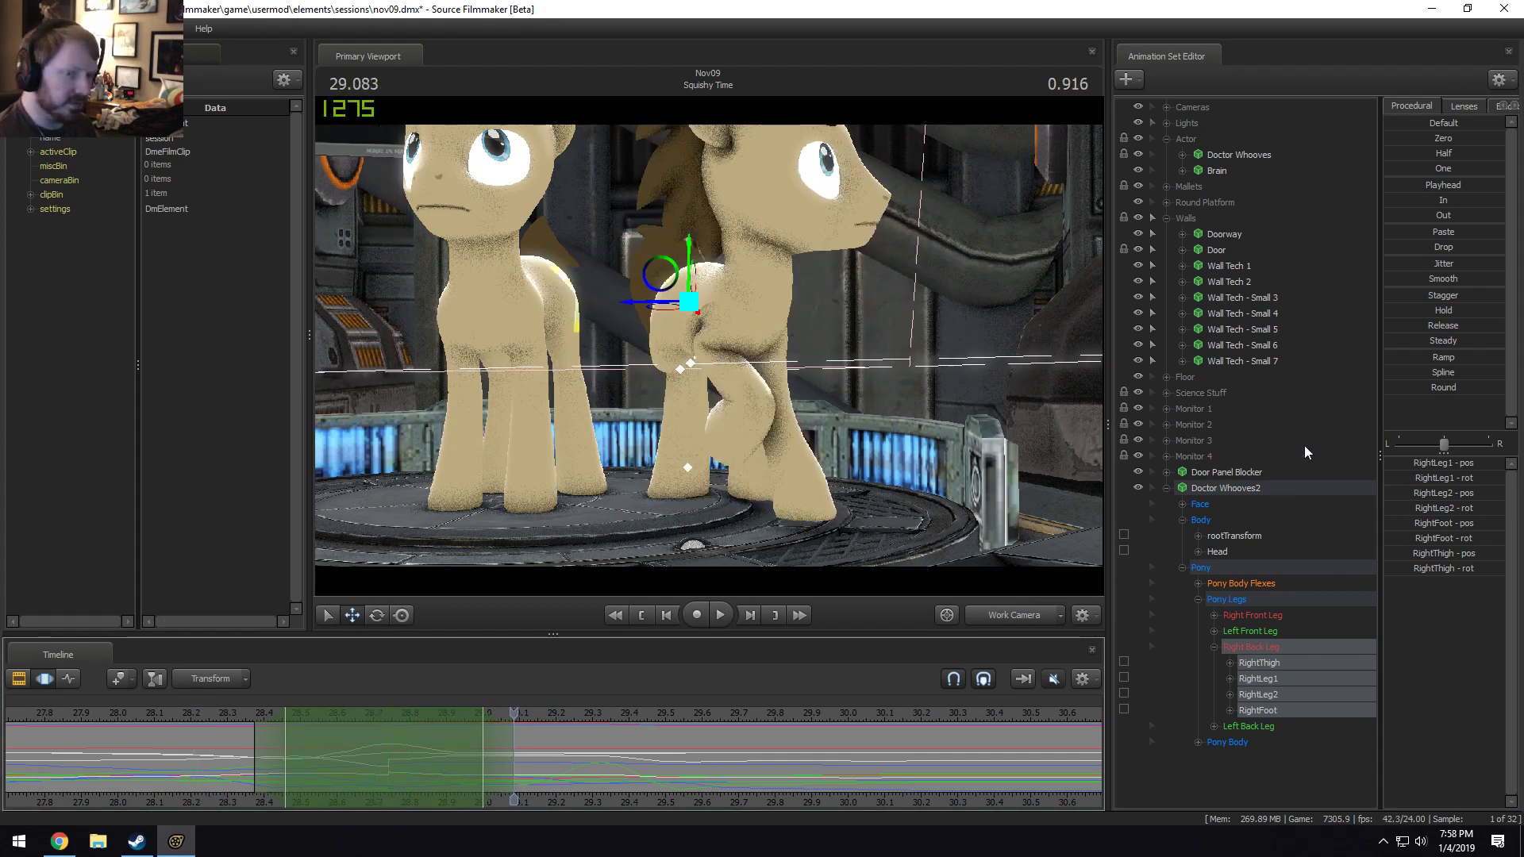
click(1399, 389)
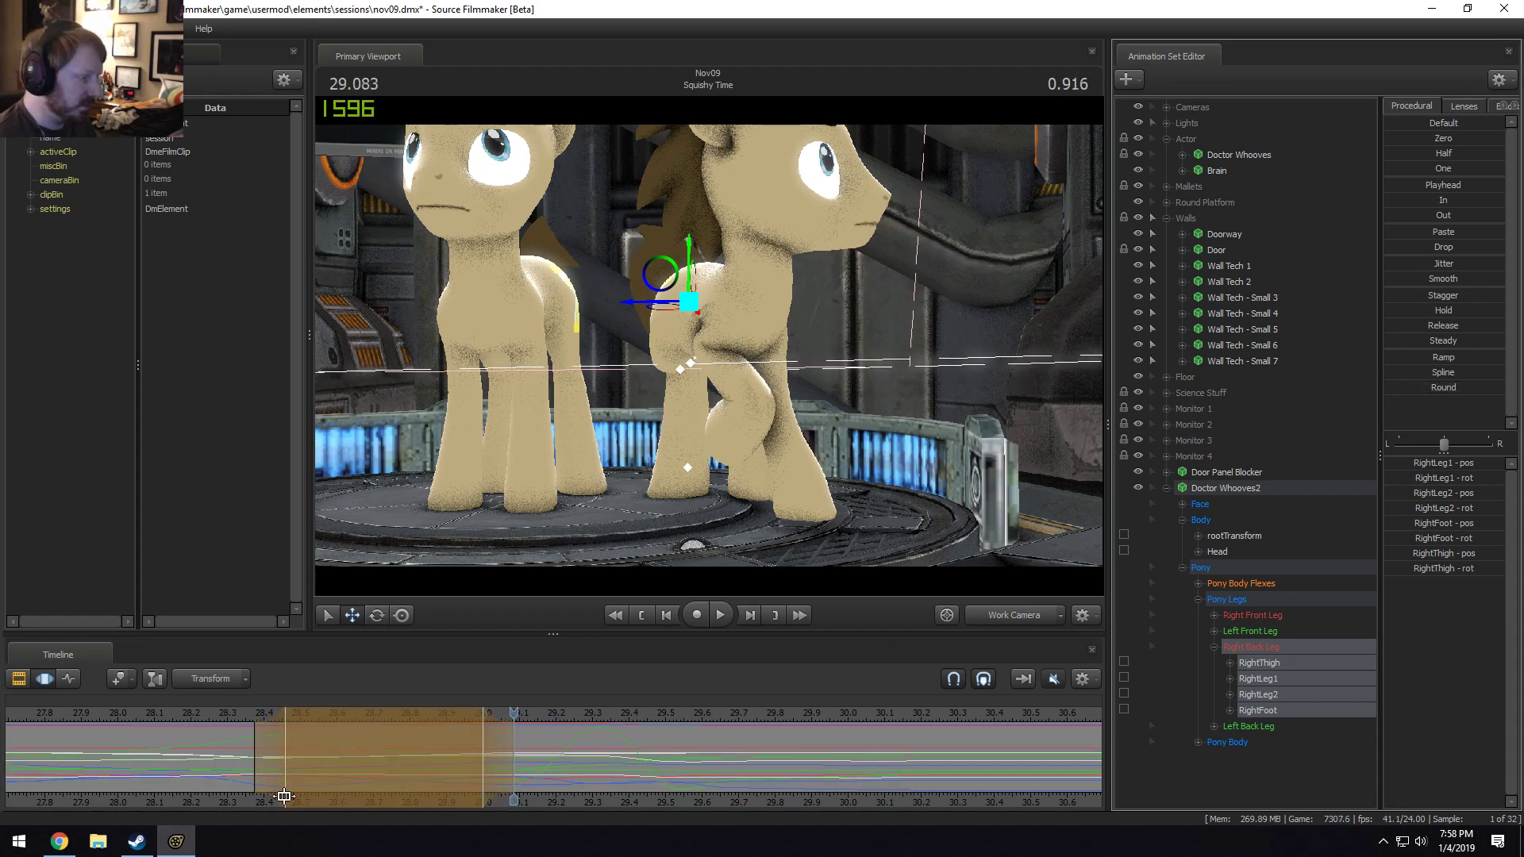
drag(238, 762, 393, 771)
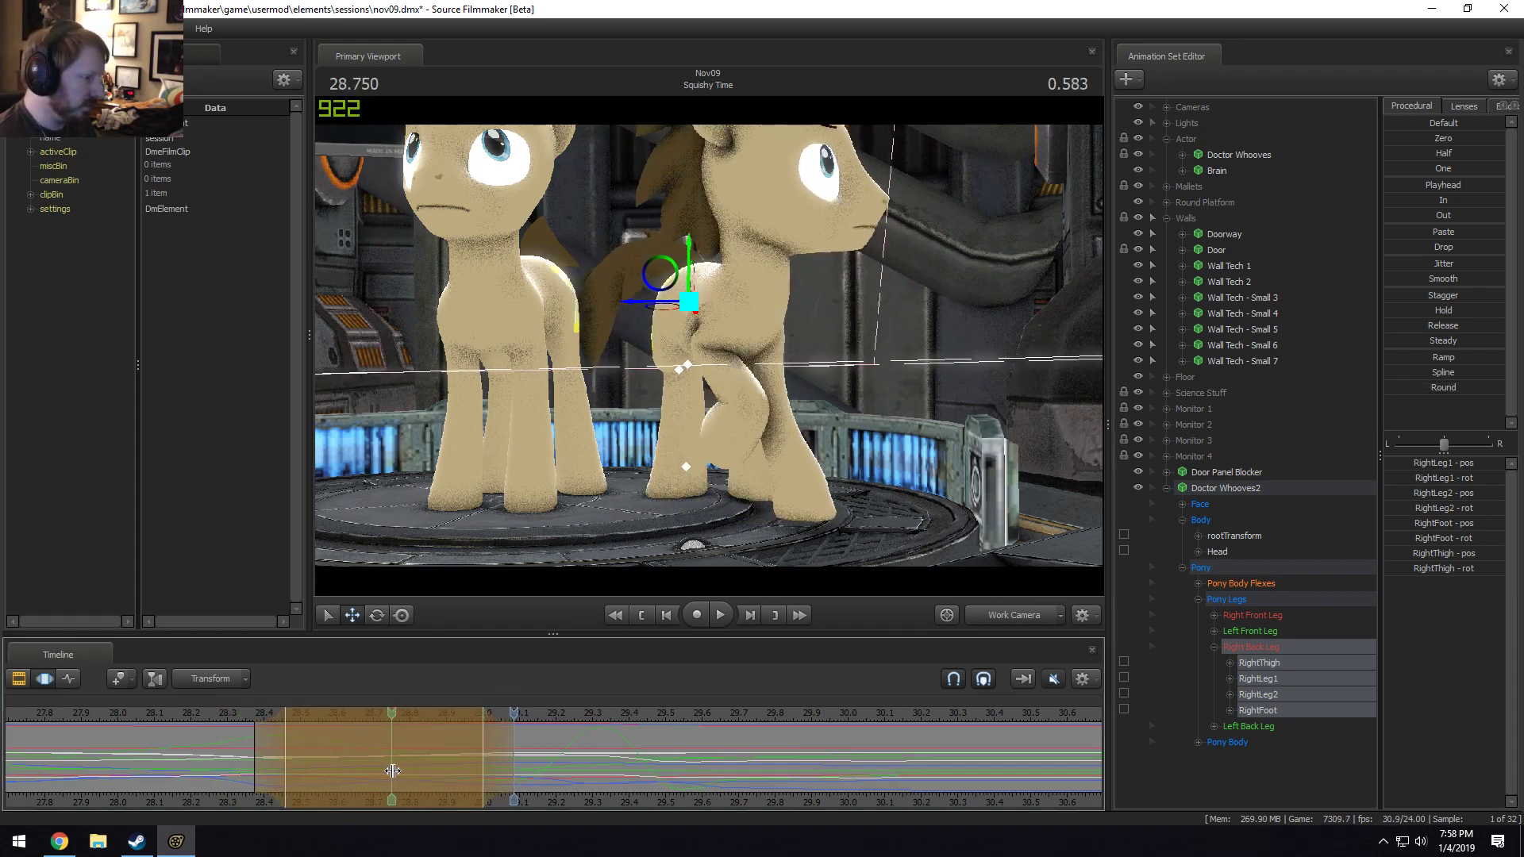
key(space)
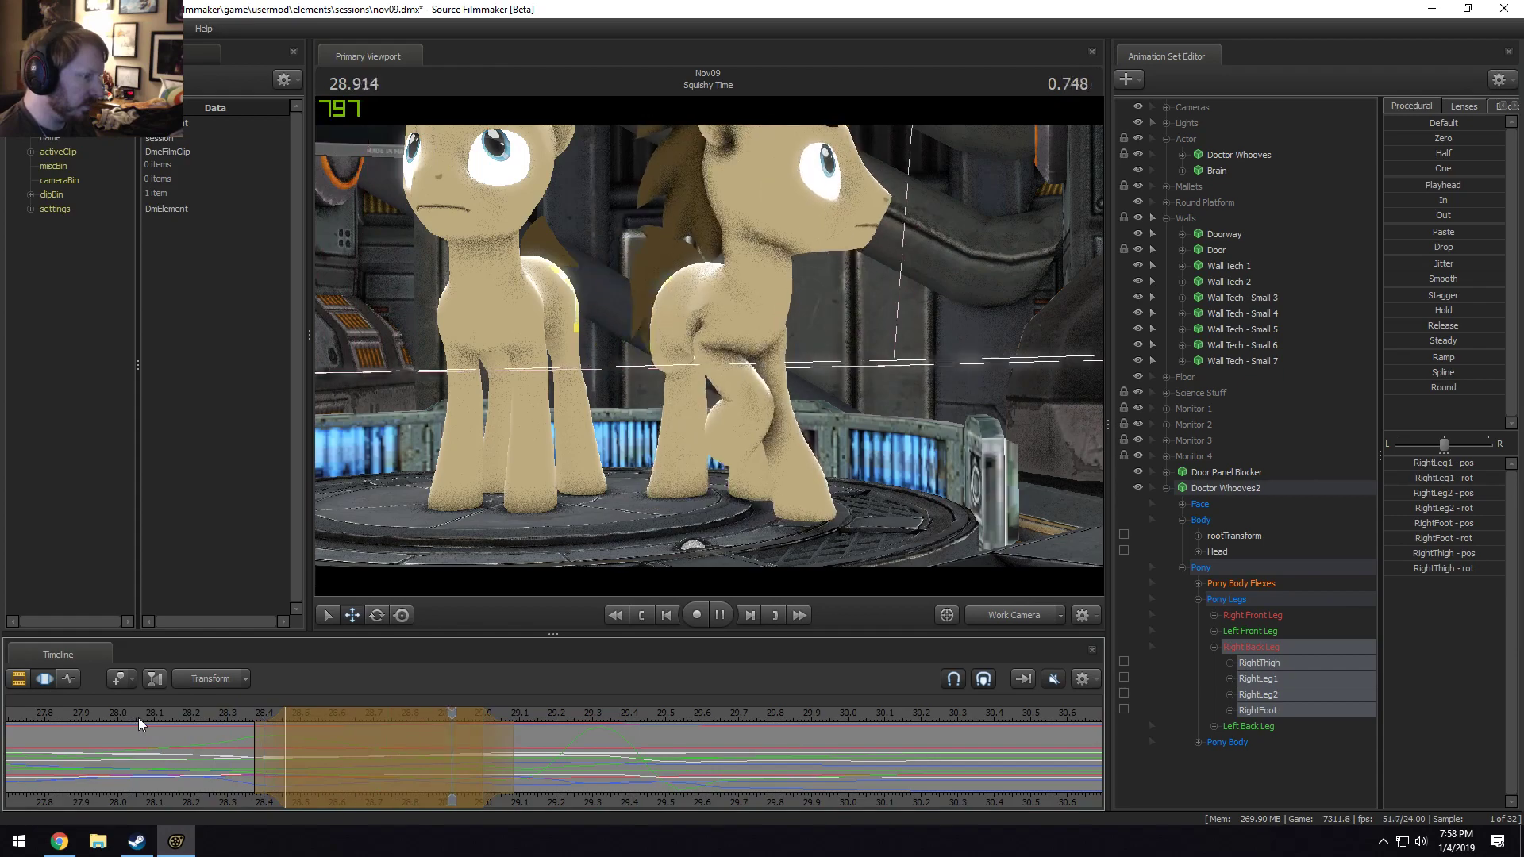
Switch the viewport to the Main Camera and play the shot through the mallet strike to check the pony's timing.
click(1007, 617)
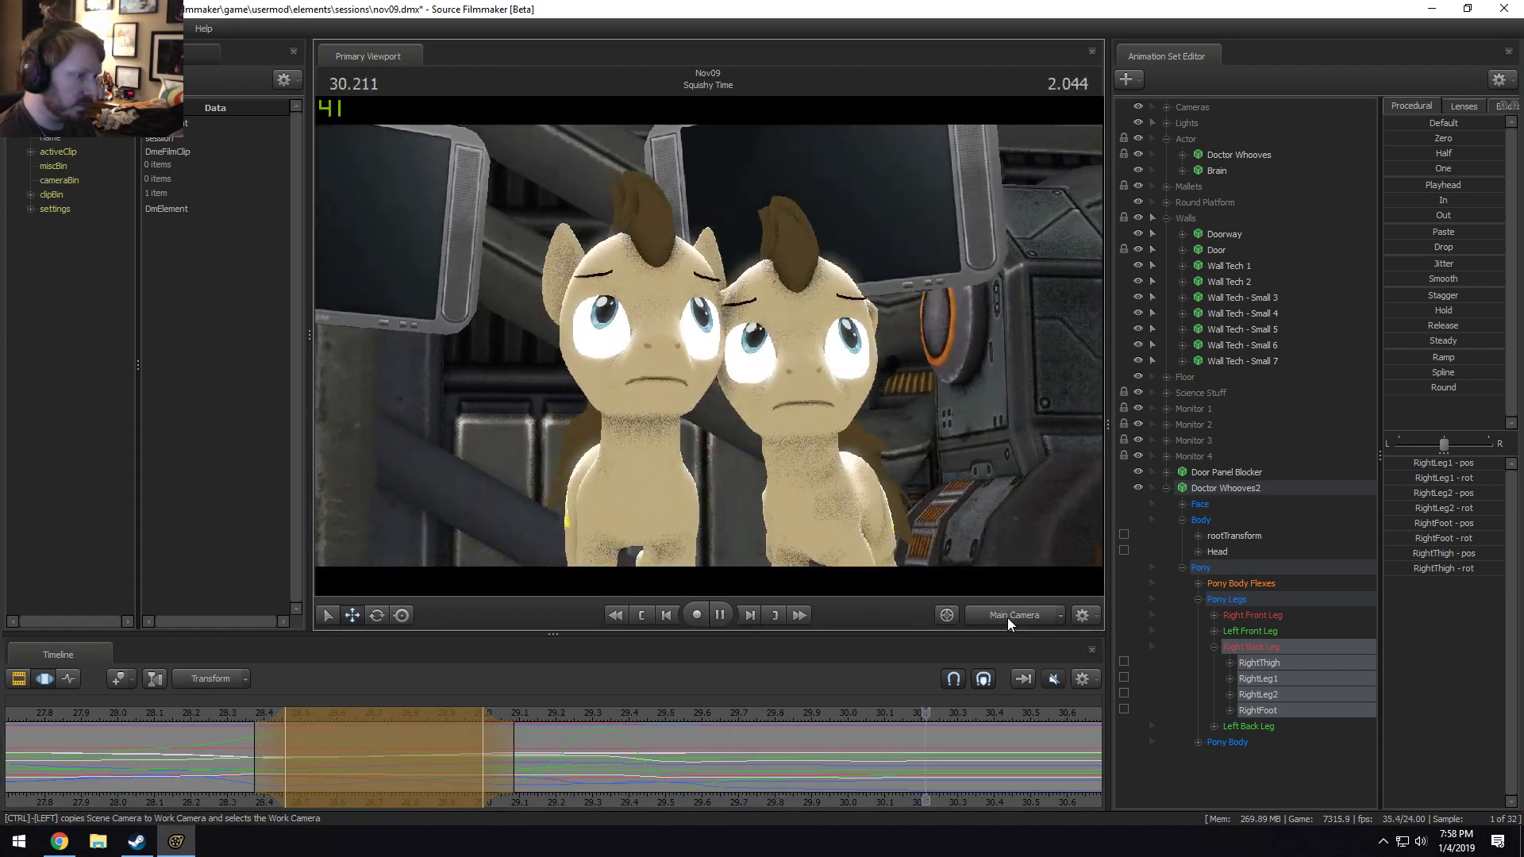
key(space)
key(space)
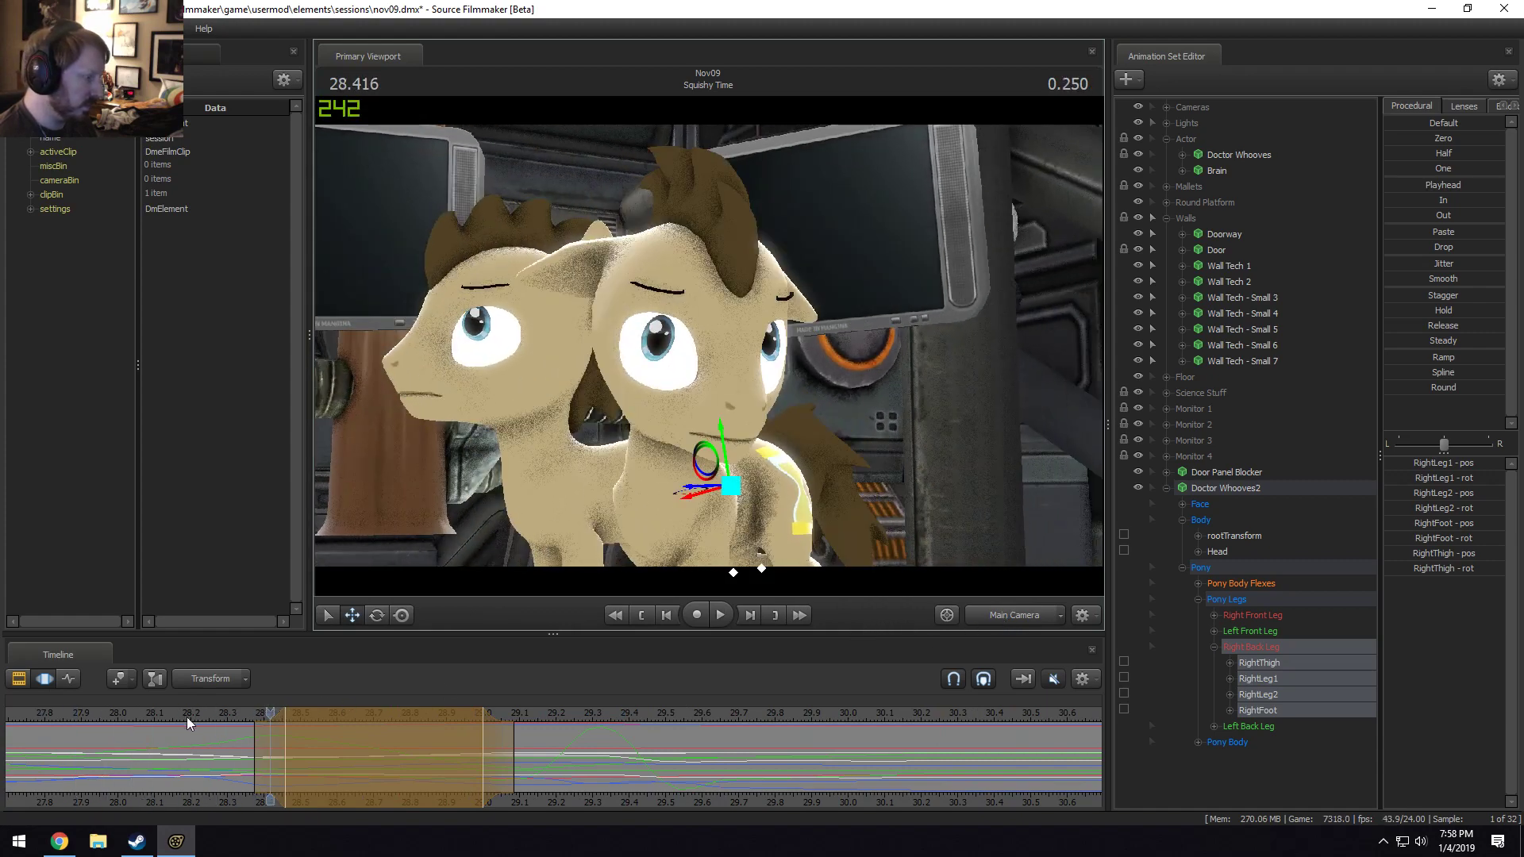
drag(187, 716, 113, 712)
middle_drag(140, 792, 435, 816)
key(space)
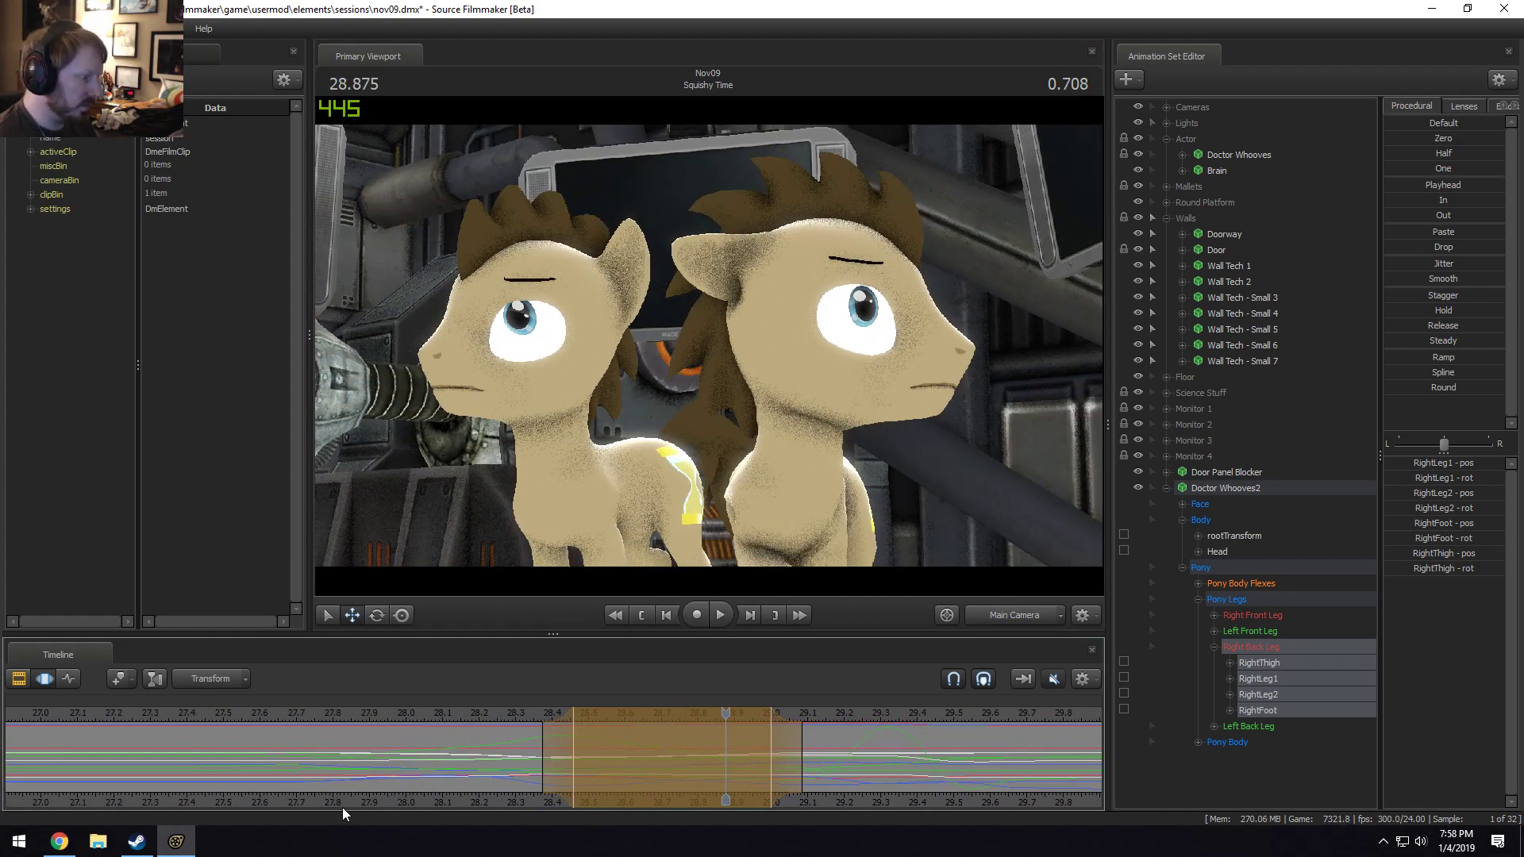
scroll(340, 754, down, 4)
click(376, 712)
key(space)
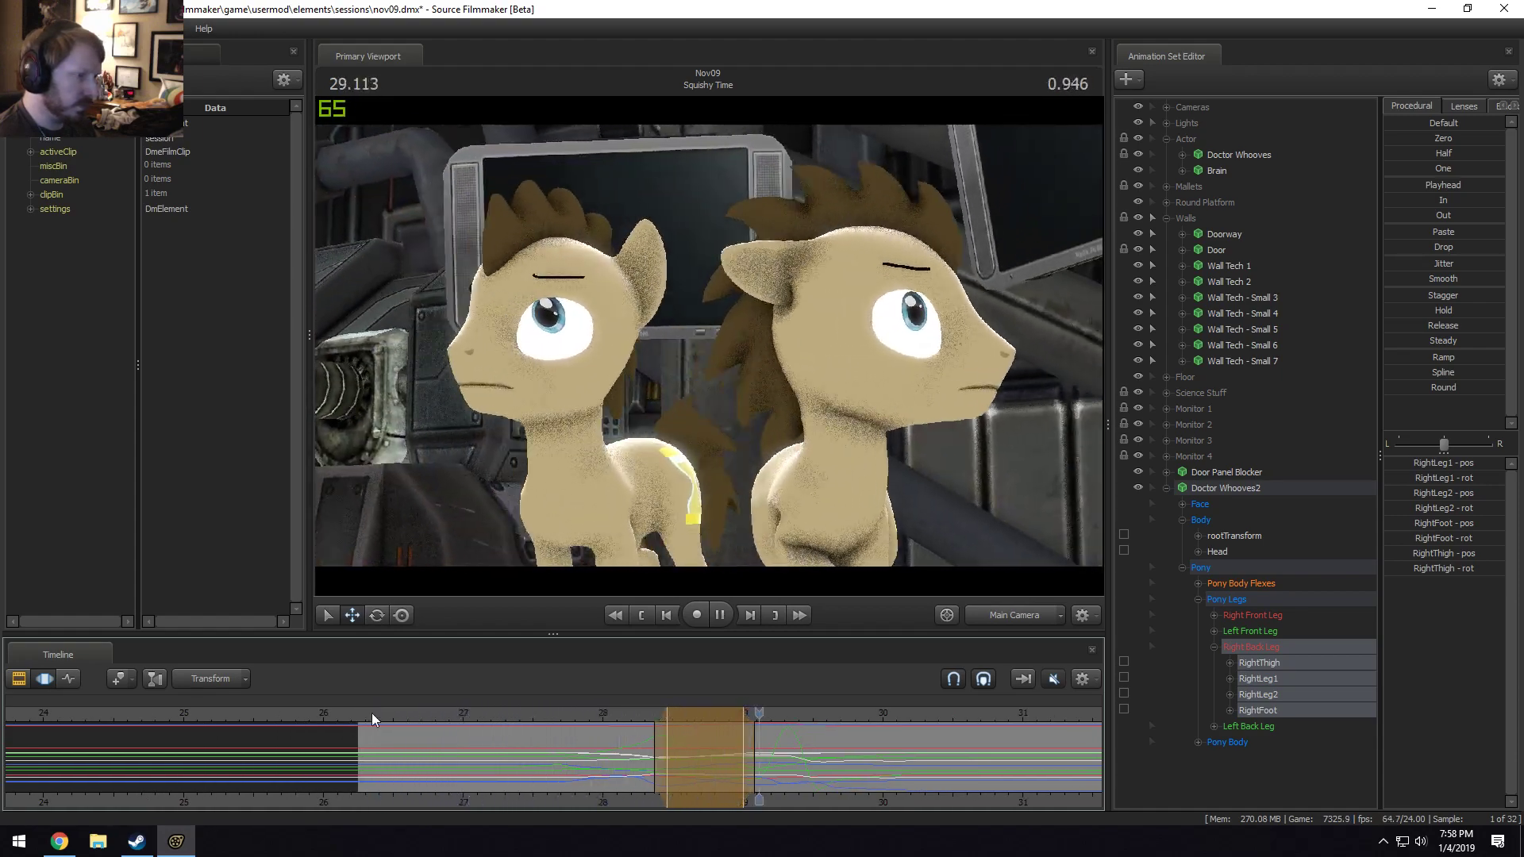
key(space)
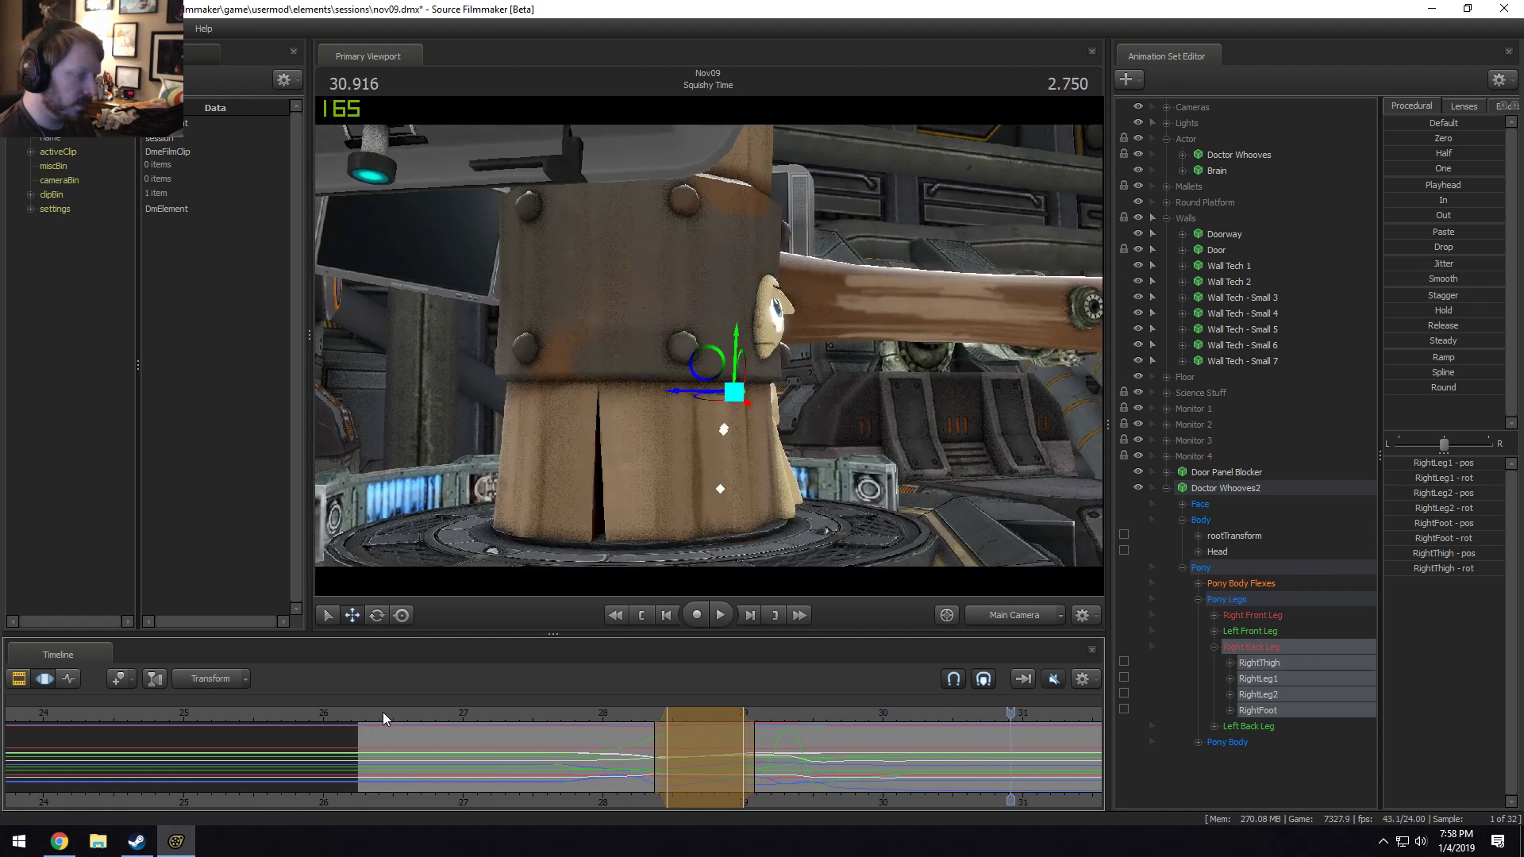
Shorten the idle stretch after about 26.25 s in all of Doctor Whooves2's animation so the motion starts about a second earlier.
click(365, 716)
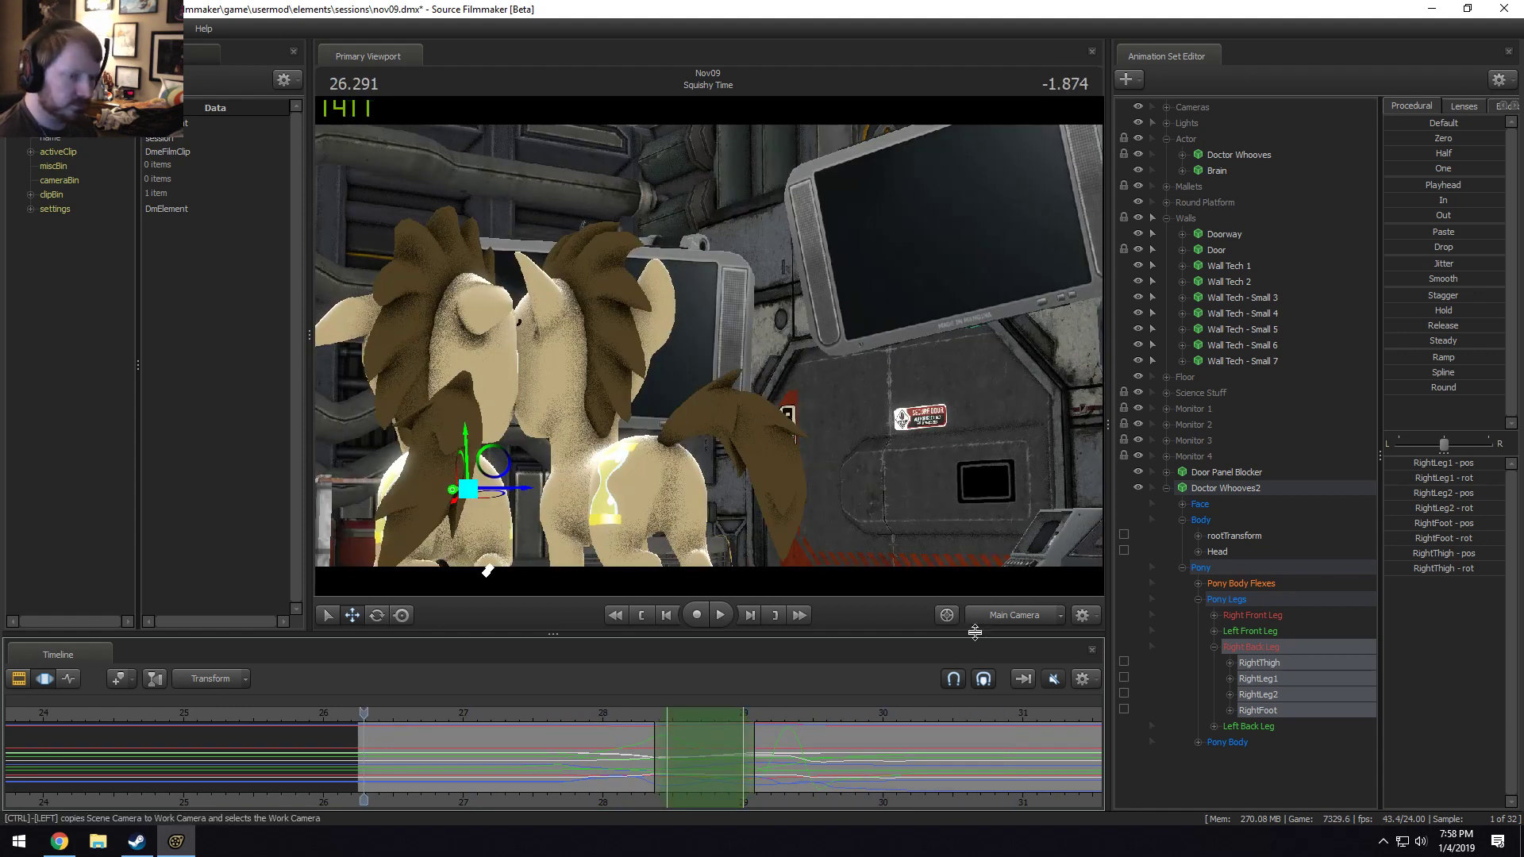
click(1209, 490)
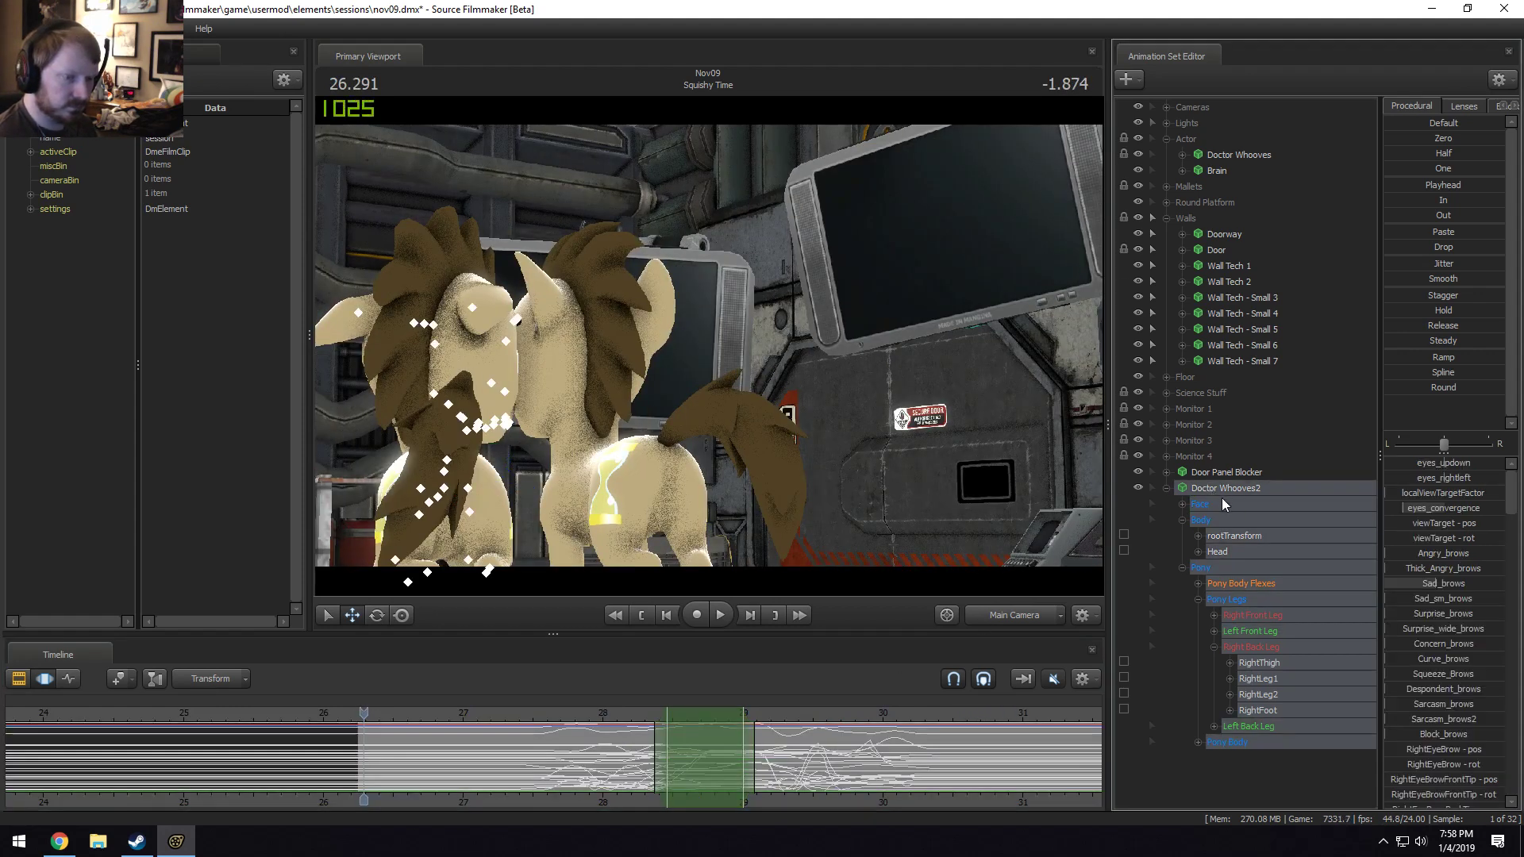
drag(950, 794, 881, 769)
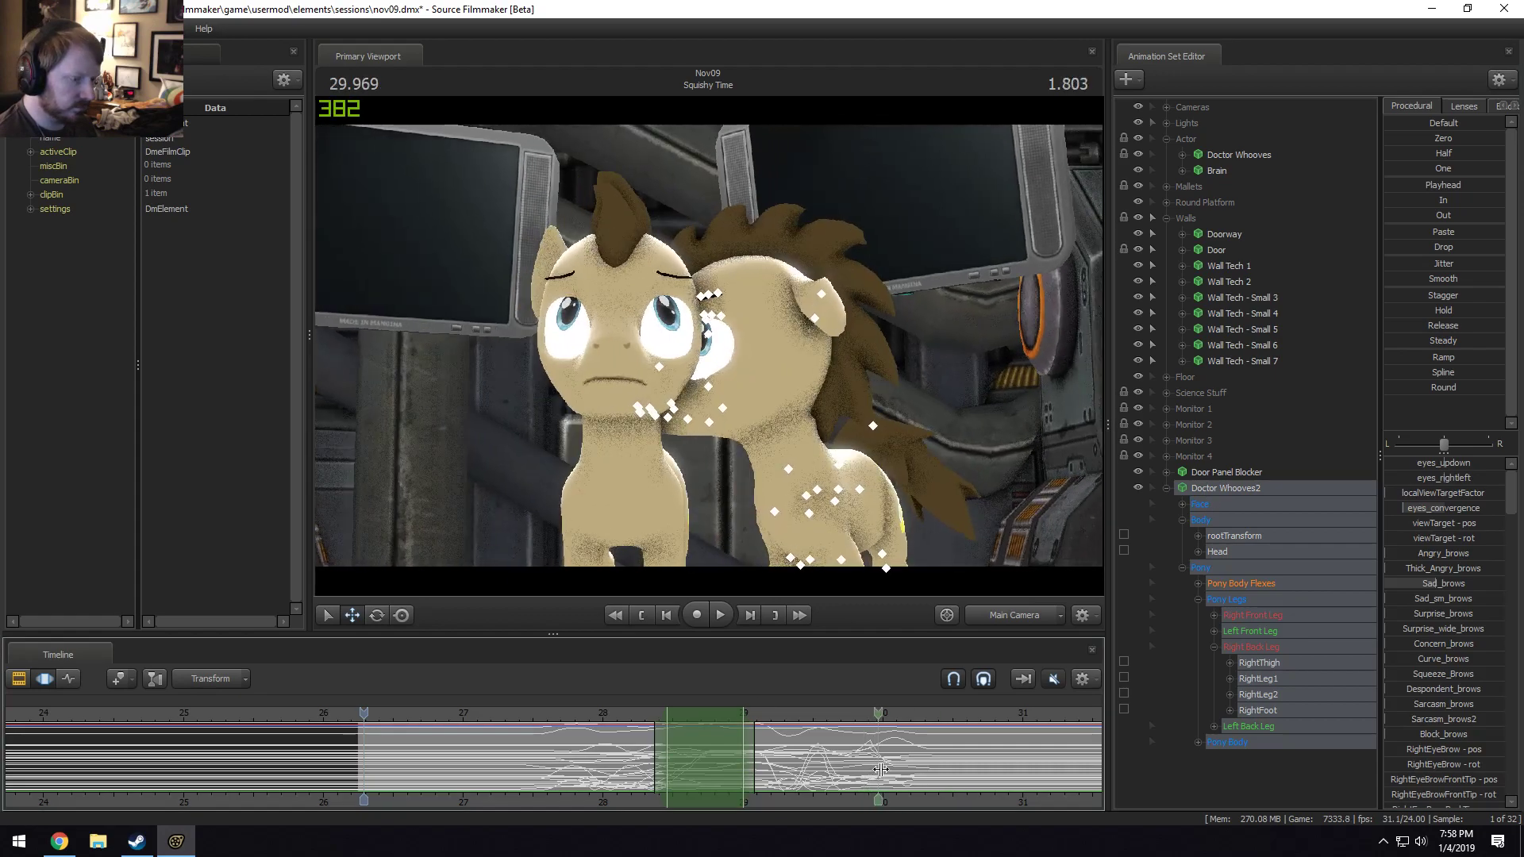
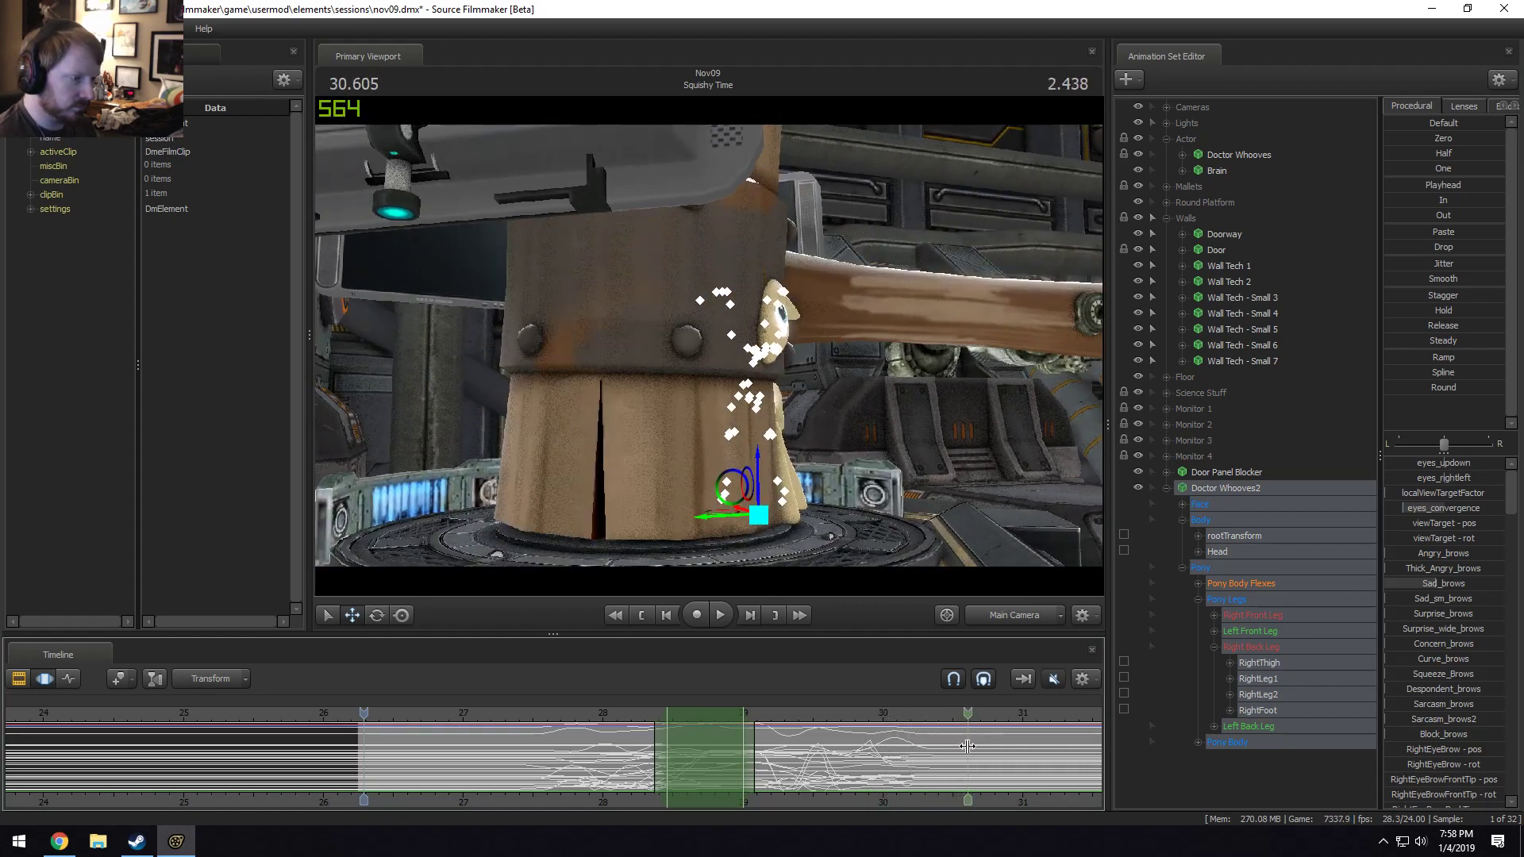
drag(967, 746, 960, 744)
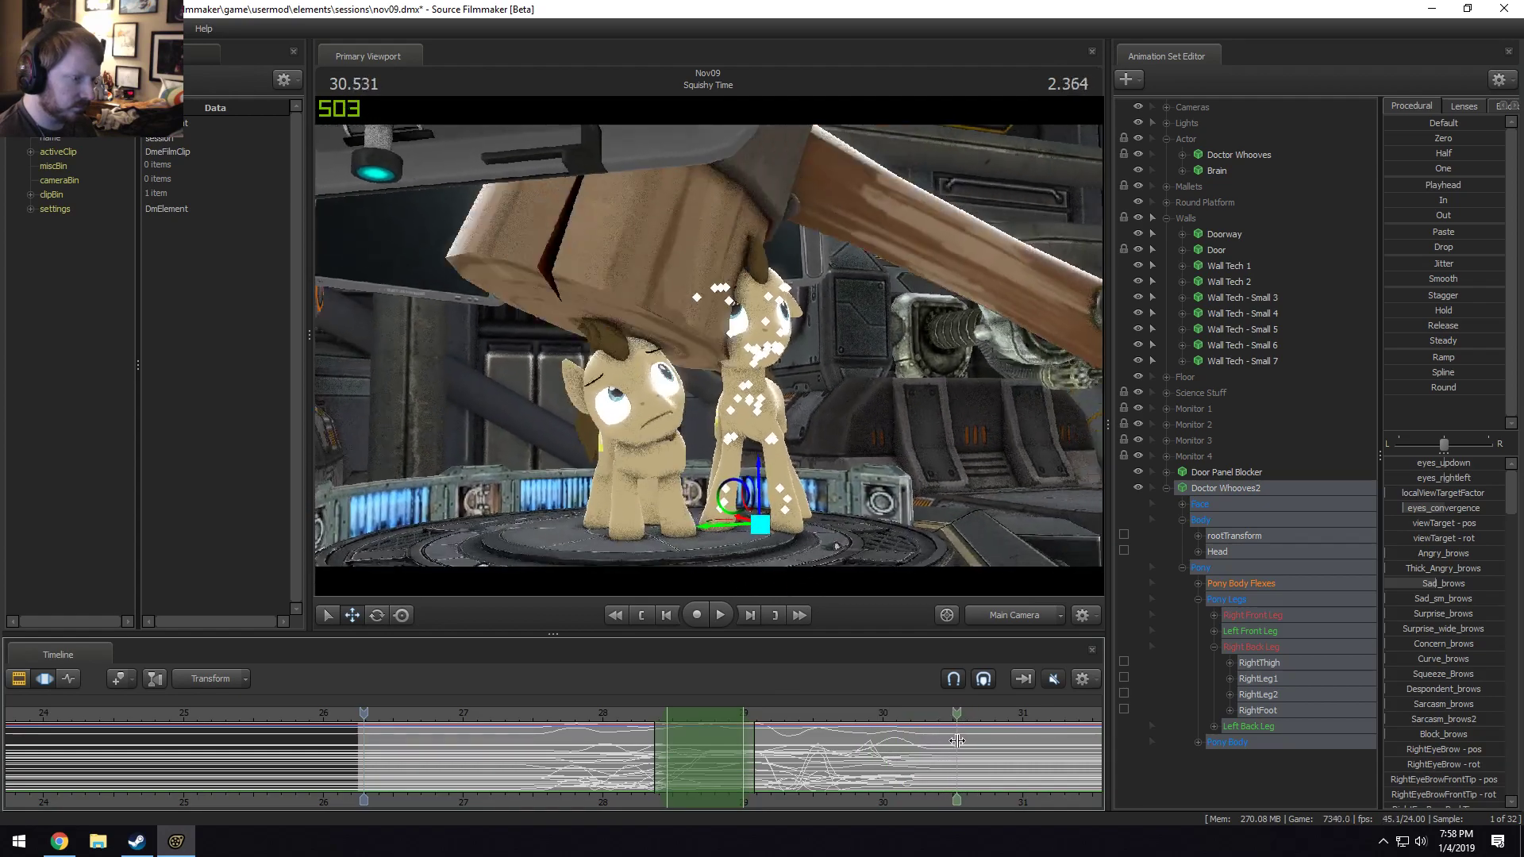
drag(965, 742, 940, 737)
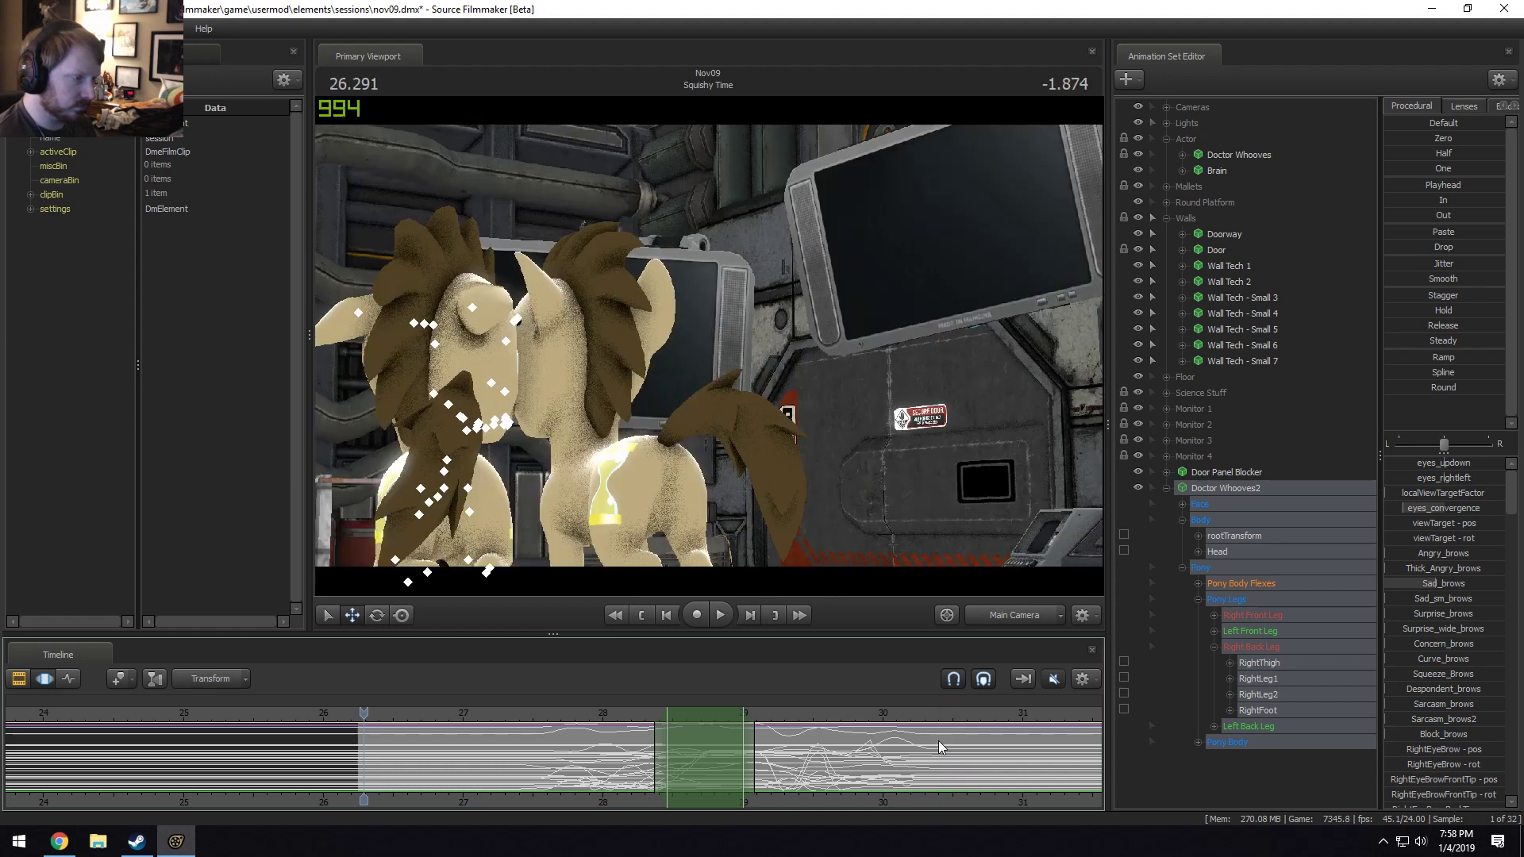
click(514, 760)
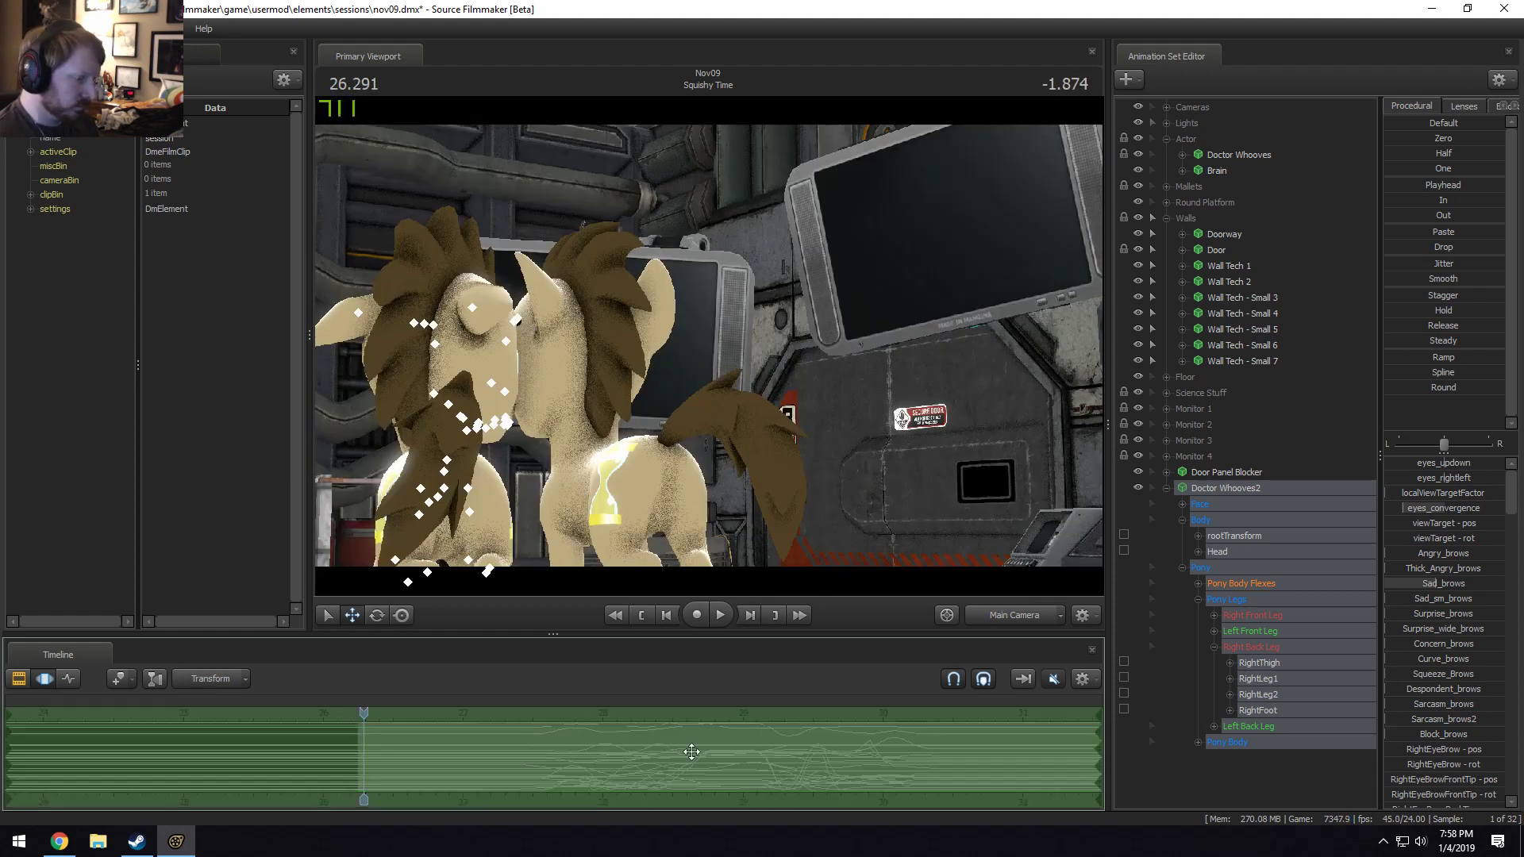
click(407, 741)
drag(409, 741, 360, 758)
key(space)
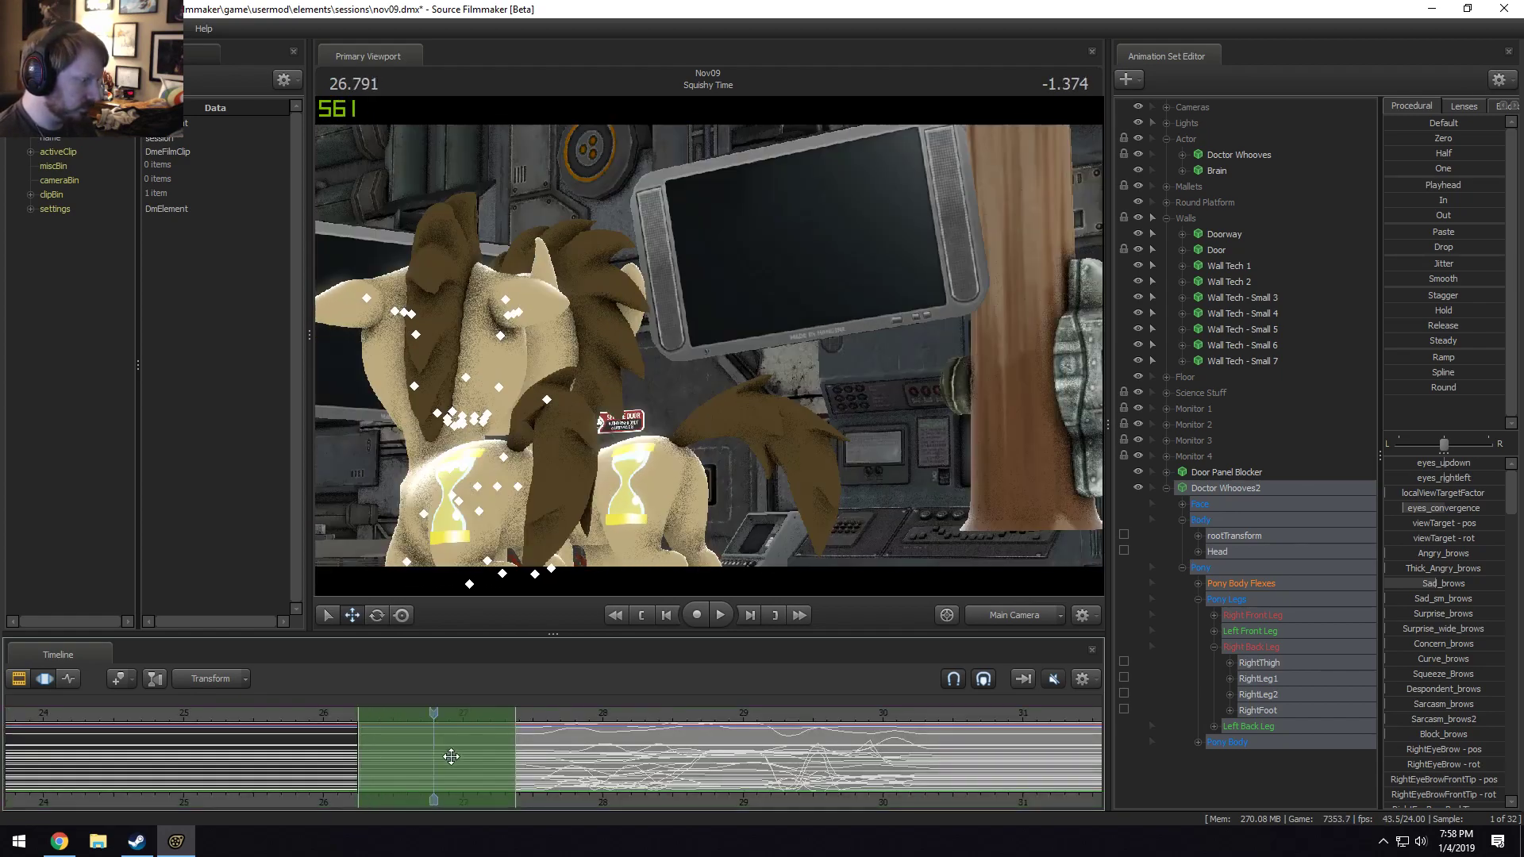
click(413, 764)
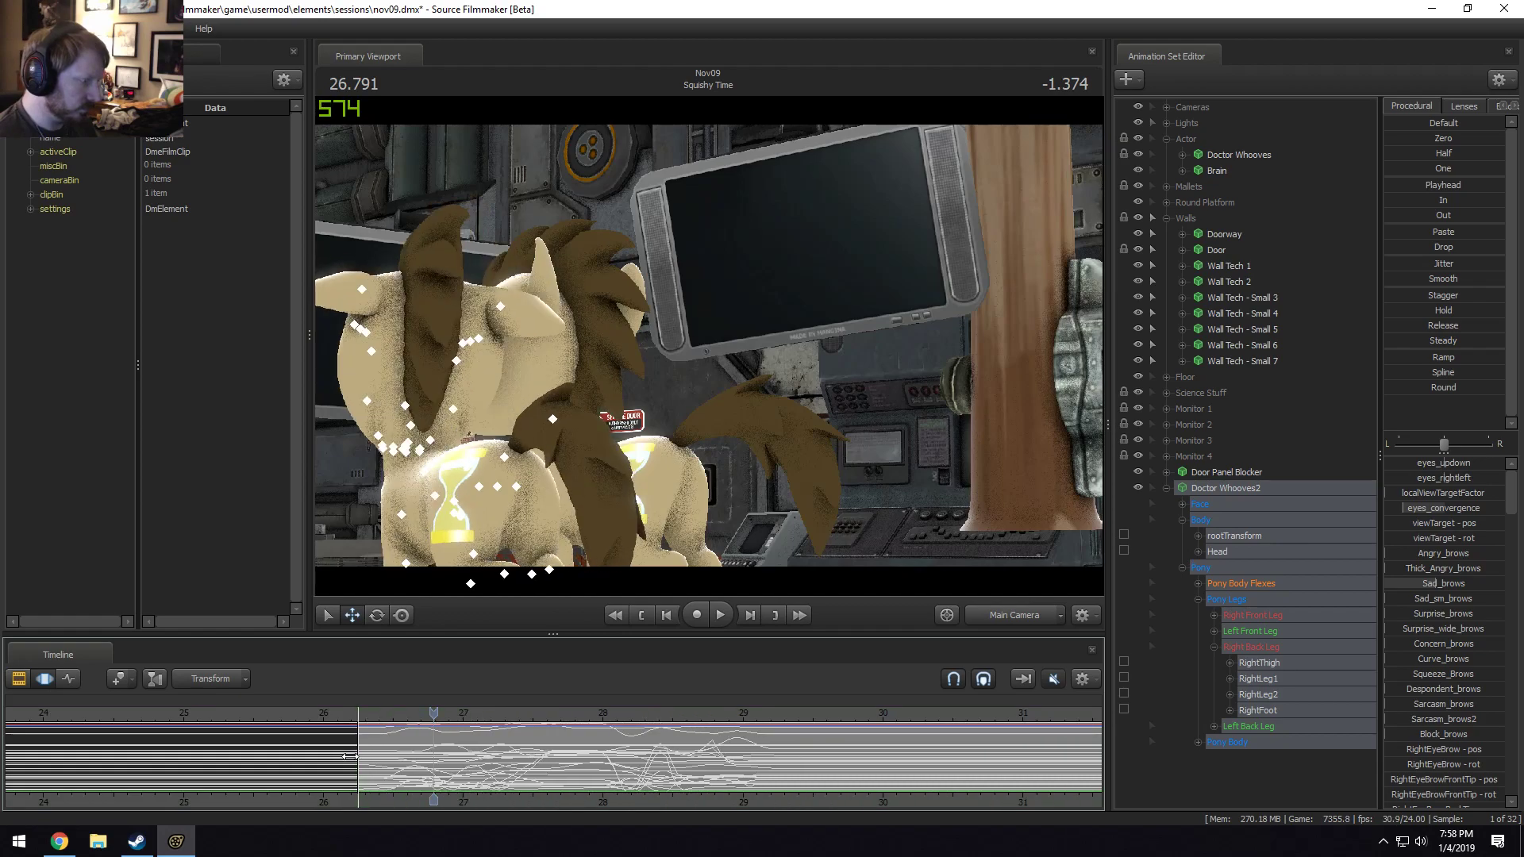
mouse_move(413, 764)
mouse_down()
mouse_move(548, 767)
mouse_move(349, 764)
mouse_move(399, 764)
mouse_up()
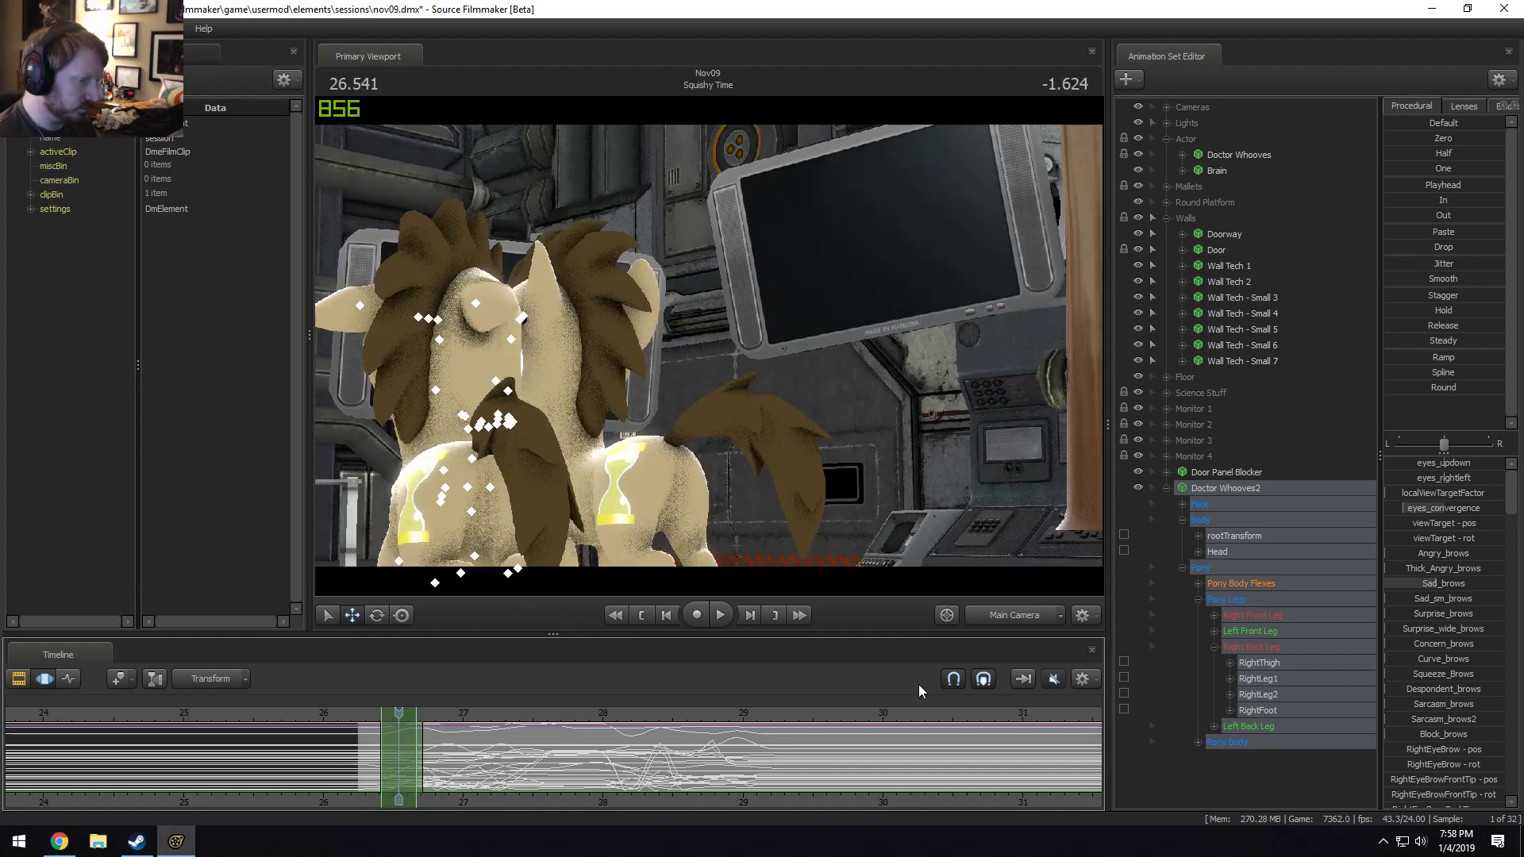
Switch to the Work Camera, frame both ponies from the side, and play back the retimed motion.
key(space)
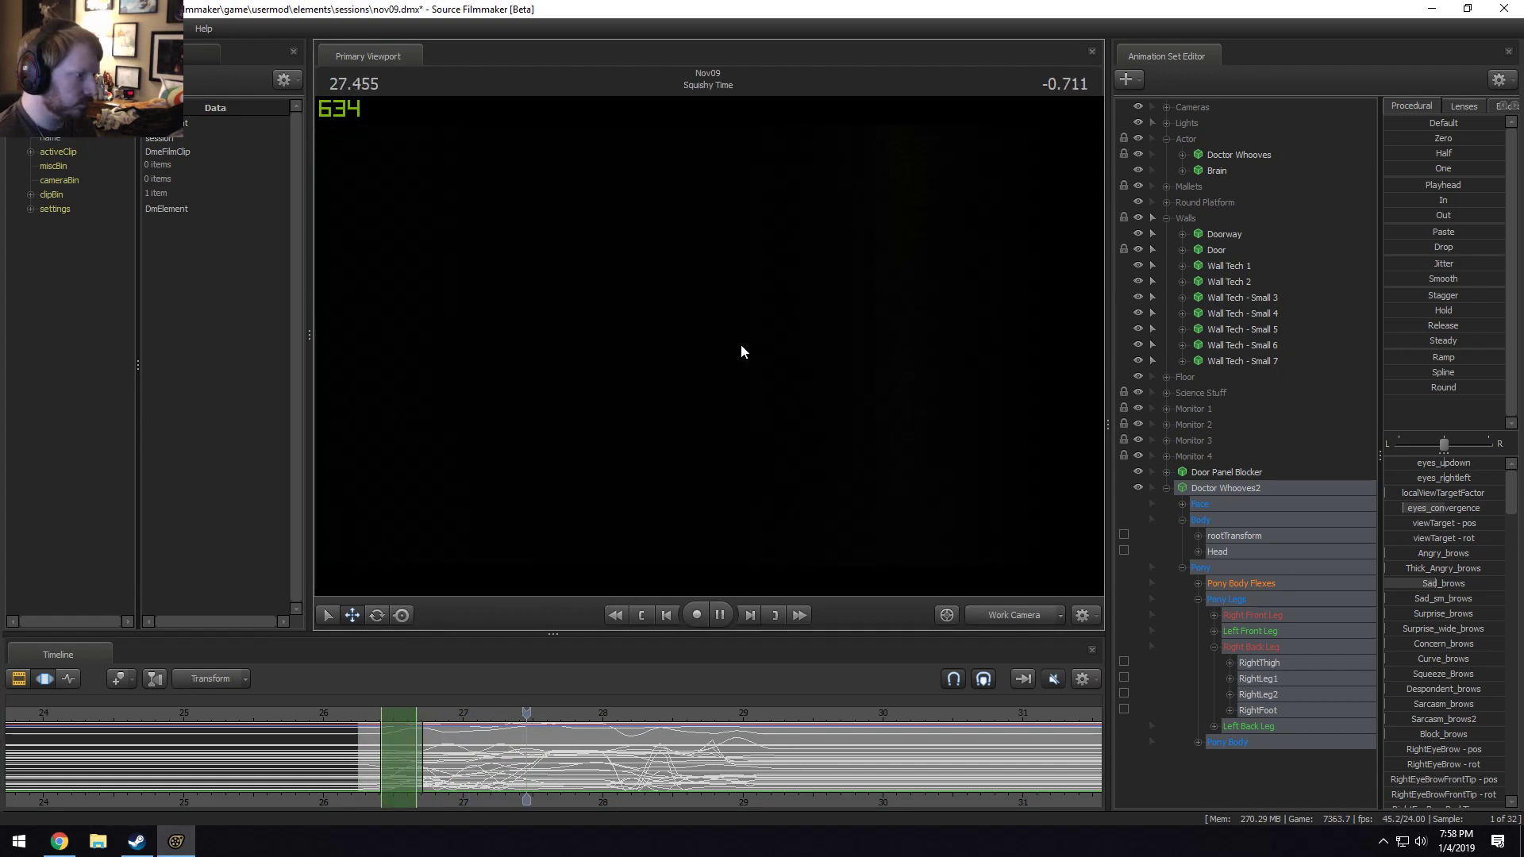
key(space)
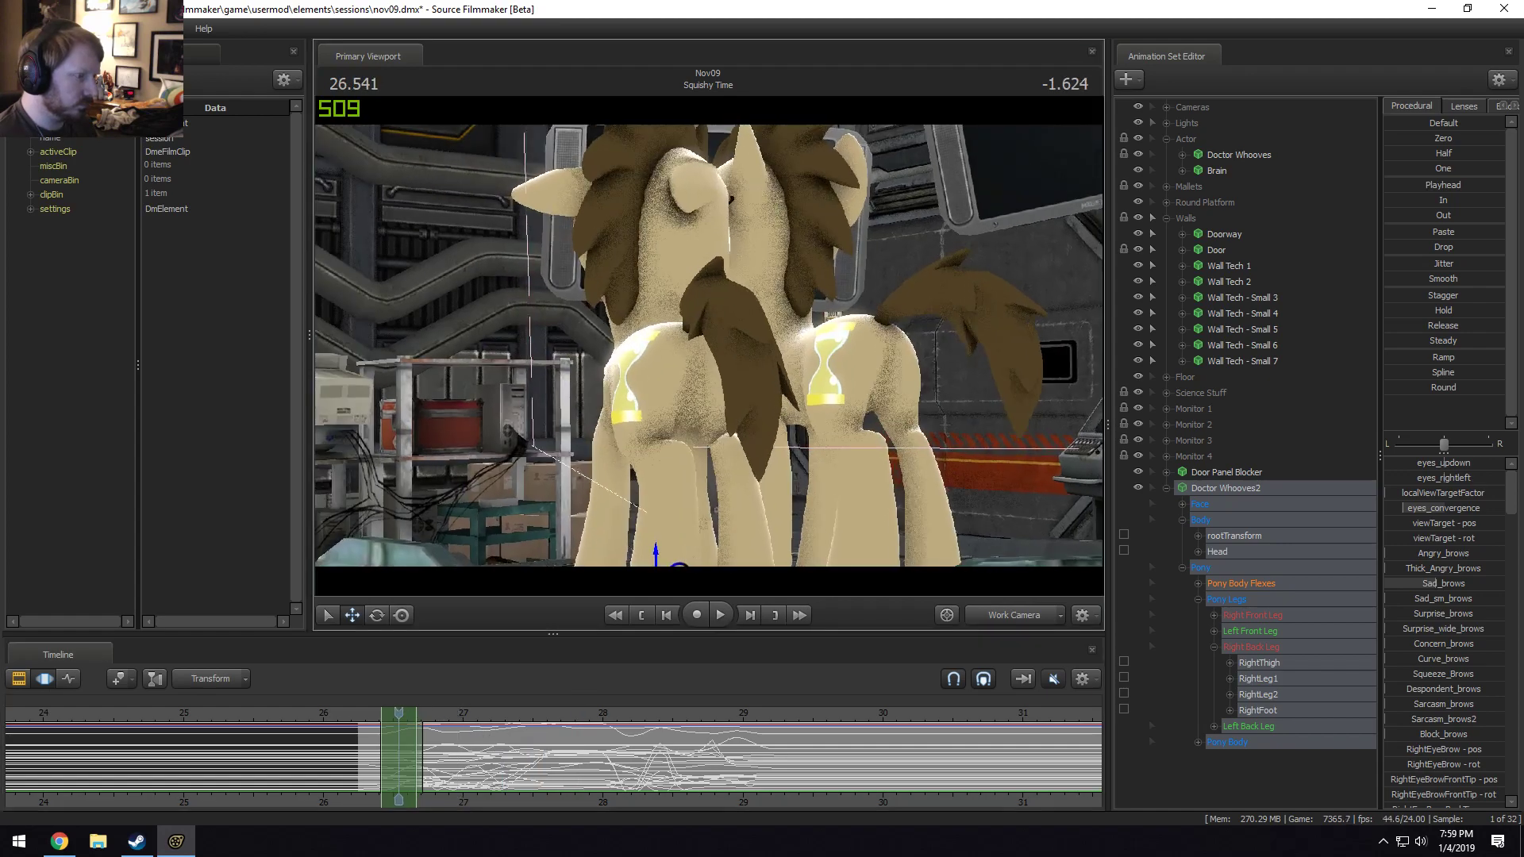
key(space)
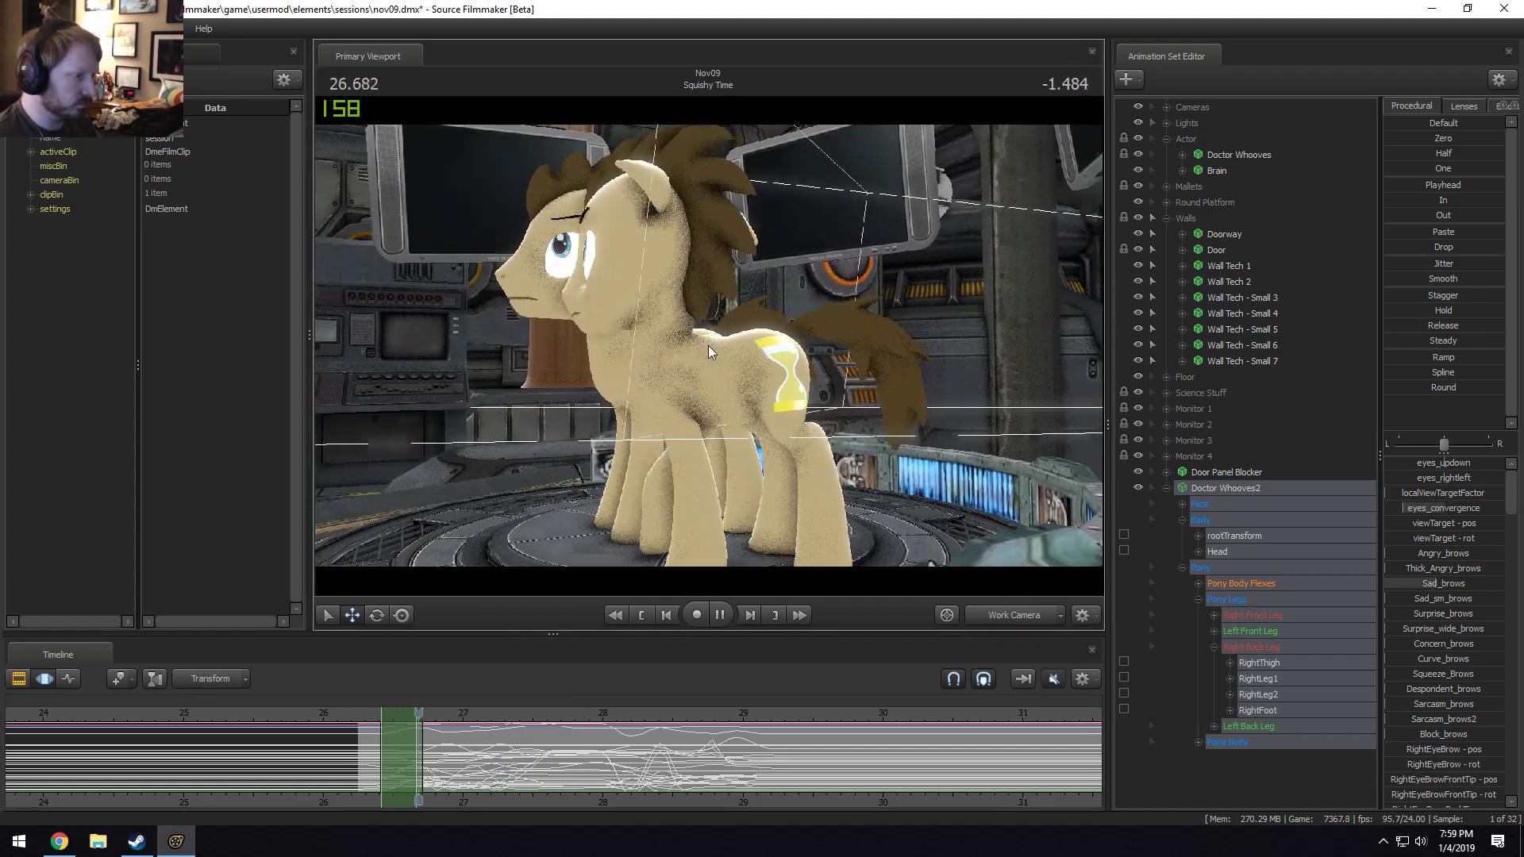
key(space)
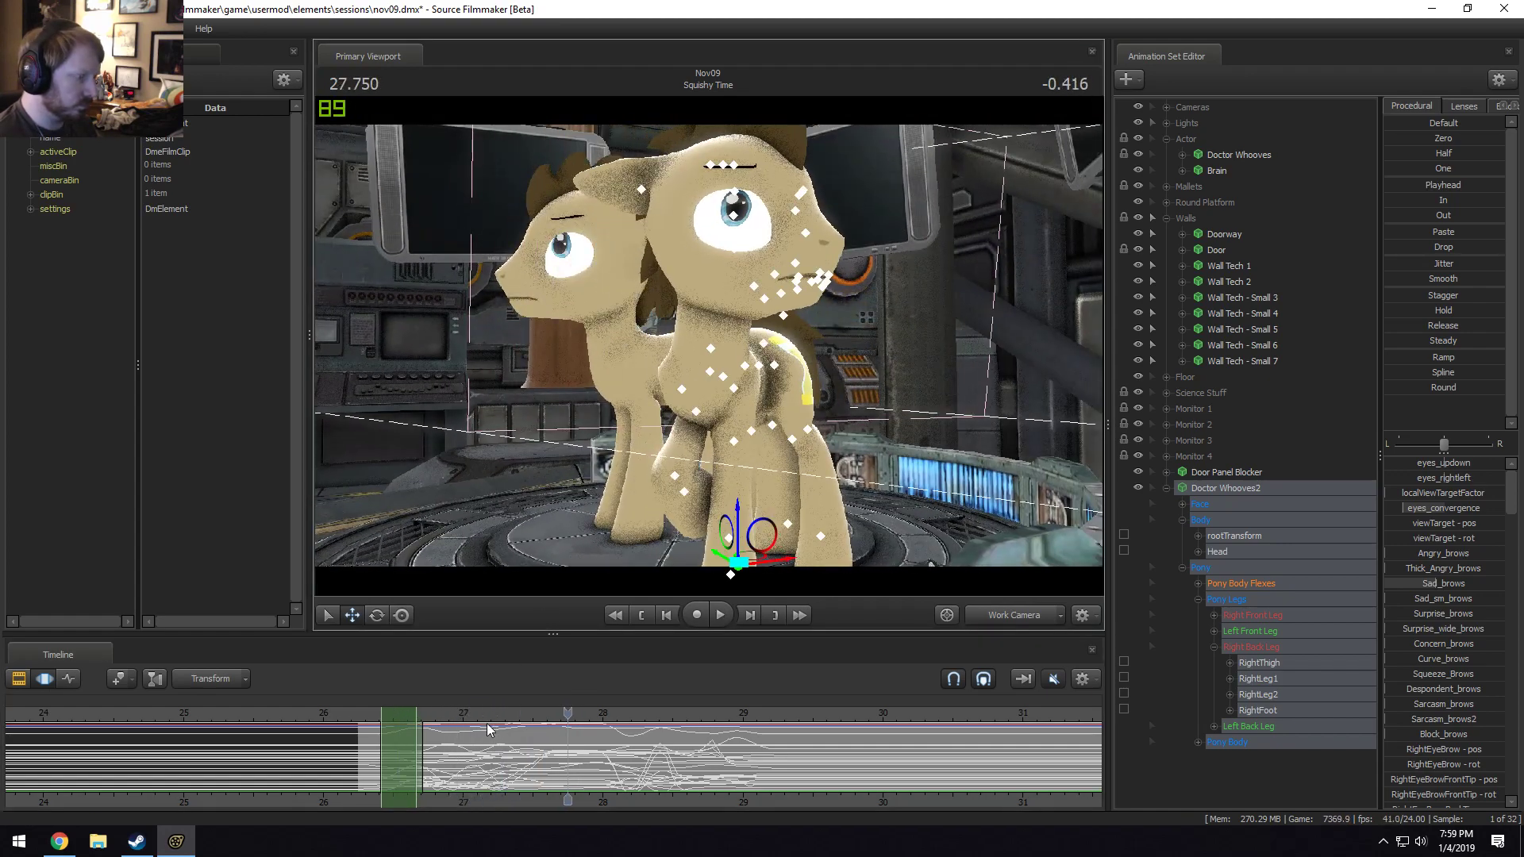
key(space)
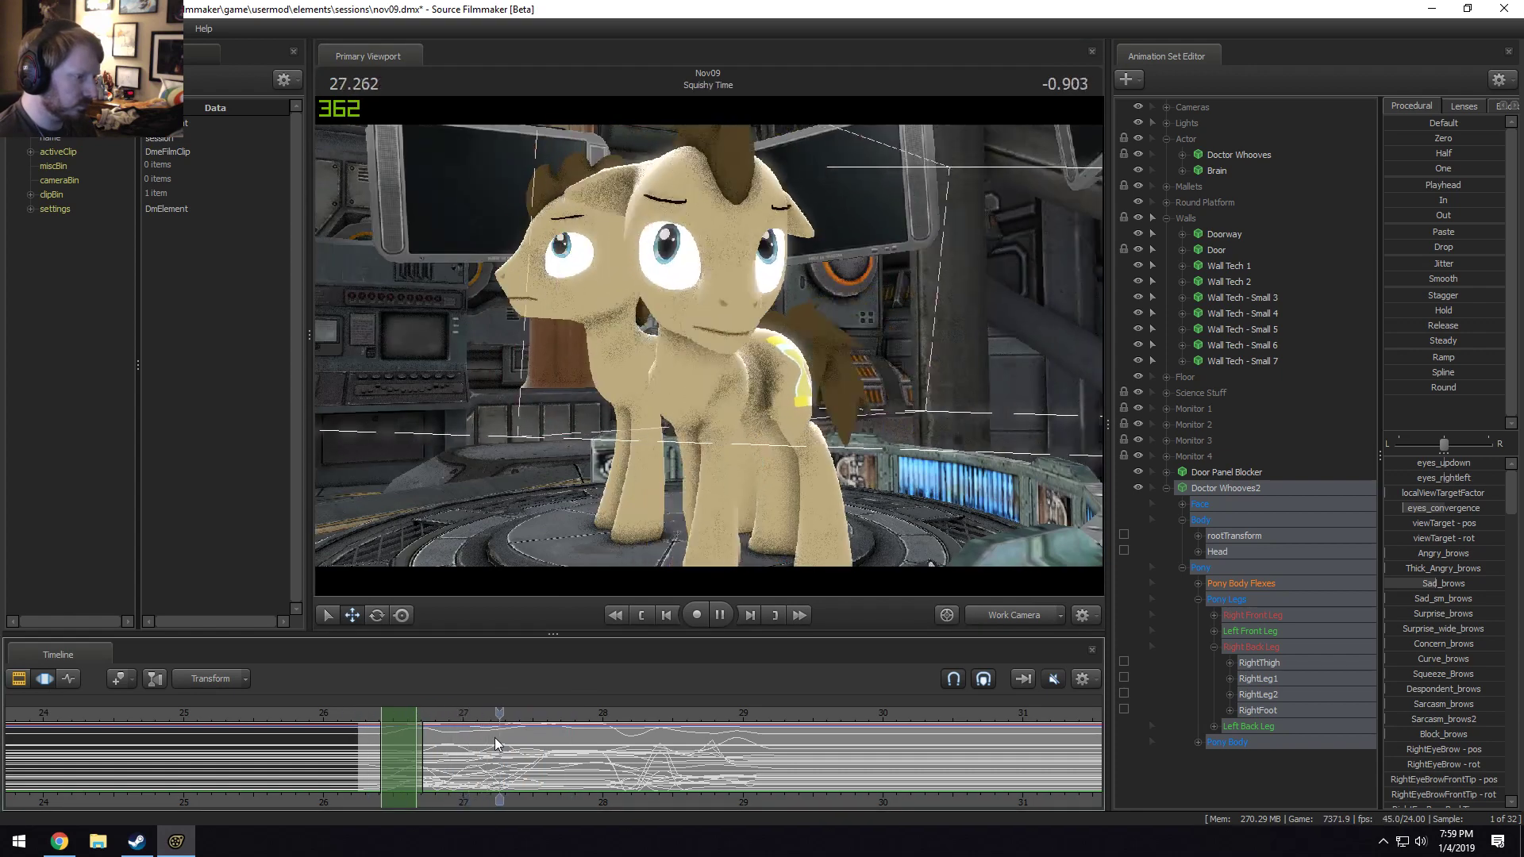
key(space)
Lengthen the pause in Doctor Whooves2's motion so it spans about 27.65 to 28.35 s, and replay it.
middle_drag(583, 773, 558, 760)
drag(557, 760, 647, 766)
key(space)
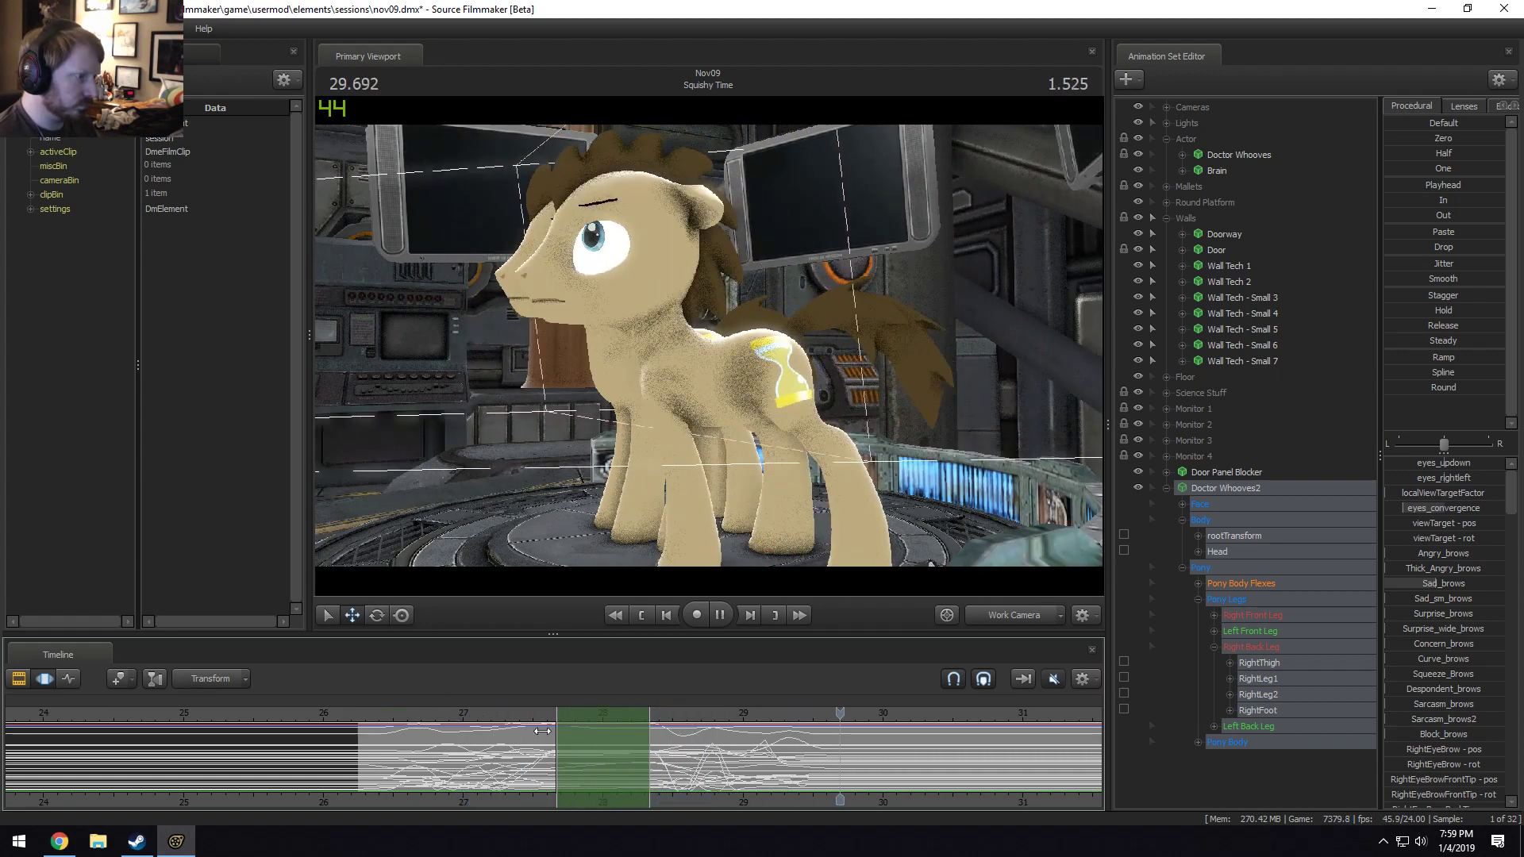
key(space)
Stretch the next pause in Doctor Whooves2's motion to span about 28.9 to 29.5 s, and replay it.
drag(662, 738, 756, 747)
click(744, 745)
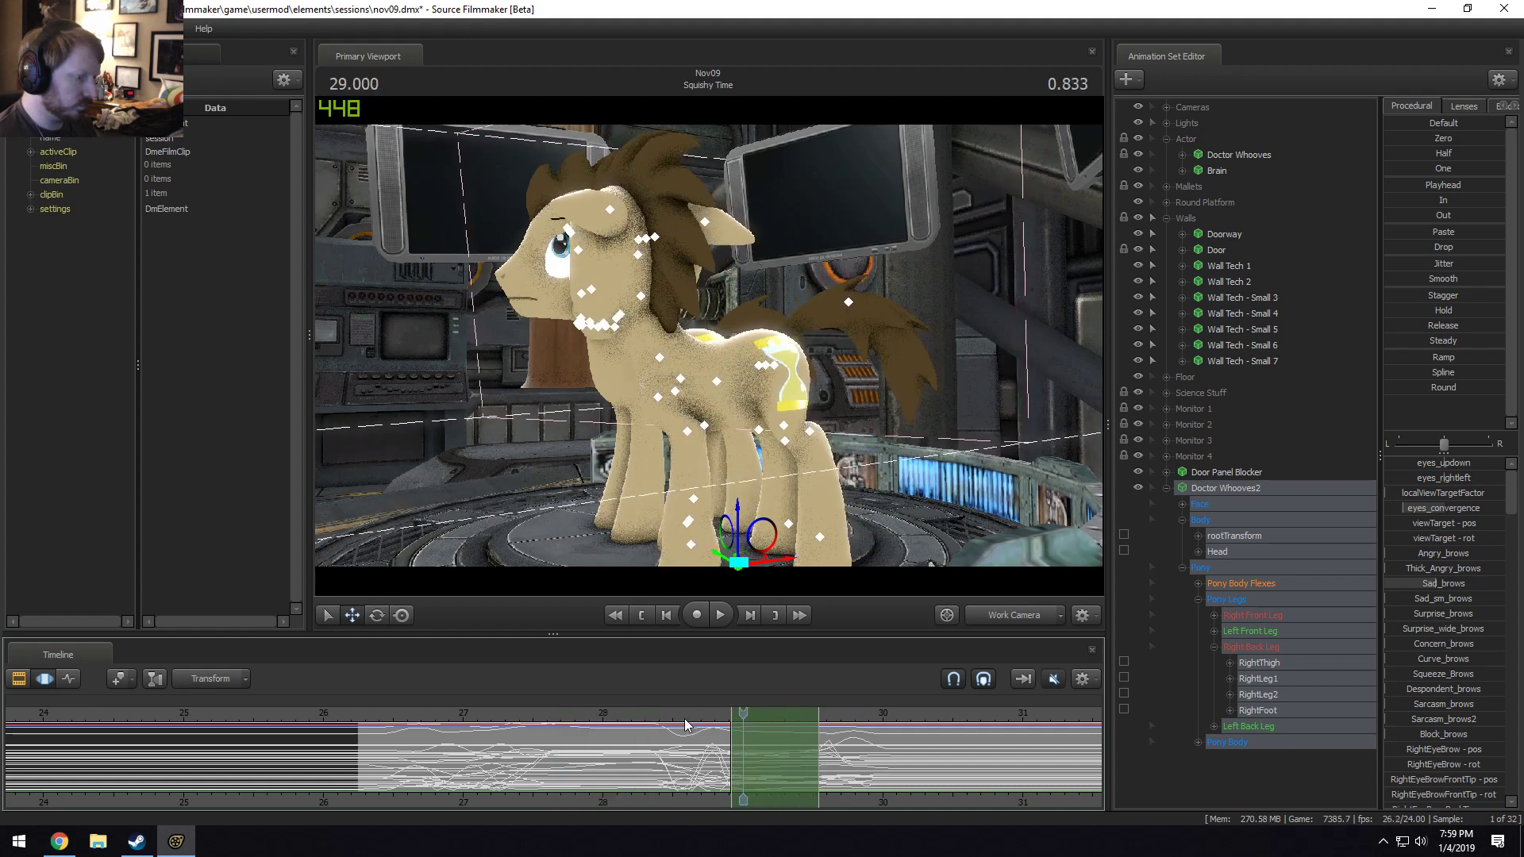
key(space)
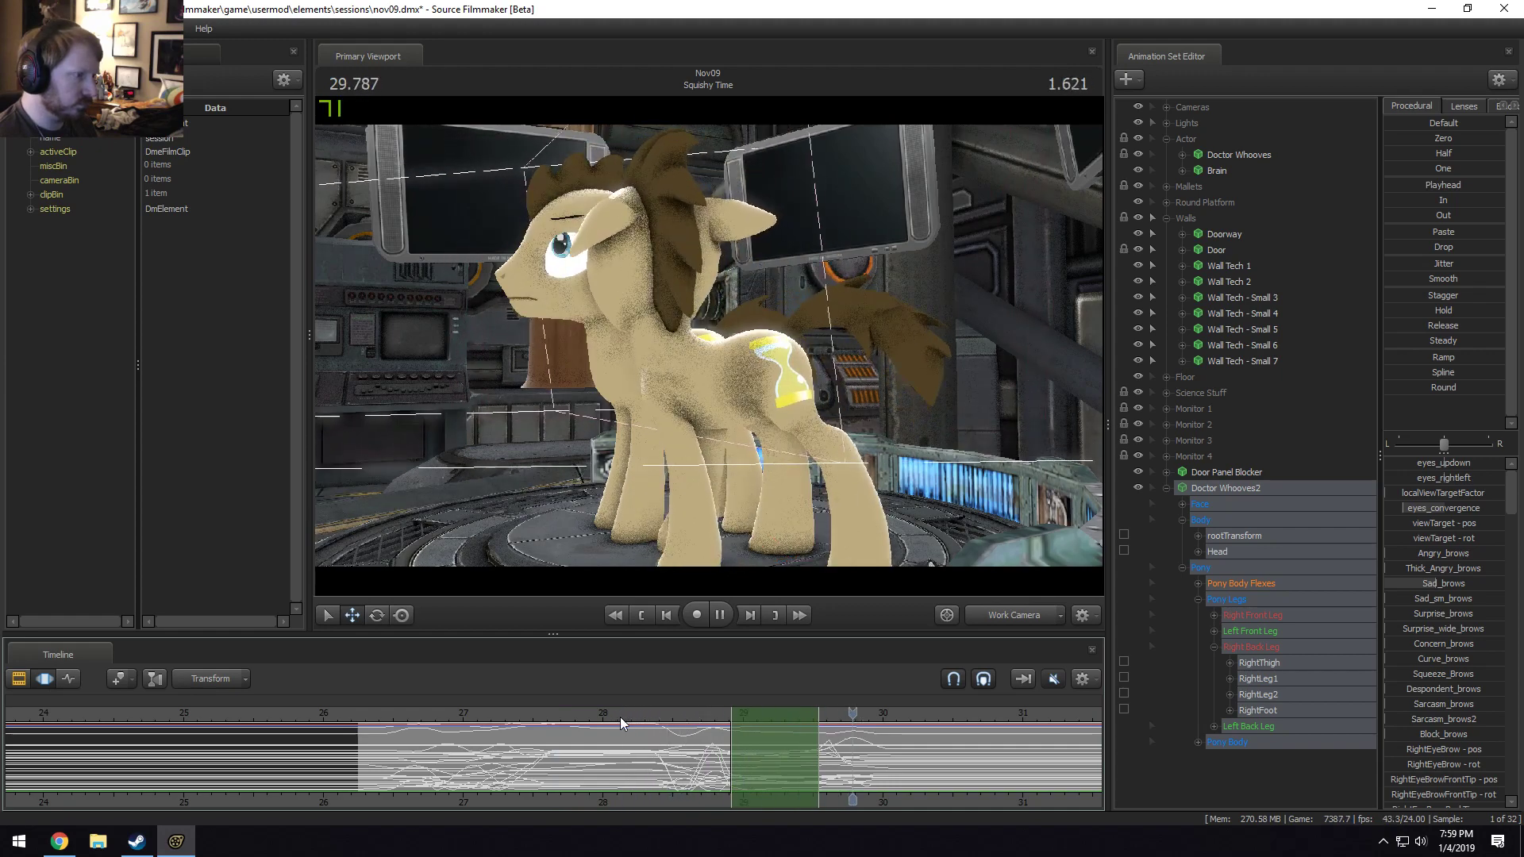
key(space)
Try stretching Doctor Whooves2's final movement from about 29.8 s out to about 30.3 s, and replay it.
click(828, 760)
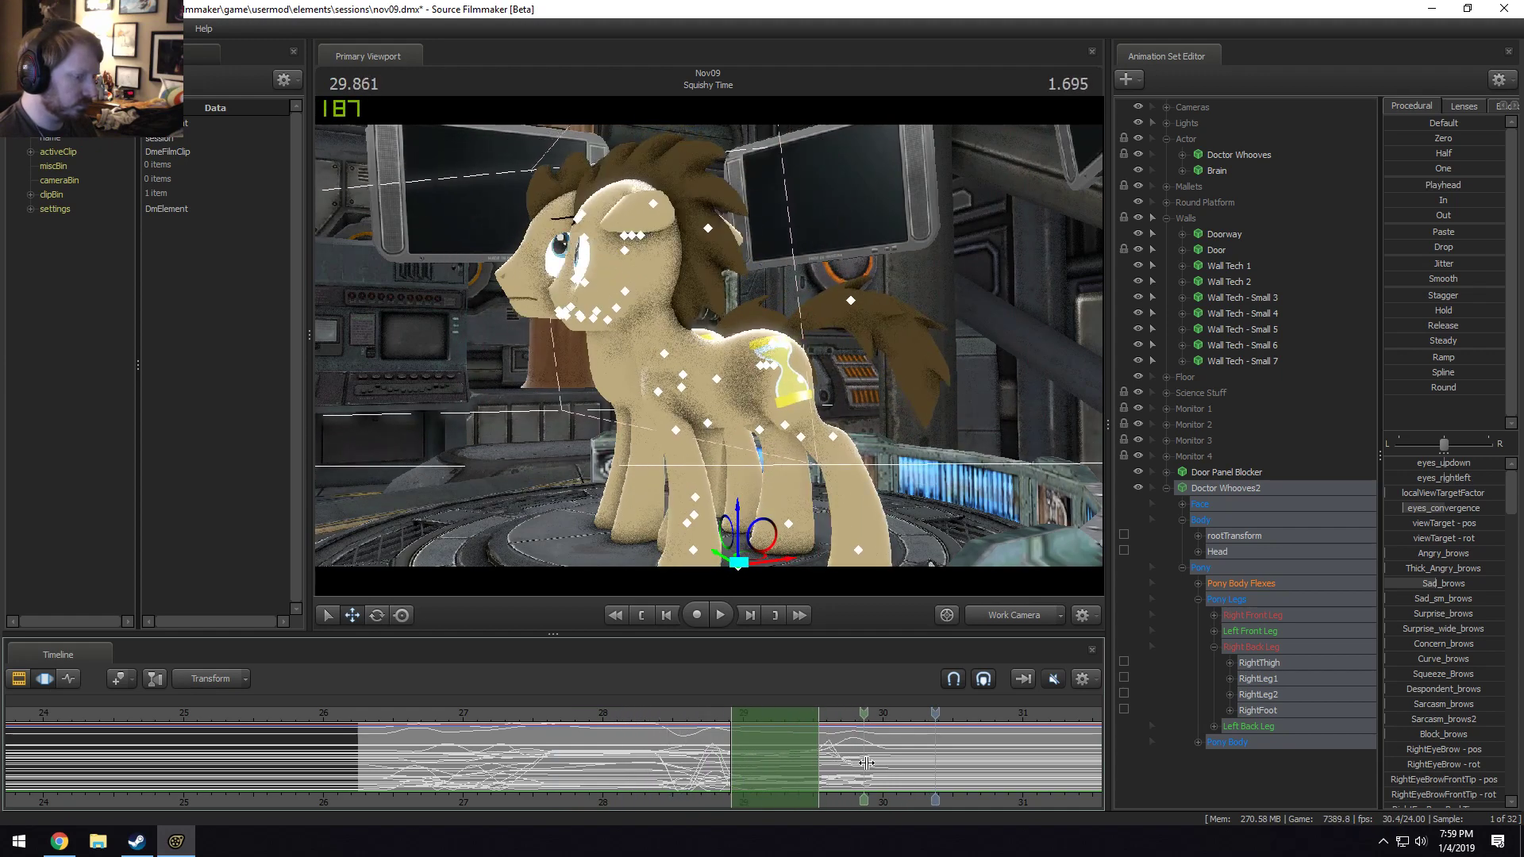
drag(884, 763, 860, 762)
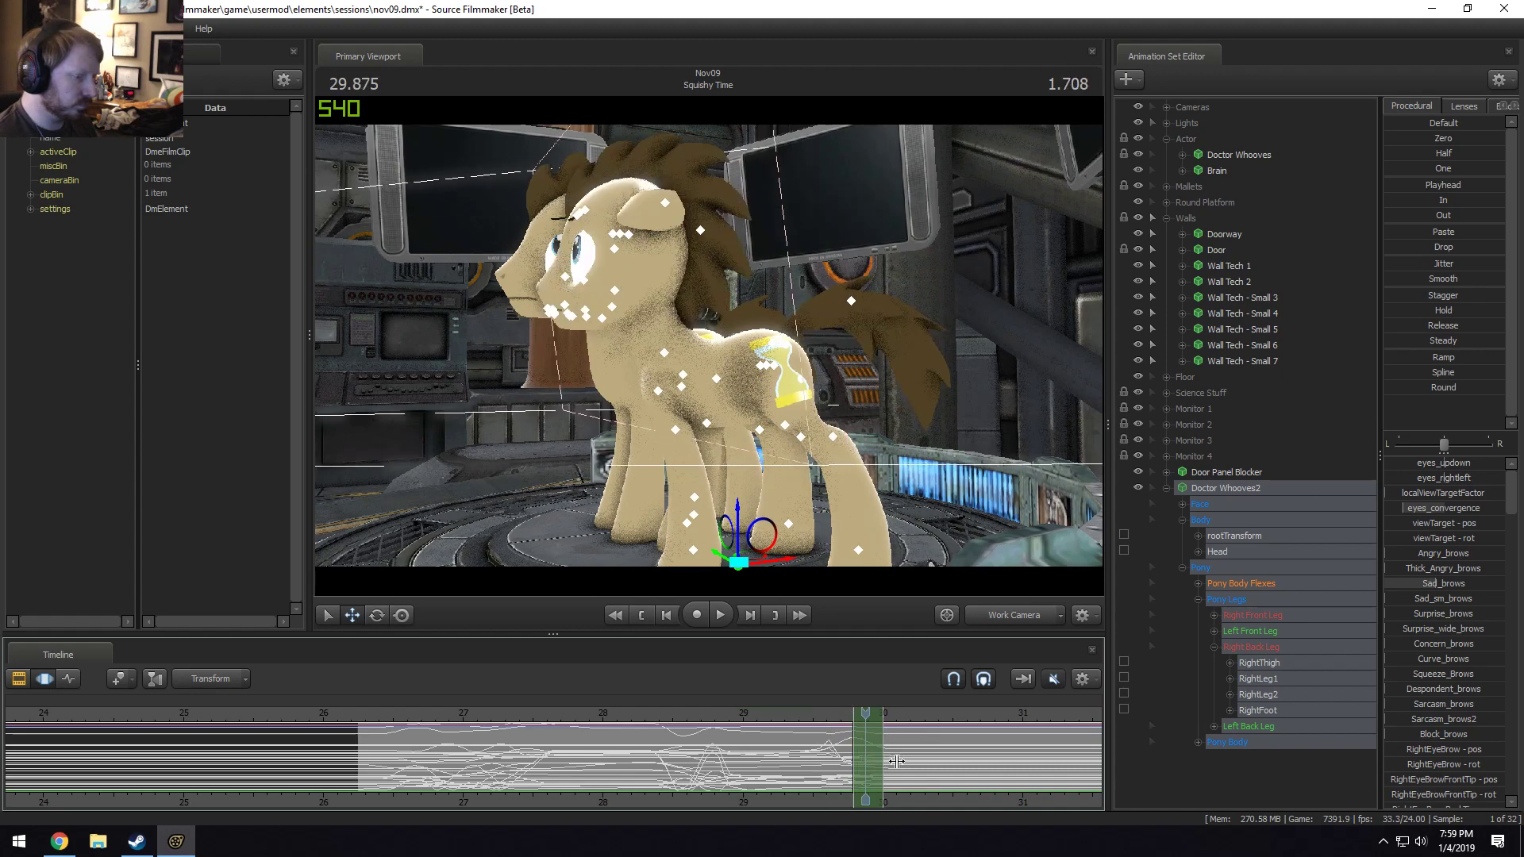
key(space)
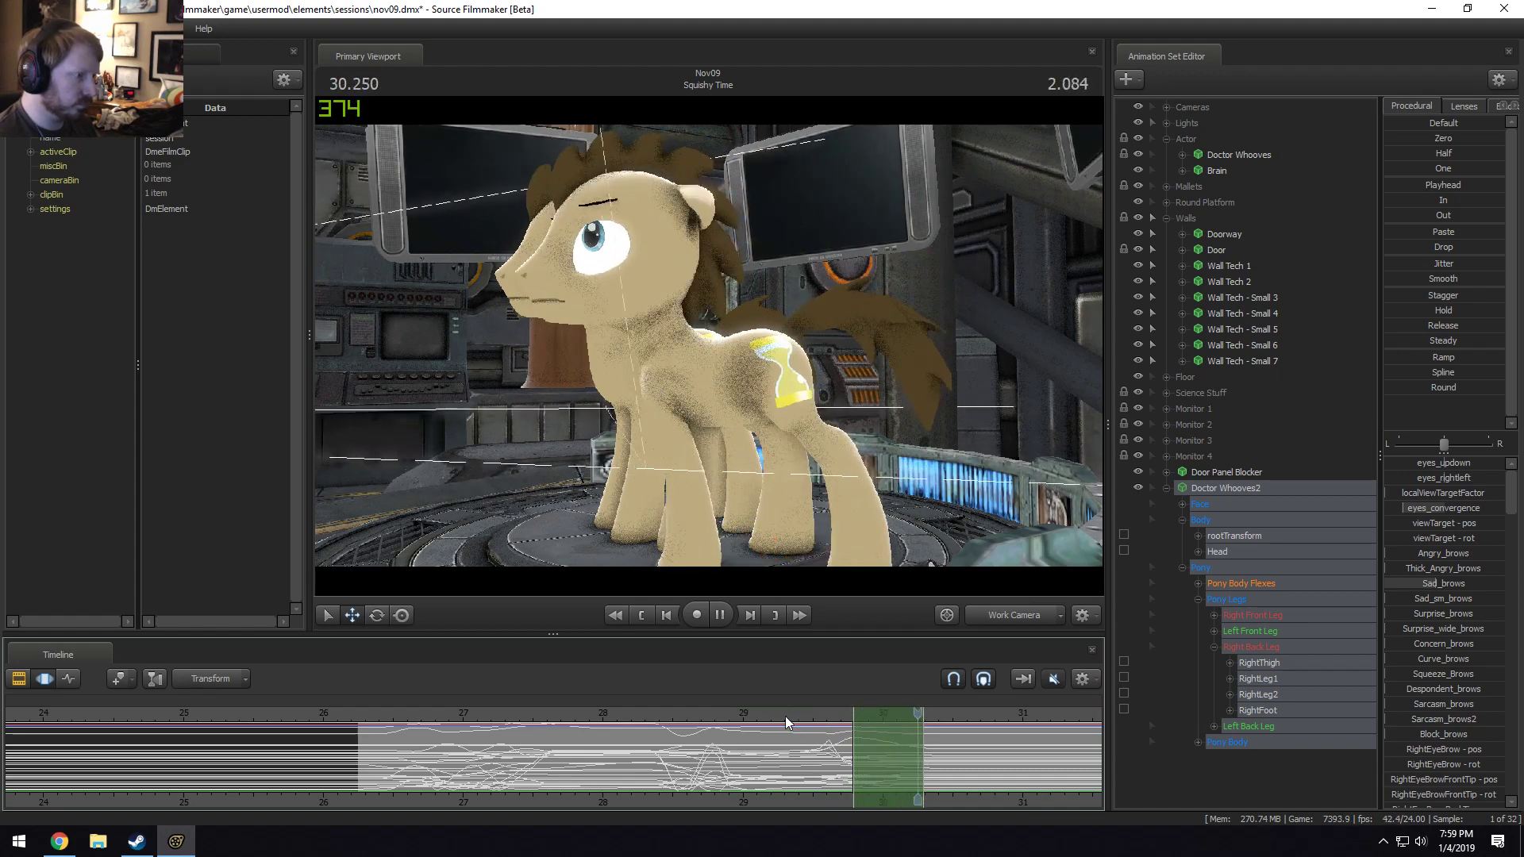
key(space)
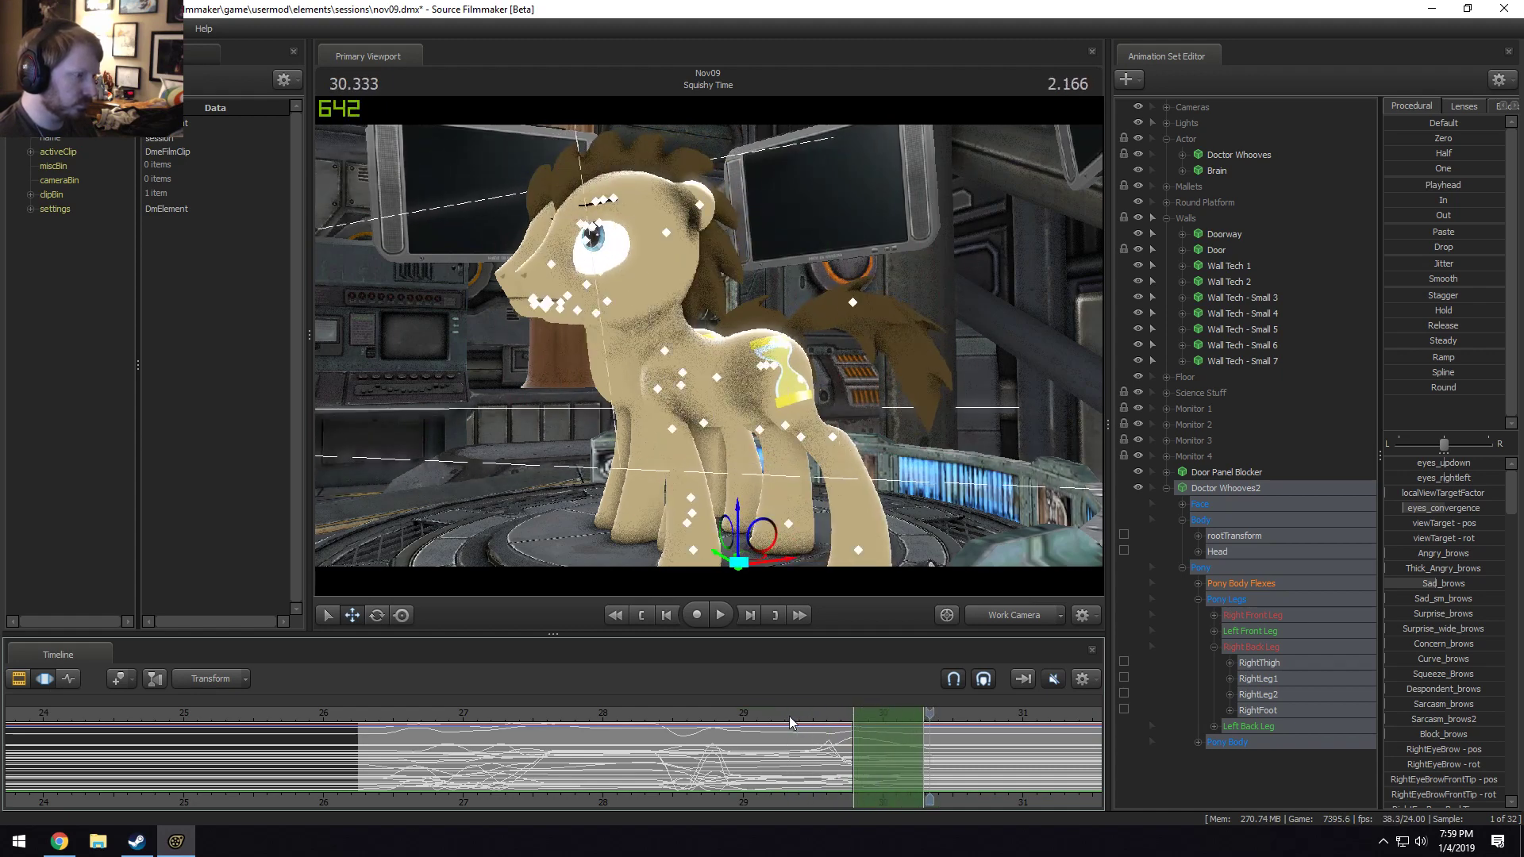
drag(925, 777, 839, 771)
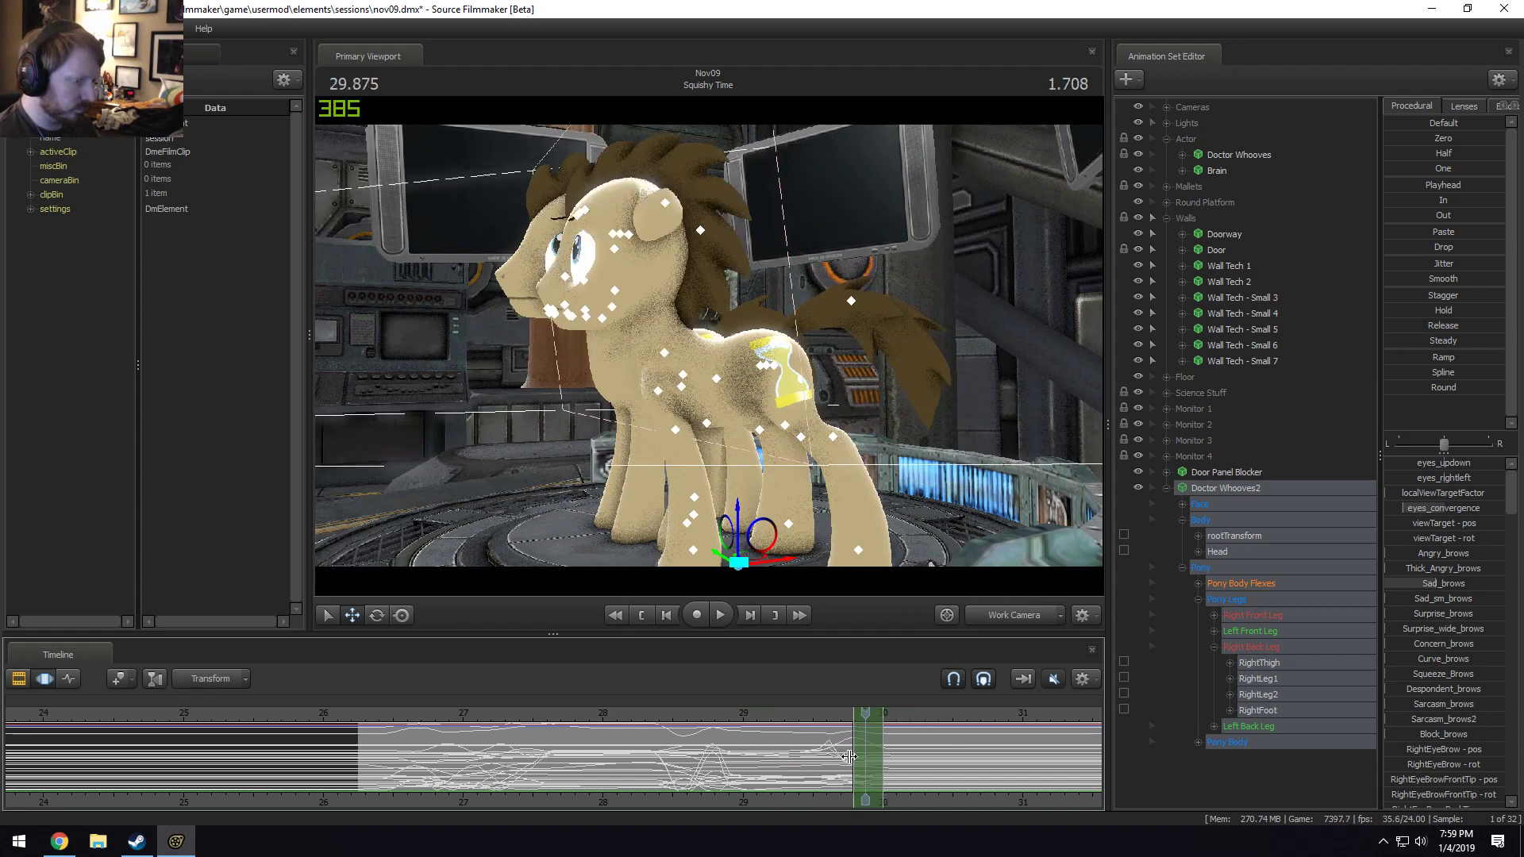
Stretch Doctor Whooves2's final movement after about 29.5 s so it ends near 30.6 s, and replay it up to the mallet strike.
drag(804, 766, 892, 767)
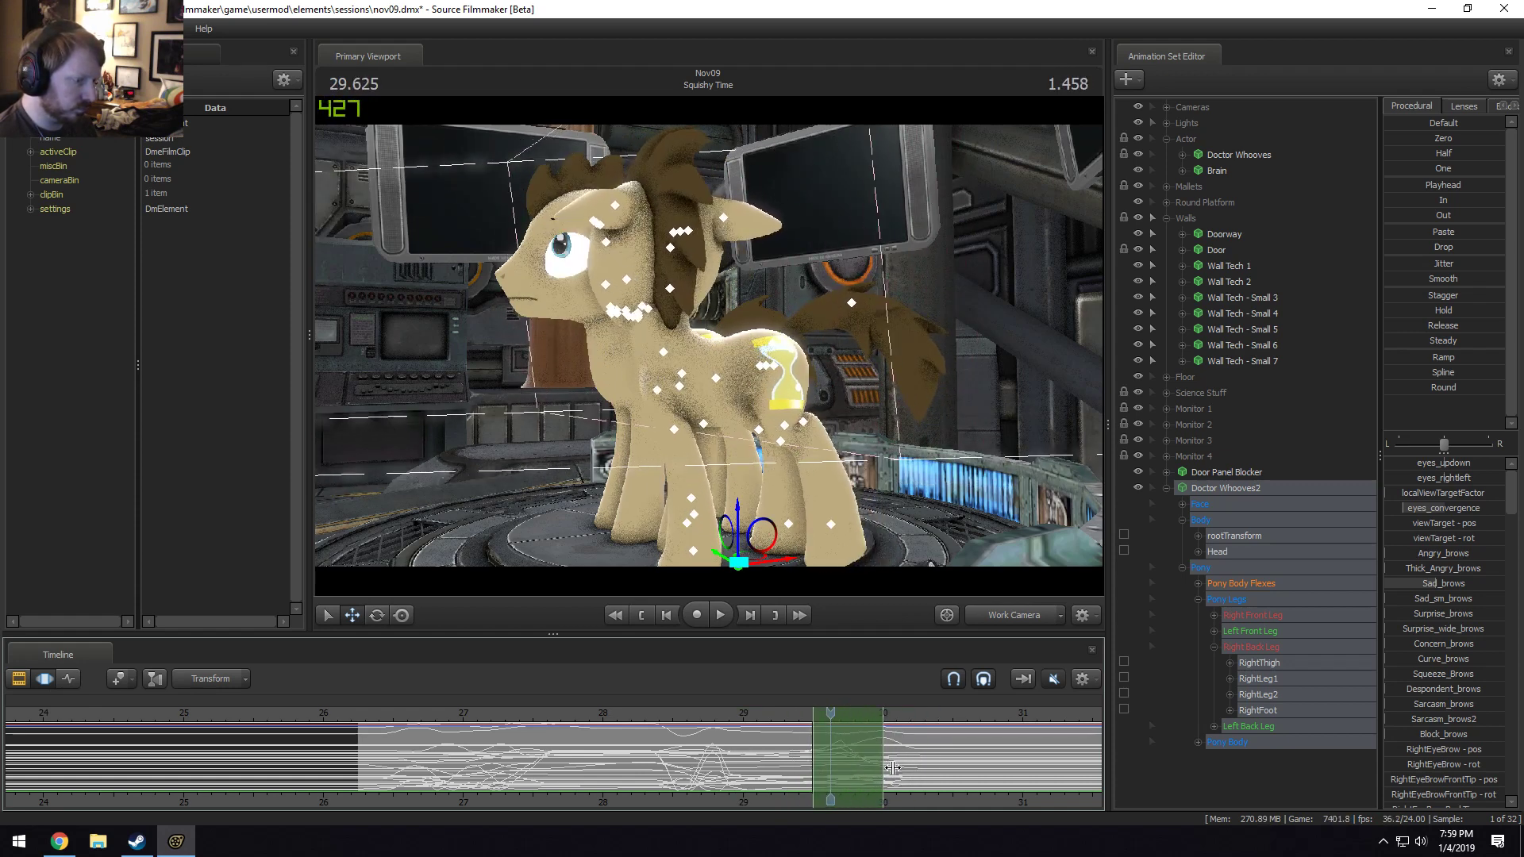
click(778, 717)
key(space)
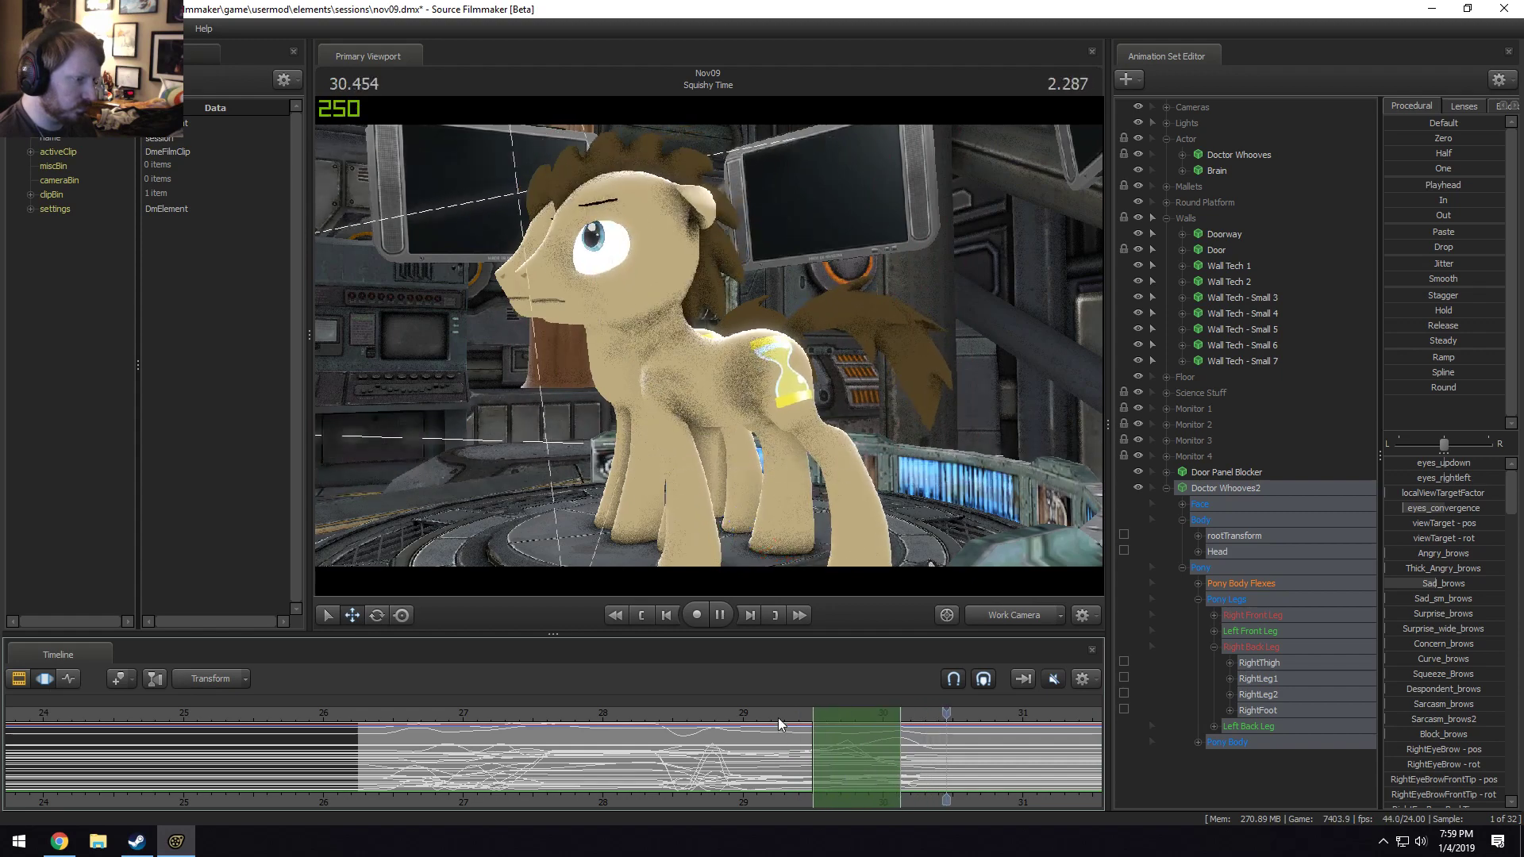
key(space)
drag(778, 717, 758, 719)
click(898, 753)
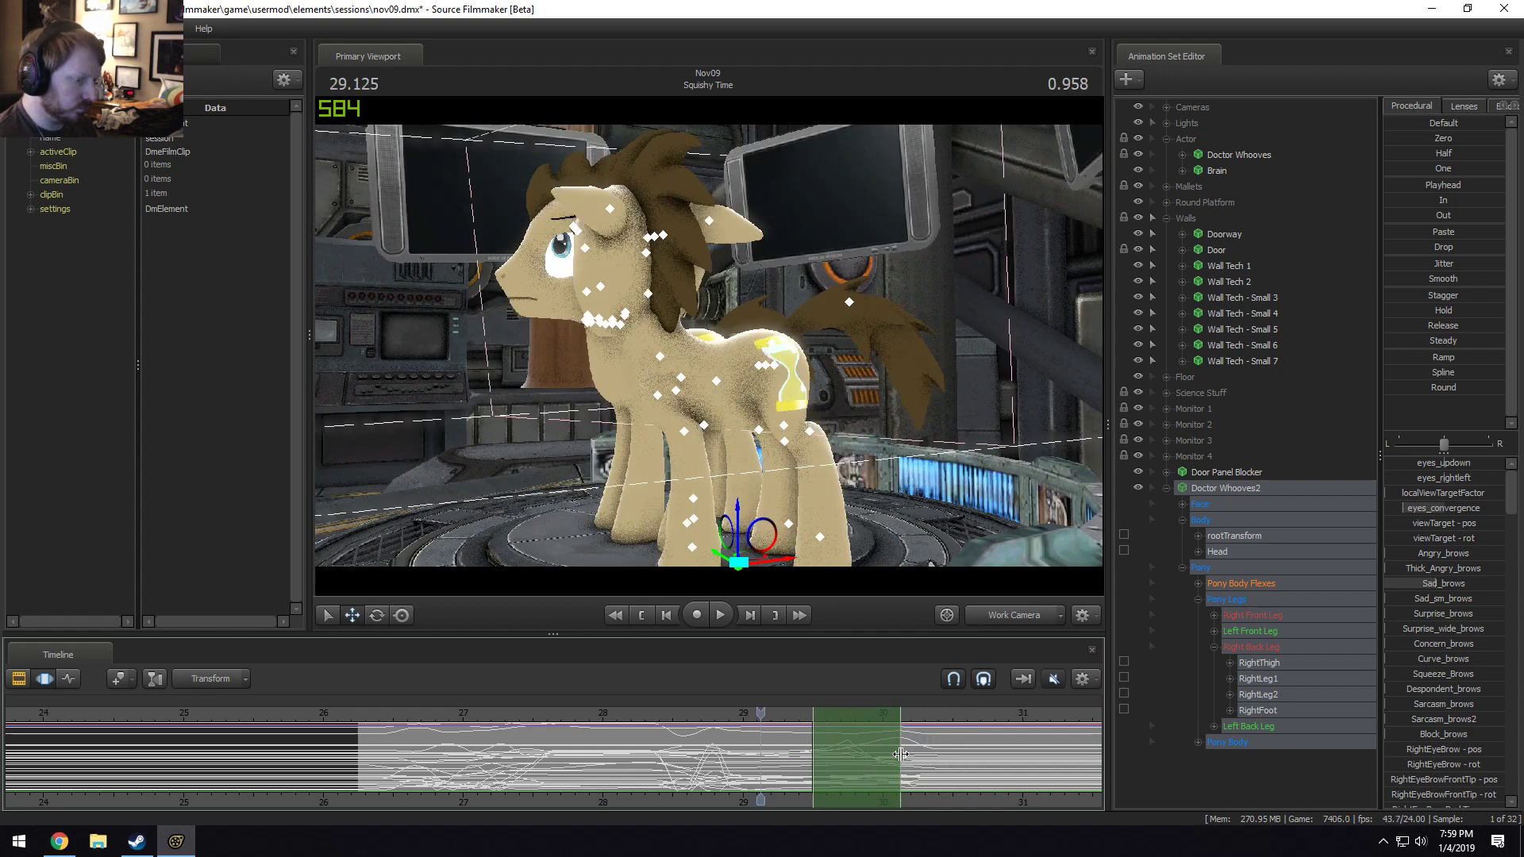
click(897, 754)
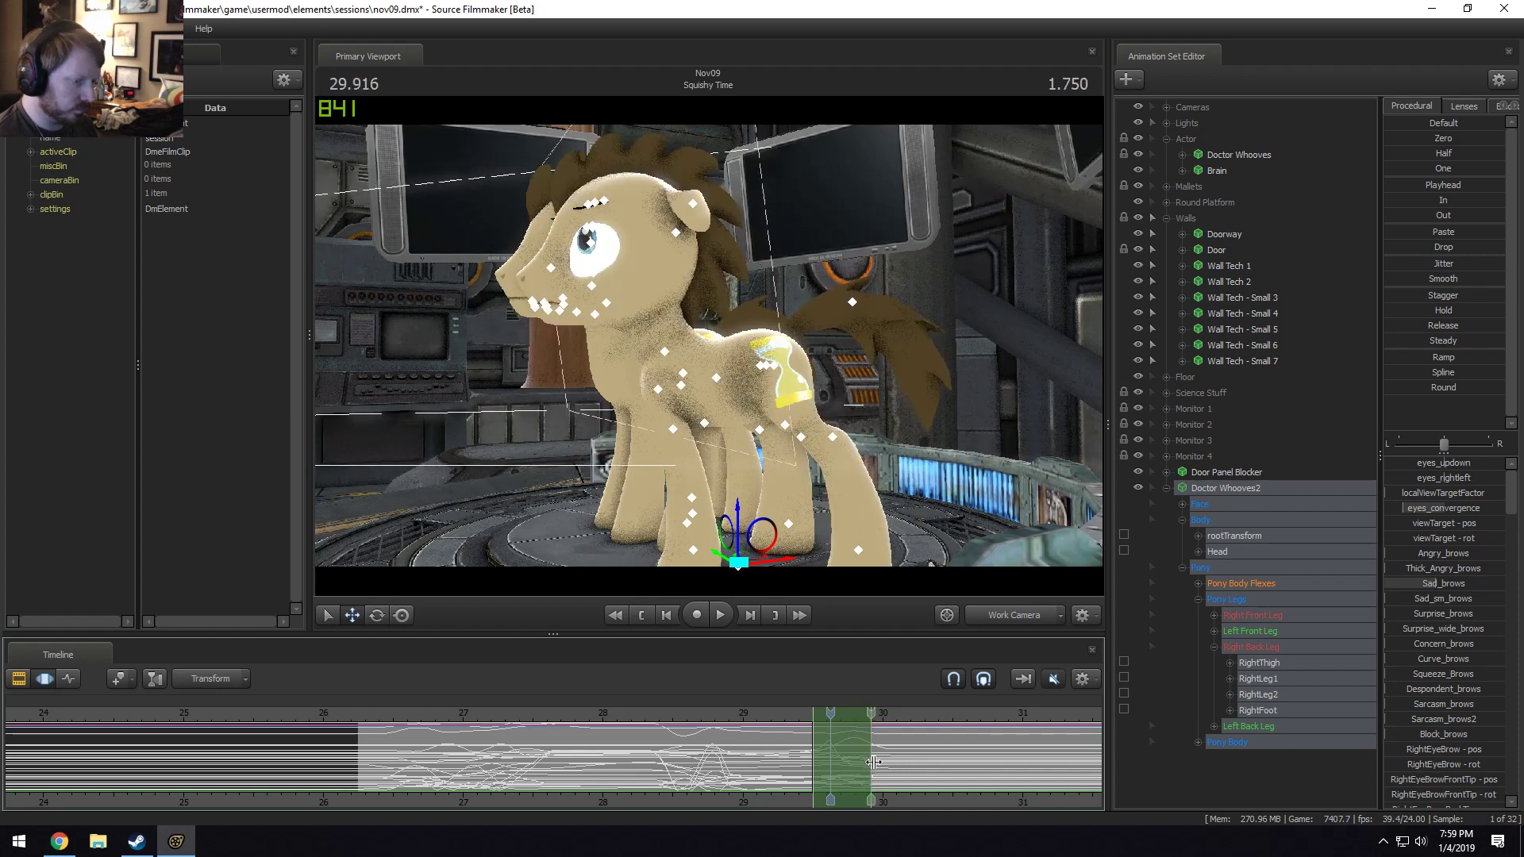
drag(893, 767, 970, 767)
key(space)
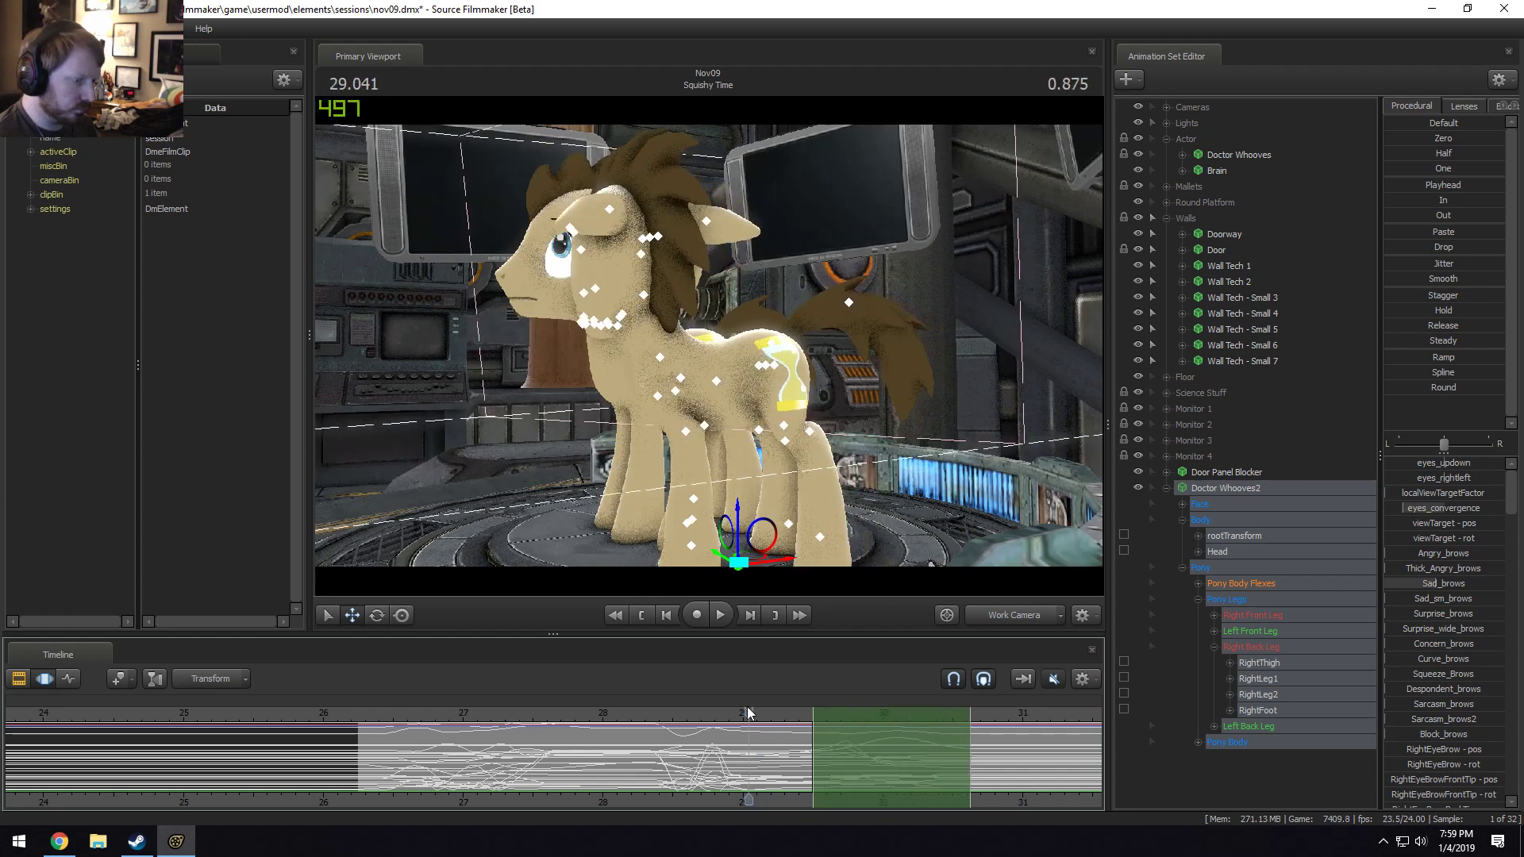
key(space)
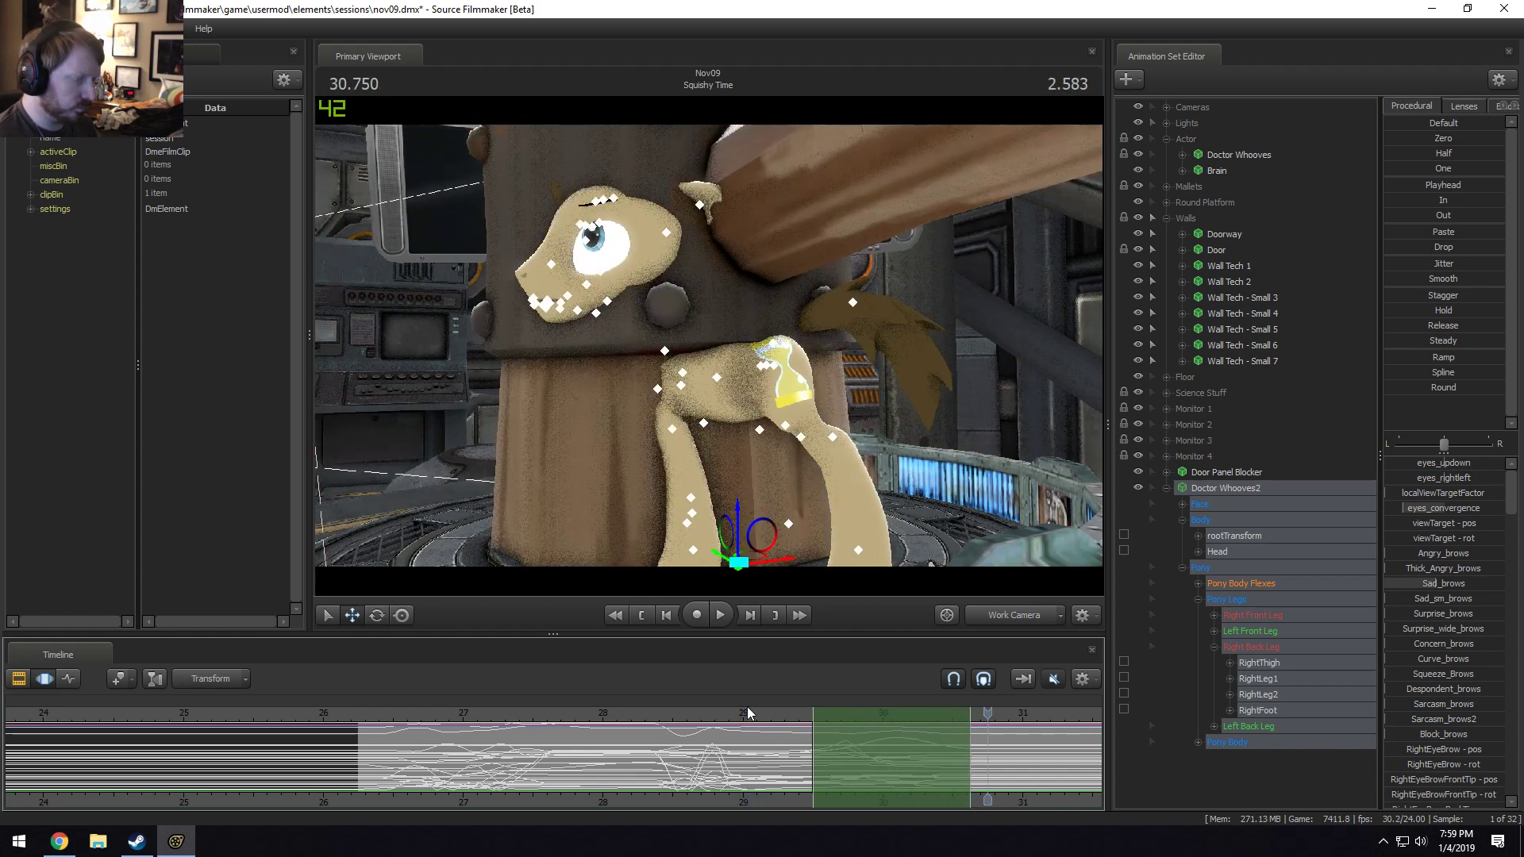
Compress Doctor Whooves2's Left Back Leg step into about 29.5 to 30.1 s with falloff on both sides, and replay it.
click(753, 726)
click(1251, 647)
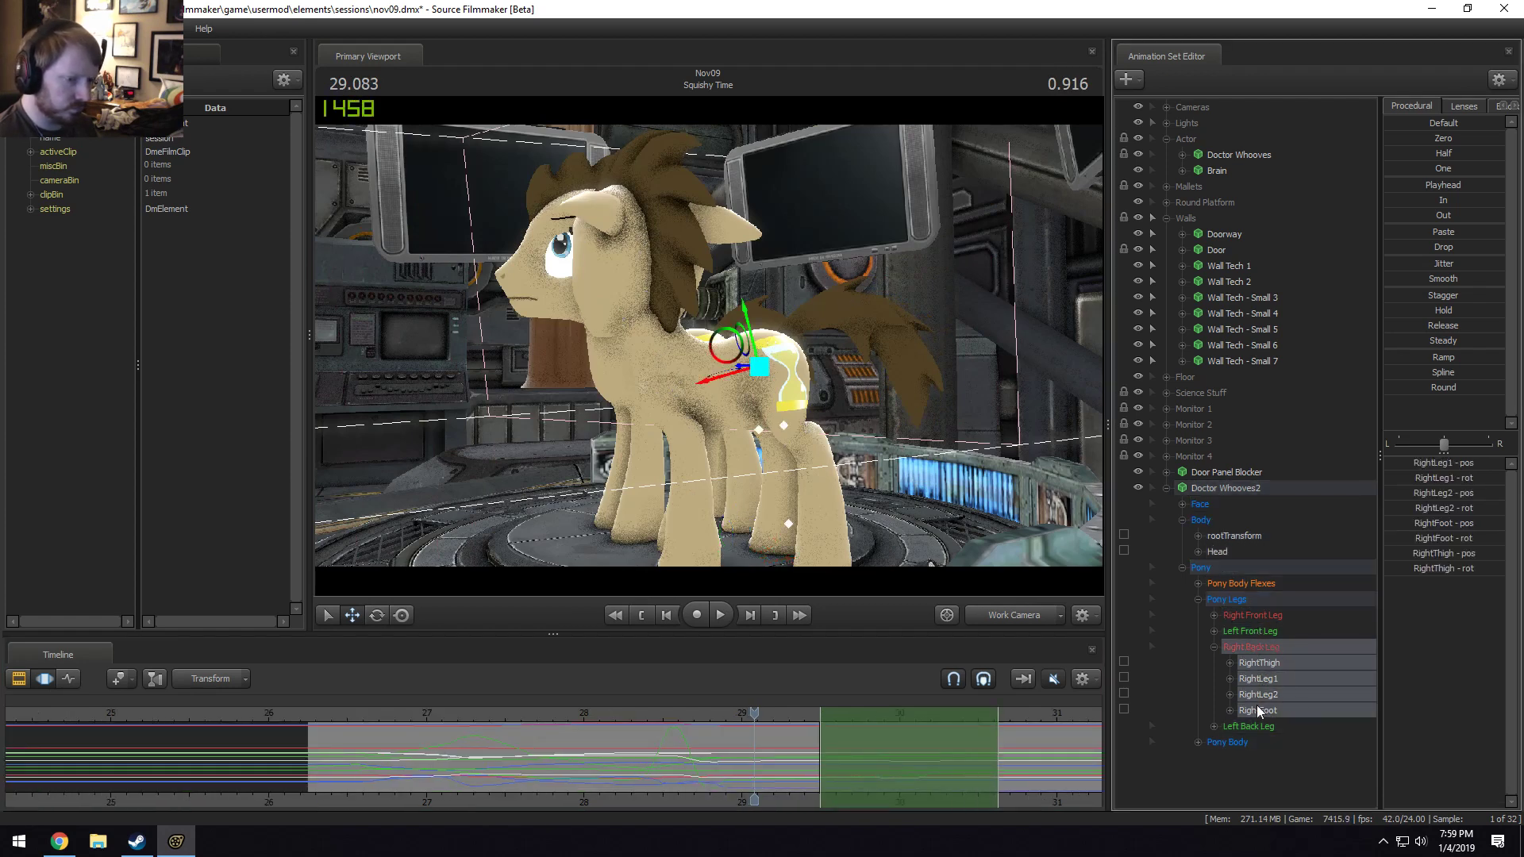
click(1246, 726)
drag(836, 757, 1017, 764)
drag(924, 762, 958, 762)
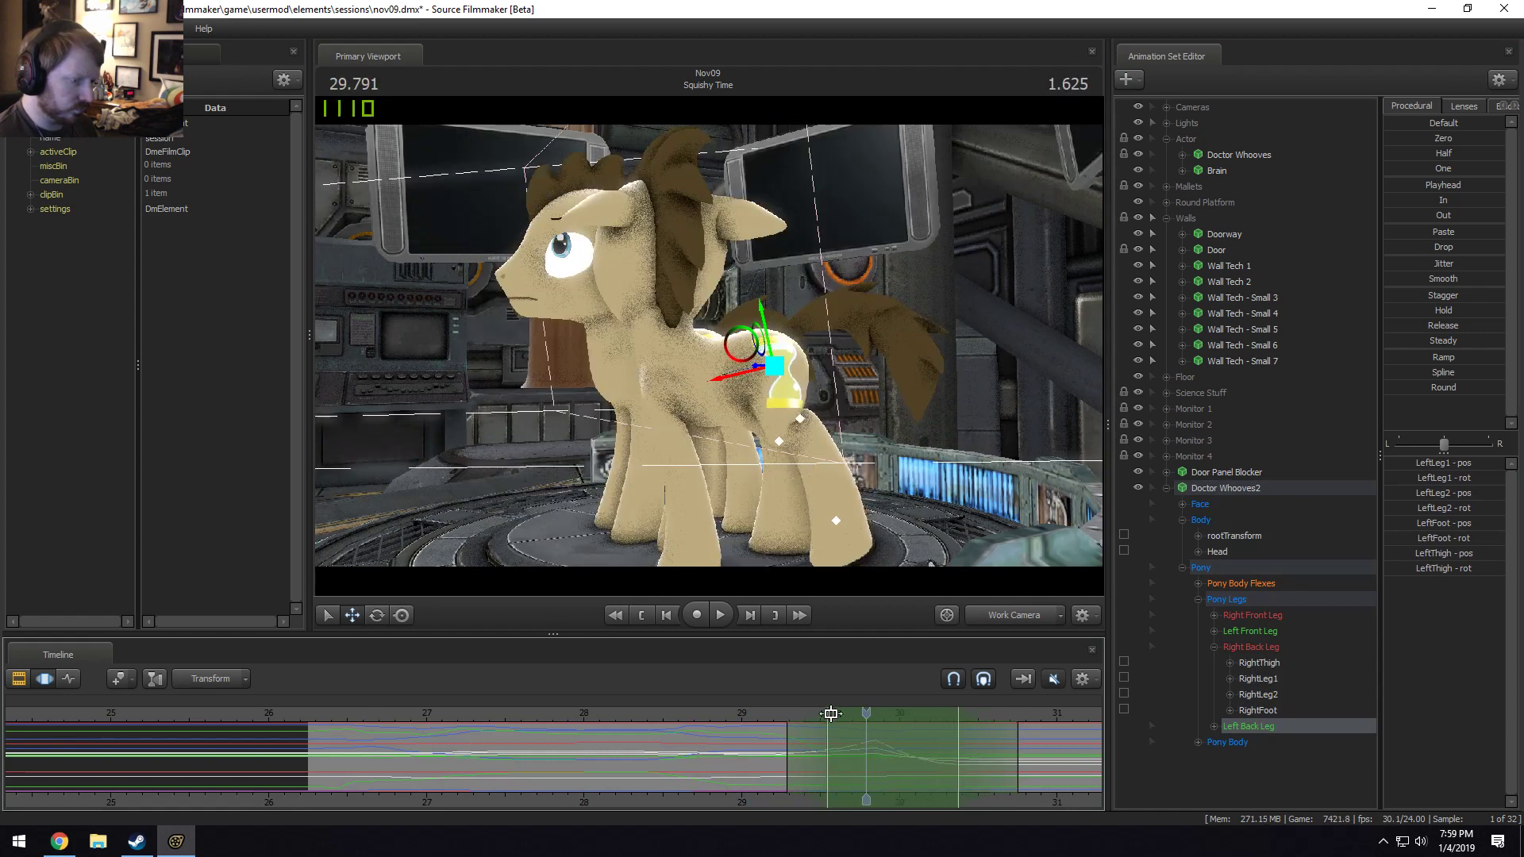
key(space)
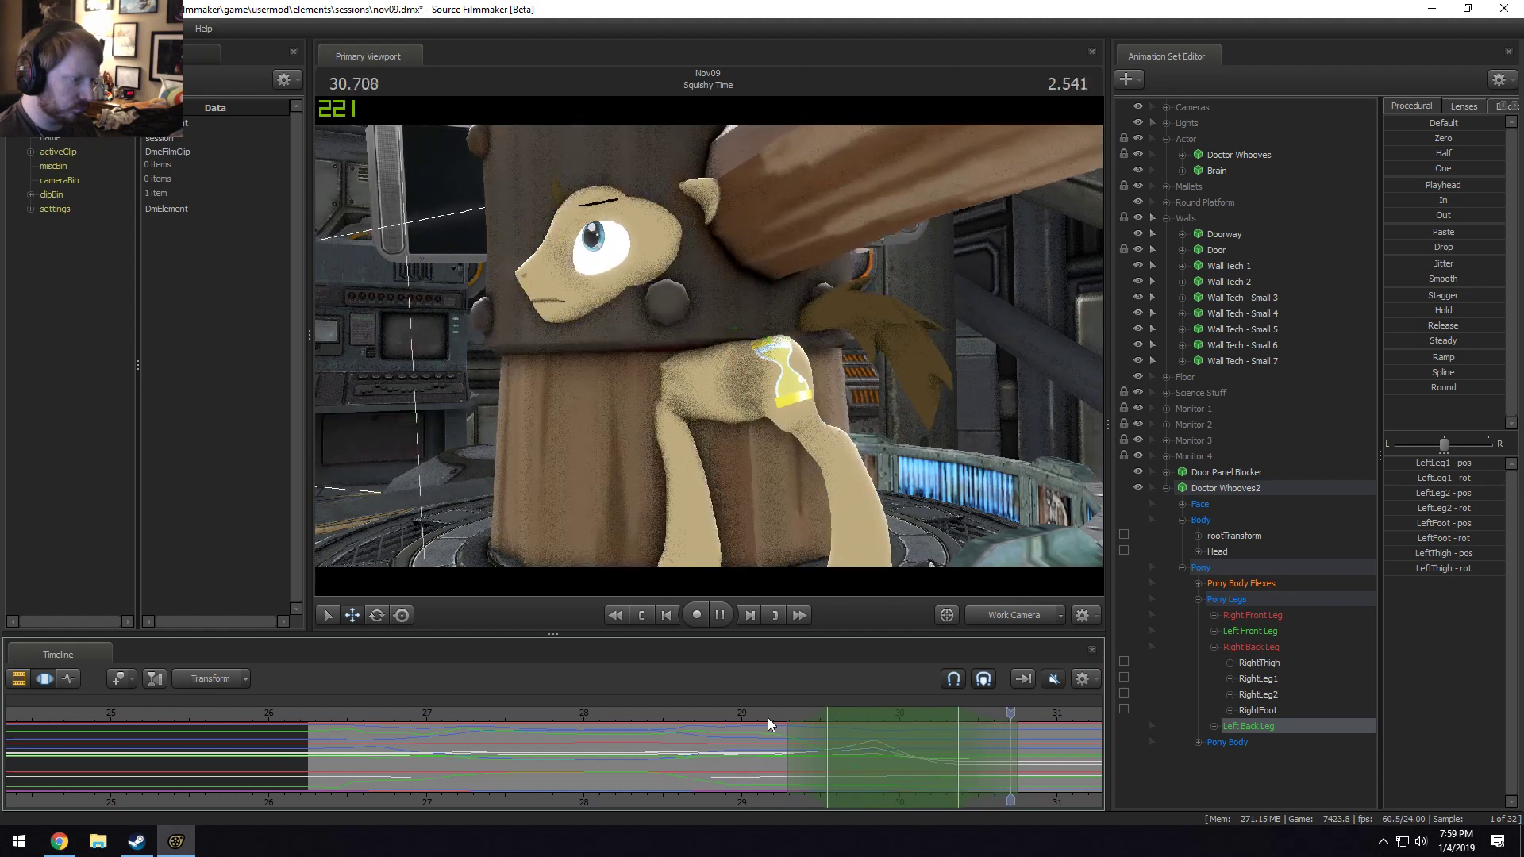
key(space)
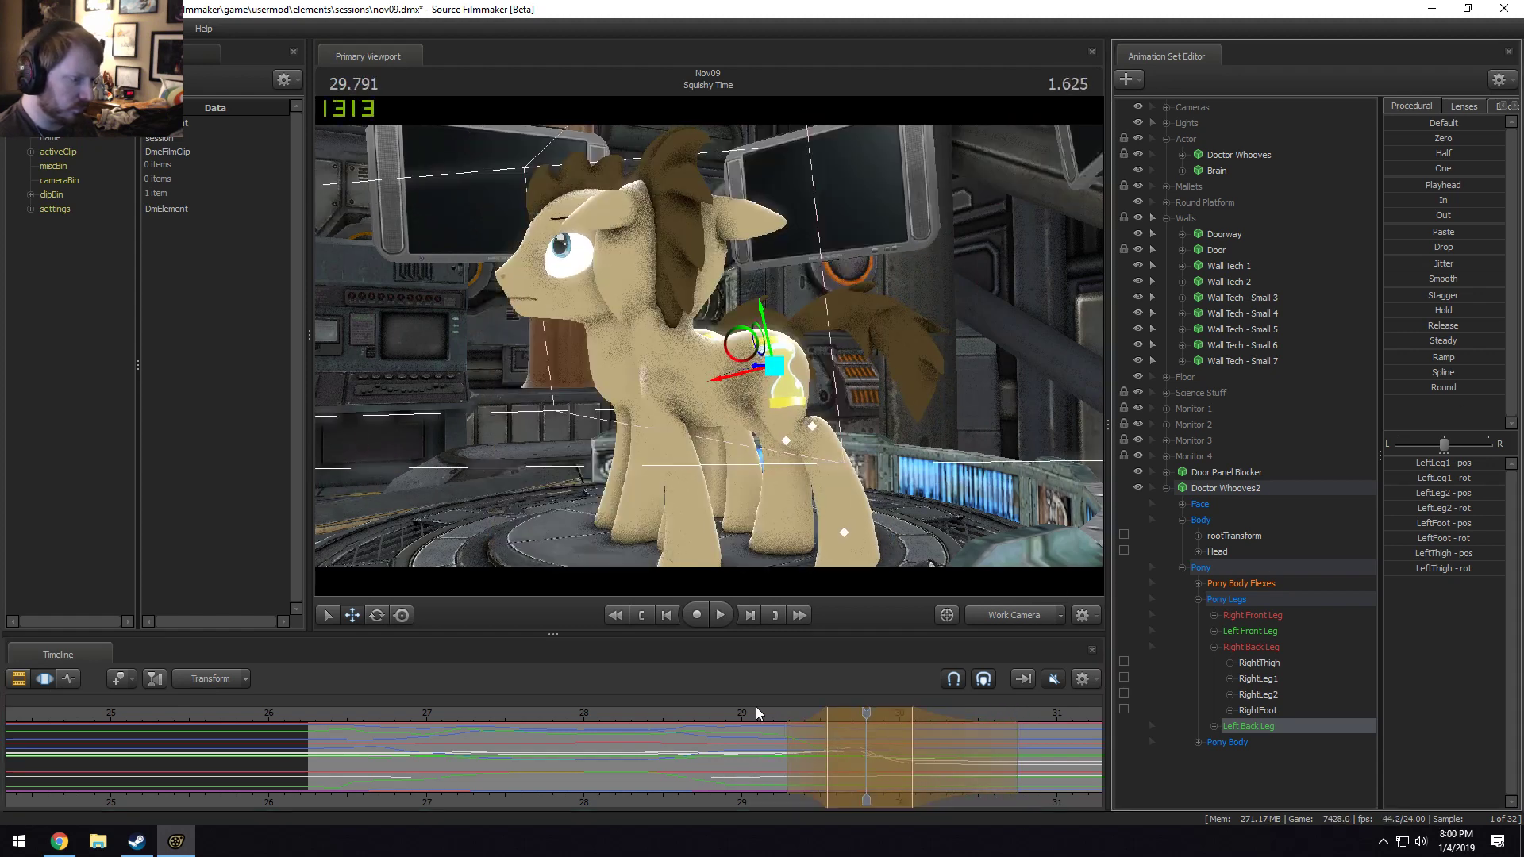
key(space)
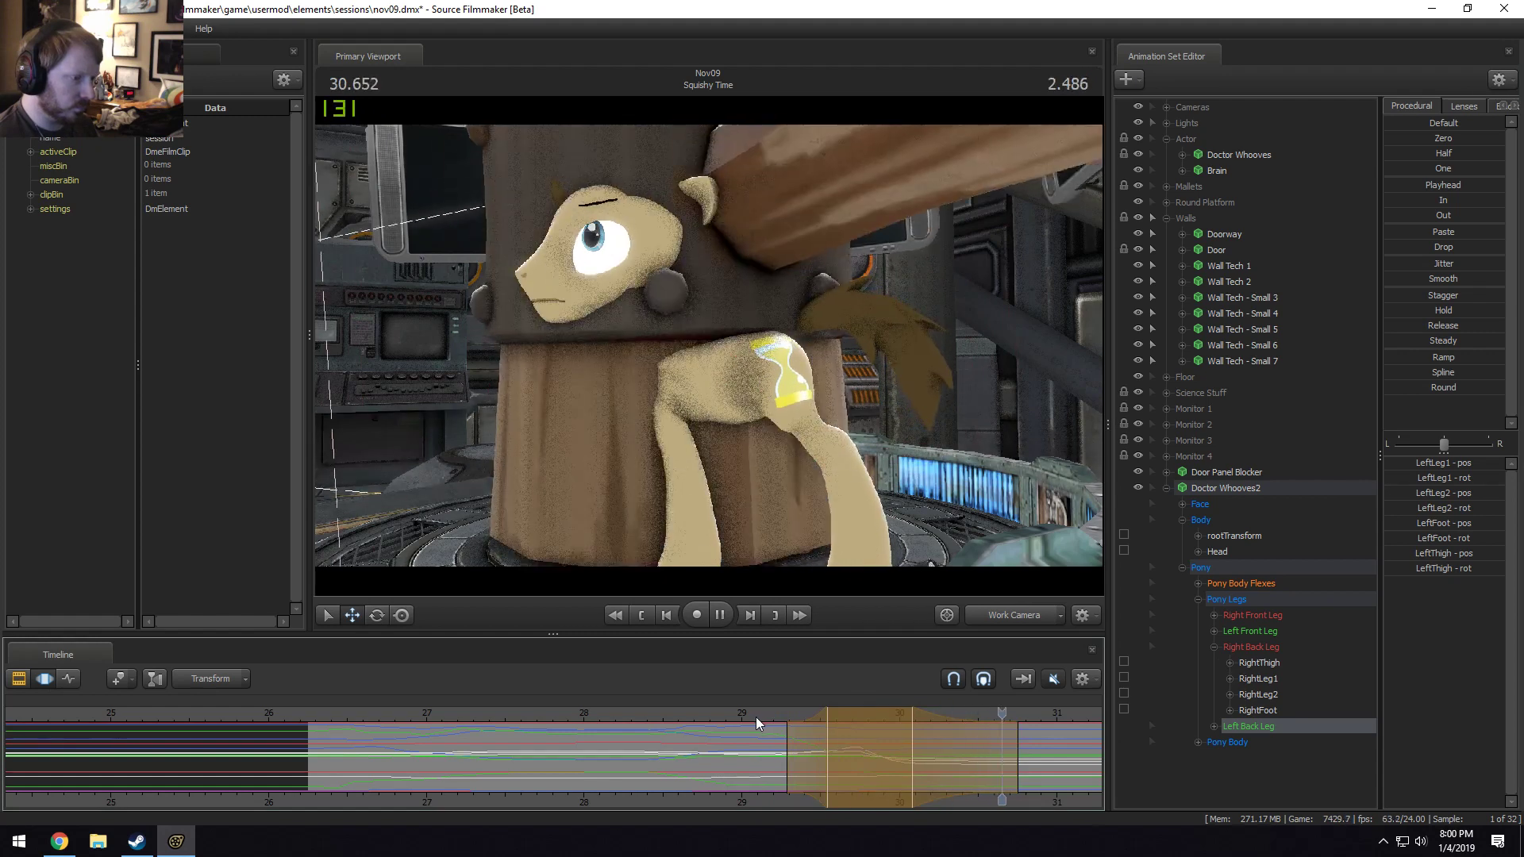
key(space)
Lock Doctor Whooves2's LeftFoot and apply the In preset to it from about 30.2 s onward.
click(1214, 726)
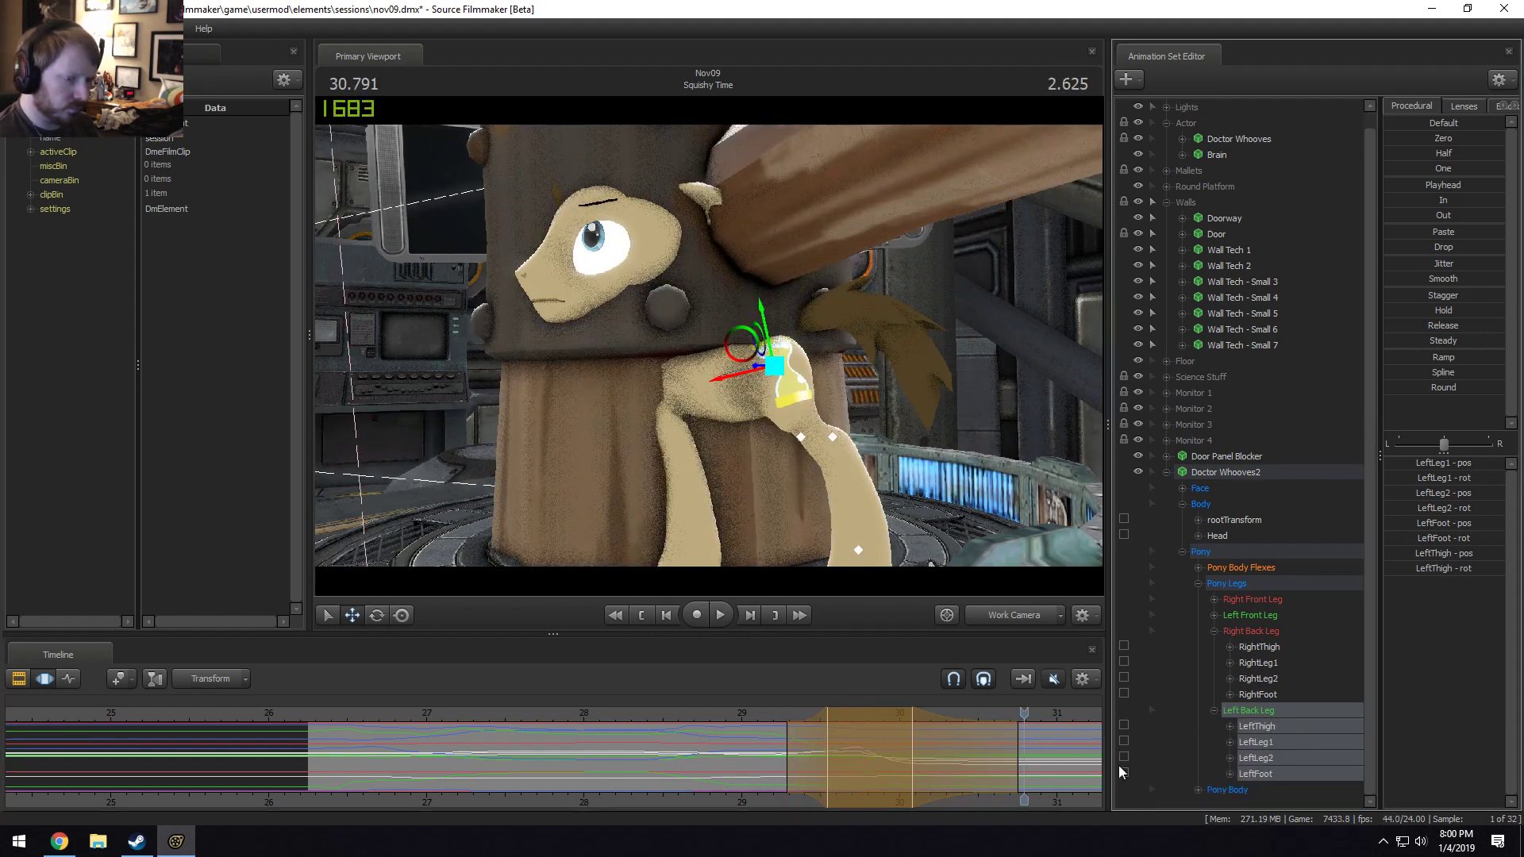
click(1268, 772)
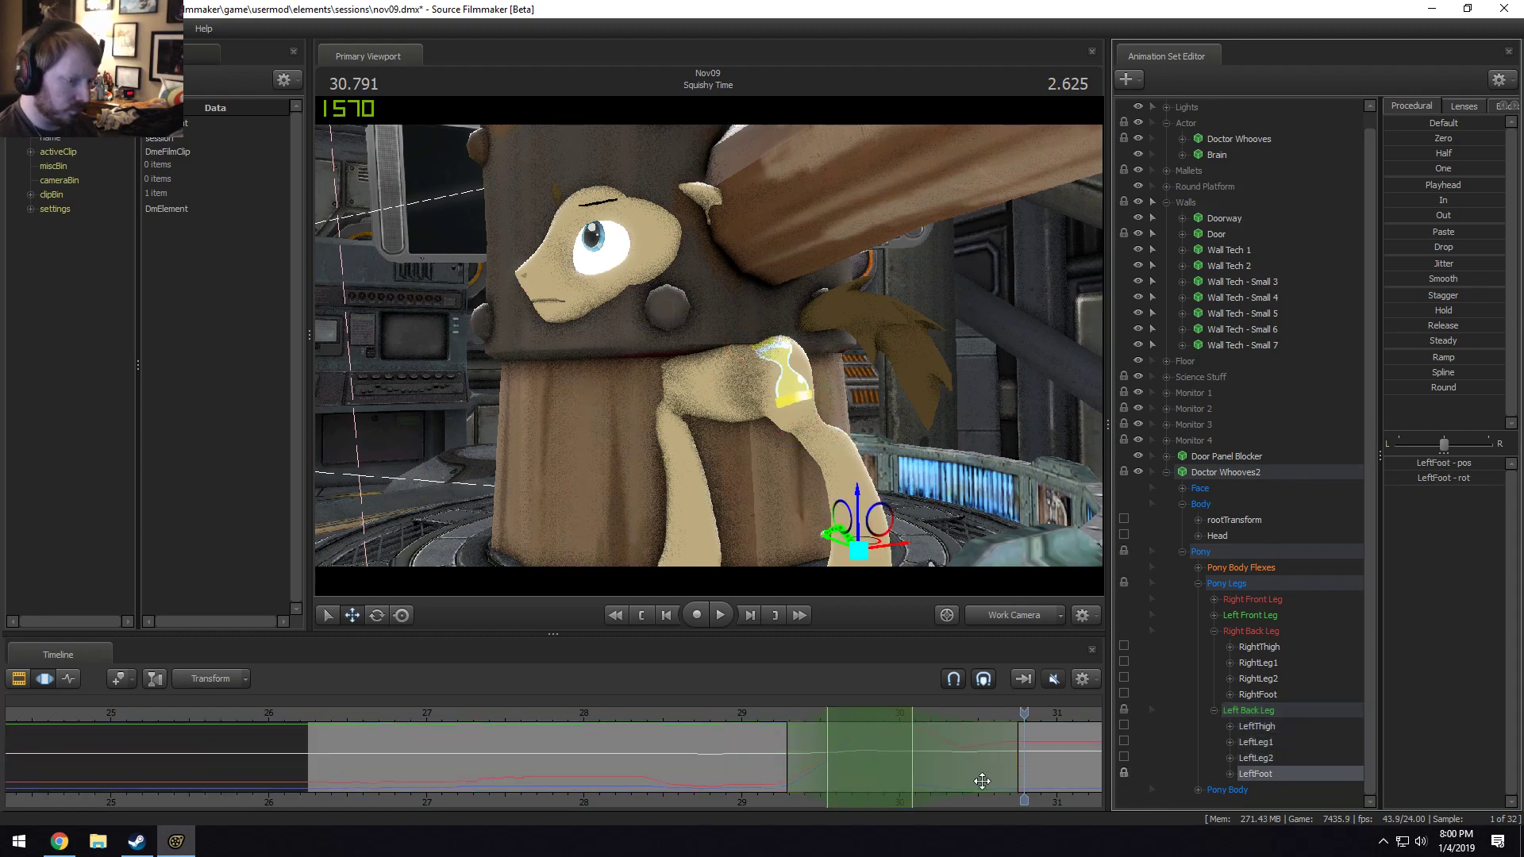
drag(982, 781, 1313, 641)
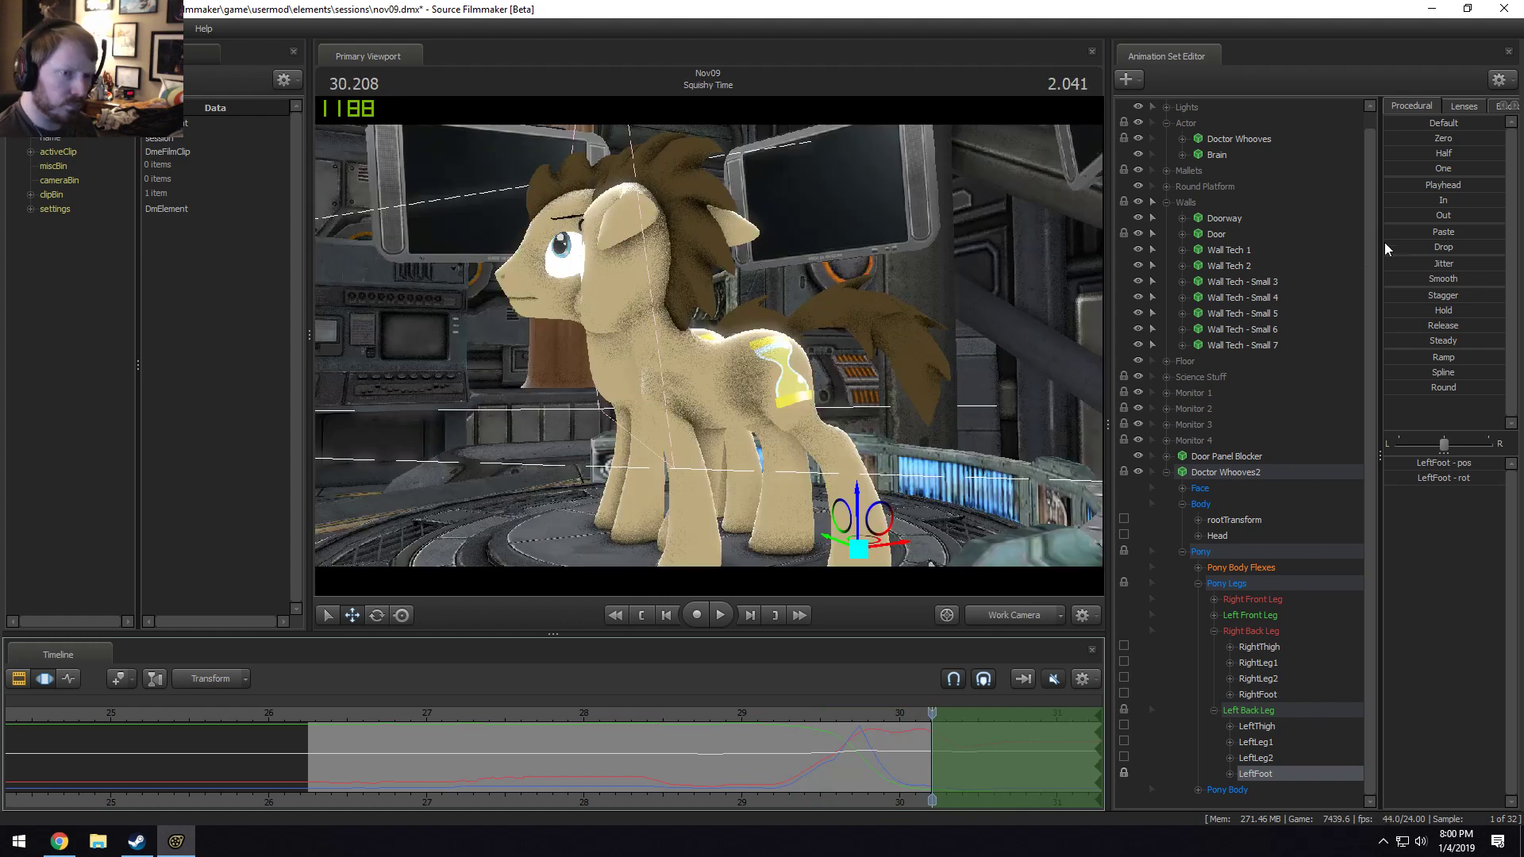
click(1430, 200)
Play back the adjusted leg and head motion up to the mallet strike, checking it from the side and from the front.
drag(873, 711, 831, 713)
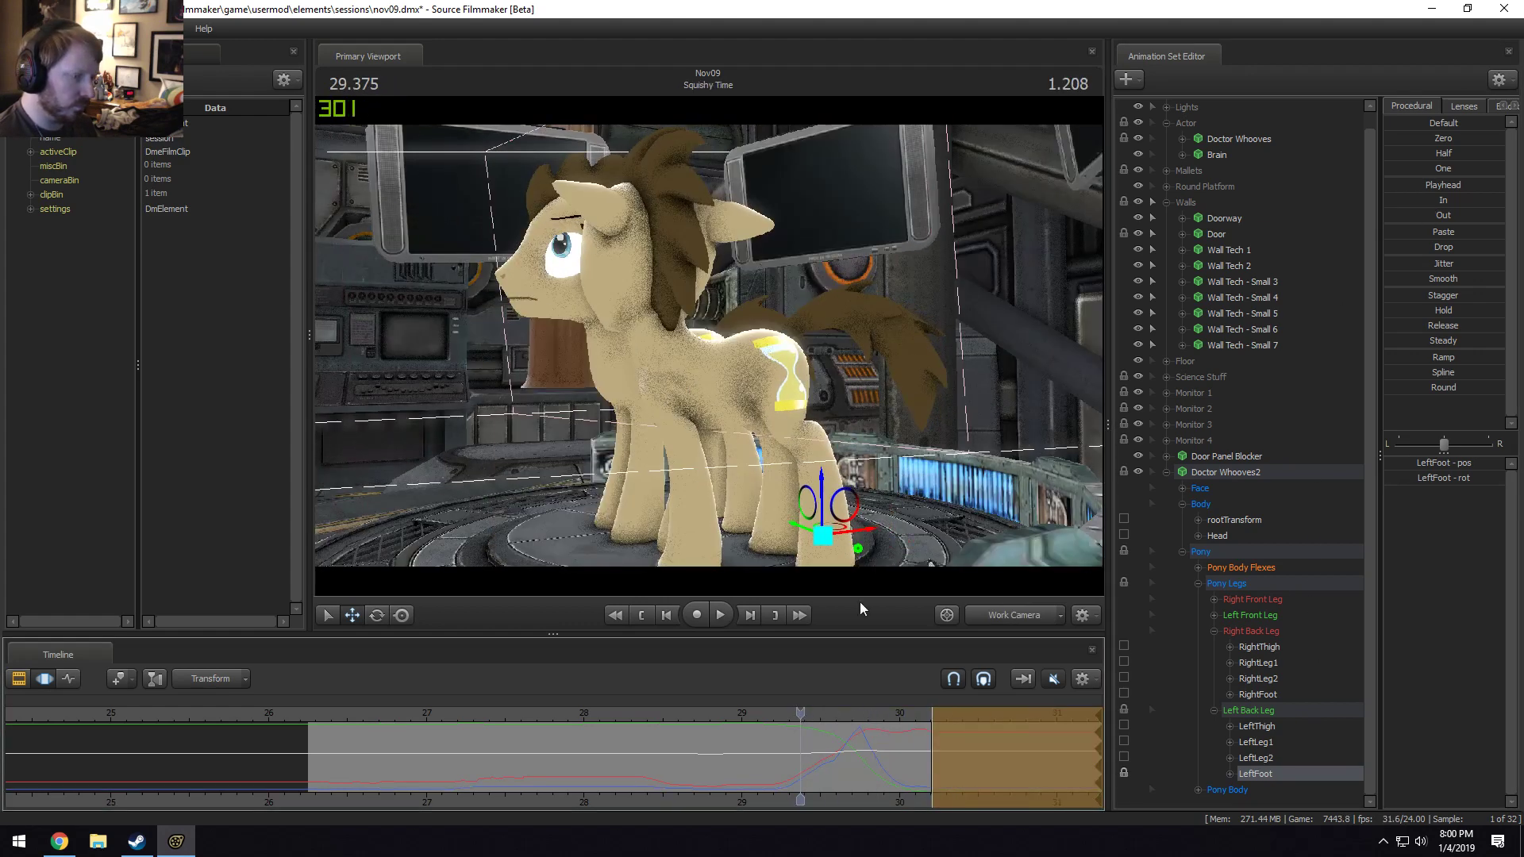
key(space)
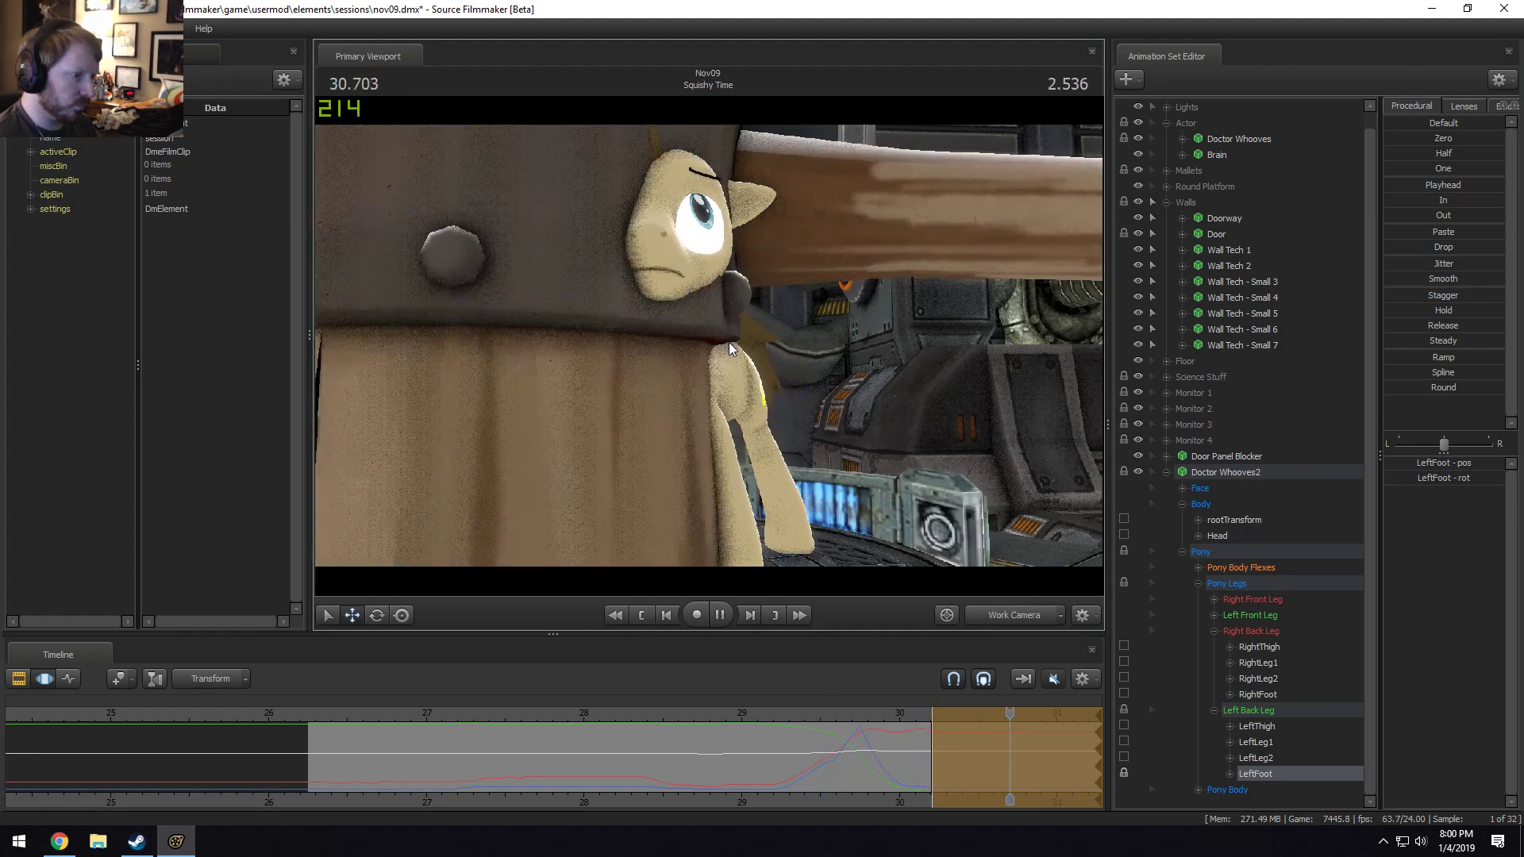
key(space)
key(F2)
key(F3)
click(732, 716)
key(space)
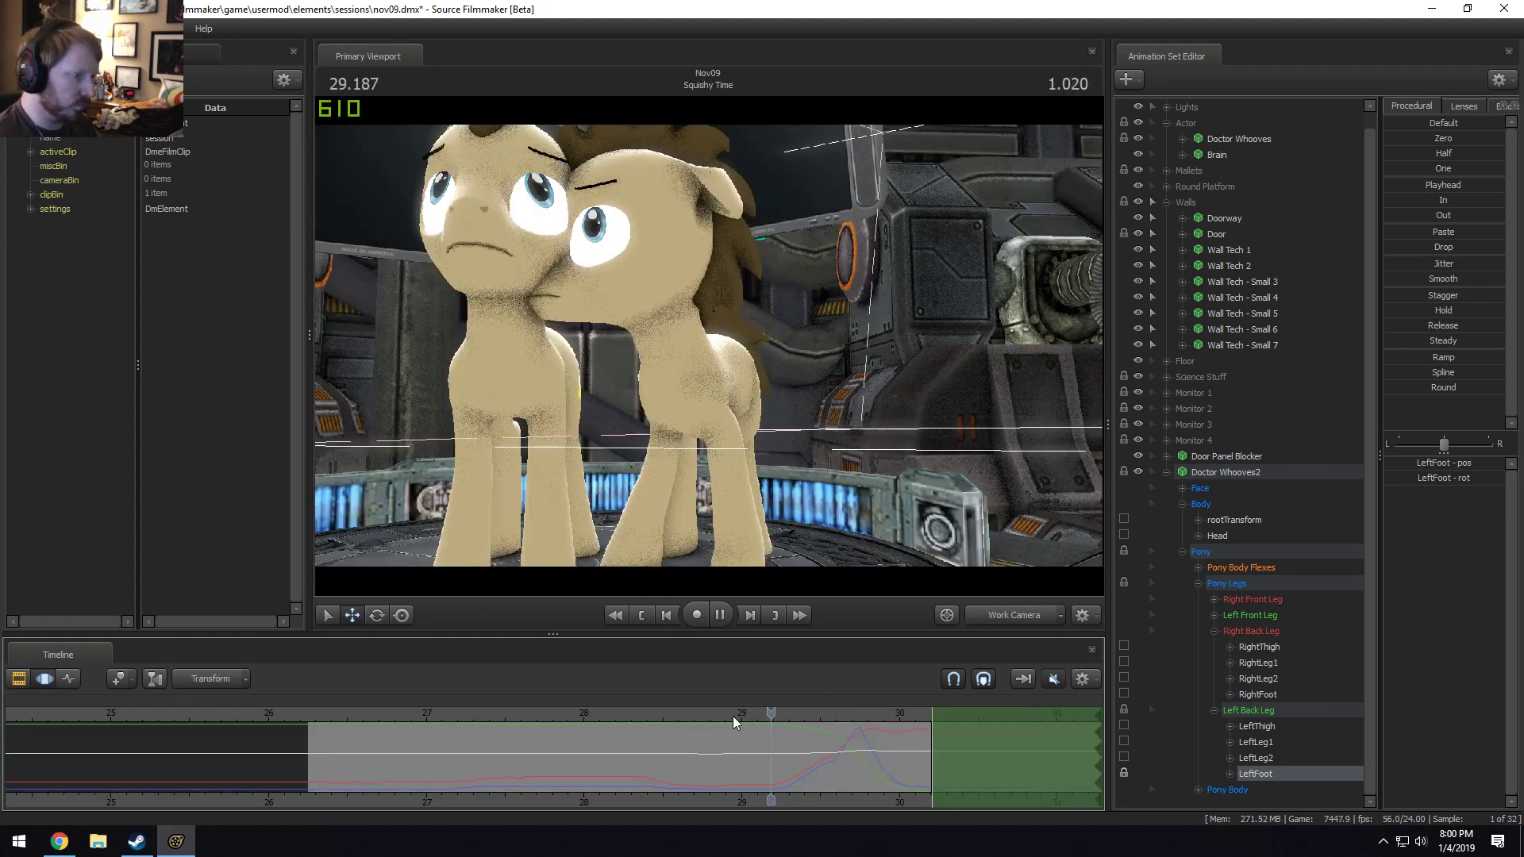
key(space)
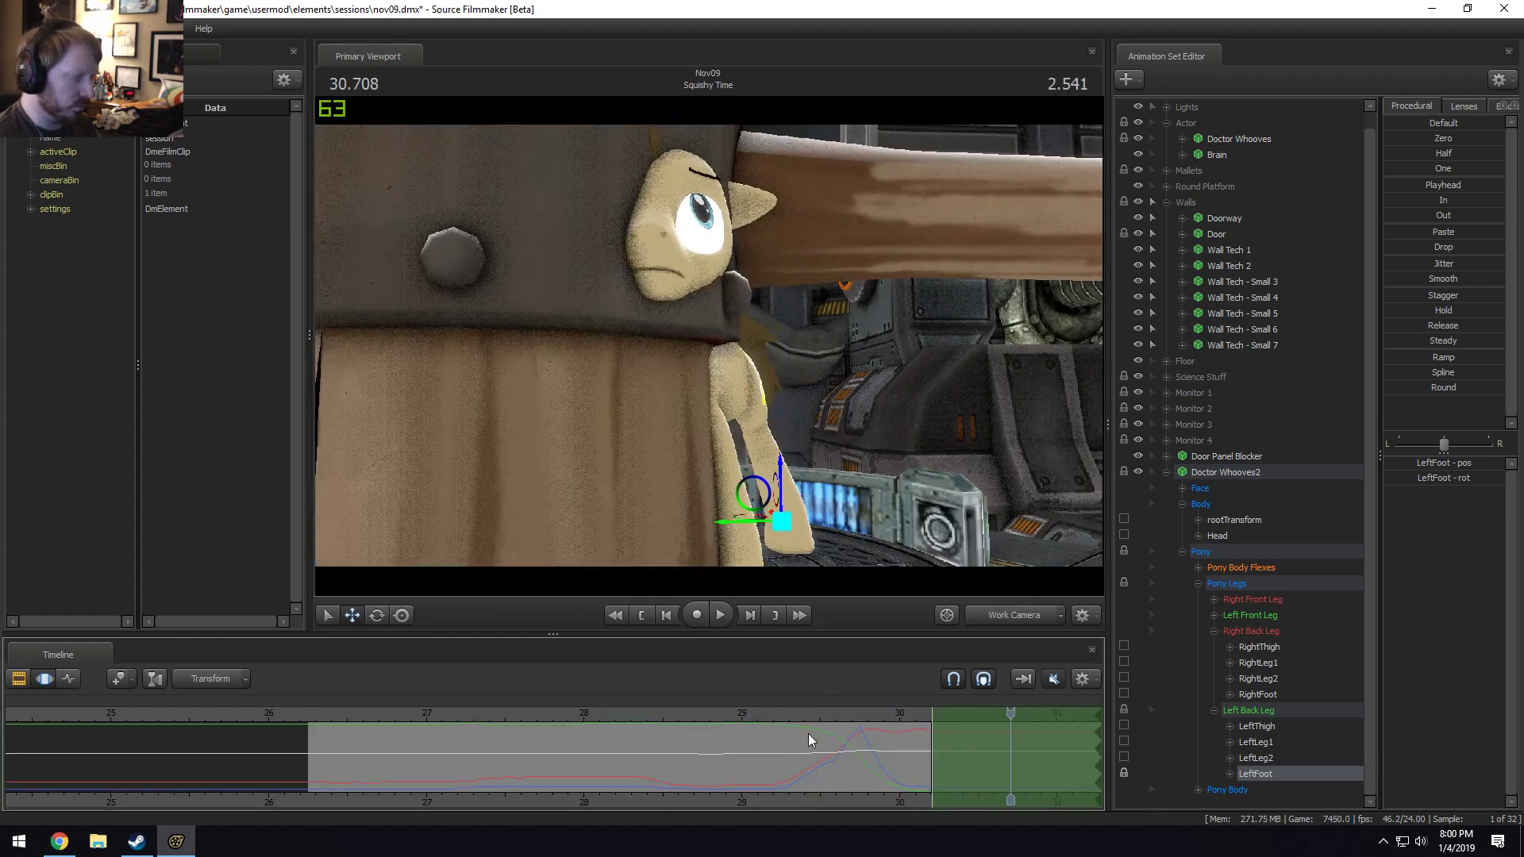
Unlock LeftFoot, copy all of Doctor Whooves2's animation with the playhead at 26.25 s, and hide and collapse that model.
click(458, 719)
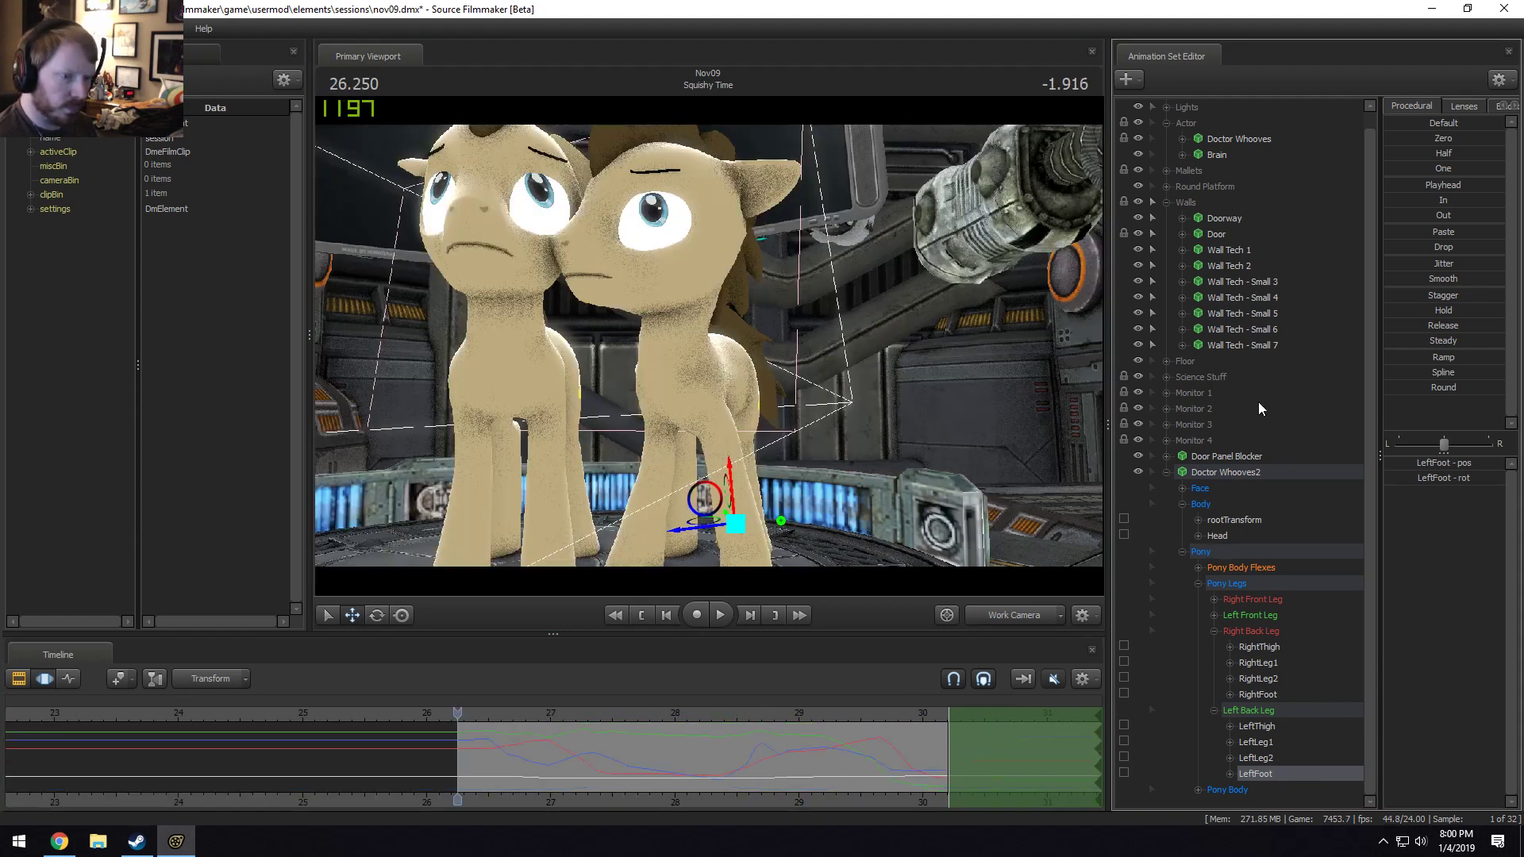
click(1247, 469)
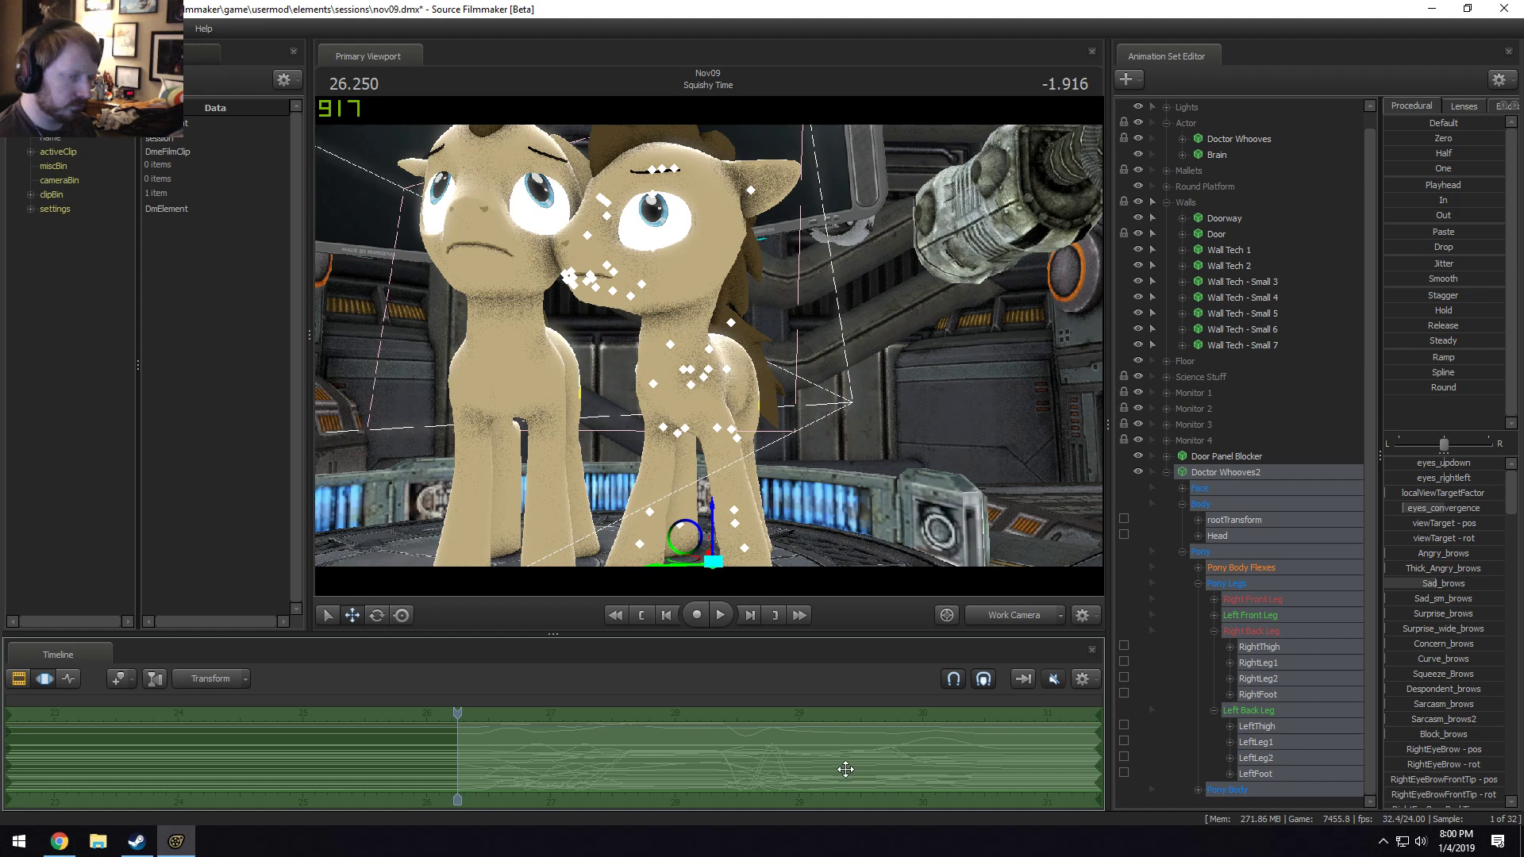
click(1145, 468)
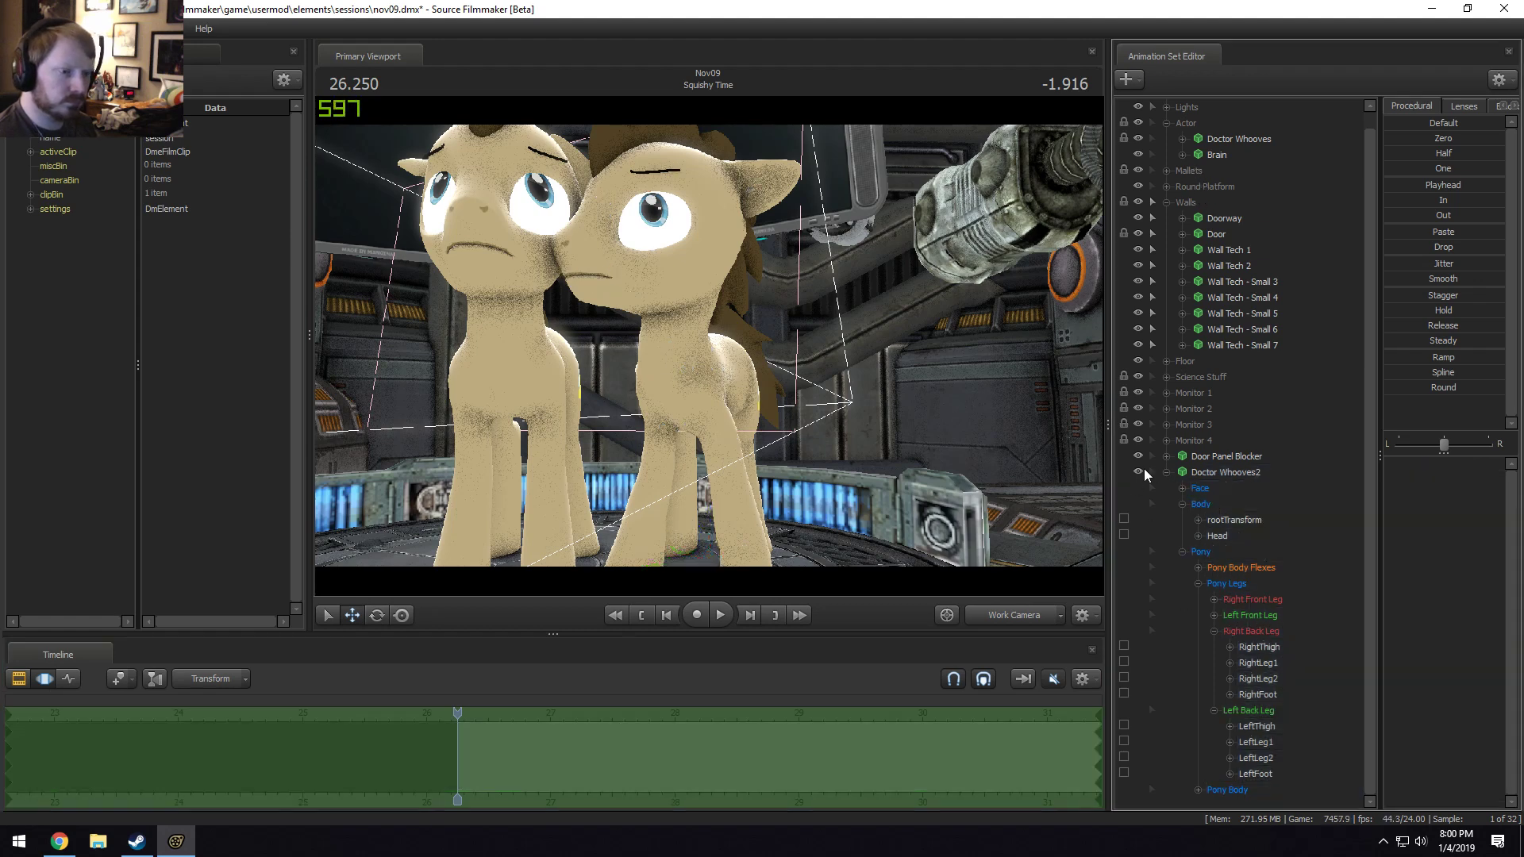
click(1138, 472)
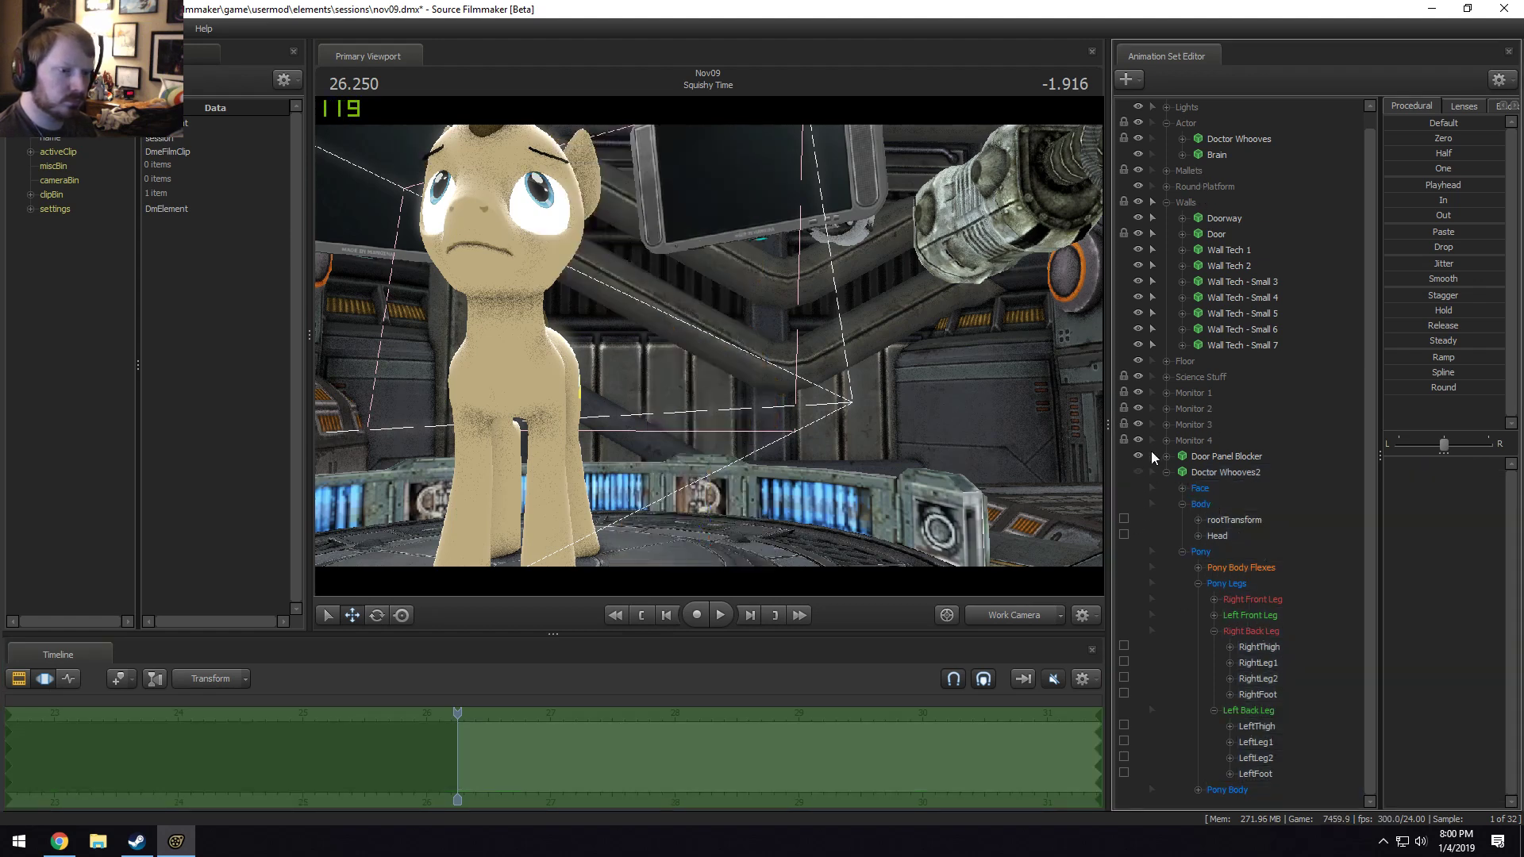
click(1166, 471)
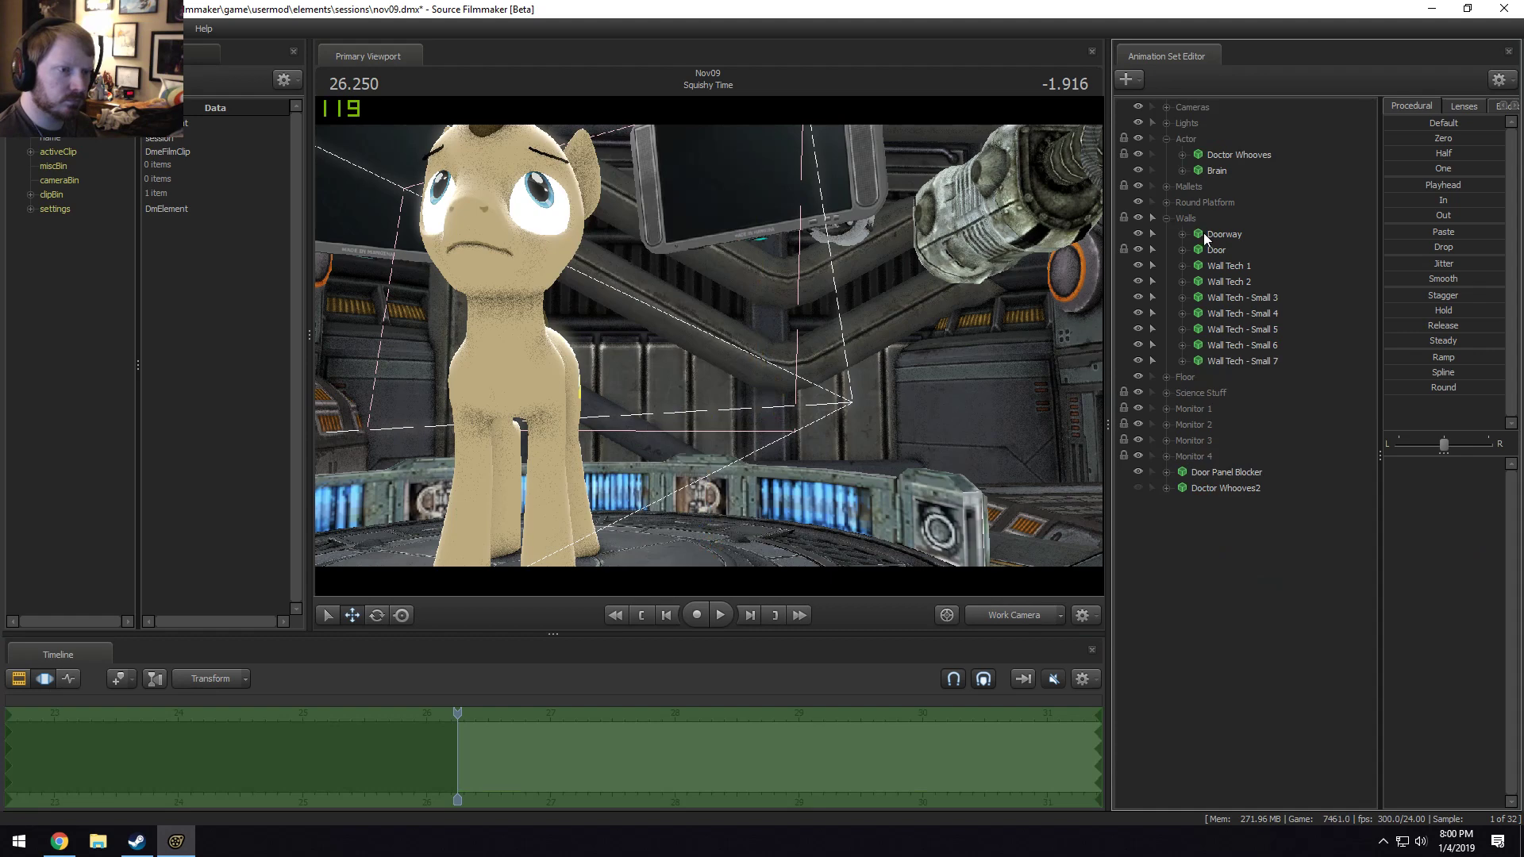
Select the original Doctor Whooves' Head and whole Pony group, leaving out Face and rootTransform, and unlock the Pony Legs controls.
click(1182, 156)
click(1226, 157)
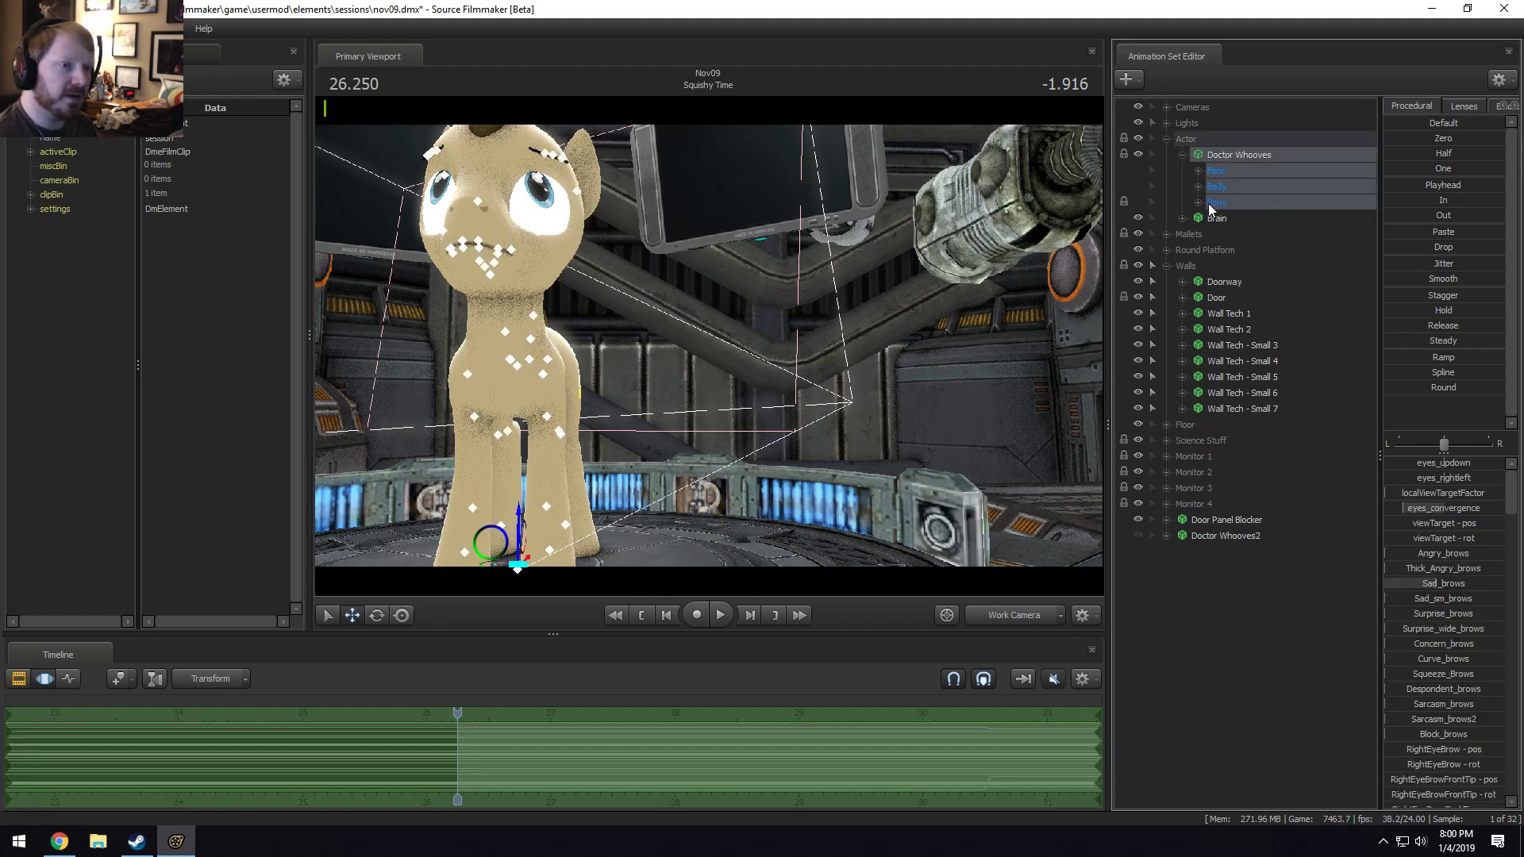
click(1222, 184)
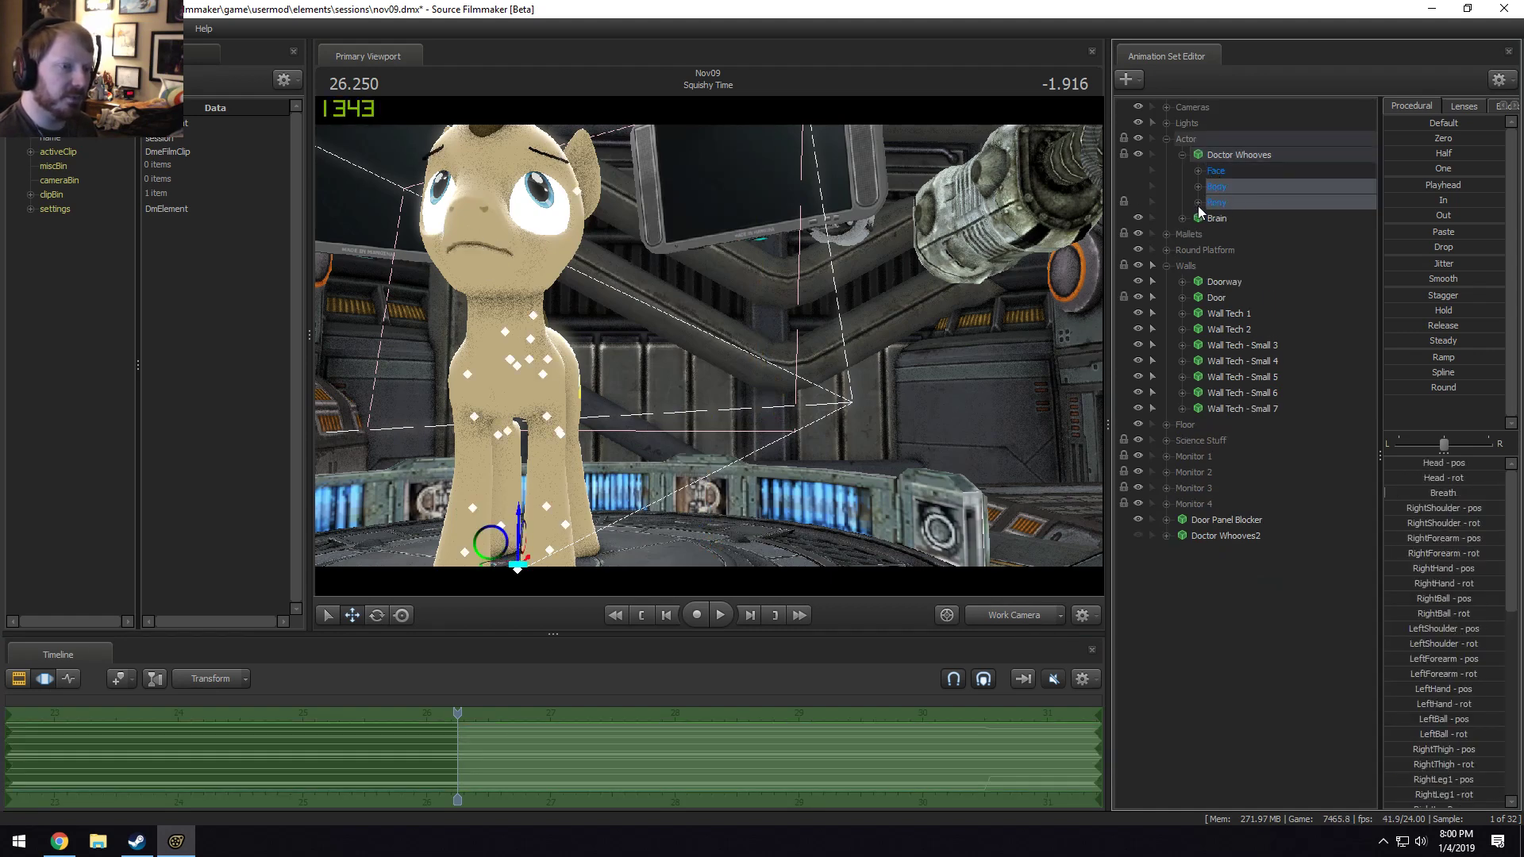
click(1198, 187)
ctrl+click(1243, 205)
click(1199, 234)
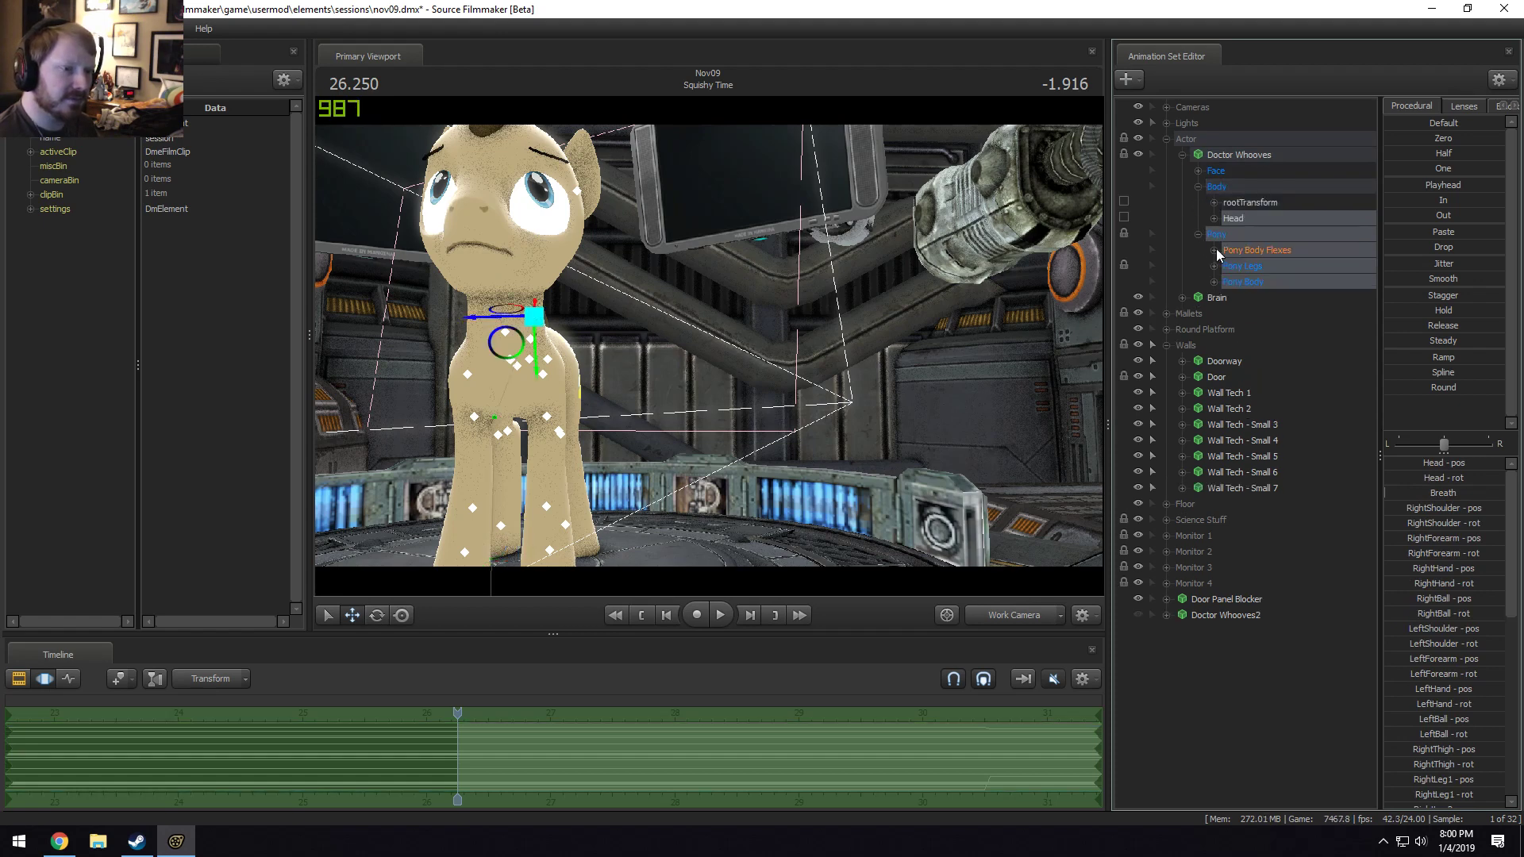
right_click(1233, 275)
click(1270, 373)
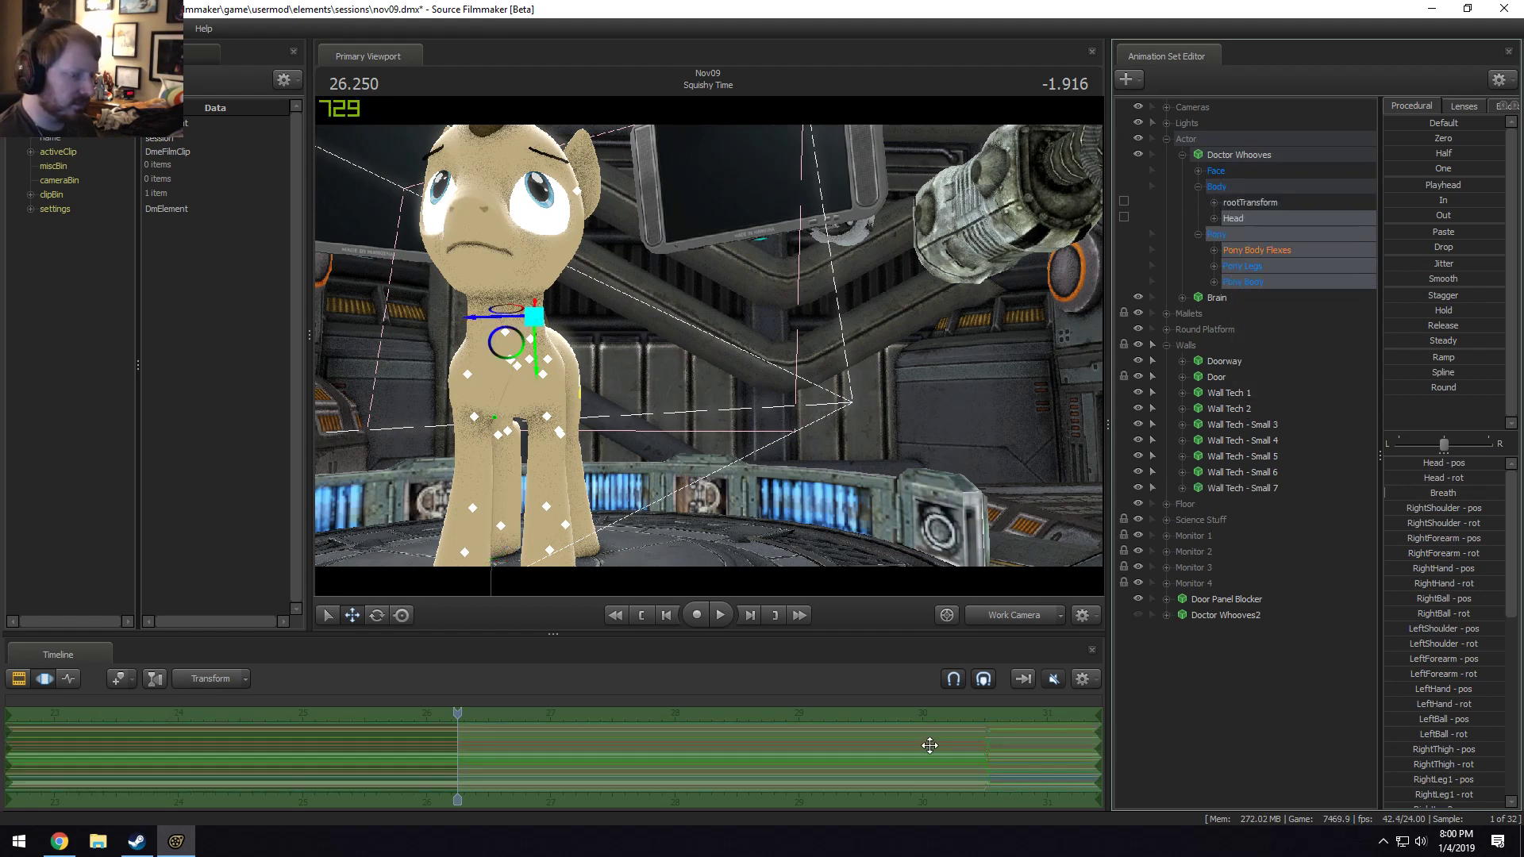
Paste the copied animation onto the original's selected body controls, limiting the time selection to end at about 30.5 s.
scroll(930, 746, down, 2)
key(ctrl+v)
drag(1099, 759, 783, 761)
scroll(783, 761, up, 2)
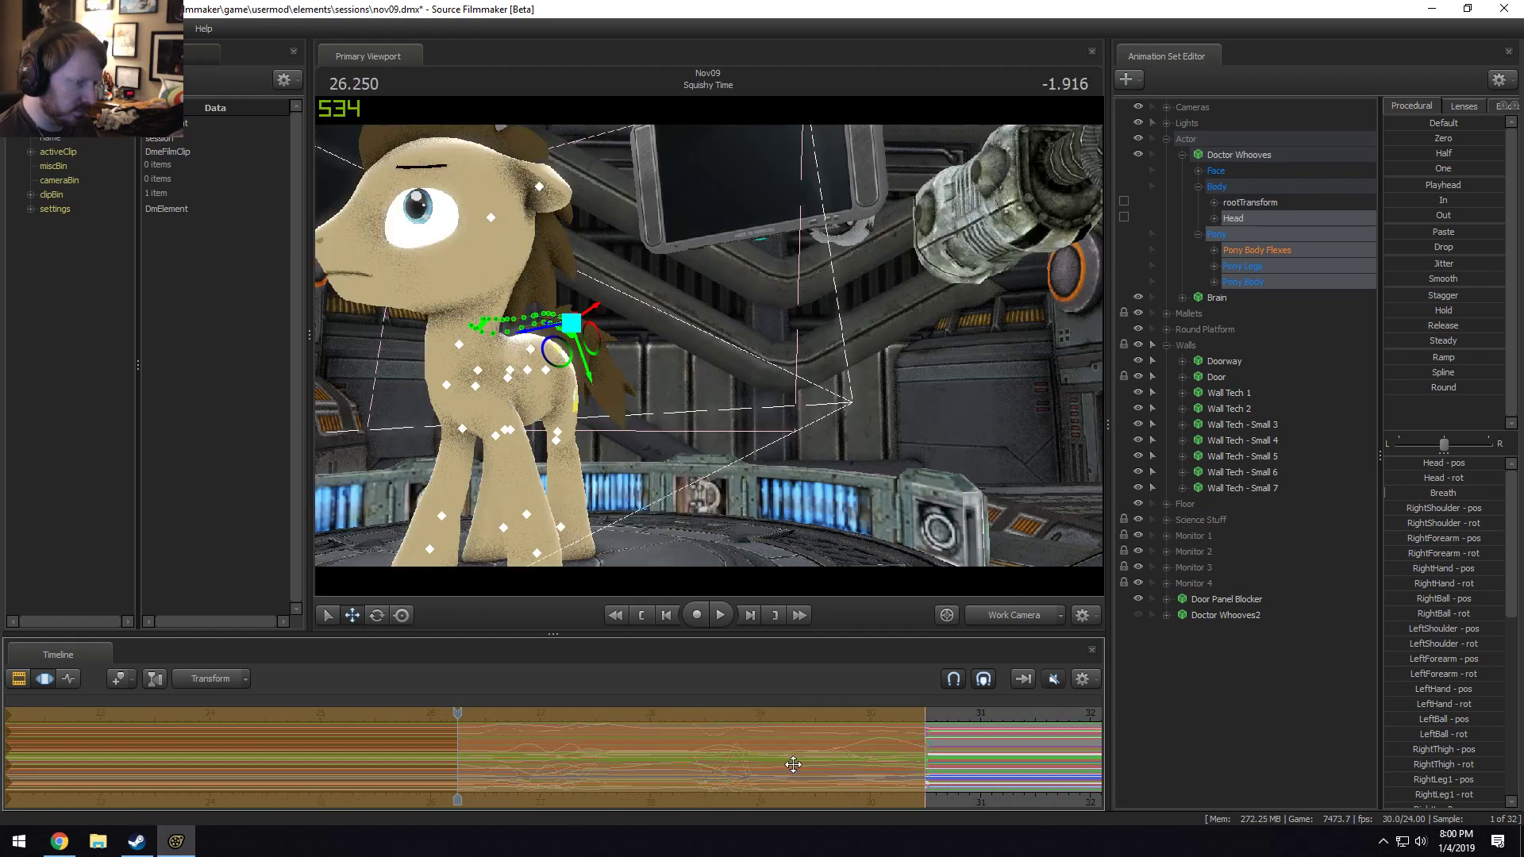
drag(991, 759, 992, 761)
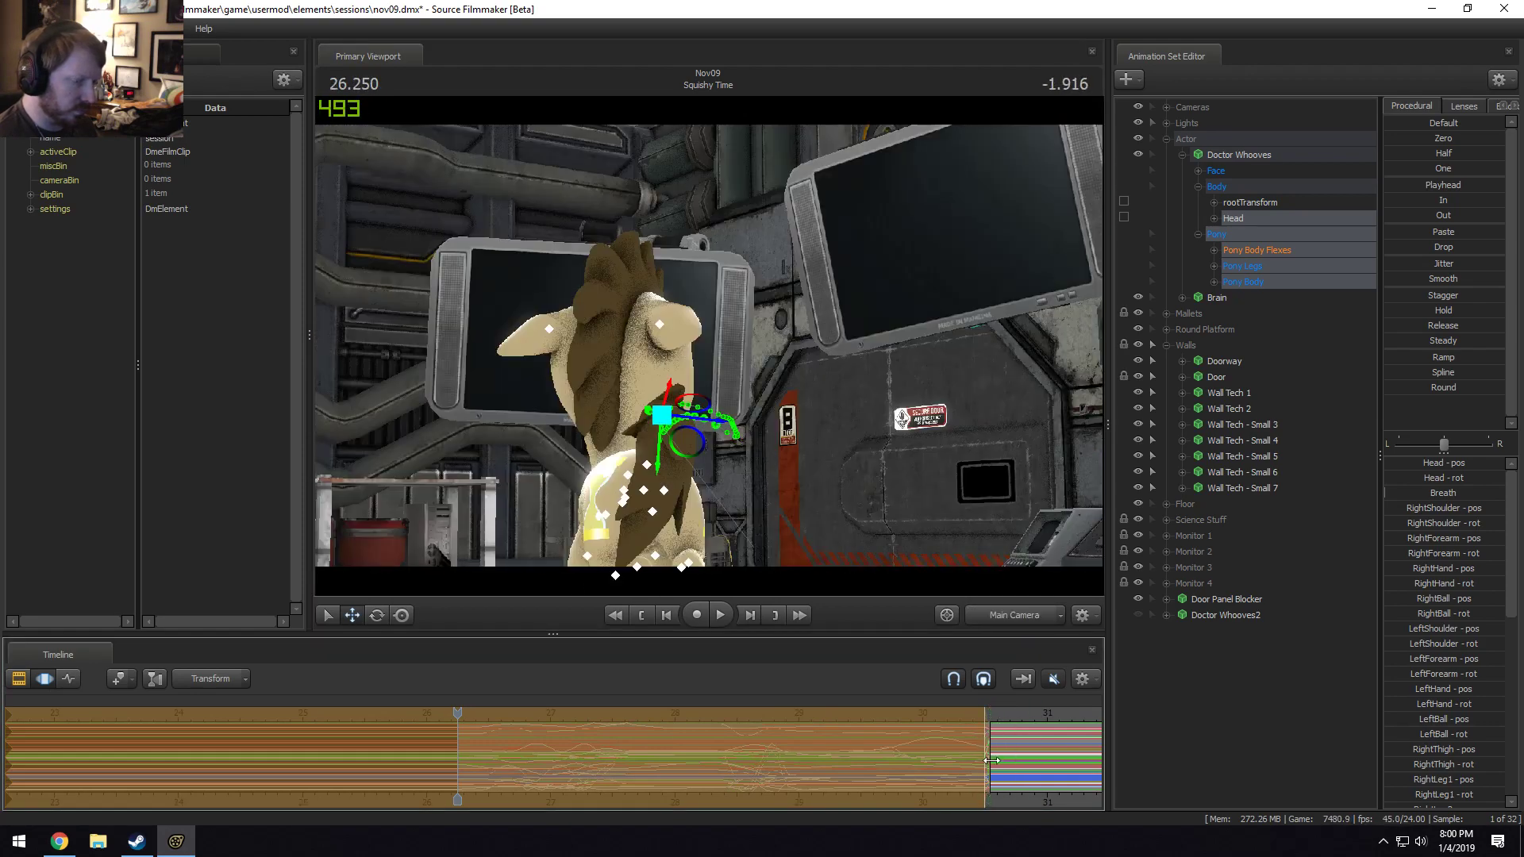
scroll(992, 761, down, 3)
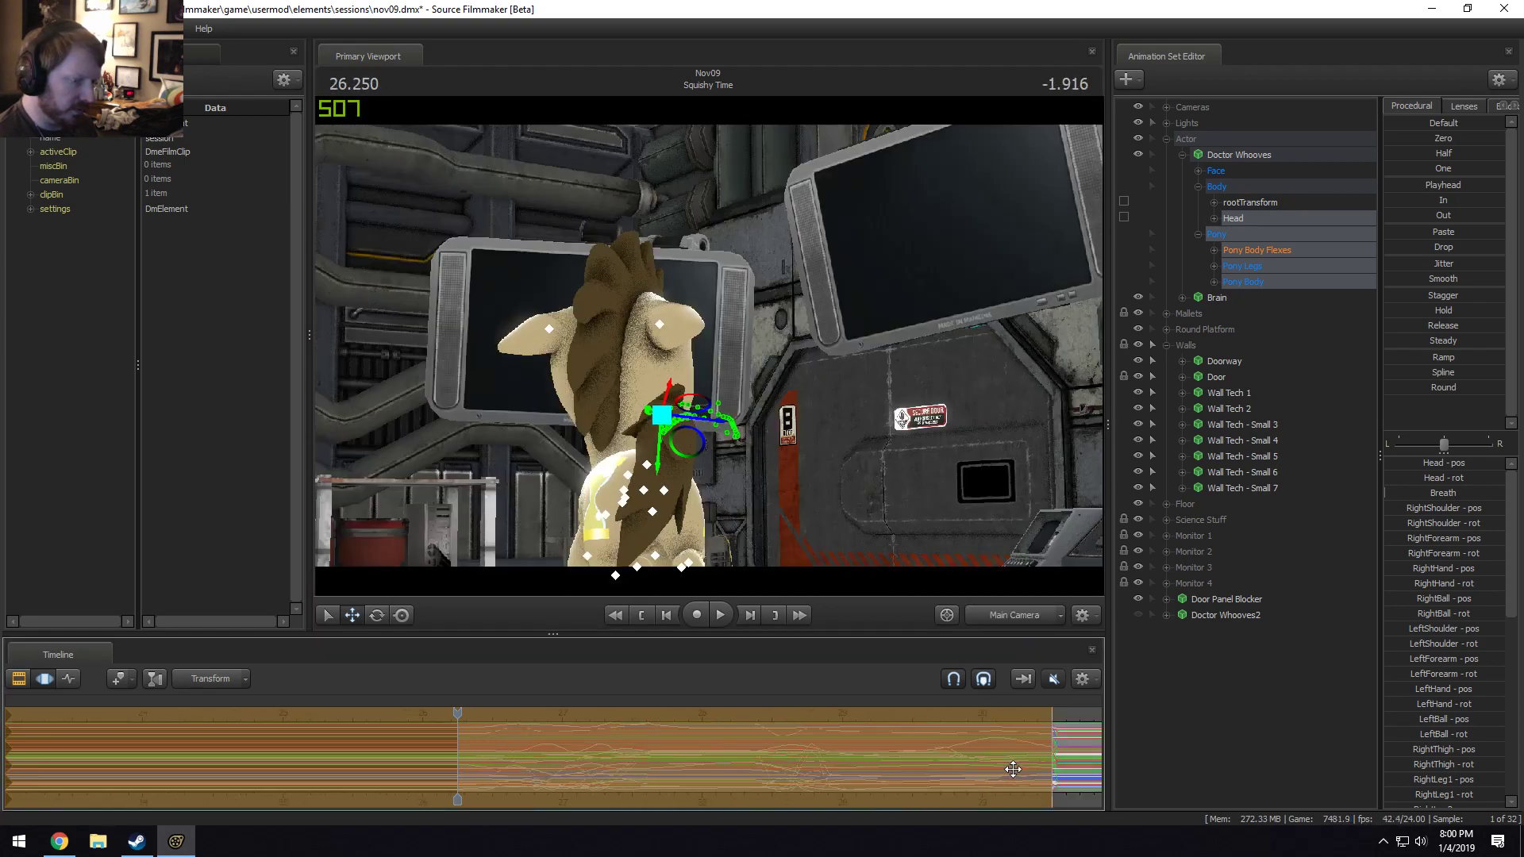
Clear the existing time selection, select the time from 30.541 s onward, and place the playhead at 30.500 s.
click(976, 804)
key(Escape)
scroll(921, 786, up, 6)
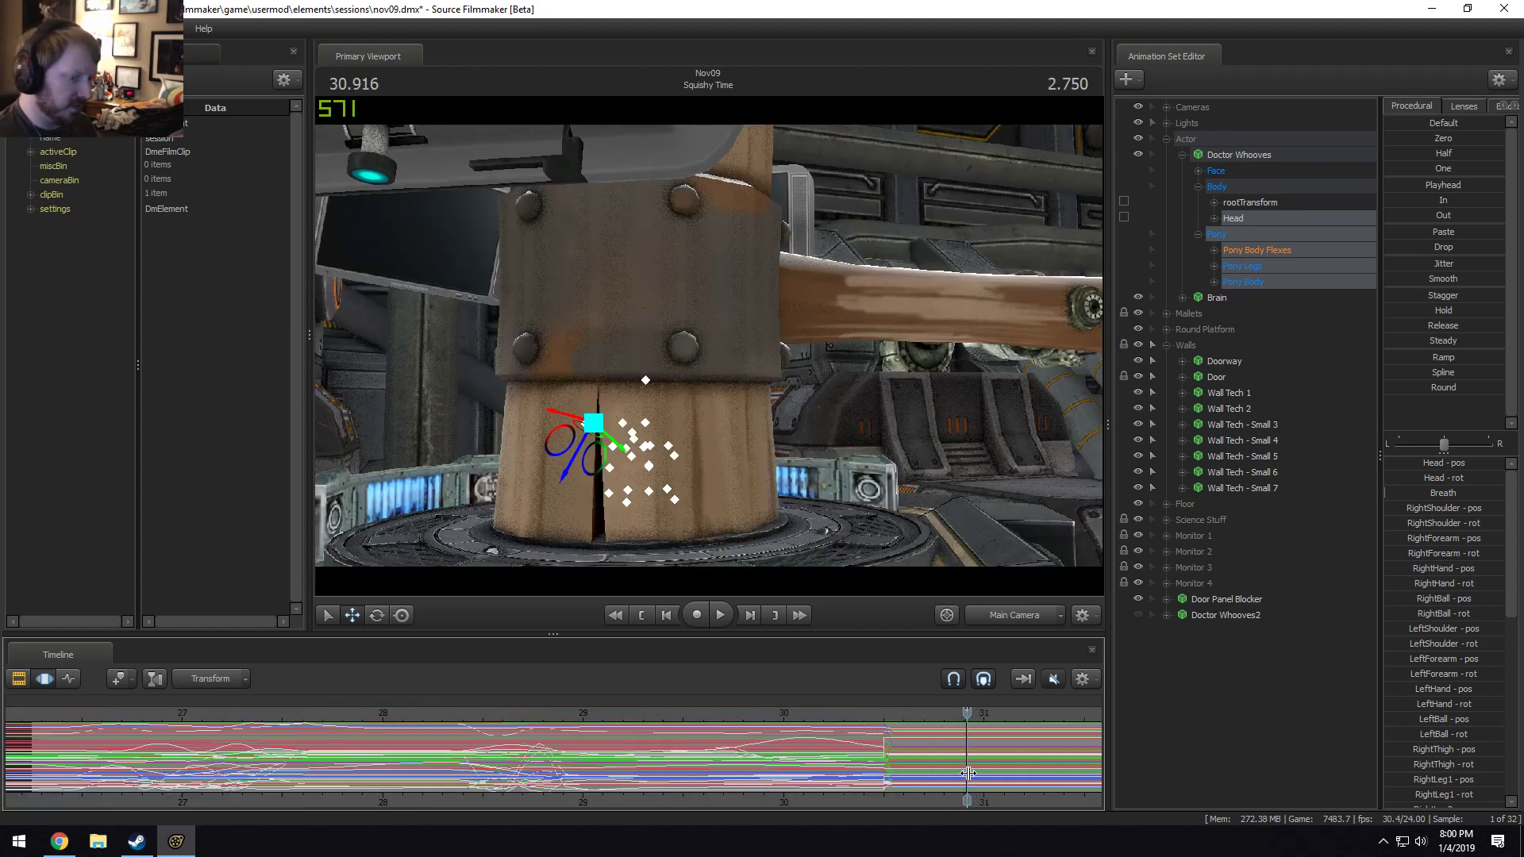
shift+drag(682, 748, 1099, 754)
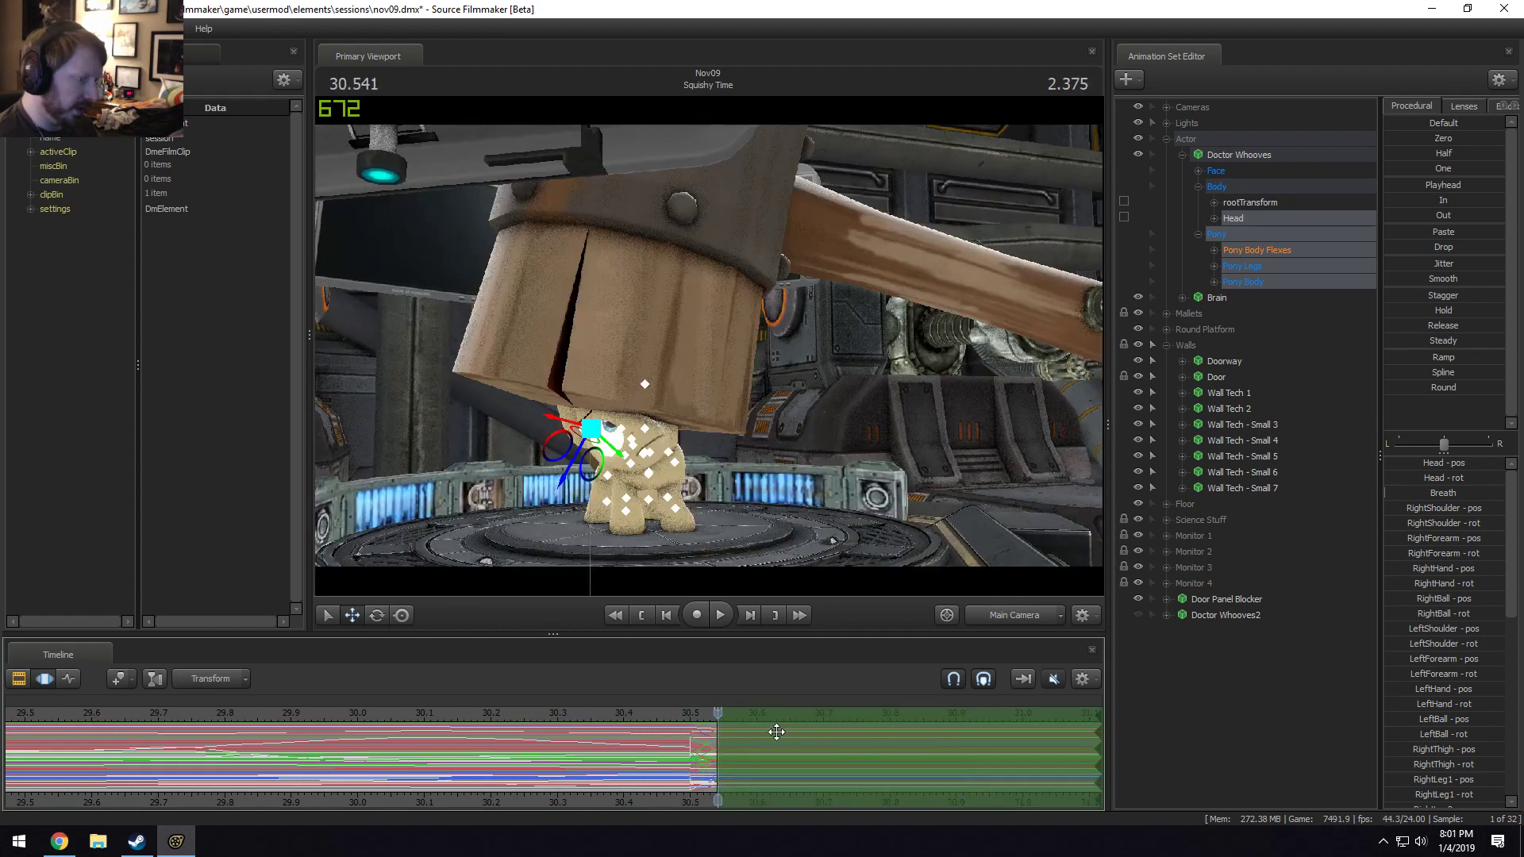
click(694, 718)
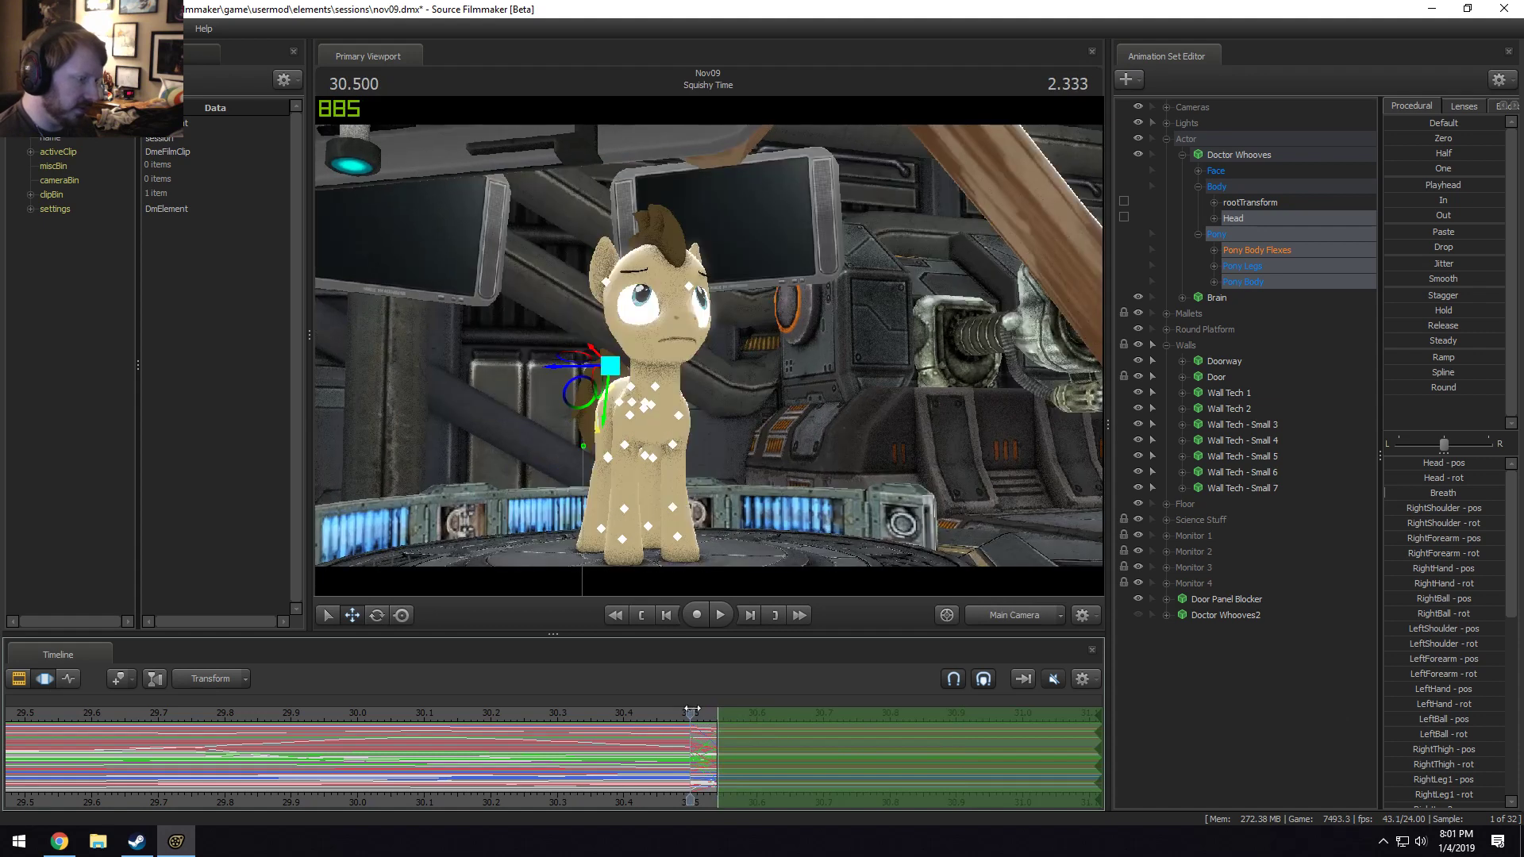
Expand Doctor Whooves' leg groups and lock the RightBall, LeftBall, RightFoot and LeftFoot controls.
click(622, 543)
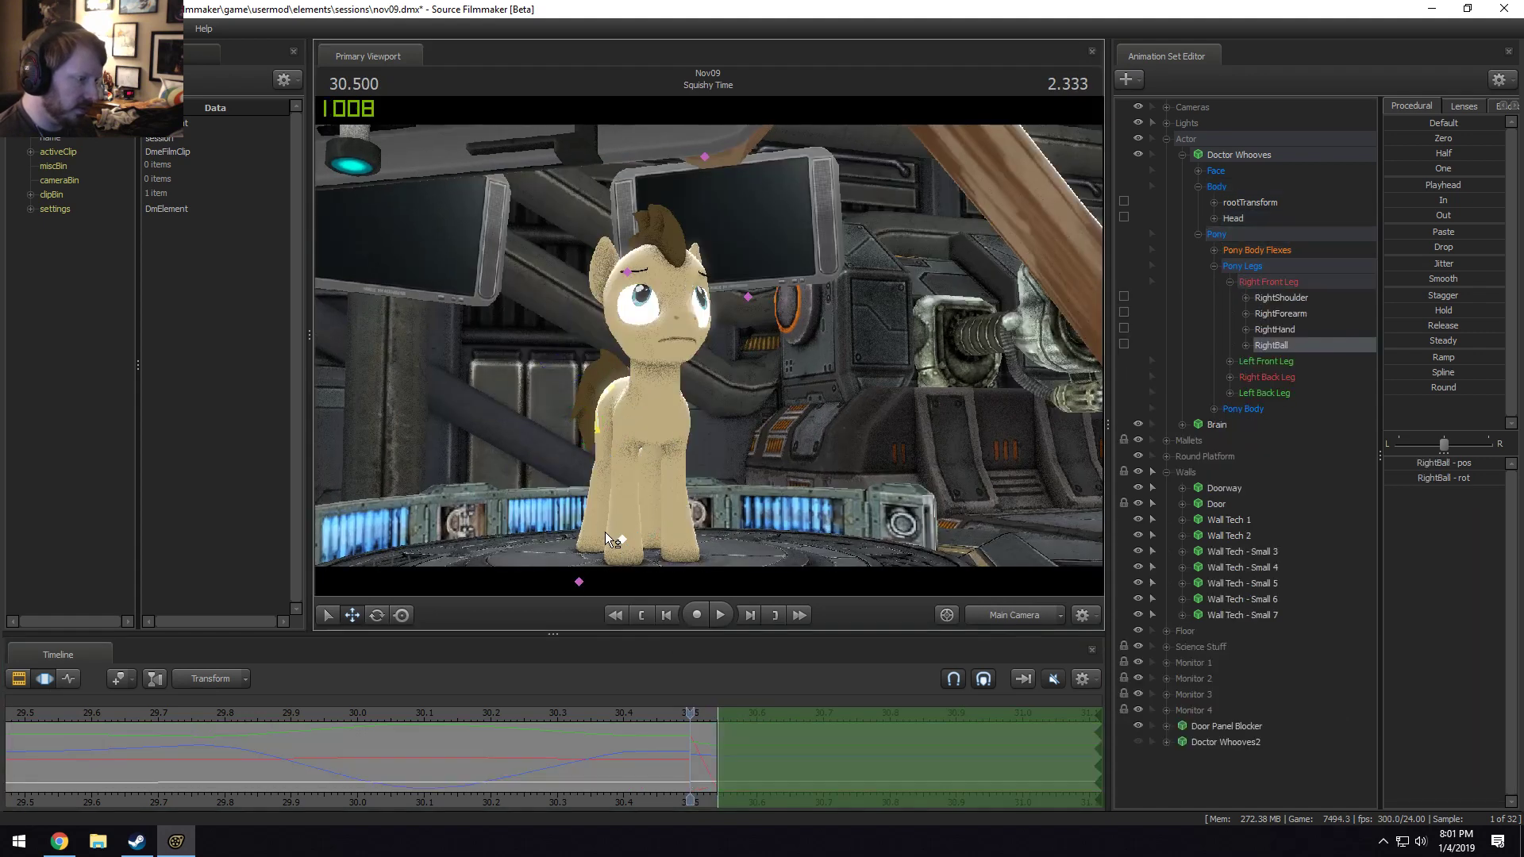
click(1229, 393)
click(1229, 377)
click(1229, 361)
click(1270, 425)
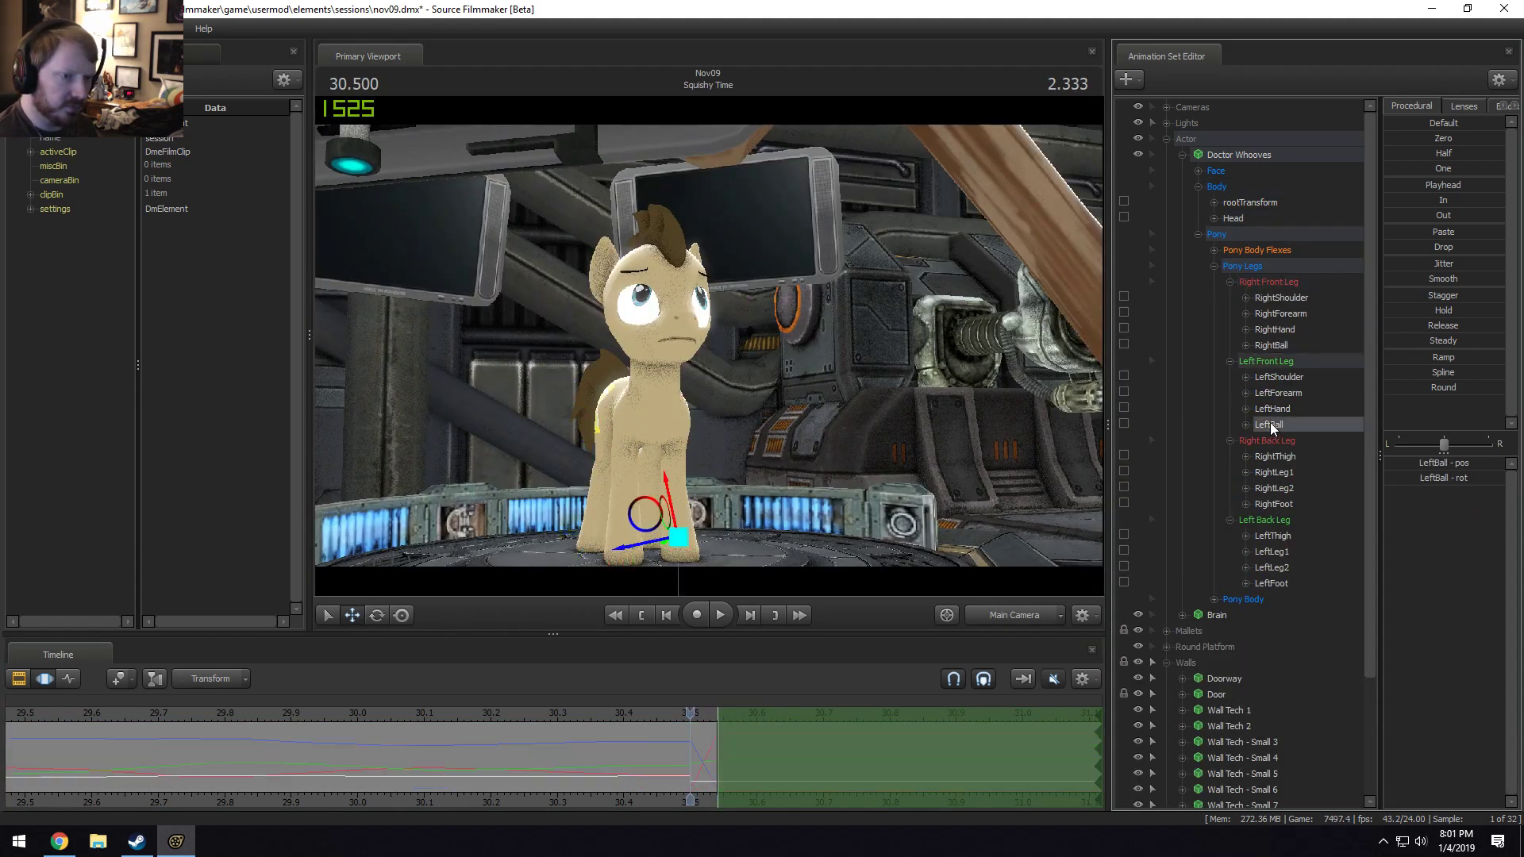
click(1124, 423)
click(1124, 343)
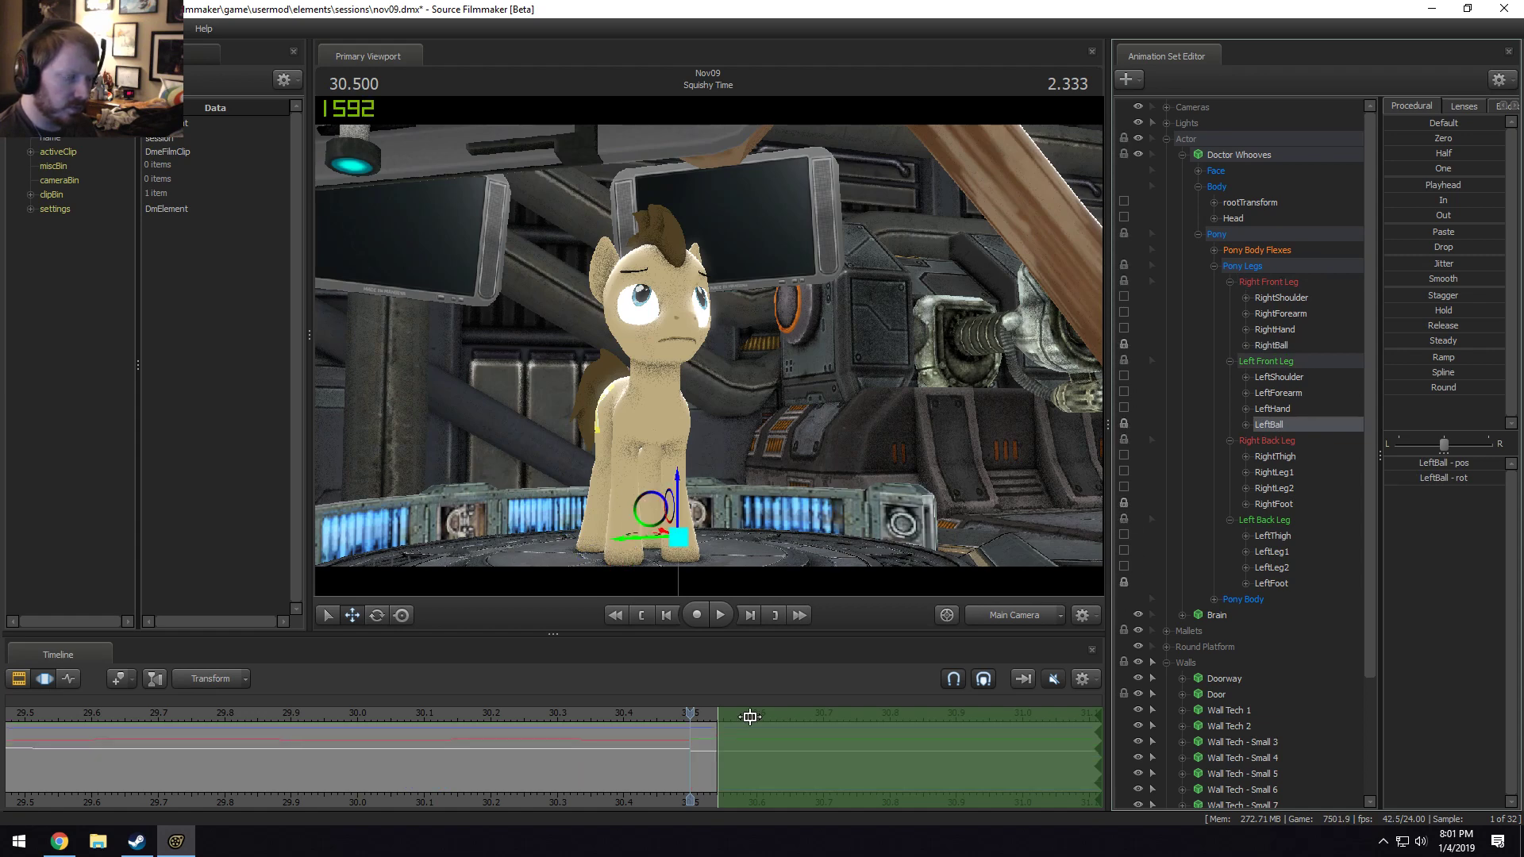
Extend the time selection's start back to 30.5 s and apply the In preset to LeftBall, RightBall, RightFoot and LeftFoot.
drag(720, 746, 695, 746)
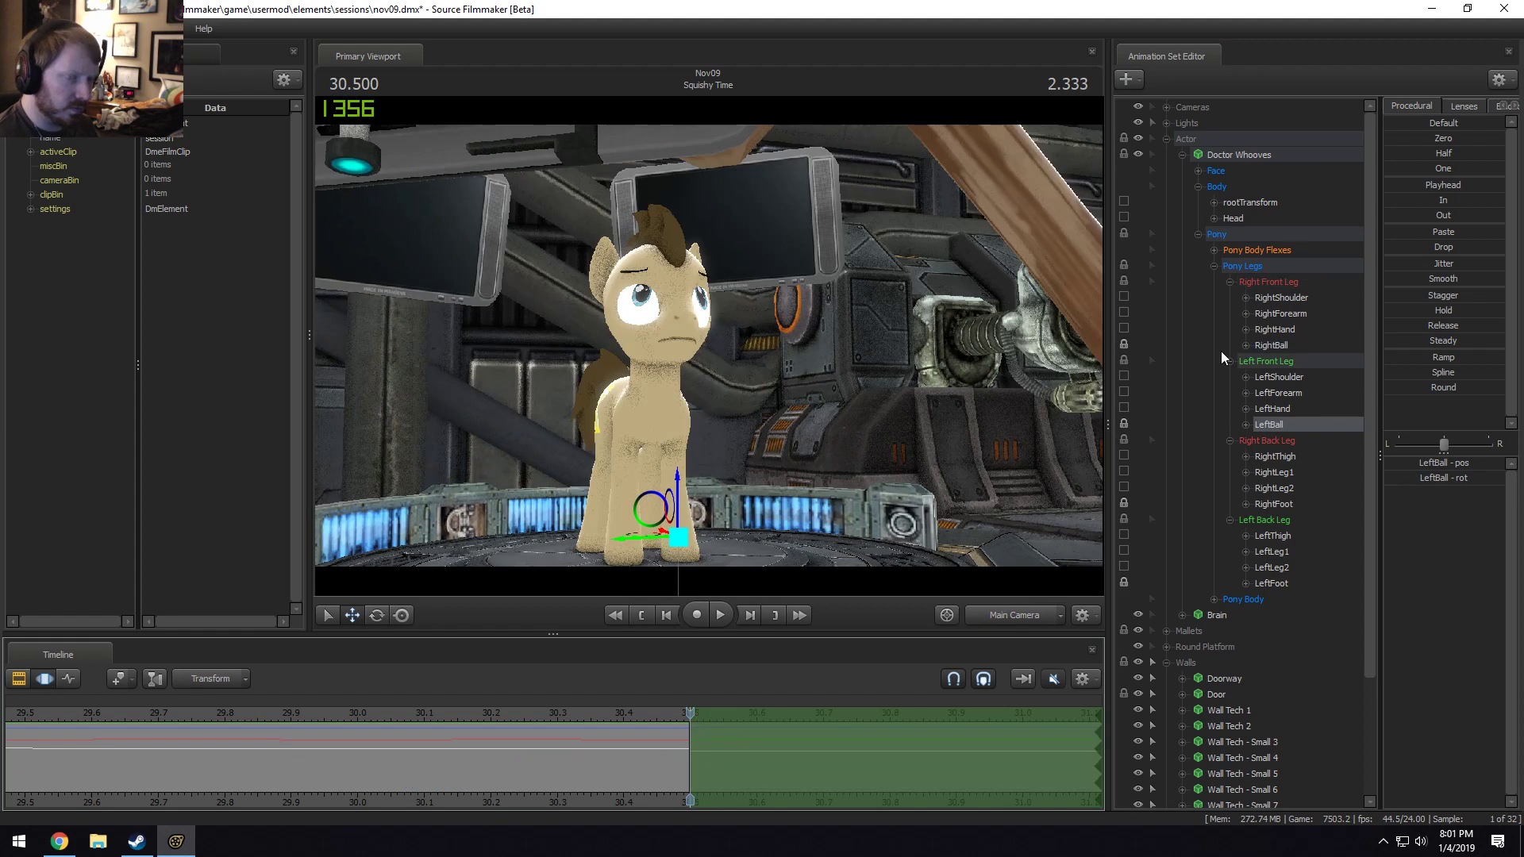
click(1420, 201)
click(1271, 346)
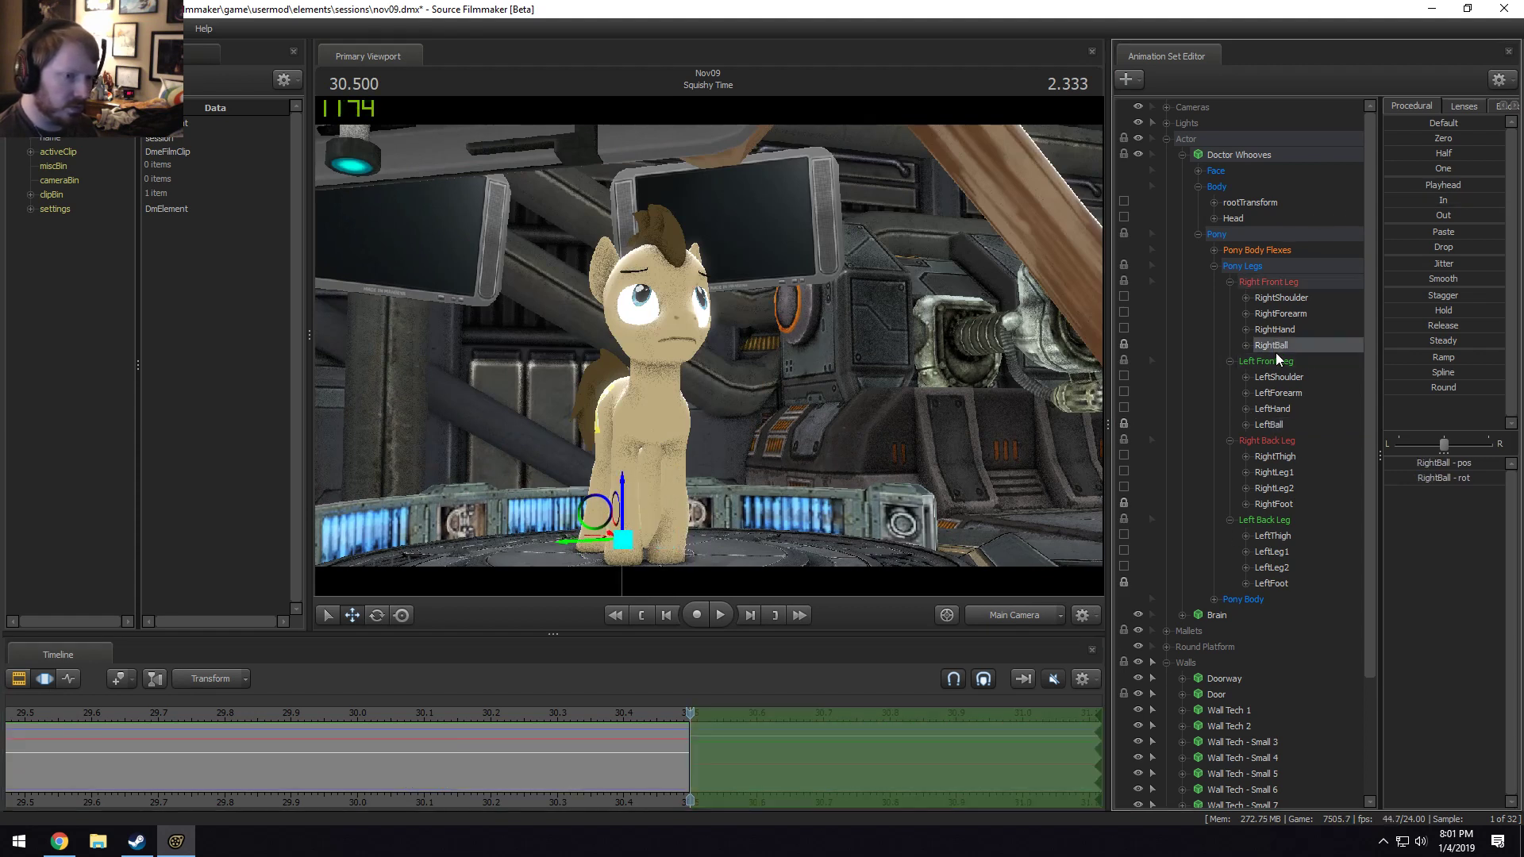
ctrl+click(1273, 504)
ctrl+click(1272, 584)
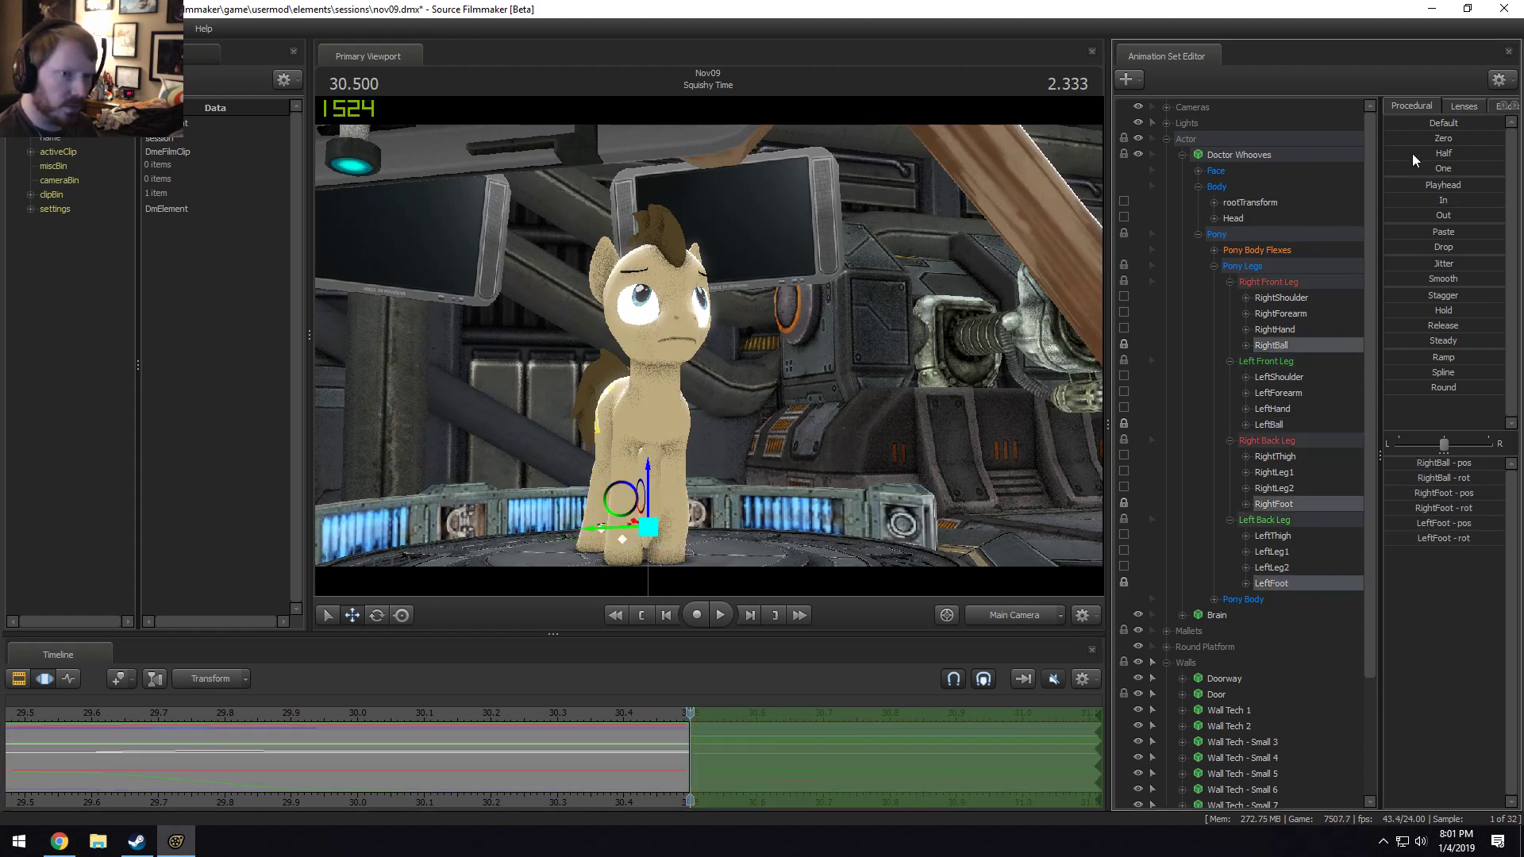
click(1402, 200)
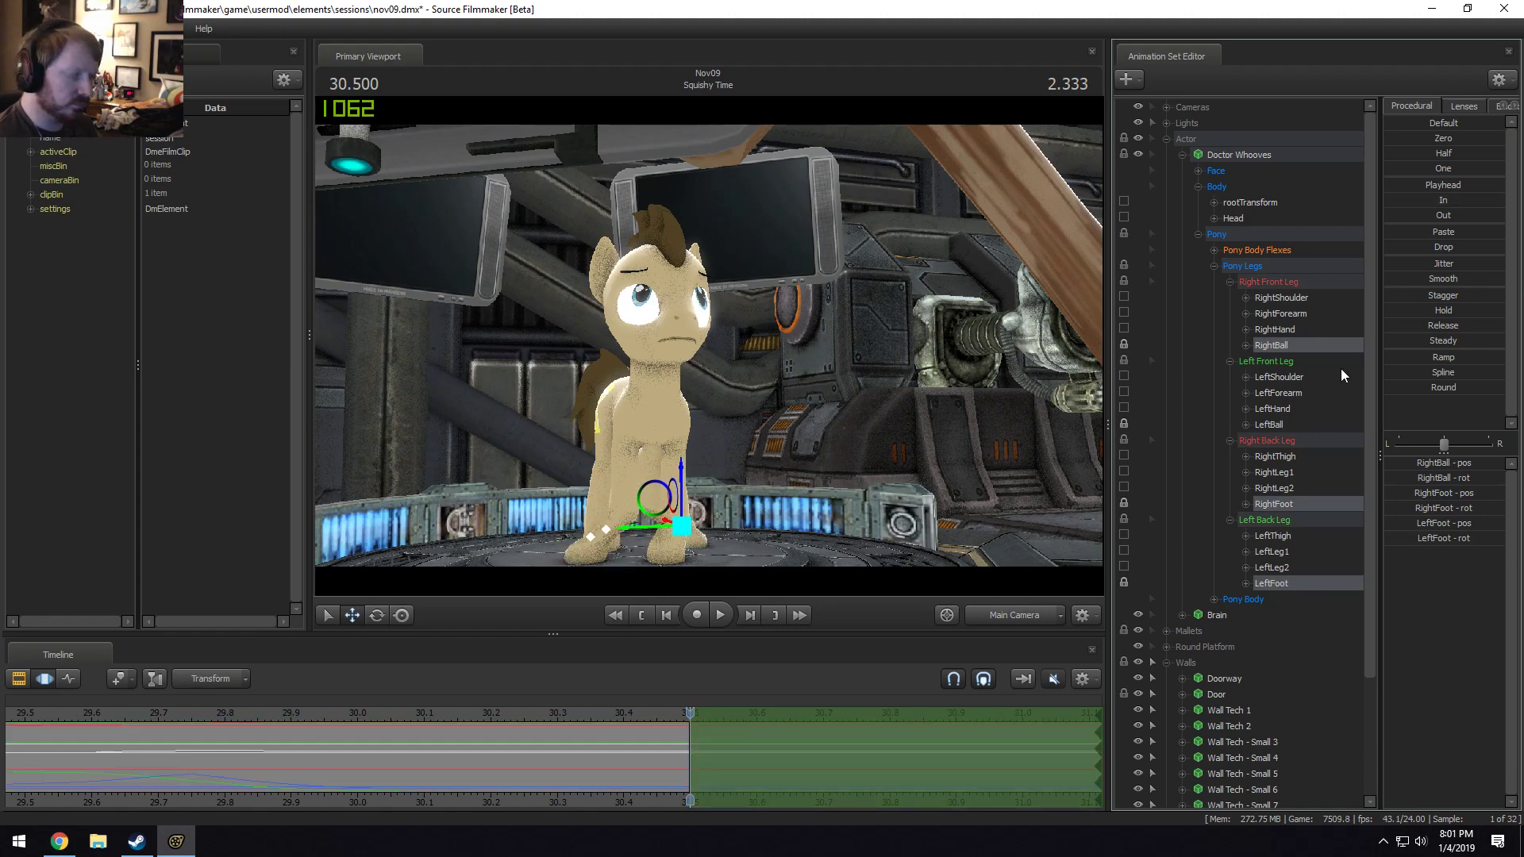
Place the playhead at 30.541 s and view the pony's hooves up close through the work camera.
click(769, 728)
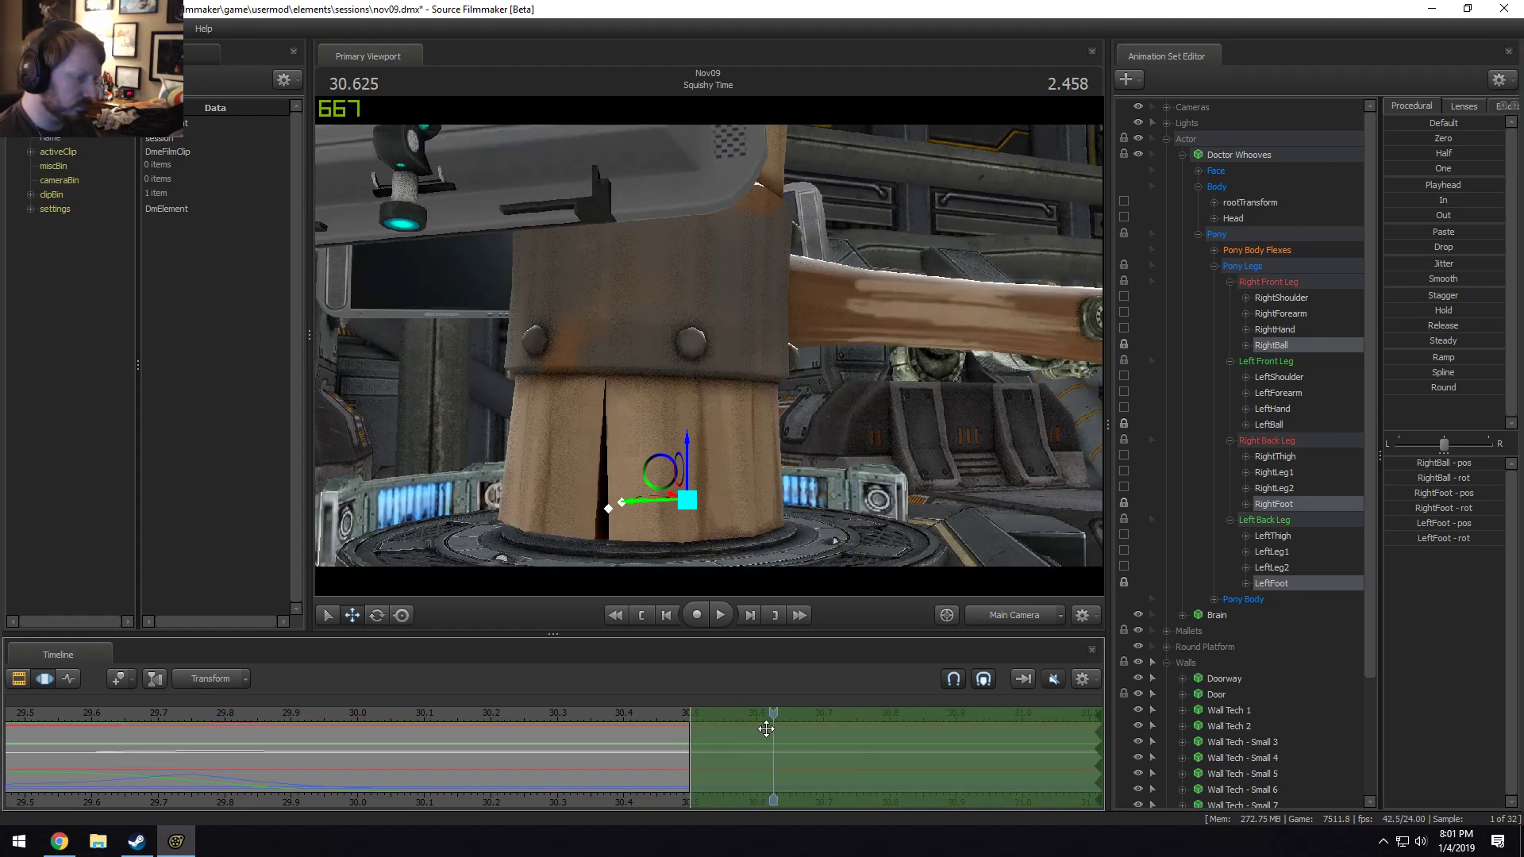
drag(769, 718, 717, 724)
click(973, 610)
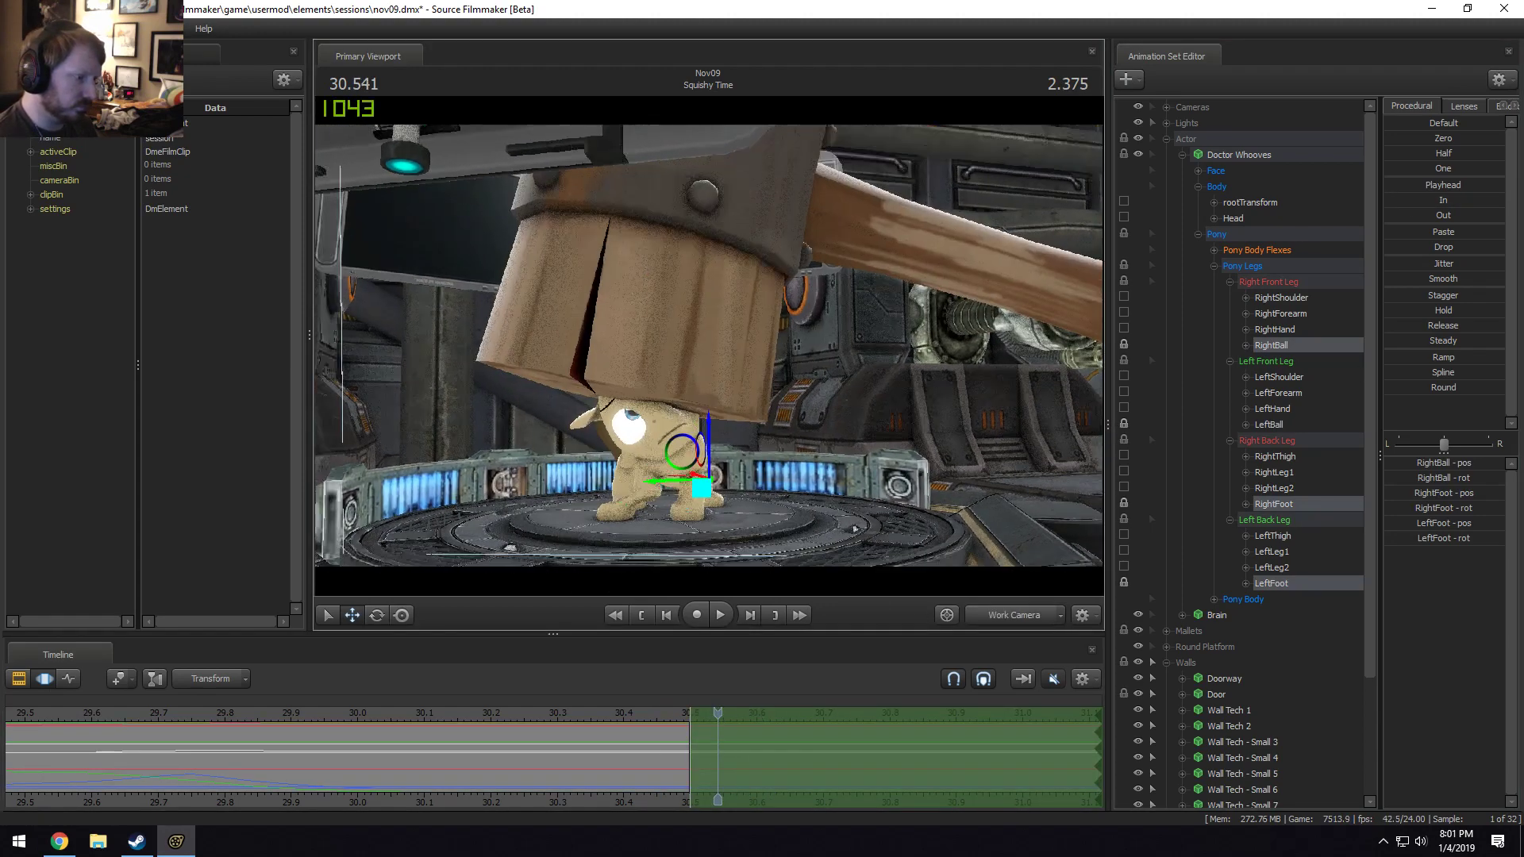
key(w)
drag(772, 326, 771, 325)
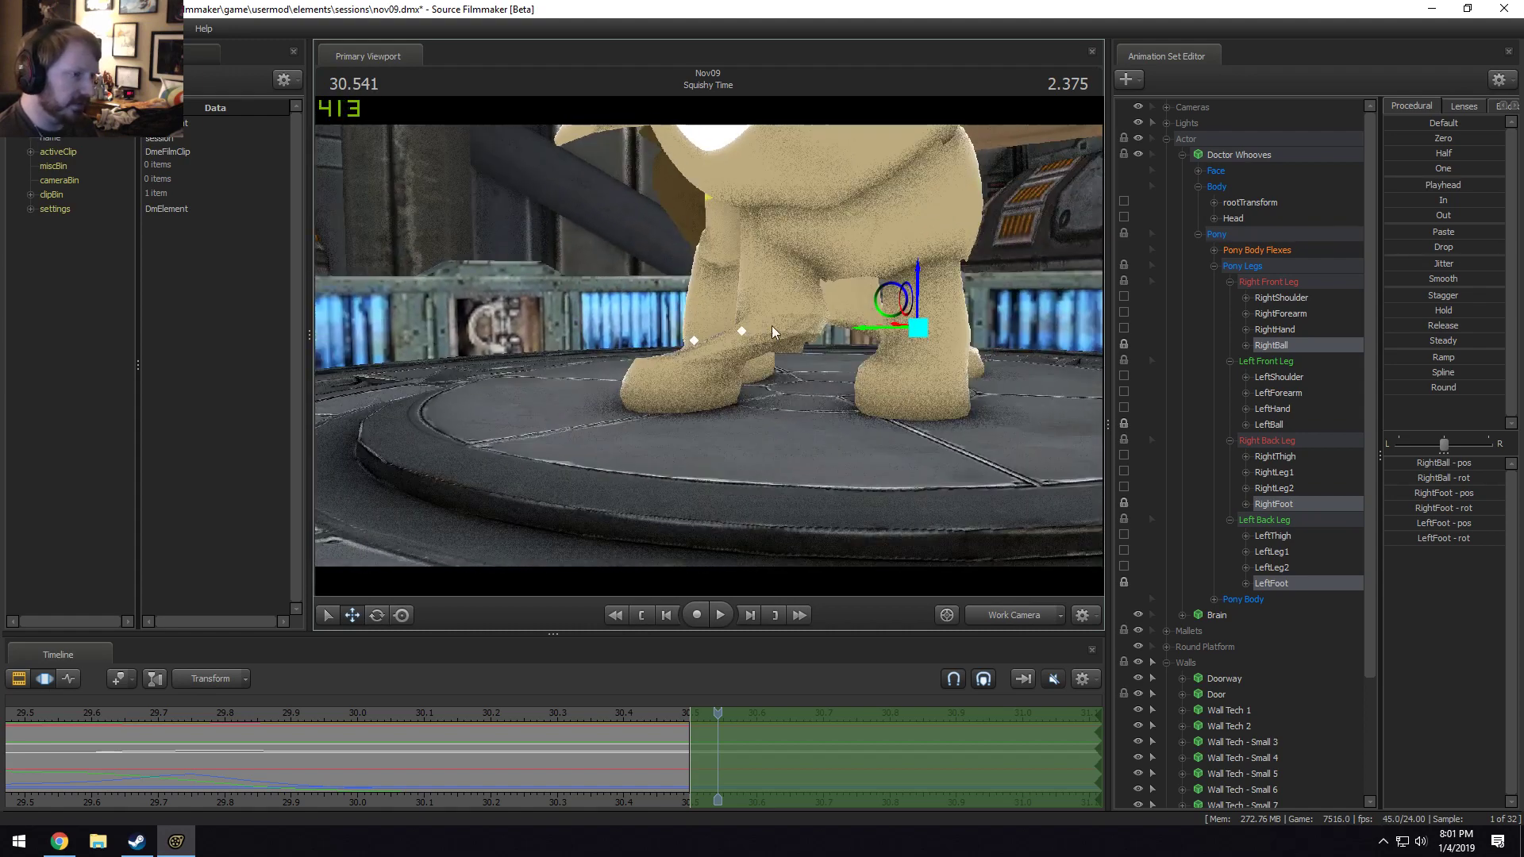
Try to fix the bent right front leg by rotating RightShoulder, RightForearm and RightHand.
click(1275, 298)
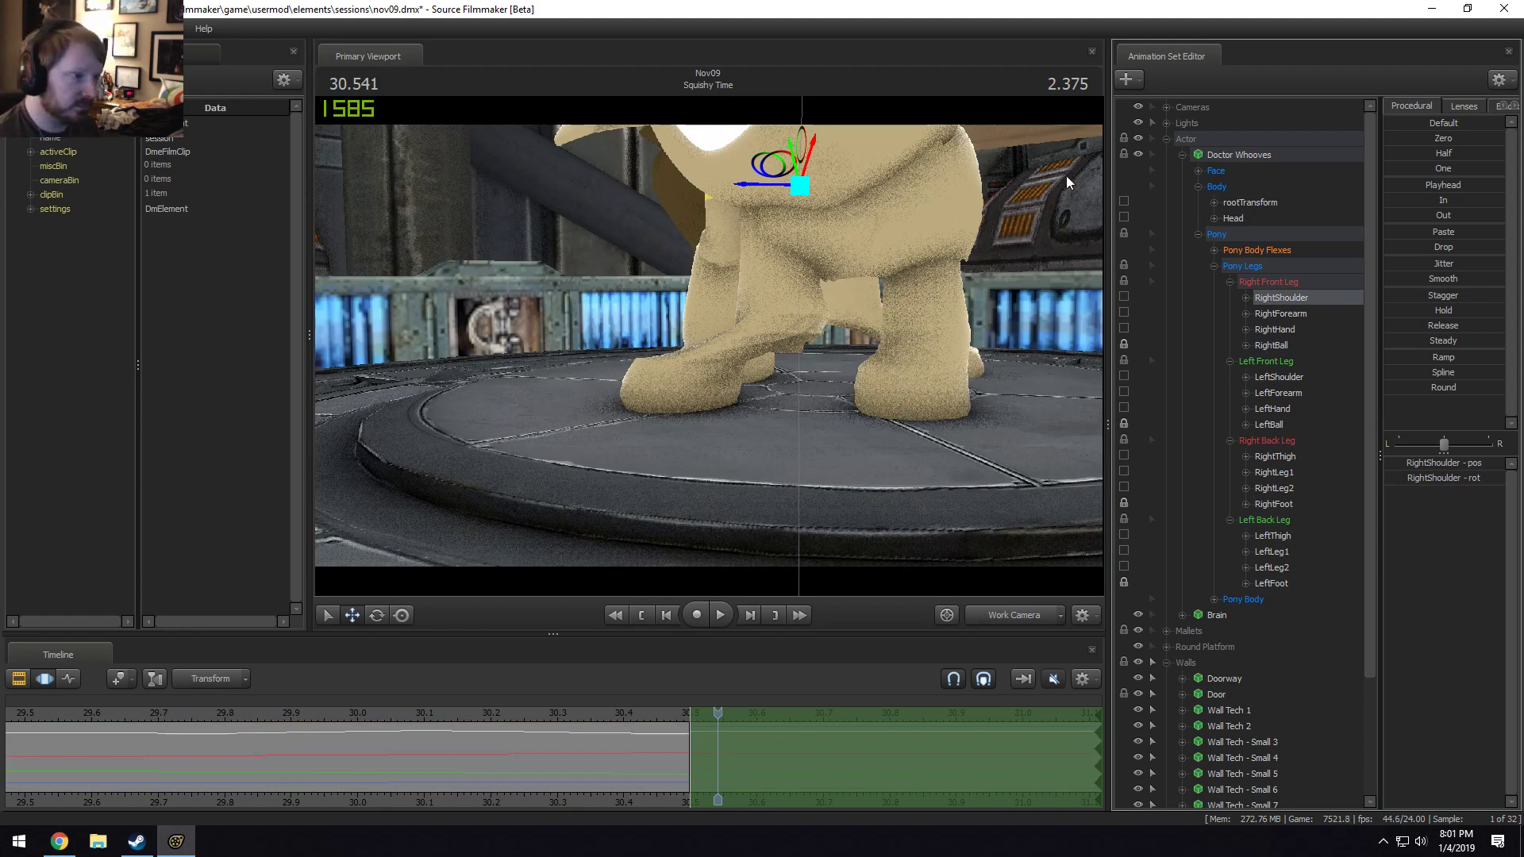
drag(754, 156, 804, 187)
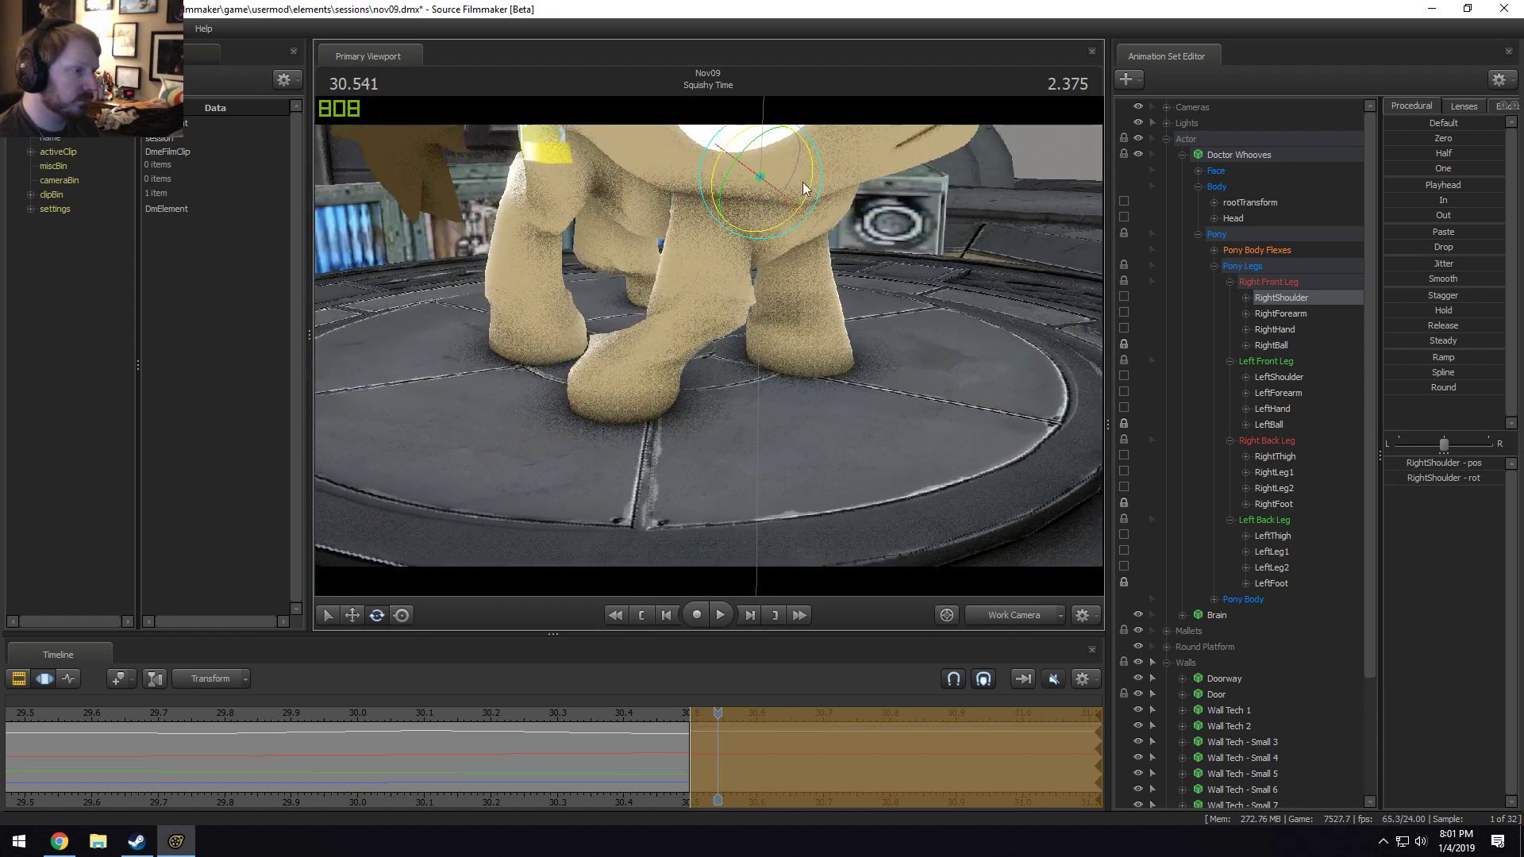
click(1264, 315)
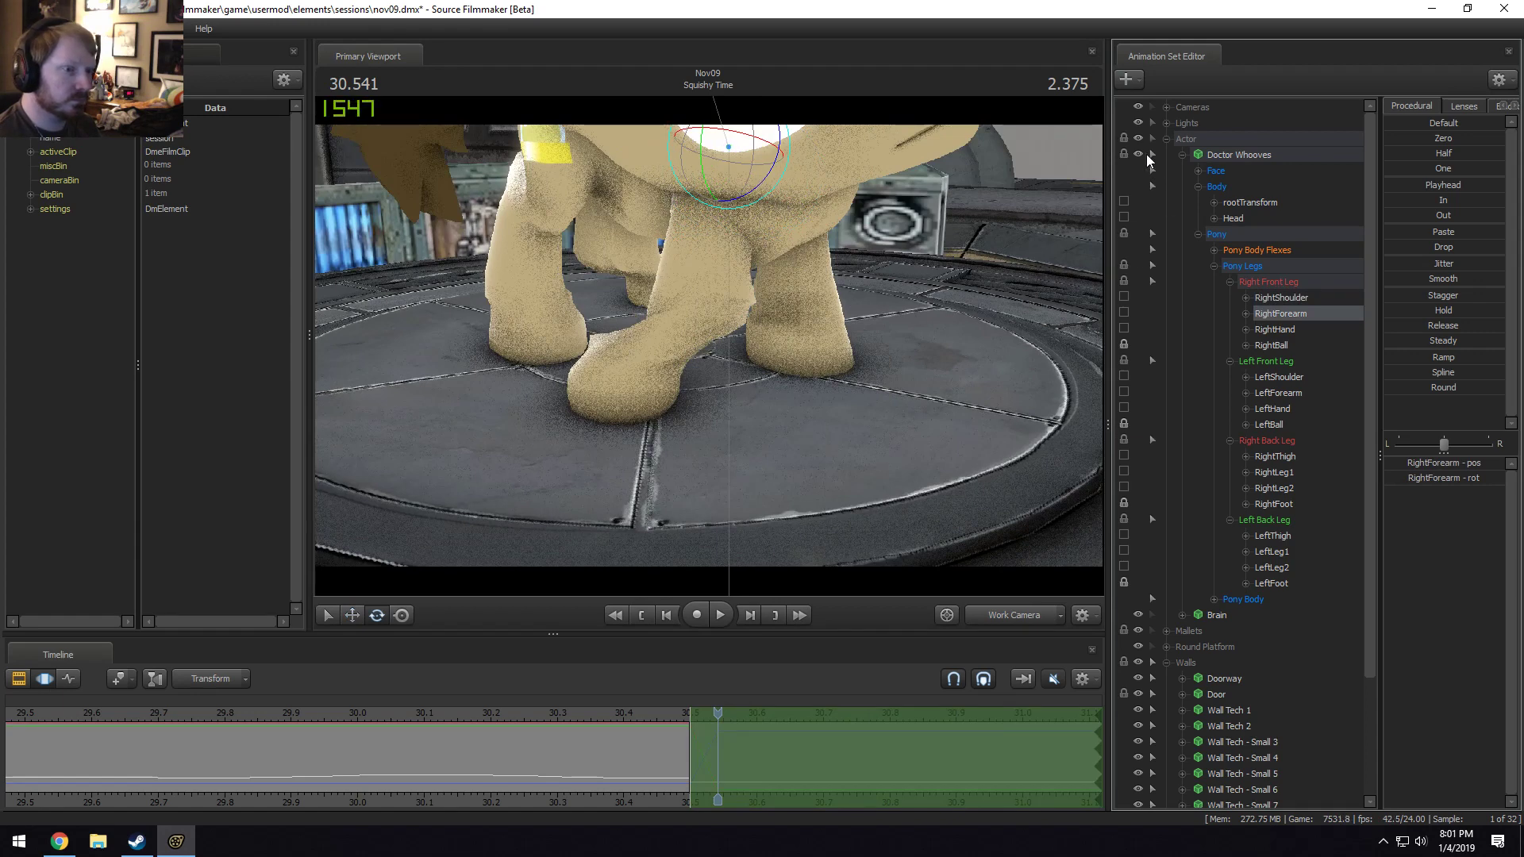
drag(768, 197, 706, 351)
click(696, 286)
alt+drag(695, 286, 719, 349)
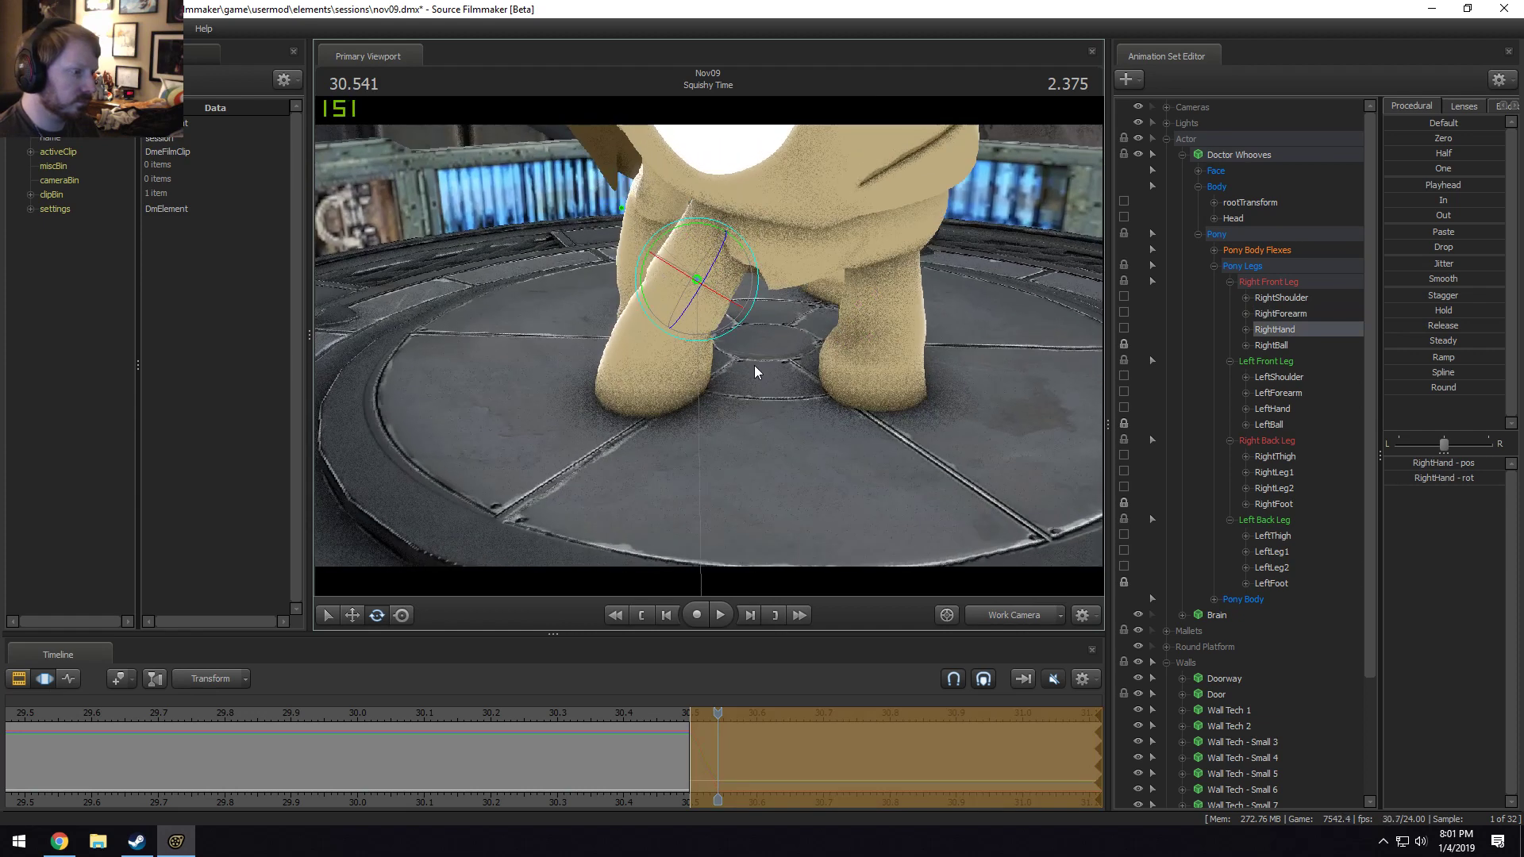
click(1287, 314)
drag(774, 183, 754, 171)
drag(759, 272, 748, 367)
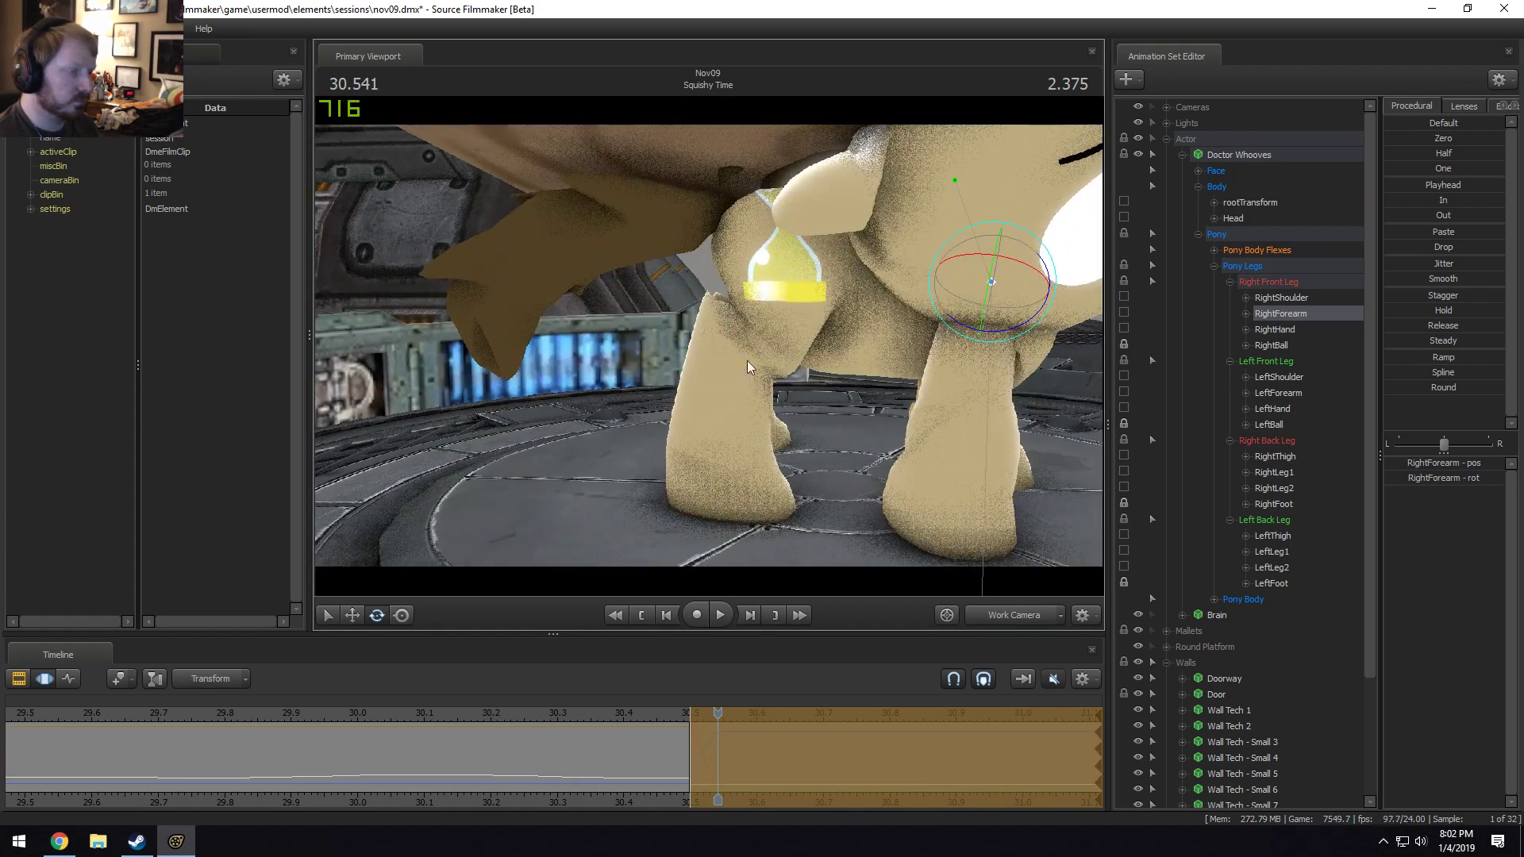
Give the time selection a falloff between 30.5 s and 30.541 s, and inspect the right front leg from the front.
mouse_move(682, 742)
mouse_down()
mouse_move(728, 744)
mouse_move(681, 747)
mouse_move(718, 756)
mouse_move(715, 738)
mouse_move(659, 736)
mouse_move(717, 734)
mouse_up()
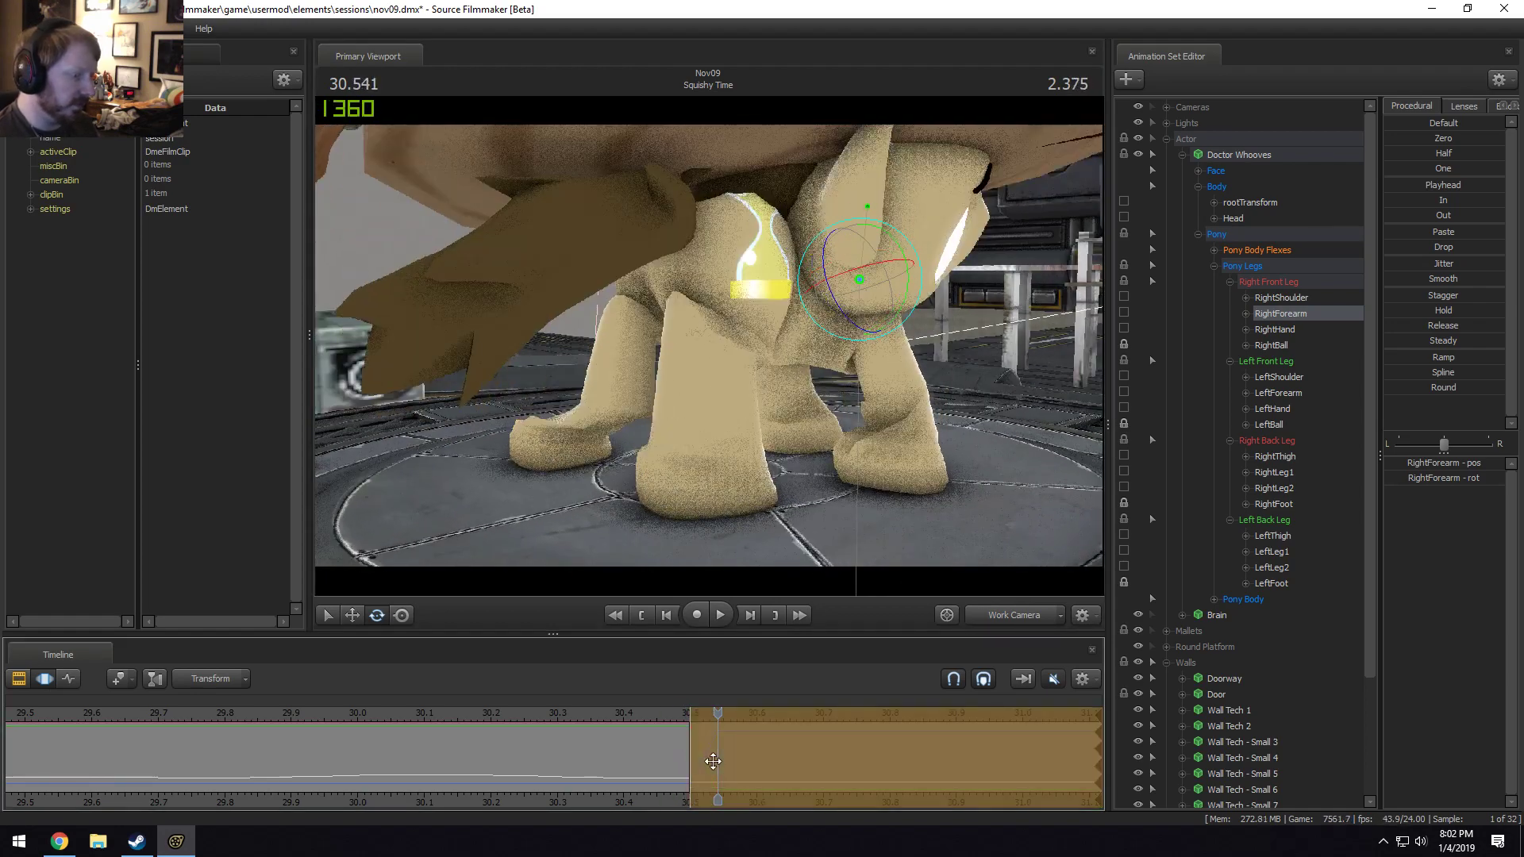
drag(694, 762, 685, 759)
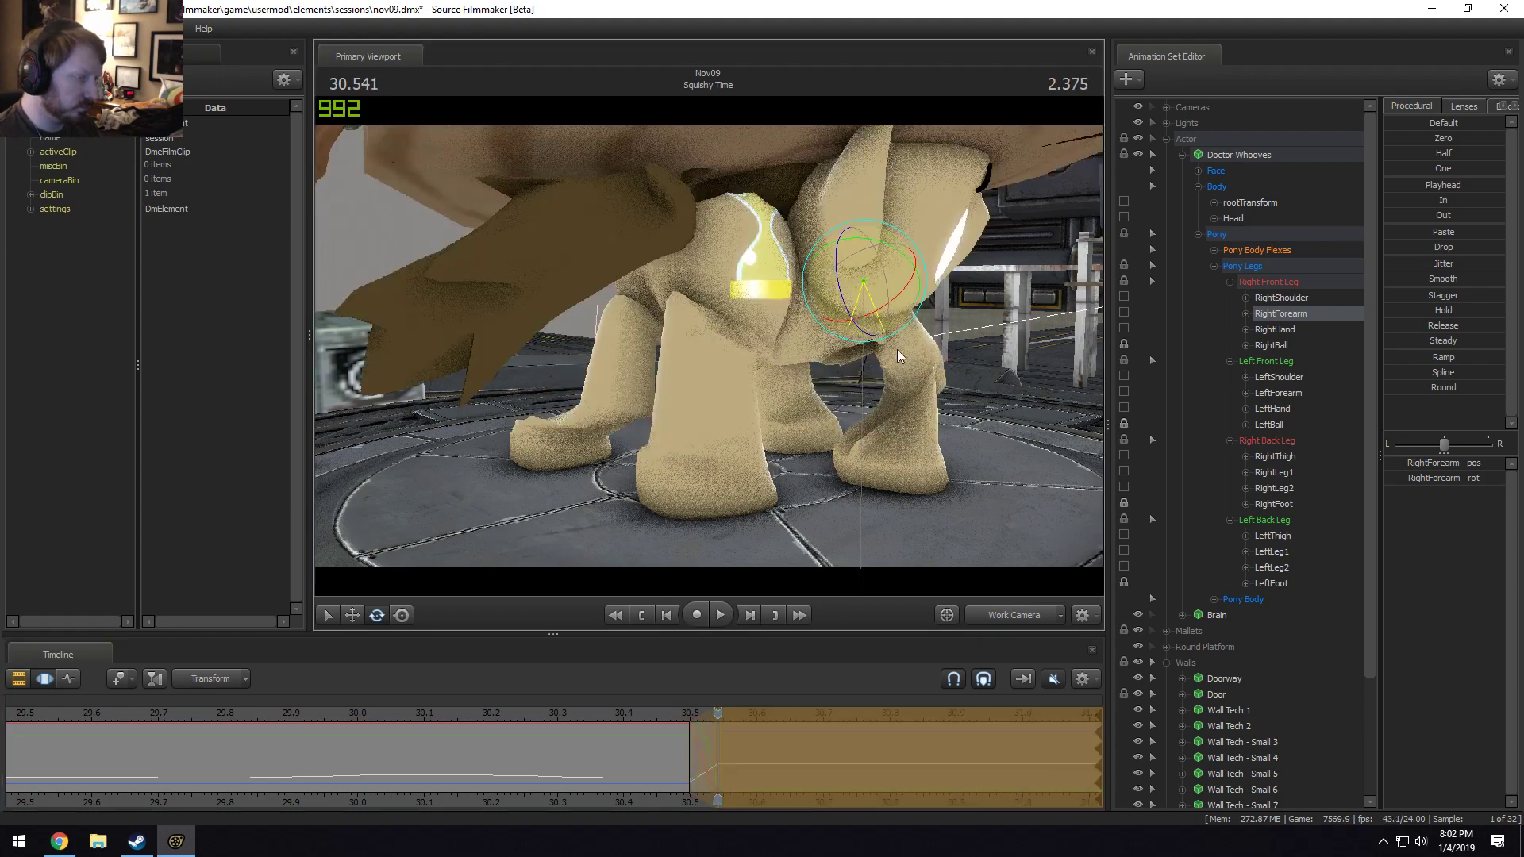
drag(709, 352, 709, 352)
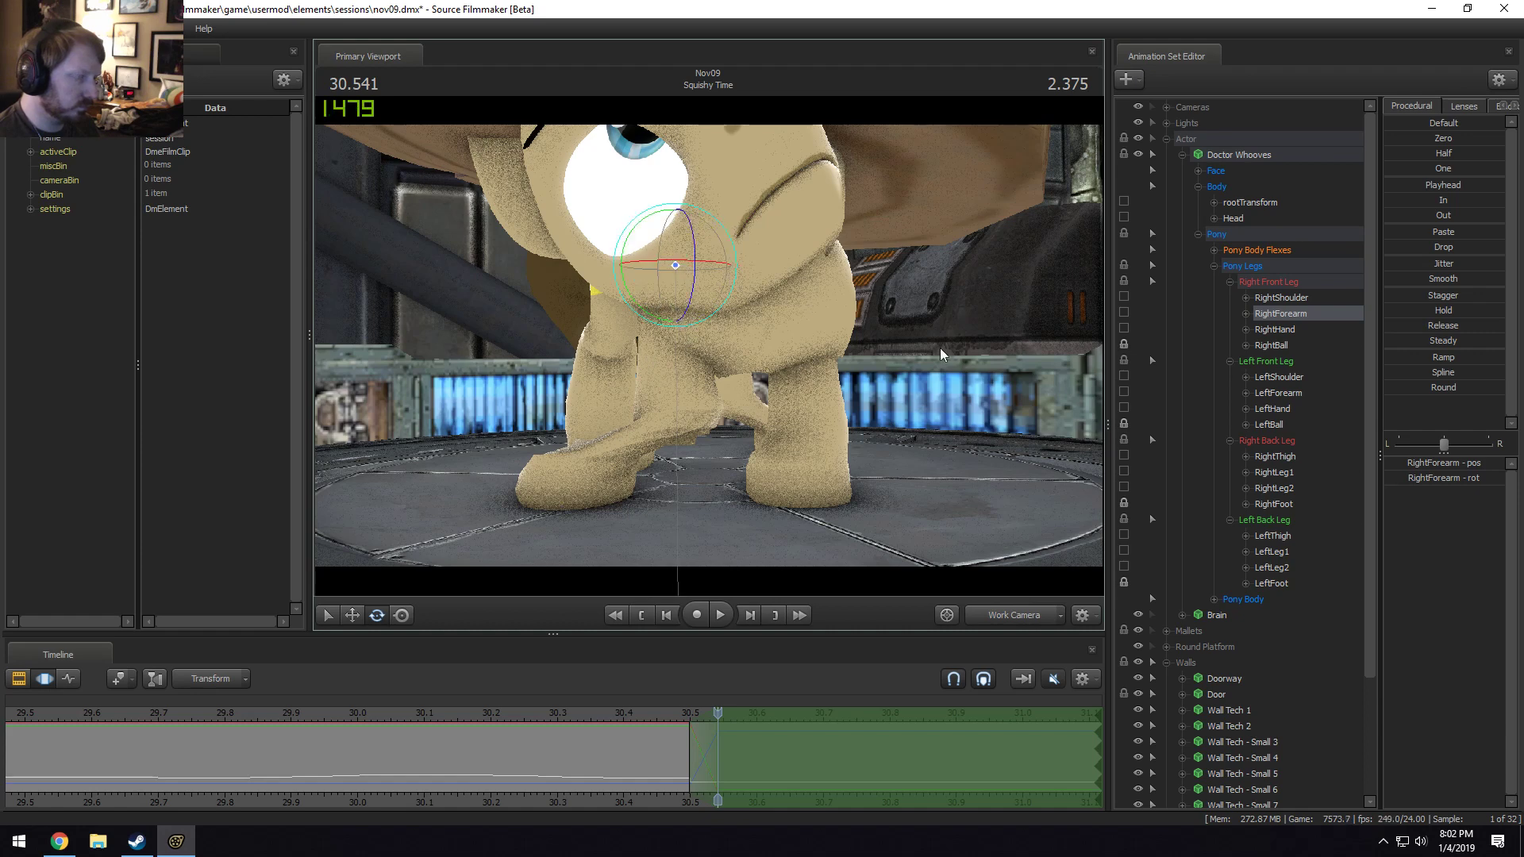
Rotate RightForearm and RightHand at 30.541 s to straighten the bent right front leg.
ctrl+click(1276, 330)
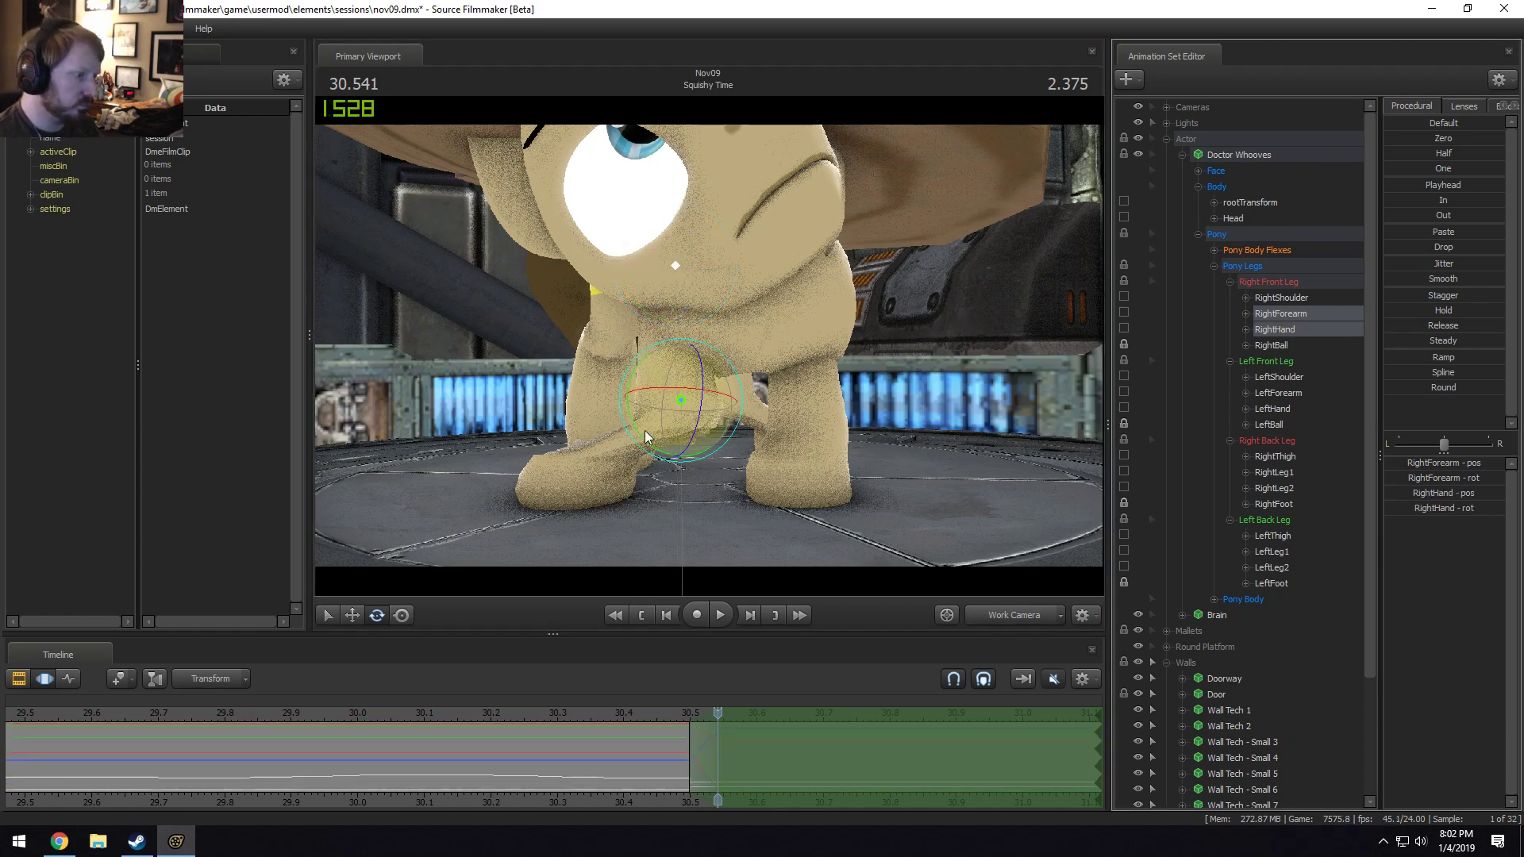
drag(645, 430, 760, 360)
click(1280, 313)
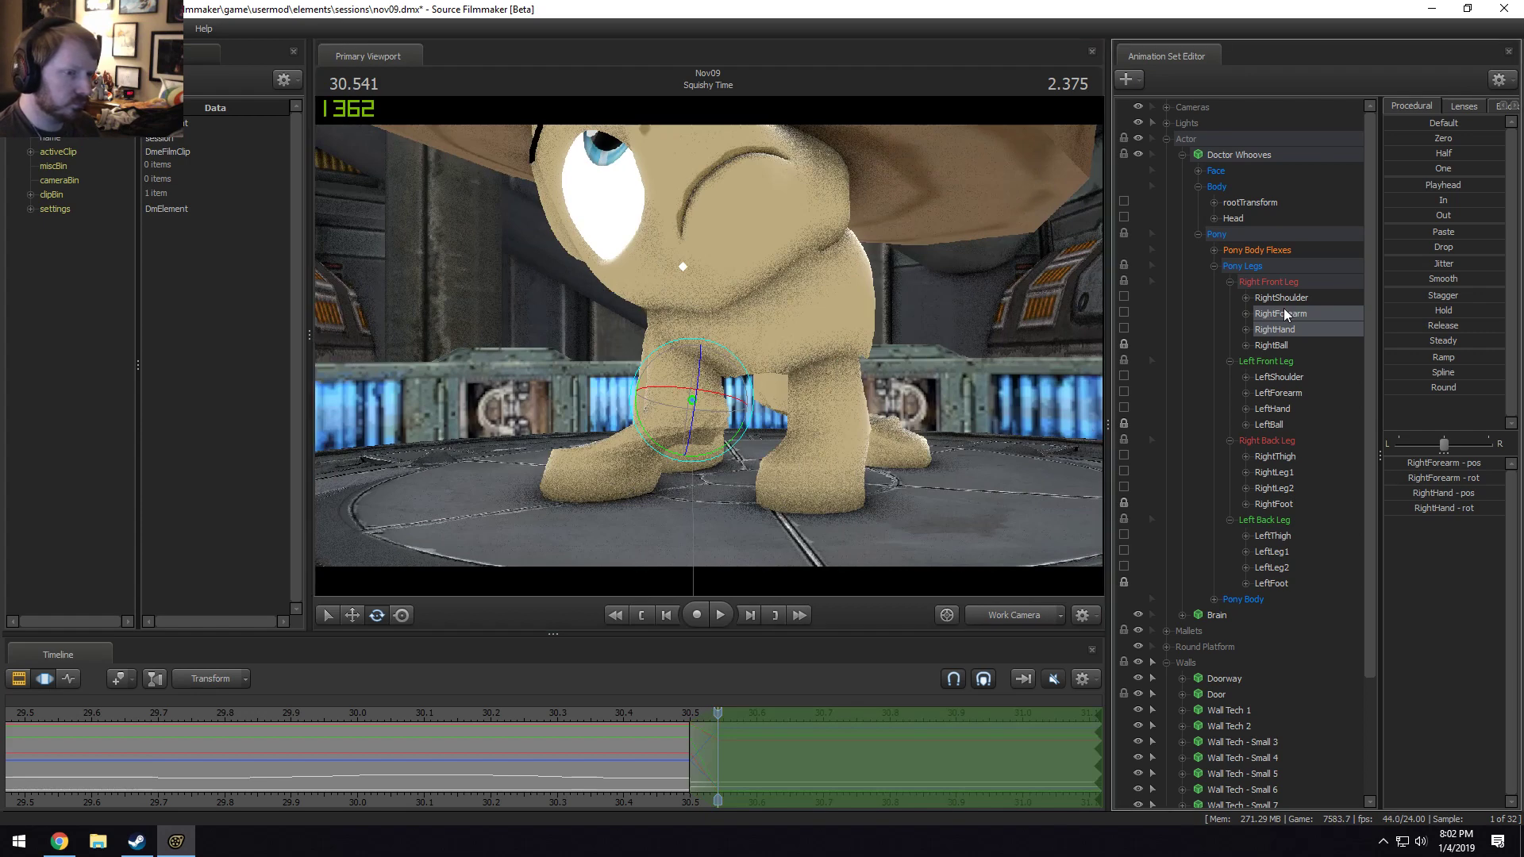
drag(654, 312, 701, 273)
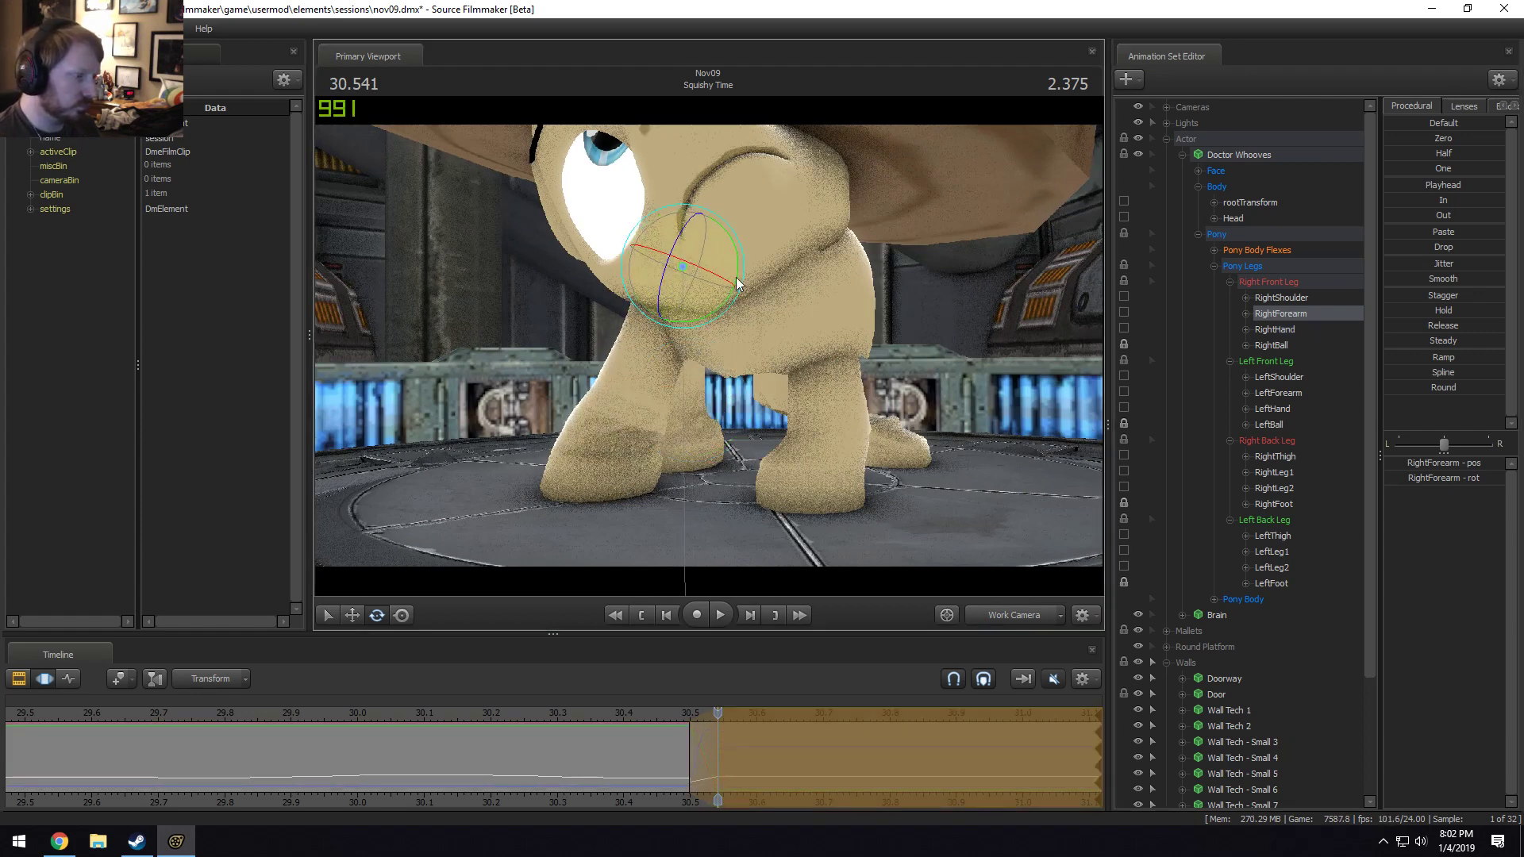
click(658, 358)
drag(670, 403, 717, 299)
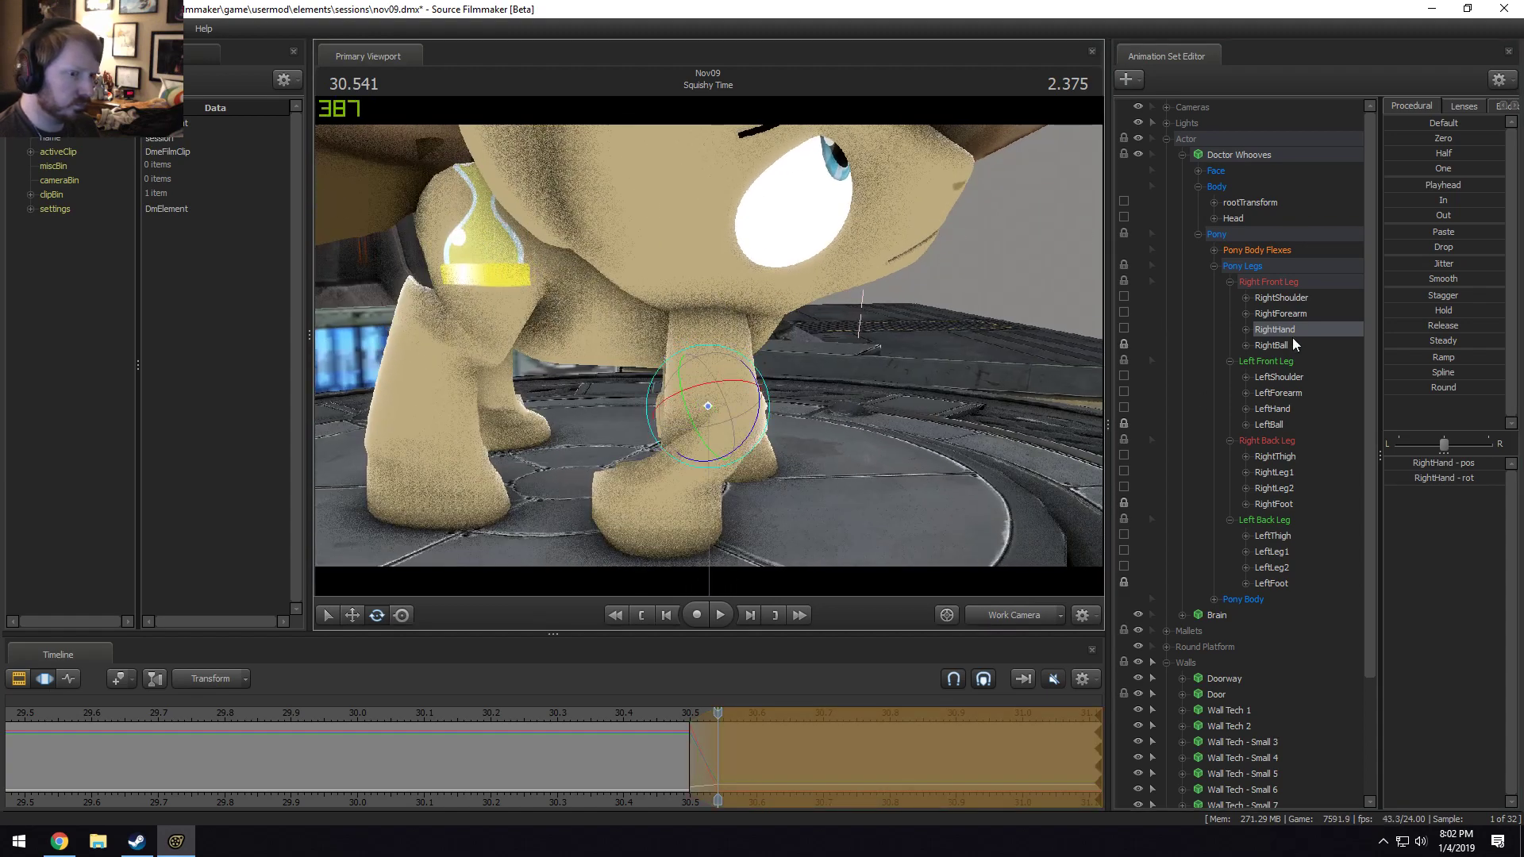
Rotate RightShoulder and LeftShoulder to refine the front legs' stance under the mallet.
click(1281, 299)
drag(789, 336, 613, 341)
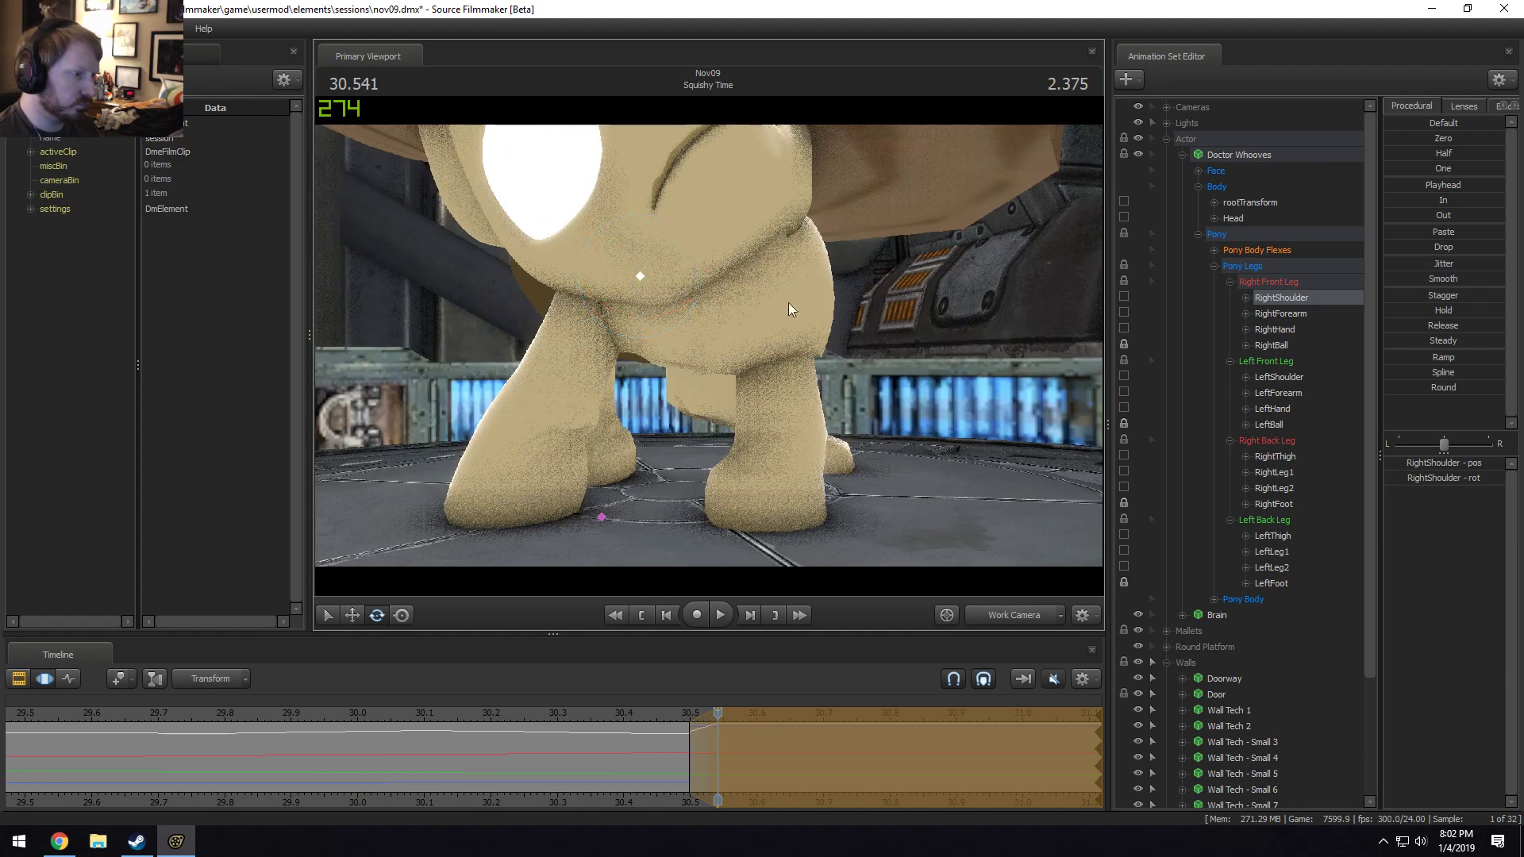
click(1274, 377)
drag(825, 242, 845, 238)
drag(800, 333, 944, 310)
mouse_move(711, 346)
mouse_down()
mouse_move(688, 350)
mouse_move(706, 342)
mouse_up()
Rotate RightLeg2 to adjust the bend of the right back leg under the mallet.
click(1274, 484)
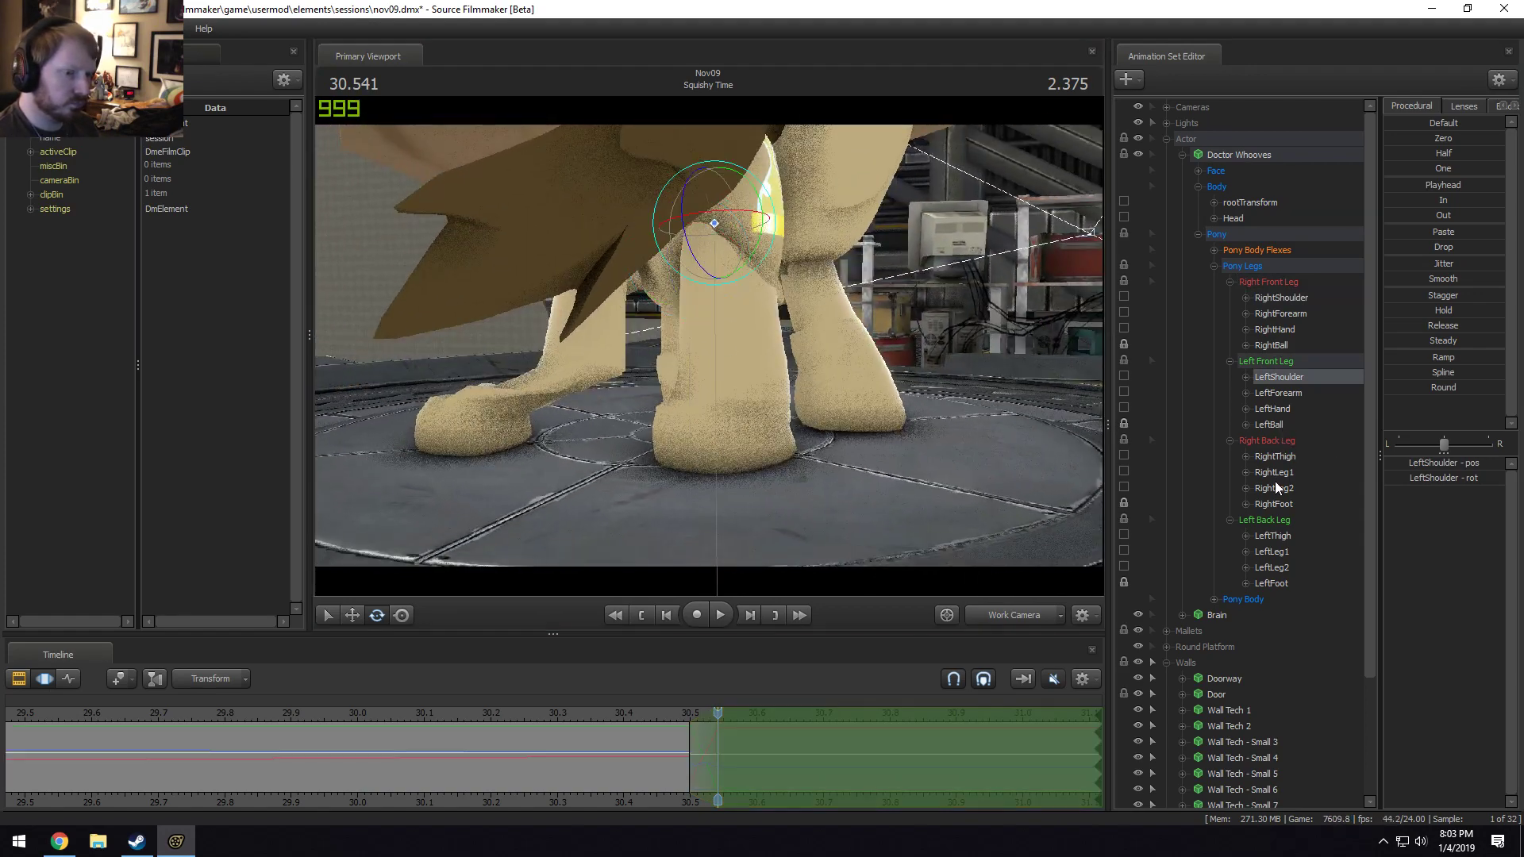
drag(758, 240, 735, 198)
key(w)
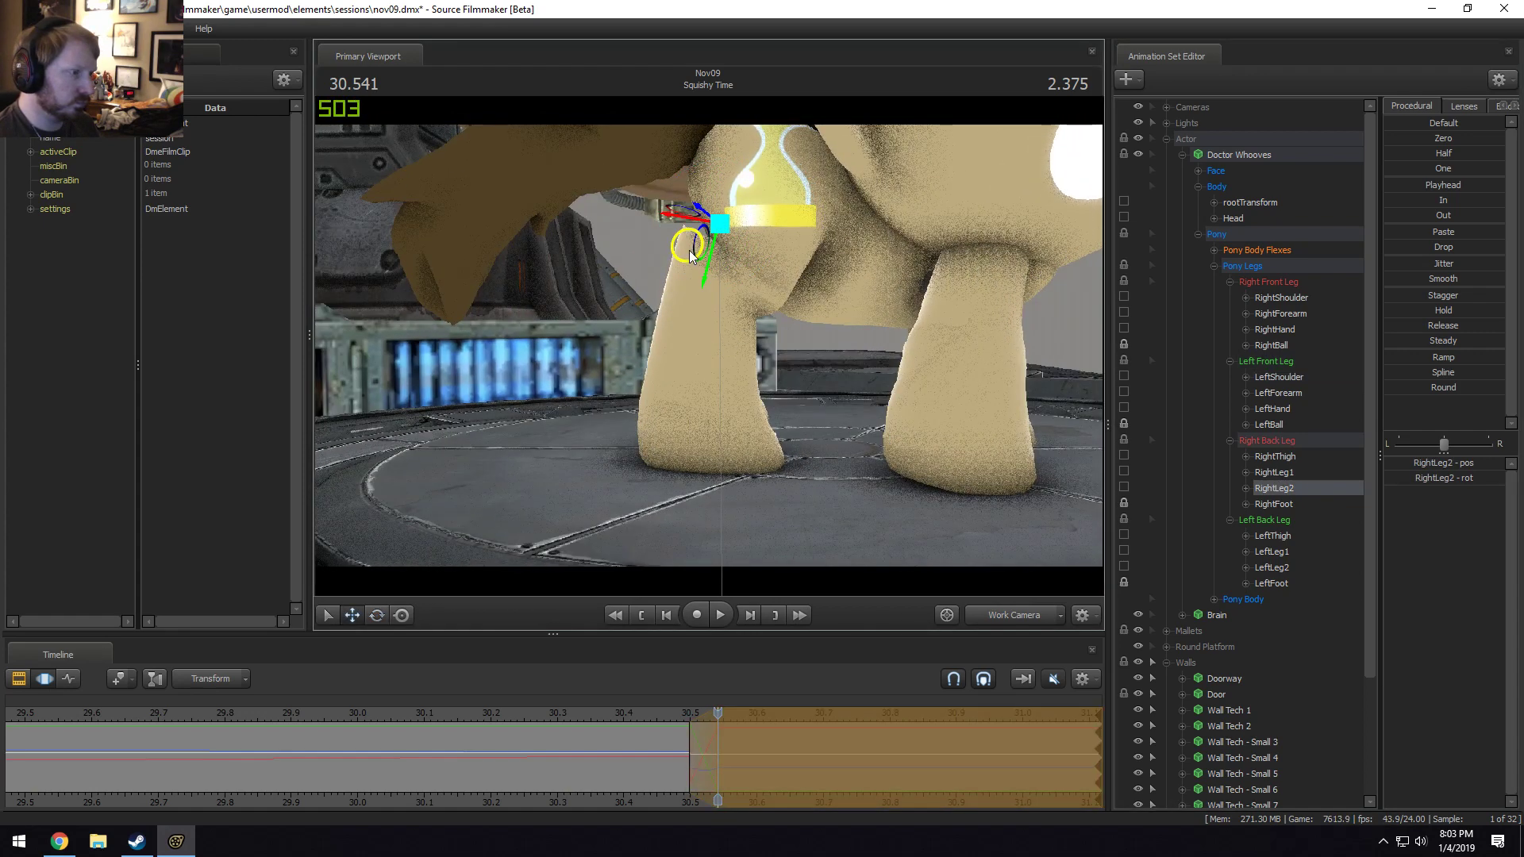
alt+drag(760, 259, 787, 208)
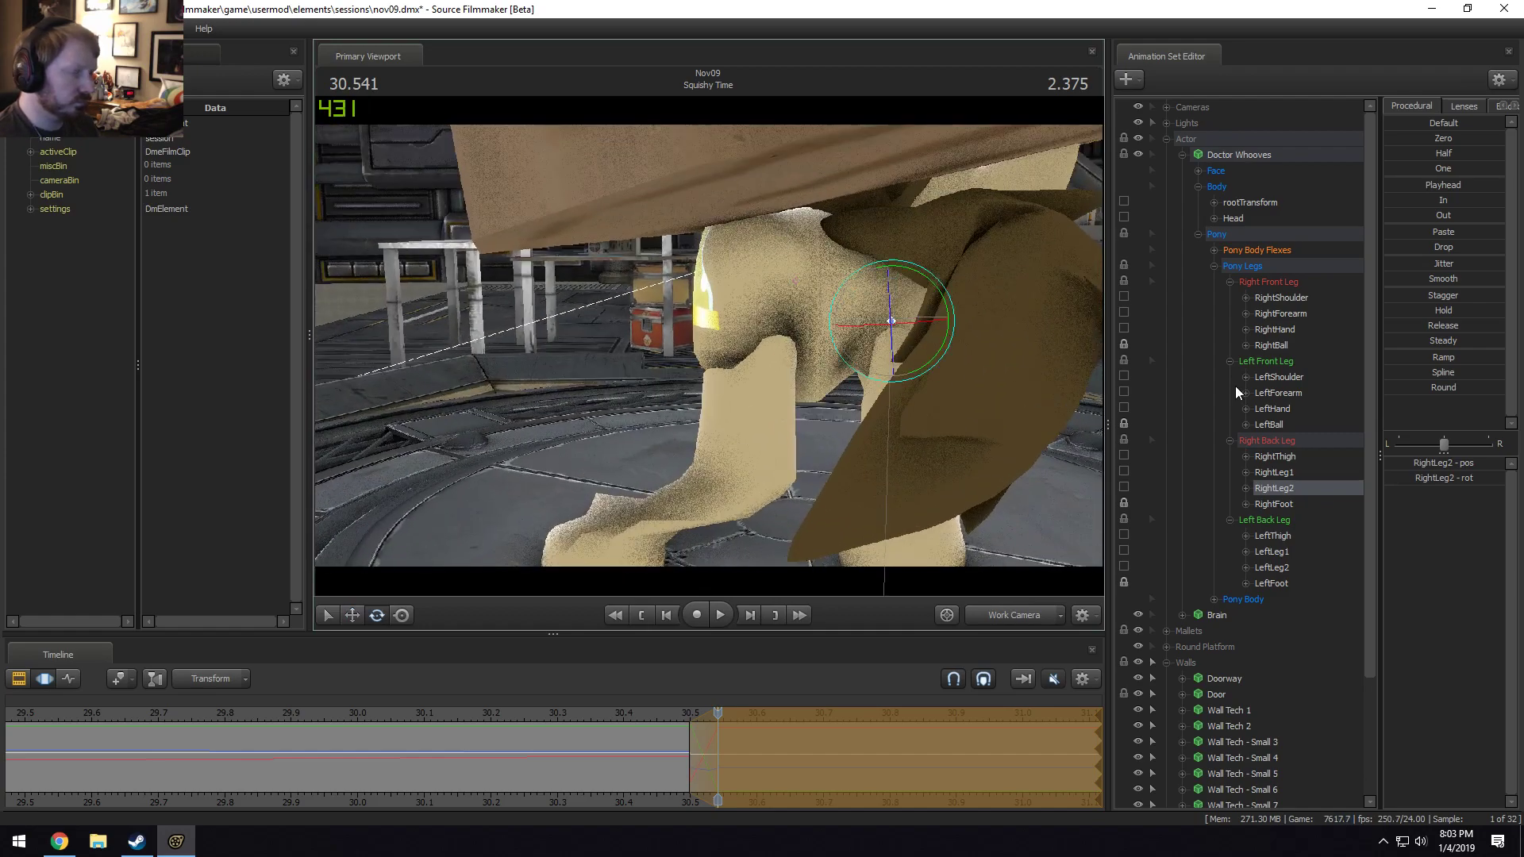
Rotate LeftThigh and LeftLeg1 together and fine-tune LeftLeg1 to straighten the left back leg.
drag(1270, 546, 1263, 530)
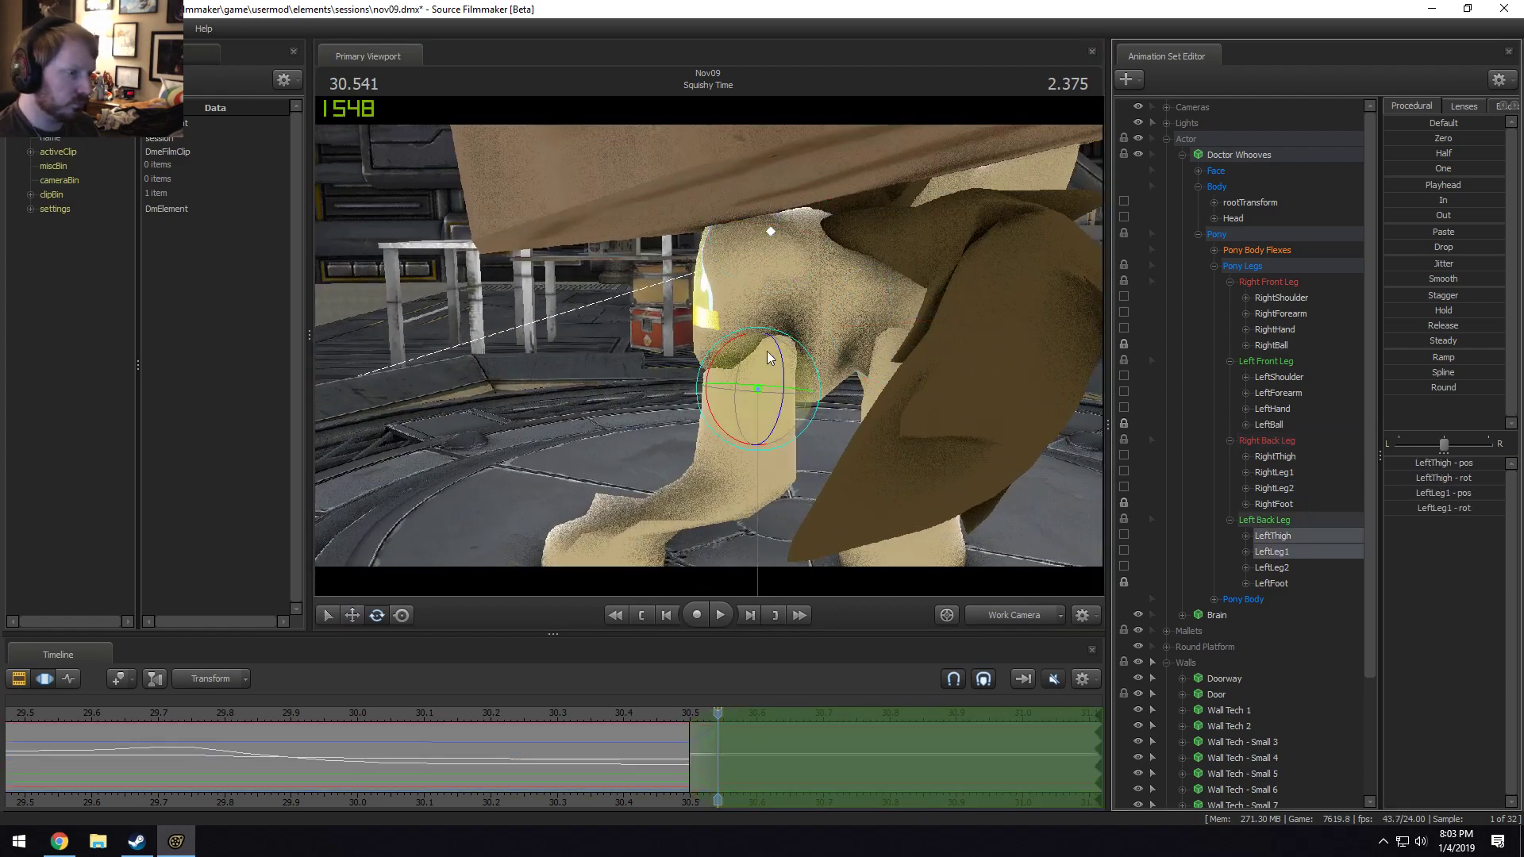
mouse_move(736, 339)
mouse_down()
mouse_move(921, 325)
mouse_move(725, 346)
mouse_up()
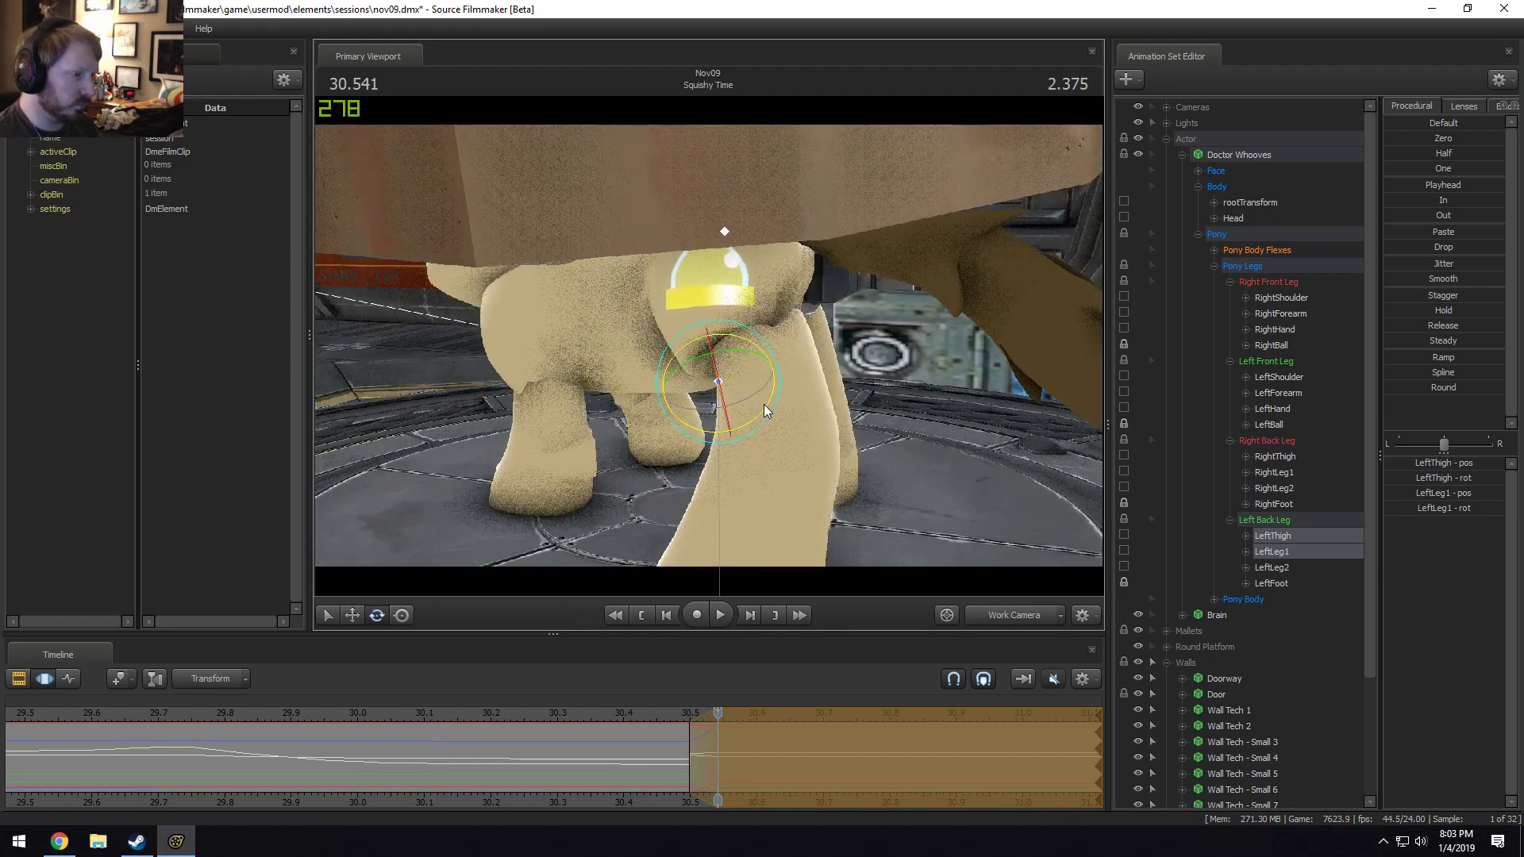
drag(764, 408, 707, 349)
click(1274, 551)
key(e)
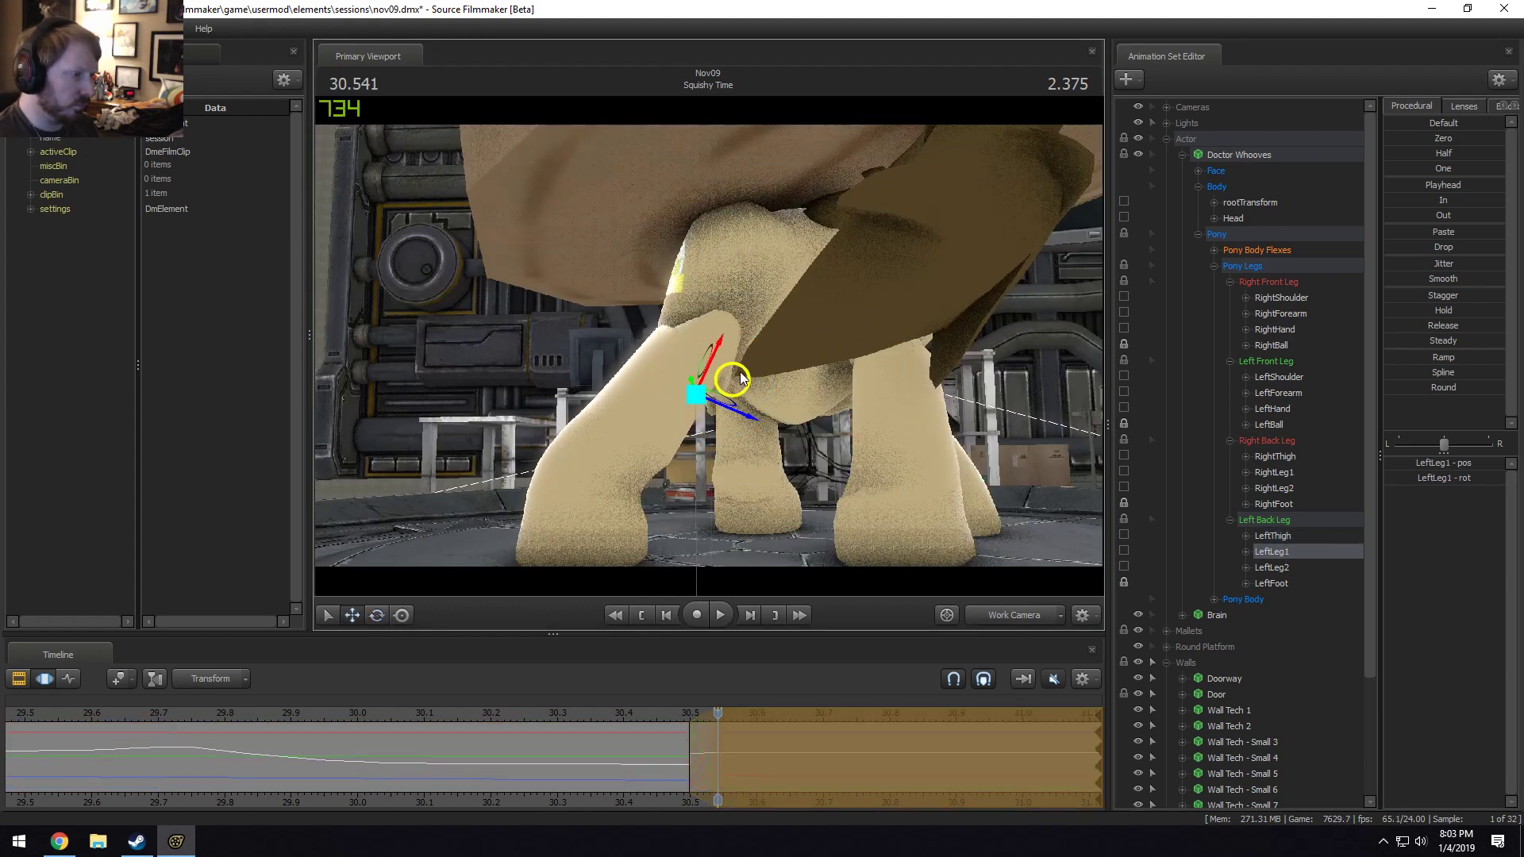
drag(752, 394, 823, 384)
key(w)
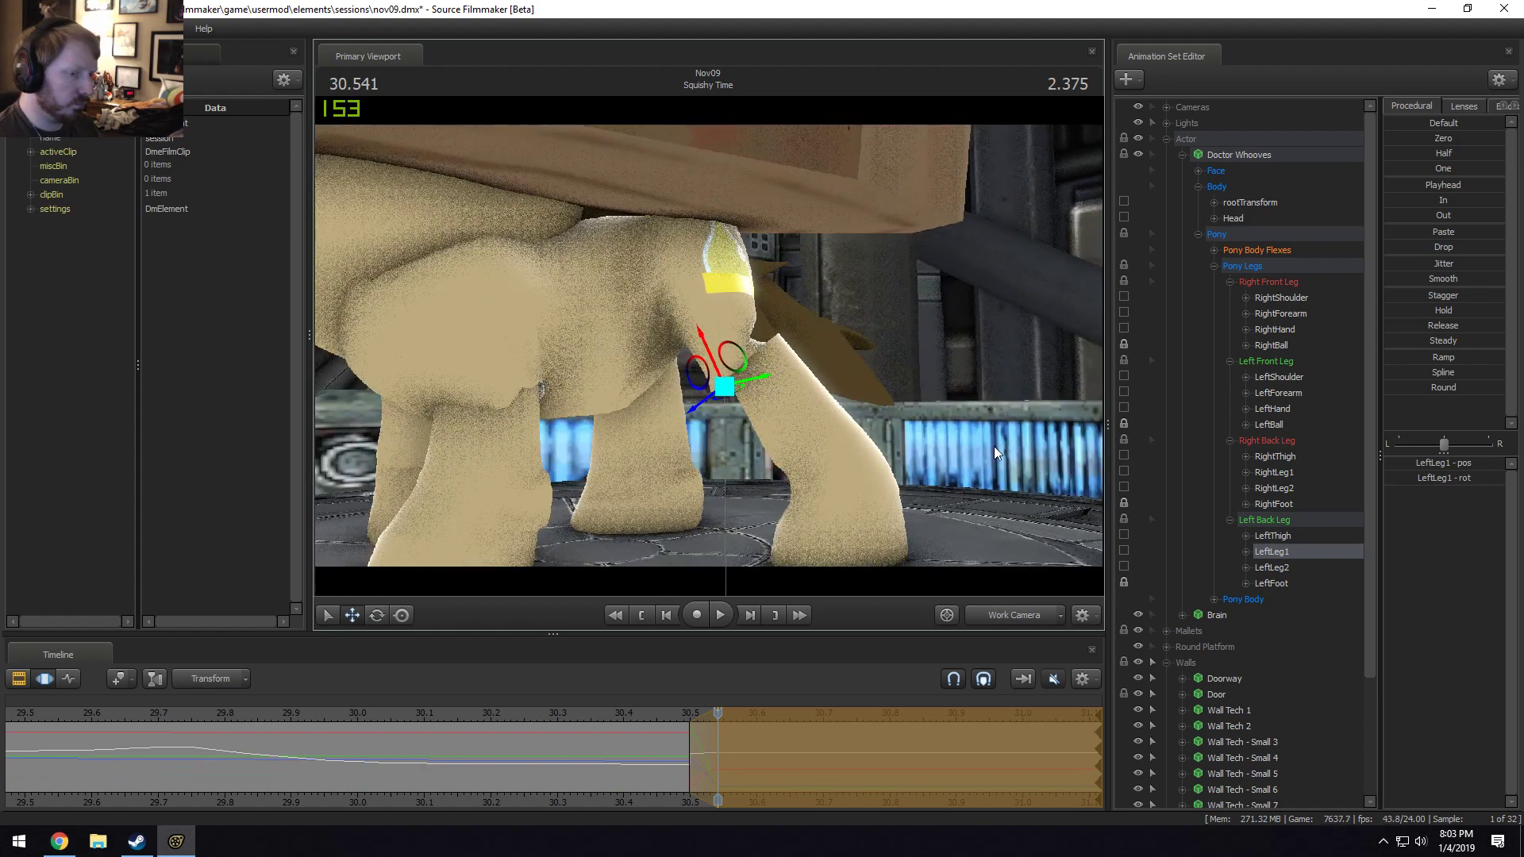
Return to the main camera, clear the time selection, and compare the leg poses at 30.541 s and 30.500 s.
click(998, 619)
key(F2)
key(F3)
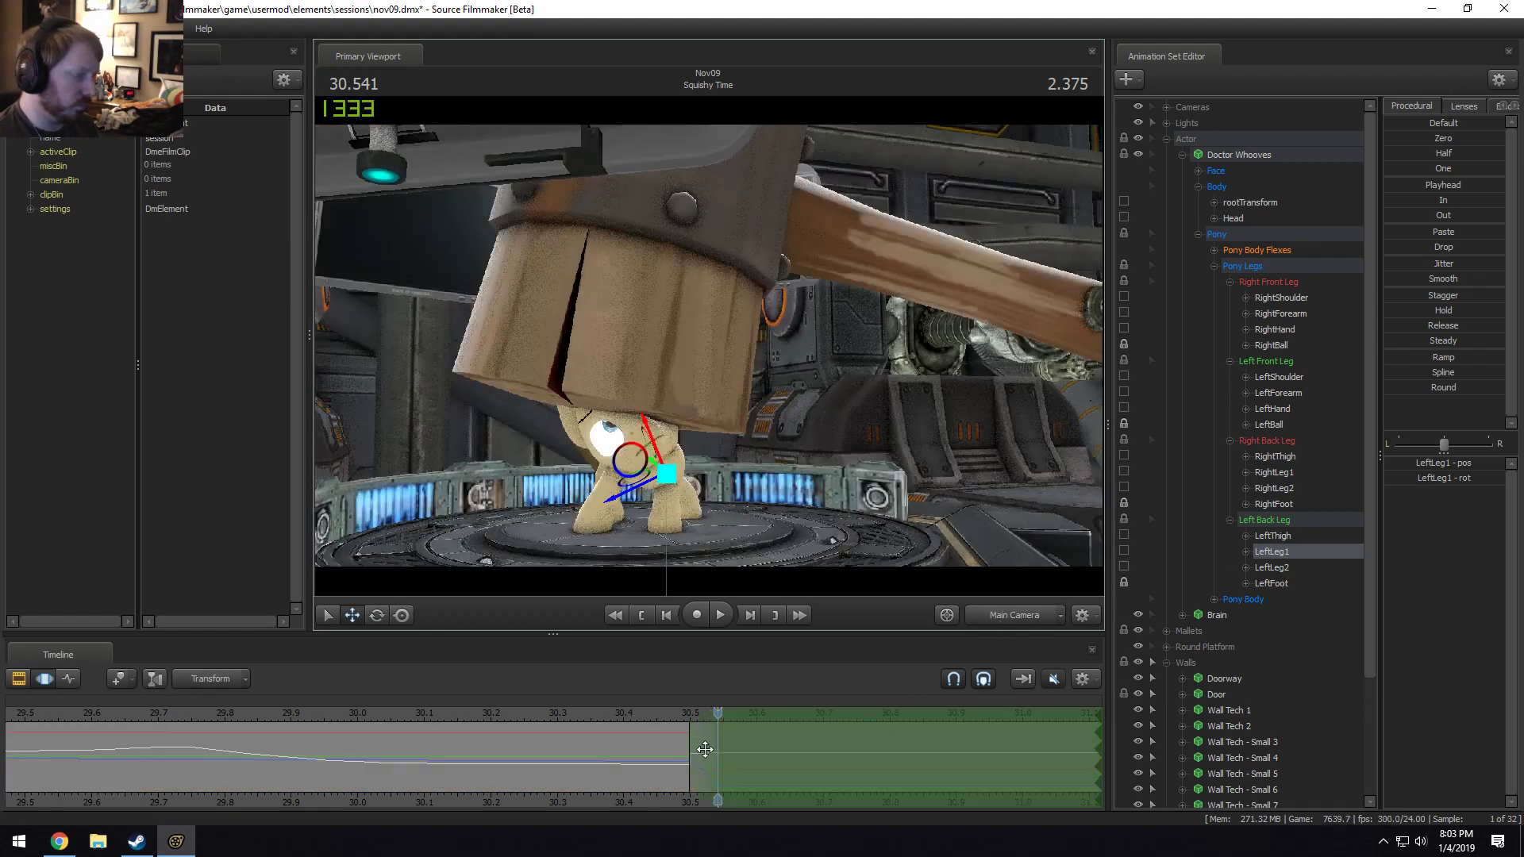
mouse_move(704, 749)
mouse_down()
mouse_move(647, 743)
mouse_move(700, 758)
mouse_move(662, 763)
mouse_move(693, 769)
mouse_move(712, 724)
mouse_move(690, 740)
mouse_up()
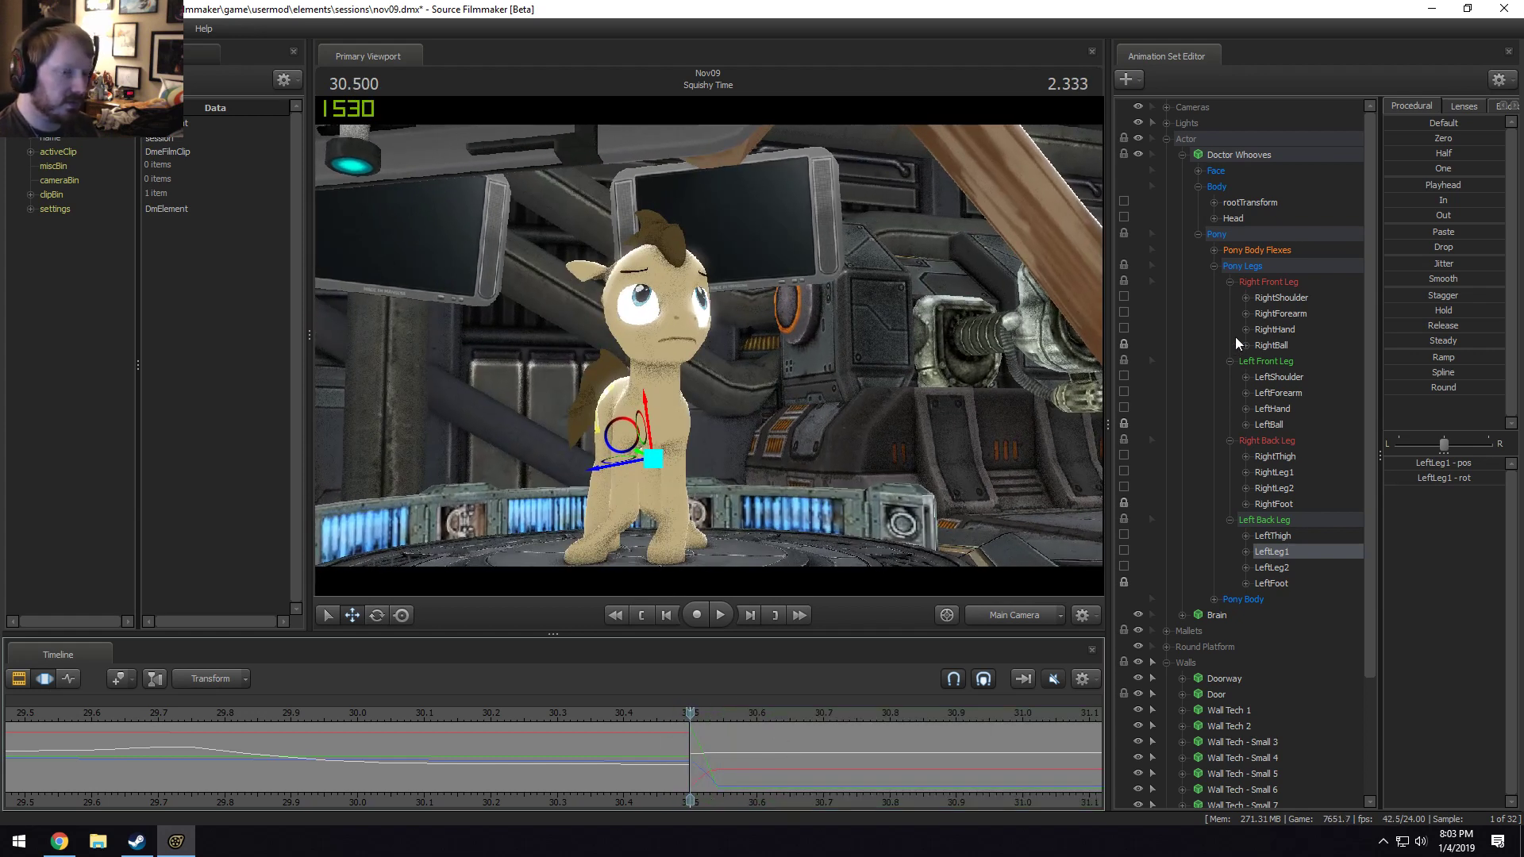
Select the whole Doctor Whooves animation set and time-select from 30.50 s to about 30.54 s.
drag(676, 741, 691, 743)
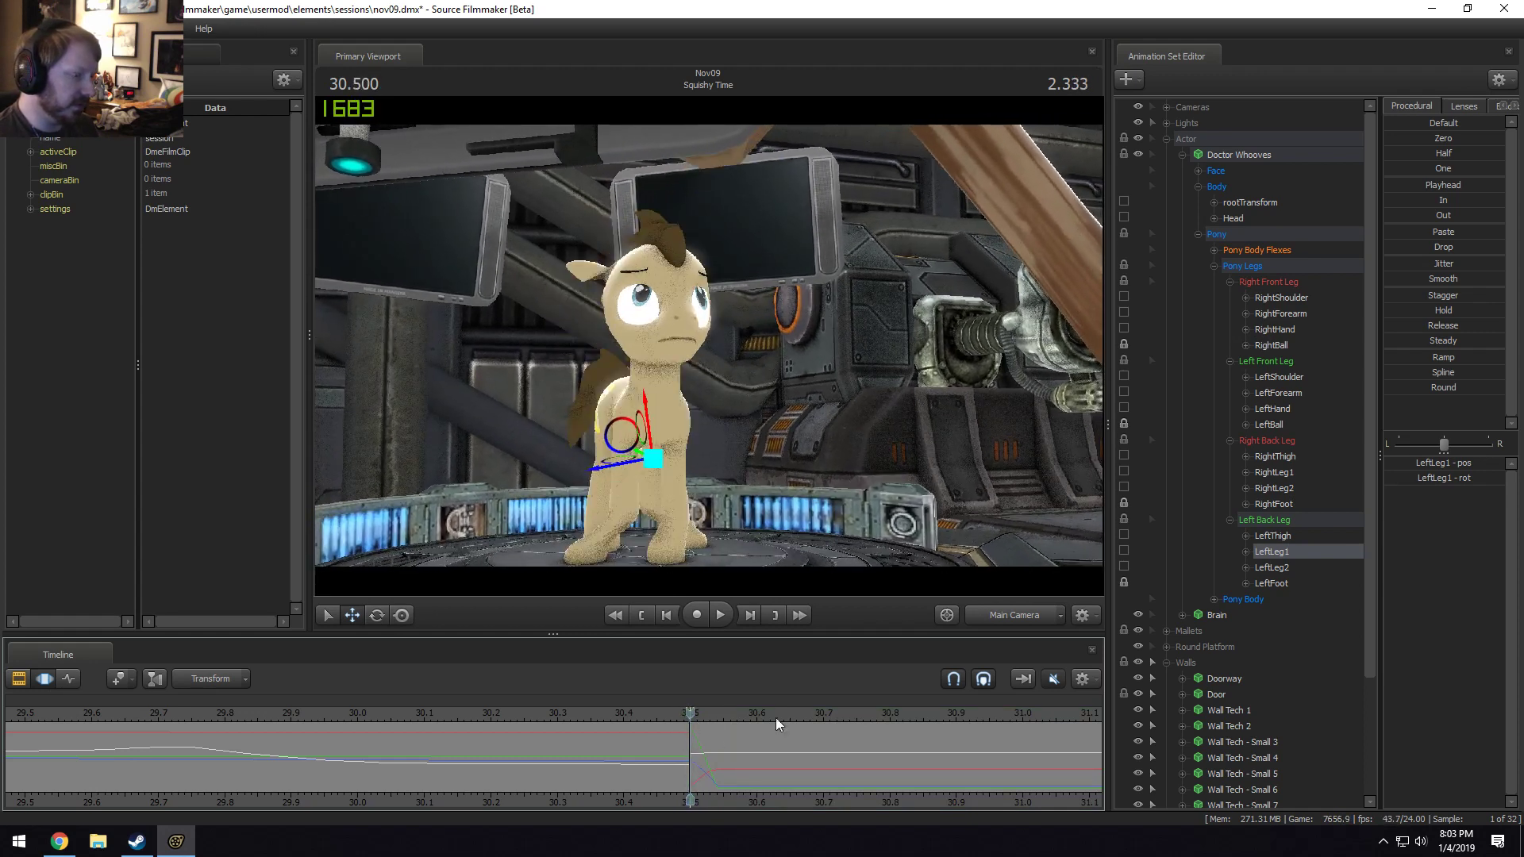
click(1276, 296)
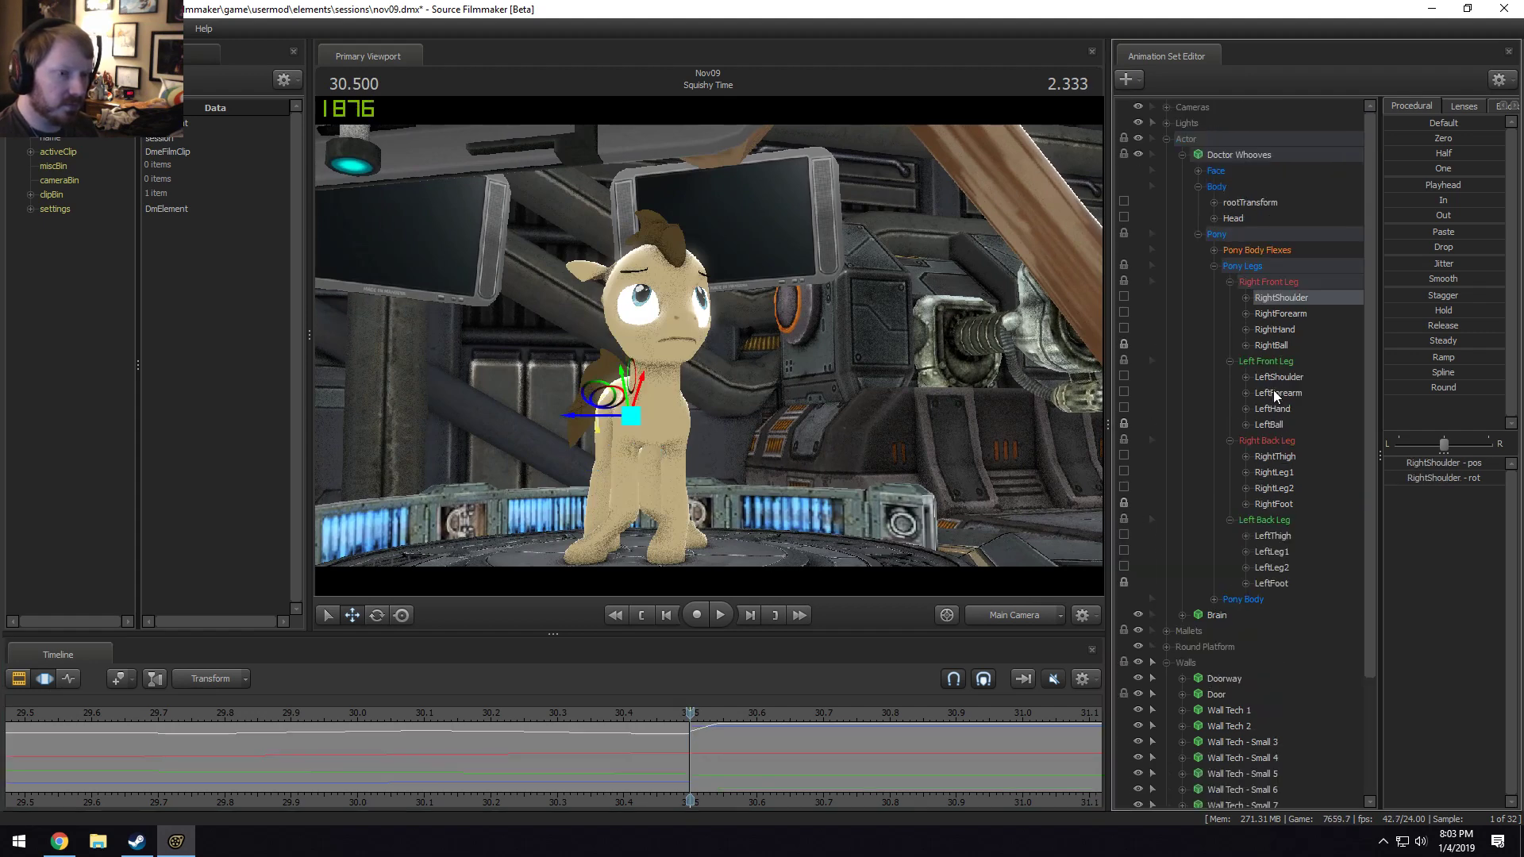
click(1245, 158)
click(696, 751)
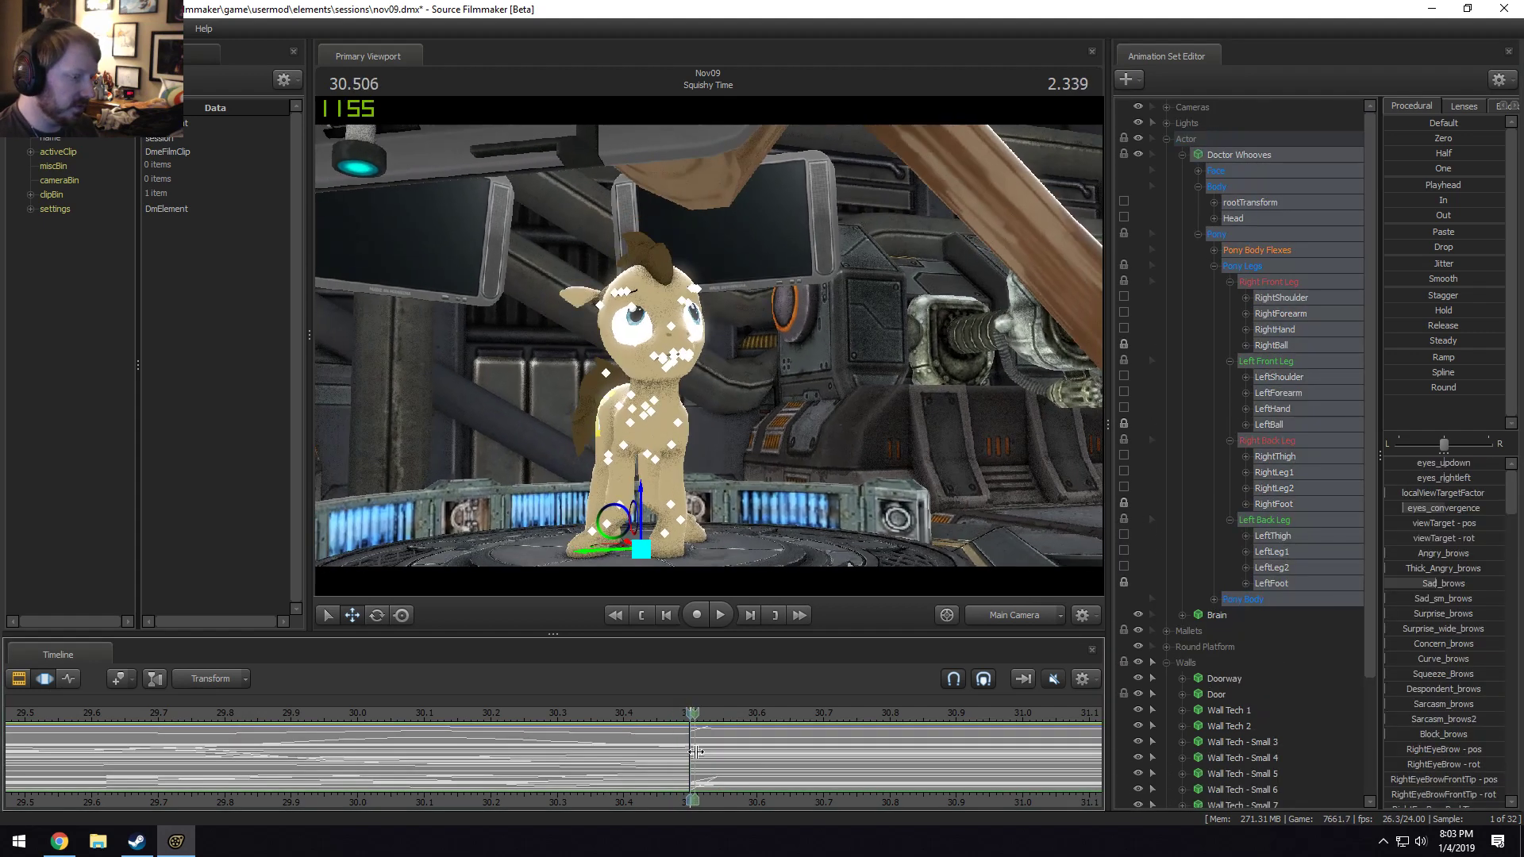
shift+drag(696, 752, 718, 751)
Try the Round and In presets on Doctor Whooves across the 30.50–30.54 s selection, undoing the applied change.
click(1456, 385)
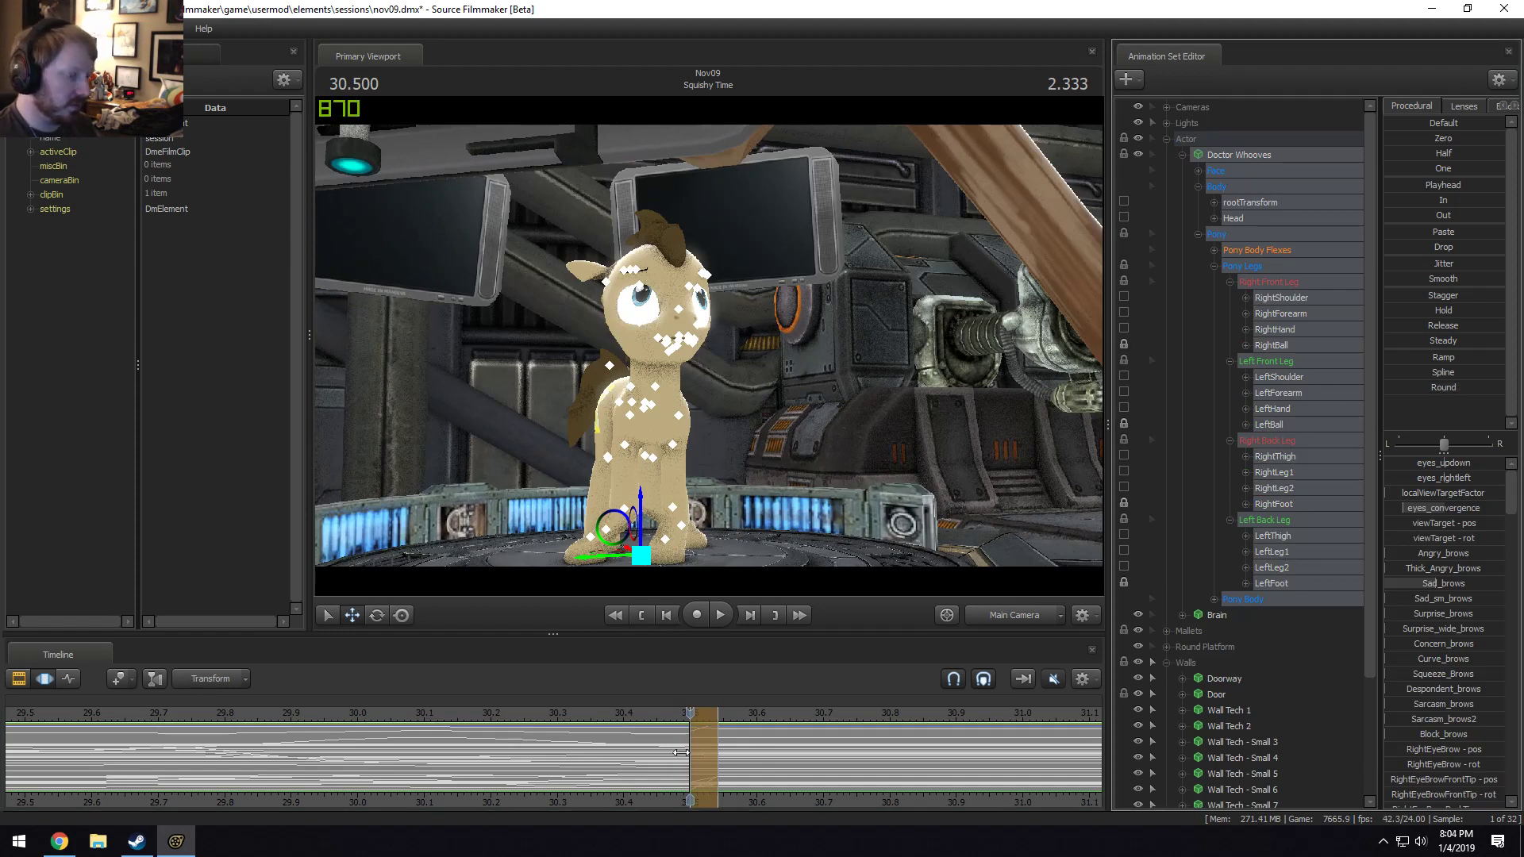
mouse_move(681, 752)
mouse_down()
mouse_move(657, 745)
mouse_move(705, 764)
mouse_move(625, 716)
mouse_move(655, 756)
mouse_move(692, 748)
mouse_up()
key(Return)
key(ctrl+z)
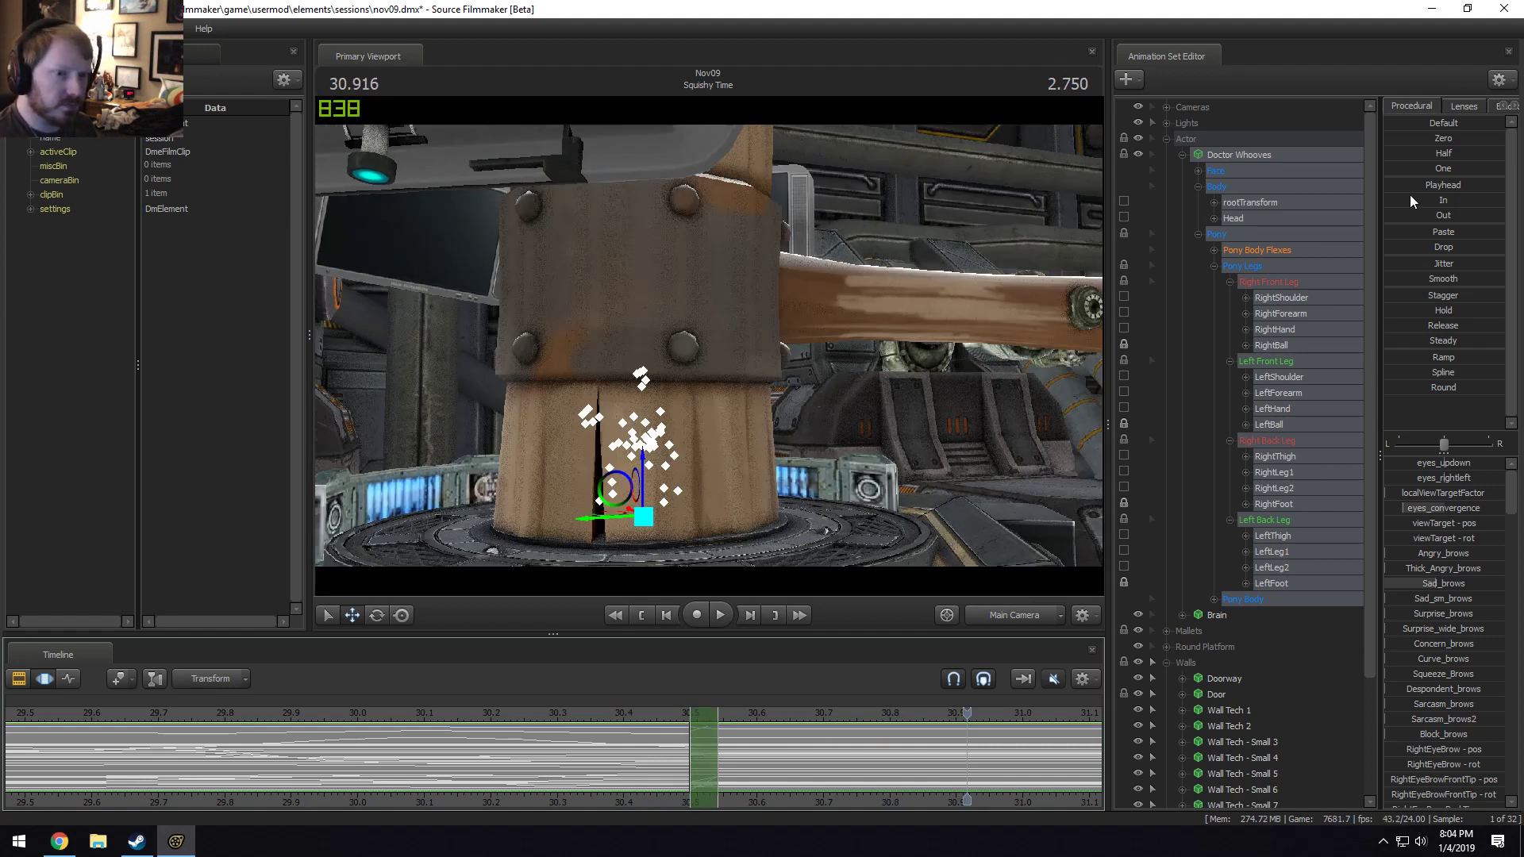
drag(1424, 201, 1386, 201)
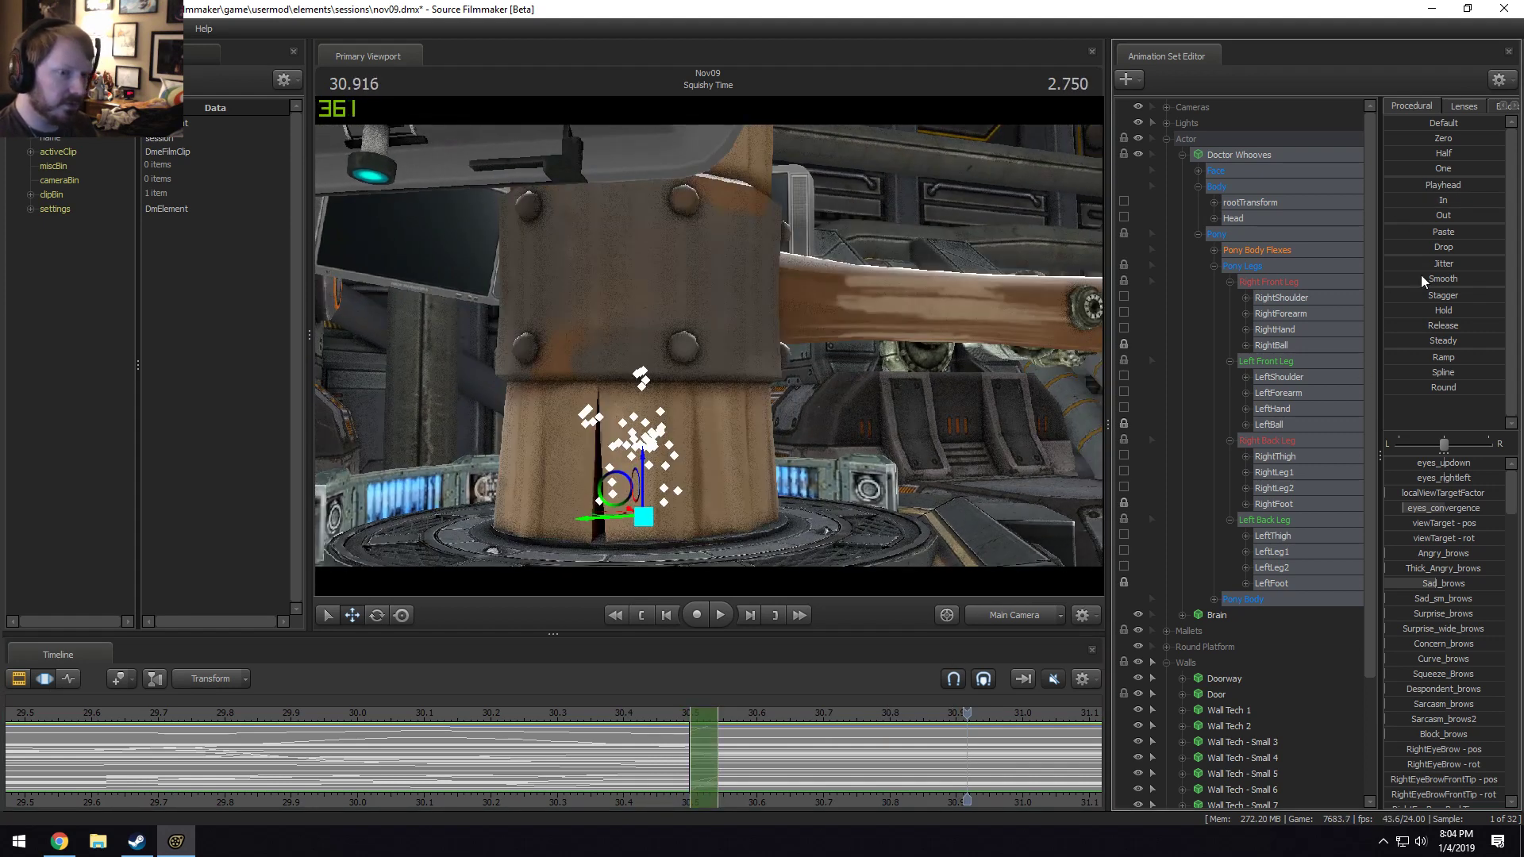
drag(1420, 389, 1466, 440)
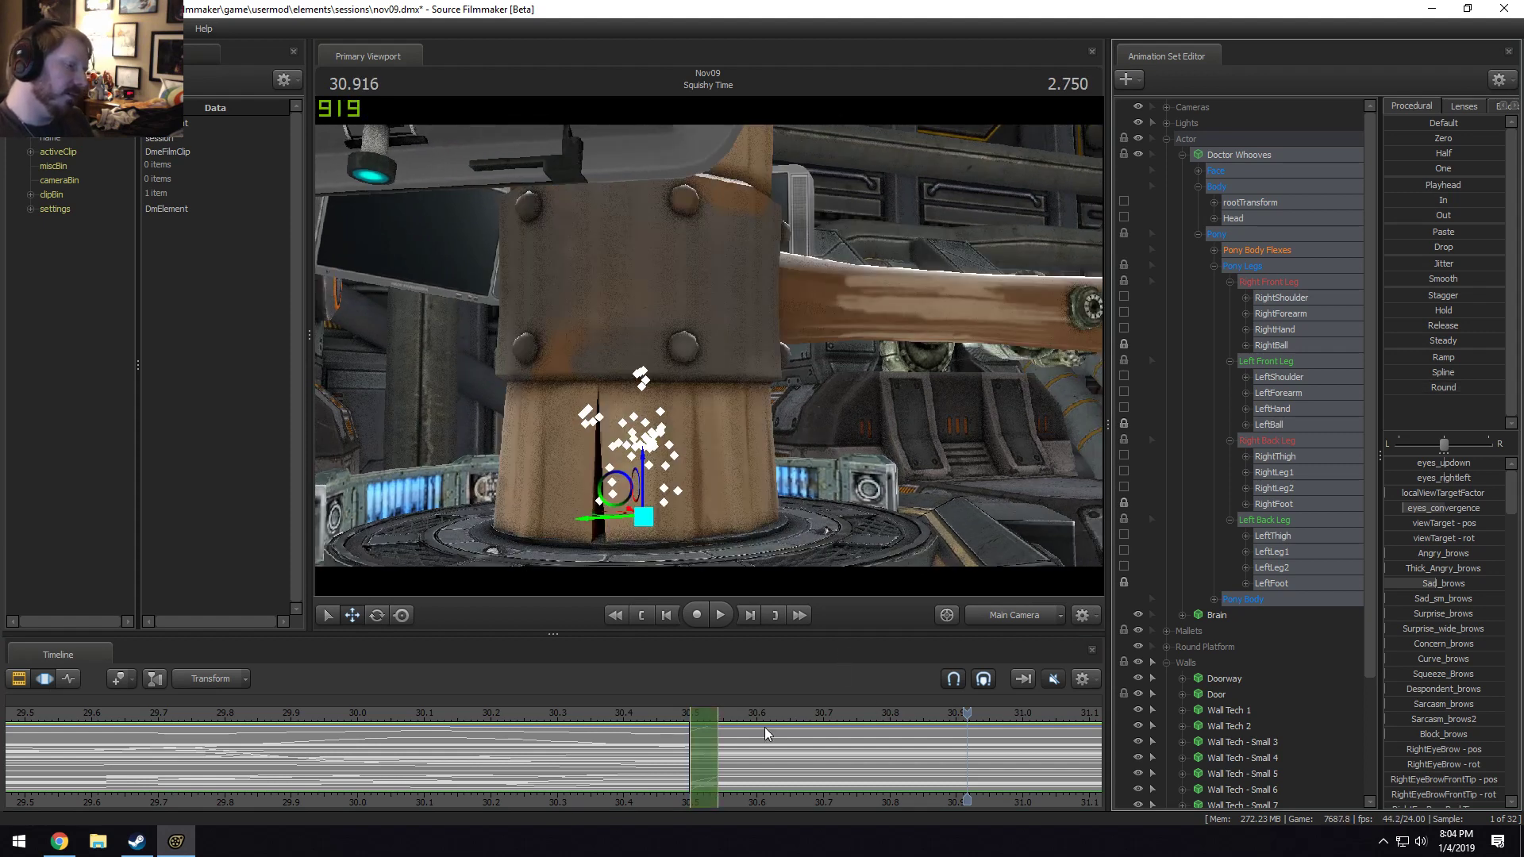
Shift the time selection's start slightly before 30.50 s and apply the Round preset to all of Doctor Whooves' controls.
scroll(764, 727, up, 2)
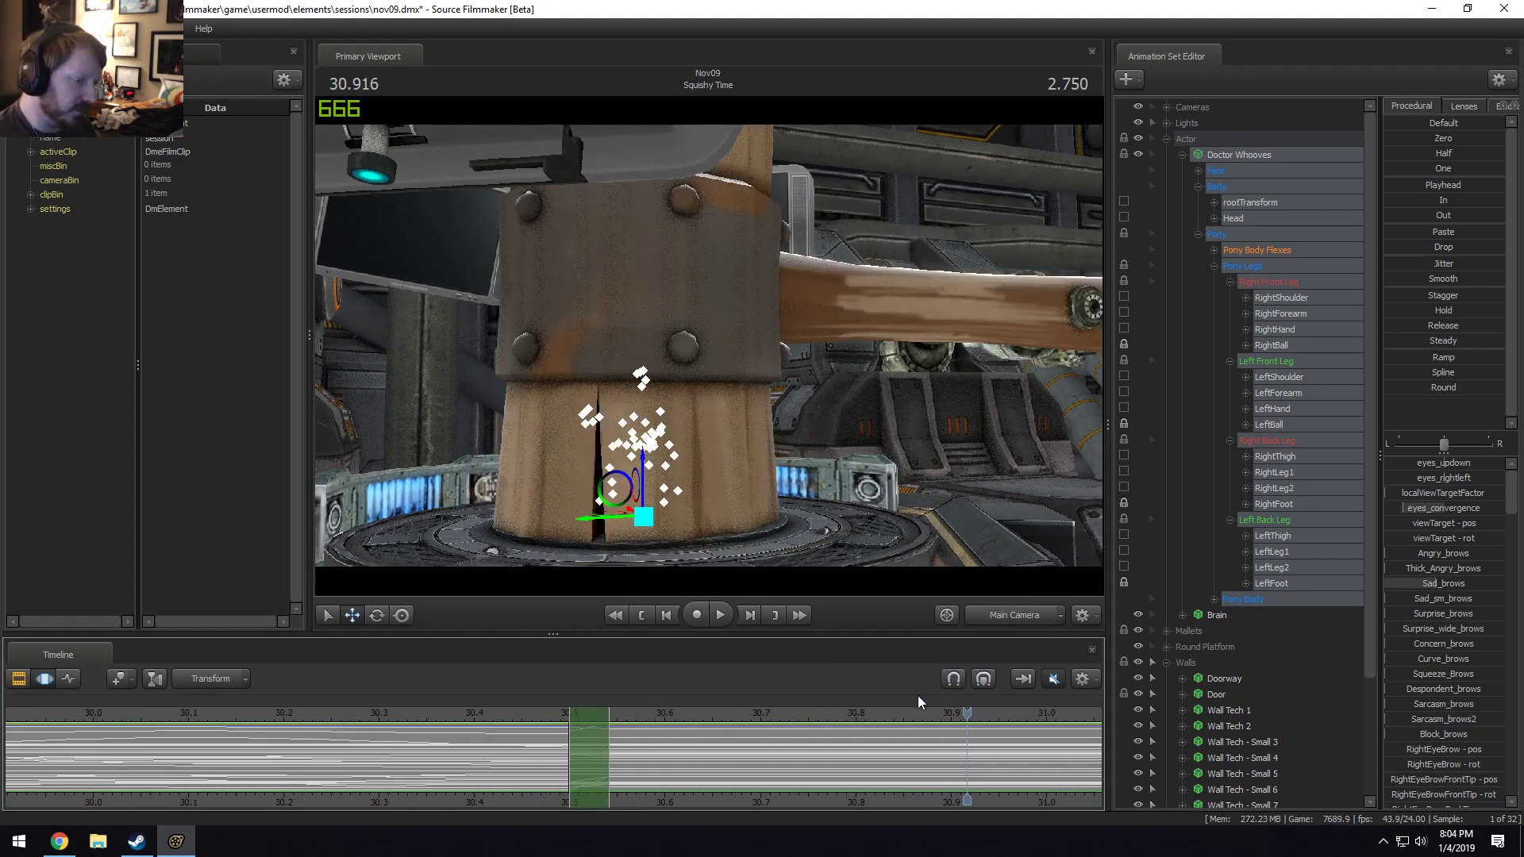
scroll(698, 782, up, 1)
middle_drag(678, 797, 635, 774)
scroll(613, 770, up, 2)
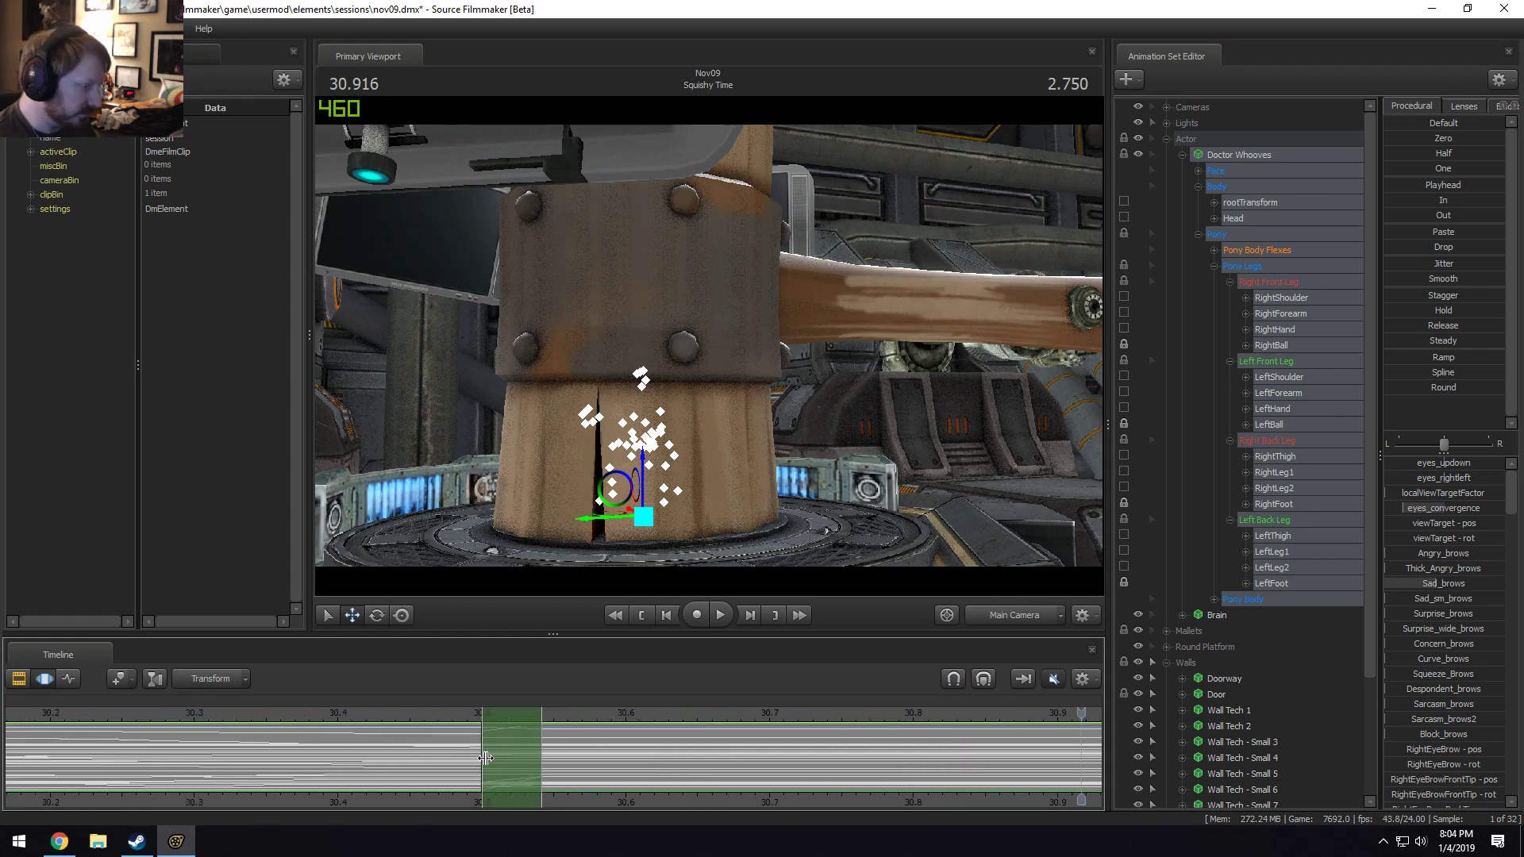
drag(482, 758, 479, 757)
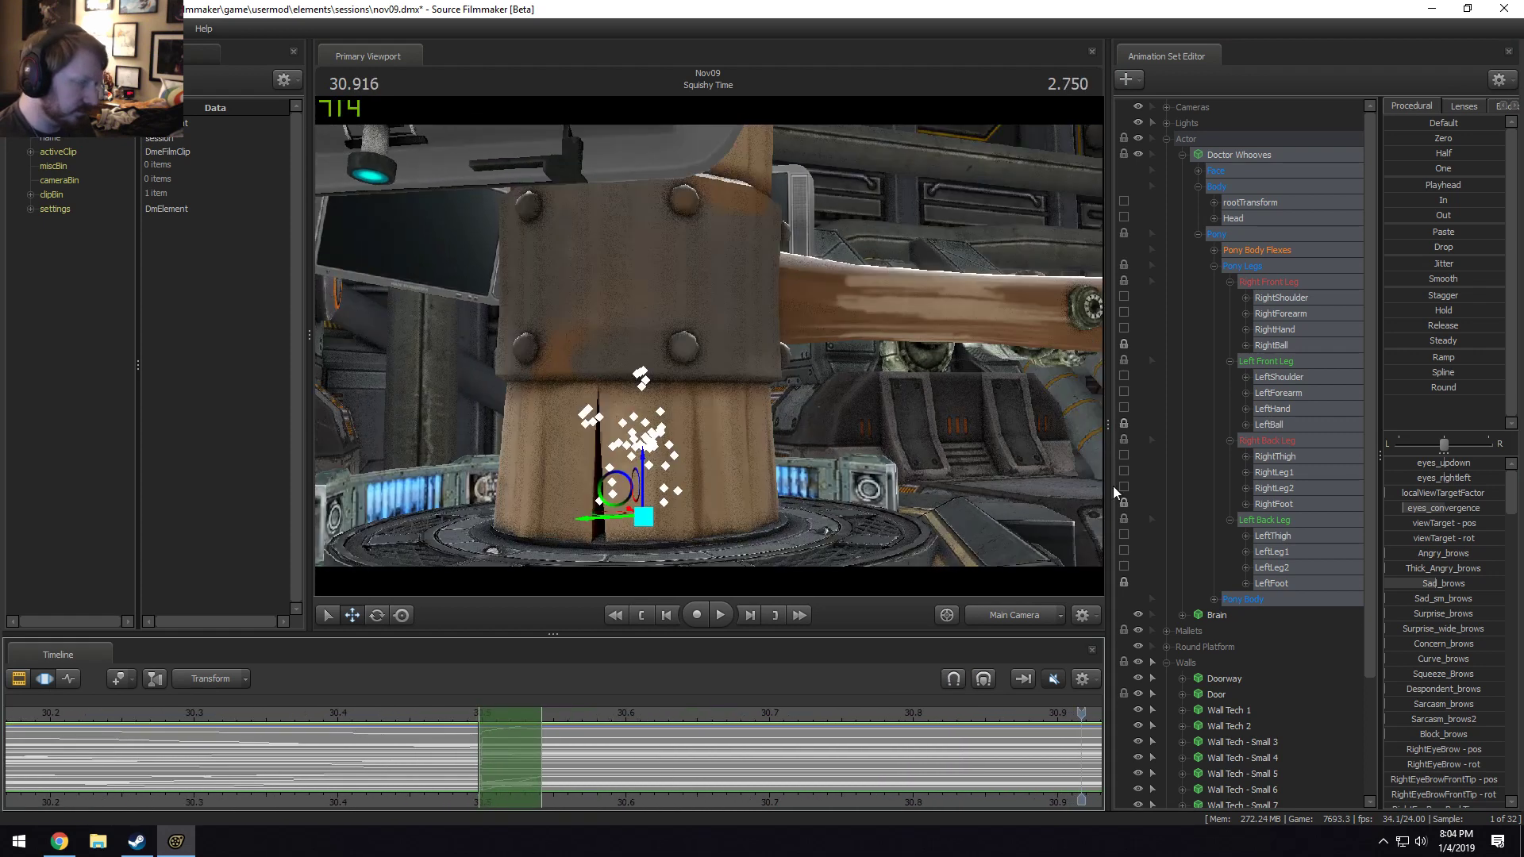
click(1447, 387)
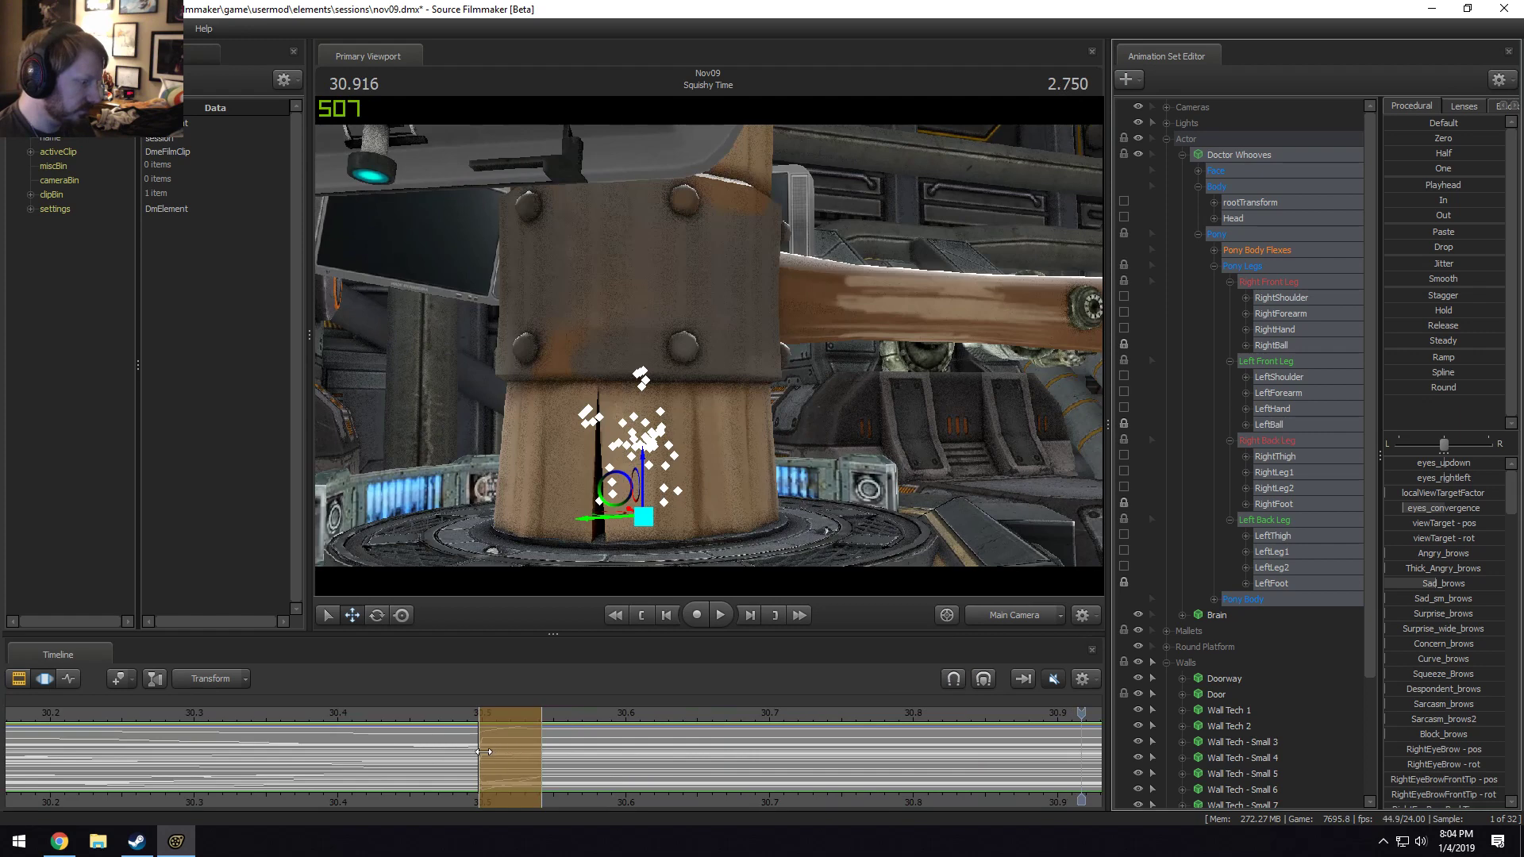
Extend the time selection's start back to about 30.48 s and apply the Round preset again.
drag(480, 752, 449, 752)
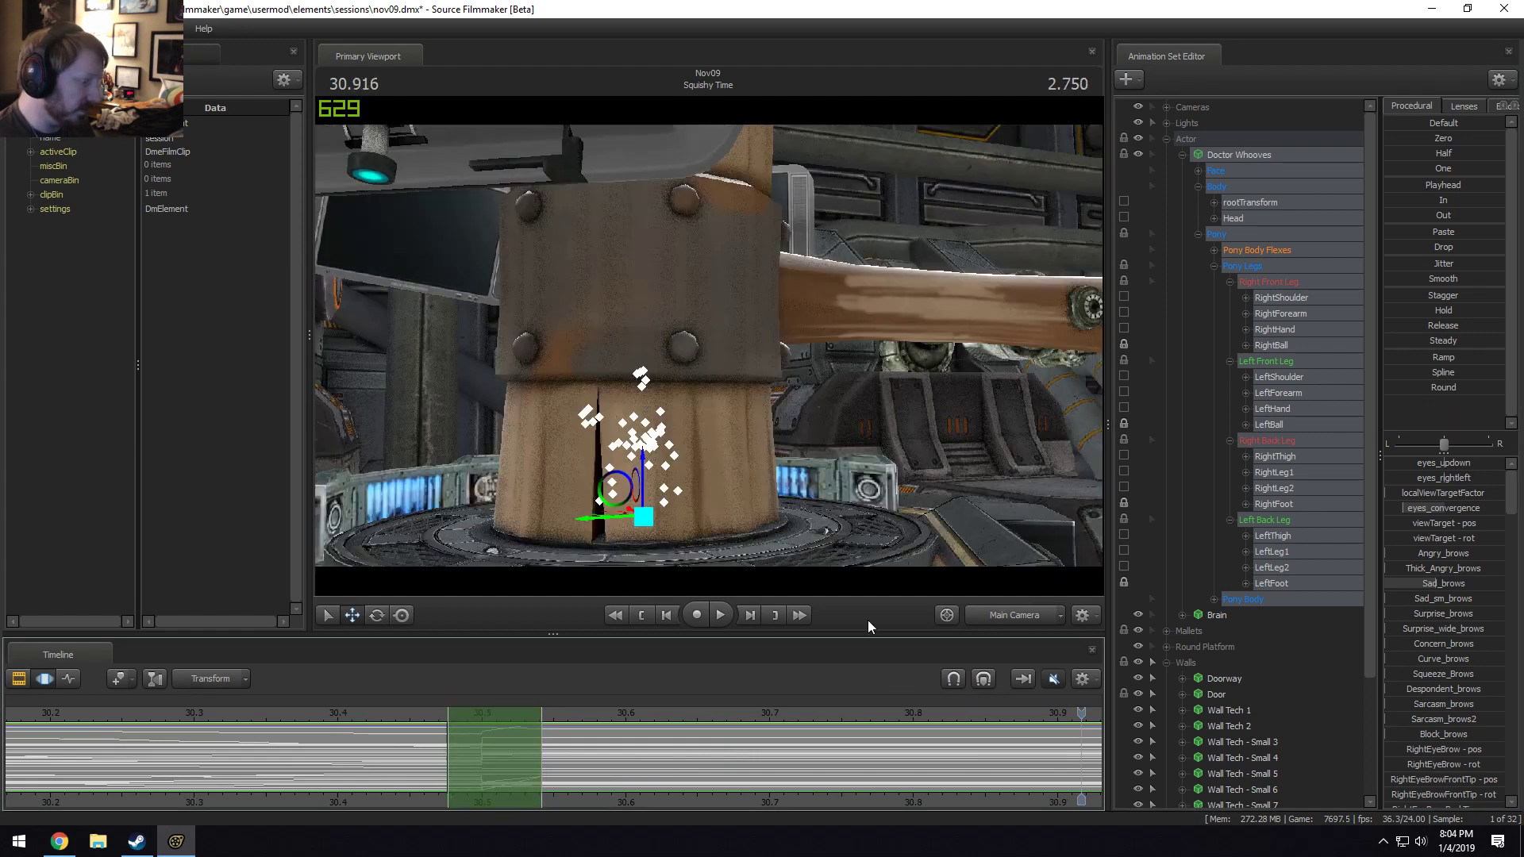
click(1429, 387)
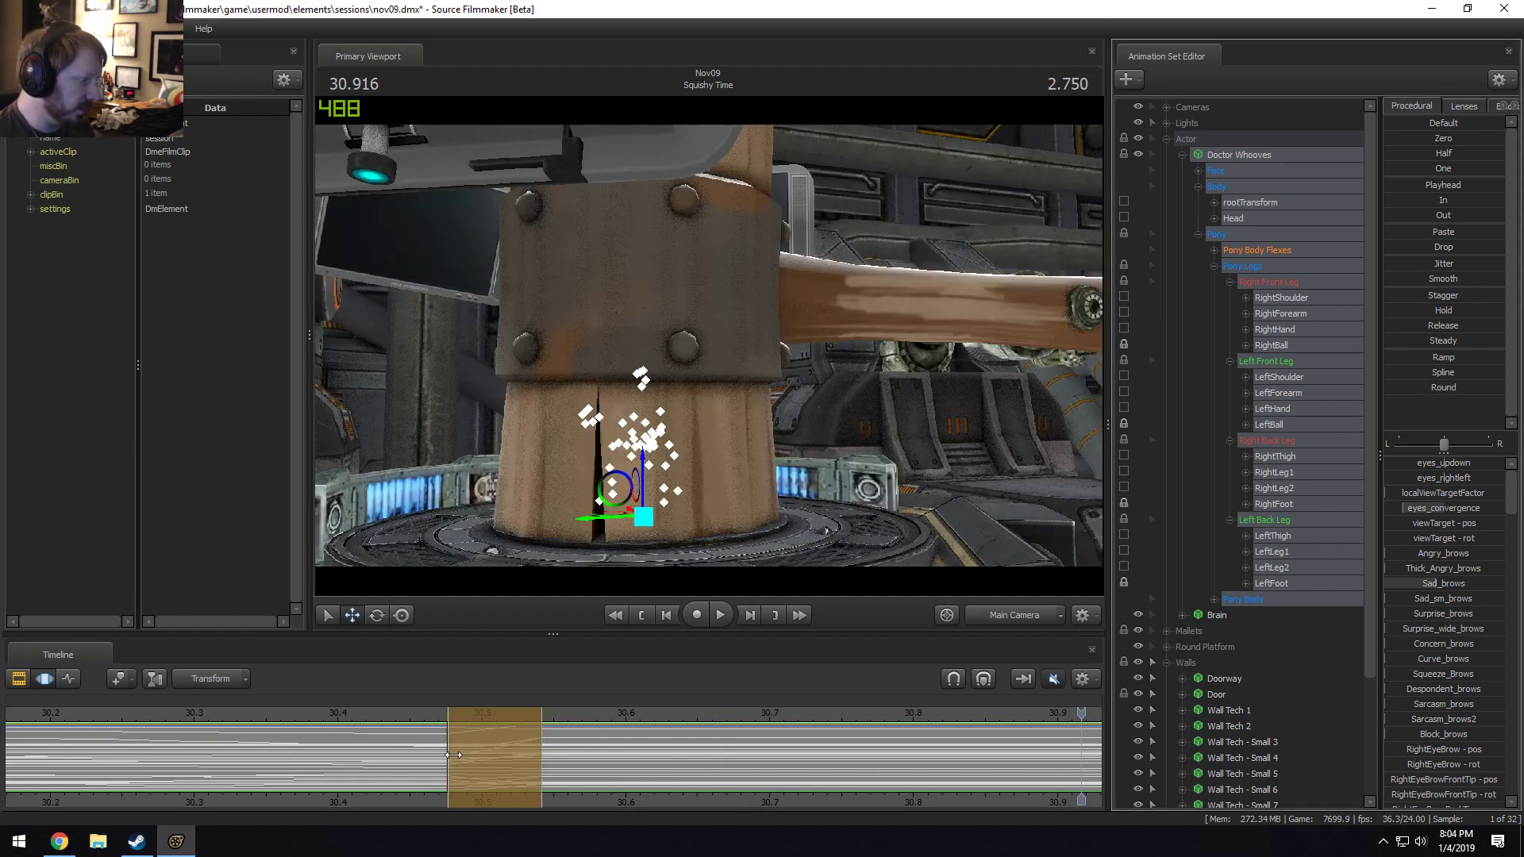
drag(451, 753, 450, 757)
scroll(554, 760, down, 5)
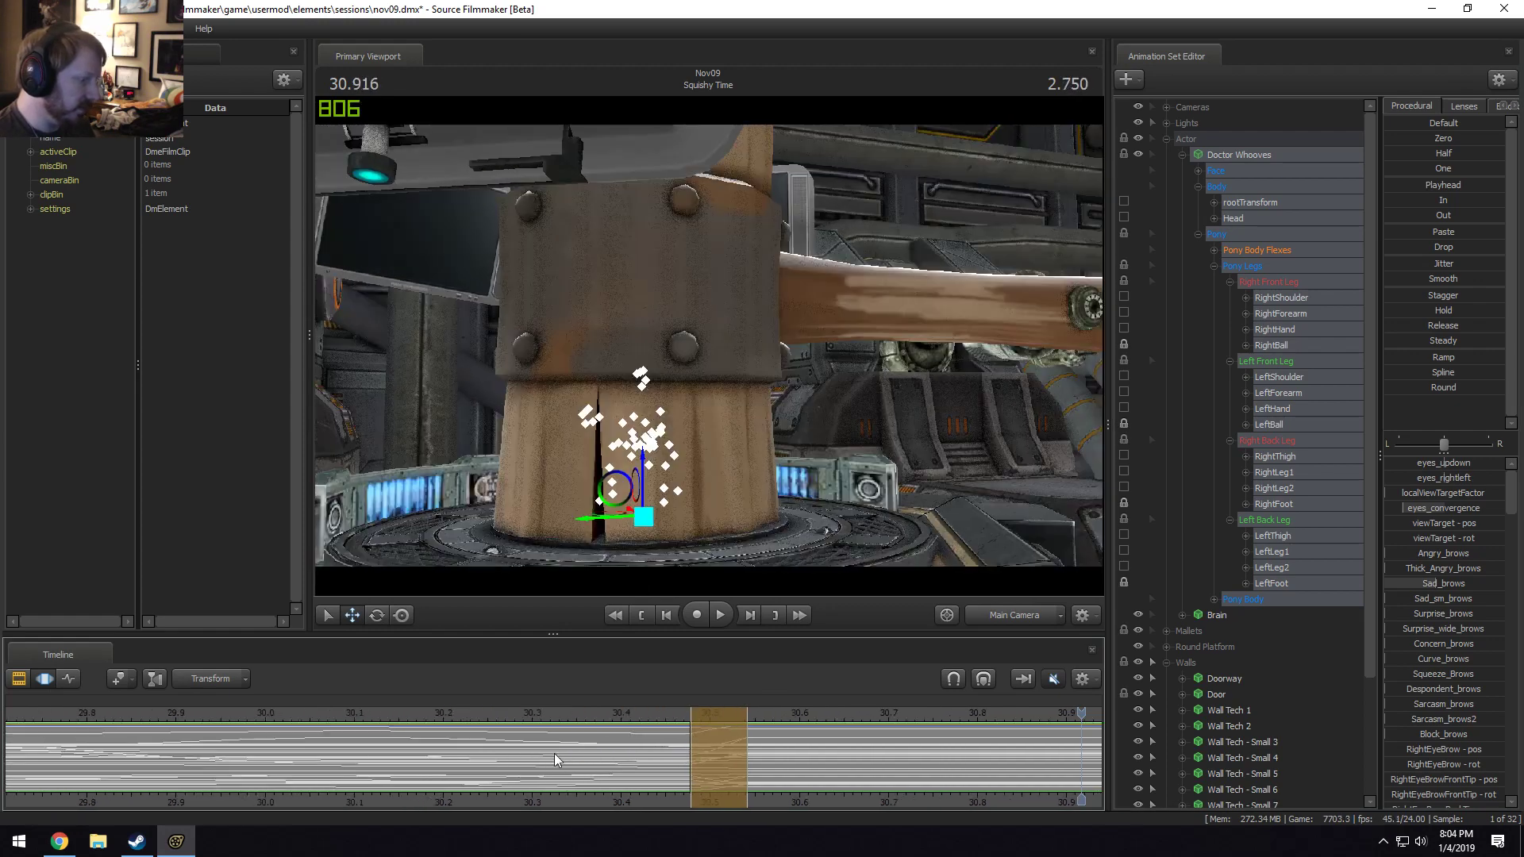
Time-select Doctor Whooves' motion from about 29.0 to 30.48 s, stretch its end to 30.50 s, and clear the selection.
click(676, 757)
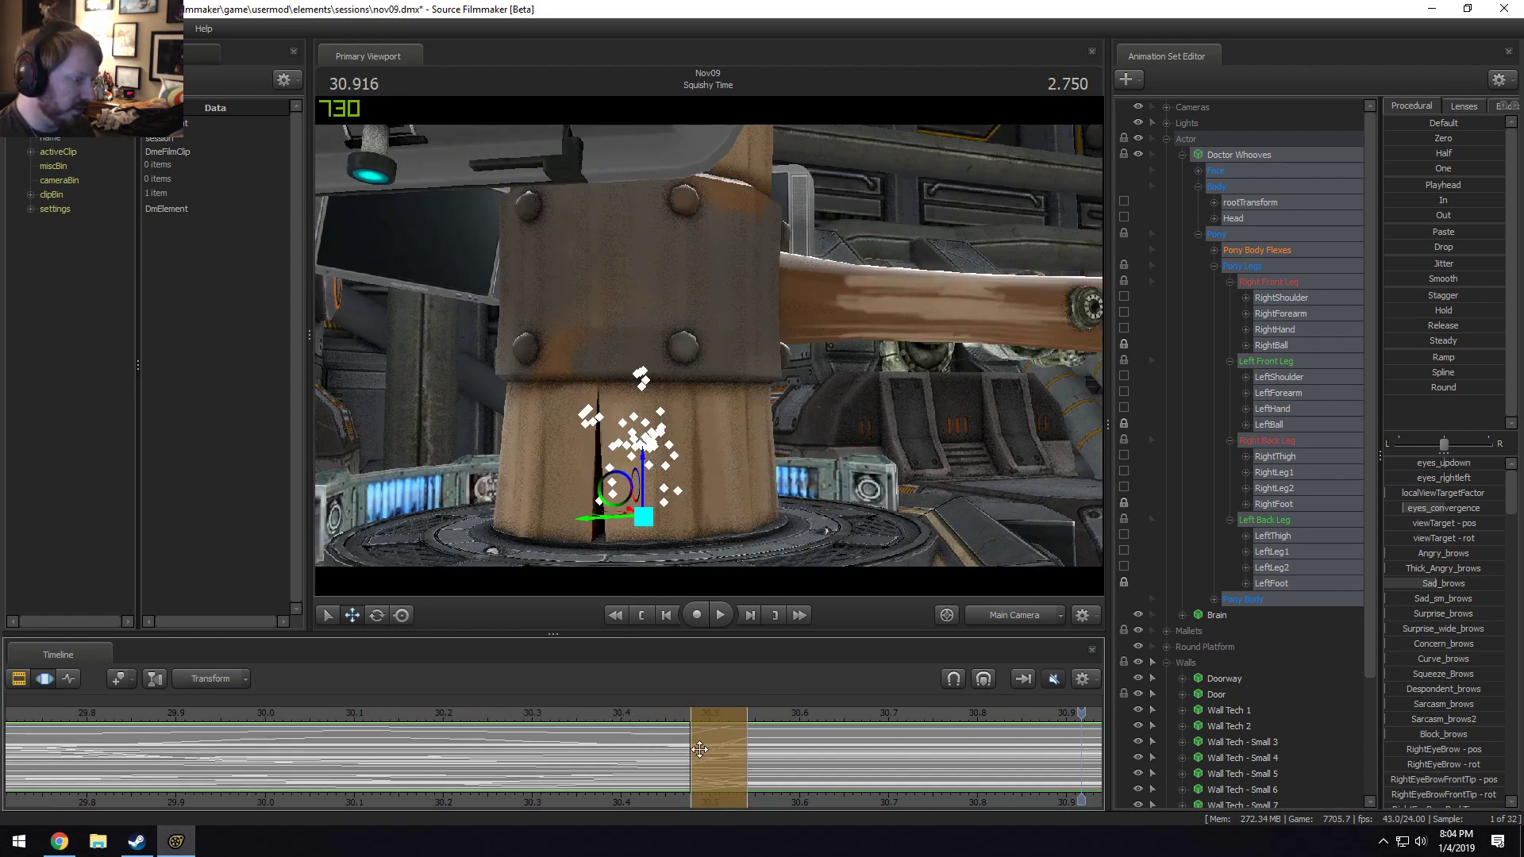
drag(700, 750, 315, 738)
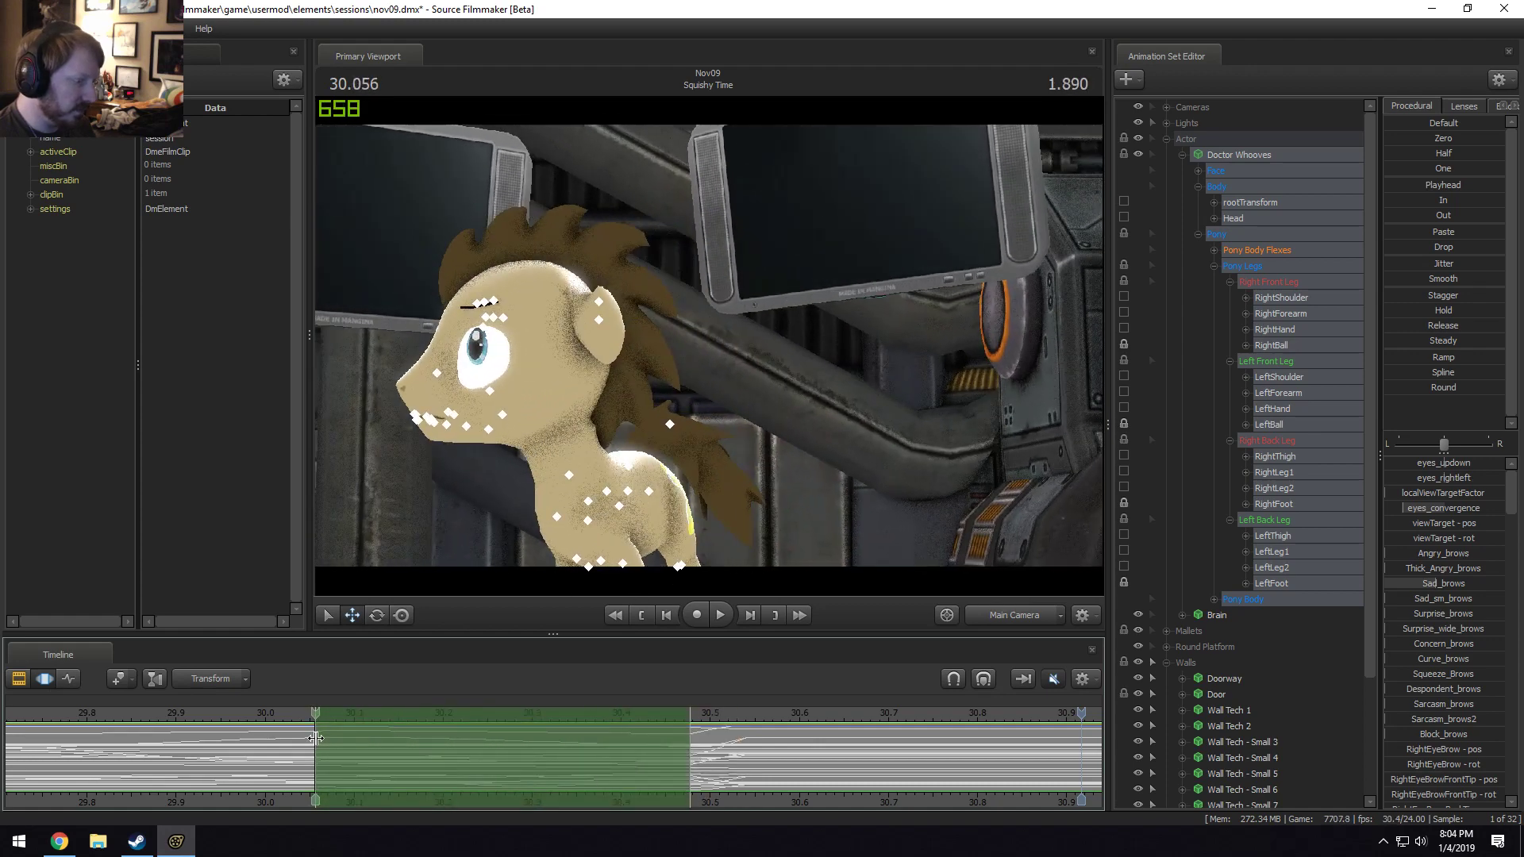
scroll(374, 746, down, 6)
drag(451, 745, 205, 763)
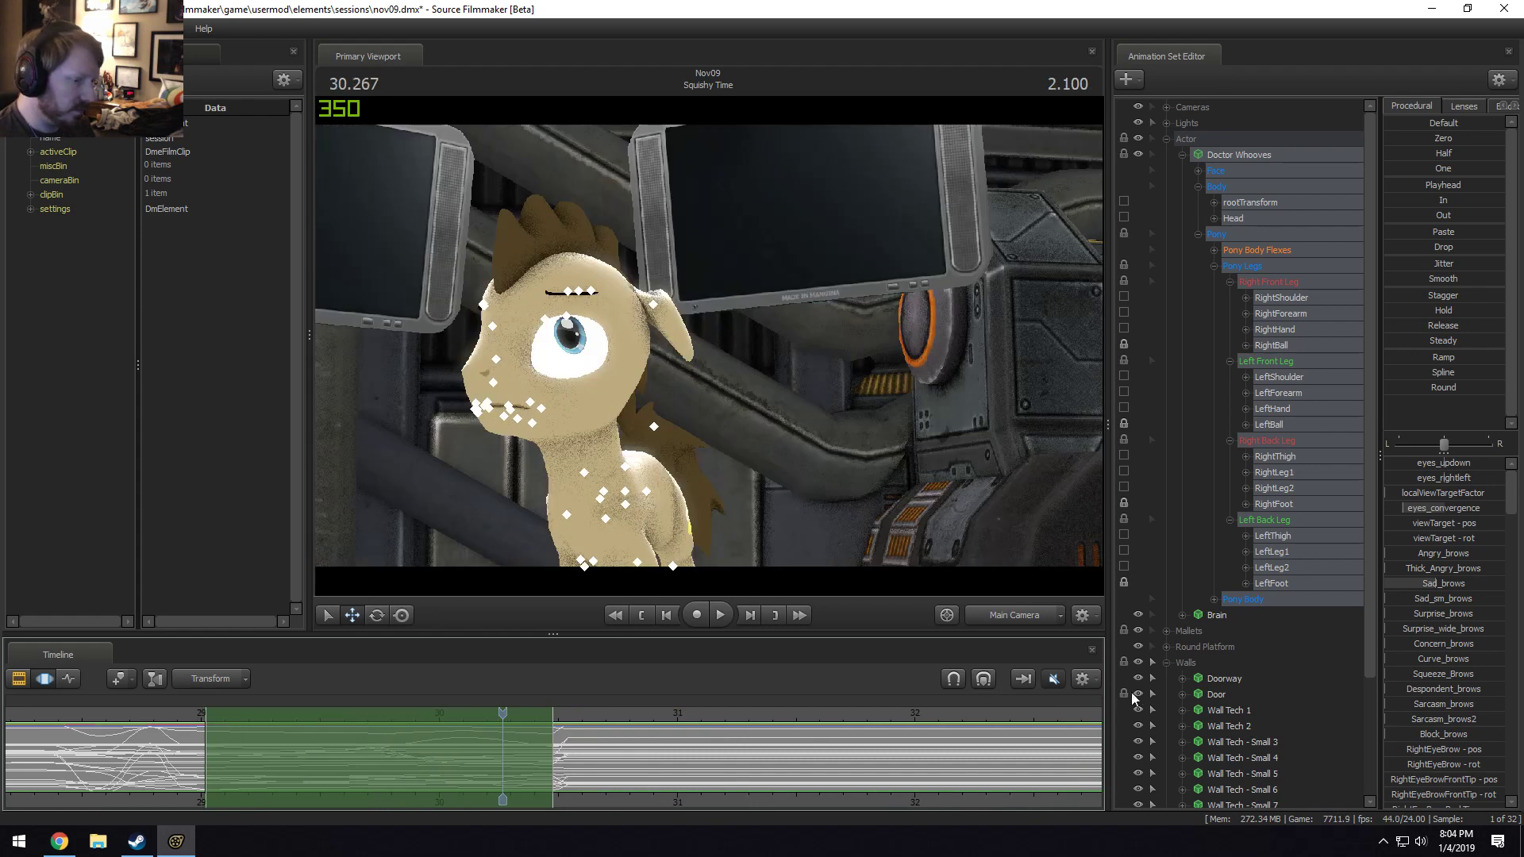
scroll(636, 744, up, 5)
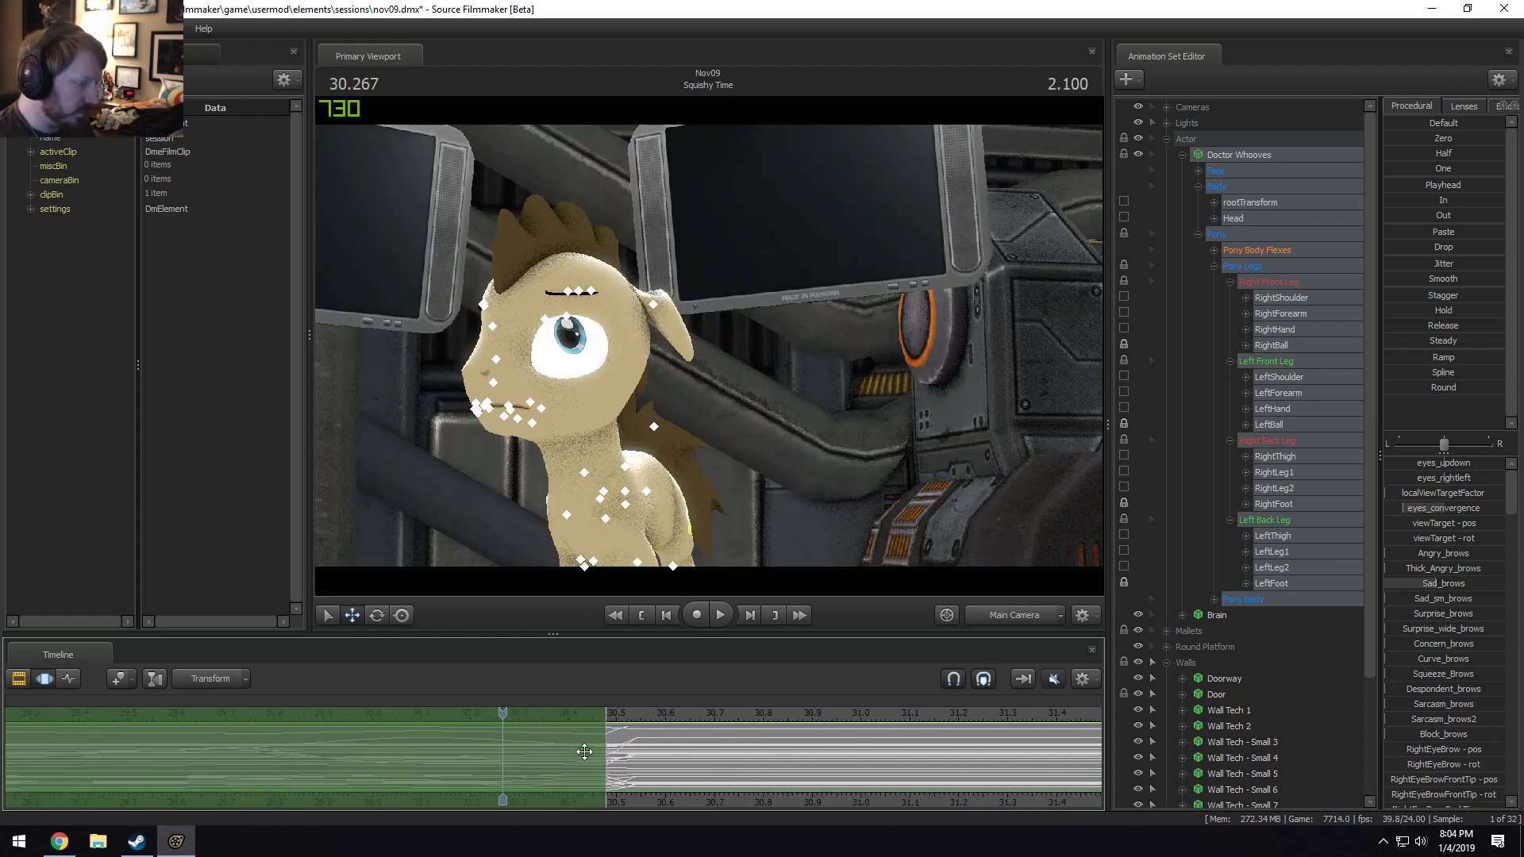
mouse_move(656, 745)
mouse_down()
mouse_move(657, 765)
mouse_move(692, 758)
mouse_move(658, 755)
mouse_up()
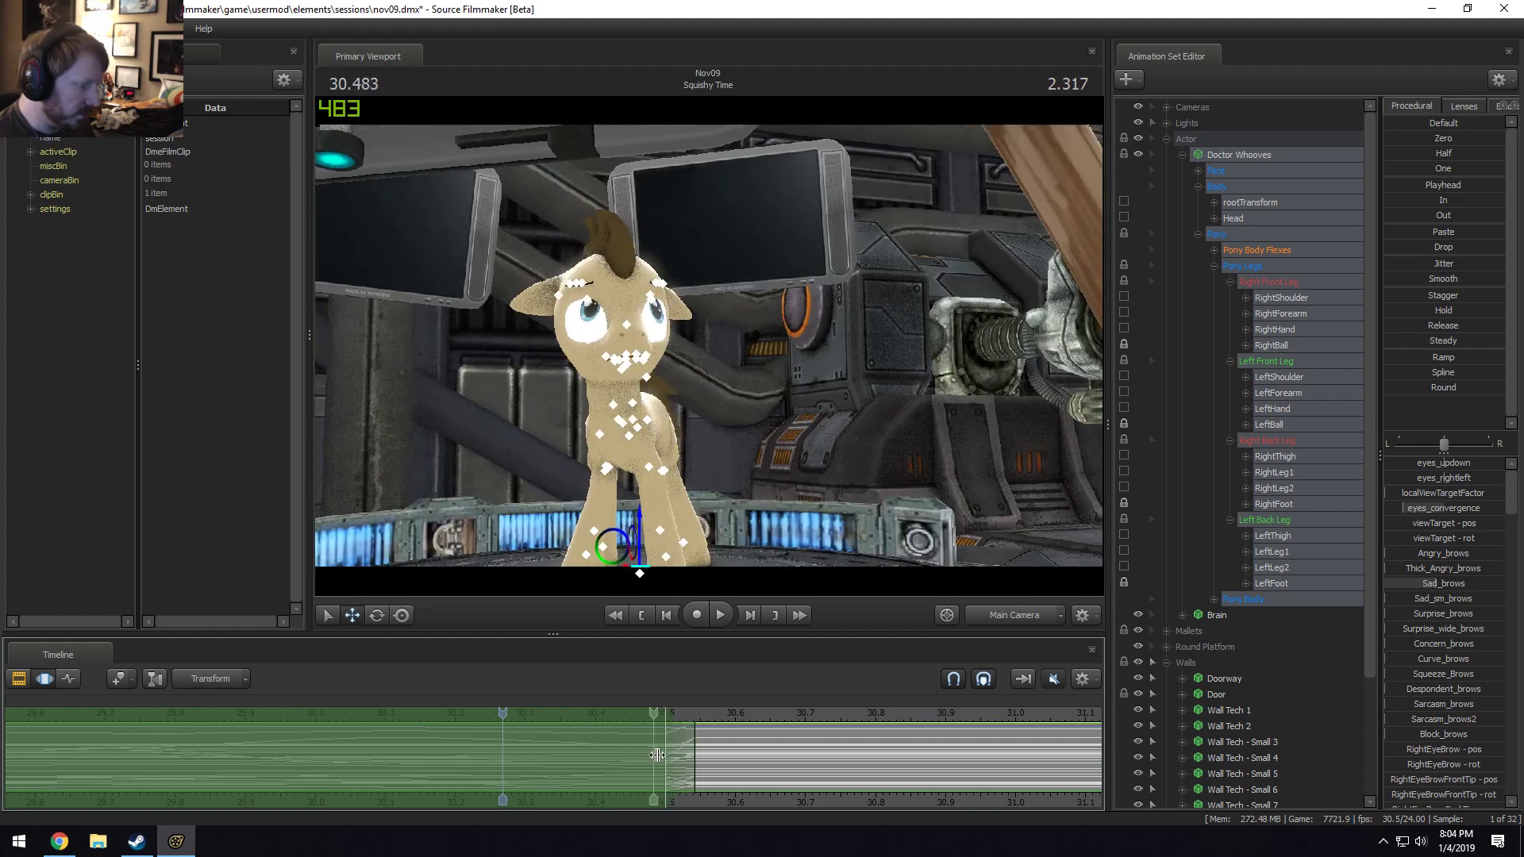
click(667, 756)
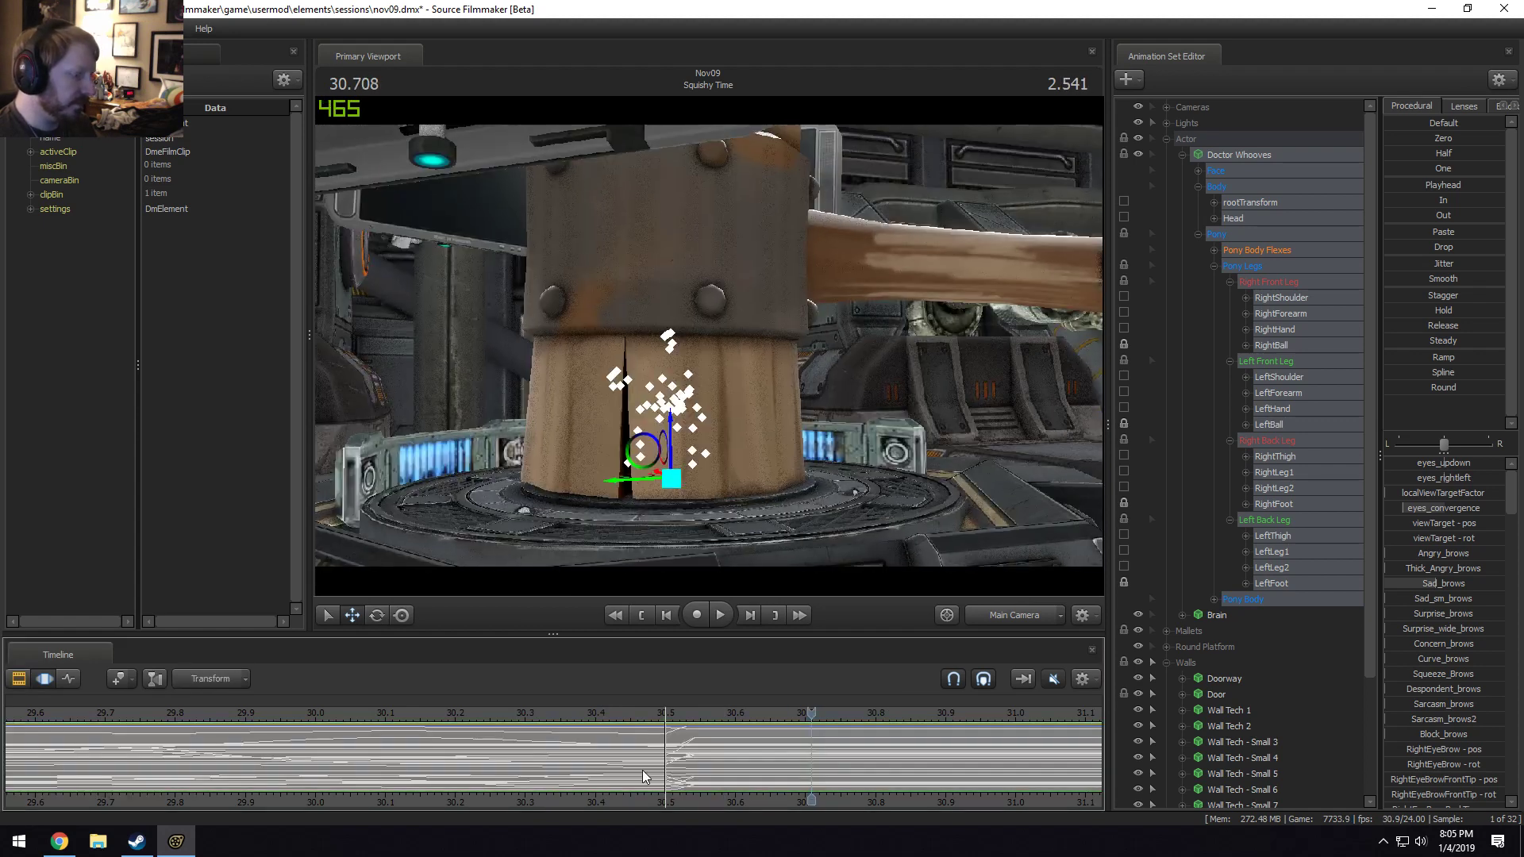
Play the shot from about 26.4 s through the mallet strike to review the retimed motion.
scroll(641, 770, down, 4)
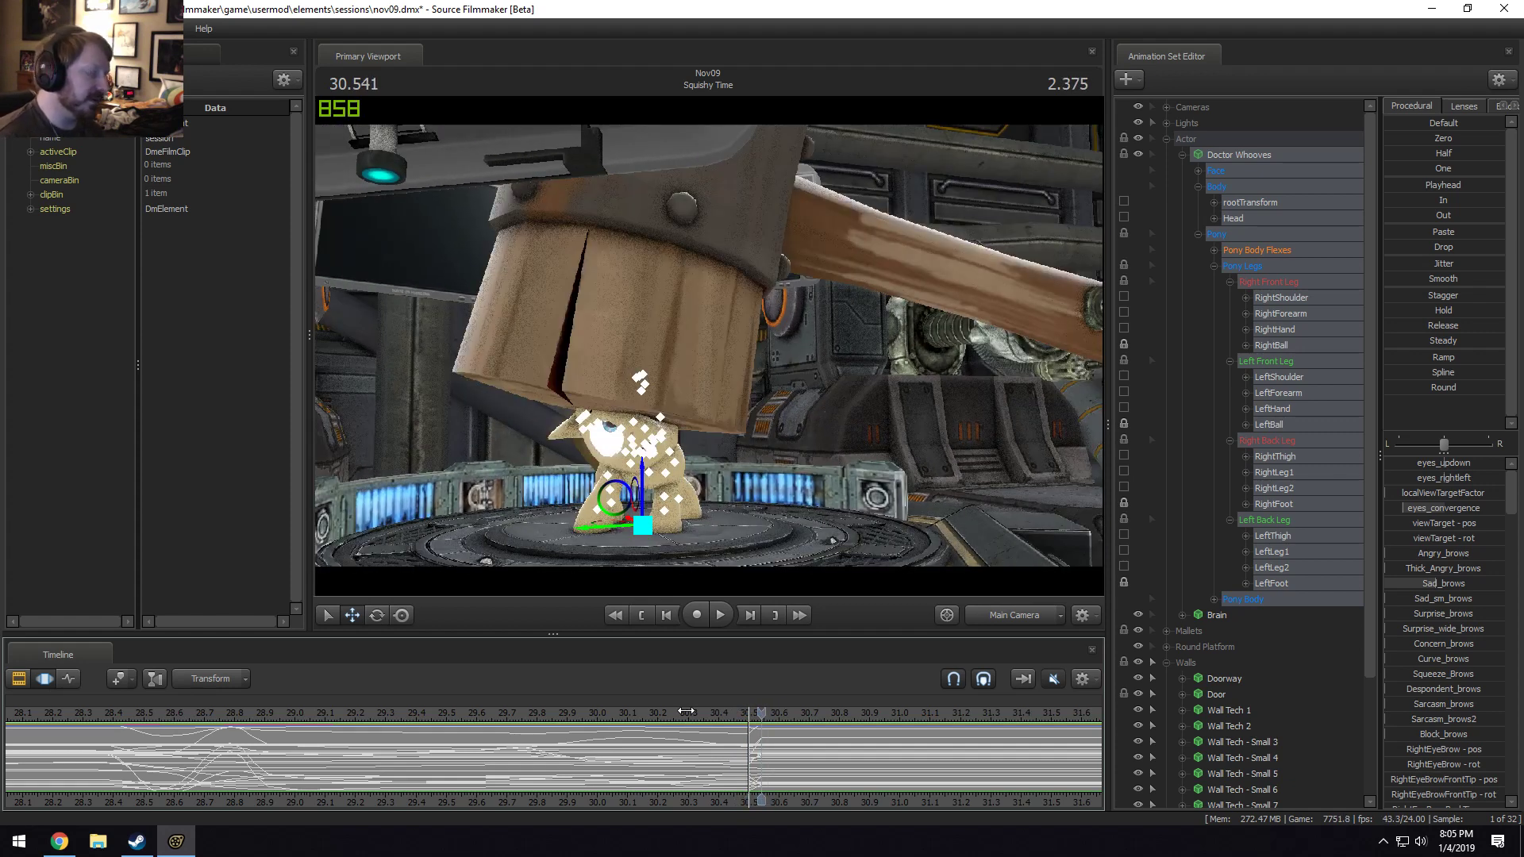
scroll(362, 748, down, 4)
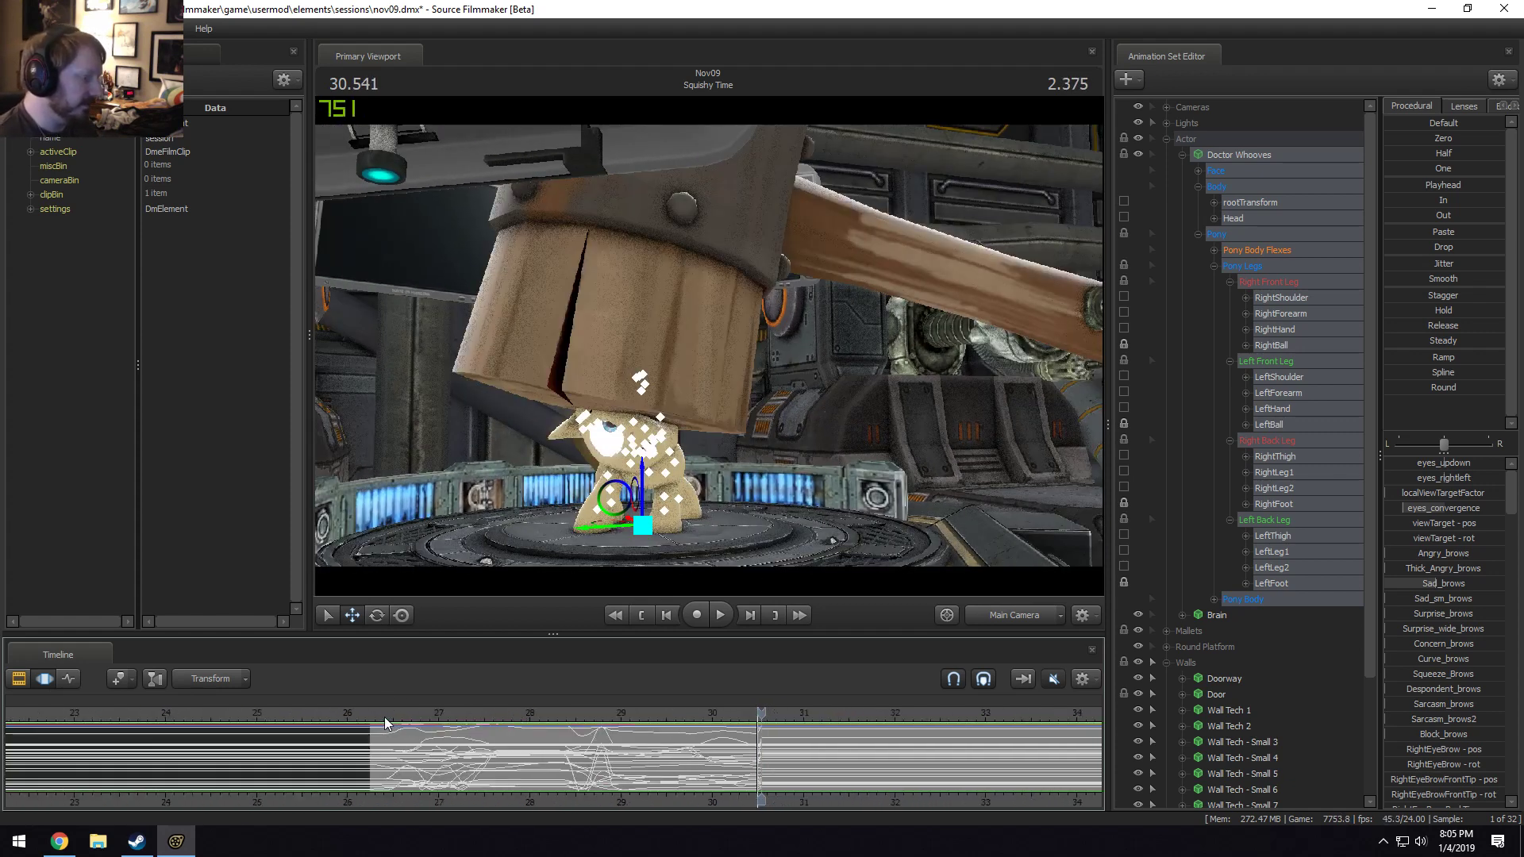
click(385, 722)
key(space)
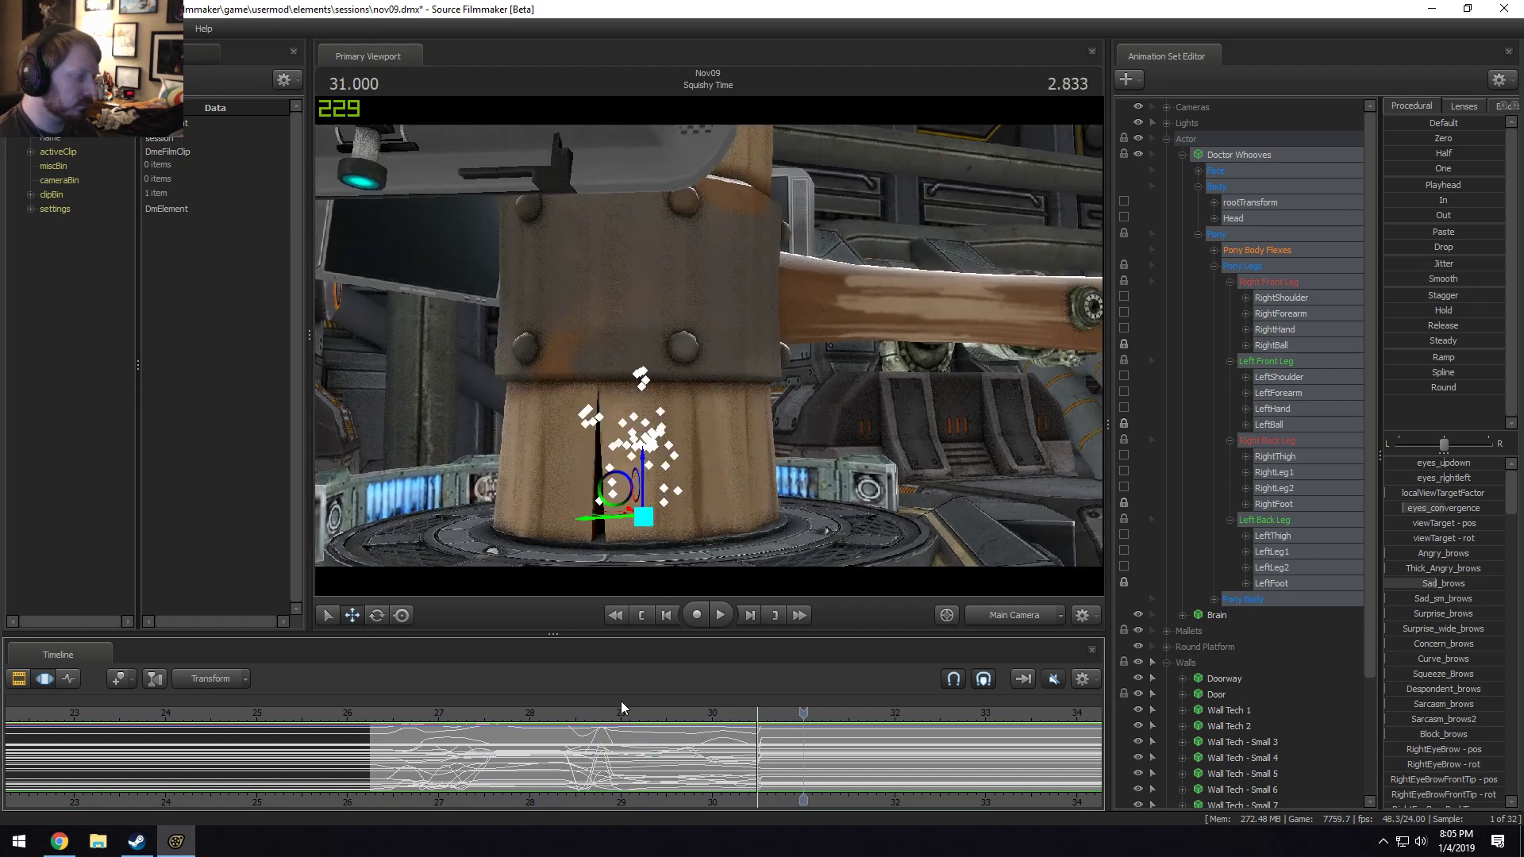
Set a time selection holding about 30.41–30.50 s, with falloff from about 30.12 s and out to 30.54 s.
scroll(712, 776, up, 5)
click(586, 759)
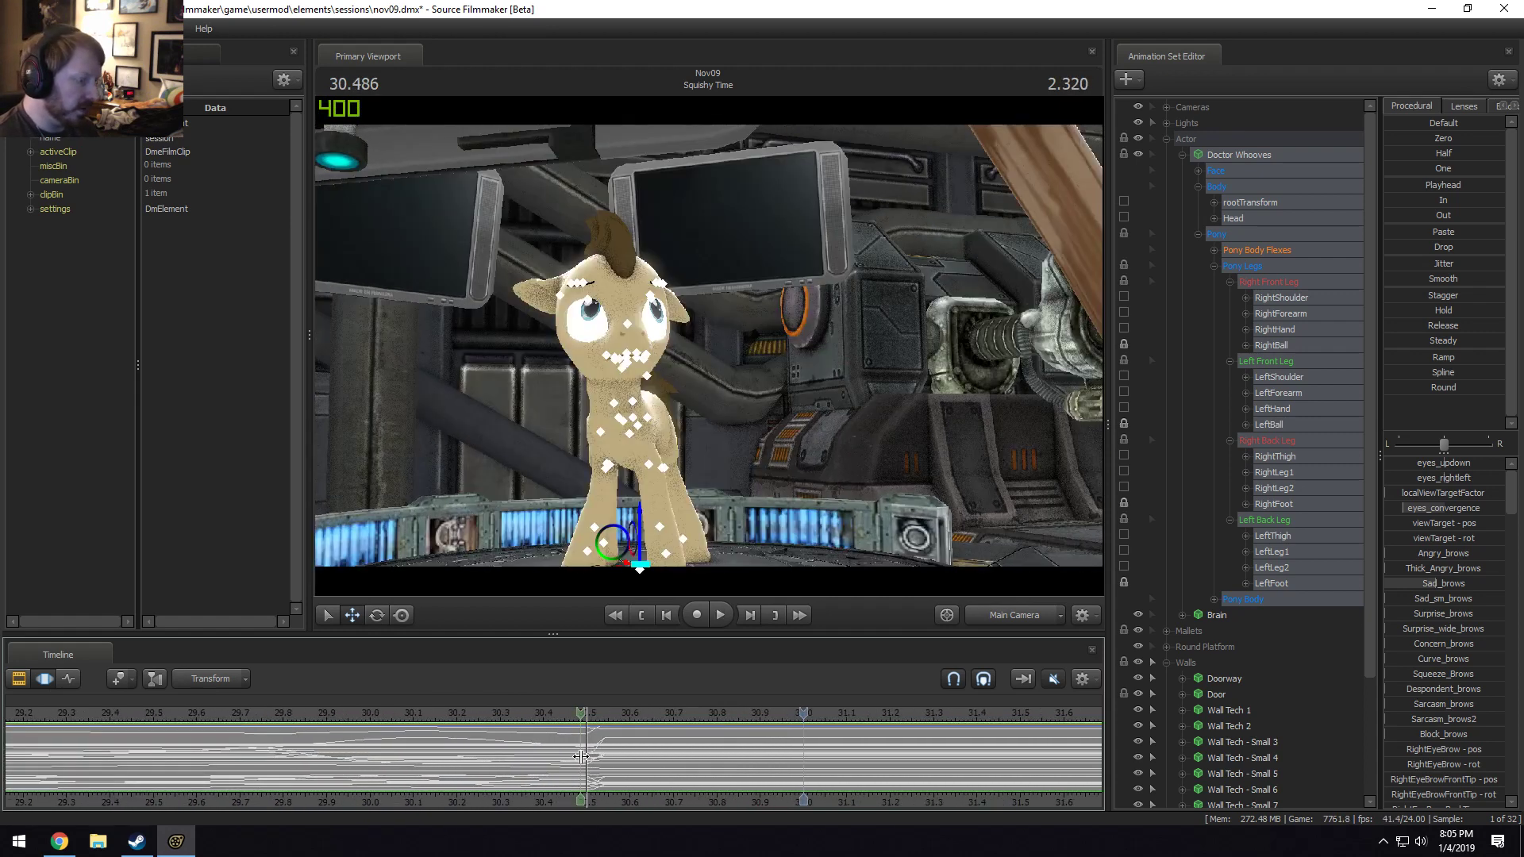
click(584, 759)
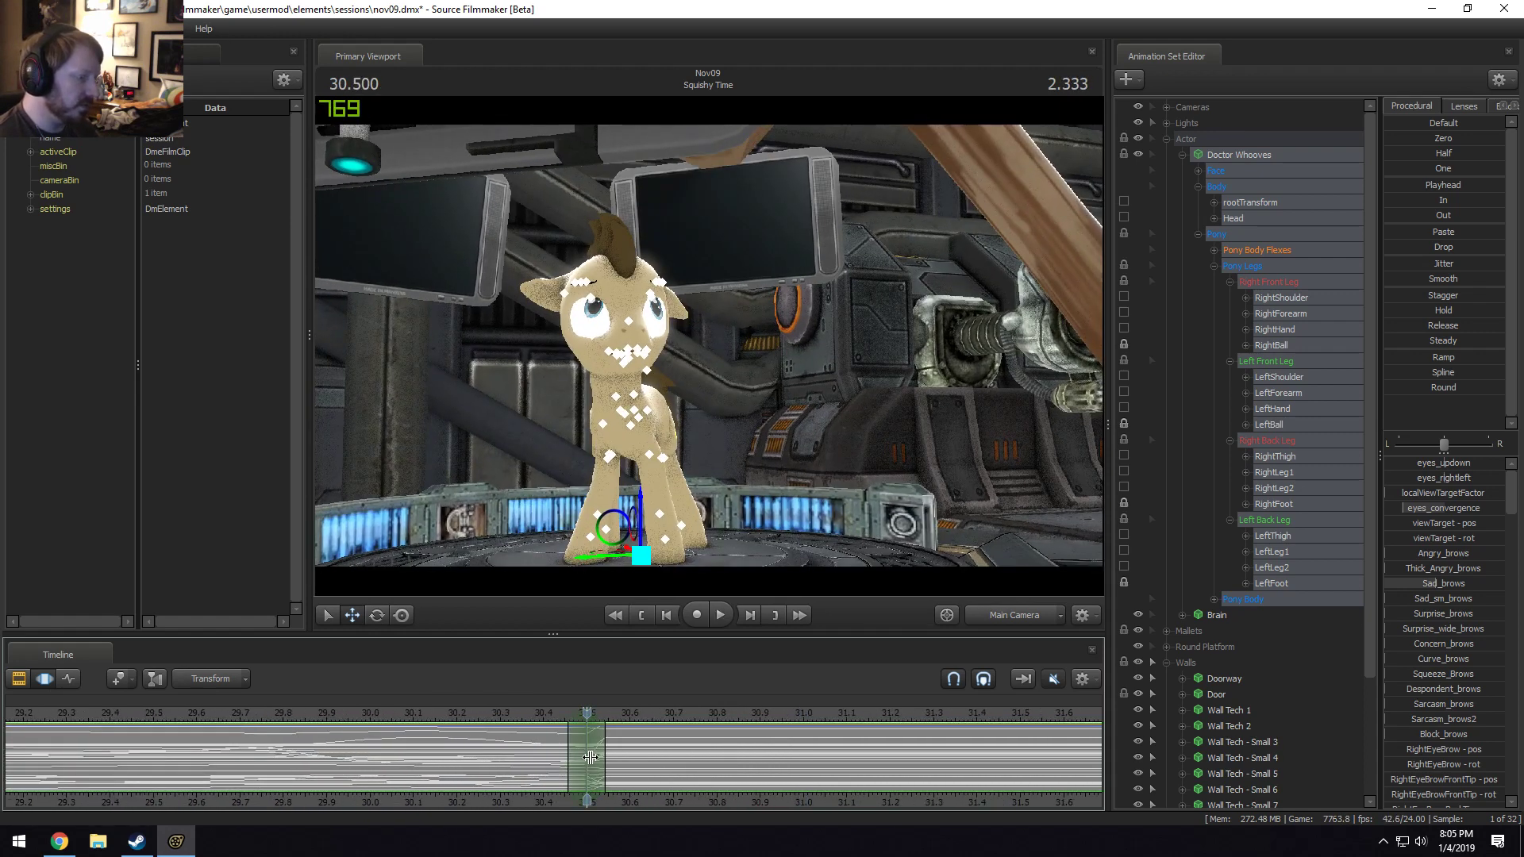
drag(585, 755, 423, 750)
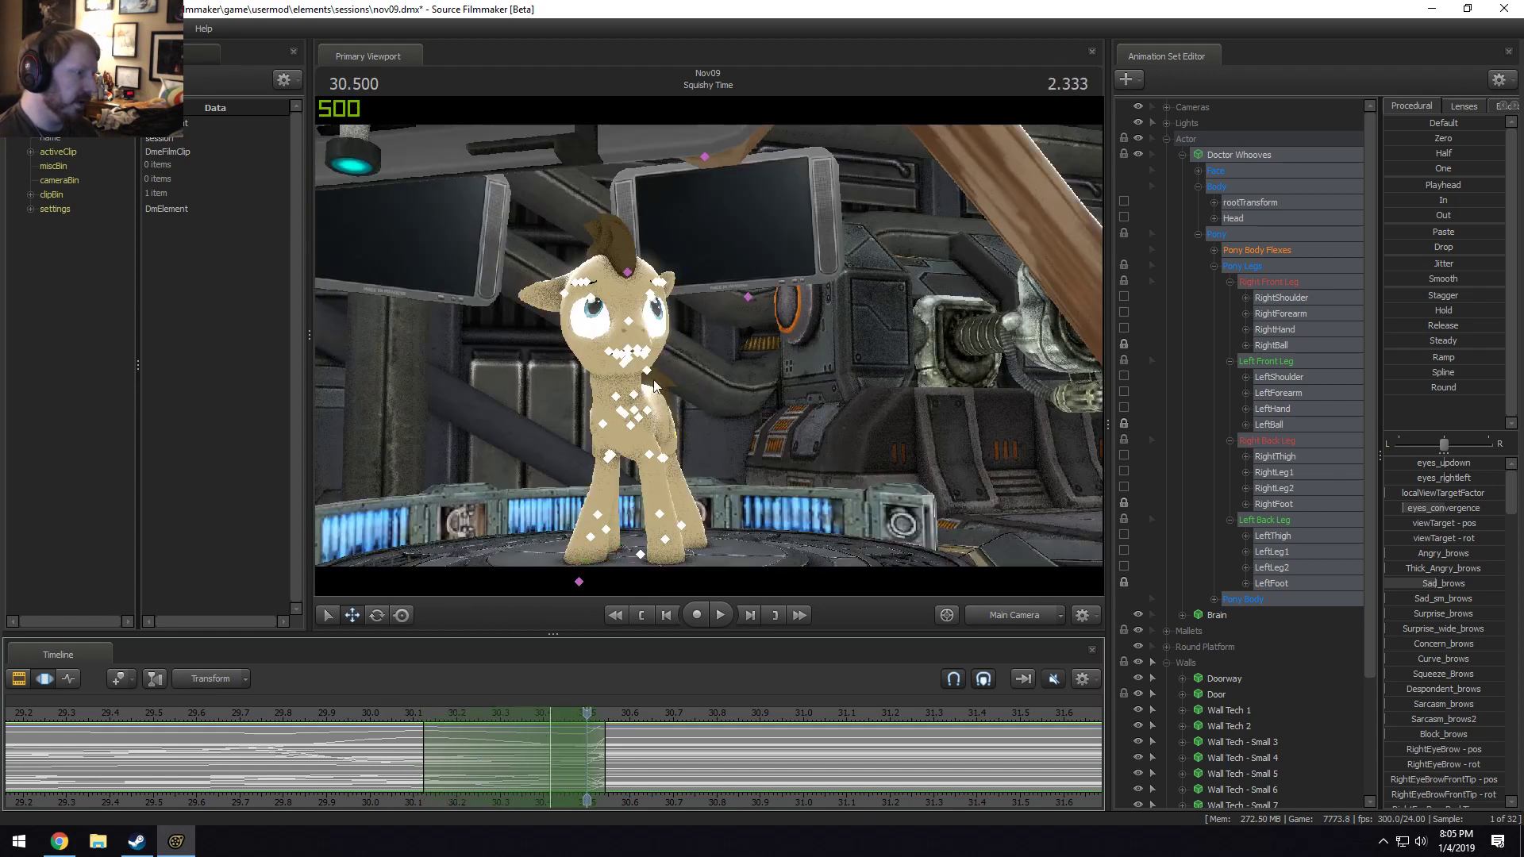
Rotate Doctor Whooves' Neck at 30.500 s within the falloff time selection.
click(615, 392)
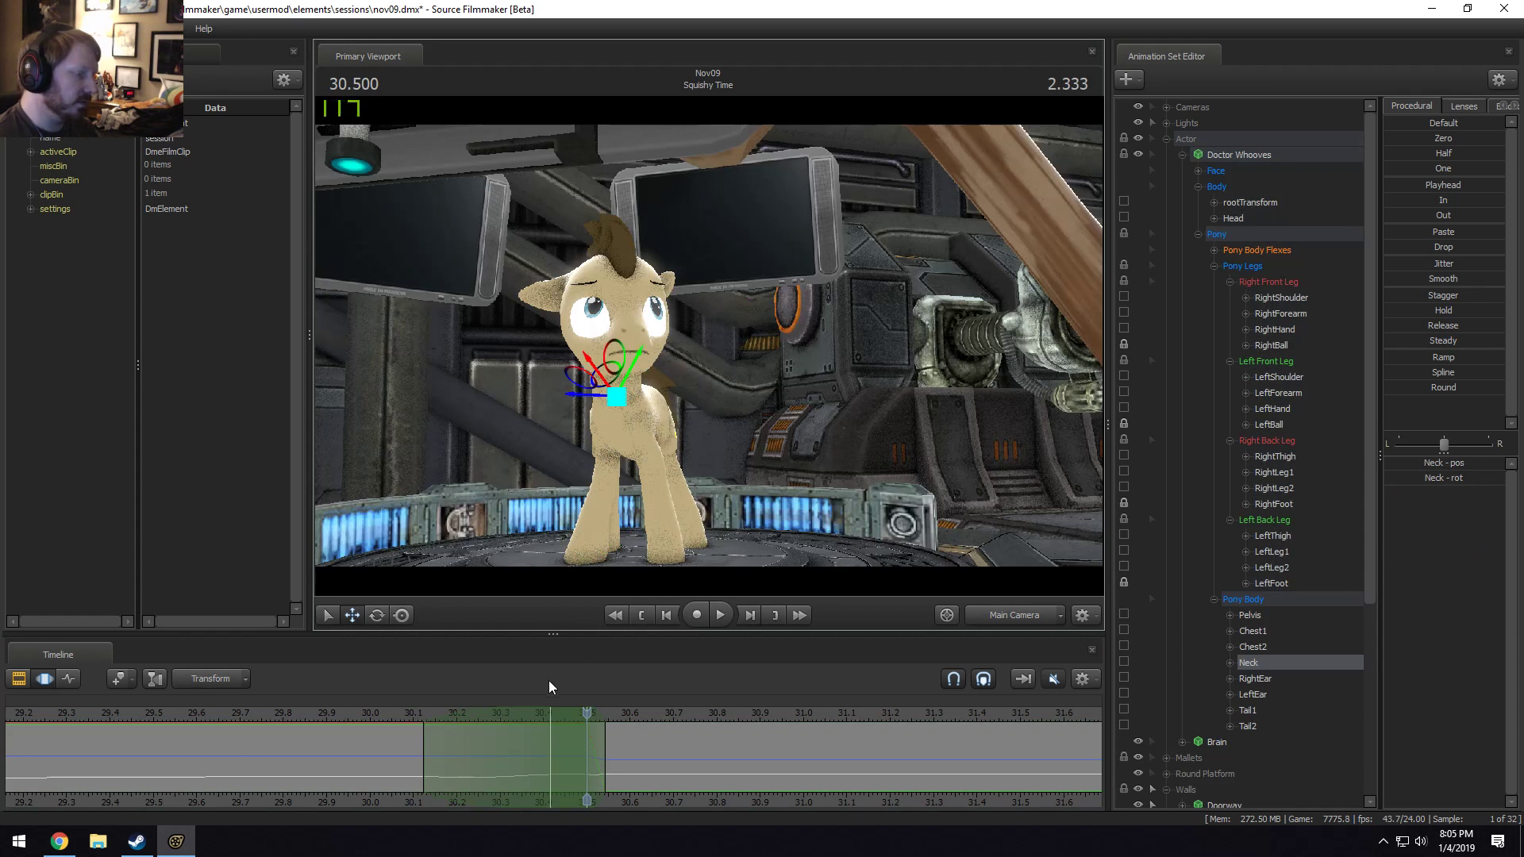
key(e)
drag(633, 405, 621, 344)
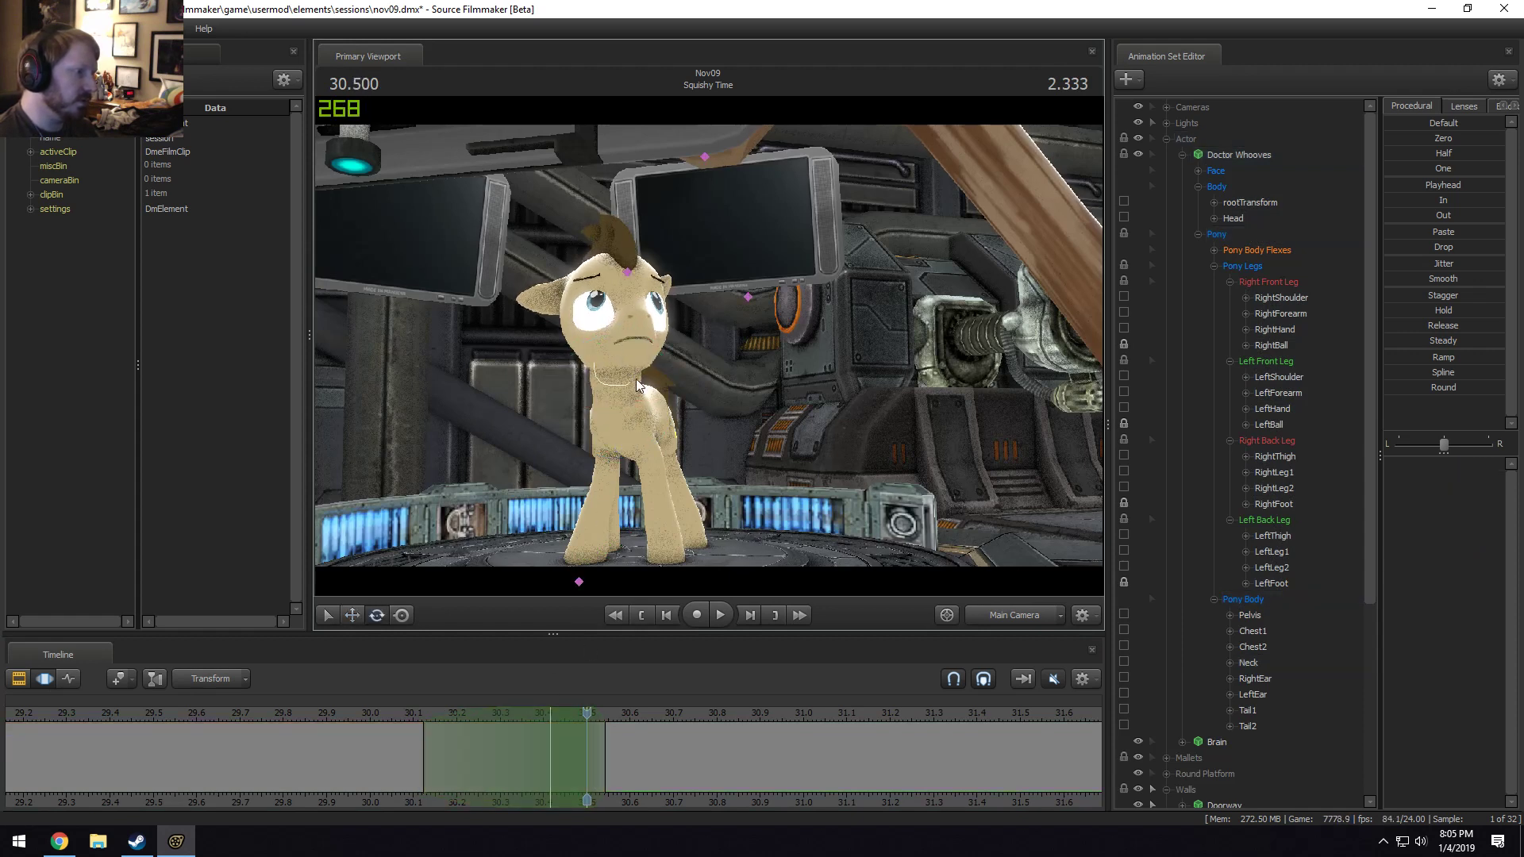
Try a Head rotation at 30.500 s, play back the mallet strike, and undo the rotation.
click(1234, 217)
drag(654, 419, 534, 546)
key(space)
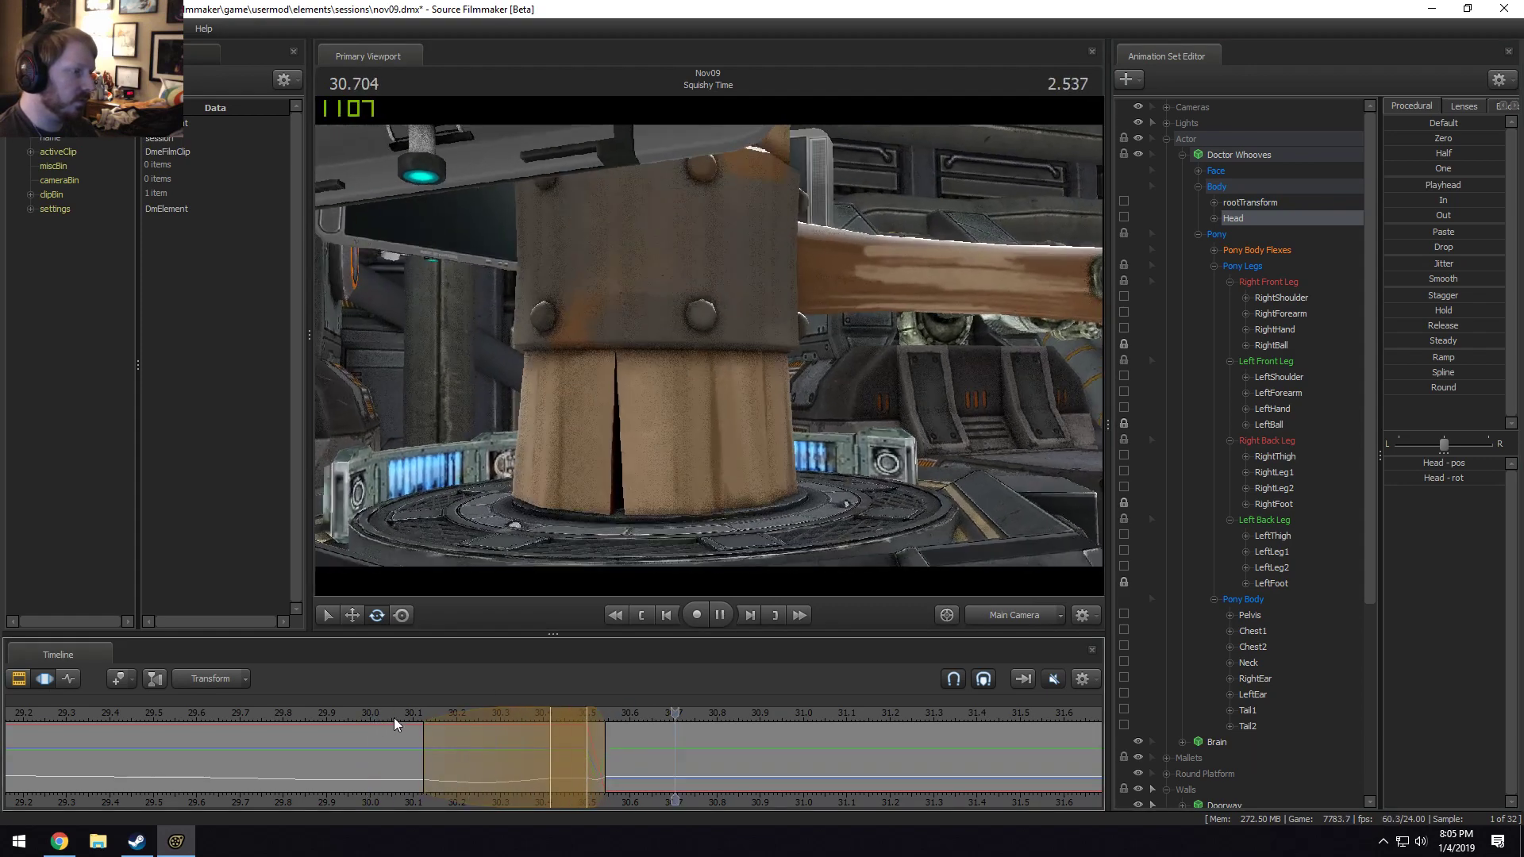
key(space)
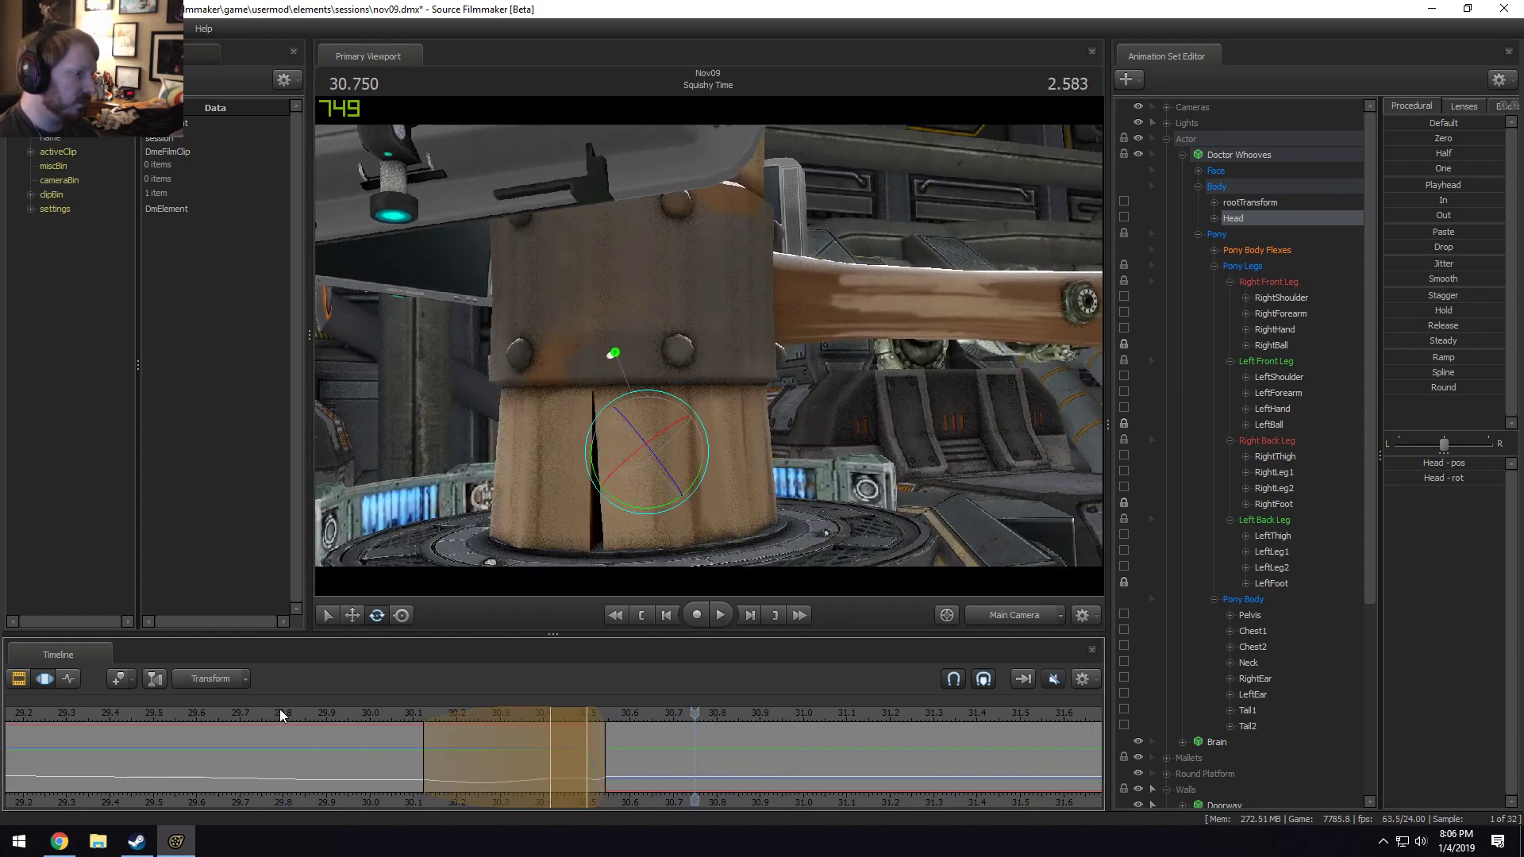
key(Left)
key(Left)
key(Left)
key(Left)
key(Left)
key(Left)
key(ctrl+z)
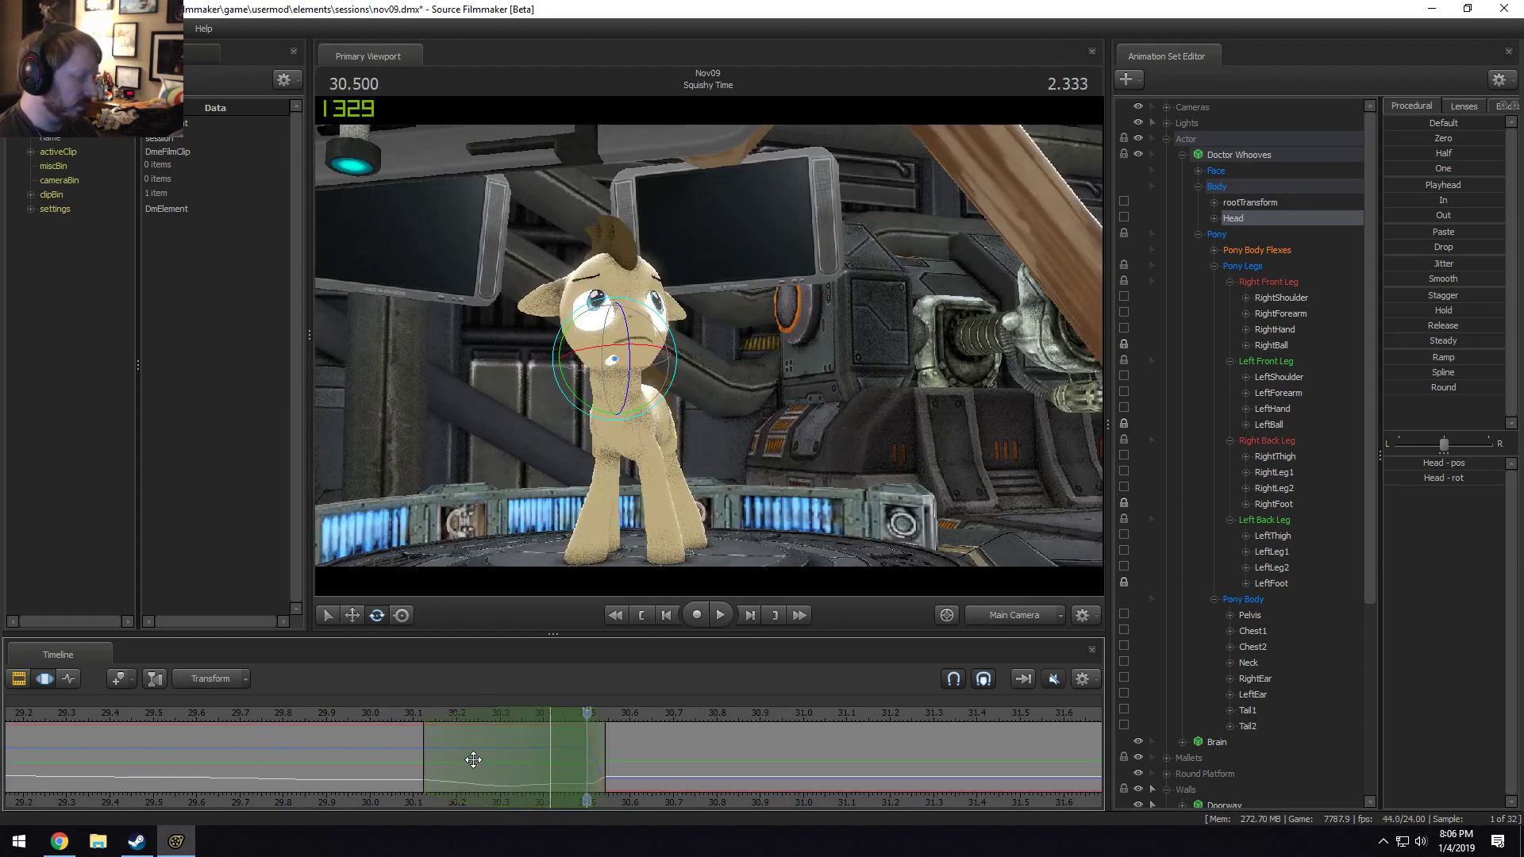
Inspect the head pose at 30.458 s and play the shot from about 27 s to review the strike.
drag(373, 746, 565, 733)
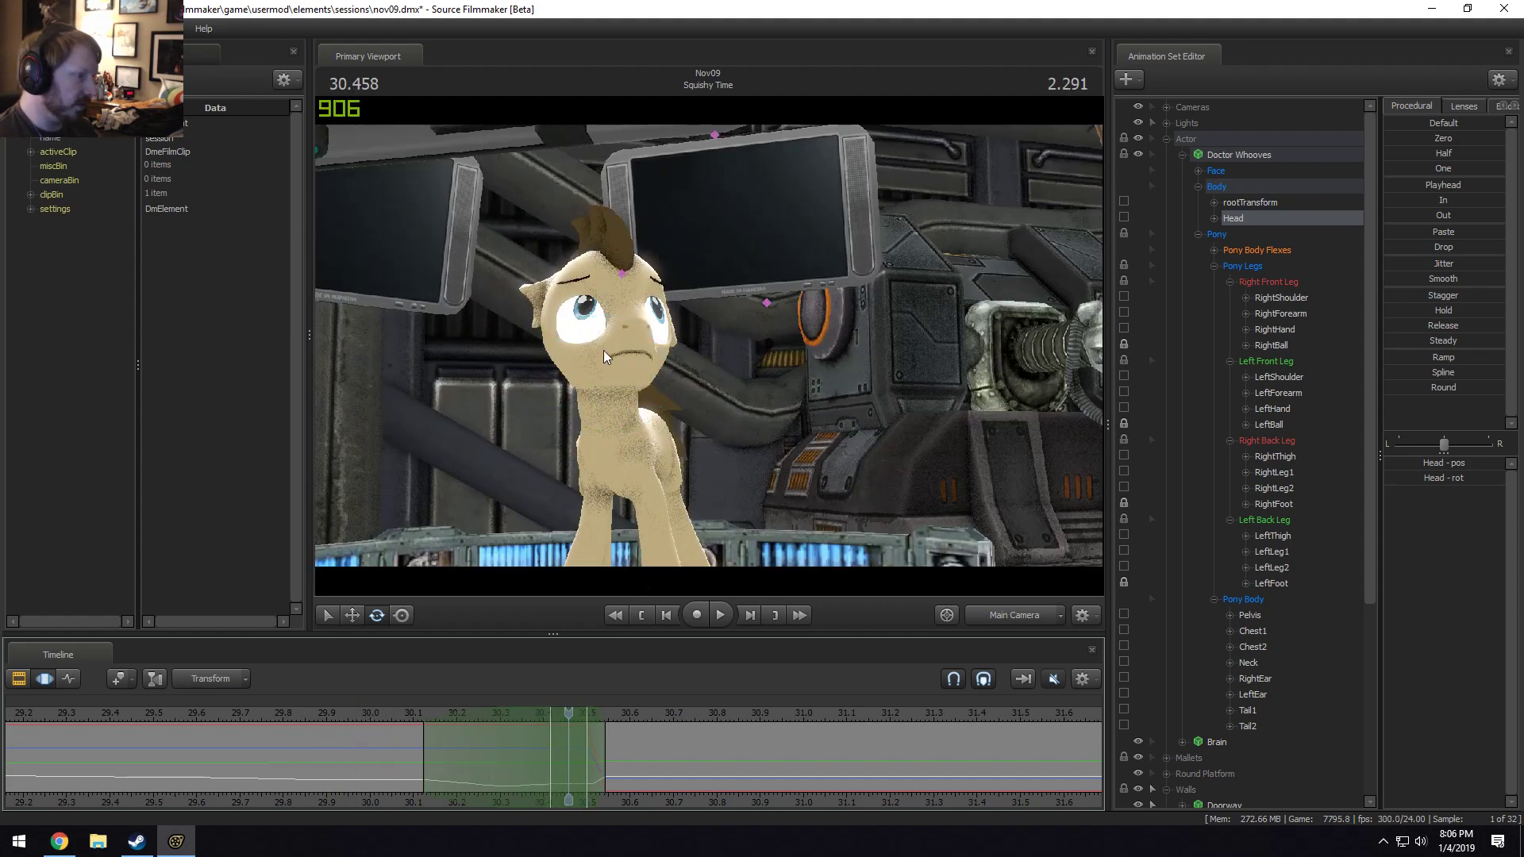
click(612, 371)
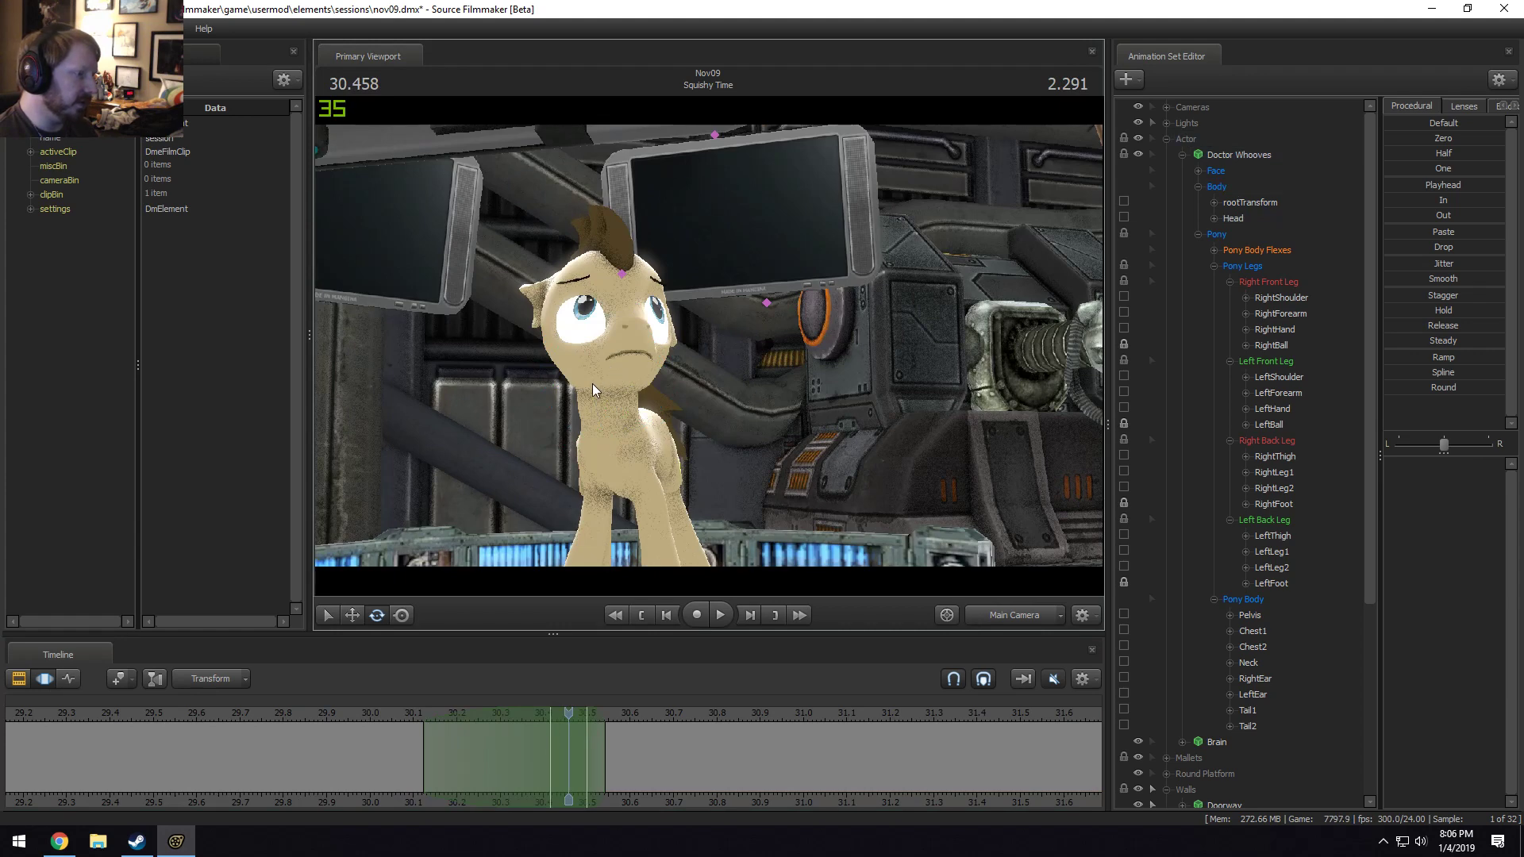
key(space)
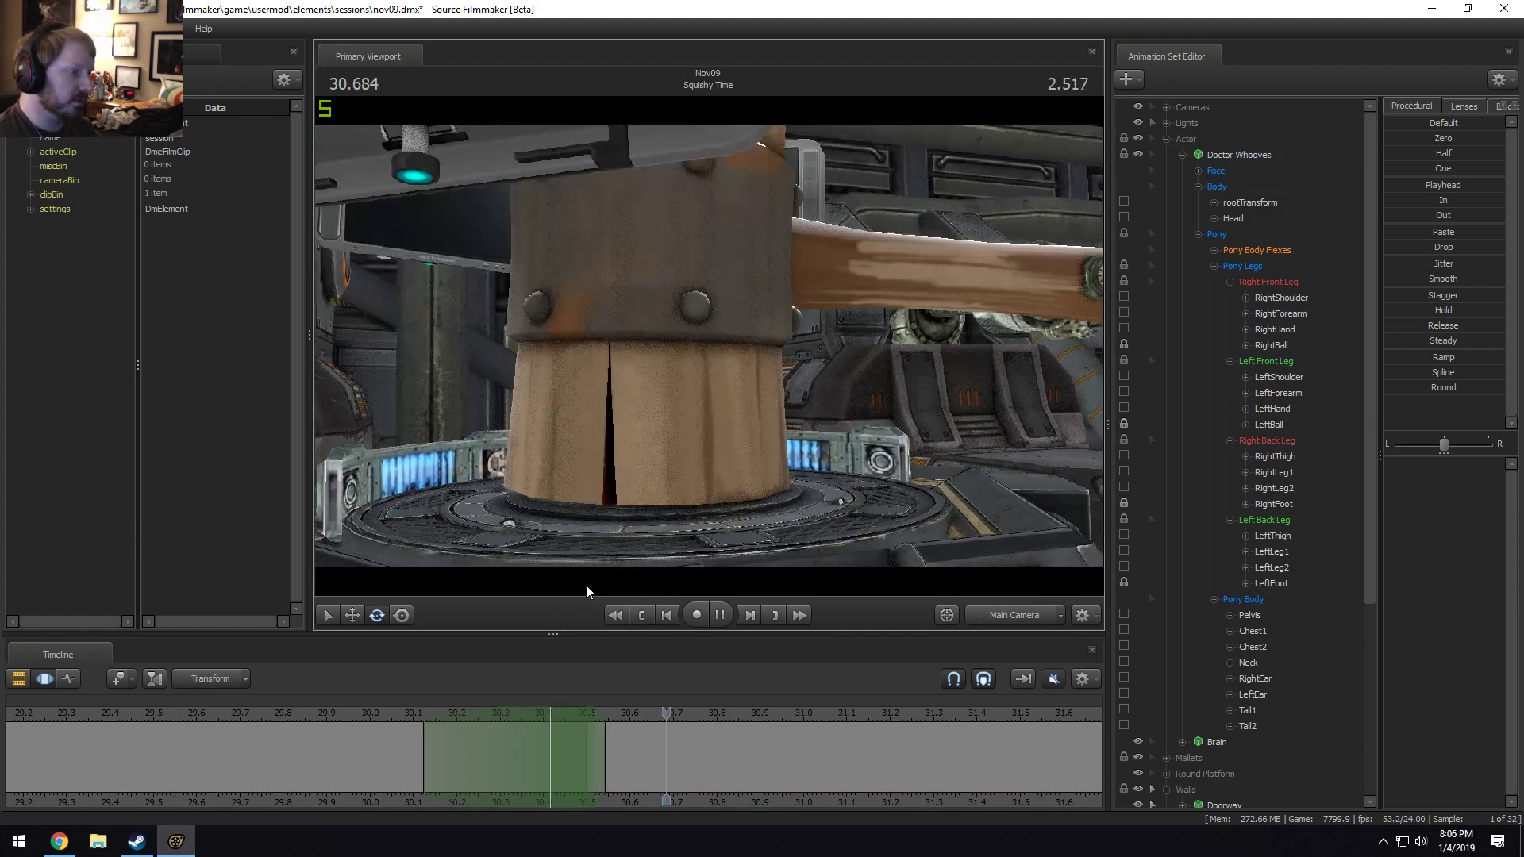
scroll(312, 754, down, 5)
click(268, 712)
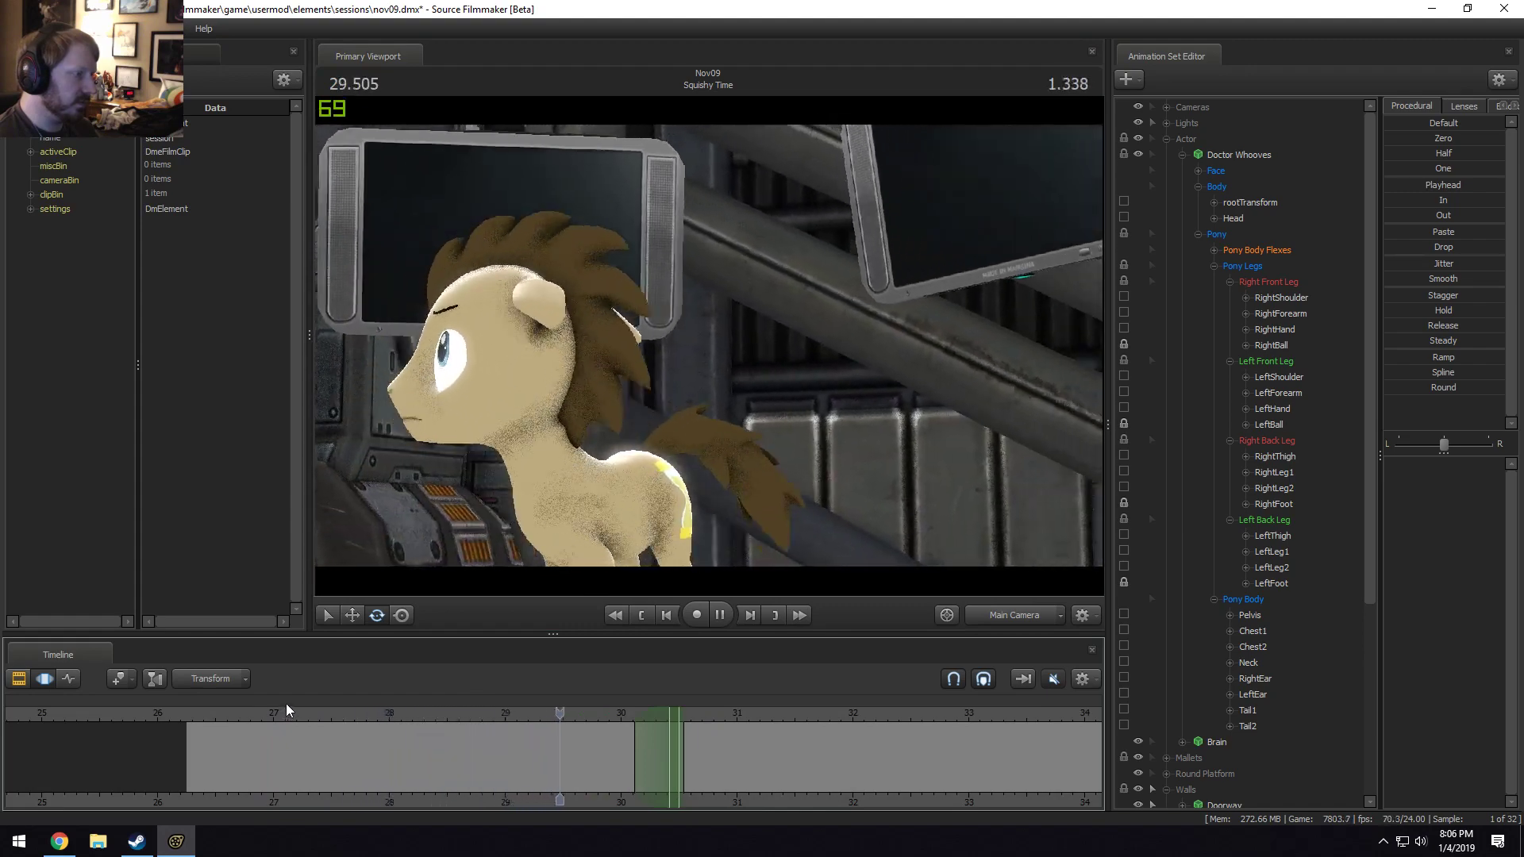
Select Doctor Whooves' LeftEar and RightEar over the entire timeline and flatten their animation to one constant upright pose.
key(space)
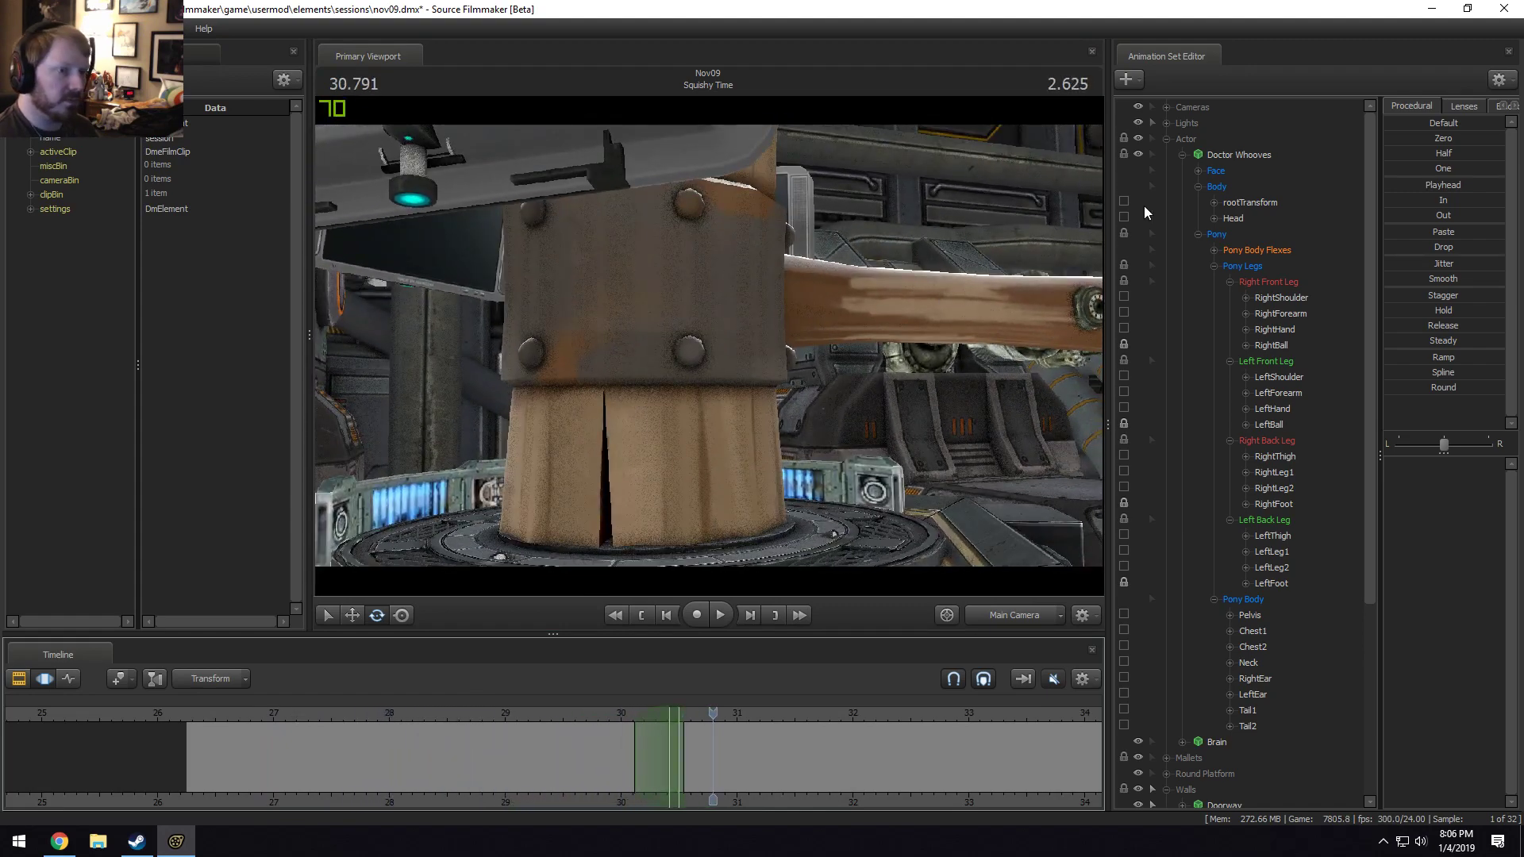
click(1216, 154)
scroll(1268, 613, down, 2)
click(1260, 594)
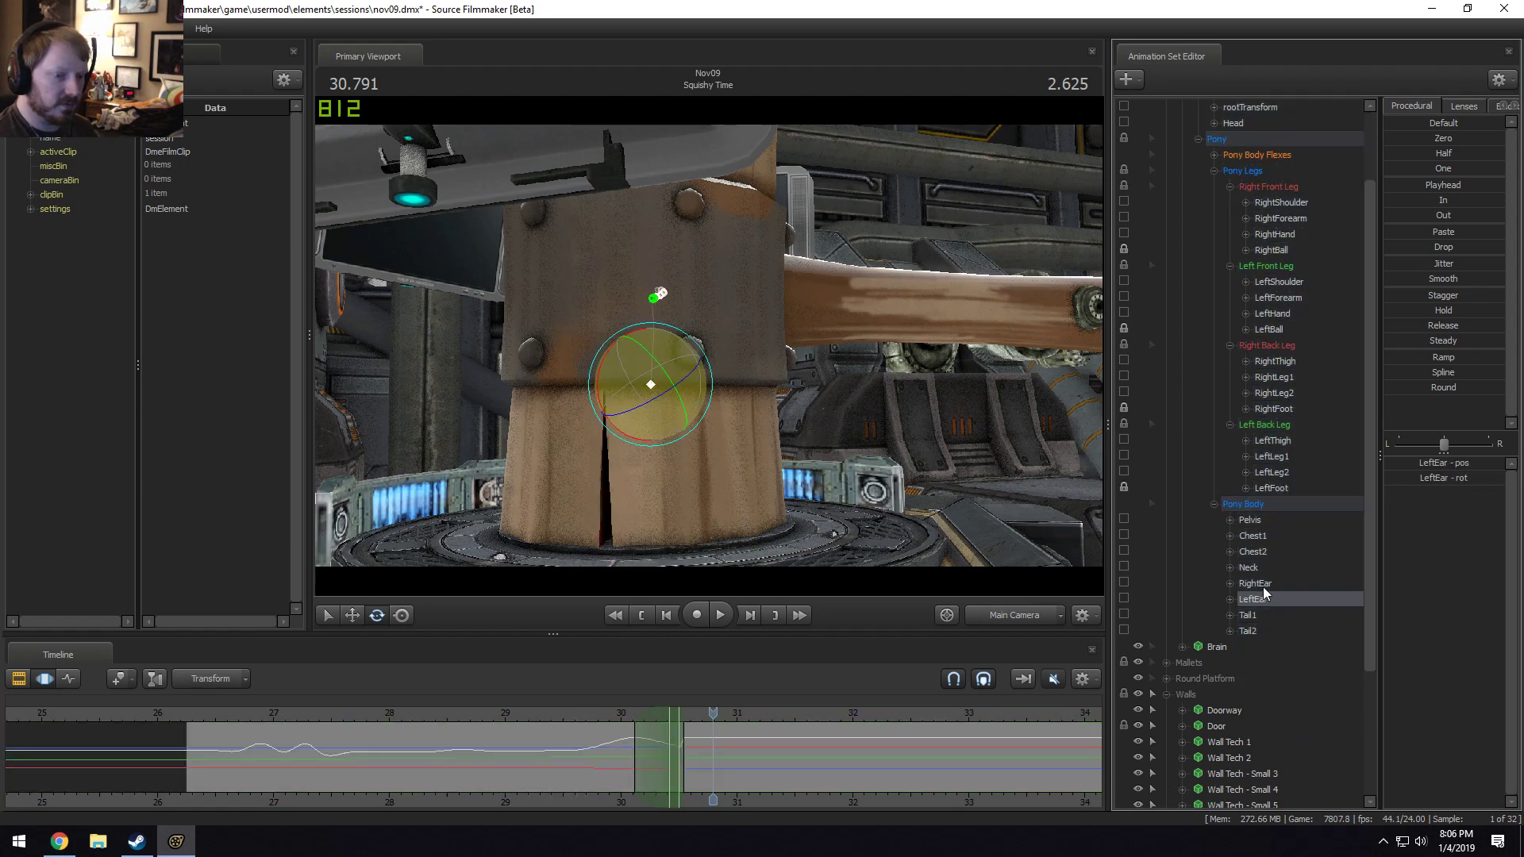
ctrl+click(1264, 588)
double_click(736, 754)
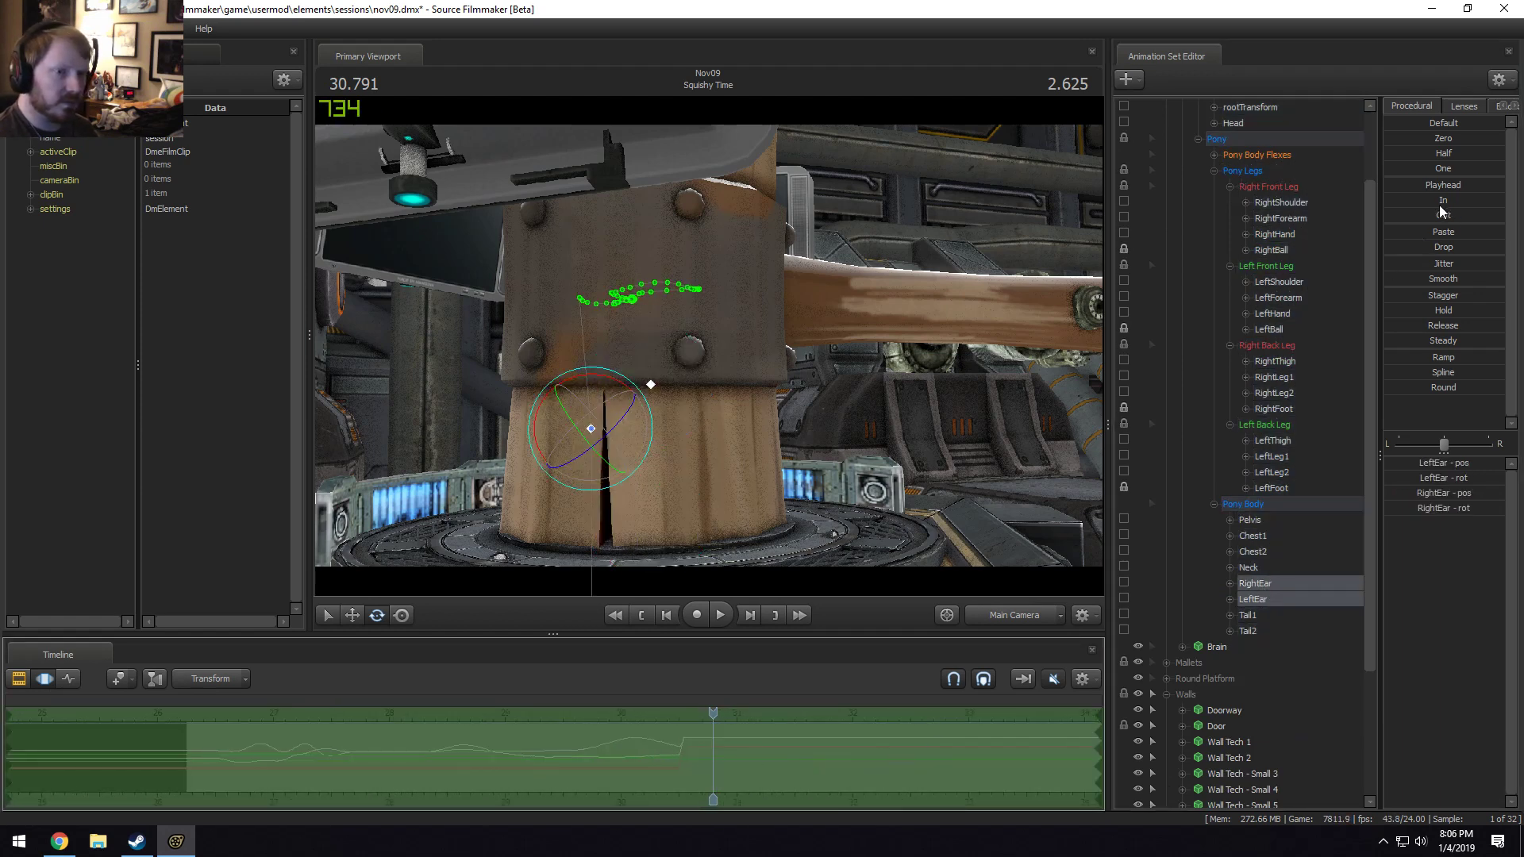
Play the shot repeatedly from about 27 s and from just before the impact to review the ears through the mallet strike.
key(F2)
key(space)
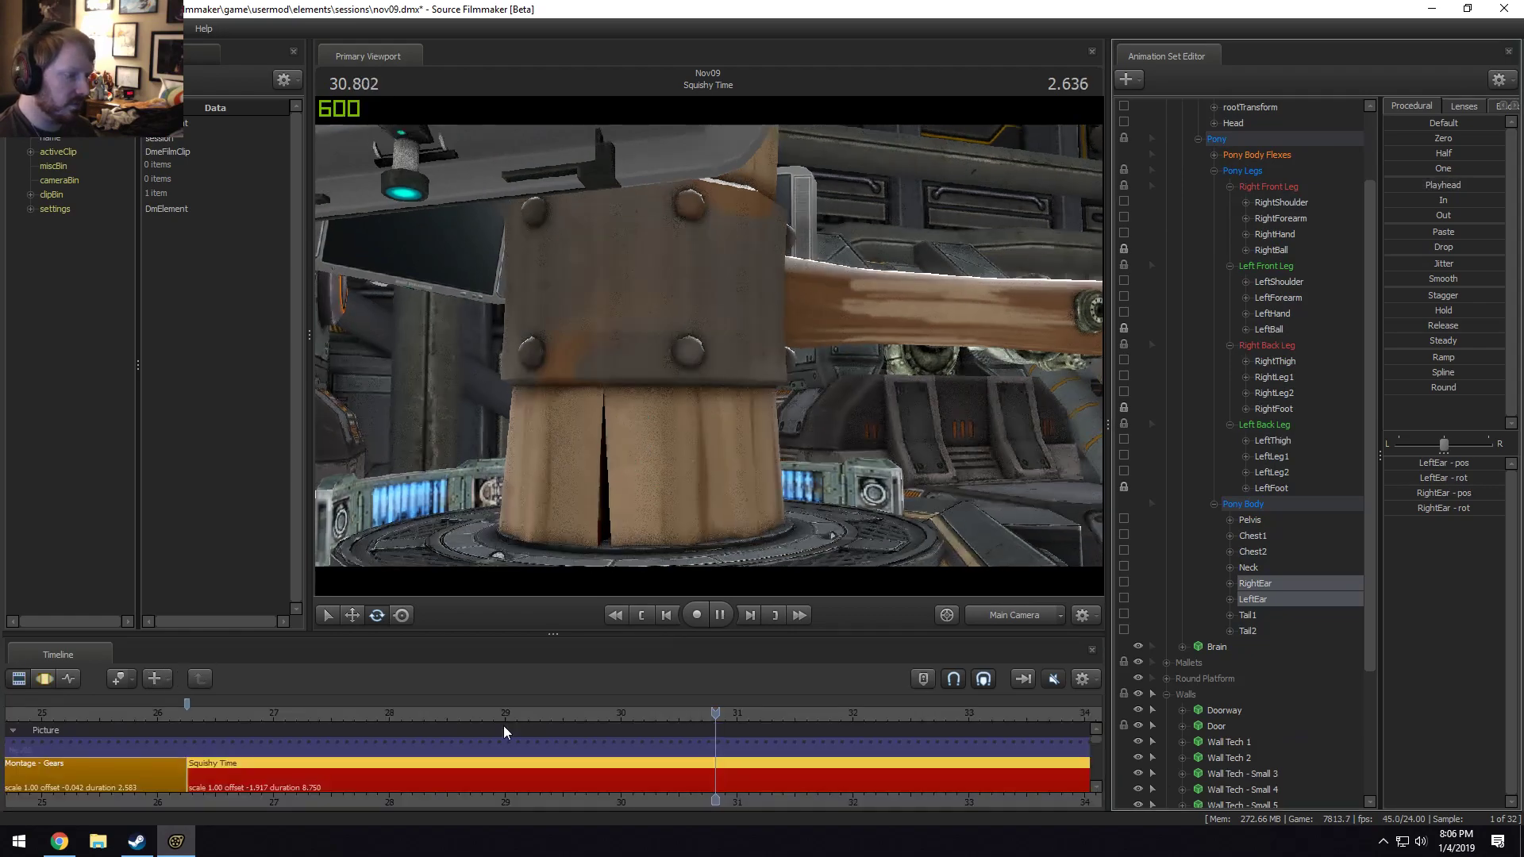
click(269, 707)
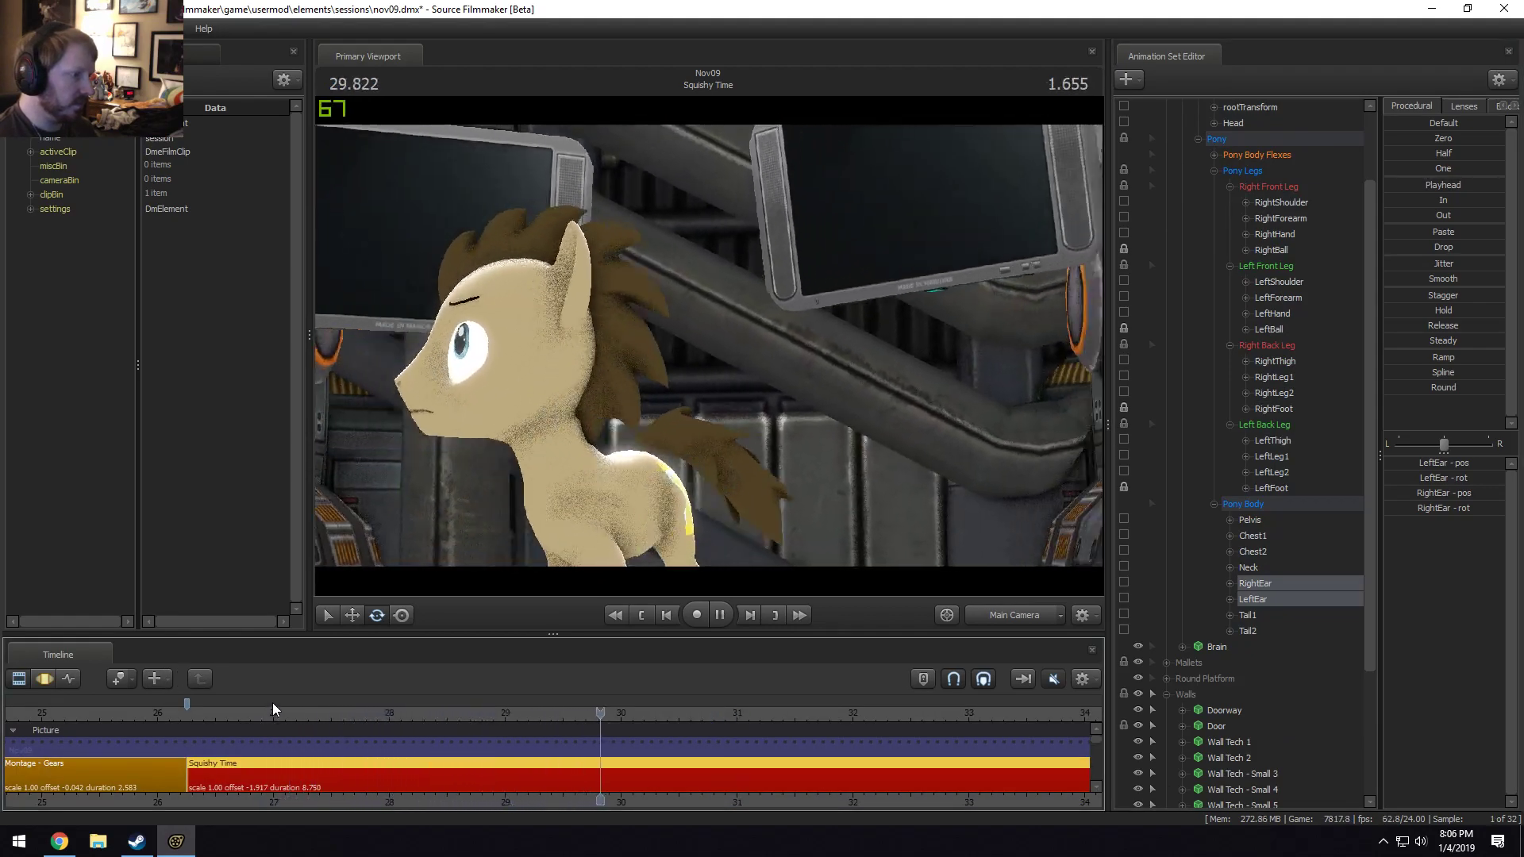
click(280, 703)
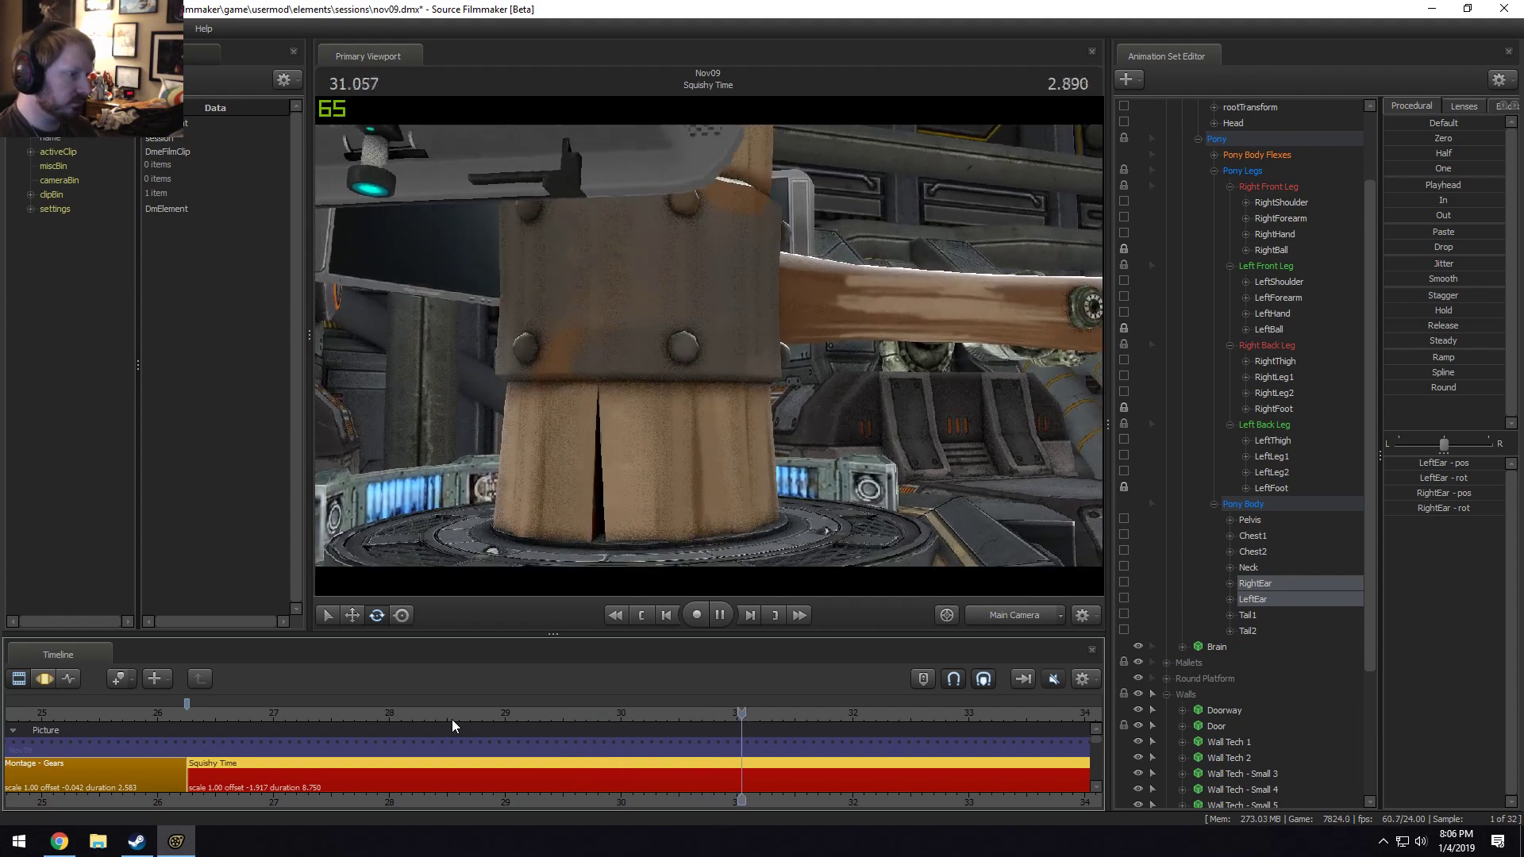
key(space)
click(500, 715)
key(space)
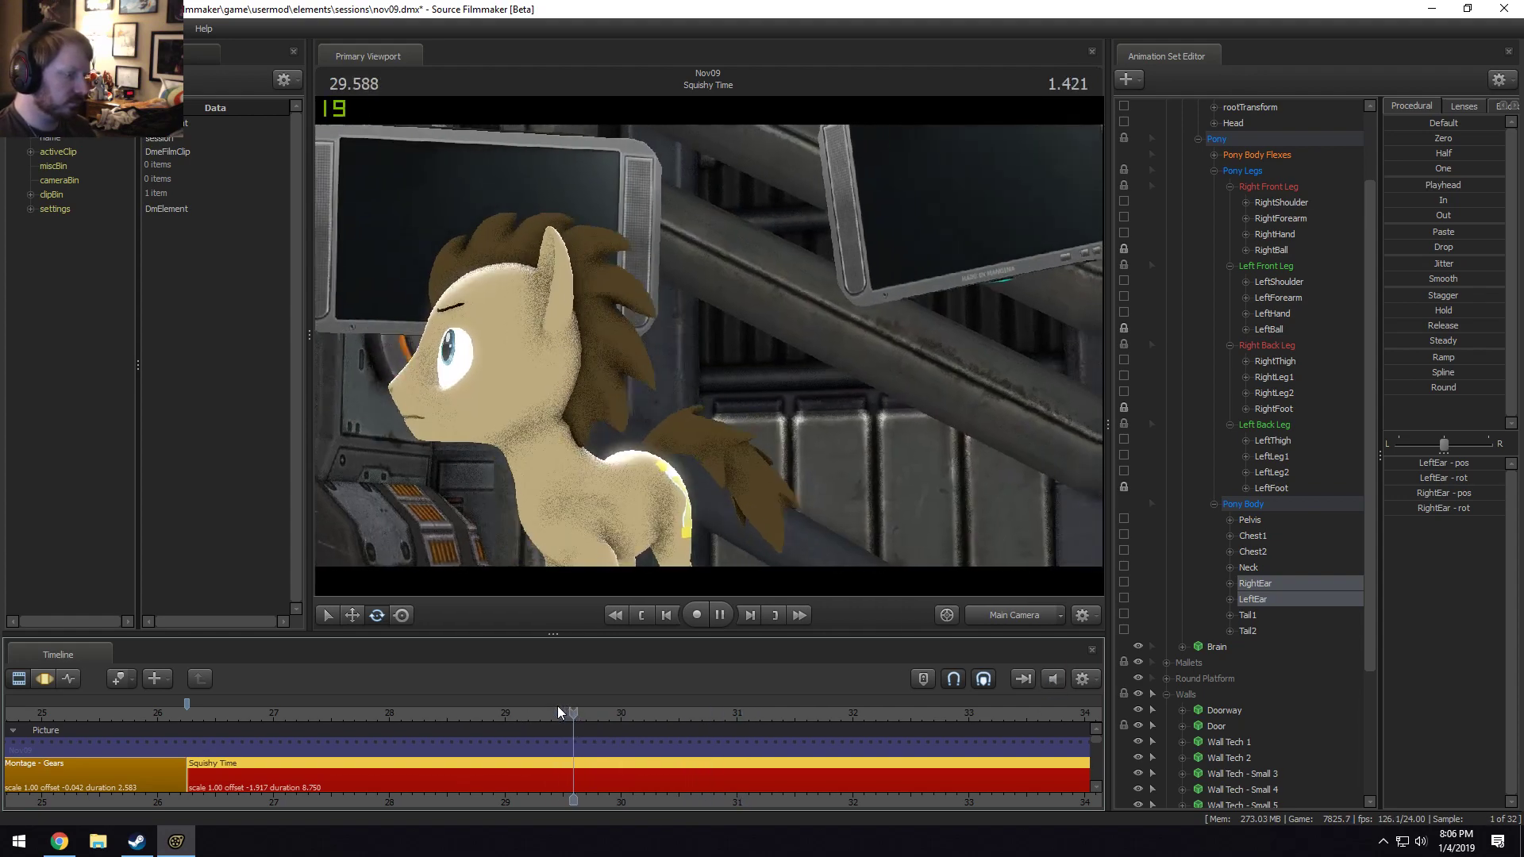
key(space)
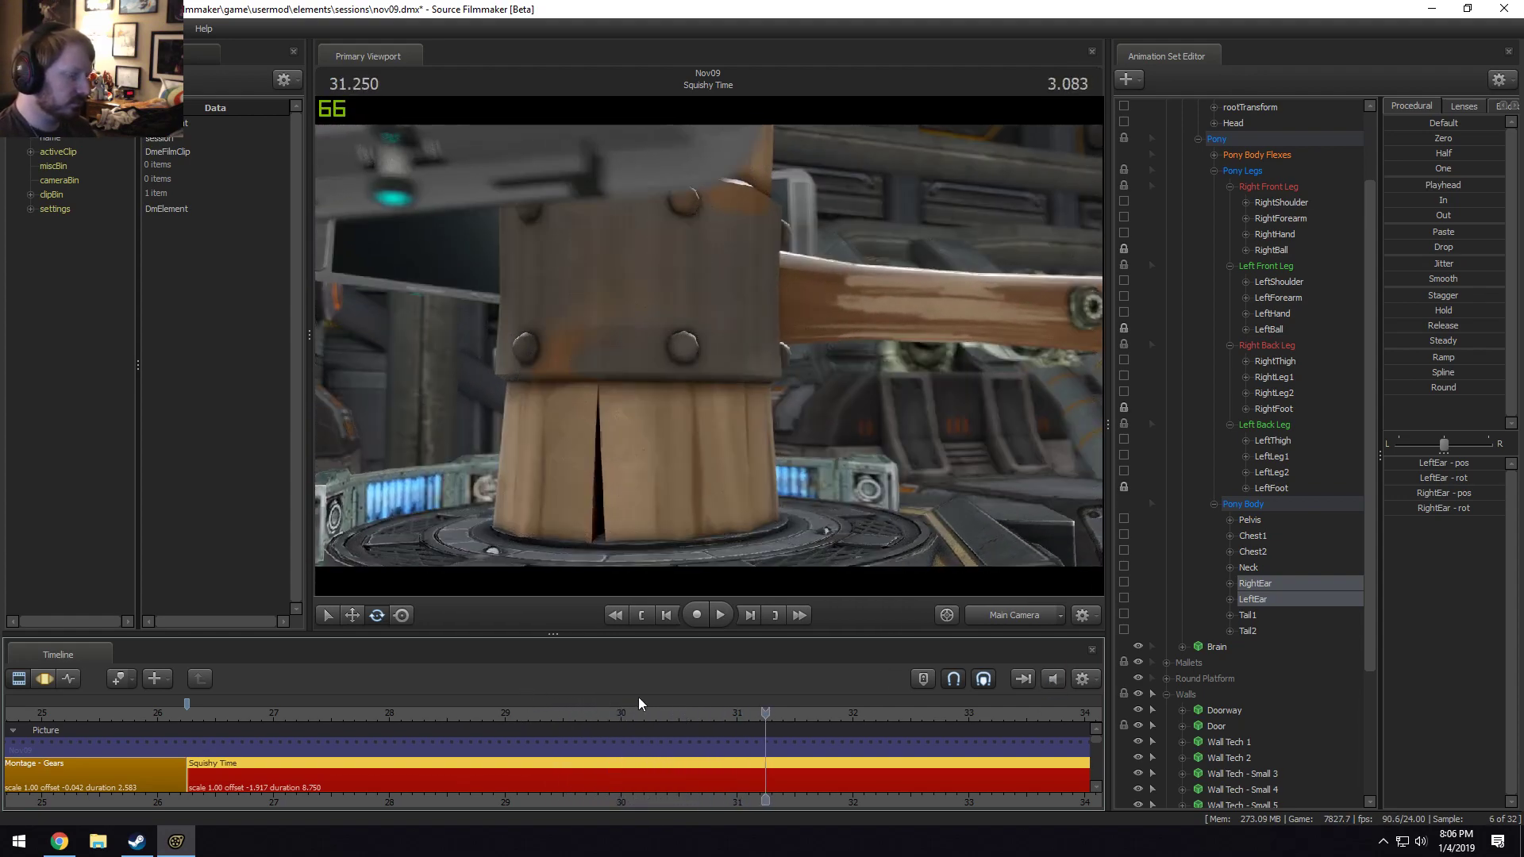
drag(707, 715, 587, 720)
key(space)
key(space)
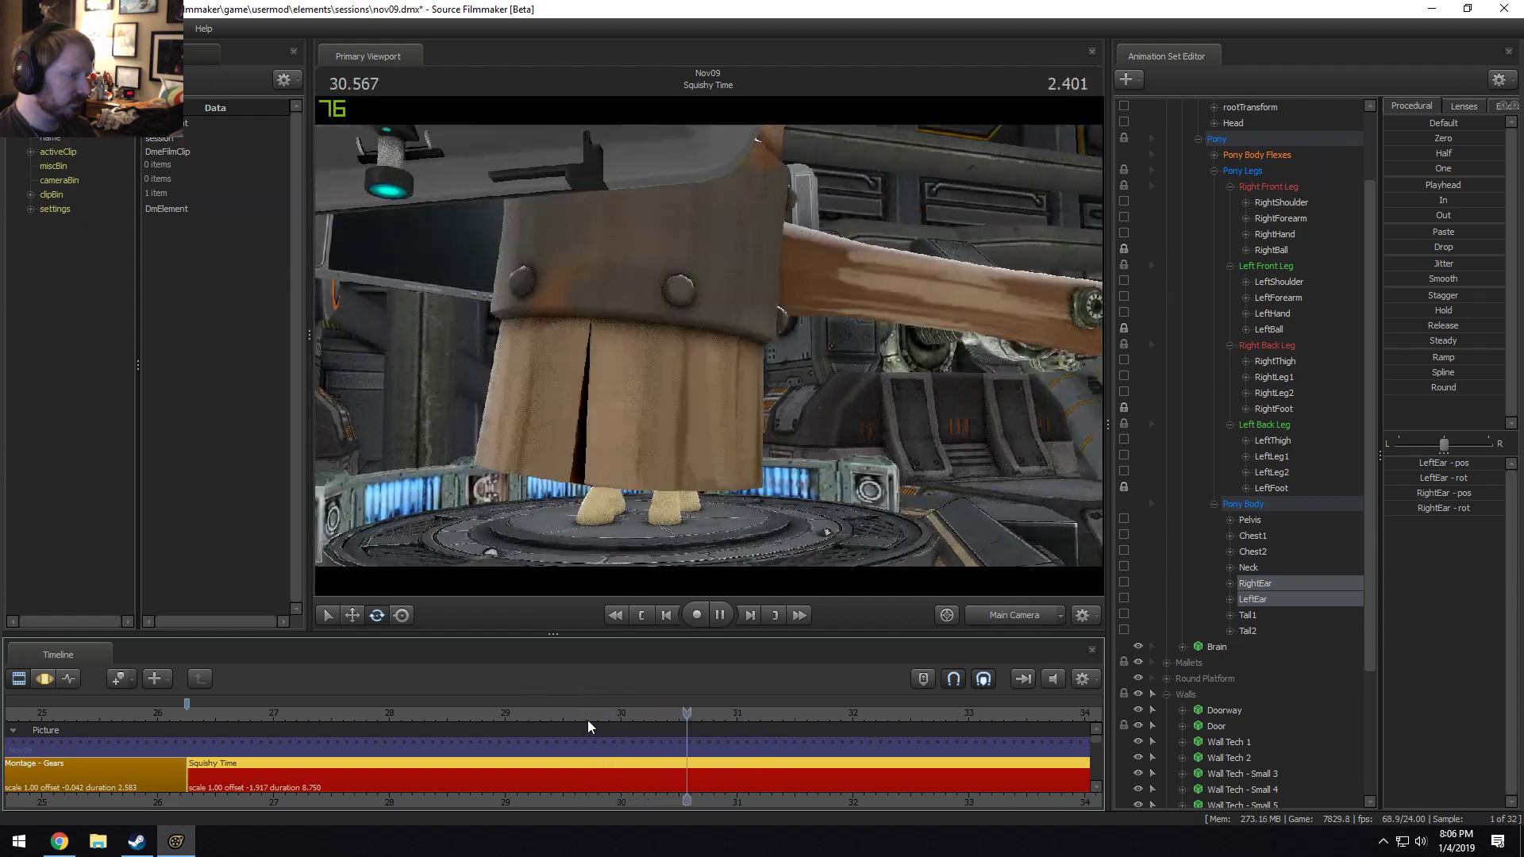
Check the Work Camera briefly, return to the Main Camera, and replay the mallet strike from 29.208 s.
click(1021, 617)
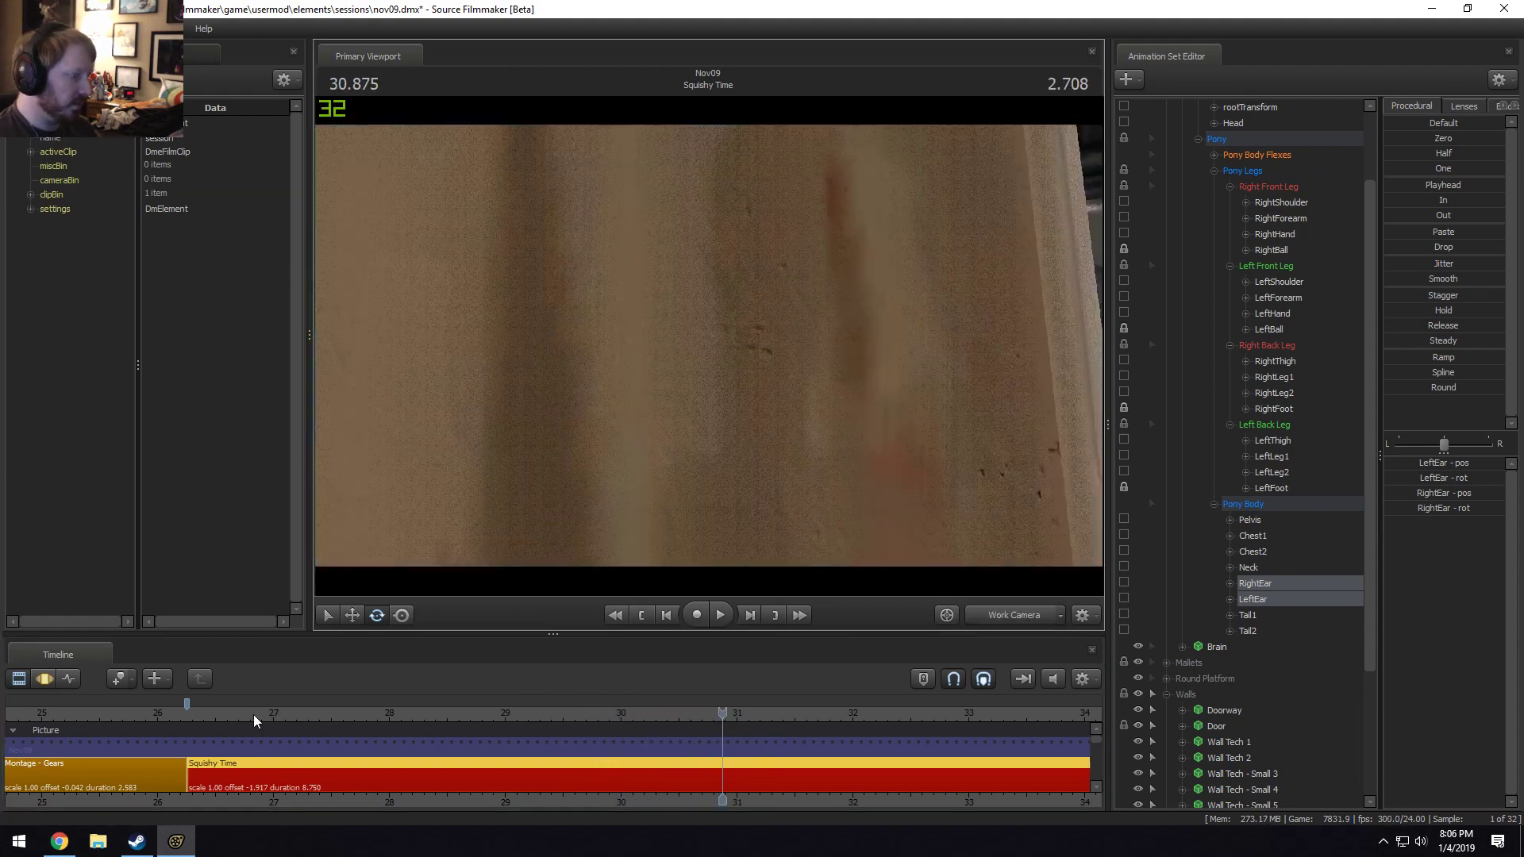
drag(254, 714, 529, 716)
click(1002, 615)
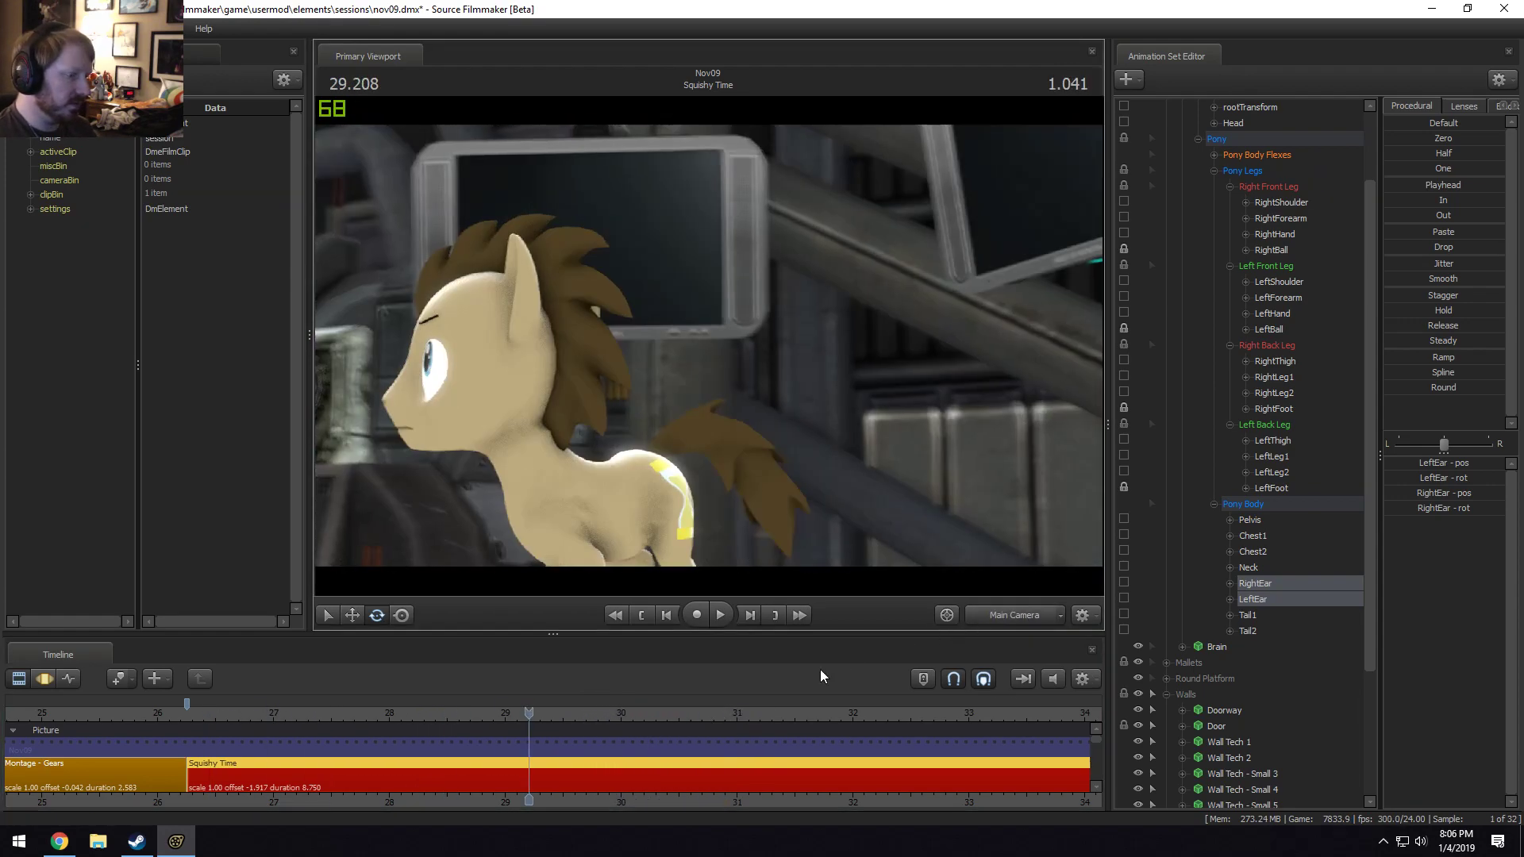
key(space)
key(space)
Select all of Doctor Whooves' controls and set a time selection from the shot's start to about 30.50 s.
key(F3)
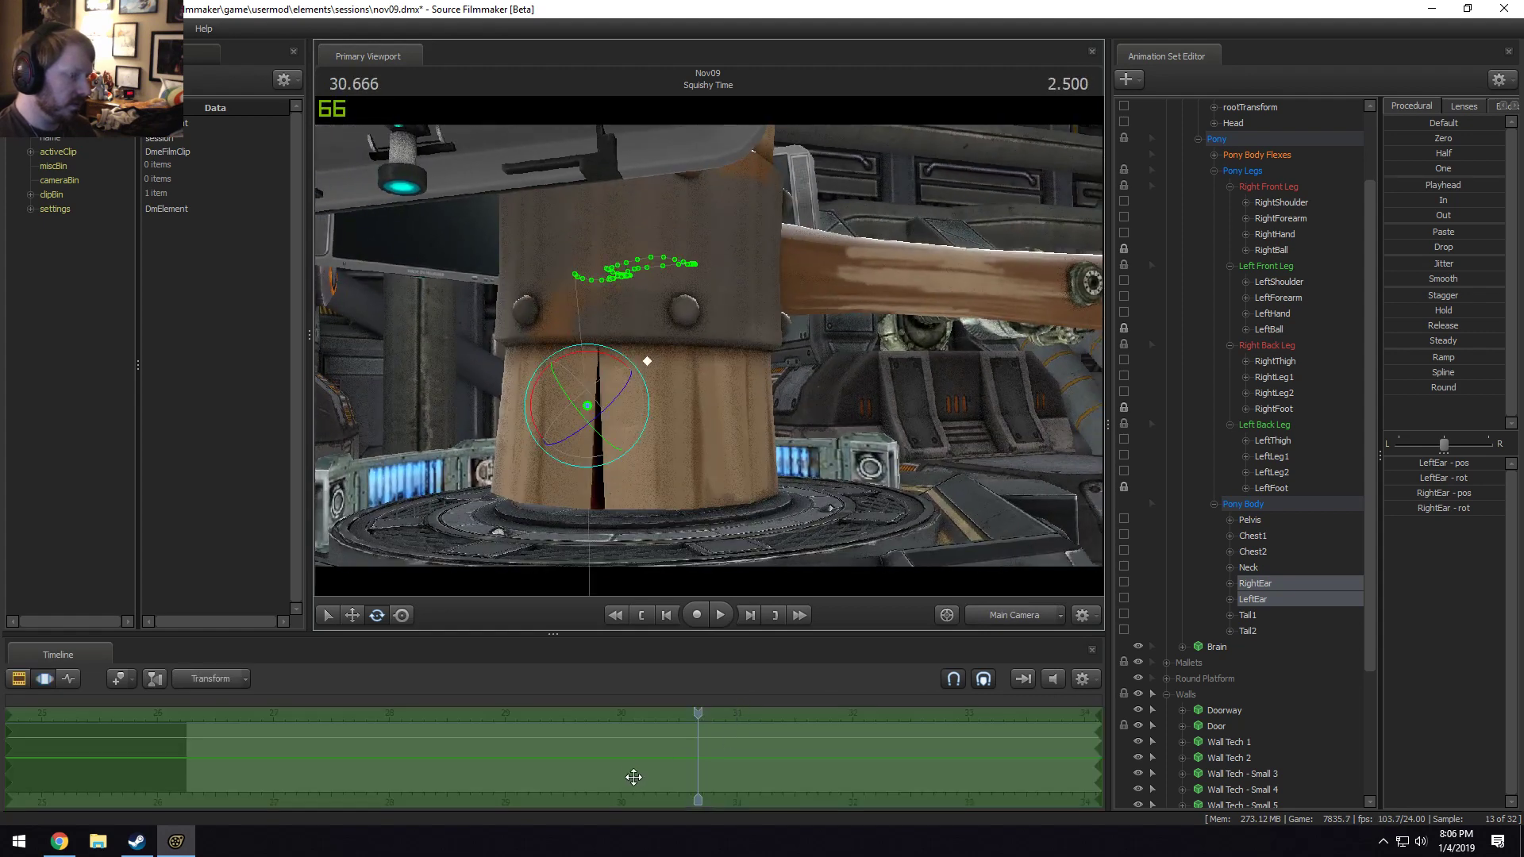
scroll(1255, 183, up, 2)
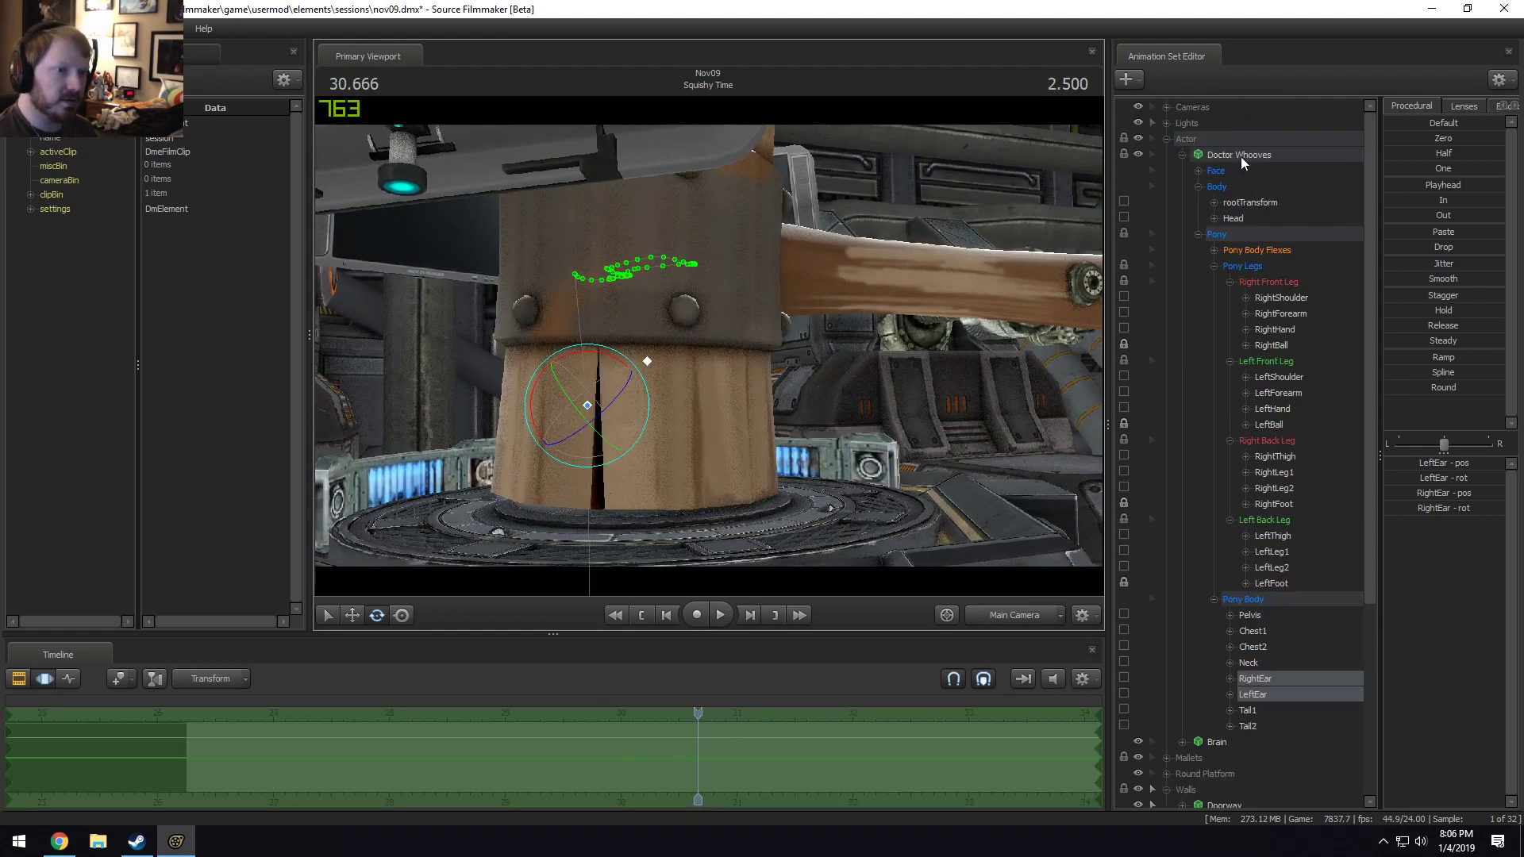
click(1240, 156)
scroll(660, 768, up, 3)
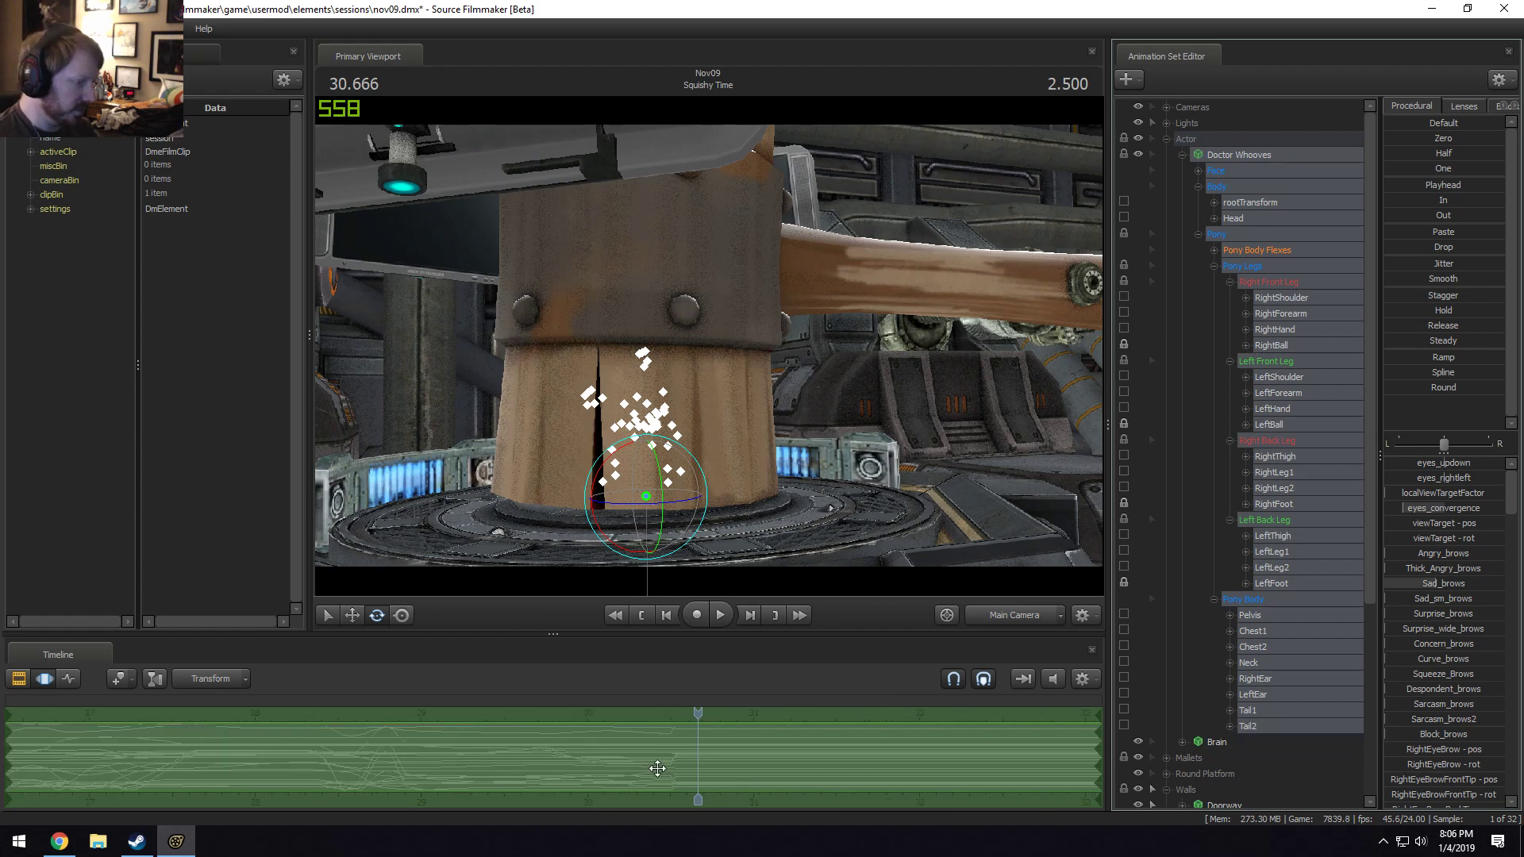
key(shift)
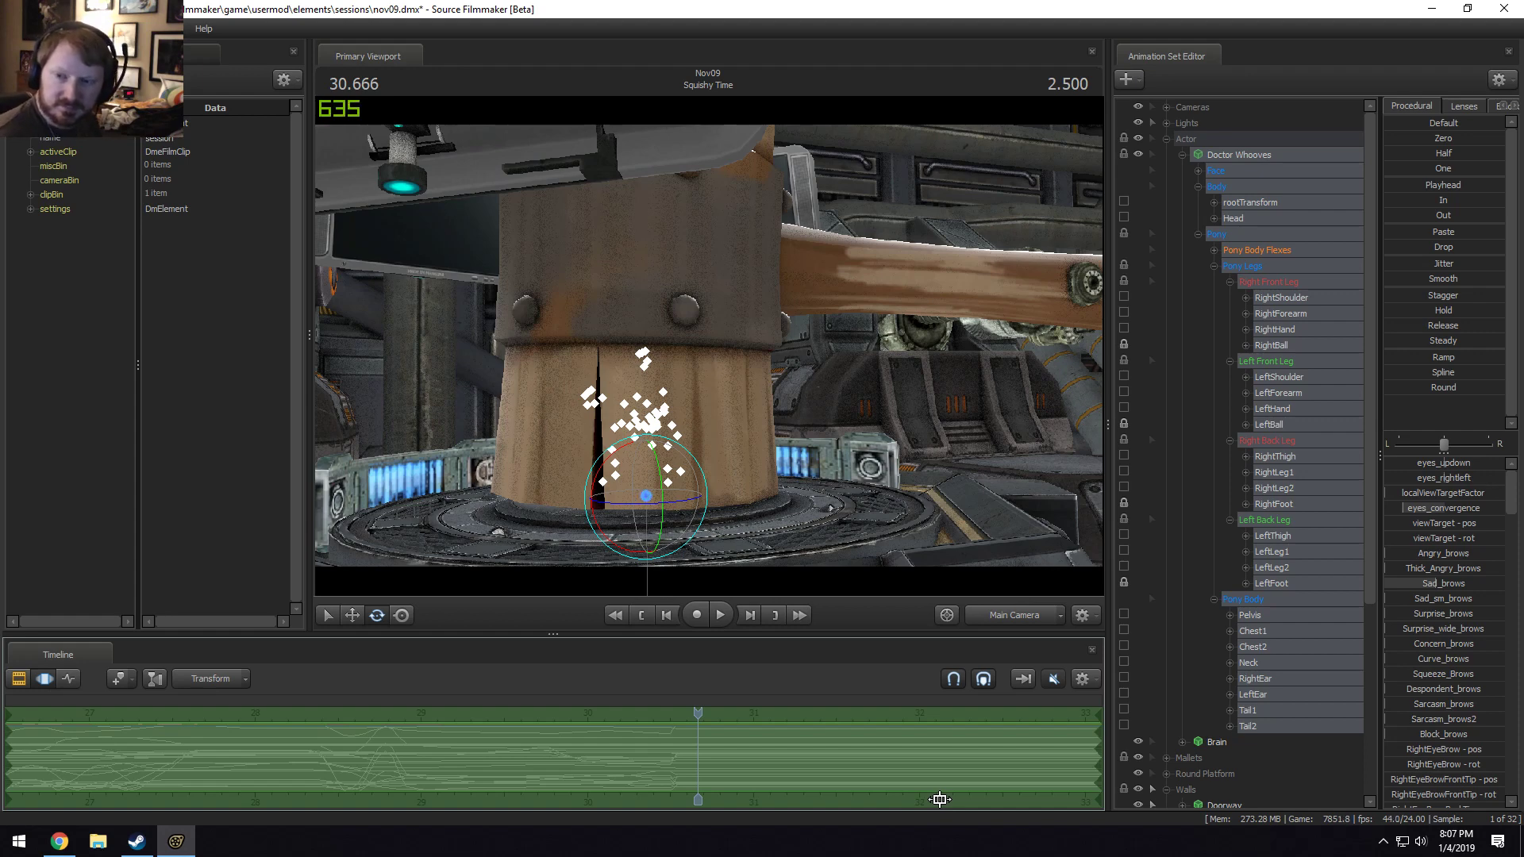
scroll(584, 745, down, 3)
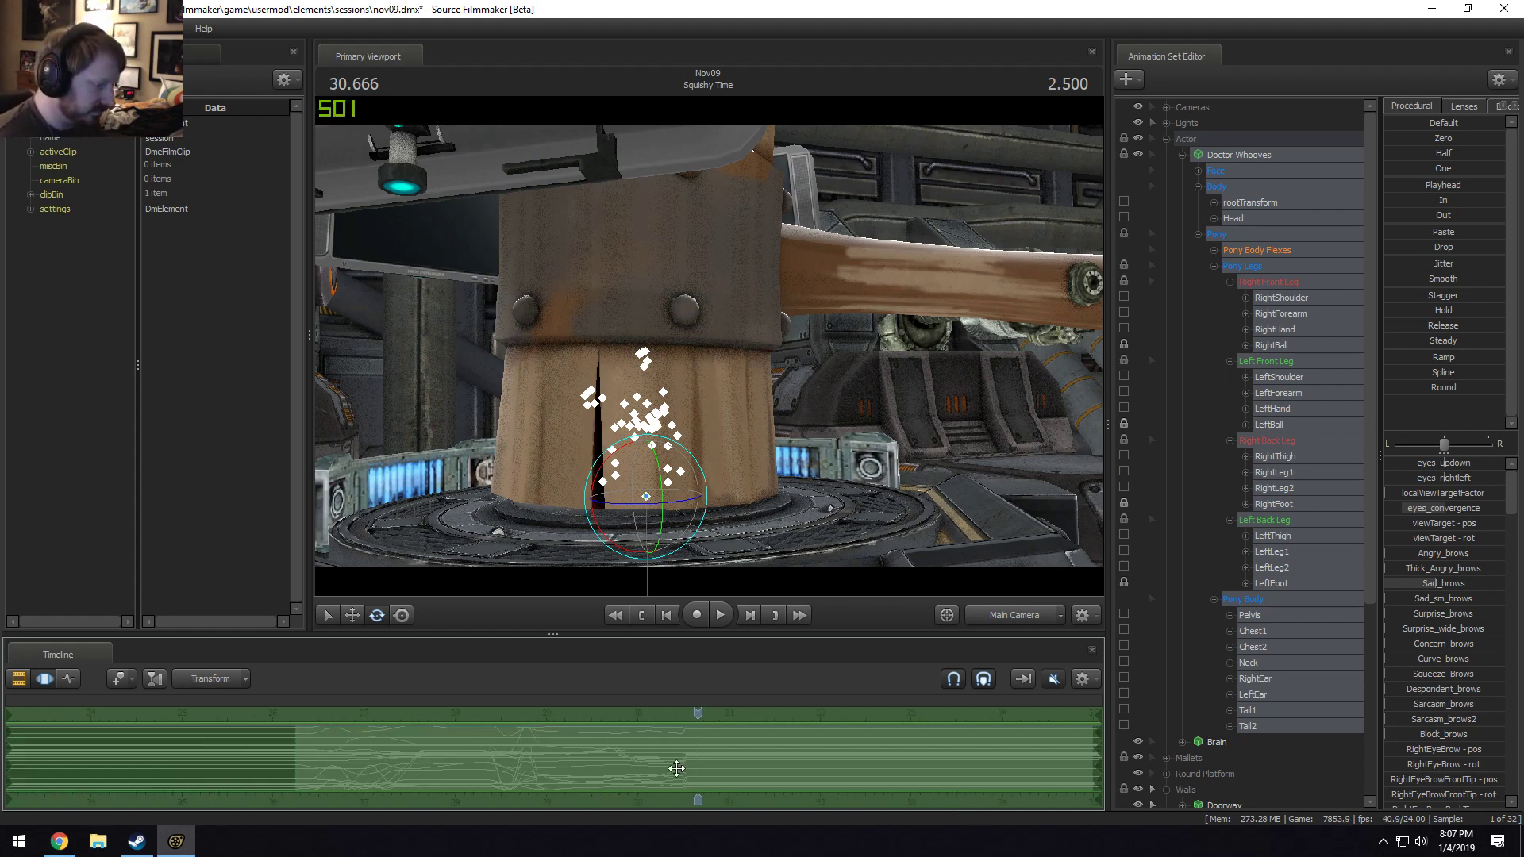
click(682, 768)
scroll(682, 768, up, 2)
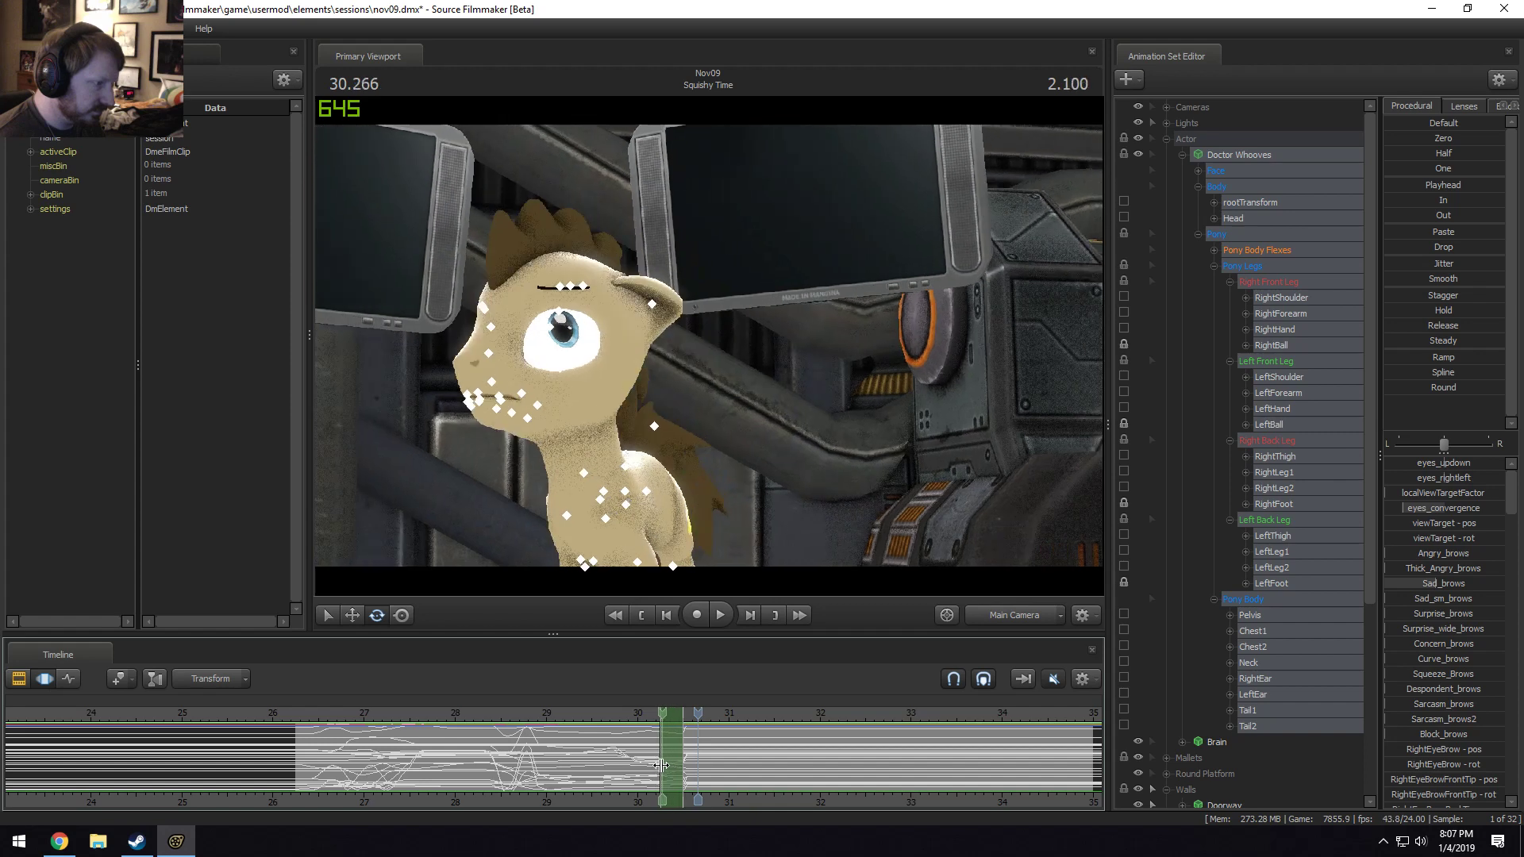
drag(653, 757, 57, 781)
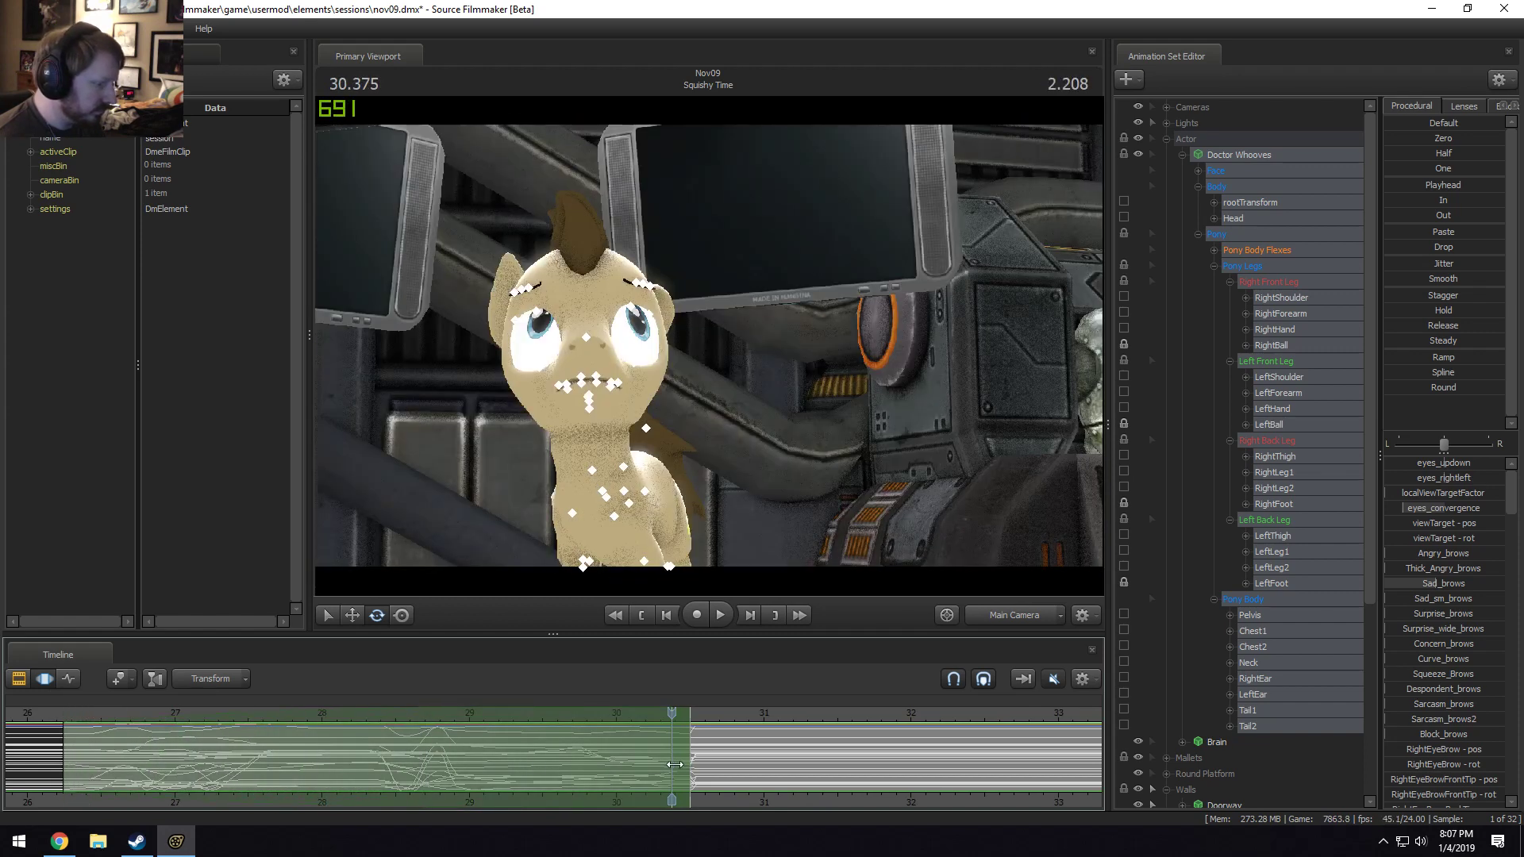
Apply Round to all of Doctor Whooves' controls in a short time selection around 30.1 s, and play back the motion.
drag(674, 764, 345, 707)
key(space)
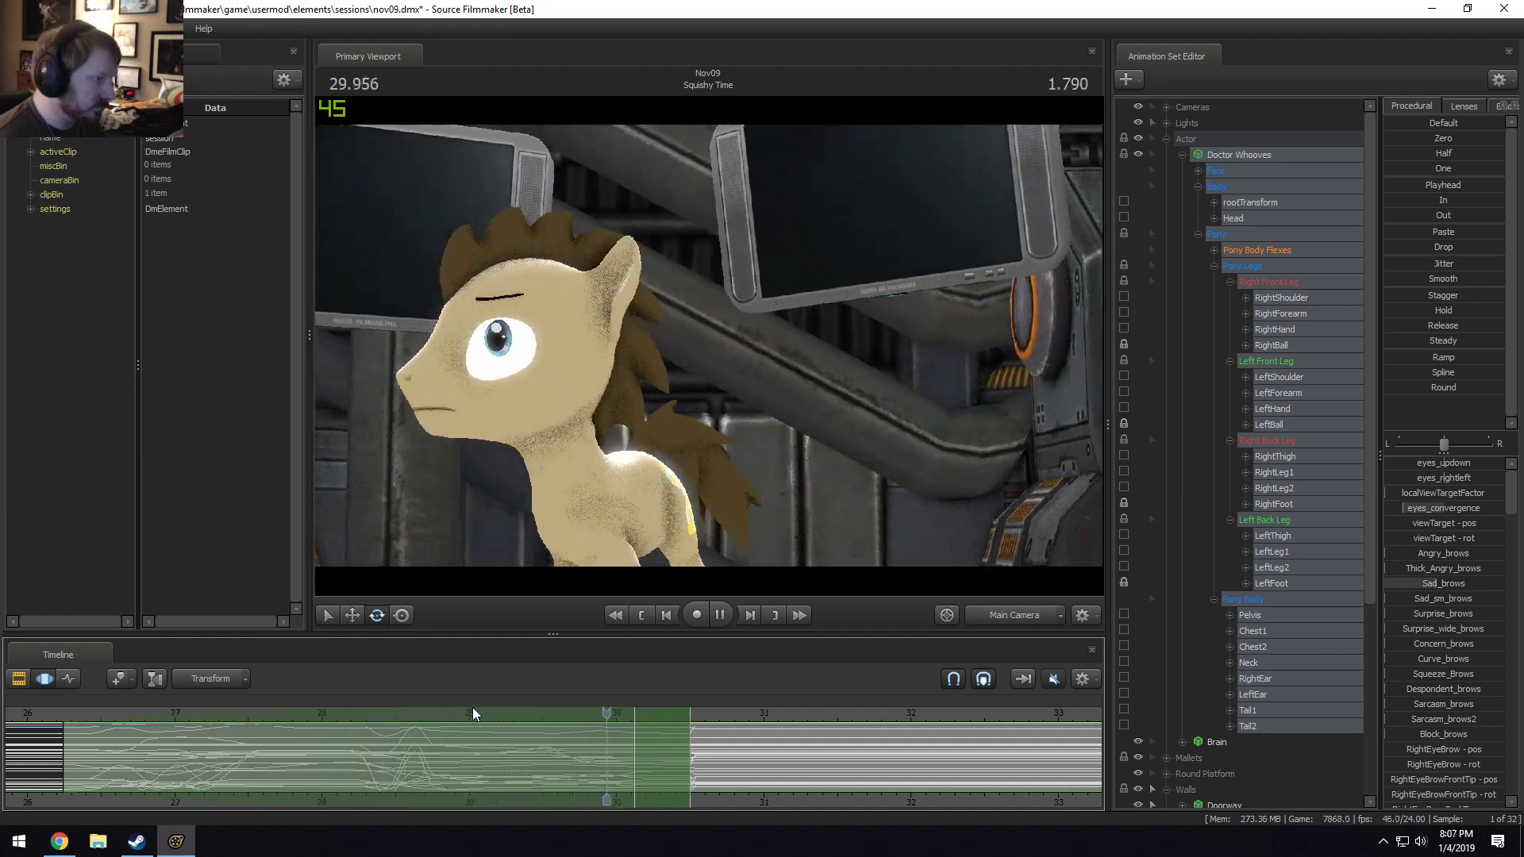
key(space)
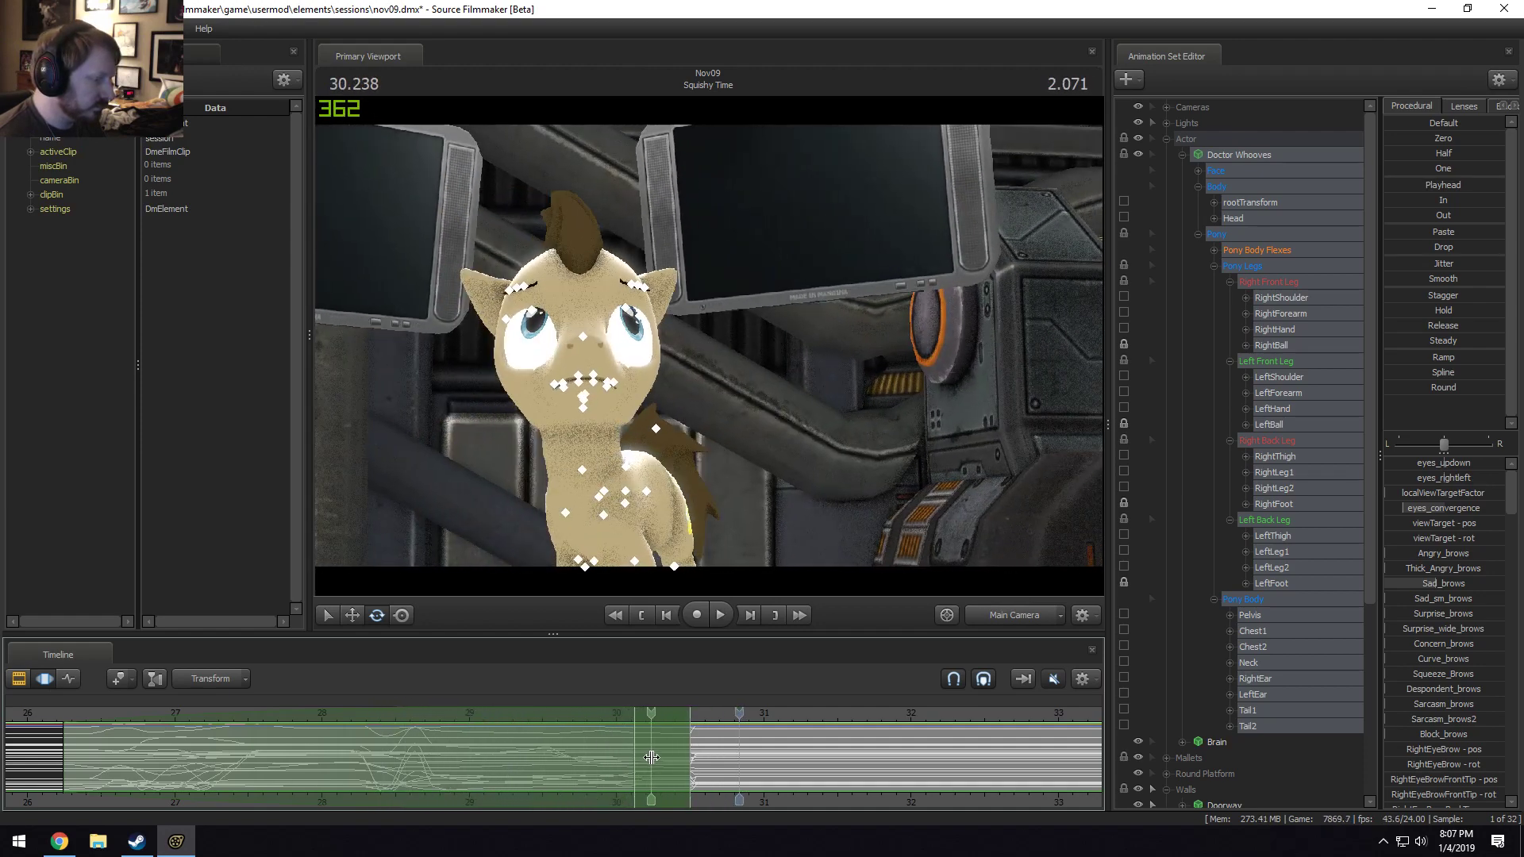
drag(651, 757, 629, 761)
drag(1405, 389, 1427, 387)
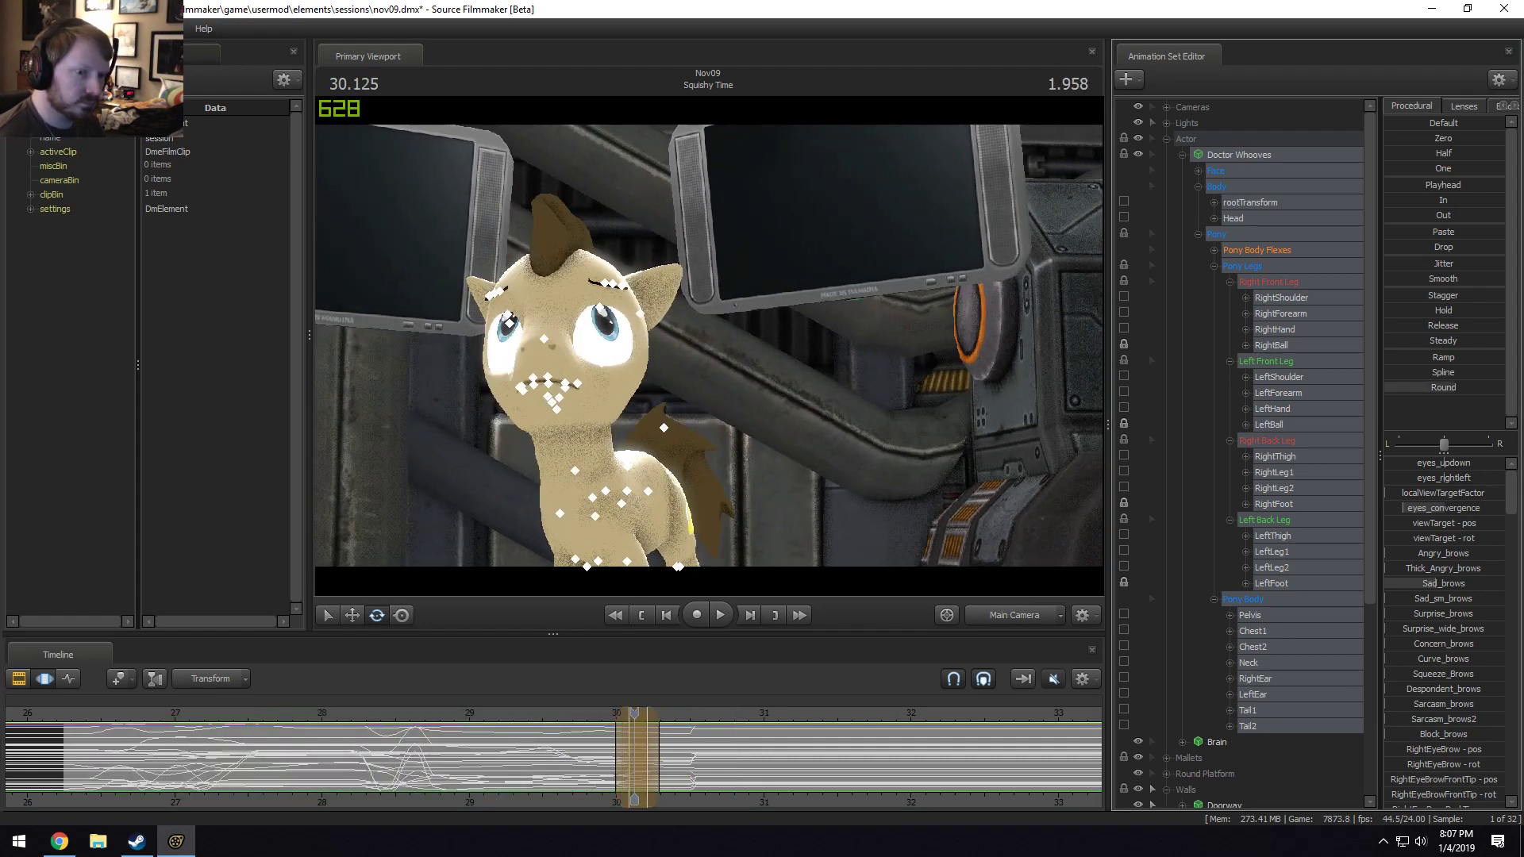
click(589, 712)
key(space)
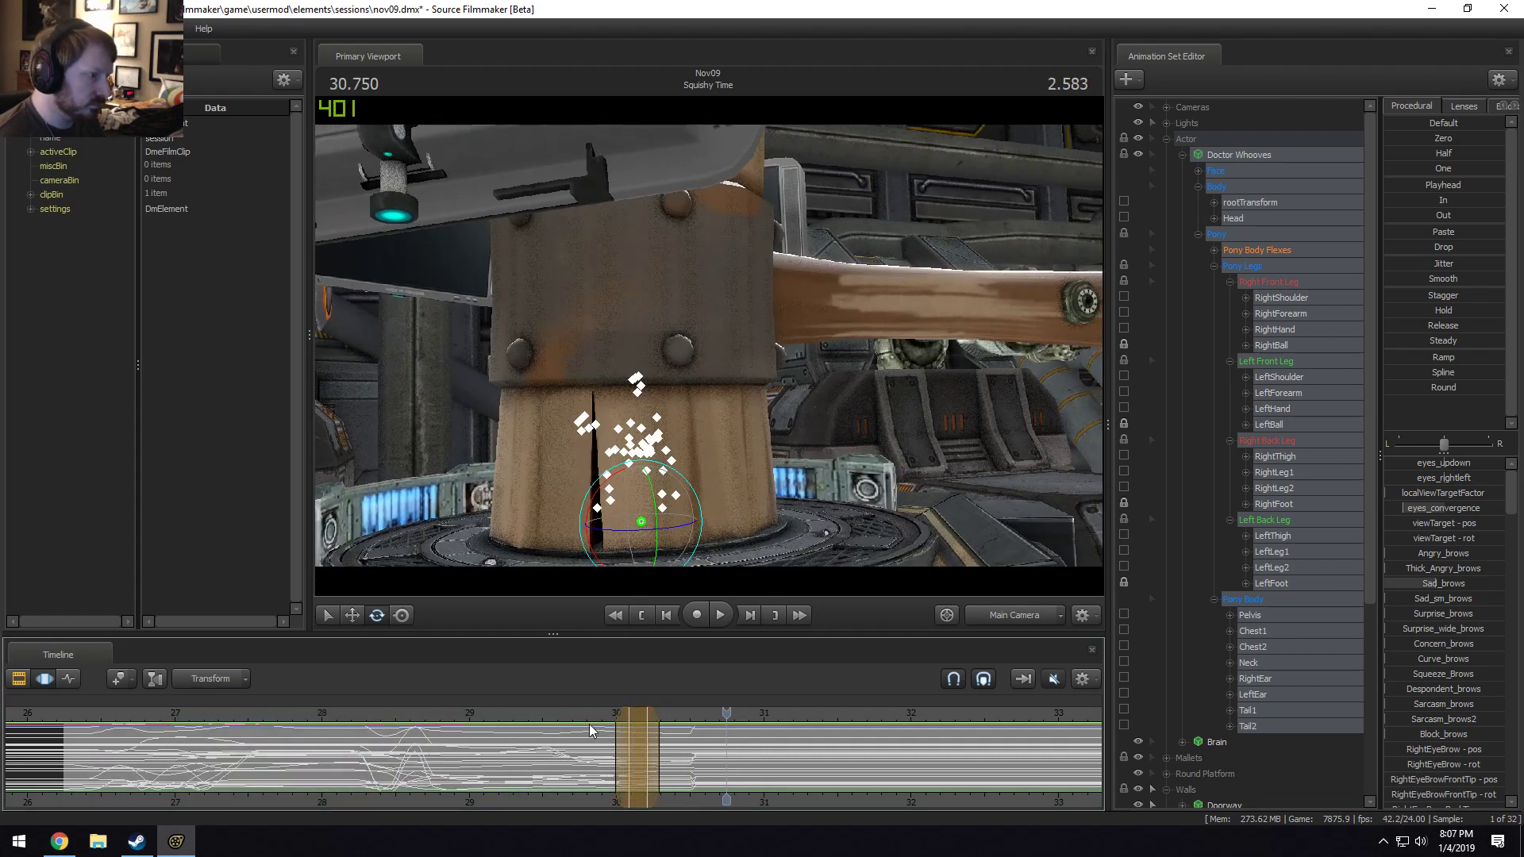
Rotate the Head slightly at about 30.4 s over a time selection from about 30.2 to 30.5 s, and replay the turn.
mouse_move(646, 748)
mouse_down()
mouse_move(690, 754)
mouse_move(609, 743)
mouse_move(671, 723)
mouse_up()
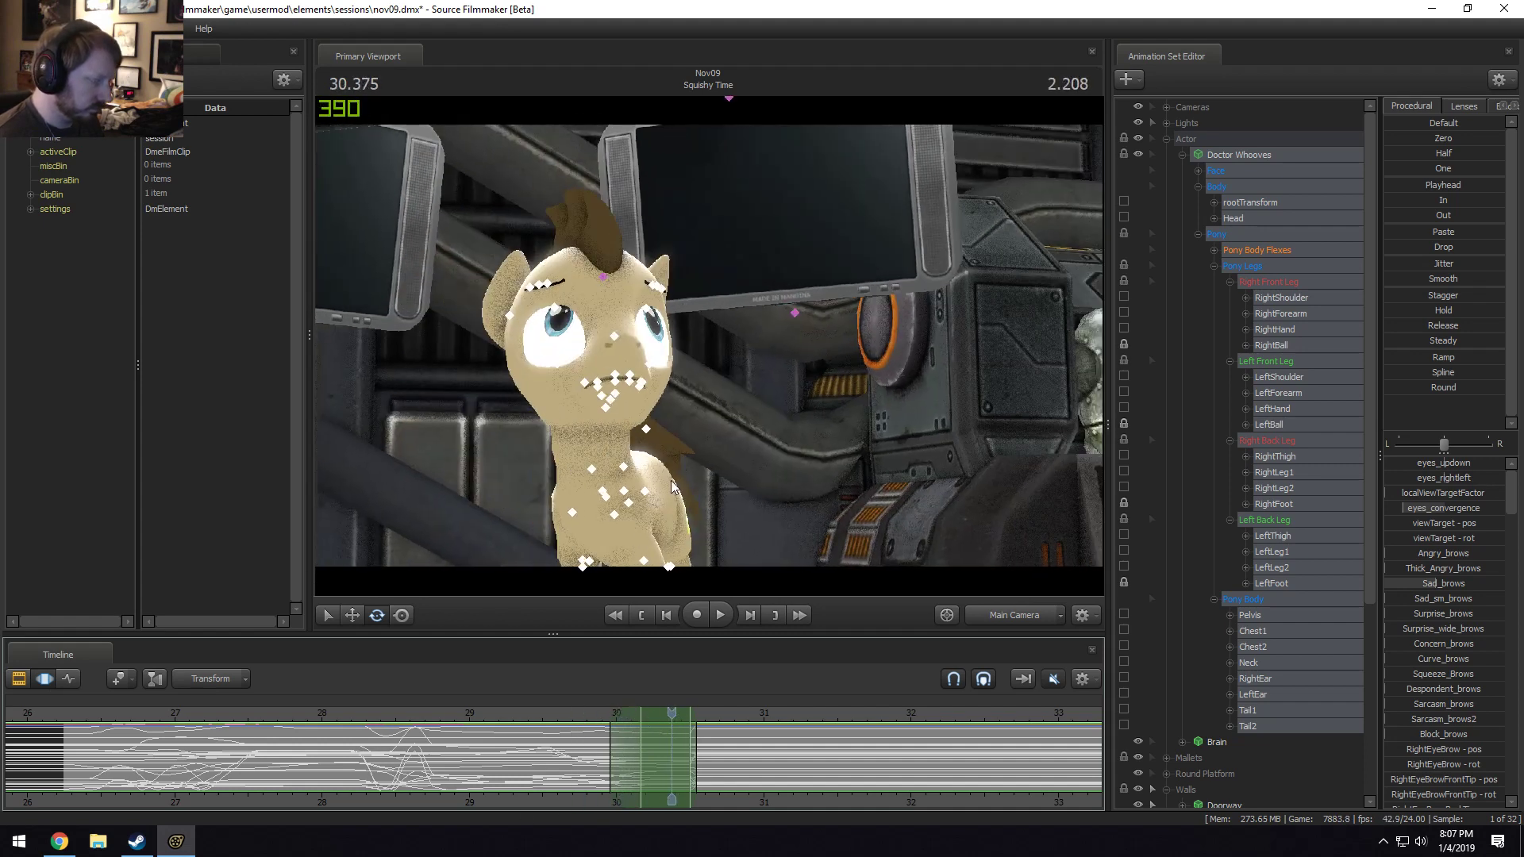
click(596, 413)
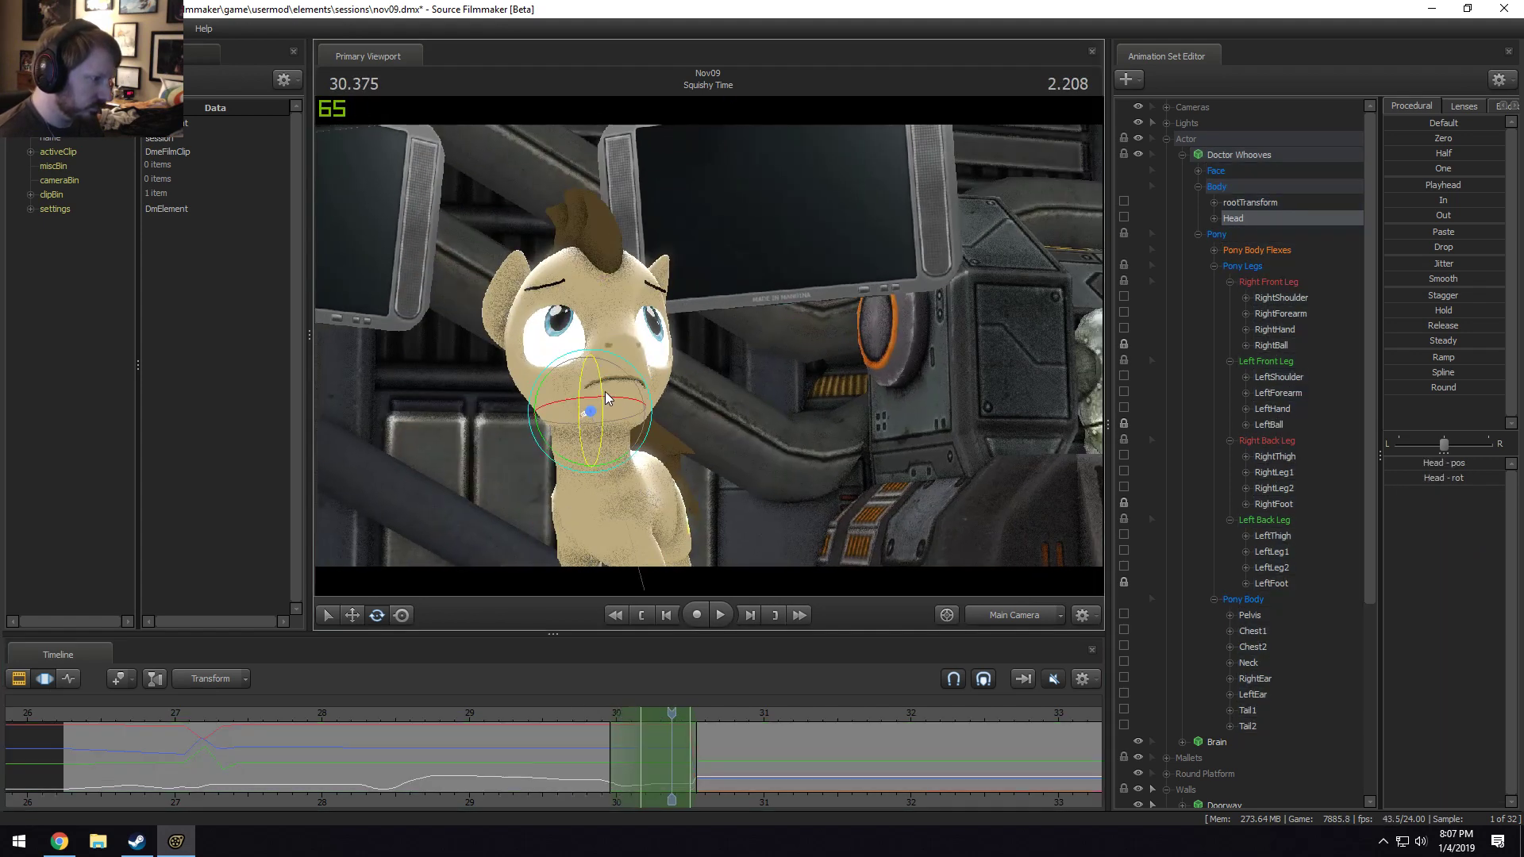
drag(605, 392, 616, 383)
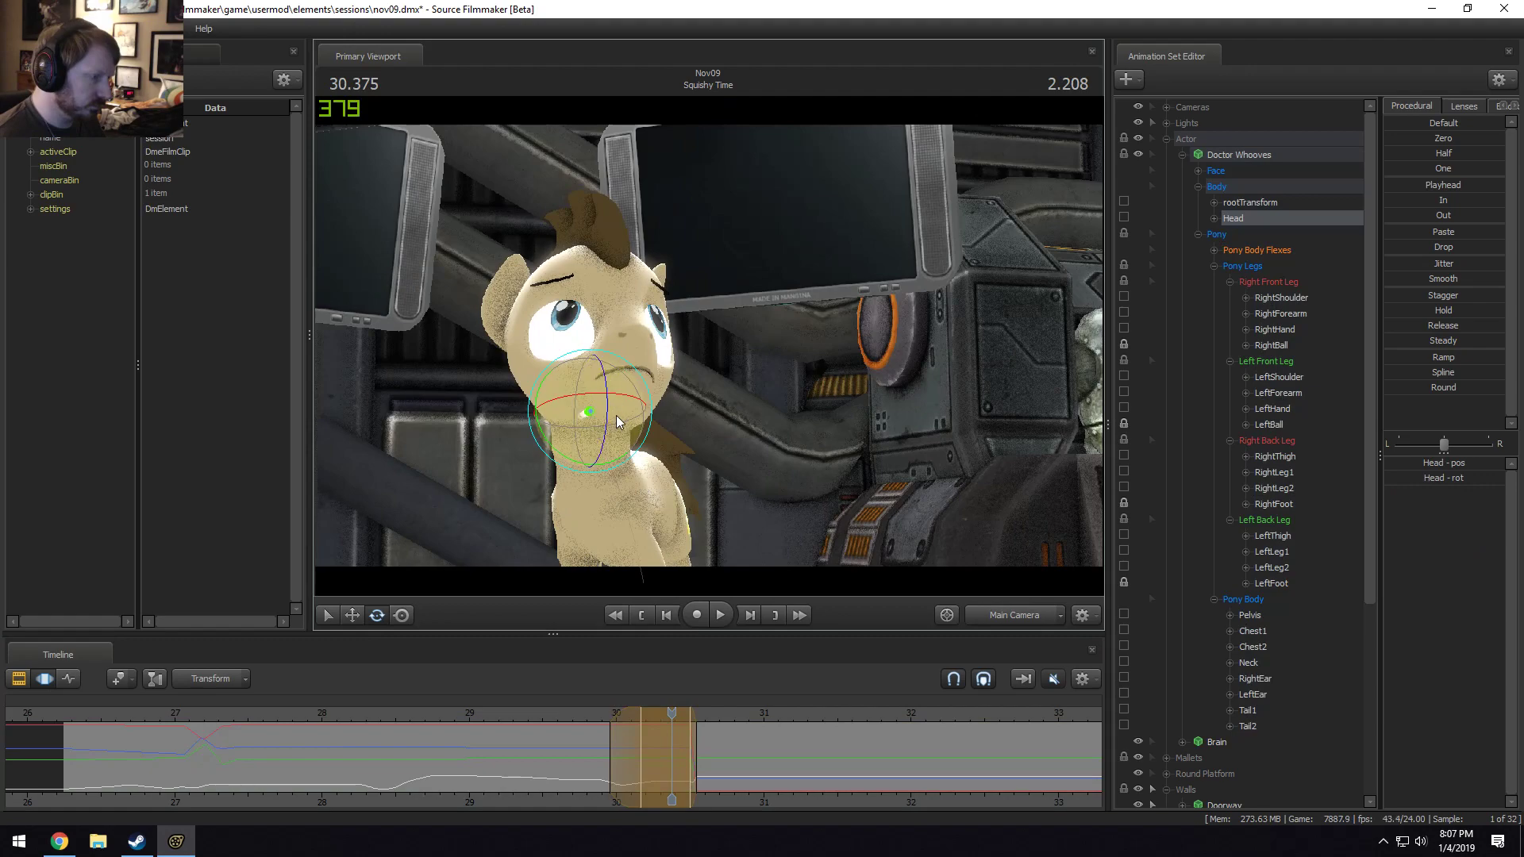
click(564, 726)
key(space)
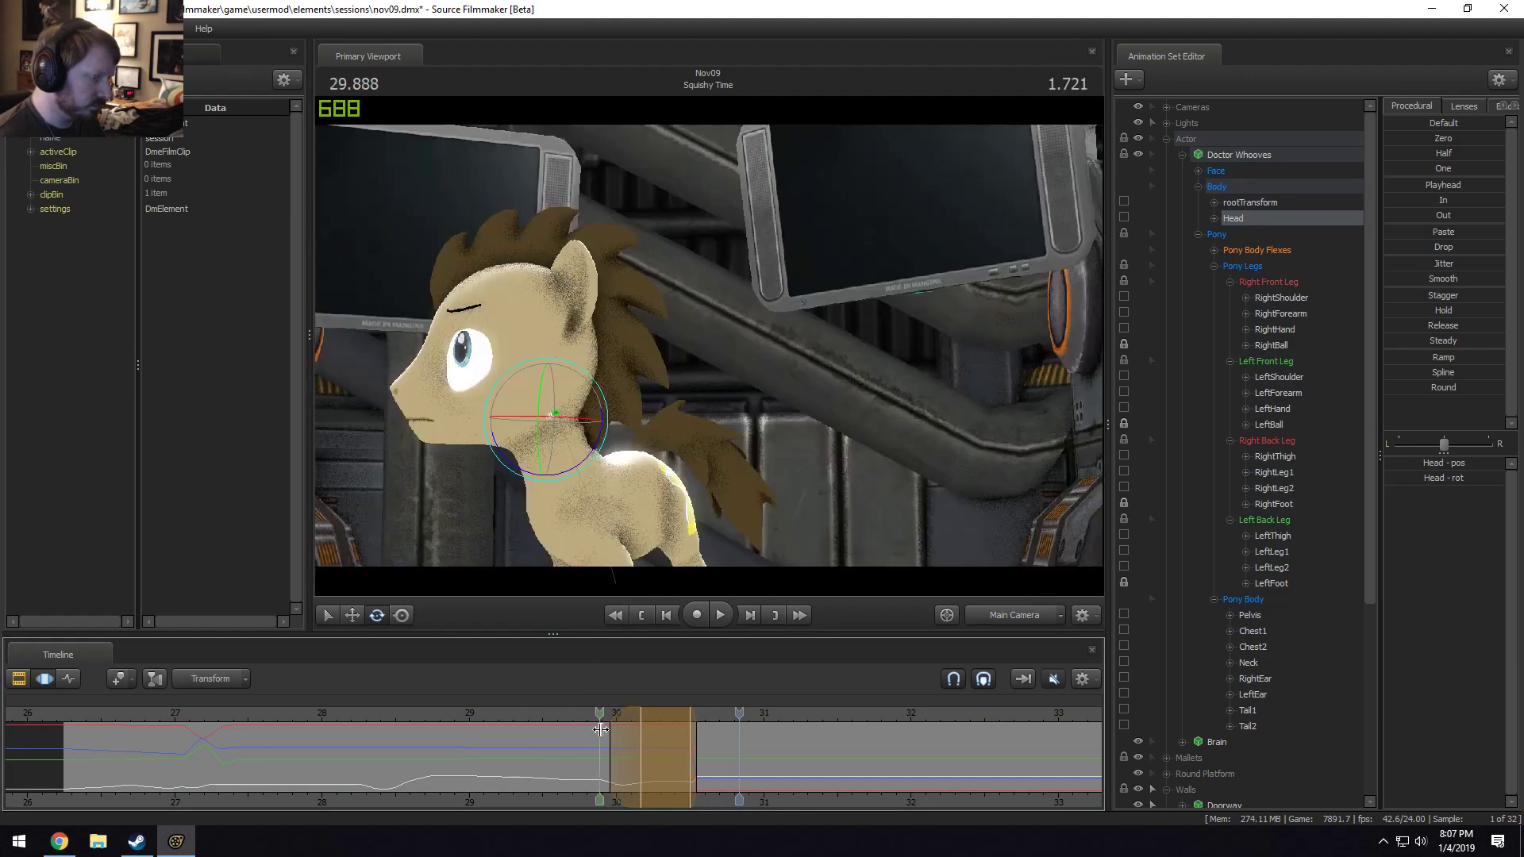
click(632, 743)
key(space)
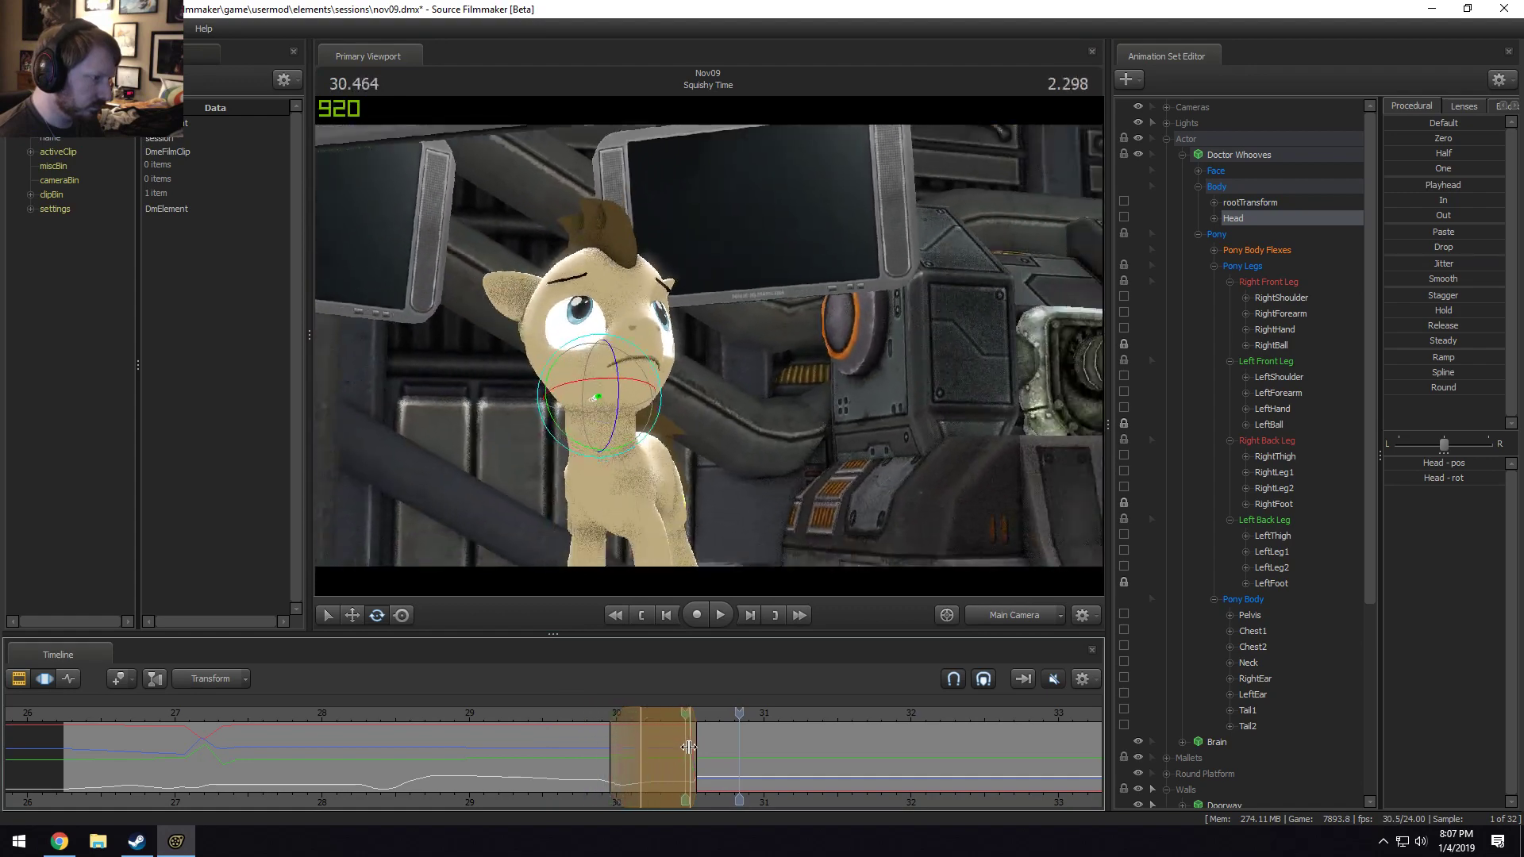
key(space)
click(78, 716)
key(space)
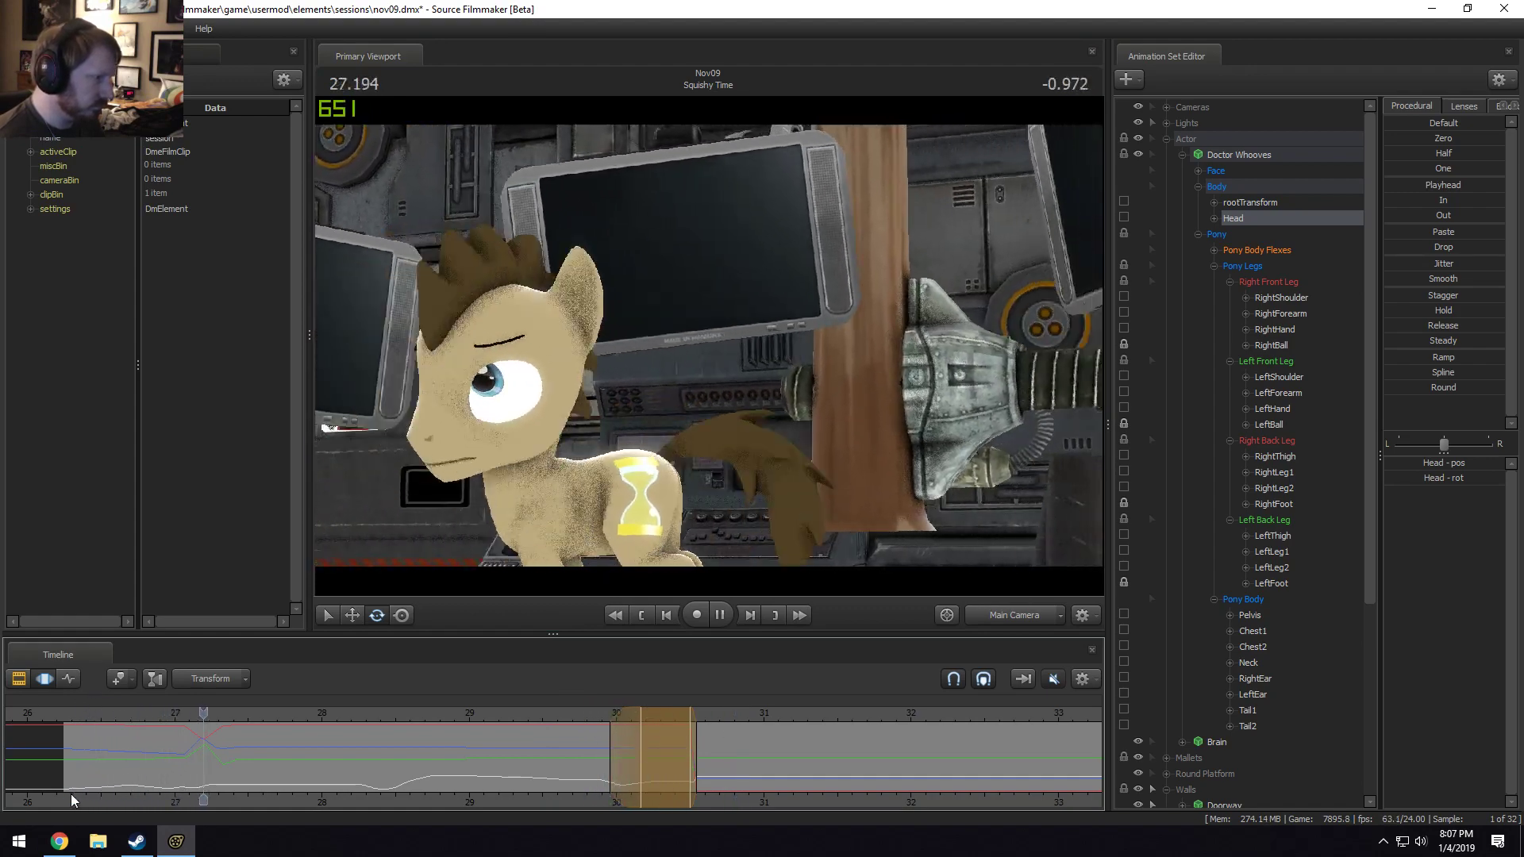
Zero the Upper Face controls in the Face group over a time selection from about 26.9 to 27.3 s.
click(1226, 171)
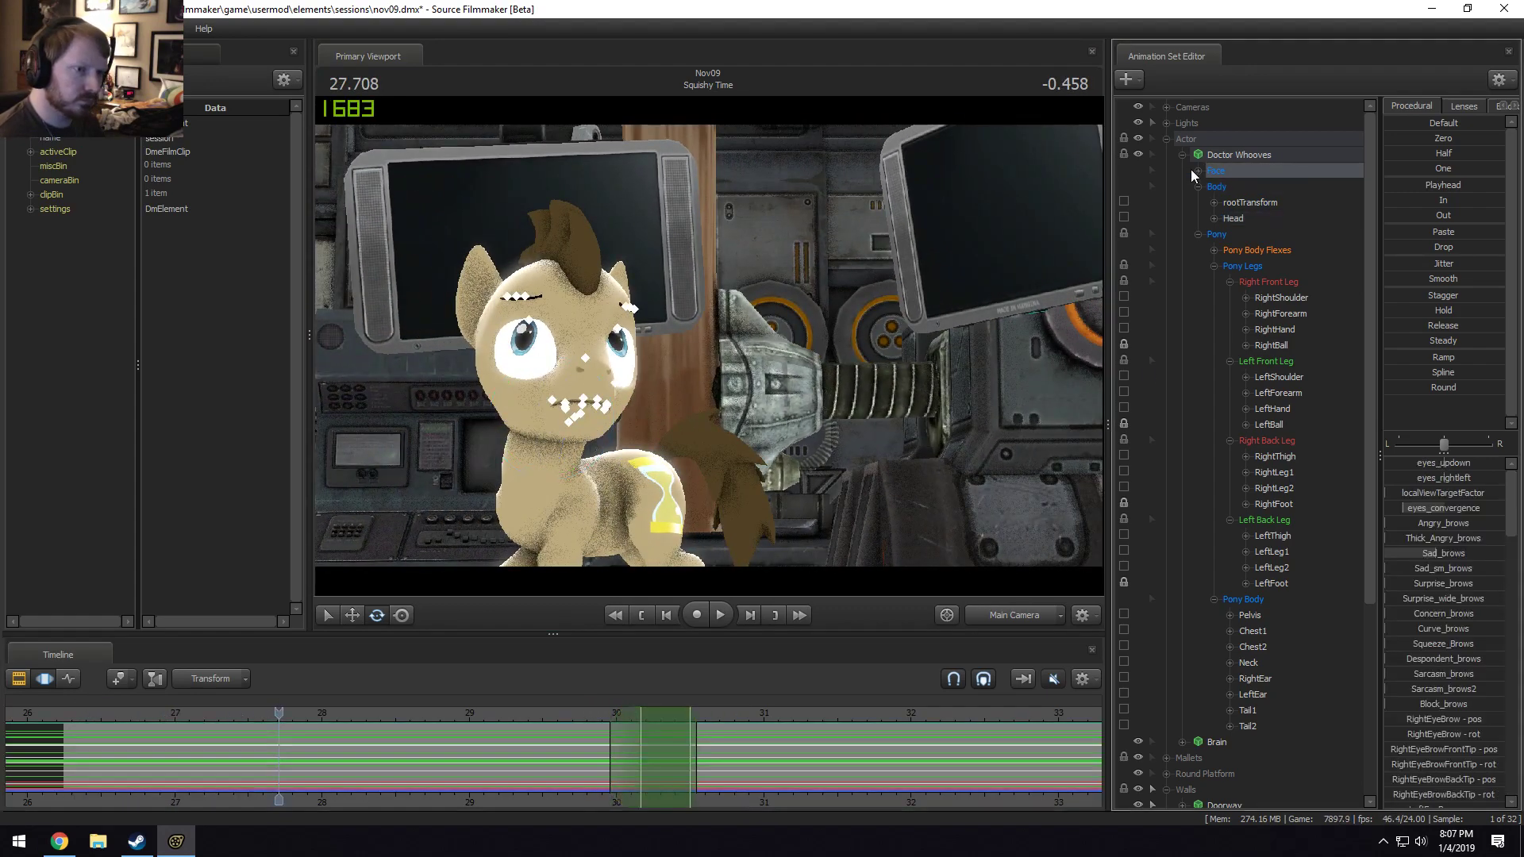
click(1198, 170)
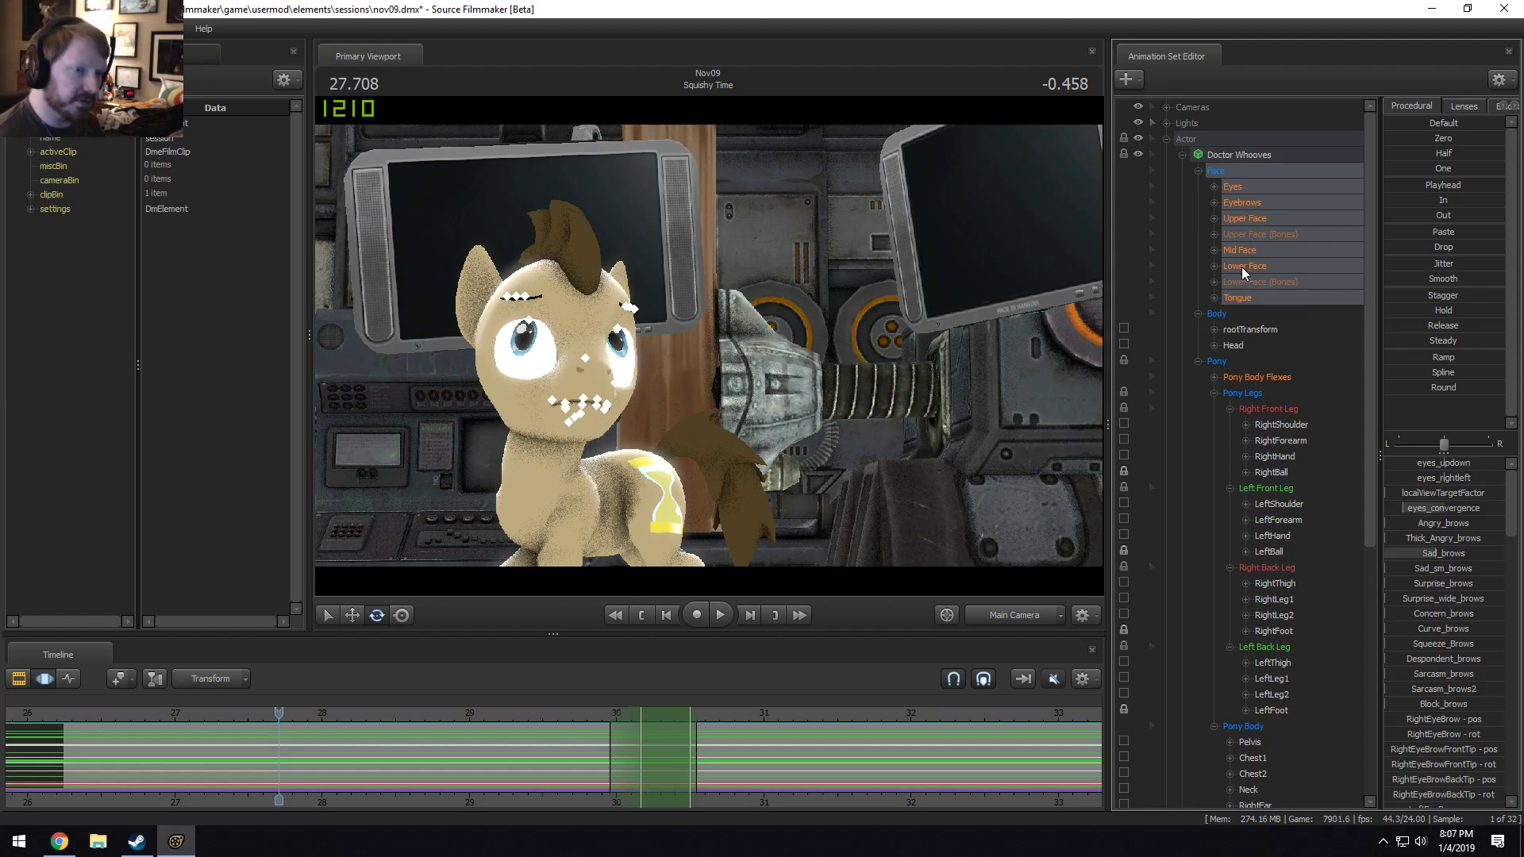
click(1249, 185)
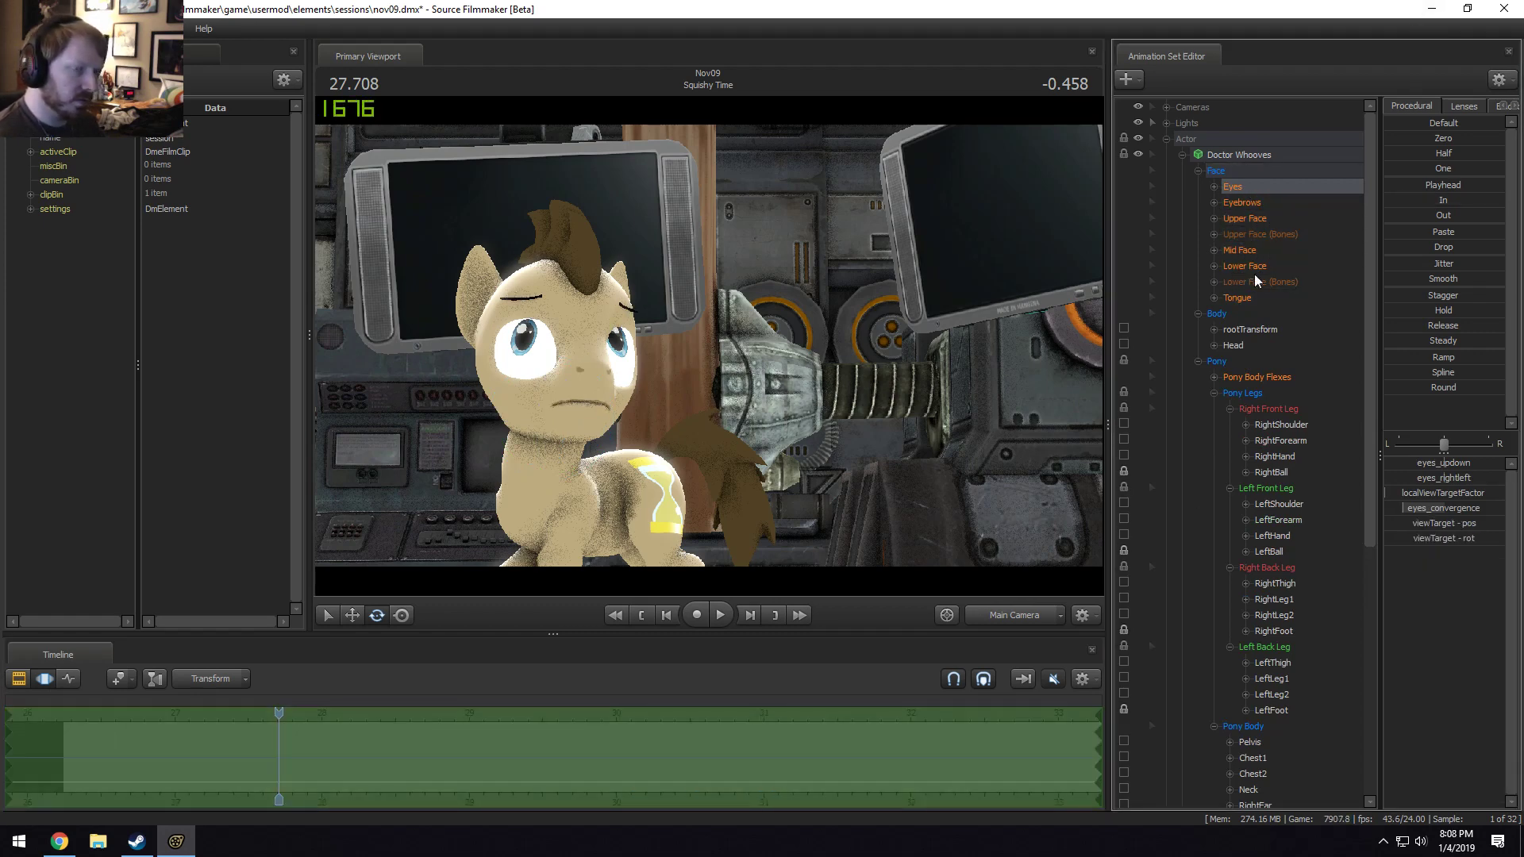
click(1215, 186)
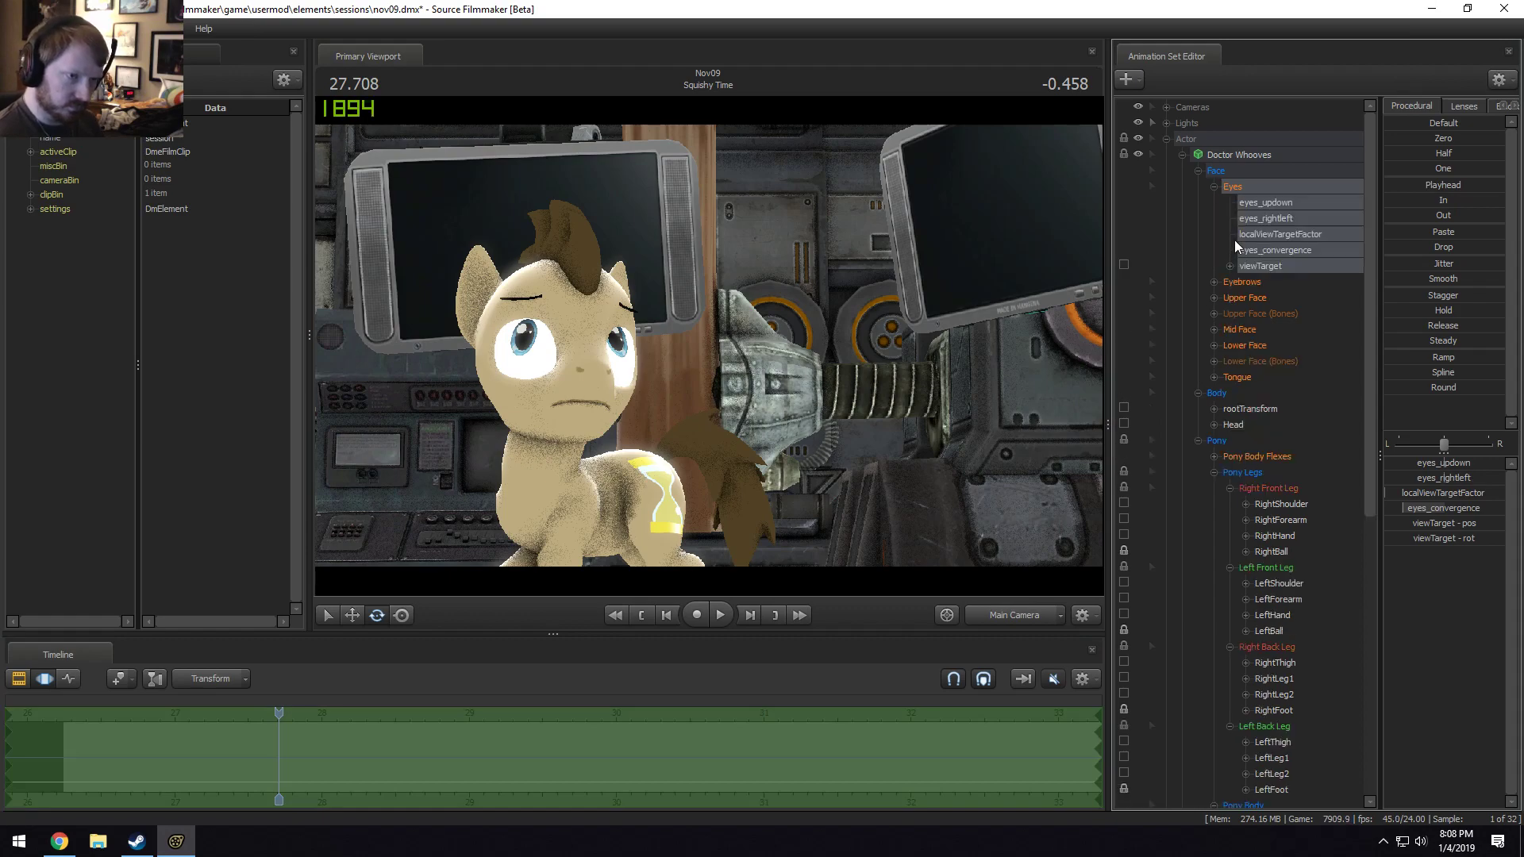
click(1244, 299)
drag(134, 781, 222, 769)
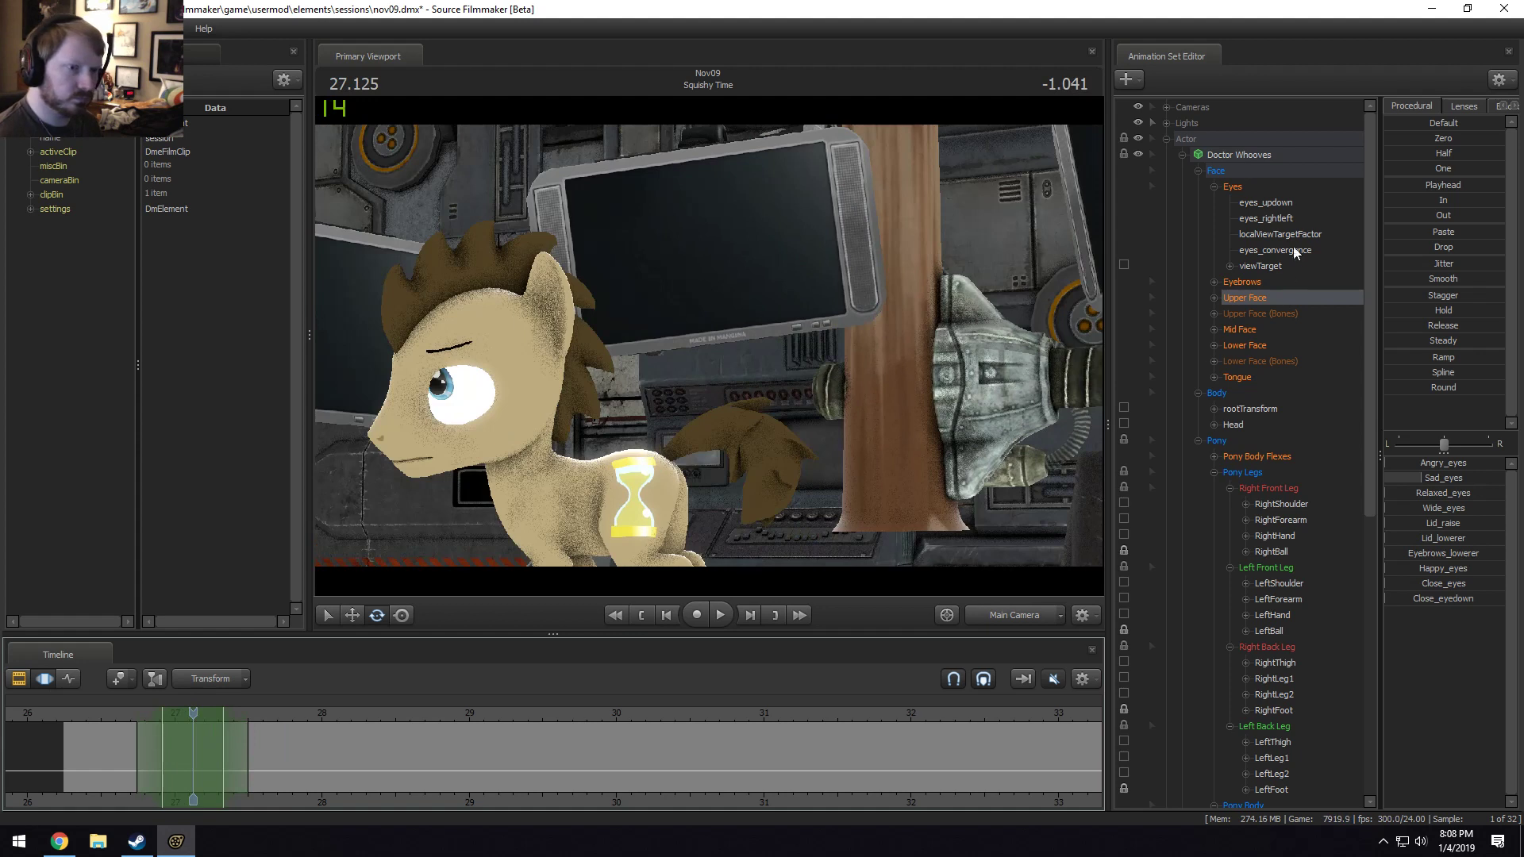
click(1421, 139)
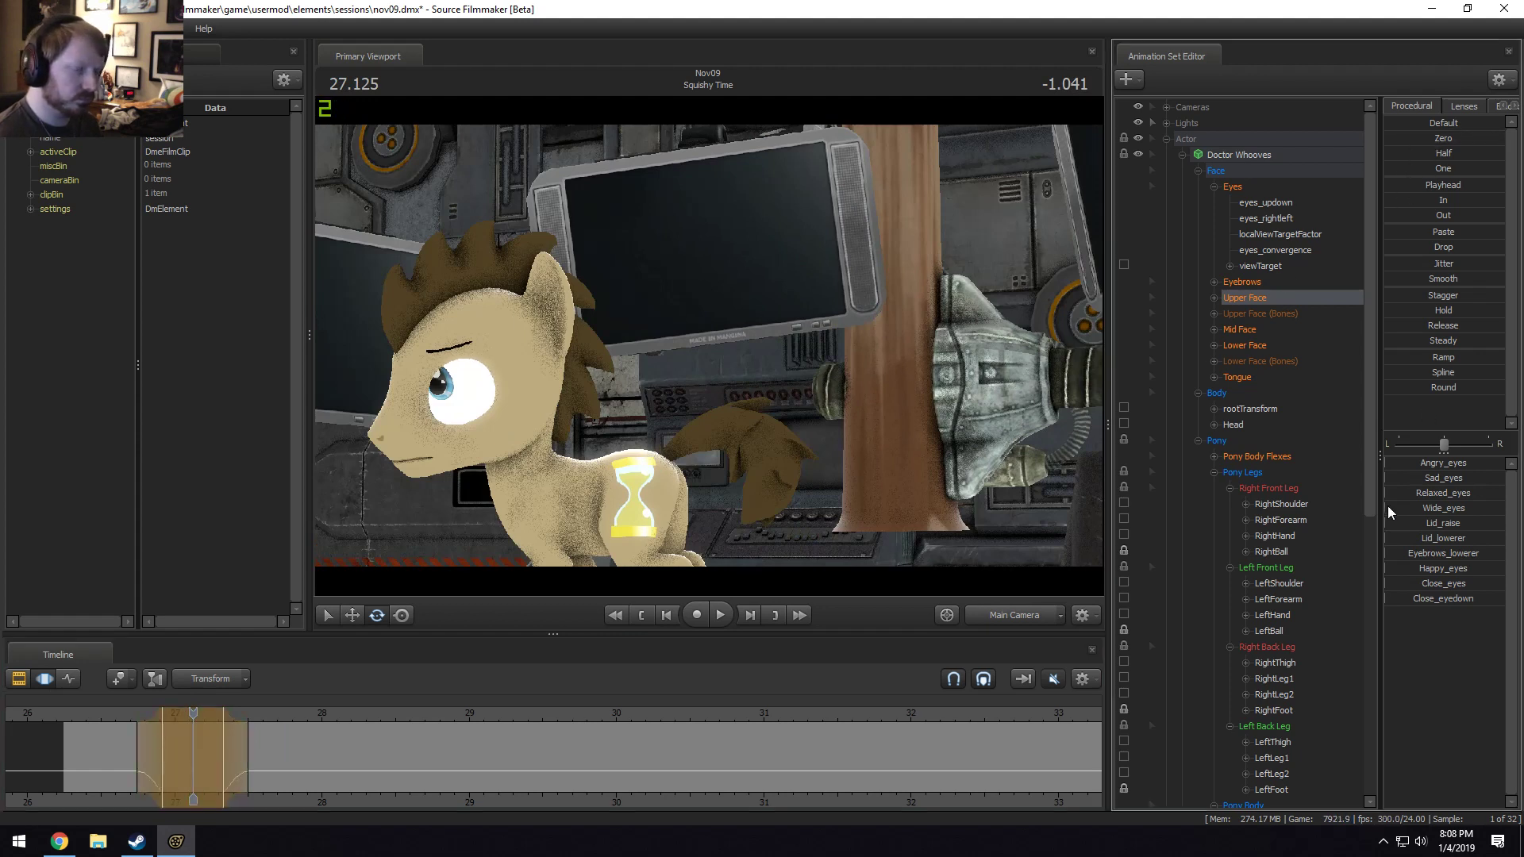
Try Close_eyedown and Close_eyes at full strength on the 27.1 s selection, undoing each one.
drag(1419, 598, 1503, 599)
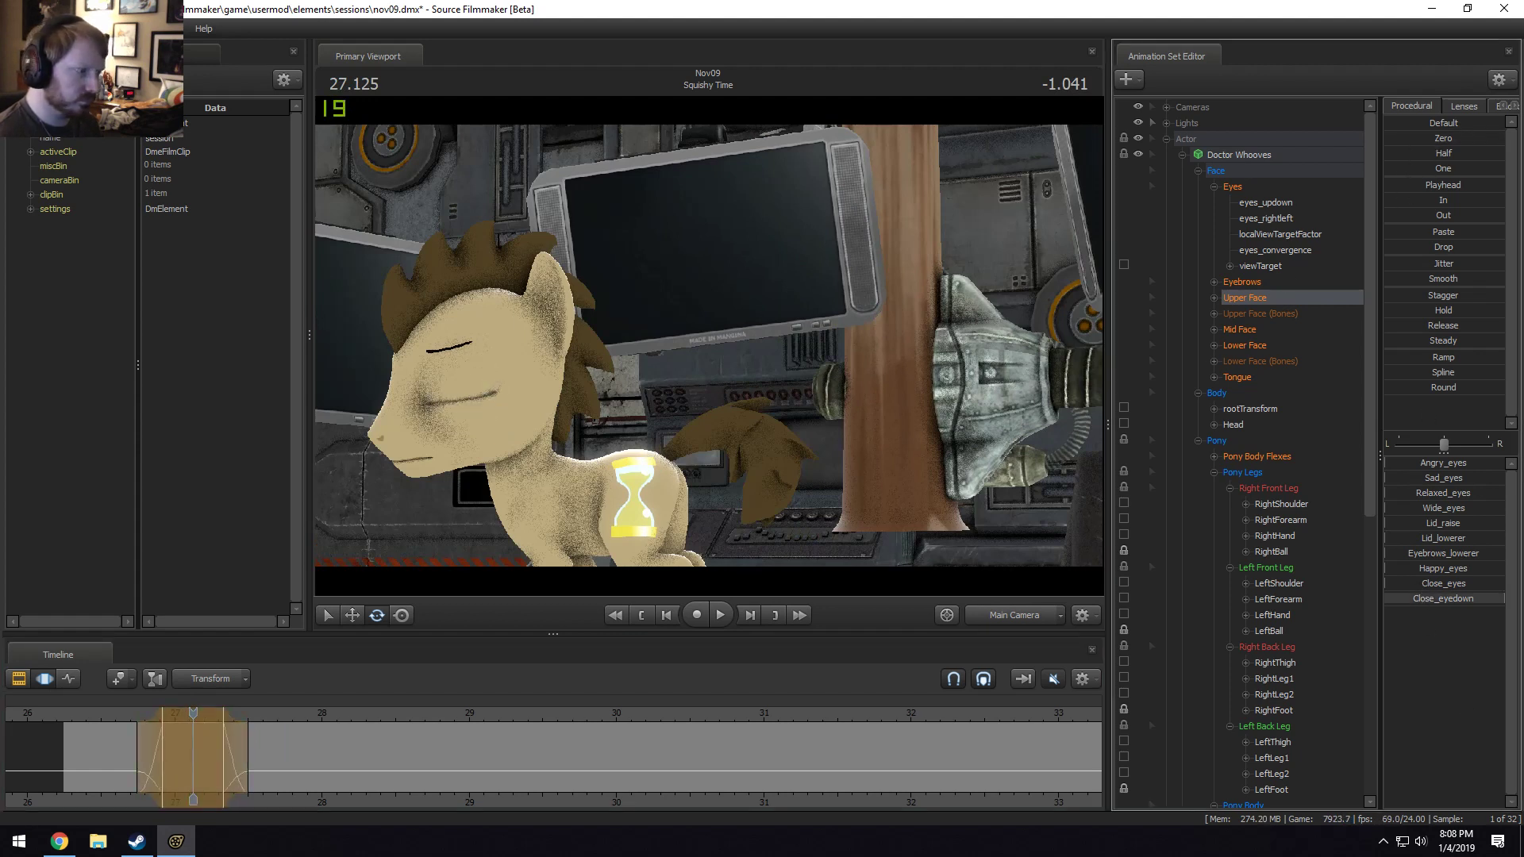
key(ctrl+z)
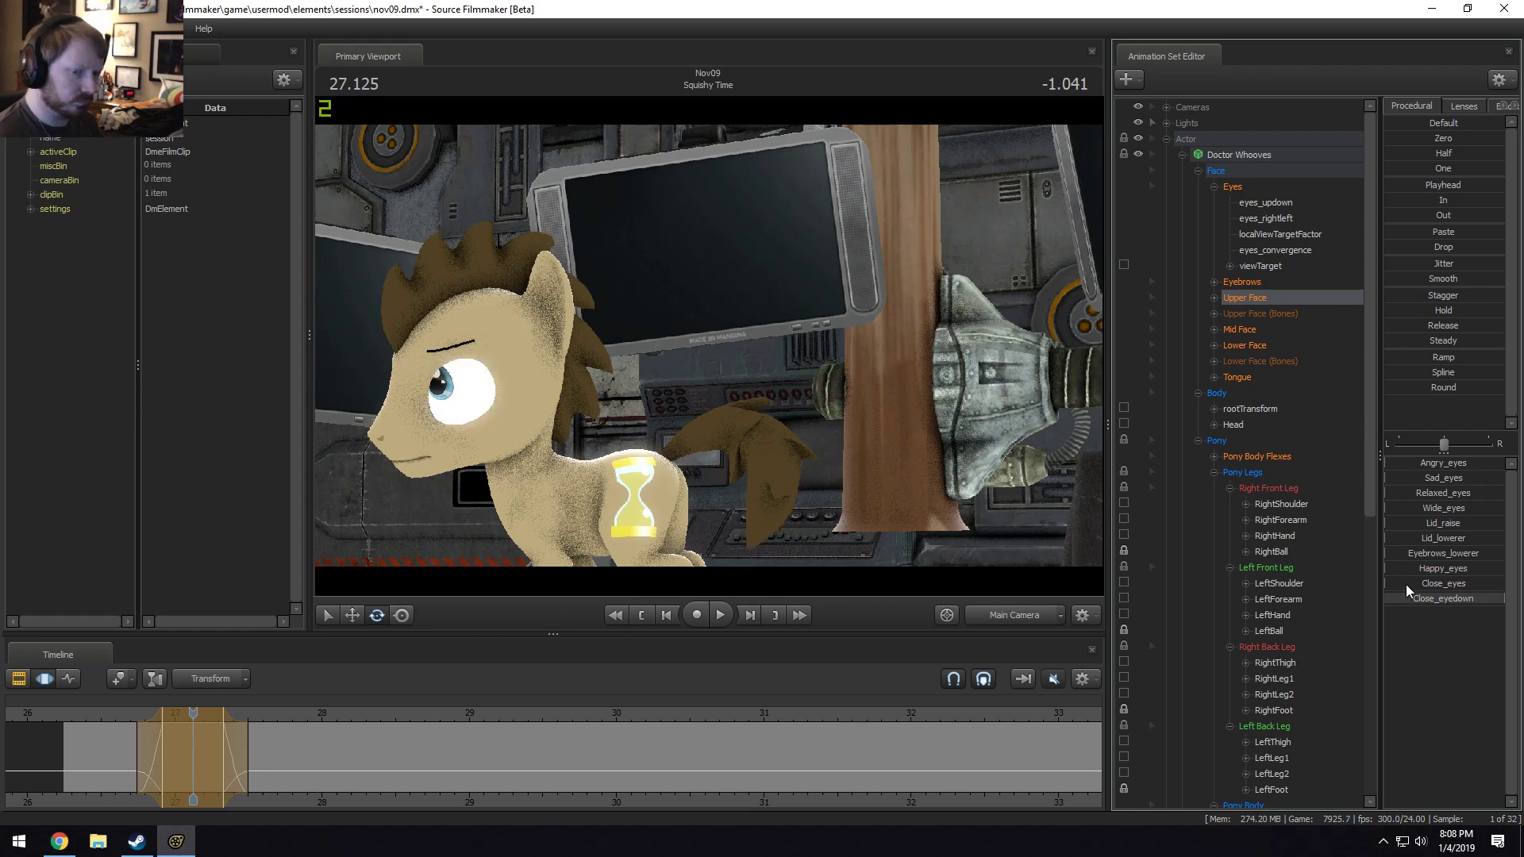
drag(1406, 584, 1503, 584)
key(ctrl+z)
Set Close_eyedown to full for the blink around 27.1 s, shift the blink slightly earlier and shorten it, and play it back.
drag(1400, 598, 1503, 599)
click(113, 712)
key(space)
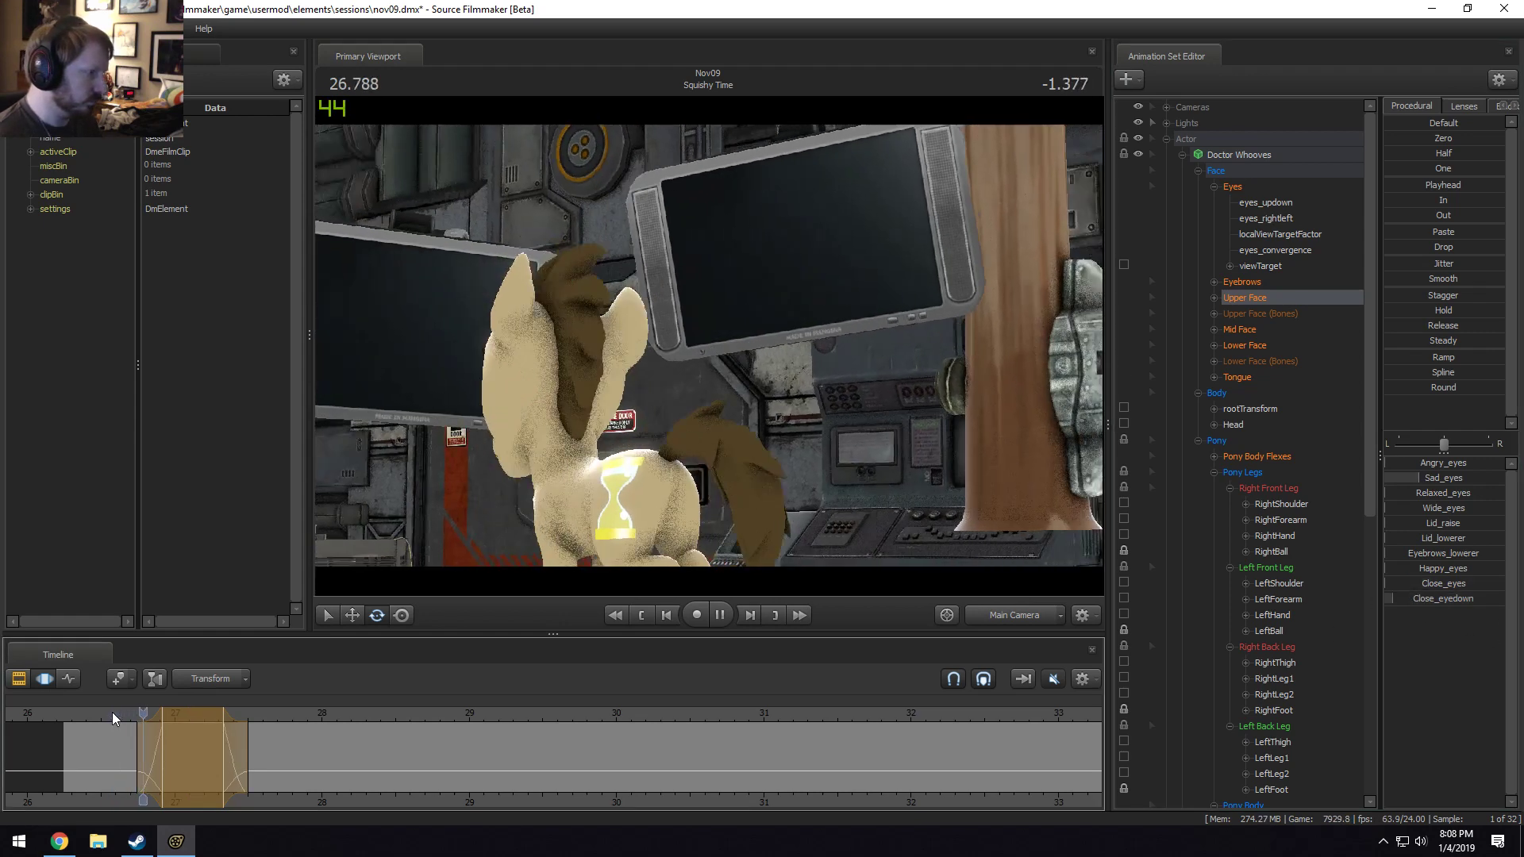
key(space)
drag(183, 713, 221, 750)
click(92, 711)
key(space)
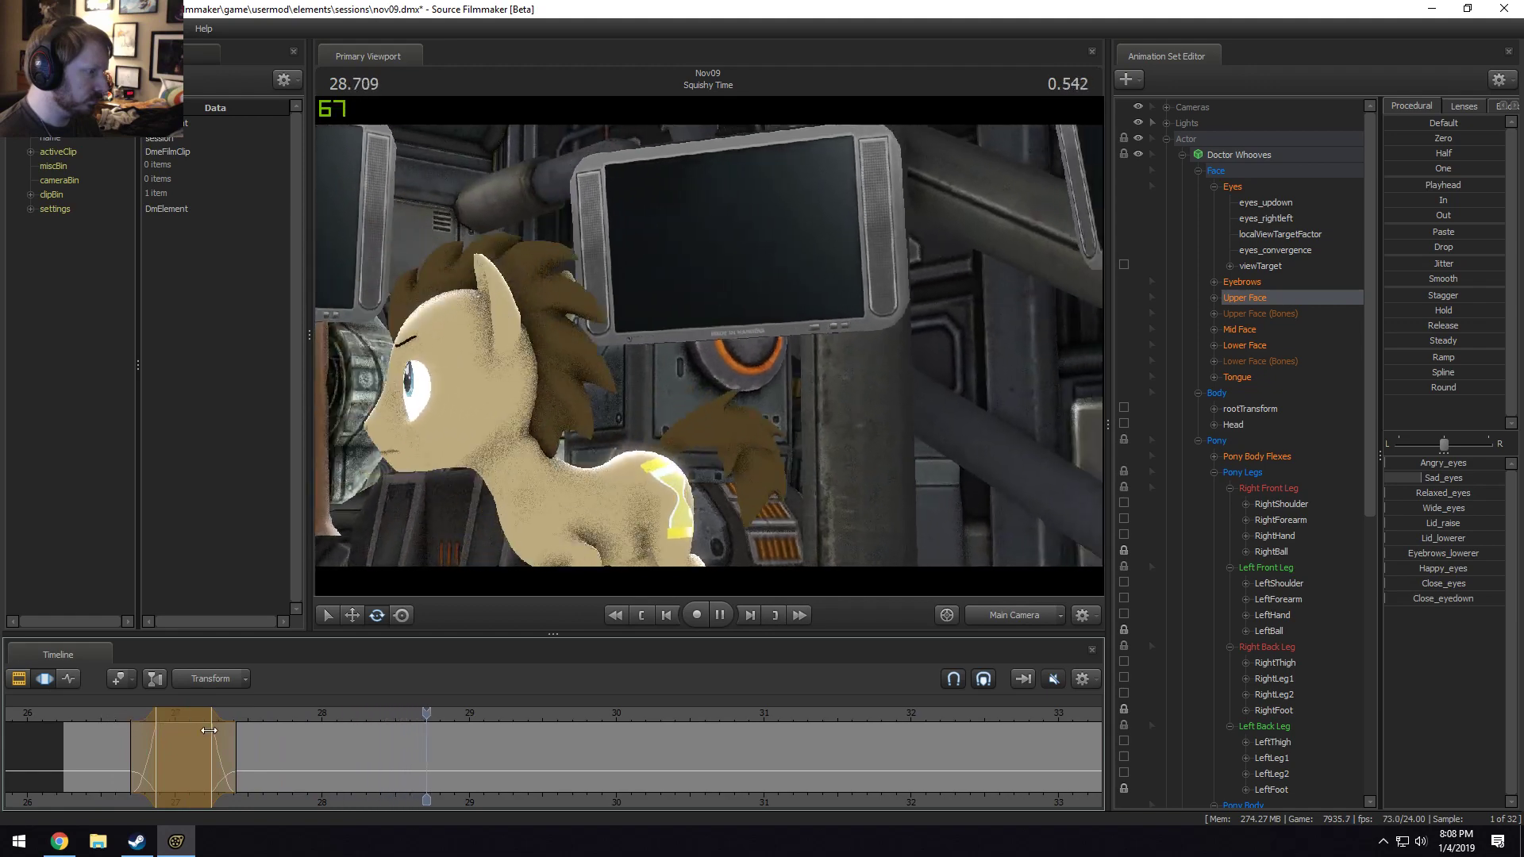
key(space)
Add a shorter blink around 28.5 s by zeroing the Upper Face controls and setting Close_eyedown to full, and replay it.
drag(278, 764, 414, 774)
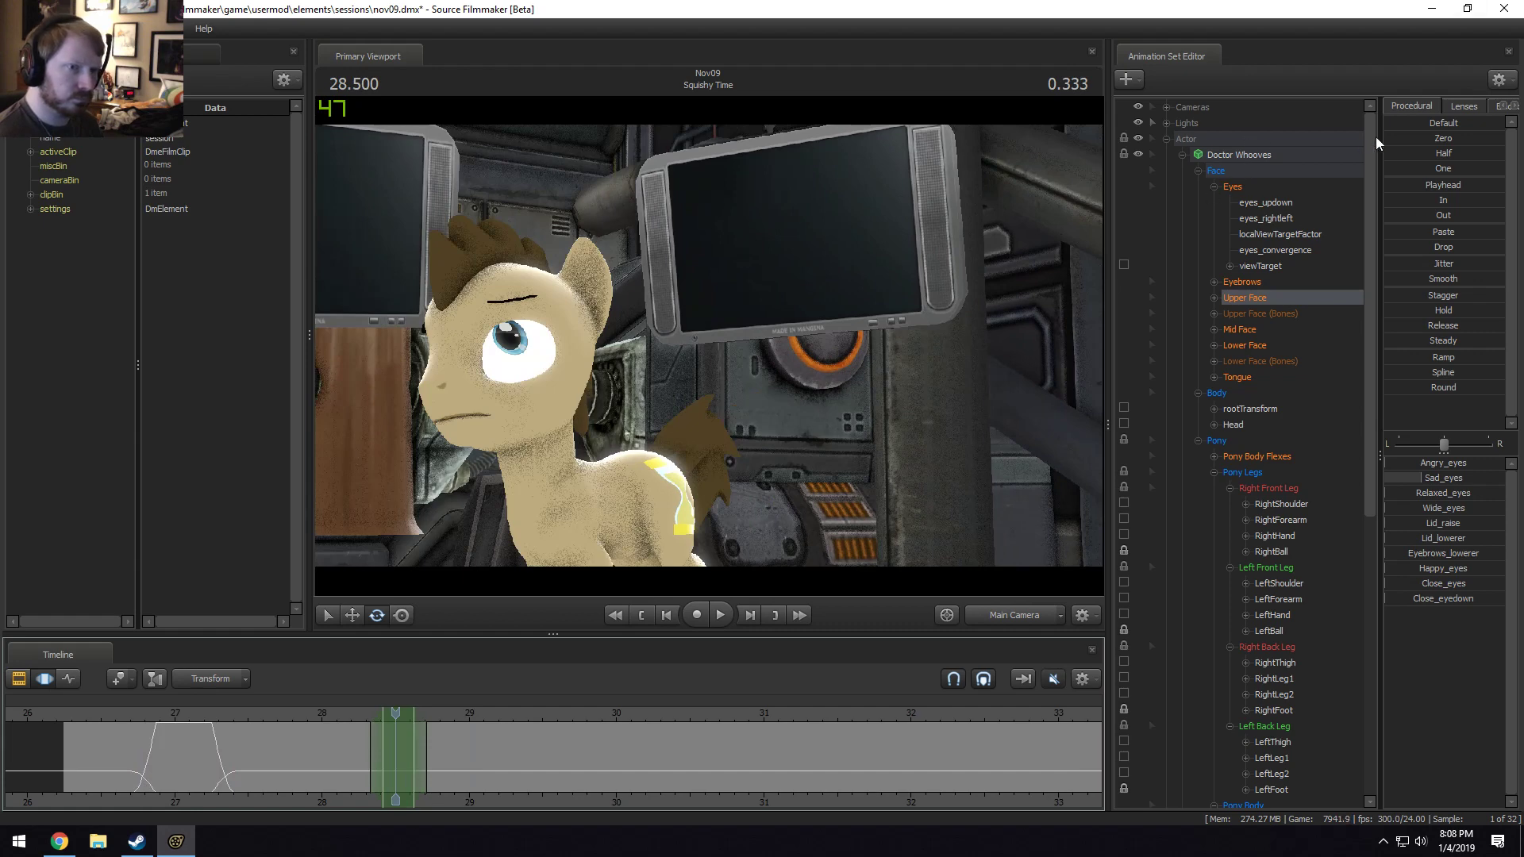
drag(1421, 477, 1389, 477)
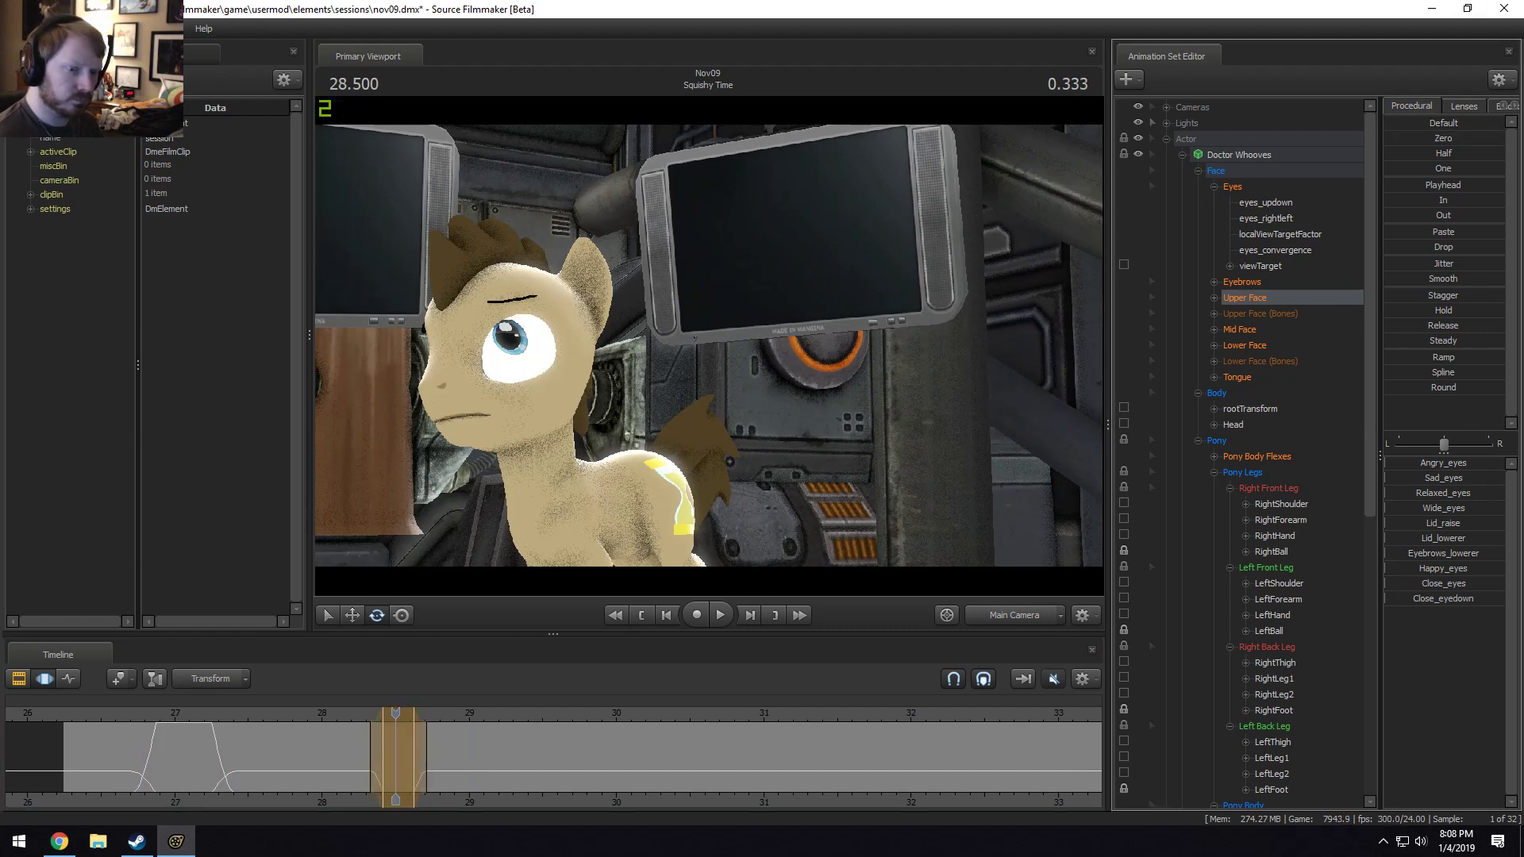
key(space)
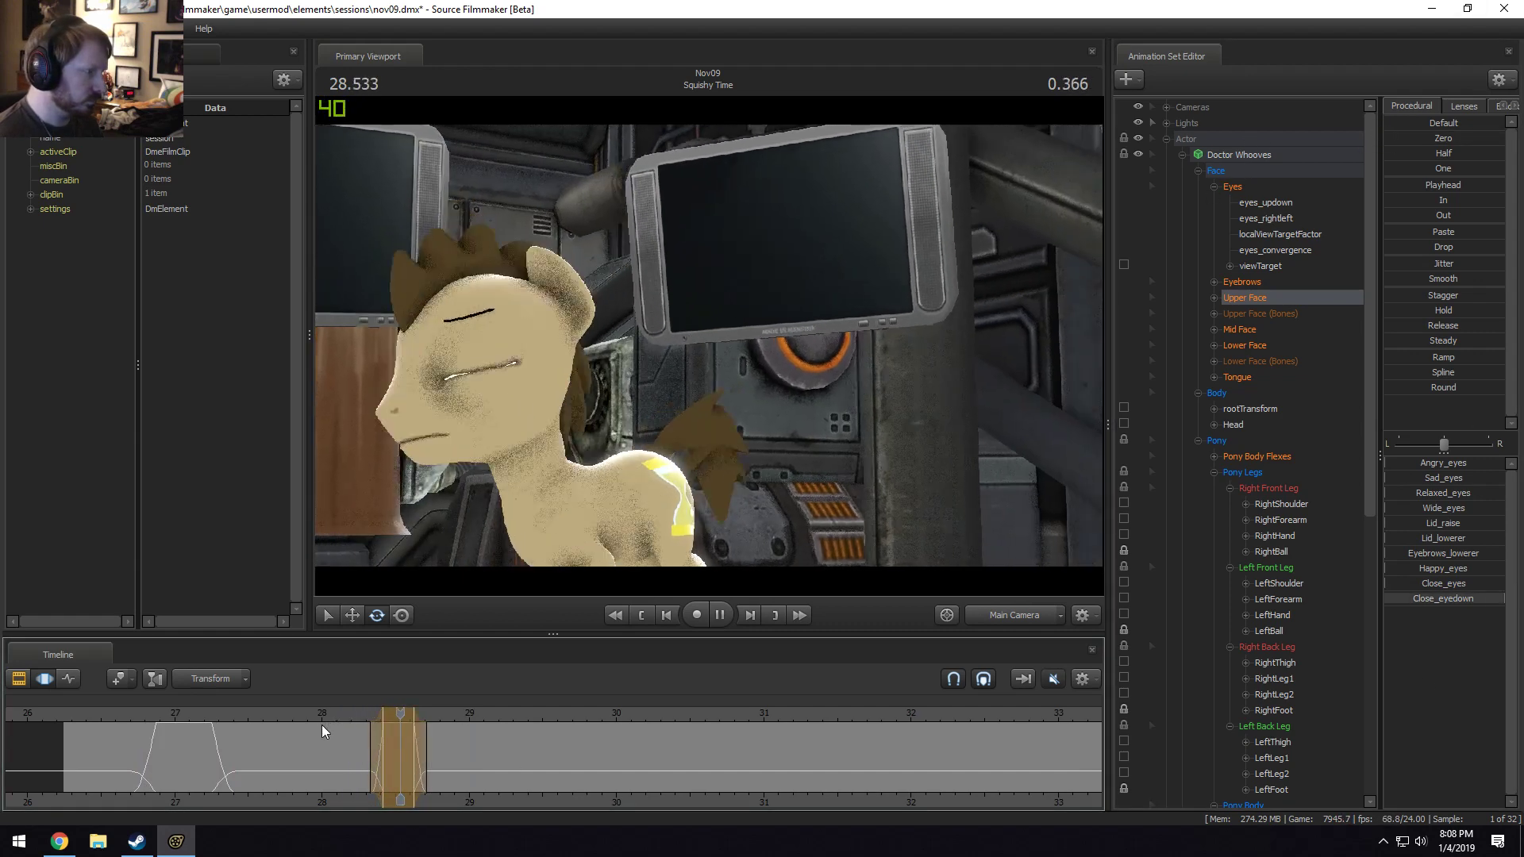
key(space)
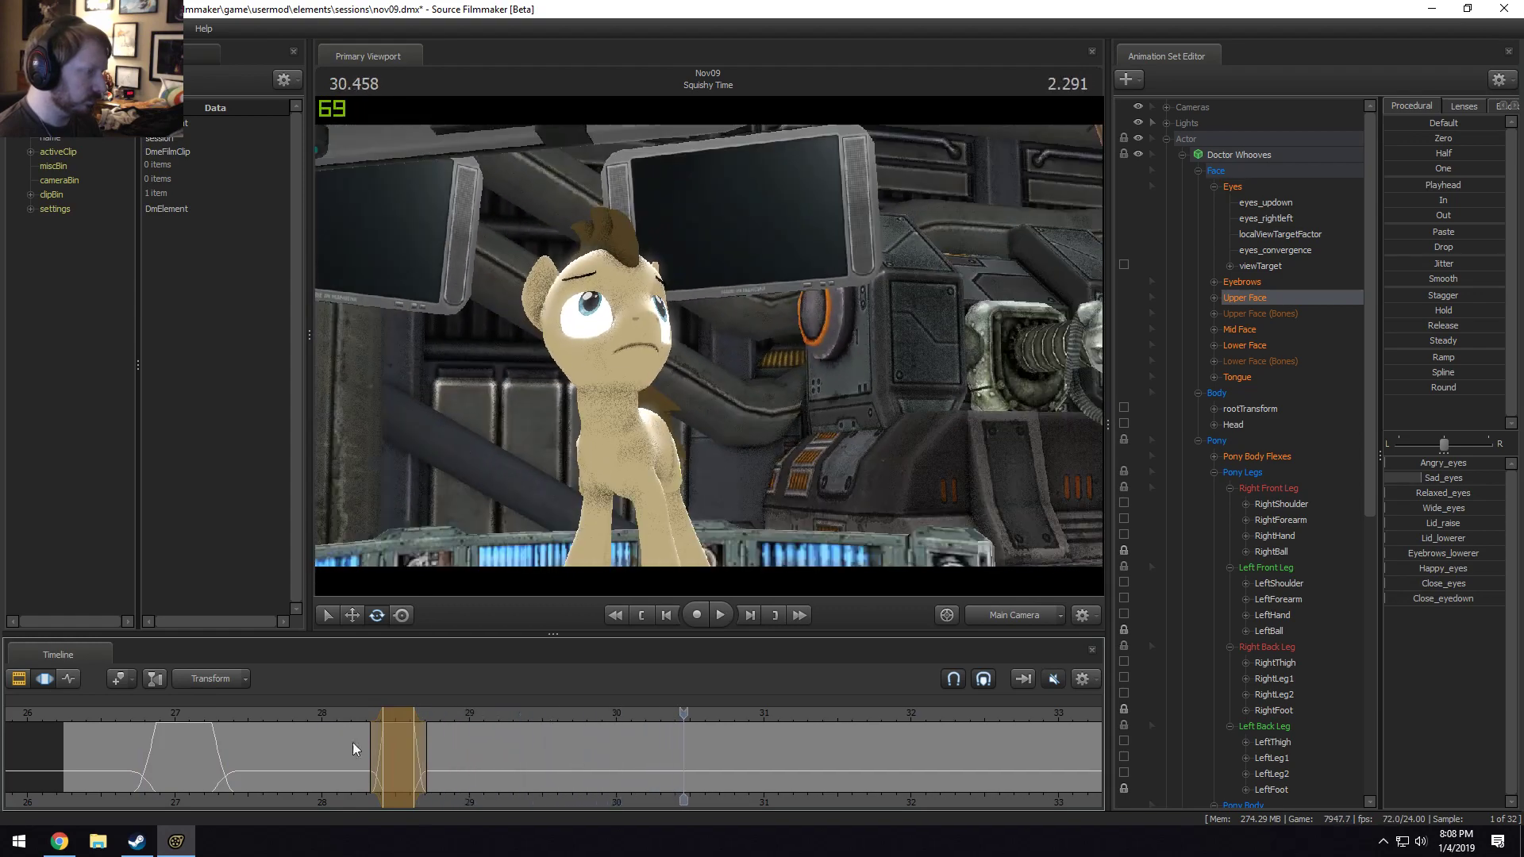
Add a third blink around 30.1 s by zeroing the Upper Face controls and setting Close_eyedown to full.
mouse_move(603, 751)
mouse_down()
mouse_move(648, 751)
mouse_move(611, 751)
mouse_up()
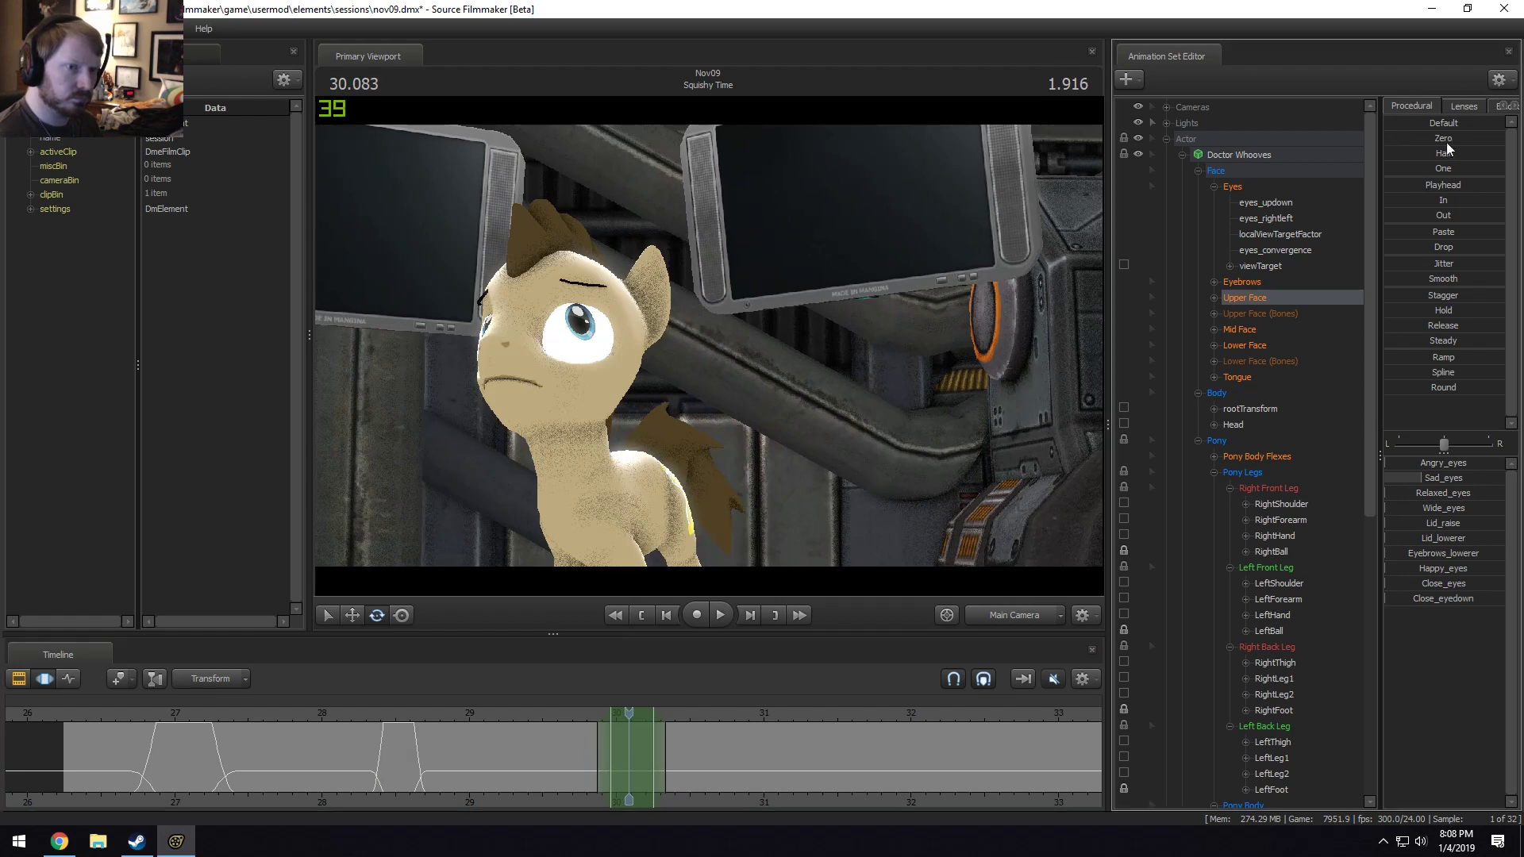
click(1415, 140)
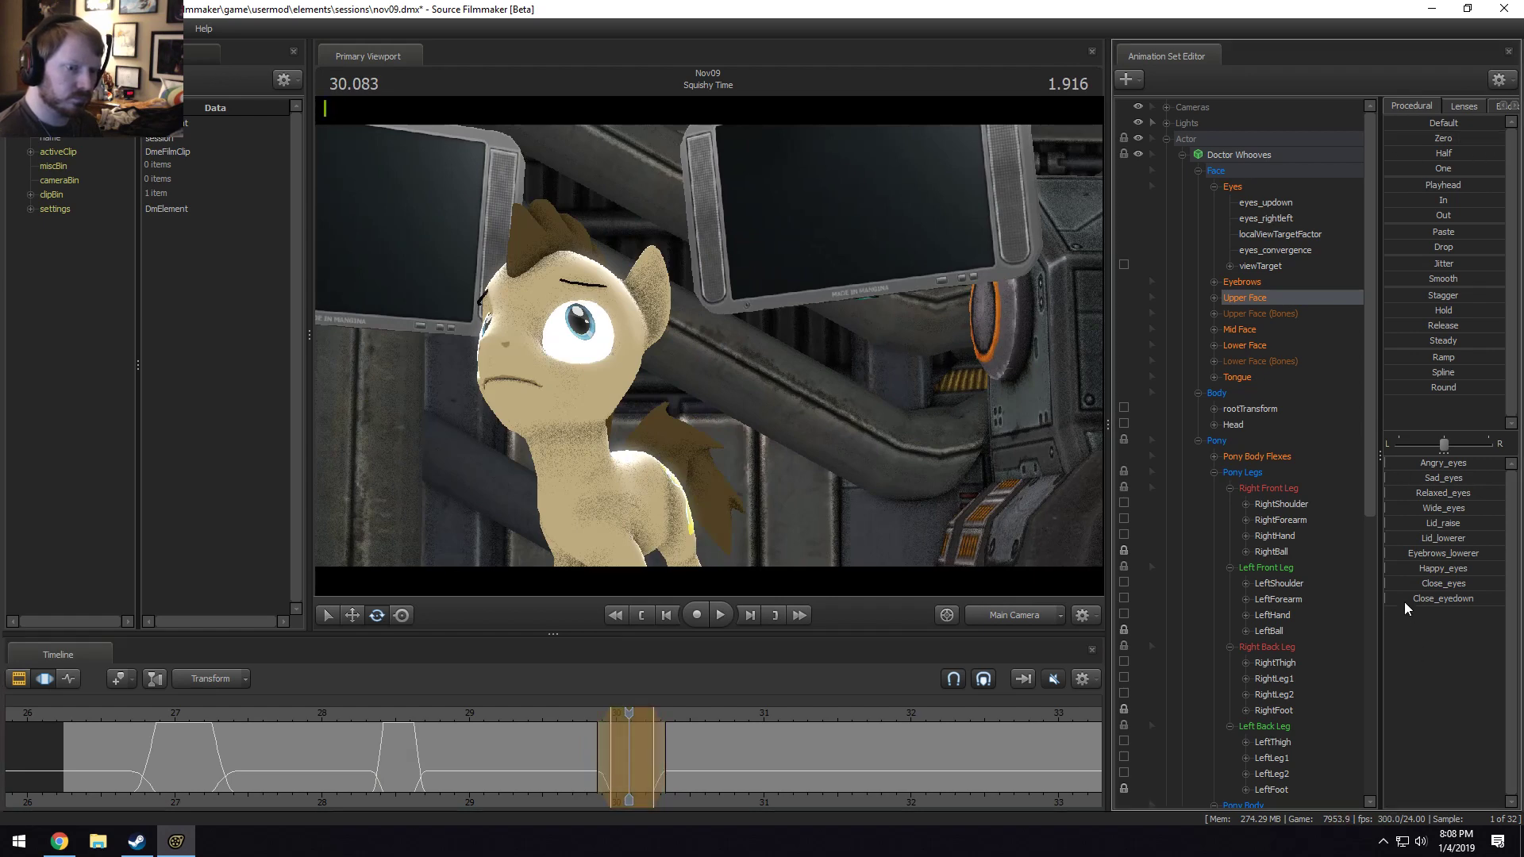
drag(1406, 600, 1476, 600)
Shorten the third blink so its fully closed part ends at about 30.1 s, and check its timing in playback.
drag(559, 713, 715, 713)
scroll(639, 746, up, 1)
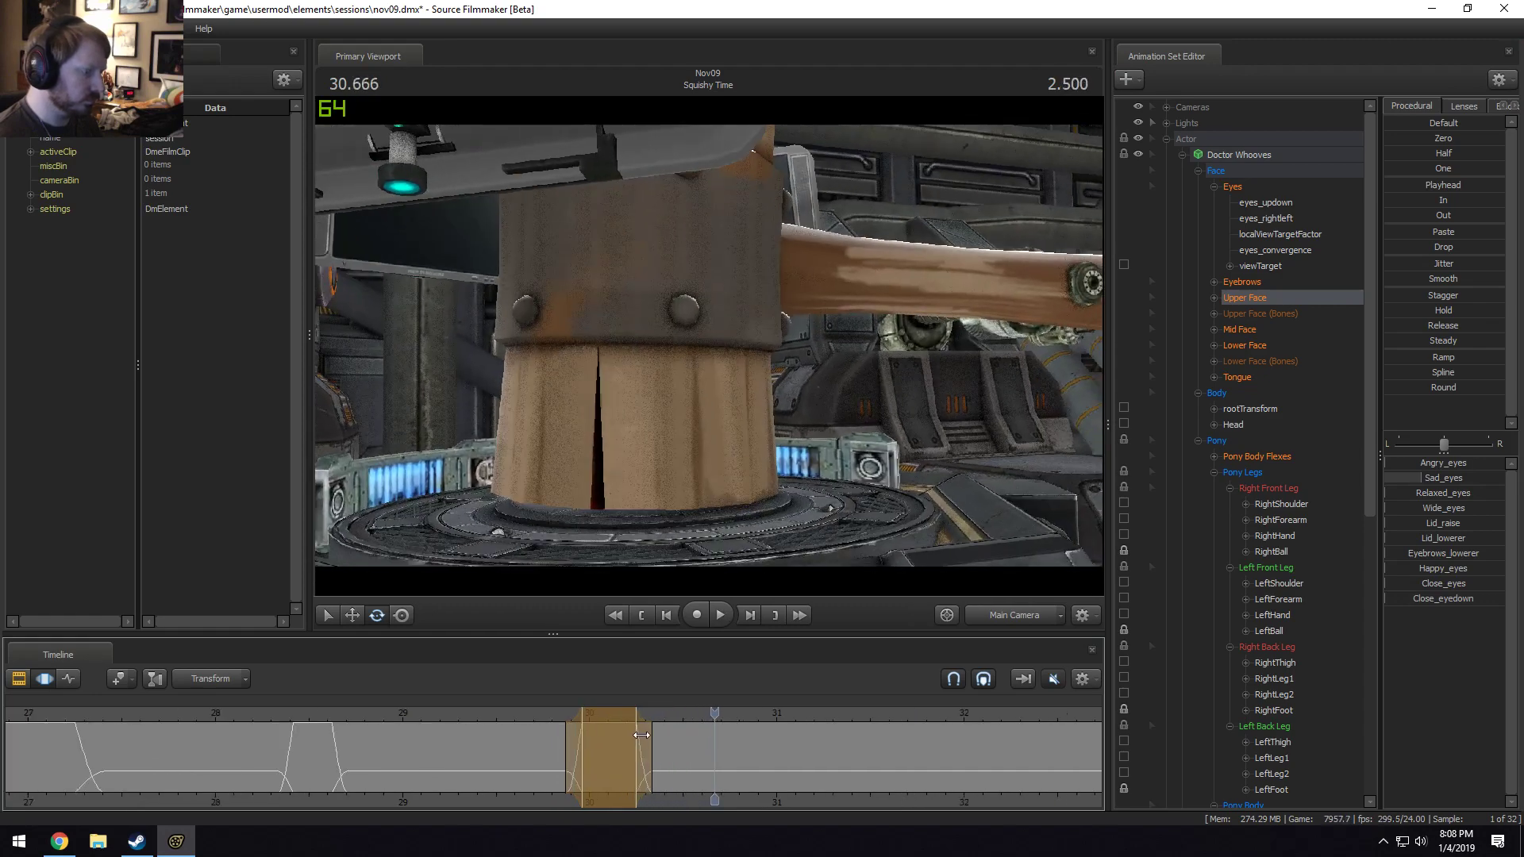
key(space)
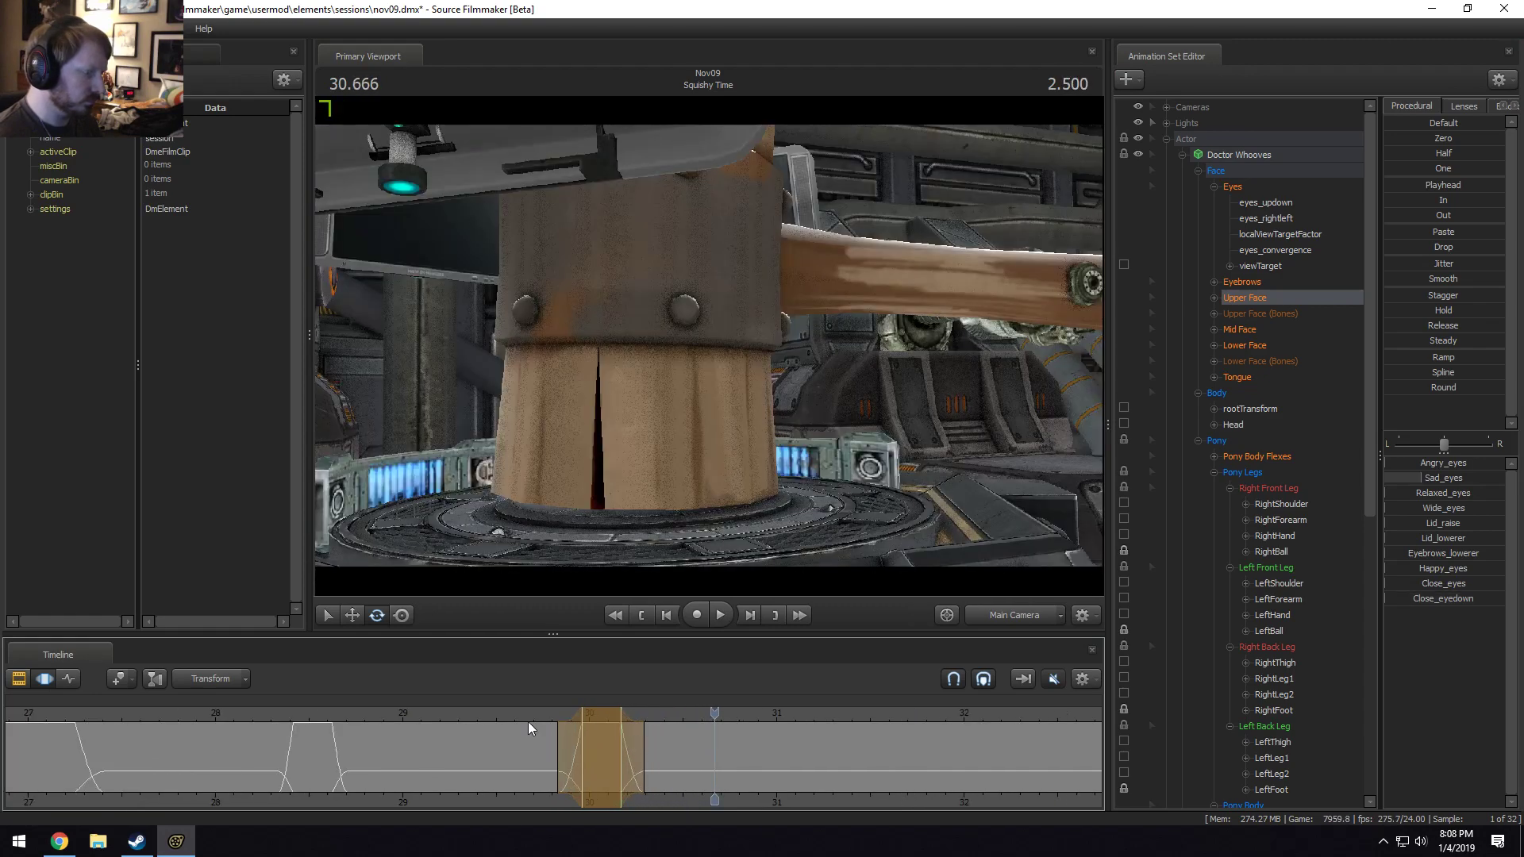
key(space)
drag(637, 742, 629, 742)
key(space)
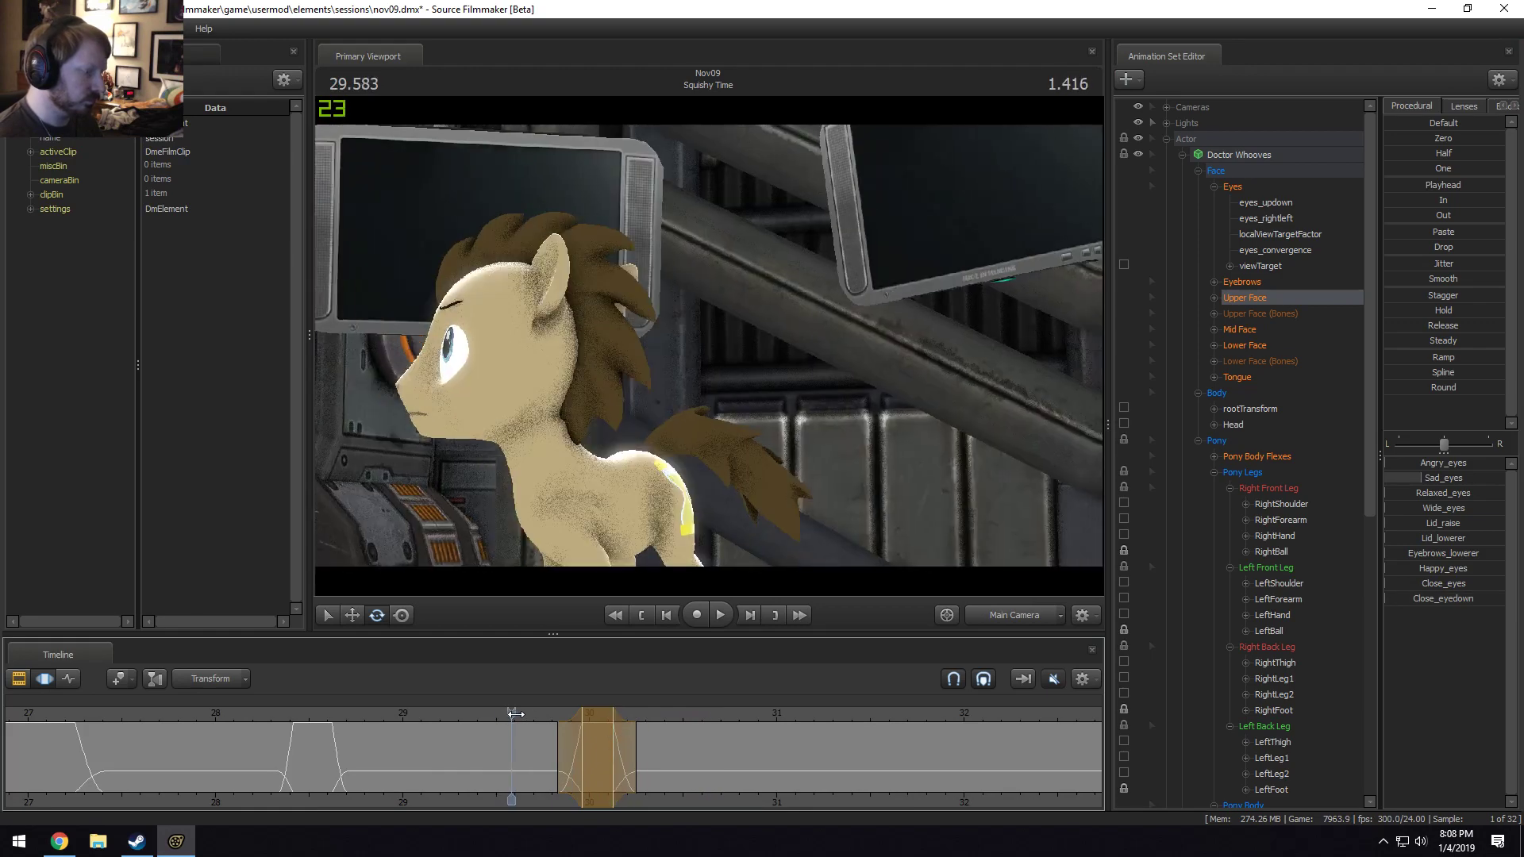
key(space)
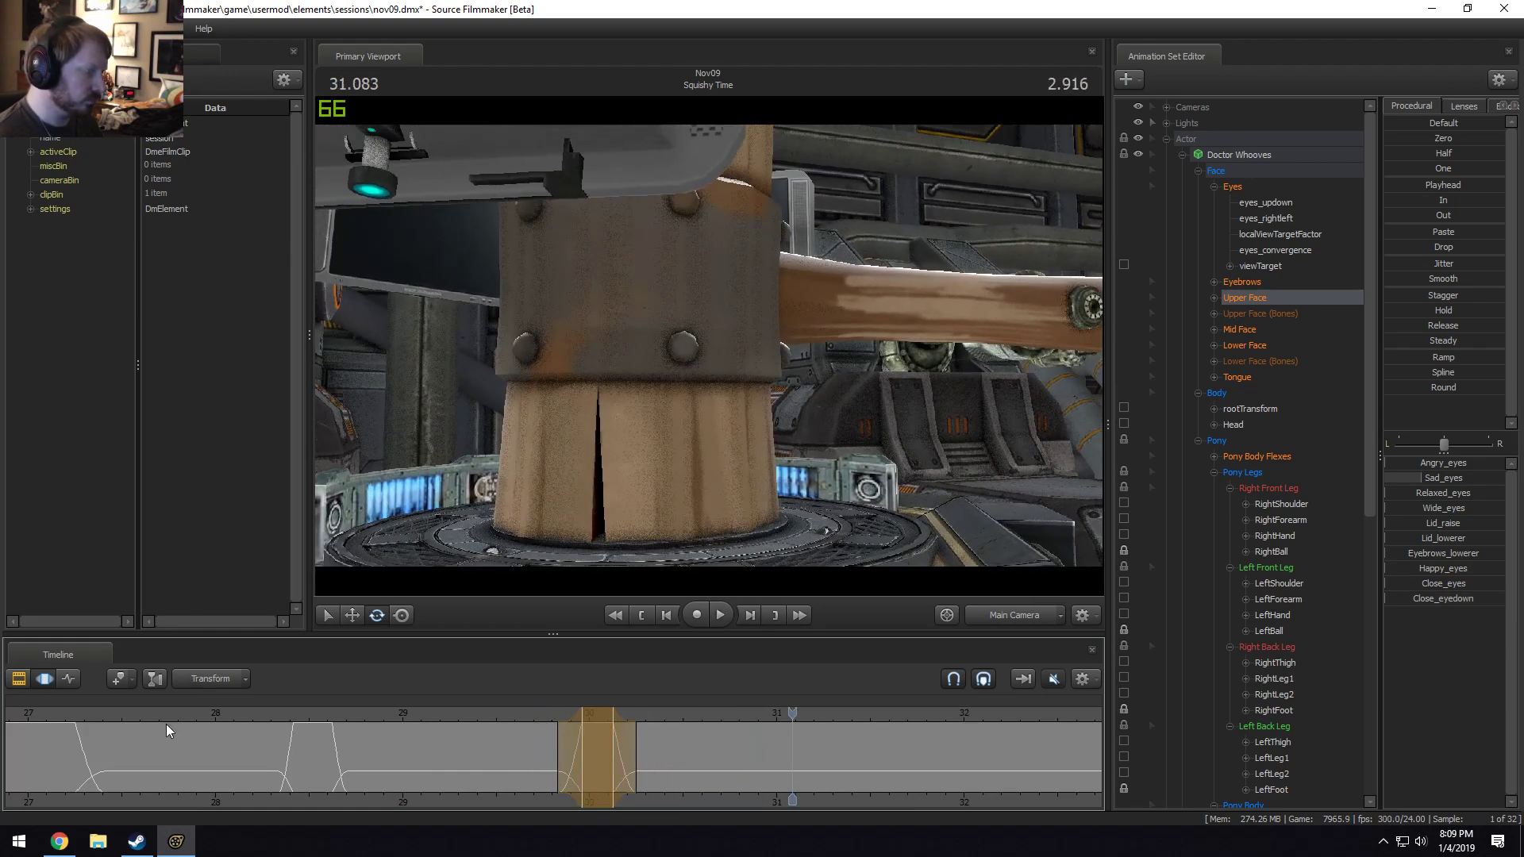
Play back the shot from before the first blink to examine the timing of all three blinks.
scroll(168, 722, down, 2)
click(172, 722)
key(space)
scroll(172, 721, up, 1)
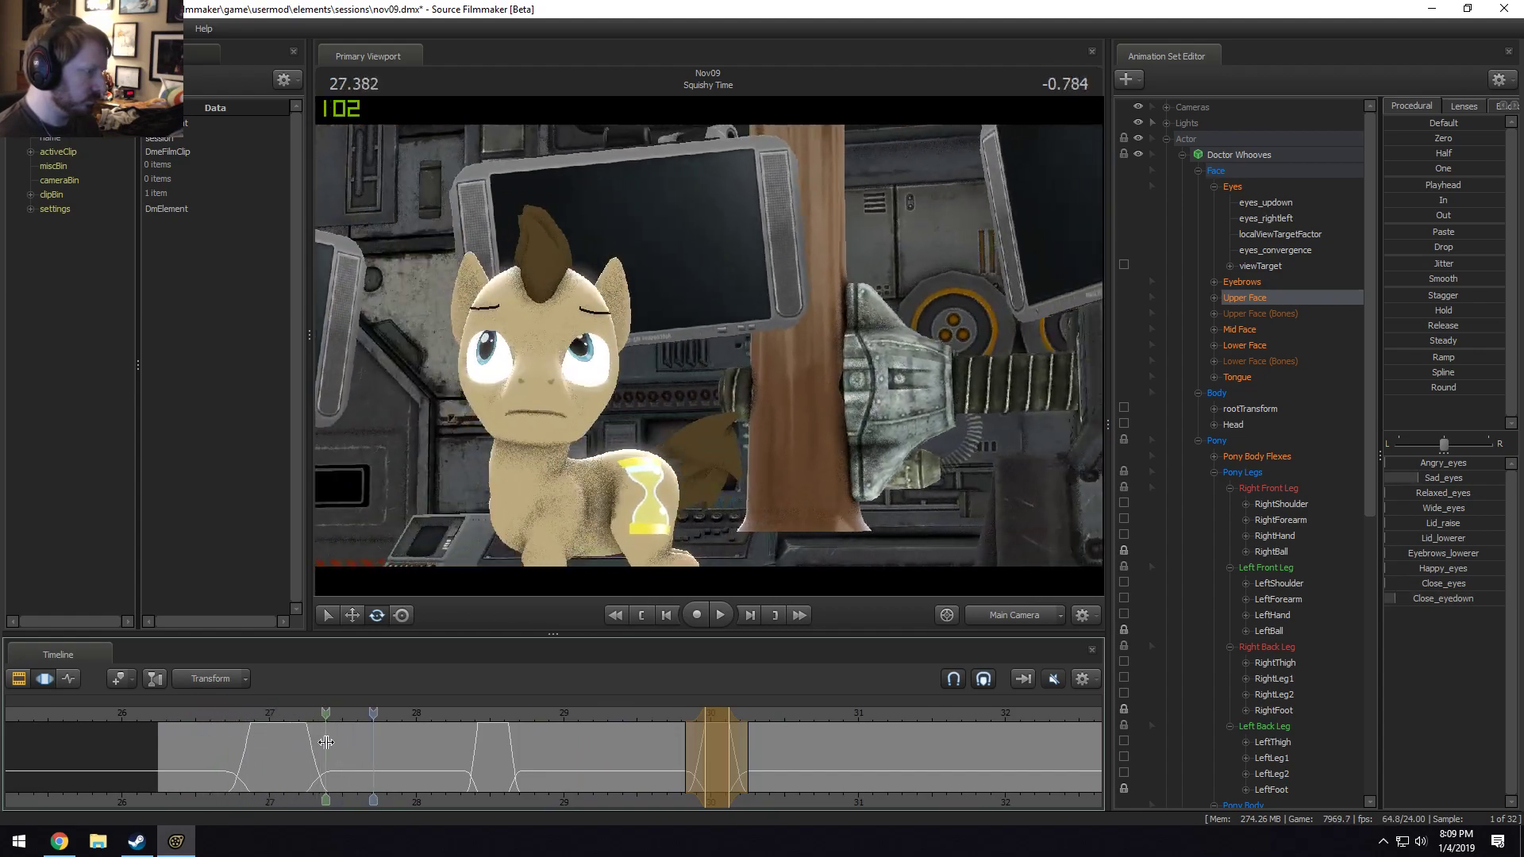
key(space)
click(270, 744)
key(space)
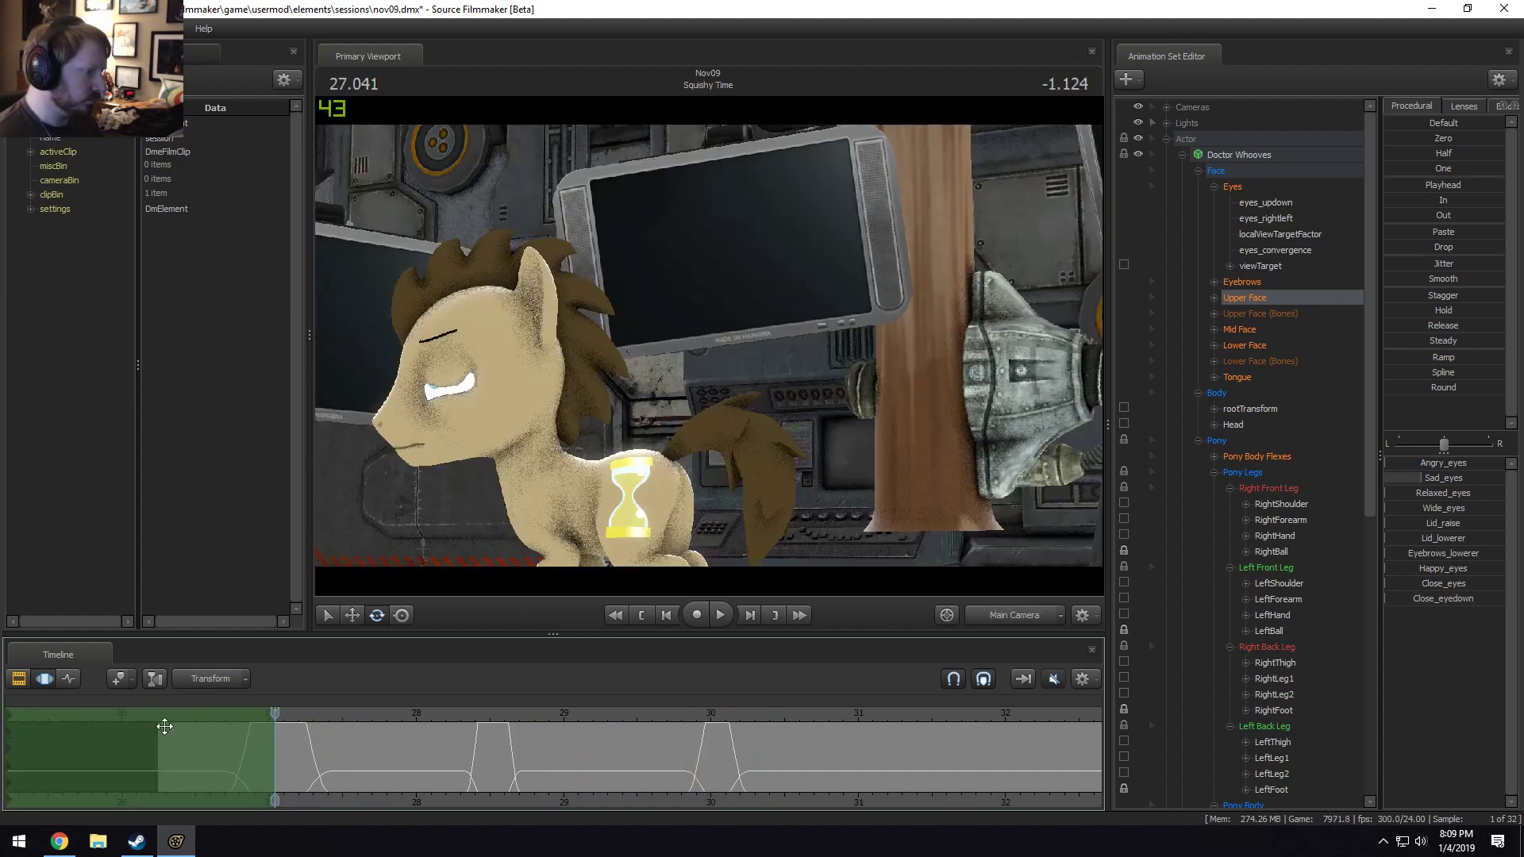
key(space)
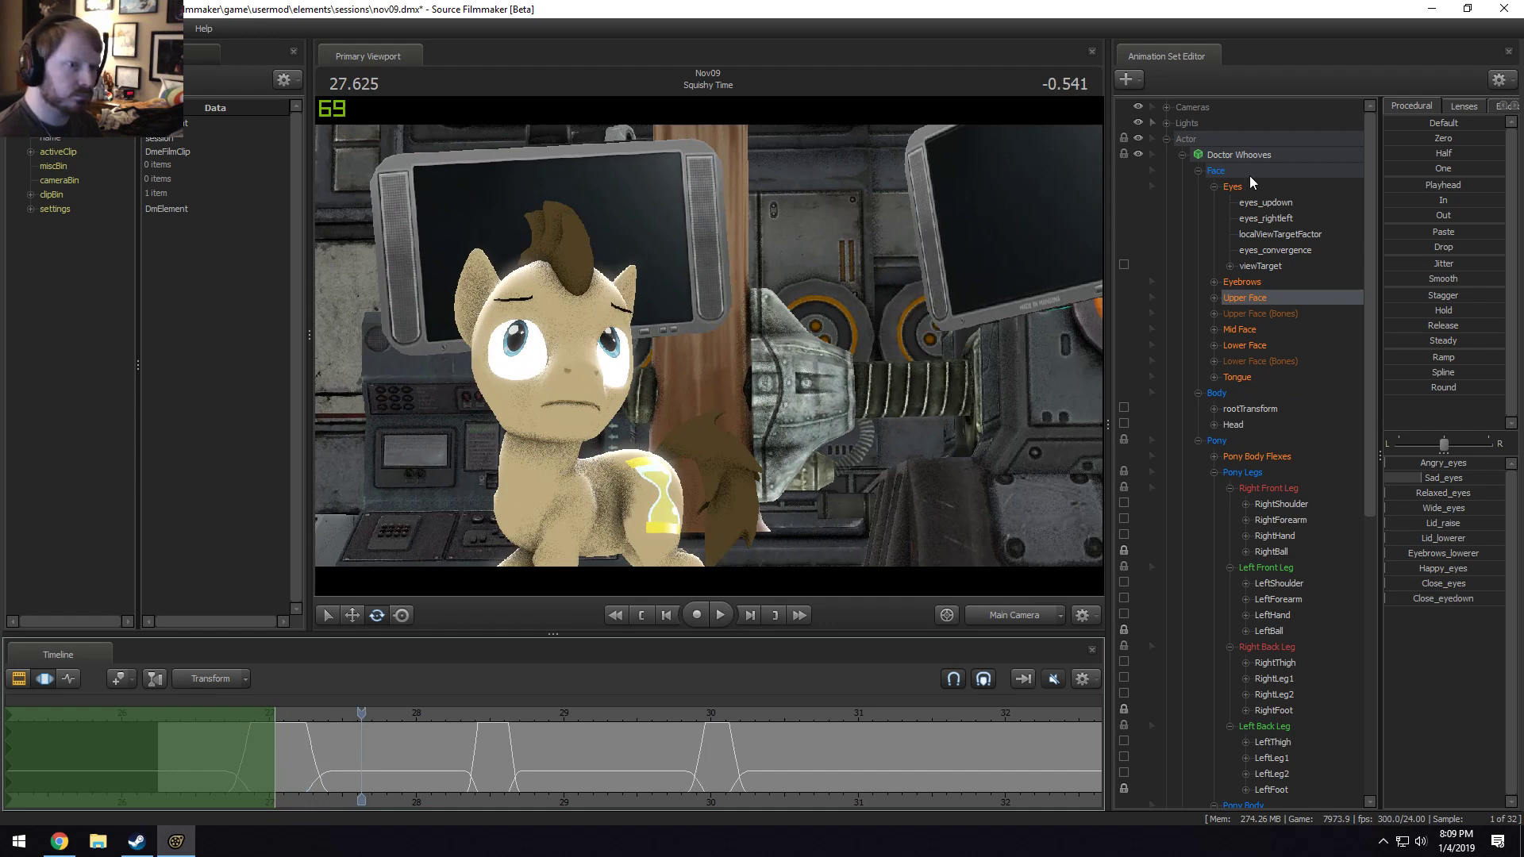
key(space)
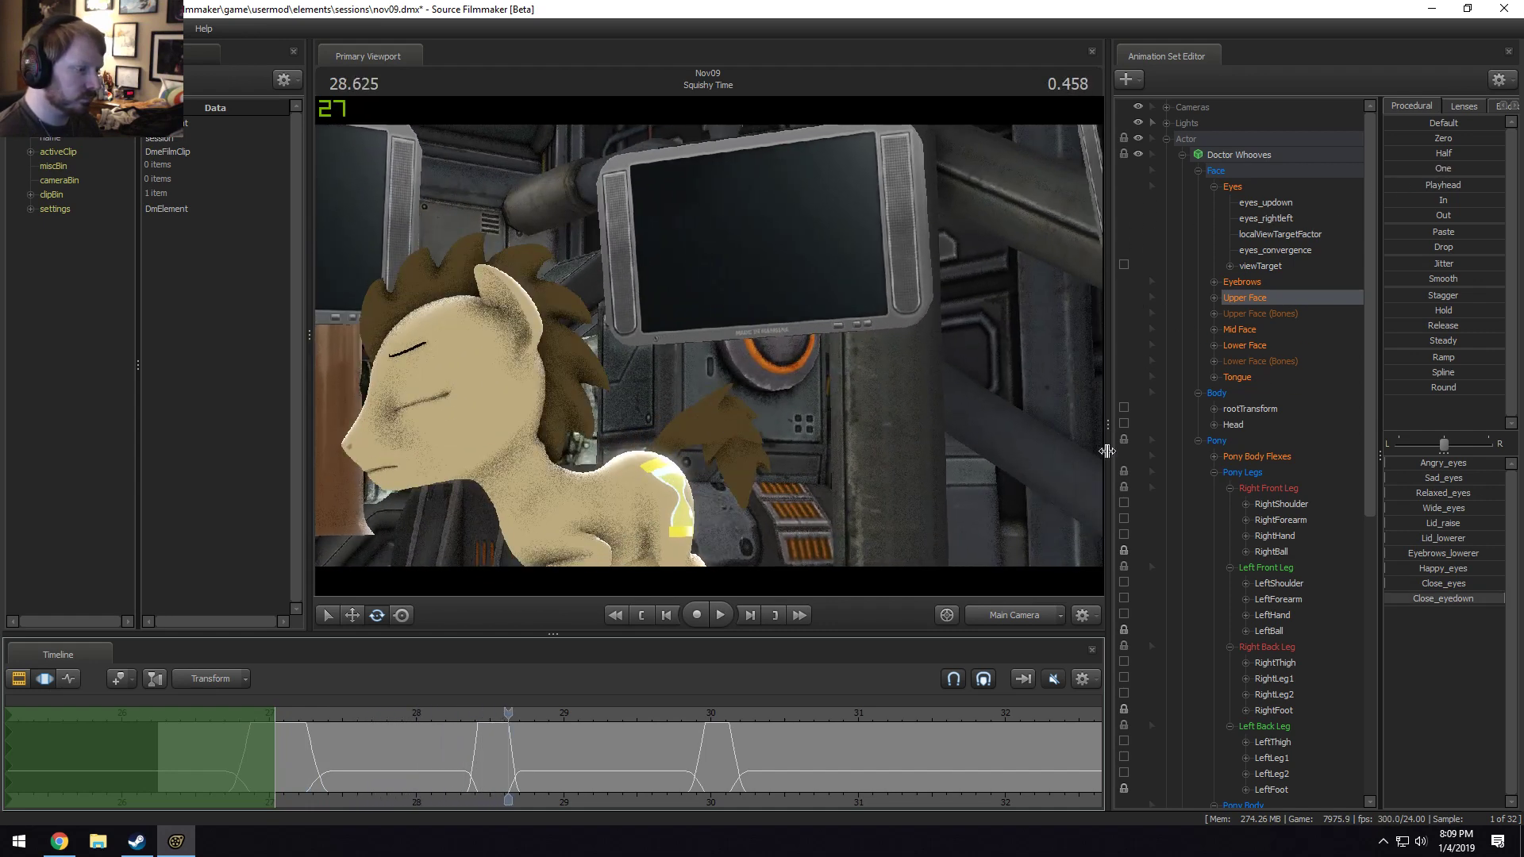
key(space)
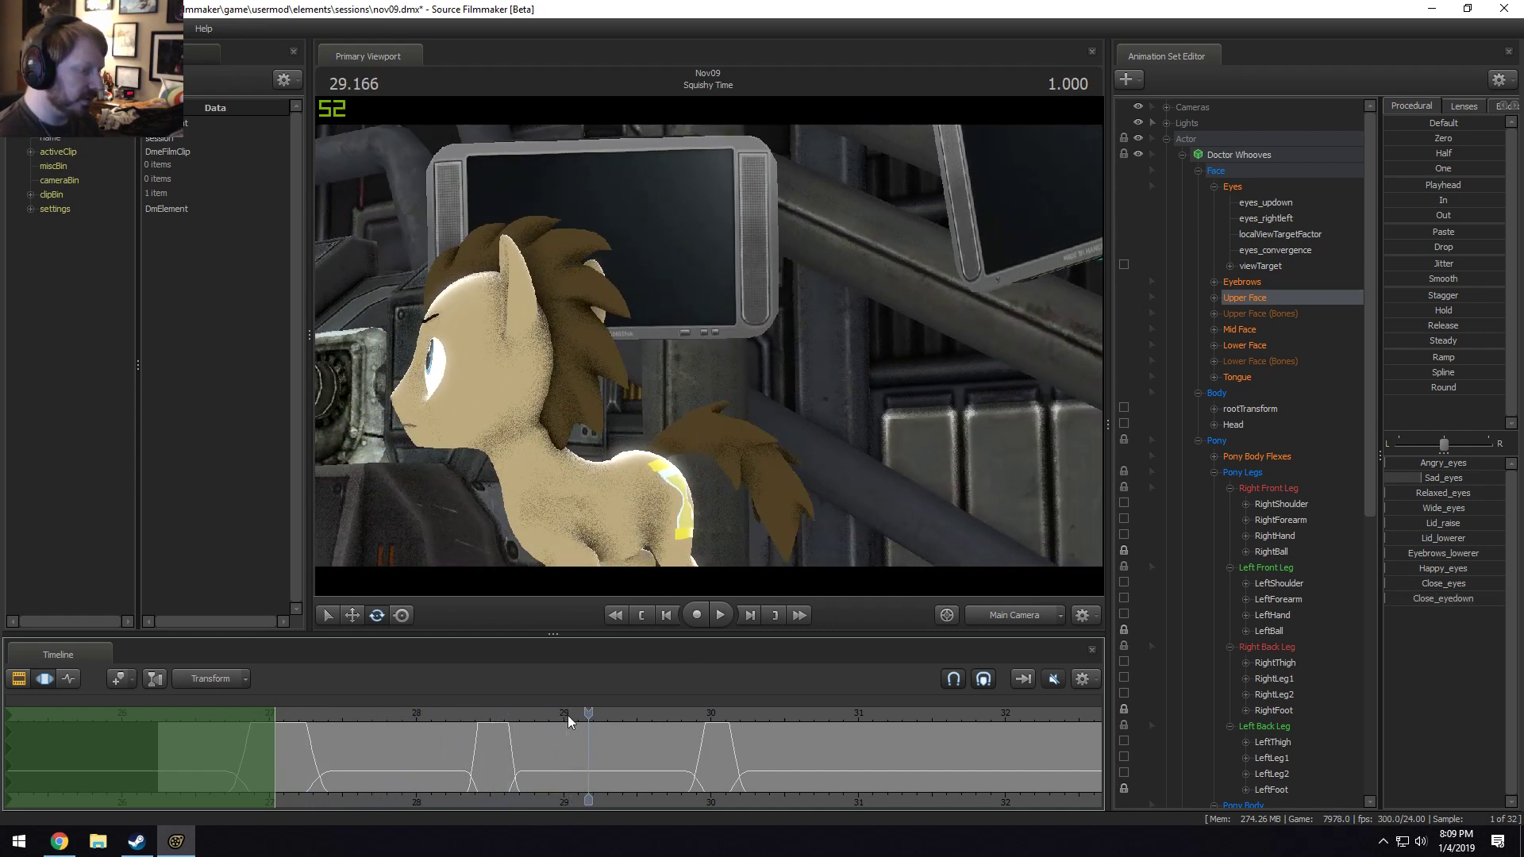
Select the Main Camera and extend the time selection to about 30.4 s, with a short falloff ending at about 30.6 s.
drag(584, 713, 614, 733)
click(1165, 107)
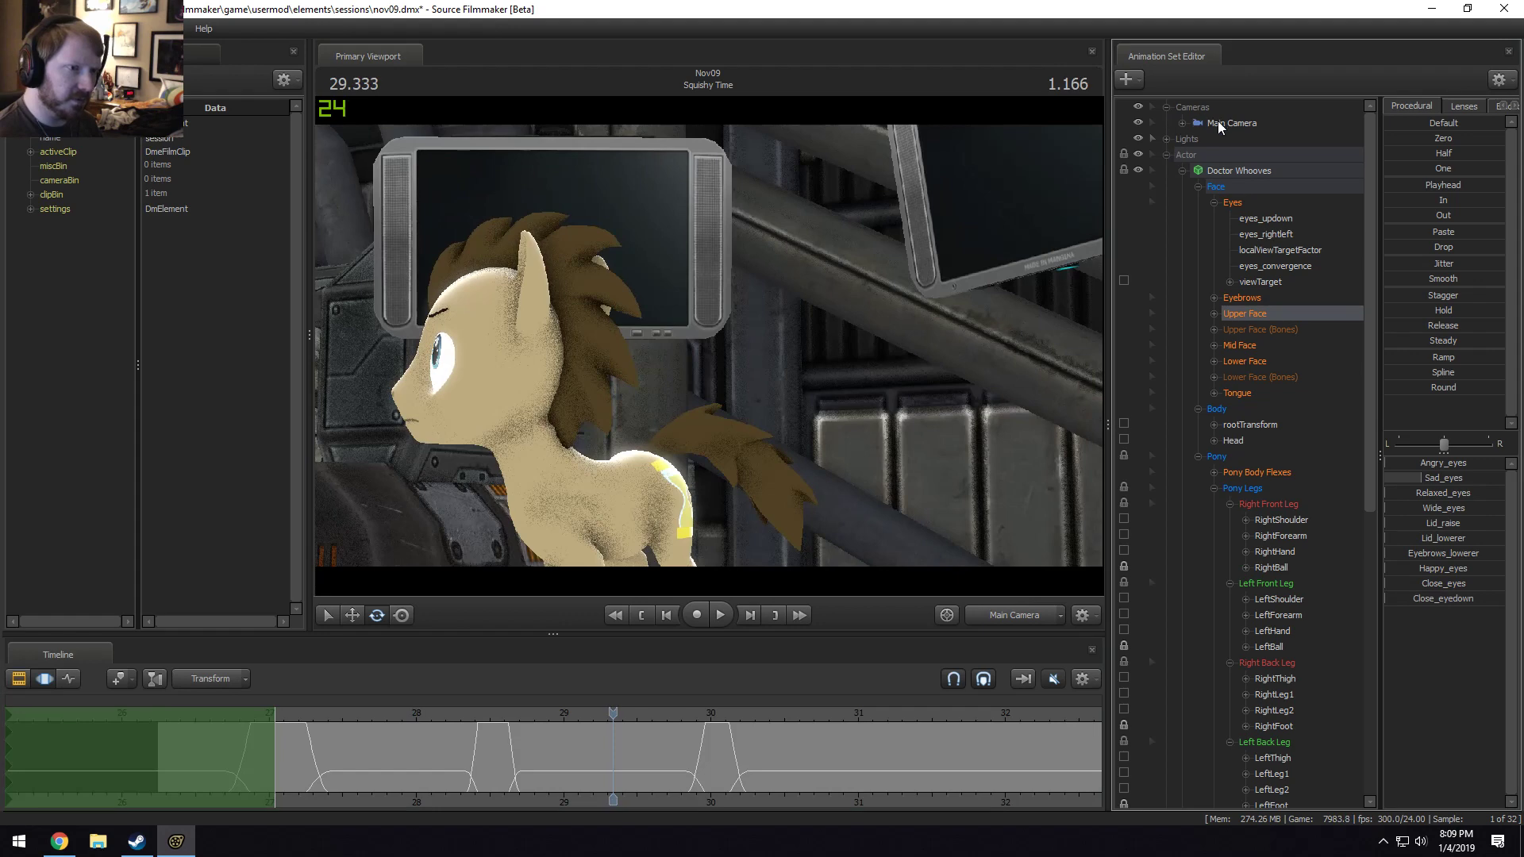
click(1218, 122)
click(768, 768)
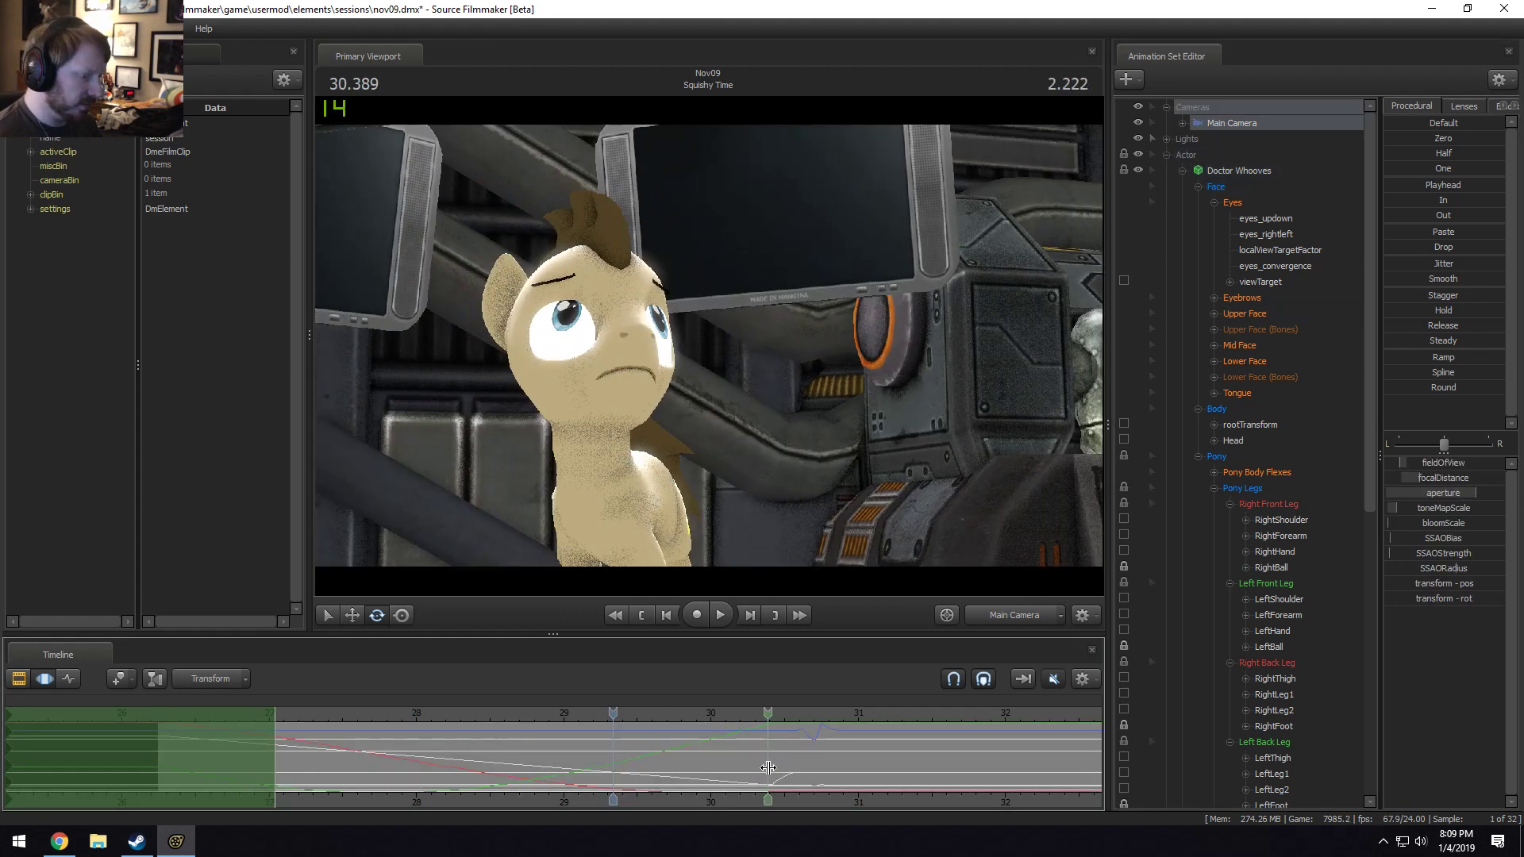
drag(768, 767, 772, 768)
drag(2, 767, 852, 764)
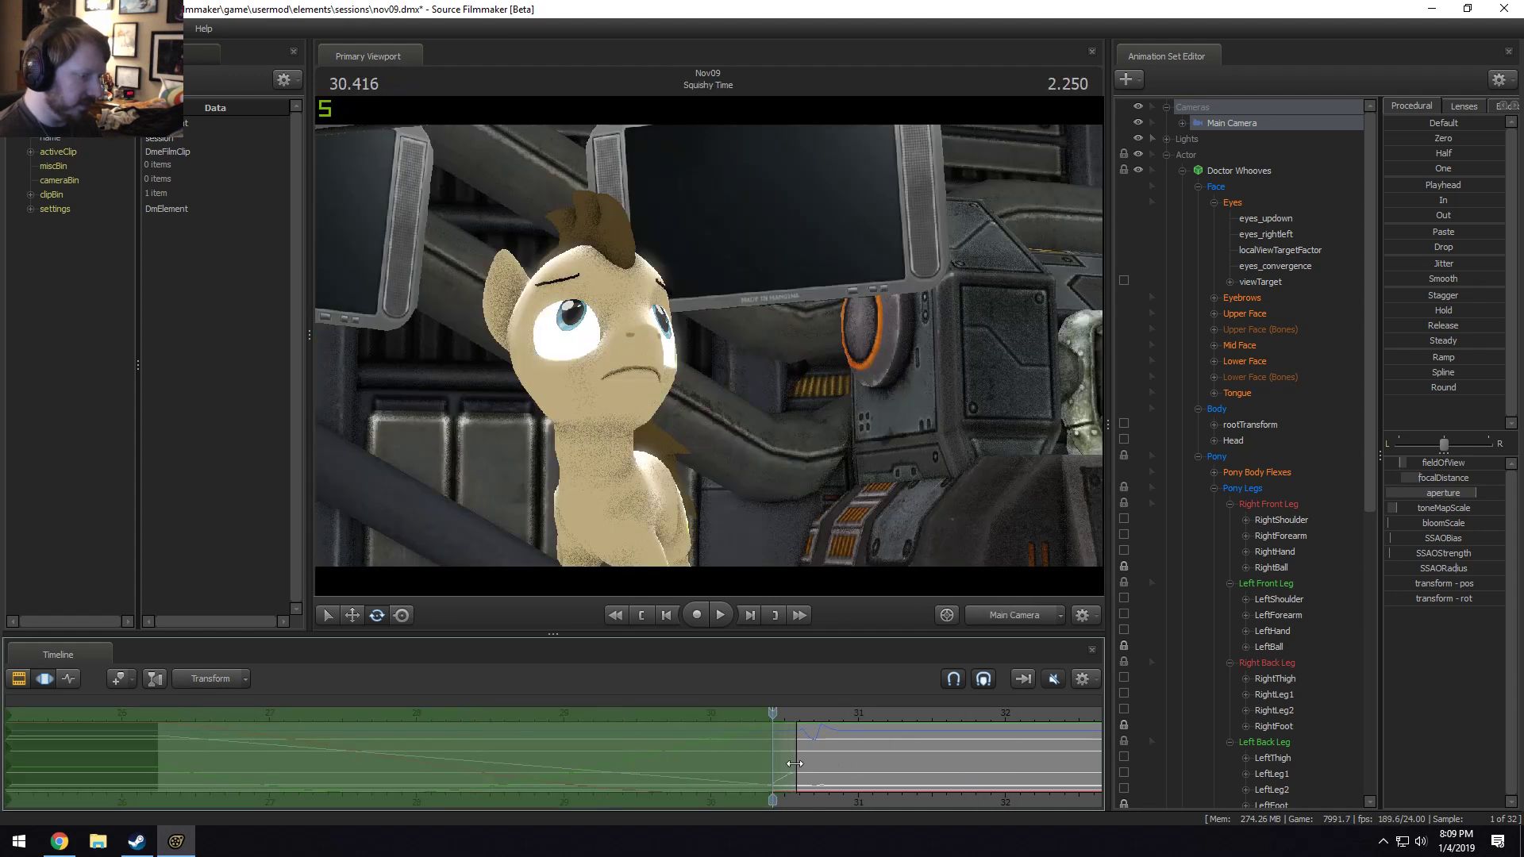
Reposition the Main Camera for the selected time using the work camera, and return to the Main Camera view.
ctrl+click(1022, 612)
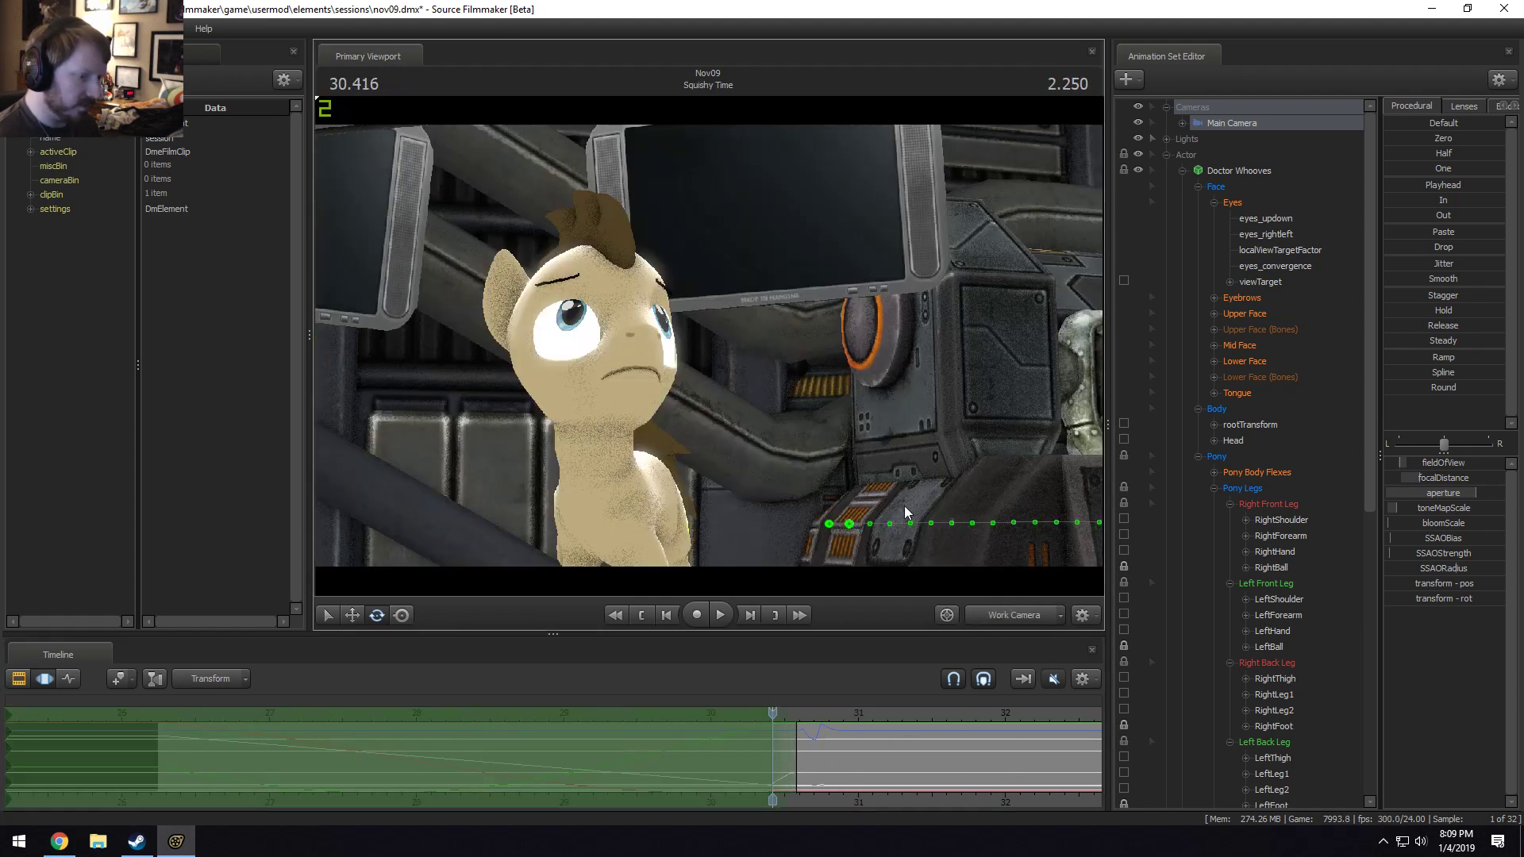
drag(905, 510, 712, 353)
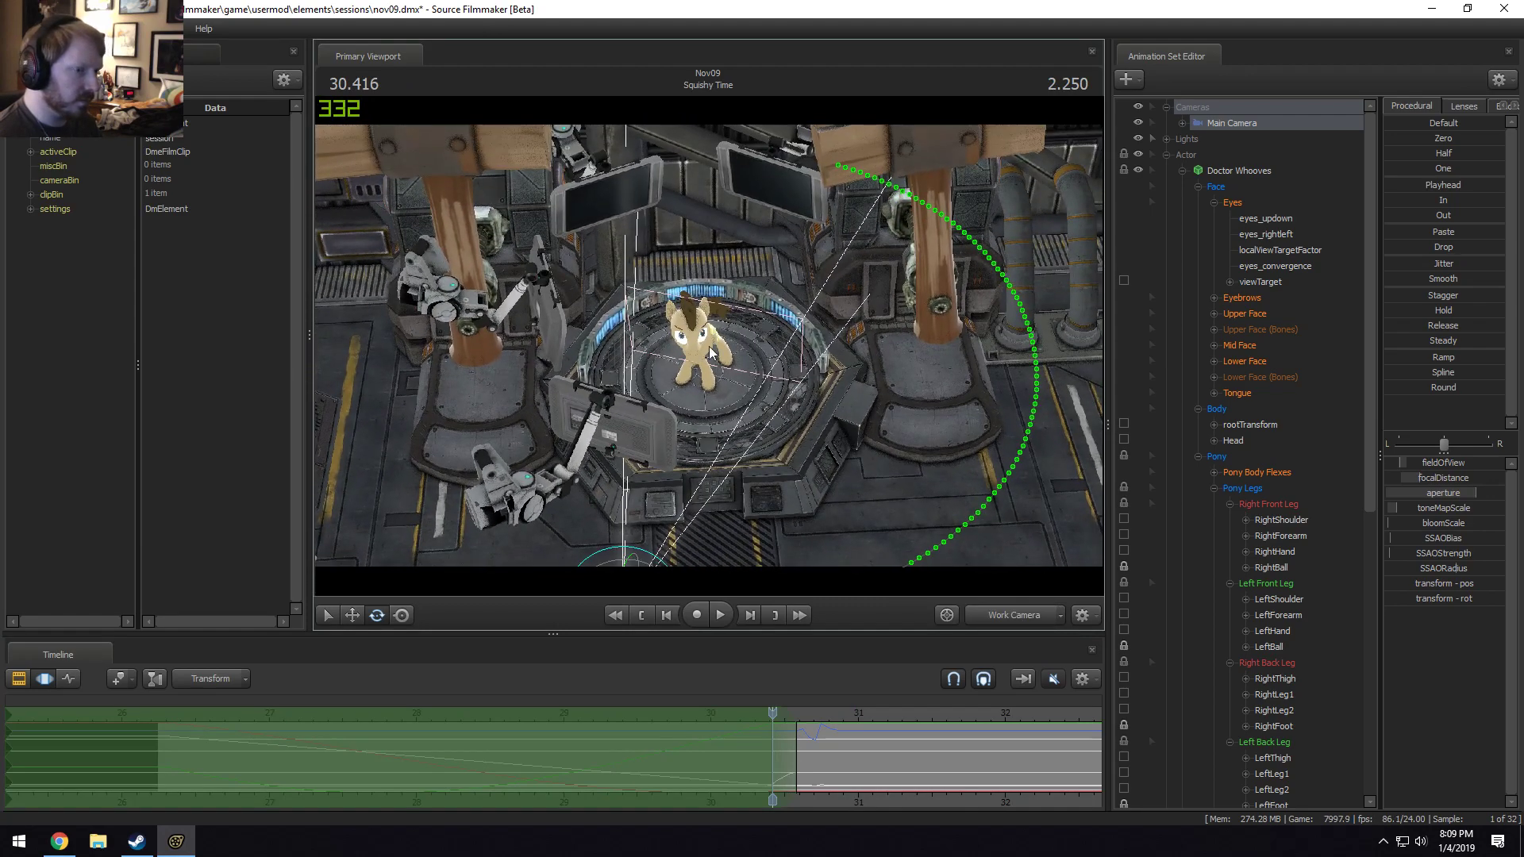
middle_drag(786, 480, 712, 351)
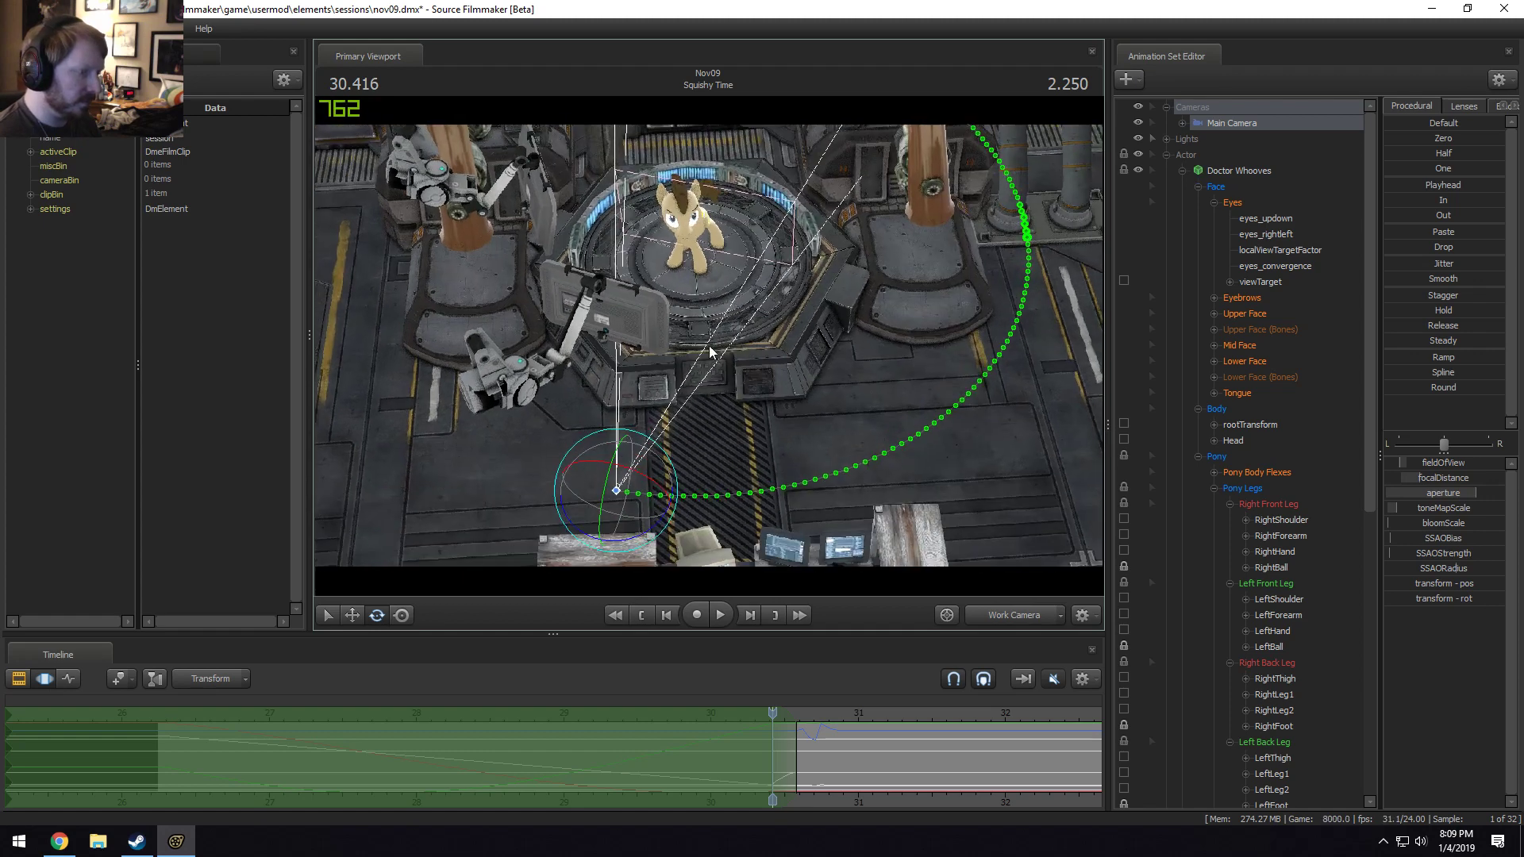
drag(590, 494, 587, 458)
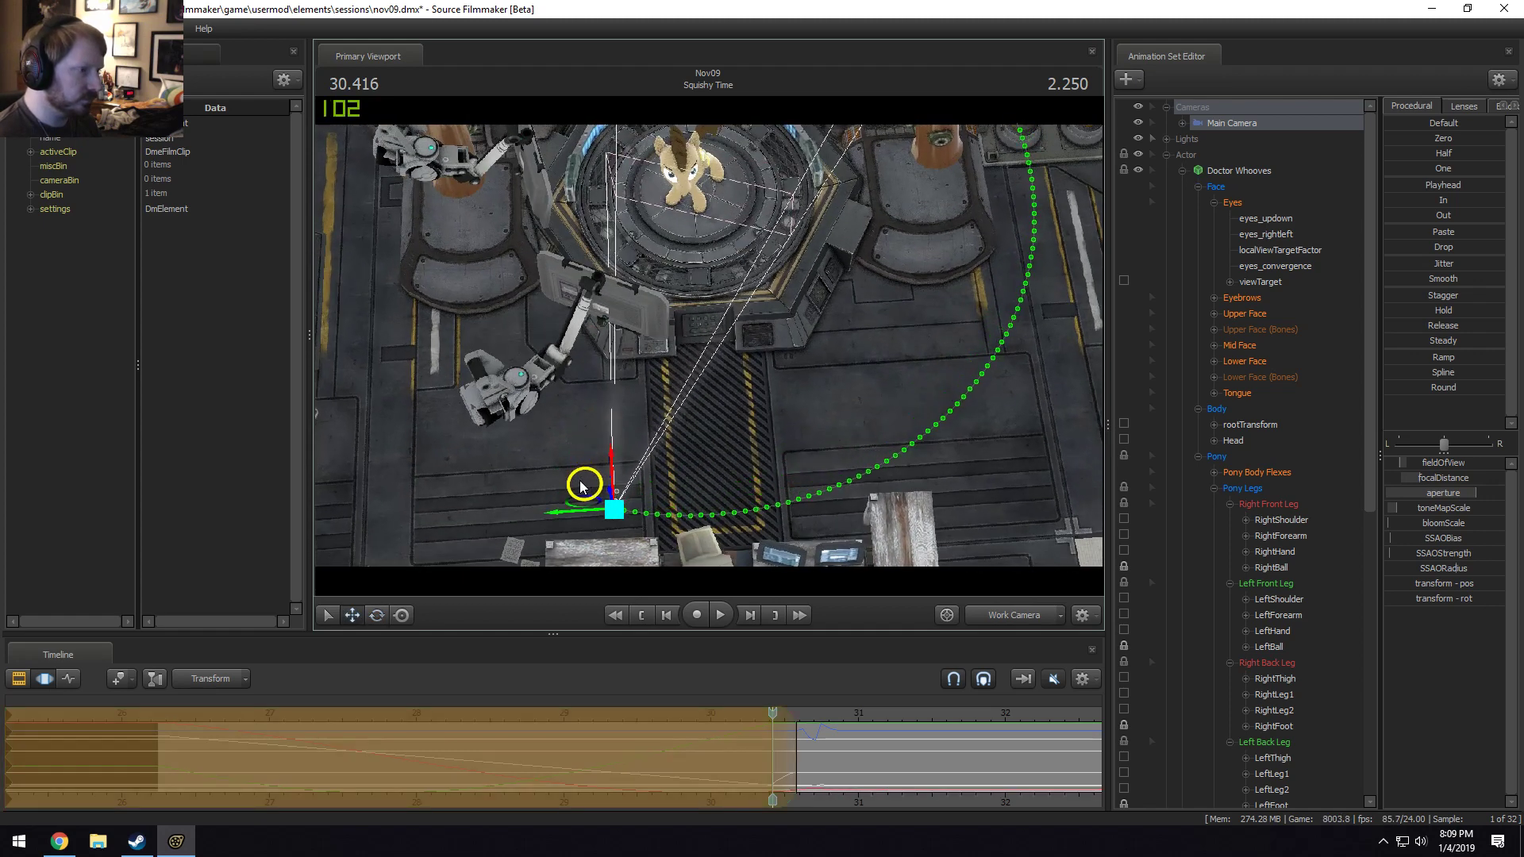
click(1012, 621)
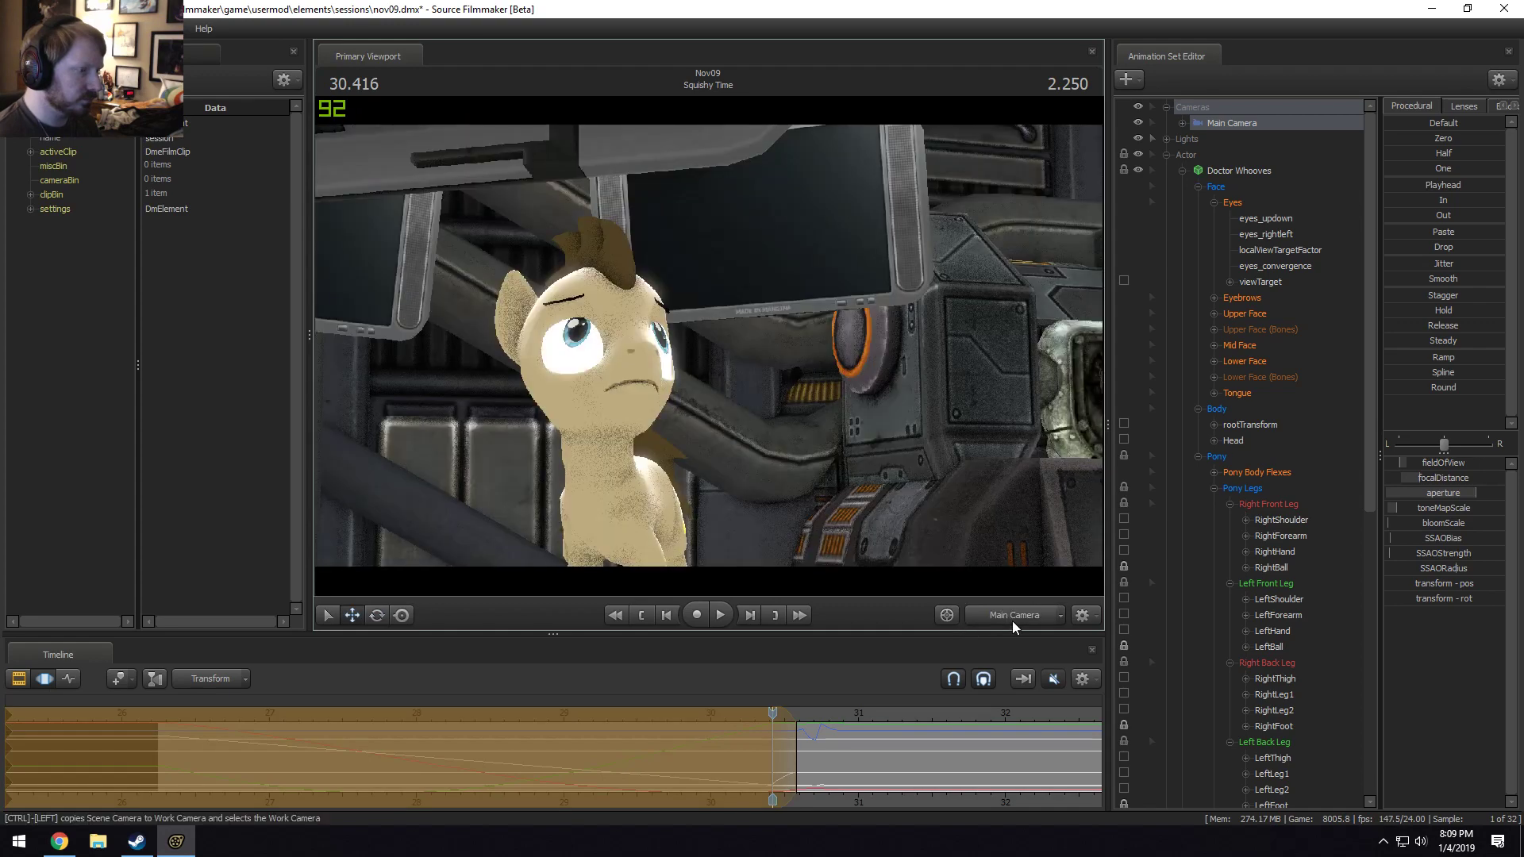
Play back the reframed shot to examine it, and commit the Main Camera move.
key(space)
key(space)
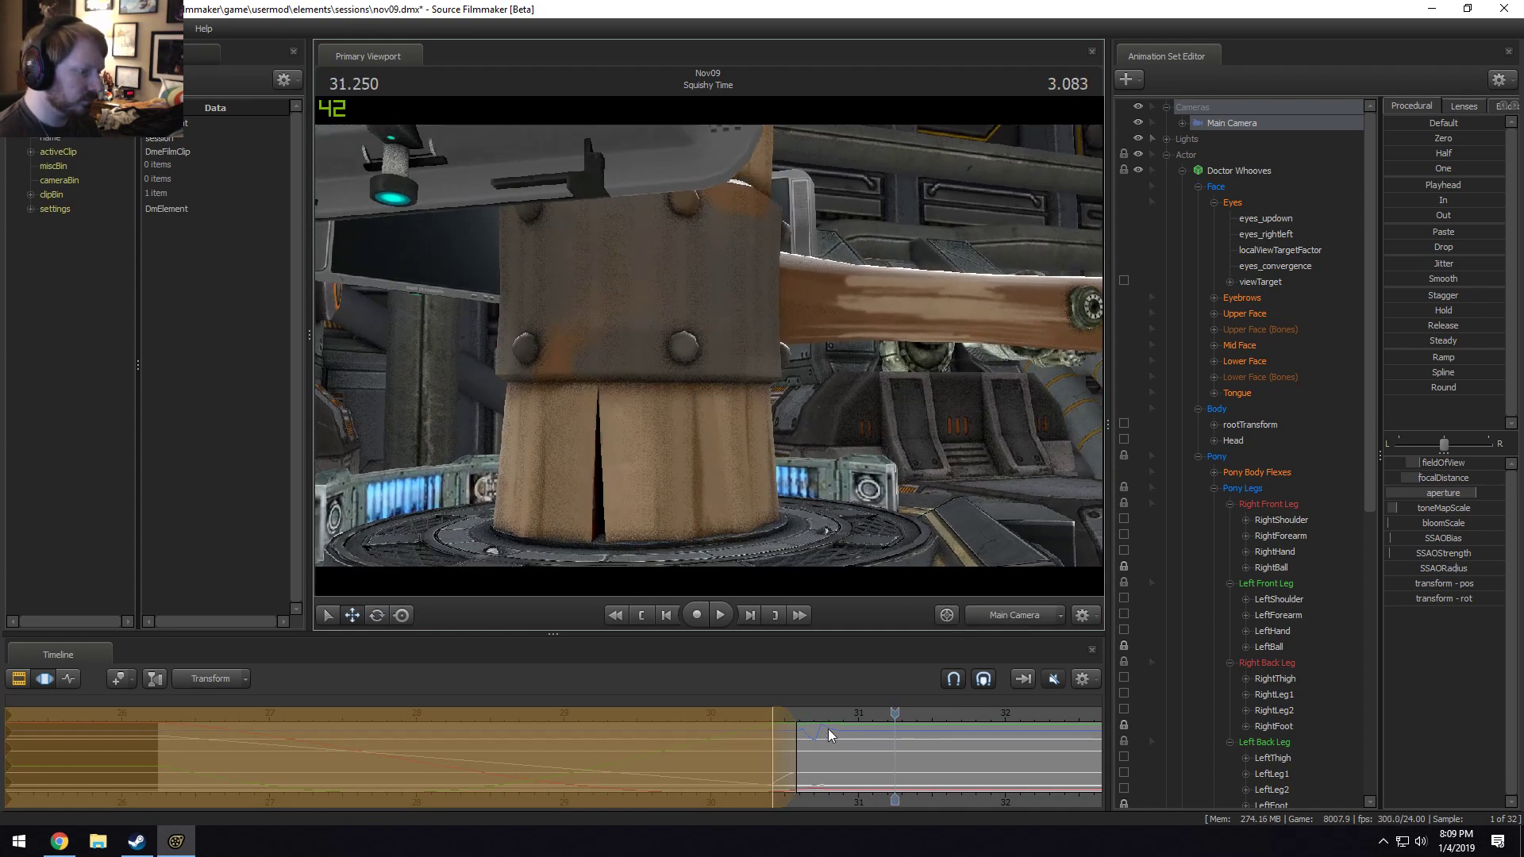
click(256, 730)
key(space)
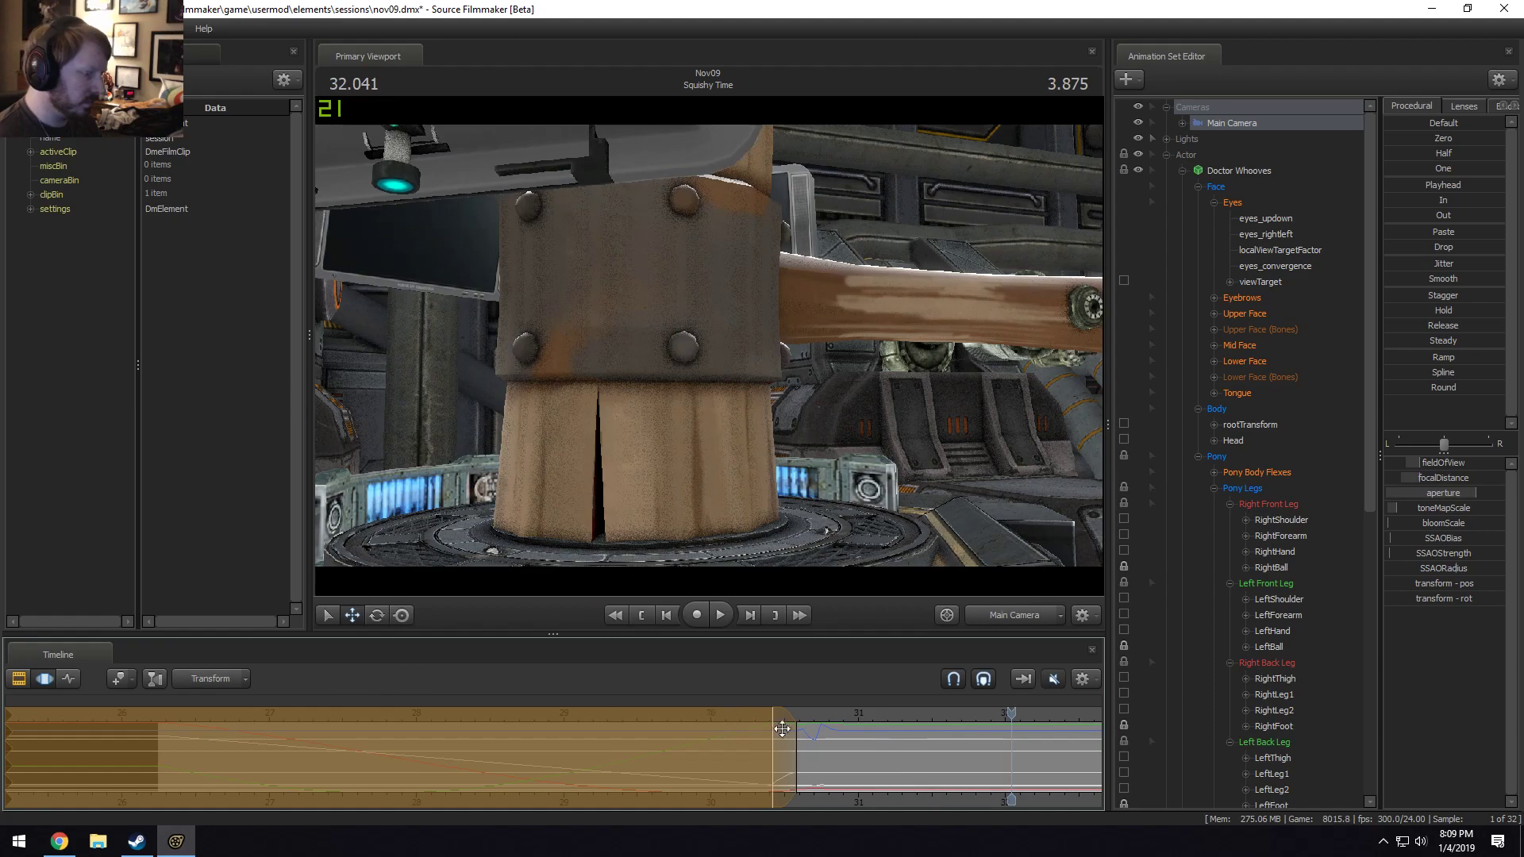
drag(782, 729, 361, 780)
key(F2)
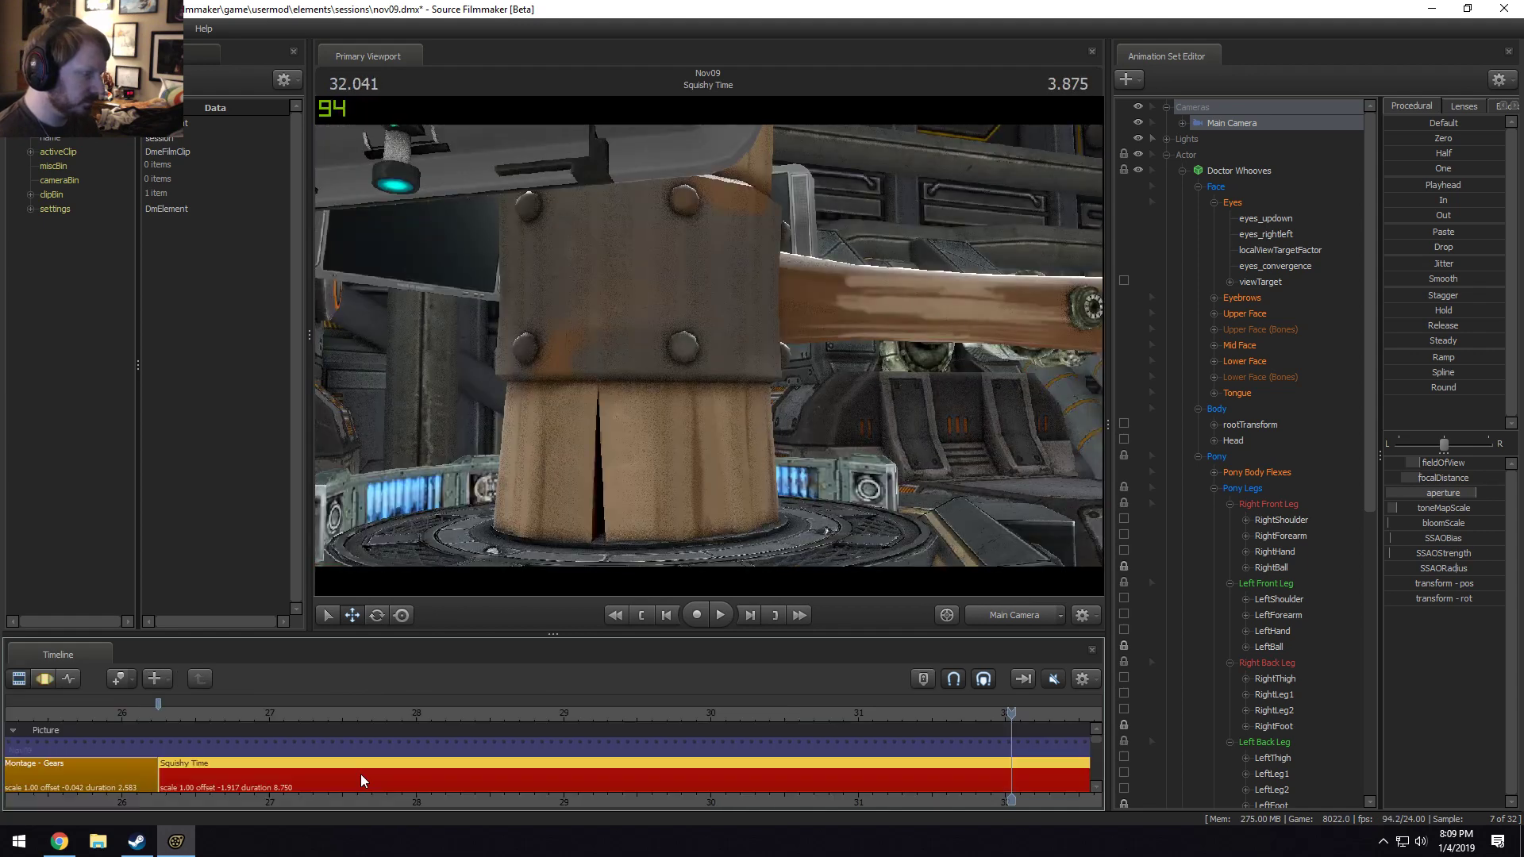
key(F3)
Show the Upper Face curves and set a hard-edged time selection between the first two blinks, from about 27.0 to 28.5 s.
click(1248, 203)
scroll(381, 773, up, 1)
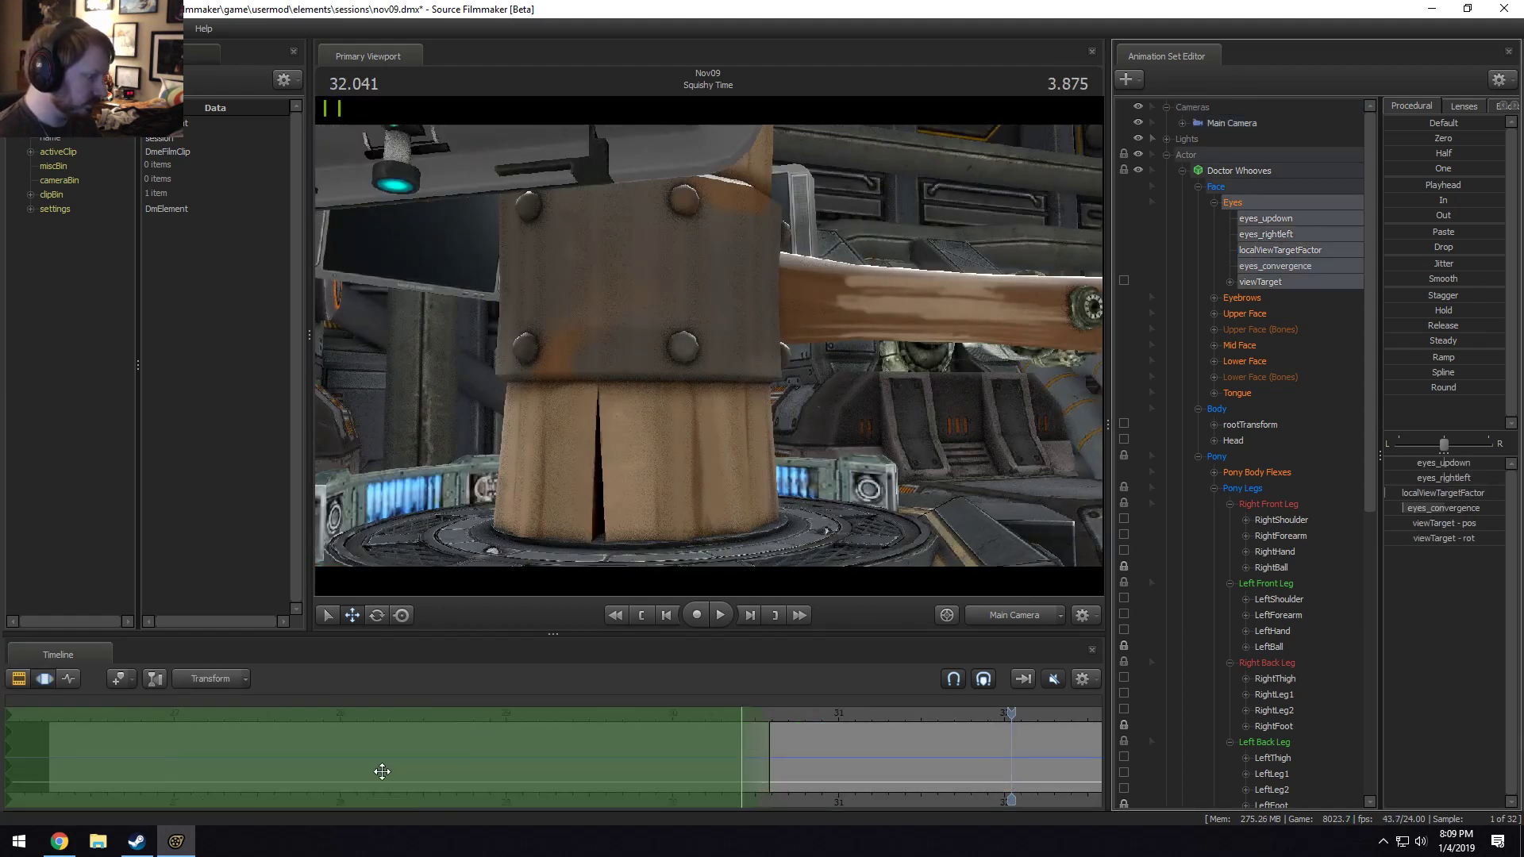
key(F2)
key(F3)
click(1241, 317)
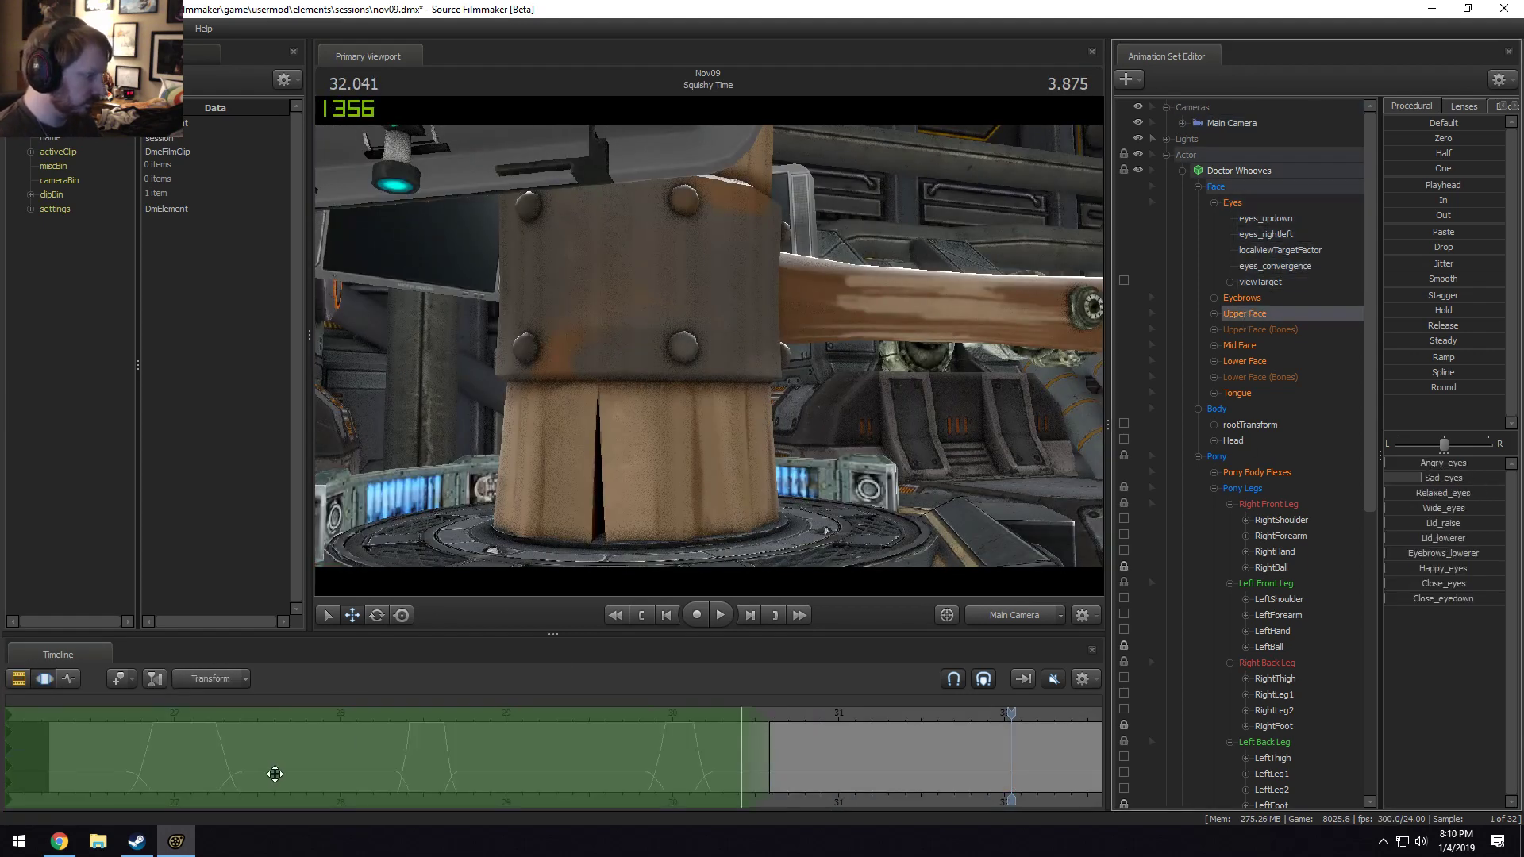
drag(206, 768, 181, 769)
shift+drag(182, 769, 271, 728)
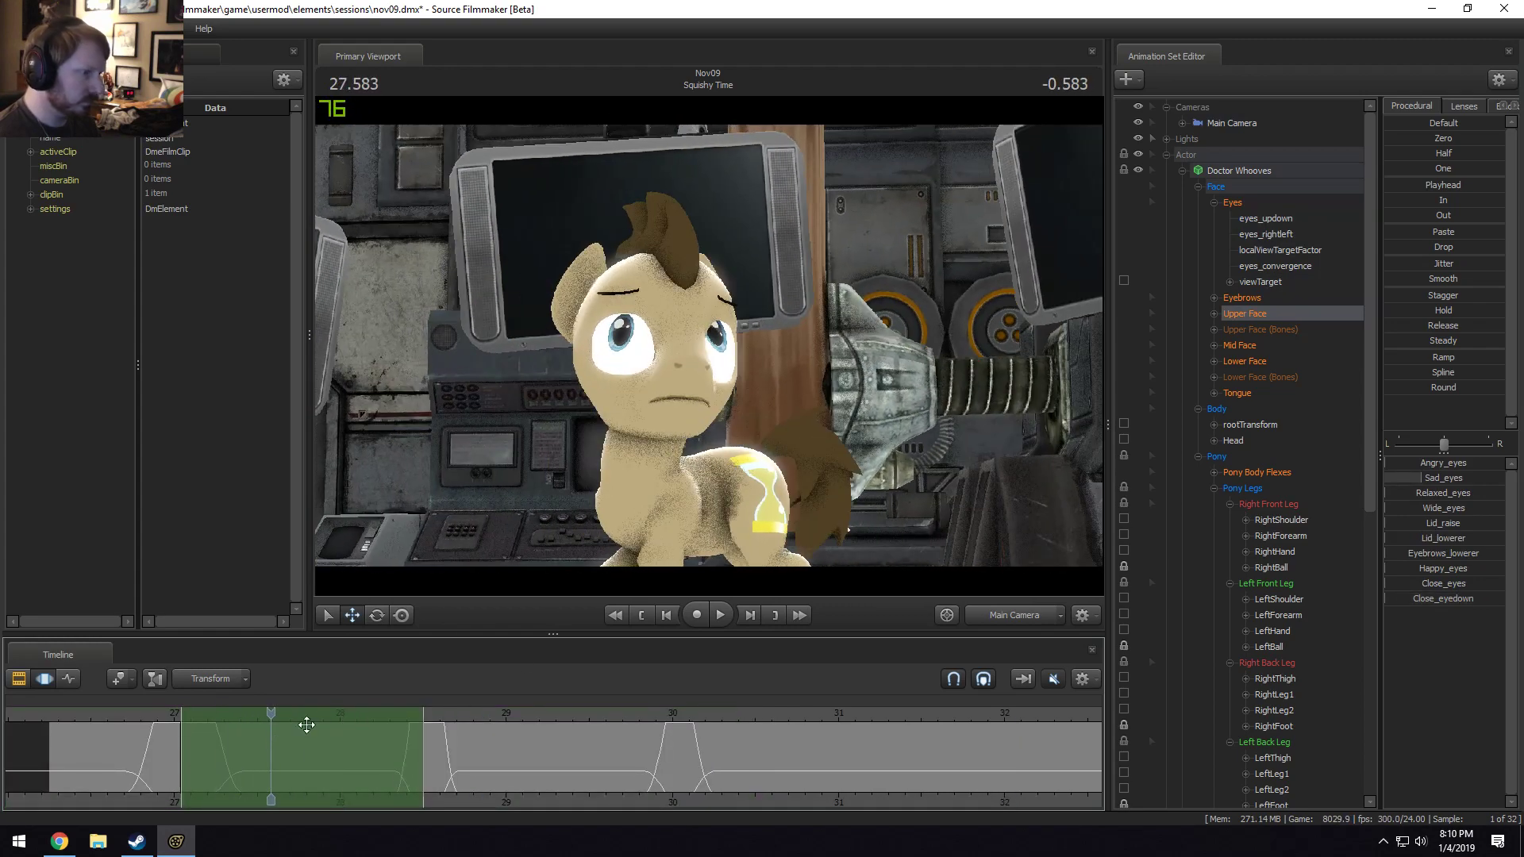
Move Doctor Whooves' viewTarget sideways from the work camera for the selected range, and check the eyes through the Main Camera.
click(1262, 282)
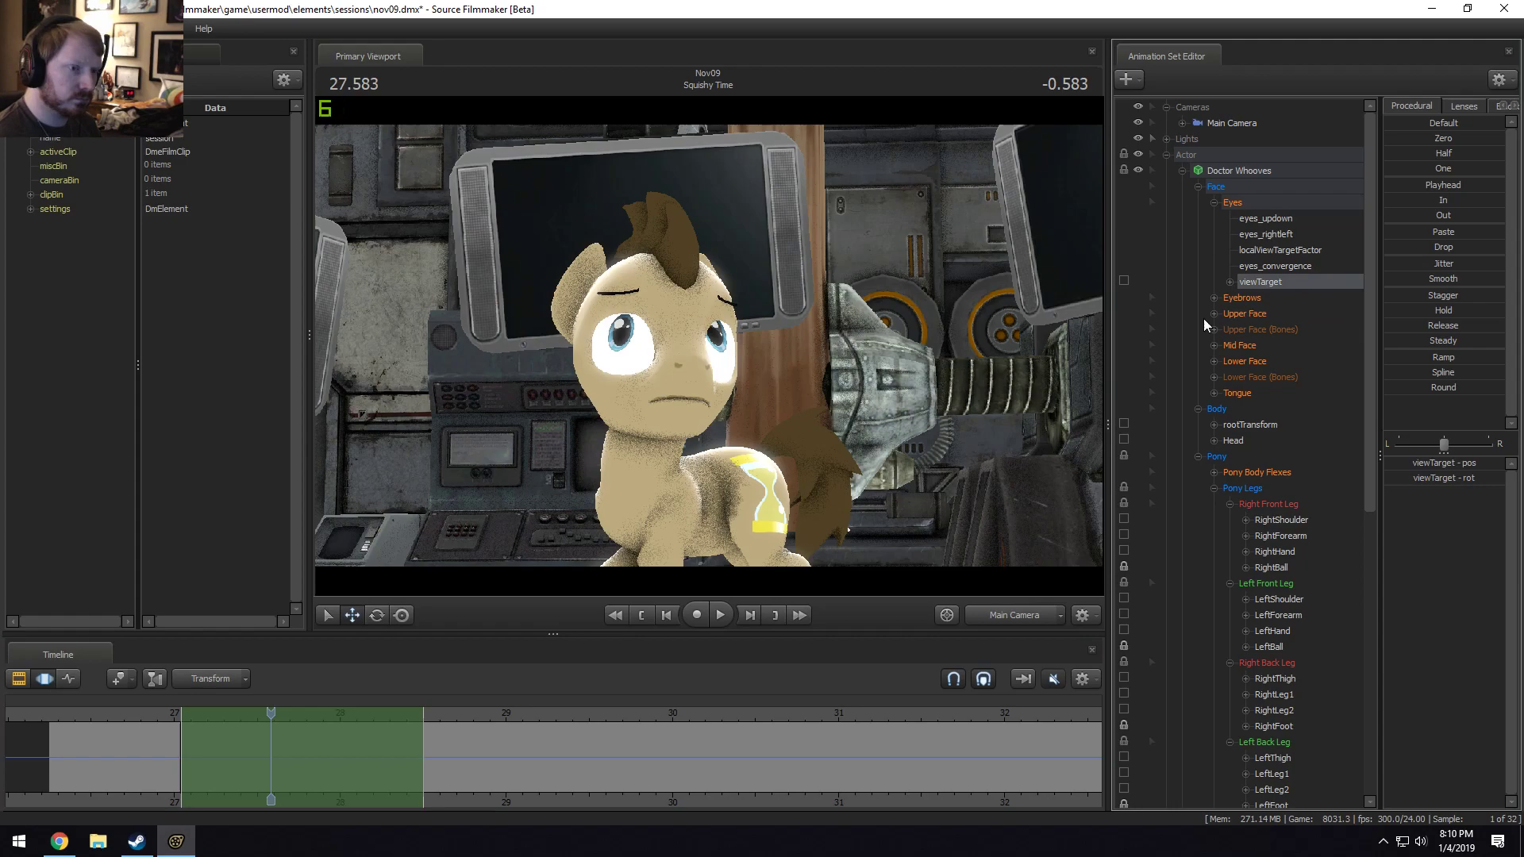
ctrl+click(1002, 615)
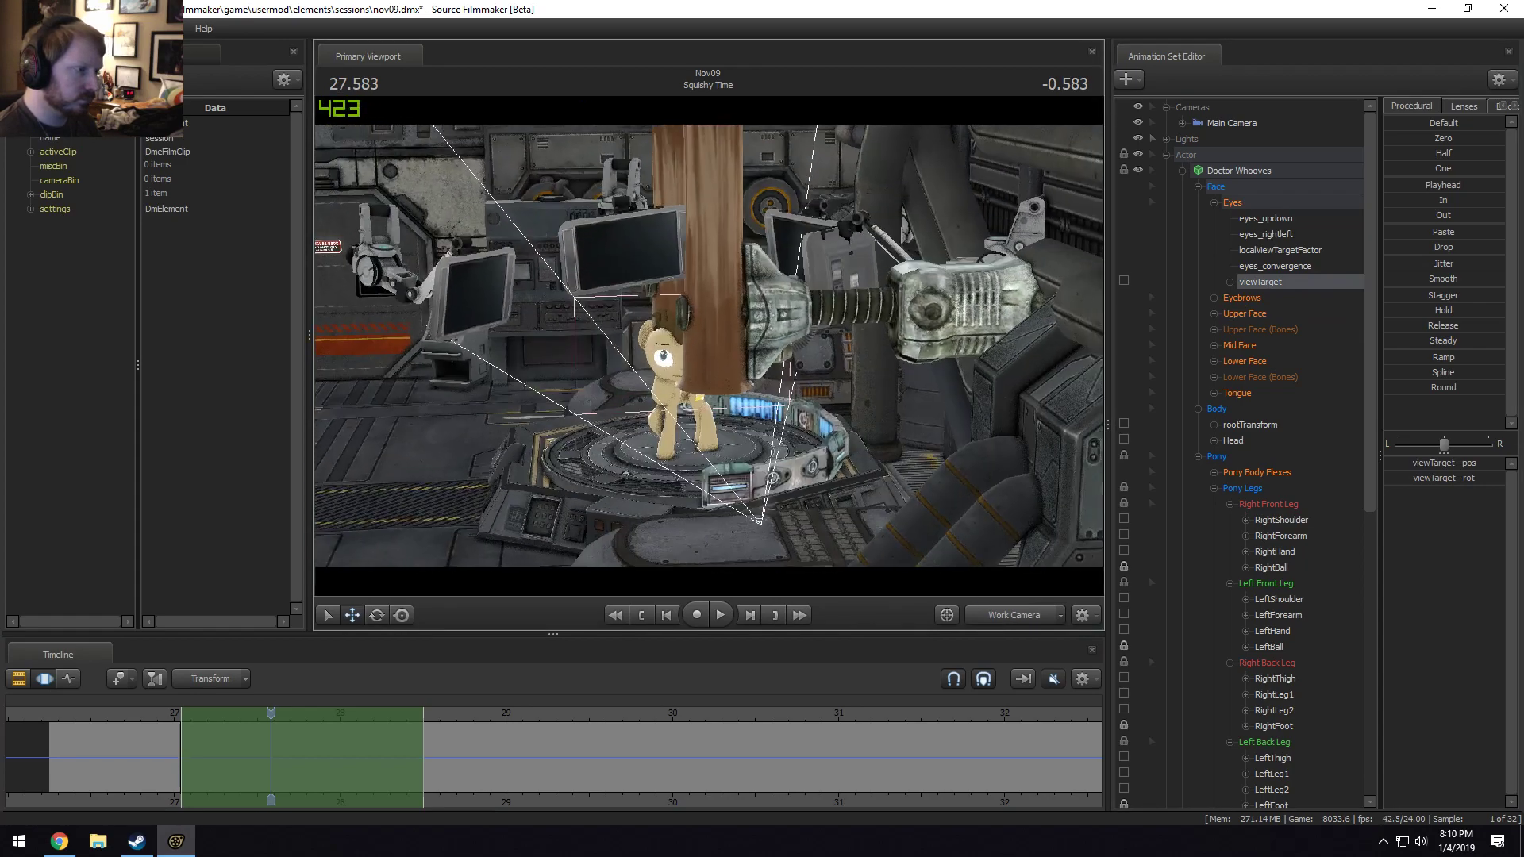
key(s)
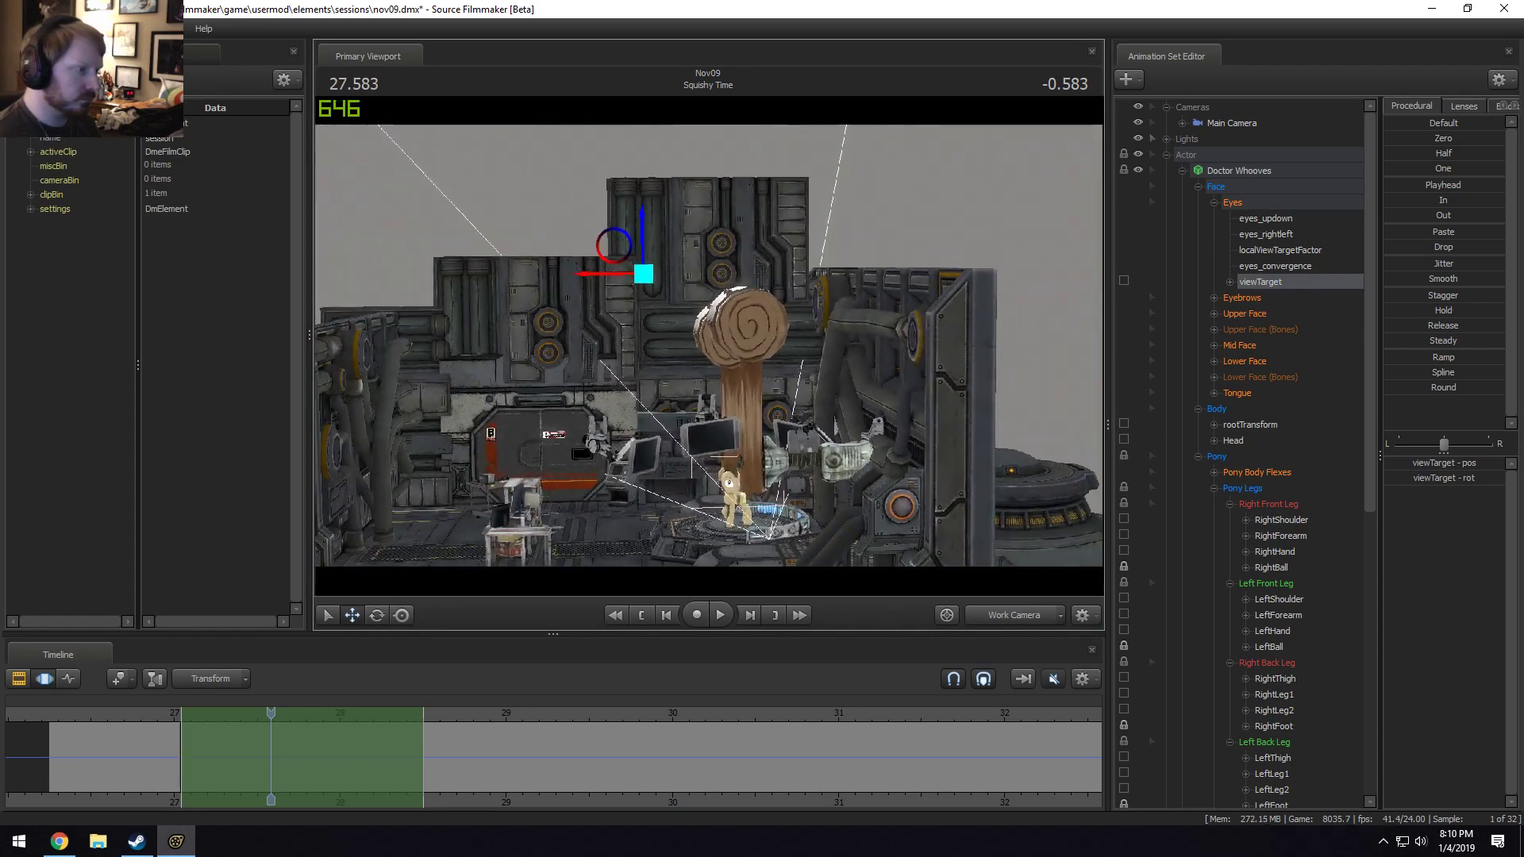
alt+drag(709, 345, 691, 356)
drag(618, 322, 713, 352)
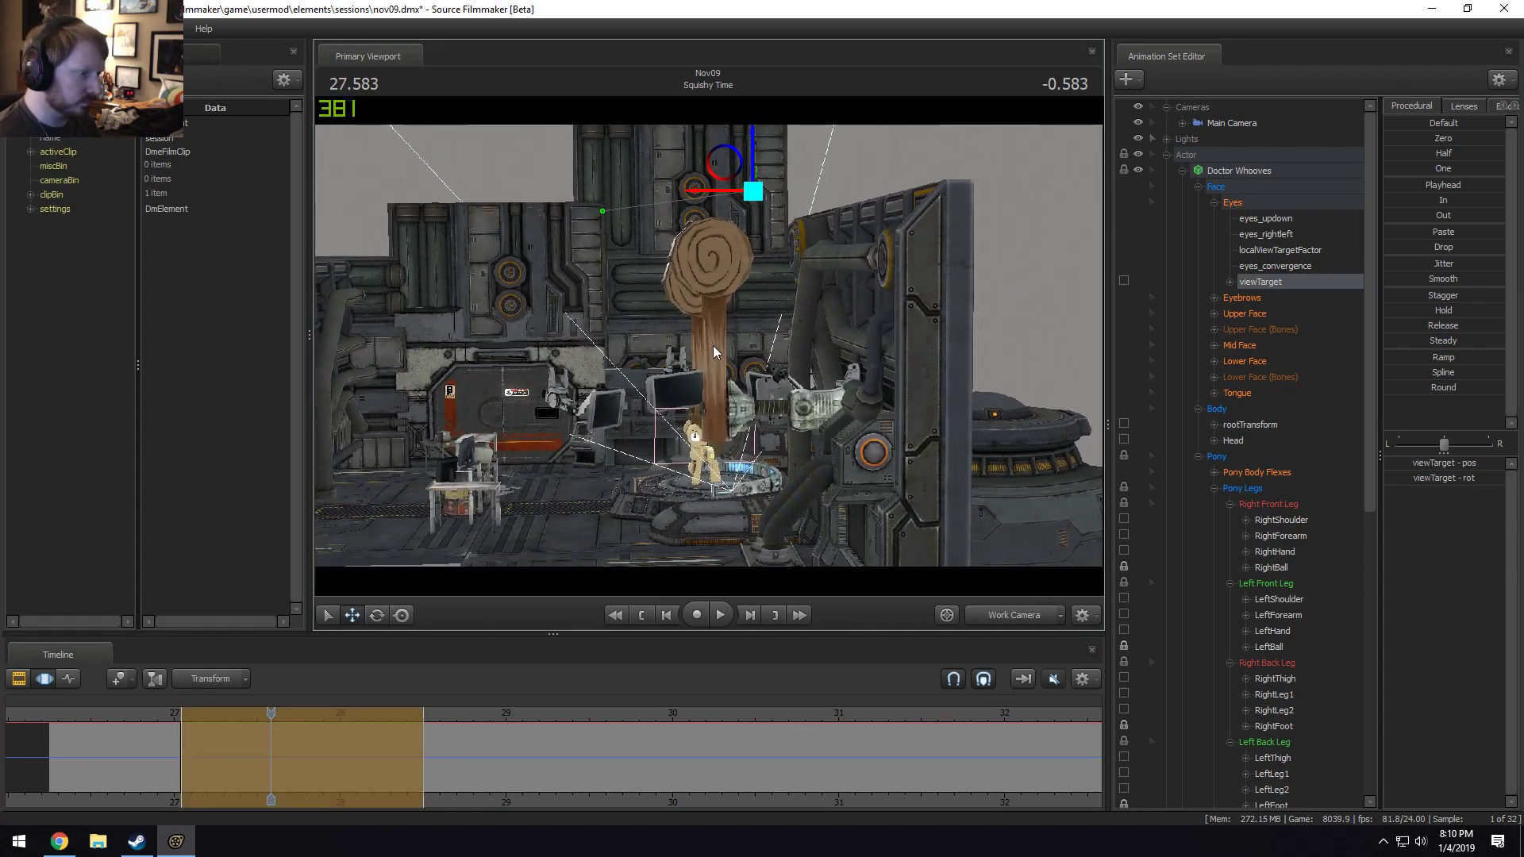
alt+drag(608, 384, 713, 352)
click(1008, 613)
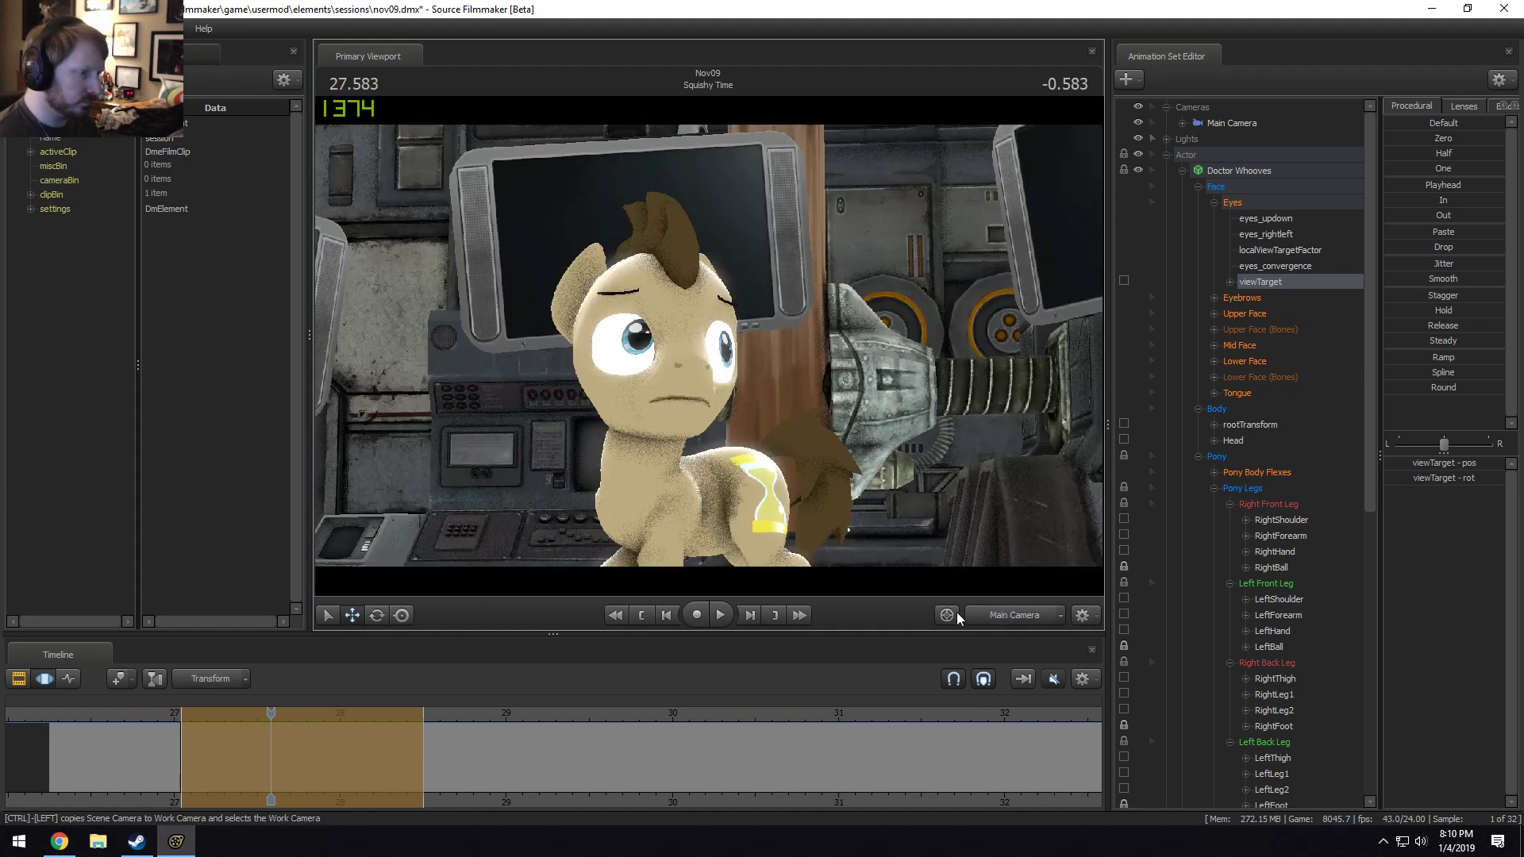
Play back the glance and reposition the viewTarget lower, level with the machinery beside Doctor Whooves, at about 27.5 s.
key(space)
key(space)
drag(346, 713, 263, 714)
ctrl+click(1037, 620)
mouse_move(709, 345)
mouse_down()
mouse_move(746, 413)
mouse_move(746, 365)
mouse_move(747, 429)
mouse_move(726, 301)
mouse_move(725, 347)
mouse_move(707, 350)
mouse_move(707, 318)
mouse_move(709, 346)
mouse_up()
key(w)
key(x)
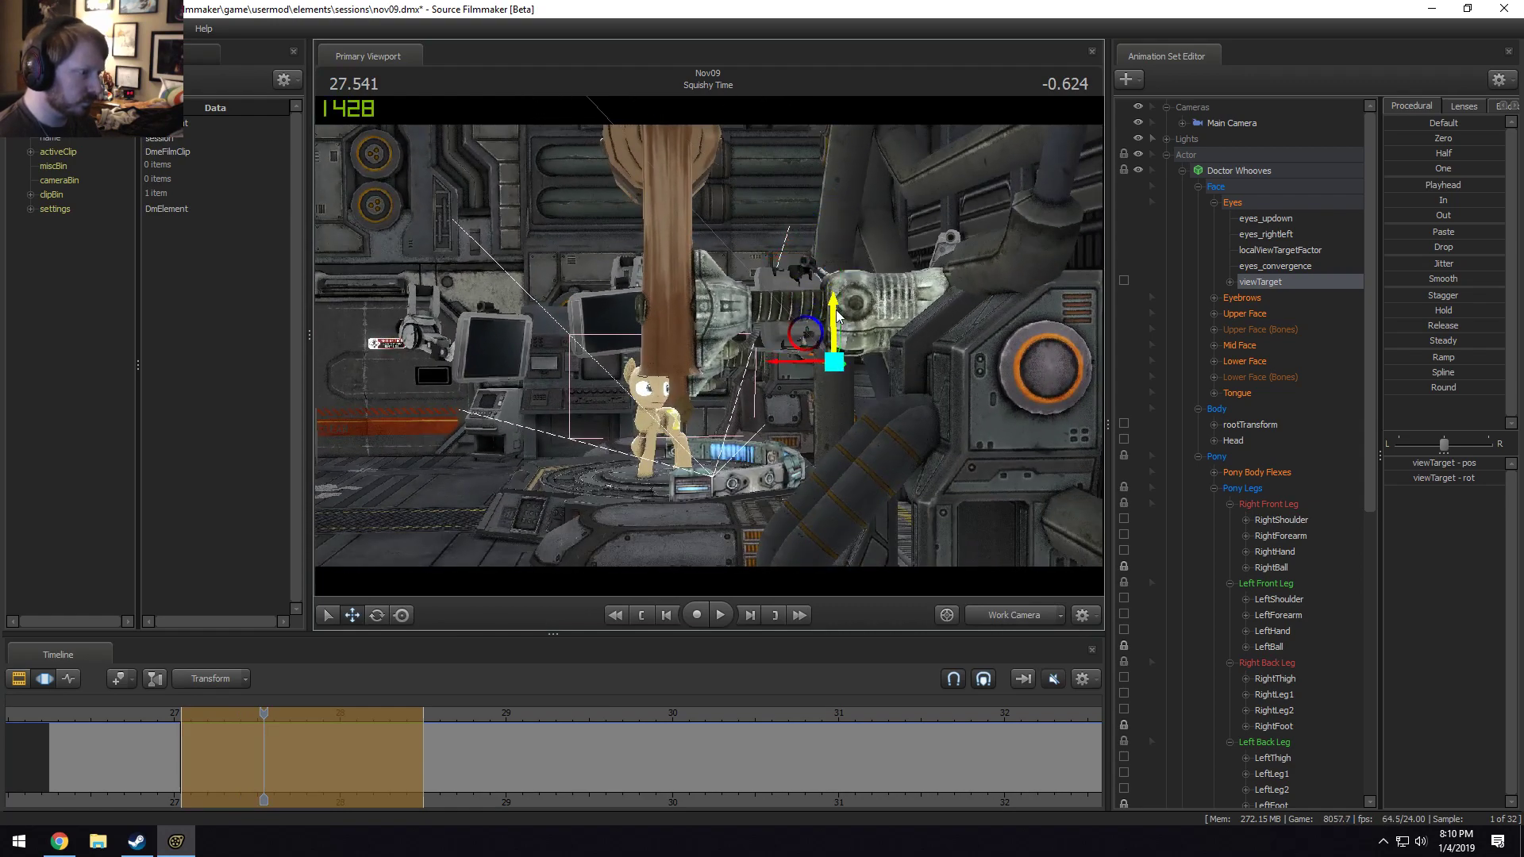
drag(782, 405, 766, 343)
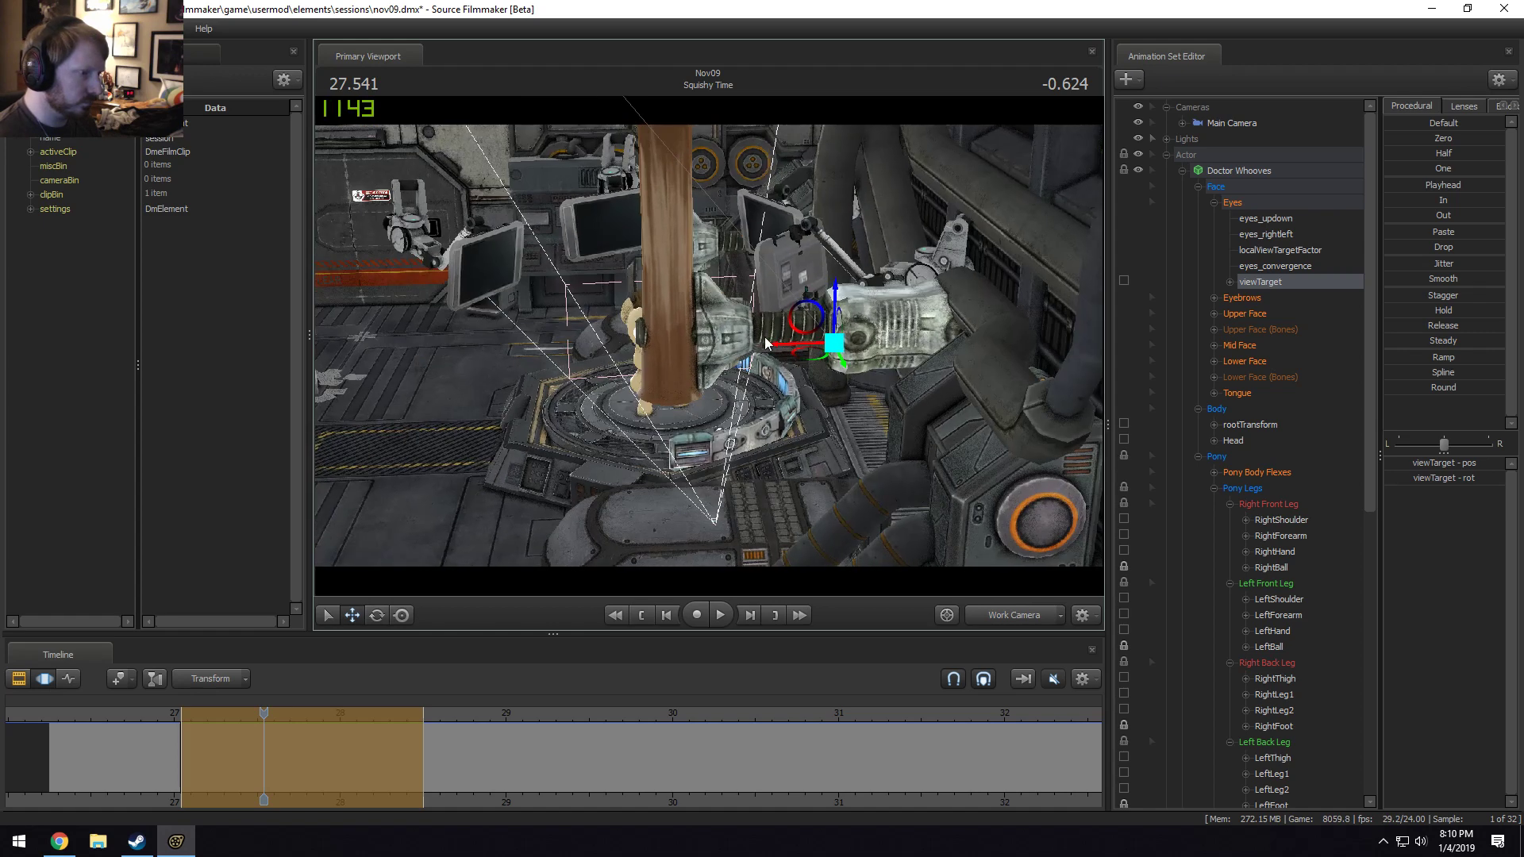
click(1032, 616)
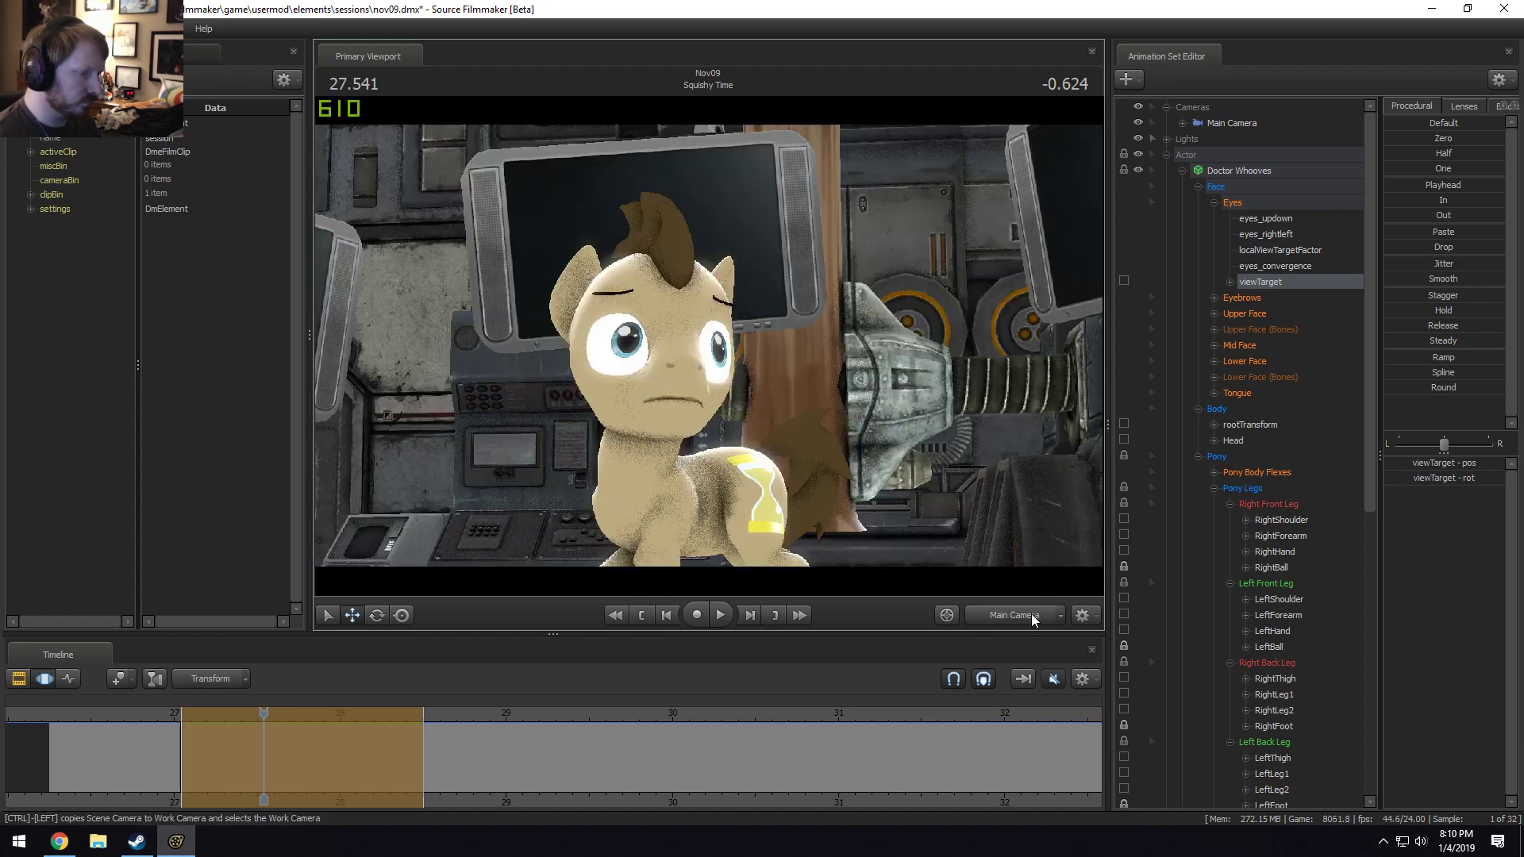
Play back the shot from before the first blink to examine the new glance, and commit the viewTarget change.
click(113, 722)
key(space)
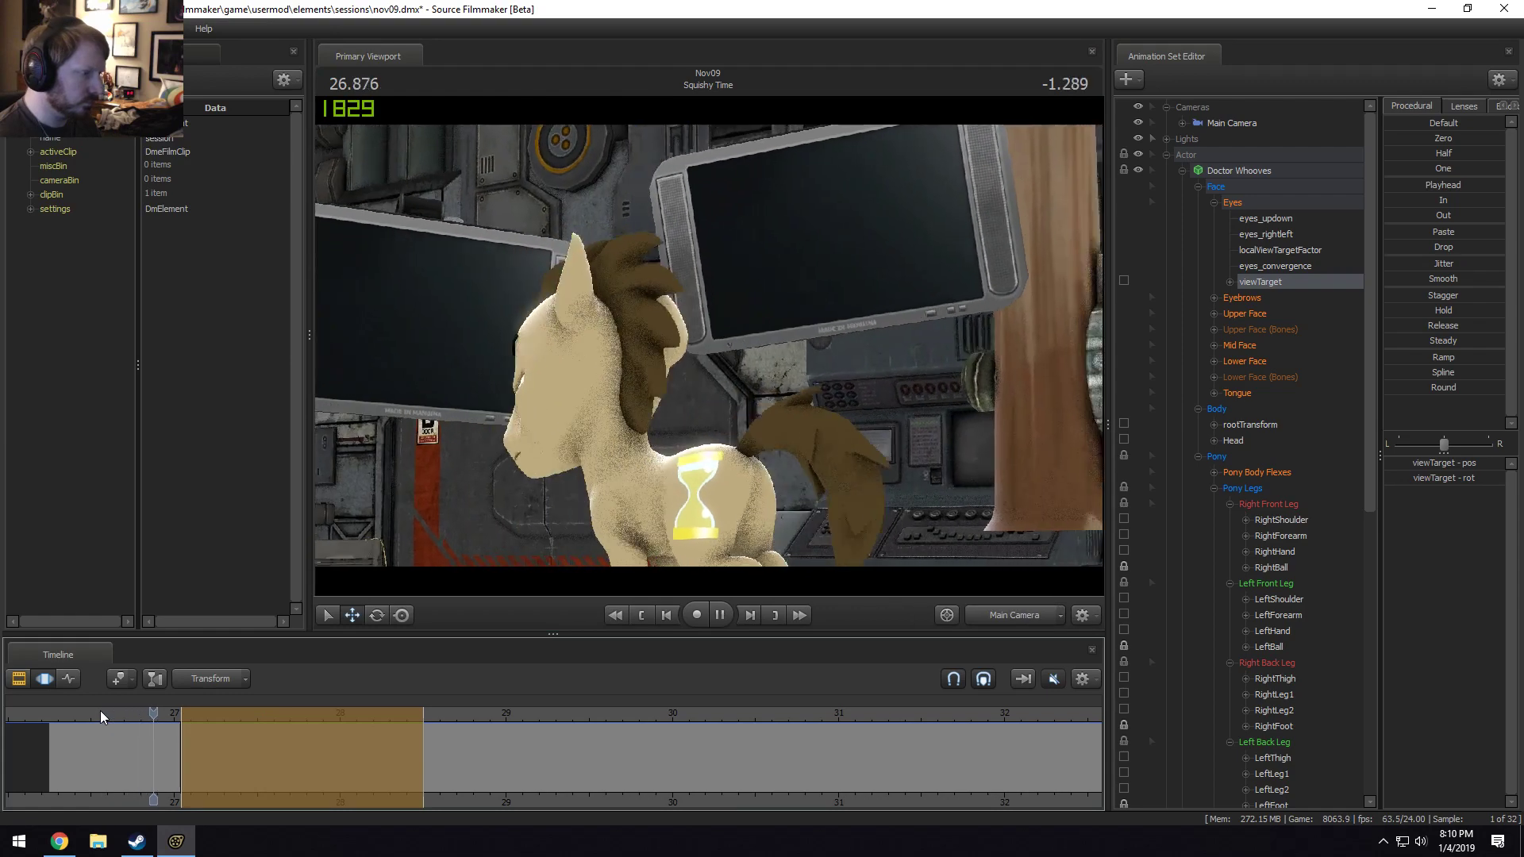
key(space)
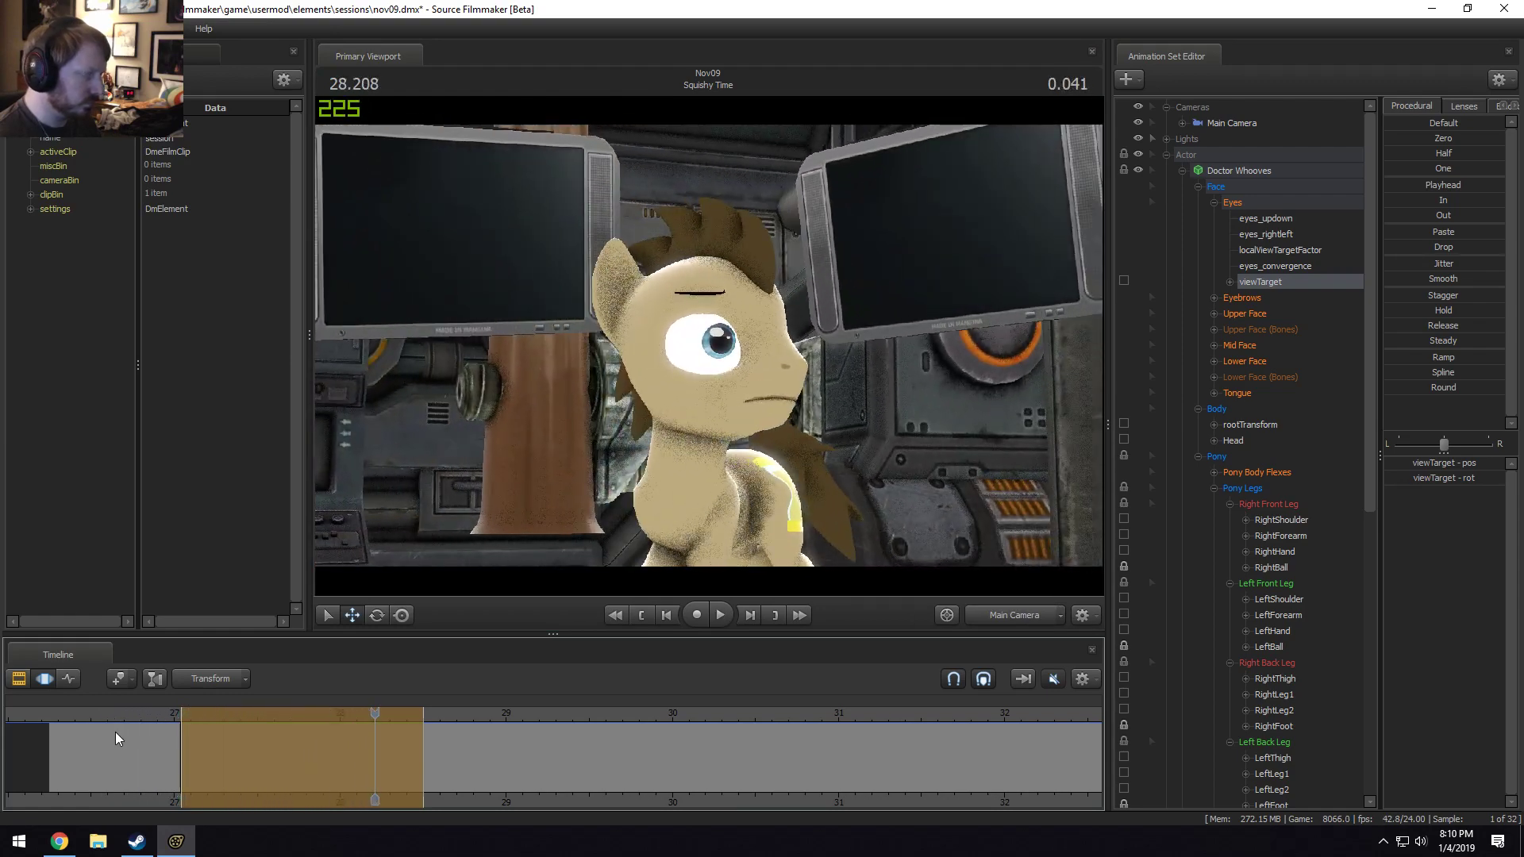
key(space)
key(space)
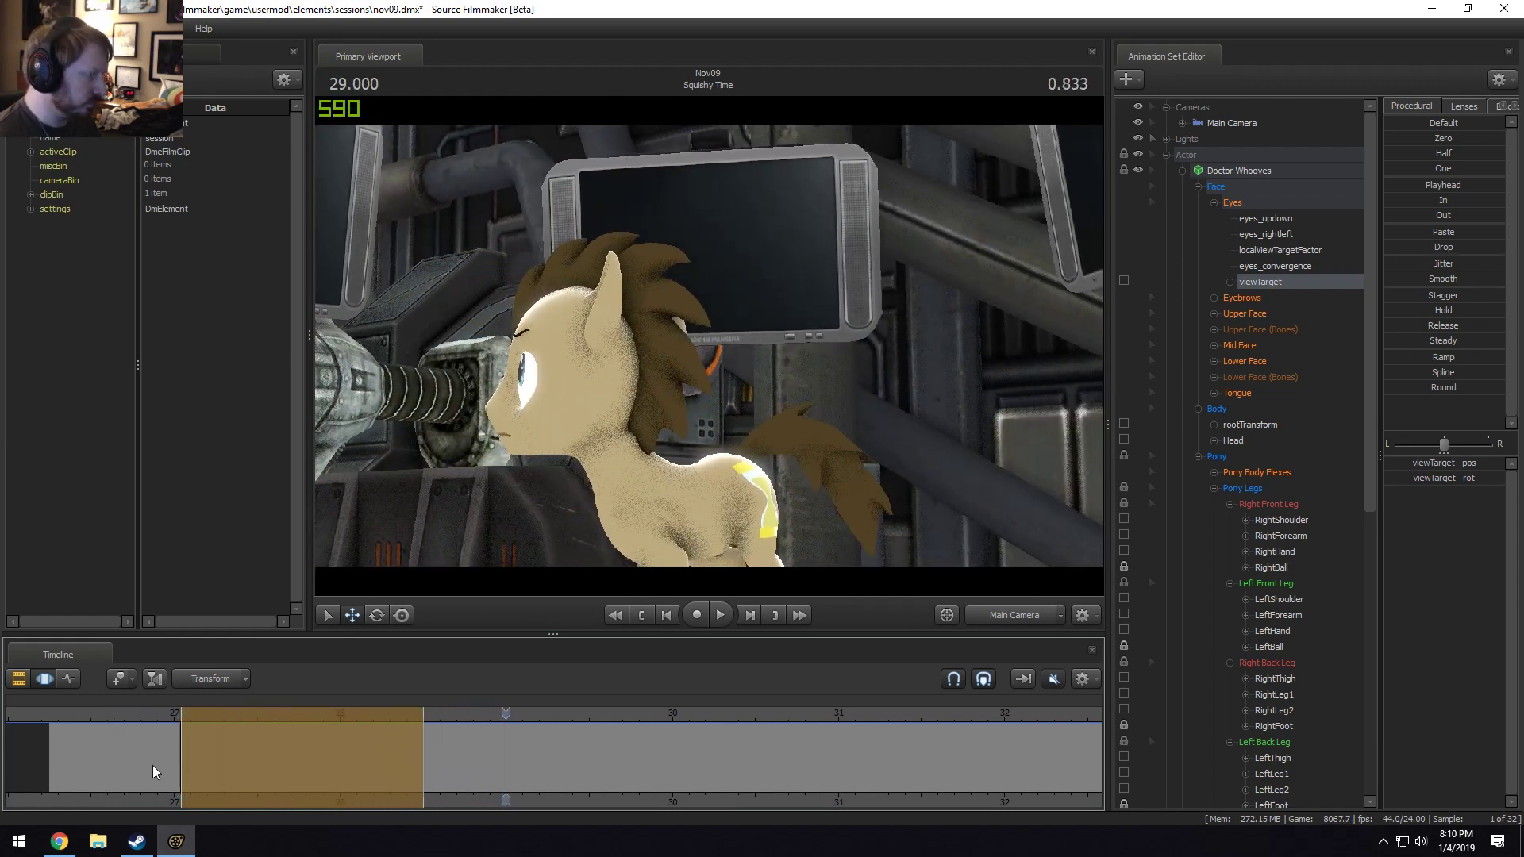
key(F2)
key(F3)
Set a time selection from about 26.0 to 27.0 s and move the viewTarget down into the set from the work camera.
shift+drag(181, 741, 15, 740)
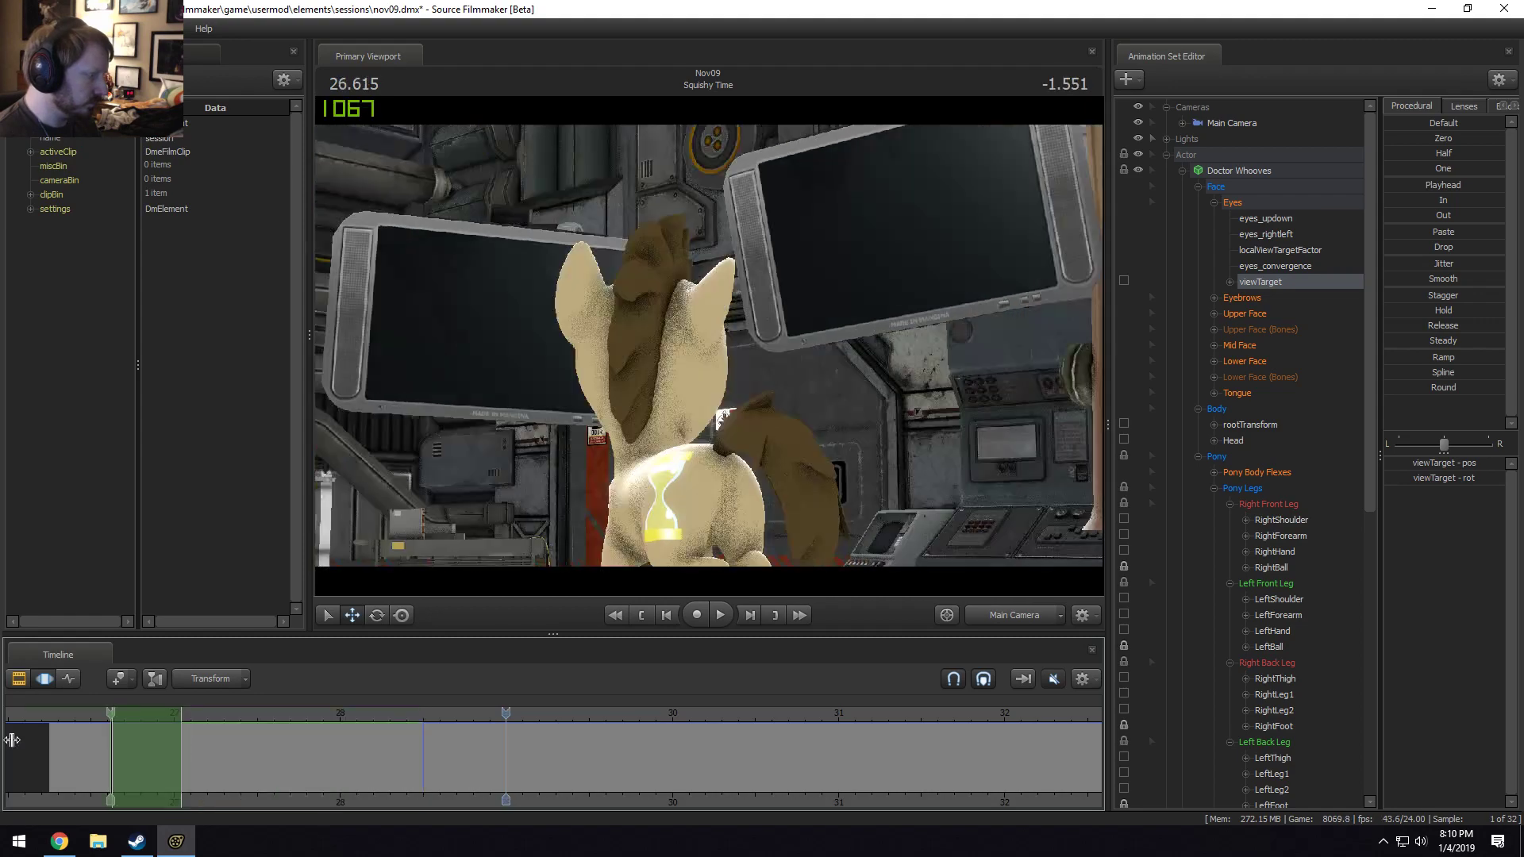
ctrl+click(1023, 623)
drag(709, 345, 627, 421)
key(s)
key(s)
key(w)
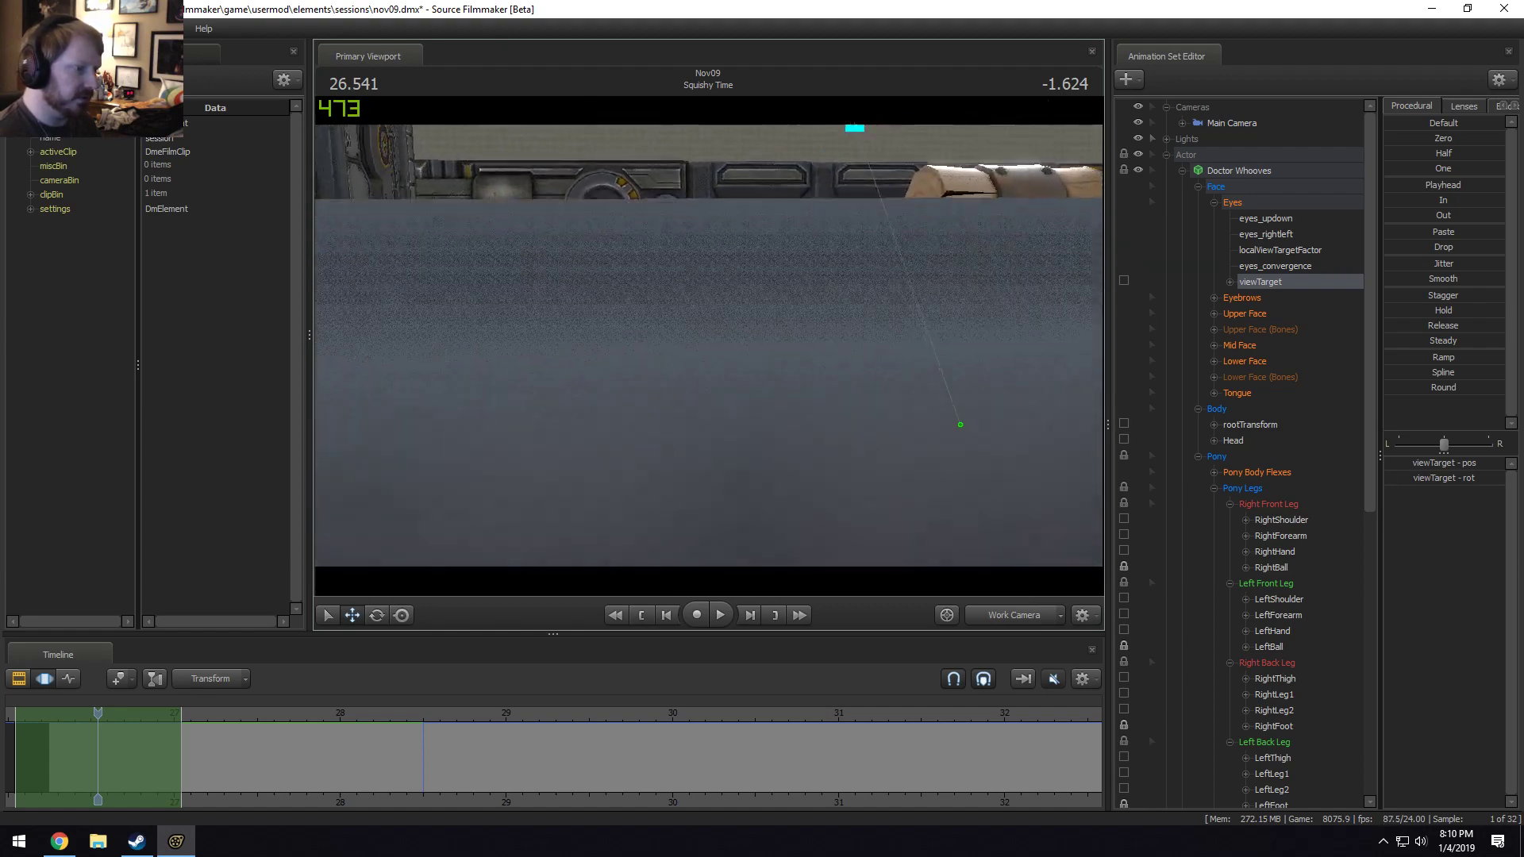
drag(893, 345, 893, 294)
key(z)
drag(895, 164, 651, 518)
Shift the viewTarget across the floor beside the robot arm, and play back the resulting glance through the Main Camera.
key(w)
key(s)
drag(709, 345, 740, 283)
key(s)
key(s)
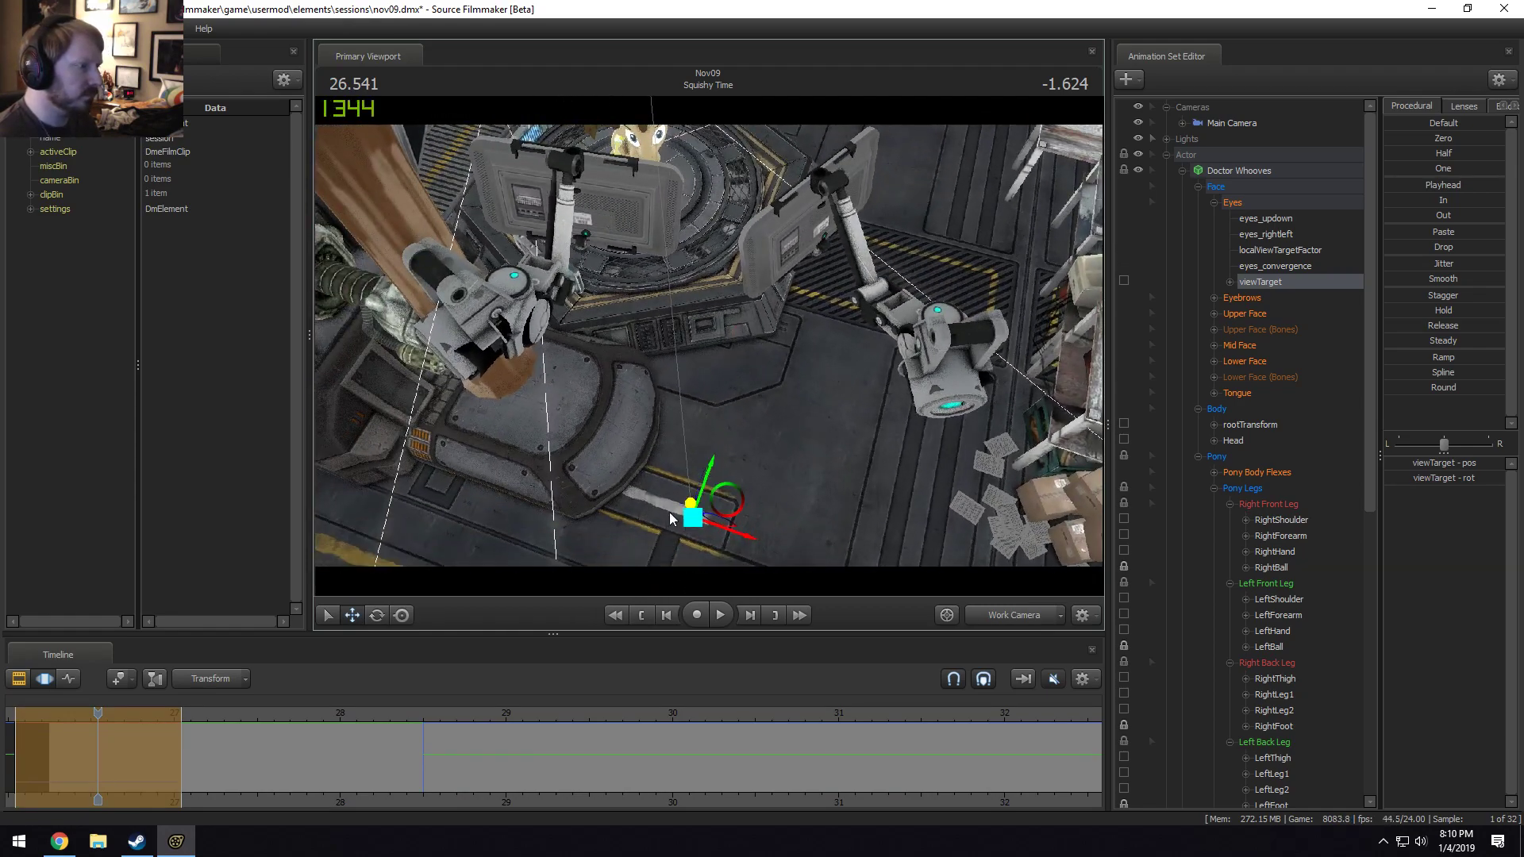
drag(740, 480, 568, 520)
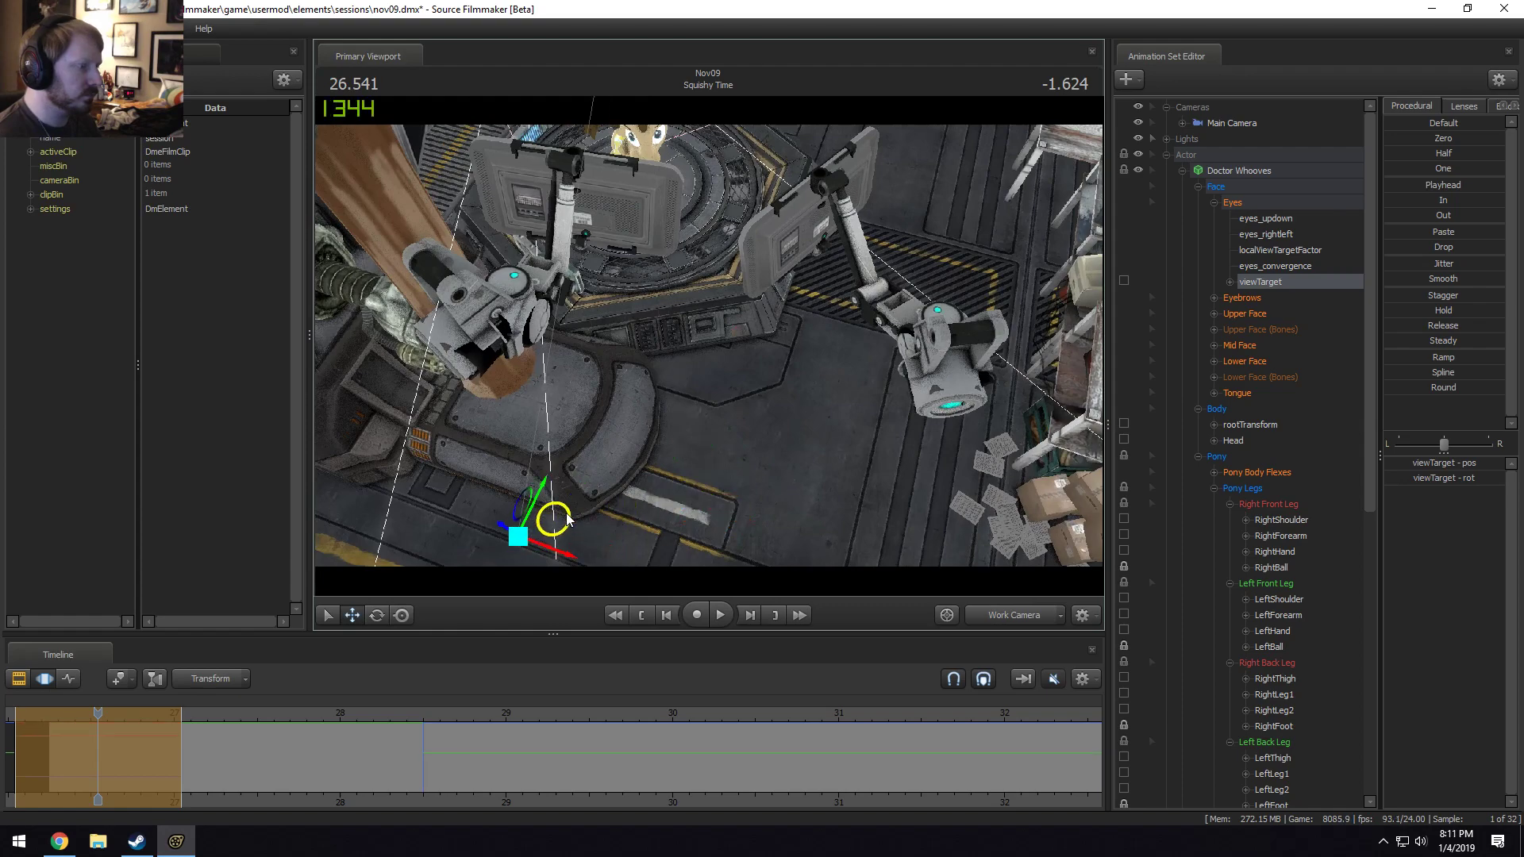
drag(682, 405, 712, 346)
click(992, 614)
key(space)
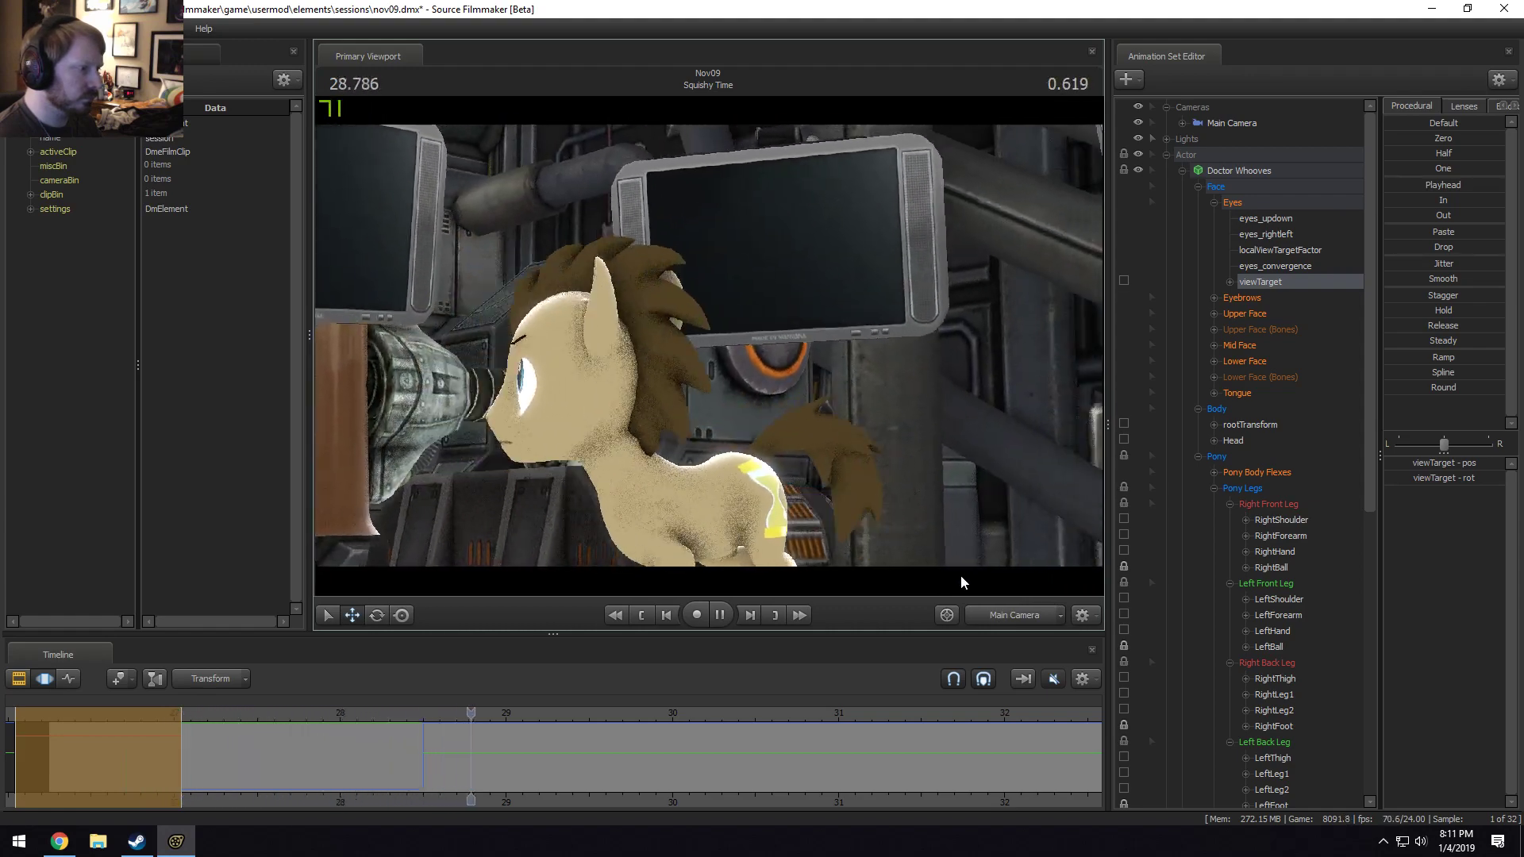
key(space)
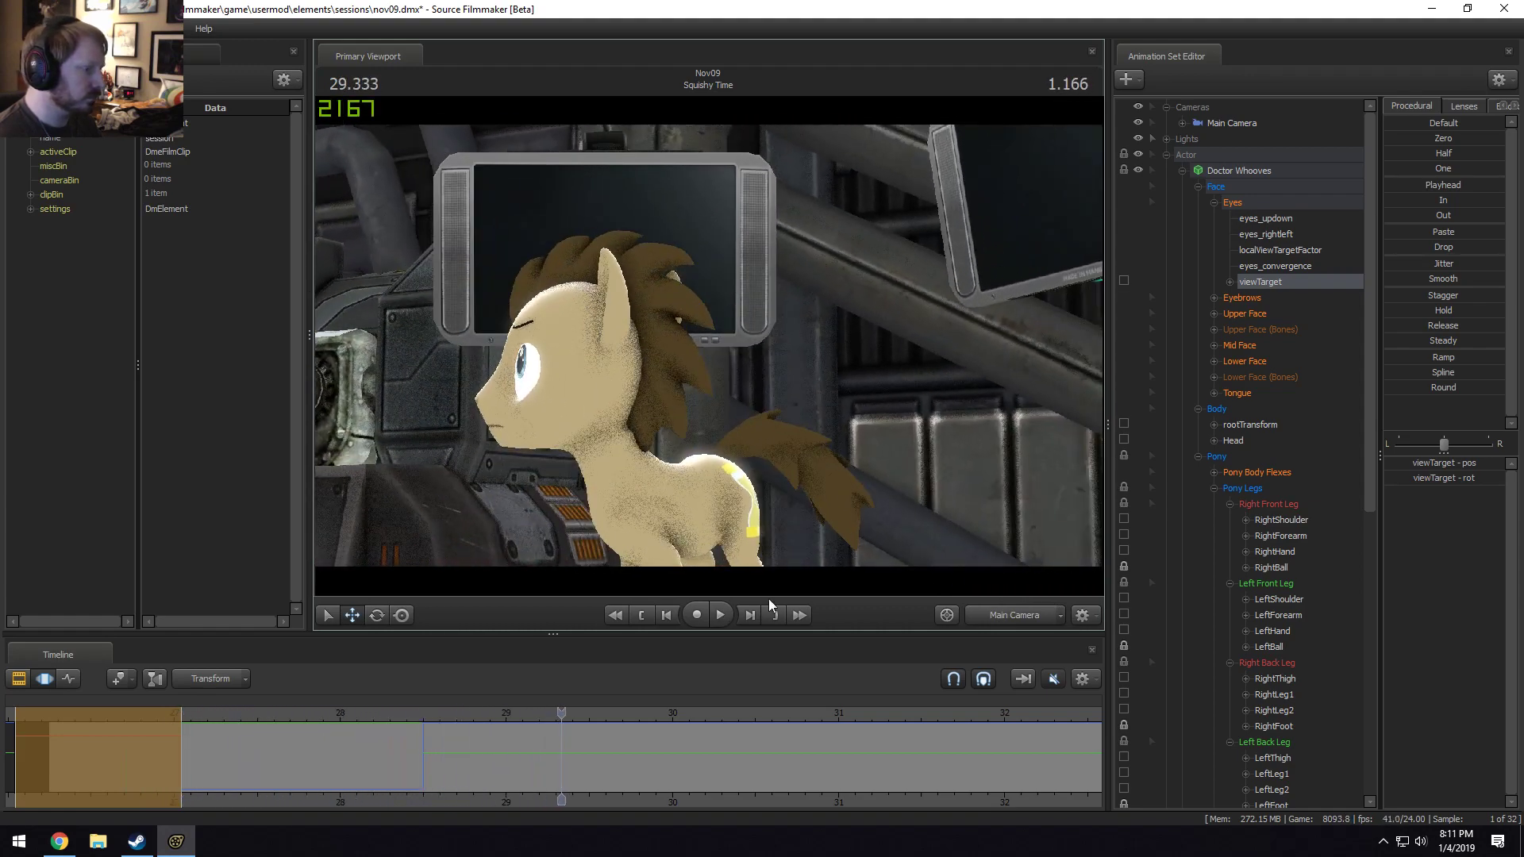
Set a time selection from about 28.5 to 30.0 s for the viewTarget, with the playhead near 29.4 s.
drag(430, 727, 687, 789)
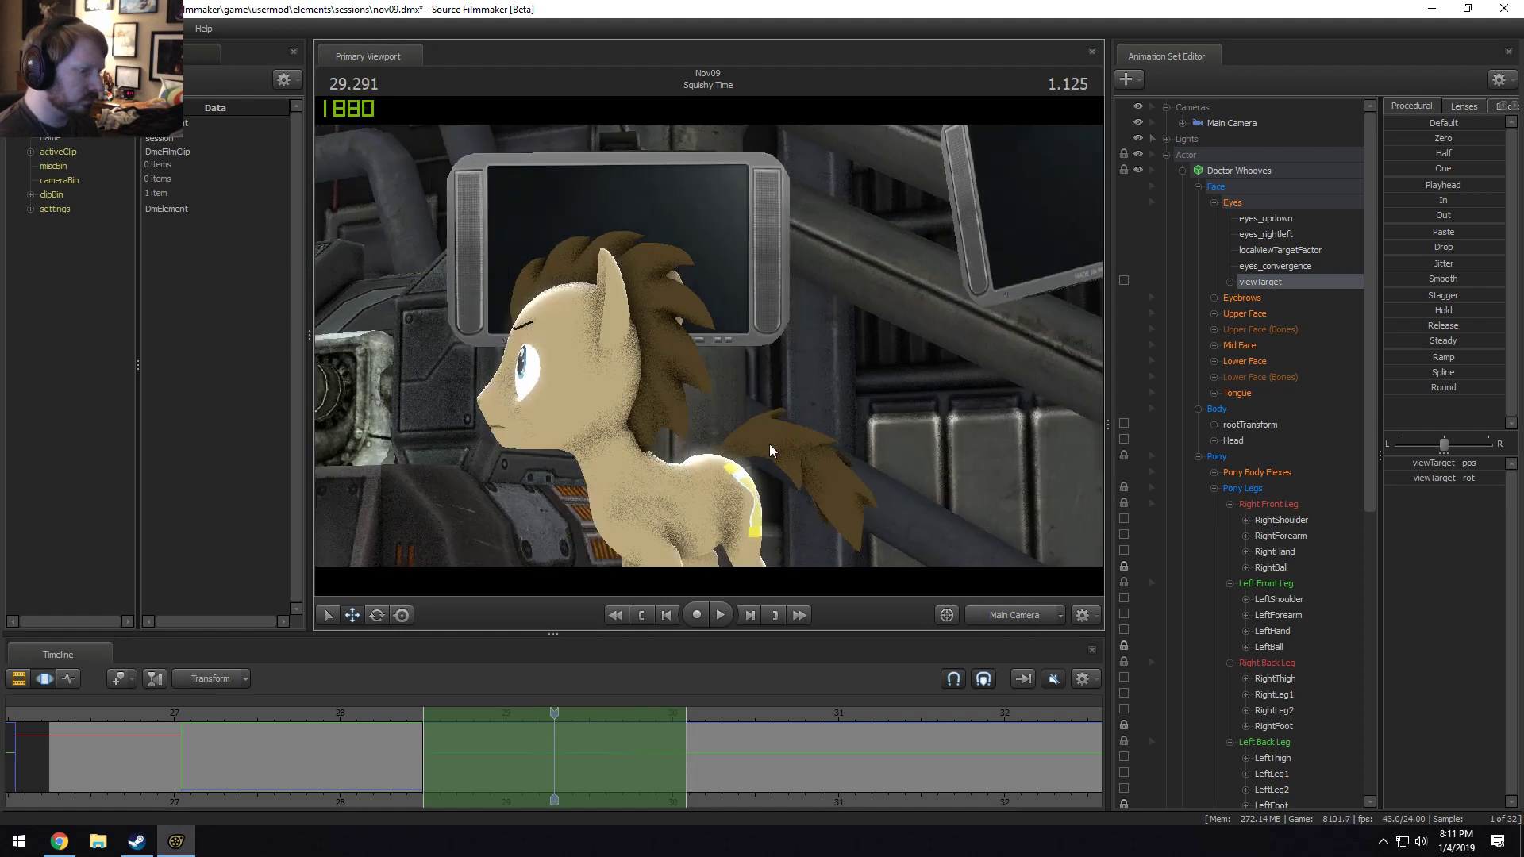
scroll(261, 771, down, 5)
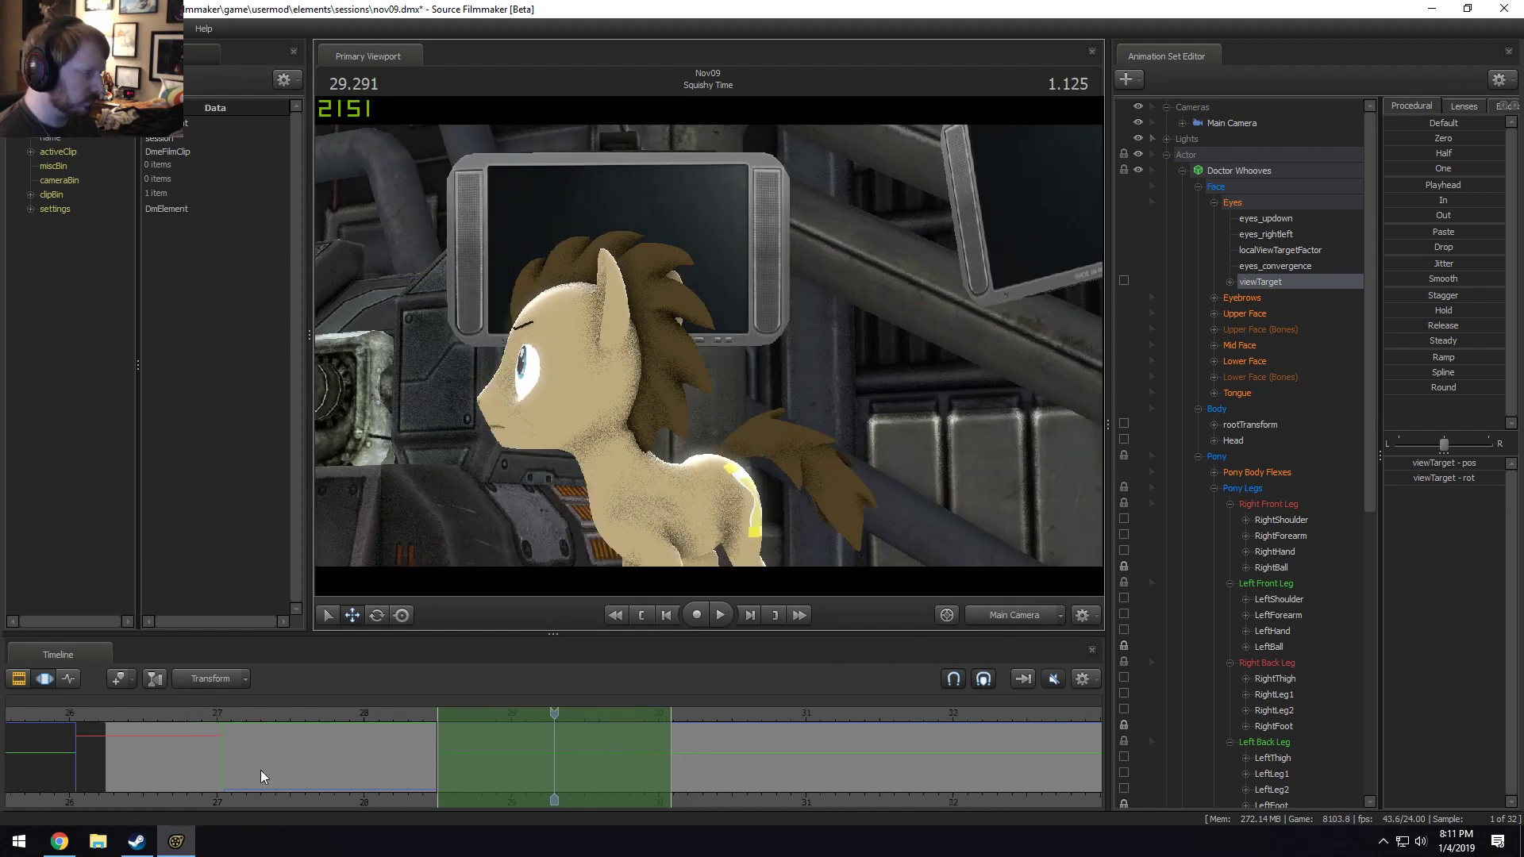
drag(321, 754, 262, 750)
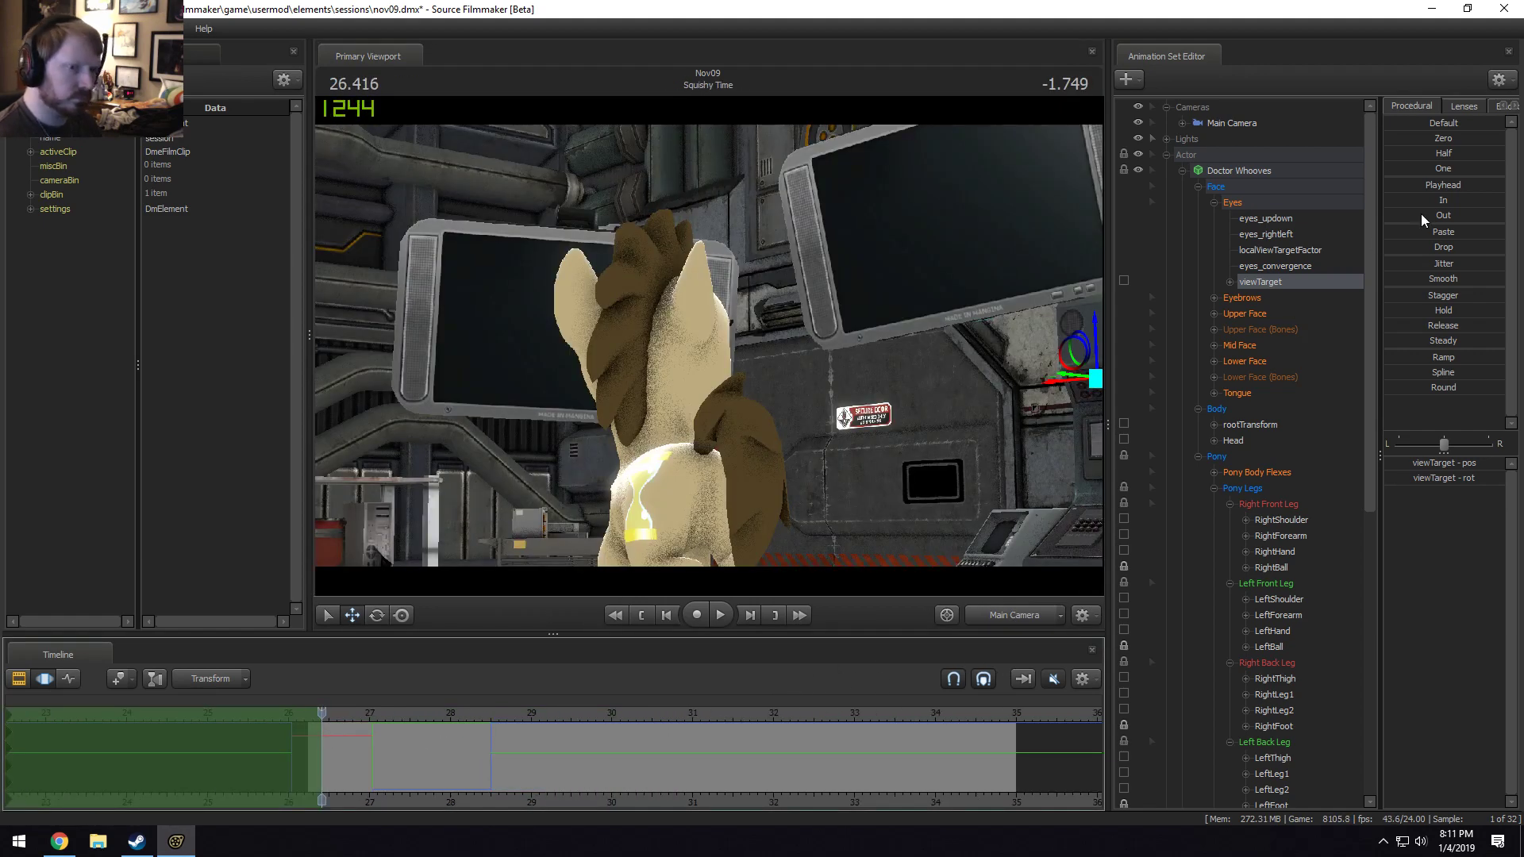
scroll(508, 786, up, 3)
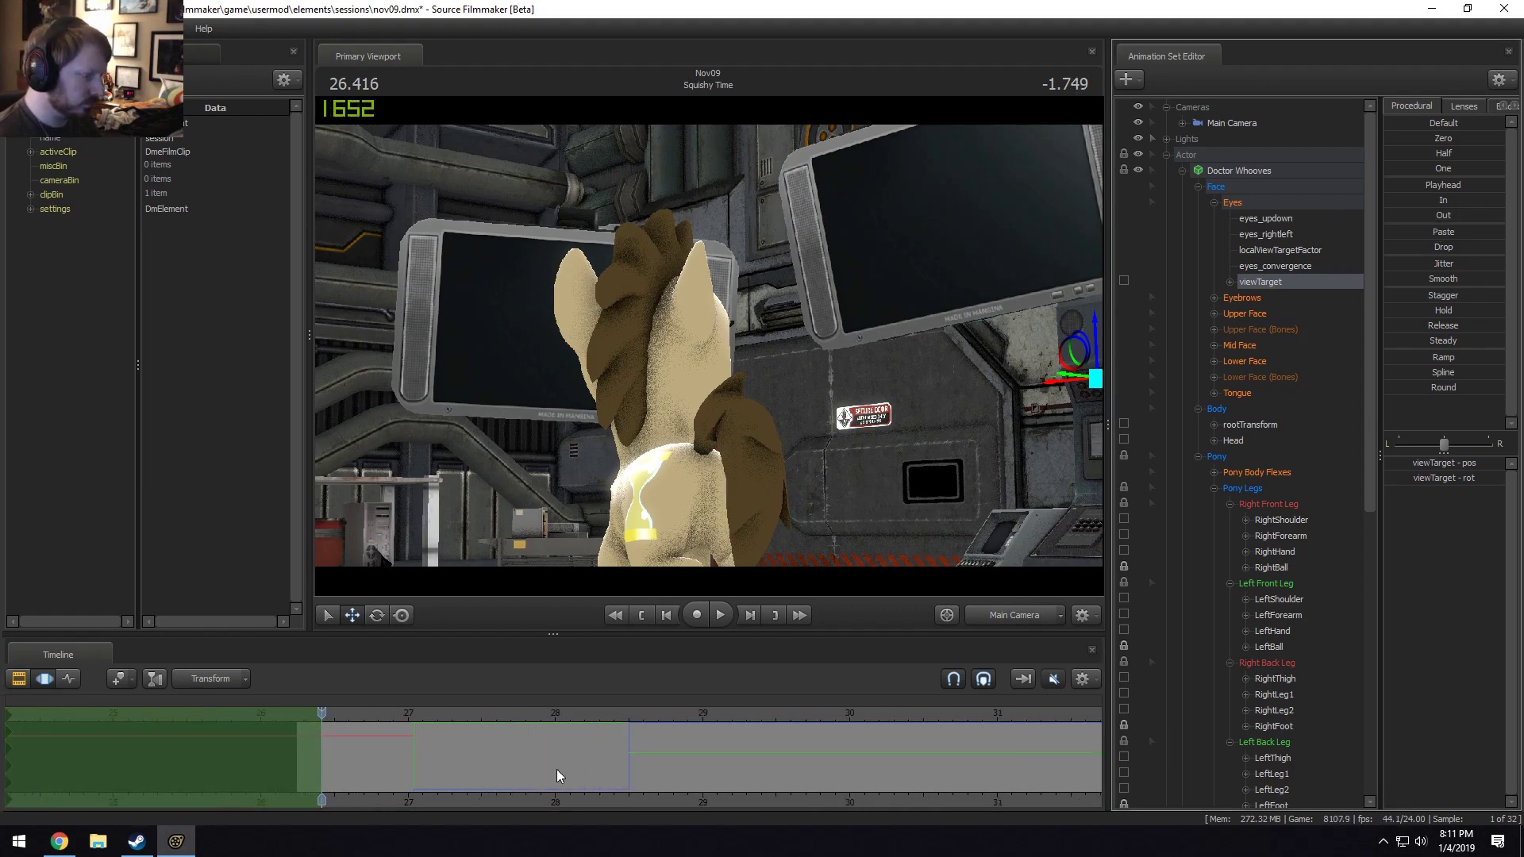
click(602, 739)
drag(602, 739, 758, 732)
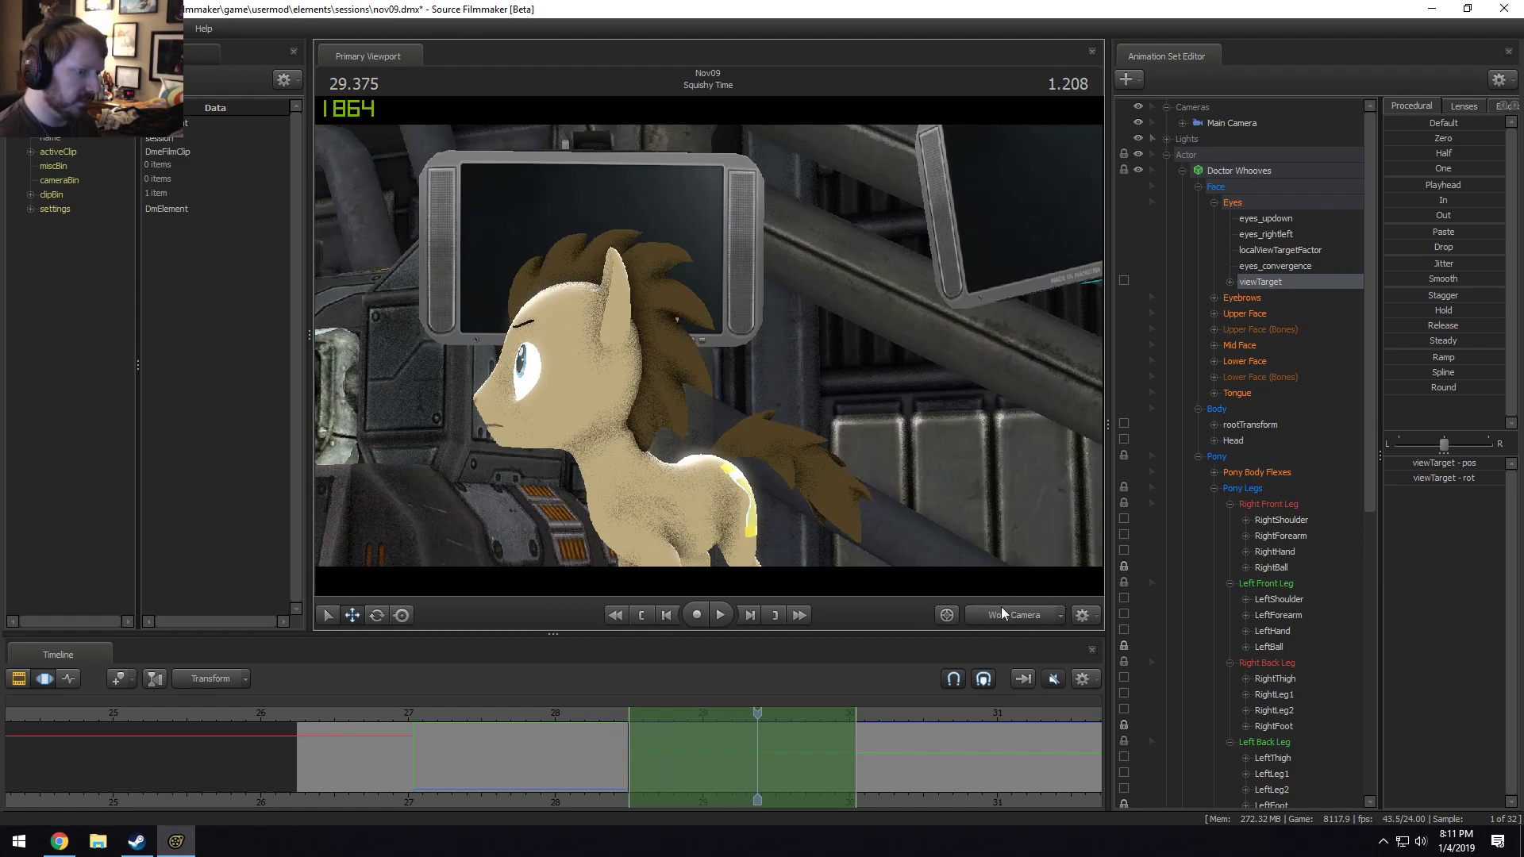
From the work camera, move the viewTarget down from the far wall into the set near the robot arm at about 29.4 s.
key(s)
drag(709, 345, 646, 272)
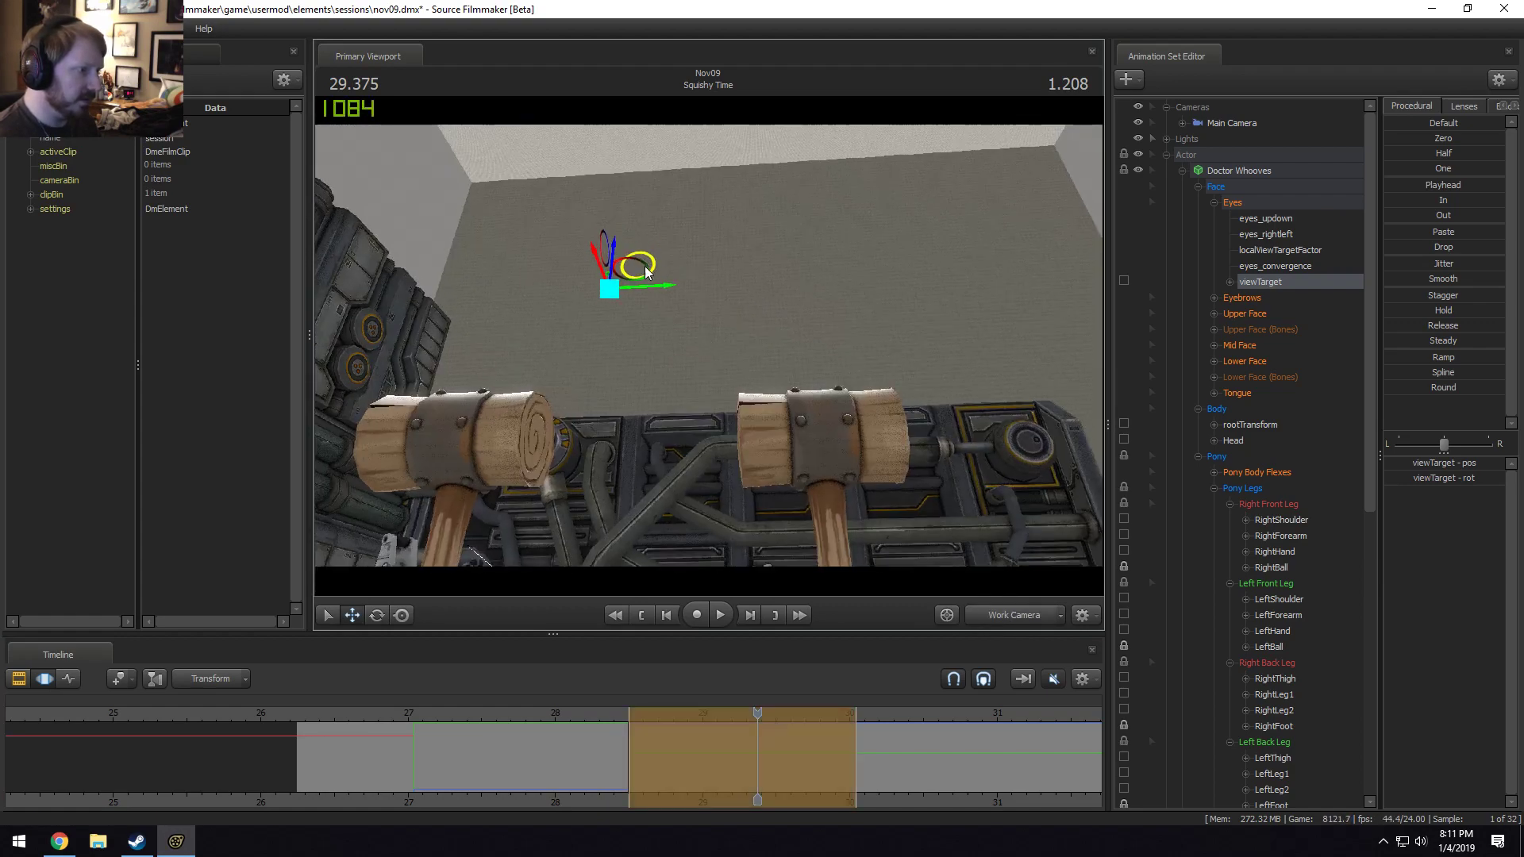
drag(555, 476, 683, 309)
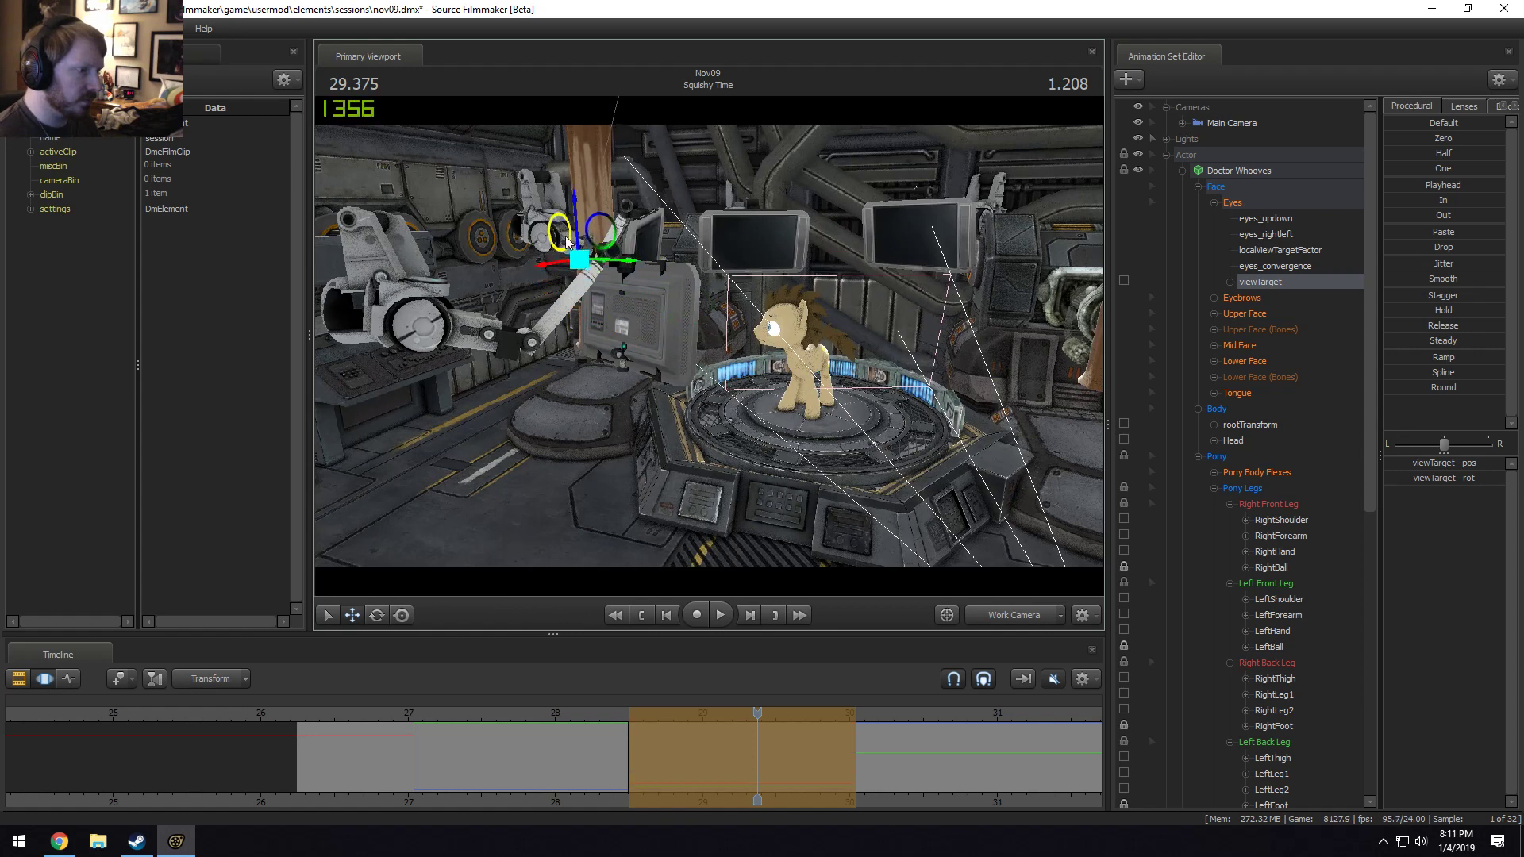
drag(584, 258, 709, 353)
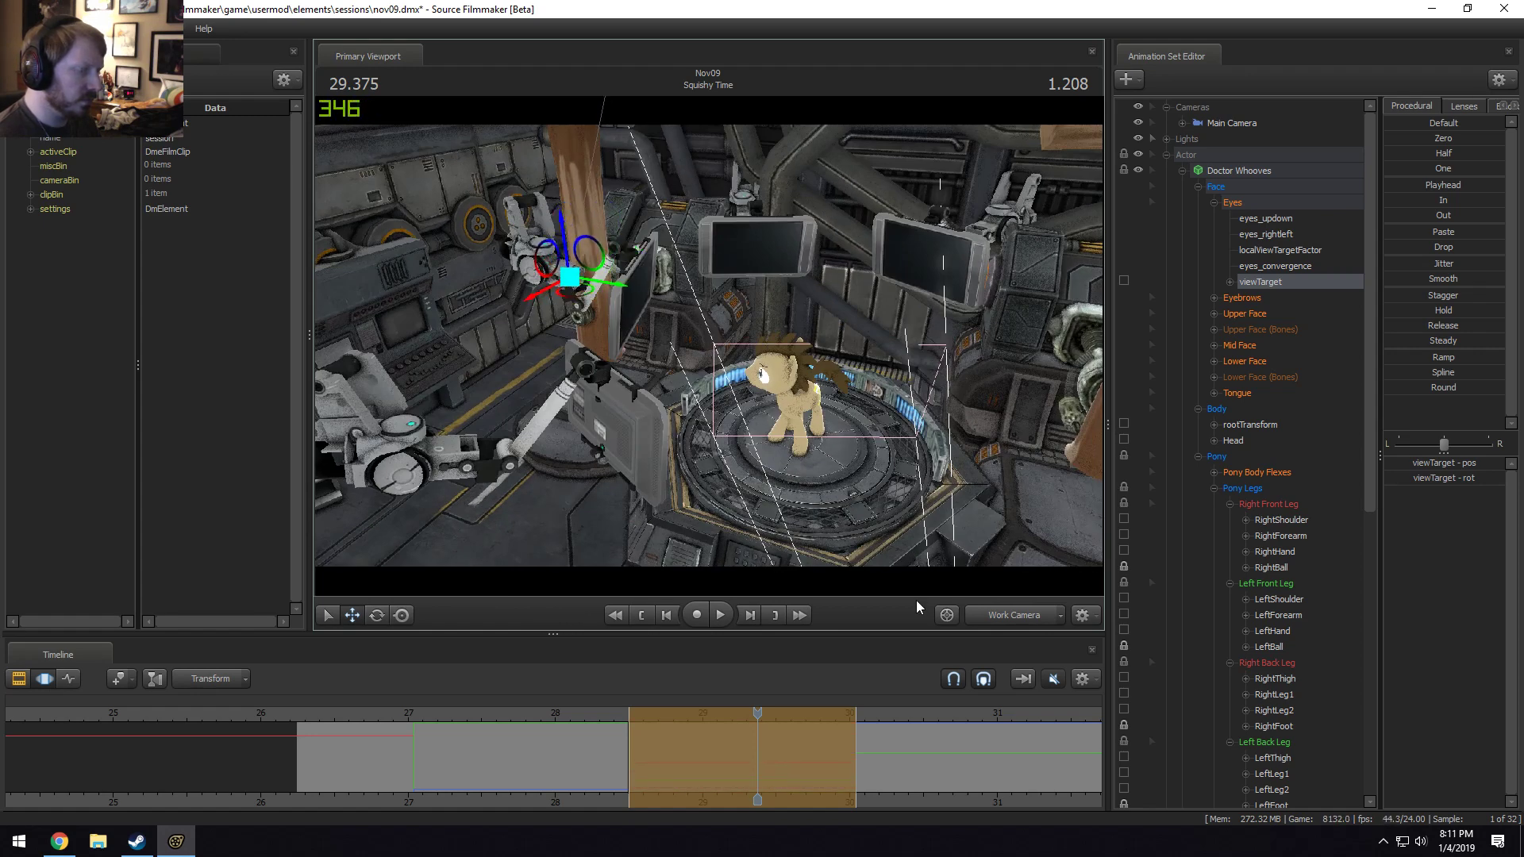
Commit the viewTarget change and play back the new glance through the Main Camera.
click(993, 620)
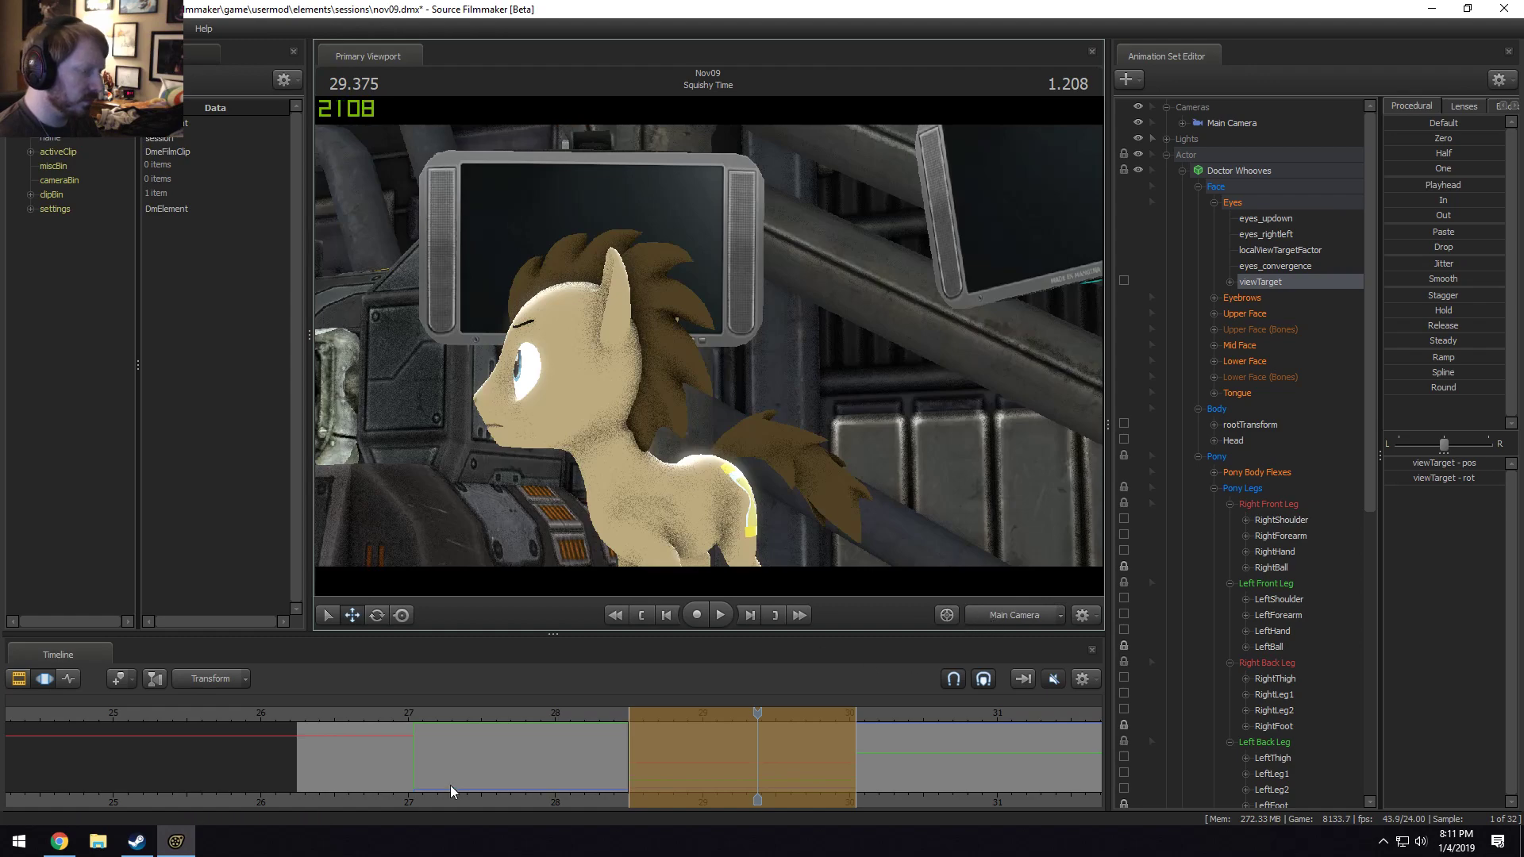
click(554, 719)
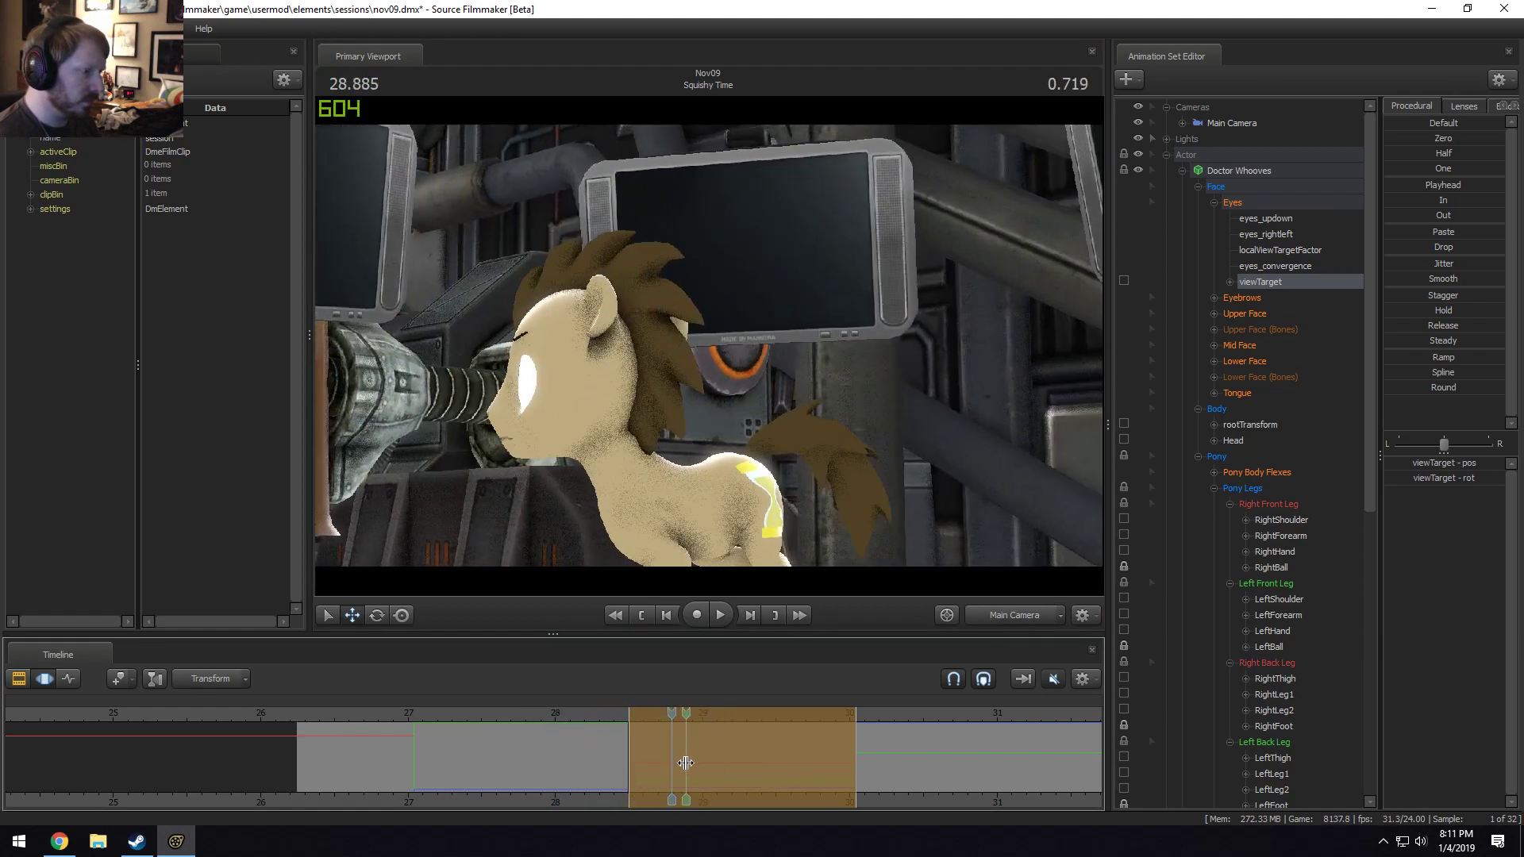
click(623, 756)
drag(623, 757, 447, 717)
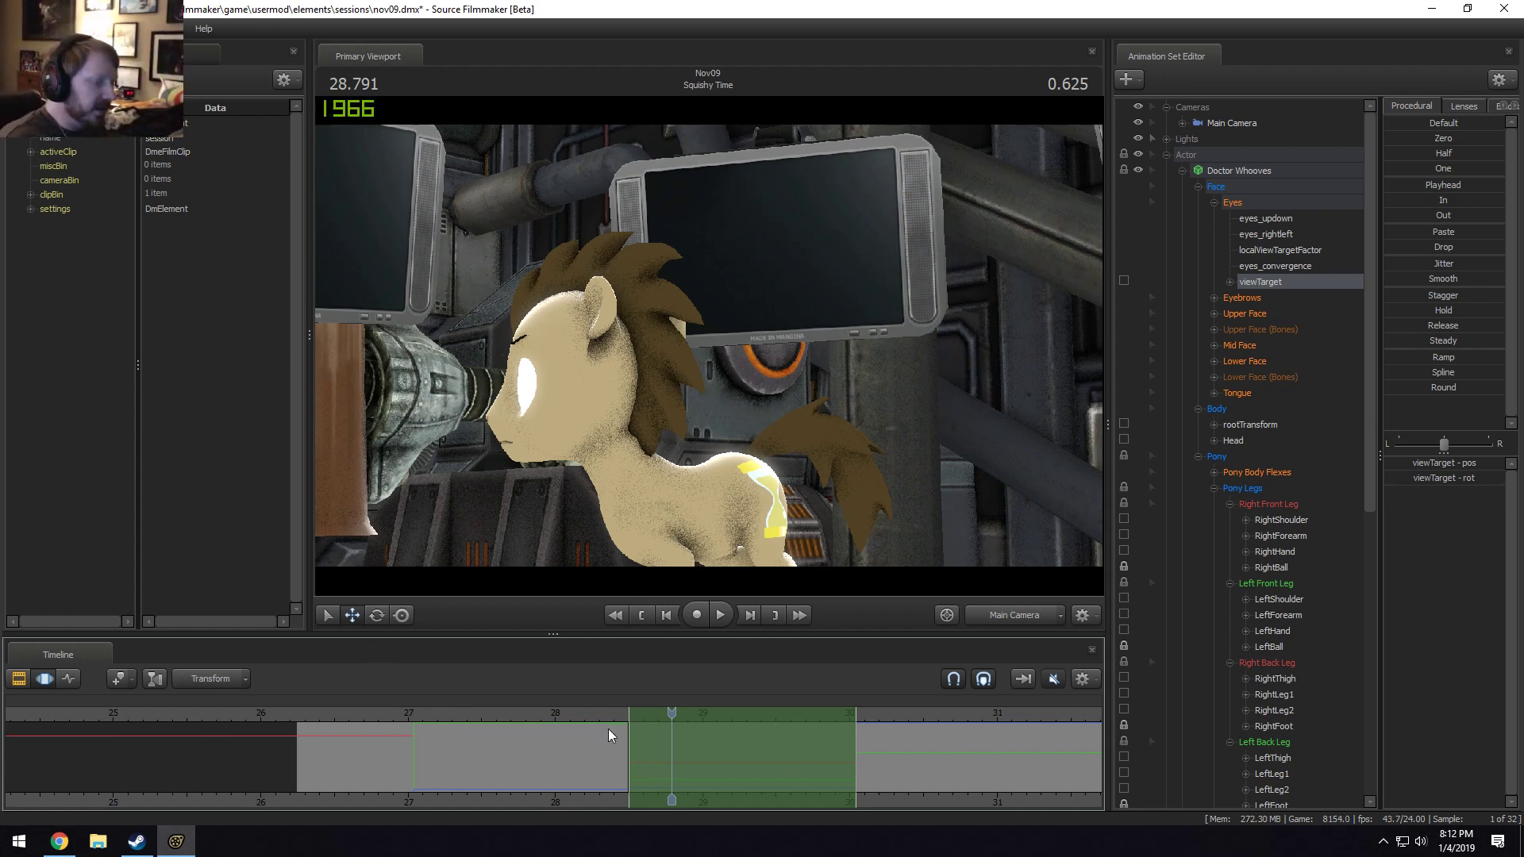
key(space)
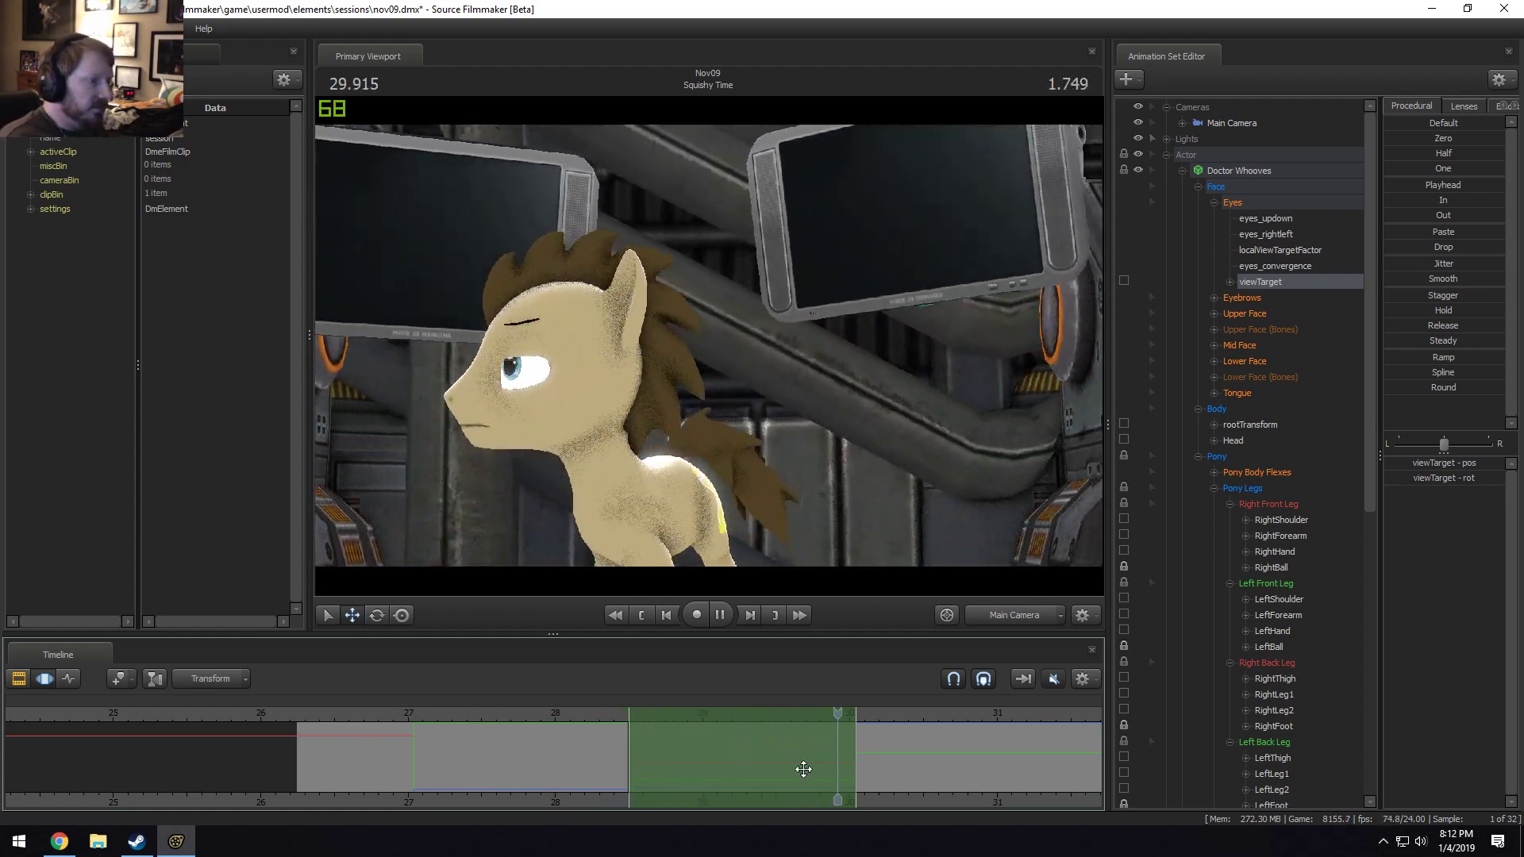
key(space)
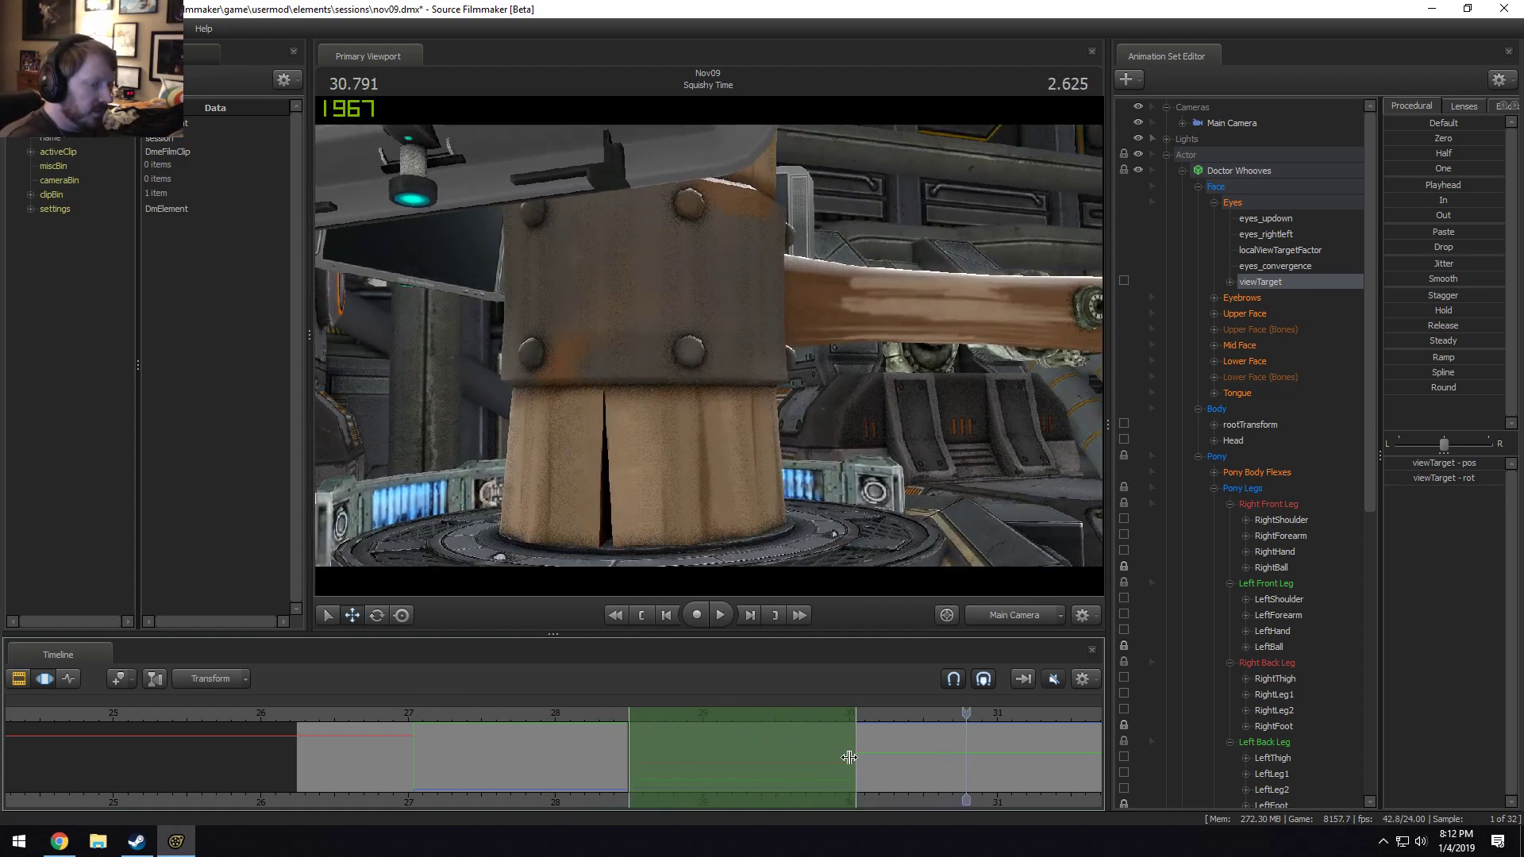
Set an open-ended time selection from about 30.0 s onward and play the shot to about 30.4 s.
drag(849, 757, 856, 751)
middle_drag(819, 800, 385, 786)
key(space)
key(space)
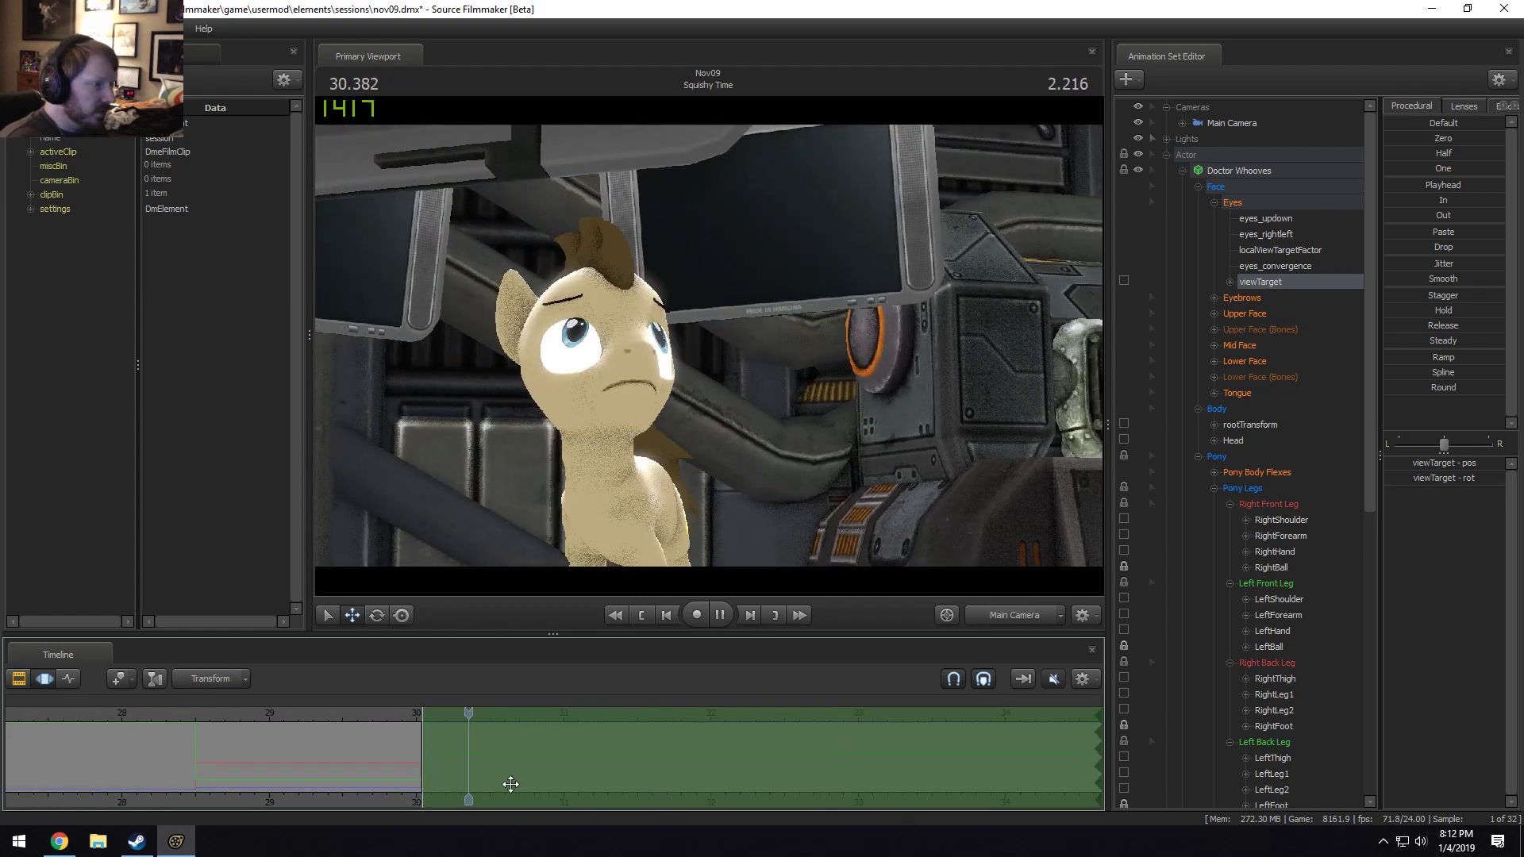
From the work camera, lower the viewTarget to just beside Doctor Whooves above the round platform, and play back the result through the Main Camera.
click(990, 616)
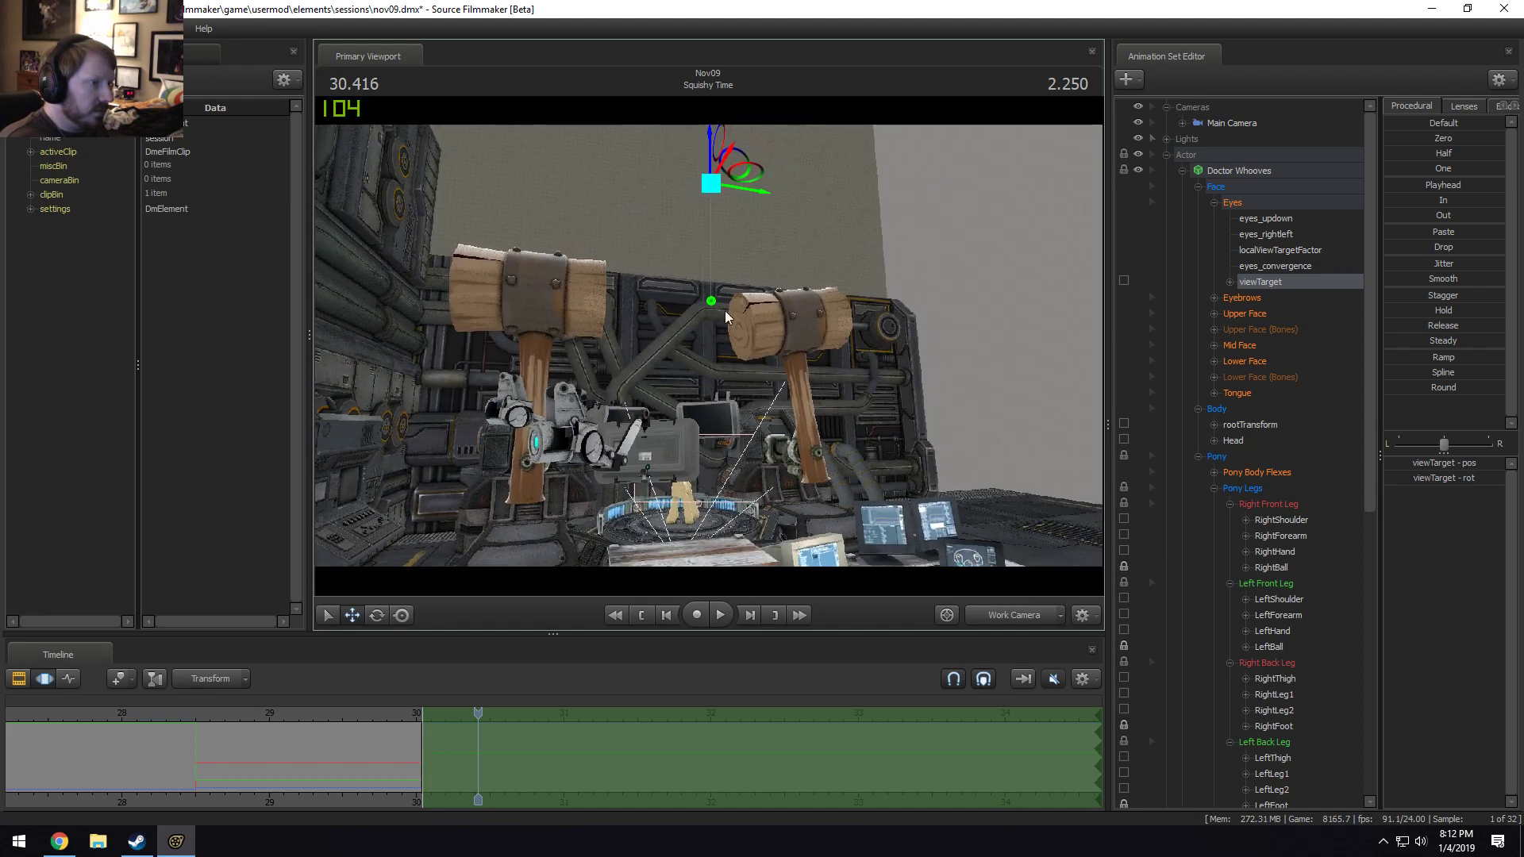
drag(721, 141, 731, 255)
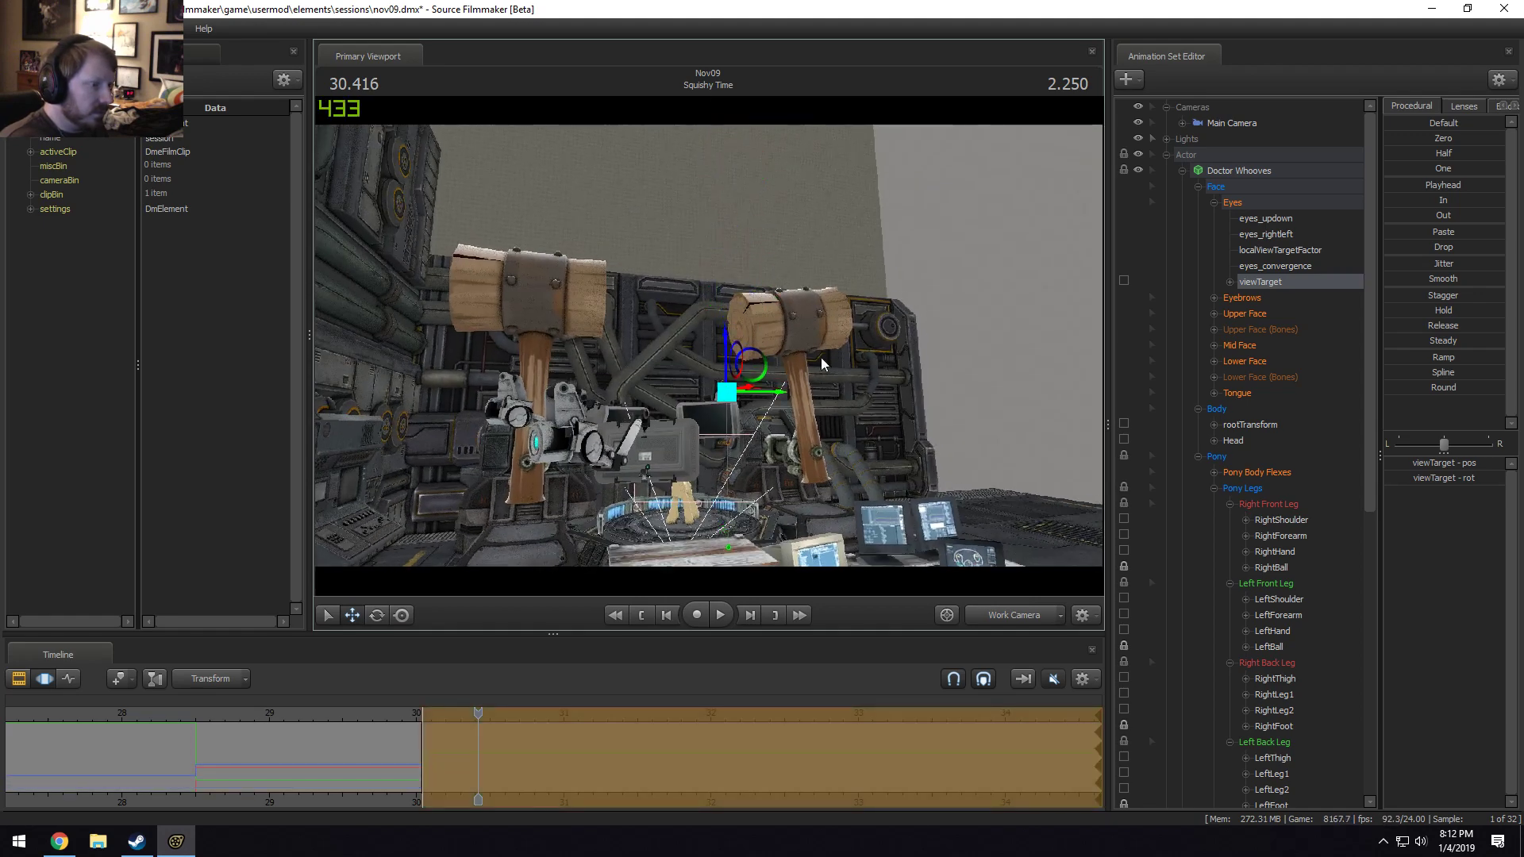
drag(822, 364, 711, 332)
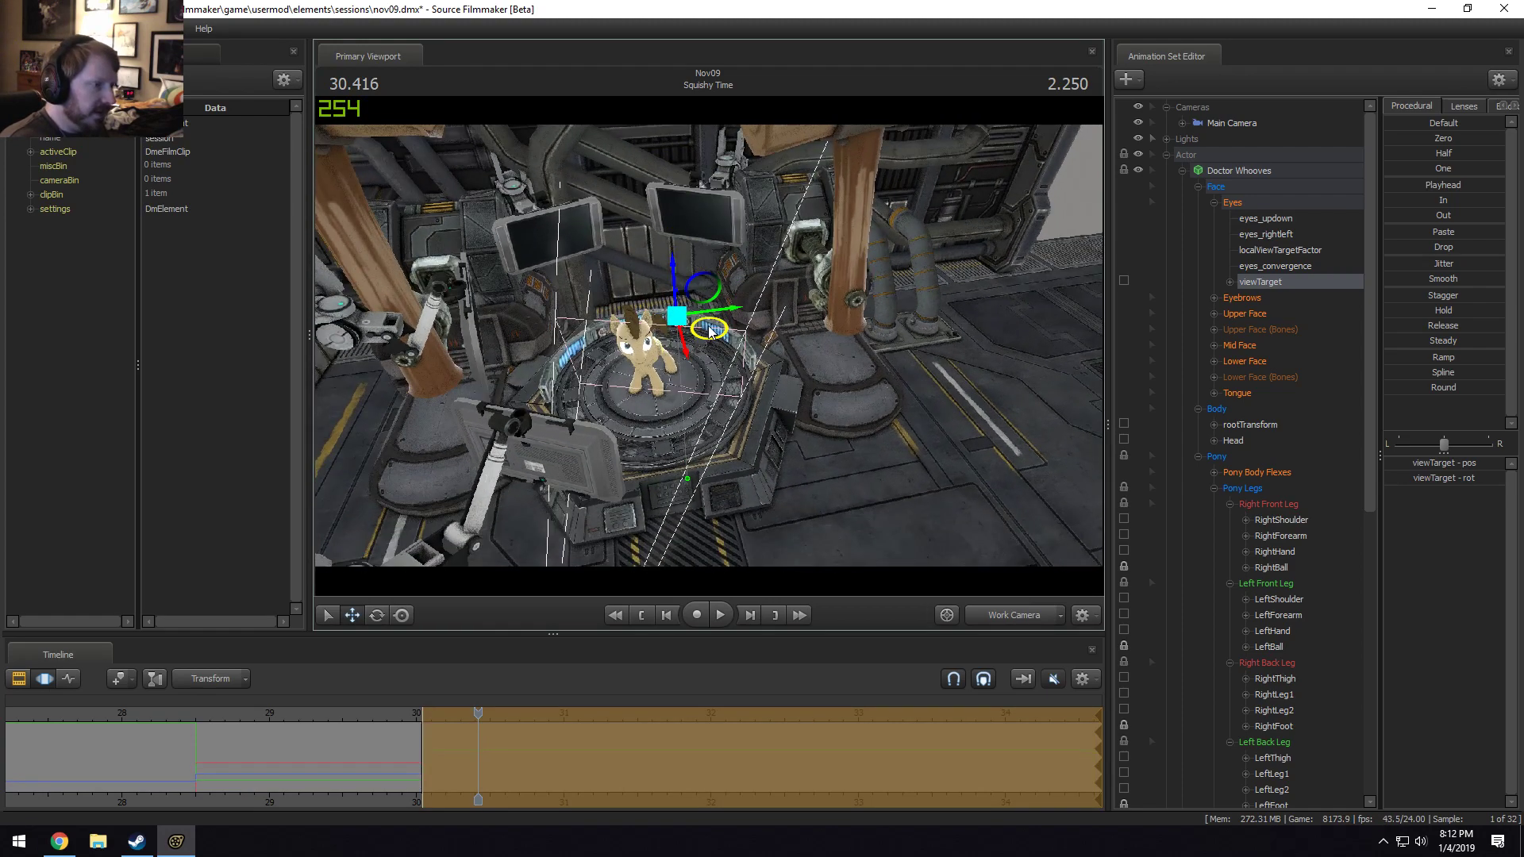
click(1006, 618)
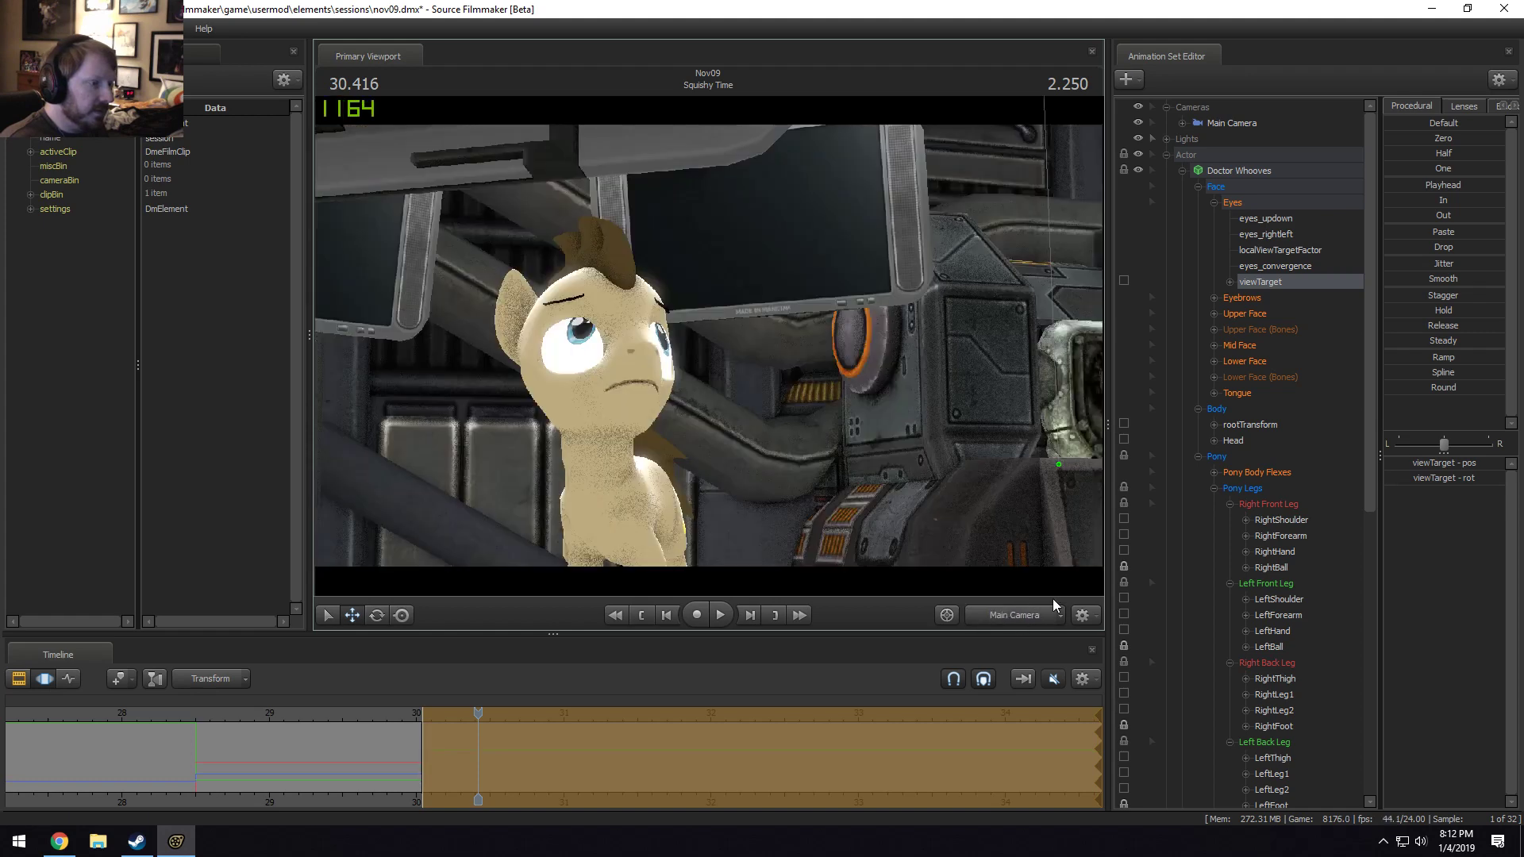
key(space)
Return to the Clip Editor, go to about 55.9 s and select shot14 while viewing it from the work camera.
key(F2)
scroll(809, 744, down, 10)
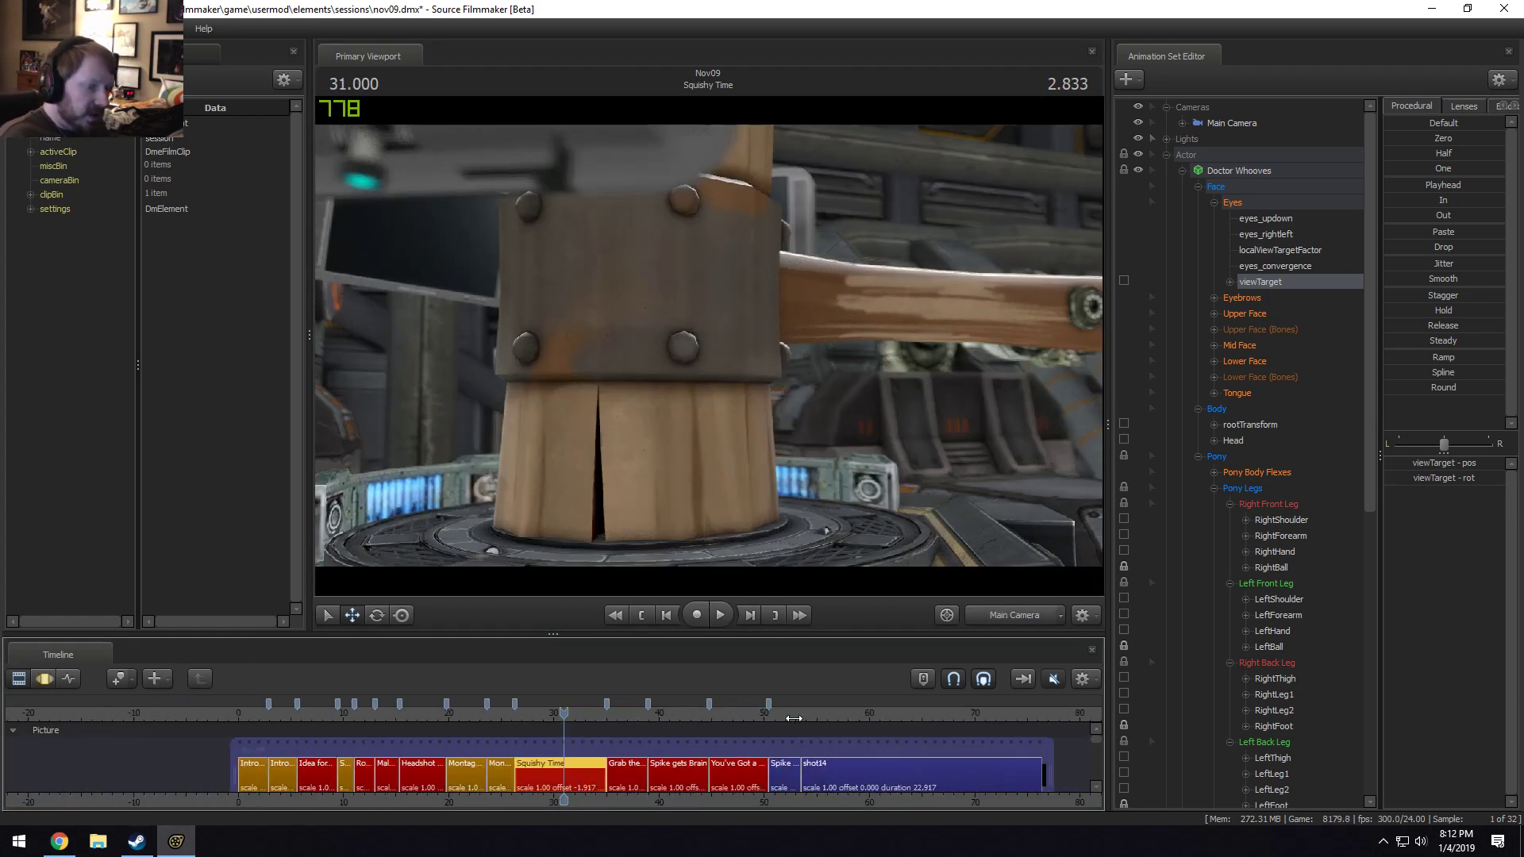
drag(793, 718, 825, 718)
click(1007, 616)
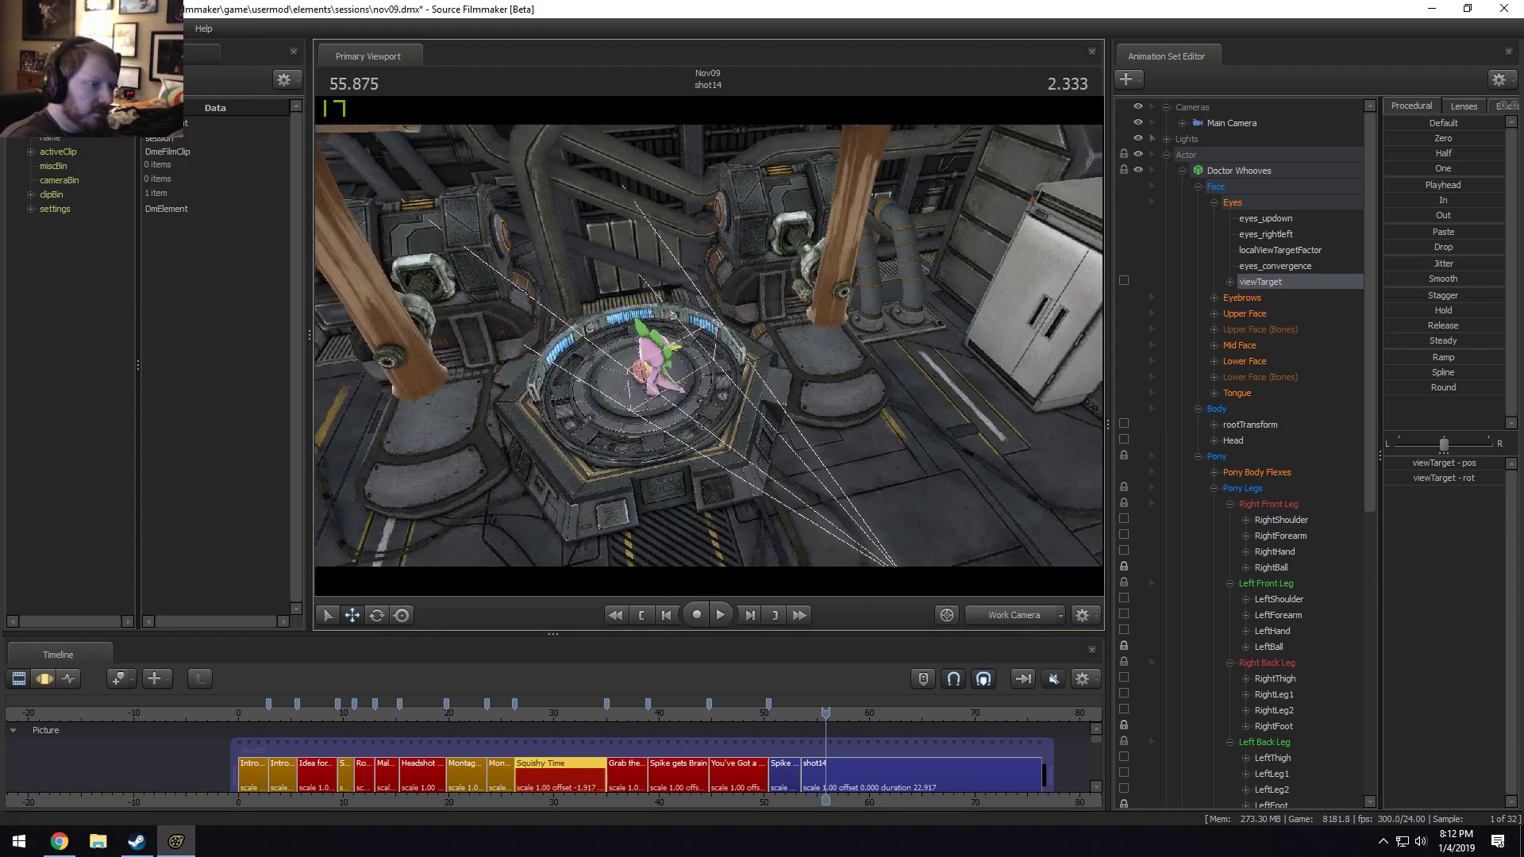
drag(708, 346, 808, 569)
click(892, 770)
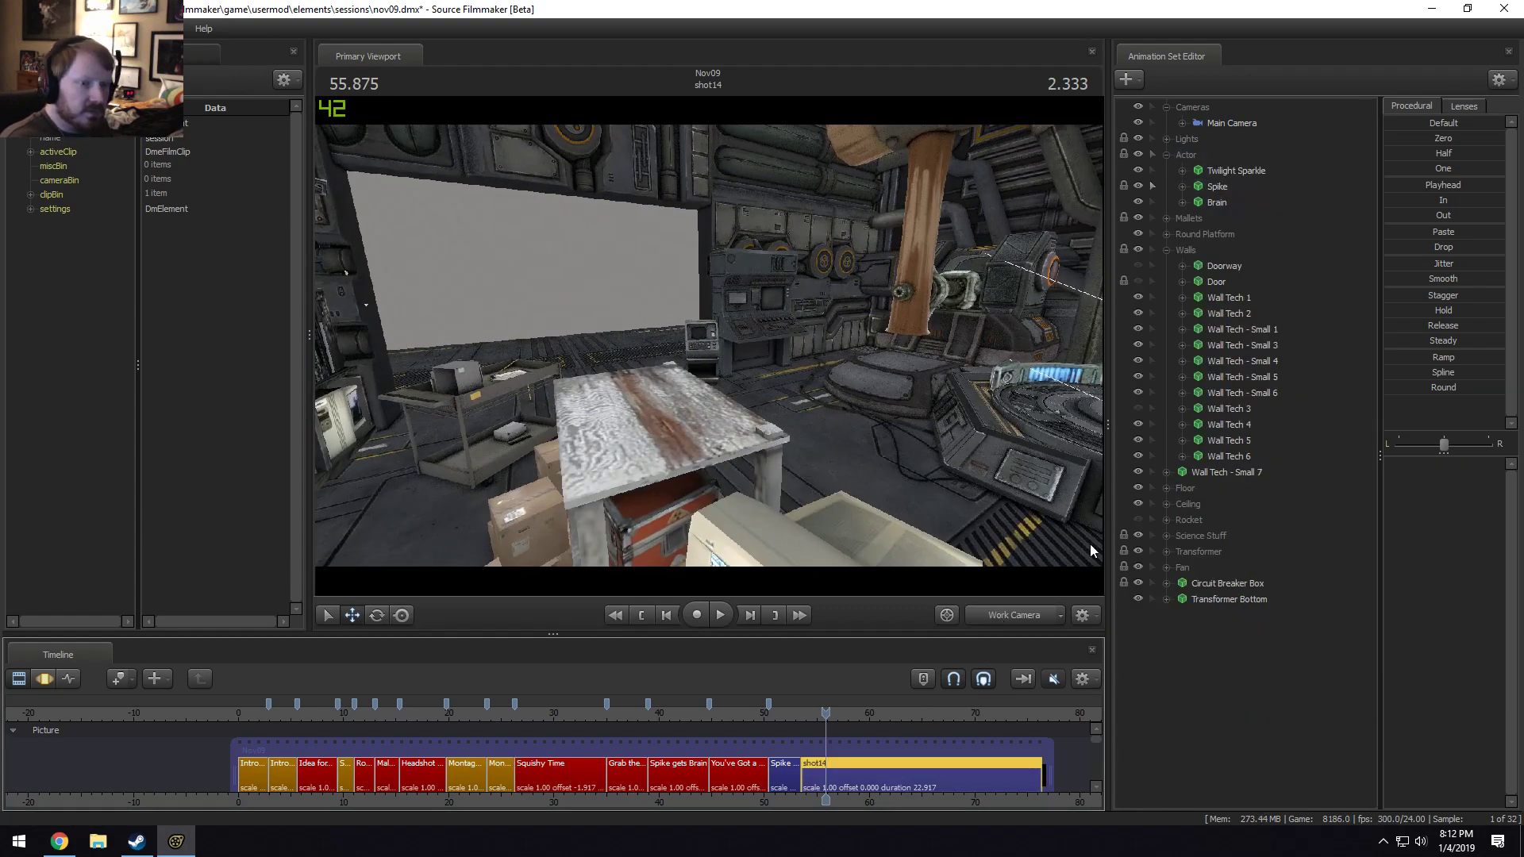
Show the Doorway and Door among shot14's walls and turn on scene lighting in the work camera view.
click(1137, 266)
click(1137, 281)
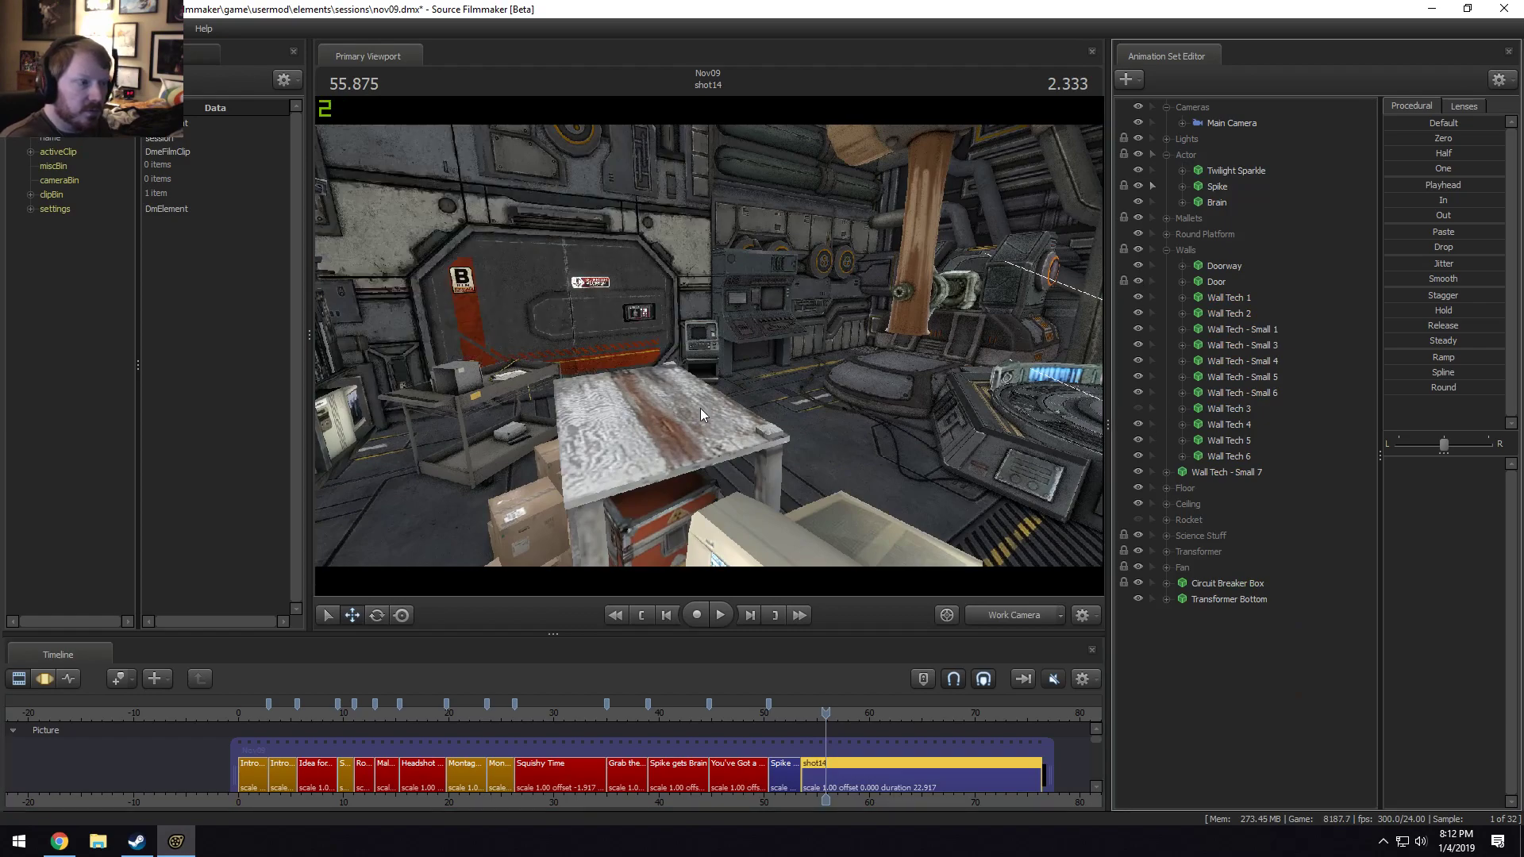
drag(700, 408, 1024, 333)
right_click(728, 362)
click(783, 405)
mouse_move(784, 405)
mouse_down()
mouse_move(659, 409)
mouse_move(714, 357)
mouse_up()
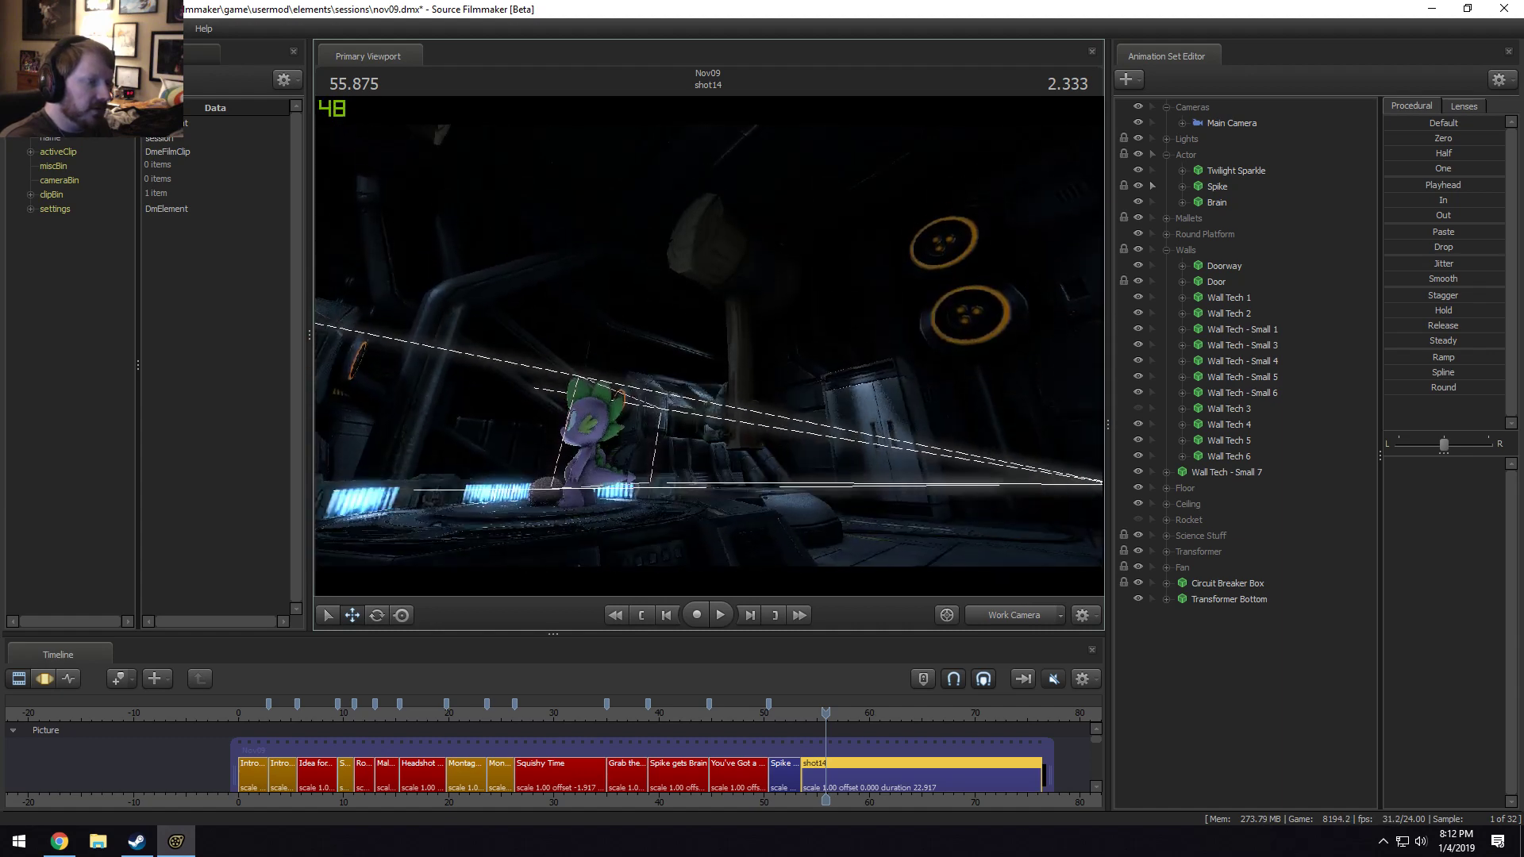
Examine the lit set in the Science Horse and Male Horse introduction shots through the main and work cameras.
click(246, 712)
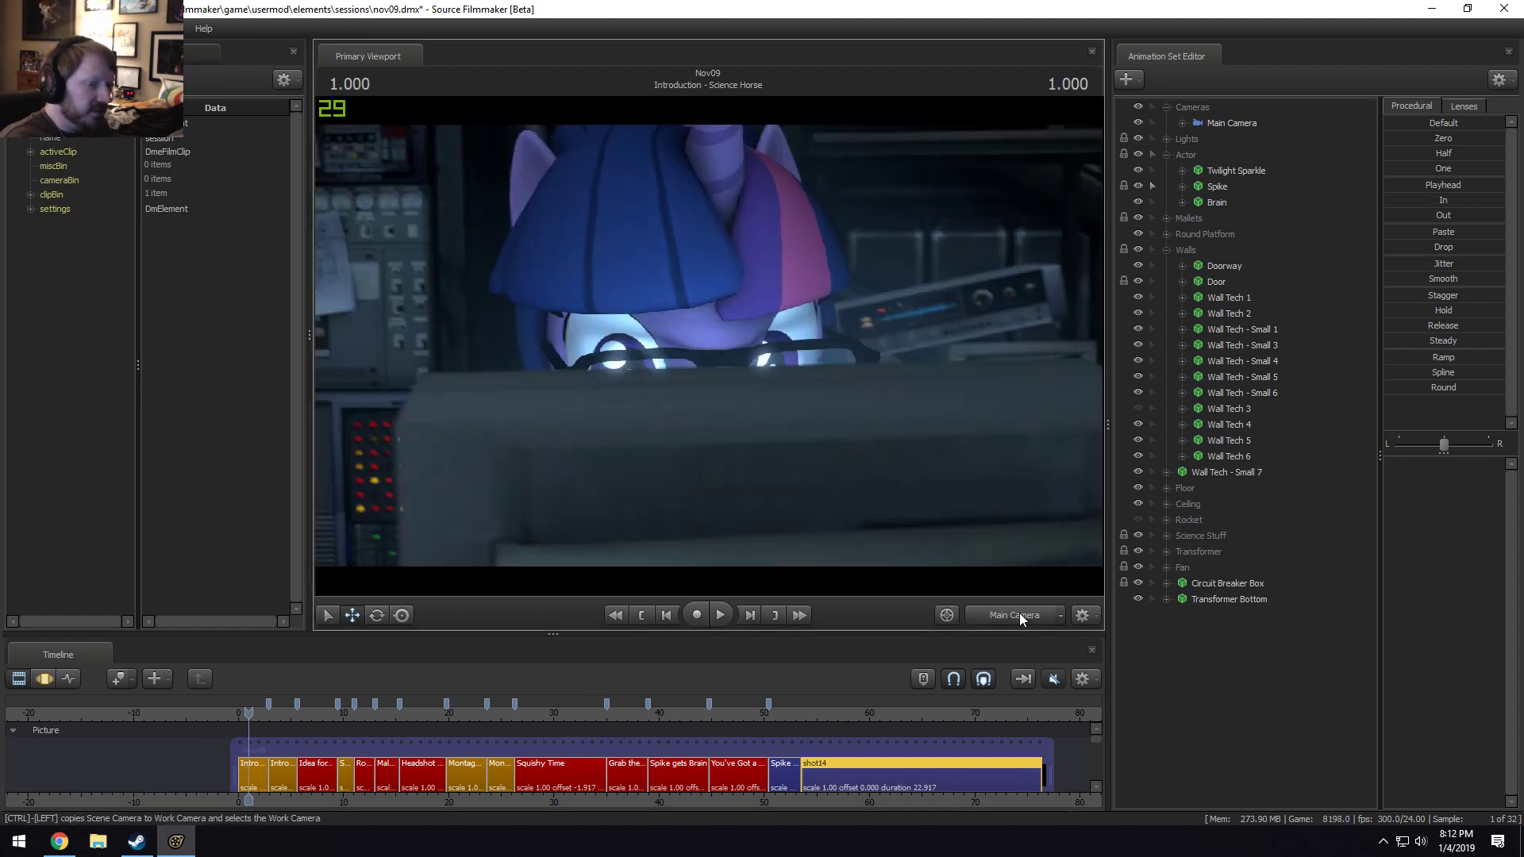
key(s)
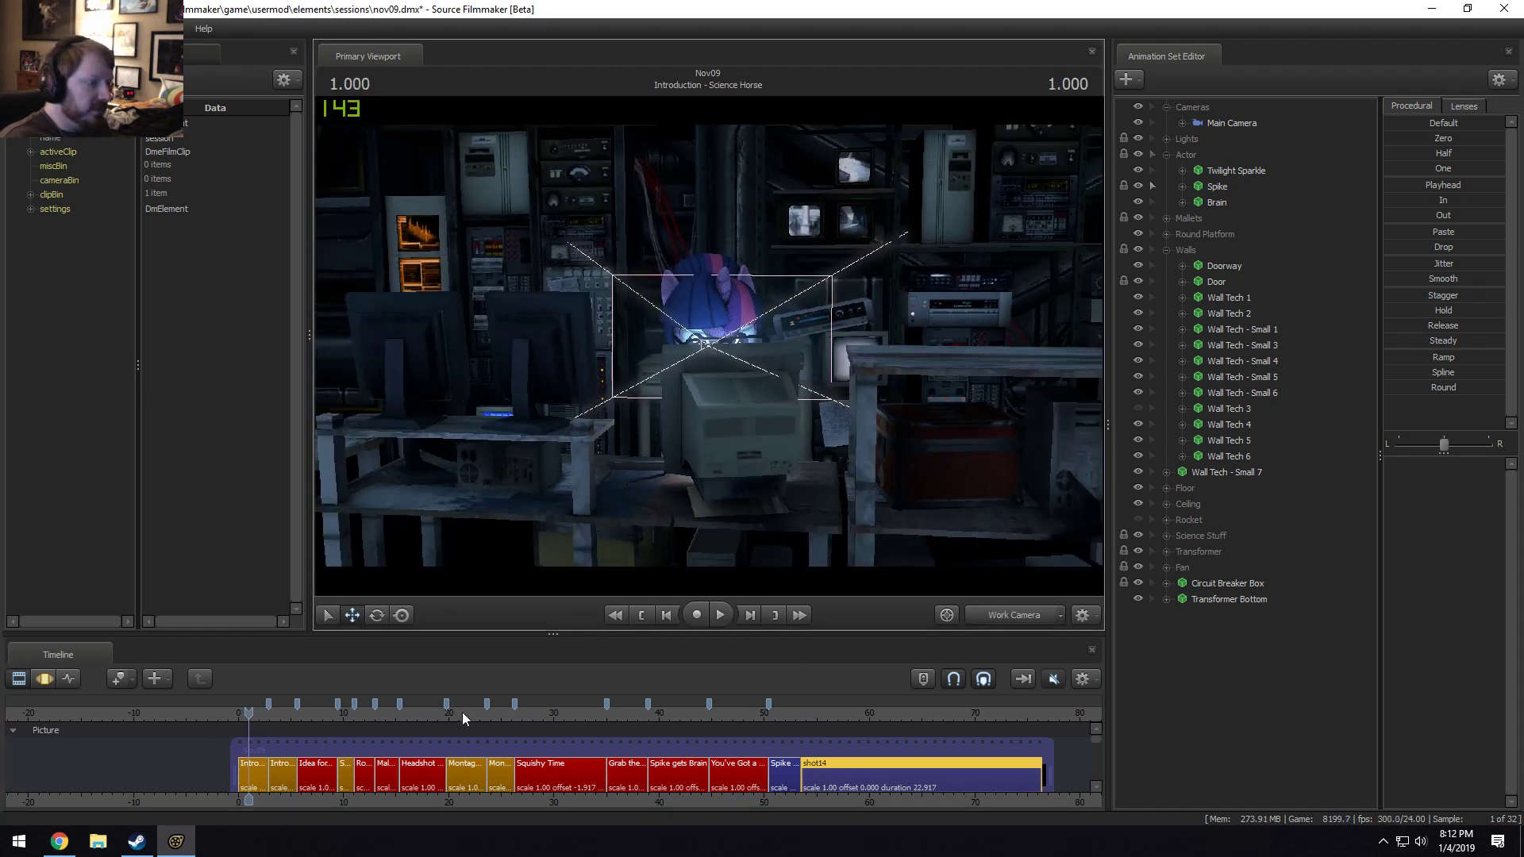
click(287, 714)
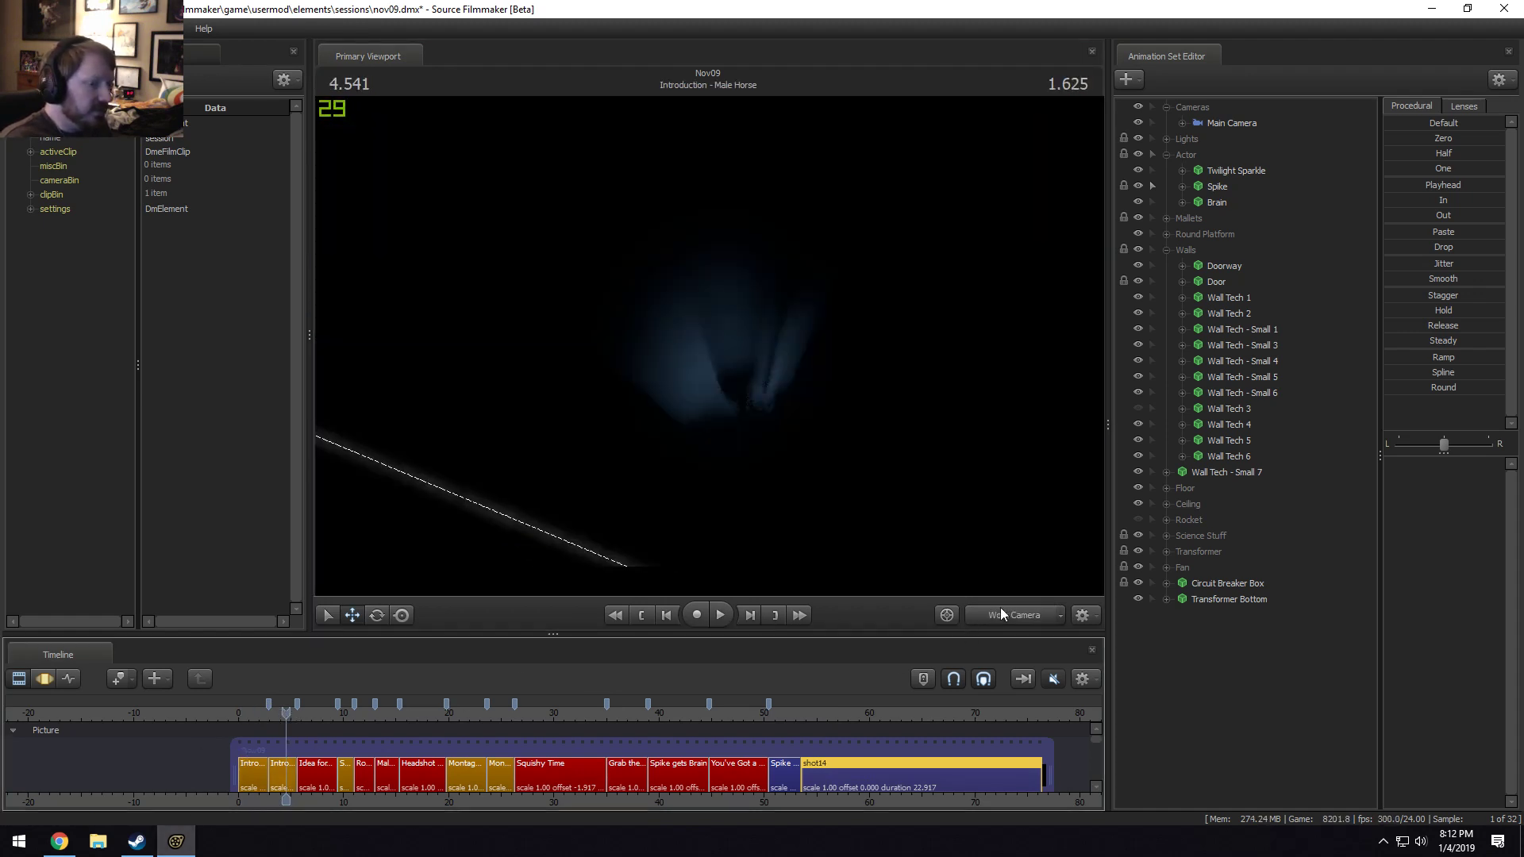
click(1002, 613)
key(space)
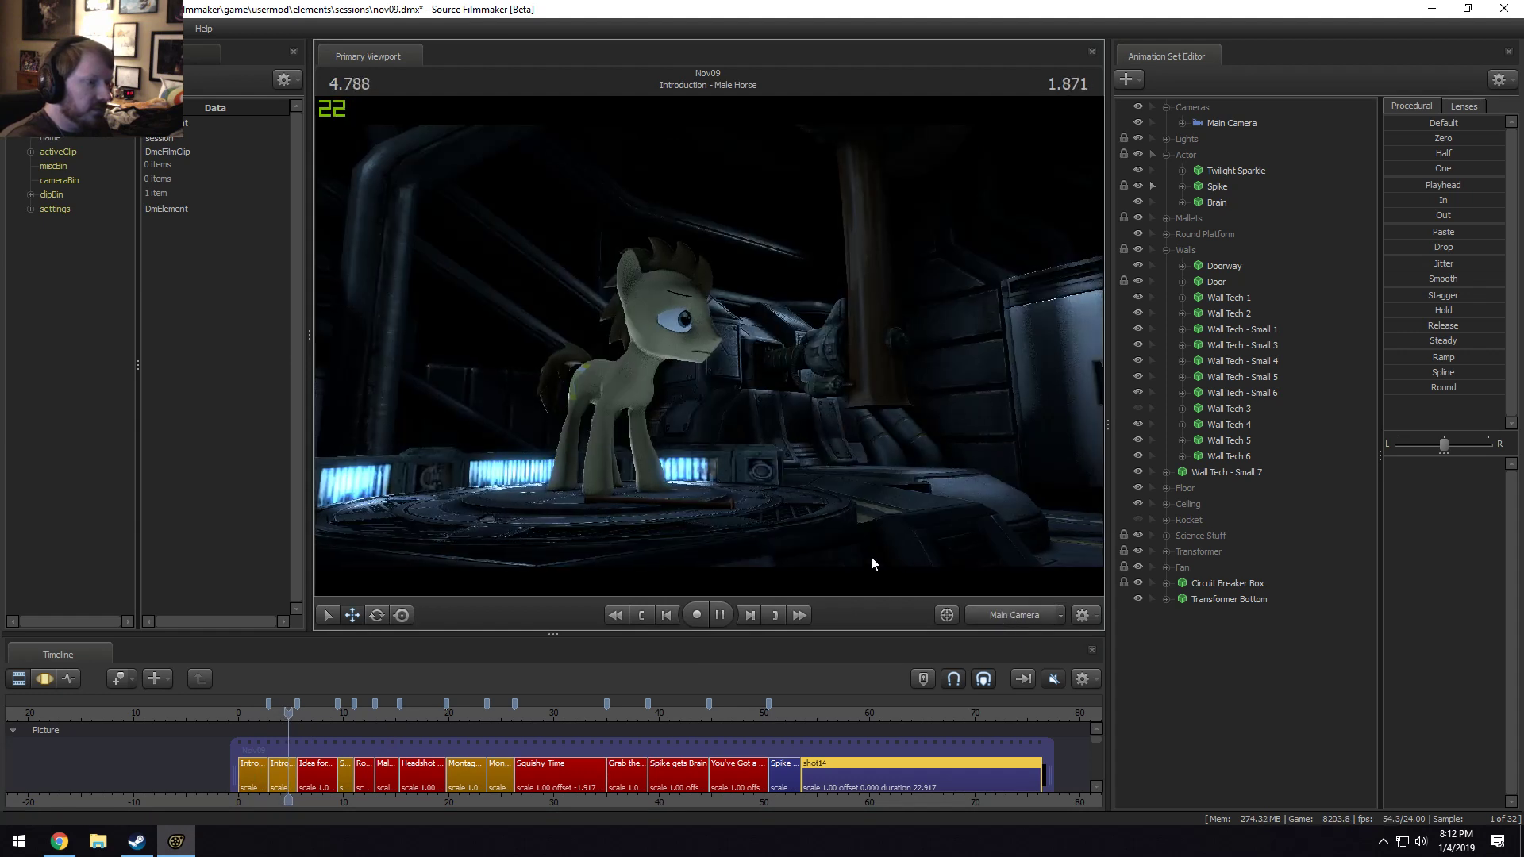
click(272, 714)
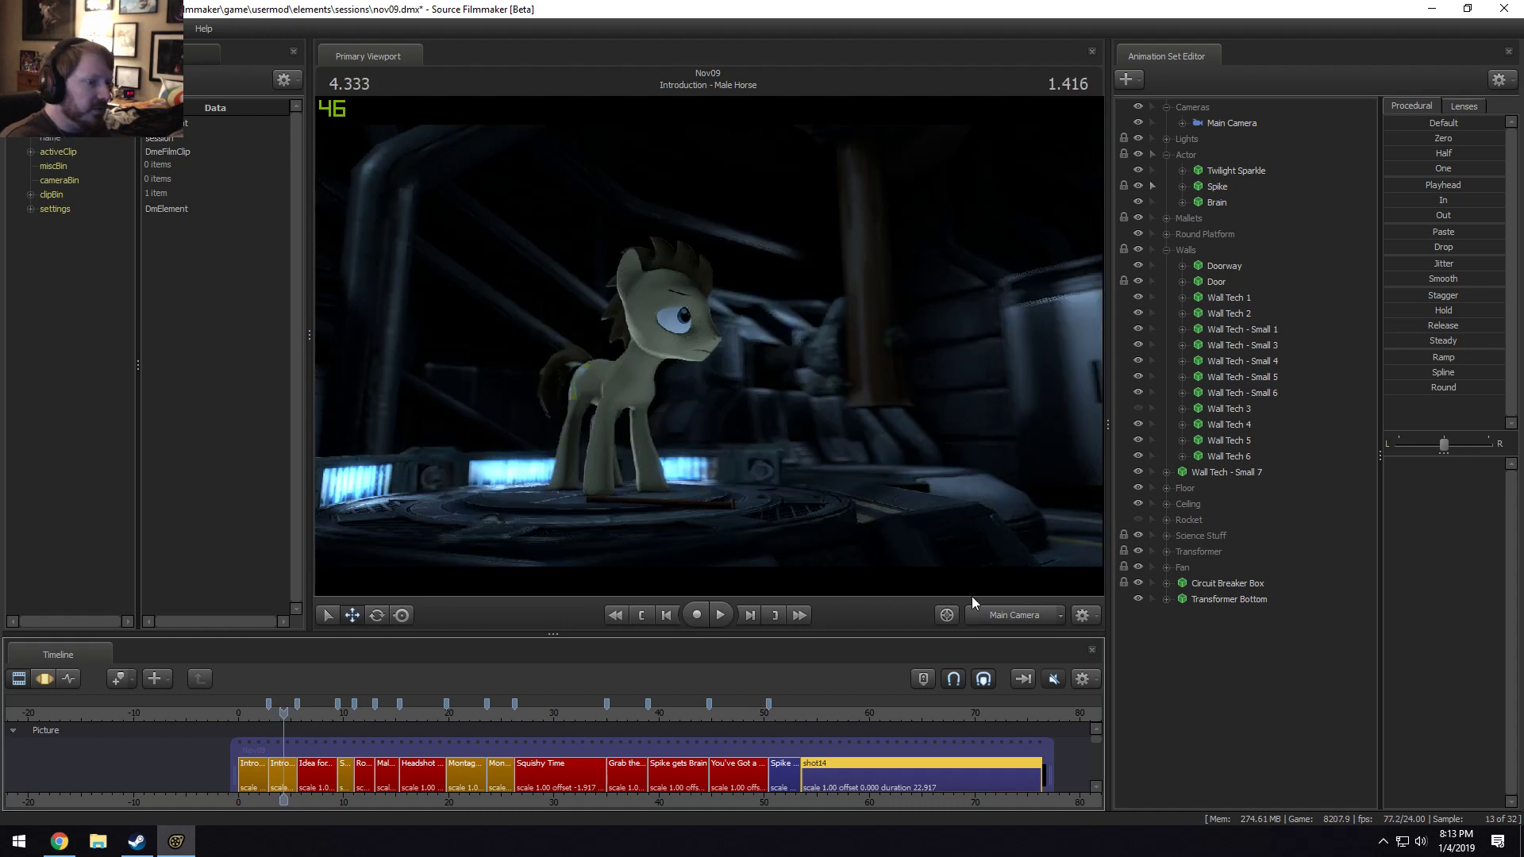
click(998, 613)
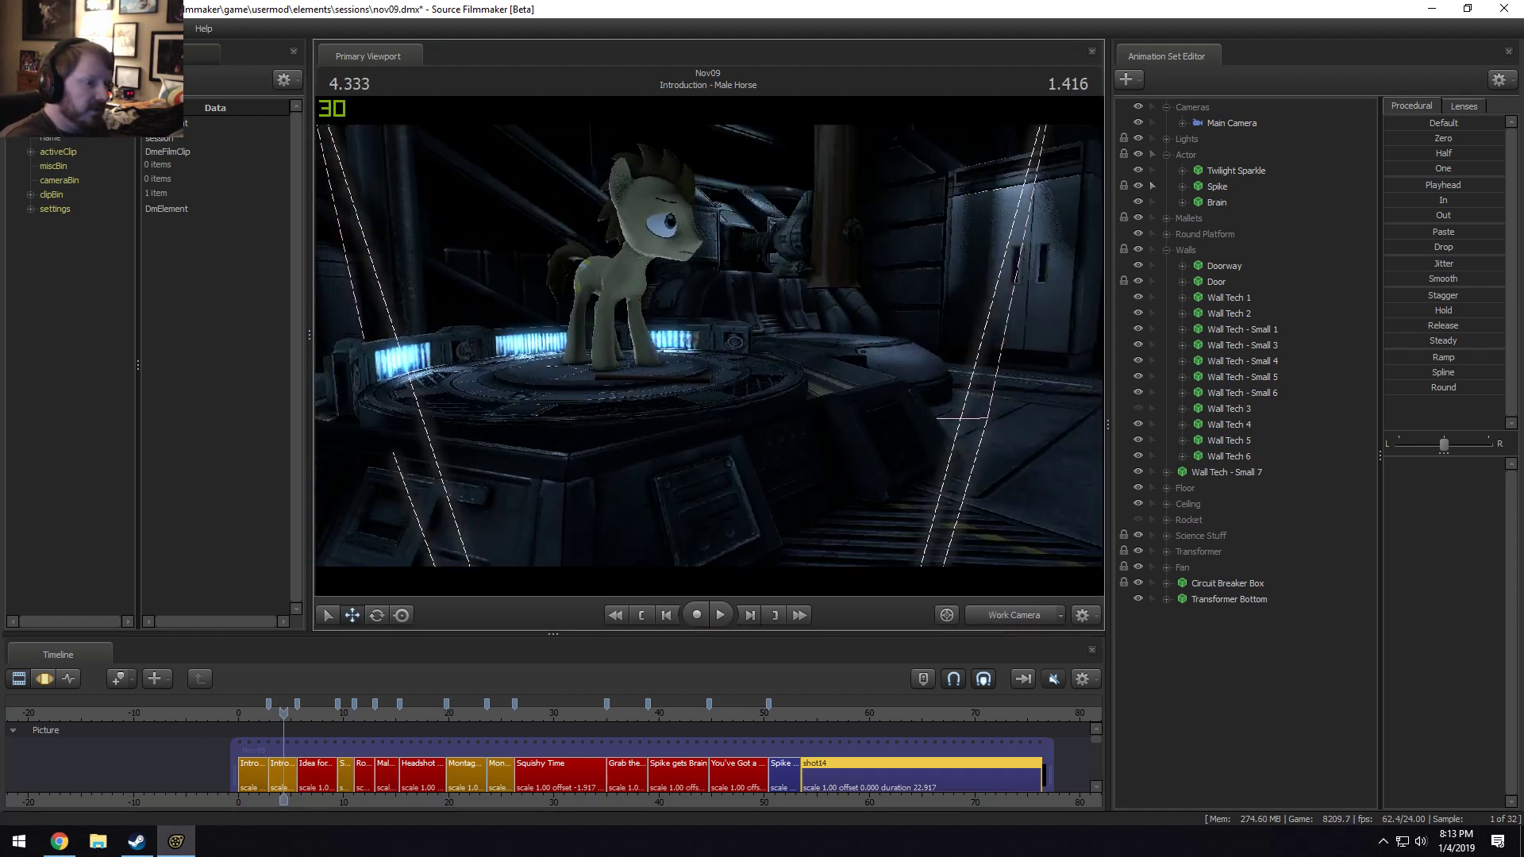
key(s)
mouse_move(709, 346)
mouse_down()
mouse_move(709, 397)
mouse_move(710, 346)
mouse_up()
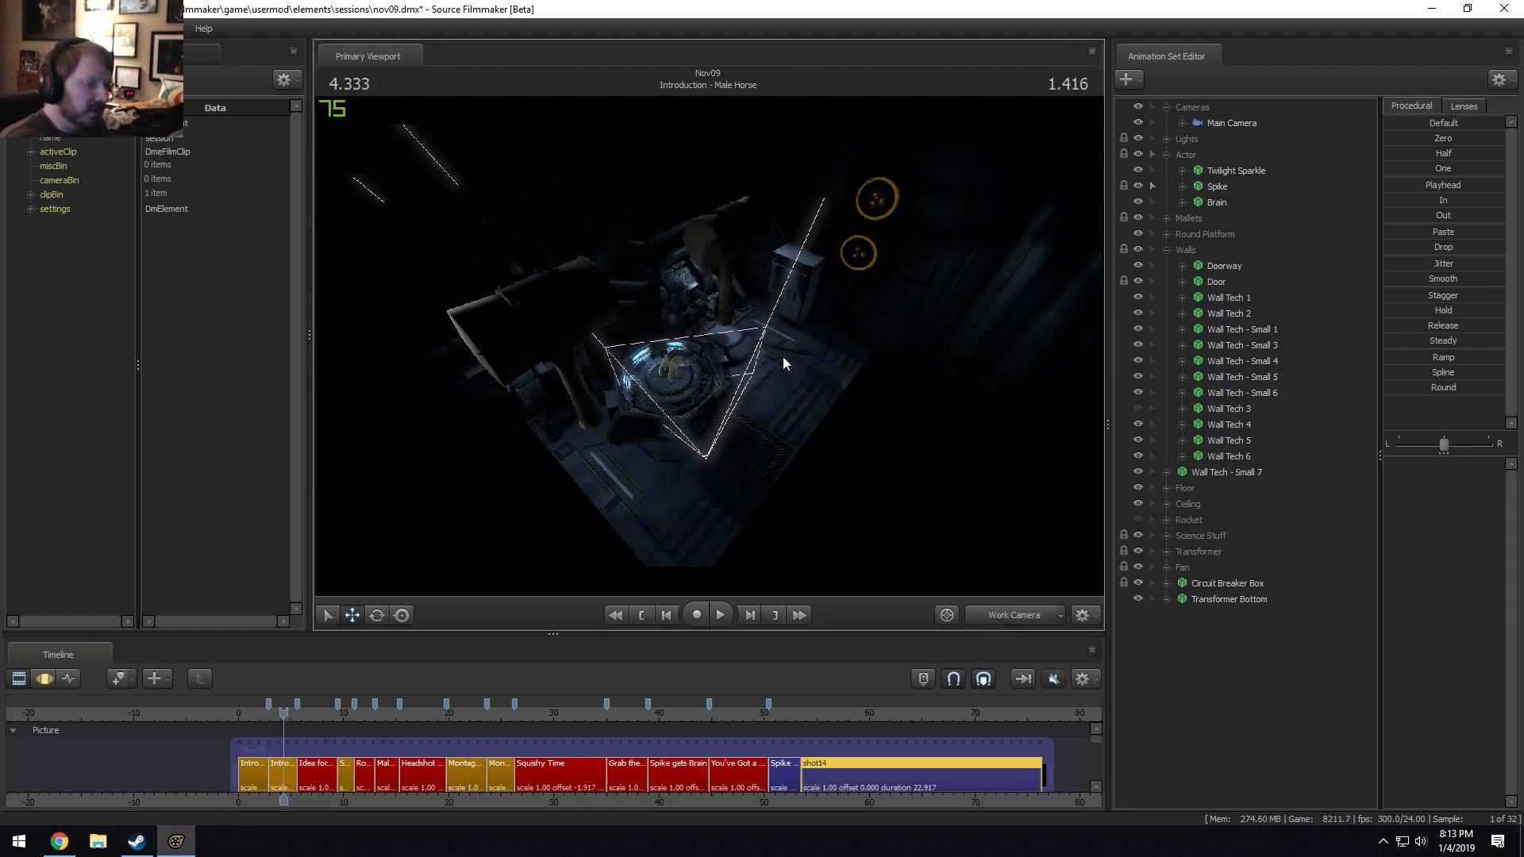
Return to shot14 at about 56.3 s, select Wall Tech - Small 4 and turn off scene lighting to inspect the set.
click(831, 714)
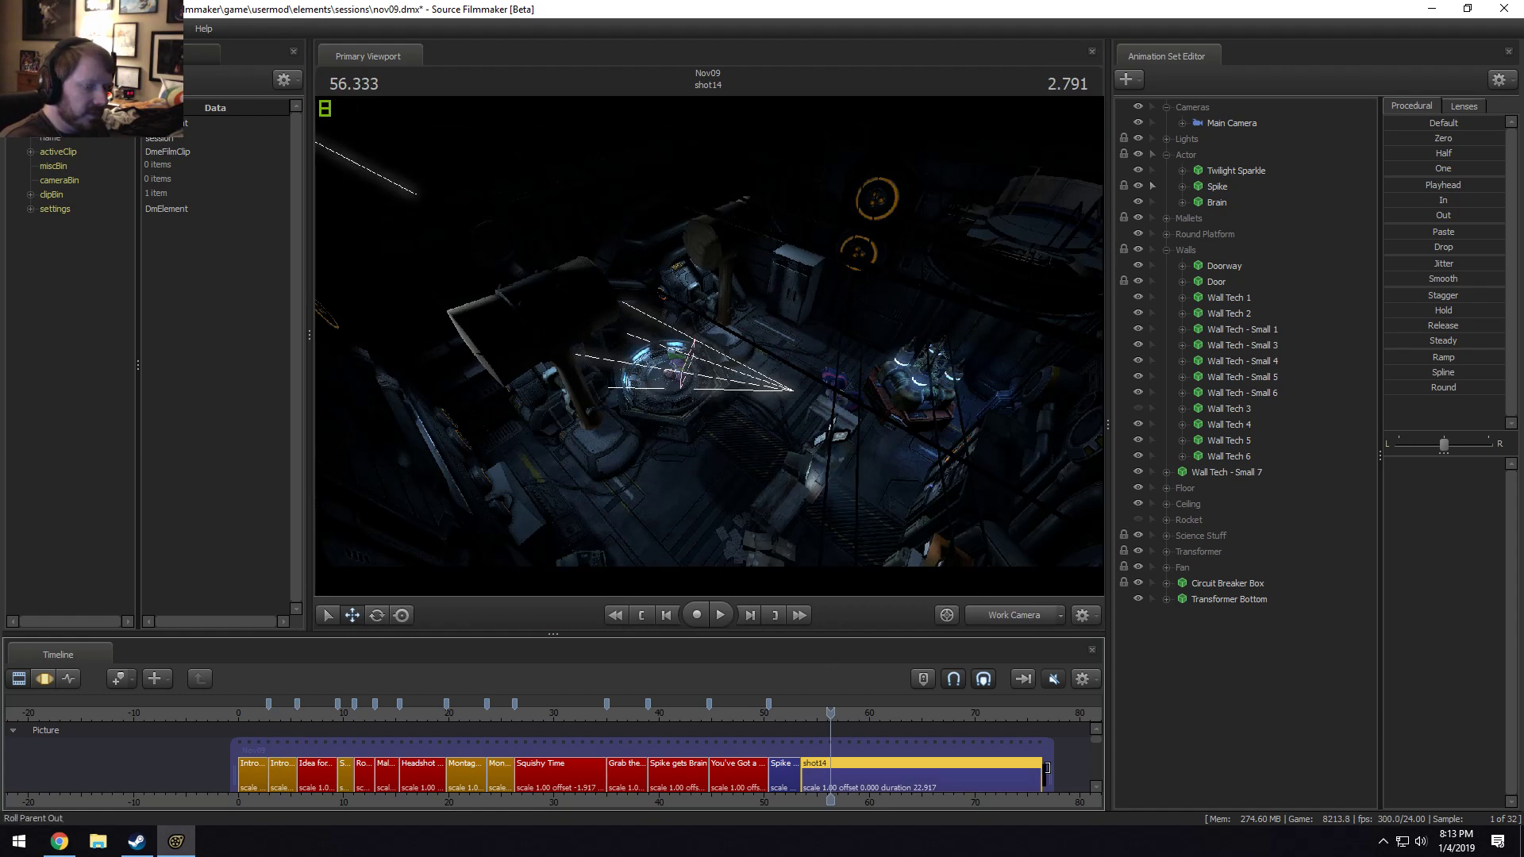
key(F3)
key(F2)
key(F3)
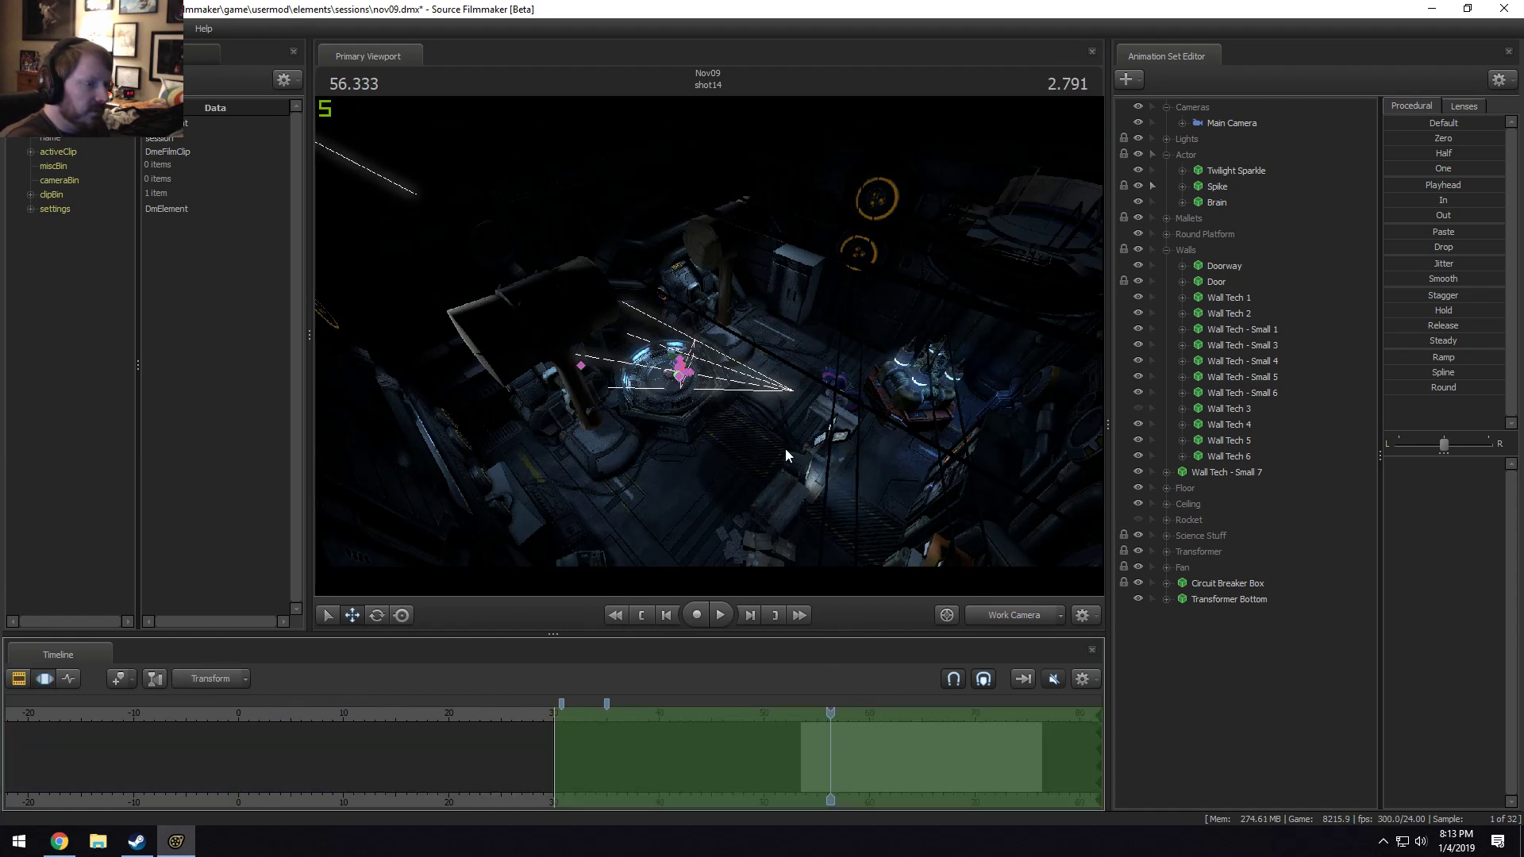
key(F2)
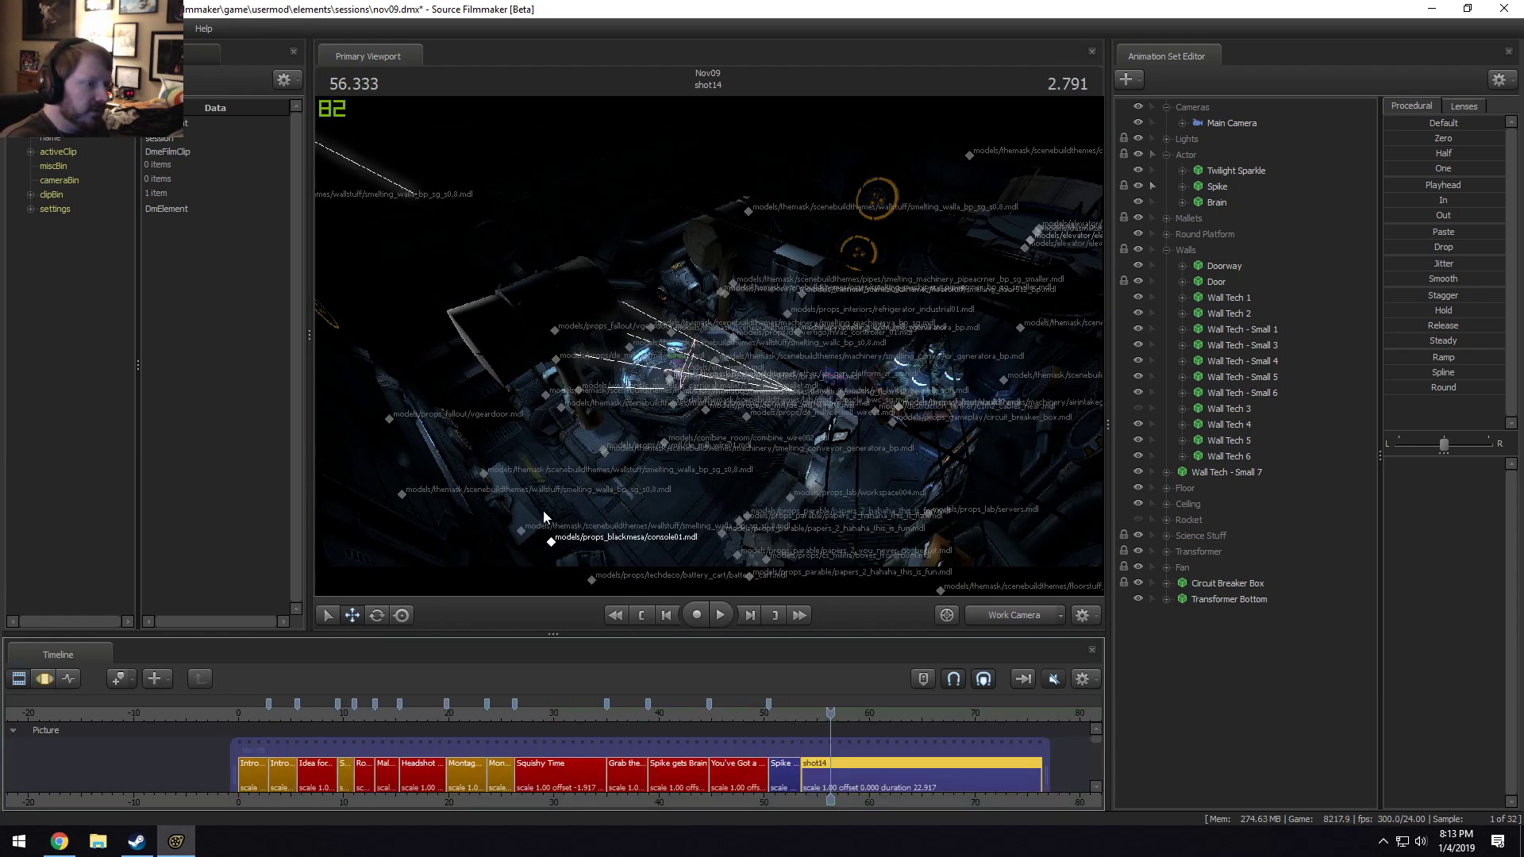
ctrl+click(508, 535)
drag(508, 534, 717, 342)
right_click(717, 341)
click(738, 385)
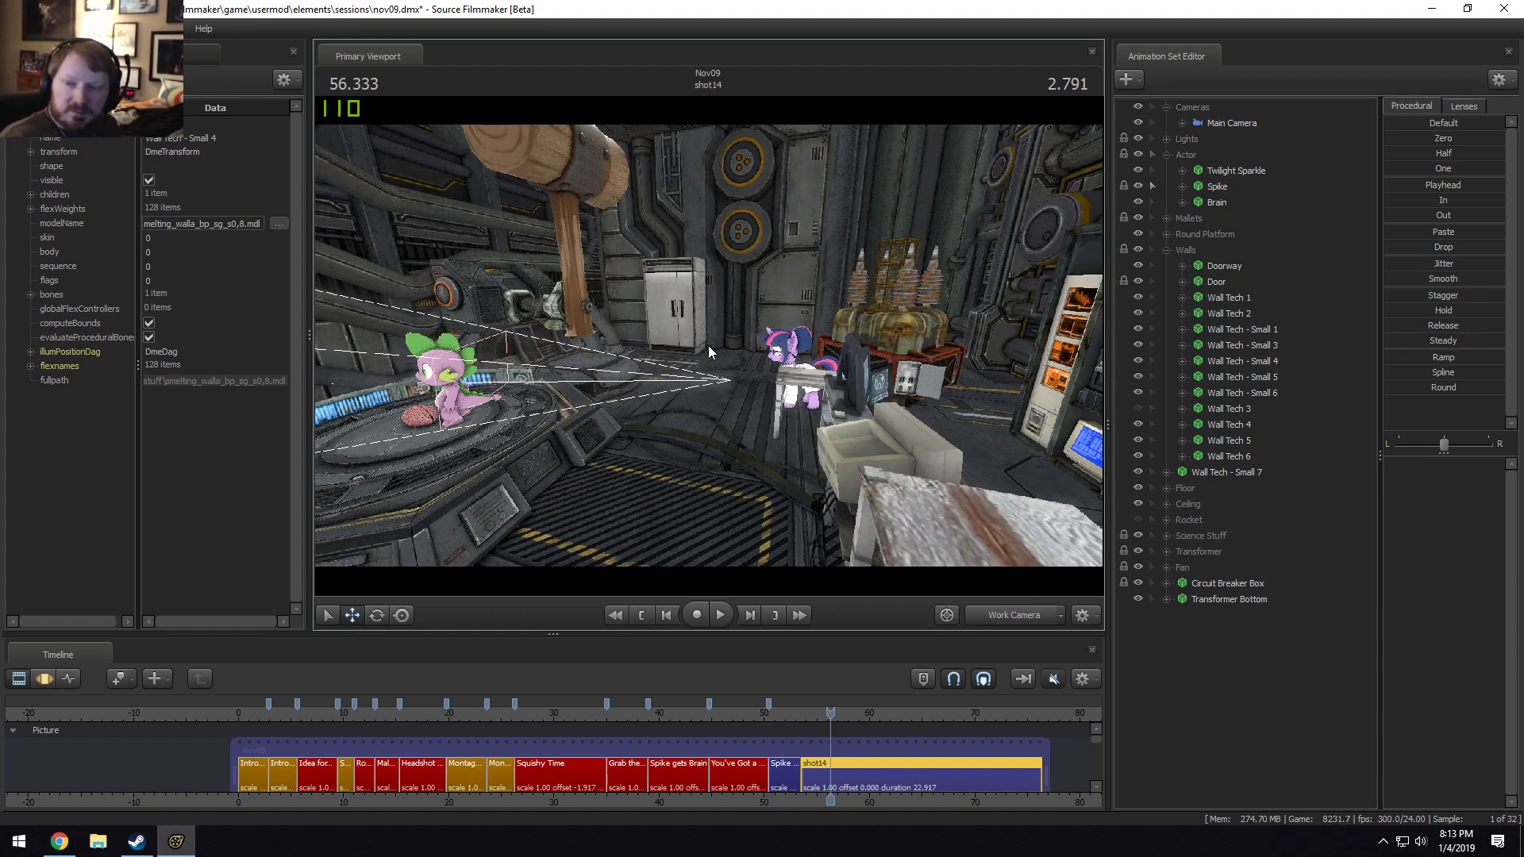
drag(664, 340, 710, 350)
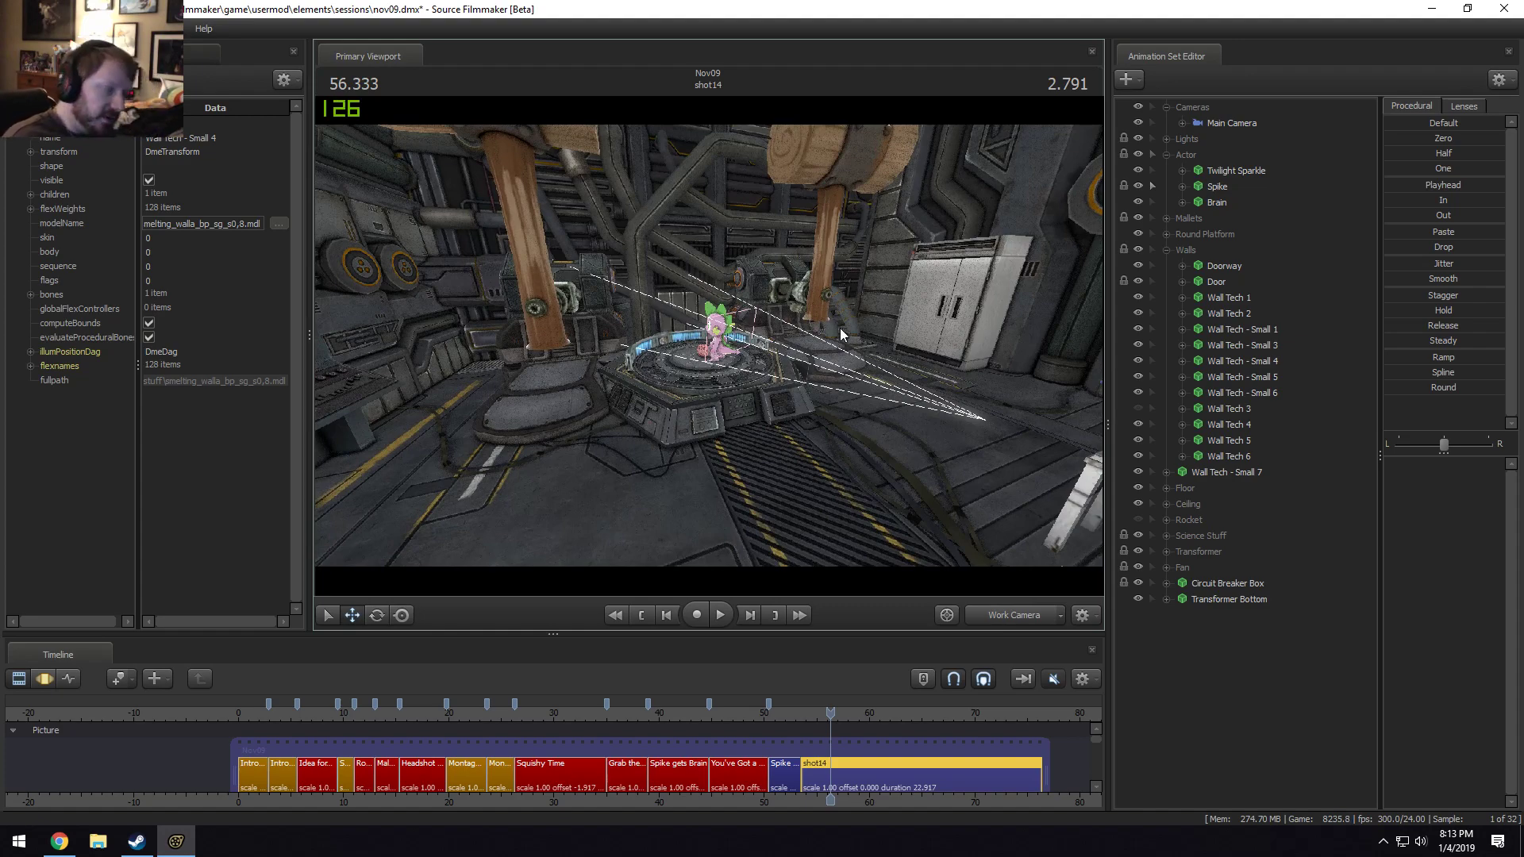
Inspect shot14's walls from the work camera and resize the viewport against the element viewer and timeline.
drag(841, 333, 709, 350)
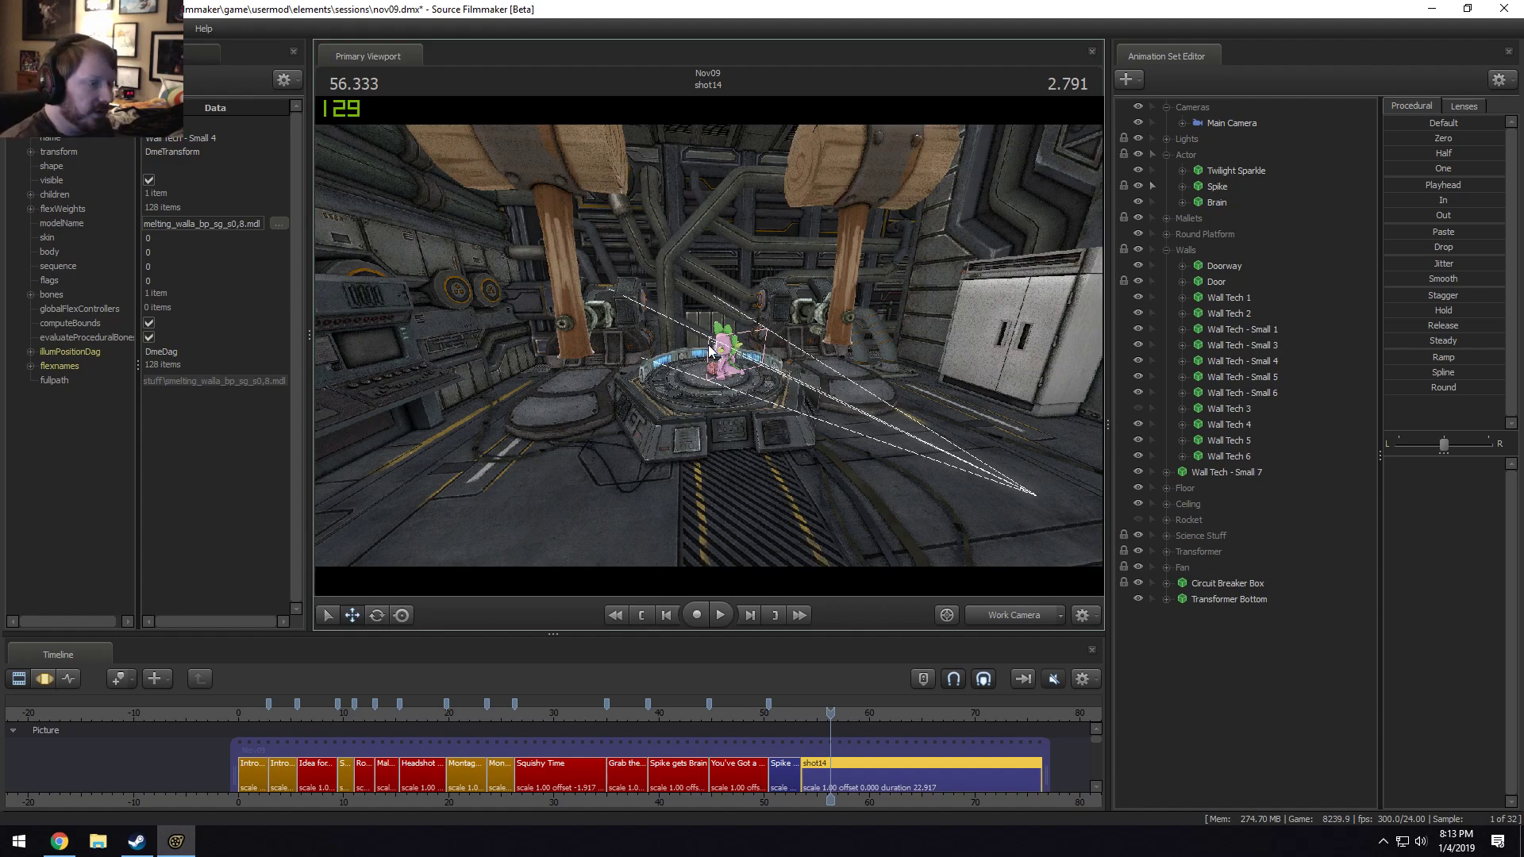
mouse_move(591, 343)
mouse_down()
mouse_move(396, 337)
mouse_move(611, 353)
mouse_up()
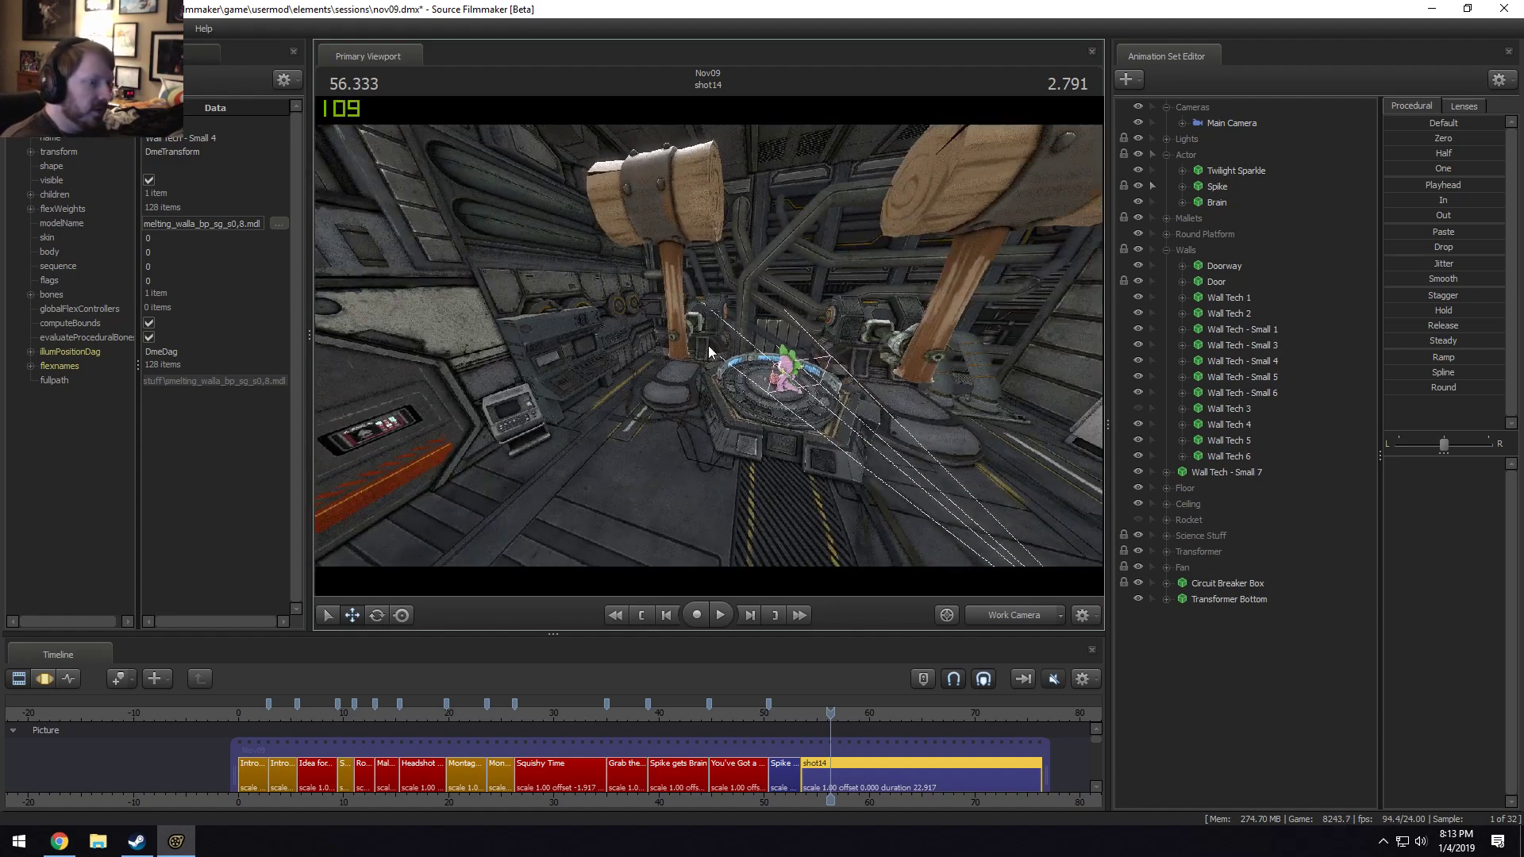
drag(306, 532, 220, 540)
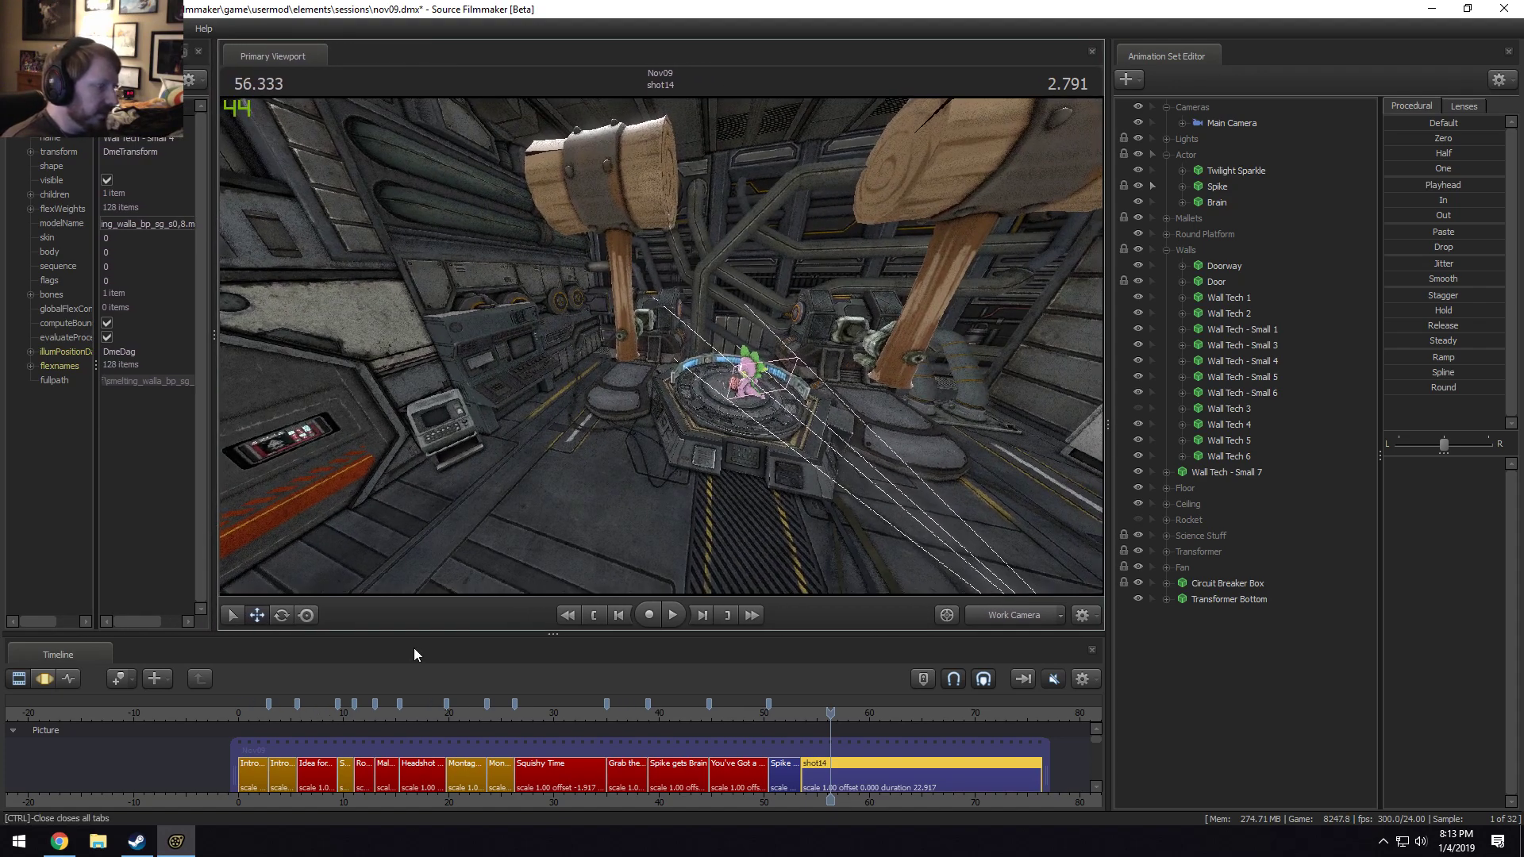
drag(416, 632, 381, 608)
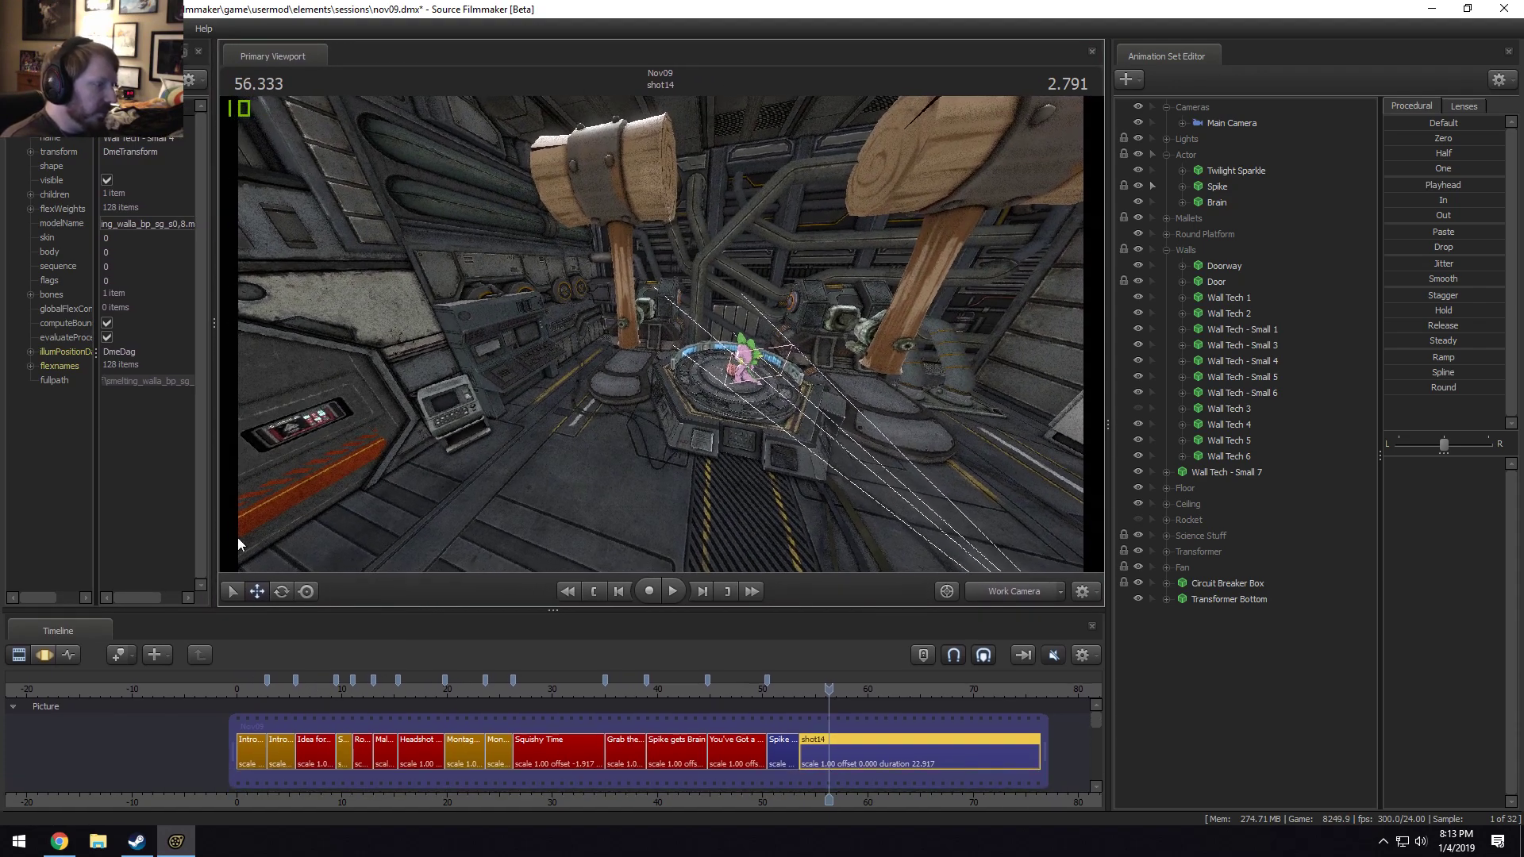
drag(212, 516, 248, 525)
View shot14's round platform up close from the work camera and turn on scene lighting.
drag(688, 420, 675, 337)
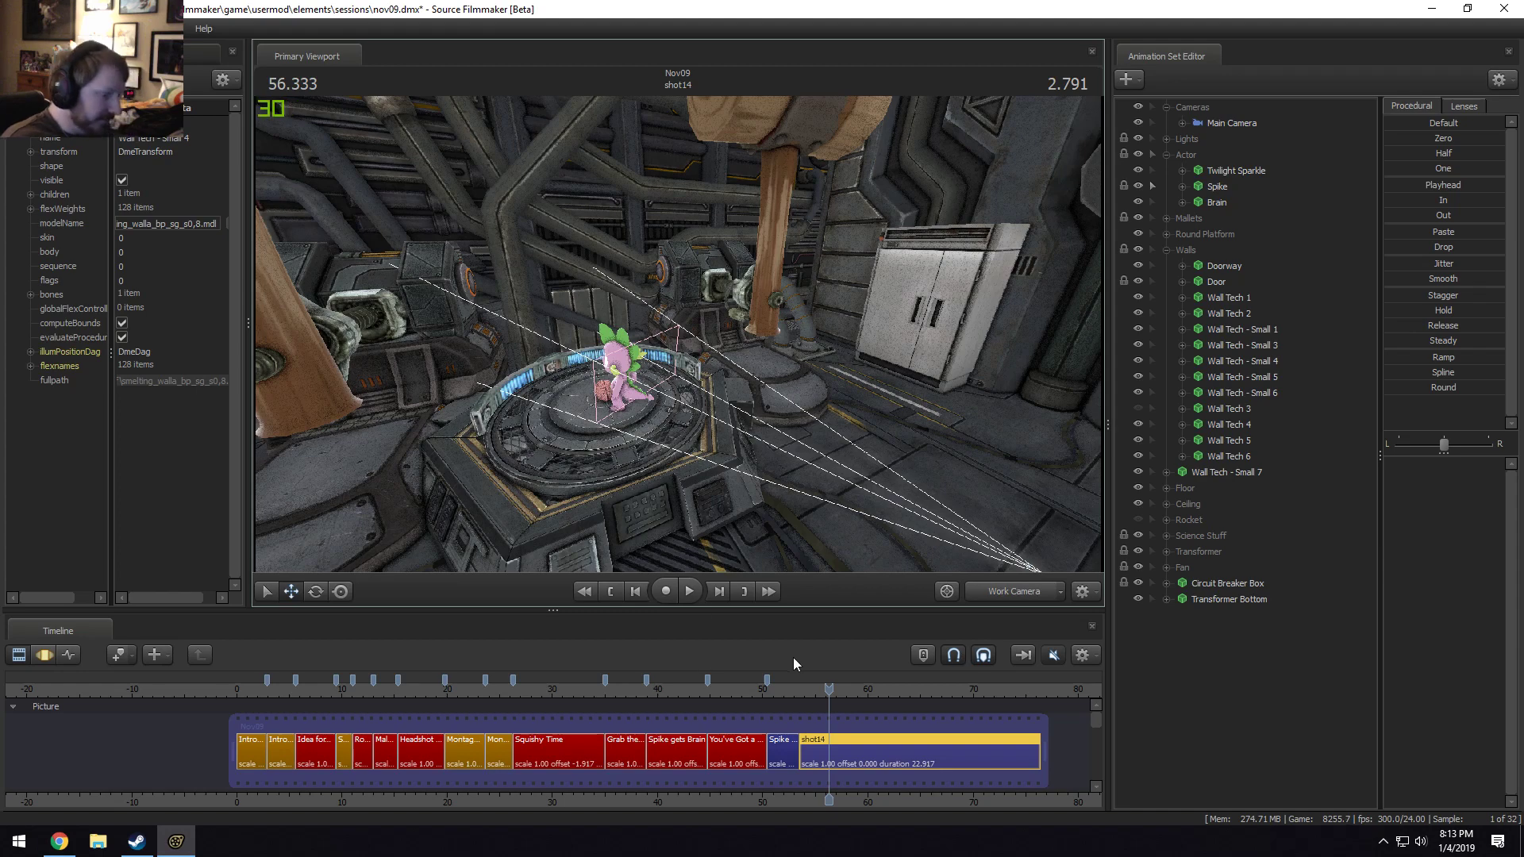
drag(699, 311, 655, 322)
right_click(657, 325)
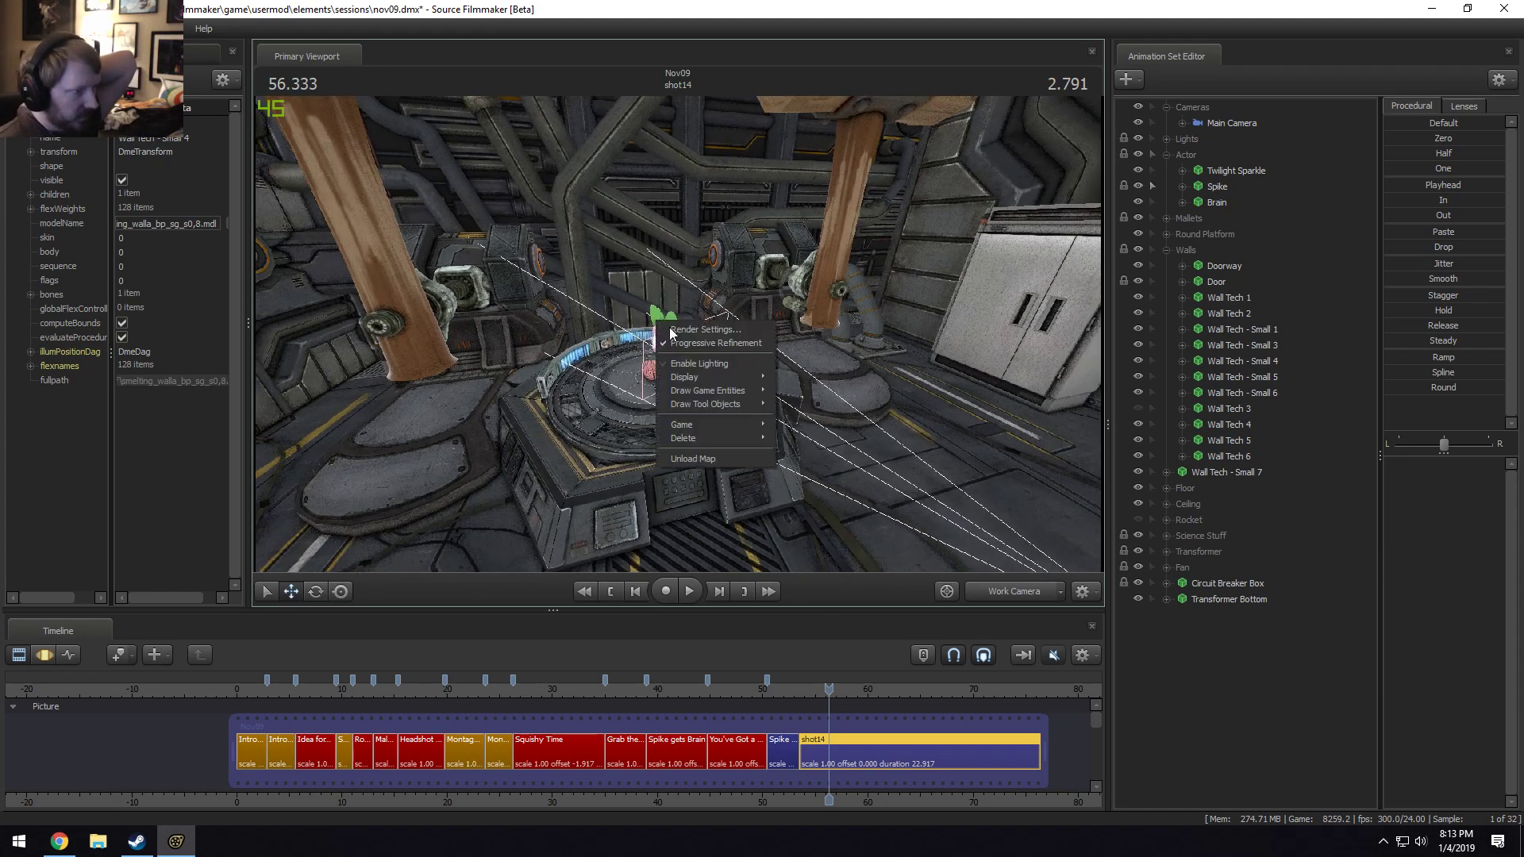
click(700, 365)
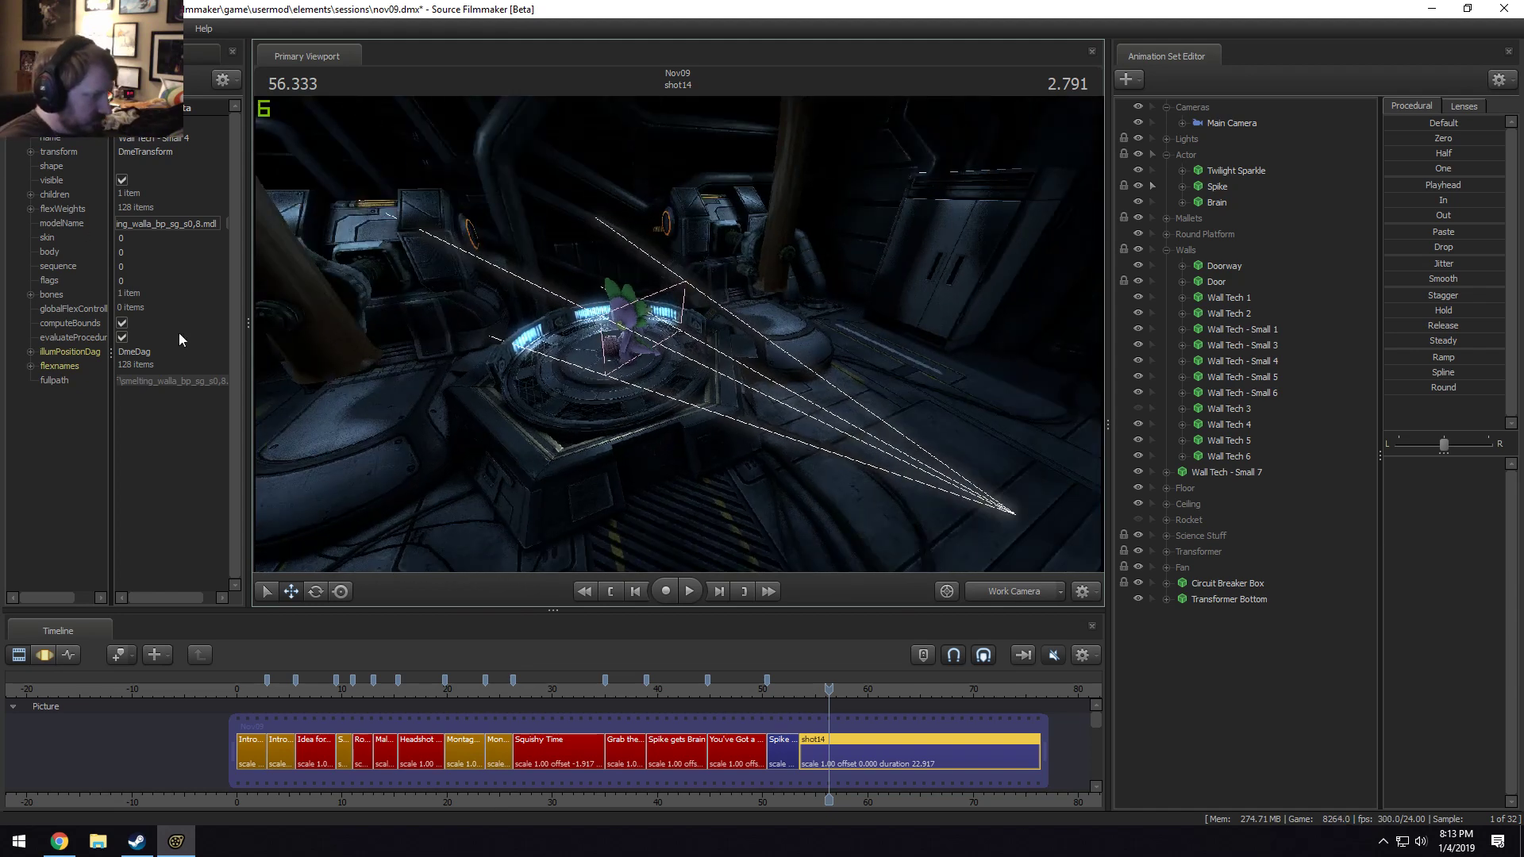
Go to the Squishy Time shot, select it and play it through the main camera up to about 31 s.
click(347, 695)
alt+right_drag(348, 699, 460, 718)
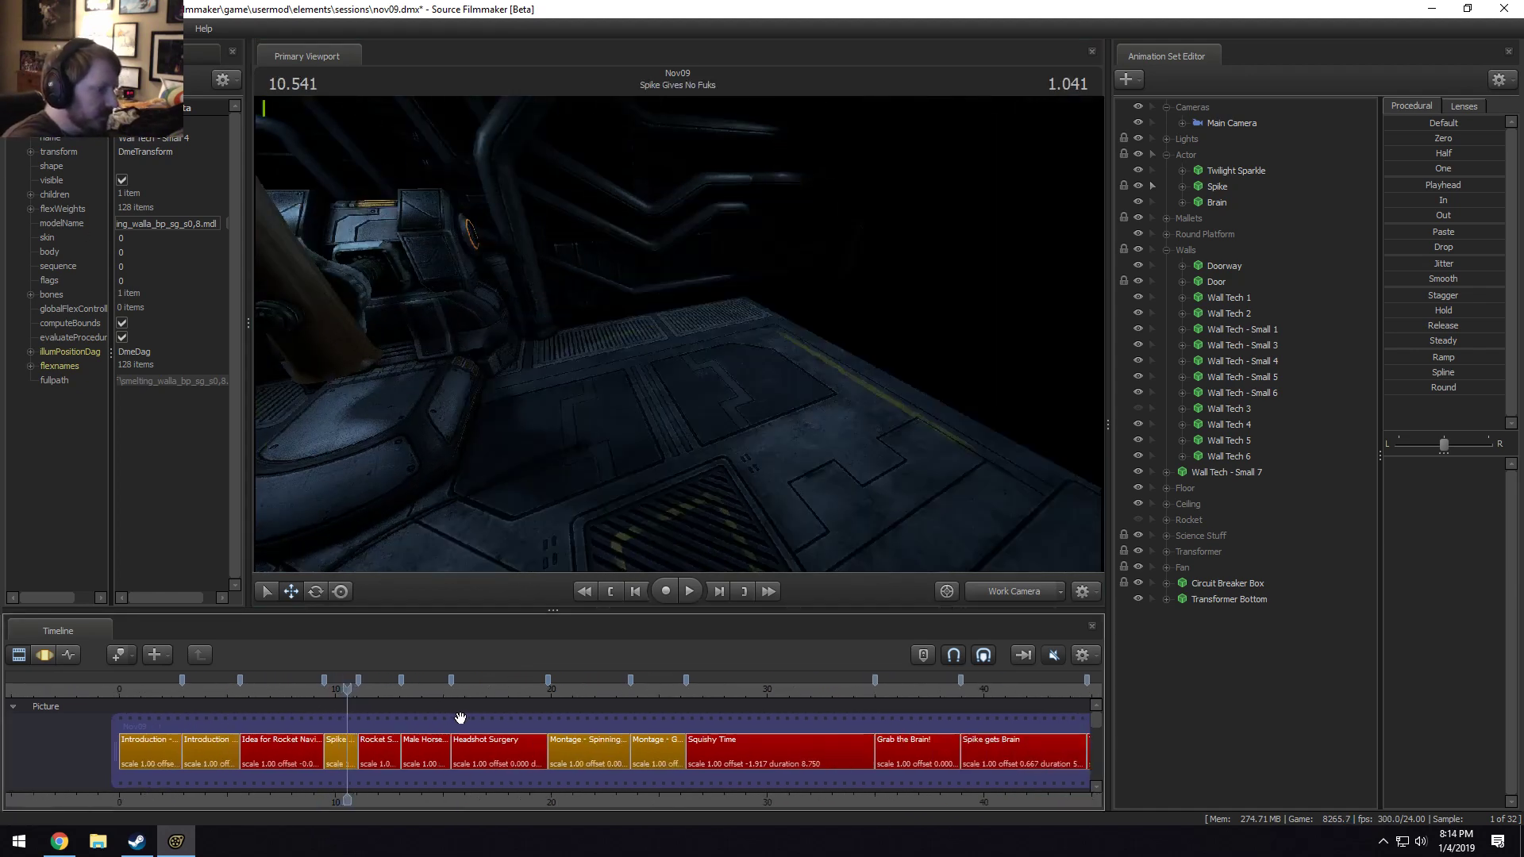
scroll(389, 774, up, 1)
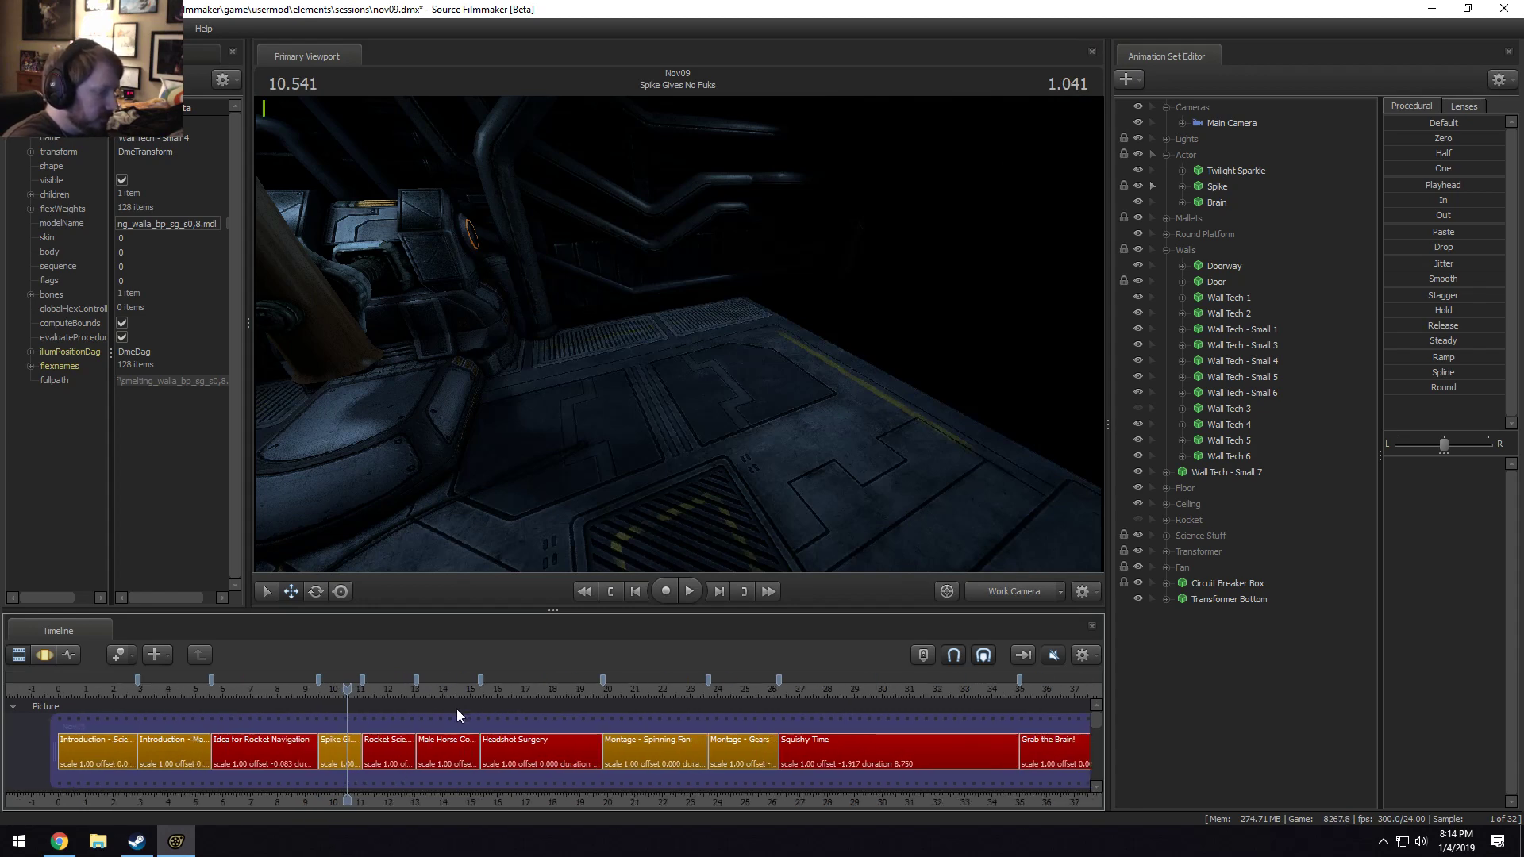
click(803, 692)
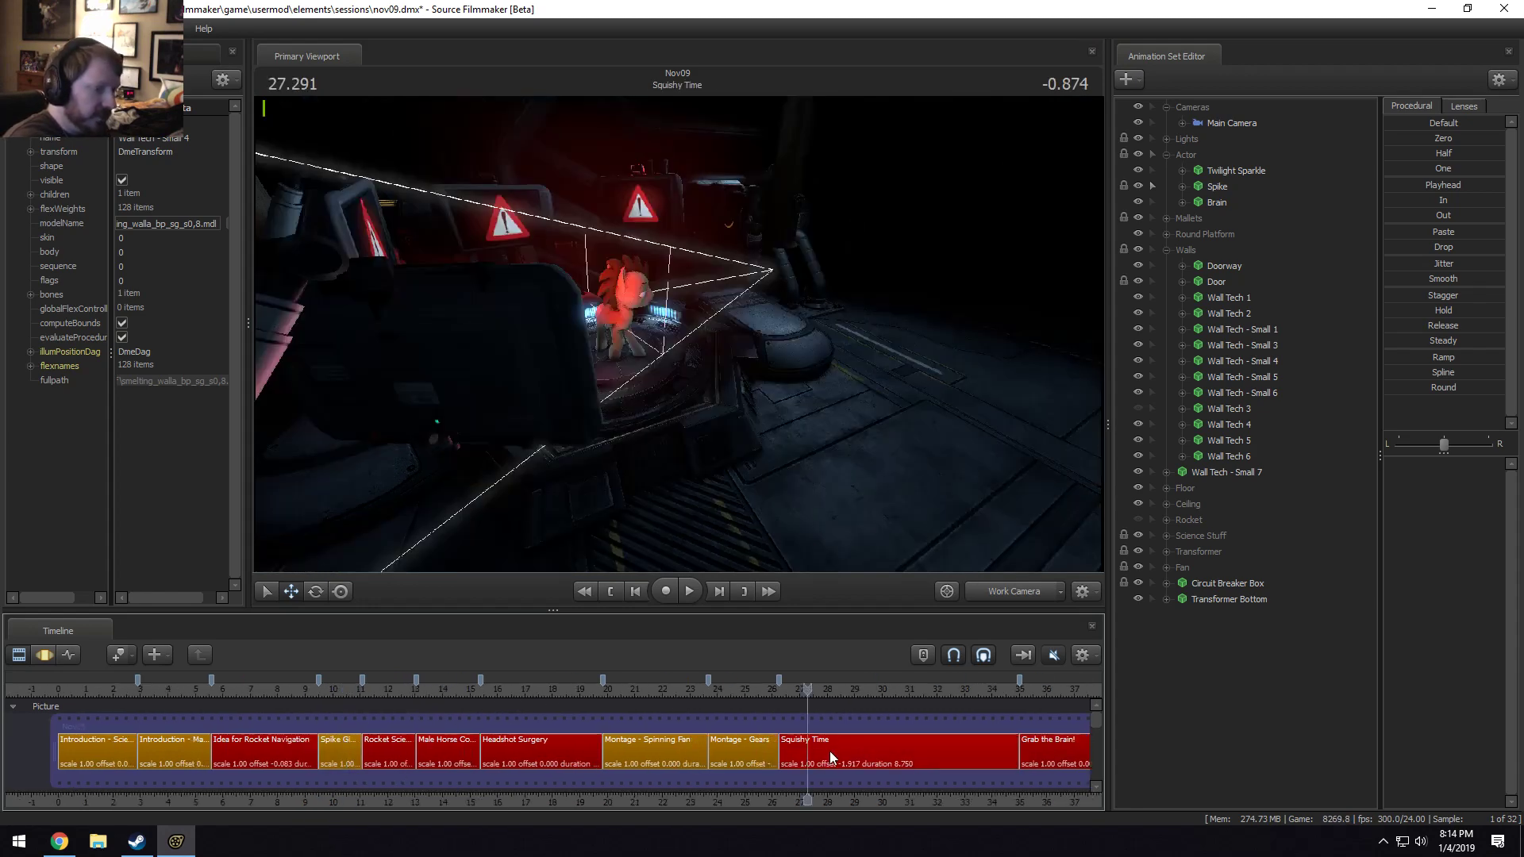
click(830, 751)
click(1007, 592)
key(space)
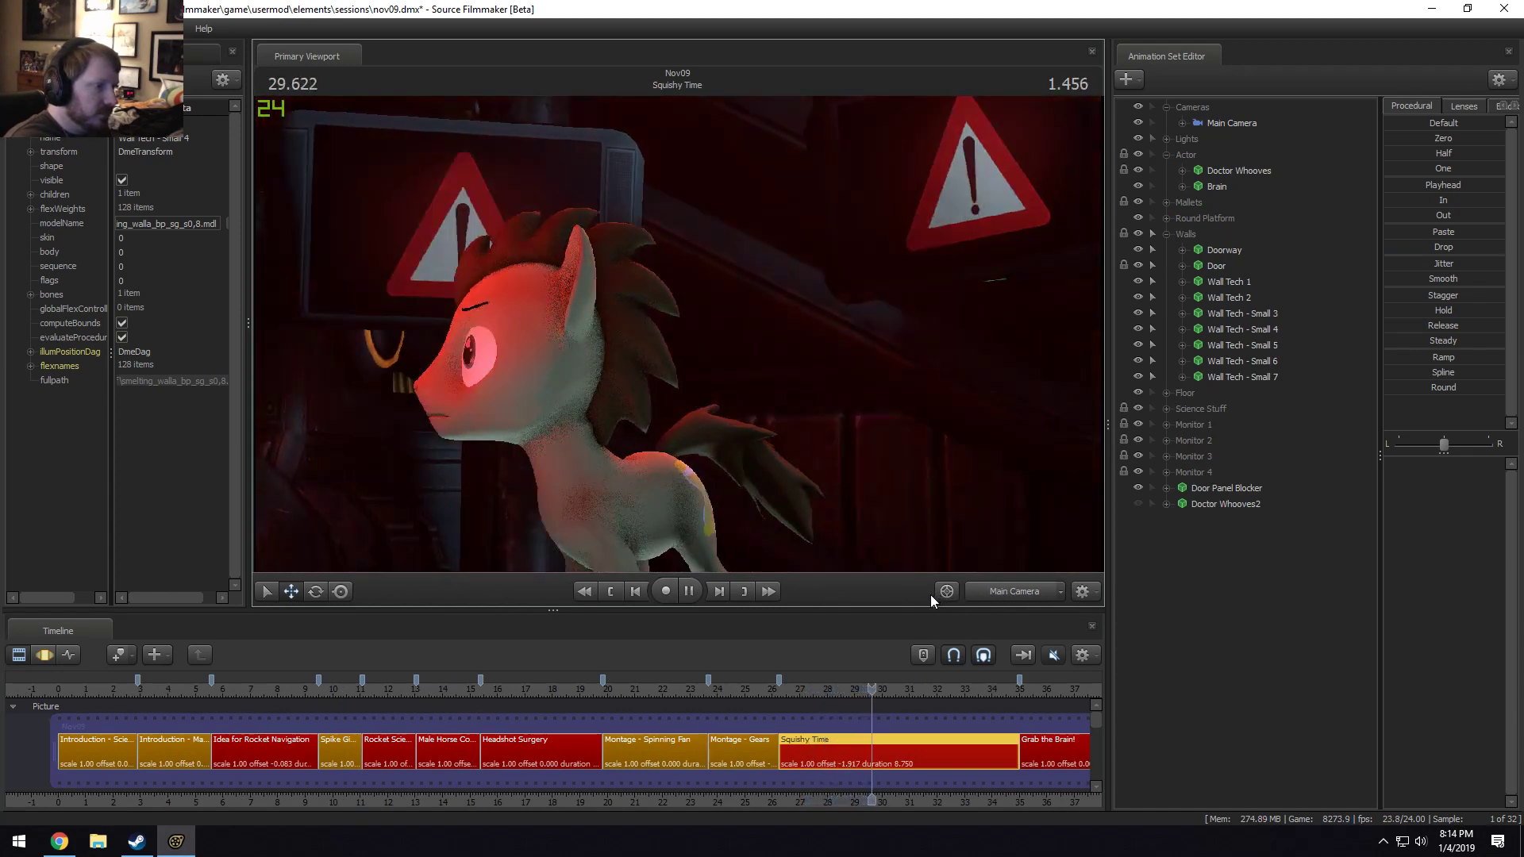
key(space)
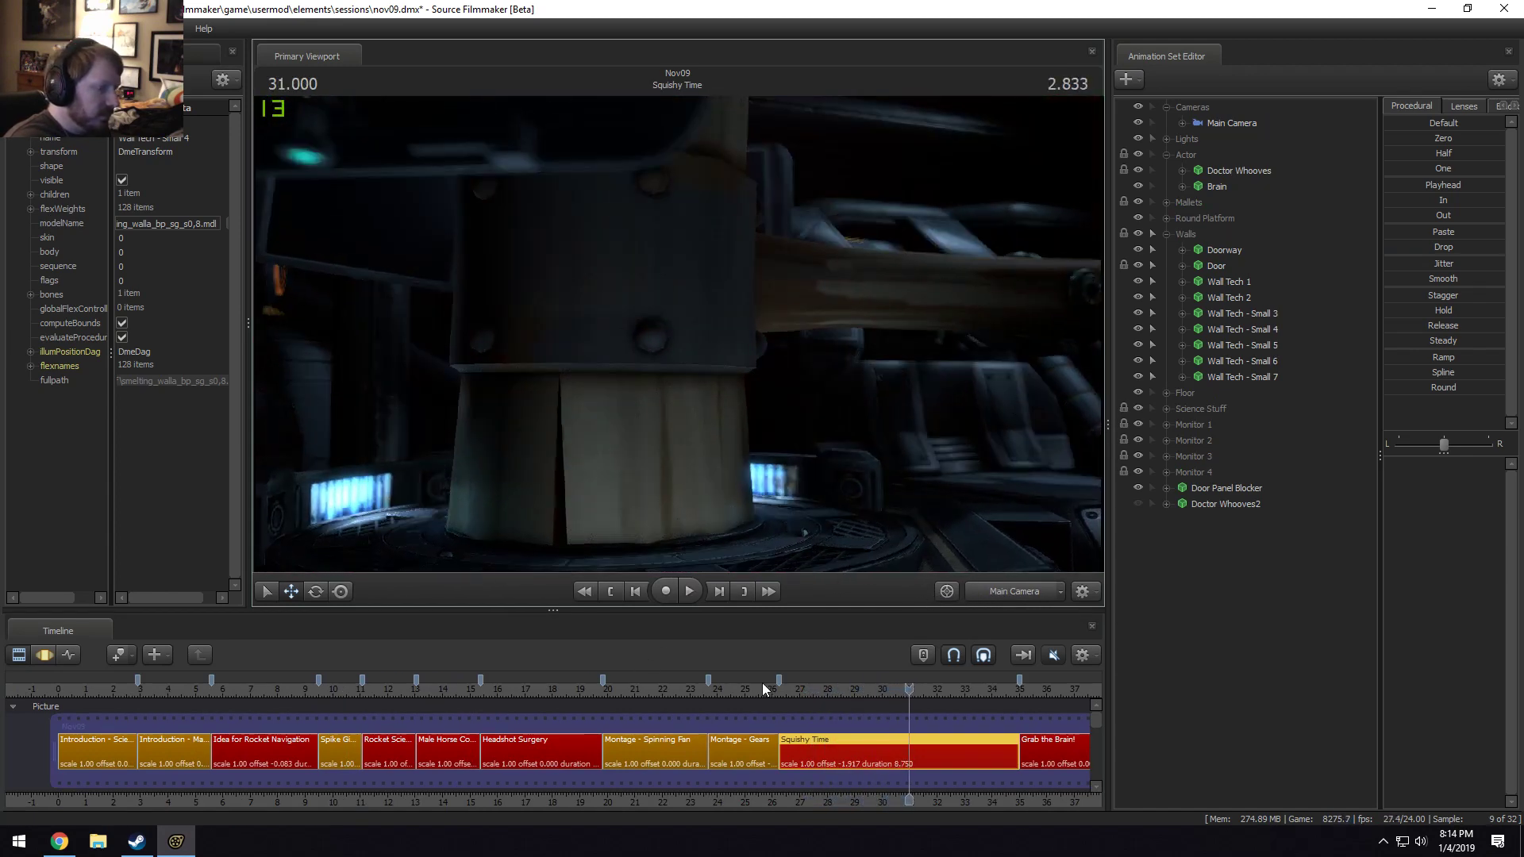
Replay Doctor Whooves' looking-around animation from the start of Squishy Time and from about 28 s.
click(785, 694)
key(space)
middle_drag(811, 798, 657, 778)
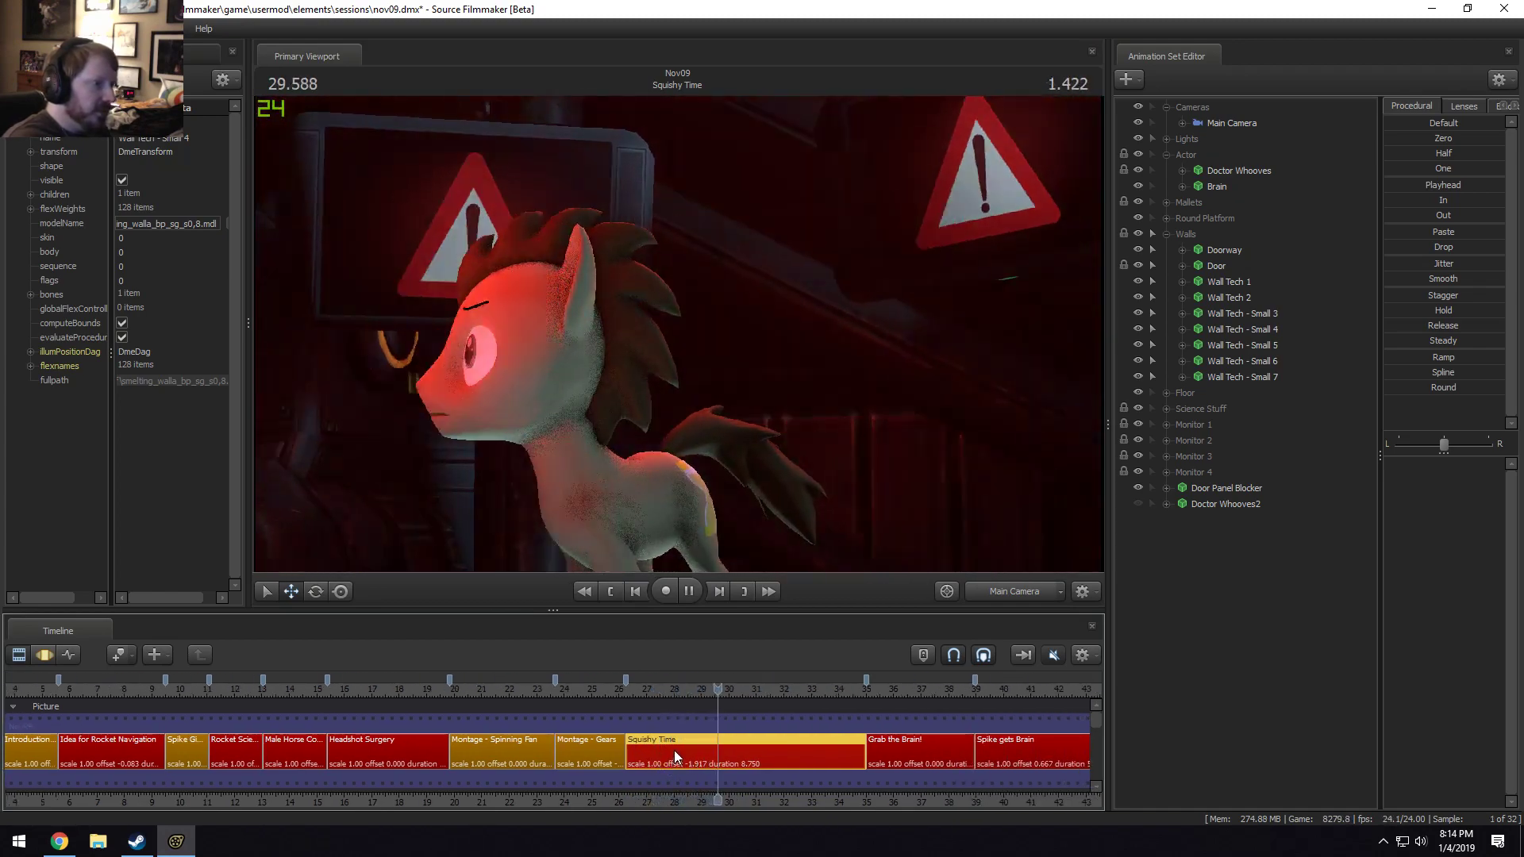
key(space)
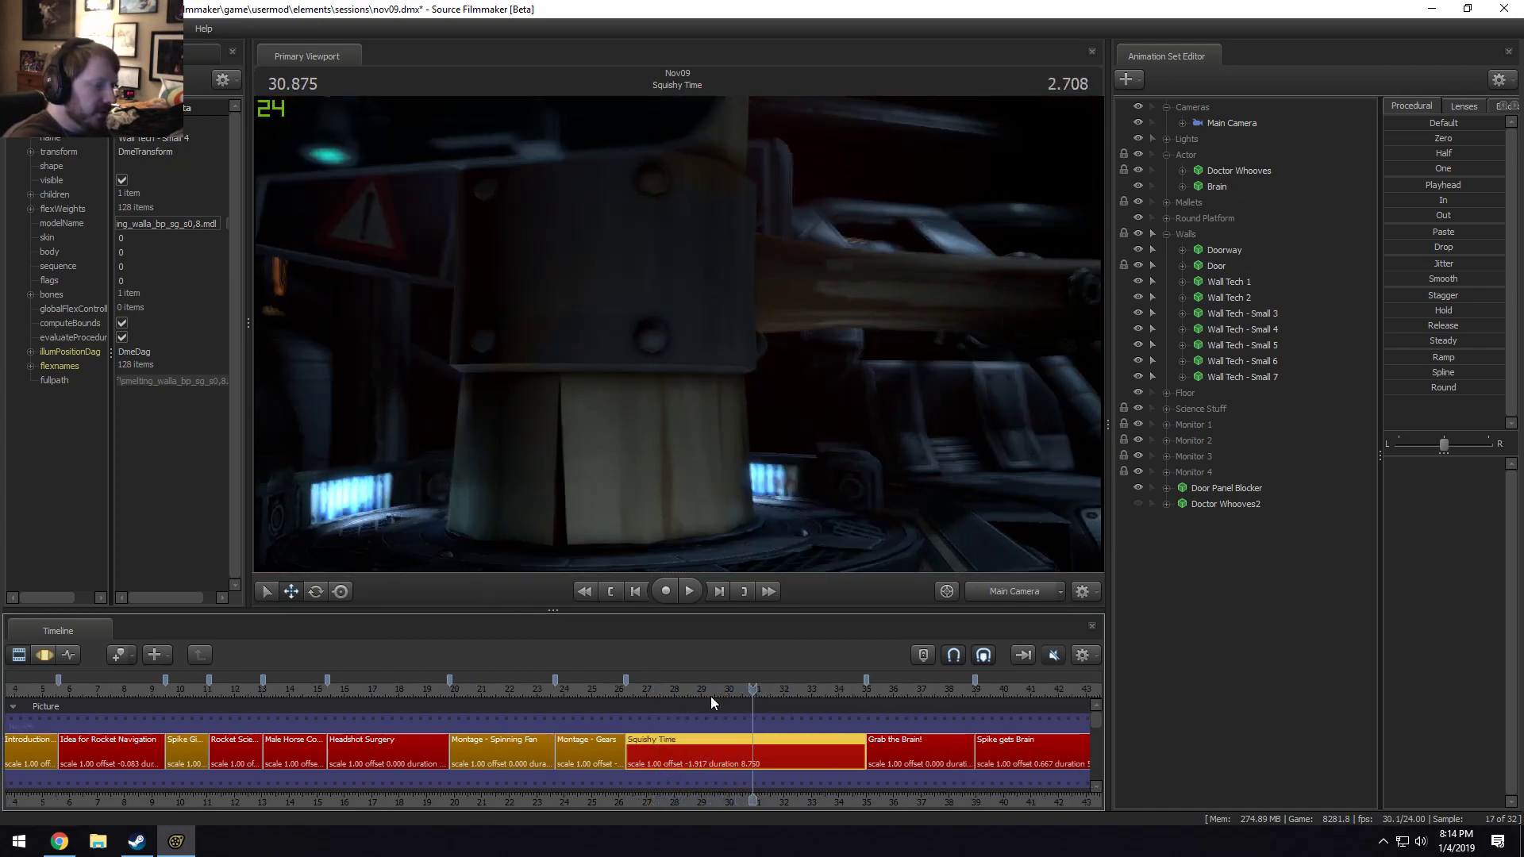
click(677, 688)
key(space)
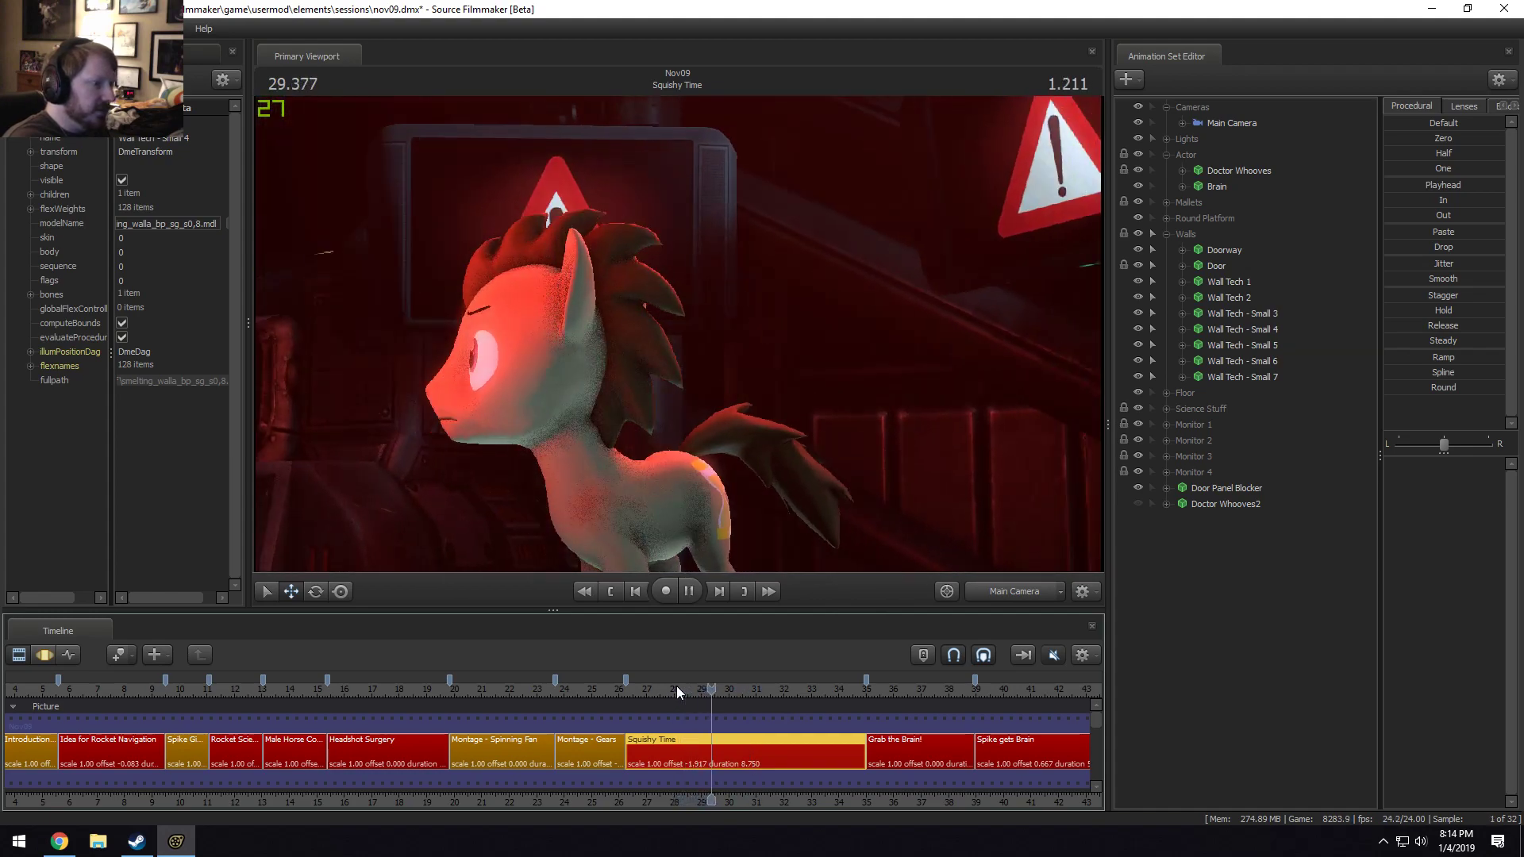
key(space)
Switch Squishy Time to the work camera, turn off scene lighting and preview Doctor Whooves' motion on the platform.
click(1011, 583)
right_click(922, 454)
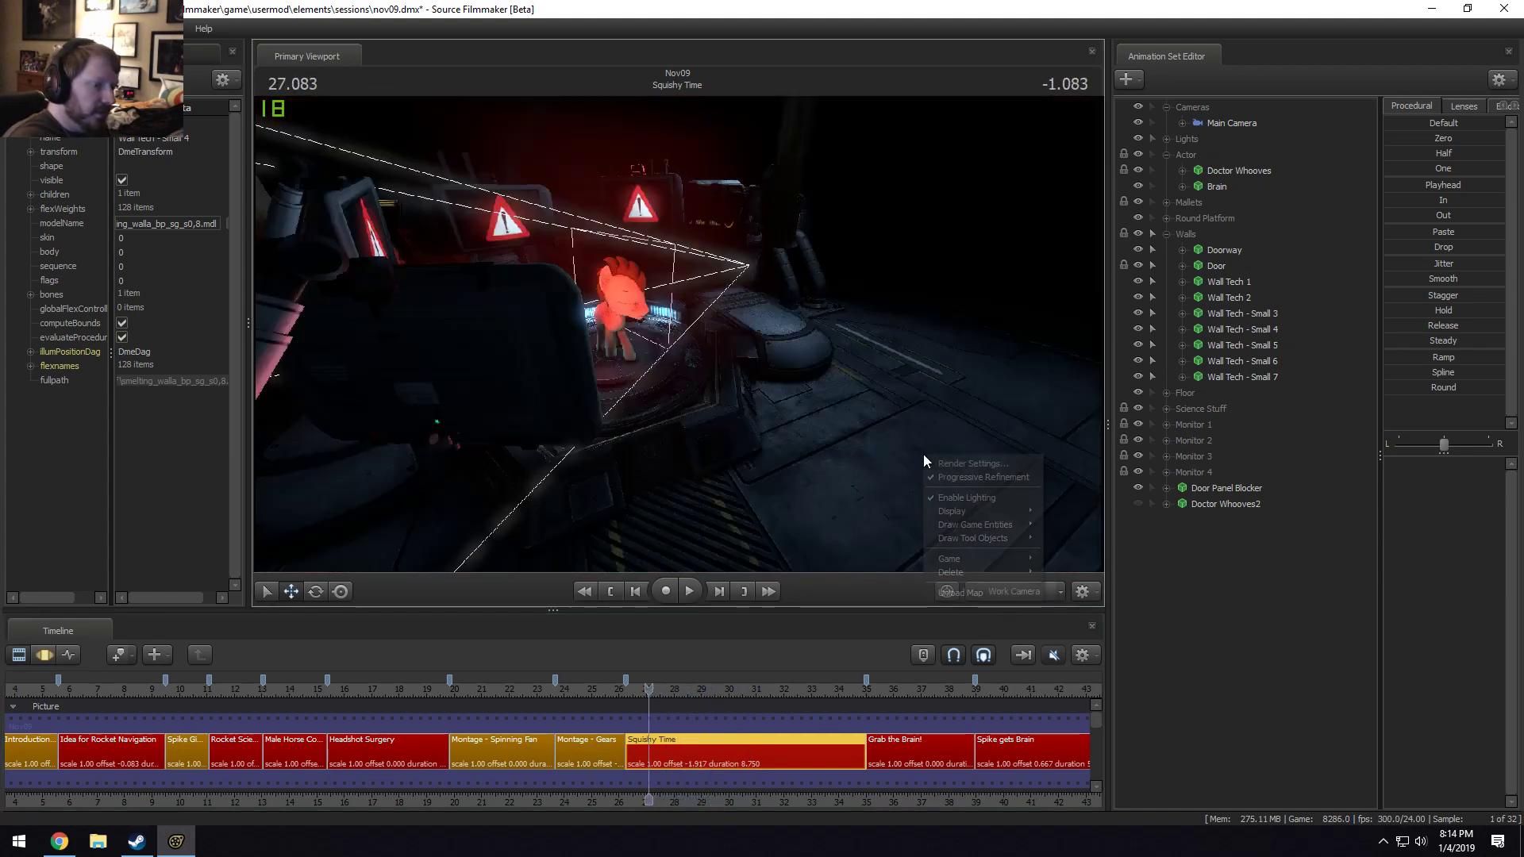
click(960, 496)
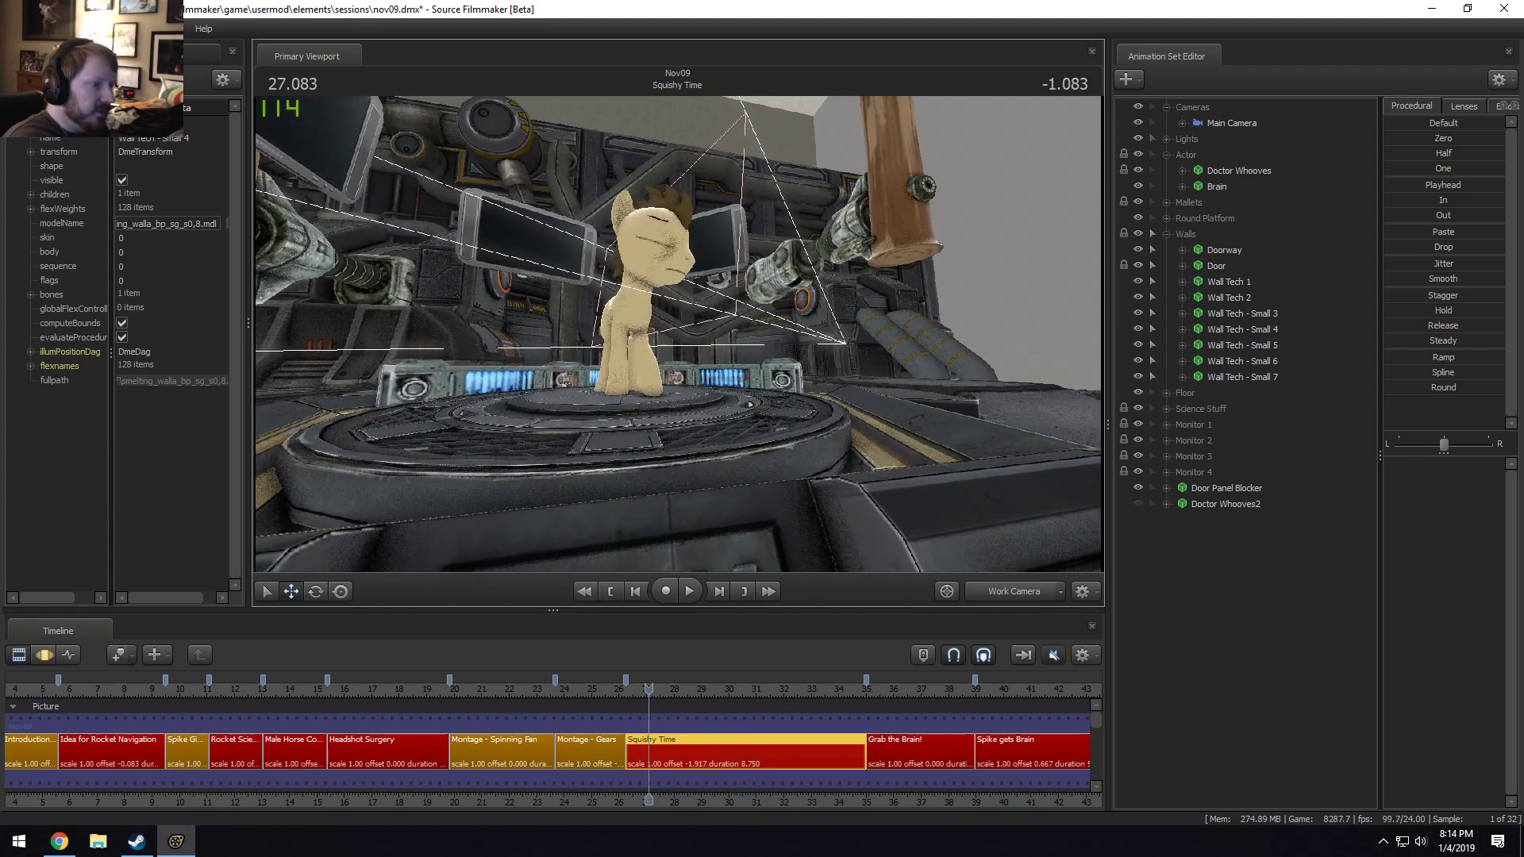
drag(754, 333, 678, 331)
key(space)
key(space)
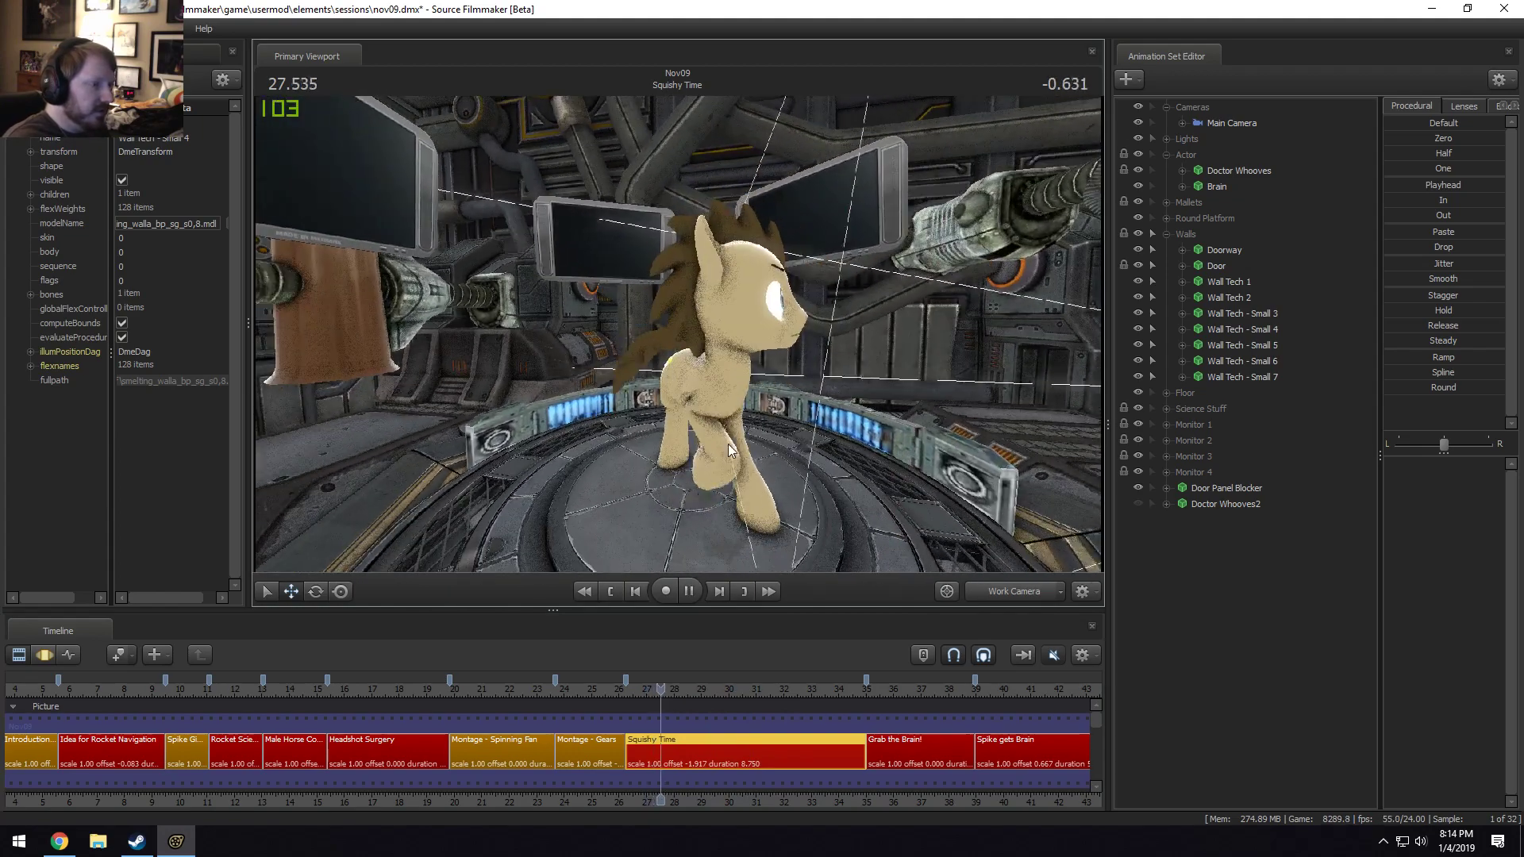
Play the beginning of Squishy Time repeatedly from the work camera to check how Doctor Whooves turns his head.
click(635, 687)
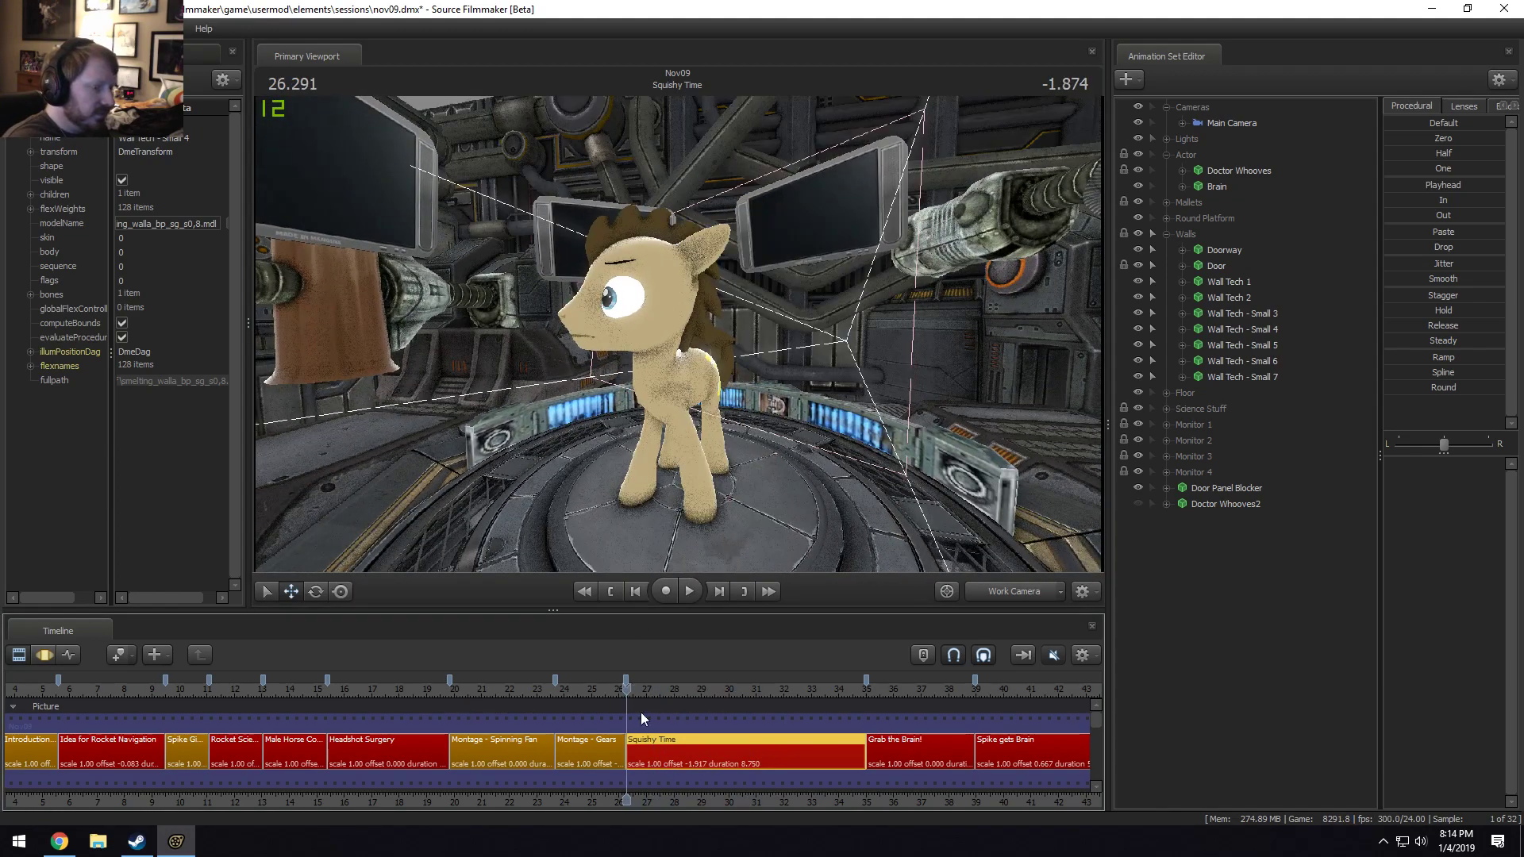
middle_drag(689, 803, 507, 756)
key(space)
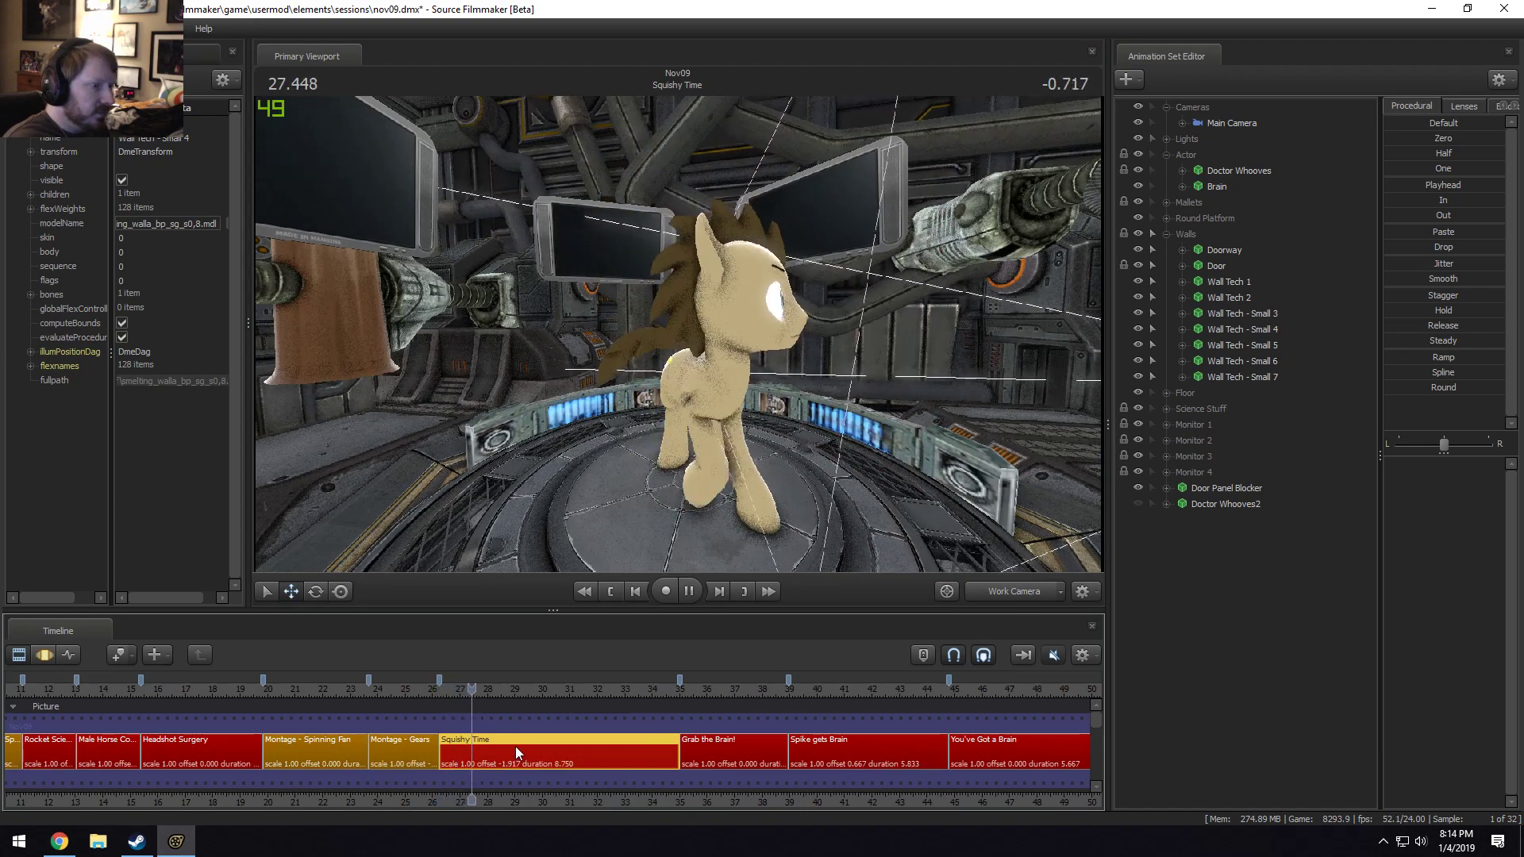
key(space)
key(space)
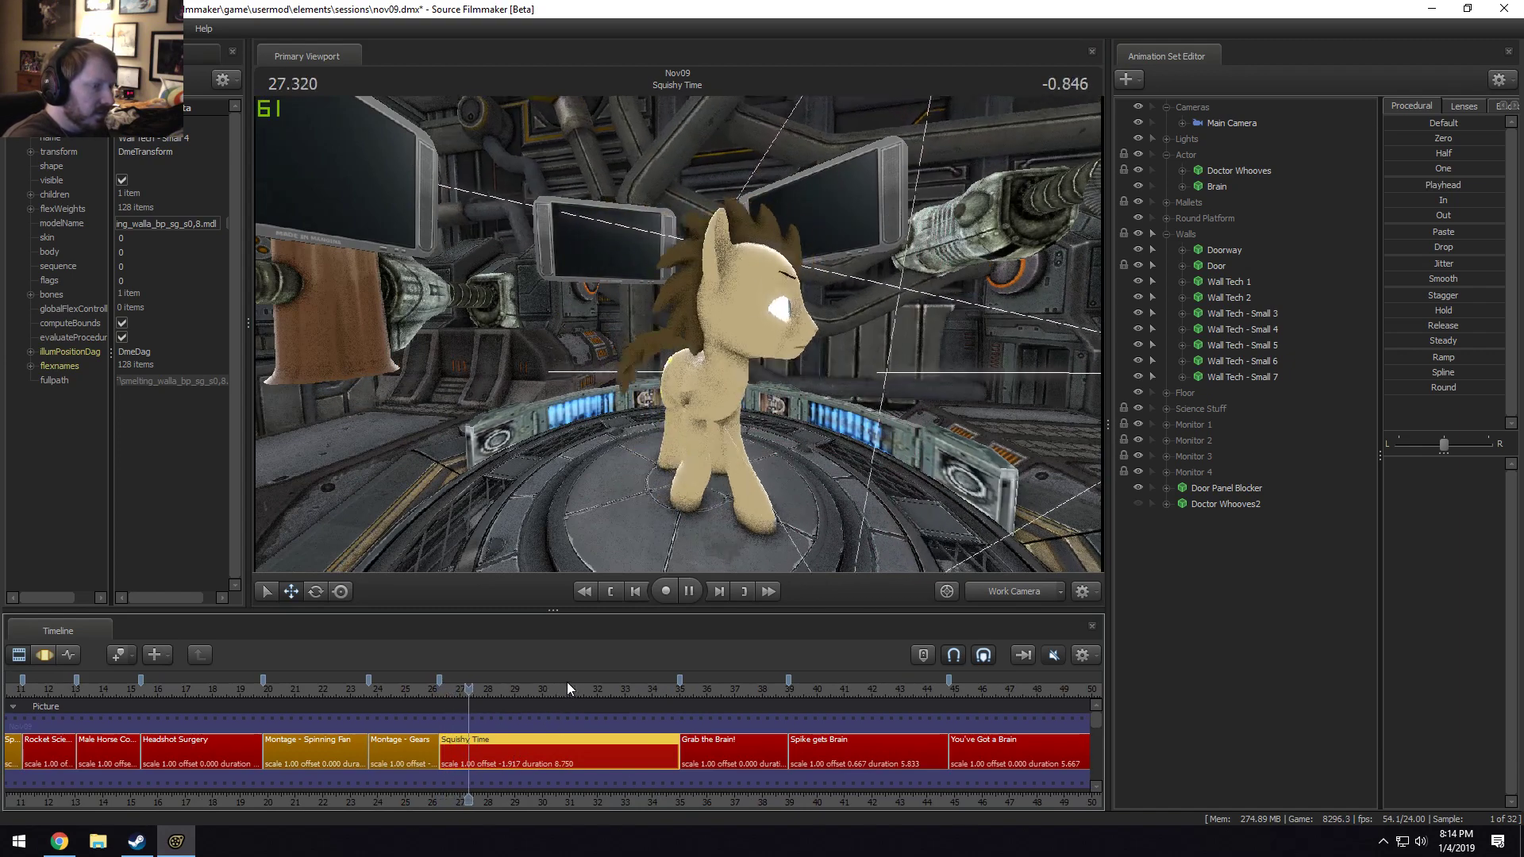
key(space)
Play the start of Squishy Time through the main camera with scene lighting off.
click(1018, 599)
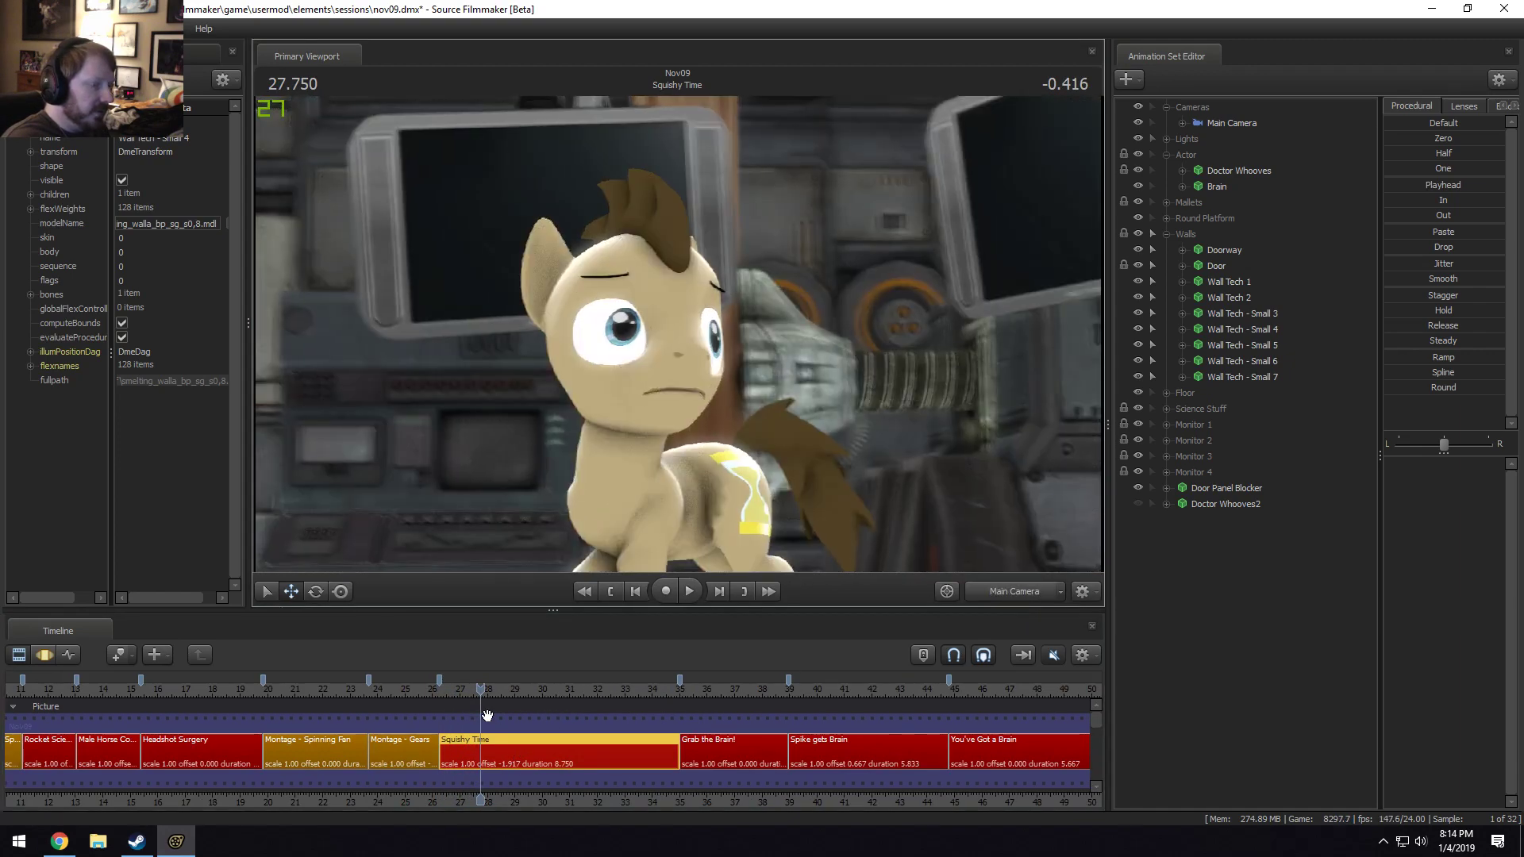
drag(479, 692, 440, 692)
key(space)
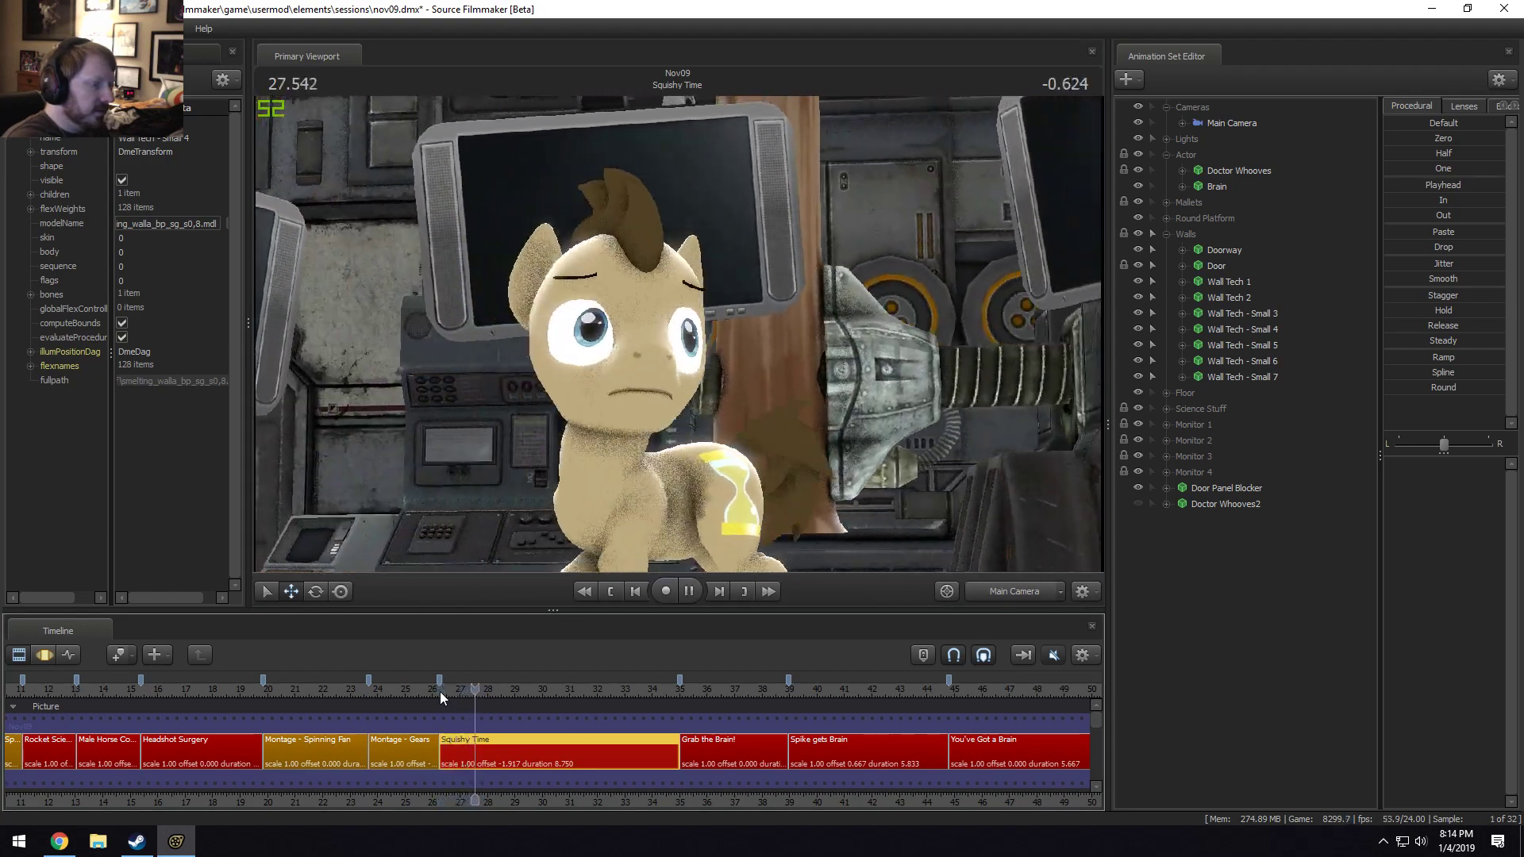
key(space)
Return to the work camera, go to about 27.67 s, frame Doctor Whooves' front and open the Motion Editor.
click(1015, 591)
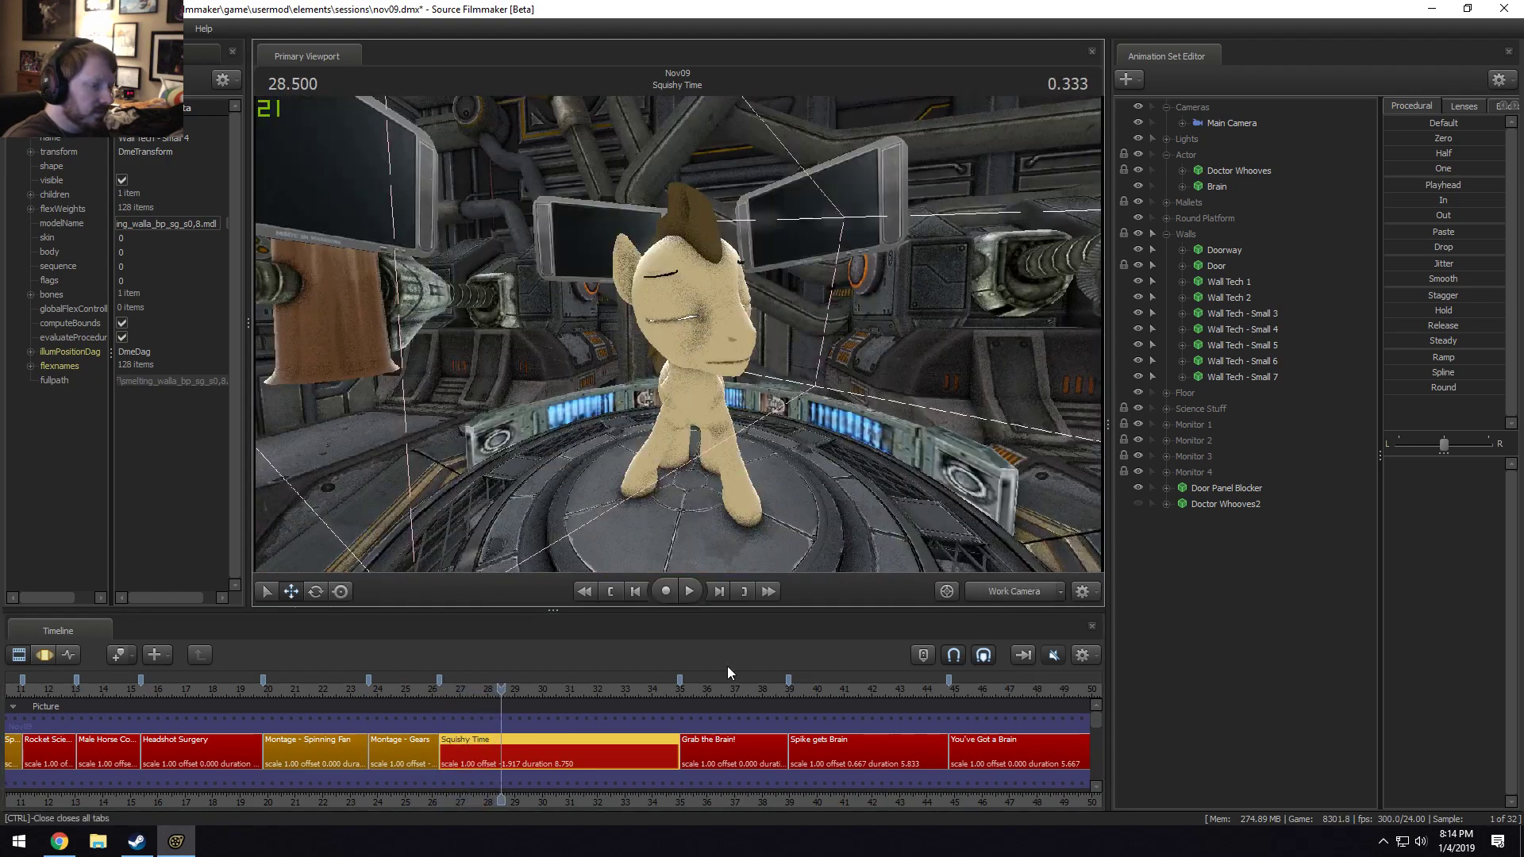
mouse_move(490, 688)
mouse_down()
mouse_move(512, 689)
mouse_move(459, 694)
mouse_move(478, 689)
mouse_up()
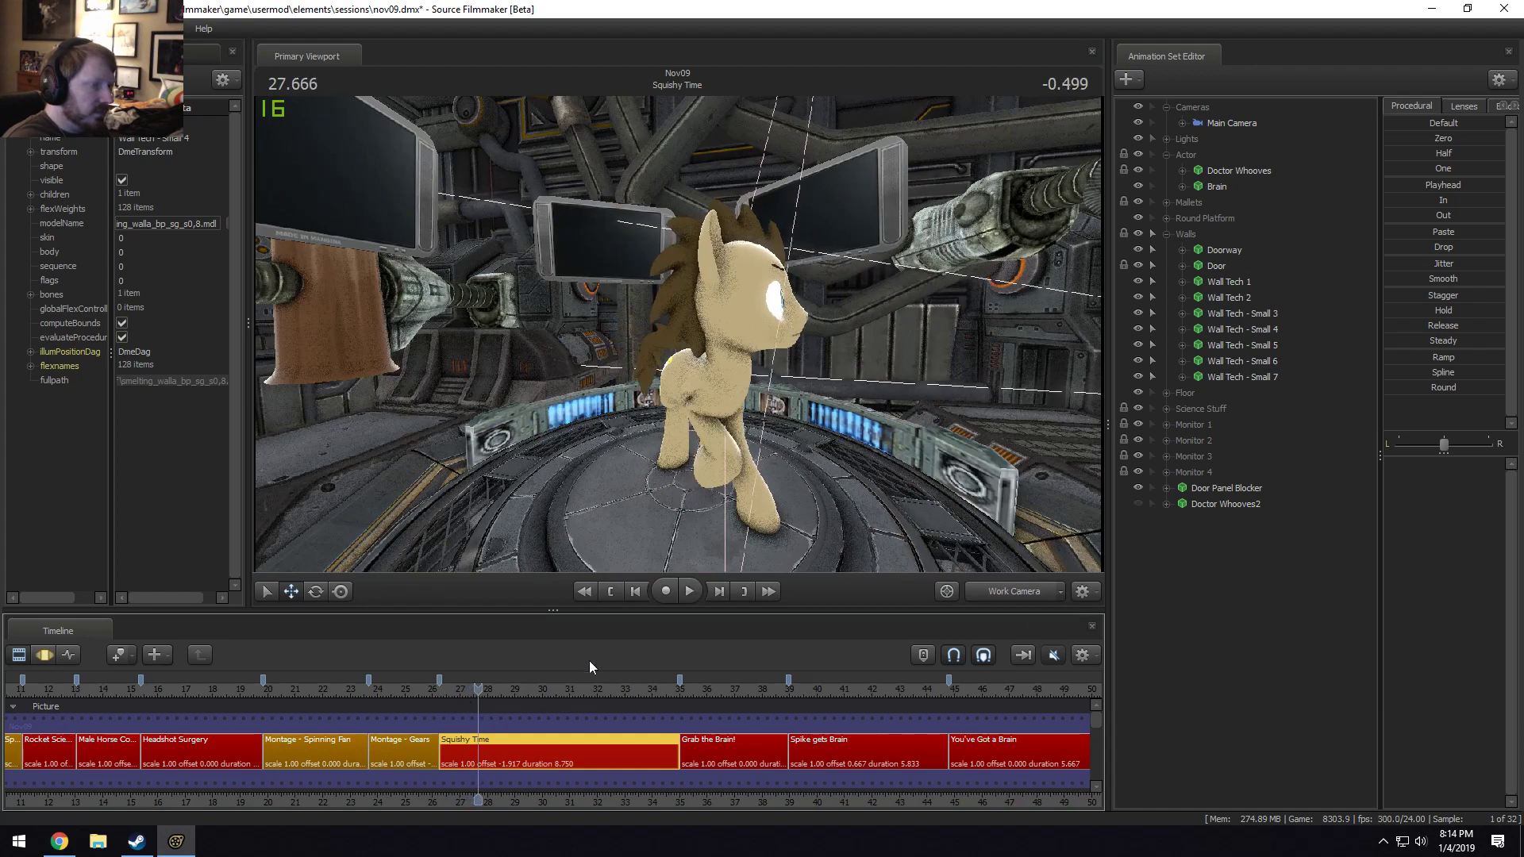
alt+drag(586, 534, 516, 590)
scroll(480, 749, up, 3)
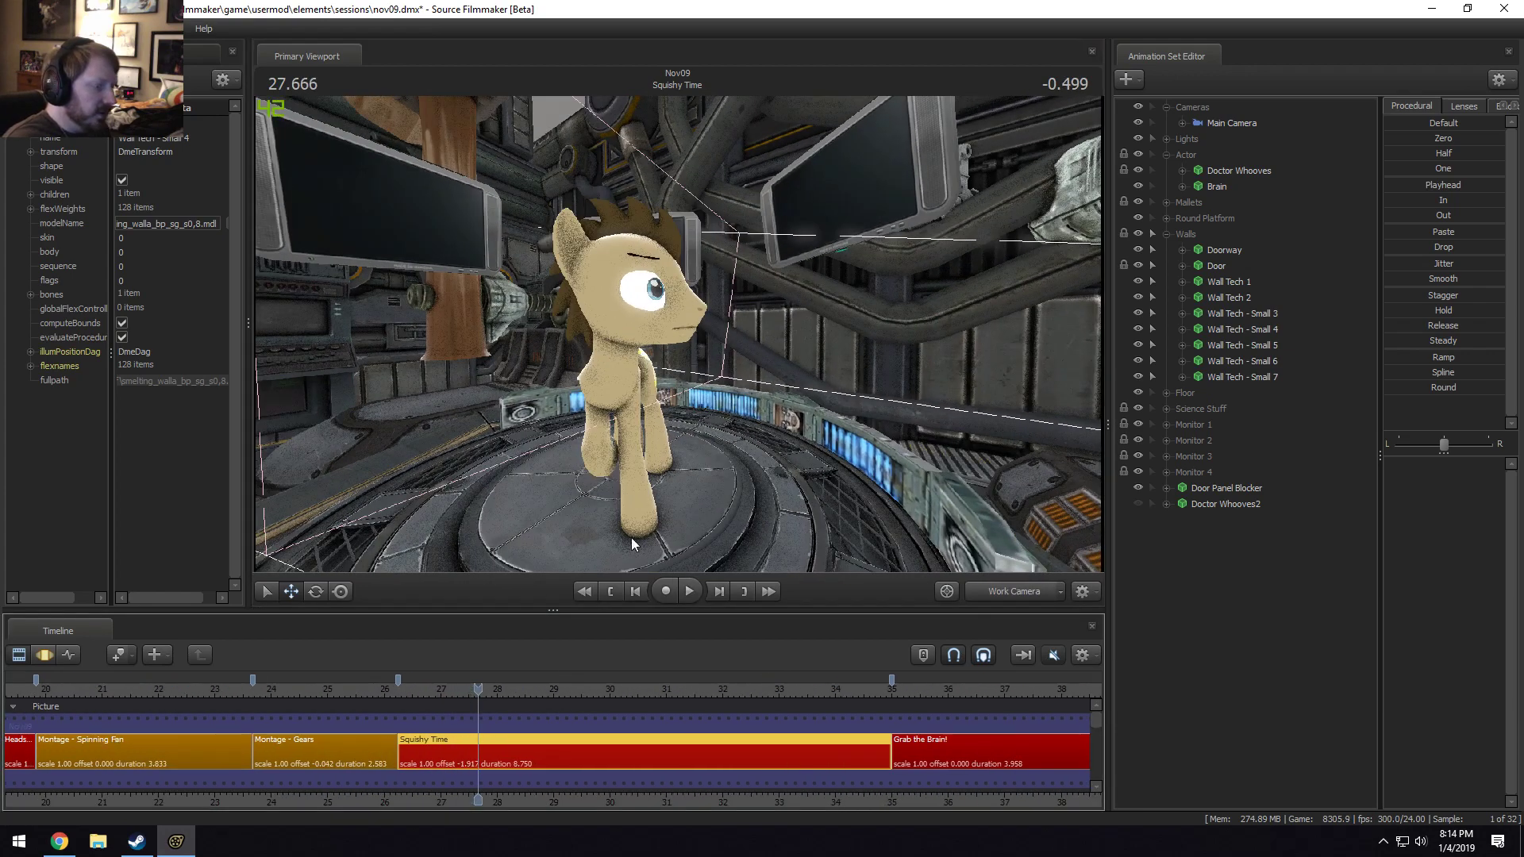
alt+drag(631, 537, 527, 360)
key(F3)
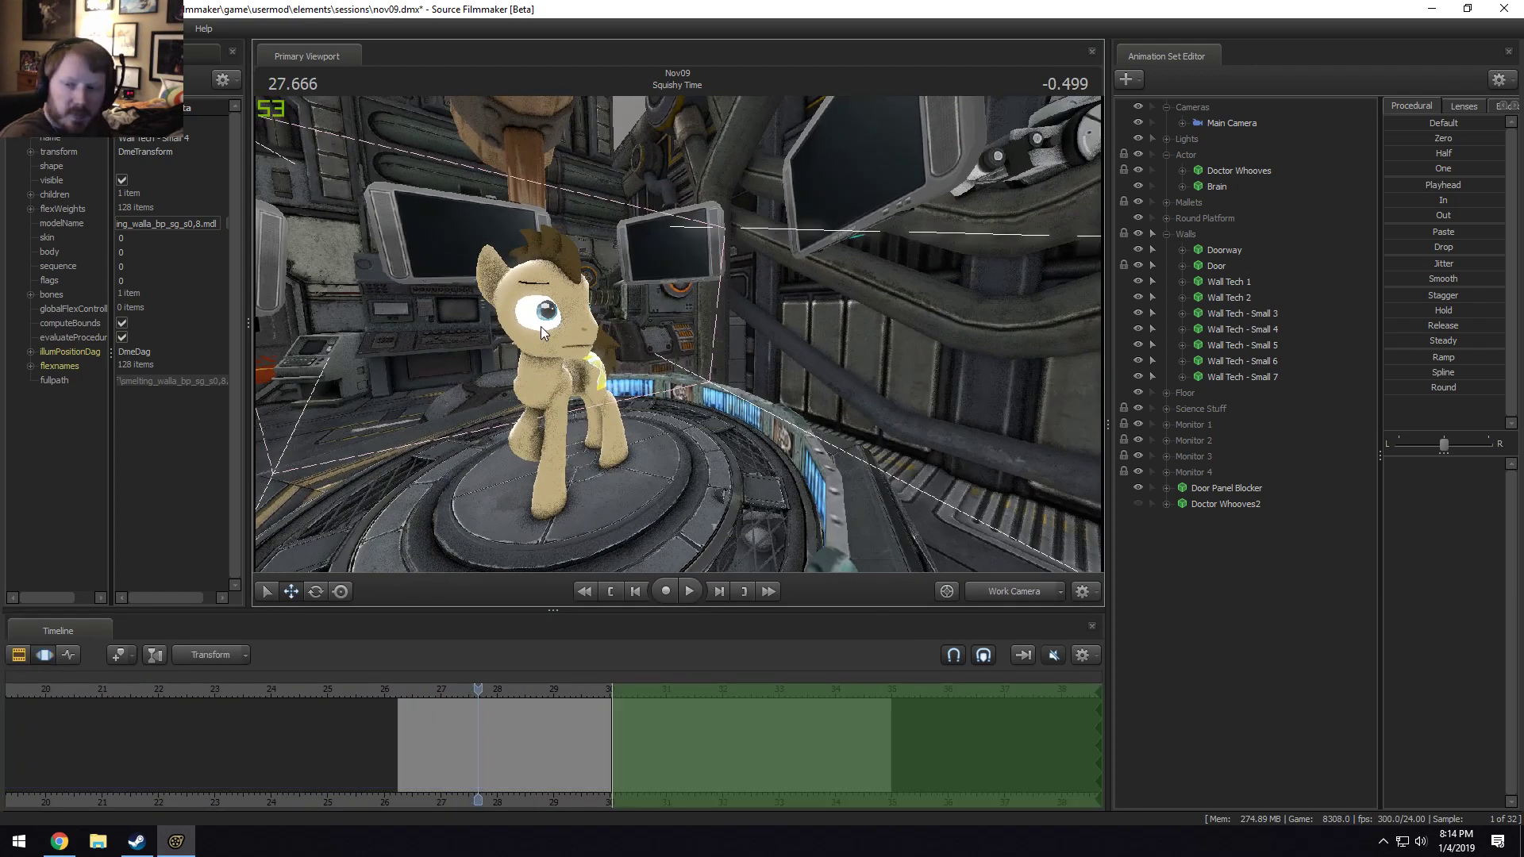
Collapse the Walls group and move Door Panel Blocker into it.
key(ctrl)
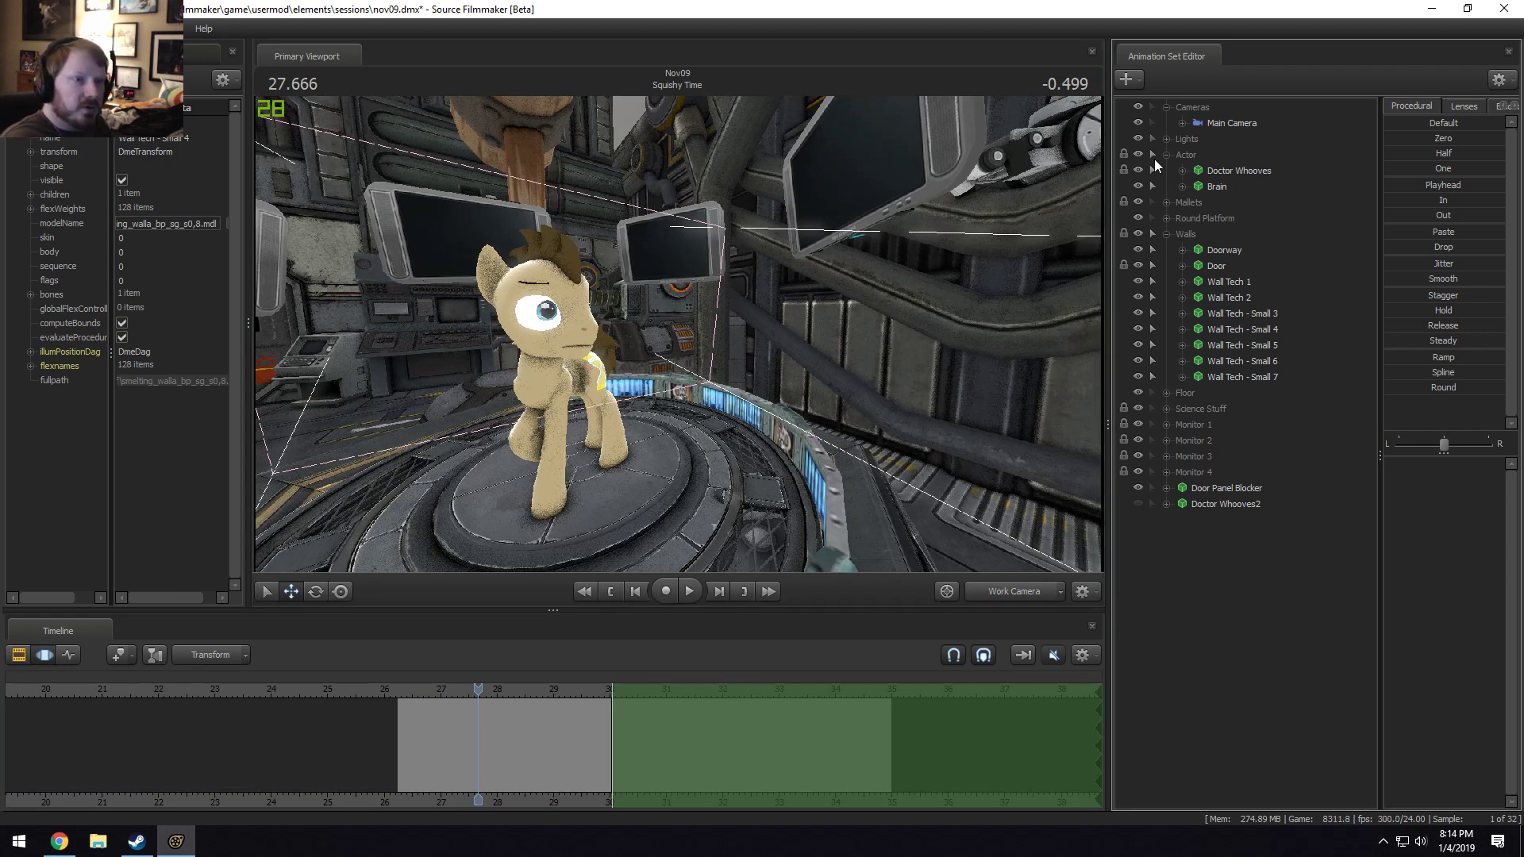
click(1155, 231)
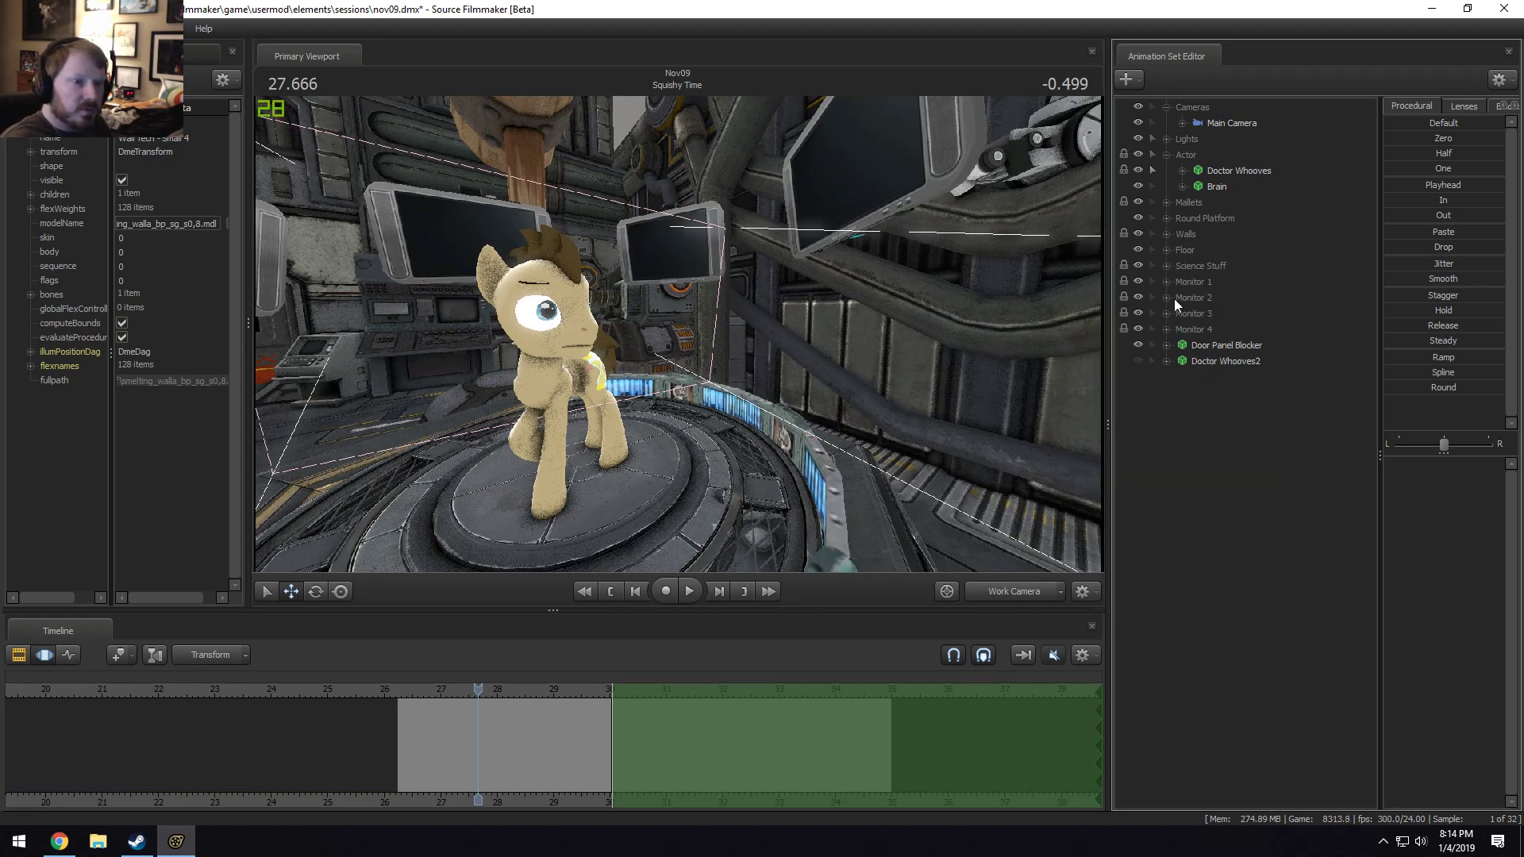
drag(1214, 353, 1205, 241)
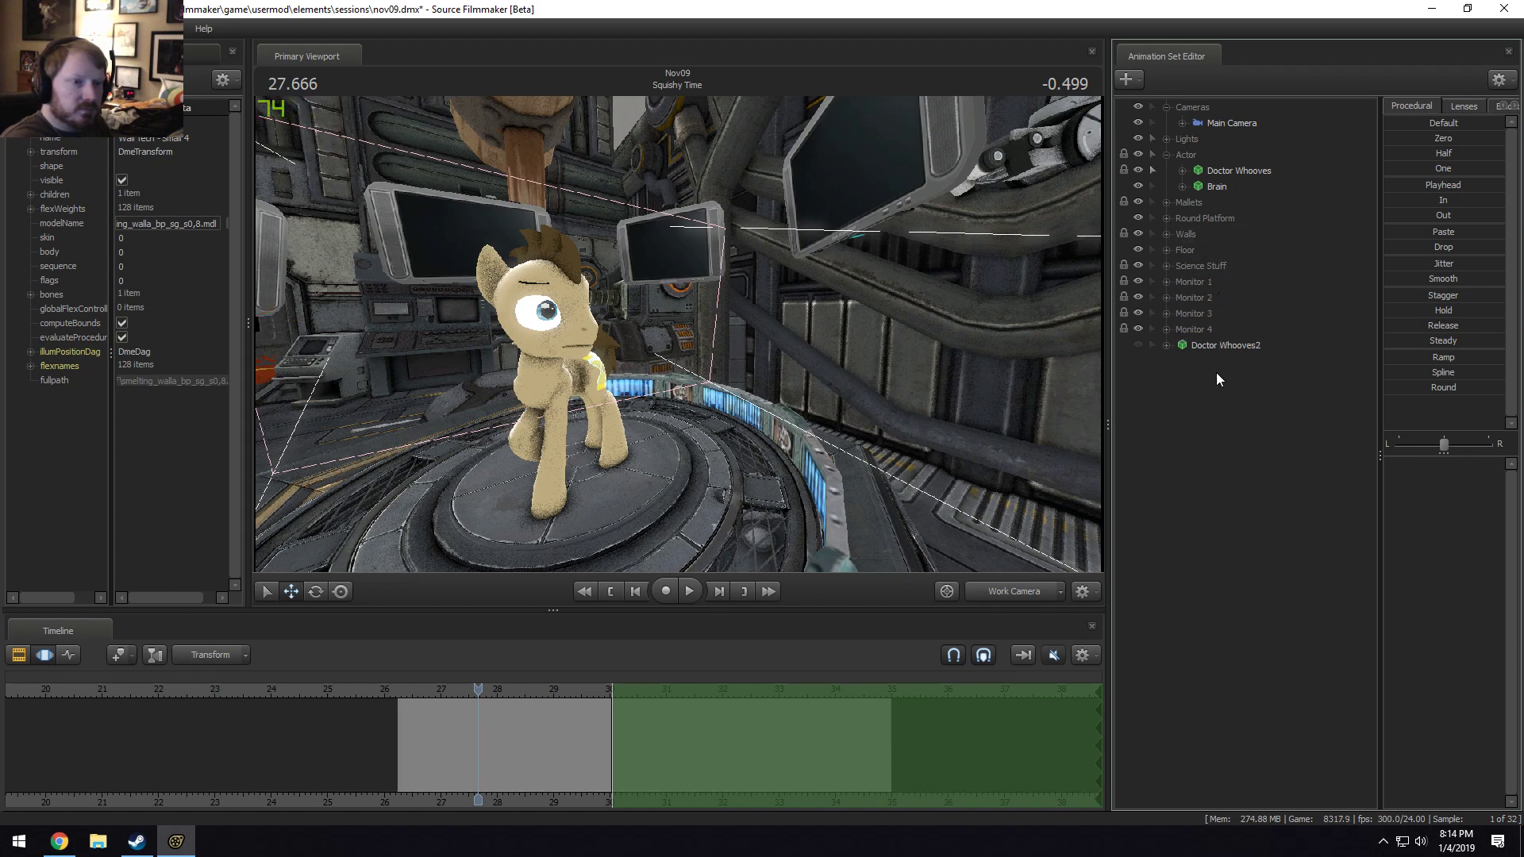
Delete the hidden Doctor Whooves2 animation set.
click(1208, 349)
right_click(1212, 346)
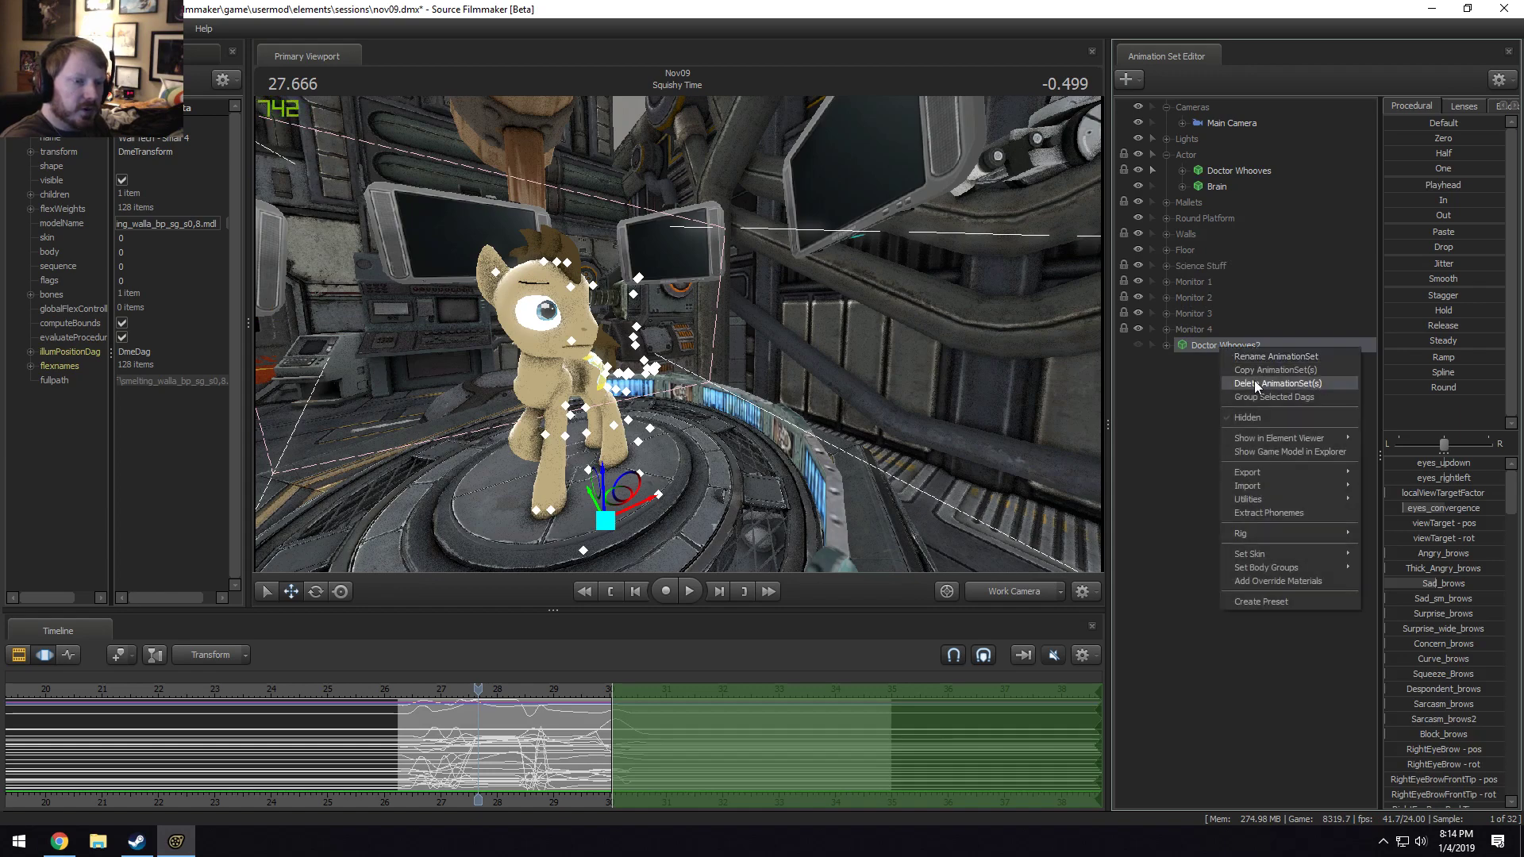
click(1256, 376)
Select Doctor Whooves and set a time selection from about 27.2 to 28.1 s with the playhead at 27.5 s.
click(1226, 170)
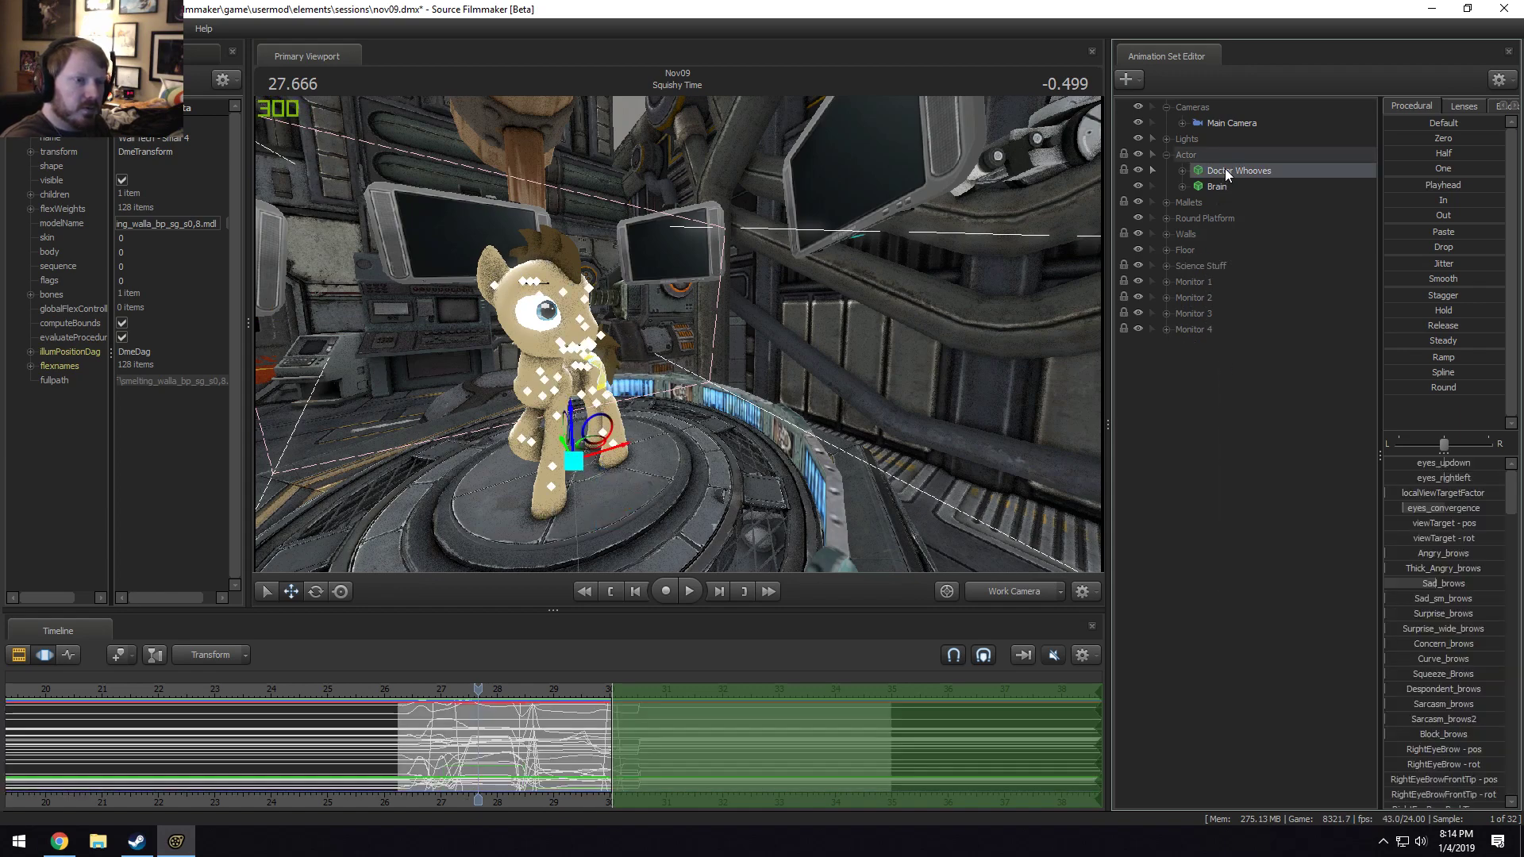
scroll(589, 797, up, 3)
drag(451, 752, 534, 729)
click(461, 752)
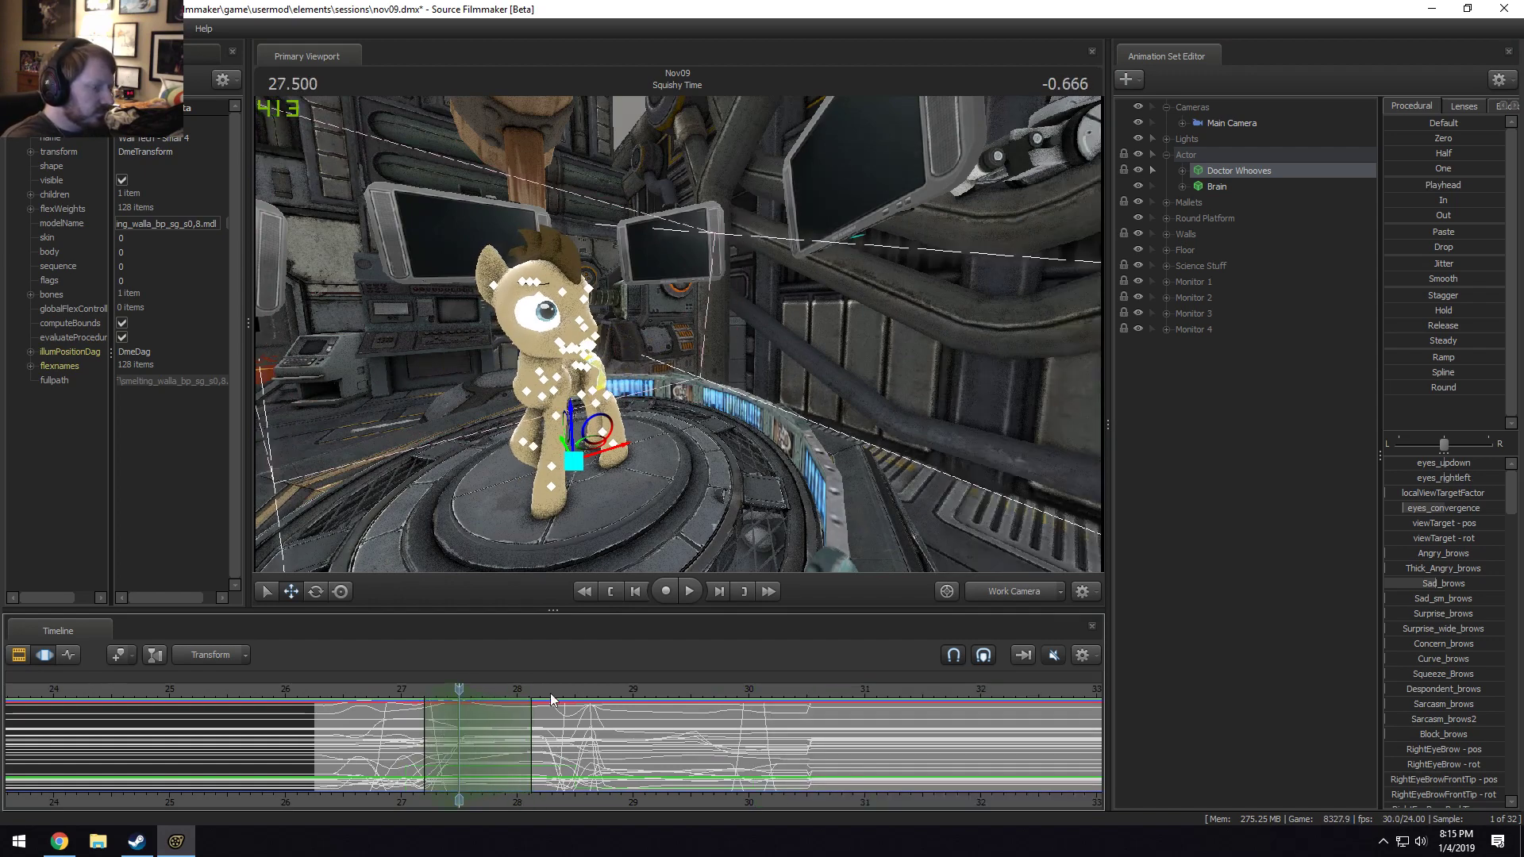
Select Doctor Whooves' Head control and rotate the head at 27.5 s within the current time selection.
alt+drag(699, 357, 674, 339)
click(555, 337)
alt+drag(541, 337, 684, 314)
key(e)
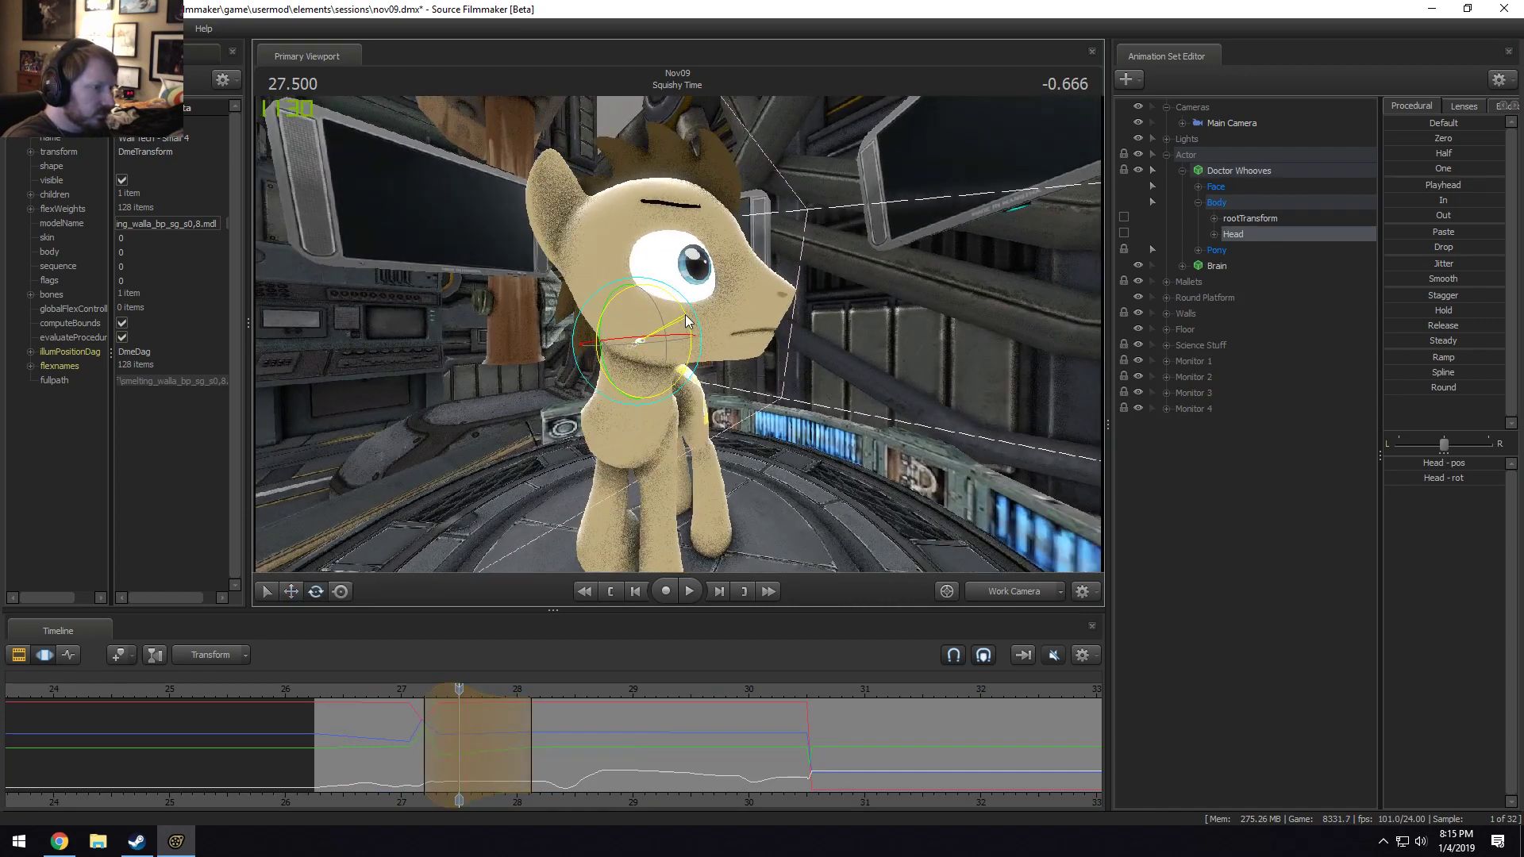
Play back the head turn from about 27 s in the work camera and again through Main Camera.
click(401, 691)
key(space)
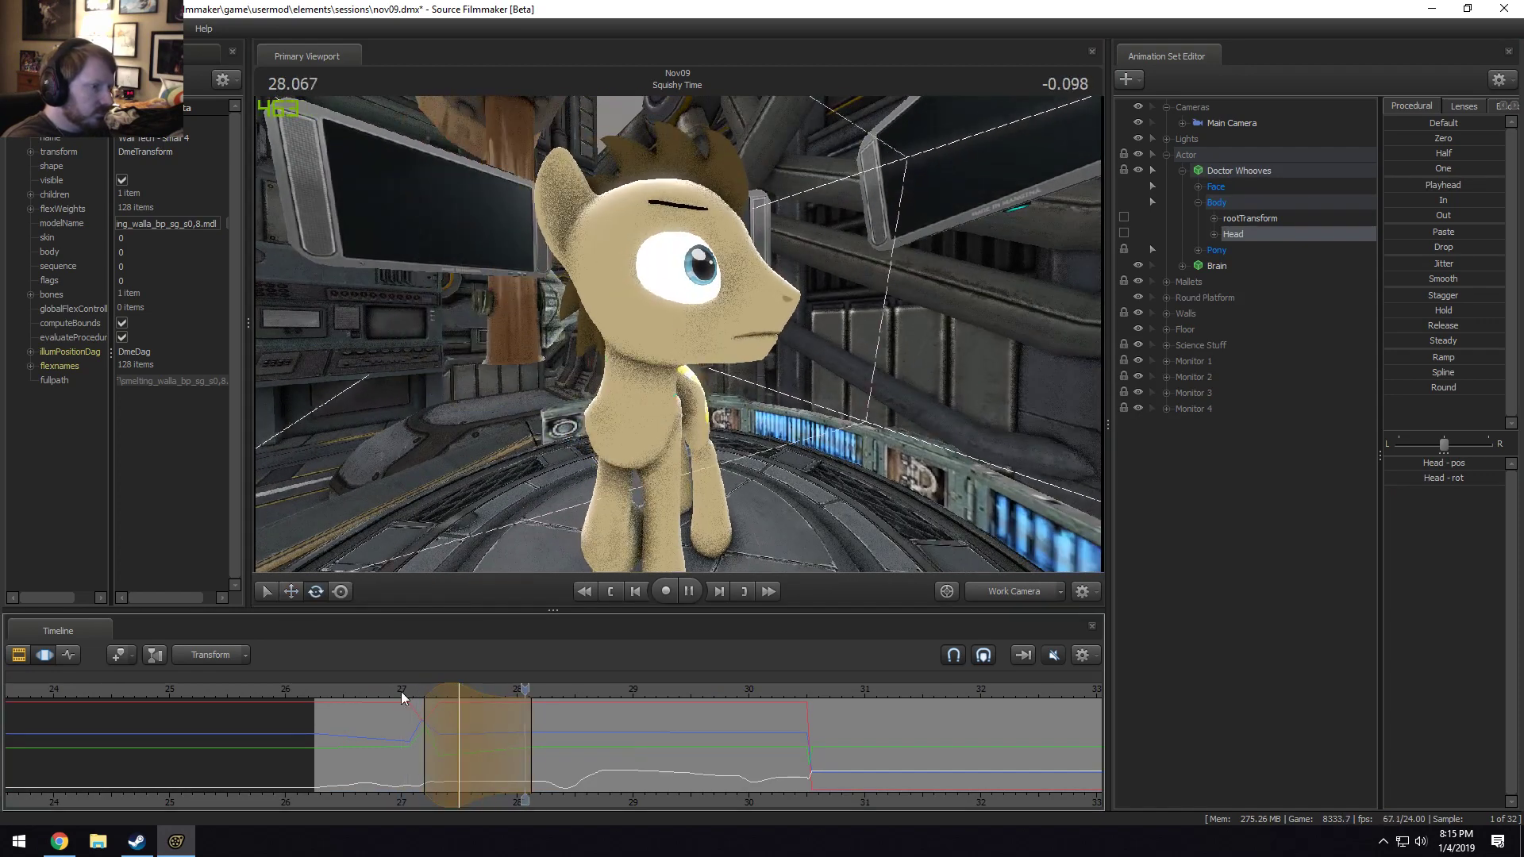
key(space)
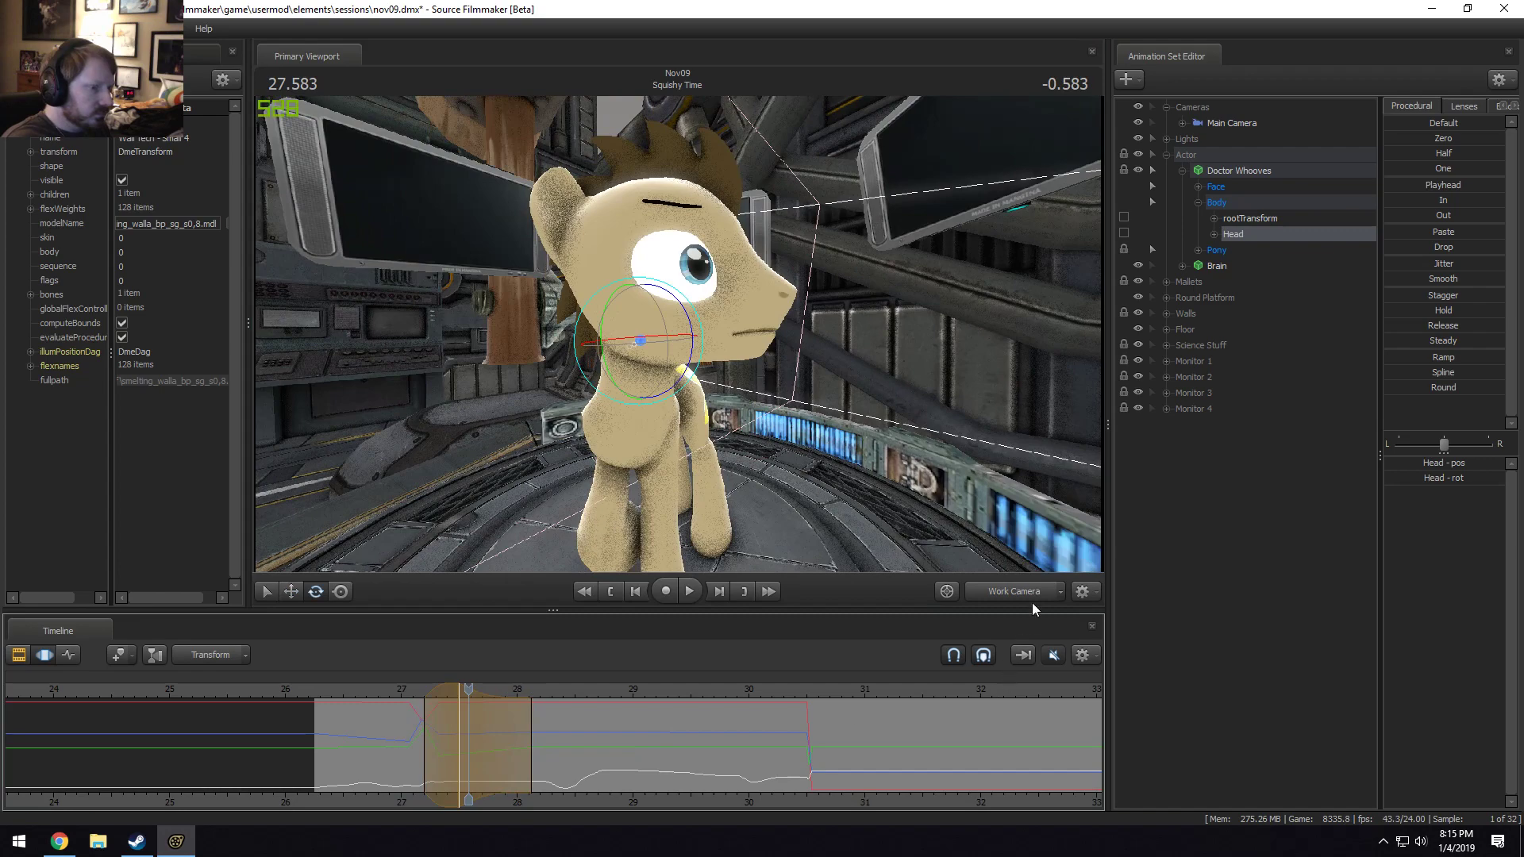
key(F4)
click(394, 693)
key(space)
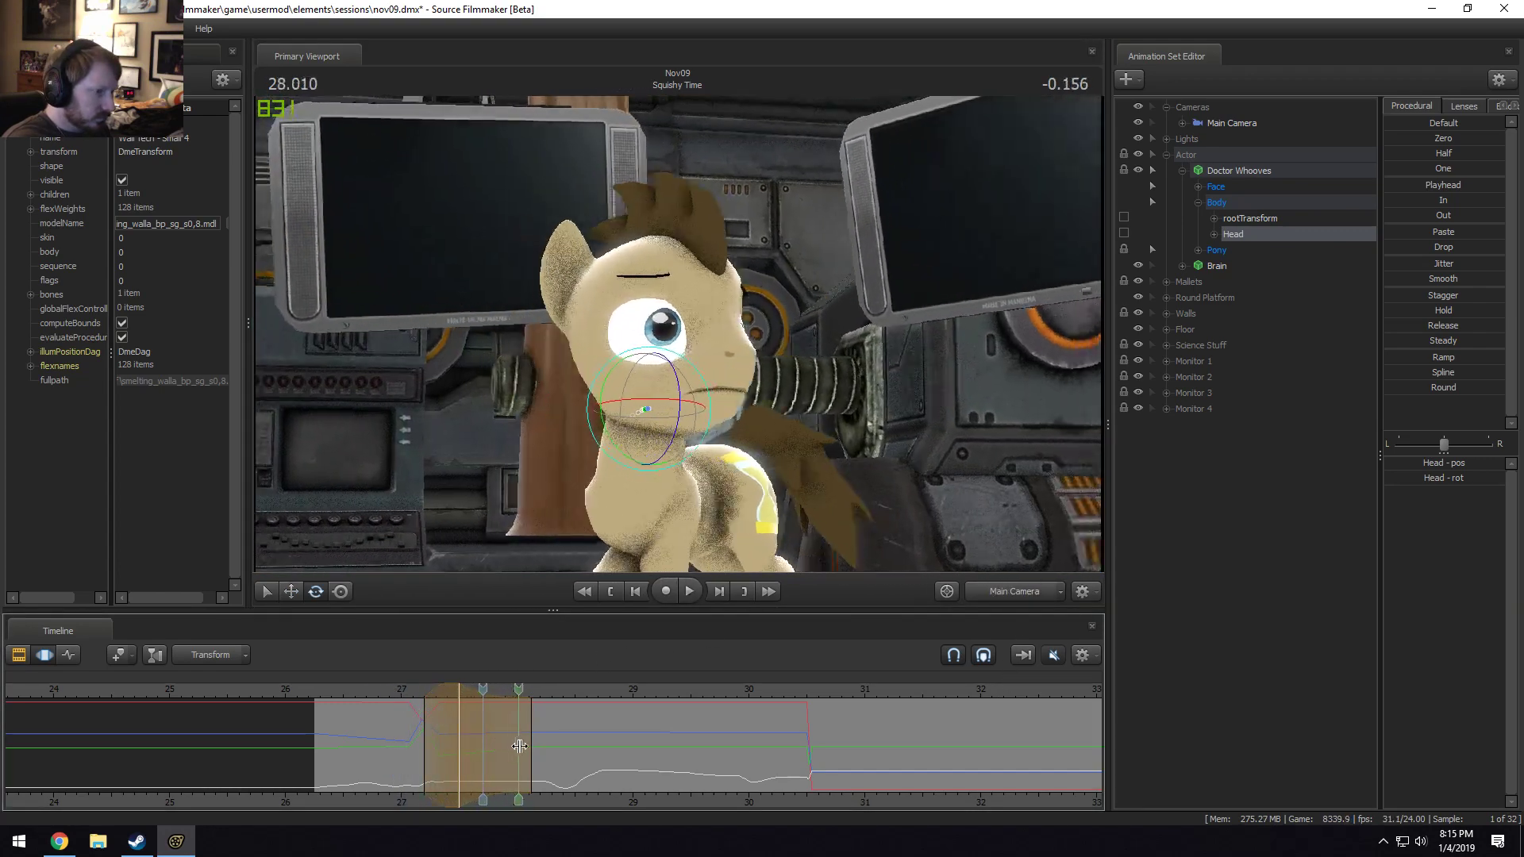
Set a time selection from about 27.2 to 28.6 s with the playhead at 28.25 s, and play back in the work camera.
mouse_move(519, 746)
middle_down()
mouse_move(496, 751)
mouse_move(544, 757)
middle_up()
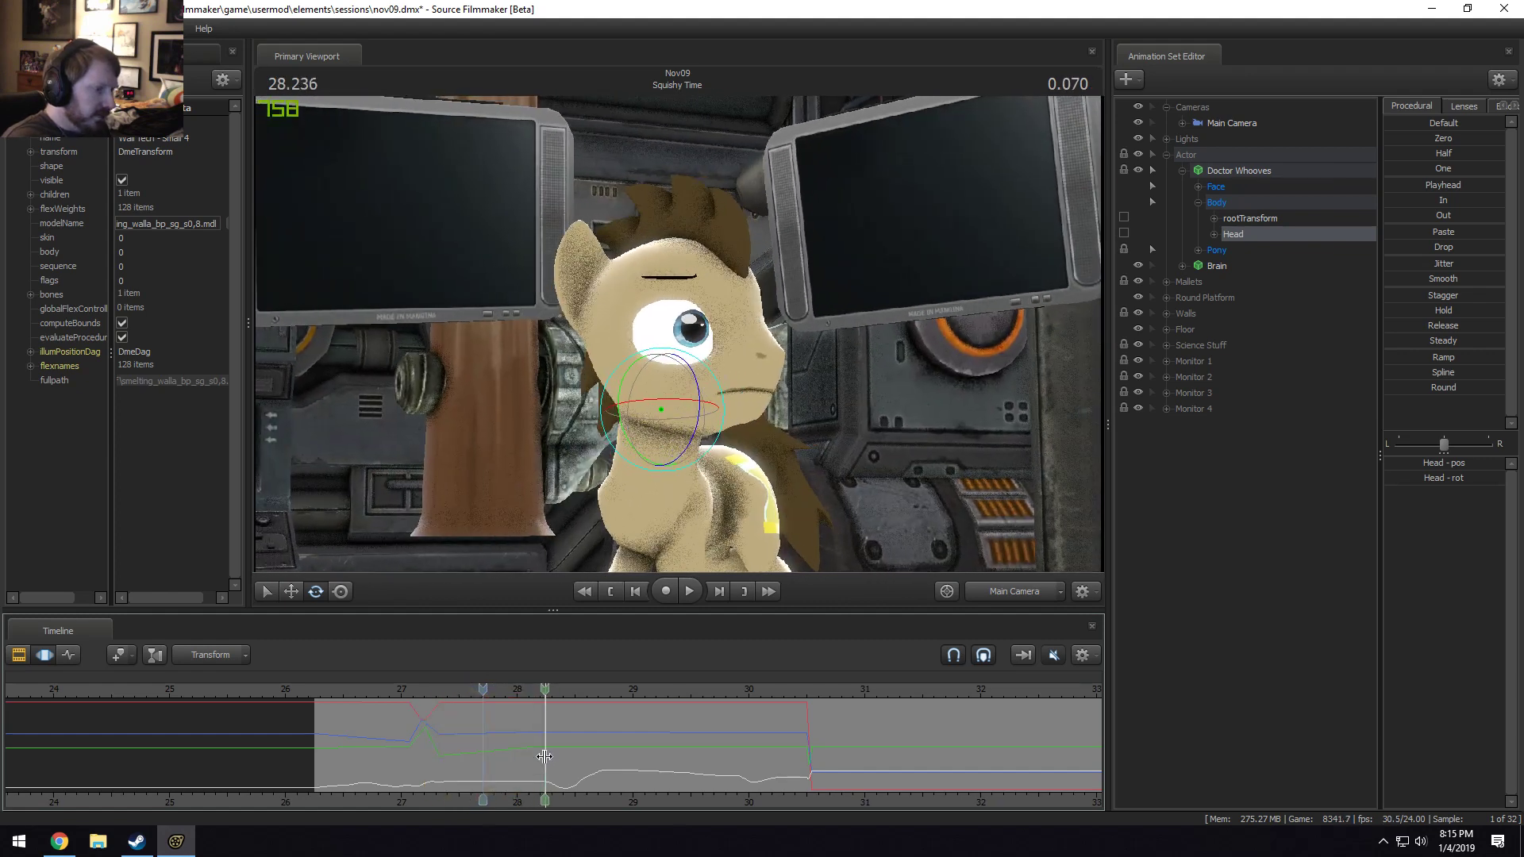
click(545, 757)
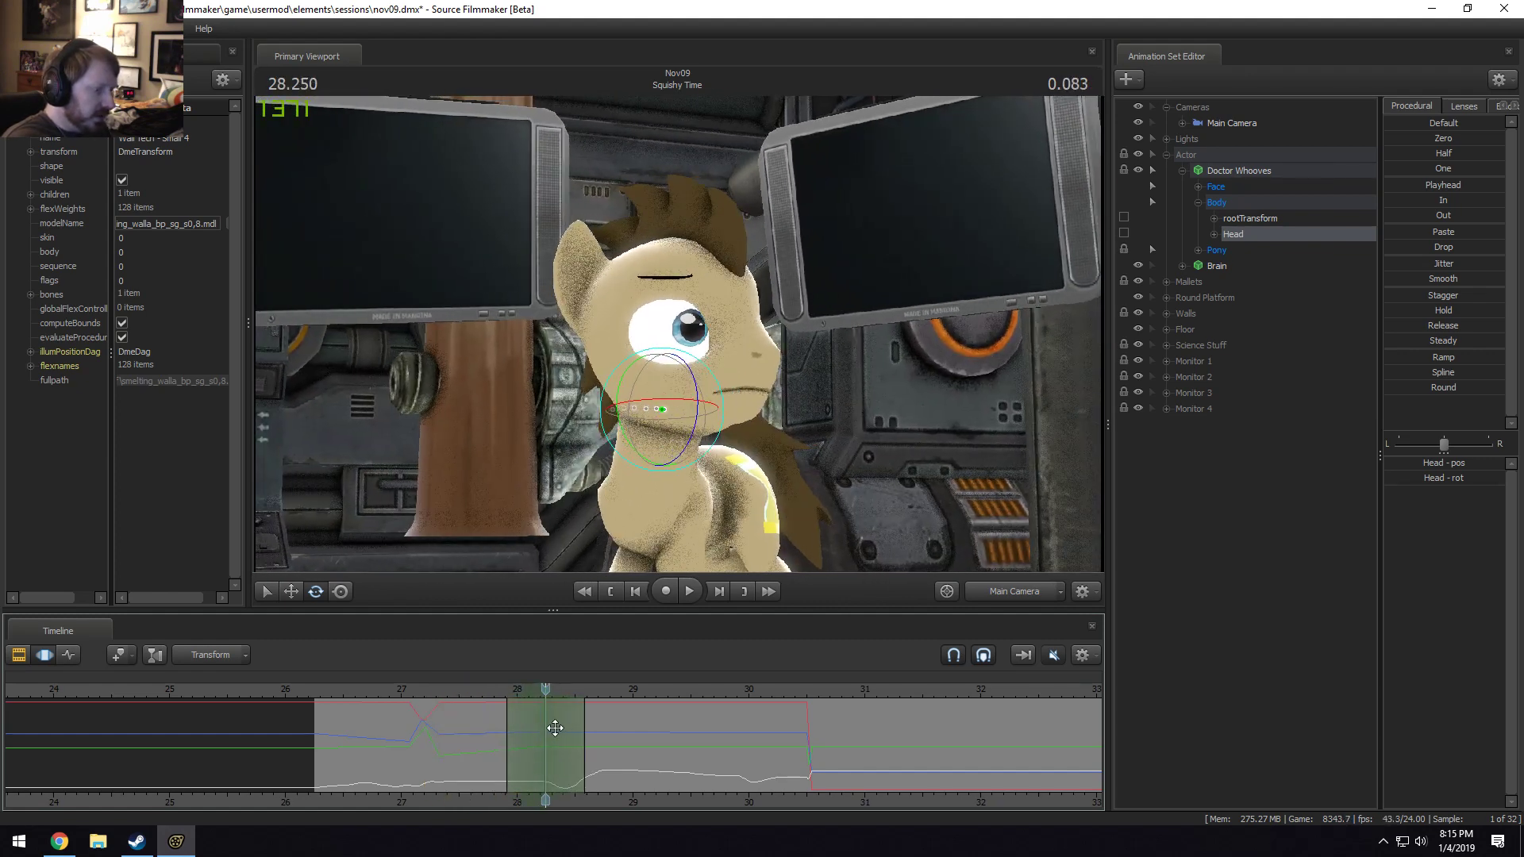
drag(506, 728, 425, 738)
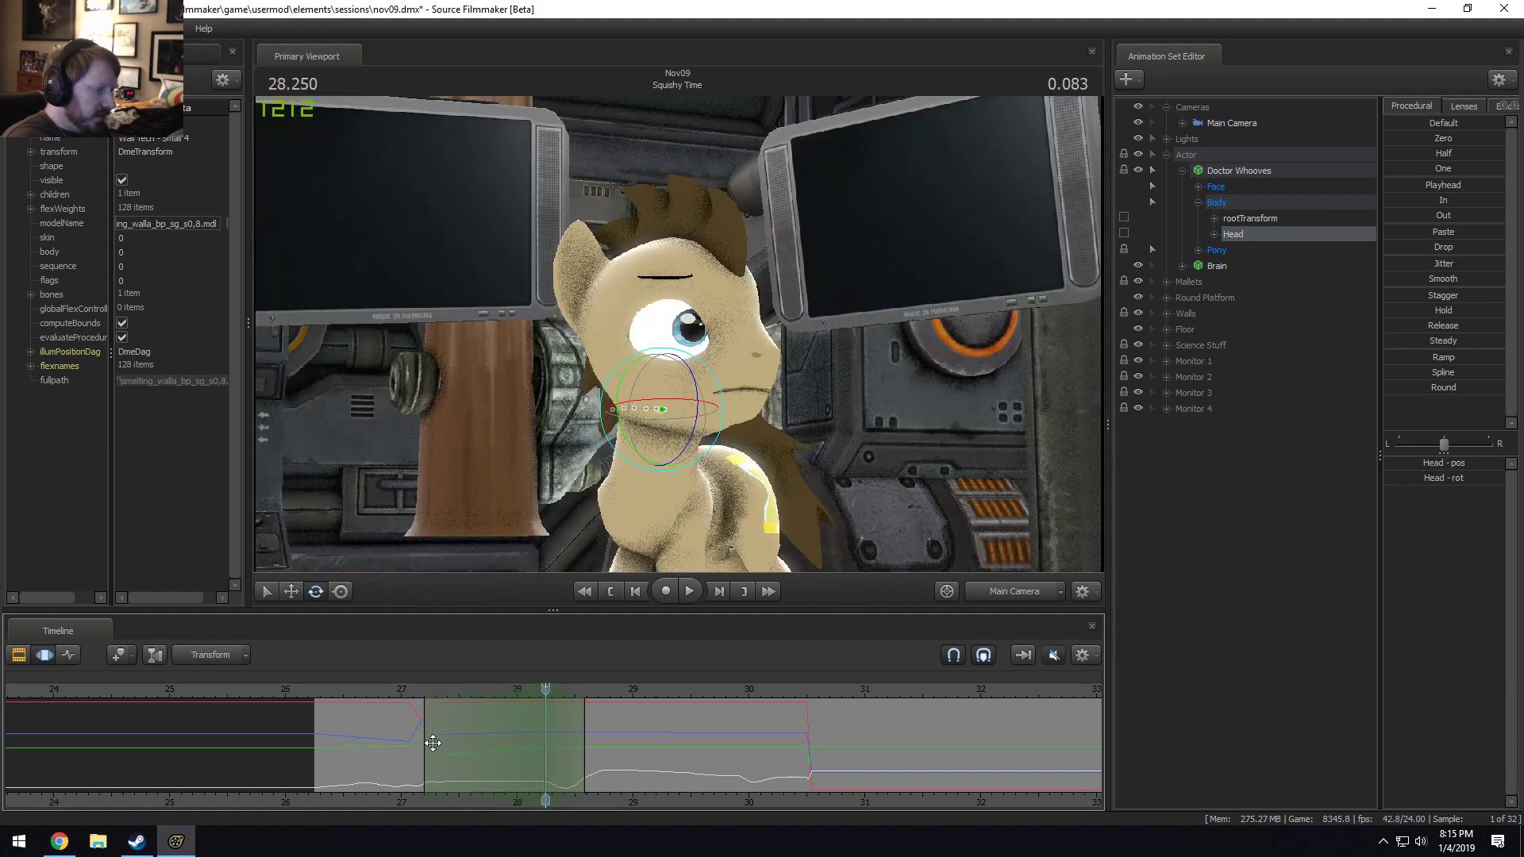
click(1031, 591)
key(space)
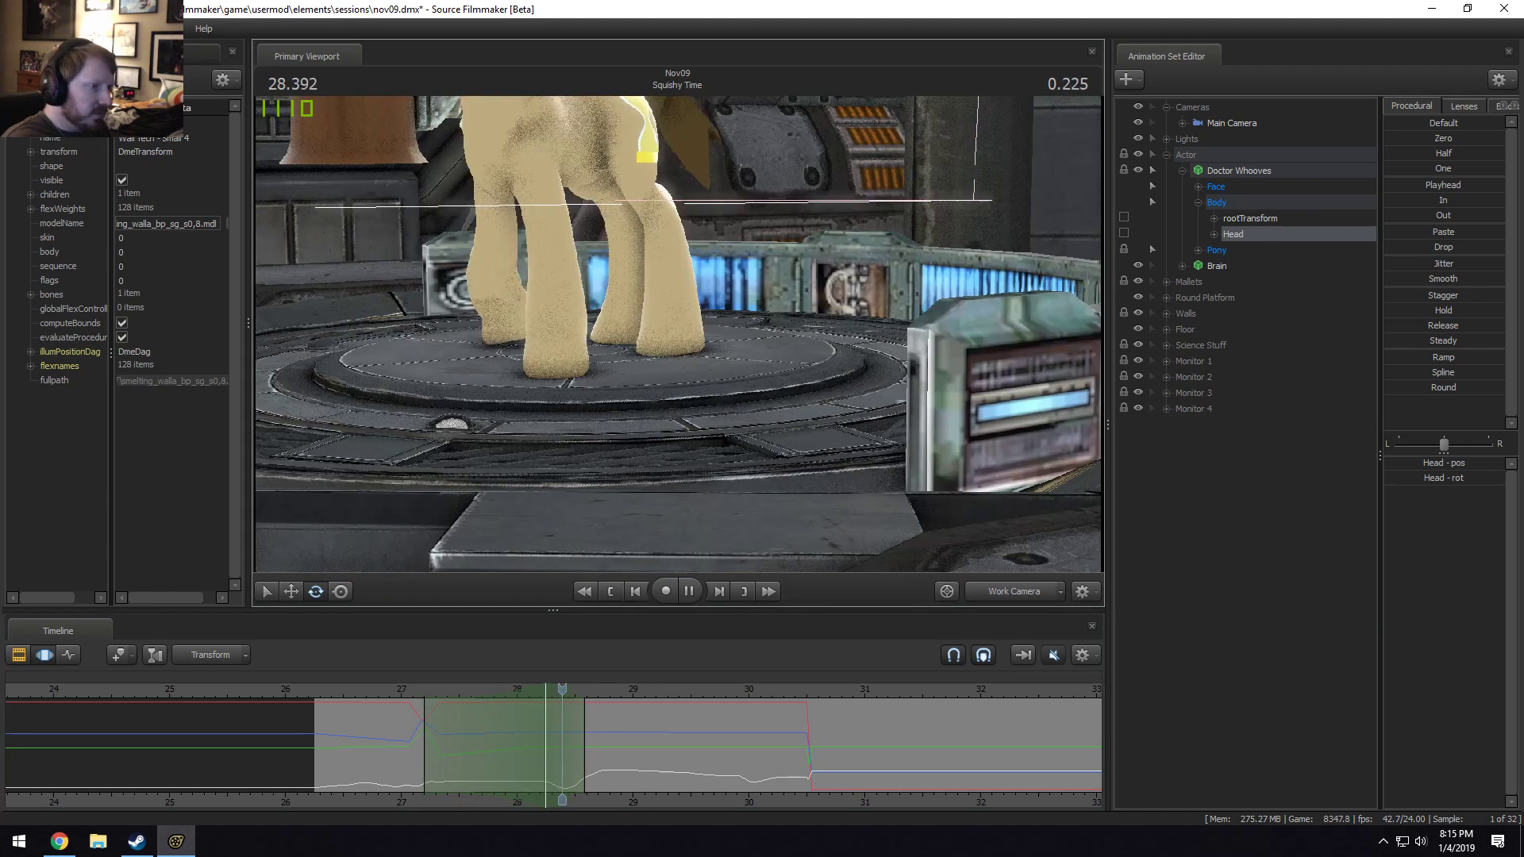
Adjust RightBall on the right front leg over a time selection from about 28.1 to 28.6 s and play it back.
drag(560, 726, 580, 759)
click(567, 467)
scroll(539, 775, up, 3)
click(1124, 359)
scroll(571, 738, up, 1)
drag(1391, 389, 1405, 389)
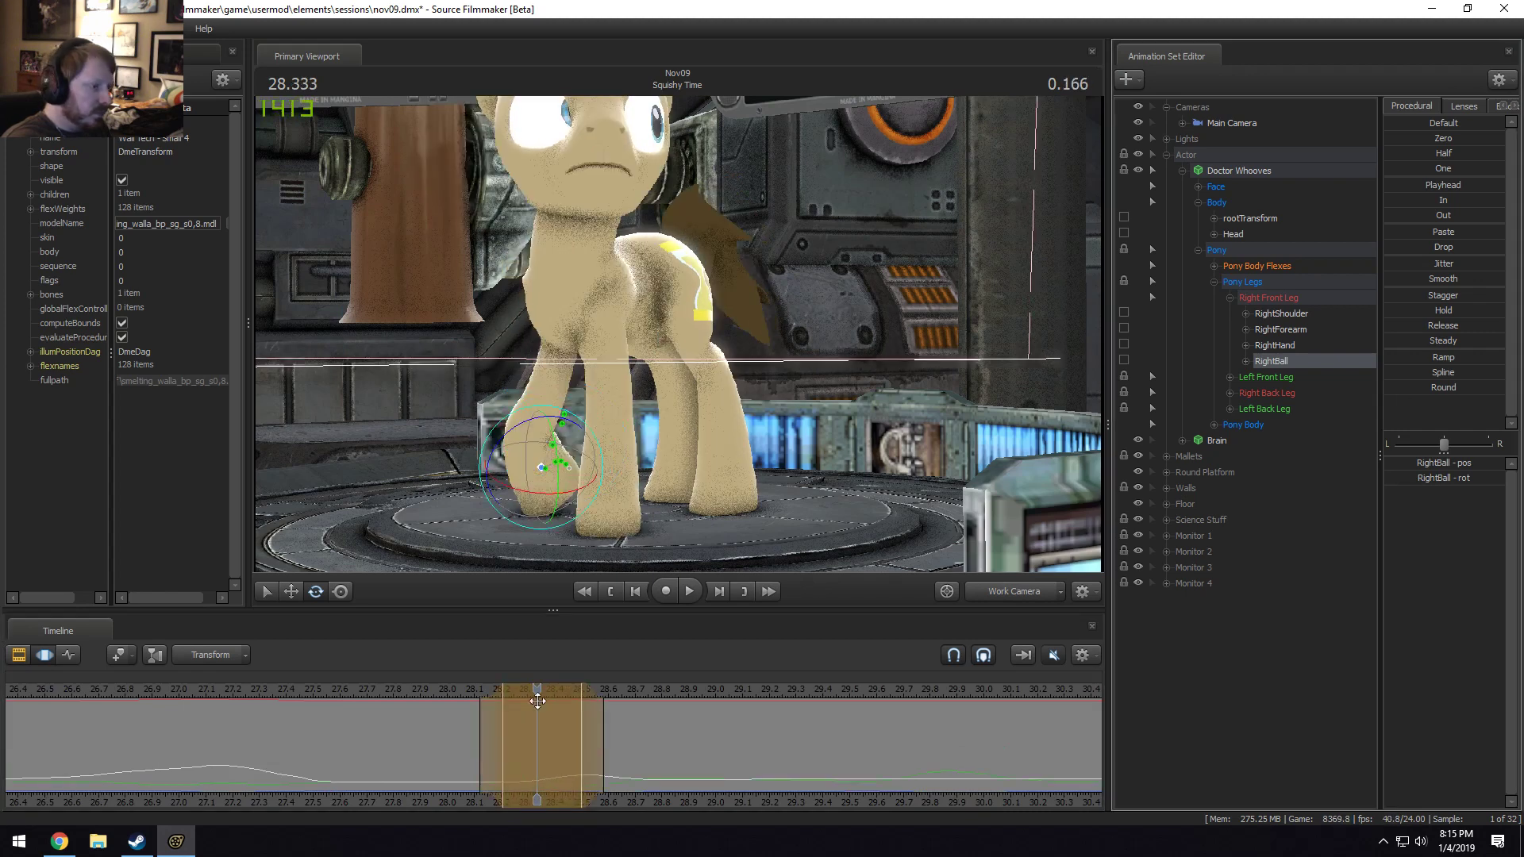
key(space)
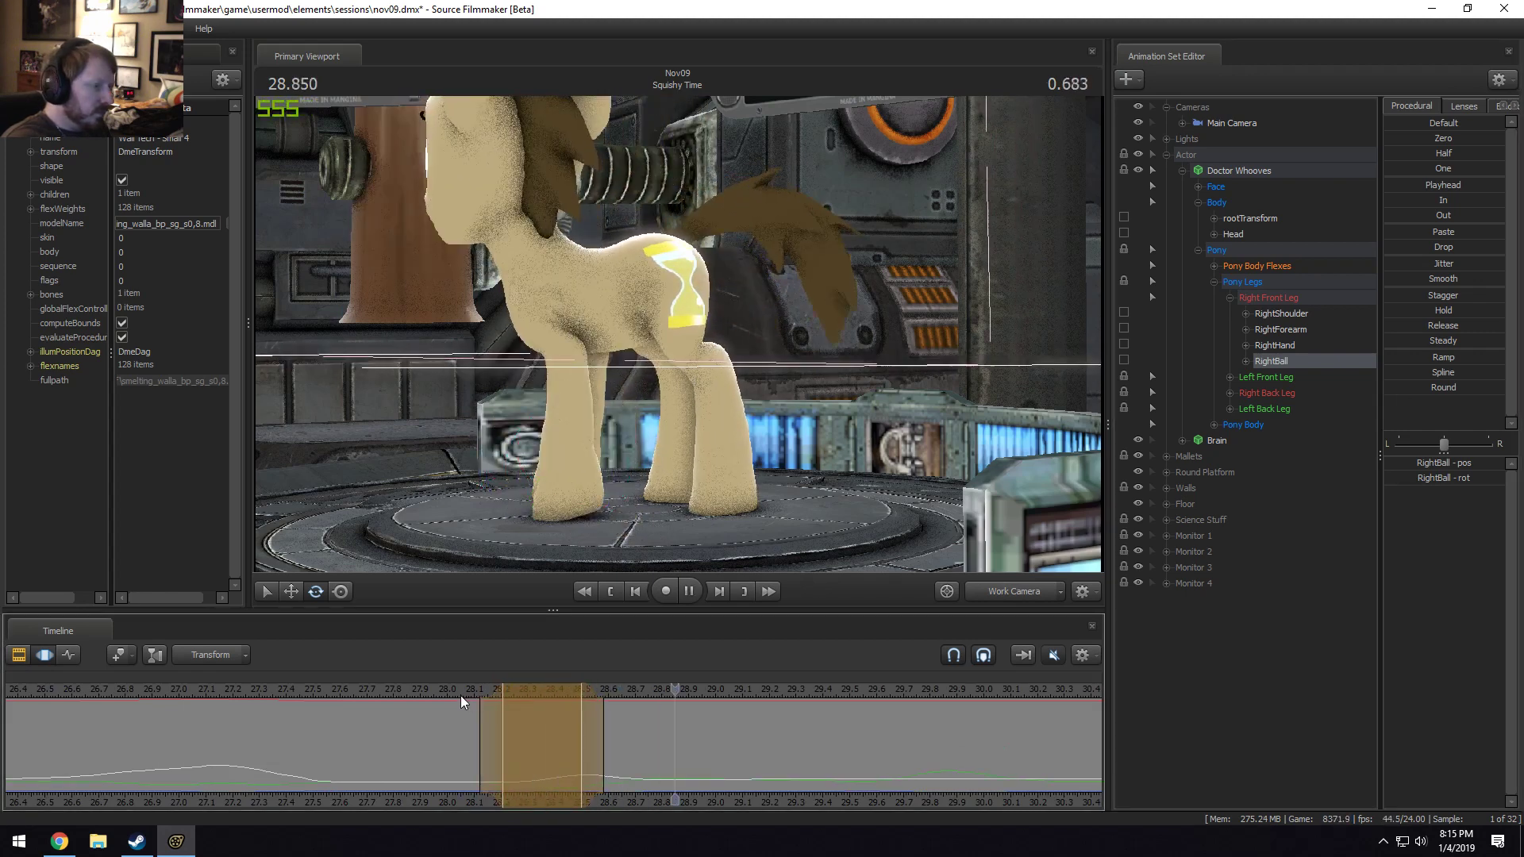
Scrub the right front hoof motion from about 28 s and set a time selection from about 27.4 to 28.33 s.
click(460, 696)
shift+drag(534, 735, 474, 728)
mouse_move(347, 719)
shift+mouse_down()
mouse_move(236, 725)
mouse_move(370, 738)
shift+mouse_up()
shift+drag(489, 734, 528, 734)
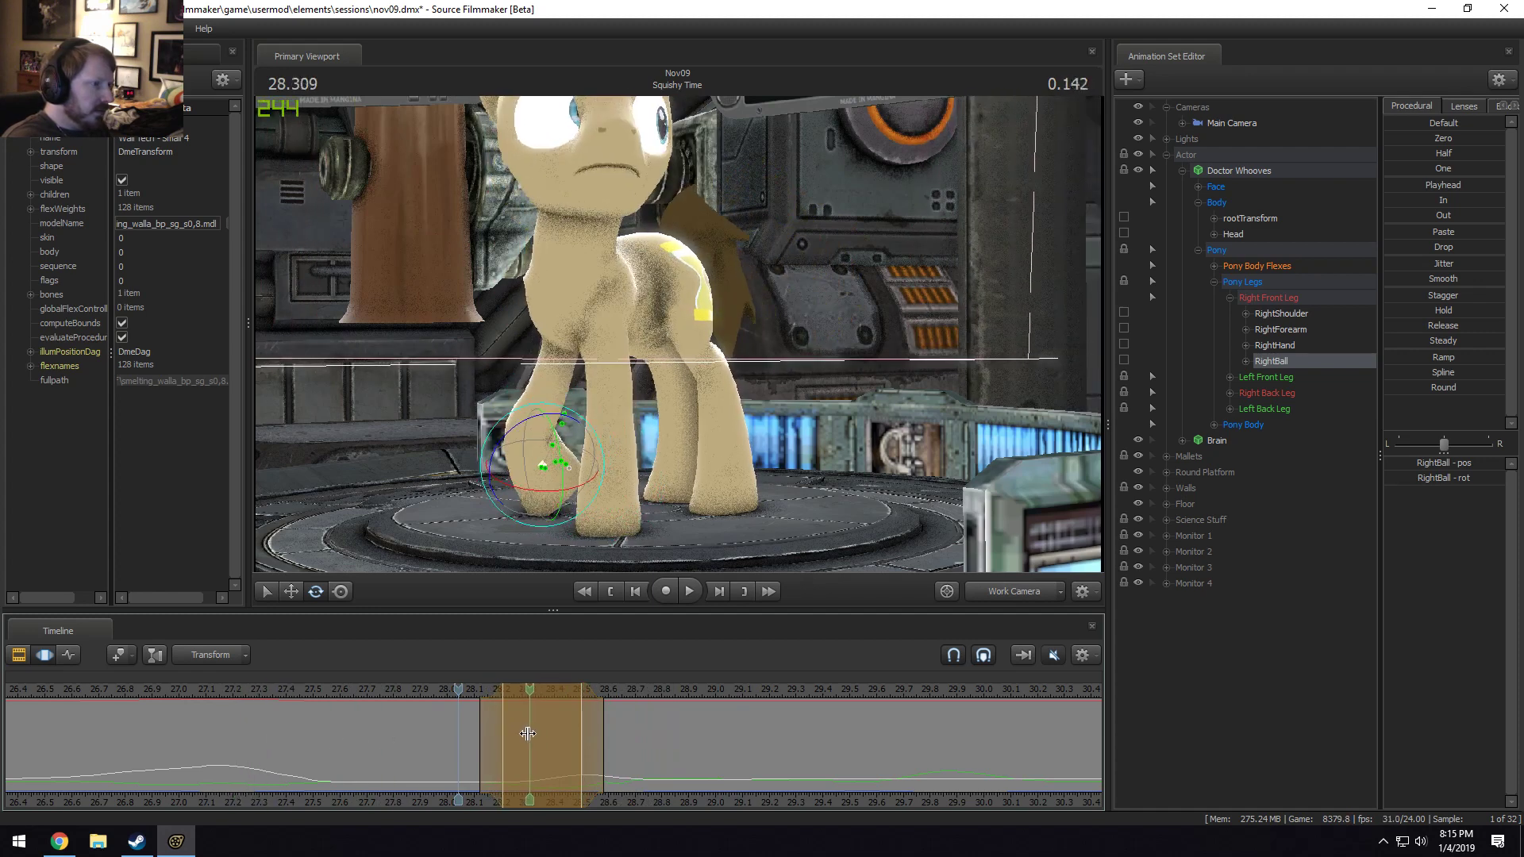
click(496, 738)
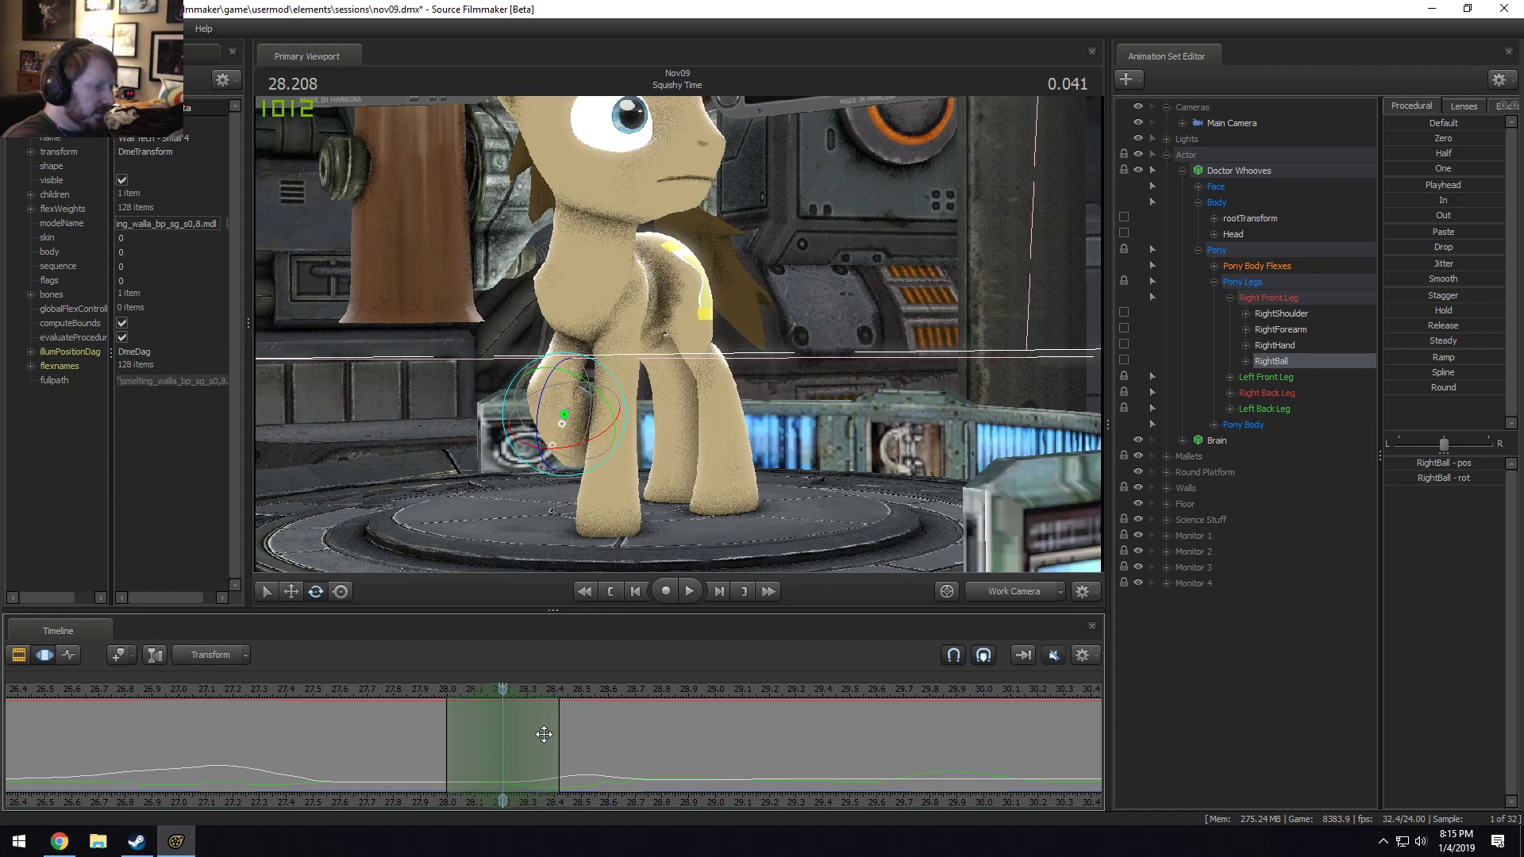
drag(454, 735, 288, 729)
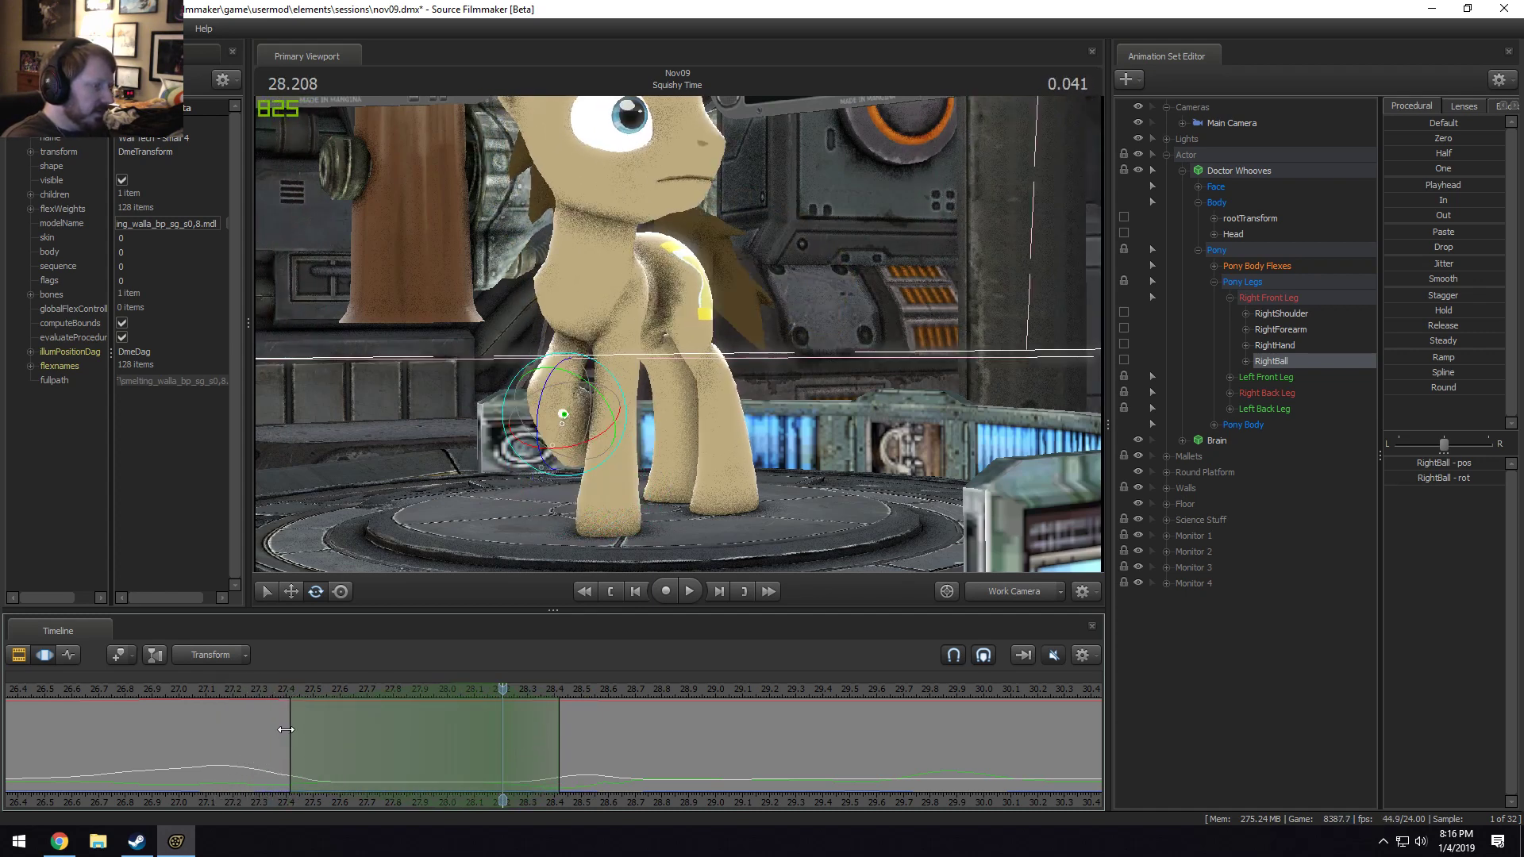
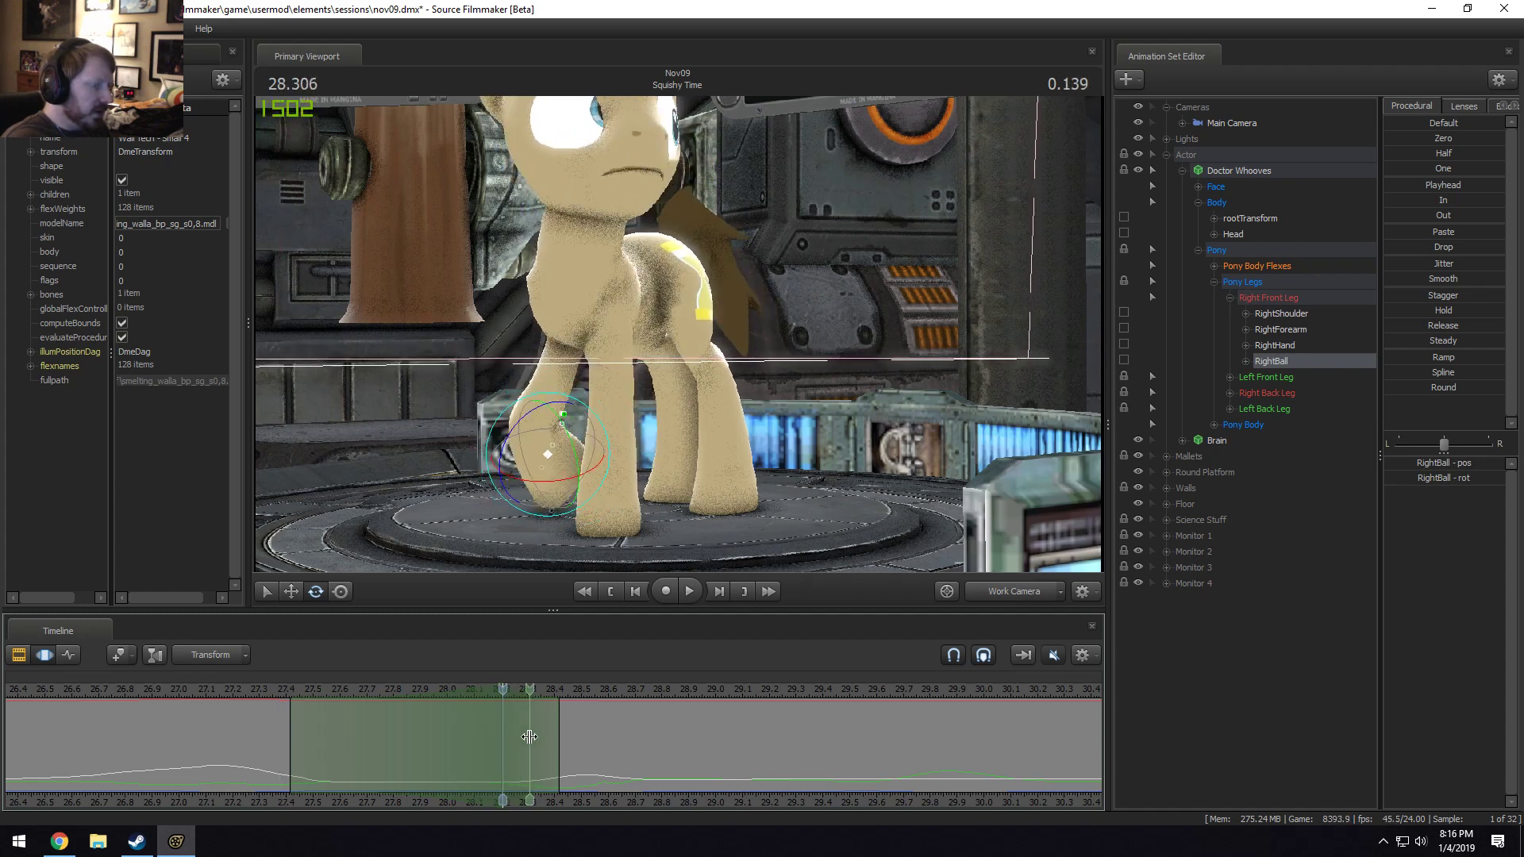
drag(560, 740, 536, 722)
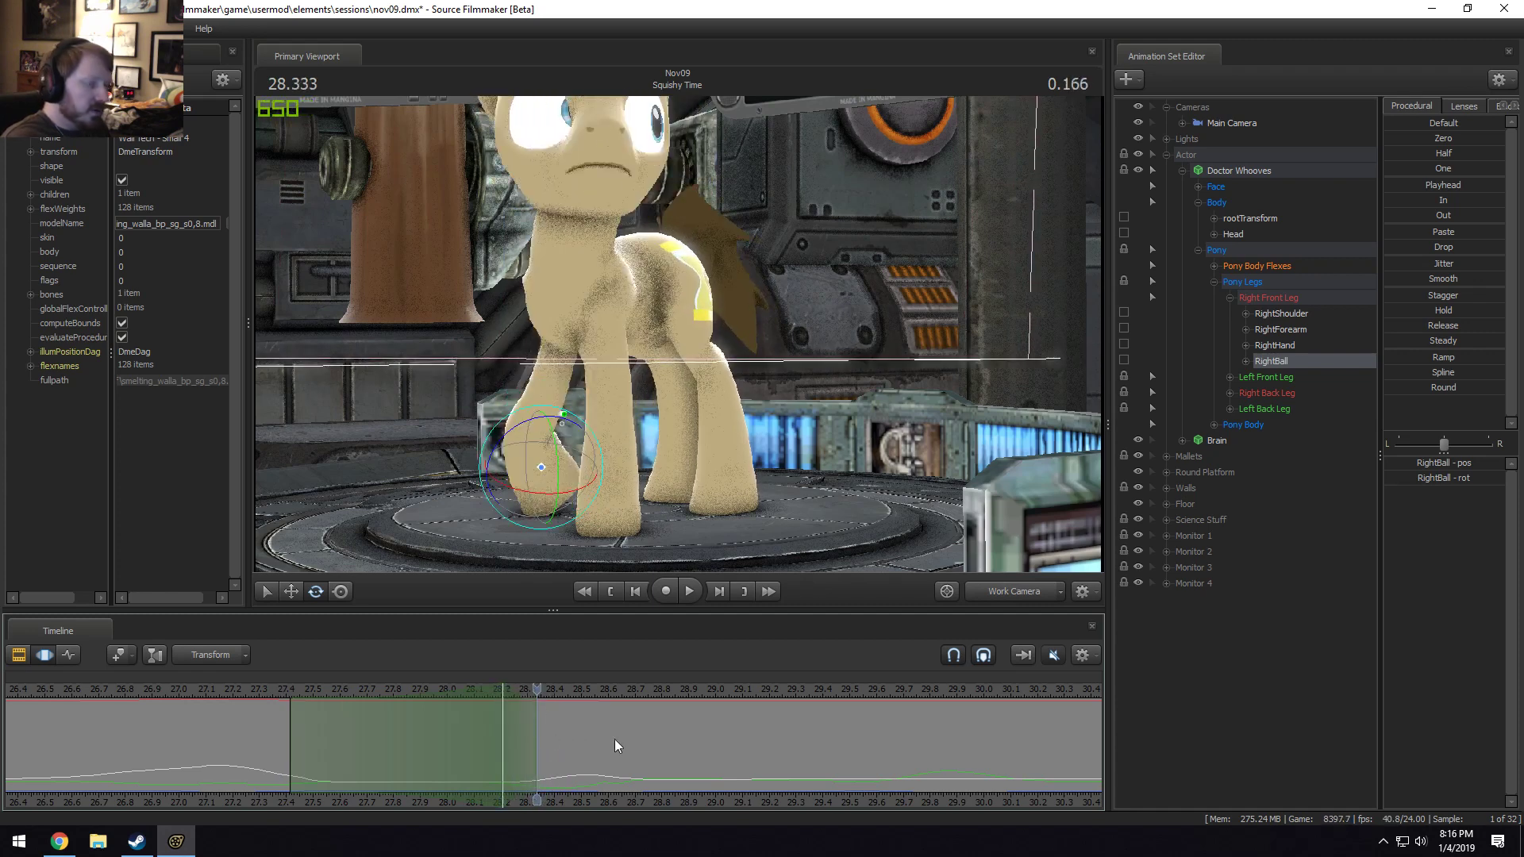
Select Doctor Whooves' Pony controls without the head and apply the Playhead preset over the selected time.
ctrl+click(1226, 186)
ctrl+click(1245, 217)
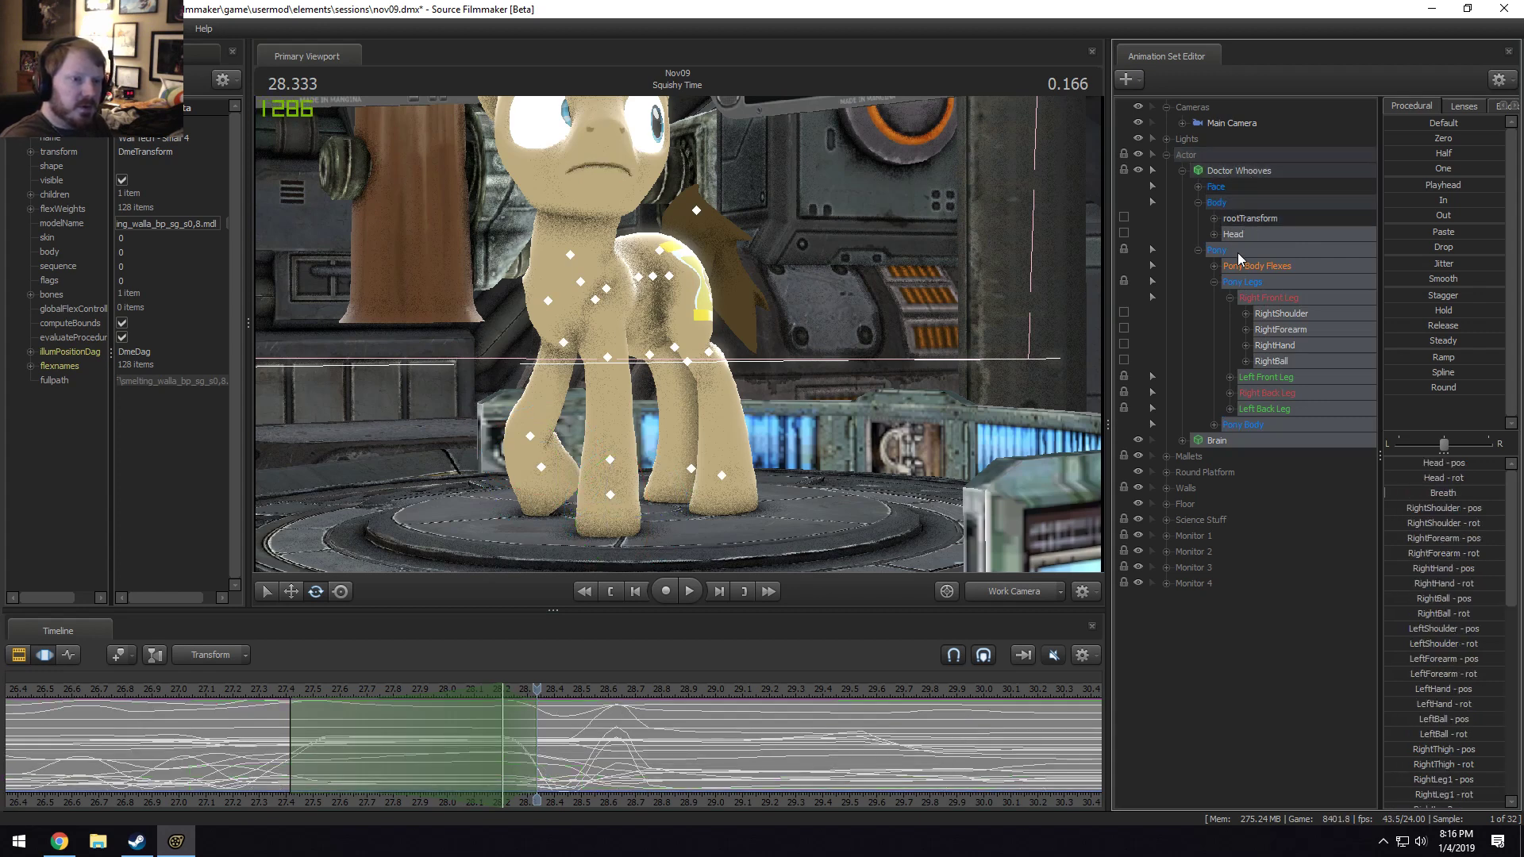
ctrl+click(1234, 234)
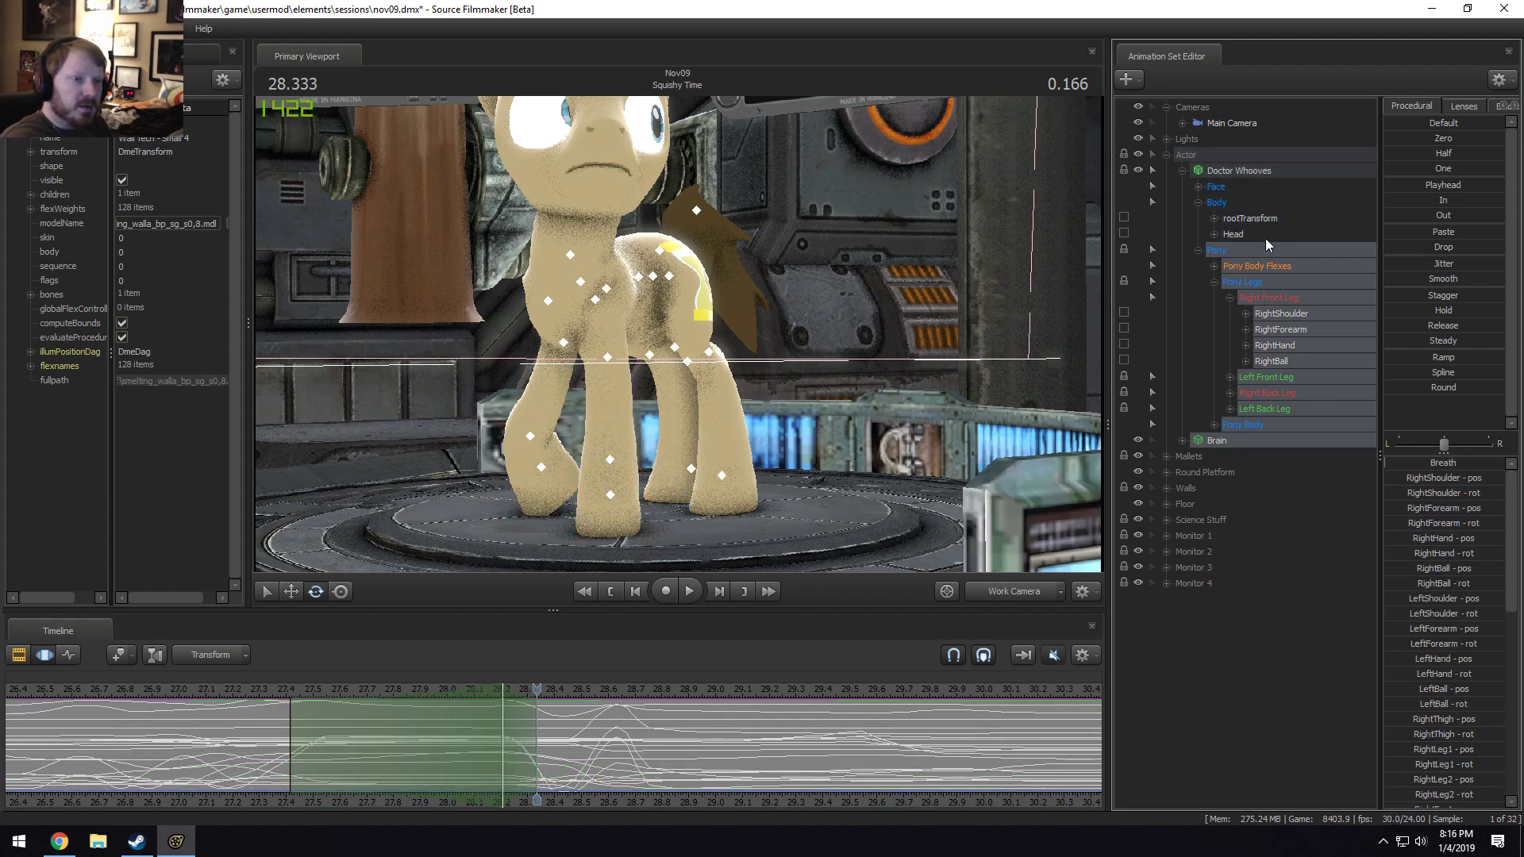
drag(1428, 189, 1420, 185)
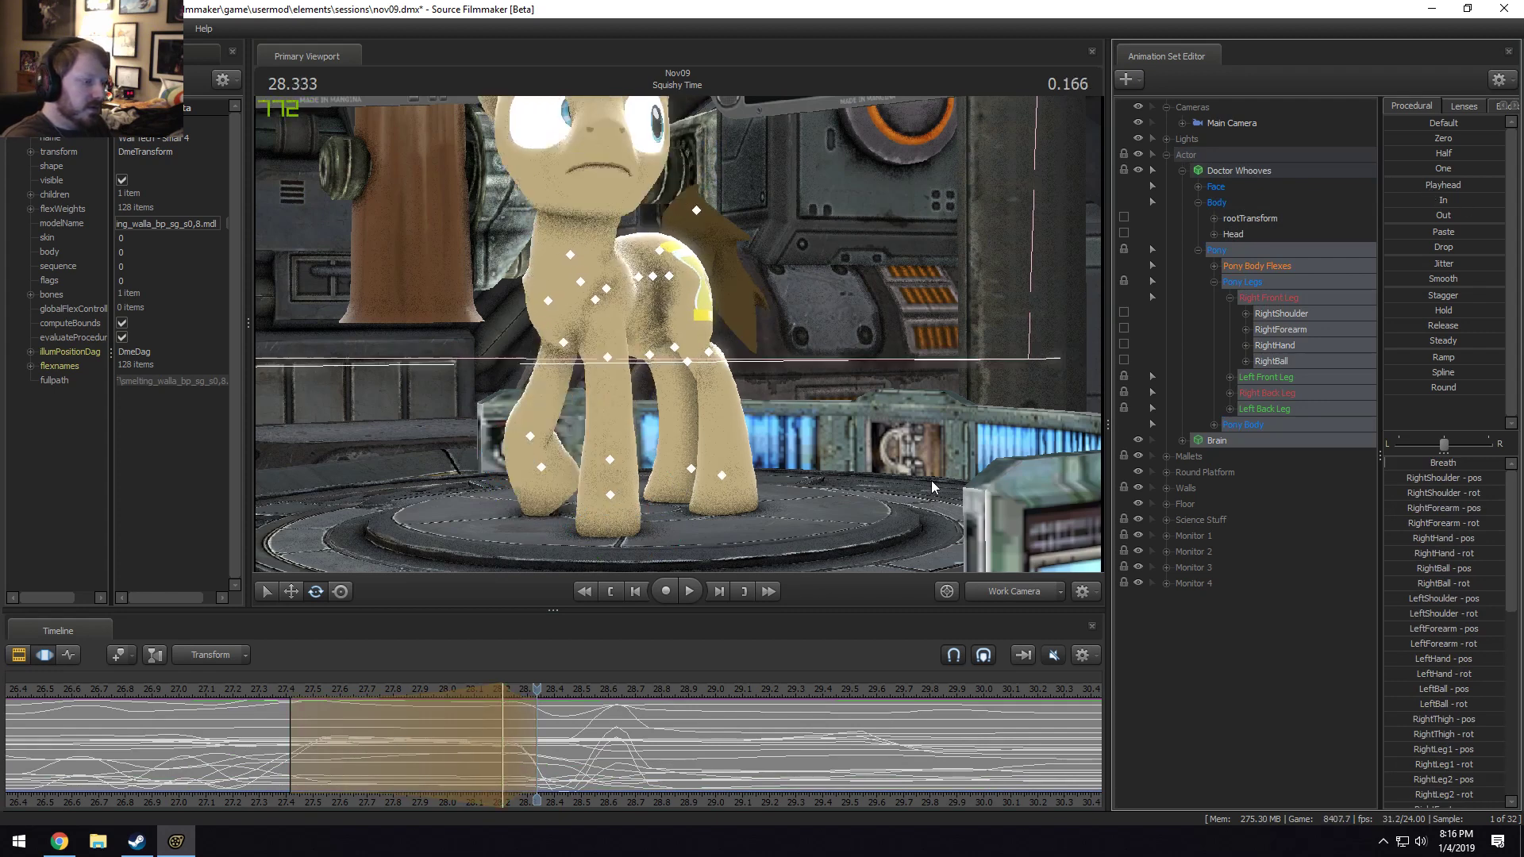
Extend the end of the time selection to about 28.4 s and review the leg motion around 28.25 s.
key(space)
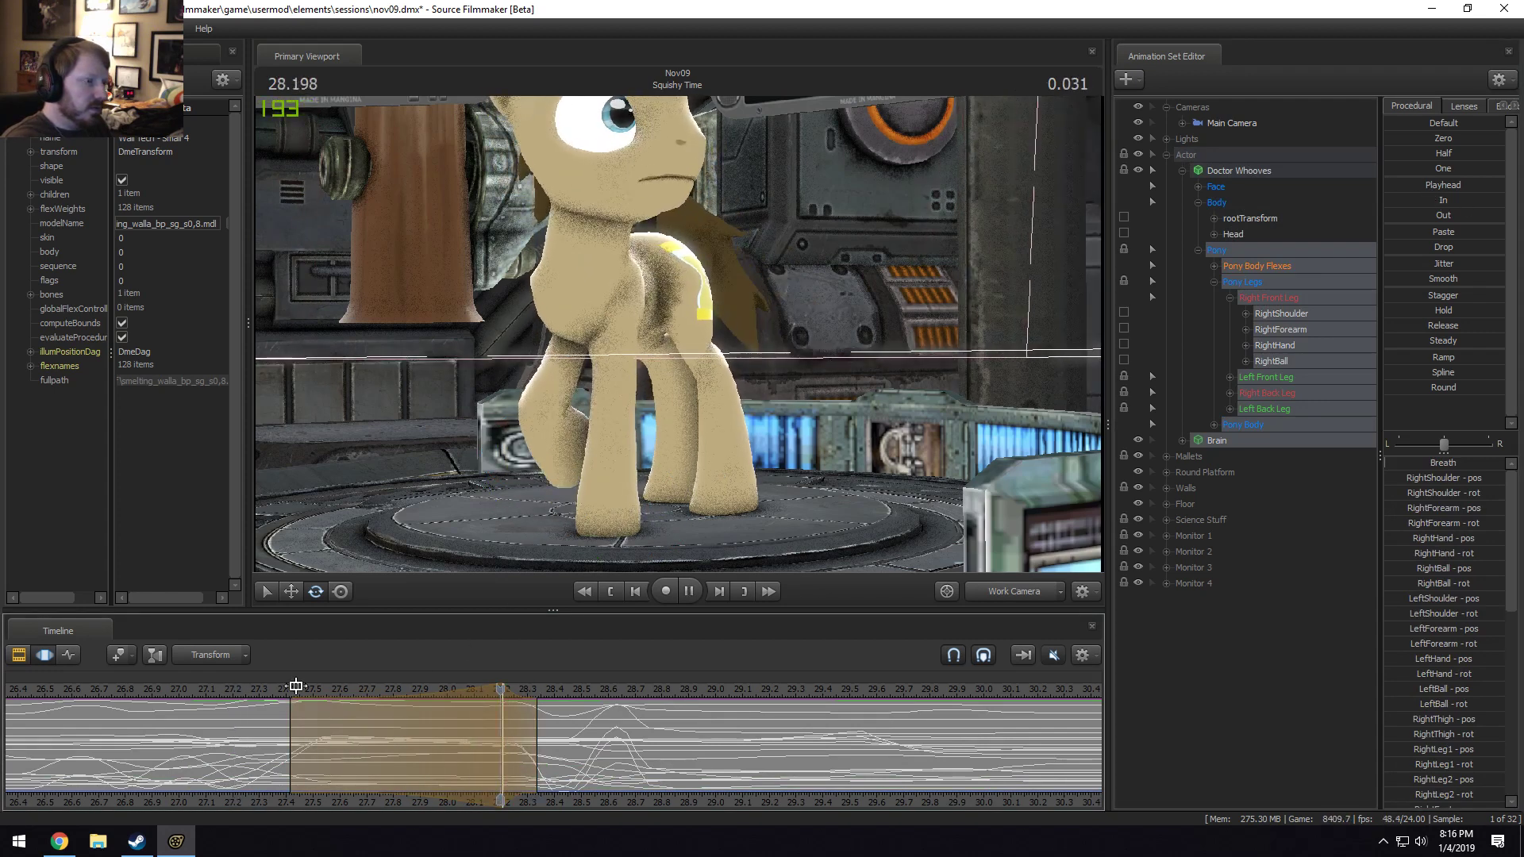
key(space)
drag(537, 706, 558, 705)
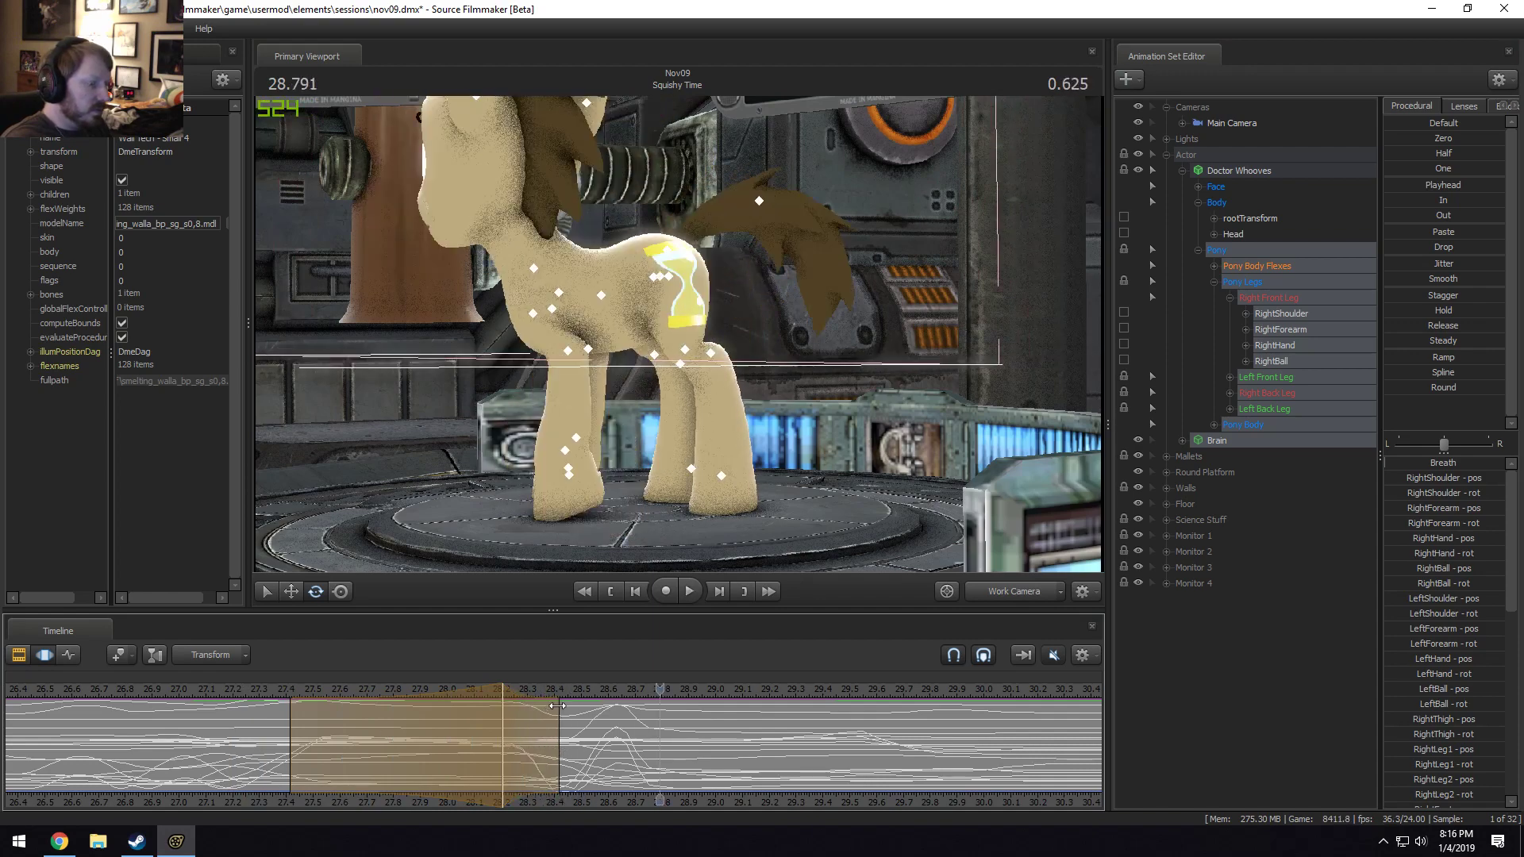
click(447, 705)
key(space)
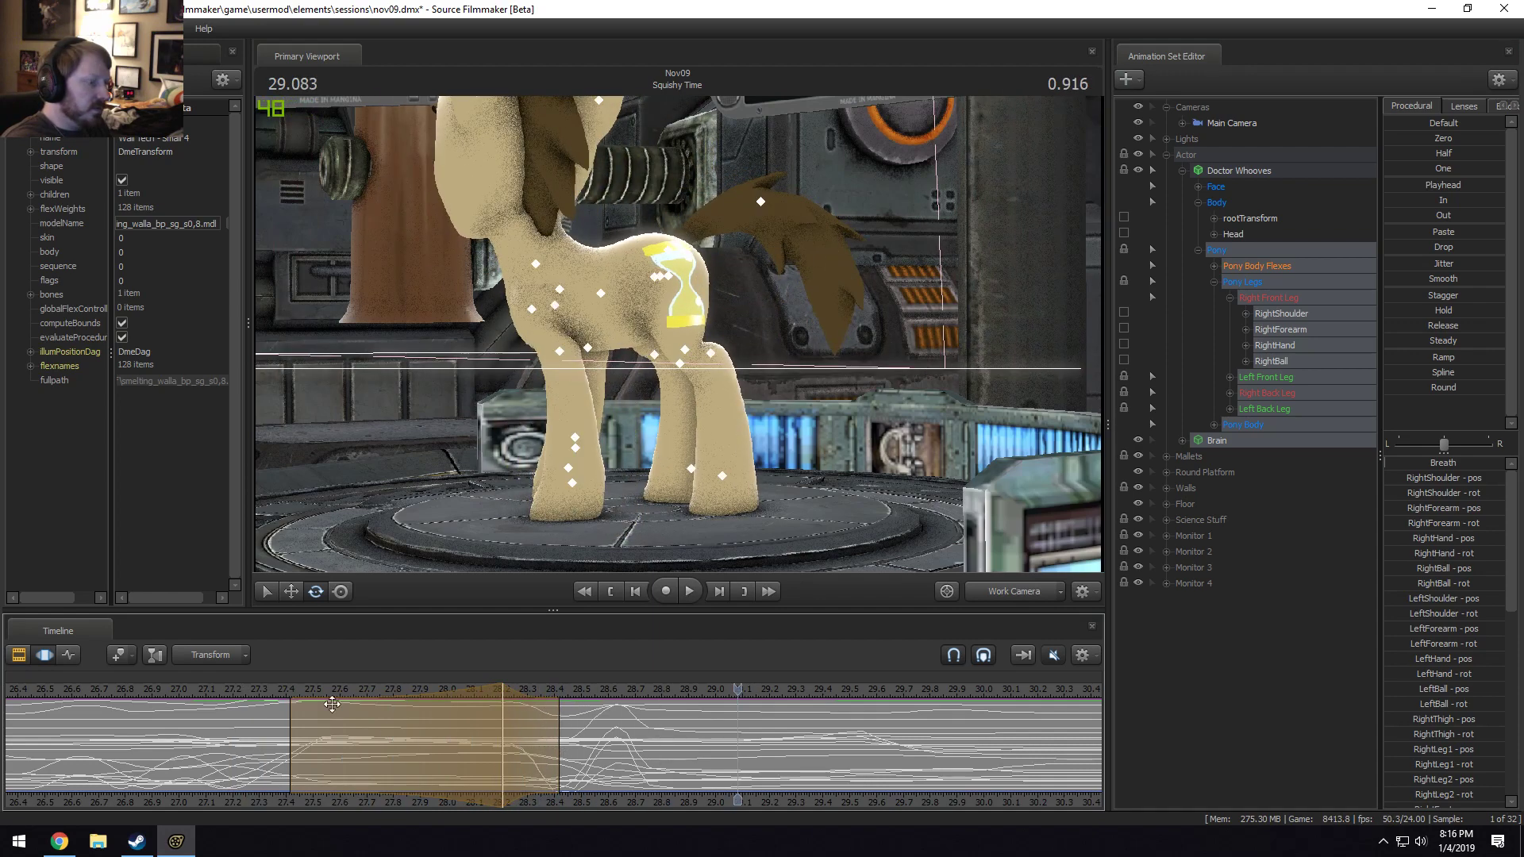
drag(452, 741, 373, 747)
drag(476, 762, 403, 758)
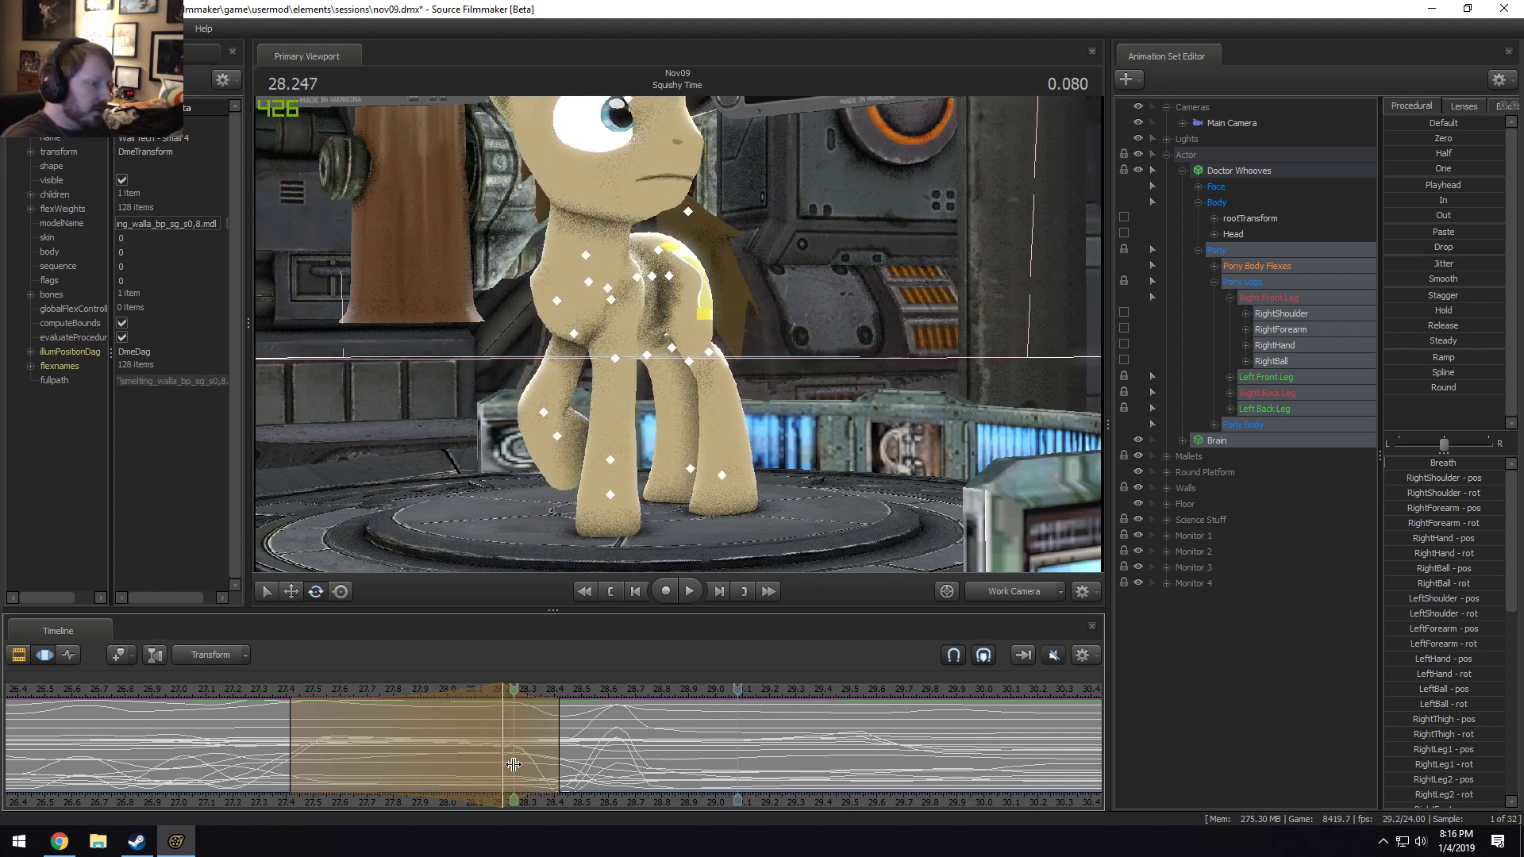
drag(514, 765, 520, 716)
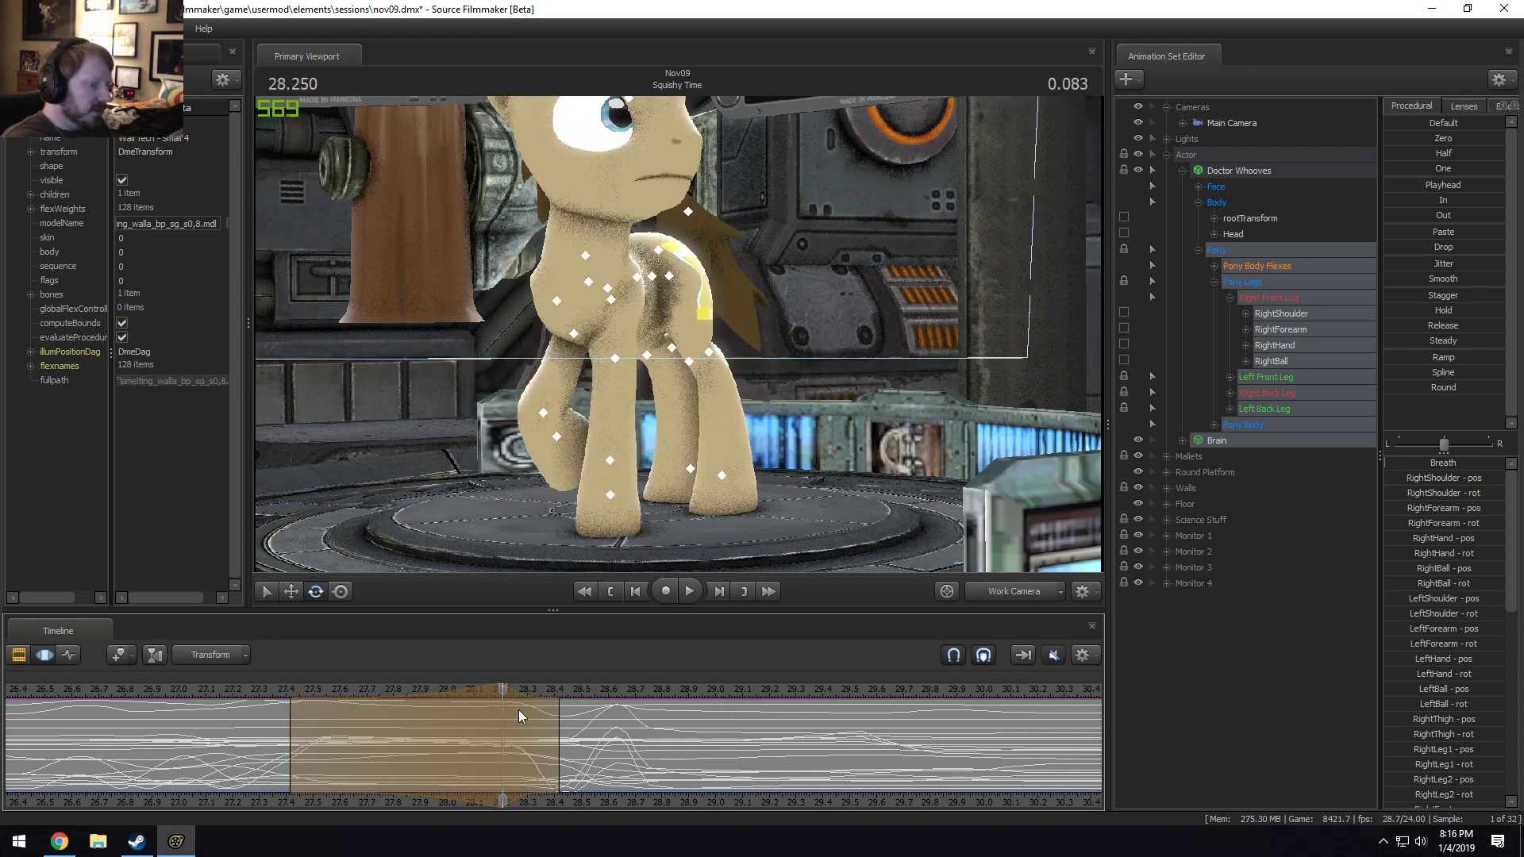
key(space)
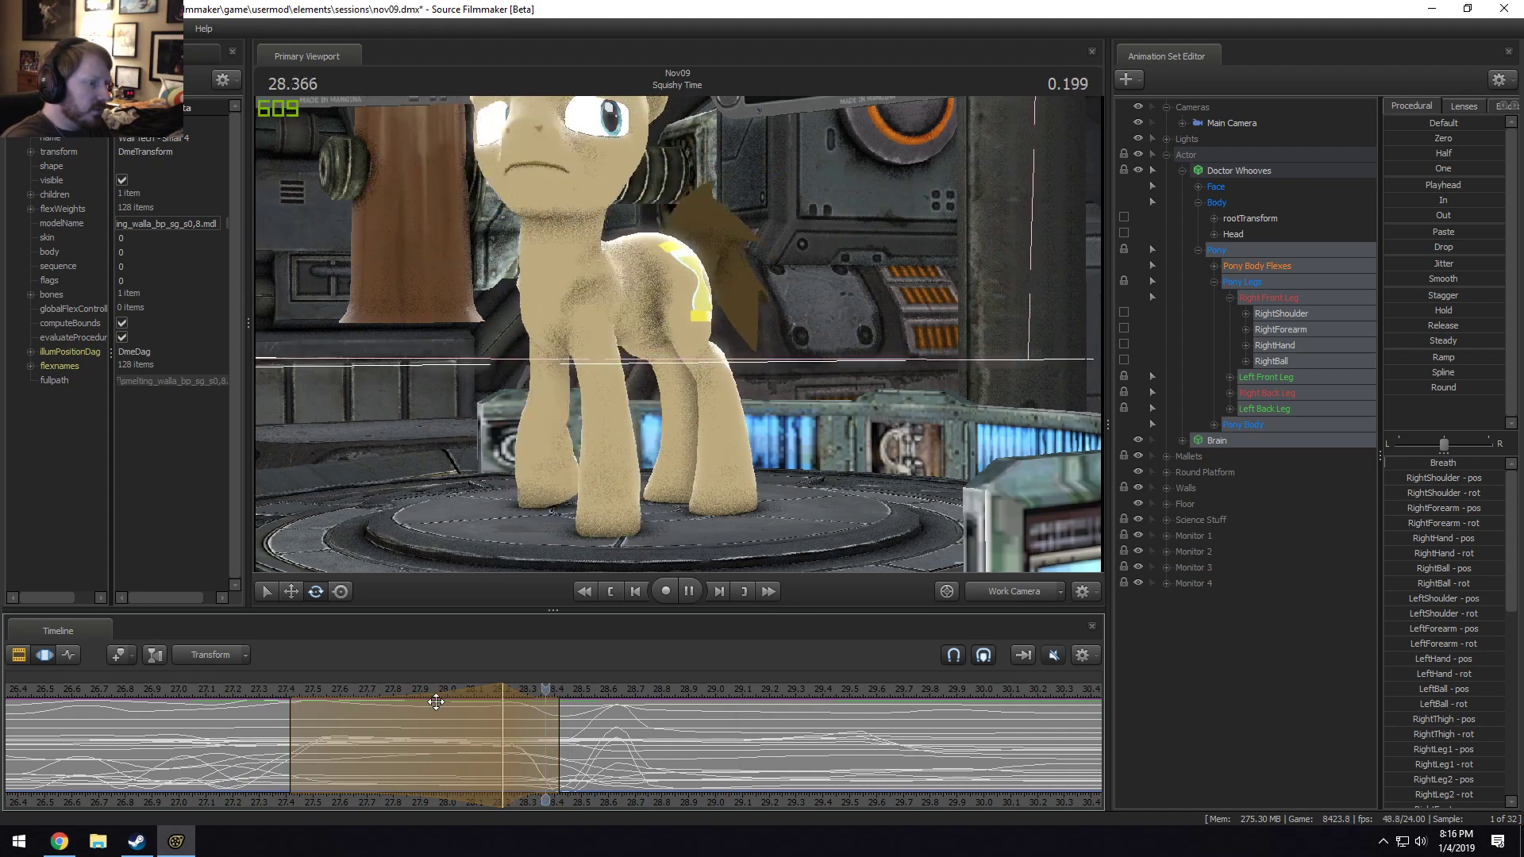
Set a new time selection from about 27.4 to 28.5 s with the playhead at 28.25 s.
click(487, 755)
click(517, 760)
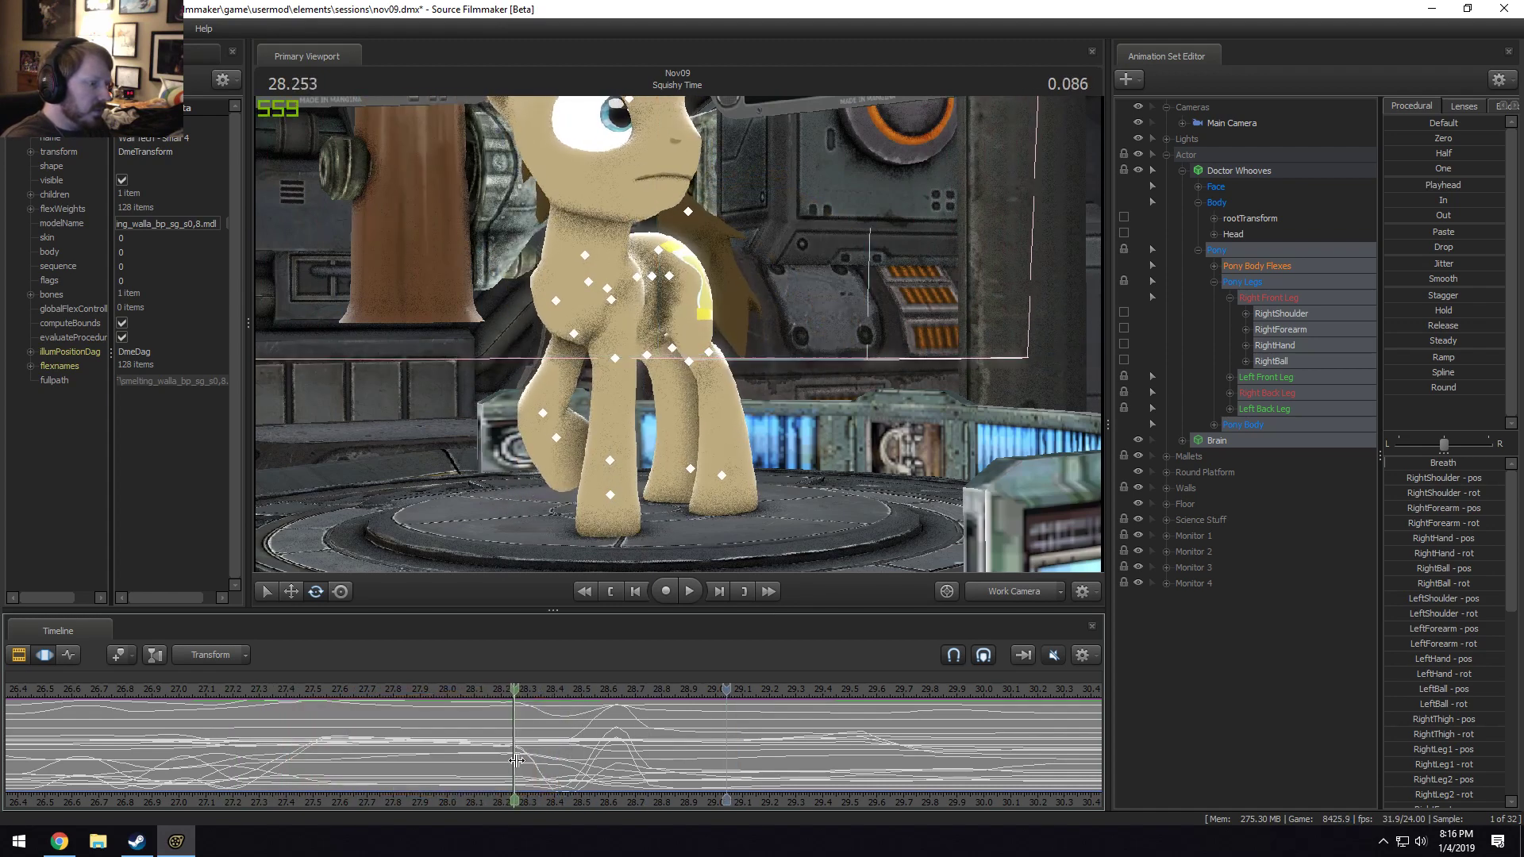
drag(572, 772, 368, 768)
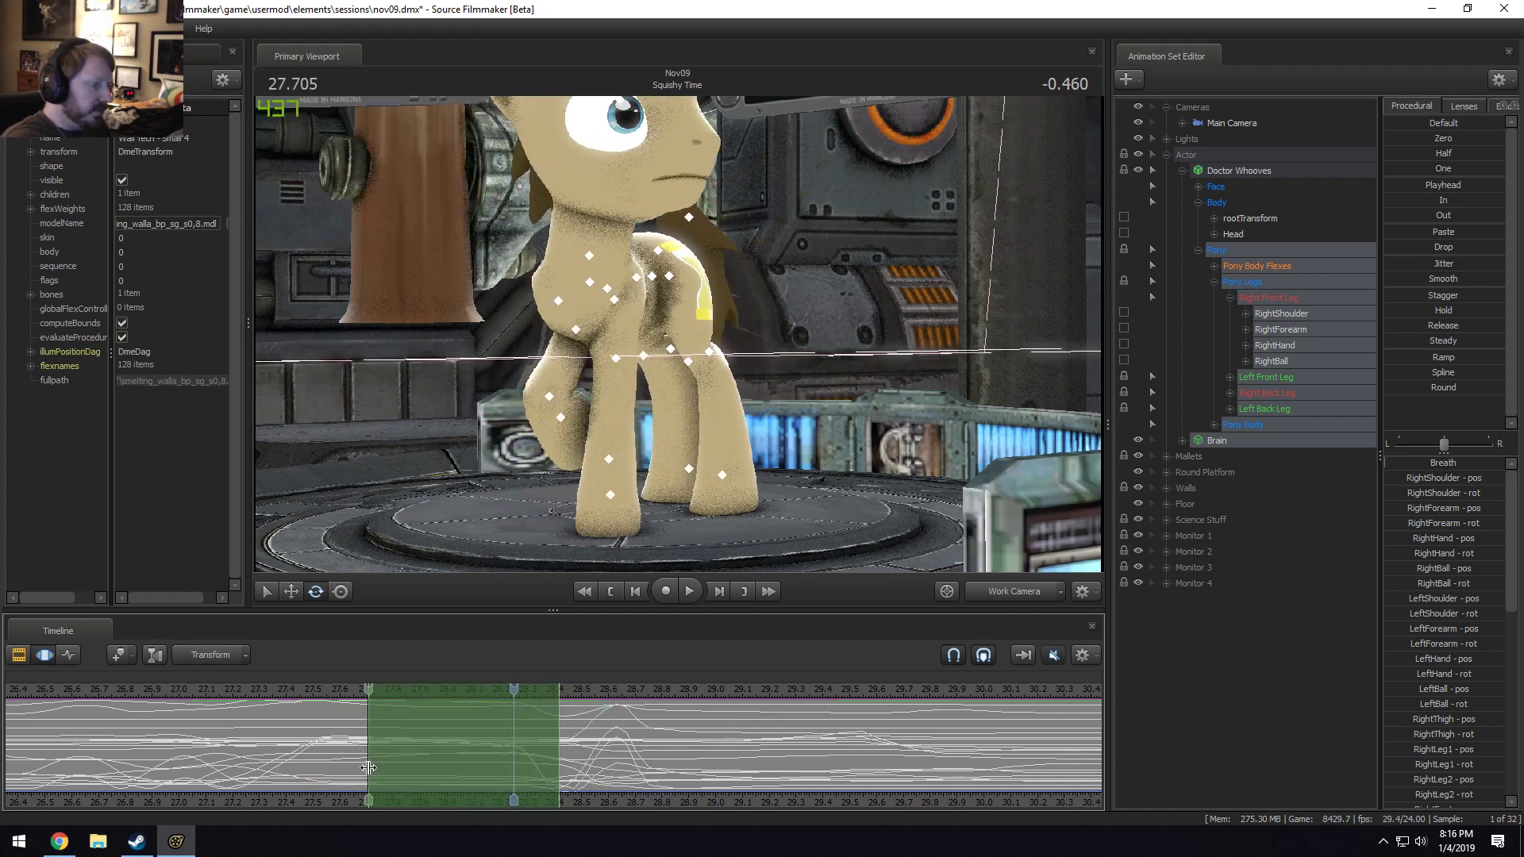
drag(514, 748, 290, 766)
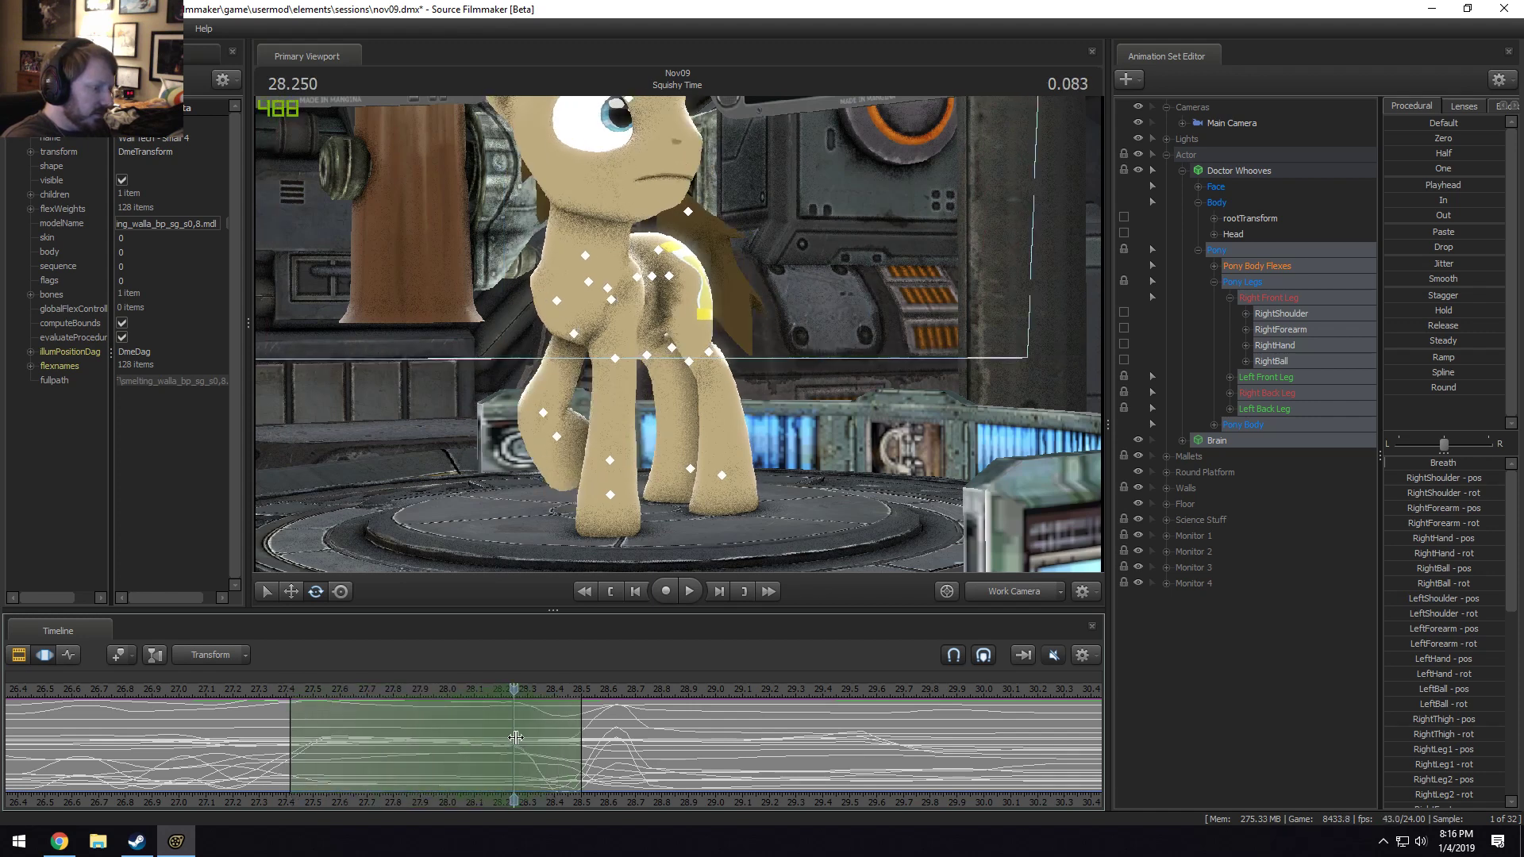
Play back the body and leg motion from about 27.1 s and clear the time selection.
key(space)
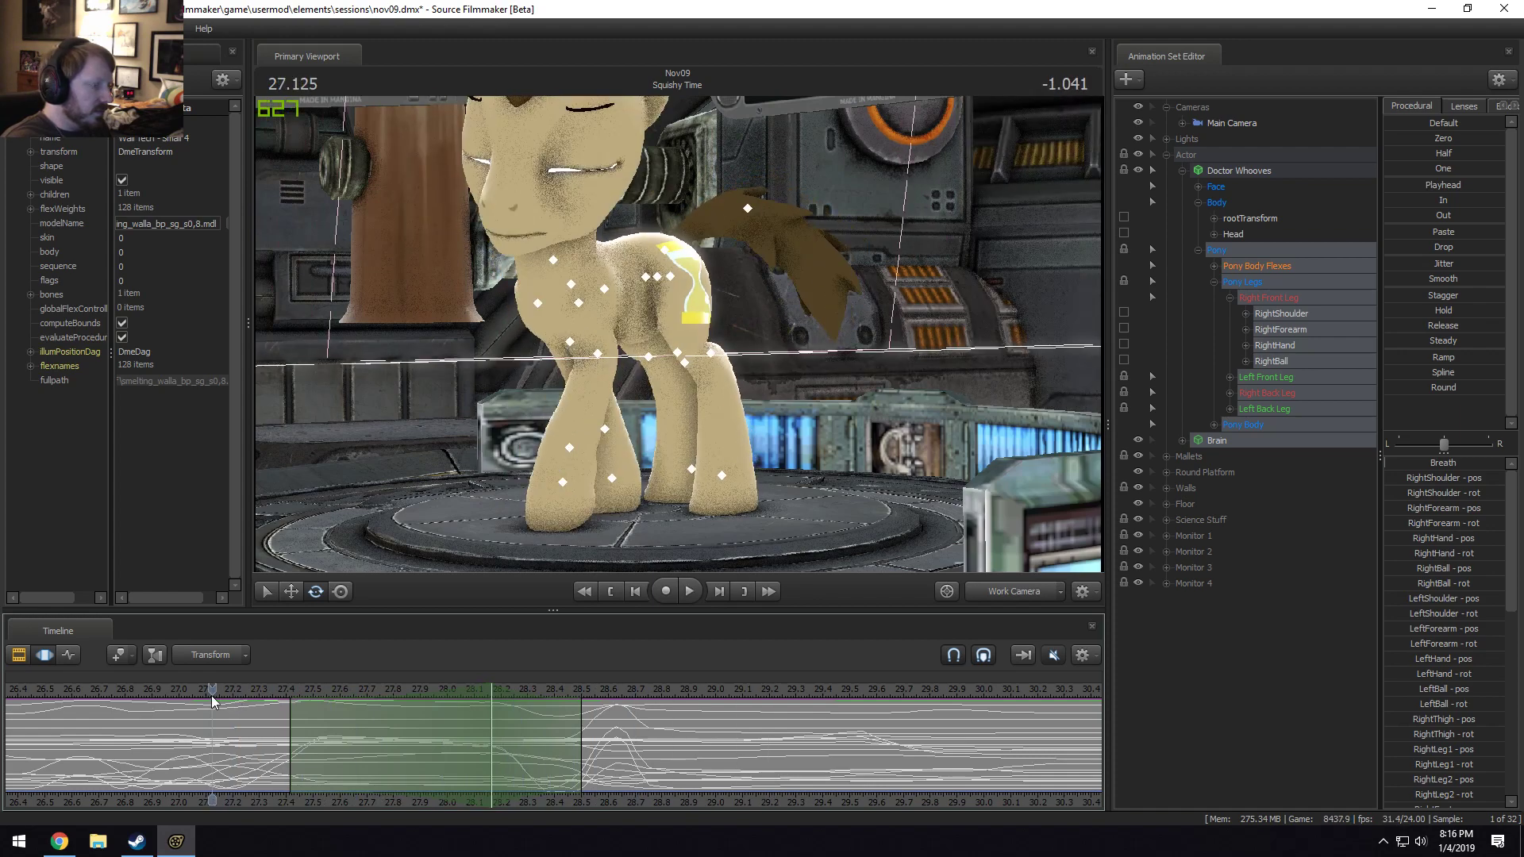
key(space)
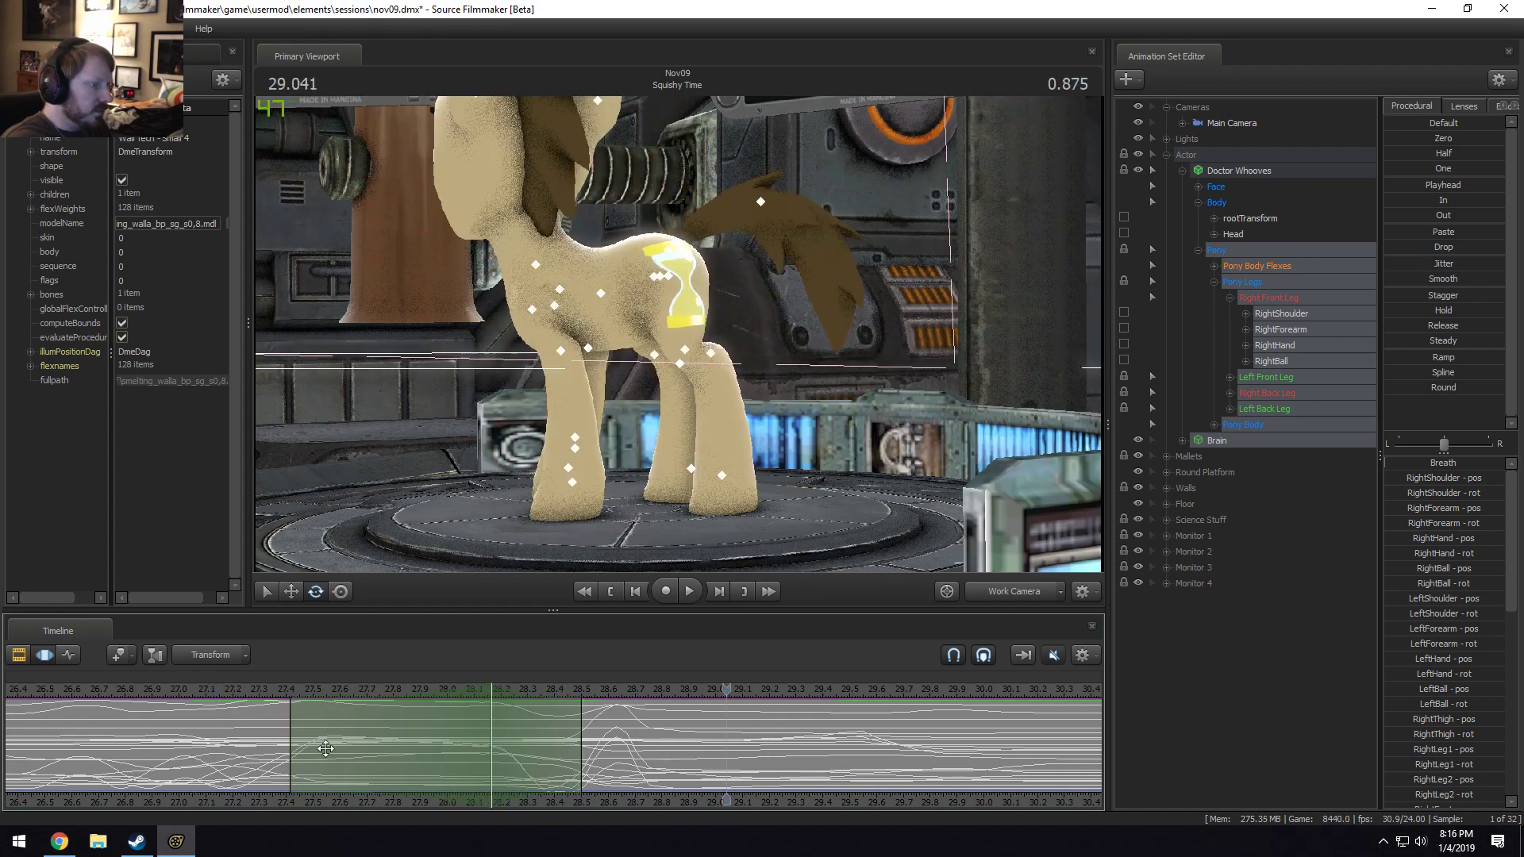
click(489, 748)
drag(566, 752, 589, 730)
key(Escape)
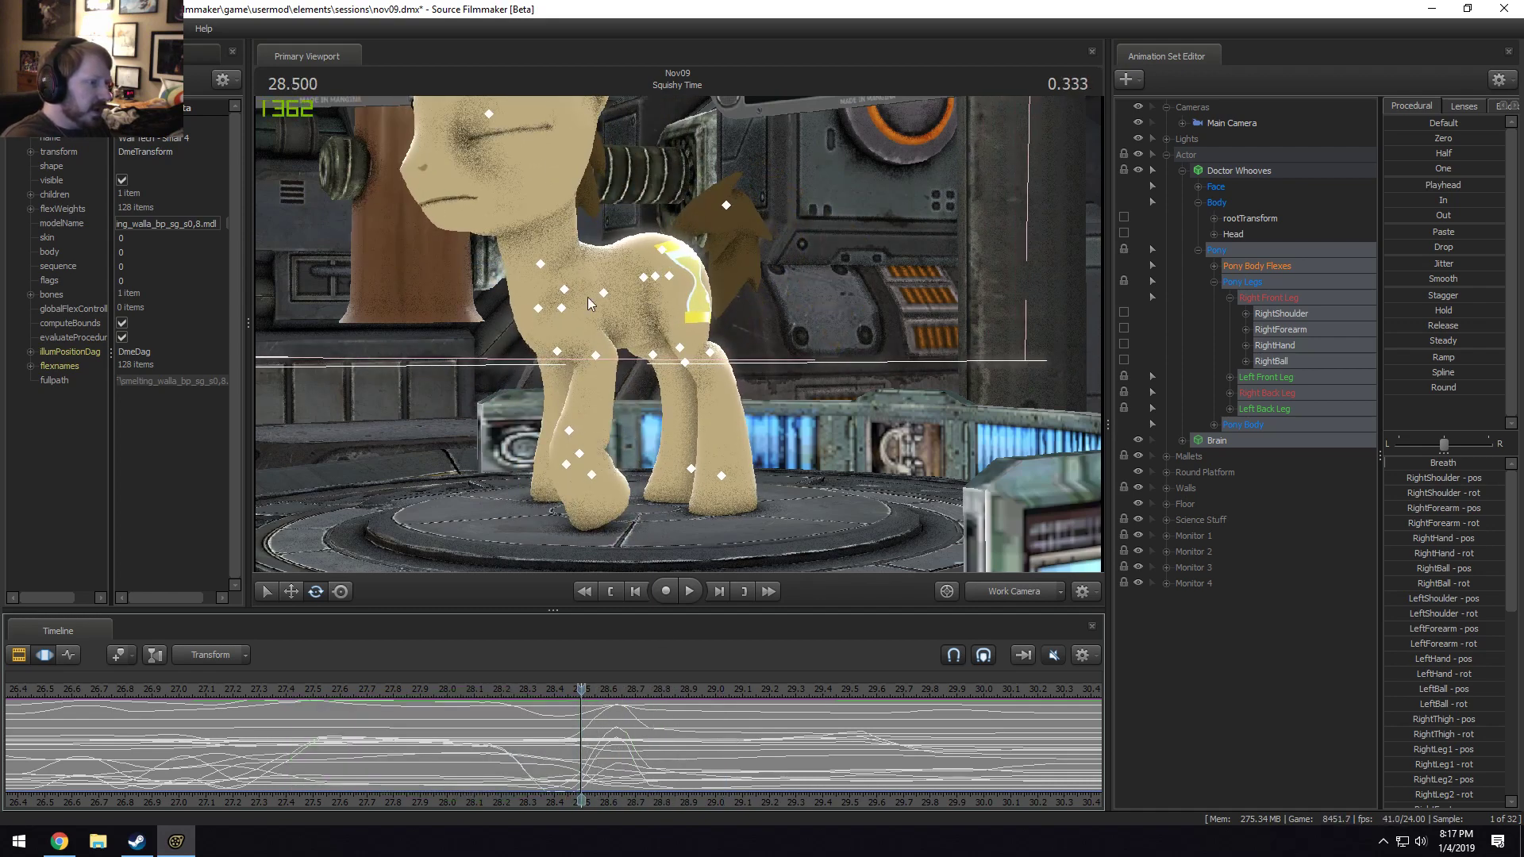
Lock RightBall and LeftBall, adjust the Pelvis at 28.375 s over about 28.1 to 28.7 s, and play back the motion.
mouse_move(469, 692)
mouse_down()
mouse_move(295, 718)
mouse_move(654, 759)
mouse_move(334, 748)
mouse_move(622, 740)
mouse_up()
scroll(550, 753, up, 3)
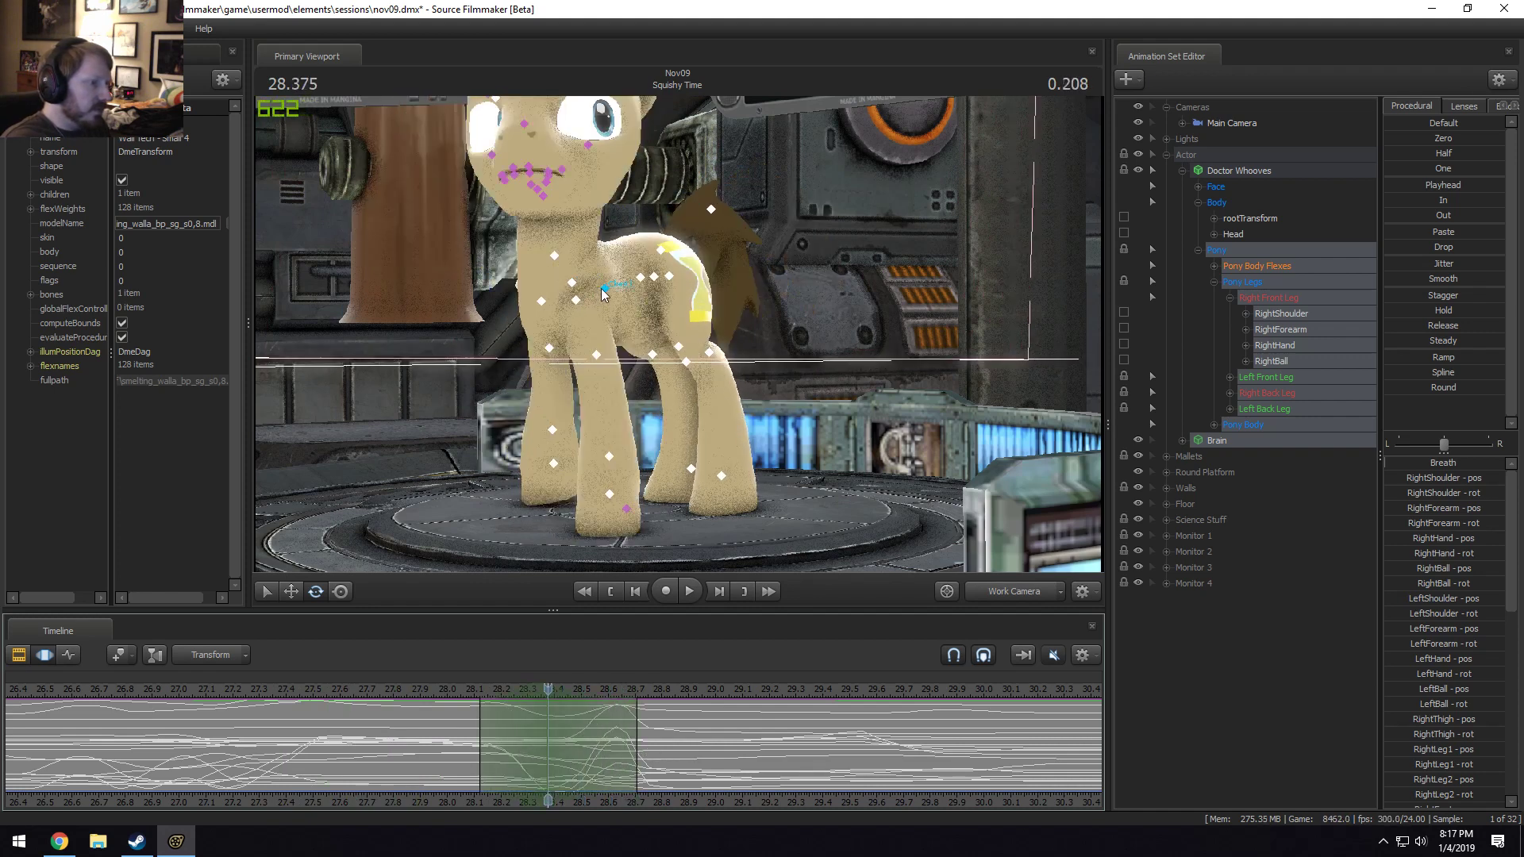
click(651, 278)
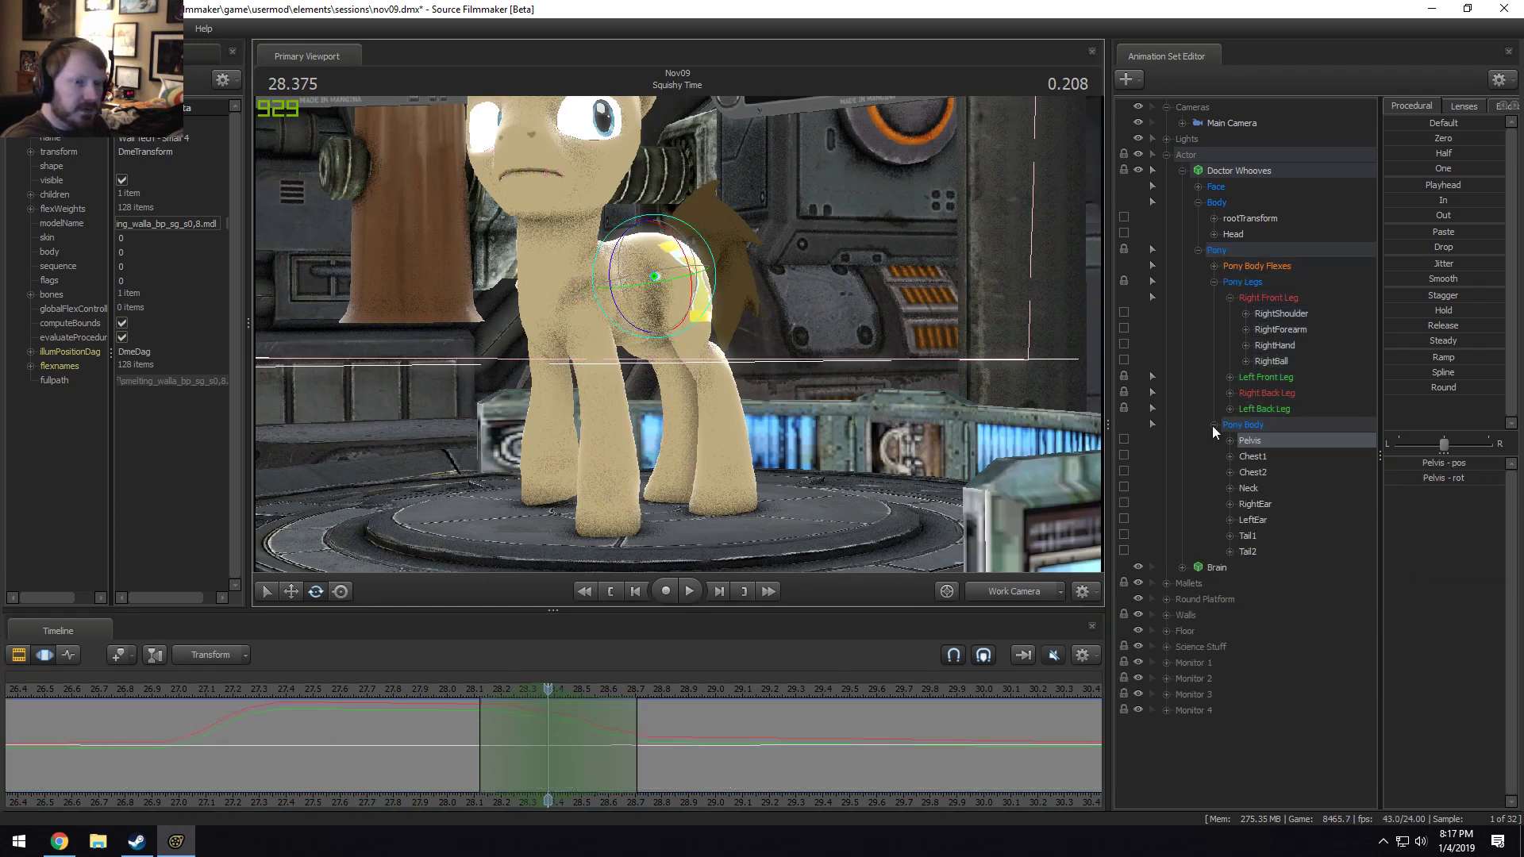
click(1231, 408)
click(1228, 393)
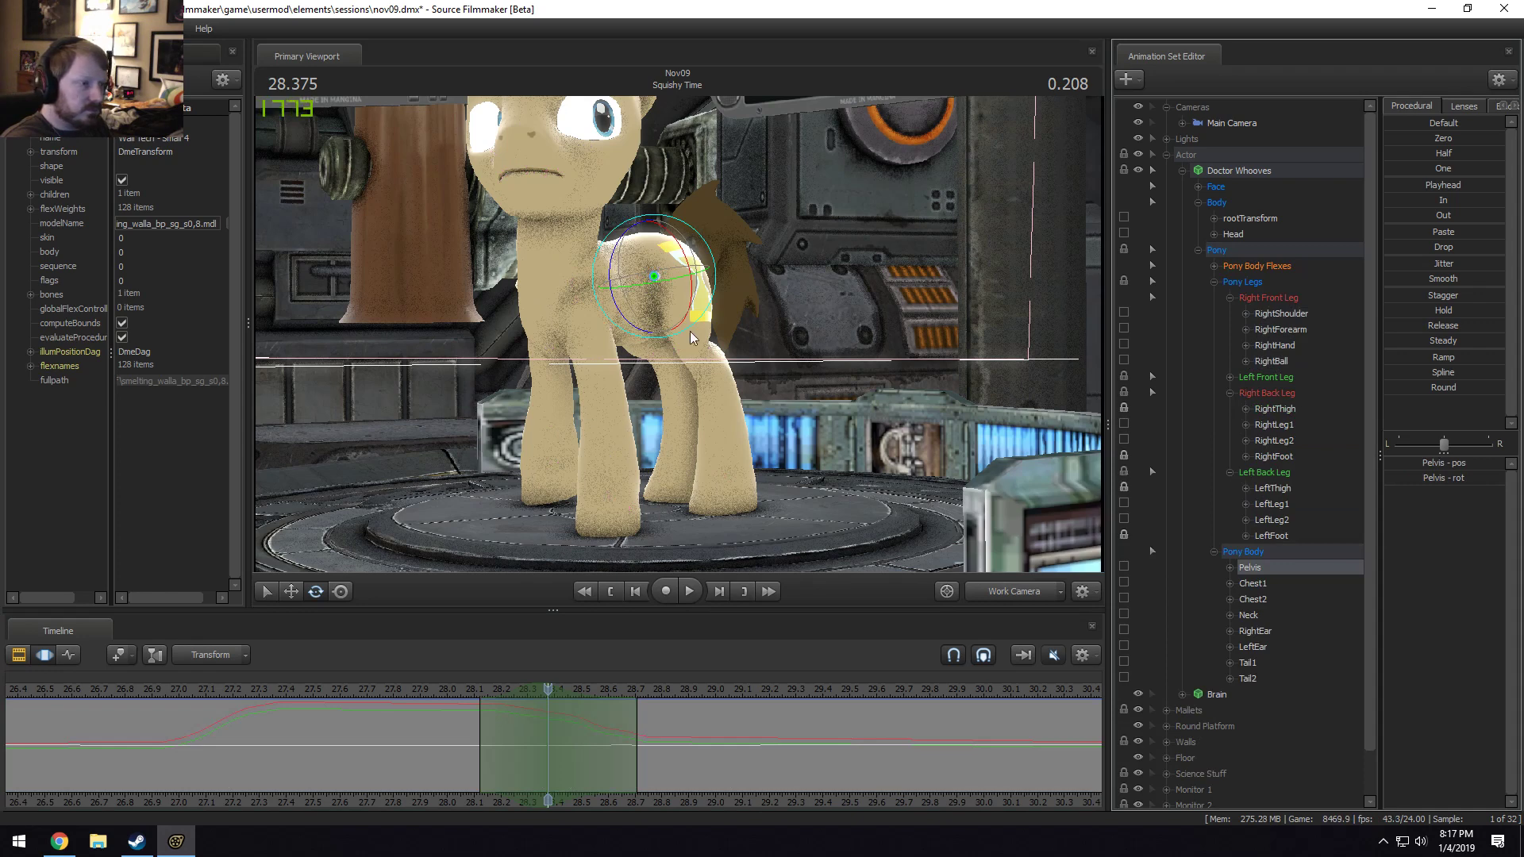
click(1229, 377)
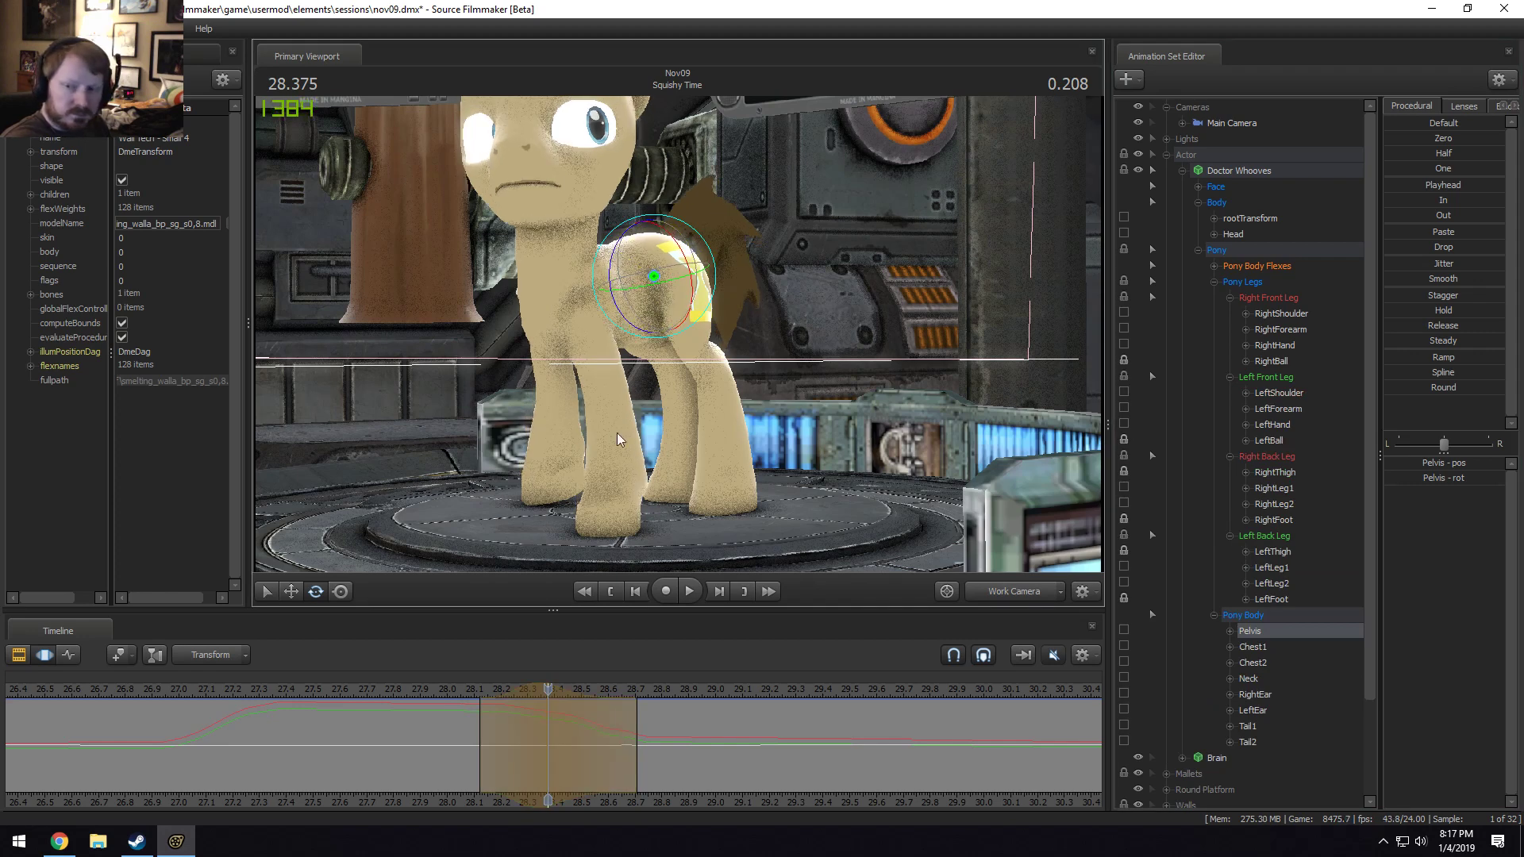
key(space)
key(space)
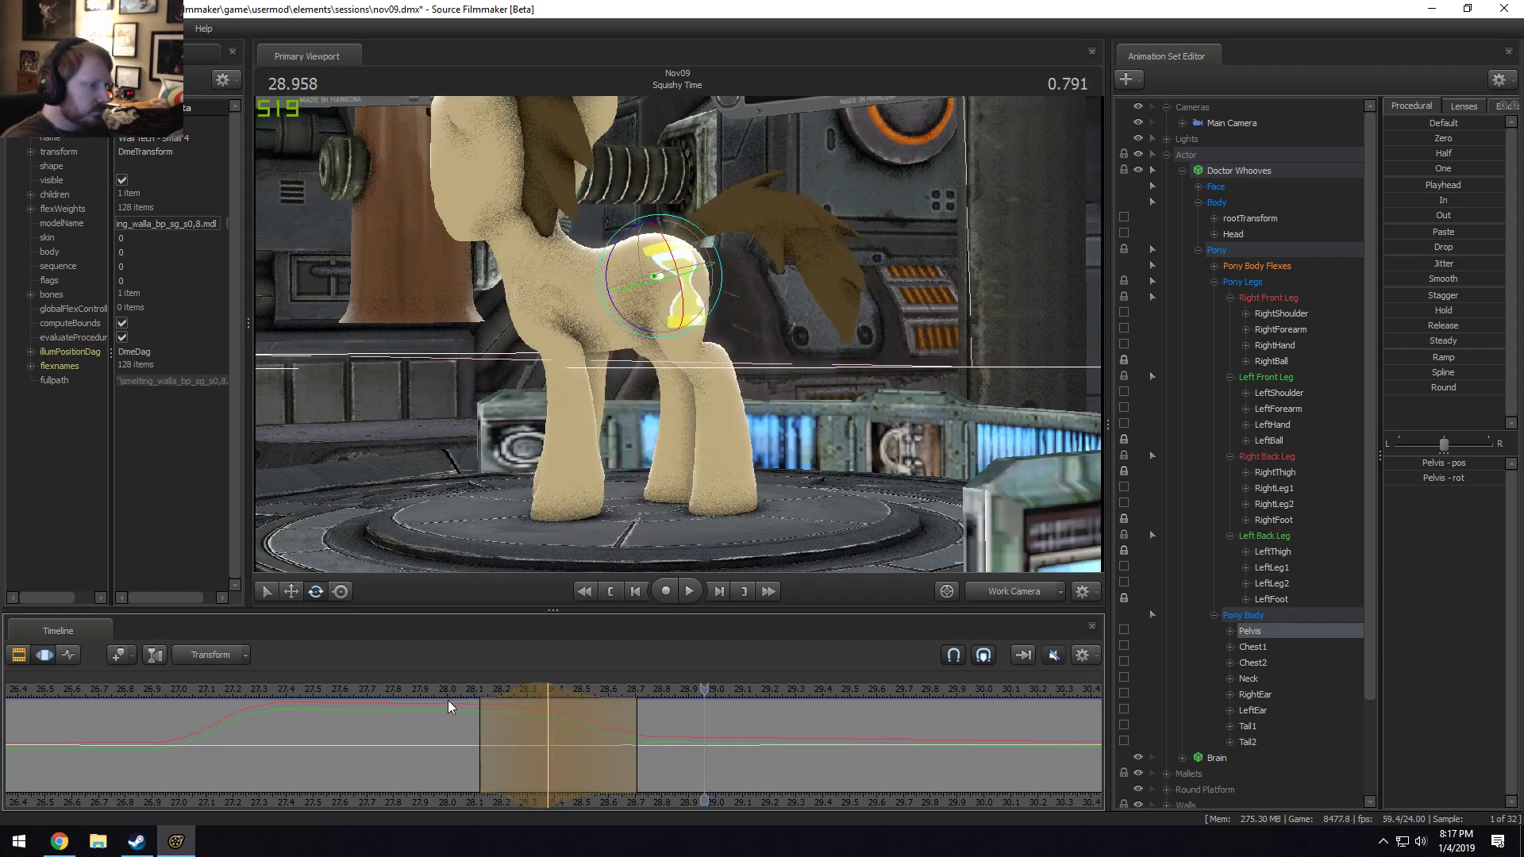
Play back the pelvis and leg motion from about 28.0 s in the Work Camera view.
click(535, 698)
drag(537, 700, 545, 636)
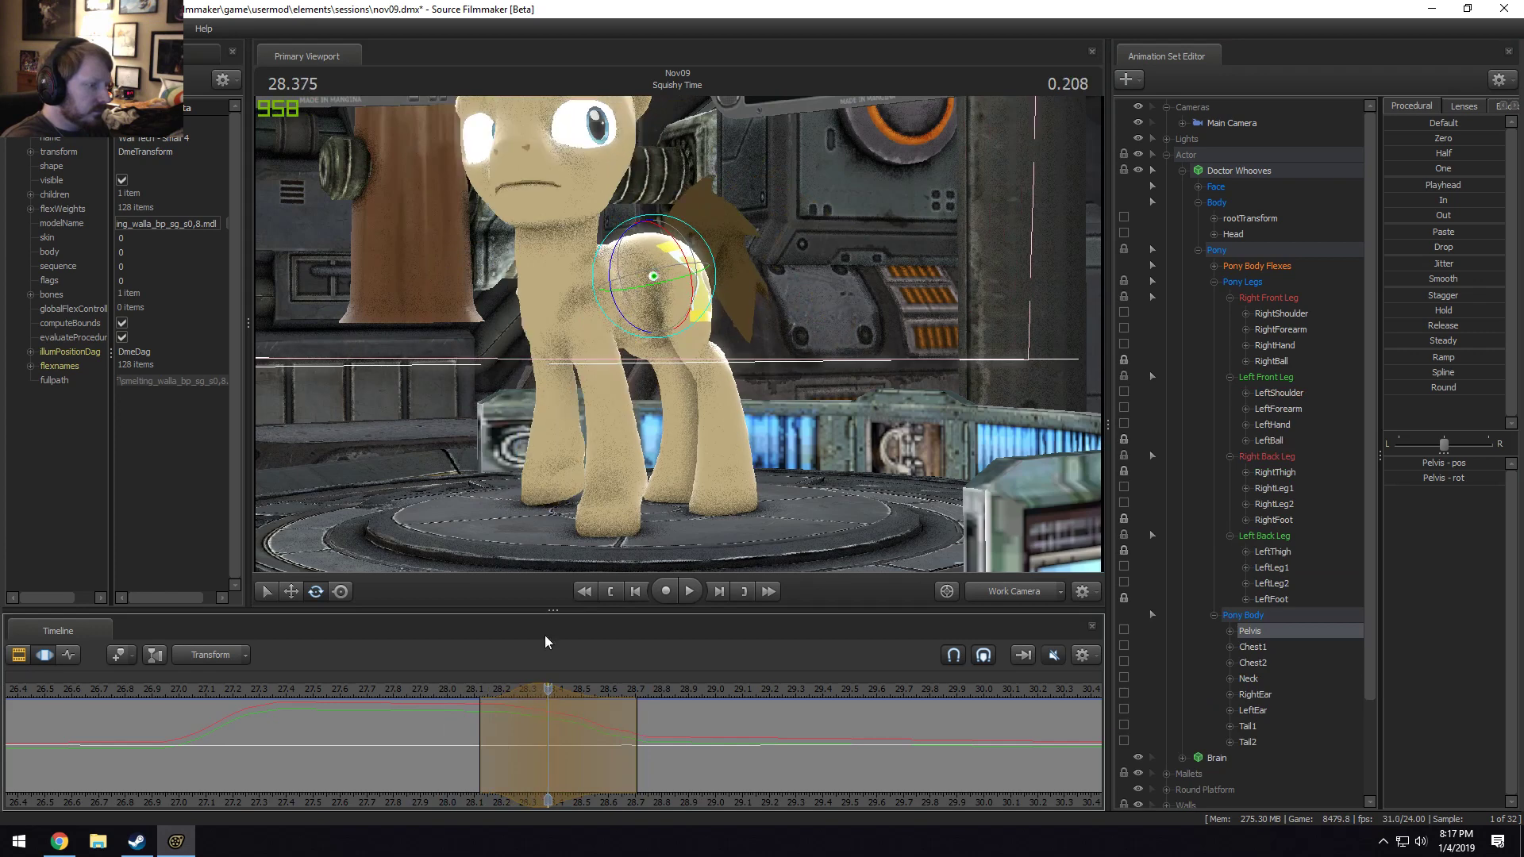
click(450, 693)
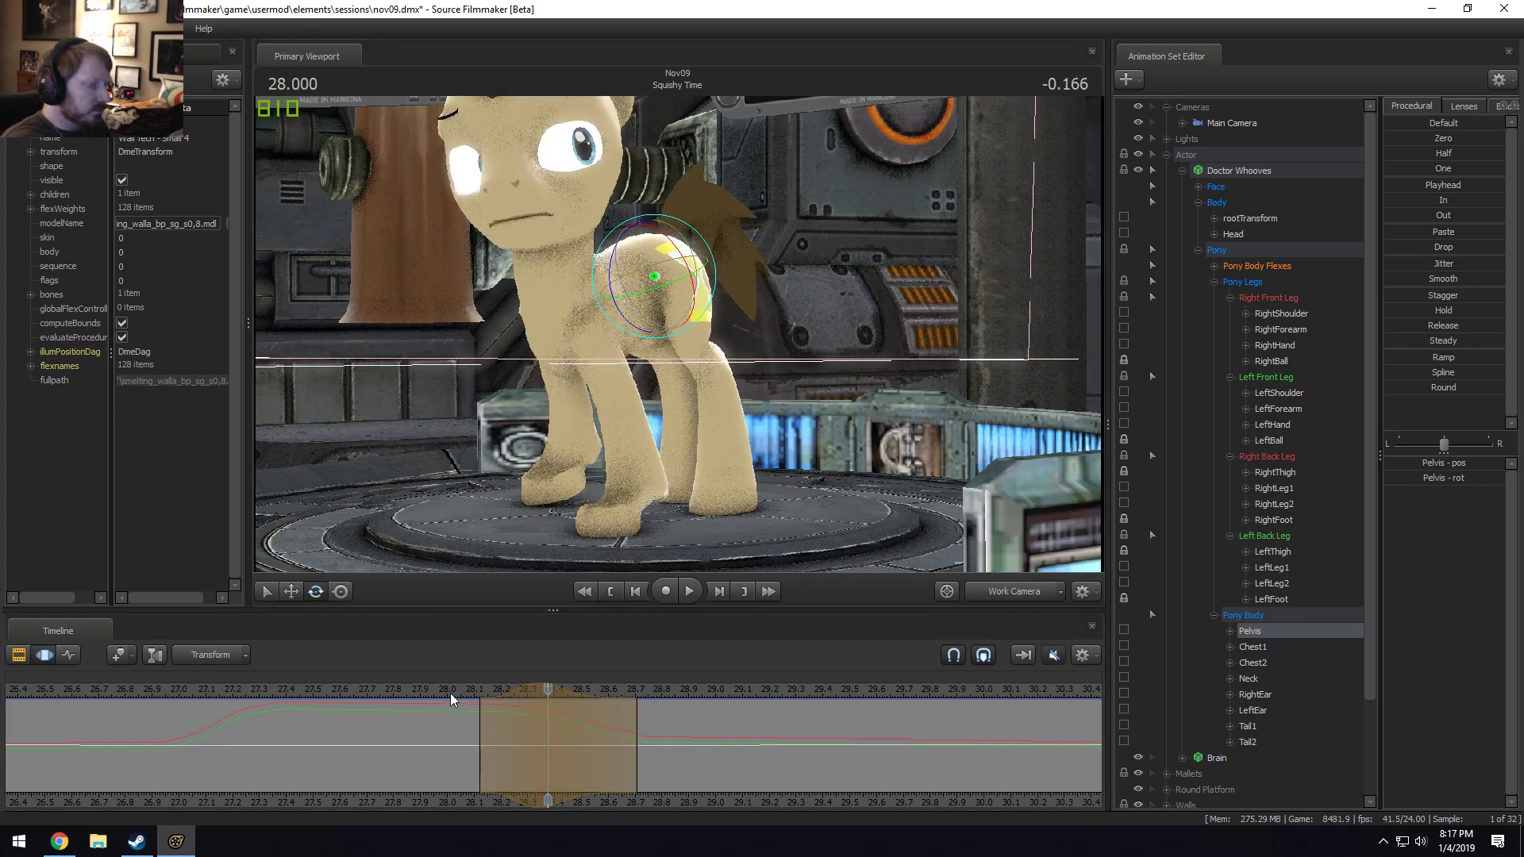
key(space)
key(space)
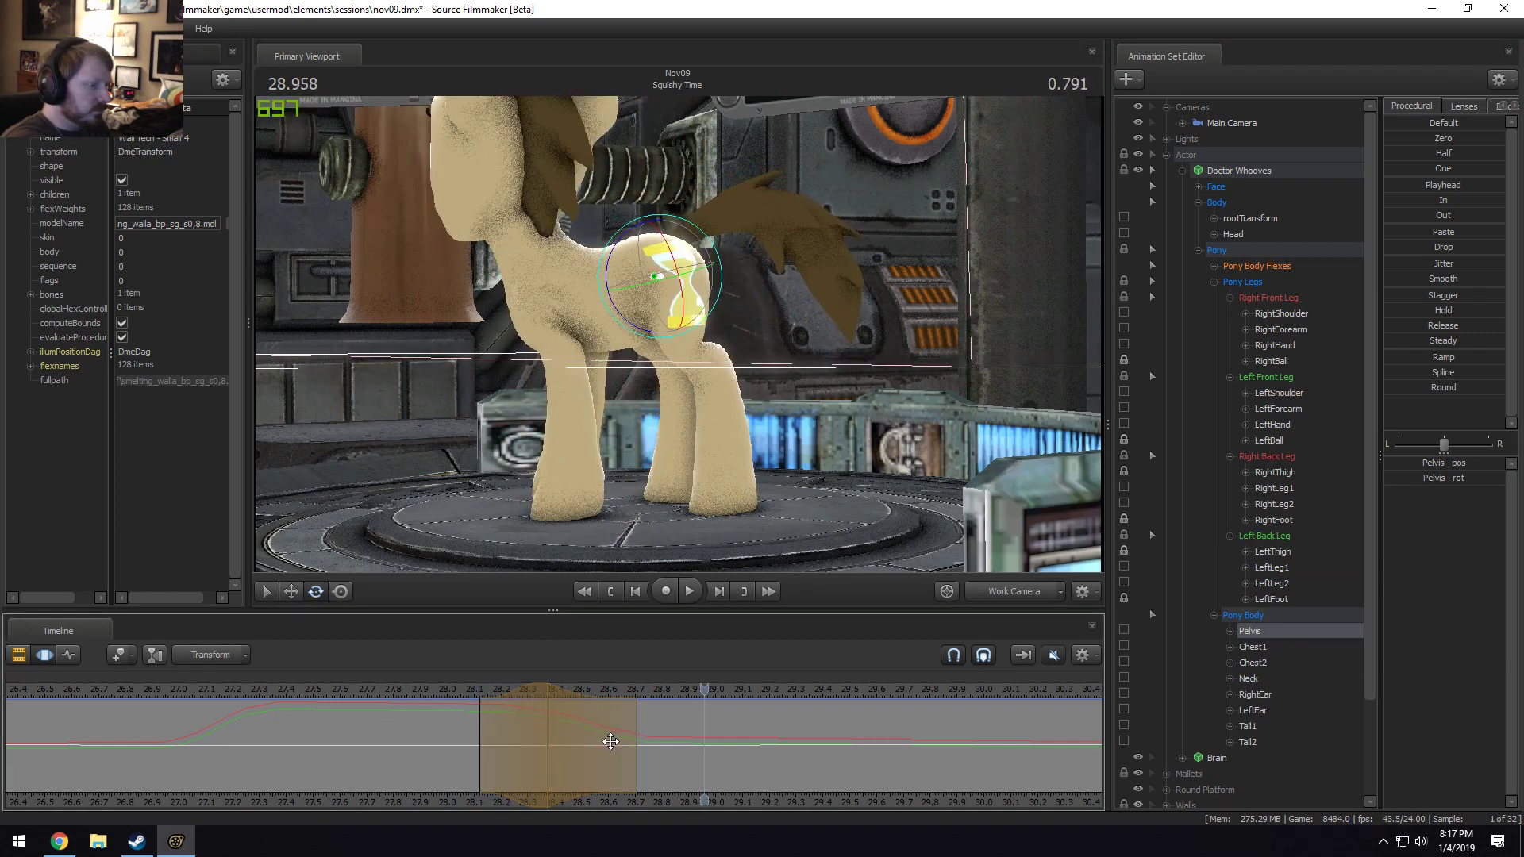
click(460, 692)
key(space)
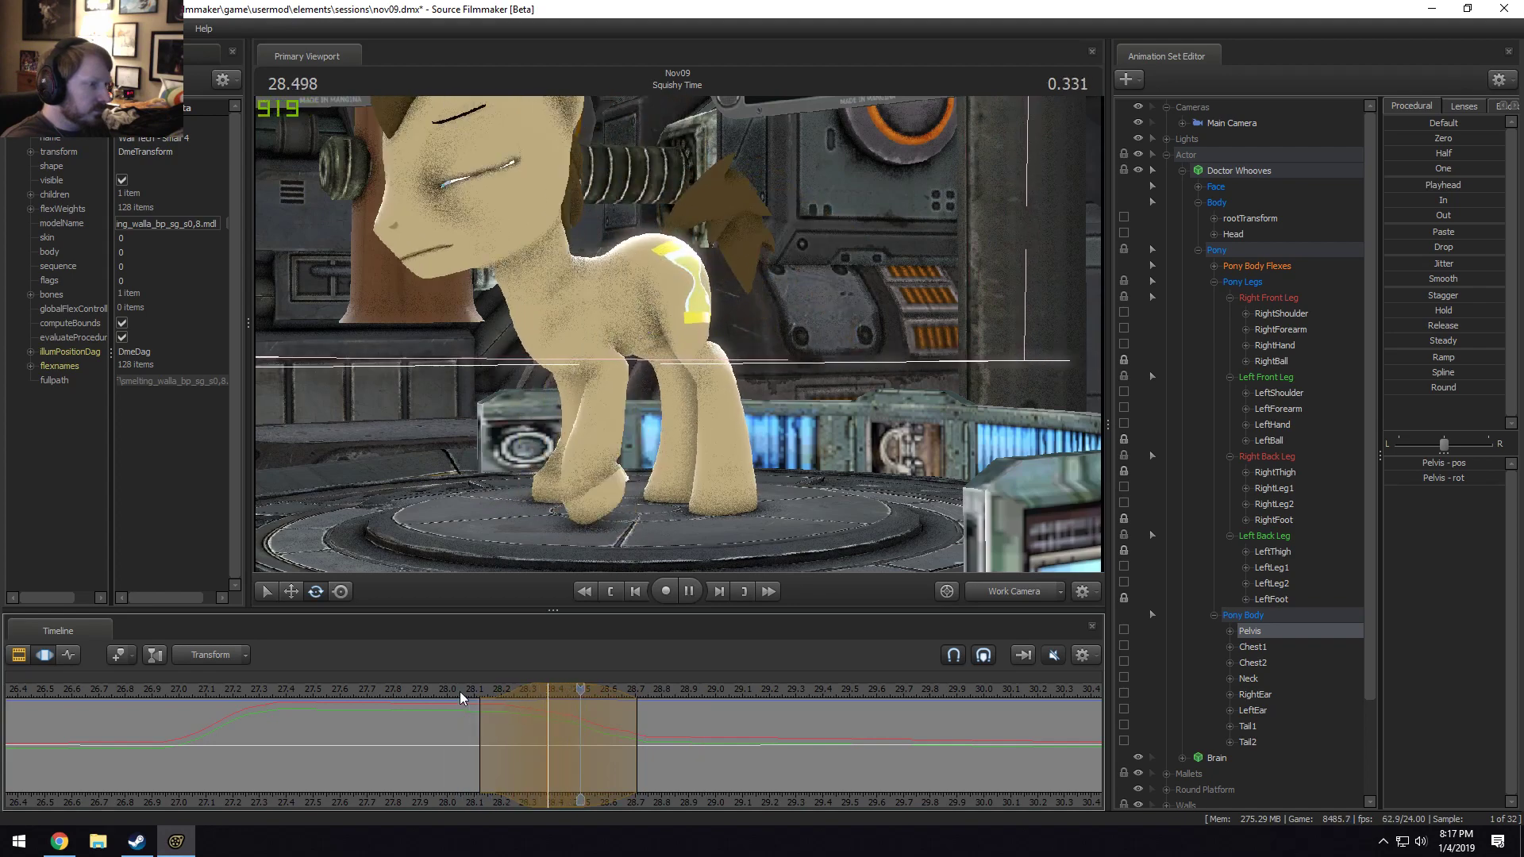
key(space)
click(345, 696)
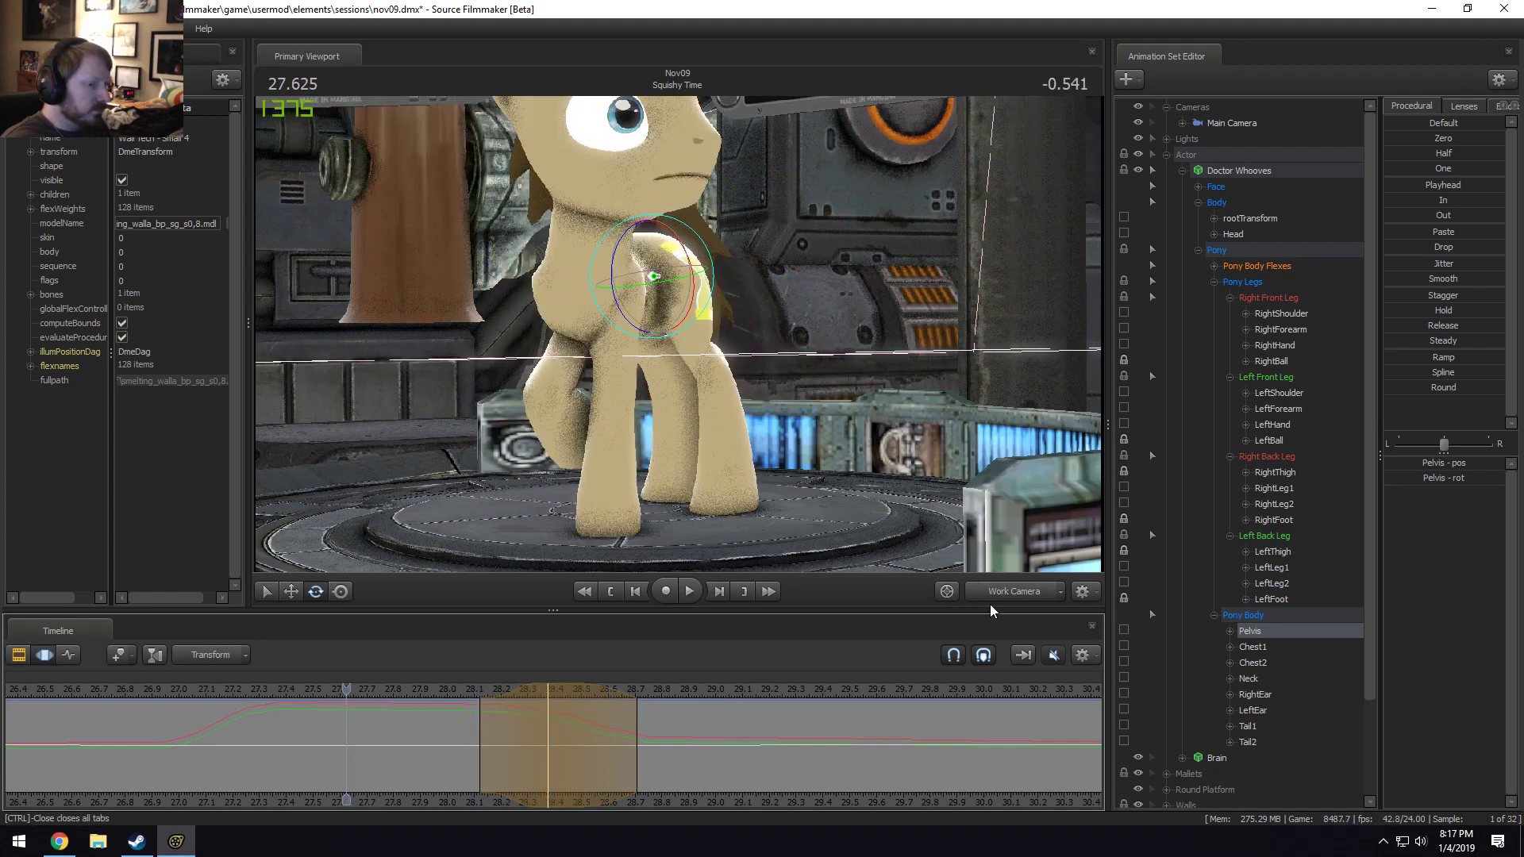
Play the shot from 27.625 s through the Main Camera and replay it from about 28.1 s in the Work Camera.
click(988, 588)
key(space)
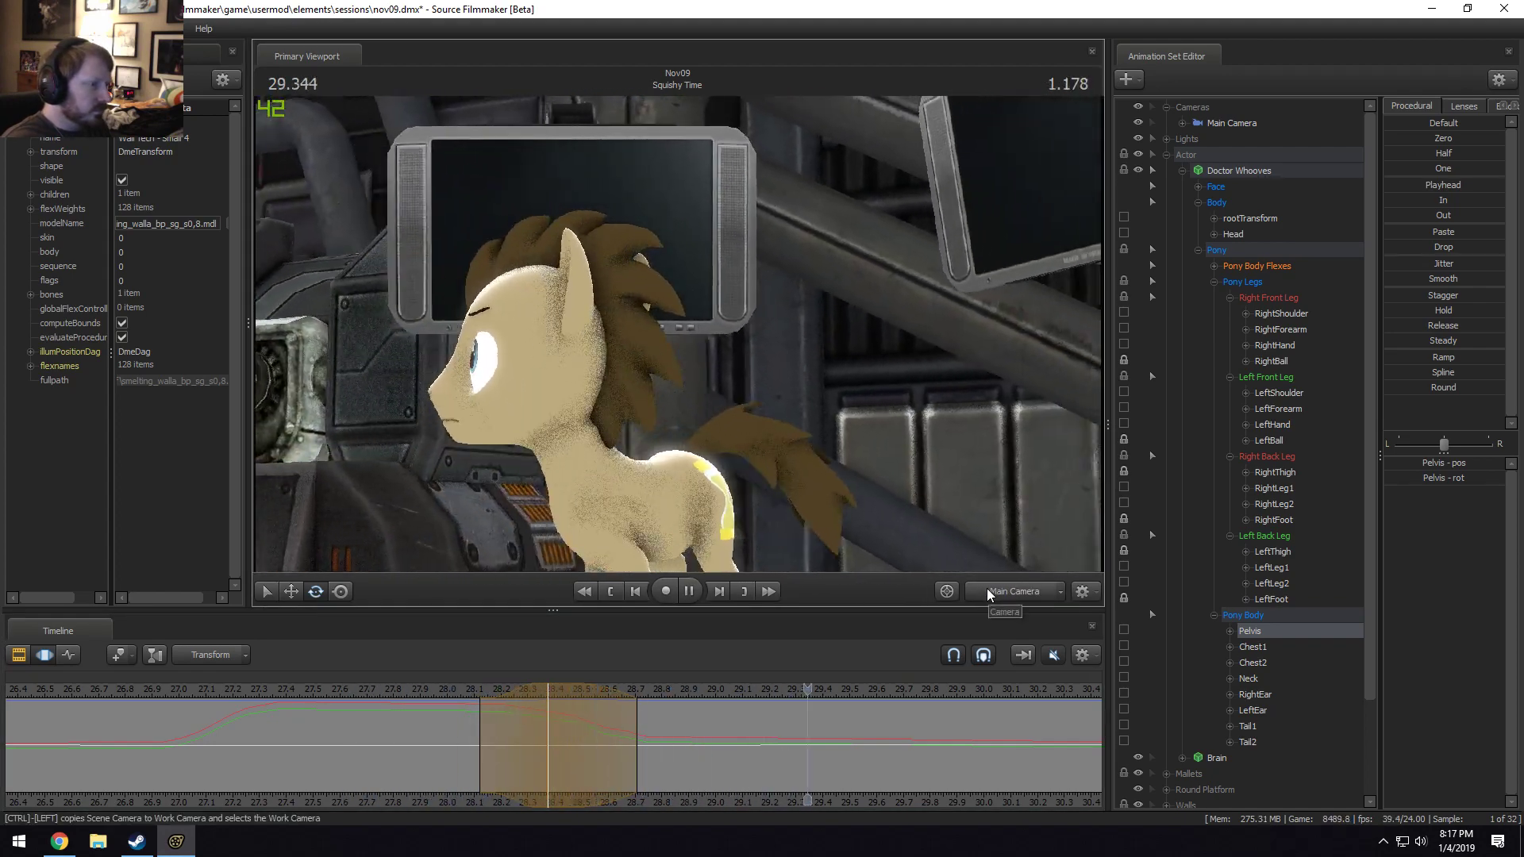
click(987, 588)
key(space)
click(468, 693)
key(space)
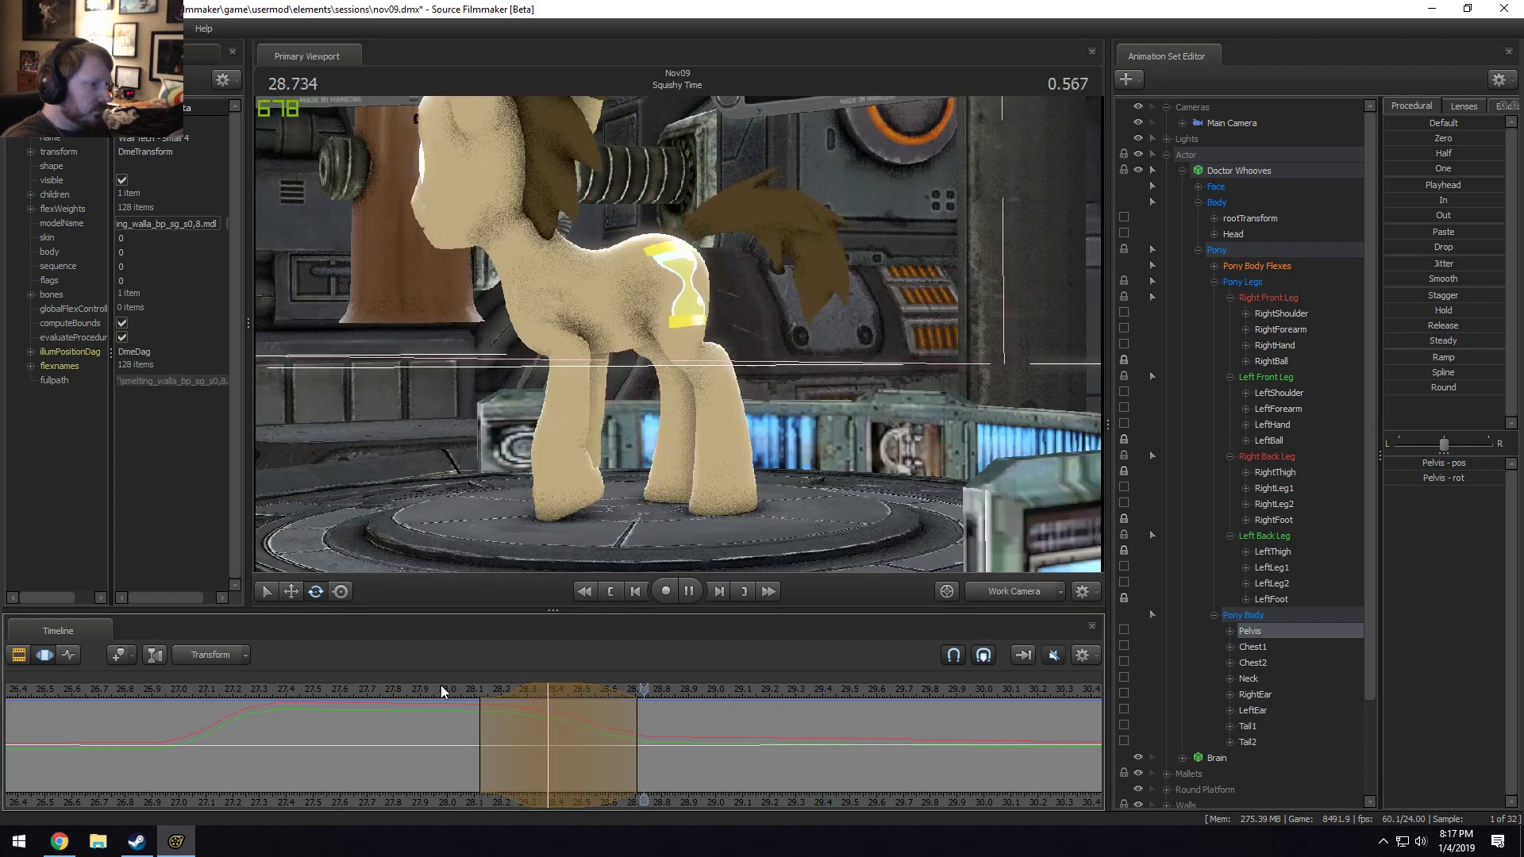
key(space)
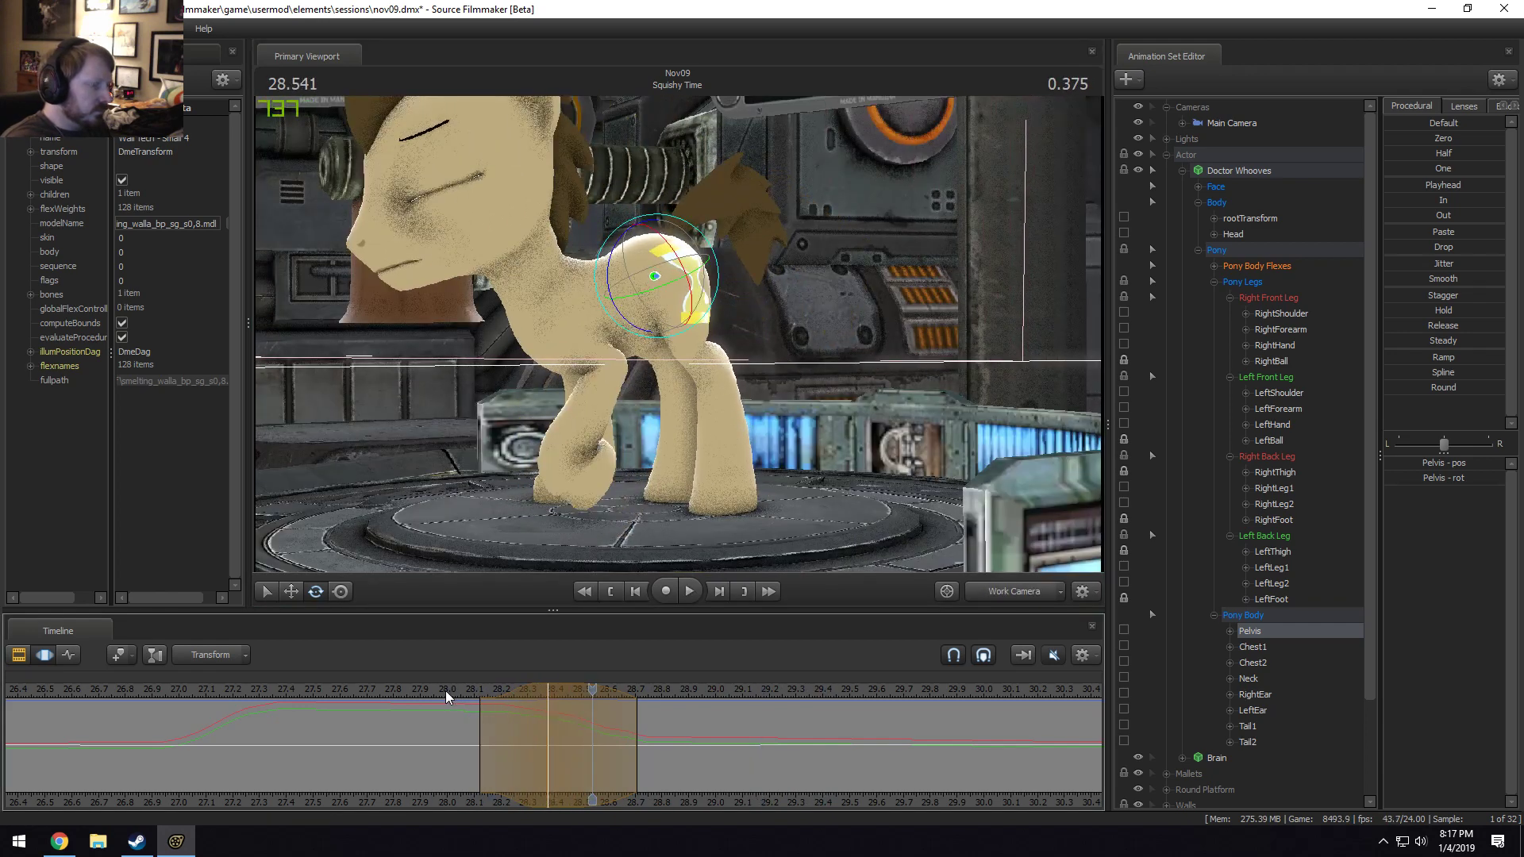
Rotate Chest1 at 28.375 s within the 28.1 to 28.7 s time selection and play back the motion.
drag(445, 691, 549, 711)
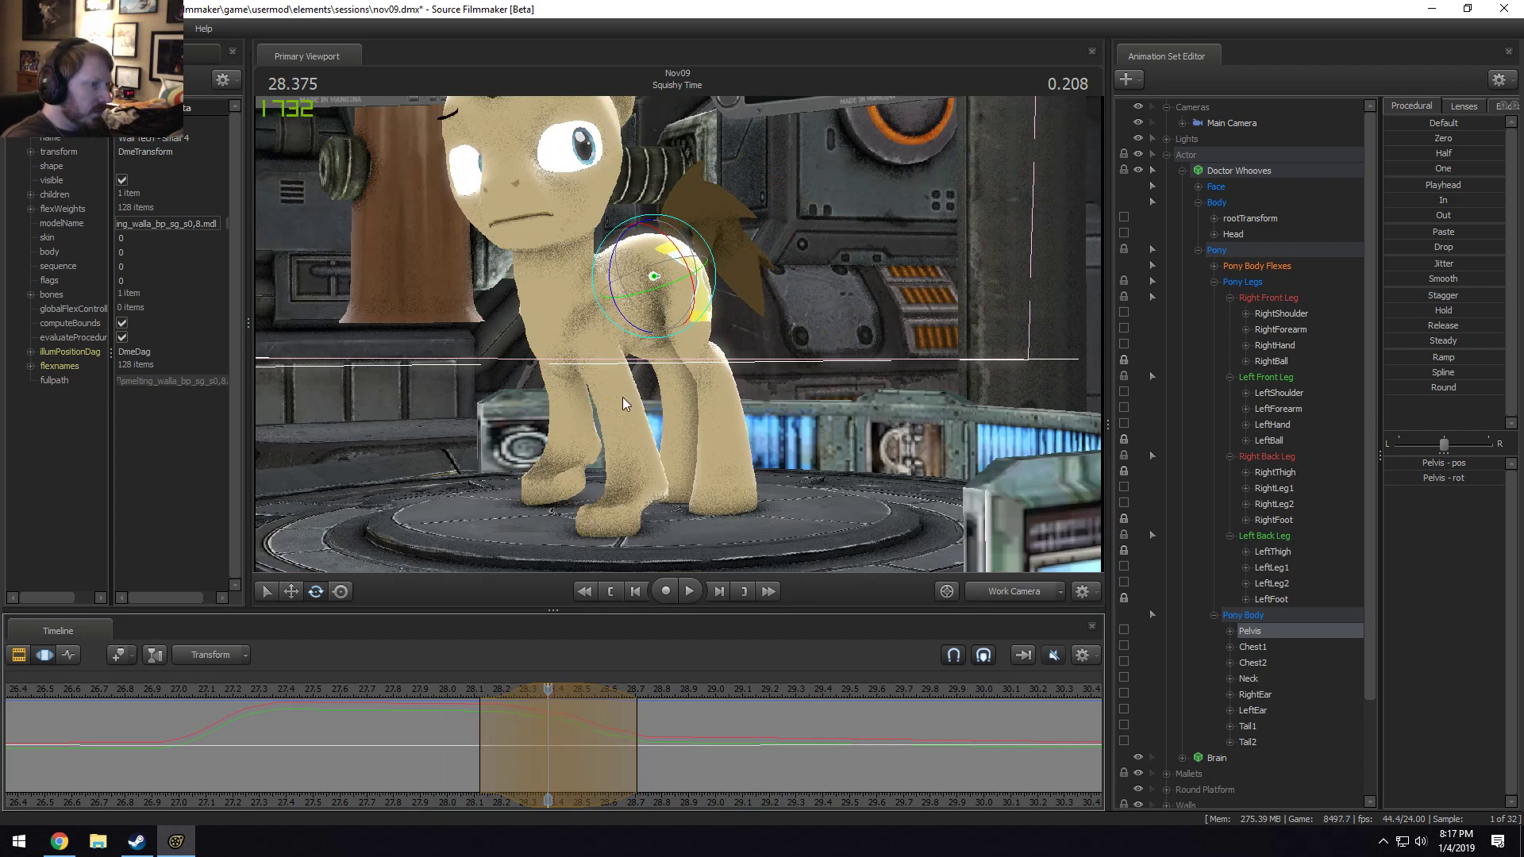
alt+drag(623, 404, 559, 401)
ctrl+click(597, 295)
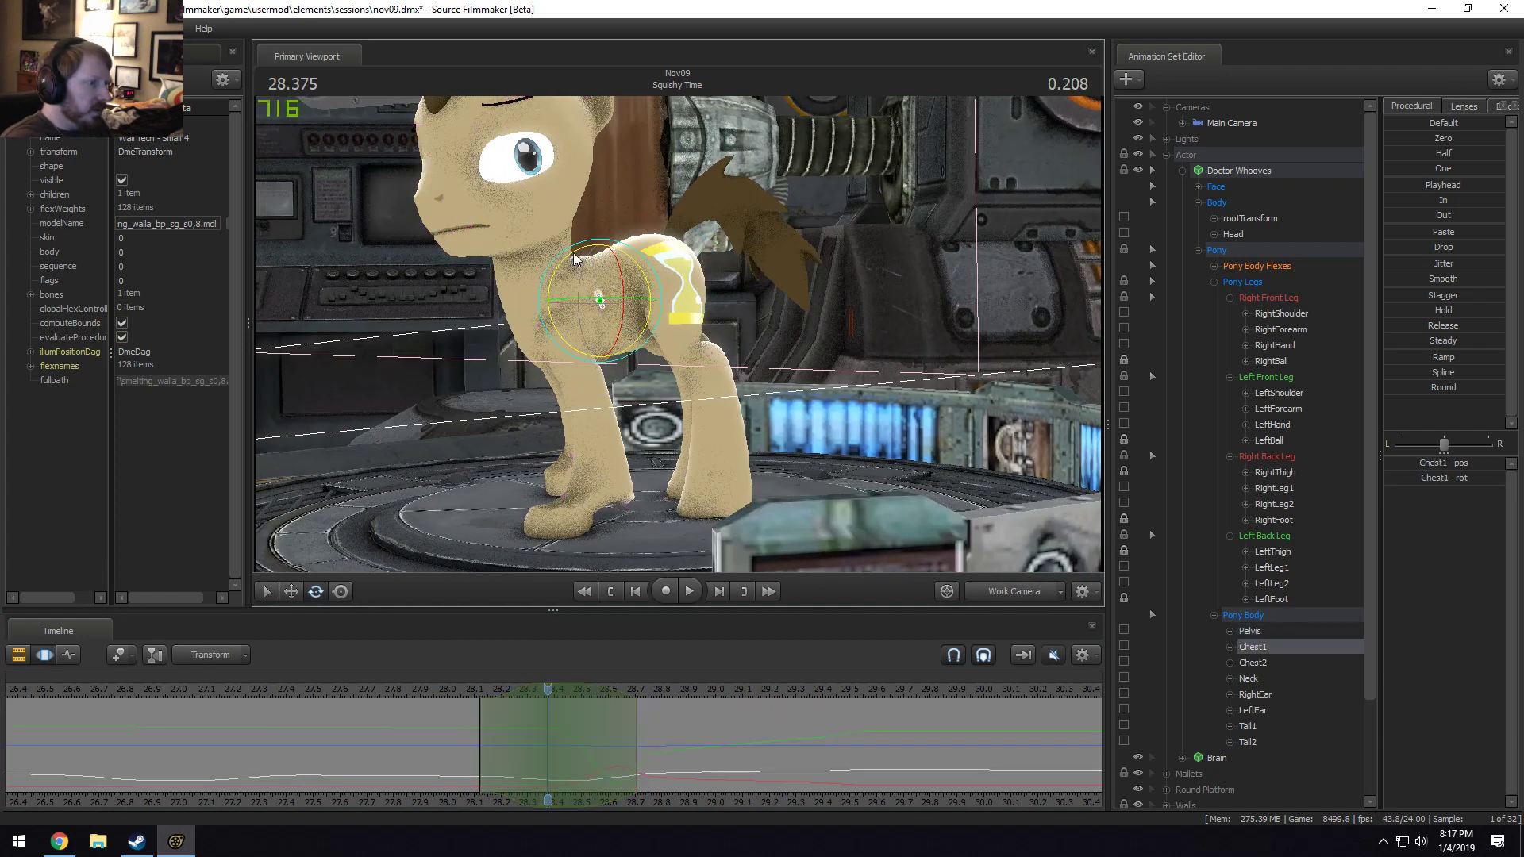
drag(574, 257, 579, 259)
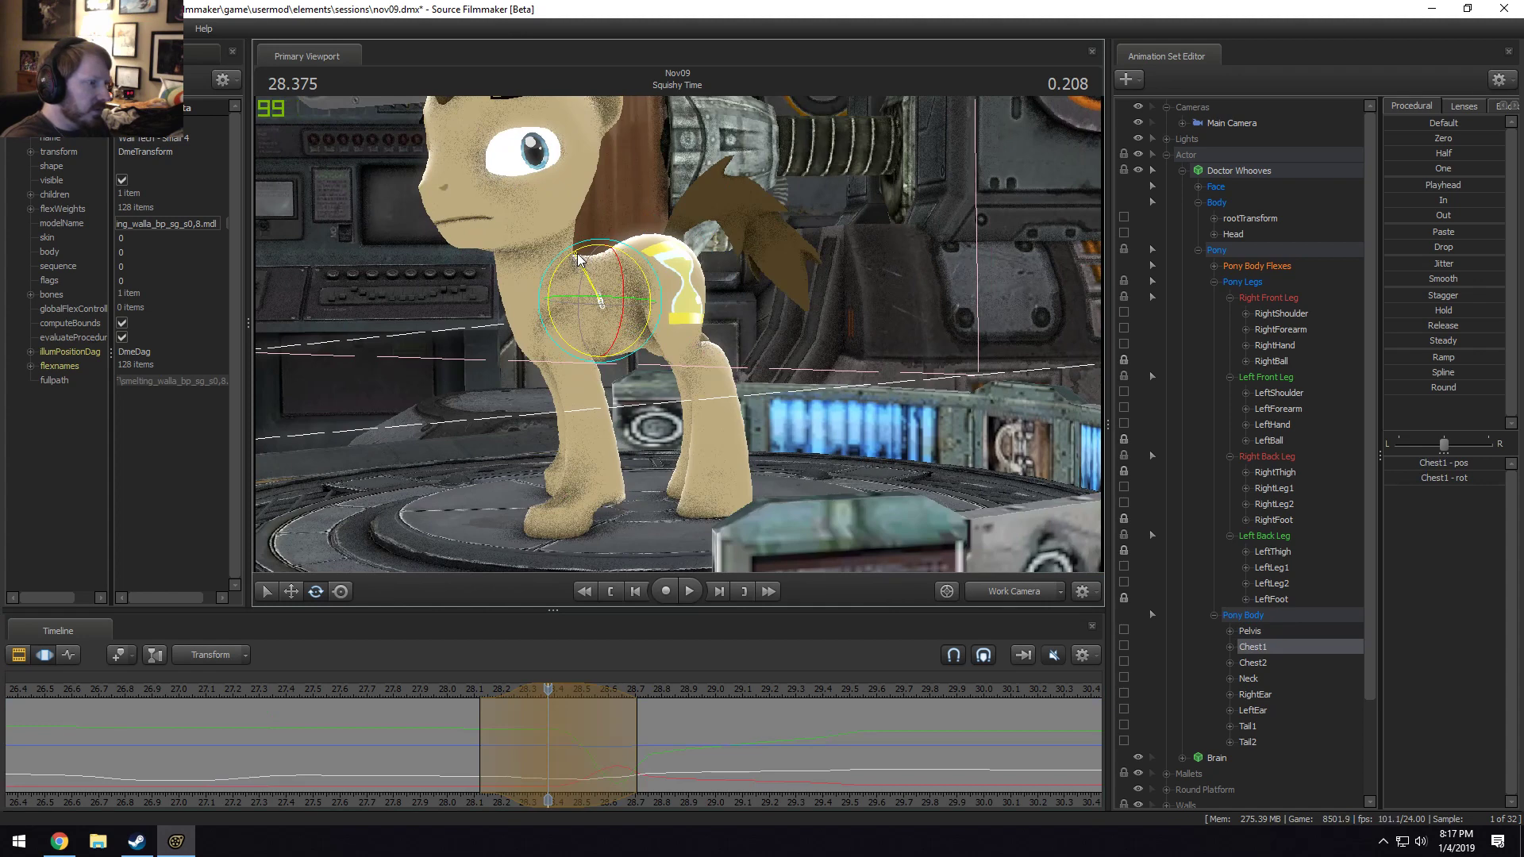
drag(579, 258, 579, 260)
key(space)
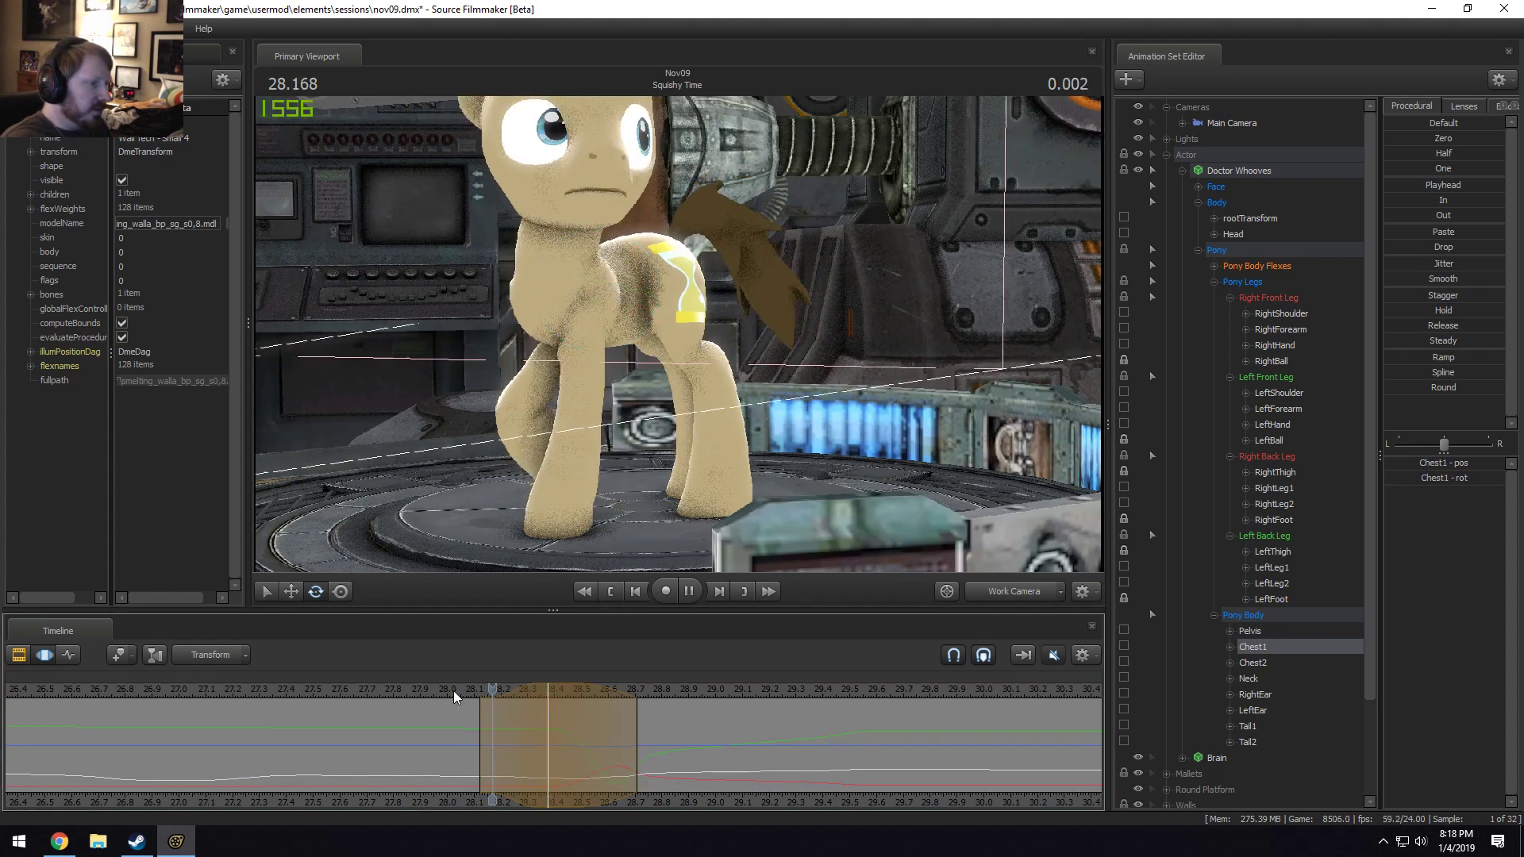
click(545, 690)
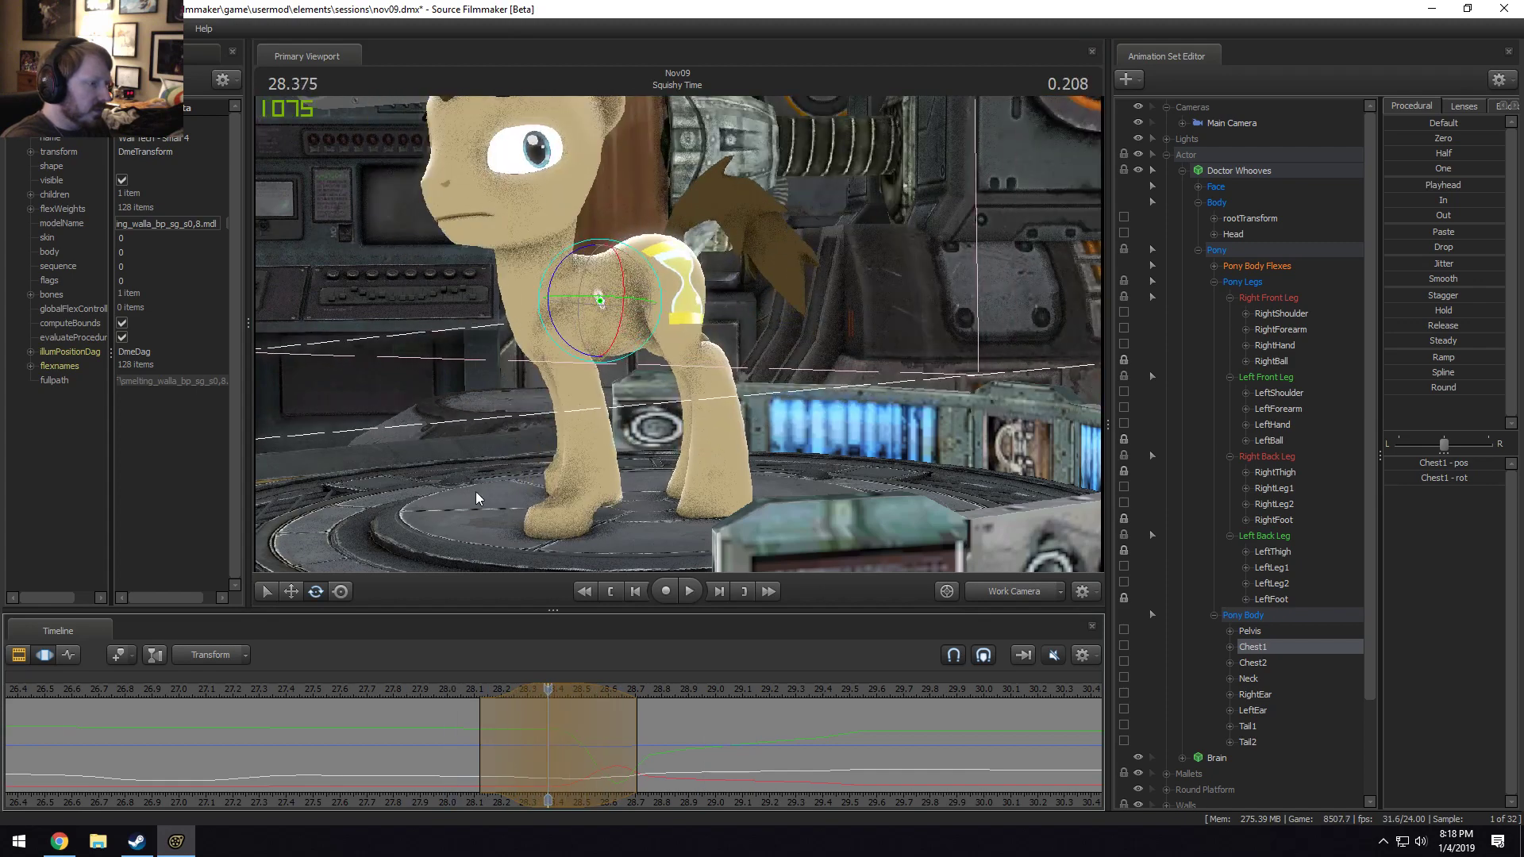
Rotate Chest2 at 28.375 s so that the front of the body and the head lean downward.
drag(477, 497, 700, 319)
click(583, 318)
drag(588, 326, 829, 401)
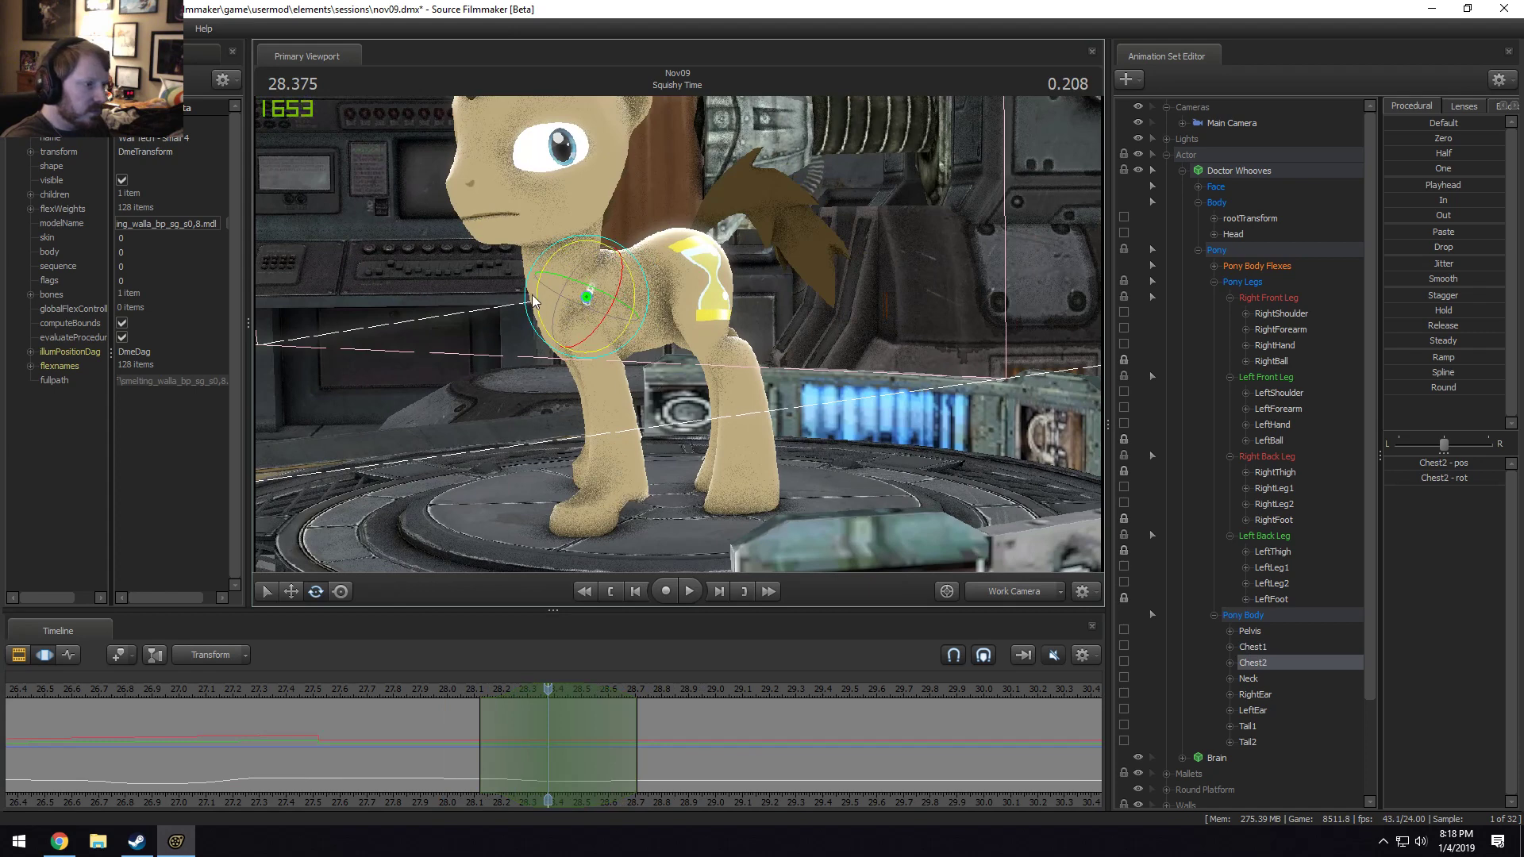
drag(534, 306, 540, 319)
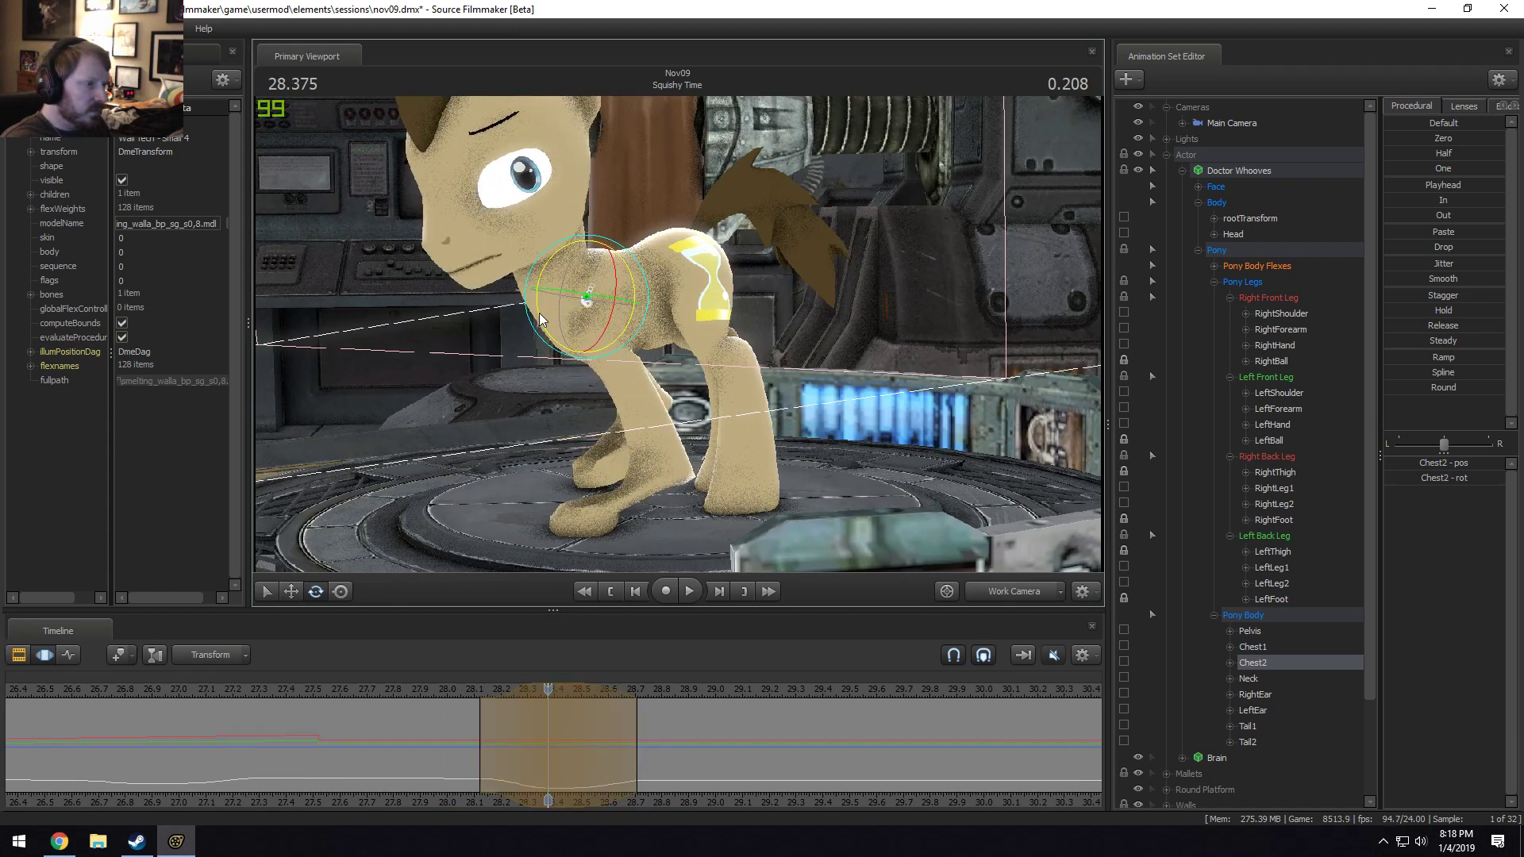
Rotate LeftShoulder and LeftForearm at 28.375 s to re-pose the left front leg beneath the lowered chest.
click(584, 323)
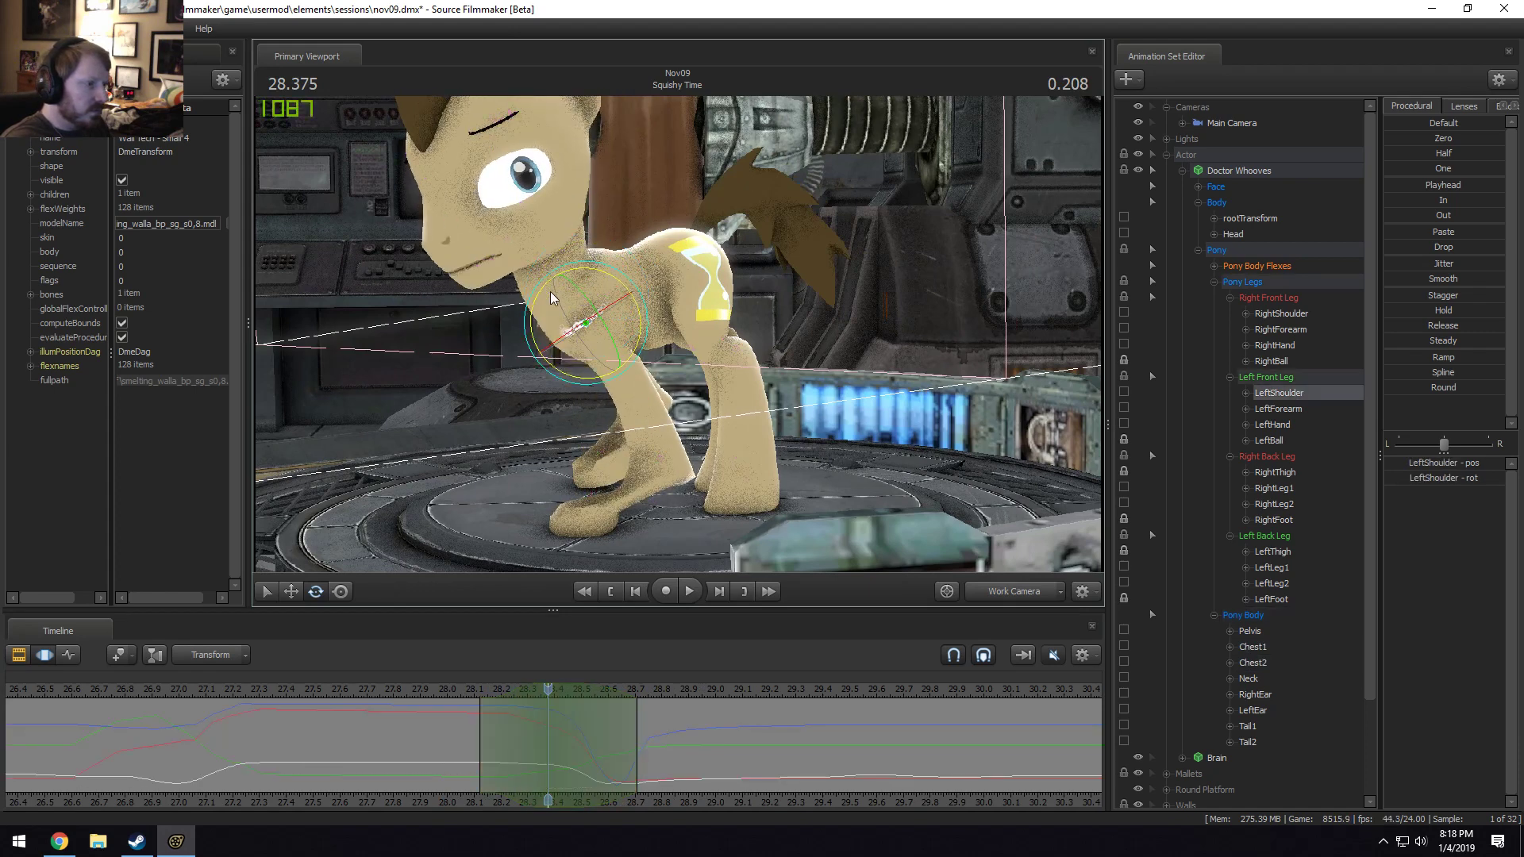
key(ctrl)
mouse_move(556, 303)
mouse_down()
mouse_move(541, 291)
mouse_move(554, 292)
mouse_up()
key(ctrl)
click(619, 375)
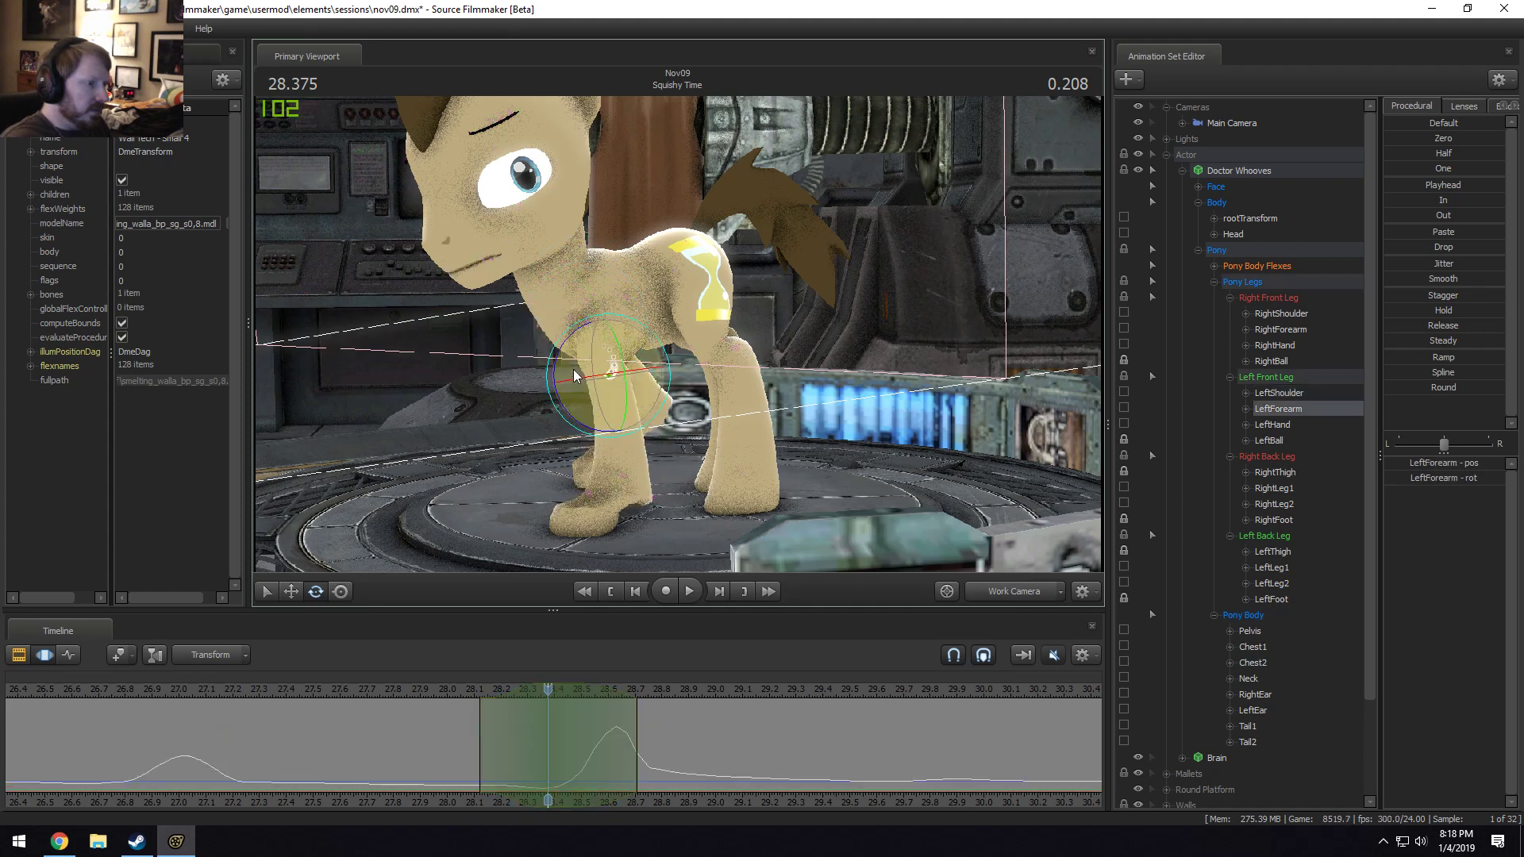
drag(573, 369, 585, 354)
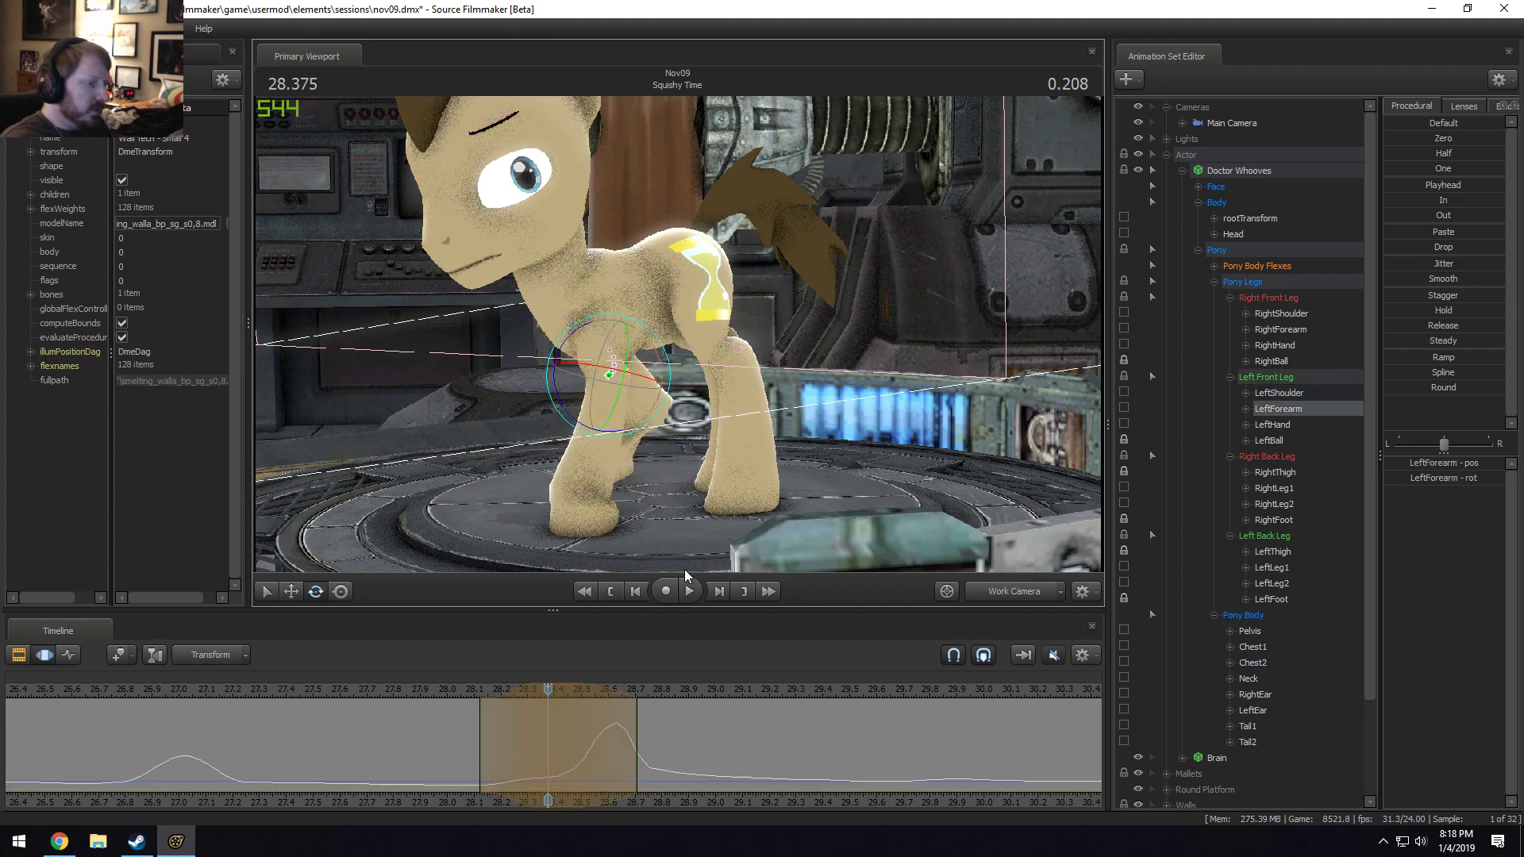
alt+drag(686, 569, 857, 569)
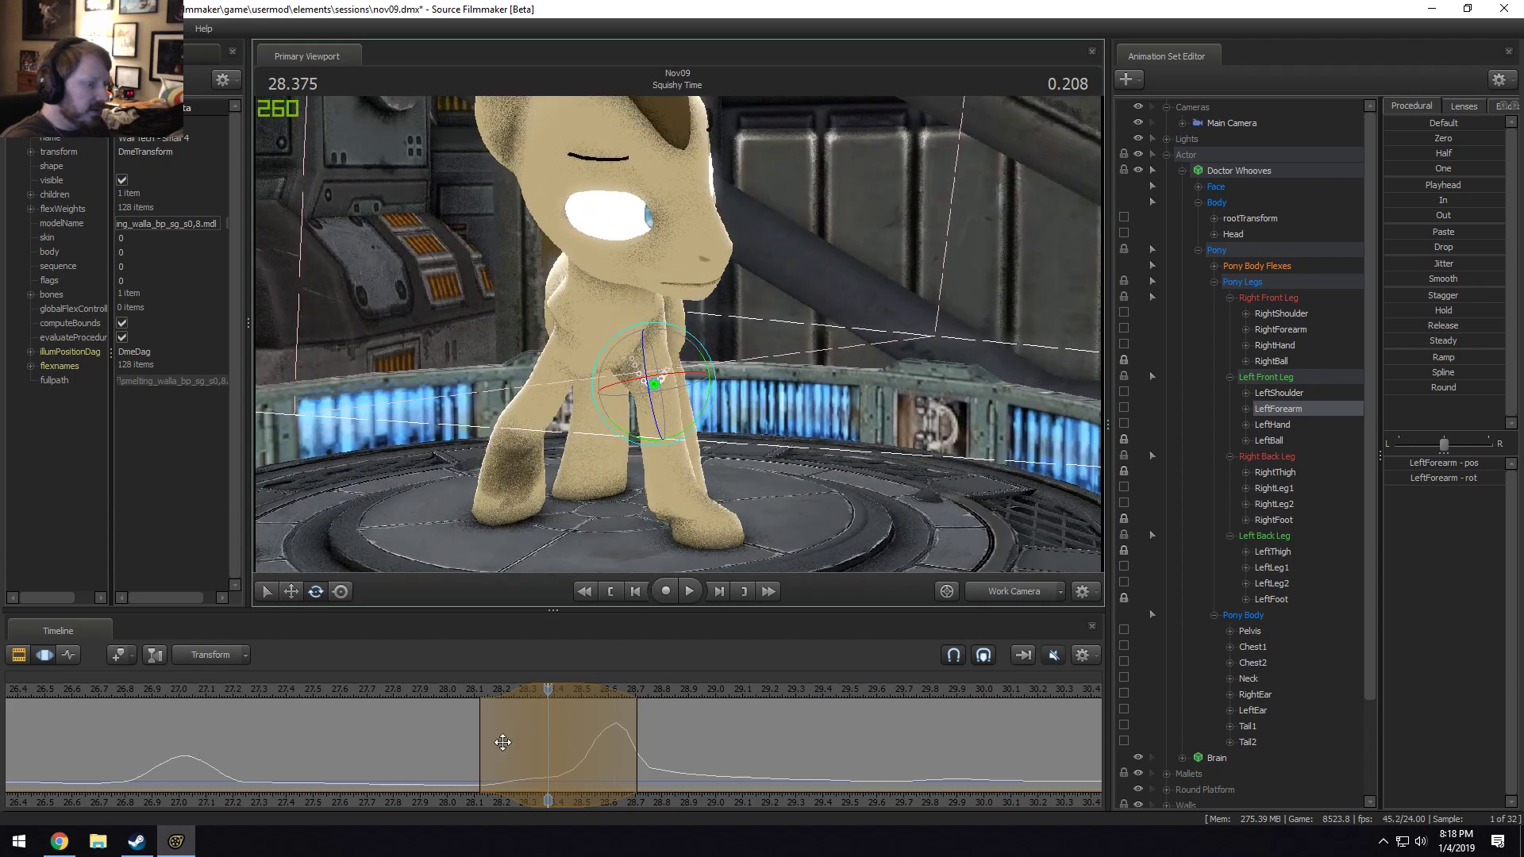
Scrub the leg motion to about 28.65 s and inspect LeftShoulder and LeftForearm at 28.375 s from the front and side.
shift+drag(503, 742, 624, 741)
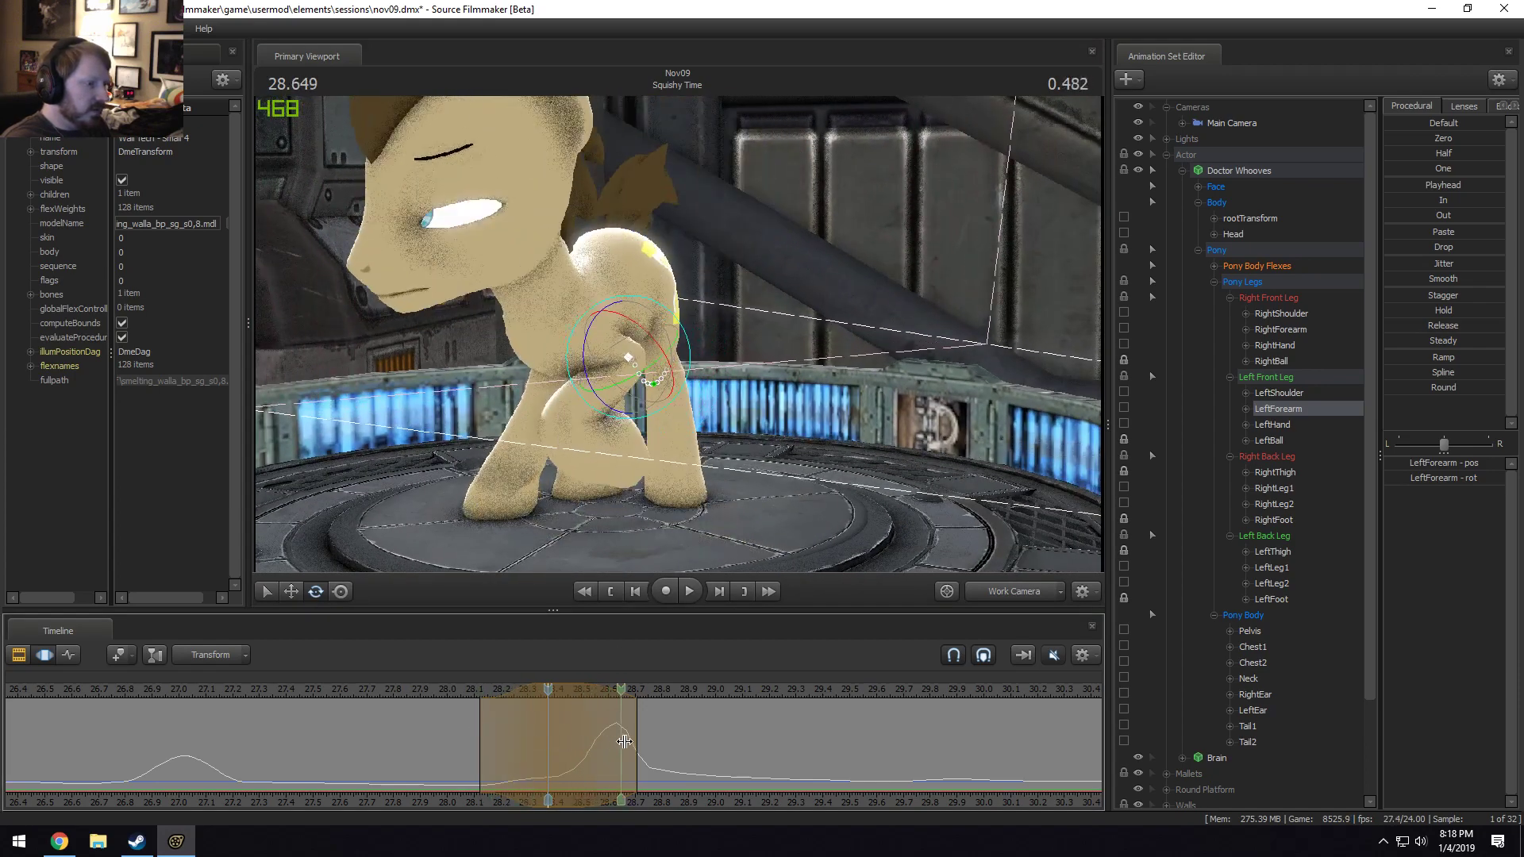
drag(470, 693, 547, 706)
alt+drag(649, 374, 634, 340)
click(633, 330)
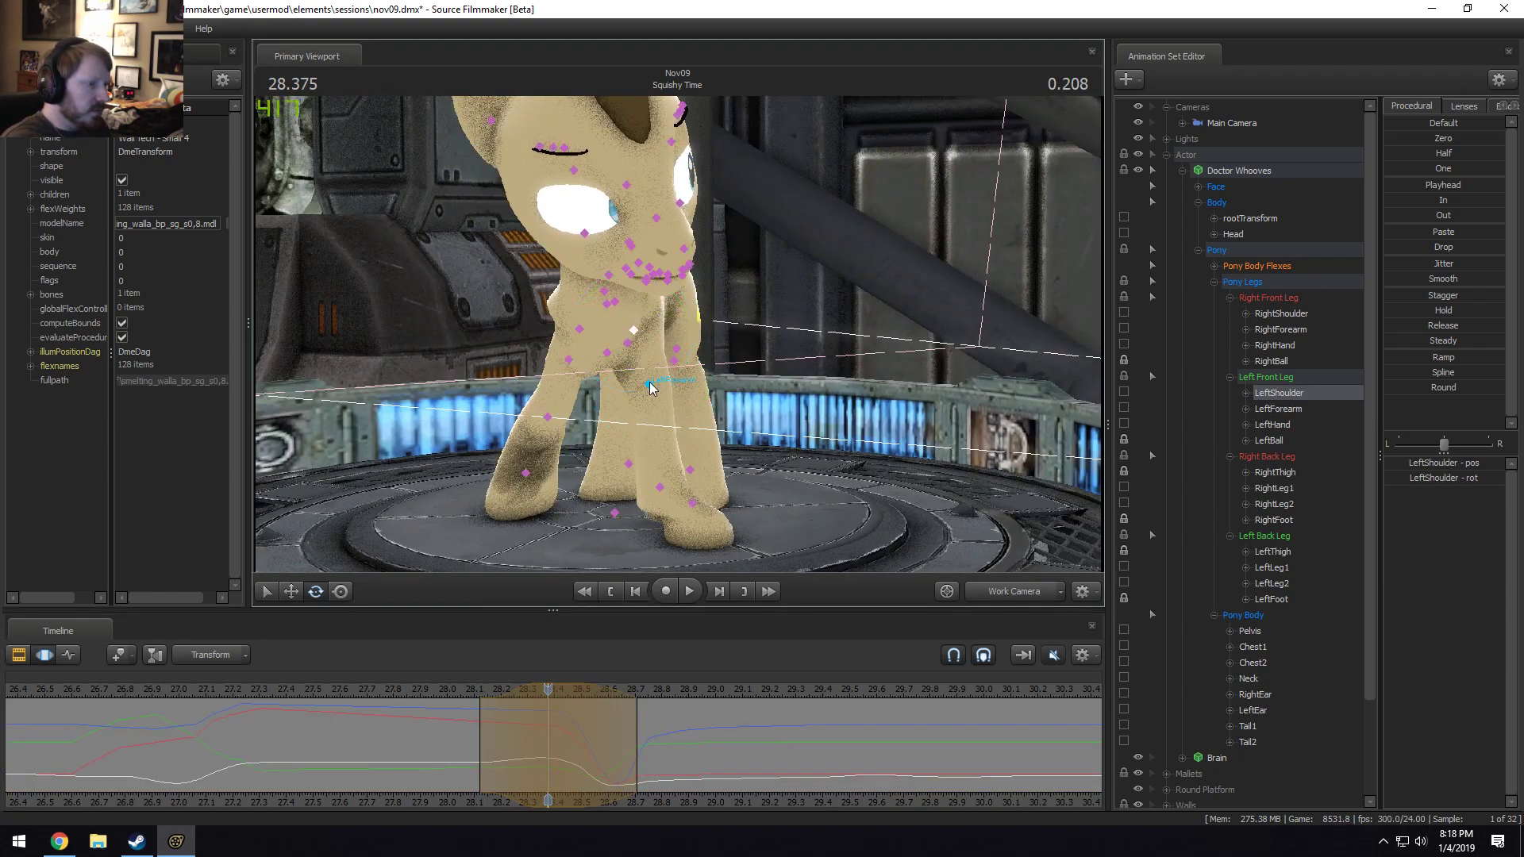
click(647, 387)
drag(705, 375, 642, 346)
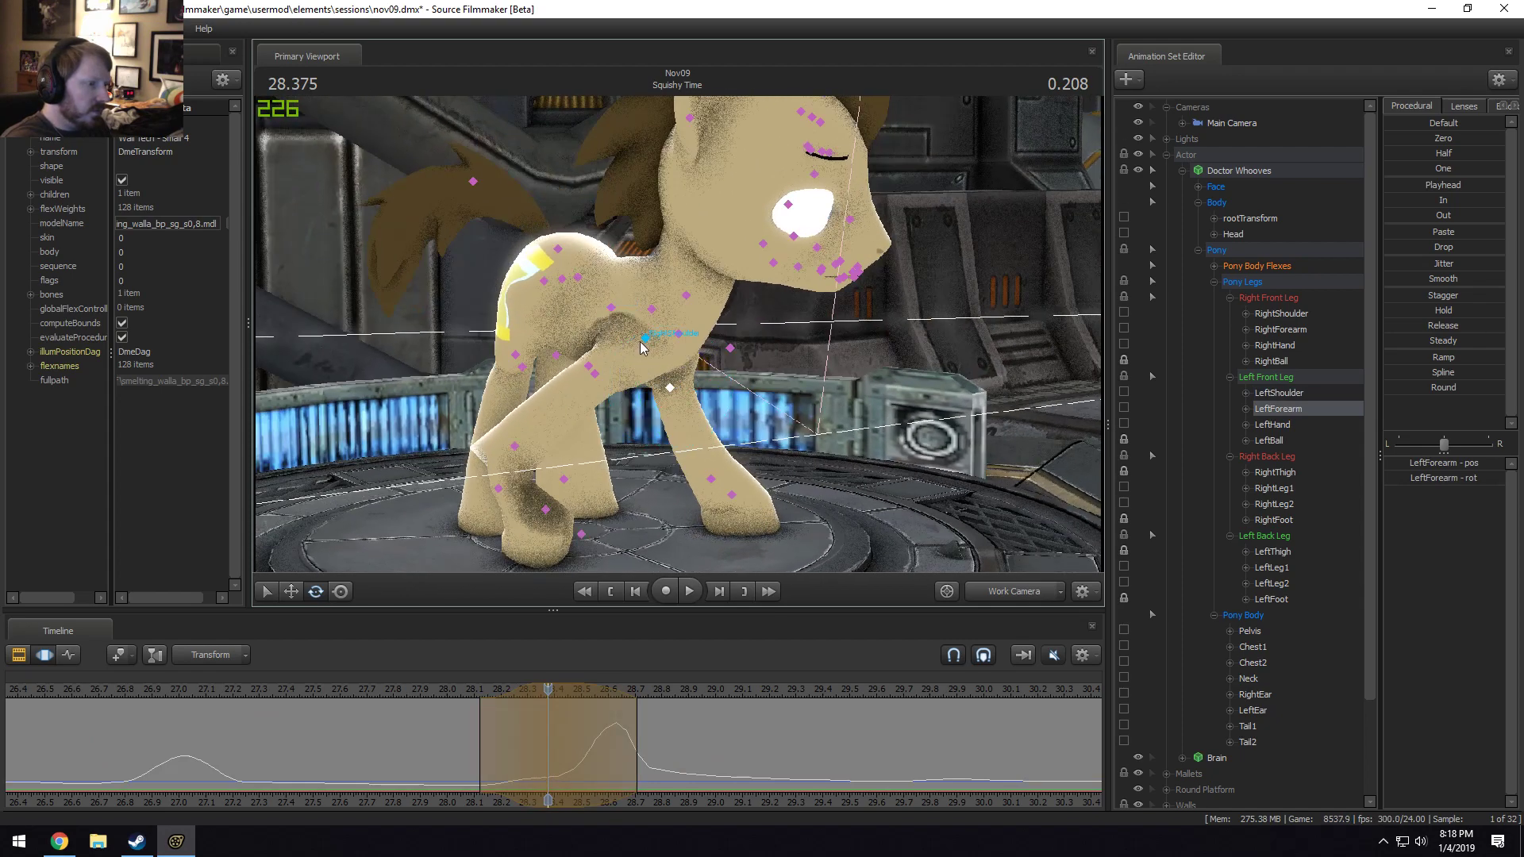
Adjust RightShoulder and RightForearm at 28.375 s to re-pose the right front leg.
click(644, 340)
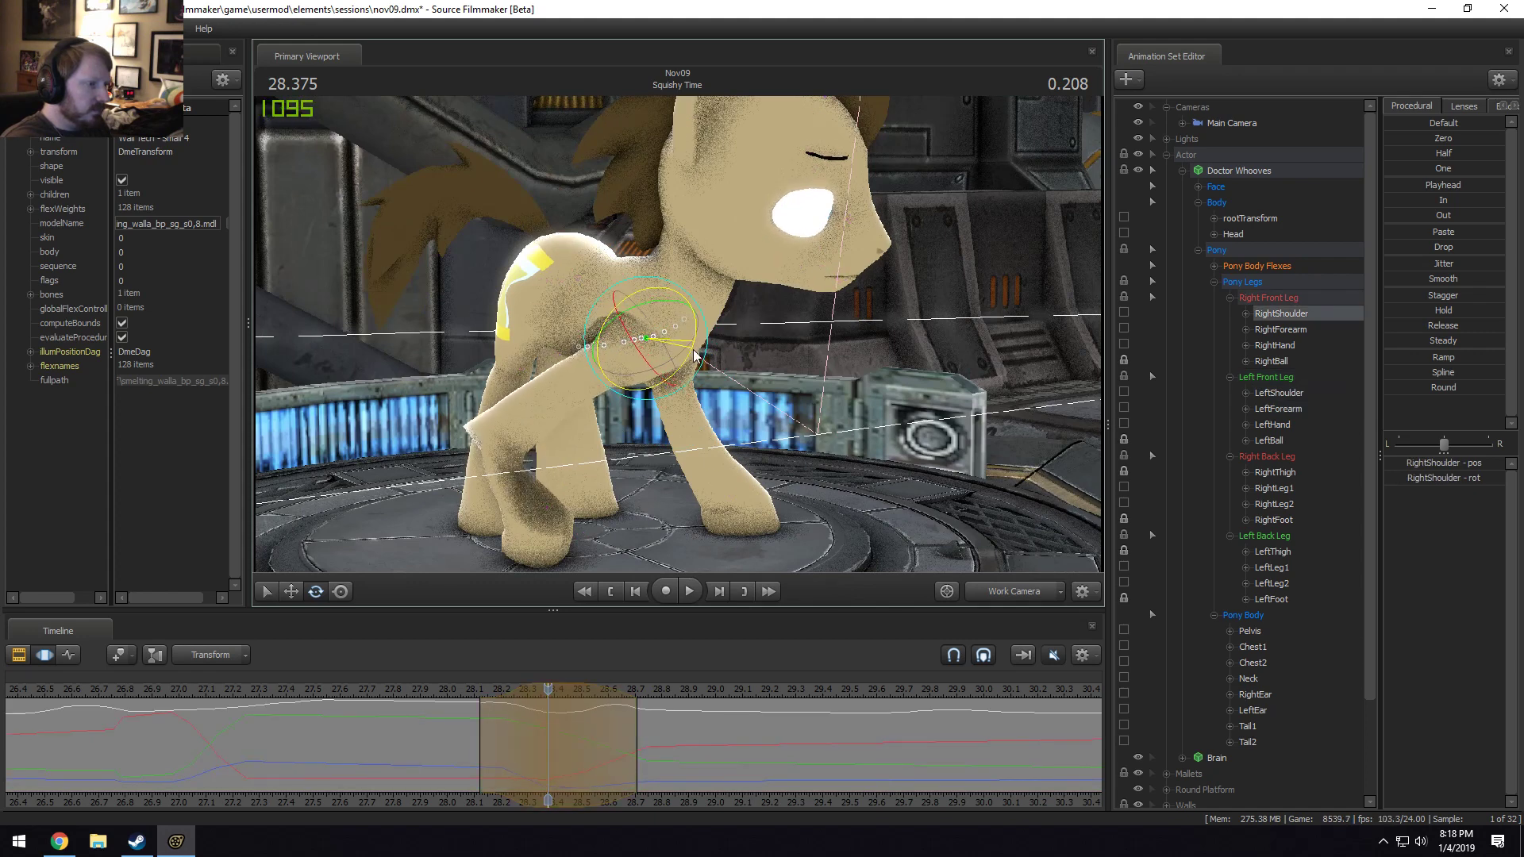
click(593, 367)
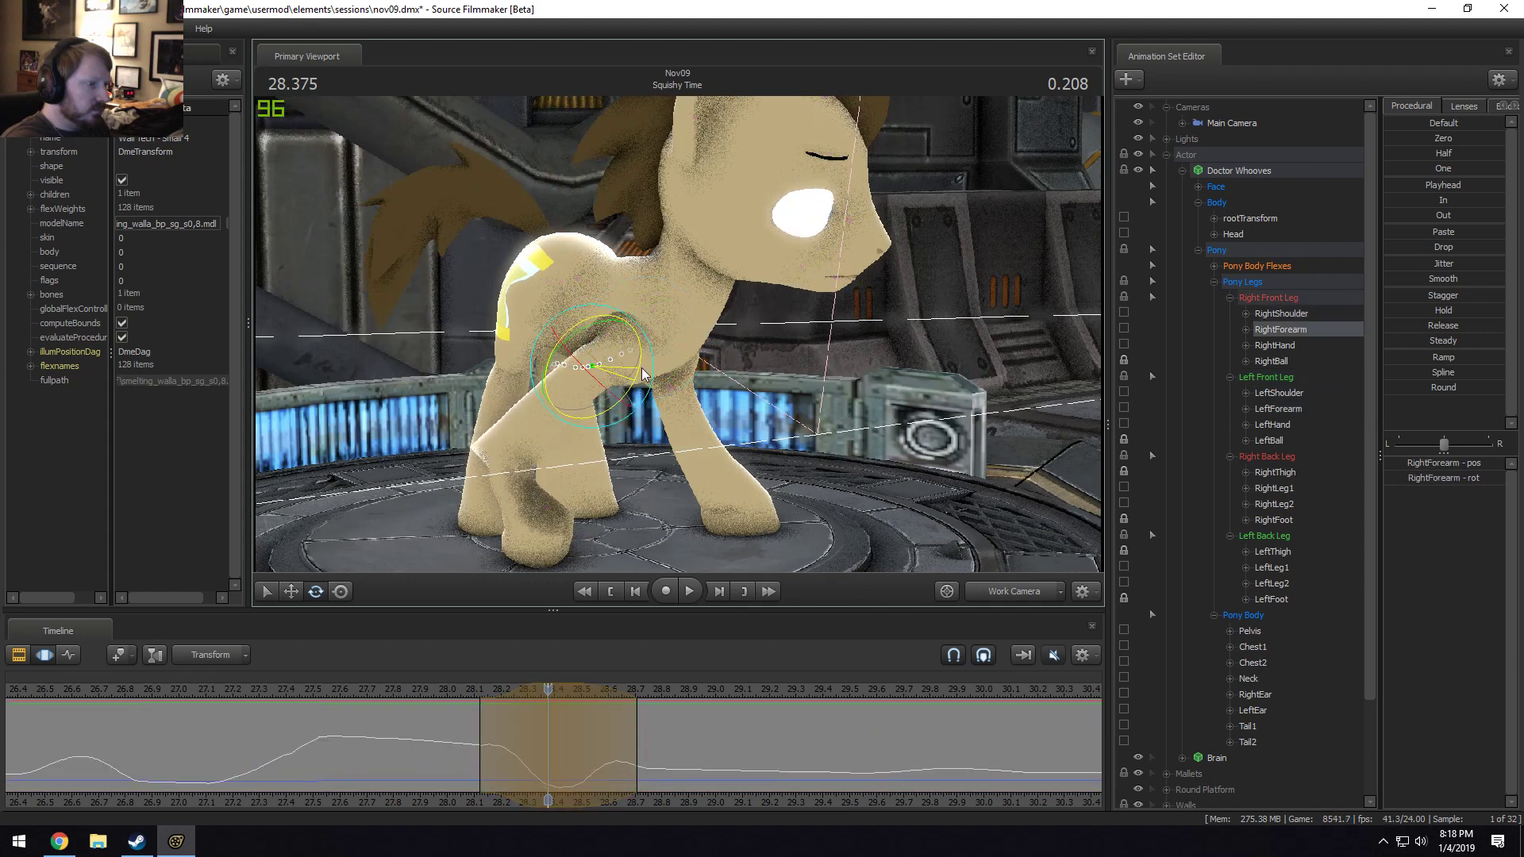
drag(658, 341, 706, 333)
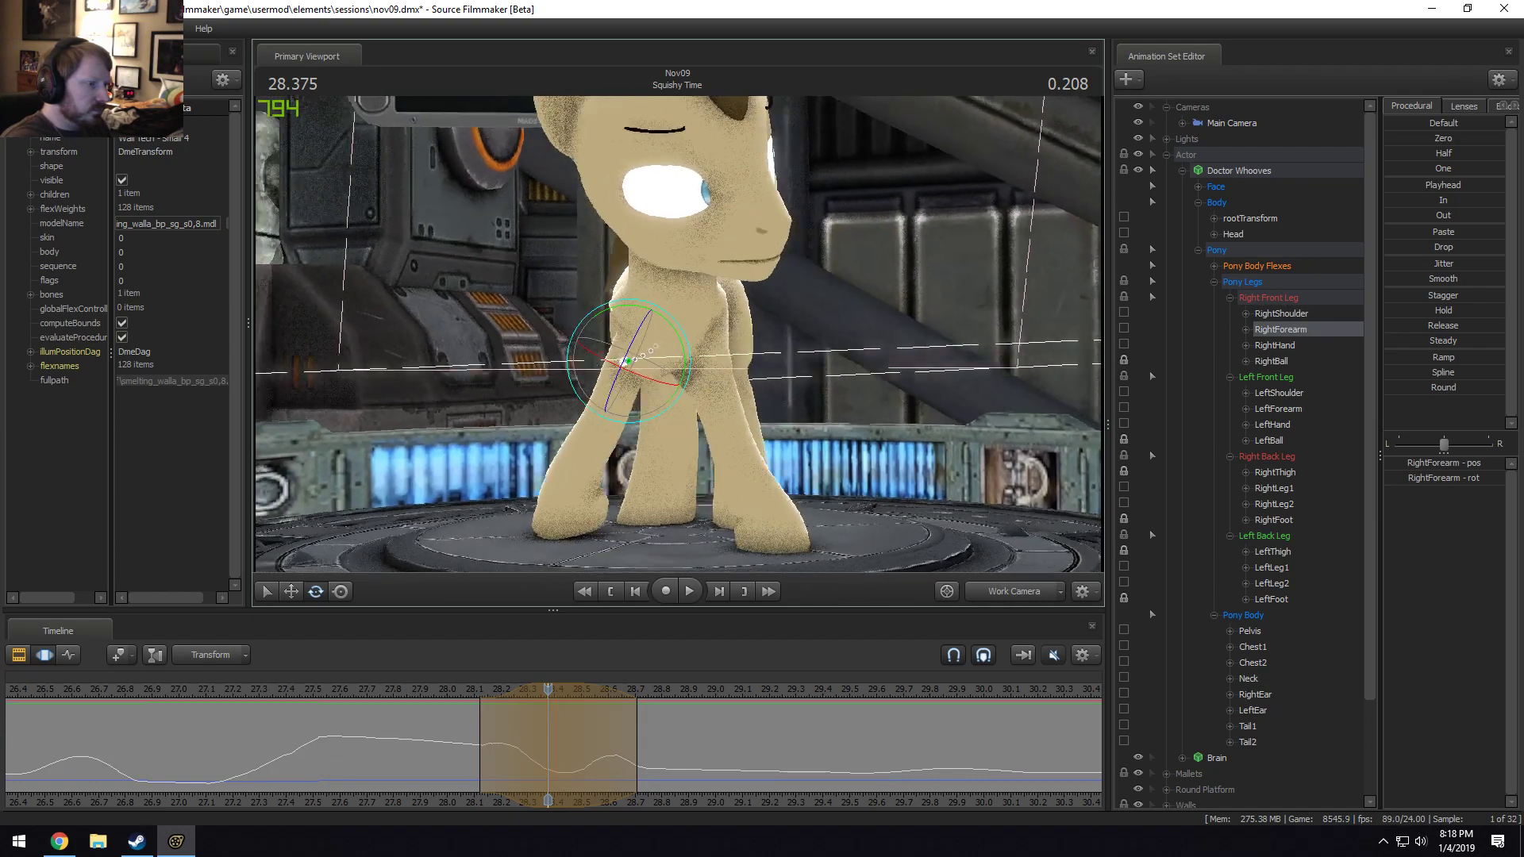
click(643, 331)
Clear the time selection and review the right front leg motion between about 27.5 and 28.9 s.
mouse_move(528, 704)
mouse_down()
mouse_move(552, 732)
mouse_move(635, 742)
mouse_move(495, 730)
mouse_move(619, 728)
mouse_up()
key(space)
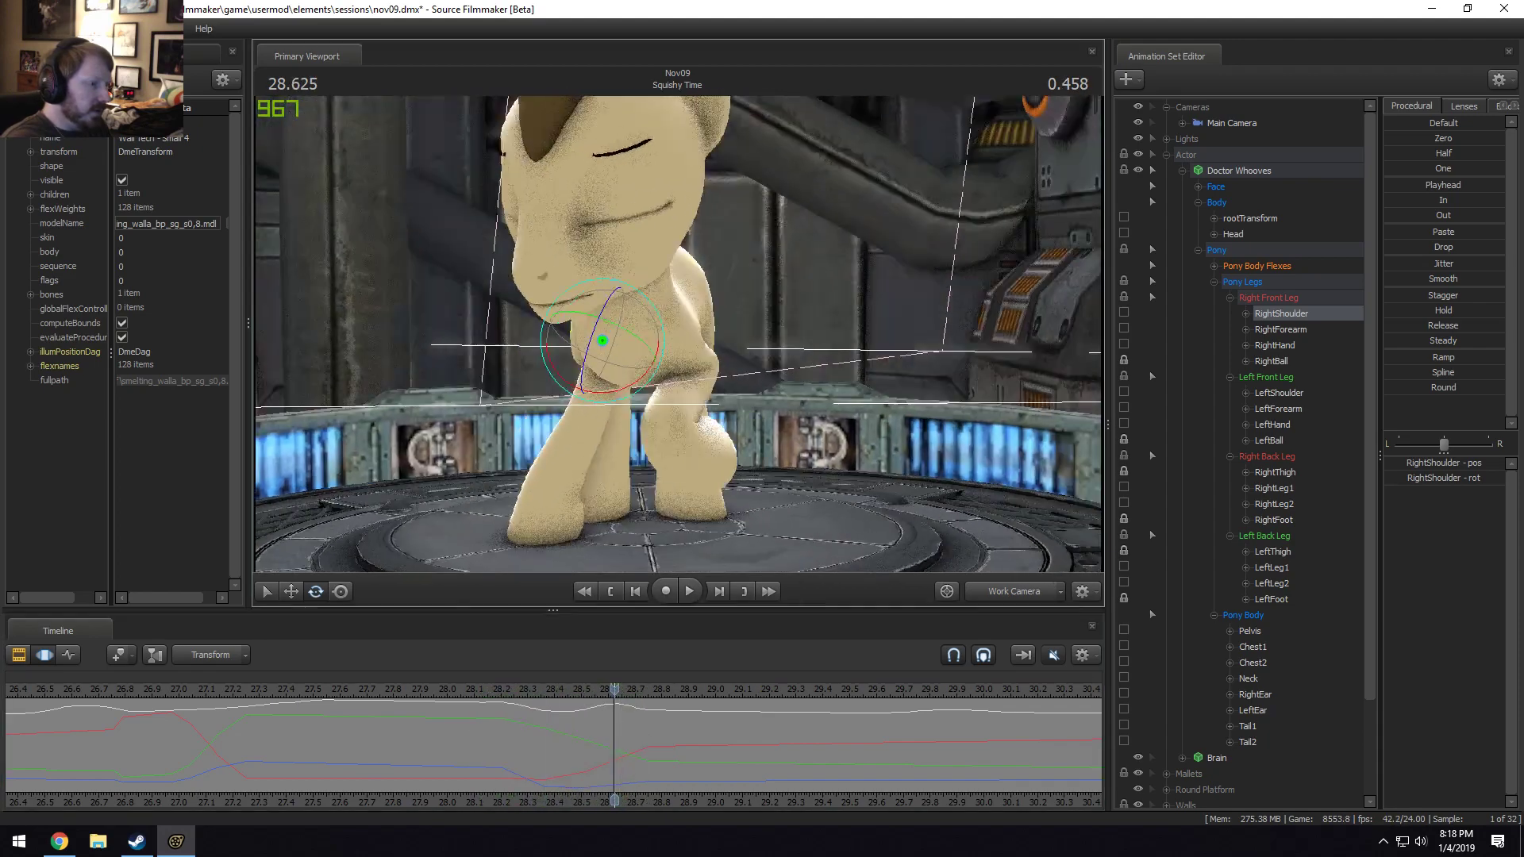
key(space)
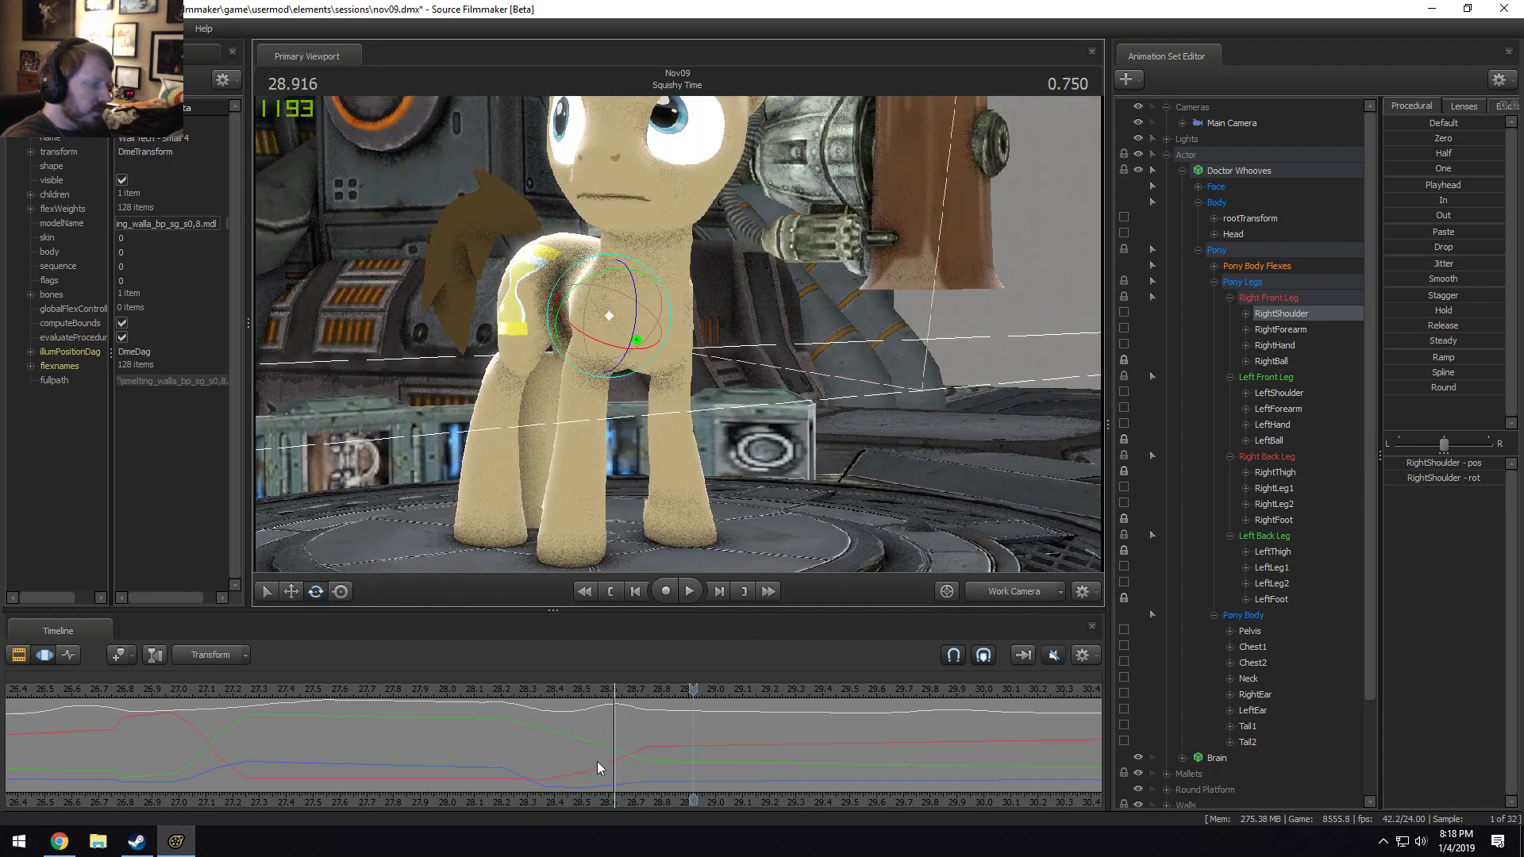
drag(601, 767, 313, 749)
alt+drag(677, 334, 826, 341)
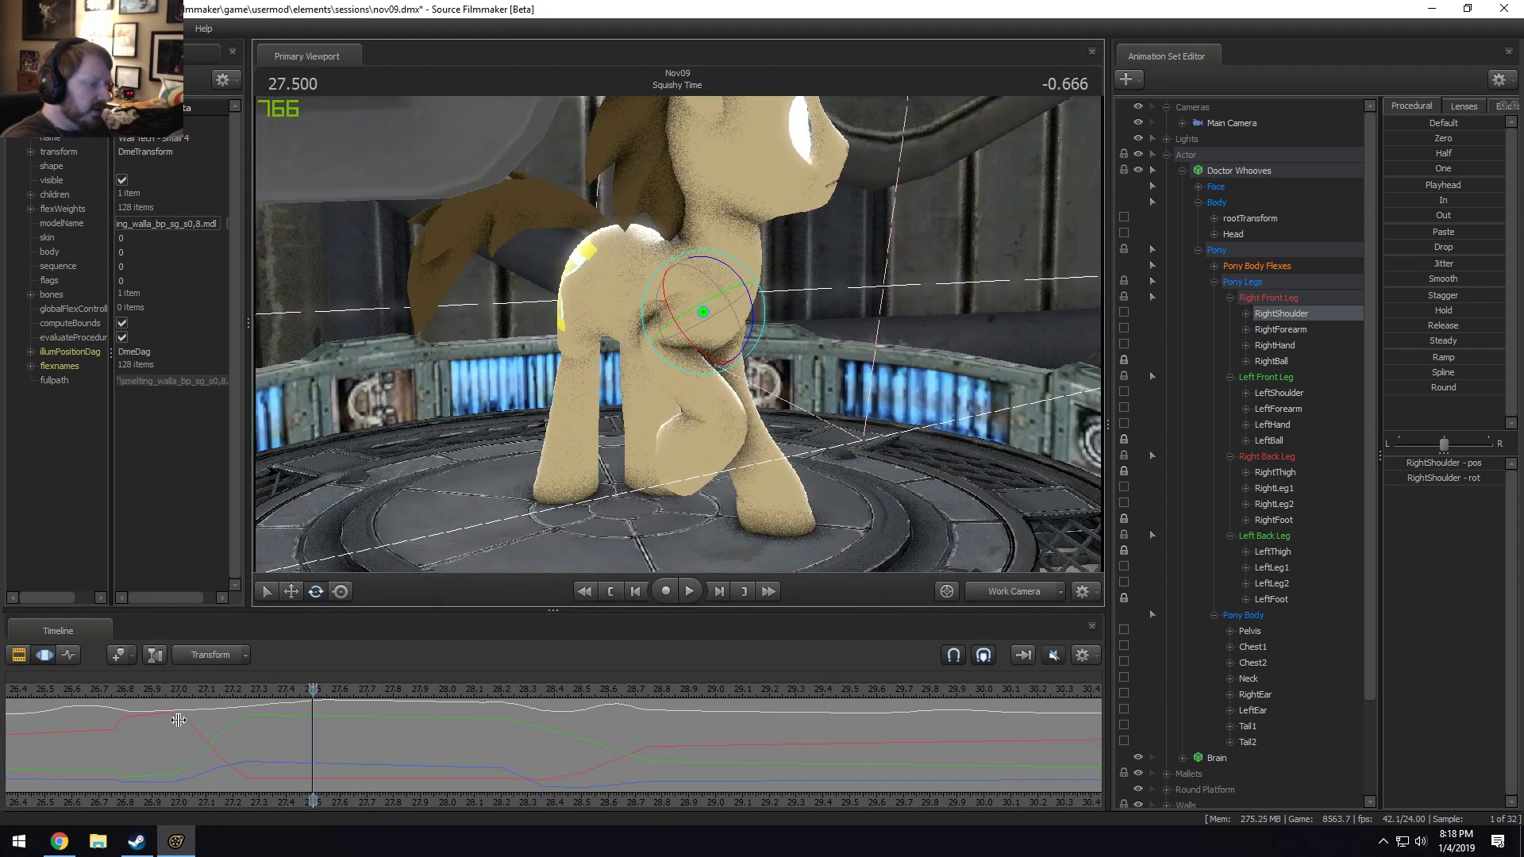
drag(178, 720, 481, 717)
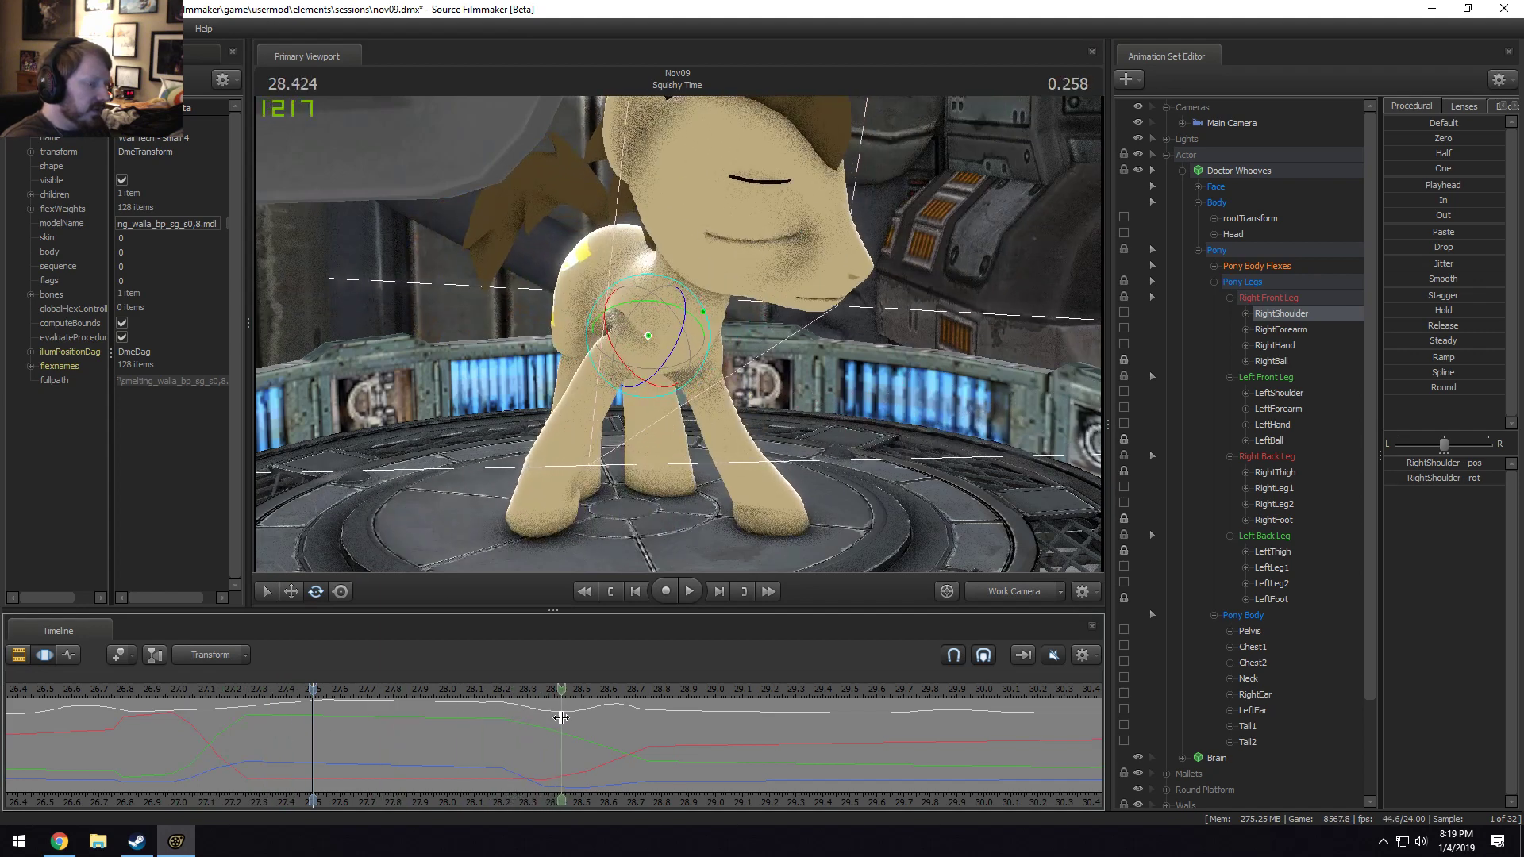
Set a time selection holding about 28.3 to 28.5 s with falloff from 28.1 to 28.8 s, and adjust RightShoulder at 28.416 s.
mouse_move(579, 718)
mouse_down()
mouse_move(703, 712)
mouse_move(445, 705)
mouse_move(662, 714)
mouse_move(580, 714)
mouse_up()
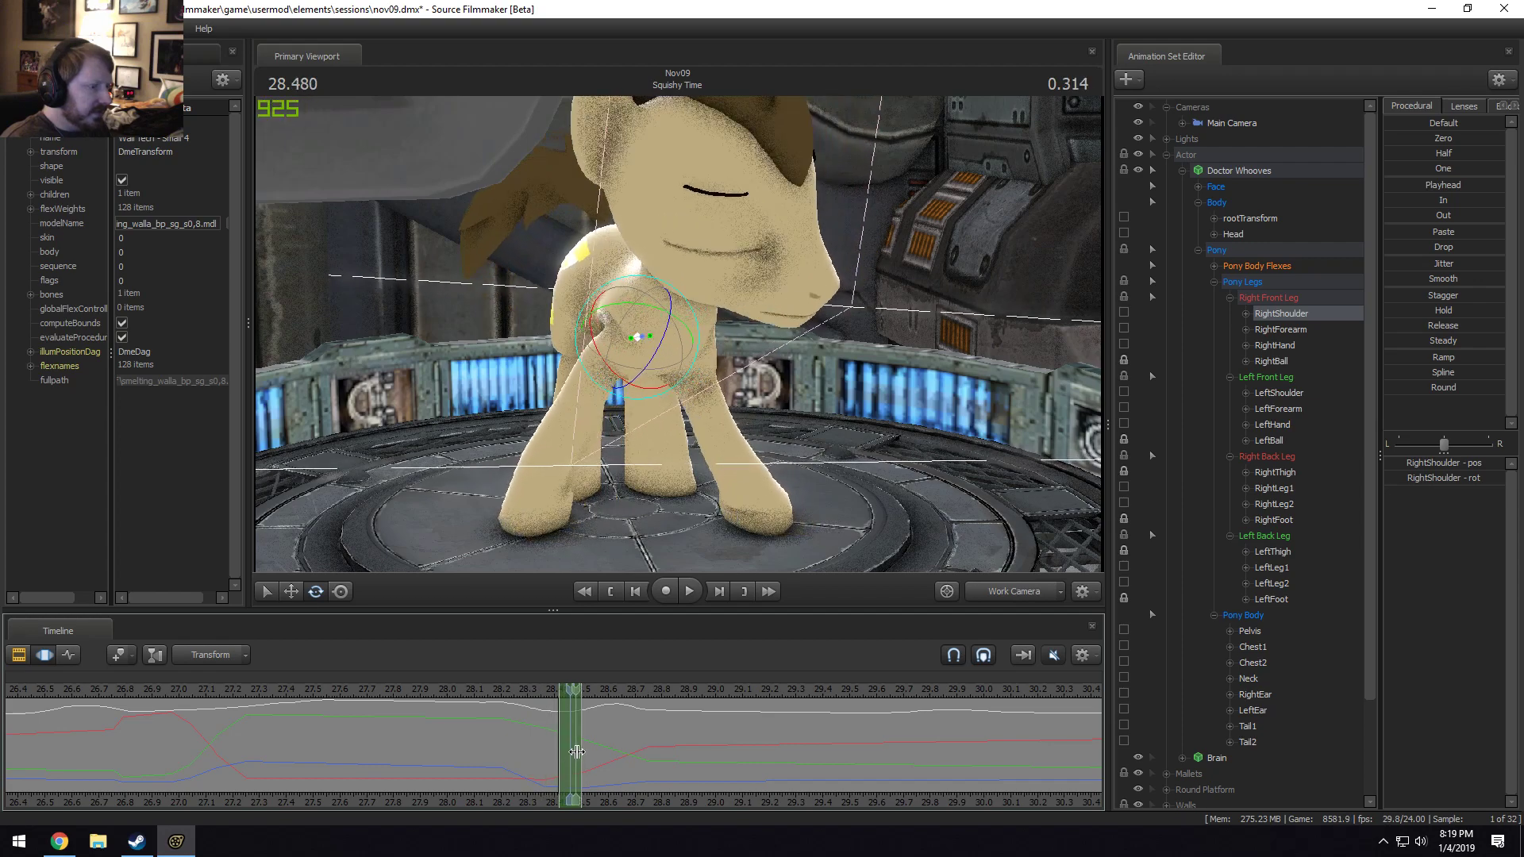
drag(580, 751, 458, 692)
drag(628, 568, 601, 371)
key(w)
alt+drag(666, 306, 610, 341)
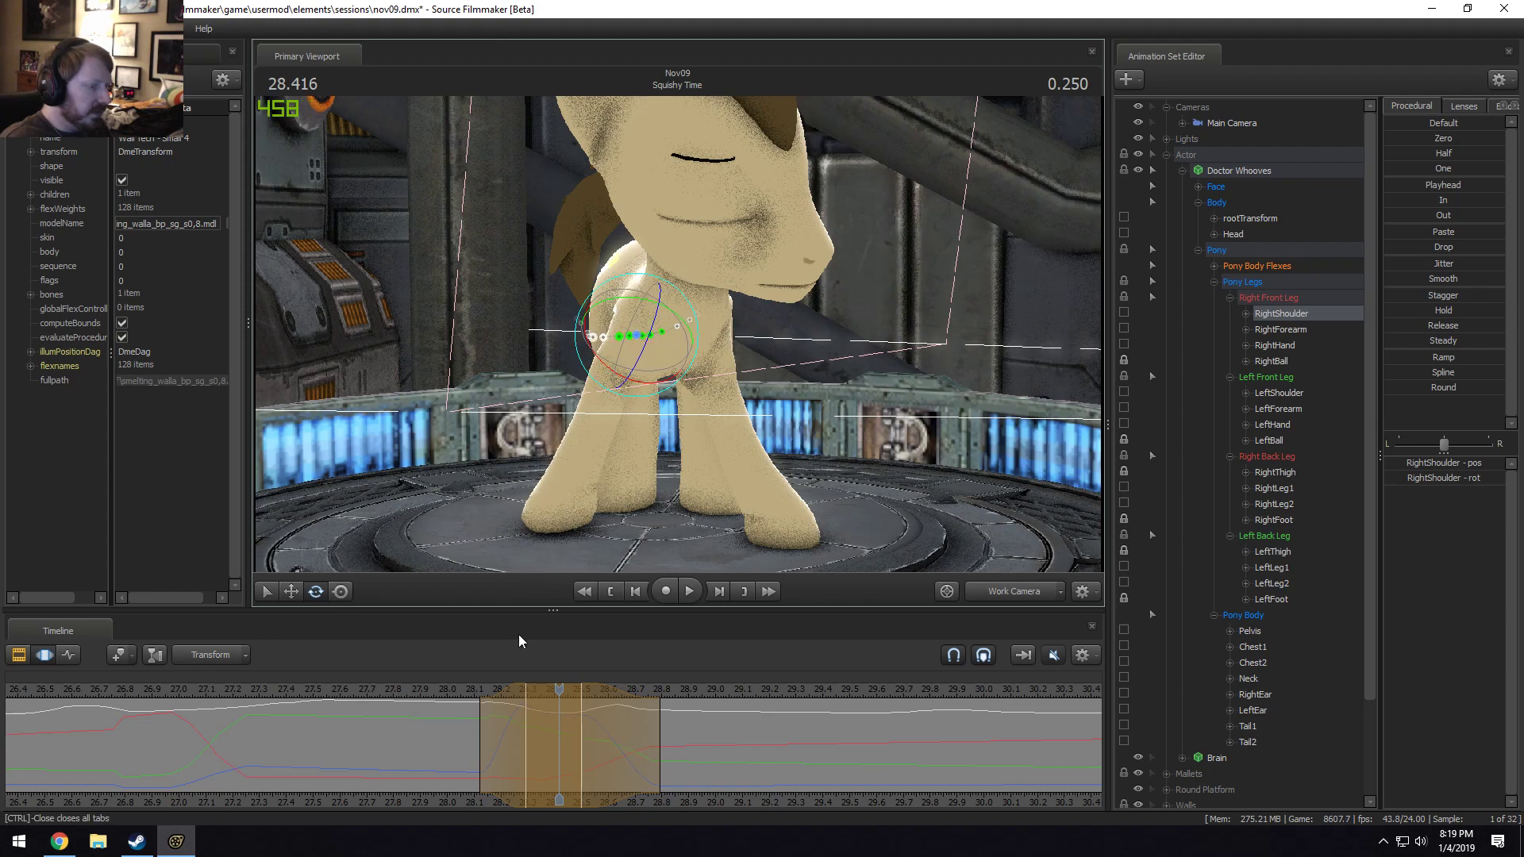
drag(481, 721, 570, 733)
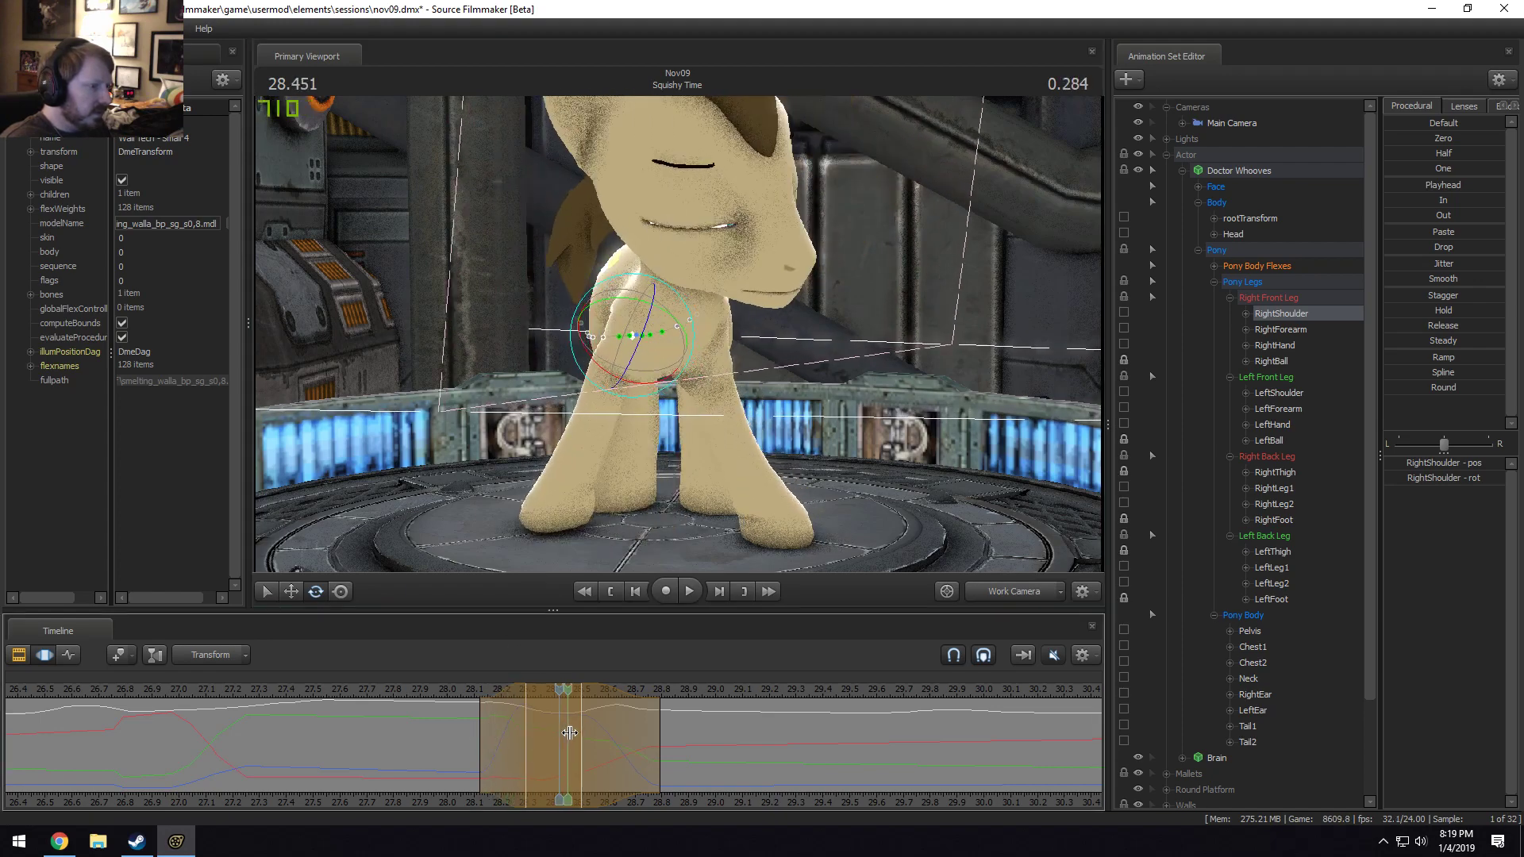
Play back the adjusted front leg motion in the Work Camera and again through the Main Camera.
key(space)
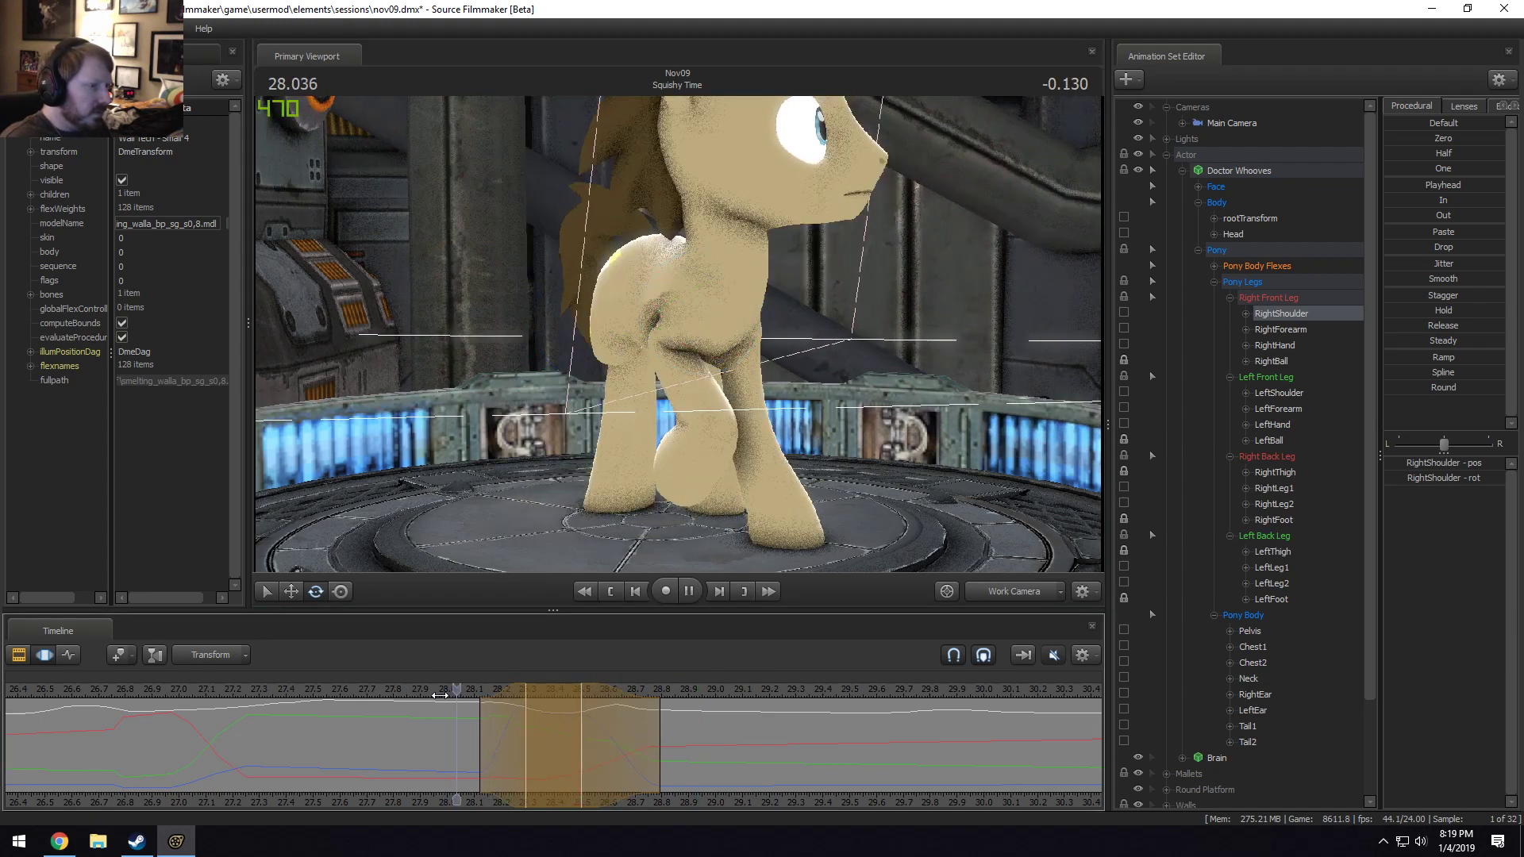
key(space)
click(998, 591)
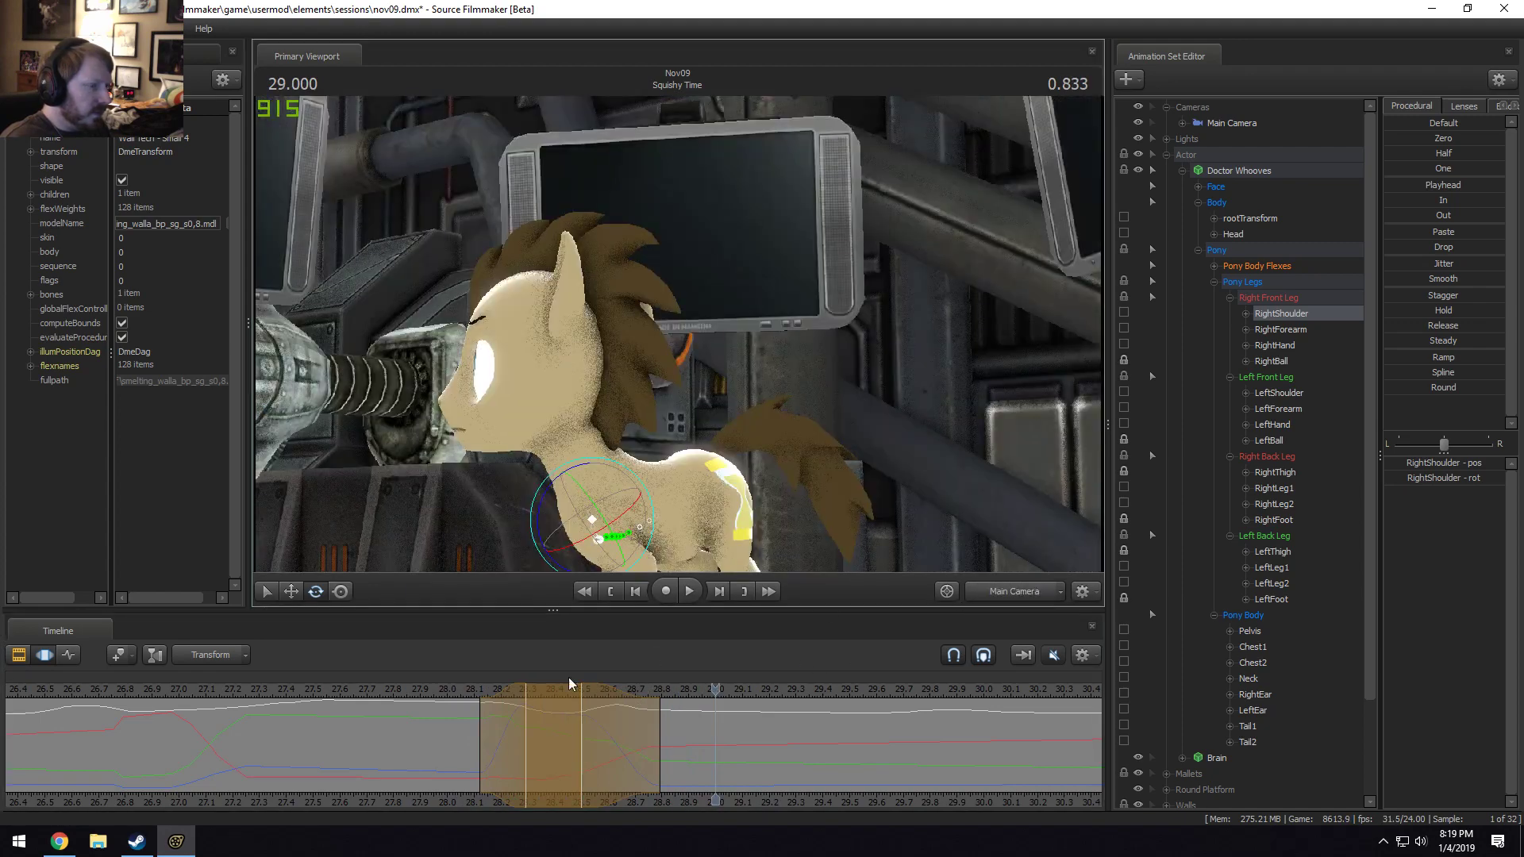
key(space)
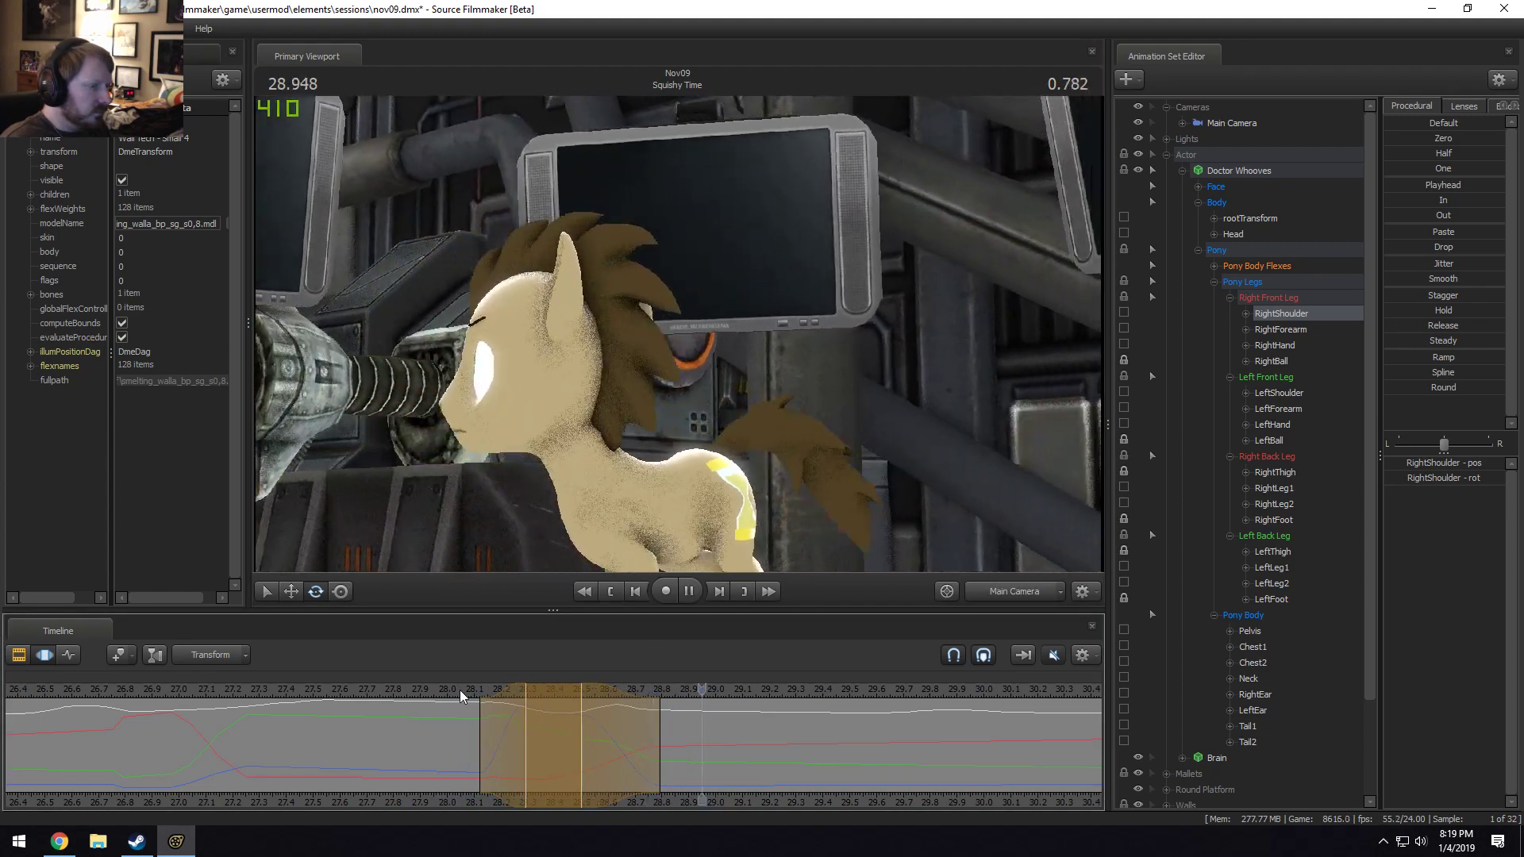
Commit the RightShoulder edit and play back the motion from about 26.6 s through the Main Camera.
key(space)
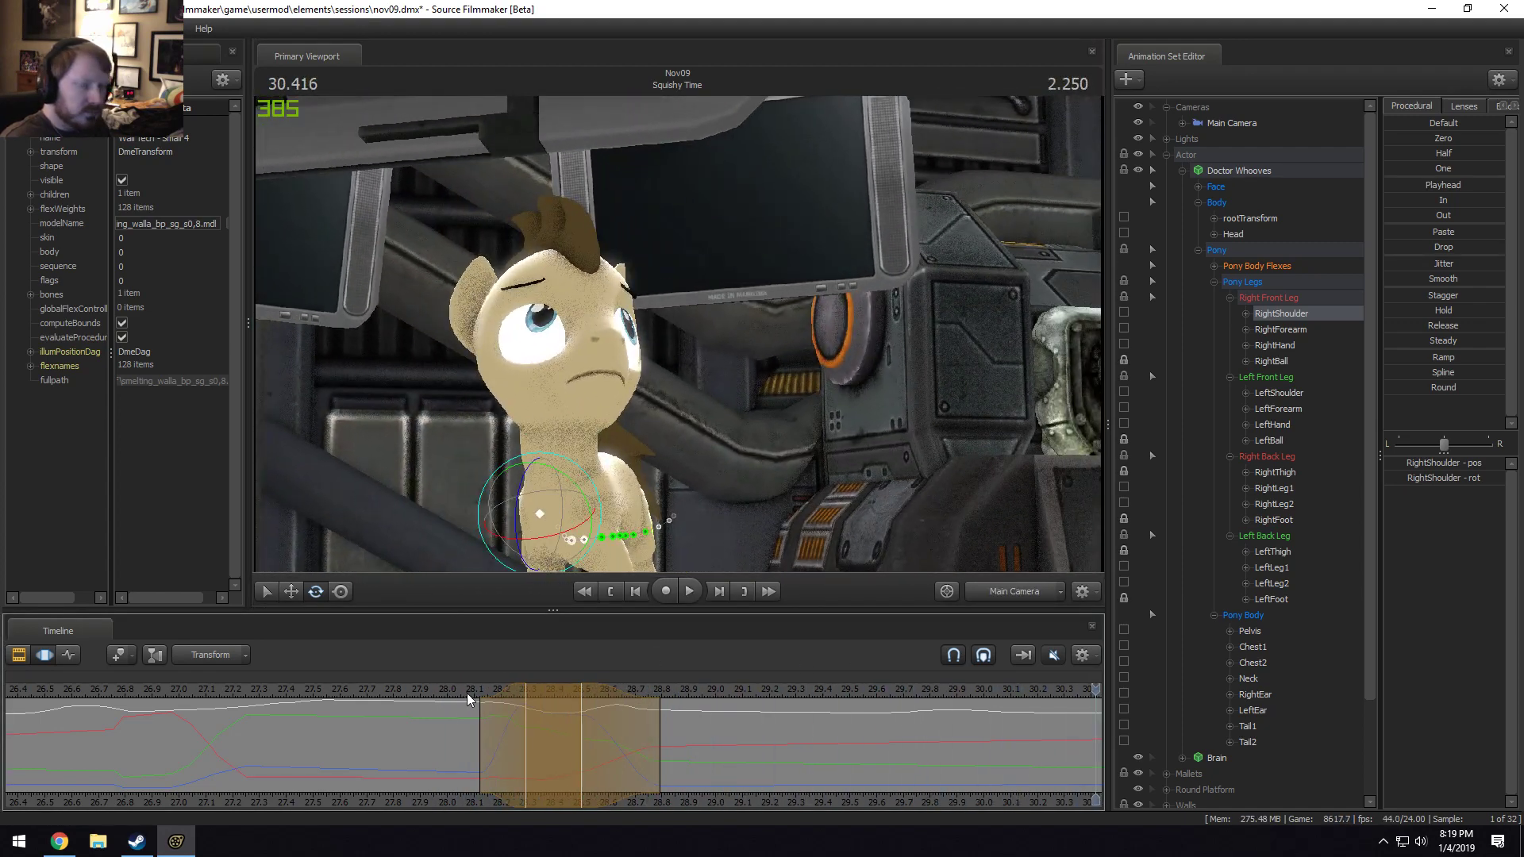
key(F2)
key(F3)
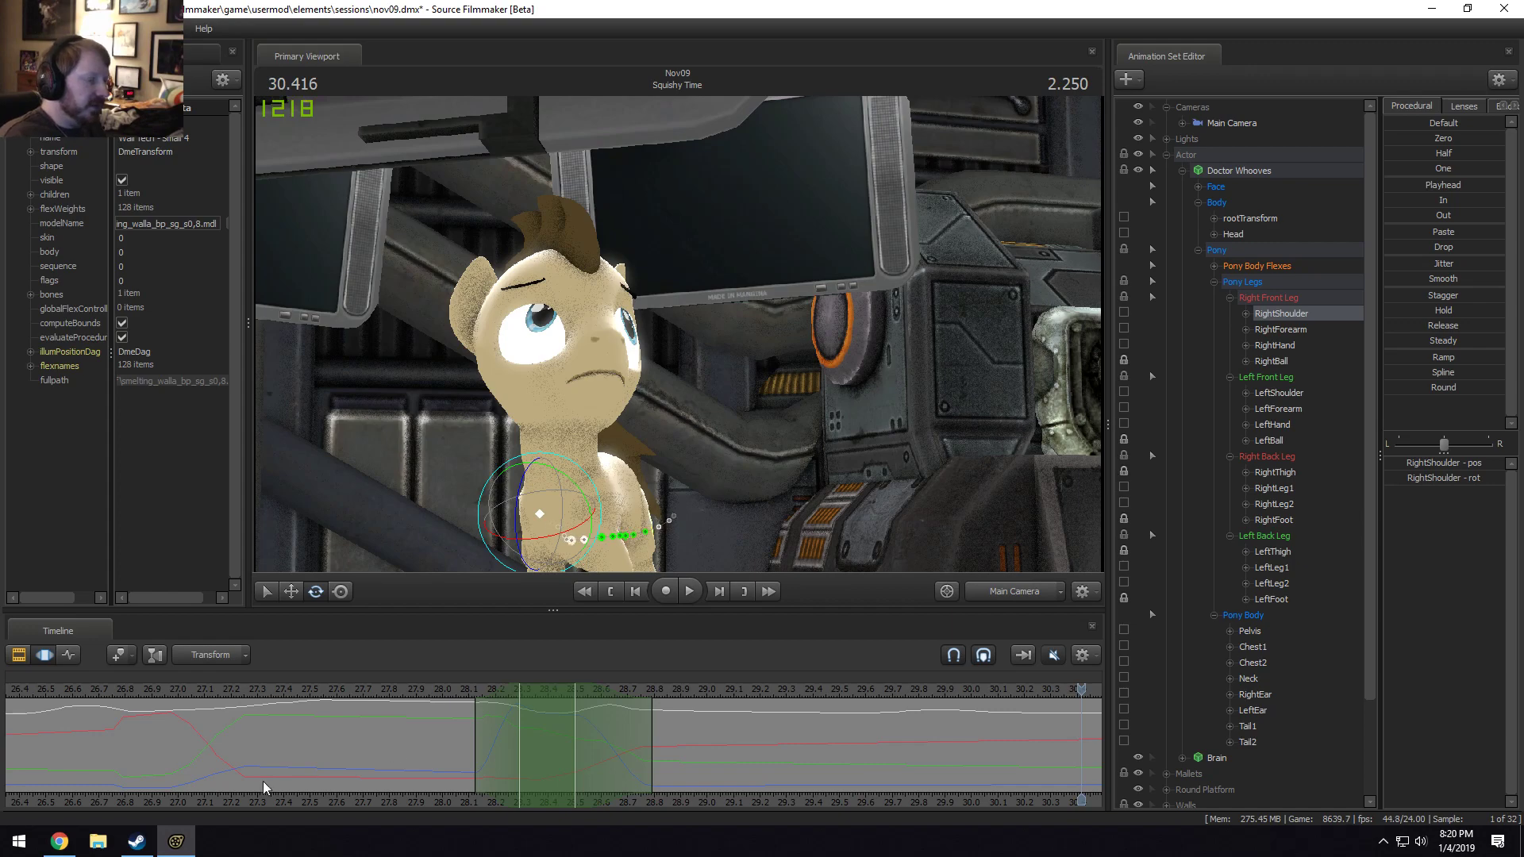
click(136, 689)
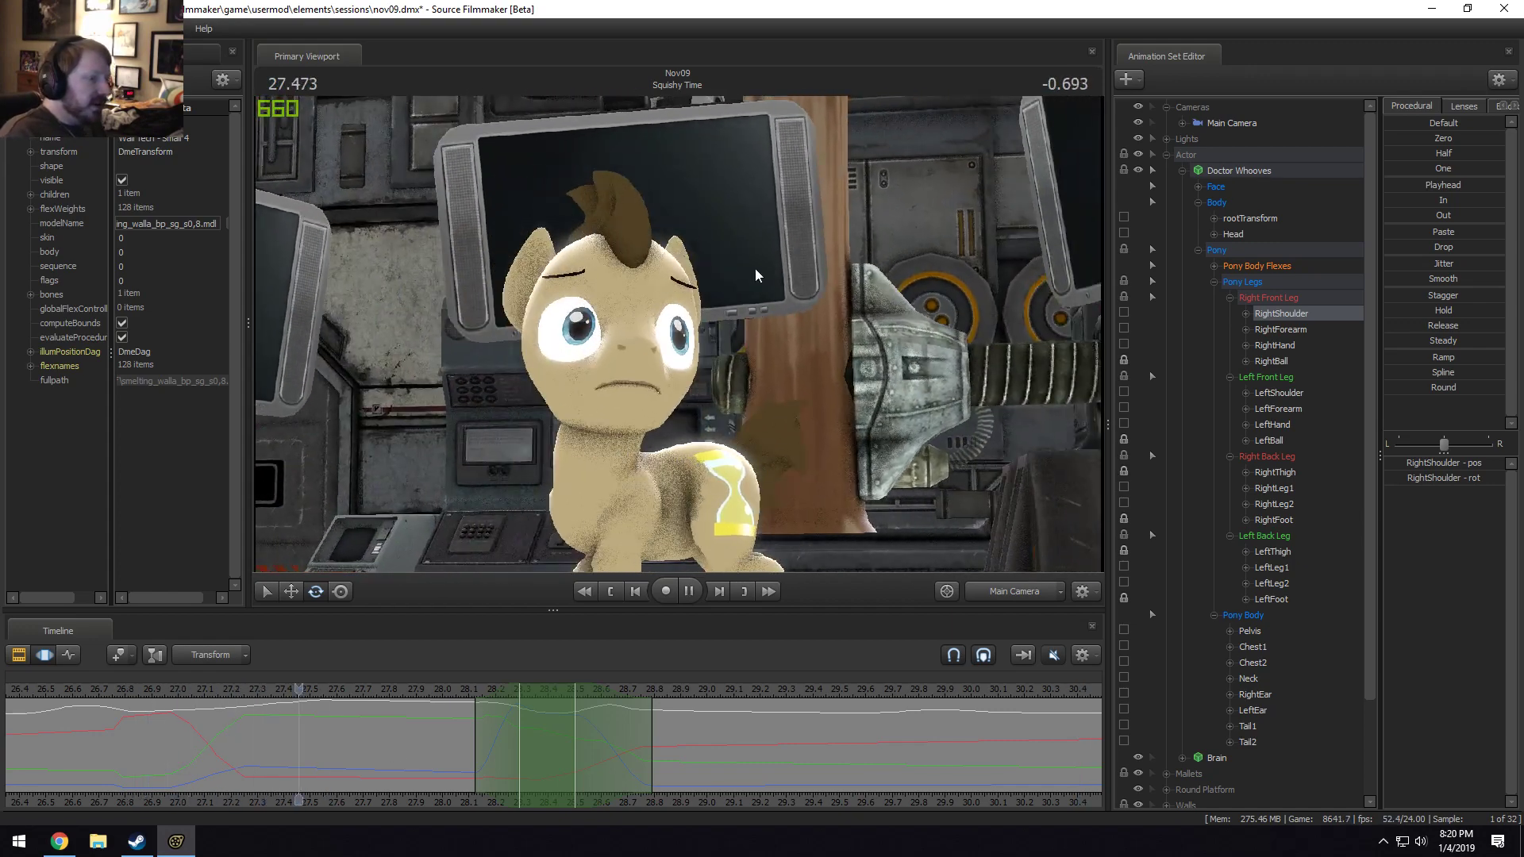
click(92, 688)
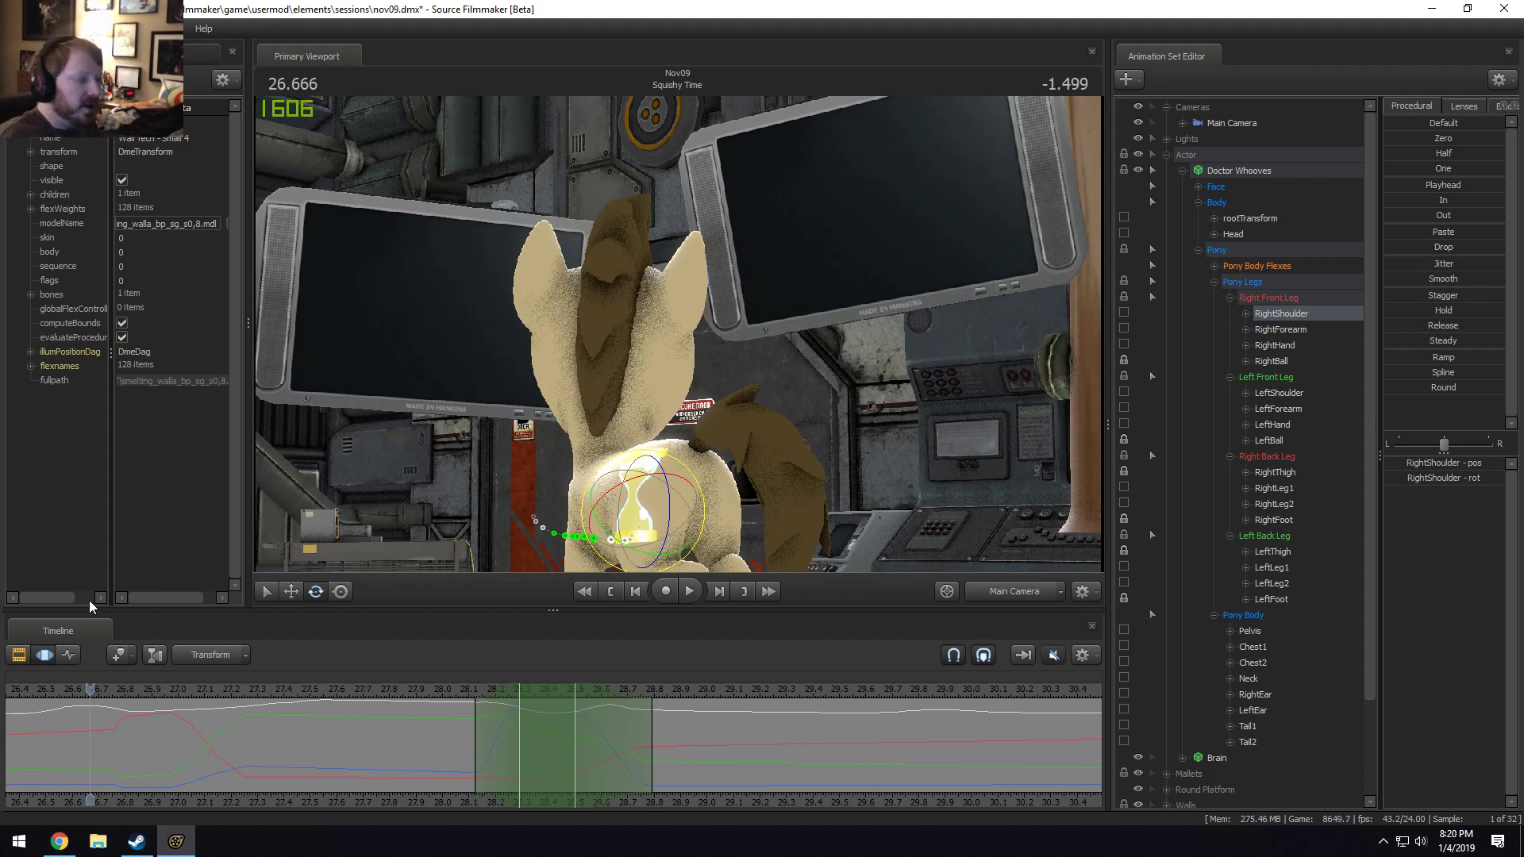
scroll(89, 698, down, 3)
drag(90, 689, 45, 691)
key(space)
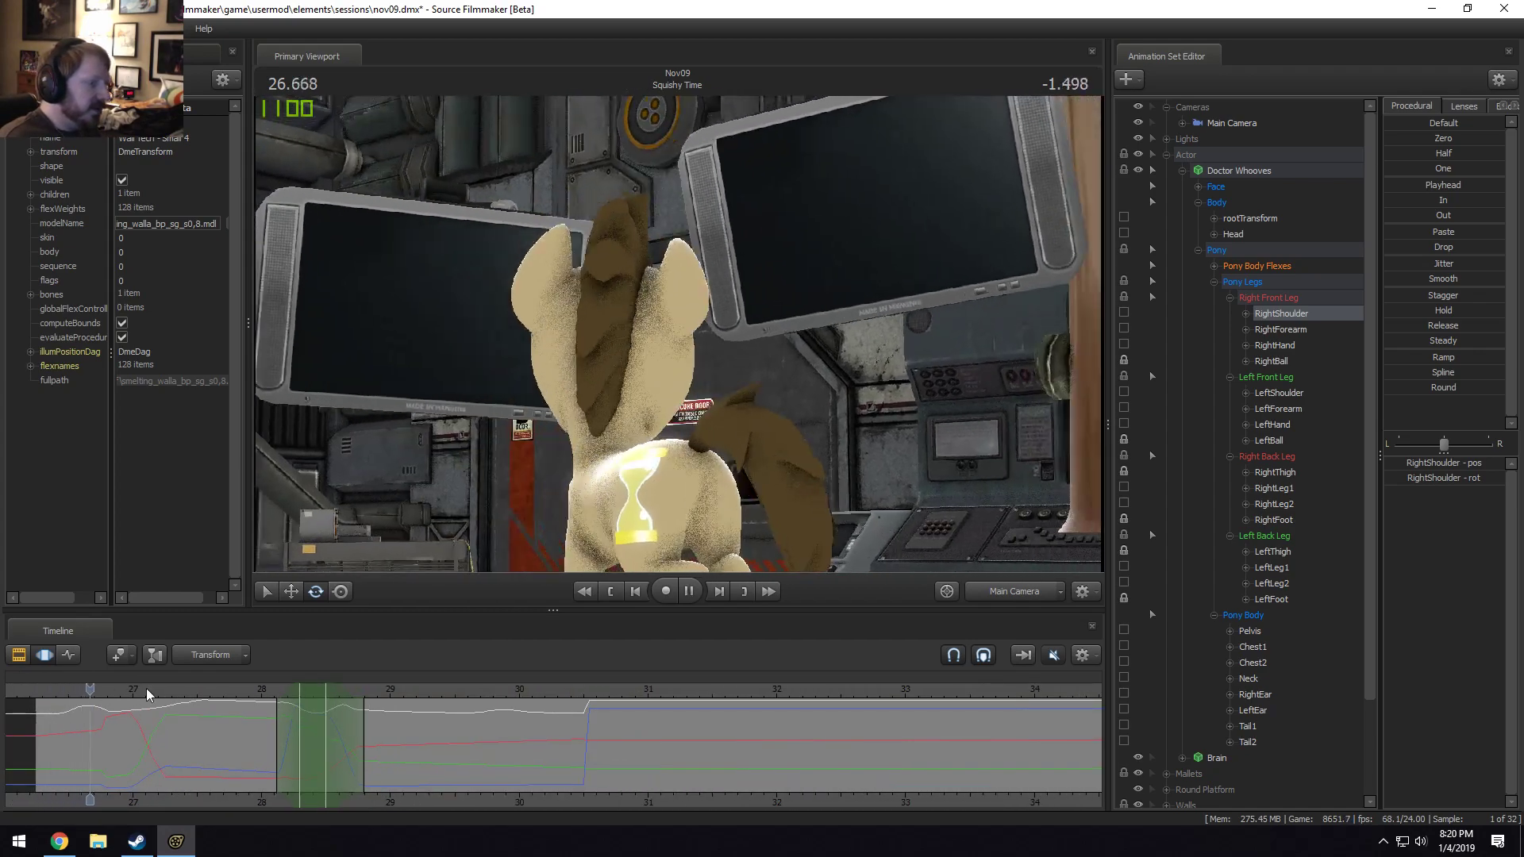
key(space)
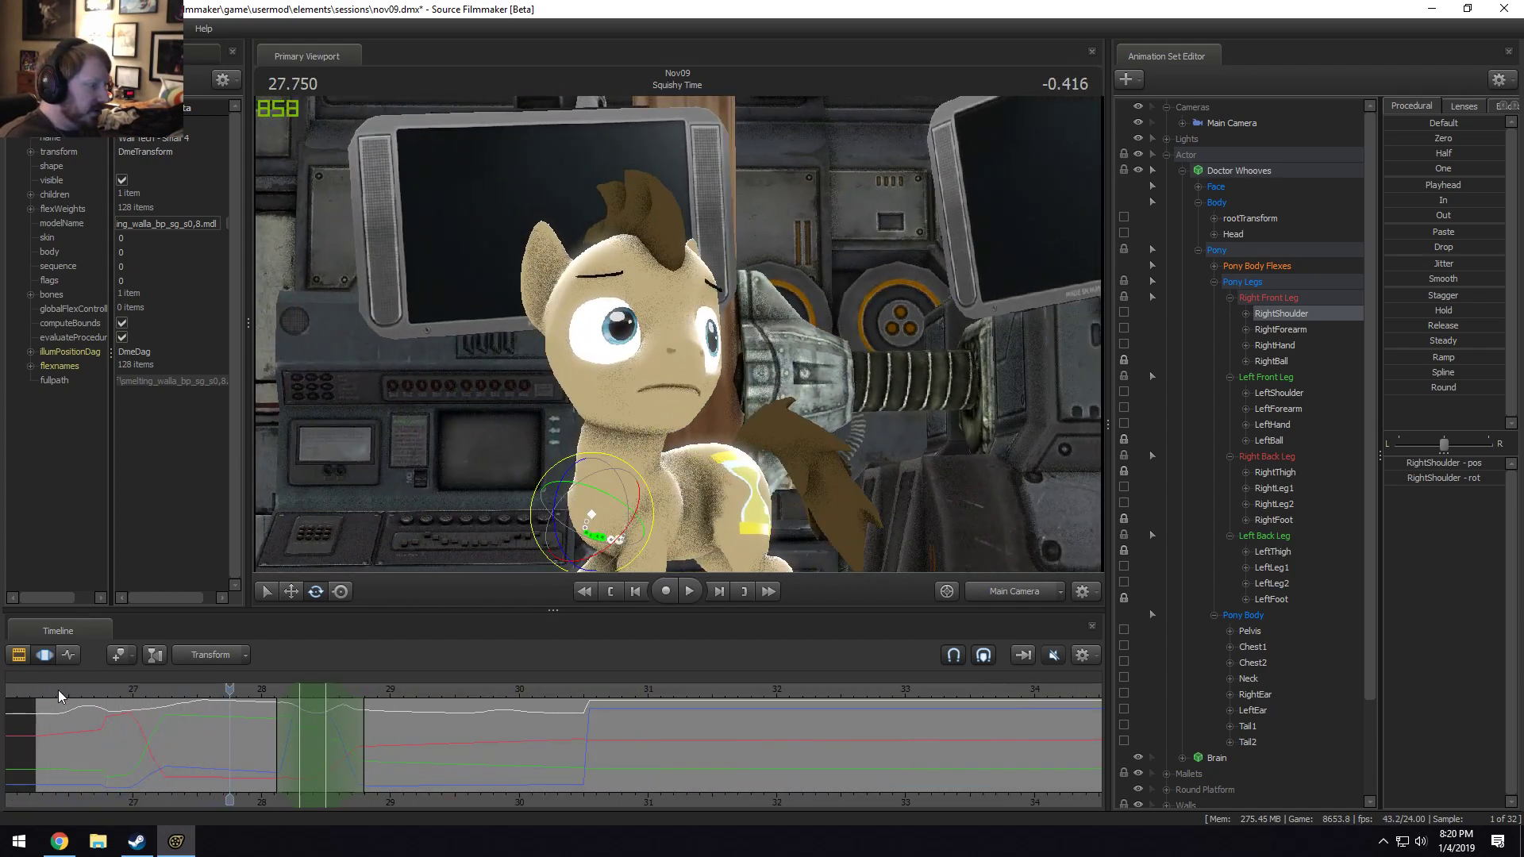
Adjust Neck at 27.125 s within a time selection falling off from about 26.8 to 27.4 s, and replay the motion.
drag(59, 690, 181, 722)
key(shift)
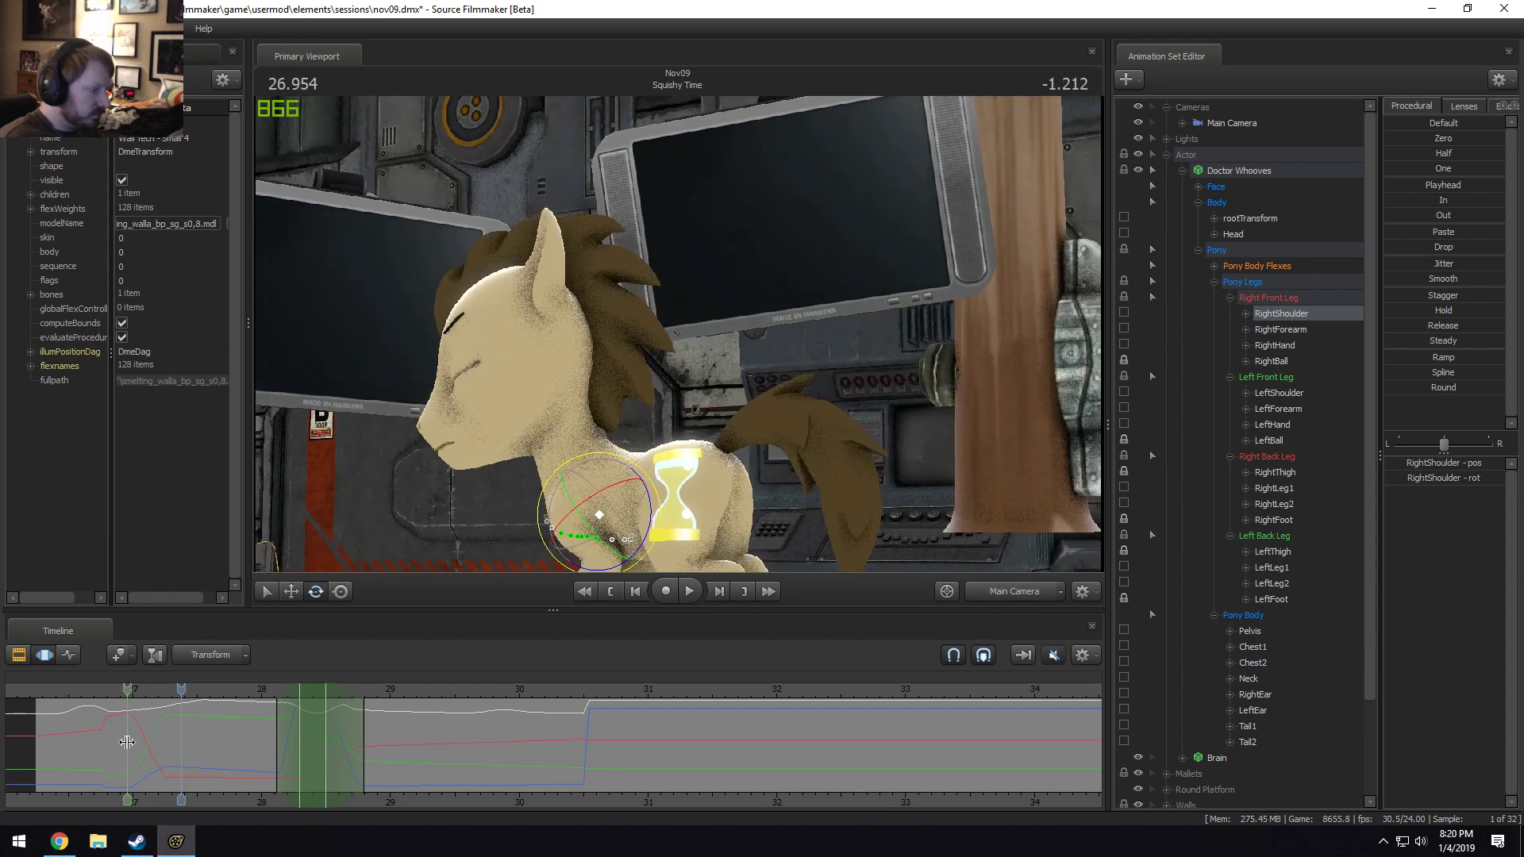
shift+click(148, 747)
scroll(148, 746, up, 3)
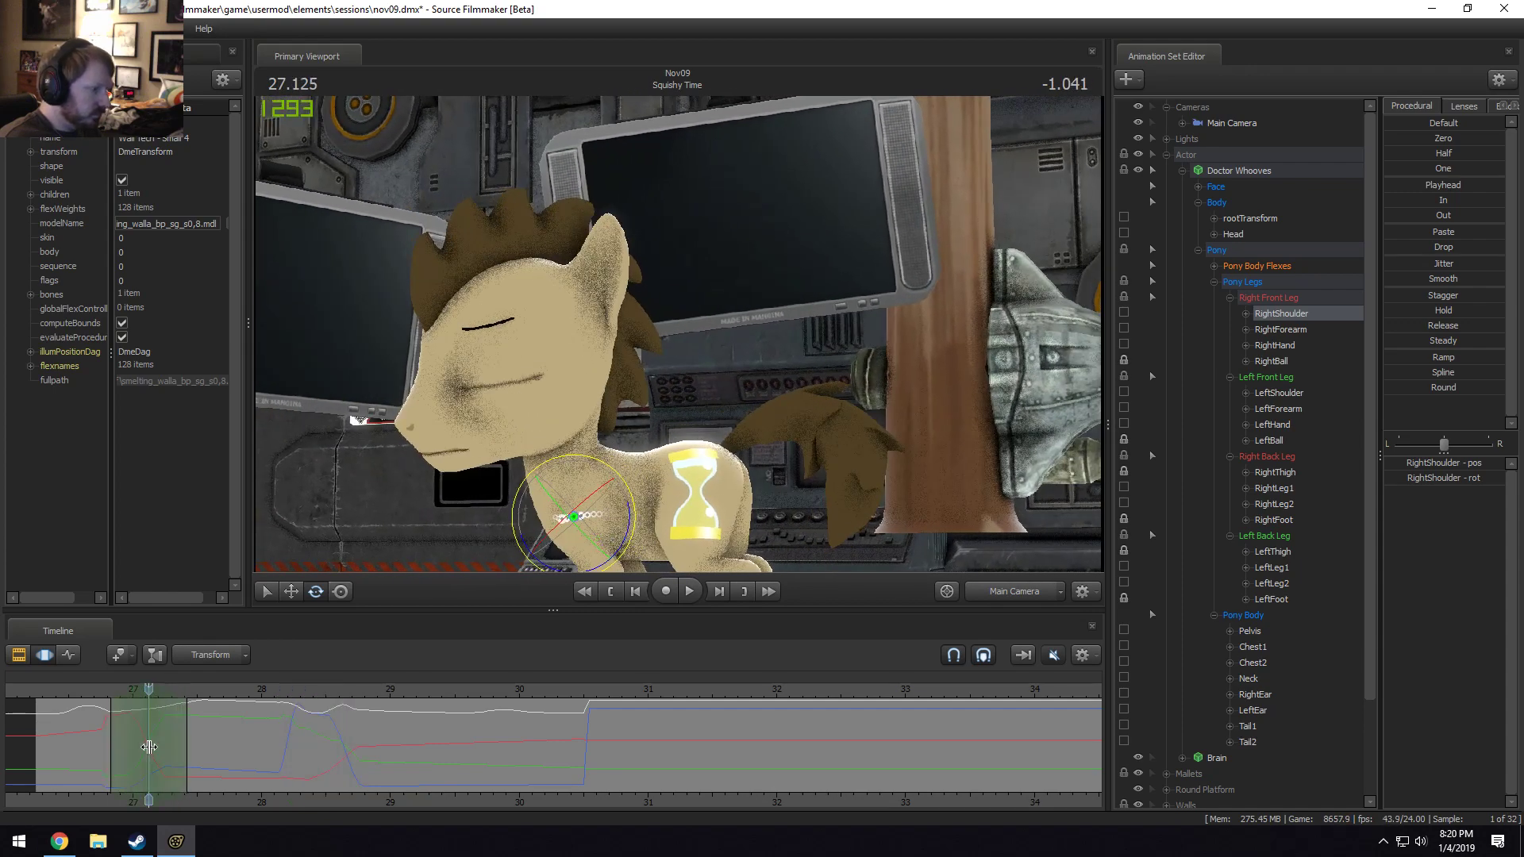
ctrl+click(573, 465)
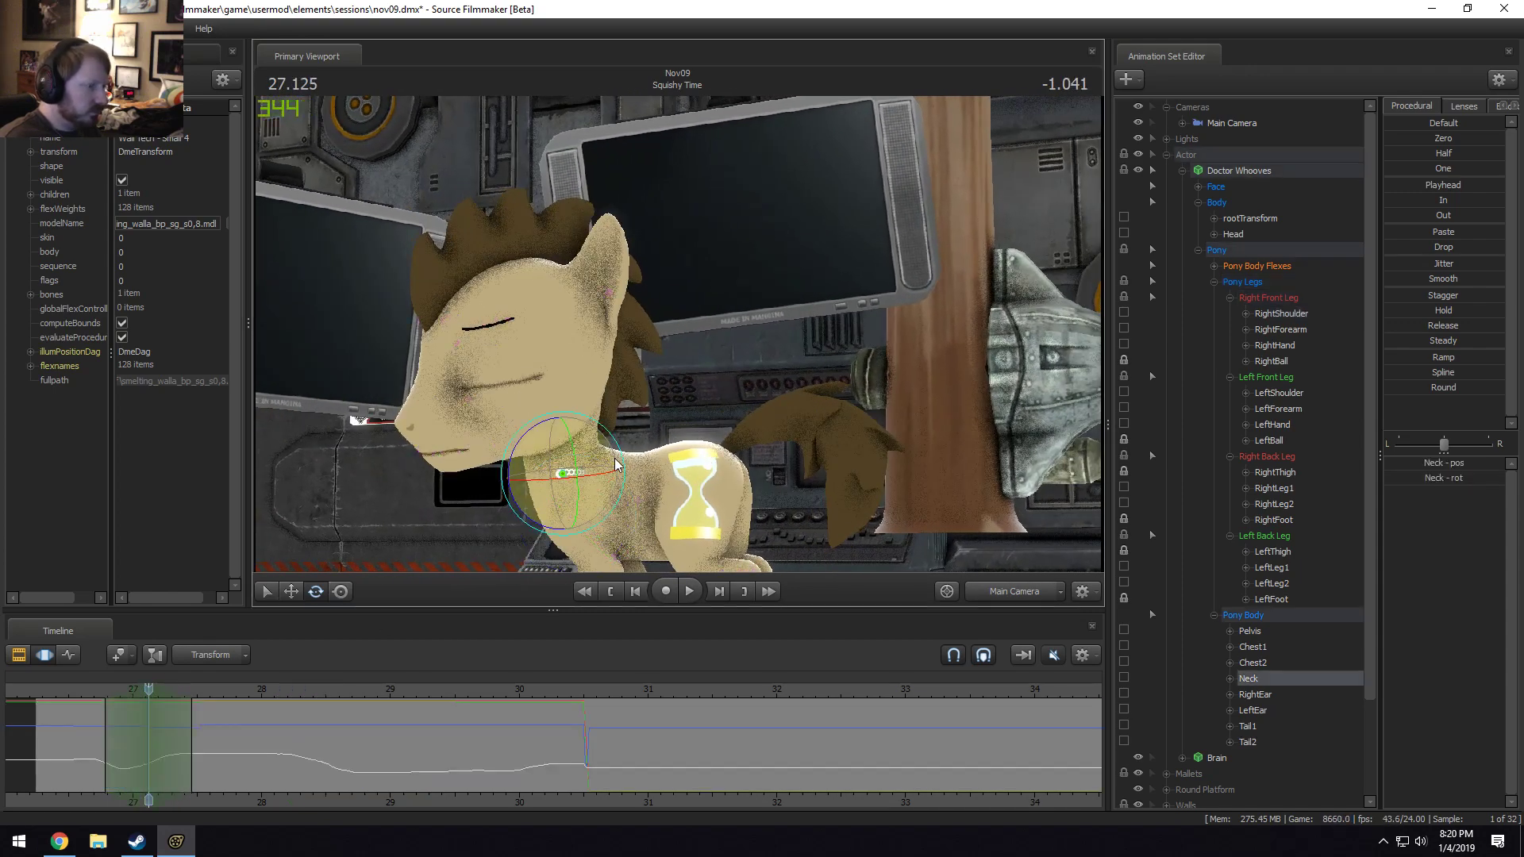
drag(545, 431, 550, 500)
key(space)
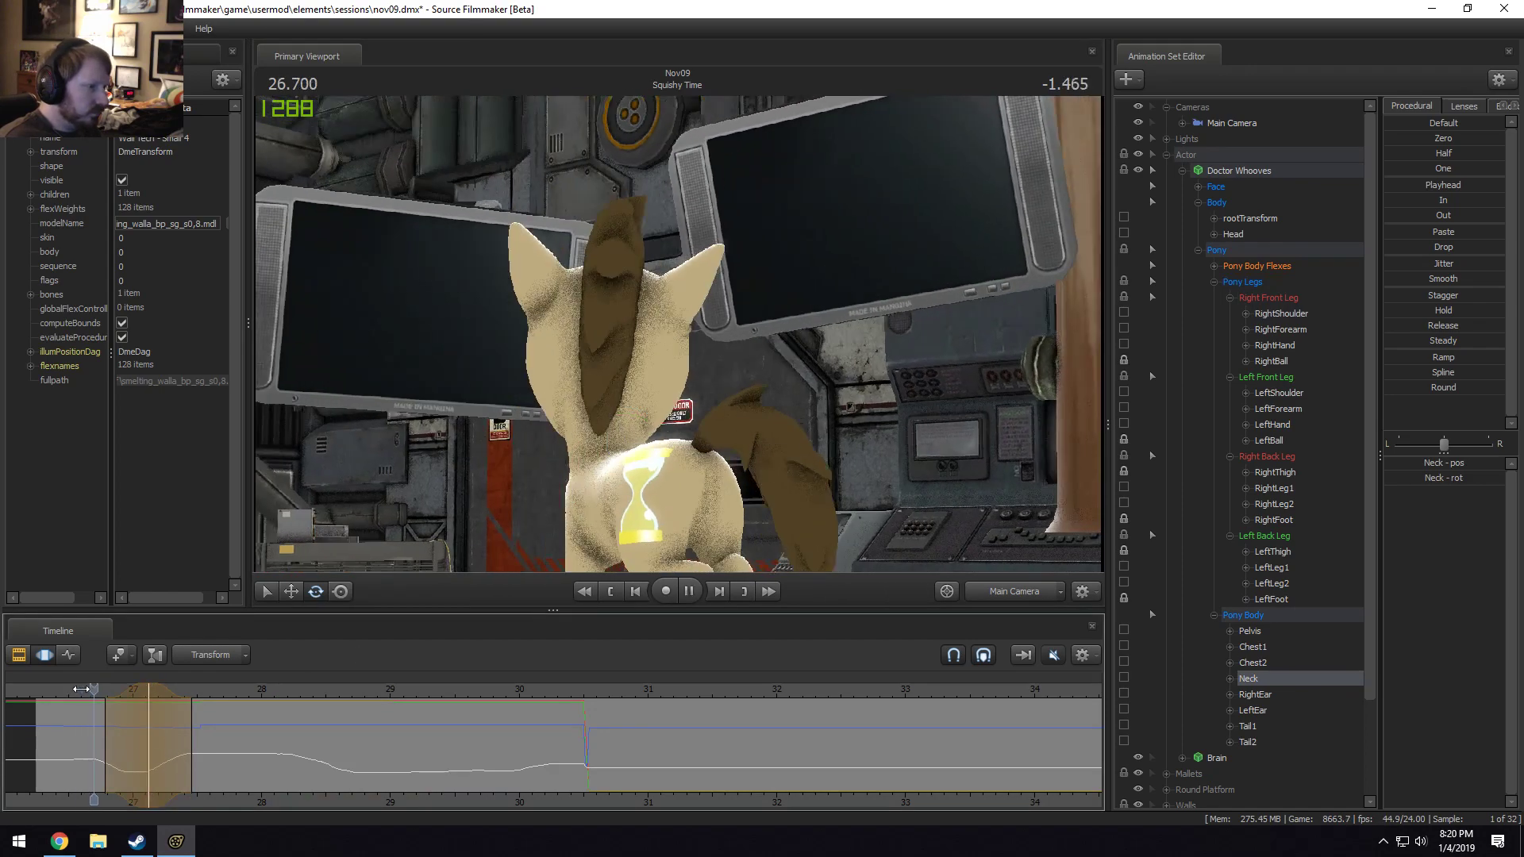
key(space)
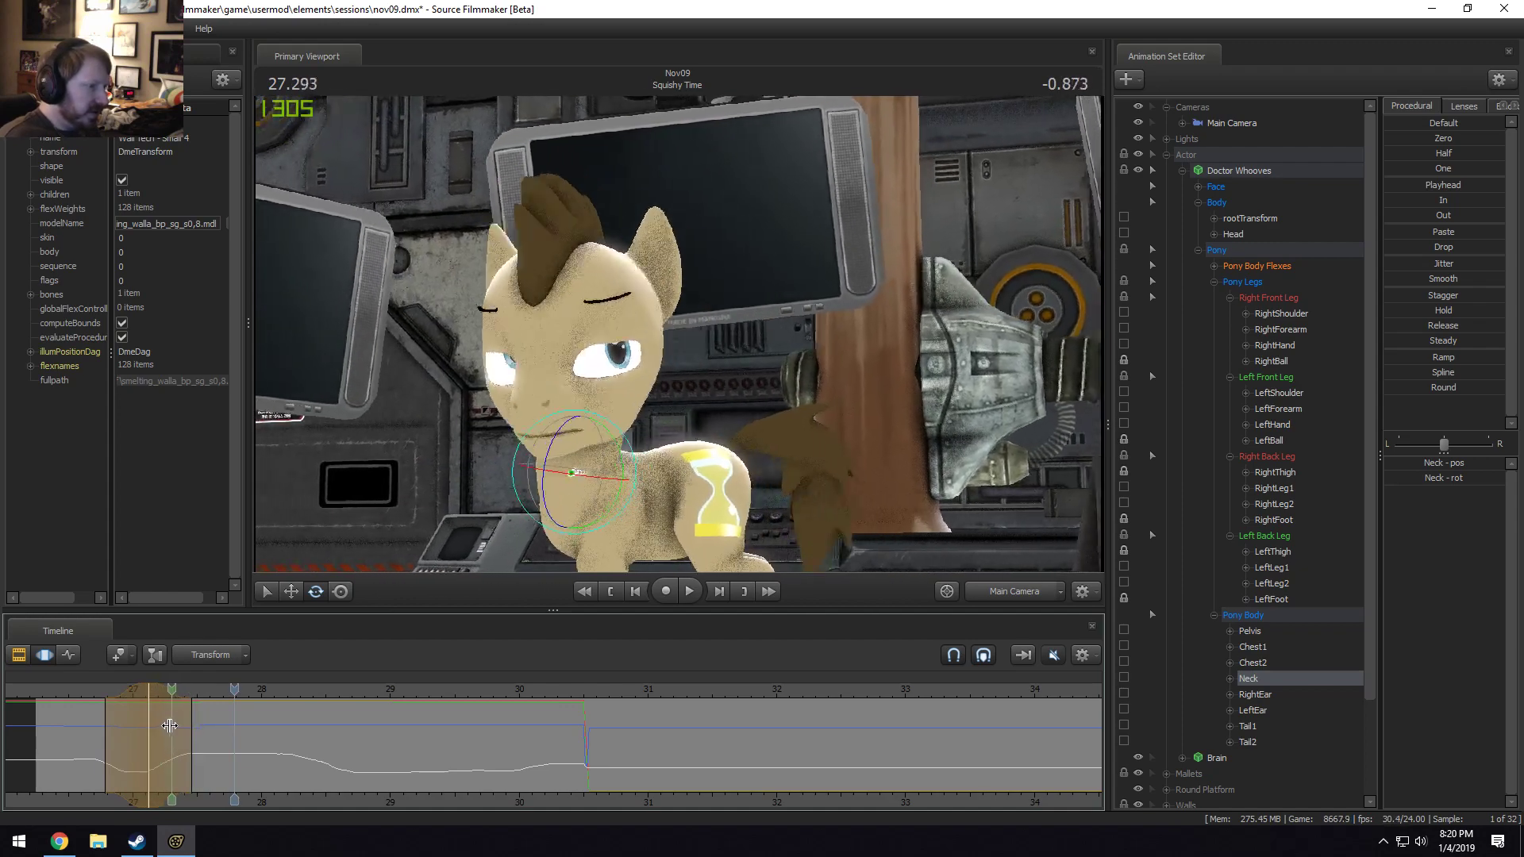
Set a time selection holding about 27.4 to 28.2 s with falloff from 27.1 to 28.6 s, and adjust Chest2 and Head at 27.541 s.
drag(185, 728, 290, 732)
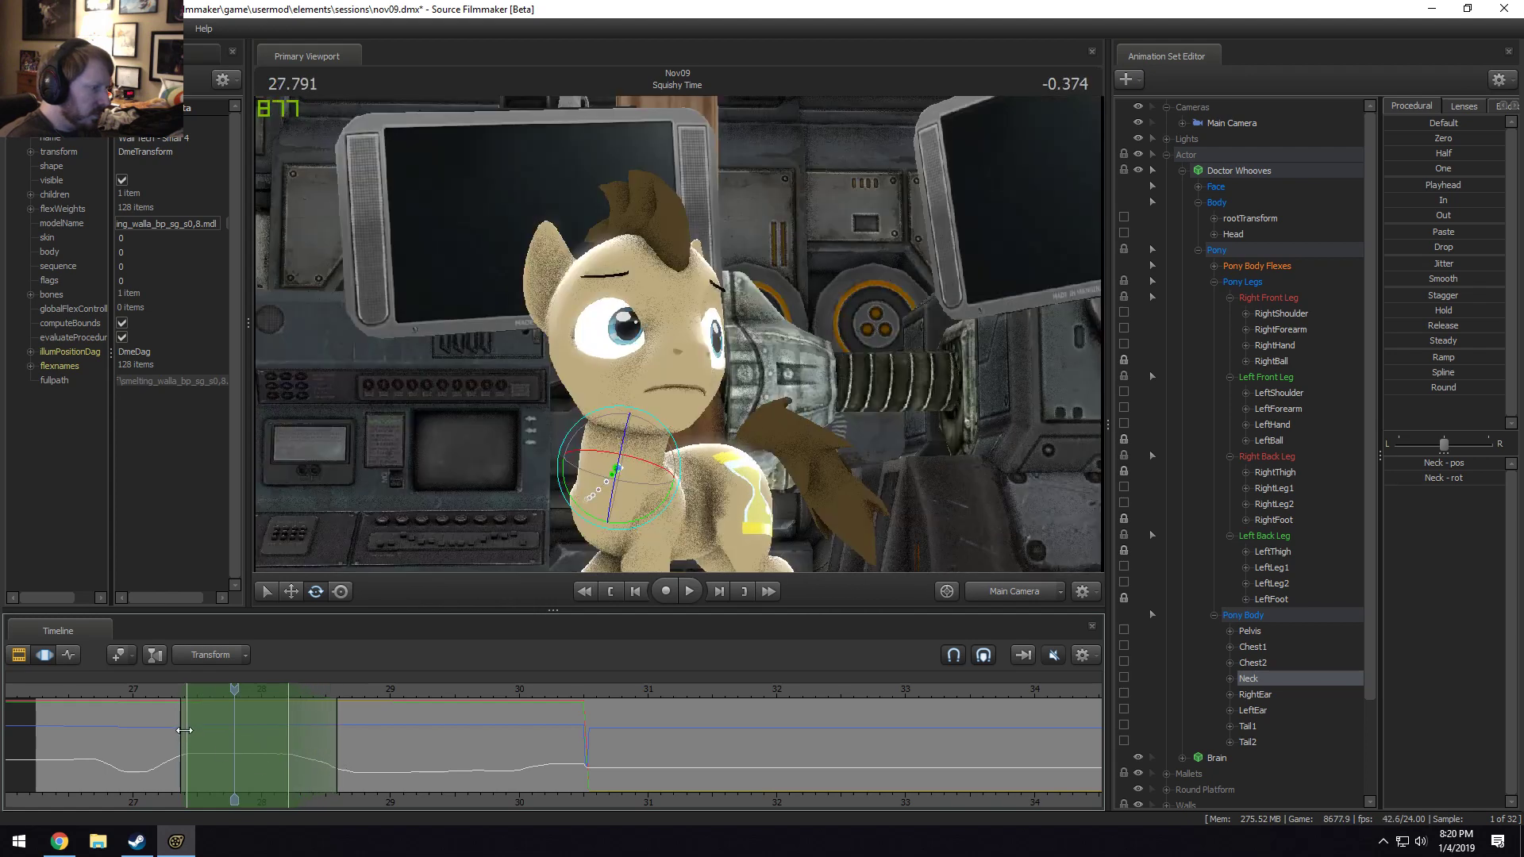
drag(155, 725, 153, 724)
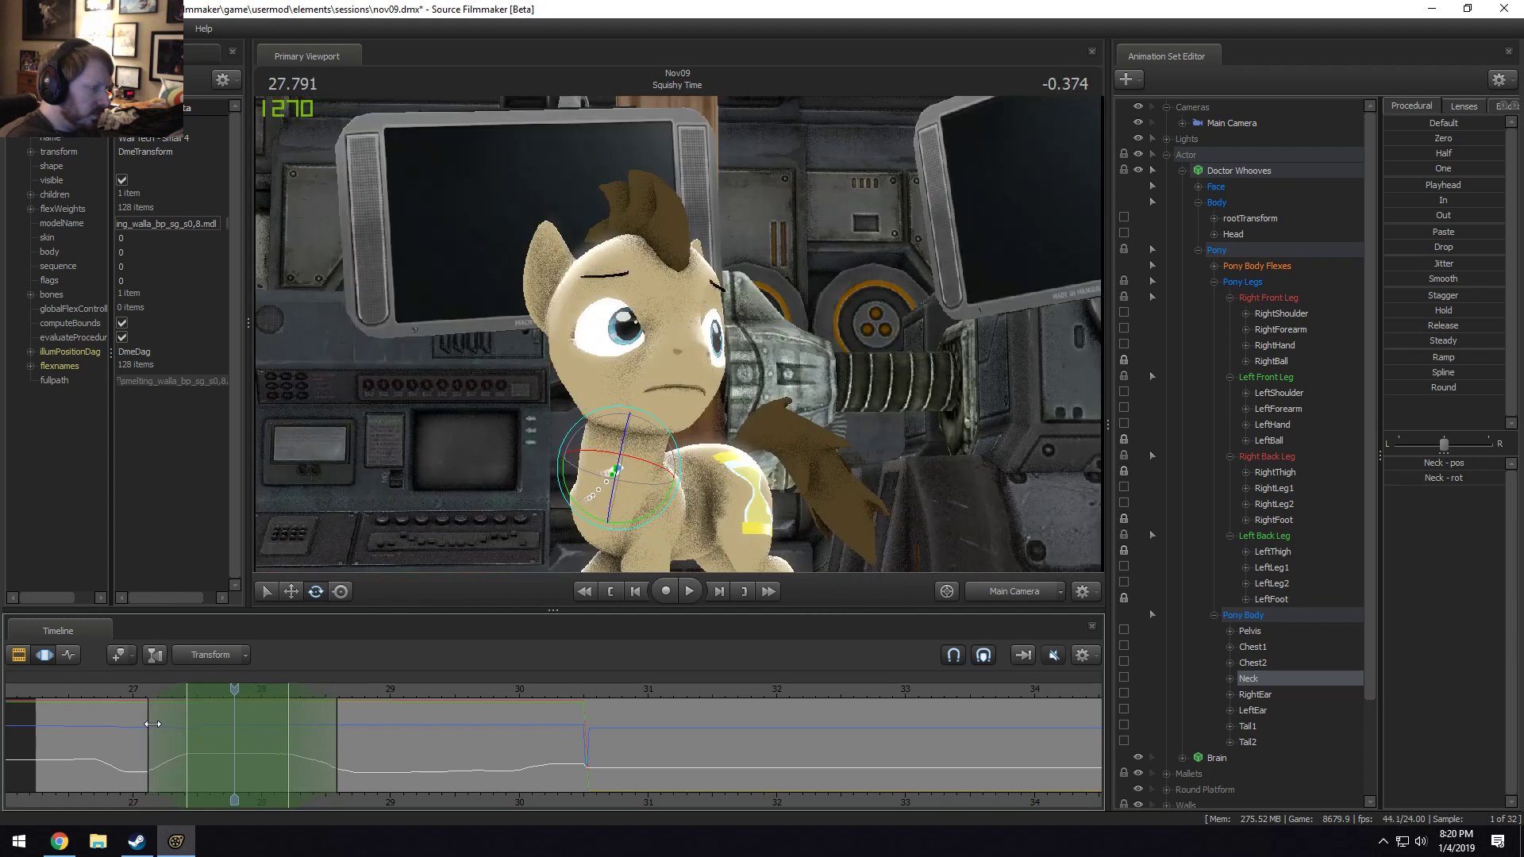
key(space)
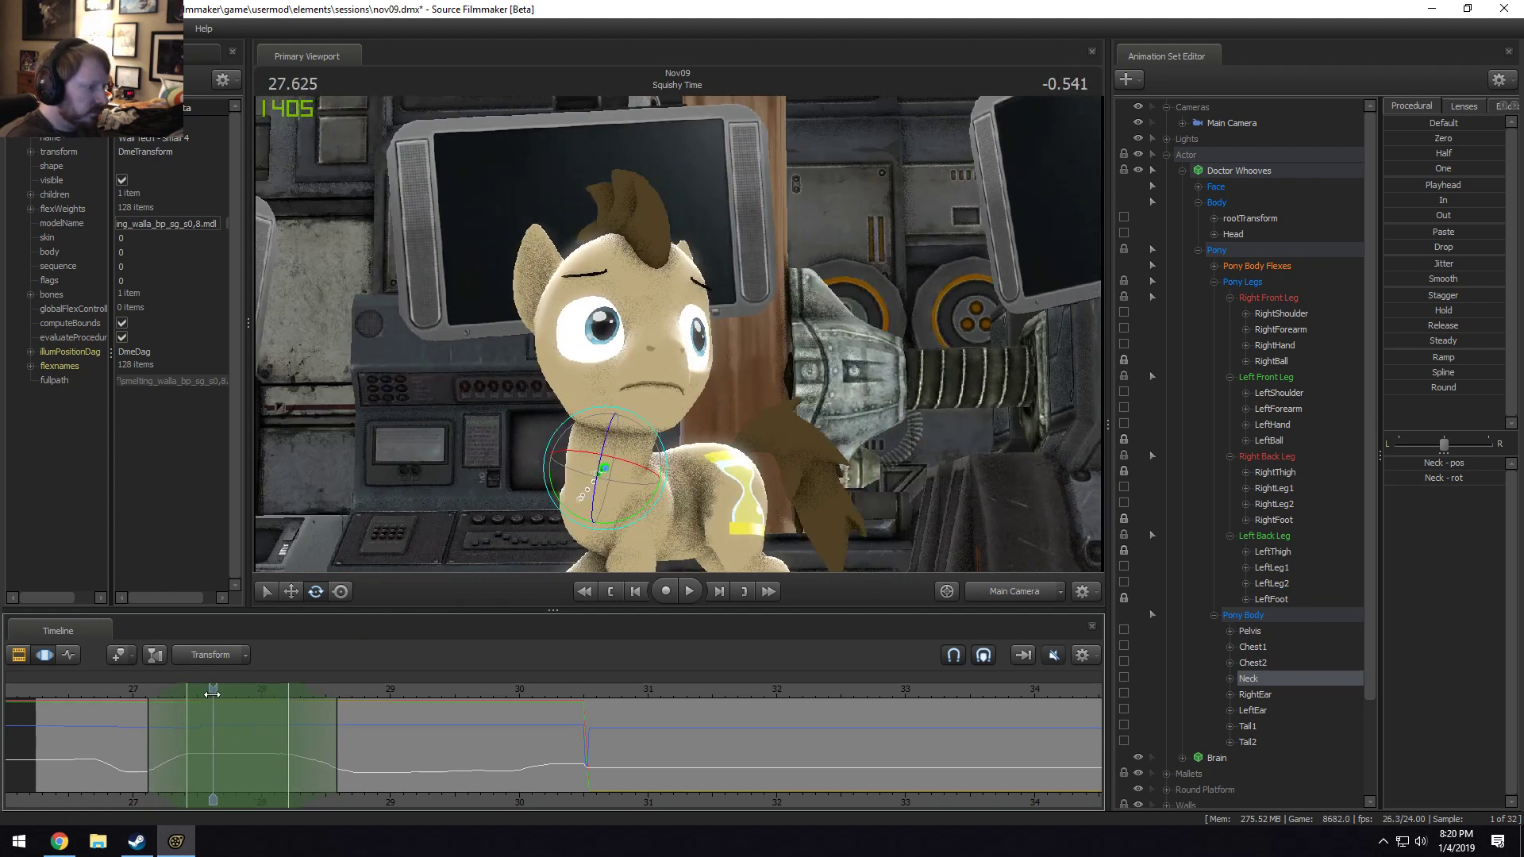
key(space)
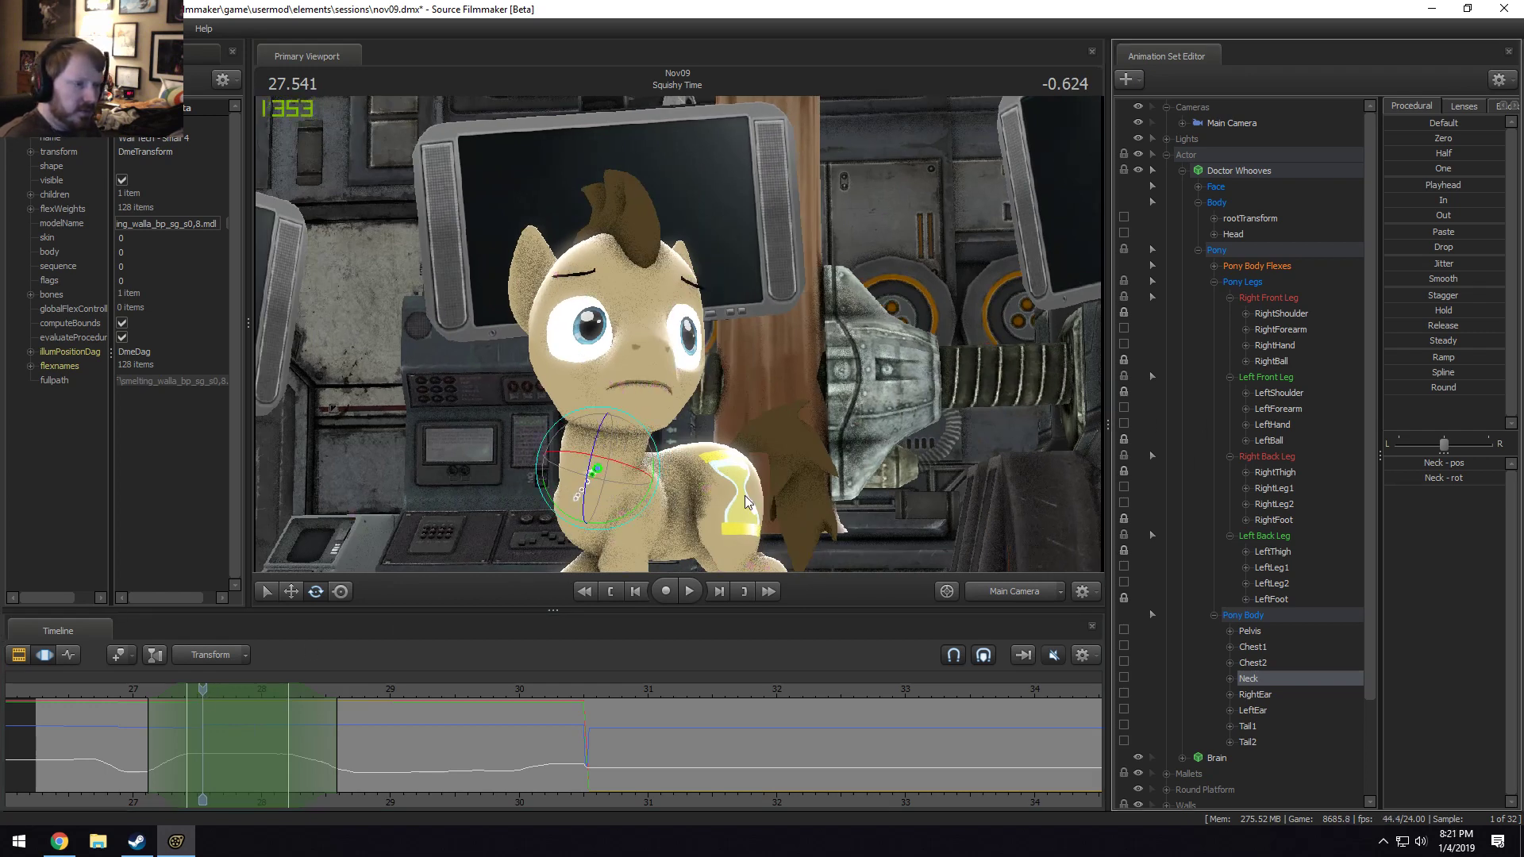
click(594, 488)
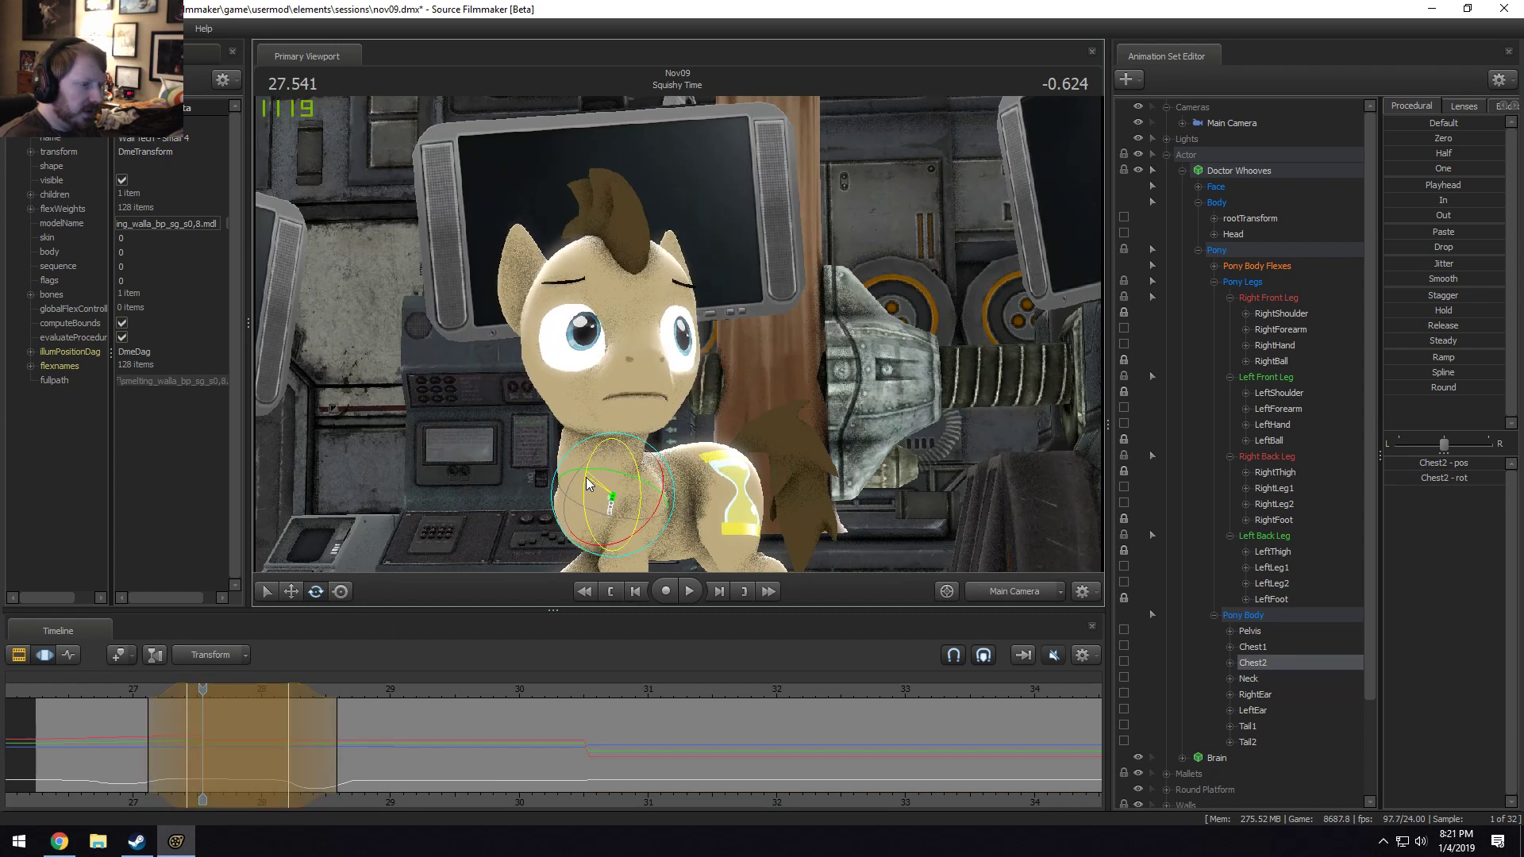
drag(588, 484, 606, 515)
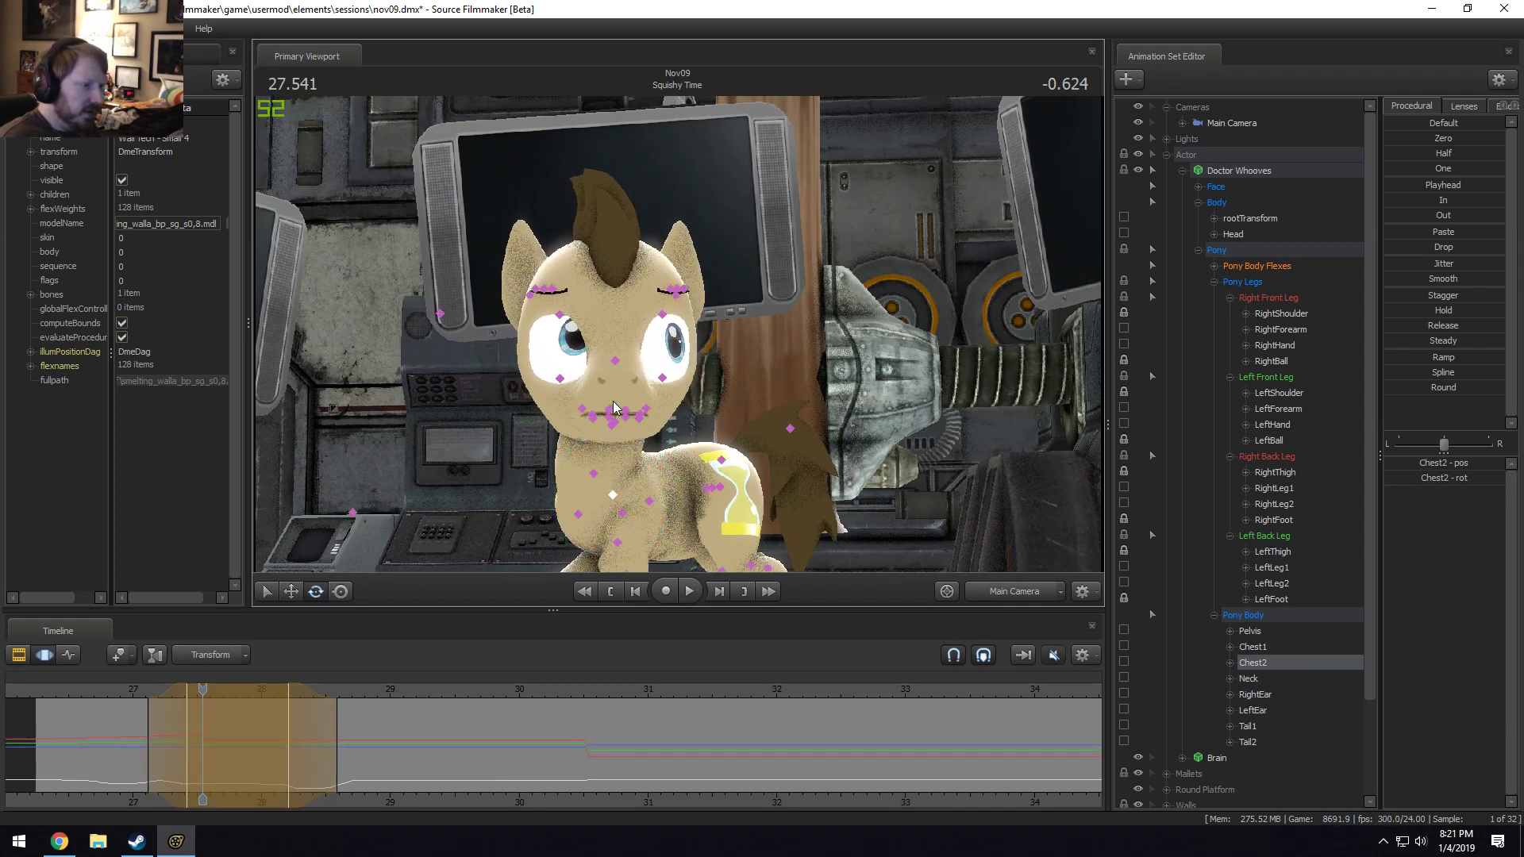
click(1231, 235)
drag(624, 370, 631, 374)
Play back the re-posed head and chest motion twice from about 26.8 s and commit the edit.
click(111, 692)
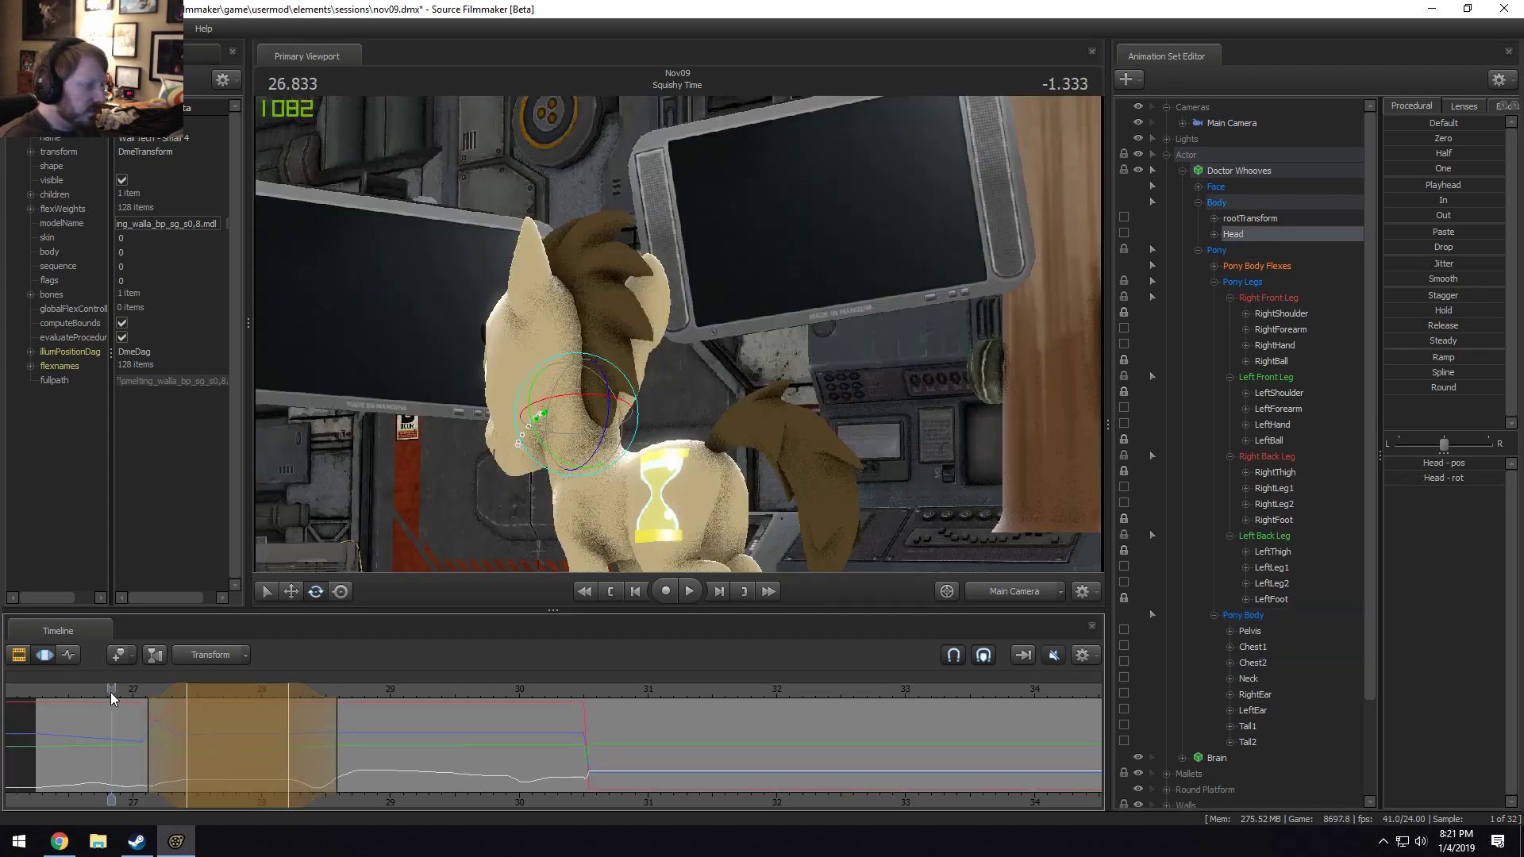
key(space)
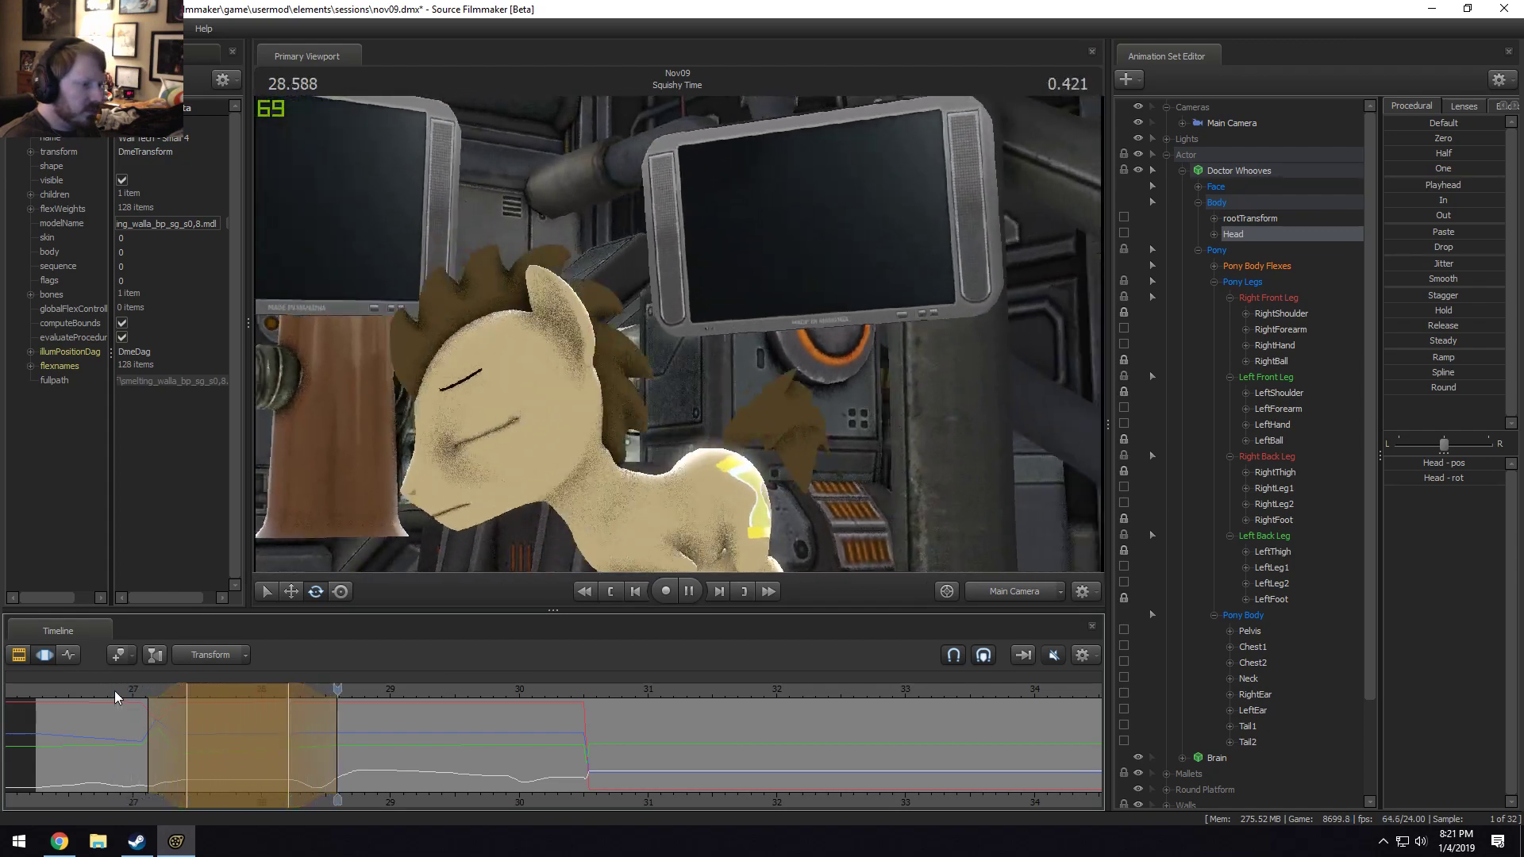
key(space)
click(118, 689)
key(space)
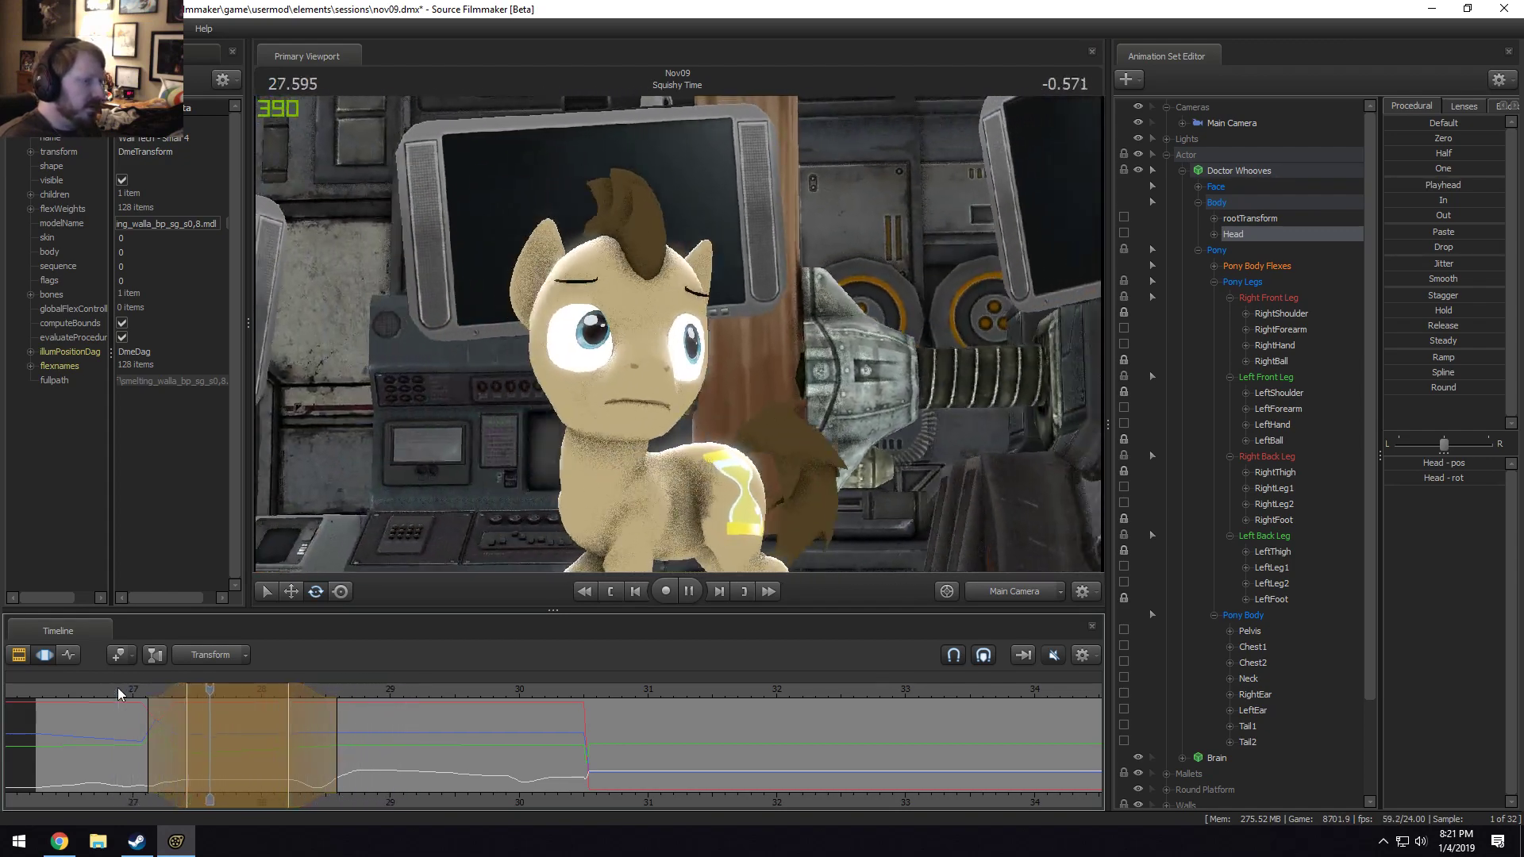
key(space)
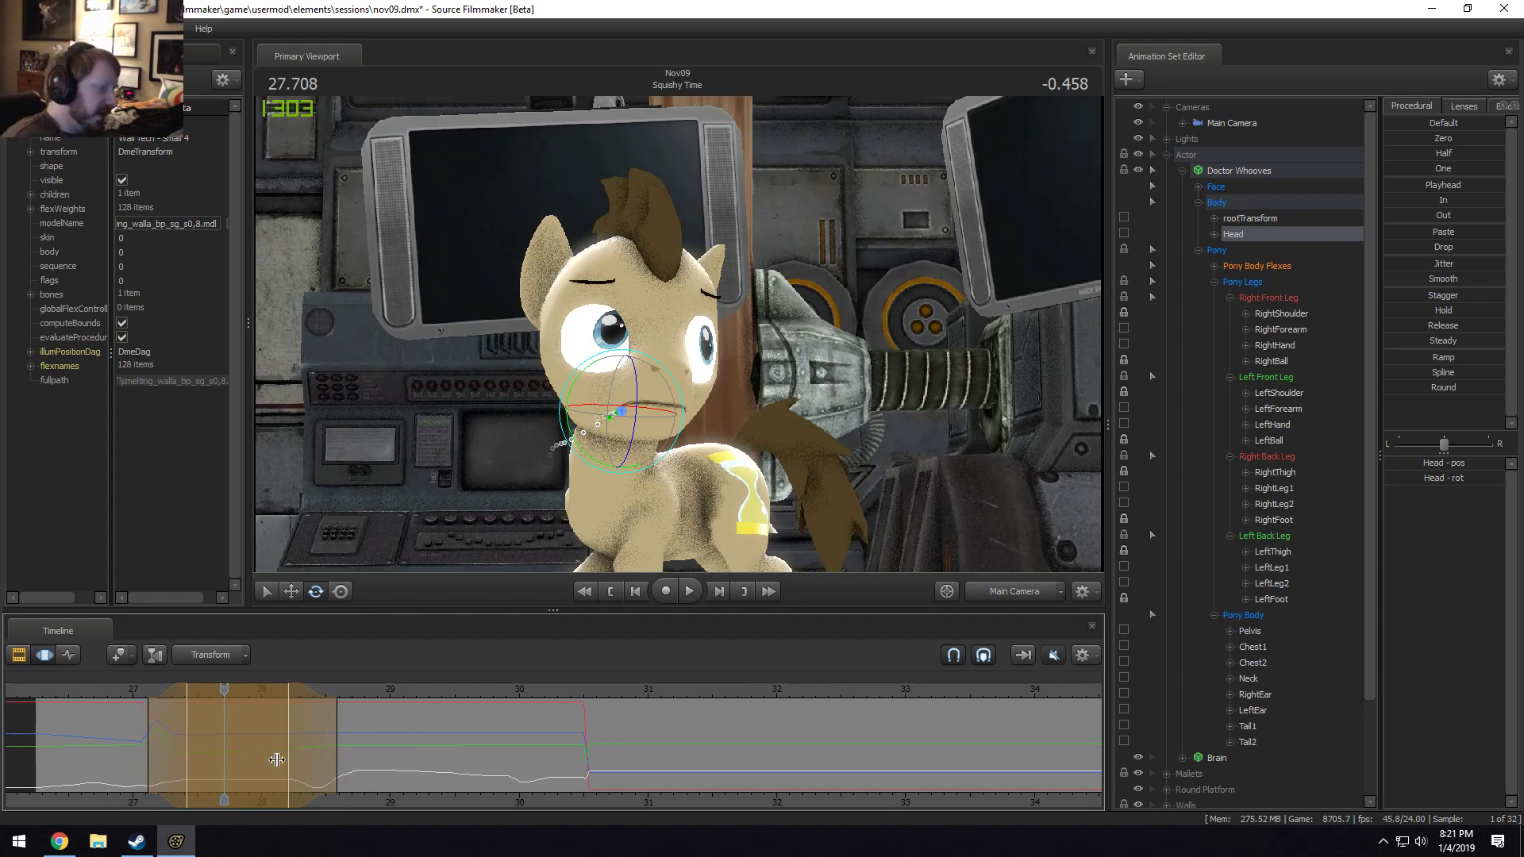
key(F2)
key(F3)
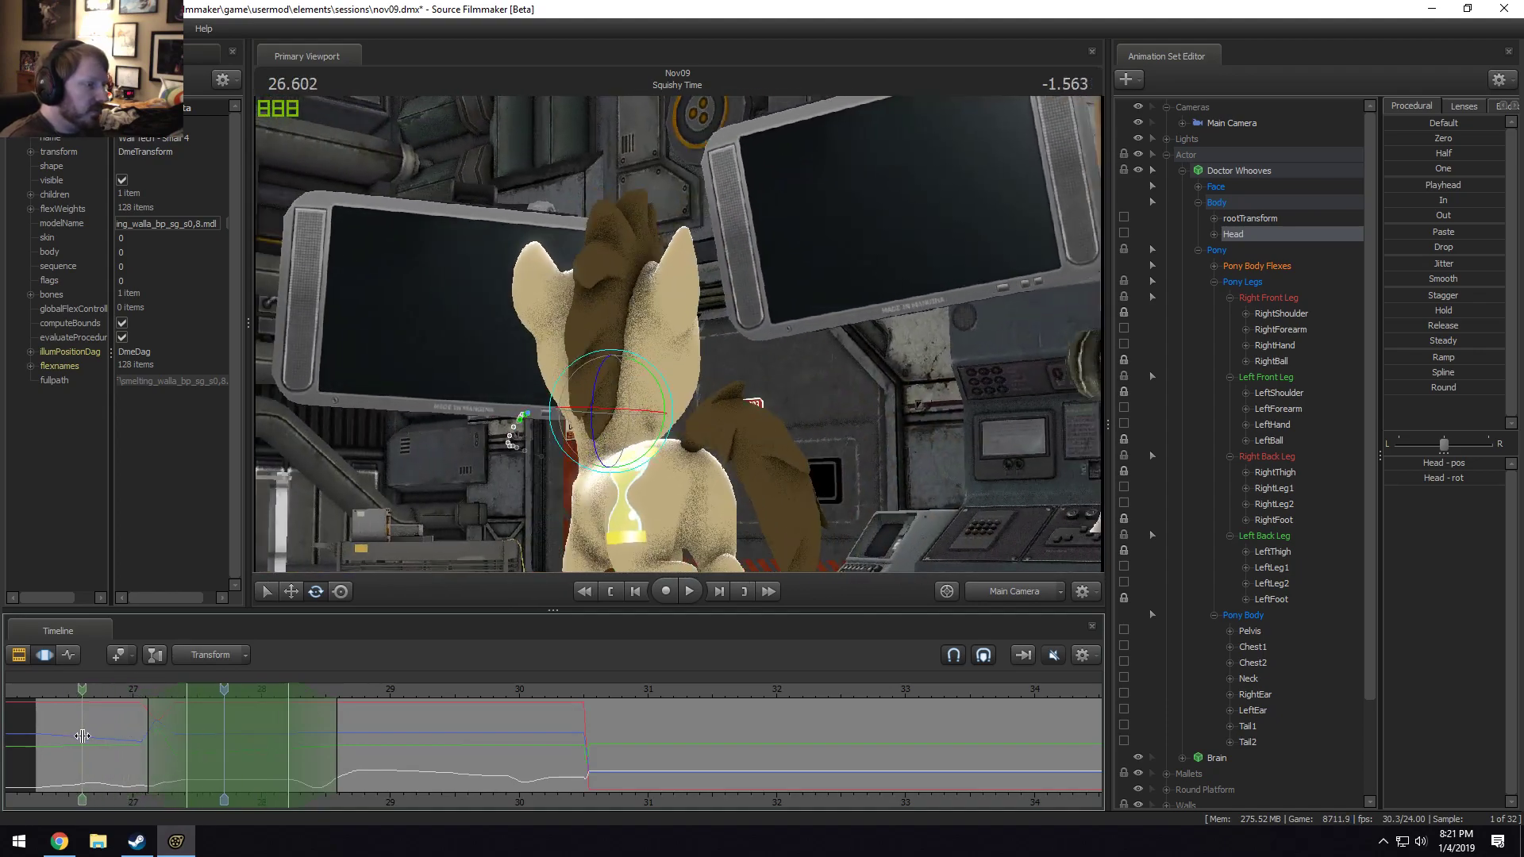
Shift the start of the Upper Face blink earlier, to about 28.2 s, using a time selection between about 28.1 and 28.5 s.
click(320, 744)
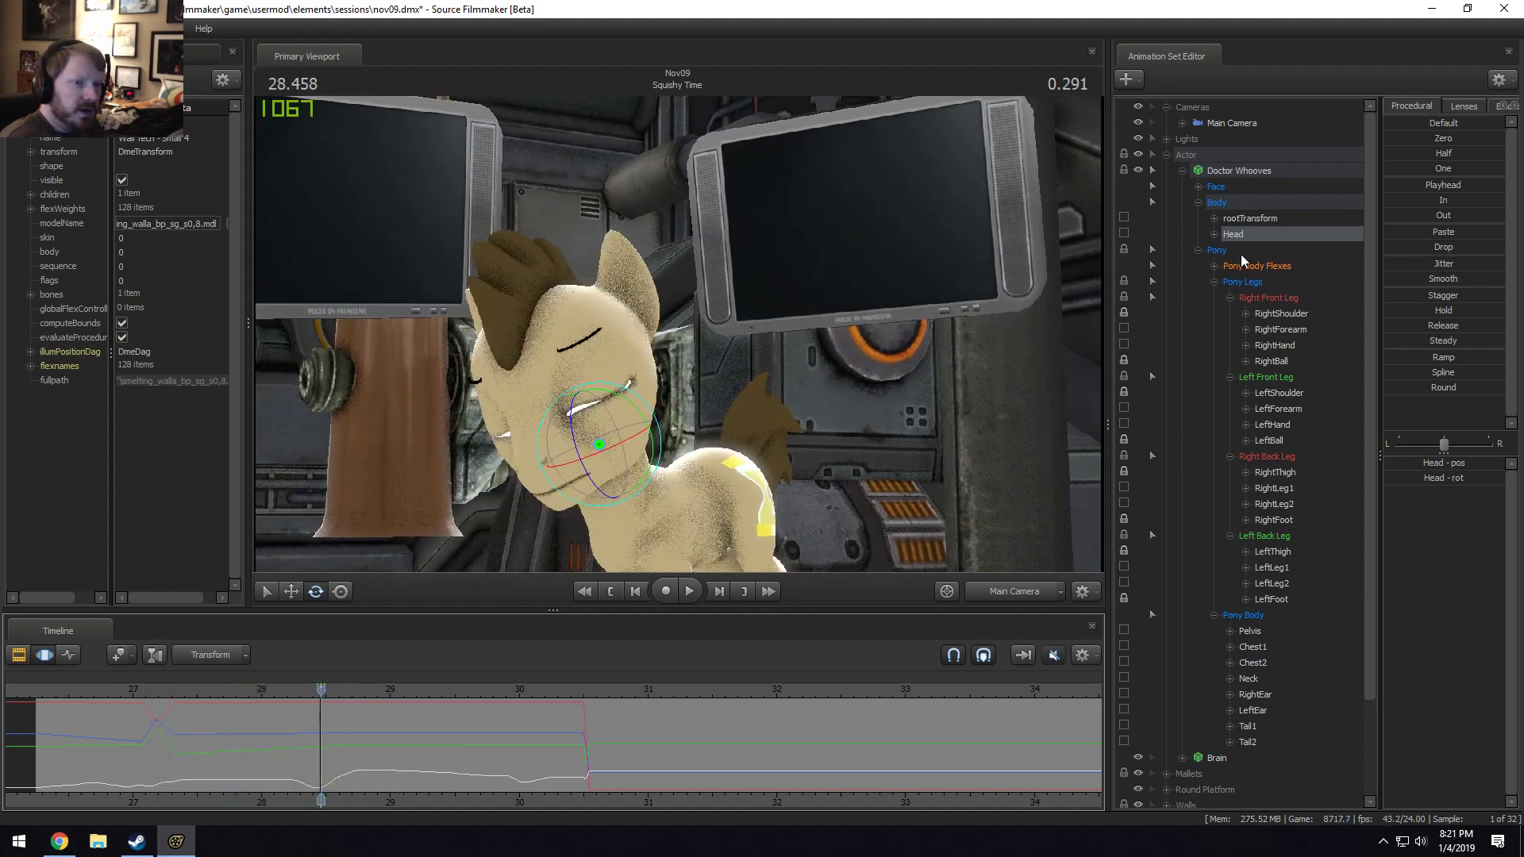
click(1195, 188)
click(1245, 238)
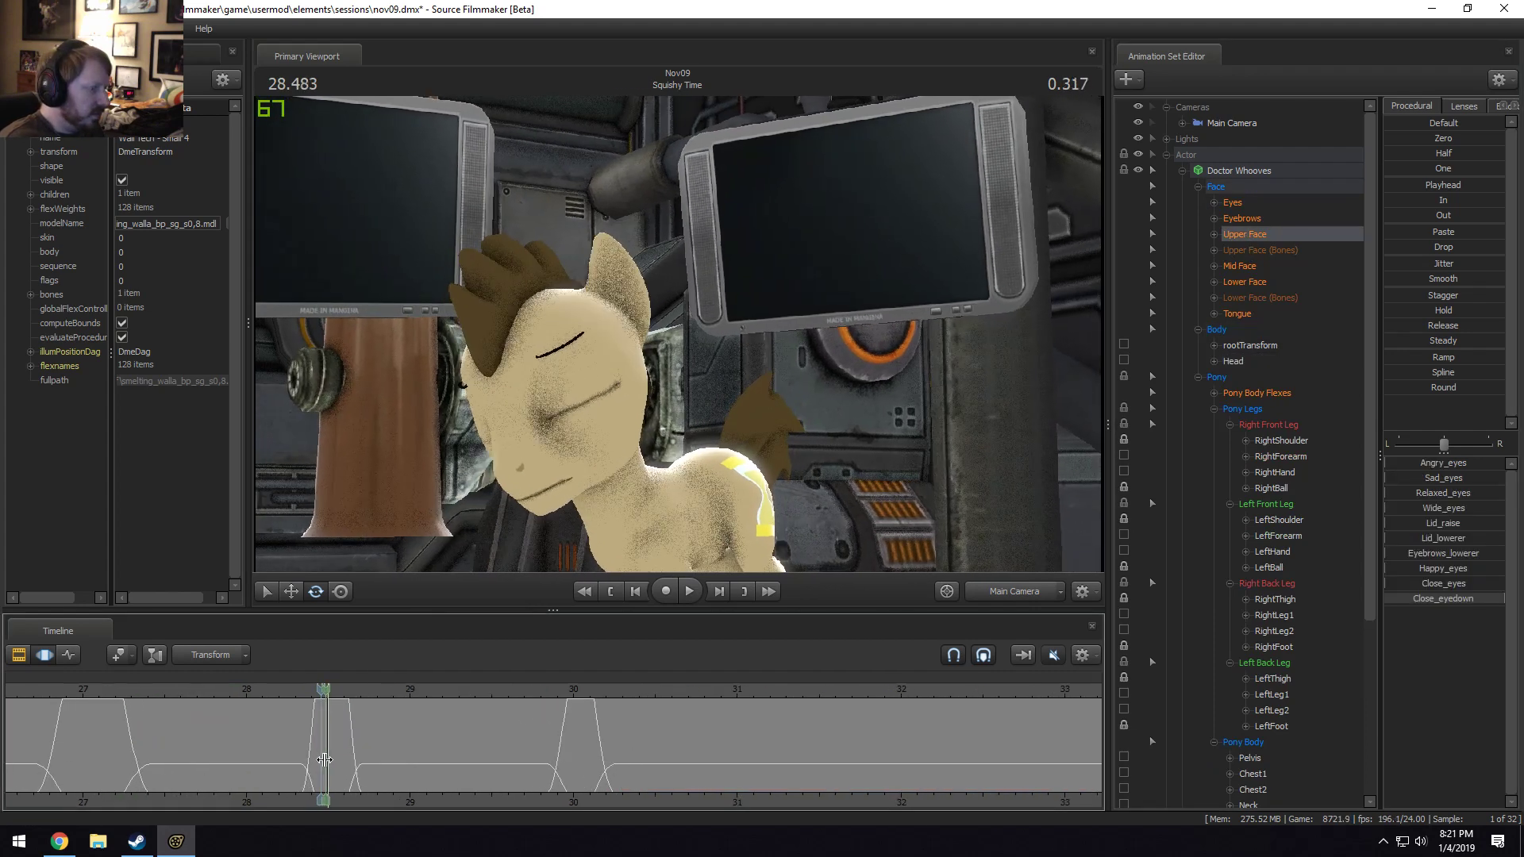
drag(313, 762, 287, 742)
key(space)
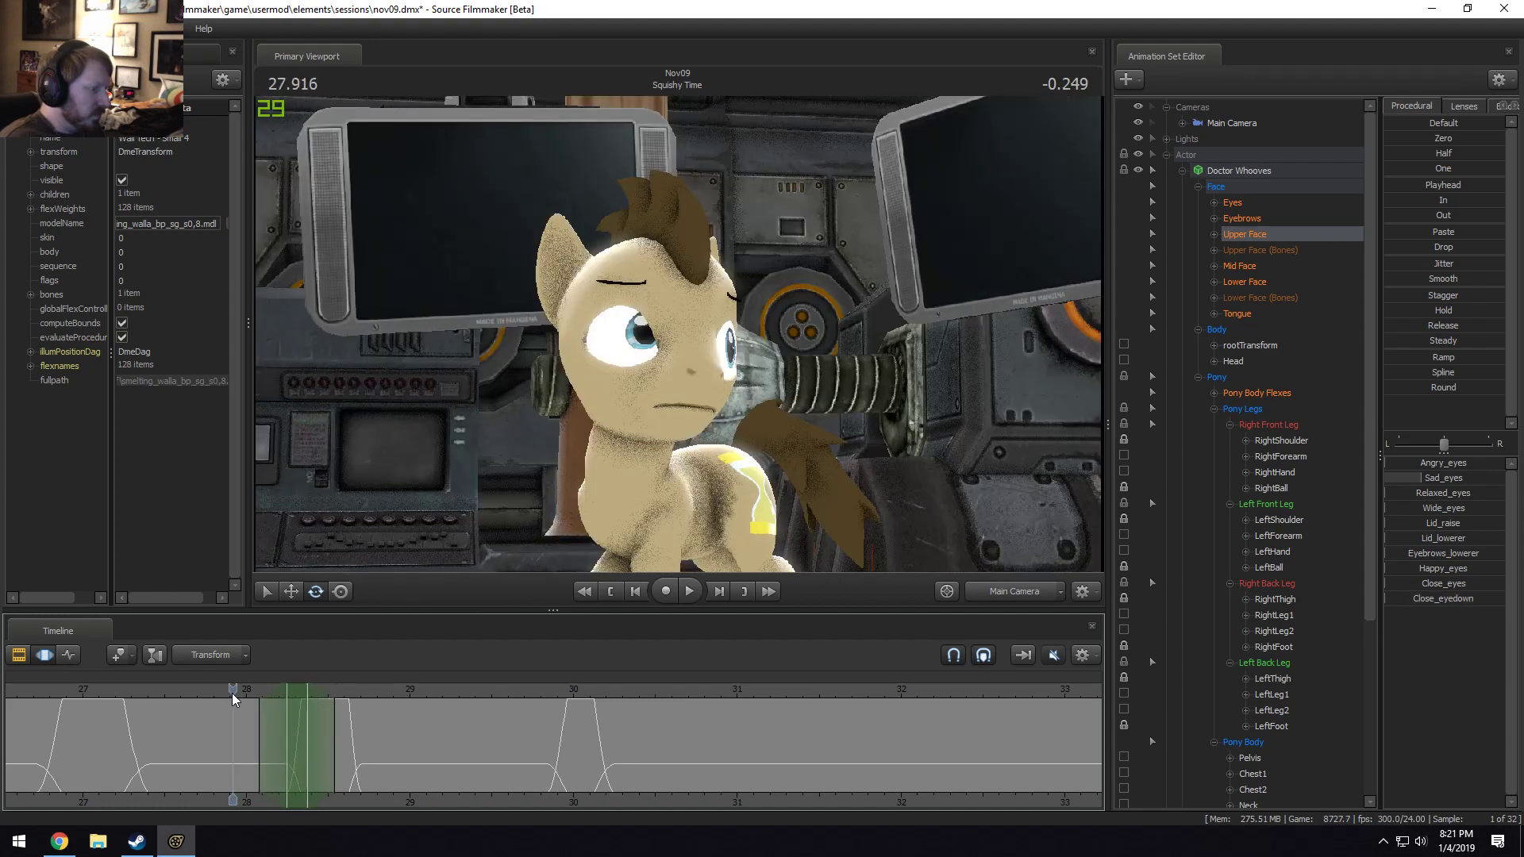
click(300, 781)
drag(300, 781, 378, 776)
Play back the retimed blink from about 27.9 s, checking the Work Camera and Main Camera views.
key(space)
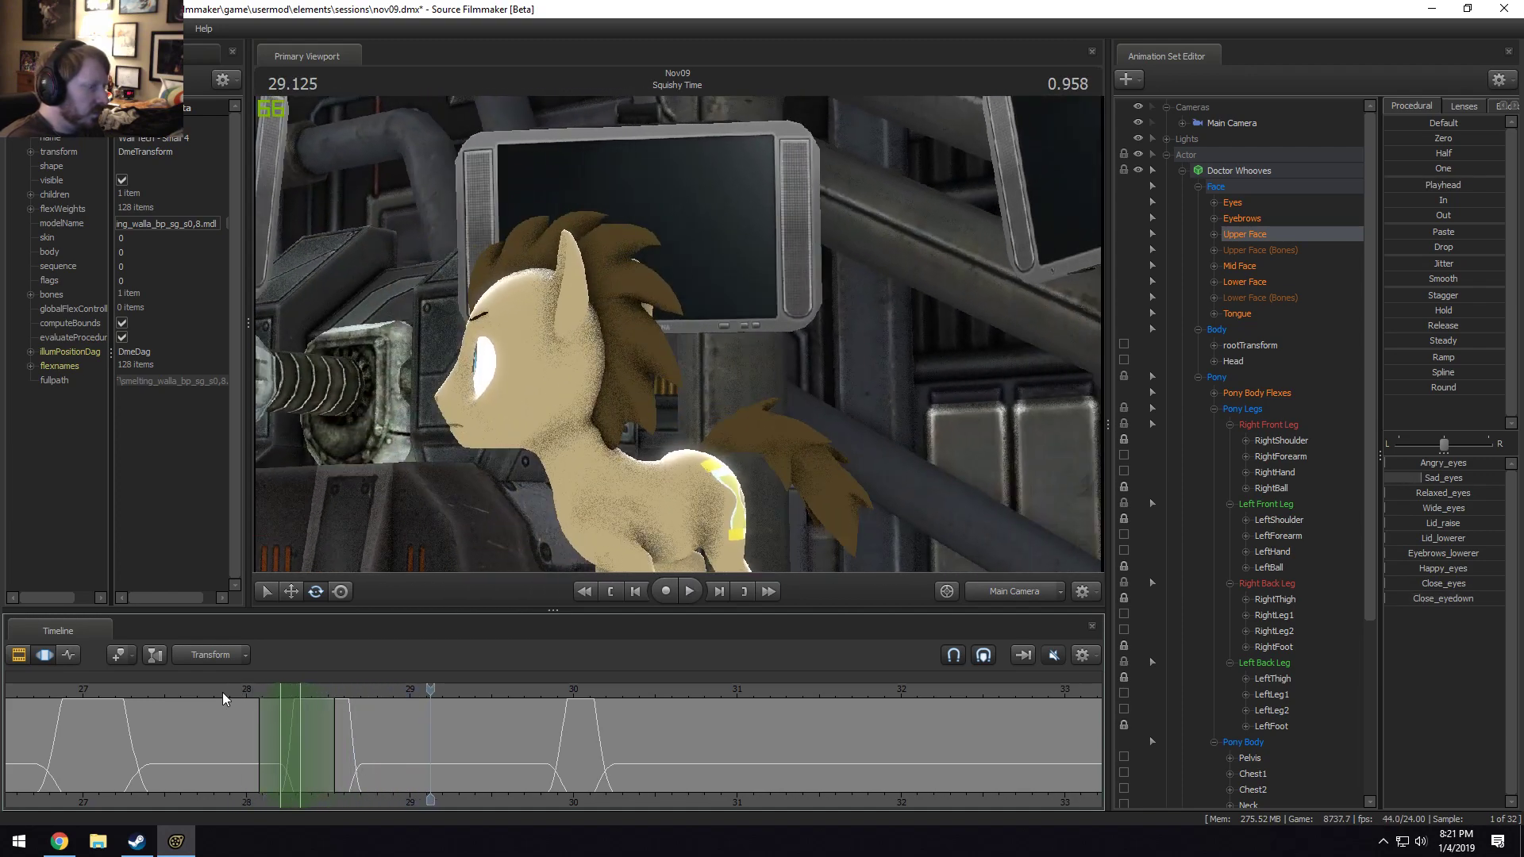
click(226, 689)
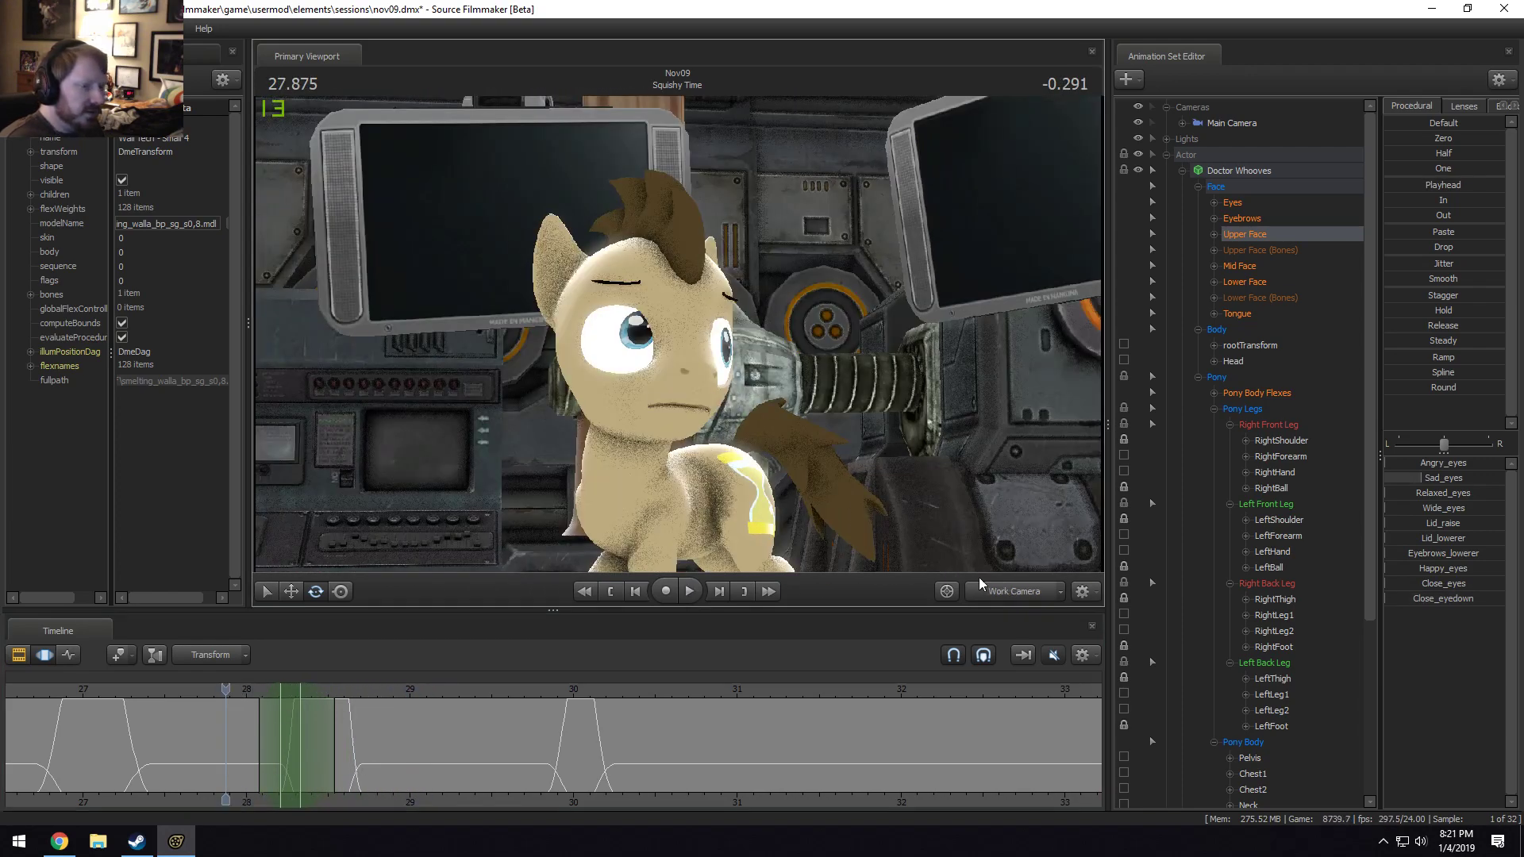
key(space)
key(F4)
click(1007, 592)
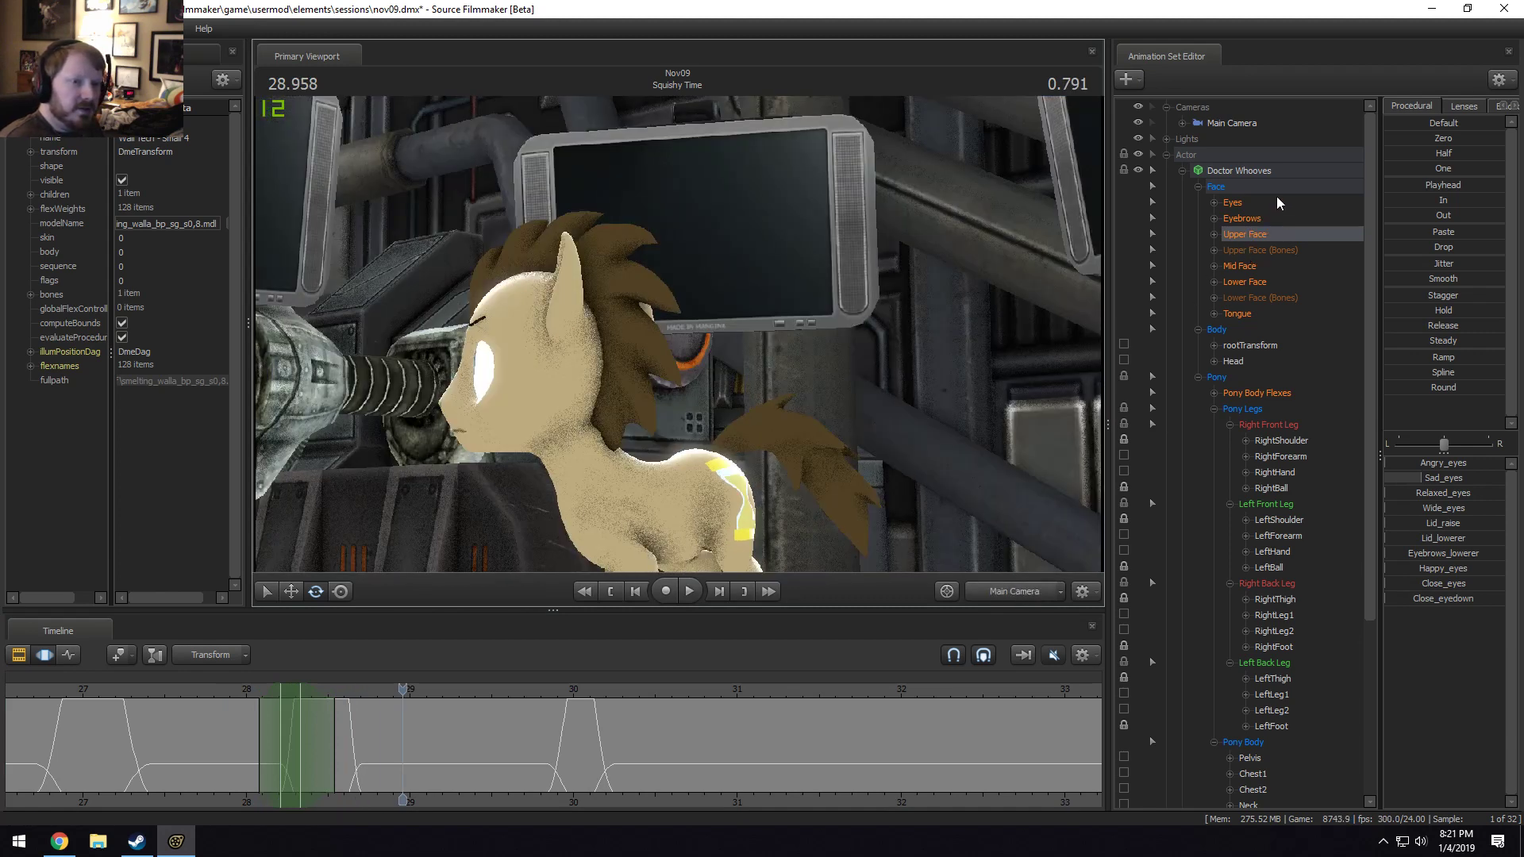
Select all of Doctor Whooves' controls except Face, clear the time selection and replay the head turn around 28.25 s.
key(ctrl+a)
ctrl+click(1251, 191)
scroll(259, 746, up, 3)
click(259, 774)
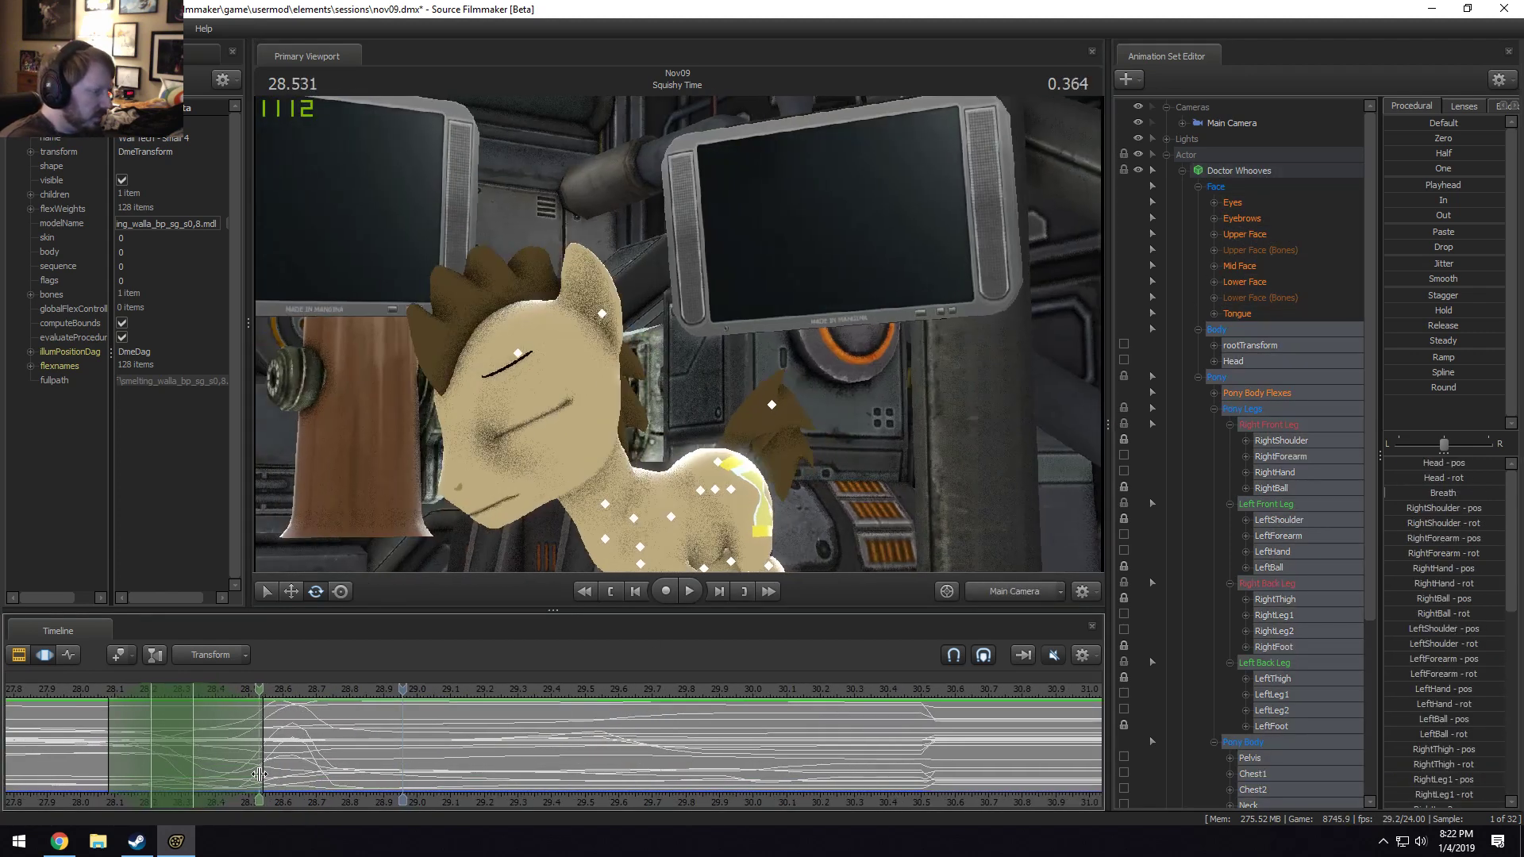
drag(260, 773, 164, 766)
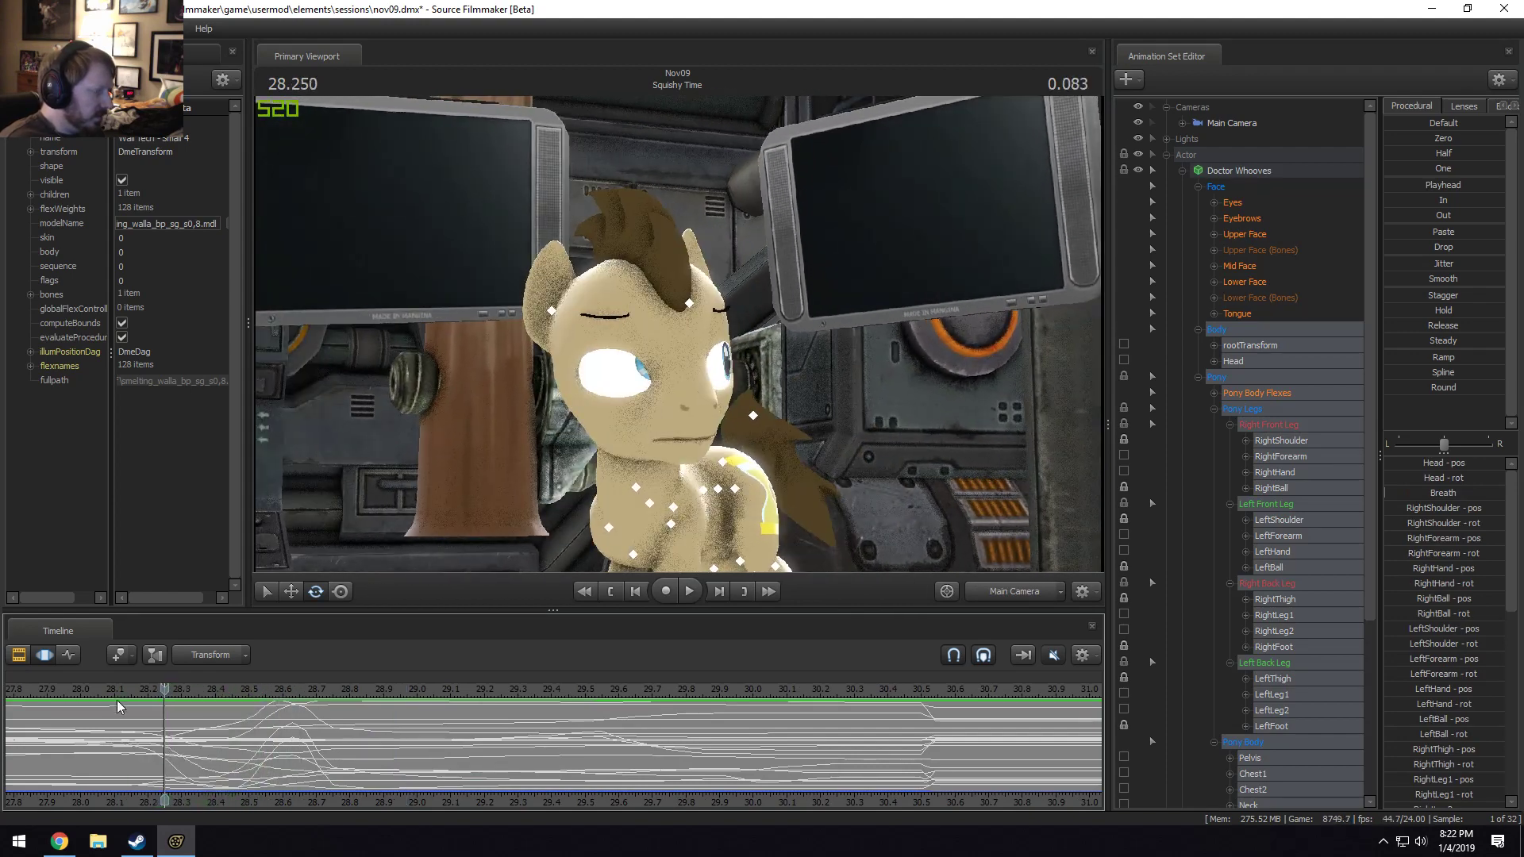
key(space)
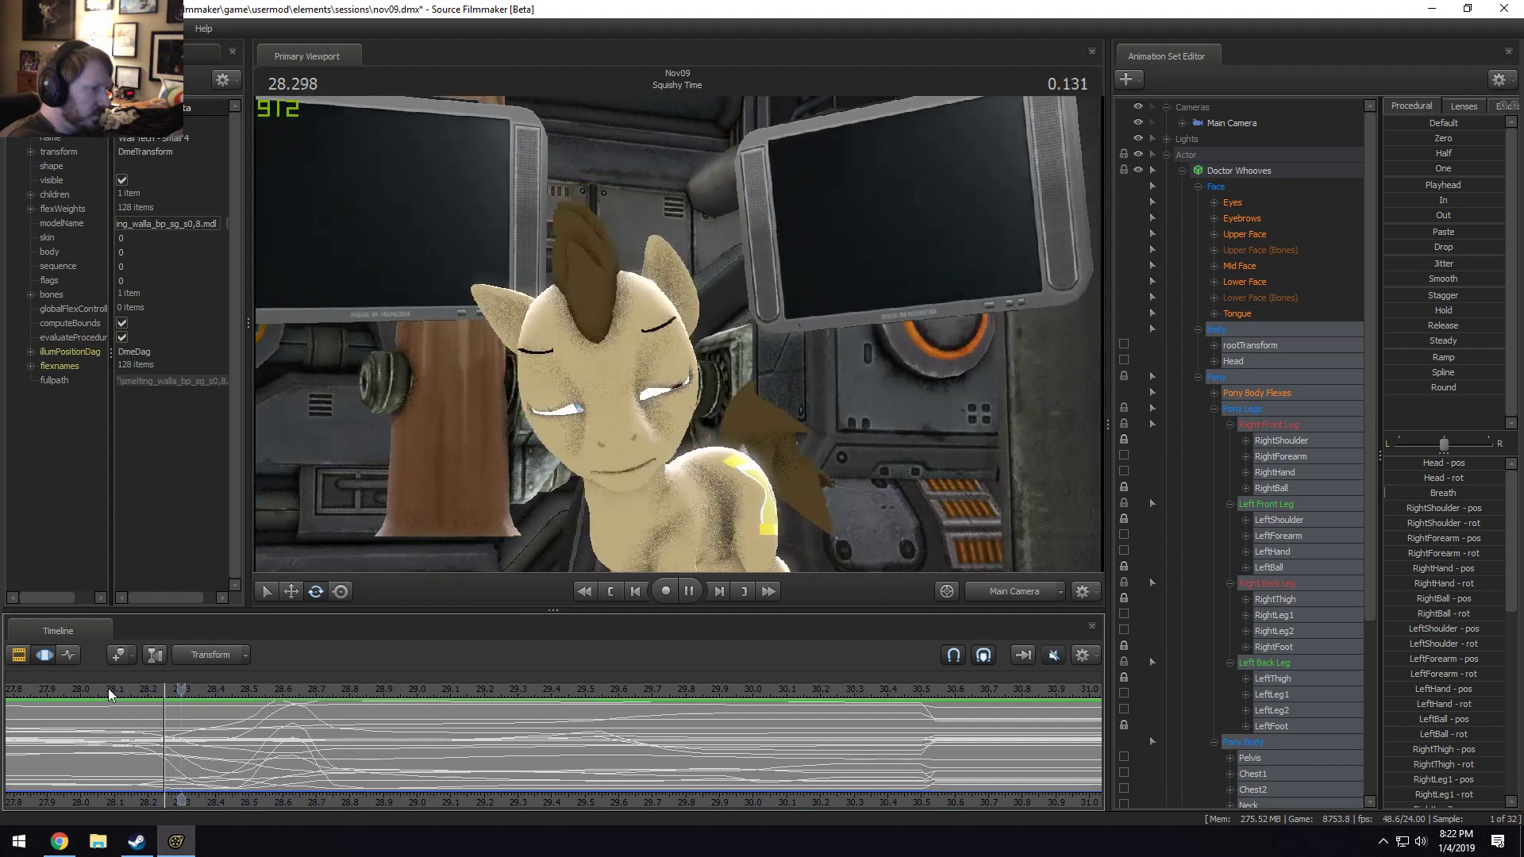
key(space)
Smooth the selected body controls over about 28.4 to 28.5 s with falloff from 28.3 to 28.6 s, and play back the turn.
drag(207, 762, 263, 762)
click(1426, 278)
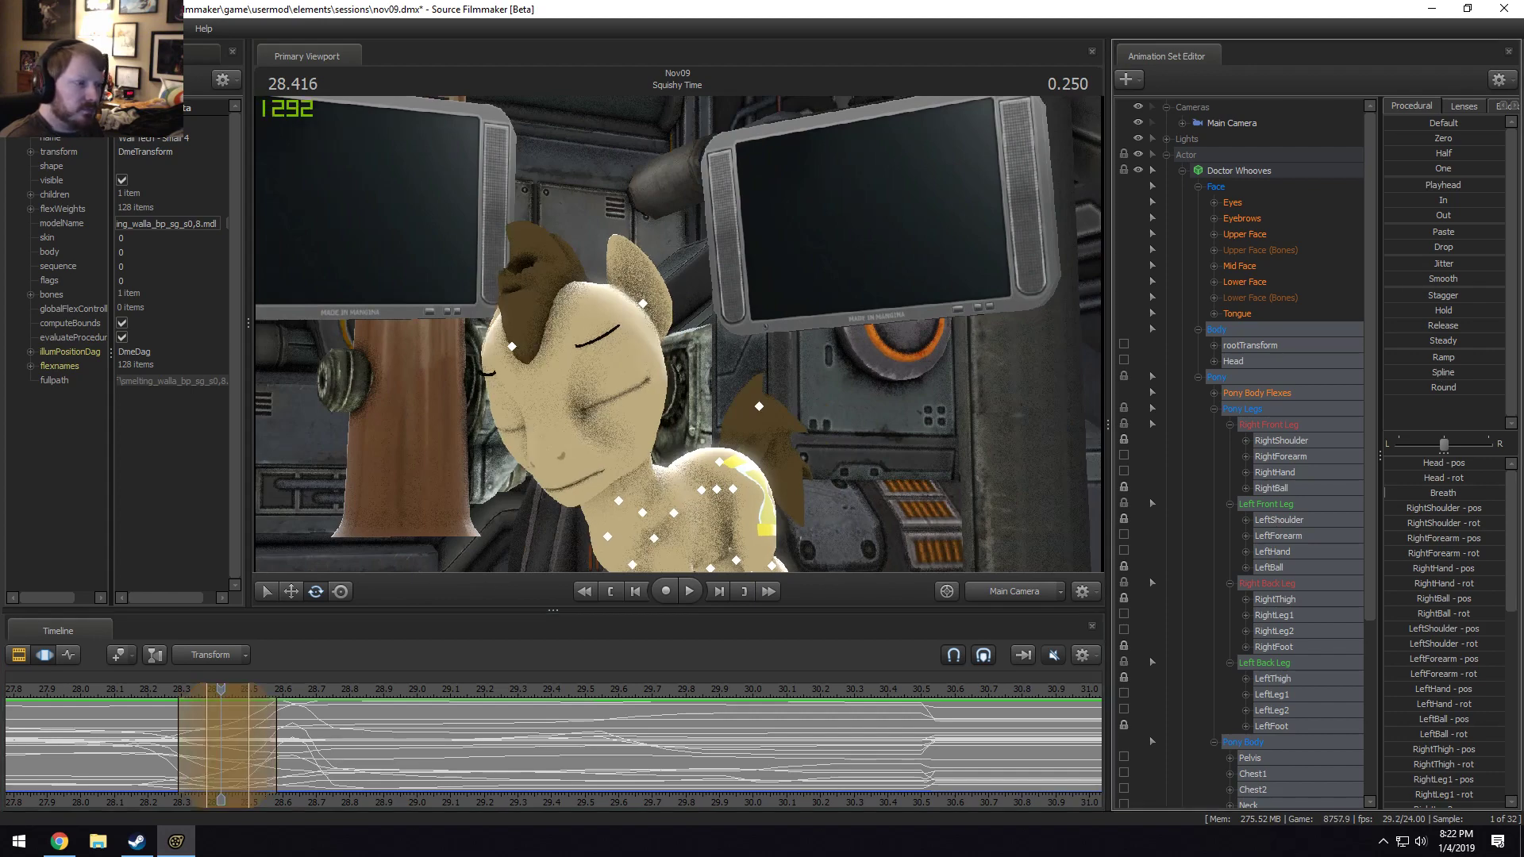
key(space)
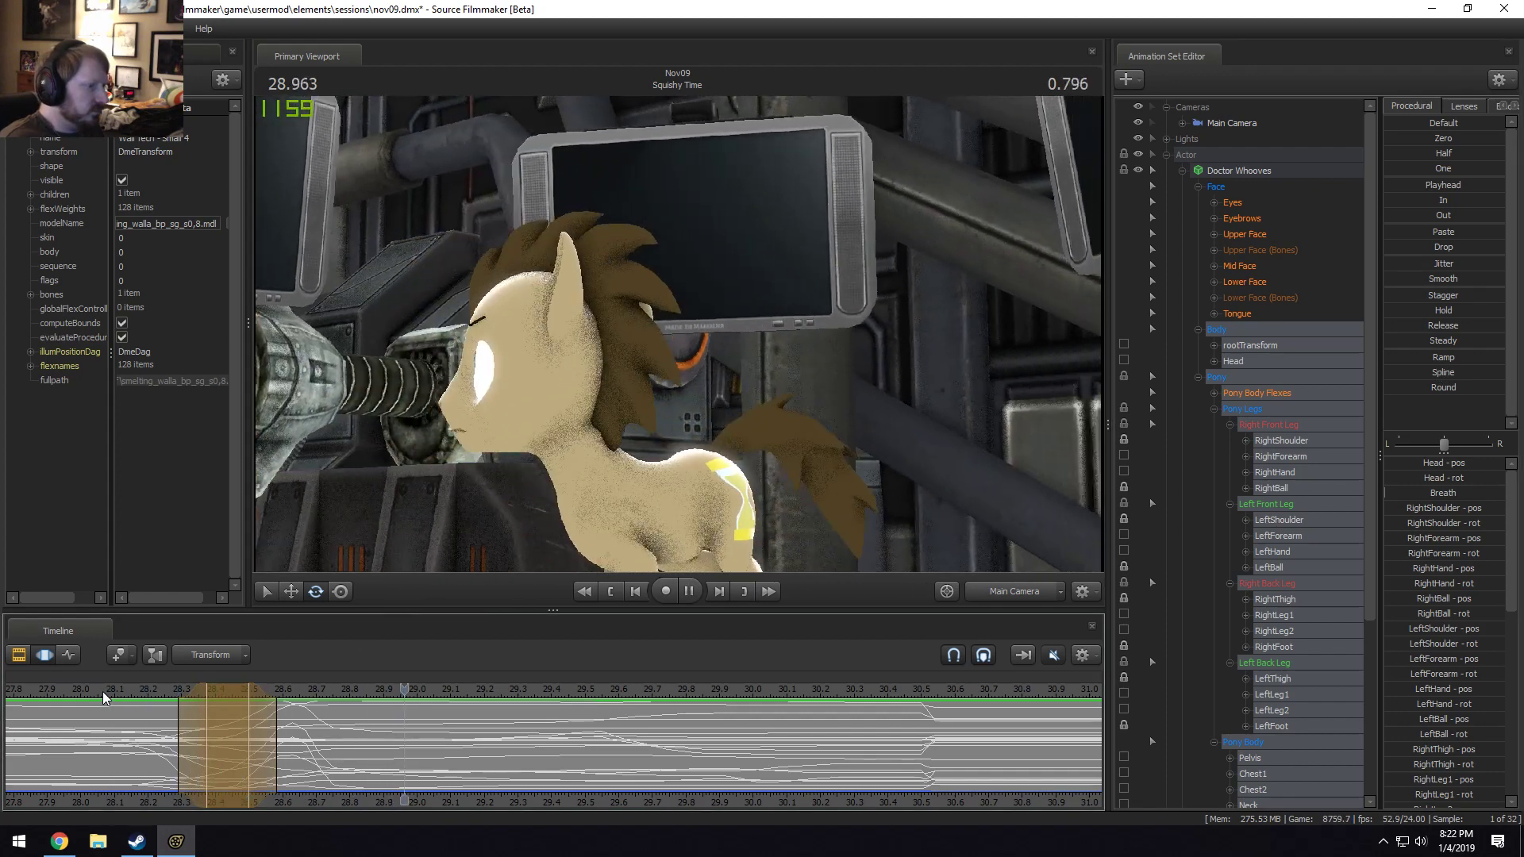
Select the Pelvis in the Work Camera view and play back the body turn from about 28.25 s.
click(992, 597)
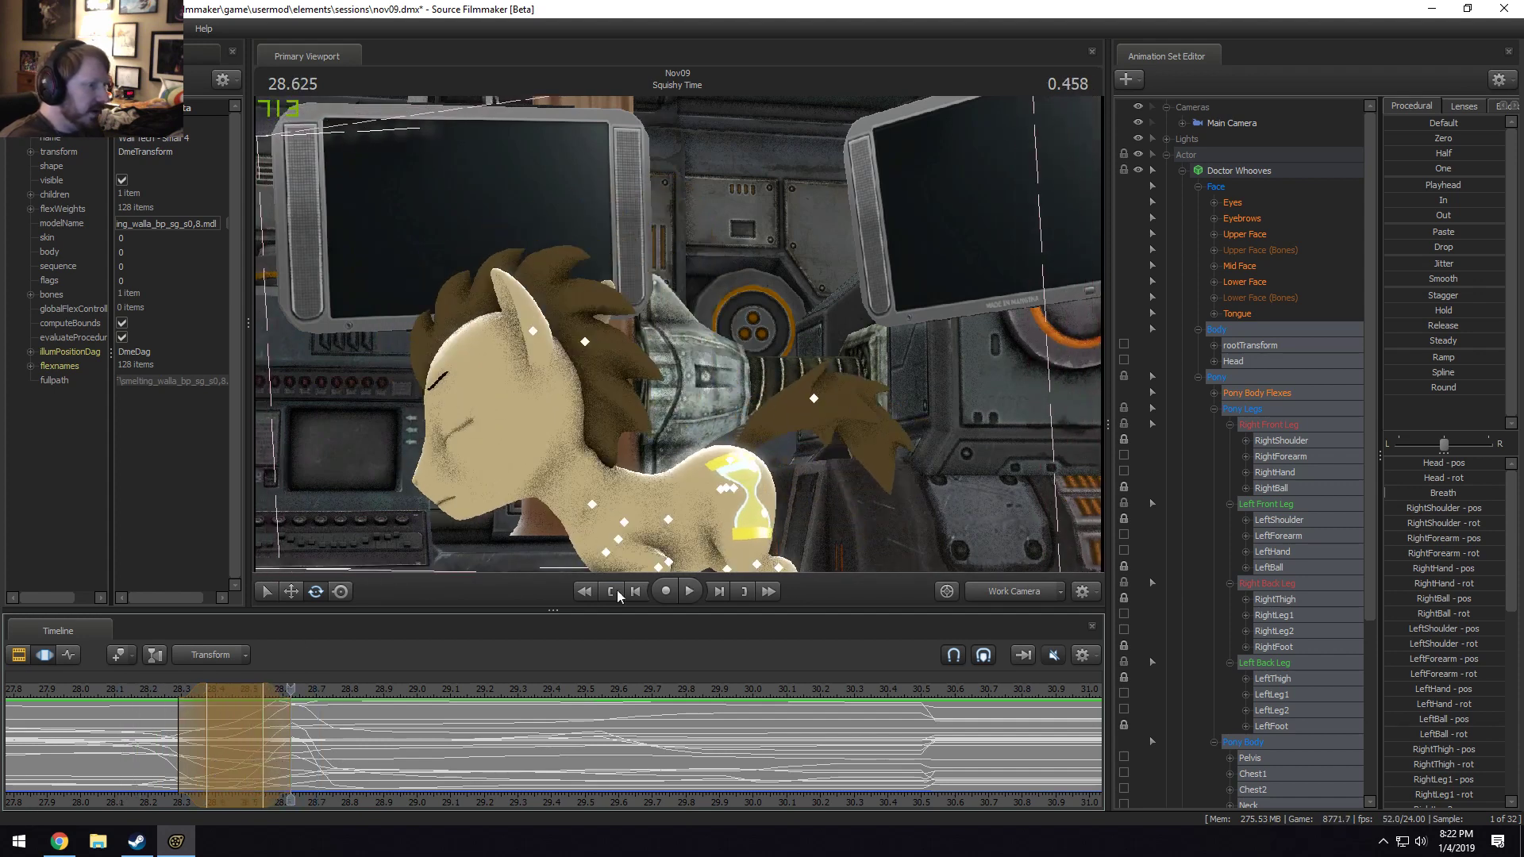
click(729, 489)
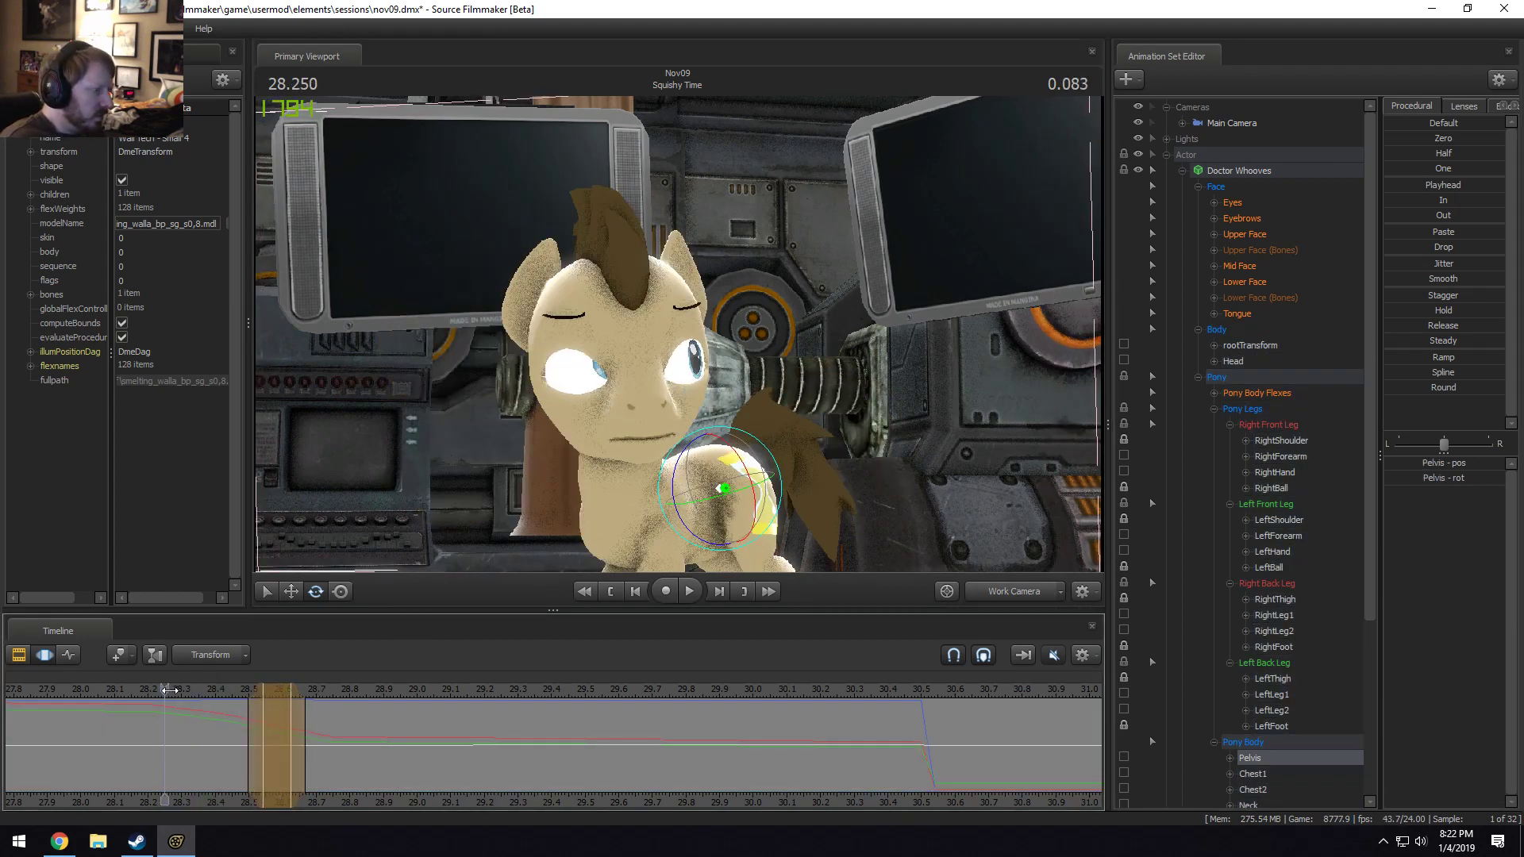
key(space)
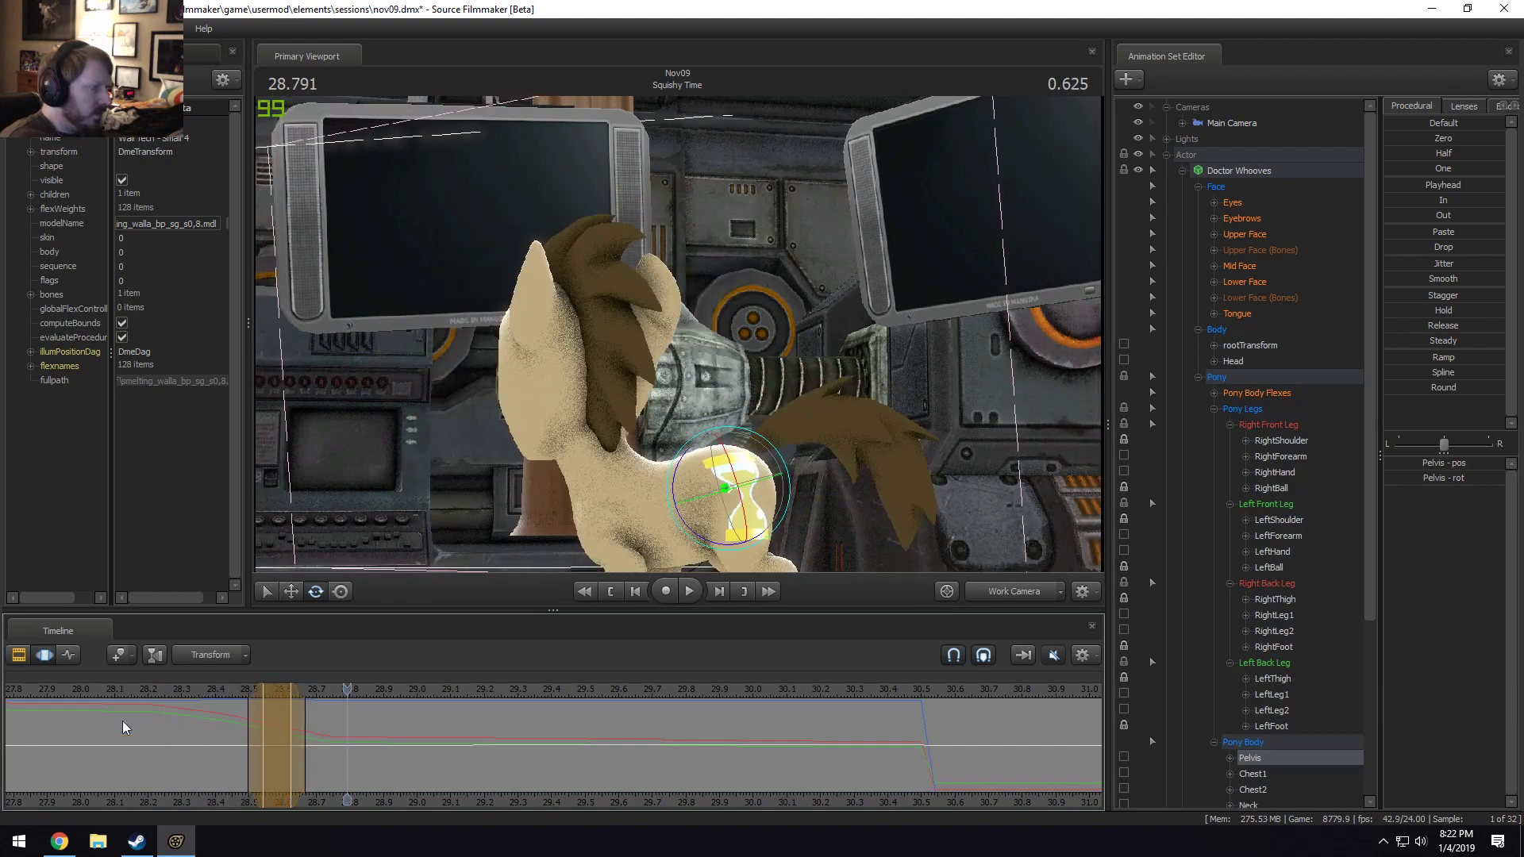
mouse_move(347, 774)
mouse_down()
mouse_move(200, 774)
mouse_move(342, 770)
mouse_move(225, 771)
mouse_up()
key(space)
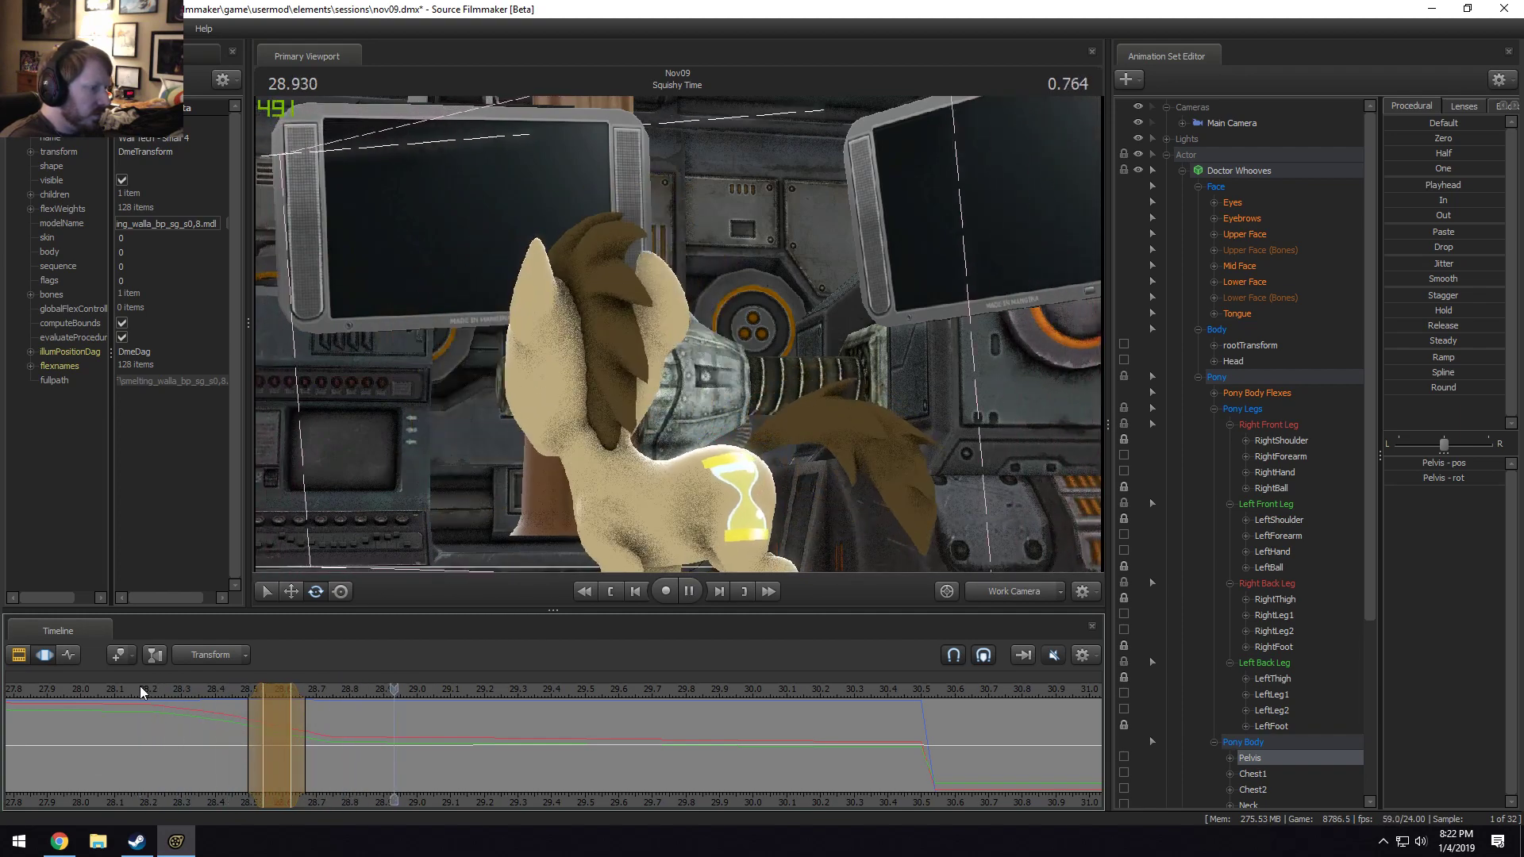
Rotate the Neck and Head at about 28.375 s, with falloff from about 28.2 to 28.75 s, and play back the turn.
mouse_move(146, 692)
mouse_down()
mouse_move(233, 750)
mouse_move(77, 723)
mouse_move(332, 753)
mouse_up()
shift+click(207, 736)
shift+scroll(207, 736, up, 5)
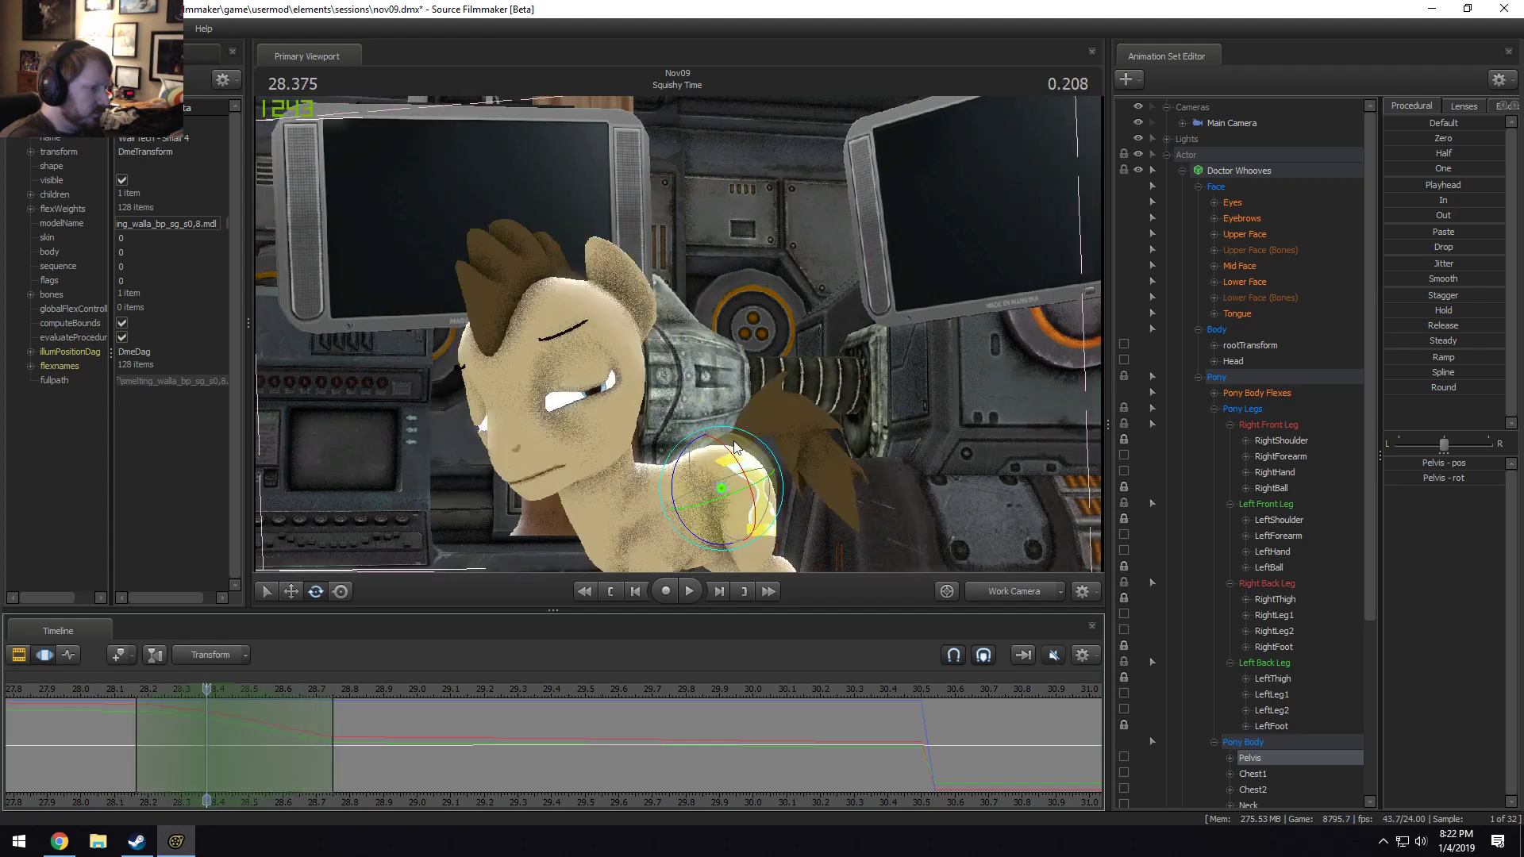
click(601, 499)
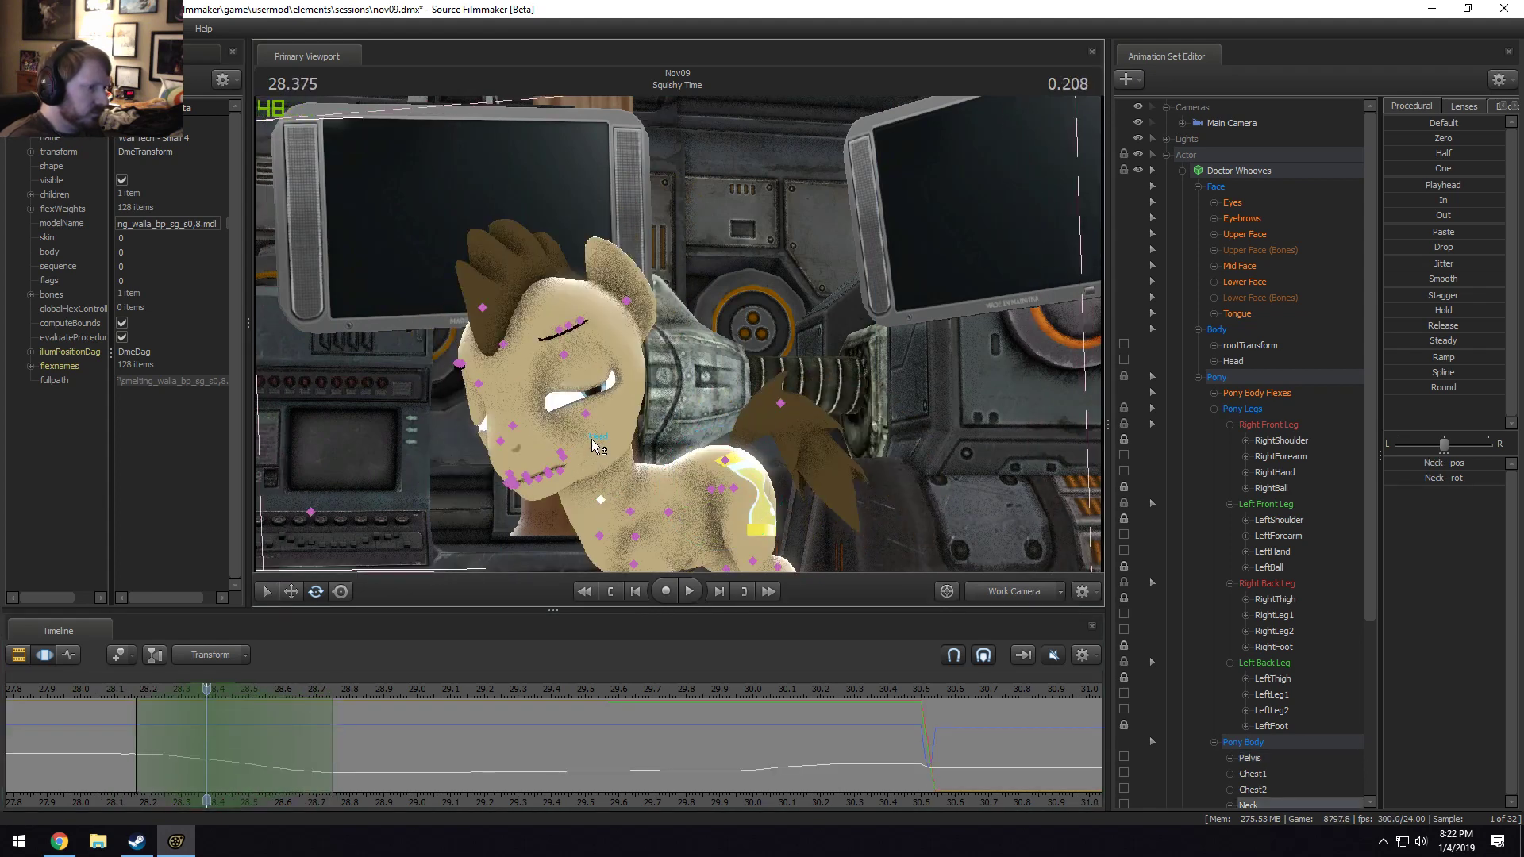
ctrl+click(593, 441)
drag(598, 388, 605, 399)
mouse_move(555, 465)
mouse_down()
mouse_move(541, 421)
mouse_move(555, 445)
mouse_up()
key(space)
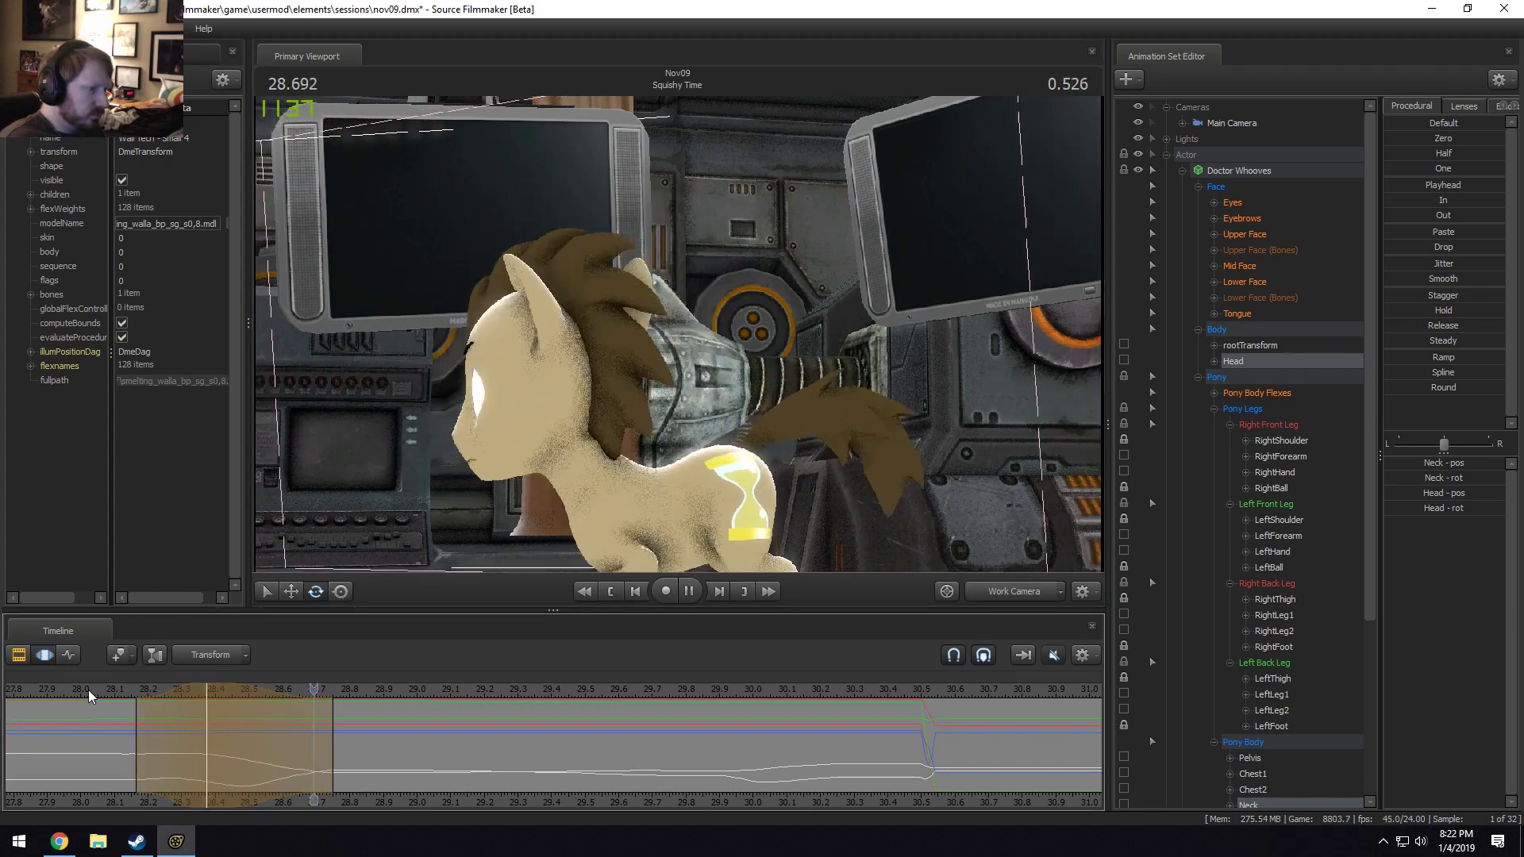
Replay the head turn, clear the time selection and check the motion from an orbited view of the whole body.
click(88, 689)
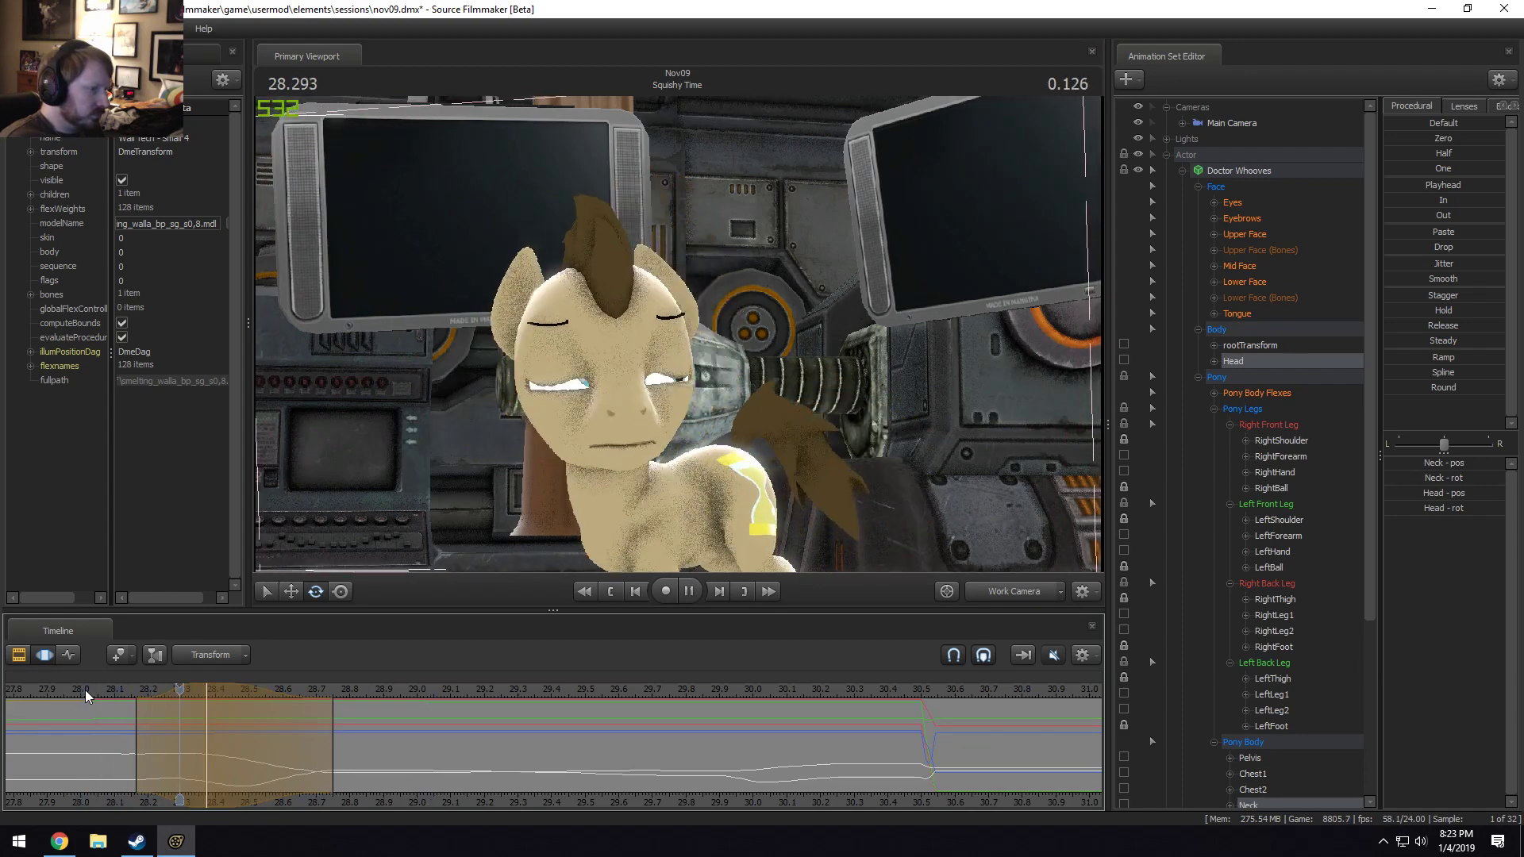
key(space)
drag(119, 727, 321, 762)
key(Escape)
alt+drag(374, 508, 468, 520)
key(space)
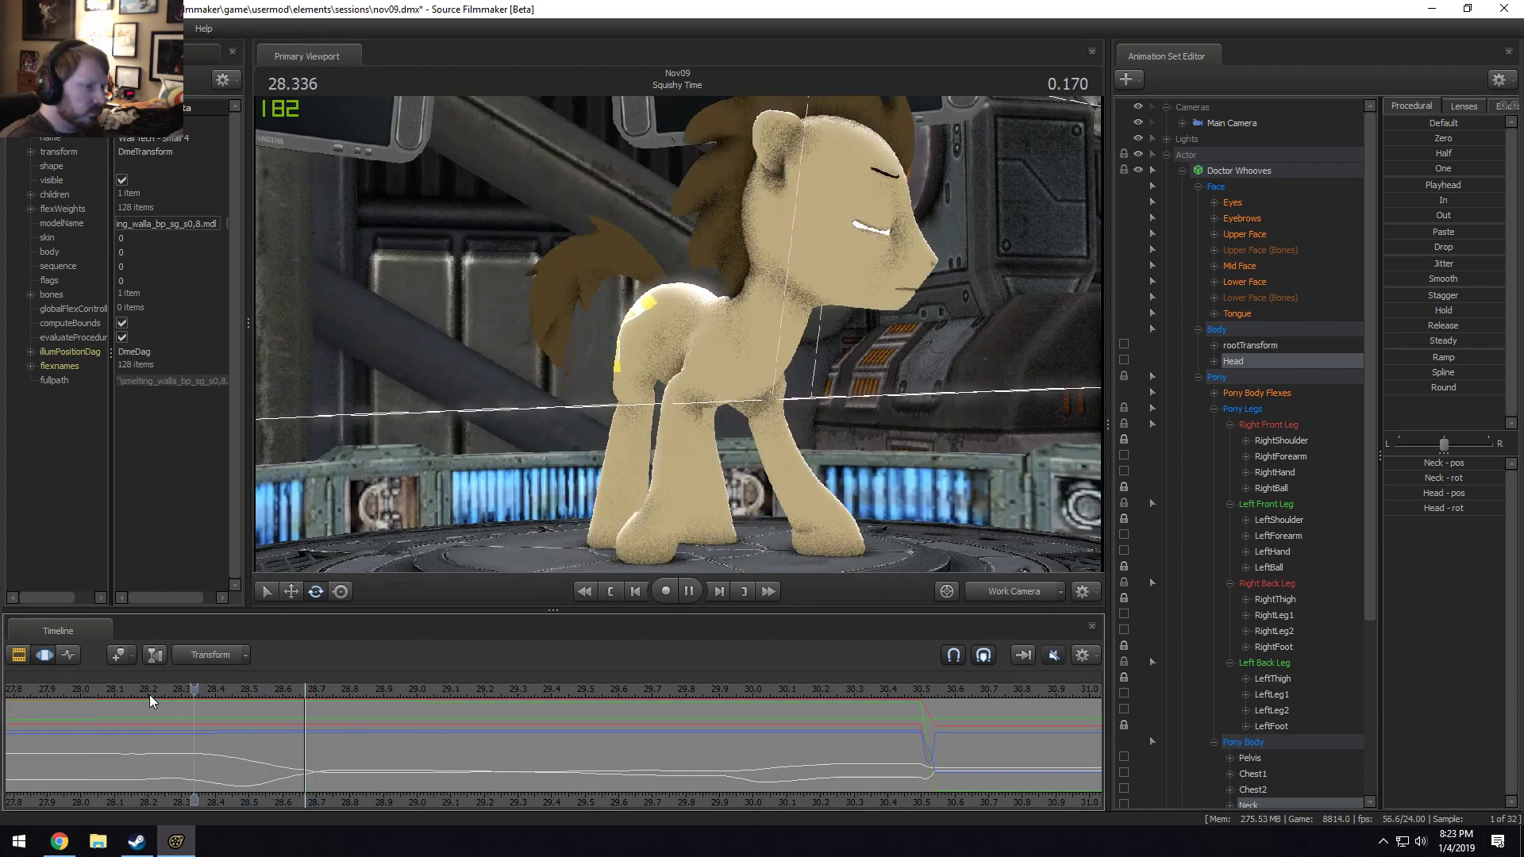
key(space)
Adjust the Head rotation at about 28.67 s with falloff from 28.5 to 28.9 s, and play it back through the Main Camera.
click(223, 758)
drag(223, 758, 299, 761)
scroll(298, 761, up, 4)
scroll(298, 761, up, 1)
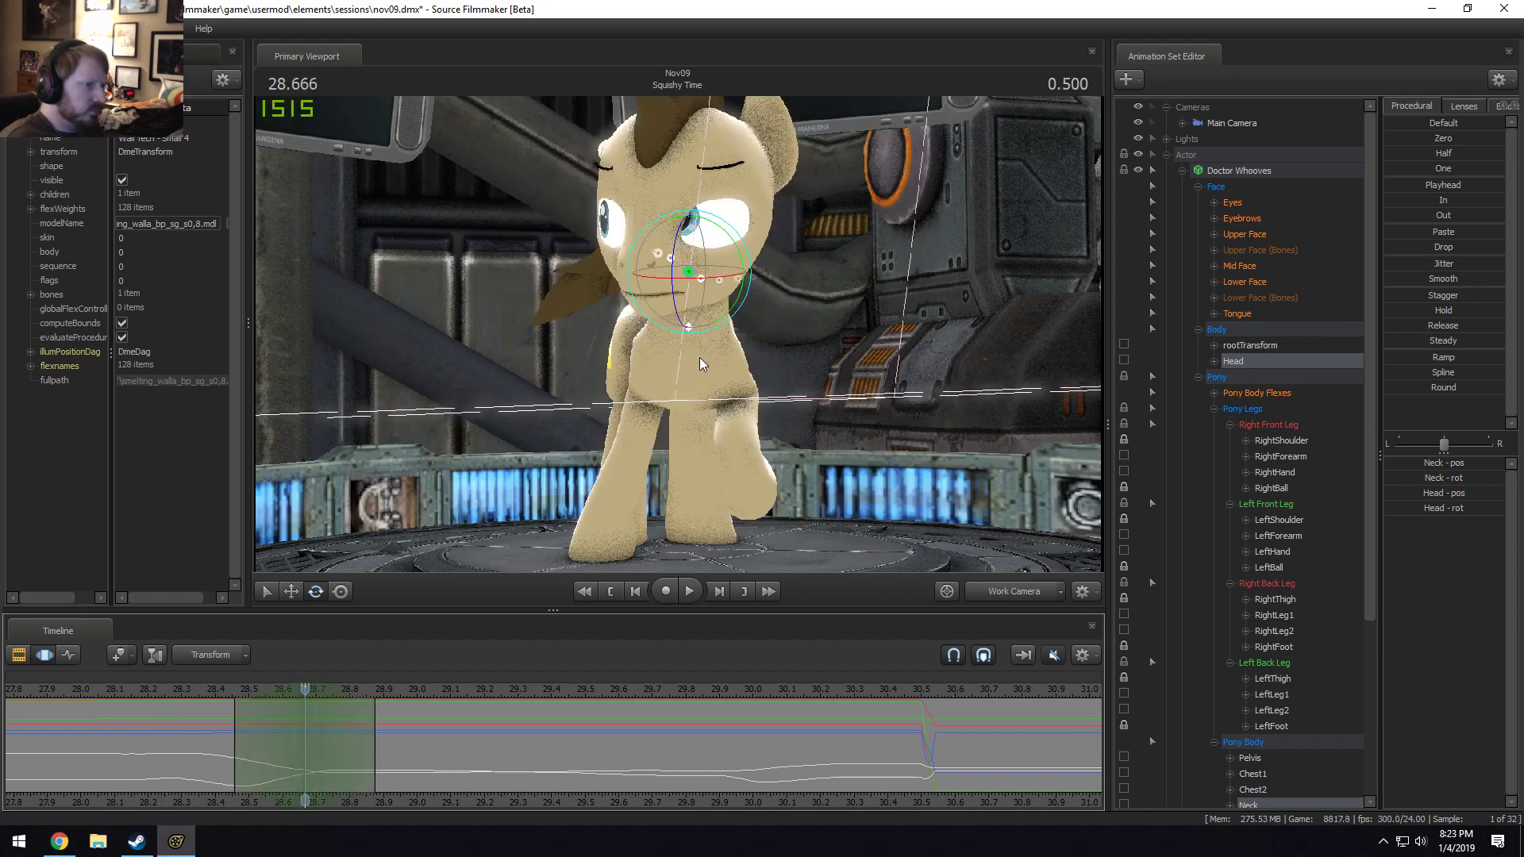
alt+drag(698, 361, 646, 264)
ctrl+click(684, 278)
drag(206, 691, 193, 695)
click(999, 590)
key(space)
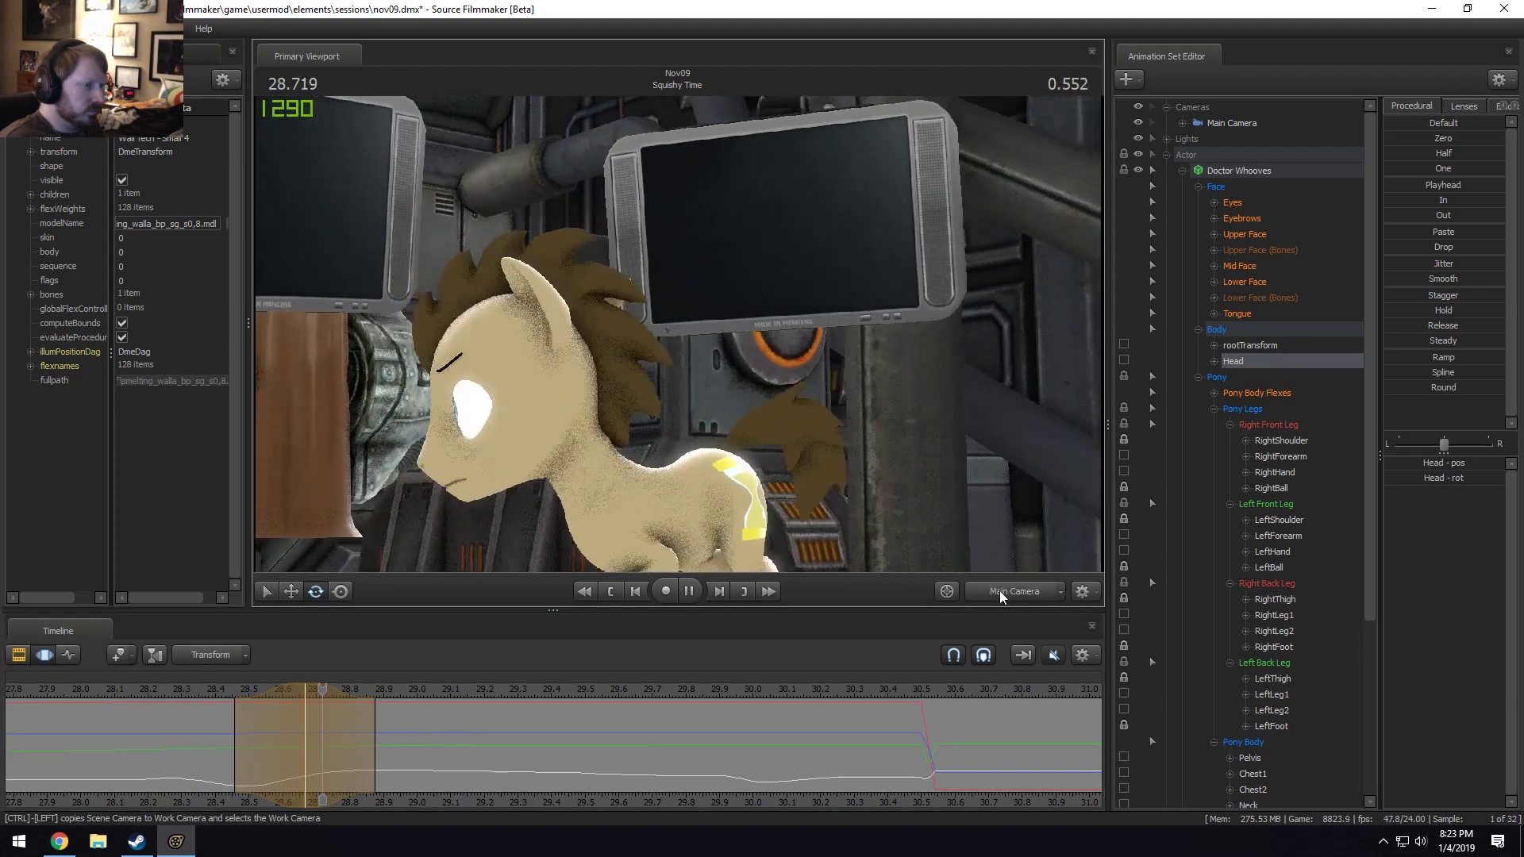
Adjust the combined Head and Neck motion around 28.8 s with a short time selection, and review it up to about 28.9 s.
key(shift)
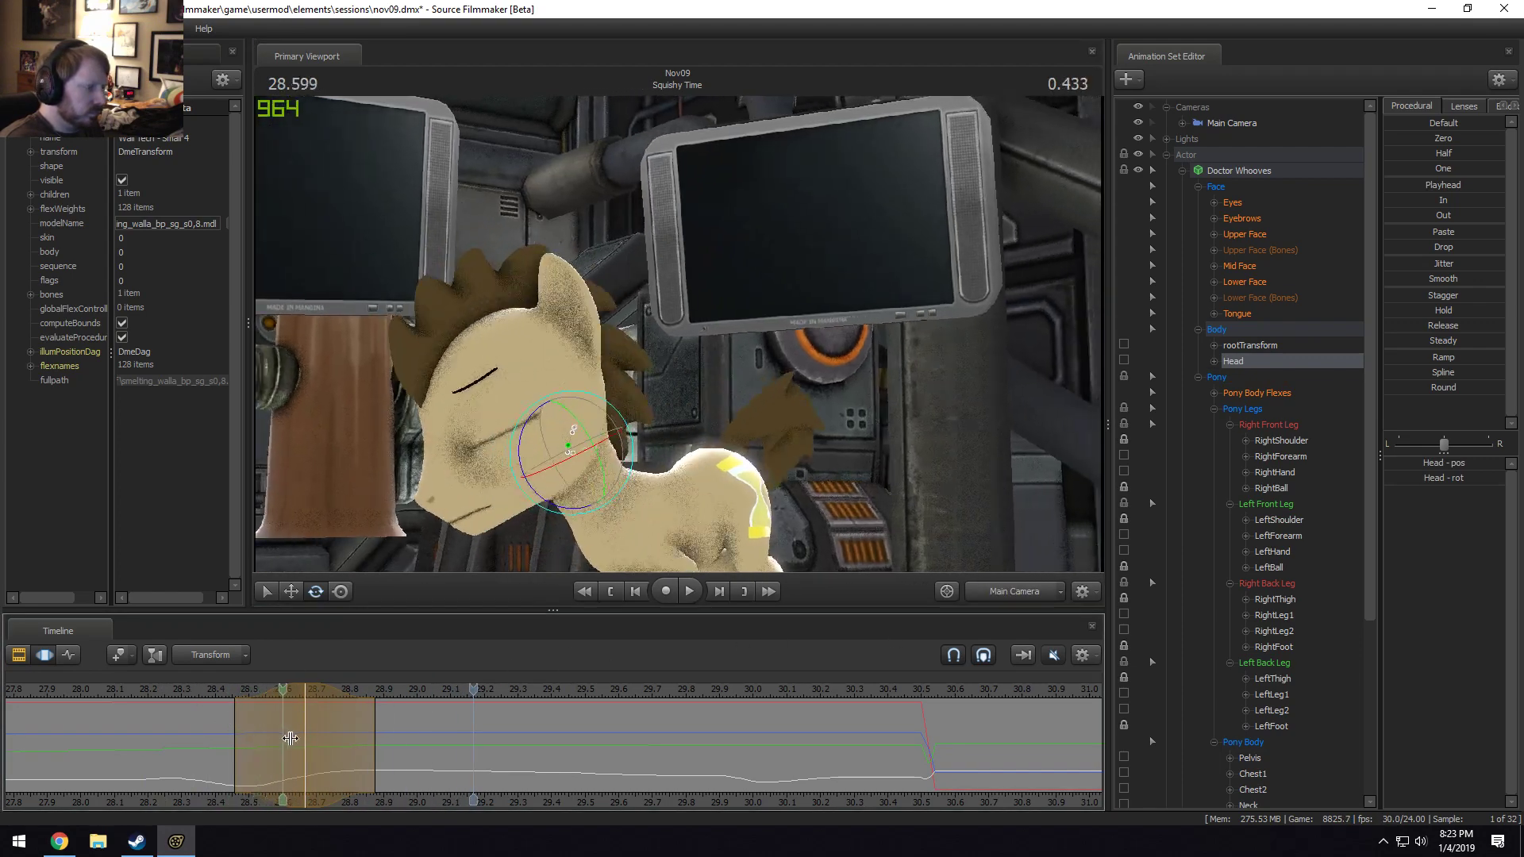
click(347, 741)
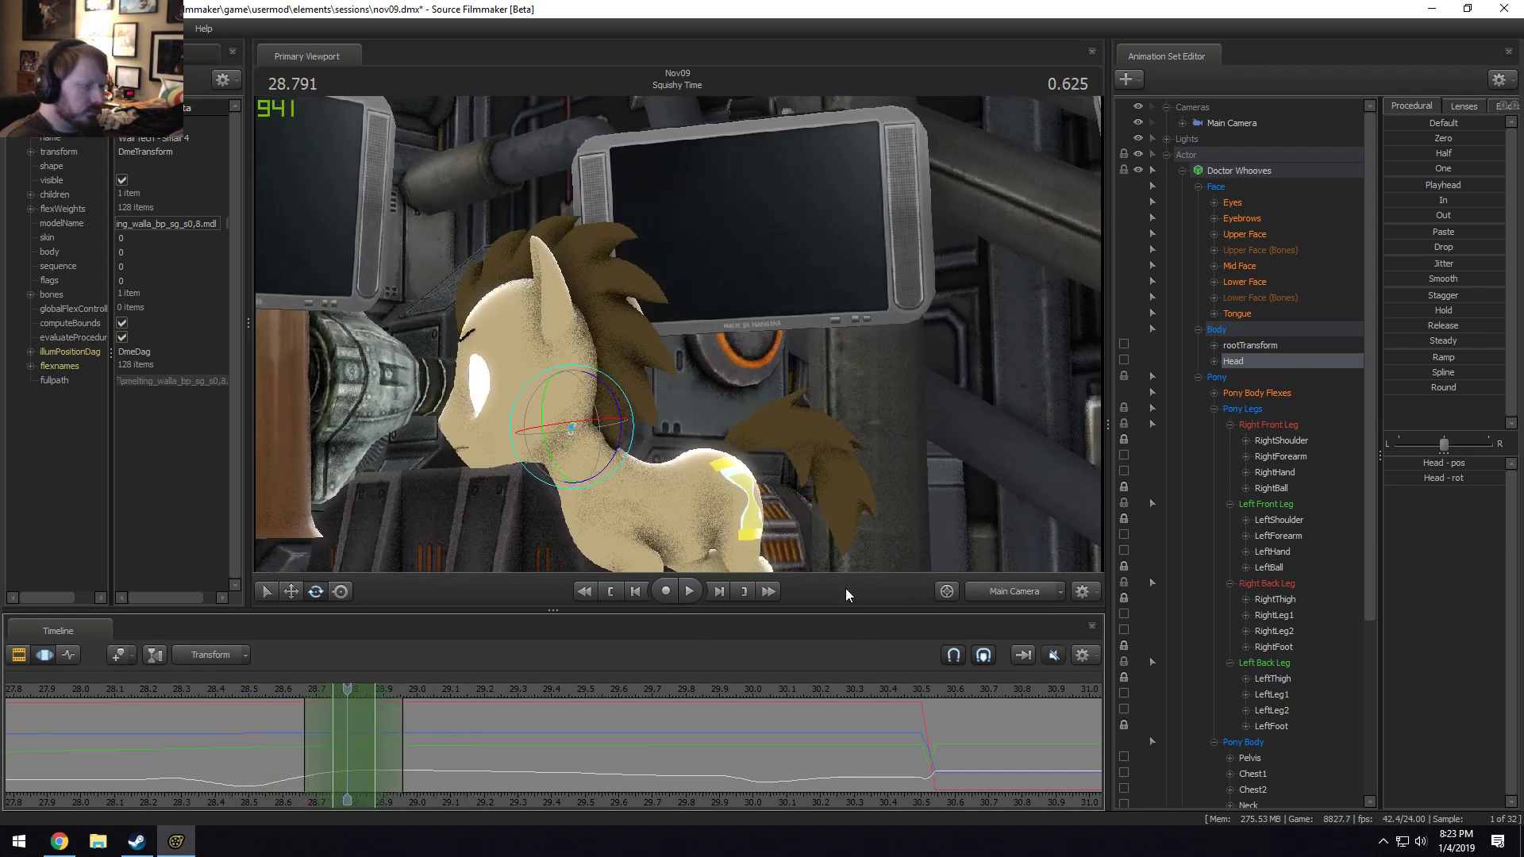
ctrl+click(1260, 799)
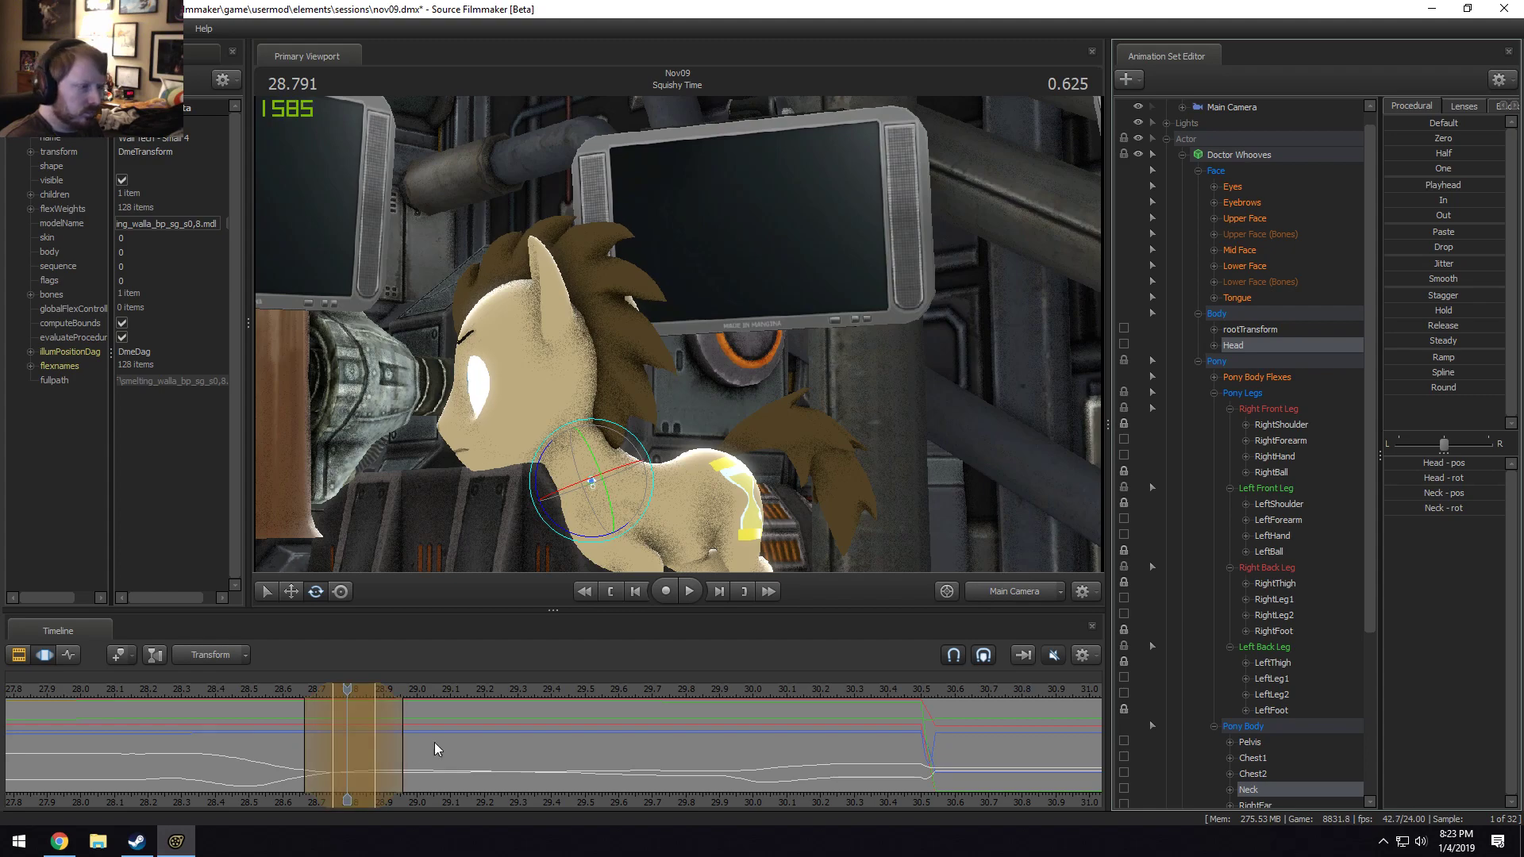
key(space)
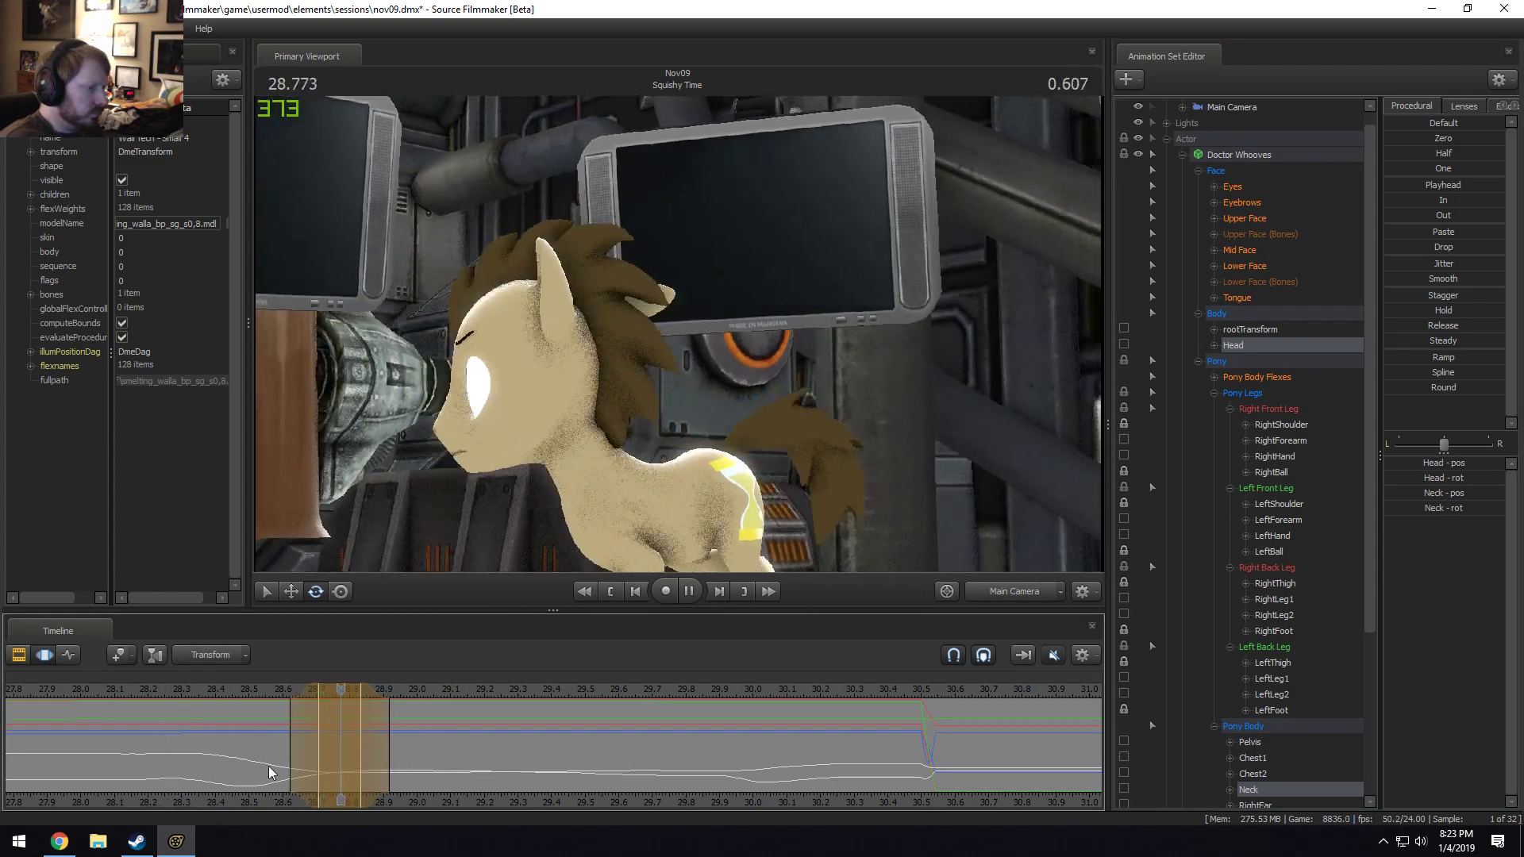
click(341, 779)
drag(341, 779, 455, 759)
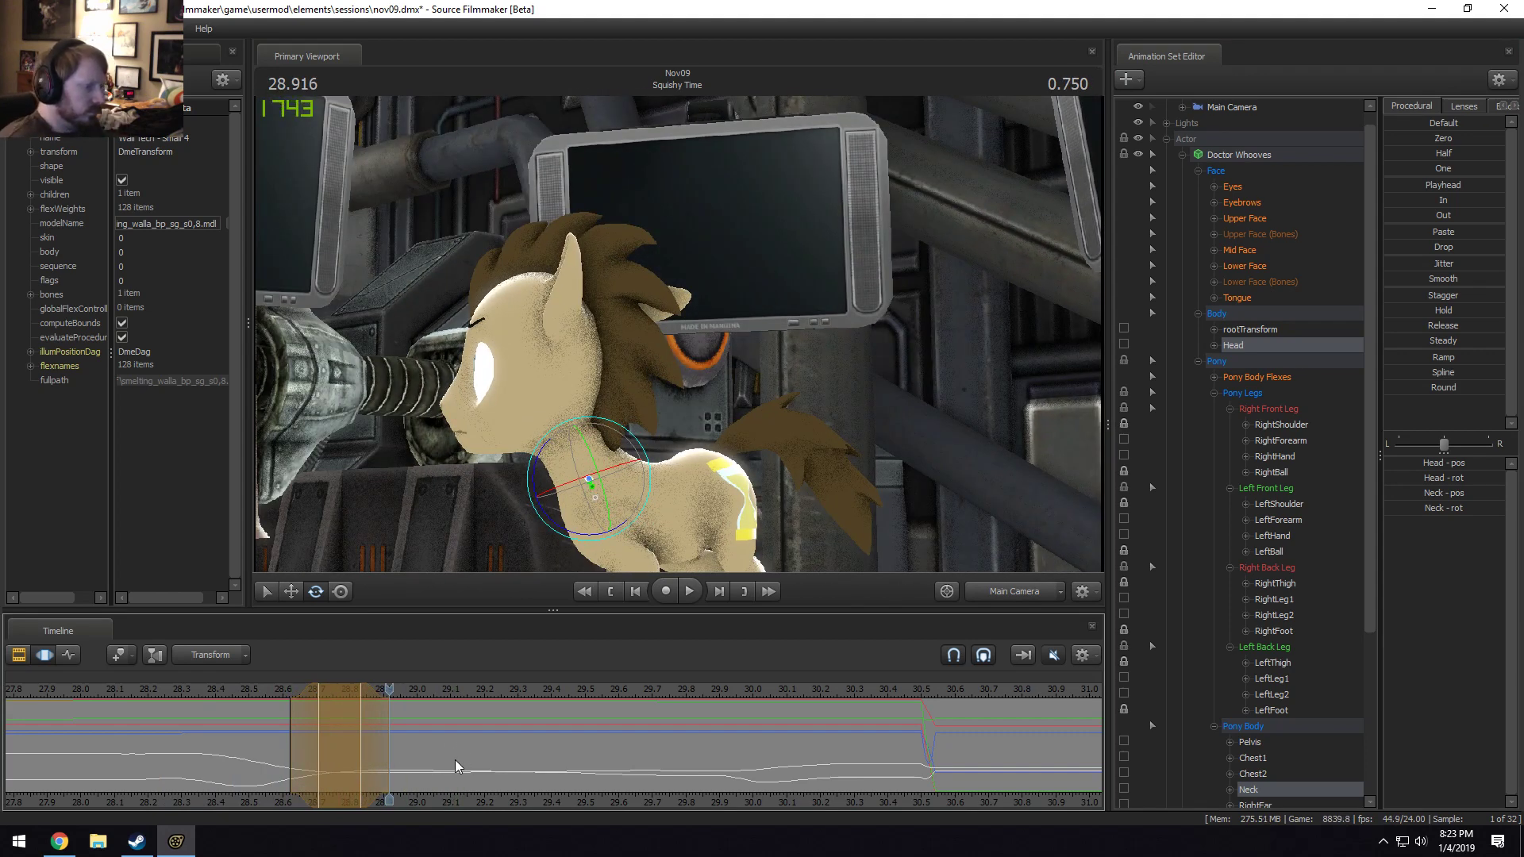
Tilt the Head upward at 29.125 s, holding from about 28.9 to 29.3 s with falloff on both sides, and play it back.
click(335, 747)
drag(335, 747, 528, 751)
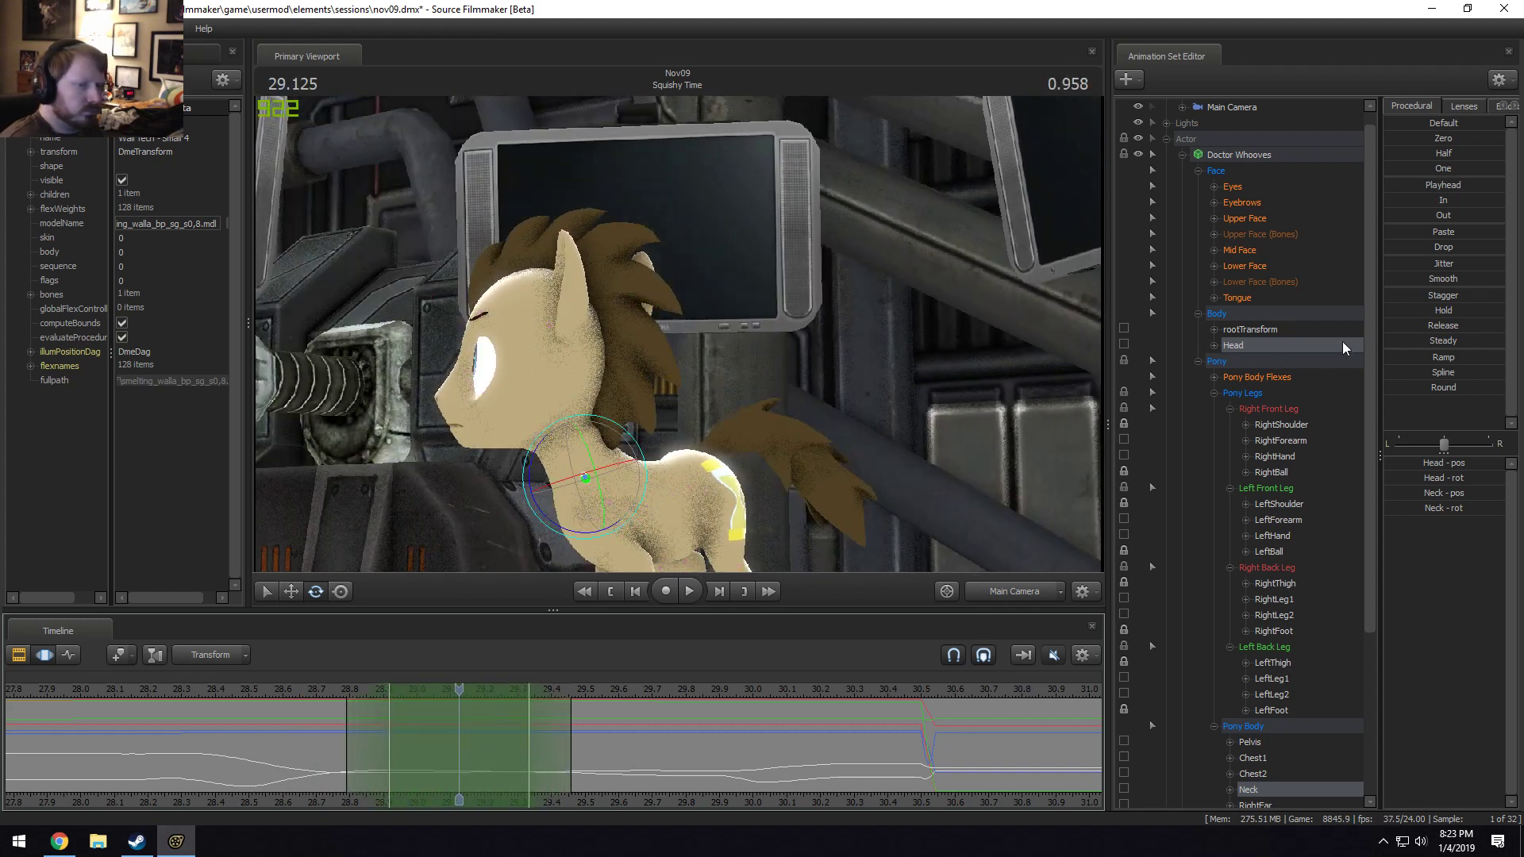
click(1277, 348)
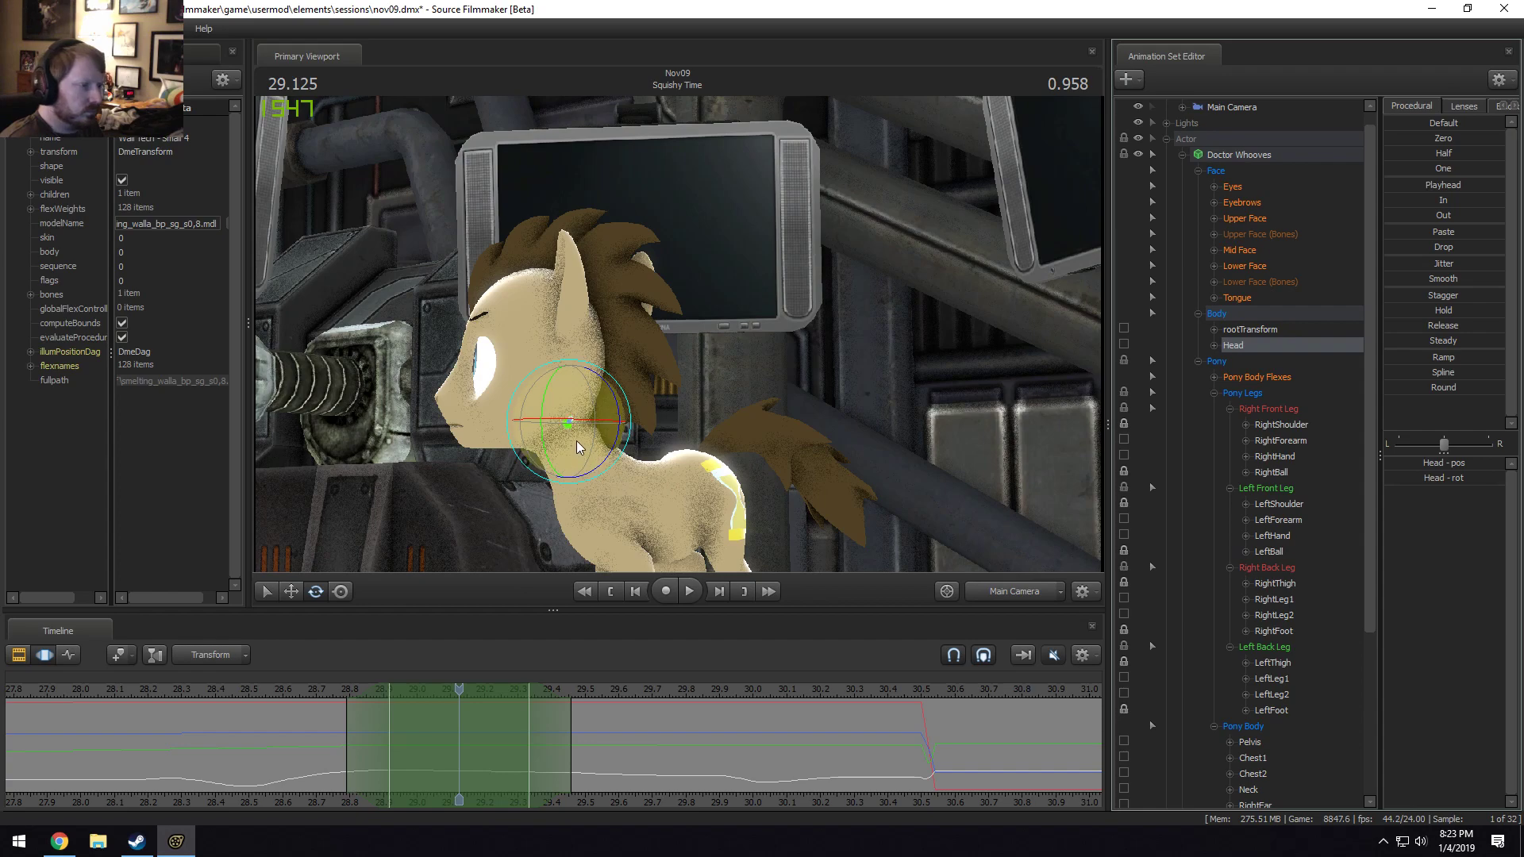
drag(576, 441, 564, 441)
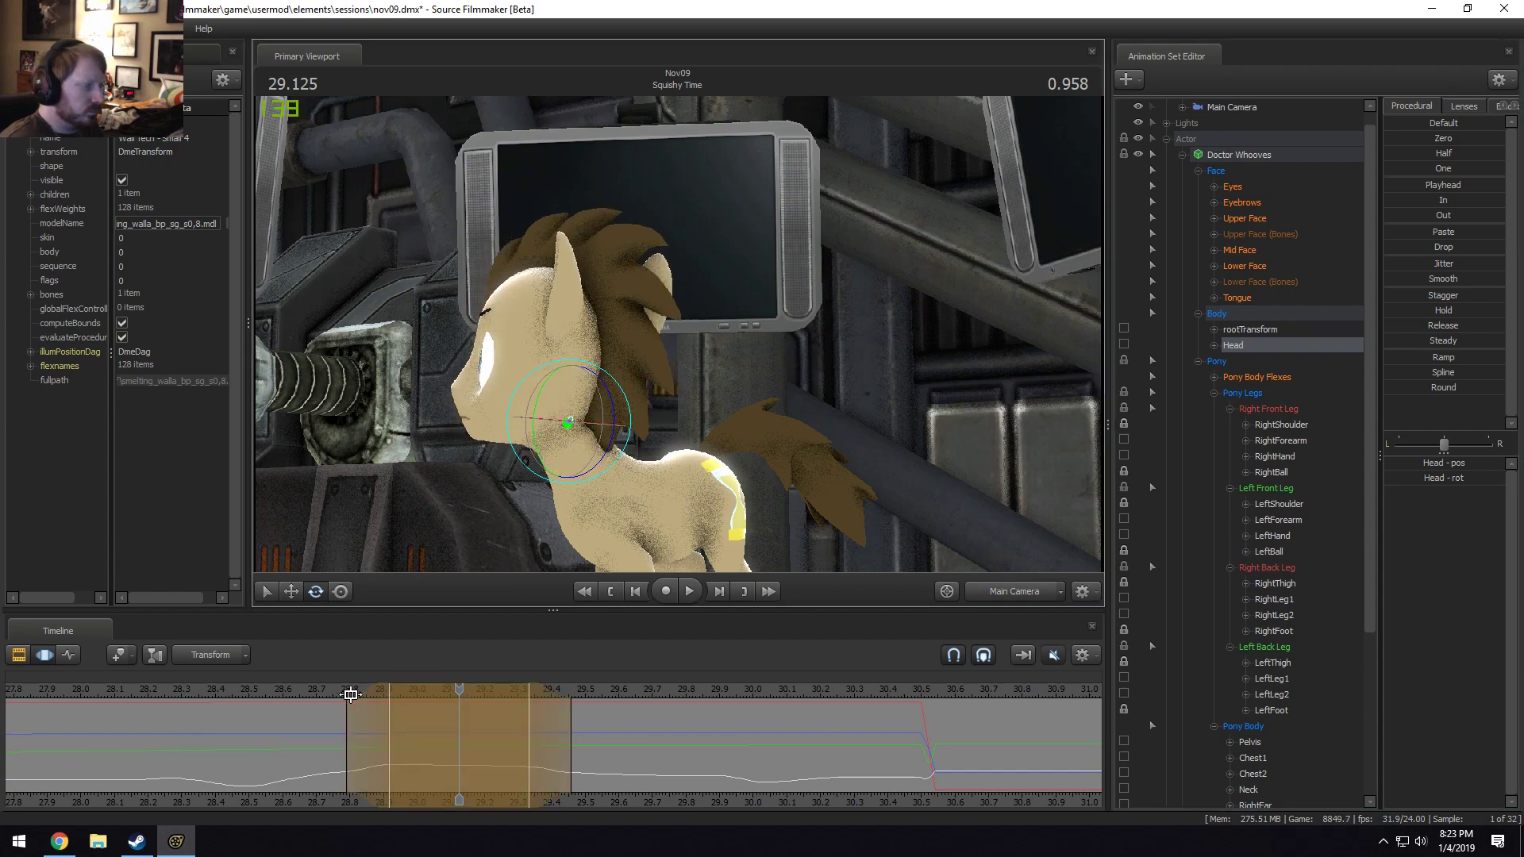
click(247, 698)
key(space)
key(space)
key(space)
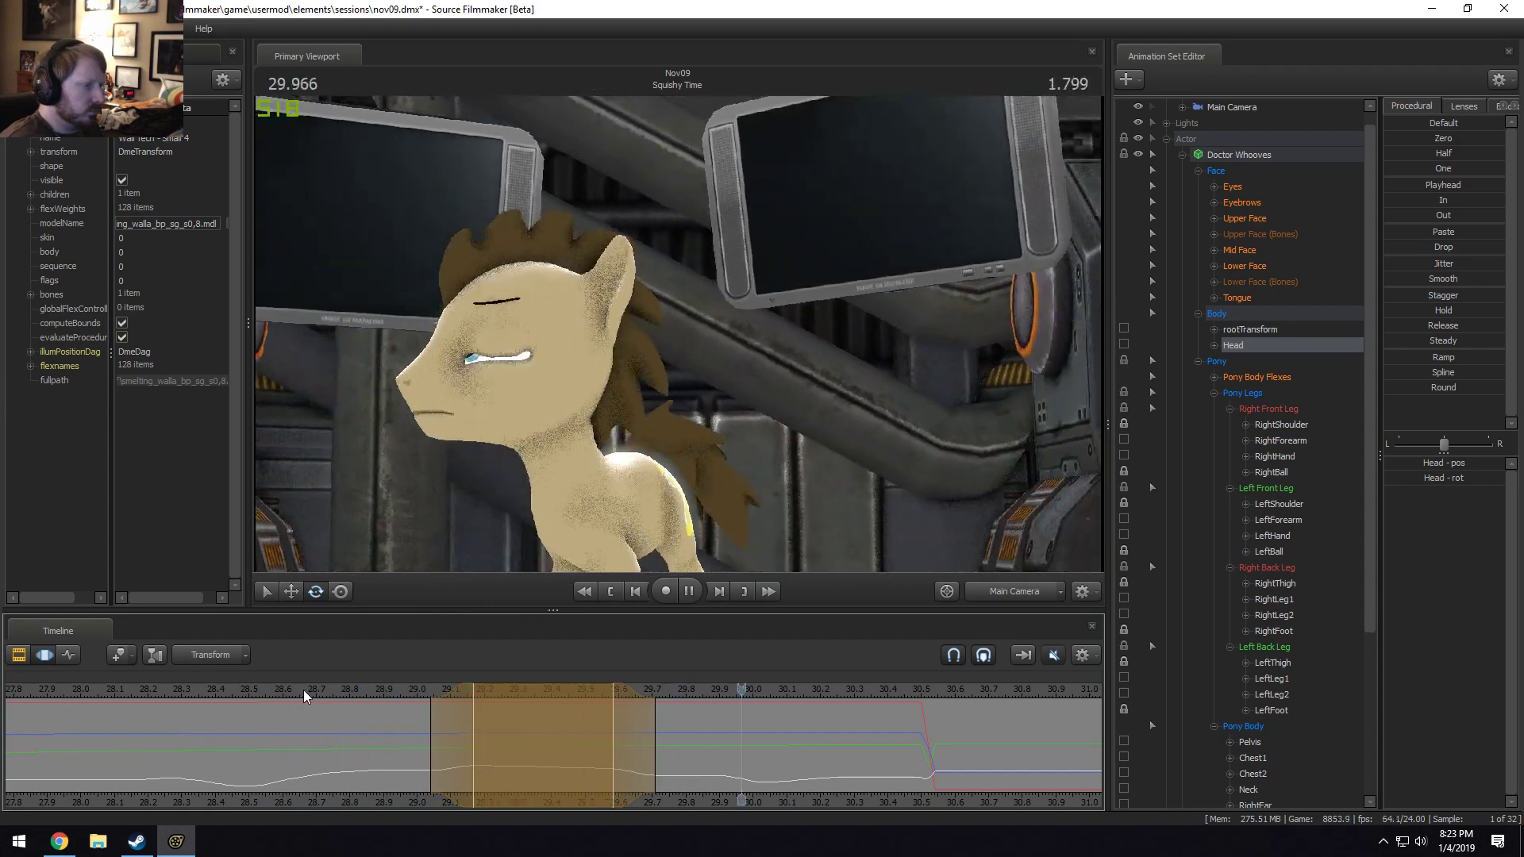
key(space)
Reshape the head tilt's time selection to about 28.75 to 29.25 s with falloff from 28.5 to 29.5 s, and replay it.
scroll(500, 693, up, 3)
drag(500, 694, 299, 761)
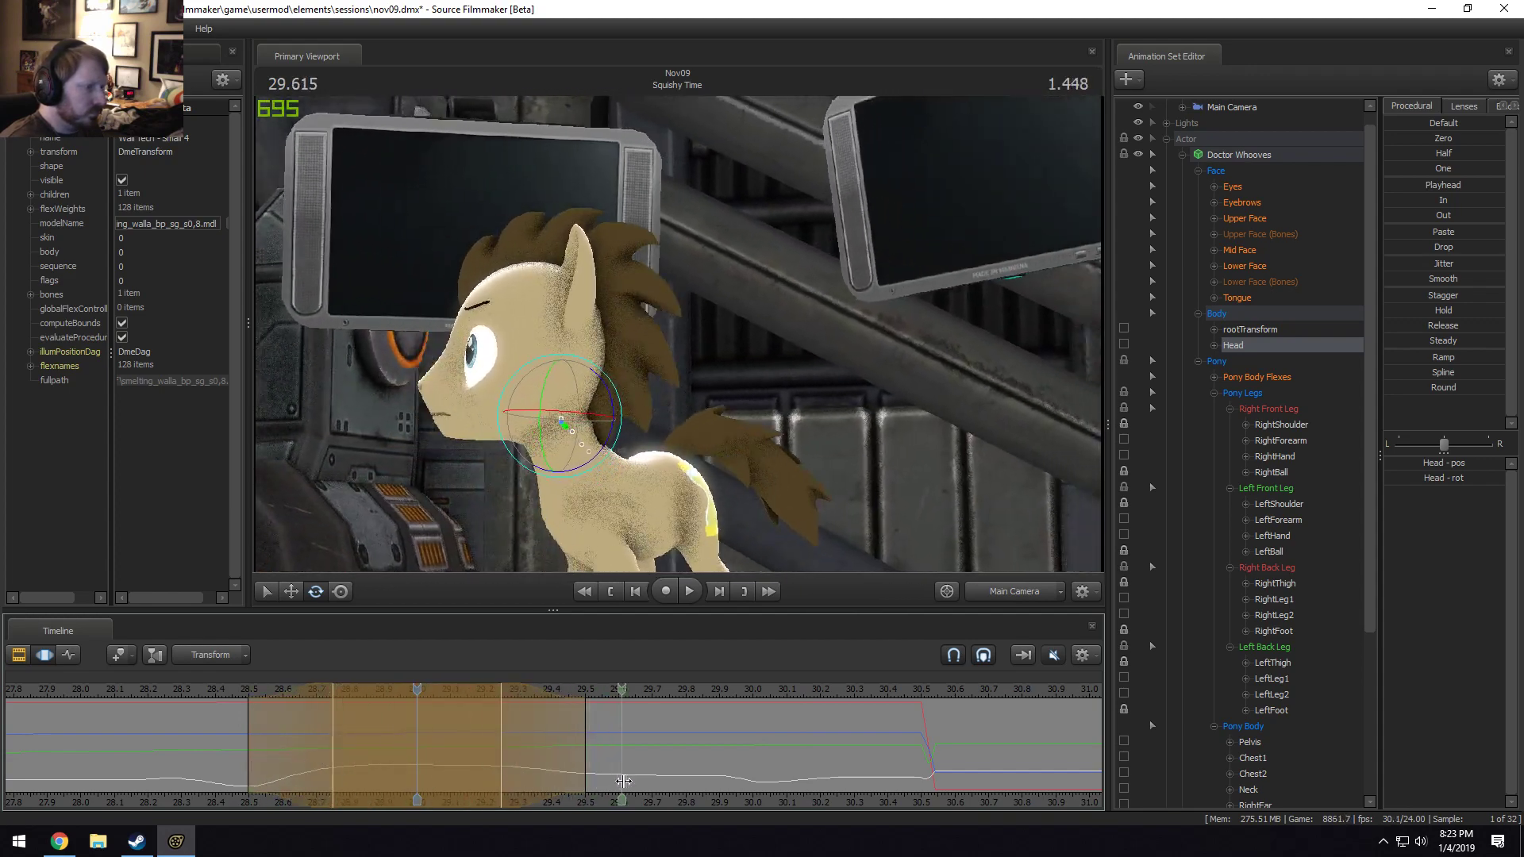
key(space)
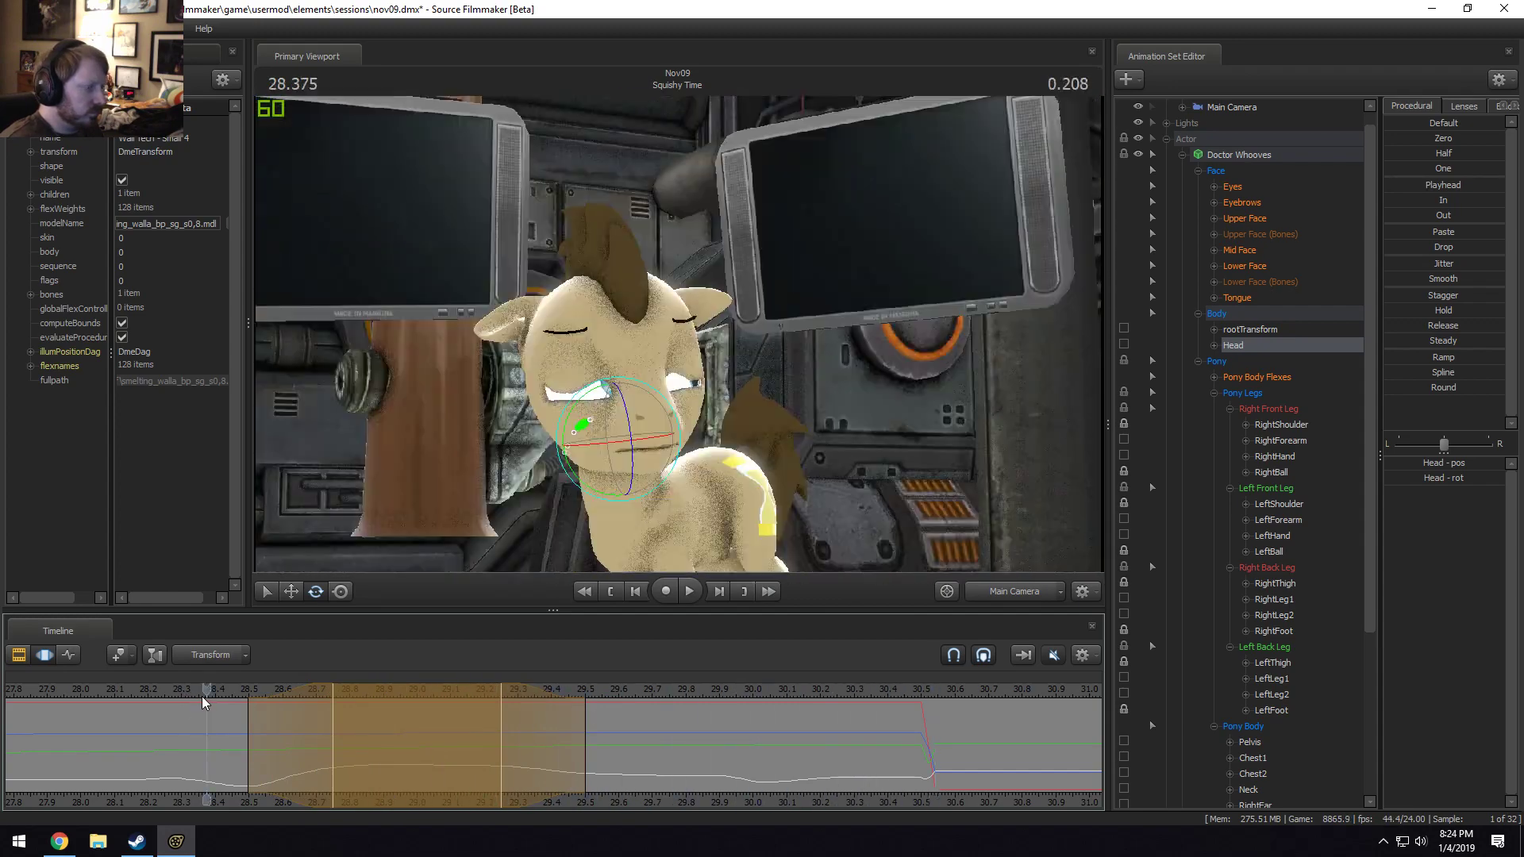
key(space)
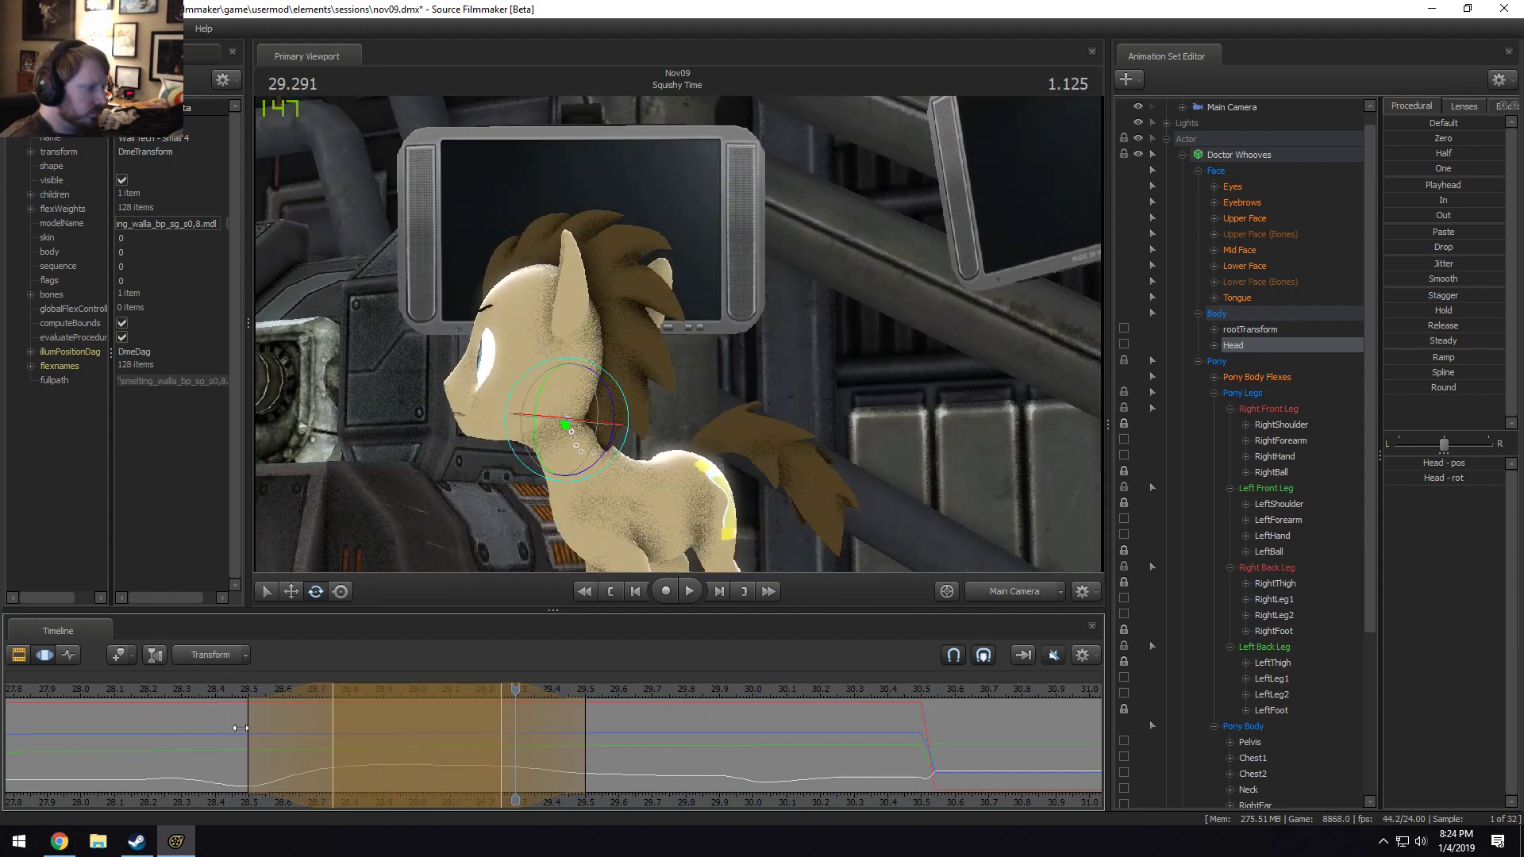
Move the Eyes' view target at 28.833 s over a time selection from 28.5 to 29.2 s with falloff to about 29.4 s.
click(1233, 187)
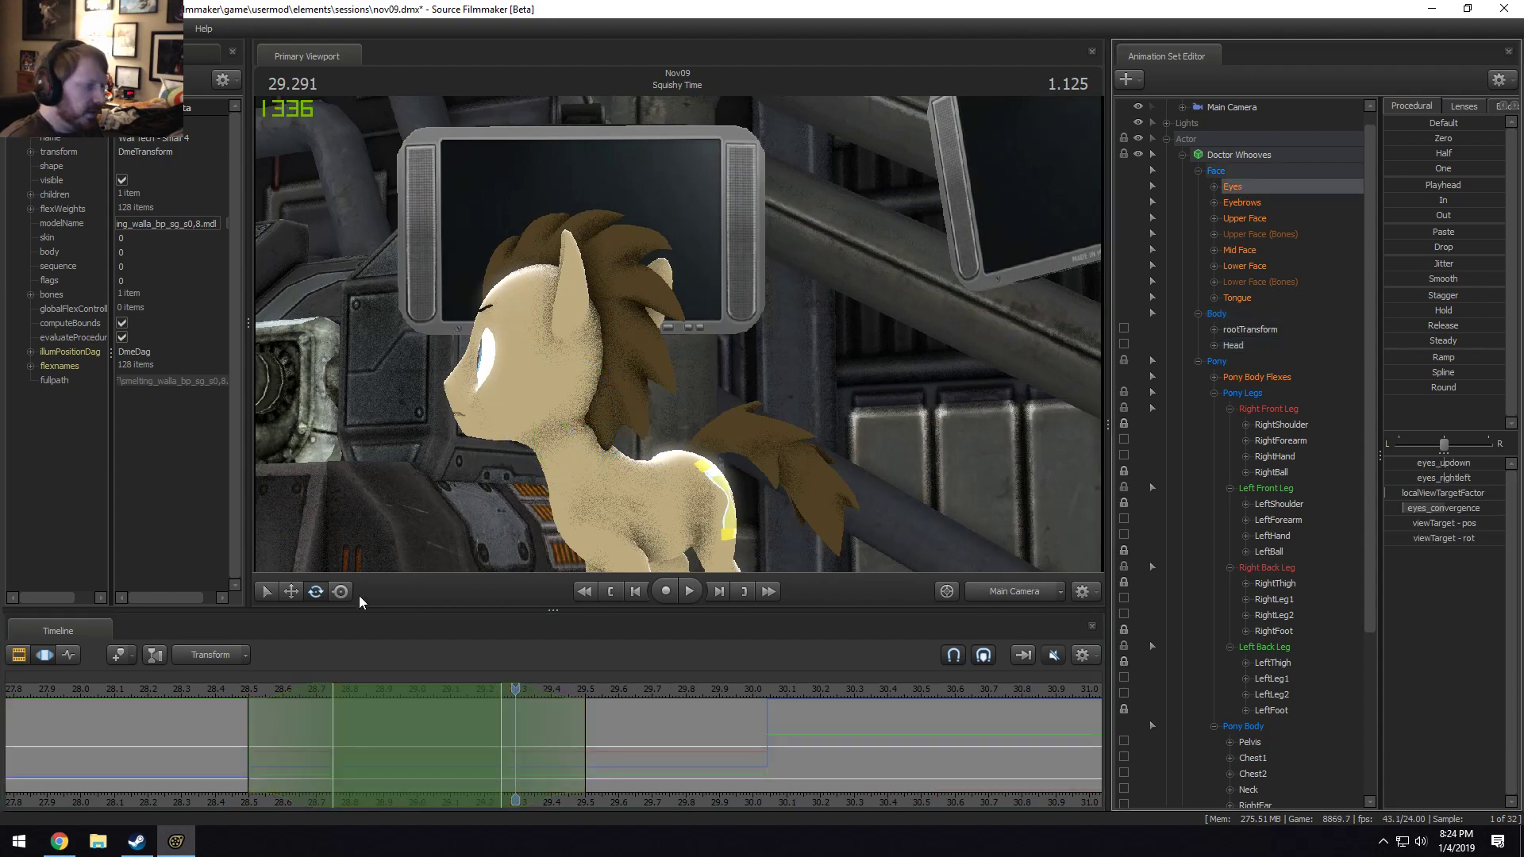
drag(246, 754, 481, 775)
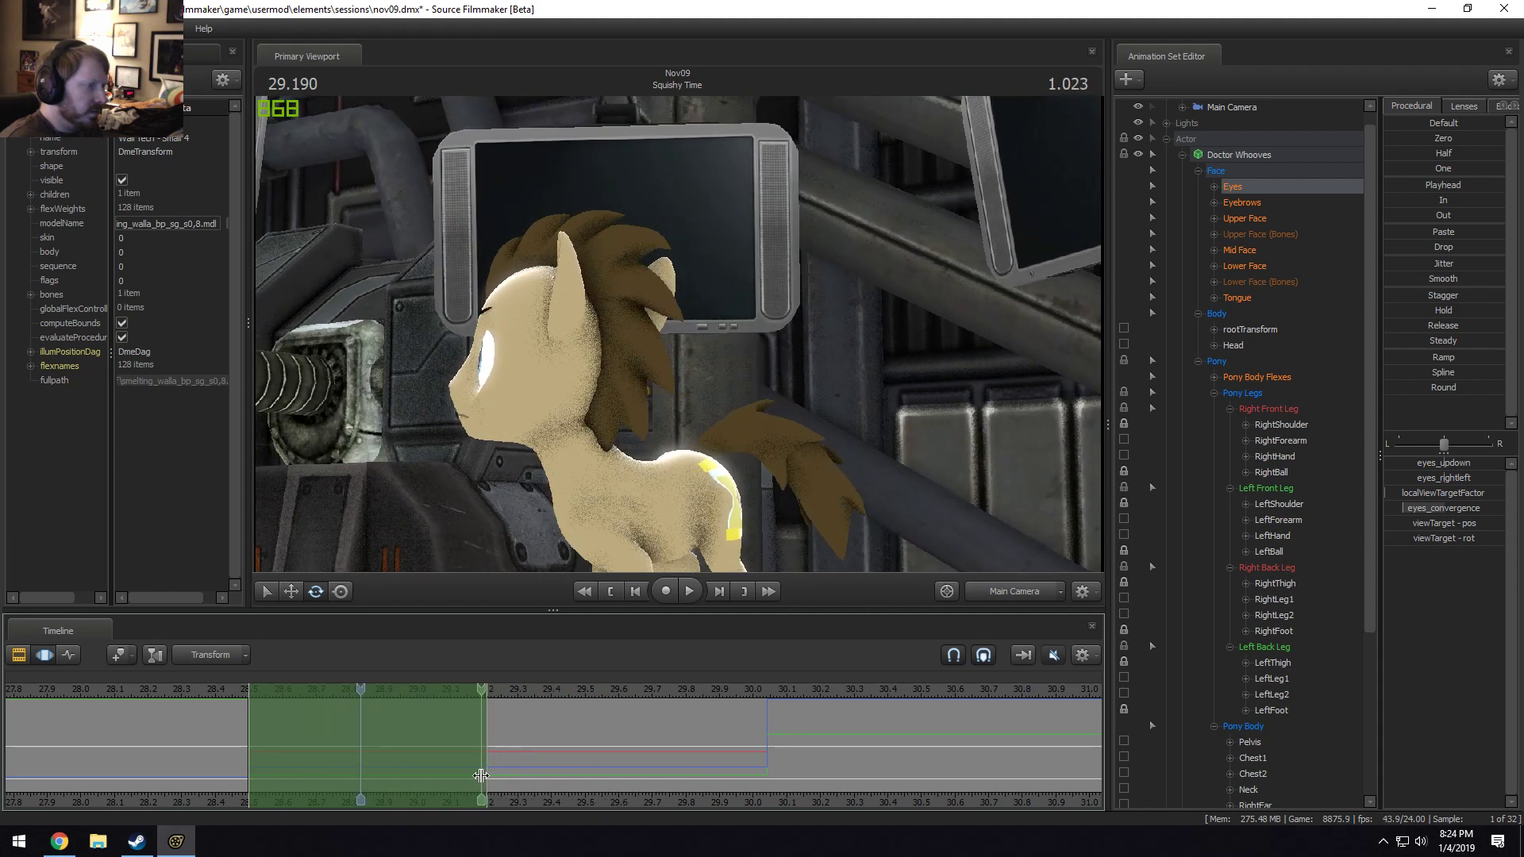
scroll(481, 776, up, 3)
drag(191, 742, 258, 743)
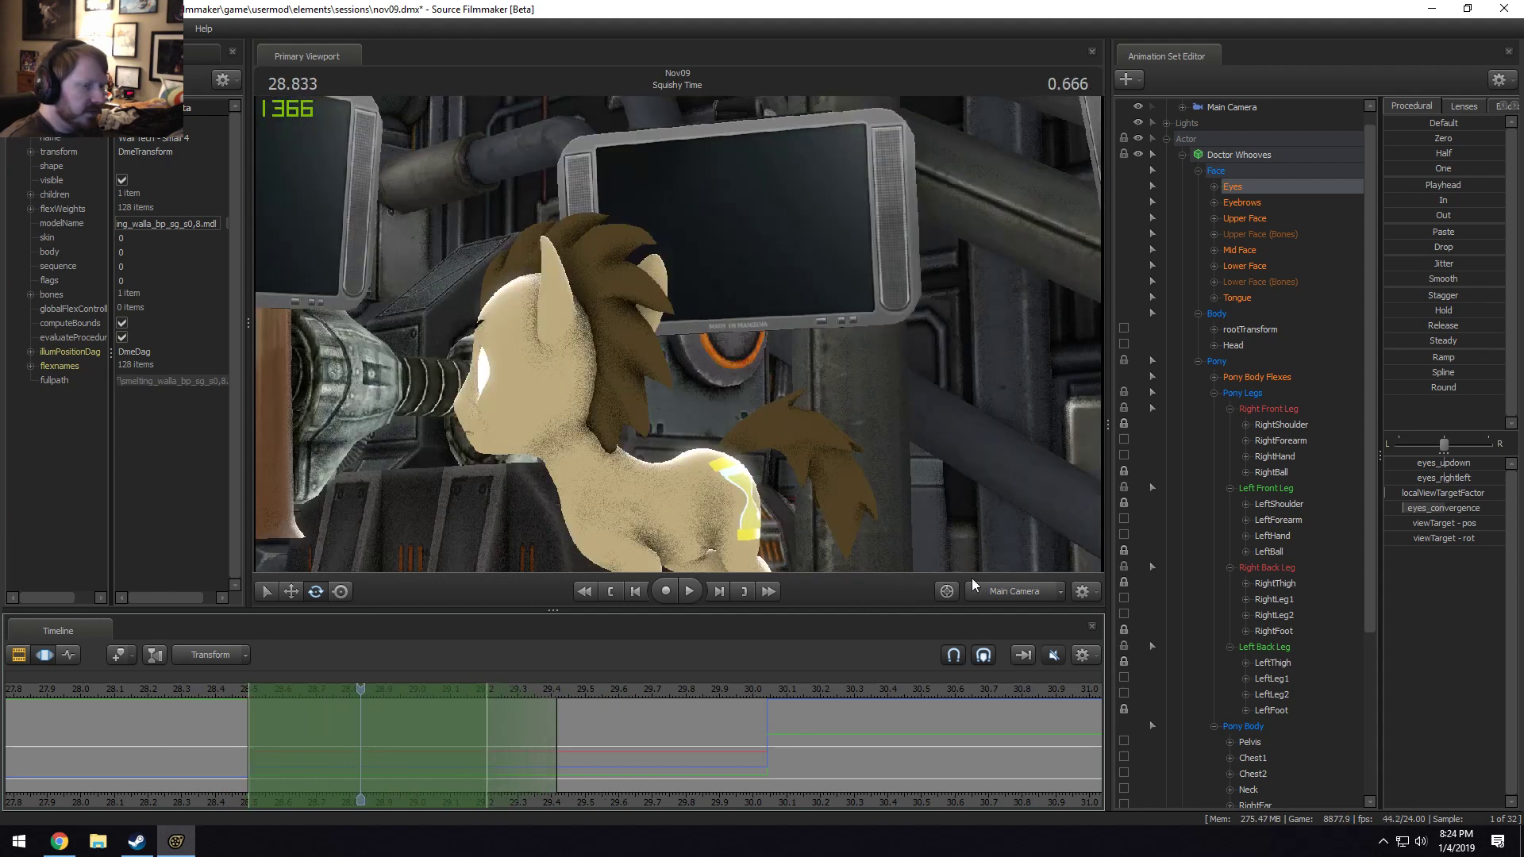
ctrl+click(1022, 594)
drag(511, 455, 730, 337)
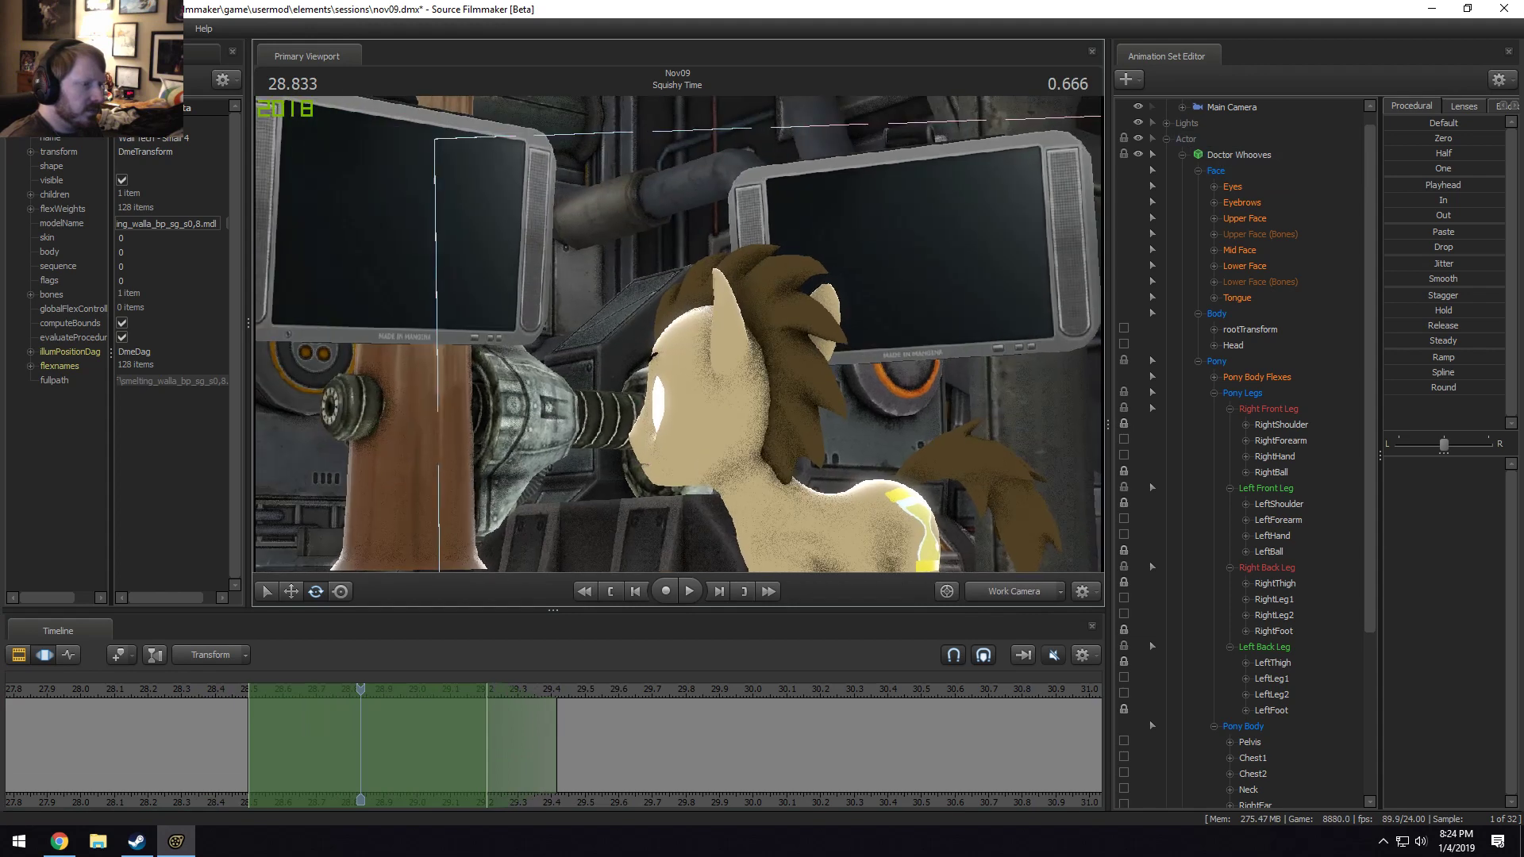
click(1233, 187)
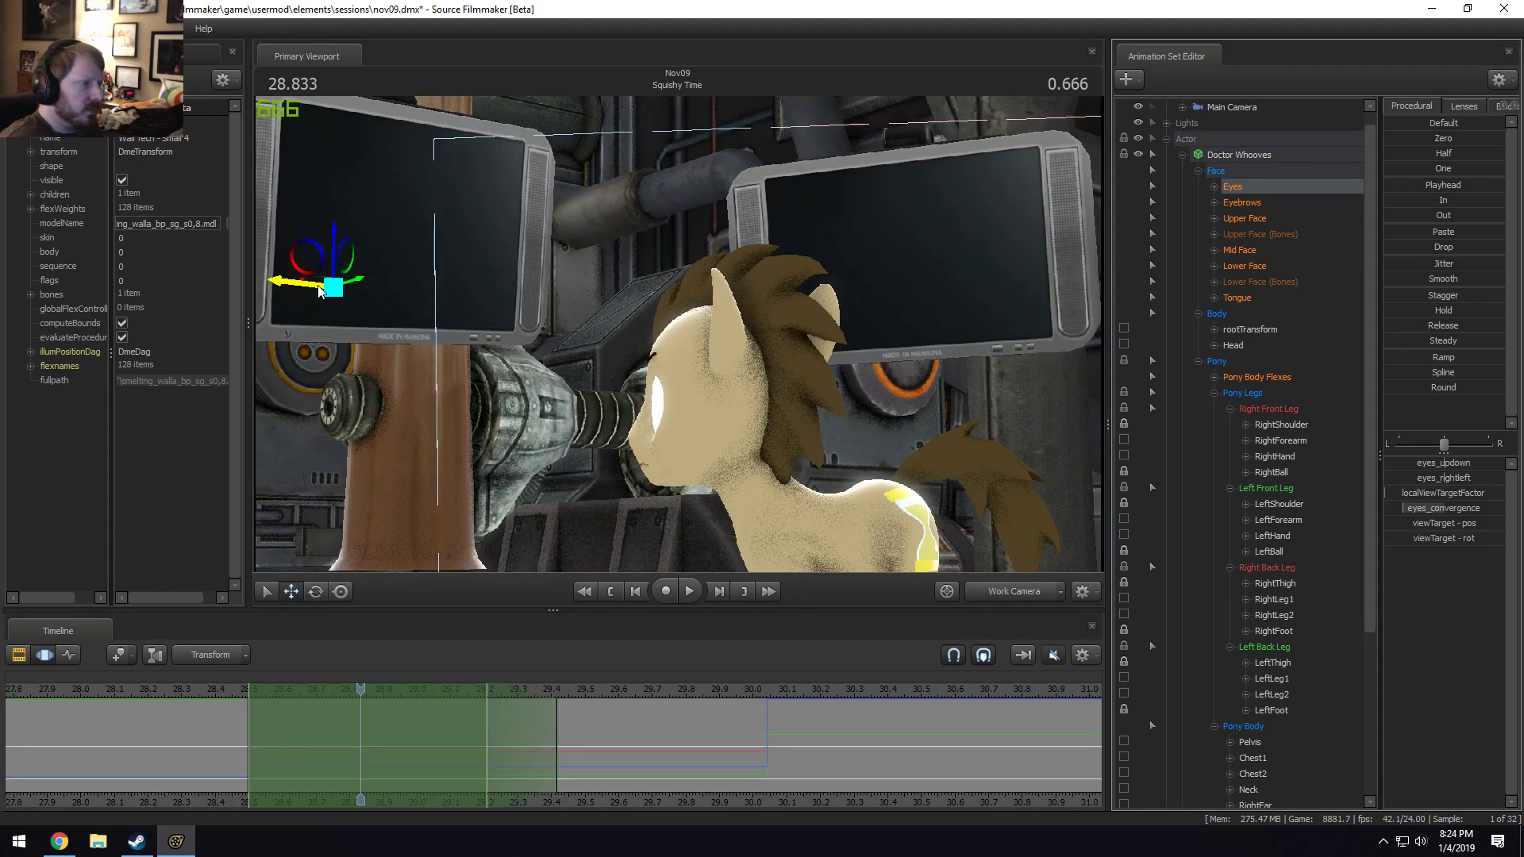
drag(313, 281, 358, 295)
Play back the new eye direction in the Work Camera and Main Camera views.
key(space)
key(space)
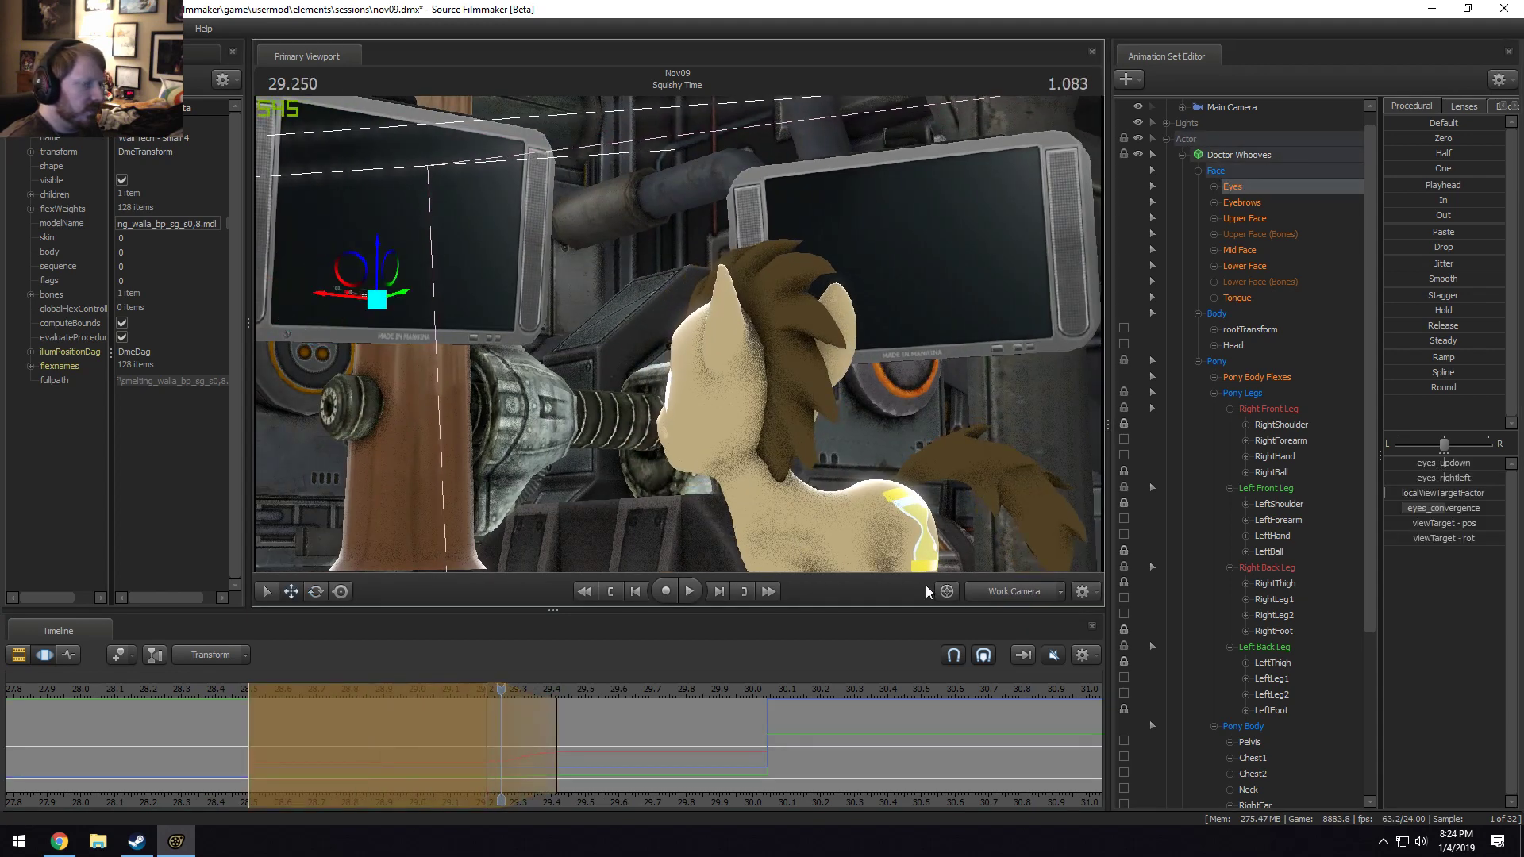
click(1016, 595)
key(space)
key(space)
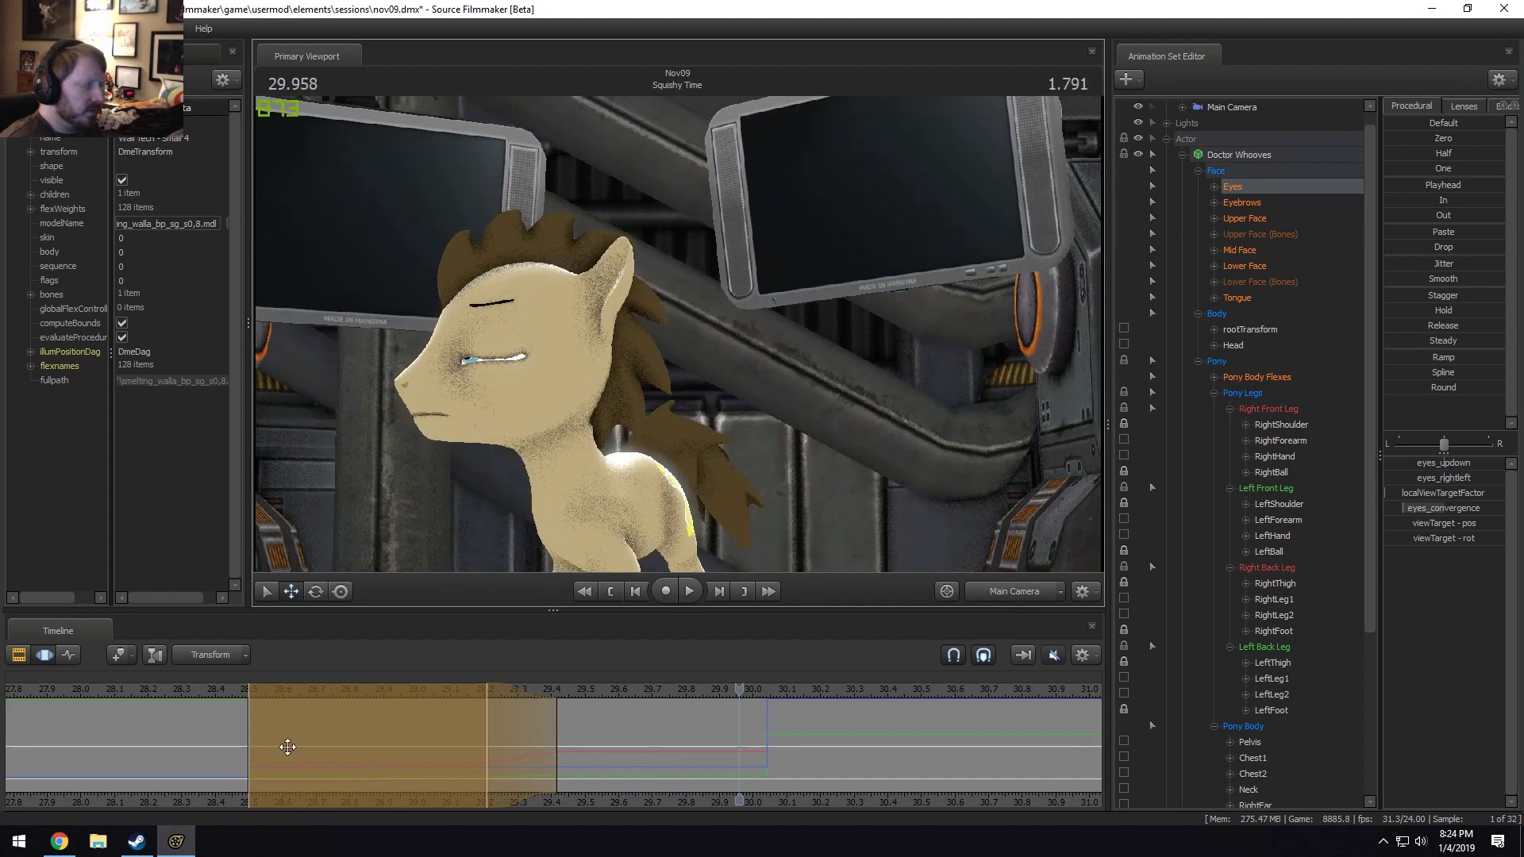
Raise the Eyes' view target from about 29.4 to 30.0 s with falloff from 29.2 s, and play back the result.
drag(286, 748, 474, 747)
click(610, 705)
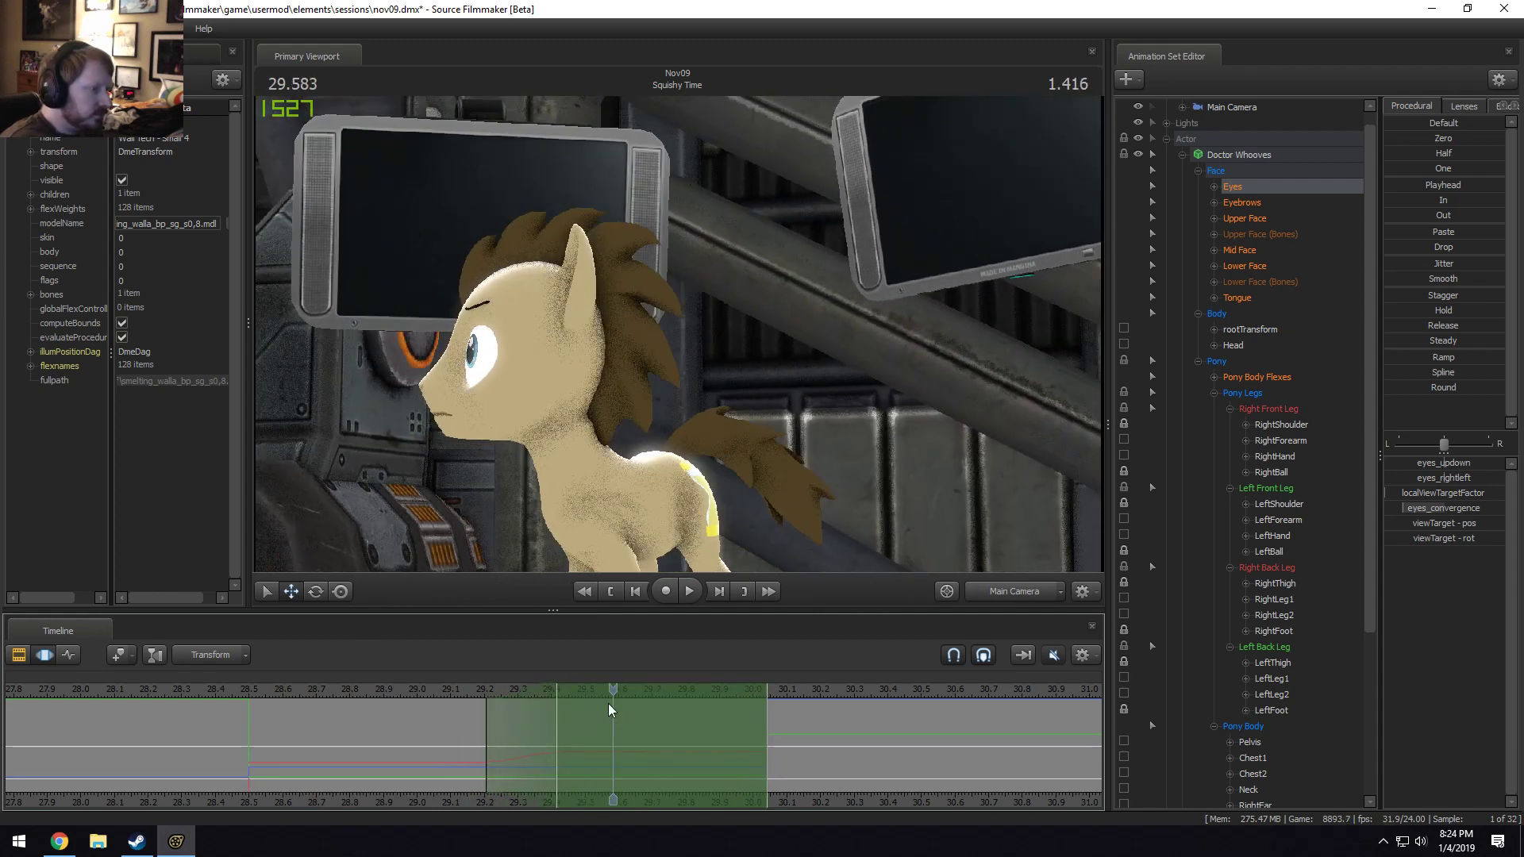
key(F4)
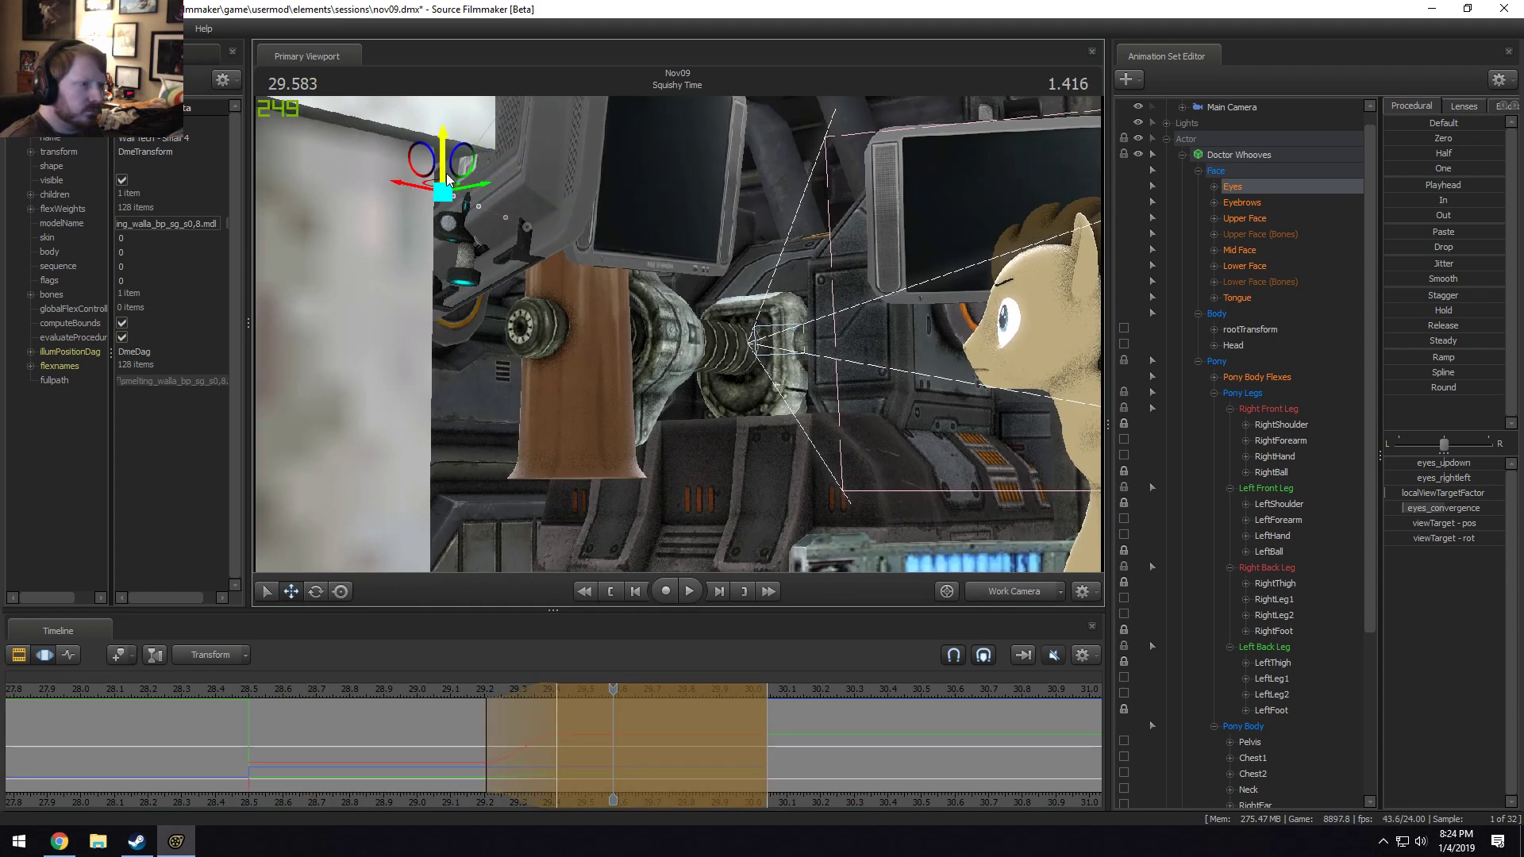
drag(411, 153, 382, 98)
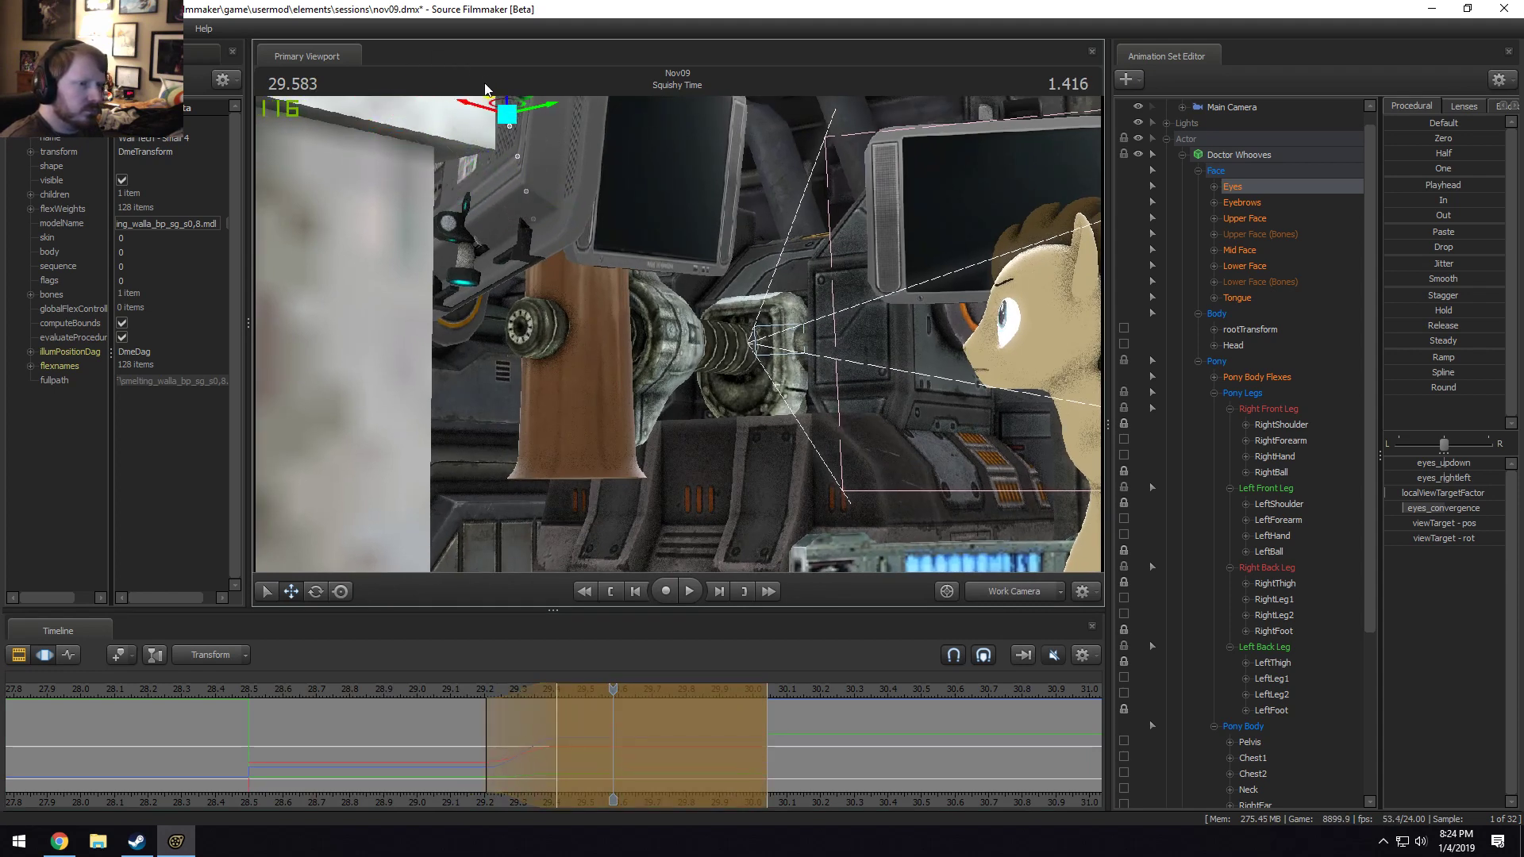
key(F4)
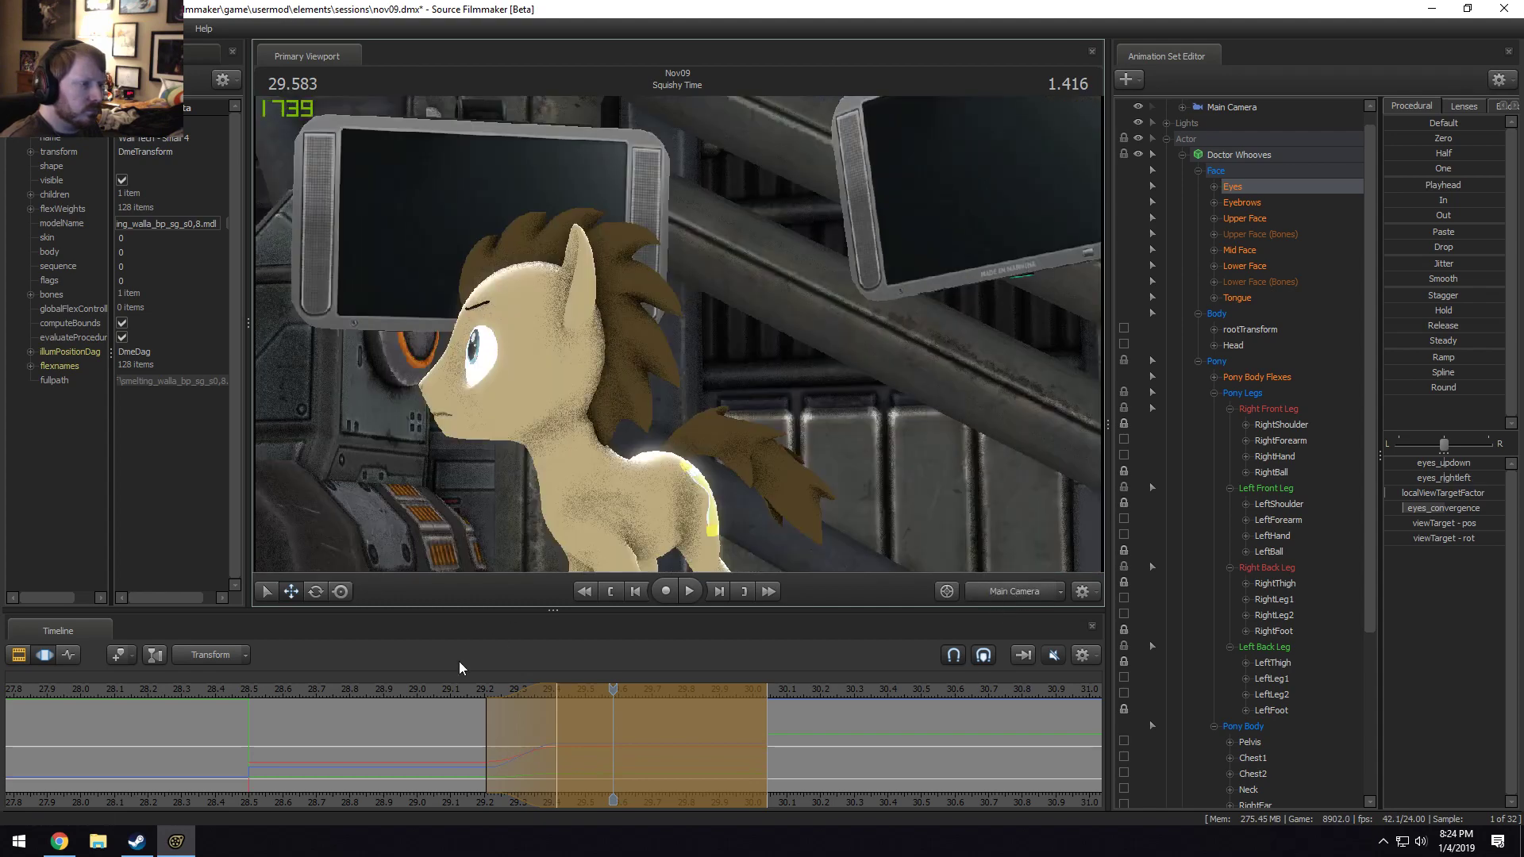
drag(417, 690, 343, 693)
key(space)
key(space)
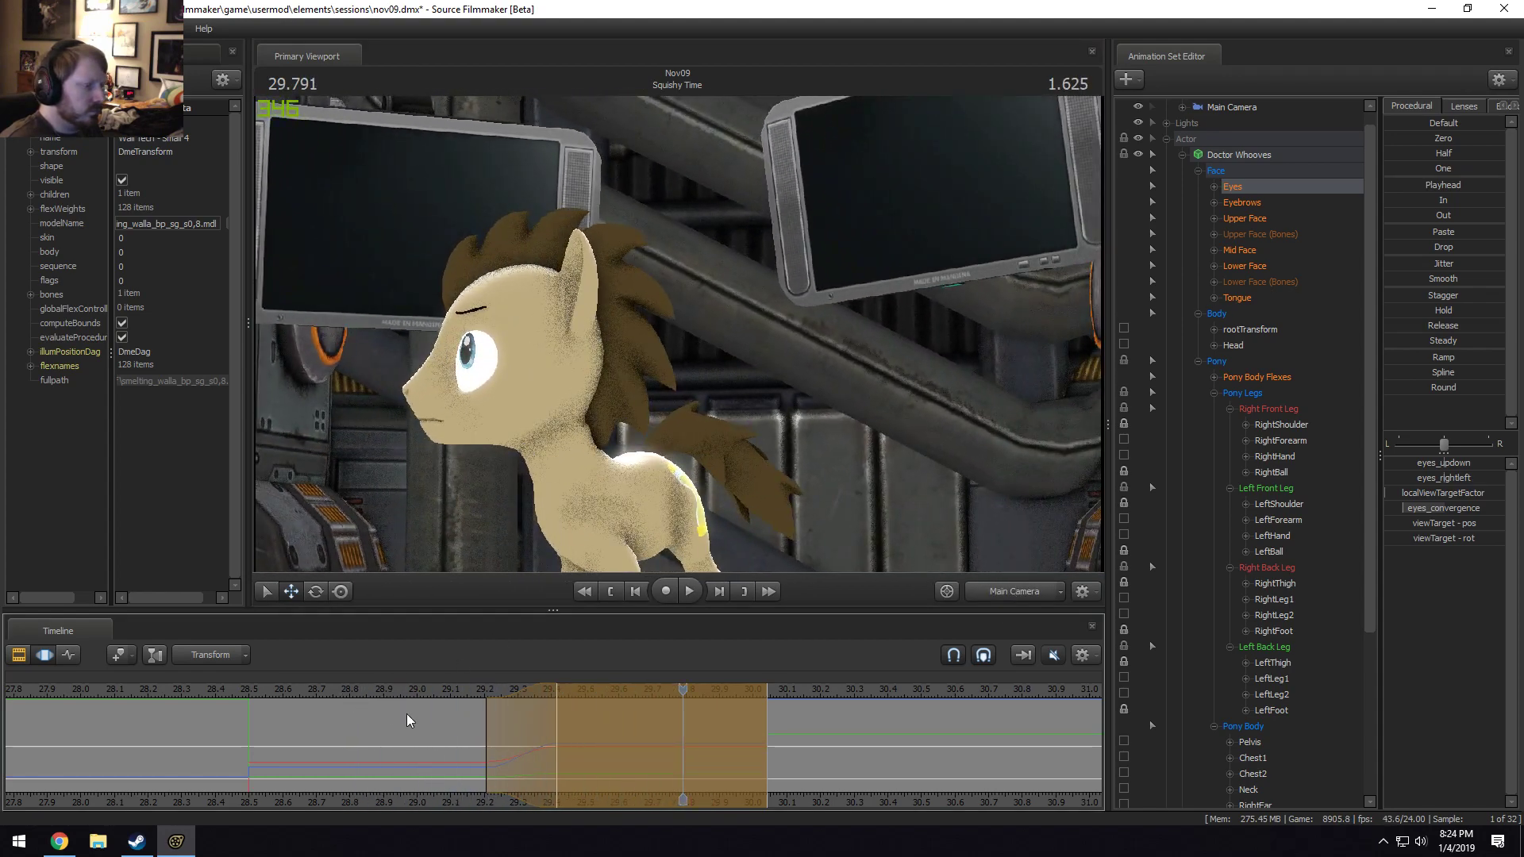
Play back the head turn and eye direction from about 28.8 s, and then the whole look-around from about 26.3 s.
drag(499, 735, 558, 760)
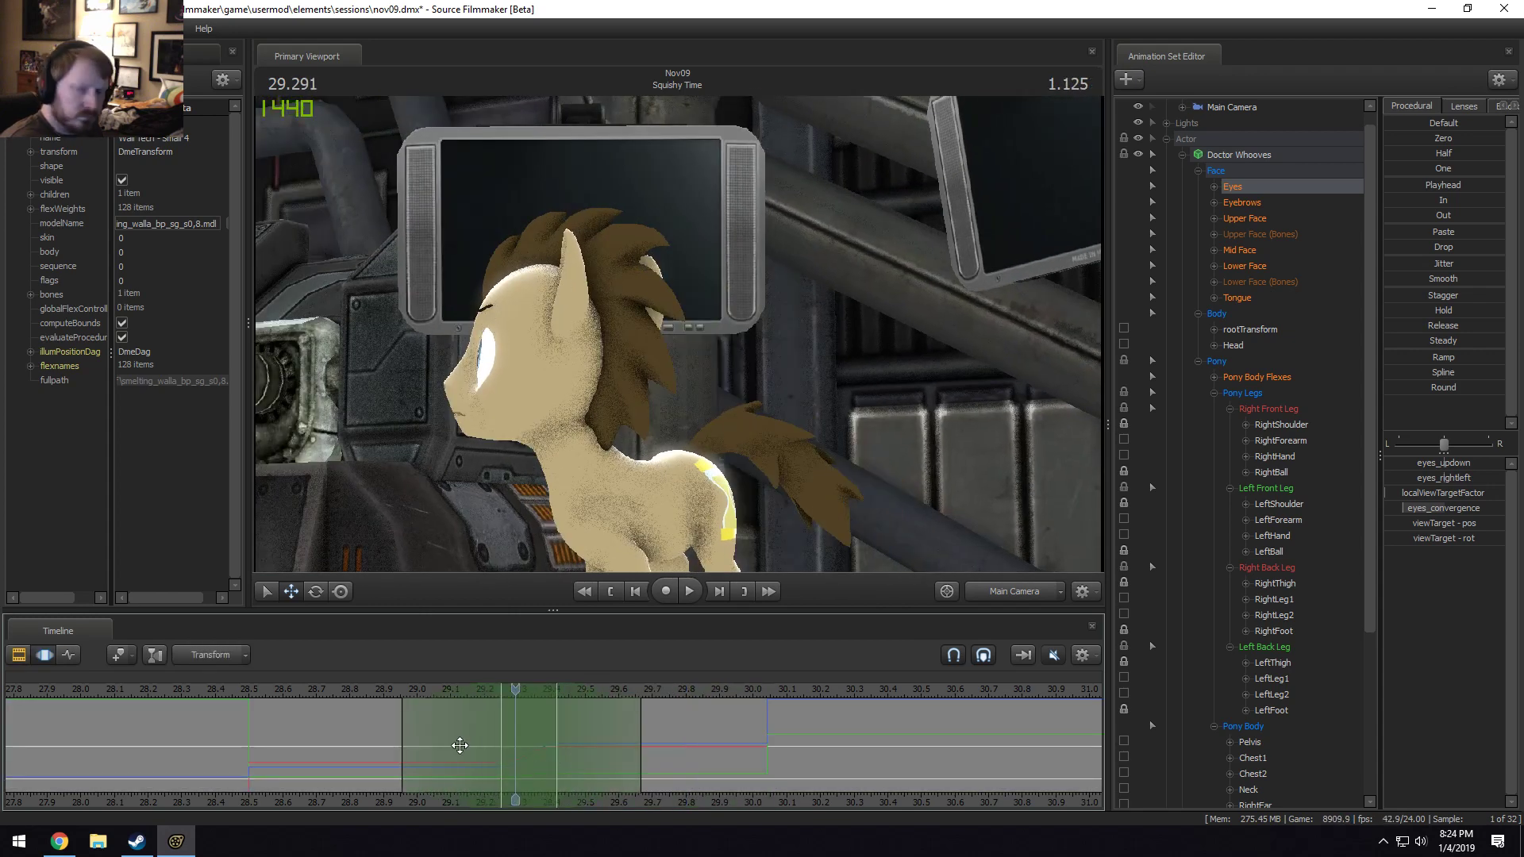
click(351, 698)
key(space)
key(space)
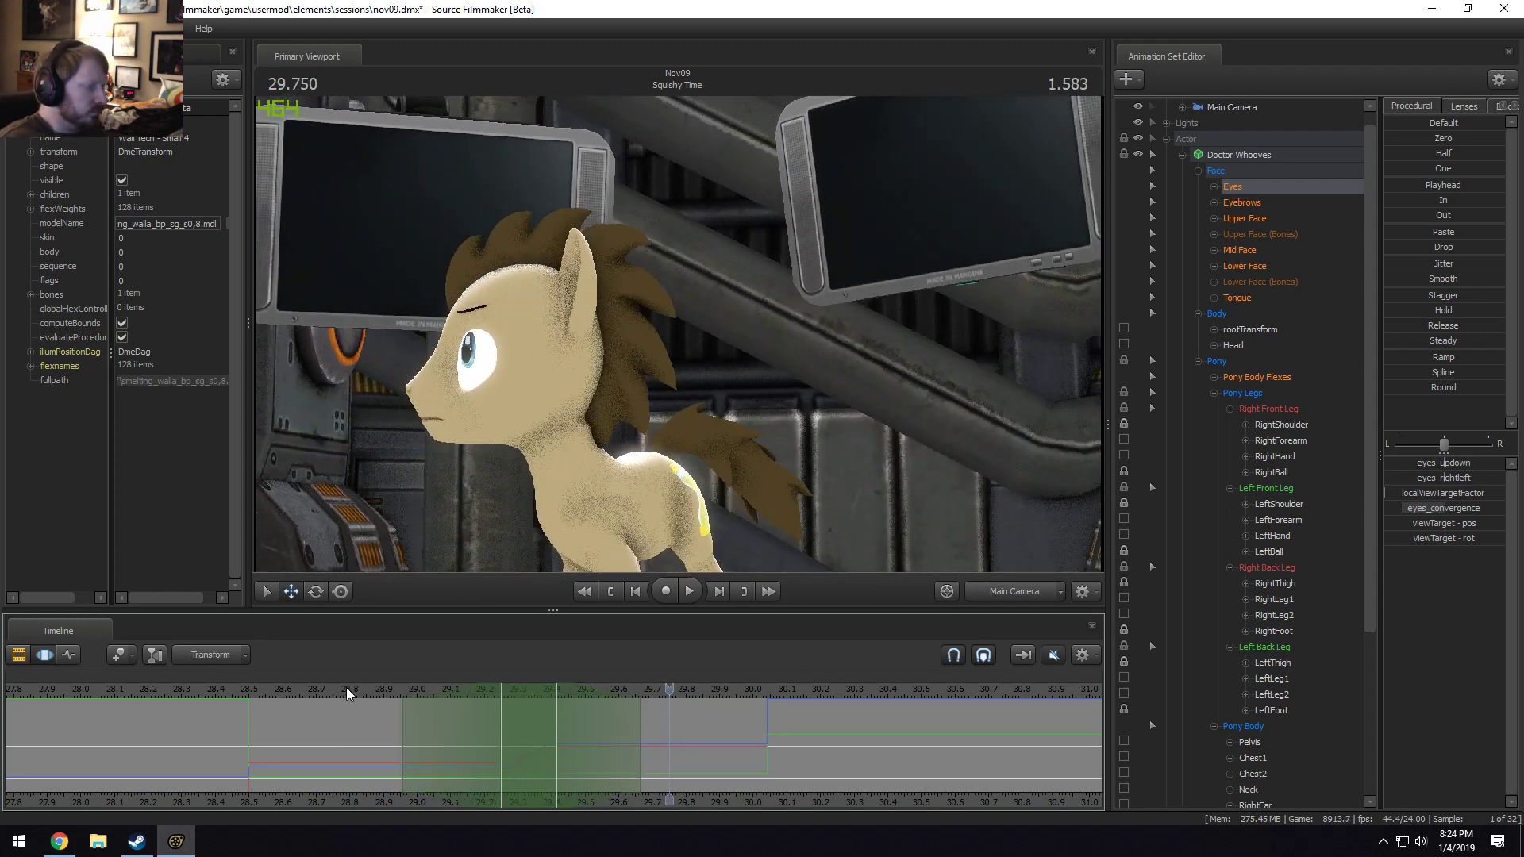
drag(347, 689, 40, 681)
scroll(49, 687, down, 3)
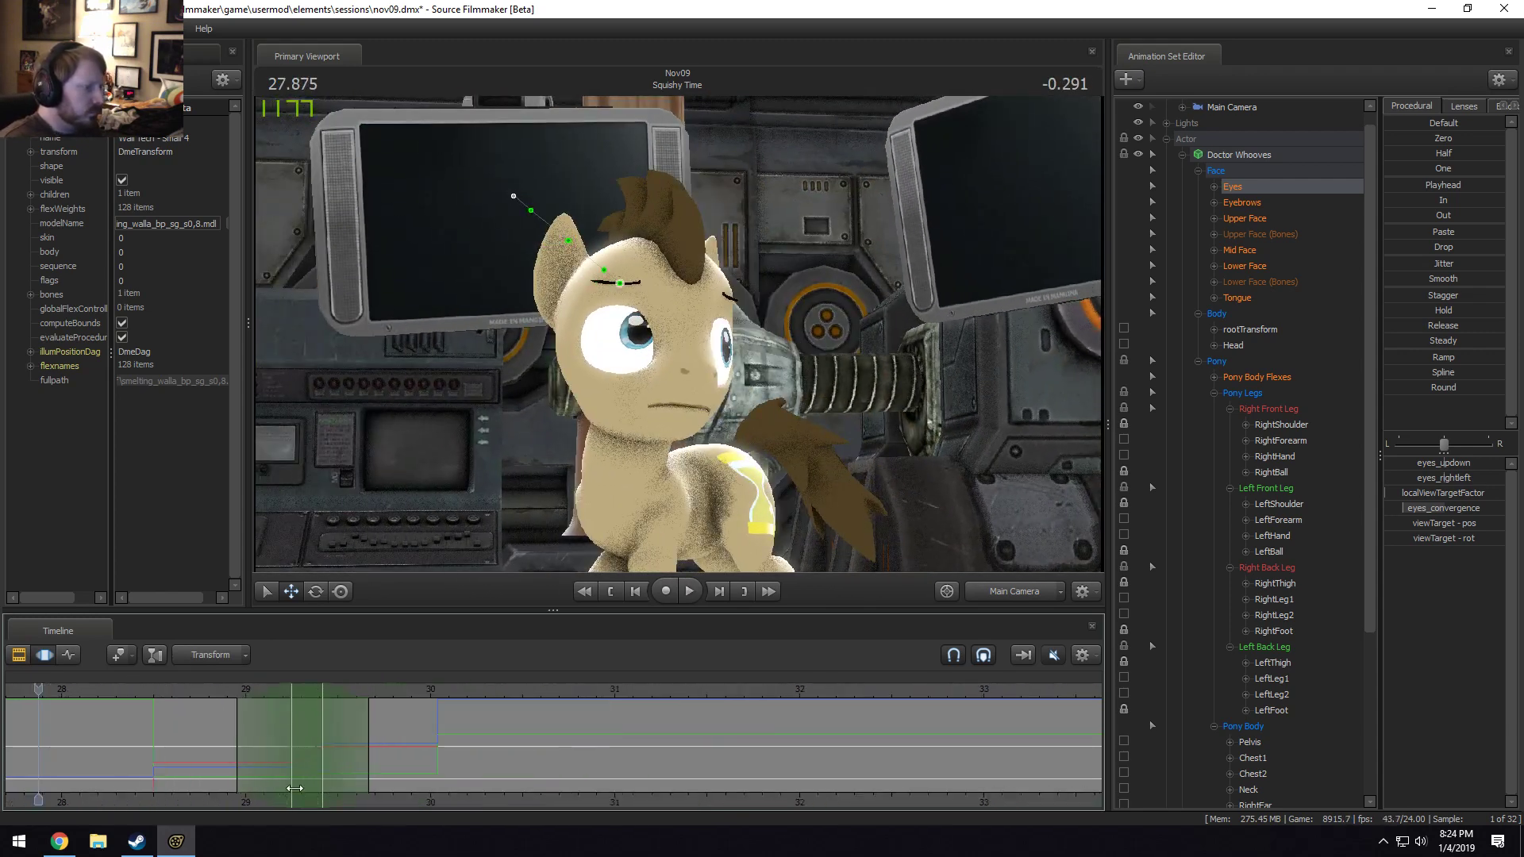
scroll(298, 785, down, 3)
middle_drag(364, 788, 788, 818)
click(266, 694)
key(space)
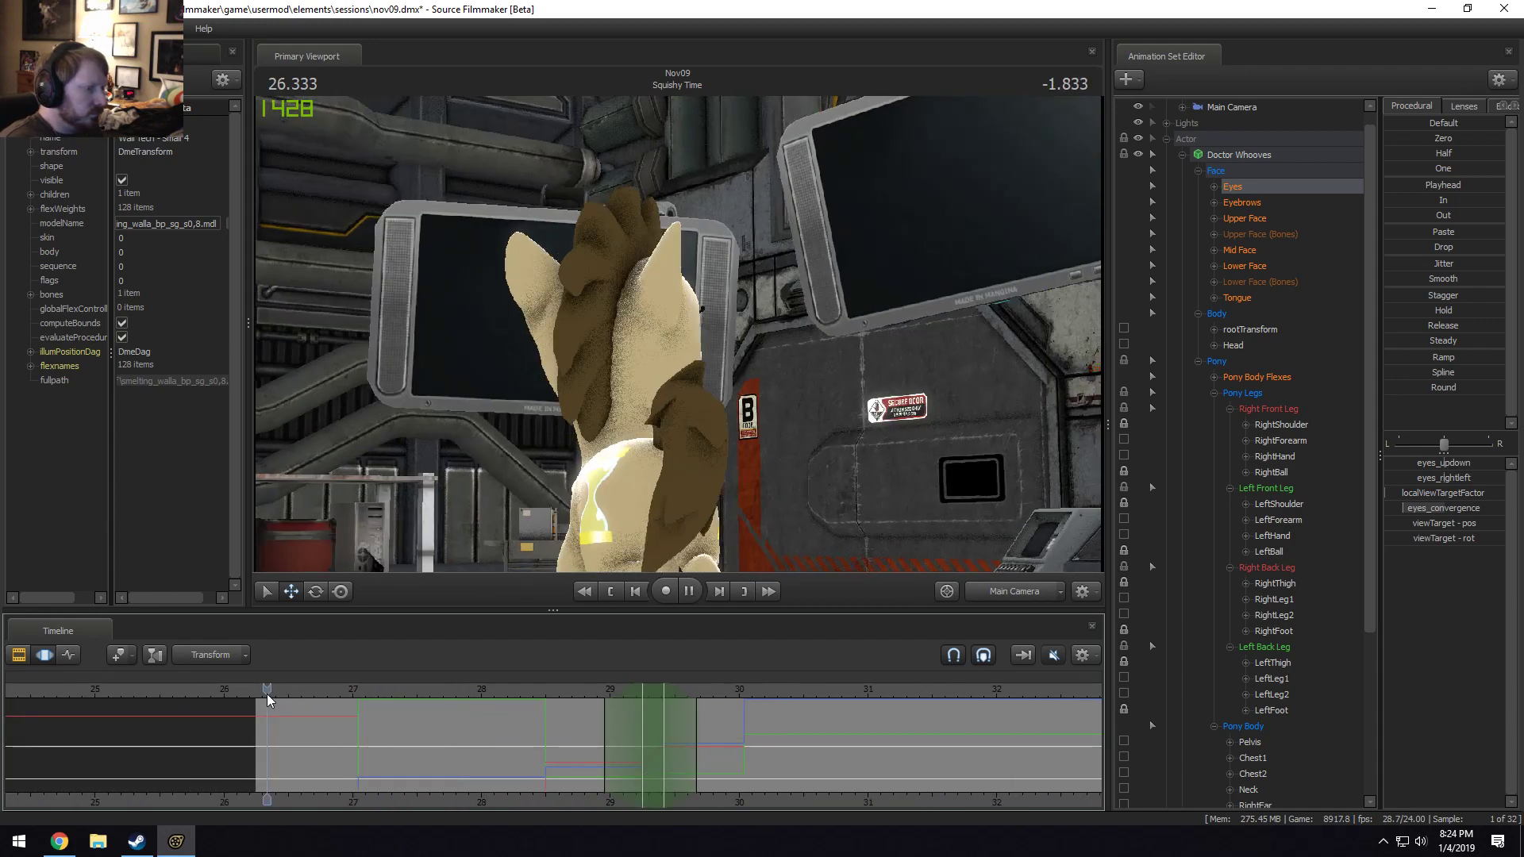
key(space)
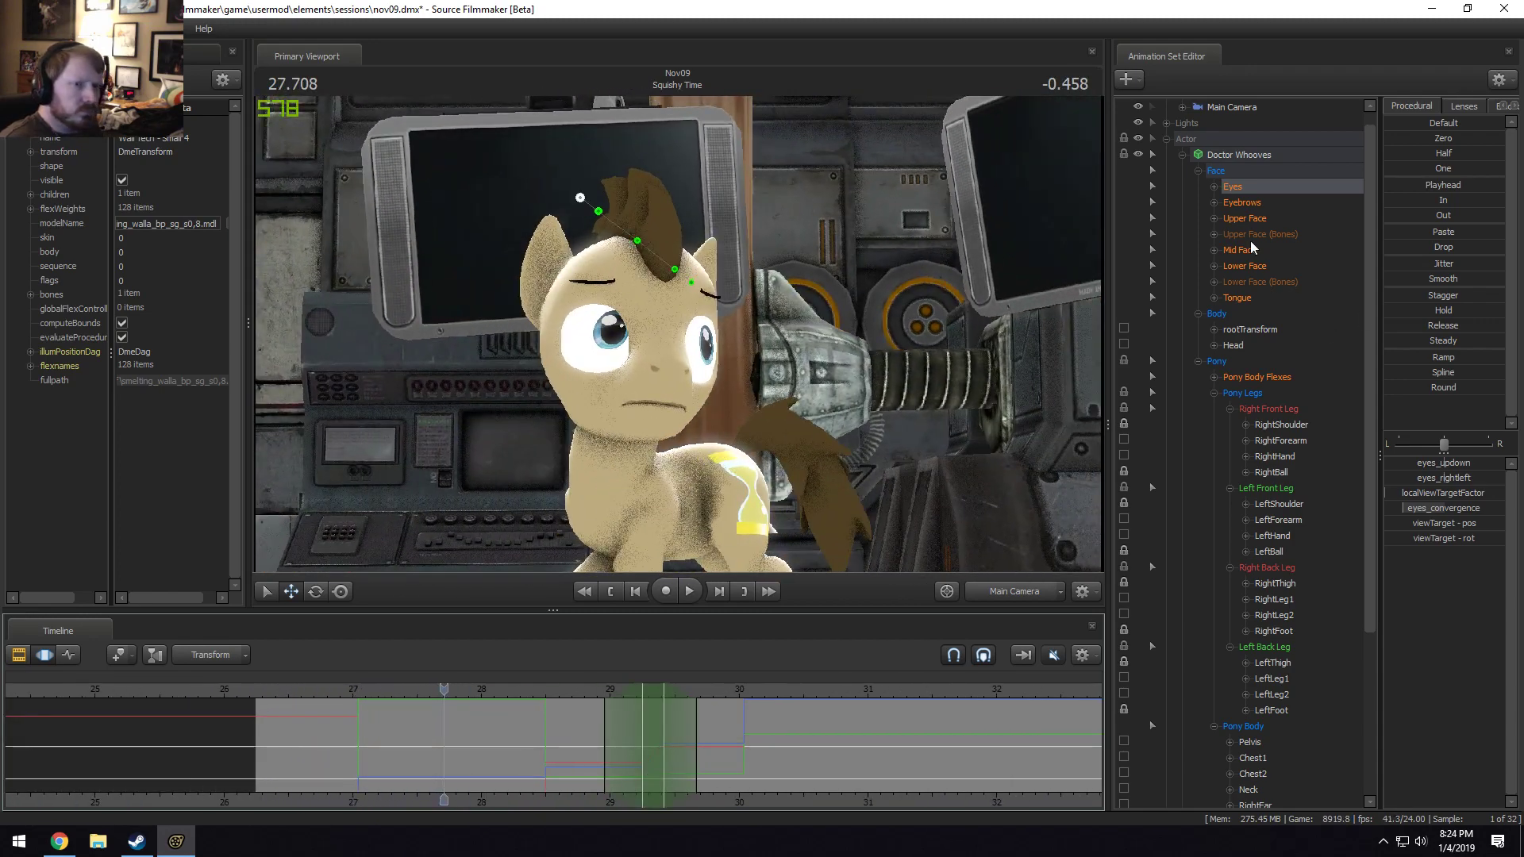
With Upper Face added to Eyes, adjust eyes_updown over about 26.9 to 27.25 s with falloff from 26.7 to 27.4 s.
click(342, 808)
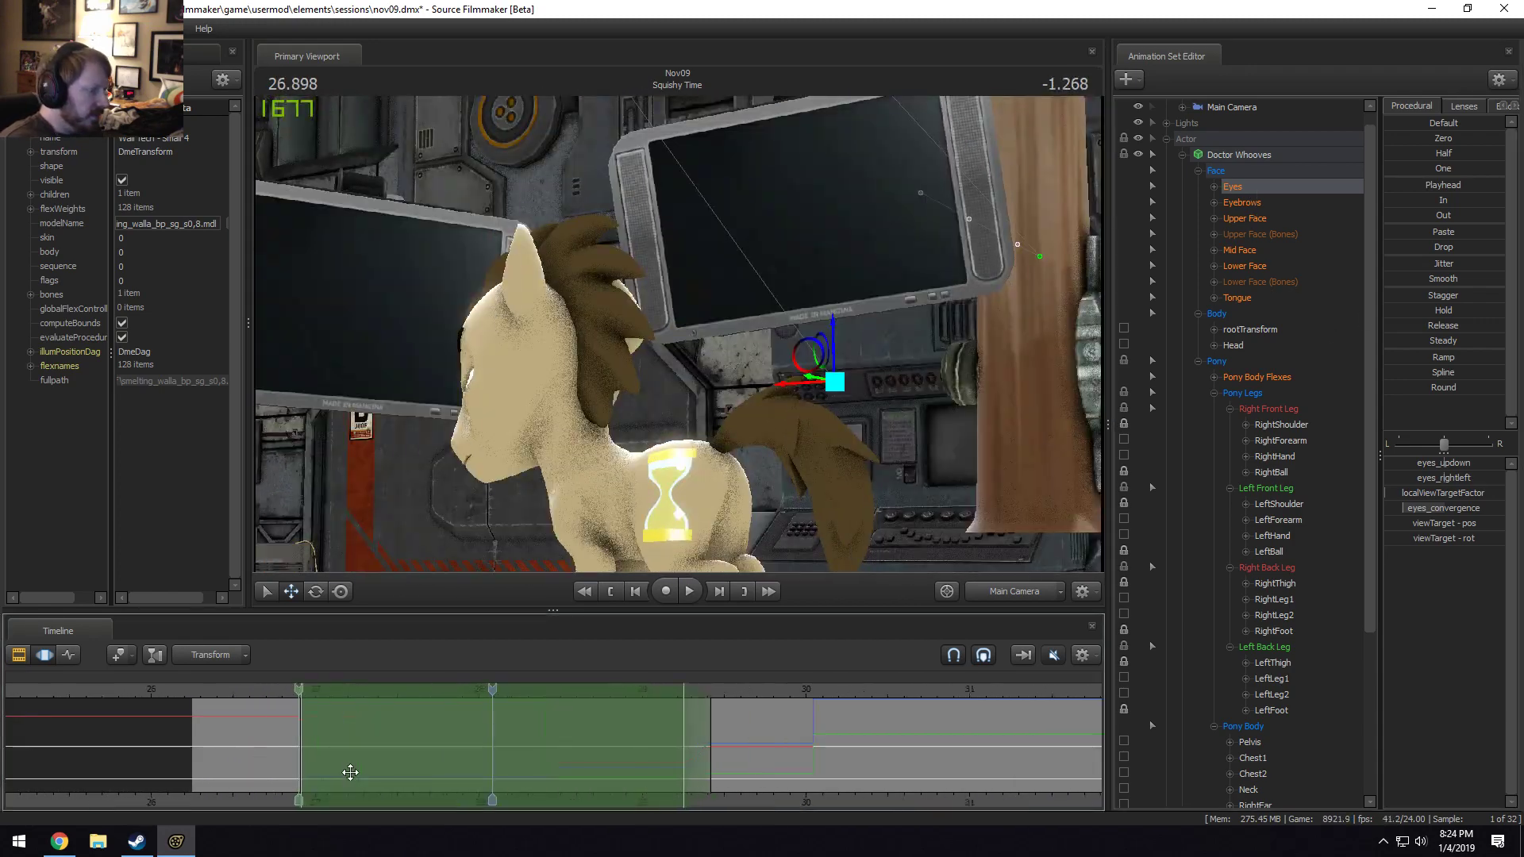
scroll(321, 804, up, 2)
scroll(317, 804, up, 2)
drag(330, 801, 466, 763)
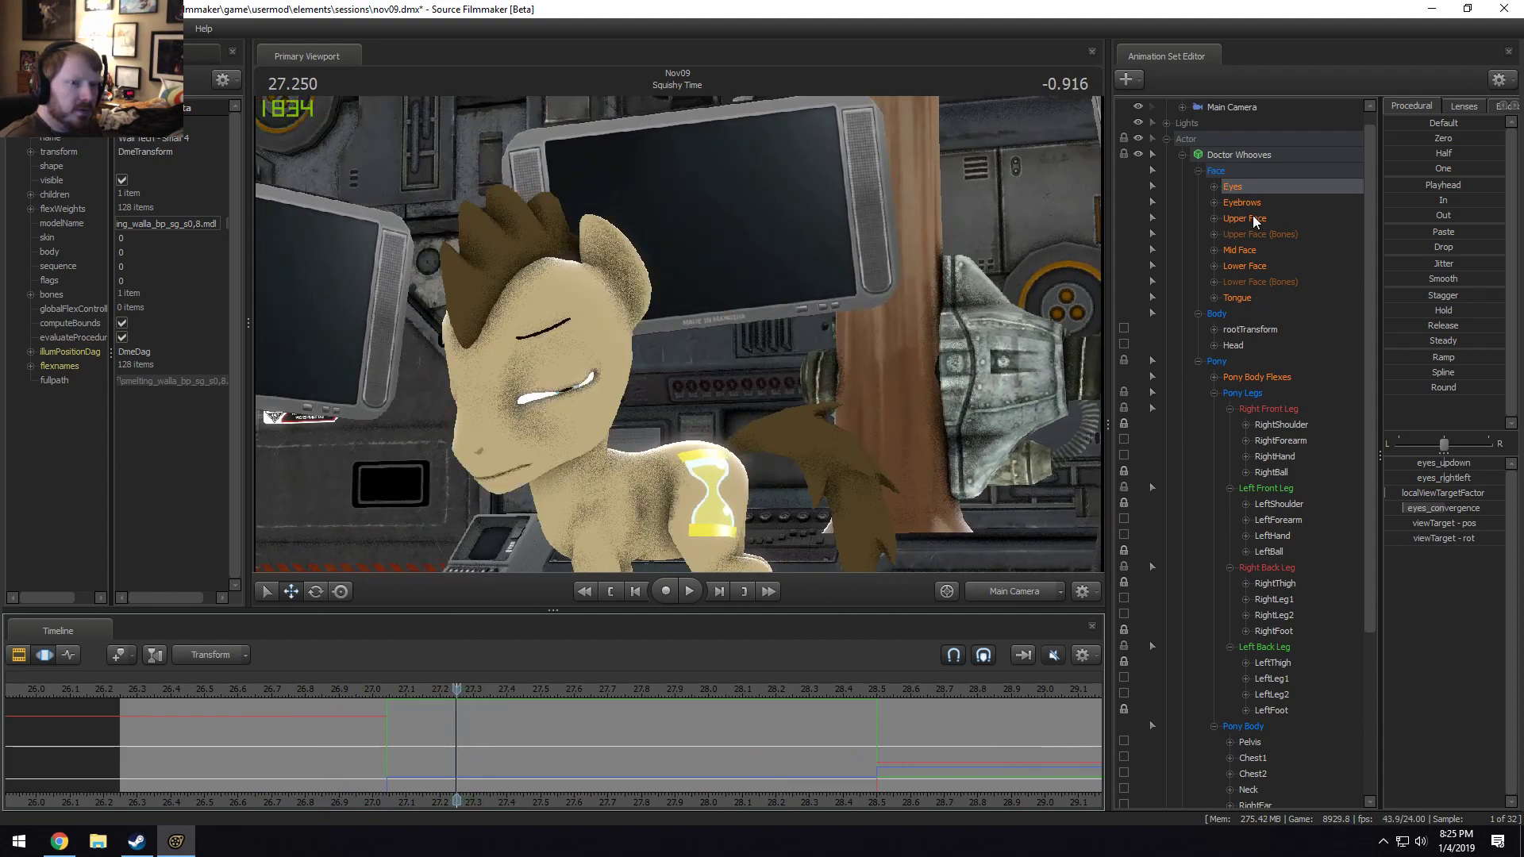
ctrl+click(1245, 218)
drag(330, 719, 339, 751)
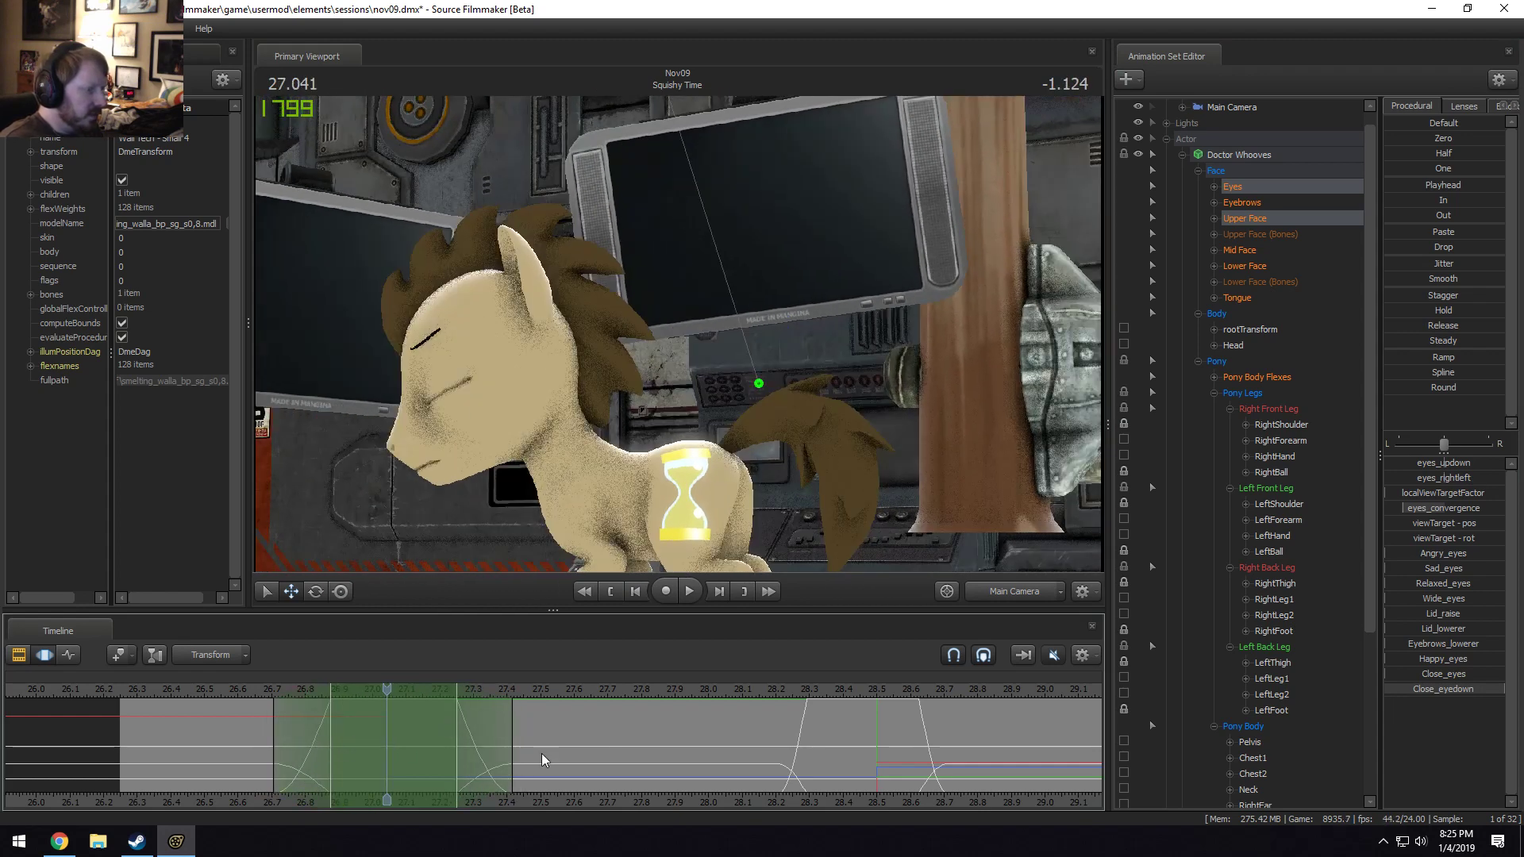
drag(1435, 460, 1435, 461)
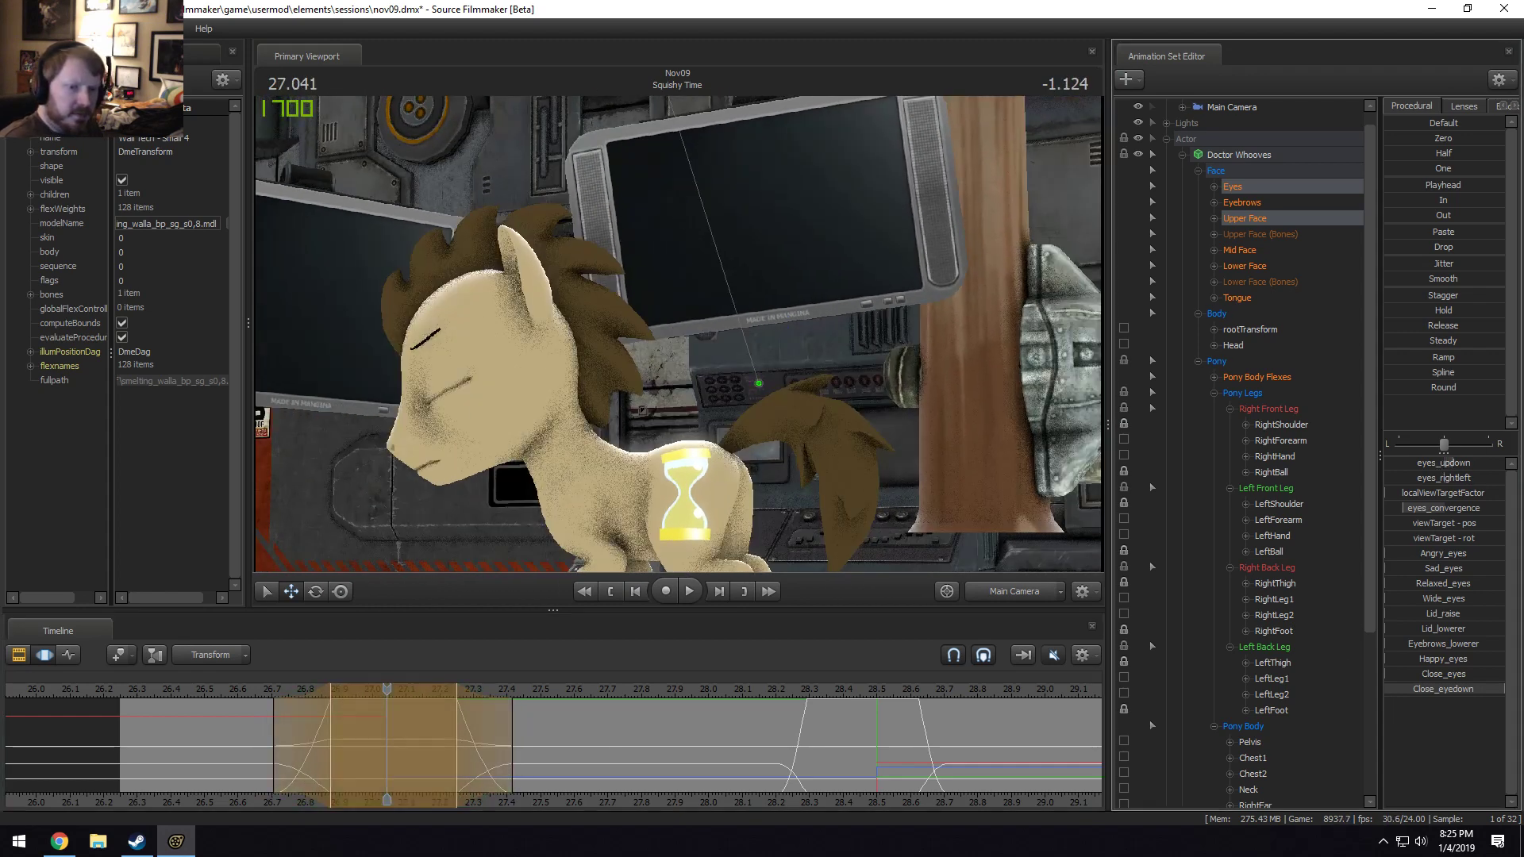
click(412, 739)
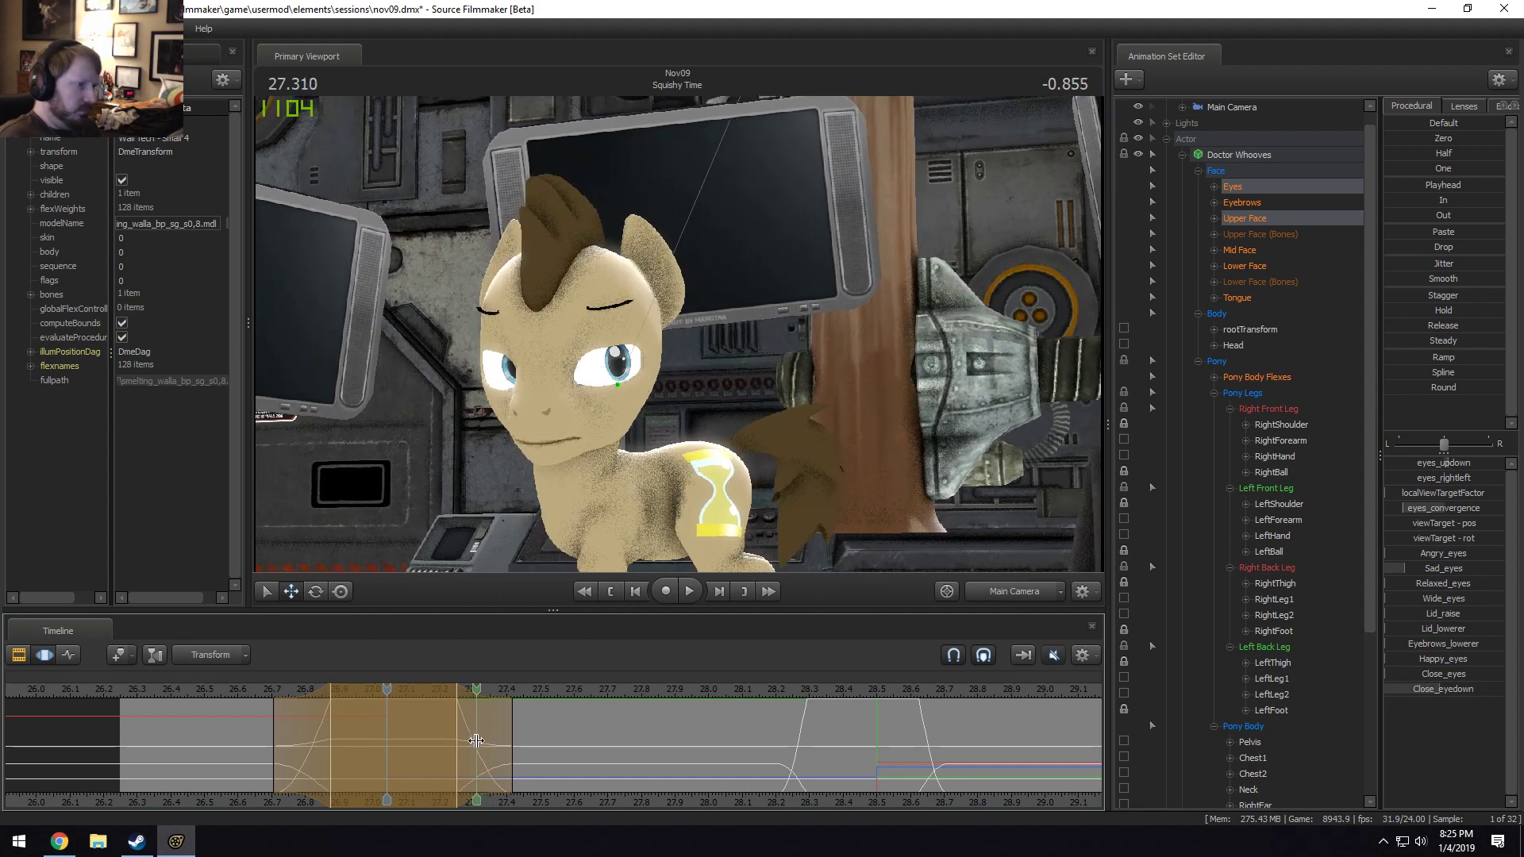
drag(463, 736, 387, 736)
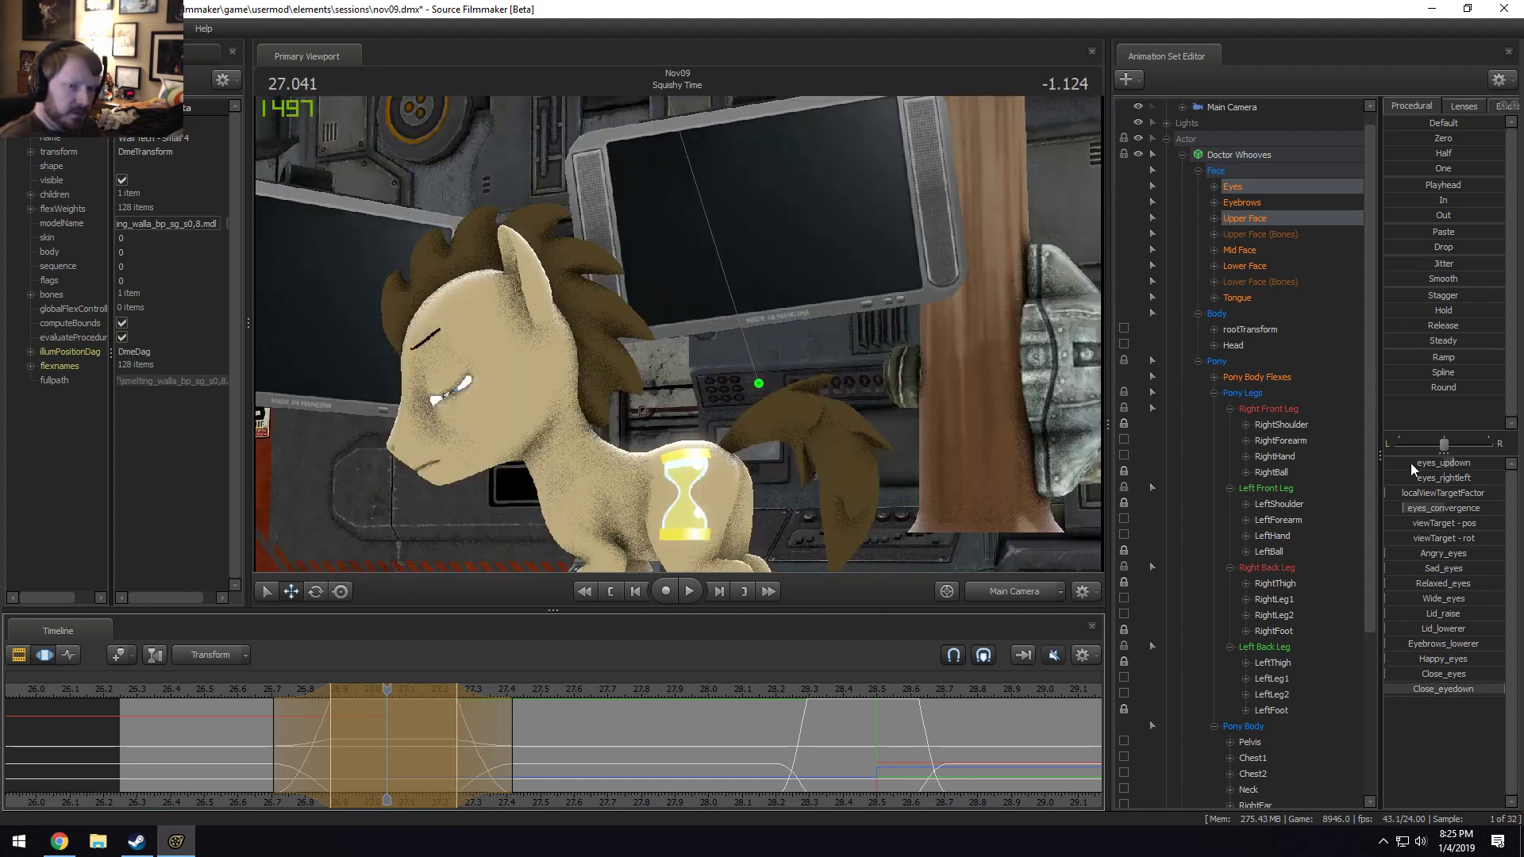
click(454, 749)
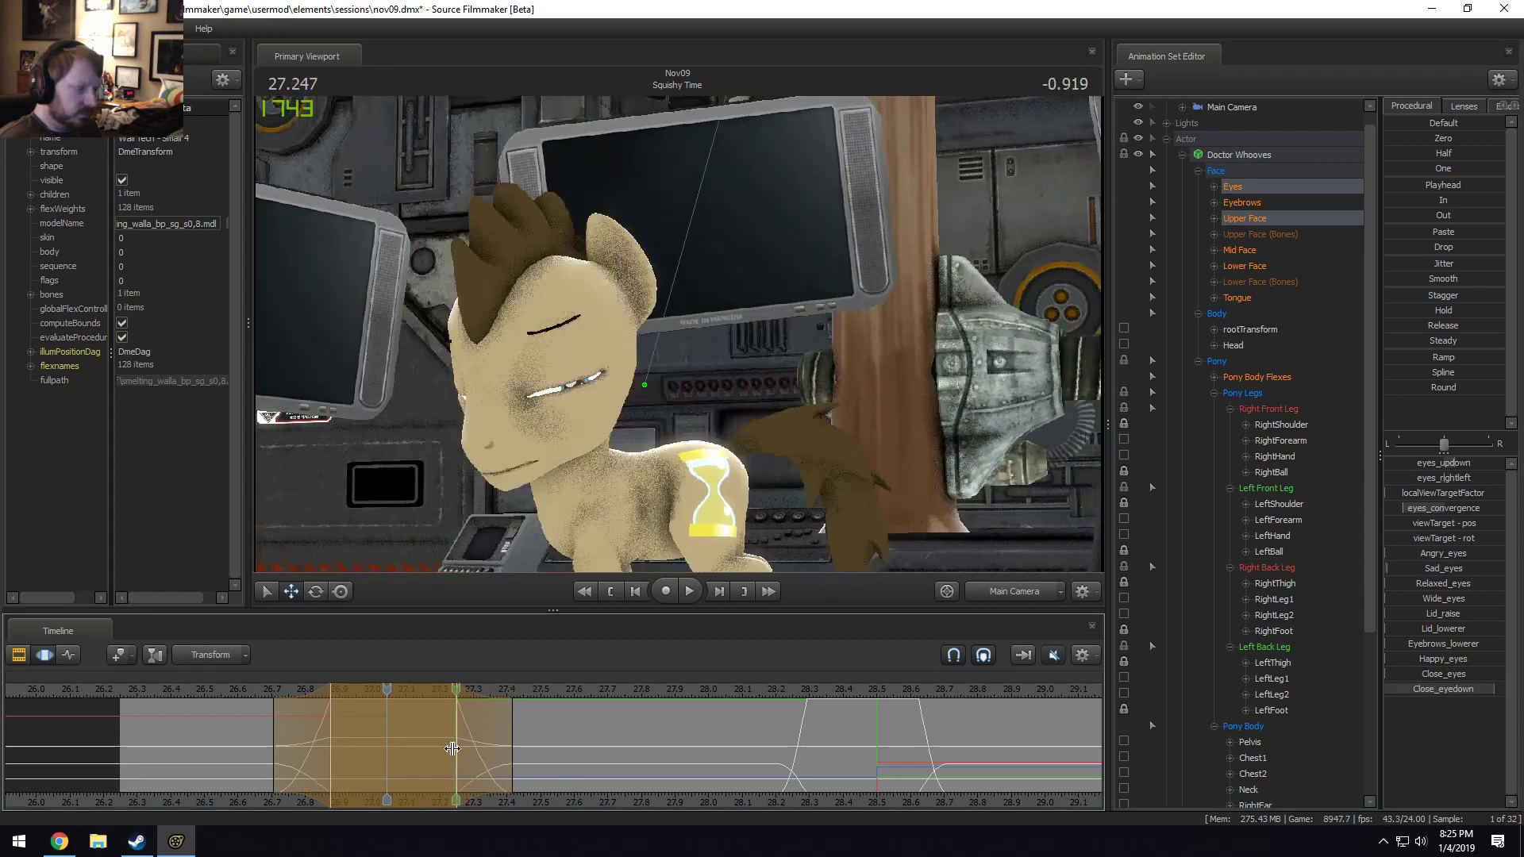
Shift eyes_rightleft over a time selection from 27.04 to 27.25 s with falloff to about 27.4 s, and replay it.
drag(487, 752, 392, 747)
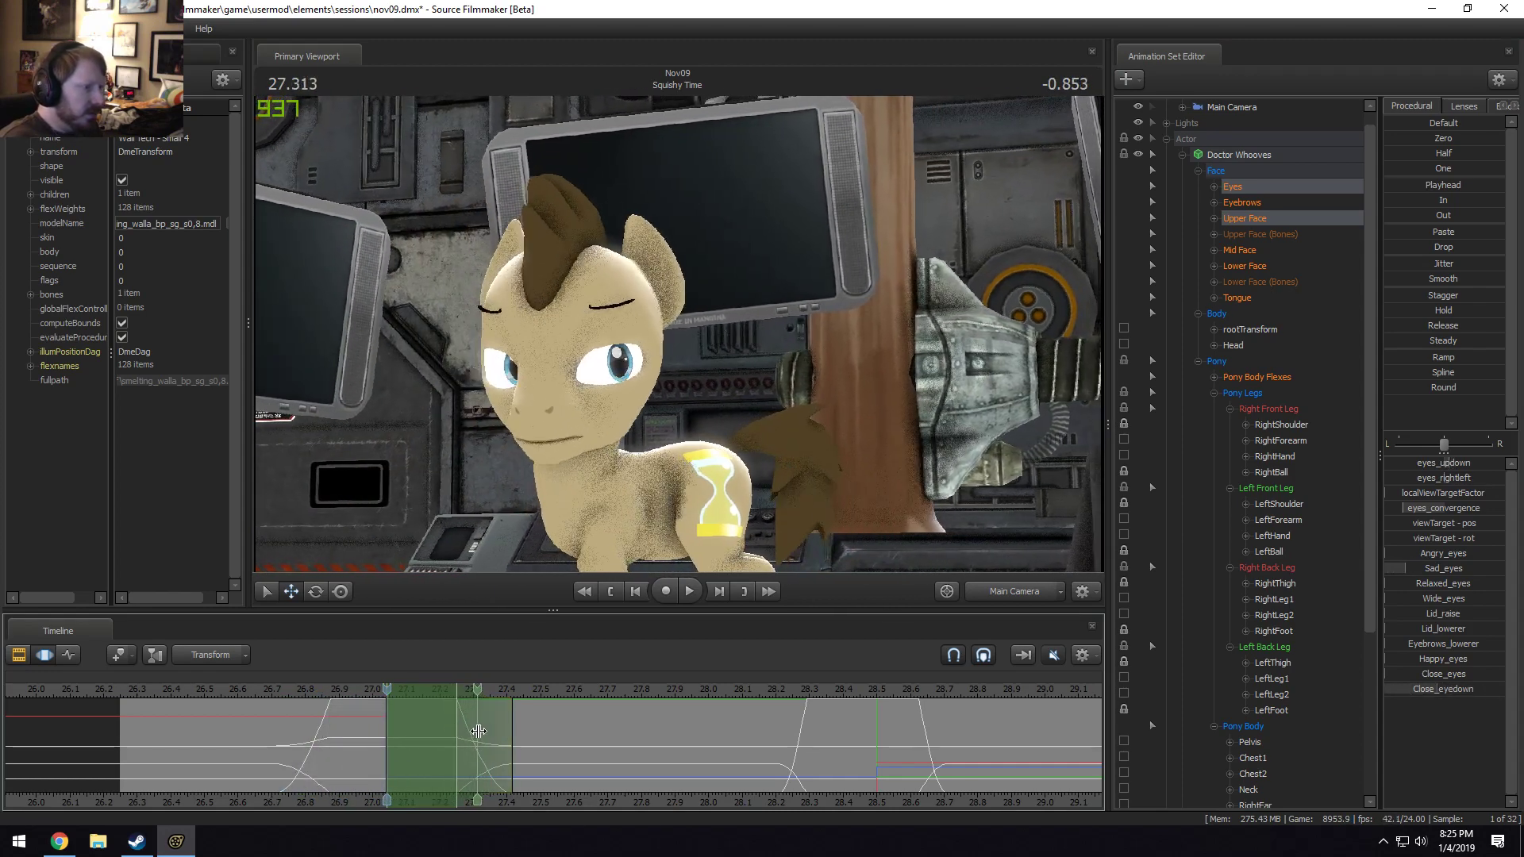
drag(471, 731, 387, 738)
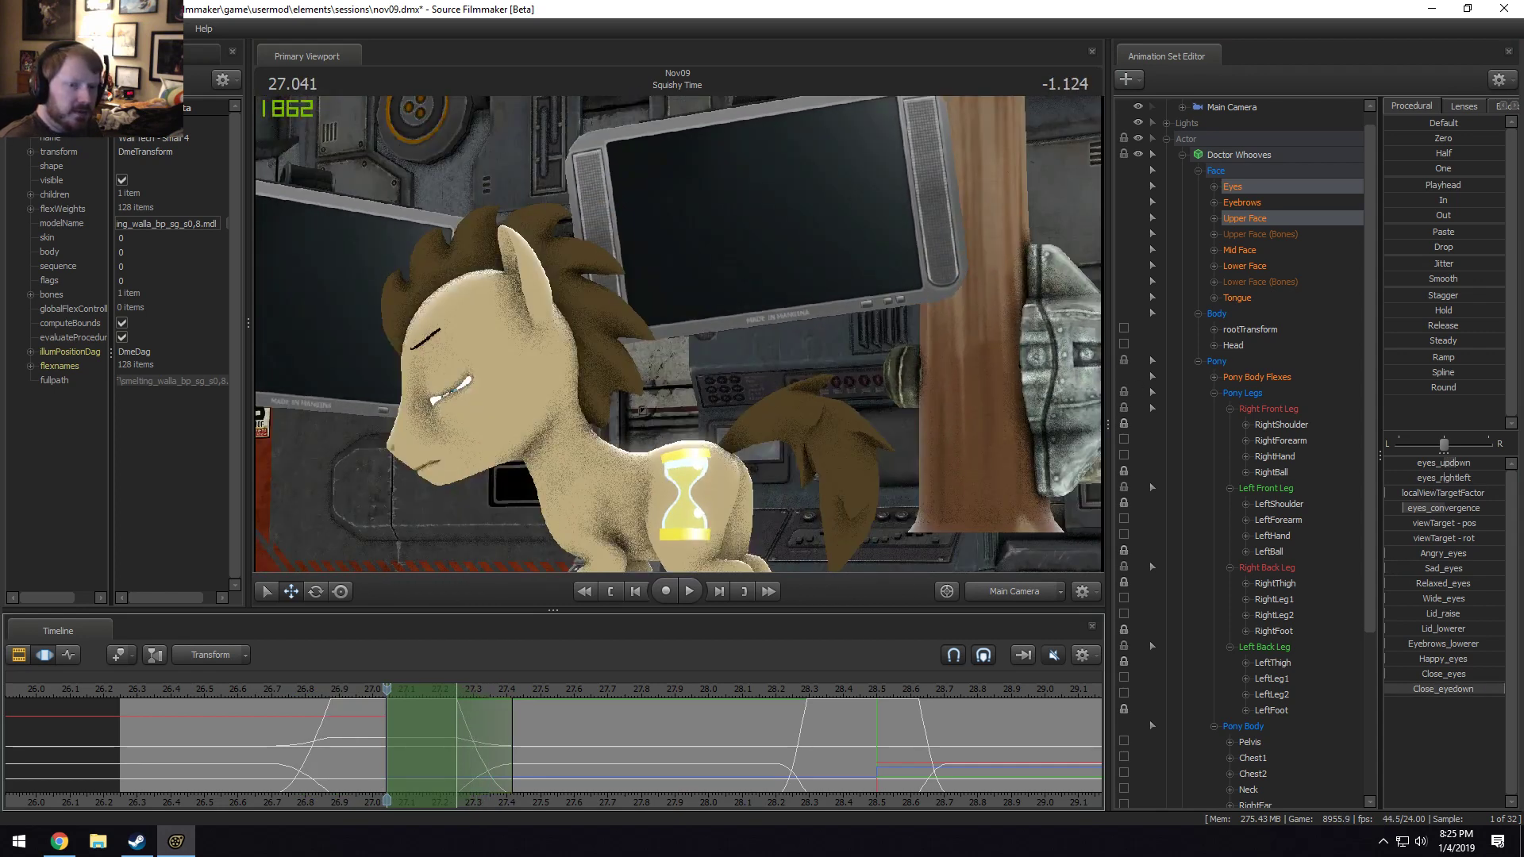
click(451, 717)
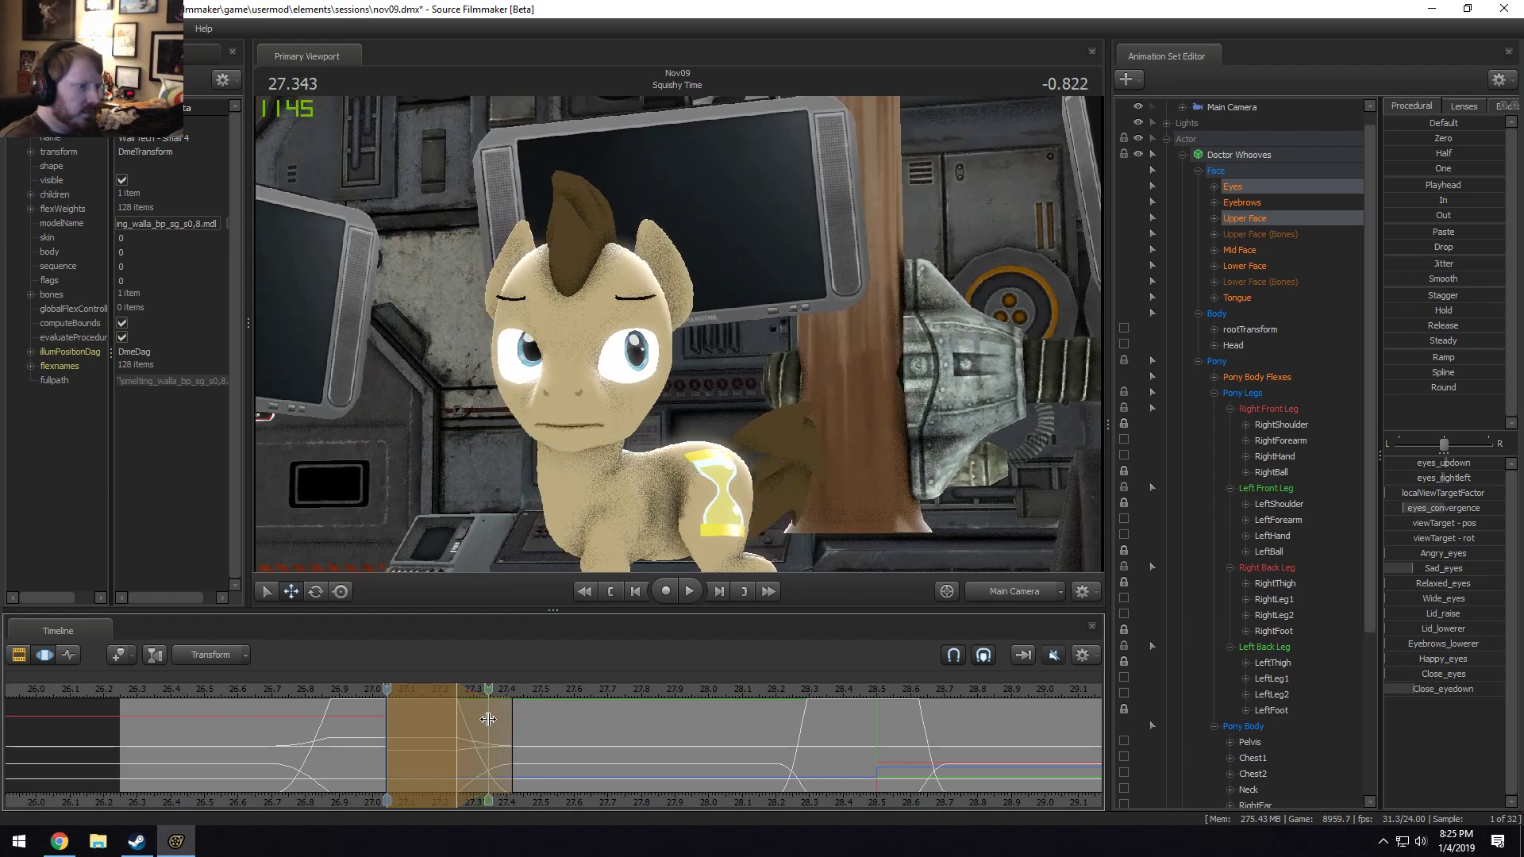
click(362, 690)
key(space)
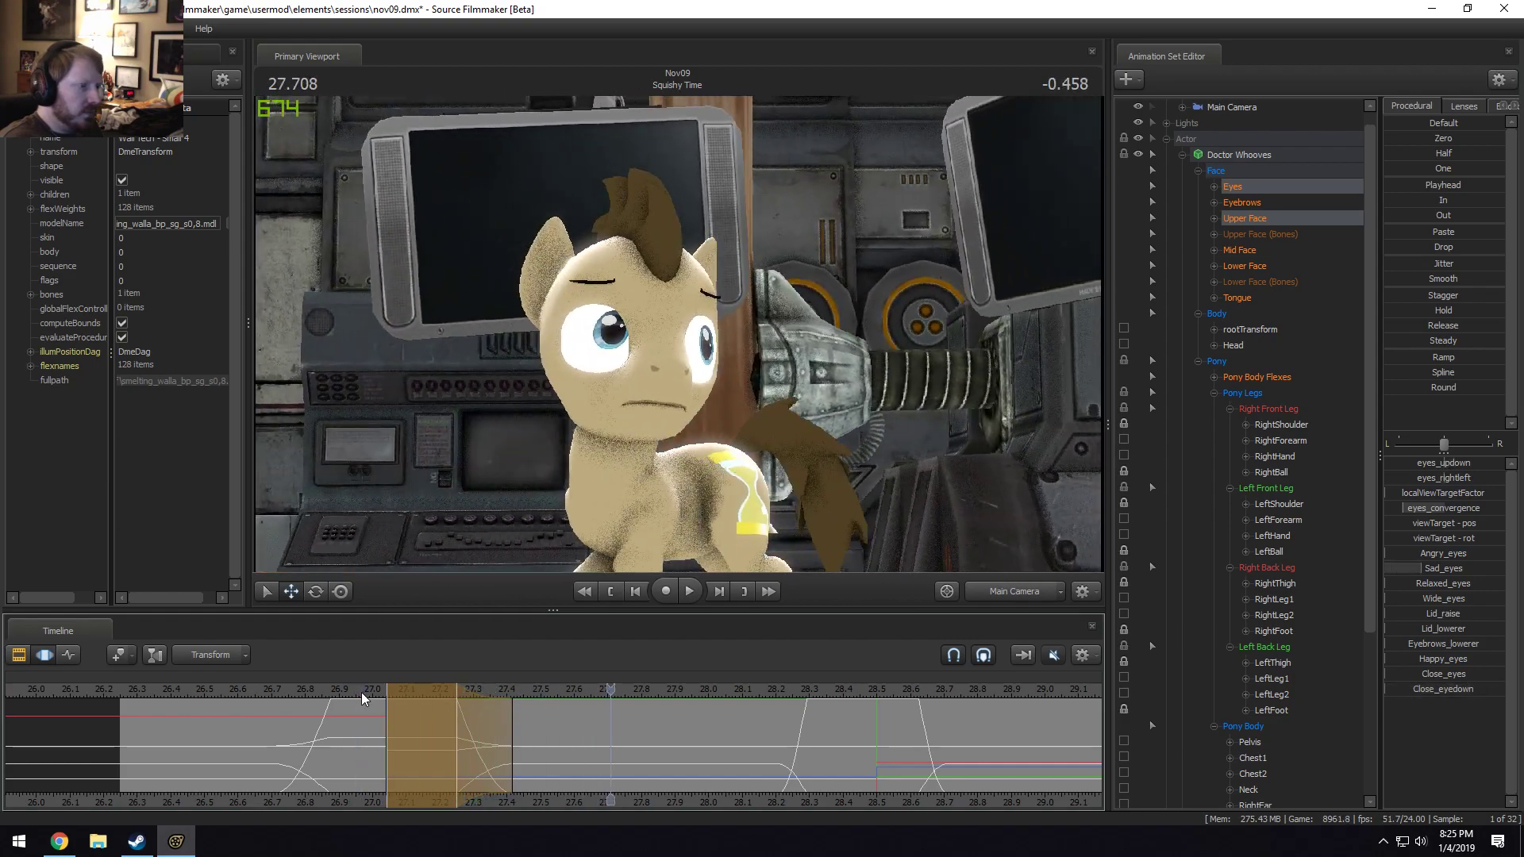
click(345, 690)
Extend the eye shift's falloff to about 27.6 s and replay the blink from about 26.9 s.
drag(422, 741, 438, 752)
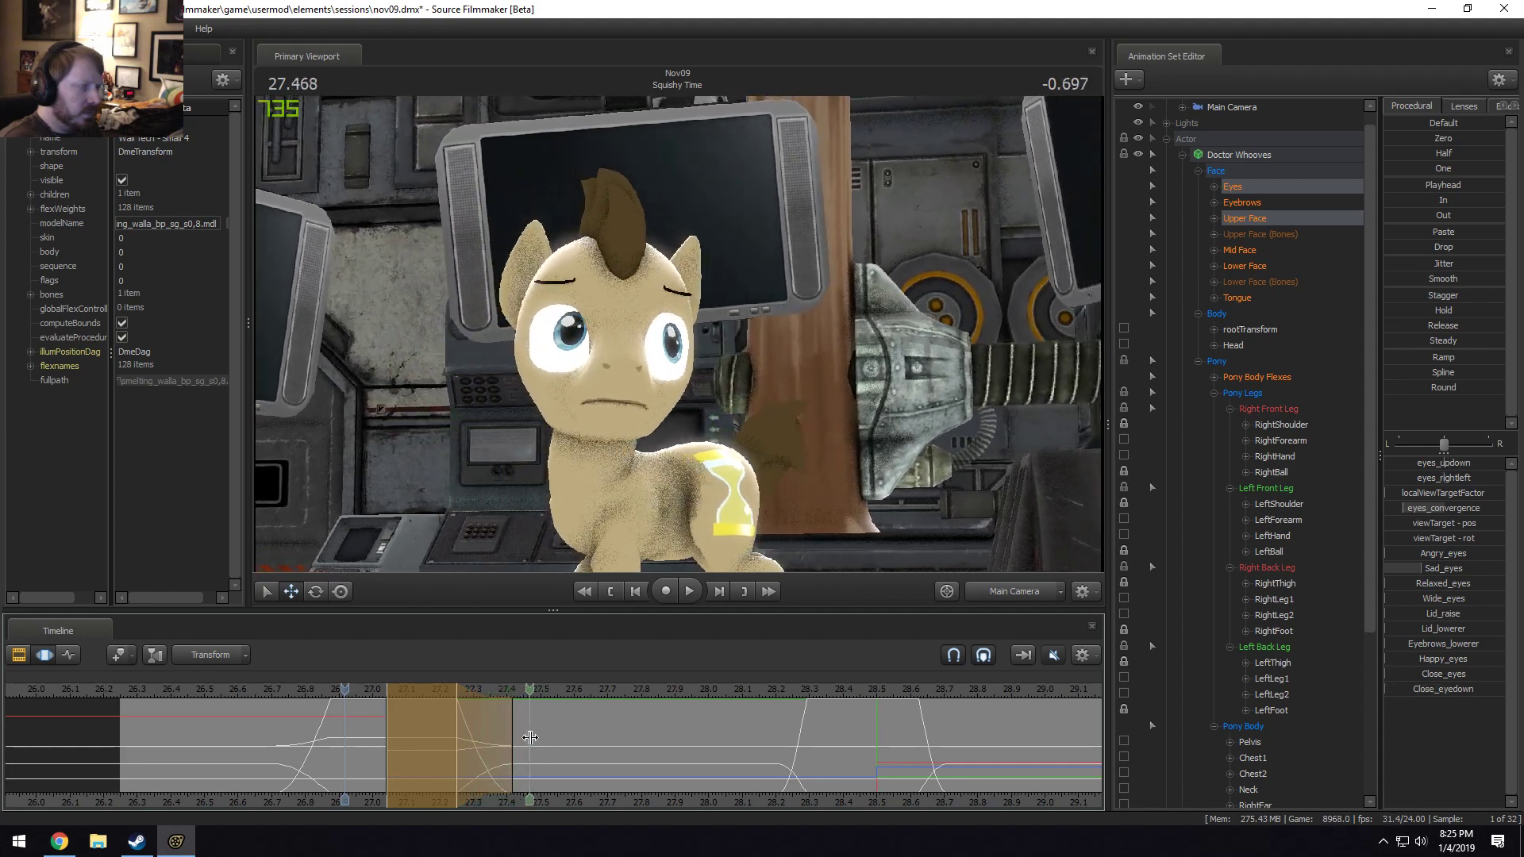
drag(513, 737, 540, 737)
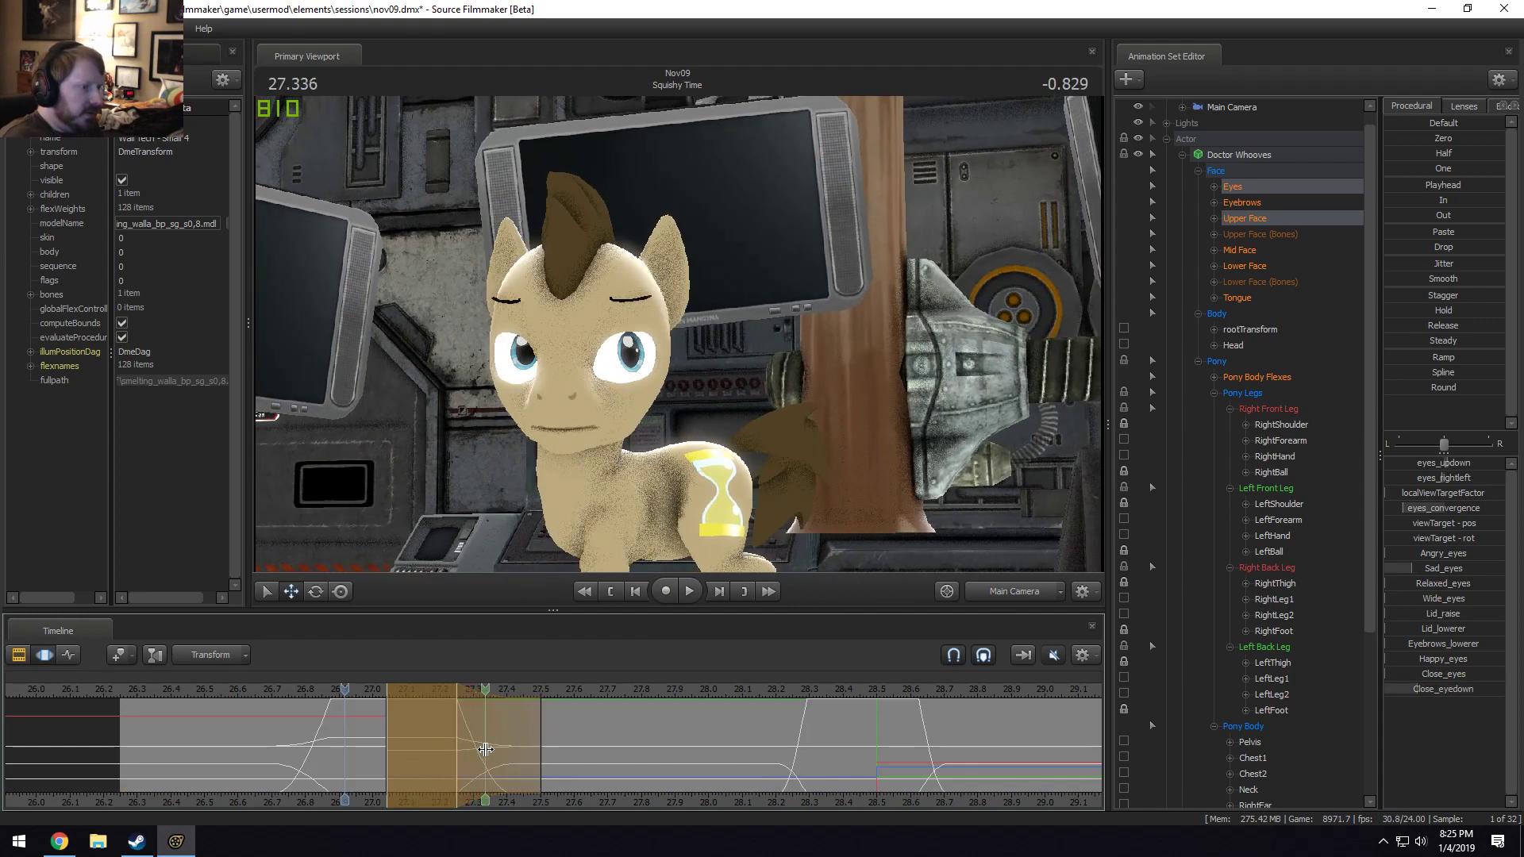
drag(540, 746, 582, 746)
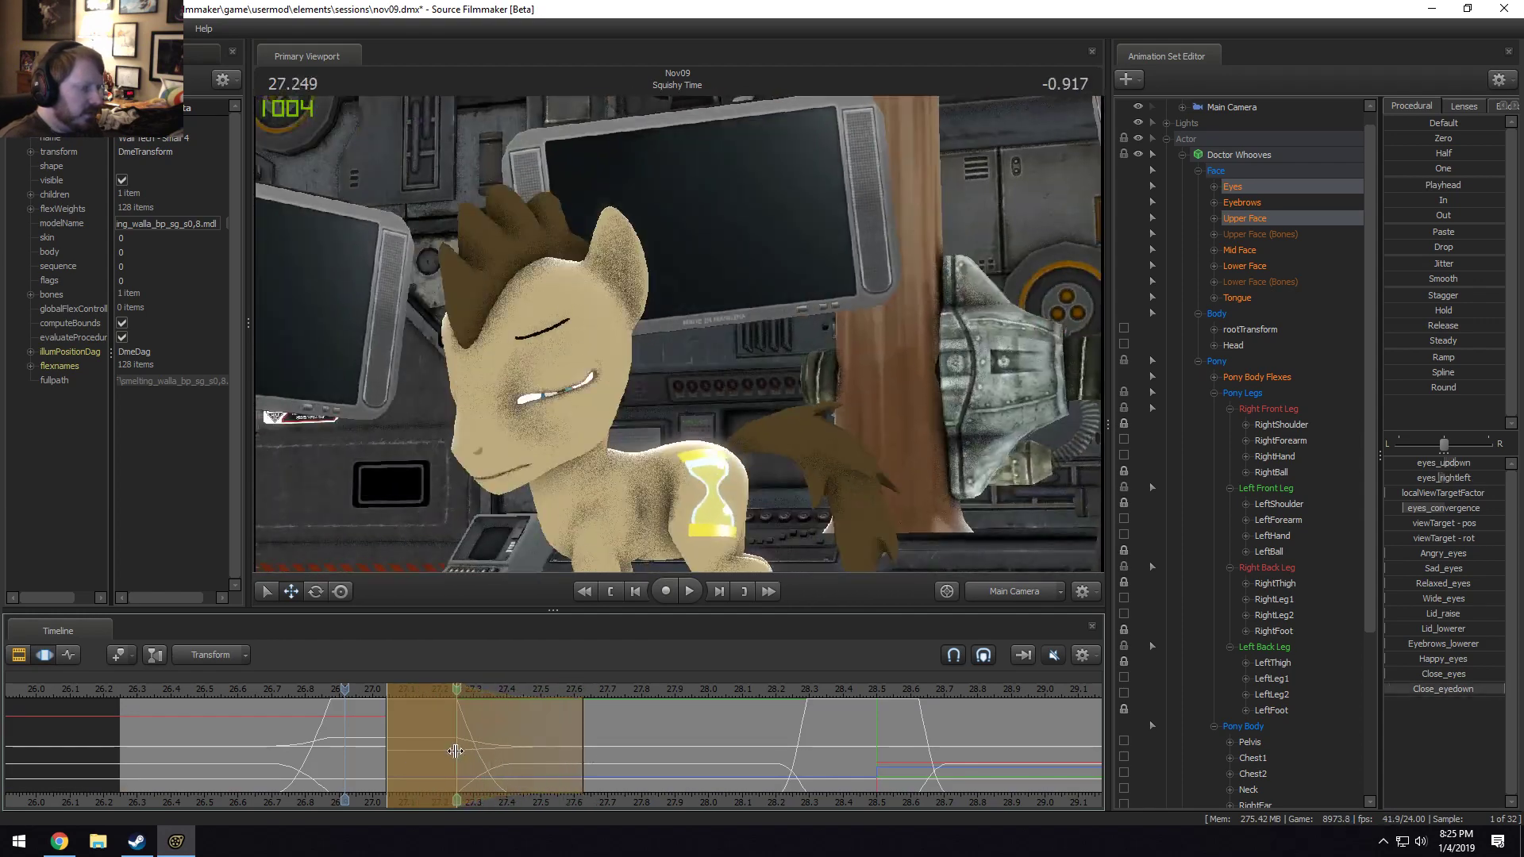
mouse_move(455, 751)
mouse_down()
mouse_move(677, 746)
mouse_move(607, 747)
mouse_move(659, 746)
mouse_up()
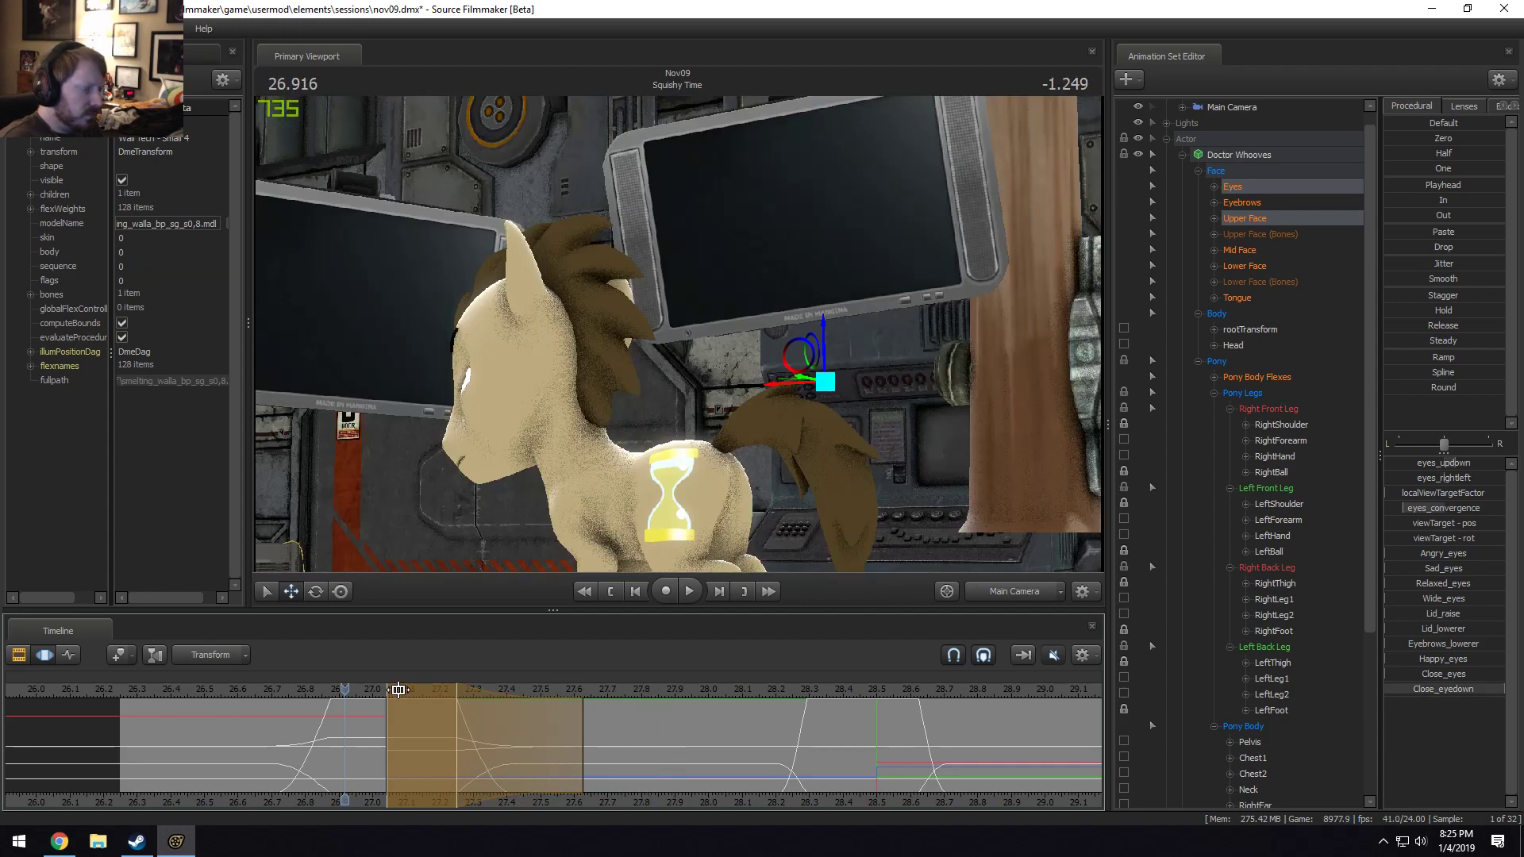
key(space)
key(space)
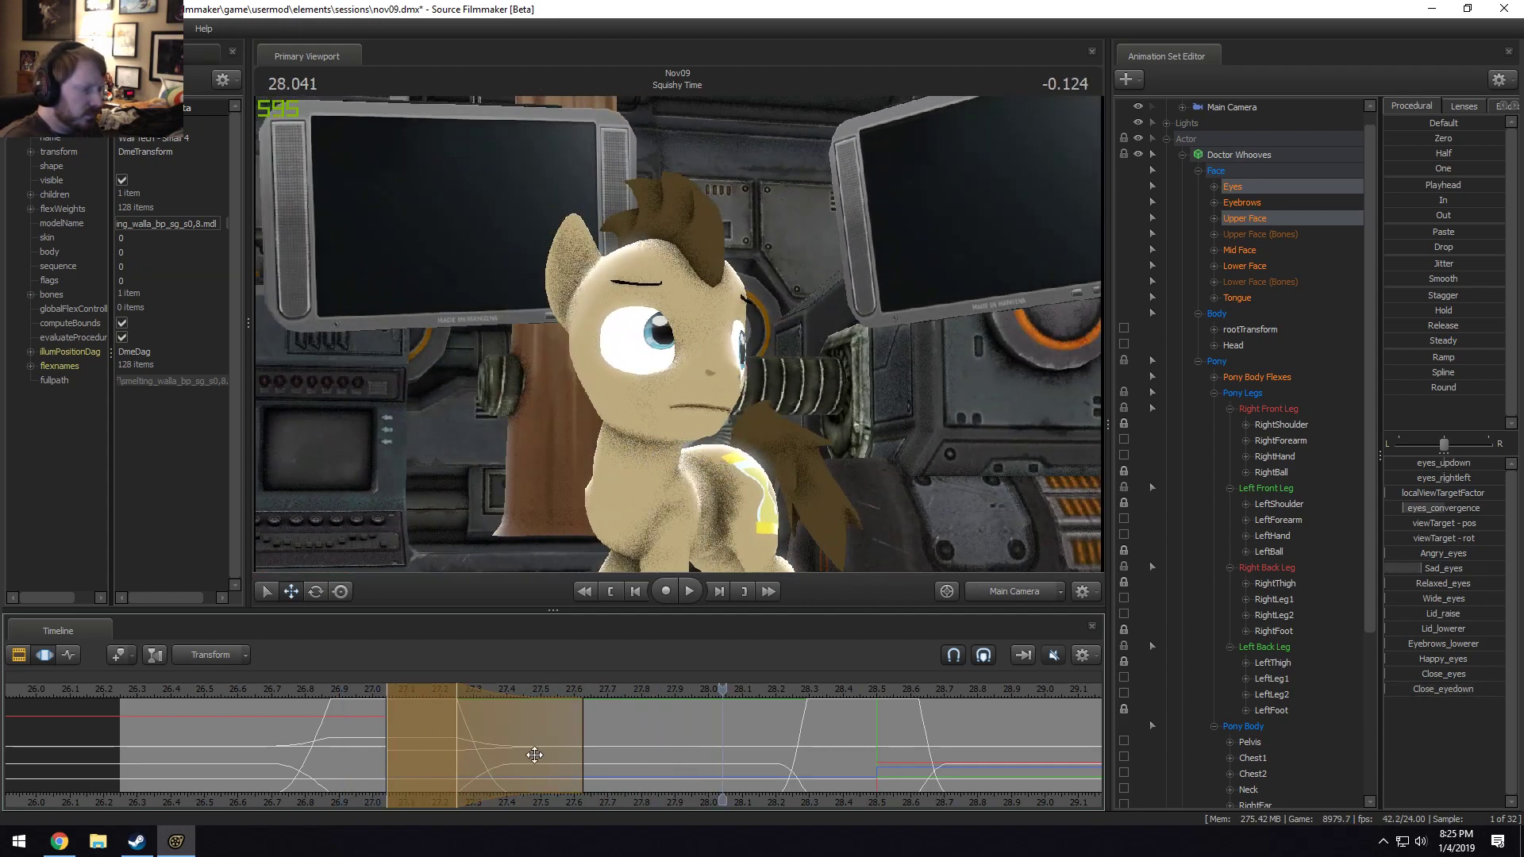
key(space)
Release the eye shift's time selection and play back the eye movement from about 27.25 s.
mouse_move(496, 761)
mouse_down()
mouse_move(455, 754)
mouse_move(716, 739)
mouse_move(625, 737)
mouse_move(704, 735)
mouse_move(644, 727)
mouse_up()
click(451, 688)
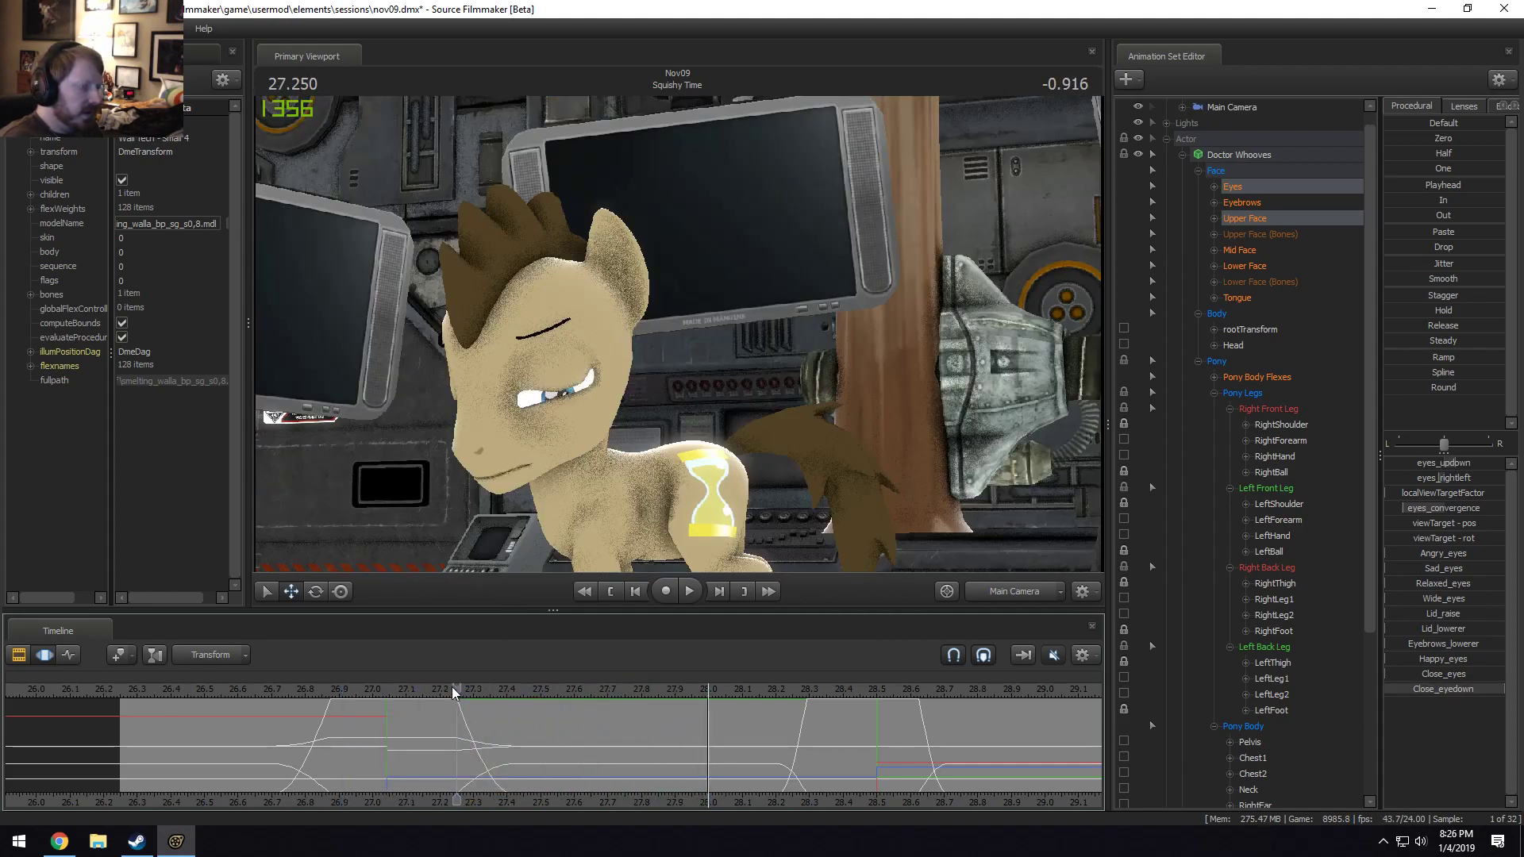
key(space)
click(457, 688)
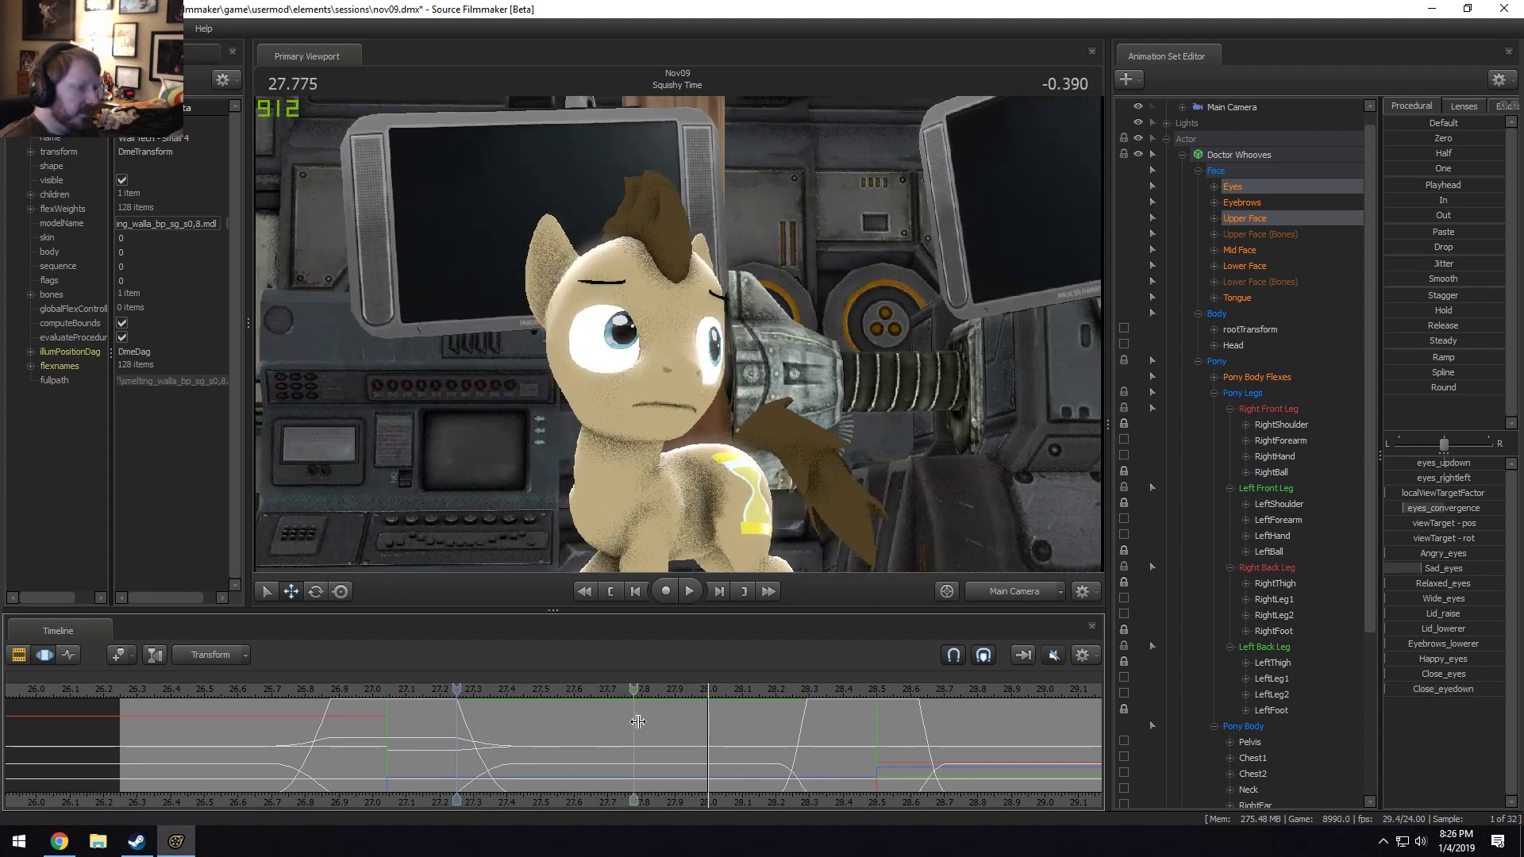
click(680, 722)
Examine the Pony Legs and Pony Body motion curves around 28.2 s.
click(778, 746)
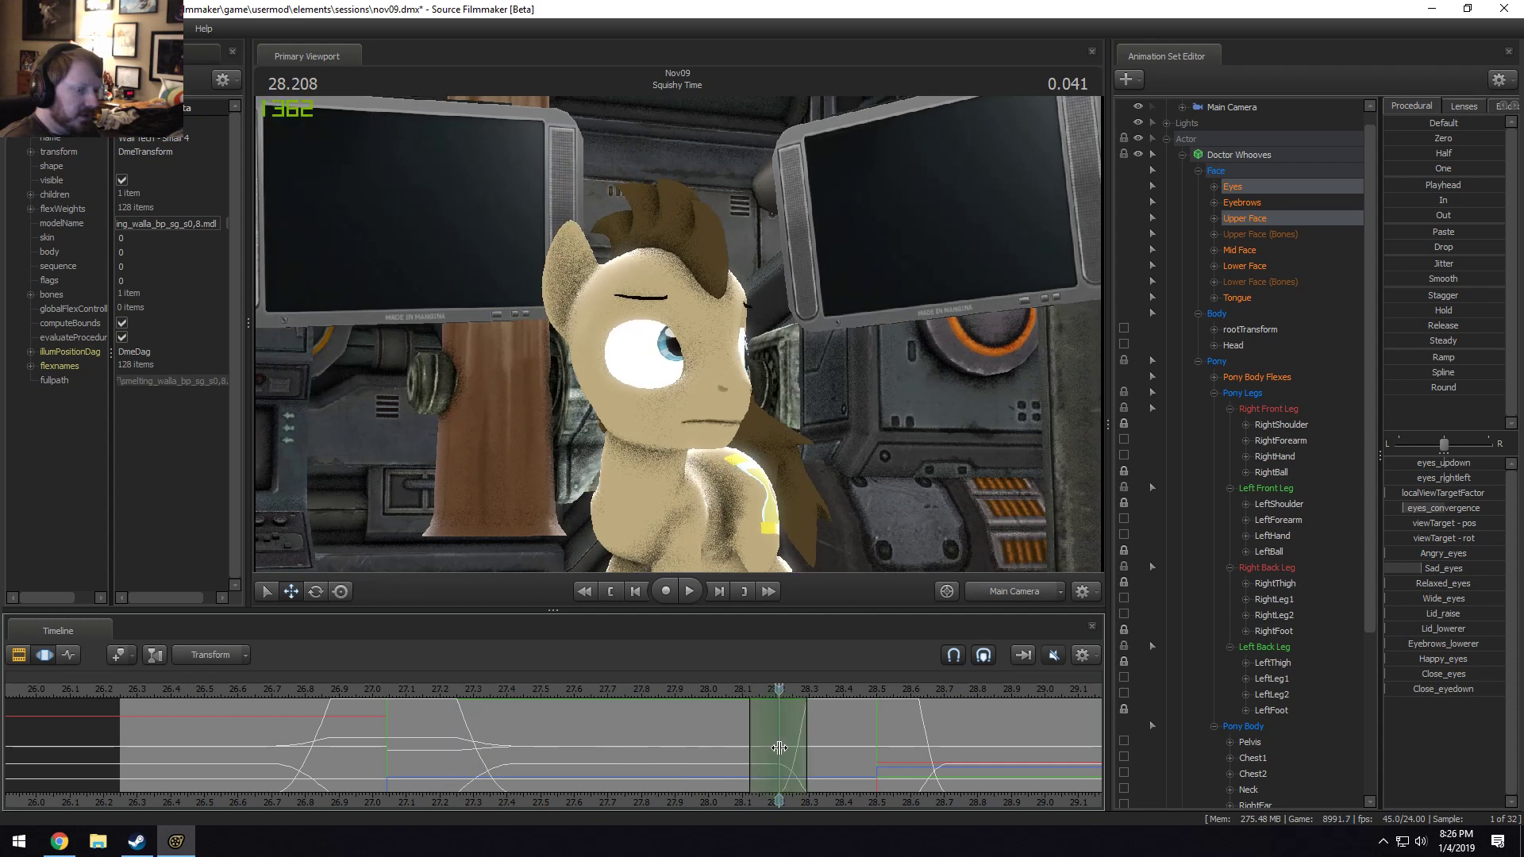
click(1250, 345)
click(1243, 393)
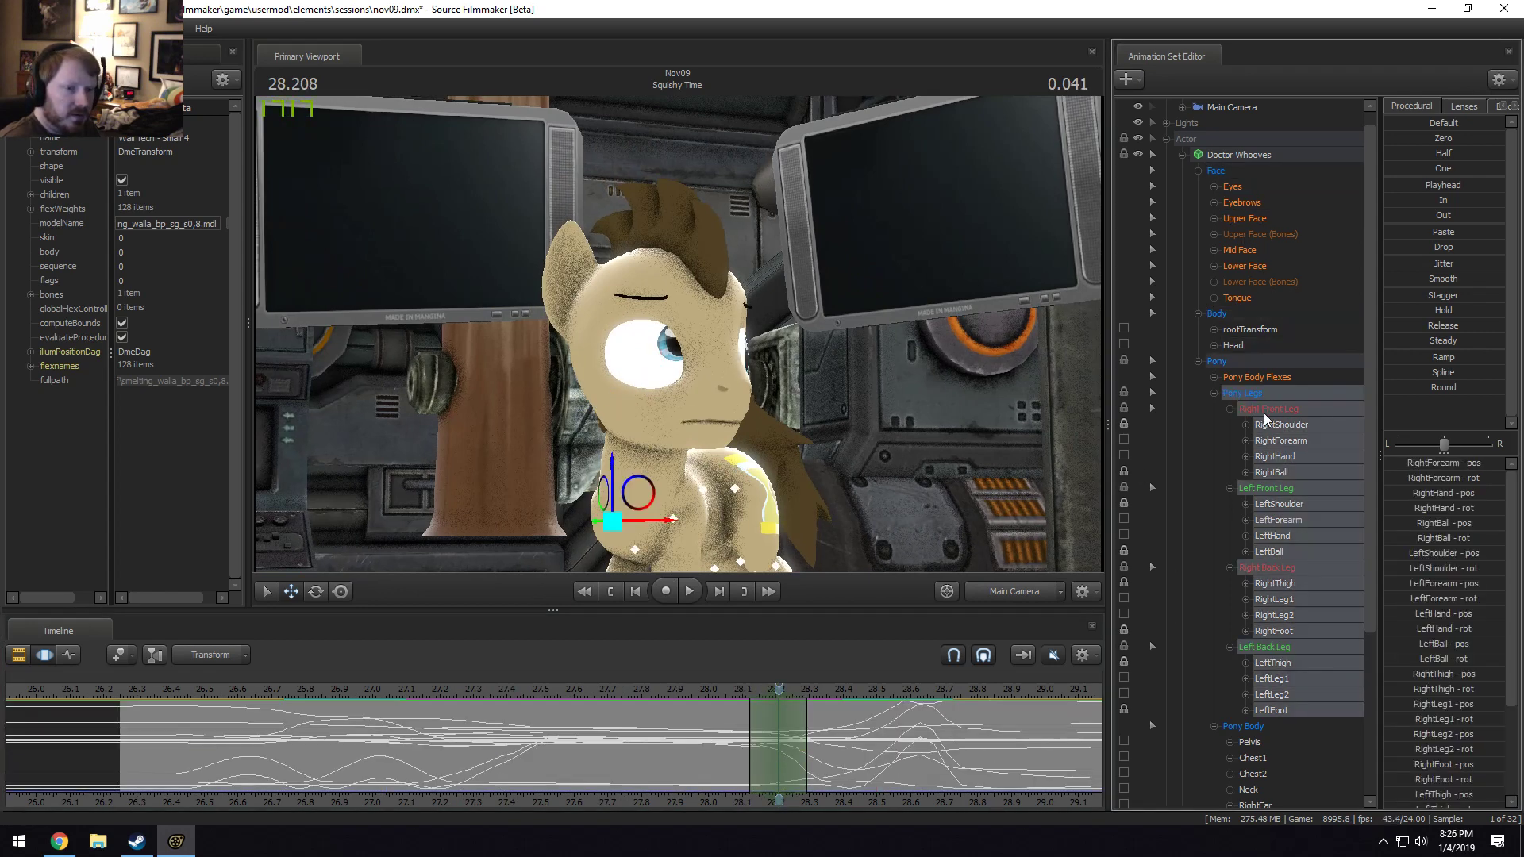
scroll(1241, 707, down, 3)
click(1259, 586)
Rotate the Head and Neck at 28.166 s, with falloff from about 27.3 to 28.3 s.
mouse_move(858, 708)
middle_down()
mouse_move(706, 750)
mouse_move(742, 751)
mouse_move(728, 753)
middle_up()
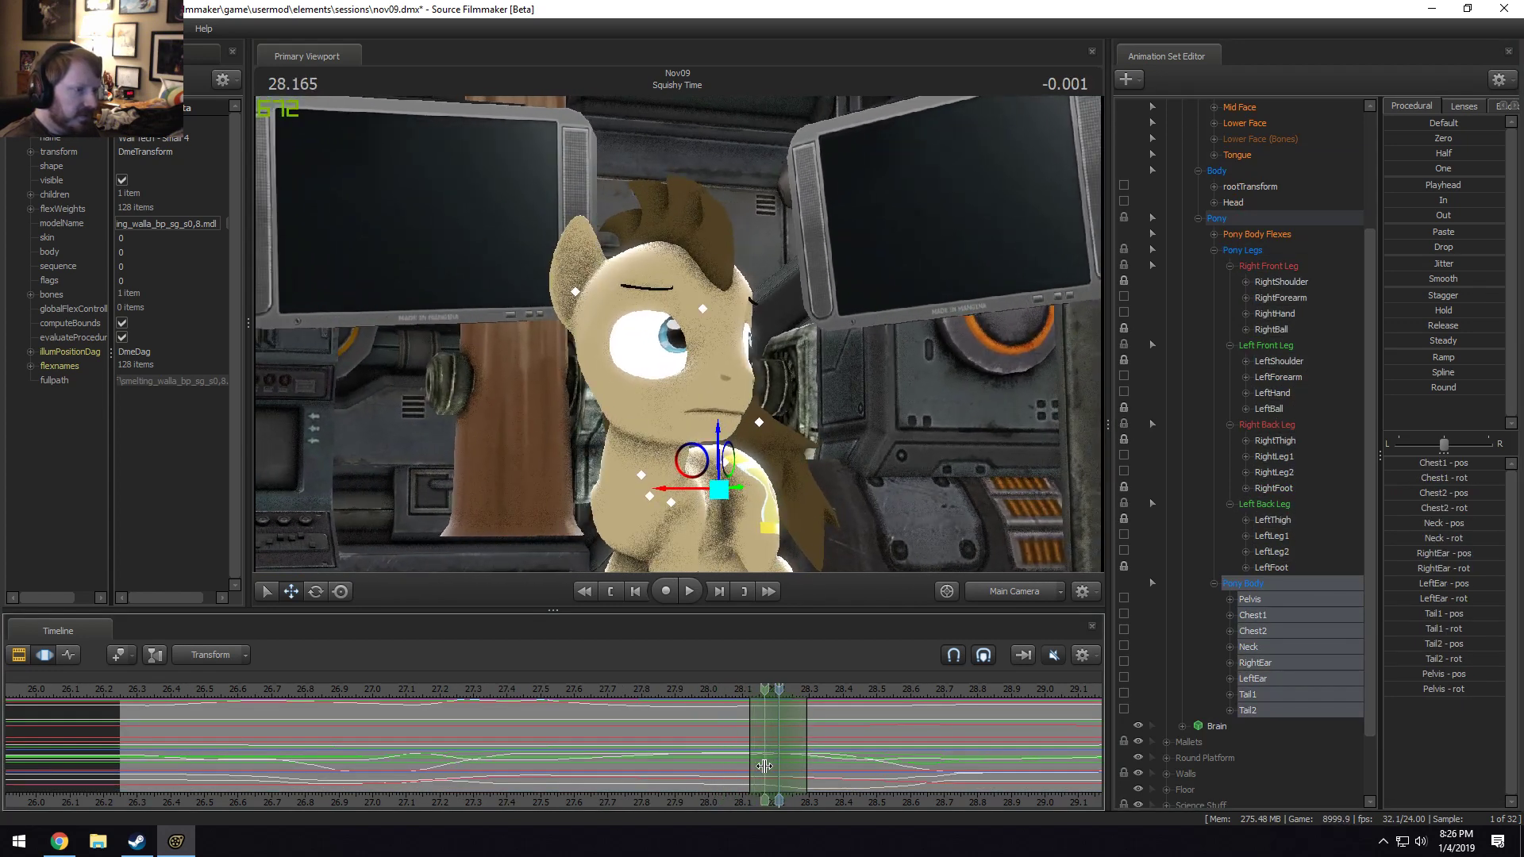
click(765, 764)
scroll(765, 764, up, 4)
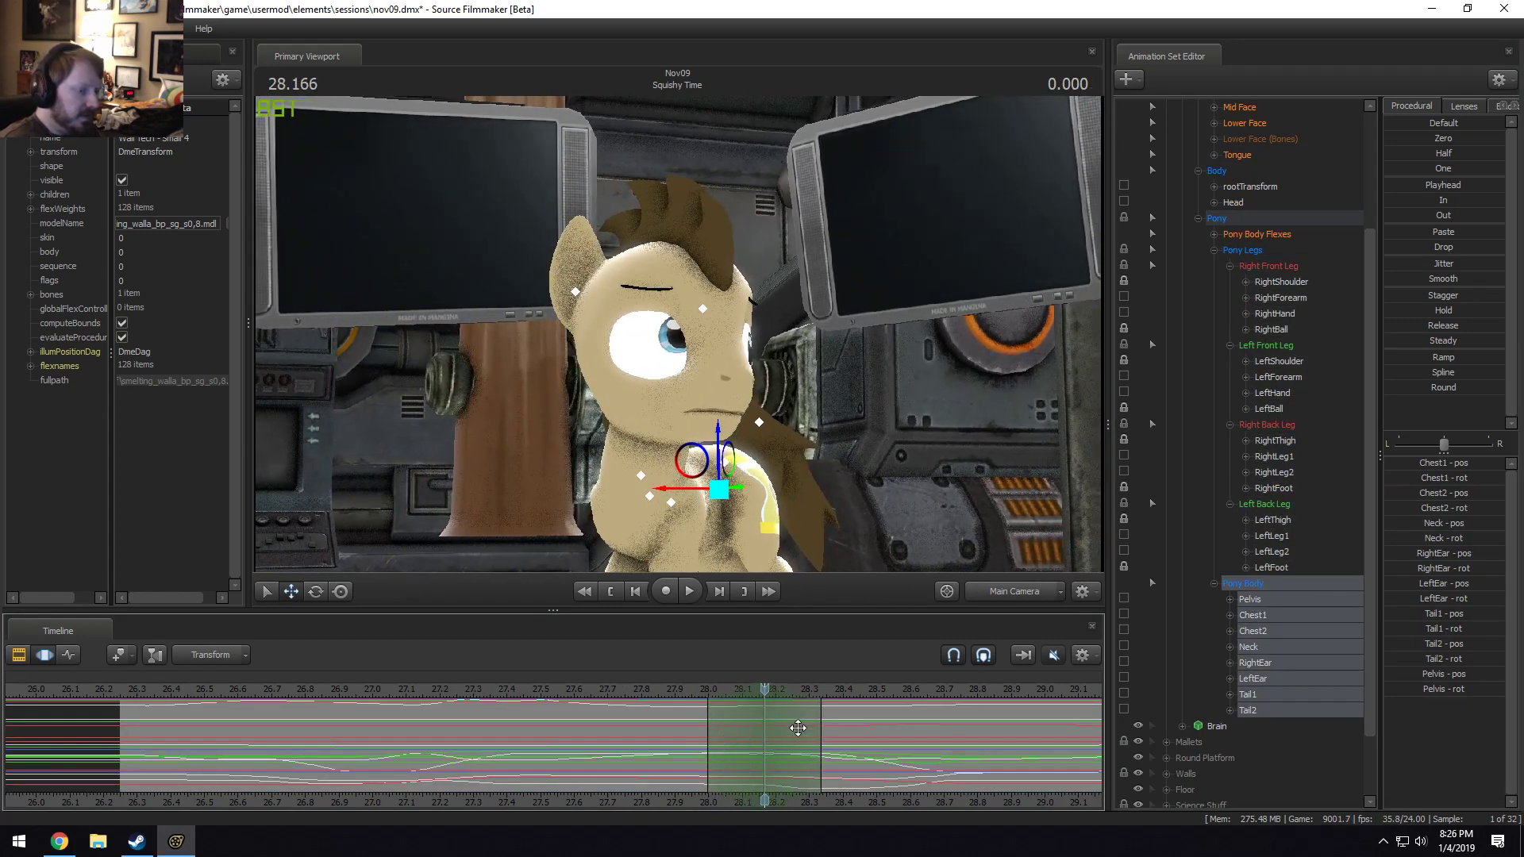
drag(707, 737, 483, 722)
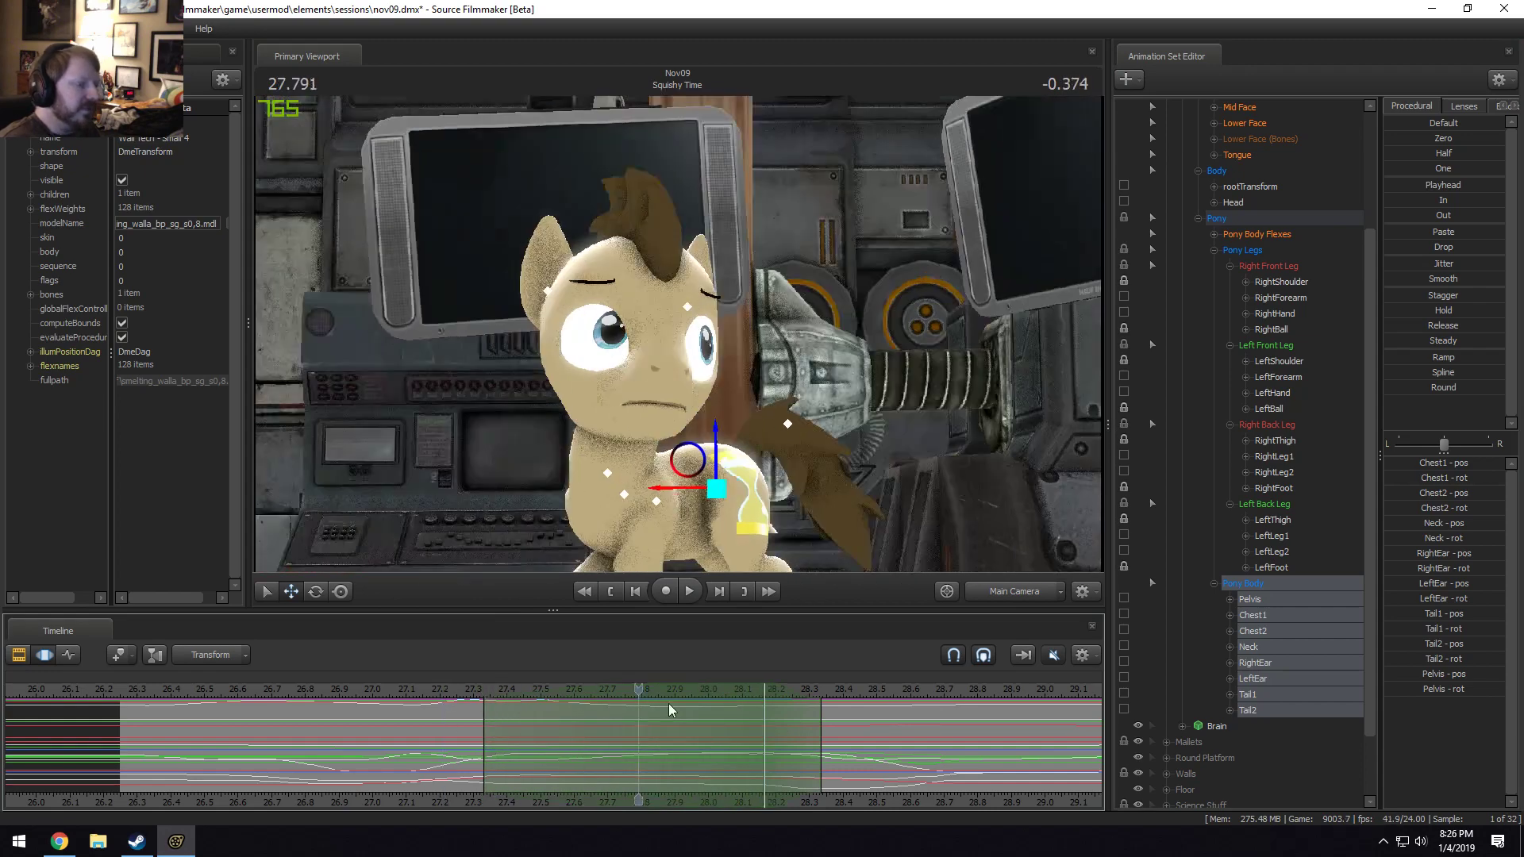
key(ctrl)
ctrl+click(654, 417)
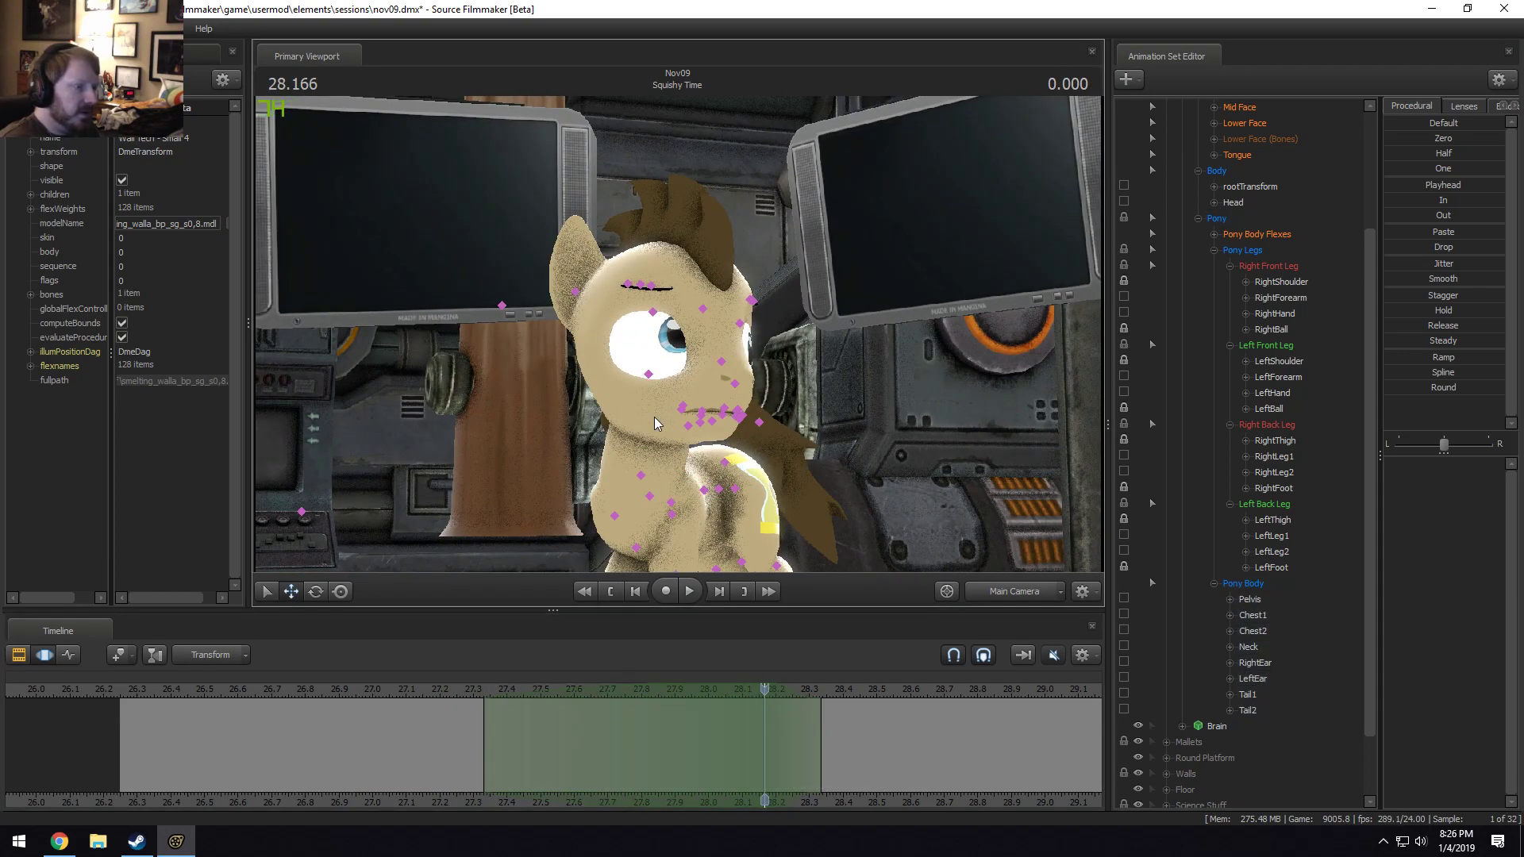
drag(652, 399, 656, 399)
ctrl+shift+click(648, 472)
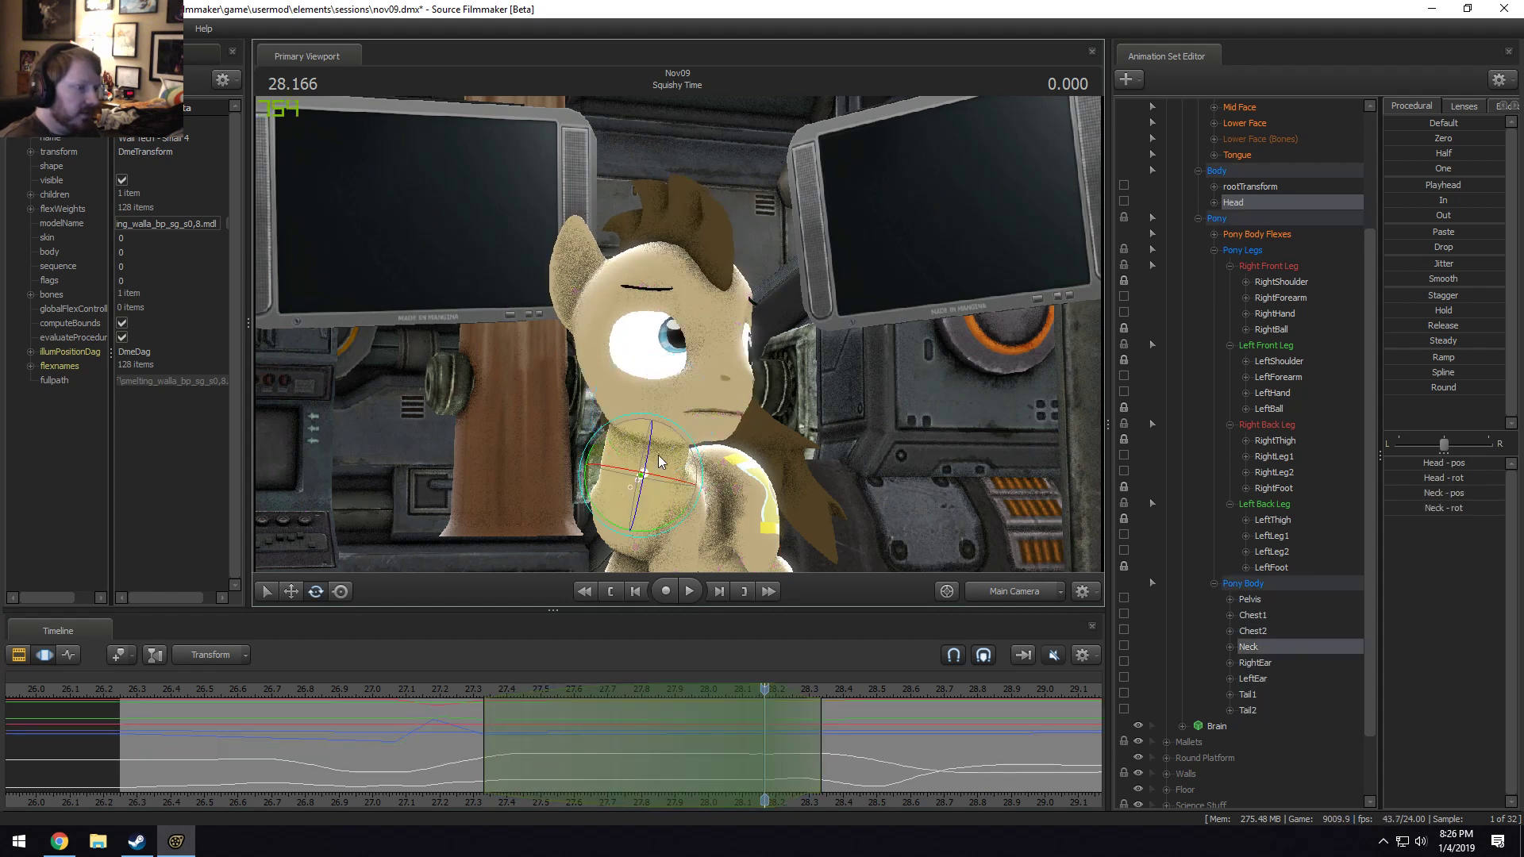
key(ctrl)
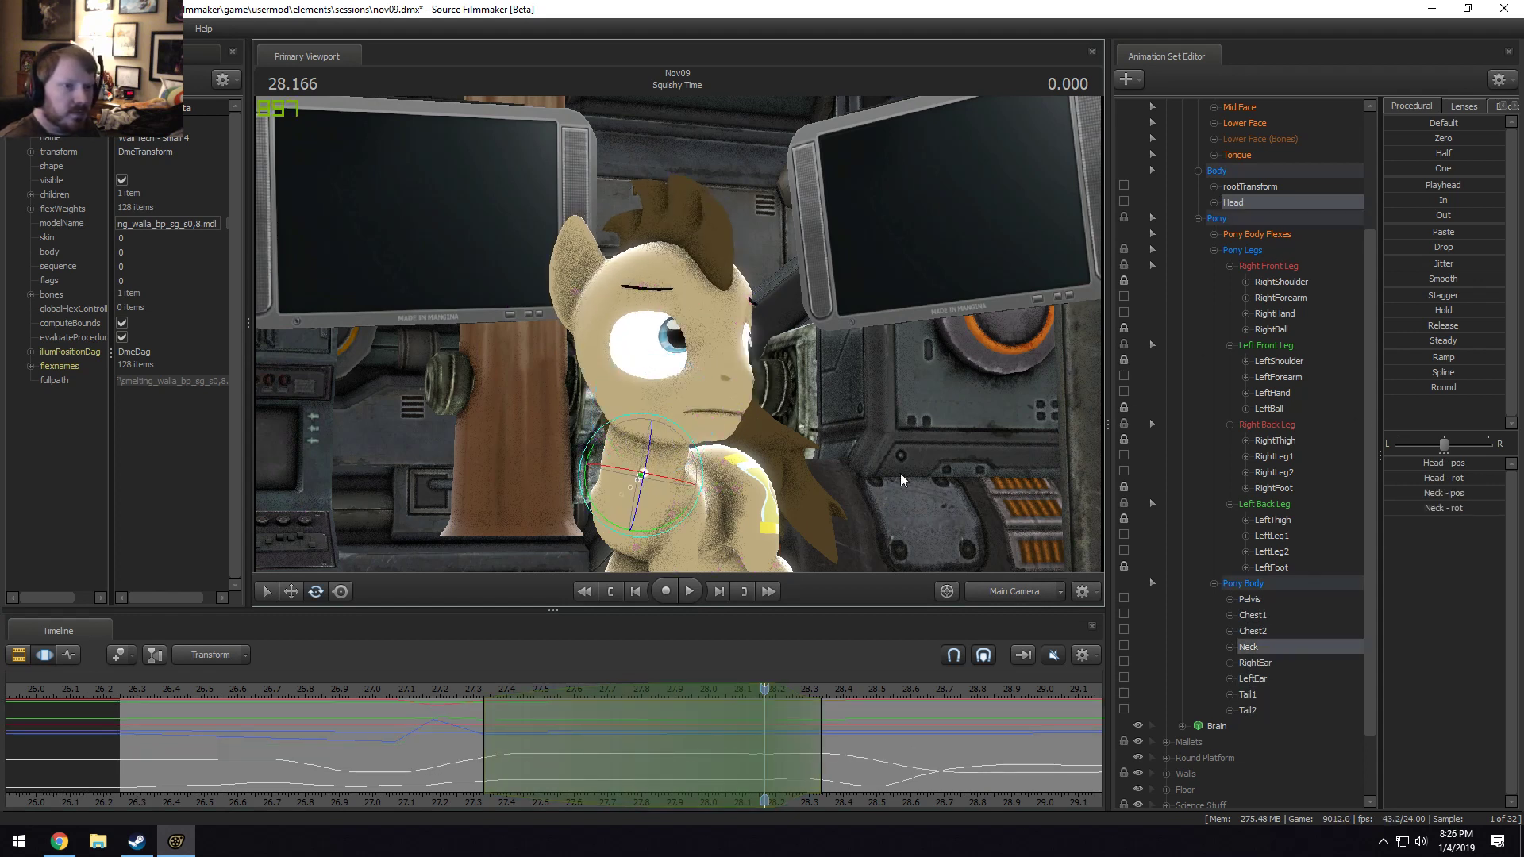
drag(648, 494, 659, 500)
Play back the adjusted head and neck turn in the Main Camera and Work Camera views.
key(space)
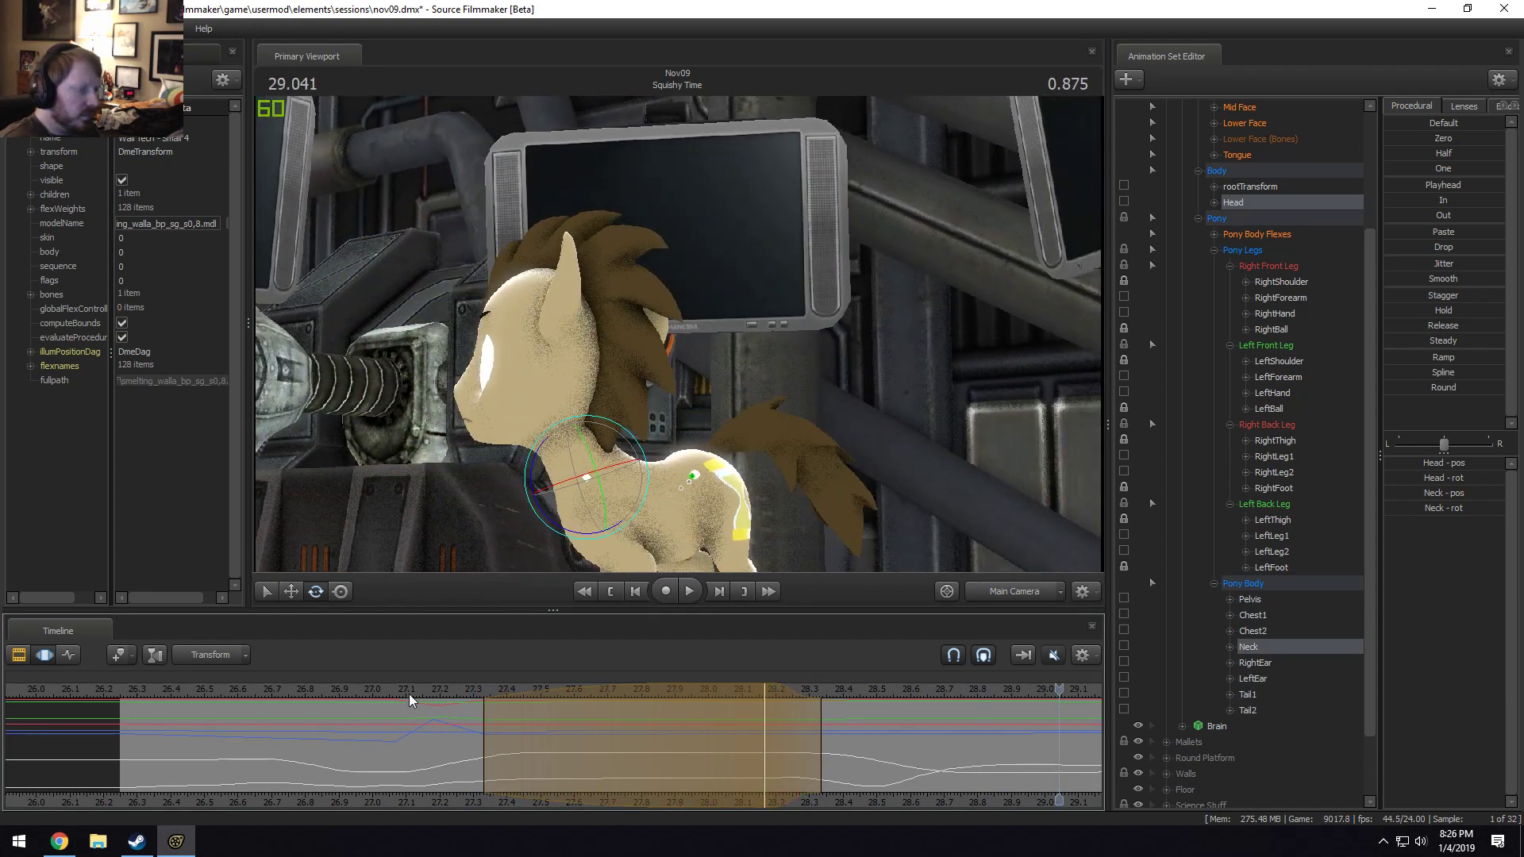
key(space)
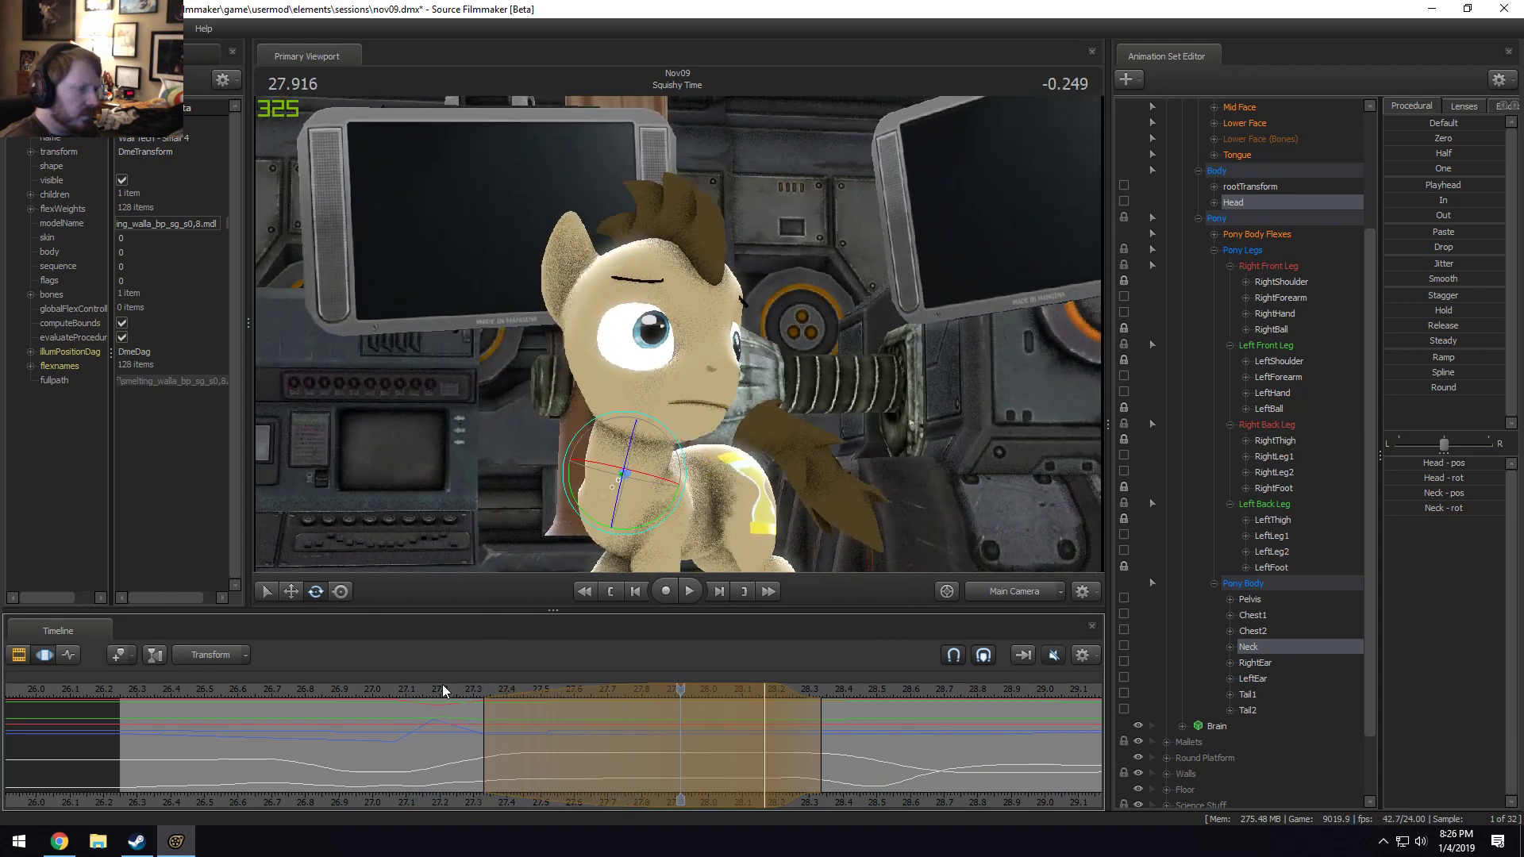
right_click(496, 499)
right_click(495, 441)
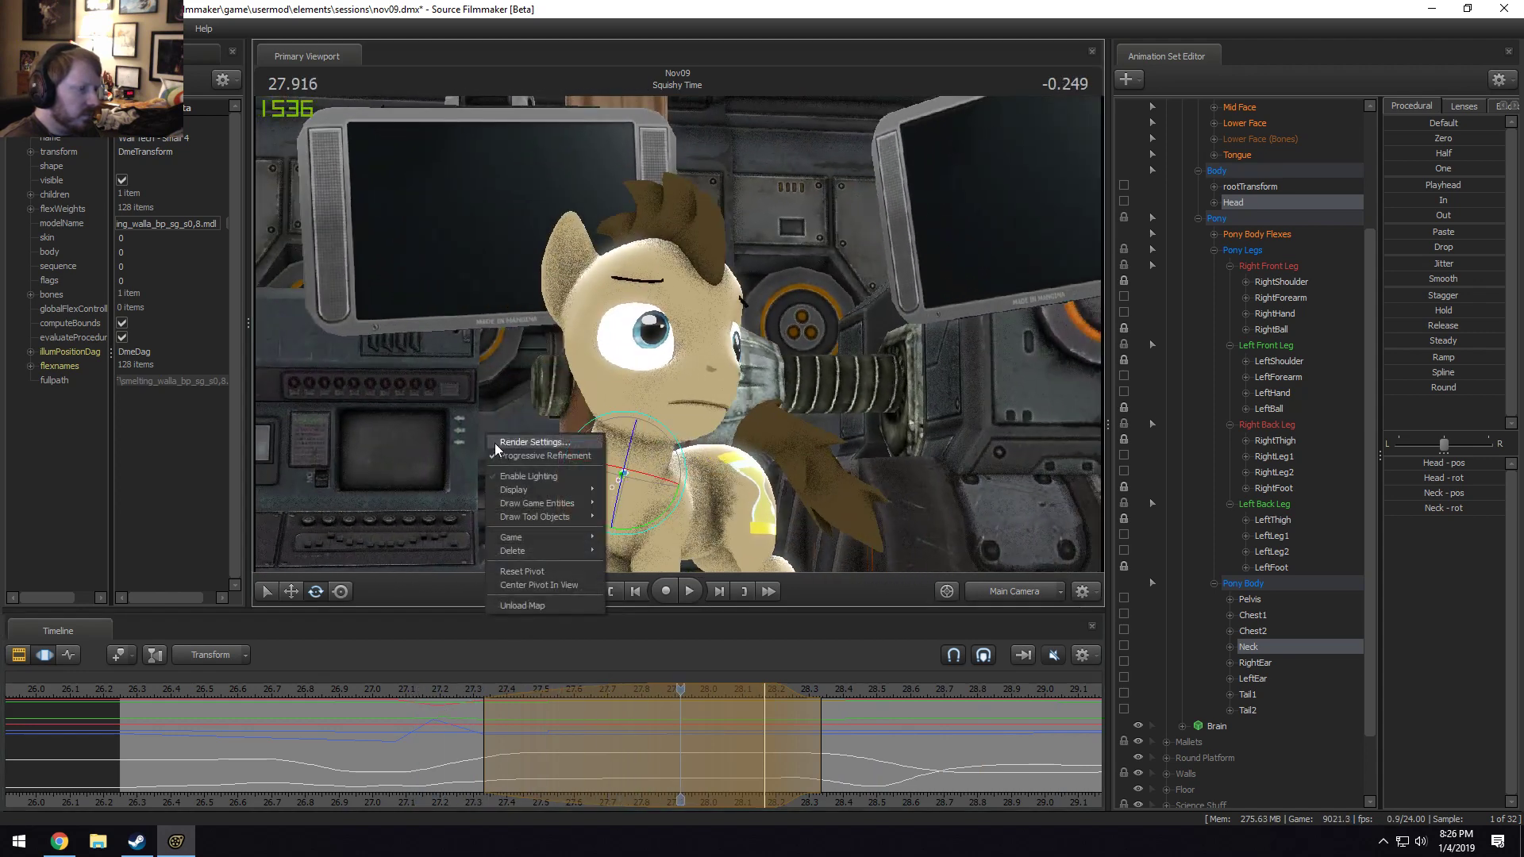
click(1032, 592)
key(space)
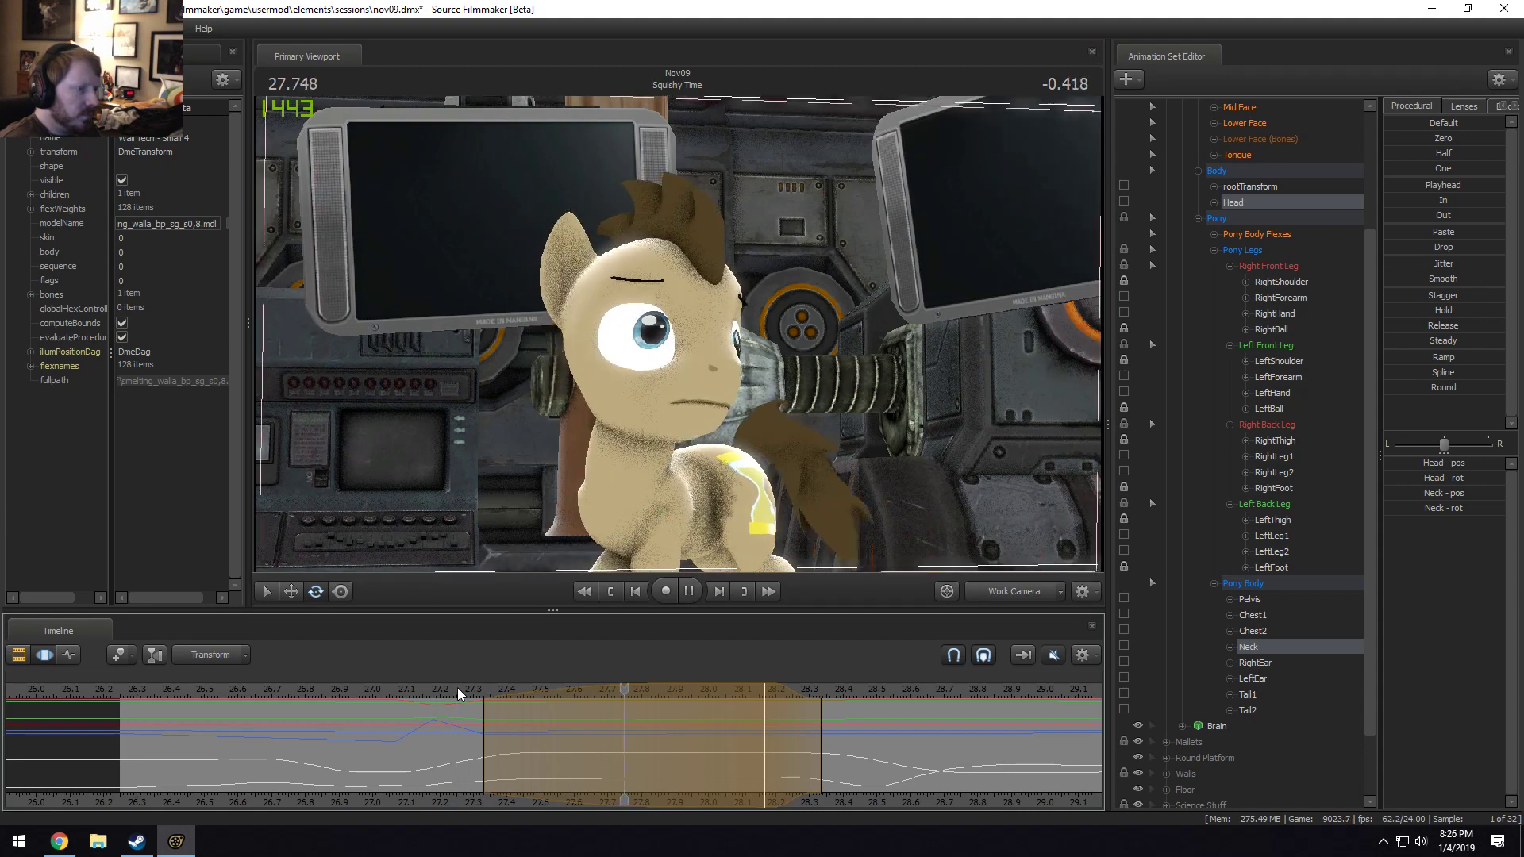
Review the head and neck turn again by playing it in the Work Camera and from about 27 s in the Main Camera.
key(space)
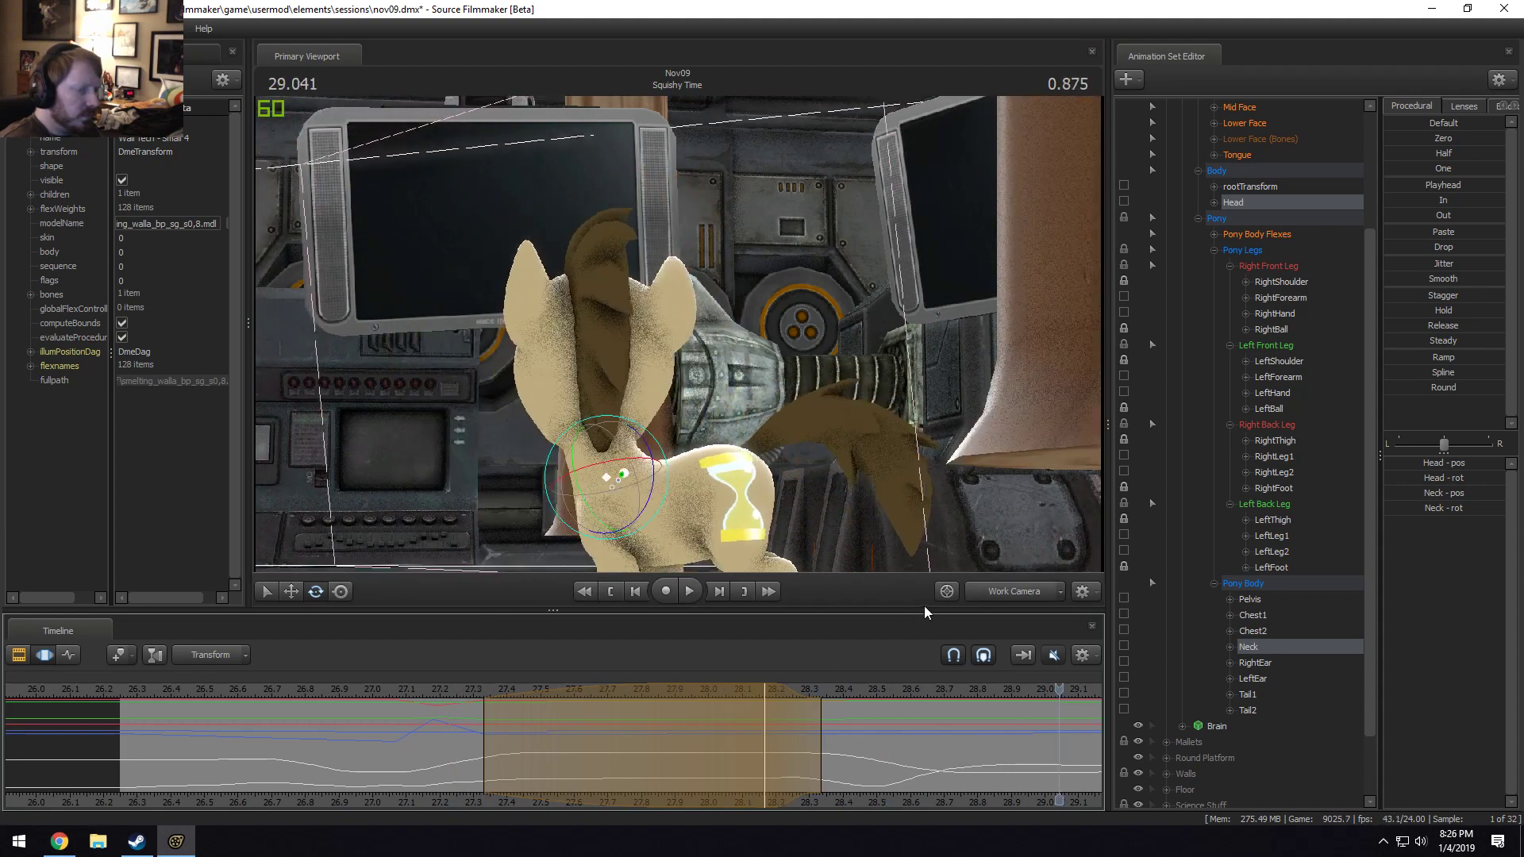
click(1001, 591)
click(366, 697)
key(space)
key(space)
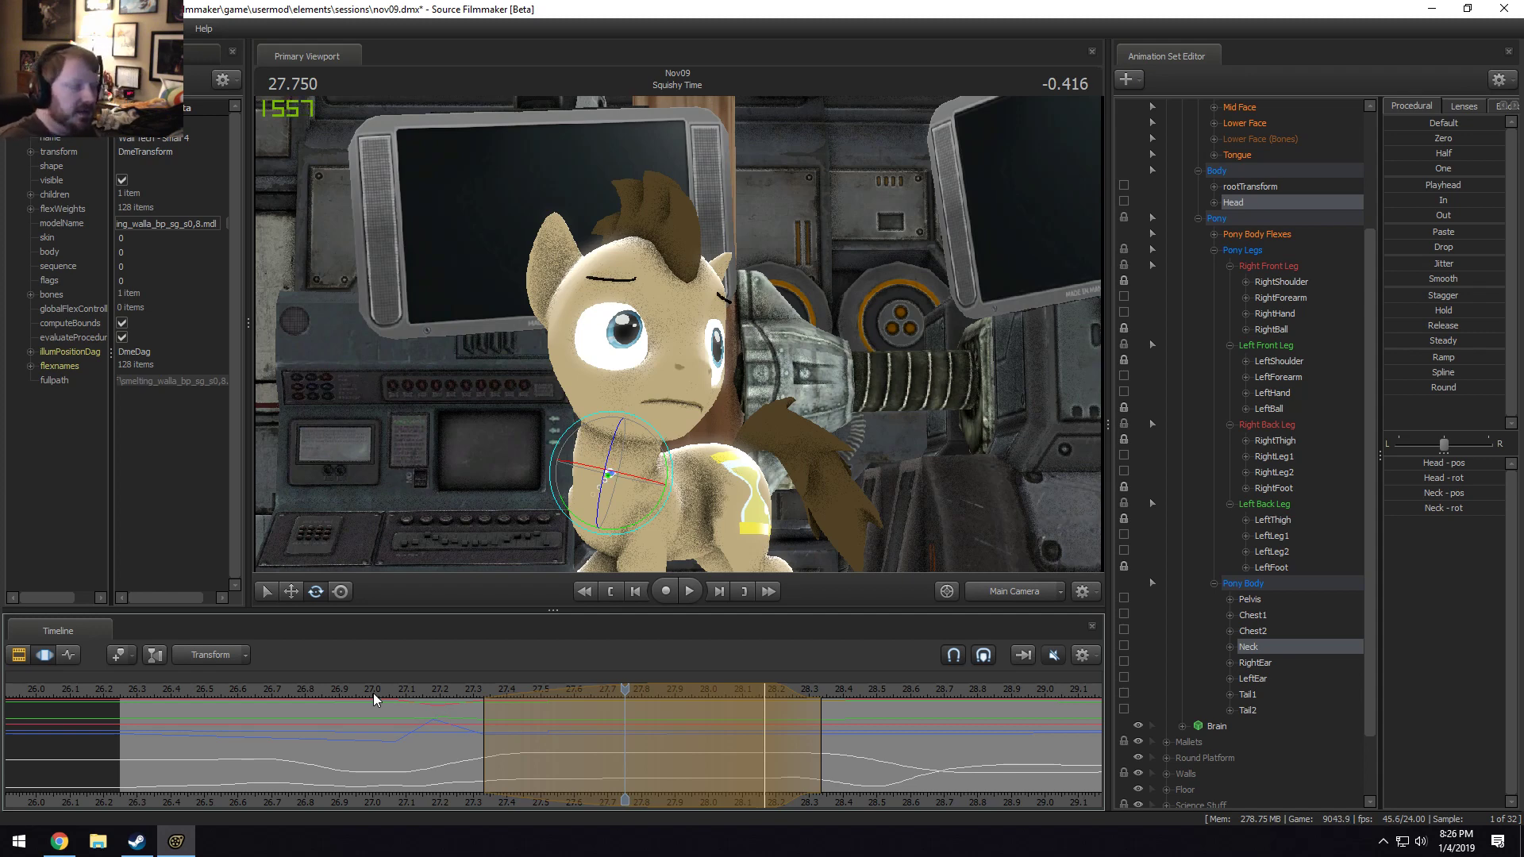
Release the pending head and neck rotation edit in the time selection.
key(F2)
key(F3)
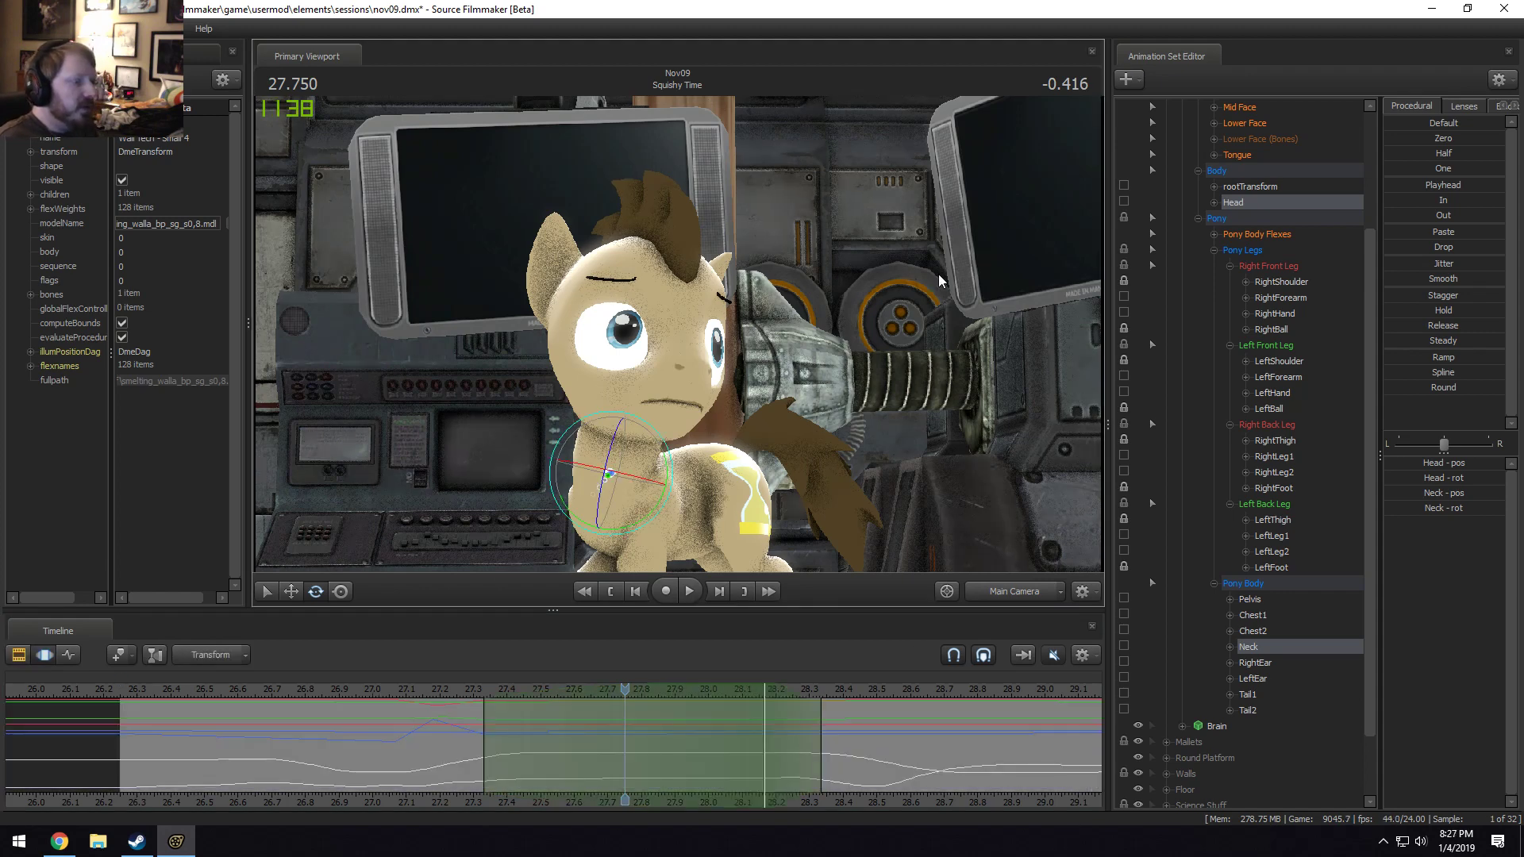
scroll(697, 720, down, 3)
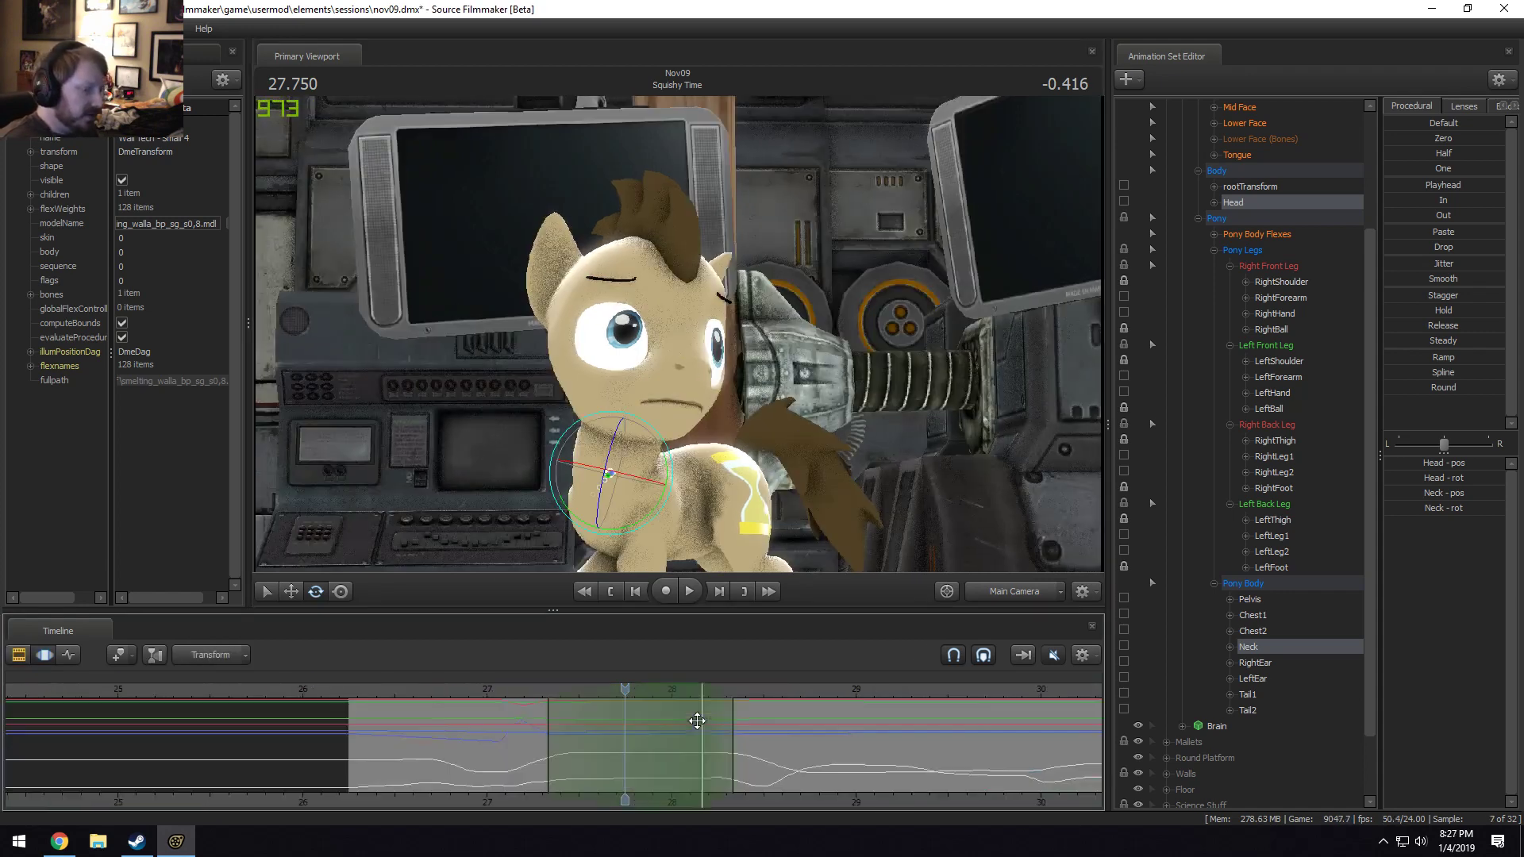
scroll(697, 721, down, 2)
Show the scene through the Work Camera and save the session.
click(1000, 588)
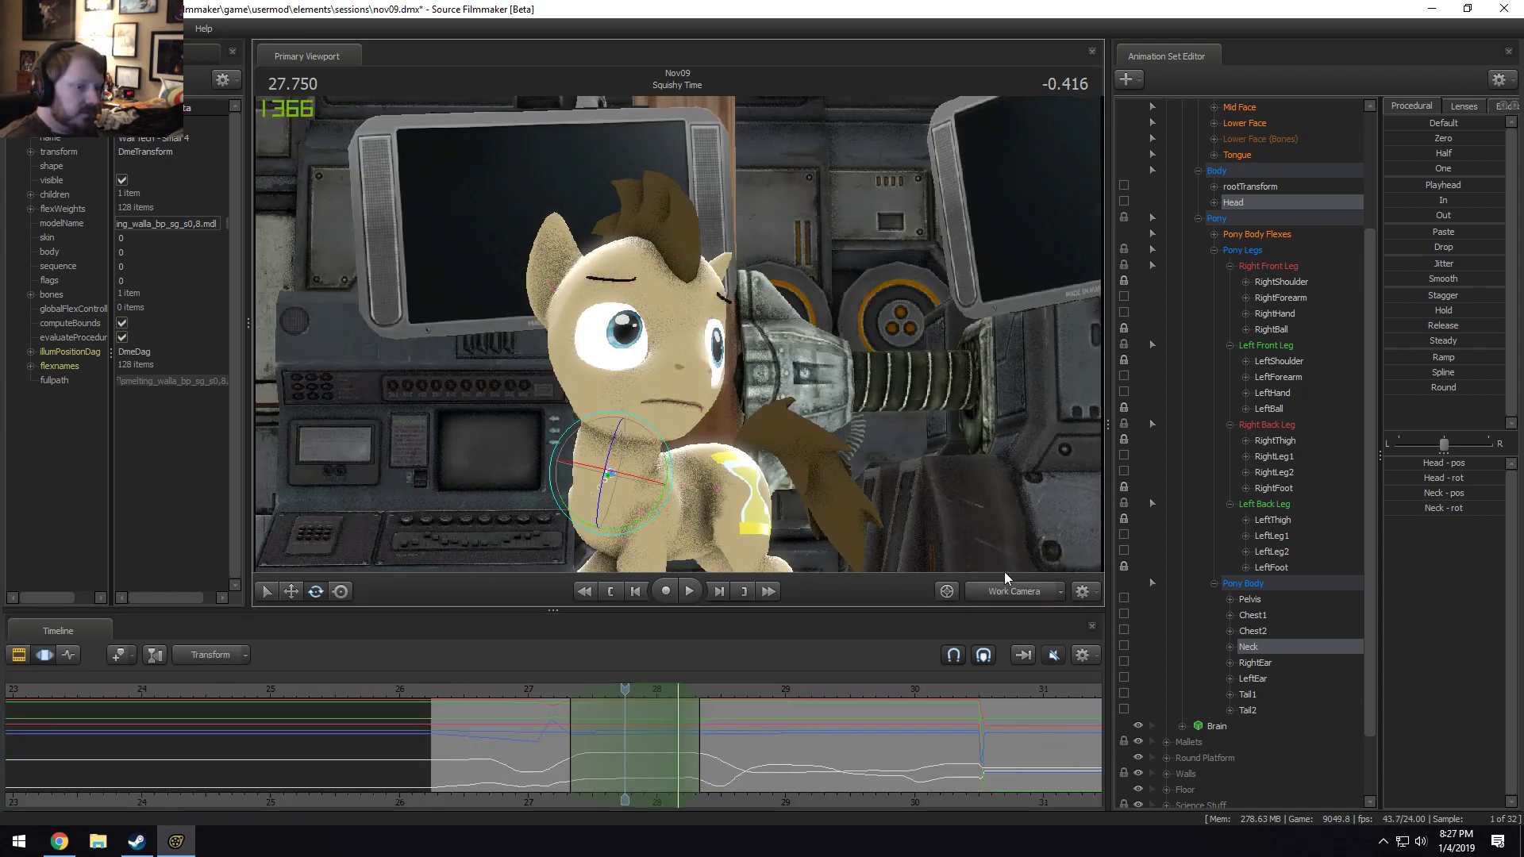
key(s)
drag(976, 516, 697, 328)
key(ctrl+s)
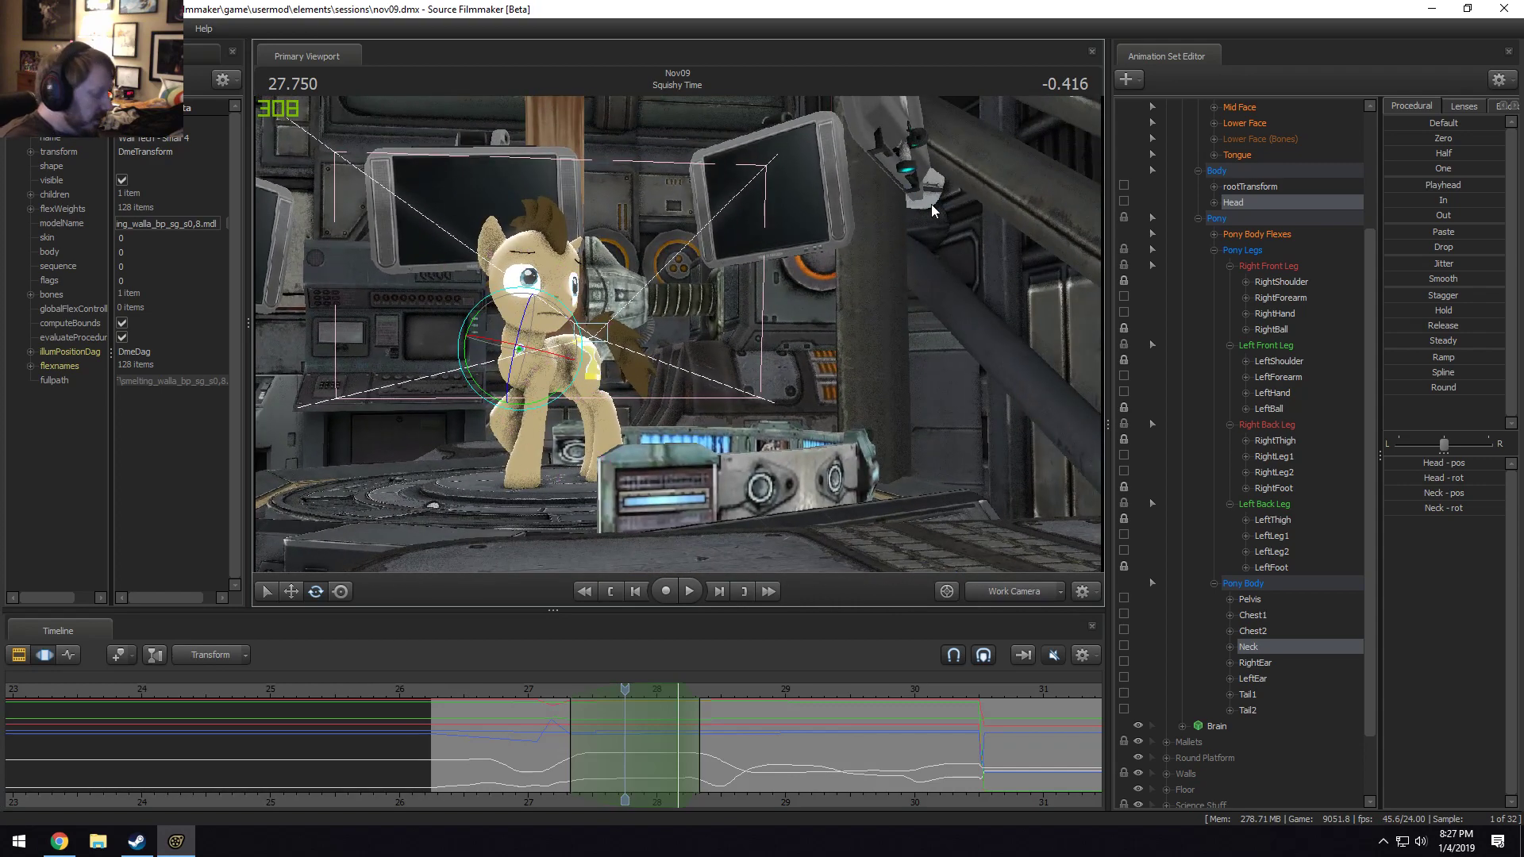
Collapse Doctor Whooves and the Actor group in the animation set list.
scroll(1229, 250, up, 4)
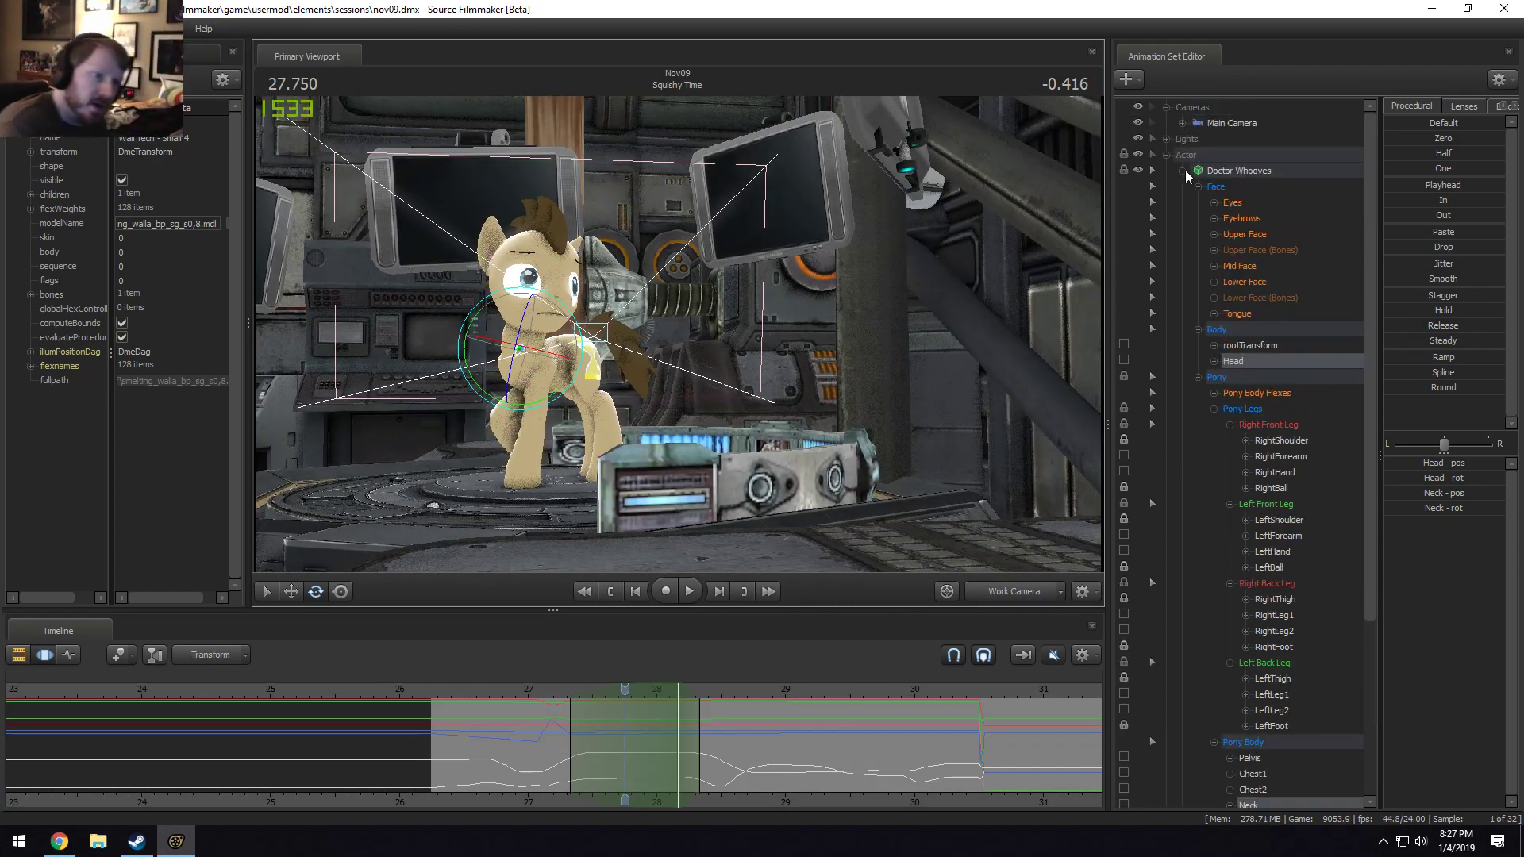
click(1183, 170)
click(1166, 154)
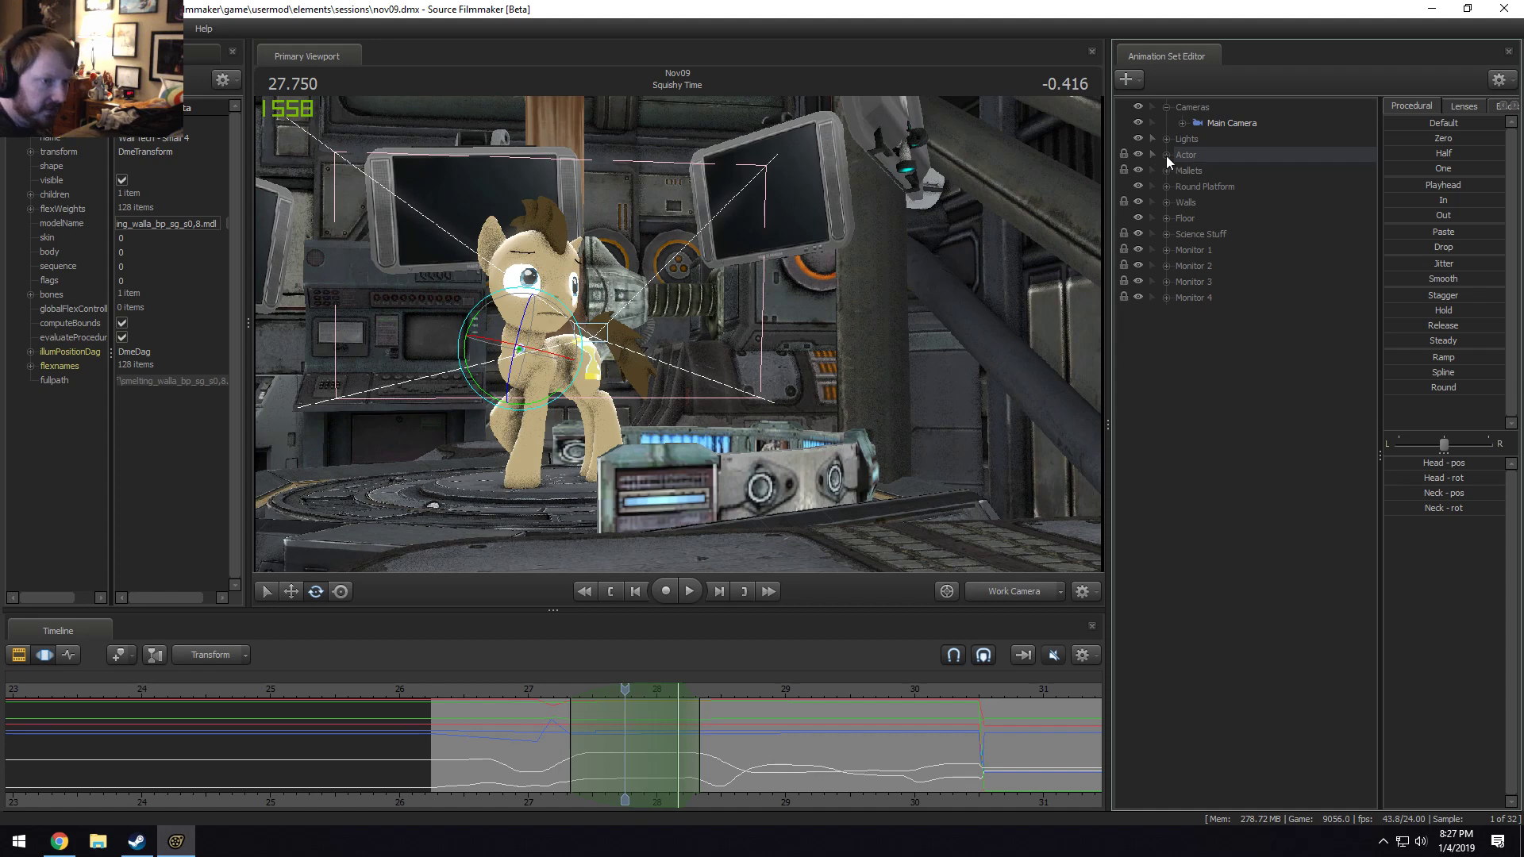
Create an animation set for the model vn_rainbowdash.mdl, filtering the model files by "rainbow".
right_click(1232, 408)
click(1286, 442)
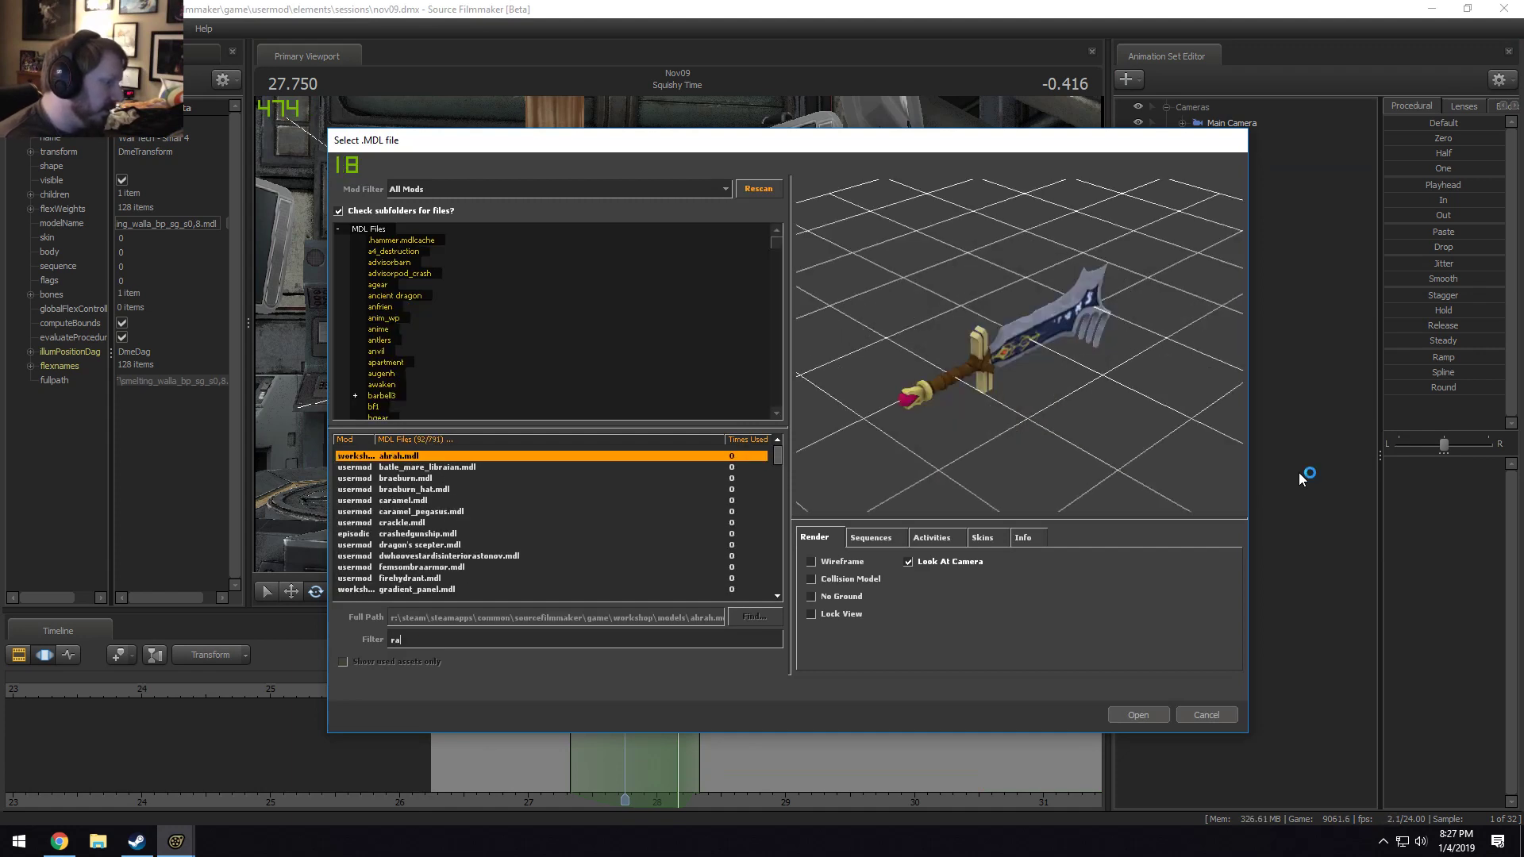
text(rainbow)
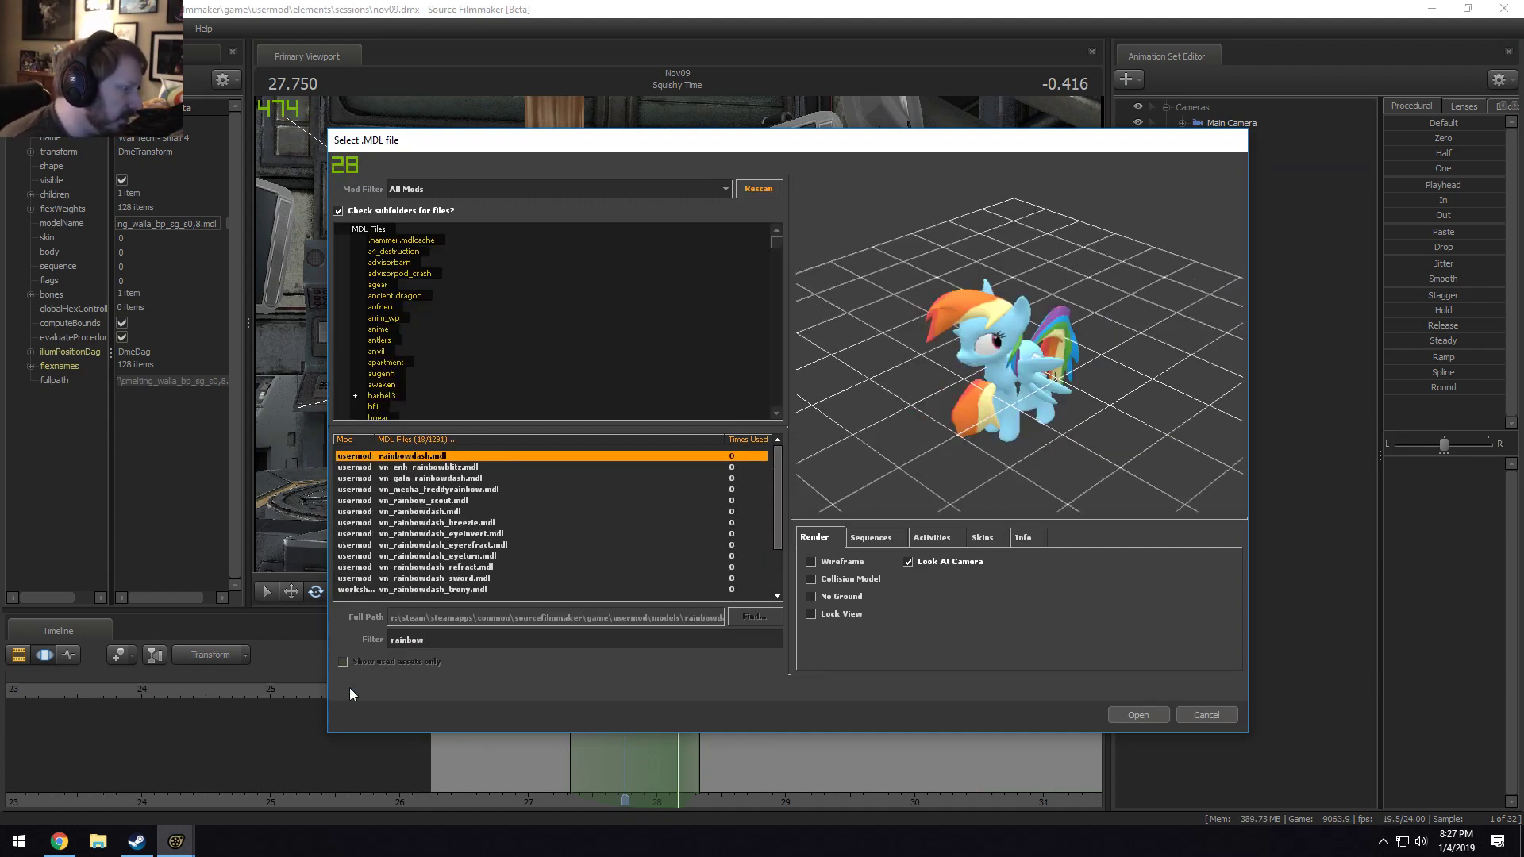
click(436, 511)
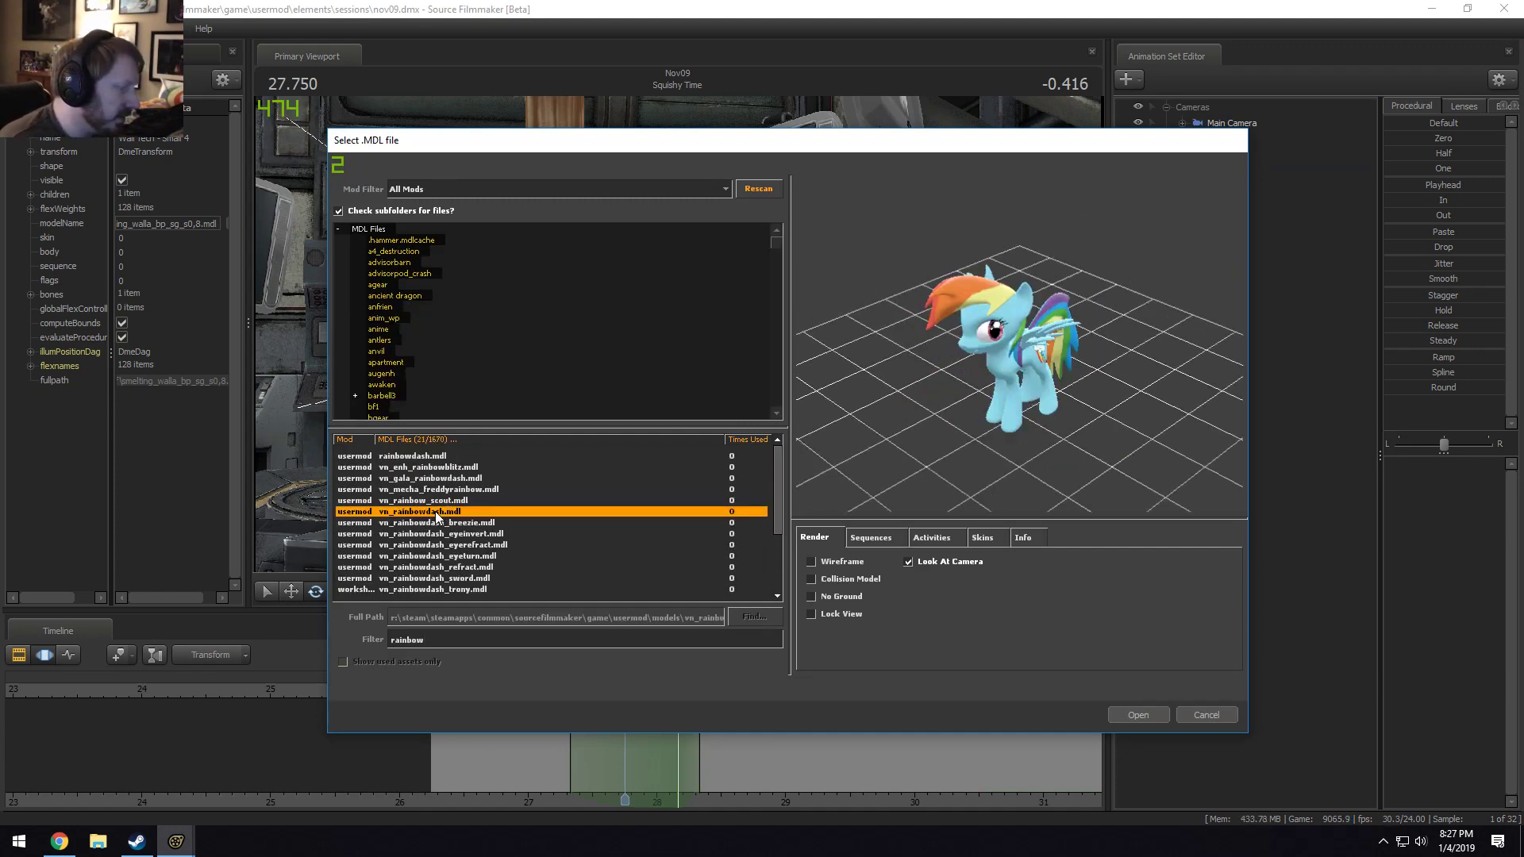
click(1165, 716)
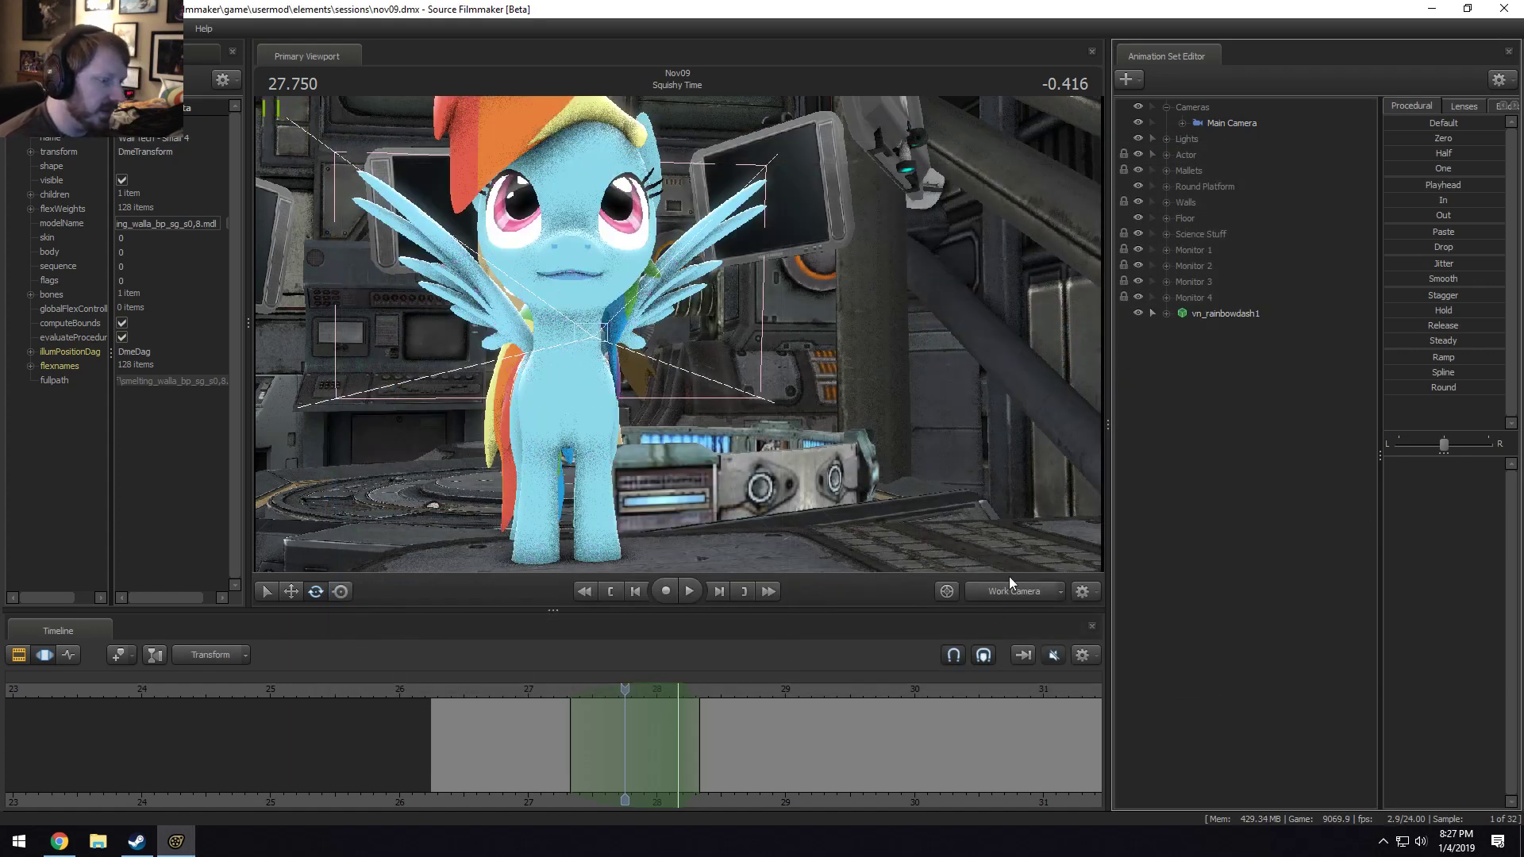
Move vn_rainbowdash1 onto the open floor beside the round platform, near the tables.
mouse_move(677, 334)
mouse_down()
mouse_move(556, 333)
mouse_move(556, 373)
mouse_move(555, 349)
mouse_move(683, 341)
mouse_move(556, 334)
mouse_move(683, 331)
mouse_up()
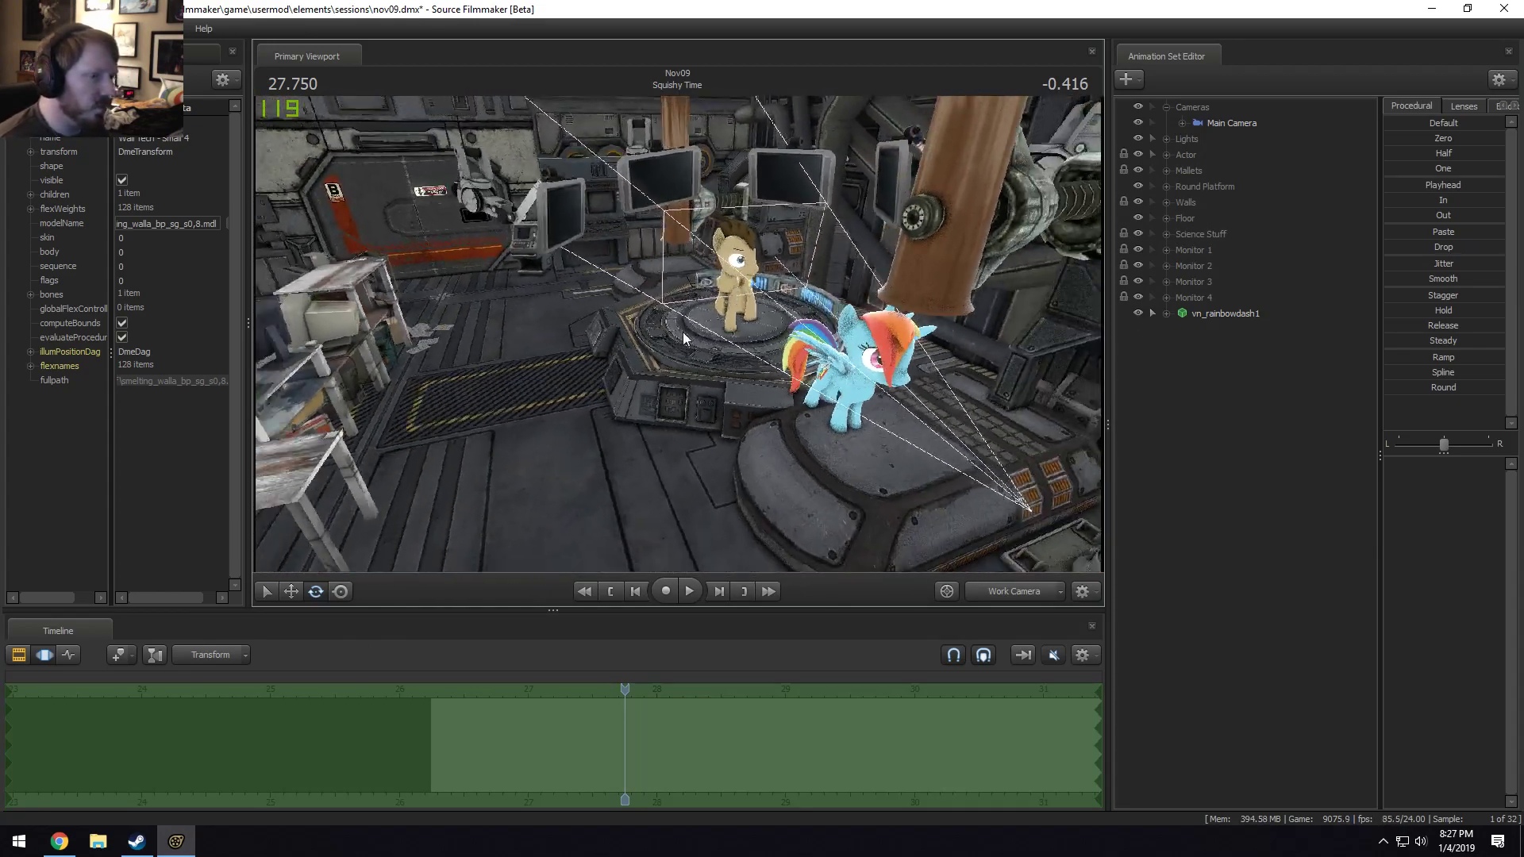
click(1190, 314)
drag(850, 436, 496, 528)
drag(496, 476, 680, 340)
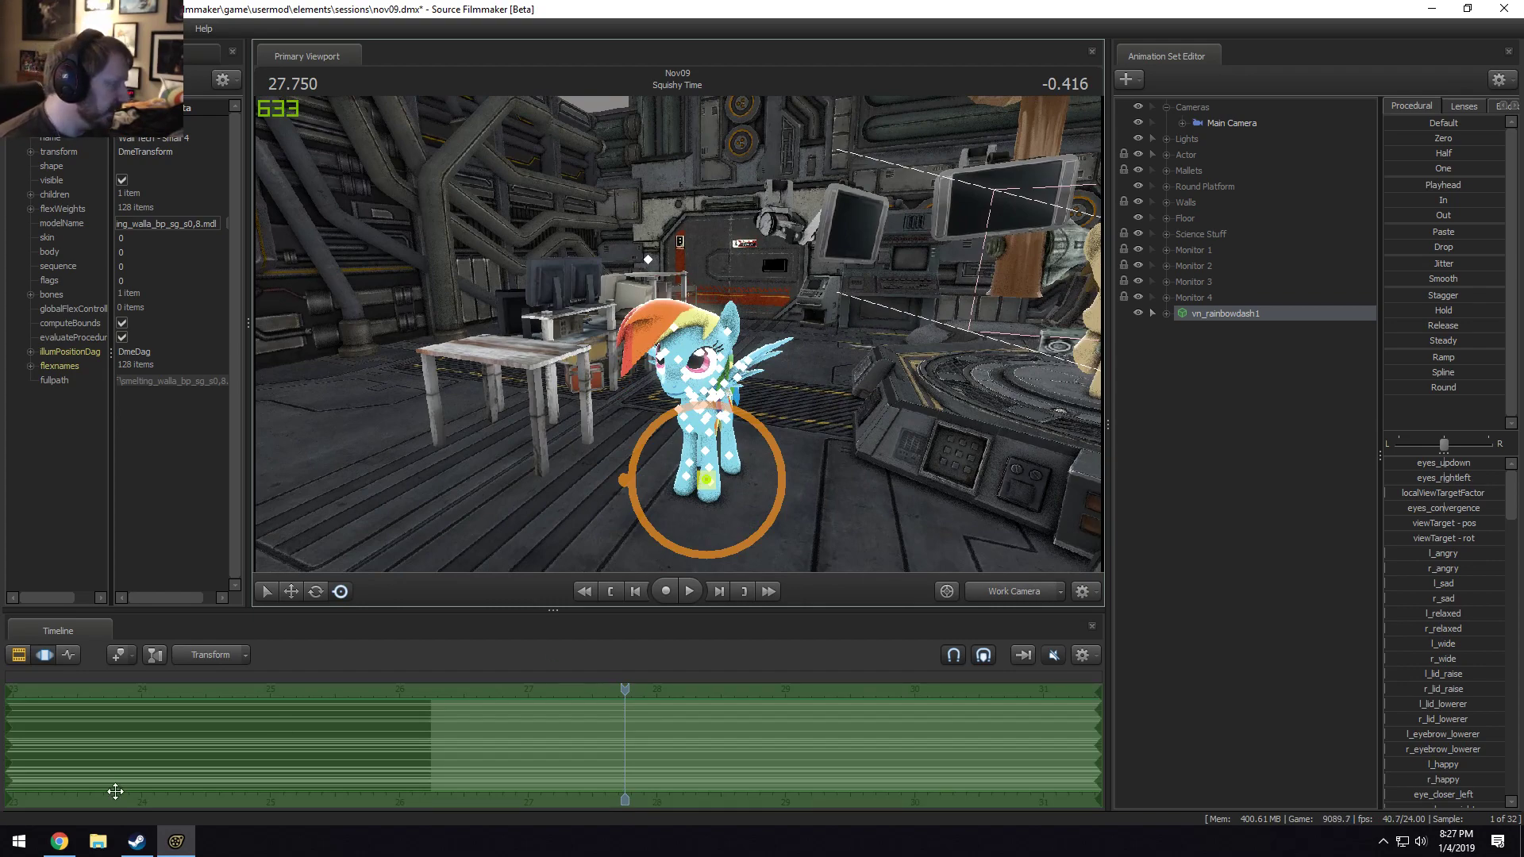
Switch to Chrome and browse the SFM-Ponies SFM Resource gallery on DeviantArt.
click(60, 841)
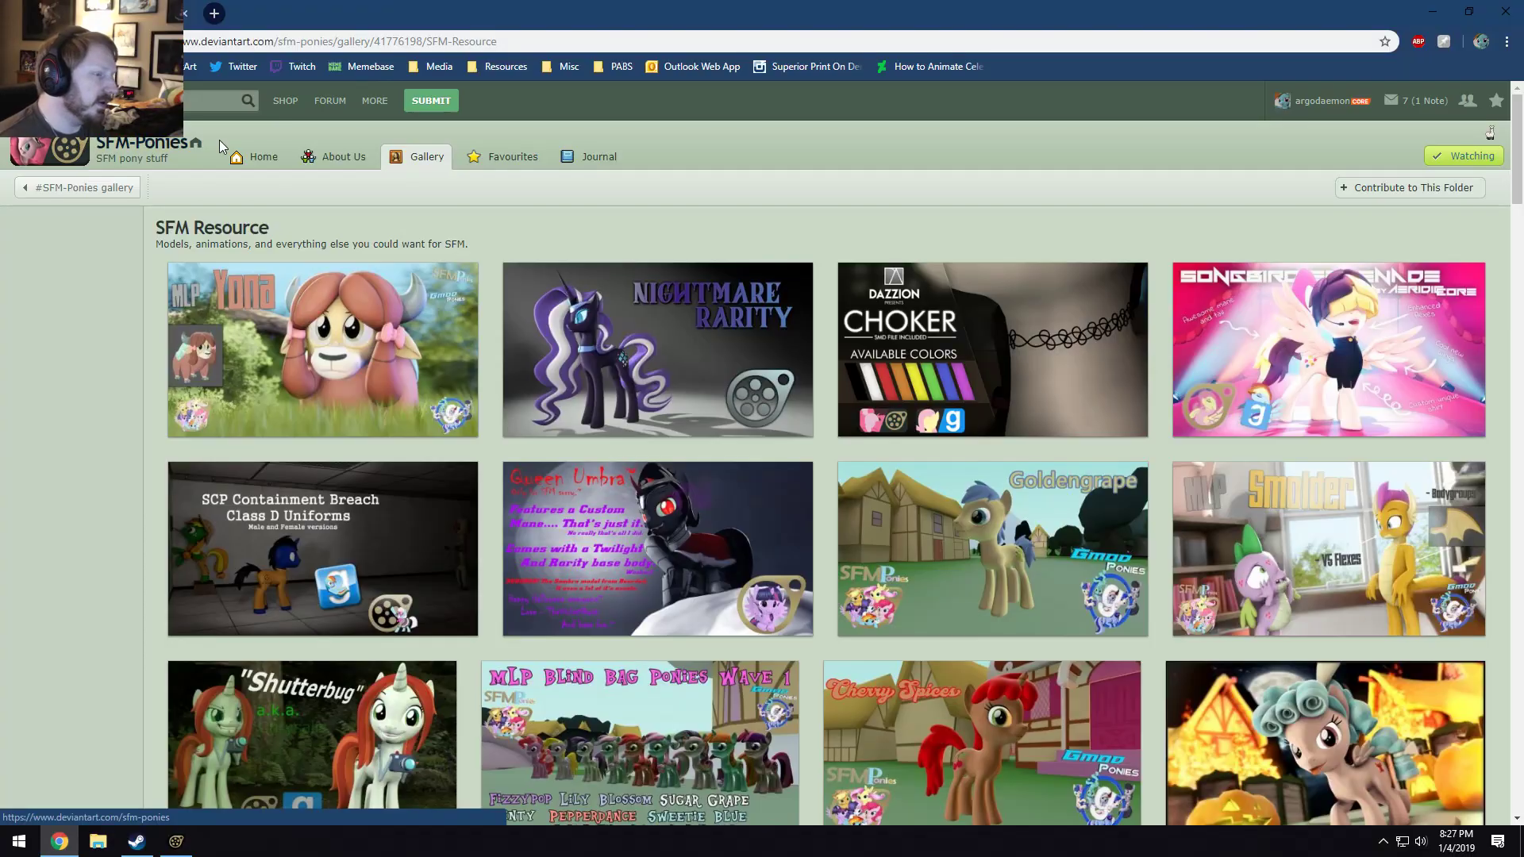
scroll(934, 510, down, 15)
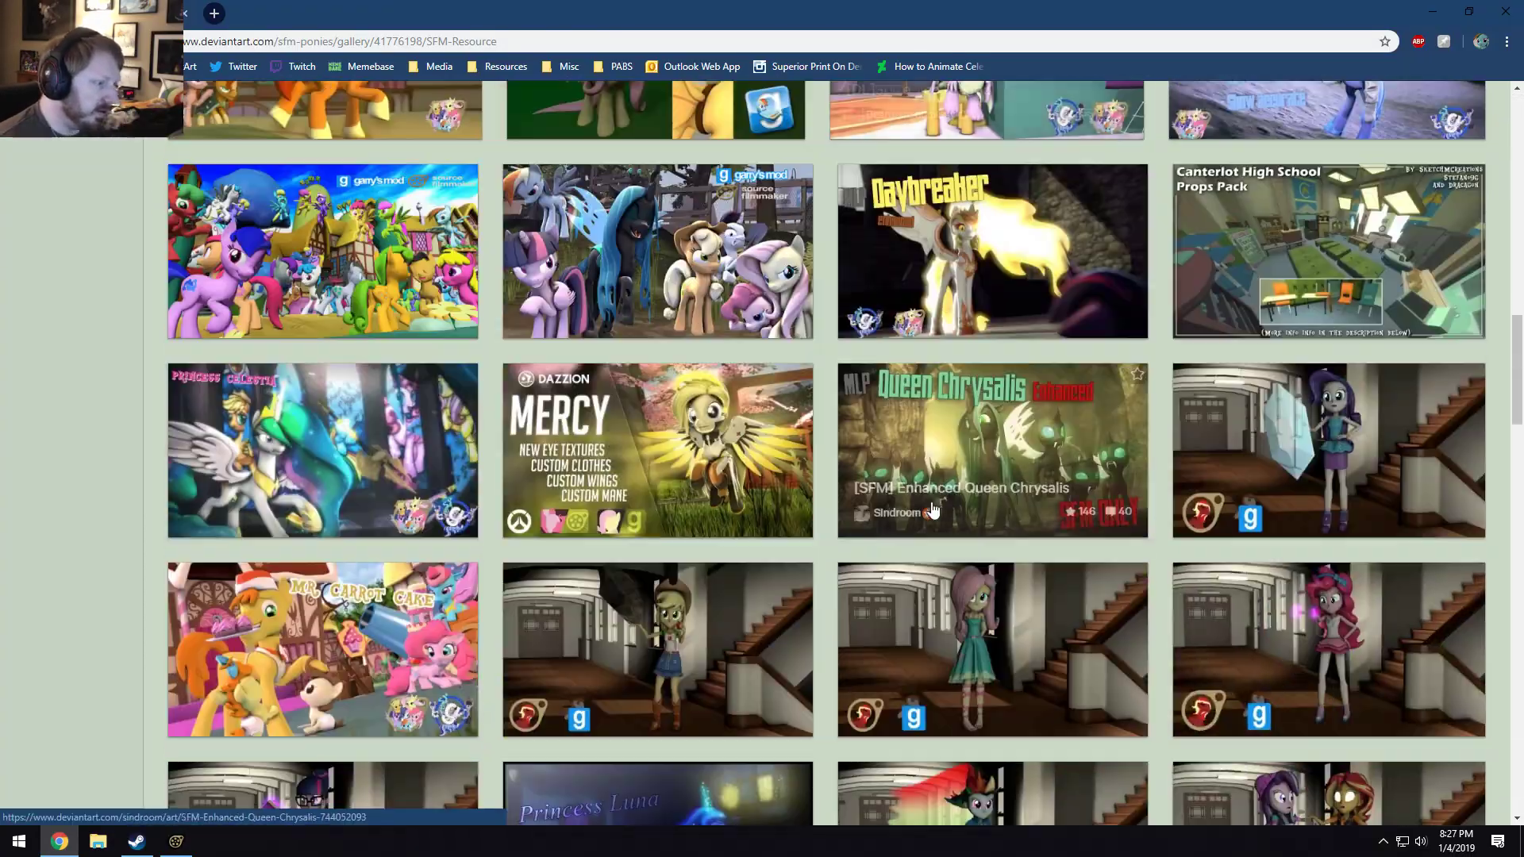
scroll(933, 510, down, 20)
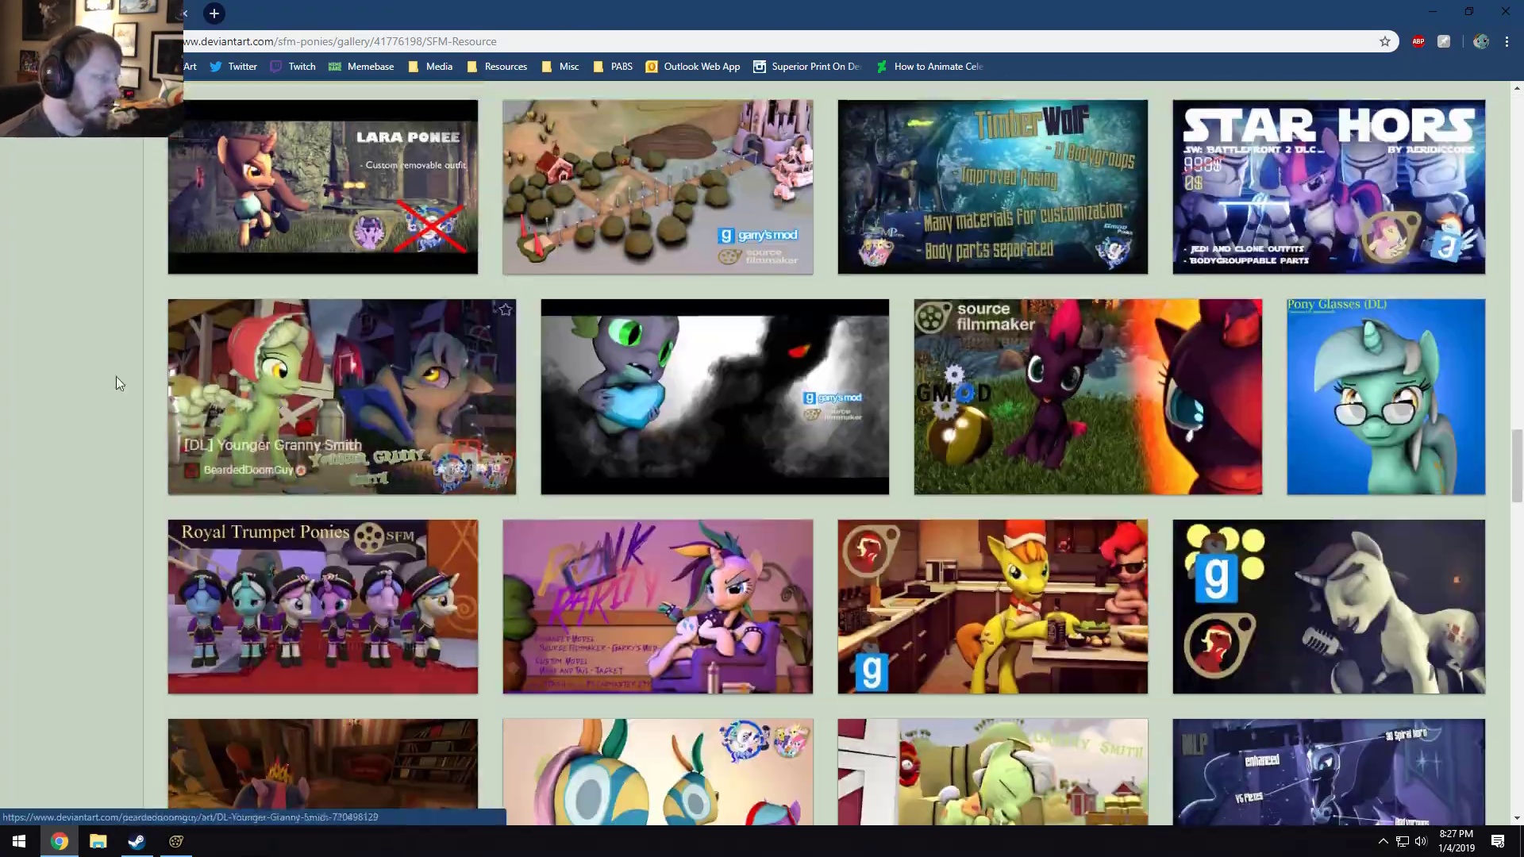
scroll(115, 376, up, 7)
Load ponysfm.com in the browser and return to Source Filmmaker.
click(238, 48)
text(pon)
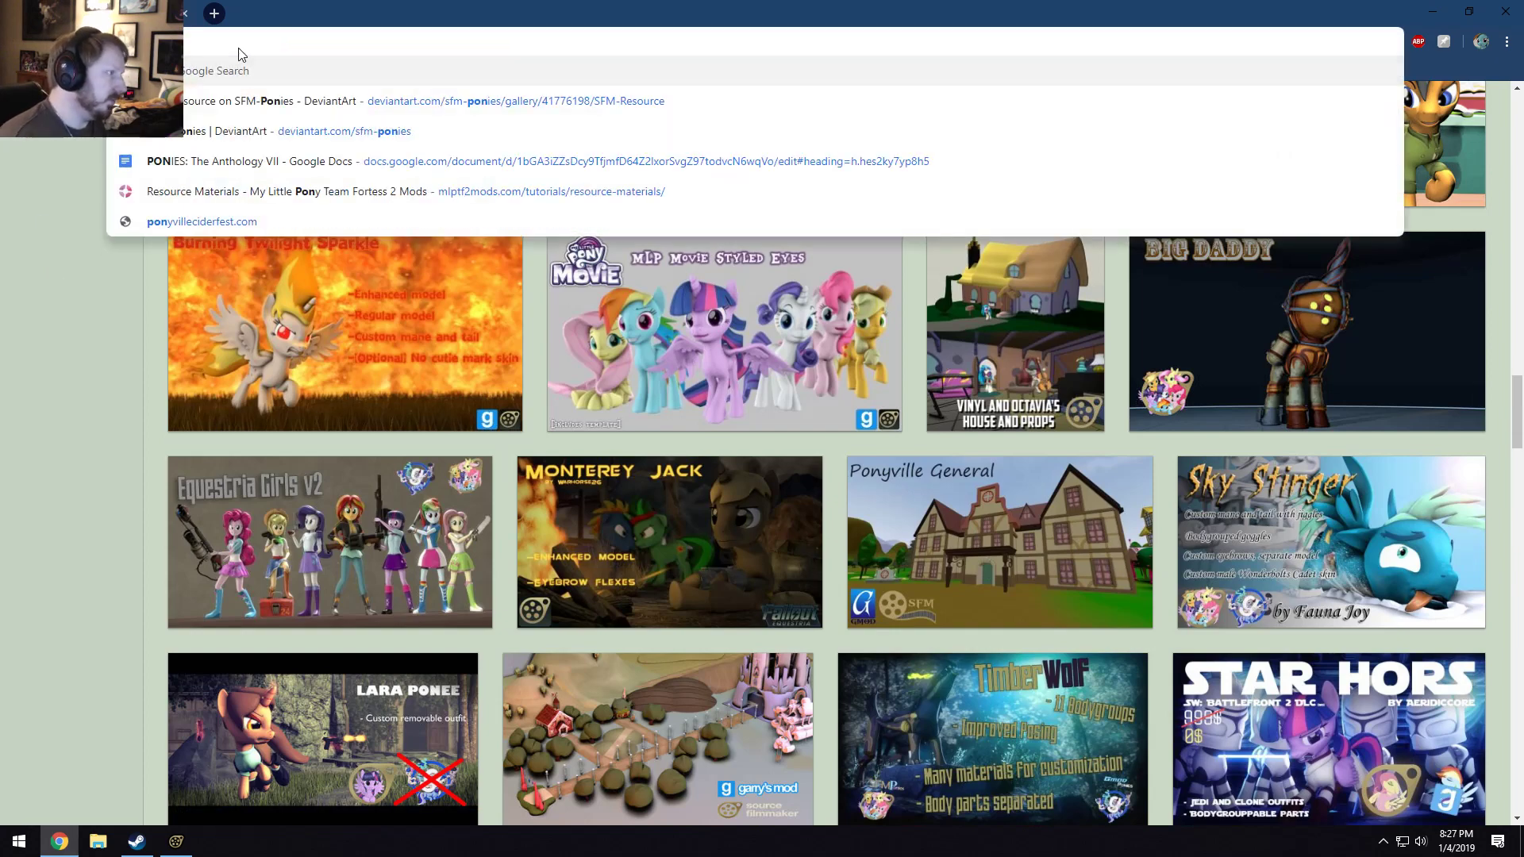
text(ysfm.com)
key(Return)
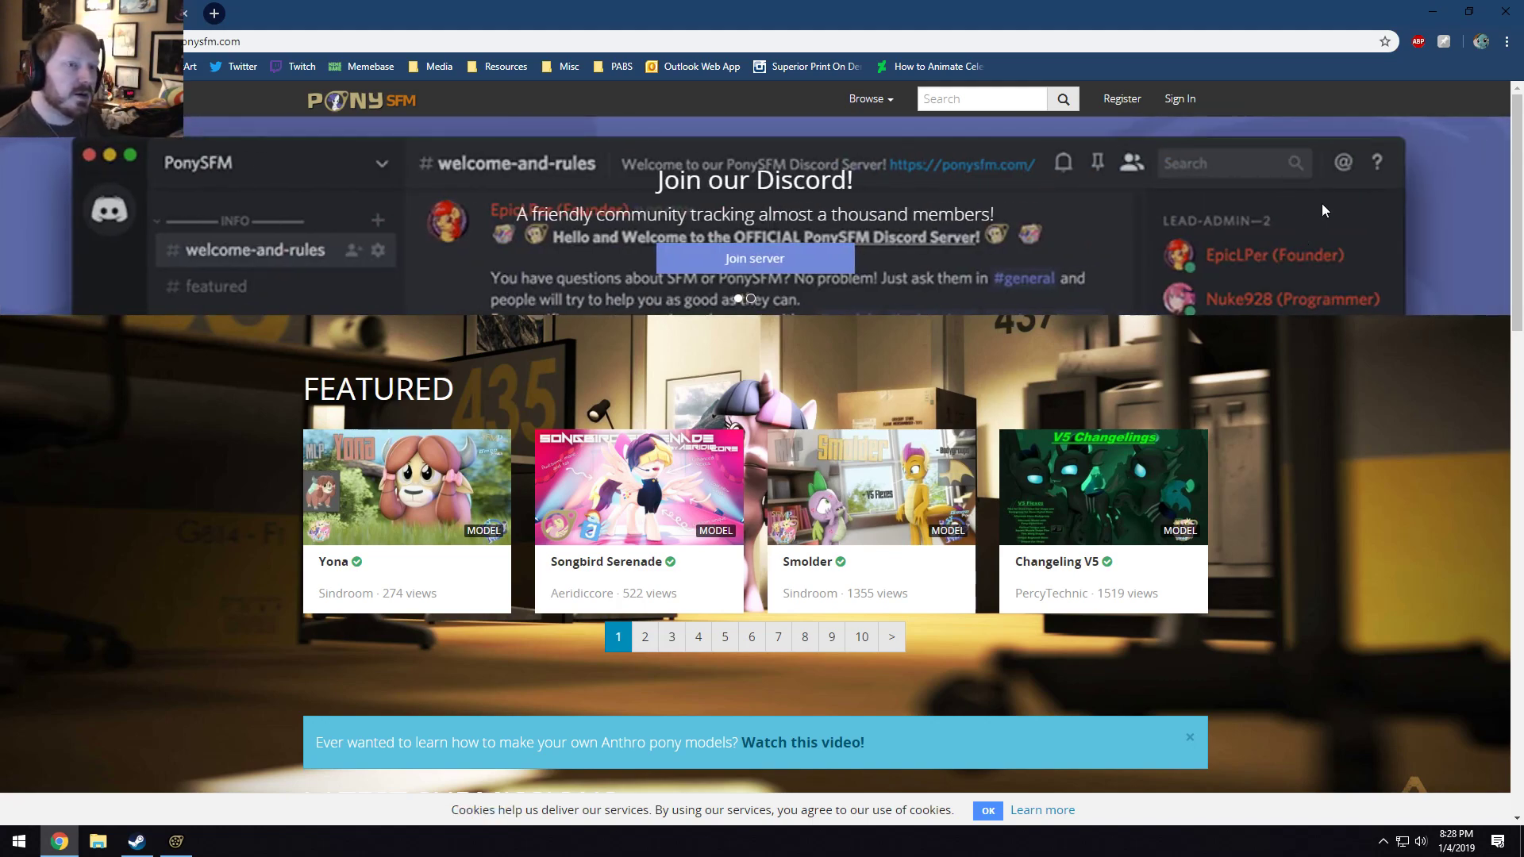
click(1432, 11)
Create an animation set for the model pony_parts/horn.mdl, filtering the model files by "horn".
right_click(1257, 418)
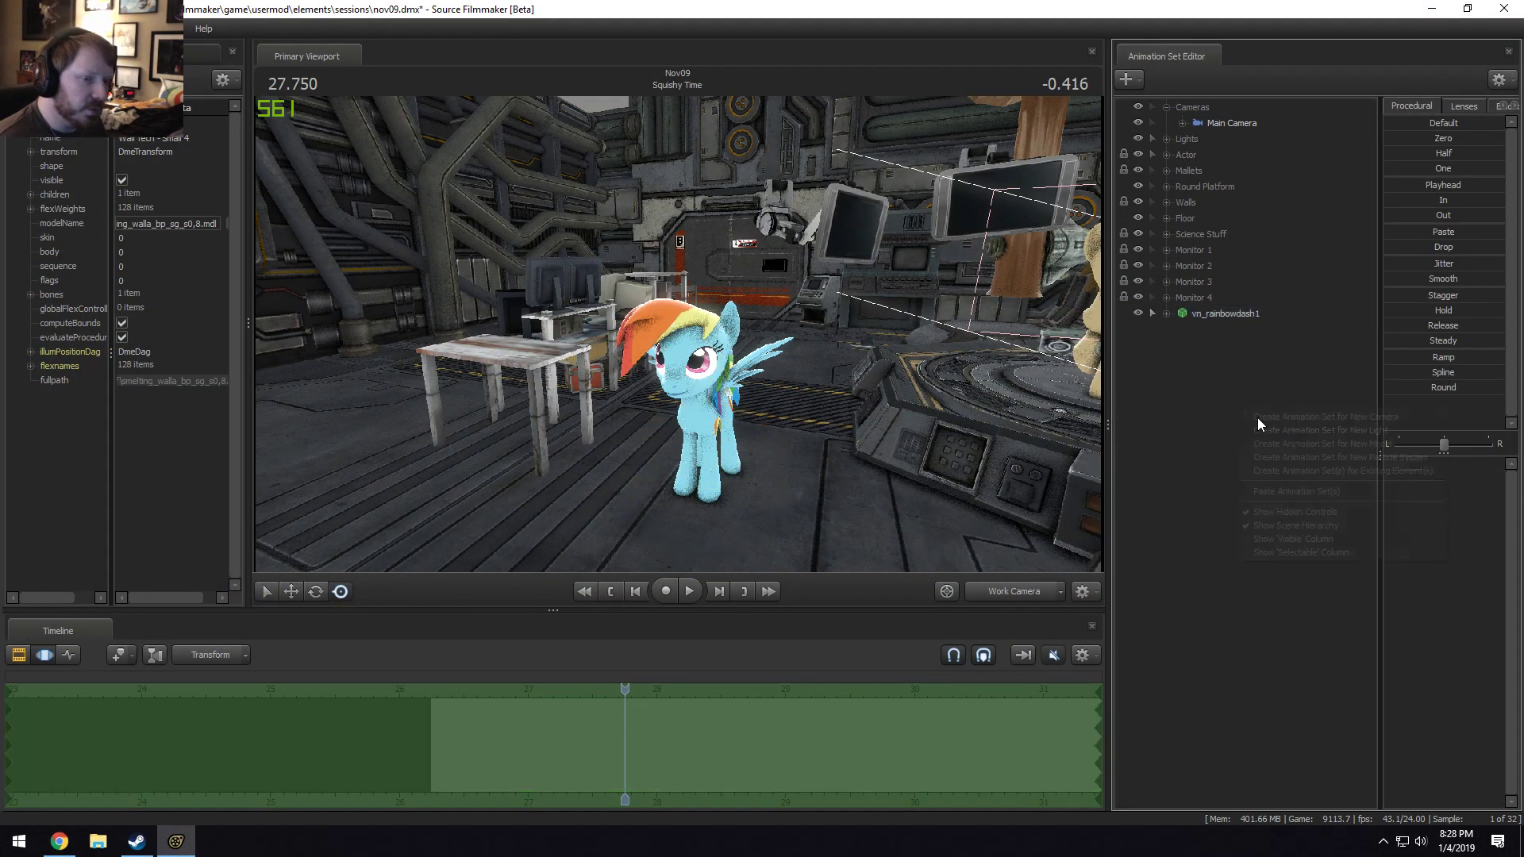
click(1340, 443)
text(hor)
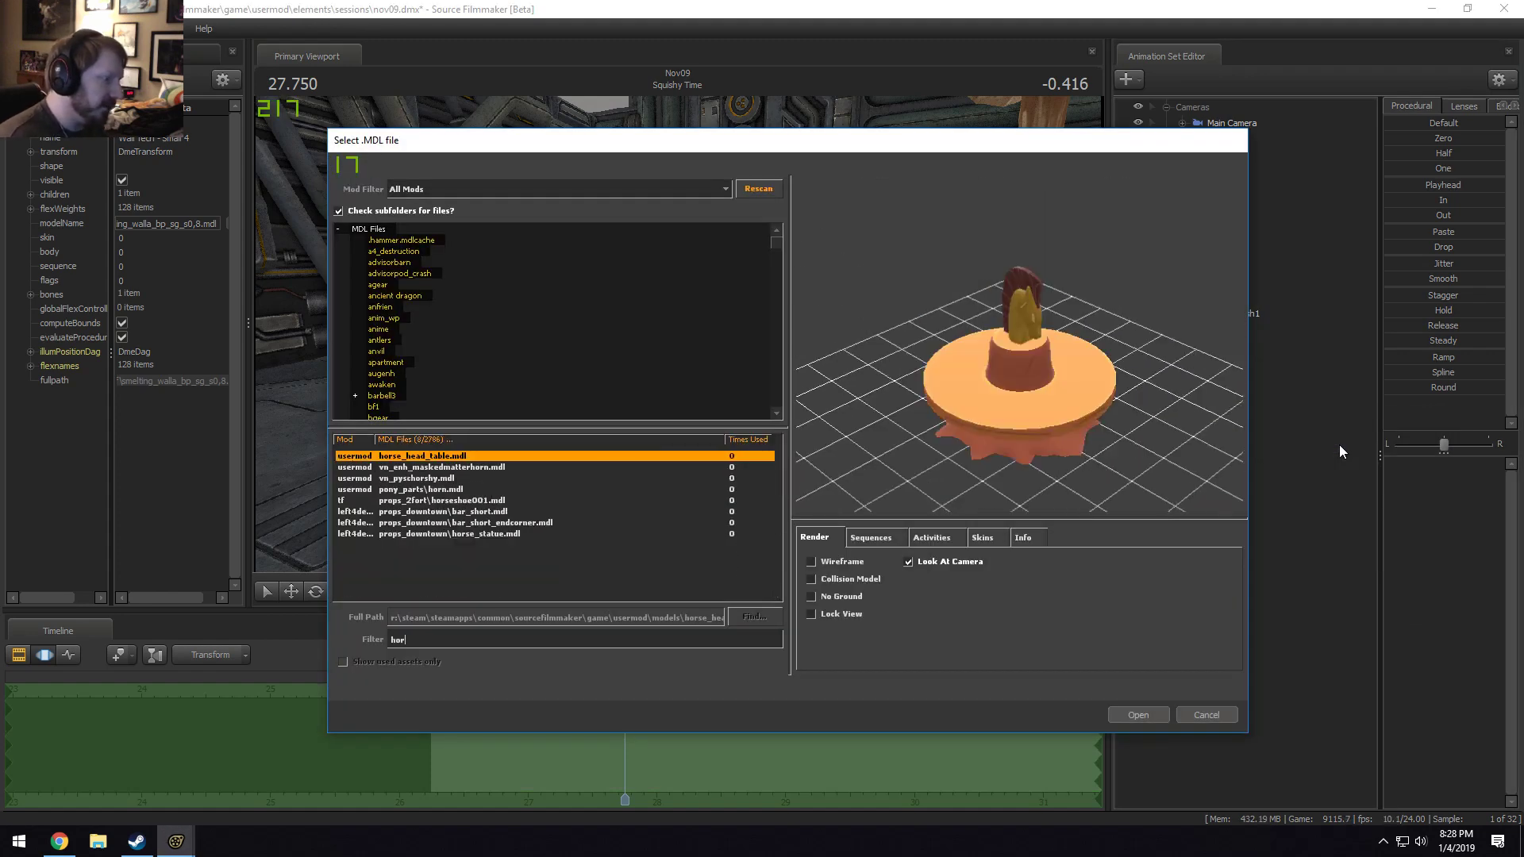
text(n)
click(435, 469)
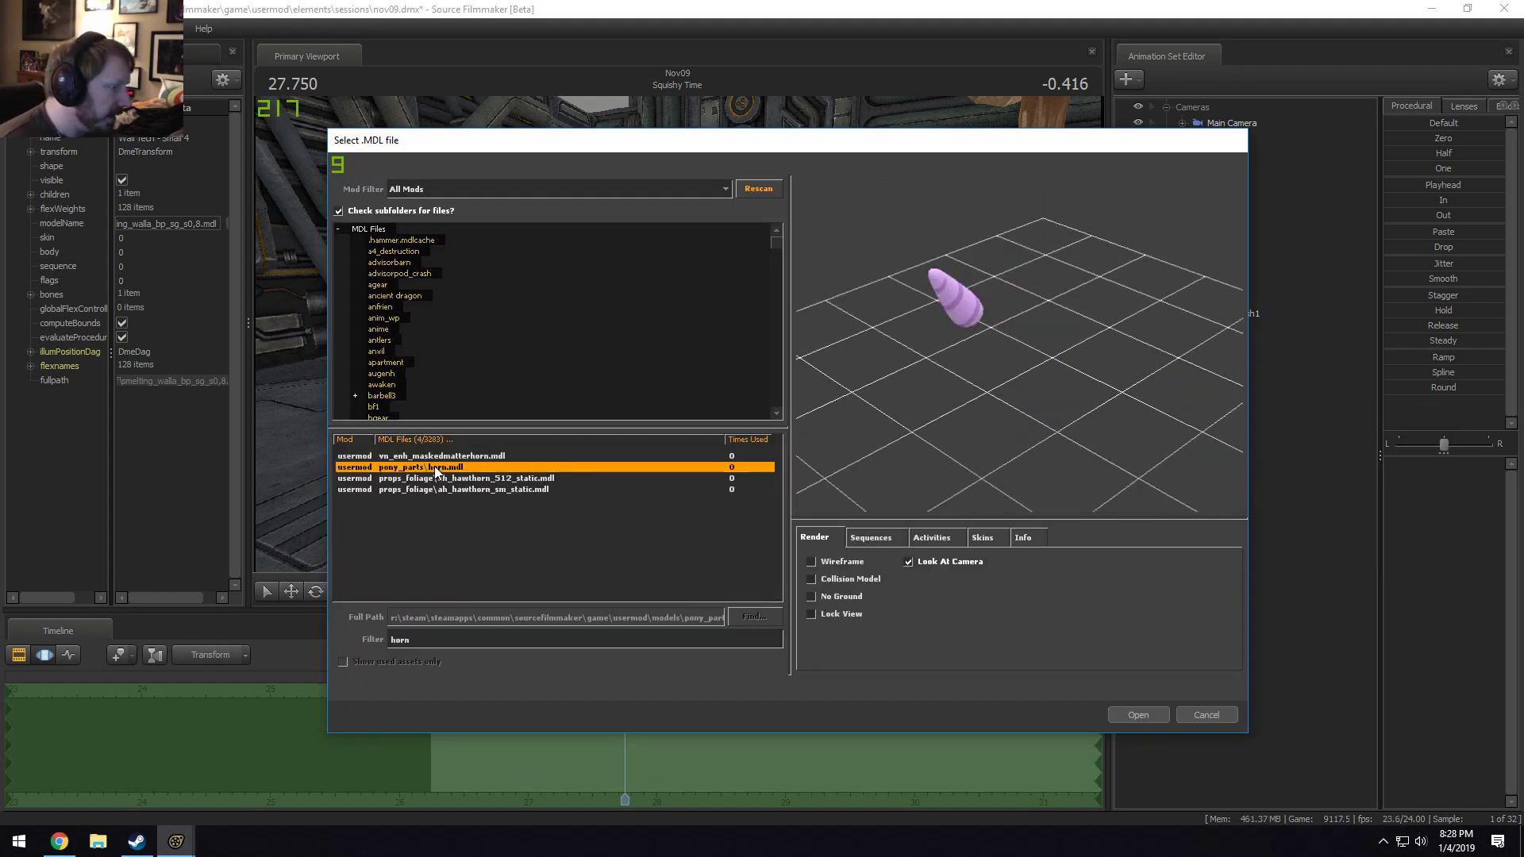
click(1139, 715)
Select horn1 and expand its Body, Pony and Pony Body groups to expose the bones.
click(1208, 329)
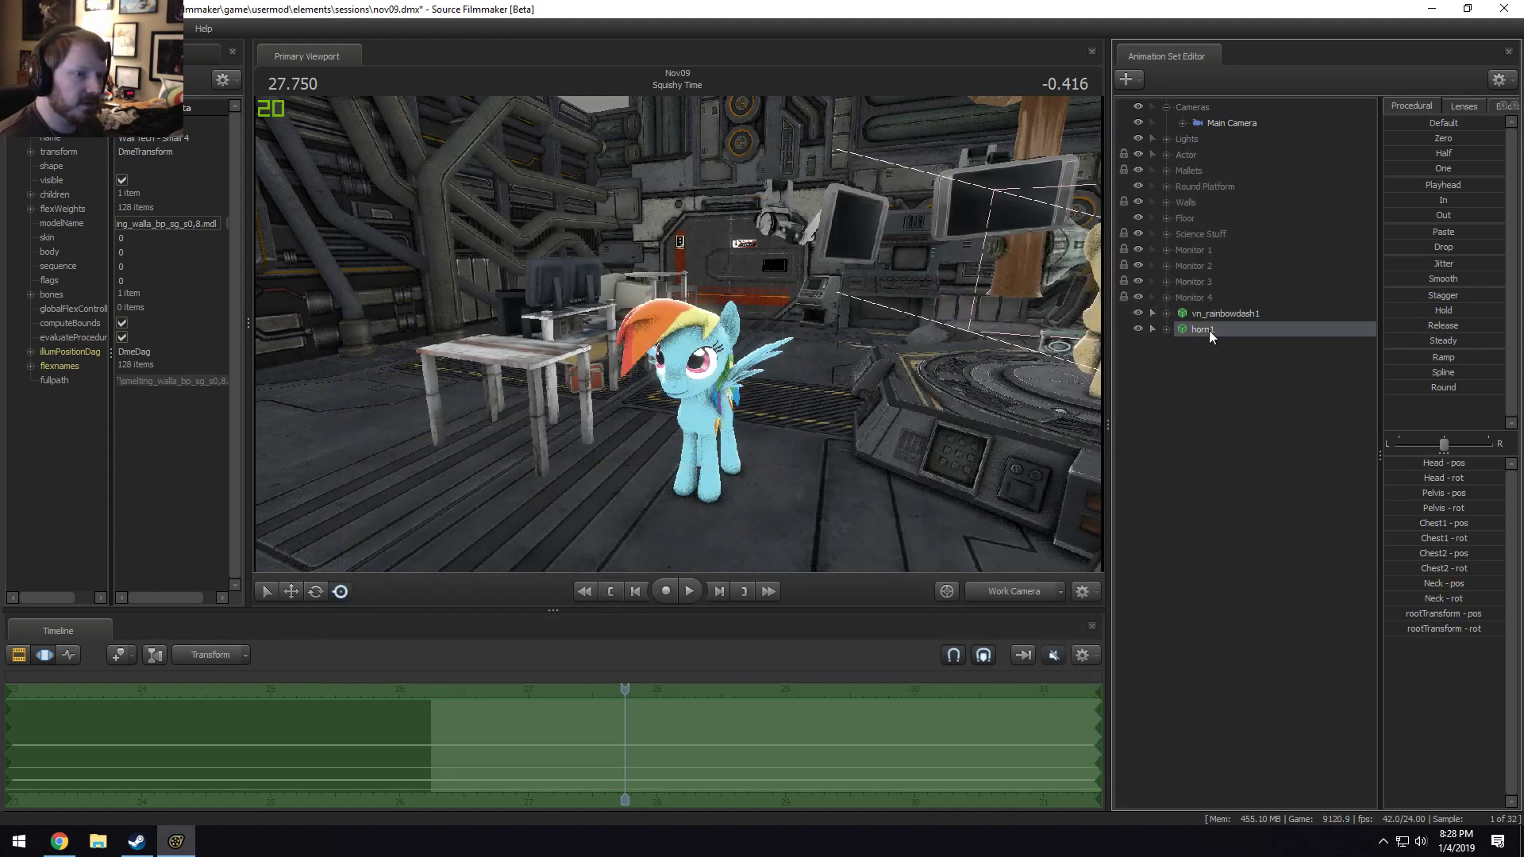
click(1166, 329)
click(1183, 361)
click(1198, 377)
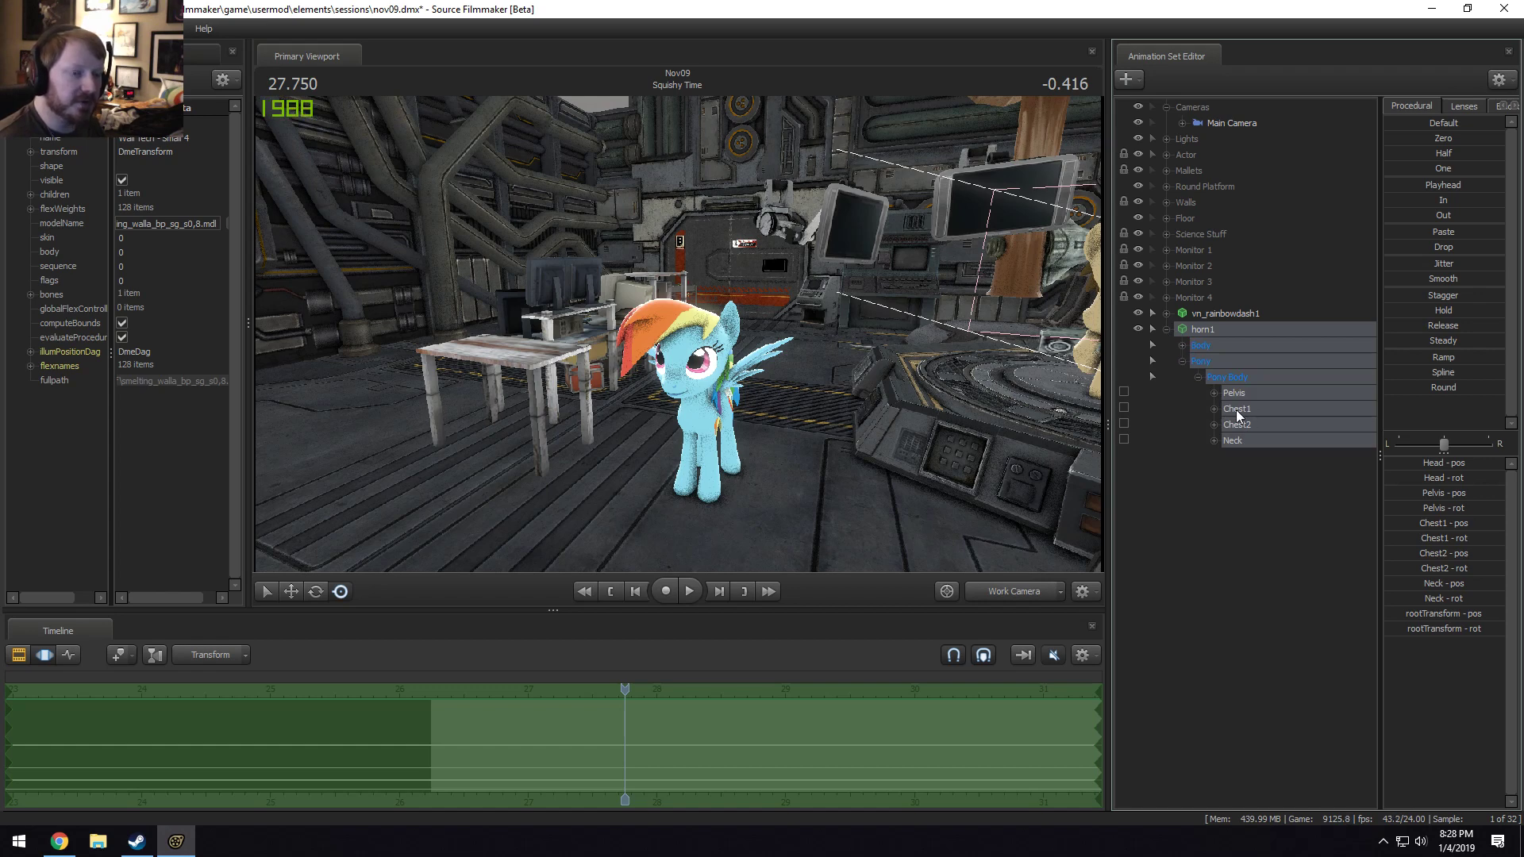
click(1182, 345)
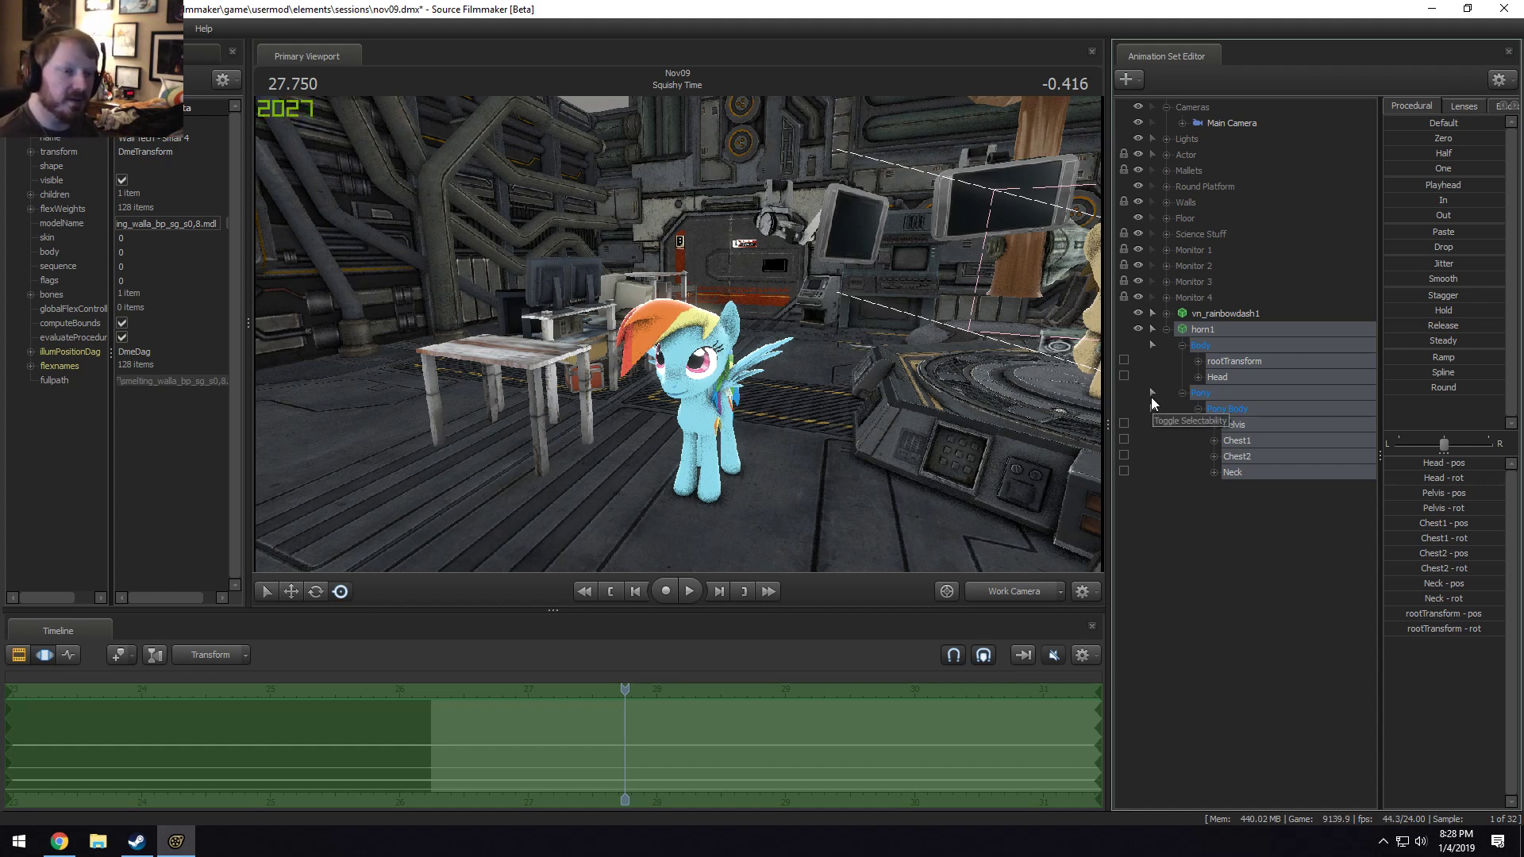
Lock horn1's bones to vn_rainbowdash1 and snap the horn onto the pony's forehead.
mouse_move(1225, 321)
mouse_down()
mouse_move(1262, 323)
mouse_move(1224, 332)
mouse_up()
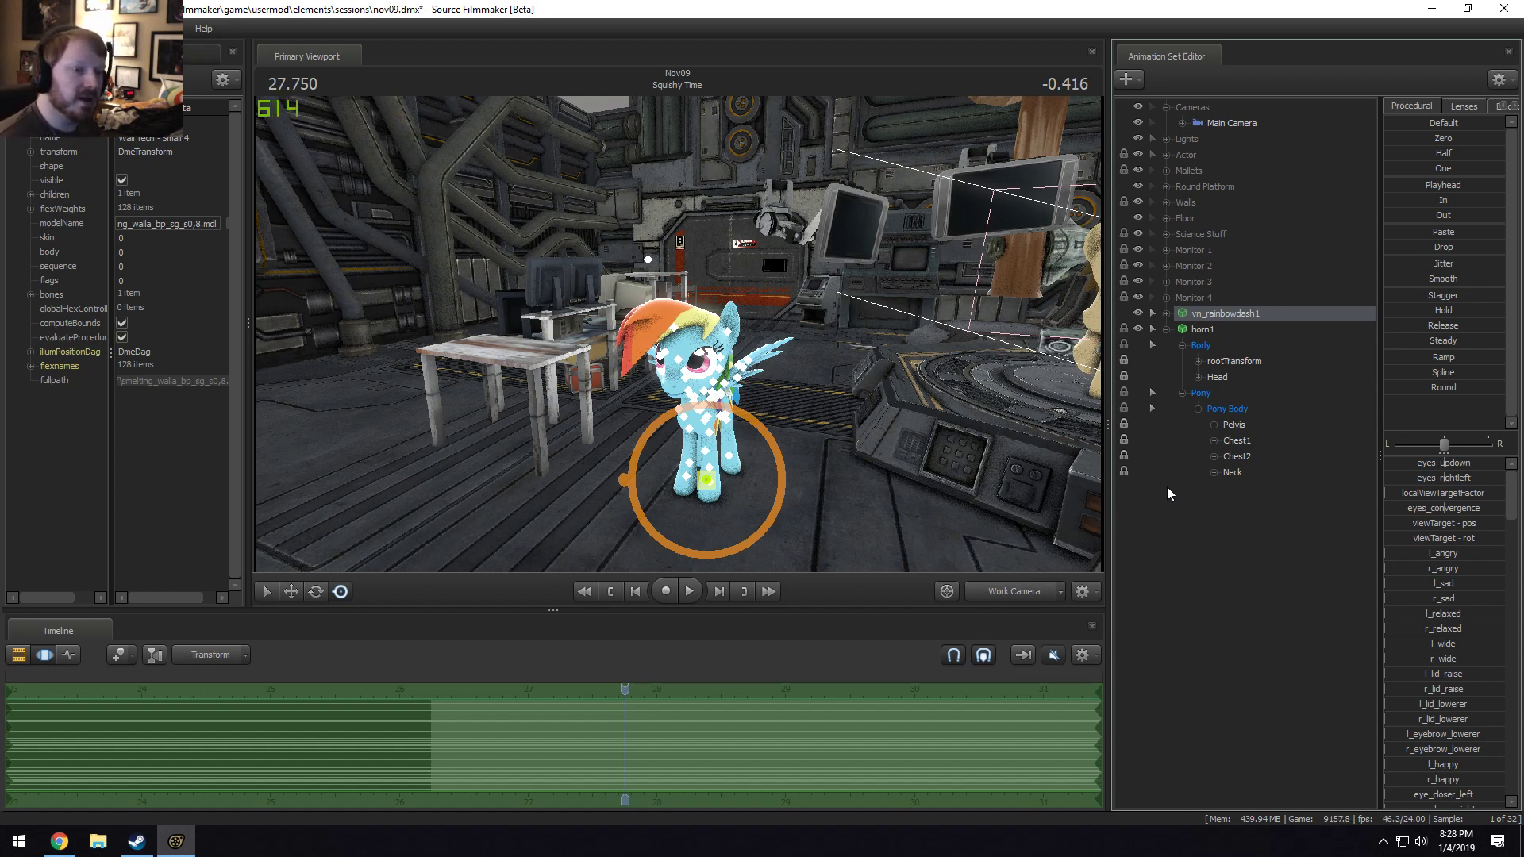
click(1217, 330)
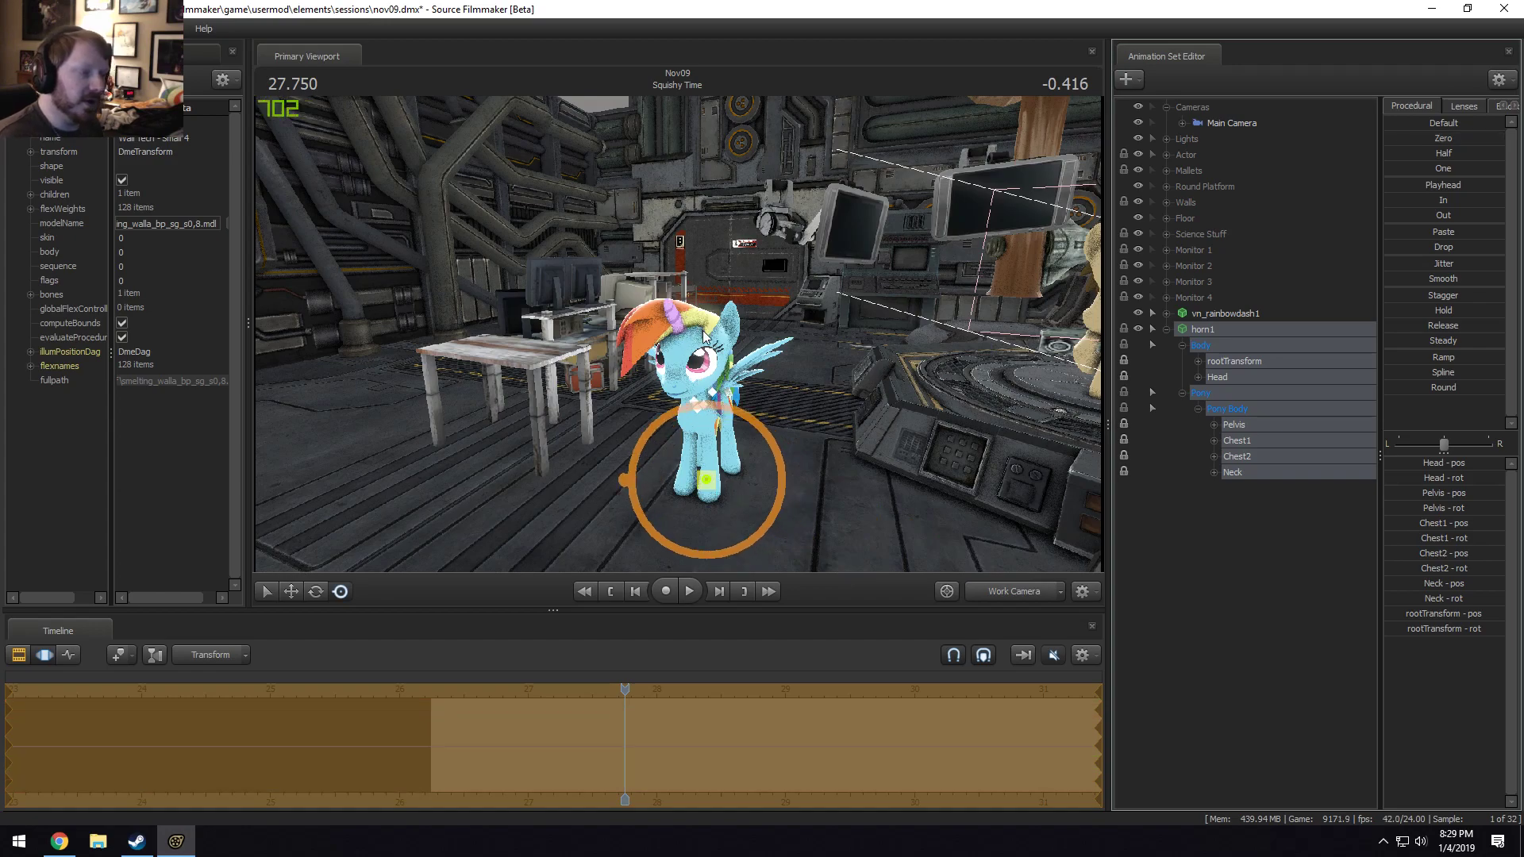
mouse_move(704, 337)
right_down()
mouse_move(704, 405)
mouse_move(678, 333)
right_up()
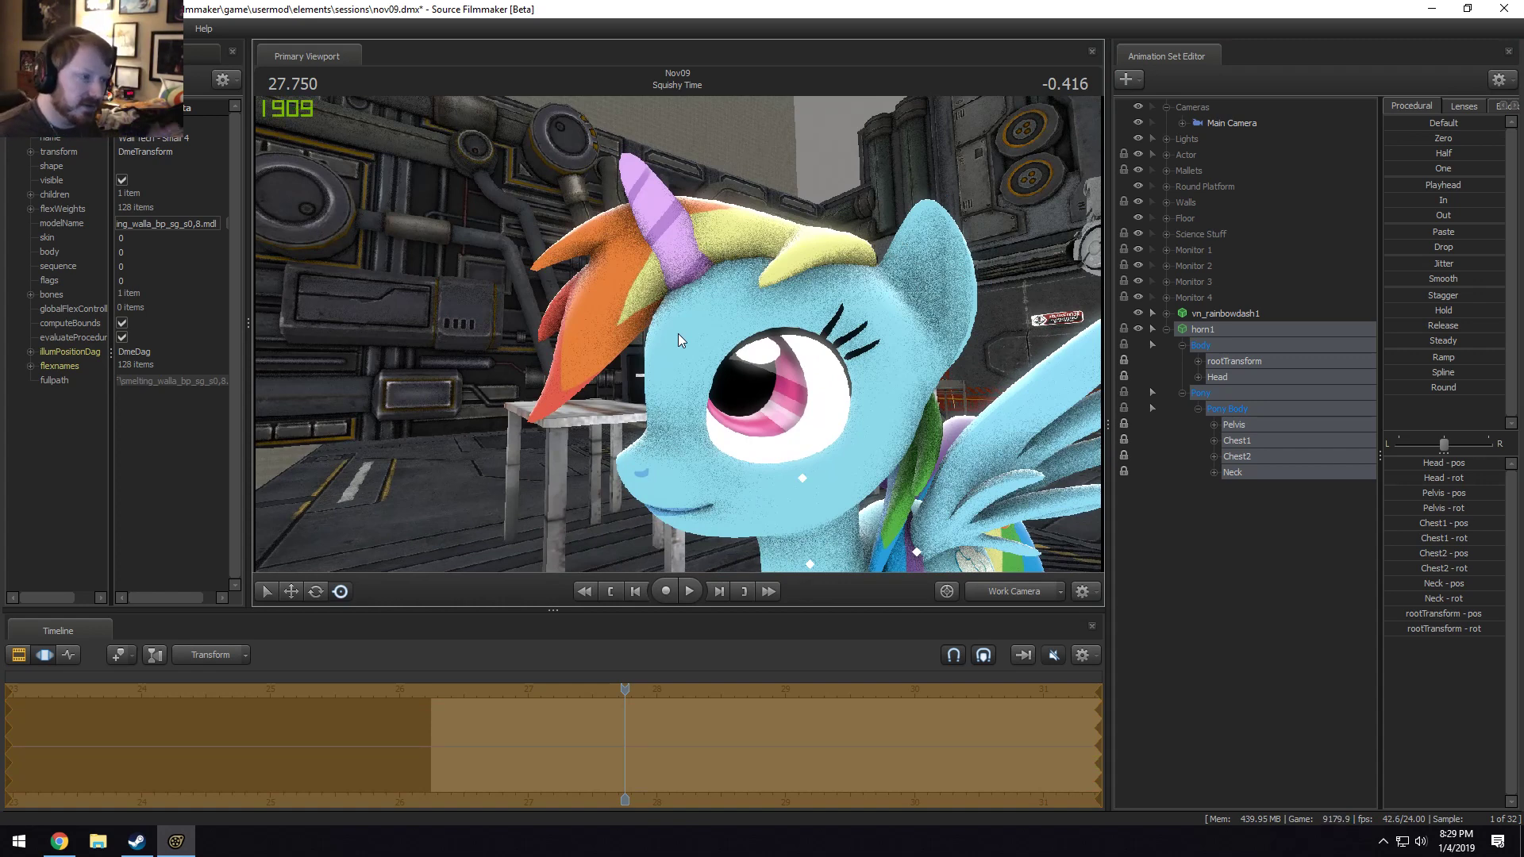
Try skin 1 on horn1, and set the horn's skin to 2.
right_click(1206, 329)
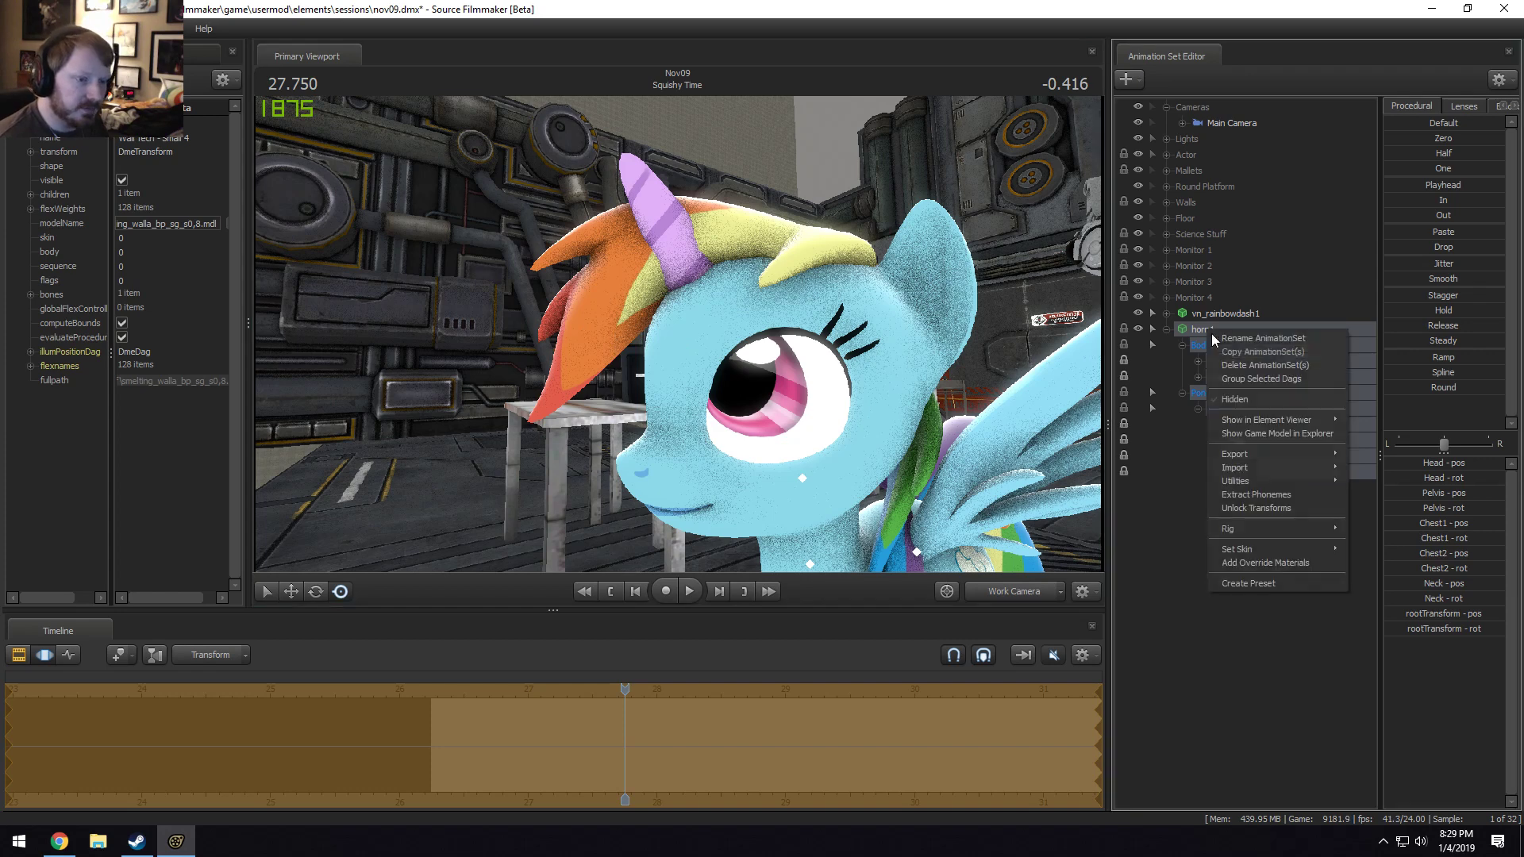
mouse_move(1260, 549)
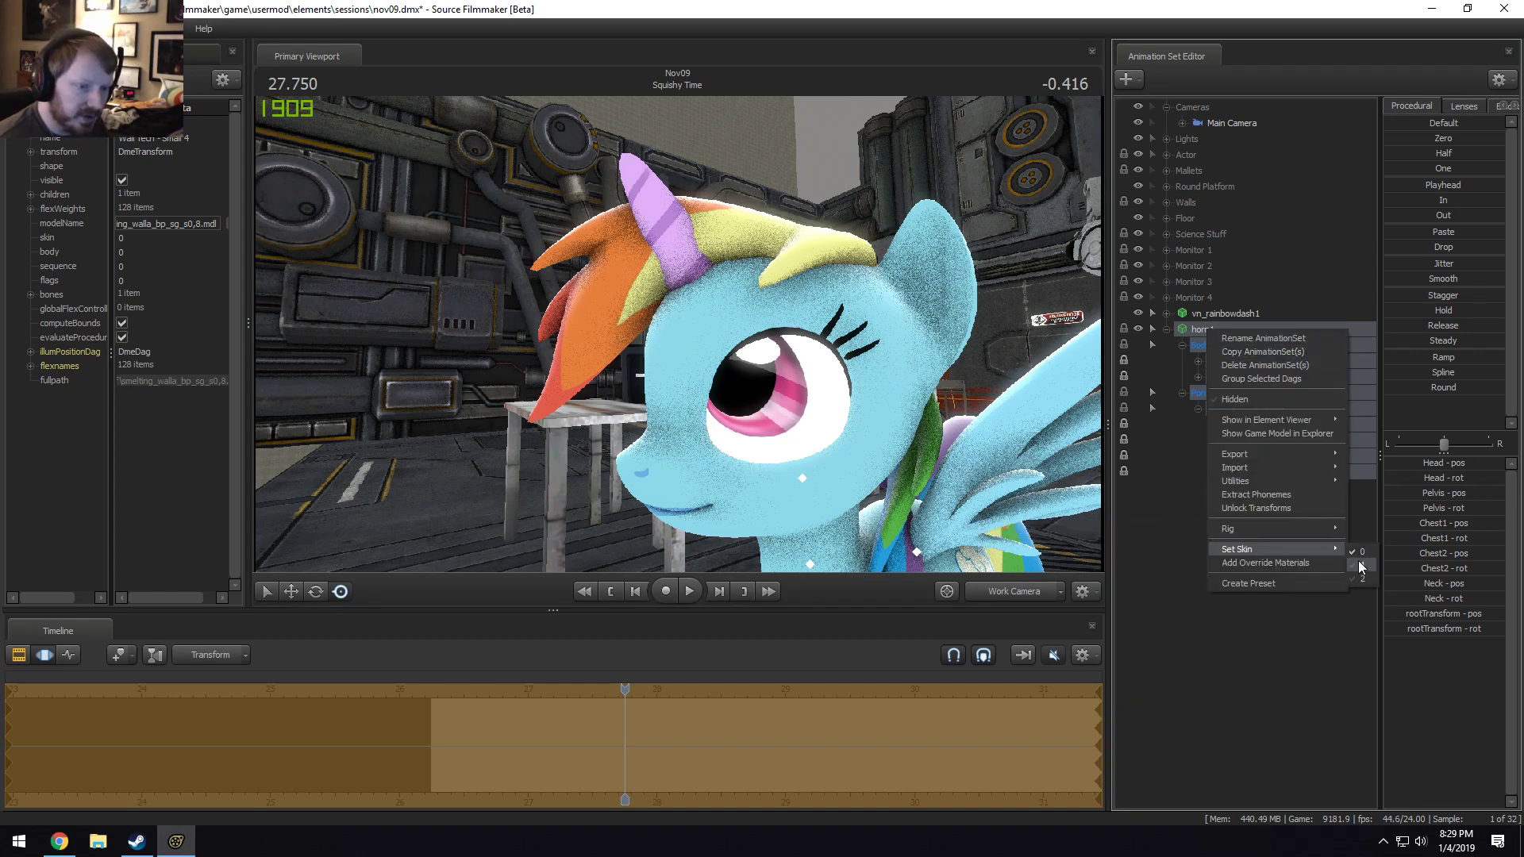
click(1361, 565)
right_click(1221, 328)
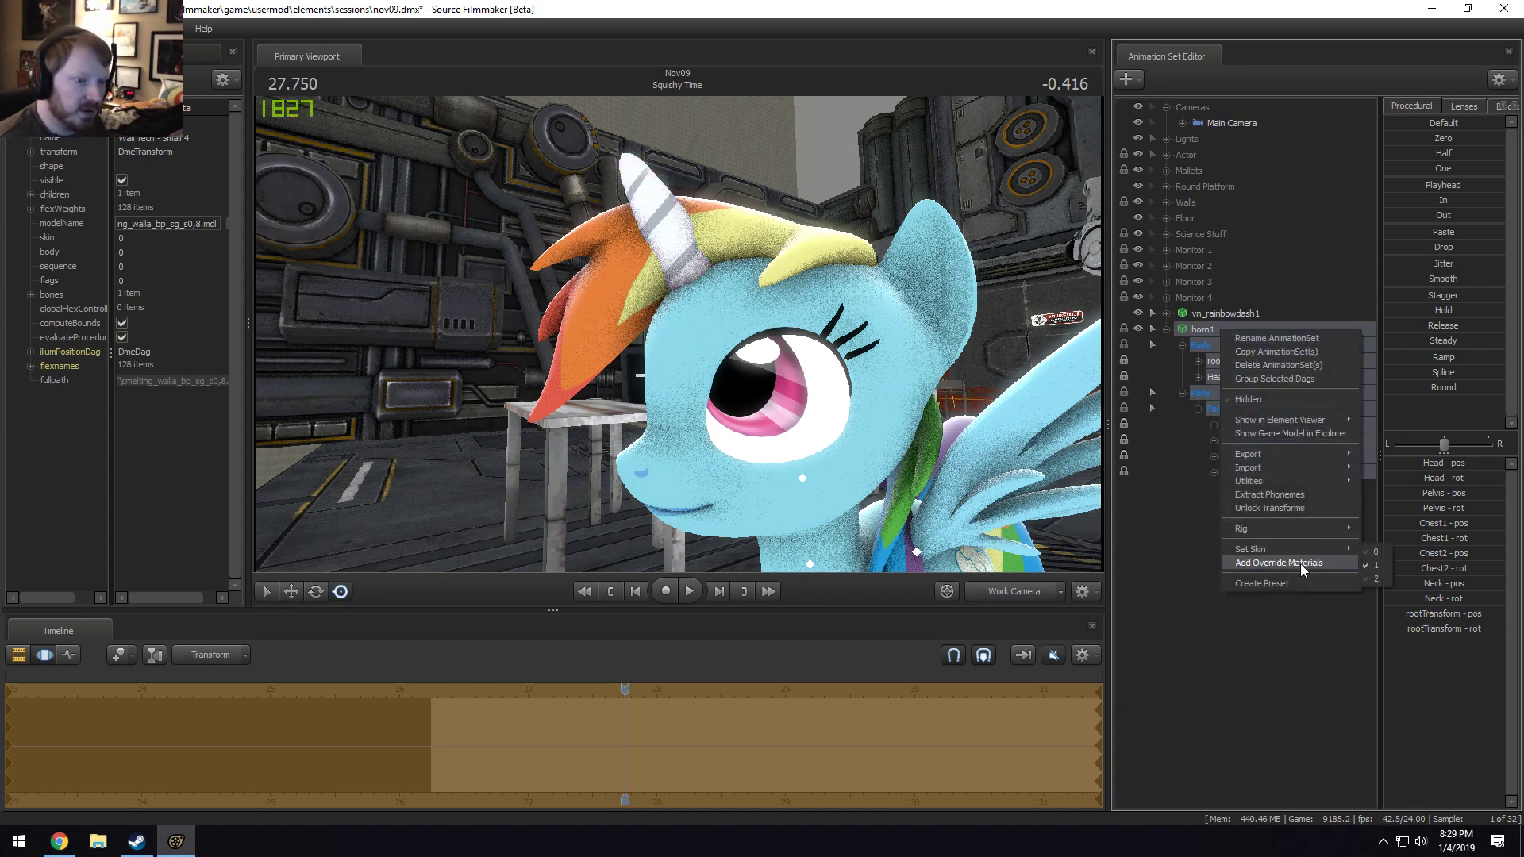
mouse_move(1298, 548)
click(1367, 580)
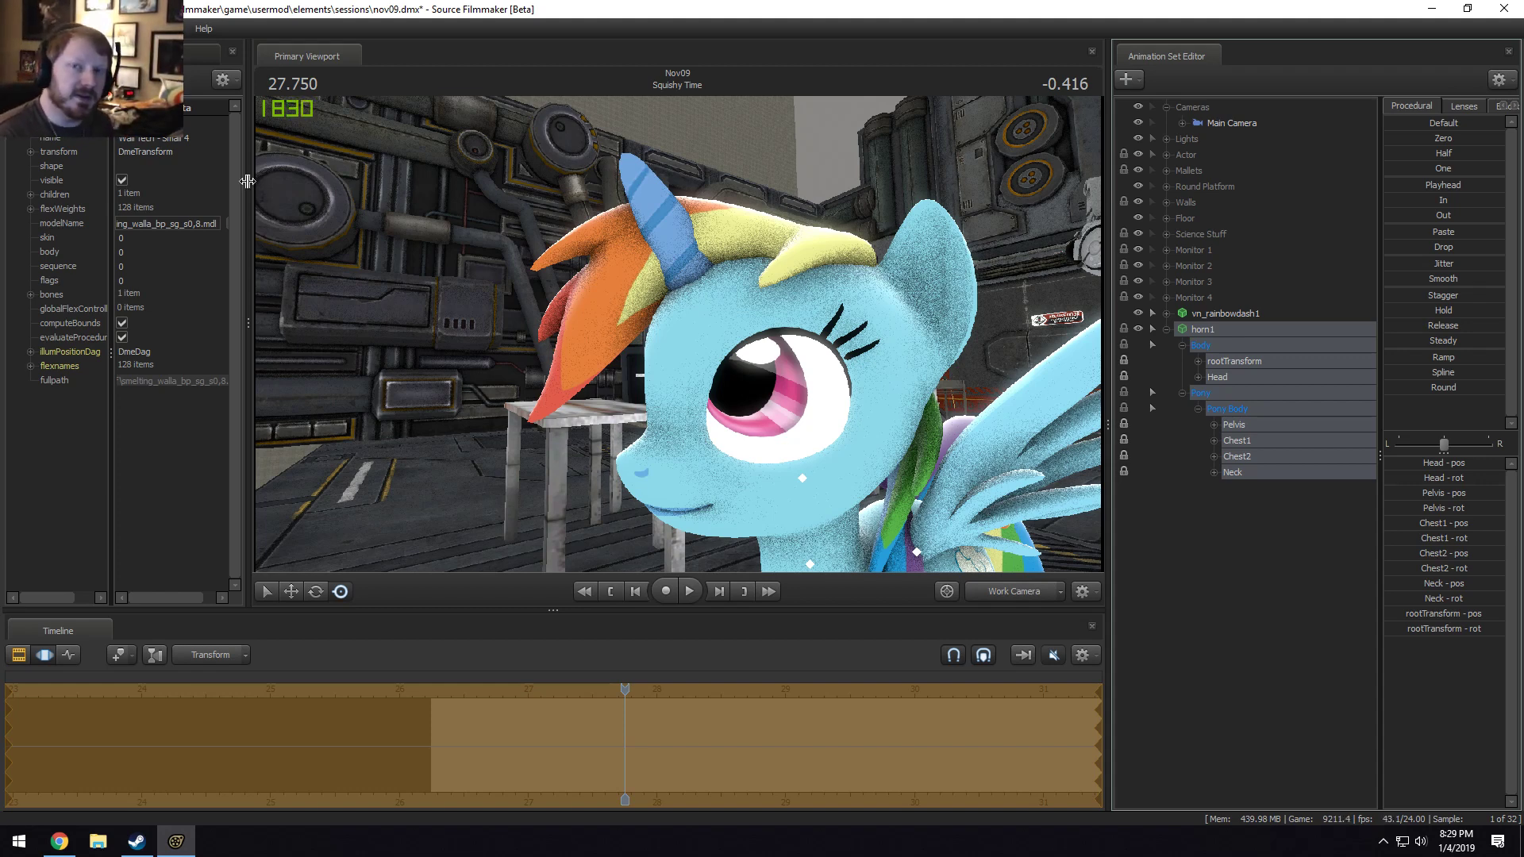
Release the horn's pending edit and collapse the horn1 animation set.
click(678, 334)
key(F2)
key(F3)
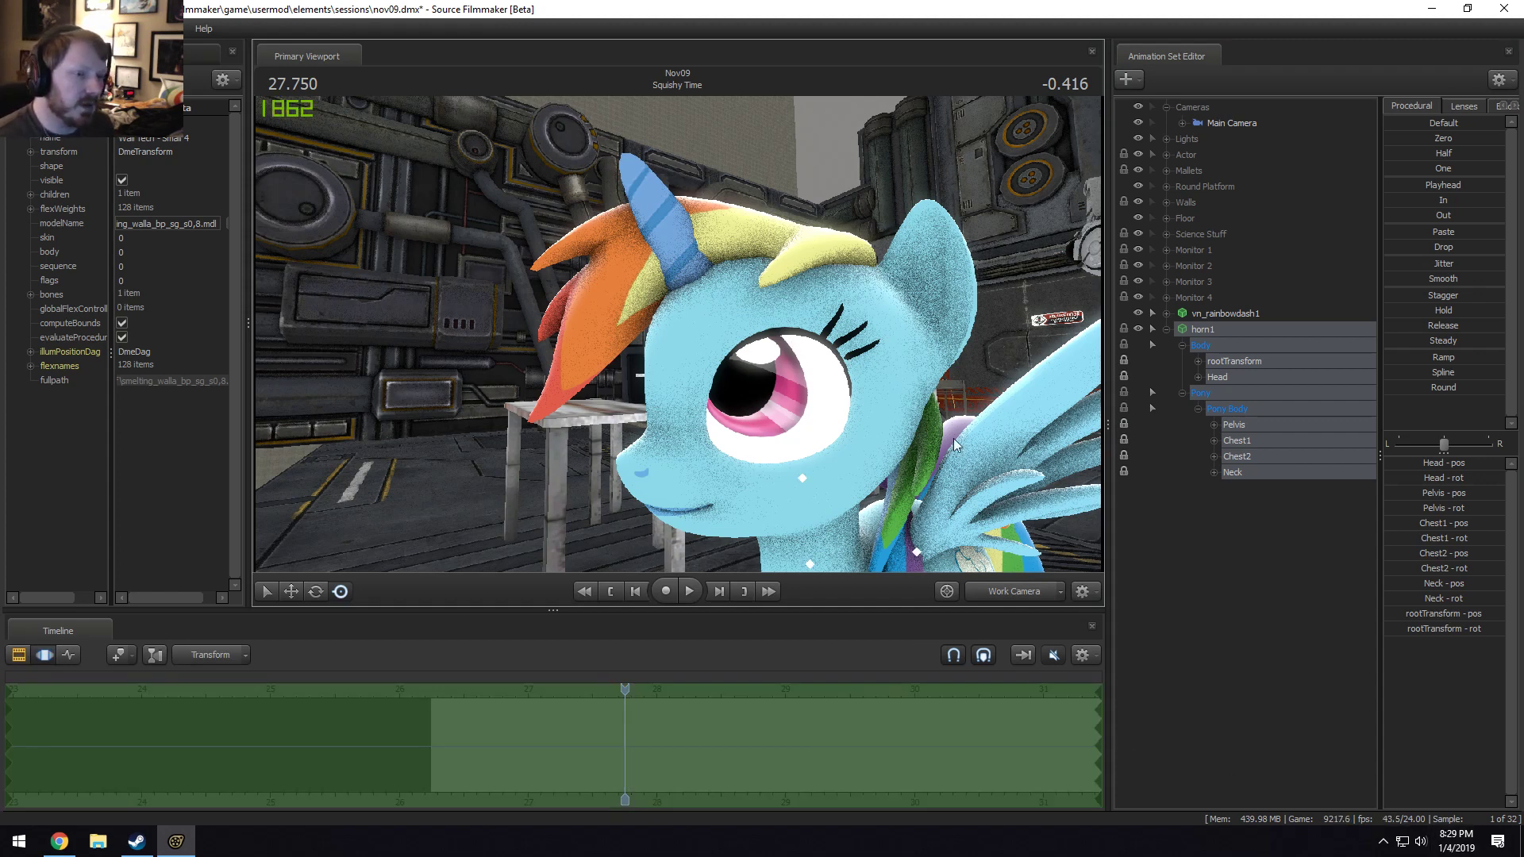
click(1168, 331)
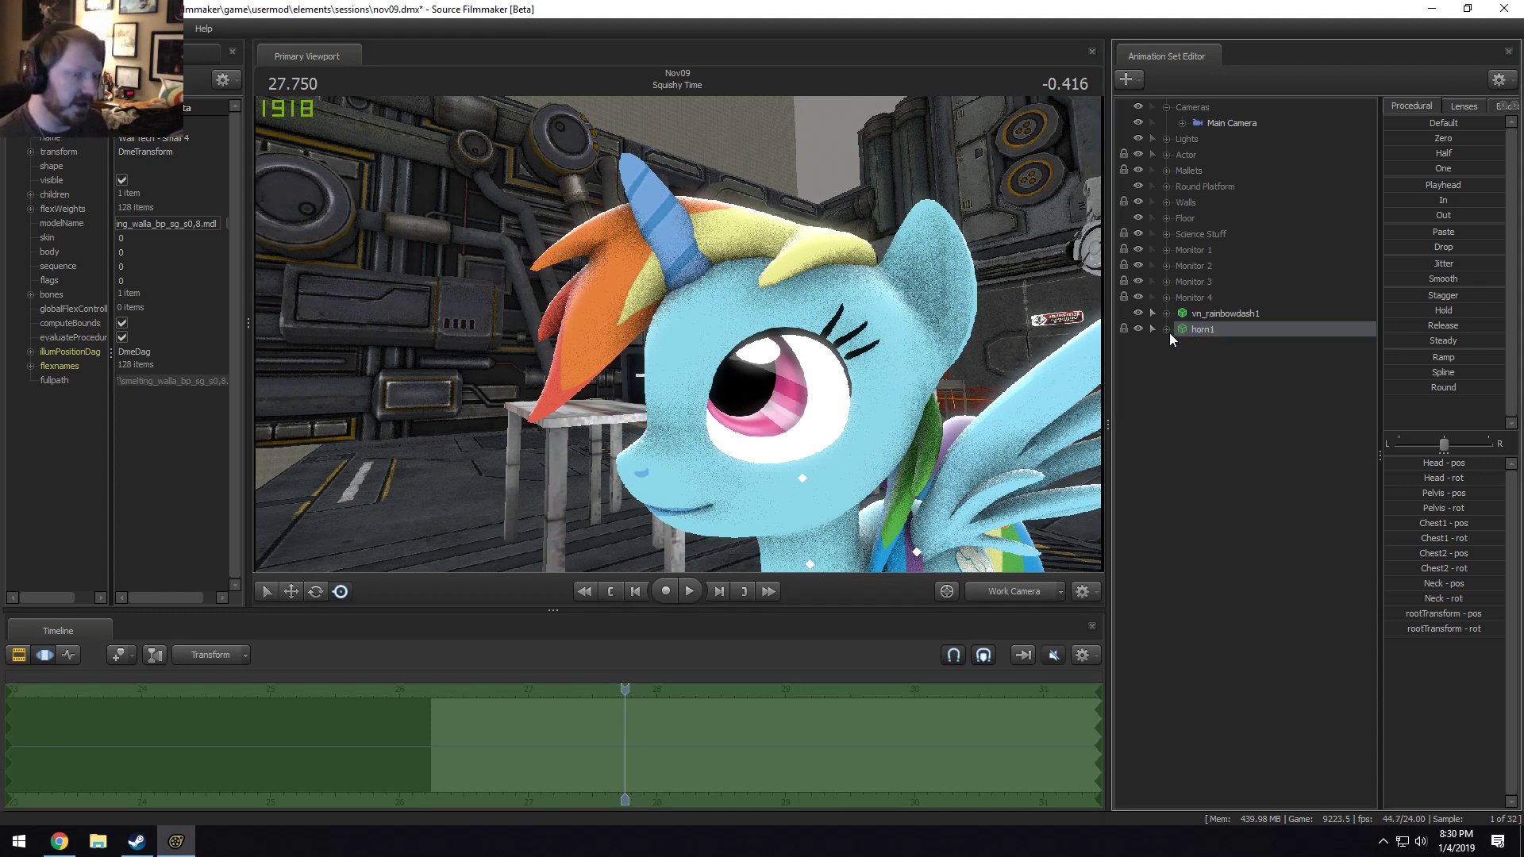
drag(967, 336, 957, 328)
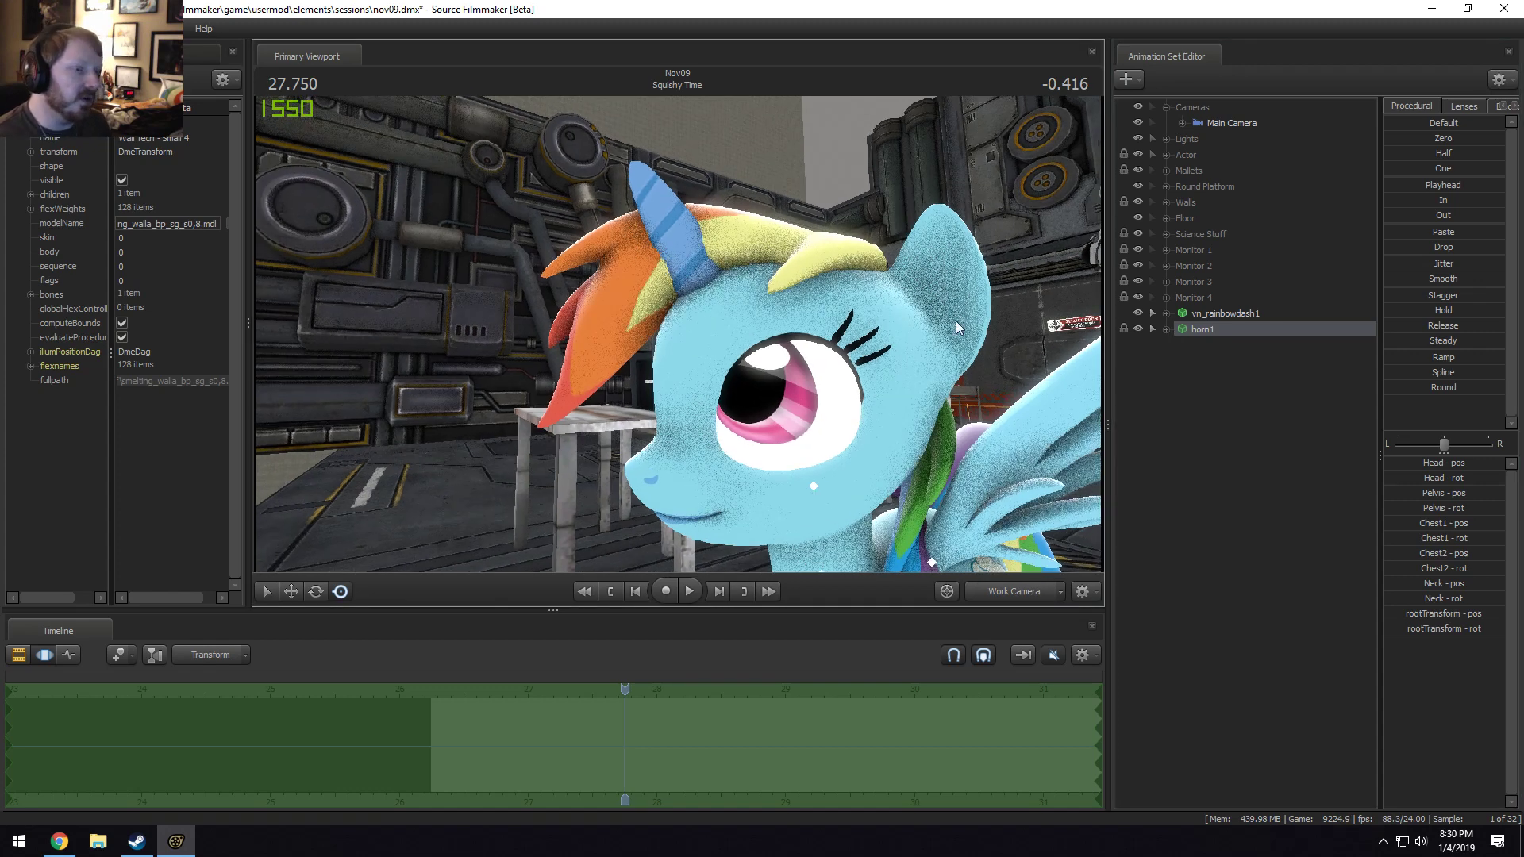
Expand horn1's bones and add a scale control to its Head transform.
click(1166, 331)
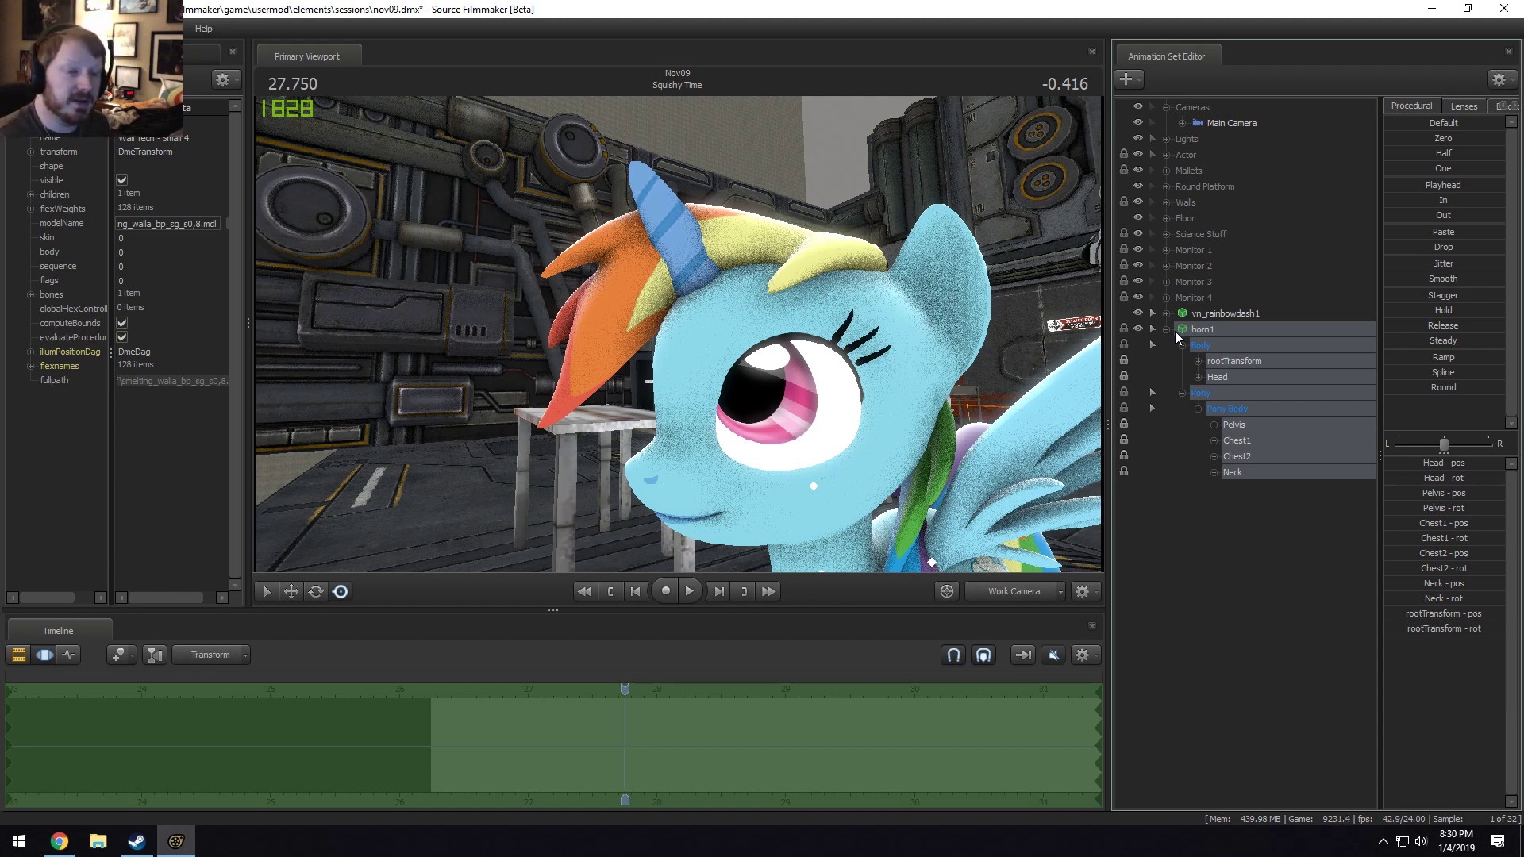
click(1235, 378)
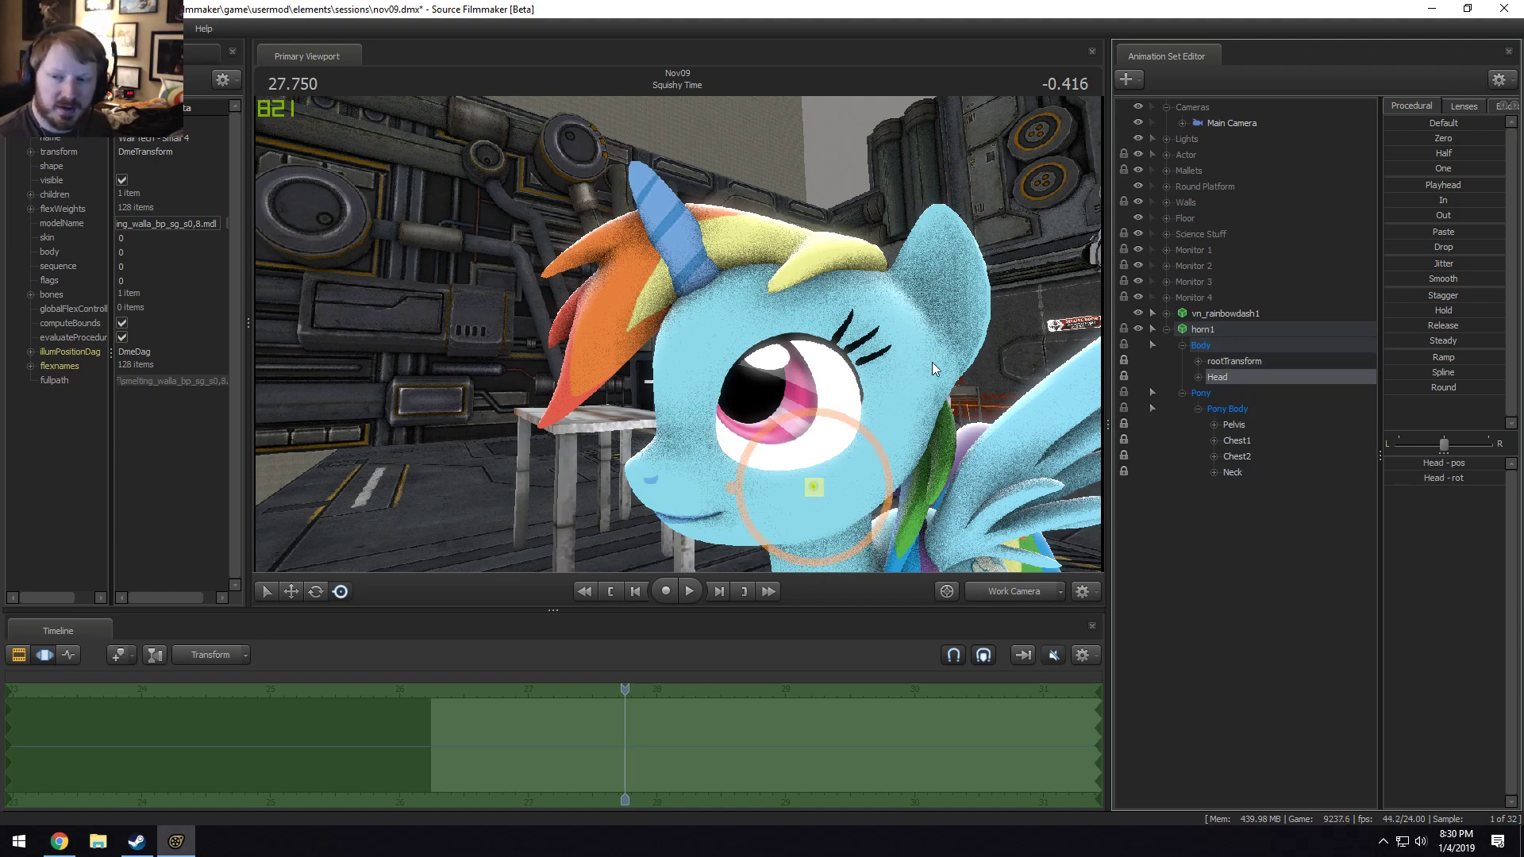
alt+right_drag(957, 343, 671, 368)
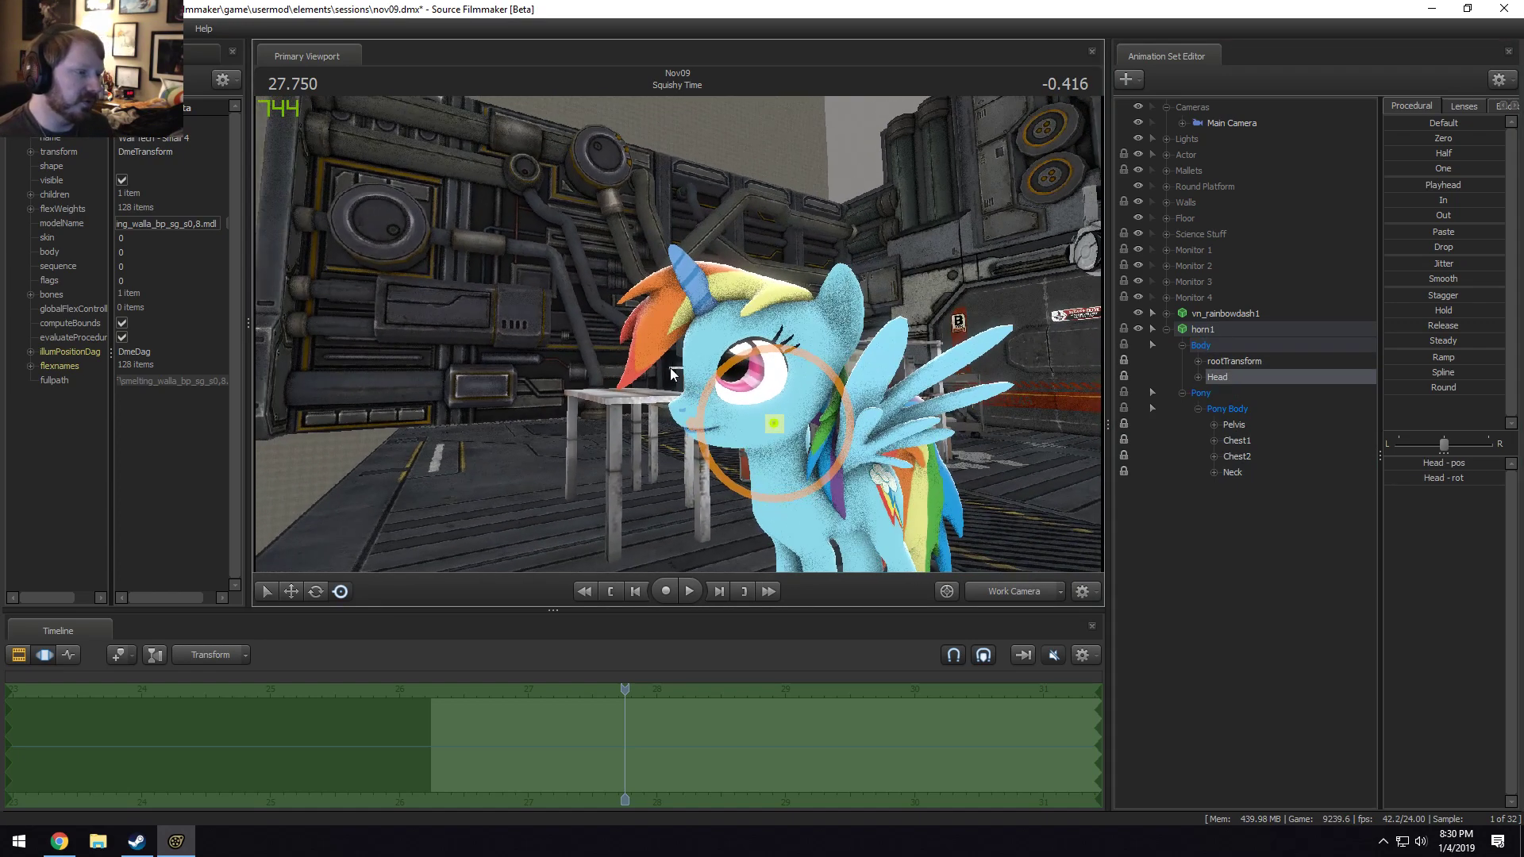
right_click(1235, 378)
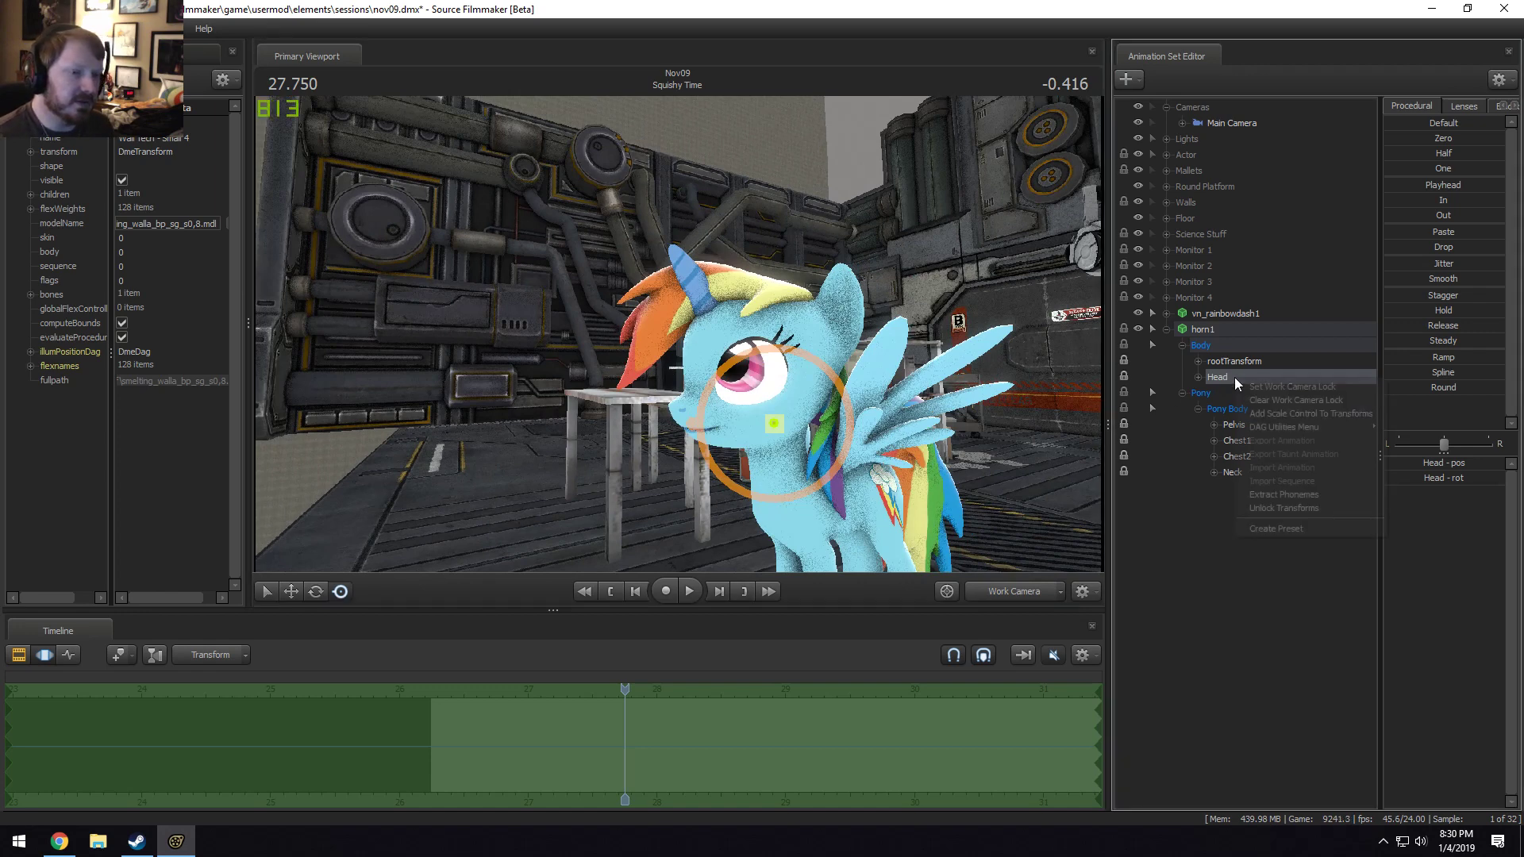
click(1281, 414)
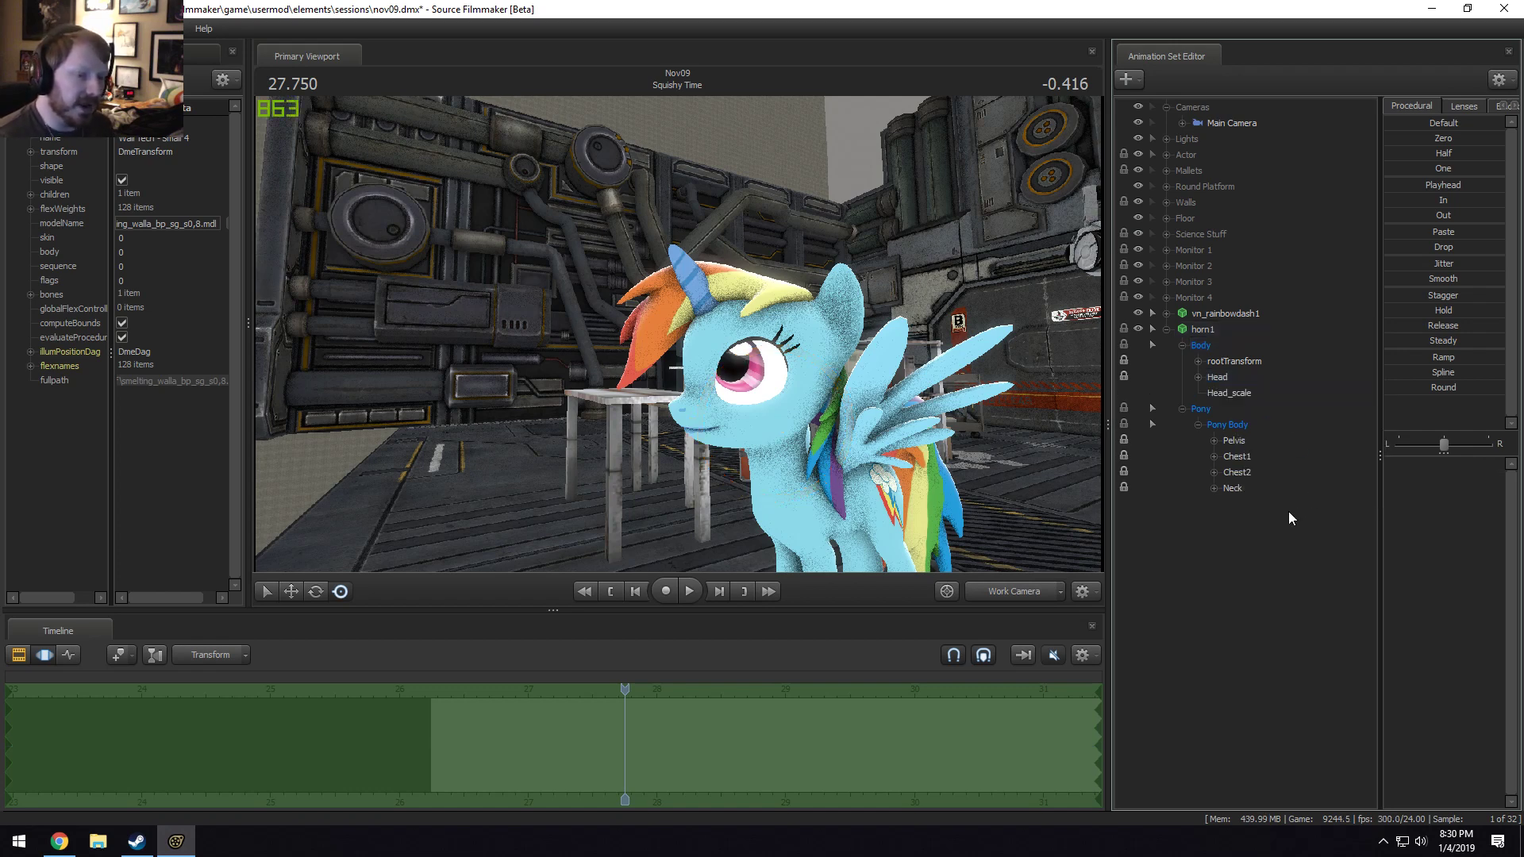
Select horn1's Head_scale control and try adjusting the horn's scale.
click(1235, 394)
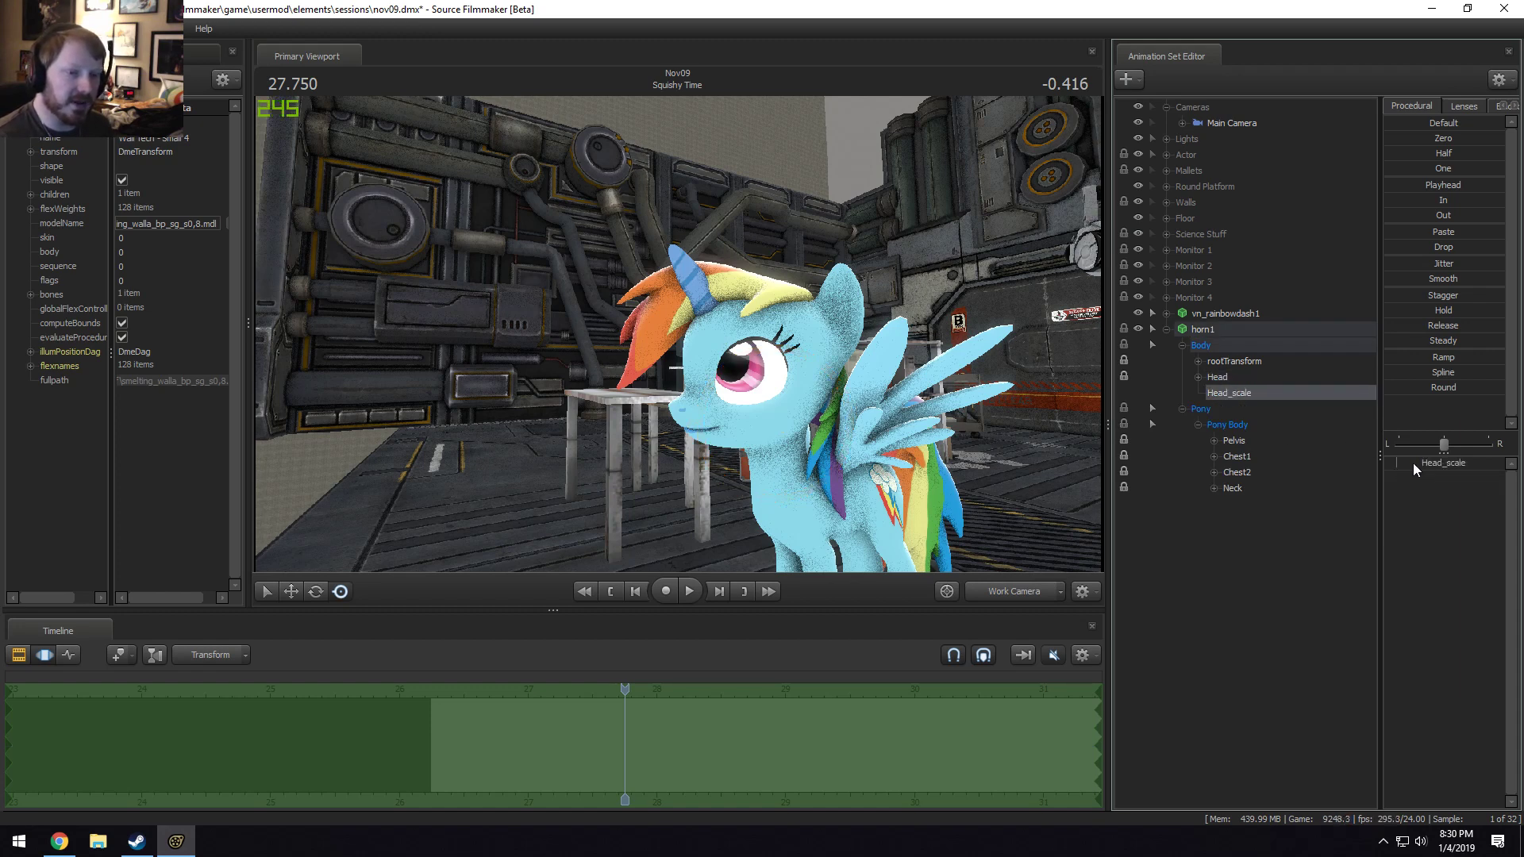
mouse_move(1406, 464)
mouse_down()
mouse_move(1437, 464)
mouse_move(1393, 464)
mouse_move(1408, 463)
mouse_move(1396, 476)
mouse_up()
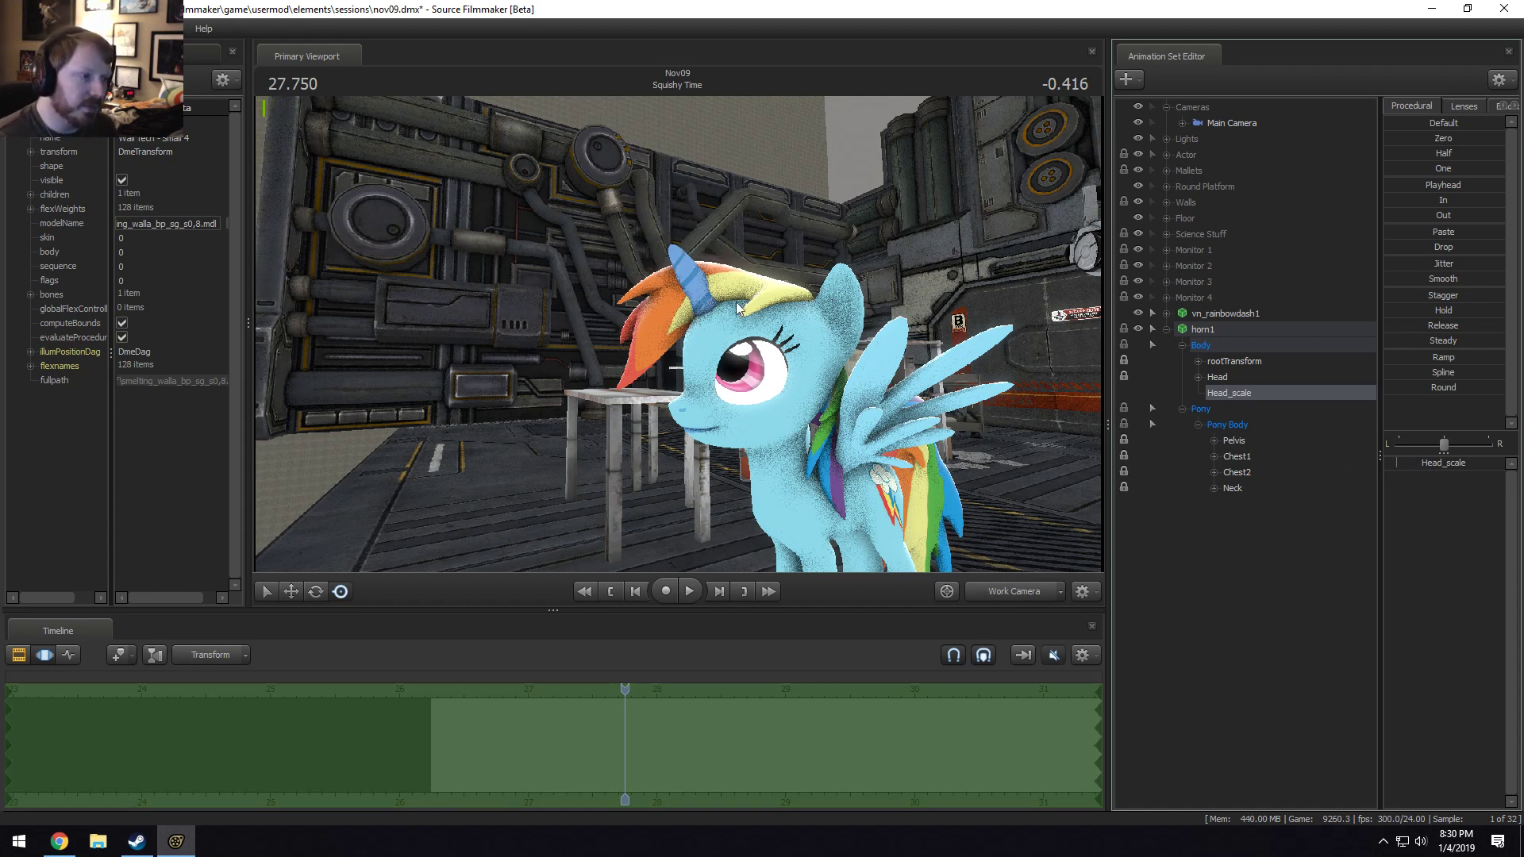
key(ctrl)
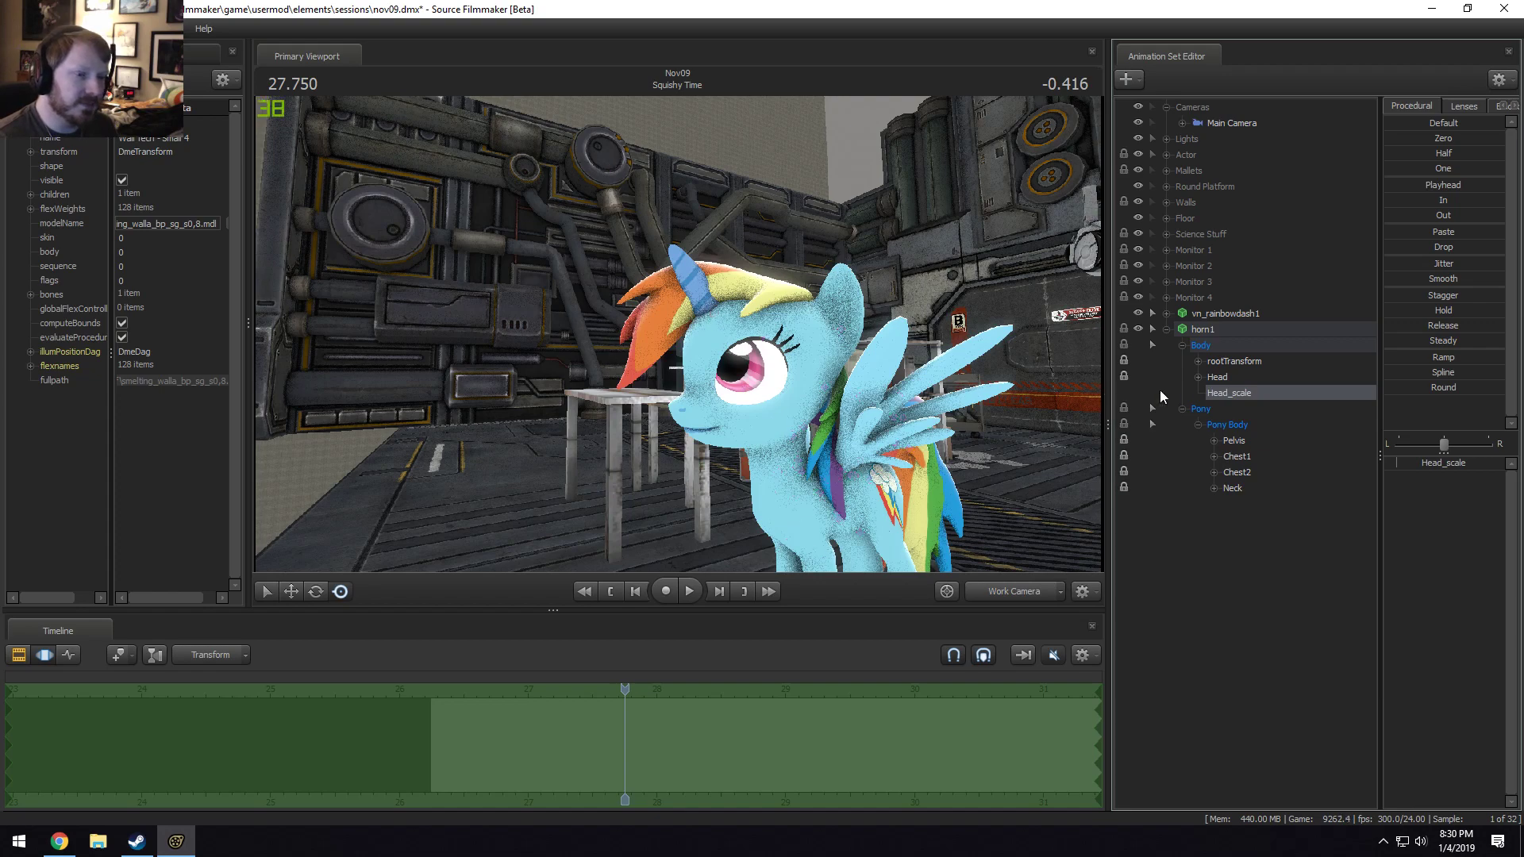
key(w)
drag(677, 333, 667, 318)
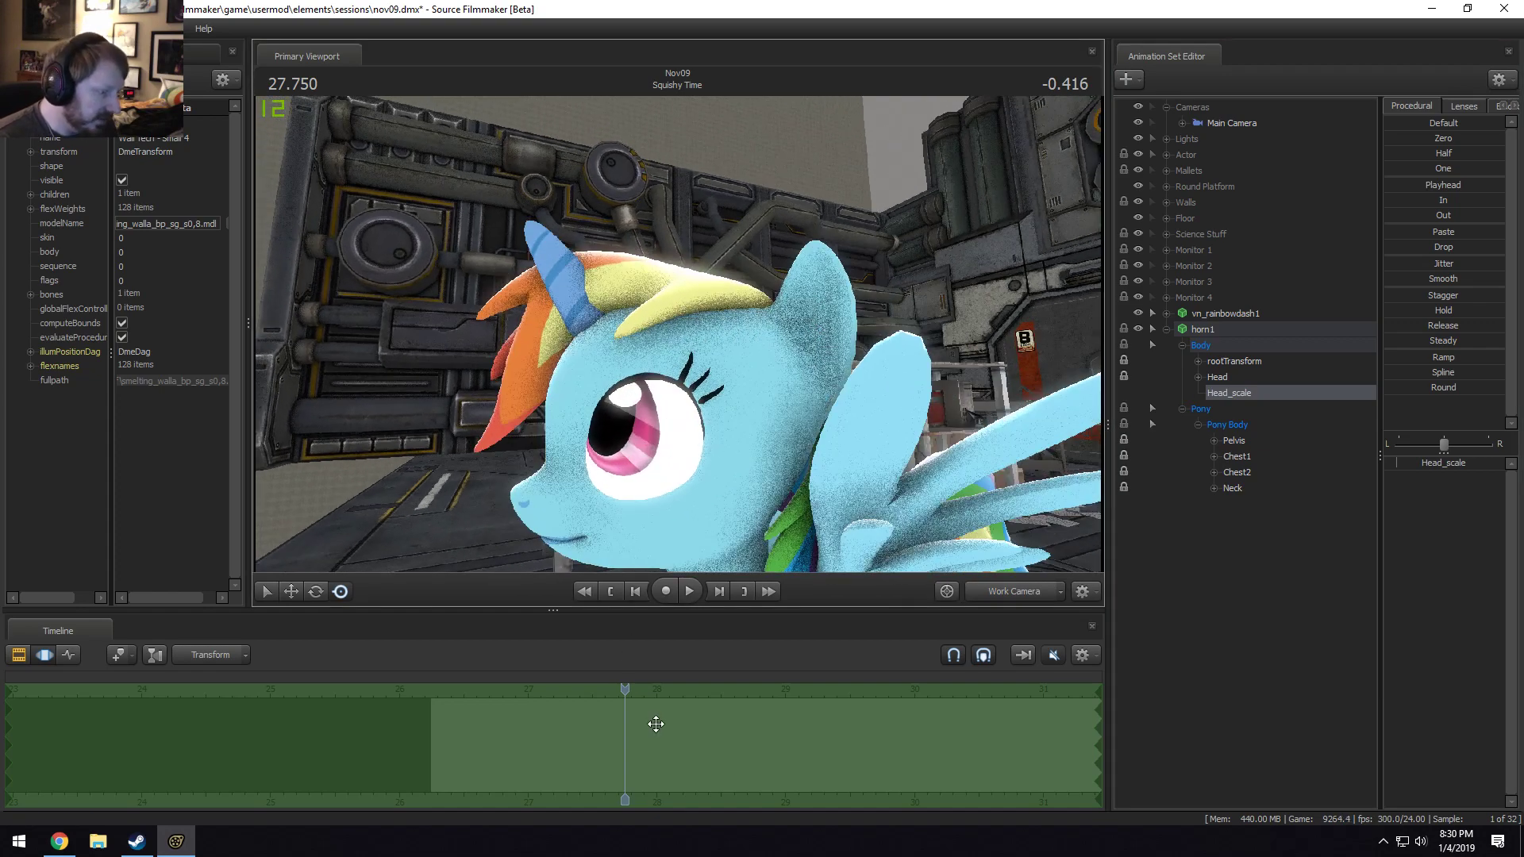
Set the time selection to ramp in from 27 to 29 seconds and extend through the rest of the shot.
key(shift)
shift+drag(656, 722, 1013, 718)
scroll(702, 741, up, 4)
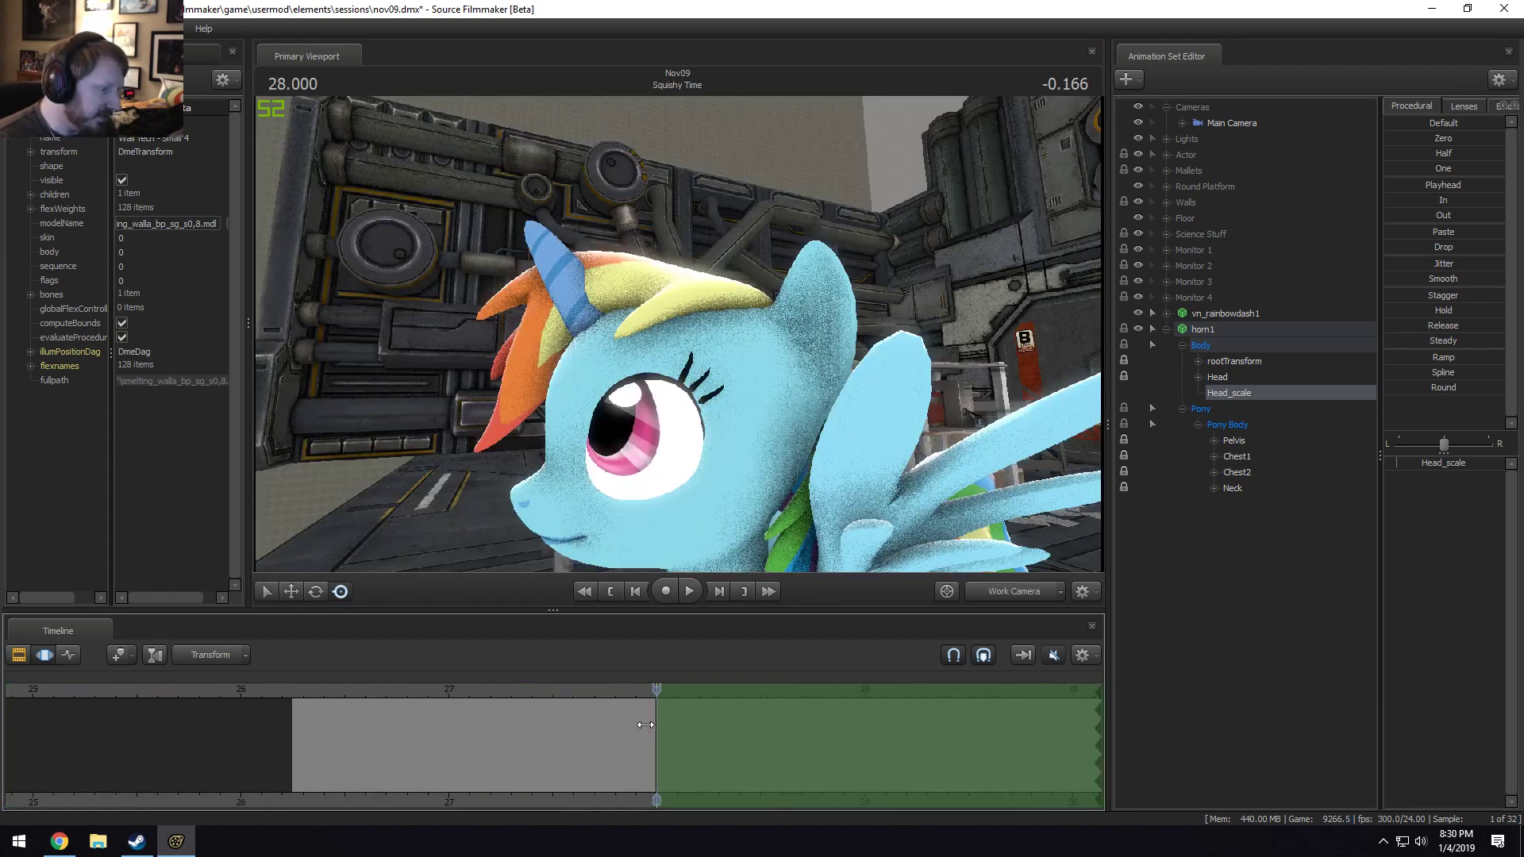
drag(649, 726, 429, 724)
scroll(541, 718, down, 3)
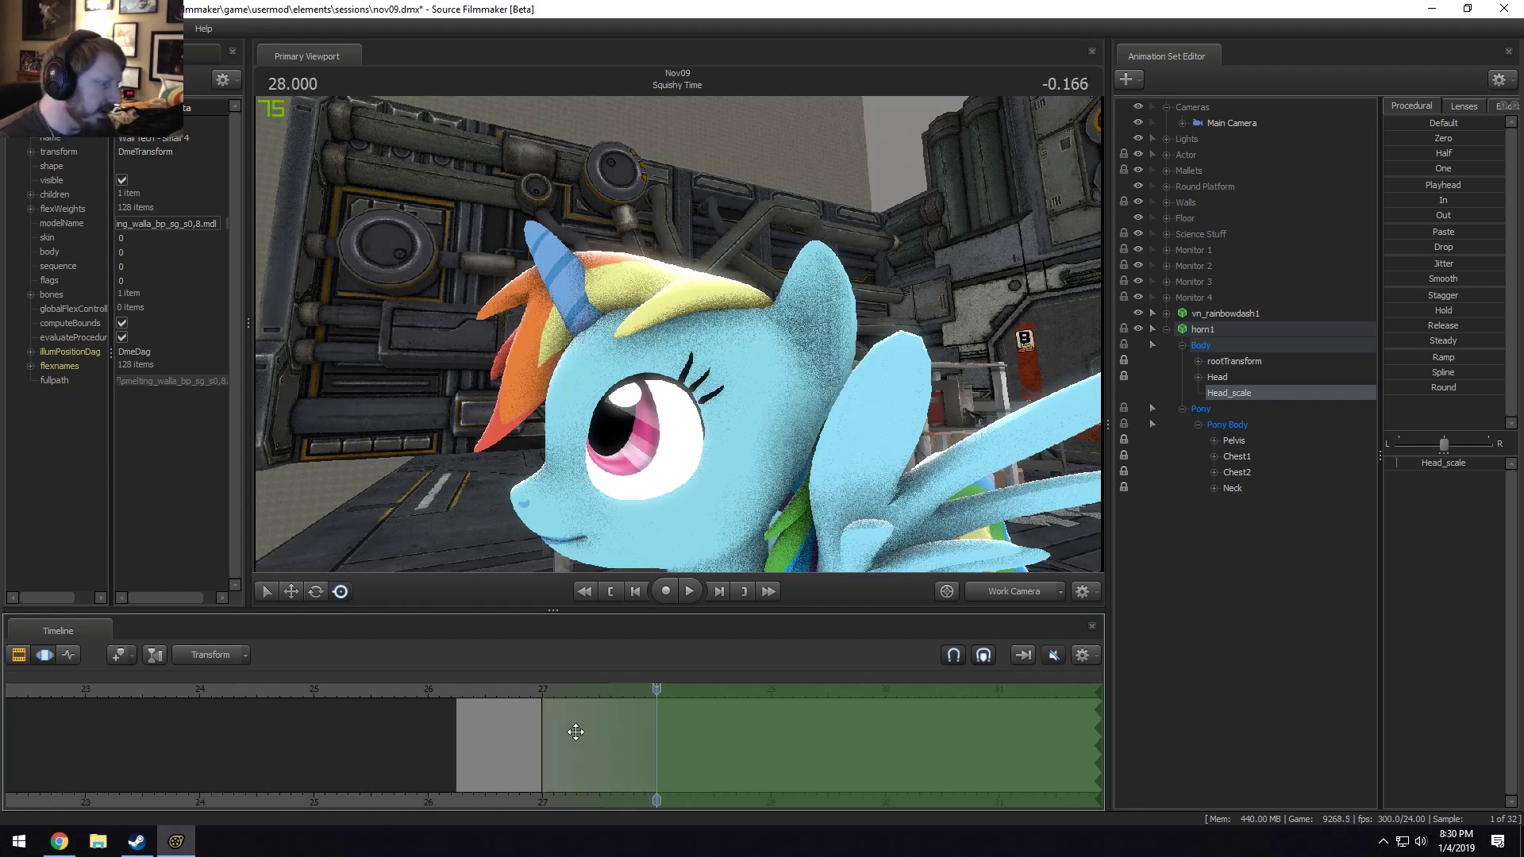
drag(661, 728, 770, 723)
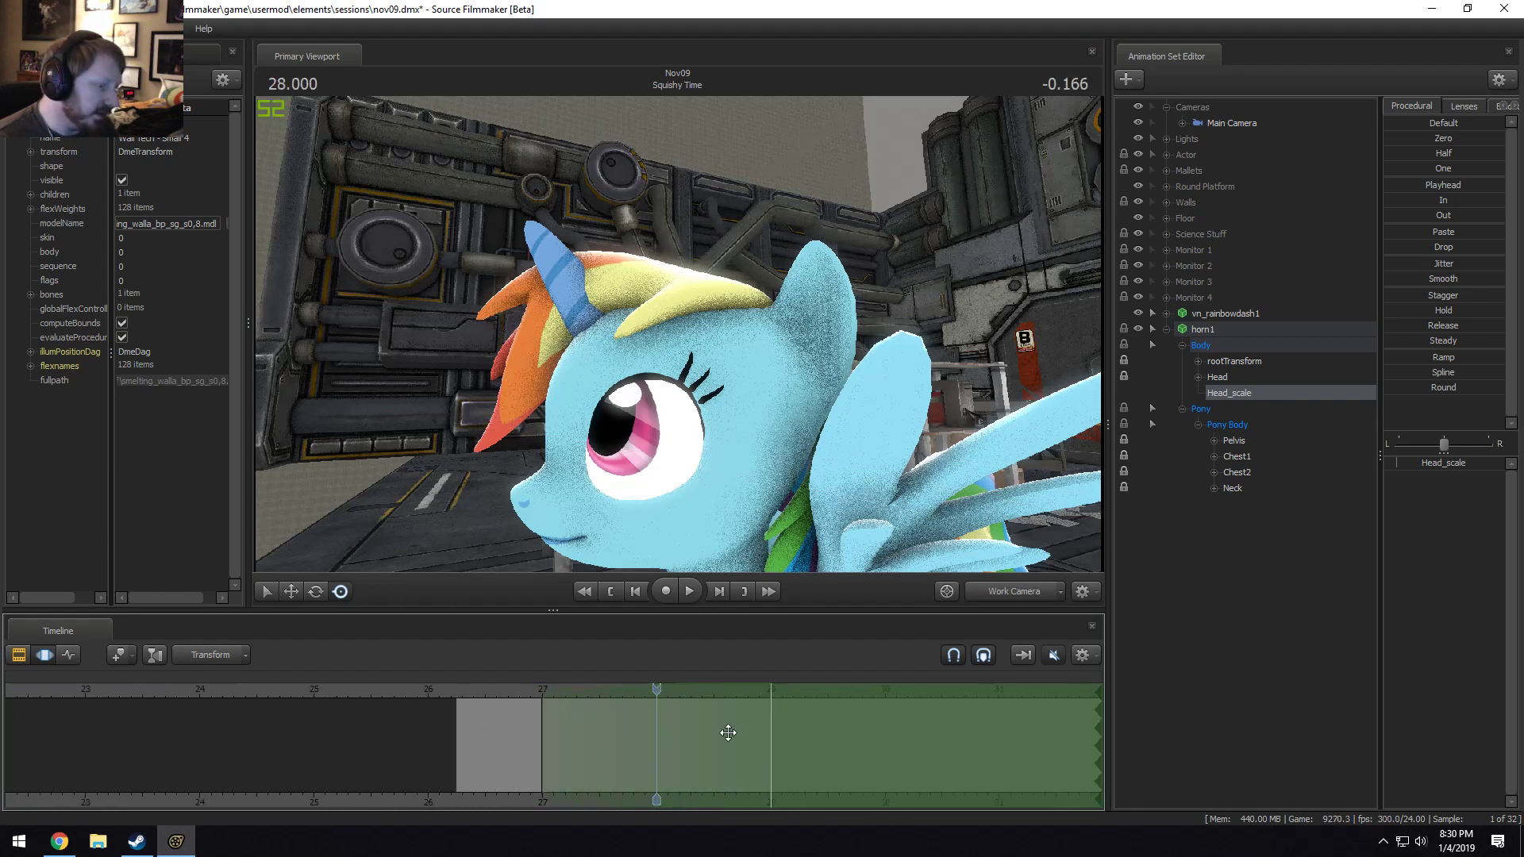
Lower Head_scale to shrink the horn over the ramp, and move the playhead to 29.416.
scroll(678, 339, up, 5)
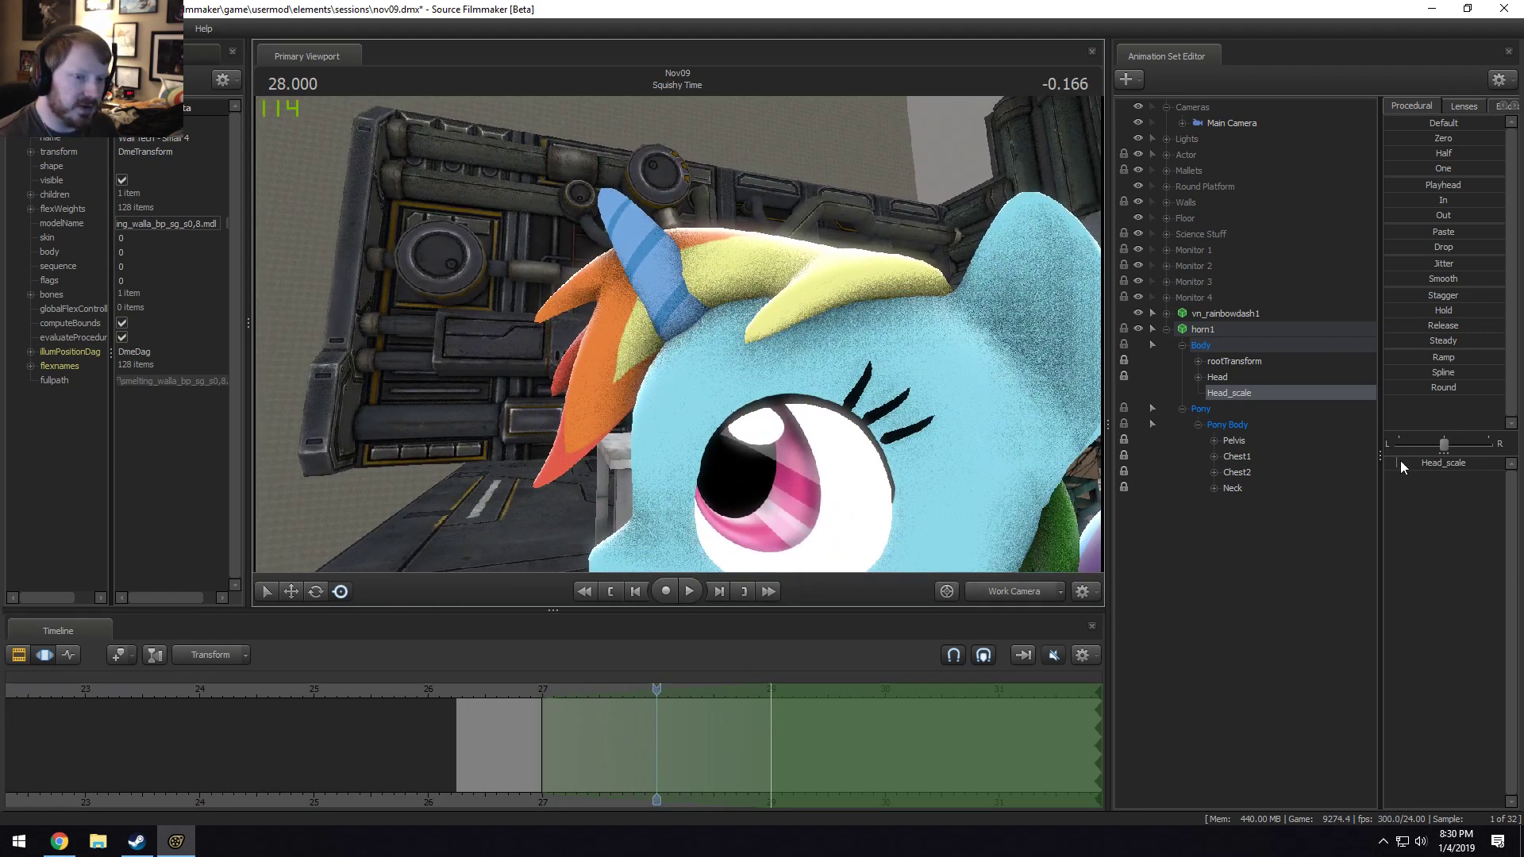
drag(1401, 468, 1346, 461)
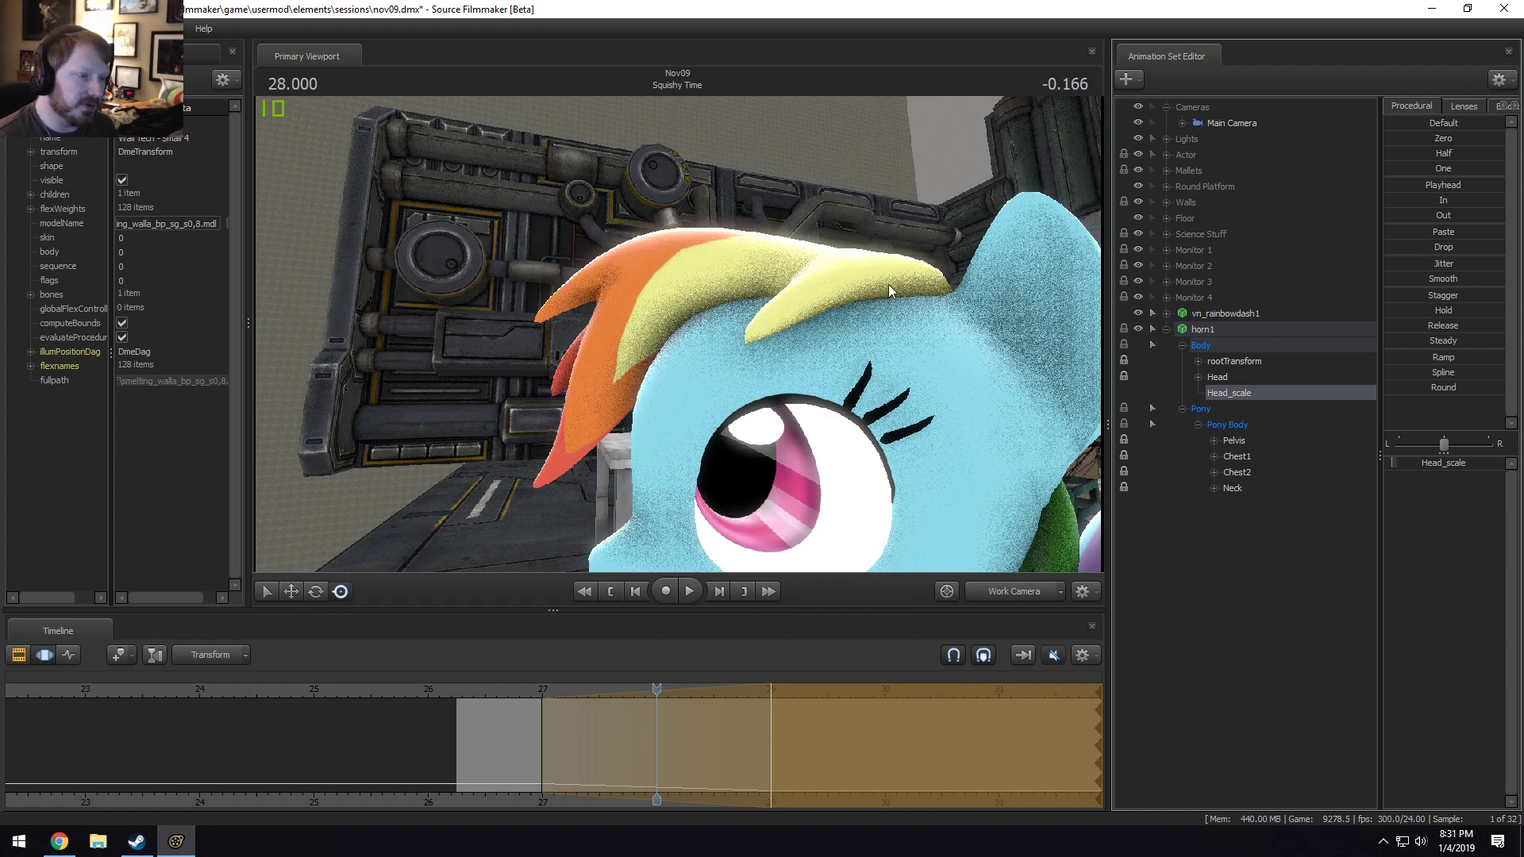
drag(657, 688, 819, 704)
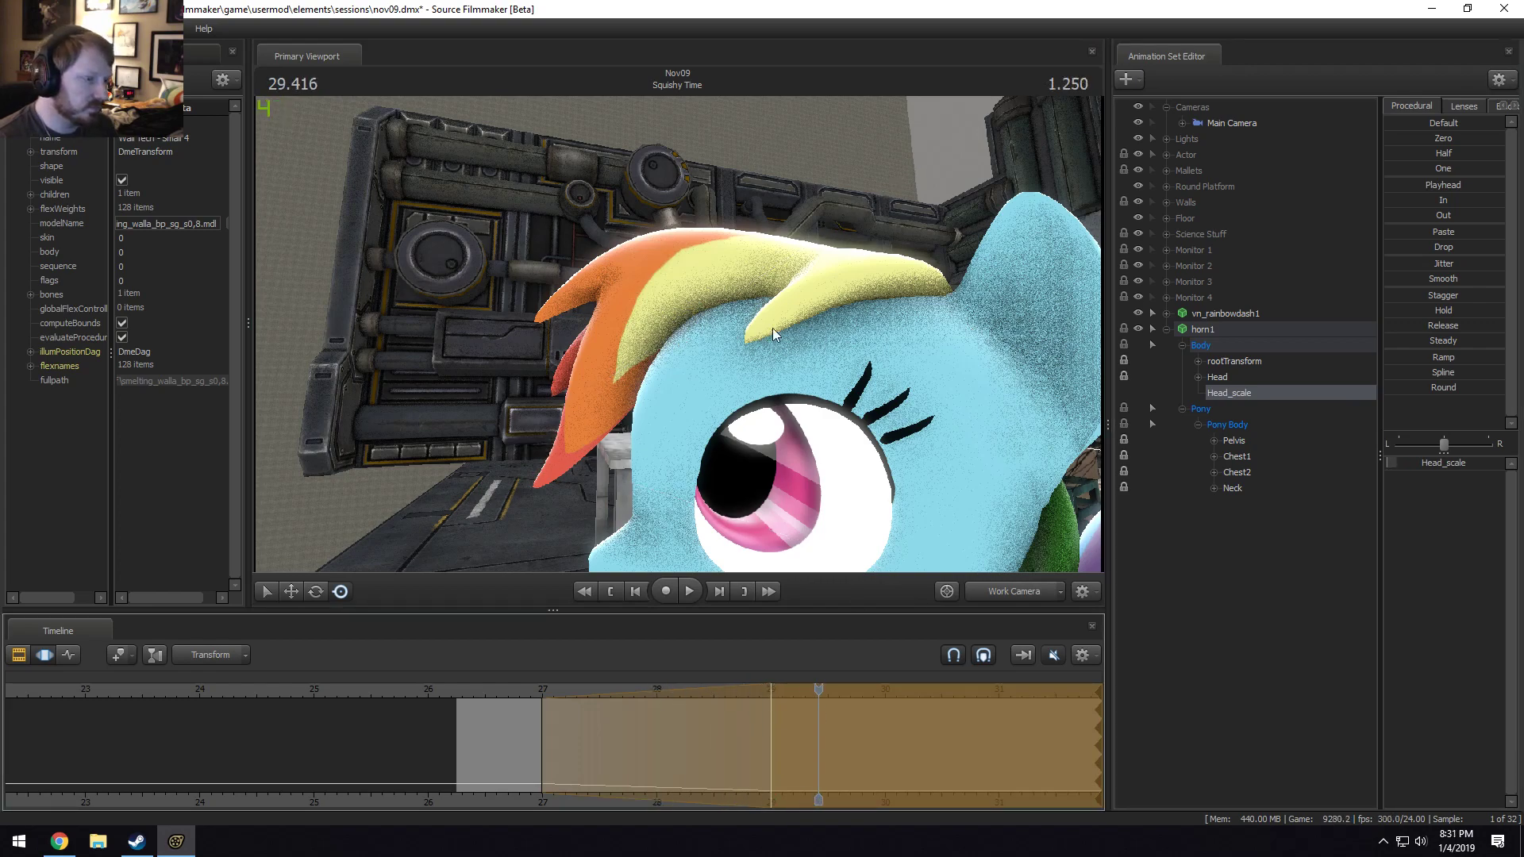
Hide vn_rainbowdash1 and examine the shrunken horn and its Head bone at close range.
click(1138, 314)
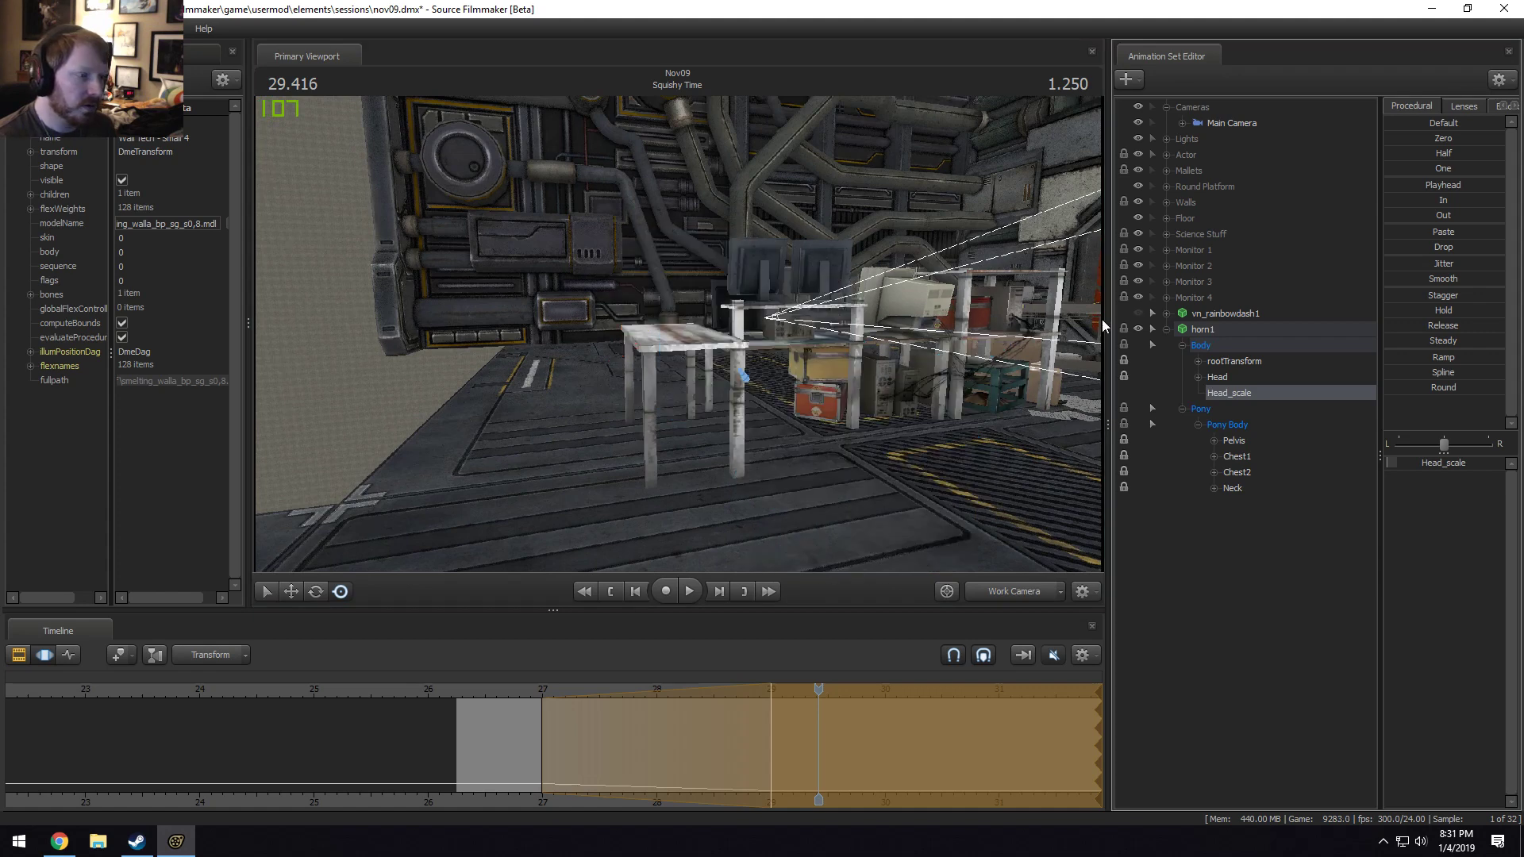
click(1224, 380)
alt+drag(793, 373, 677, 337)
key(w)
drag(783, 380, 755, 326)
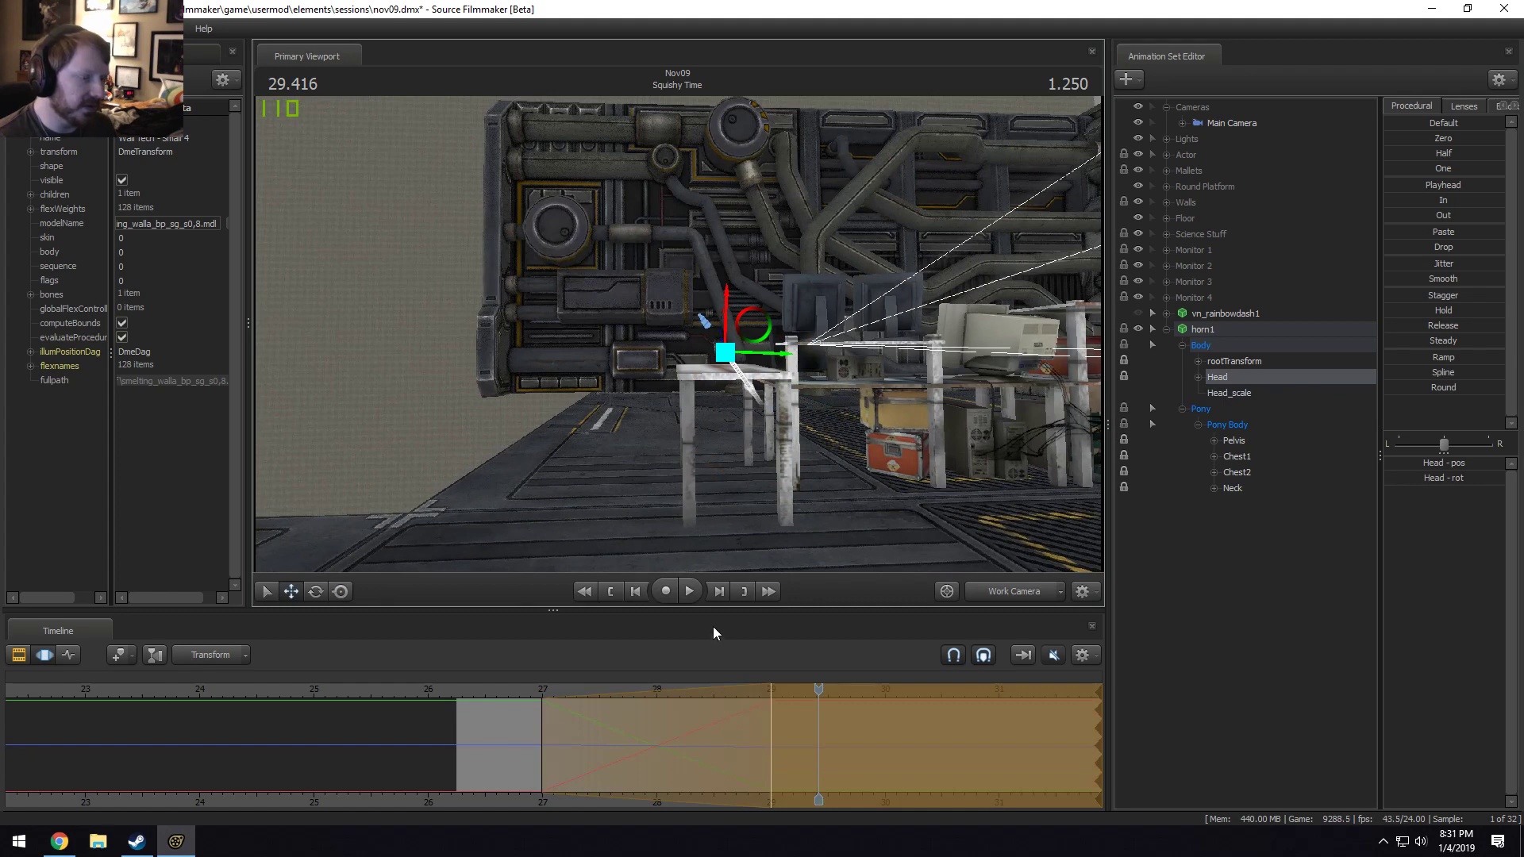
key(shift)
drag(608, 448, 646, 421)
key(shift)
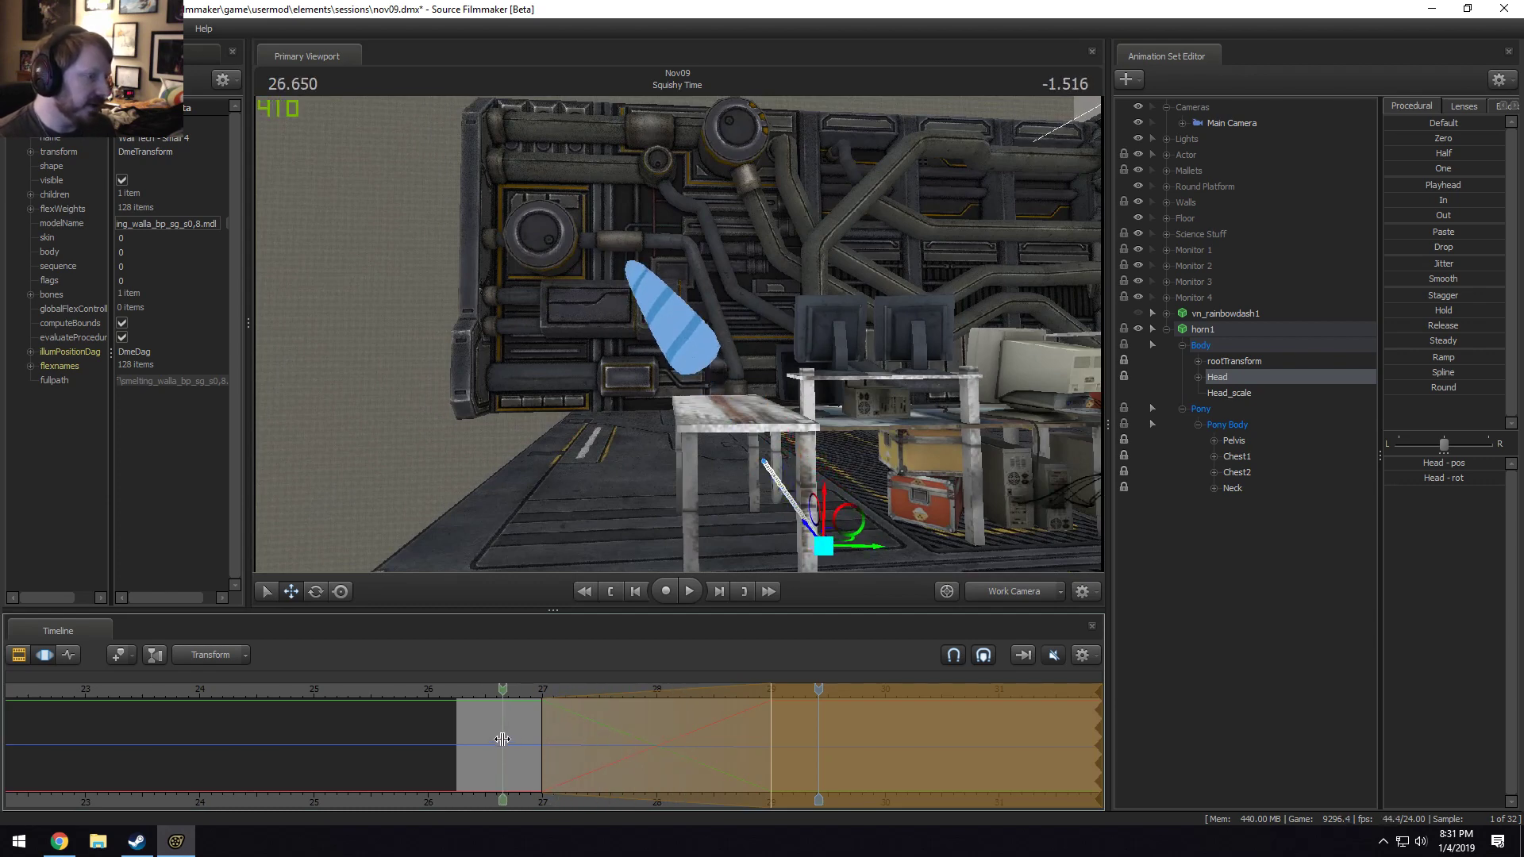
Compare the horn's full and reduced size by scrubbing between about 26.9 and 29 seconds.
drag(774, 446, 709, 371)
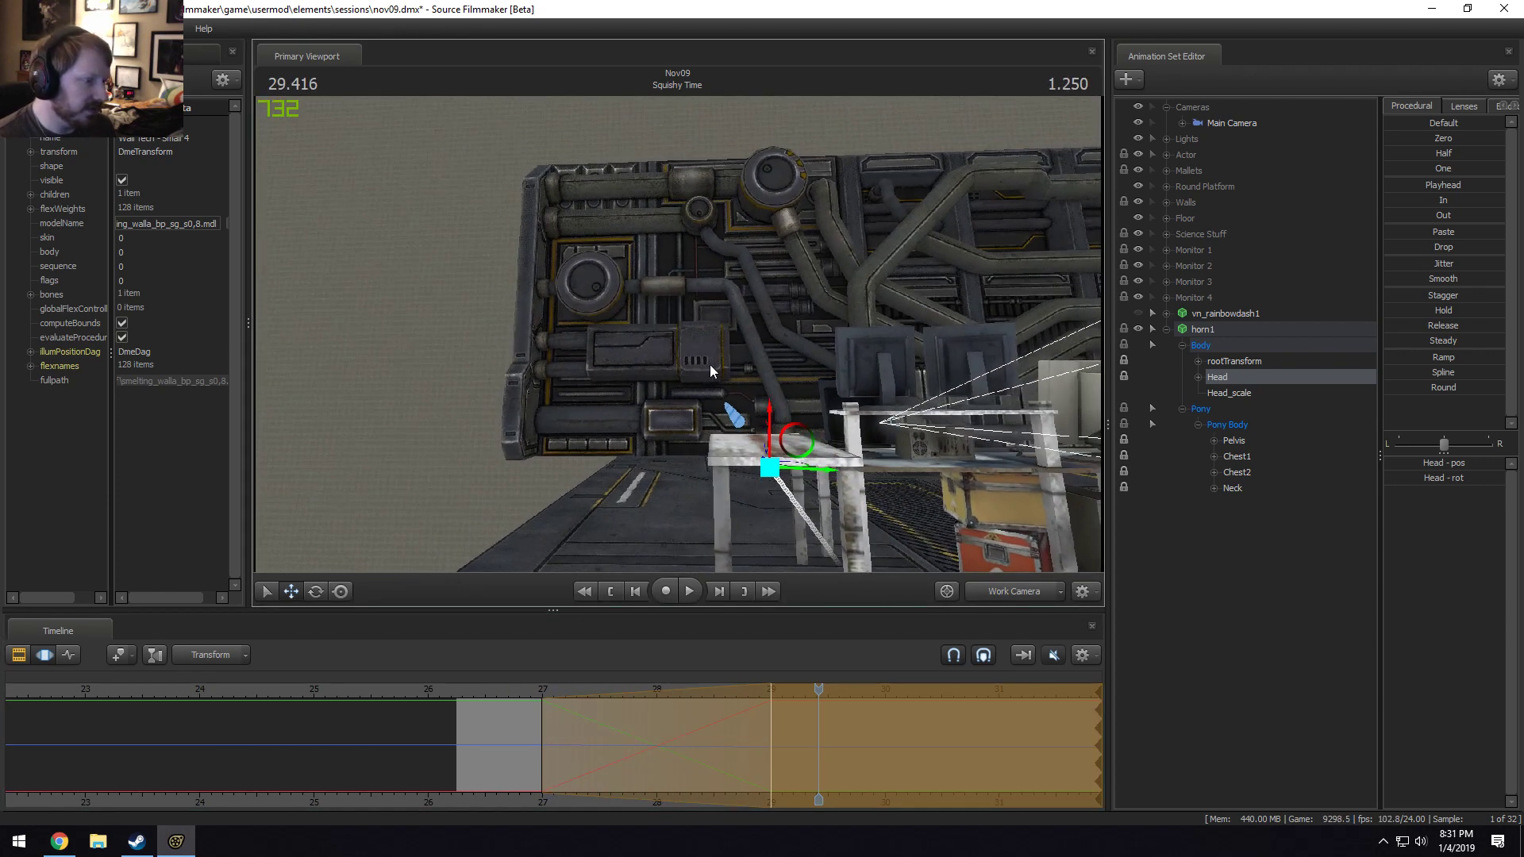
drag(796, 443, 557, 466)
key(shift)
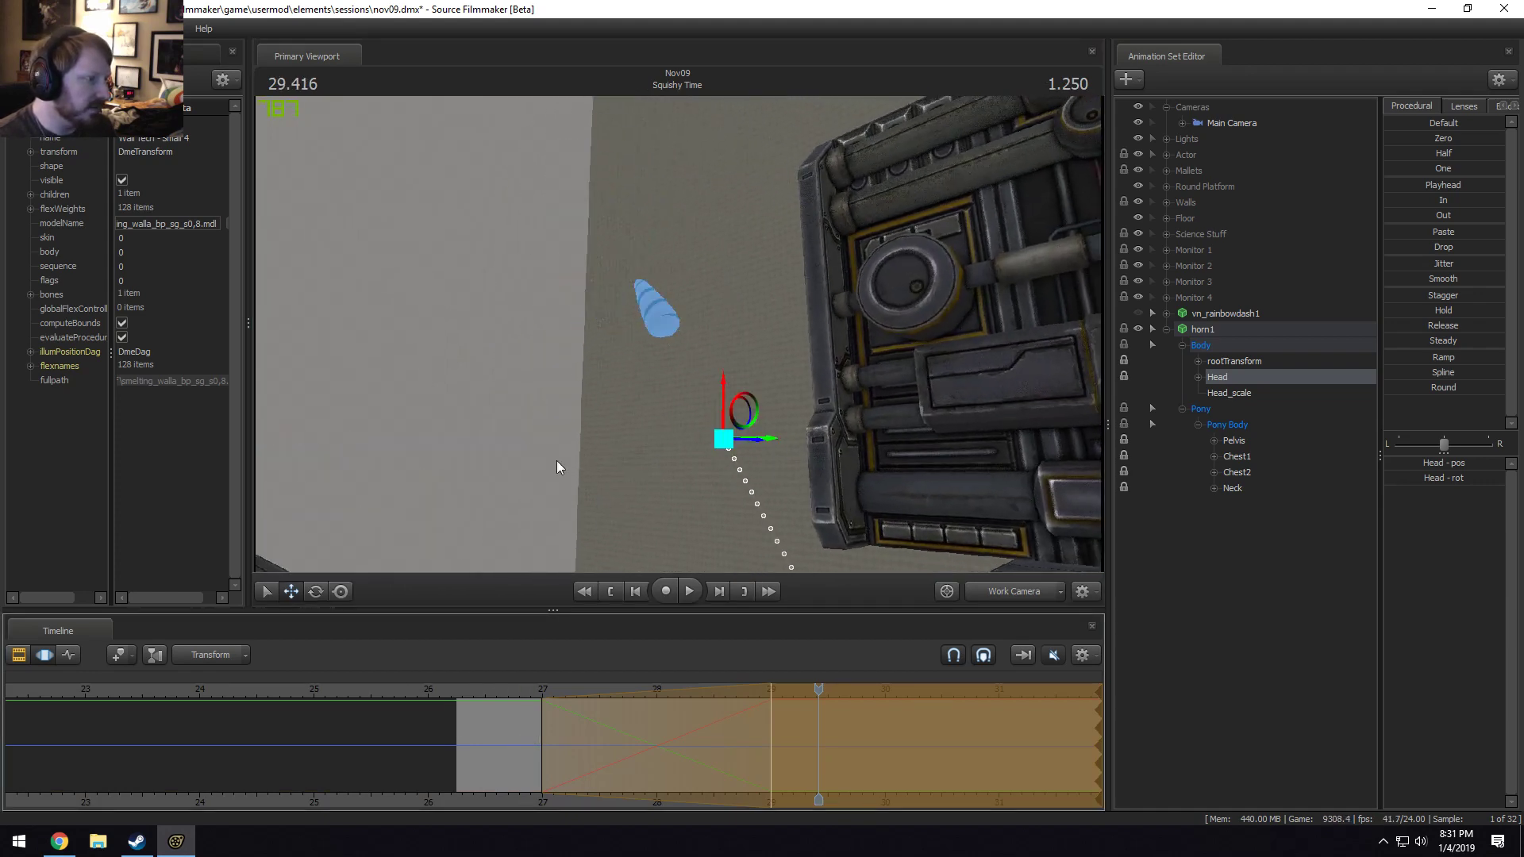
click(530, 718)
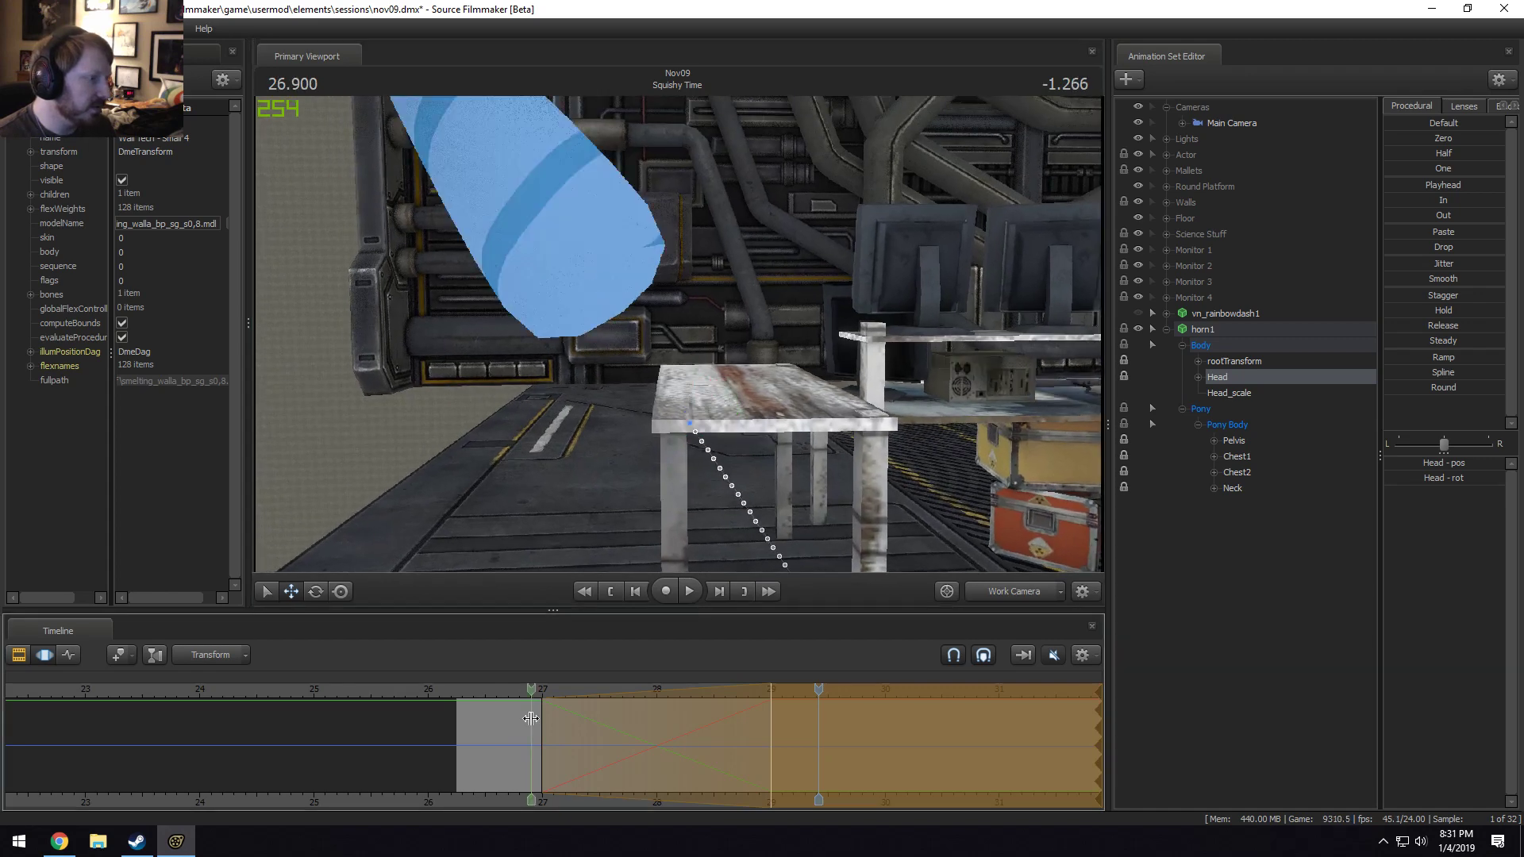
drag(530, 718, 780, 715)
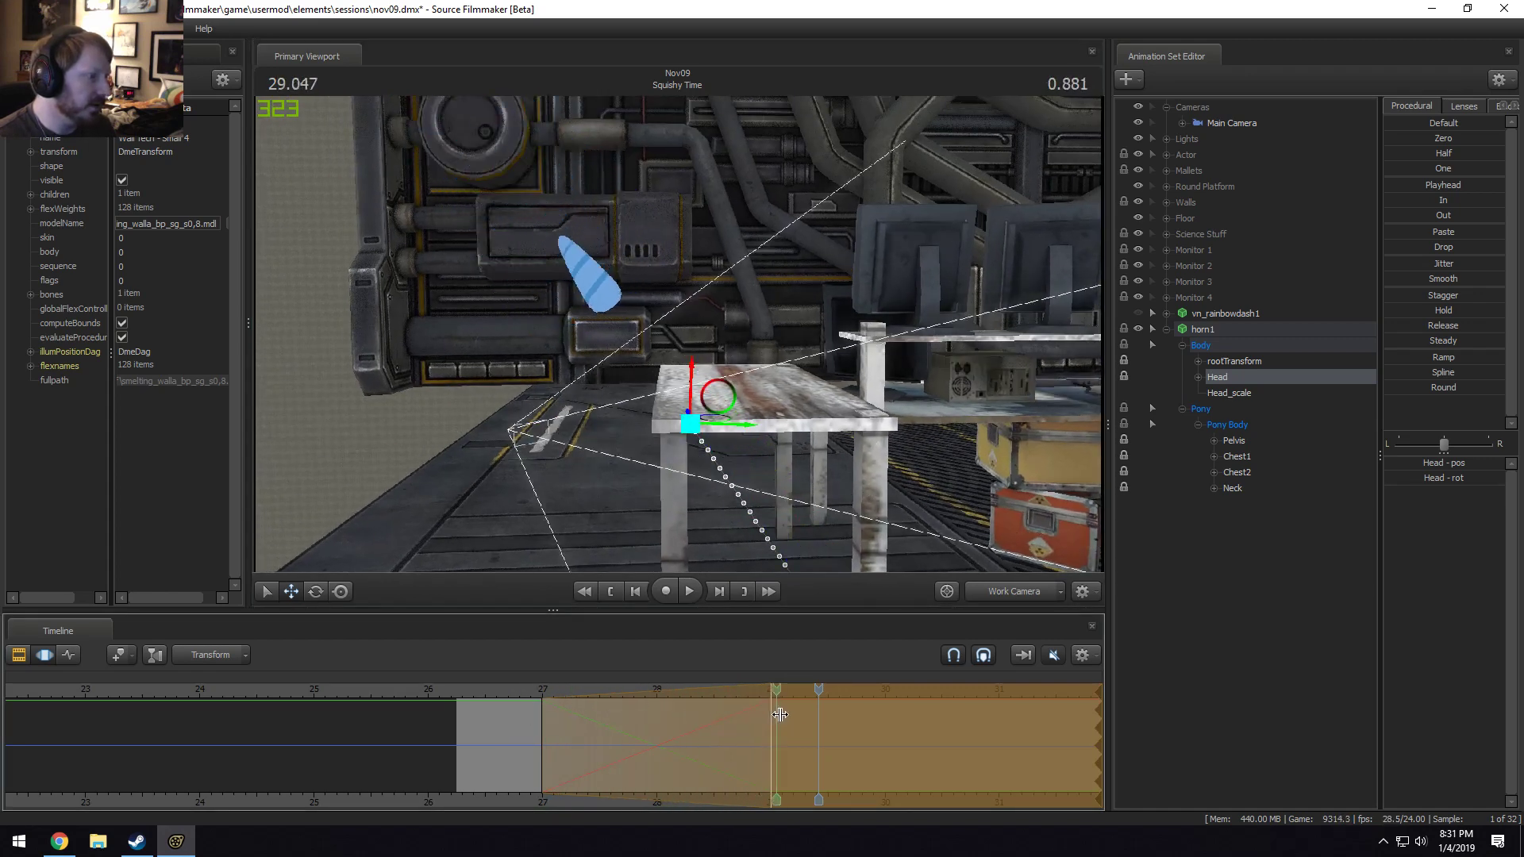
Show vn_rainbowdash1 again and play the Squishy Time shot in the Clip Editor to review the horn's scaling.
key(space)
click(1138, 313)
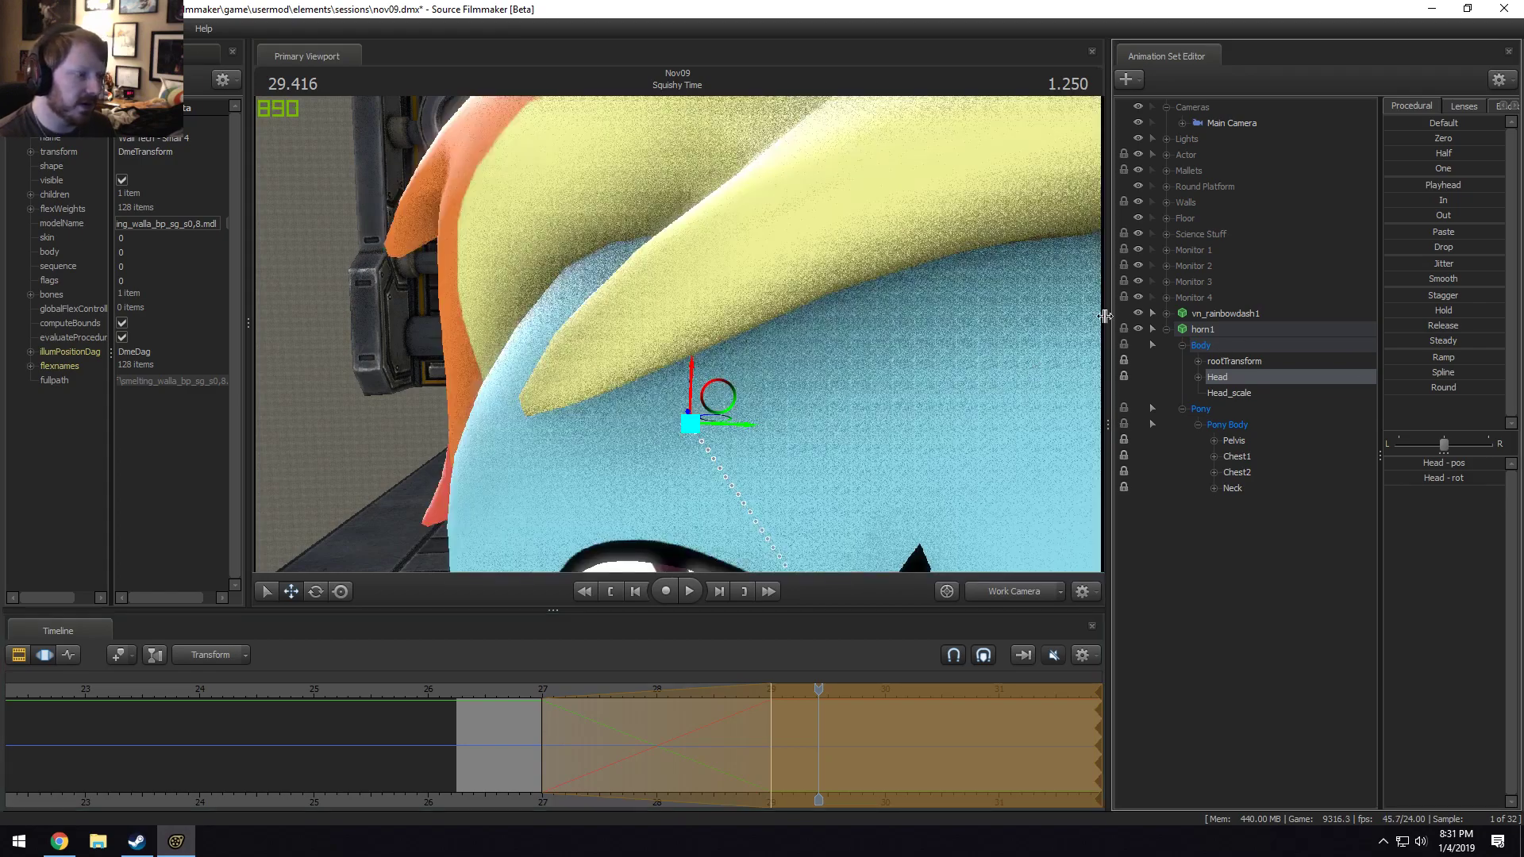
click(489, 688)
key(F3)
drag(618, 534, 588, 520)
key(s)
key(space)
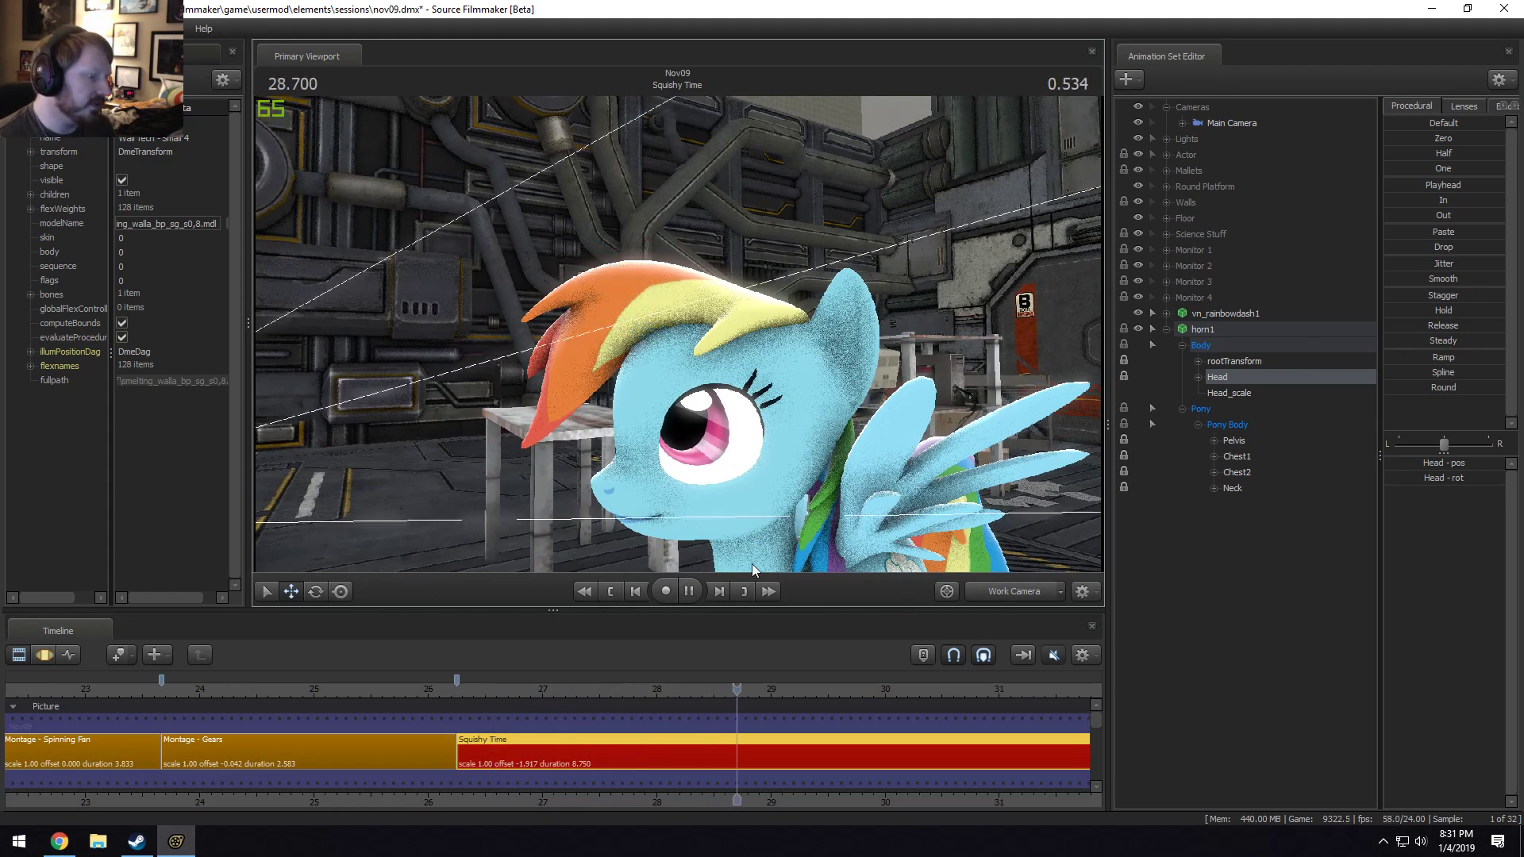
key(space)
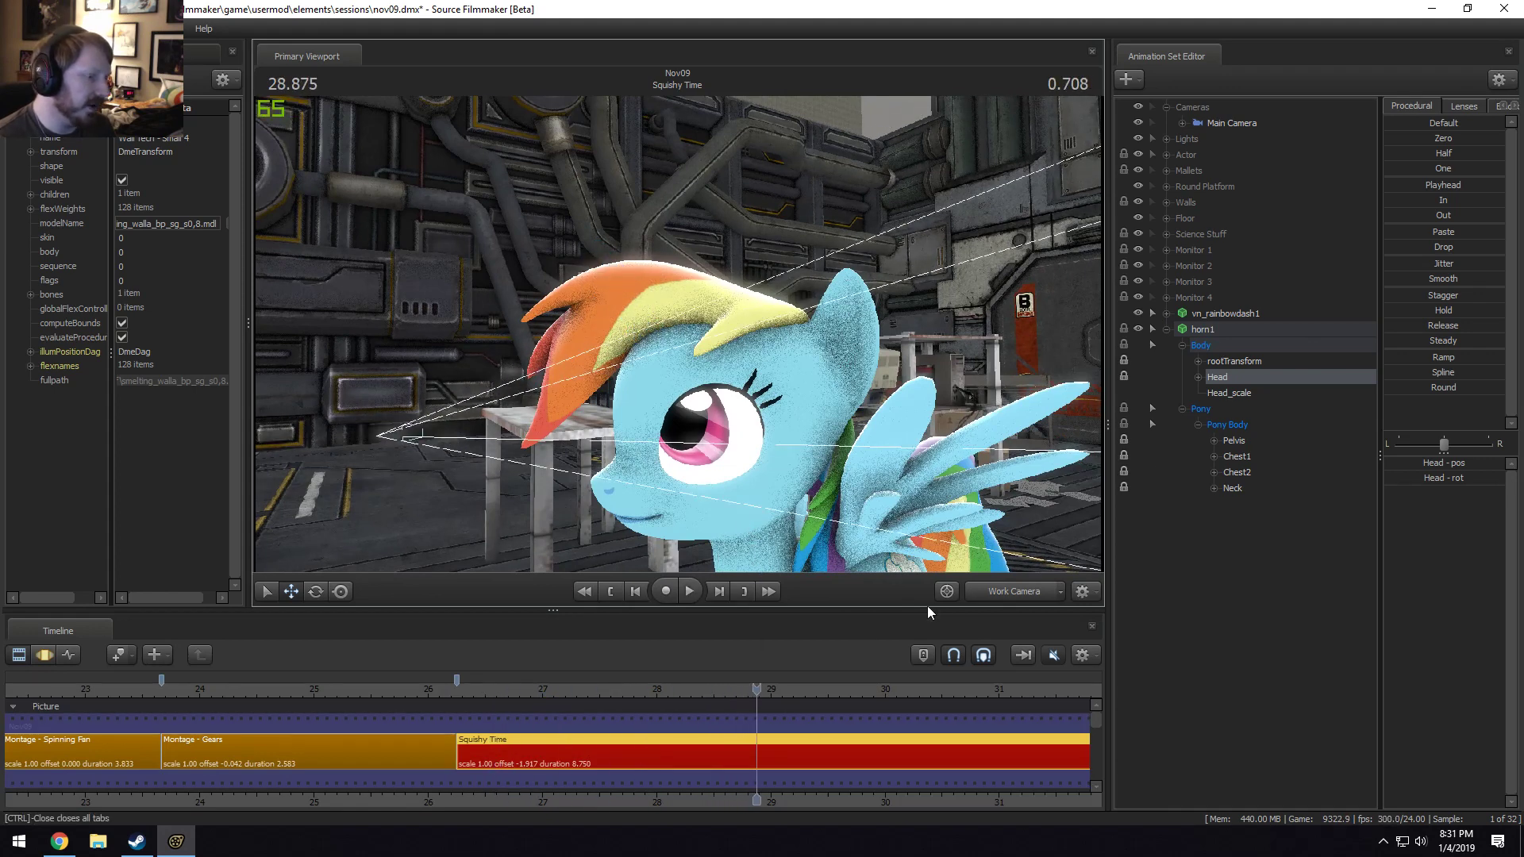
Show vn_rainbowdash1's model in the Element Viewer and expand its materials.
right_click(1246, 315)
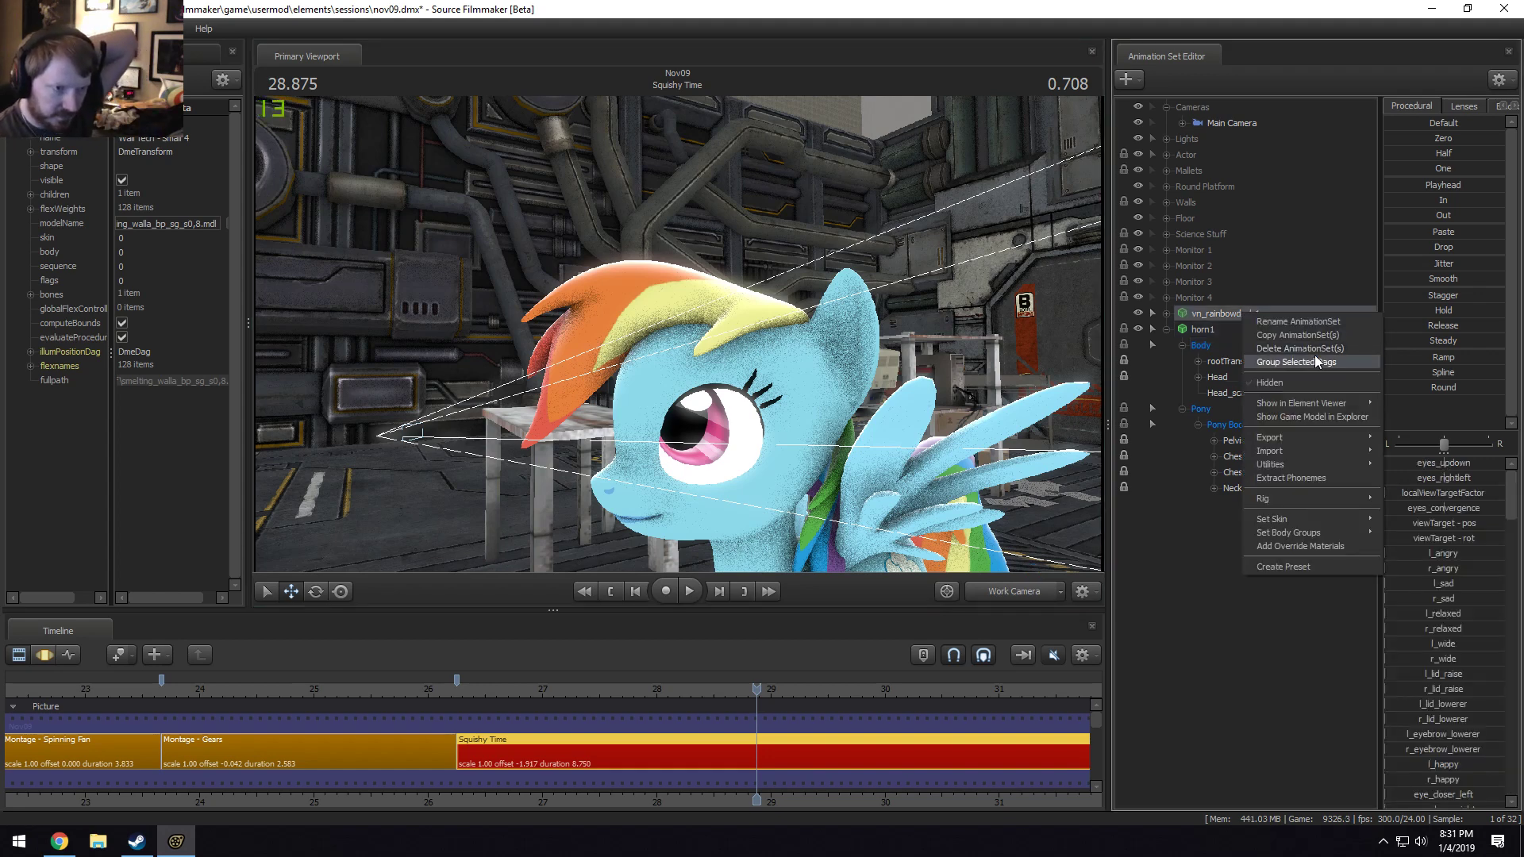
mouse_move(1312, 405)
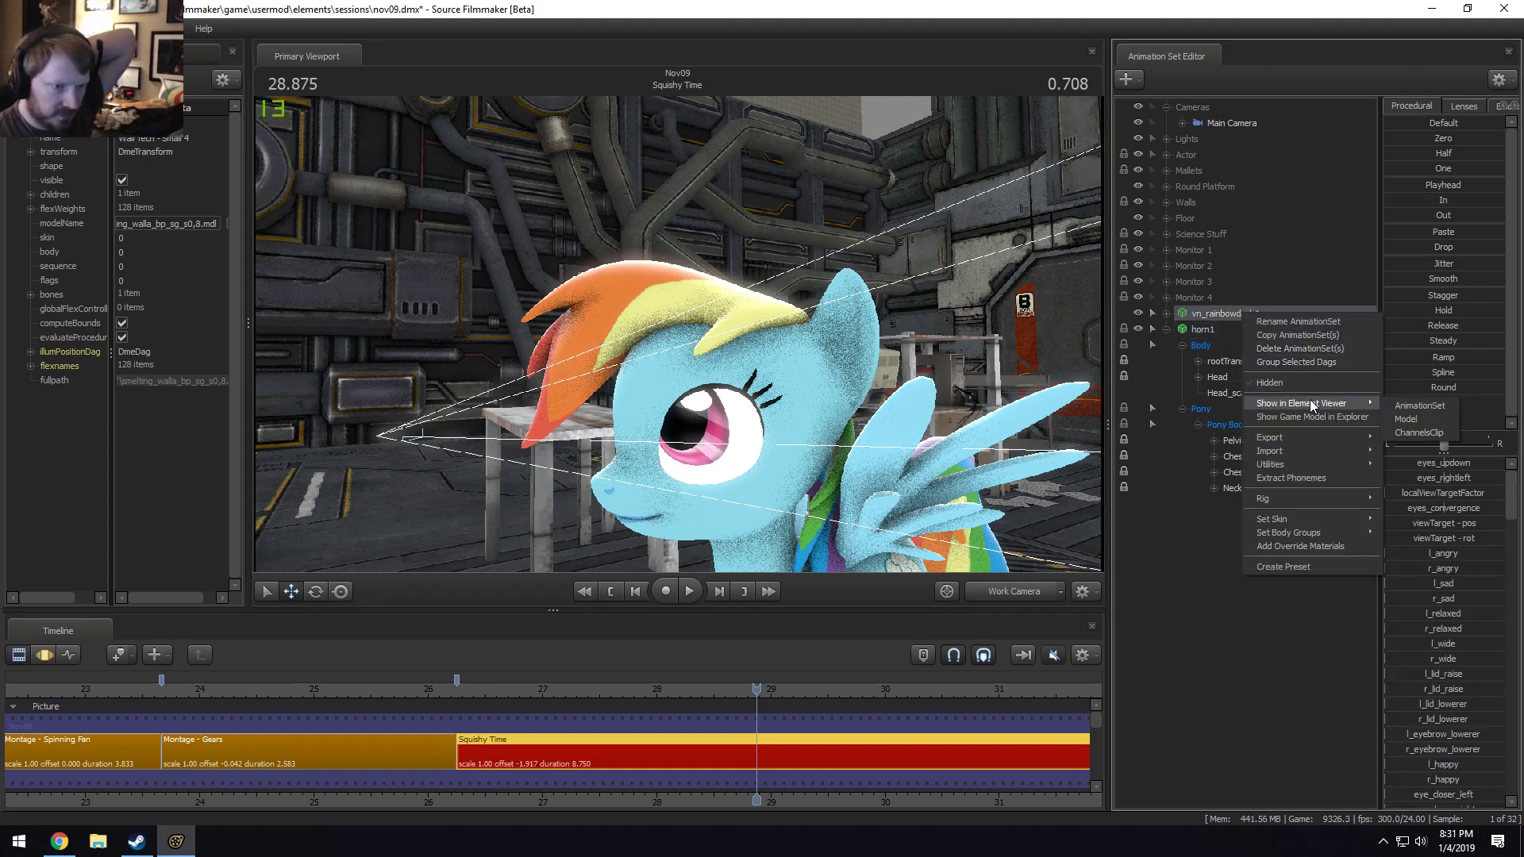
click(1227, 334)
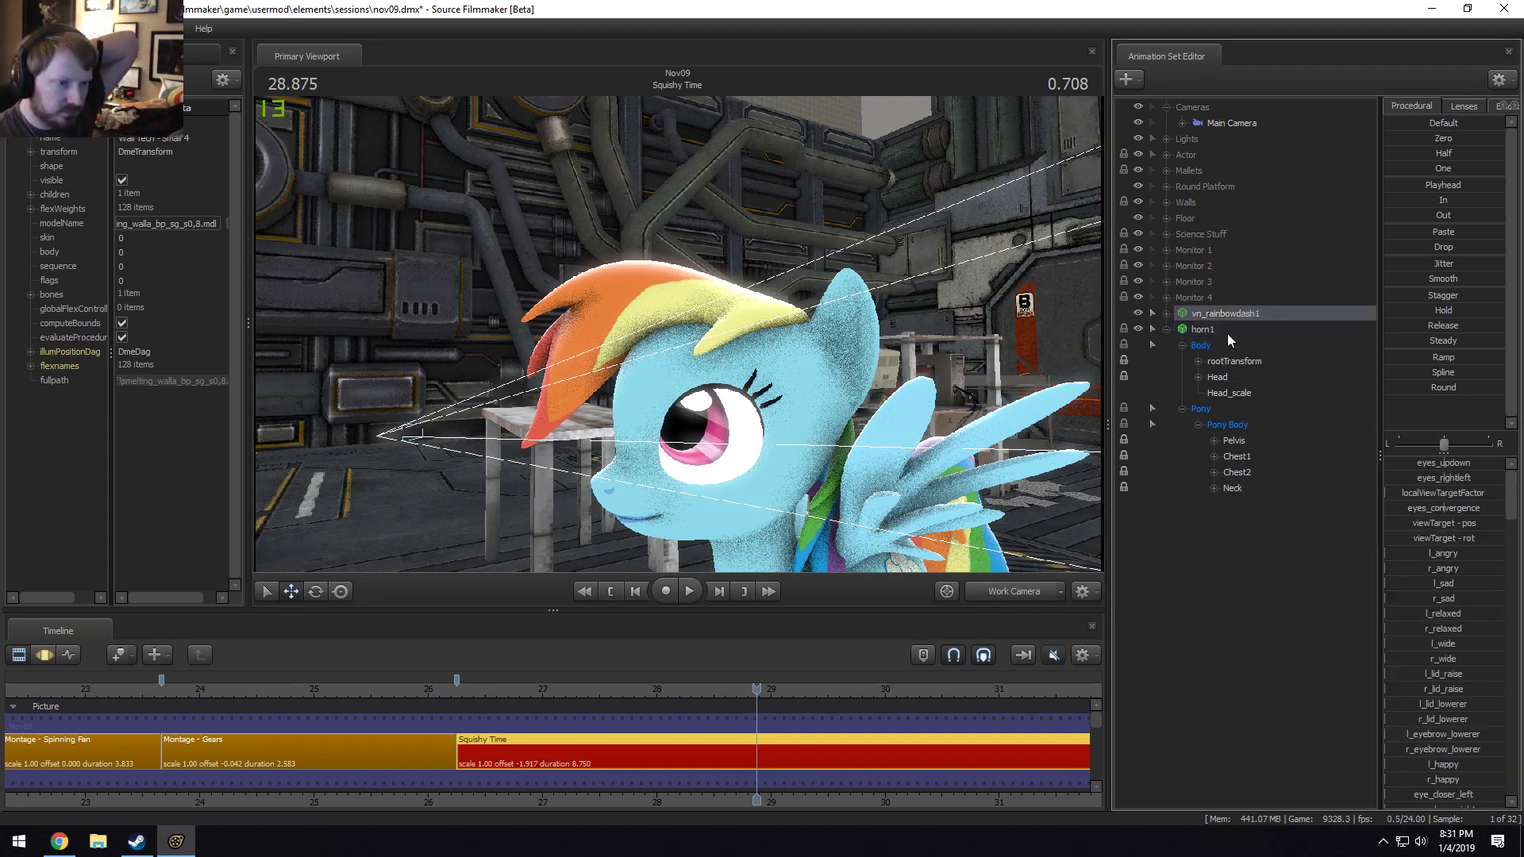
right_click(1226, 316)
mouse_move(1298, 402)
click(1421, 420)
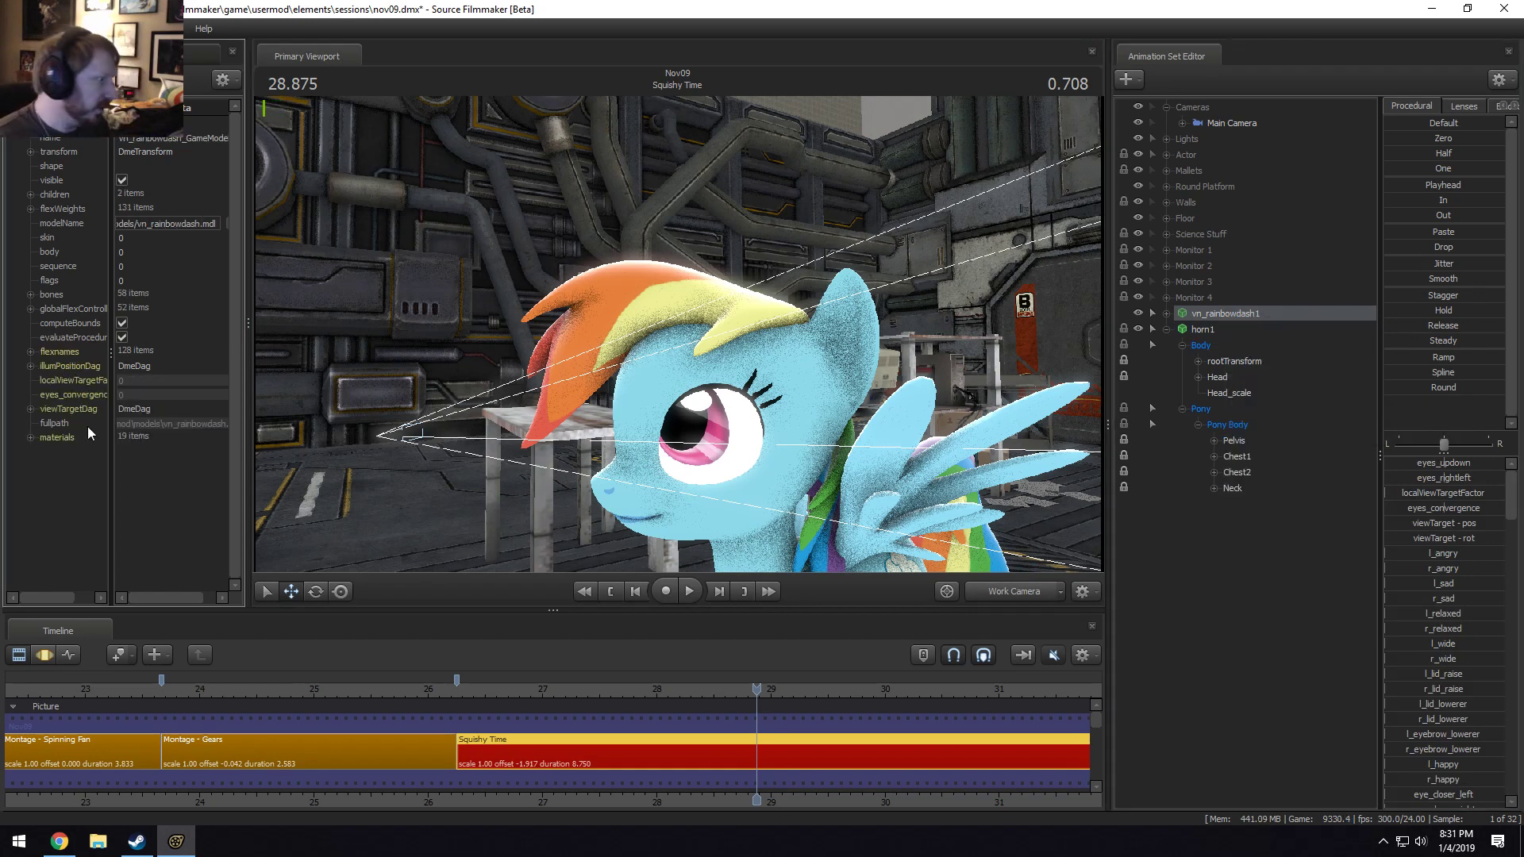
click(29, 438)
scroll(54, 468, down, 3)
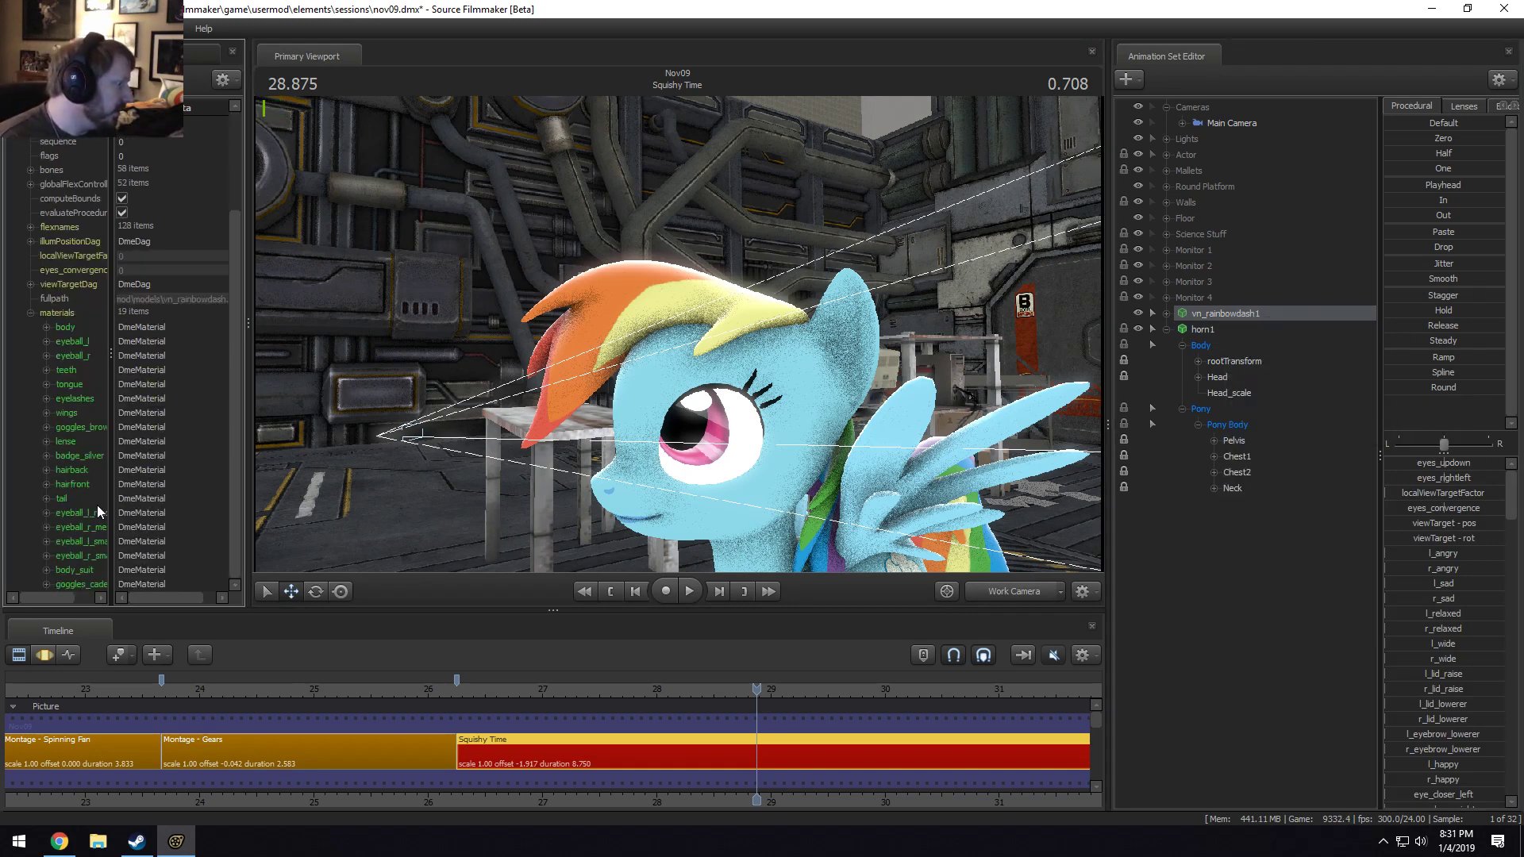
Add a float attribute named $alpha to the hairfront material.
click(46, 484)
right_click(76, 481)
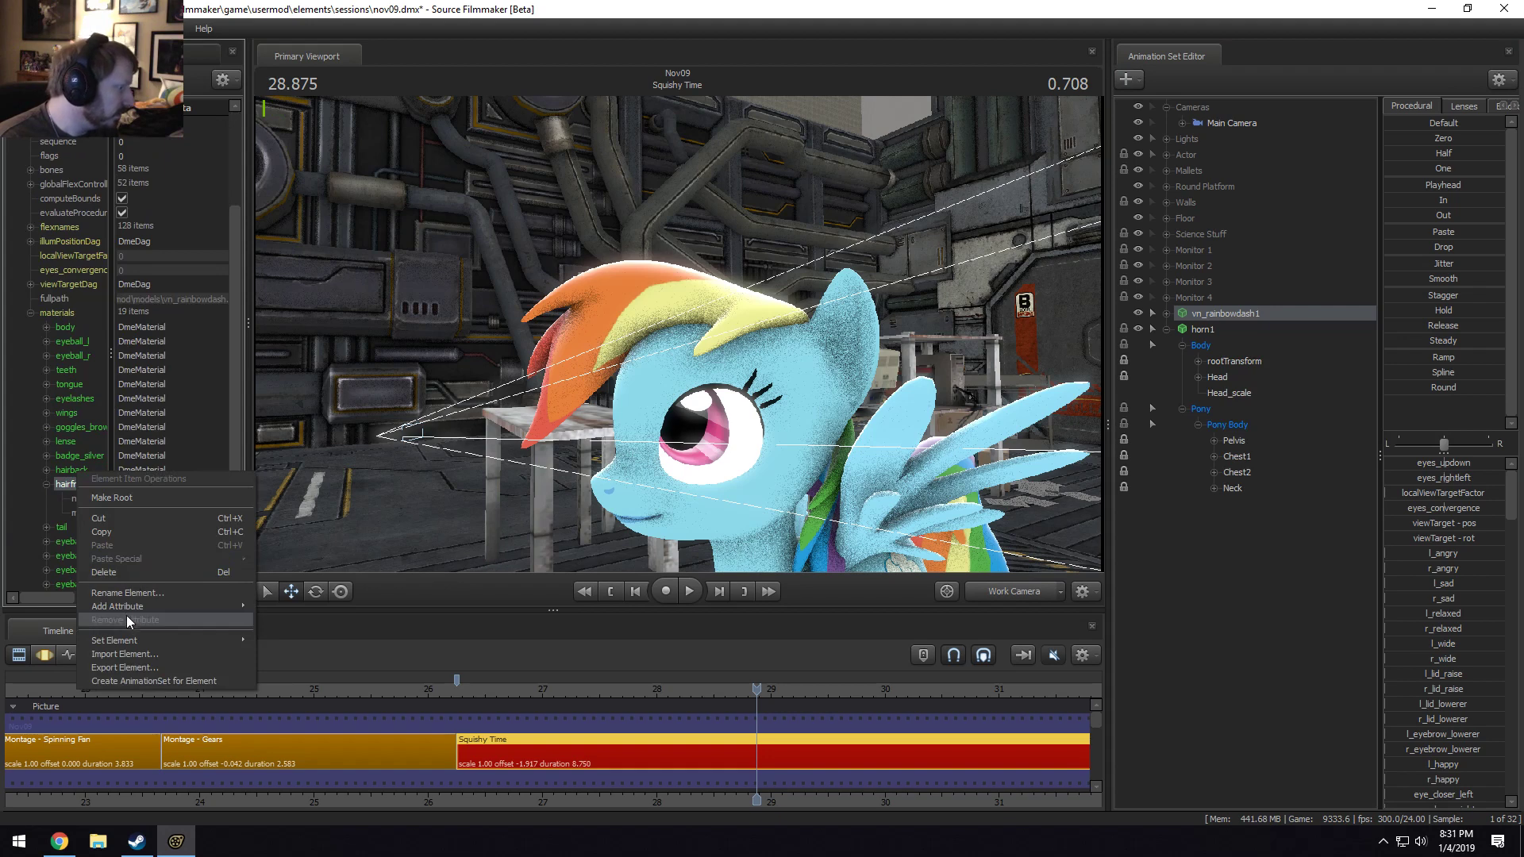
mouse_move(127, 606)
click(284, 513)
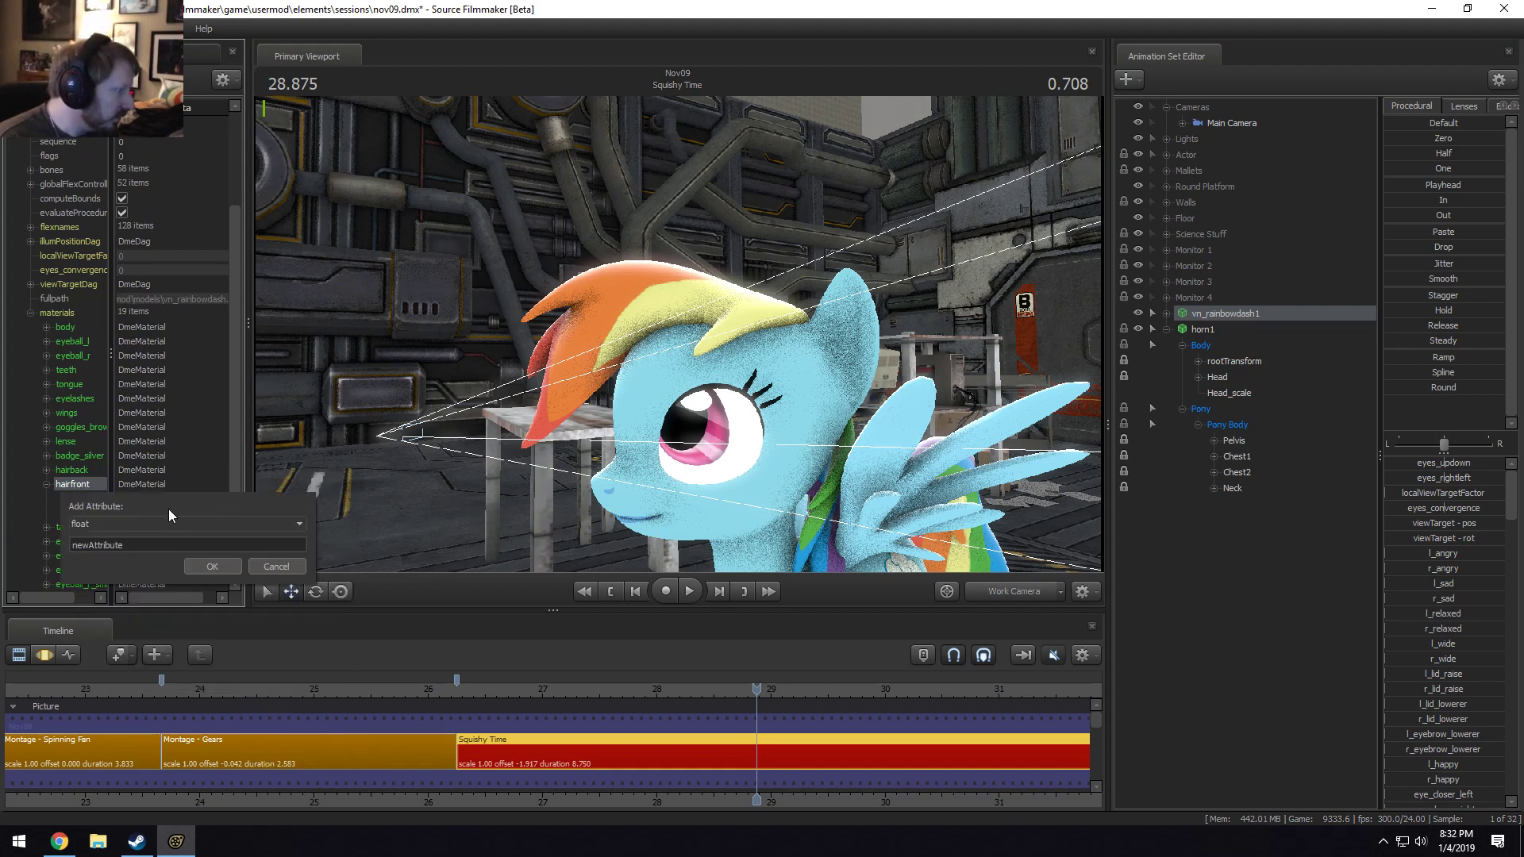
key(BackSpace)
key(BackSpace)
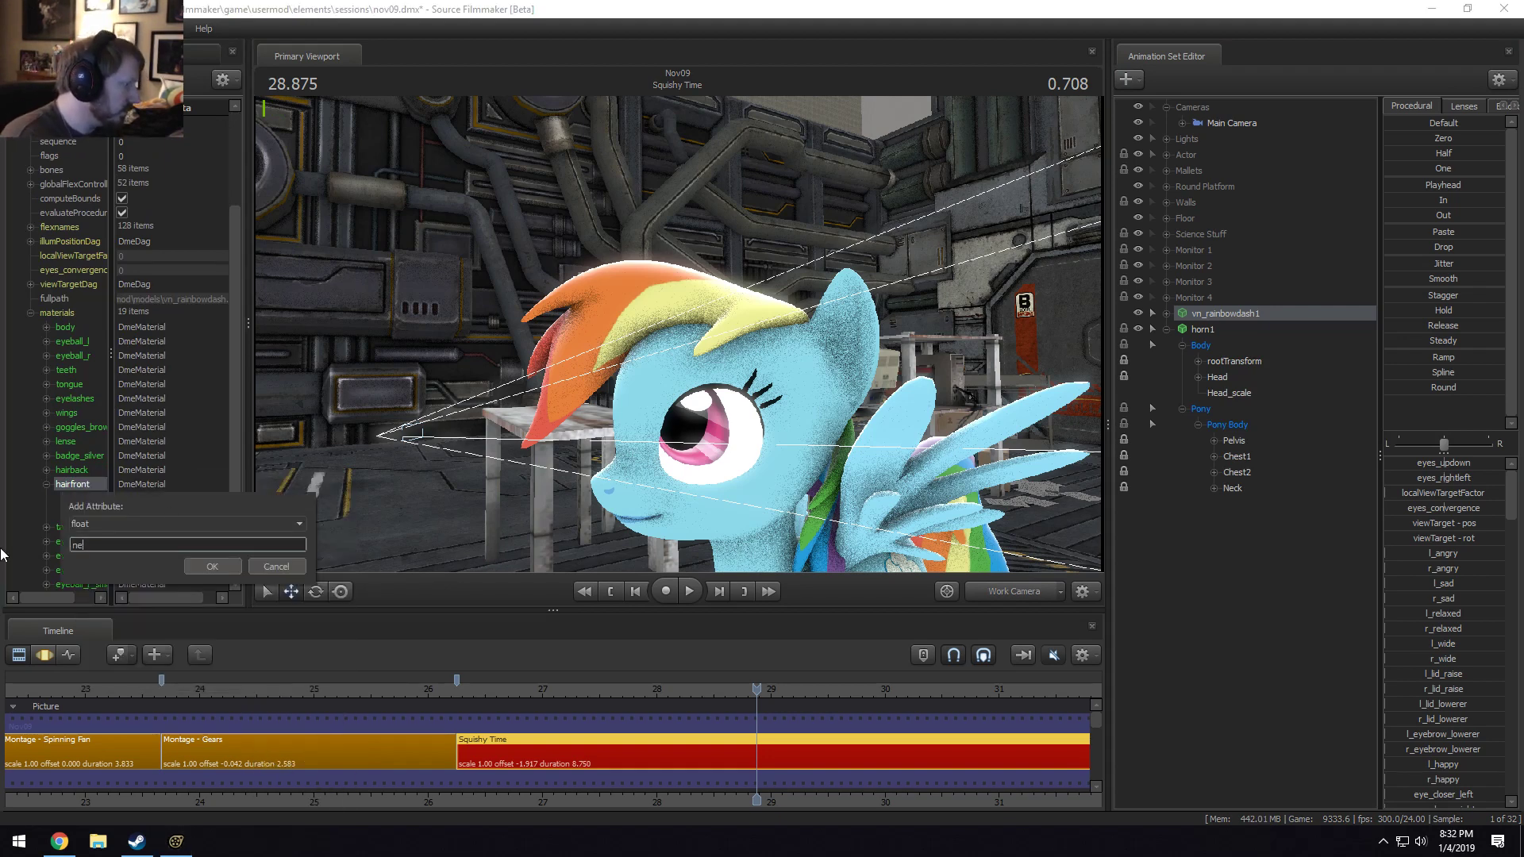
text($alpha)
key(Return)
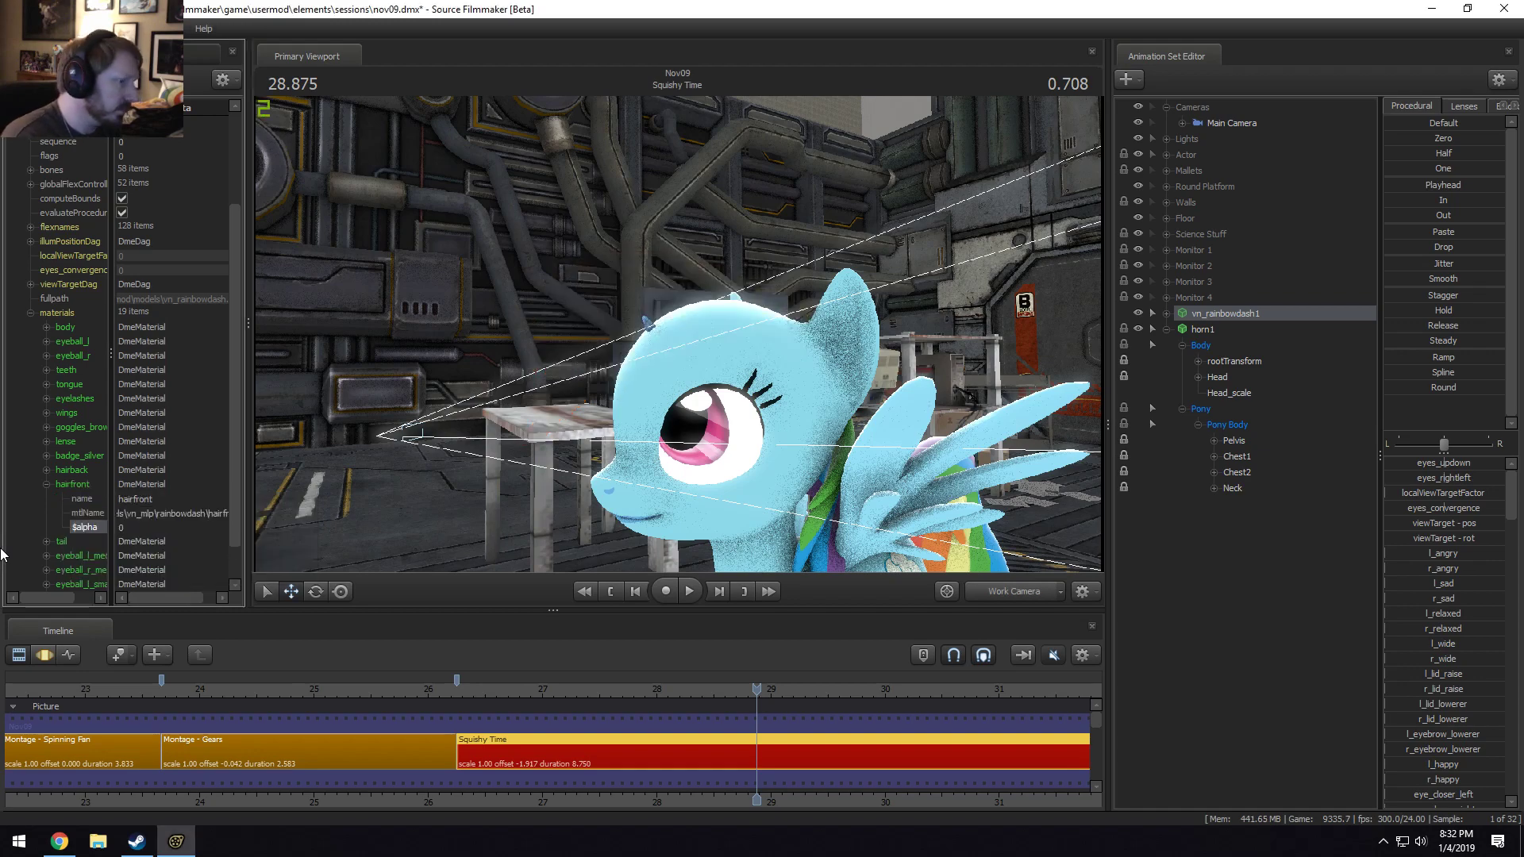
Play and scrub the Squishy Time shot between about 26.6 and 29 seconds to review the horn's scaling from closer up.
drag(686, 674, 526, 627)
key(space)
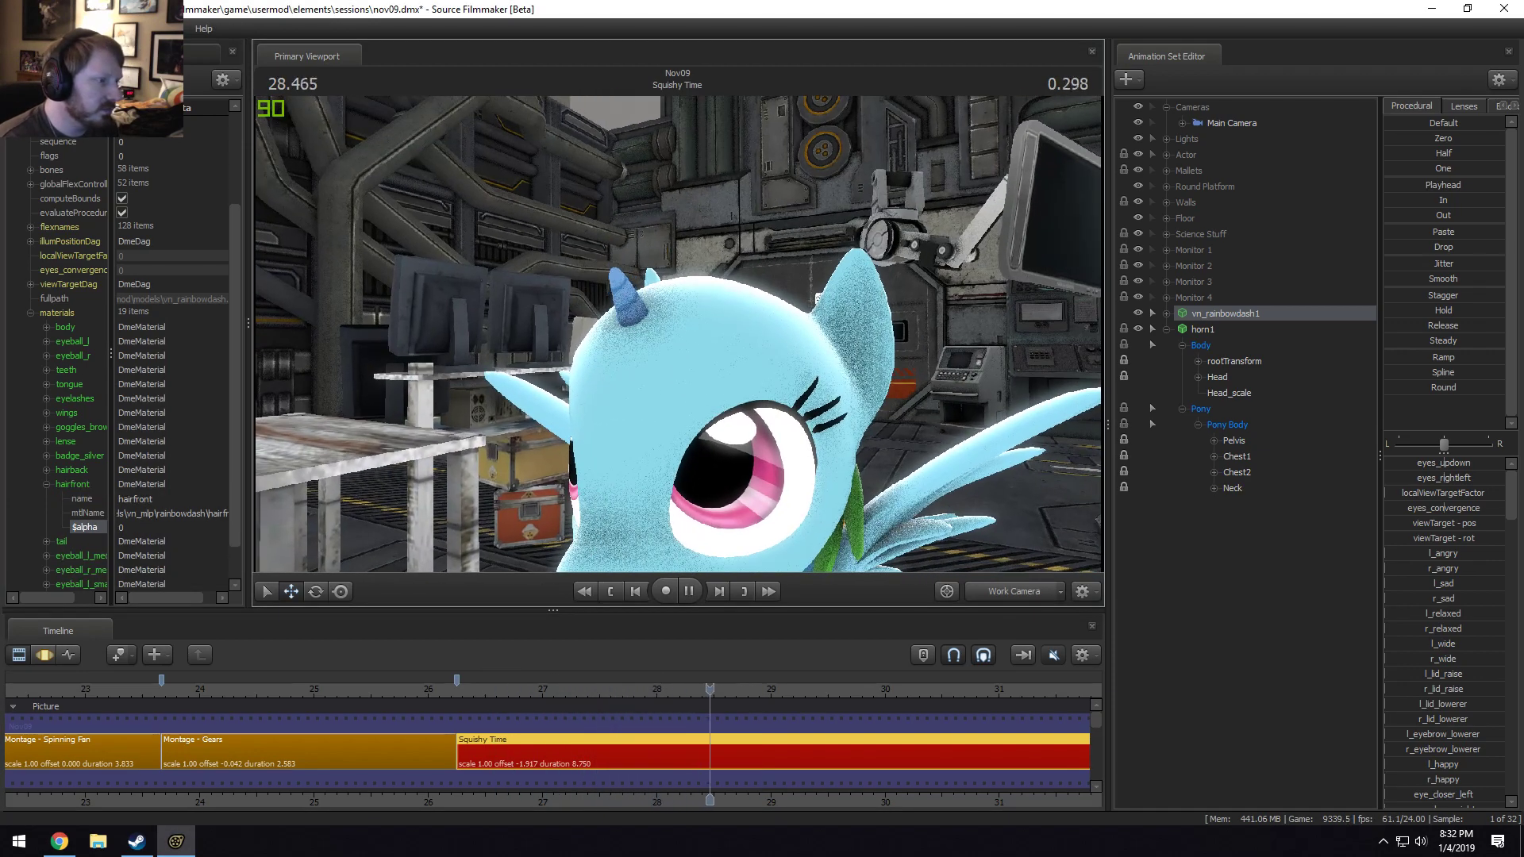
key(space)
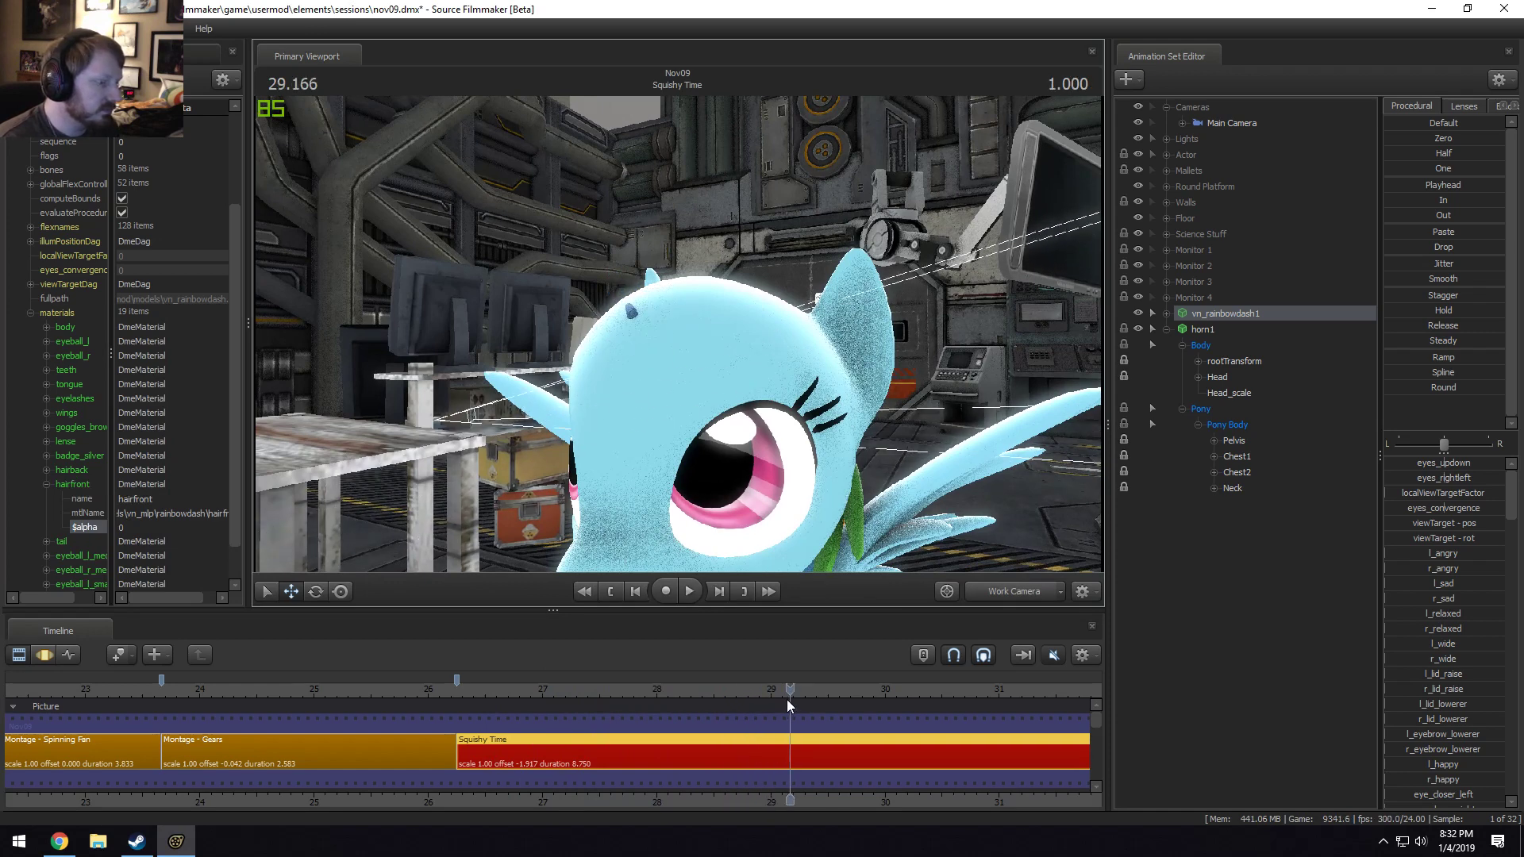
drag(788, 699, 494, 689)
Reset horn1's Head_scale control to its default value across the timeline in the Motion Editor and play the shot briefly.
click(1238, 393)
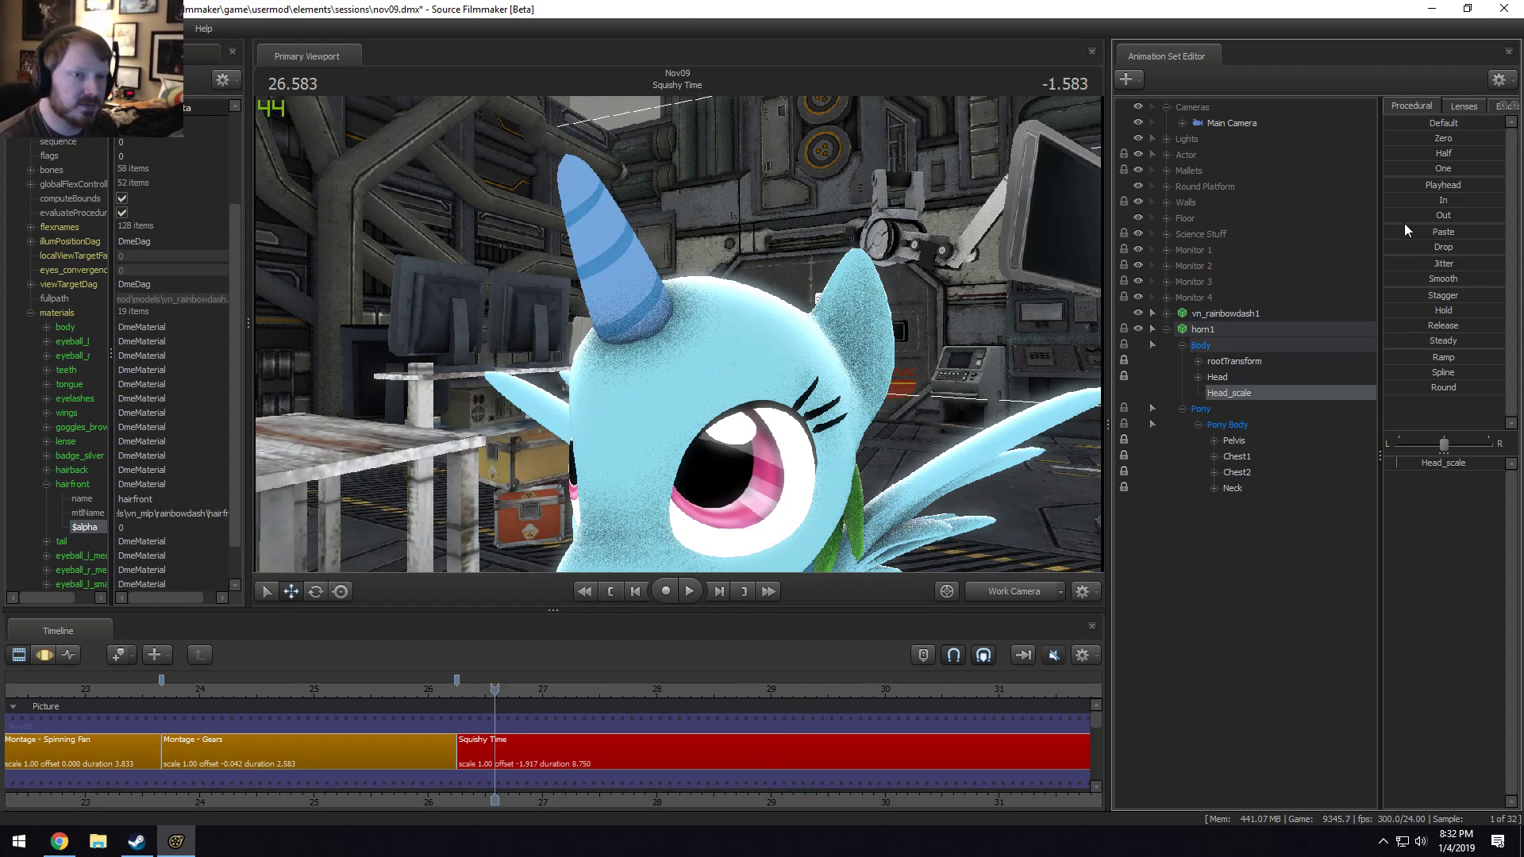
key(F2)
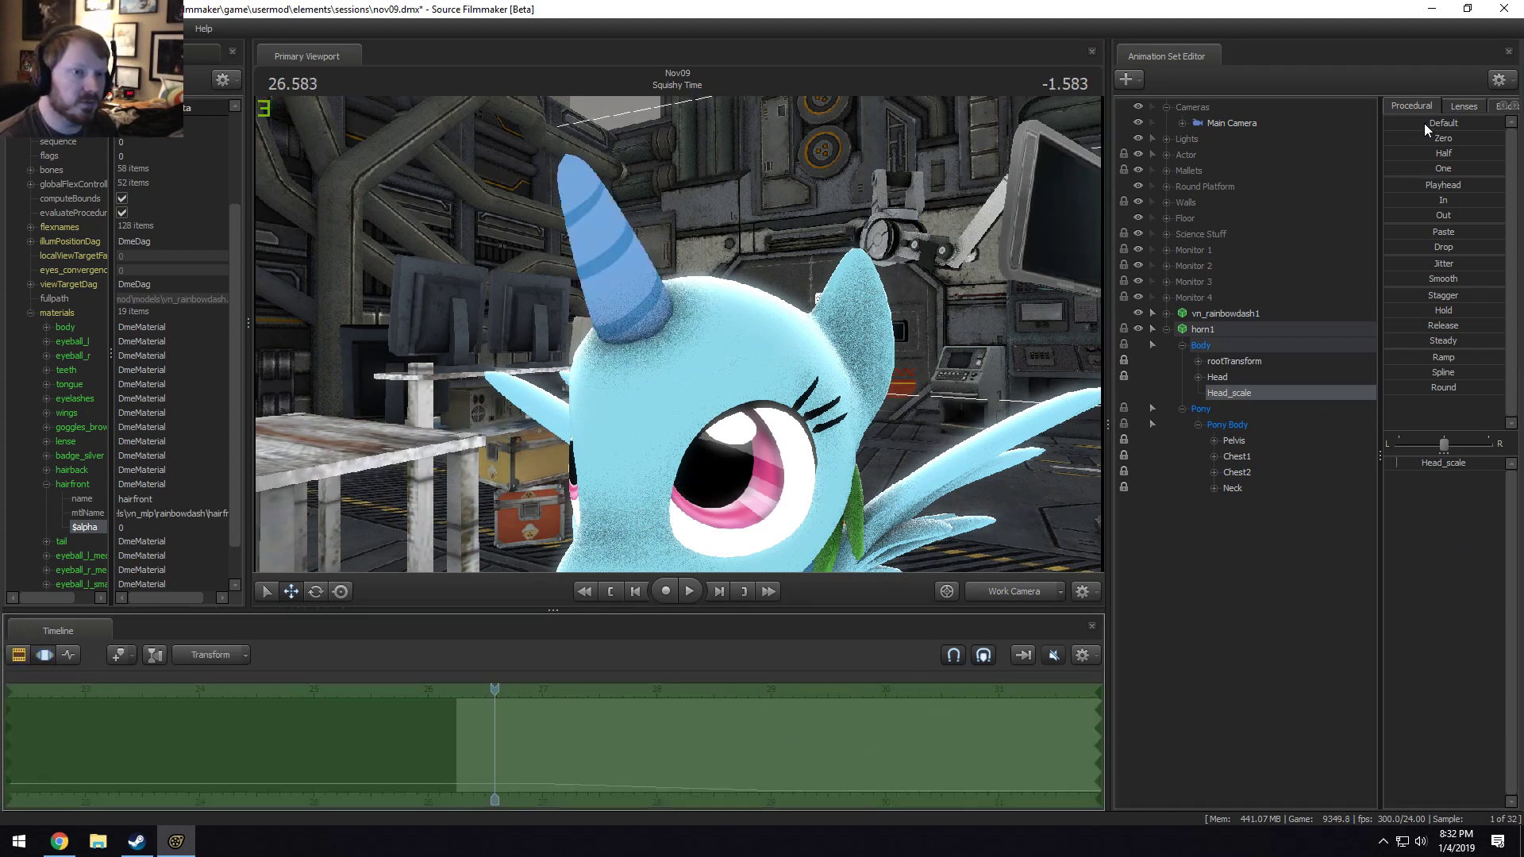
key(F1)
key(space)
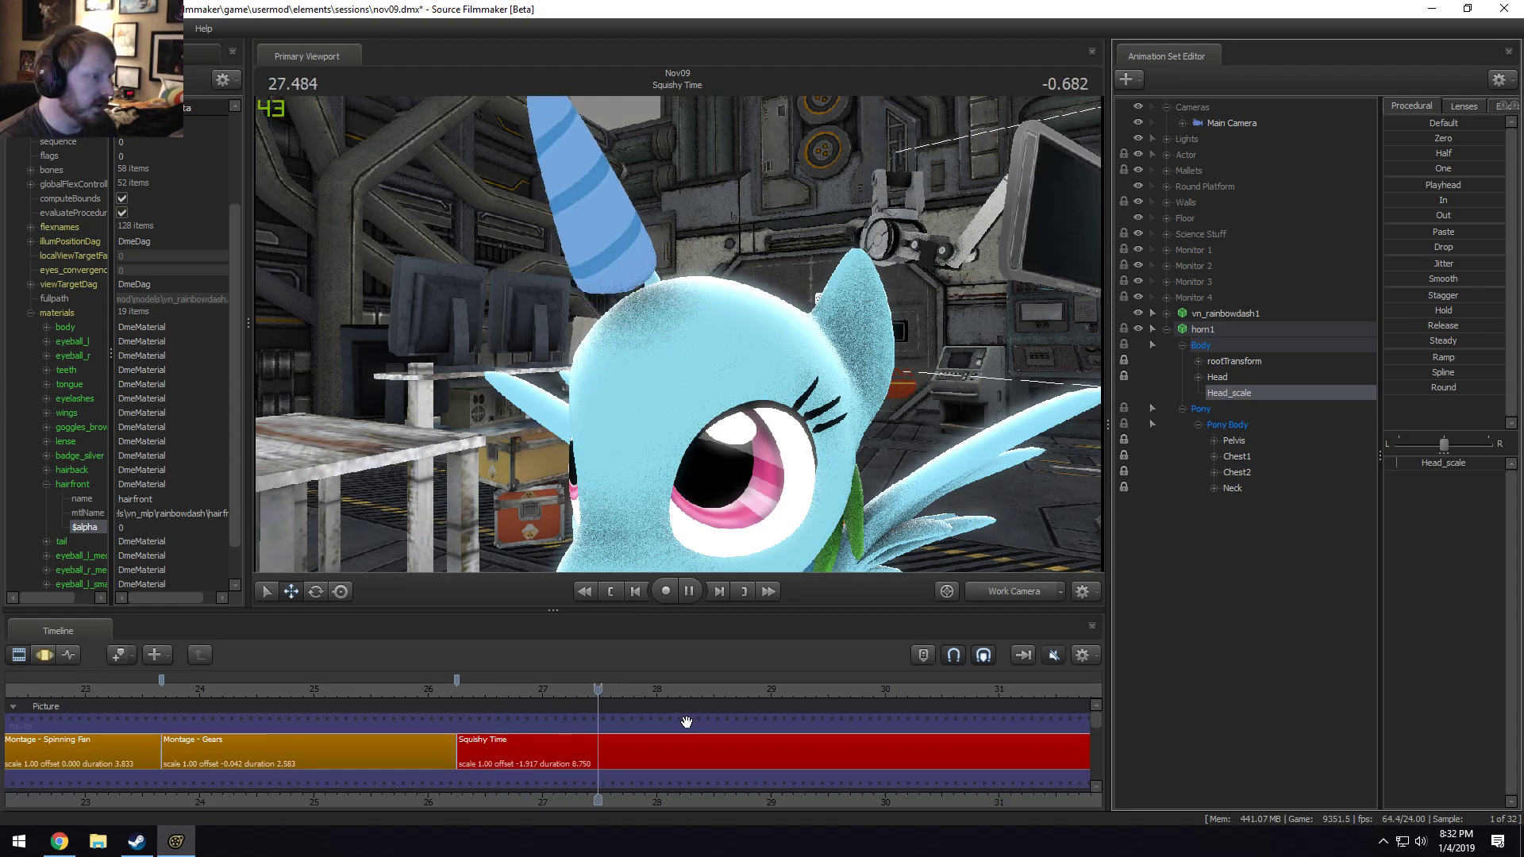
key(space)
key(F2)
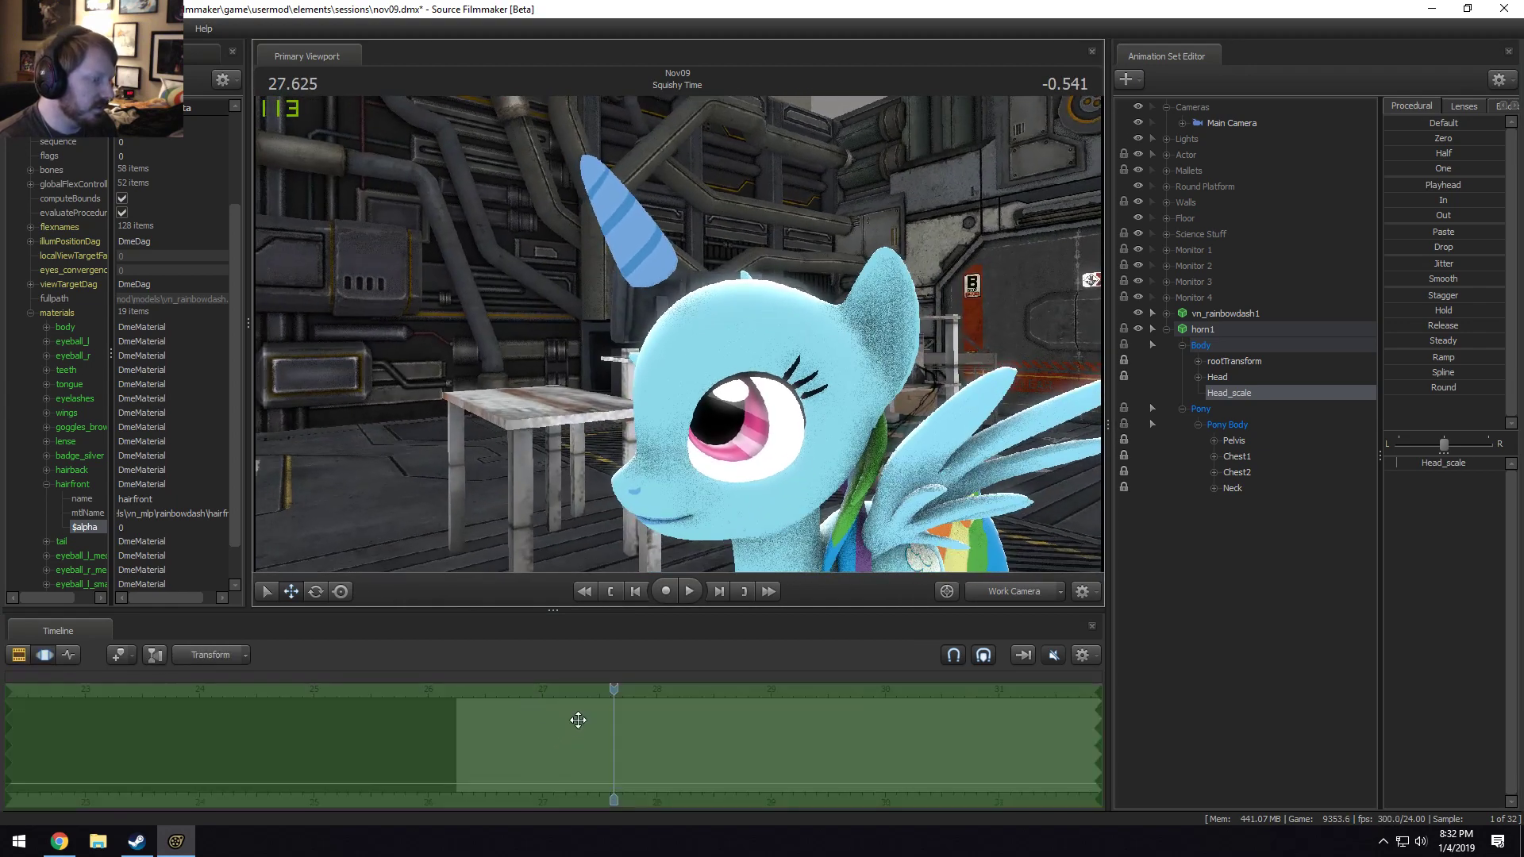
Move horn1's Head bone down onto Rainbow Dash's forehead at about 29.3 seconds.
click(1287, 376)
key(space)
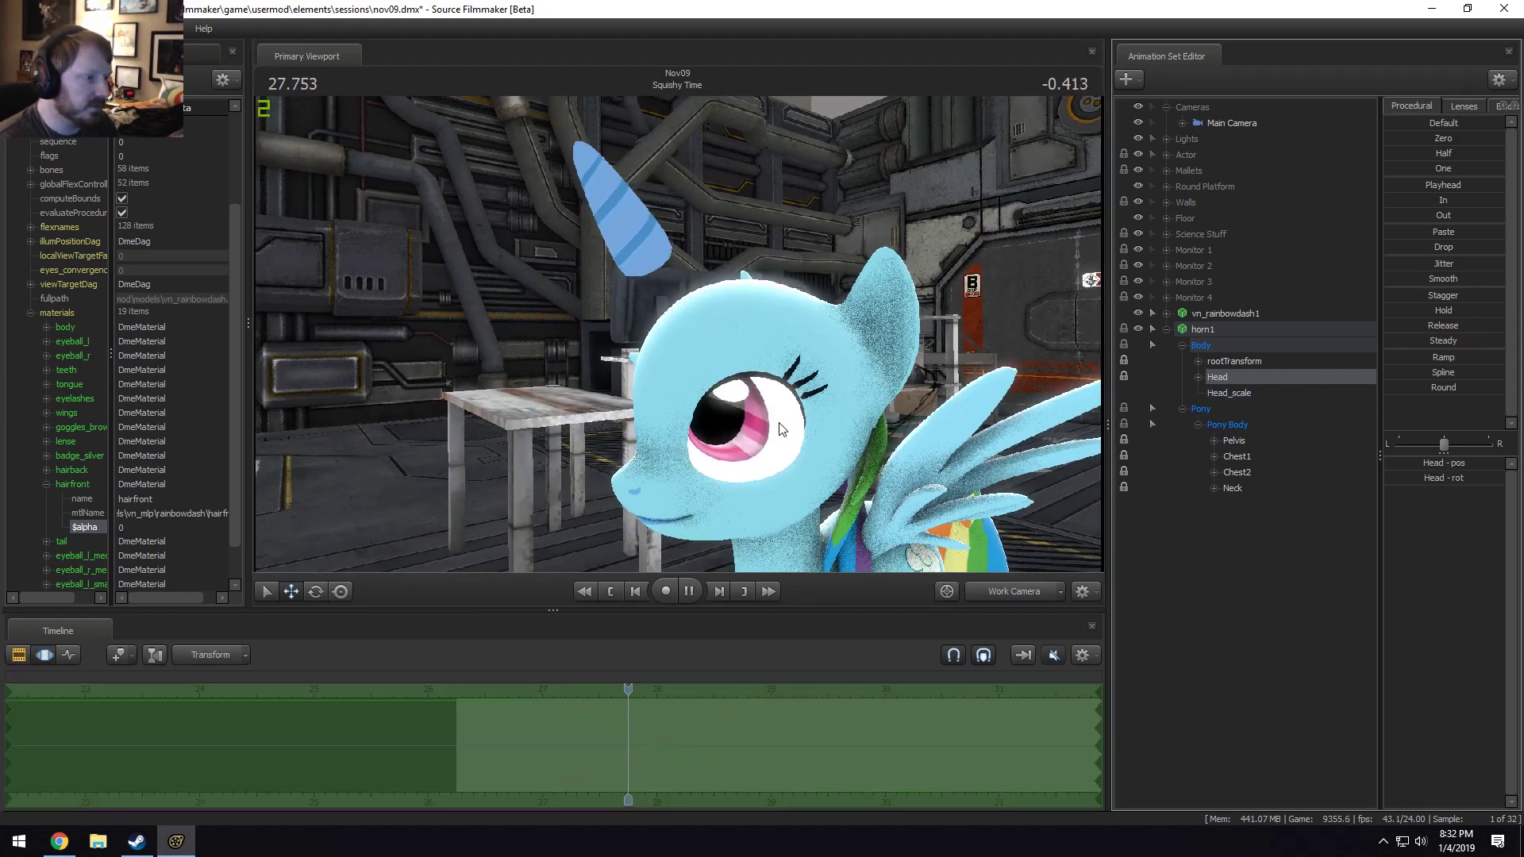
key(space)
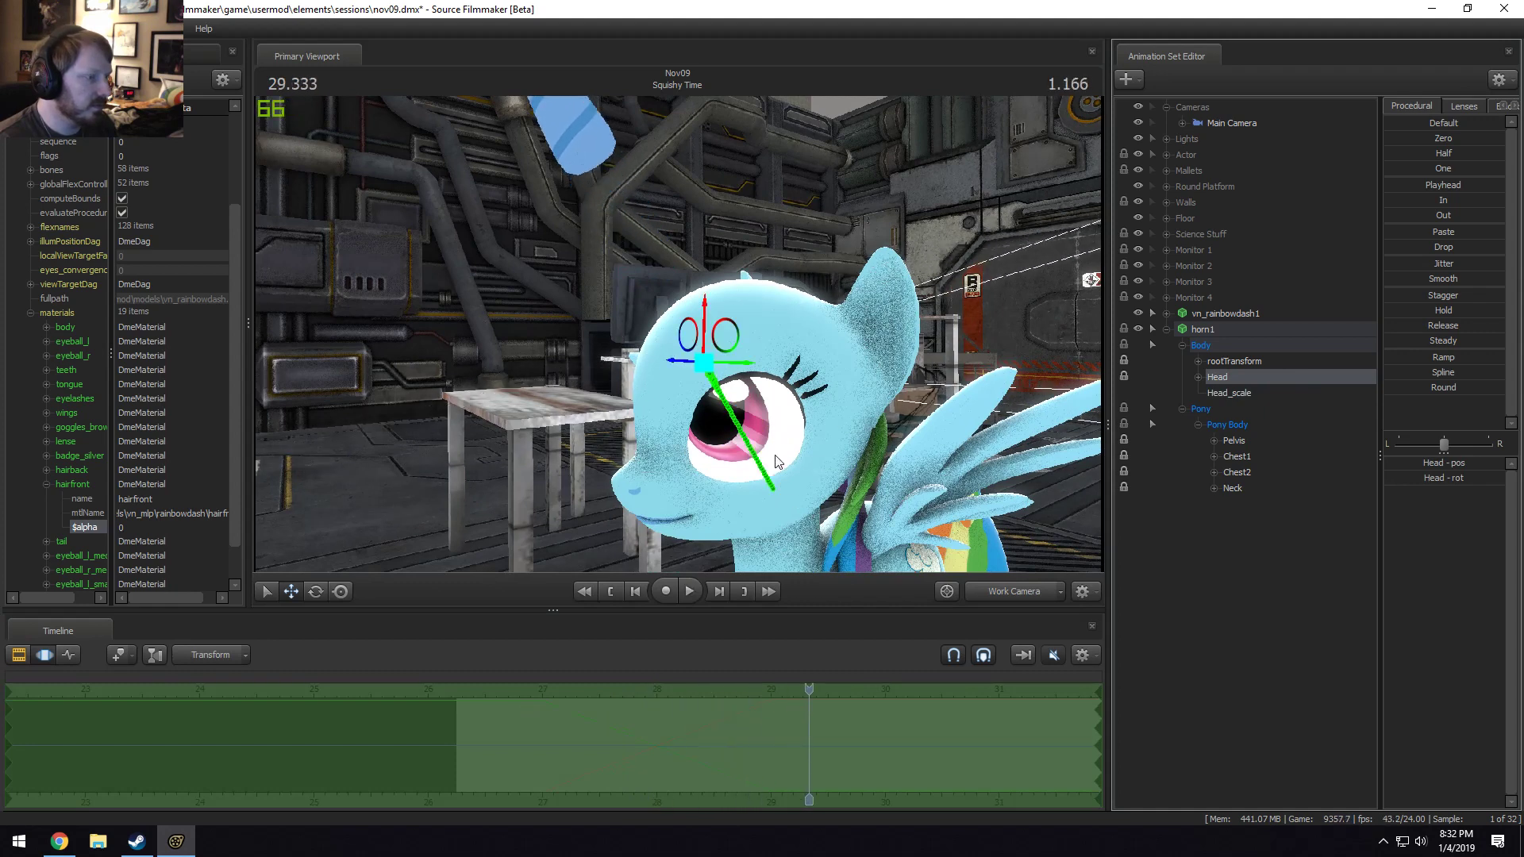
drag(760, 385, 798, 454)
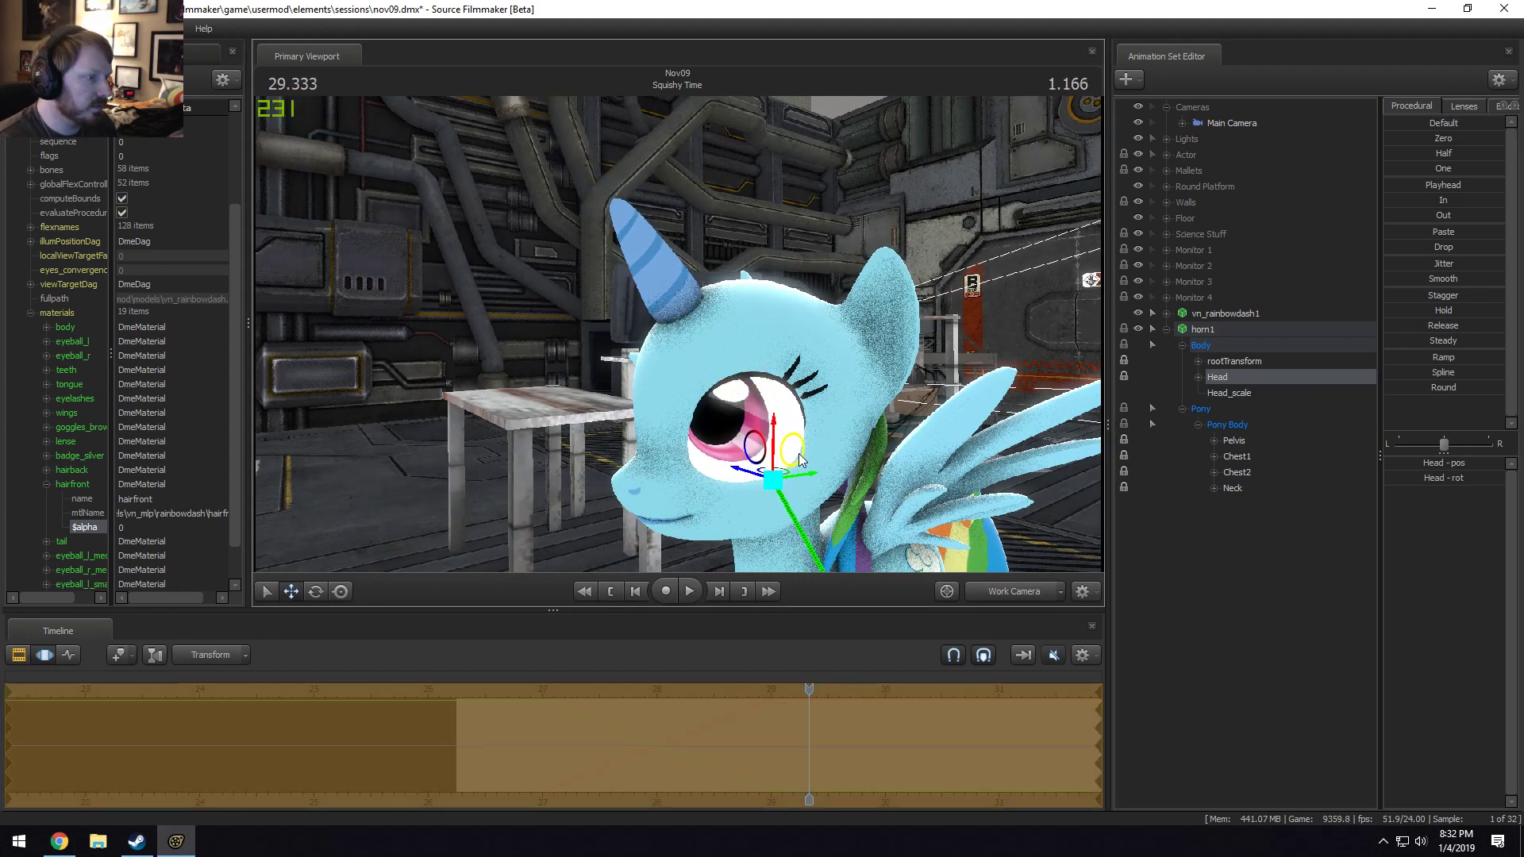
Replay the shot to check the horn's placement and zero out horn1's Head position and rotation.
key(space)
drag(856, 699, 806, 700)
key(space)
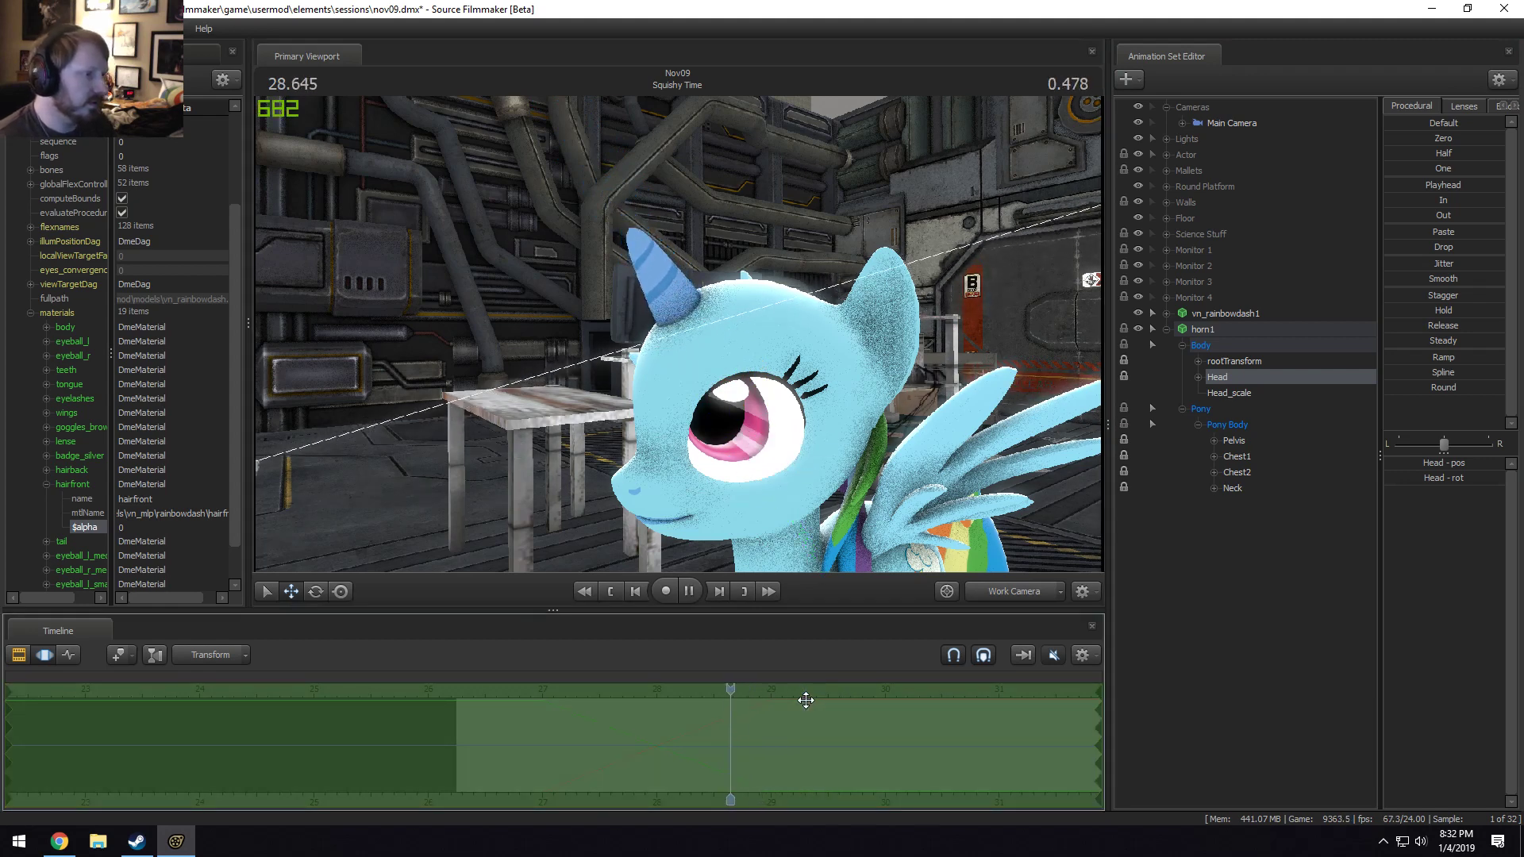
key(space)
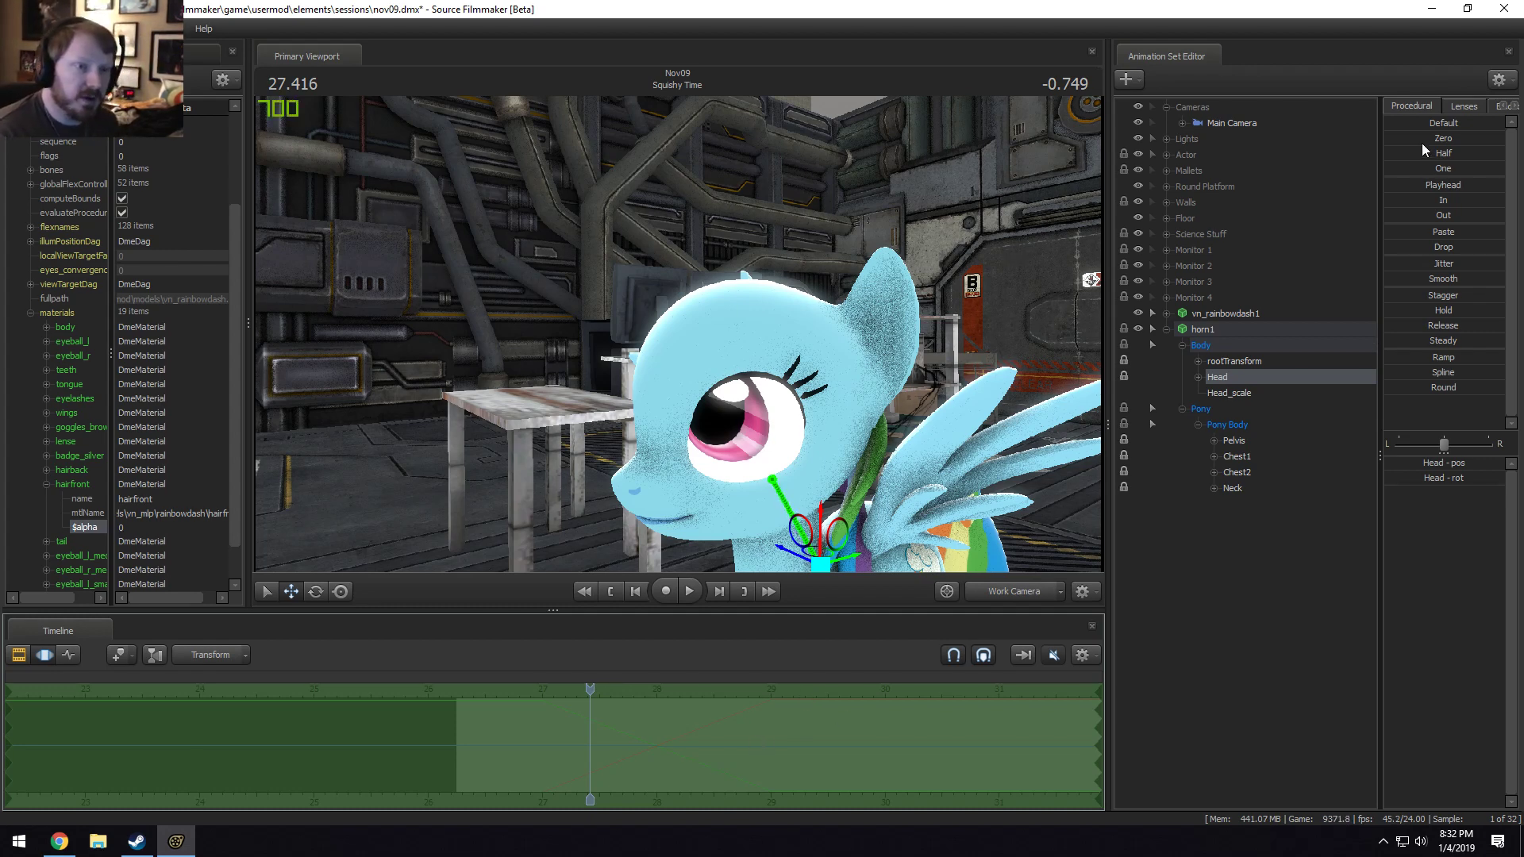
drag(1423, 144, 1505, 145)
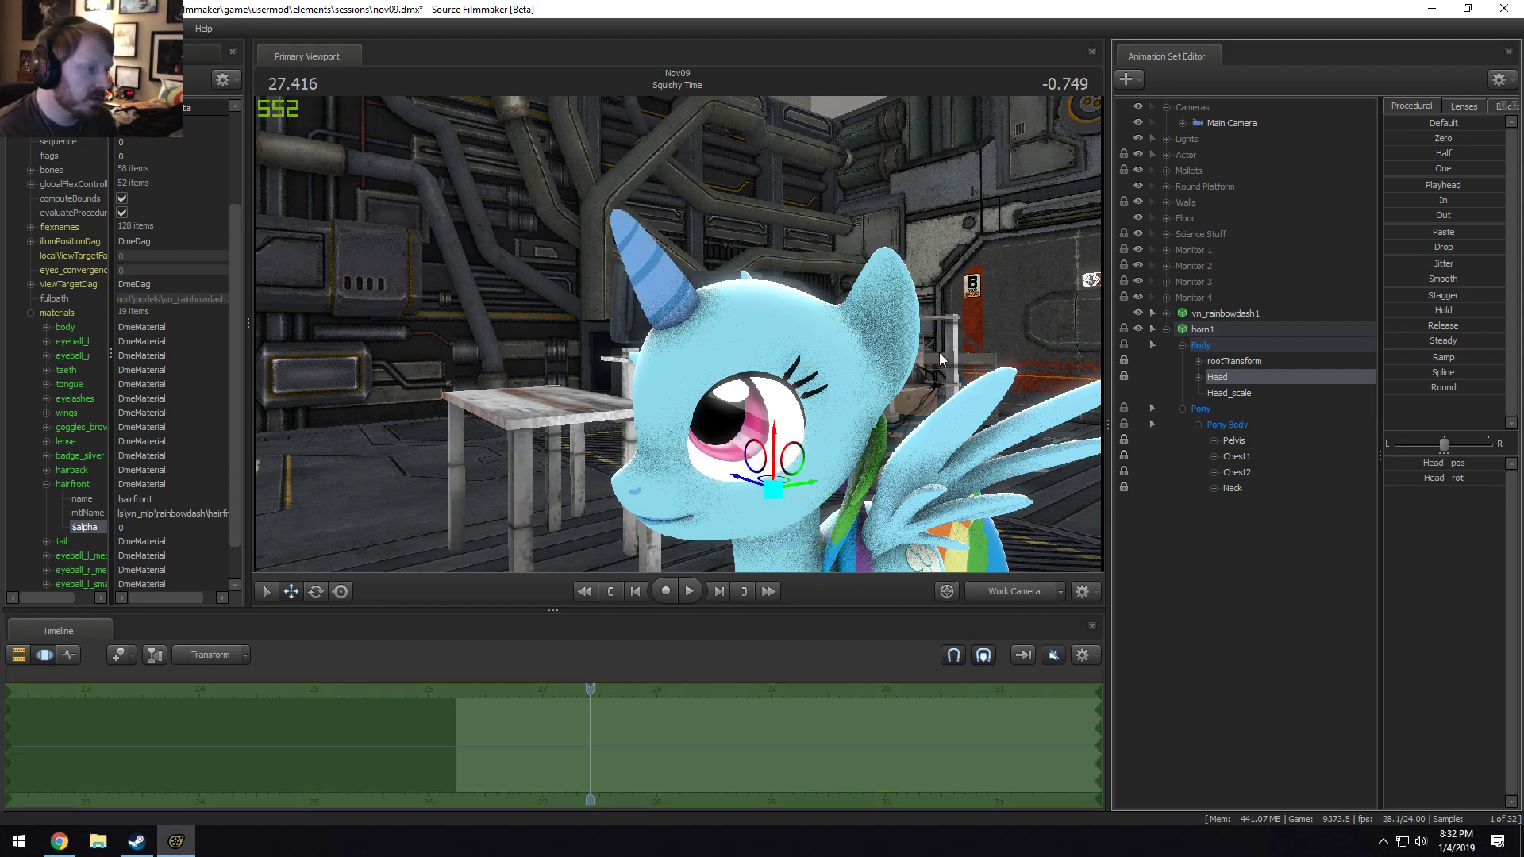
drag(941, 359, 945, 361)
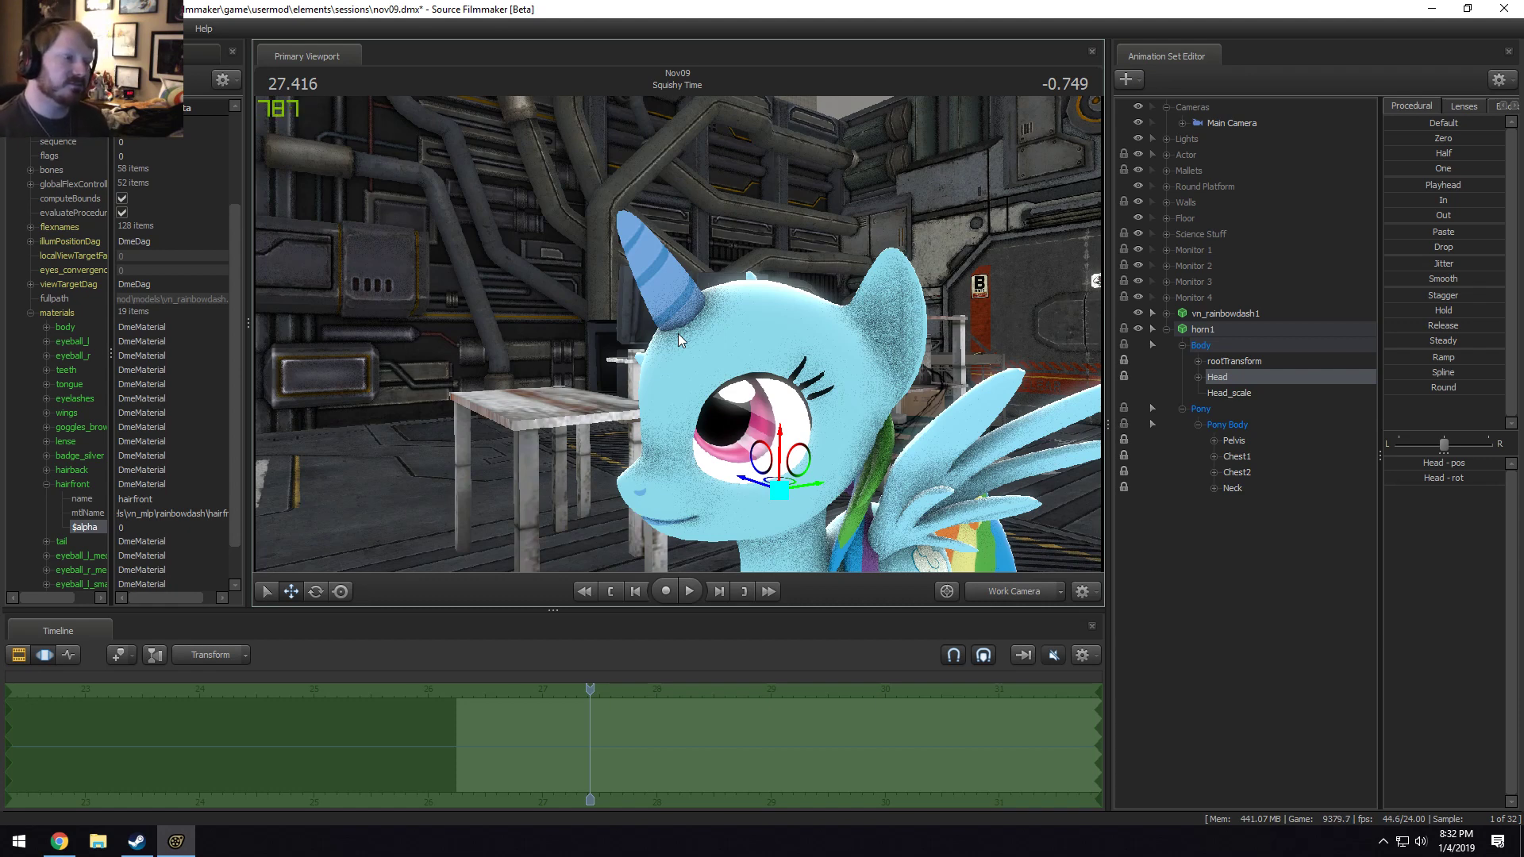
Delete the horn1 animation set from the shot.
right_click(1222, 334)
click(1235, 366)
drag(754, 357, 688, 342)
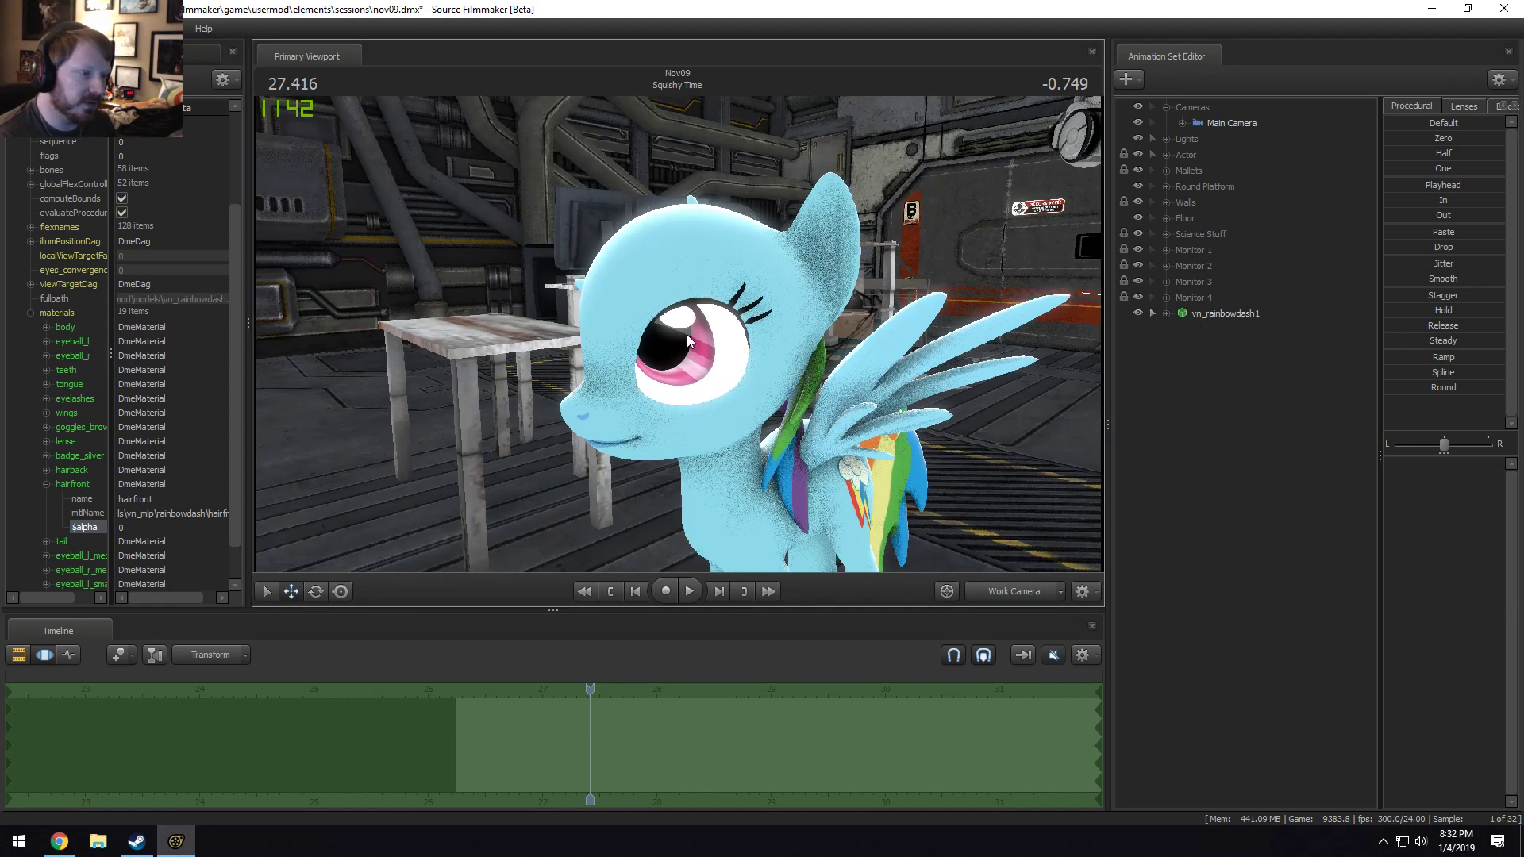
Delete the $alpha attribute from the hairfront material in the Element Viewer.
key(ctrl+z)
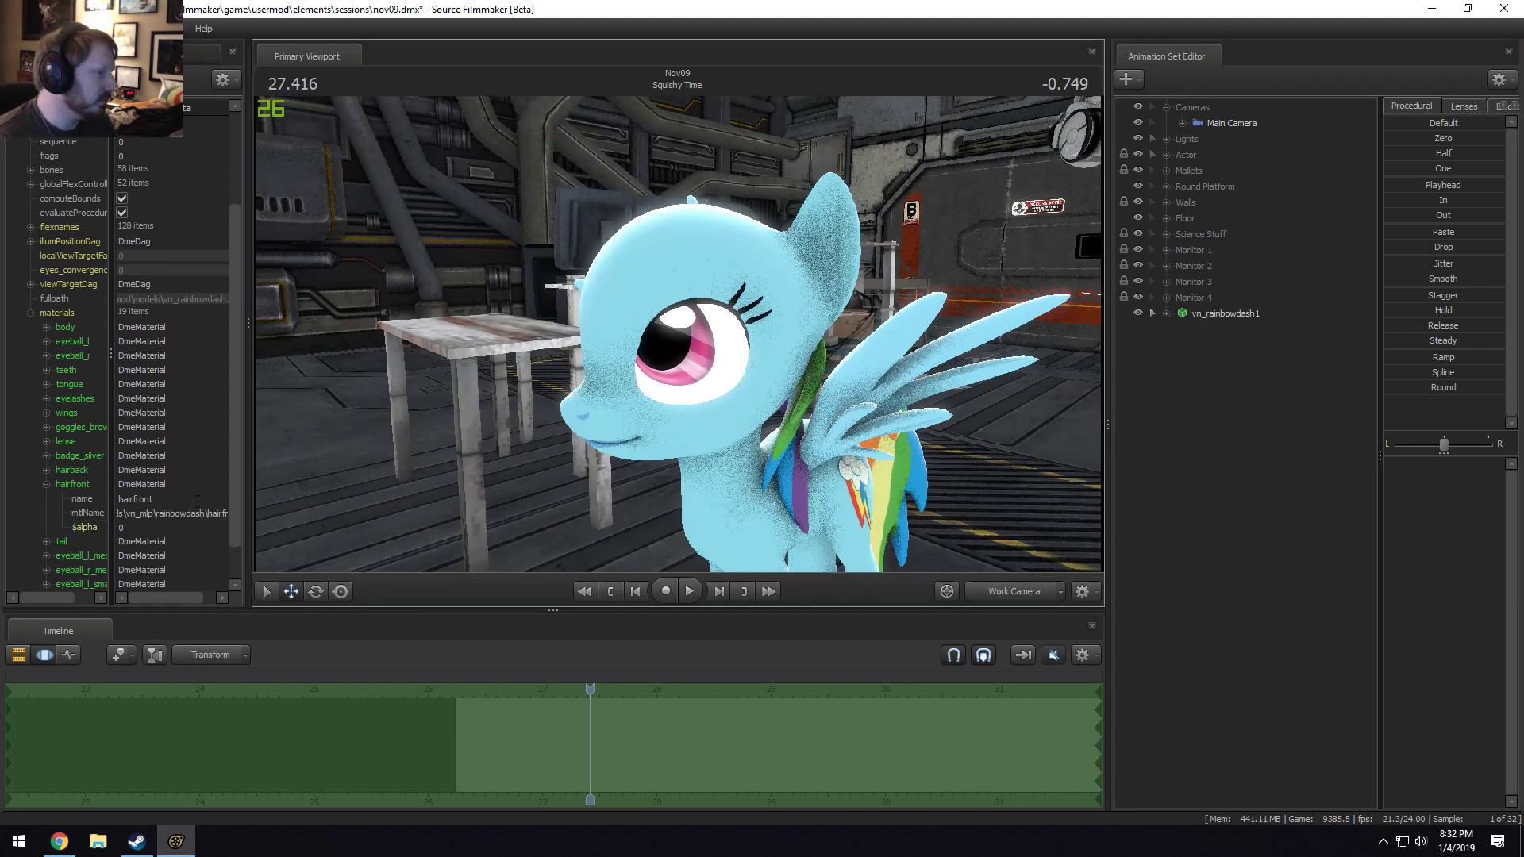
right_click(84, 526)
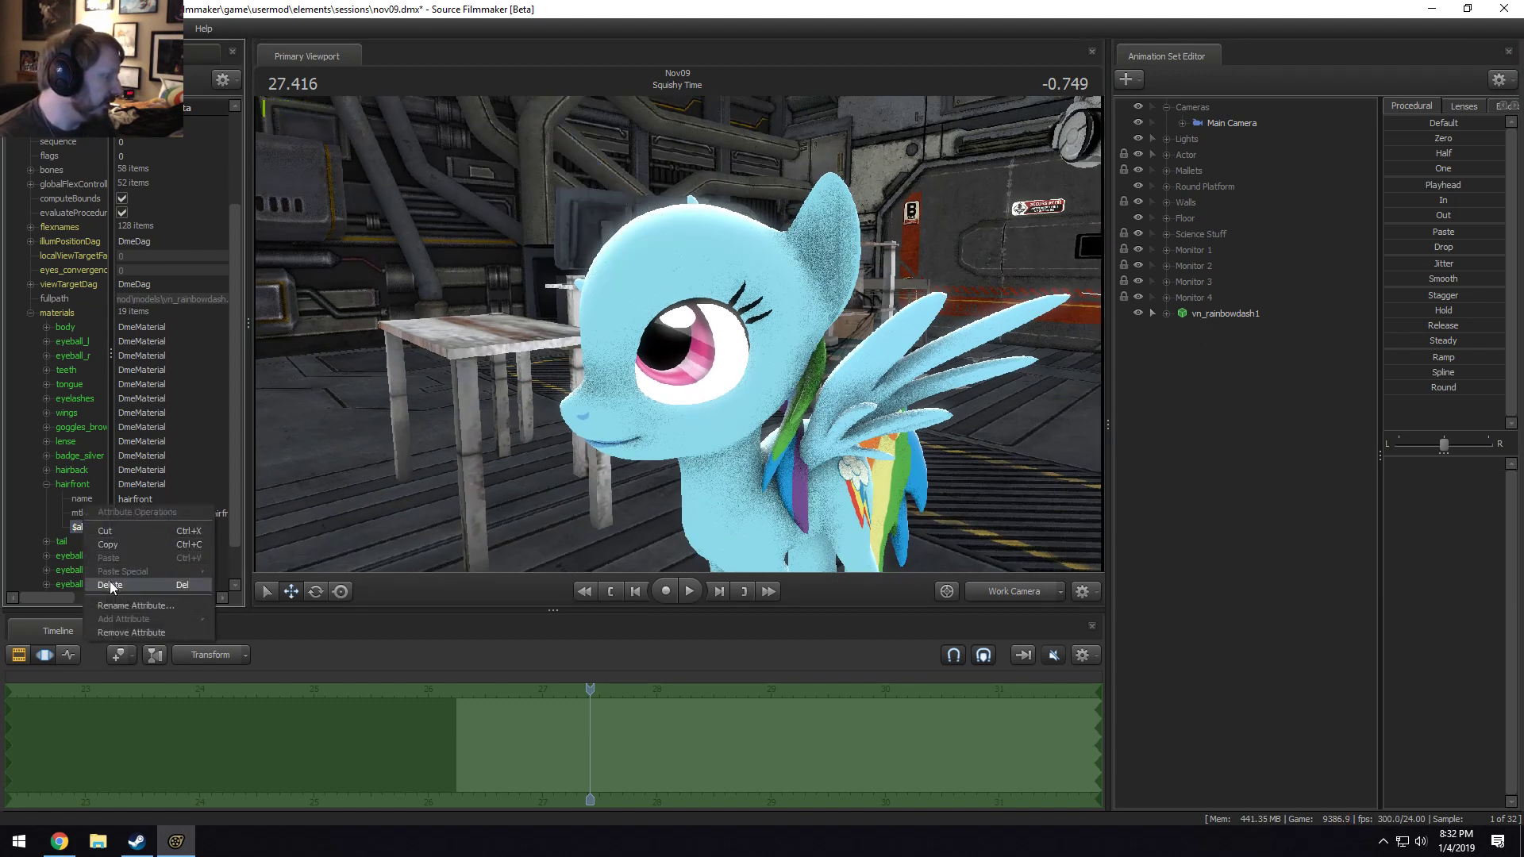
Delete the added custom attribute from the hairfront material and view the model from its other side.
click(109, 583)
drag(707, 497, 678, 333)
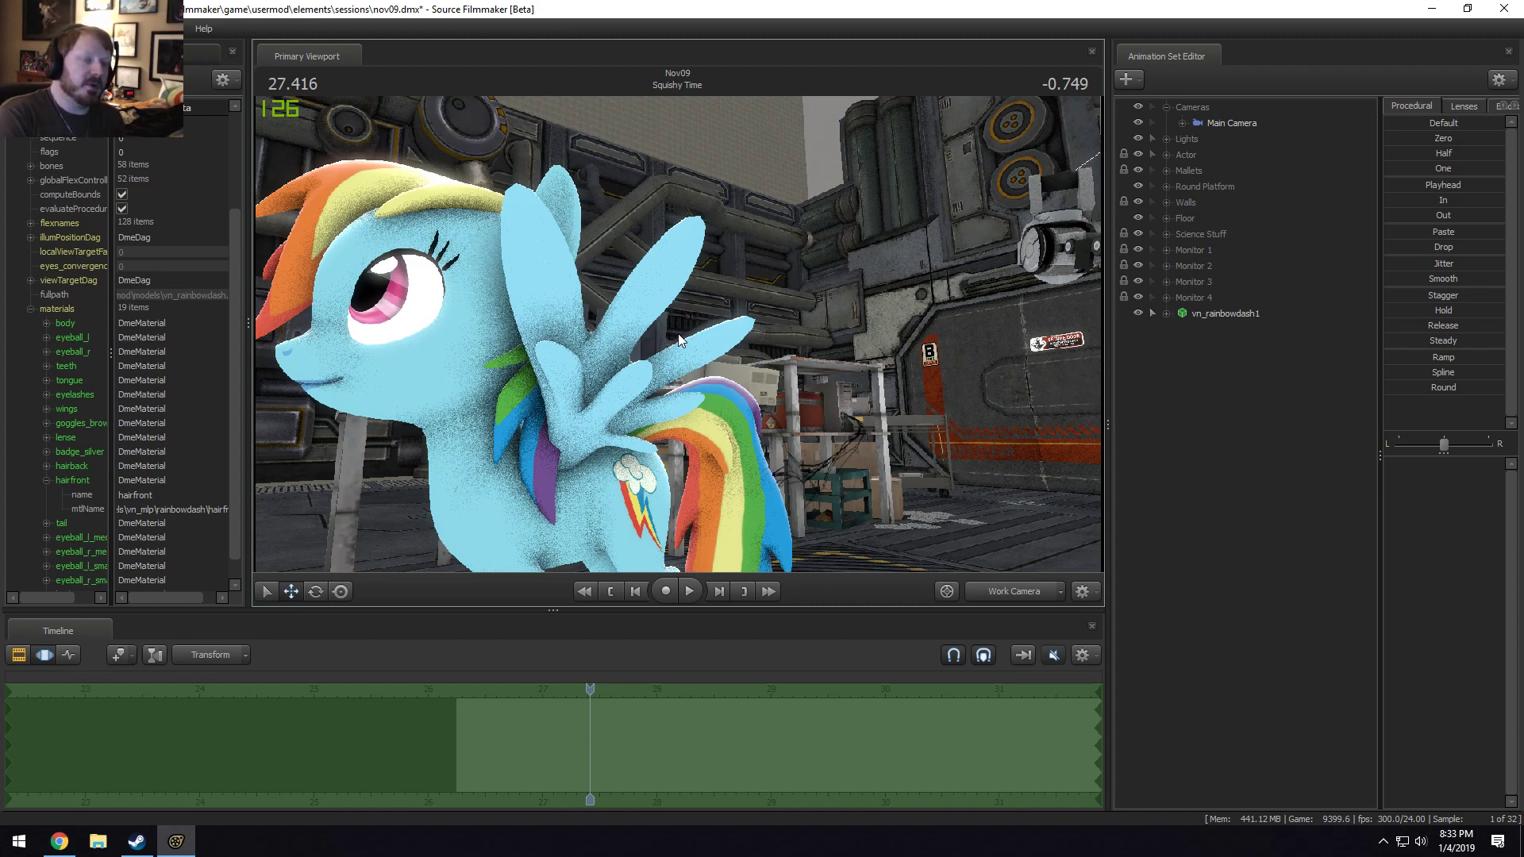
Switch to Chrome, search for vtfedit, and open the VTFLib download page on Nem's Tools.
click(60, 841)
click(214, 14)
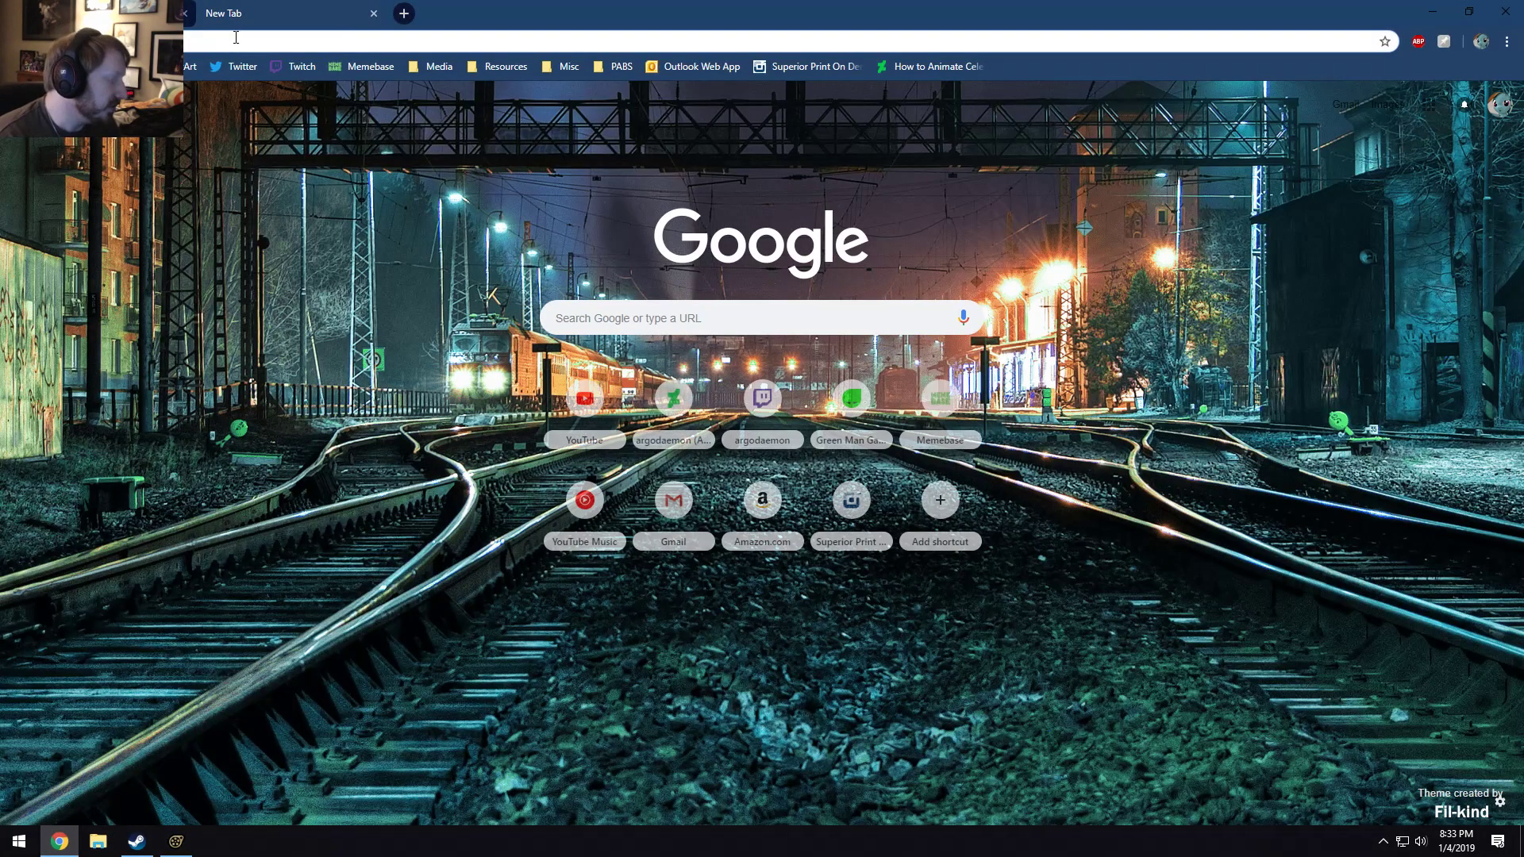
text(vtfedit)
key(Return)
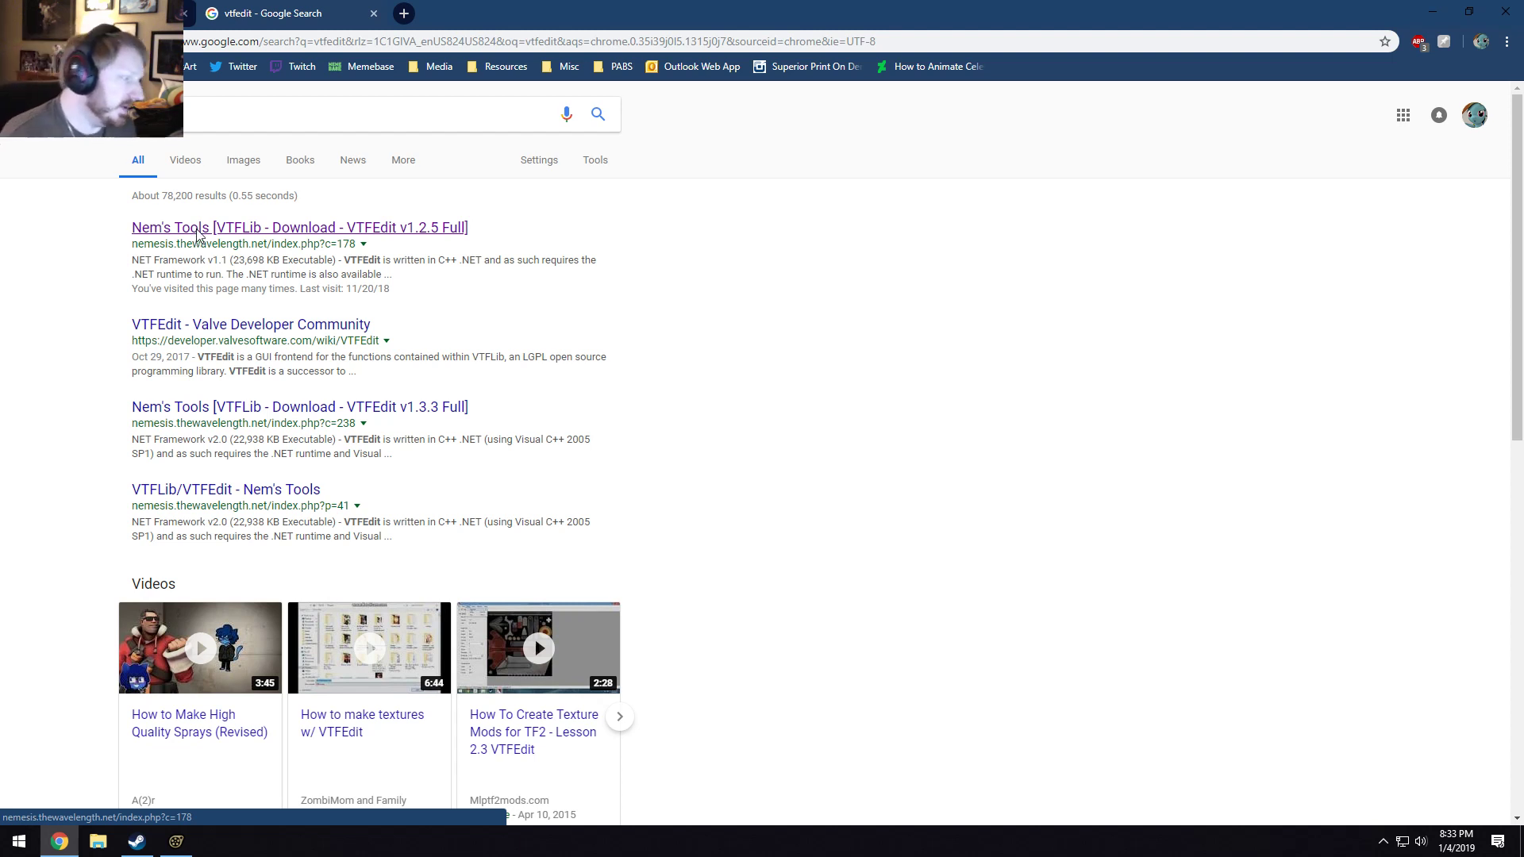
click(198, 231)
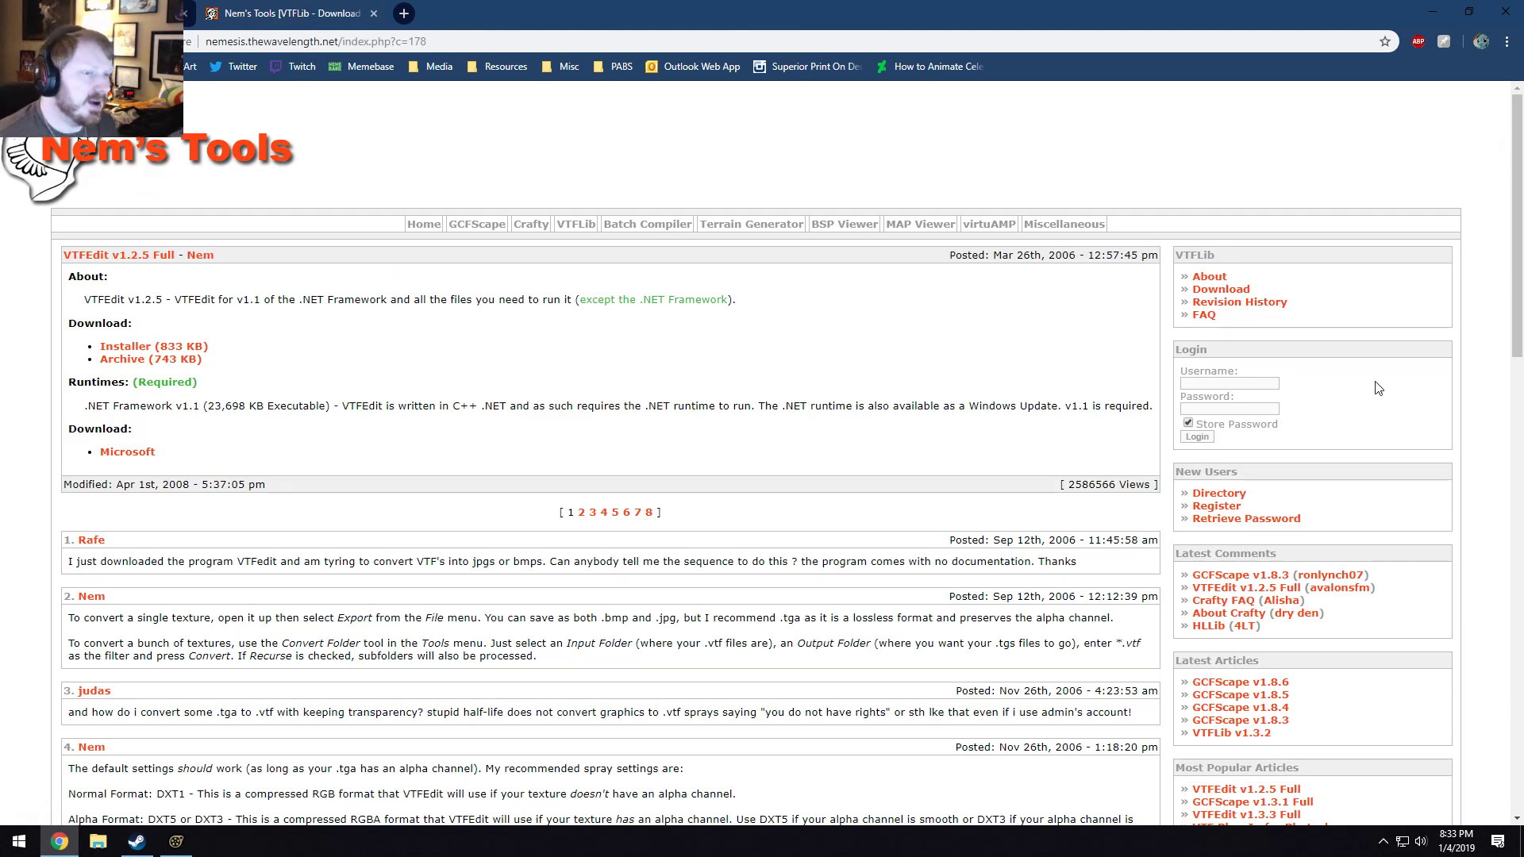
click(1222, 290)
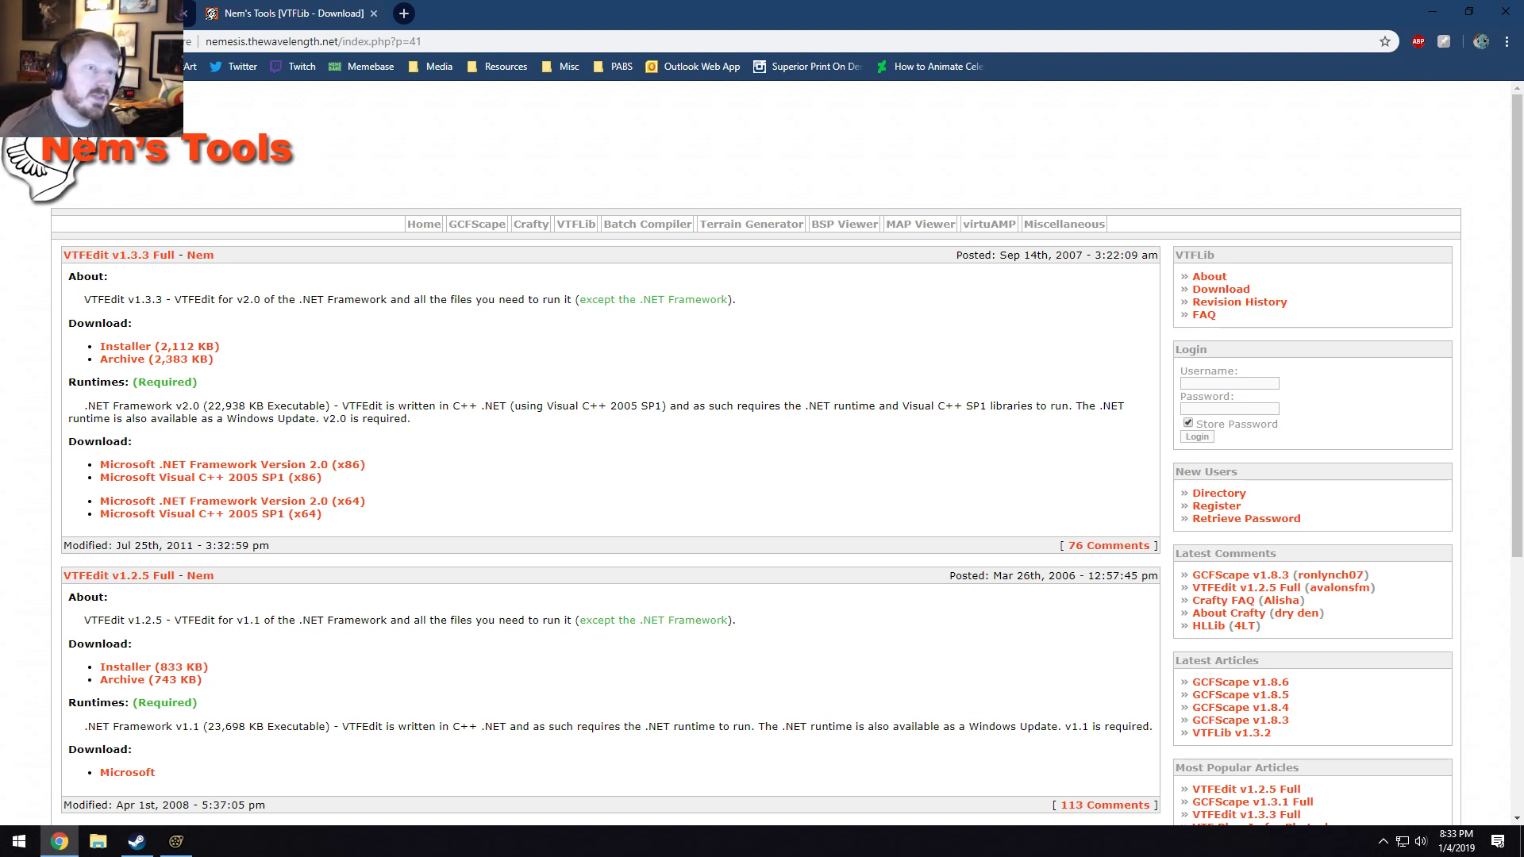
click(1431, 11)
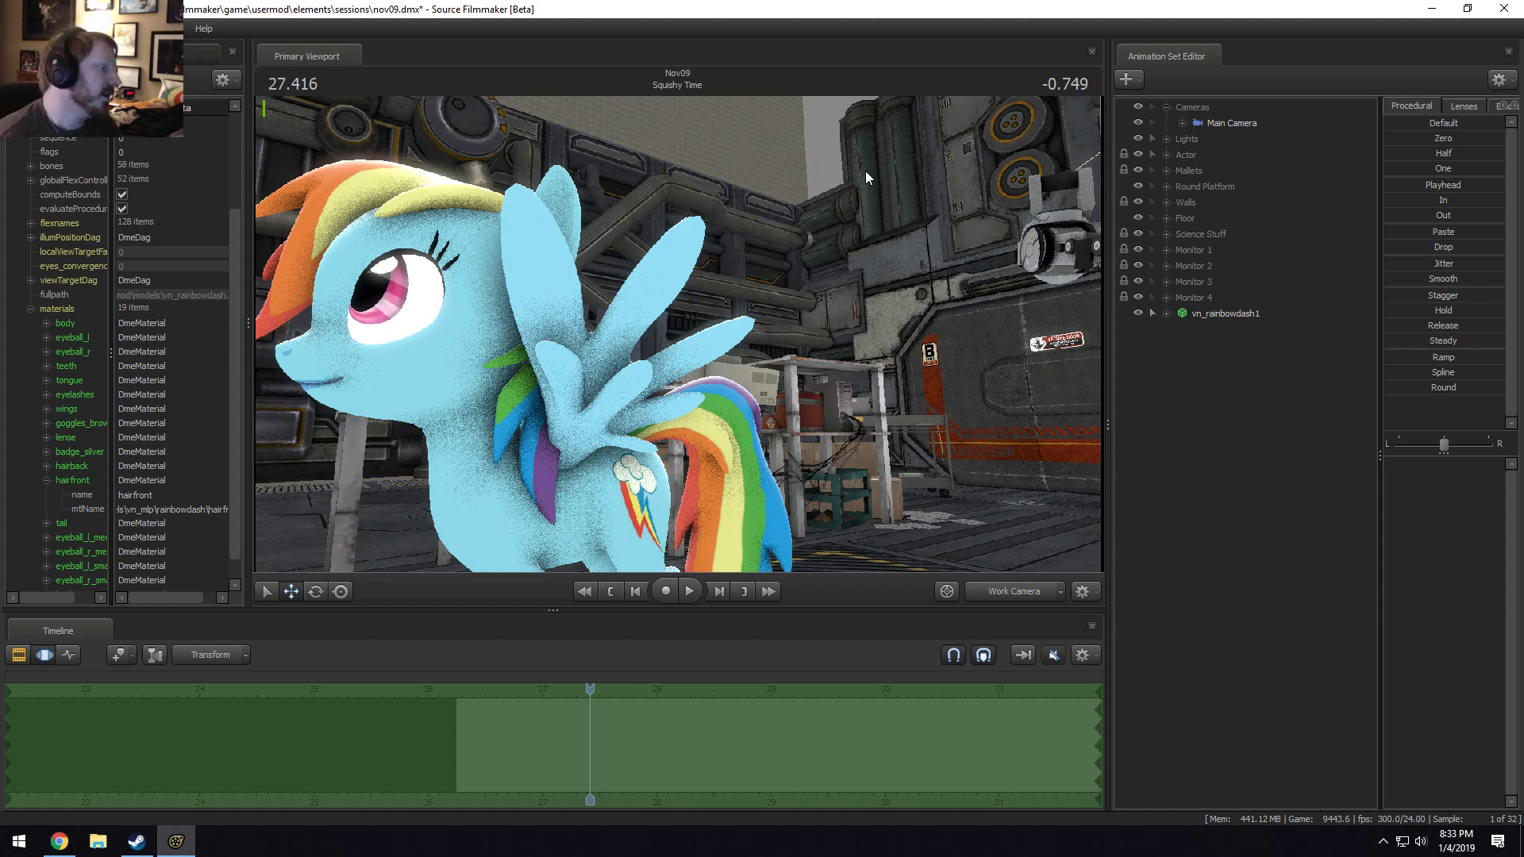
Remove the override materials from vn_rainbowdash1 and add them again.
right_click(1218, 312)
click(1259, 546)
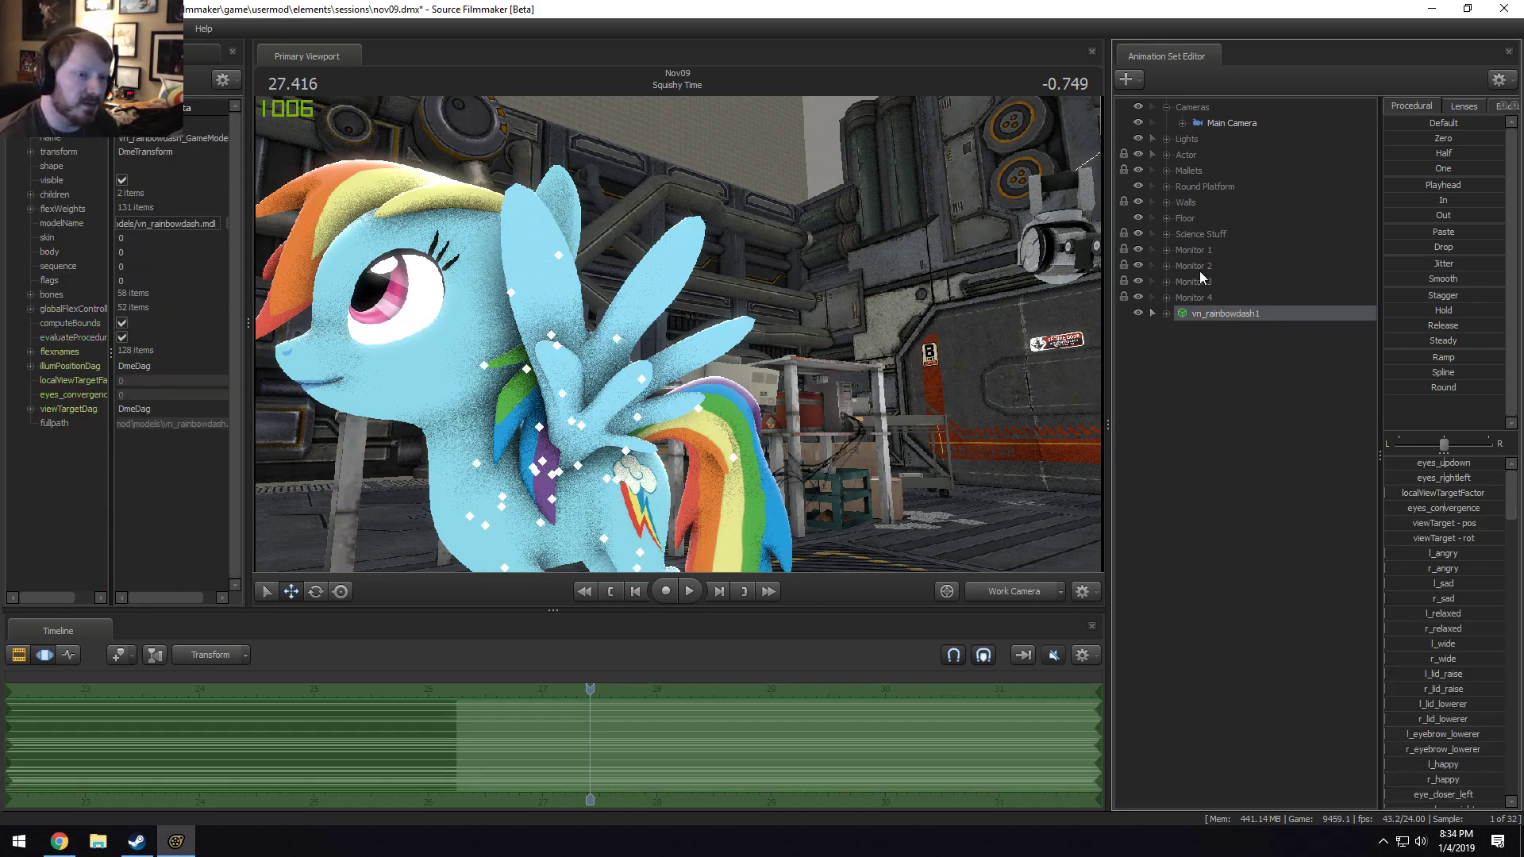
right_click(1206, 318)
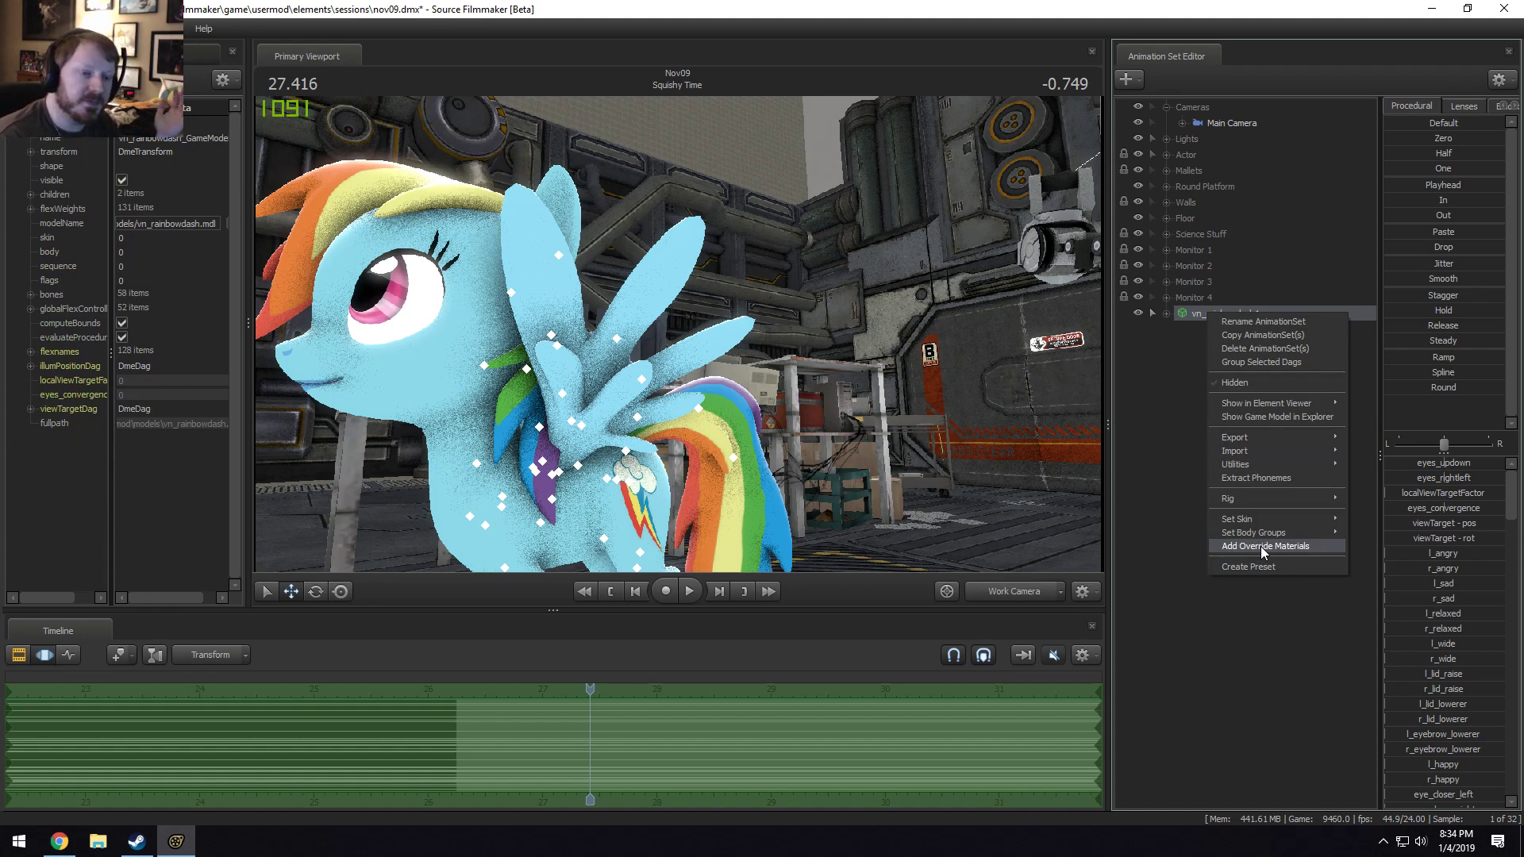
click(1261, 546)
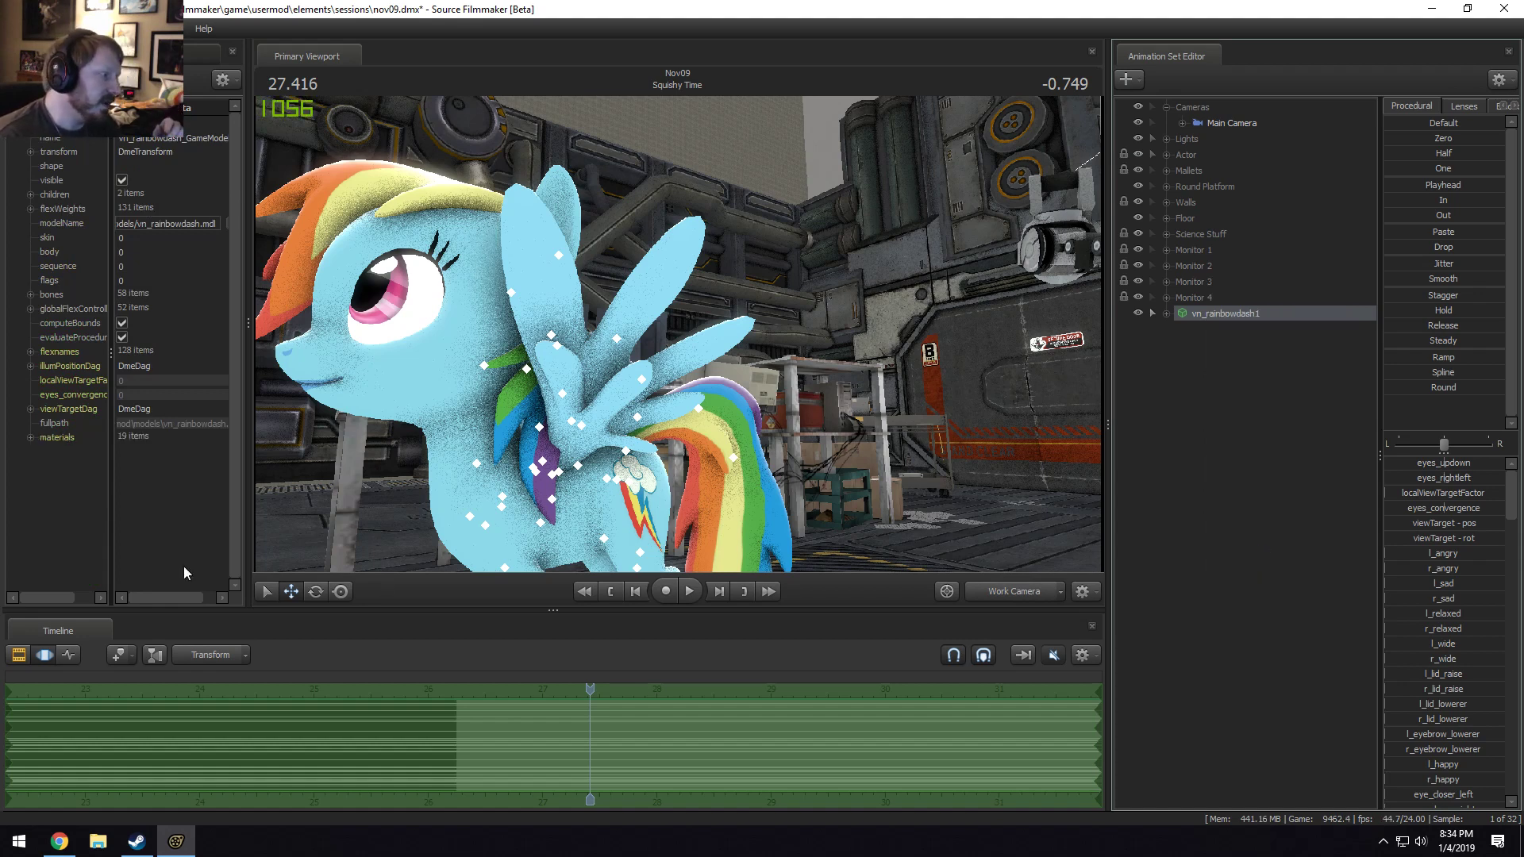
Show the vn_rainbowdash1 model in the Element Viewer, expand its materials, and widen the viewer for readable names.
right_click(1216, 312)
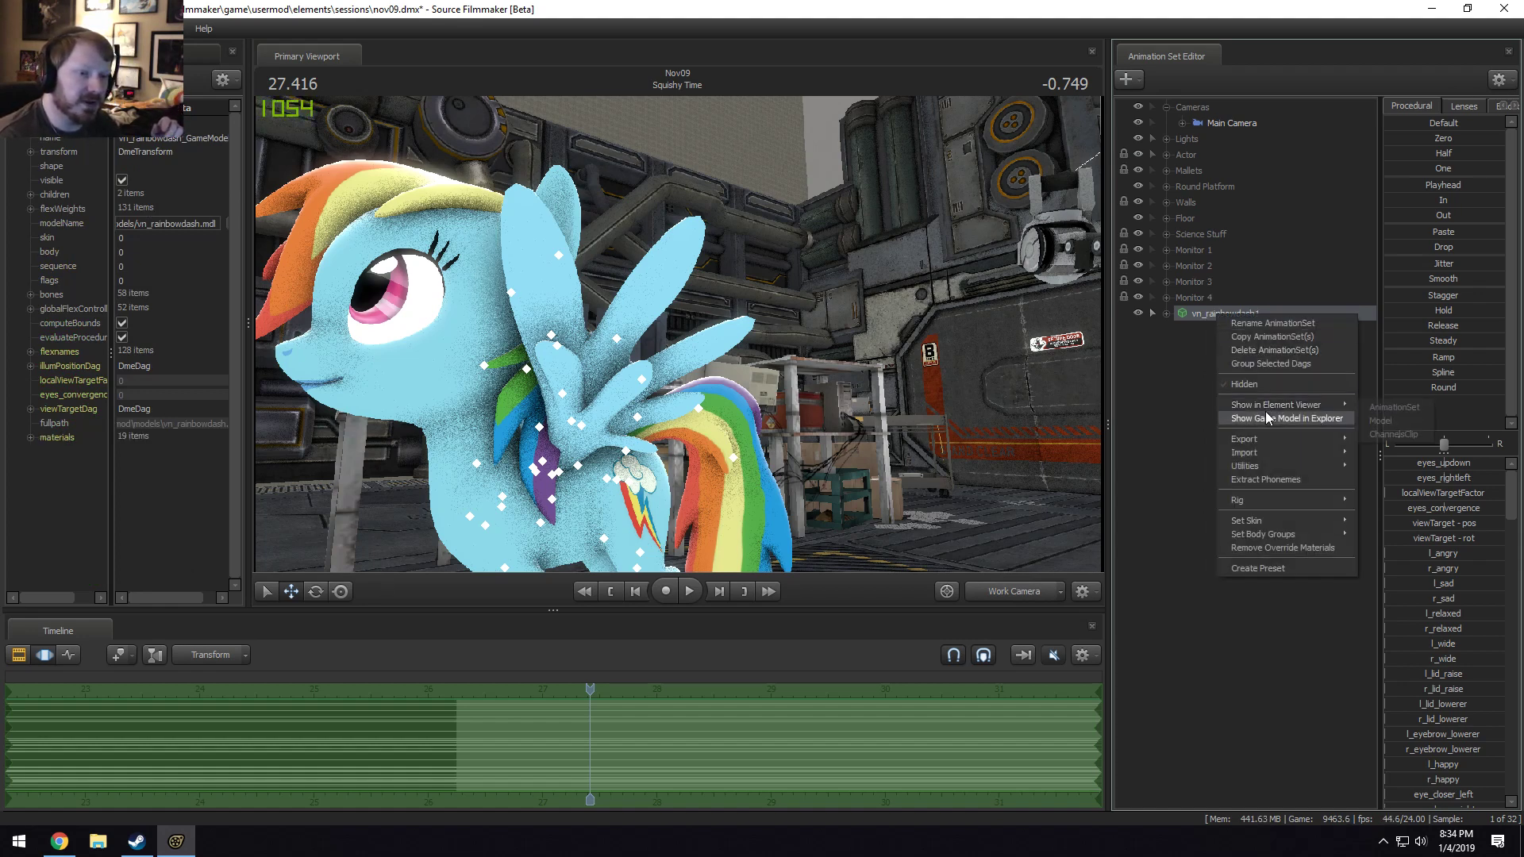
click(1379, 421)
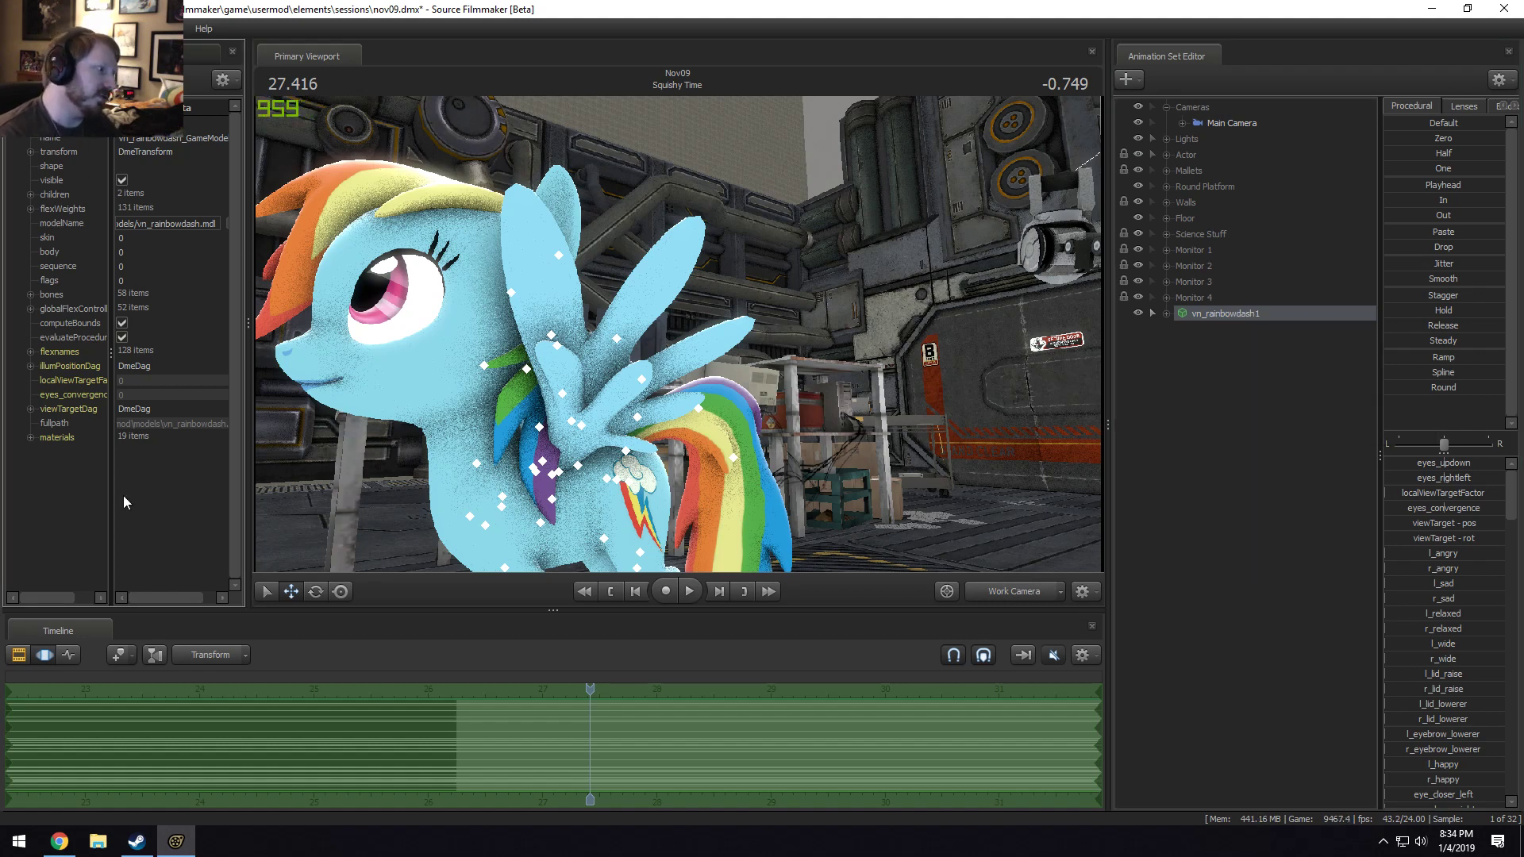
click(29, 438)
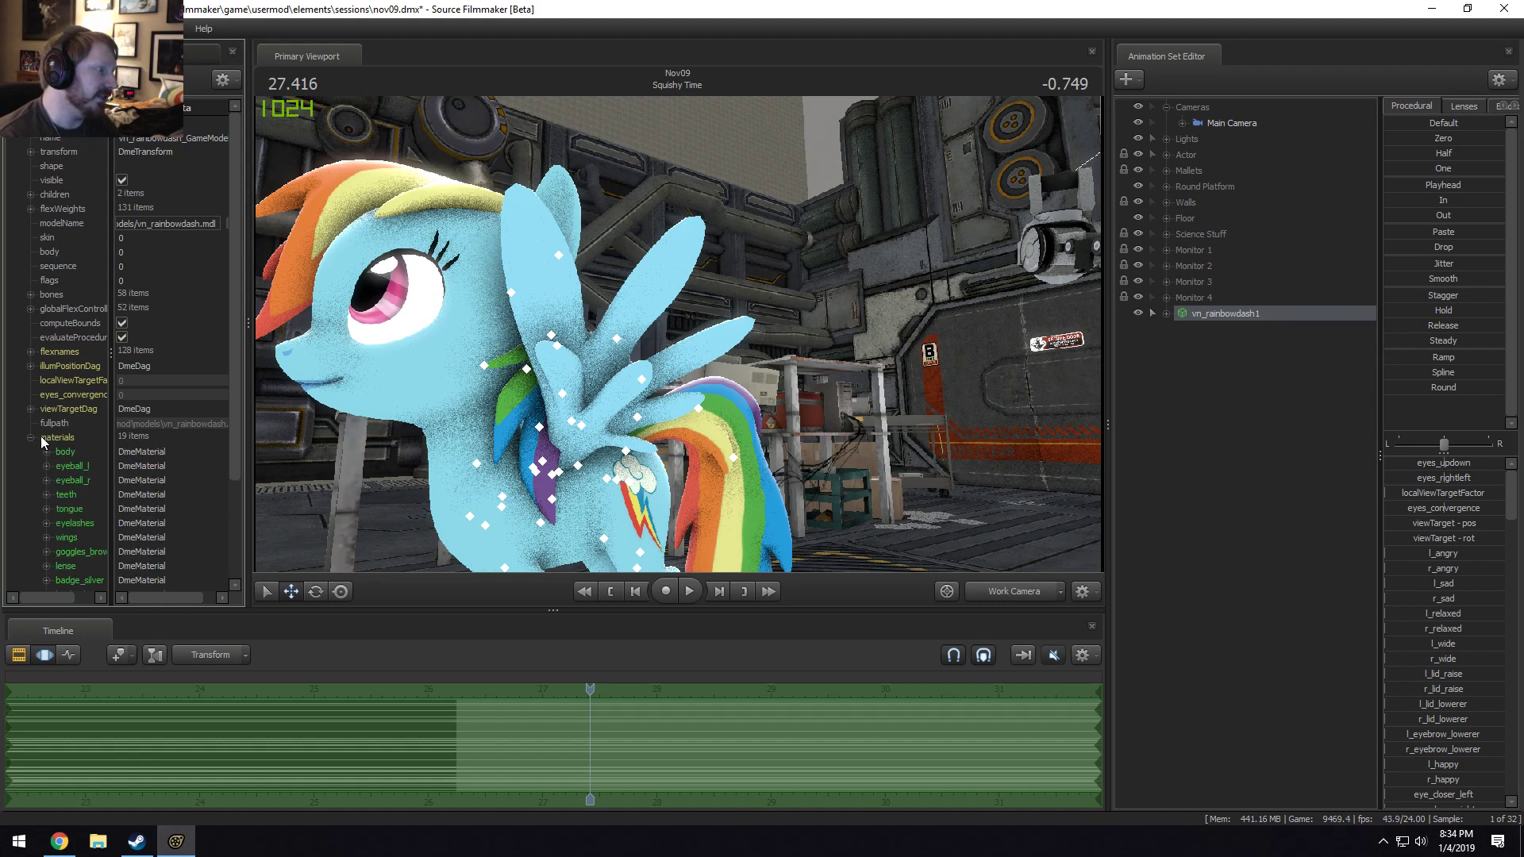
scroll(79, 449, down, 3)
drag(248, 444, 318, 433)
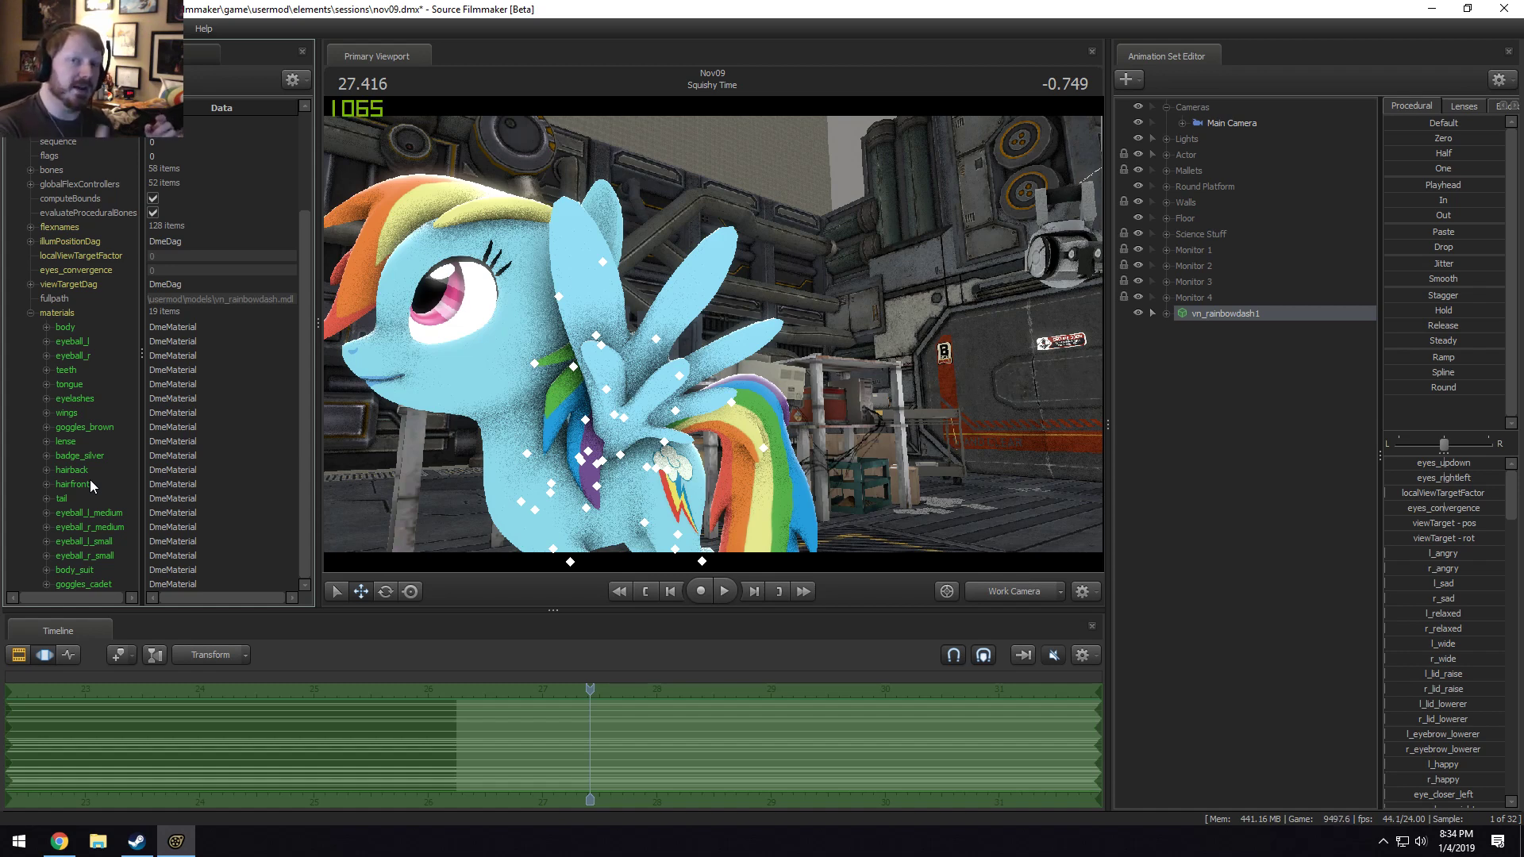
Expand the wings material and copy its mtlName path.
click(67, 415)
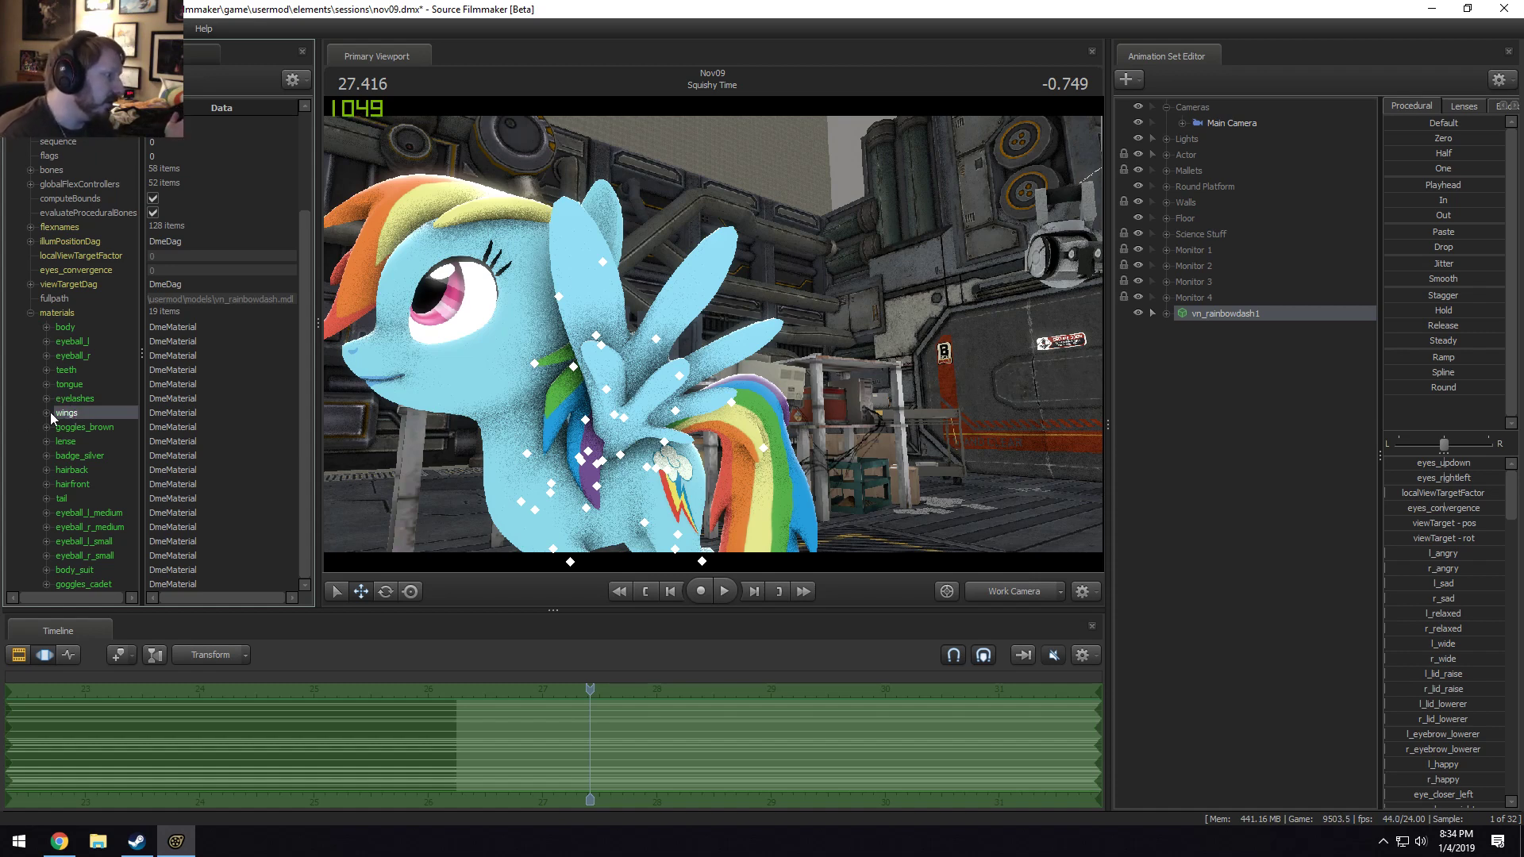
click(46, 413)
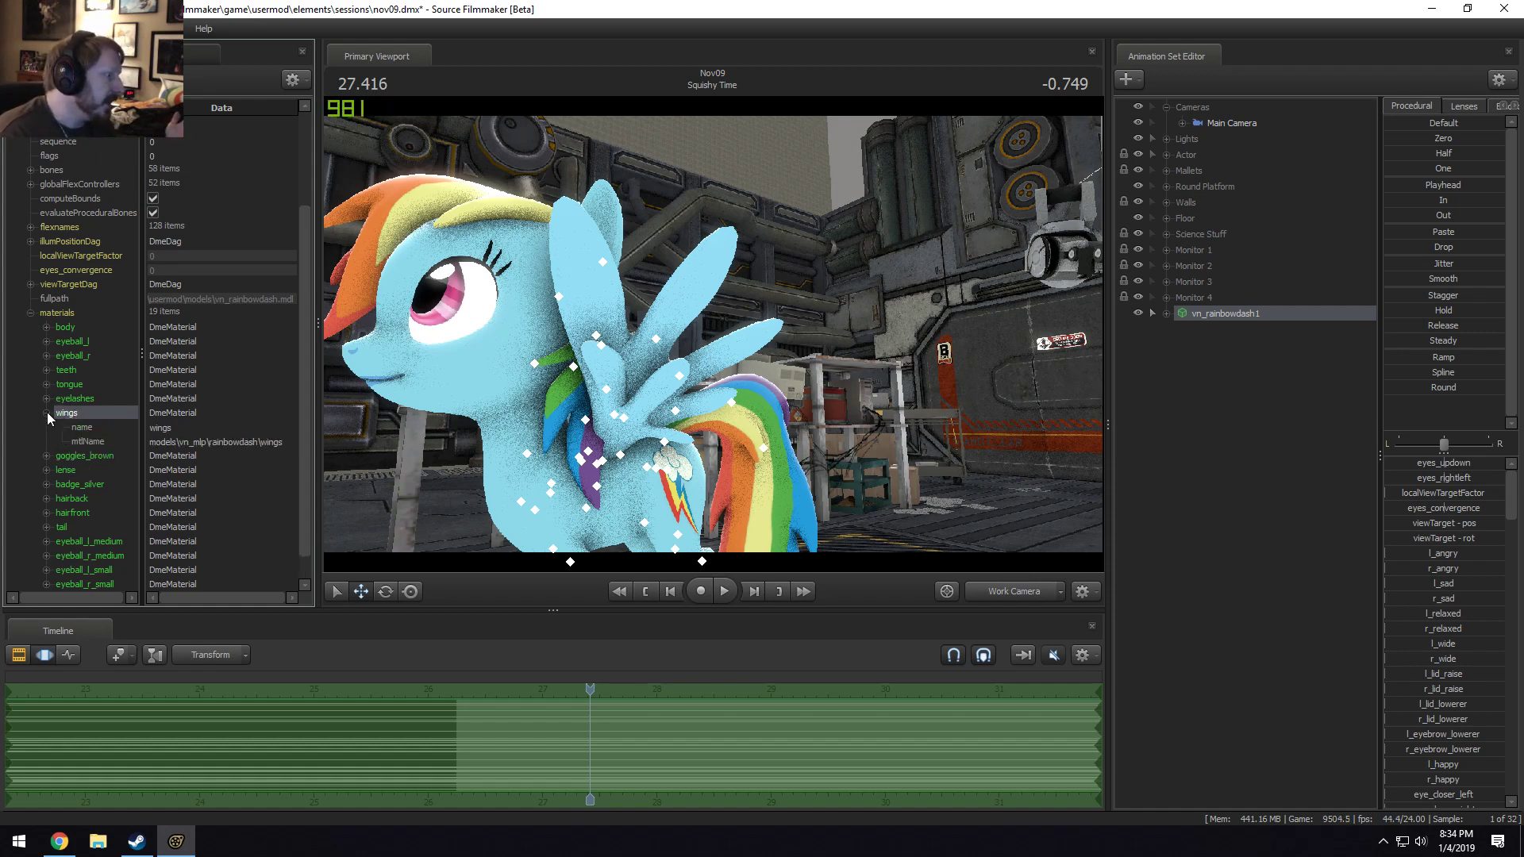
click(172, 442)
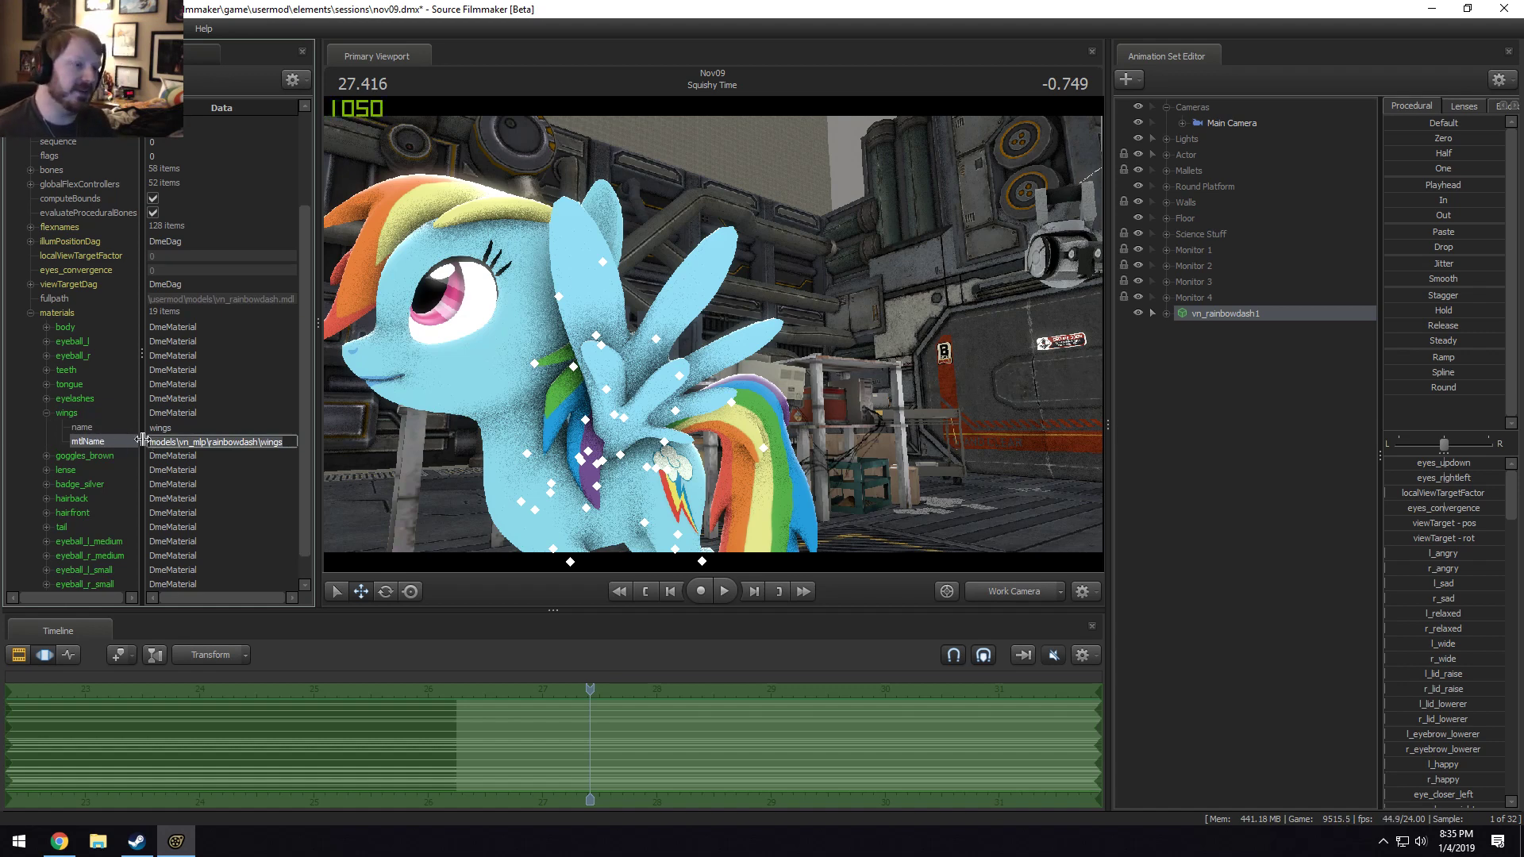
click(191, 428)
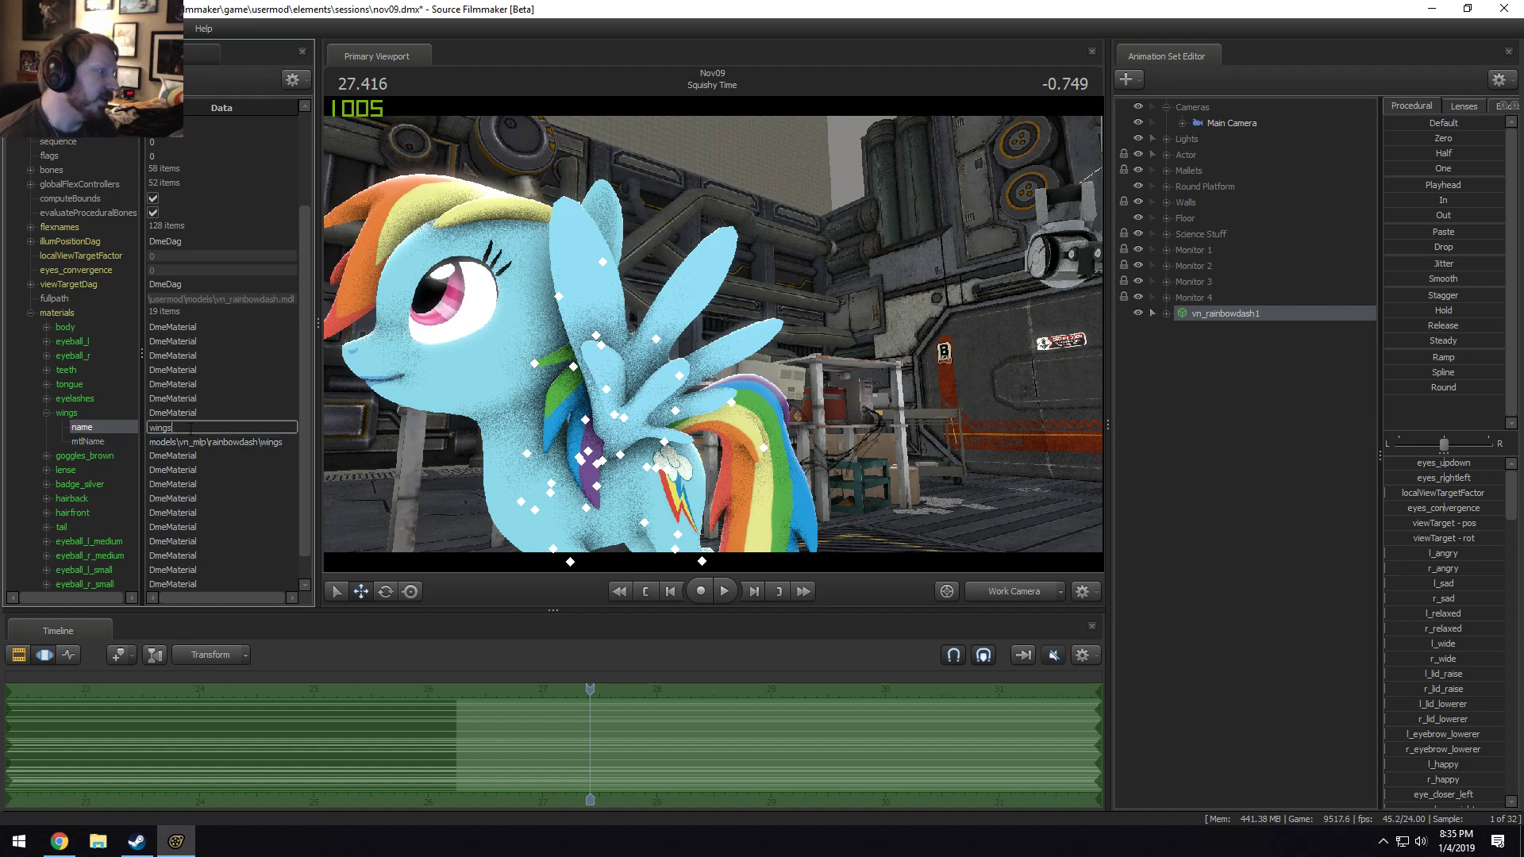
Show the vn_rainbowdash1 game model in Explorer and go to the usermod materials folder.
right_click(1251, 314)
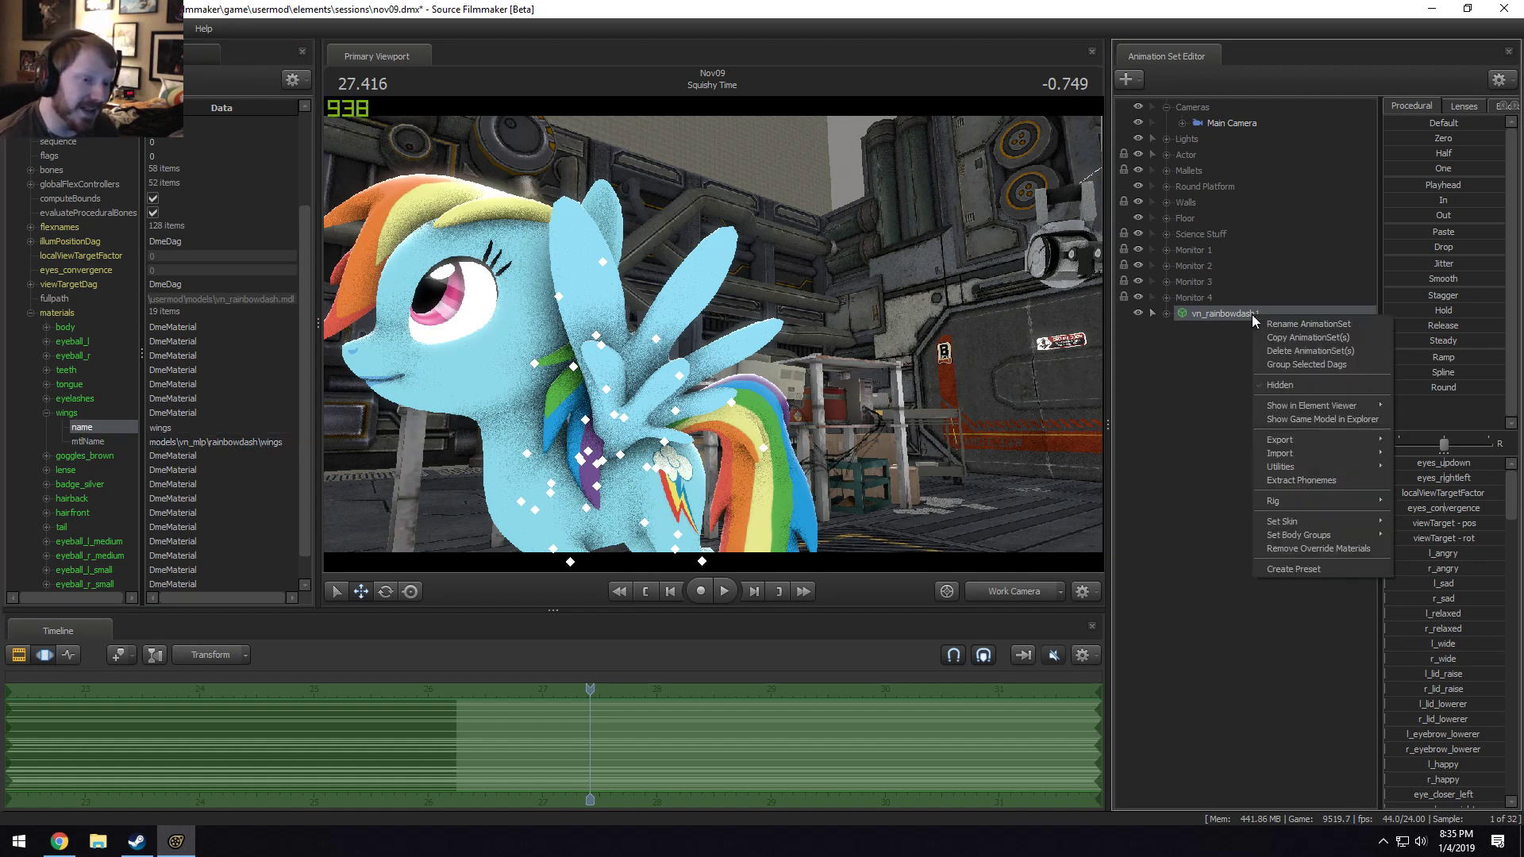
click(1288, 421)
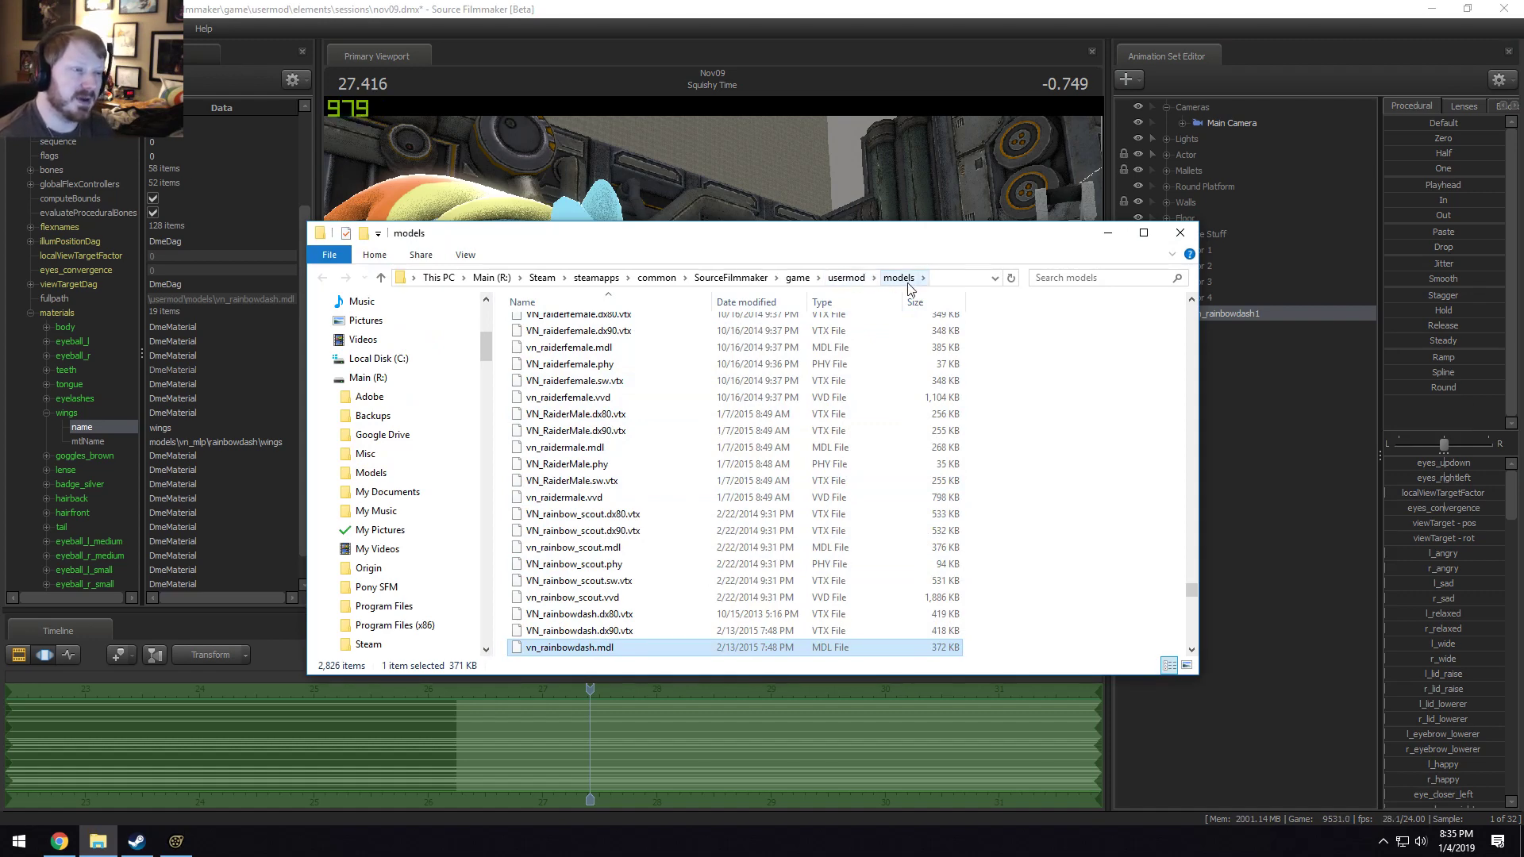
click(851, 279)
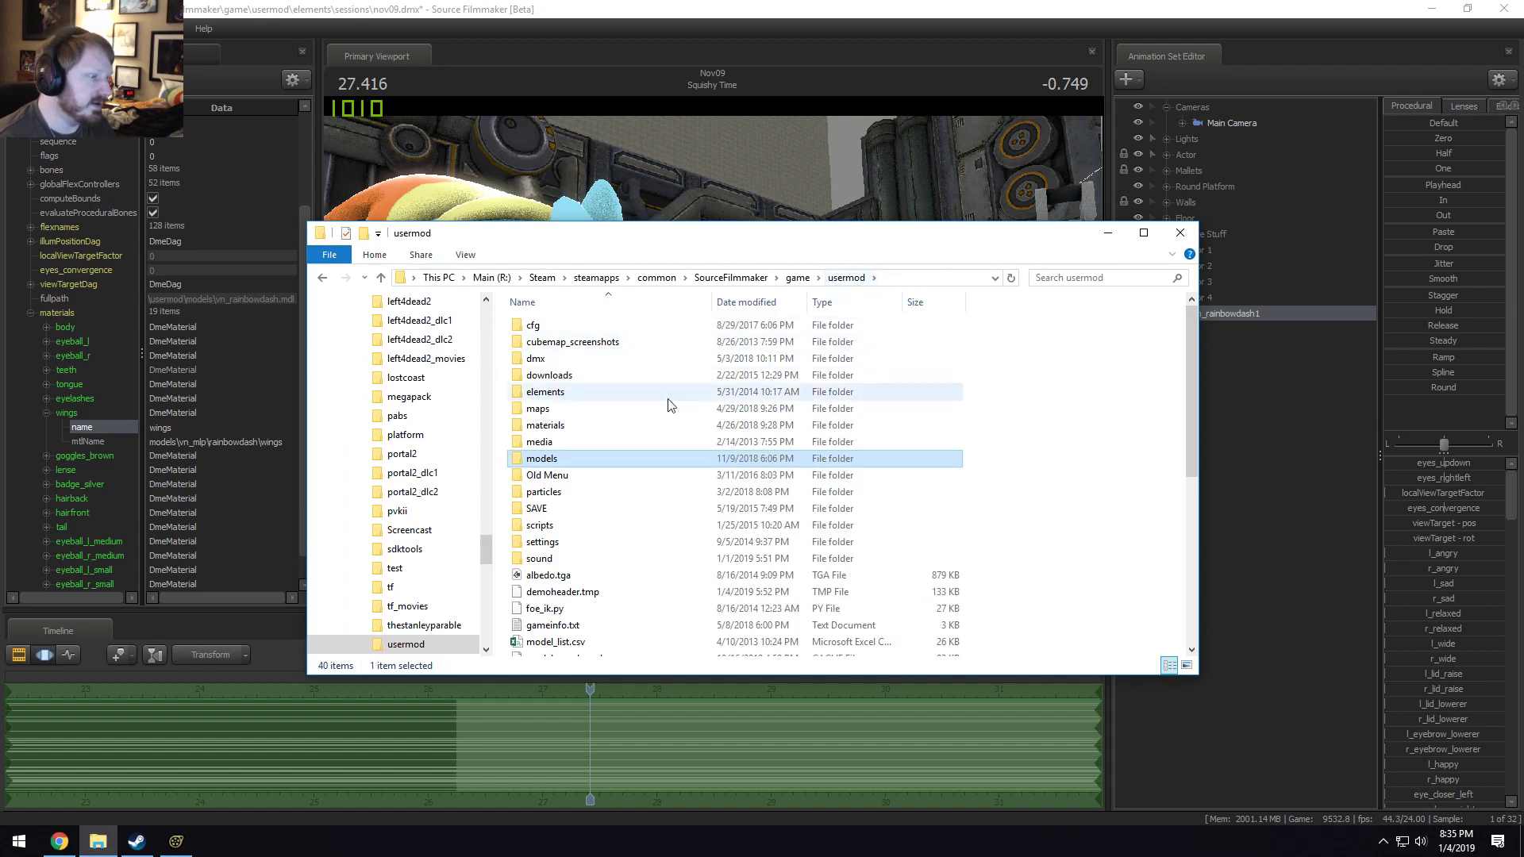
double_click(549, 426)
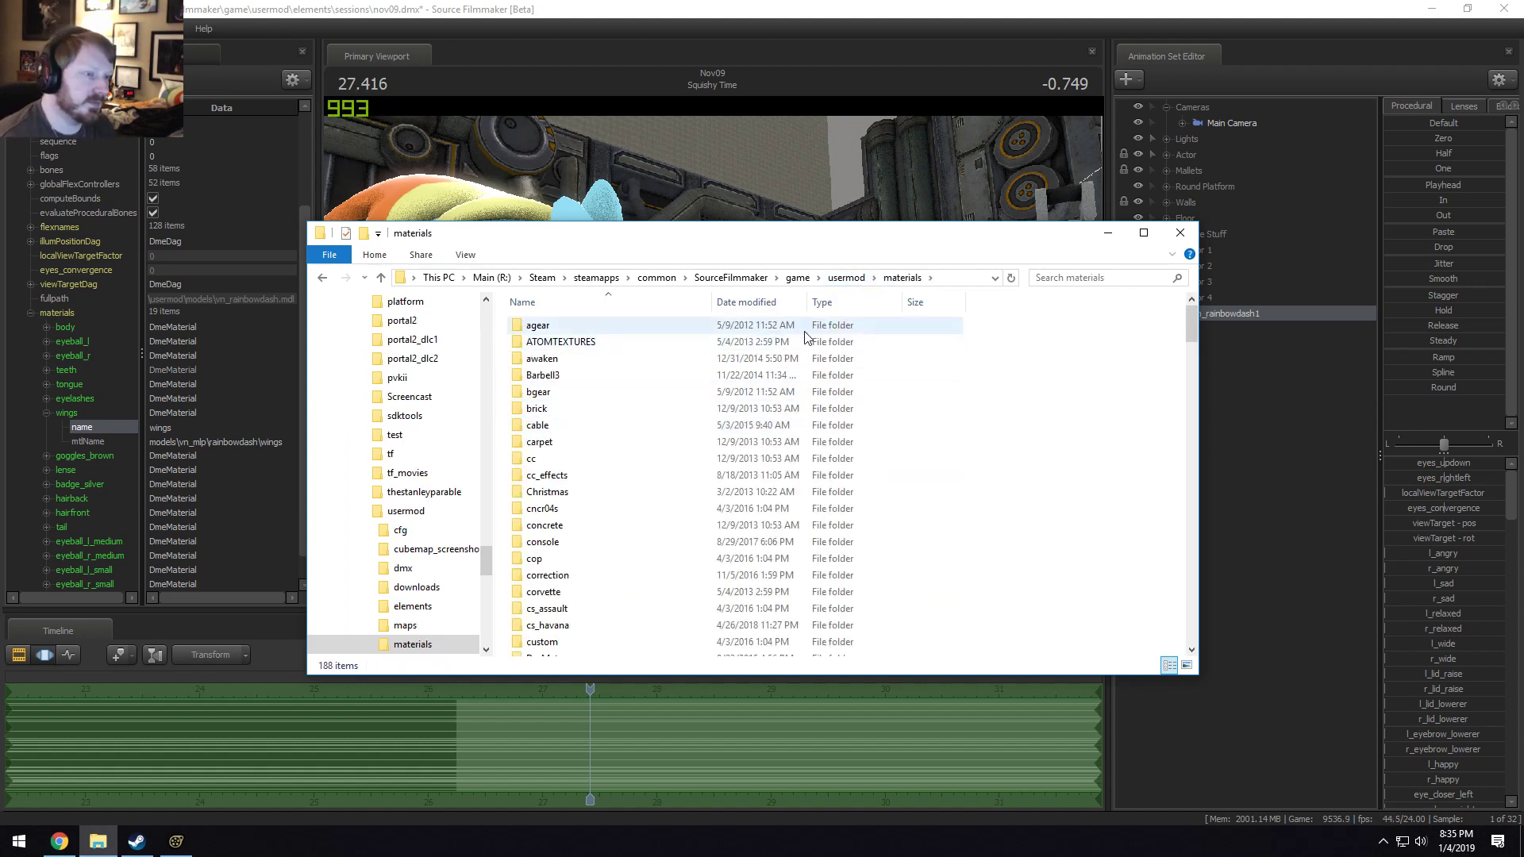
Go to the models\vn_mlp\rainbowdash subfolder of materials, using the copied material path without its wings ending.
click(945, 278)
click(786, 278)
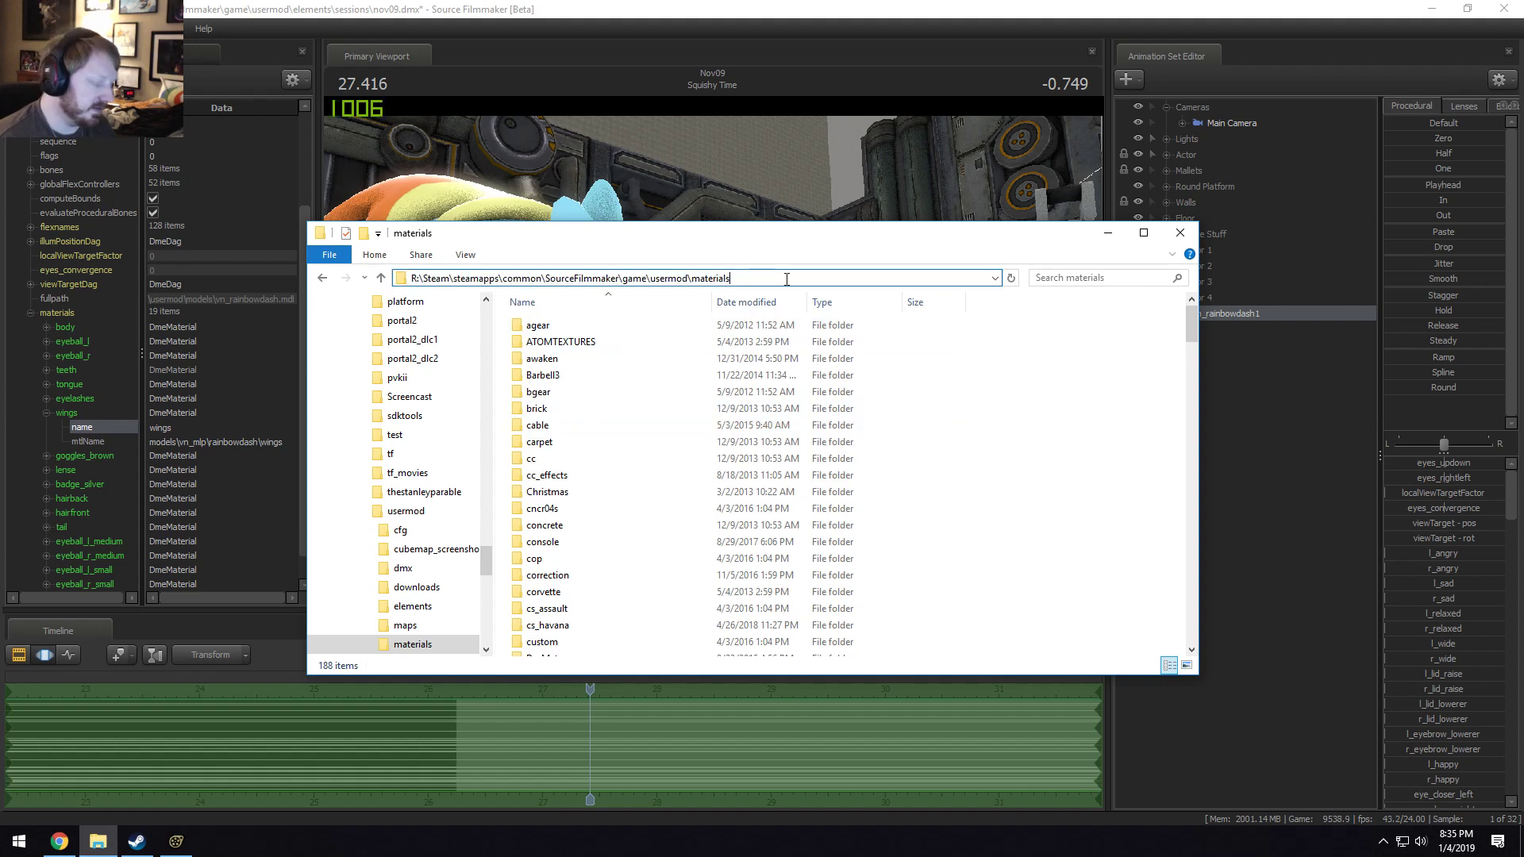
text(\)
text(models\vn_mlp\rainbowdash\wings)
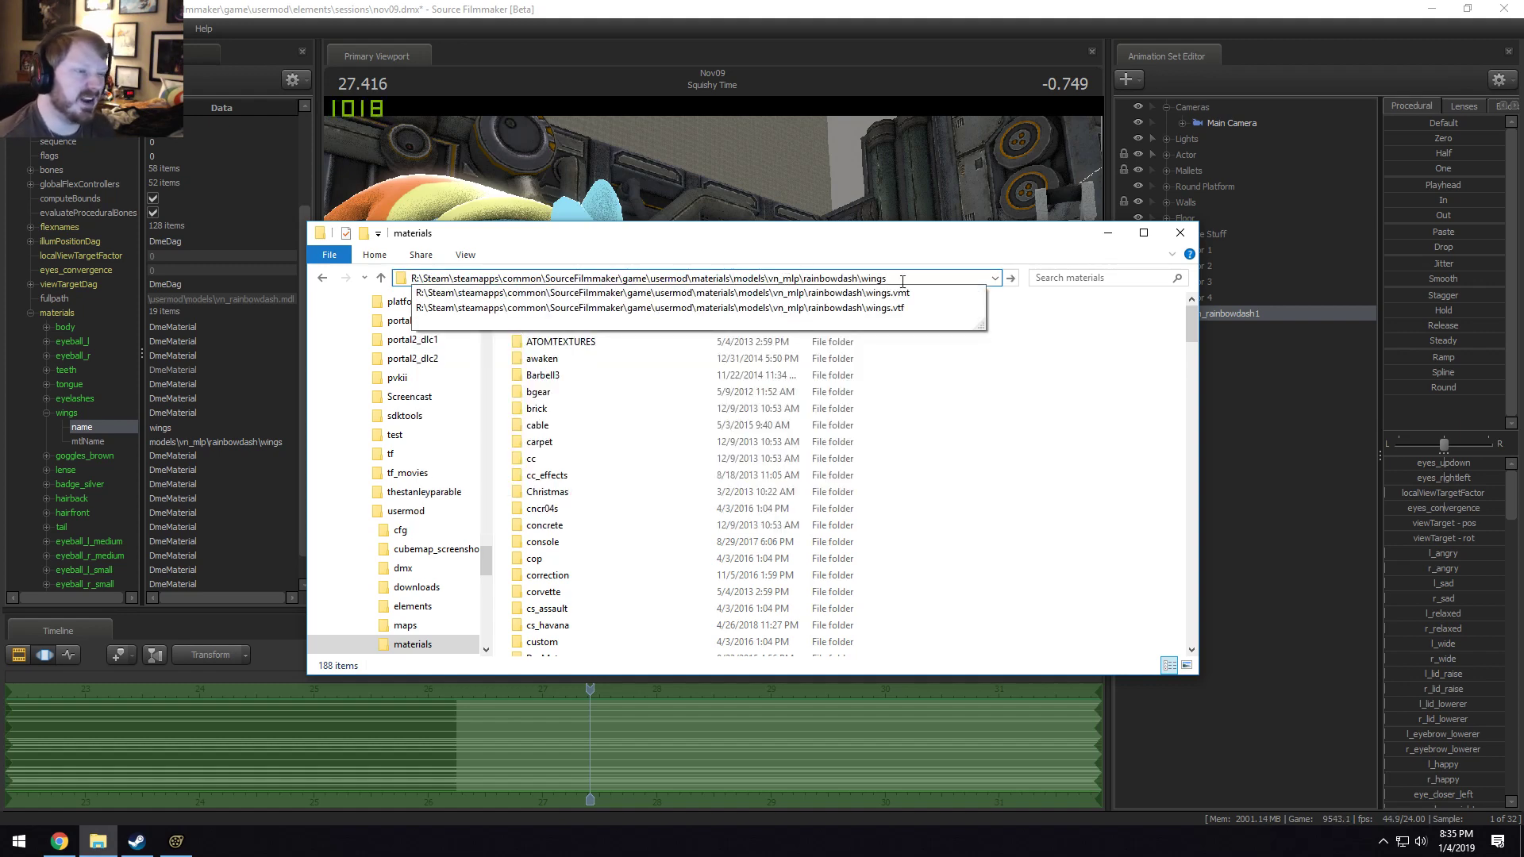
key(BackSpace)
key(BackSpace)
key(BackSpace)
key(BackSpace)
key(BackSpace)
key(BackSpace)
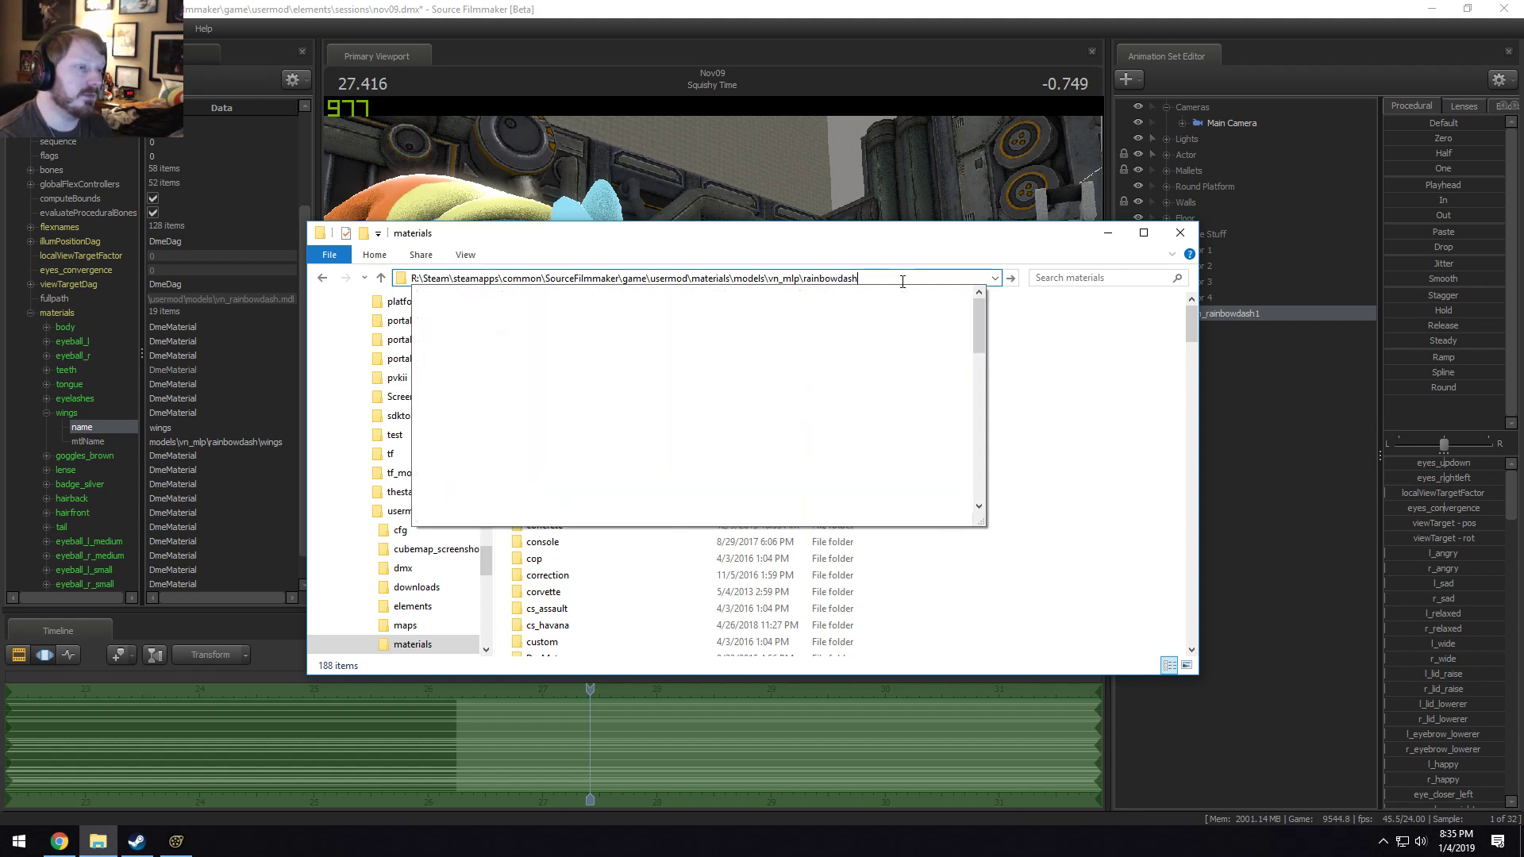
key(Down)
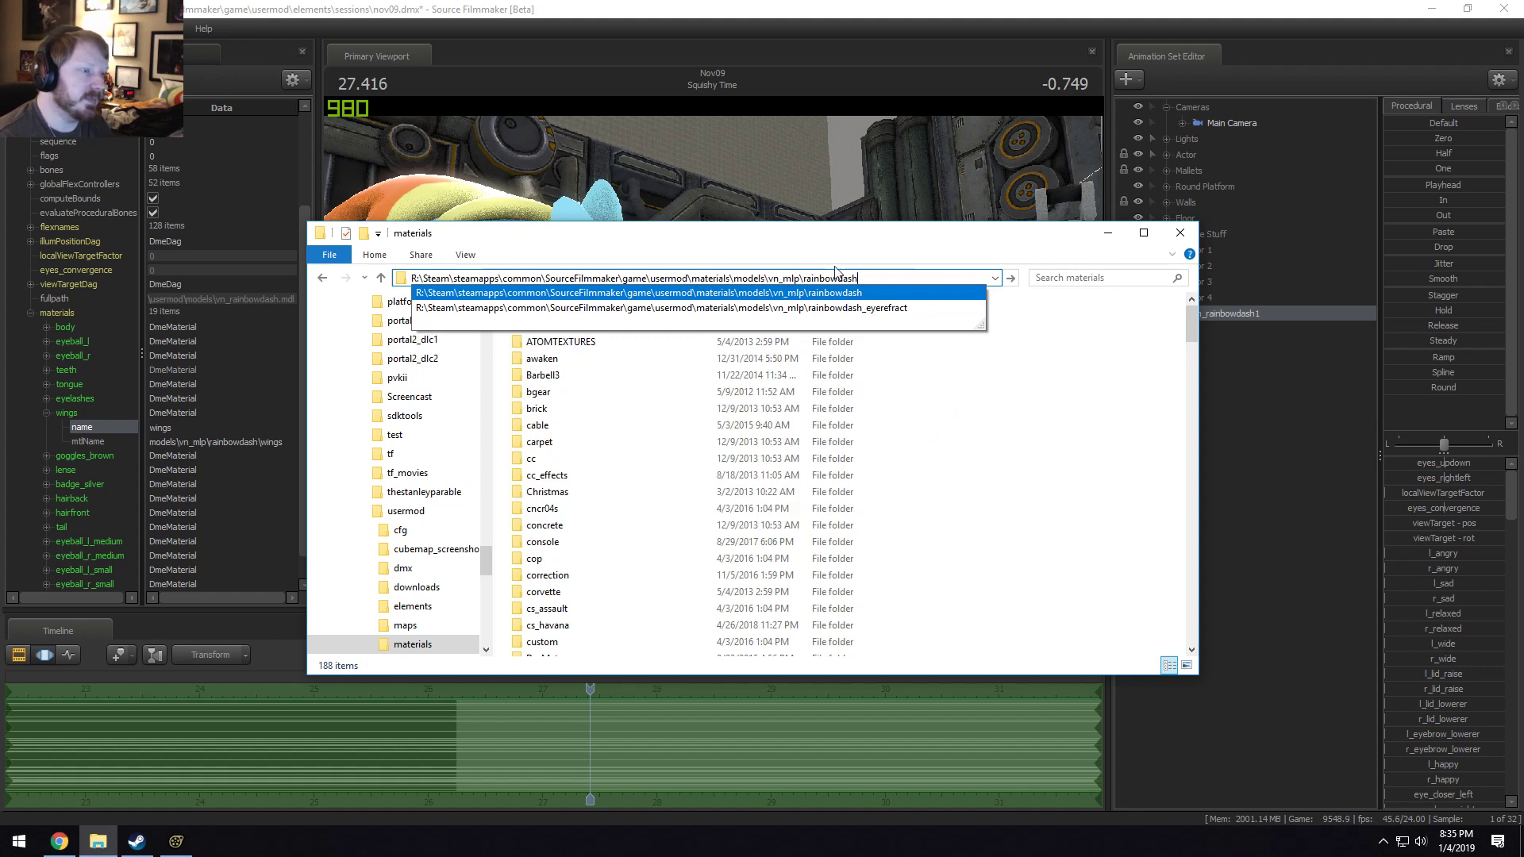
key(Return)
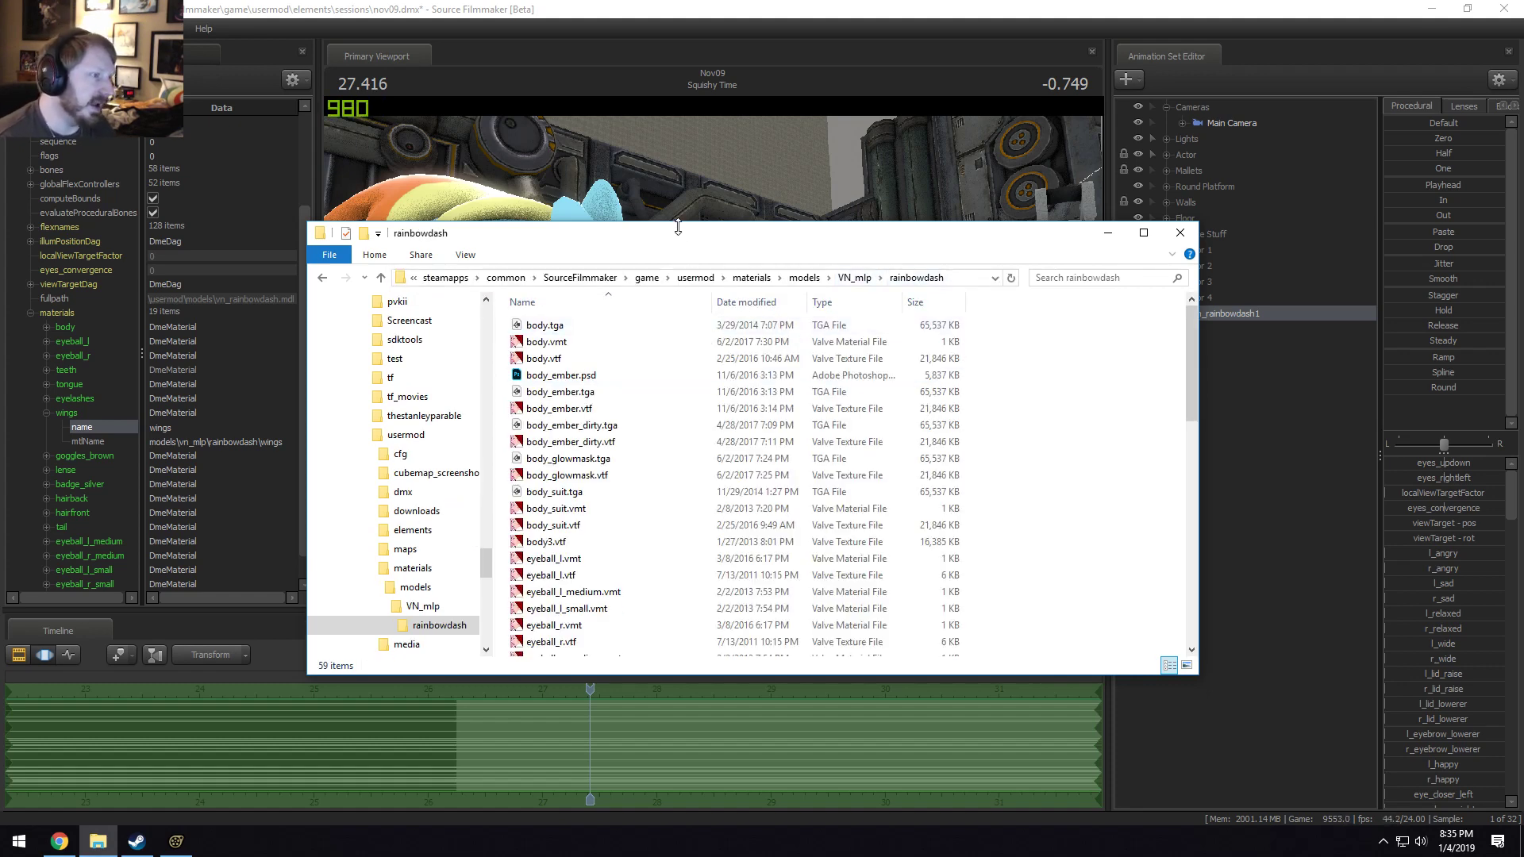
Examine the VMT material files and VTF texture files in the rainbowdash folder, including hairback.vtf.
drag(677, 227, 911, 139)
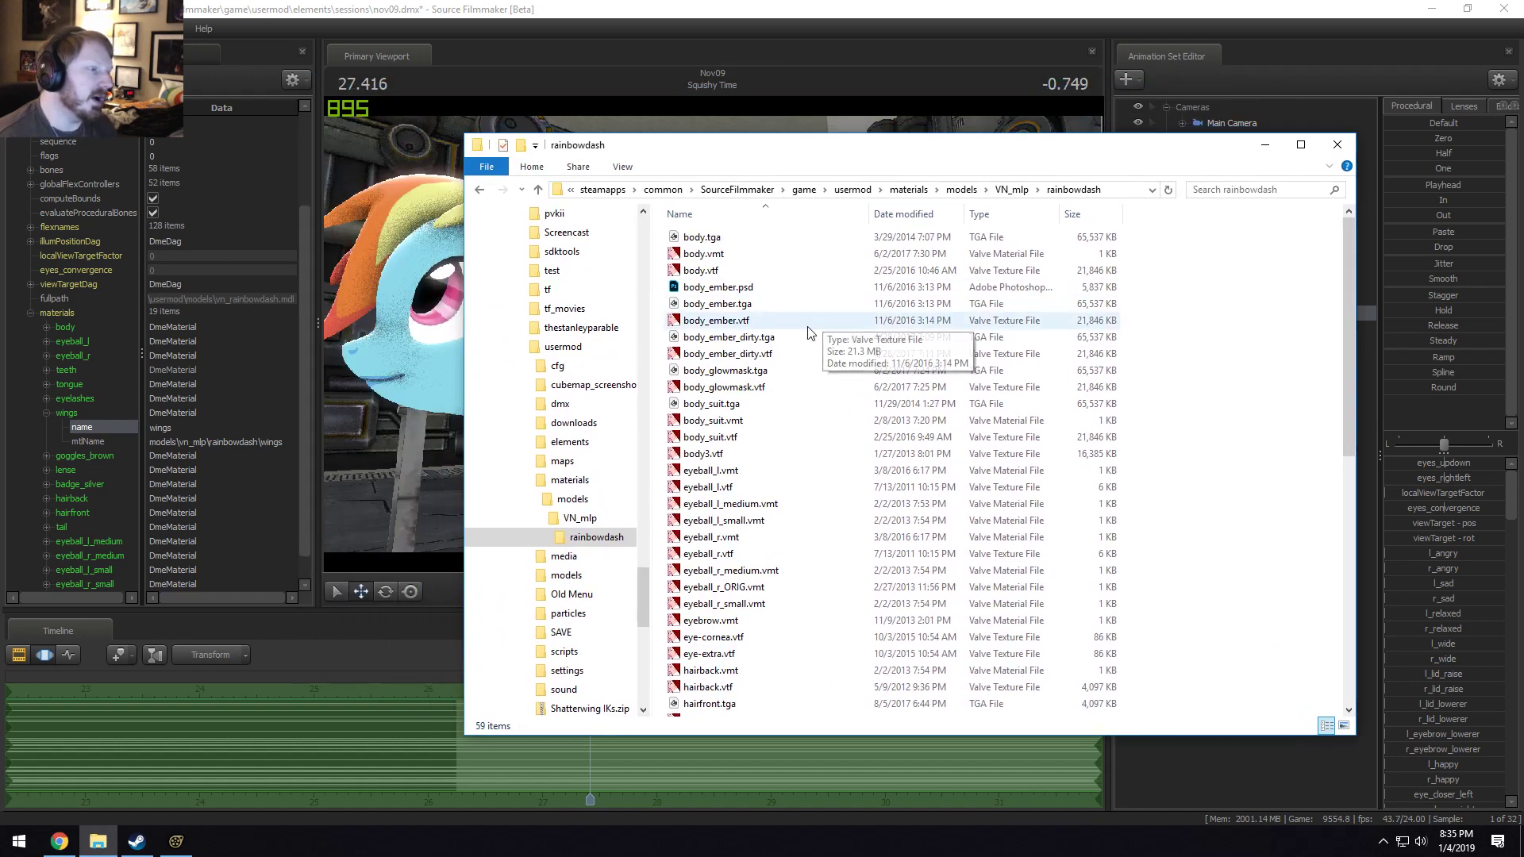
scroll(798, 555, down, 10)
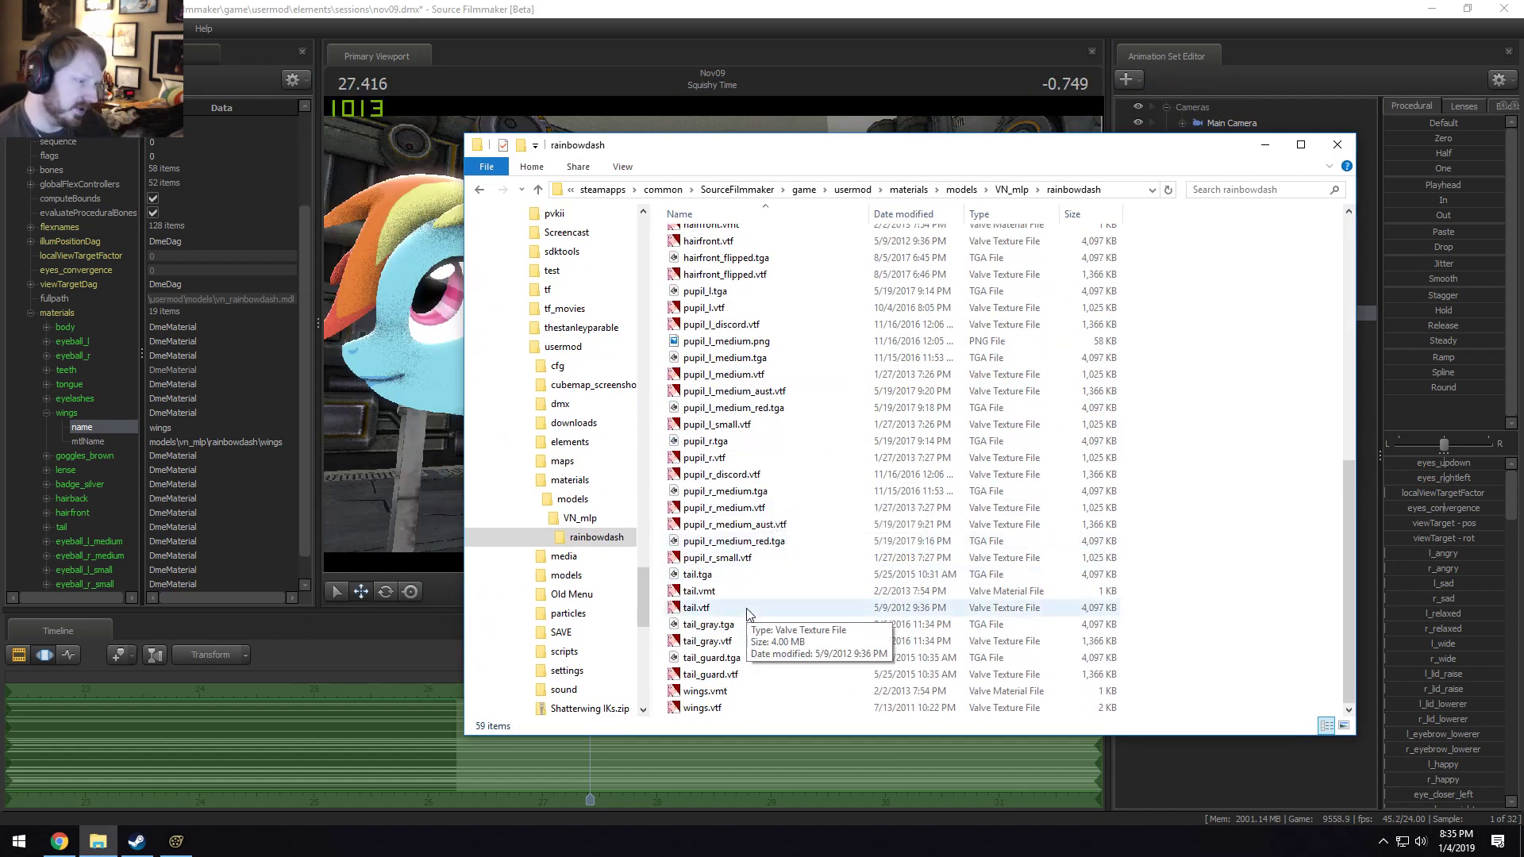
scroll(746, 616, up, 7)
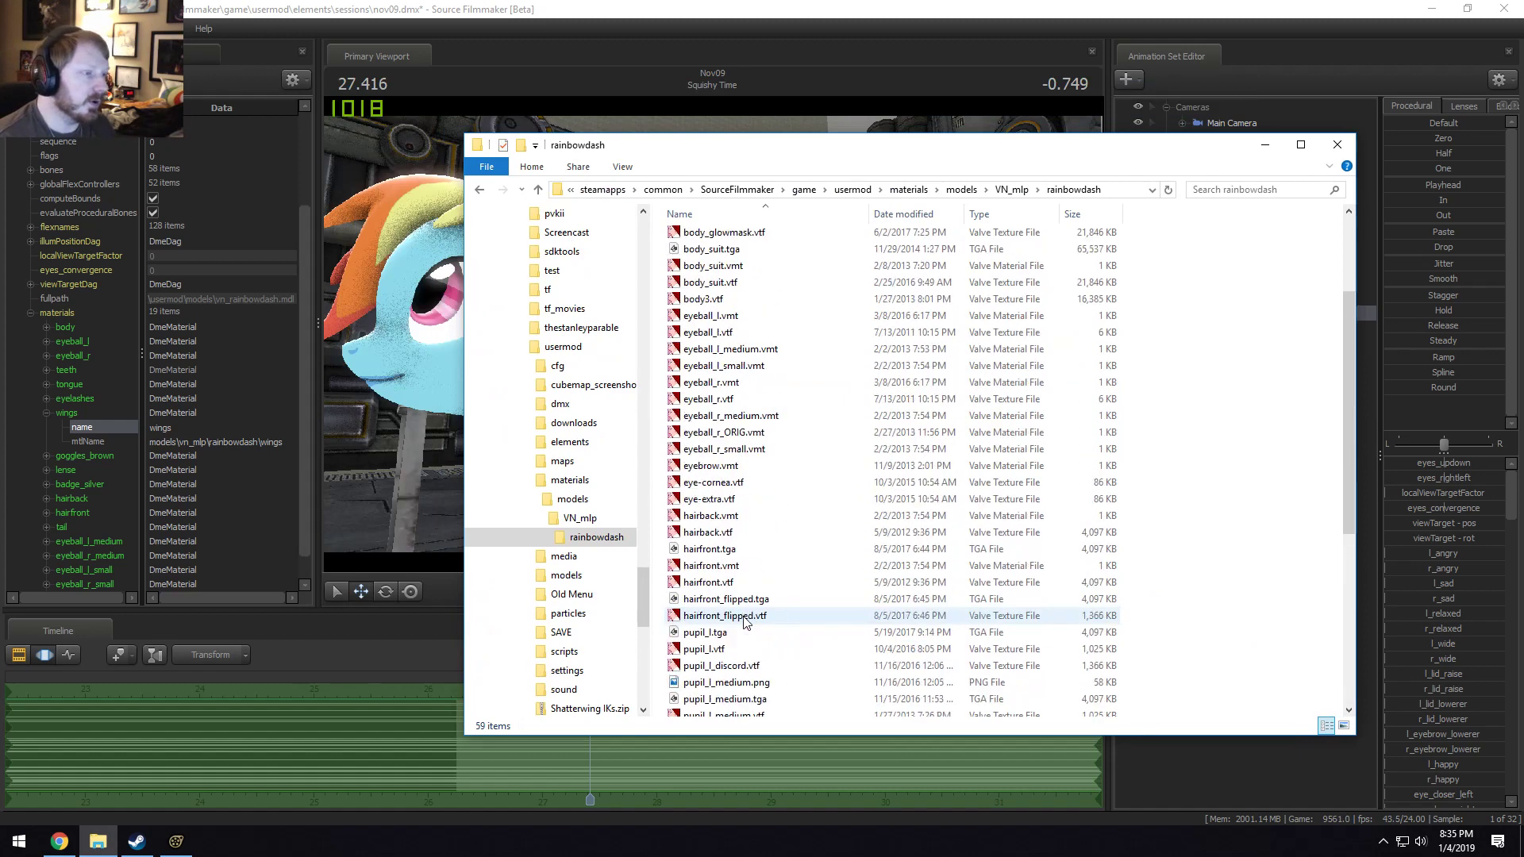
scroll(744, 619, up, 2)
scroll(794, 460, down, 6)
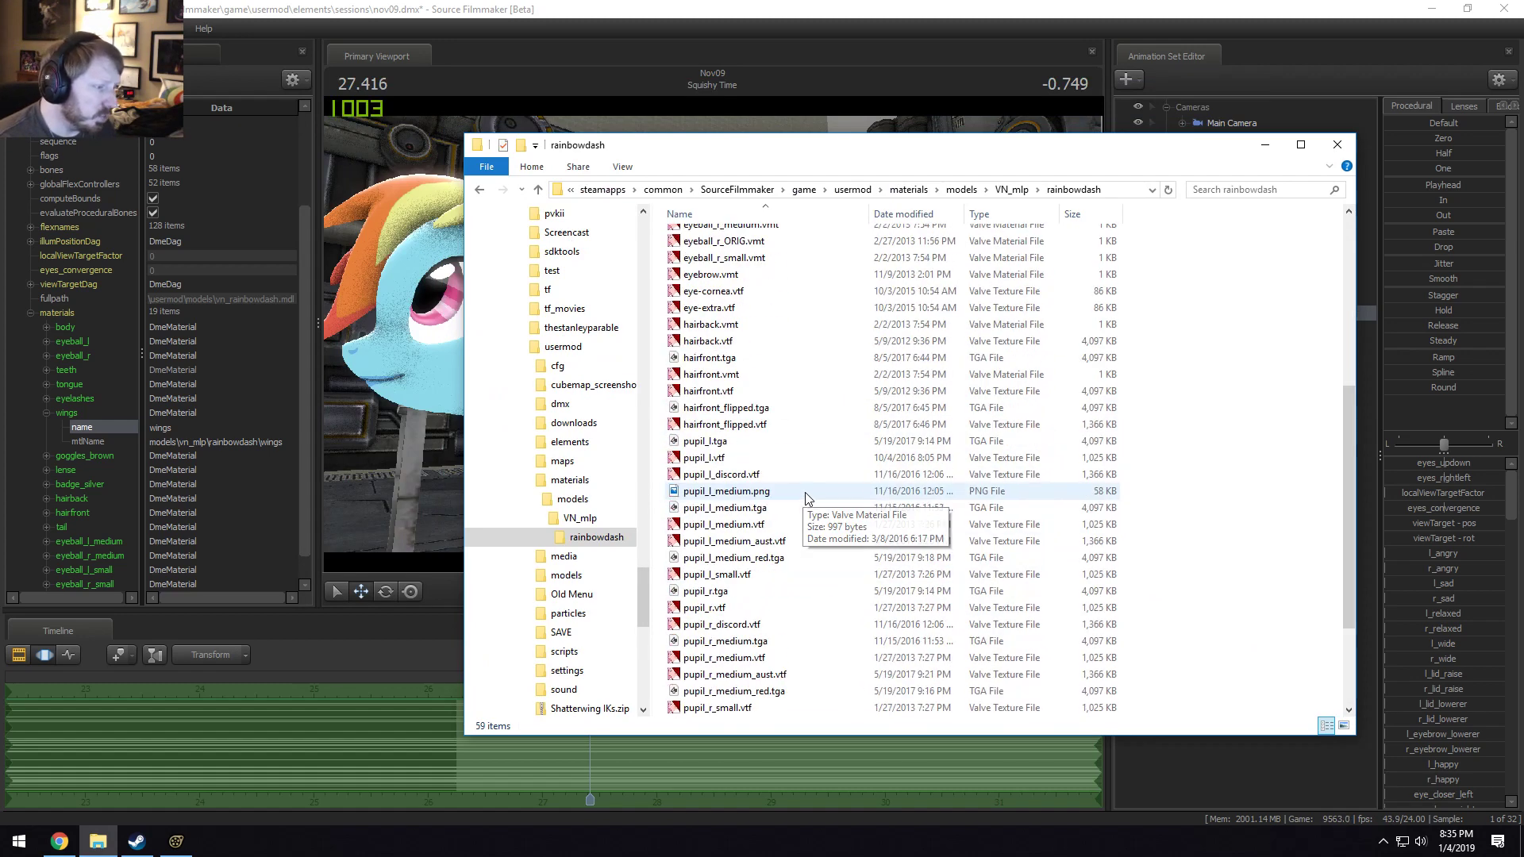
scroll(805, 496, down, 2)
scroll(683, 389, up, 3)
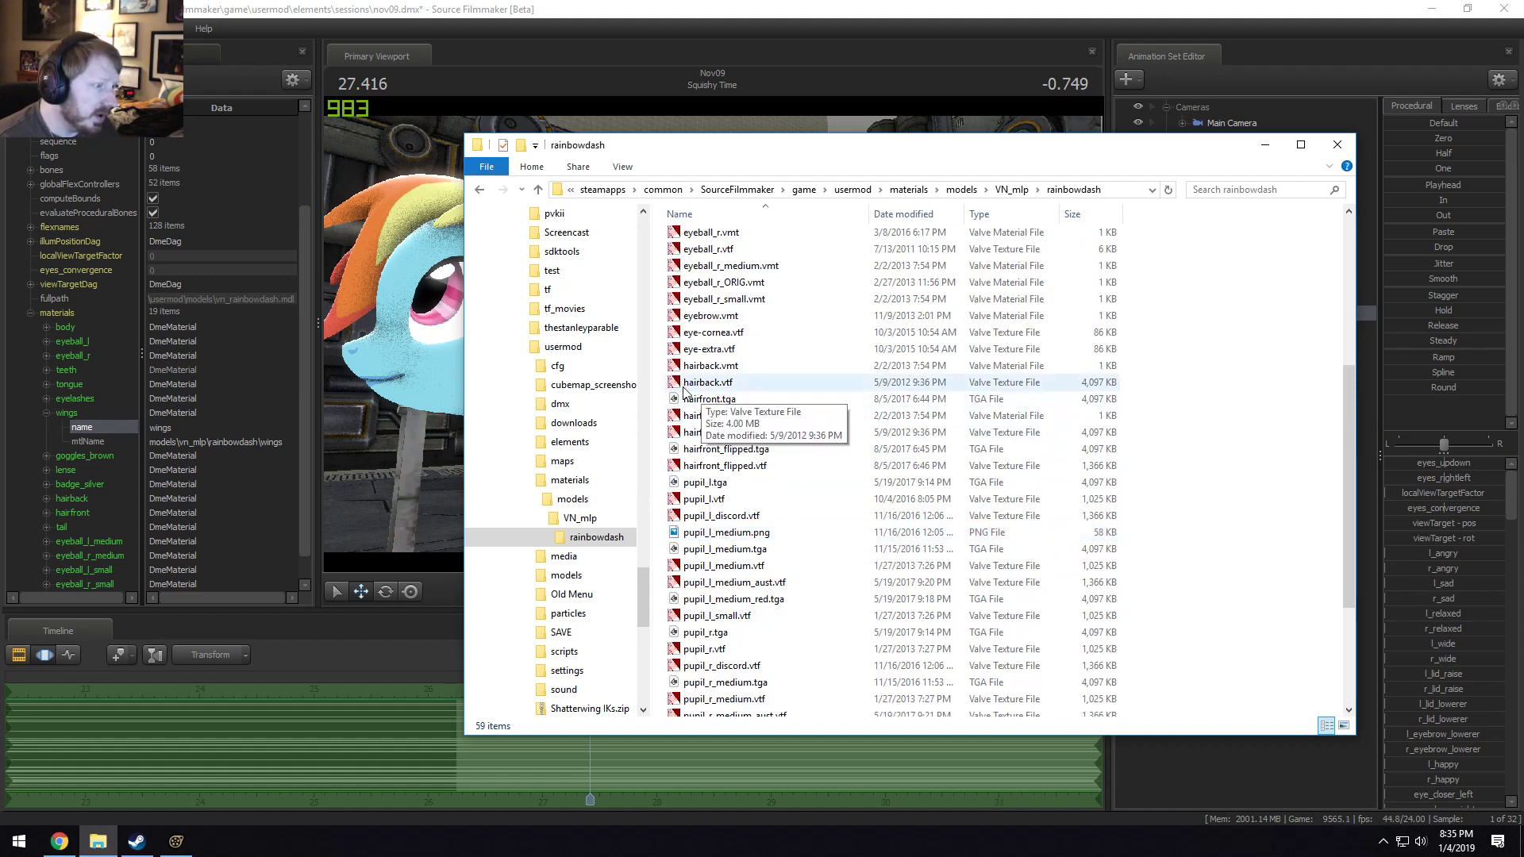
click(683, 389)
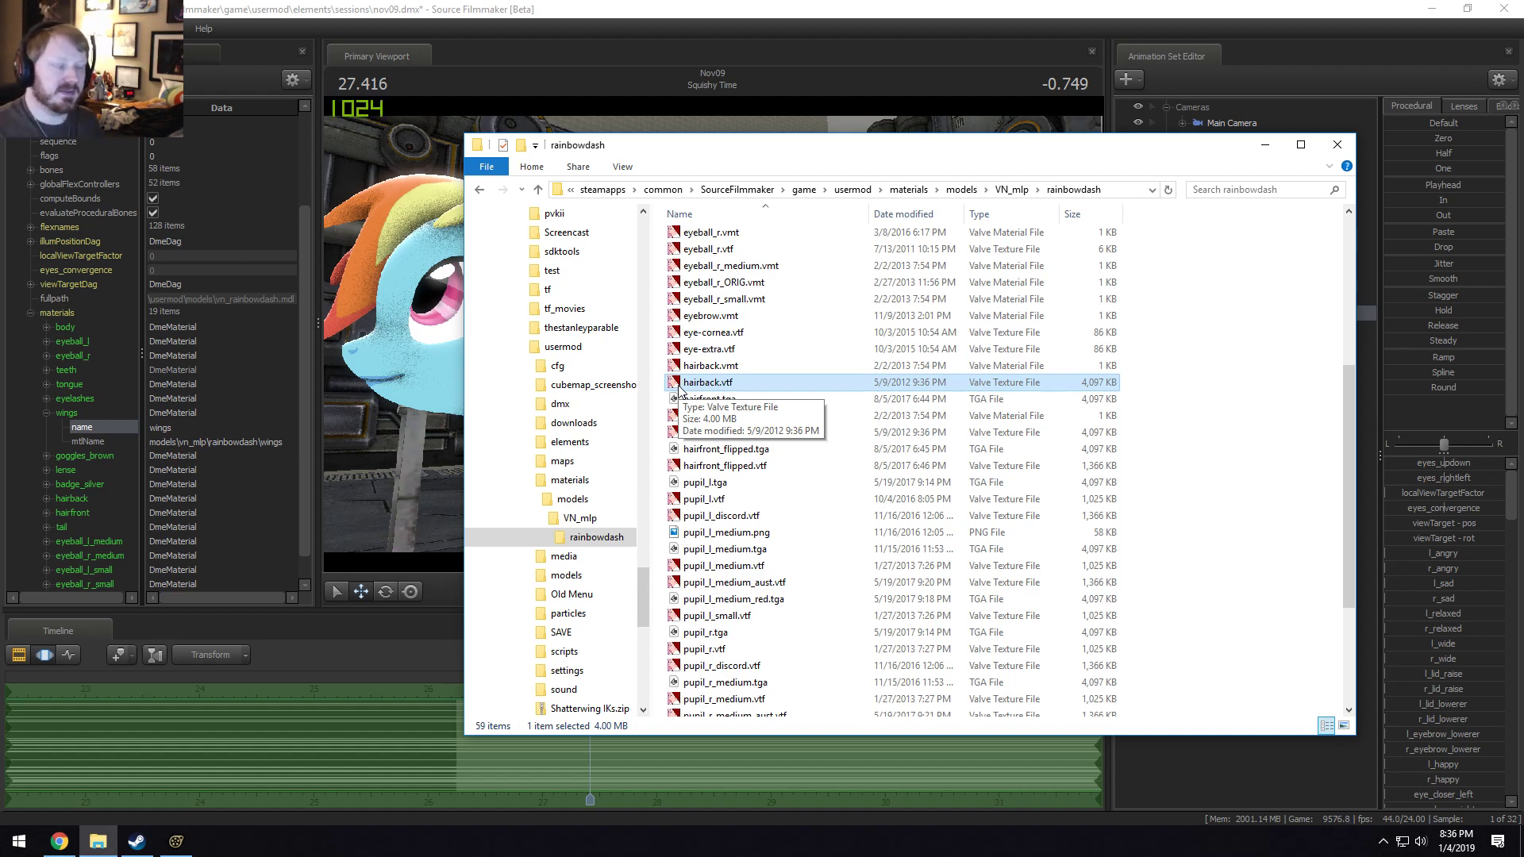
Open wings.vtf from the rainbowdash folder in VTFEdit.
scroll(698, 428, down, 4)
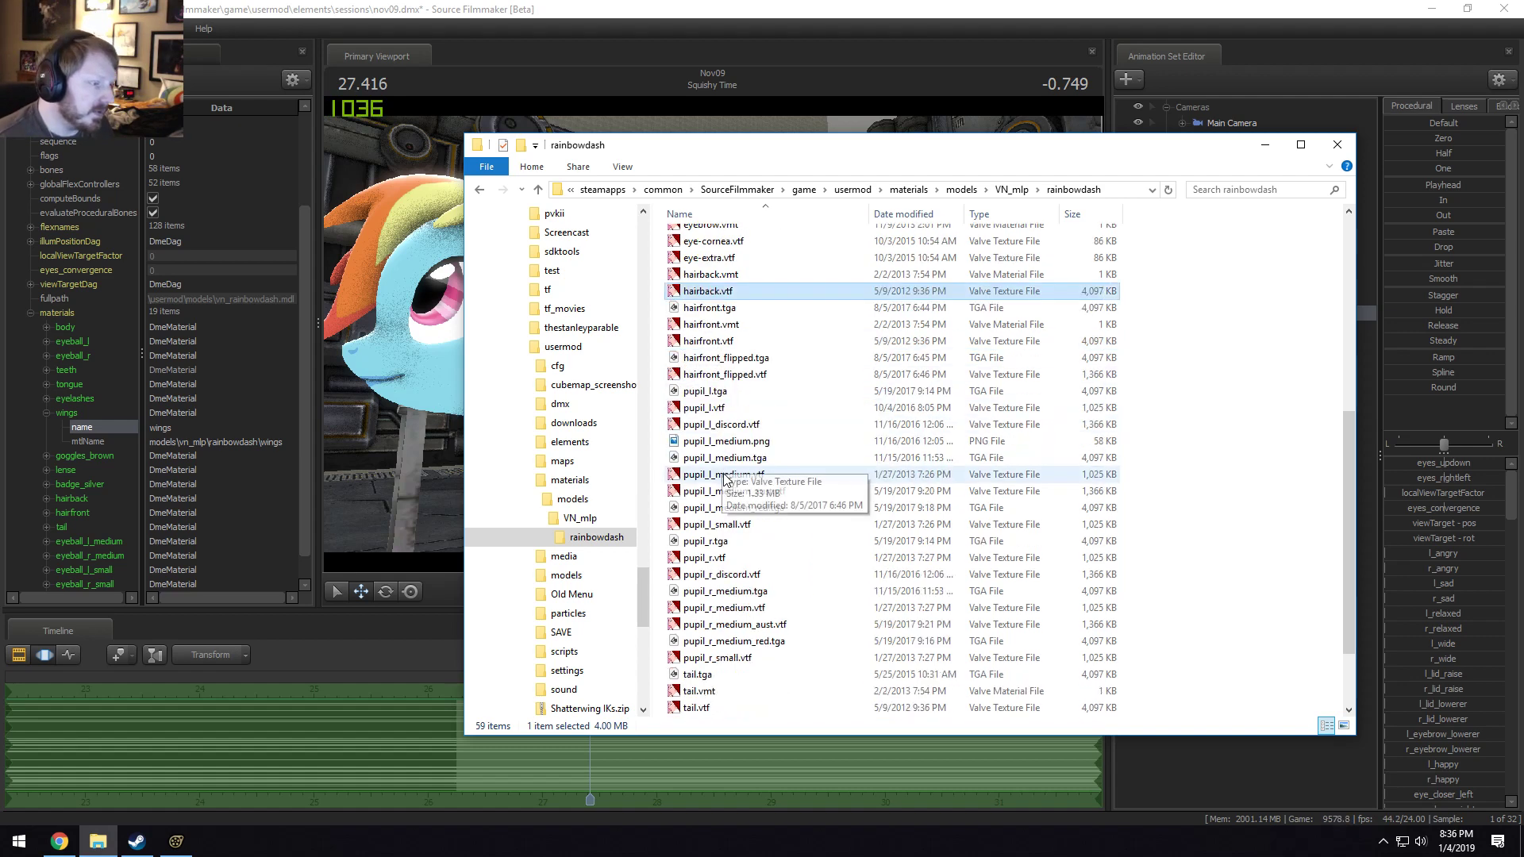
click(711, 710)
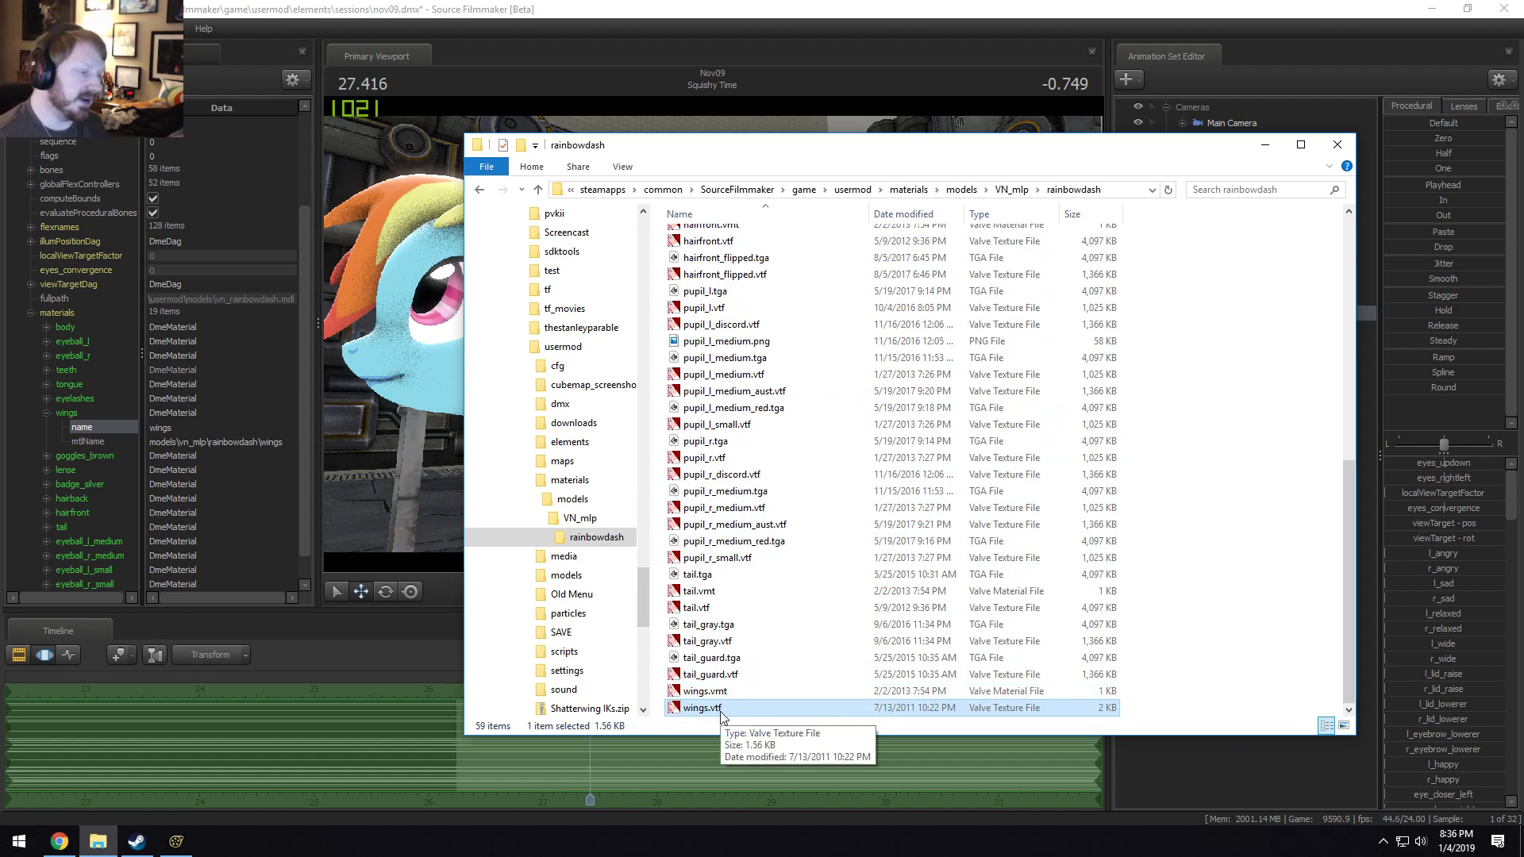
double_click(721, 709)
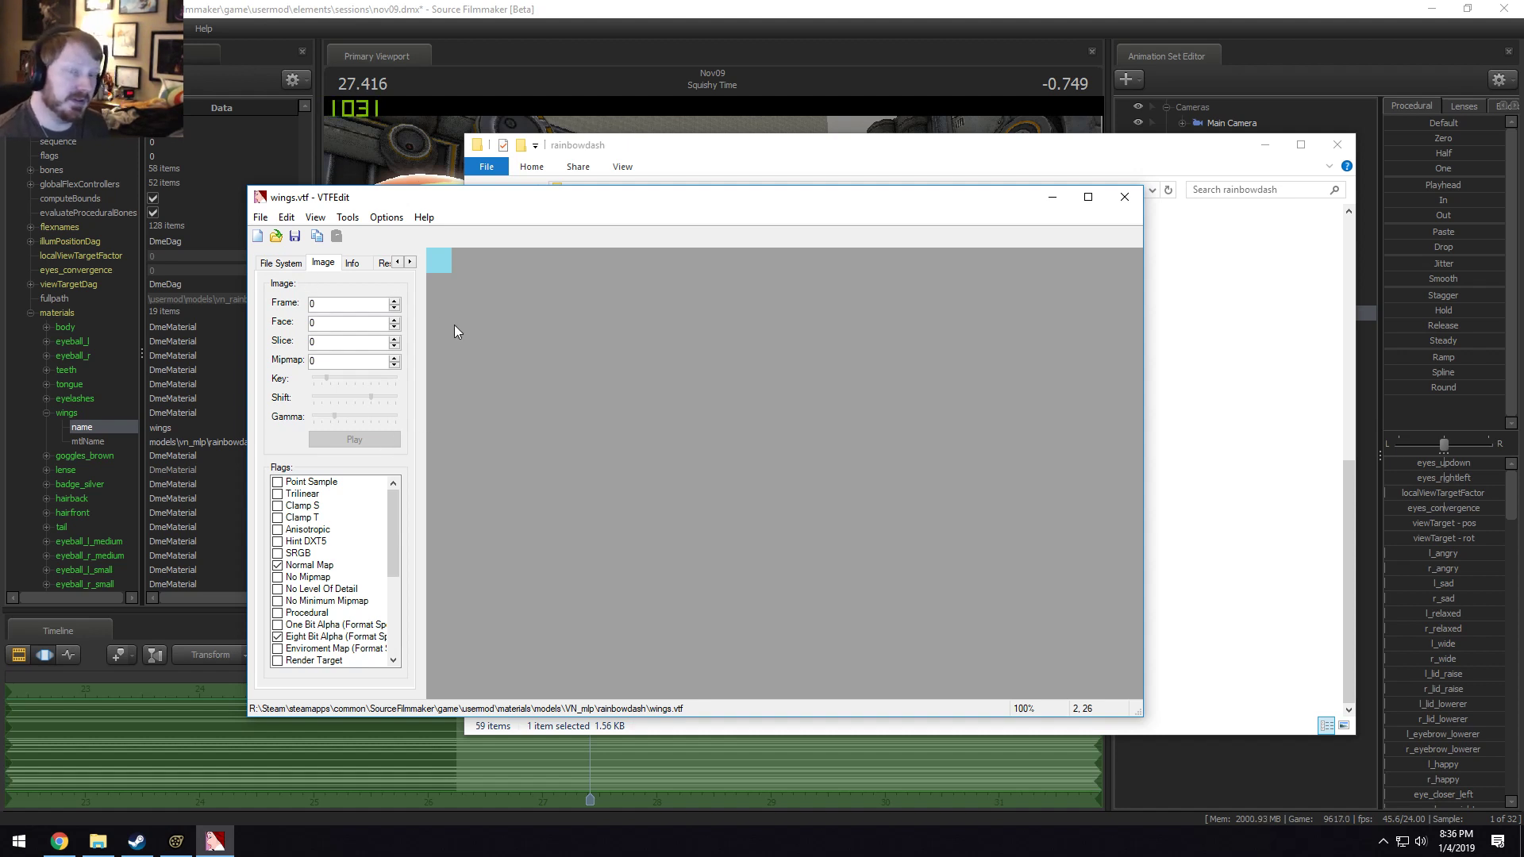
Export the wings texture as wings.tga into the usermod materials\models\VN_mlp\rainbowdash folder, using the path copied from Explorer.
click(261, 217)
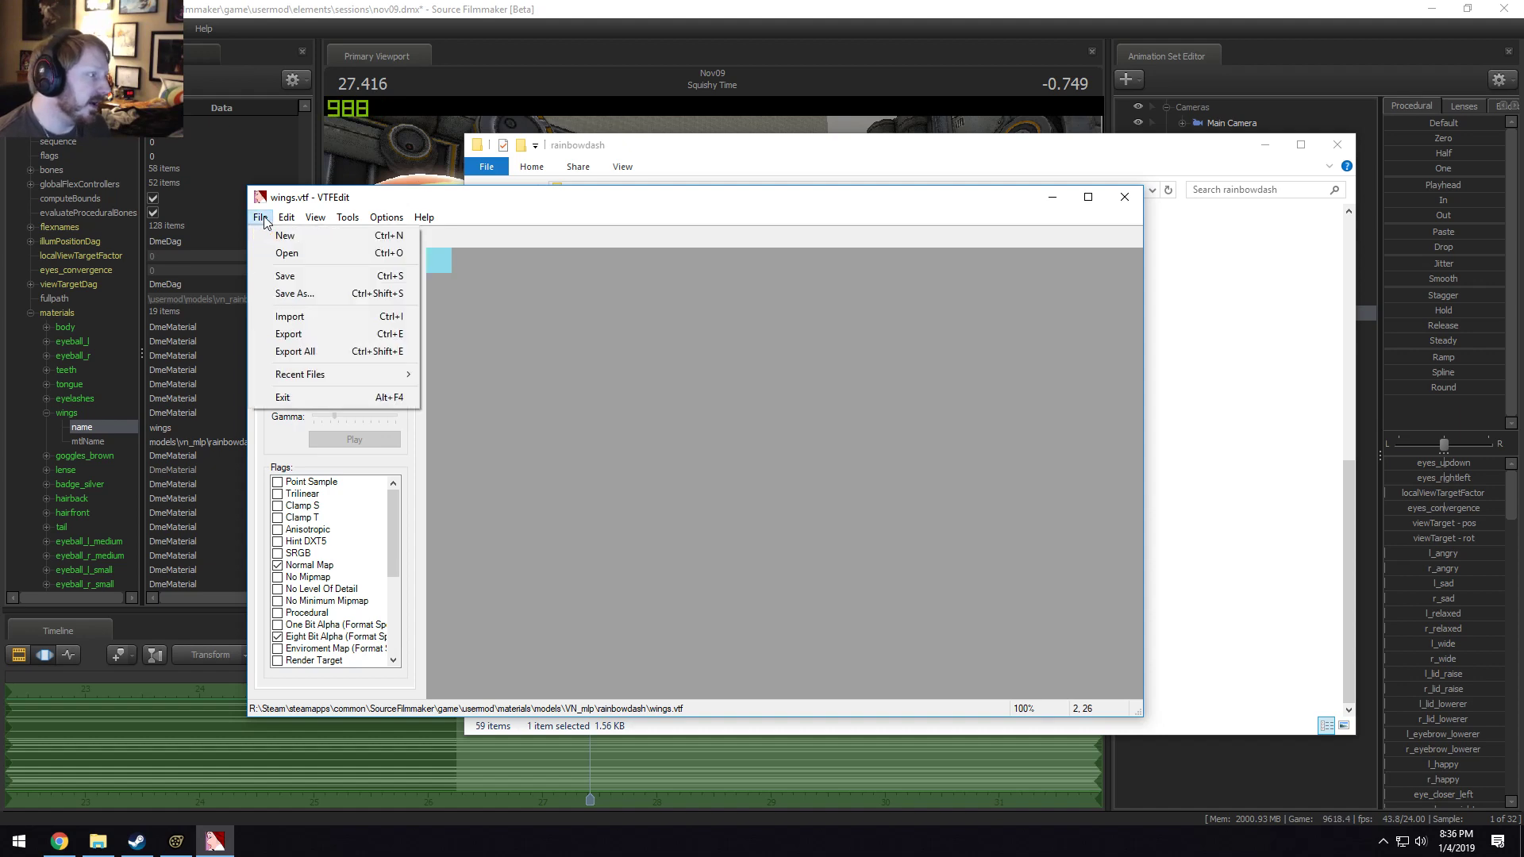
click(321, 346)
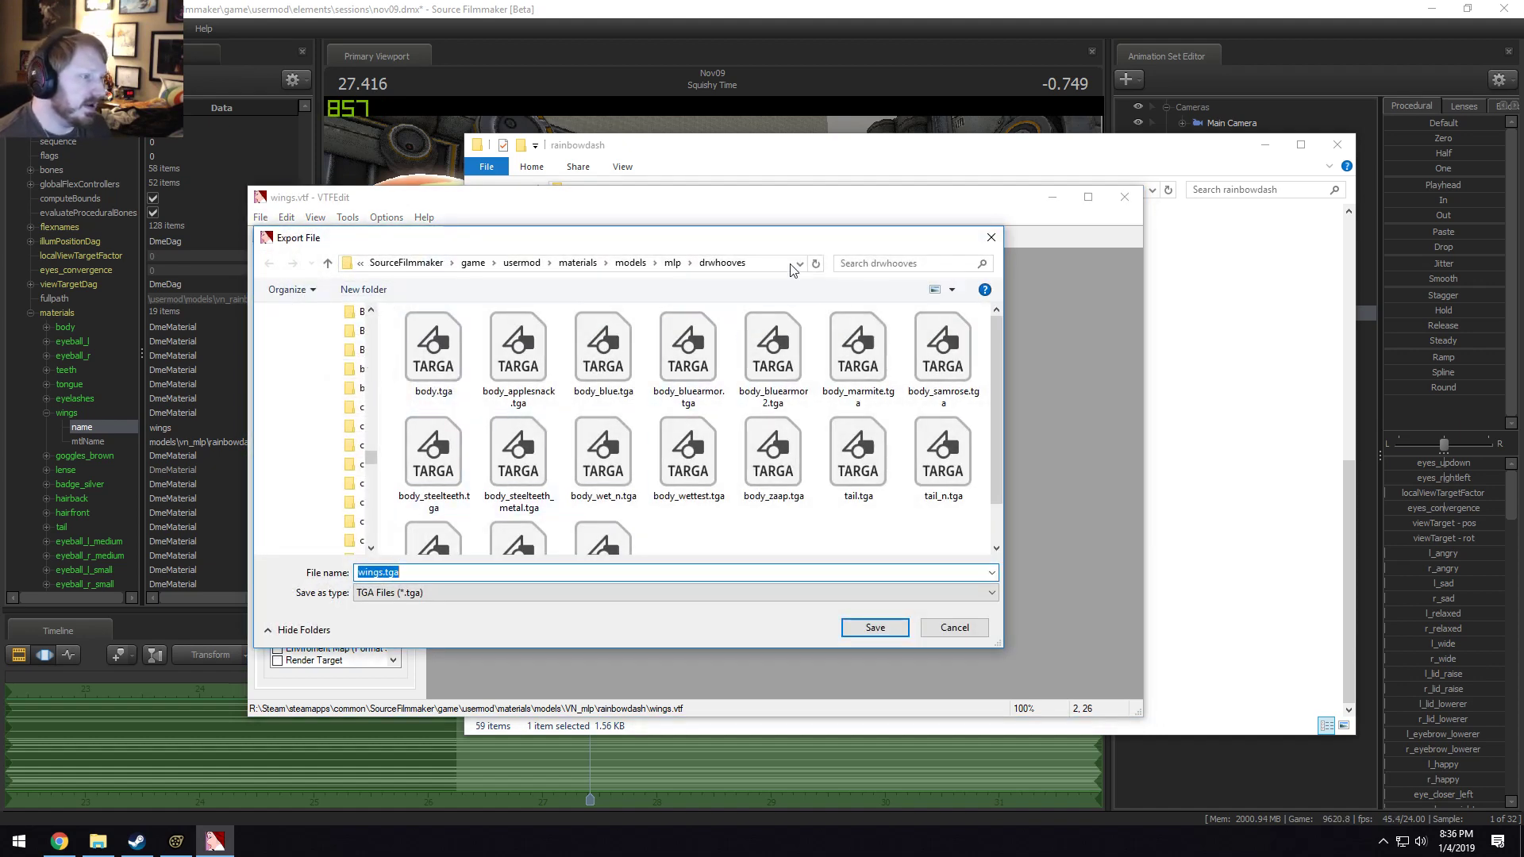
click(1133, 165)
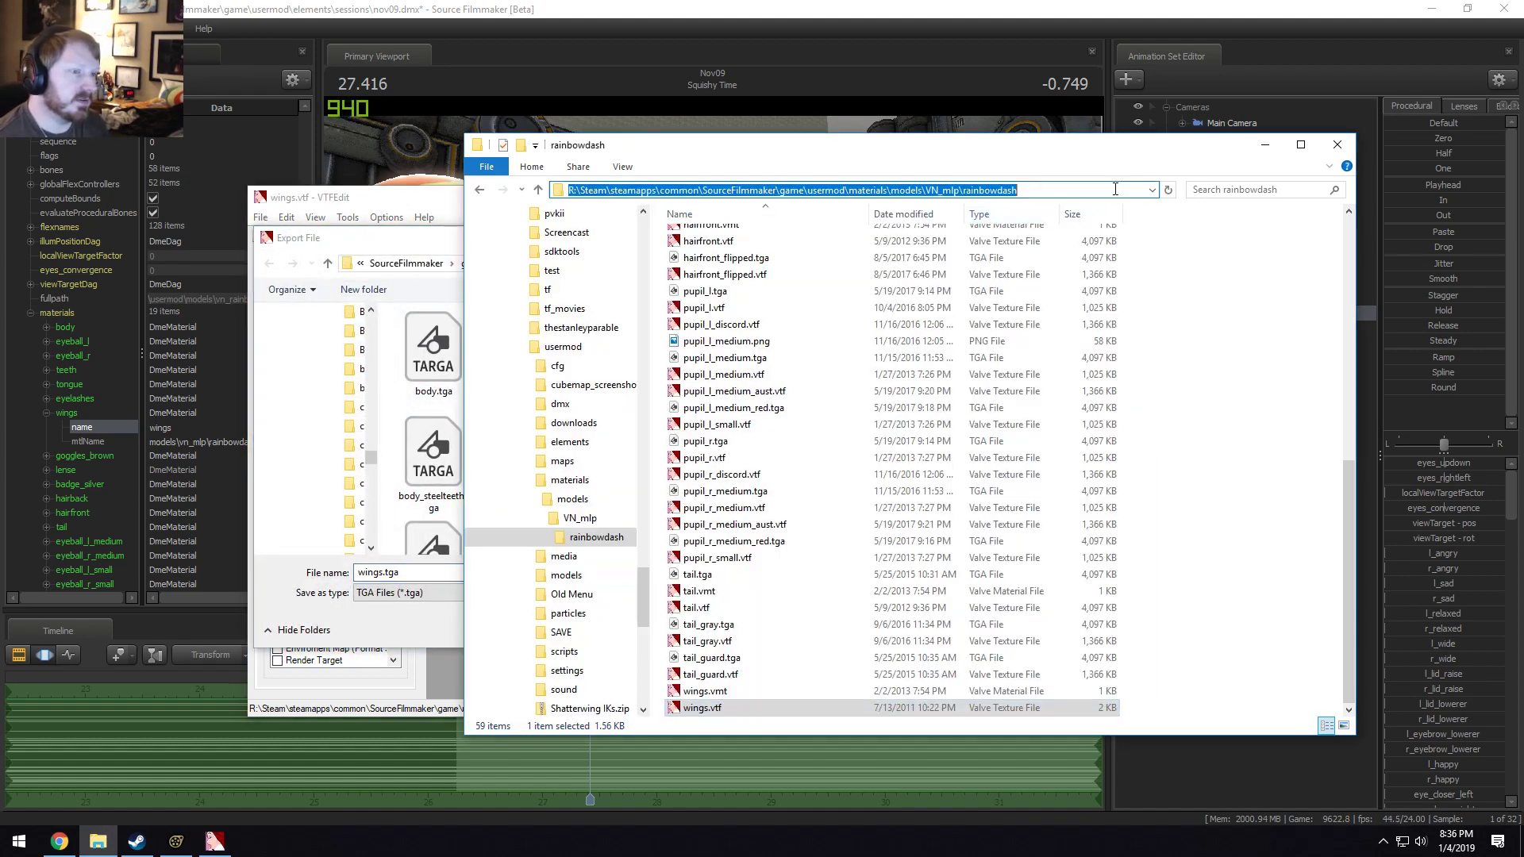
click(1111, 191)
key(ctrl+c)
click(456, 240)
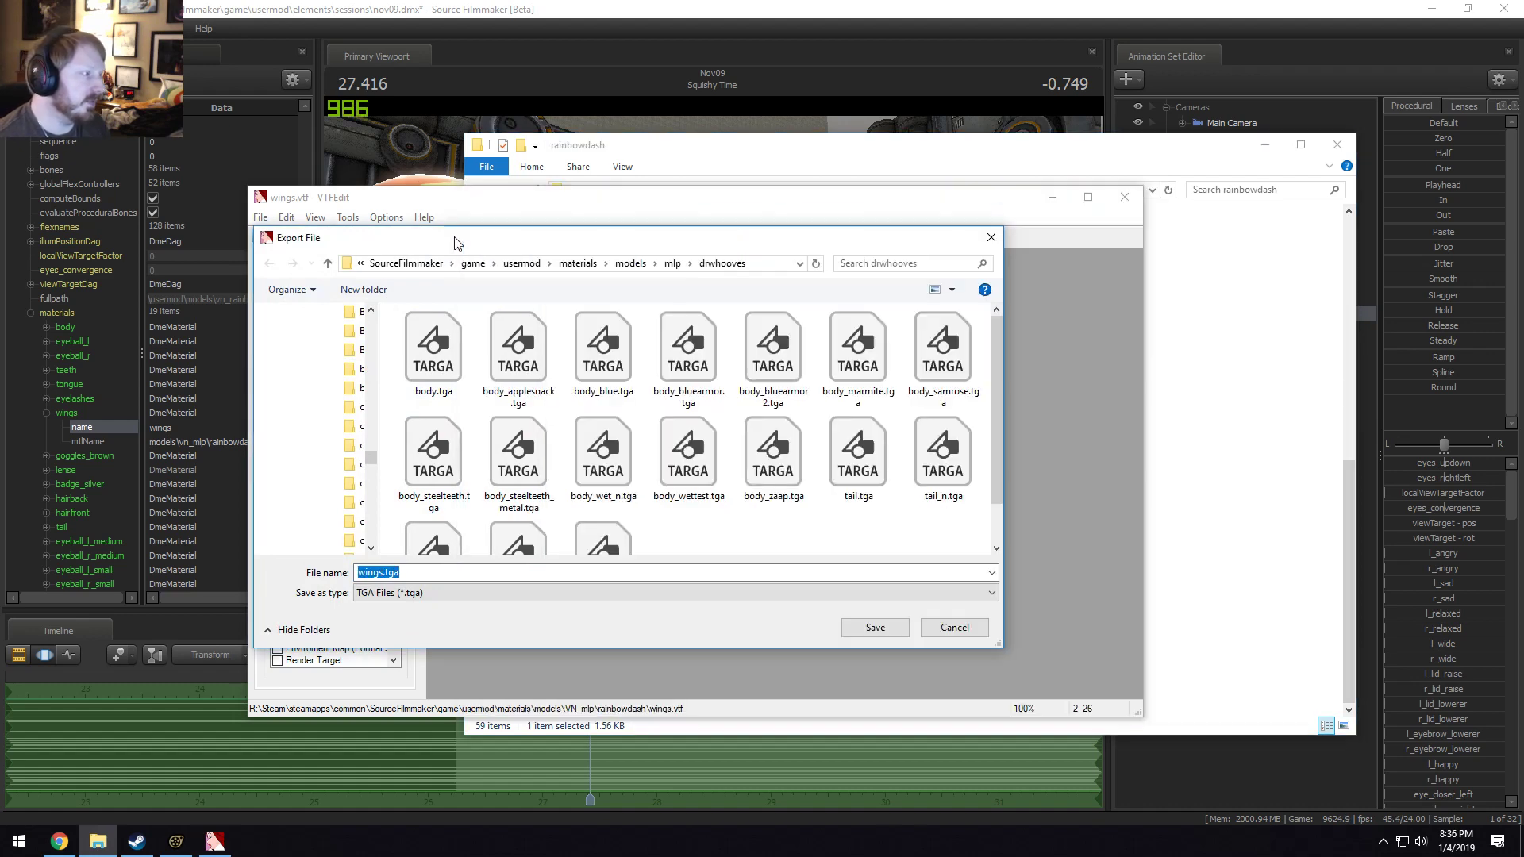
click(761, 267)
key(ctrl+v)
key(Return)
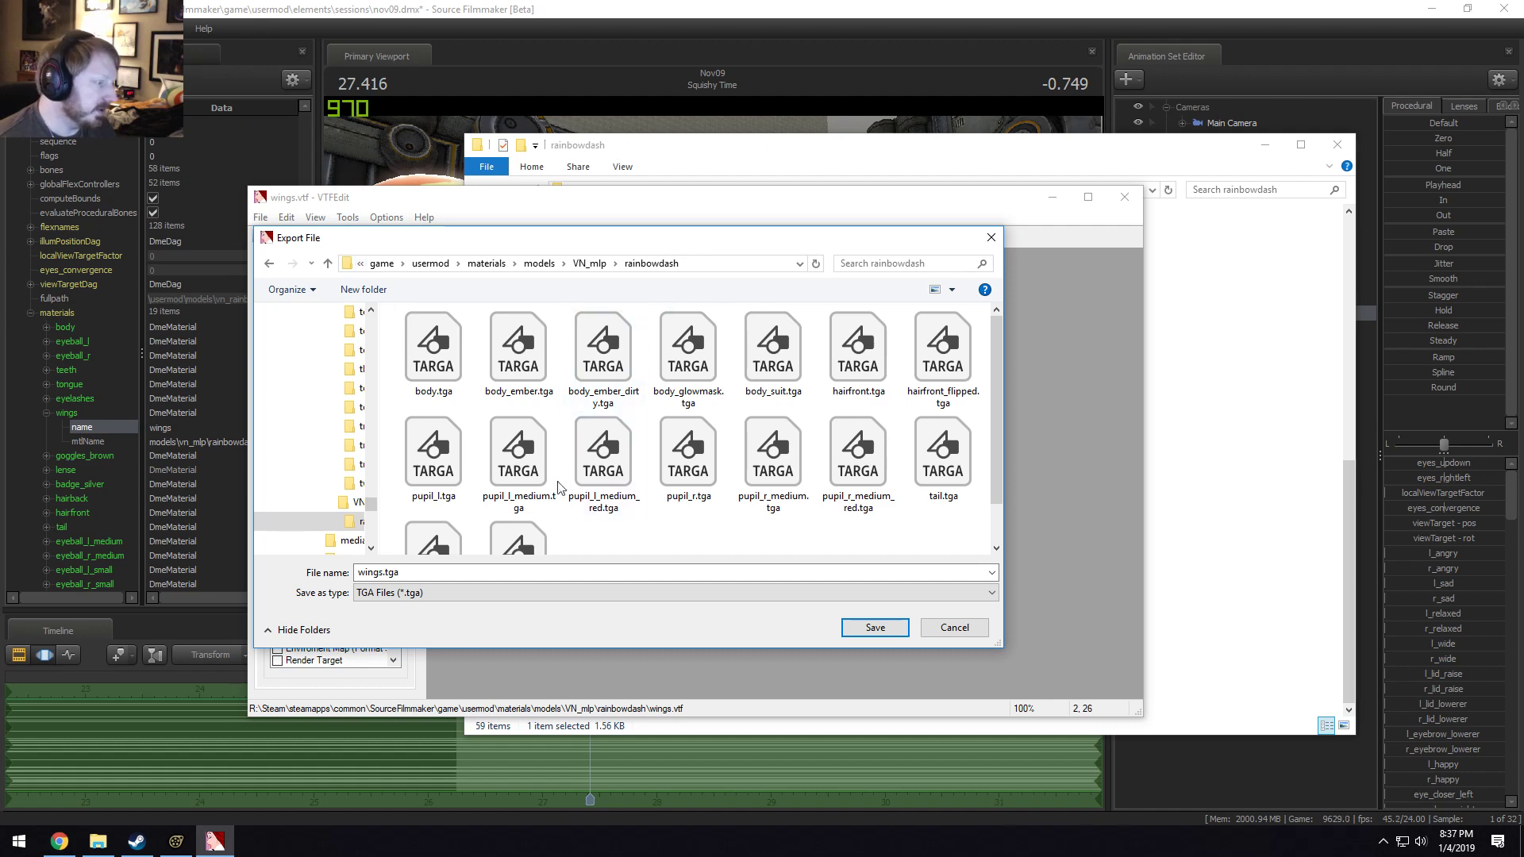
click(873, 629)
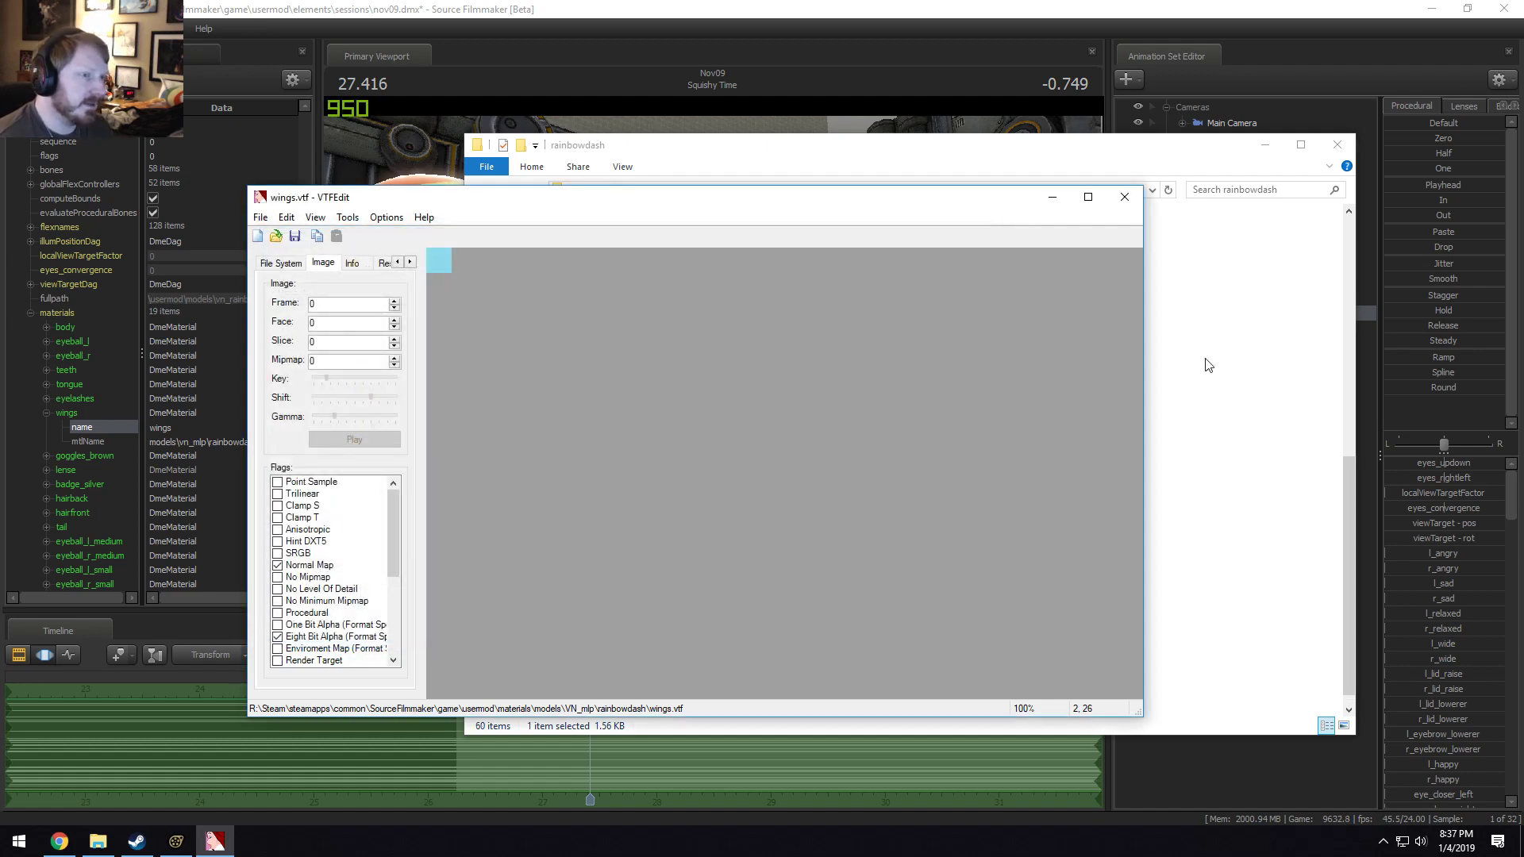
Select the exported wings.tga in the rainbowdash folder in Explorer and start Photoshop.
click(1208, 365)
click(720, 676)
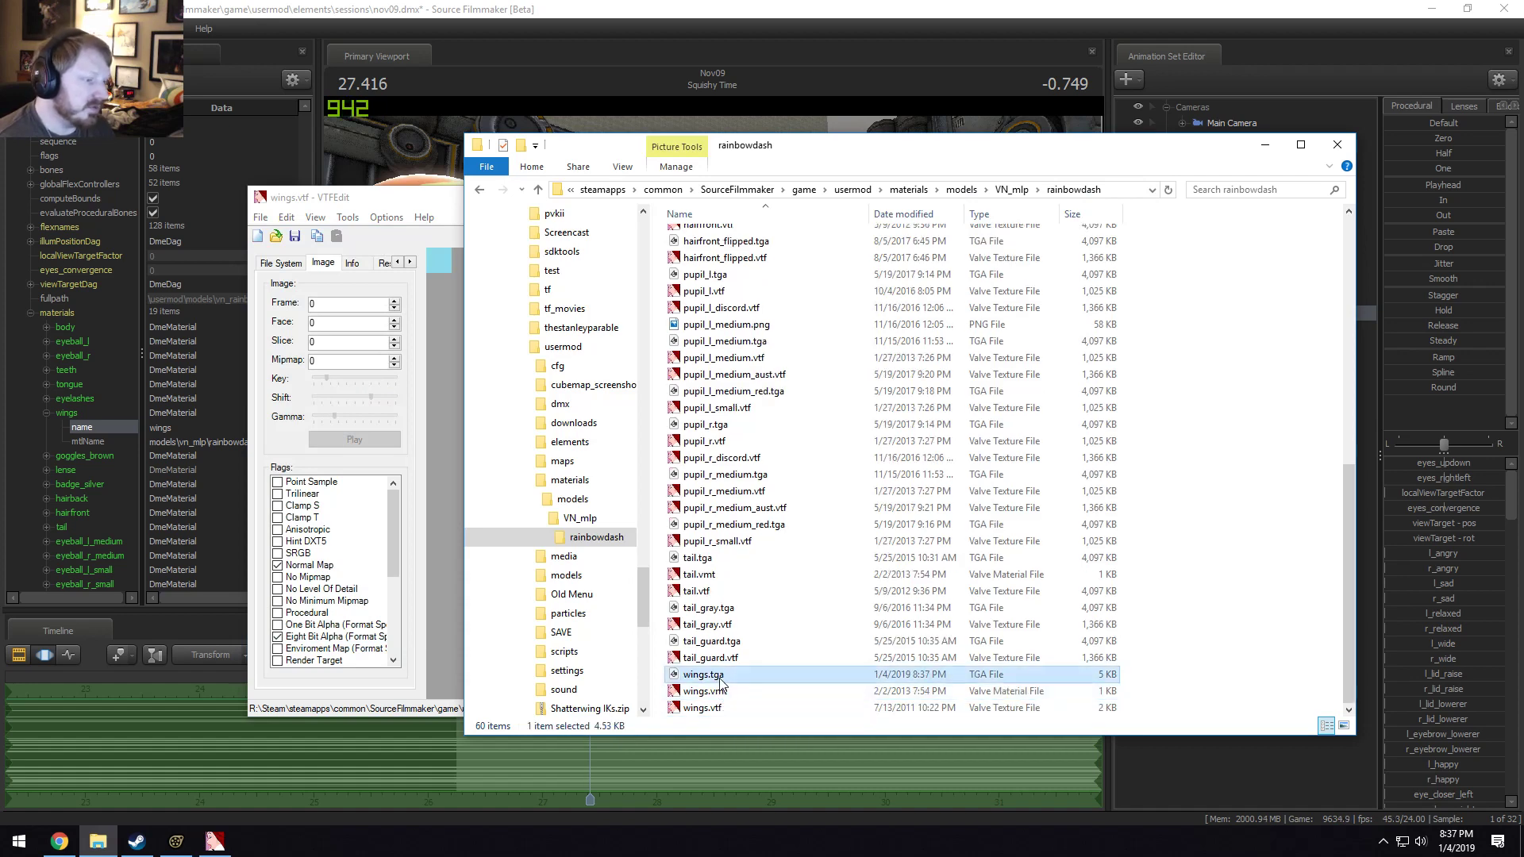
click(19, 841)
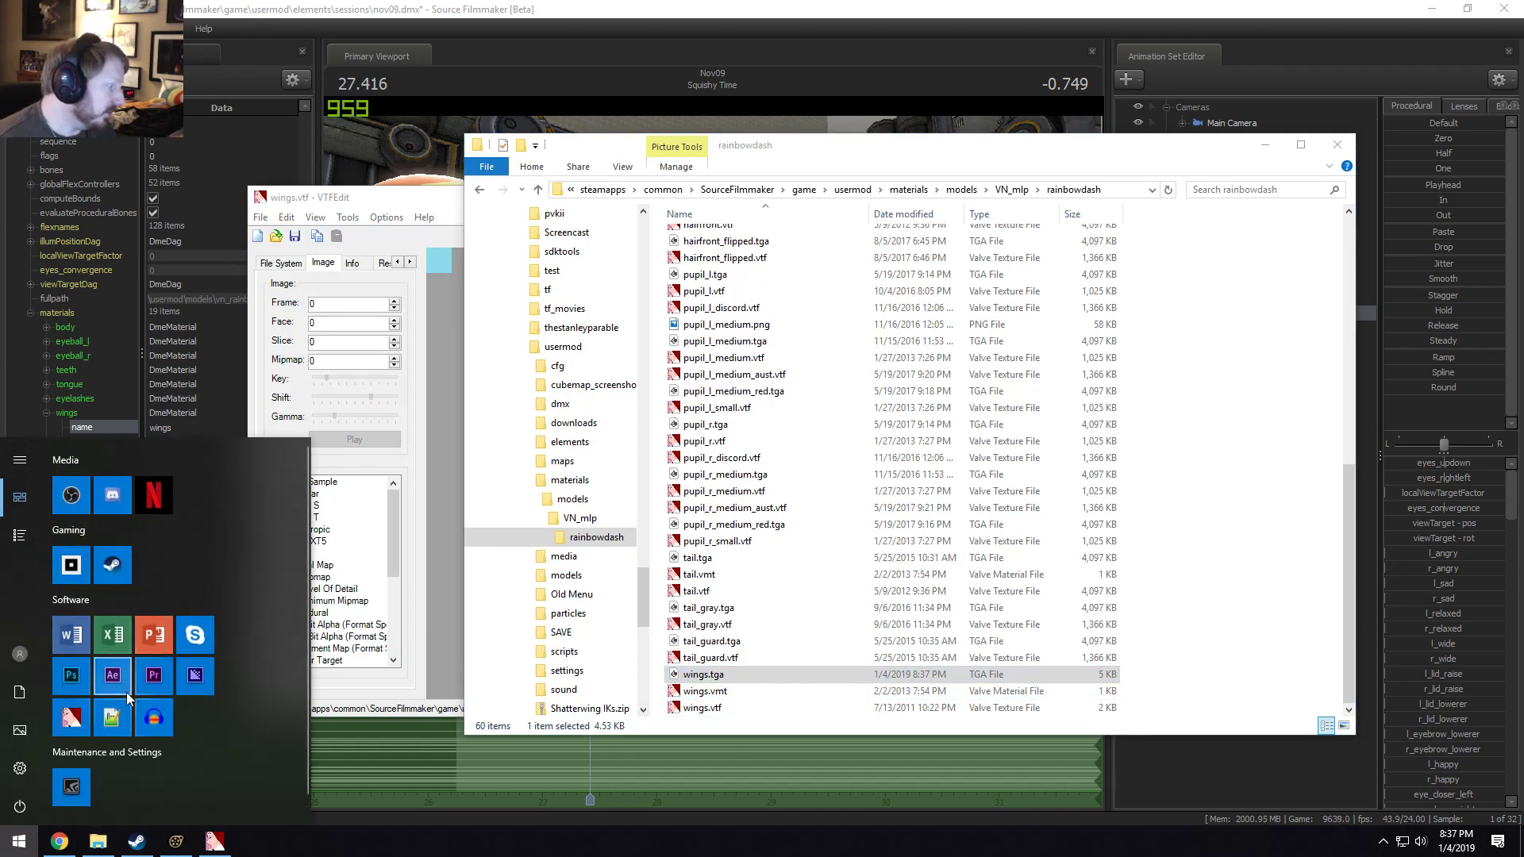
click(68, 681)
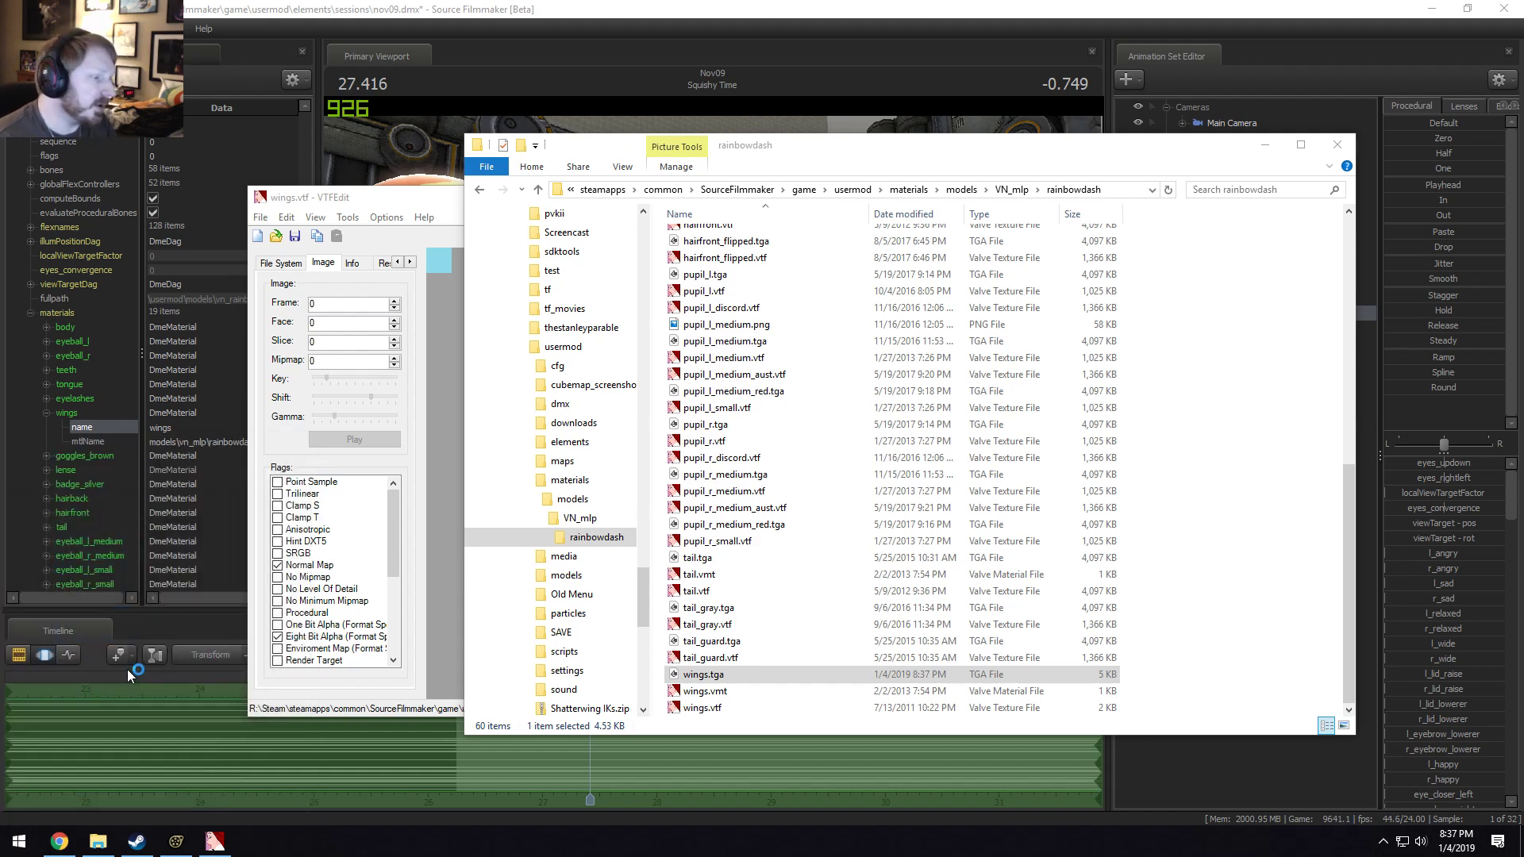
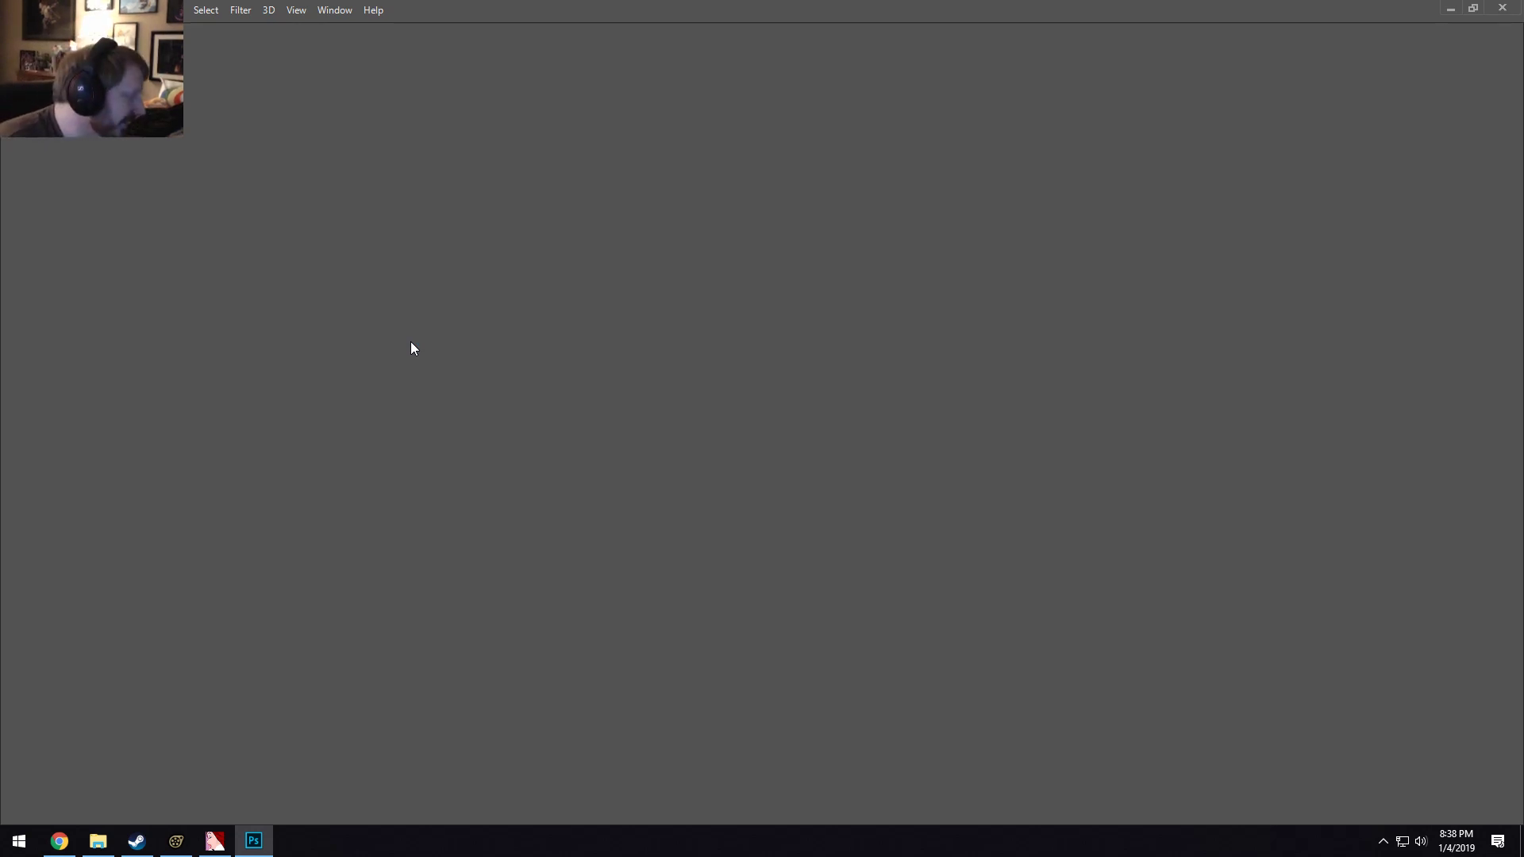
double_click(557, 11)
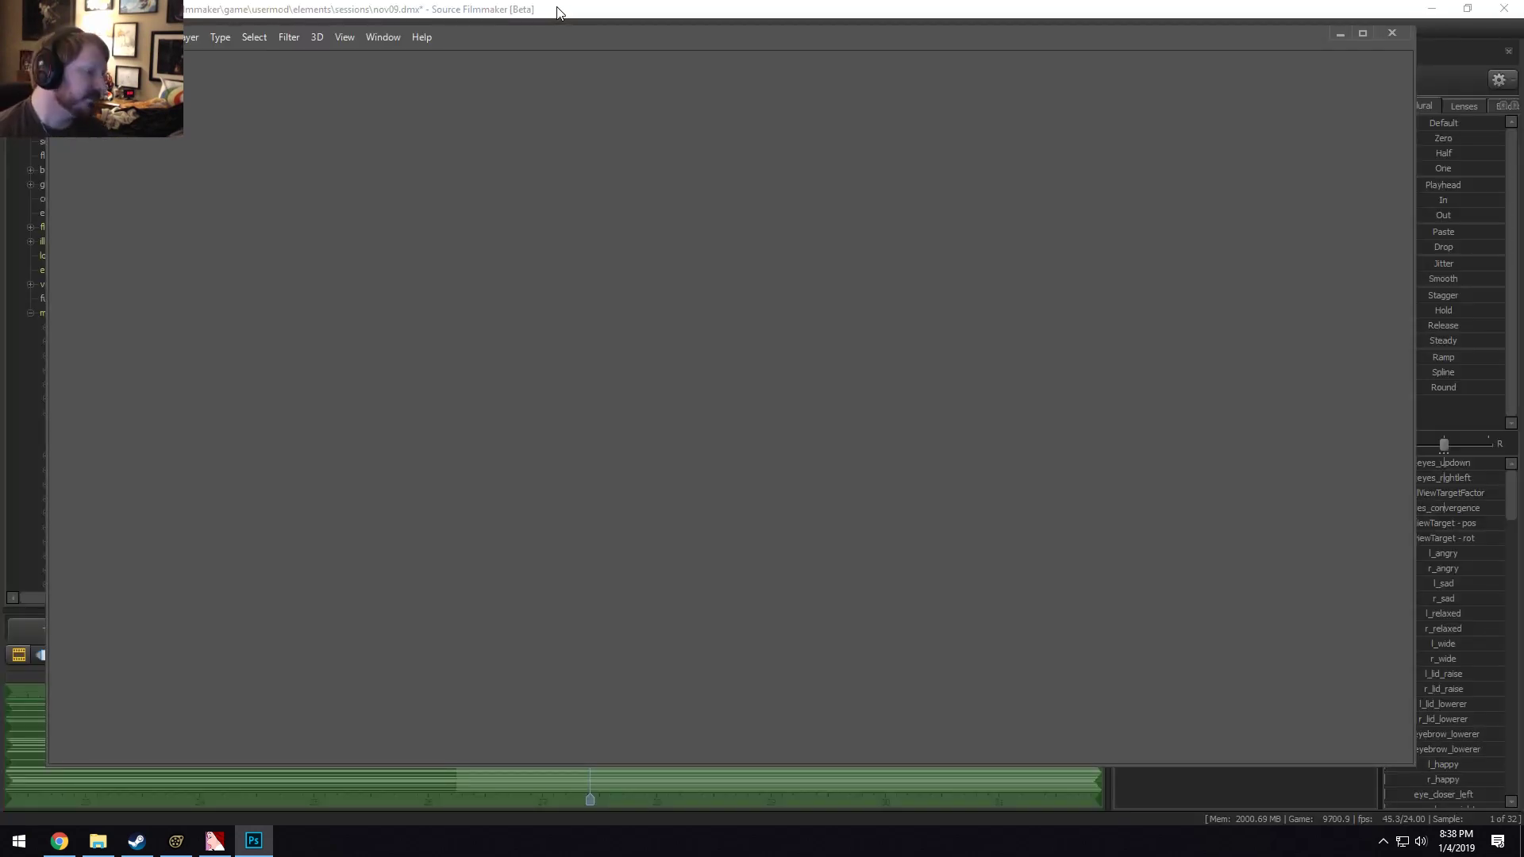
drag(519, 38, 508, 2)
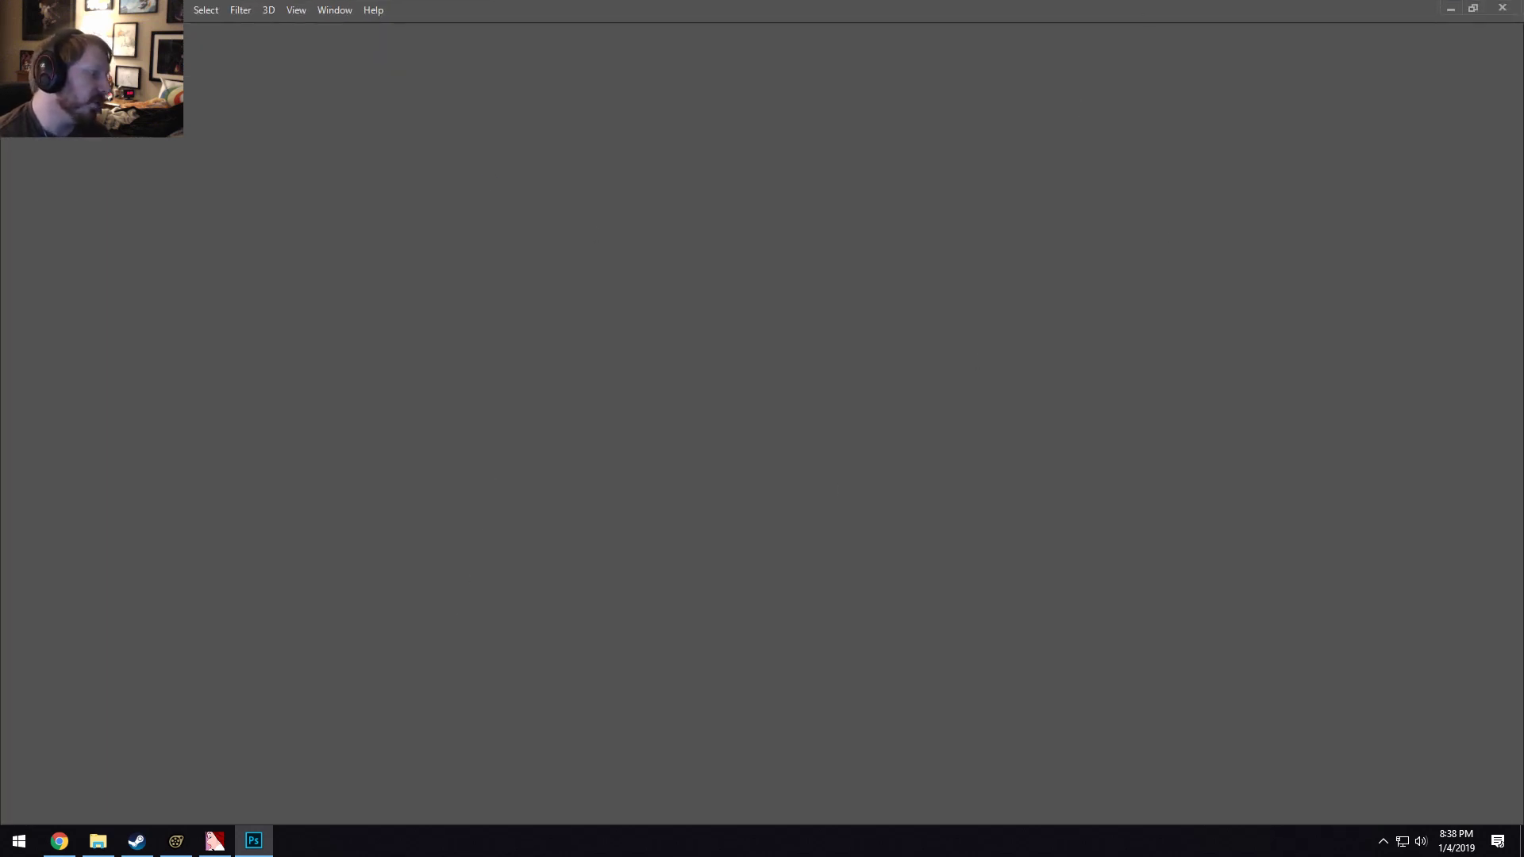
mouse_move(266, 845)
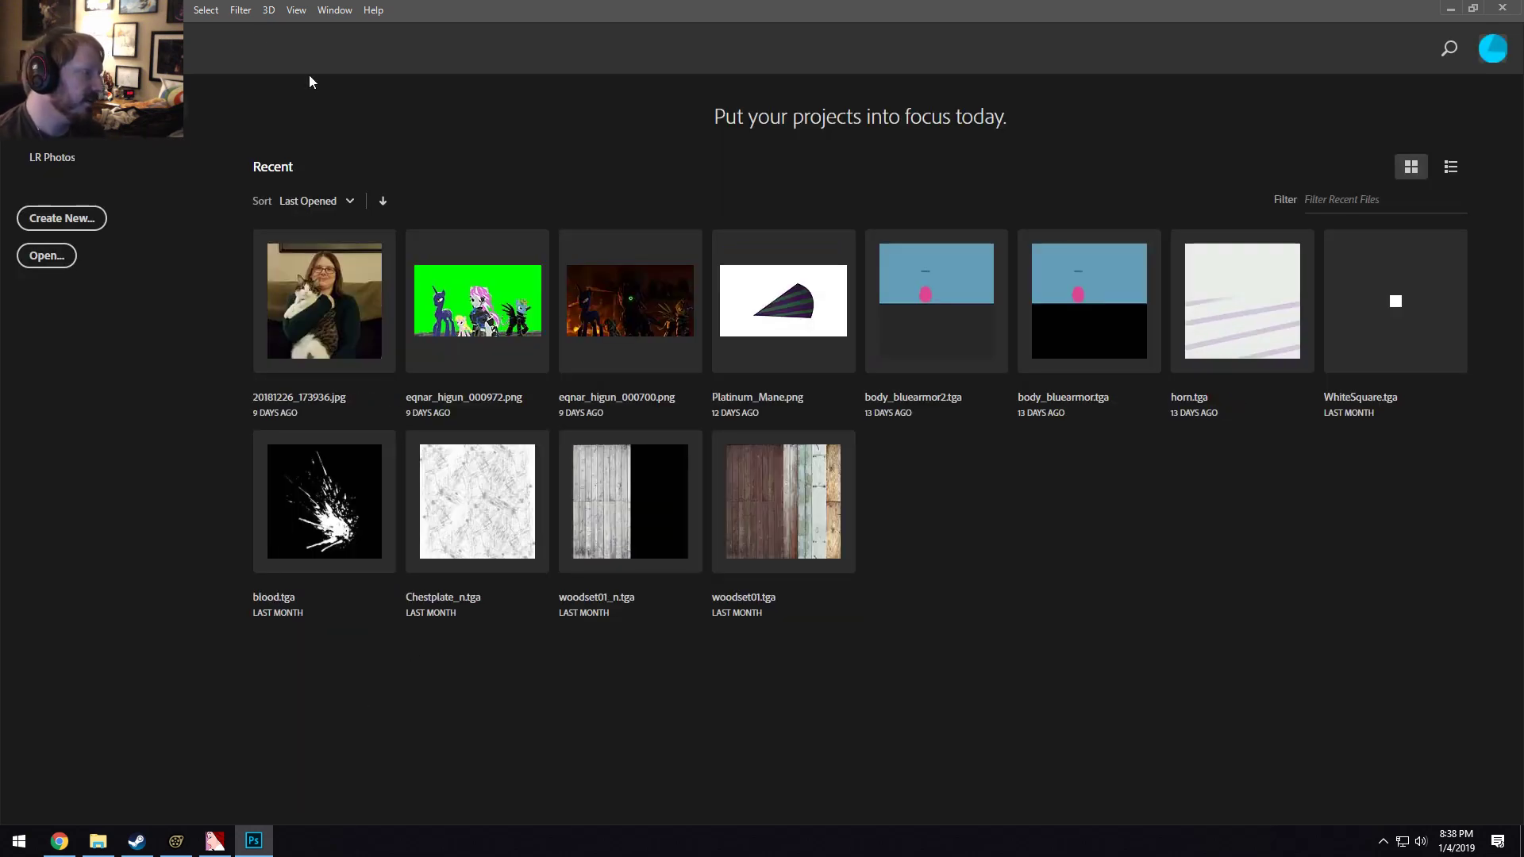
click(40, 10)
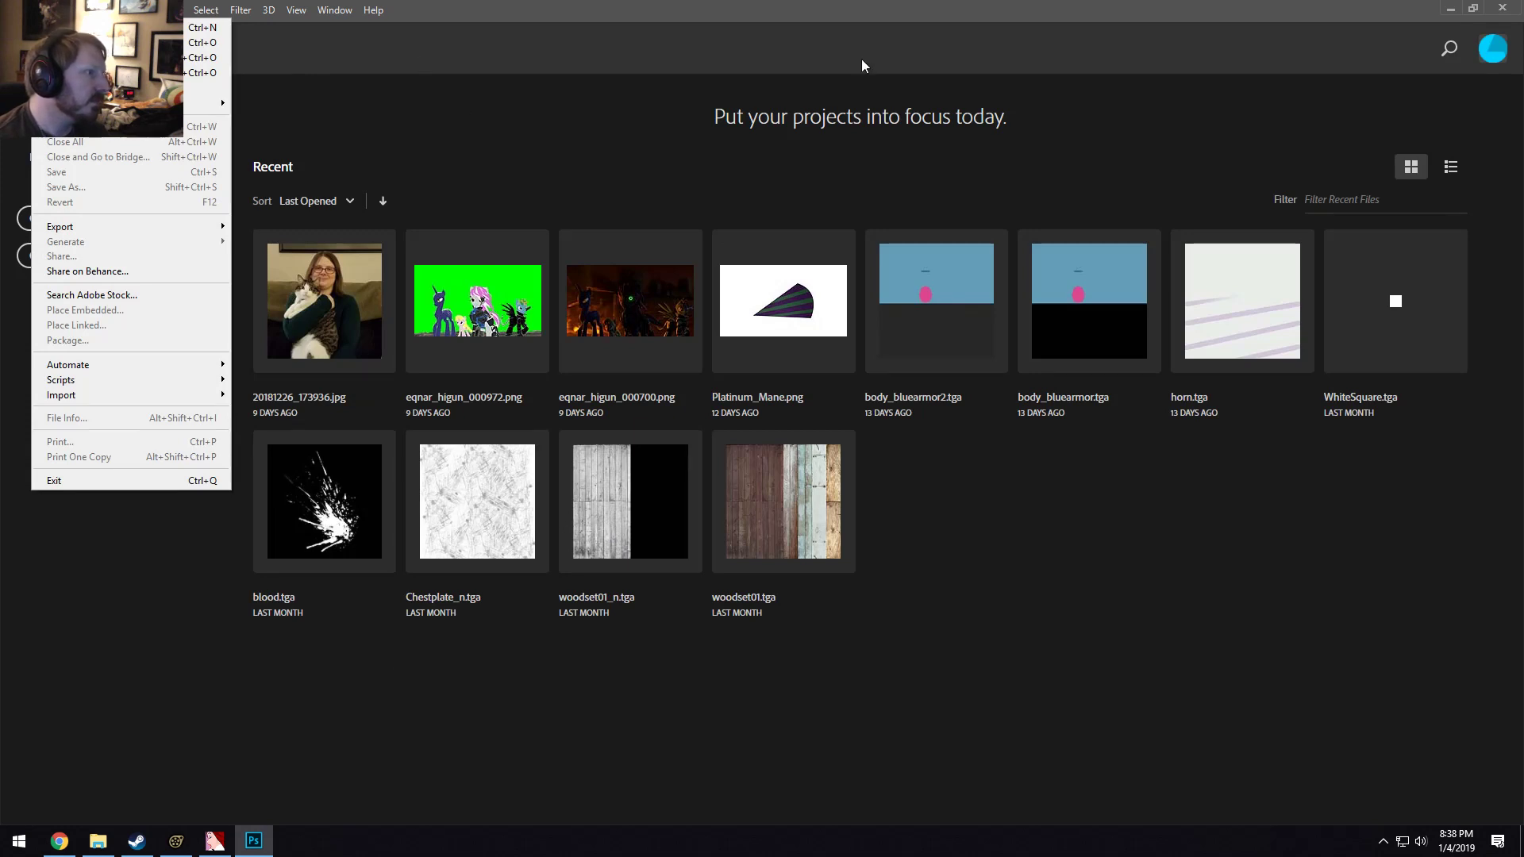
click(1377, 36)
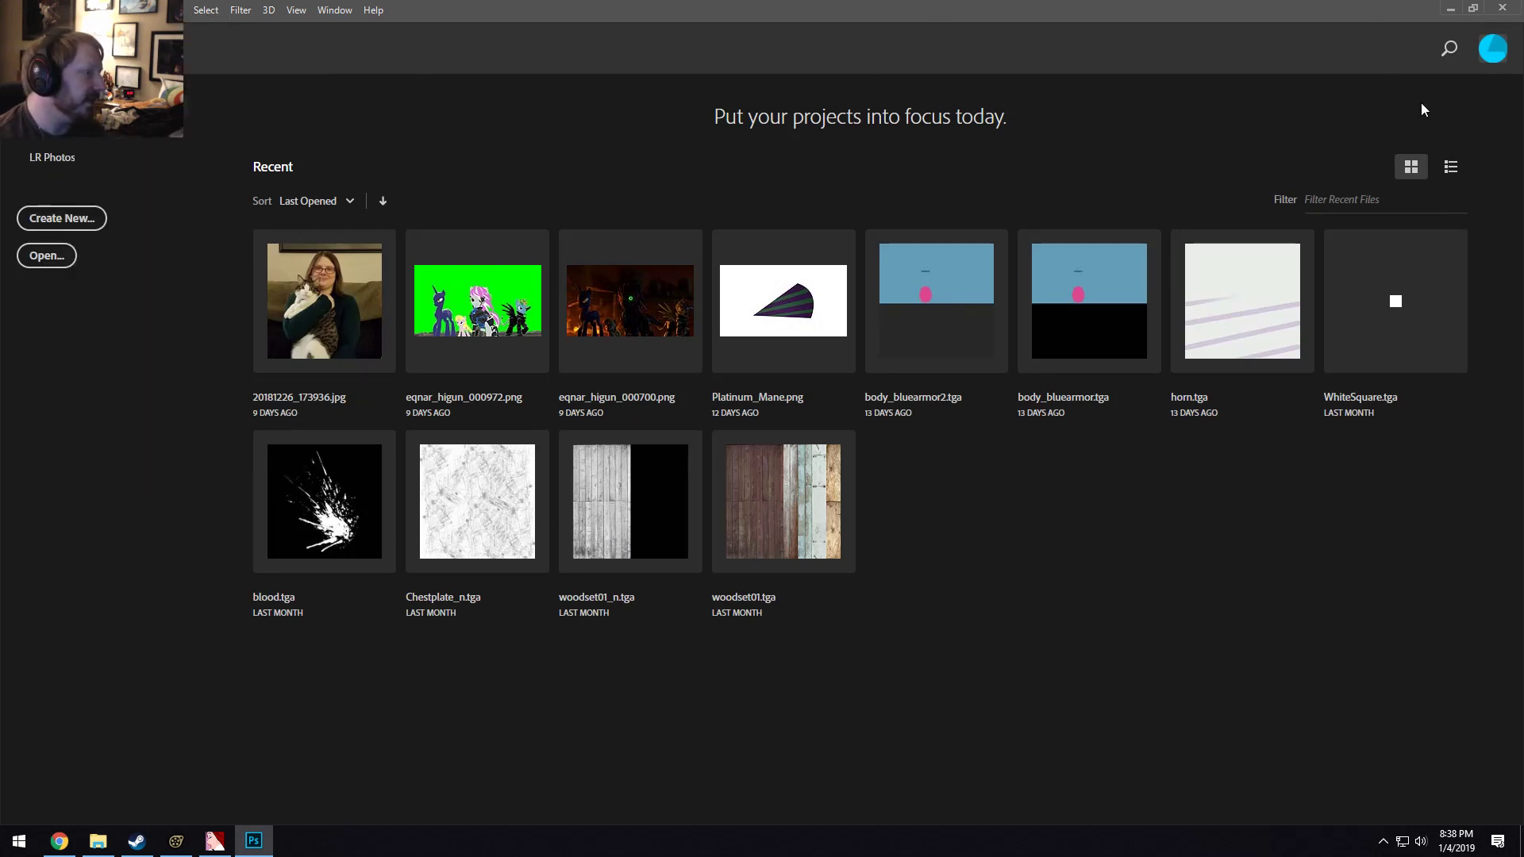
Open wings.tga from the rainbowdash folder in Explorer with Adobe Photoshop CC 2019.
click(97, 841)
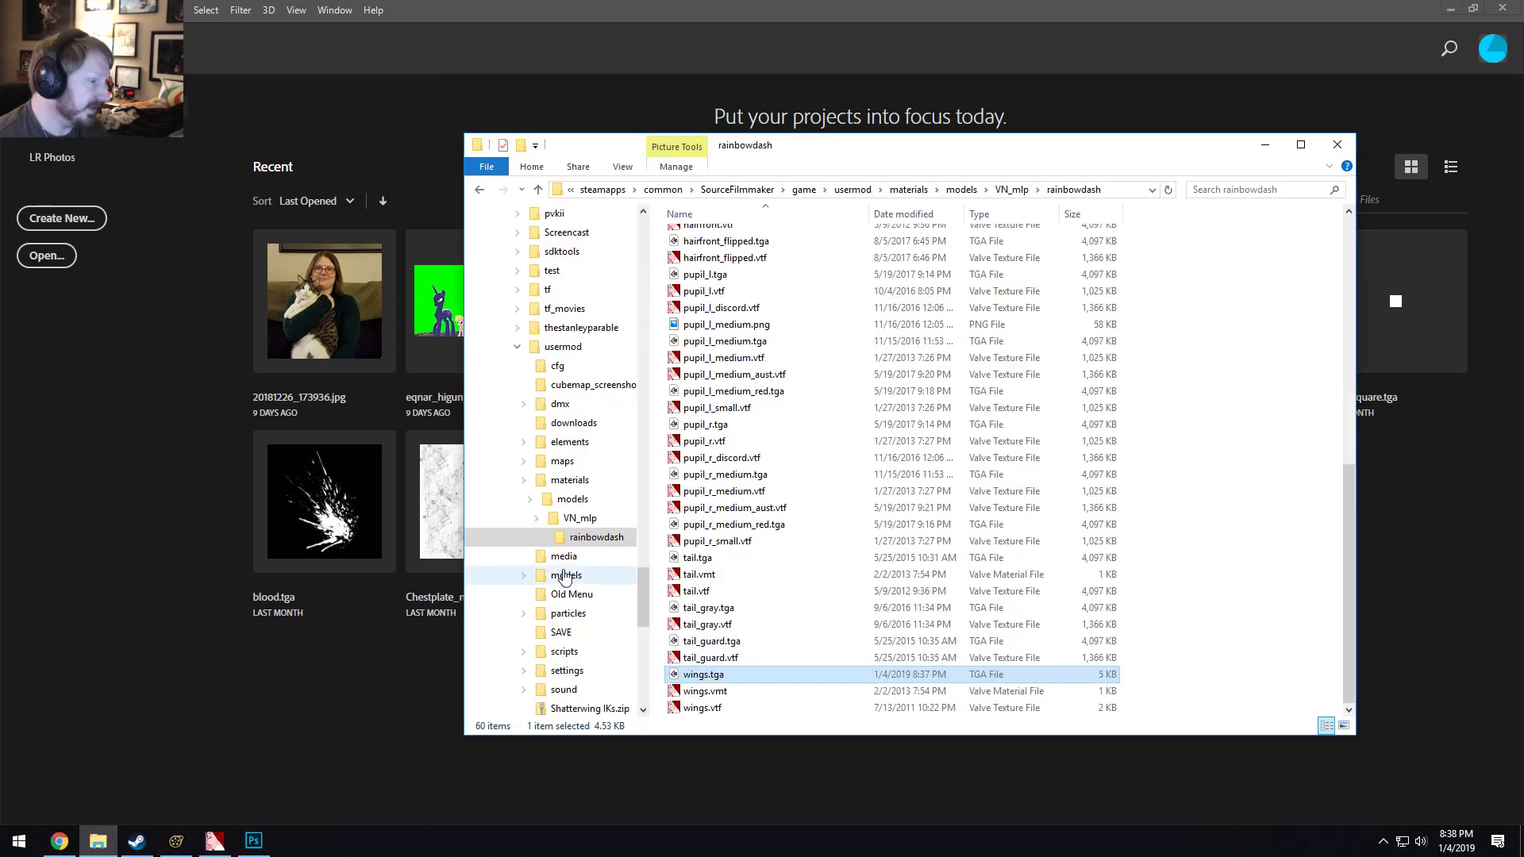
double_click(745, 676)
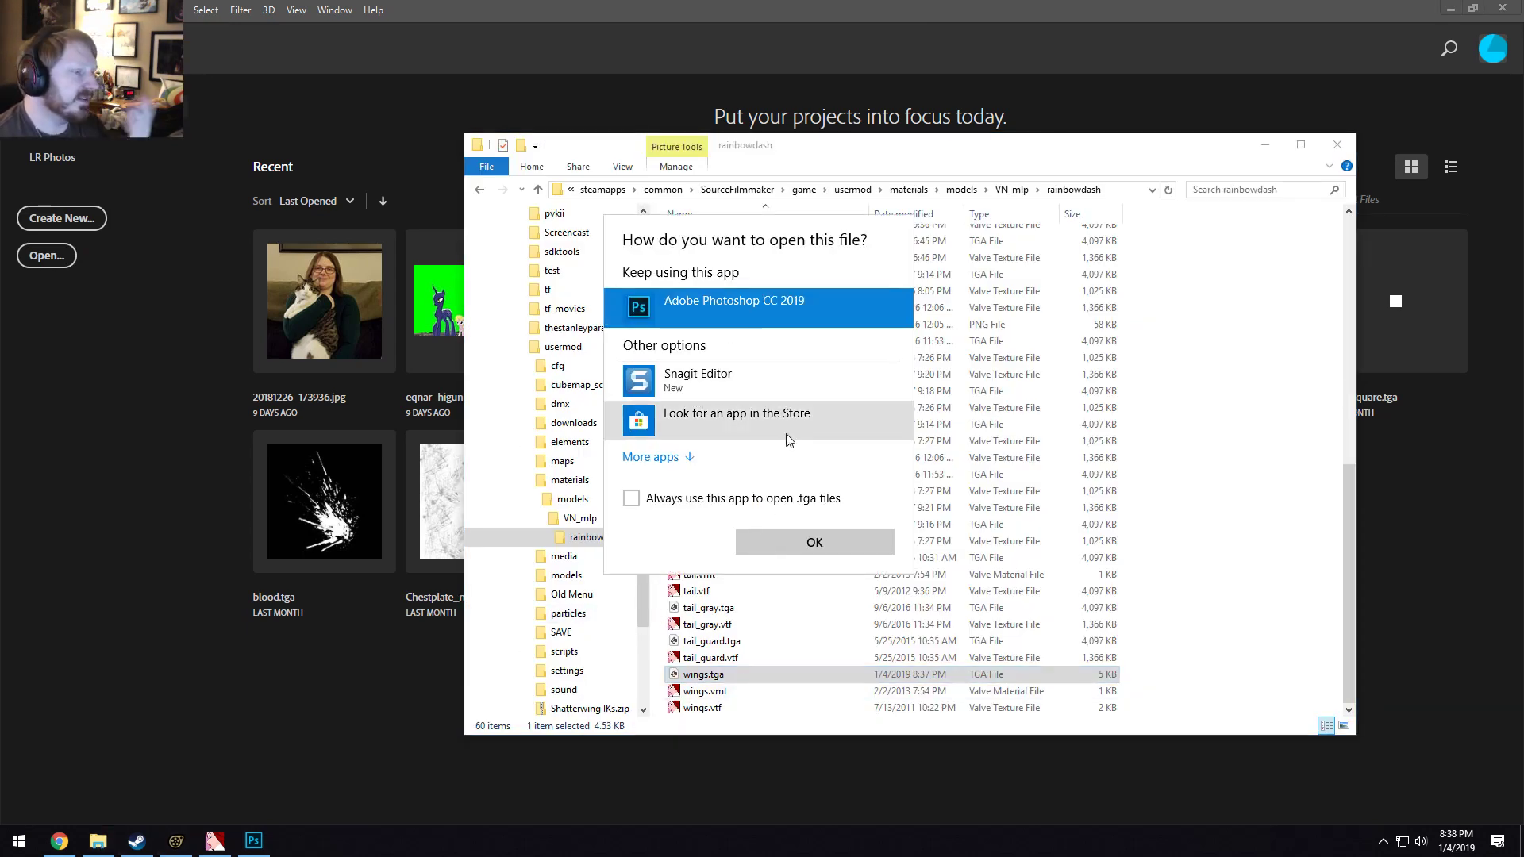
click(774, 543)
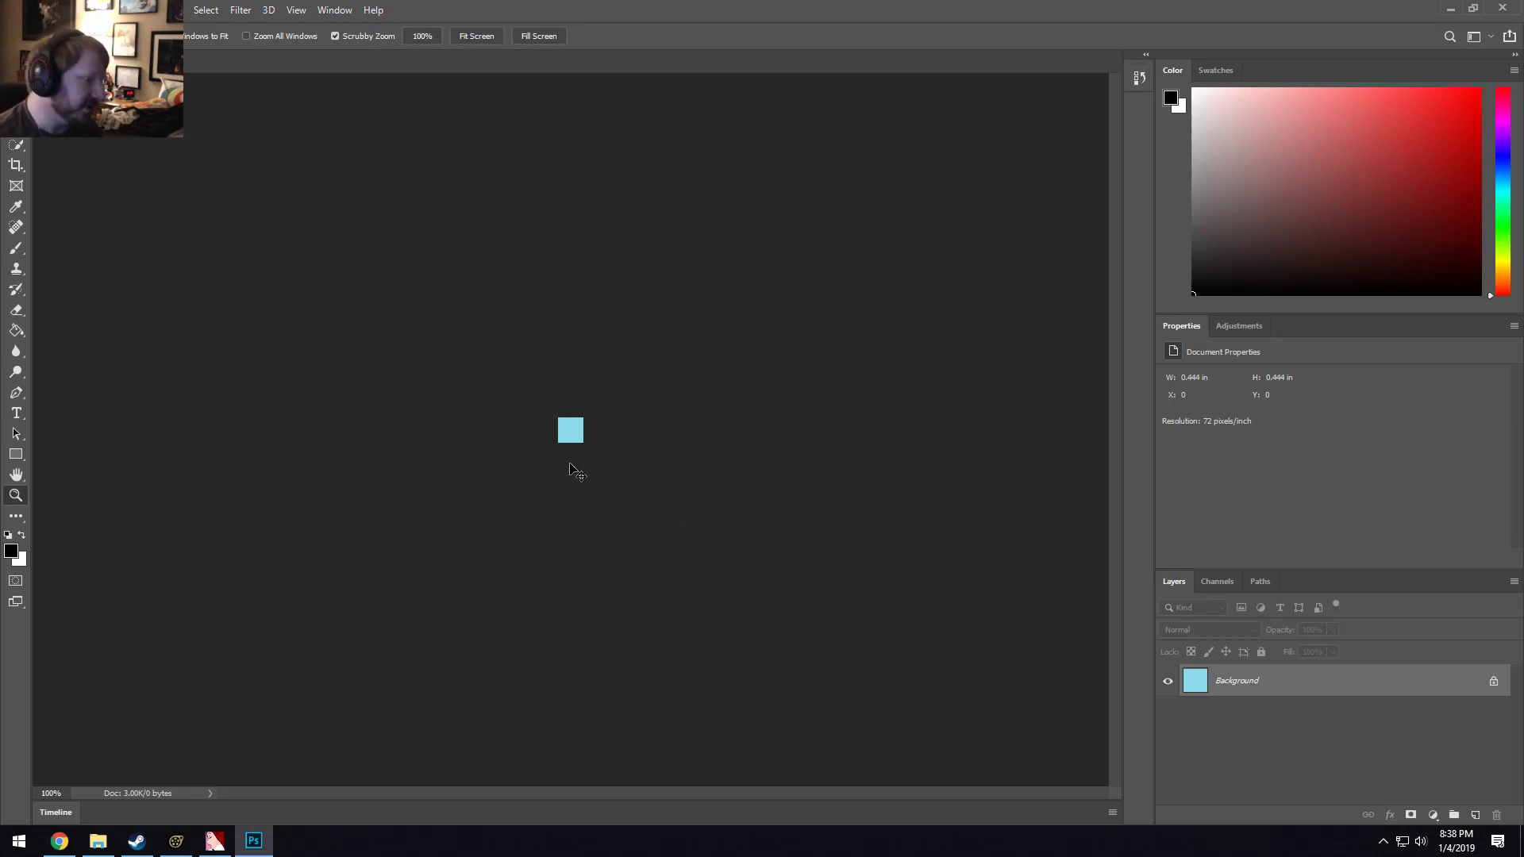
Set the foreground colour to bright red and fill the whole wings texture with it using the Paint Bucket.
drag(577, 446, 619, 480)
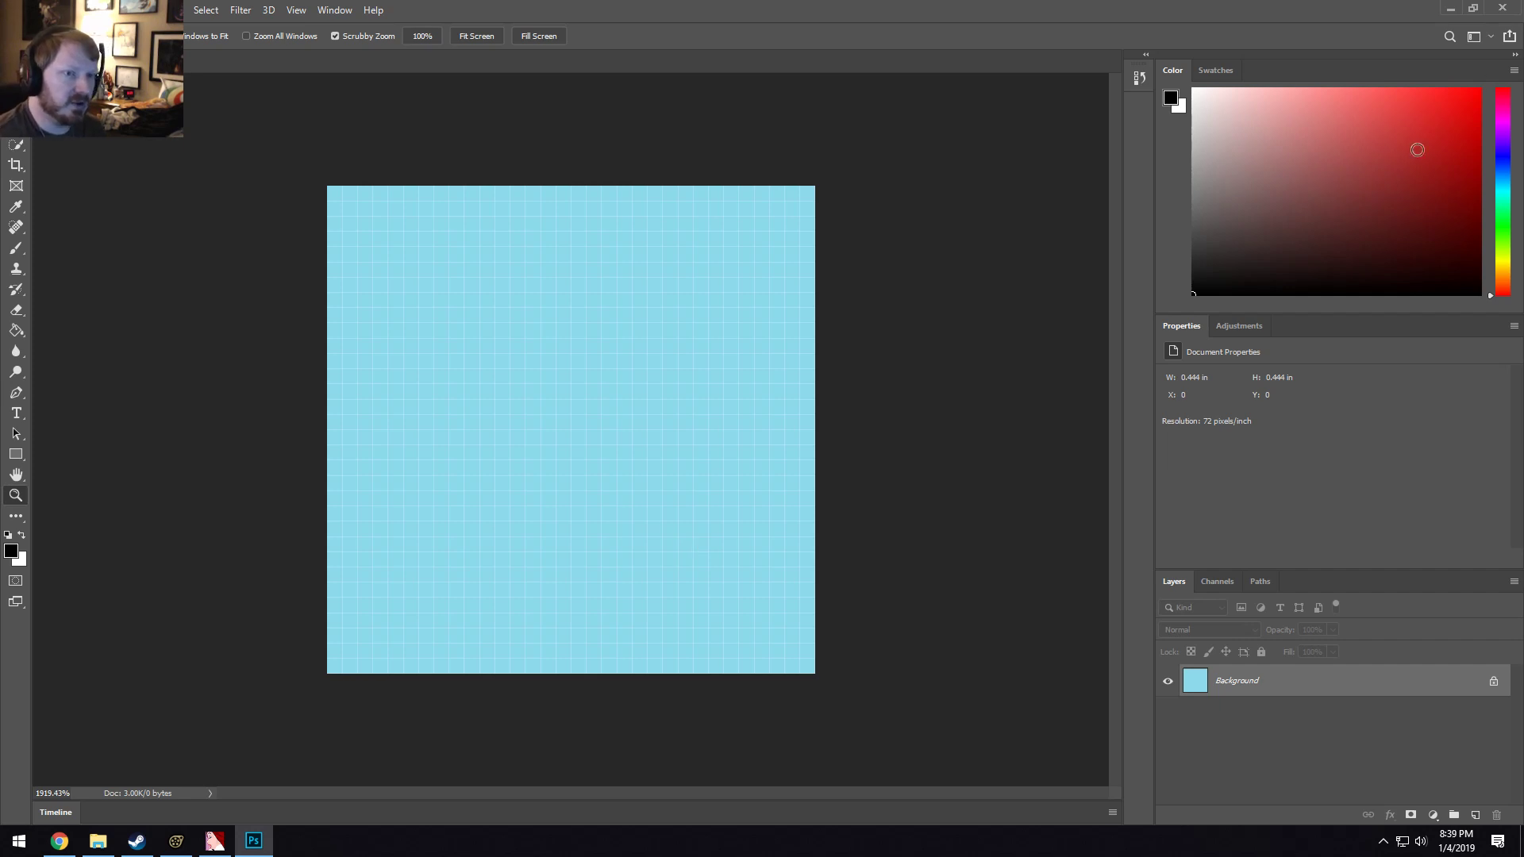
click(1476, 94)
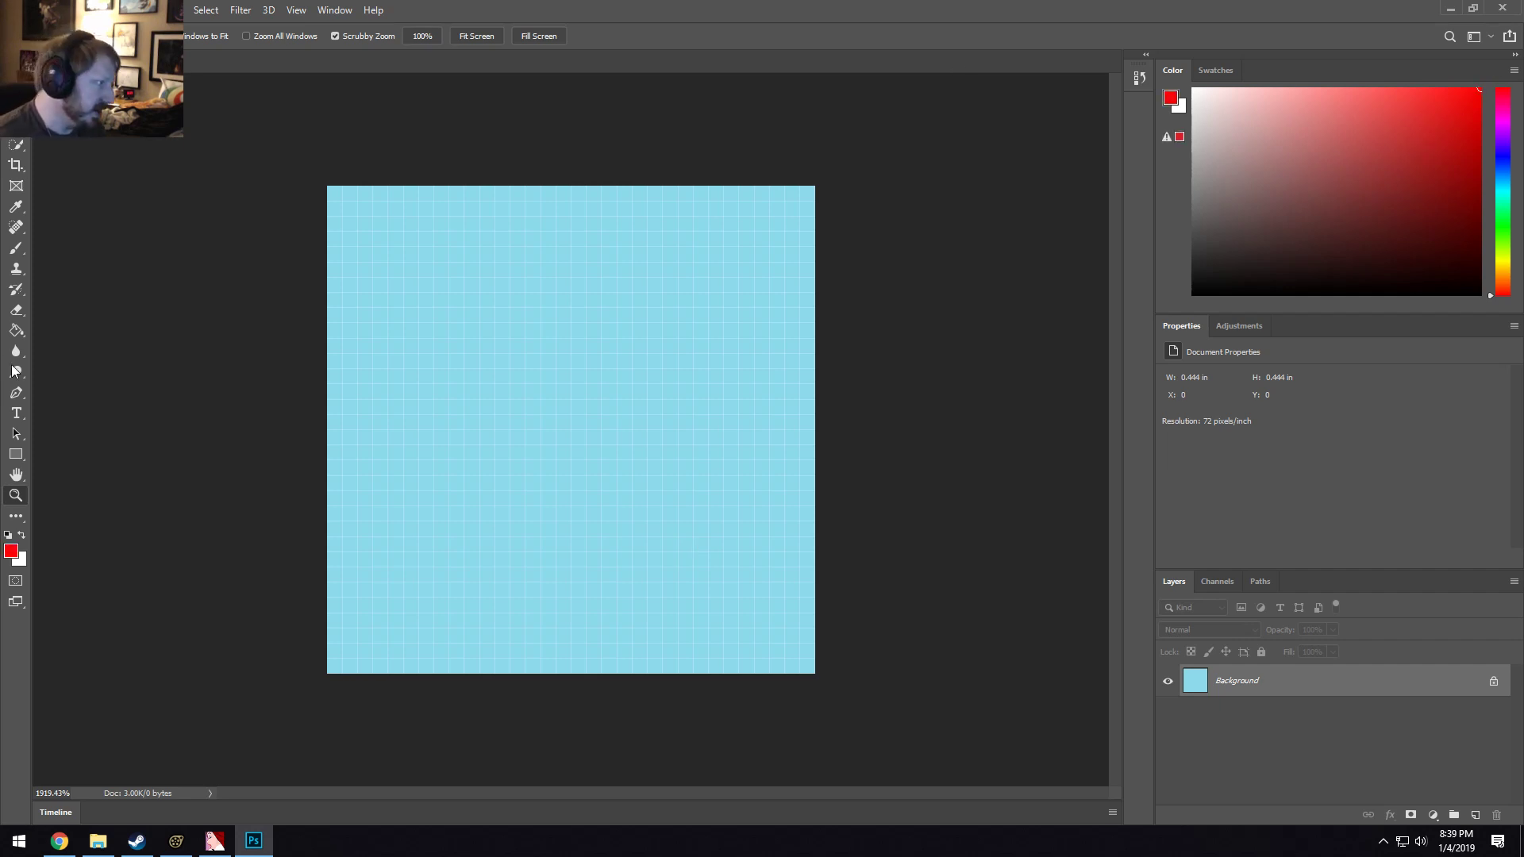
click(16, 330)
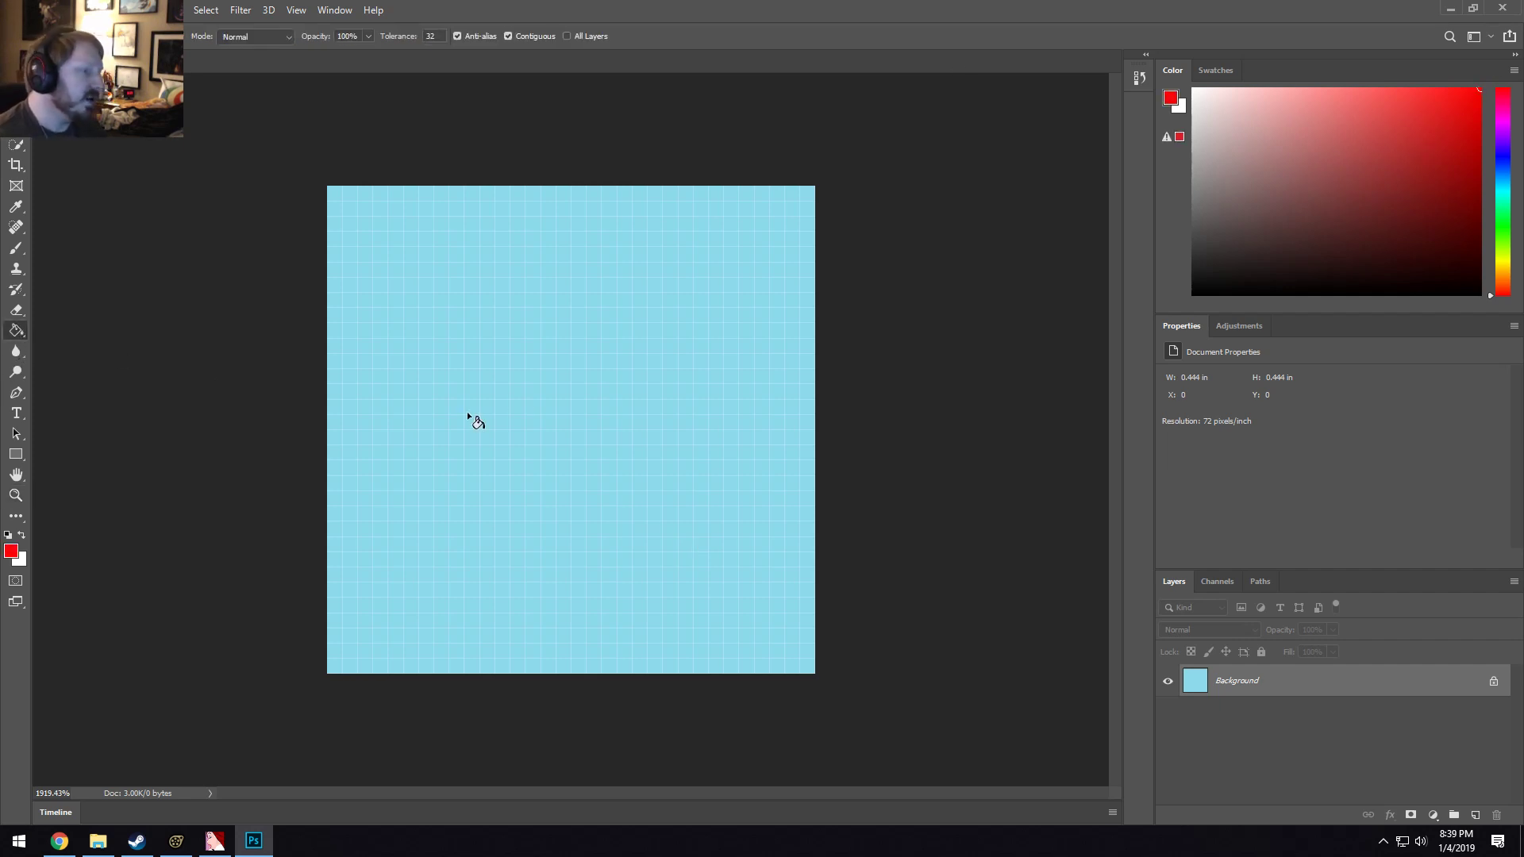
click(554, 401)
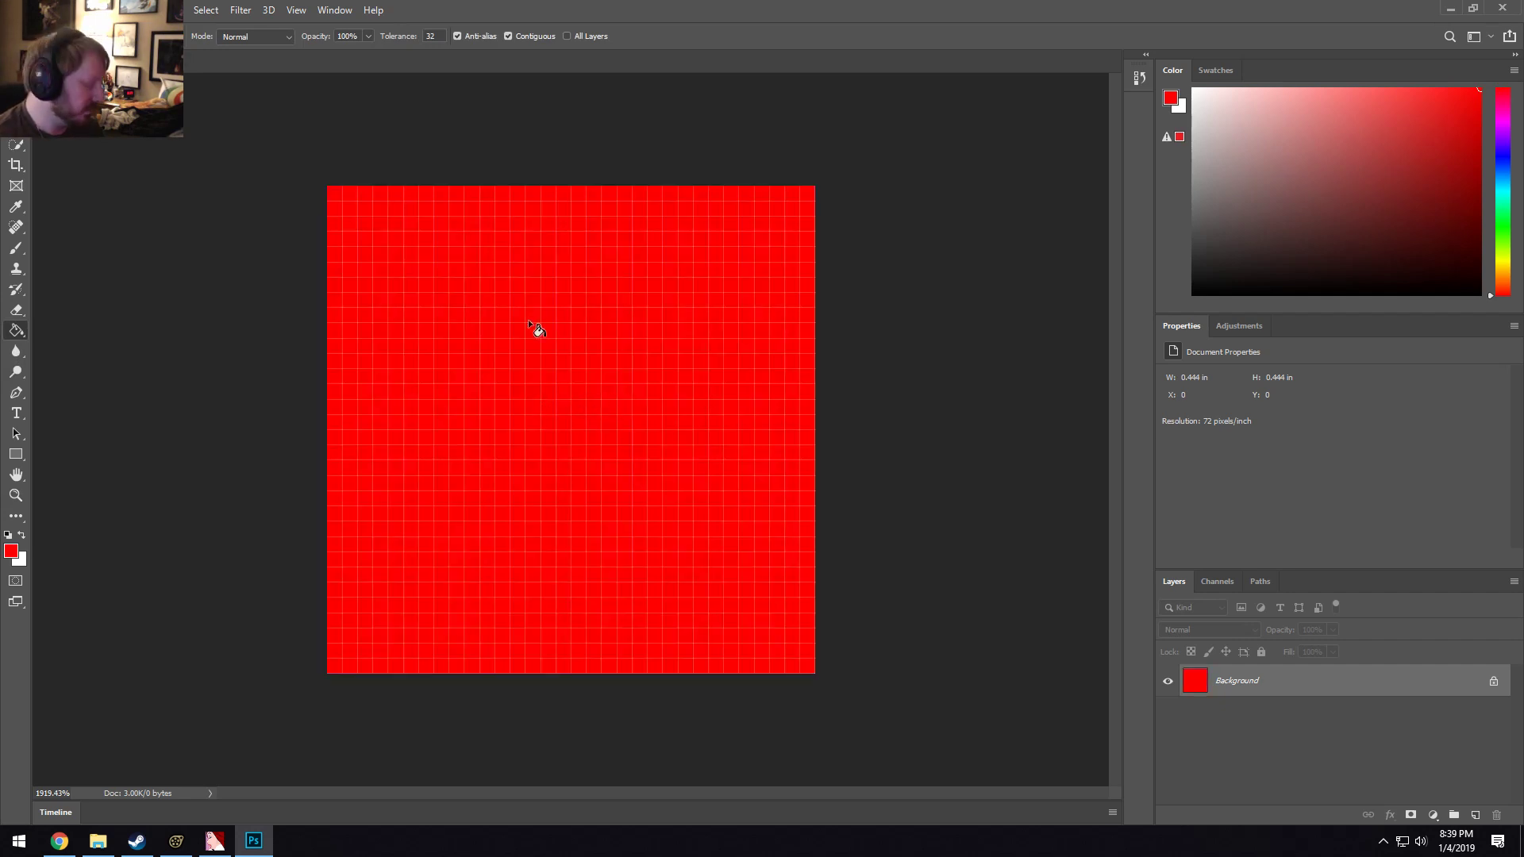
alt+scroll(472, 386, down, 3)
alt+scroll(472, 387, down, 6)
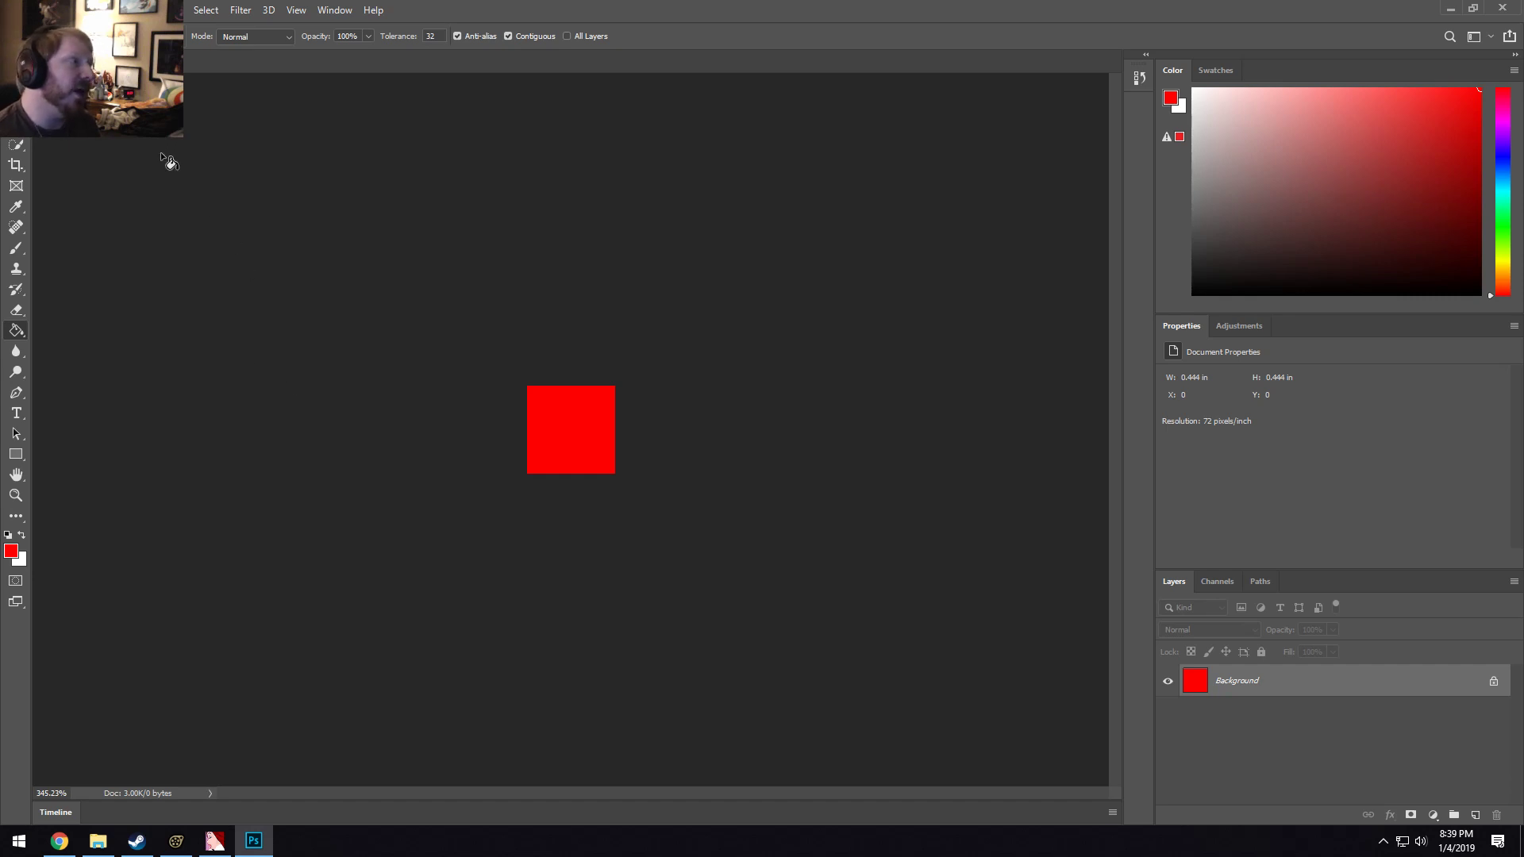
Save the red texture as wings_red.tga in the rainbowdash folder, as a Targa file with 32 bits/pixel.
click(42, 9)
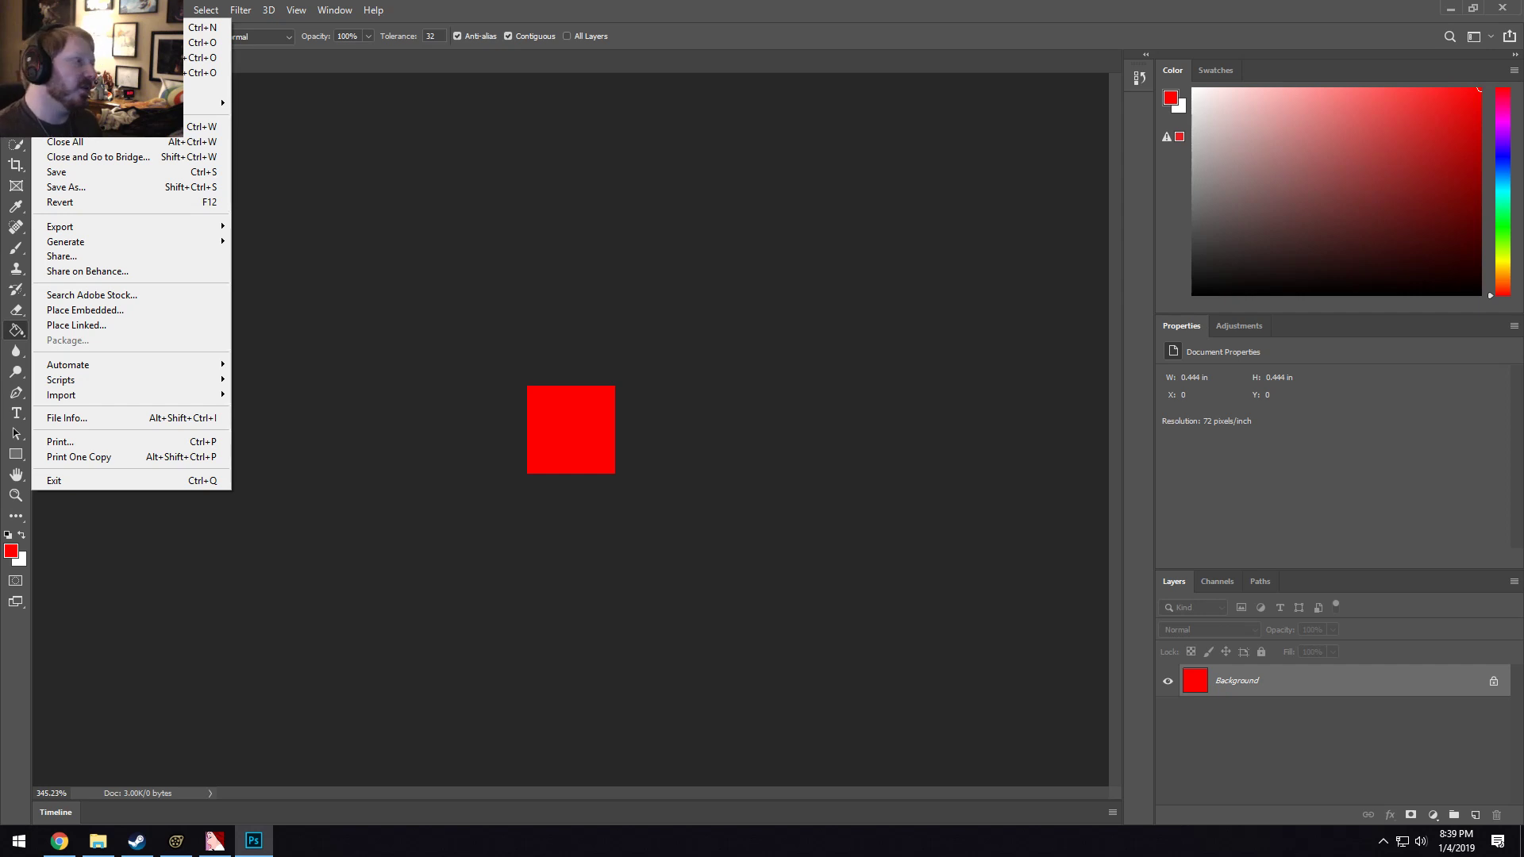
click(75, 188)
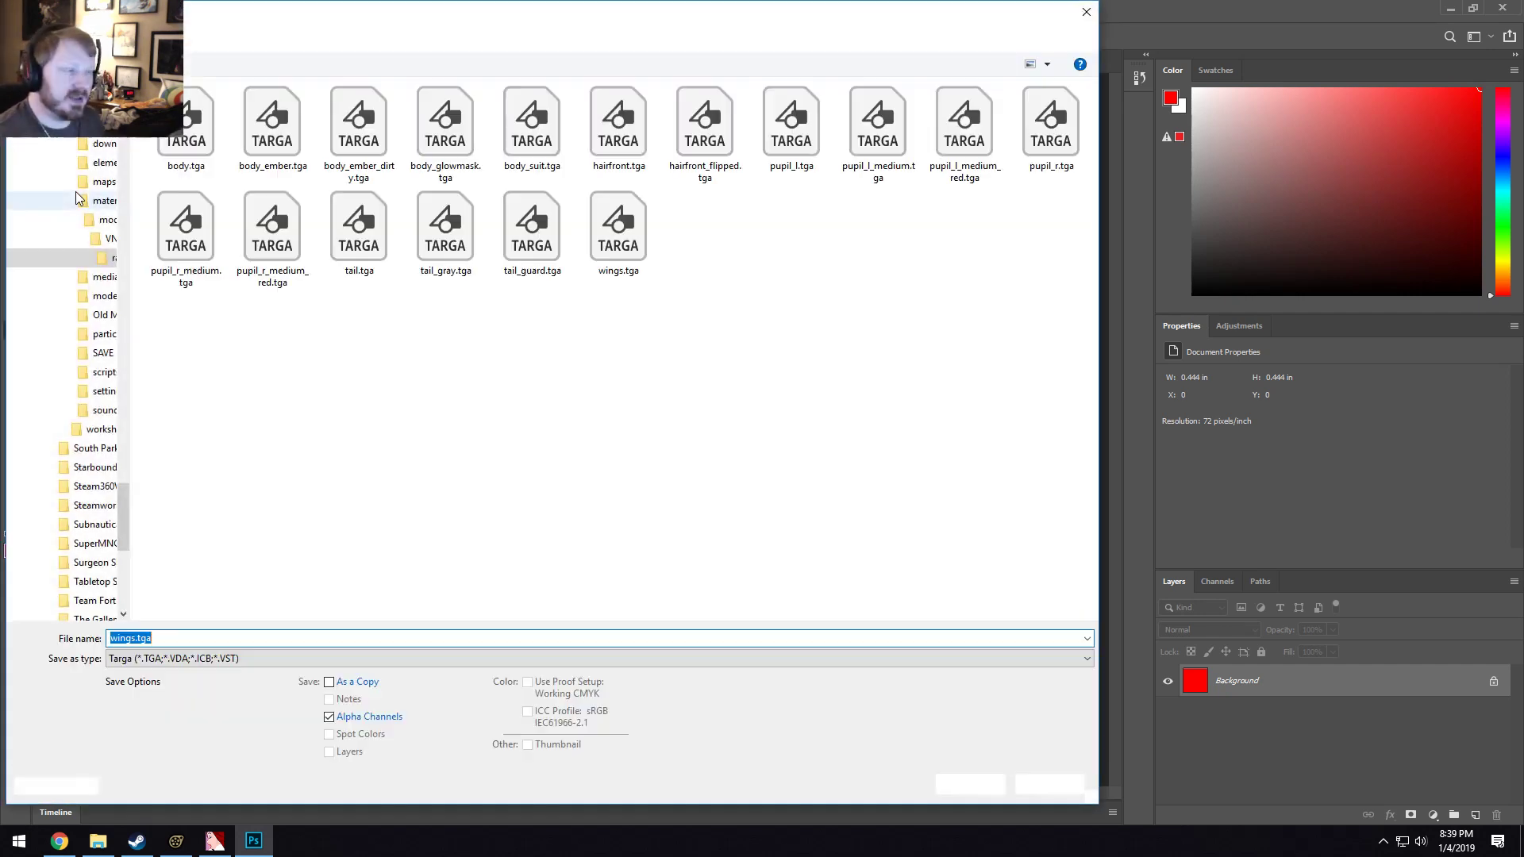
click(136, 640)
text(_)
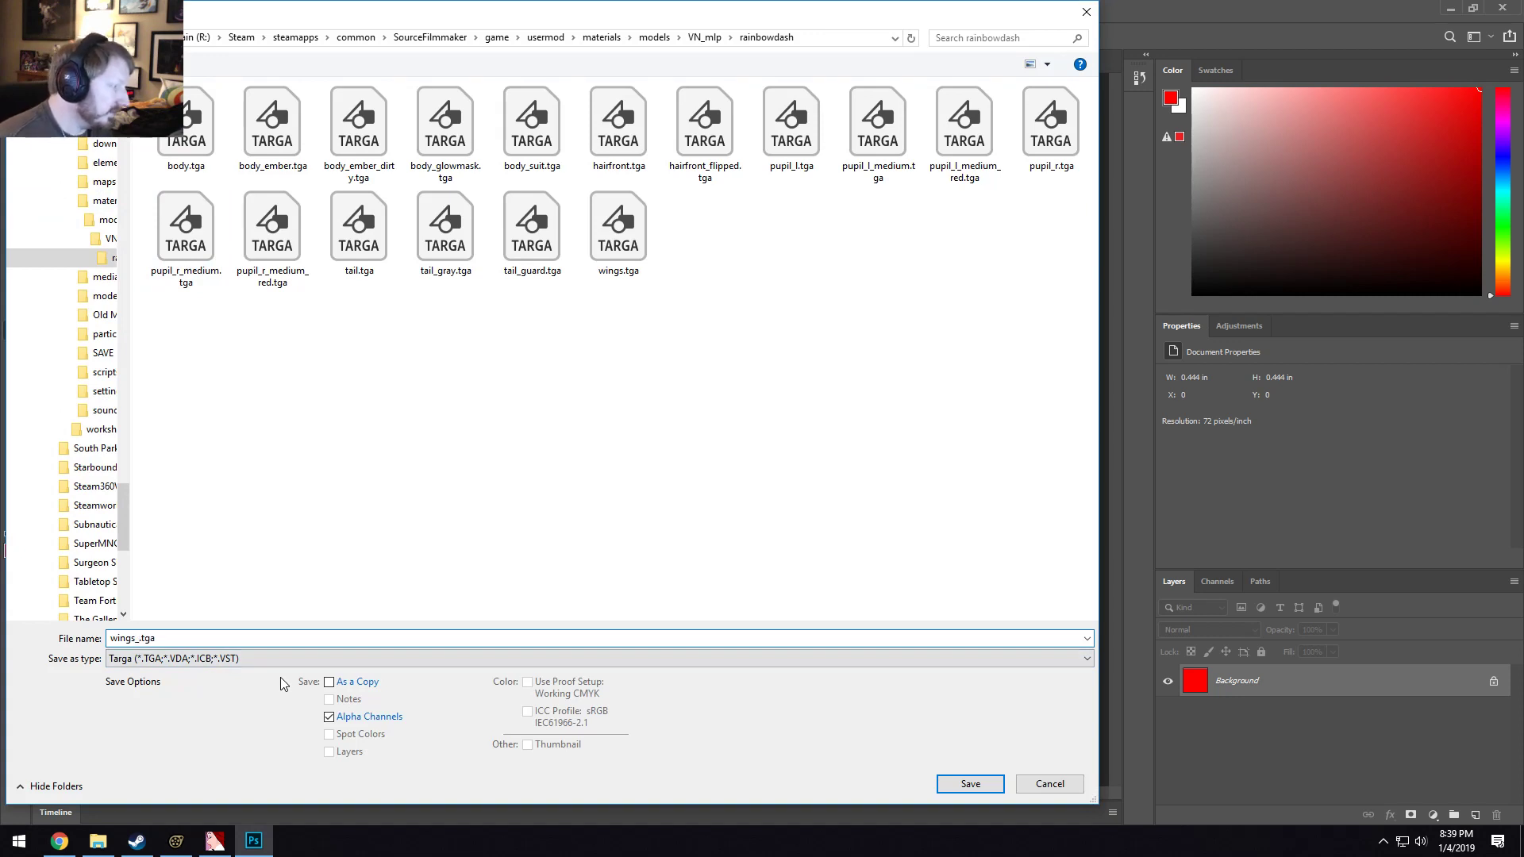
text(red)
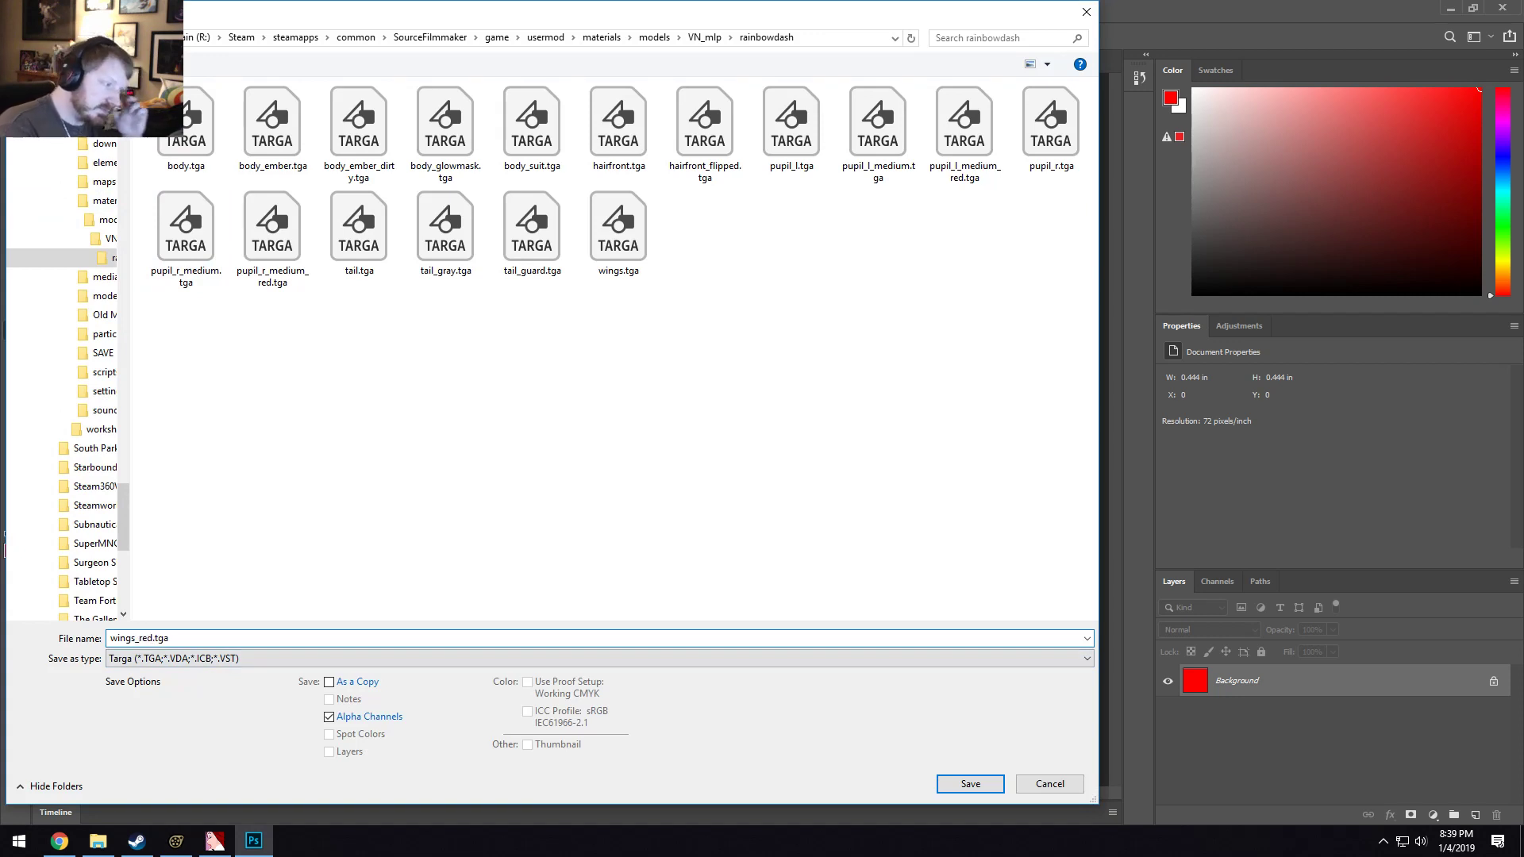
key(Return)
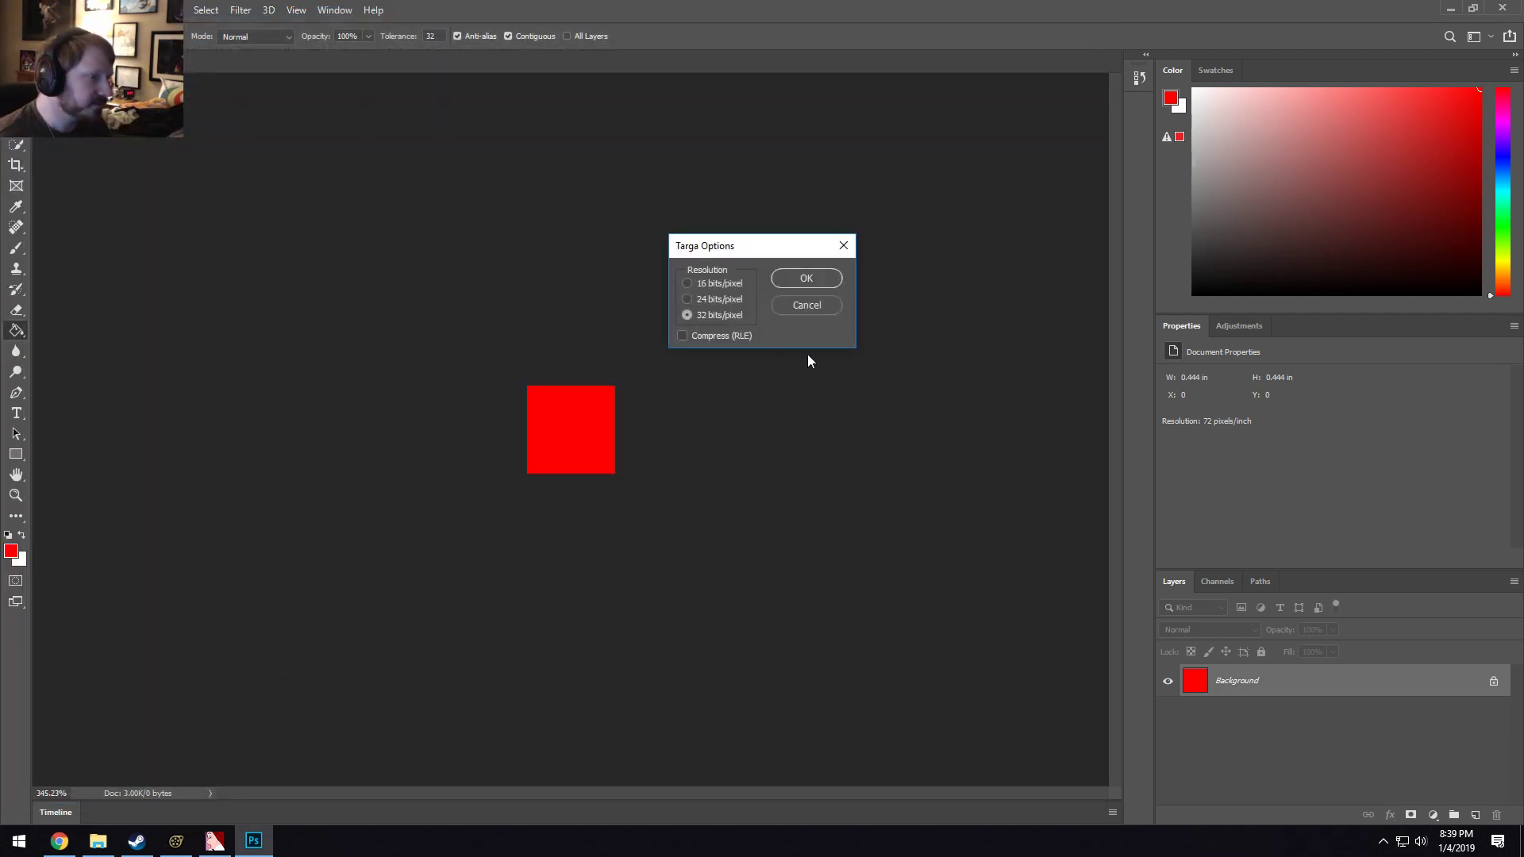
click(801, 279)
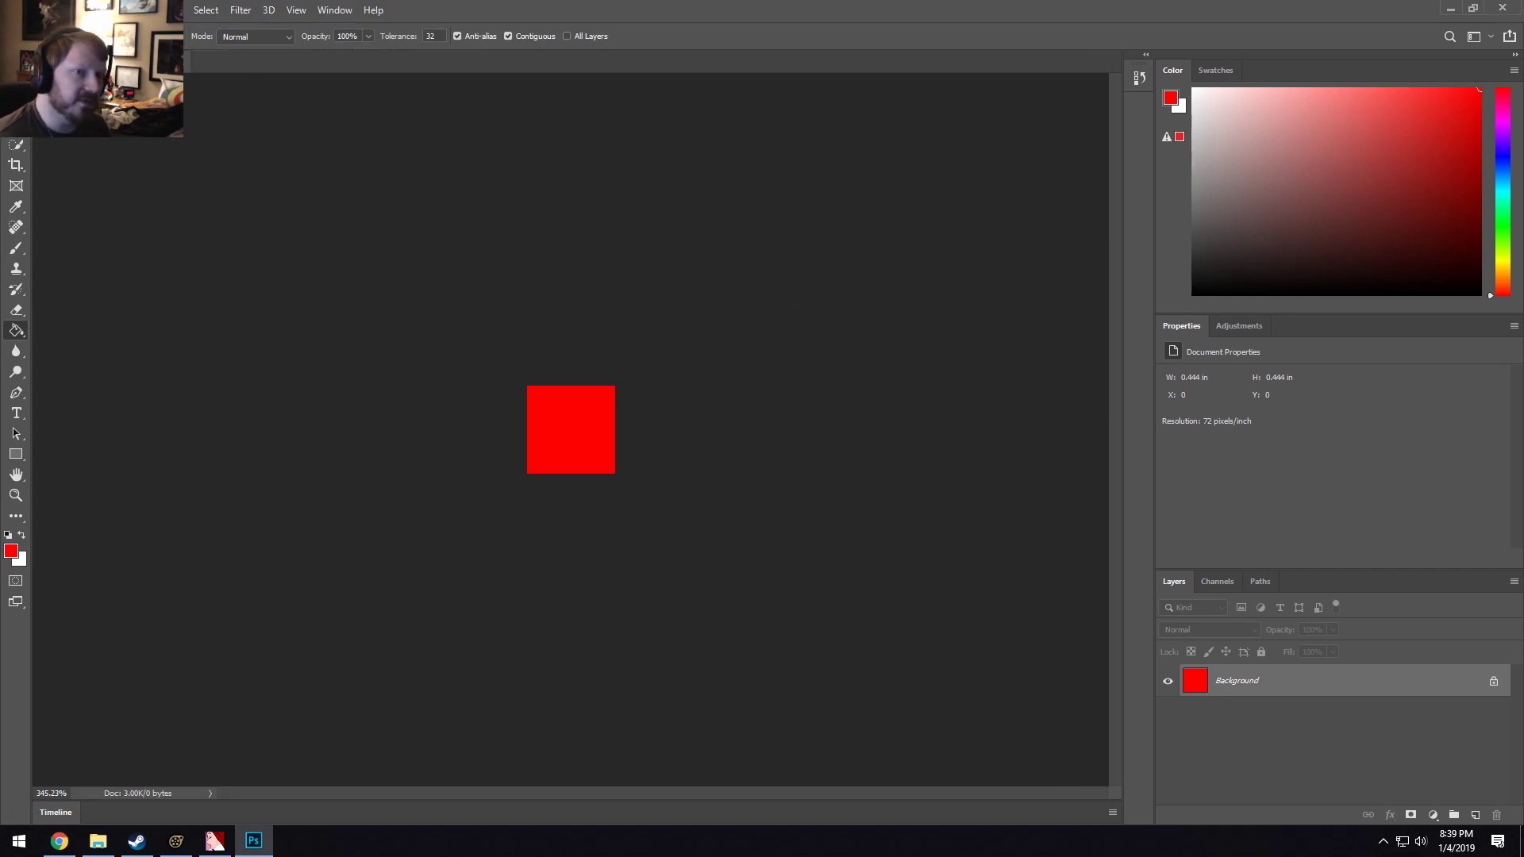
Switch to VTFEdit and import wings_red.tga from the rainbowdash folder with the default VTF options.
click(1450, 8)
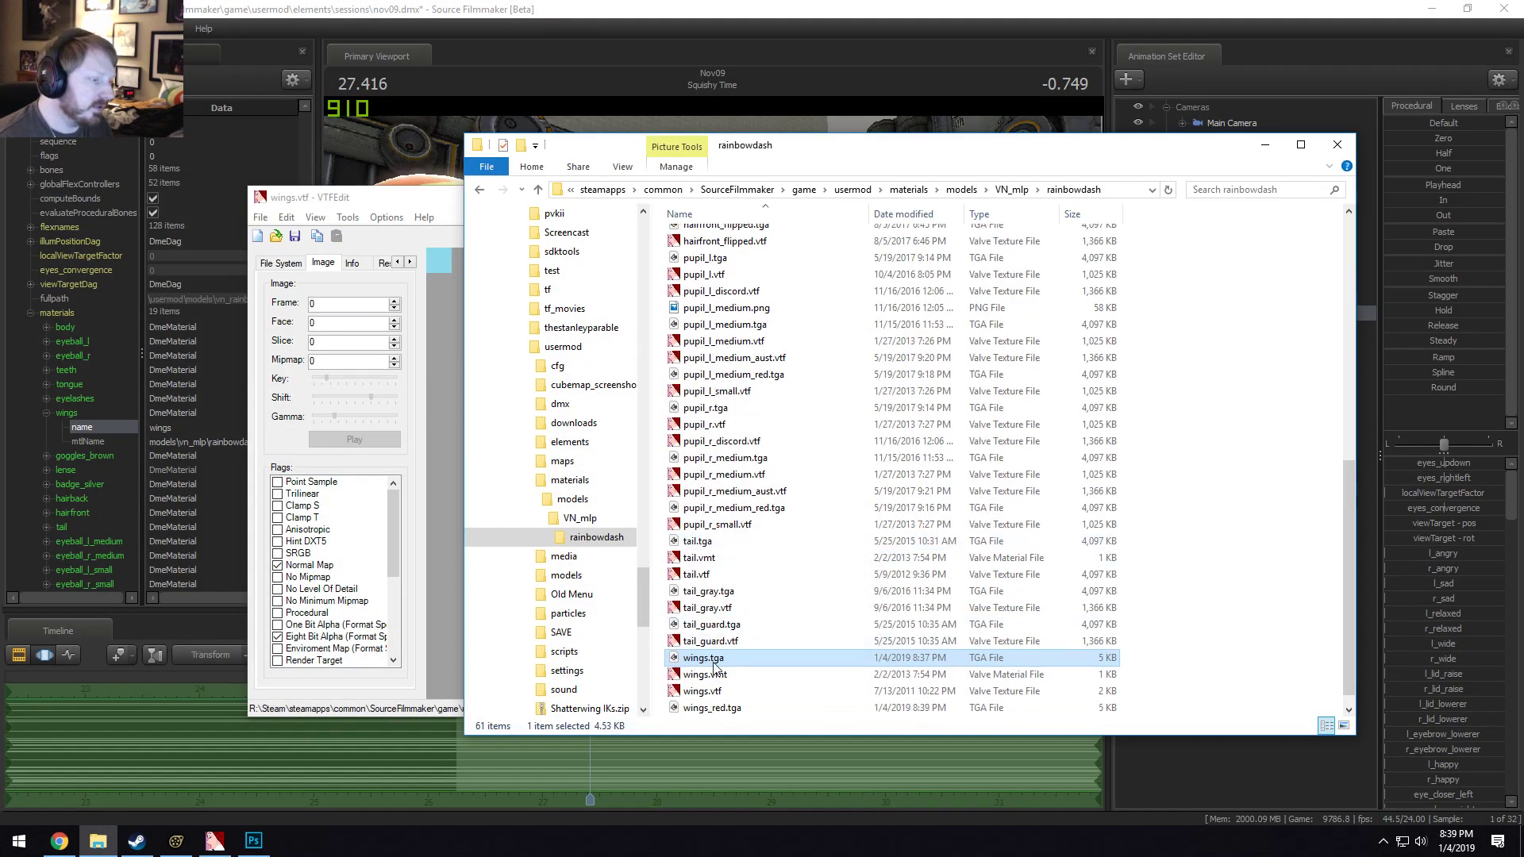
click(410, 203)
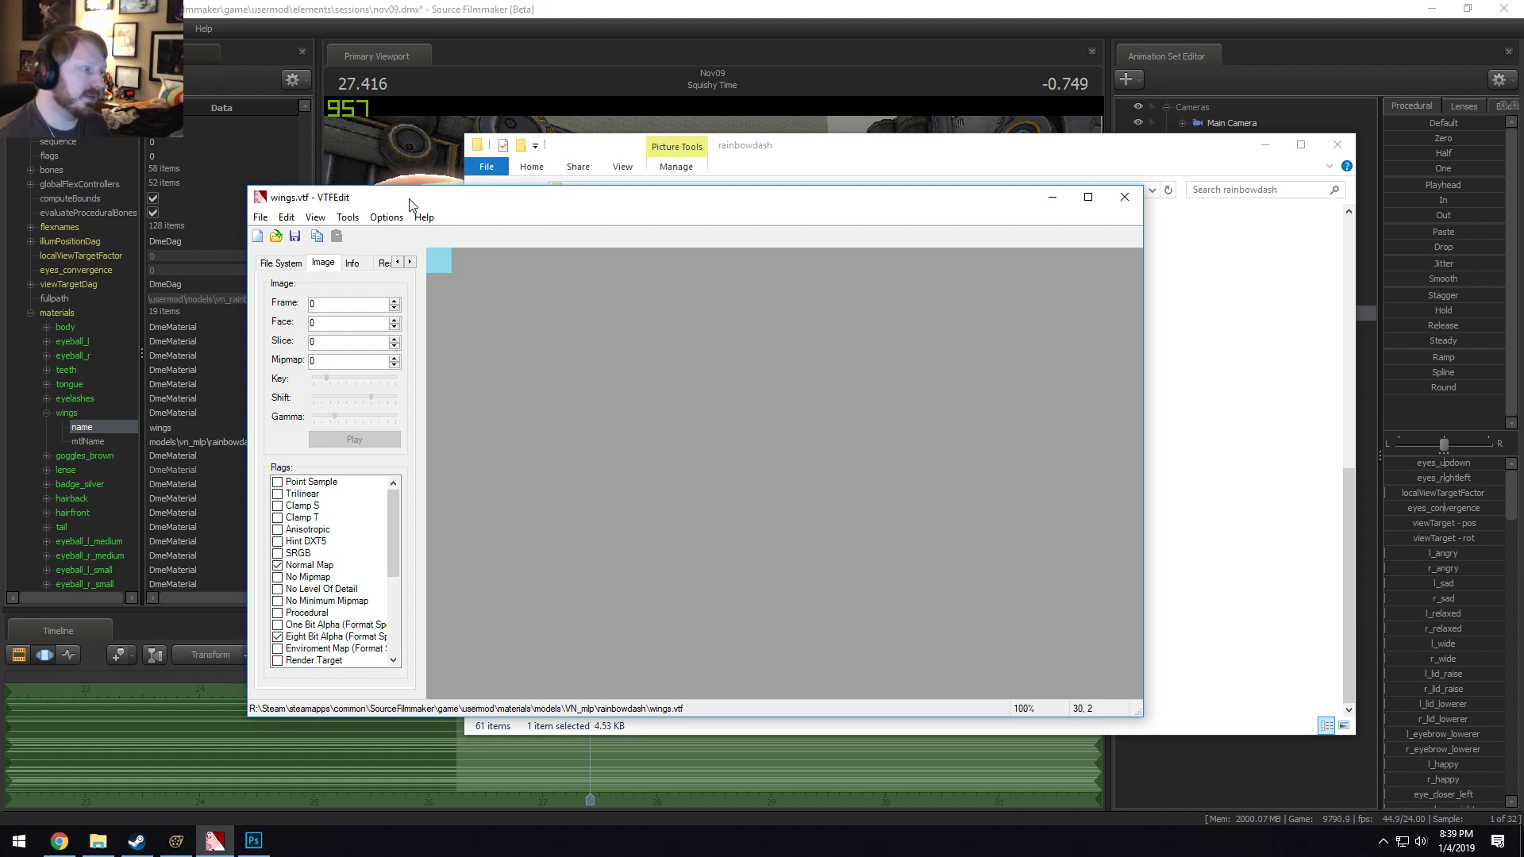
click(261, 219)
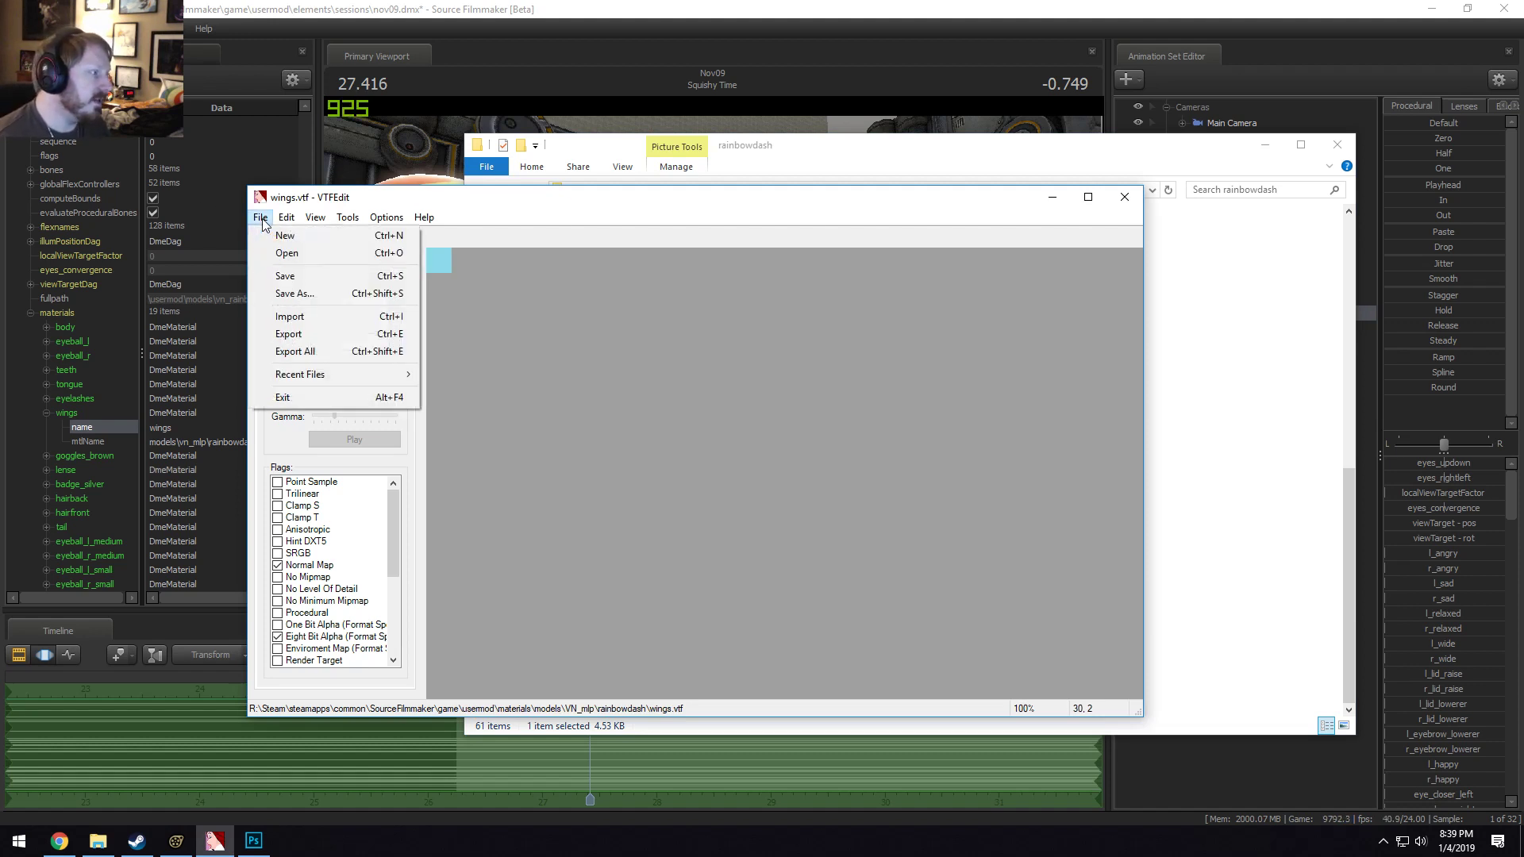
click(311, 318)
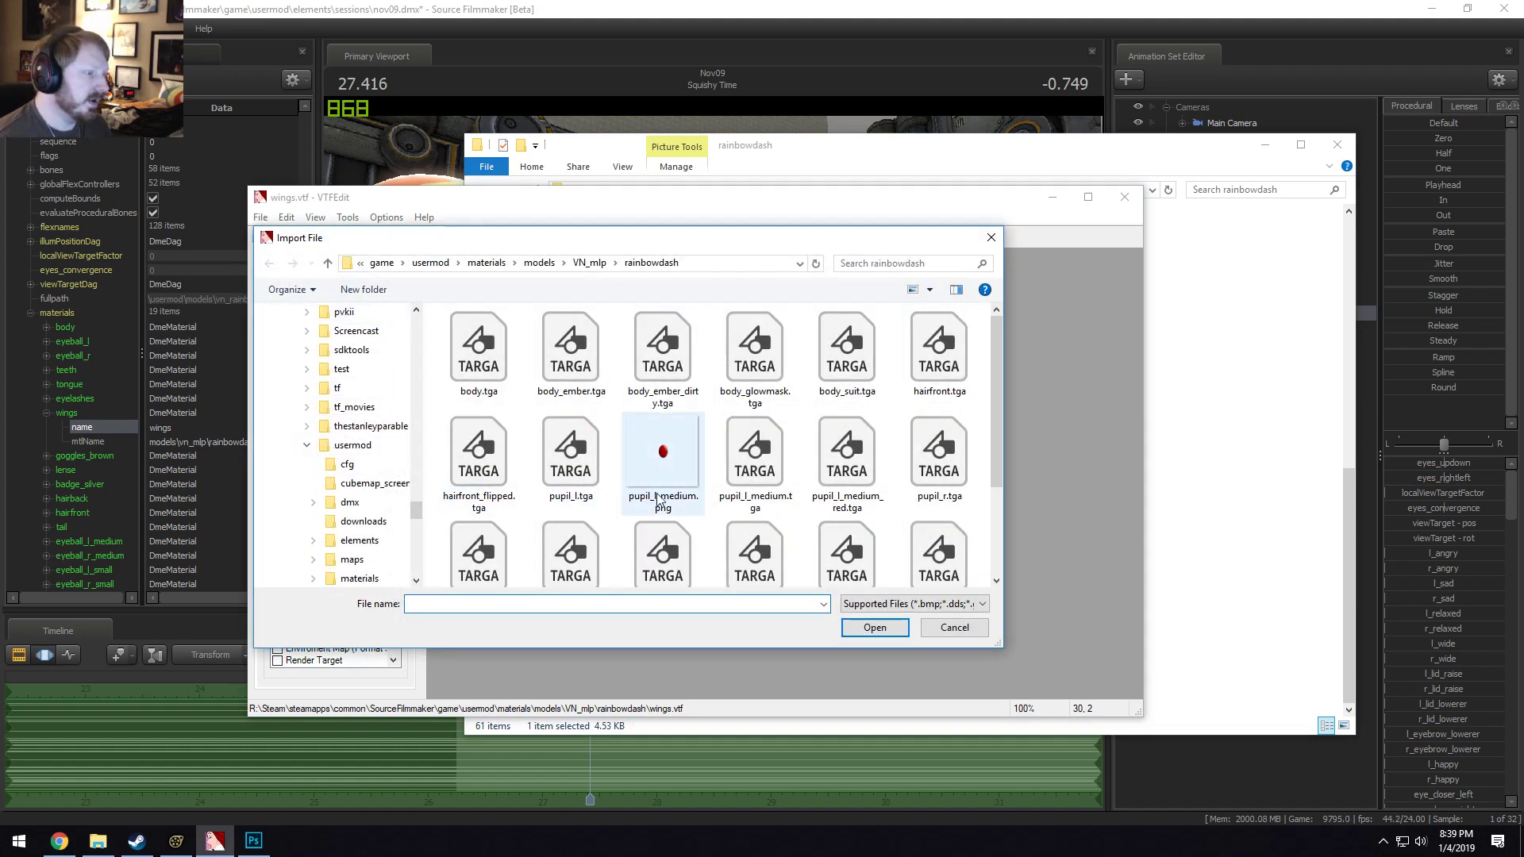
scroll(693, 407, down, 3)
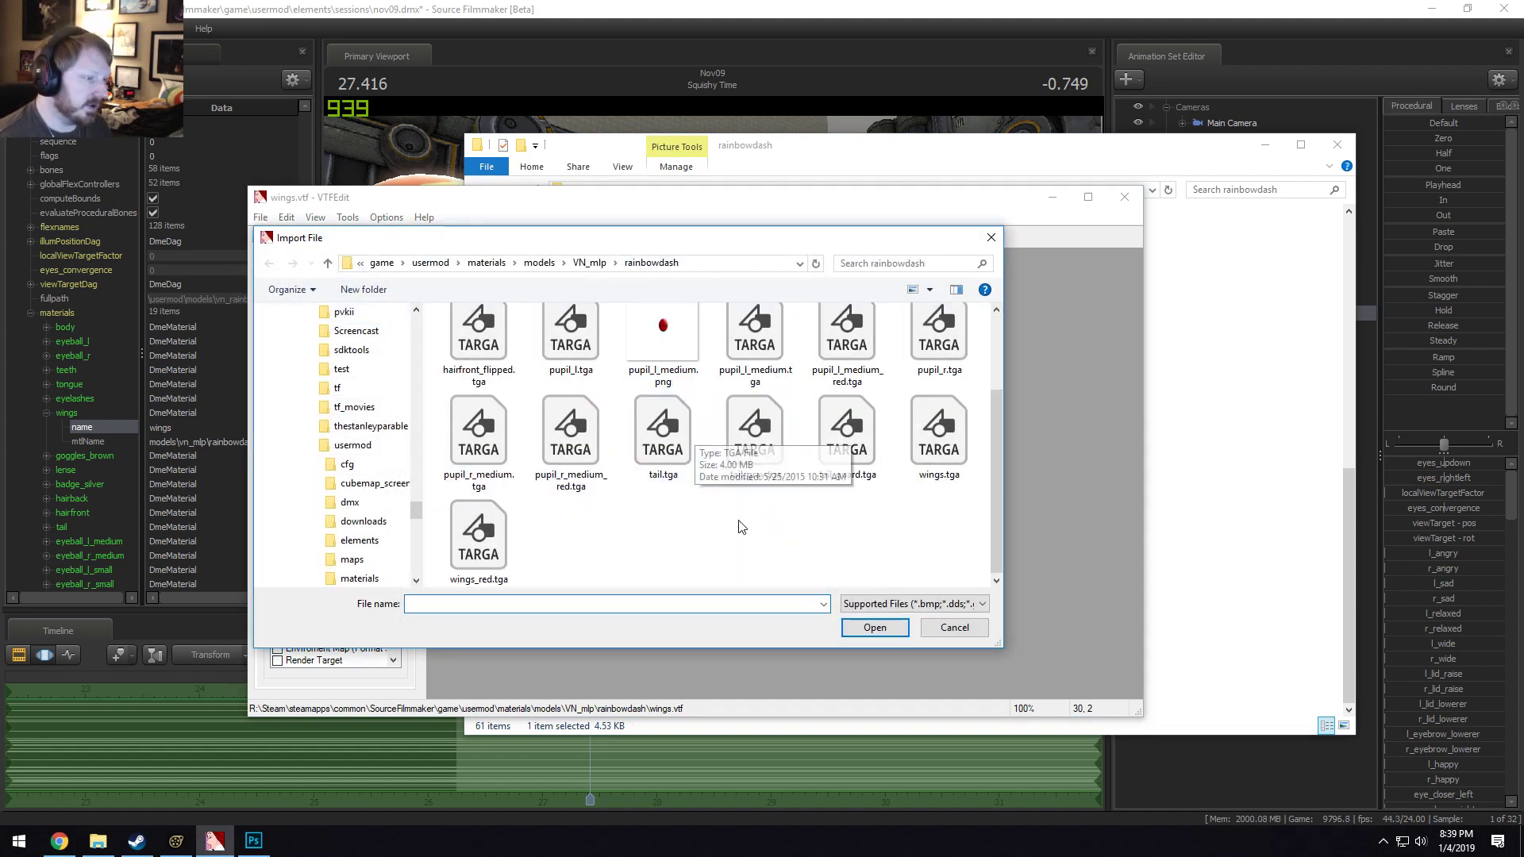
click(484, 547)
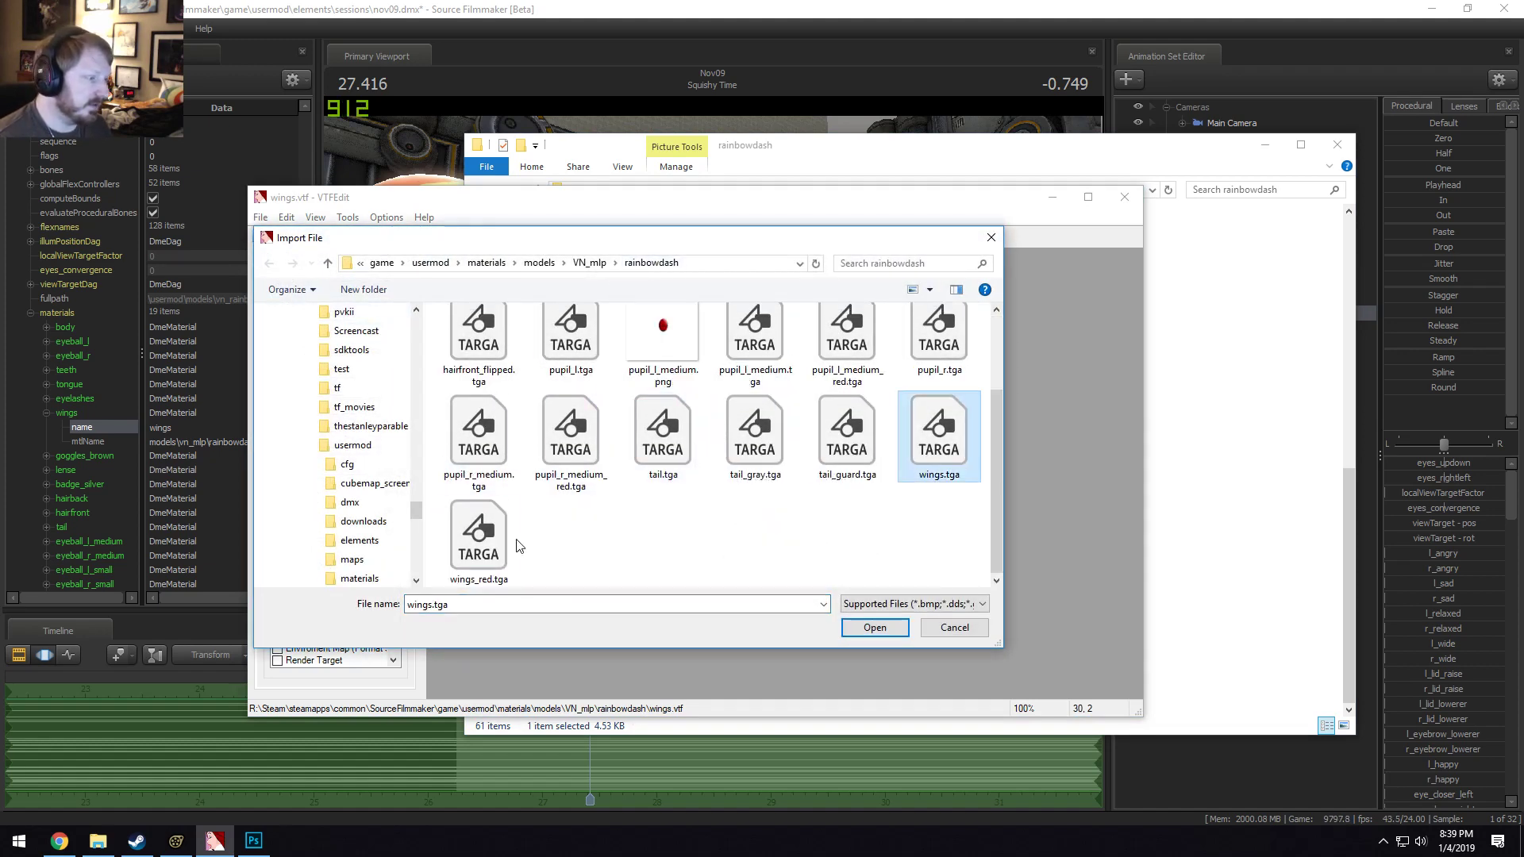
click(874, 628)
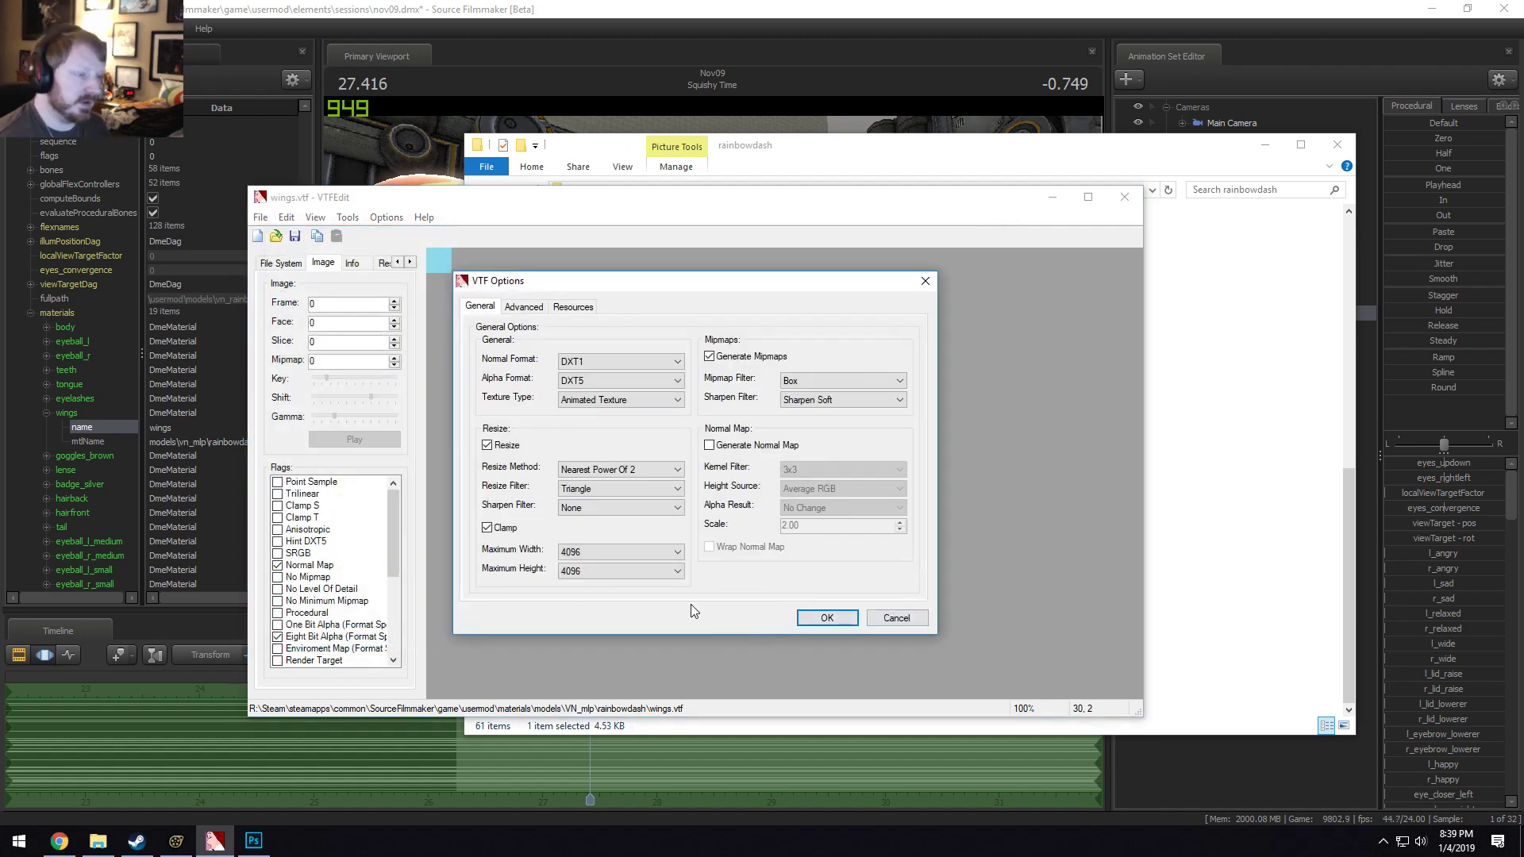
click(822, 615)
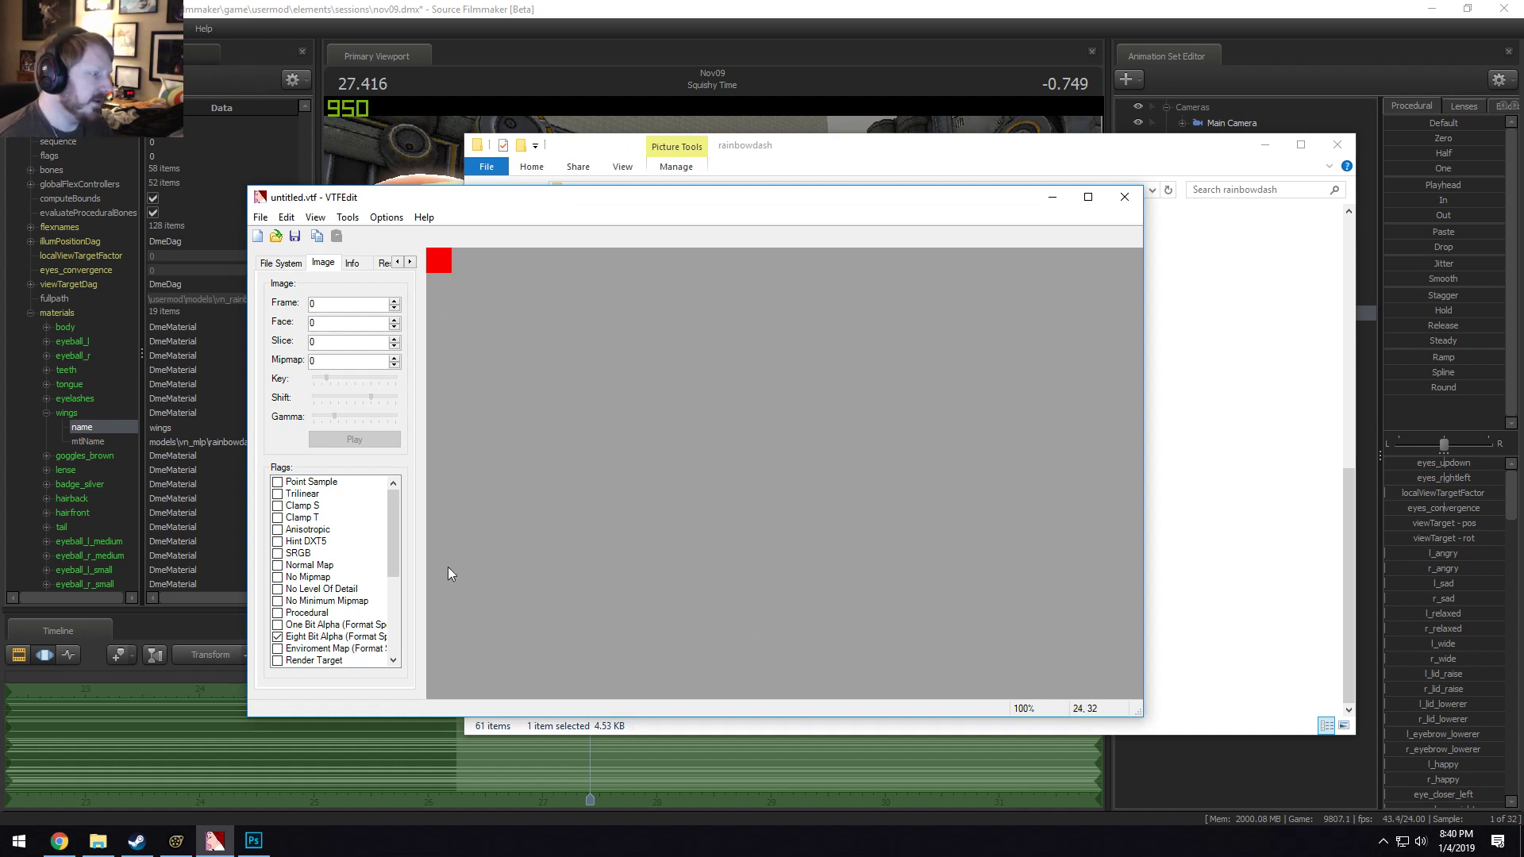
Enable the No Mipmap and No Level Of Detail flags for the imported red texture.
scroll(306, 611, down, 5)
scroll(301, 595, up, 3)
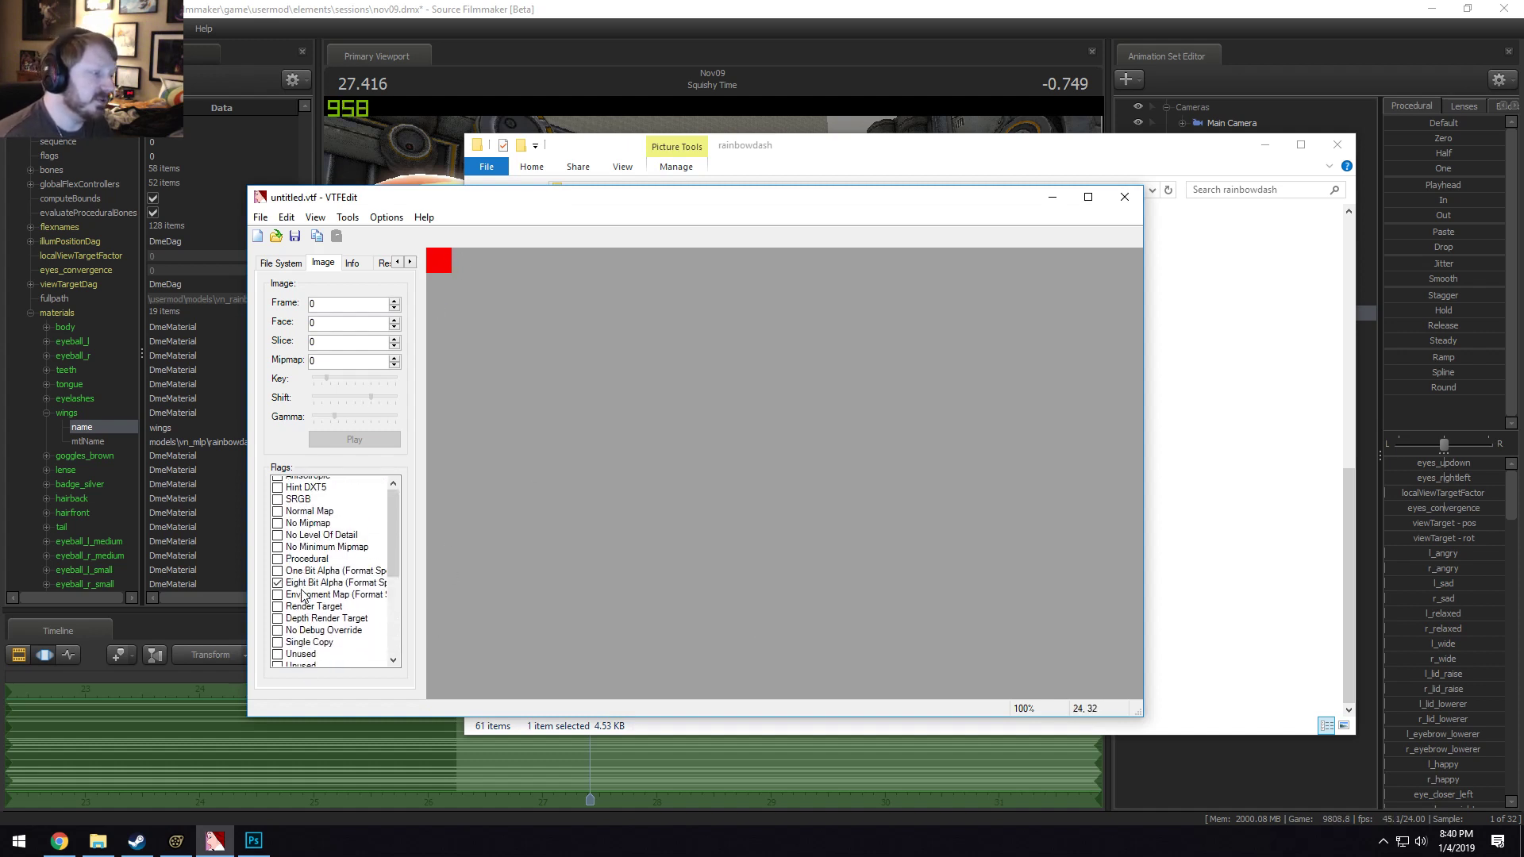
scroll(301, 595, up, 2)
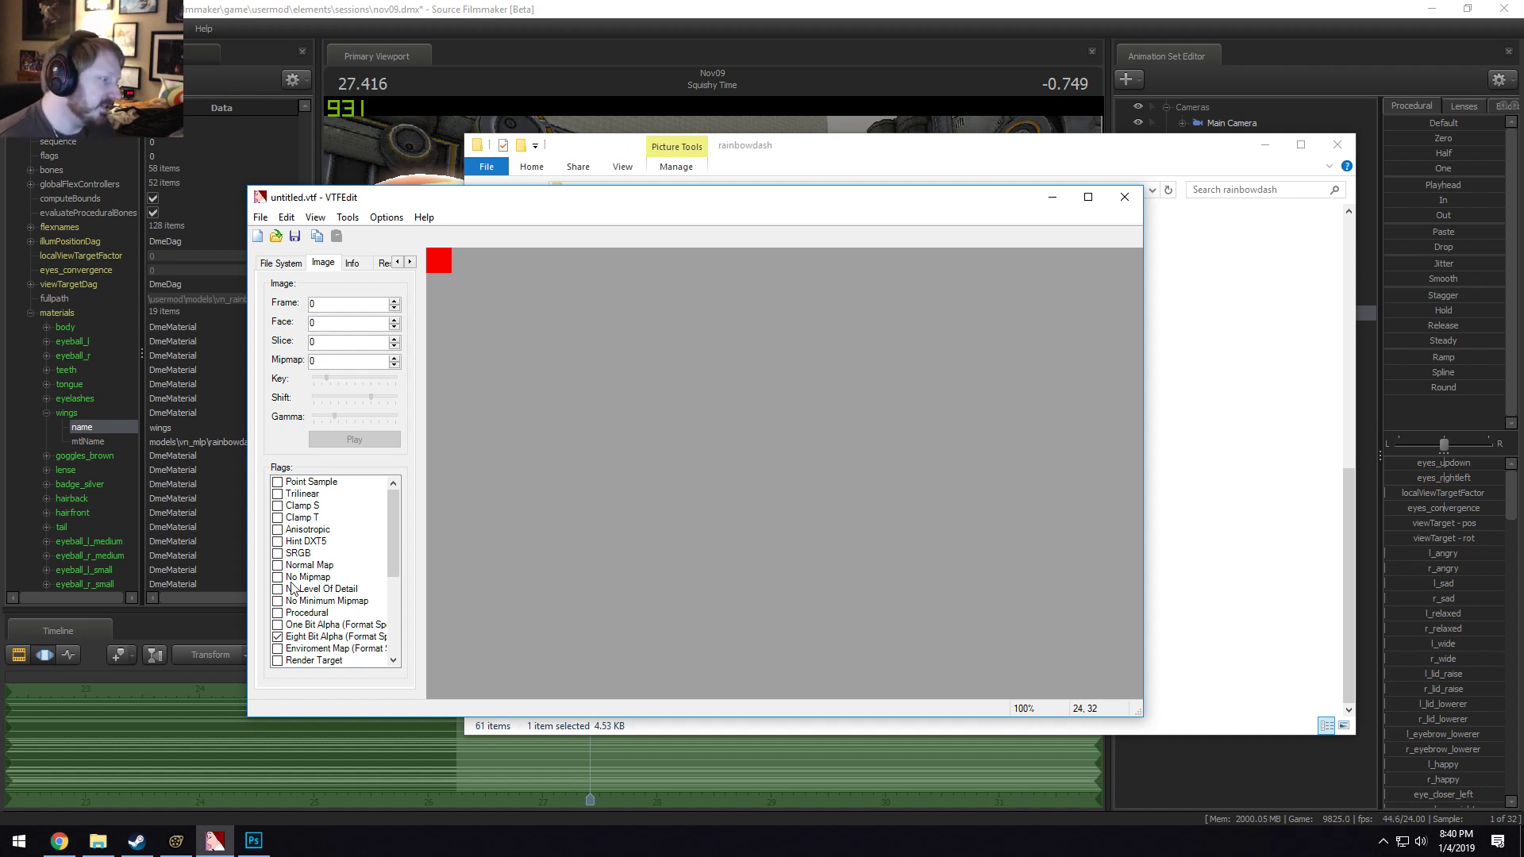
click(295, 590)
click(312, 589)
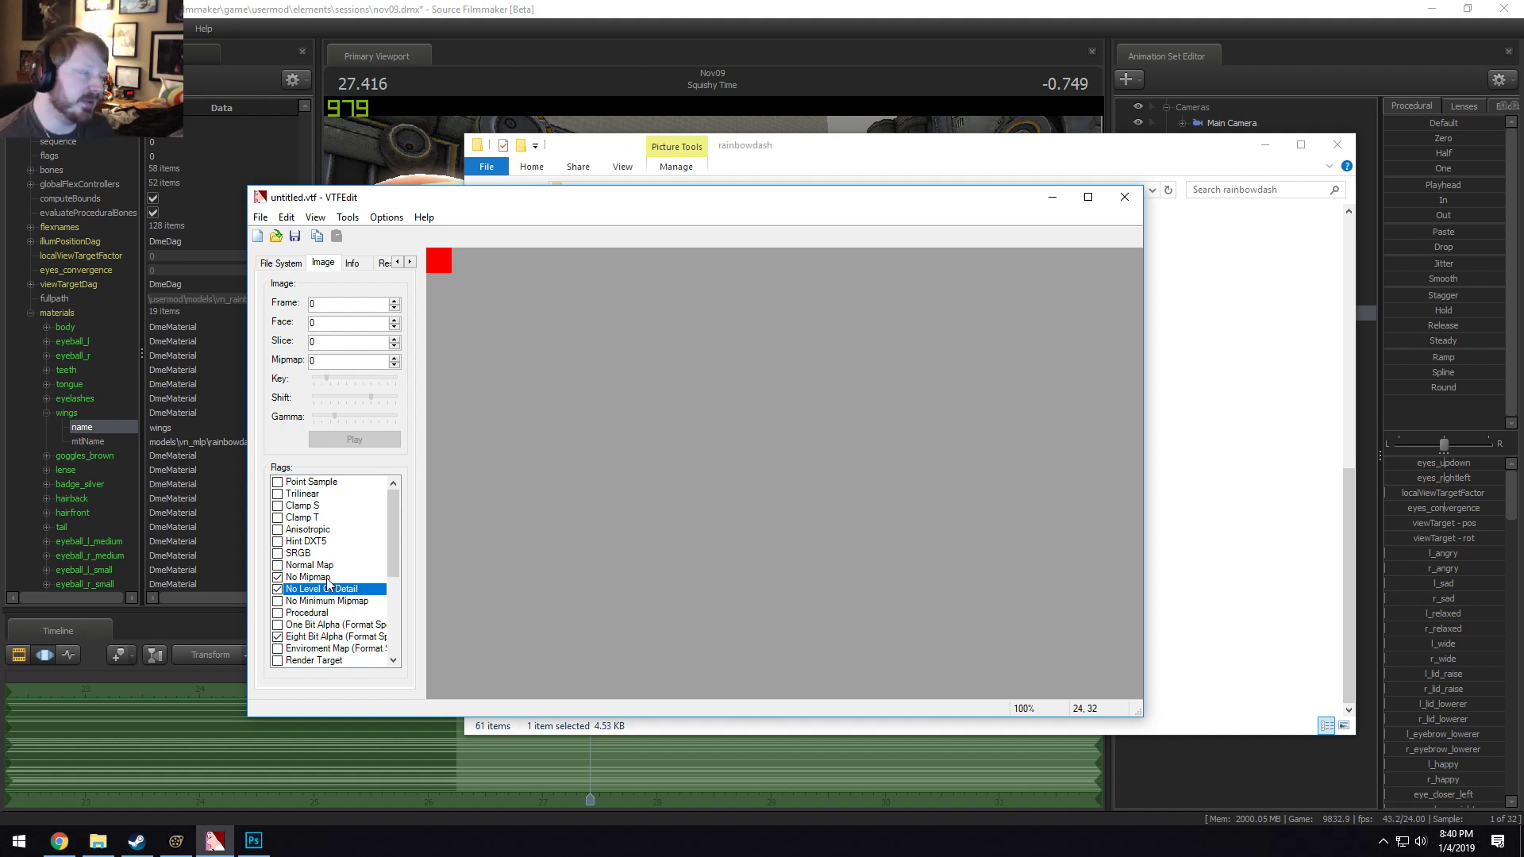
Save the texture as wings_red.vtf in the rainbowdash folder and close VTFEdit.
click(260, 217)
click(295, 294)
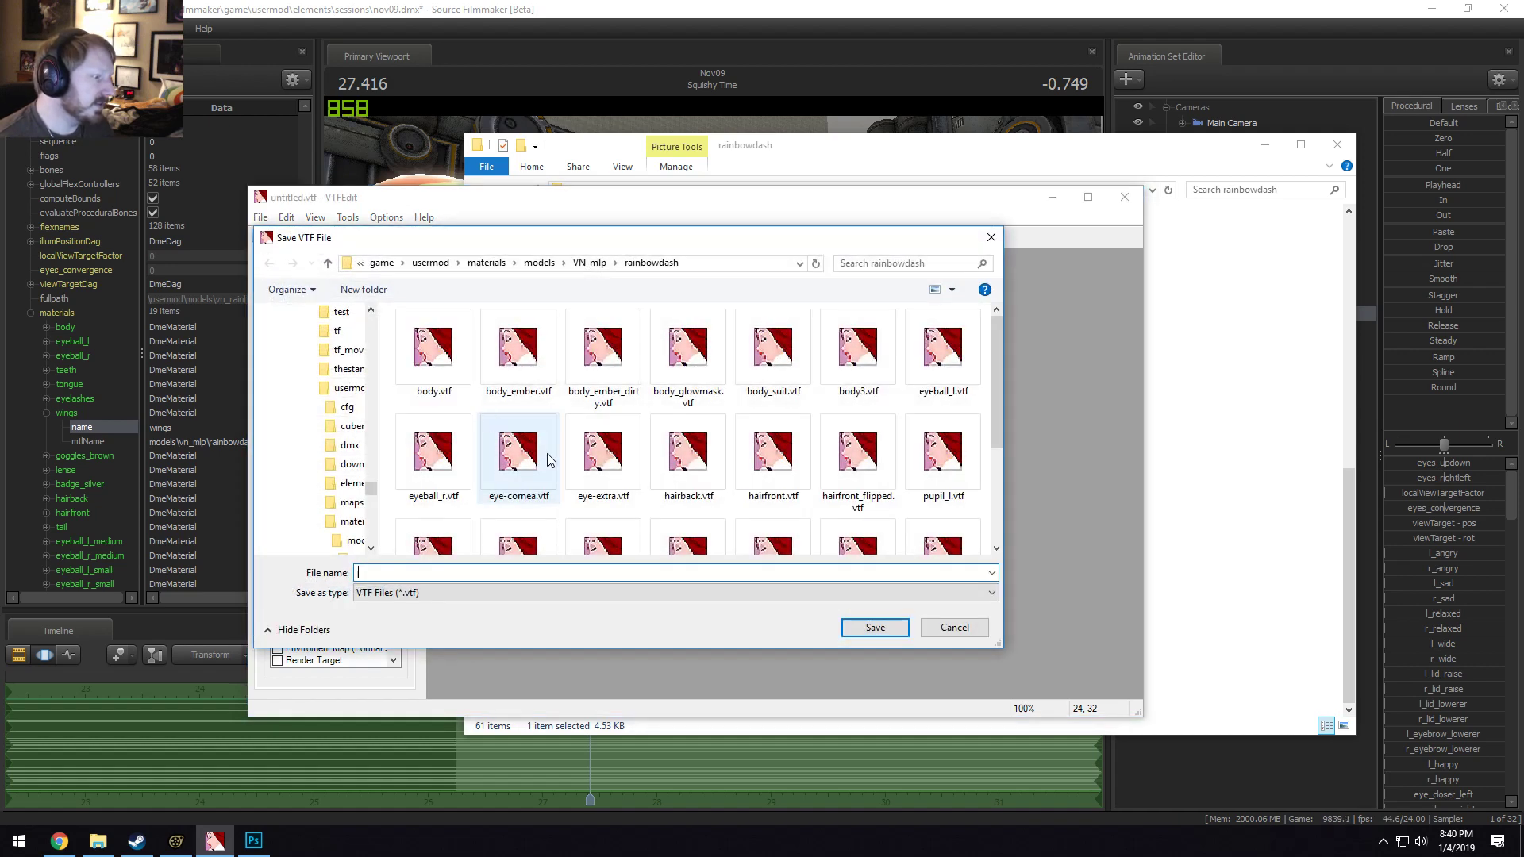
scroll(690, 476, down, 3)
click(859, 492)
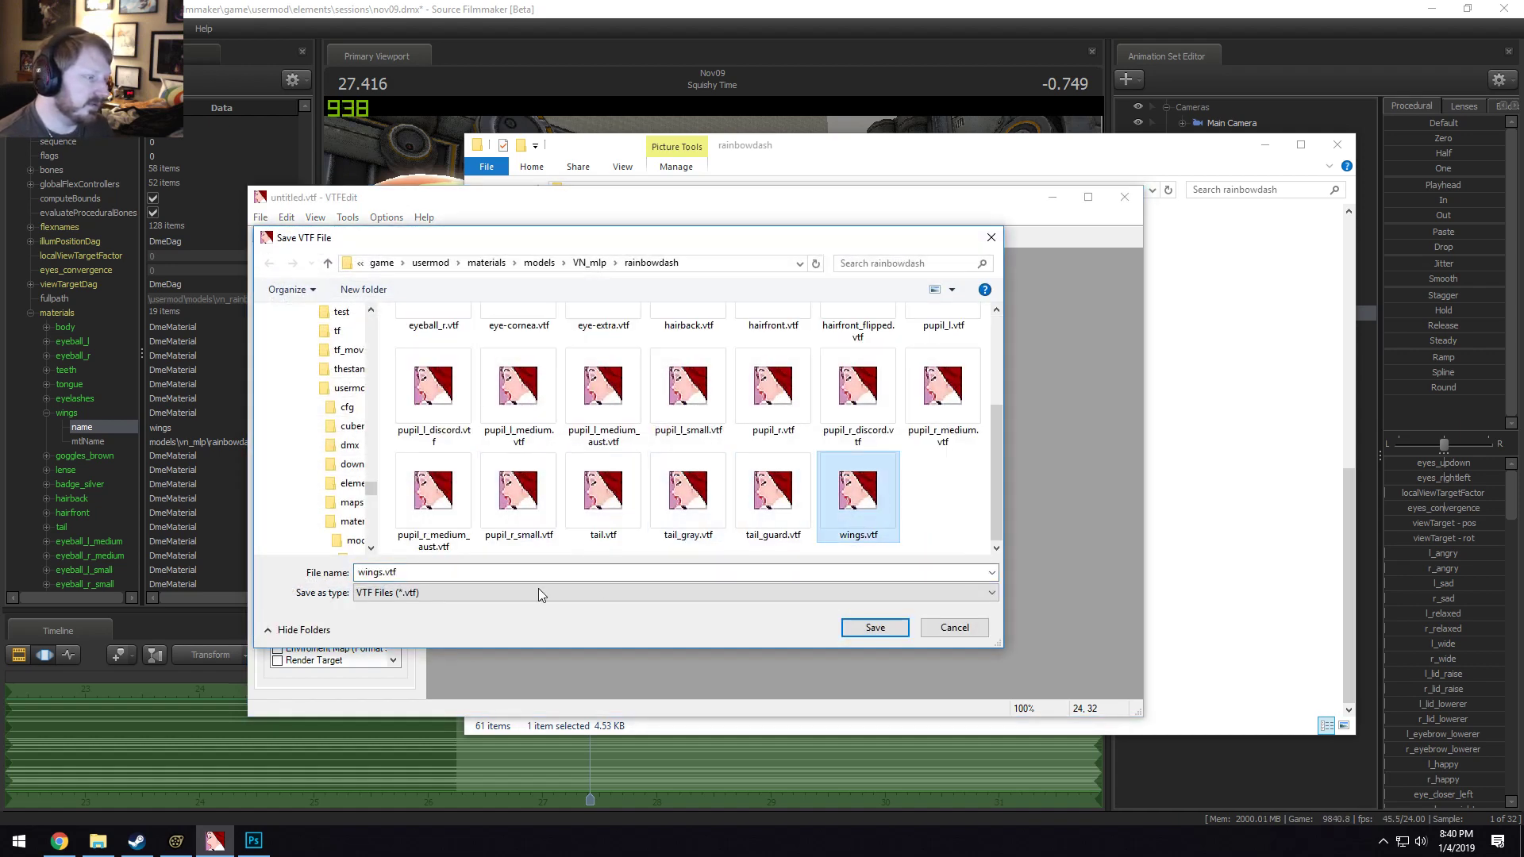
double_click(381, 574)
click(381, 575)
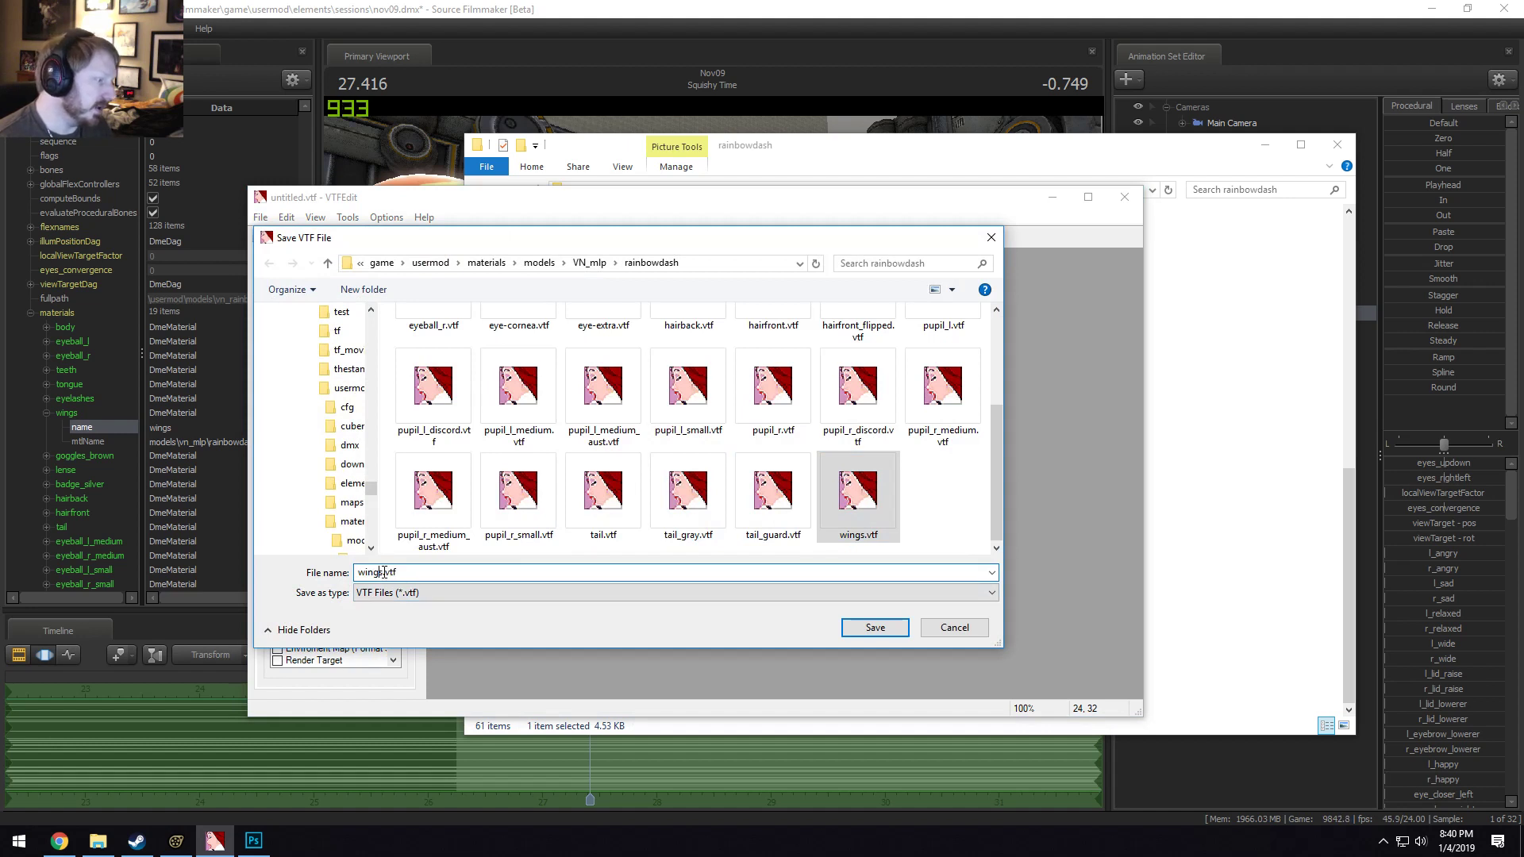
text(_red)
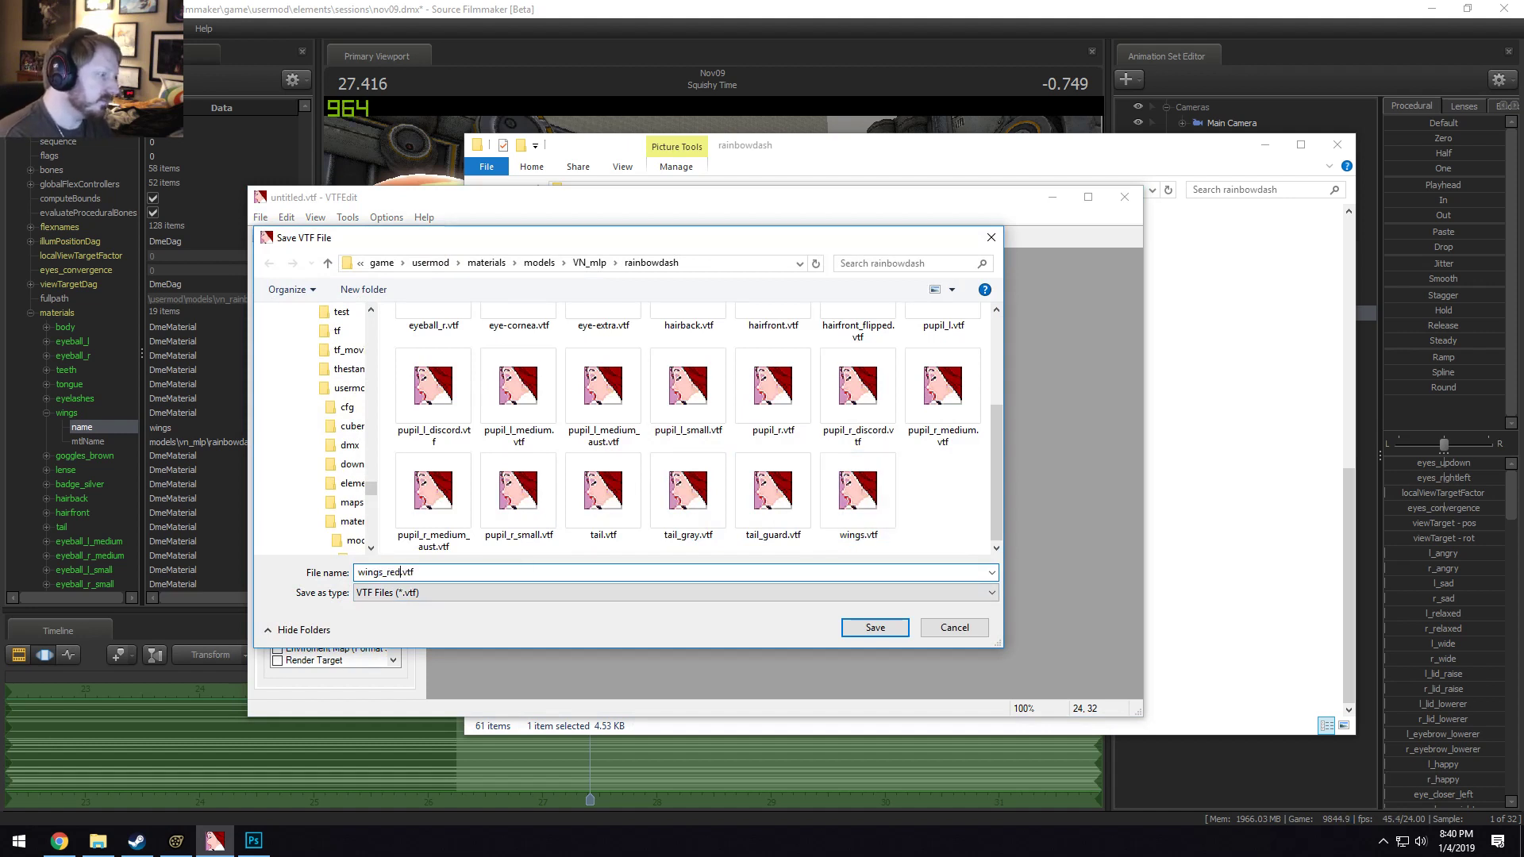
click(875, 627)
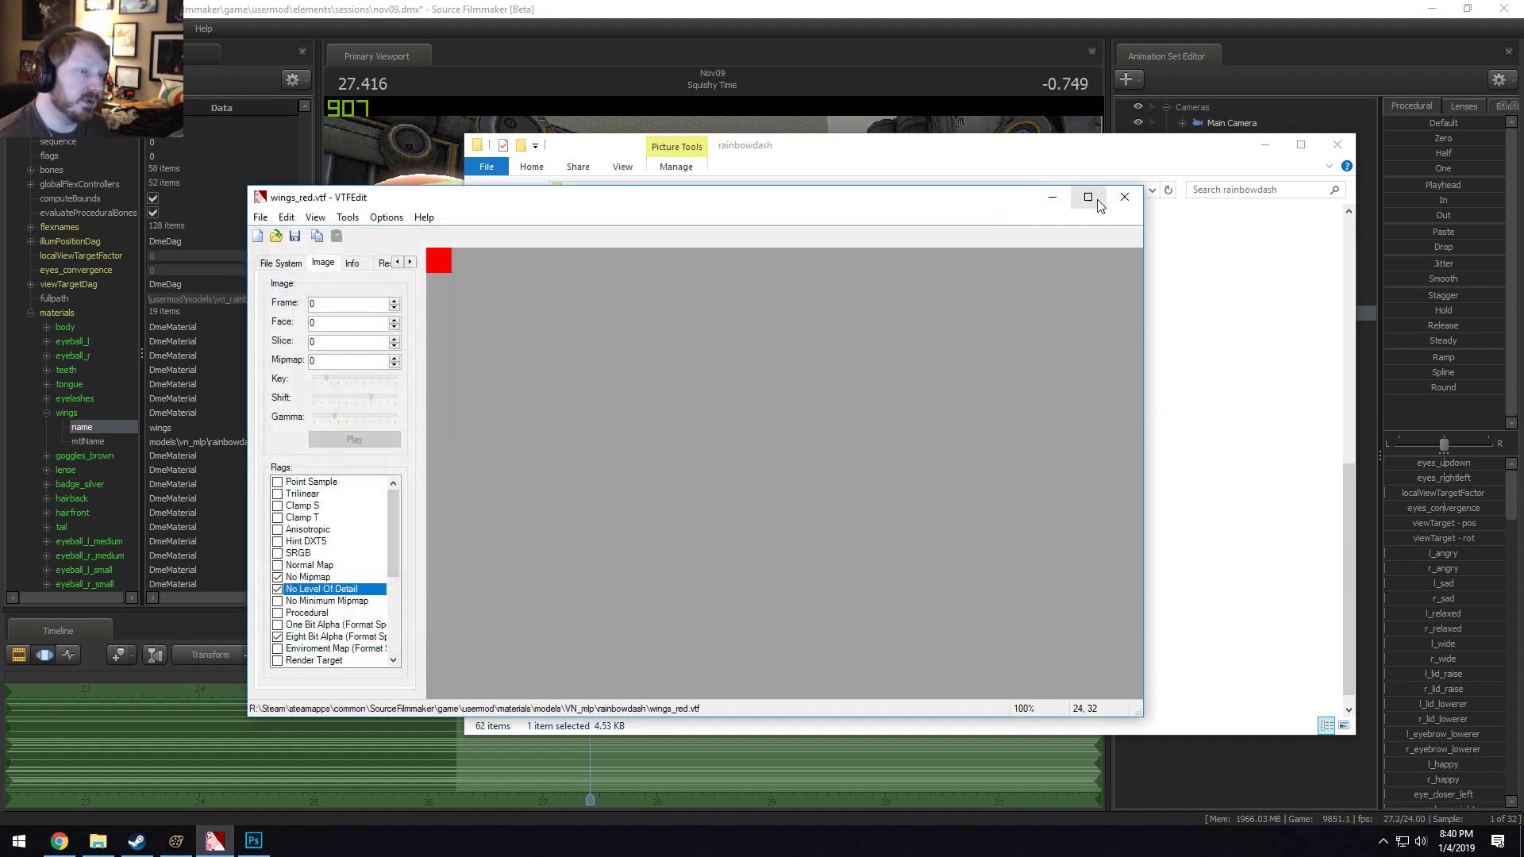
click(1123, 197)
Switch to Source Filmmaker and examine the wings material's mtlName path on the Rainbow Dash model.
click(850, 7)
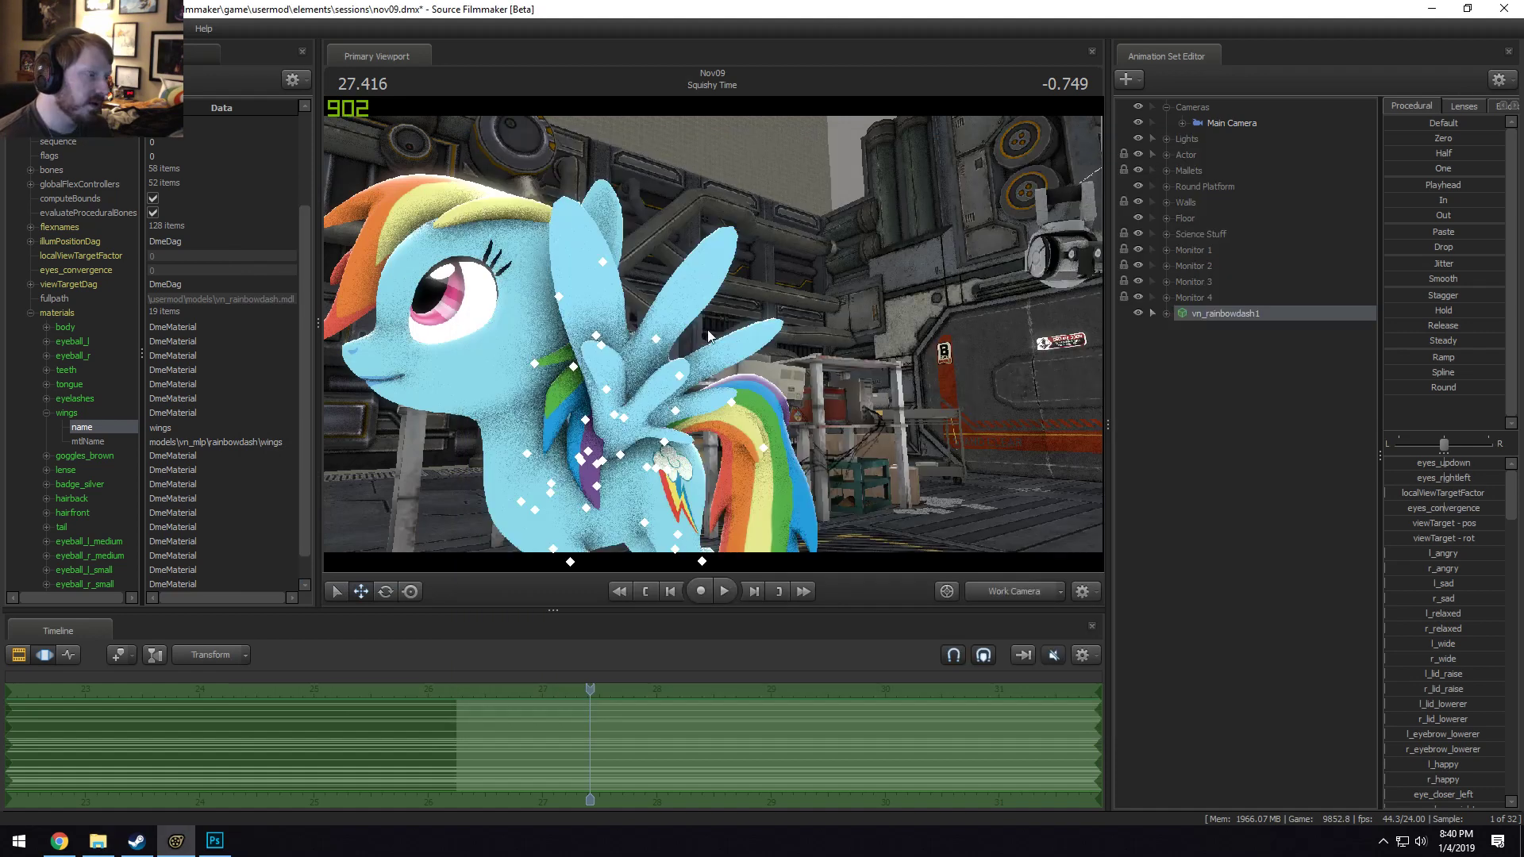
drag(771, 567, 786, 558)
drag(706, 306, 713, 340)
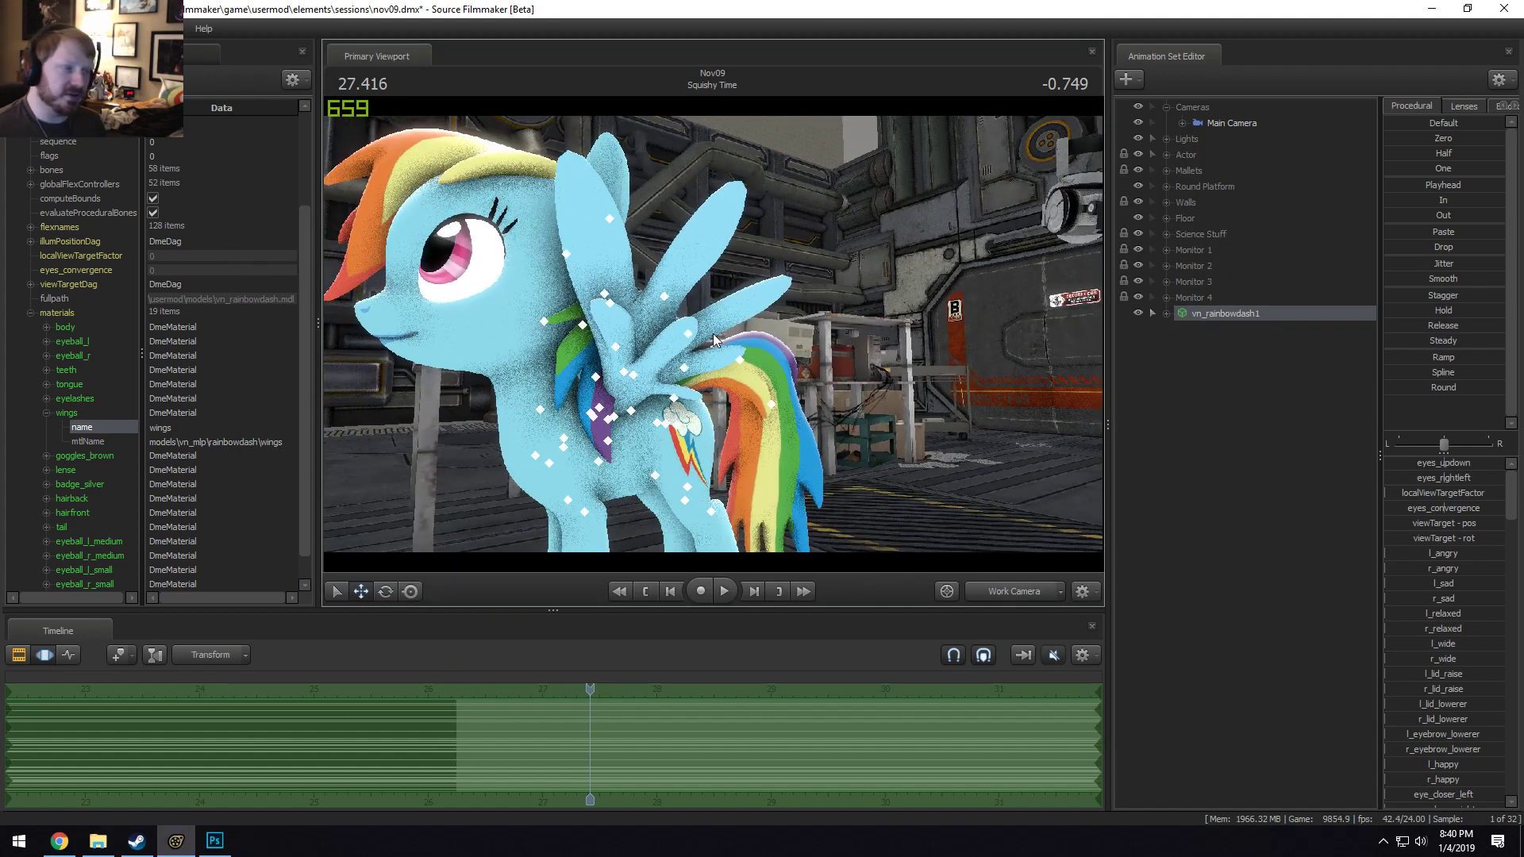
click(268, 443)
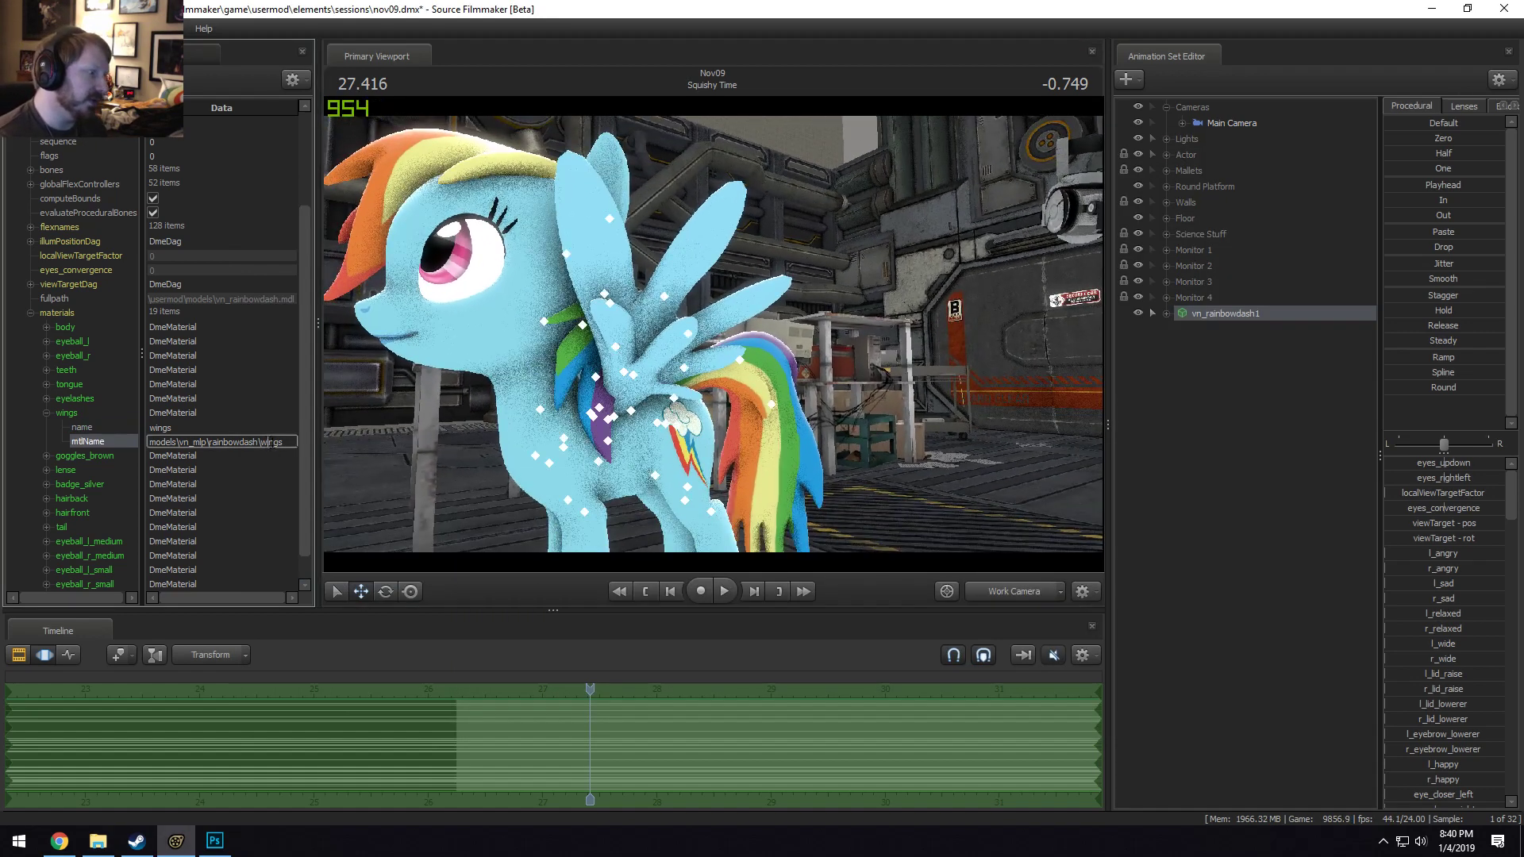
drag(260, 444, 280, 448)
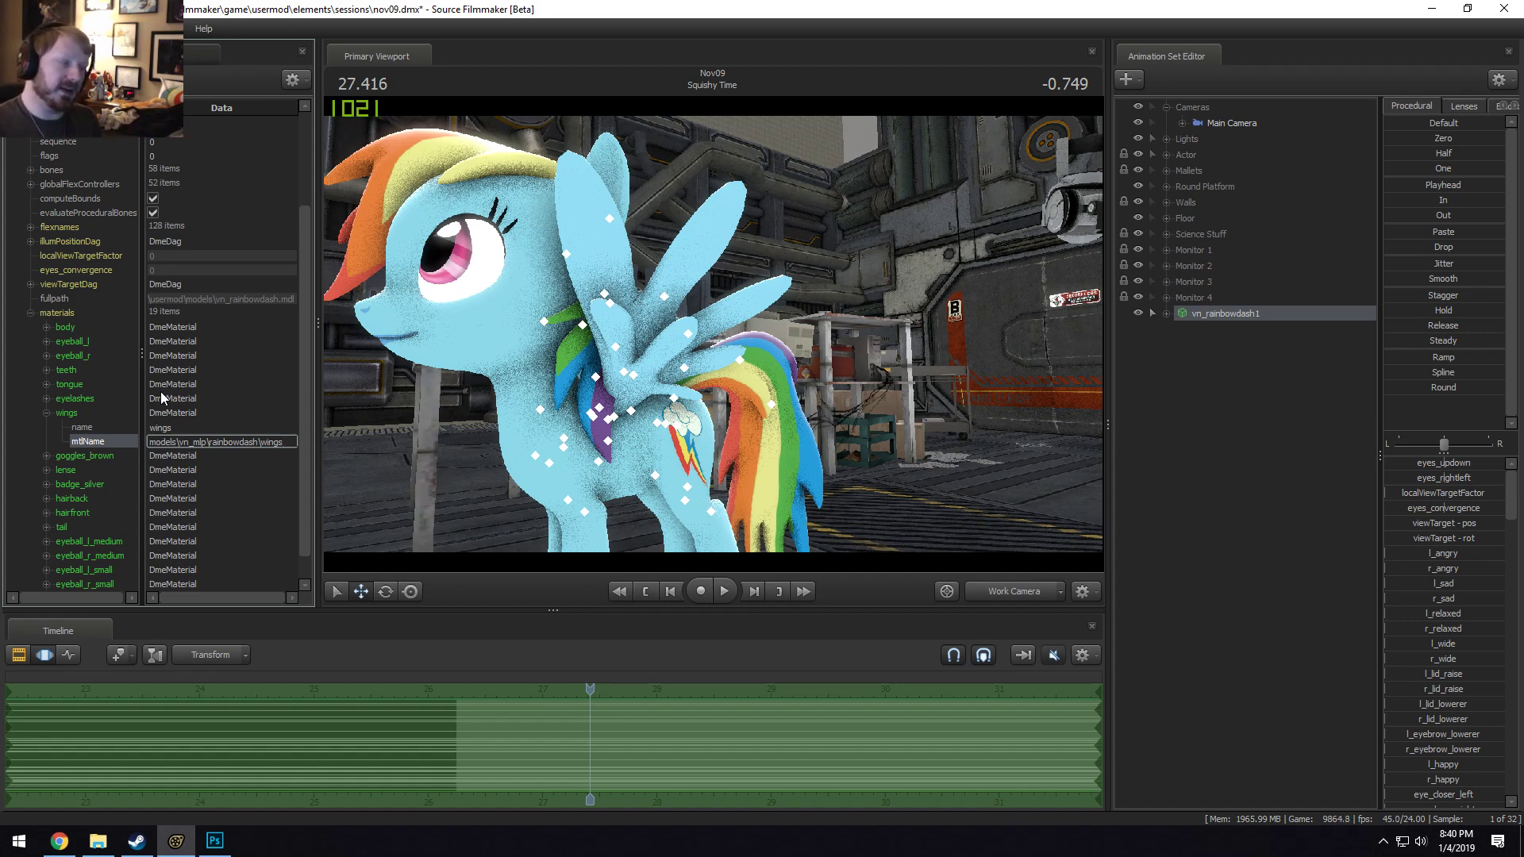
right_click(80, 412)
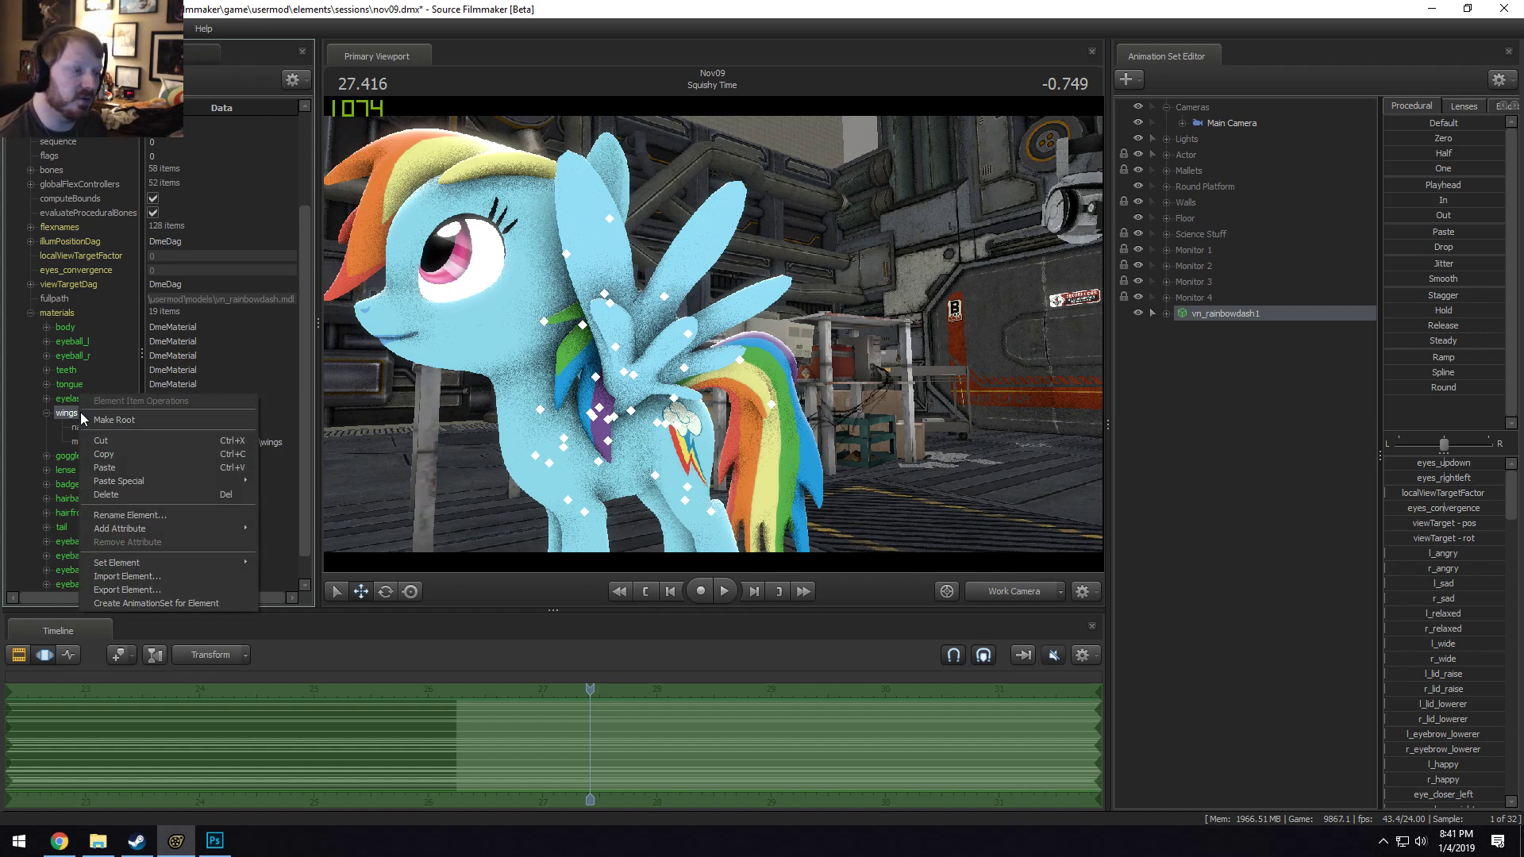
Open wings.vmt from the rainbowdash folder in Notepad++ and highlight the texture path in its $basetexture line.
click(98, 841)
click(726, 675)
right_click(724, 675)
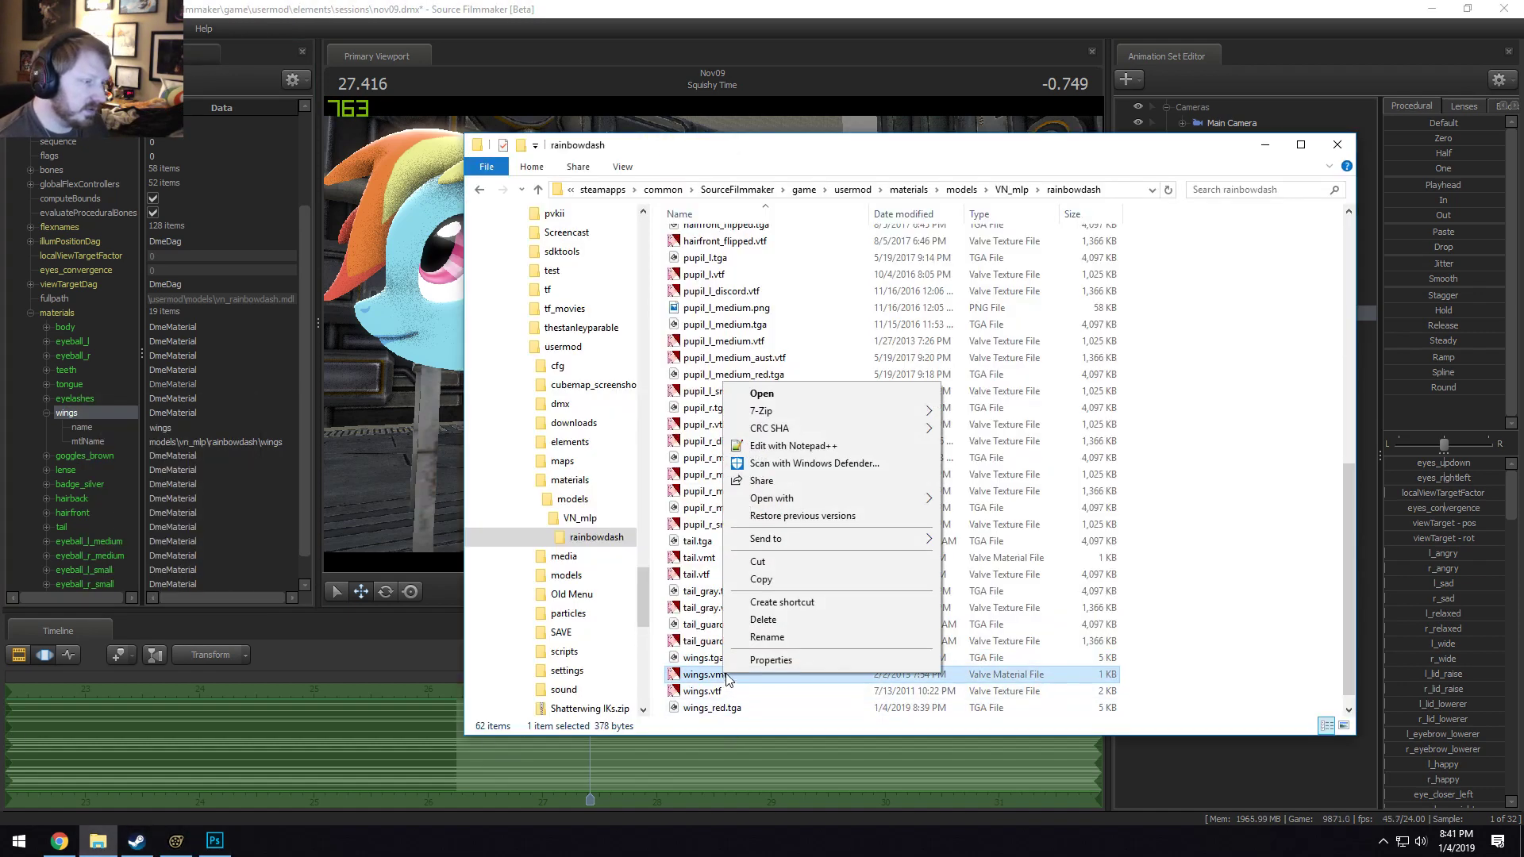
click(804, 446)
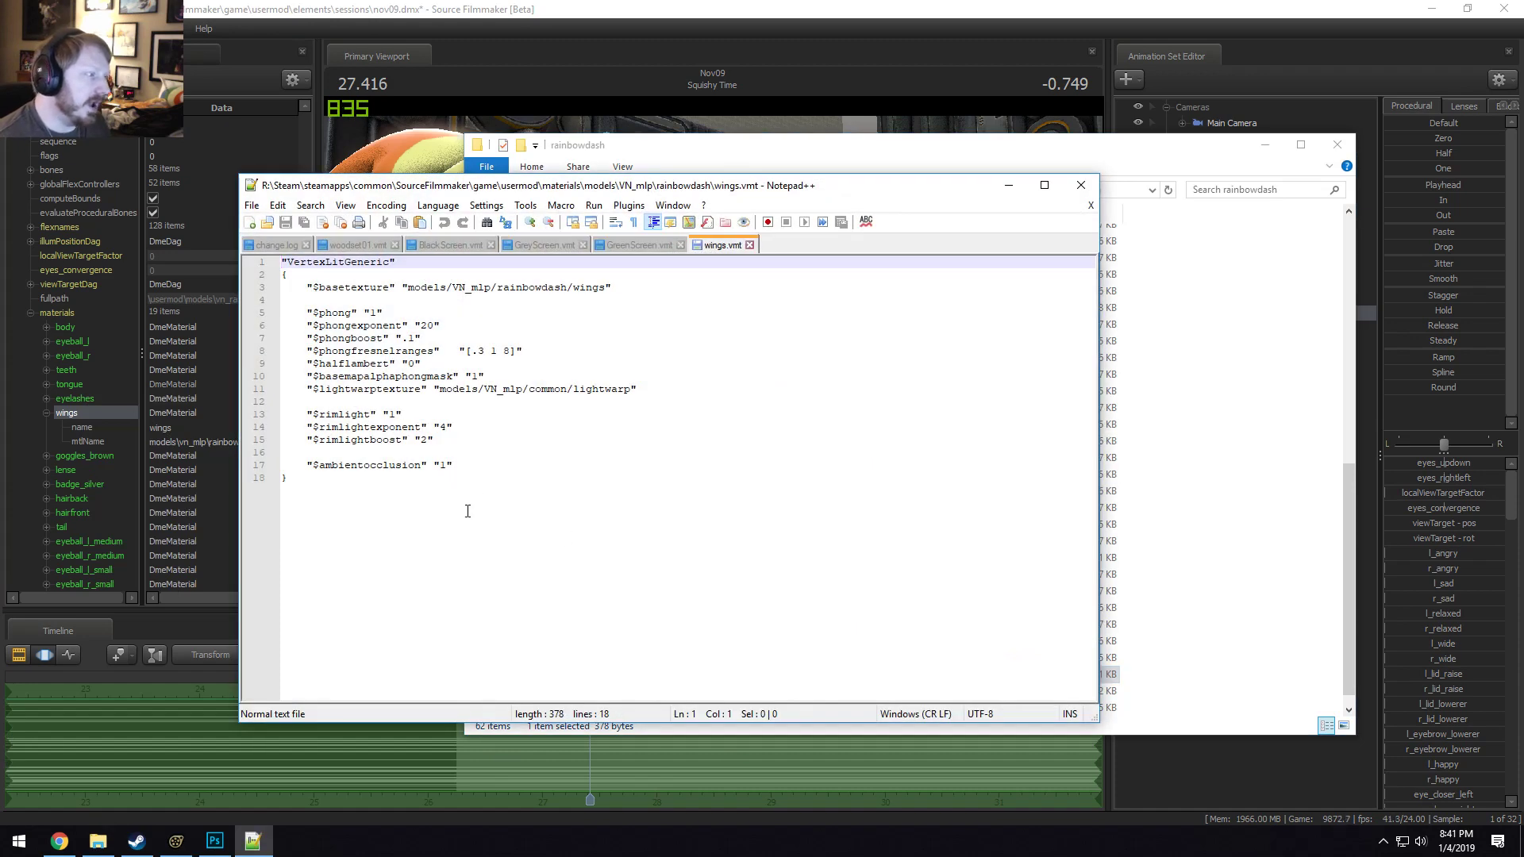
drag(468, 512, 283, 261)
click(353, 299)
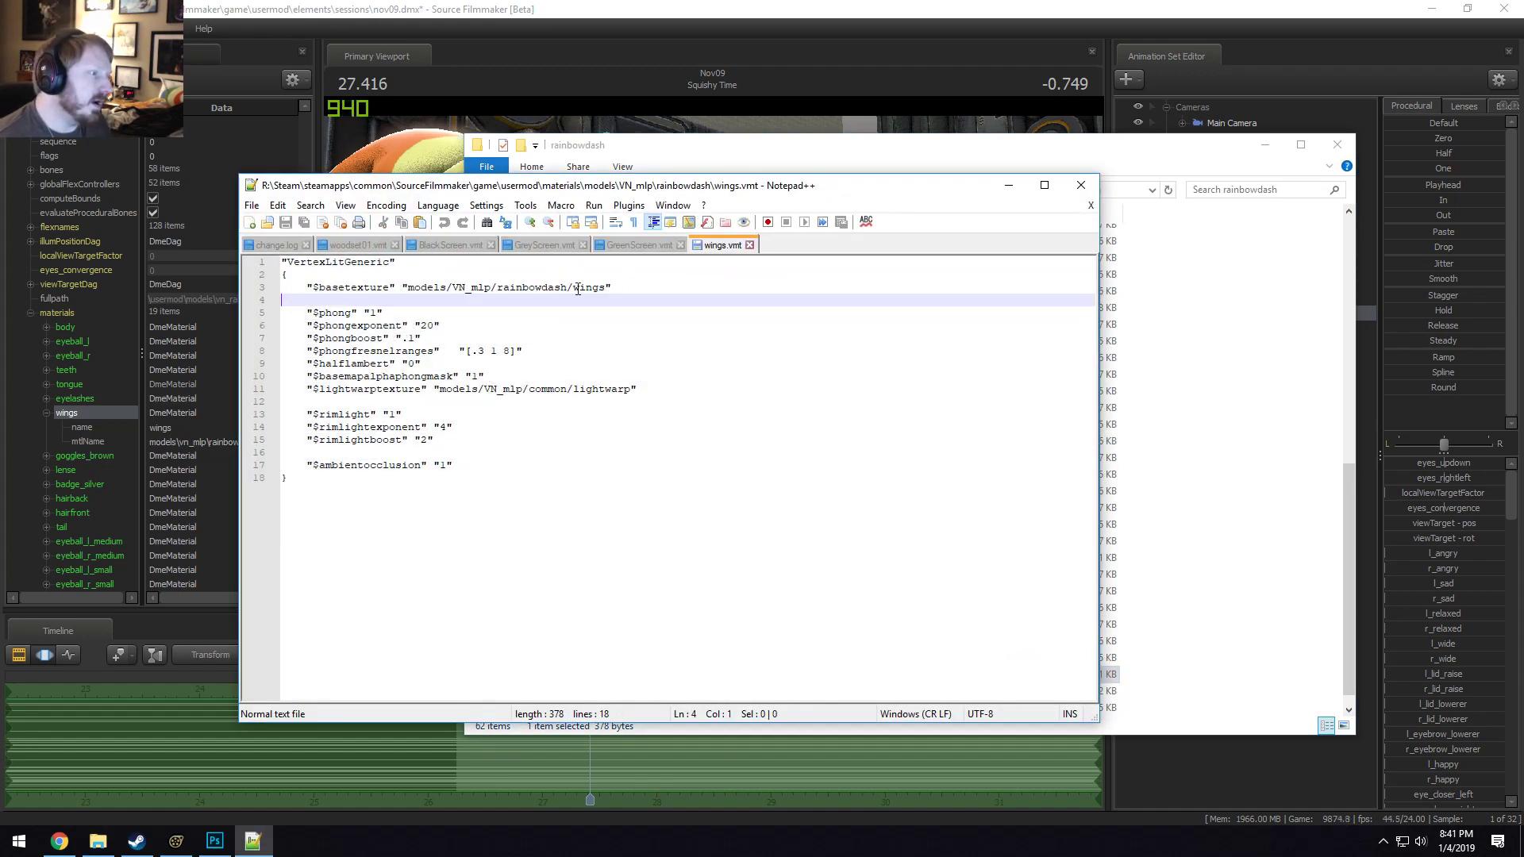
drag(627, 288, 302, 284)
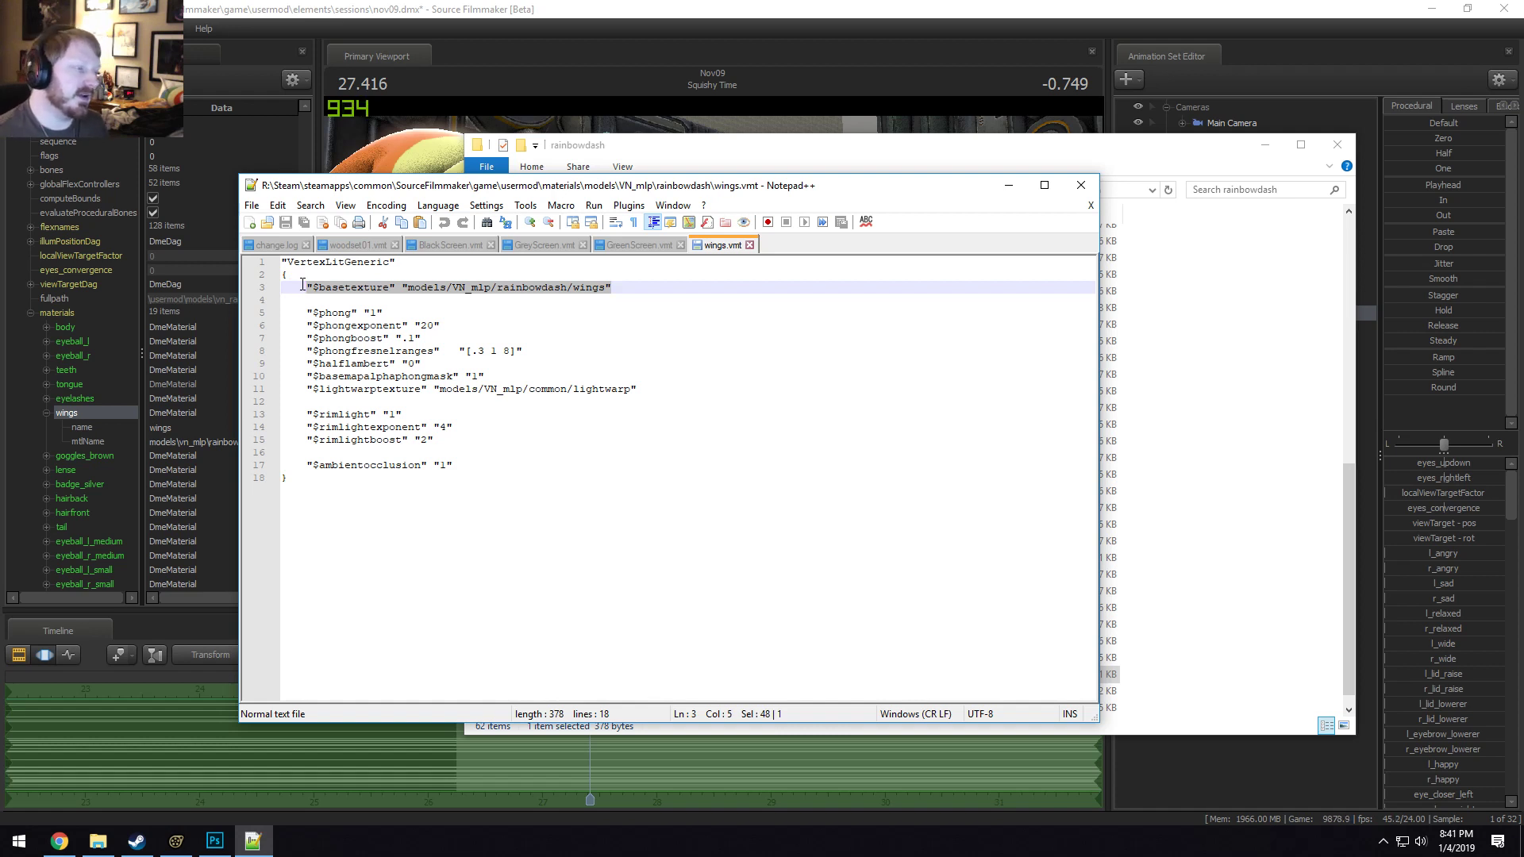
drag(408, 286, 634, 291)
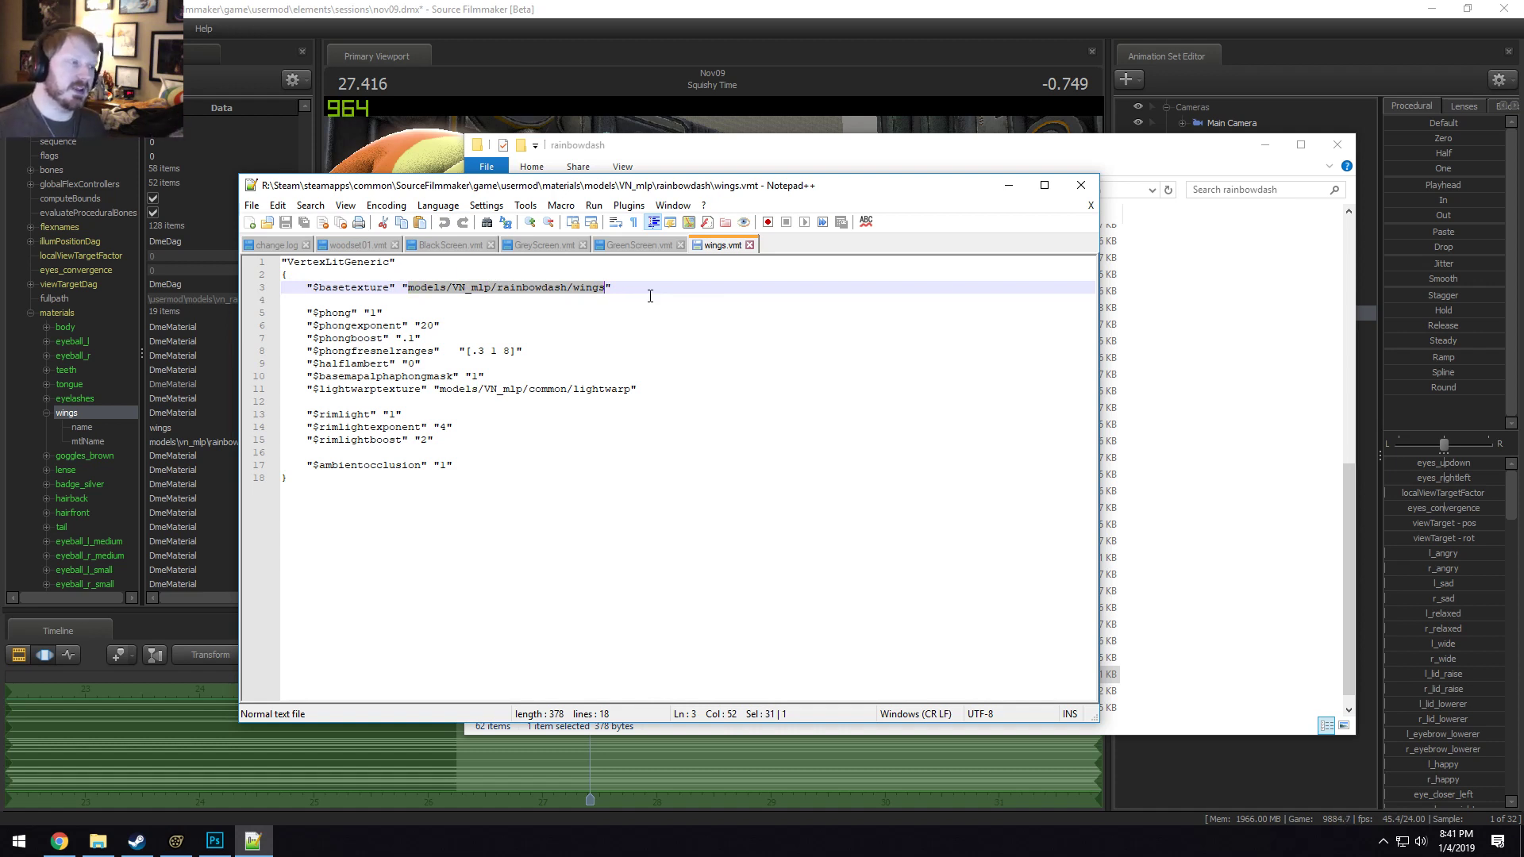
Change the $basetexture path in wings.vmt to models/VN_mlp/rainbowdash/wings_red and save the file.
click(603, 290)
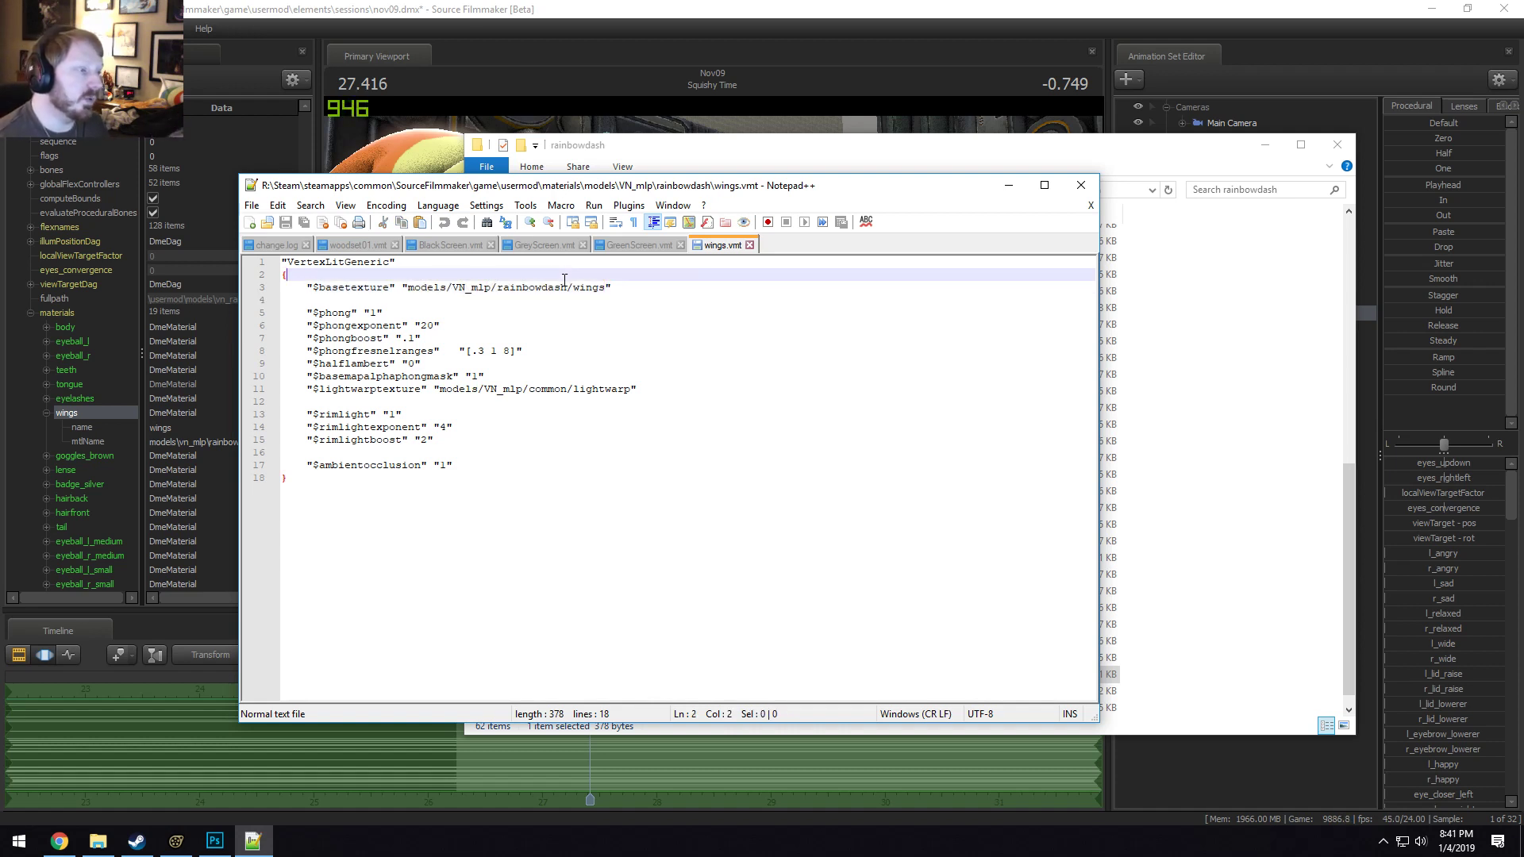
double_click(604, 290)
triple_click(607, 289)
click(606, 289)
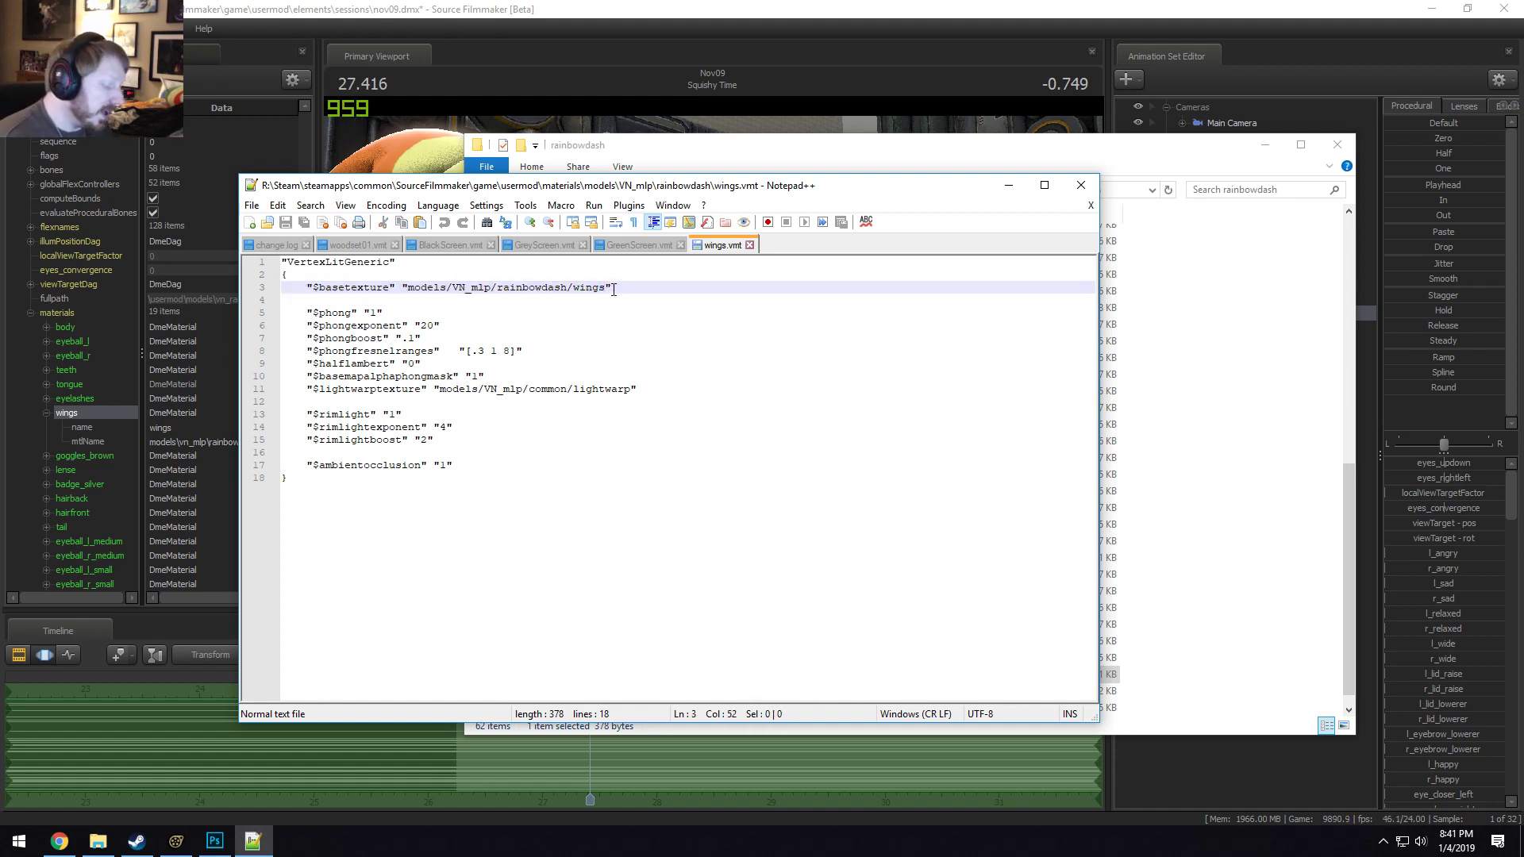
text(_red)
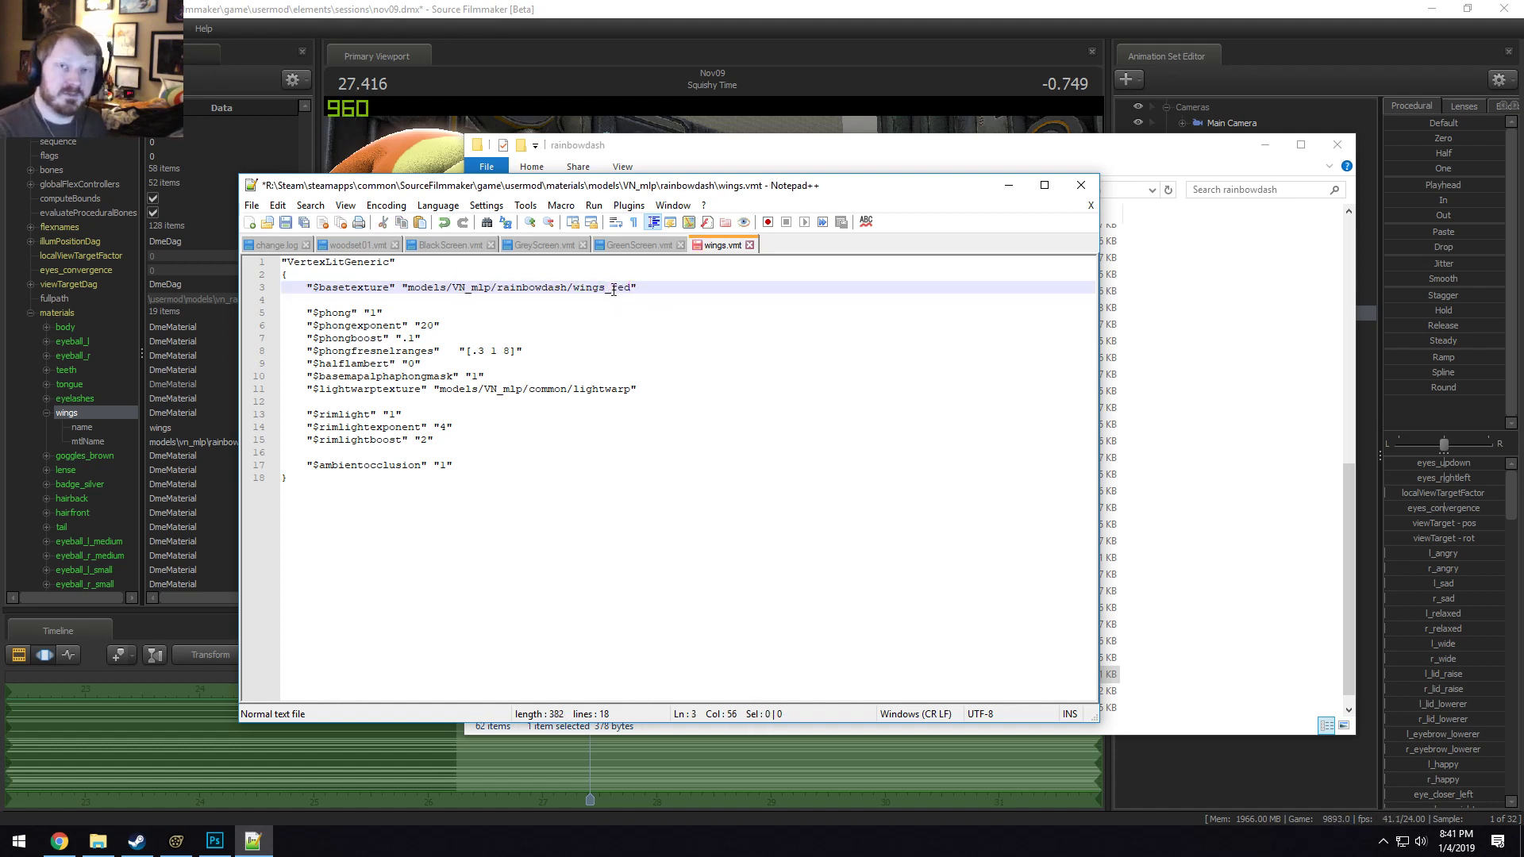
key(ctrl+s)
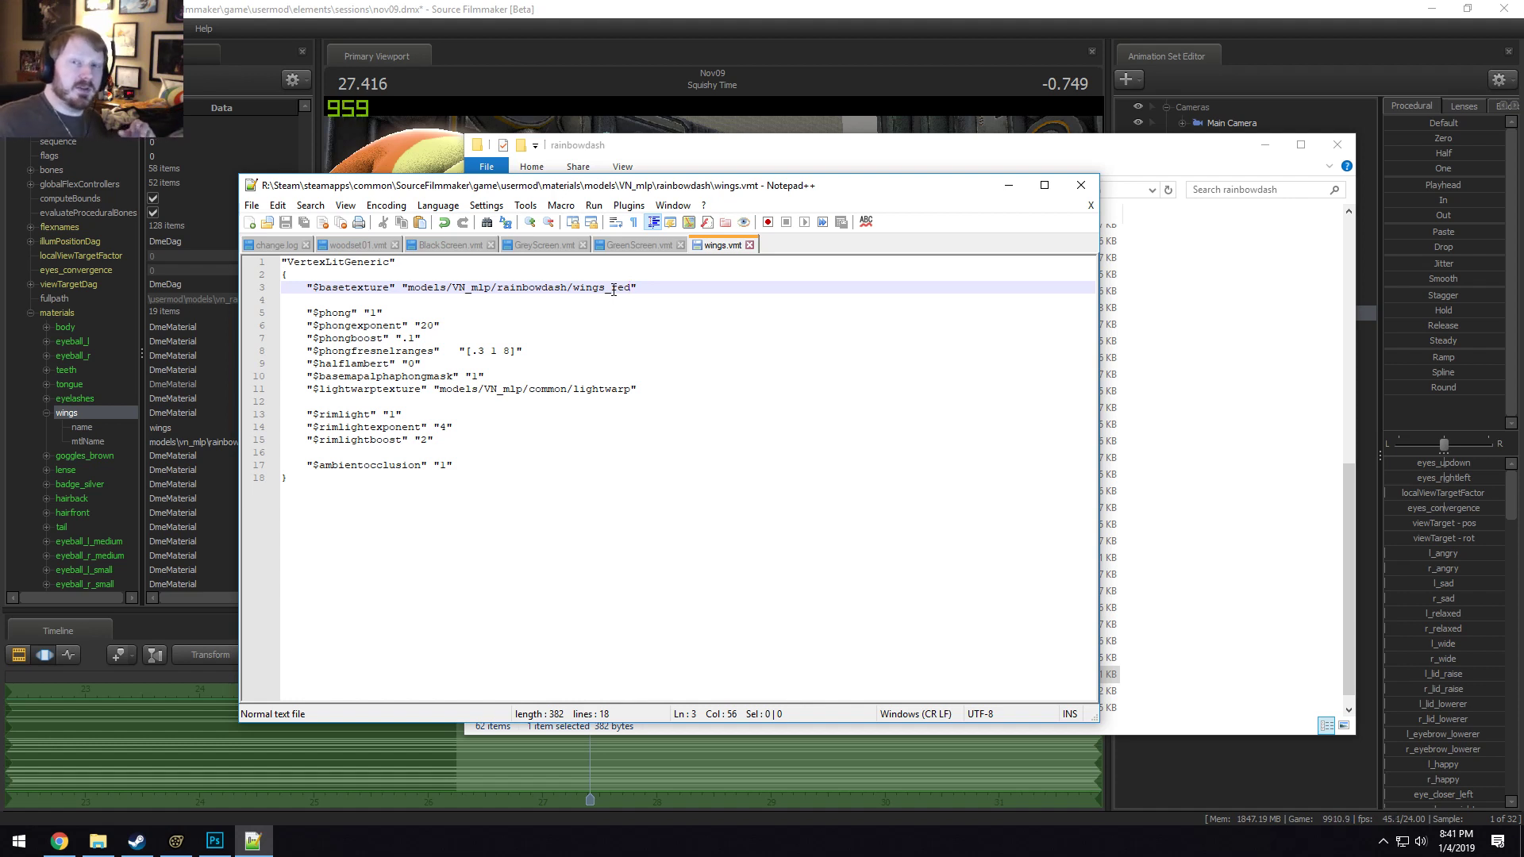
Restore the $basetexture path in wings.vmt to models/VN_mlp/rainbowdash/wings and save the file.
key(BackSpace)
key(BackSpace)
key(BackSpace)
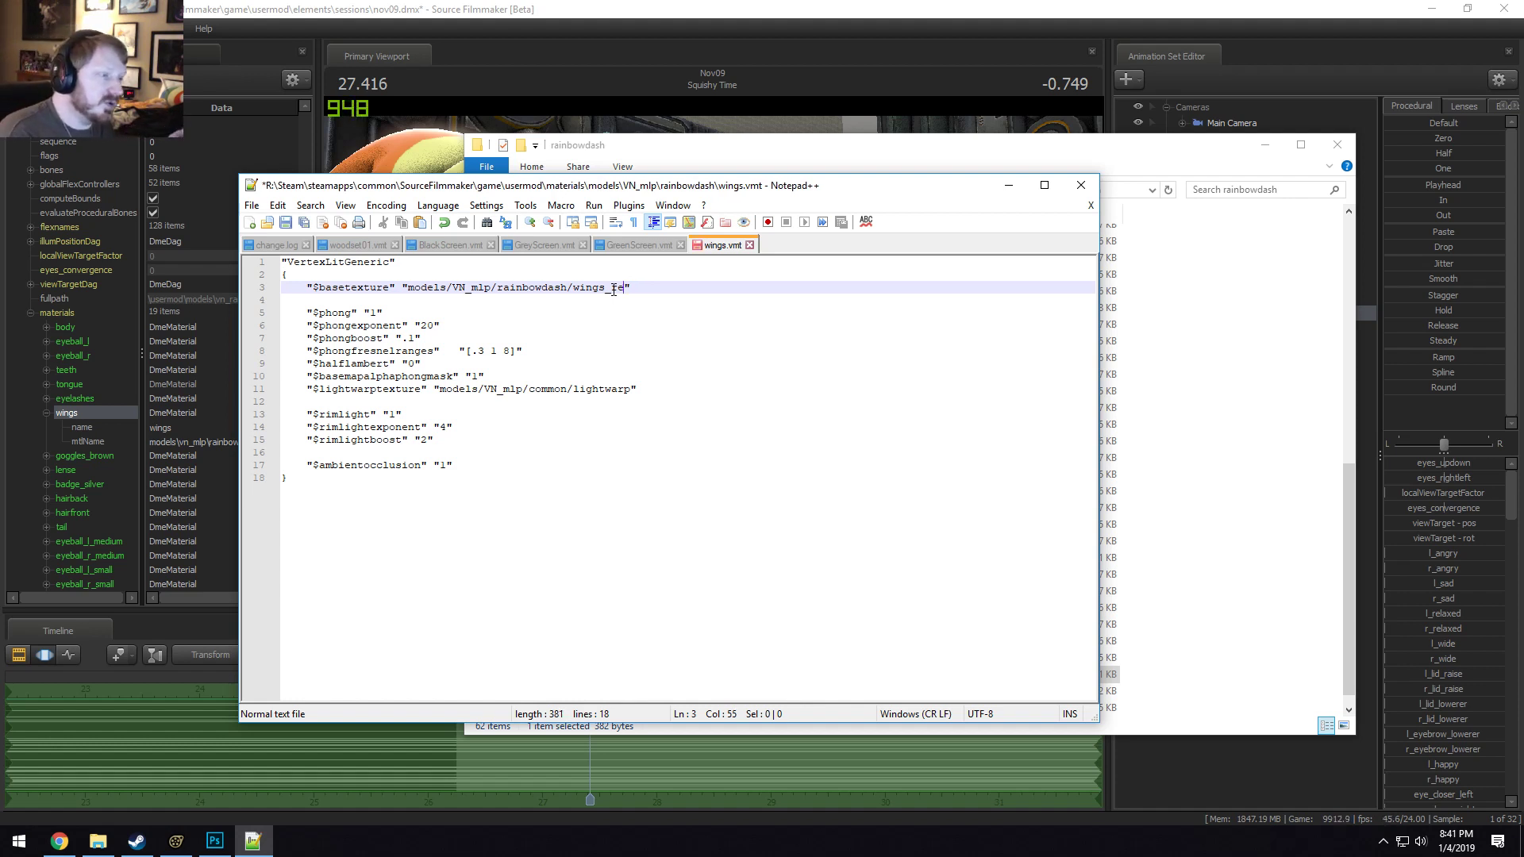
key(BackSpace)
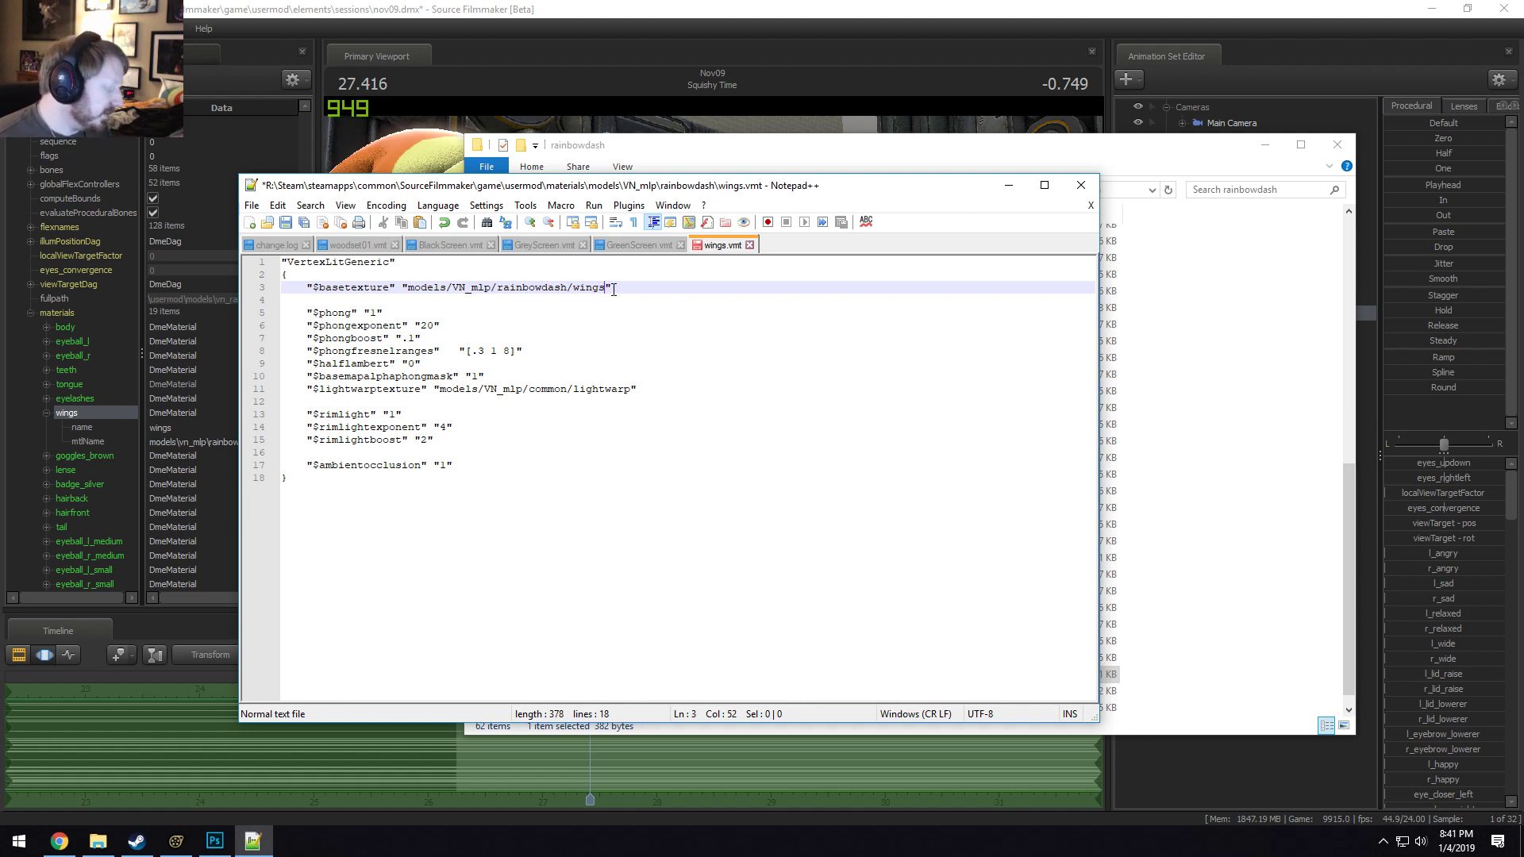
key(ctrl+s)
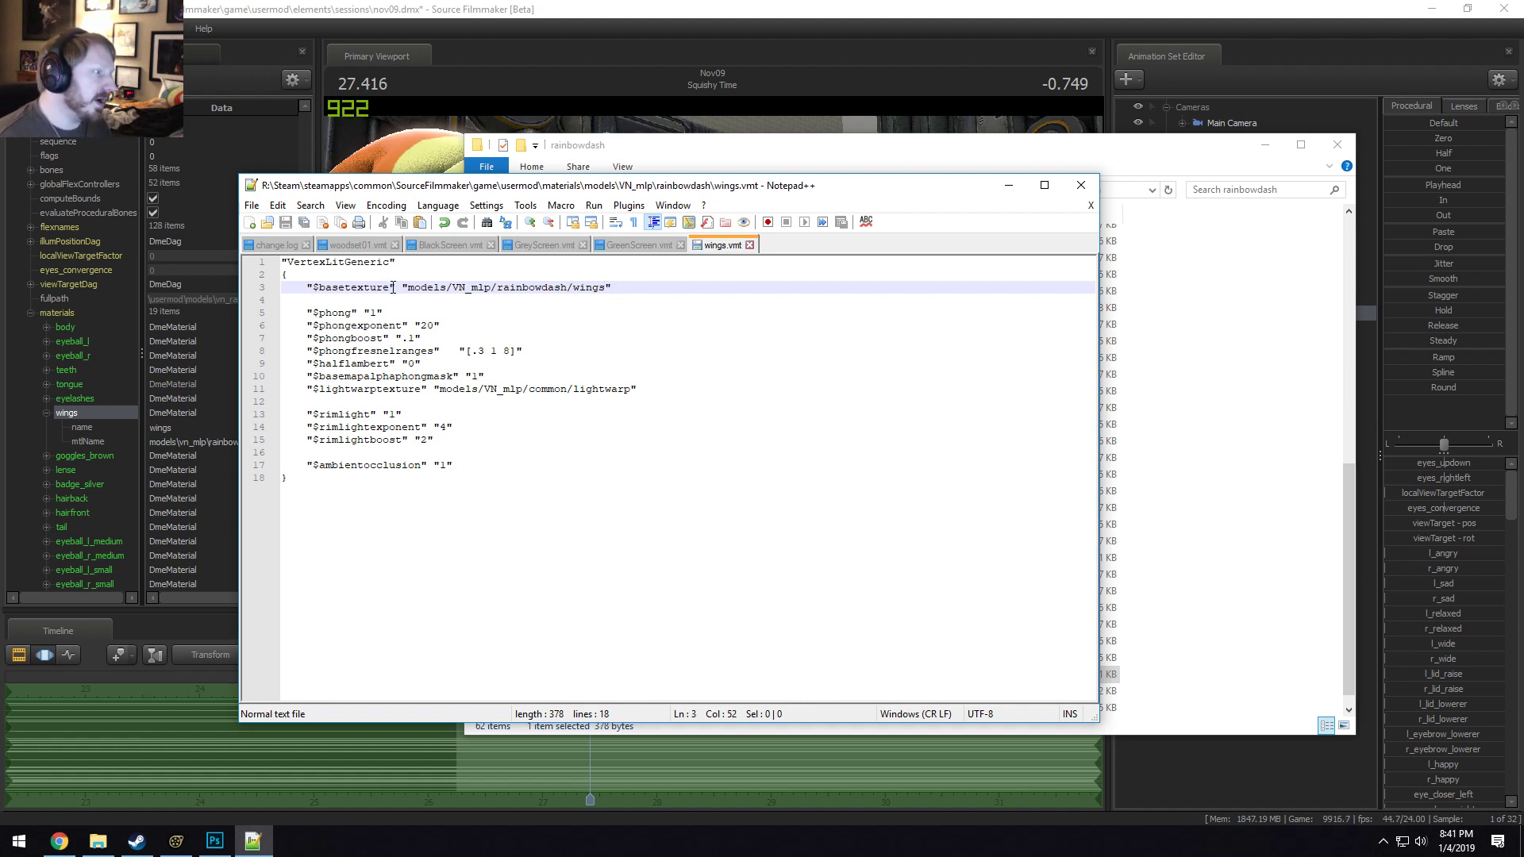
Examine the $basetexture parameter and its texture path in wings.vmt, and the attribute types that can be added to the wings material.
drag(390, 287, 316, 290)
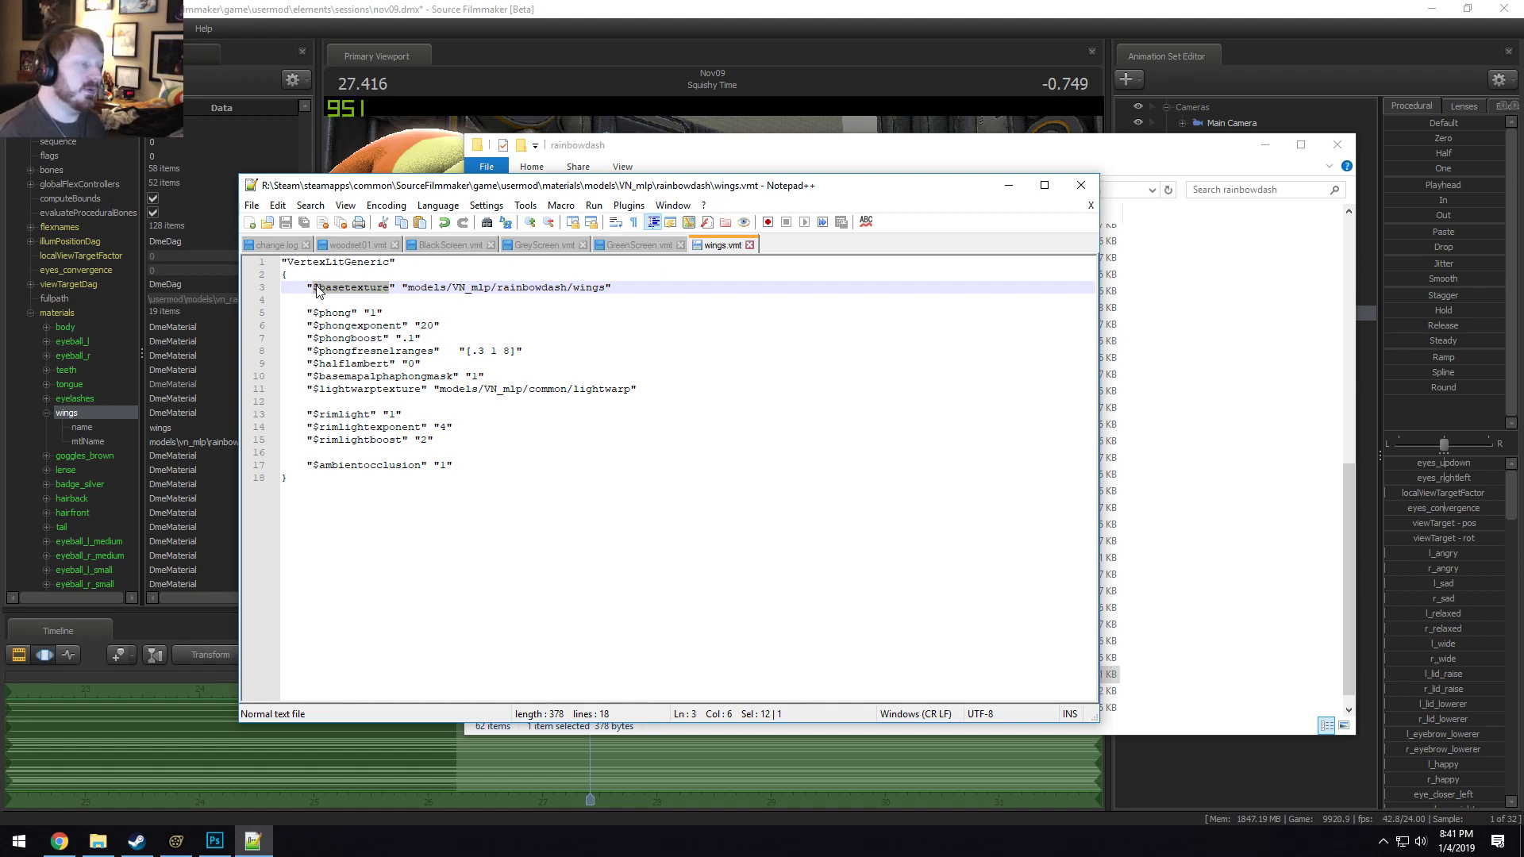
click(73, 413)
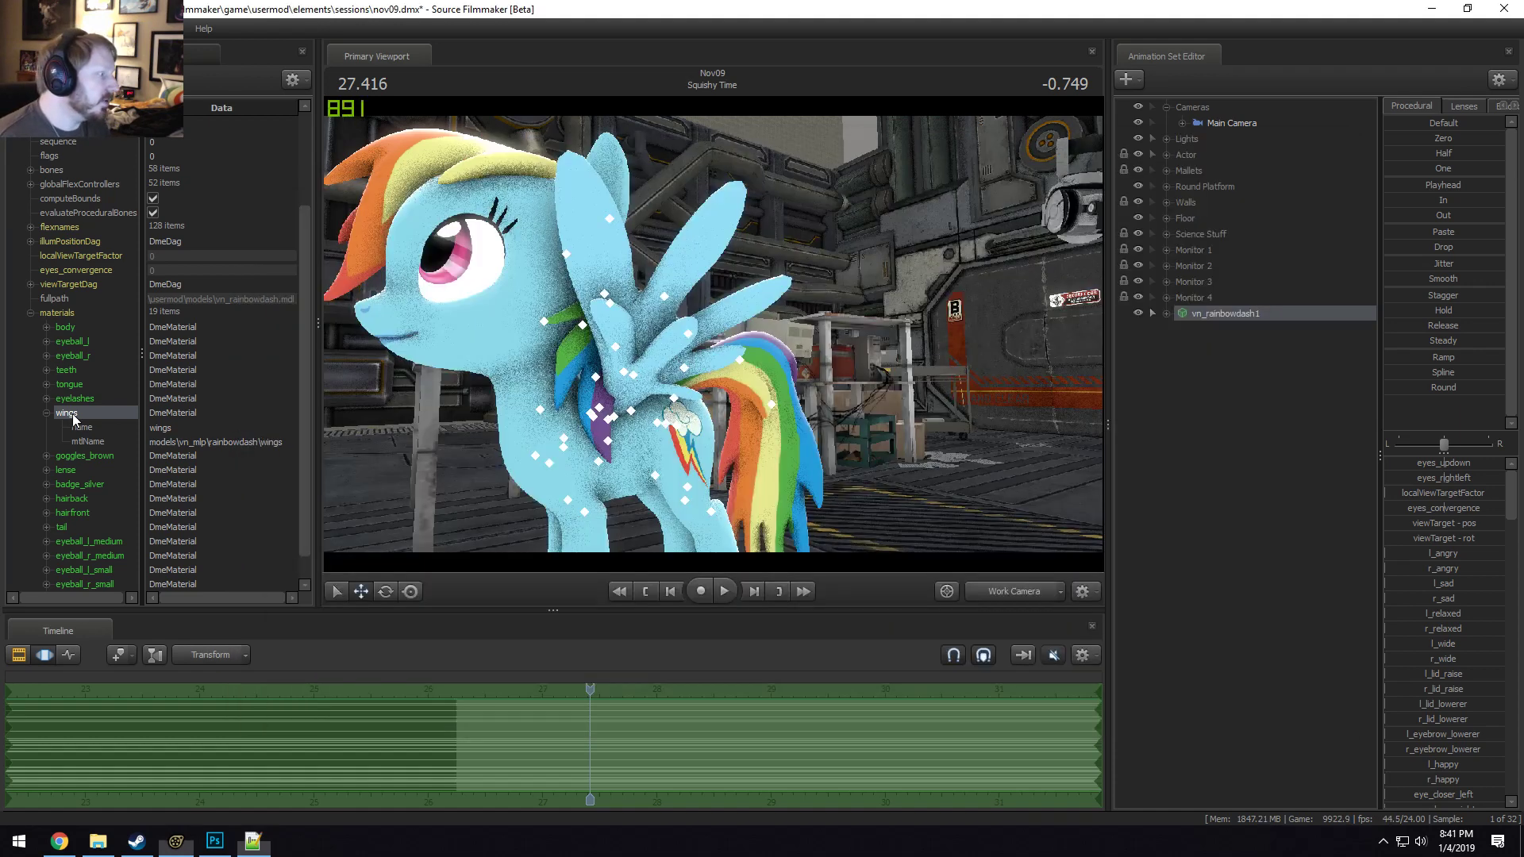
right_click(73, 413)
mouse_move(108, 528)
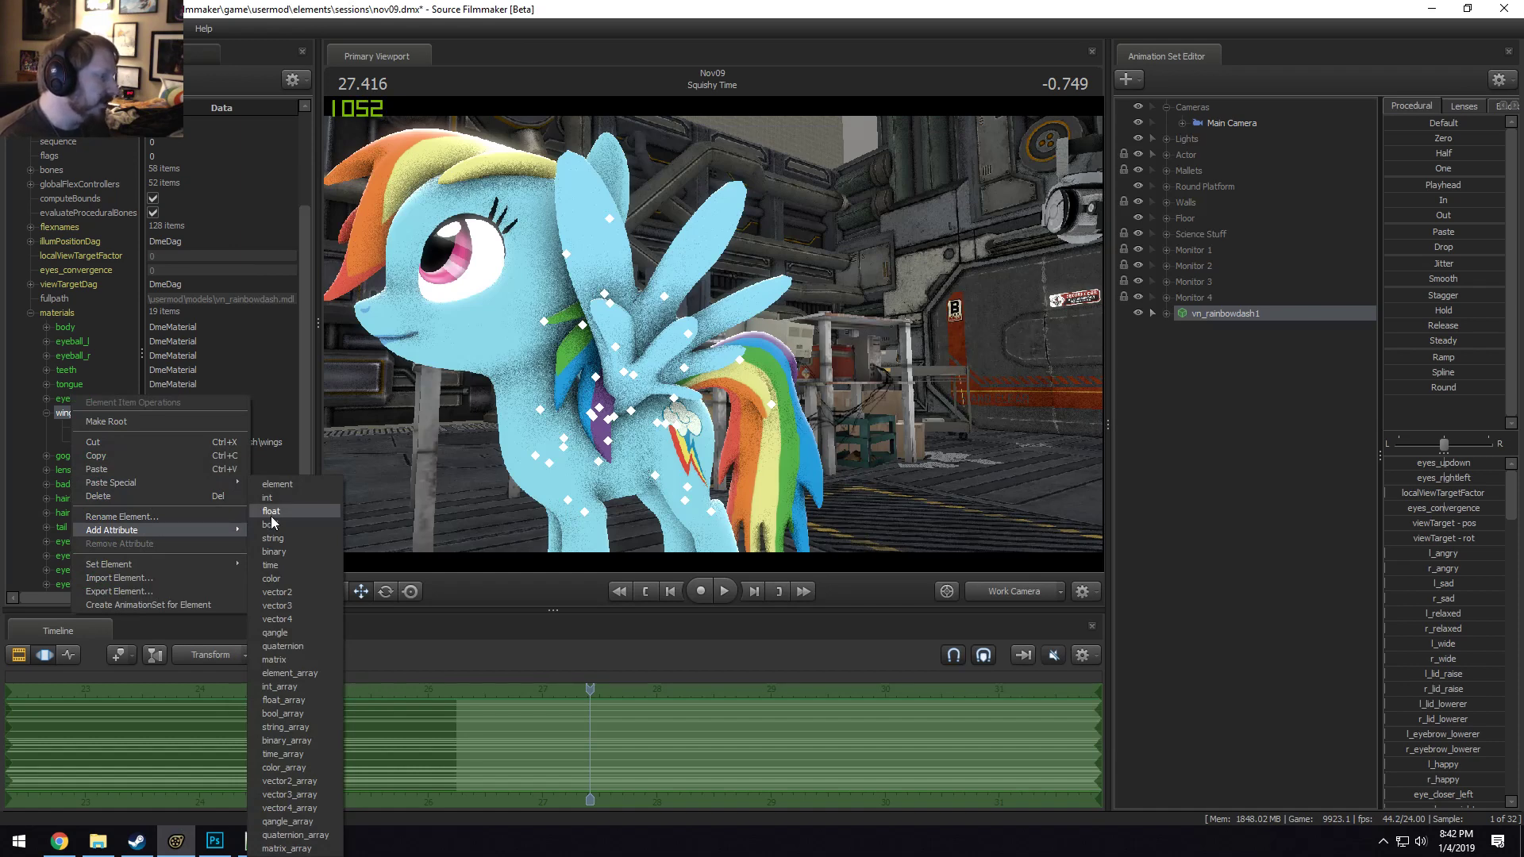
key(alt+Tab)
drag(409, 289, 605, 288)
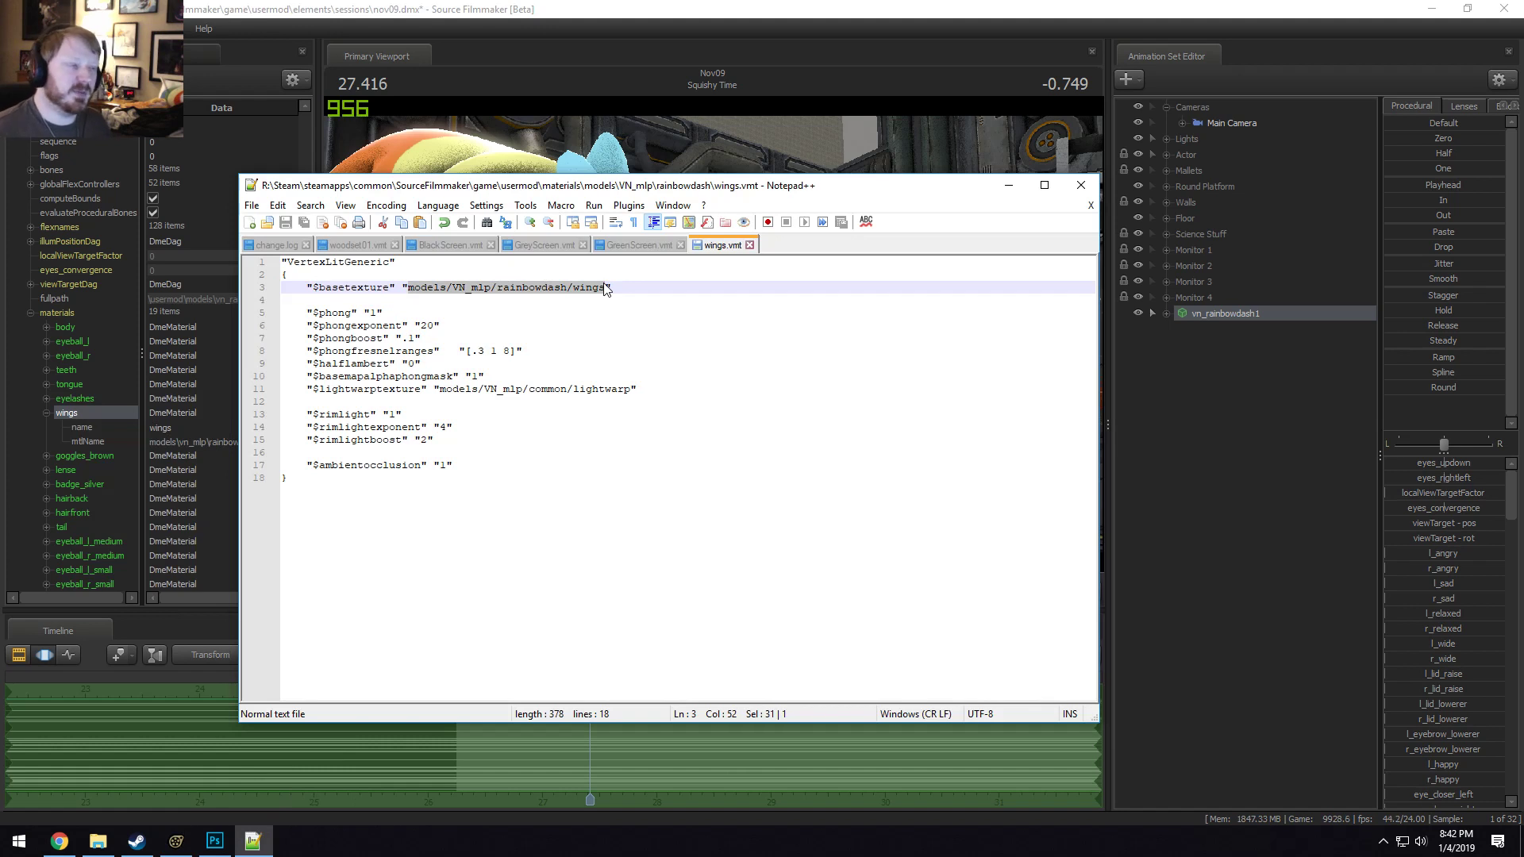
click(594, 304)
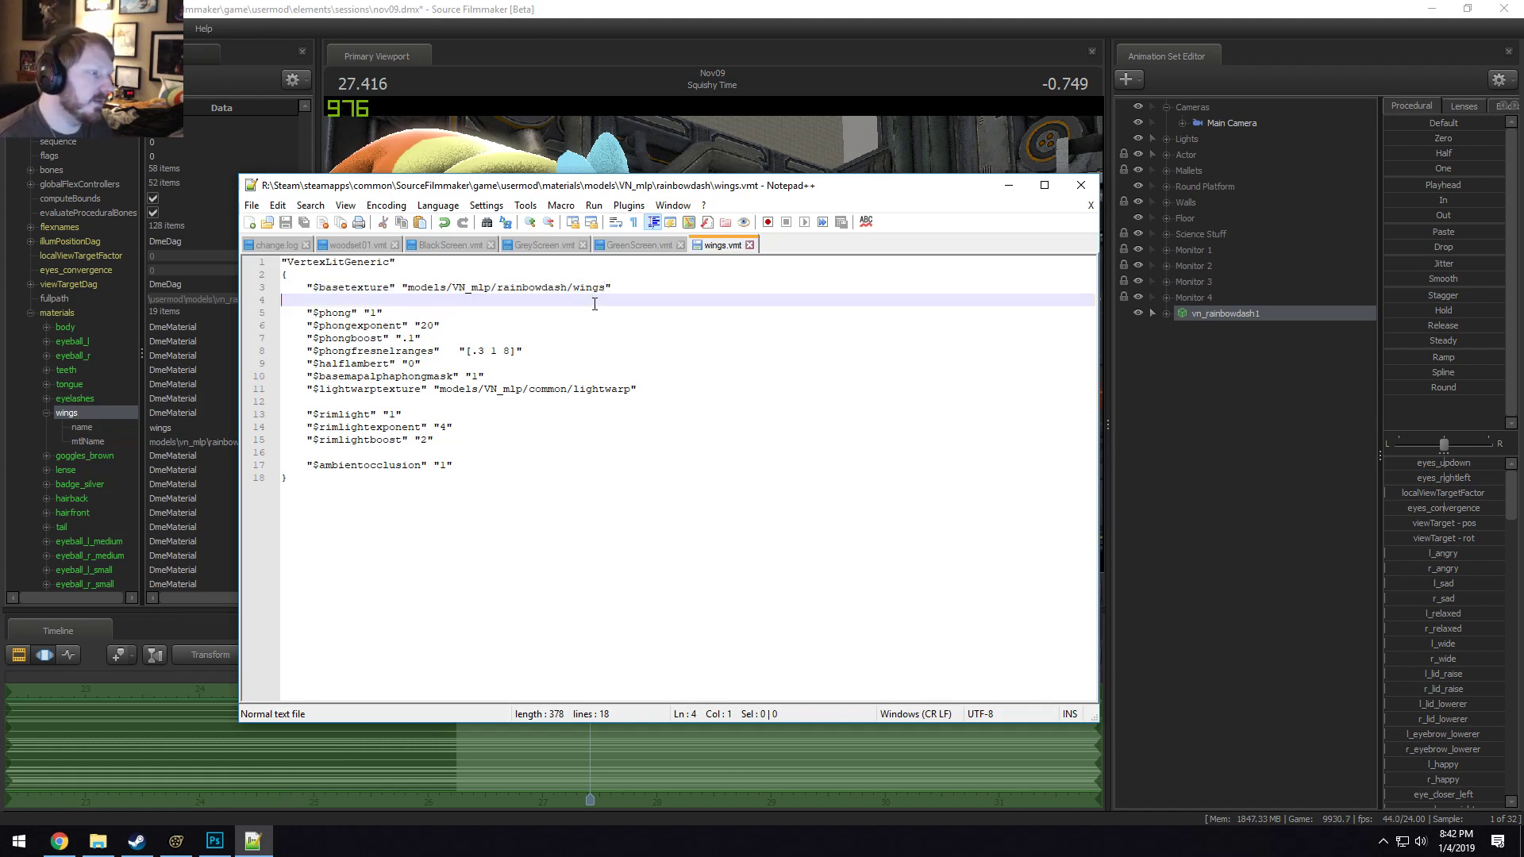
drag(409, 288, 605, 288)
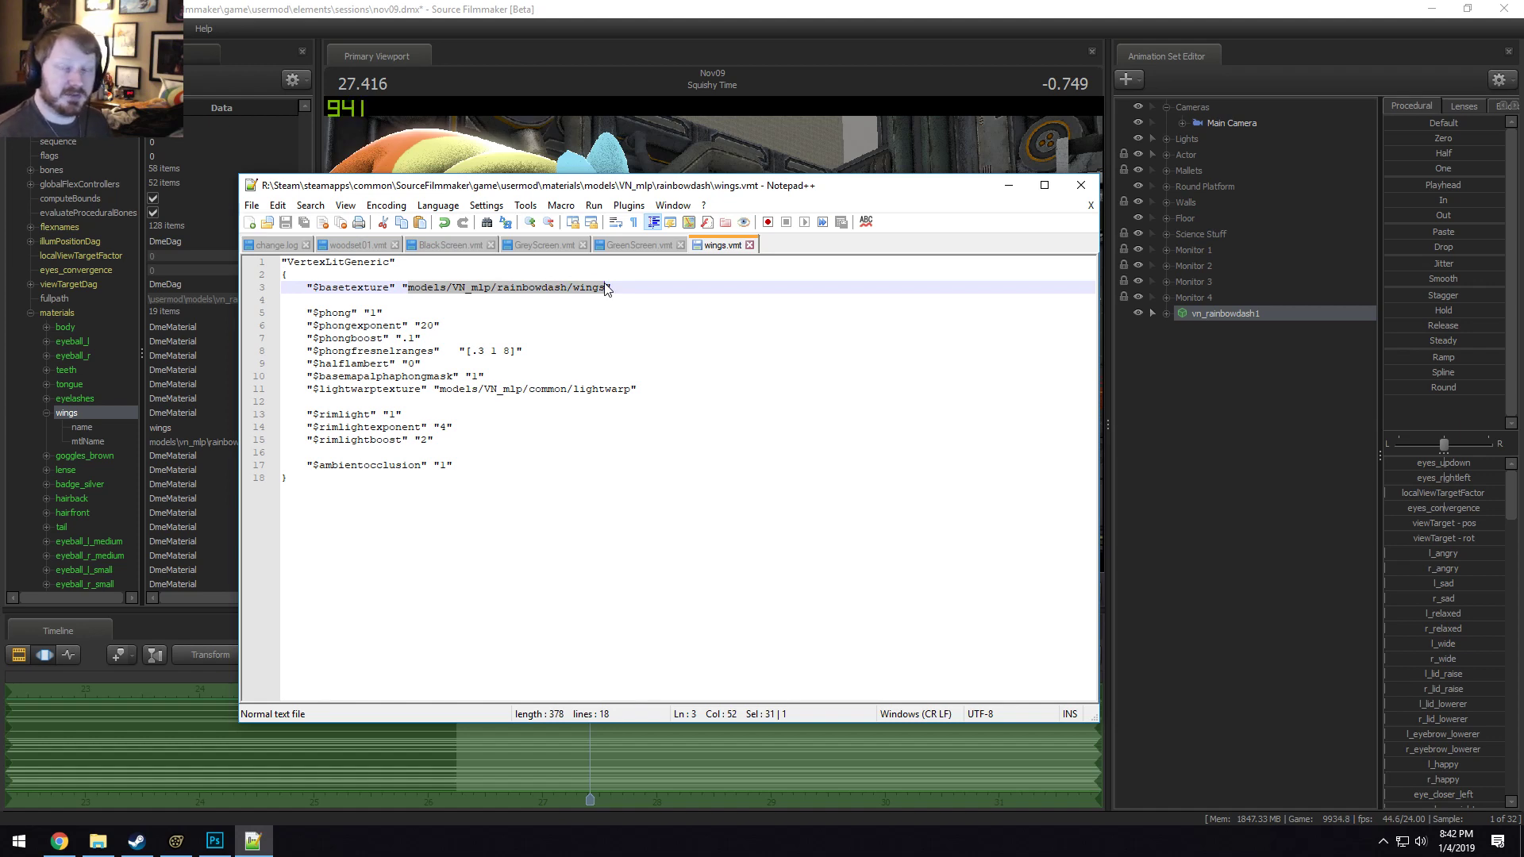
In Source Filmmaker, add a string attribute named $basetexture to Rainbow Dash's wings material.
click(67, 412)
right_click(97, 414)
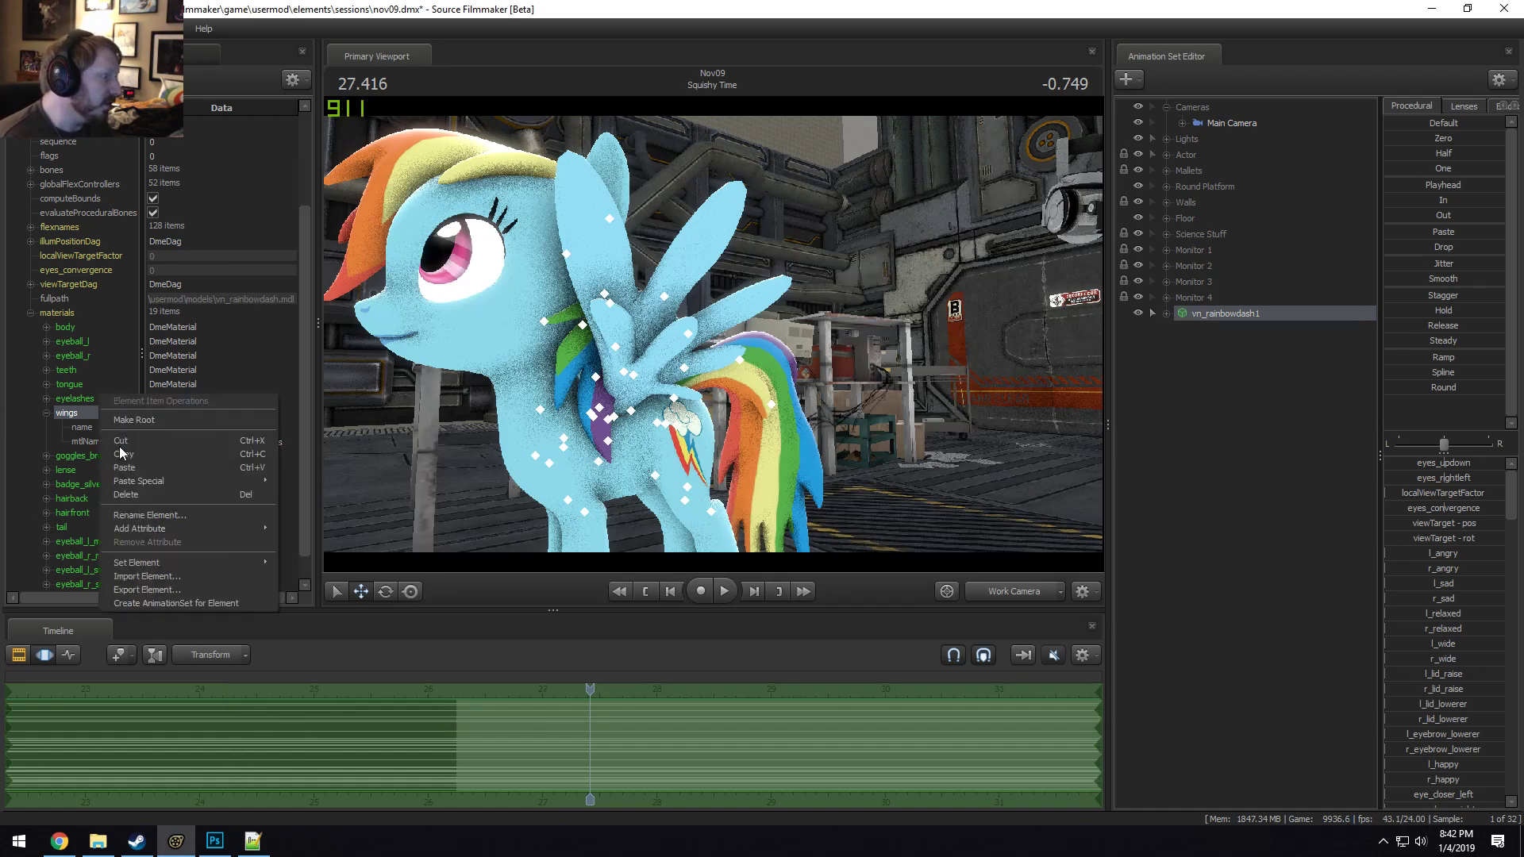
mouse_move(149, 529)
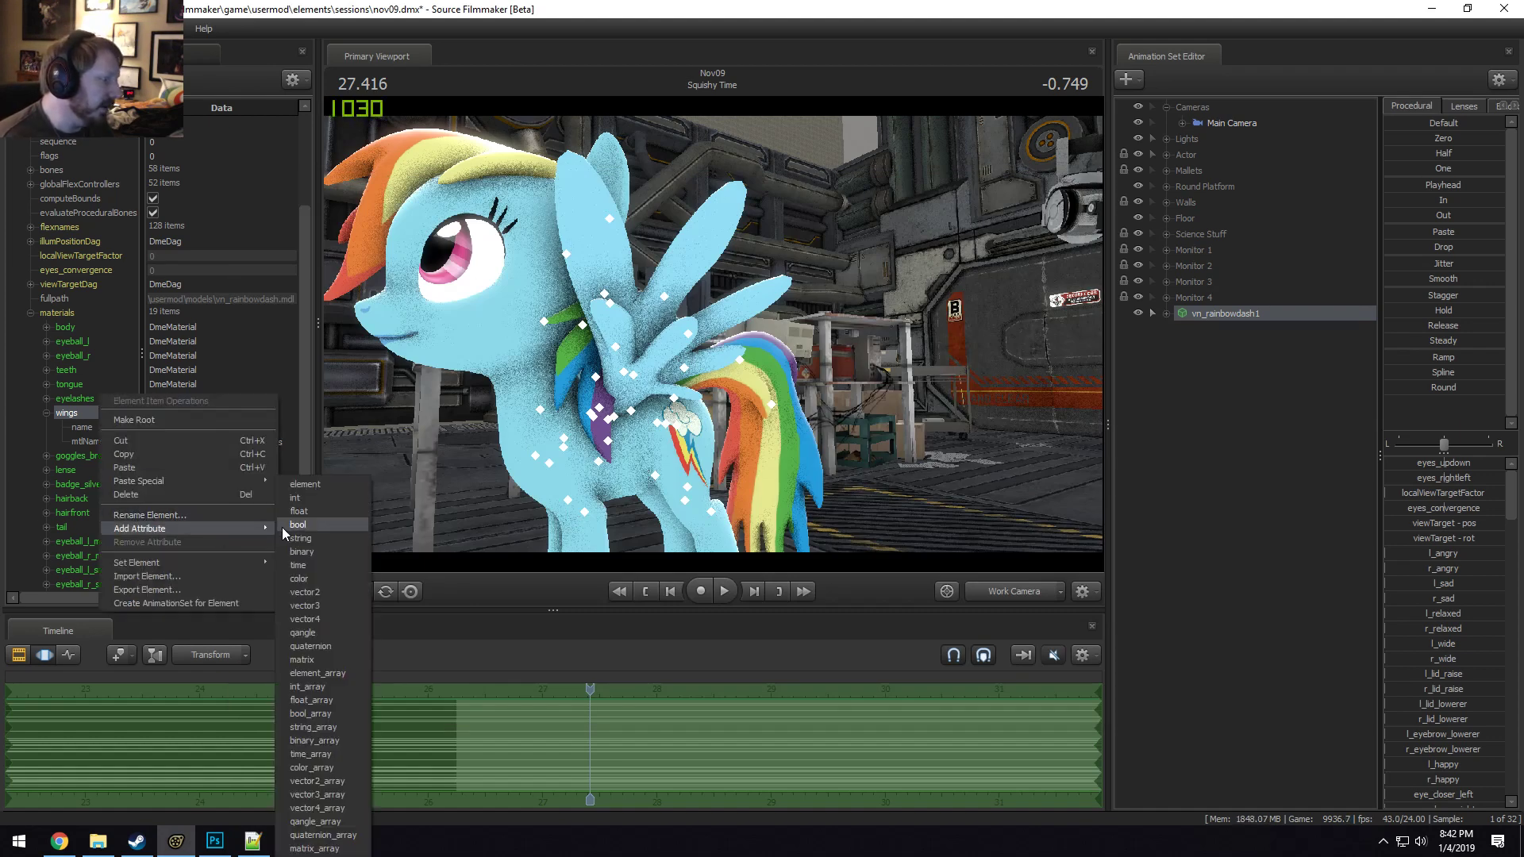
click(298, 538)
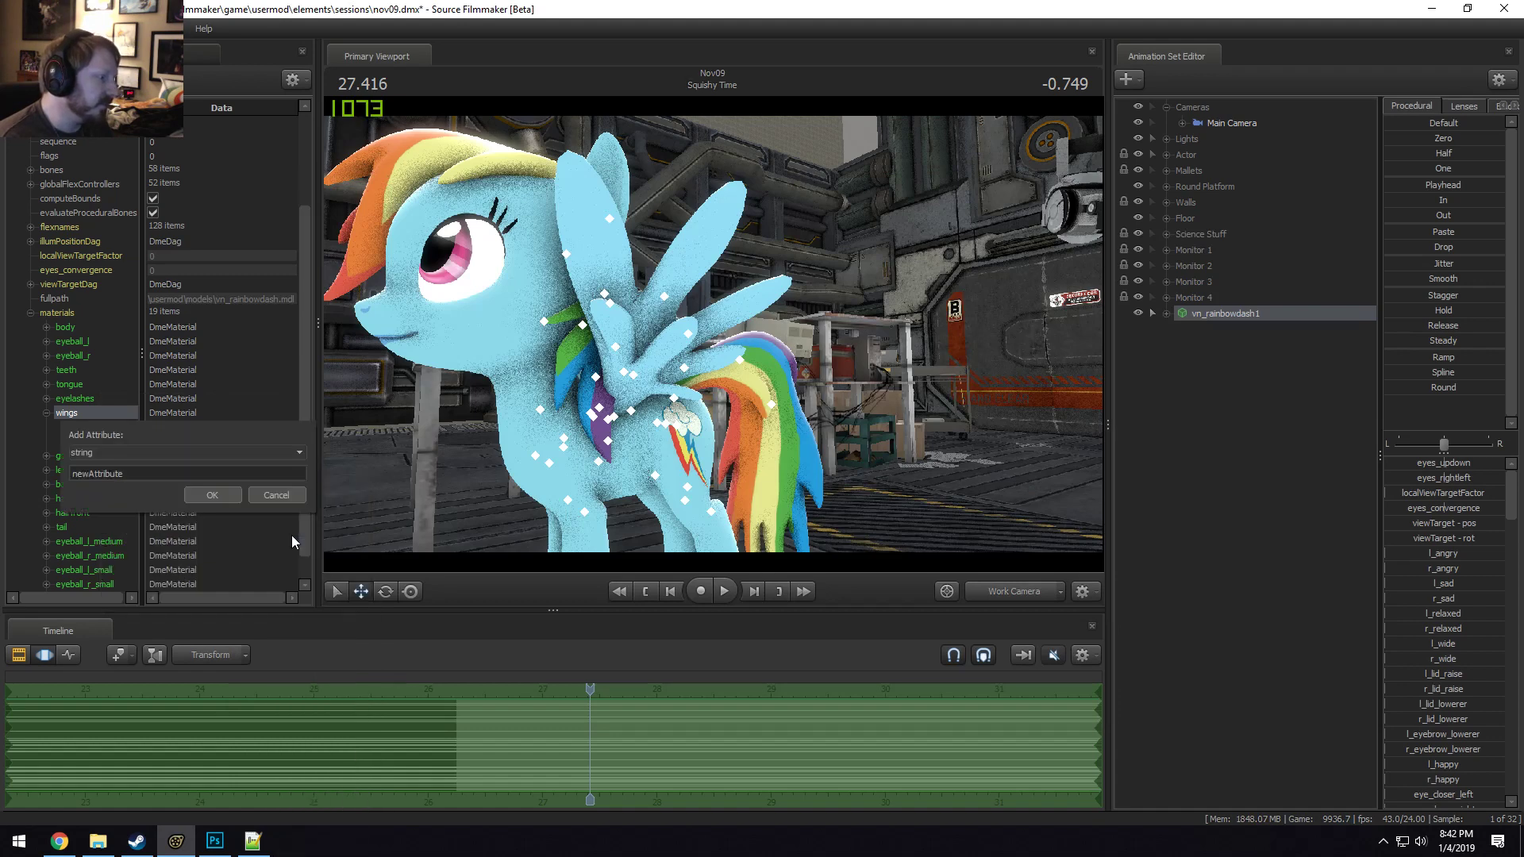
double_click(141, 474)
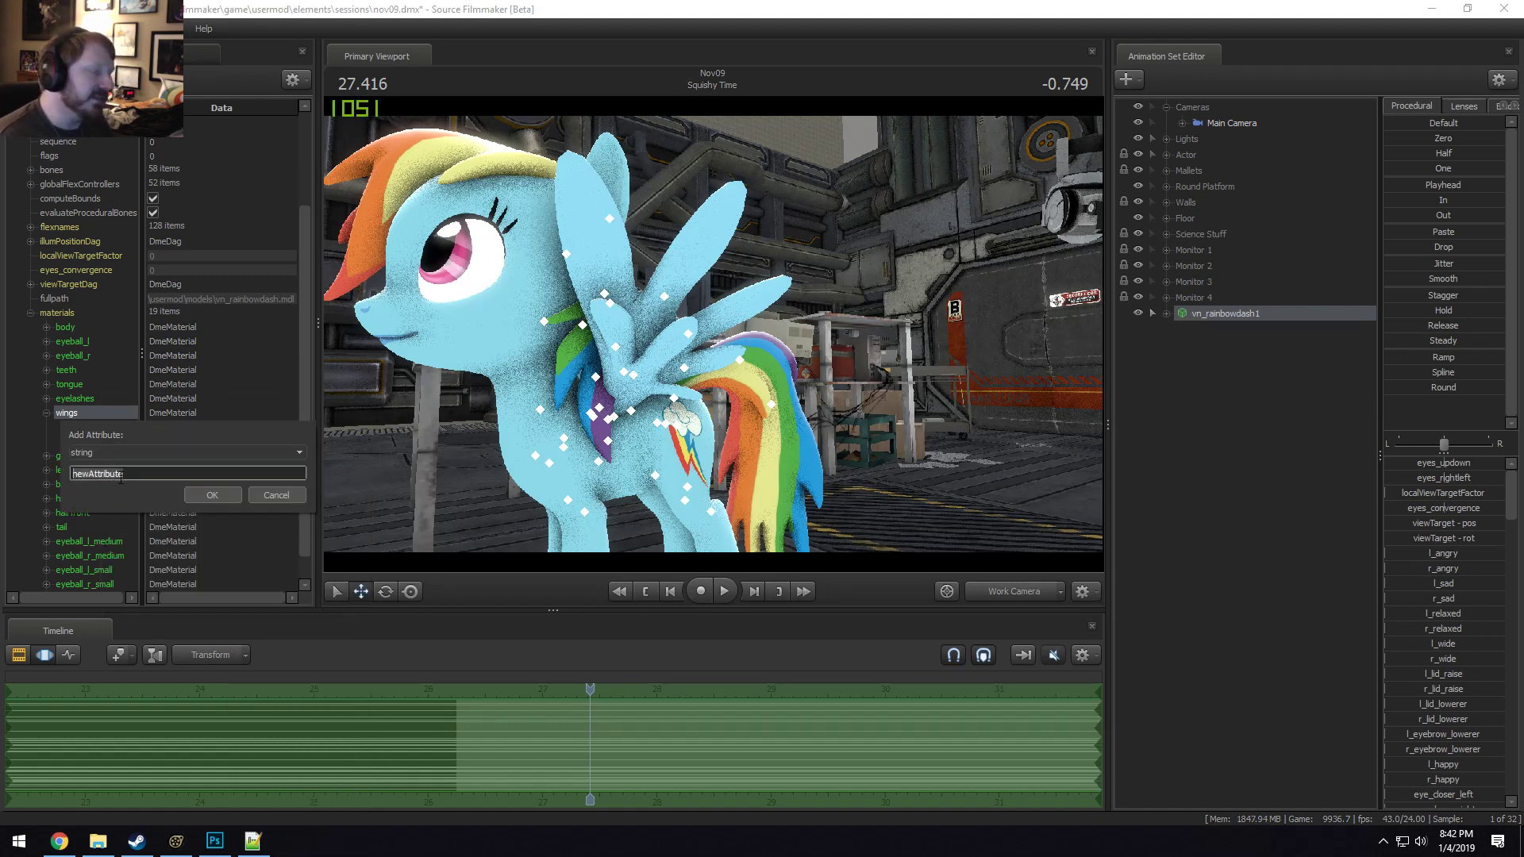
text(s)
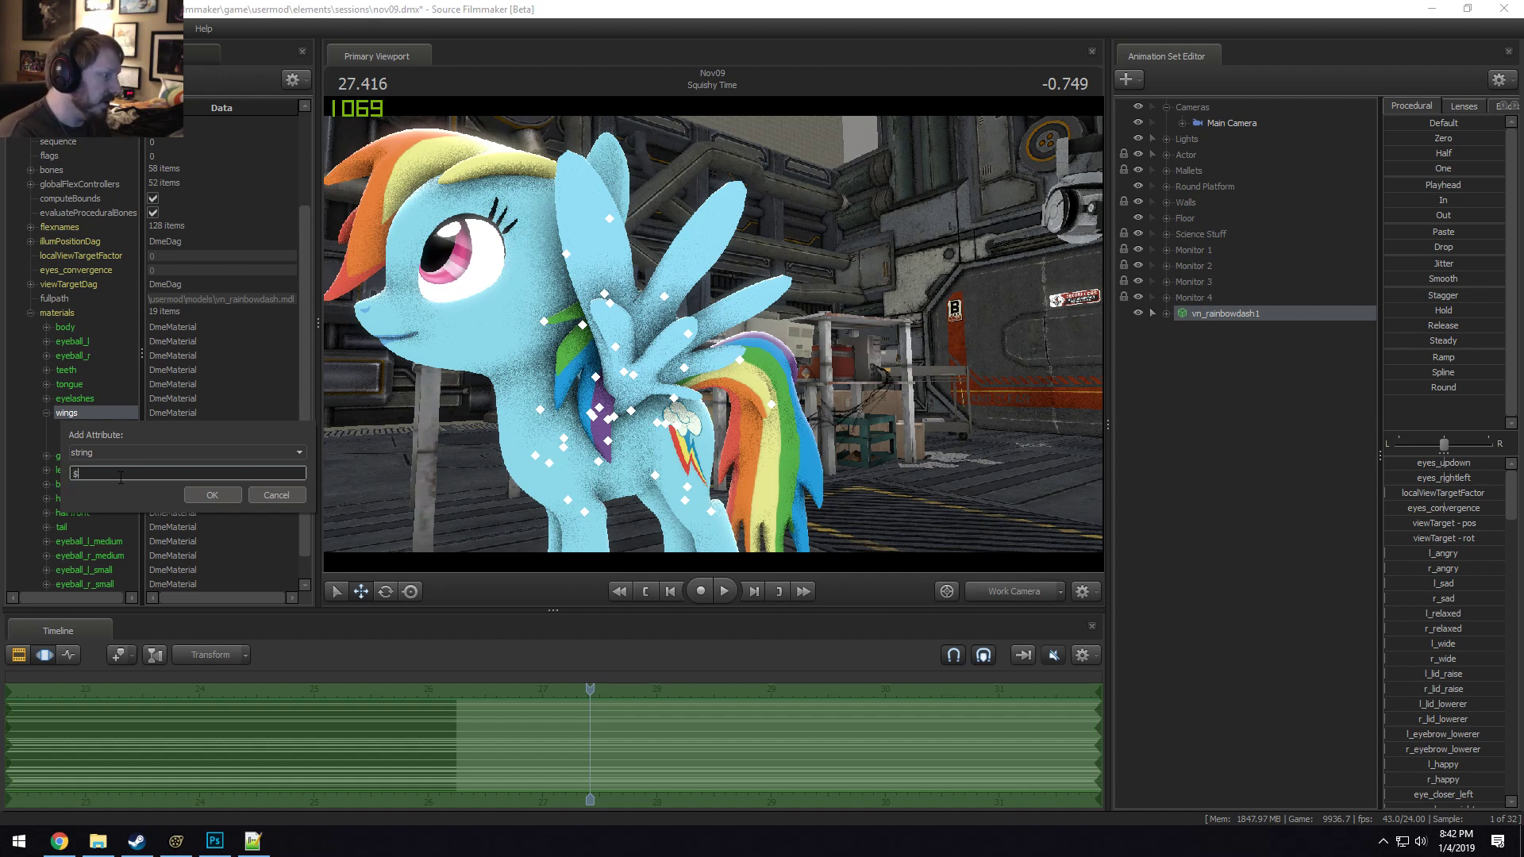
text(basetexture)
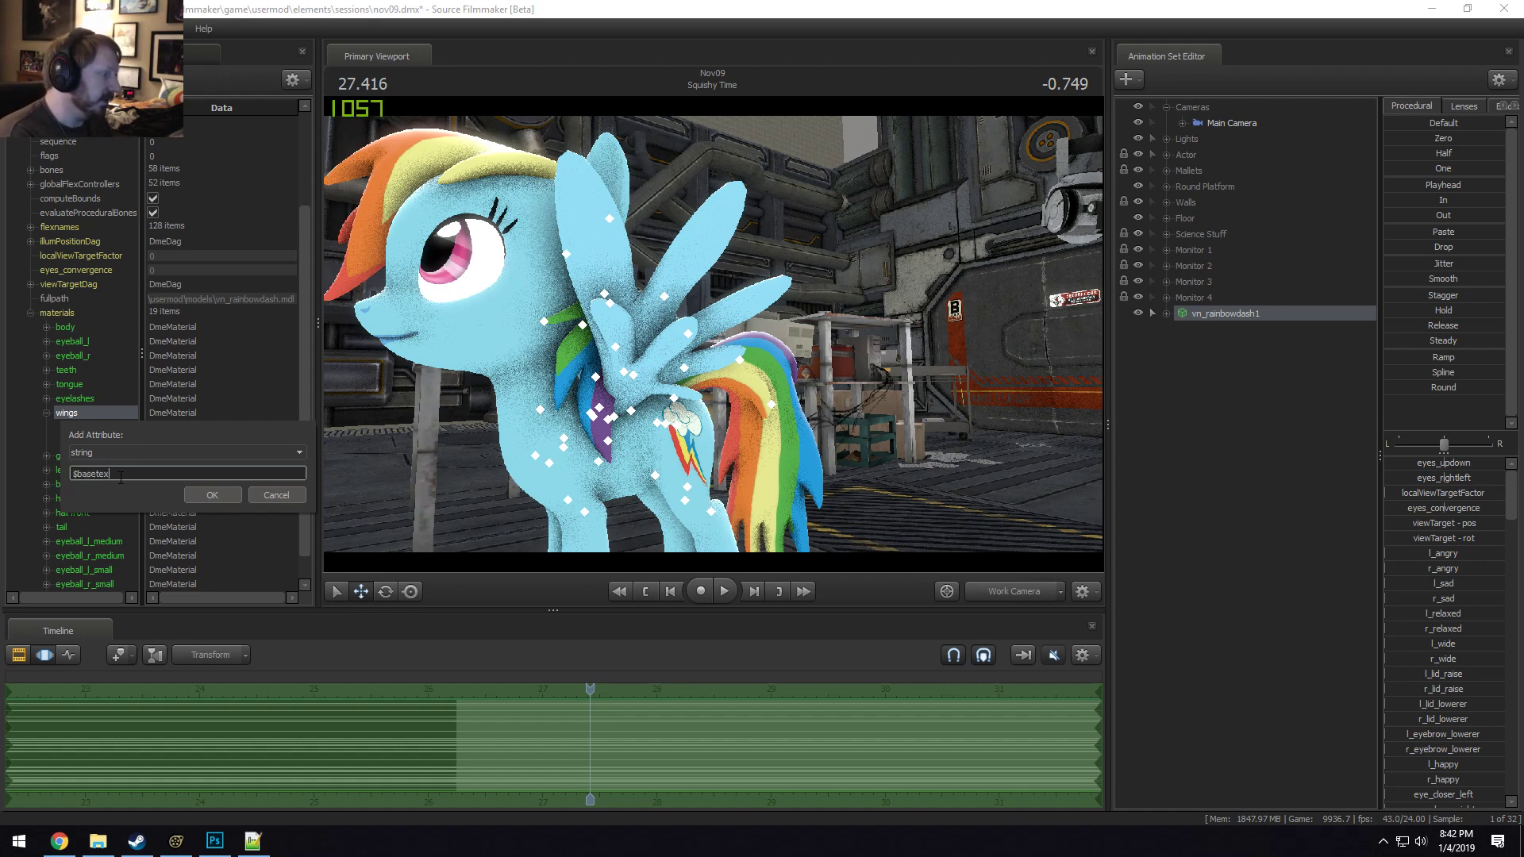
click(212, 496)
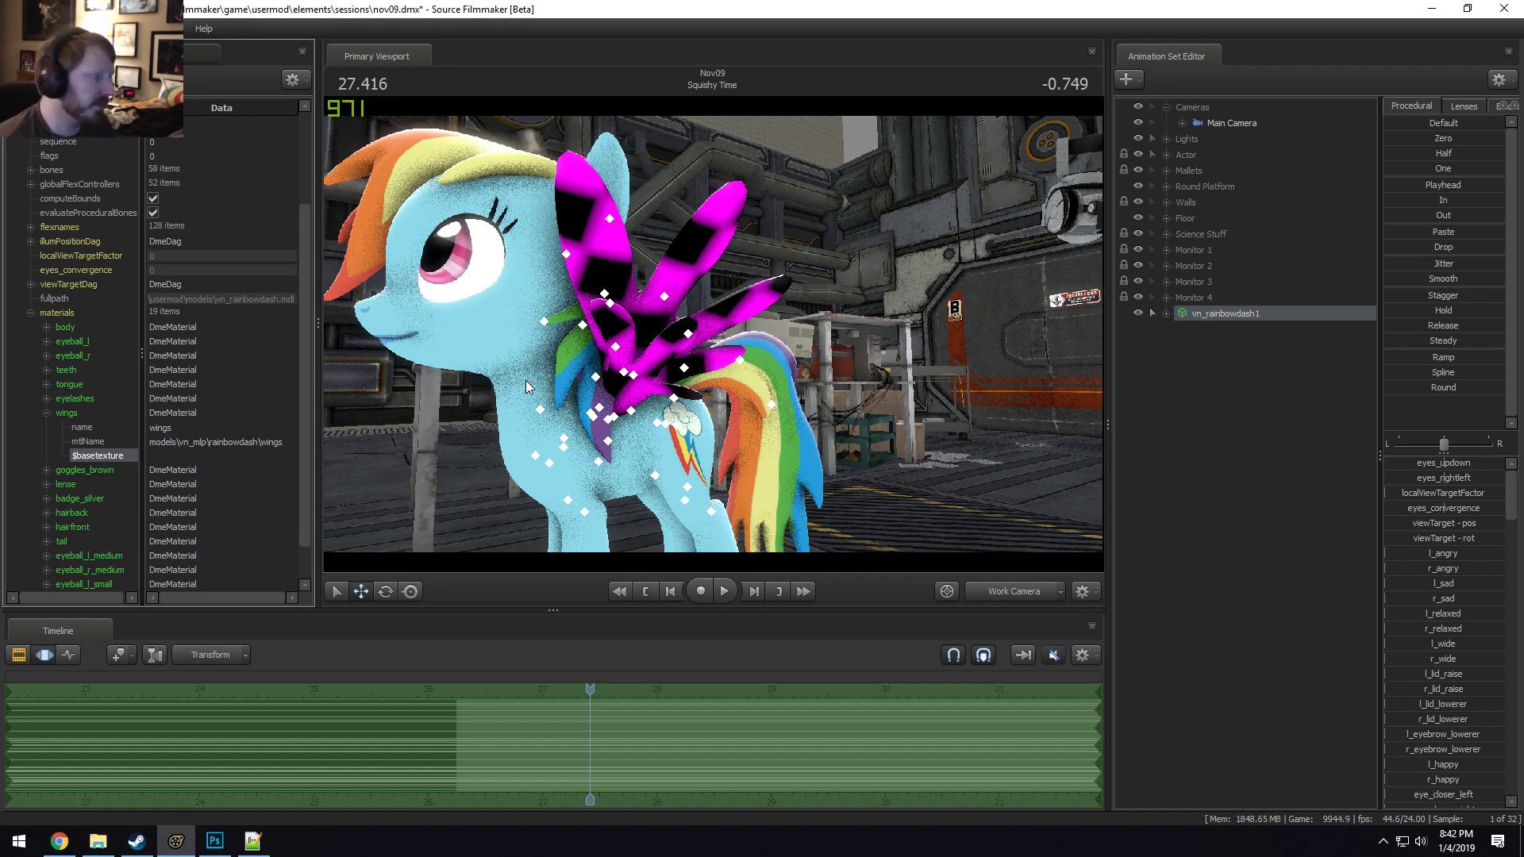
Copy the wings material's mtlName path, models\vn_mlp\rainbowdash\wings, into the $basetexture attribute.
double_click(180, 455)
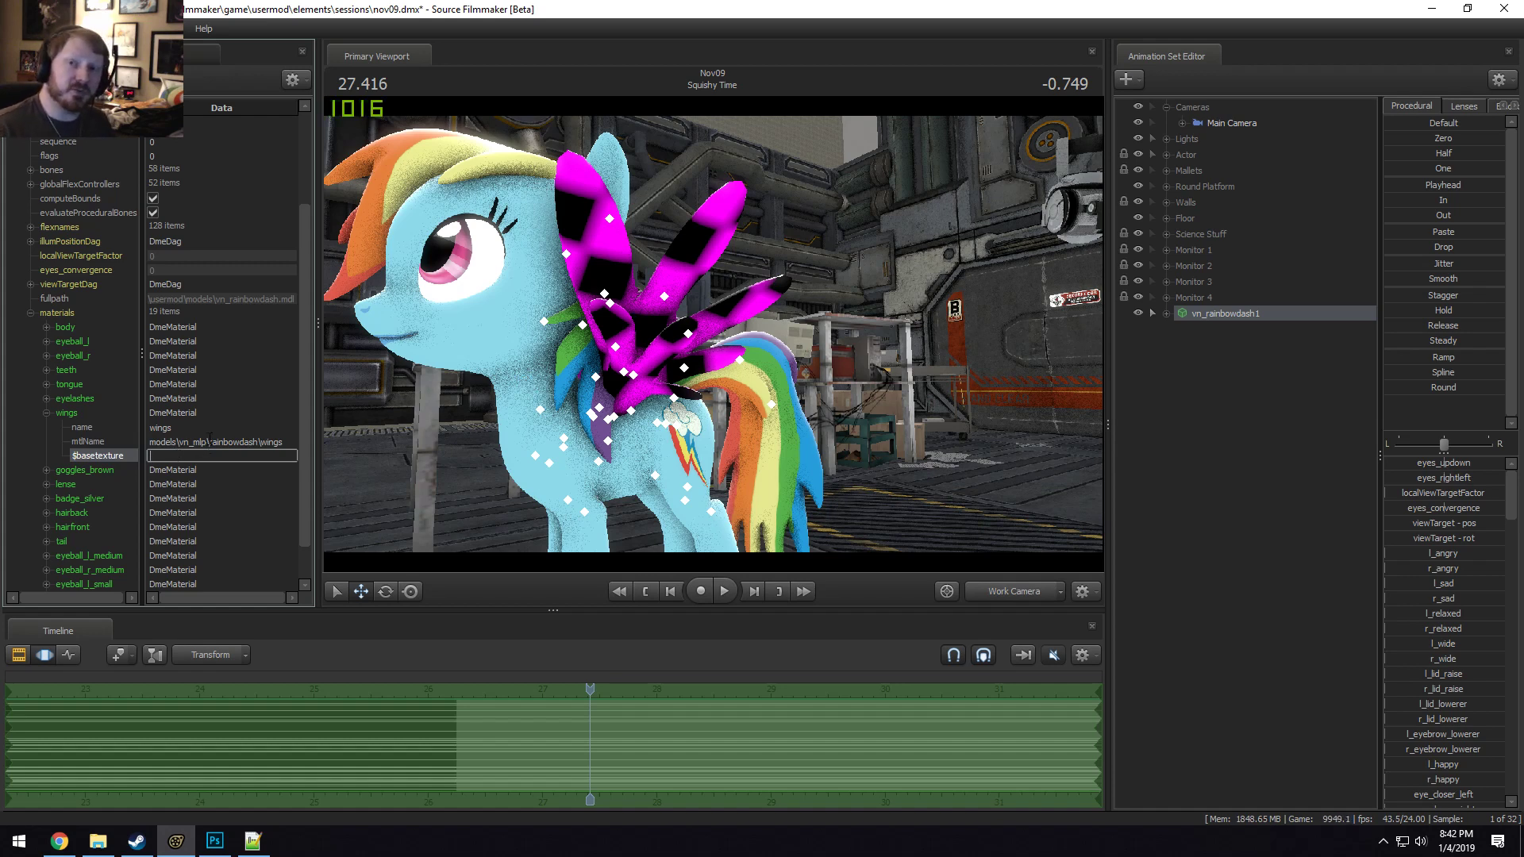
double_click(210, 442)
key(ctrl+c)
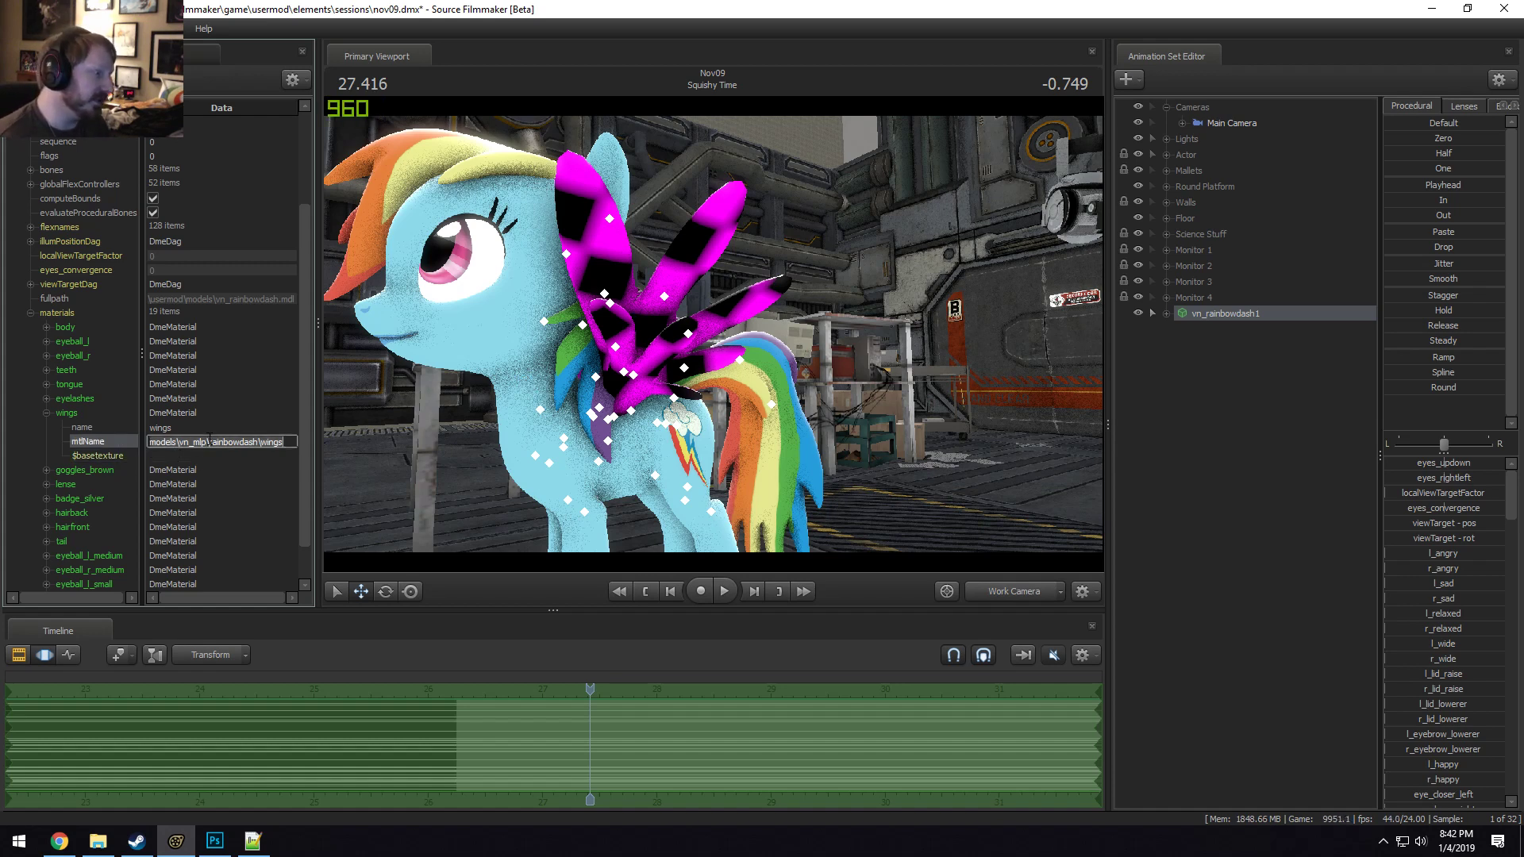
key(ctrl+v)
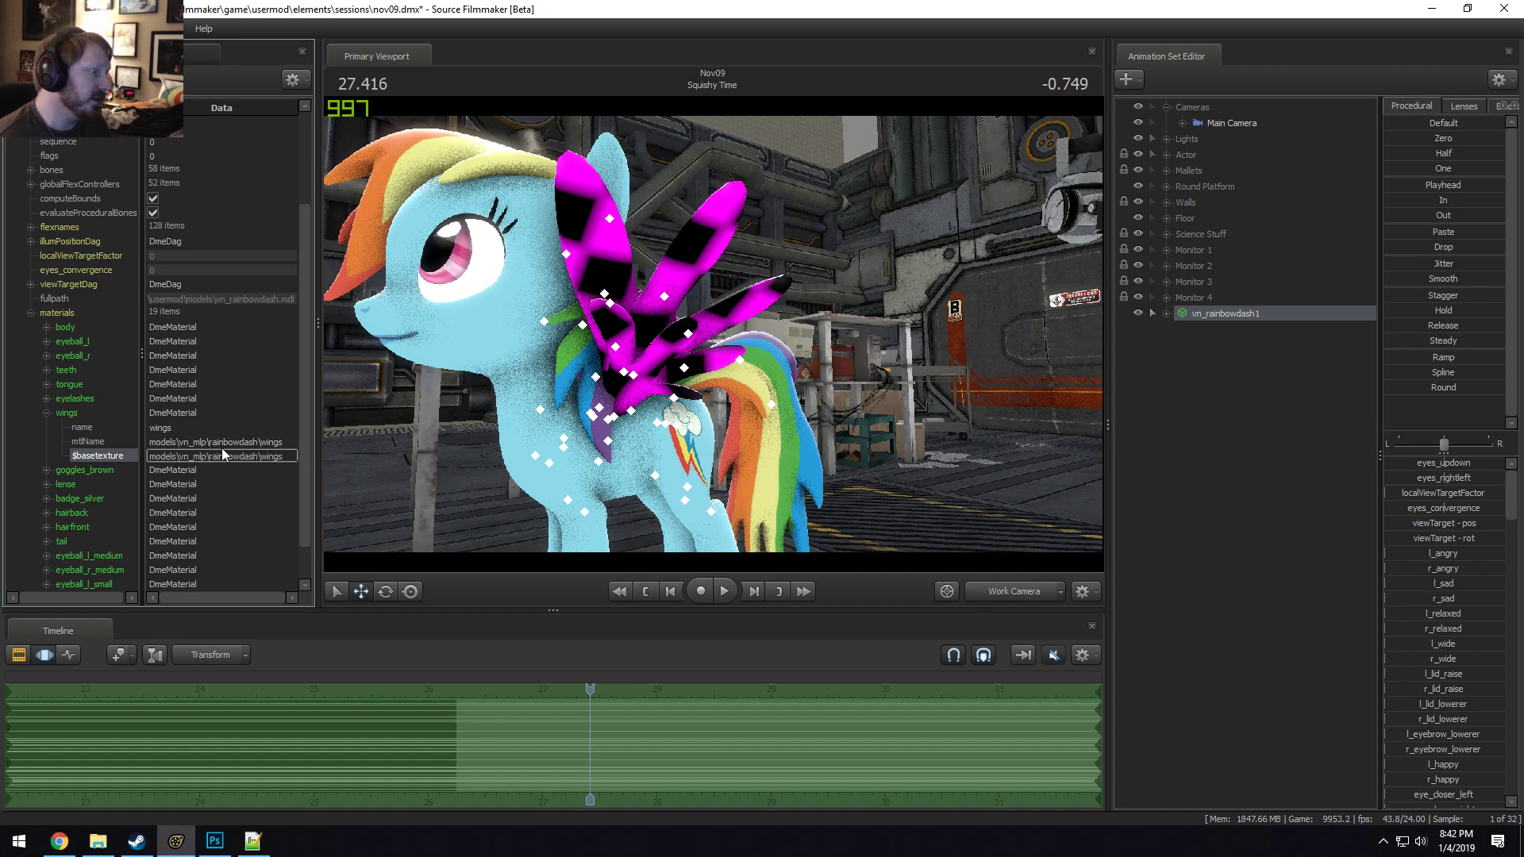
double_click(226, 429)
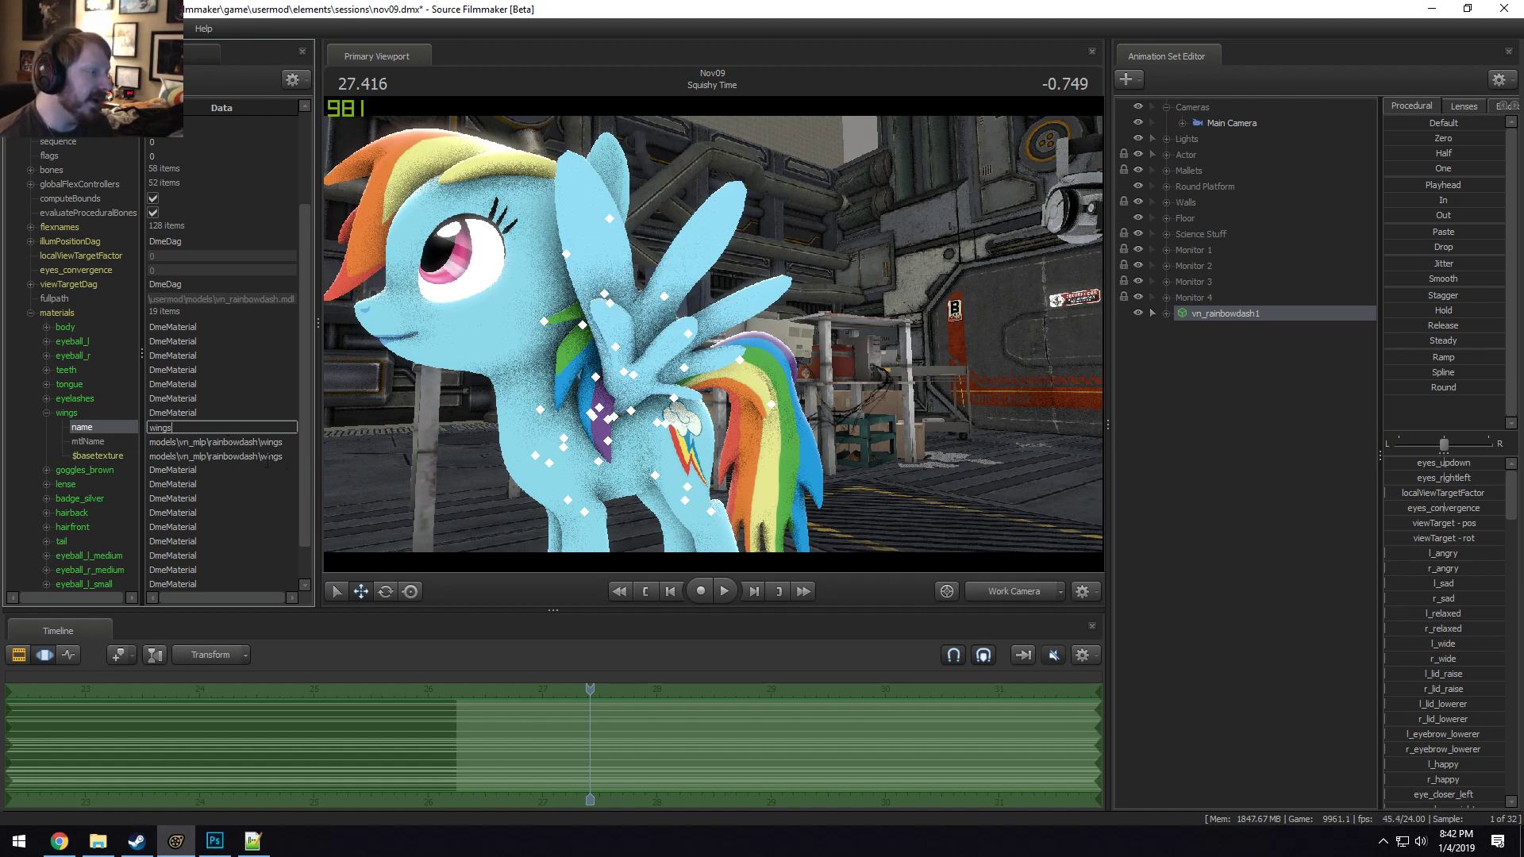
Append _red to the wings material's $basetexture path so it reads models\vn_mlp\rainbowdash\wings_red, and check the wings on the model.
click(291, 457)
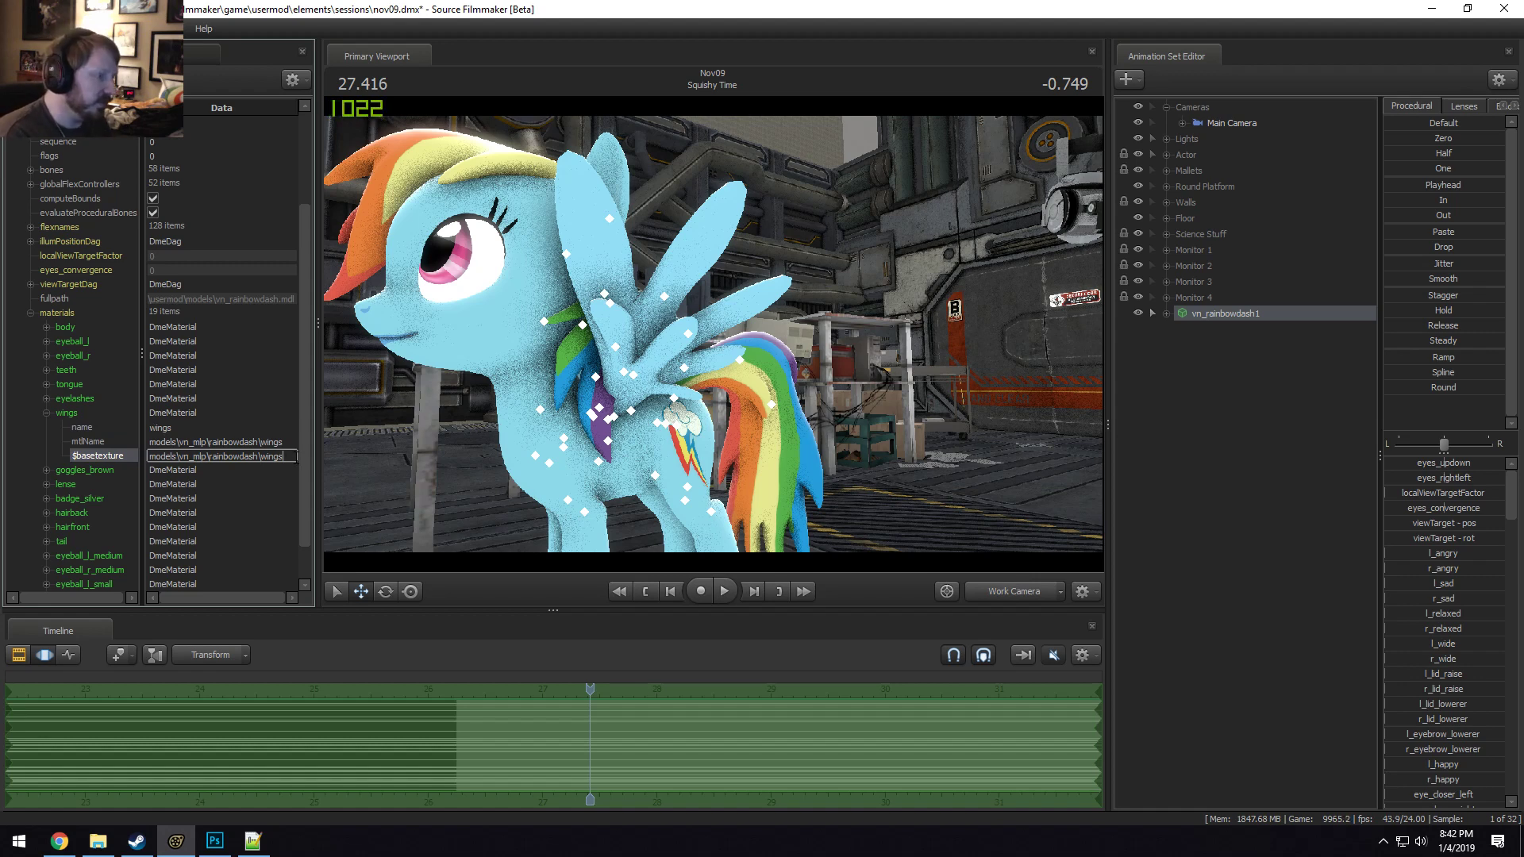
text(red)
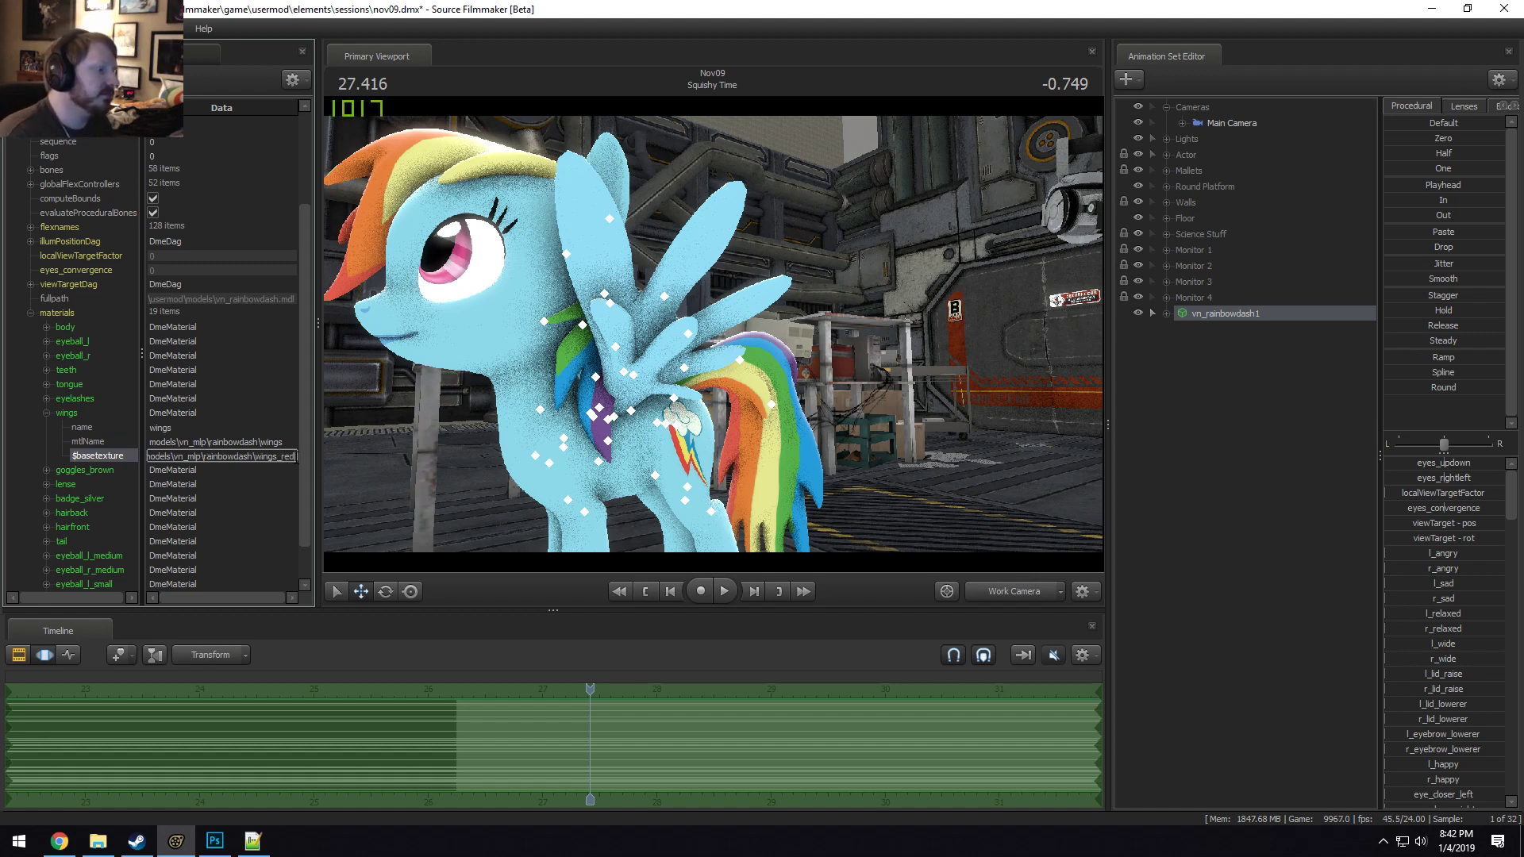
key(Return)
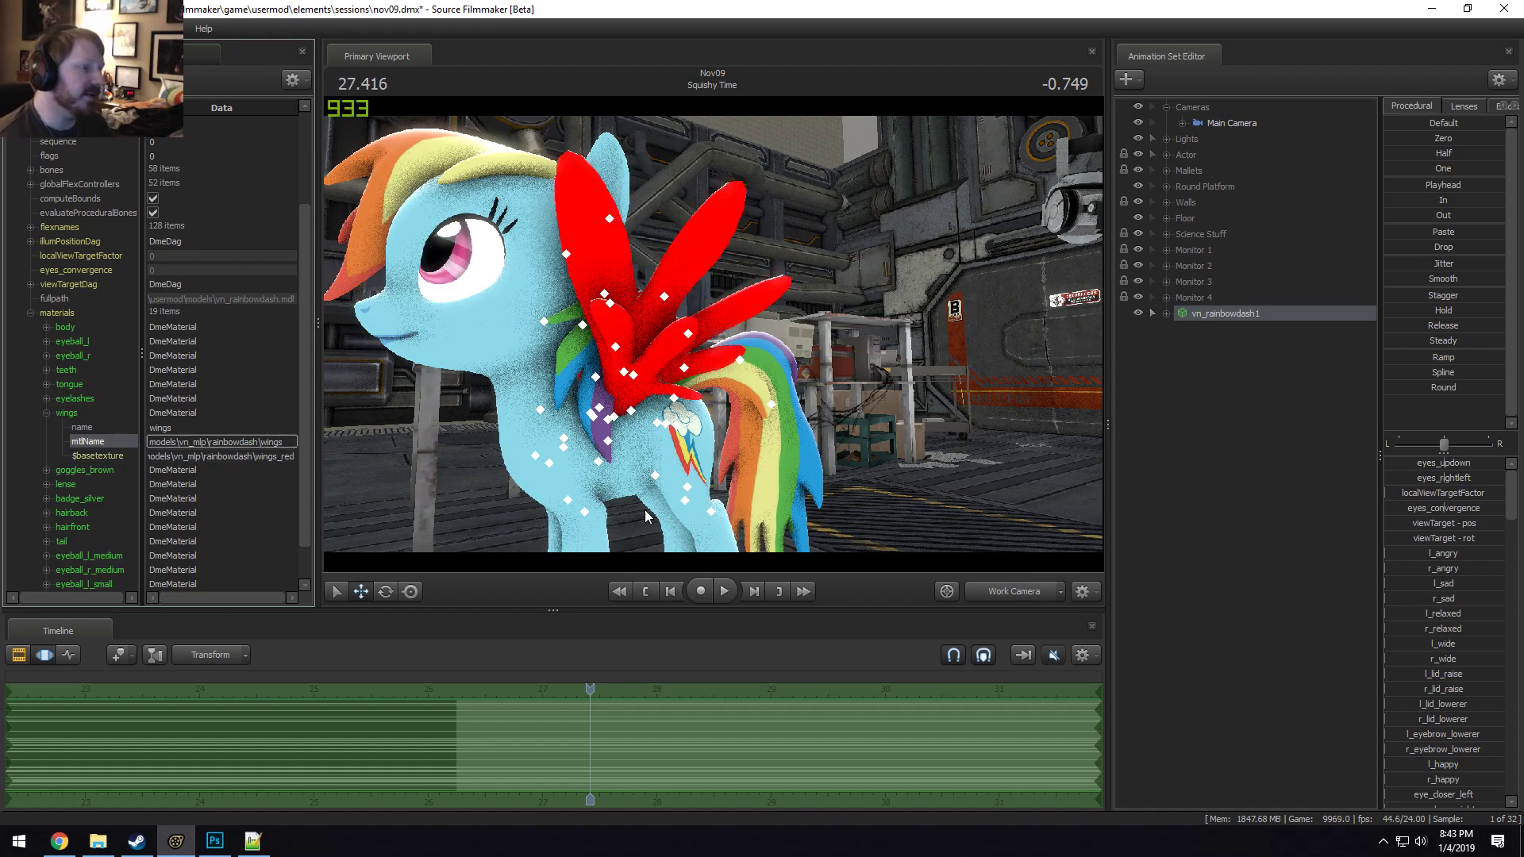
drag(762, 448, 1016, 381)
mouse_move(713, 334)
mouse_down()
mouse_move(913, 278)
mouse_move(841, 278)
mouse_move(714, 332)
mouse_up()
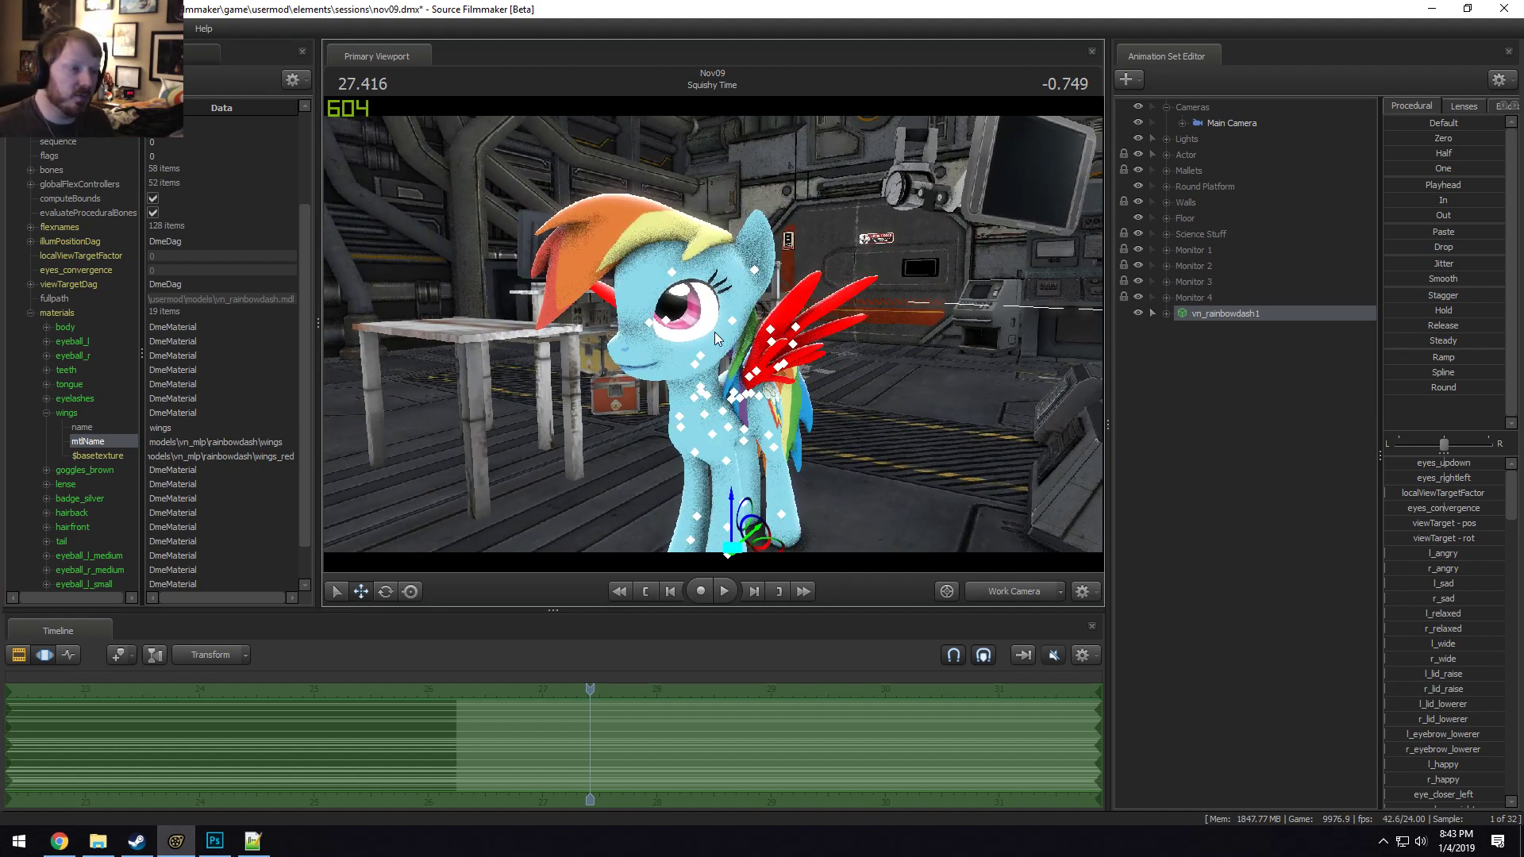
drag(714, 332, 712, 332)
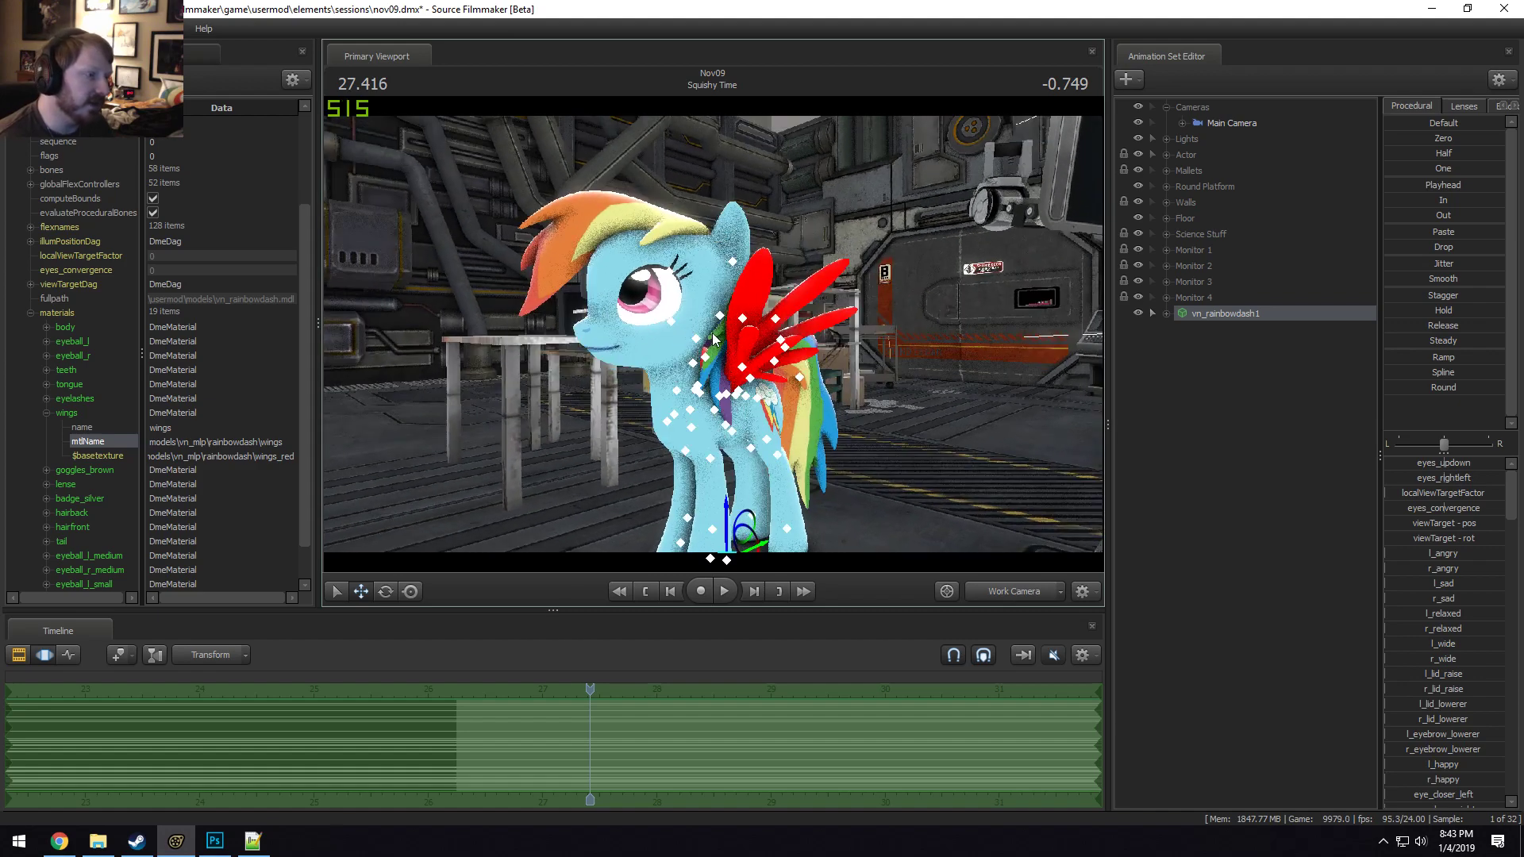
Switch to the rainbowdash folder, open tail.vtf in VTFEdit, examine the tail texture's layout, and close it.
key(alt+Tab)
key(alt+Tab)
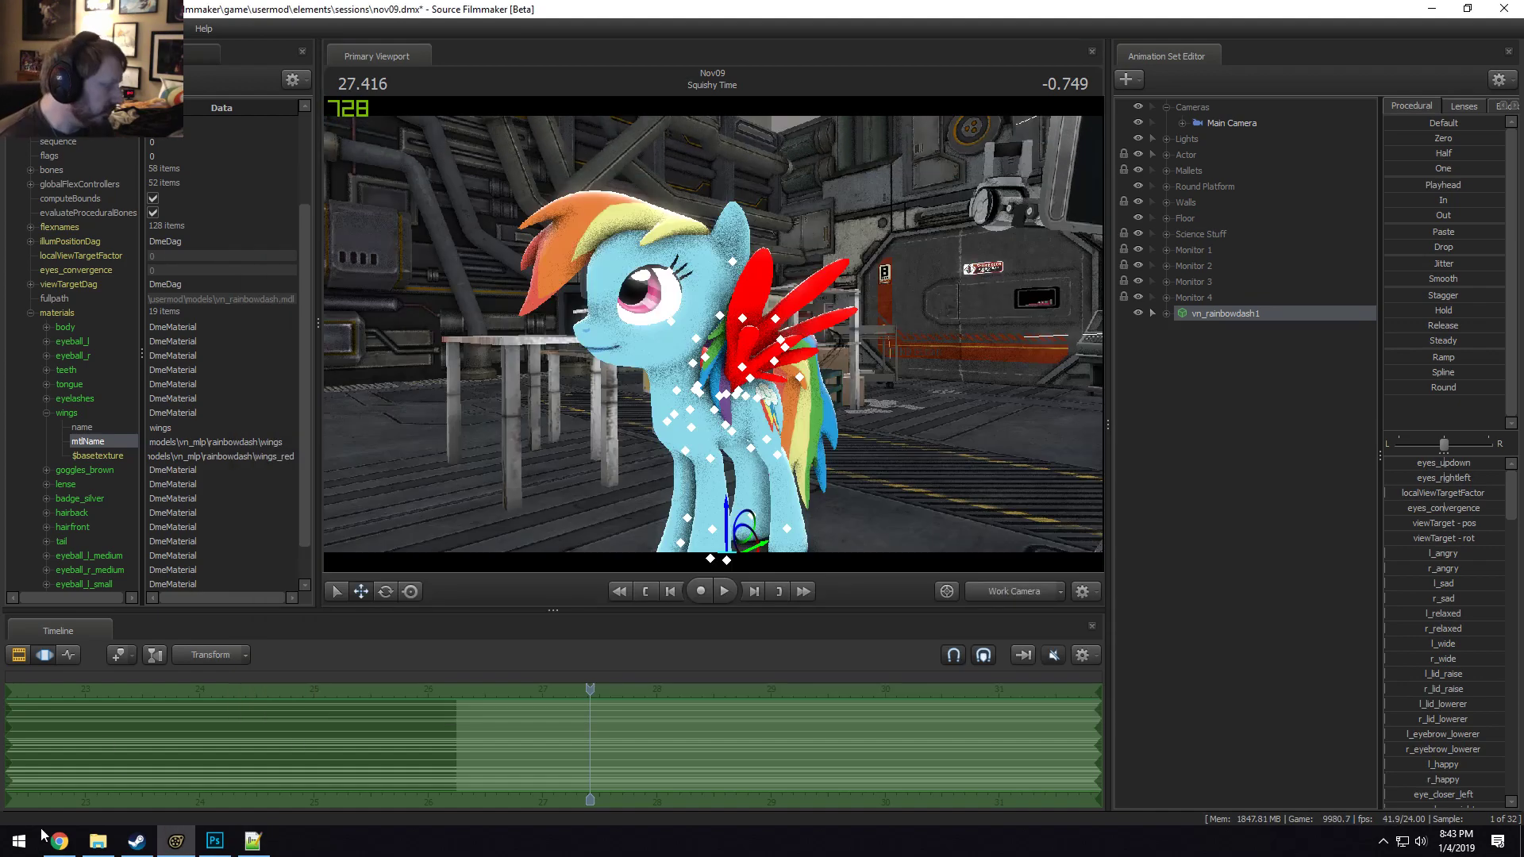
click(97, 841)
scroll(883, 569, up, 6)
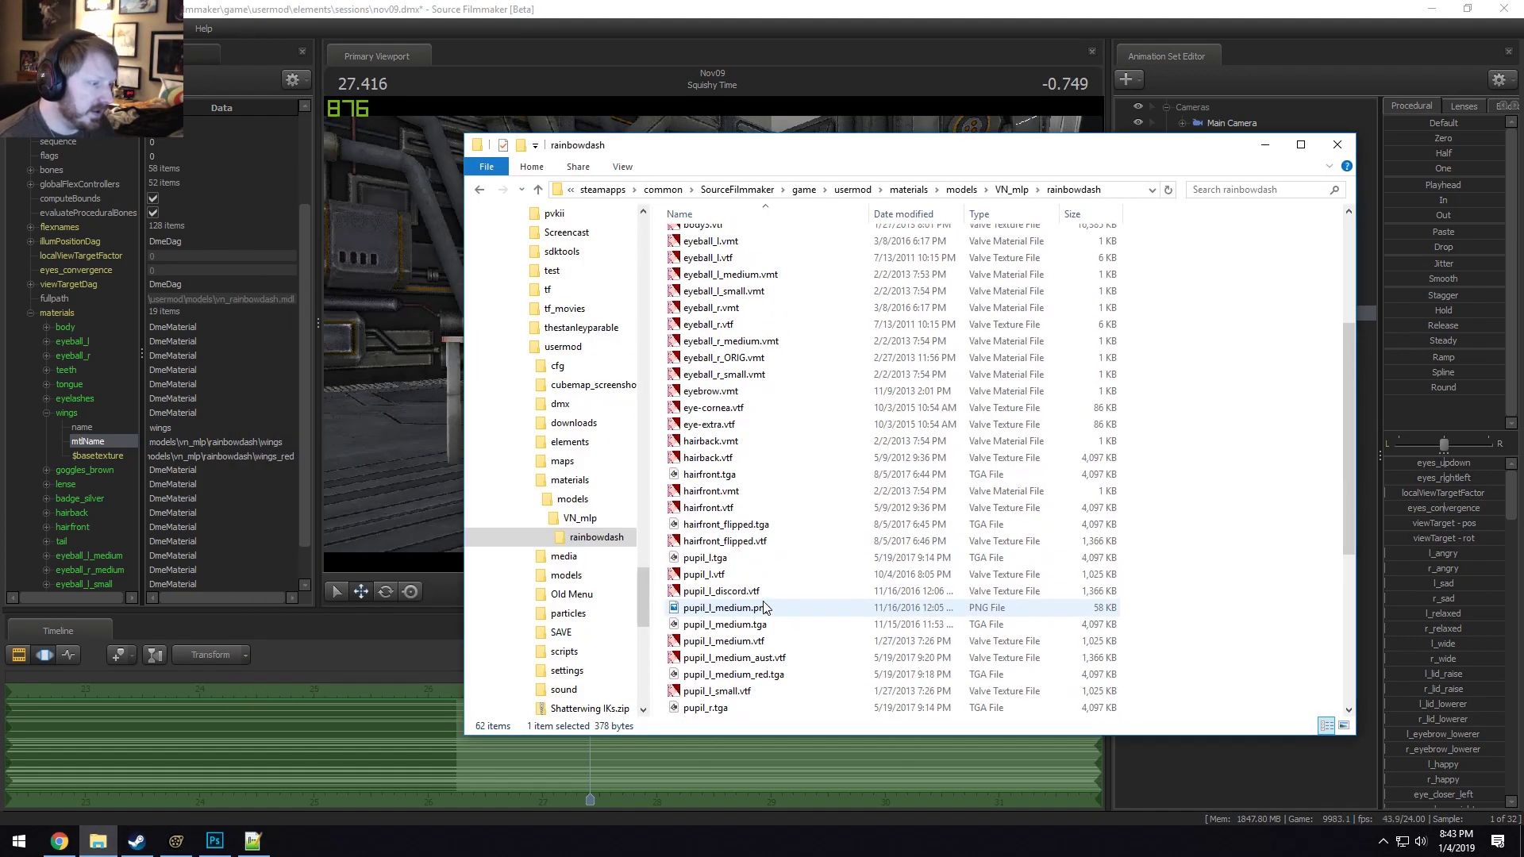
scroll(763, 608, down, 6)
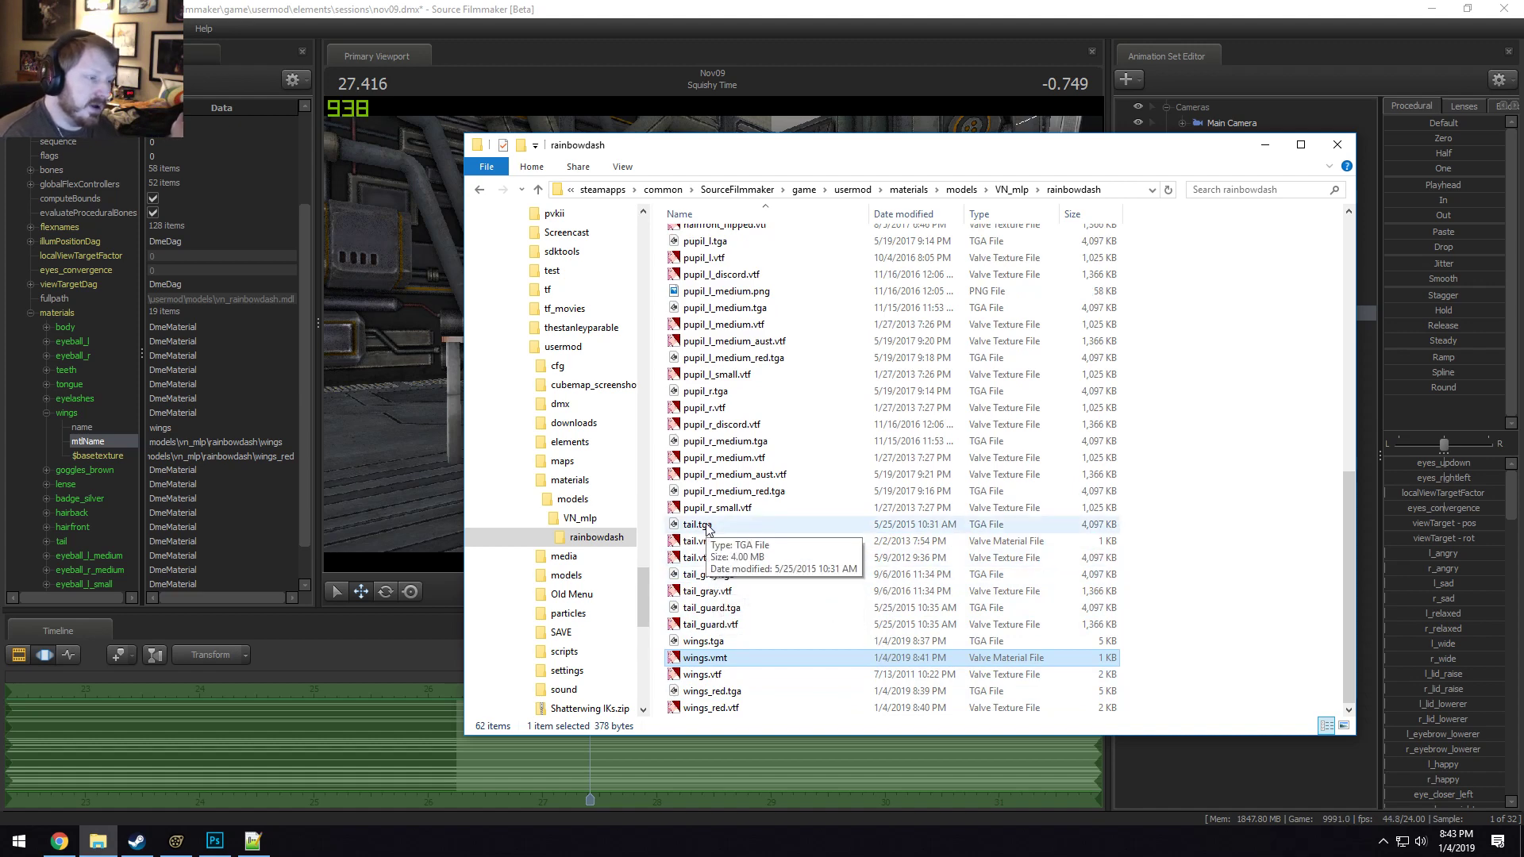
double_click(711, 558)
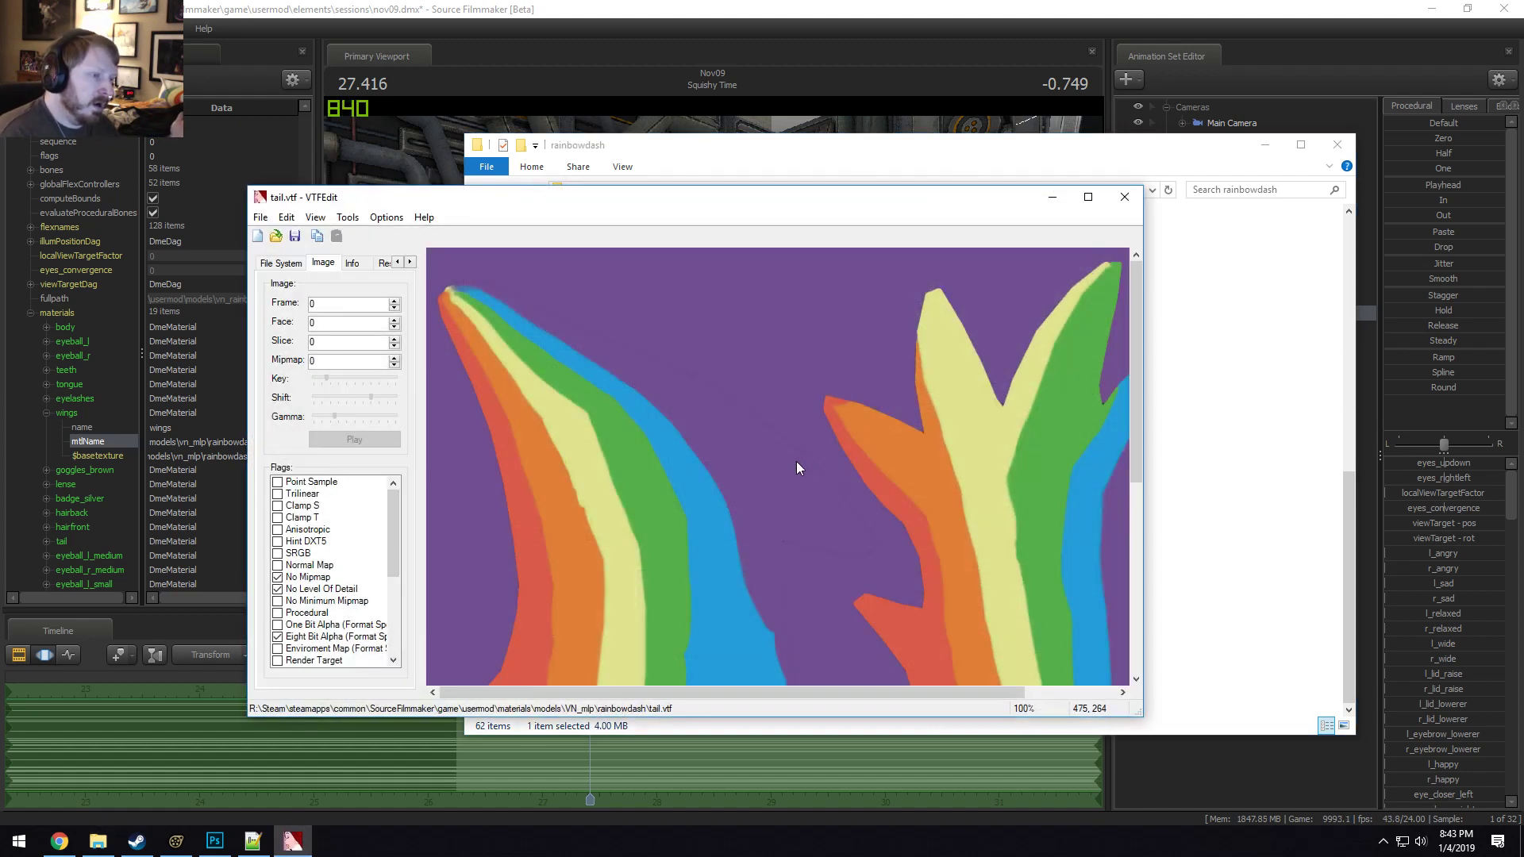
scroll(909, 490, up, 5)
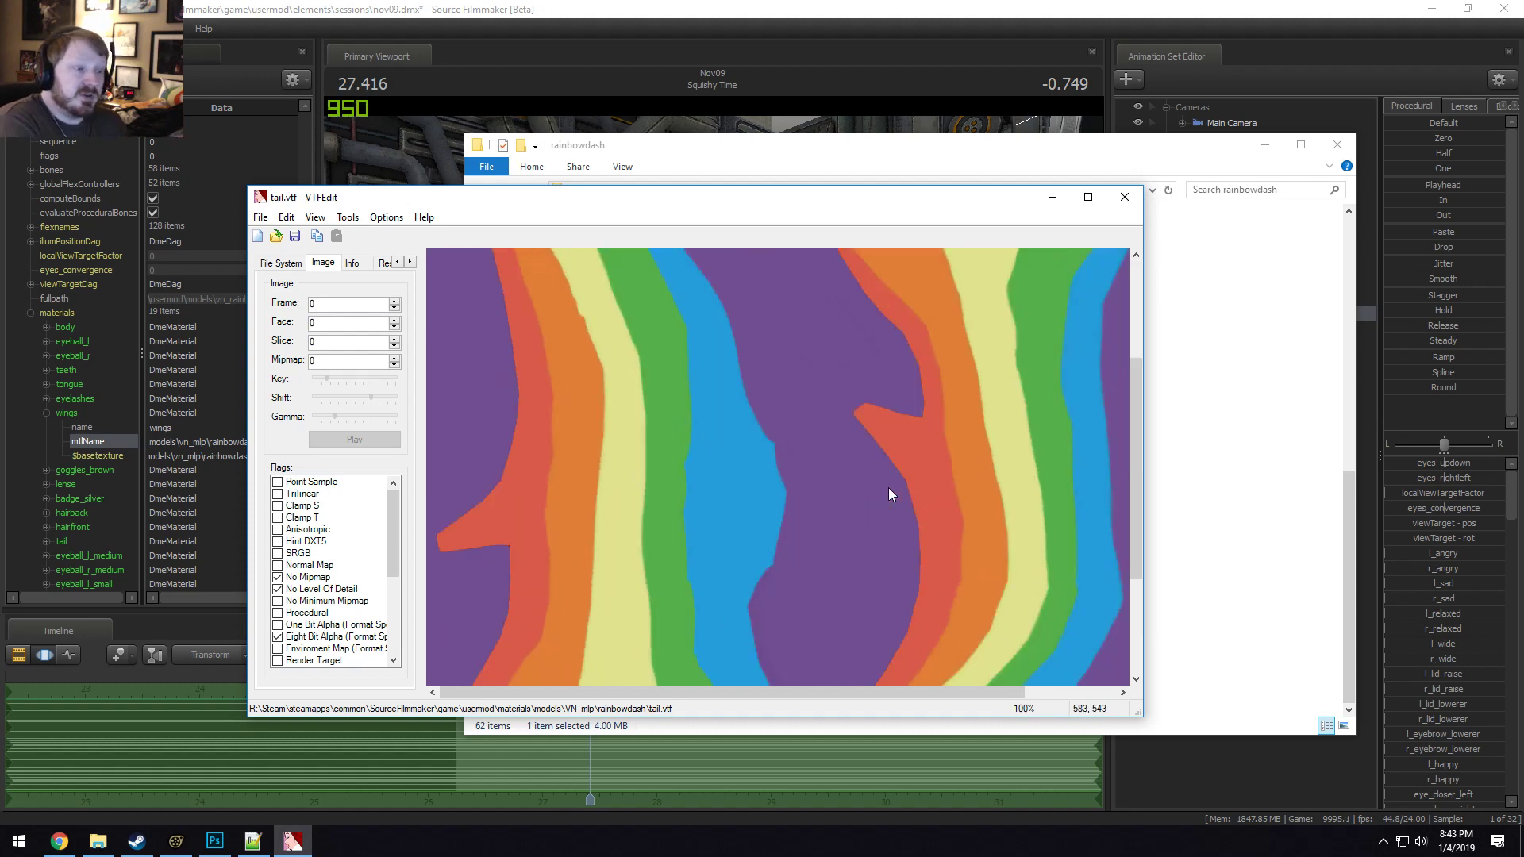
scroll(888, 487, down, 2)
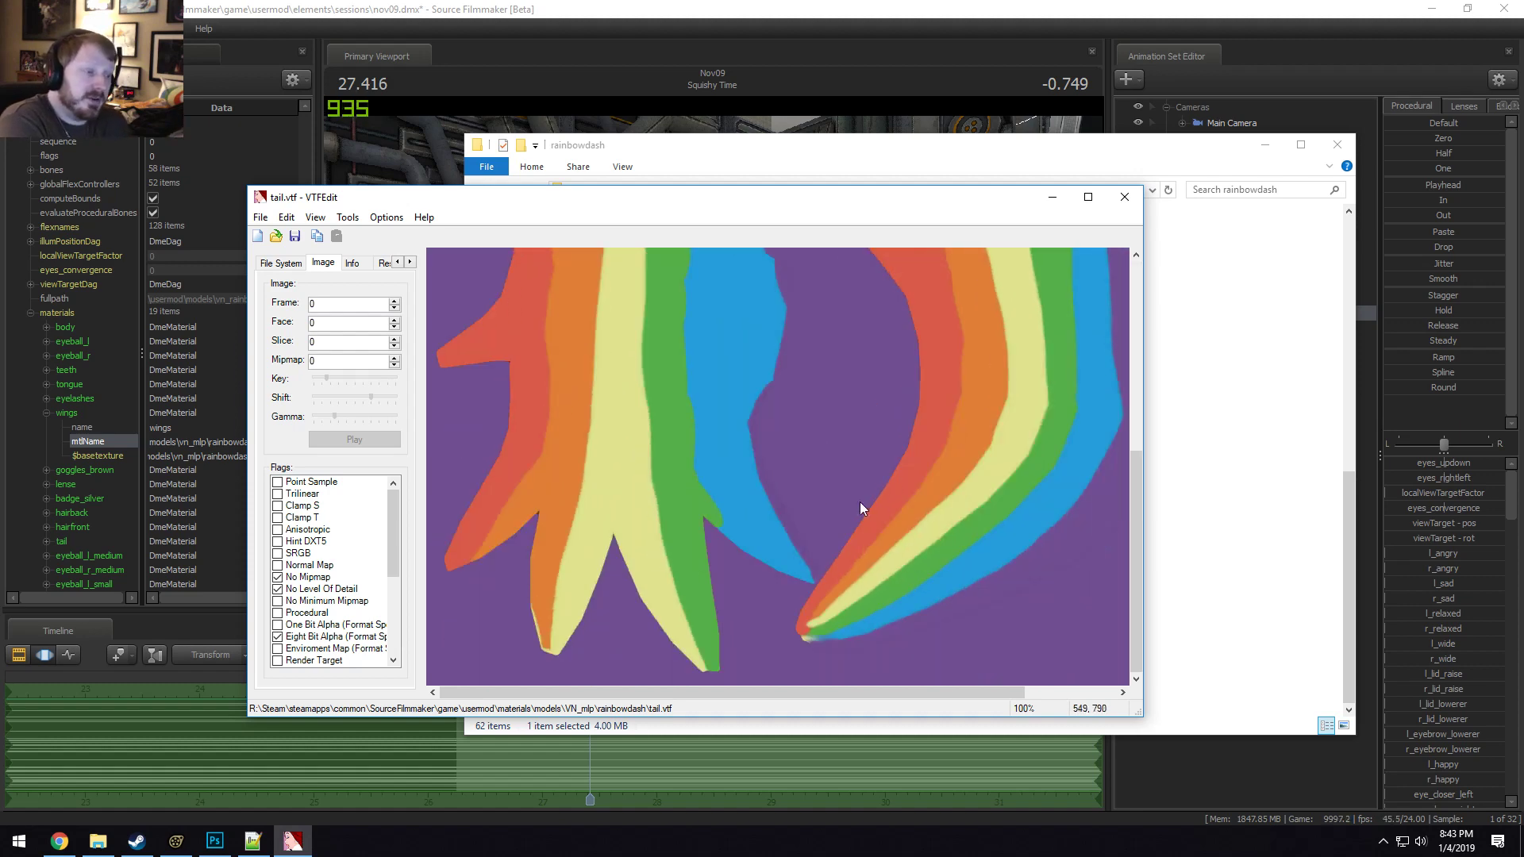
scroll(860, 502, up, 5)
scroll(660, 592, down, 5)
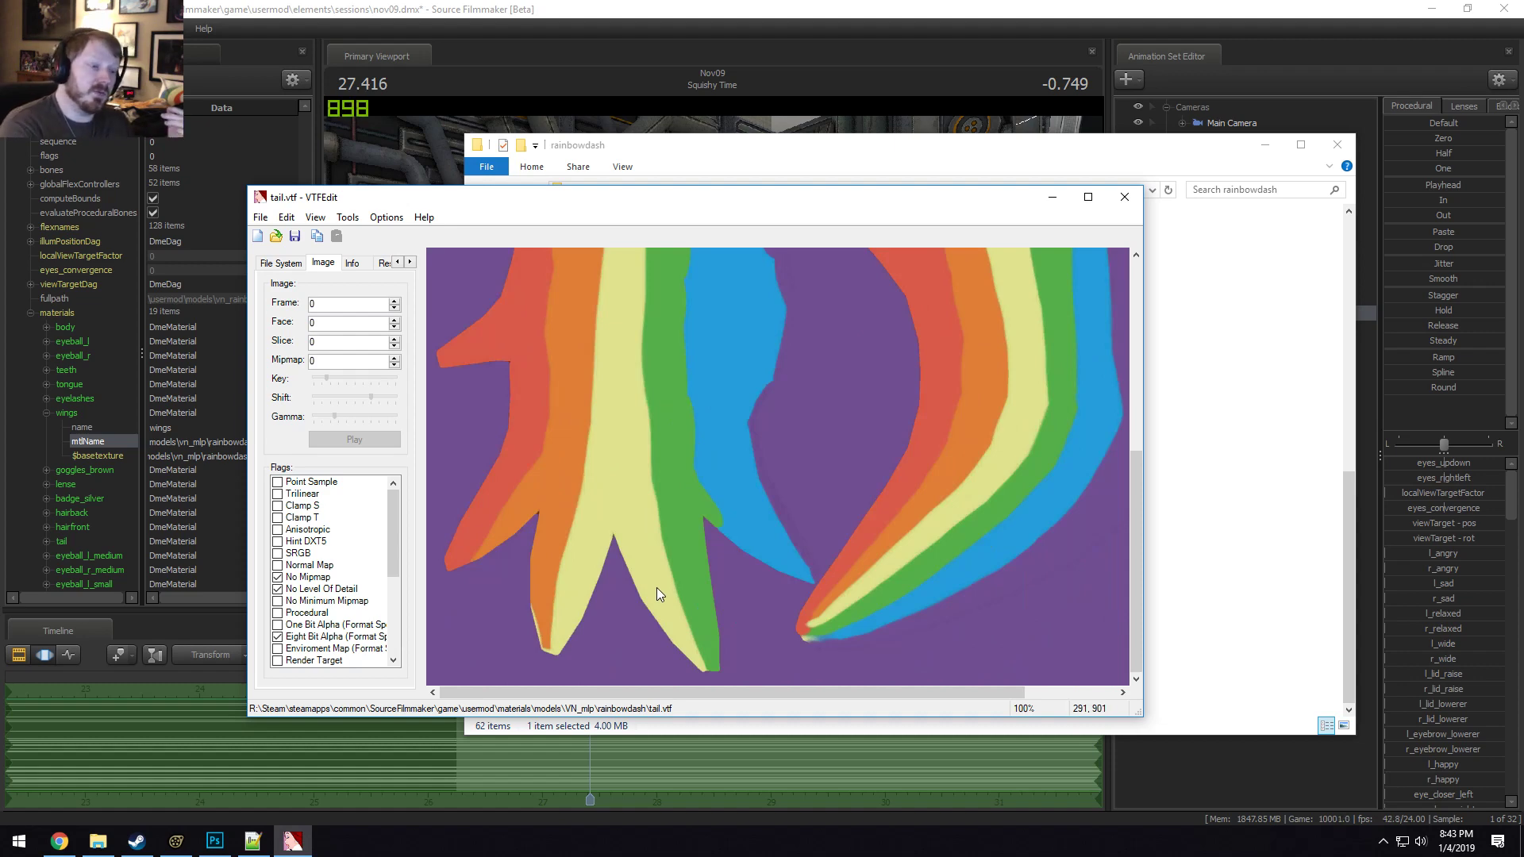
click(1124, 198)
Open body.tga from the rainbowdash folder in Photoshop to view the body texture, and close it again.
scroll(714, 452, up, 5)
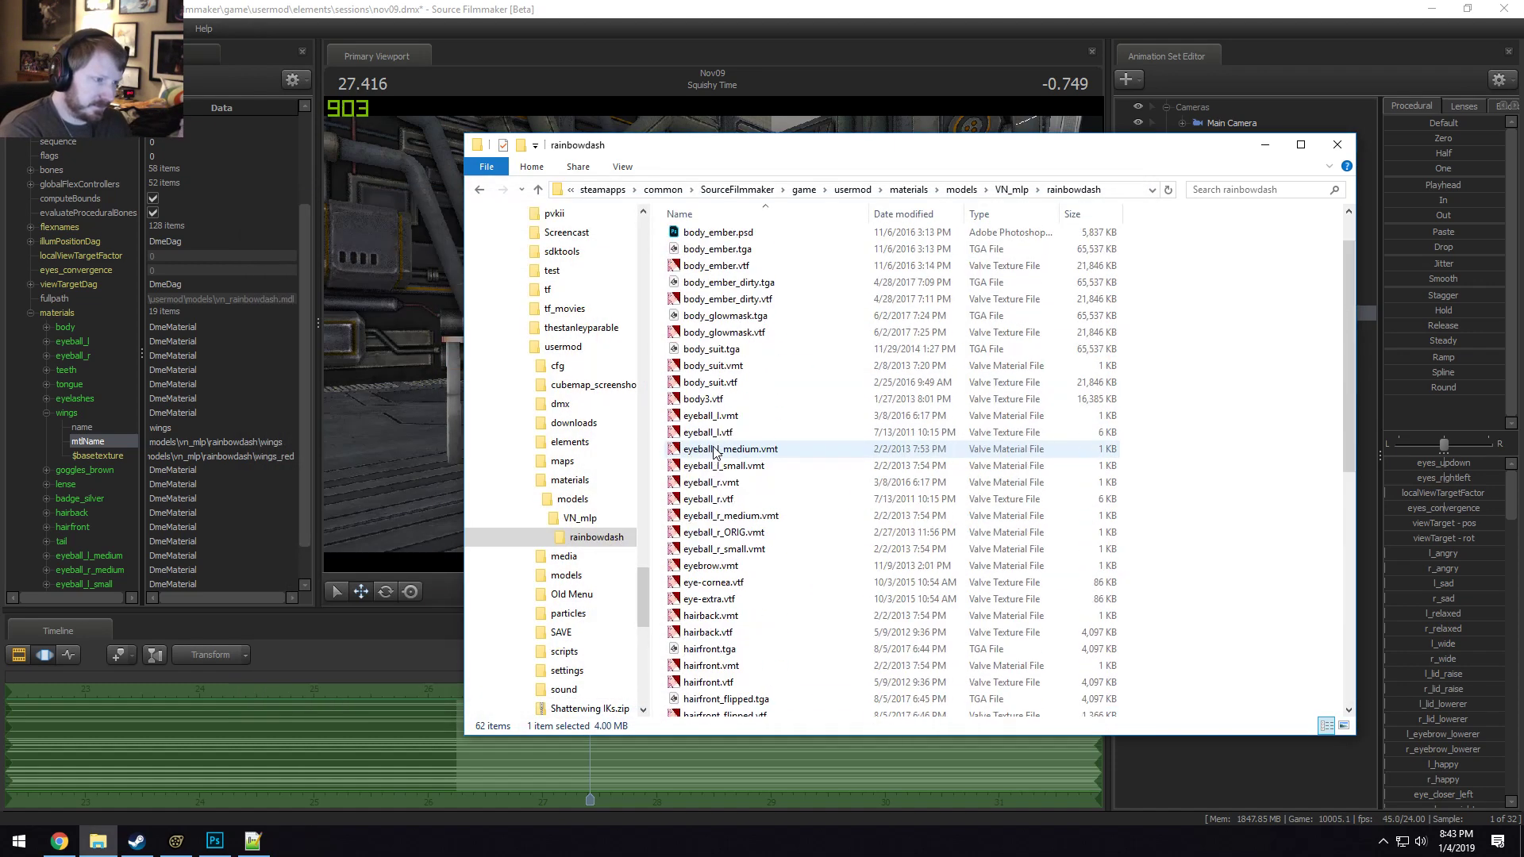
scroll(714, 452, up, 1)
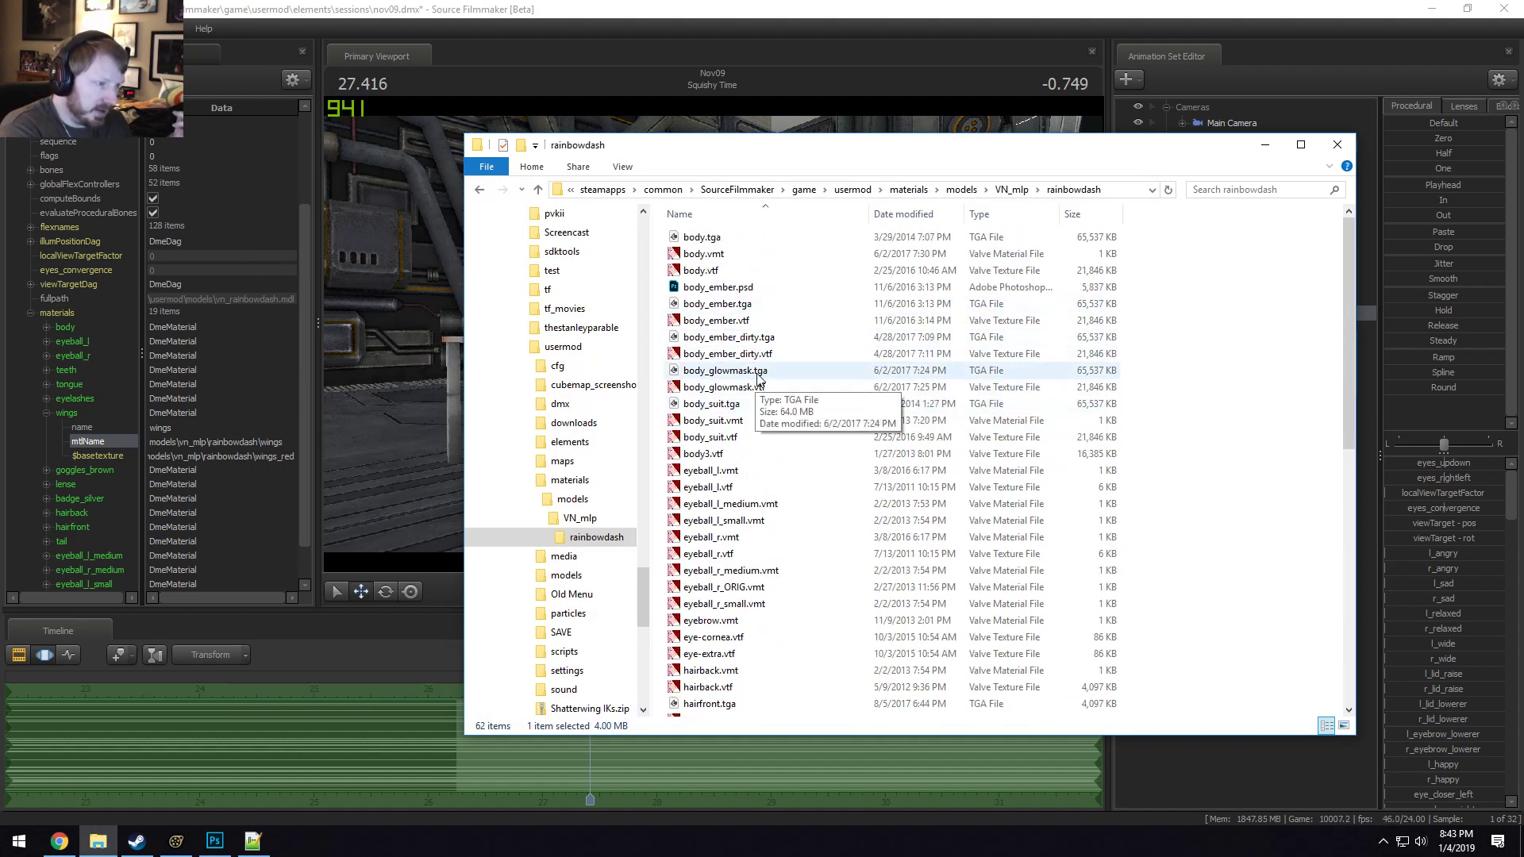
double_click(716, 236)
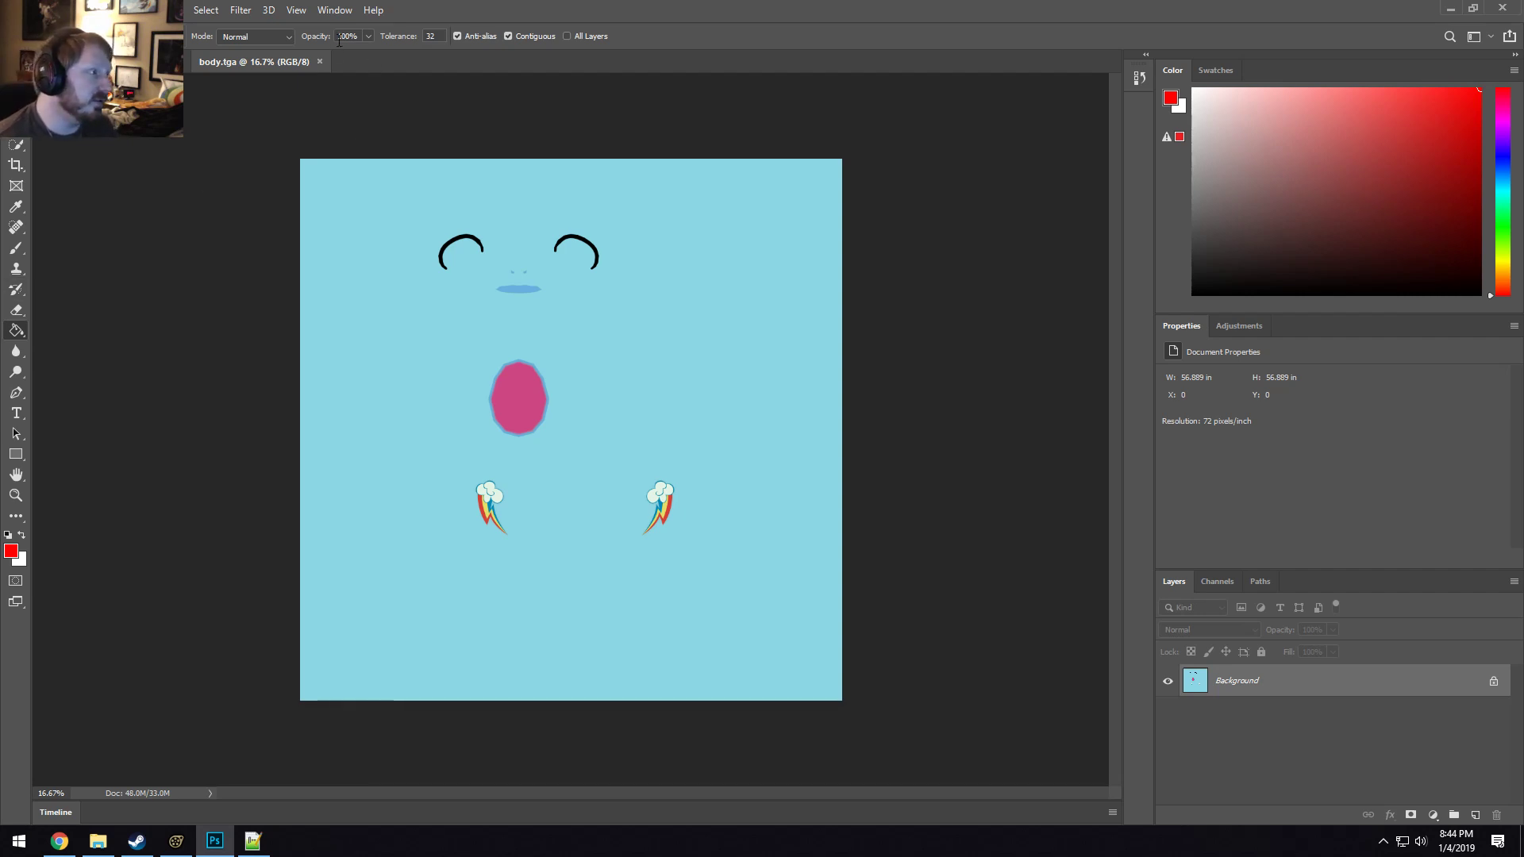
click(319, 61)
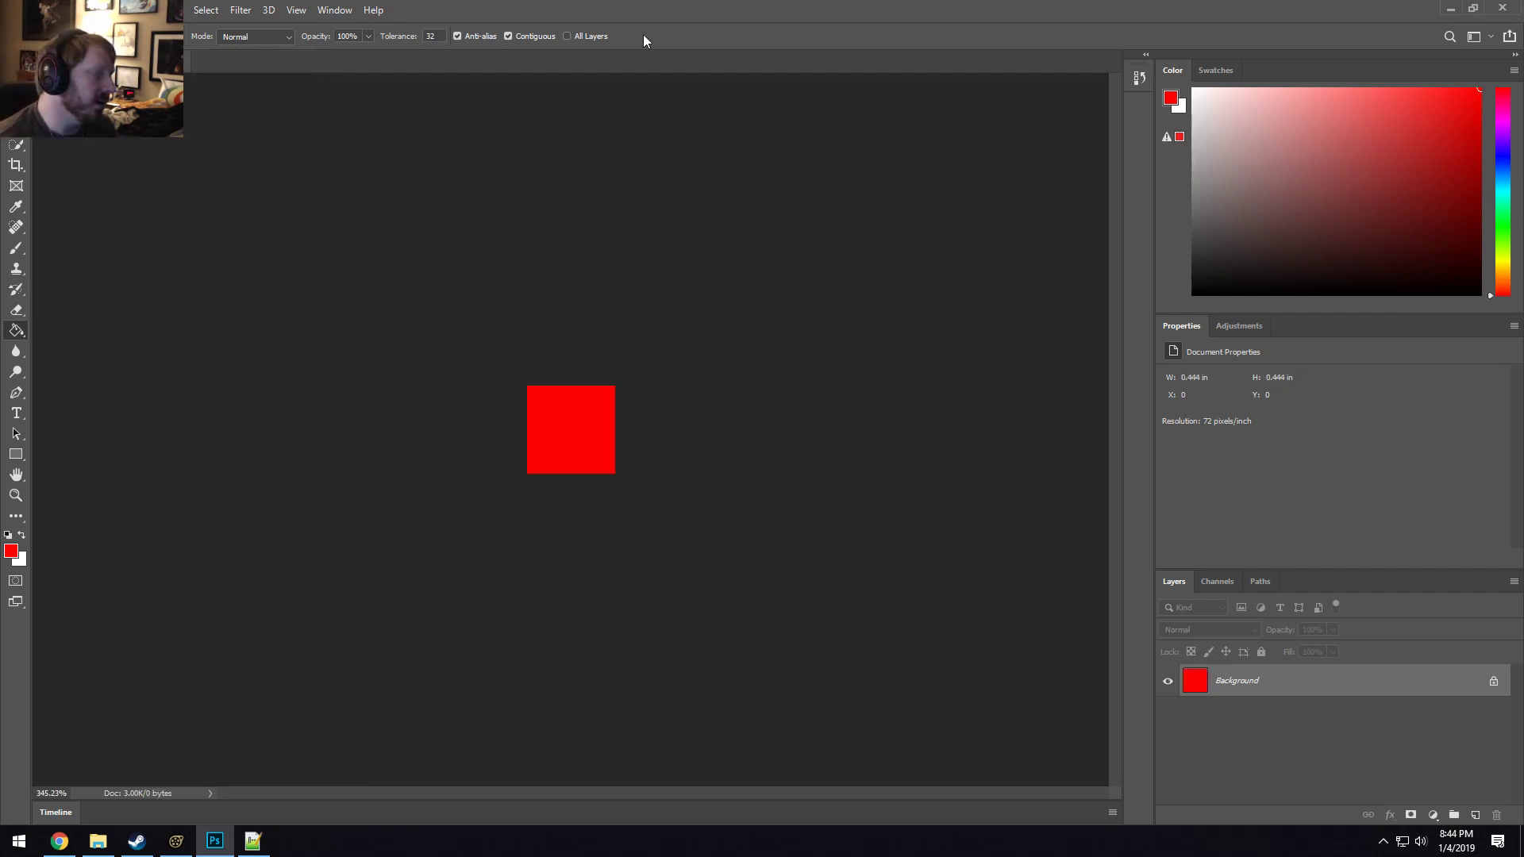
click(1451, 8)
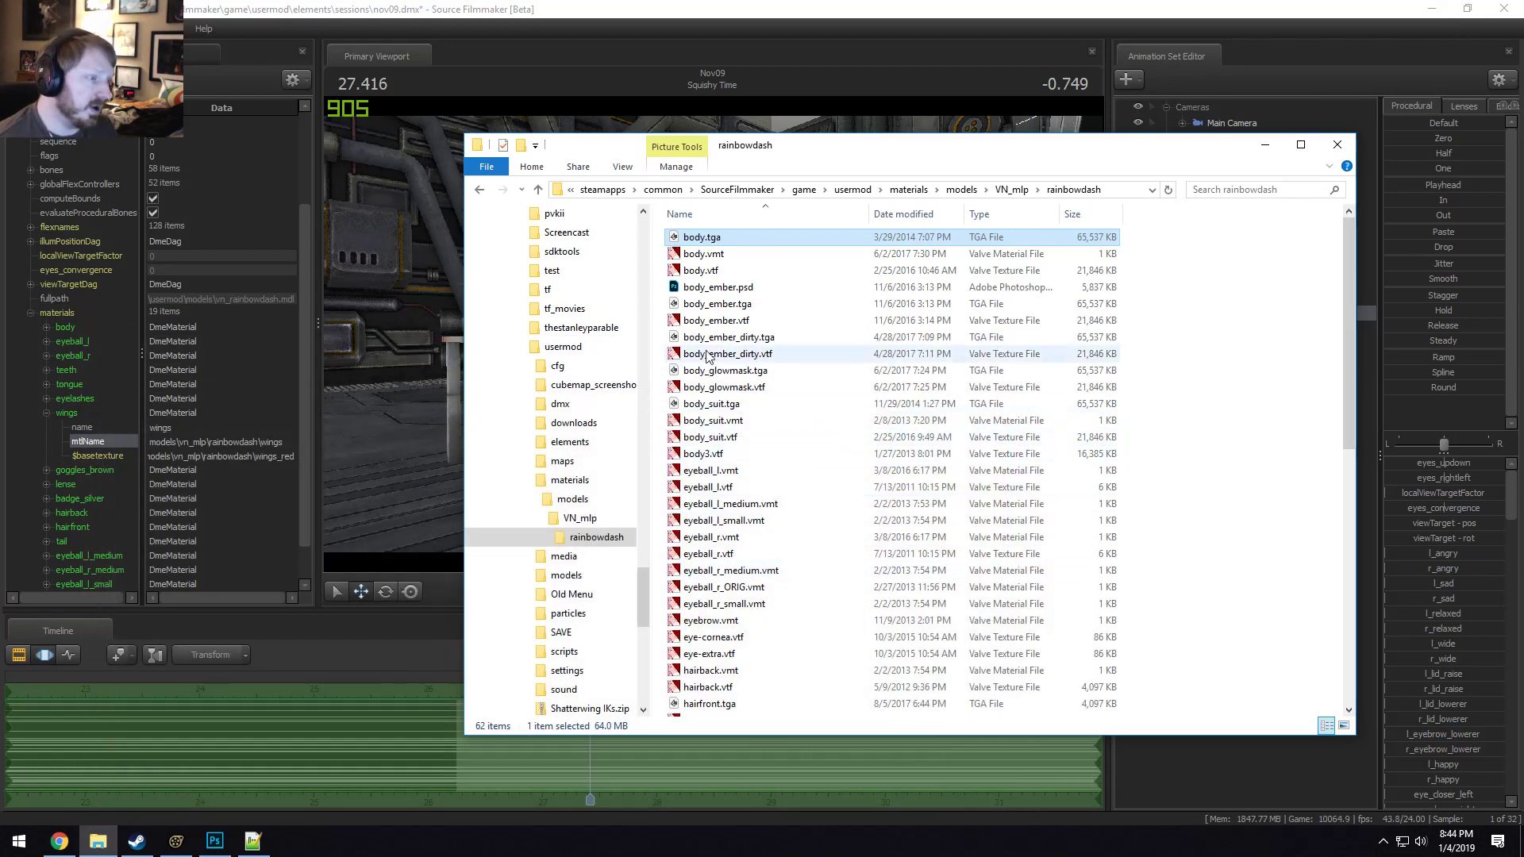
Open body_ember.tga from the rainbowdash folder in Photoshop to view the recolored body texture.
click(717, 304)
double_click(741, 303)
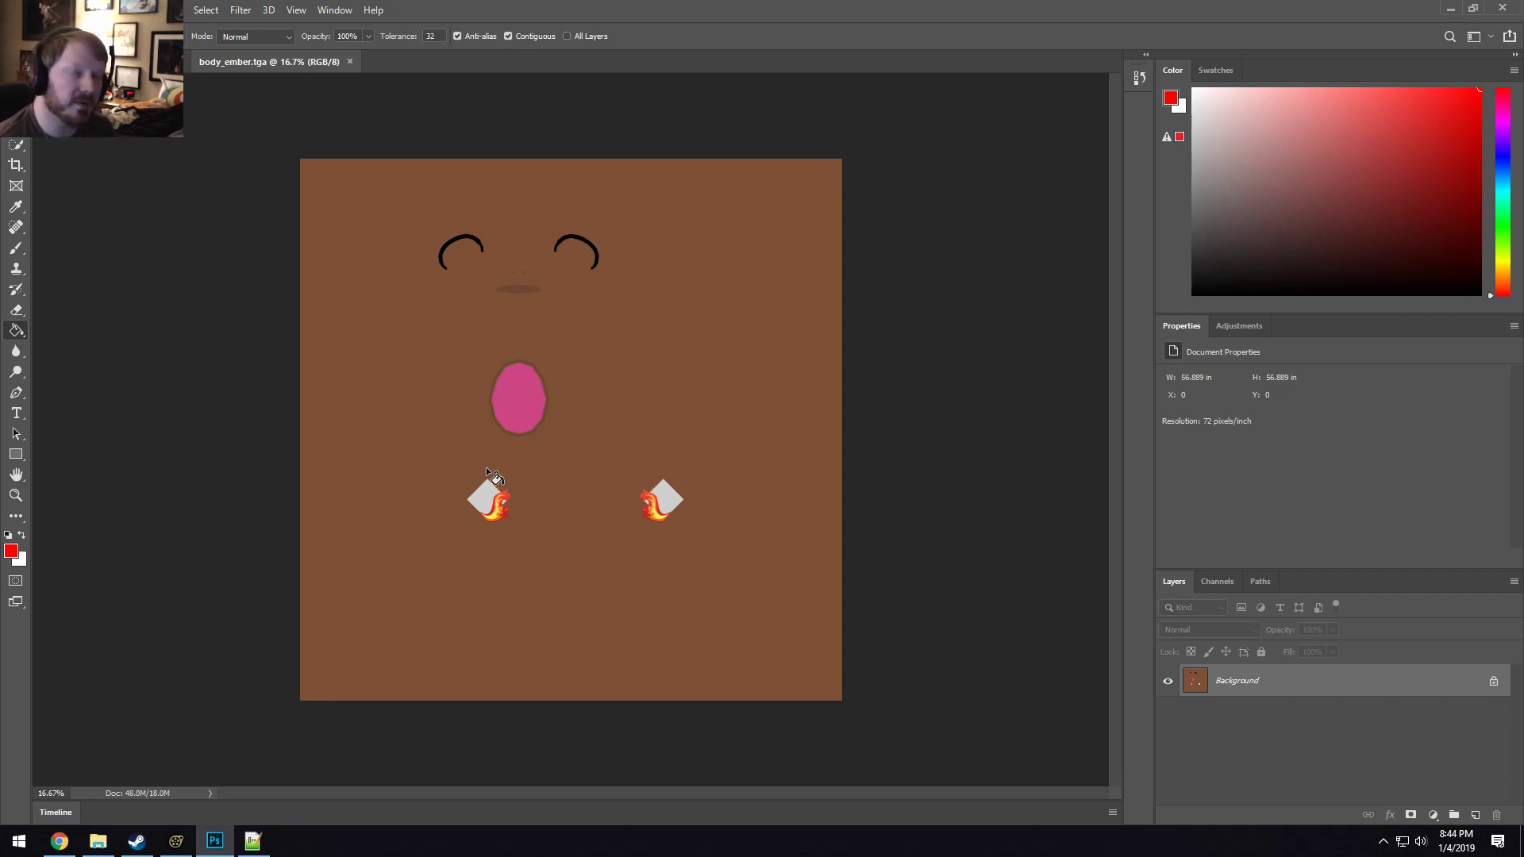
Open tail.tga from the rainbowdash folder in Photoshop to view the original tail texture, and return to the folder.
click(1450, 8)
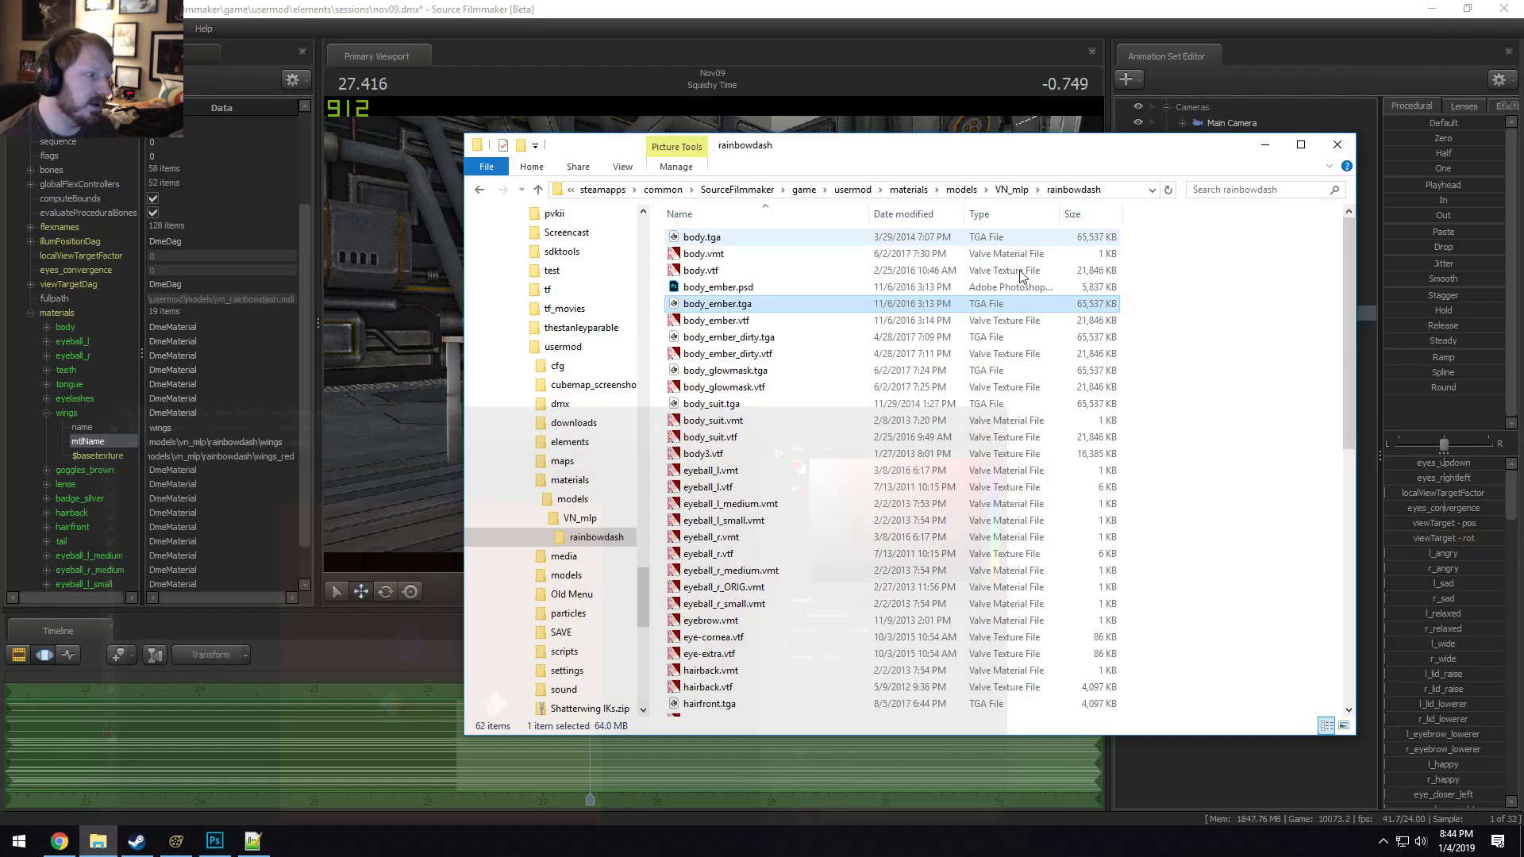
scroll(889, 450, down, 6)
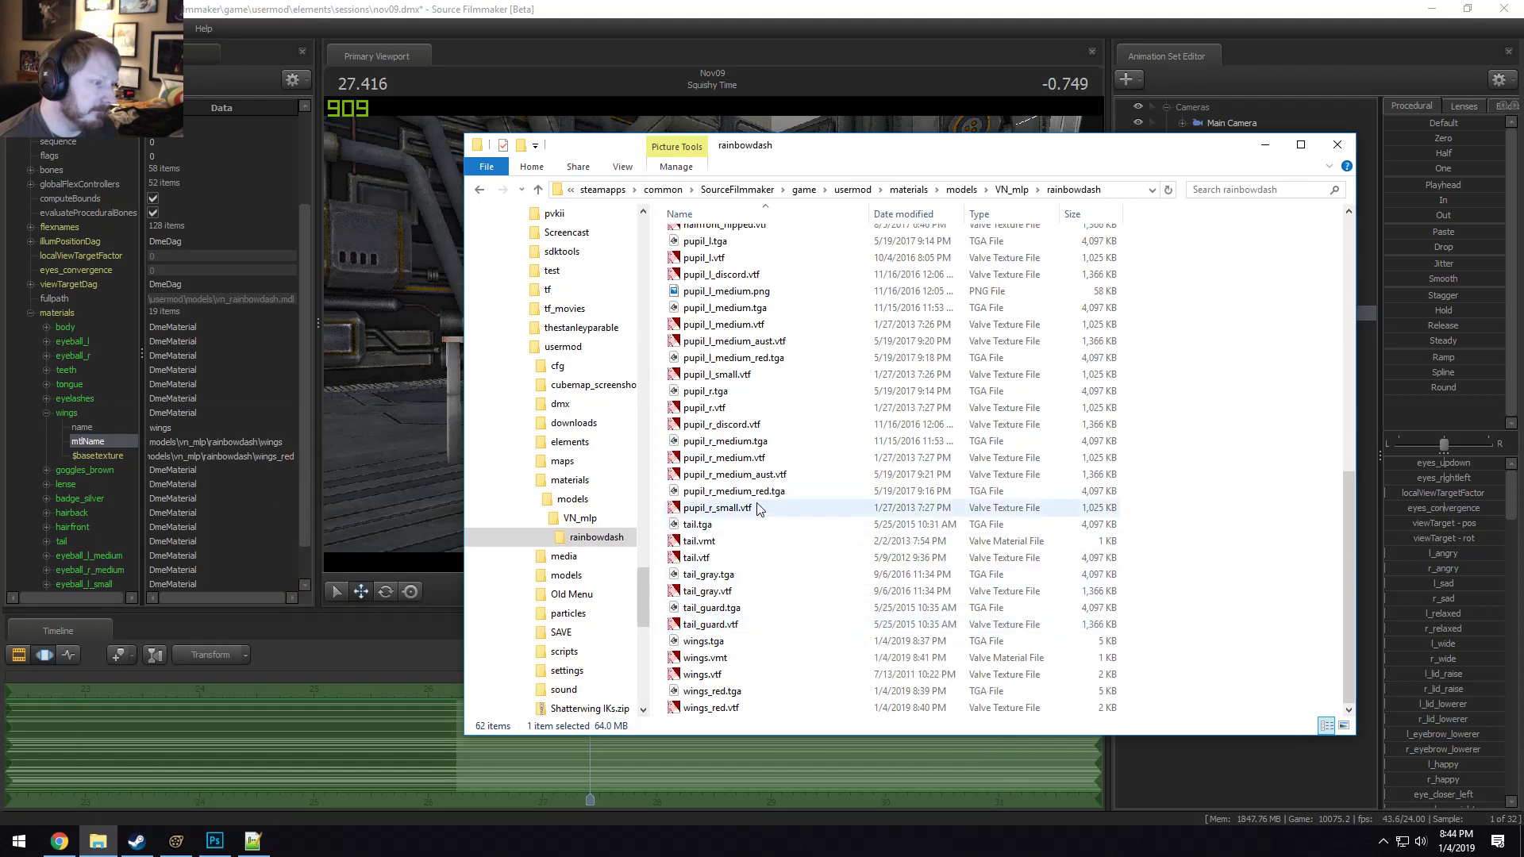
double_click(707, 525)
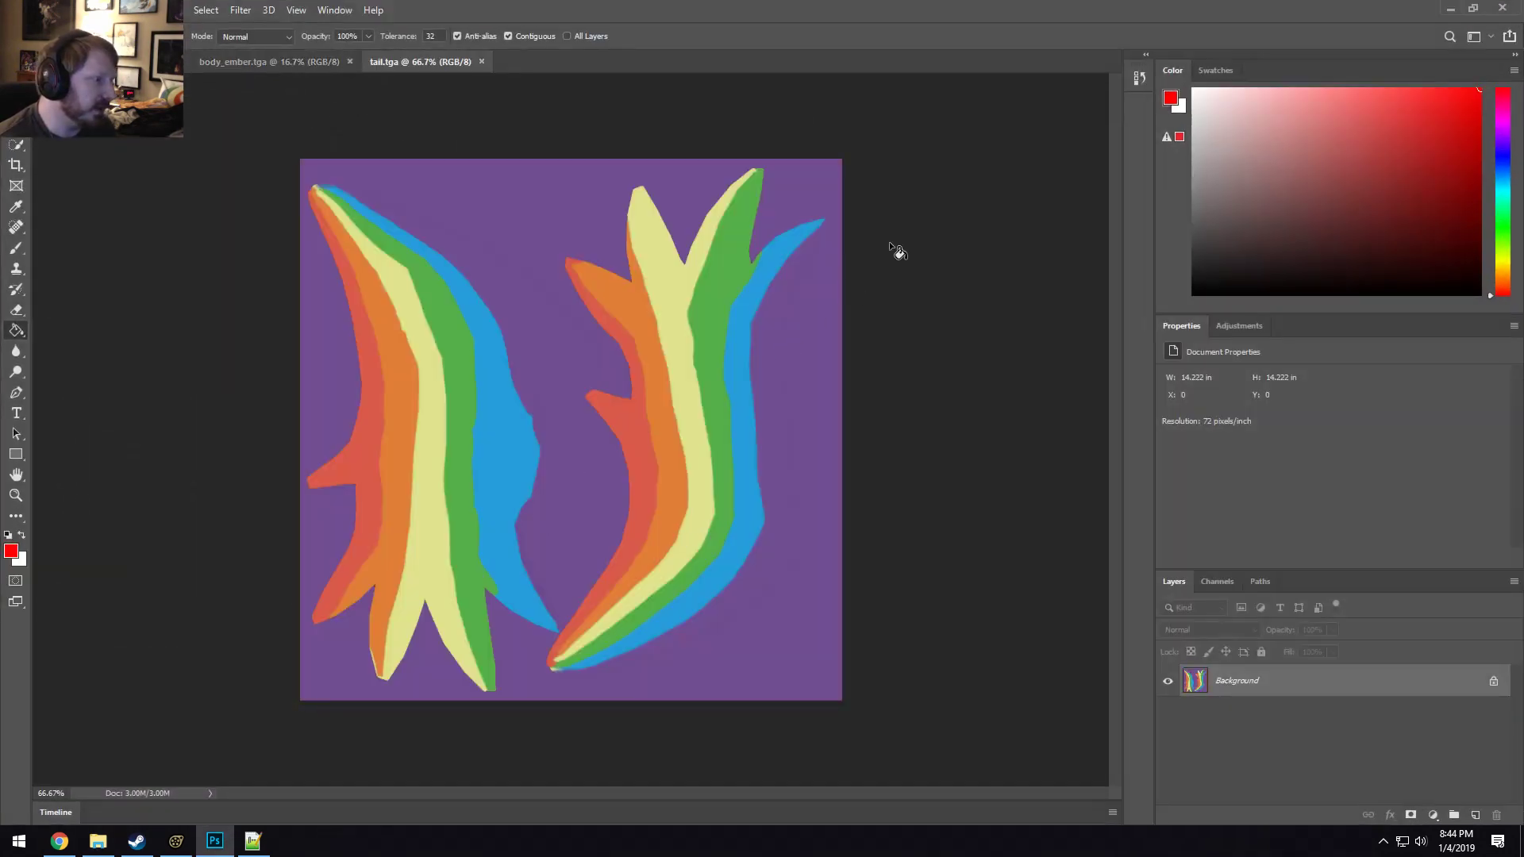
click(1451, 8)
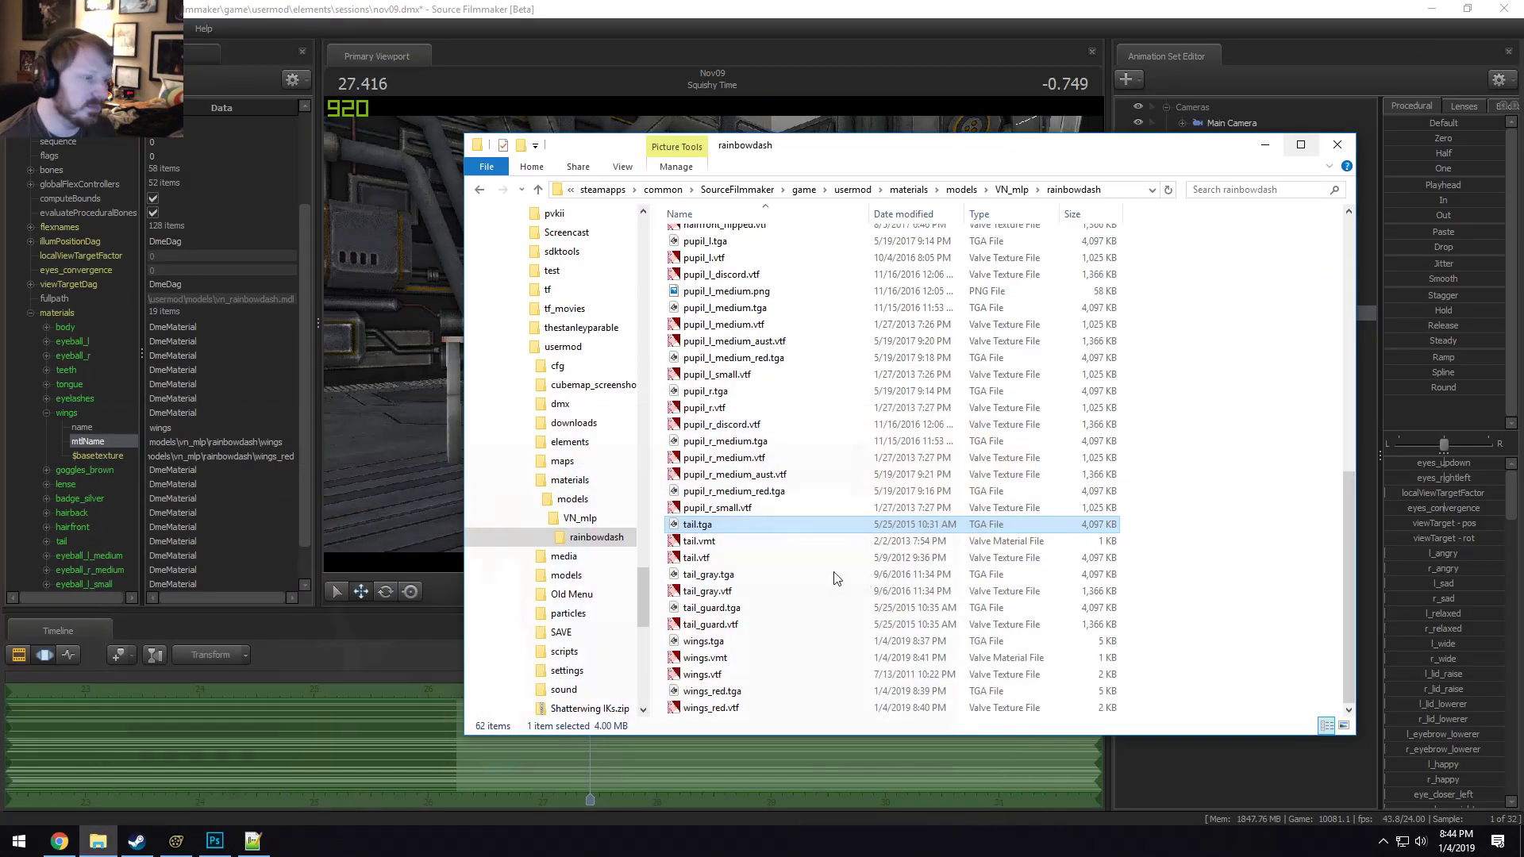
Open tail_gray.tga and tail_guard.tga from the rainbowdash folder in Photoshop to view the alternative tail textures, and return to the folder.
double_click(708, 574)
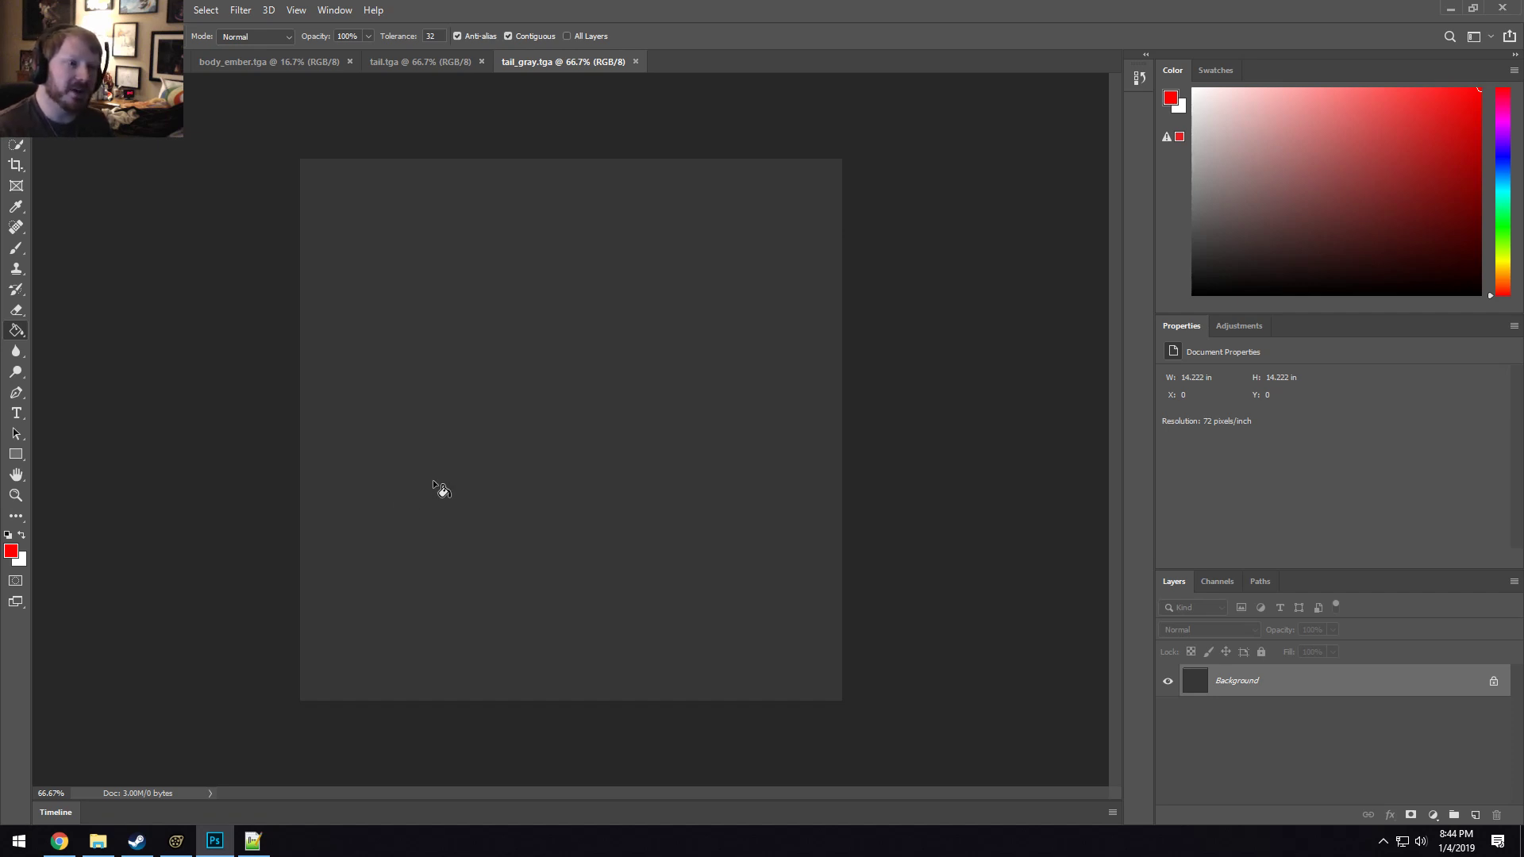
double_click(1436, 11)
click(1351, 9)
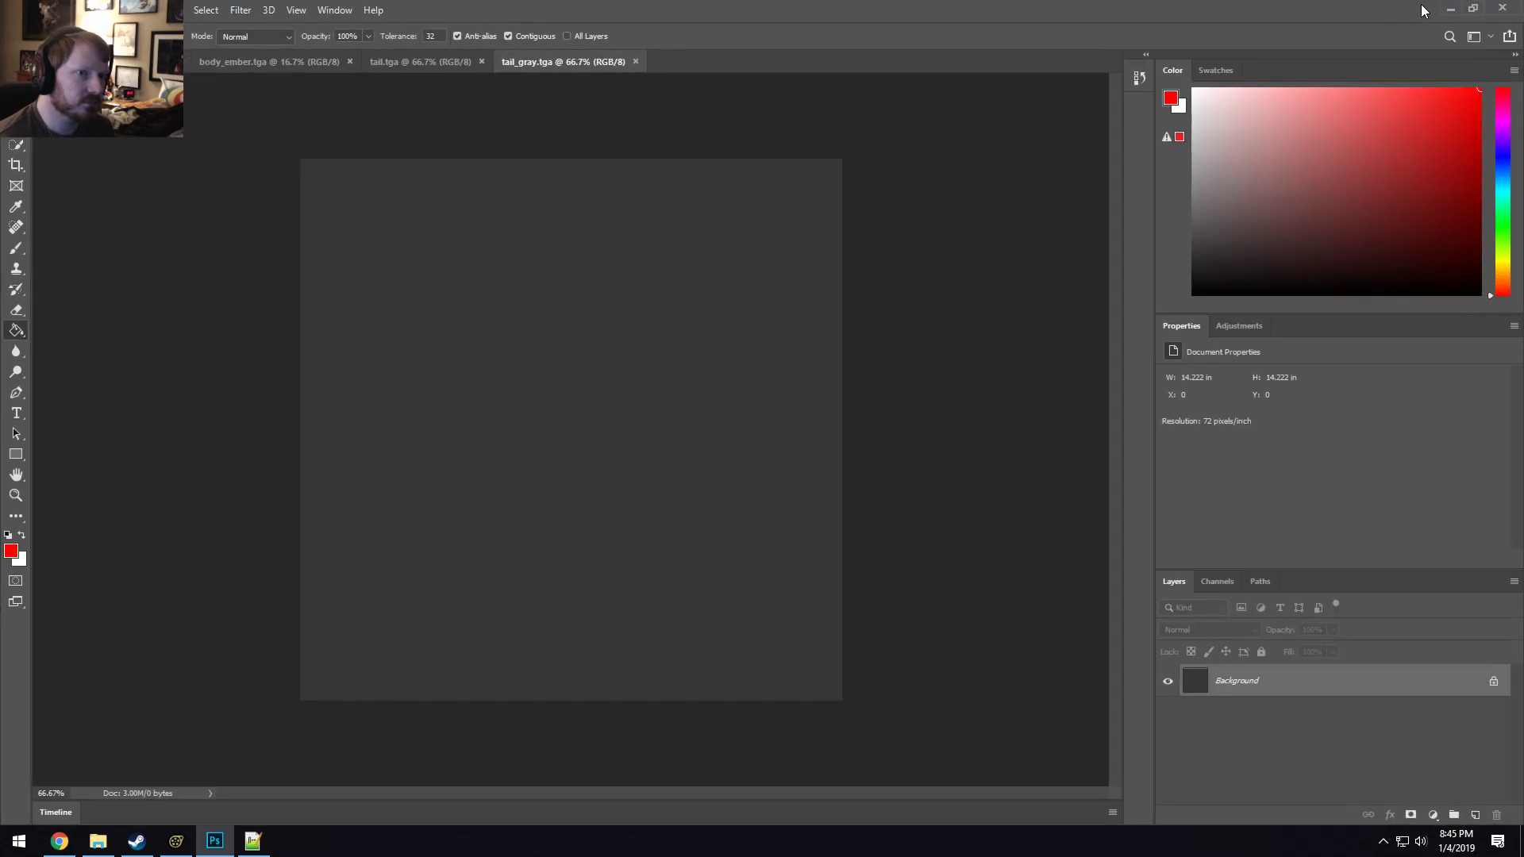
click(1445, 8)
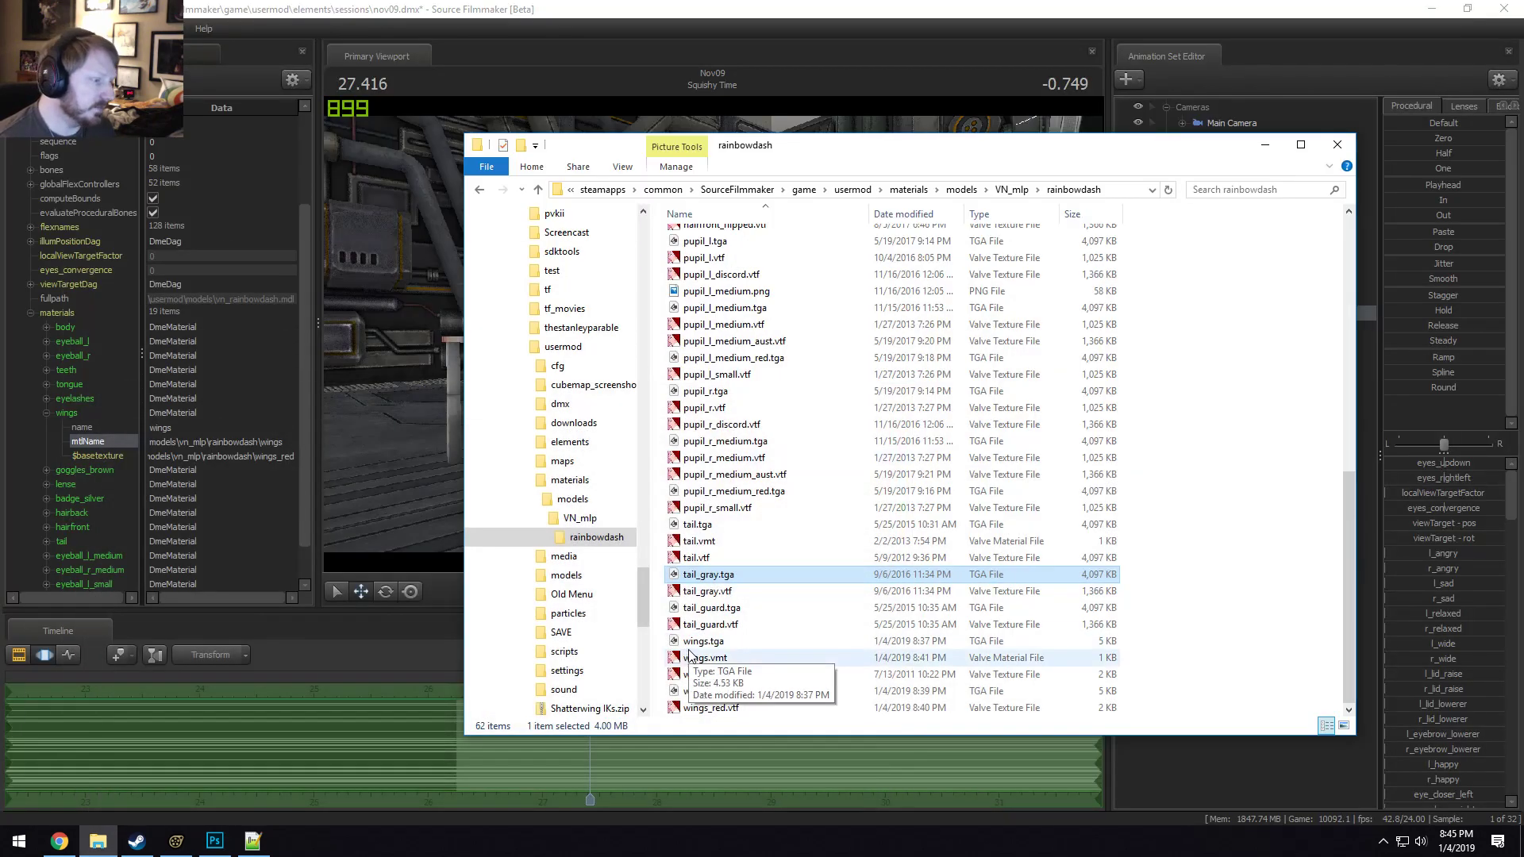
double_click(712, 608)
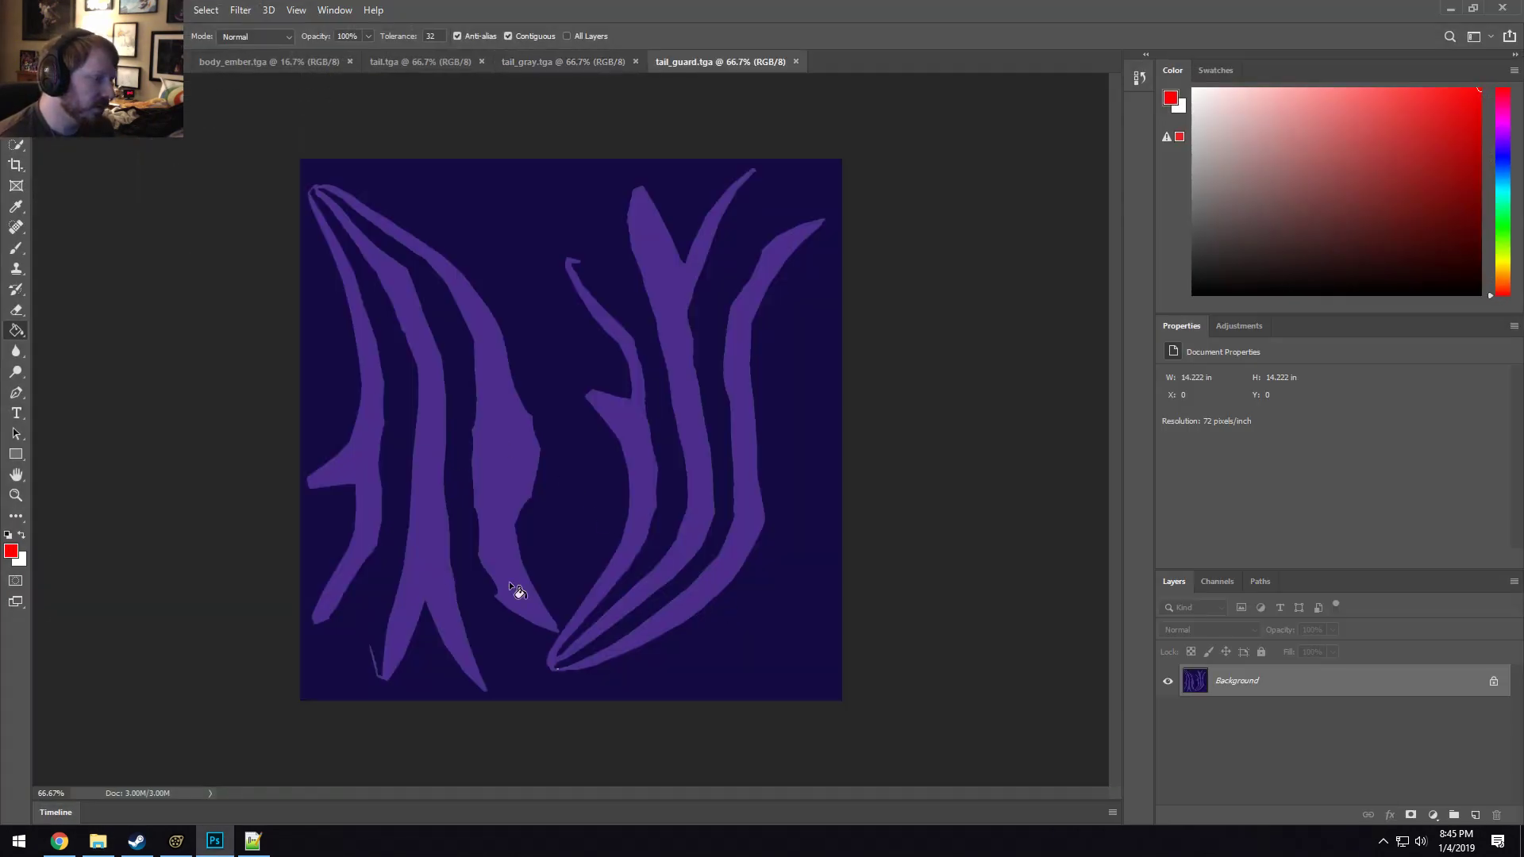
click(1449, 9)
click(711, 625)
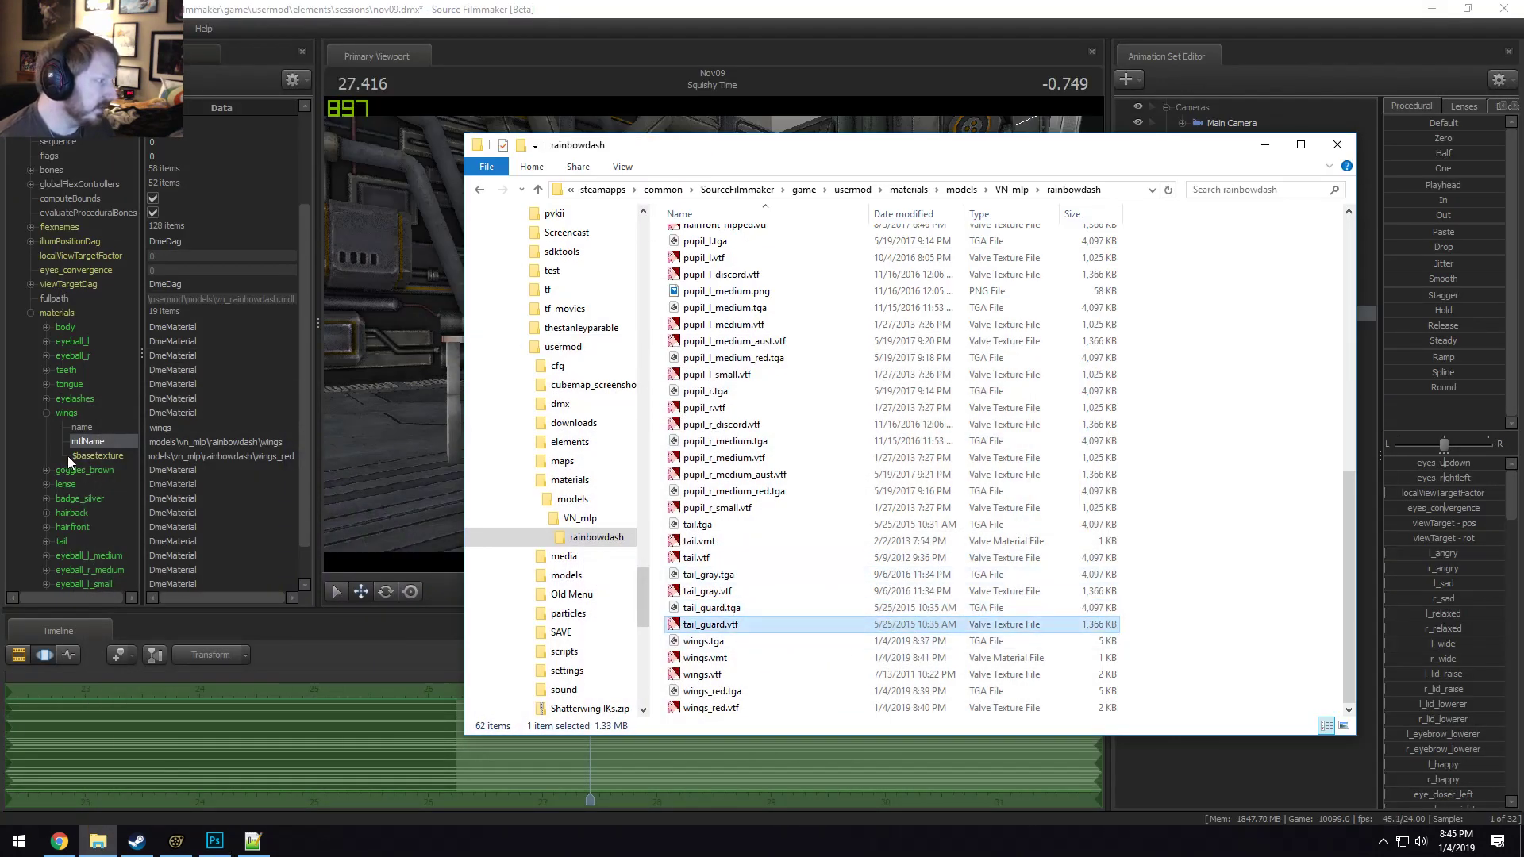
Switch to Source Filmmaker and add a string attribute named $basetexture to Rainbow Dash's tail material.
click(72, 457)
scroll(74, 504, down, 1)
right_click(73, 498)
mouse_move(103, 615)
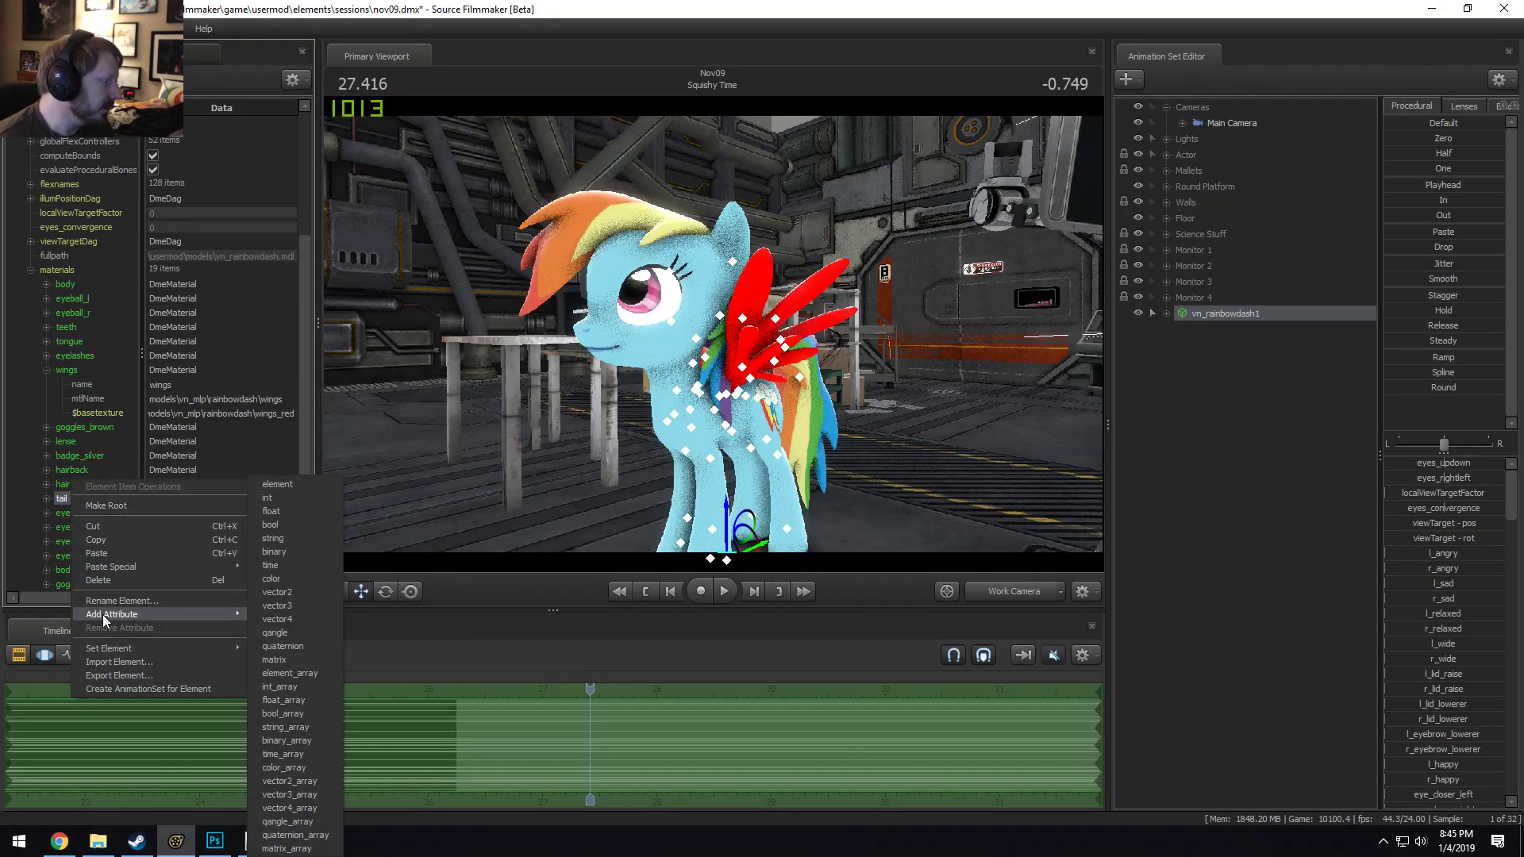
click(279, 540)
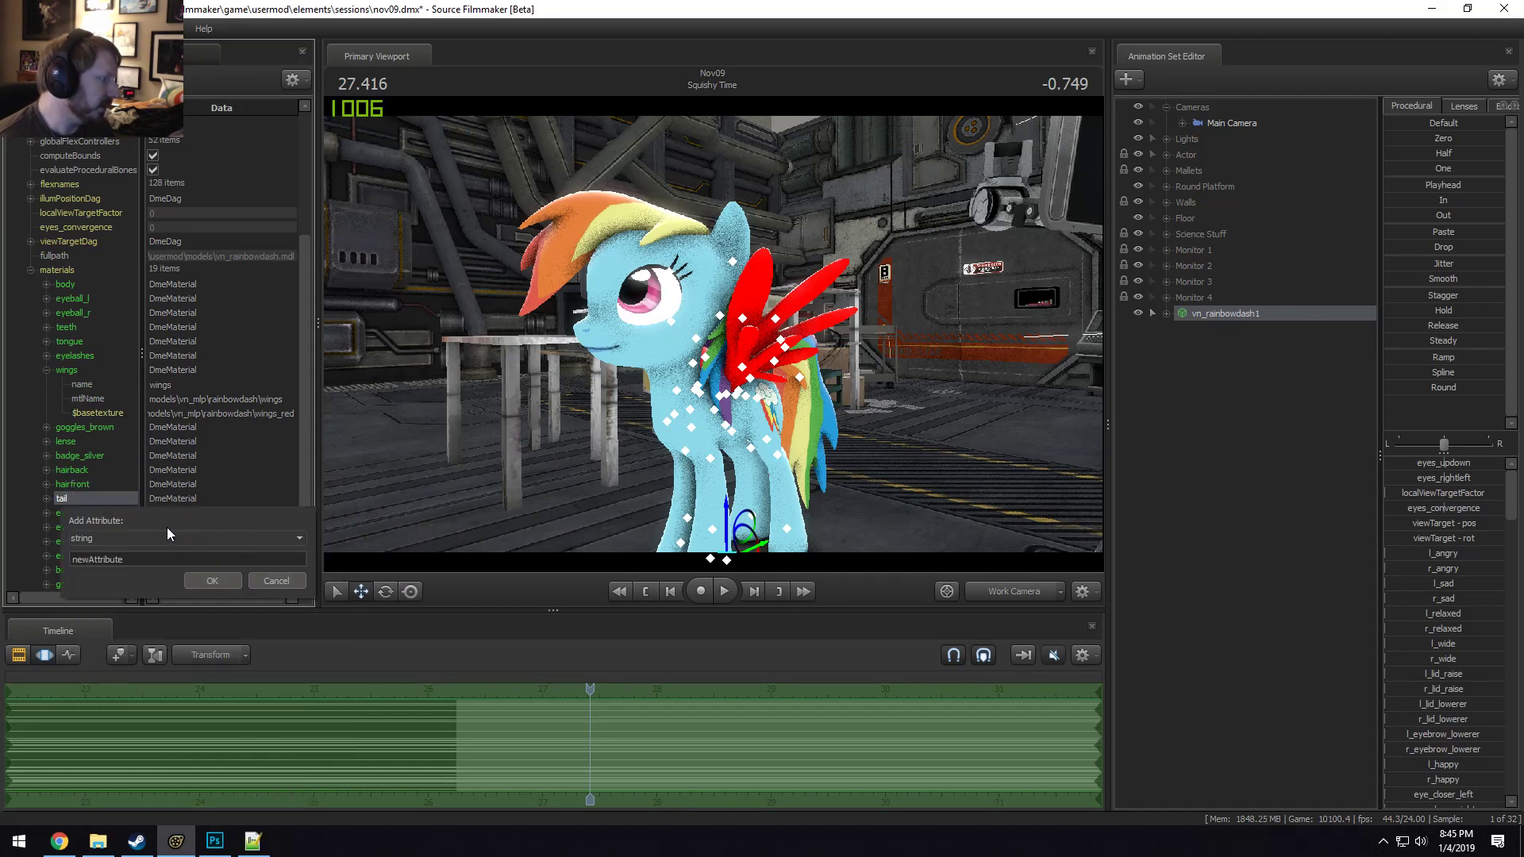
text($basetexture)
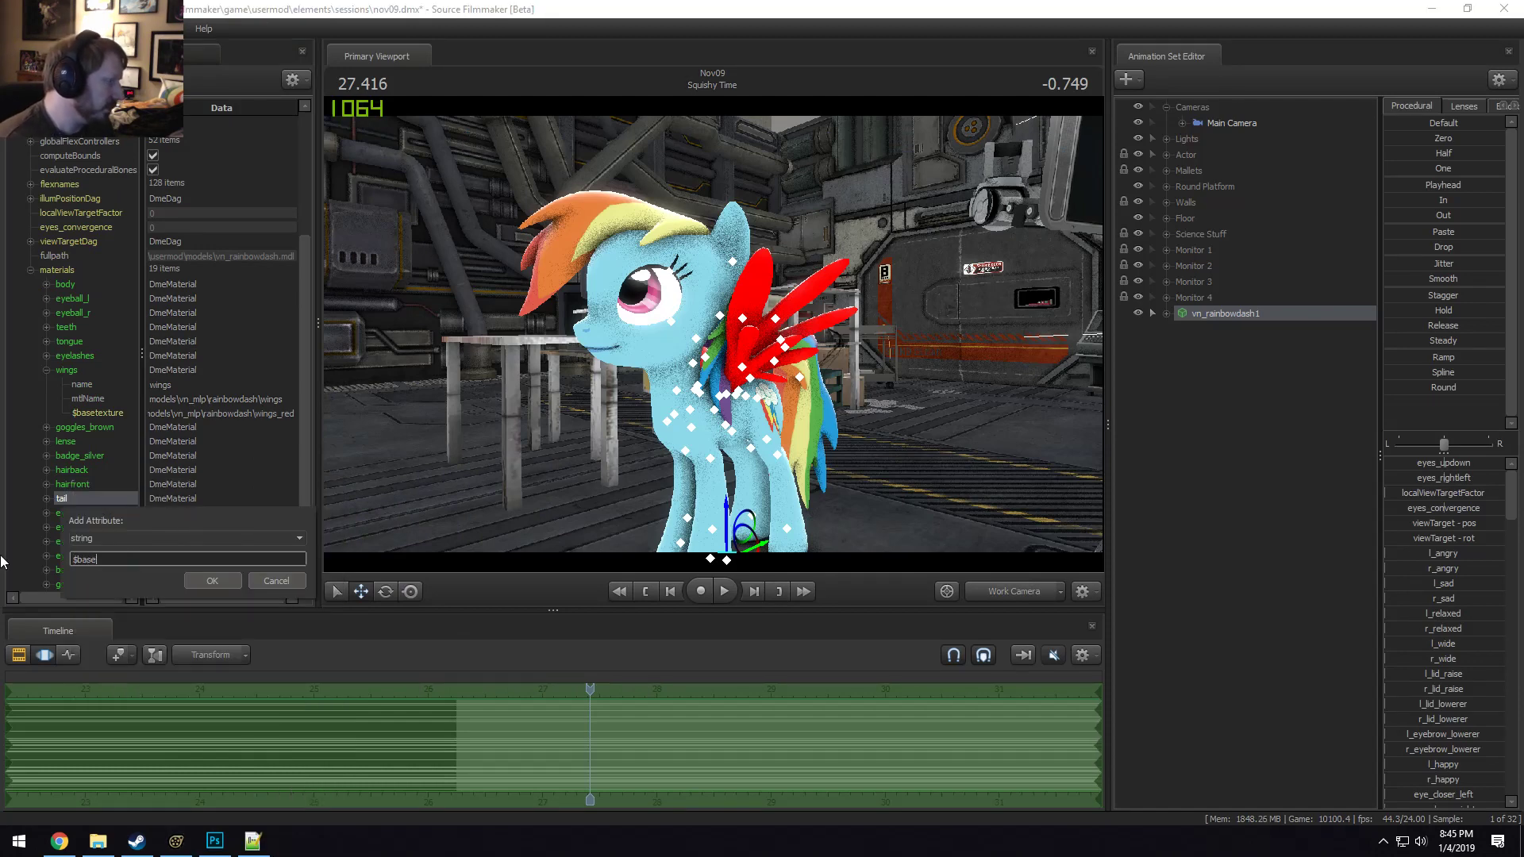
key(Return)
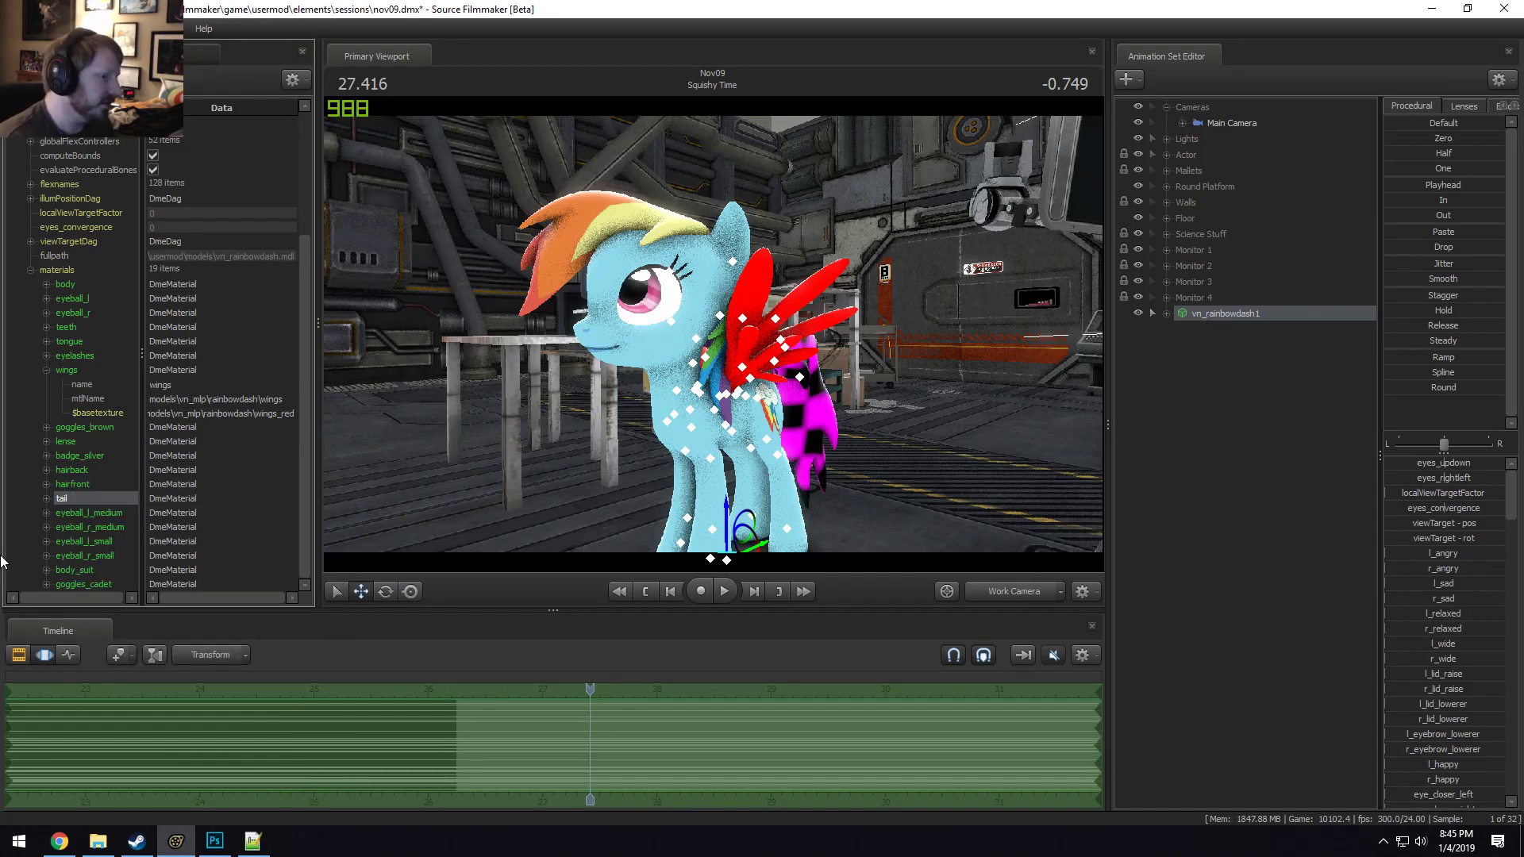
Copy the tail material's mtlName path, models\vn_mlp\rainbowdash\tail, into its $basetexture attribute.
double_click(58, 499)
double_click(209, 527)
key(ctrl+c)
double_click(274, 542)
key(ctrl+v)
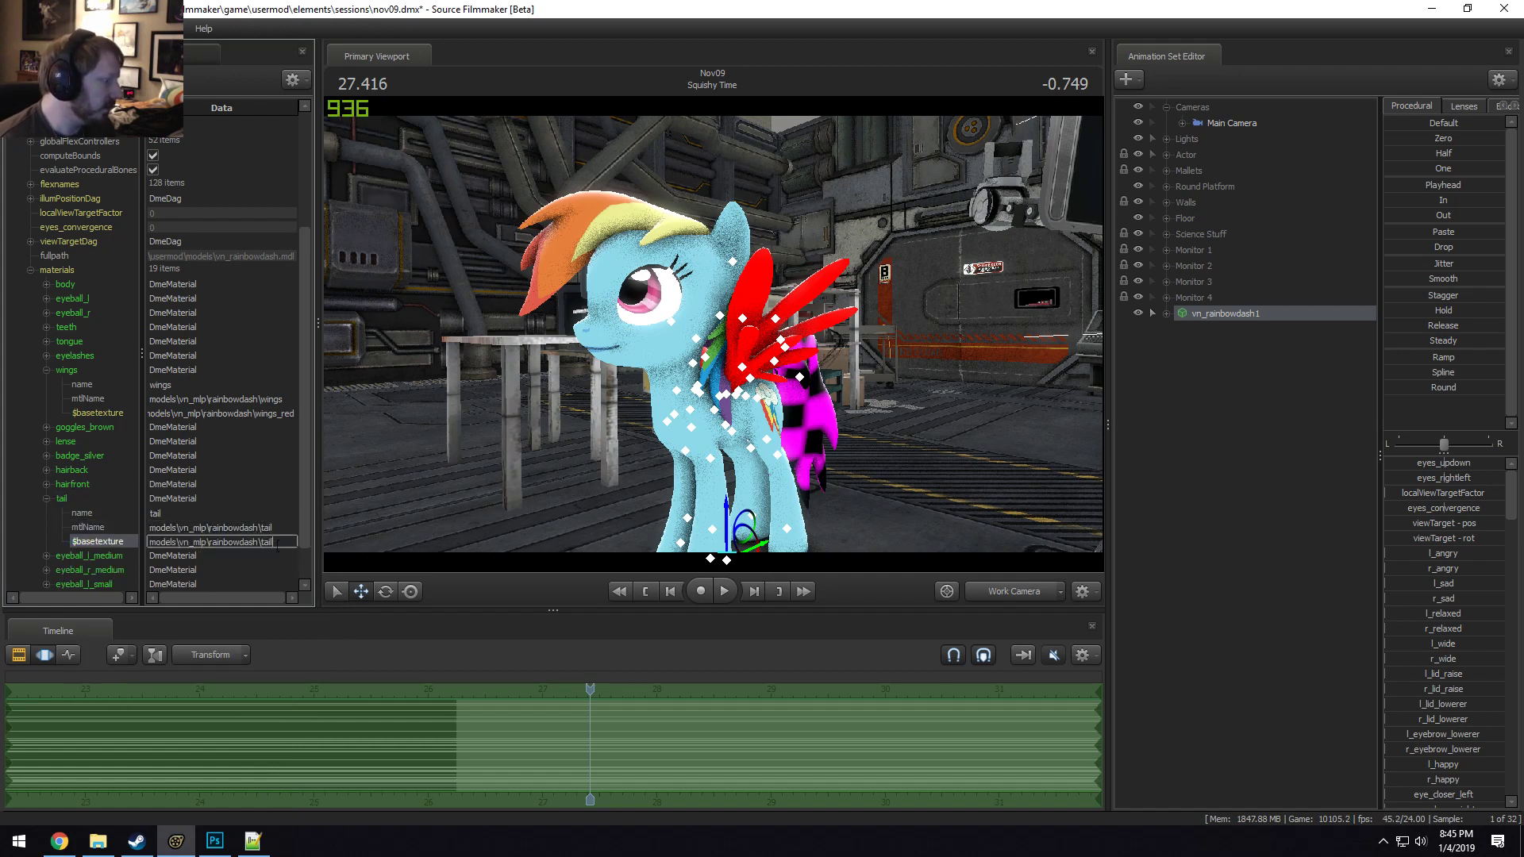
key(Return)
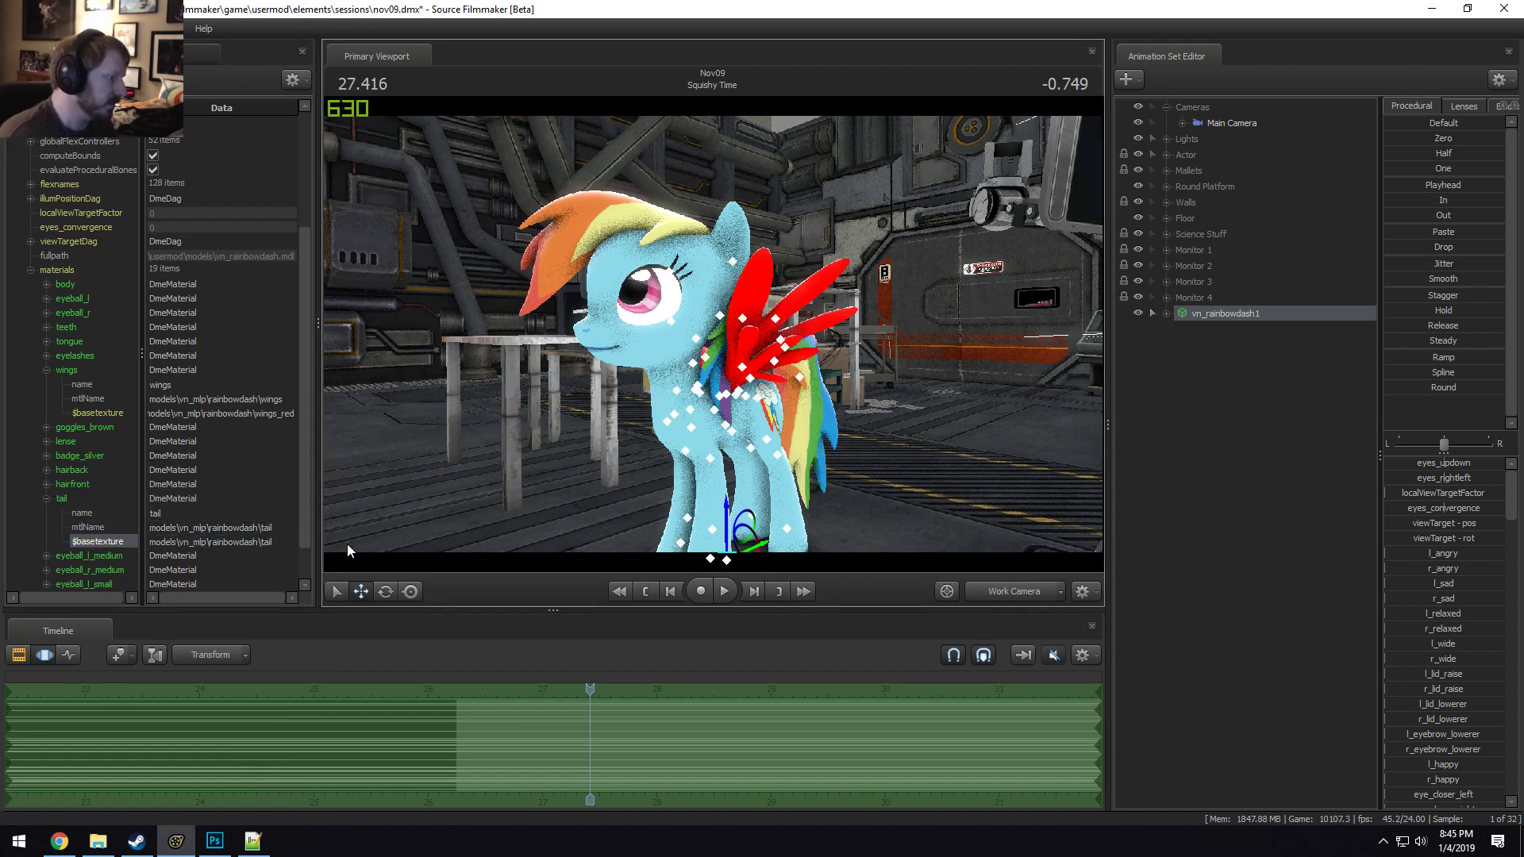
Append _guard to the tail material's $basetexture path and check the tail on the model from several angles.
double_click(282, 539)
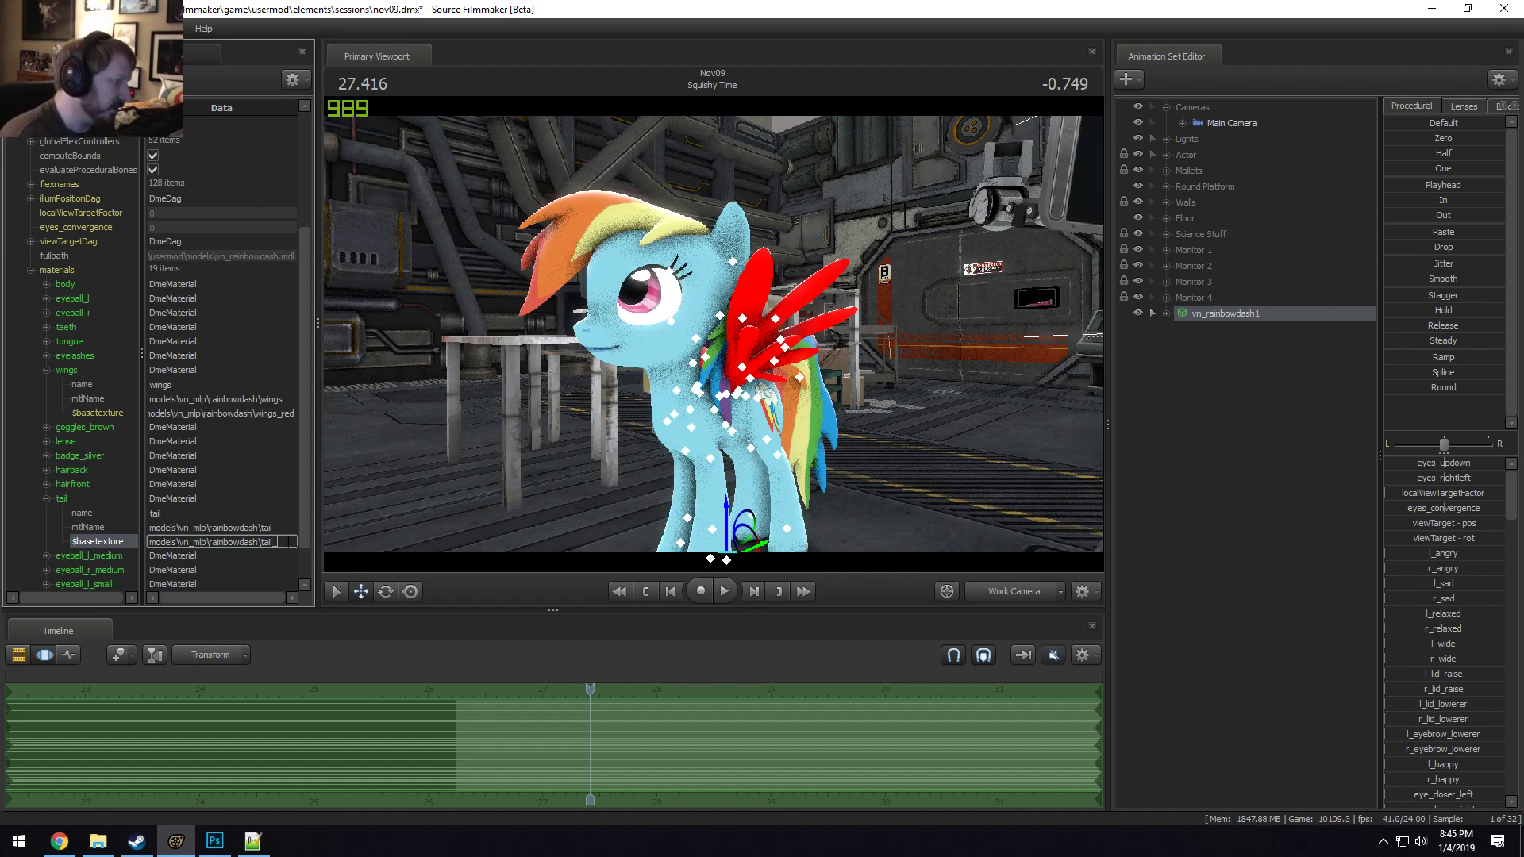
text(_guard)
key(Return)
drag(802, 367, 711, 332)
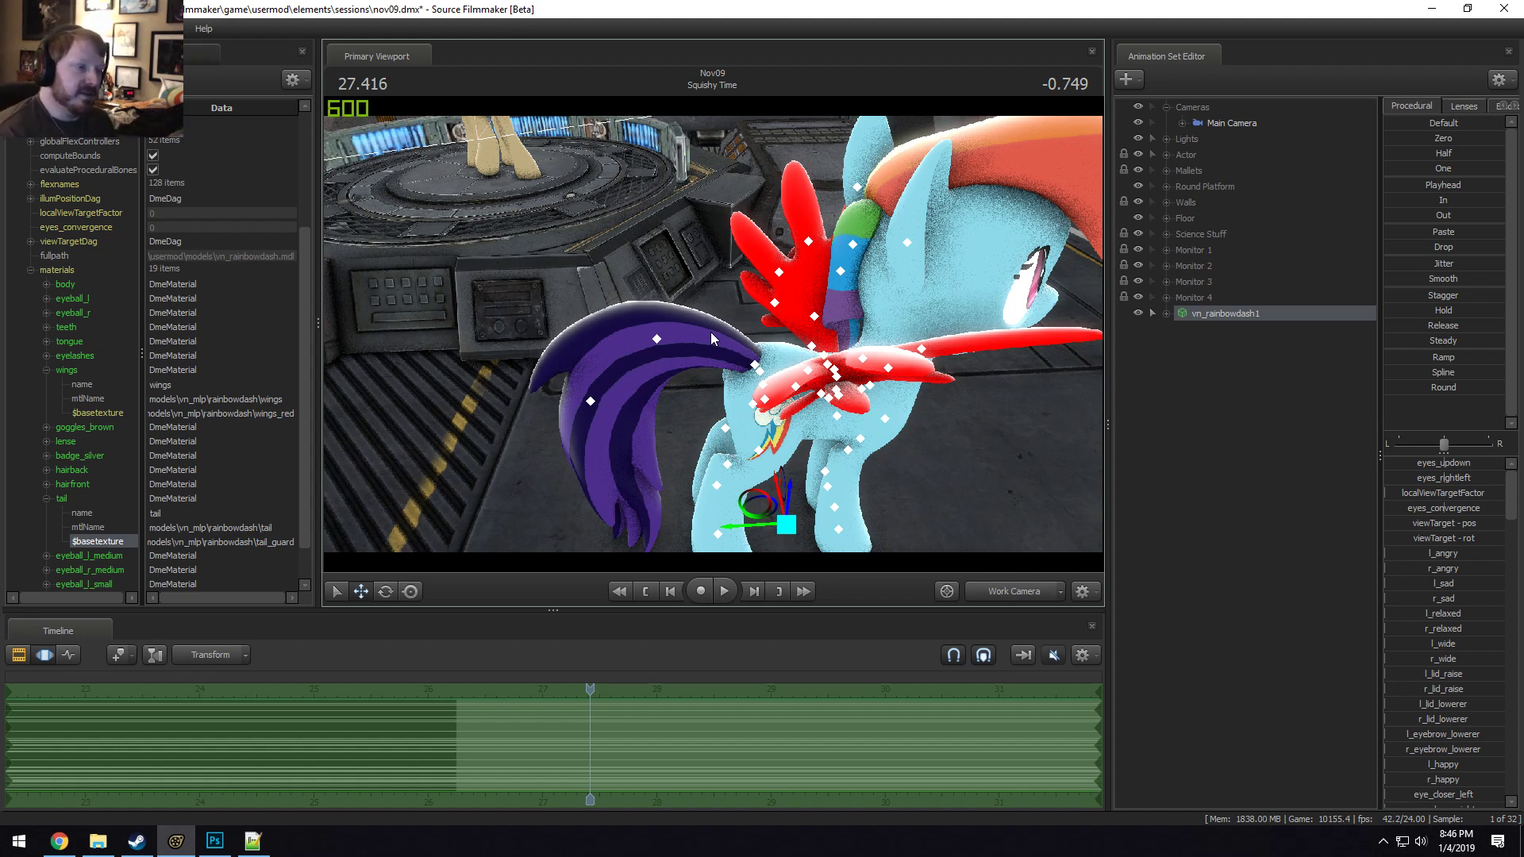
drag(713, 288, 939, 217)
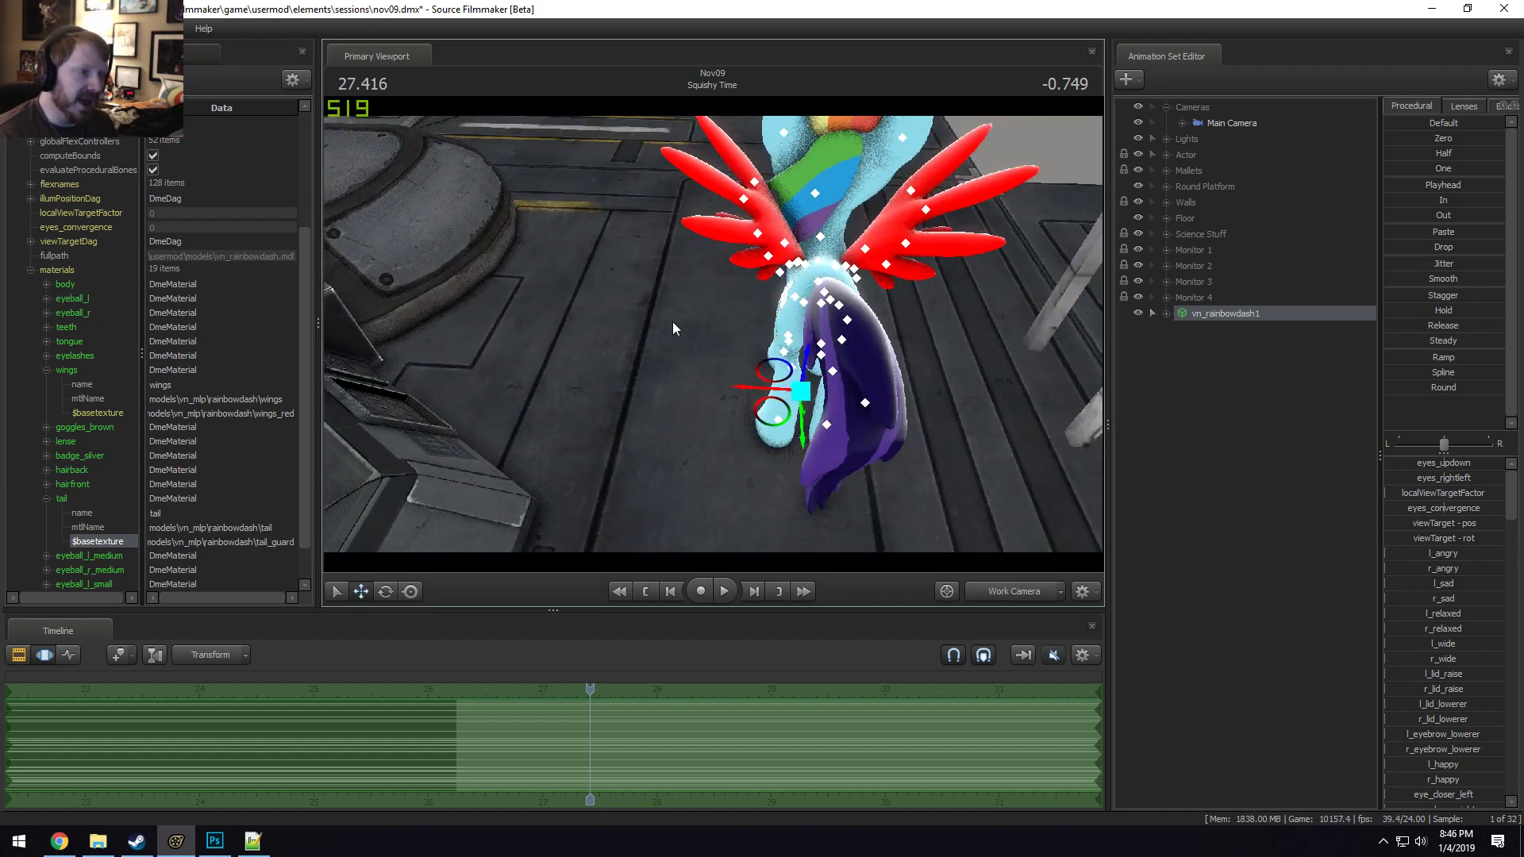
drag(673, 321, 673, 294)
drag(765, 331, 767, 332)
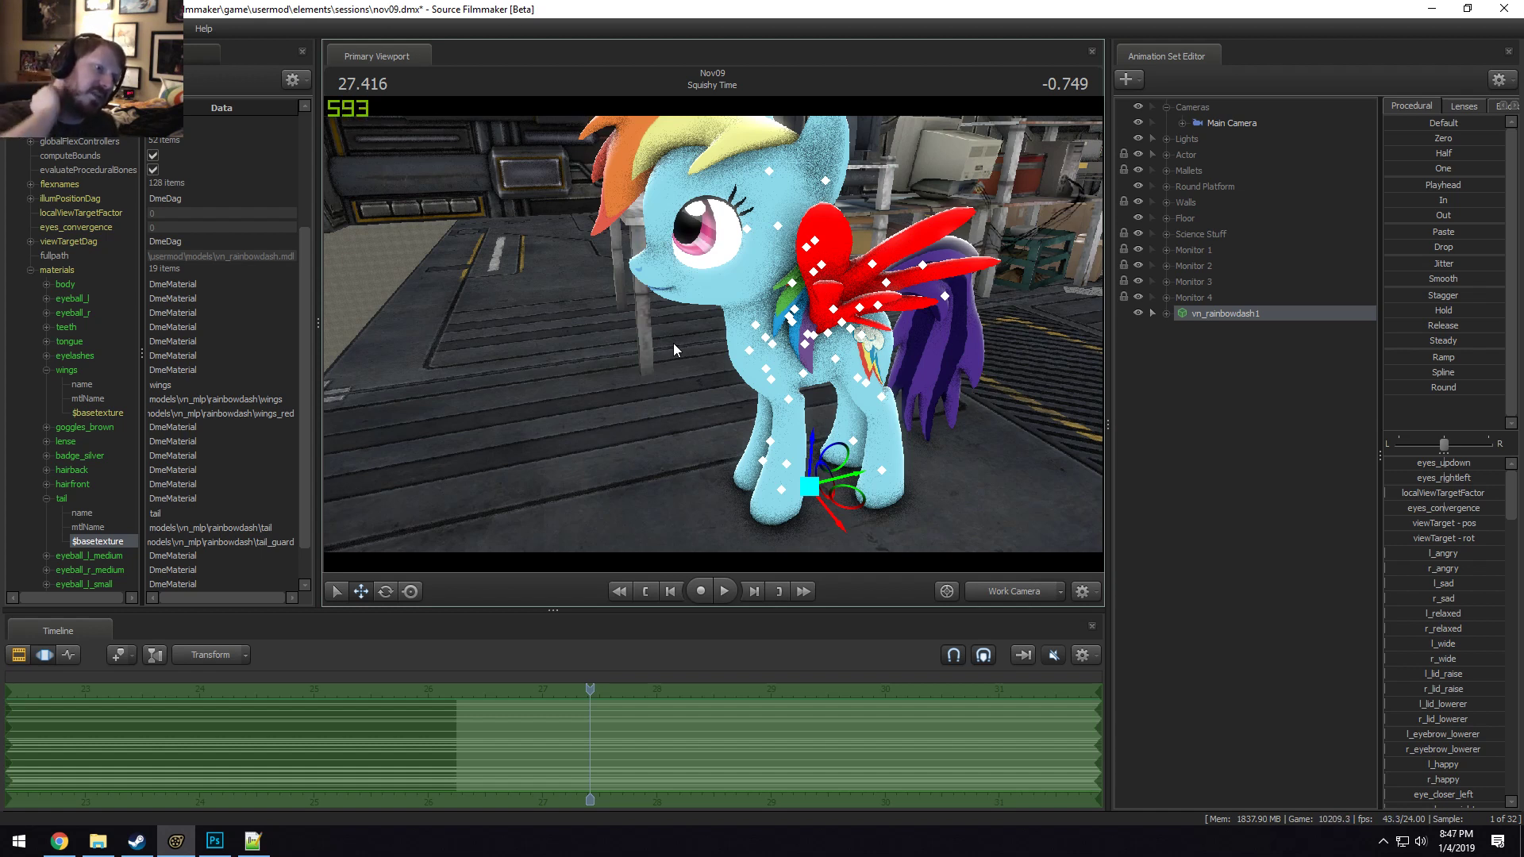
alt+drag(609, 361, 698, 334)
alt+right_drag(698, 334, 777, 333)
alt+drag(778, 333, 535, 423)
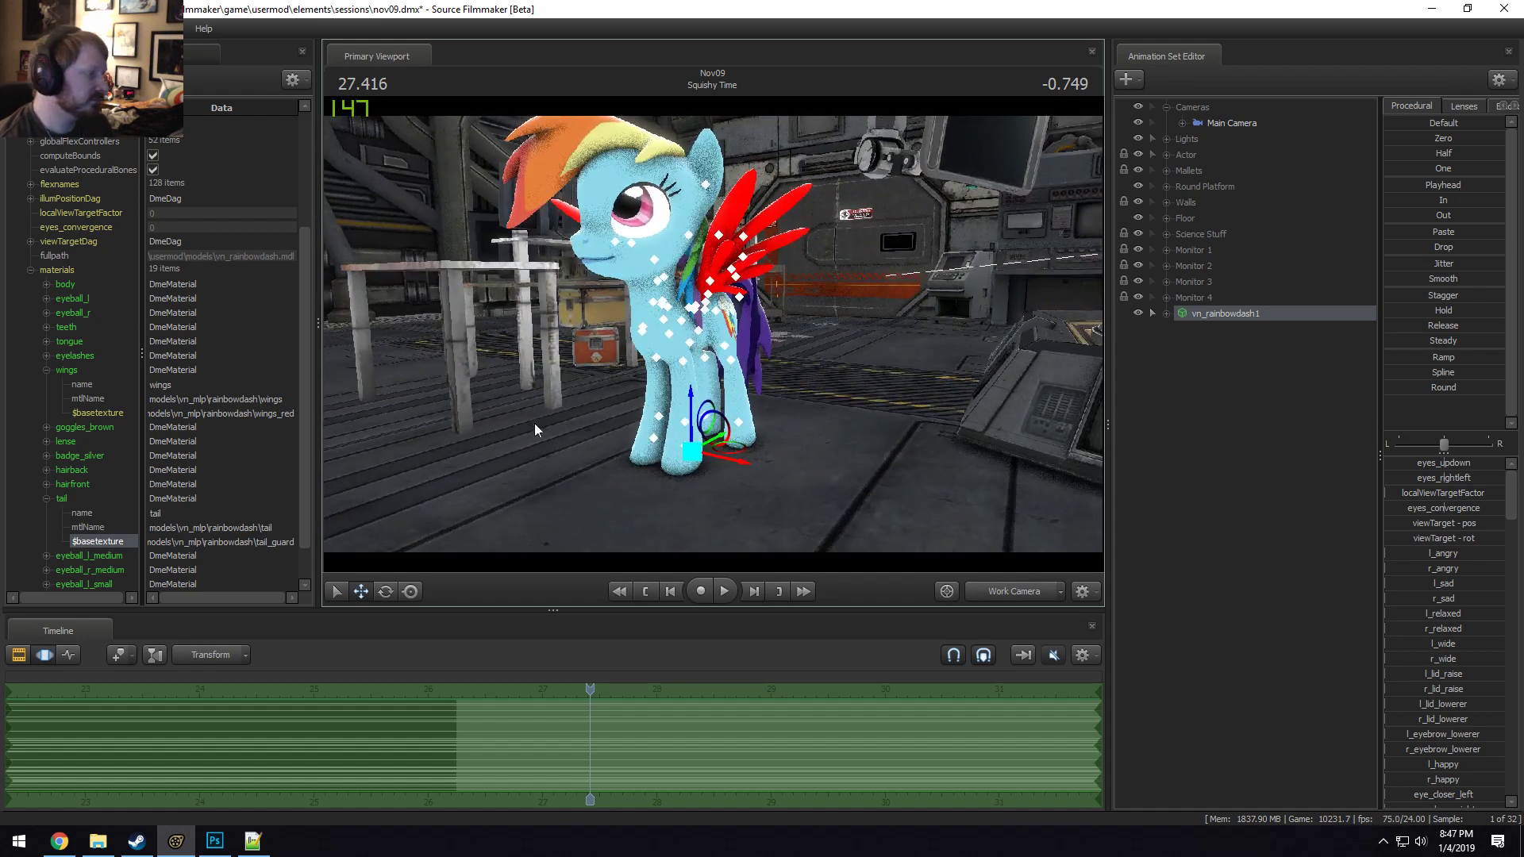
Remove the override materials from vn_rainbowdash1 and check the model.
right_click(1206, 312)
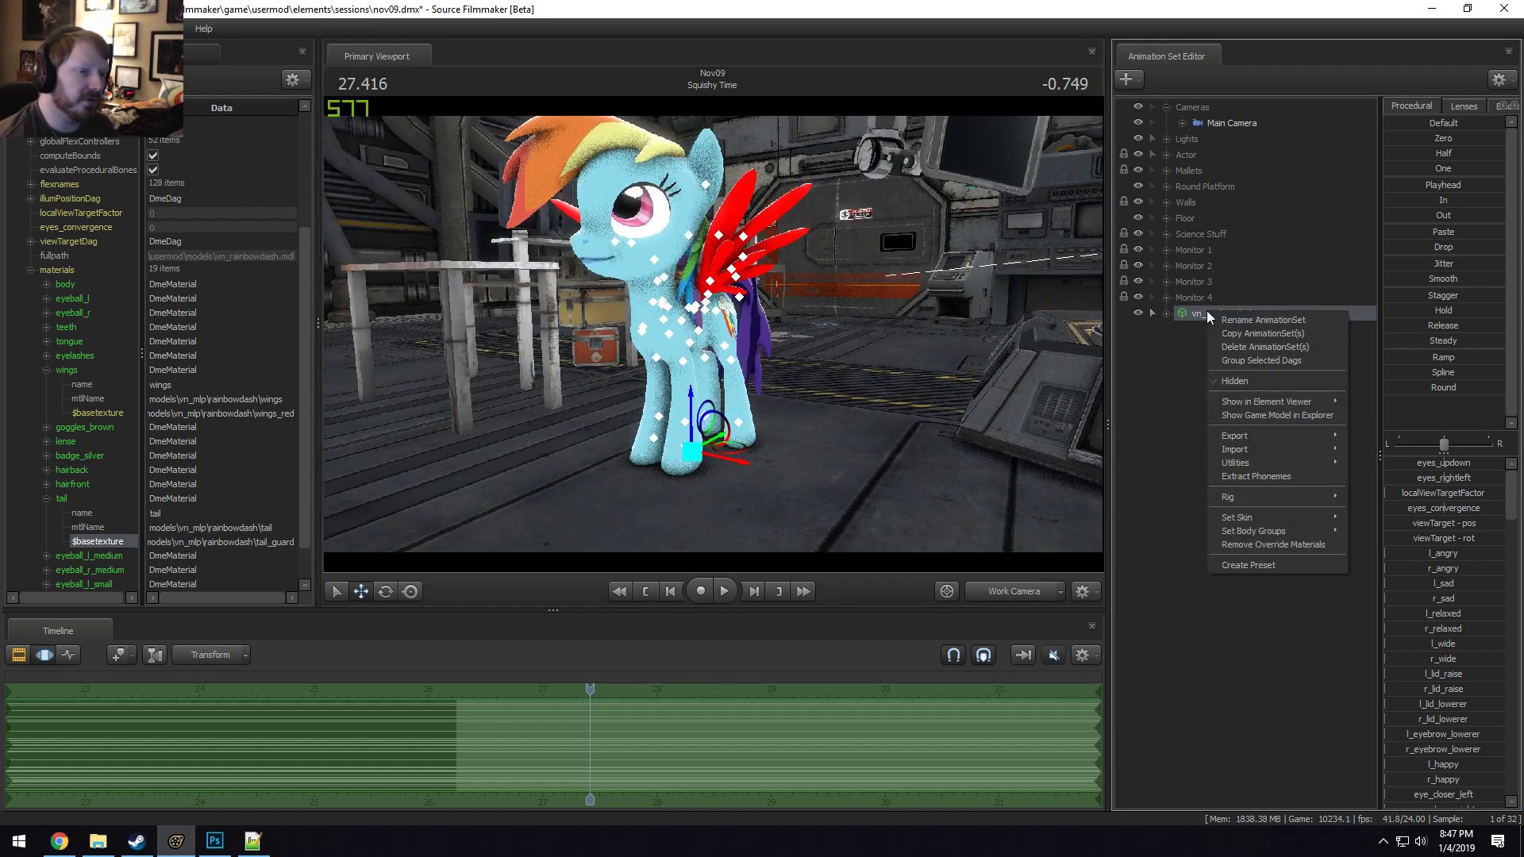
click(1265, 543)
alt+drag(941, 503, 793, 310)
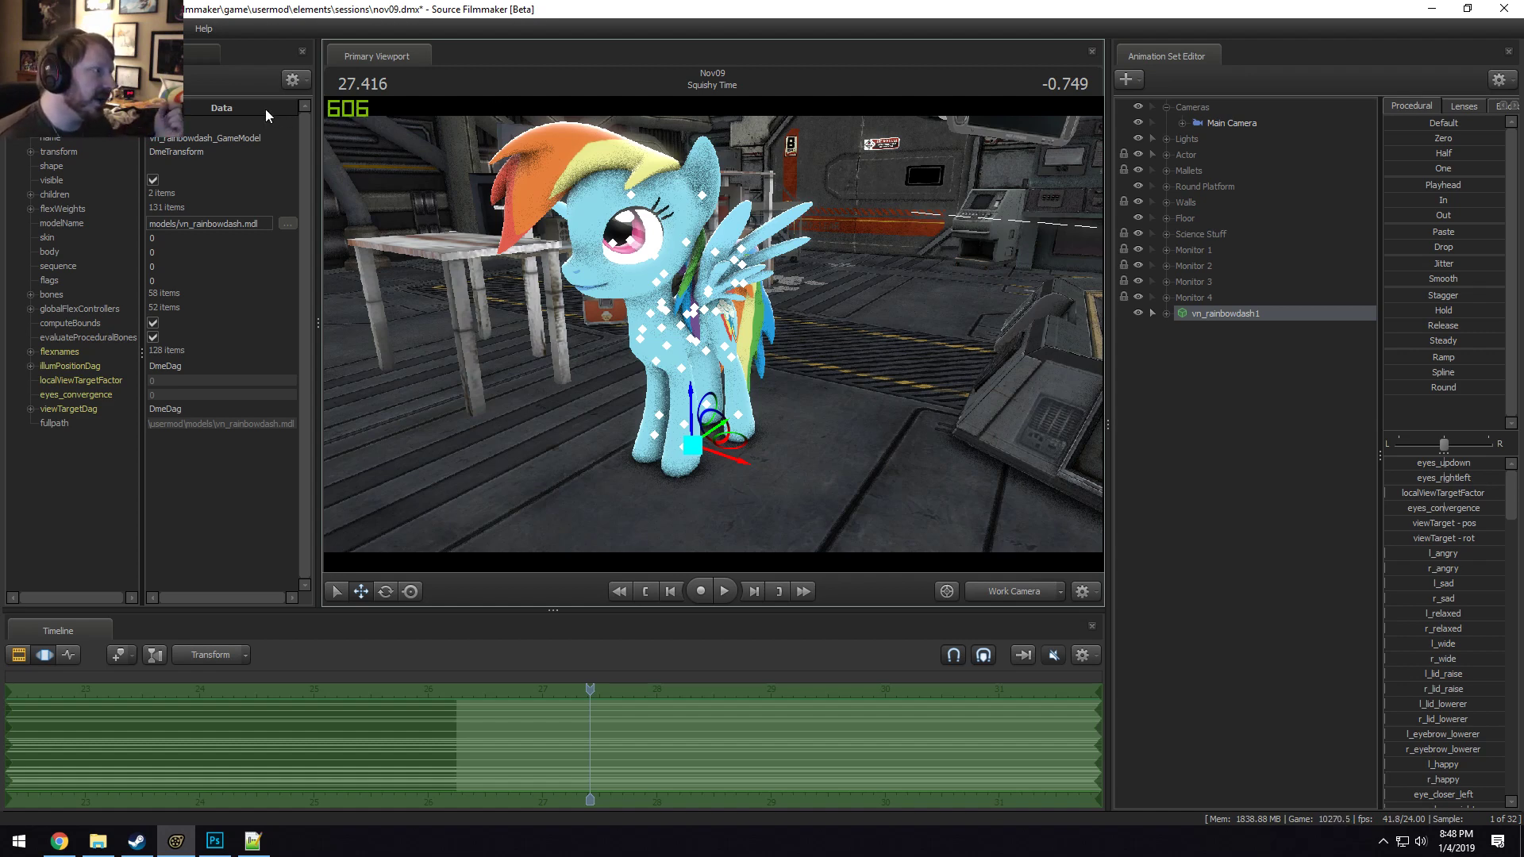
Open the console and replace its command text with mat_reloadallmaterials, without submitting it.
key(grave)
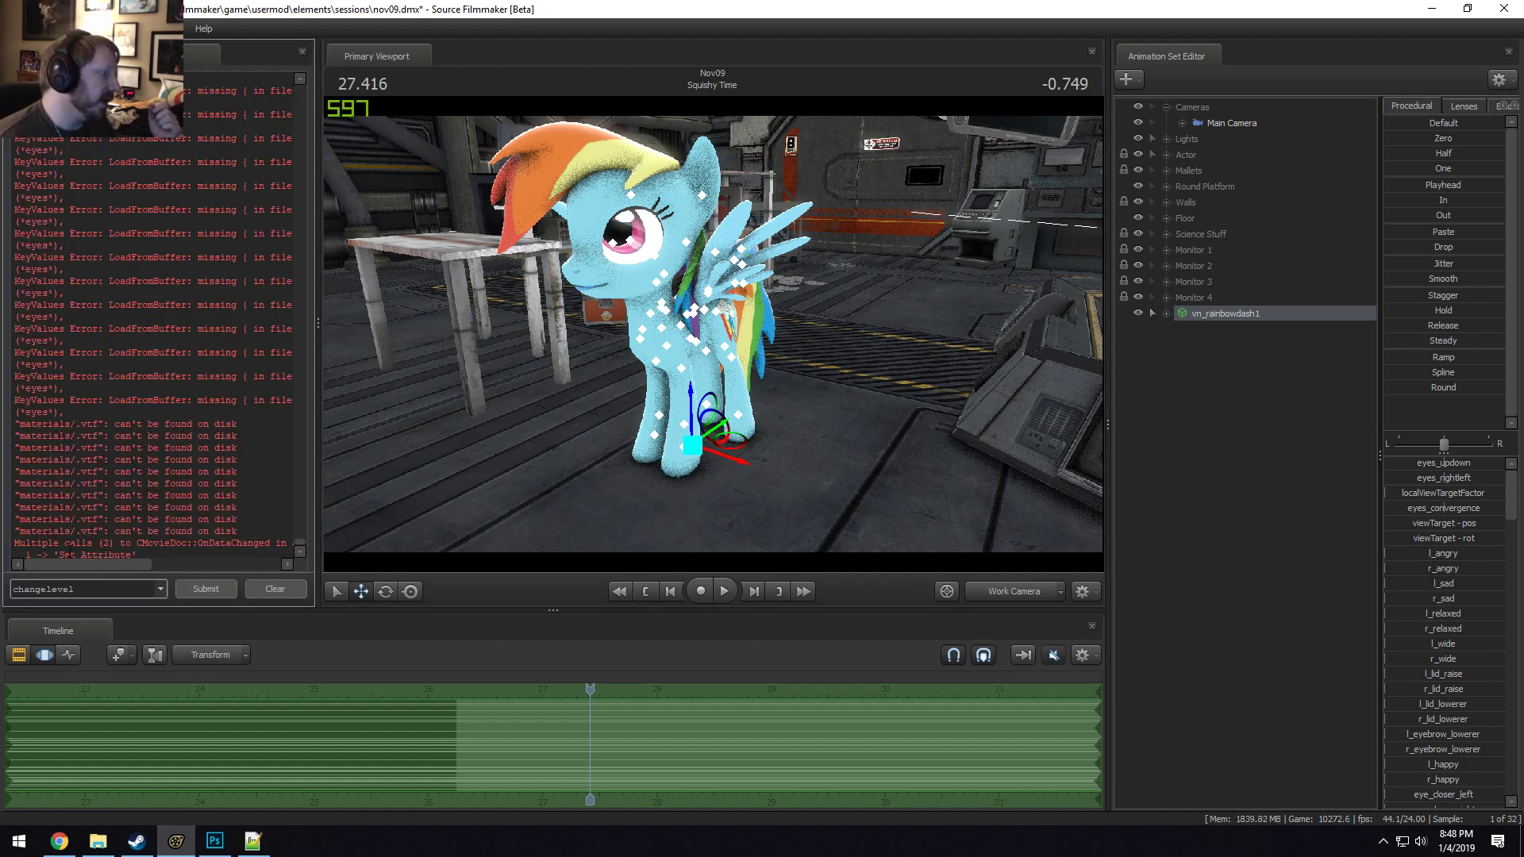
drag(87, 589, 3, 579)
text(m)
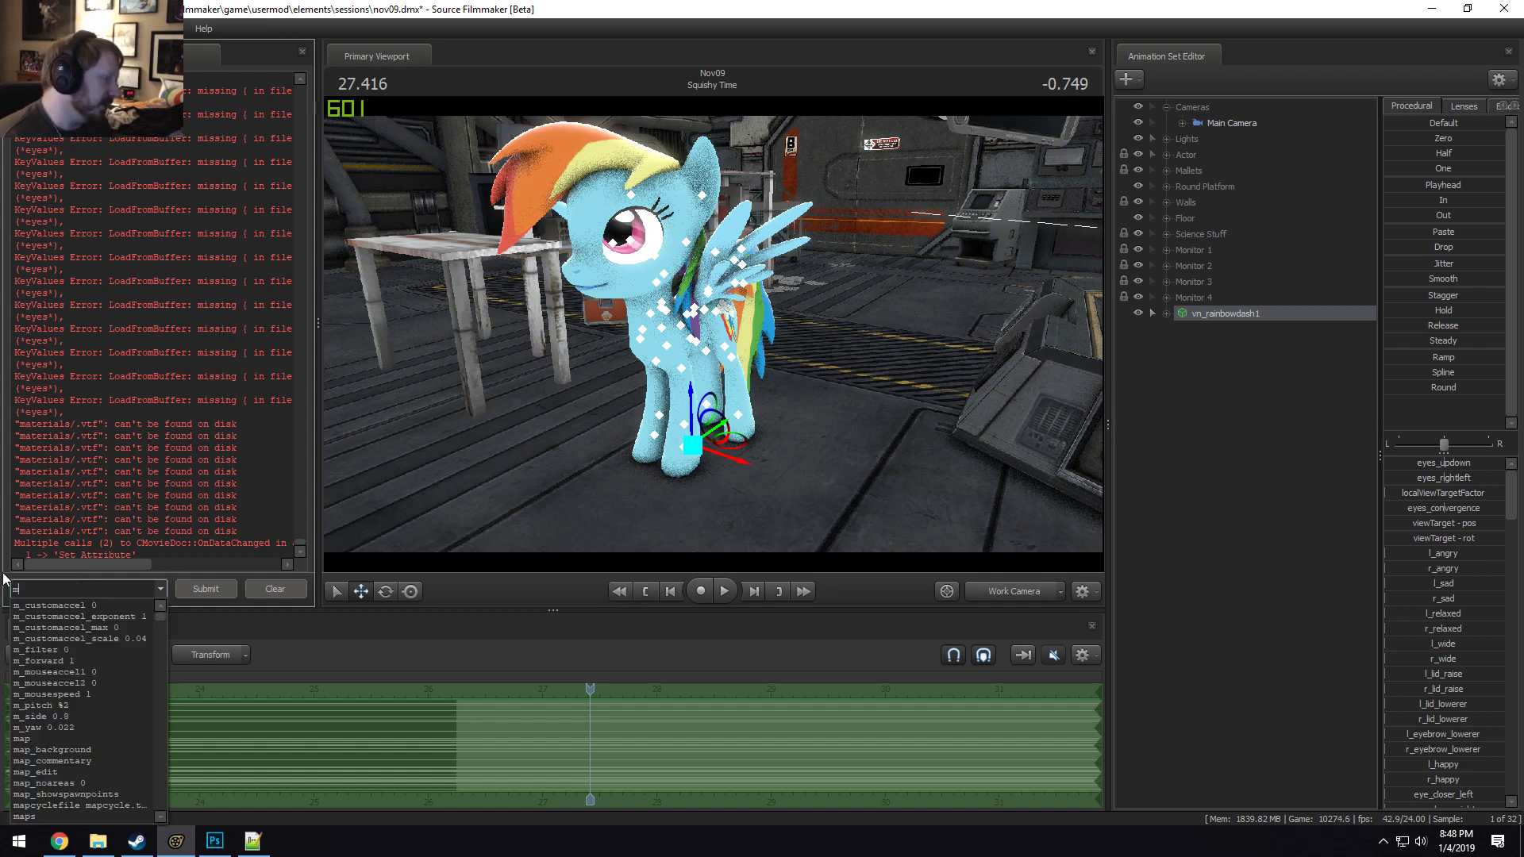
text(at_reloadallmate)
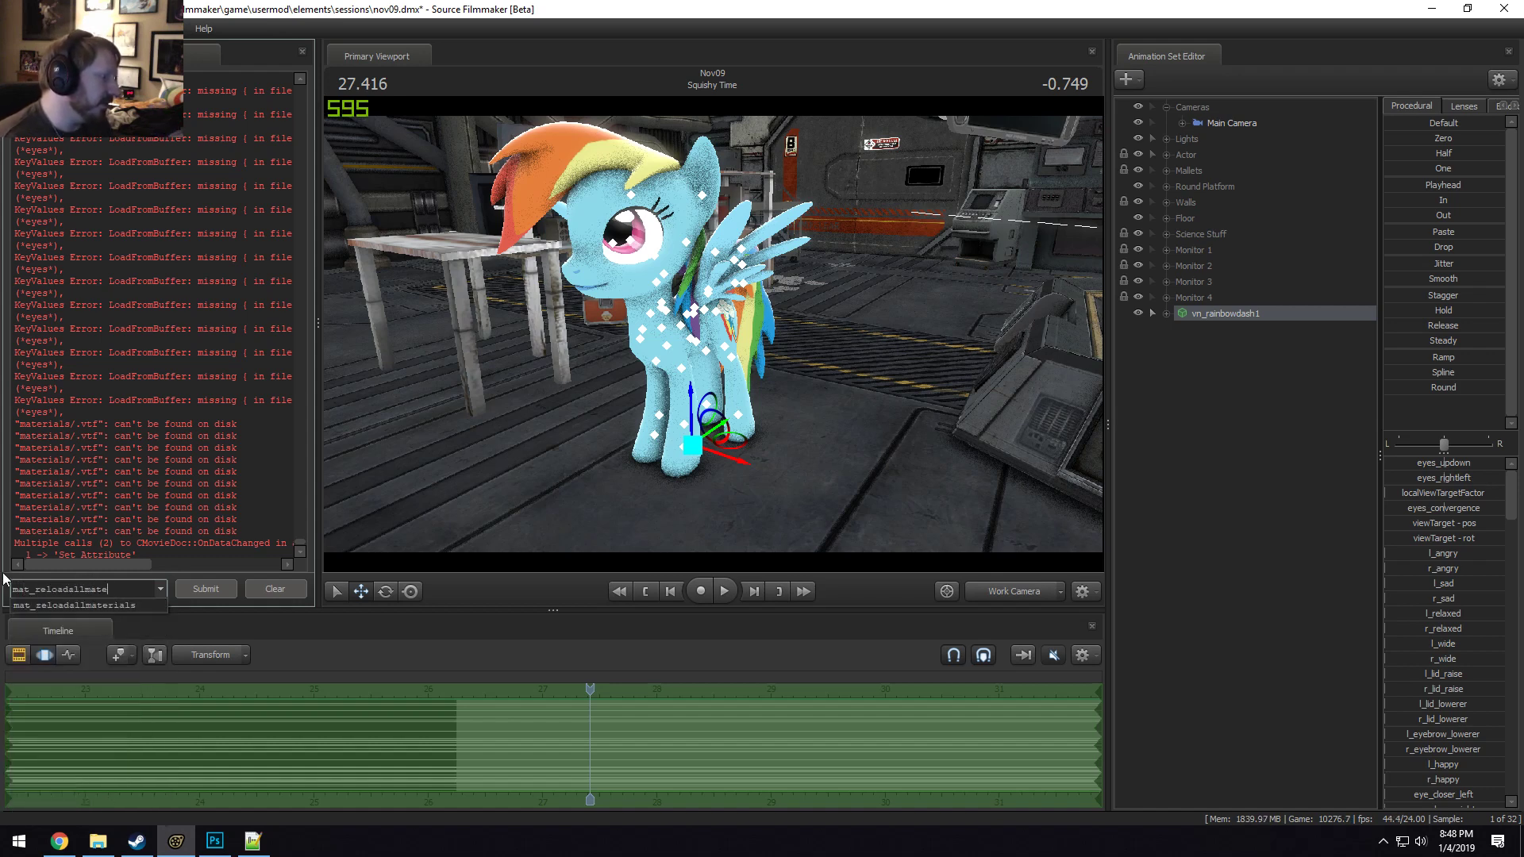
text(rials)
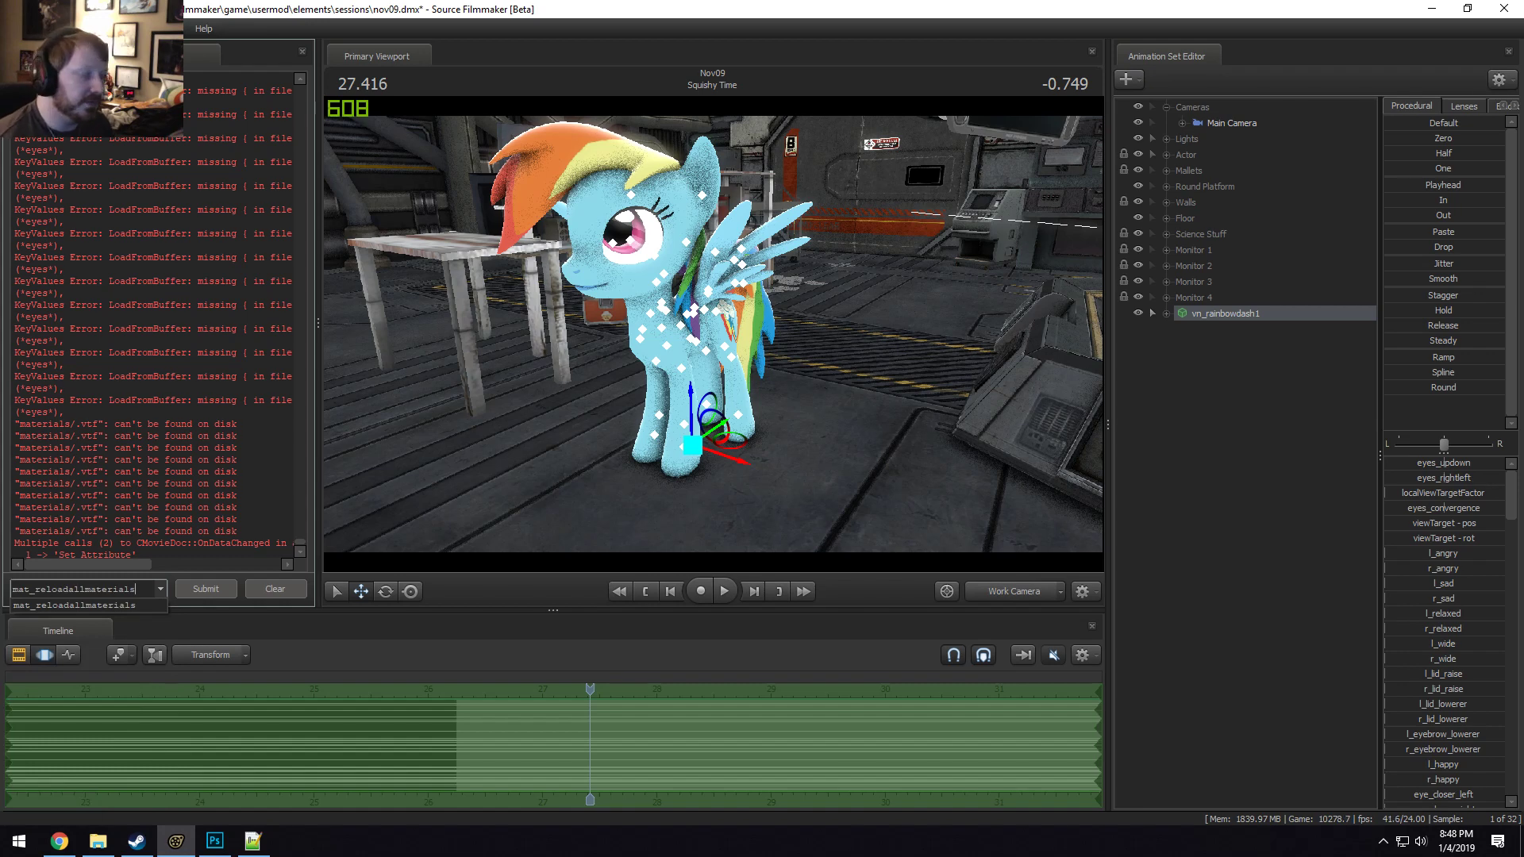
Switch to Steam and open the Source Filmmaker workshop from the second page of the featured workshops.
right_click(127, 850)
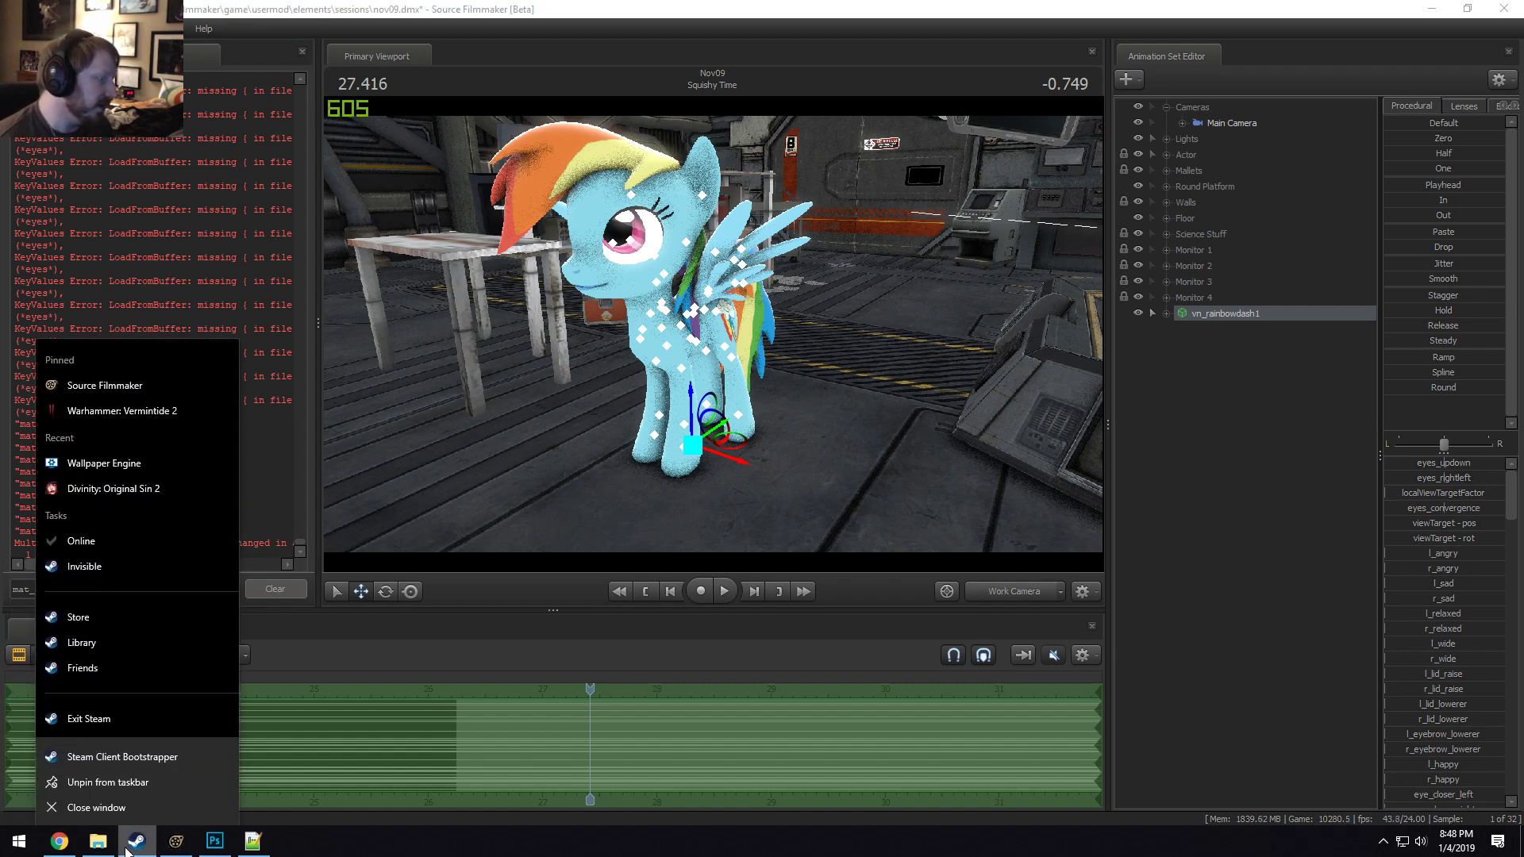
click(123, 756)
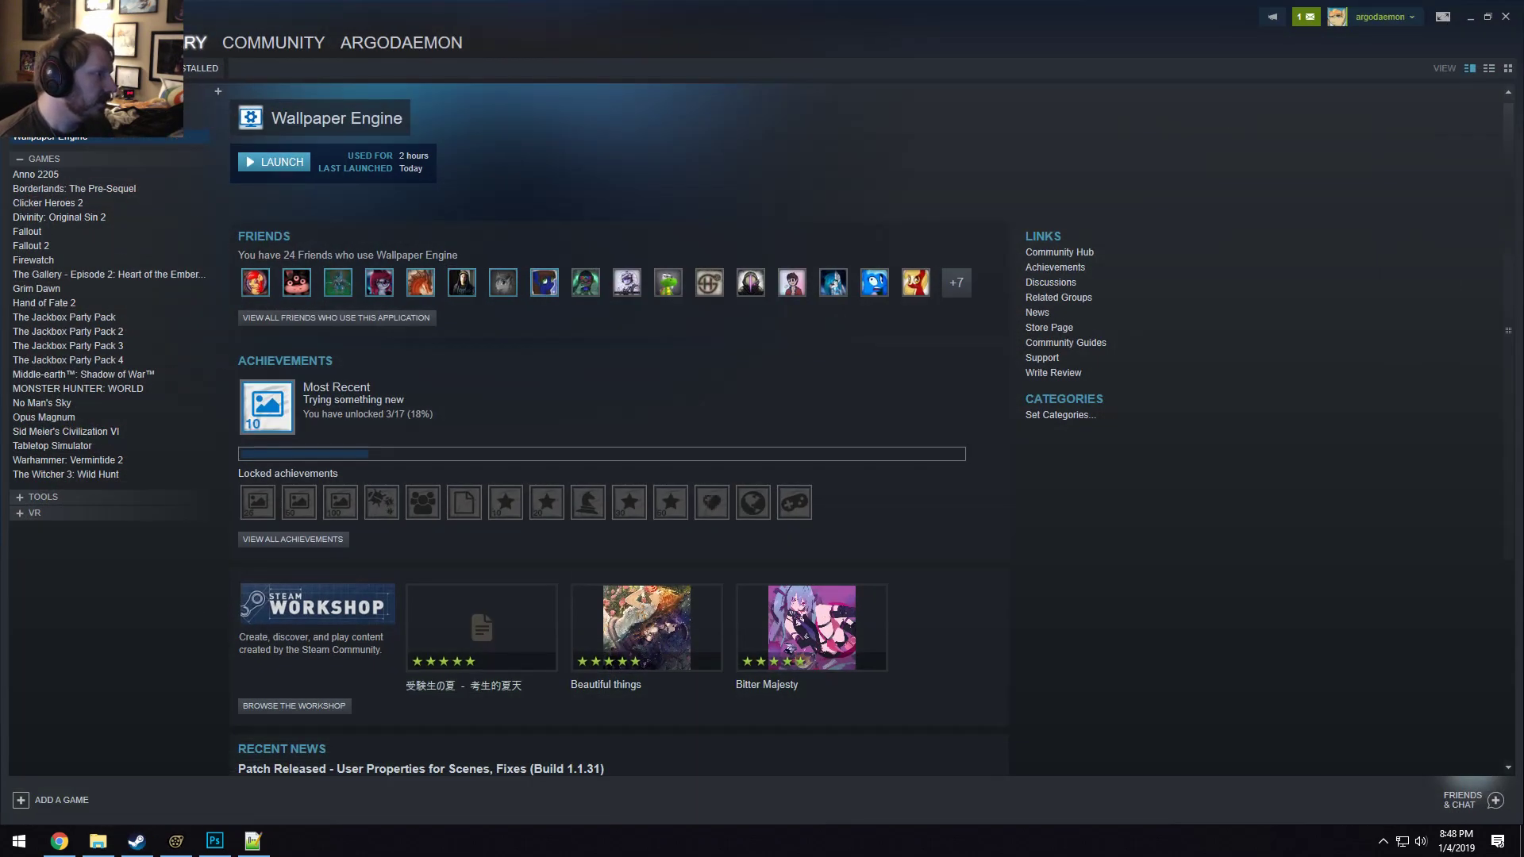
mouse_move(268, 33)
click(250, 100)
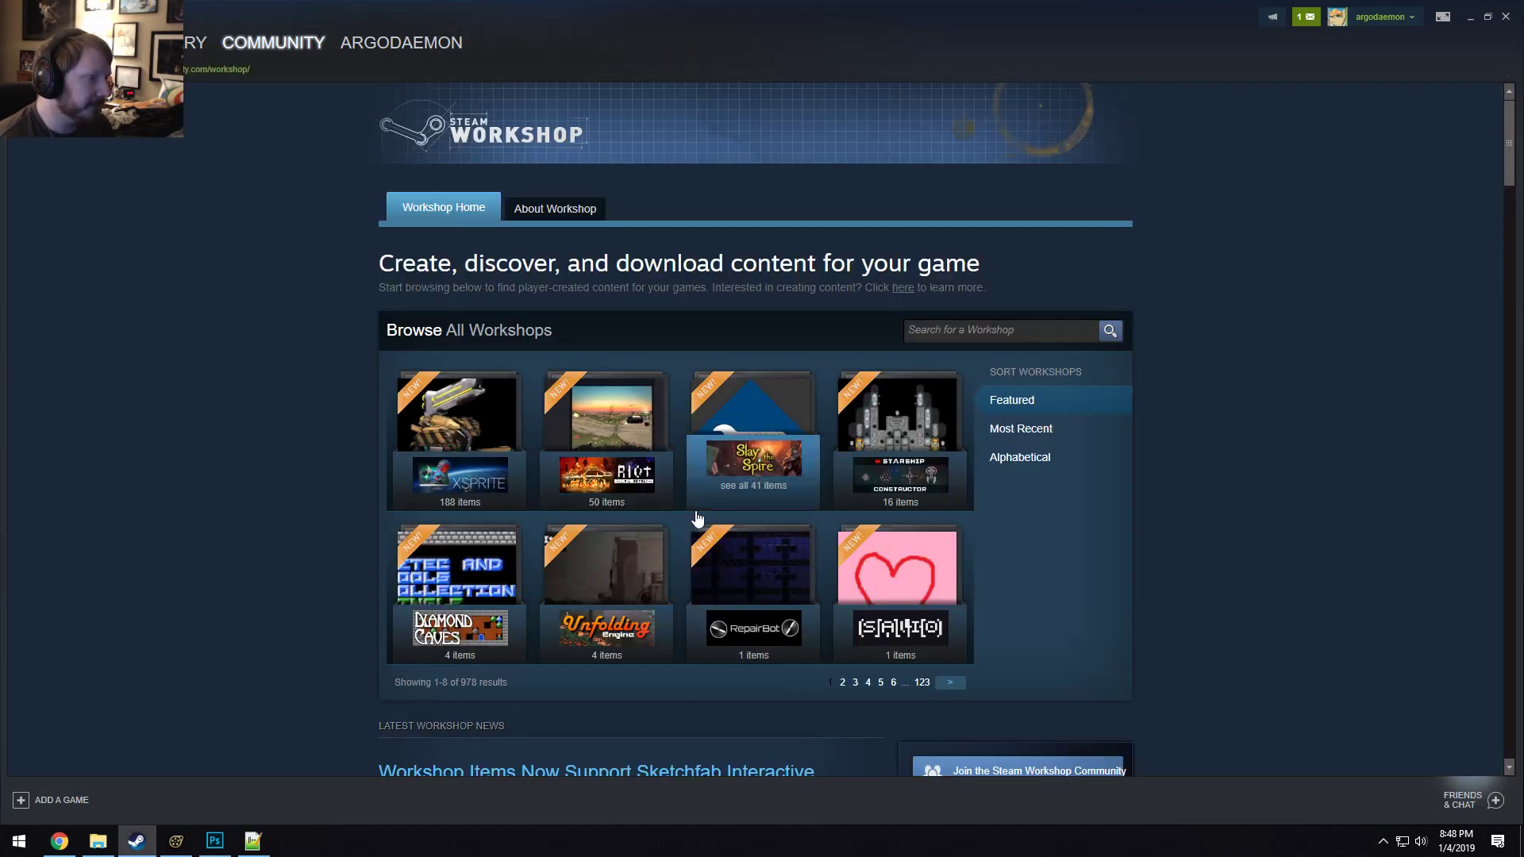
click(950, 683)
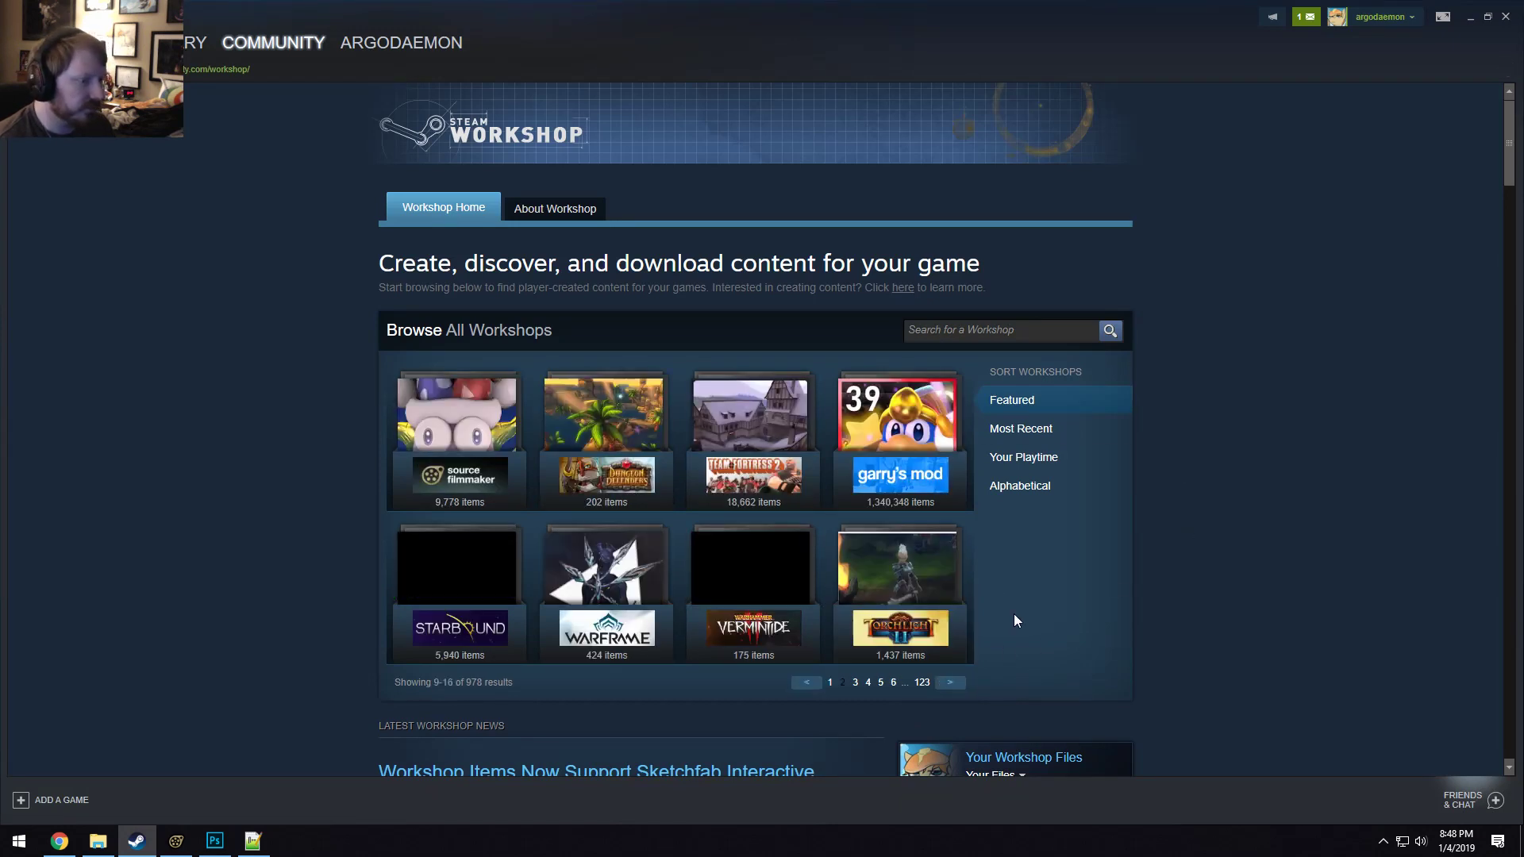
click(461, 407)
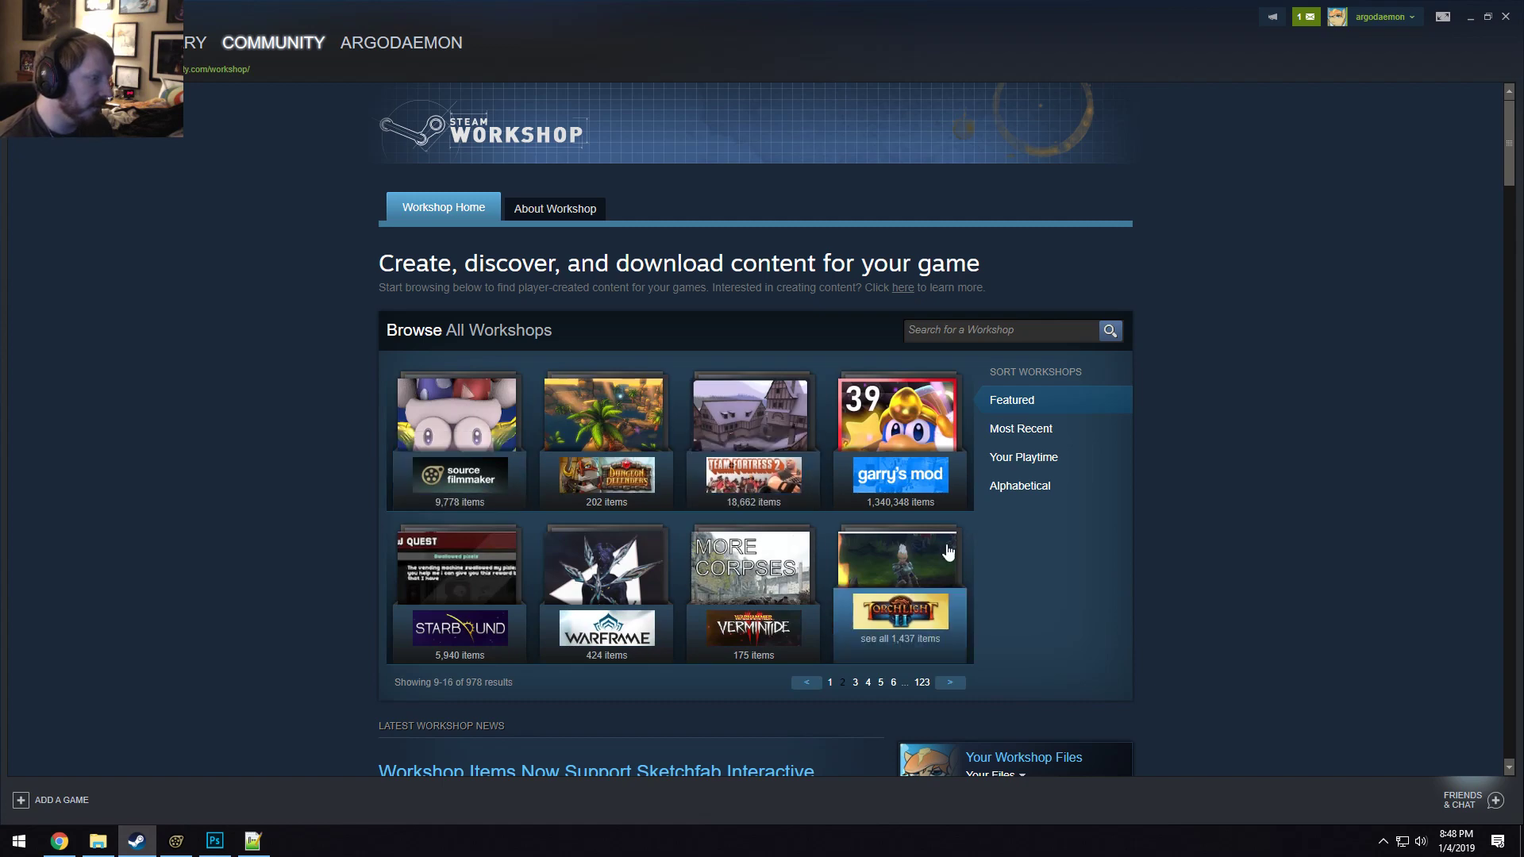
Search the Source Filmmaker workshop for "reload materials".
scroll(1283, 638, down, 6)
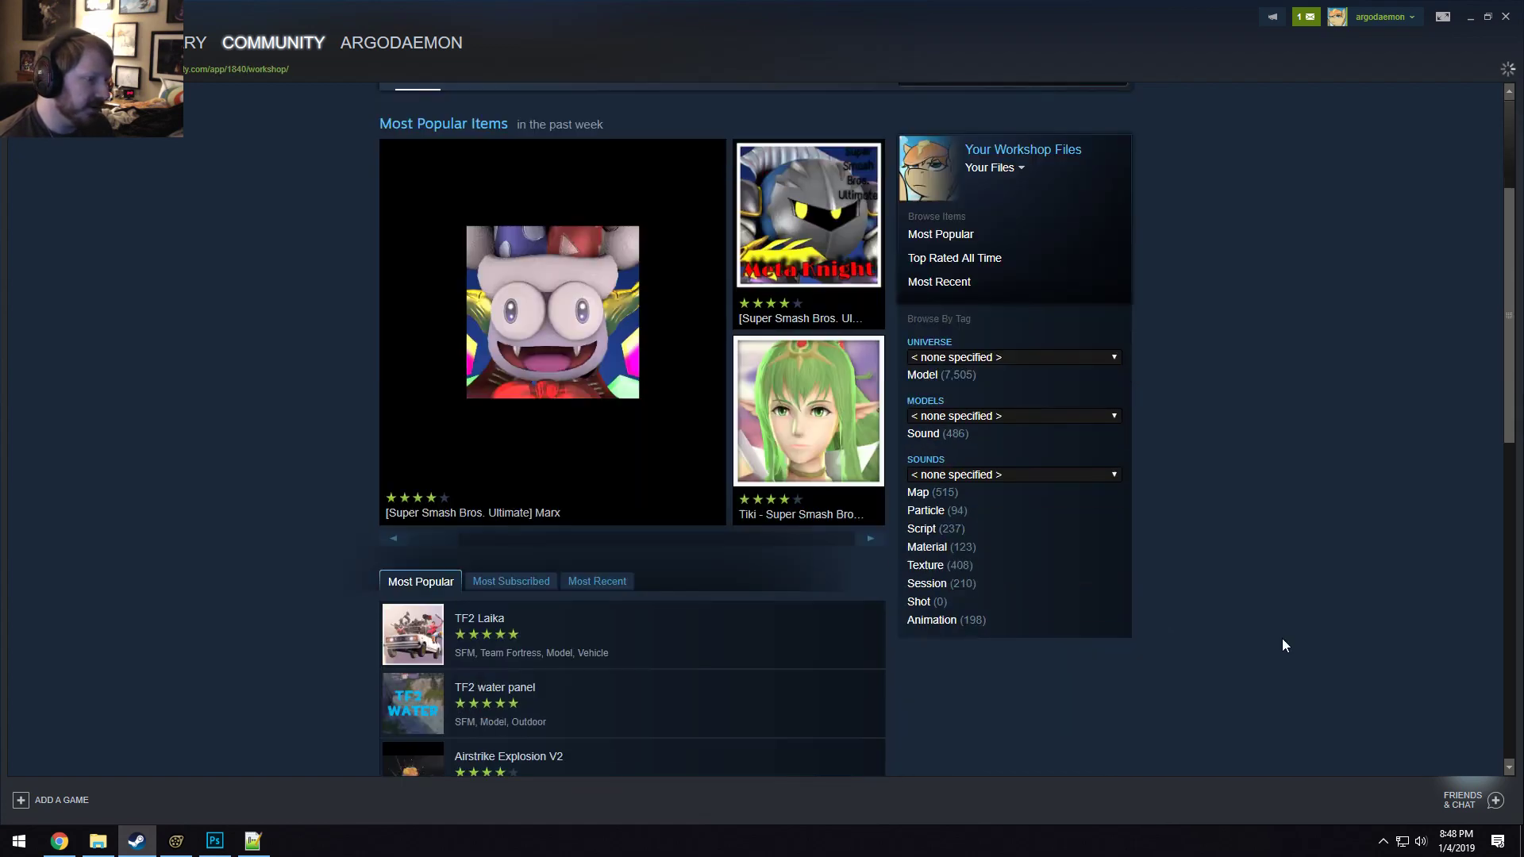
scroll(1288, 627, up, 5)
scroll(1287, 627, up, 1)
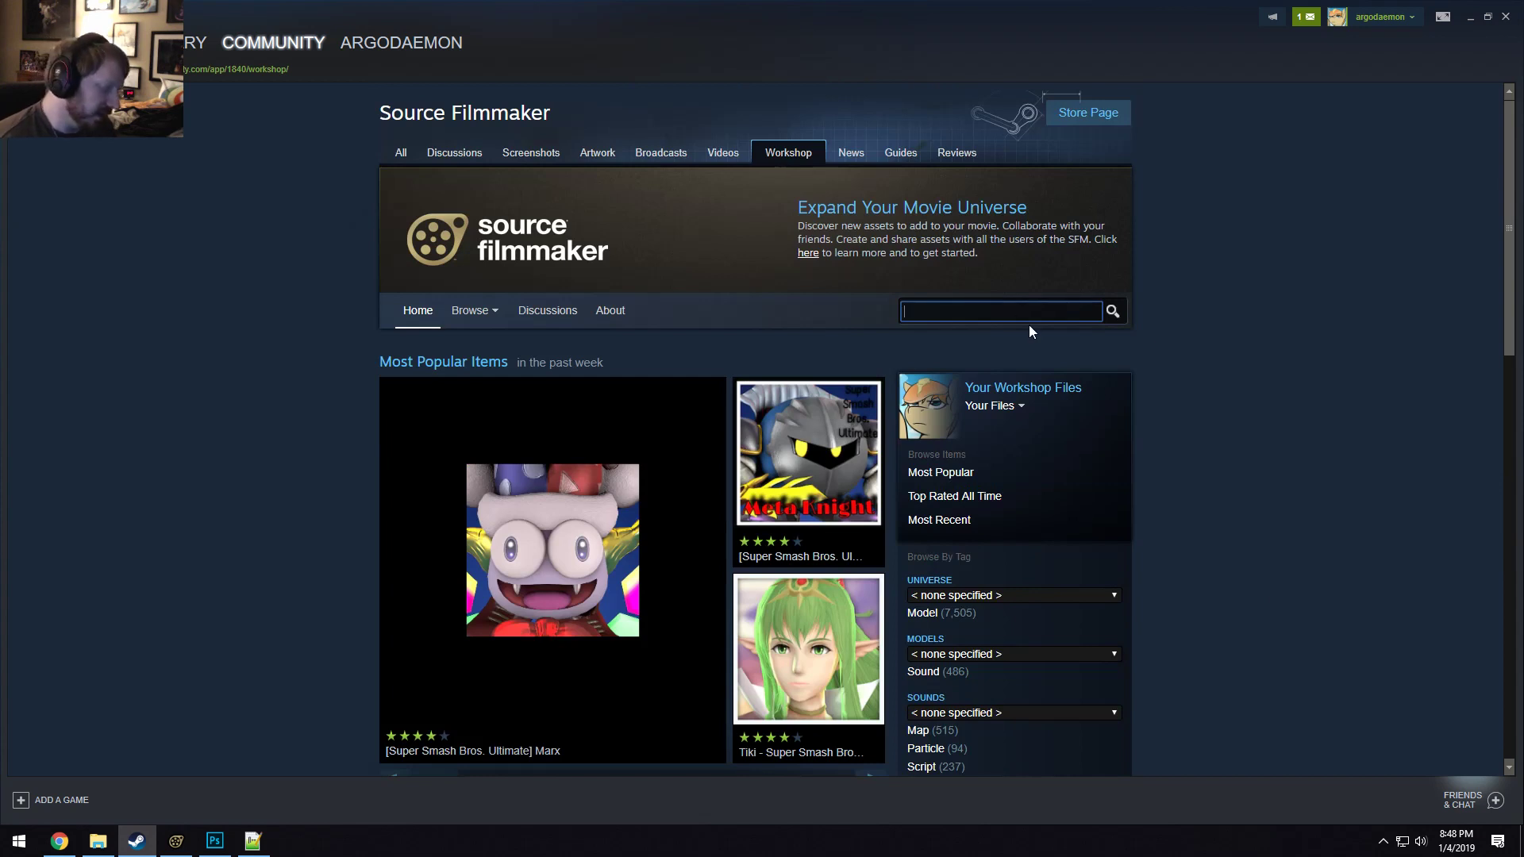
text(reload m)
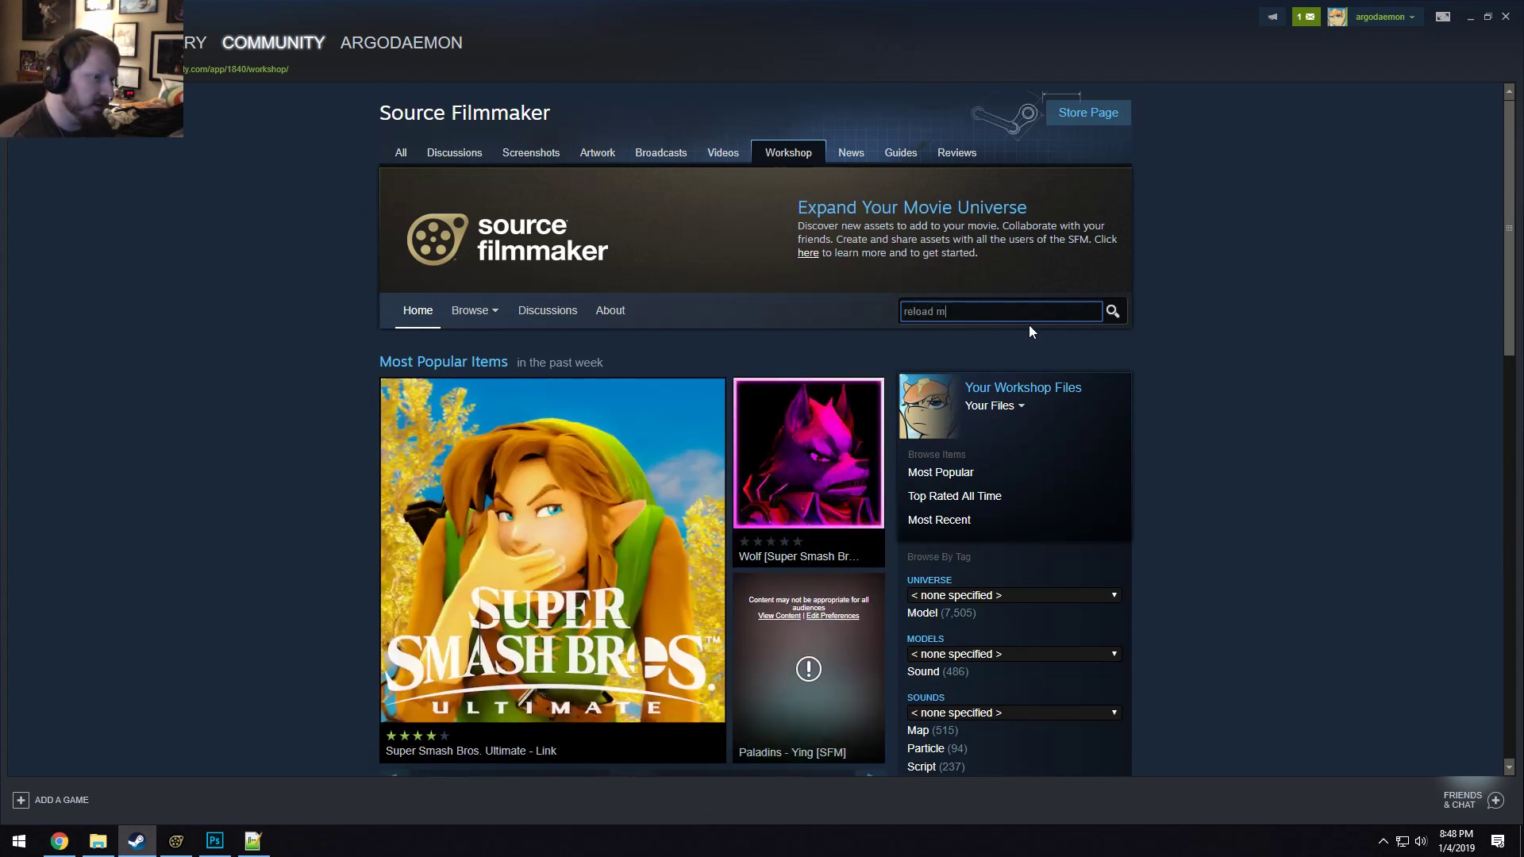
text(aterials)
key(Return)
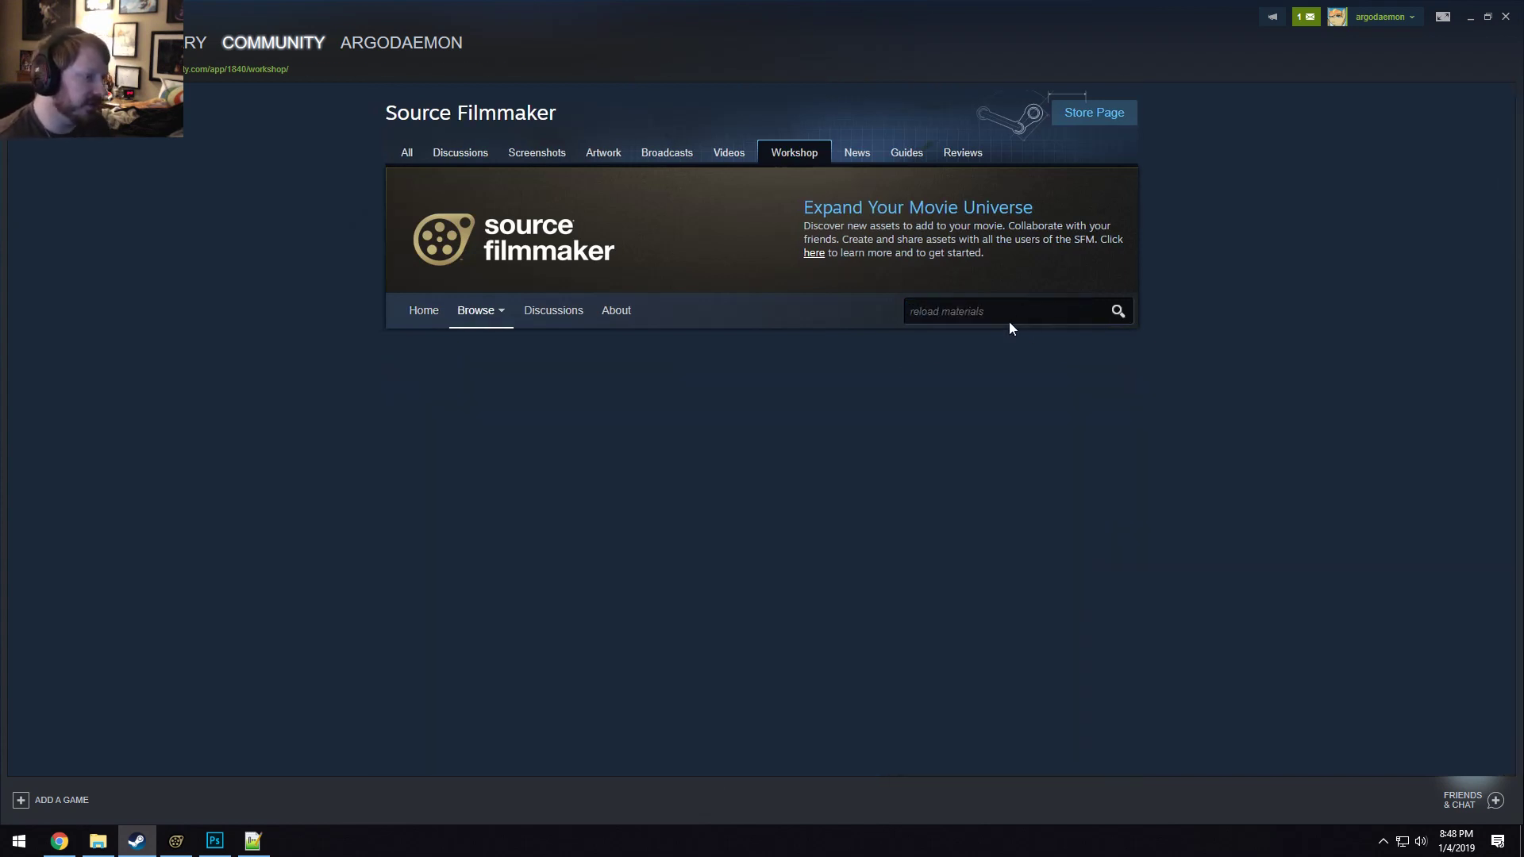
Find the workshop script that clears decals and reloads all materials, and check the available scripts in Source Filmmaker.
scroll(1081, 520, down, 4)
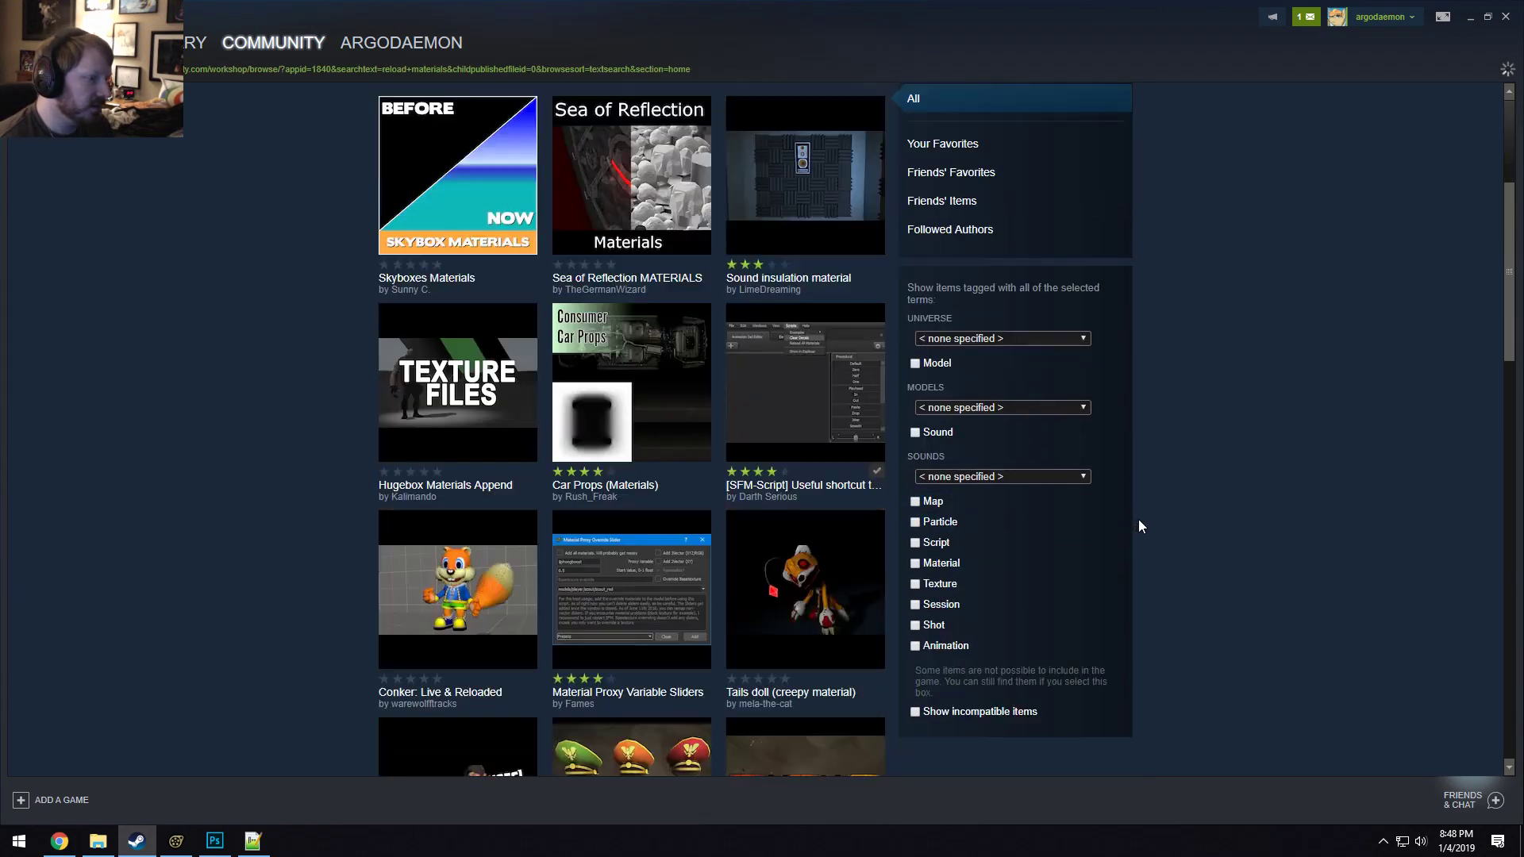
mouse_move(811, 434)
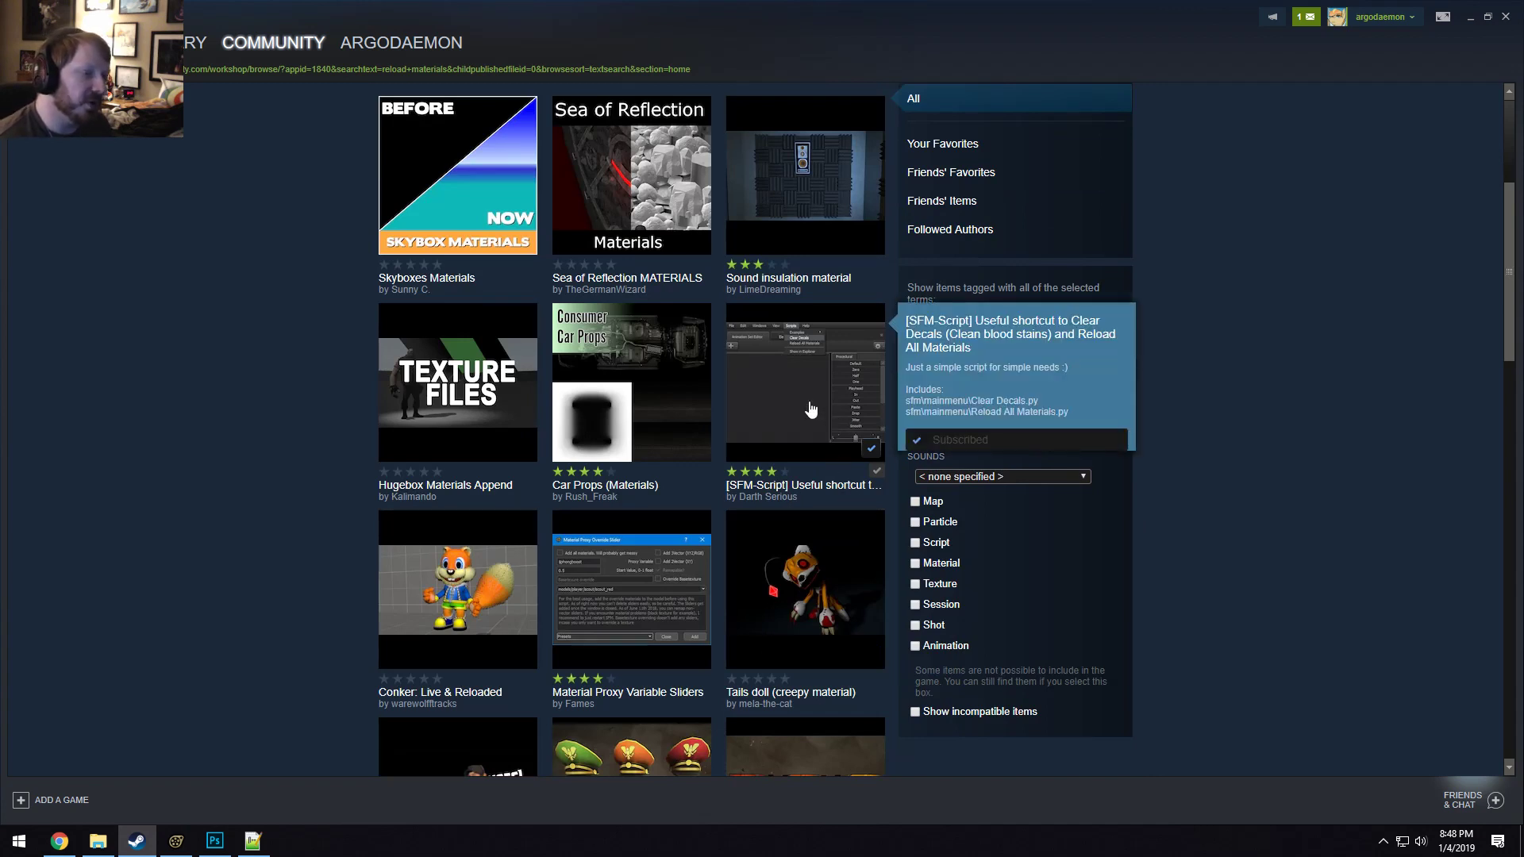
key(alt+Tab)
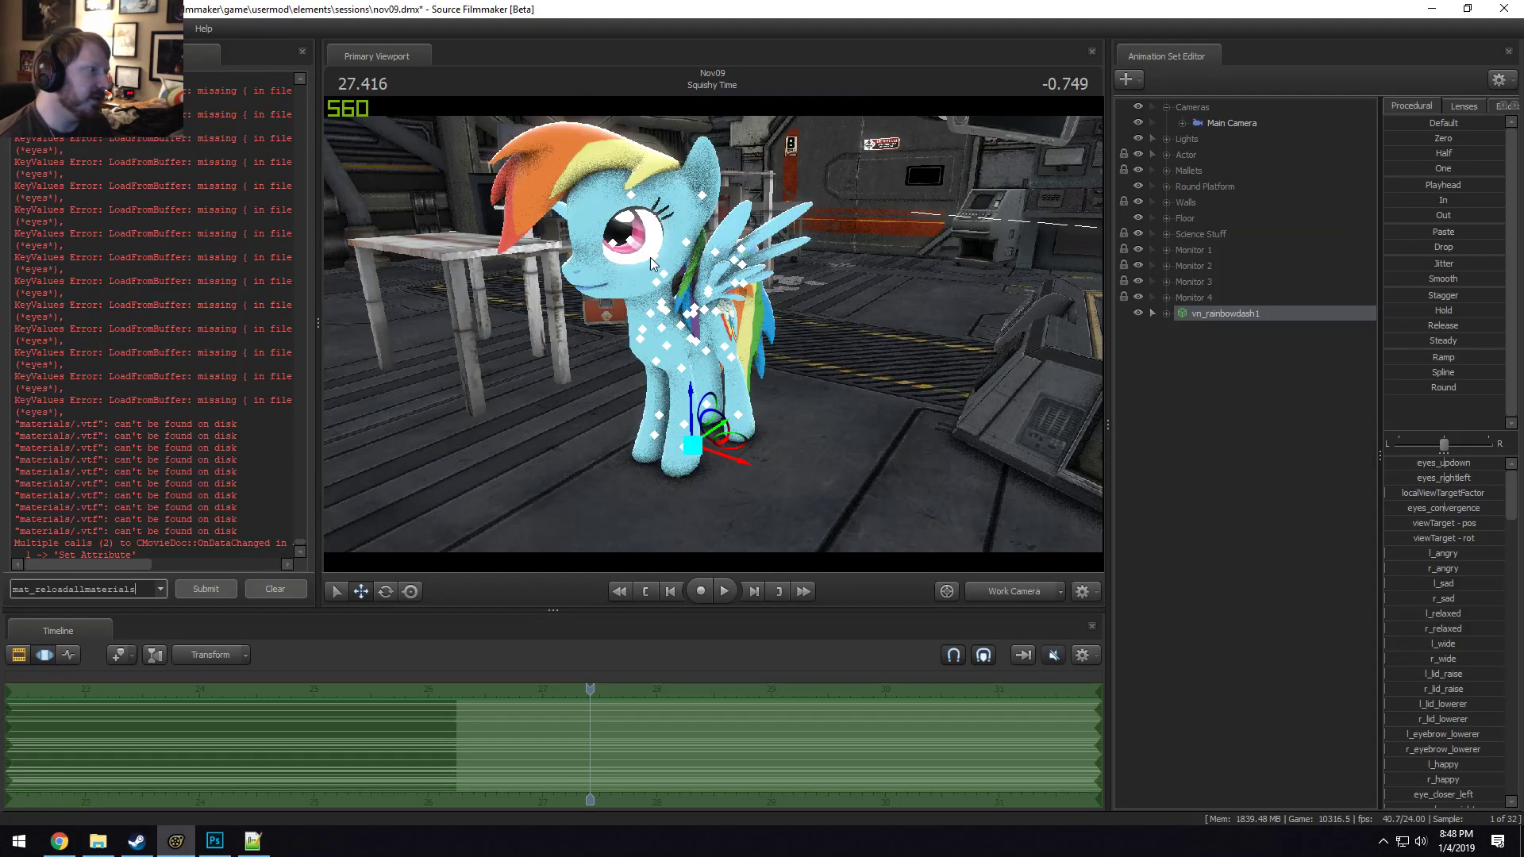
click(165, 29)
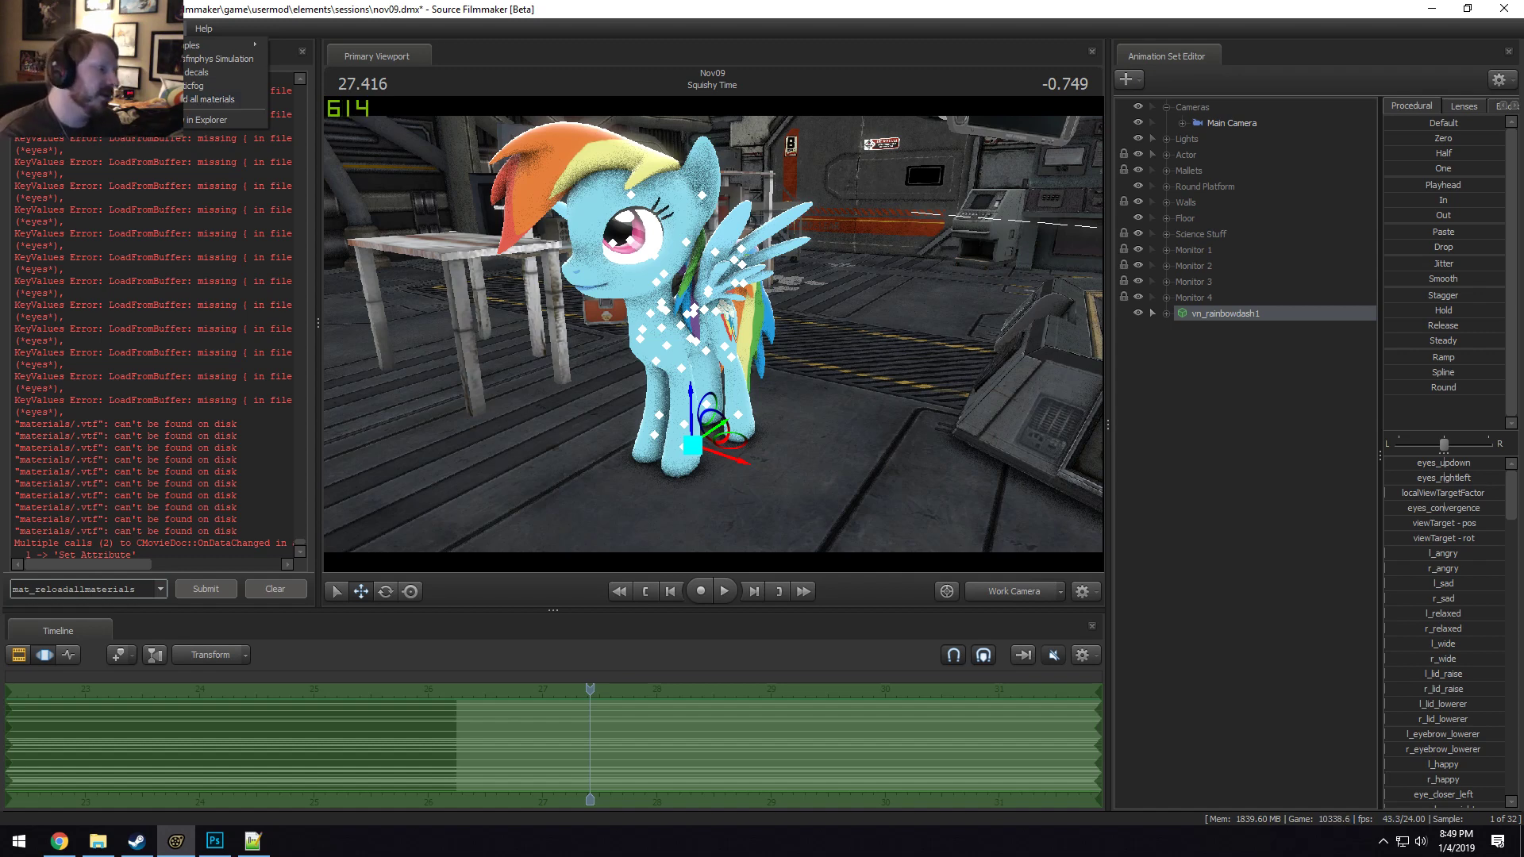
Replace the console command with mat_reloadmaterial wings and submit it.
drag(145, 594, 3, 595)
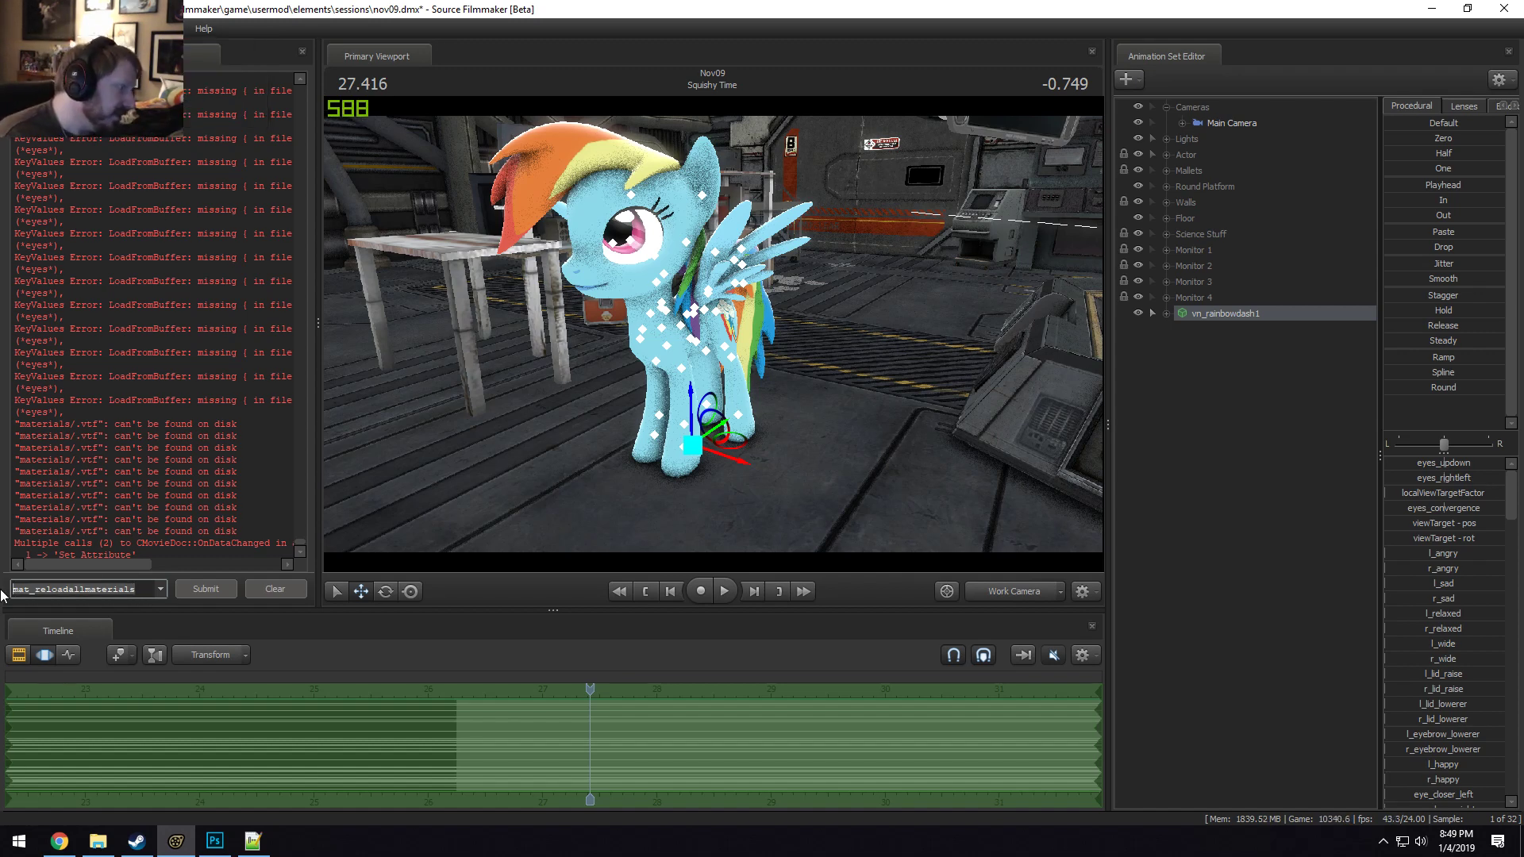
text(mat_re)
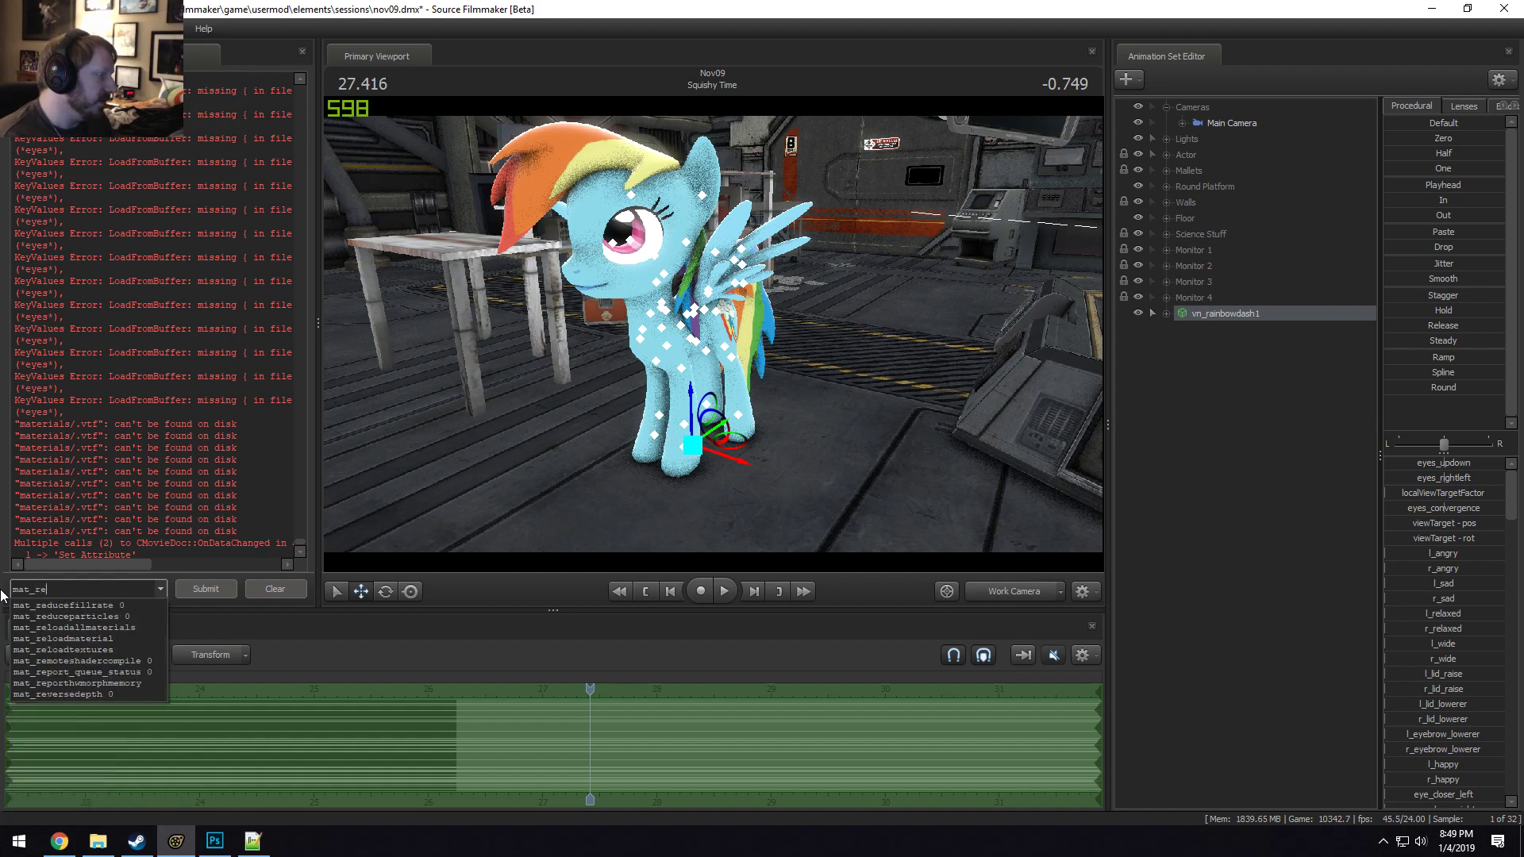
text(loadmaterial wings)
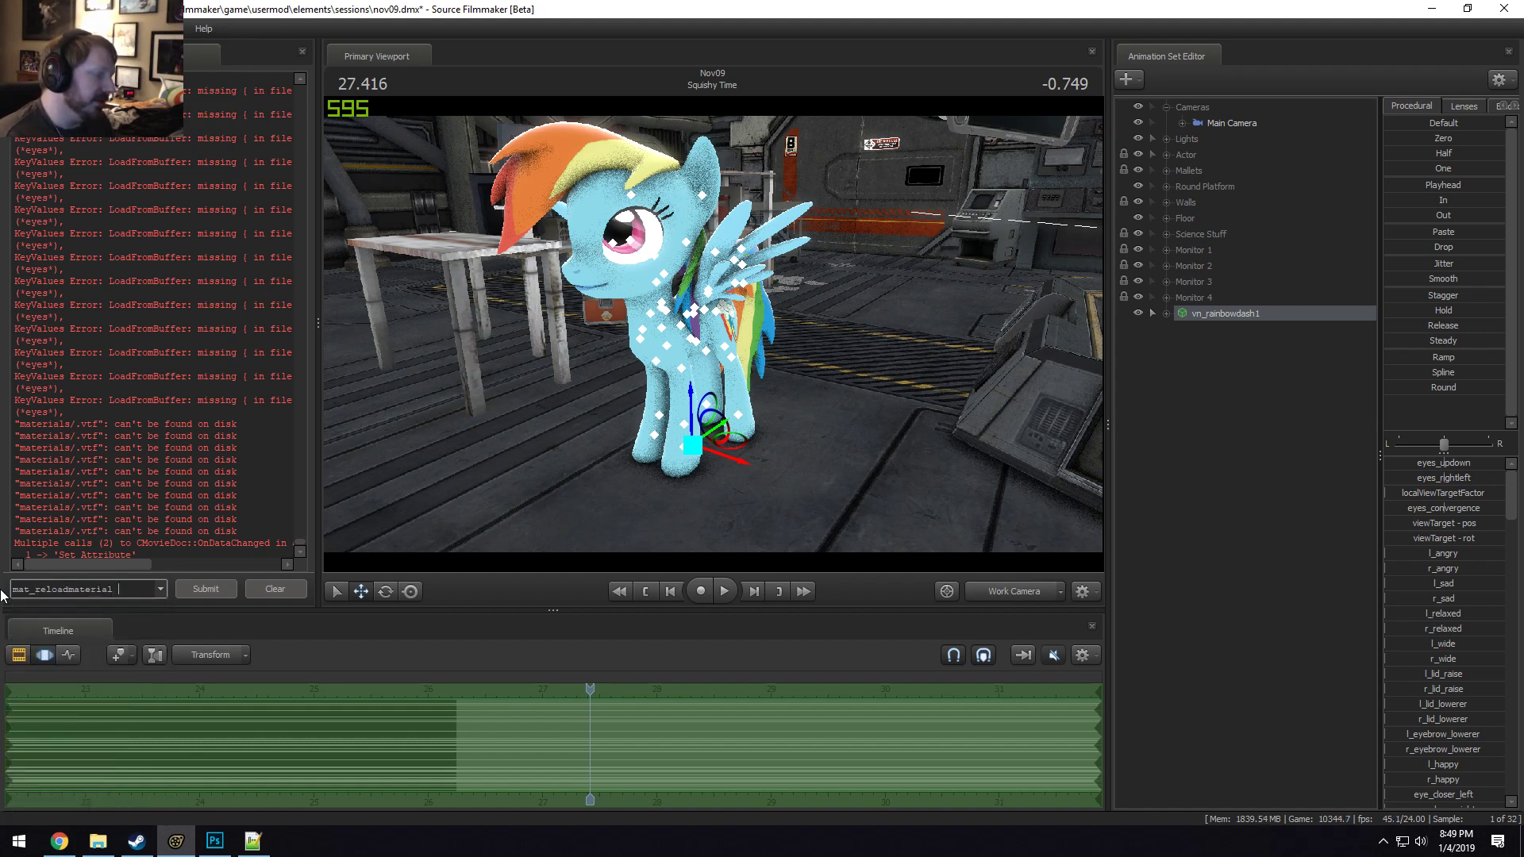
key(Return)
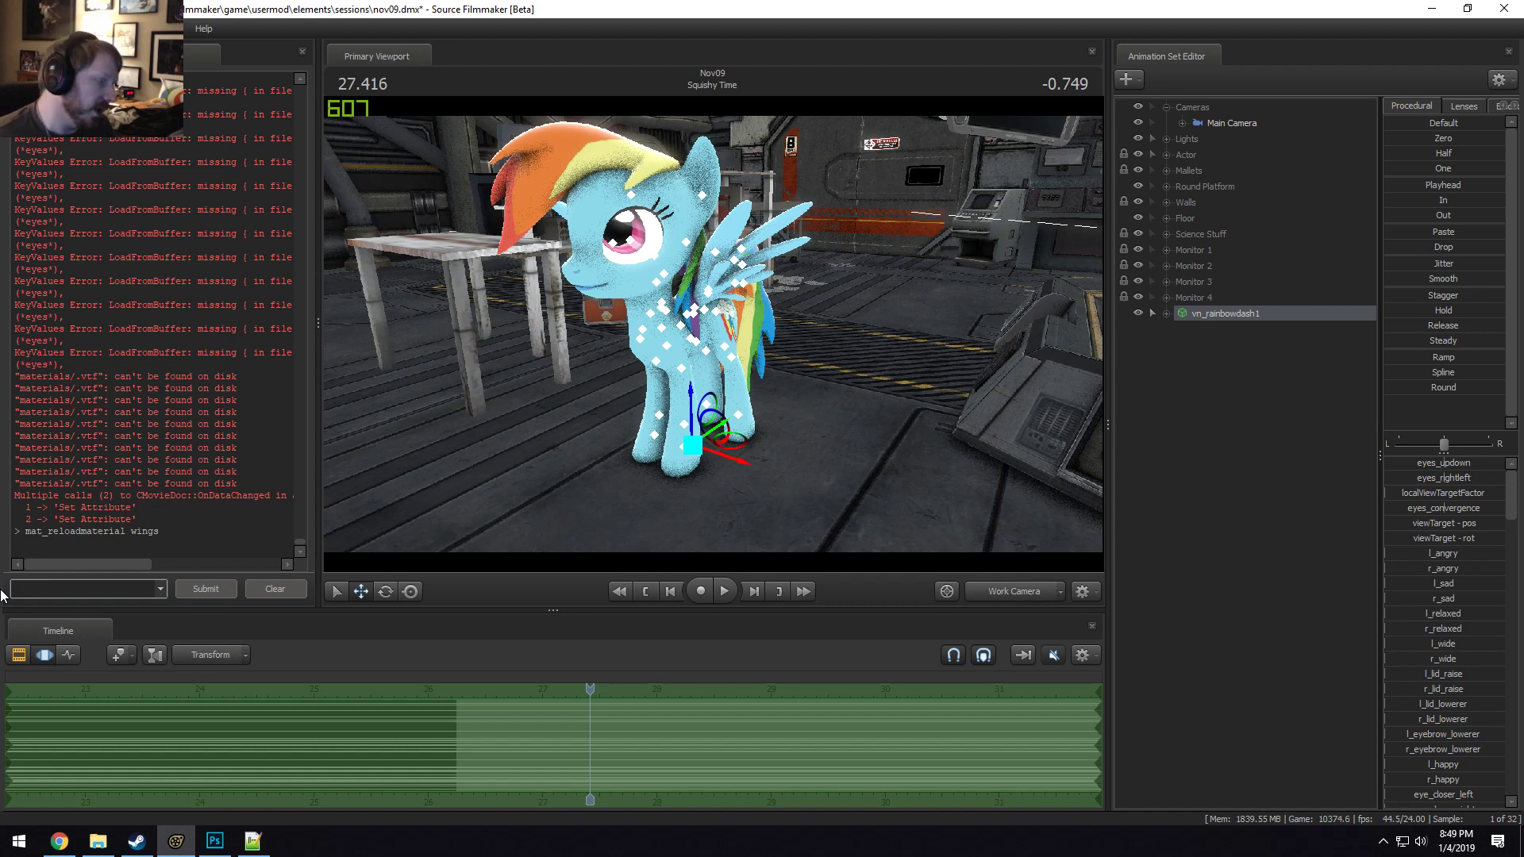
Switch to Steam and look through the workshop search results for "reload materials".
click(137, 842)
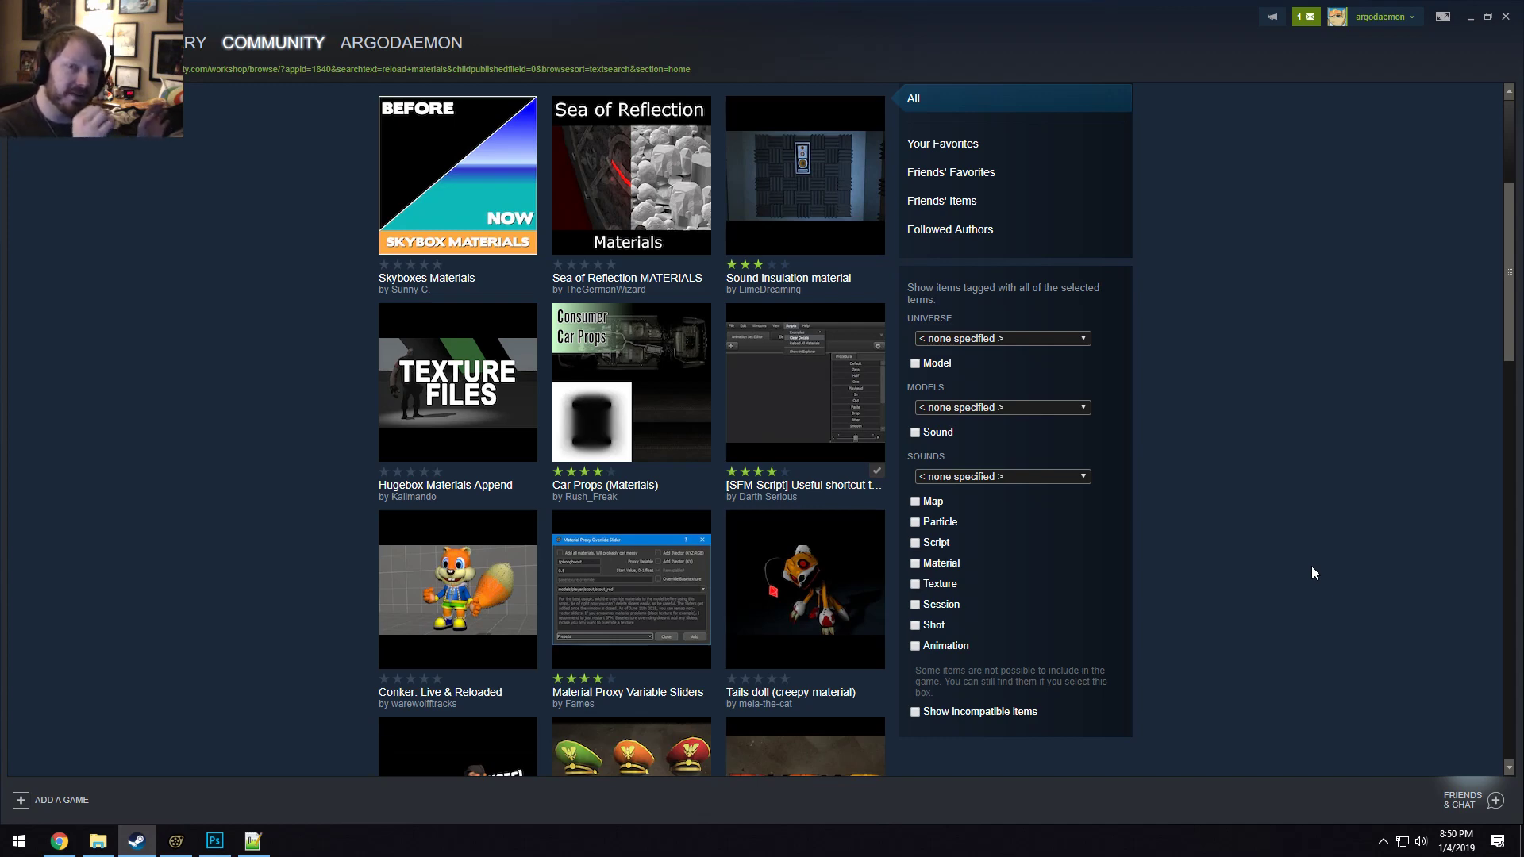
scroll(1181, 610, down, 5)
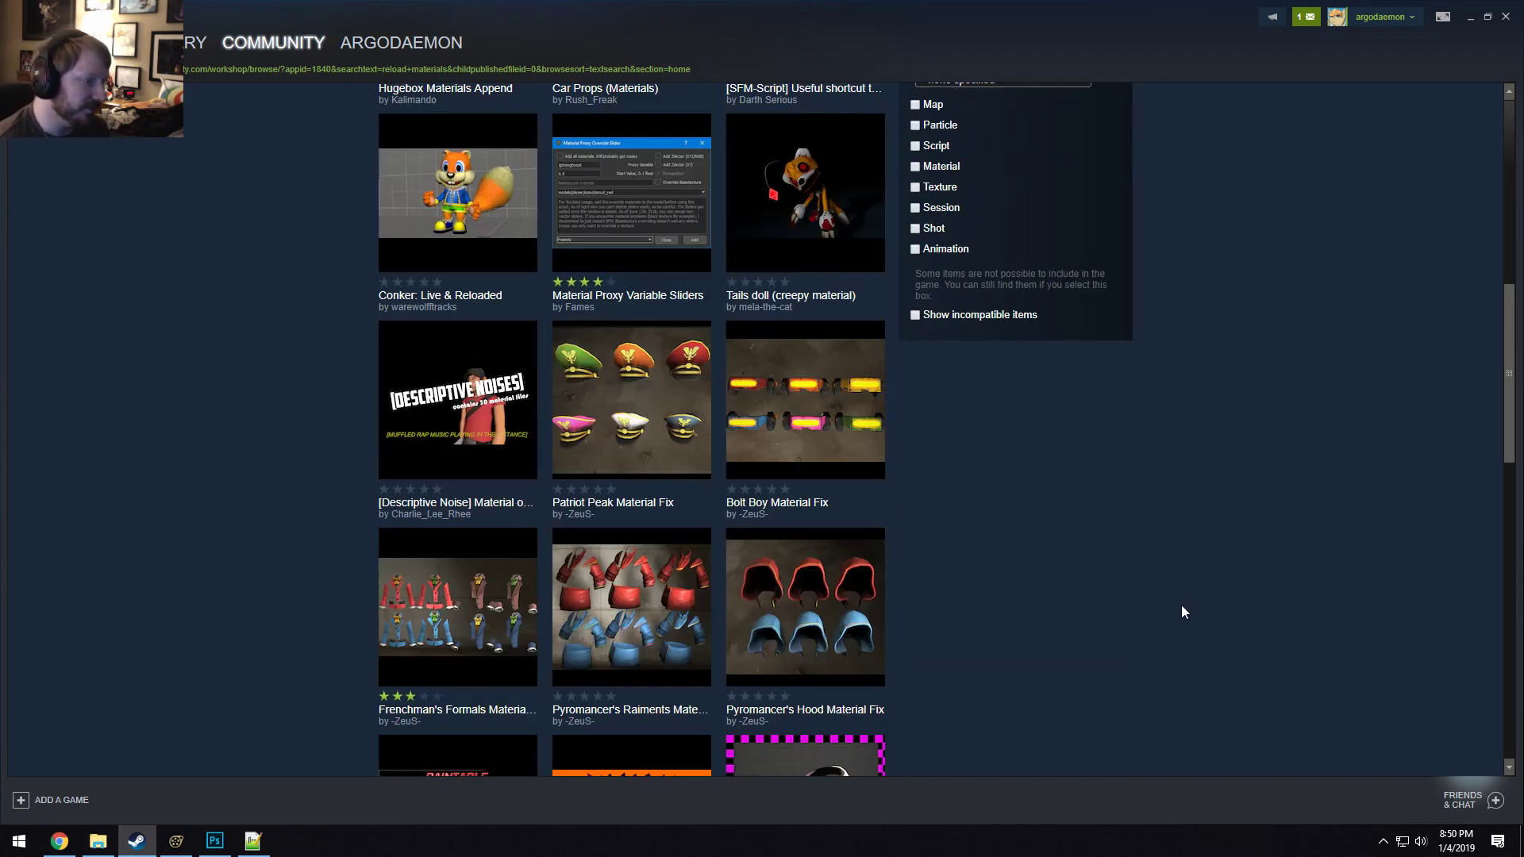
scroll(1107, 744, down, 15)
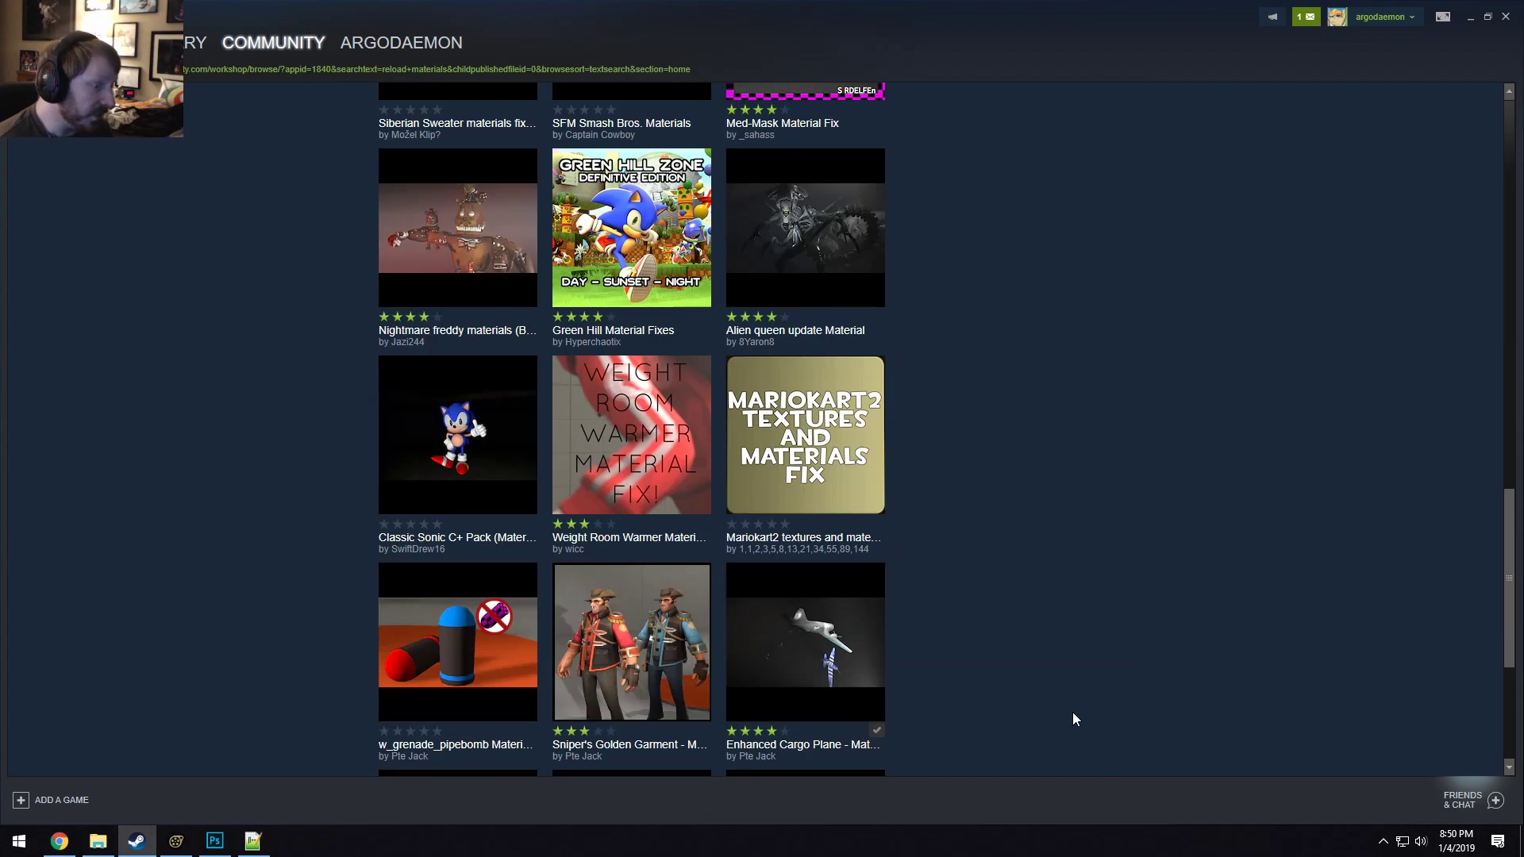
scroll(834, 655, up, 2)
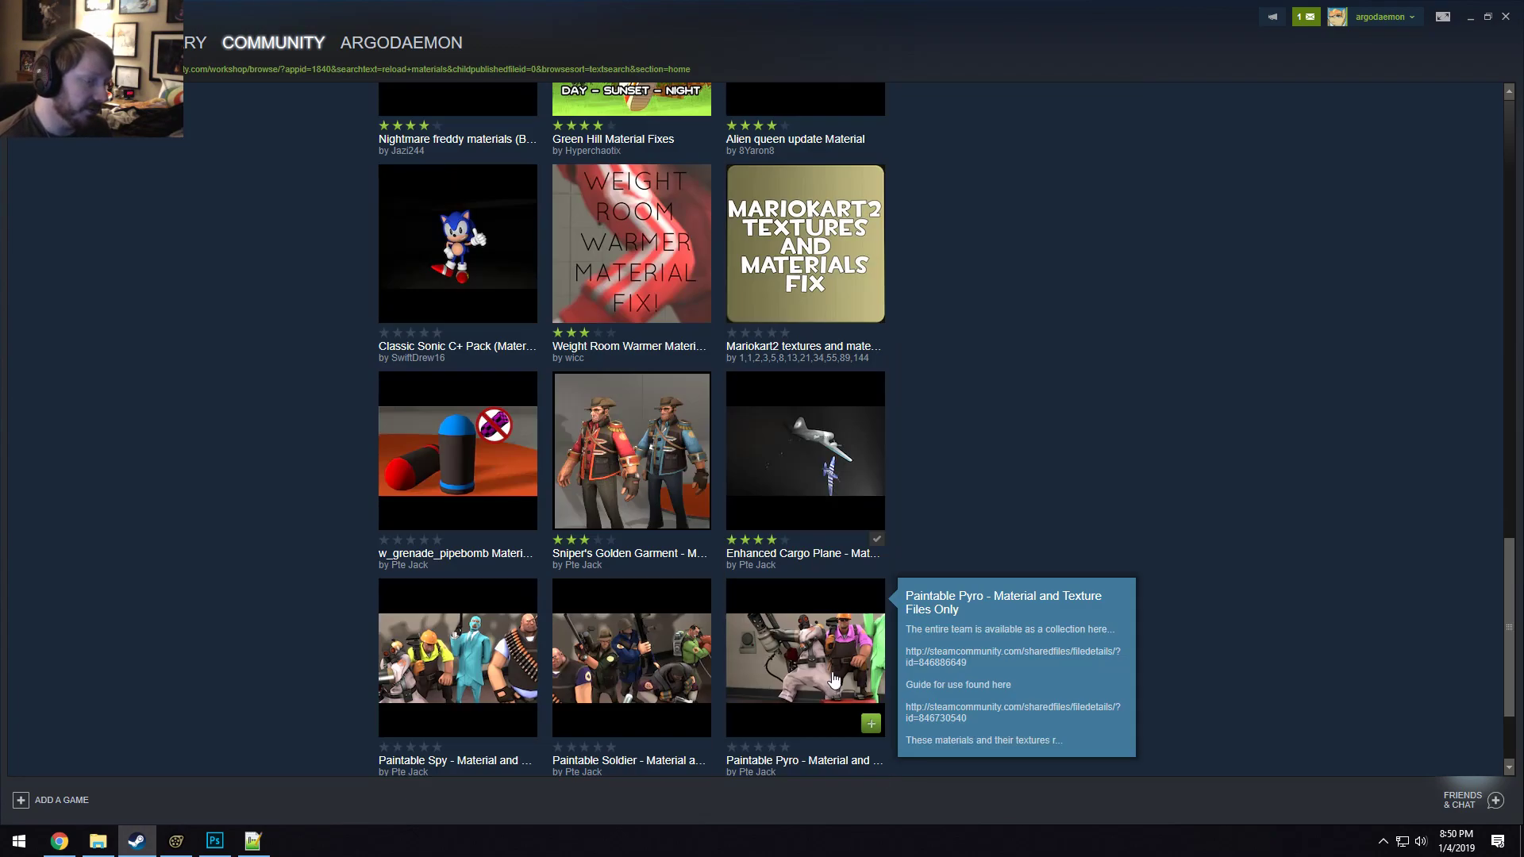
scroll(840, 745, down, 2)
scroll(952, 577, up, 15)
scroll(990, 569, up, 3)
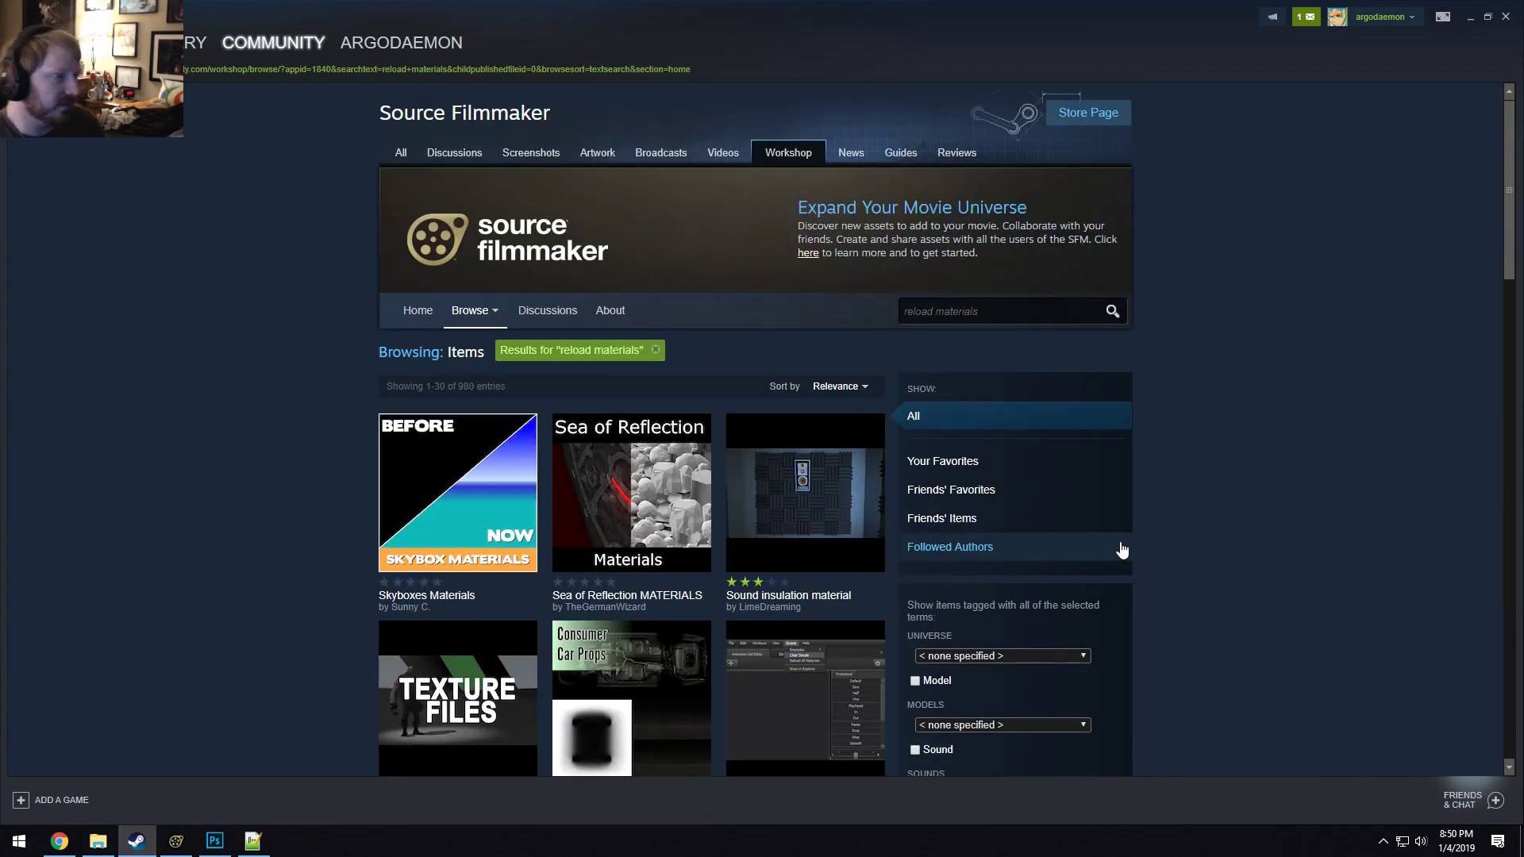
Clear the "reload materials" search filter and look over the unfiltered workshop items and tag options.
click(653, 351)
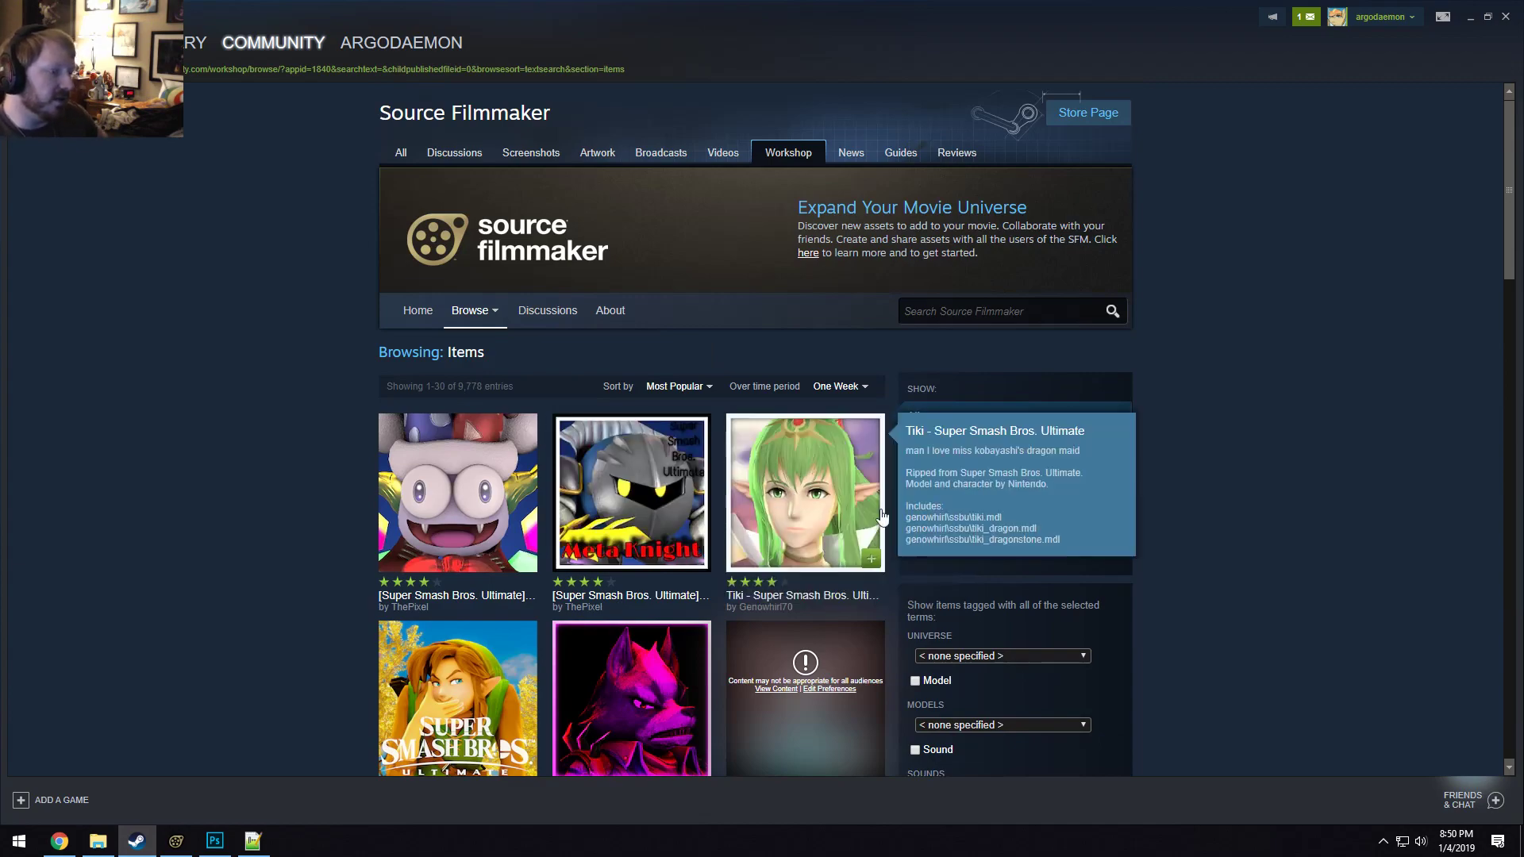
scroll(1050, 581, down, 3)
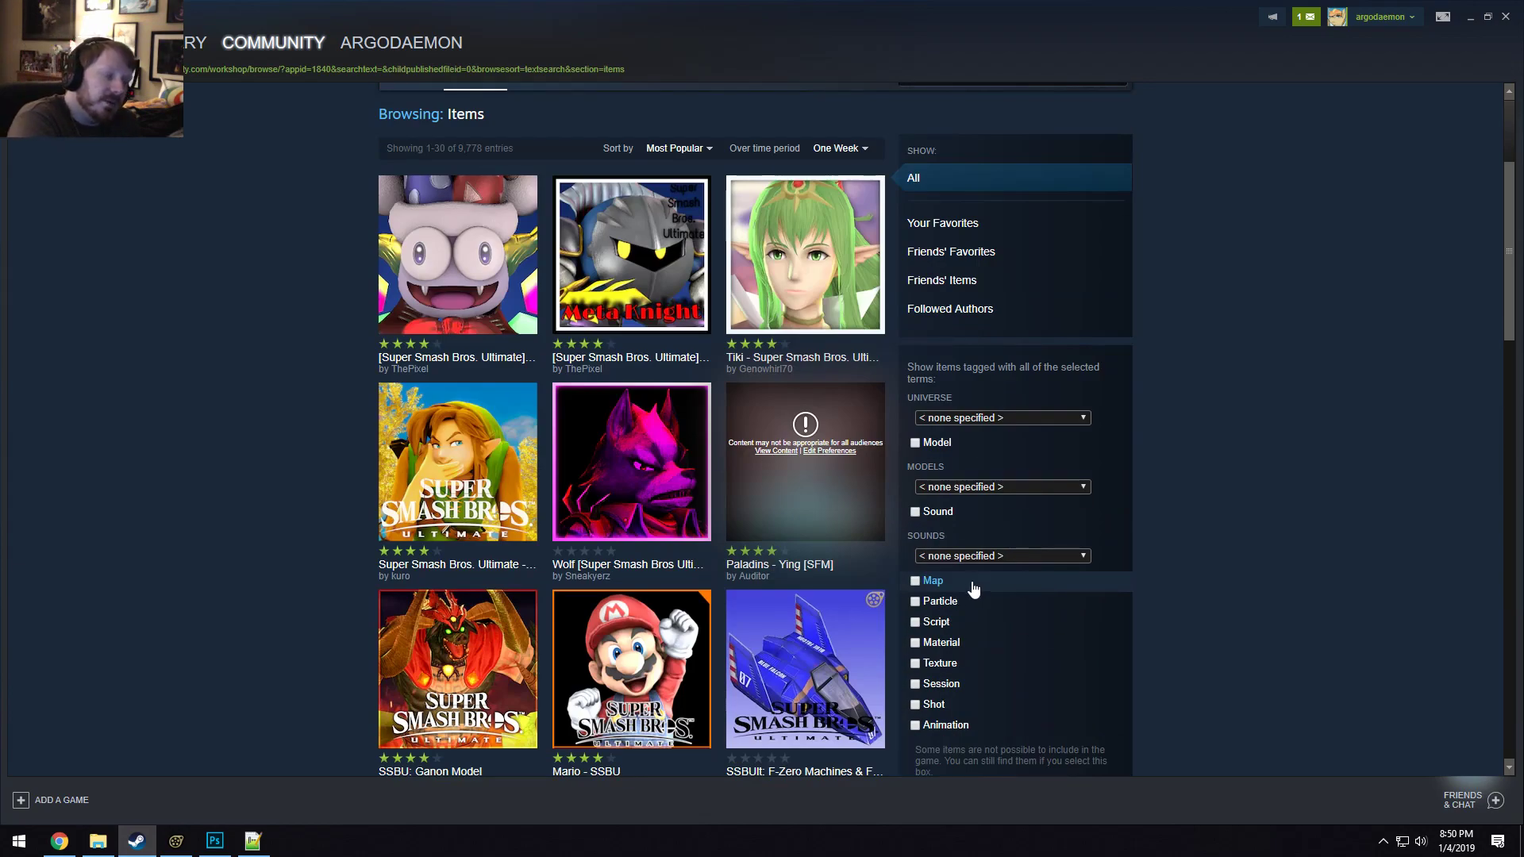
scroll(952, 584, up, 3)
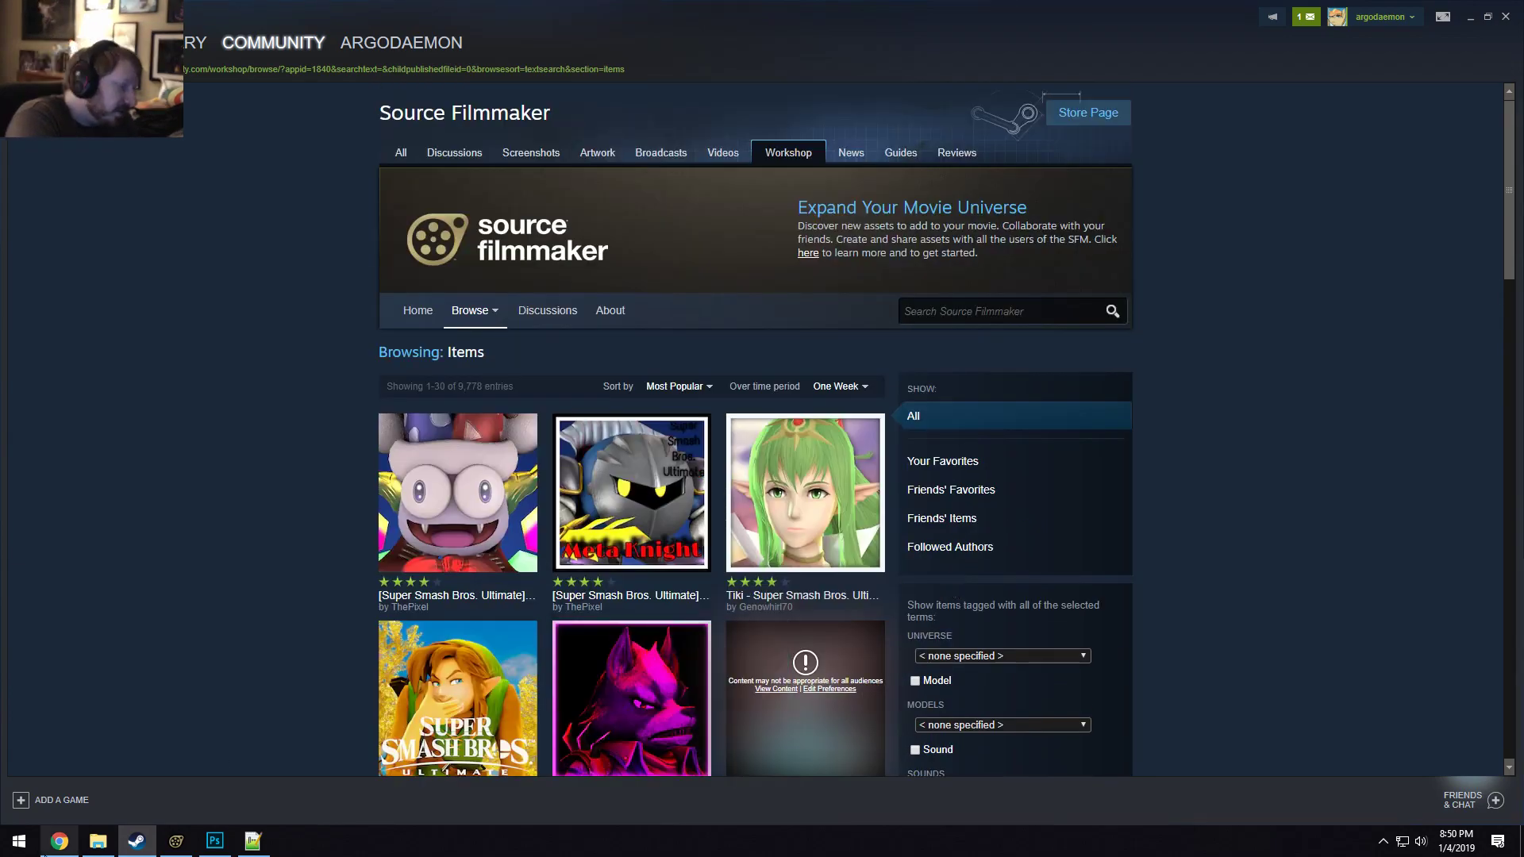
Switch to Chrome and open sfmlab.com in a new tab.
click(59, 841)
click(406, 18)
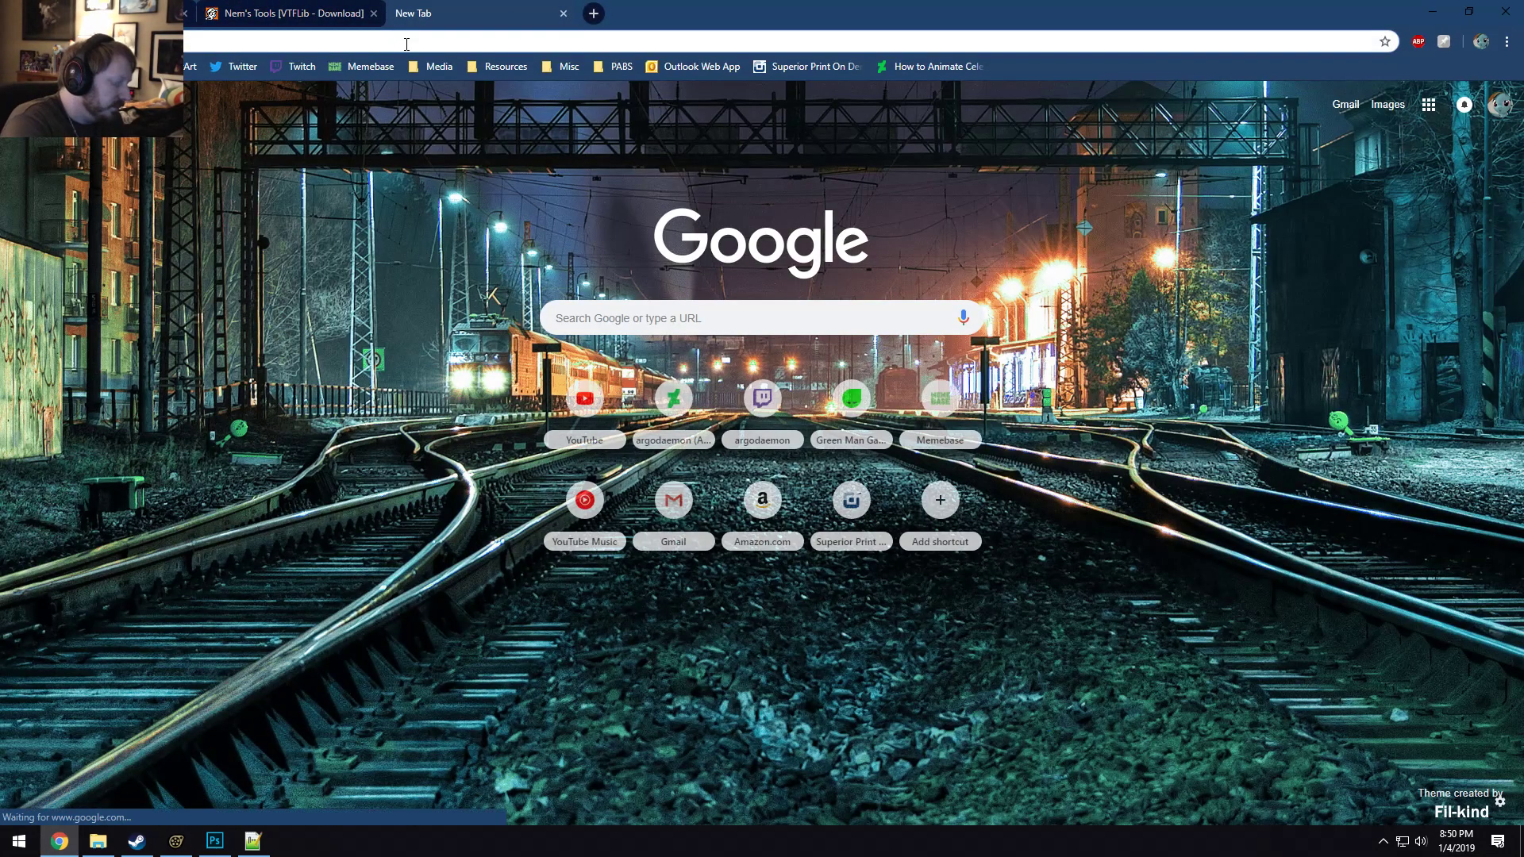
text(sfmlab)
key(Return)
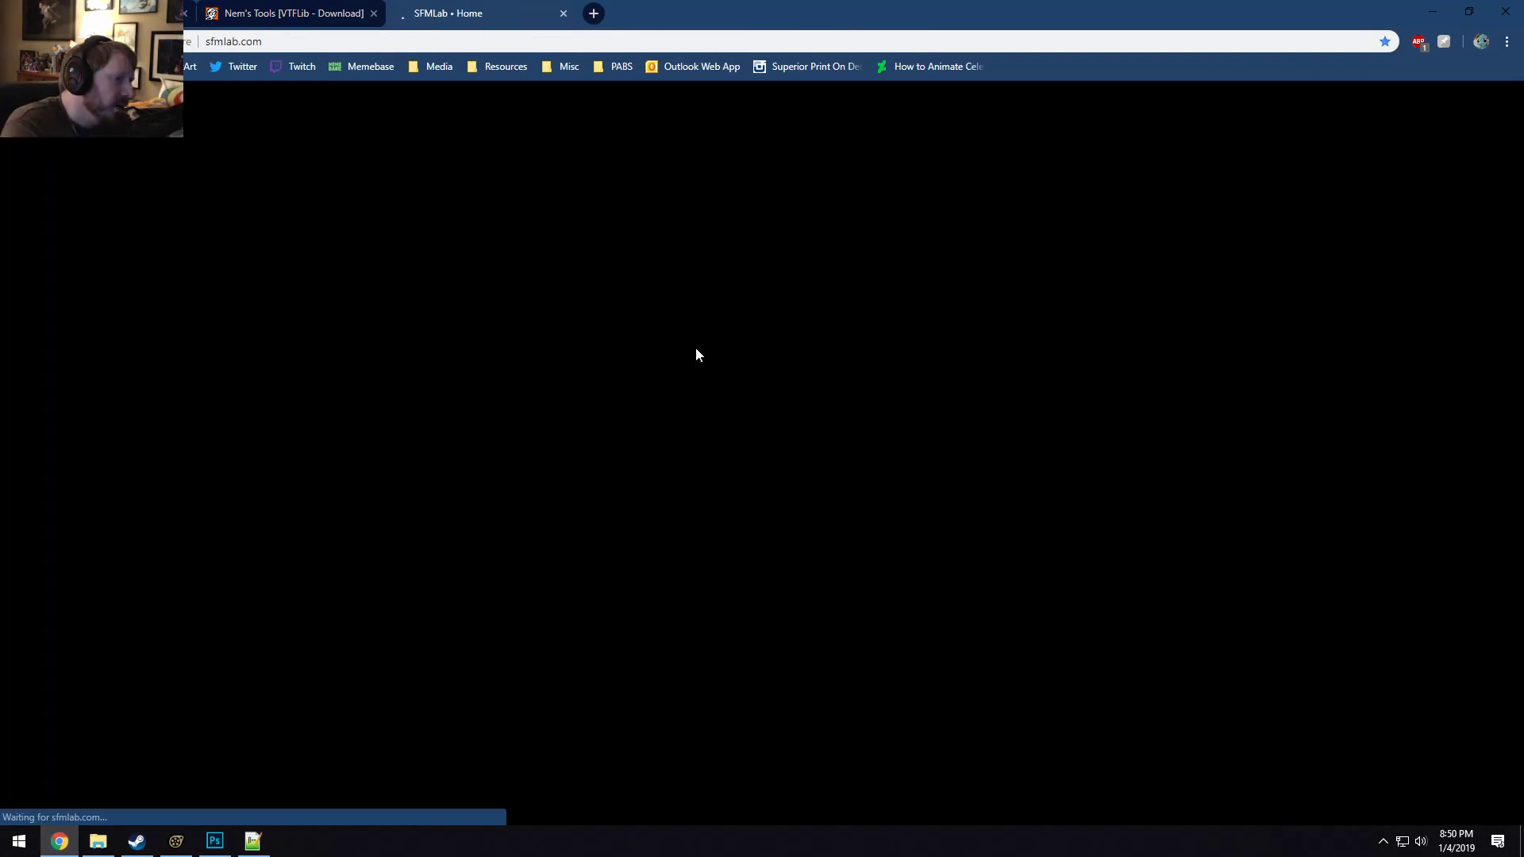
Examine the uploads and search filters on the SFMLab home page.
scroll(711, 351, down, 2)
scroll(711, 351, down, 2)
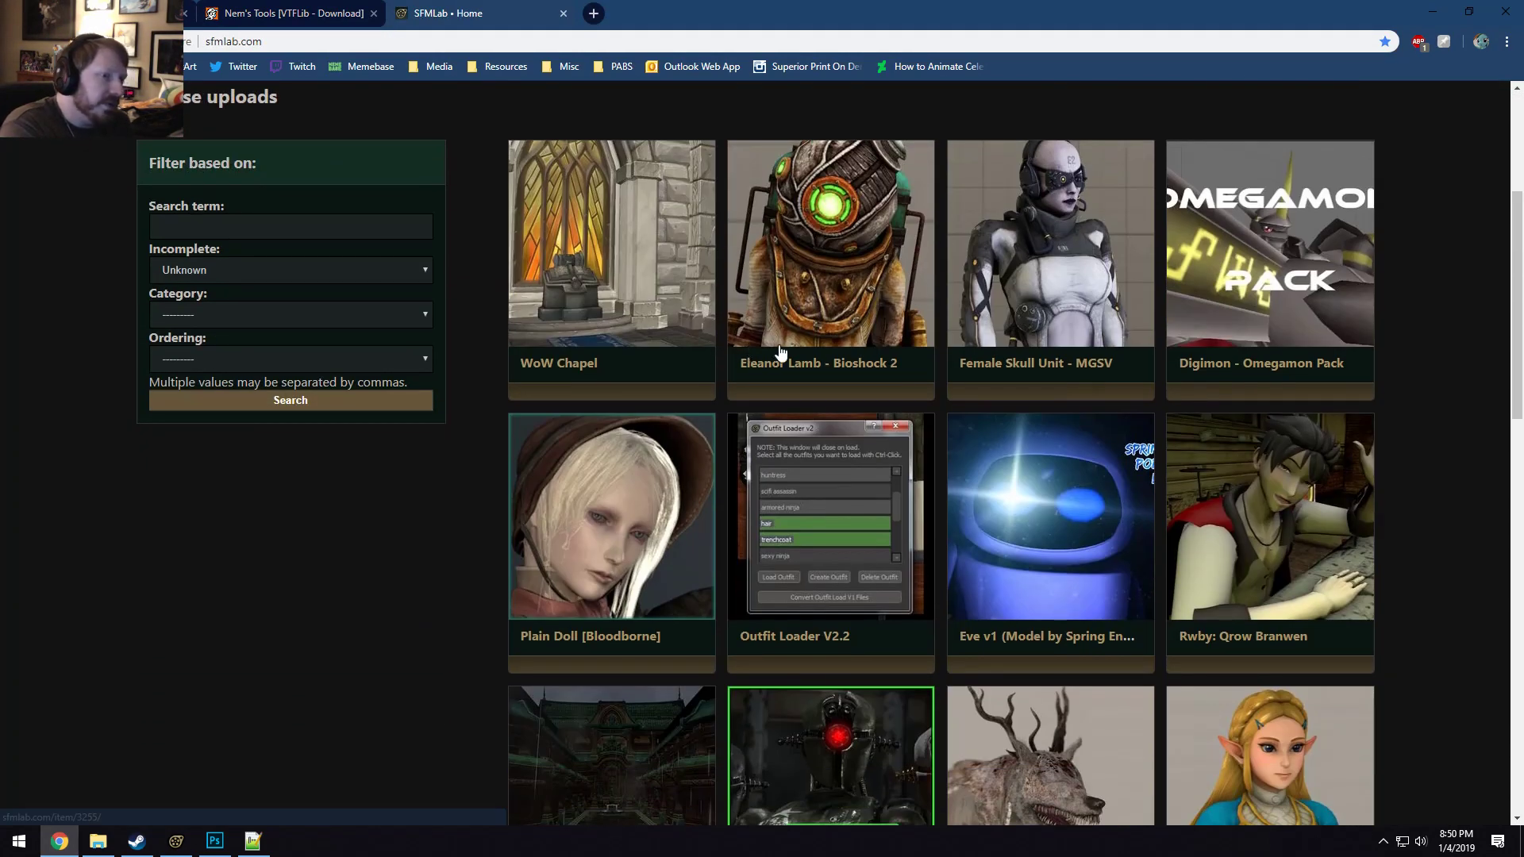
scroll(790, 364, down, 3)
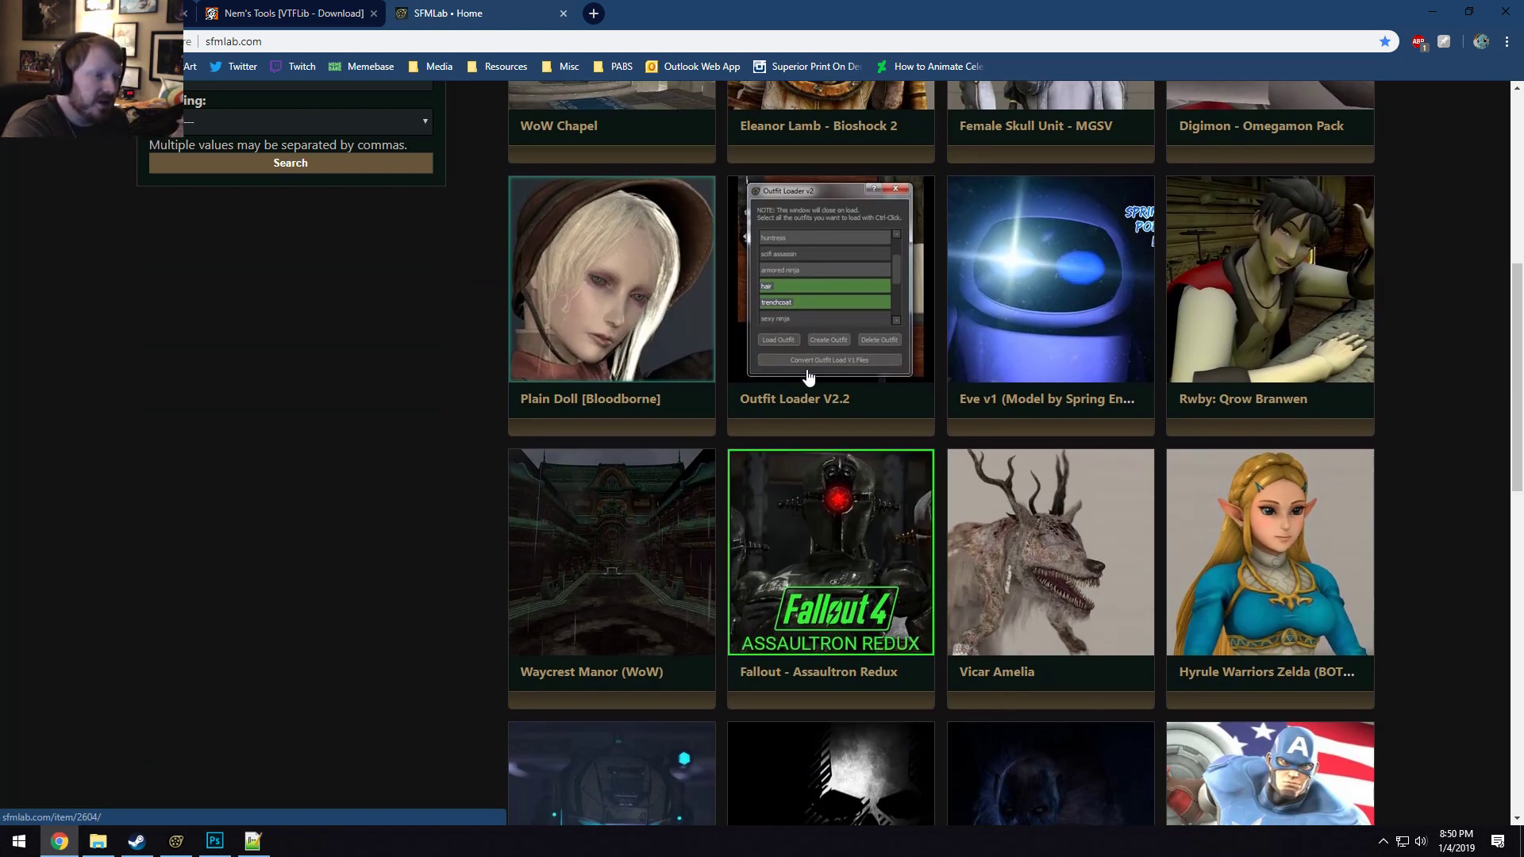
scroll(817, 381, up, 4)
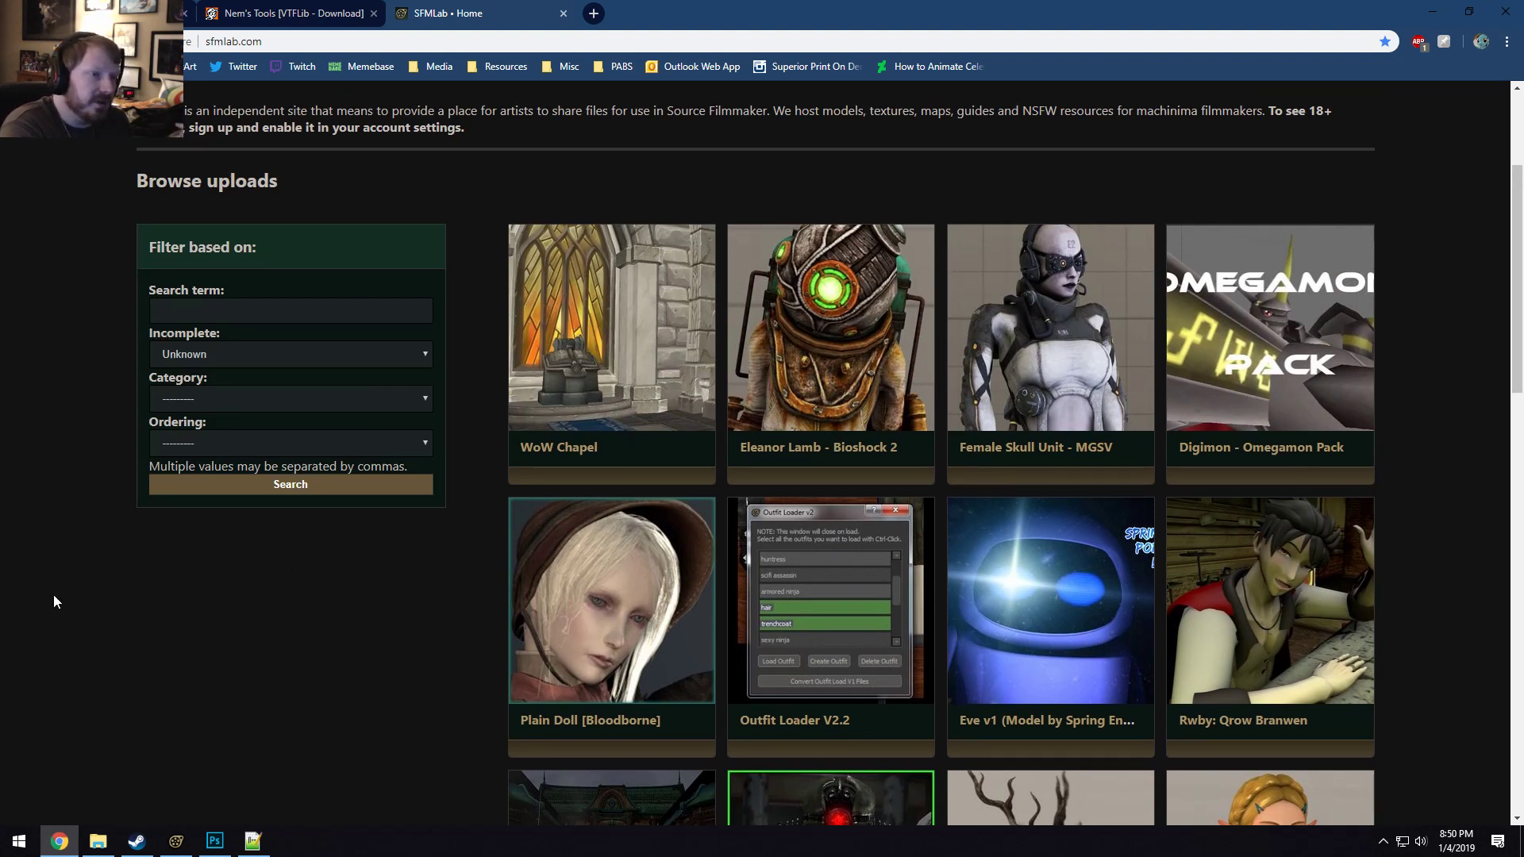
scroll(54, 595, up, 3)
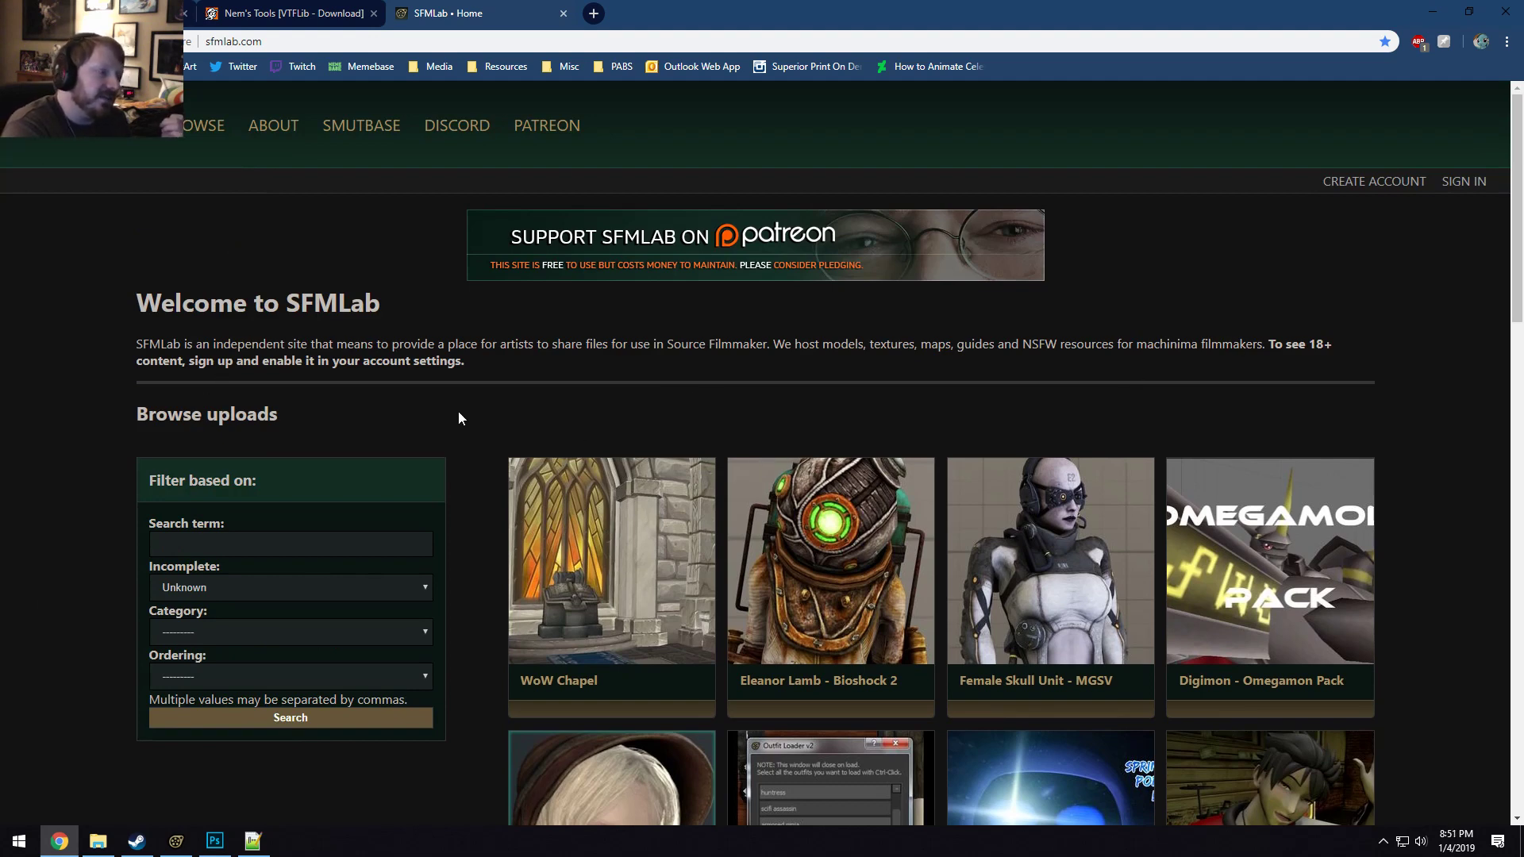
scroll(521, 384, down, 13)
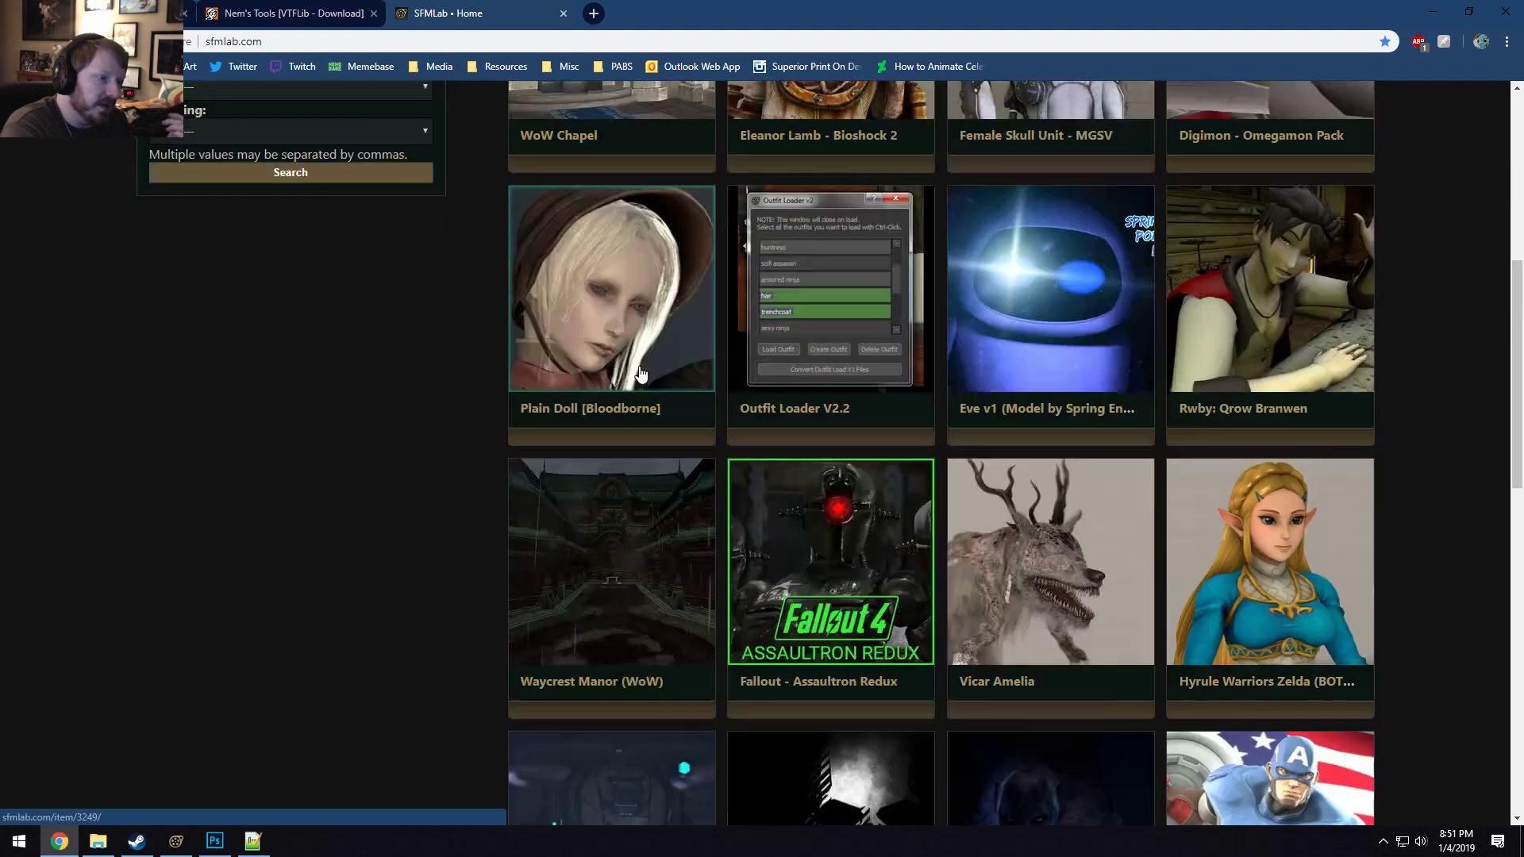
scroll(642, 373, down, 4)
scroll(642, 373, up, 2)
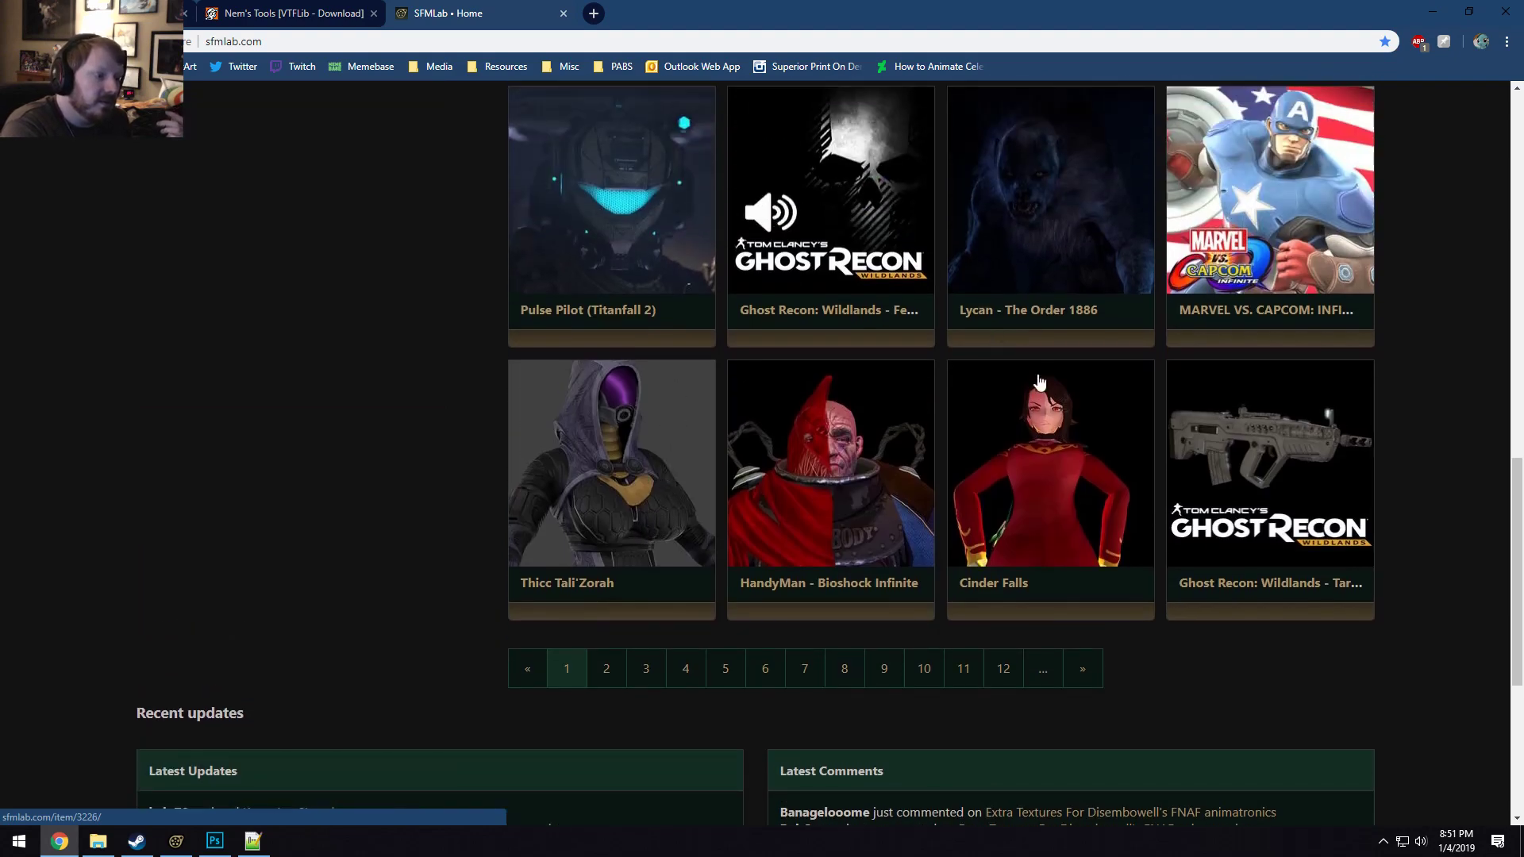
scroll(1225, 499, down, 1)
scroll(1279, 593, up, 5)
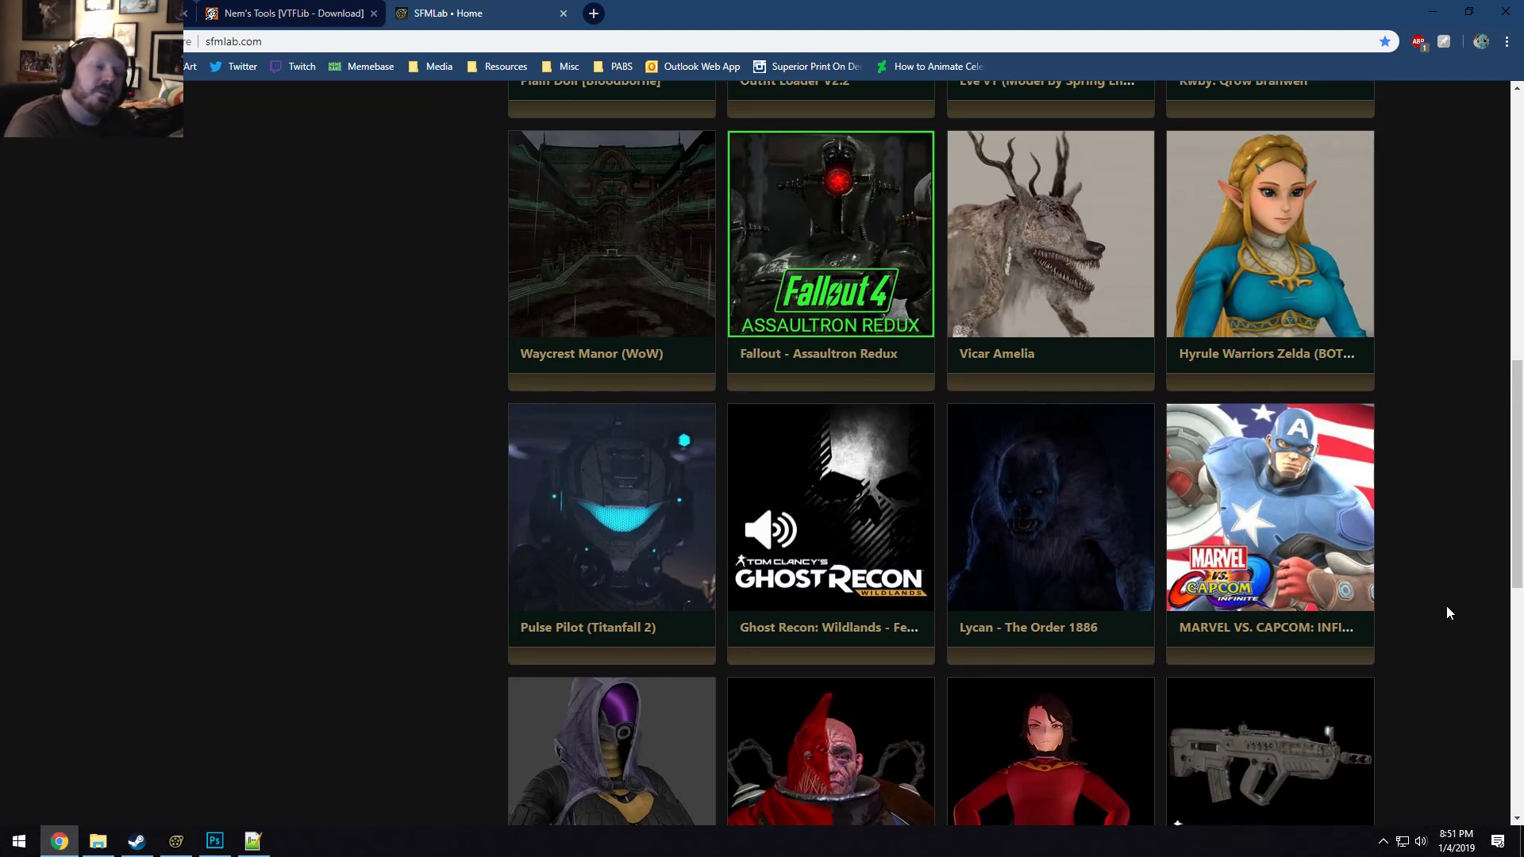
scroll(1456, 606, up, 11)
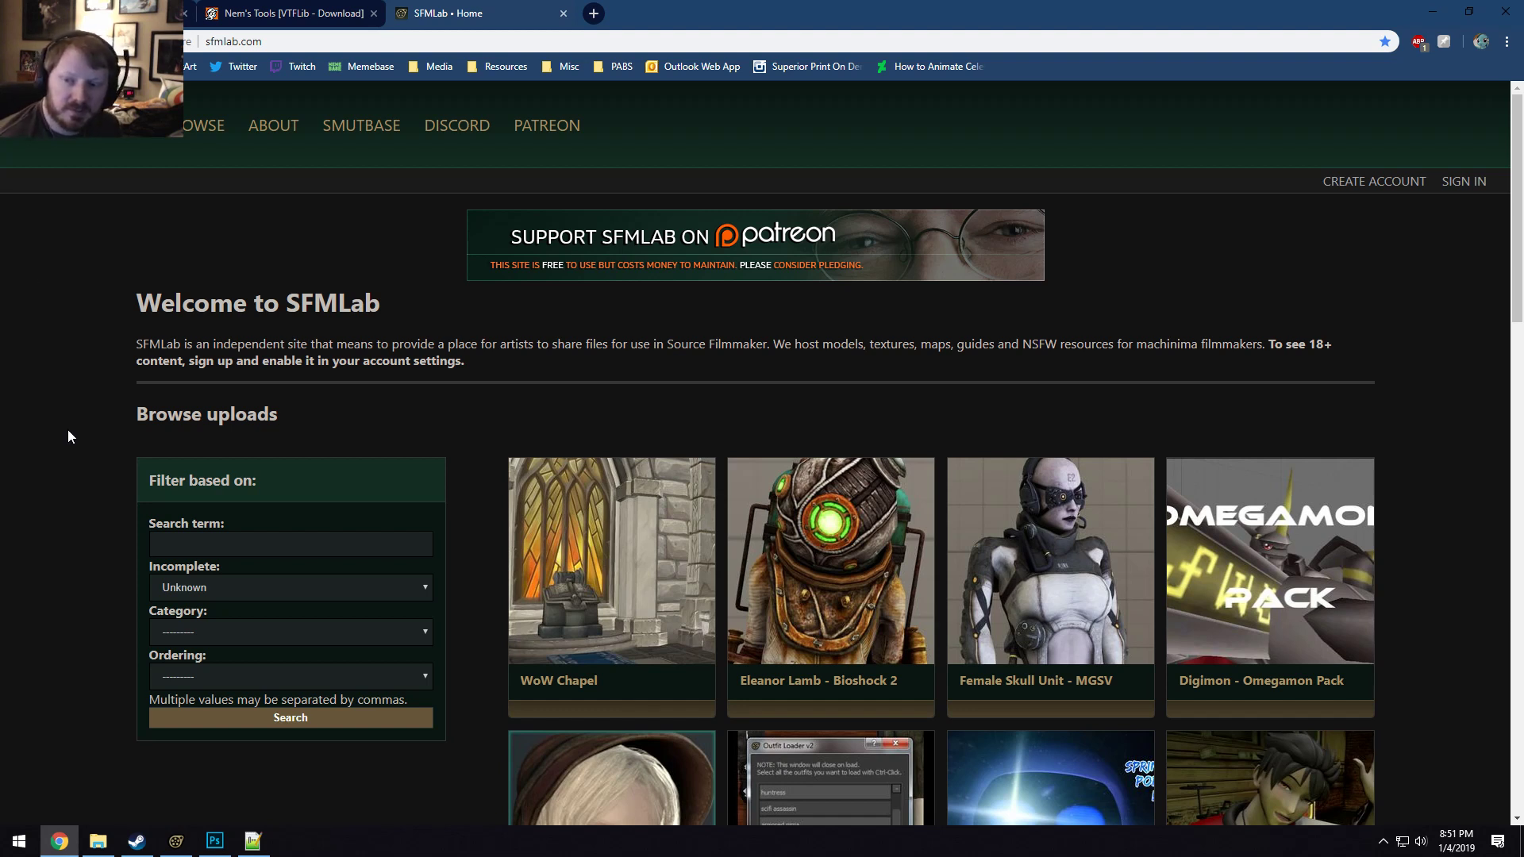
Open the WoW Chapel upload and examine its description, download links and expanded preview images.
click(650, 591)
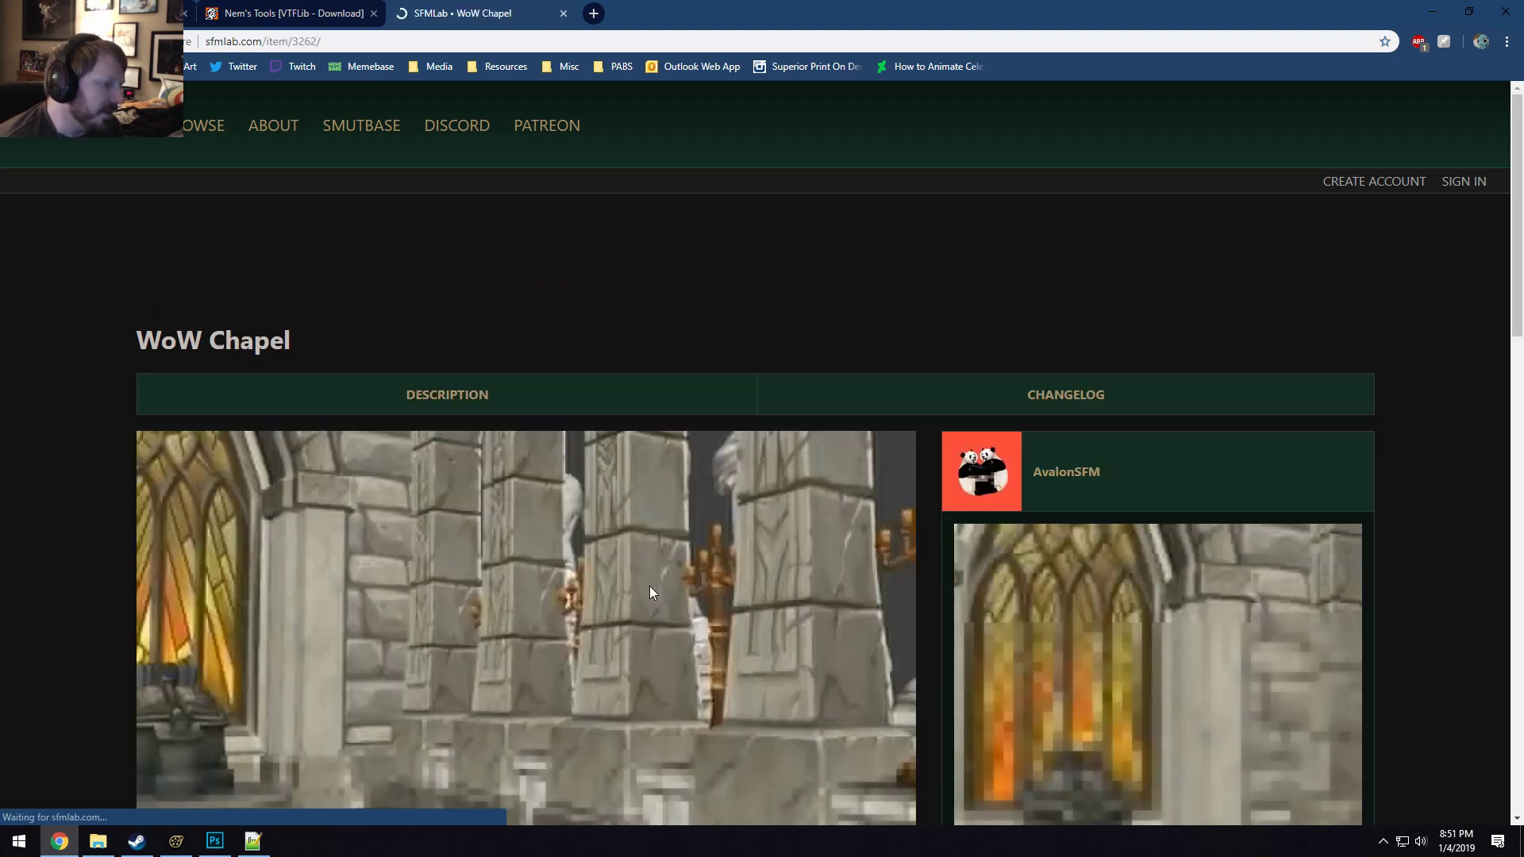
scroll(647, 595, down, 3)
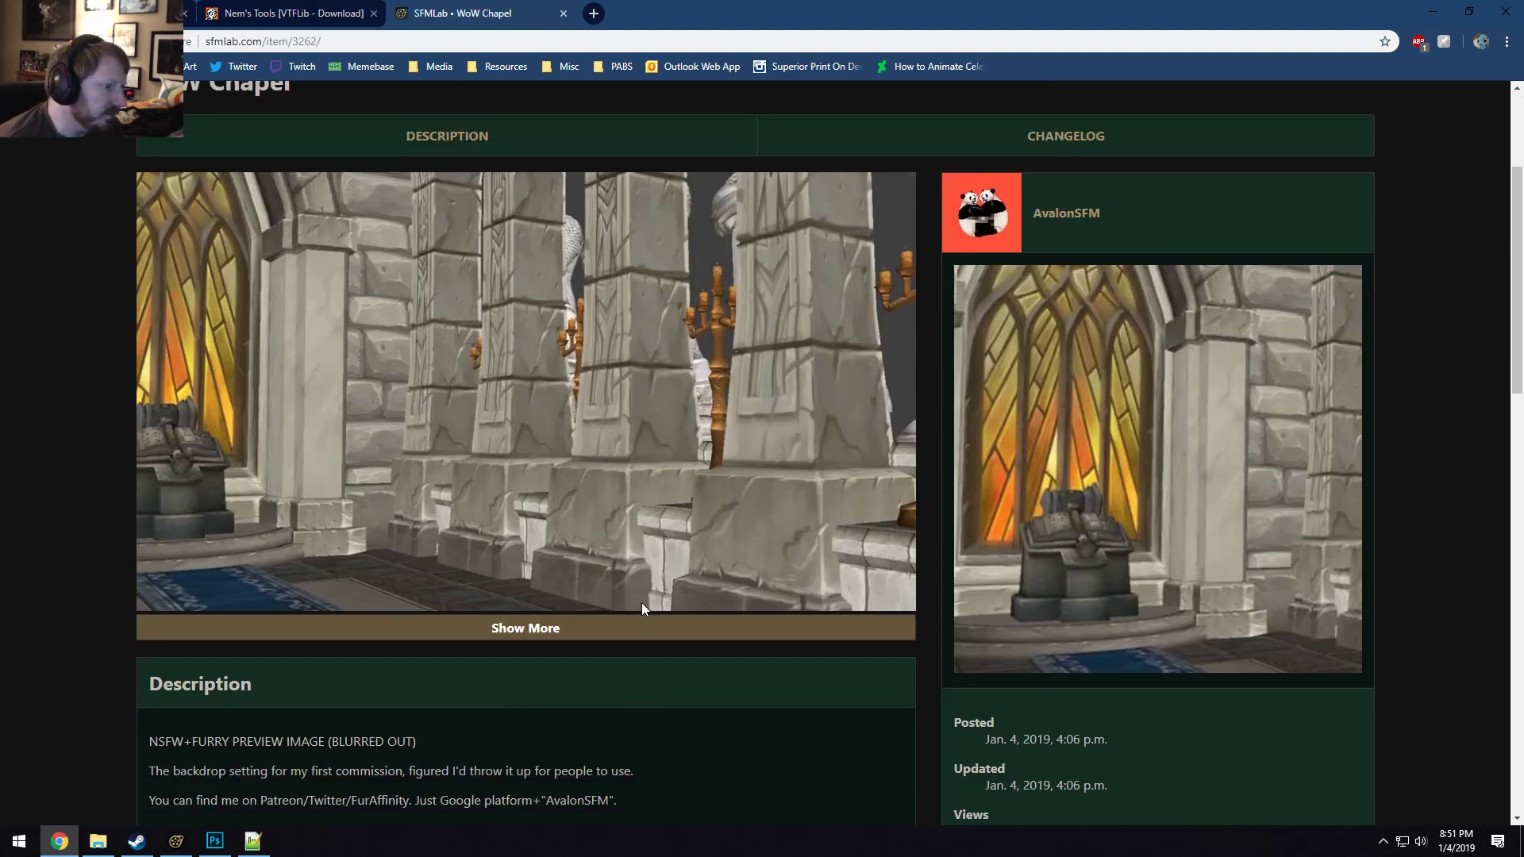
scroll(673, 604, down, 3)
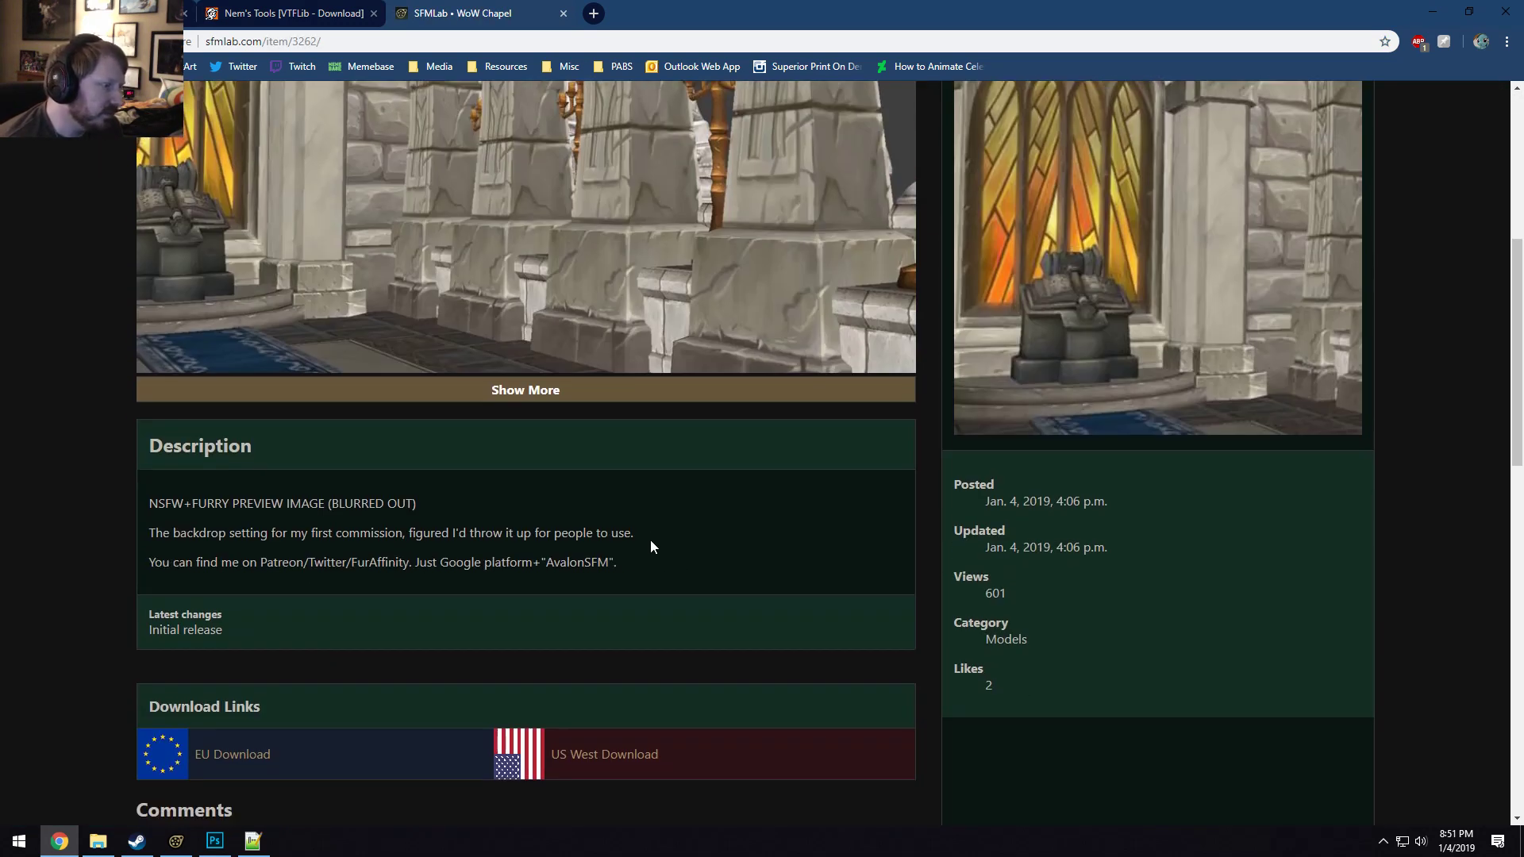
click(559, 389)
scroll(617, 447, down, 7)
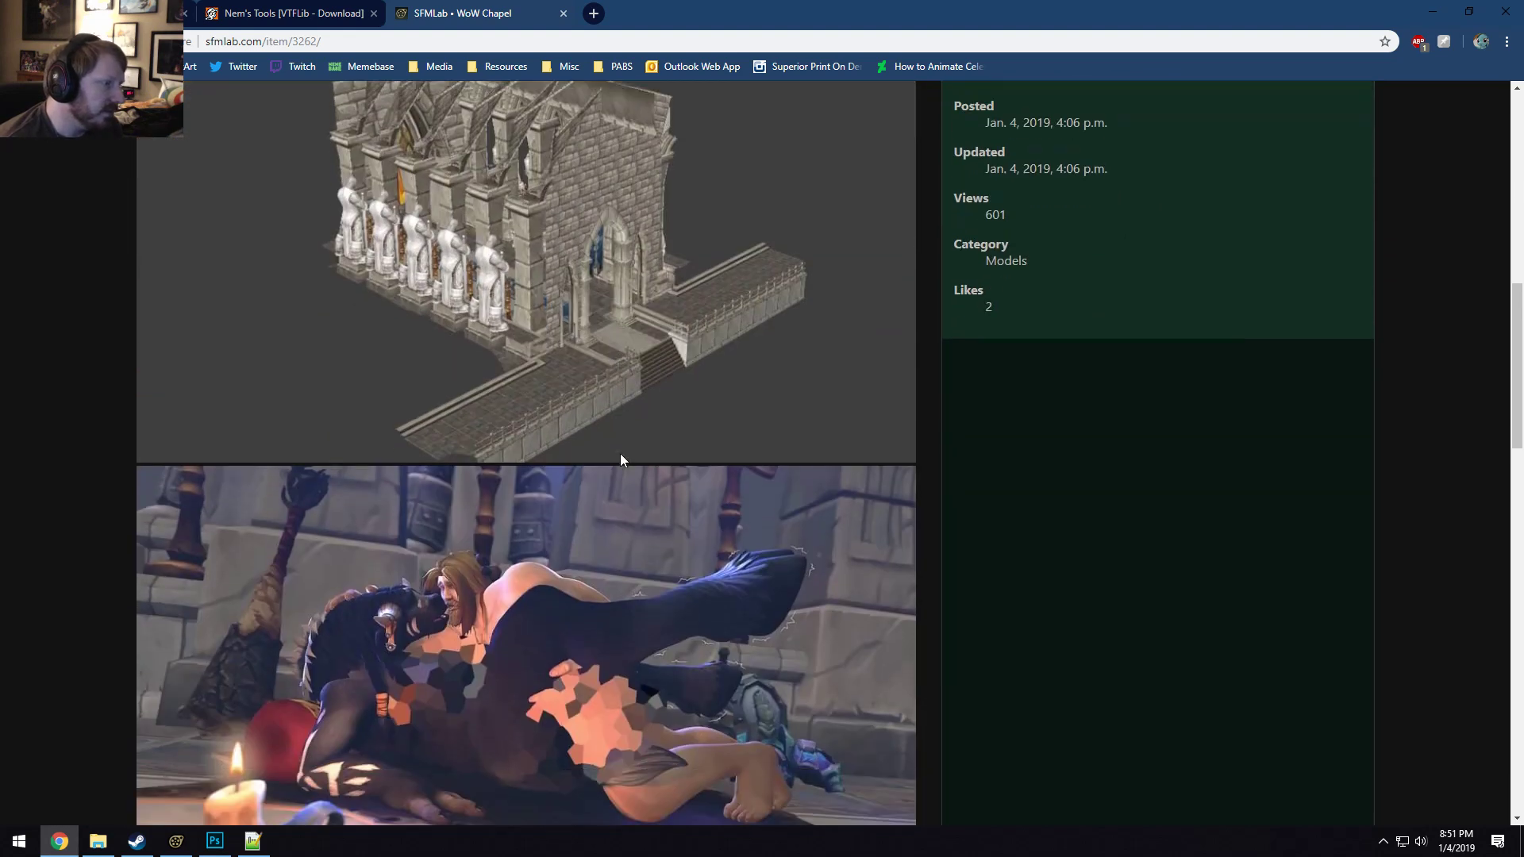
scroll(620, 454, up, 9)
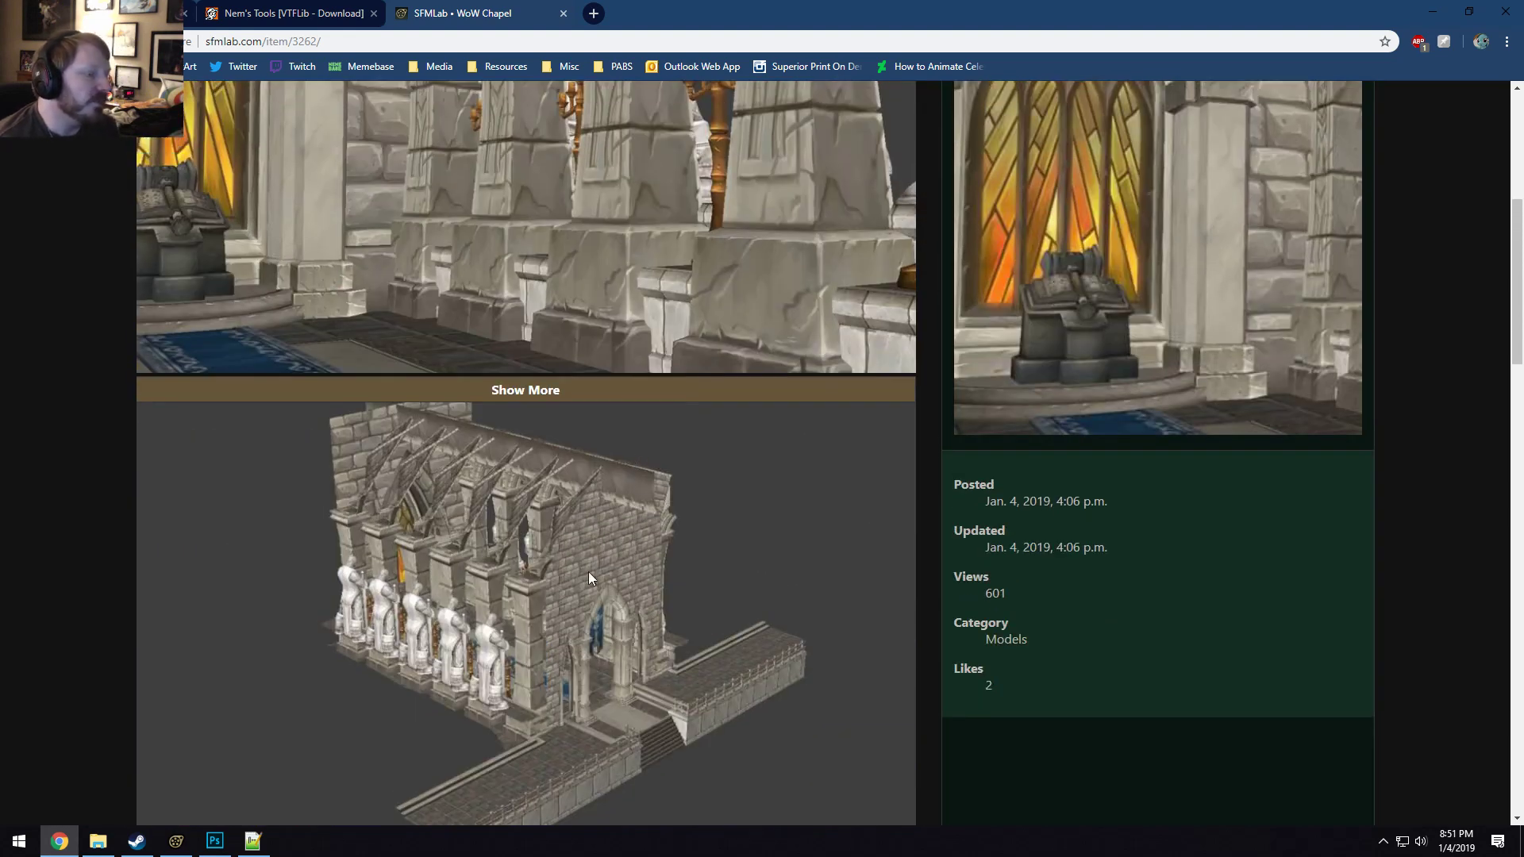
scroll(682, 541, up, 2)
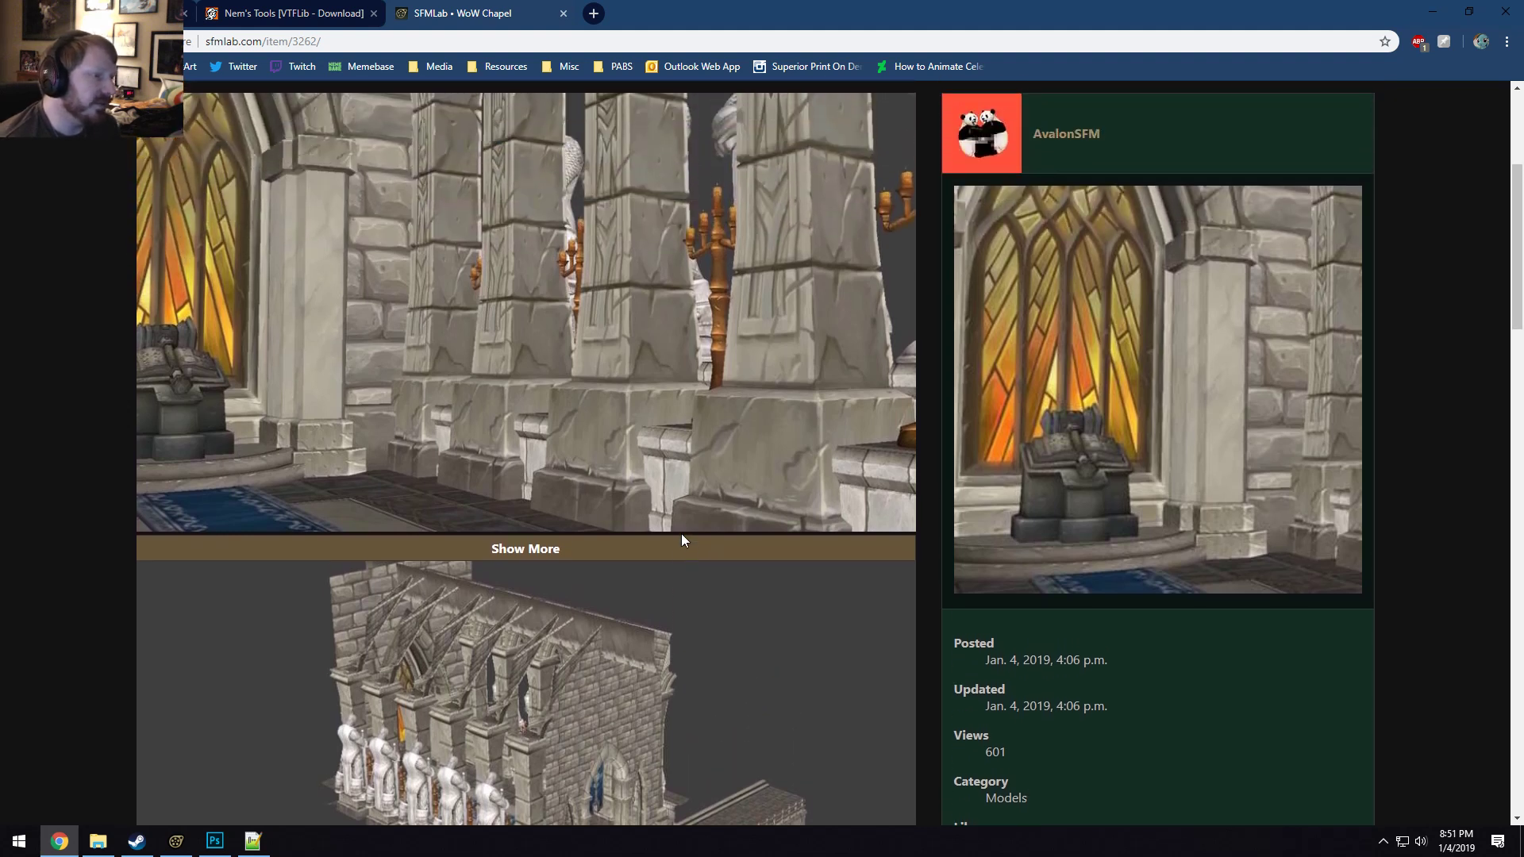
scroll(649, 598, down, 2)
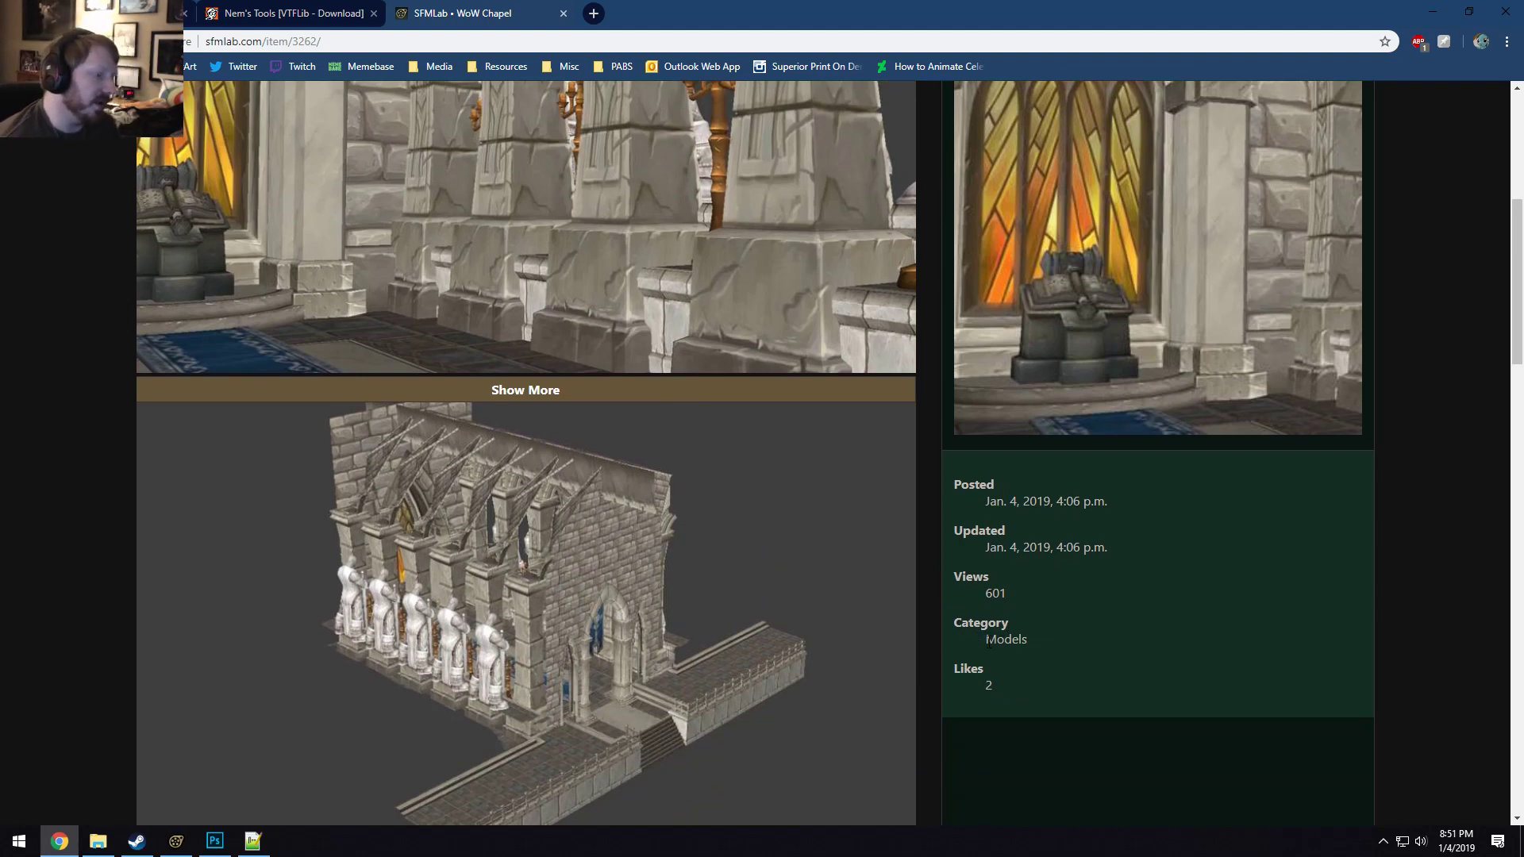
scroll(989, 642, up, 6)
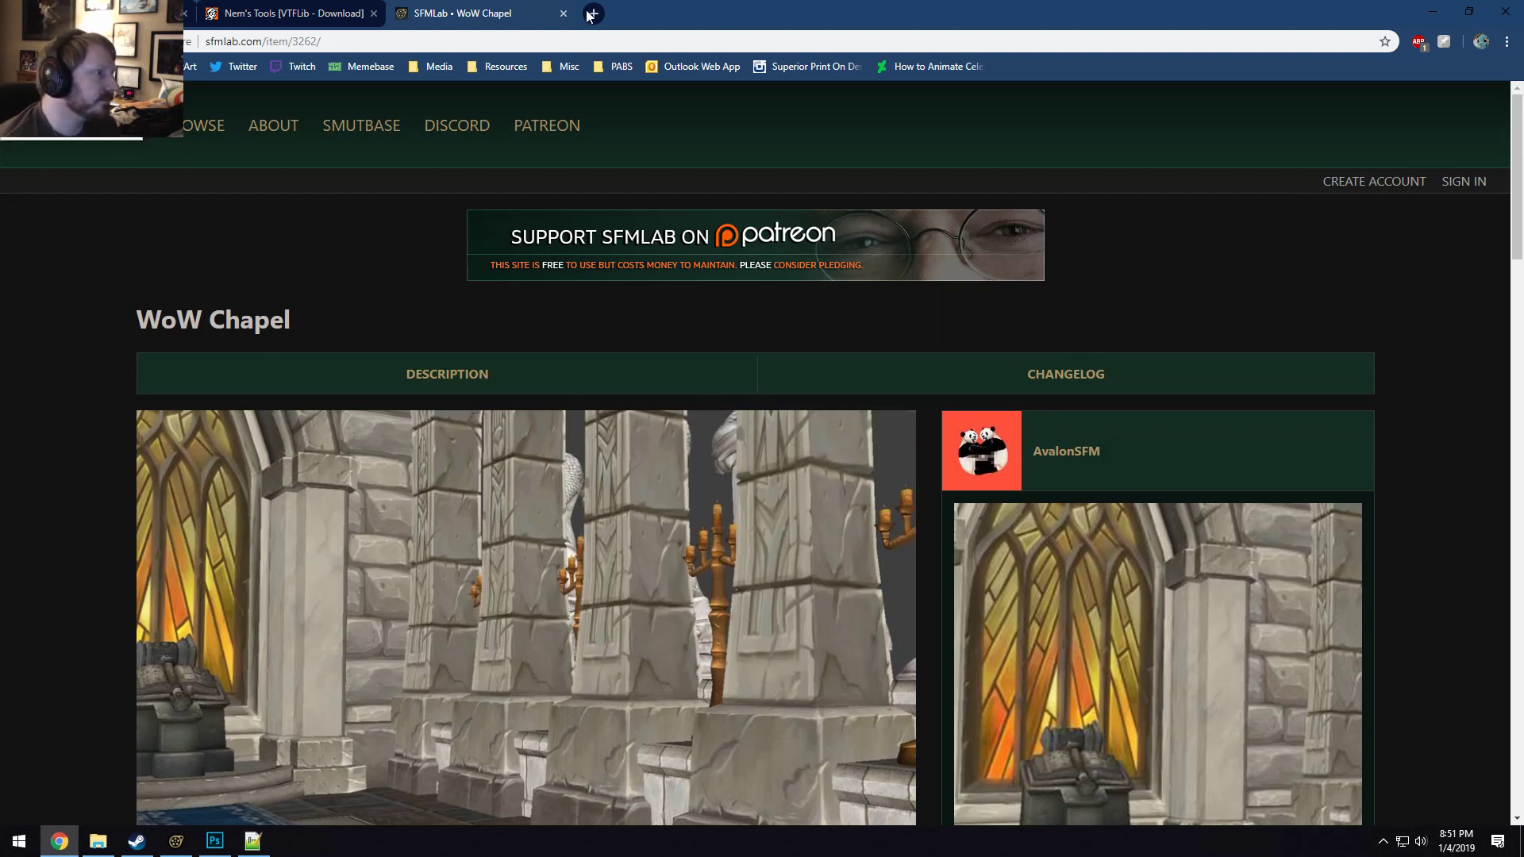
Close the SFMLab and Nem's Tools tabs to return to the PonySFM site.
click(562, 13)
click(373, 14)
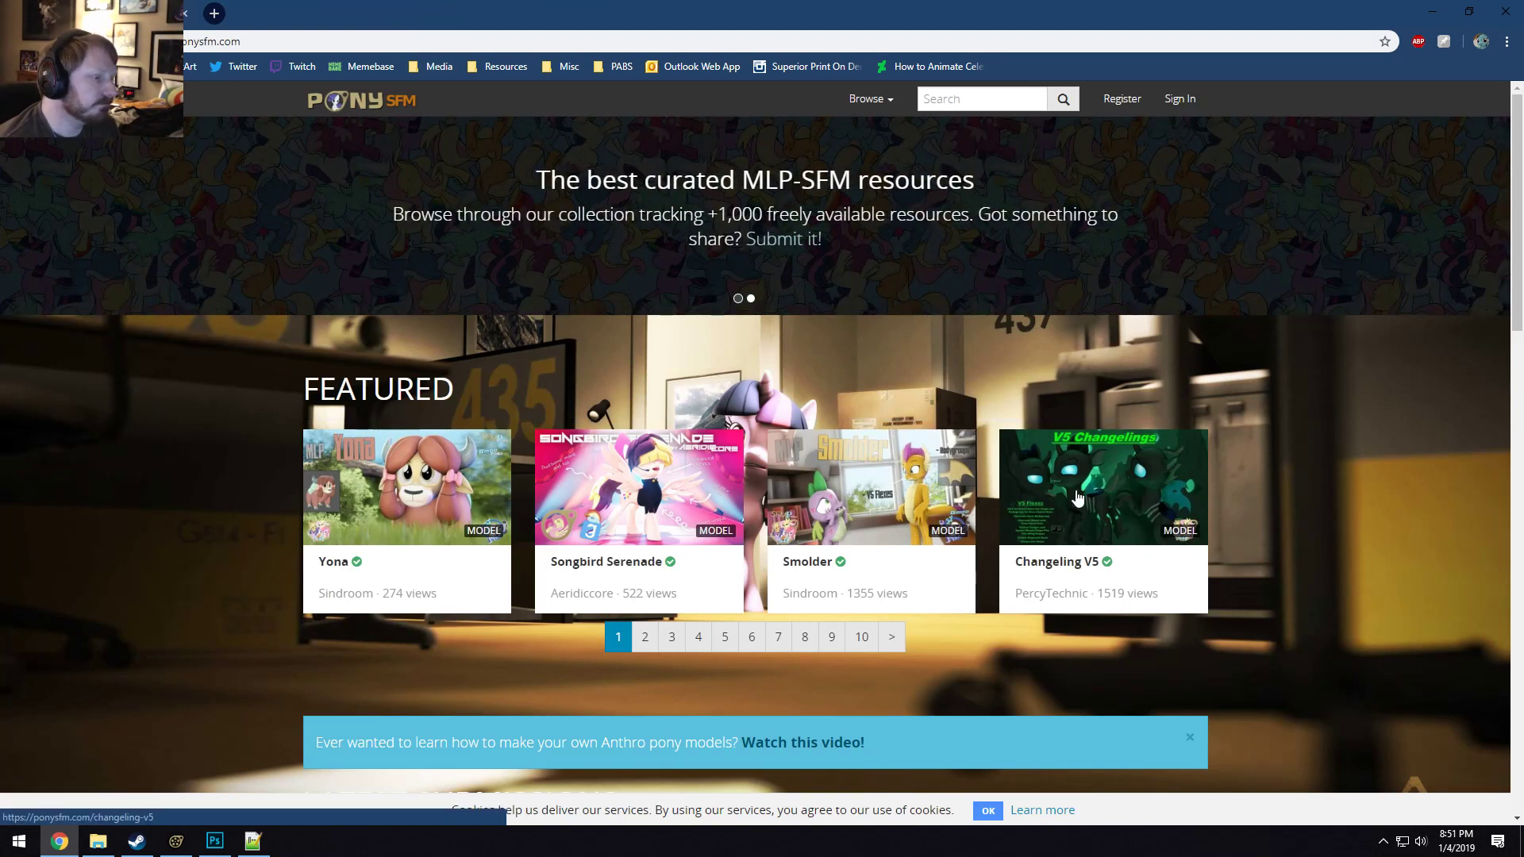
Examine the latest submissions on the PonySFM home page.
scroll(1074, 488, down, 3)
scroll(1075, 489, down, 3)
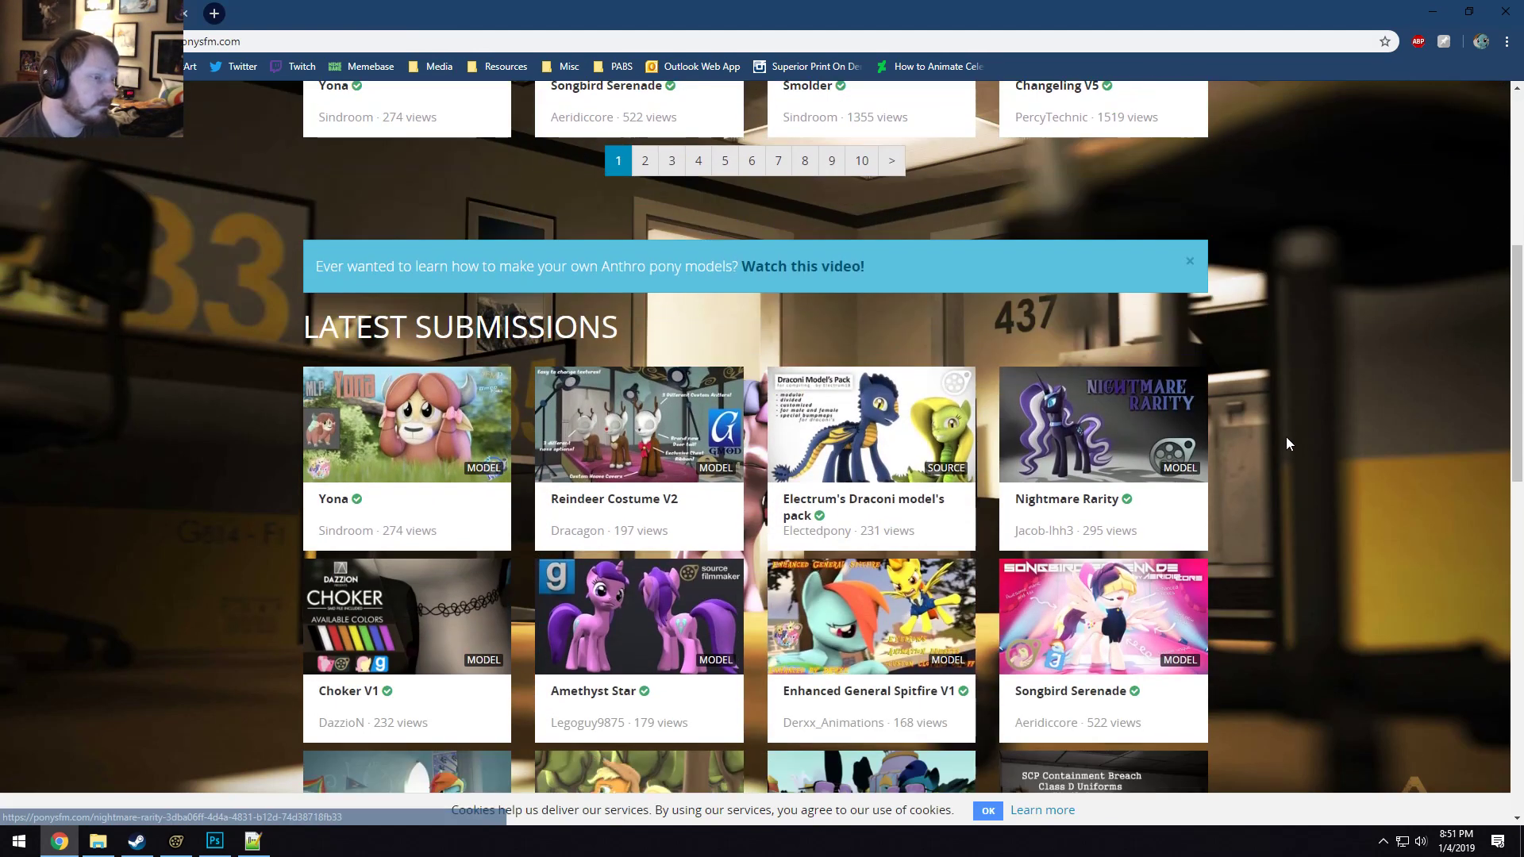
scroll(1359, 365, down, 2)
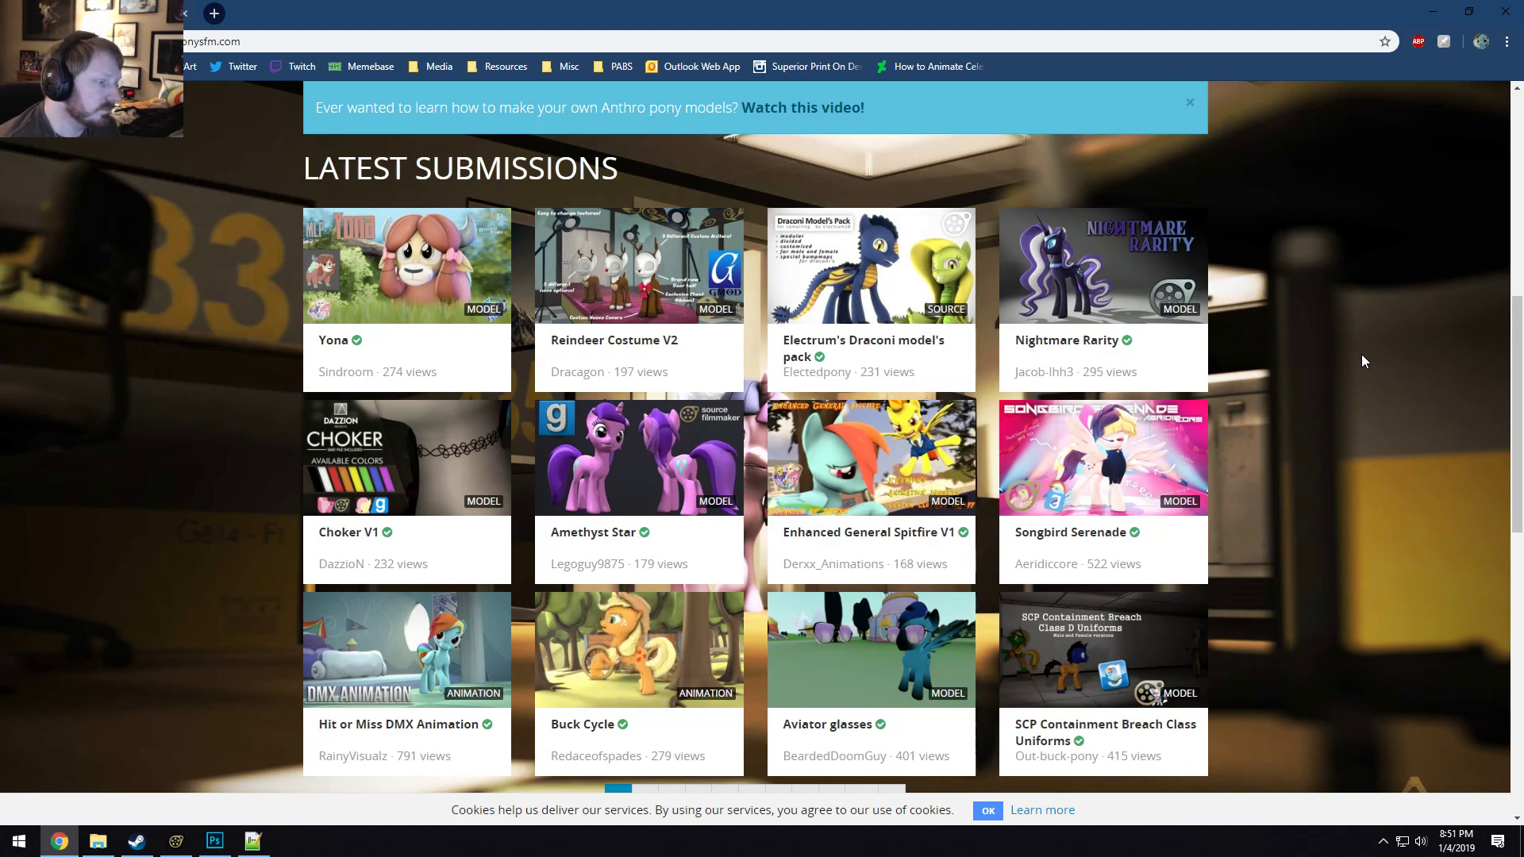
Minimize the browser and close the Steam window to return to Source Filmmaker.
click(1432, 11)
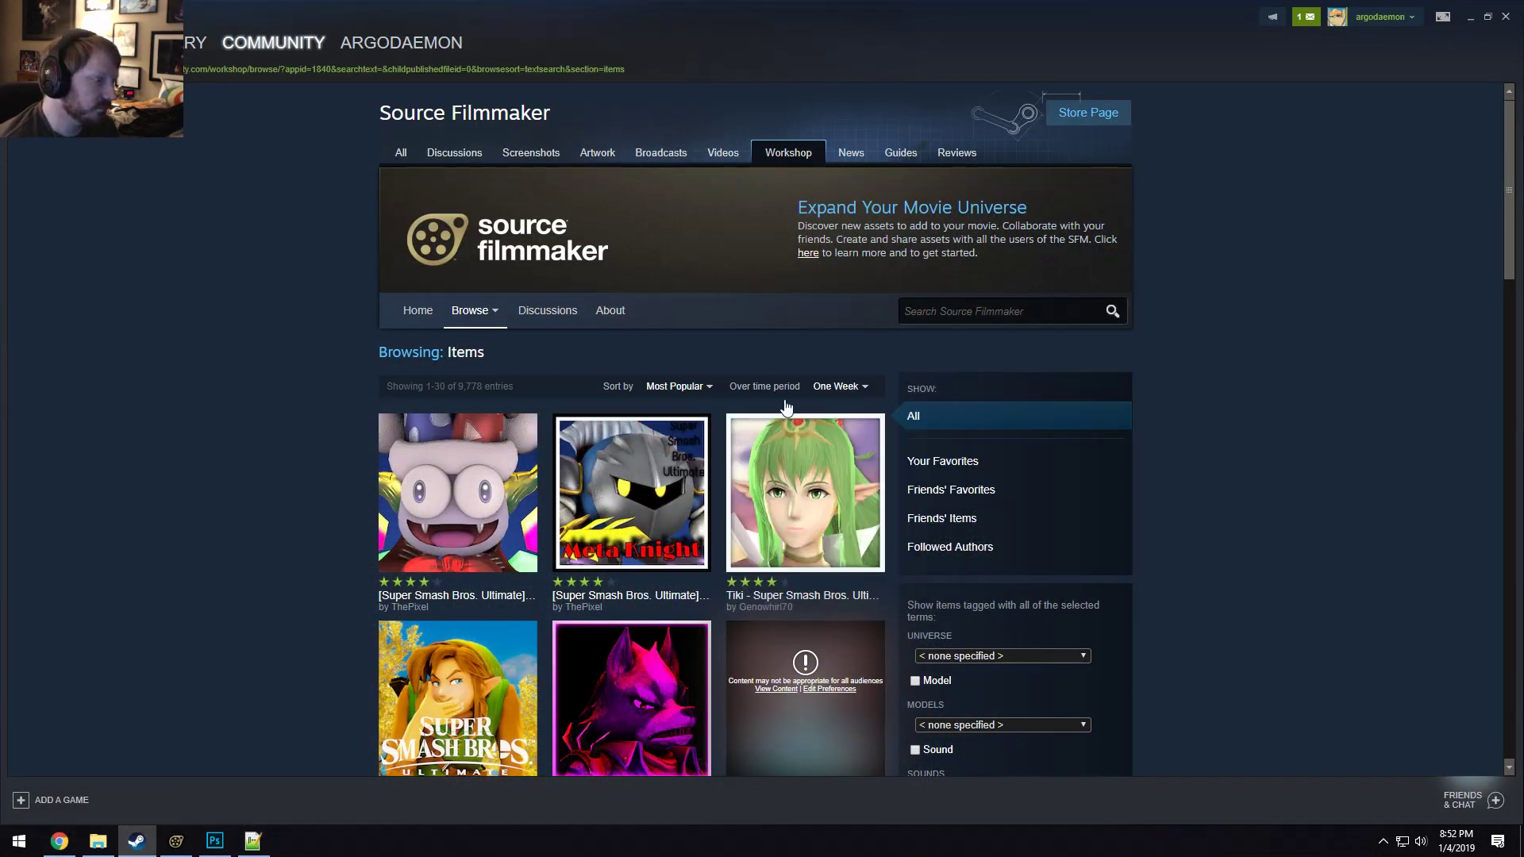
click(1506, 17)
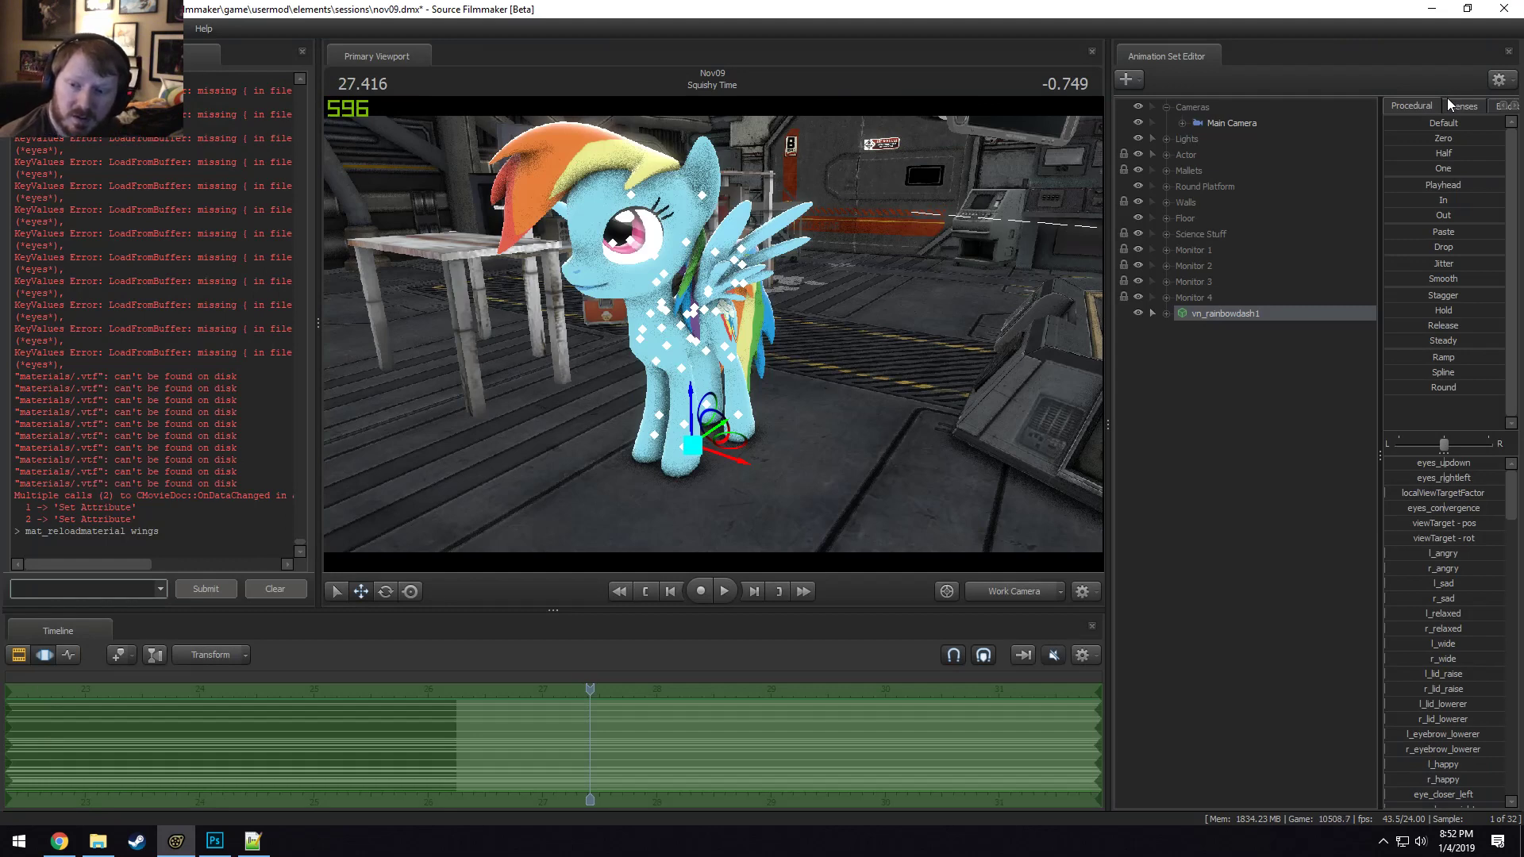
right_click(1175, 443)
click(1265, 478)
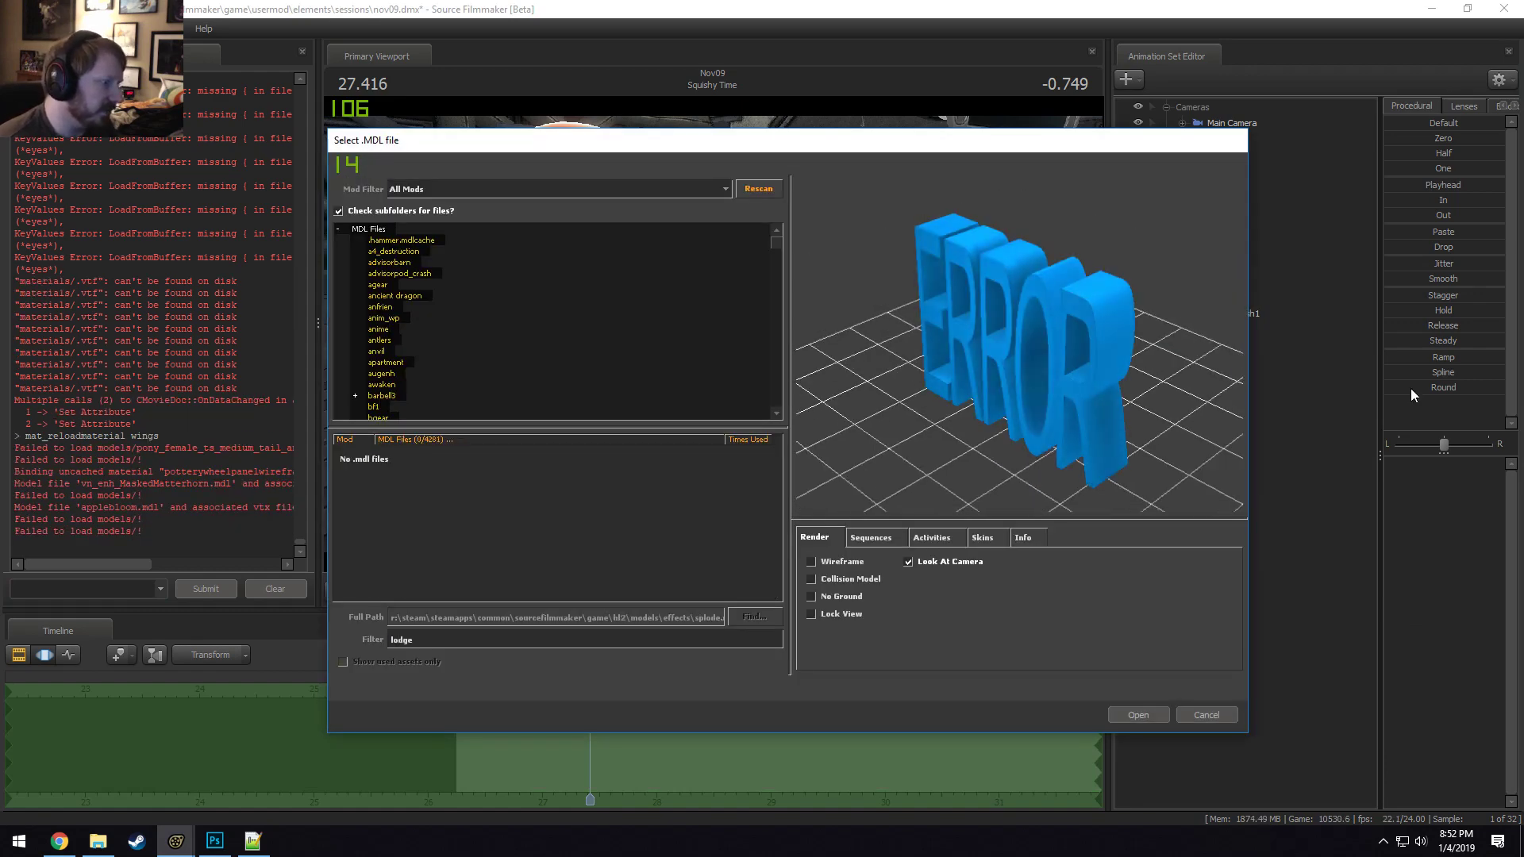
key(Escape)
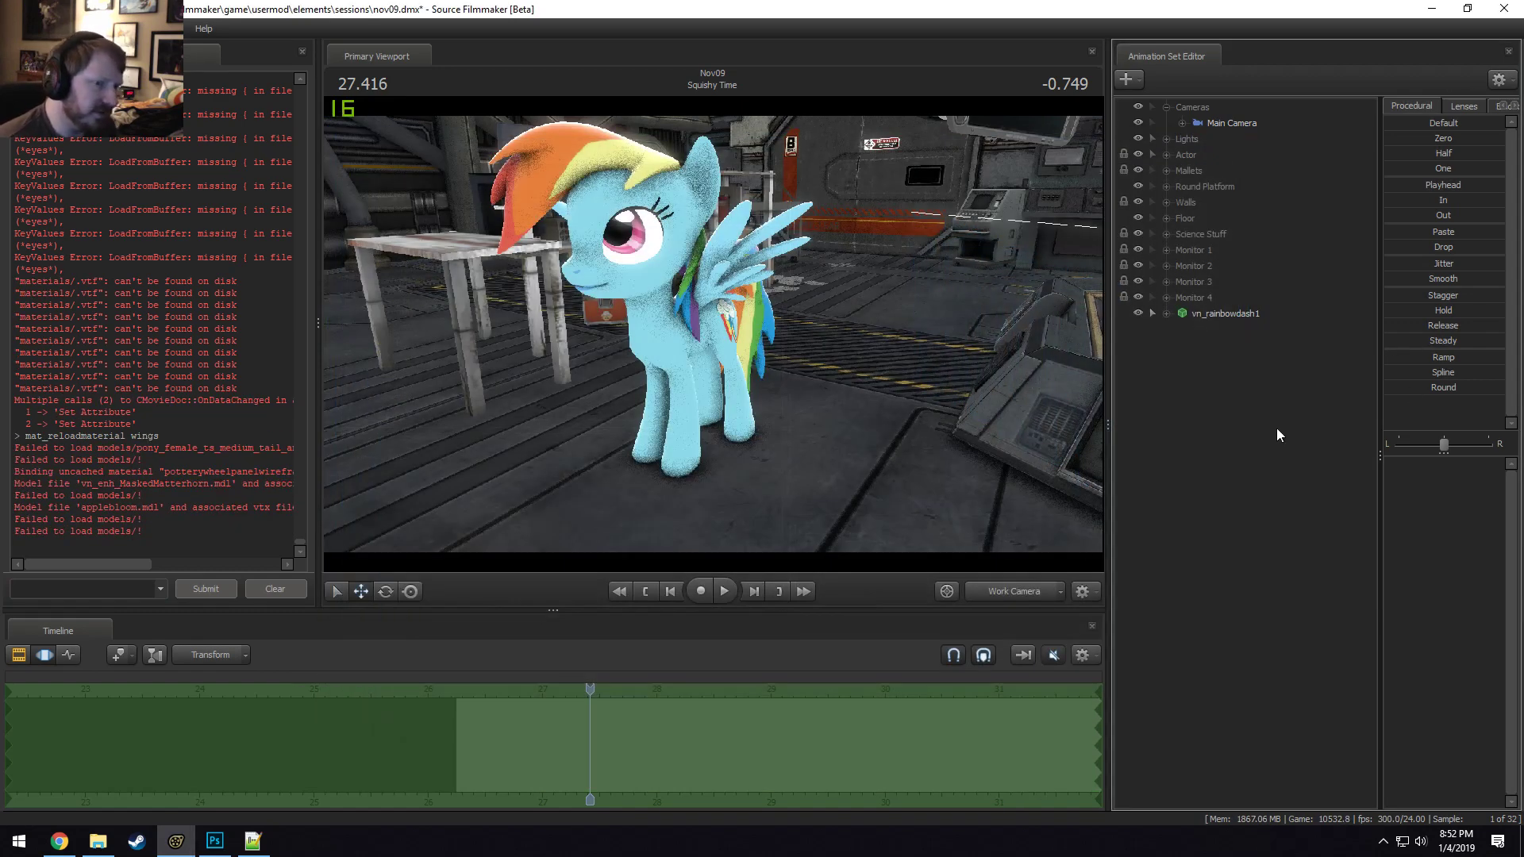
Open the model picker for a new animation set and filter the models by "wow".
right_click(1207, 403)
click(1278, 444)
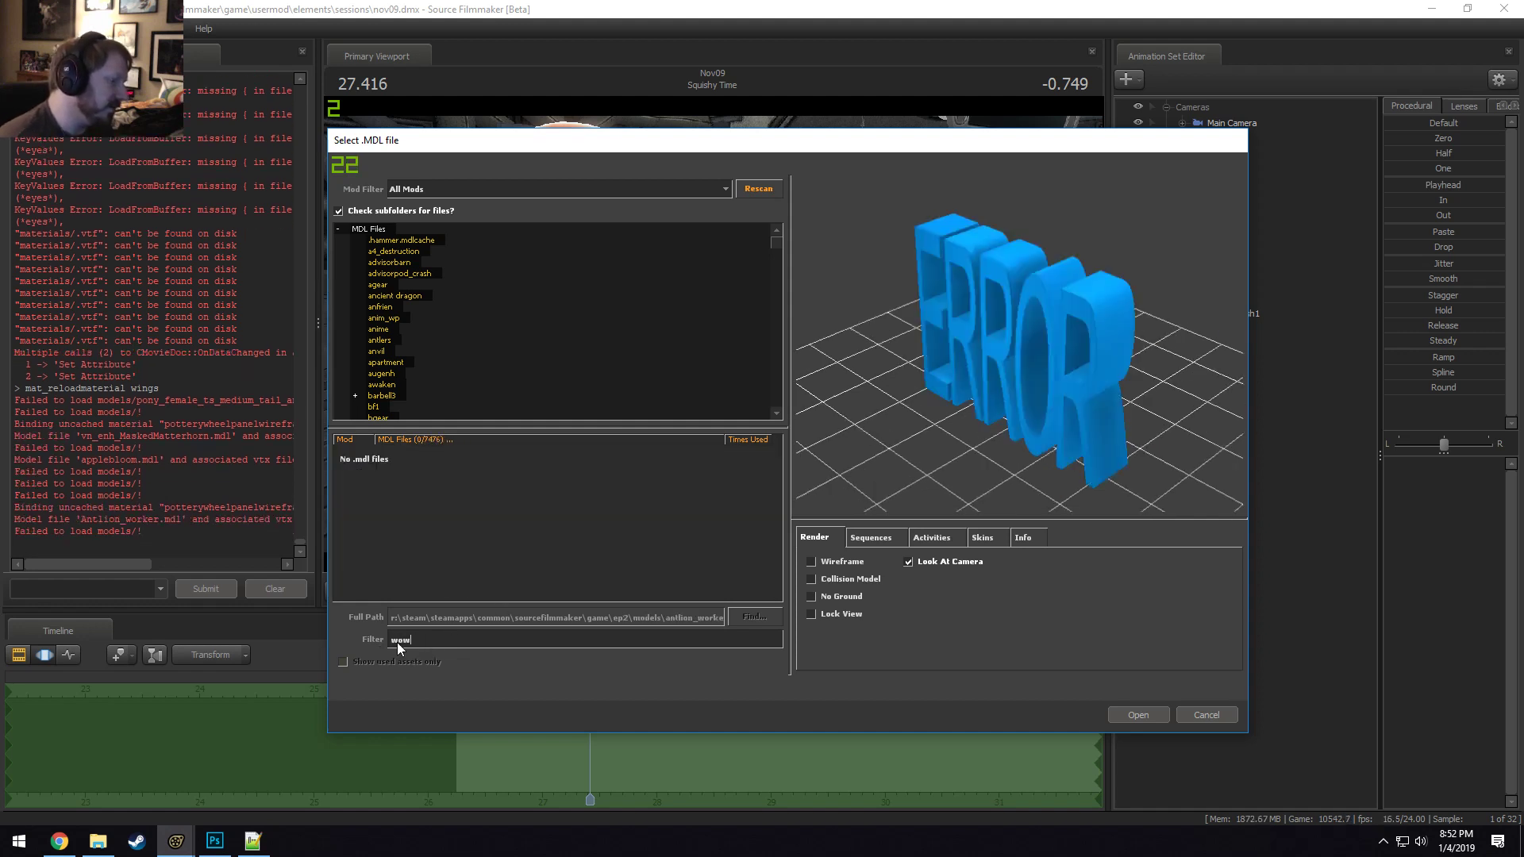
text(wow)
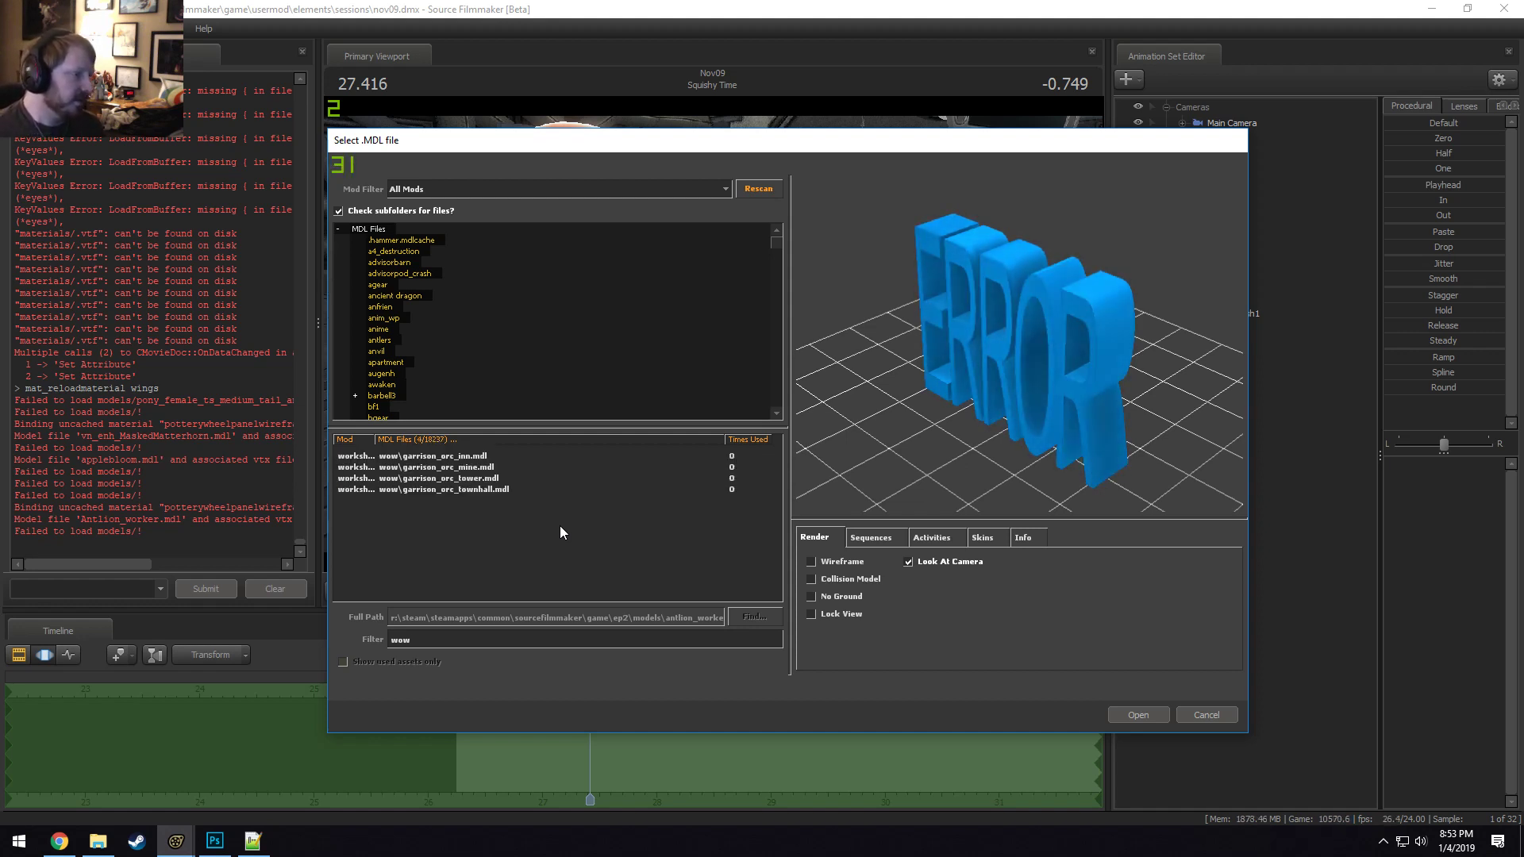
Preview the wow garrison_orc_mine.mdl model up close from several angles.
click(528, 467)
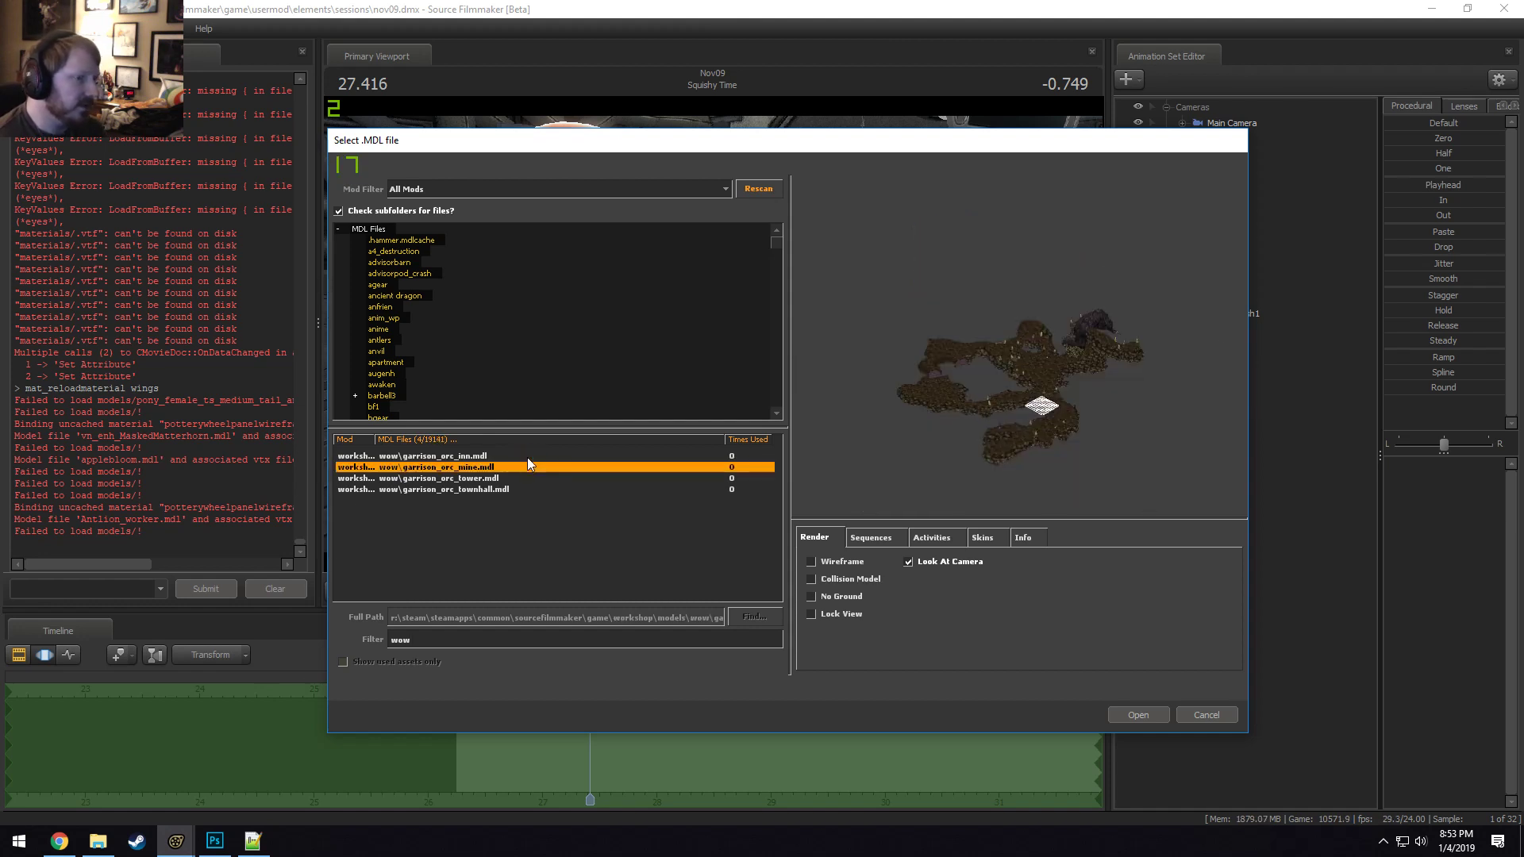
right_drag(1019, 344, 1018, 412)
drag(1019, 345, 1000, 373)
right_drag(971, 429, 972, 461)
drag(936, 462, 972, 461)
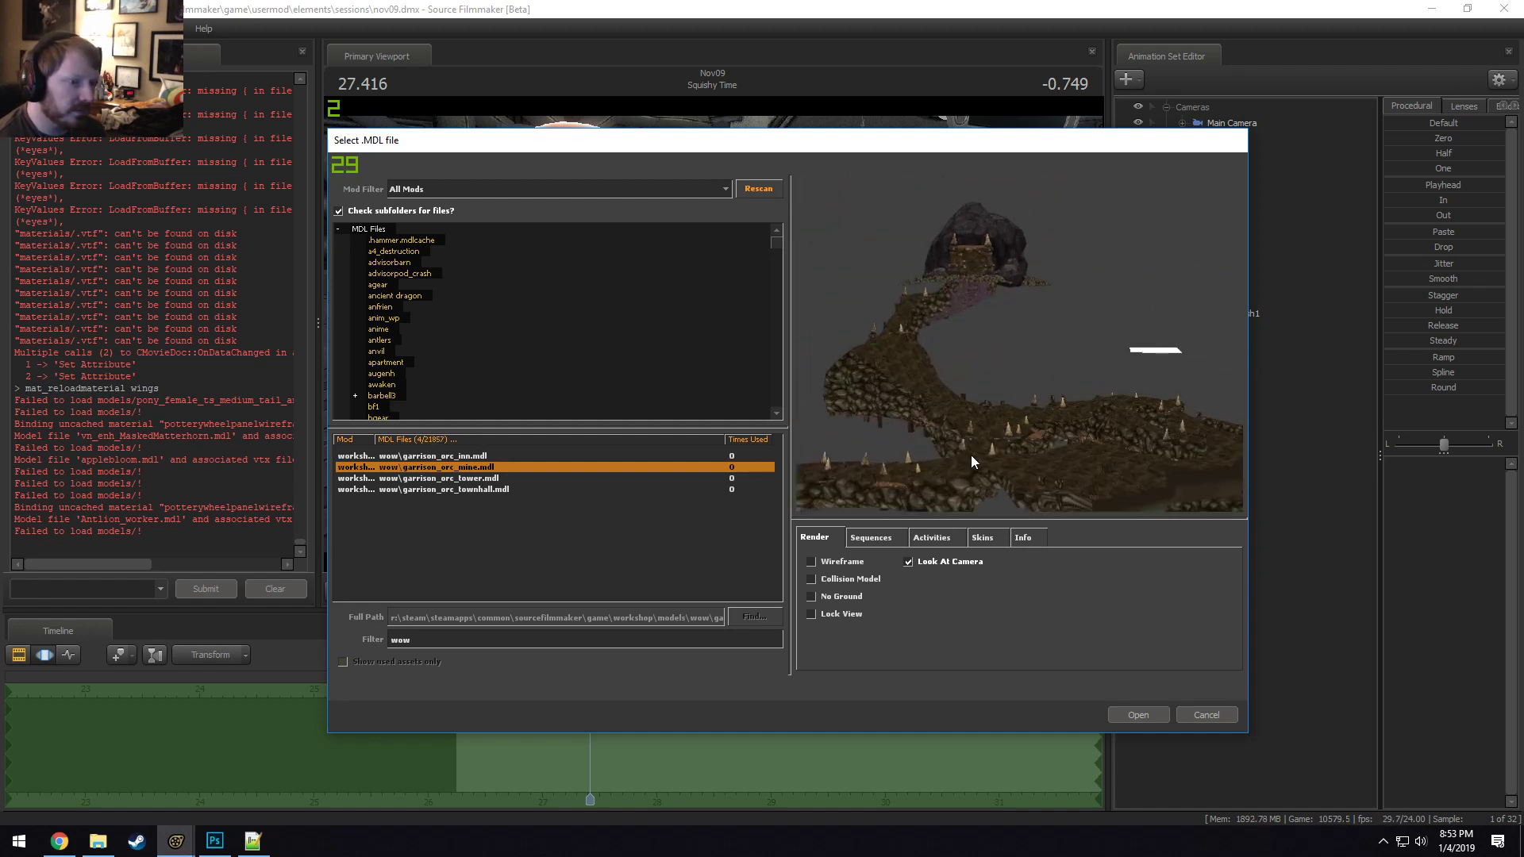
Preview the garrison_orc_tower.mdl and garrison_orc_townhall.mdl models up close.
click(490, 480)
drag(894, 493, 936, 493)
mouse_move(937, 493)
right_down()
mouse_move(936, 389)
mouse_move(937, 468)
right_up()
drag(937, 413, 905, 468)
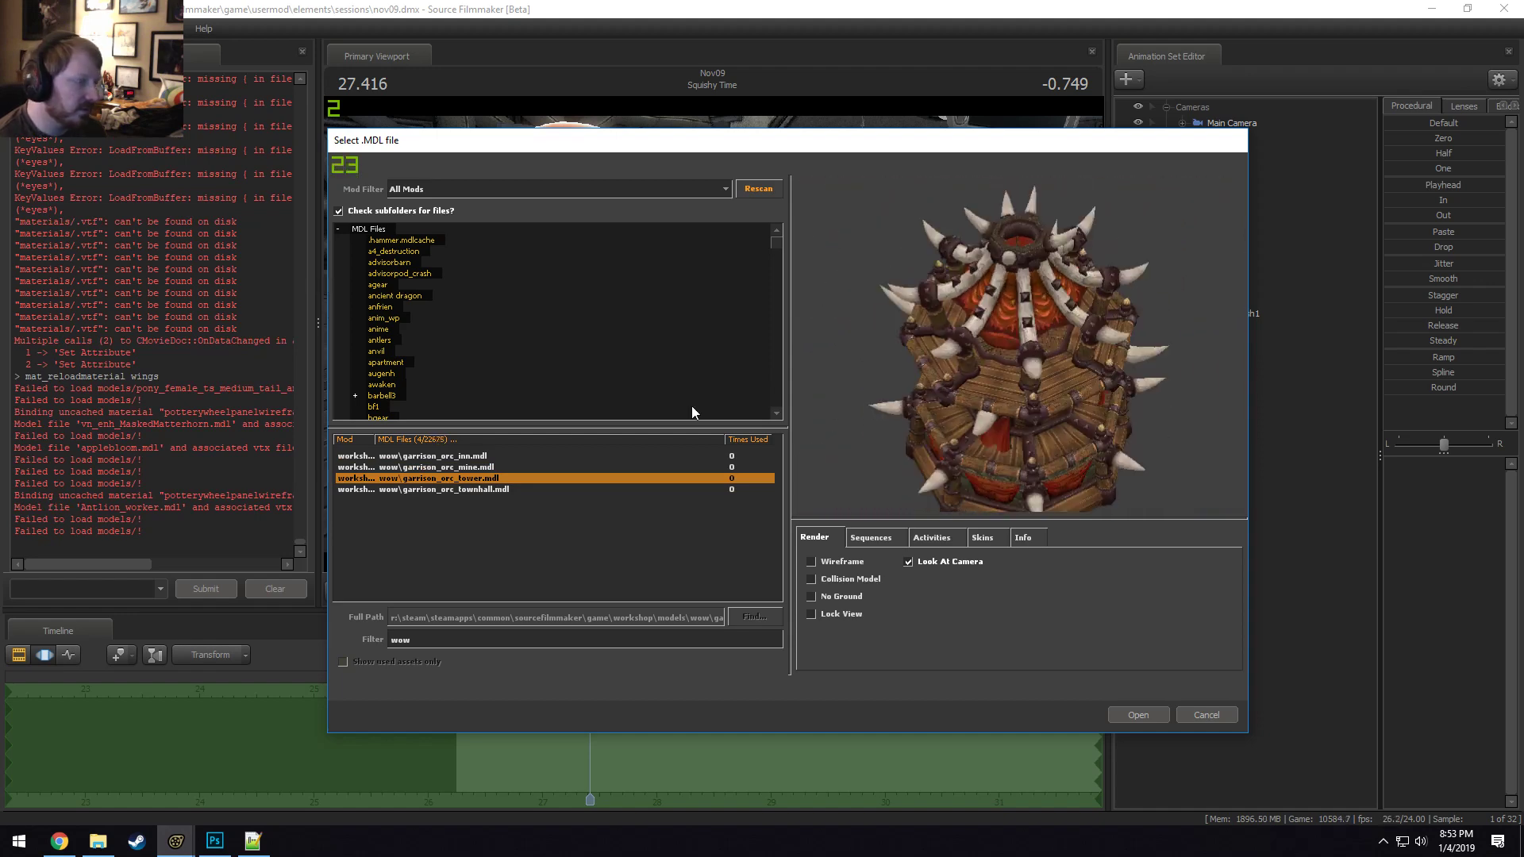
click(464, 491)
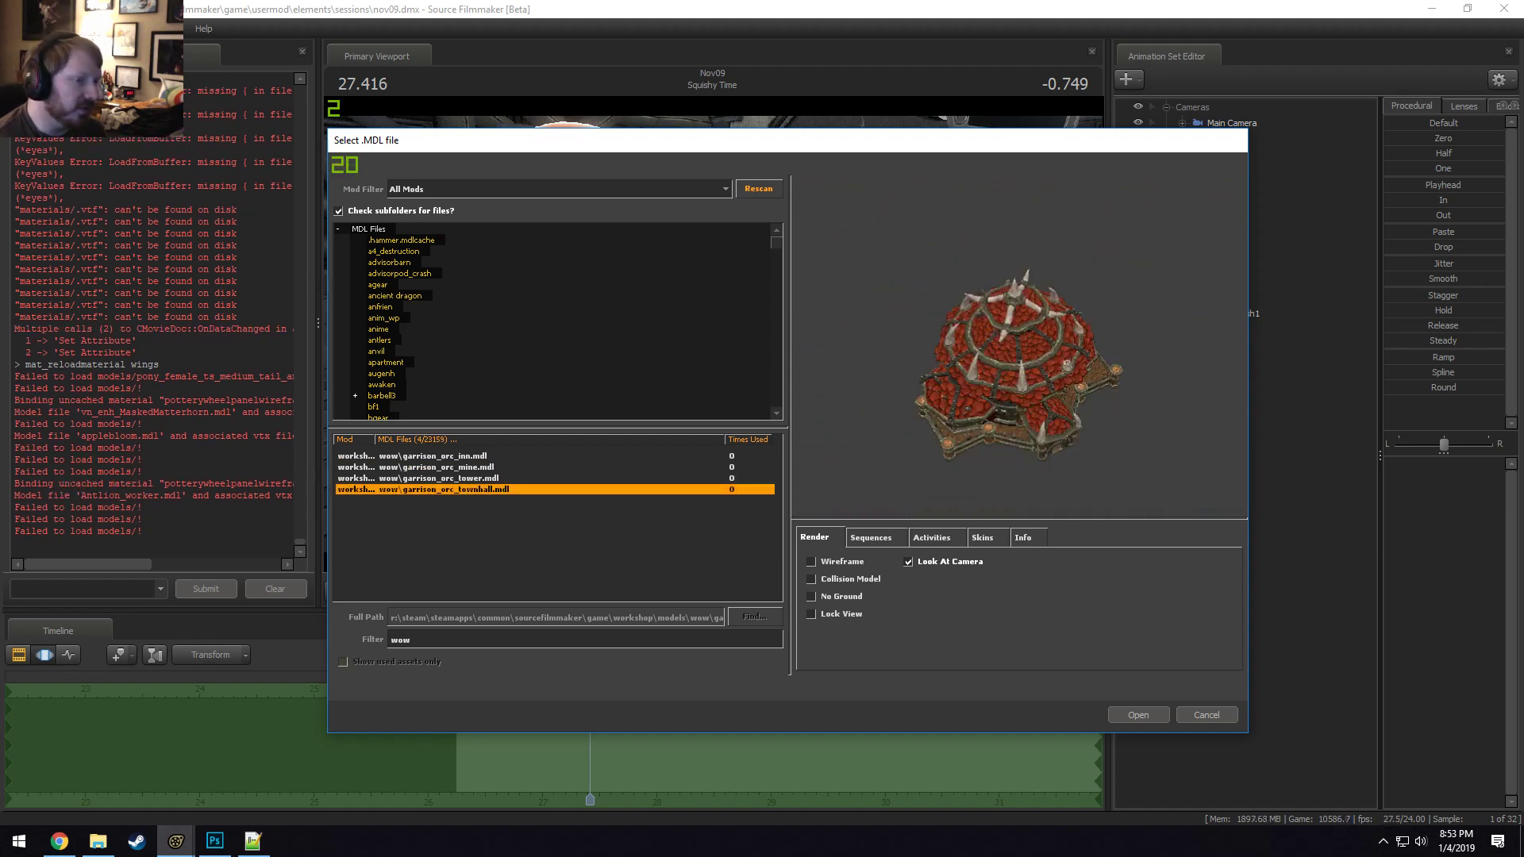
right_drag(1012, 397, 1012, 317)
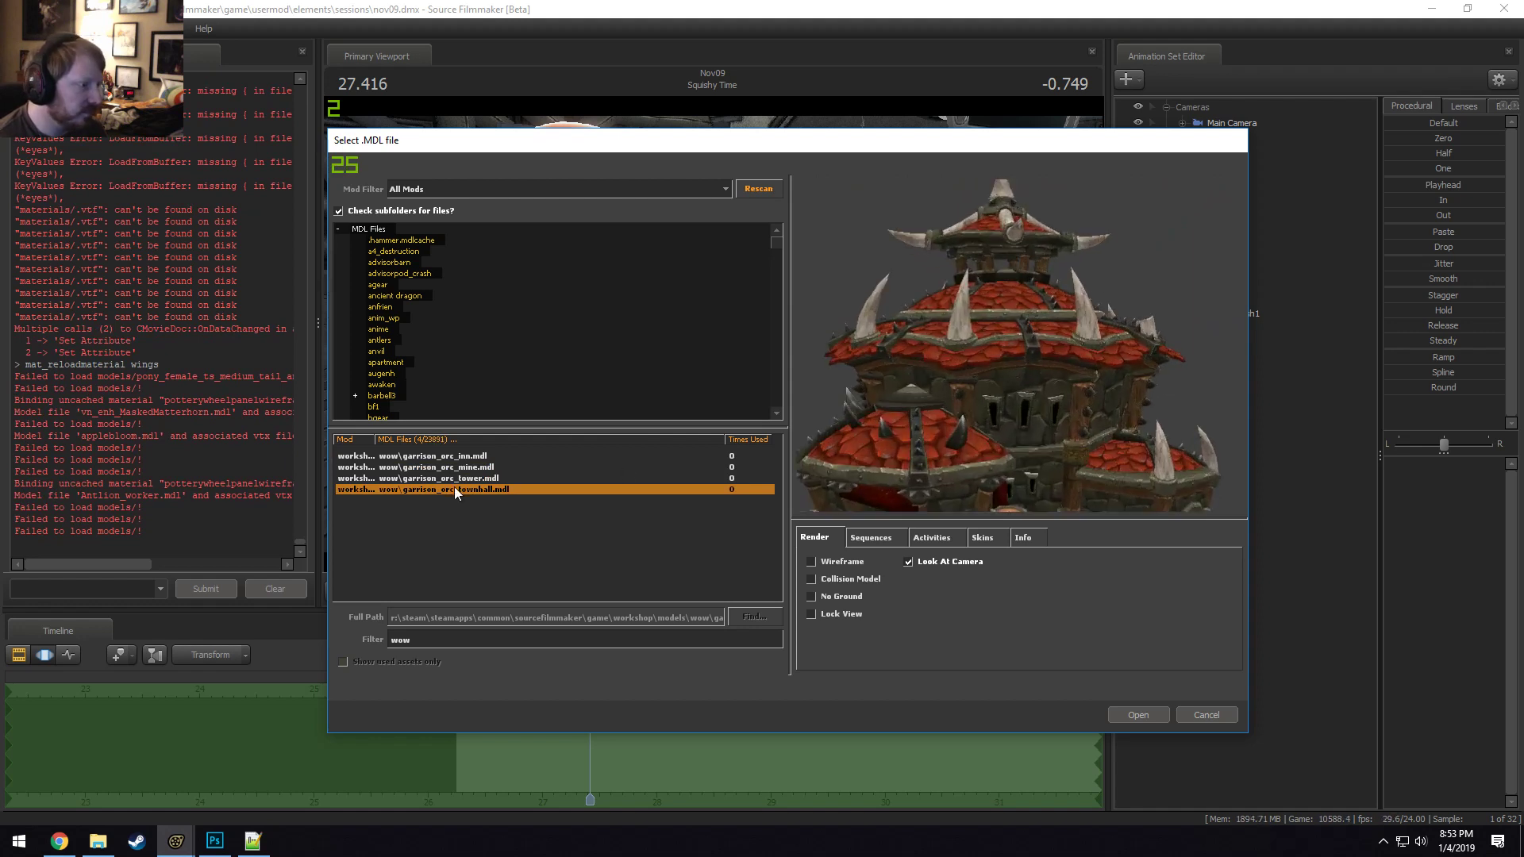
Inspect the garrison_orc_inn.mdl model's interior and exterior, and close the model picker without loading anything.
click(451, 457)
drag(976, 436, 868, 473)
right_drag(868, 473, 887, 327)
right_drag(935, 473, 935, 433)
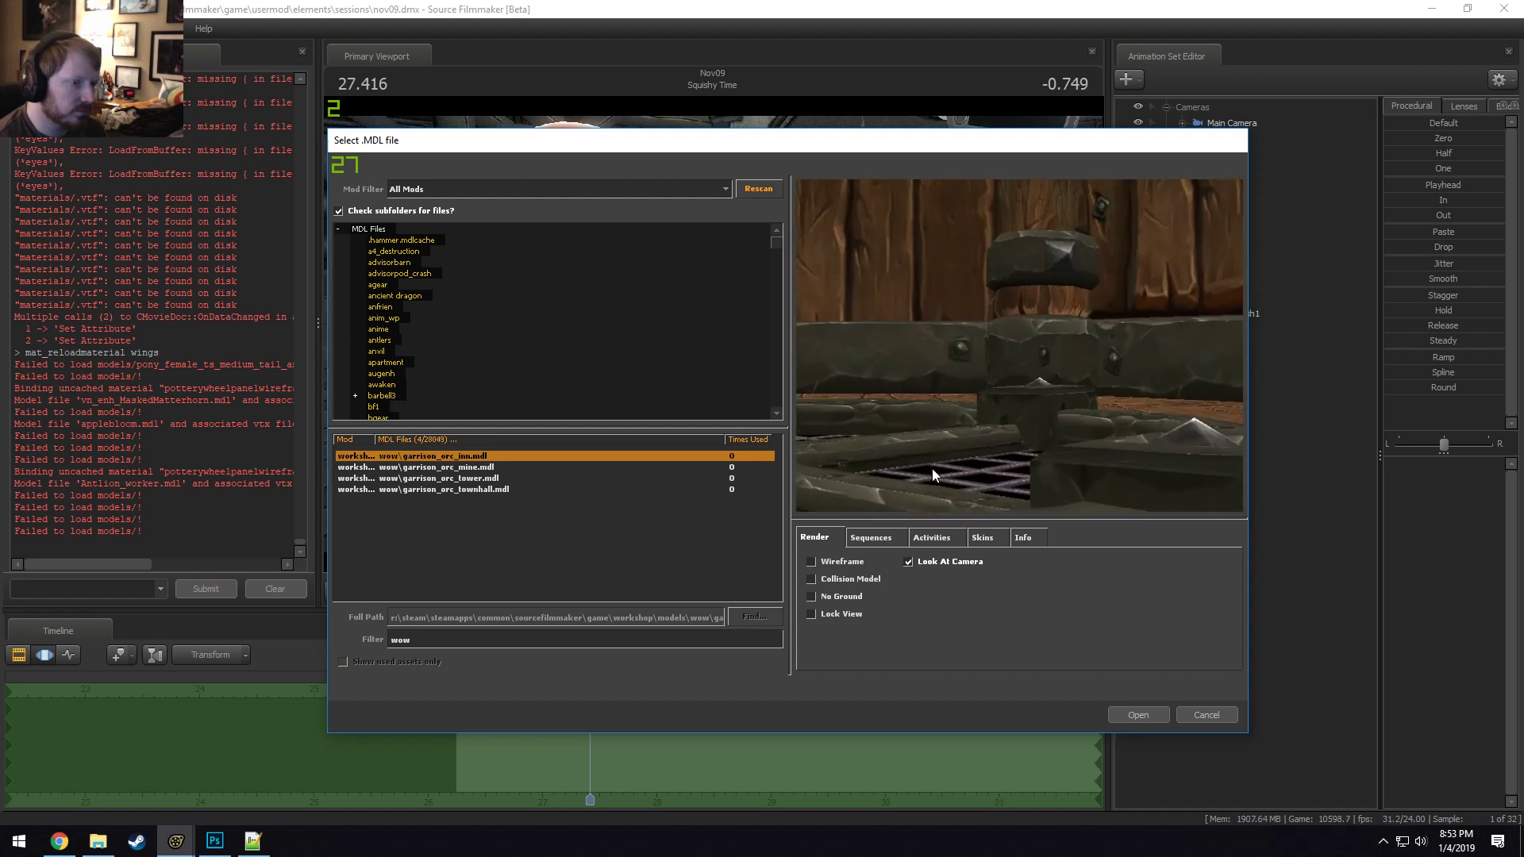
middle_drag(935, 473, 843, 591)
right_drag(935, 473, 935, 450)
mouse_move(943, 464)
mouse_down()
mouse_move(1006, 468)
mouse_move(1035, 508)
mouse_move(959, 445)
mouse_up()
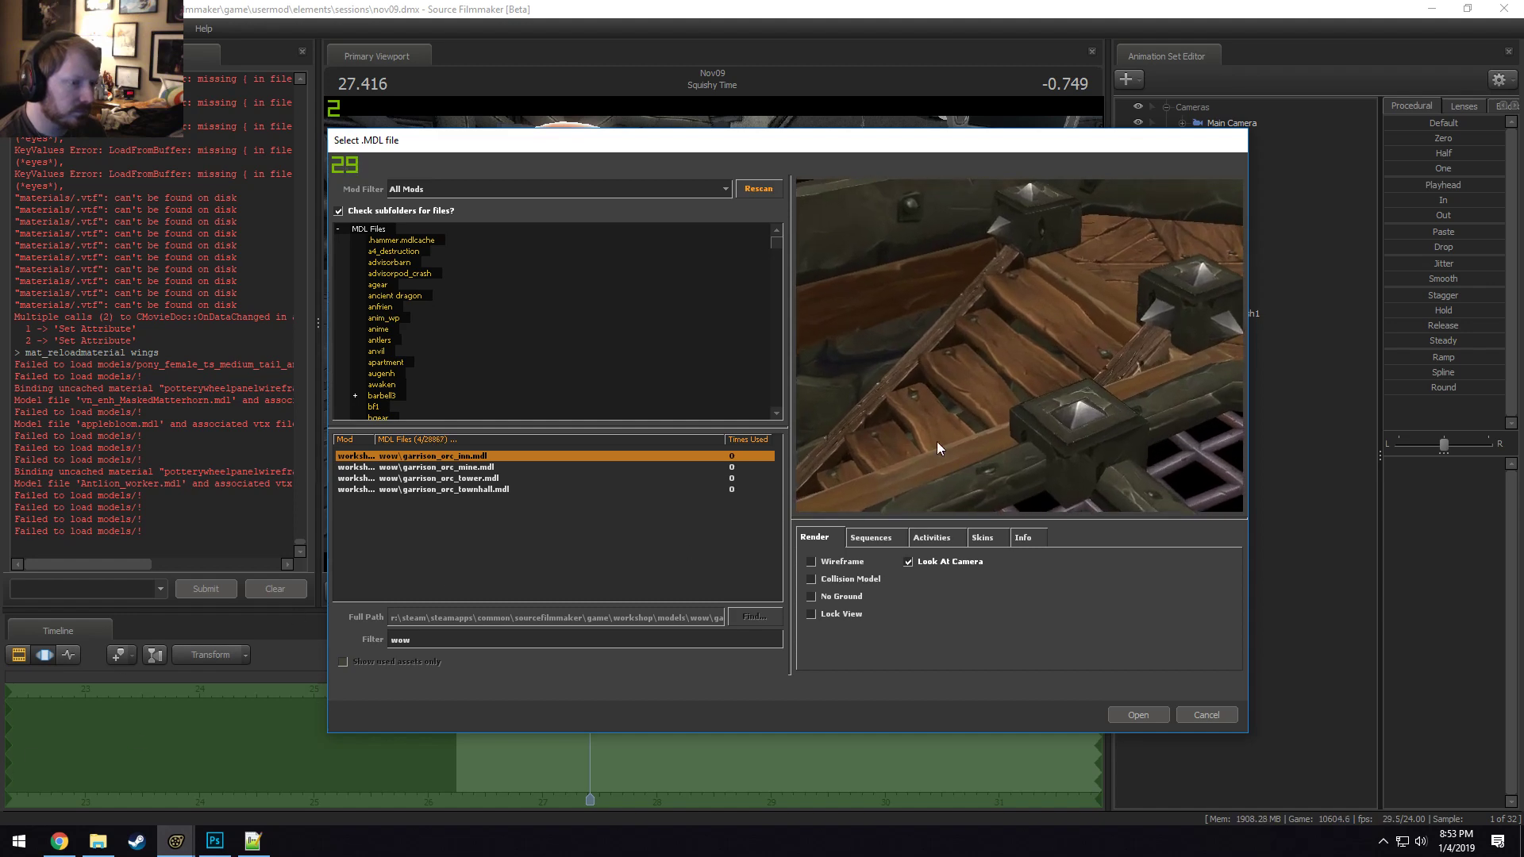
middle_drag(1137, 316, 1013, 371)
drag(1014, 372, 960, 396)
mouse_move(1019, 346)
right_down()
mouse_move(1020, 476)
mouse_move(1017, 362)
right_up()
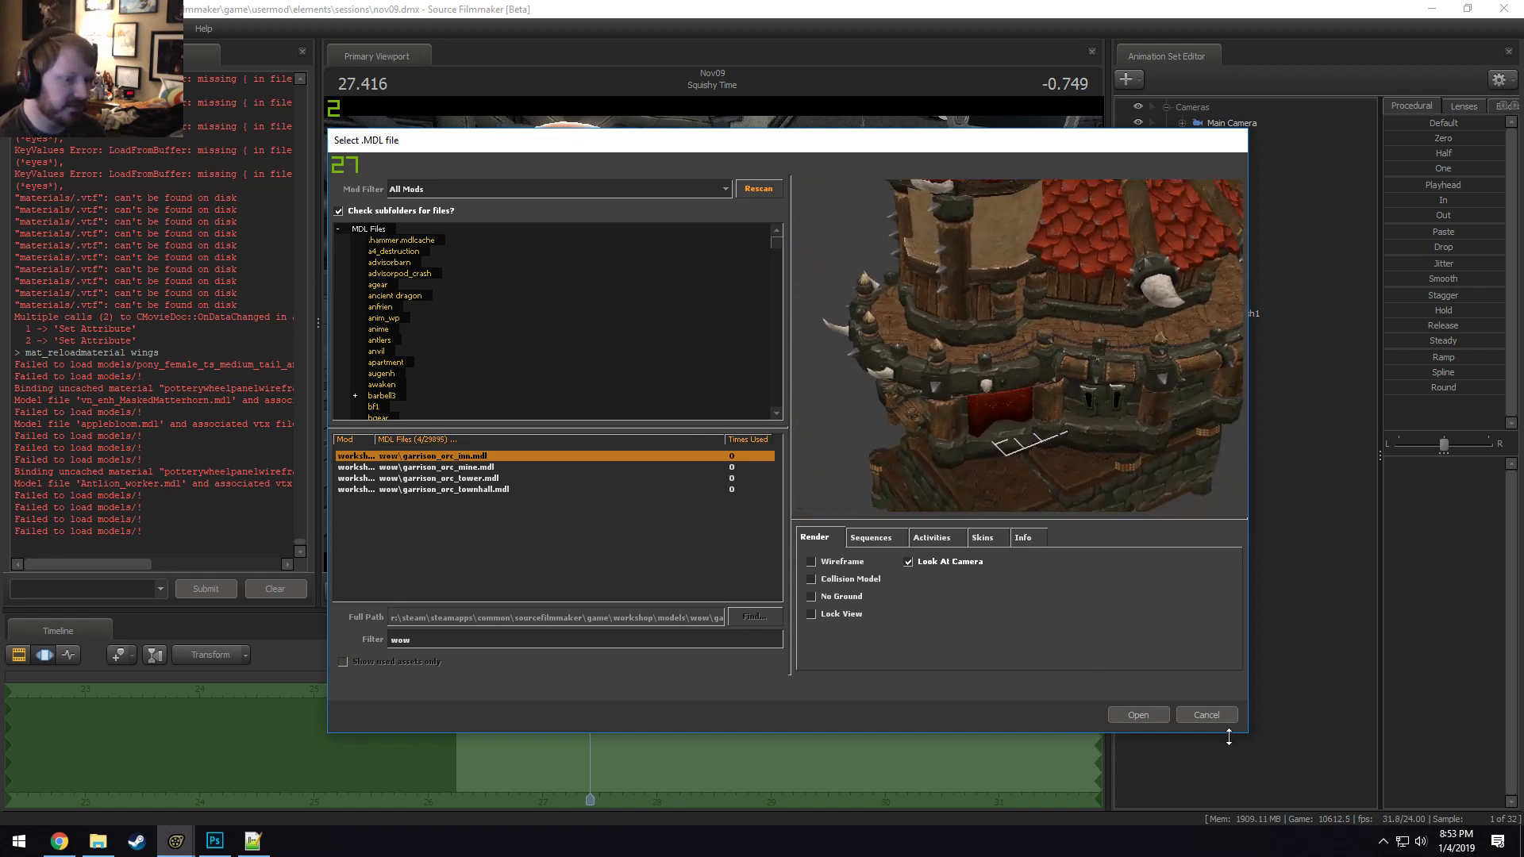
click(1206, 715)
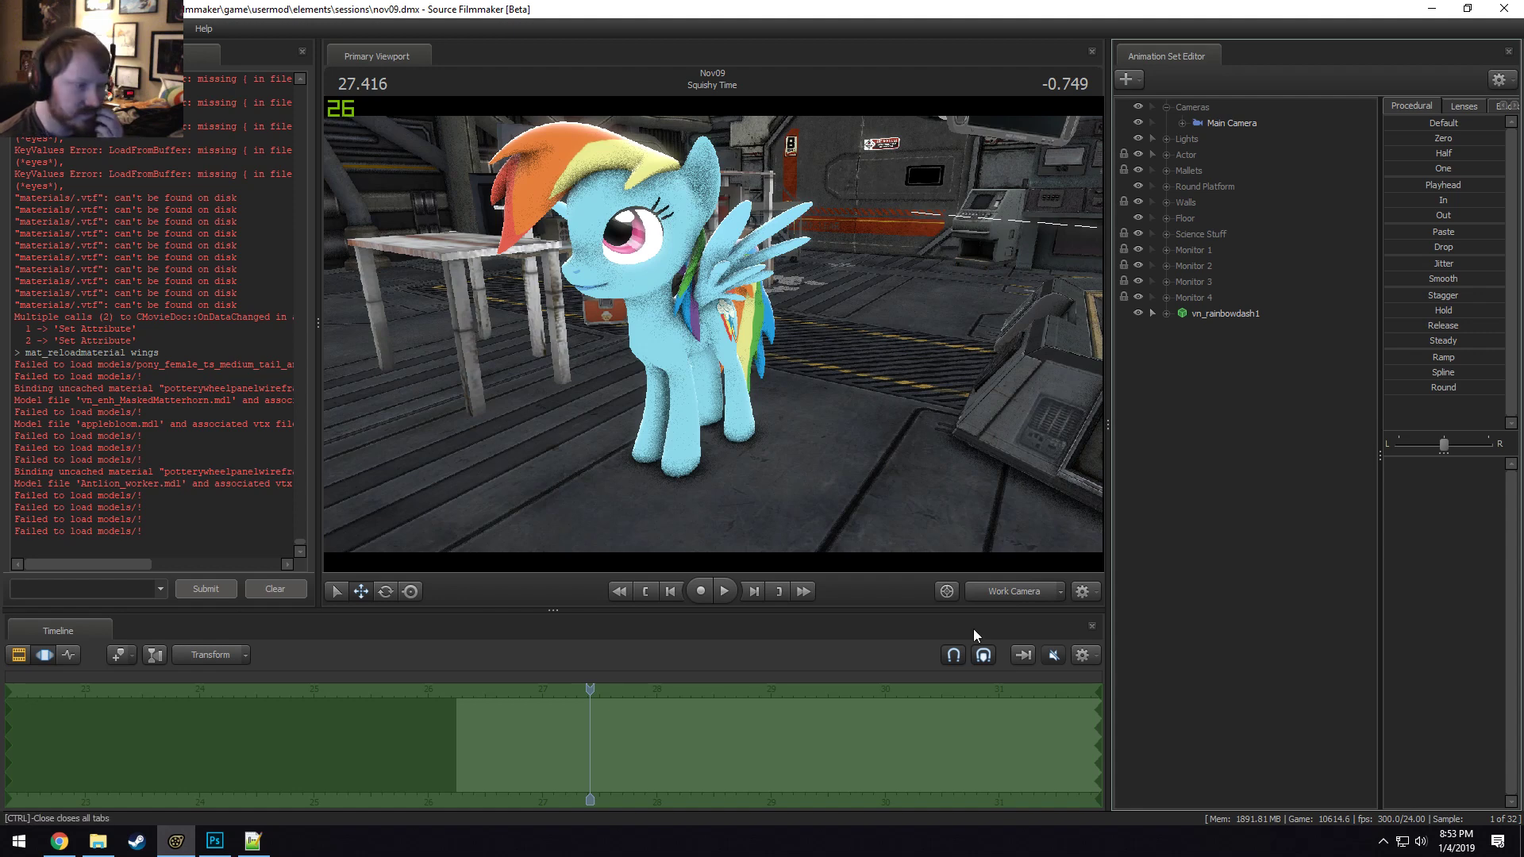
Switch the viewport to the Main Camera and delete the vn_rainbowdash1 animation set.
click(980, 593)
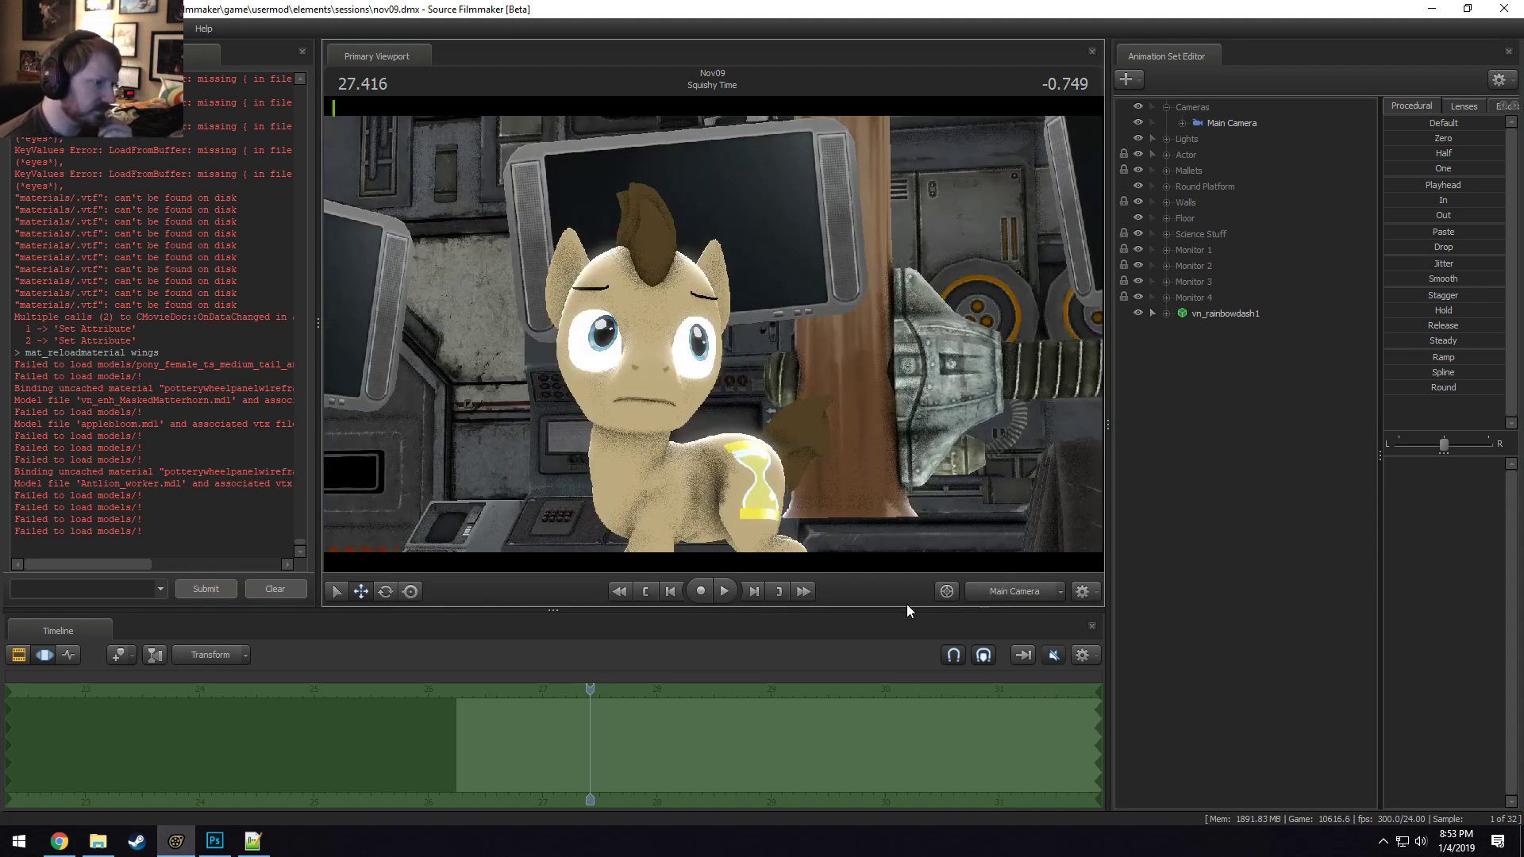
right_click(1203, 316)
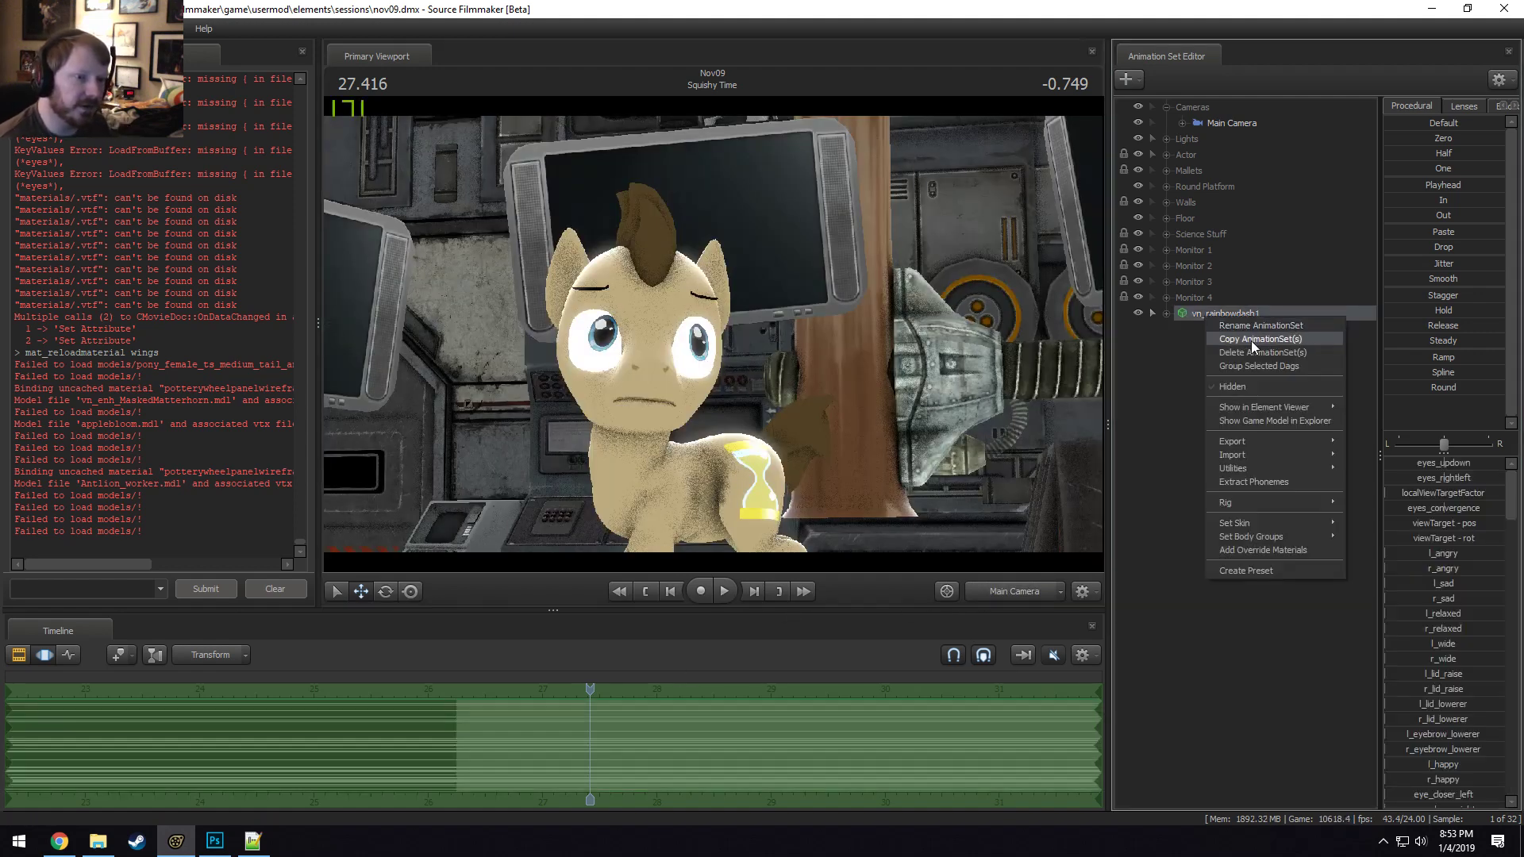
click(1253, 350)
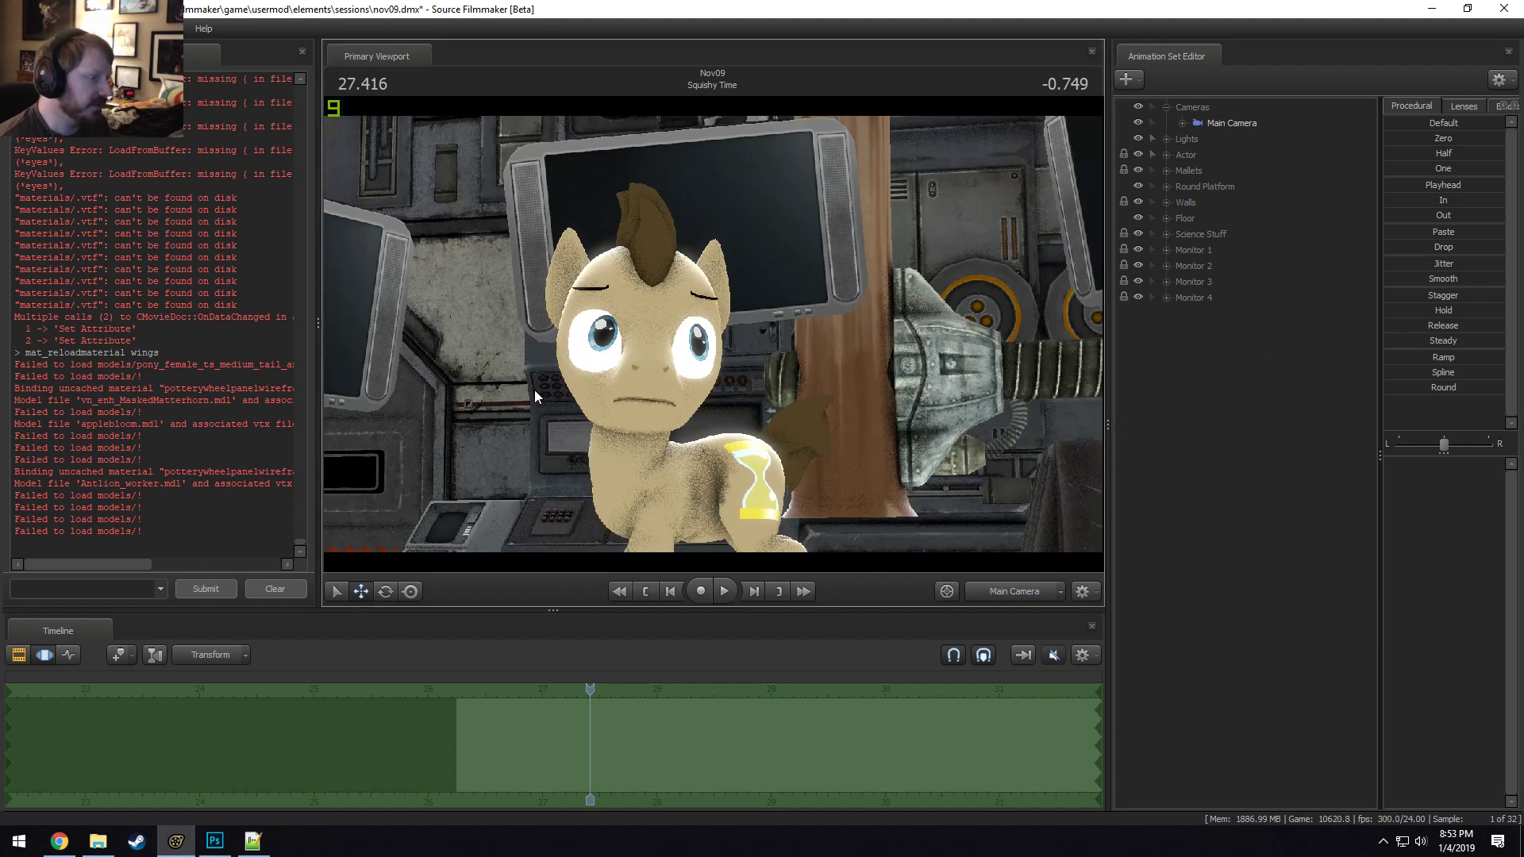
Move the playhead to 26.333 seconds and play the Doctor Whooves shot through the Main Camera.
drag(1061, 610, 1061, 612)
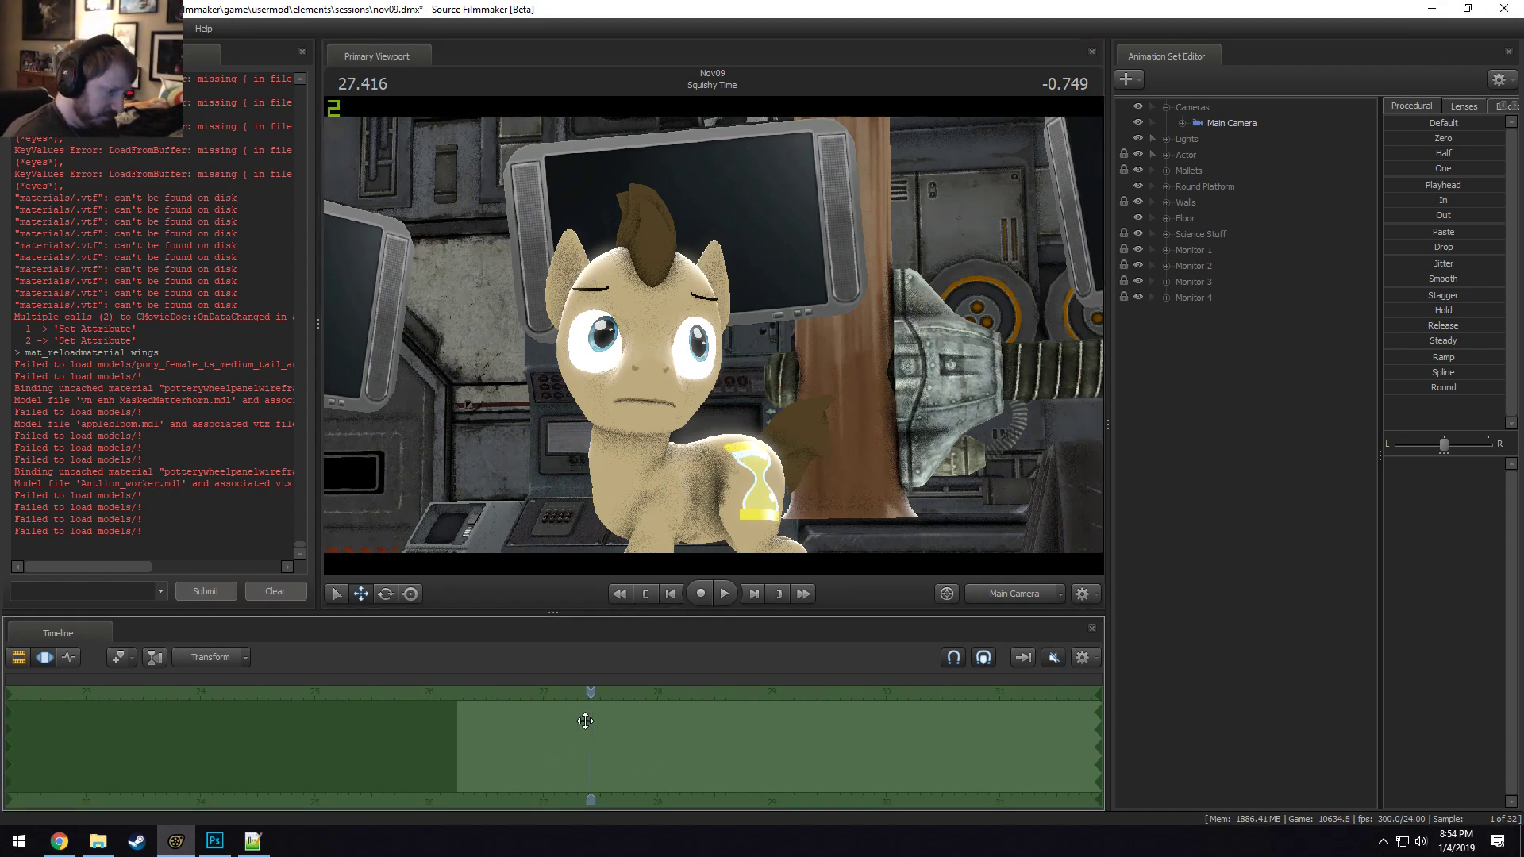
drag(585, 700, 467, 700)
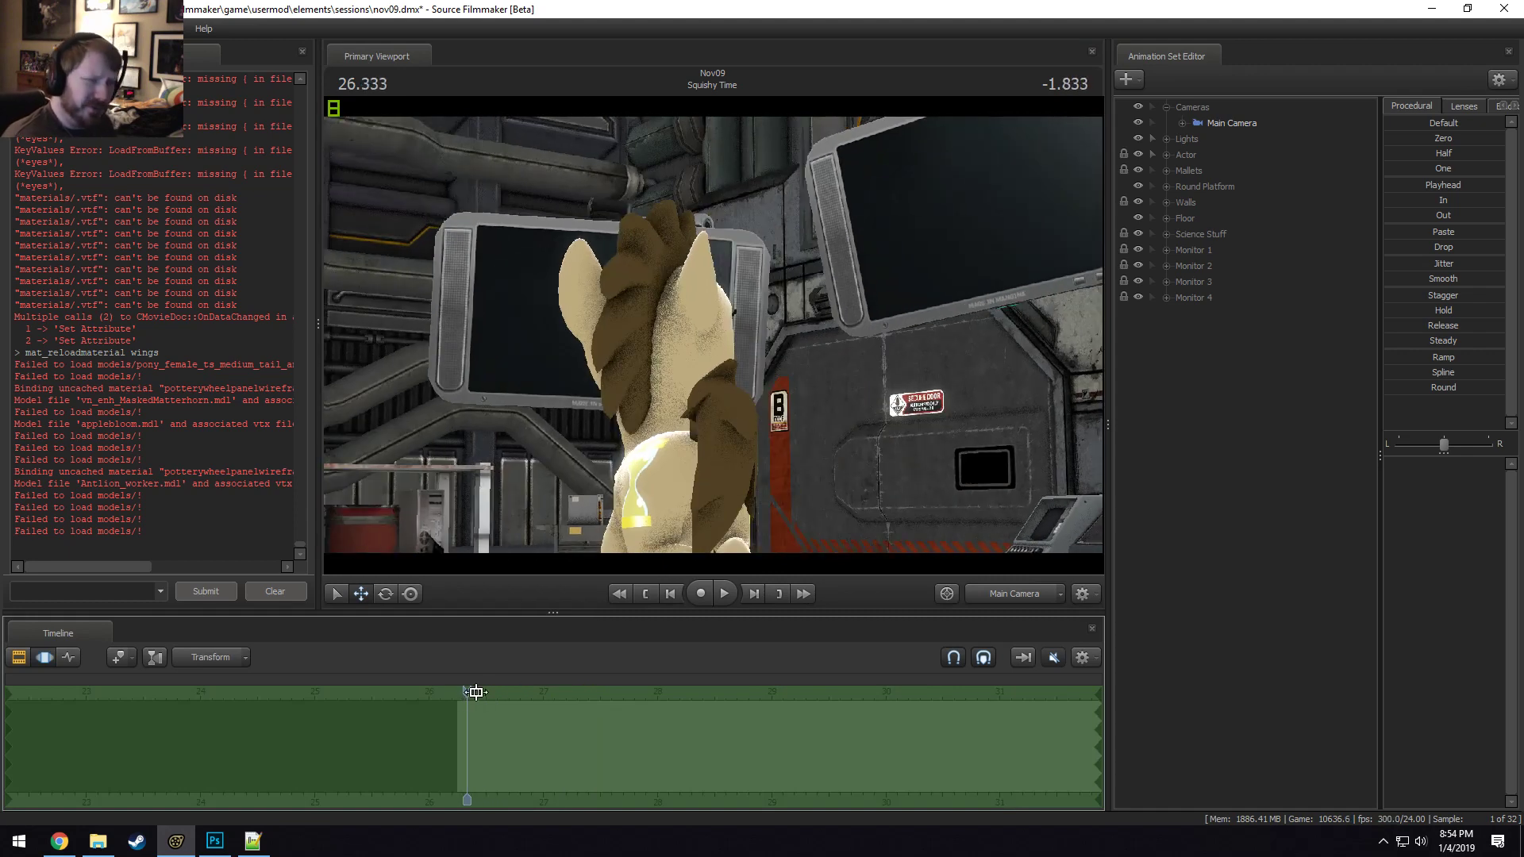
key(space)
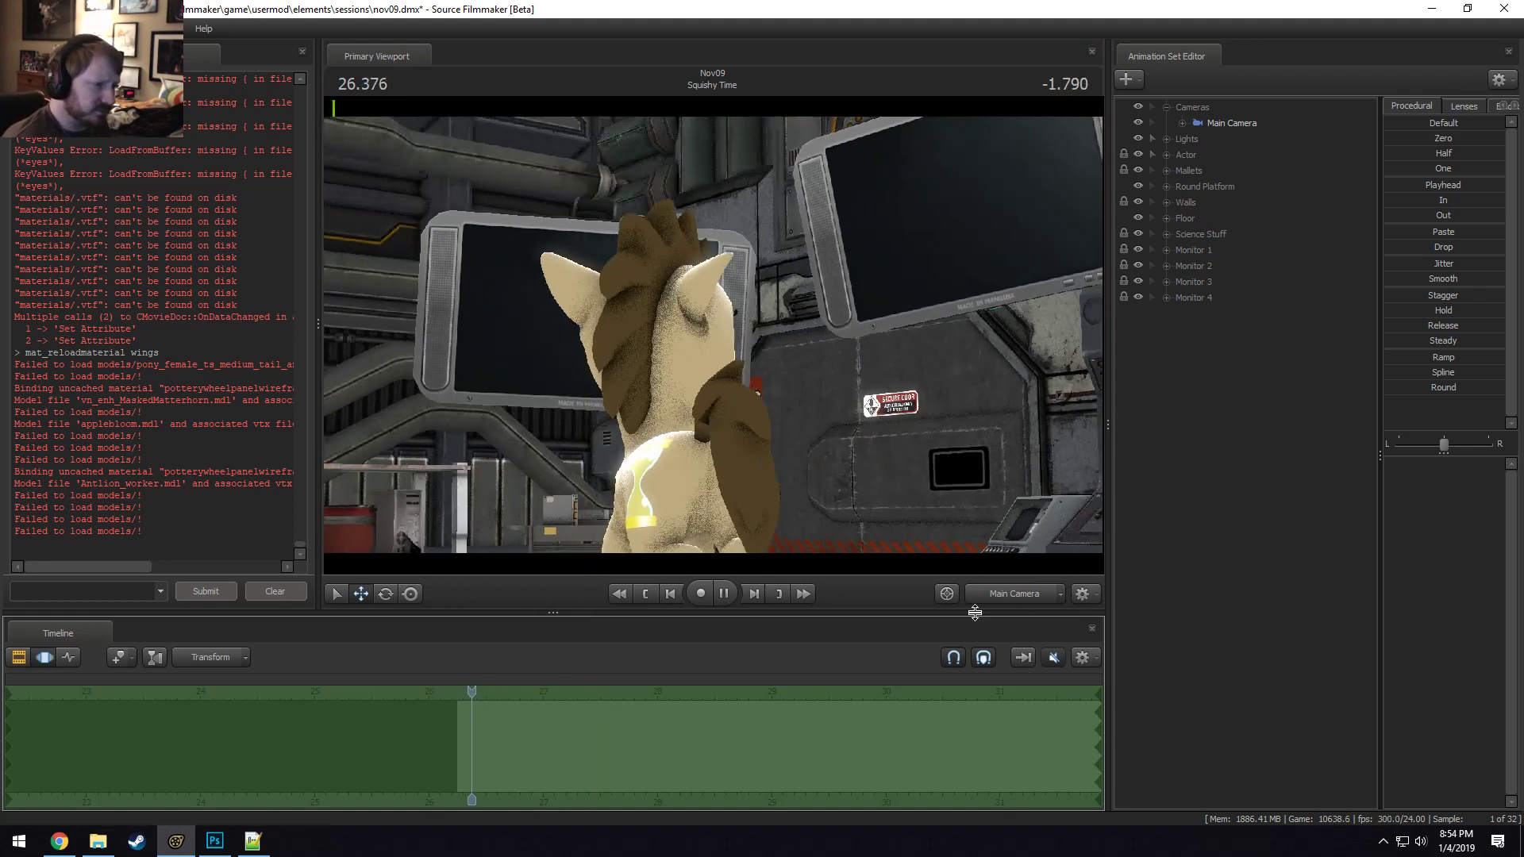
key(space)
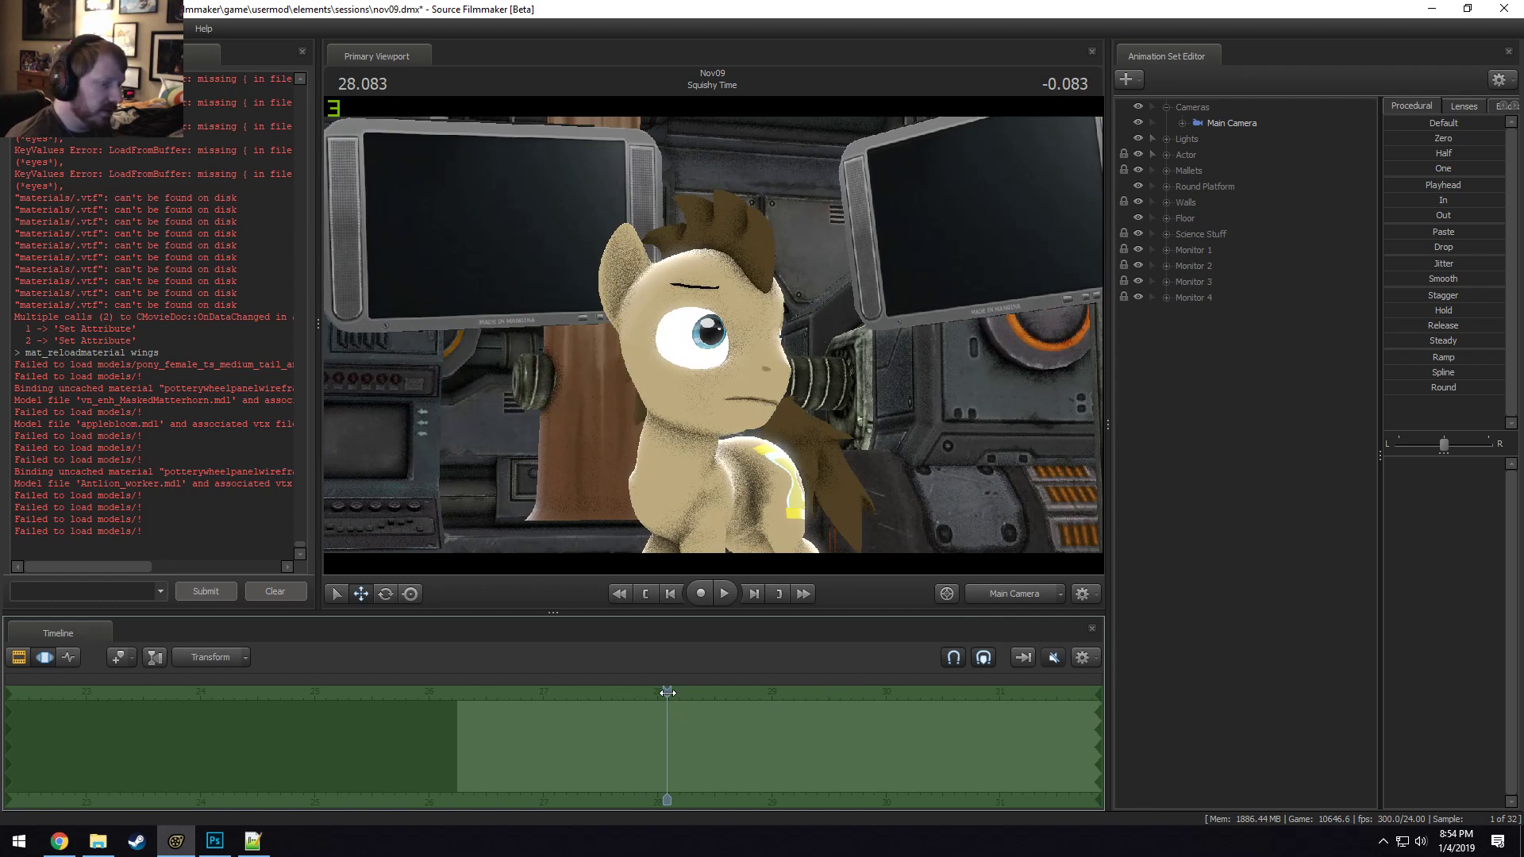
Clear the time selection and replay the Doctor Whooves shot several times from its start to review the animation.
drag(670, 694, 593, 770)
click(457, 739)
middle_drag(608, 801, 312, 803)
drag(190, 692, 164, 690)
key(space)
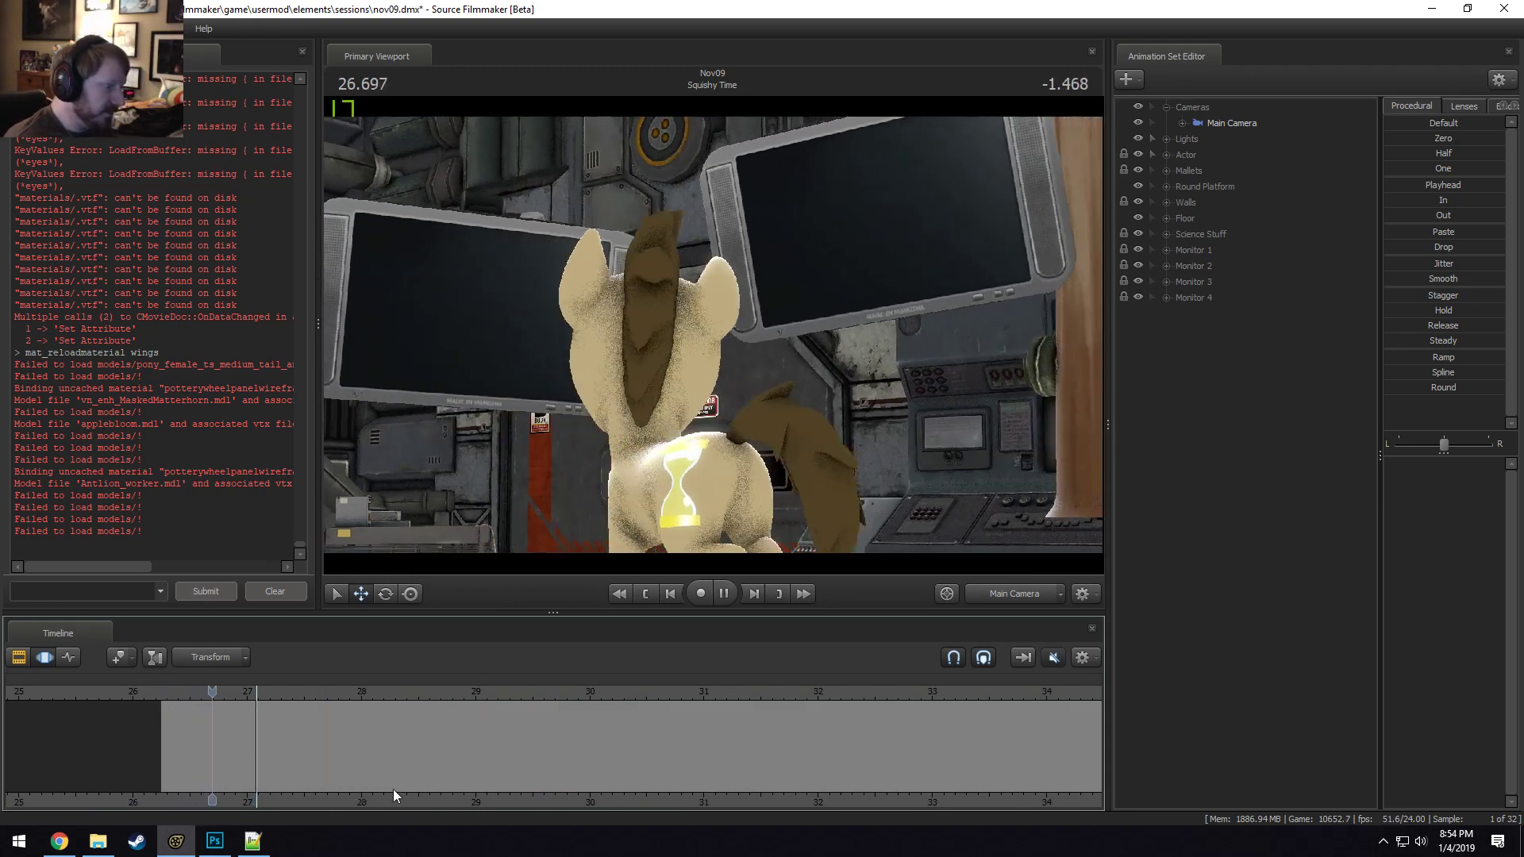
middle_drag(393, 789, 292, 794)
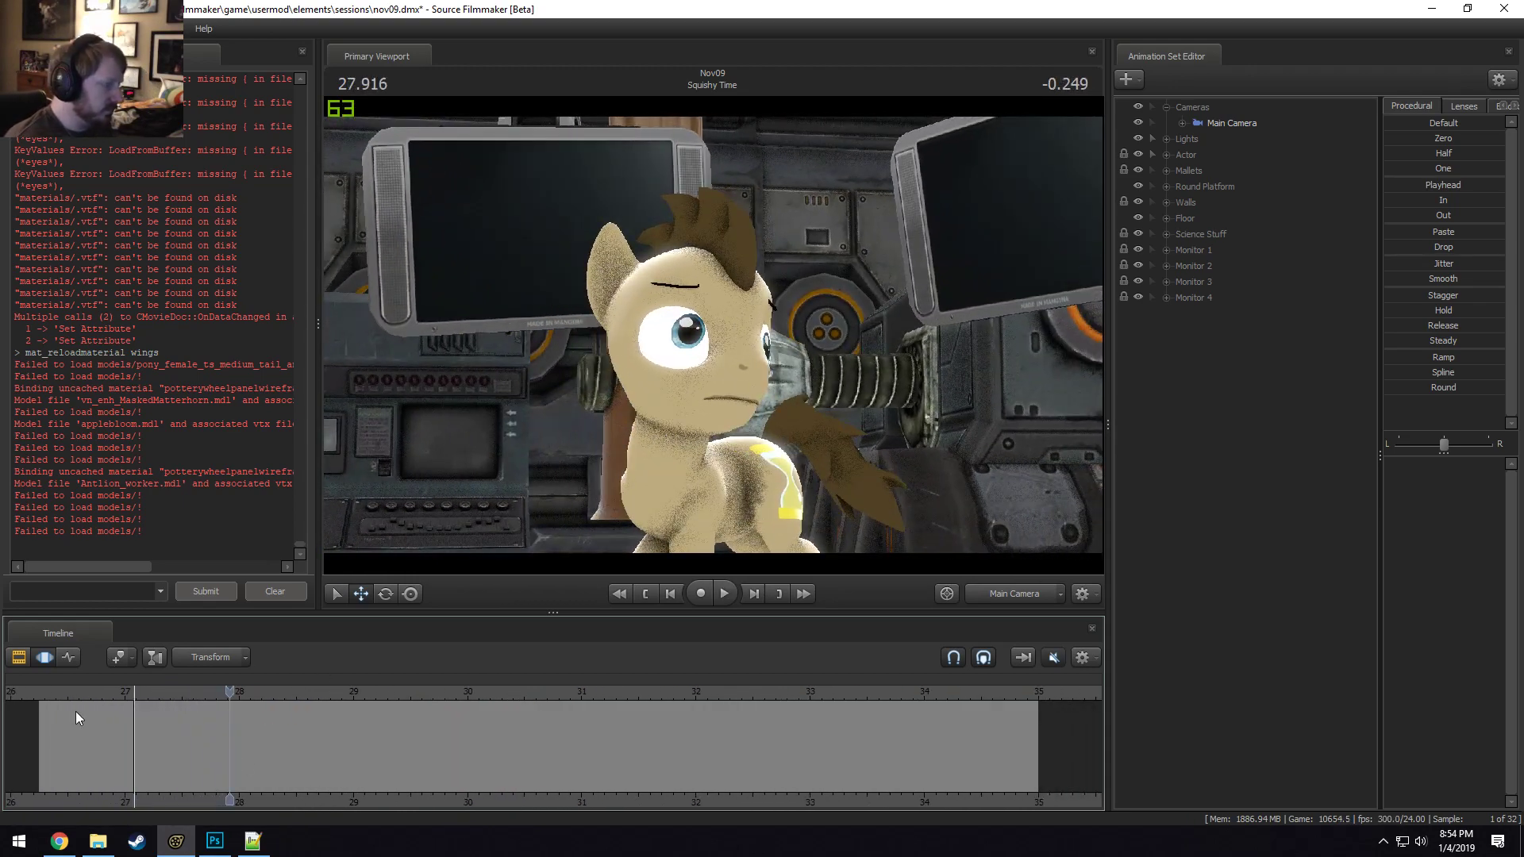
click(46, 692)
key(space)
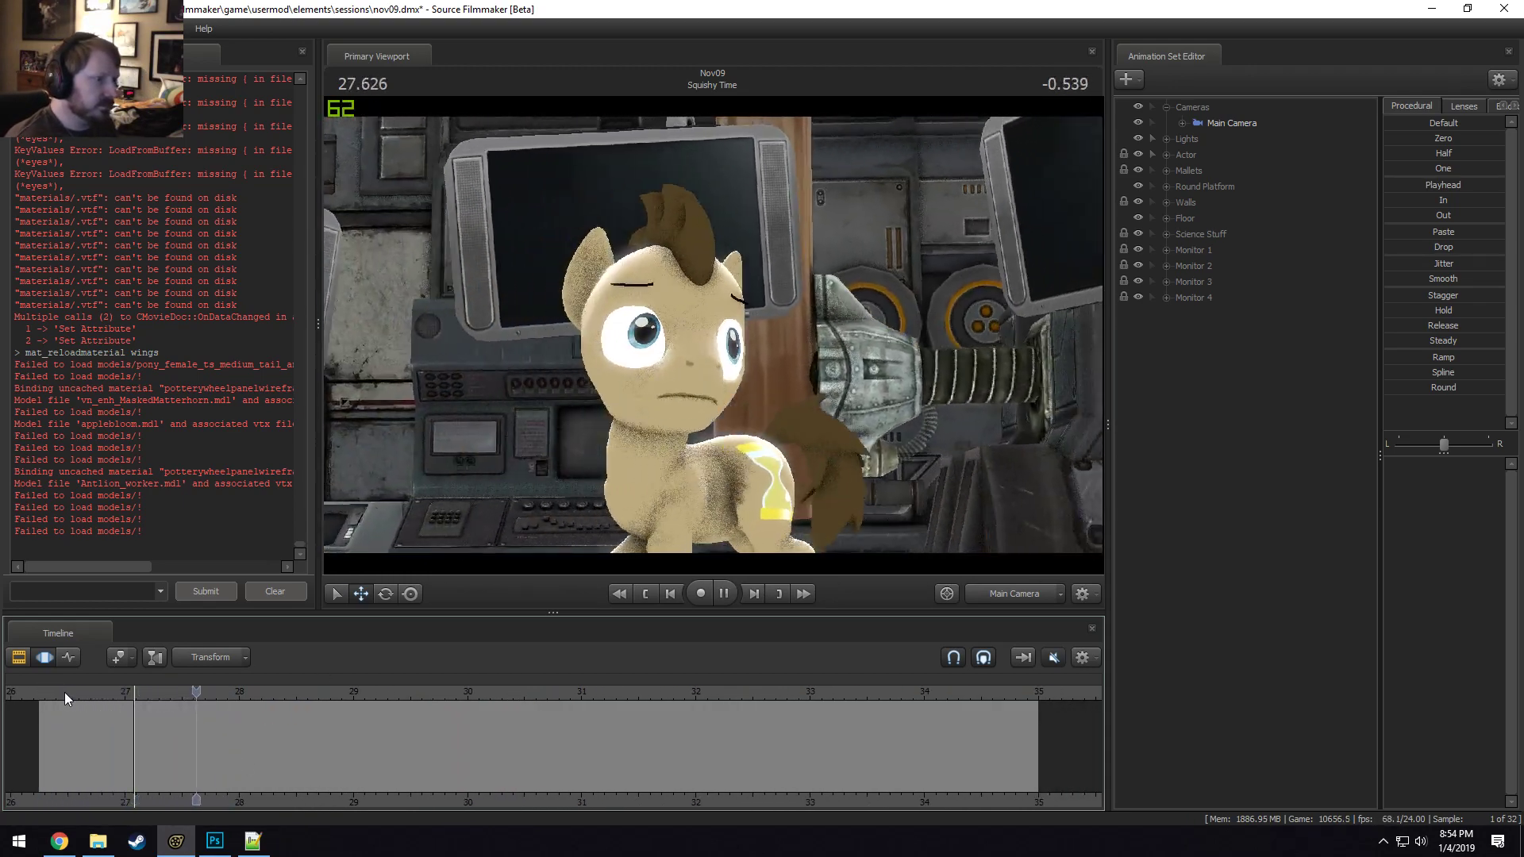
click(49, 694)
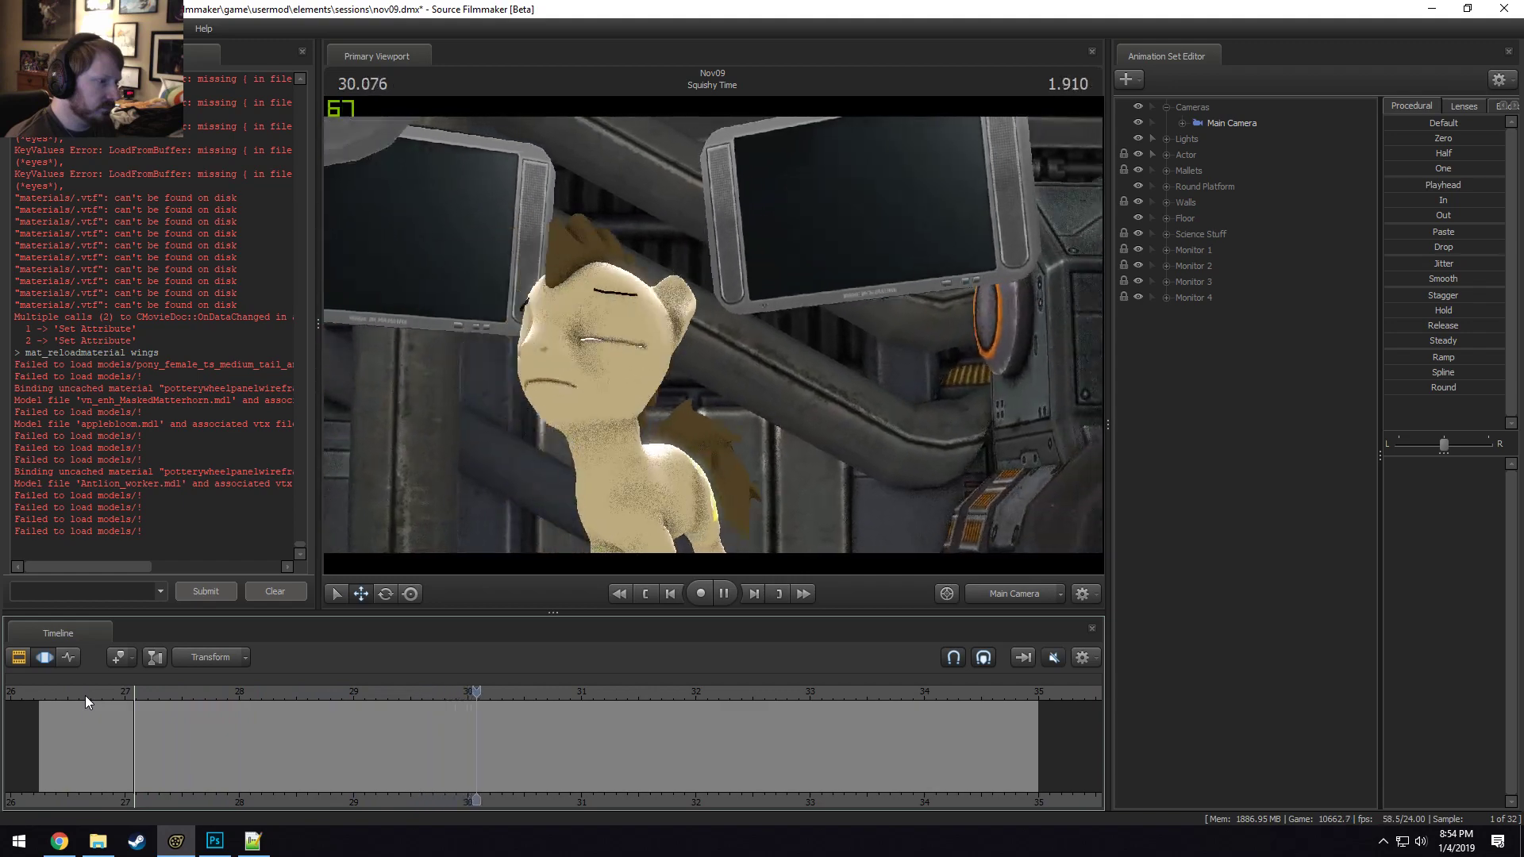
click(132, 694)
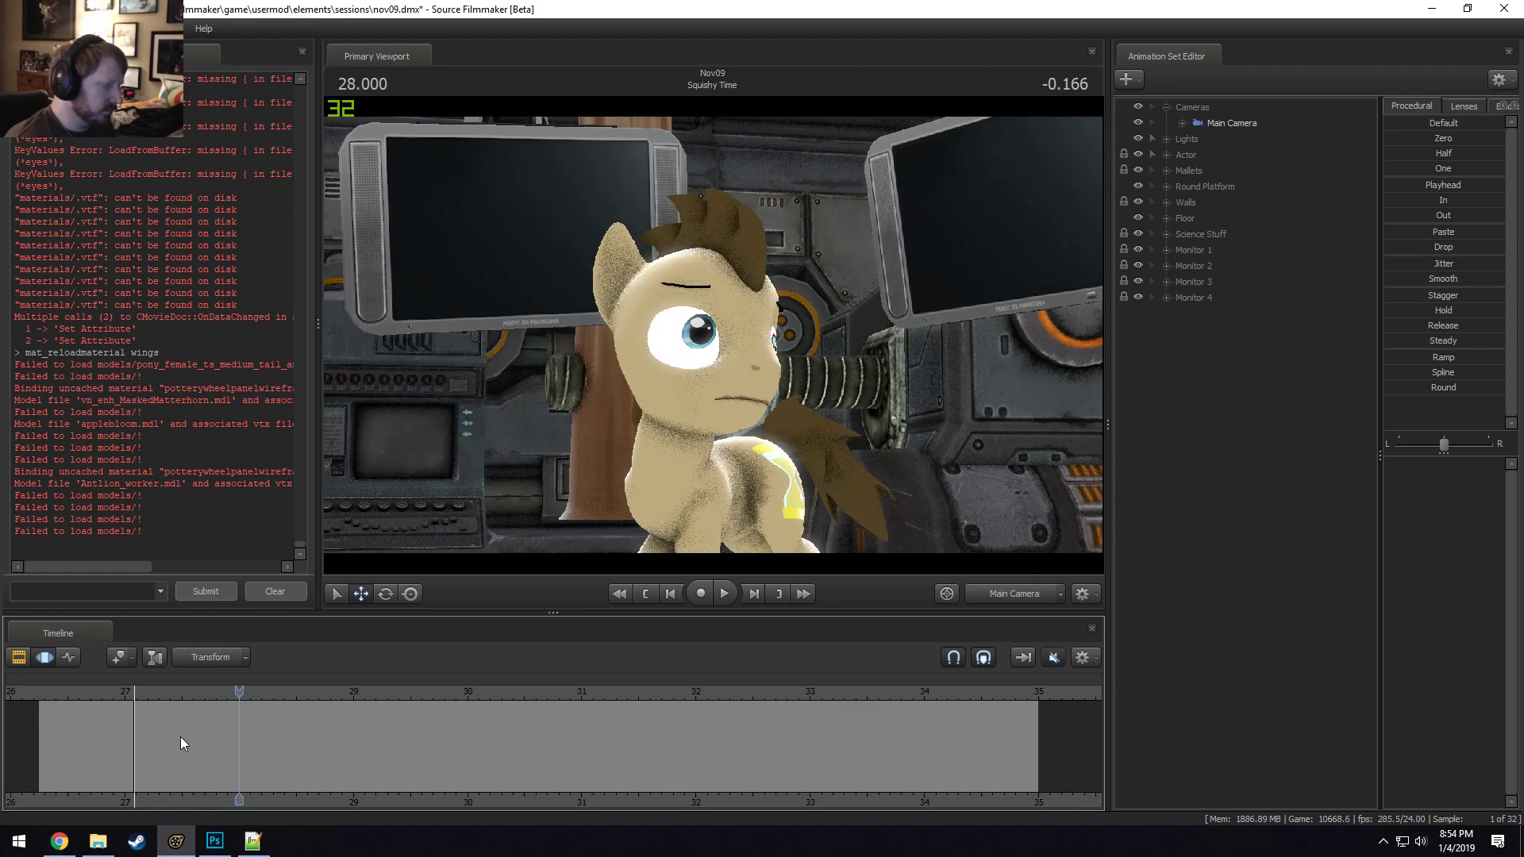
Park the playhead at 27.333 seconds and view Doctor Whooves from above and behind through the Work Camera.
mouse_move(180, 742)
mouse_down()
mouse_move(283, 751)
mouse_move(100, 731)
mouse_move(175, 740)
mouse_move(118, 746)
mouse_move(163, 751)
mouse_up()
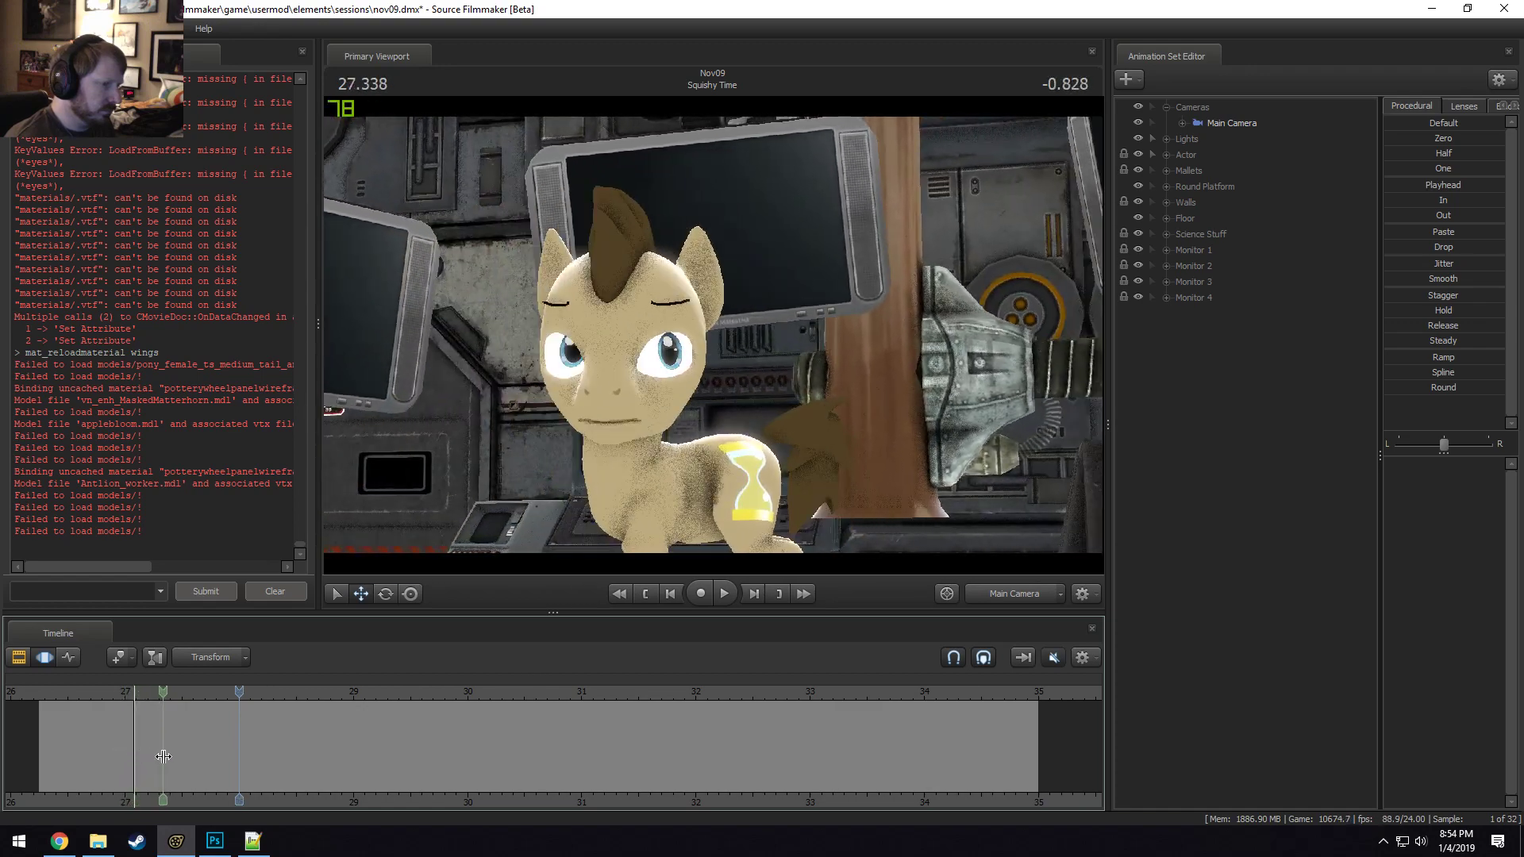
click(1014, 593)
key(w)
mouse_move(712, 334)
mouse_down()
mouse_move(713, 404)
mouse_move(667, 405)
mouse_move(719, 331)
mouse_move(706, 297)
mouse_move(721, 339)
mouse_up()
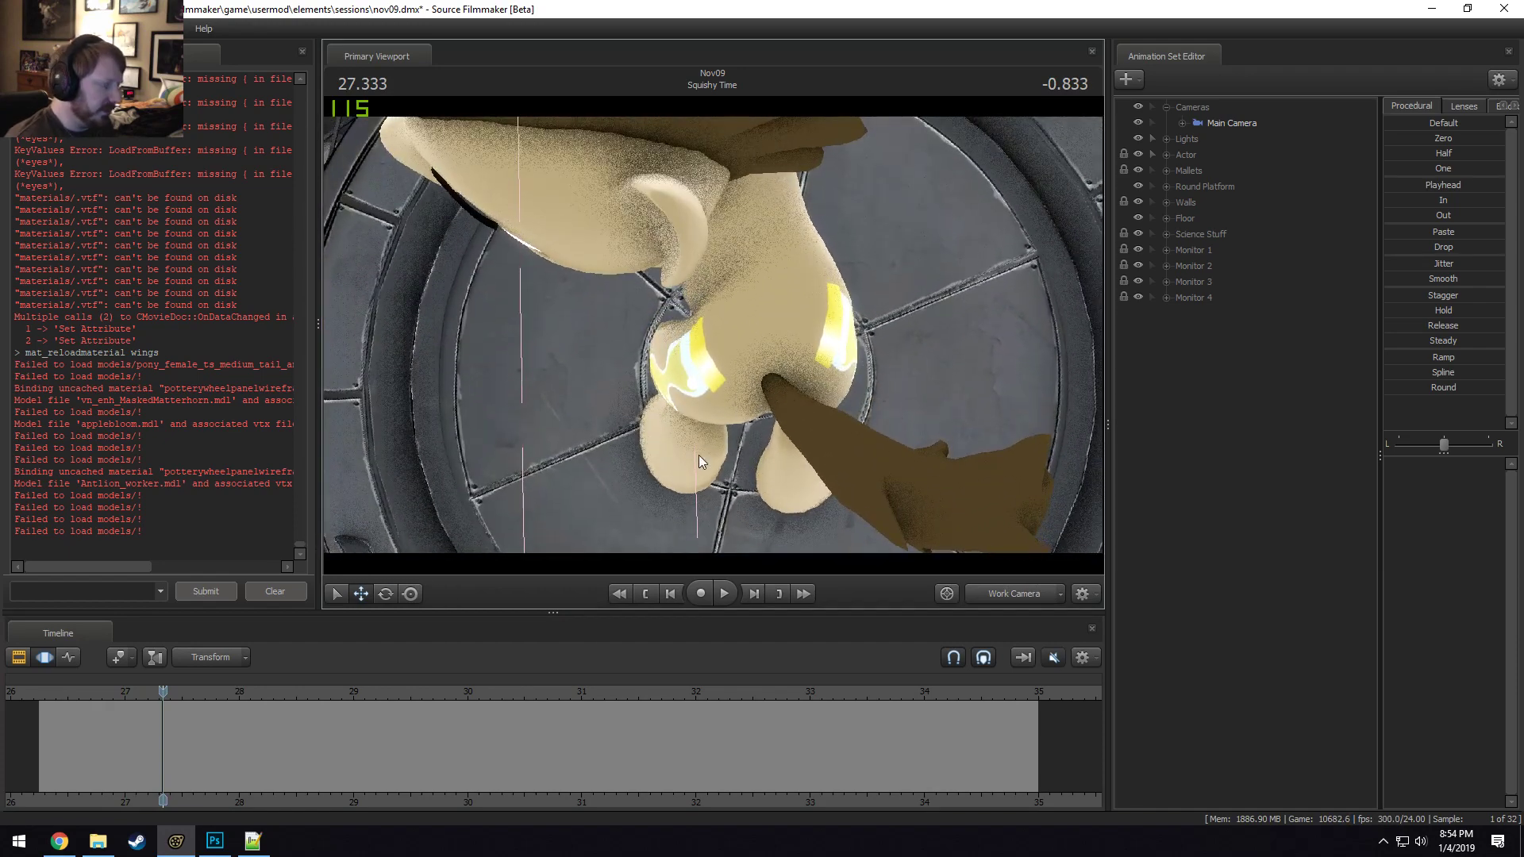
Select Doctor Whooves' Chest1 and LeftLeg1 bones and examine the left hind leg from several angles.
click(746, 282)
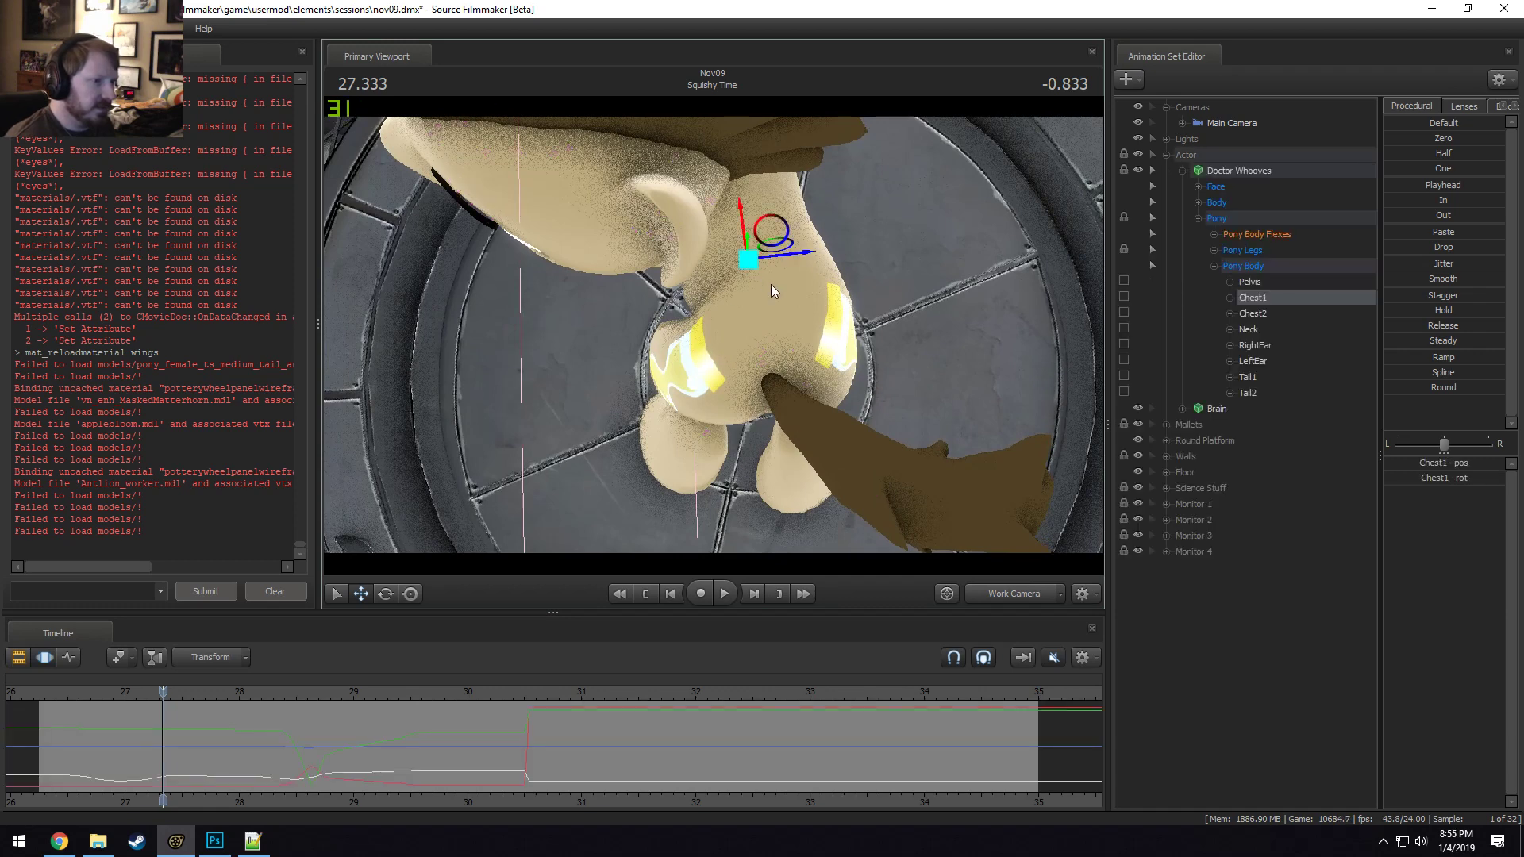
key(e)
drag(875, 313, 869, 309)
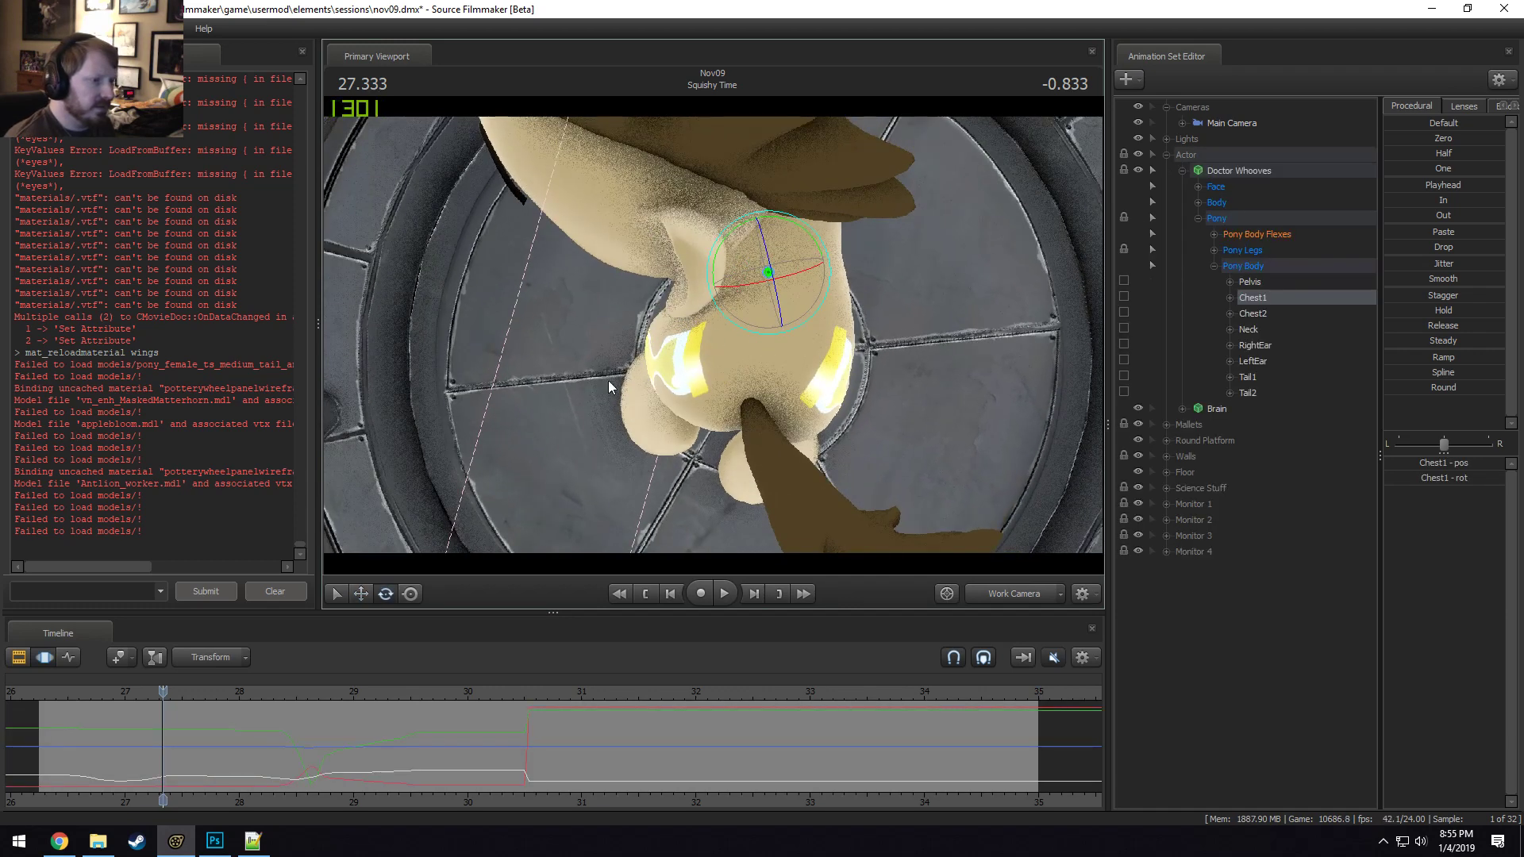
drag(608, 387, 717, 338)
click(693, 386)
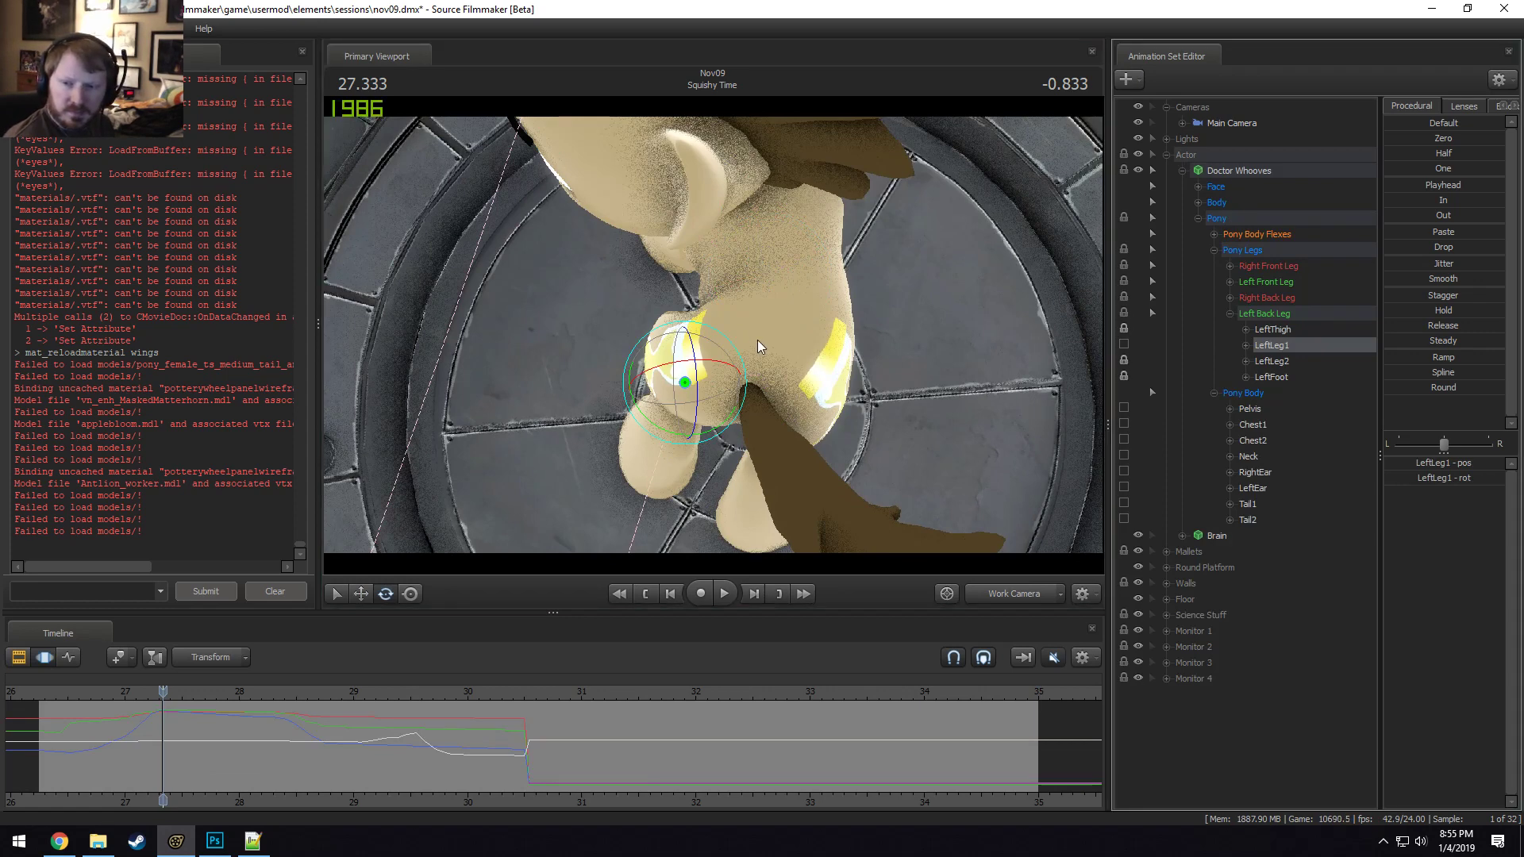
drag(782, 340, 551, 454)
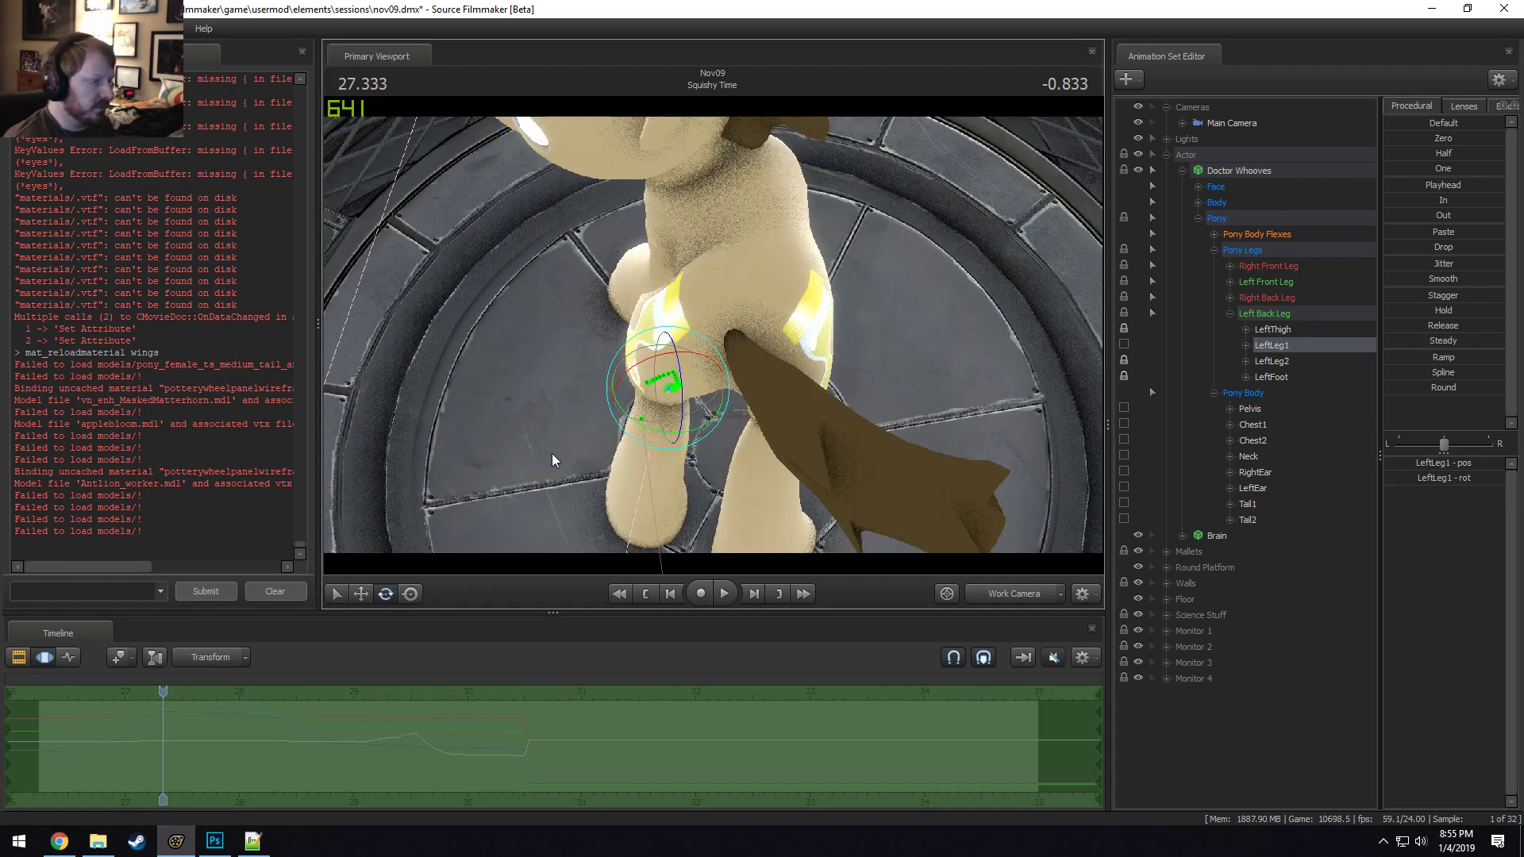
Check how far the shot's animation tracks extend in the Clip Editor, and return to the Motion Editor around 27.333 seconds.
key(F2)
double_click(173, 751)
scroll(263, 725, down, 15)
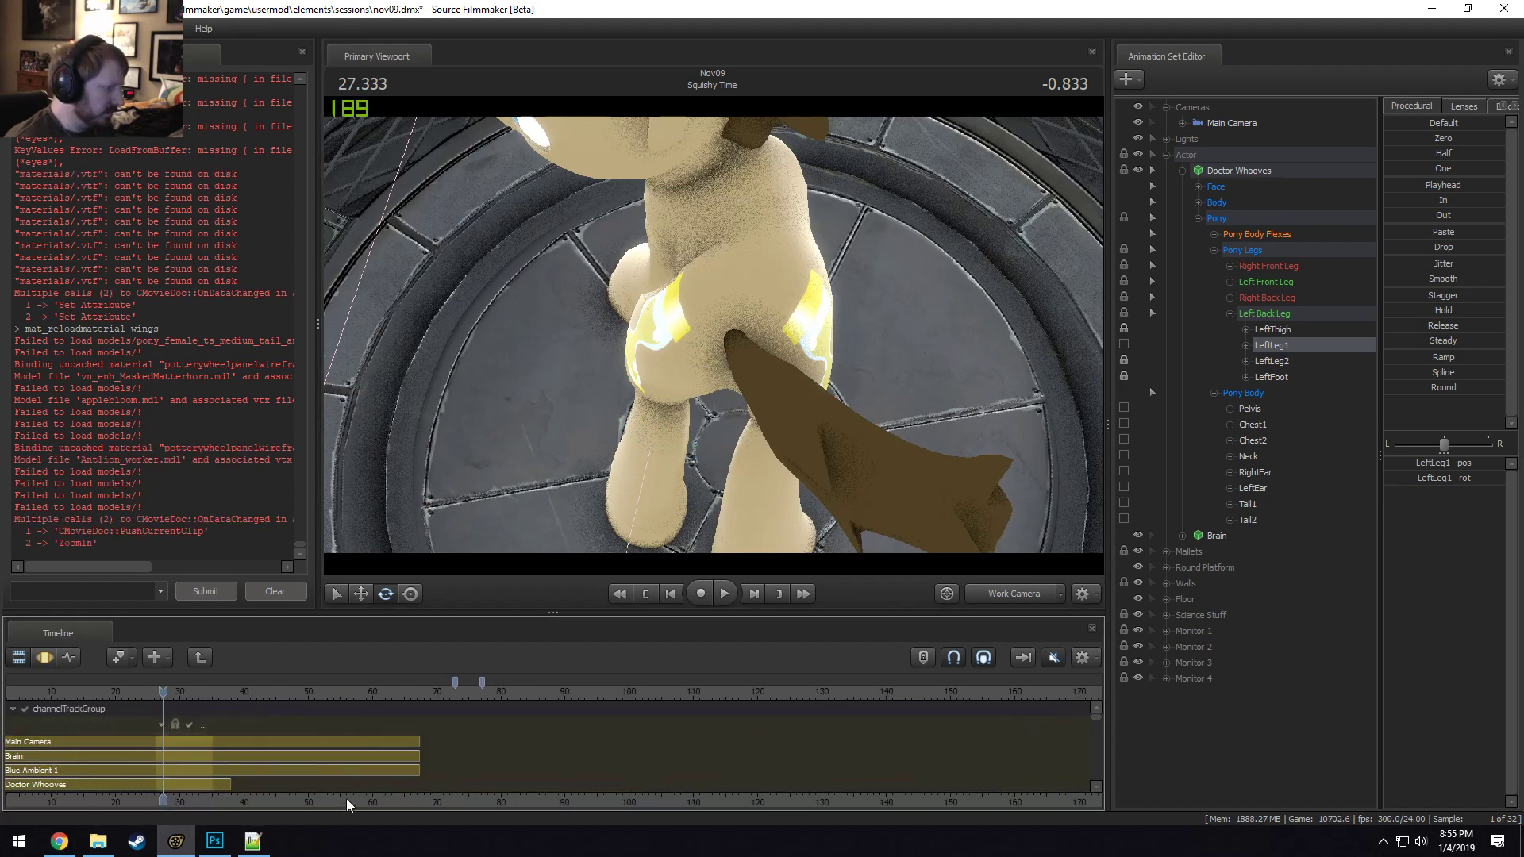
middle_drag(346, 799, 481, 788)
scroll(615, 758, down, 1)
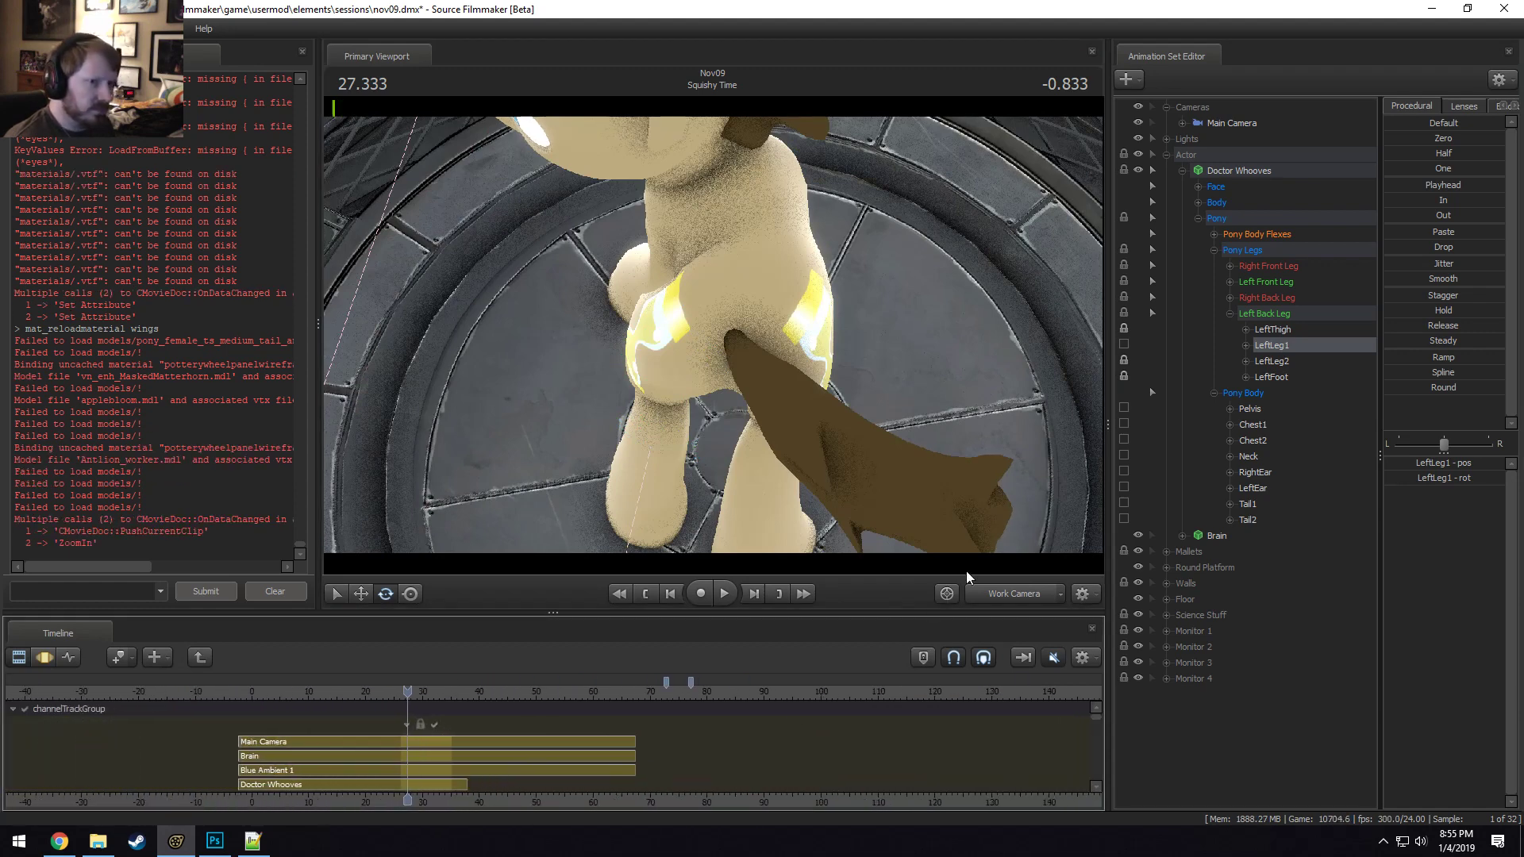
key(F3)
scroll(461, 715, up, 15)
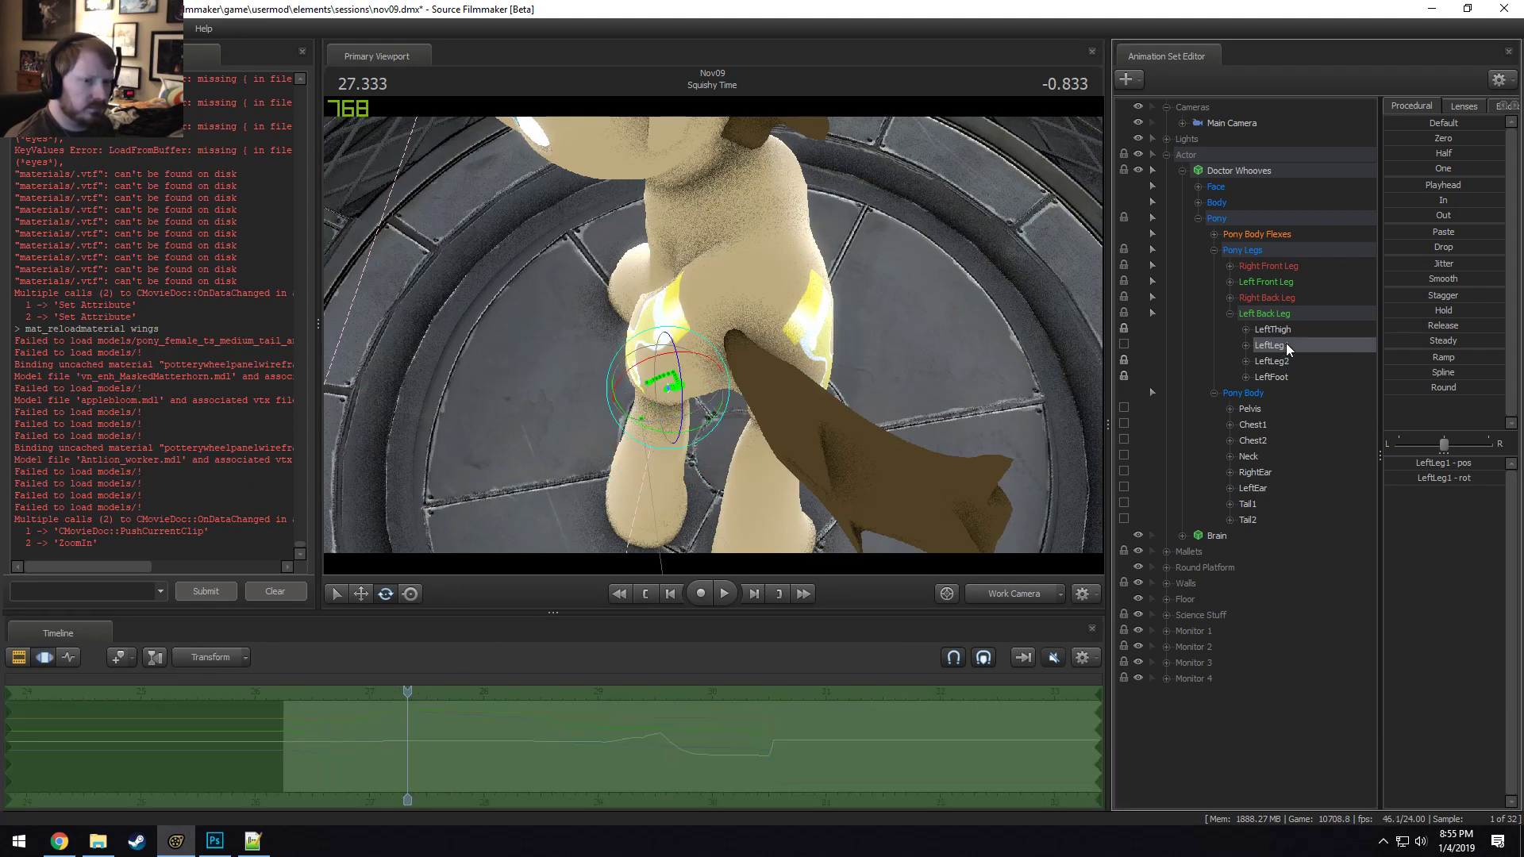
Lock Doctor Whooves' LeftLeg1, unlock LeftThigh, and select the LeftThigh bone.
drag(794, 412, 705, 441)
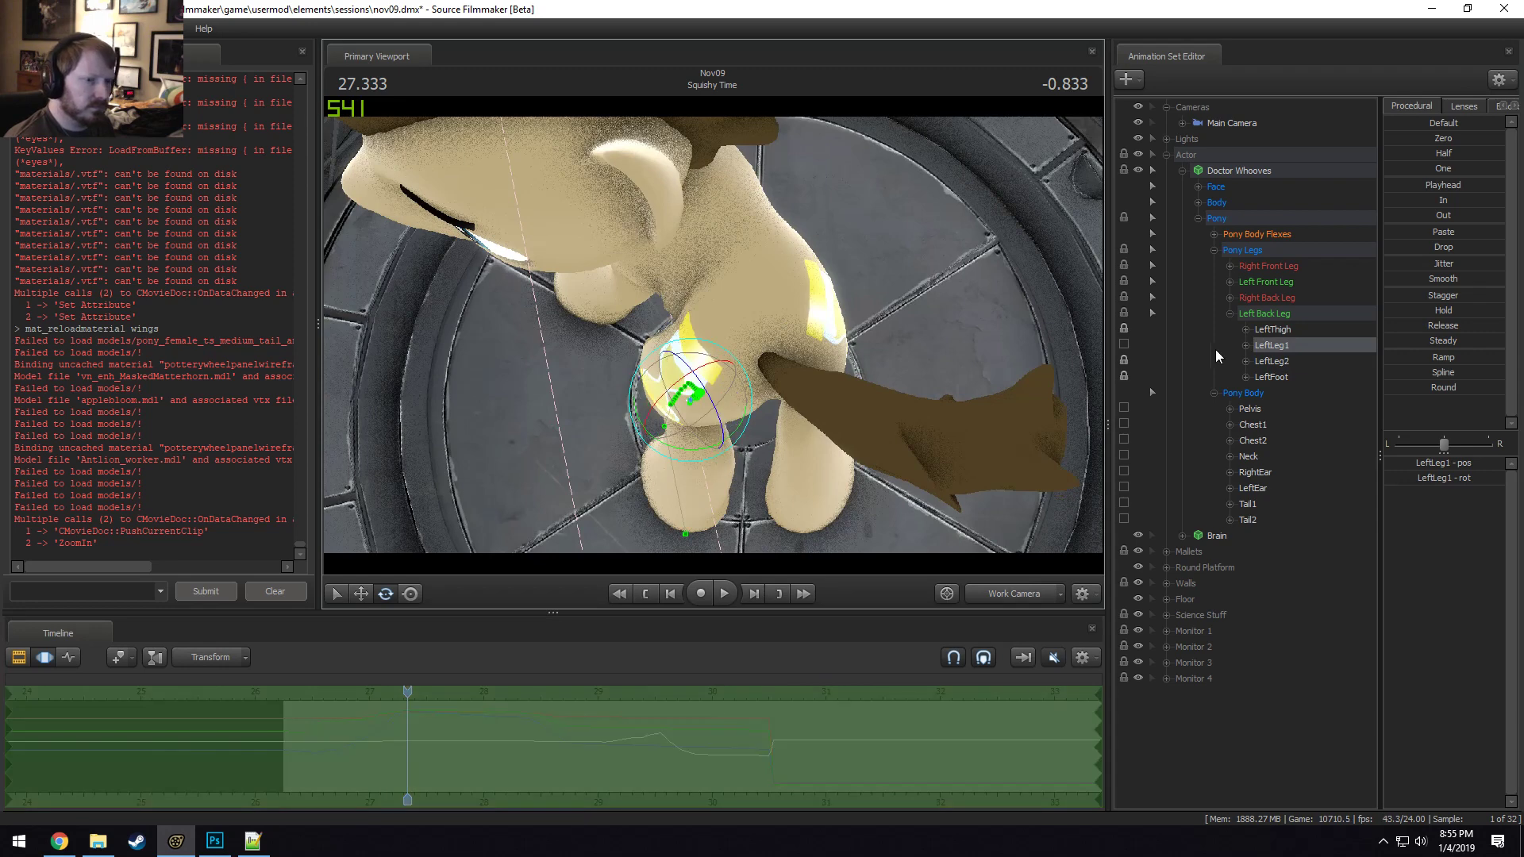
click(1124, 343)
drag(1093, 367, 665, 429)
click(1277, 329)
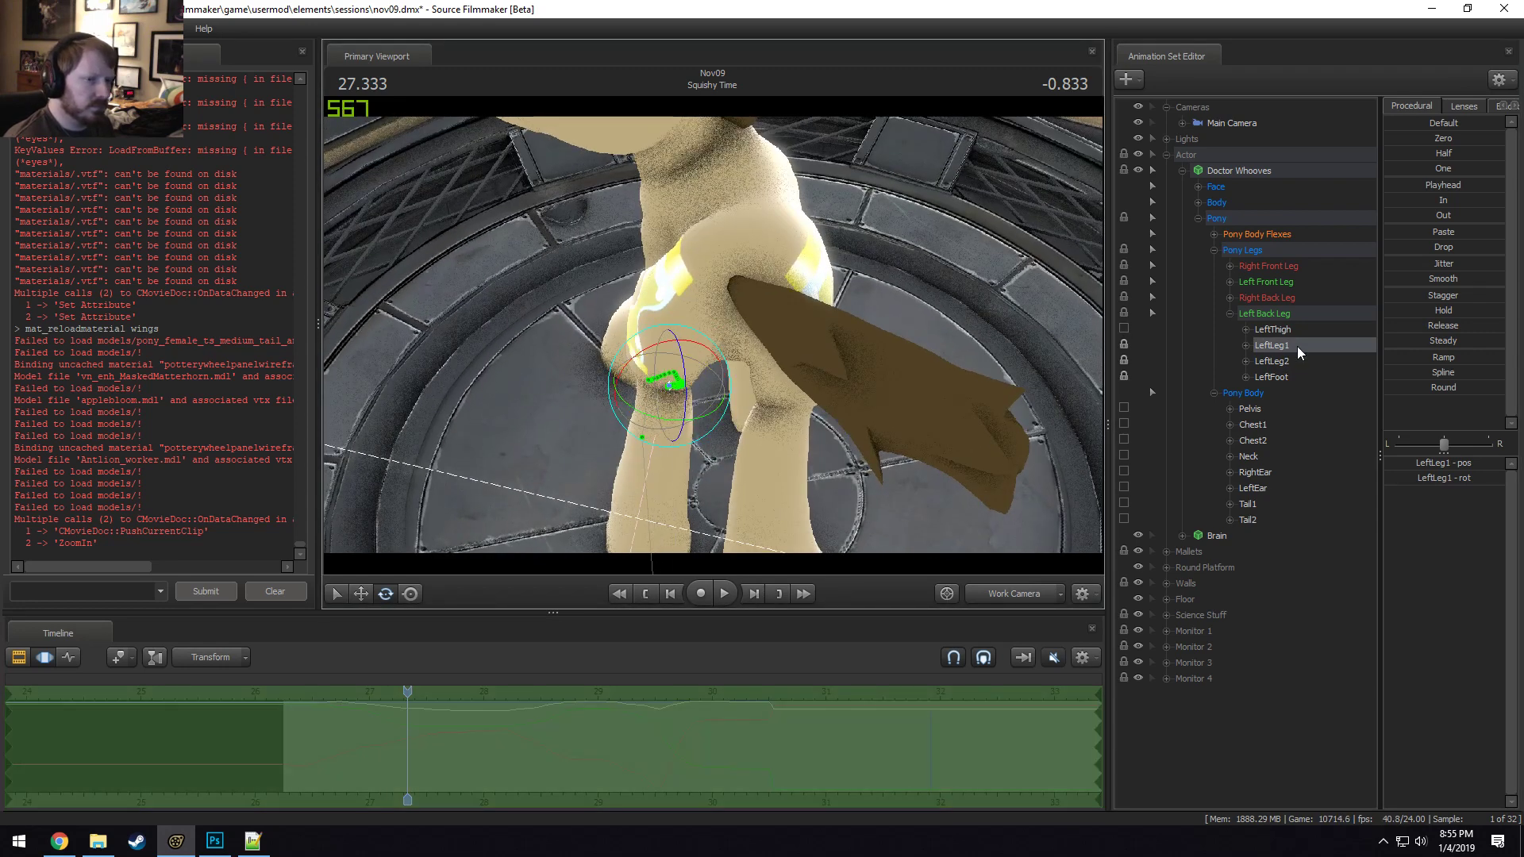
mouse_move(709, 348)
mouse_down()
mouse_move(705, 305)
mouse_move(643, 335)
mouse_up()
Scrub back before 27 seconds and play the shot to review the left hind leg's motion.
click(385, 739)
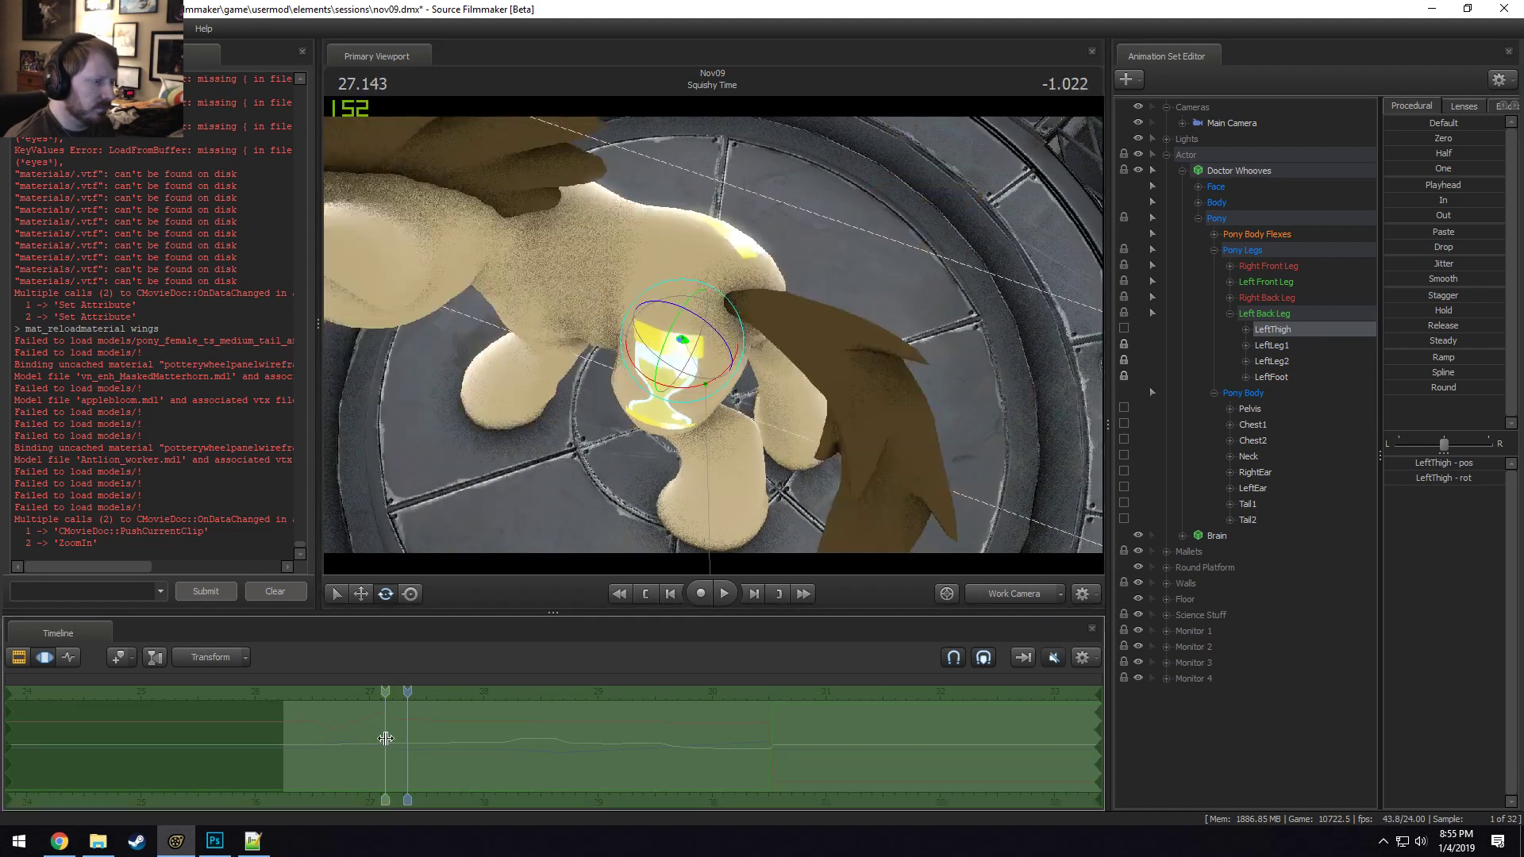
mouse_move(385, 738)
mouse_down()
mouse_move(372, 739)
mouse_move(409, 744)
mouse_move(388, 746)
mouse_move(346, 706)
mouse_up()
click(313, 703)
key(space)
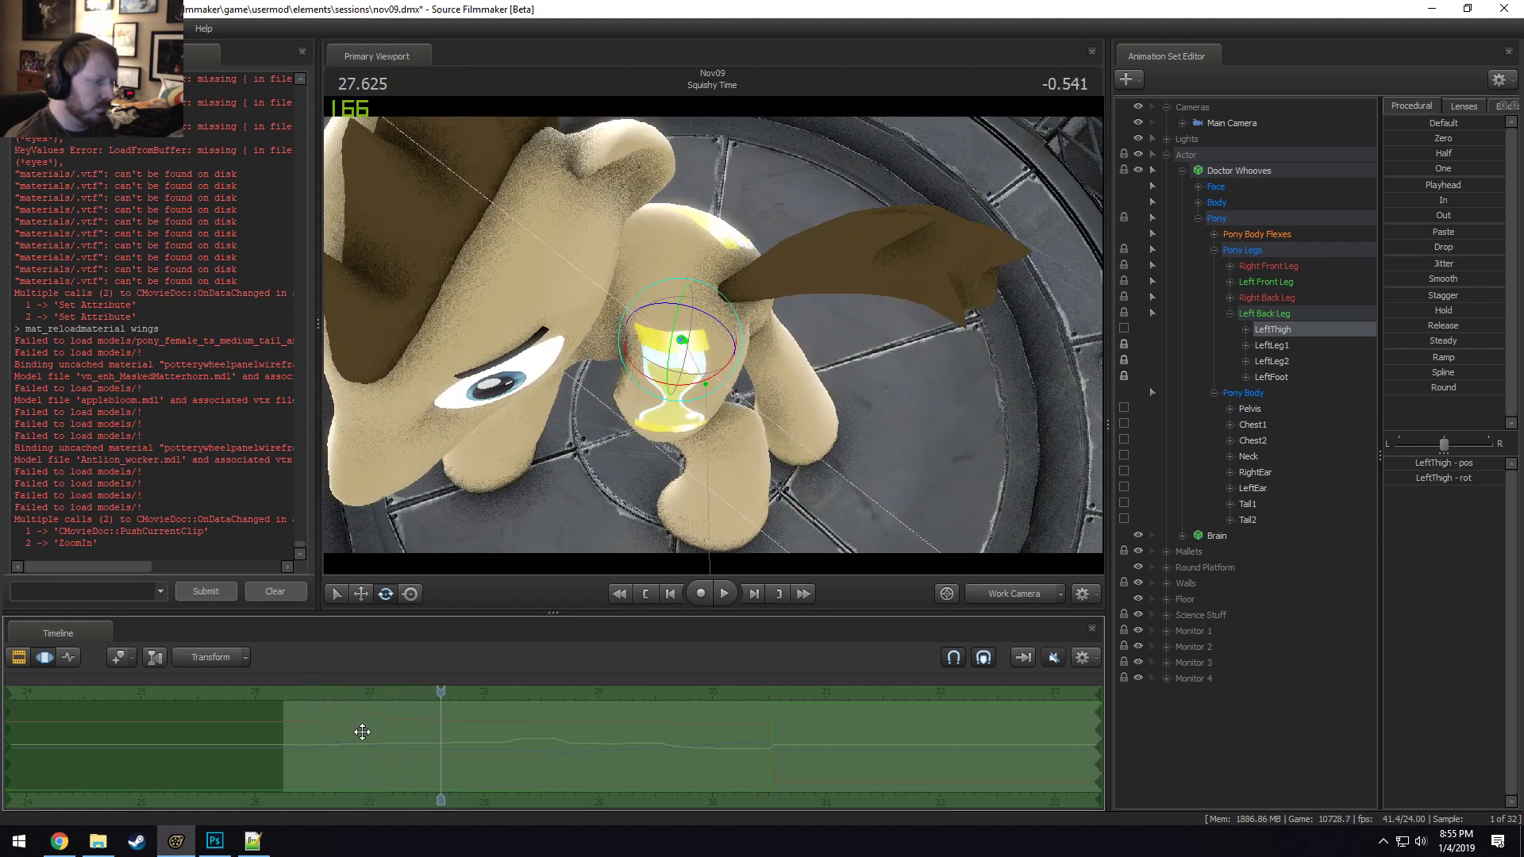
Create a time selection holding from about 27.25 to 28.2 seconds, with falloff from about 27 to 28.6 seconds.
click(447, 762)
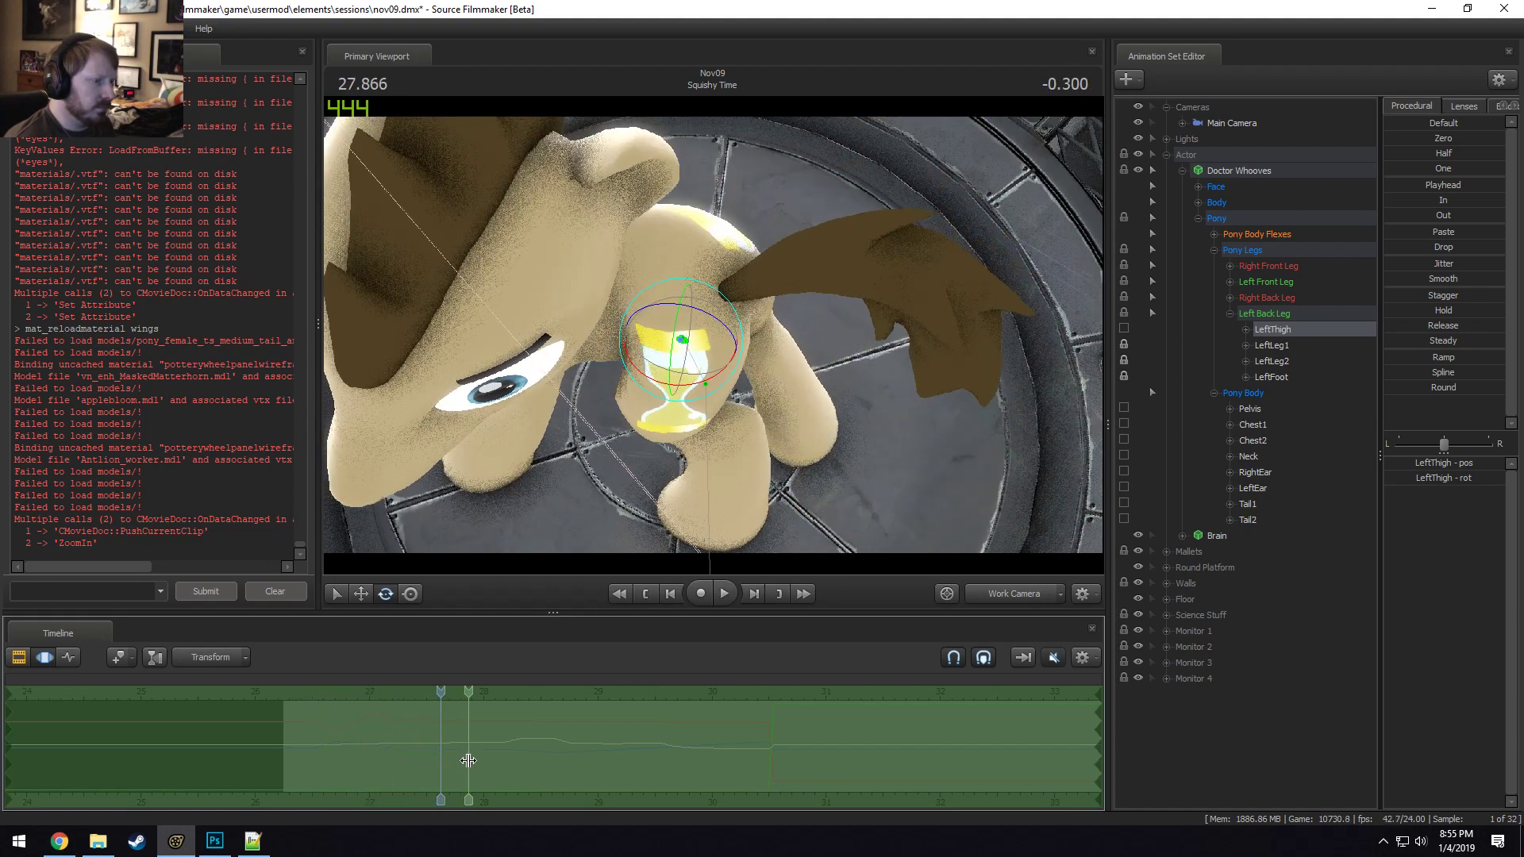
mouse_move(447, 761)
mouse_down()
mouse_move(385, 750)
mouse_move(562, 764)
mouse_move(504, 775)
mouse_up()
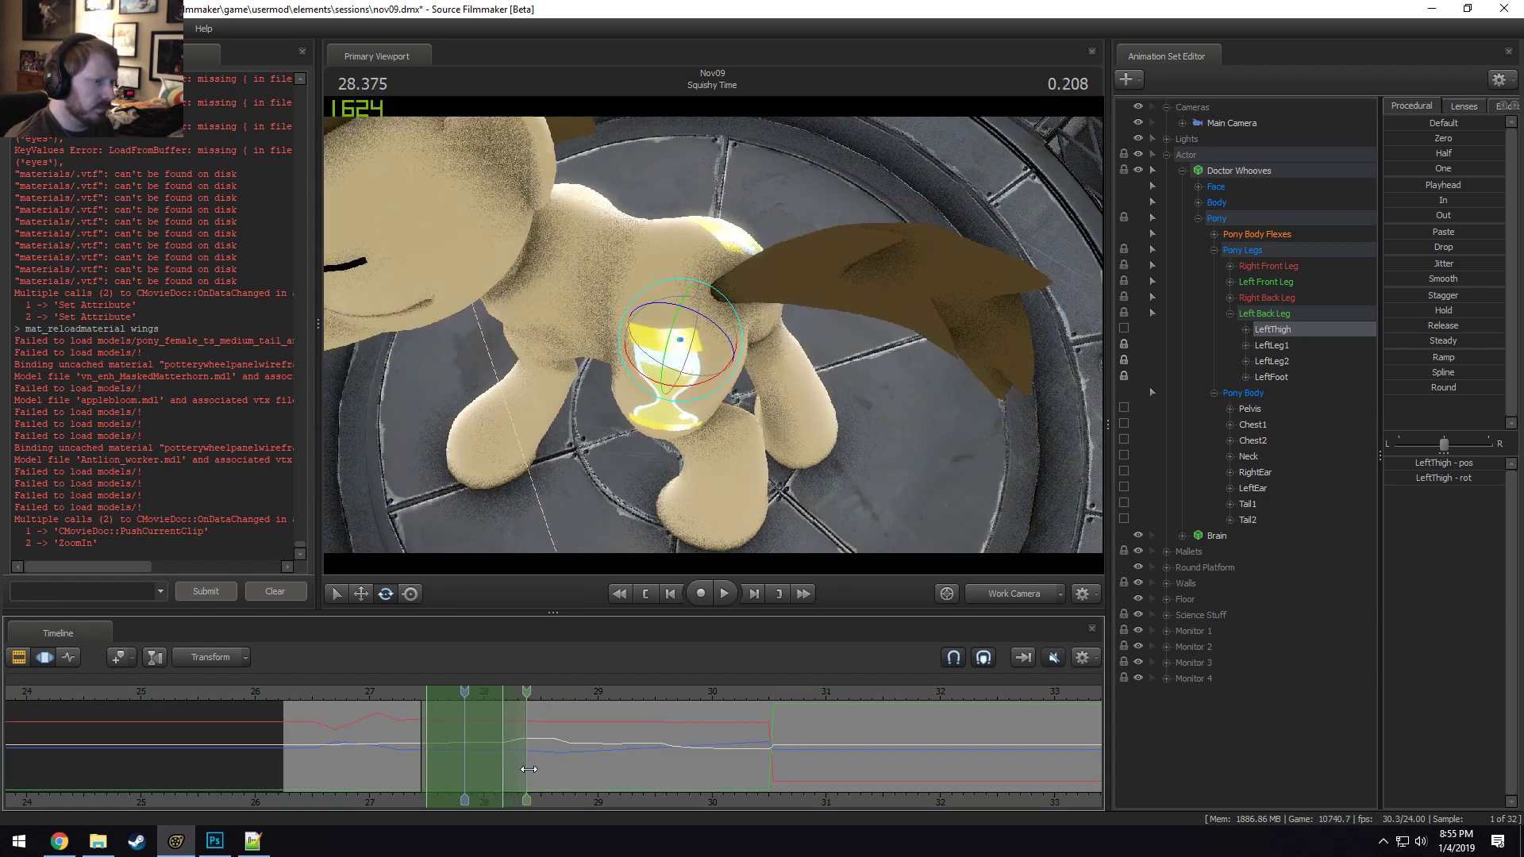
mouse_move(540, 777)
mouse_down()
mouse_move(522, 778)
mouse_move(549, 782)
mouse_up()
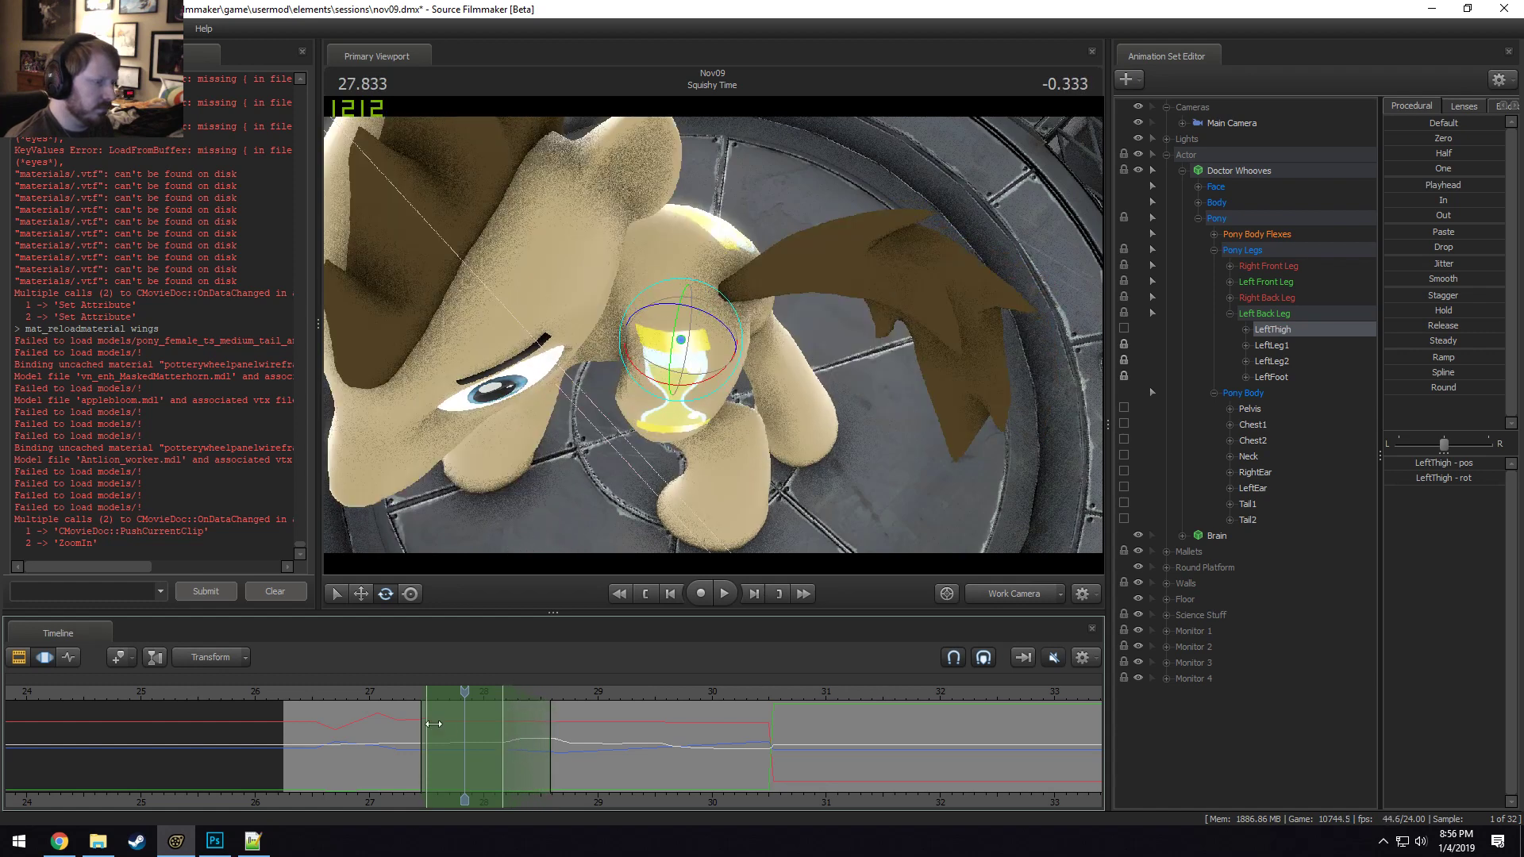
drag(433, 724, 407, 699)
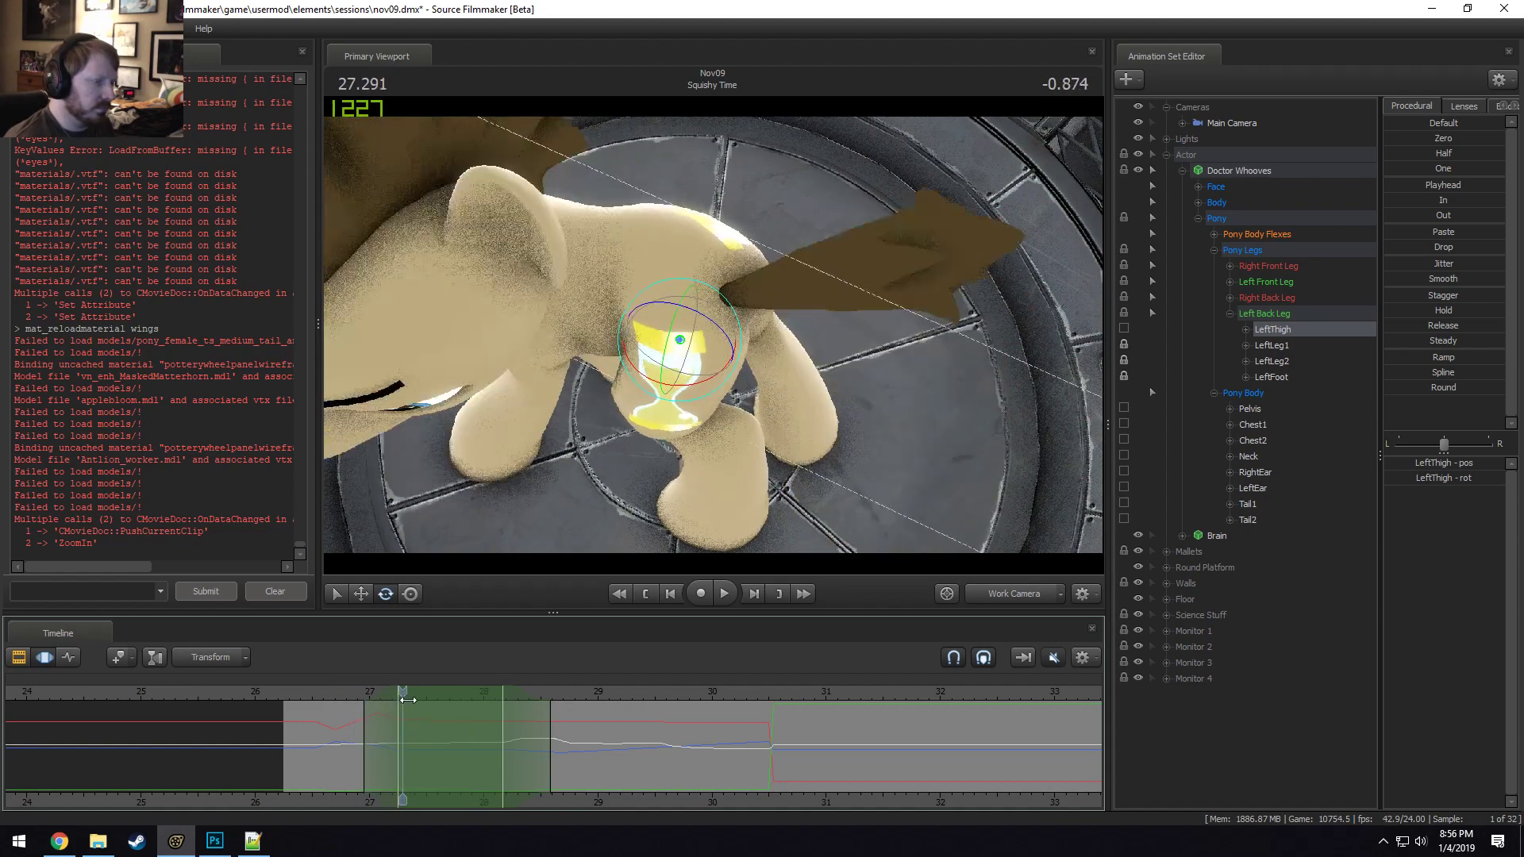
Unlock LeftLeg1 and reselect LeftThigh with the playhead at 27.916 seconds.
alt+drag(581, 530, 762, 334)
drag(762, 401, 897, 297)
click(1272, 361)
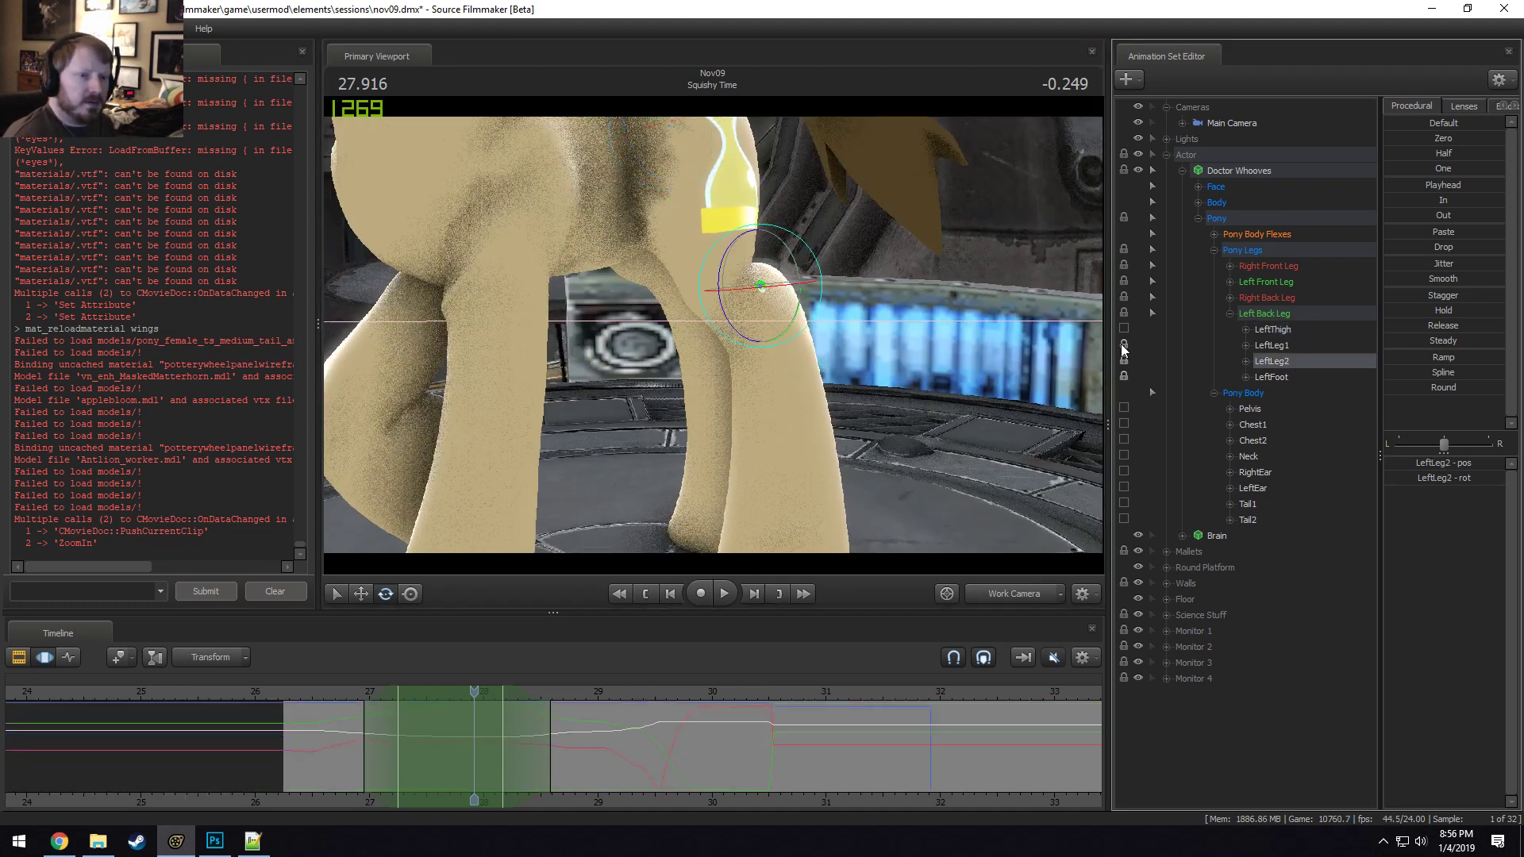
click(1272, 329)
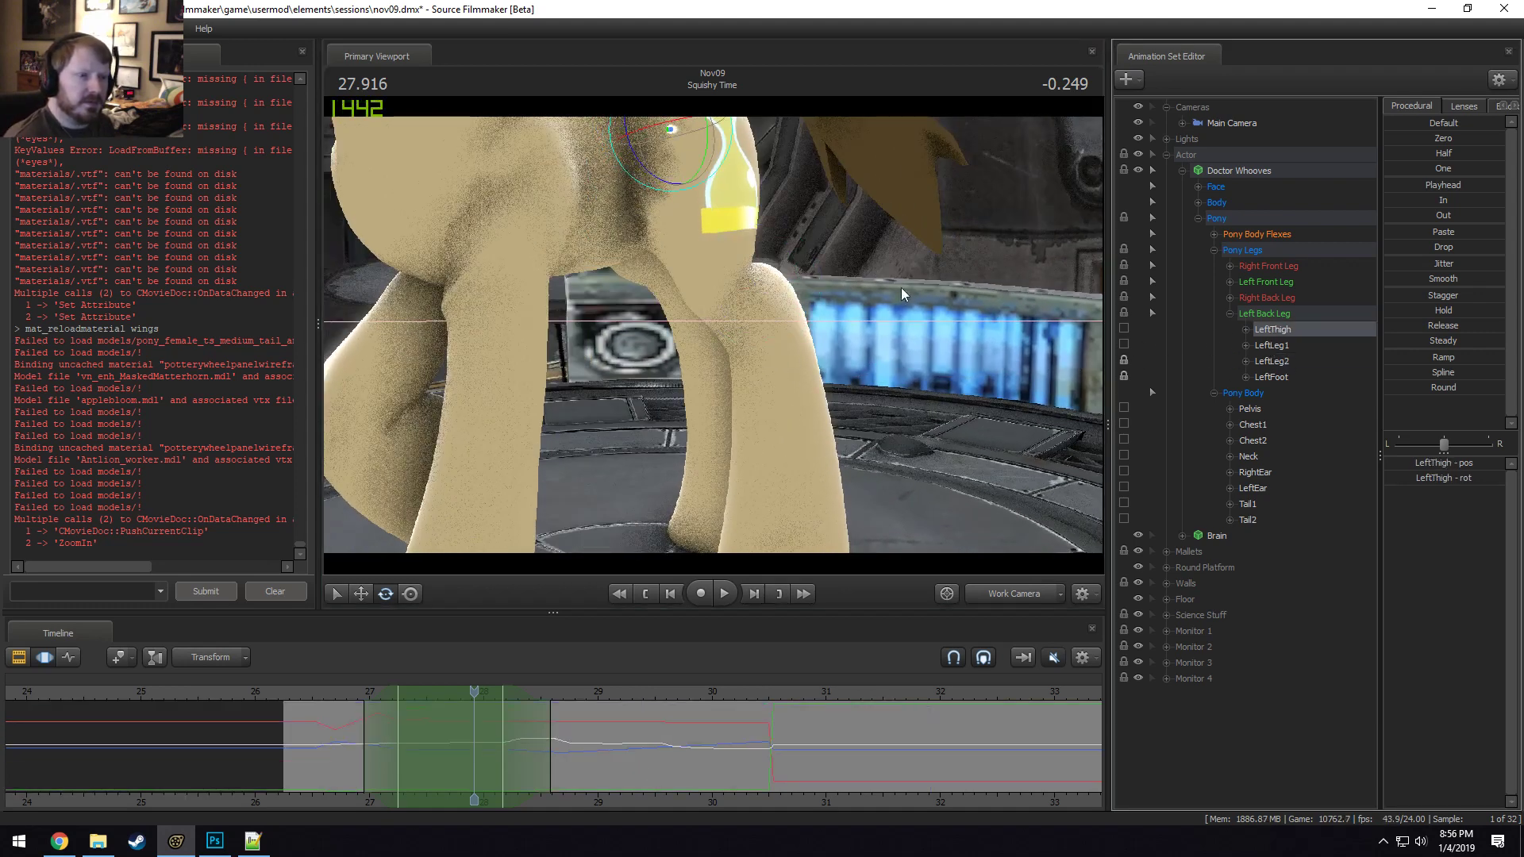
drag(901, 288, 717, 313)
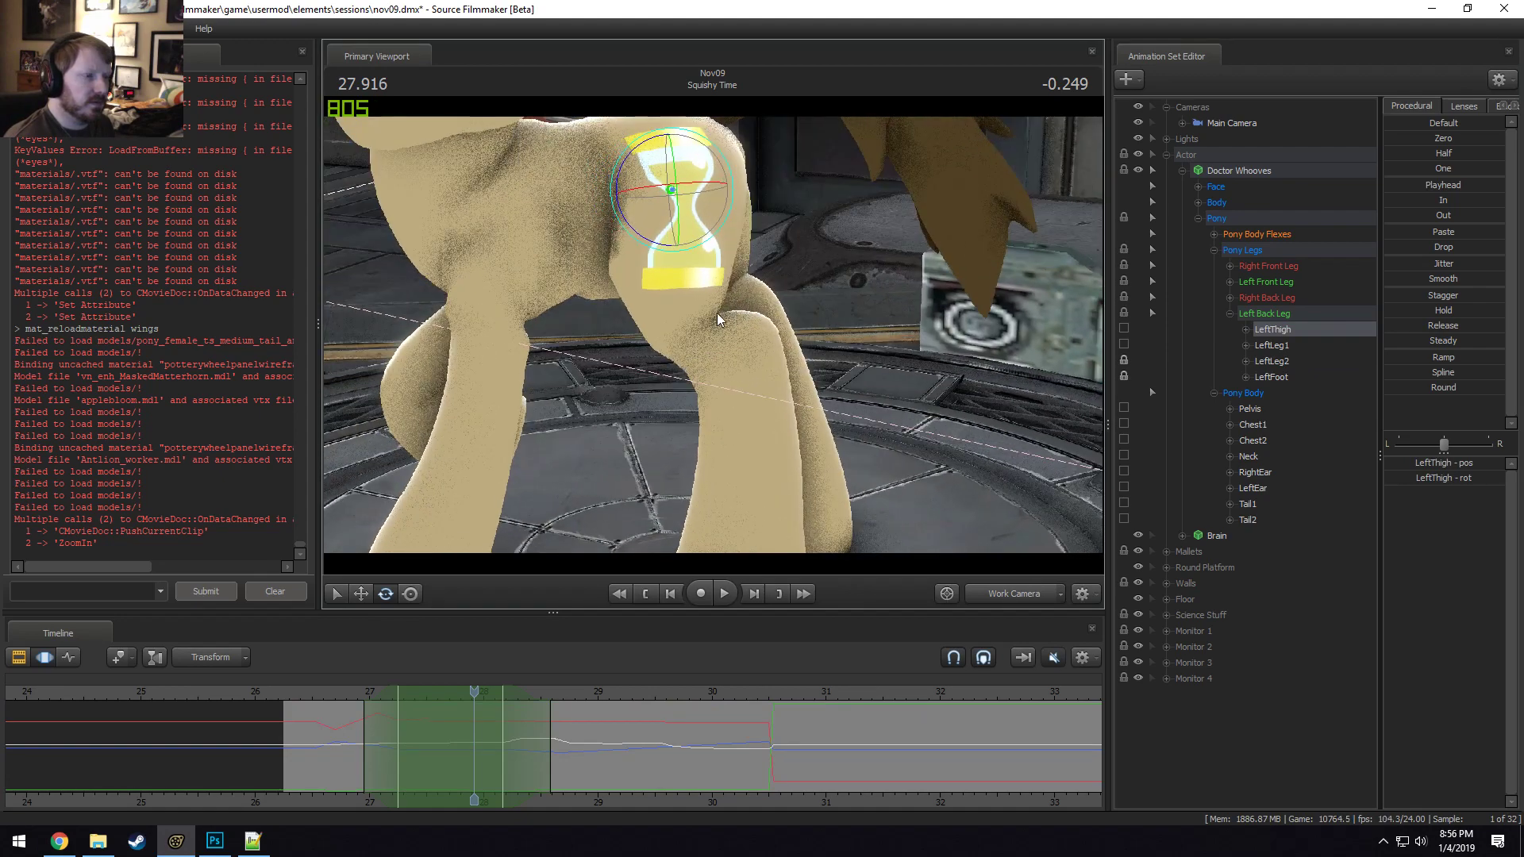
Move and rotate the LeftThigh bone to adjust the left hind leg's pose within the time selection.
drag(646, 189, 698, 311)
key(w)
drag(658, 190, 708, 284)
drag(688, 188, 721, 354)
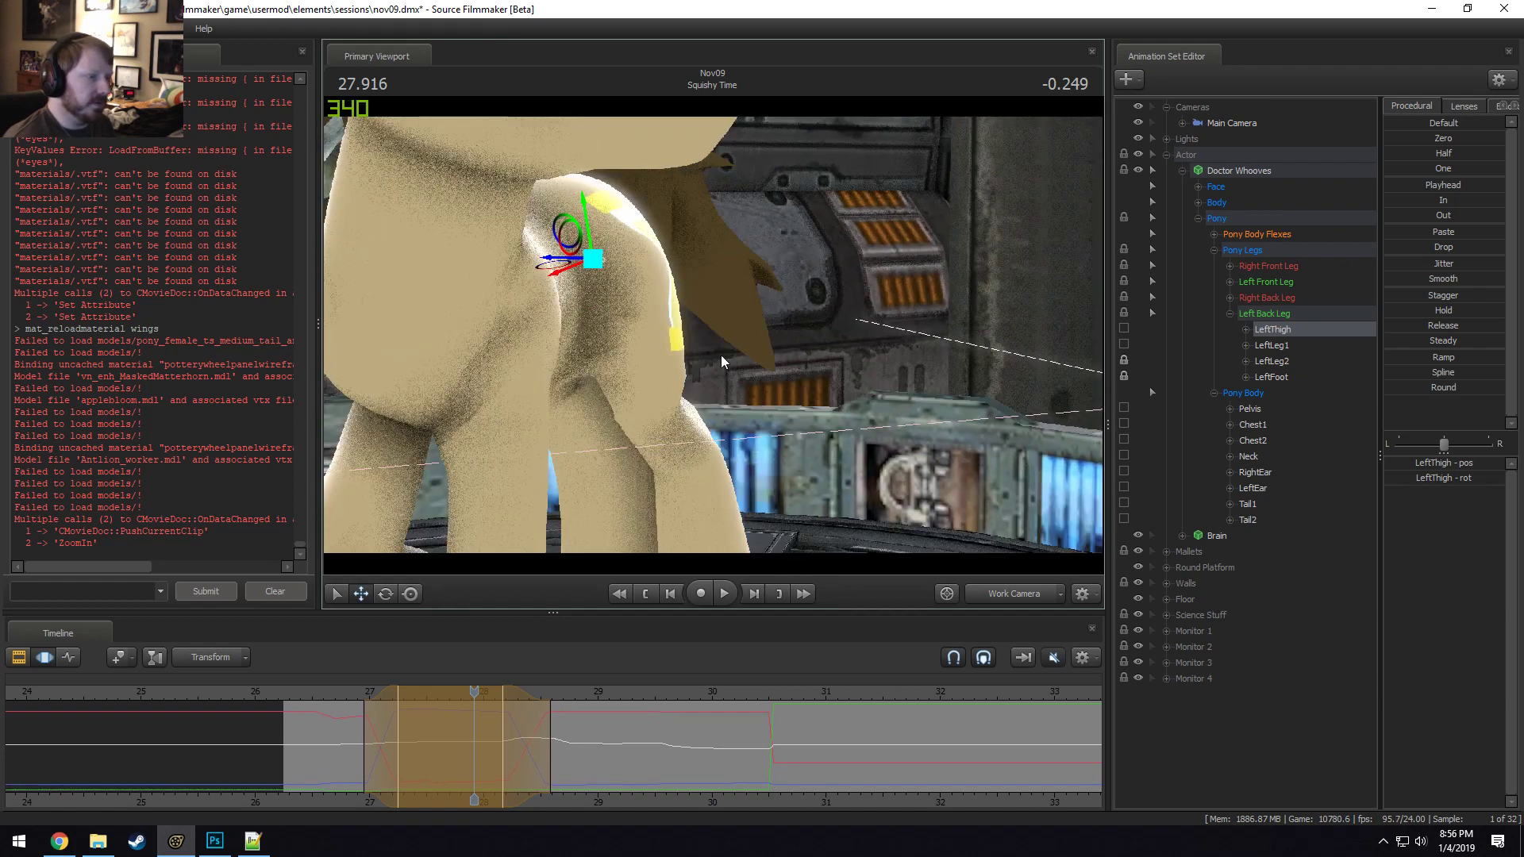
key(e)
drag(646, 264, 648, 259)
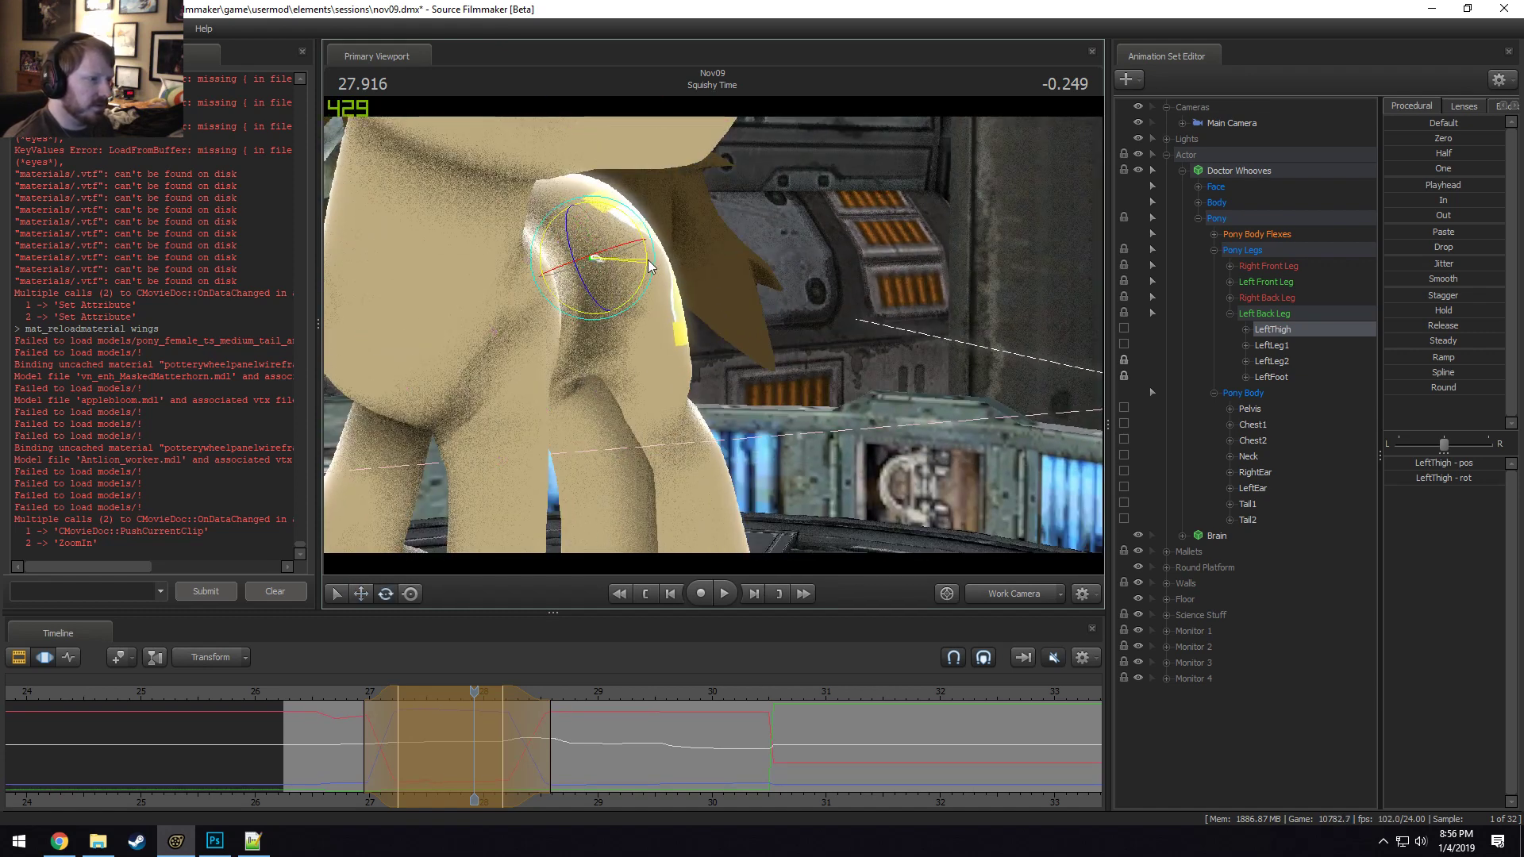
Select the LeftLeg1 bone and move it sideways to reshape the left hind leg over the selected time.
key(q)
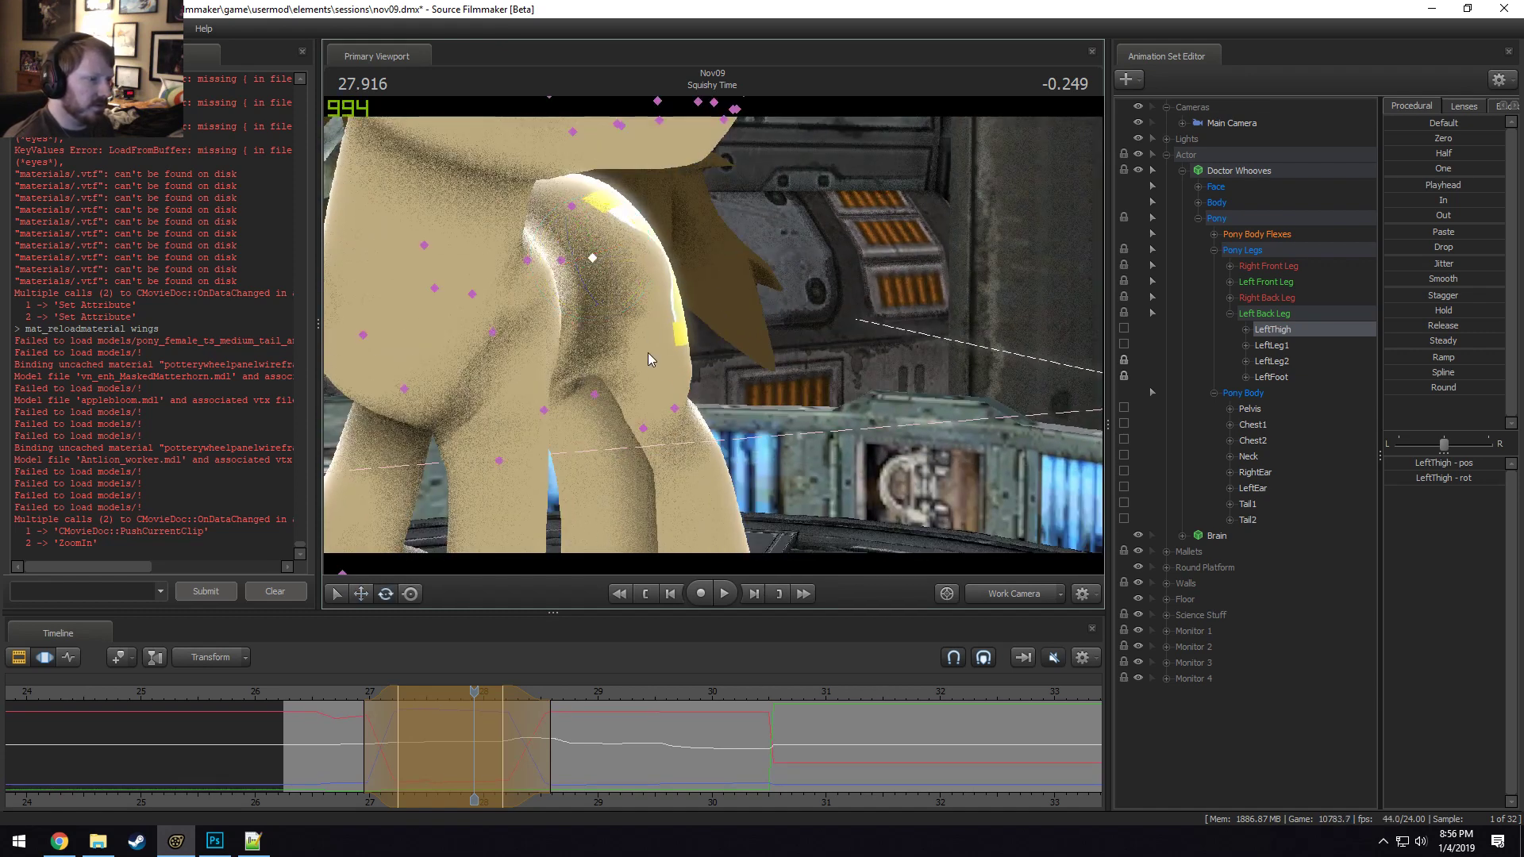
click(675, 410)
click(645, 429)
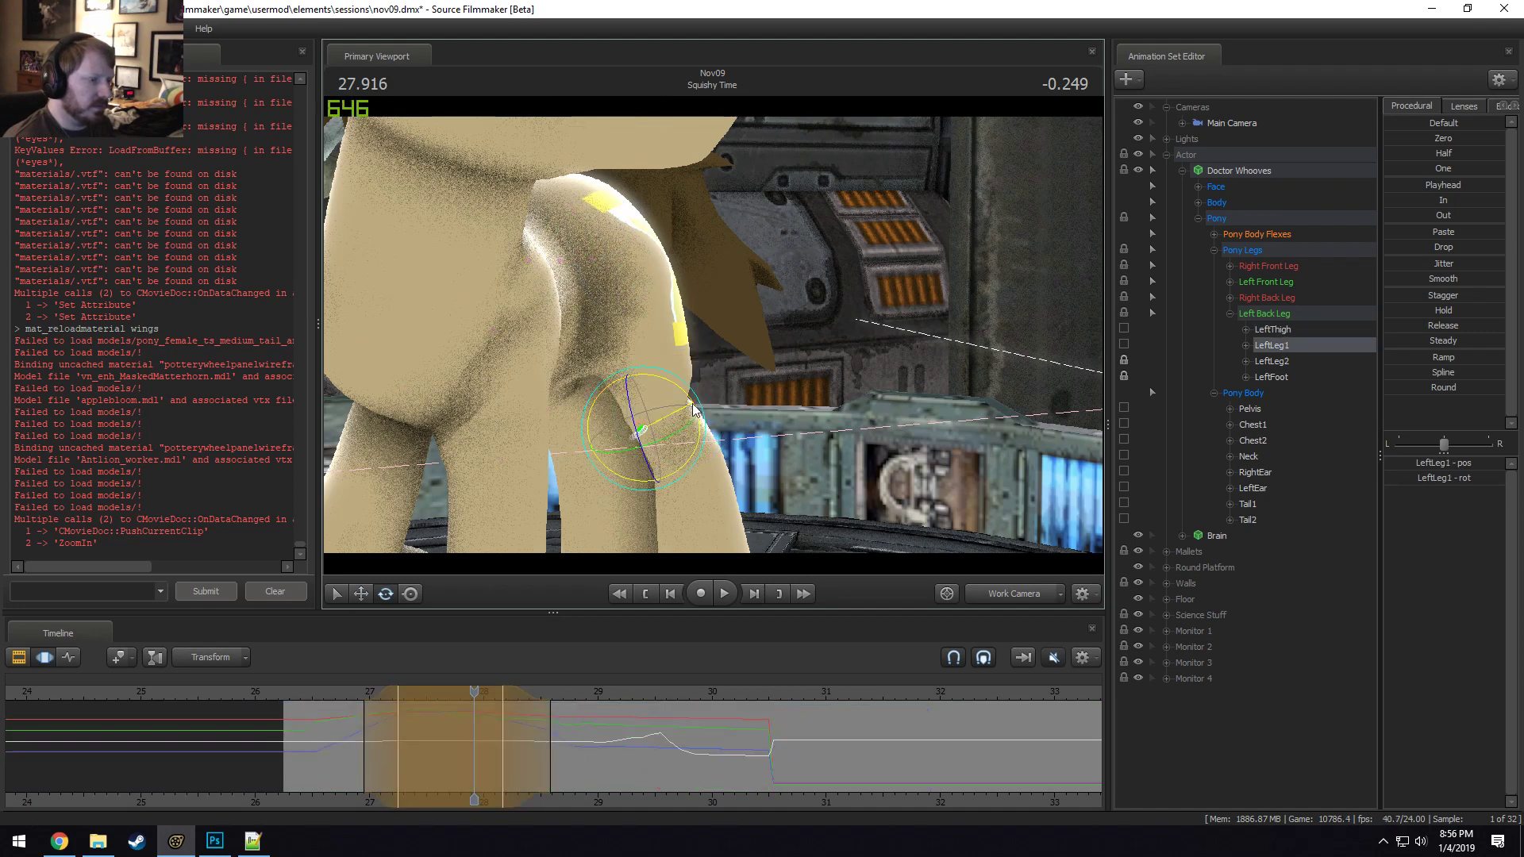
key(w)
alt+drag(675, 414, 652, 372)
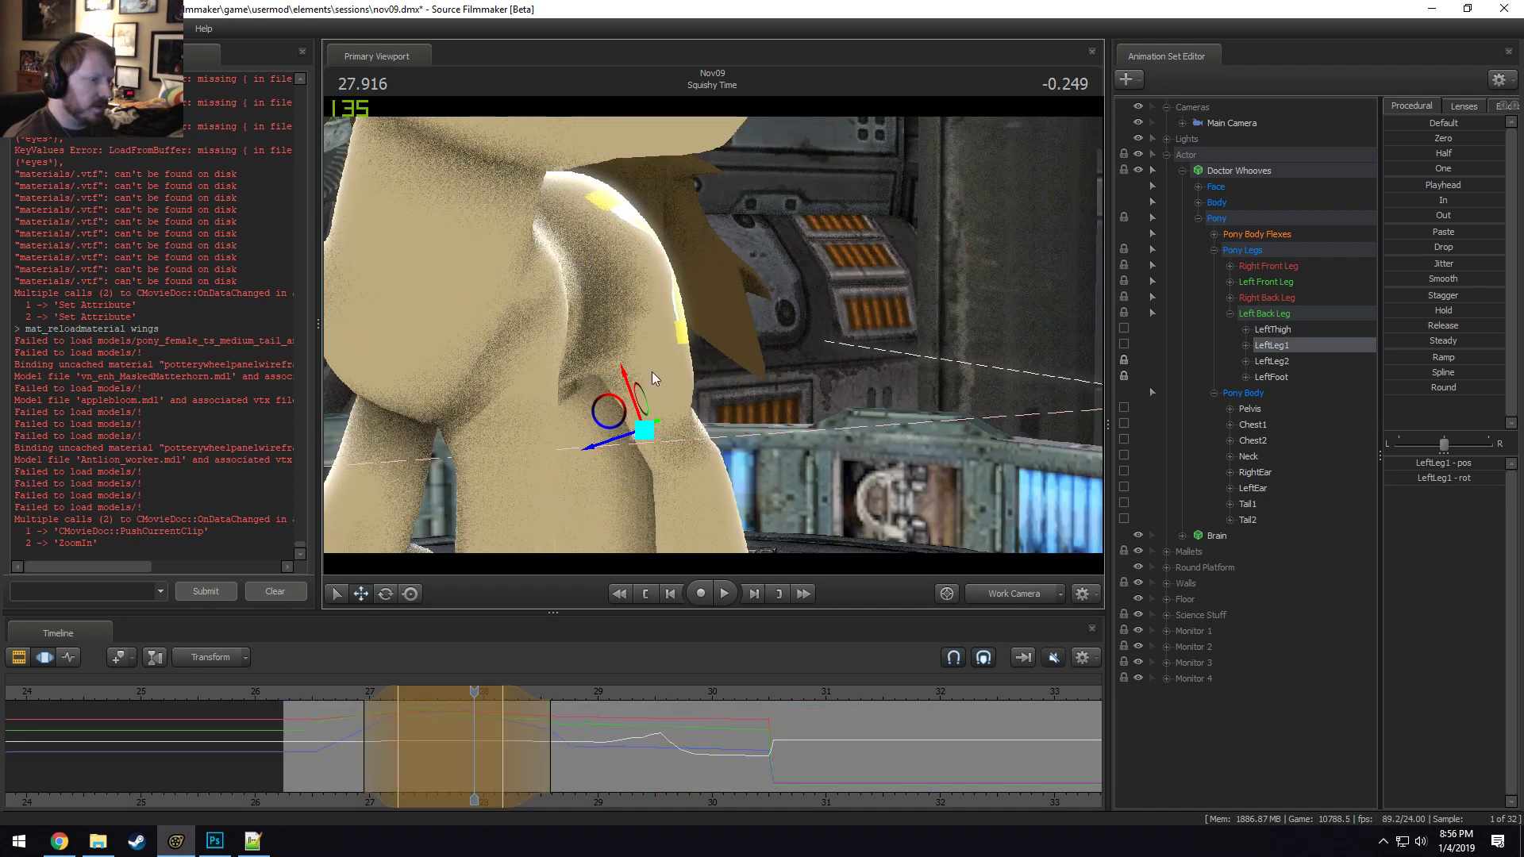
drag(610, 445, 712, 337)
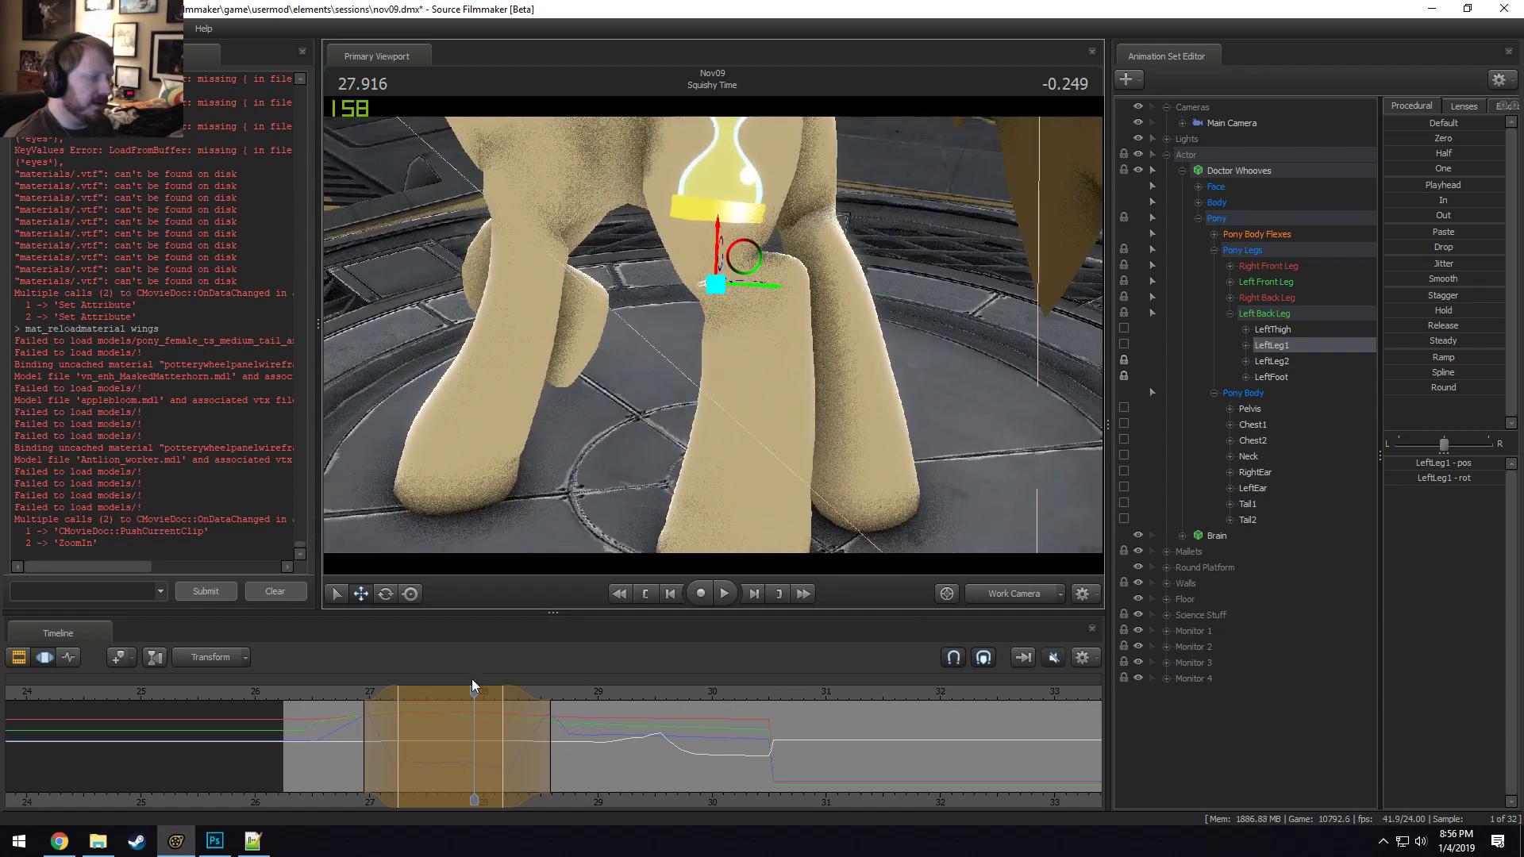
Replay the adjusted leg motion from about 26.7 seconds through the Work Camera and the Main Camera.
click(339, 694)
key(space)
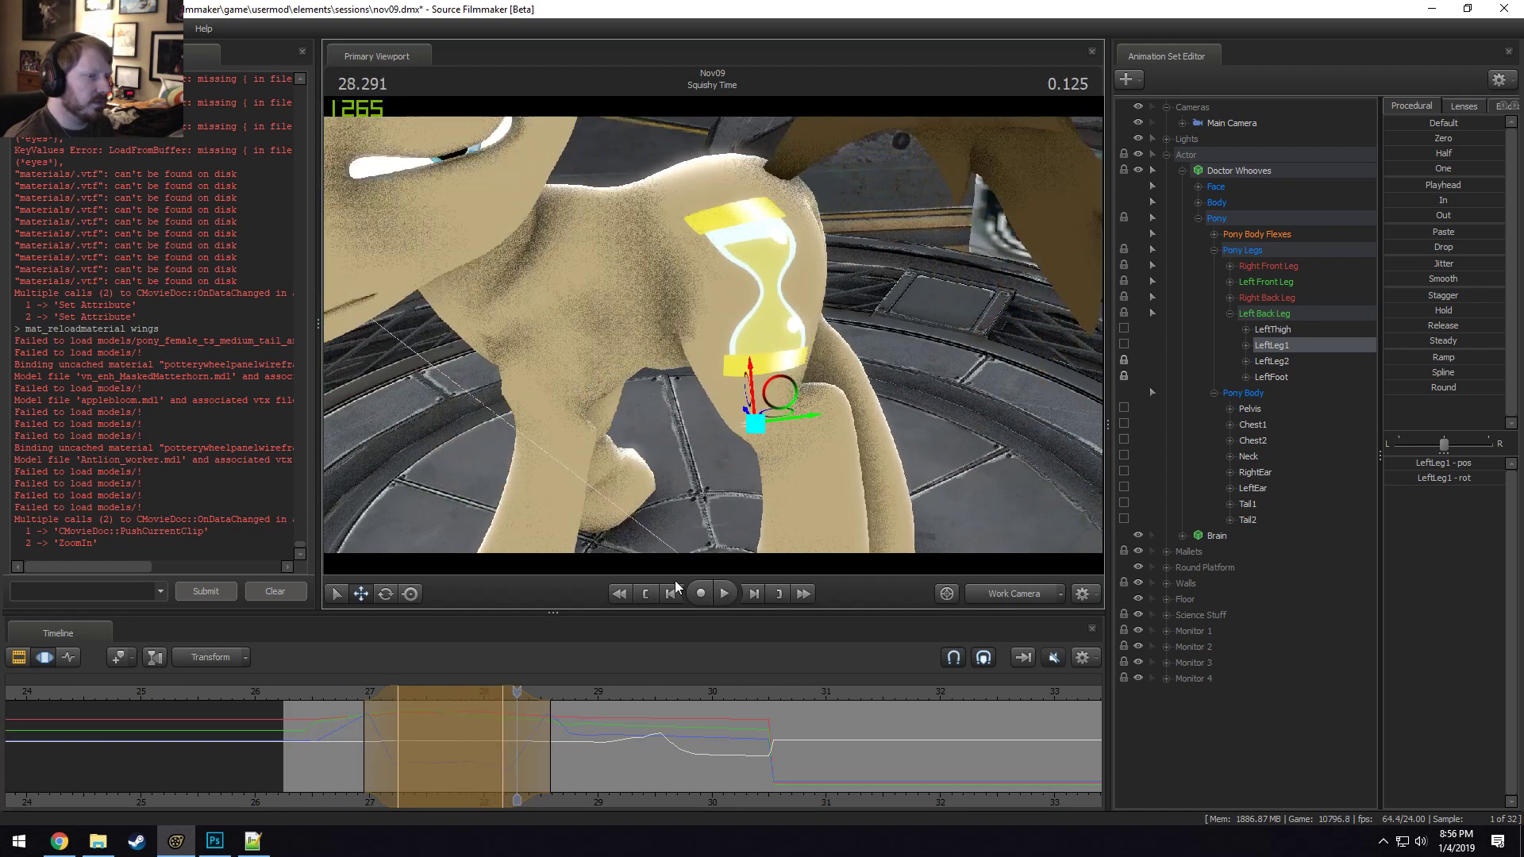
click(1066, 590)
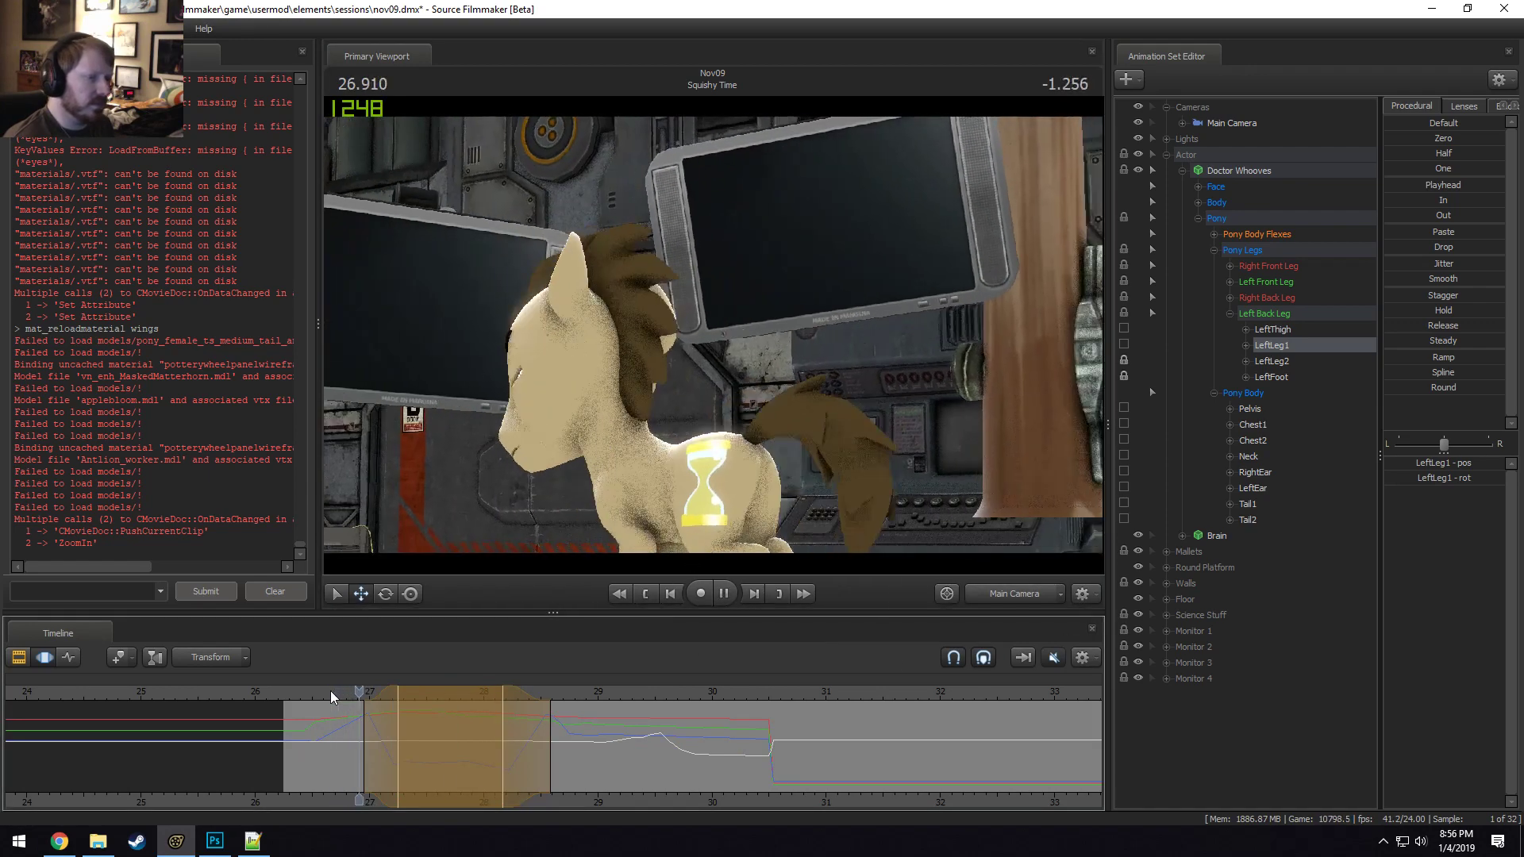
click(330, 690)
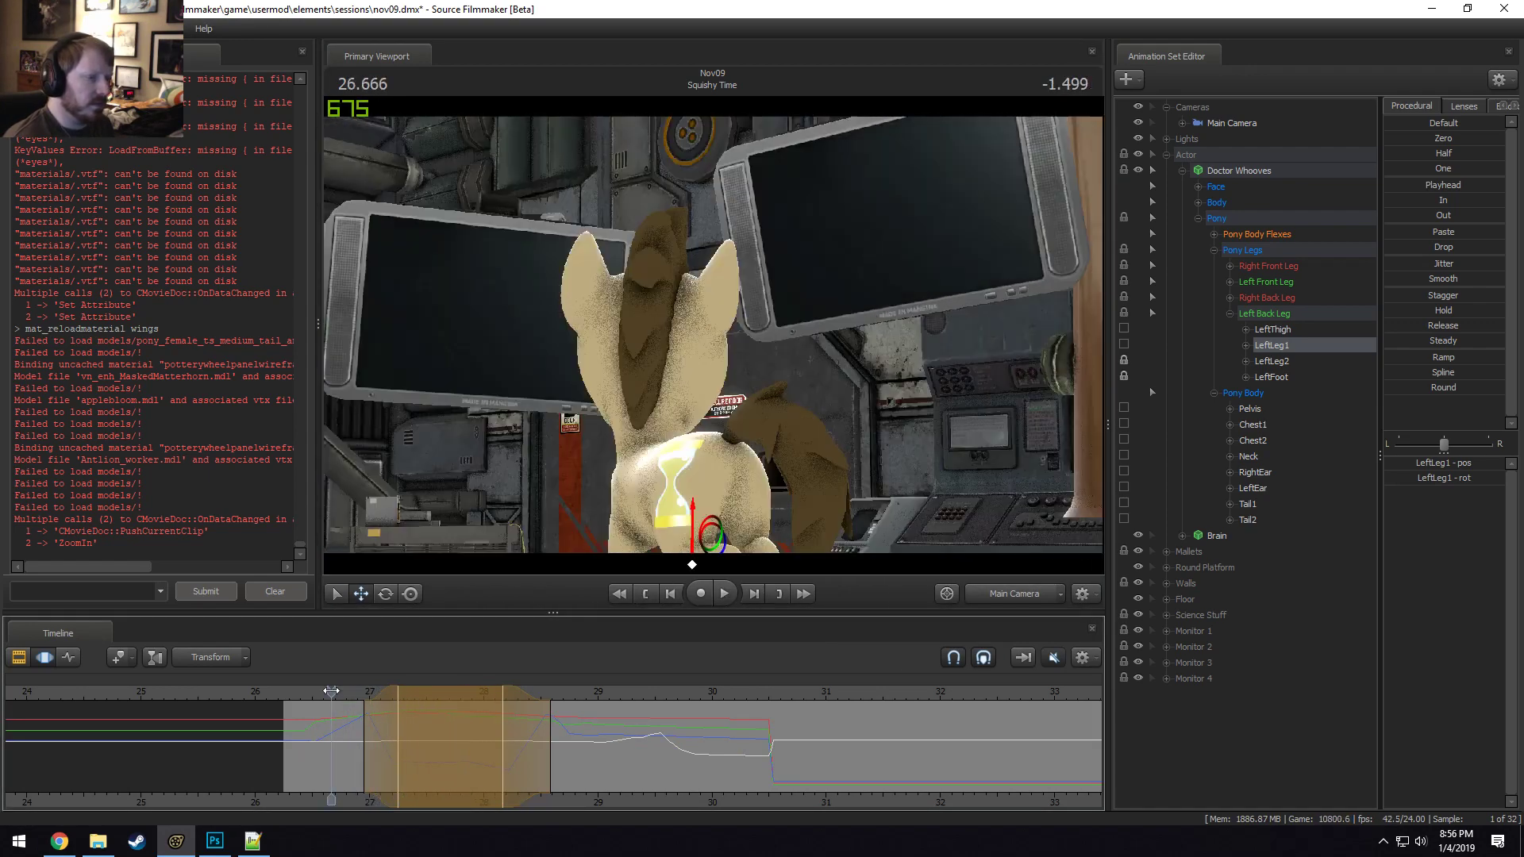
click(1002, 589)
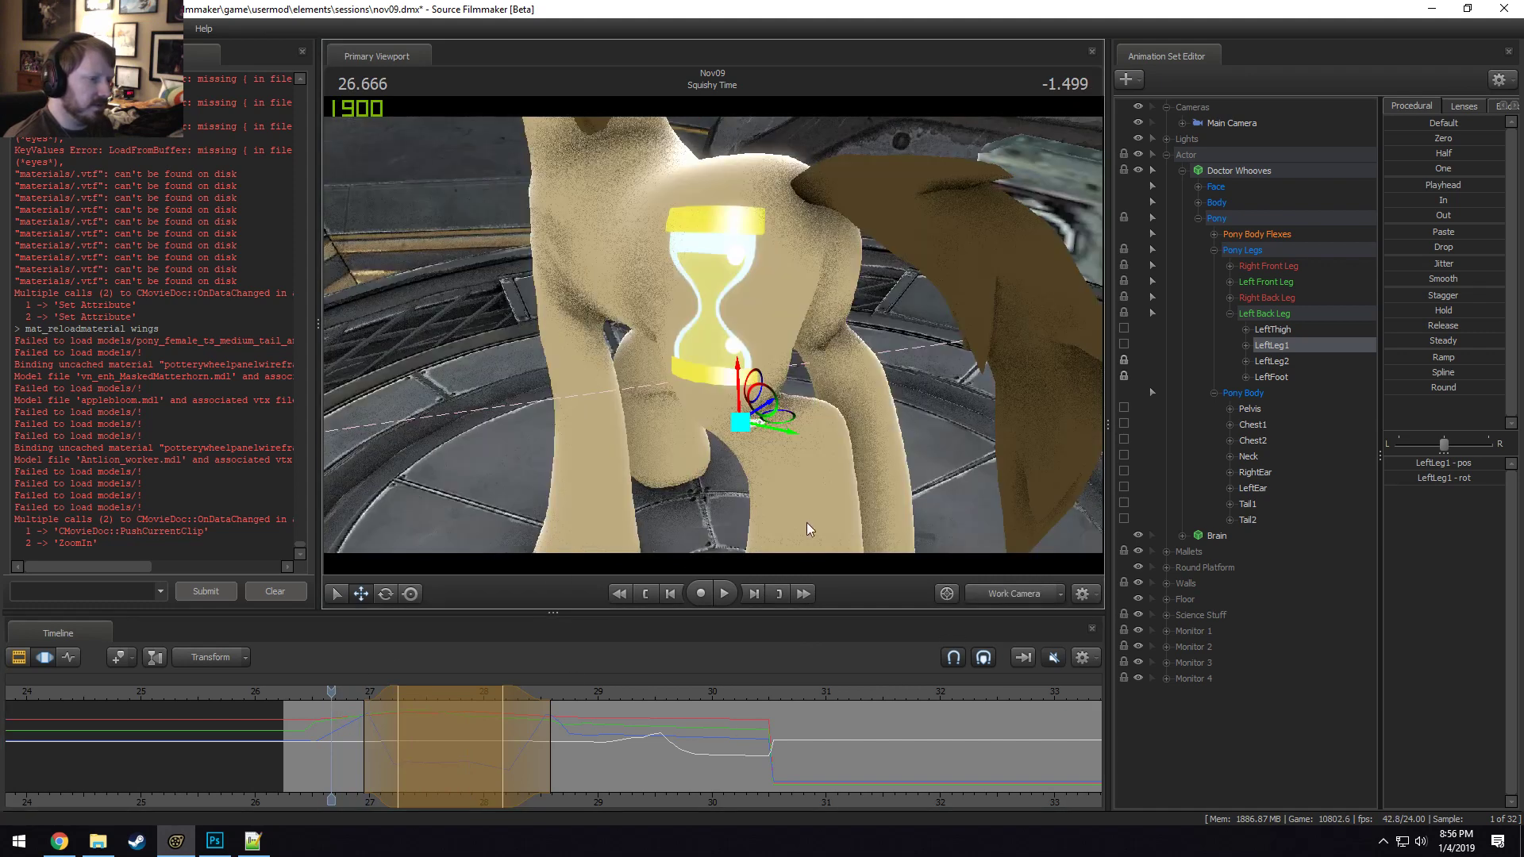
Turn on scene lighting in the viewport and play the shot through the Main Camera.
right_click(662, 460)
click(718, 495)
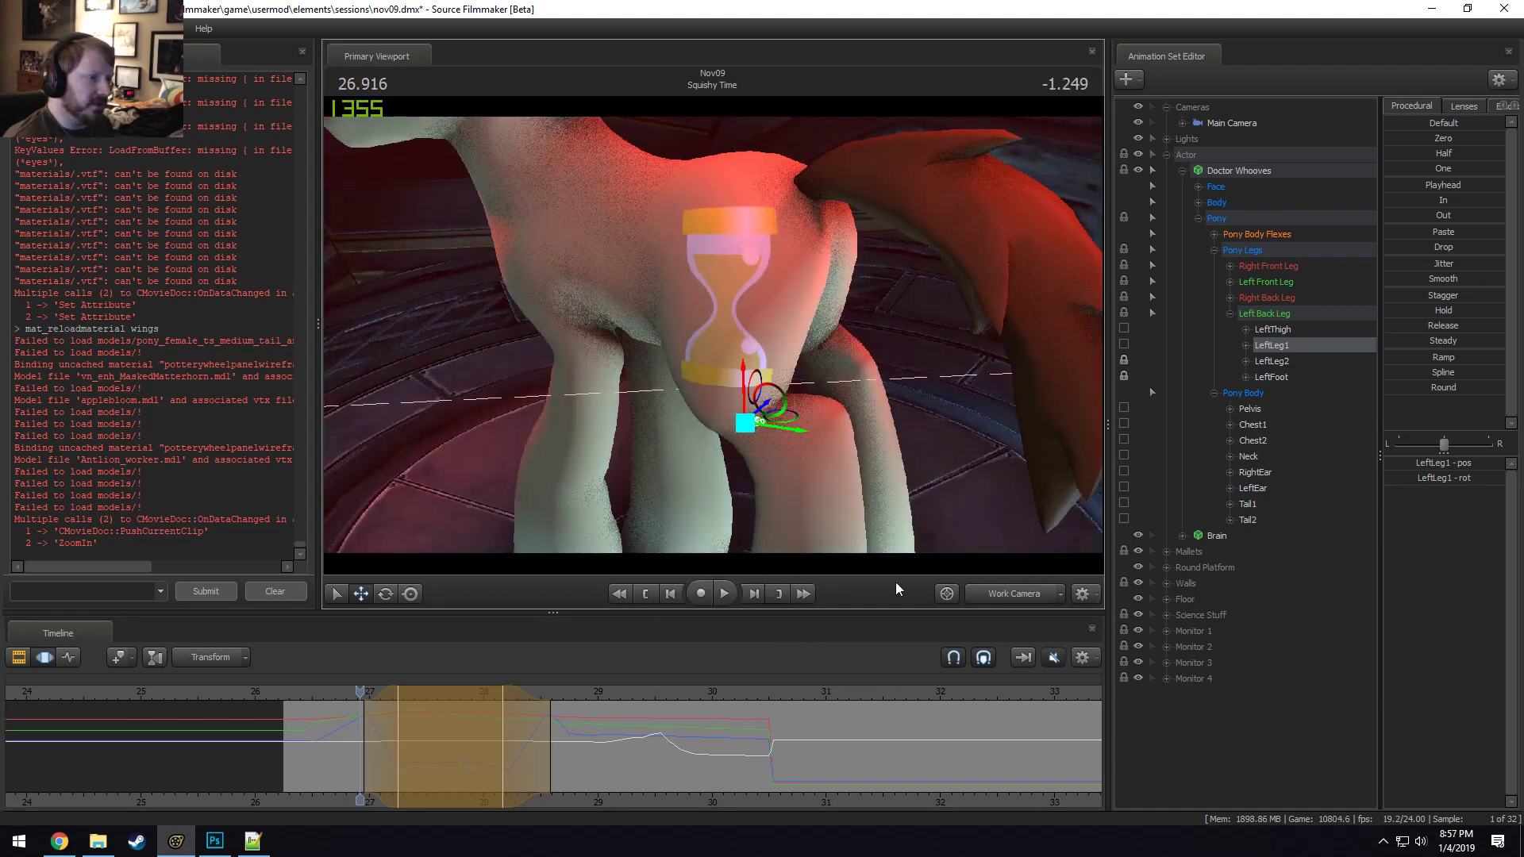
click(998, 596)
key(space)
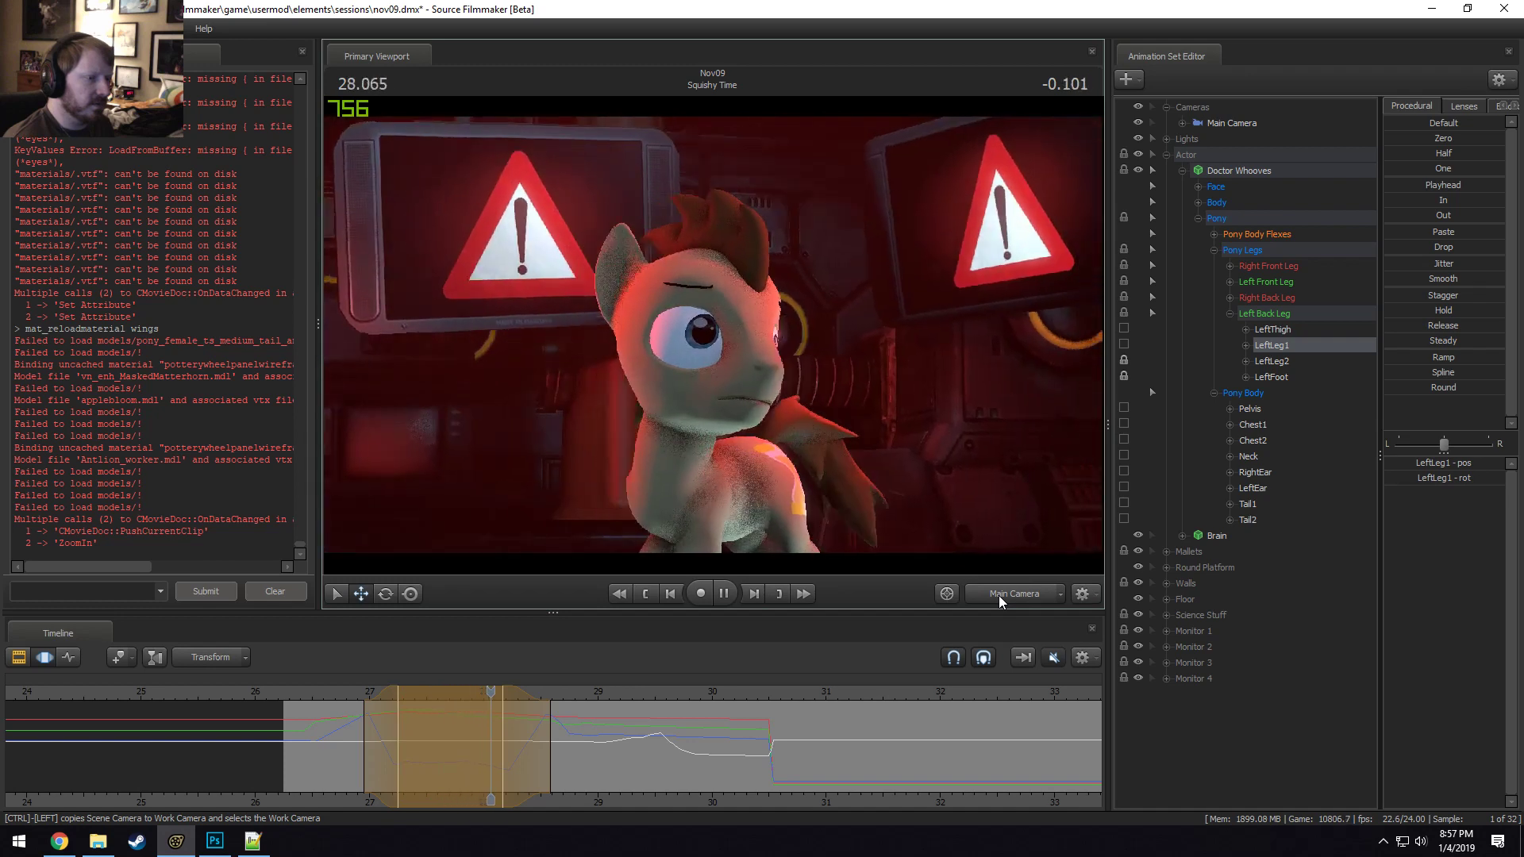
key(space)
Park the playhead at 28.000 seconds in the Clip Editor, and return to the Work Camera and Motion Editor.
key(F2)
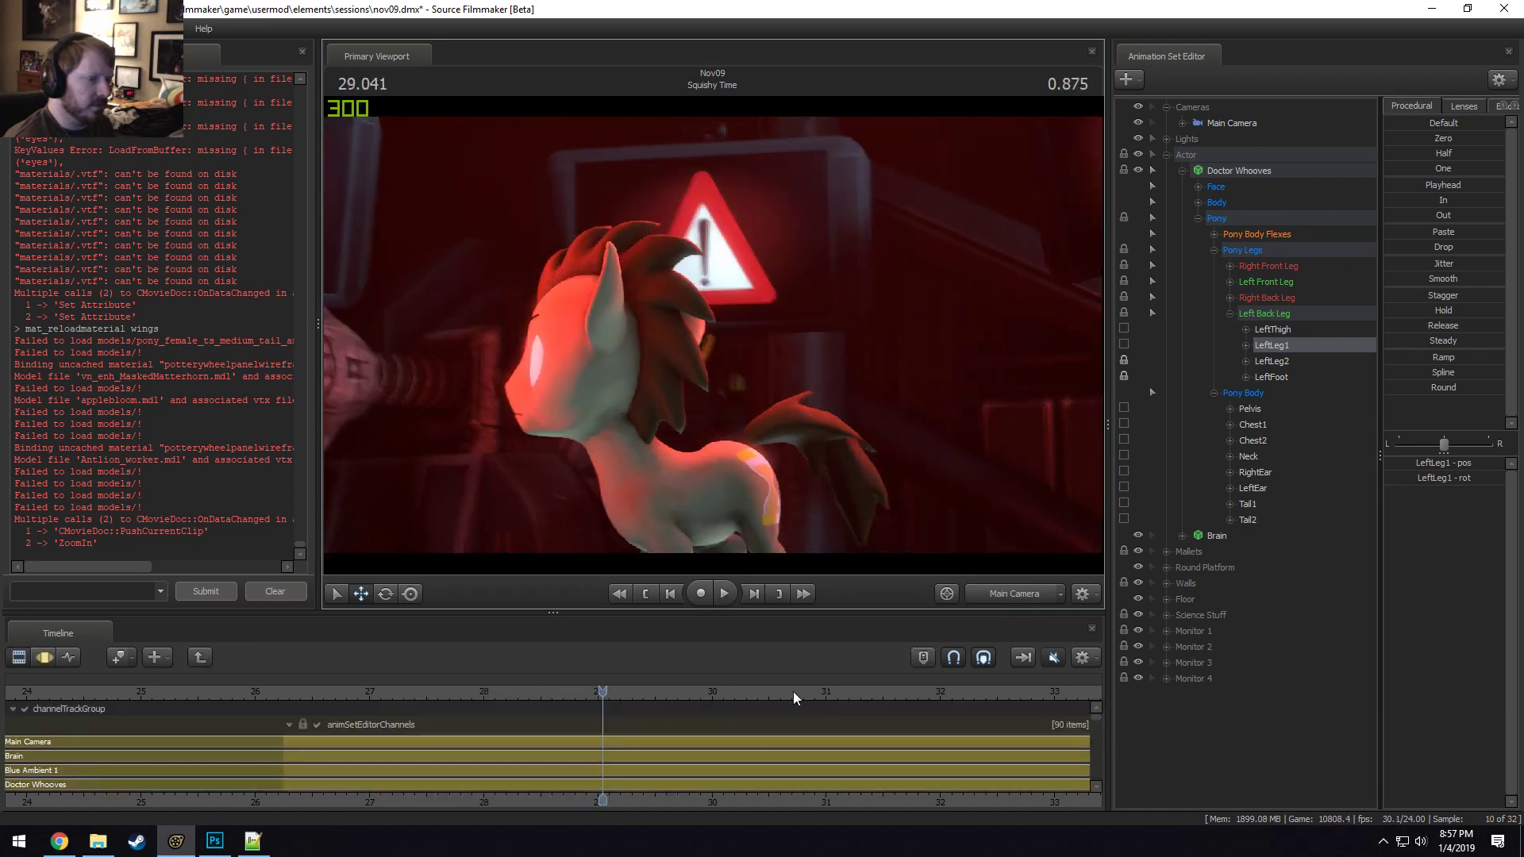
drag(525, 695, 482, 697)
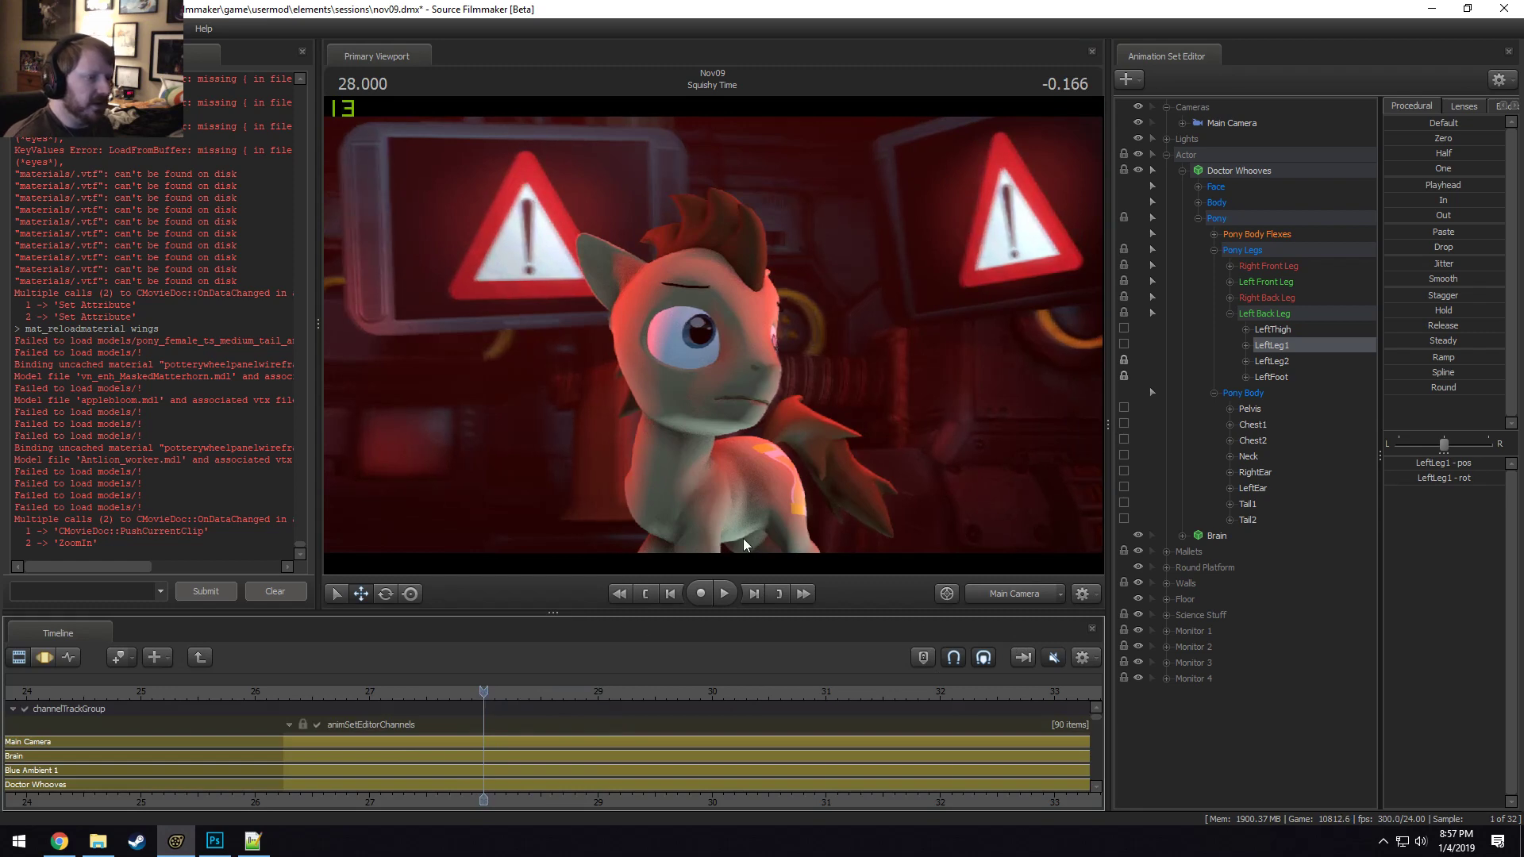
click(996, 592)
key(F3)
drag(394, 776, 434, 763)
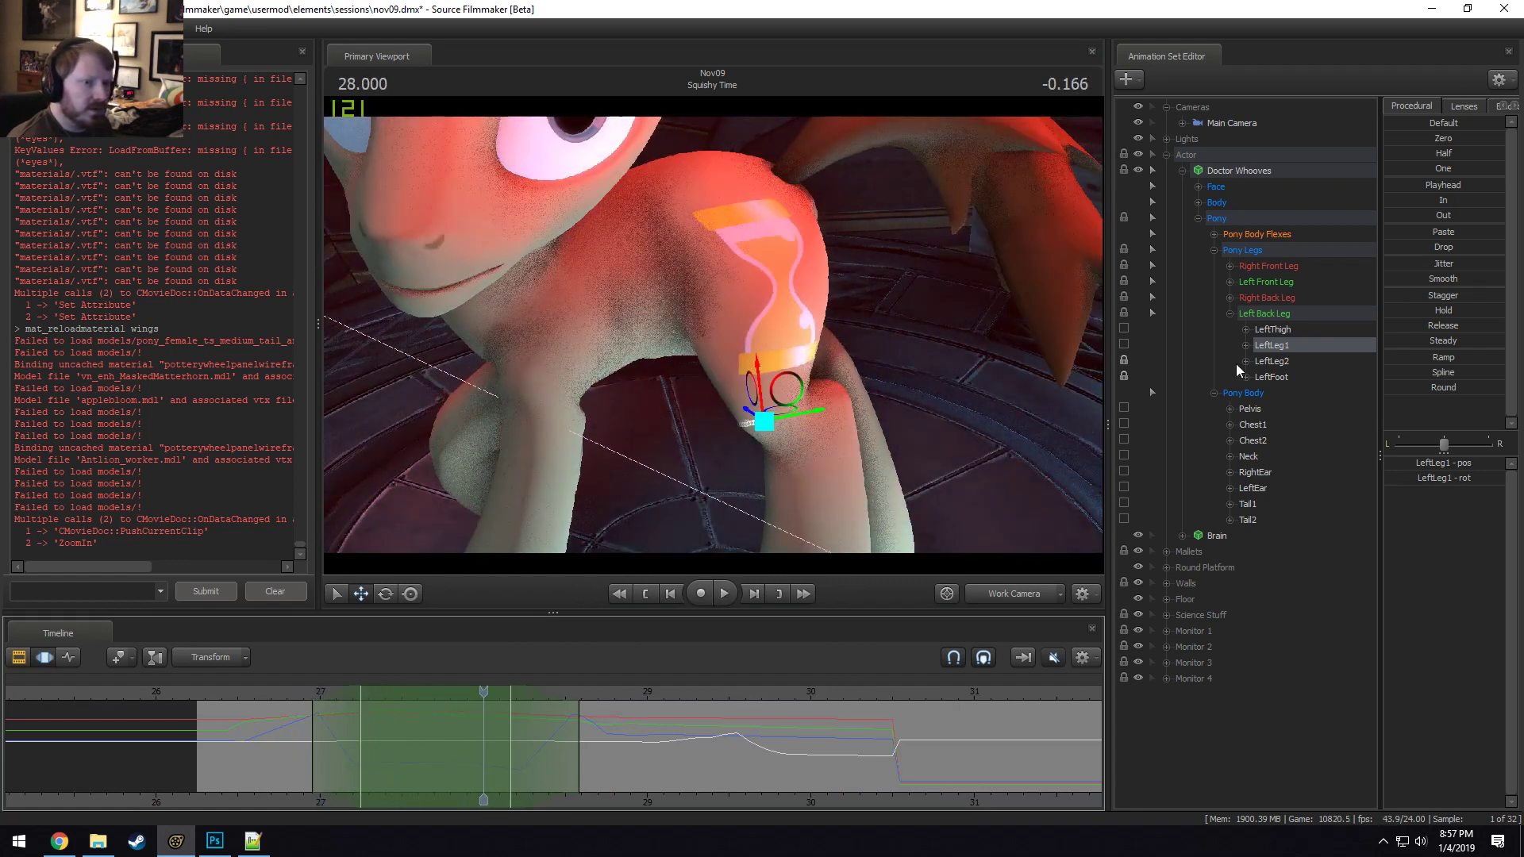
Select the whole Left Back Leg group, unlock LeftLeg2, and replay its motion from before 27 seconds.
click(1281, 315)
click(1123, 374)
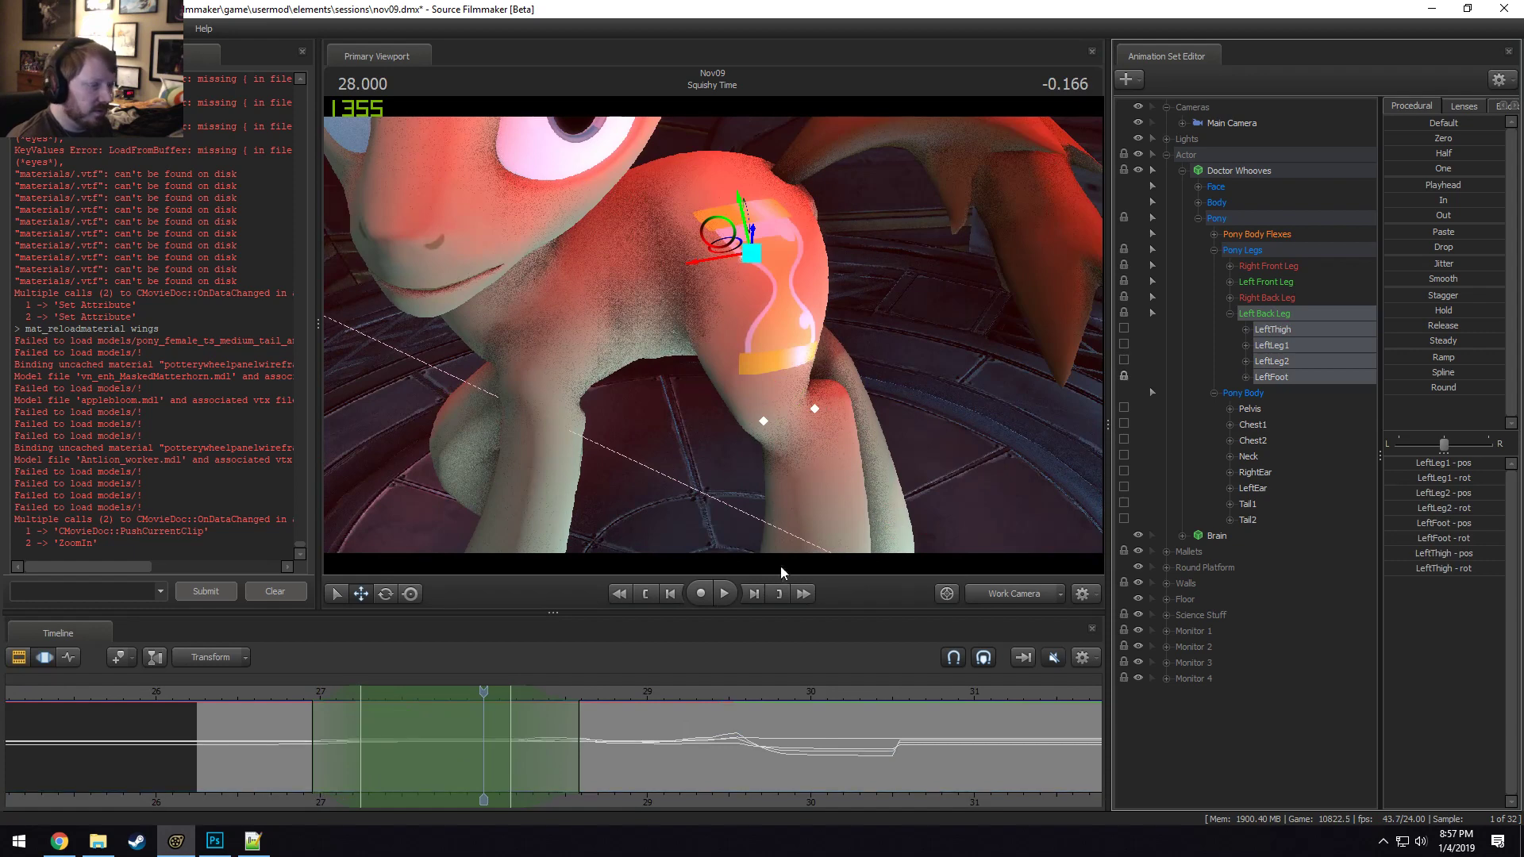
click(294, 695)
key(space)
key(space)
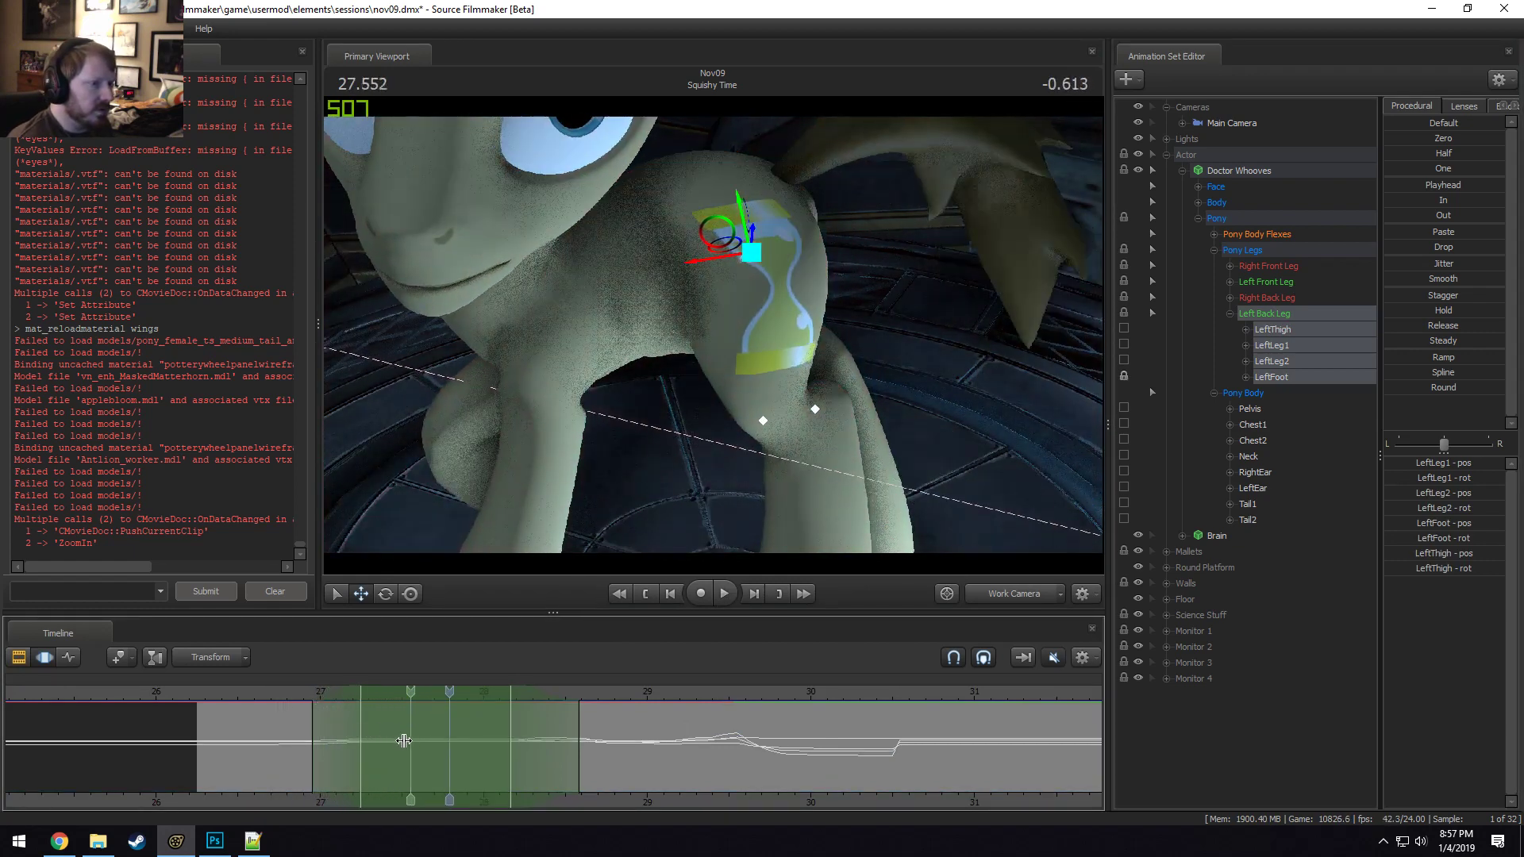
Set the time selection to about 27.45 to 27.75 seconds, lightly apply Round to the Left Back Leg, and replay the motion.
click(399, 743)
drag(399, 742, 441, 744)
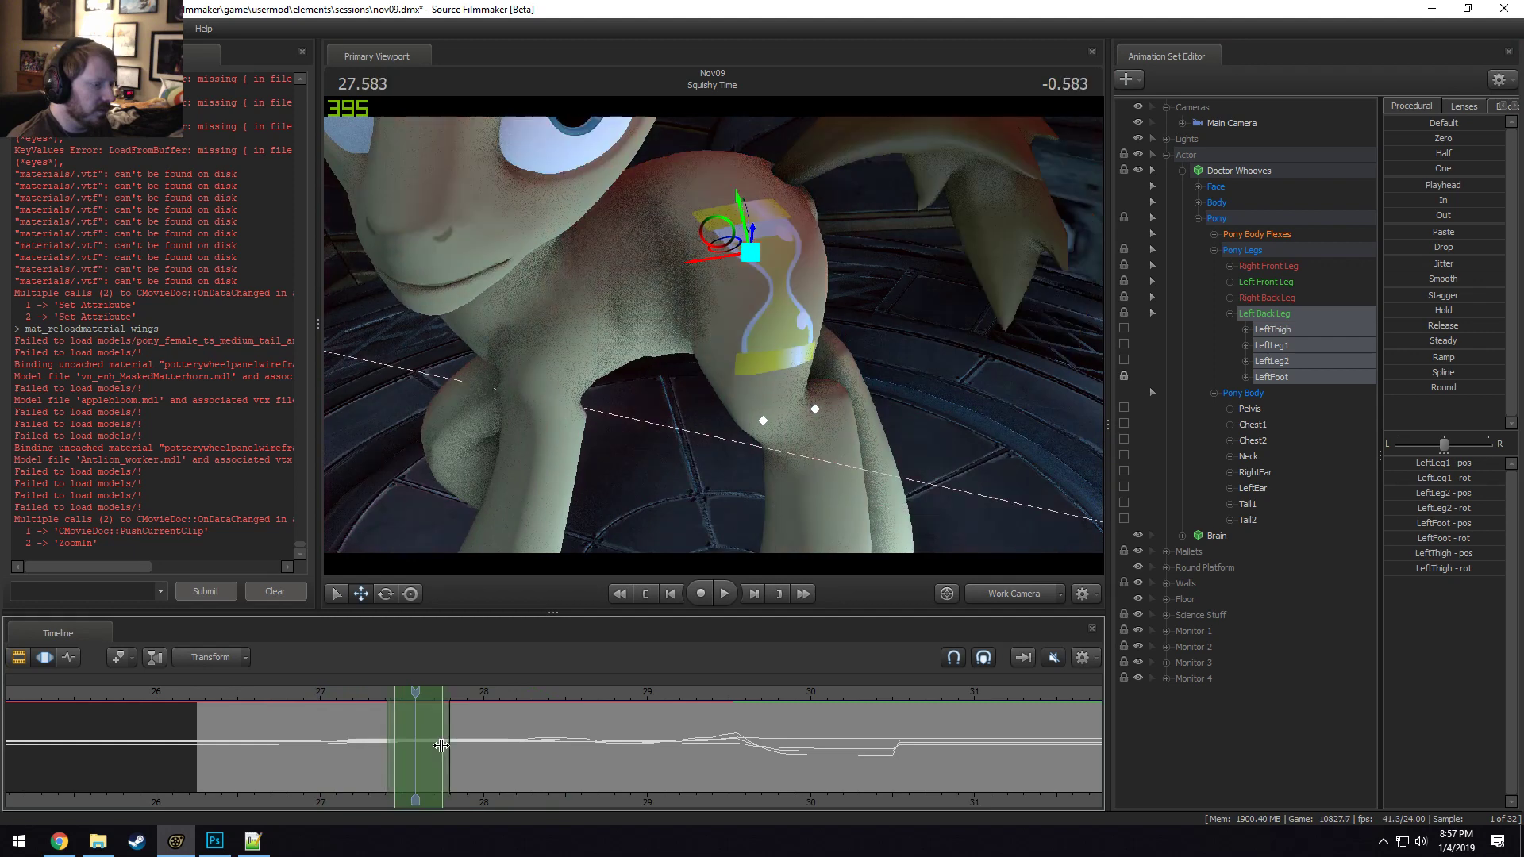
click(1403, 388)
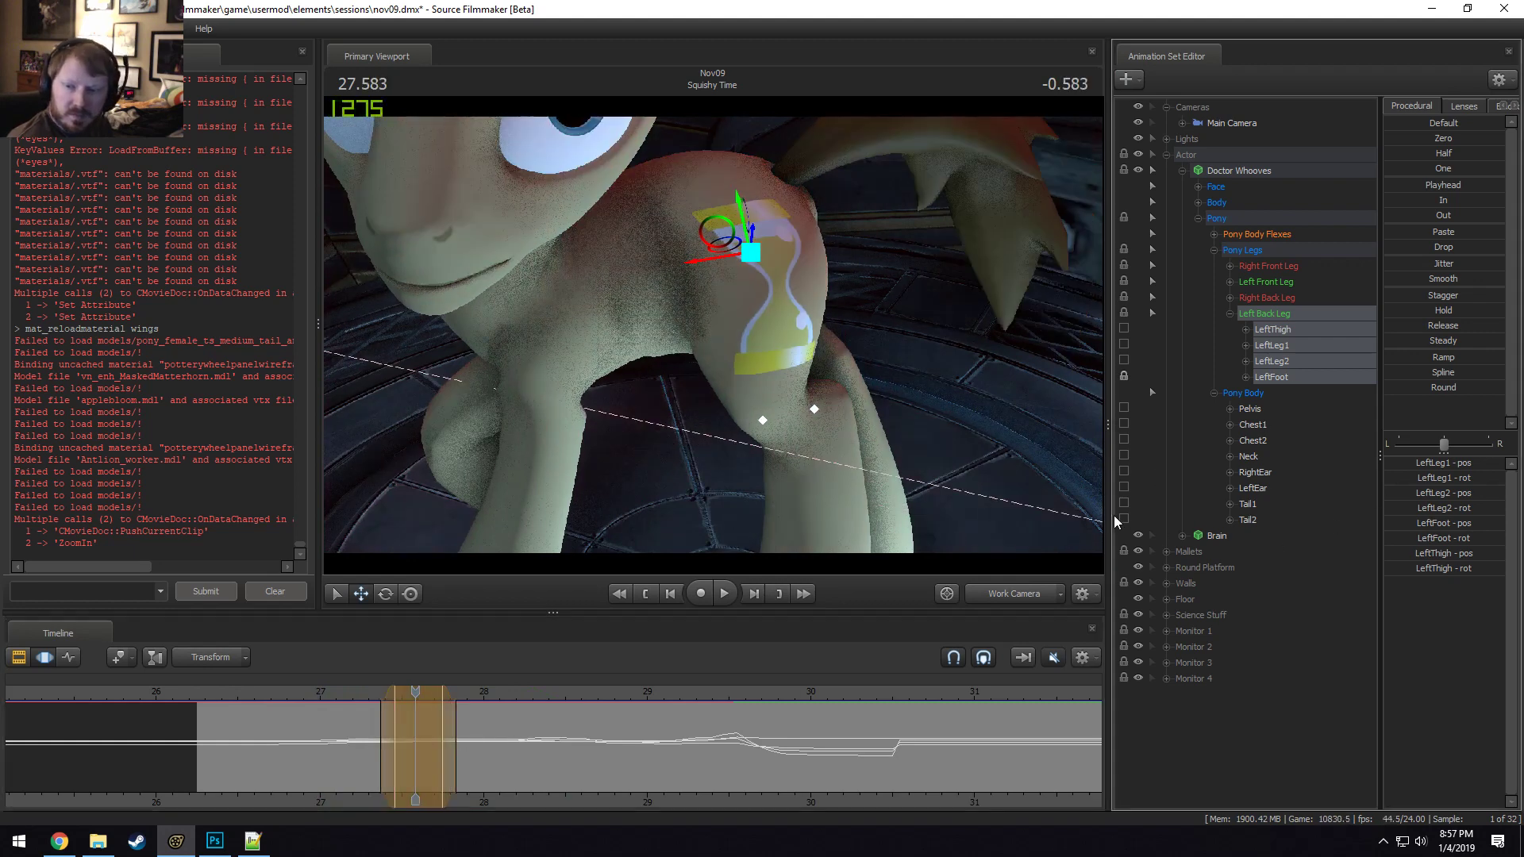
click(361, 691)
key(space)
key(space)
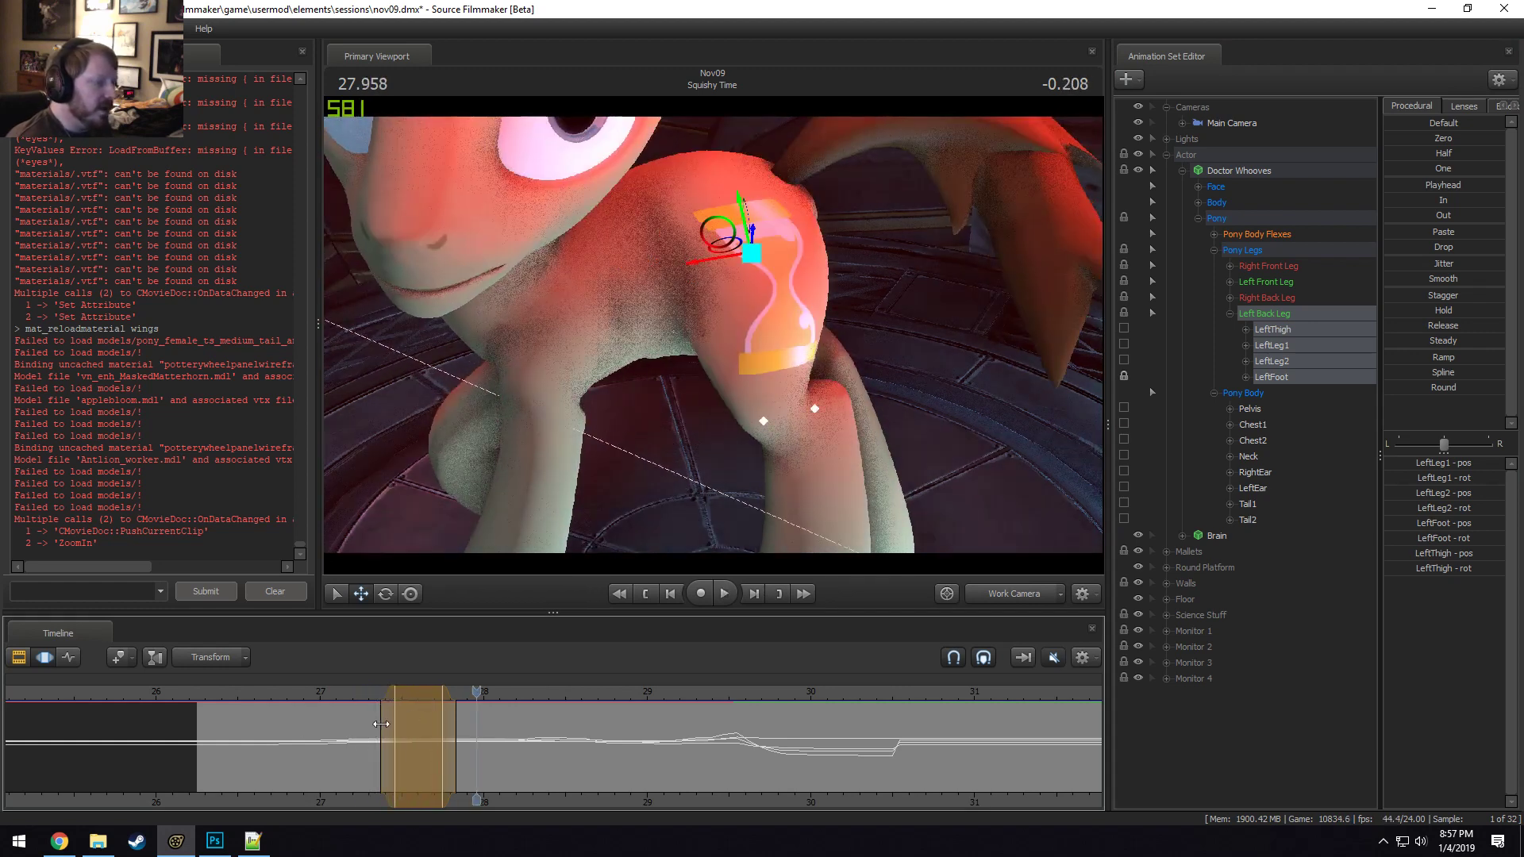
Widen the rounded time range to about 27.25 to 28.1 seconds on both sides and replay the leg motion.
drag(381, 724, 360, 724)
key(space)
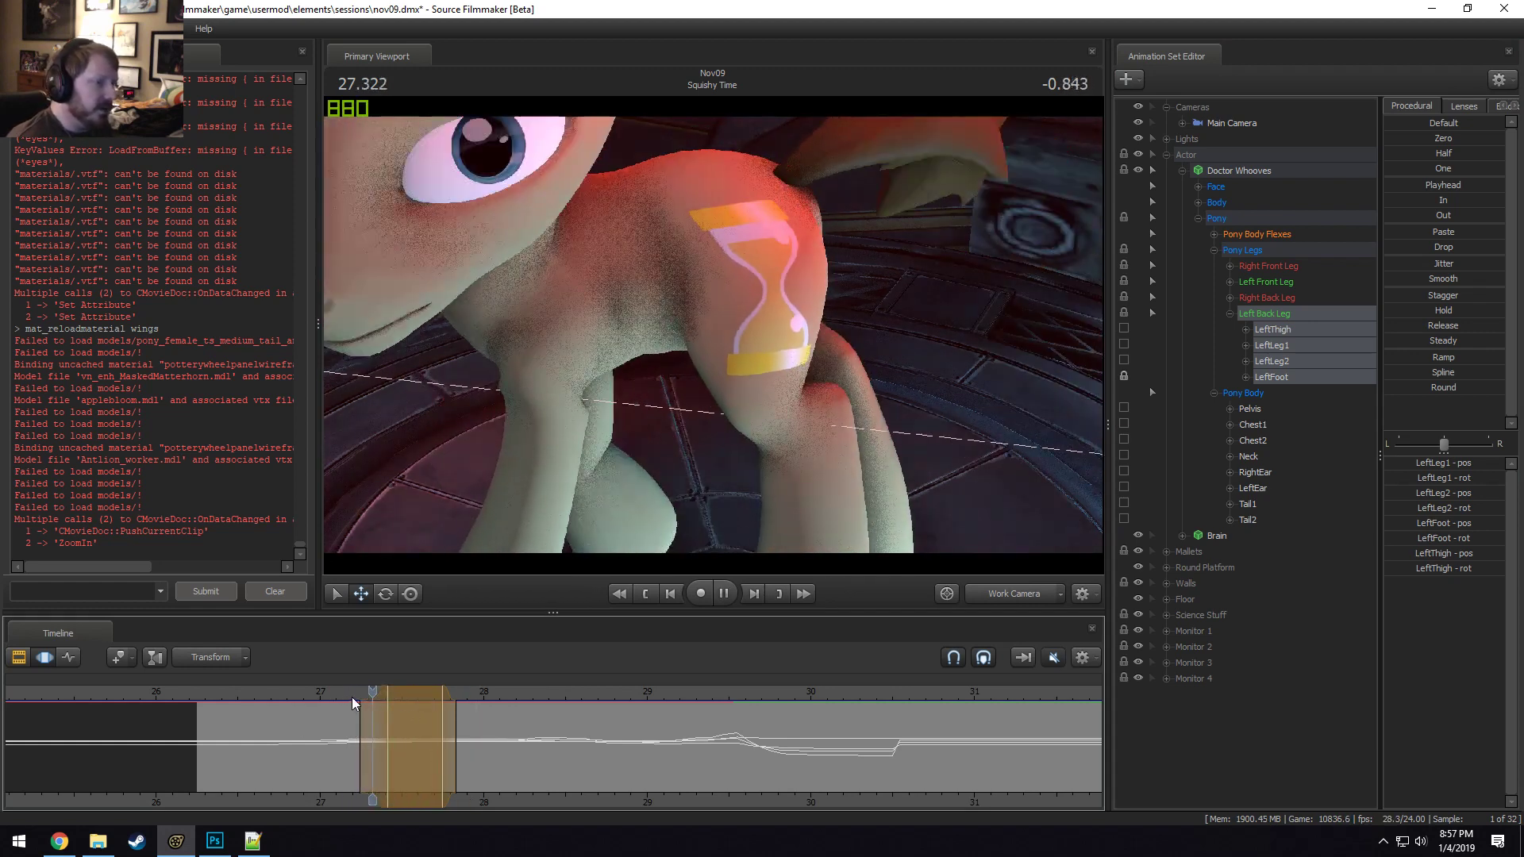
key(space)
drag(469, 739, 482, 739)
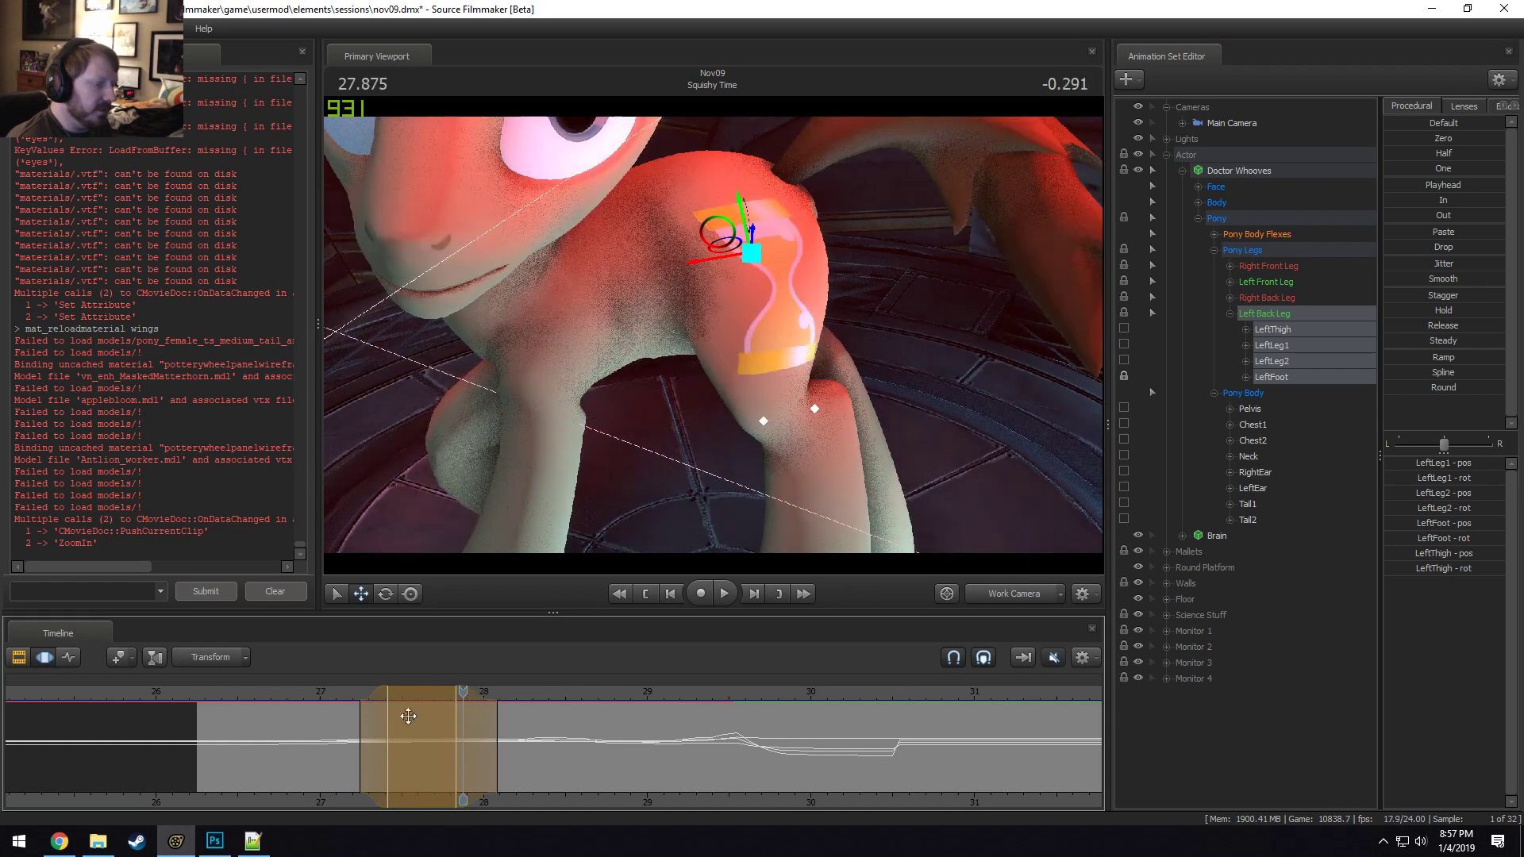
click(347, 690)
key(space)
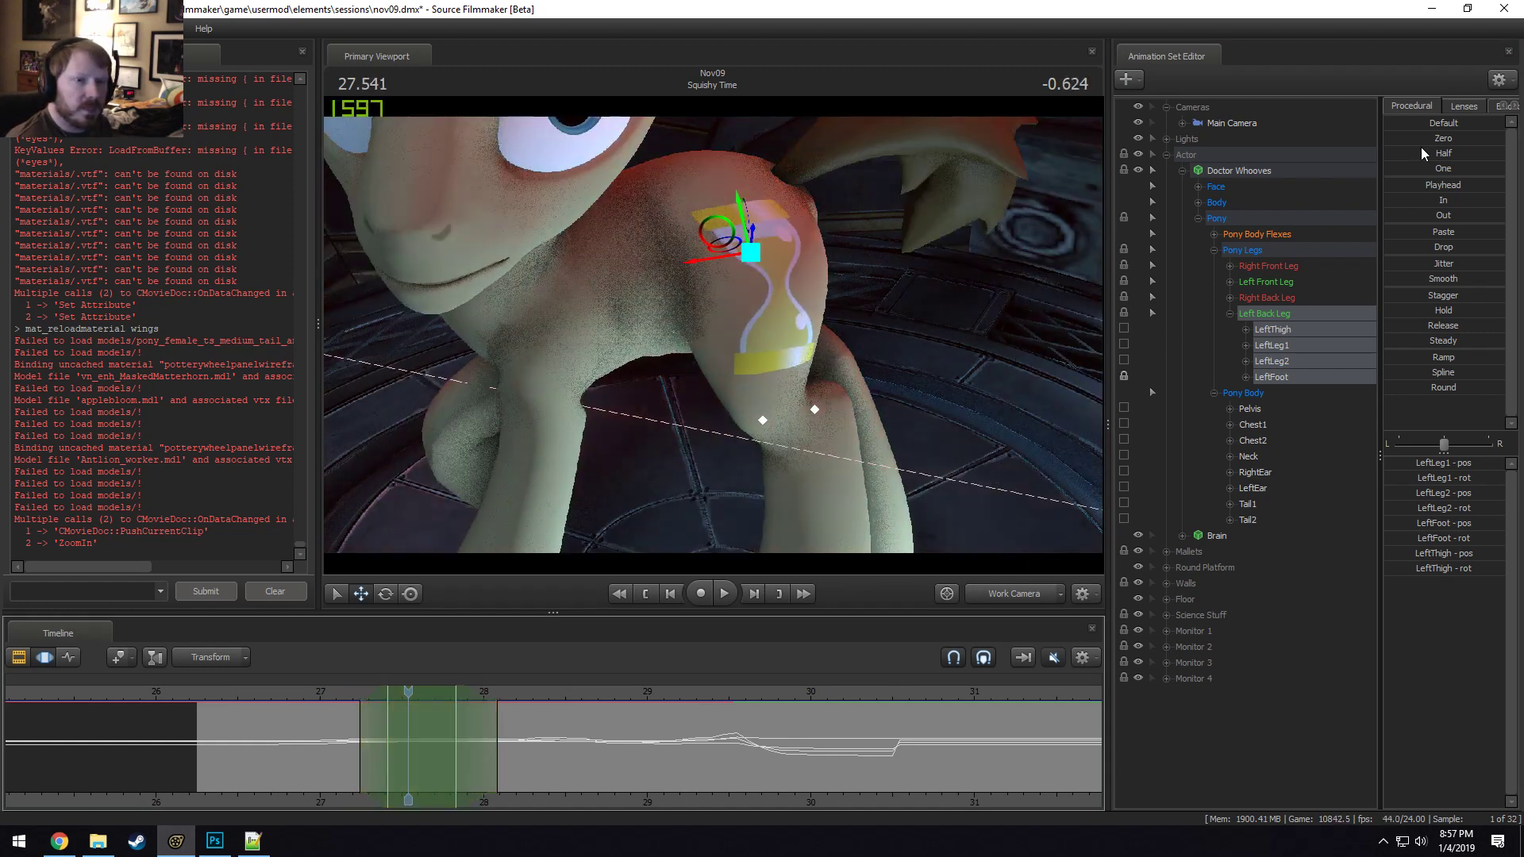
Remove LeftFoot from the selection and lightly apply Round to LeftThigh, LeftLeg1 and LeftLeg2 over the same time range.
ctrl+click(1292, 377)
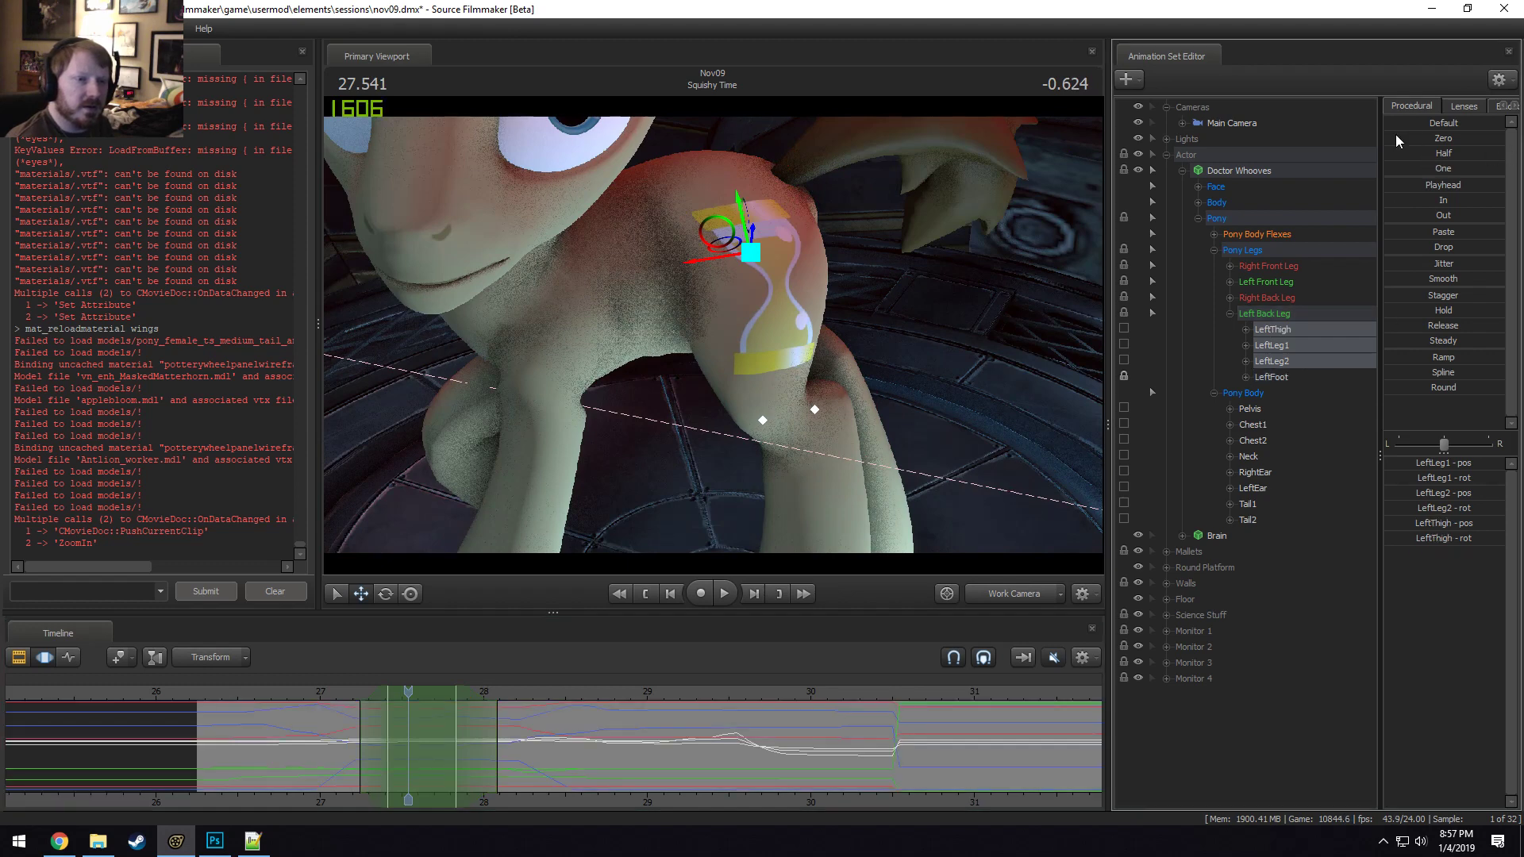
click(1397, 141)
key(ctrl+z)
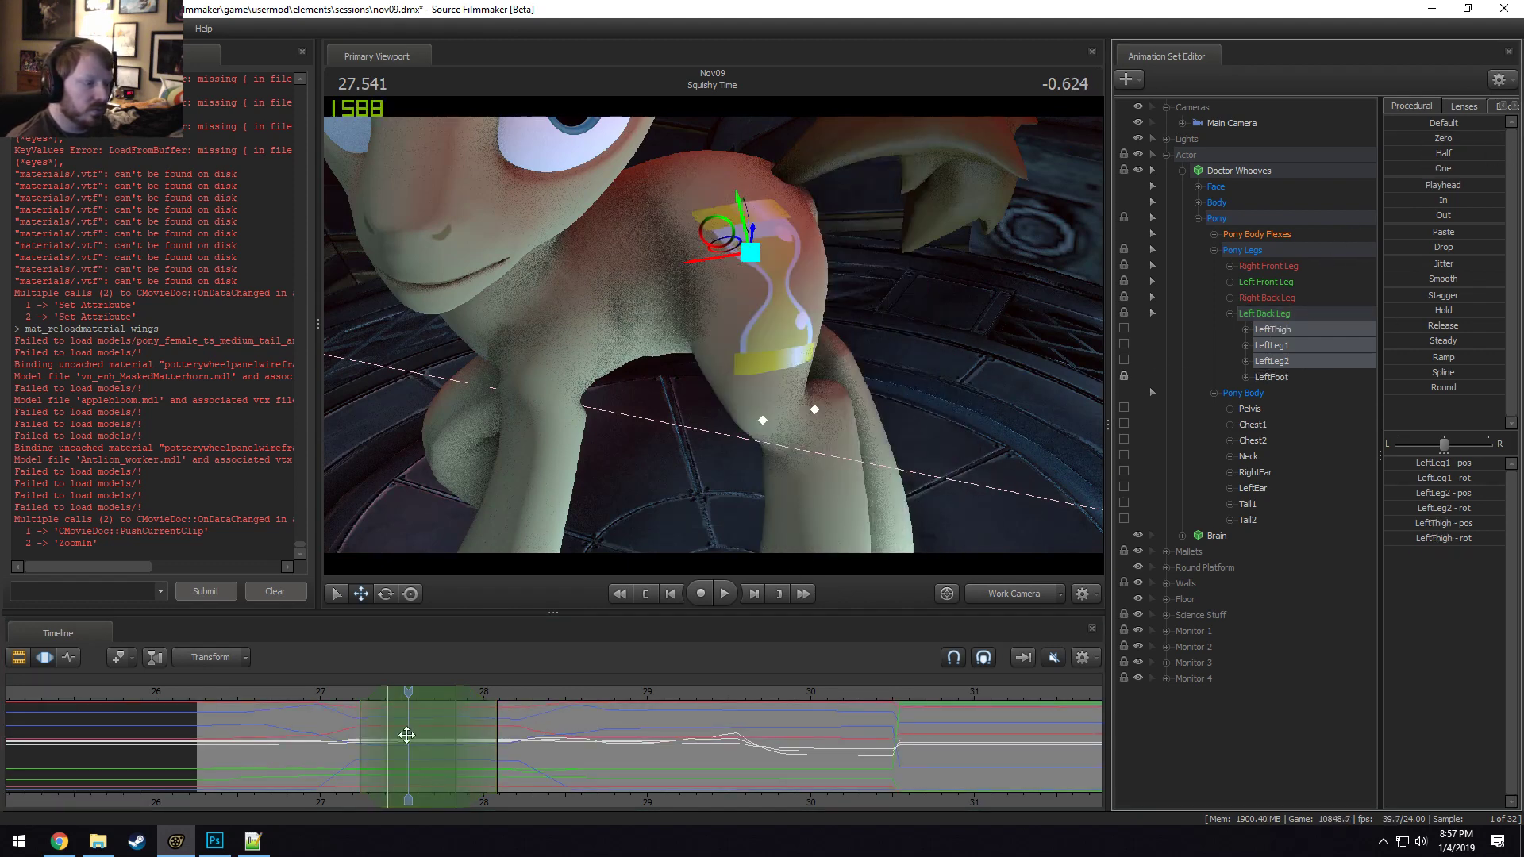
click(1405, 384)
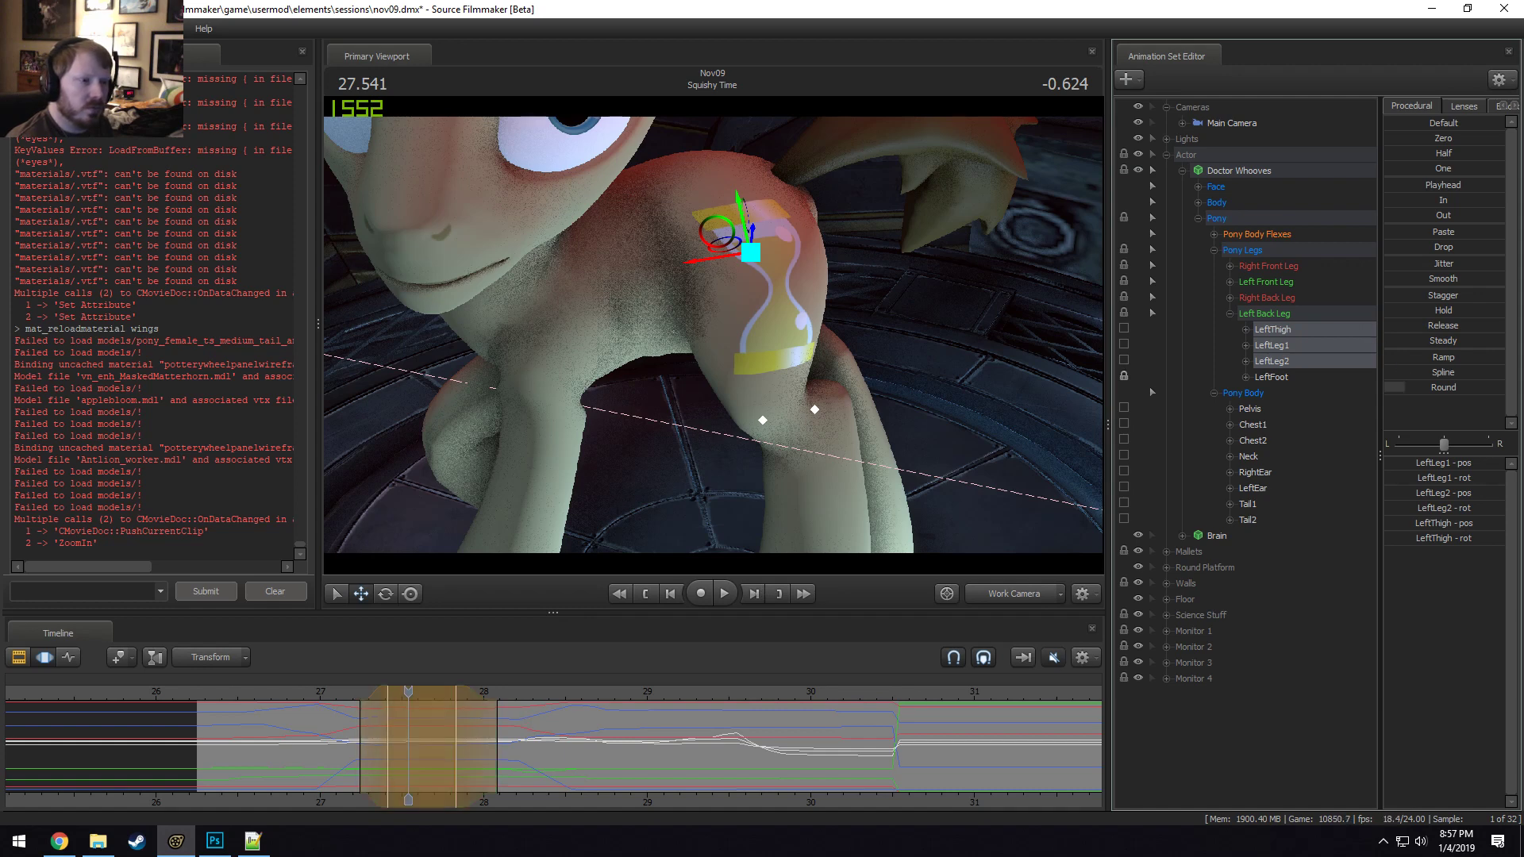
Extend the start of the rounded range to about 27.2 seconds and replay the motion from just after 27 seconds.
key(space)
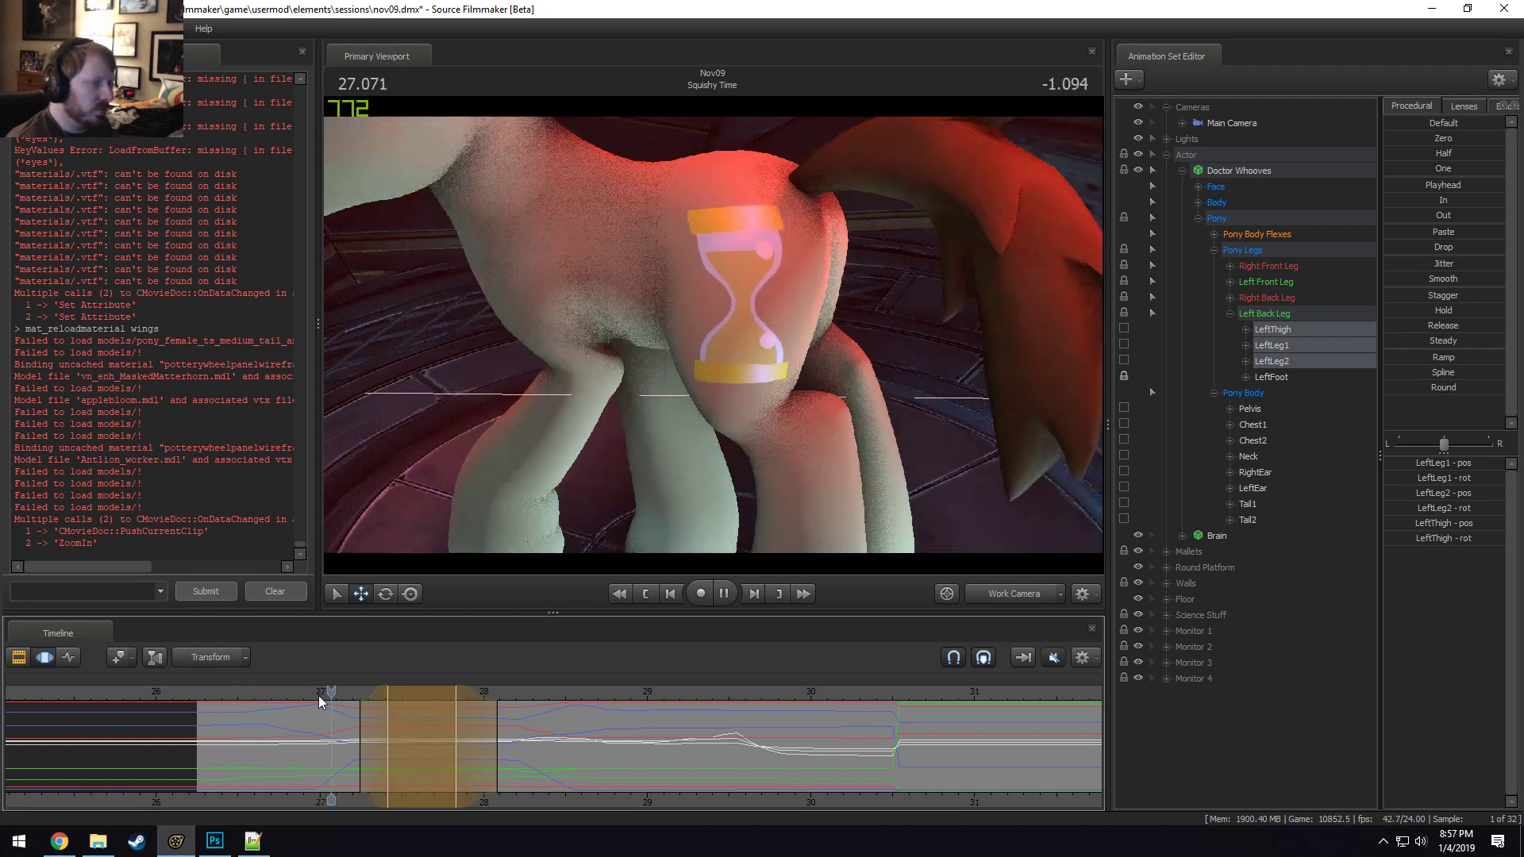
key(shift)
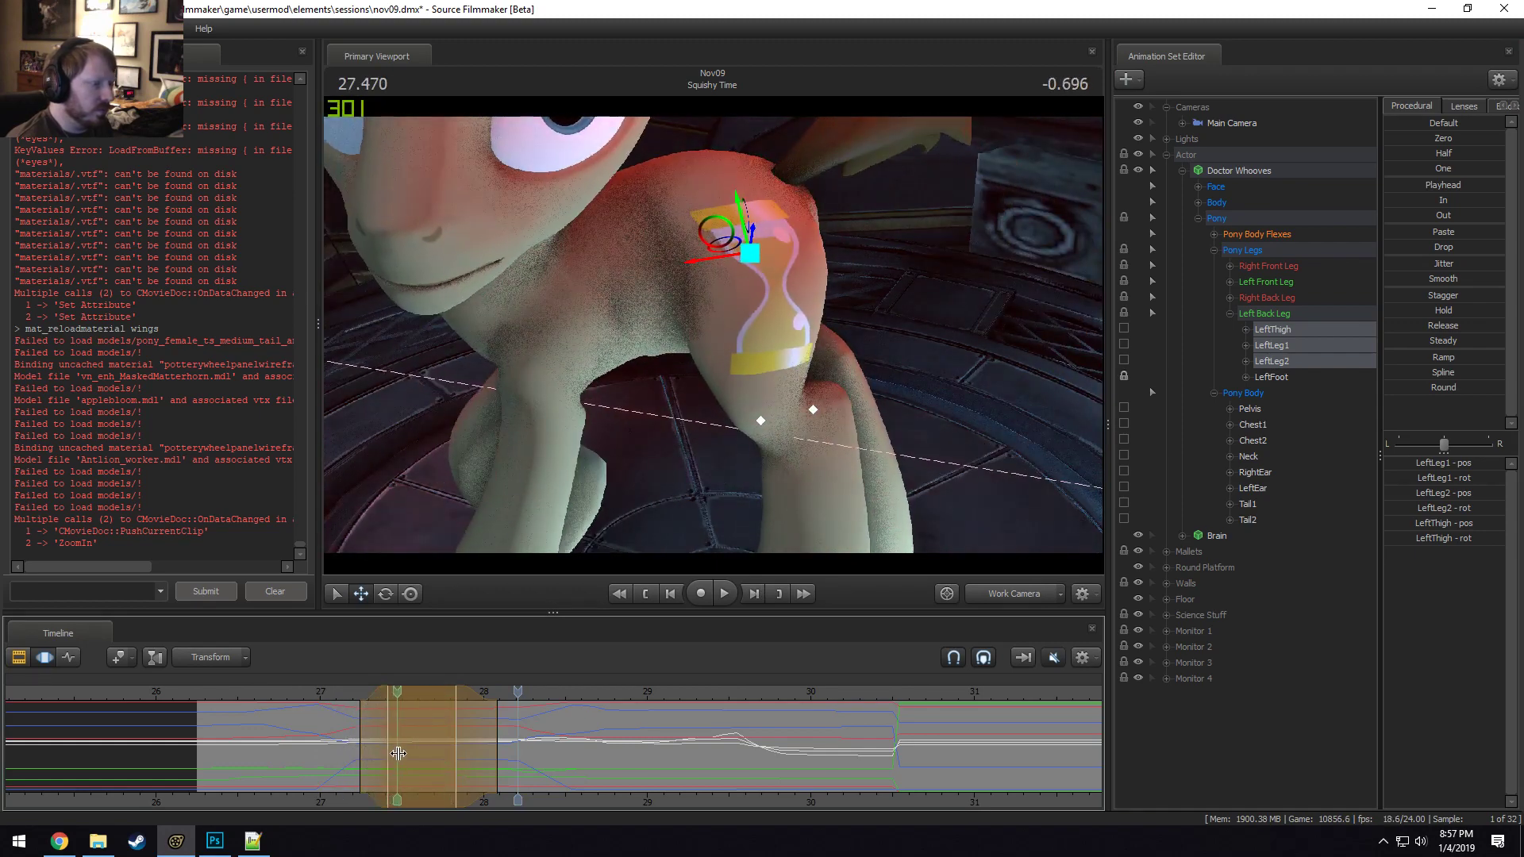
click(335, 695)
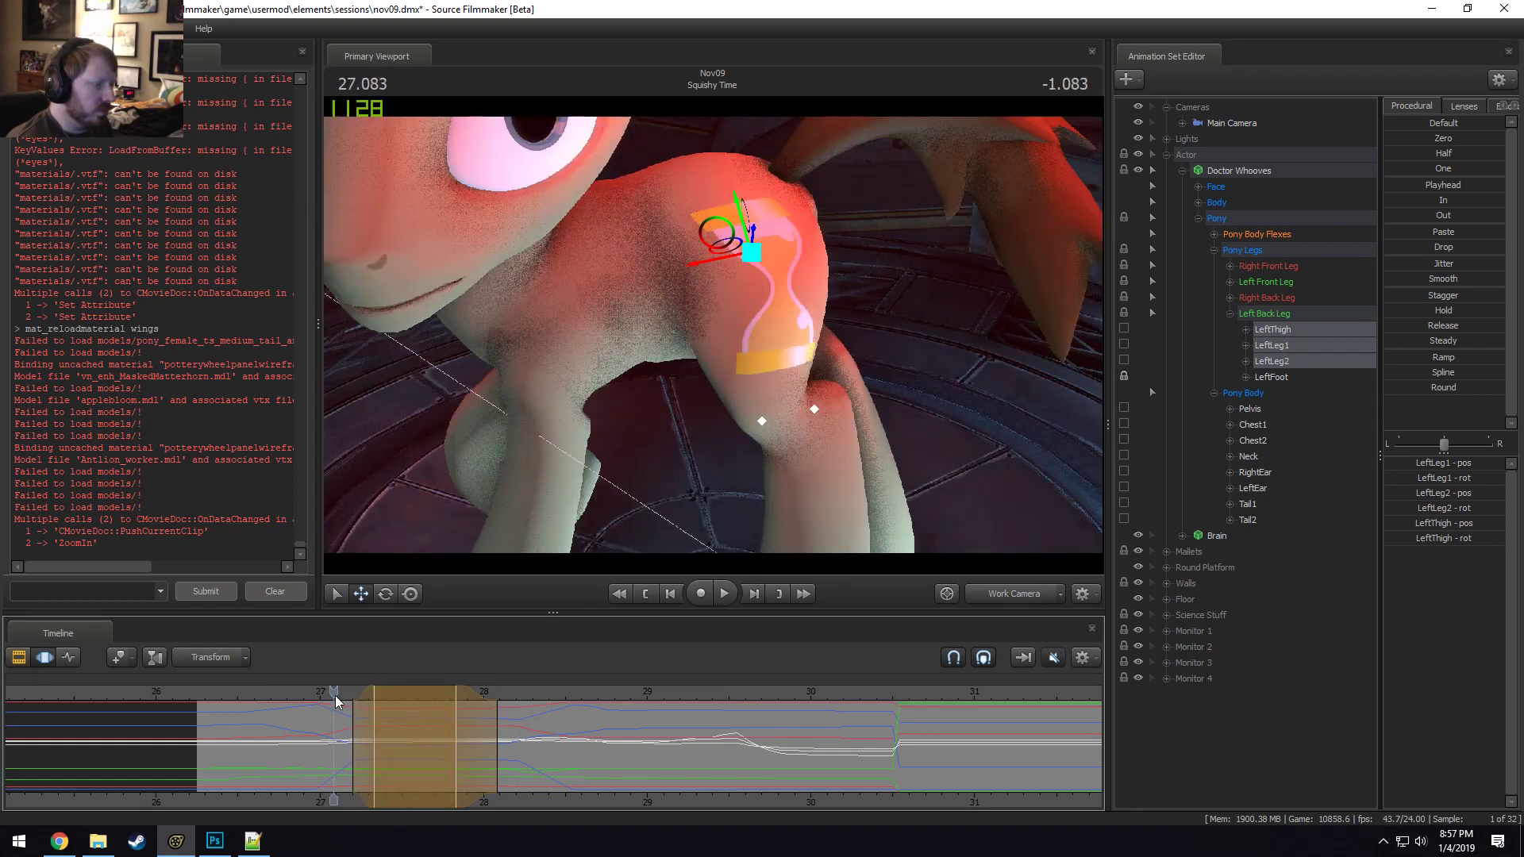
key(space)
key(space)
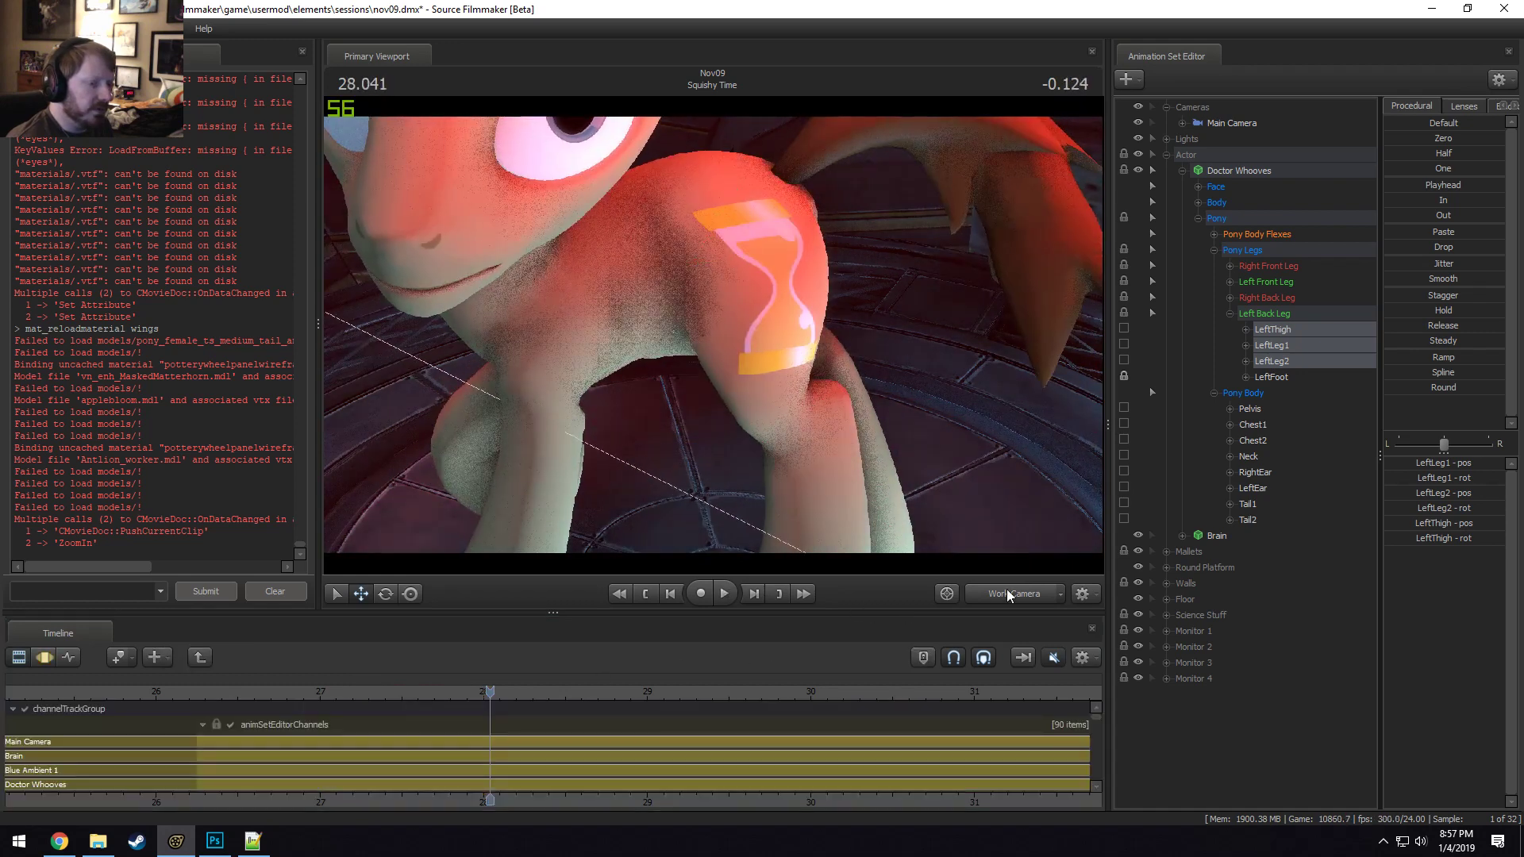
Review the leg motion from about 27 seconds through the Main Camera and save the session.
click(1007, 592)
click(326, 692)
key(space)
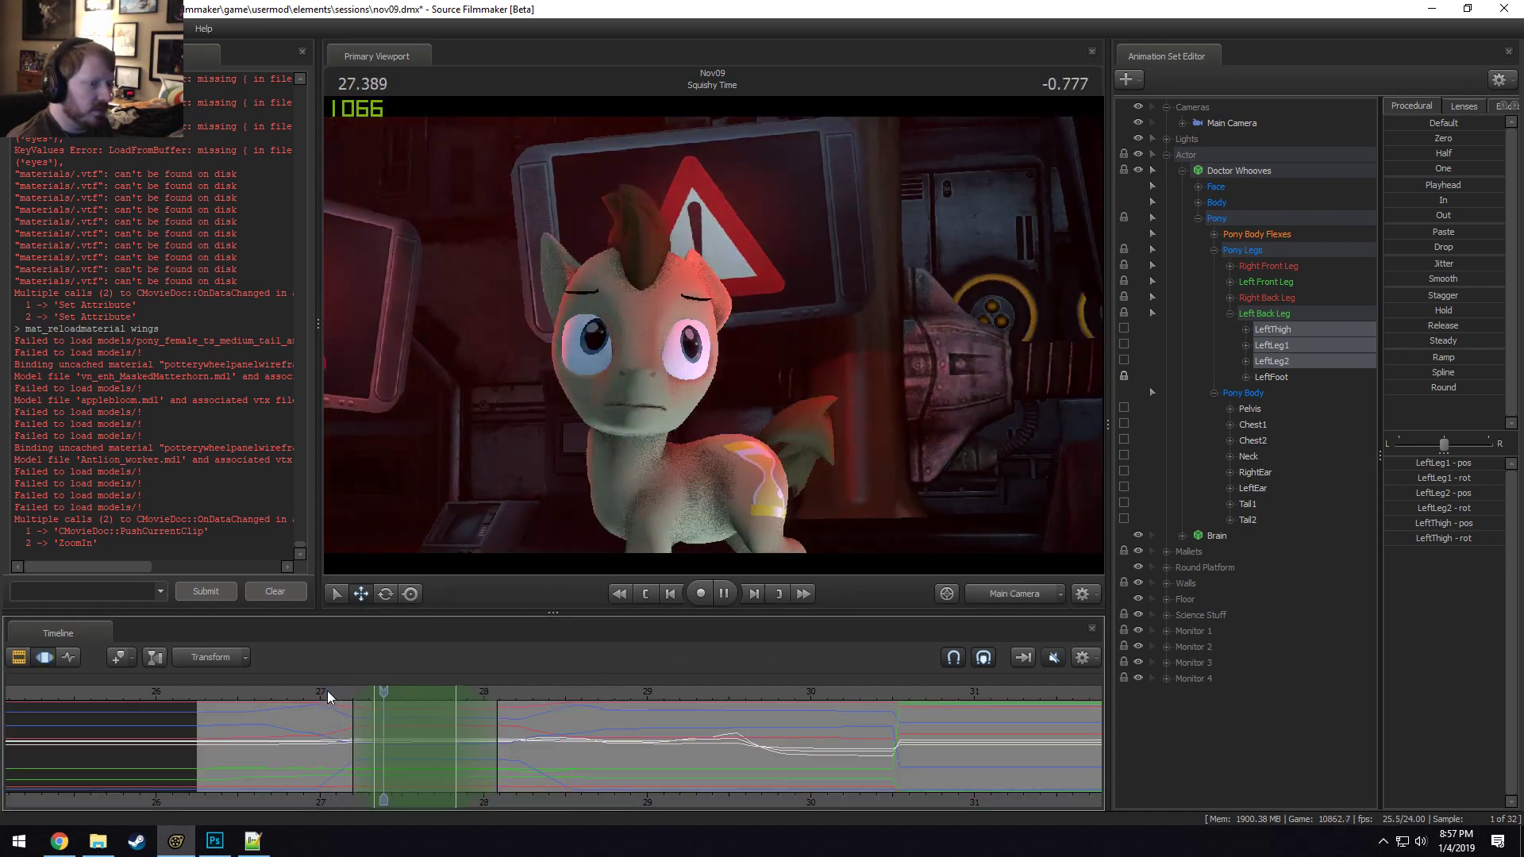
key(space)
key(F2)
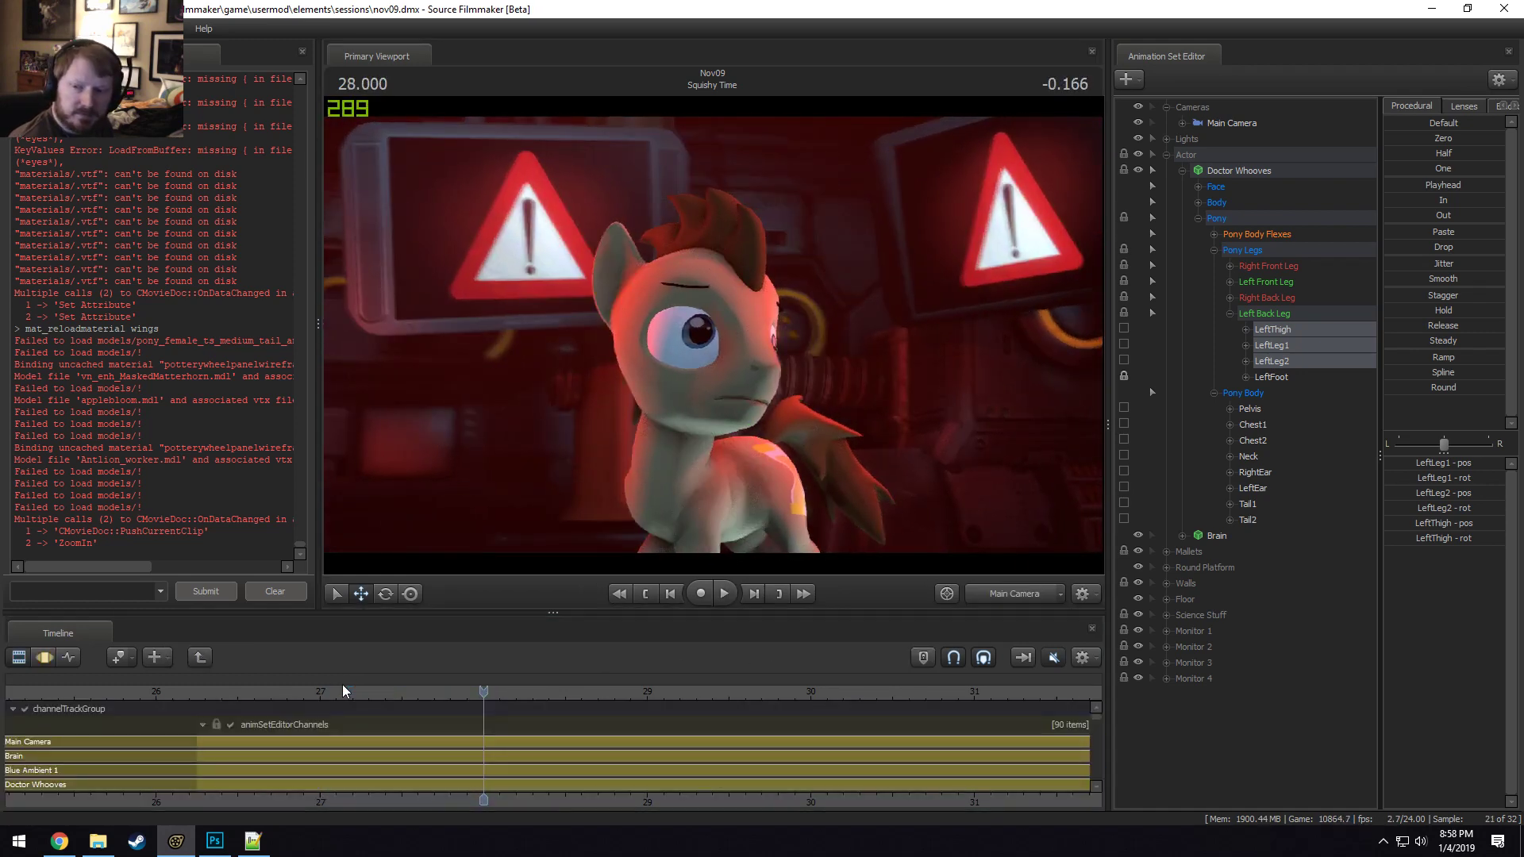
Move the playhead to 0.000 seconds, the start of the Introduction - Science Horse shot, in the Clip Editor.
scroll(354, 693, down, 3)
scroll(408, 756, down, 10)
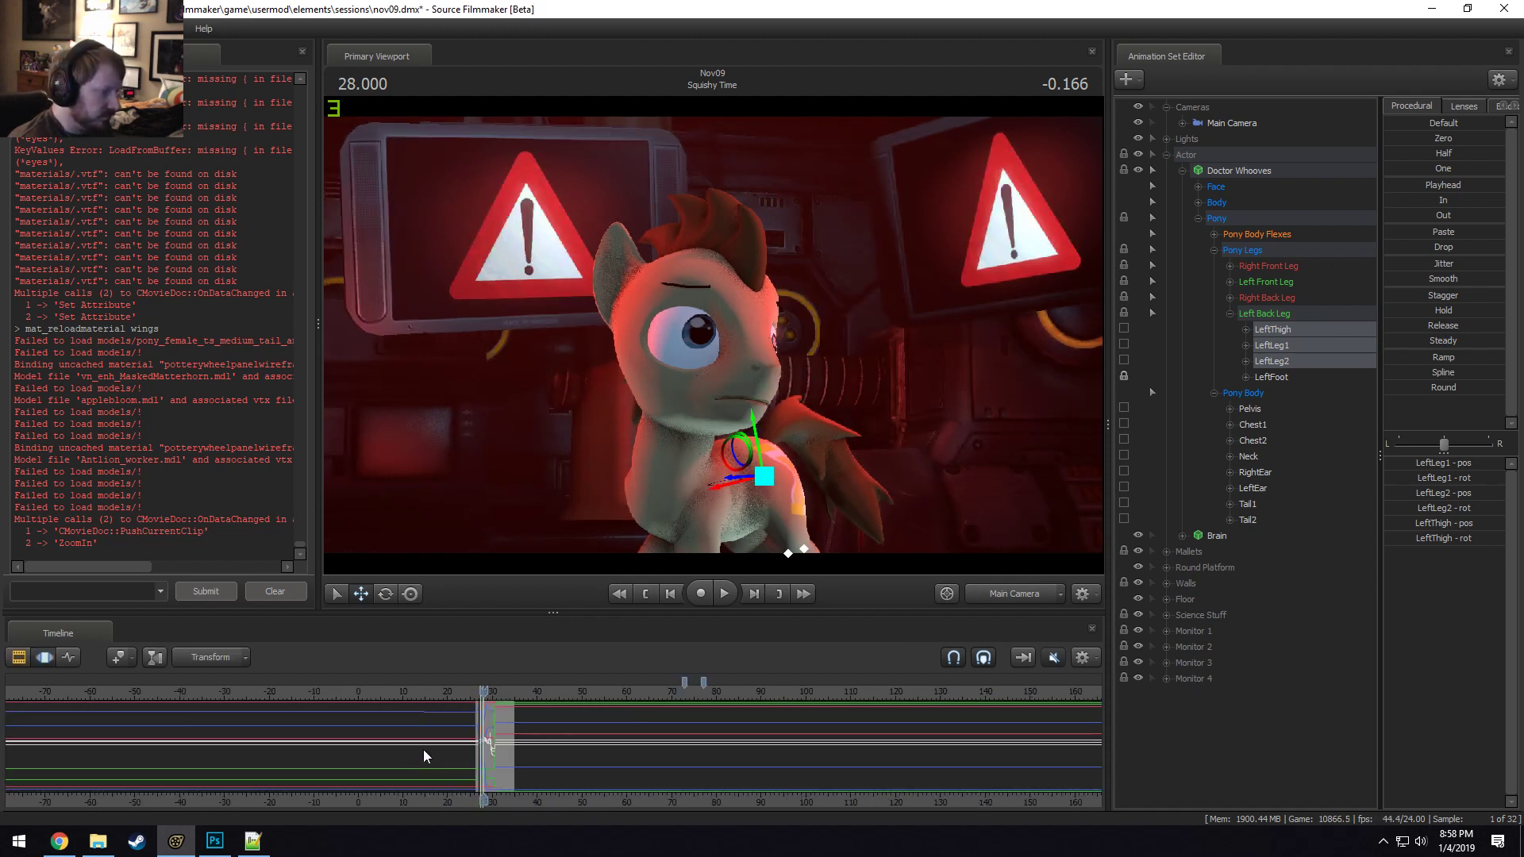
click(359, 695)
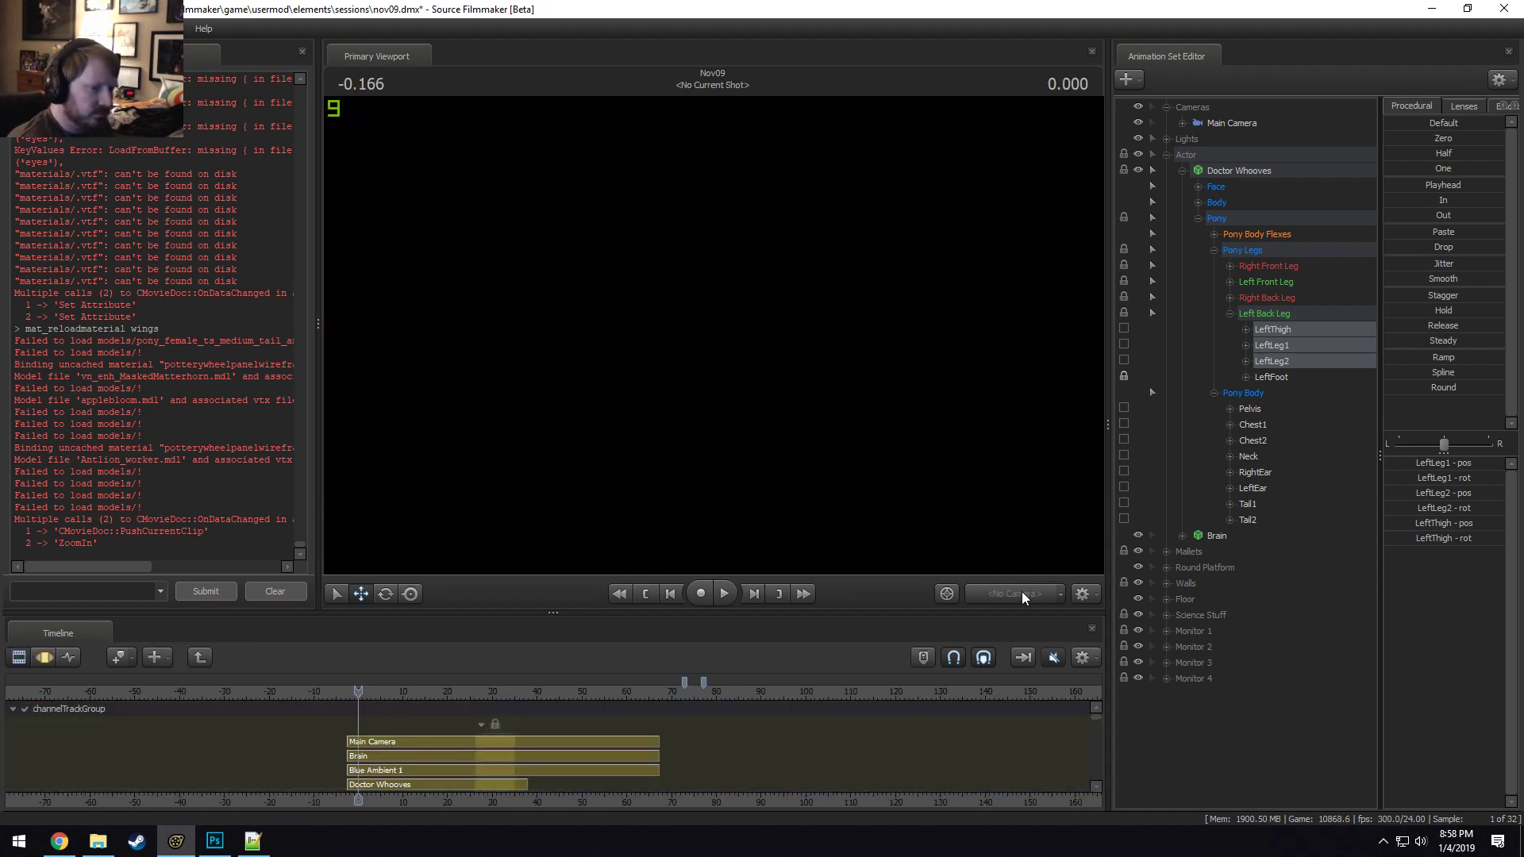
scroll(486, 740, up, 5)
click(371, 702)
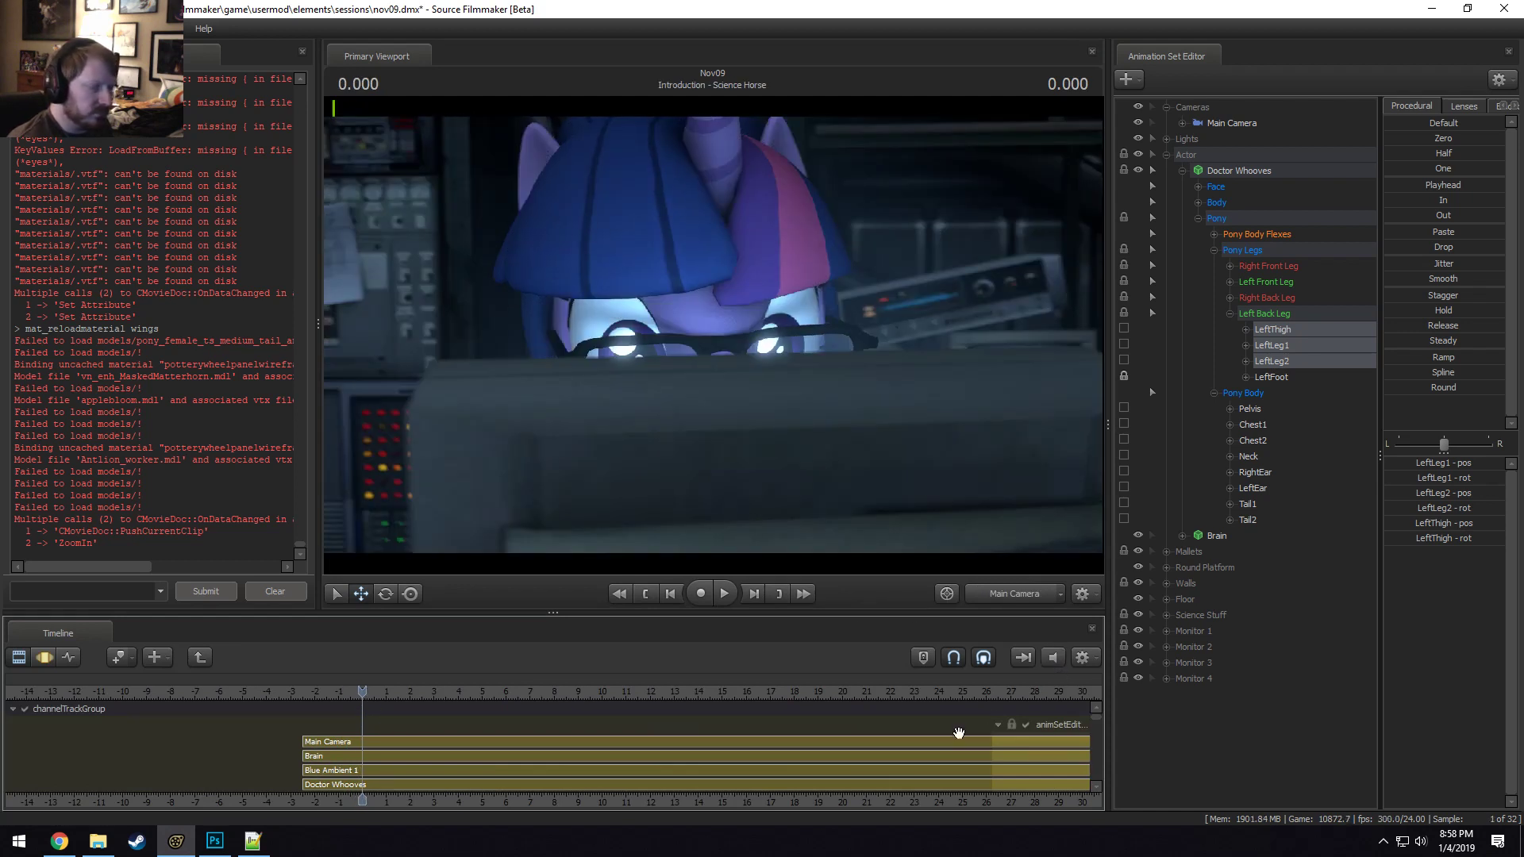
Enlarge the viewport and play the movie from the beginning into the shot "Spike Knows this is Bad".
key(space)
key(space)
drag(318, 536, 155, 569)
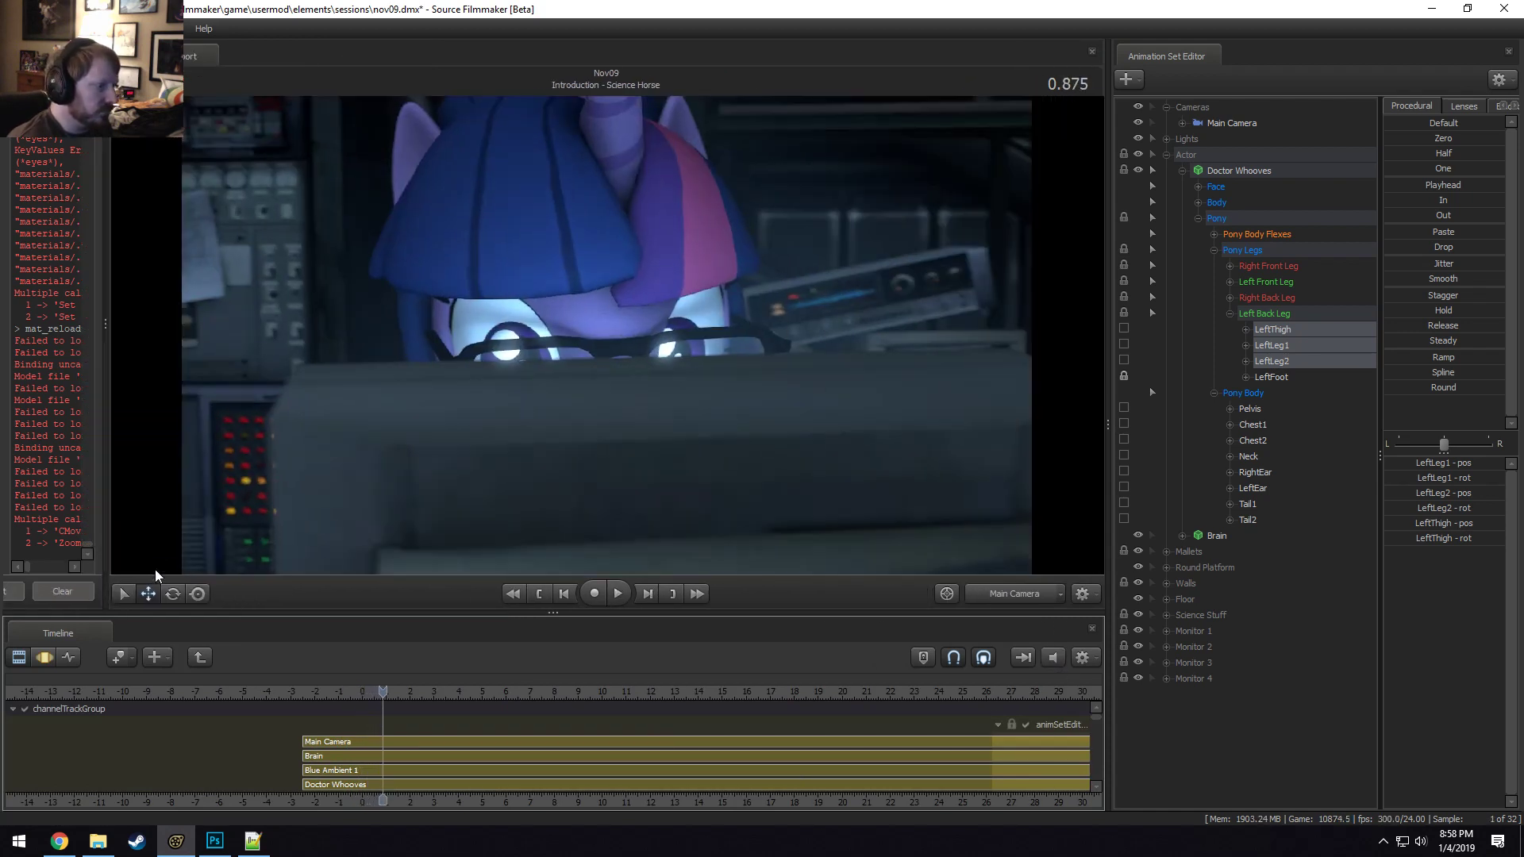
drag(346, 611, 347, 716)
key(space)
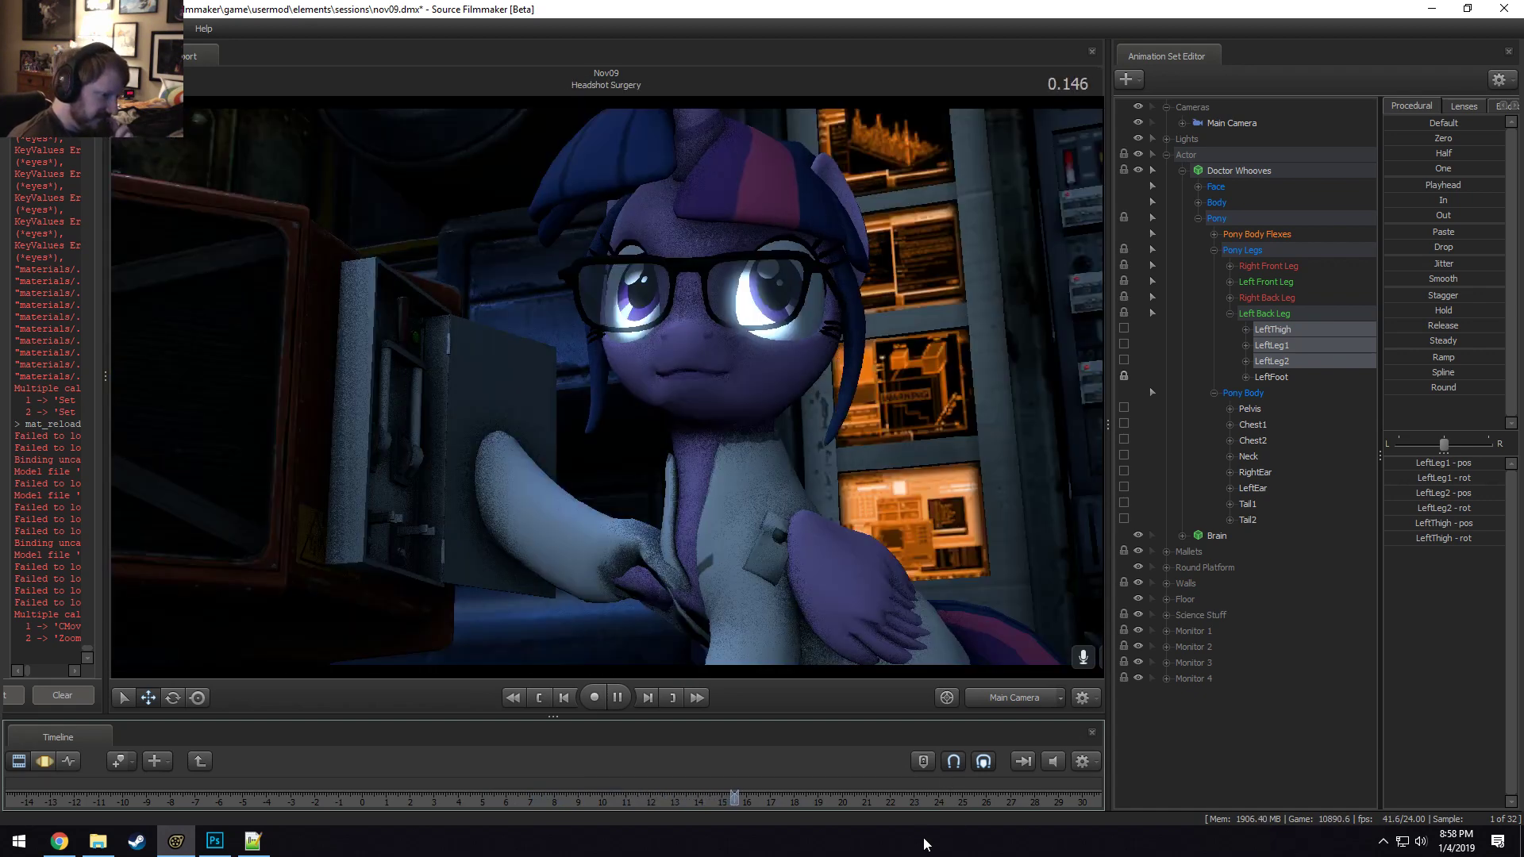
drag(792, 717, 792, 678)
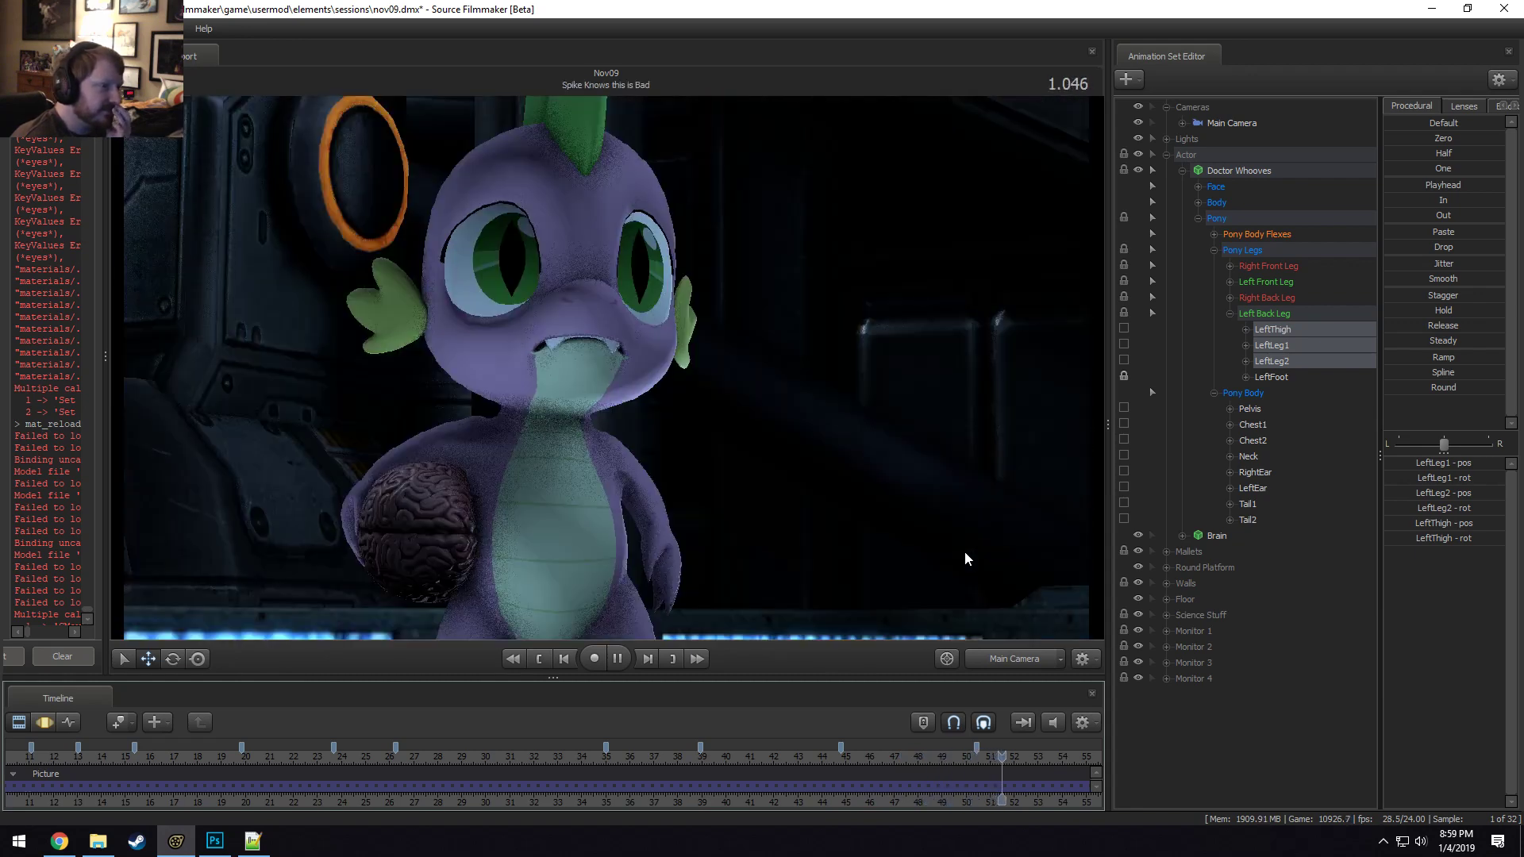
key(space)
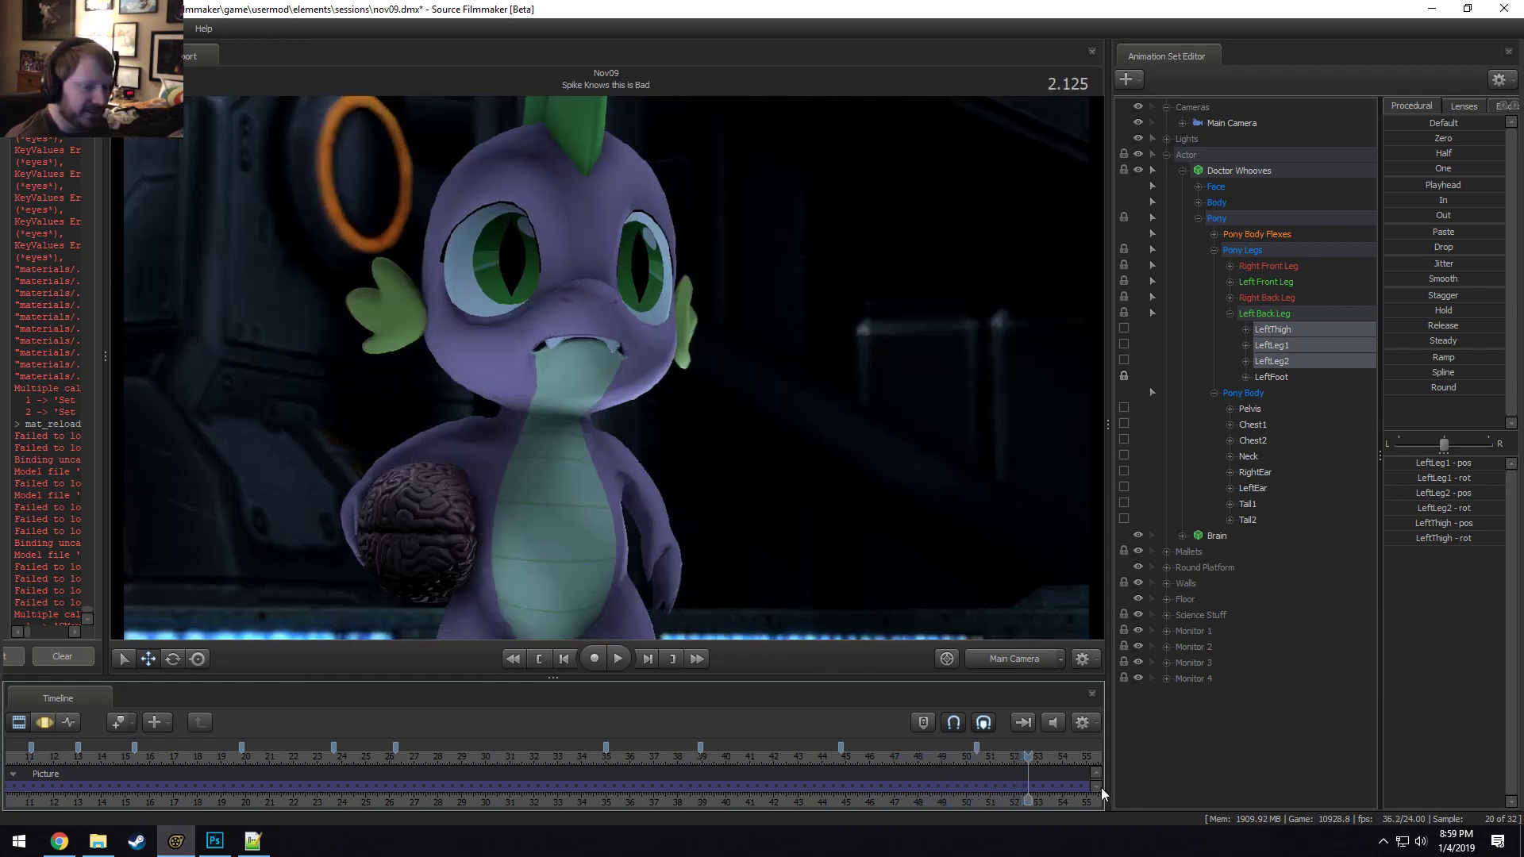
Bring the film's shot clips into view on a taller timeline and select the Squishy Time shot, with the playhead near its end.
click(1097, 787)
click(1017, 774)
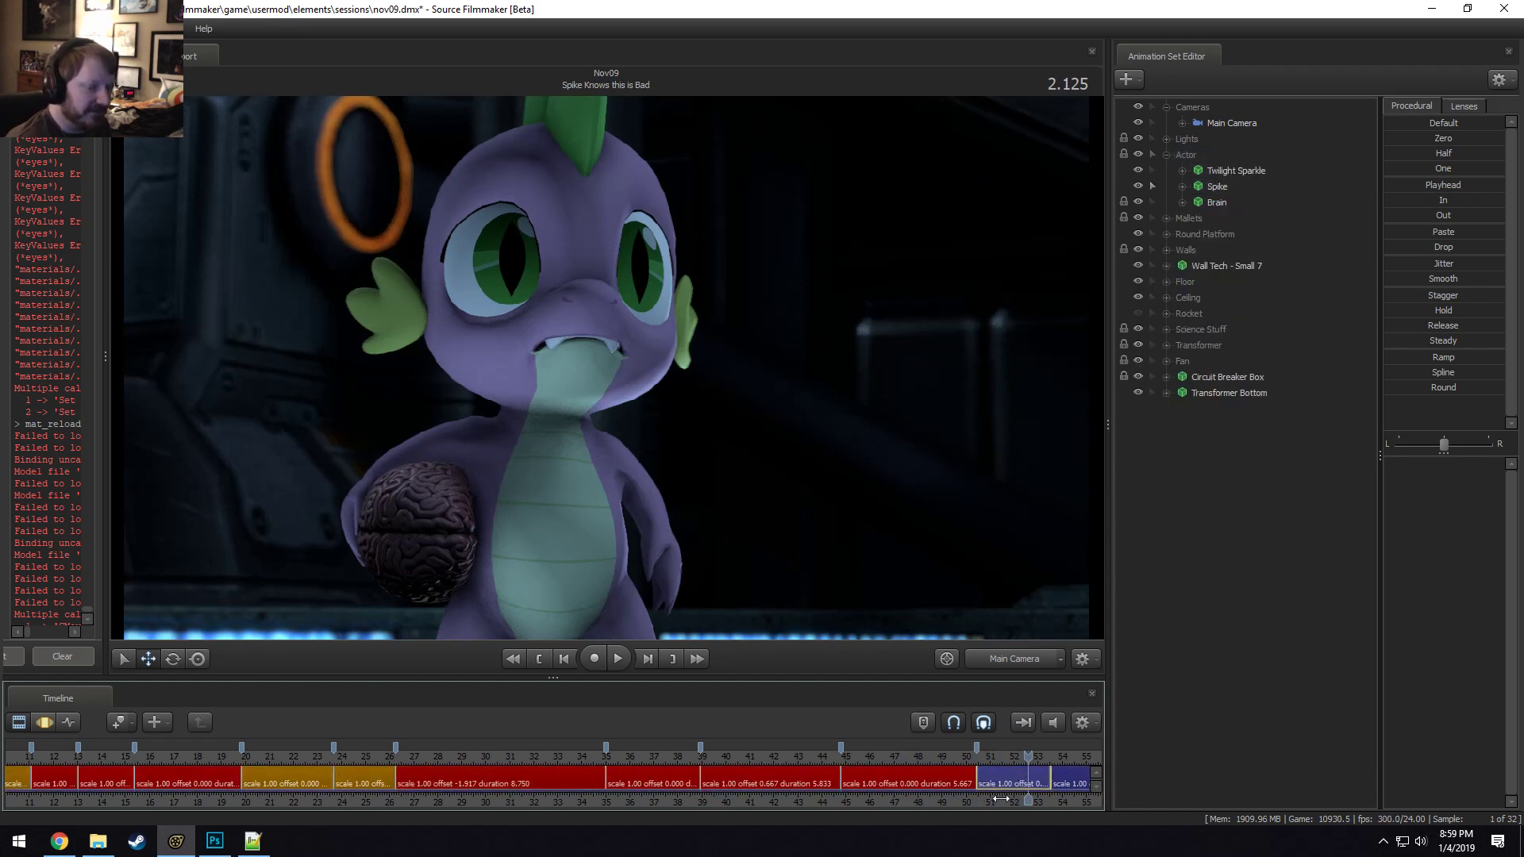
scroll(587, 786, down, 3)
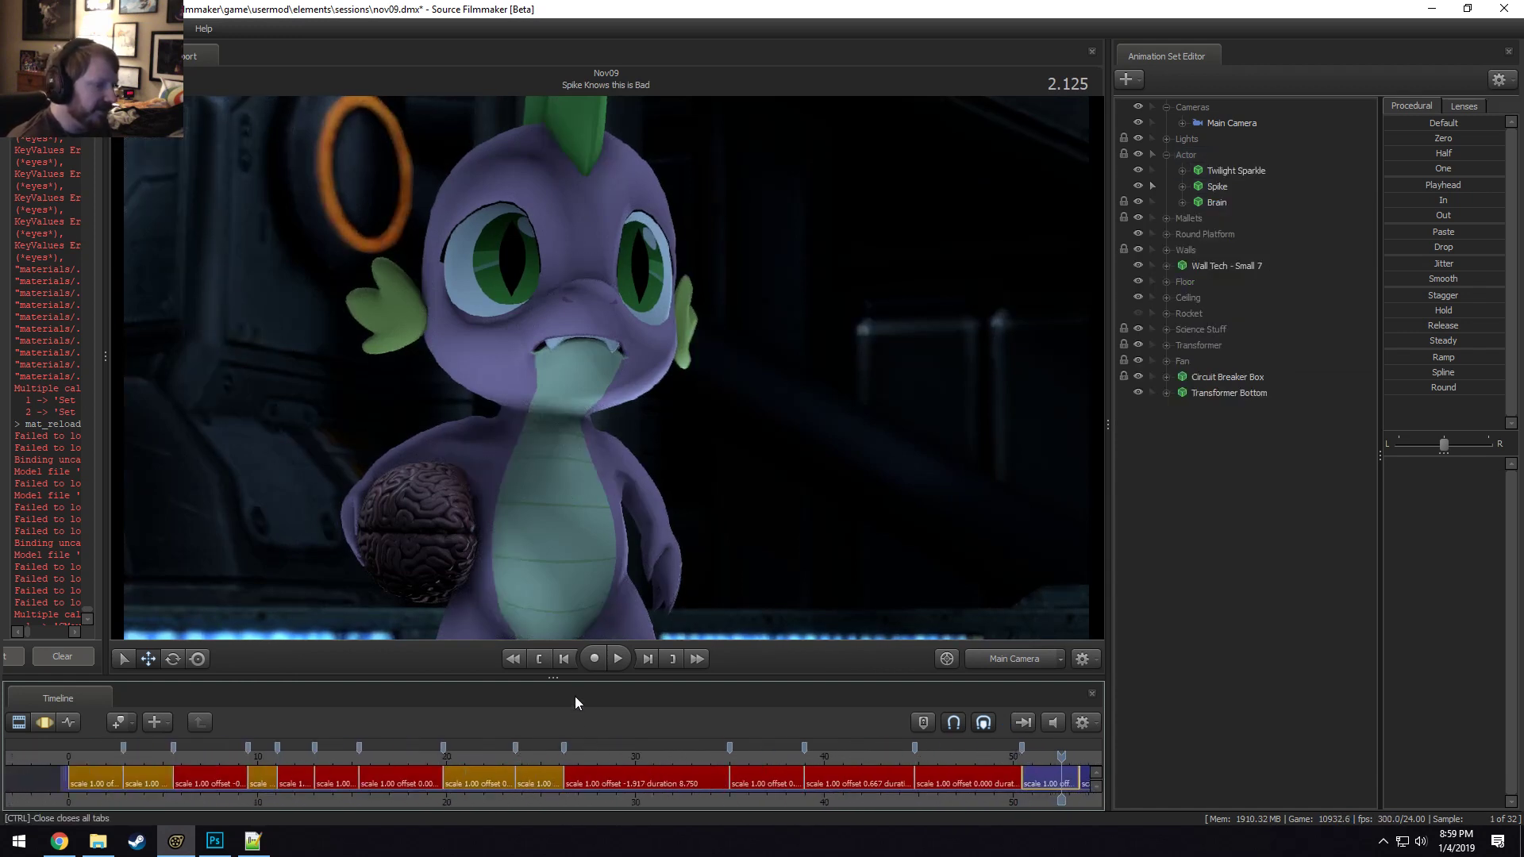
drag(573, 681, 584, 631)
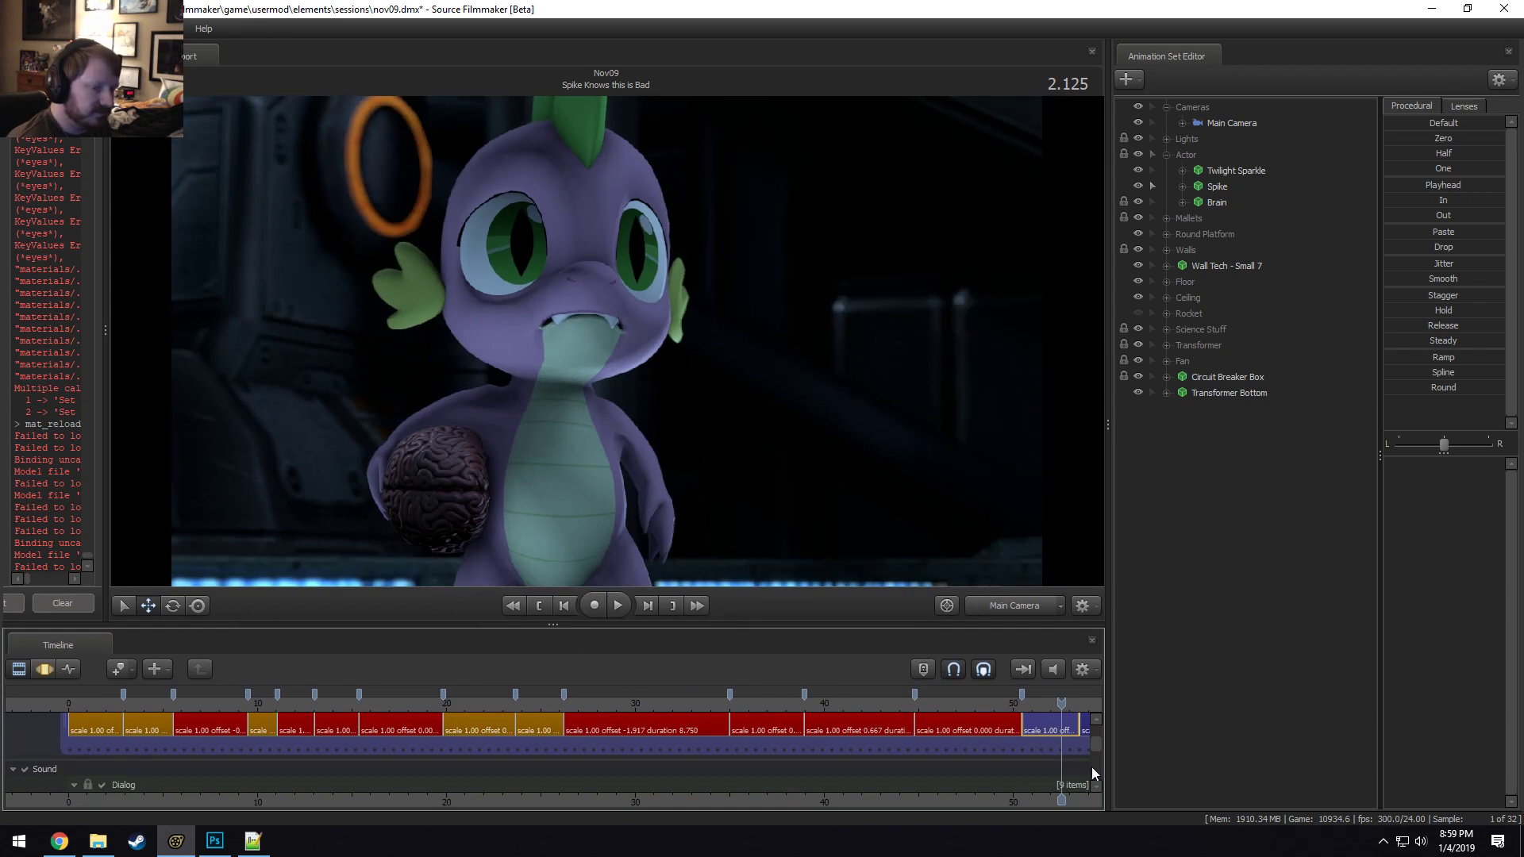
scroll(1092, 744, up, 2)
drag(714, 703, 721, 703)
click(715, 770)
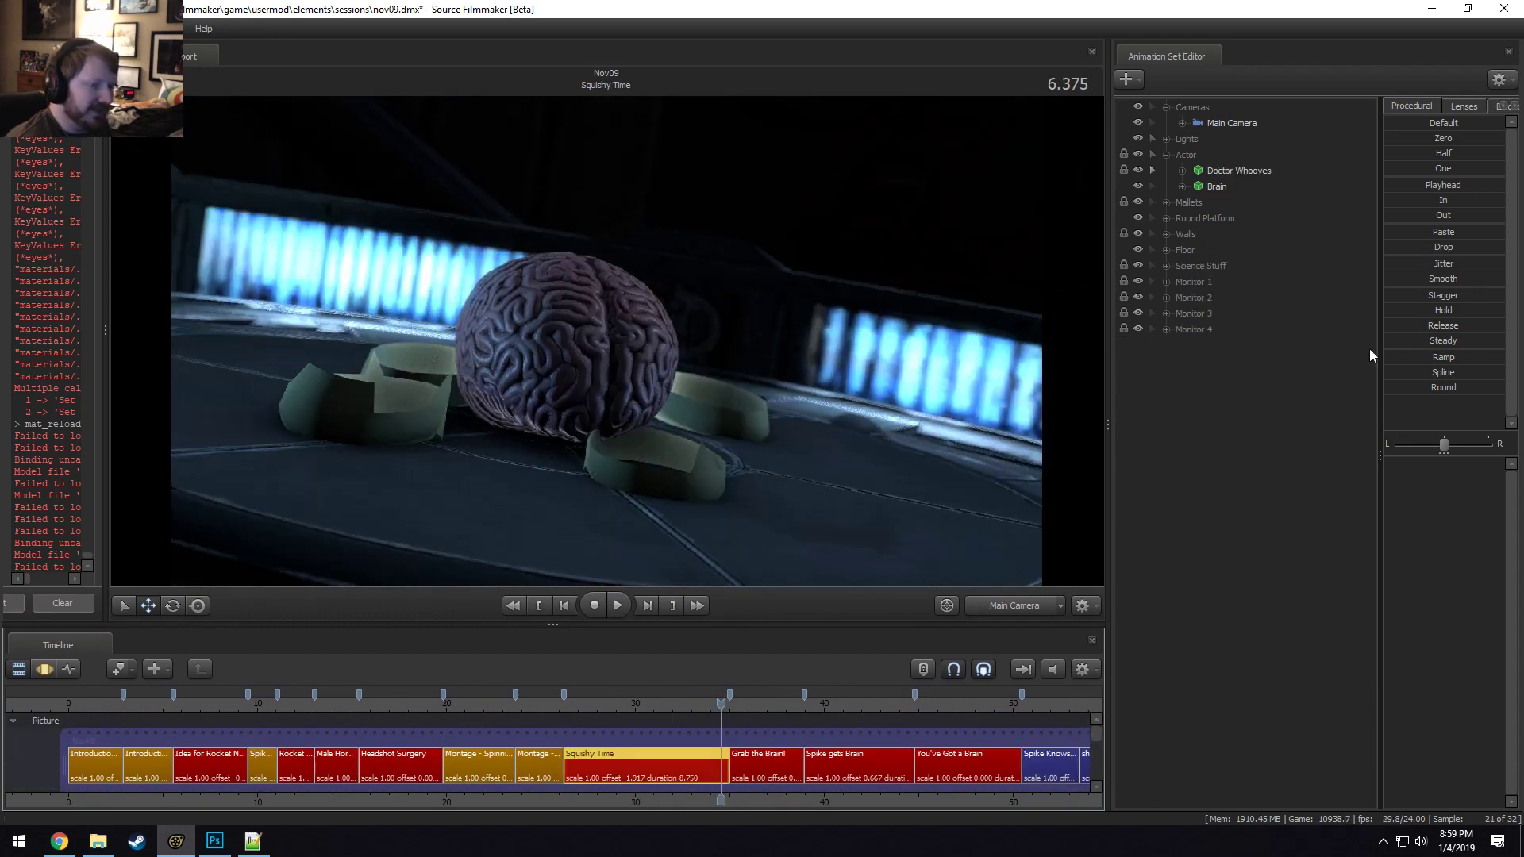
Expand Doctor Whooves' Pony Legs group down to the individual controls of all four legs.
click(1183, 171)
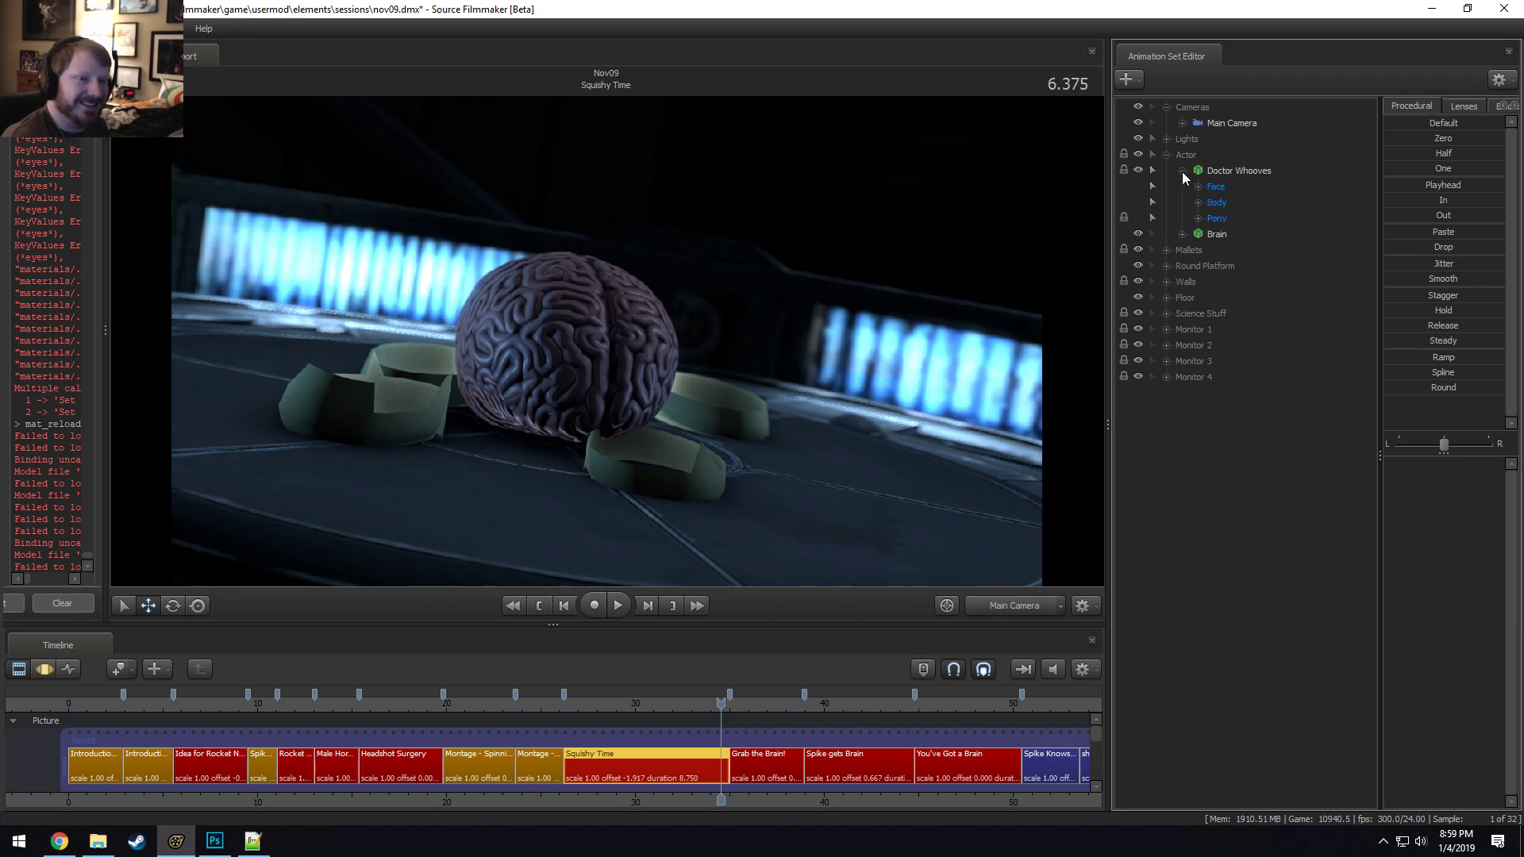
click(1199, 218)
click(1215, 250)
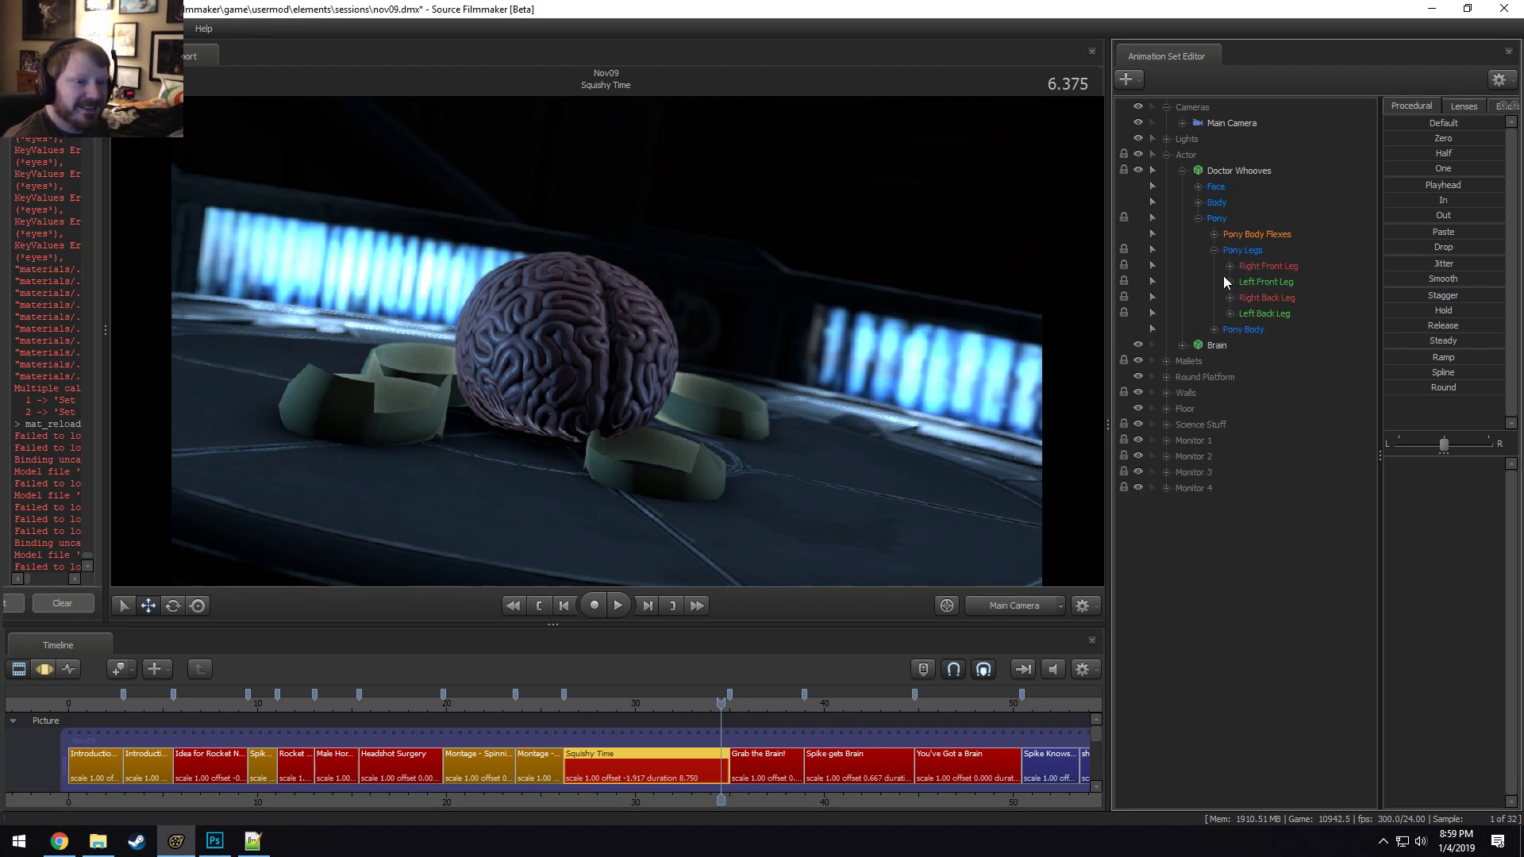
click(1230, 314)
click(1230, 298)
click(1230, 281)
click(1229, 265)
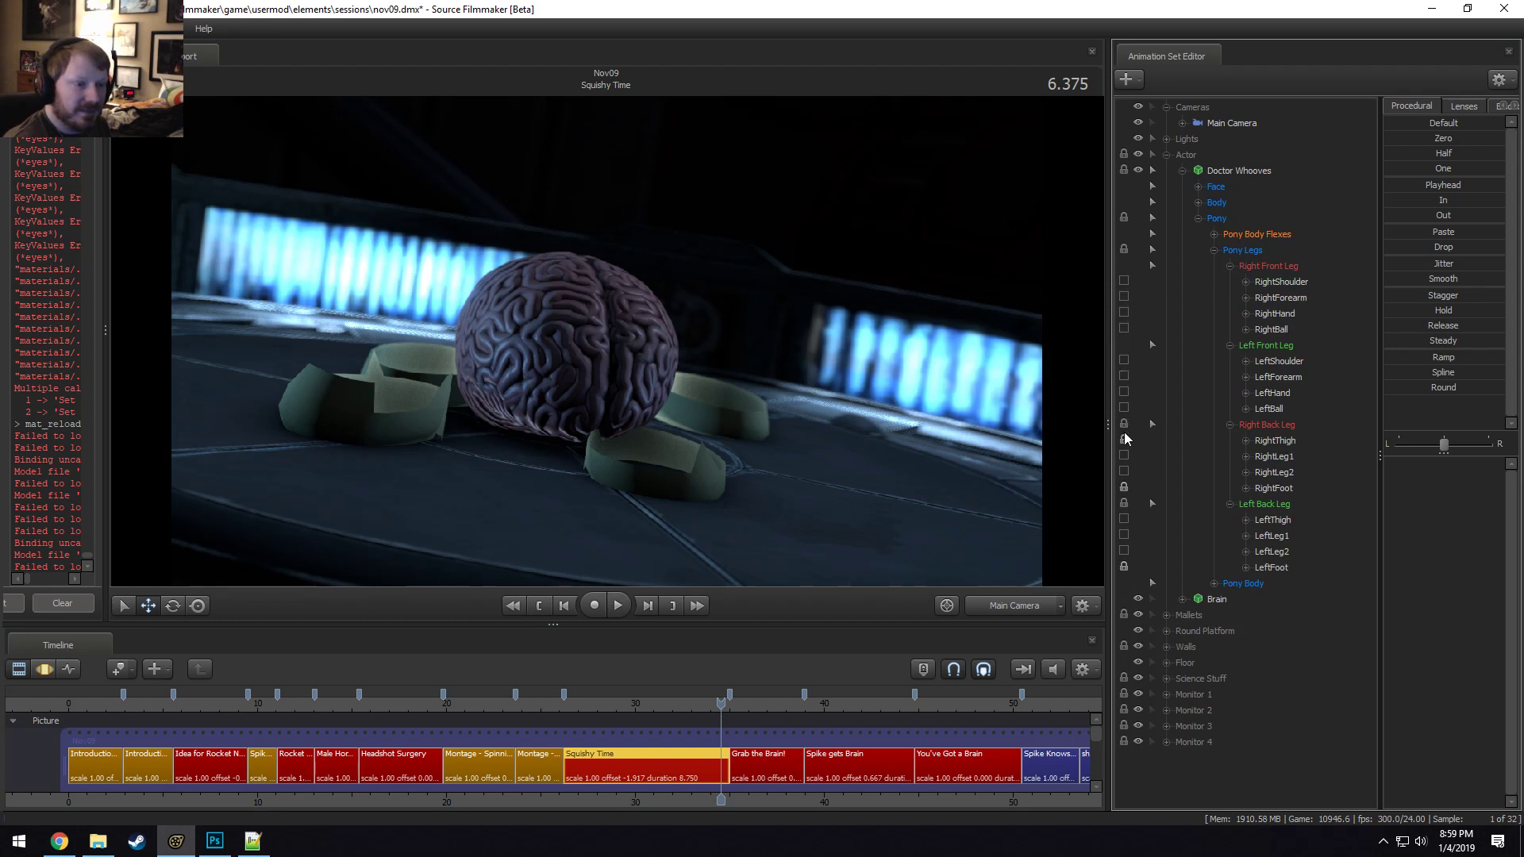
Unlock the two back feet and select LeftFoot, RightFoot, LeftBall and RightBall together.
click(1270, 567)
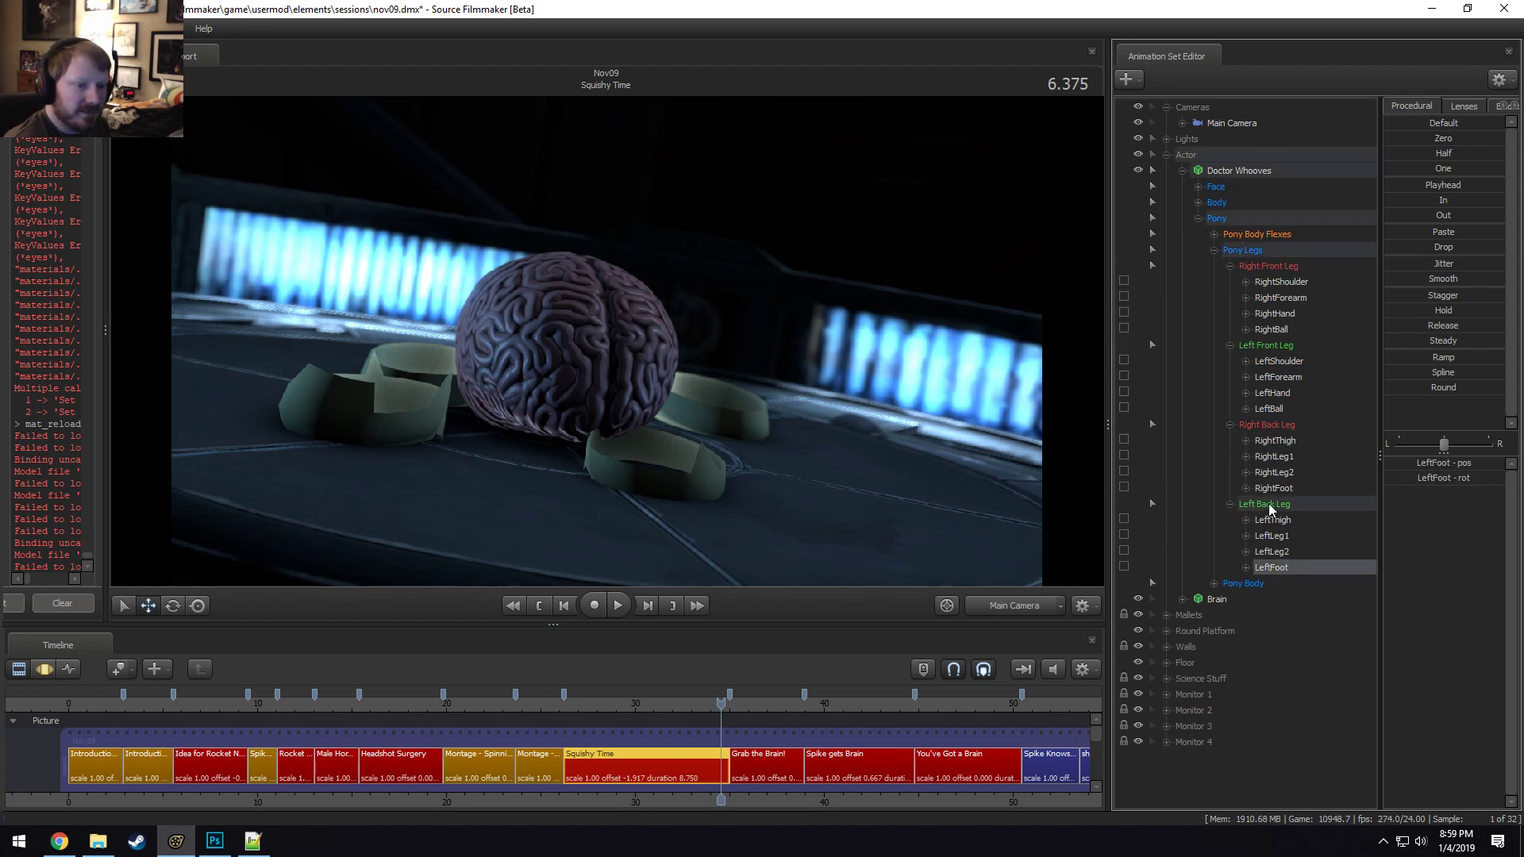
ctrl+click(1274, 314)
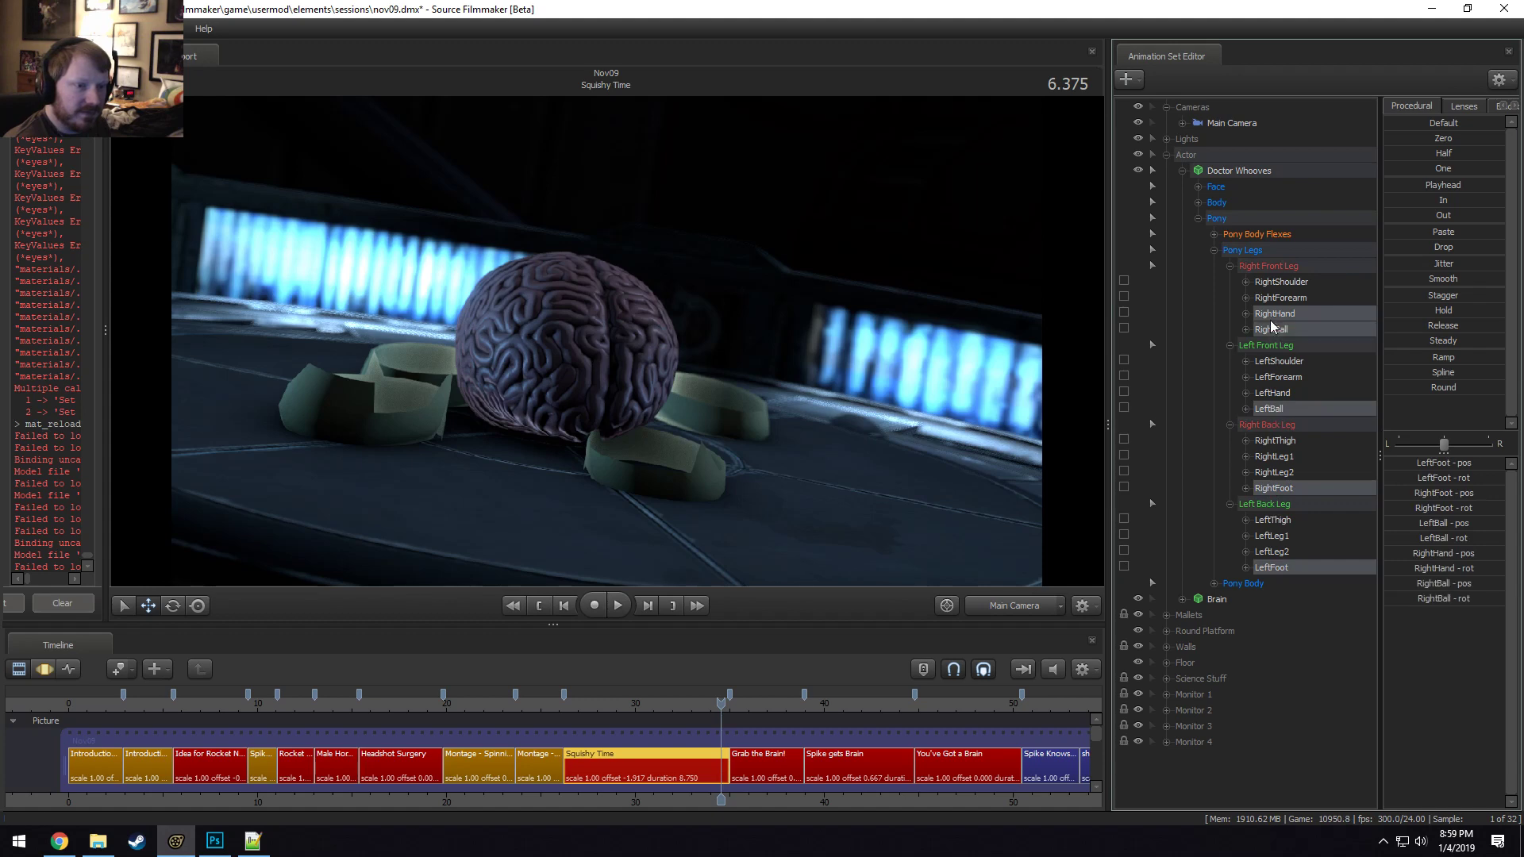
ctrl+click(1272, 316)
In the Motion Editor, set the selected foot and ball controls fully to Zero from about 31.9 seconds onward.
key(F3)
scroll(778, 785, up, 5)
key(shift)
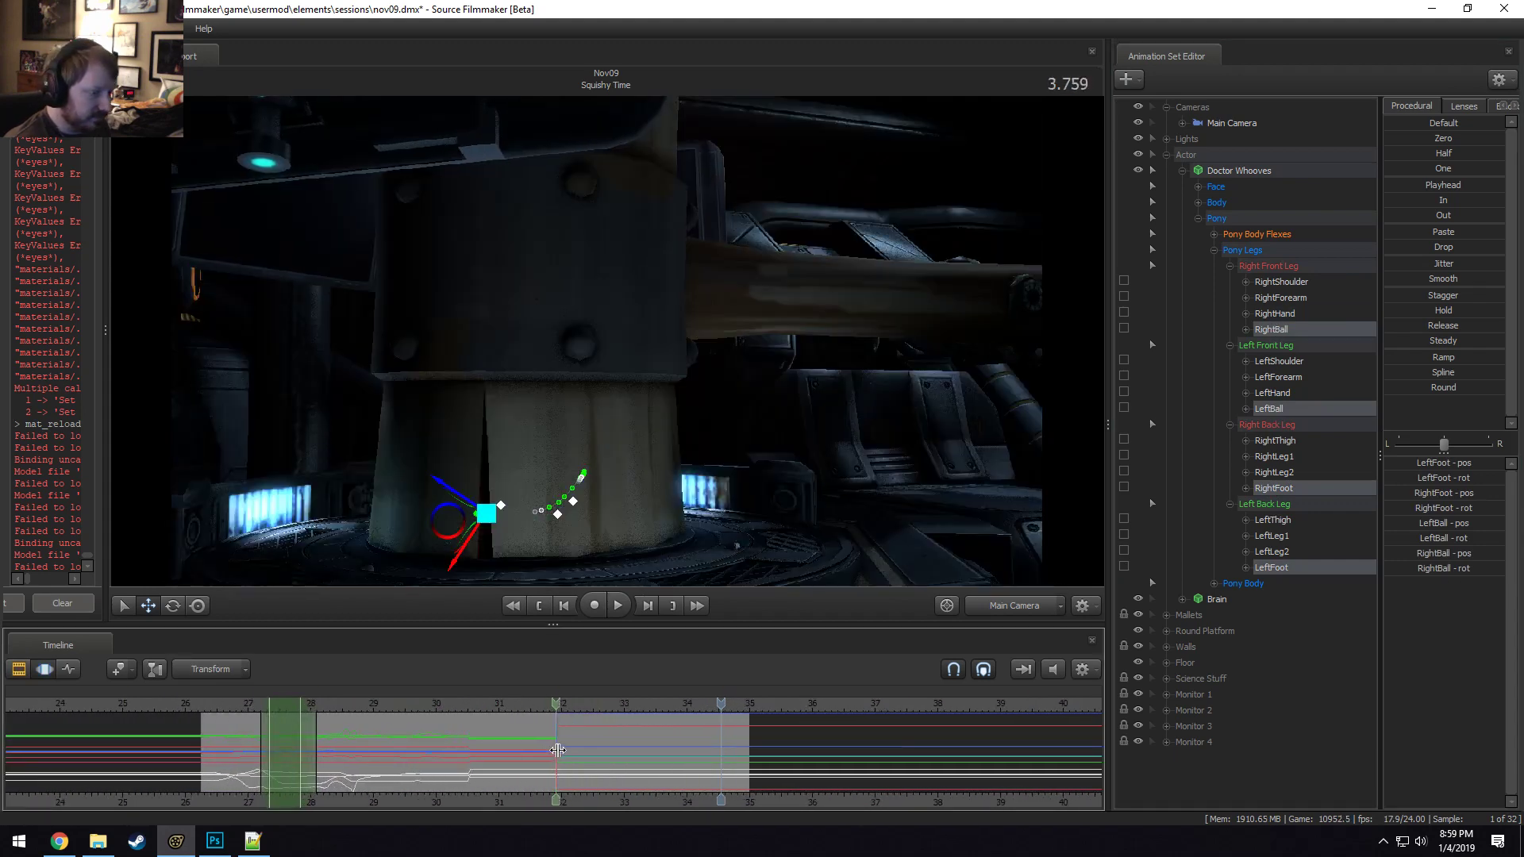
scroll(558, 750, up, 4)
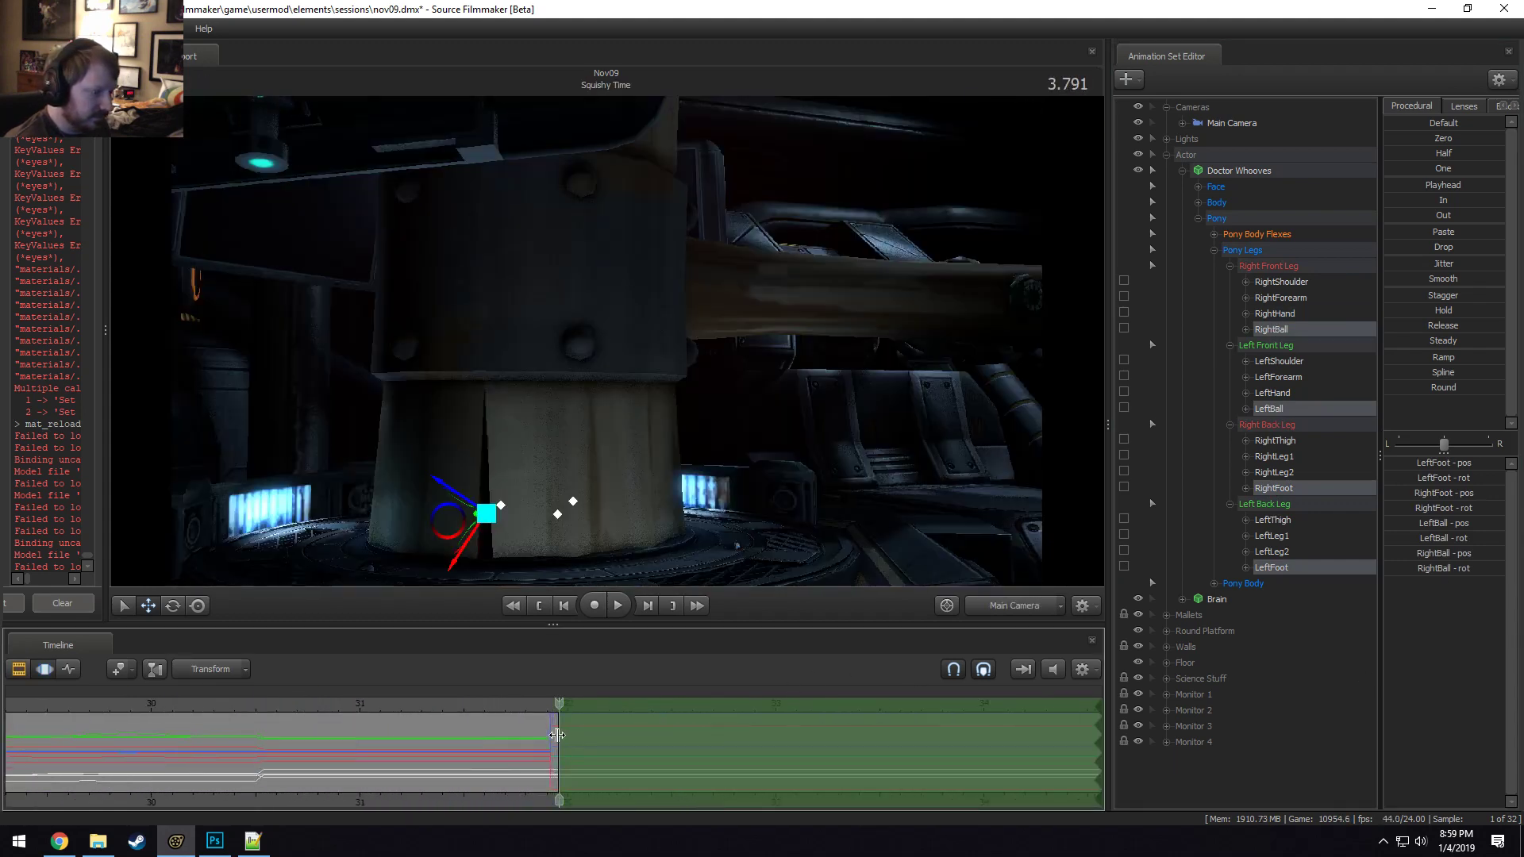
key(shift)
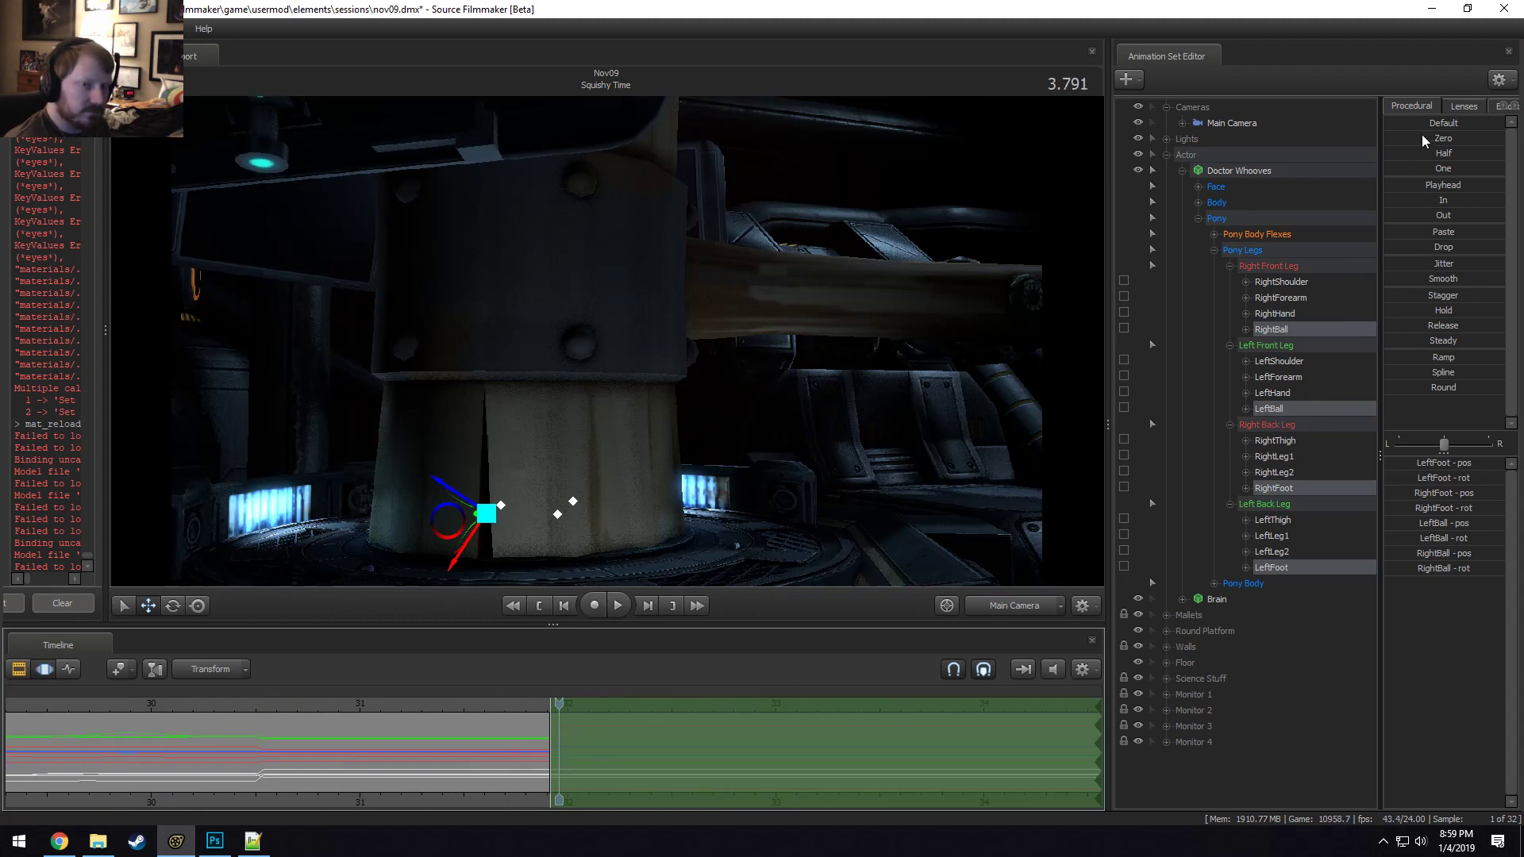
drag(1419, 141, 1505, 138)
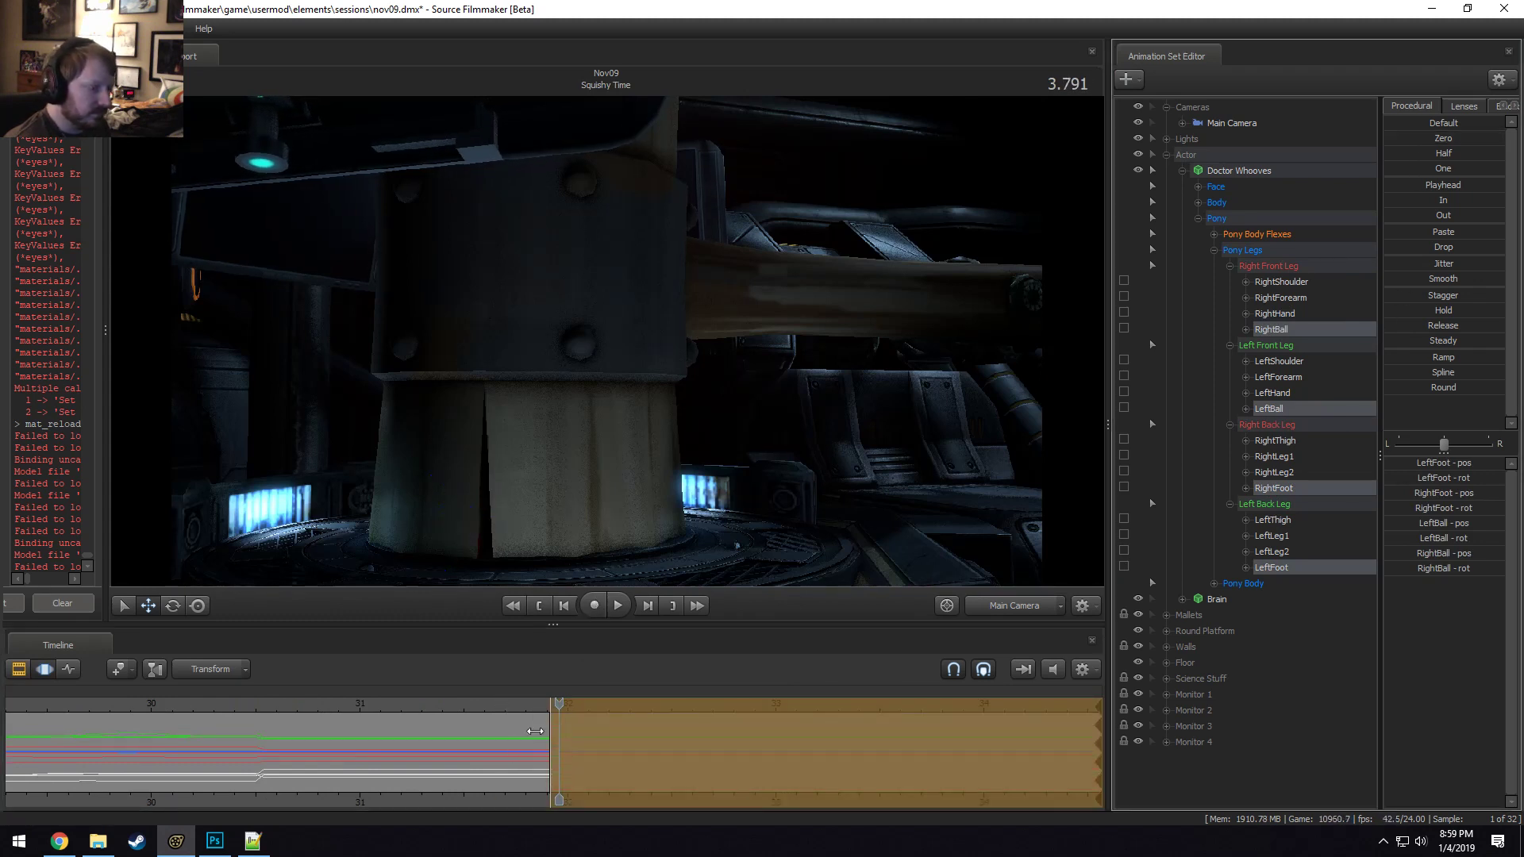
Play the end of the Squishy Time shot into Grab the Brain!, and return the playhead to 30 seconds in the movie.
key(shift)
key(space)
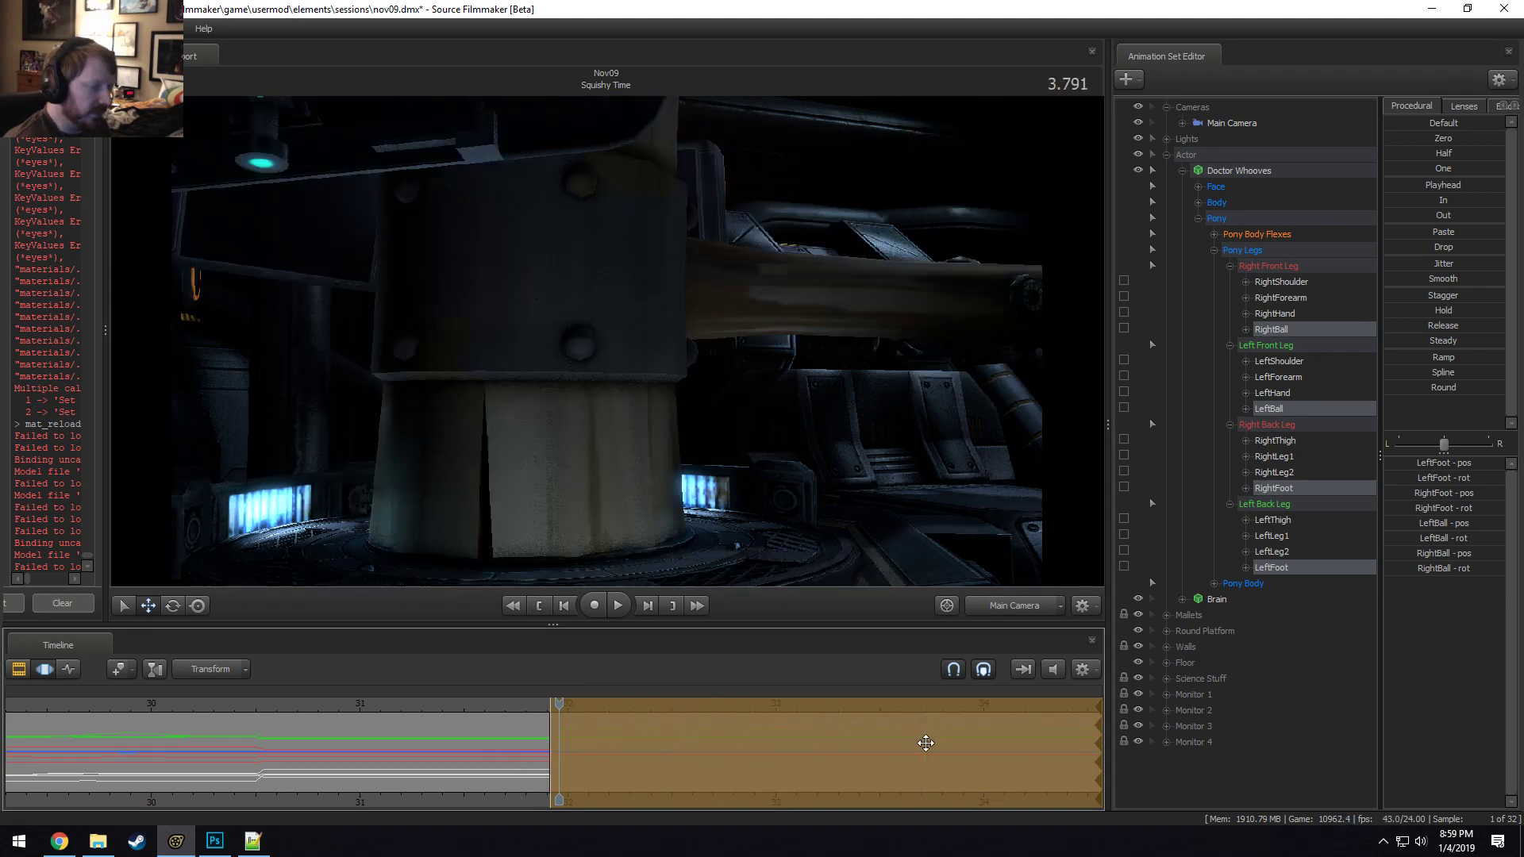
key(F2)
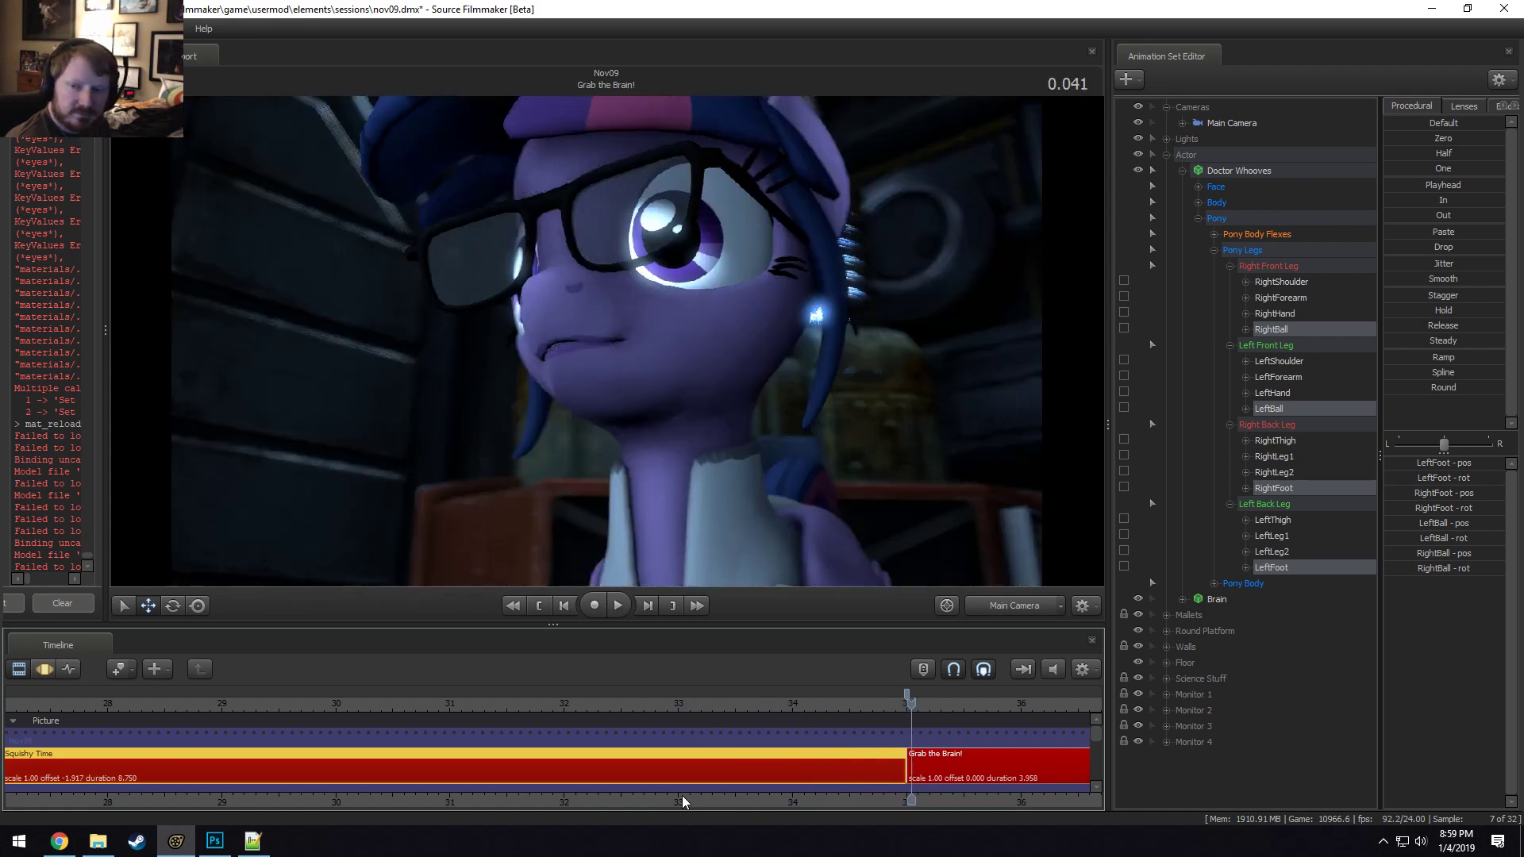
key(F3)
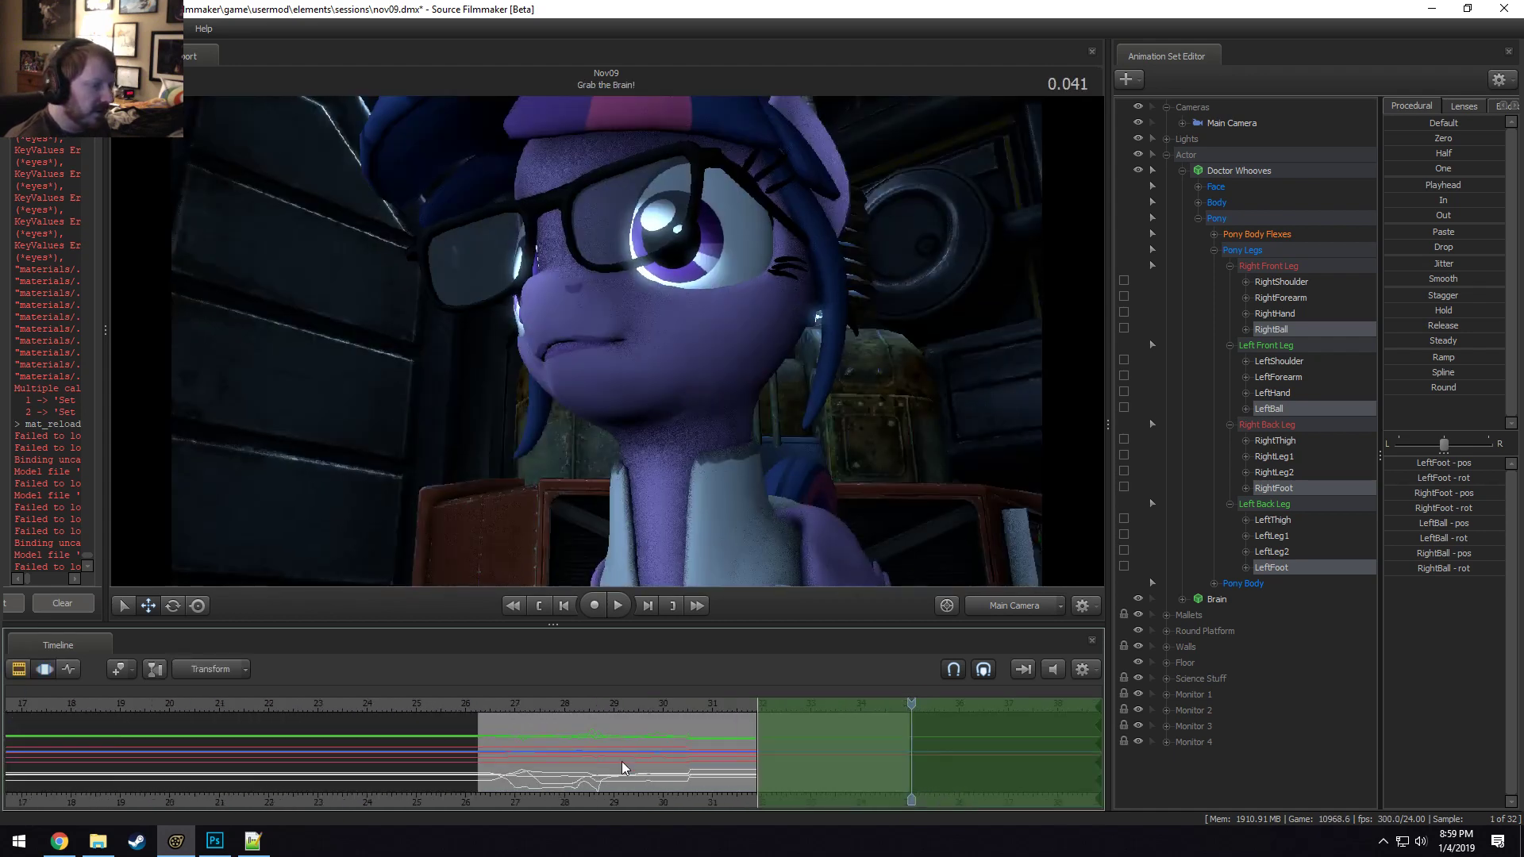
click(662, 715)
scroll(772, 718, up, 3)
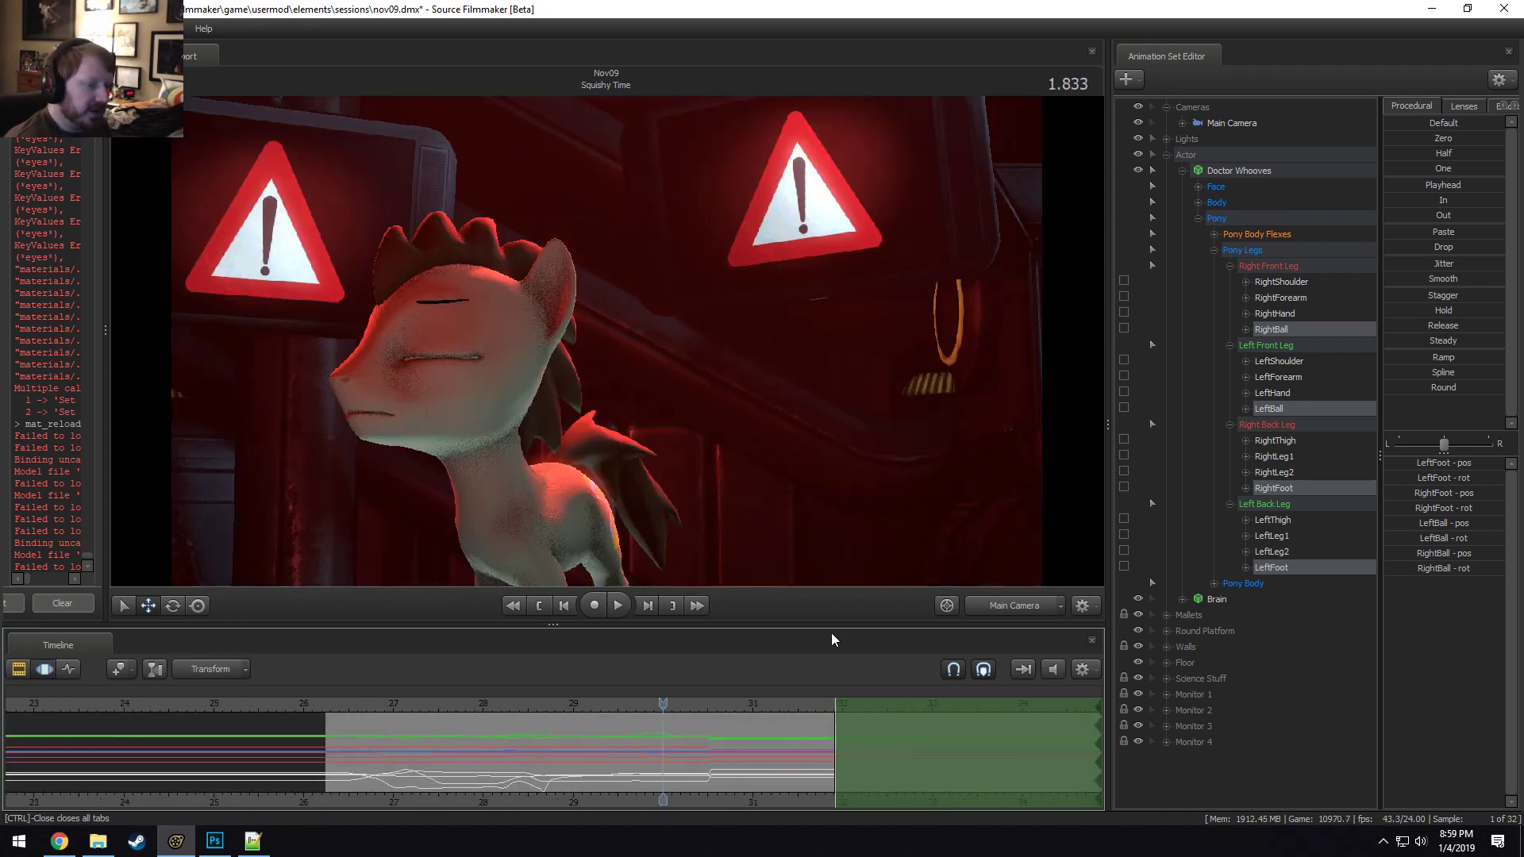
key(F2)
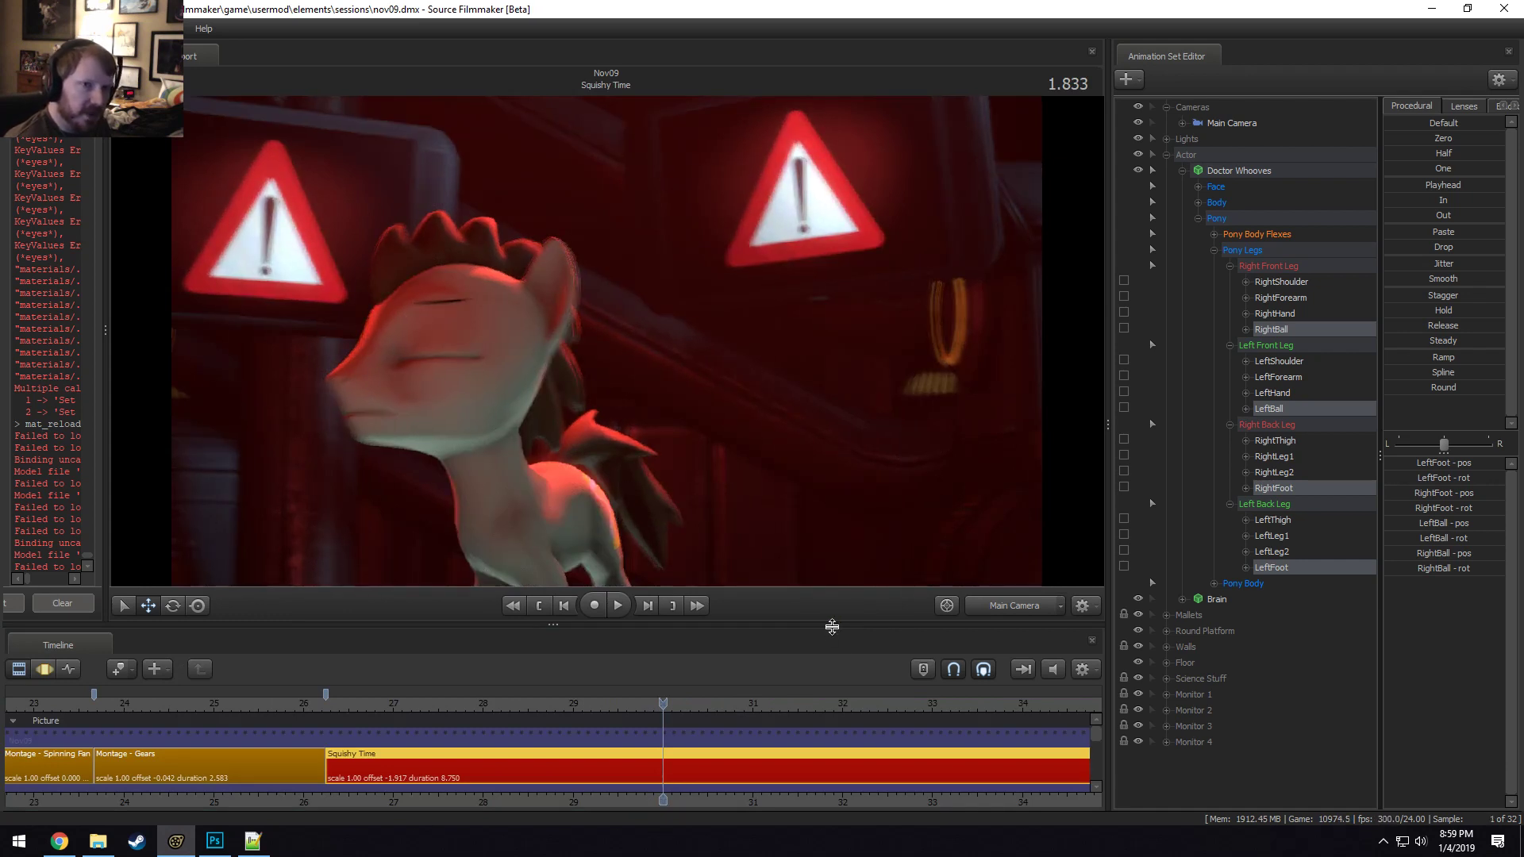
key(F3)
key(F2)
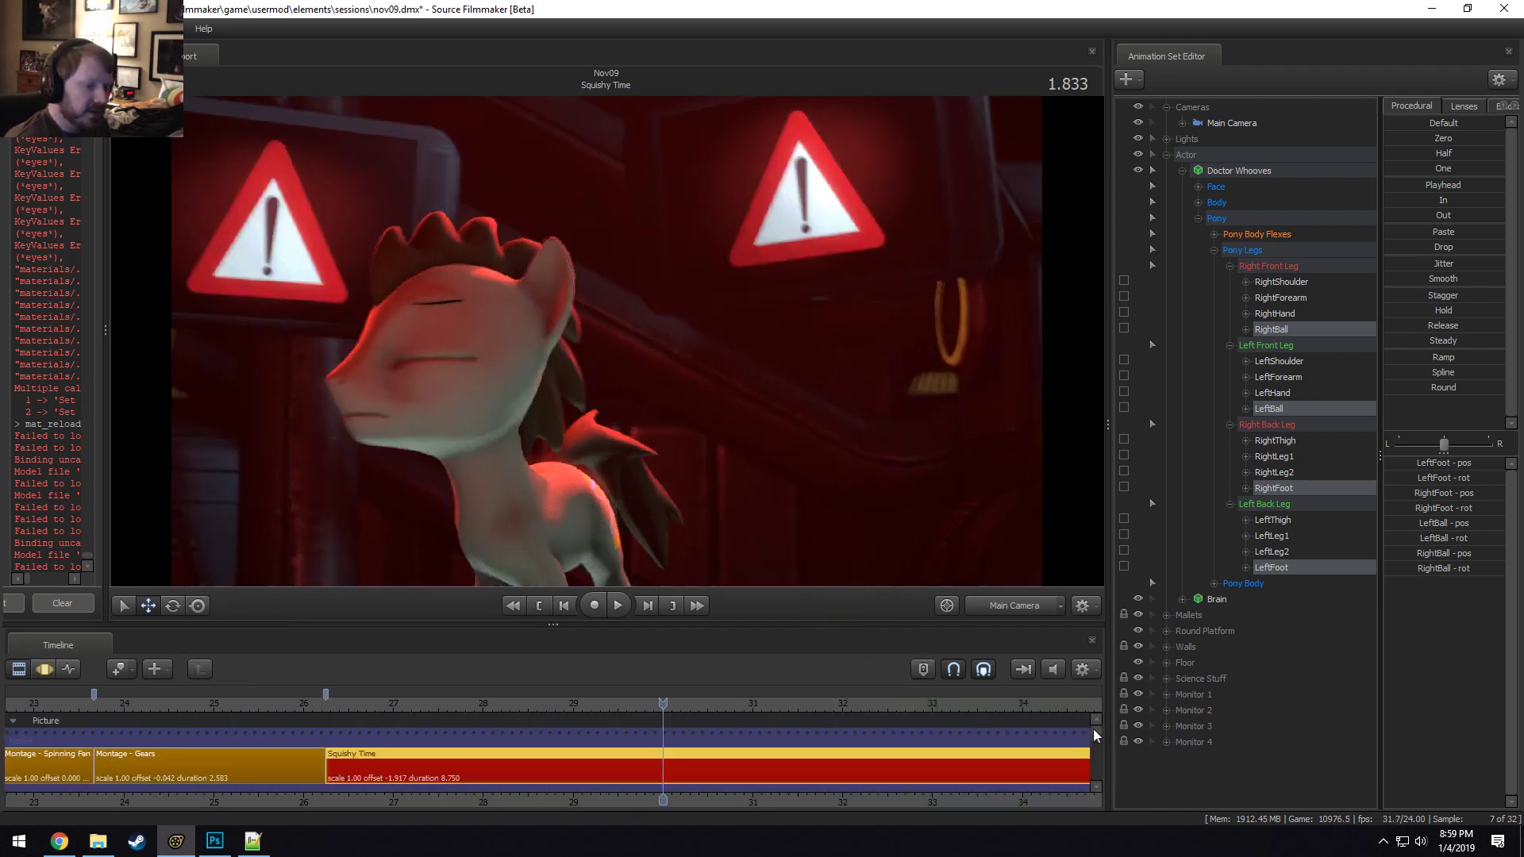
Examine the Dialog, Music, Ambient and Sound Effects tracks across the whole movie on an enlarged timeline.
drag(1094, 734, 1100, 771)
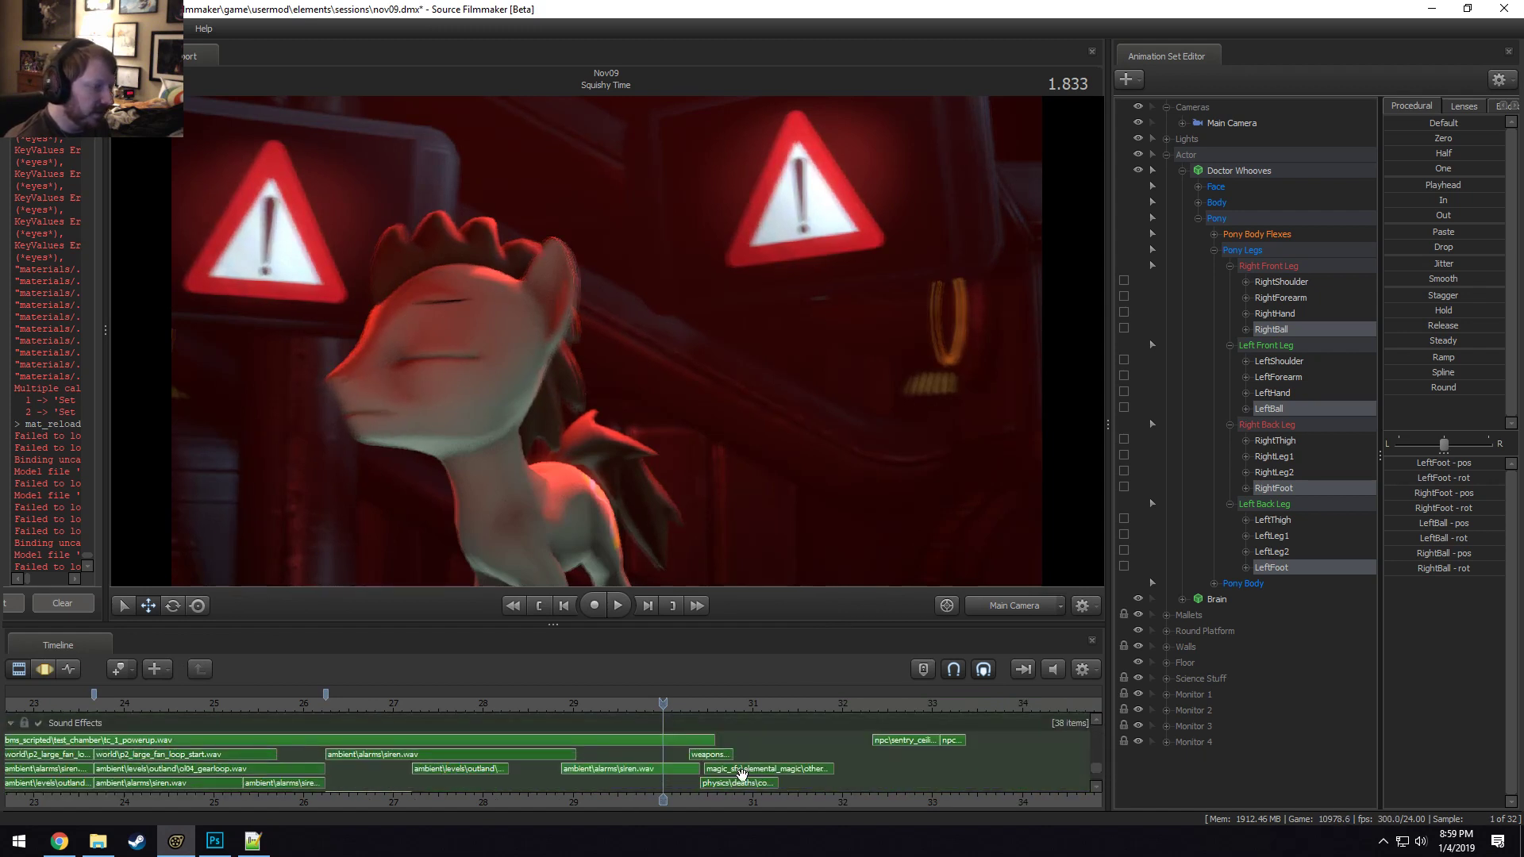
scroll(671, 742, down, 10)
scroll(671, 742, up, 1)
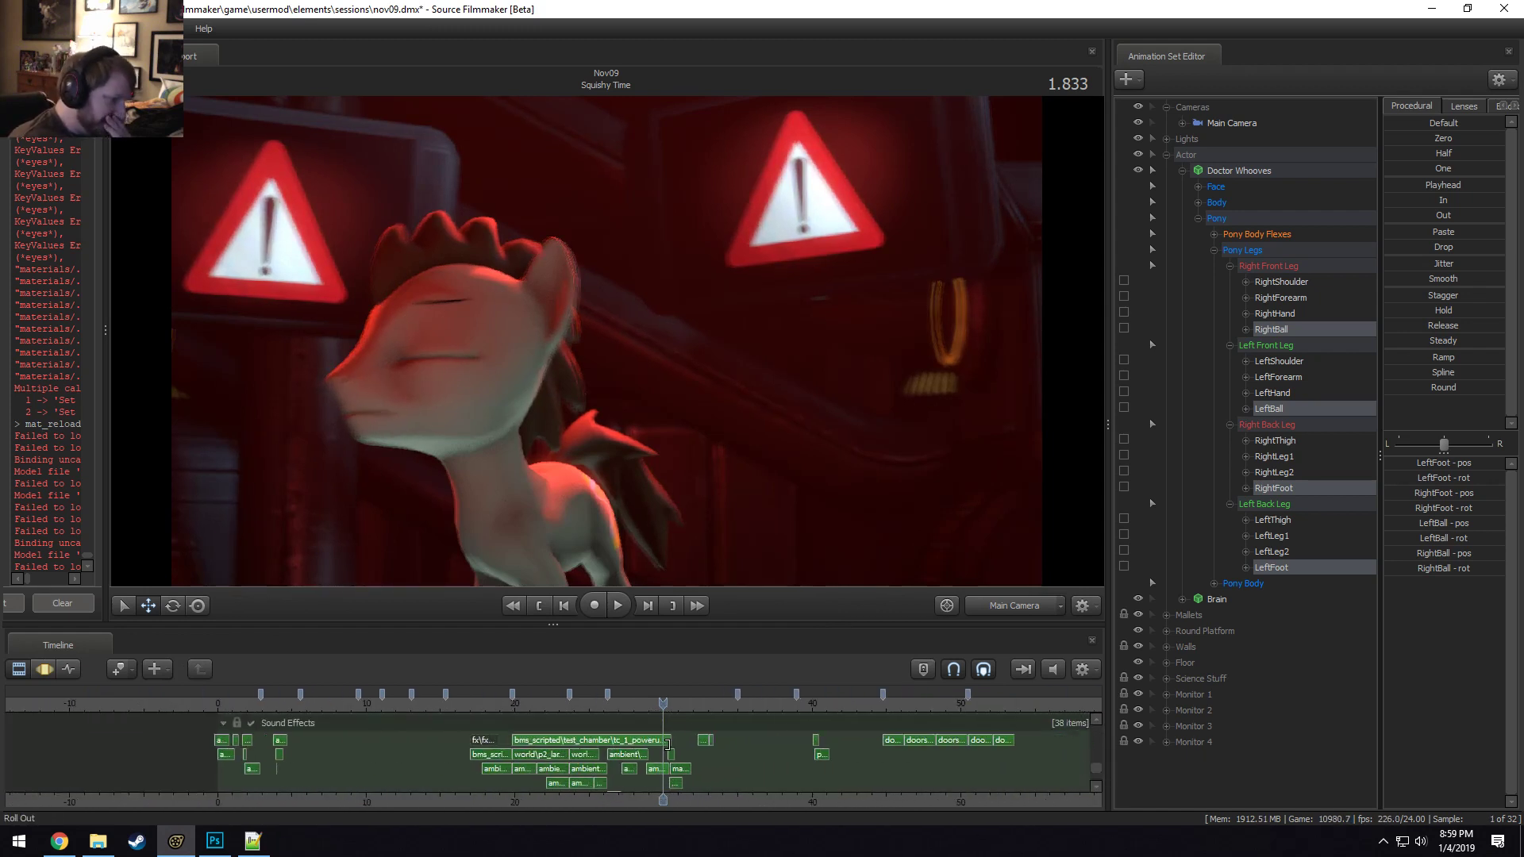
drag(684, 626, 731, 429)
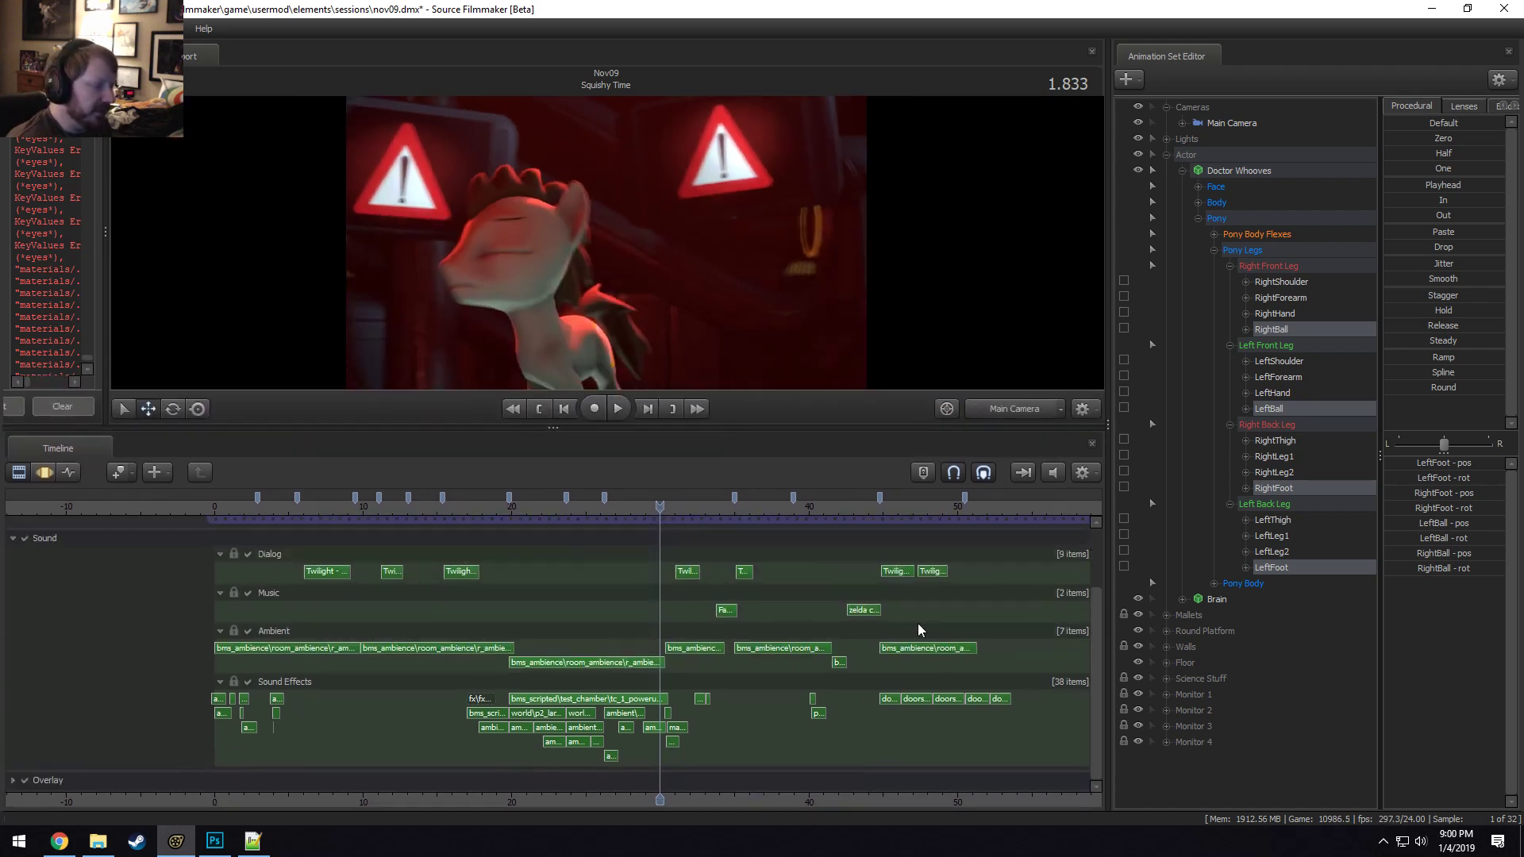
scroll(881, 627, up, 2)
click(775, 613)
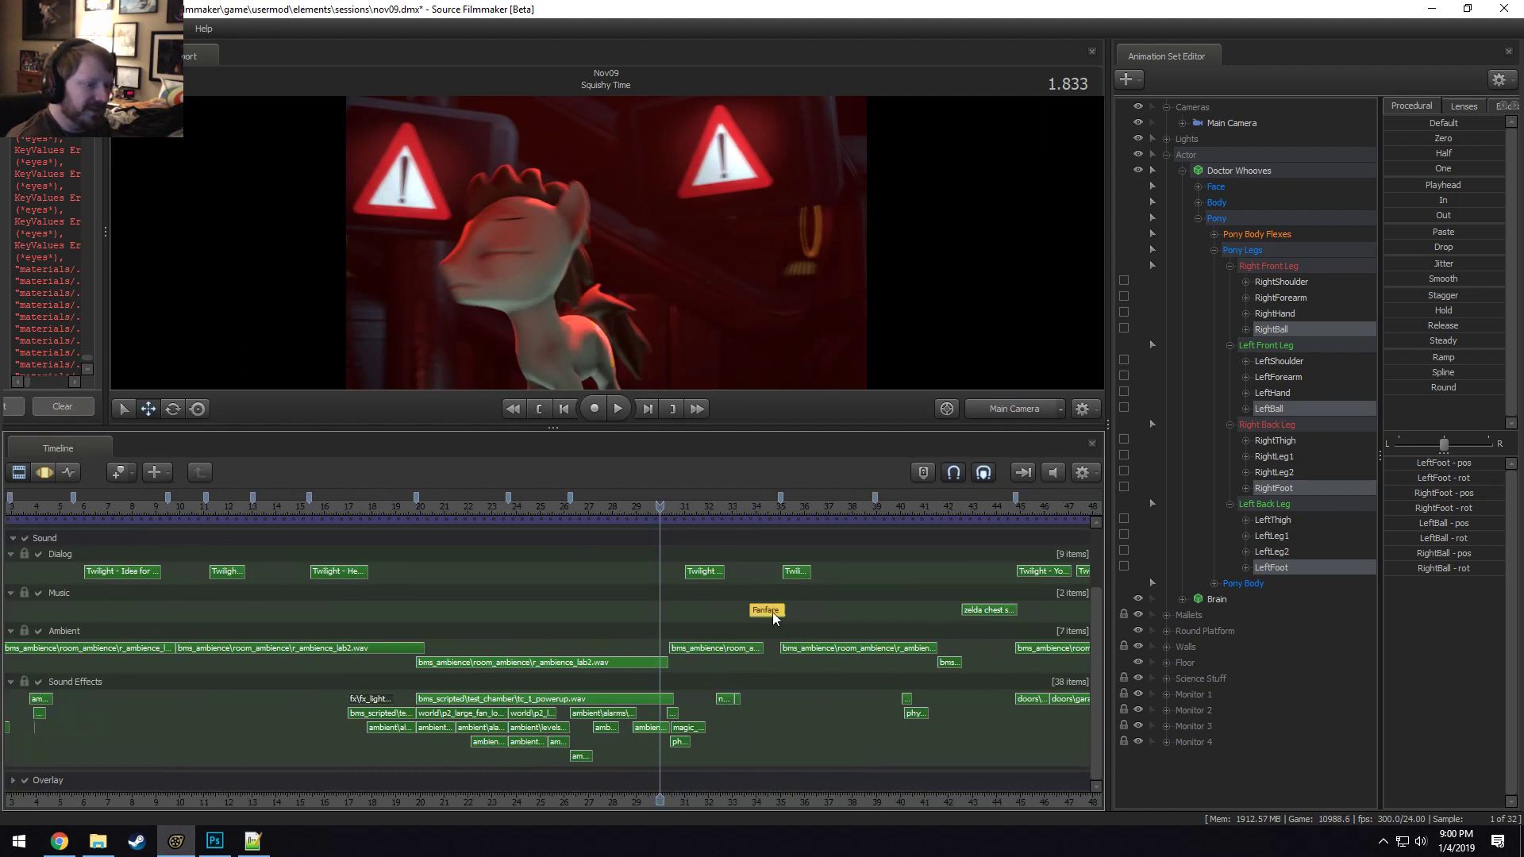
click(988, 611)
scroll(980, 627, down, 2)
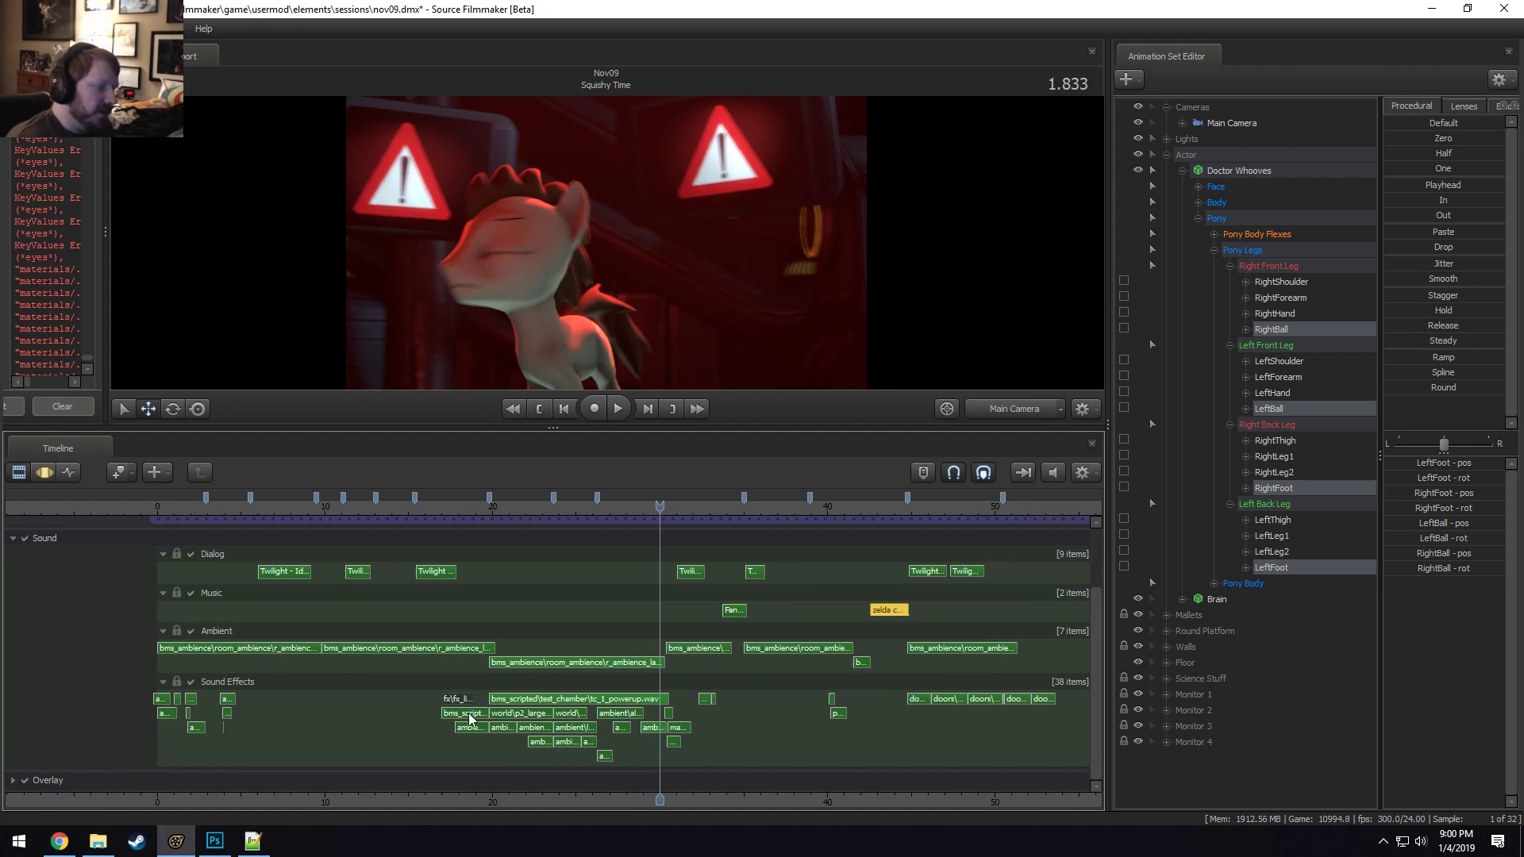
scroll(614, 730, up, 2)
scroll(610, 721, up, 2)
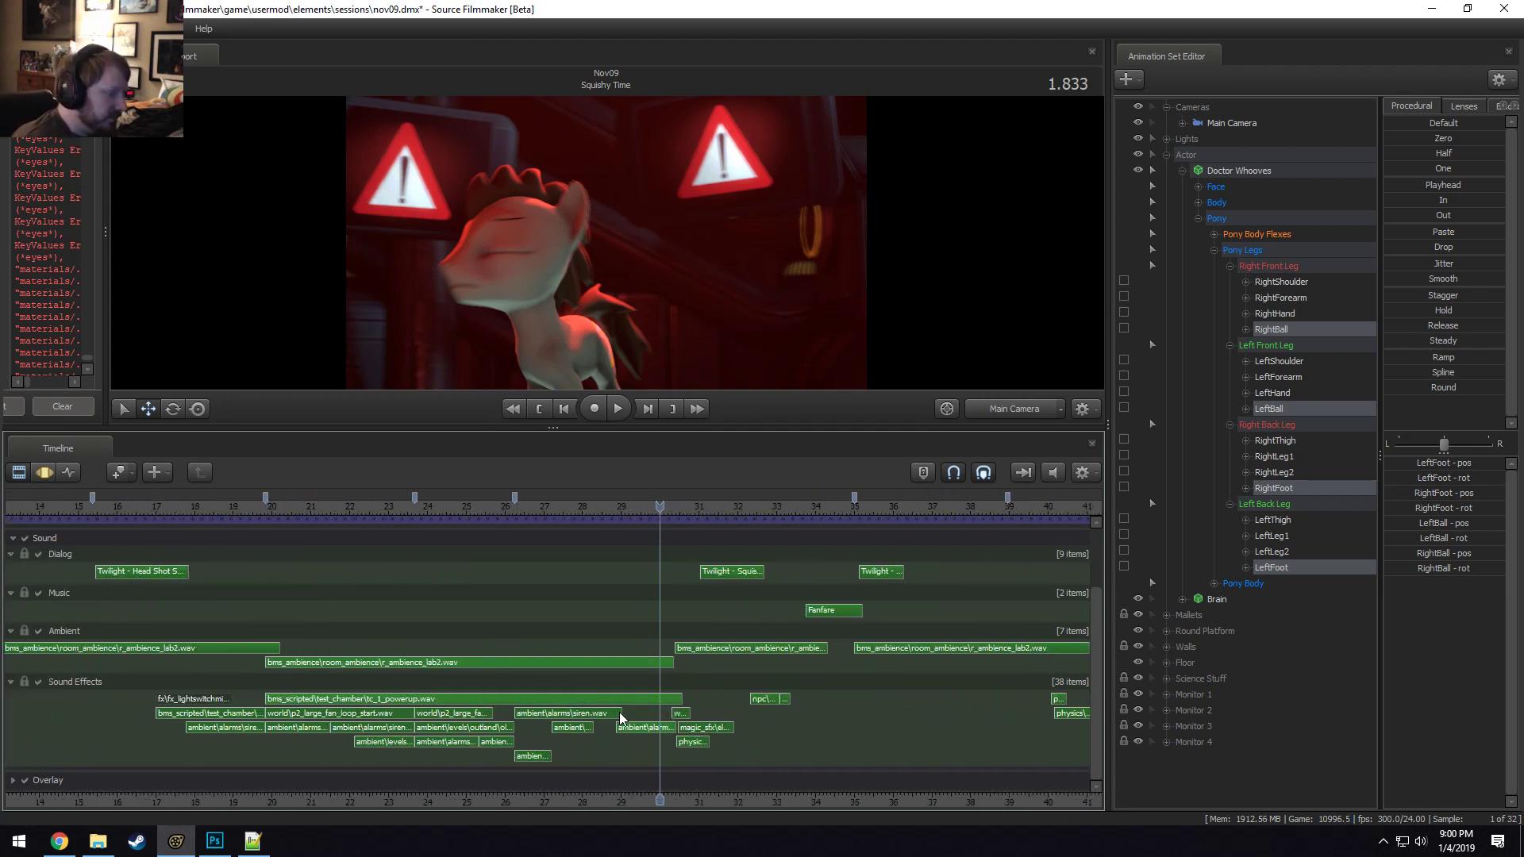
scroll(511, 725, down, 4)
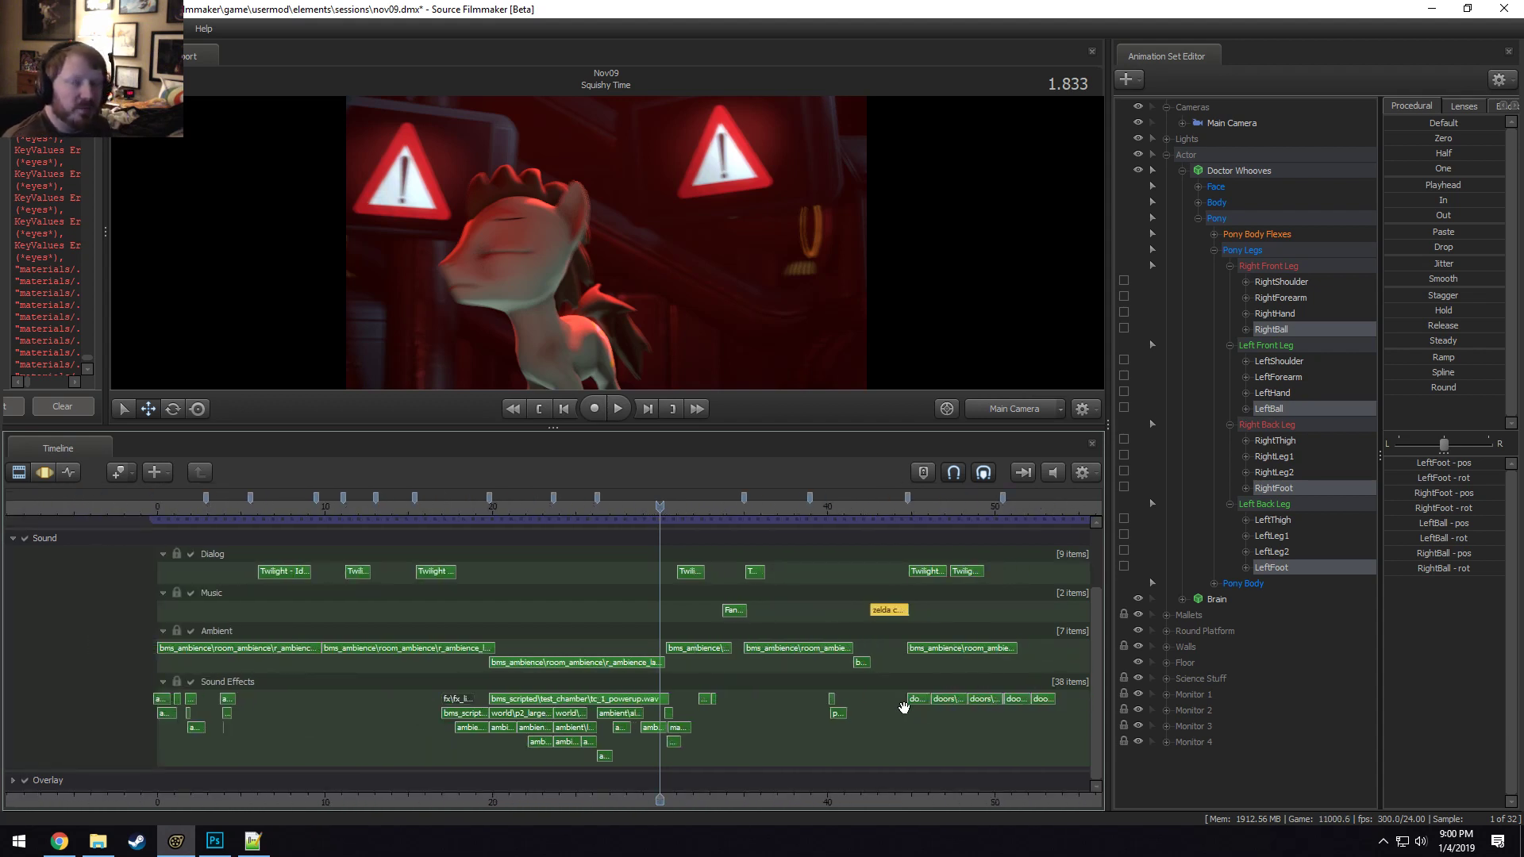
right_click(765, 728)
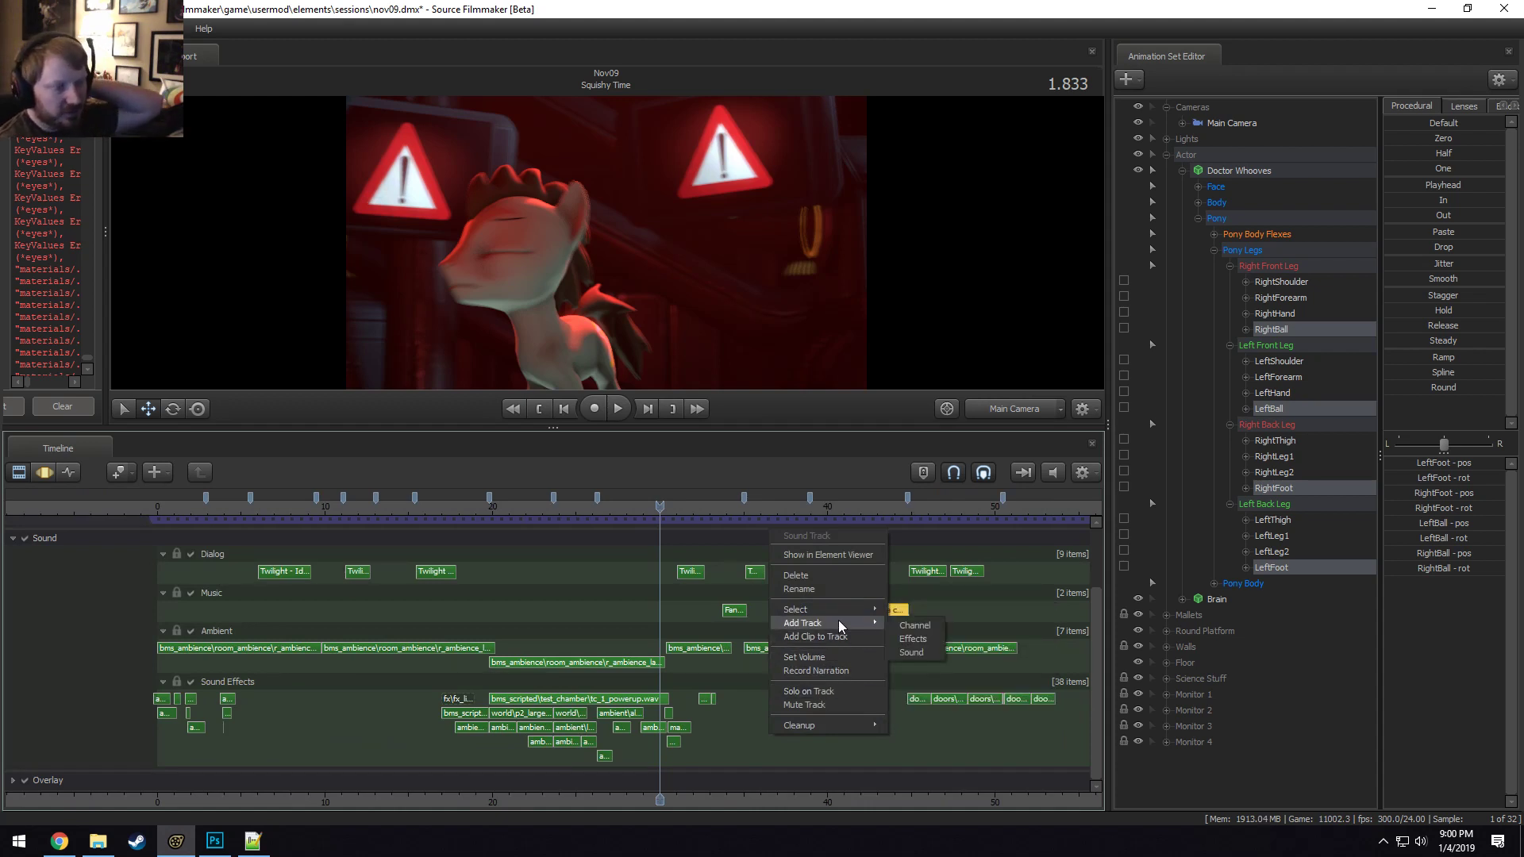
click(798, 428)
Enlarge the viewport again and repeatedly play back the mallet strike in Squishy Time from about 30 seconds.
drag(798, 429, 817, 660)
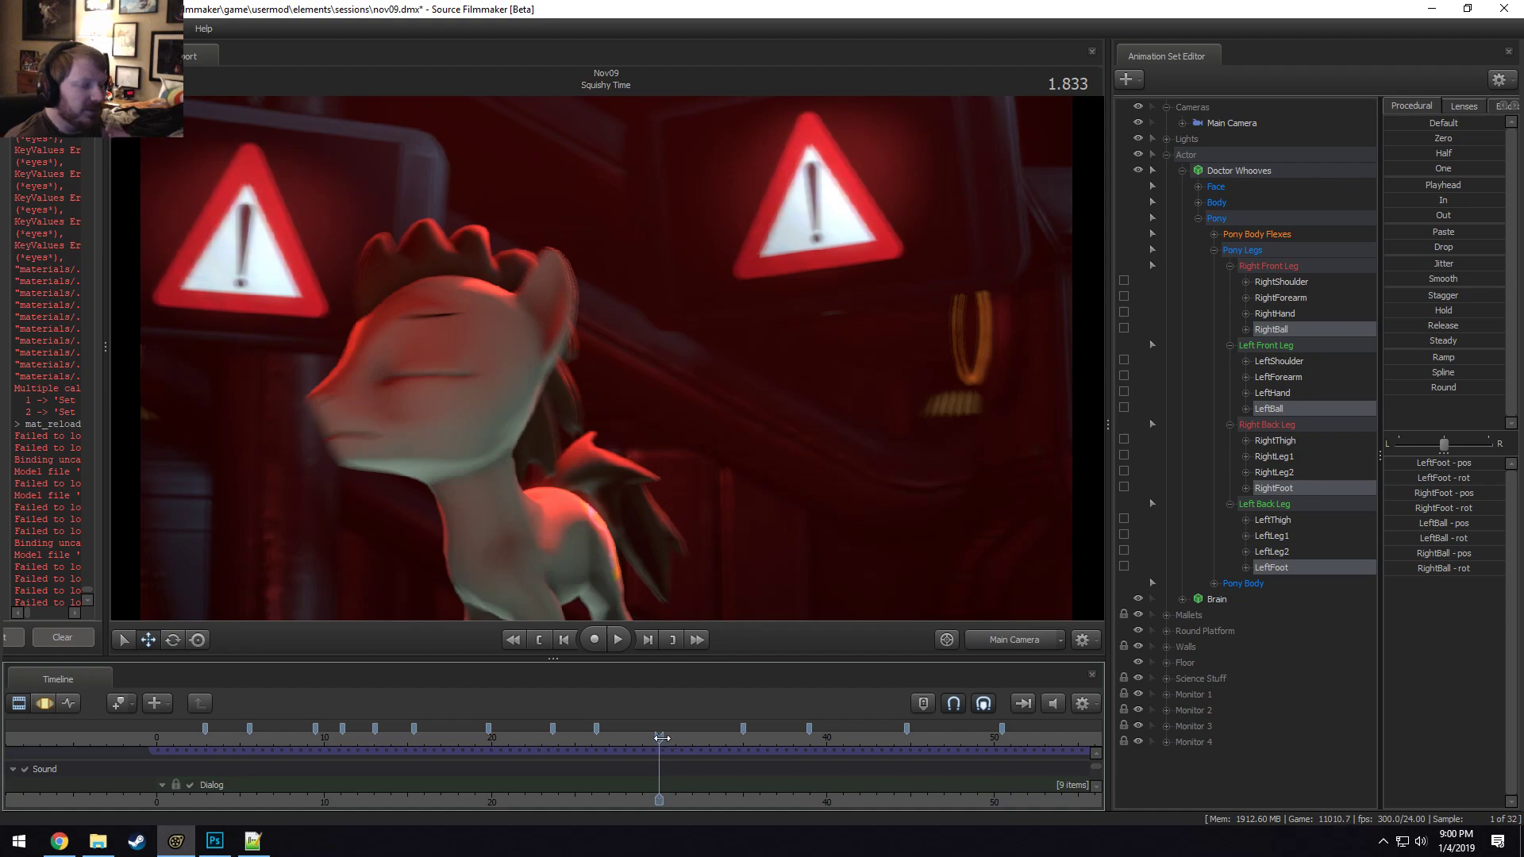
key(space)
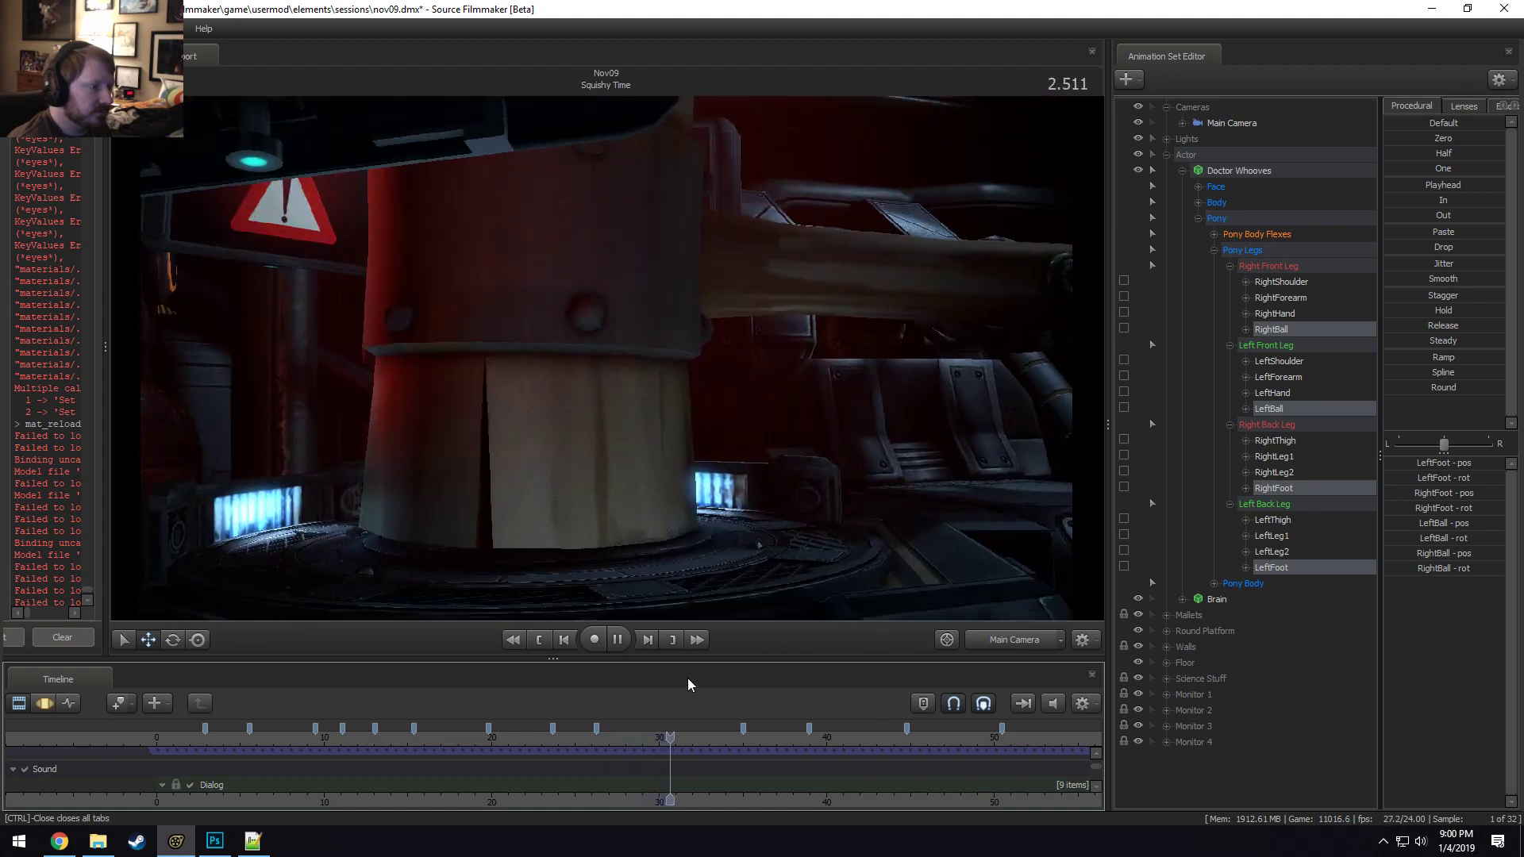
key(space)
click(659, 742)
key(space)
click(660, 741)
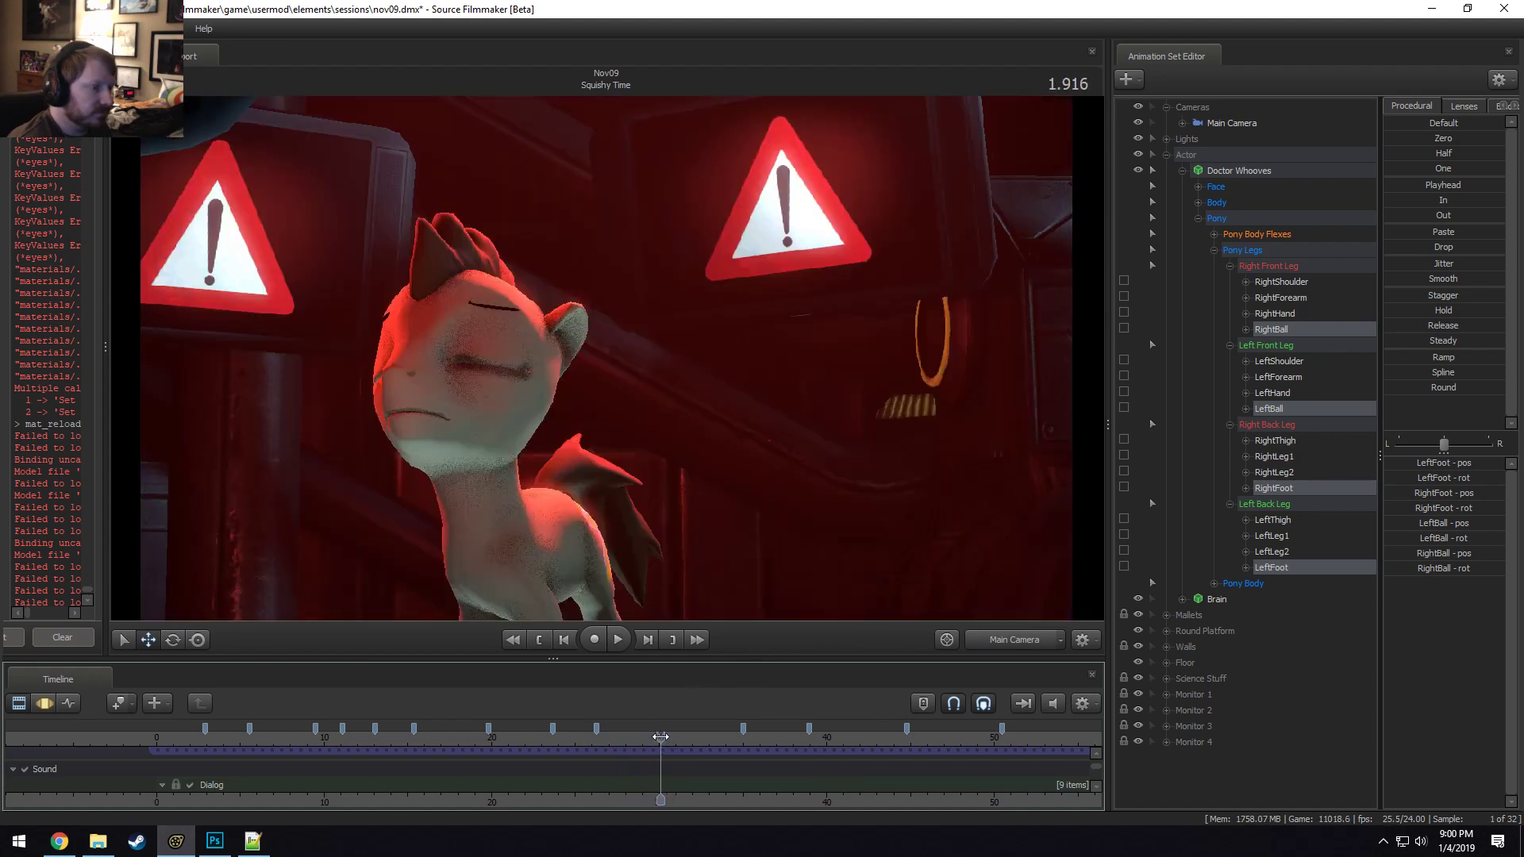
key(space)
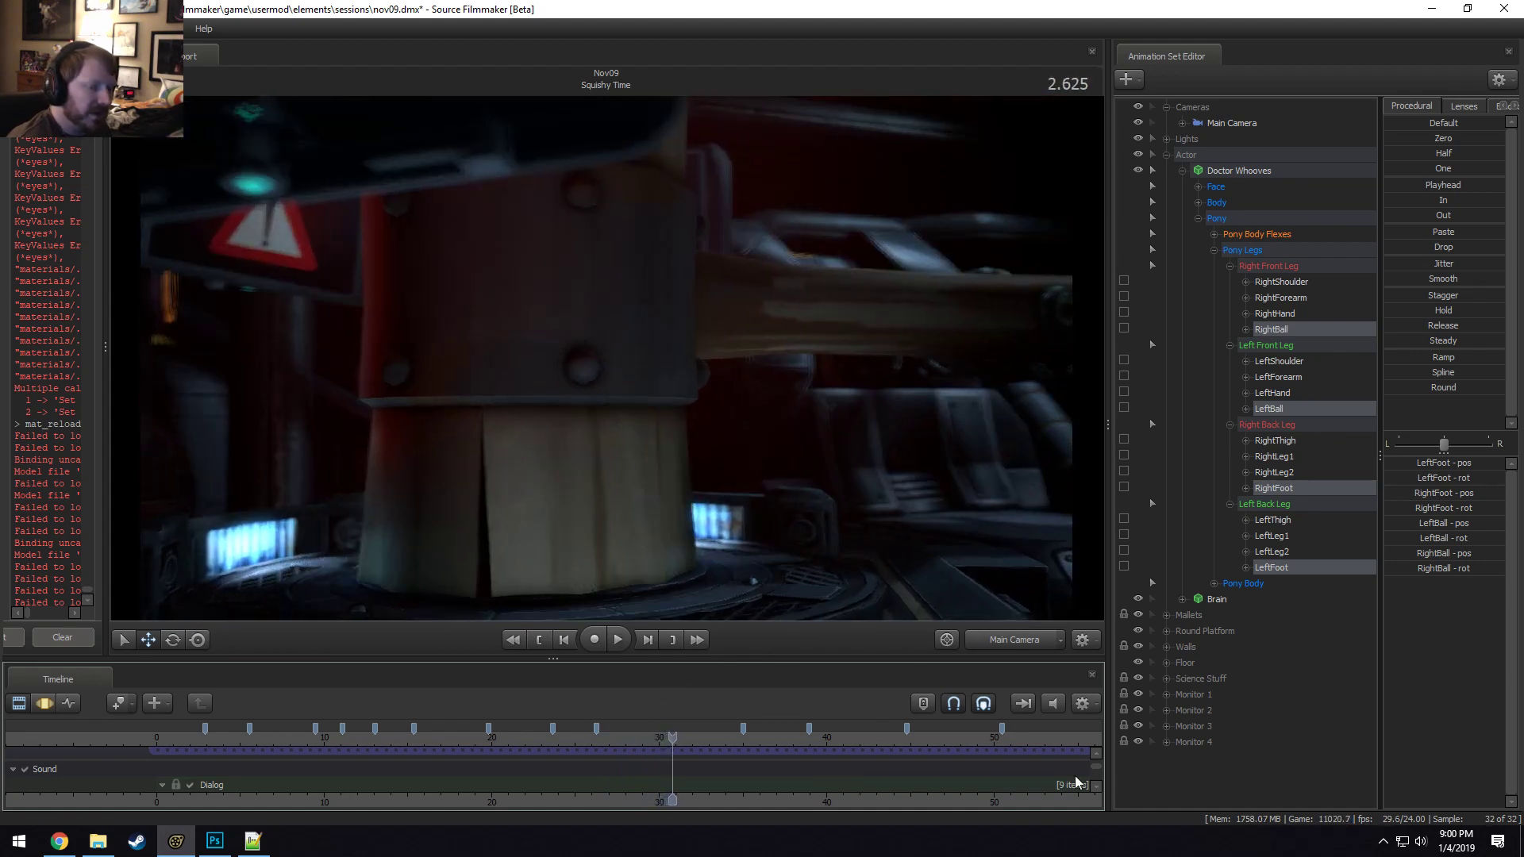
Select the Spike Knows this is Bad shot among the film clips, play it from 0.833 seconds, and scrub on through shot14.
drag(901, 659, 904, 609)
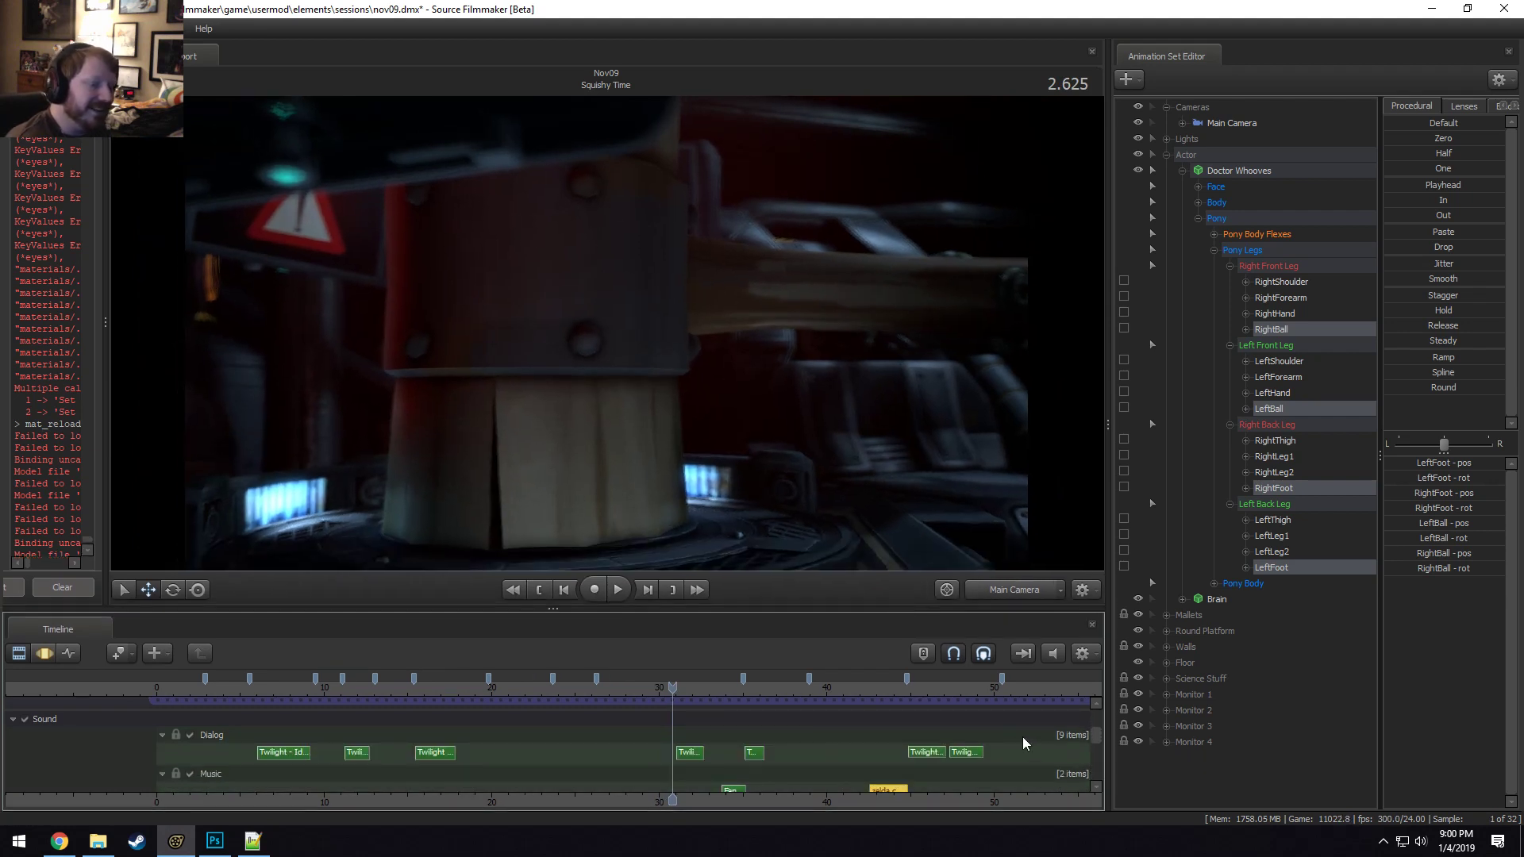
drag(1097, 736, 1101, 711)
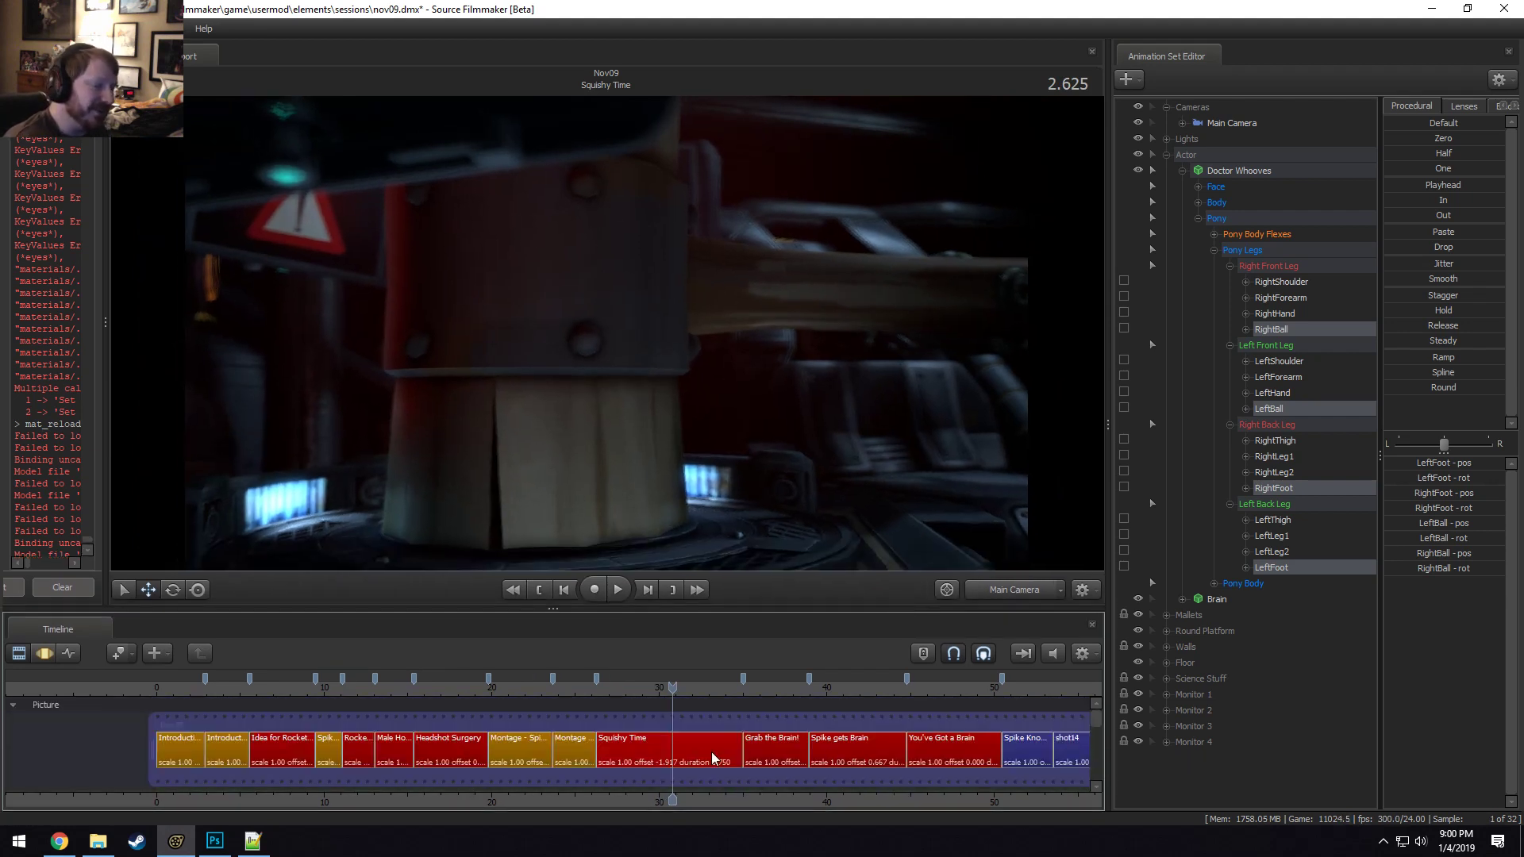
drag(814, 802, 659, 800)
scroll(680, 745, down, 4)
scroll(684, 740, up, 3)
scroll(685, 738, down, 1)
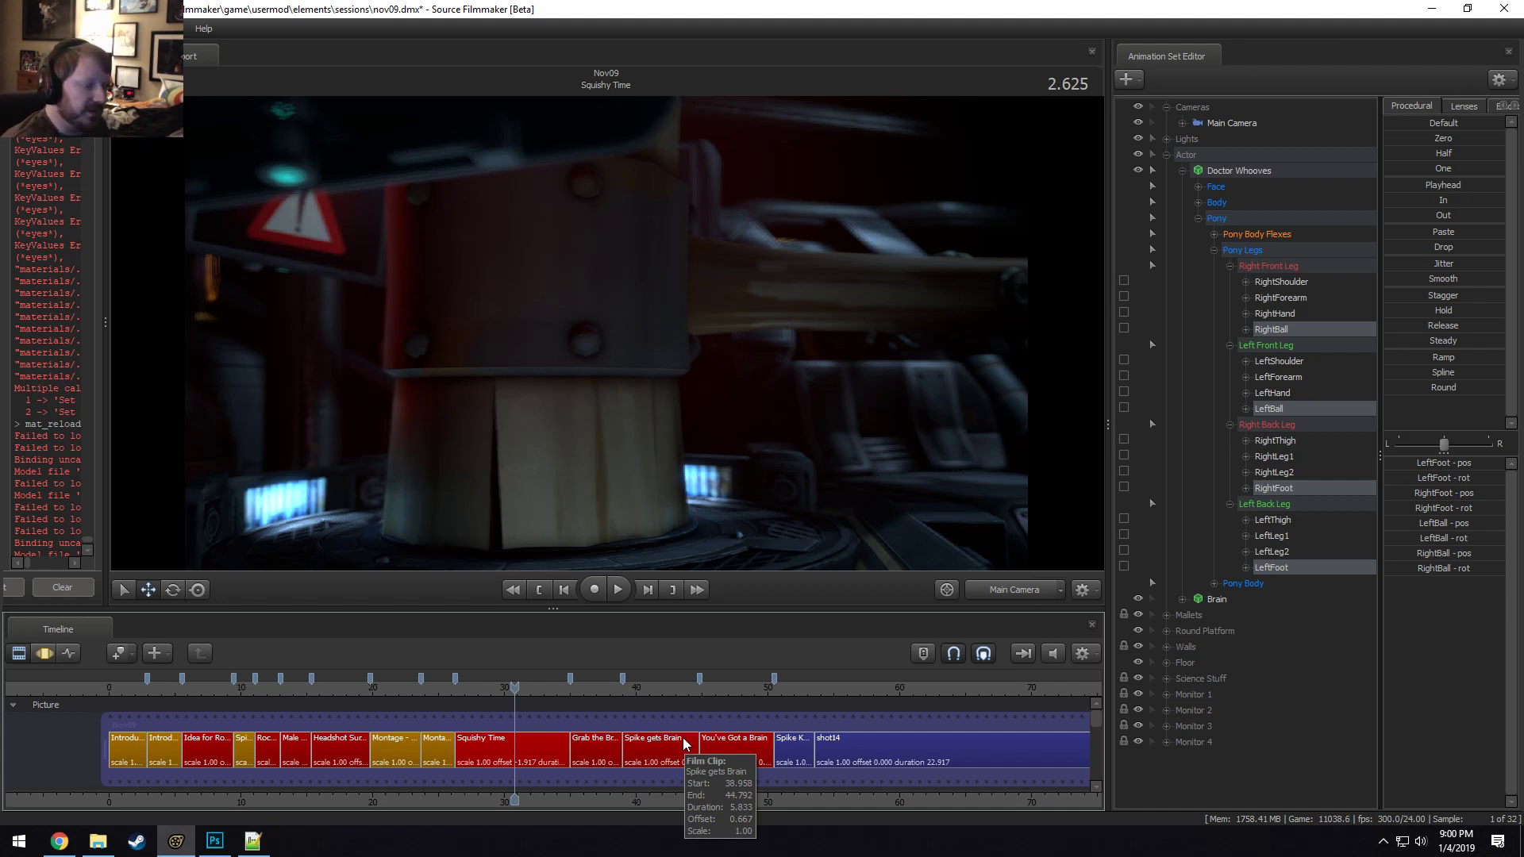
click(792, 746)
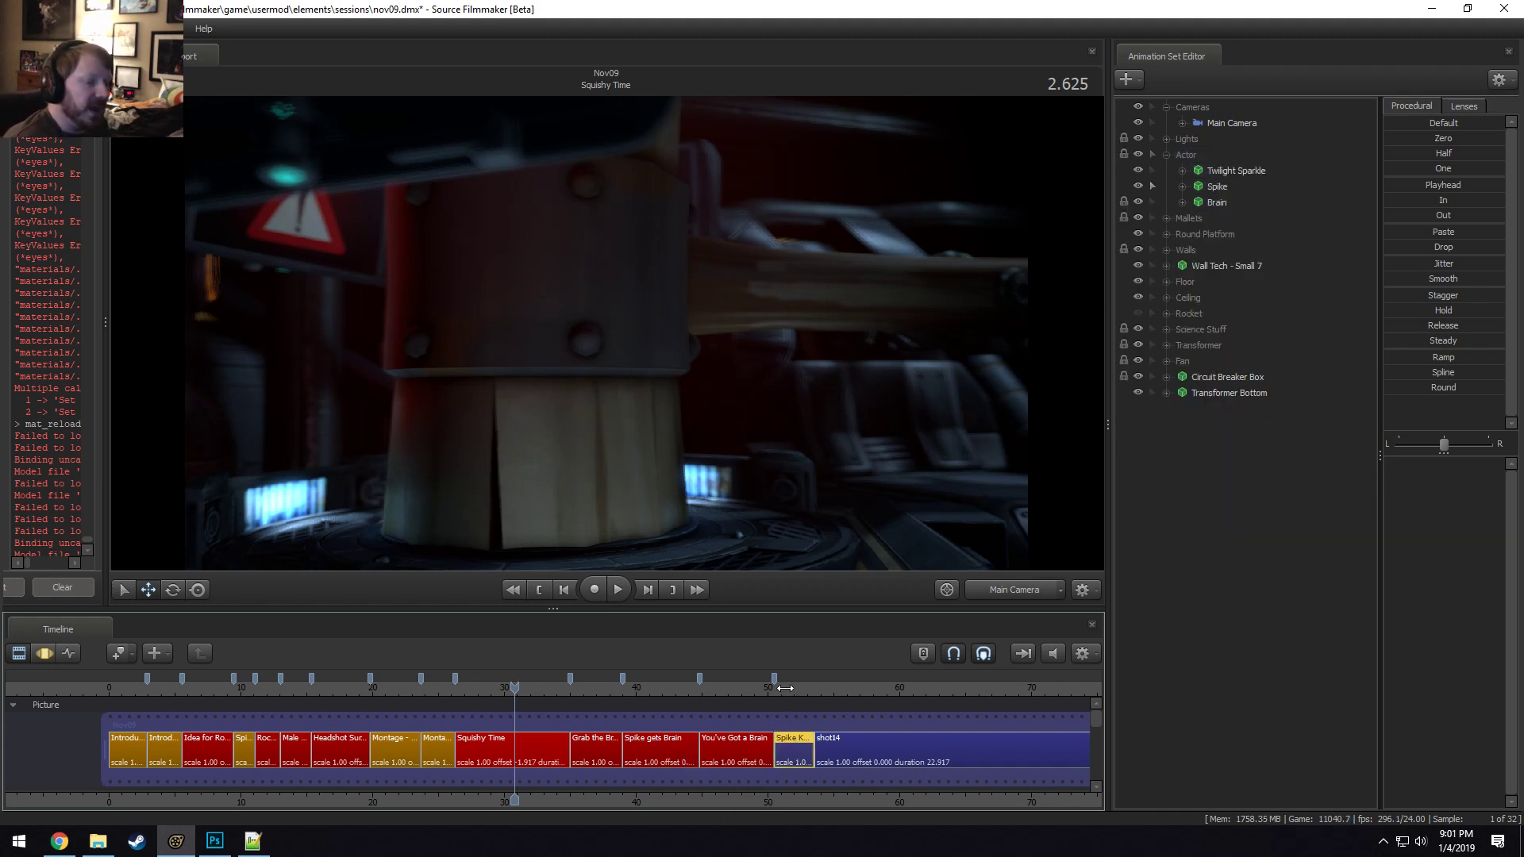
click(784, 688)
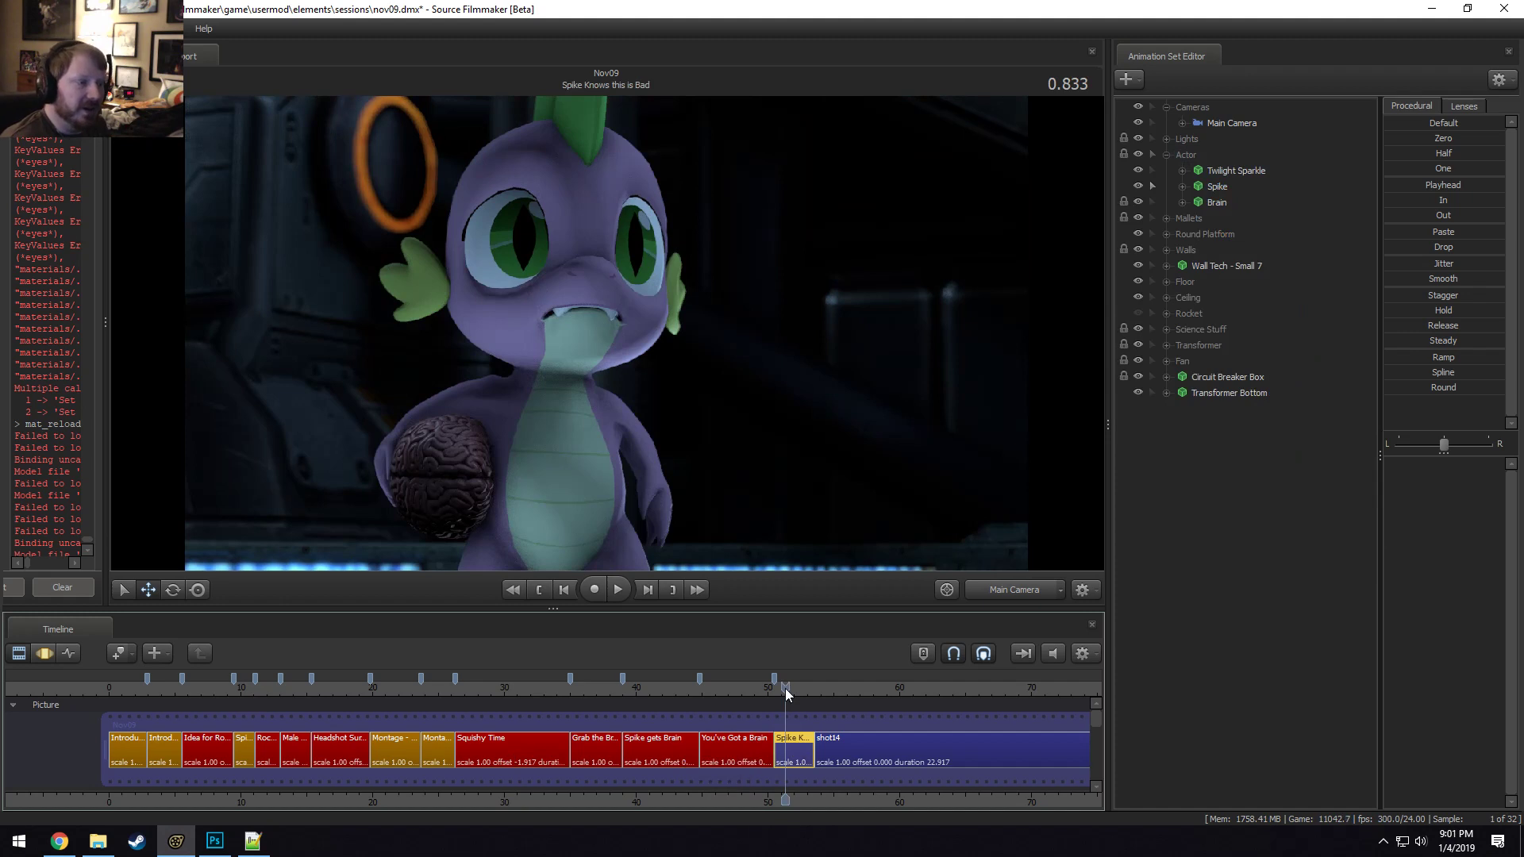
key(space)
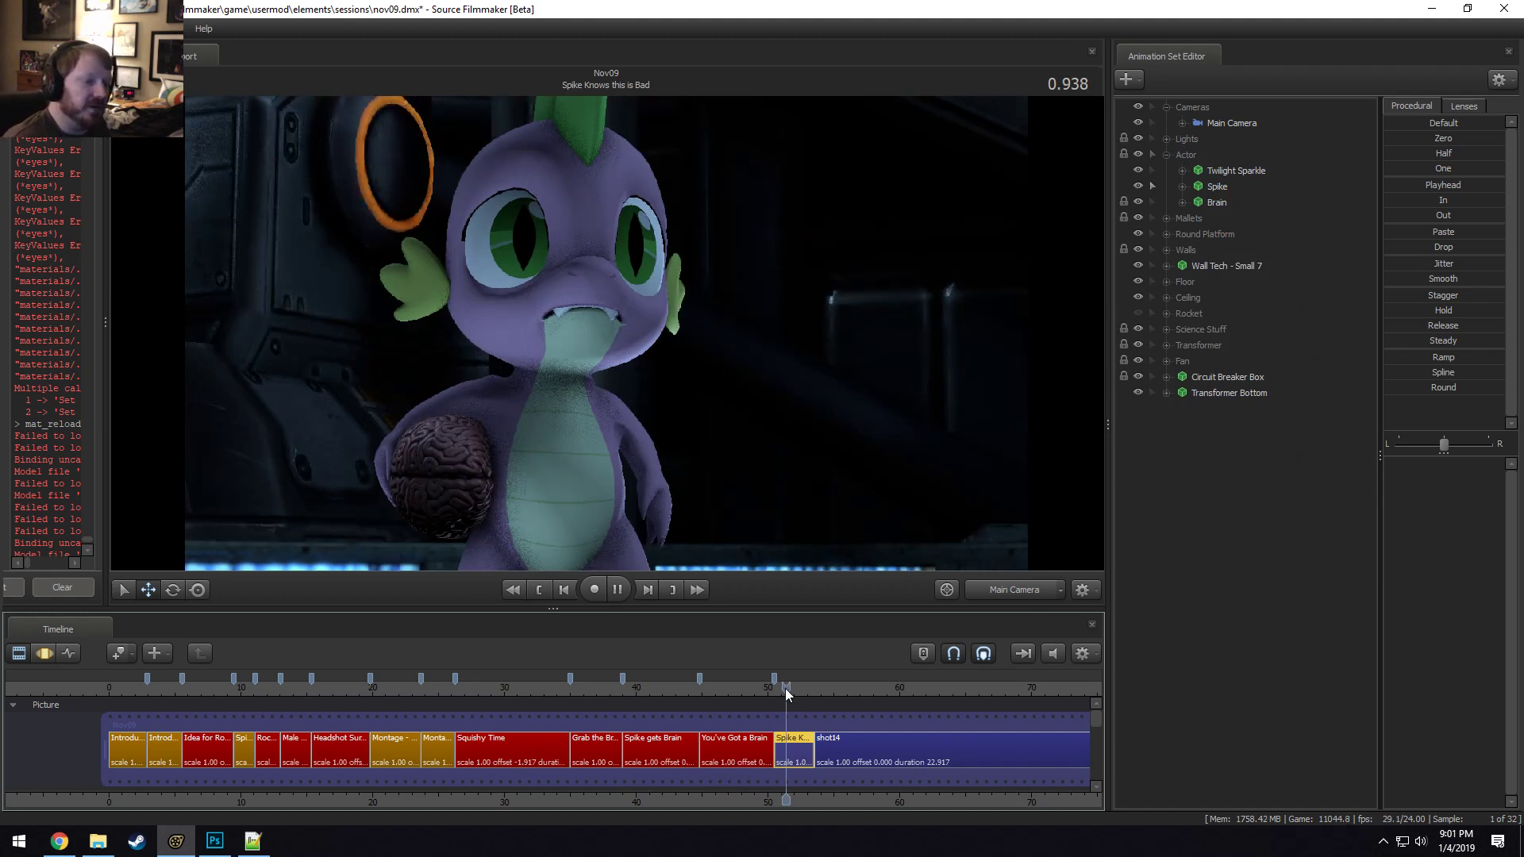
key(space)
scroll(753, 709, down, 1)
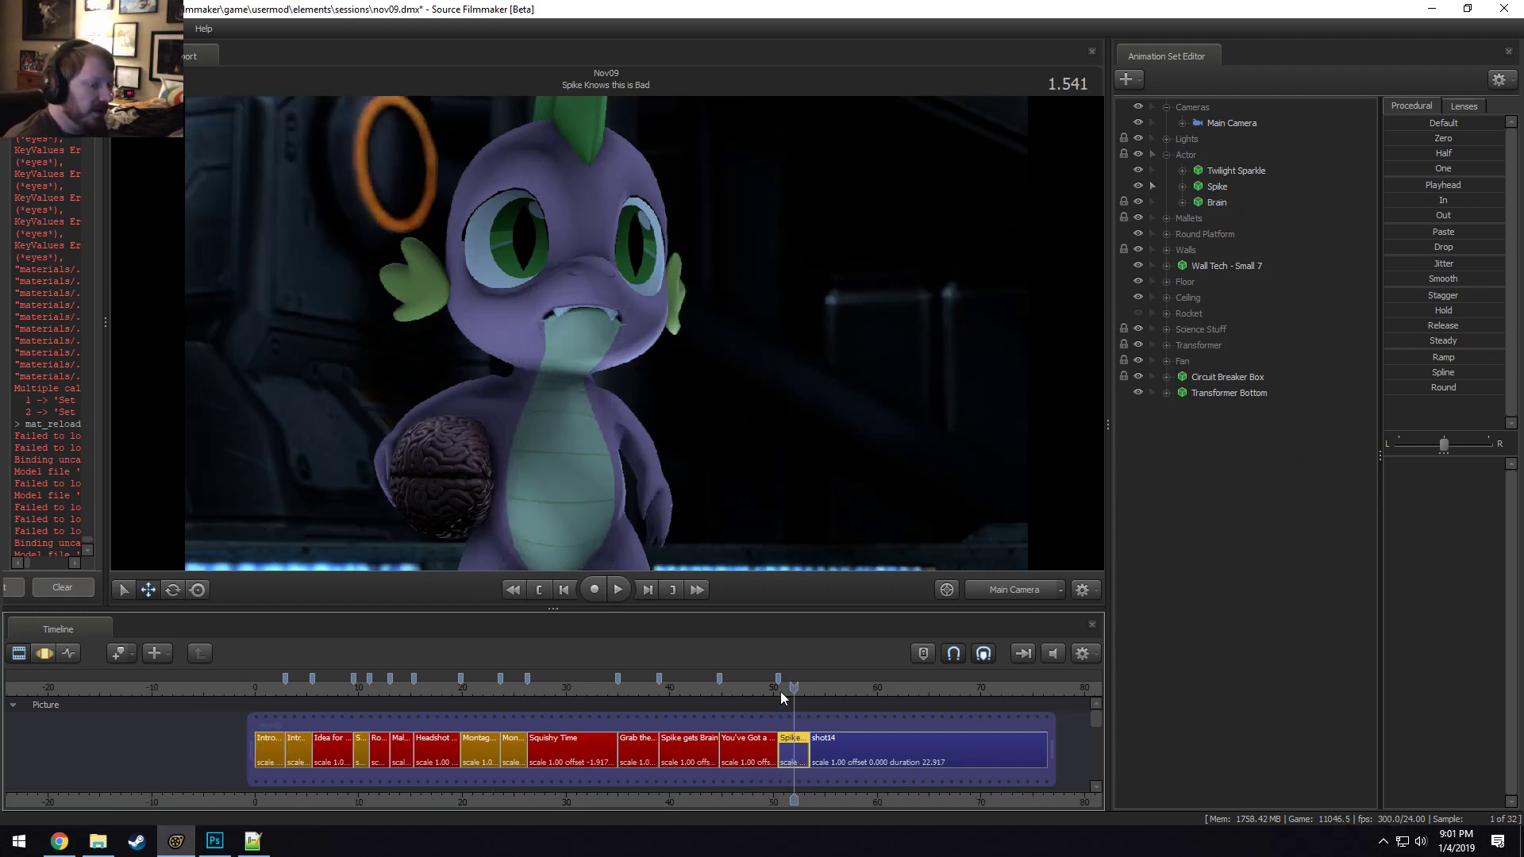
drag(820, 684, 1043, 690)
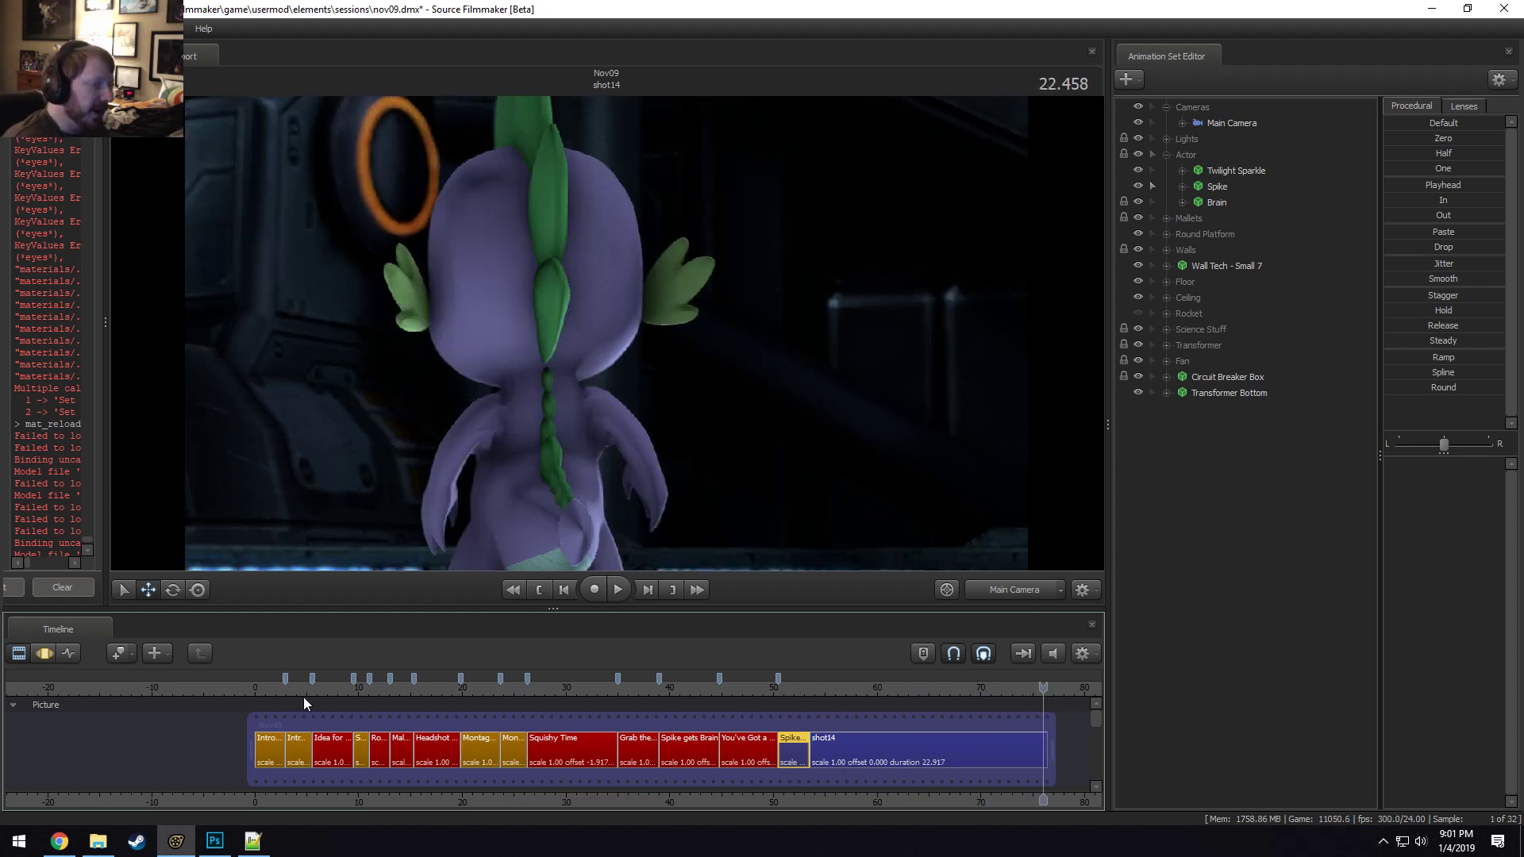
Play back part of the Idea for Rocket Navigation shot, starting 1.083 seconds into it.
click(325, 689)
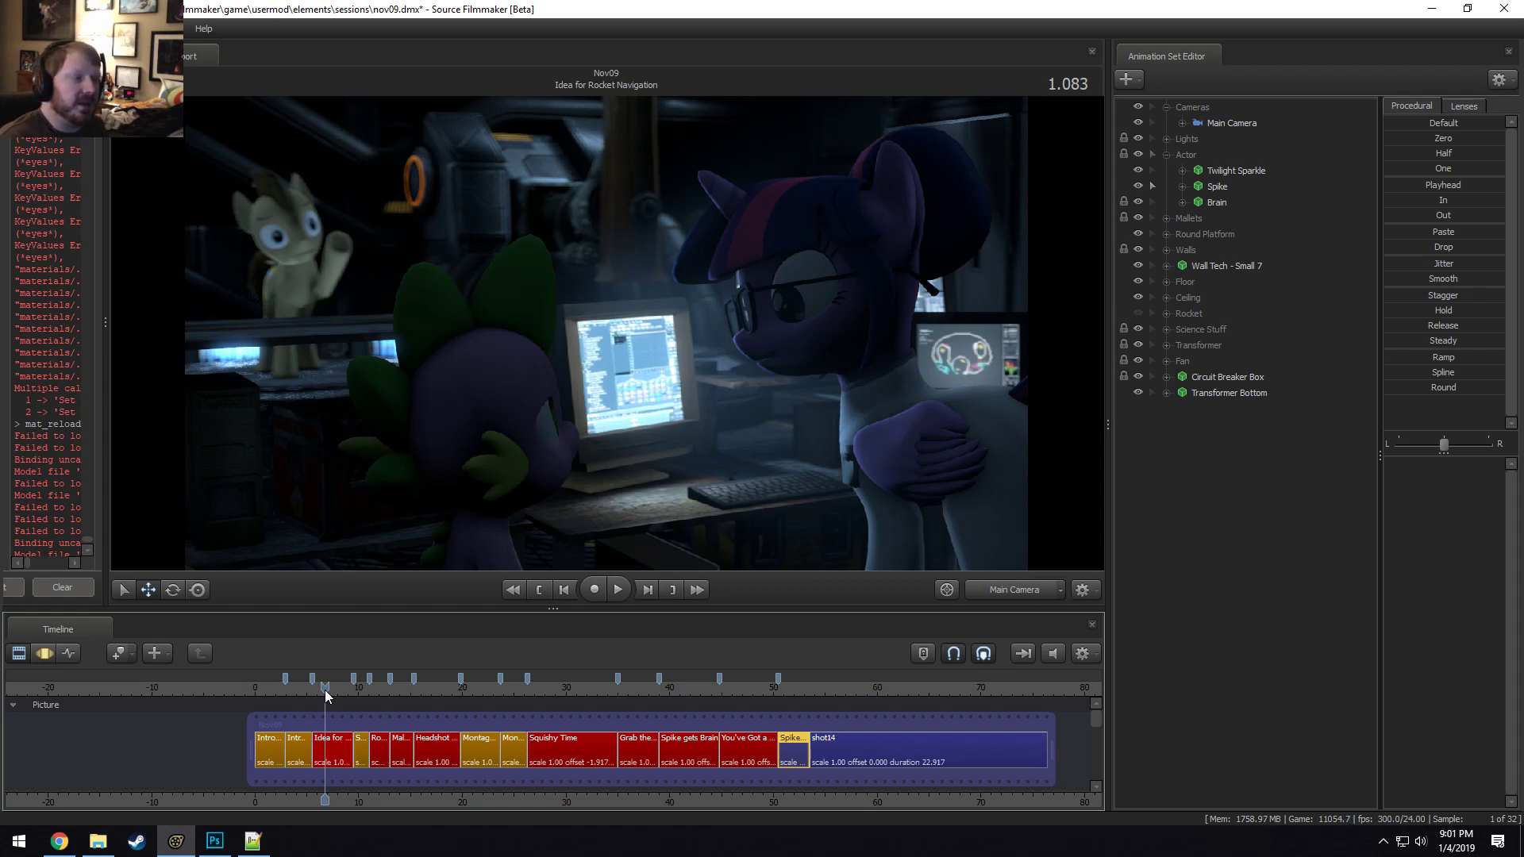
key(space)
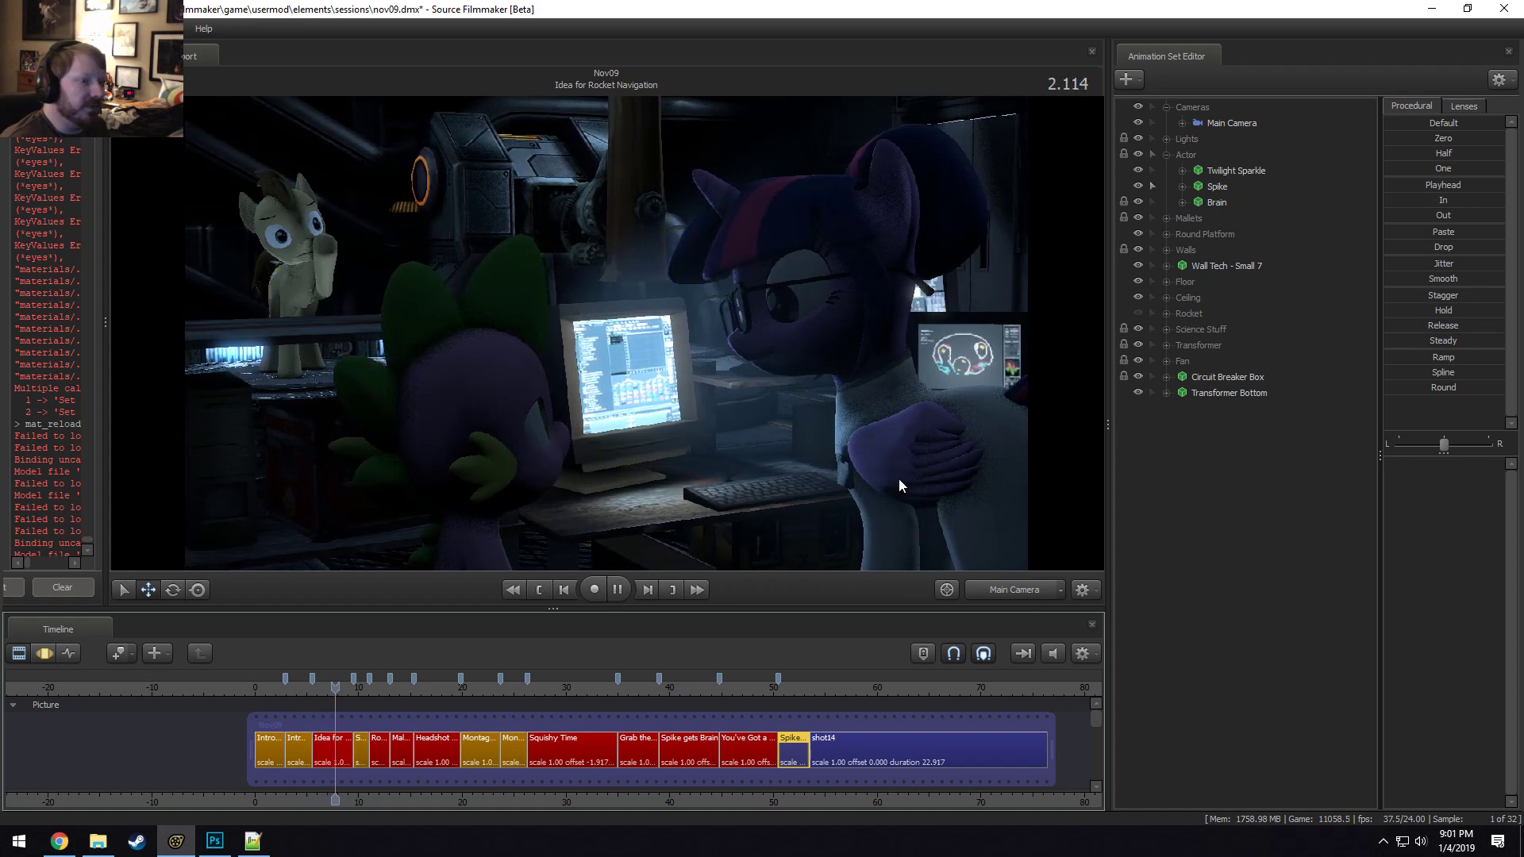
key(space)
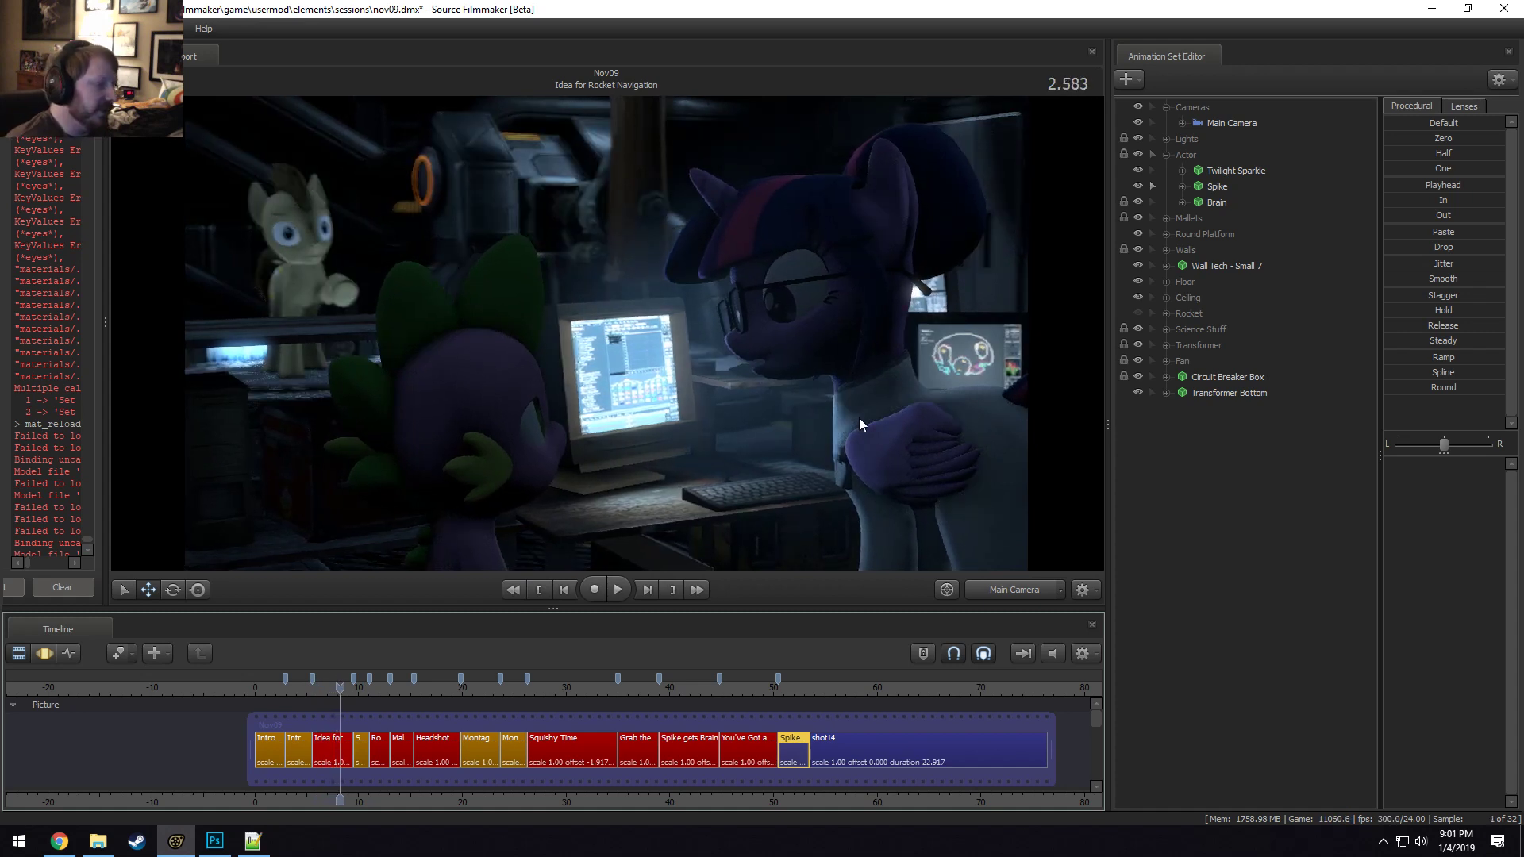
Select the Introduction - Male Horse shot and play it from near its start, repeating the playback to check Doctor Whooves' motion.
click(300, 753)
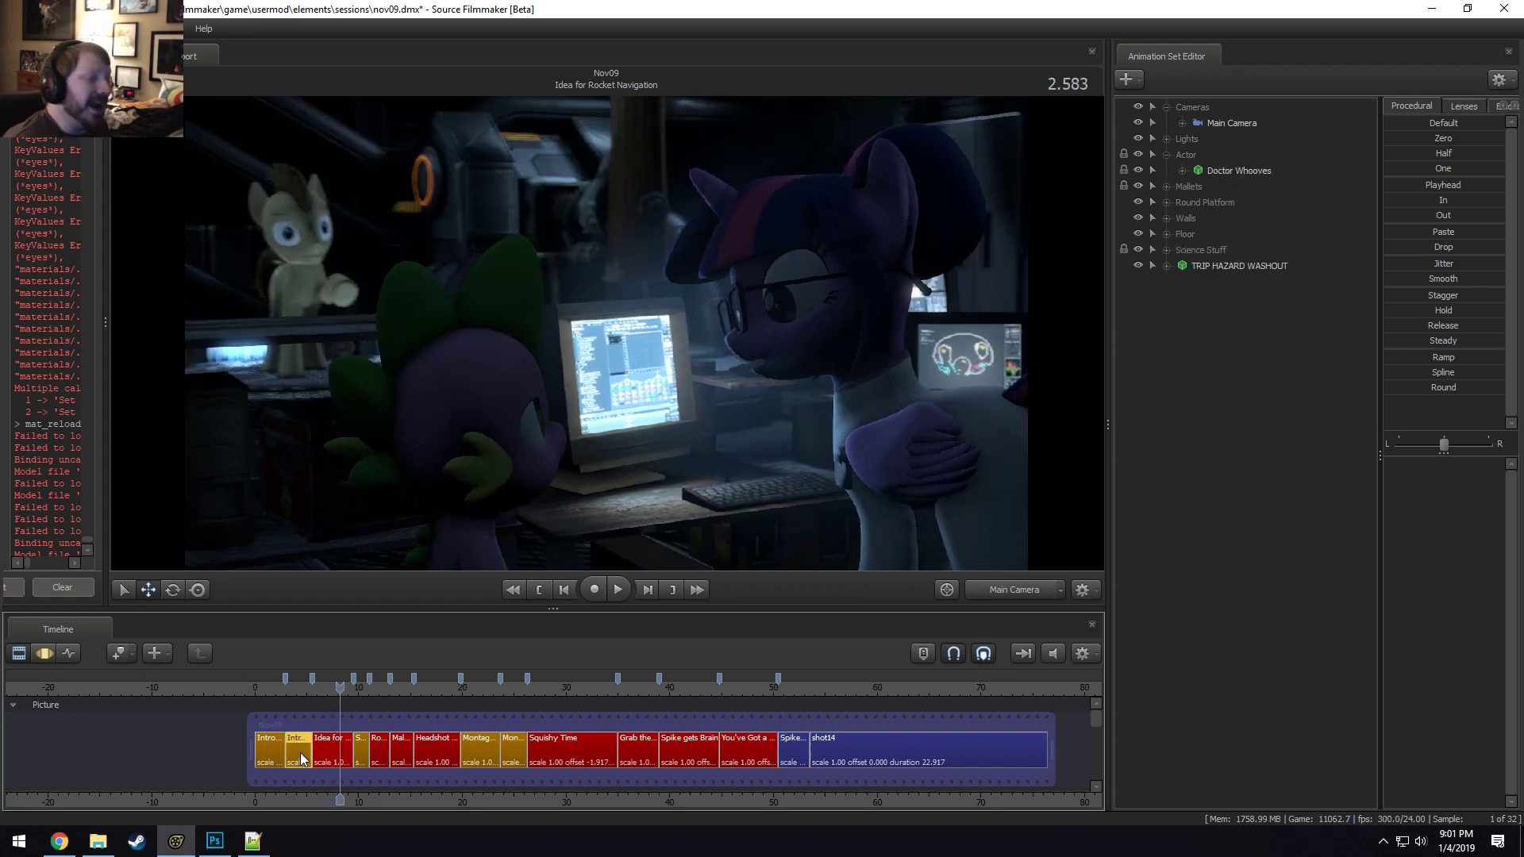
click(288, 692)
key(space)
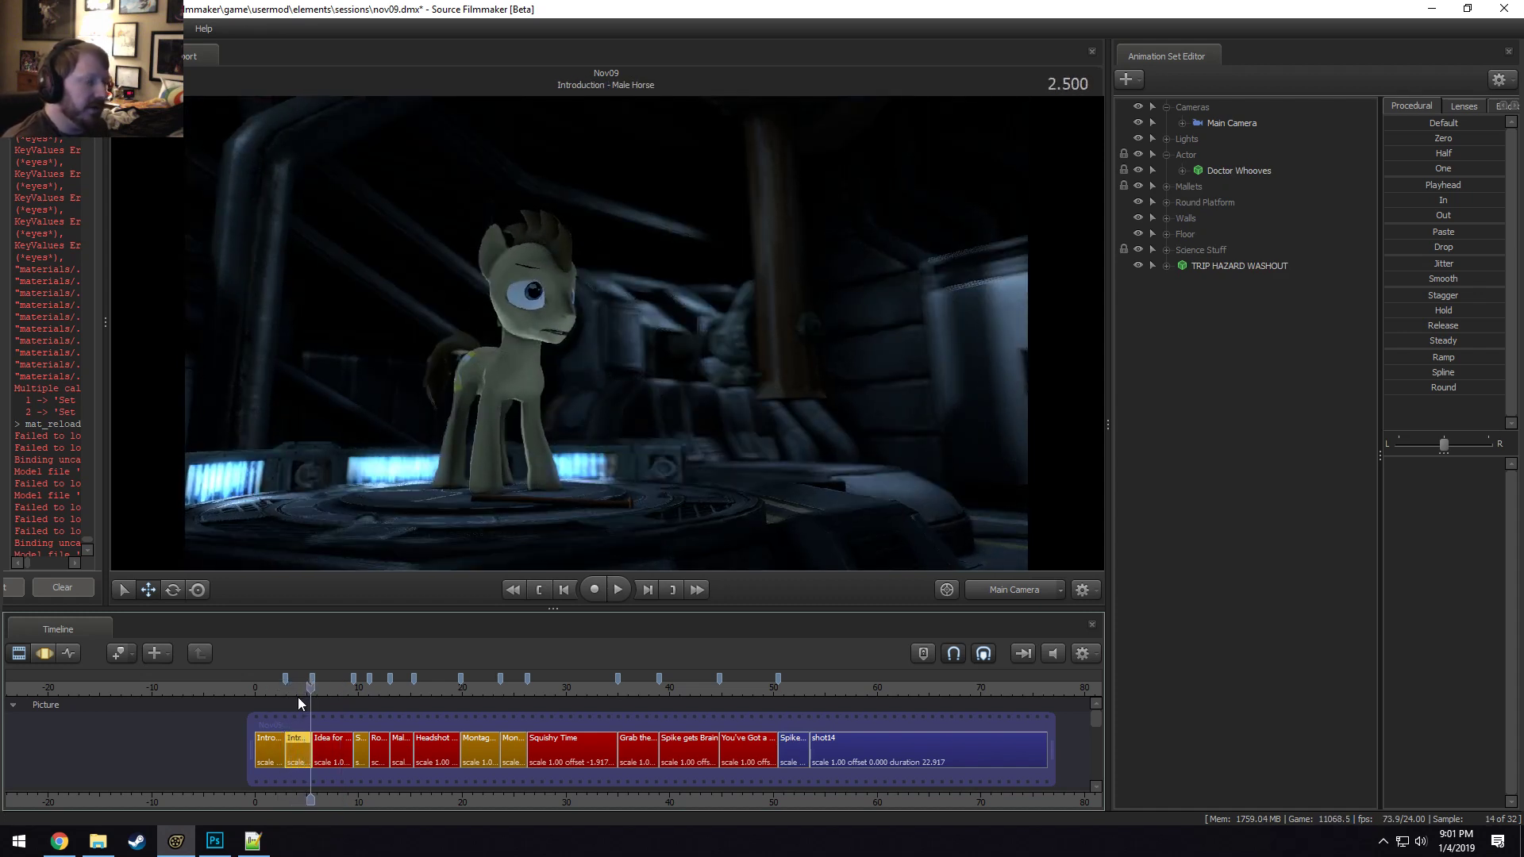
key(space)
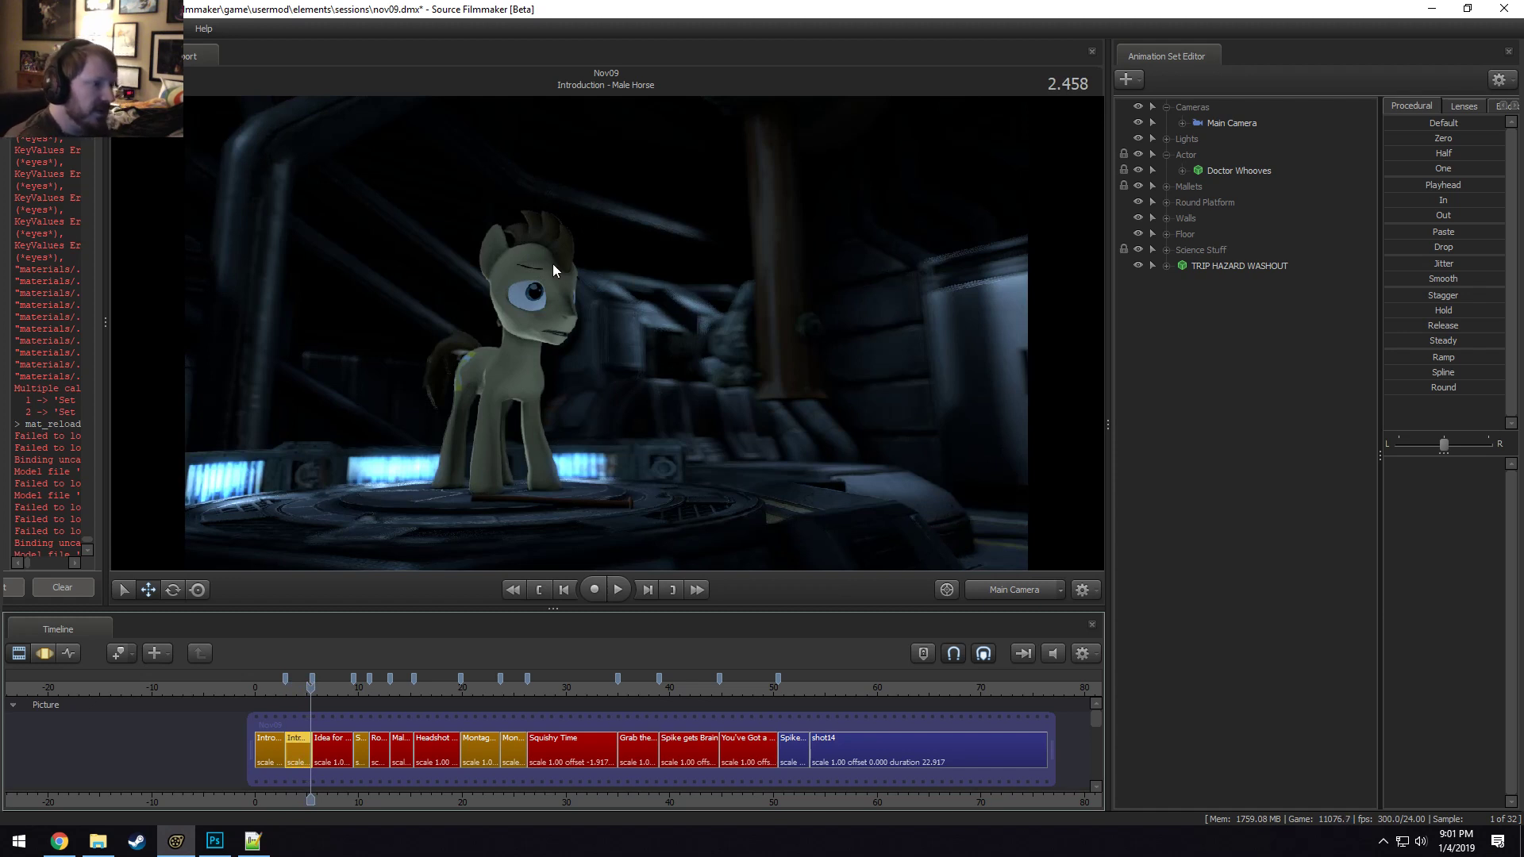
drag(341, 687, 363, 704)
drag(270, 687, 289, 690)
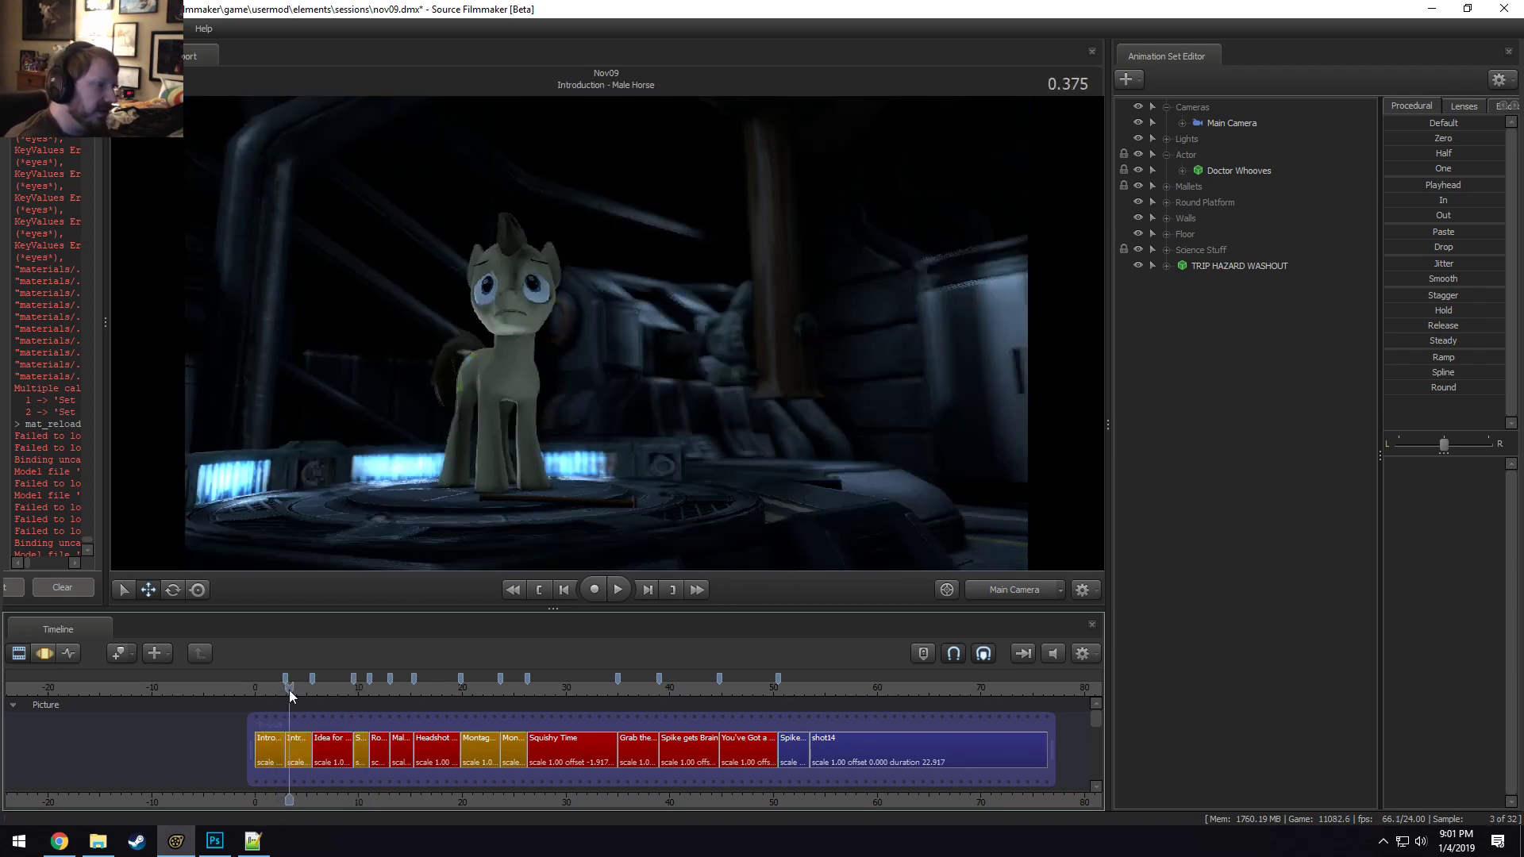
key(space)
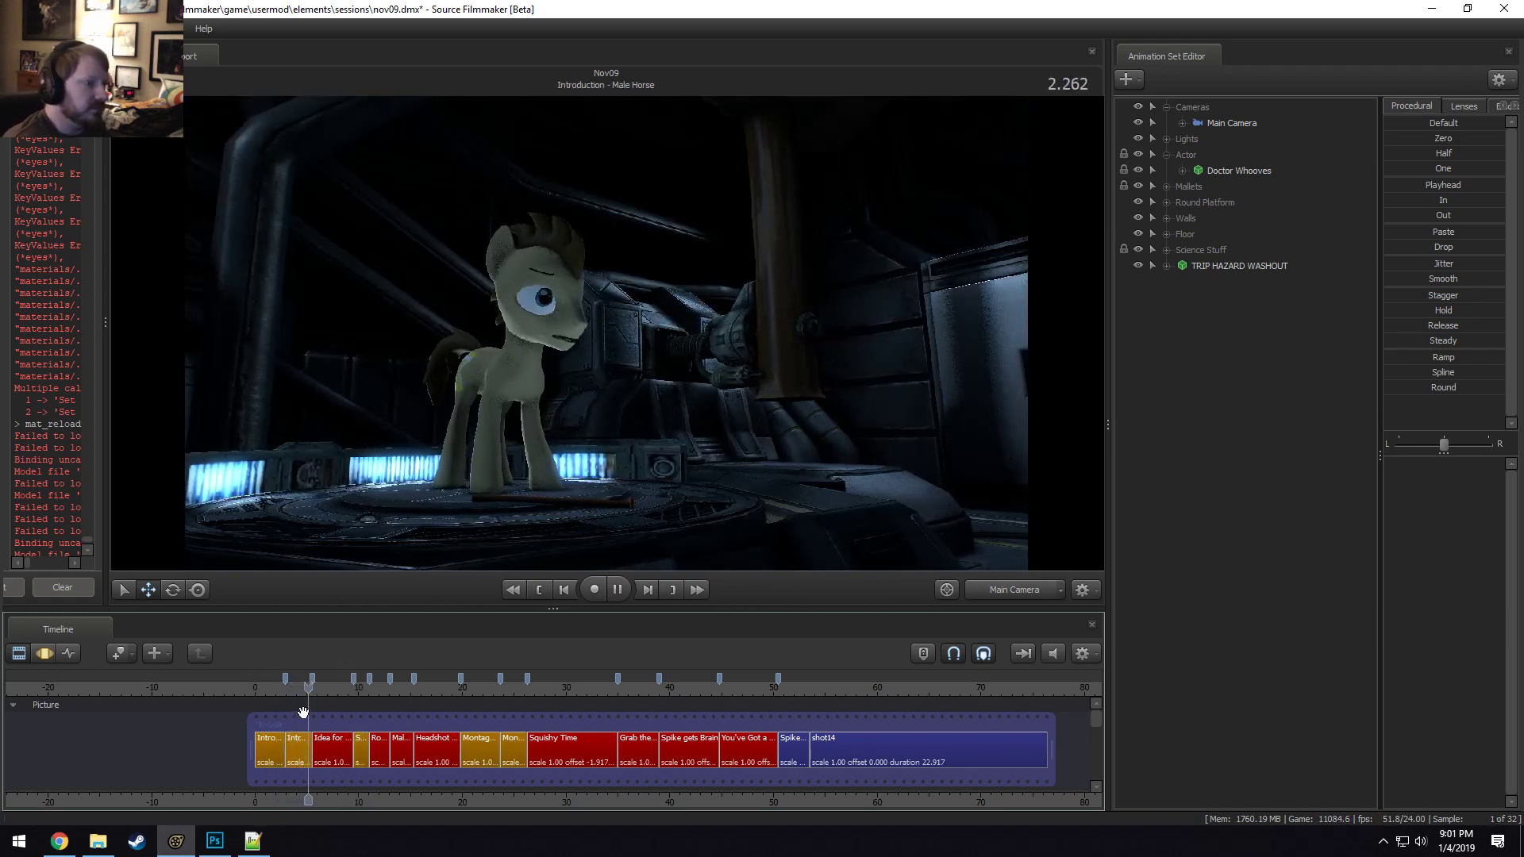
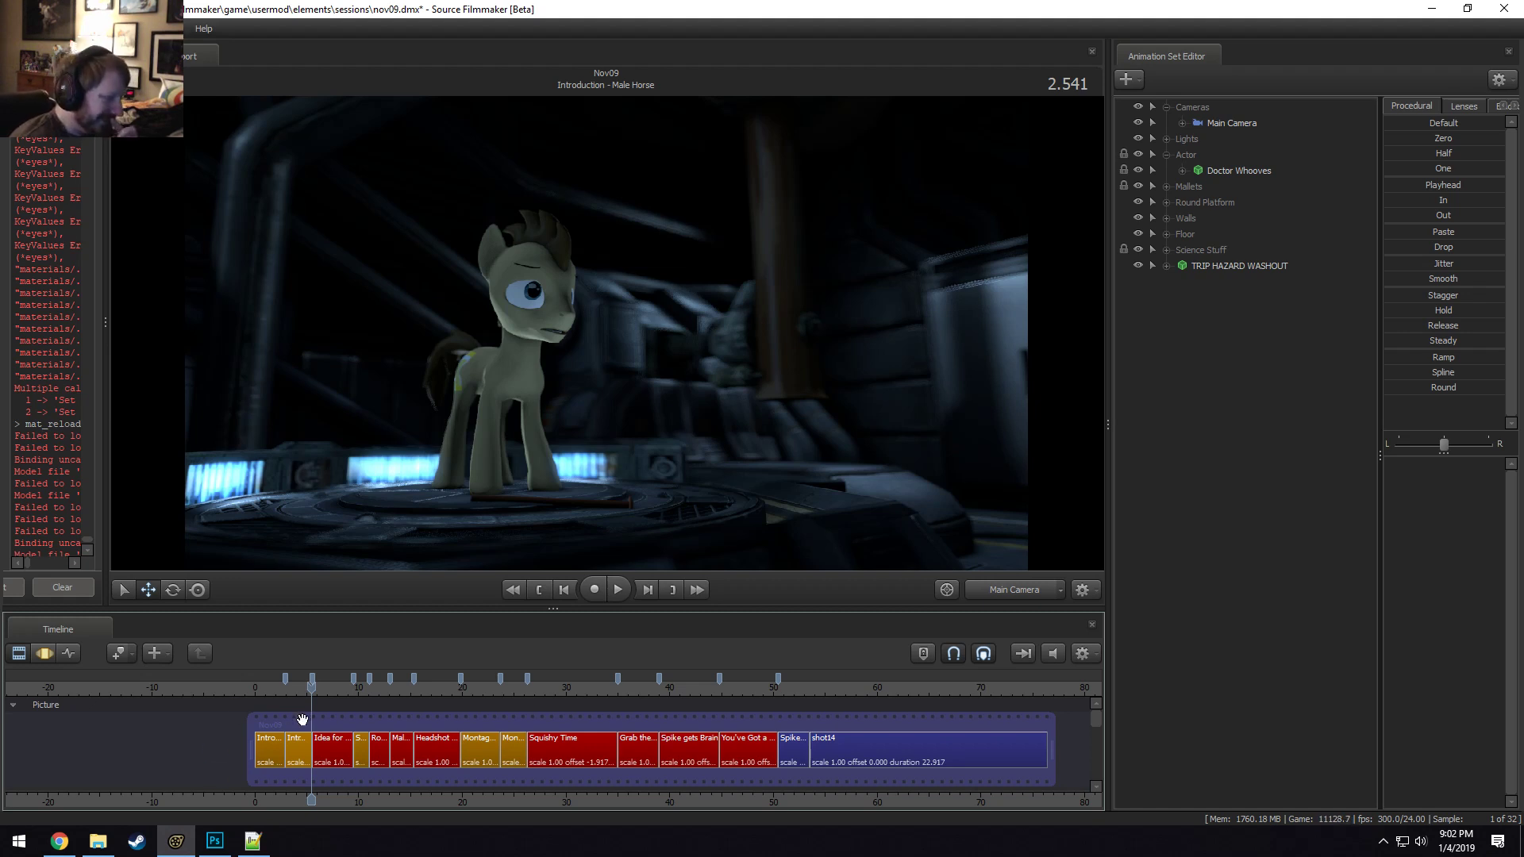
Play the movie from 0.125 seconds into Spike Gives No Fuks through to the start of Male Horse Confused.
drag(357, 689, 354, 689)
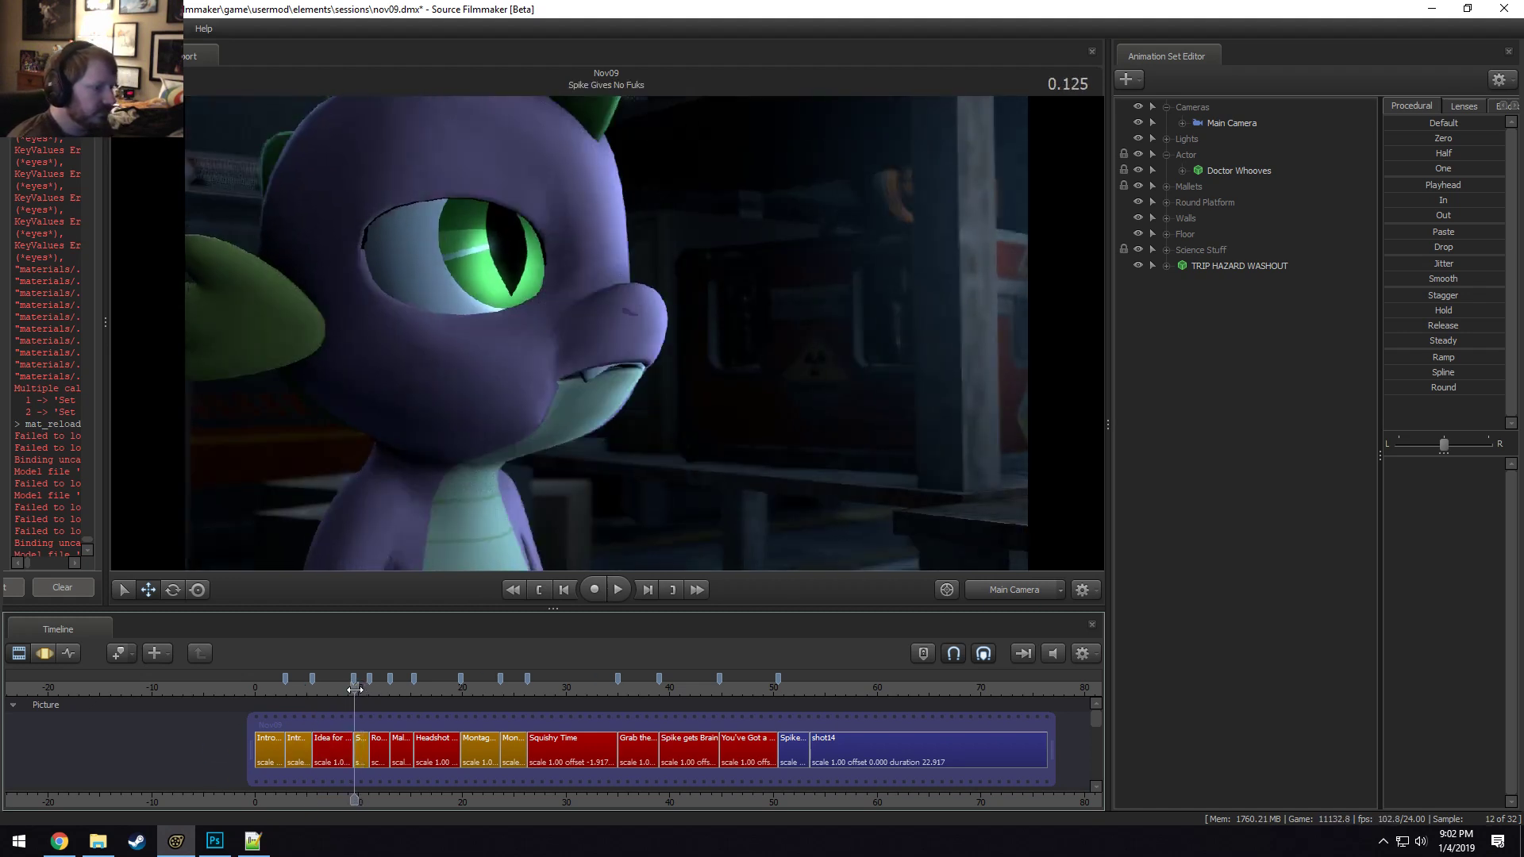
key(space)
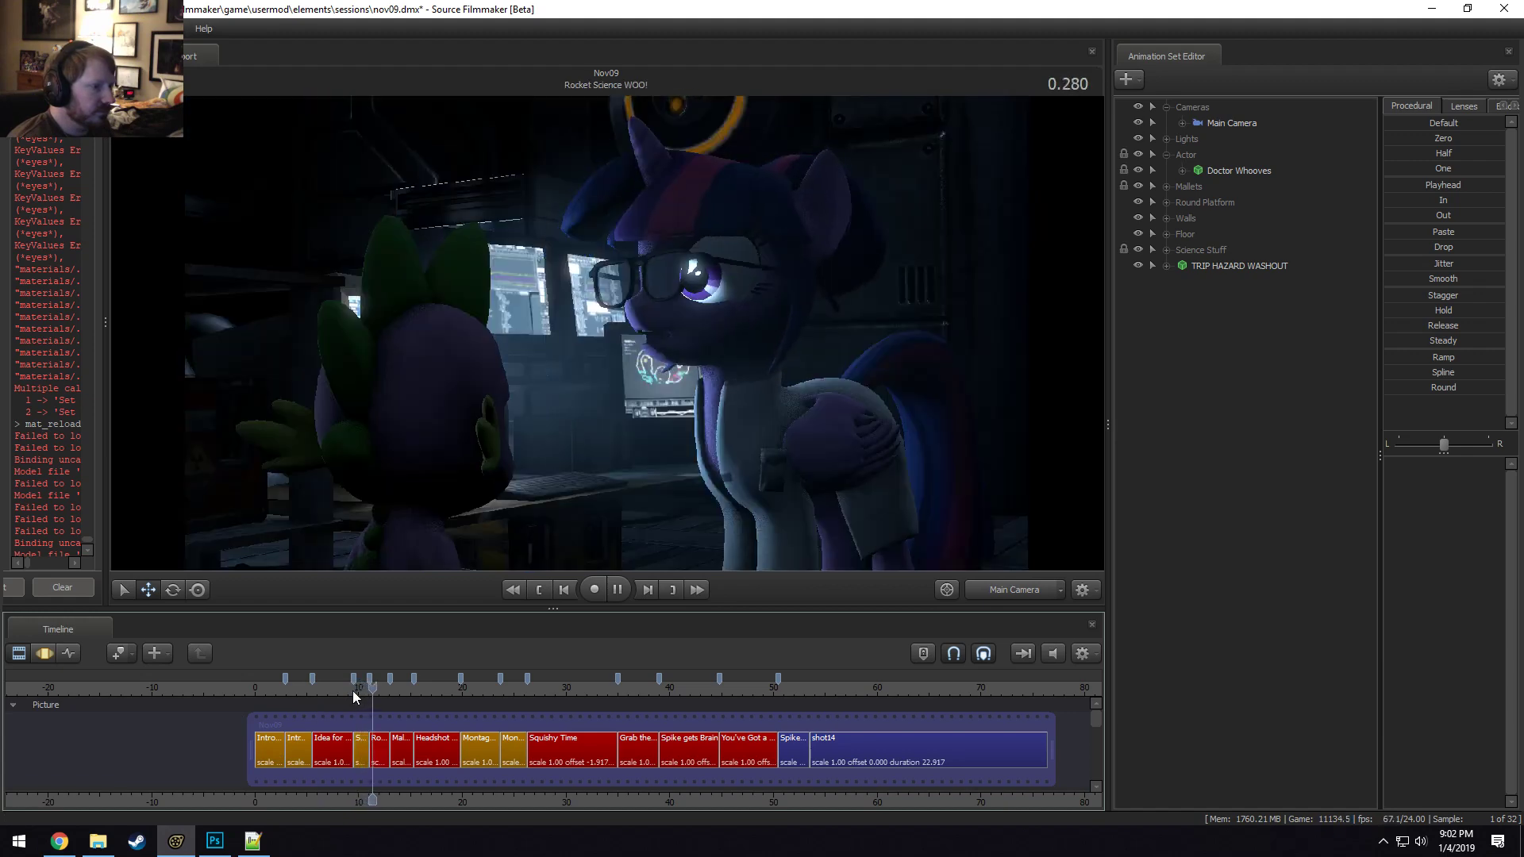
key(space)
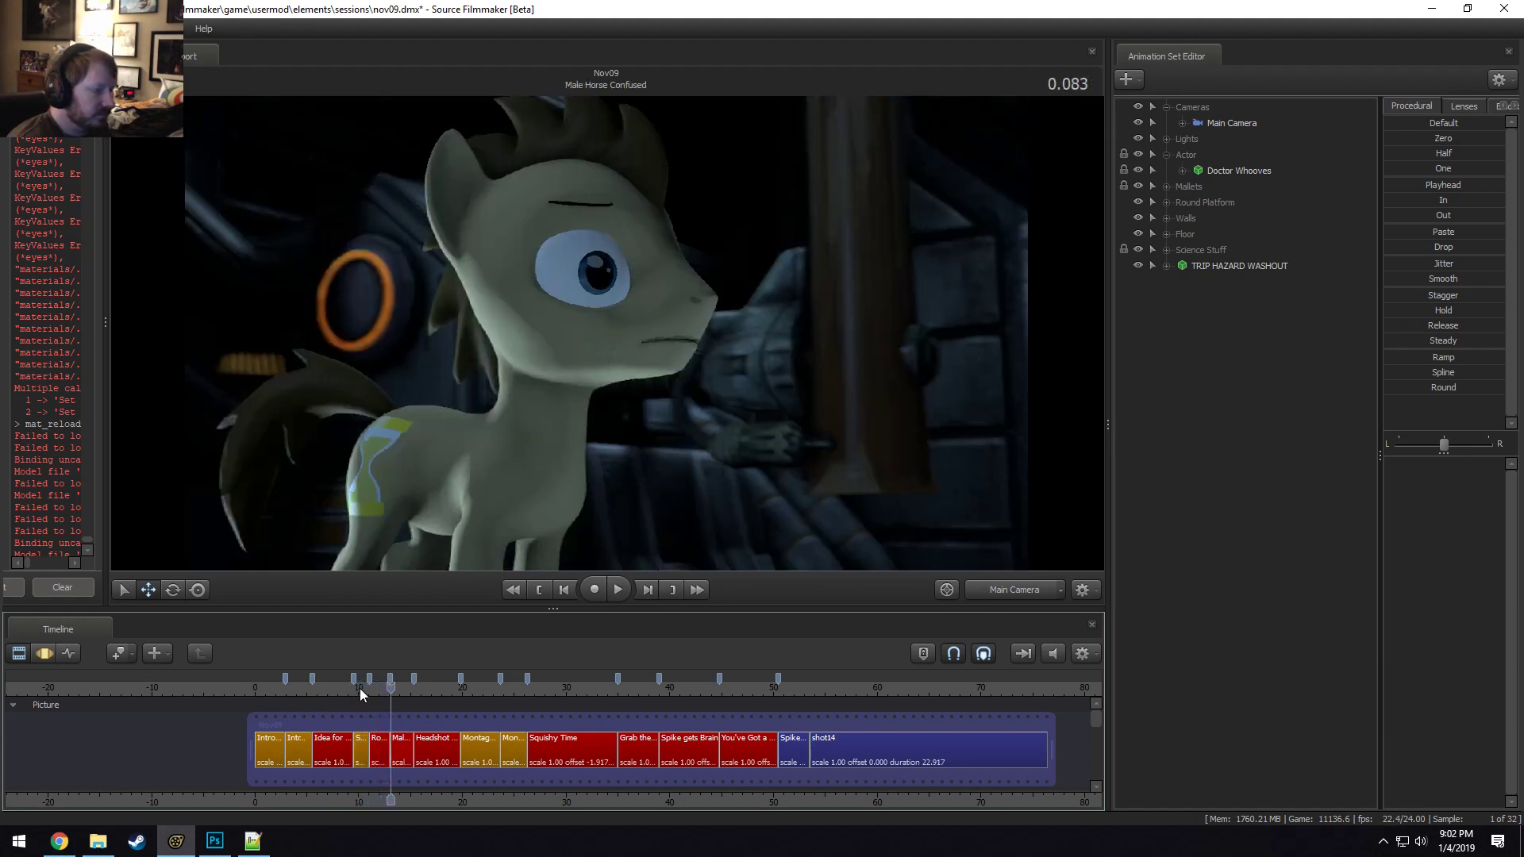
Zoom the timeline around Rocket Science WOO! and replay the second half of that shot several times.
key(space)
drag(390, 689, 376, 692)
scroll(385, 690, up, 1)
scroll(383, 690, up, 1)
scroll(376, 693, up, 3)
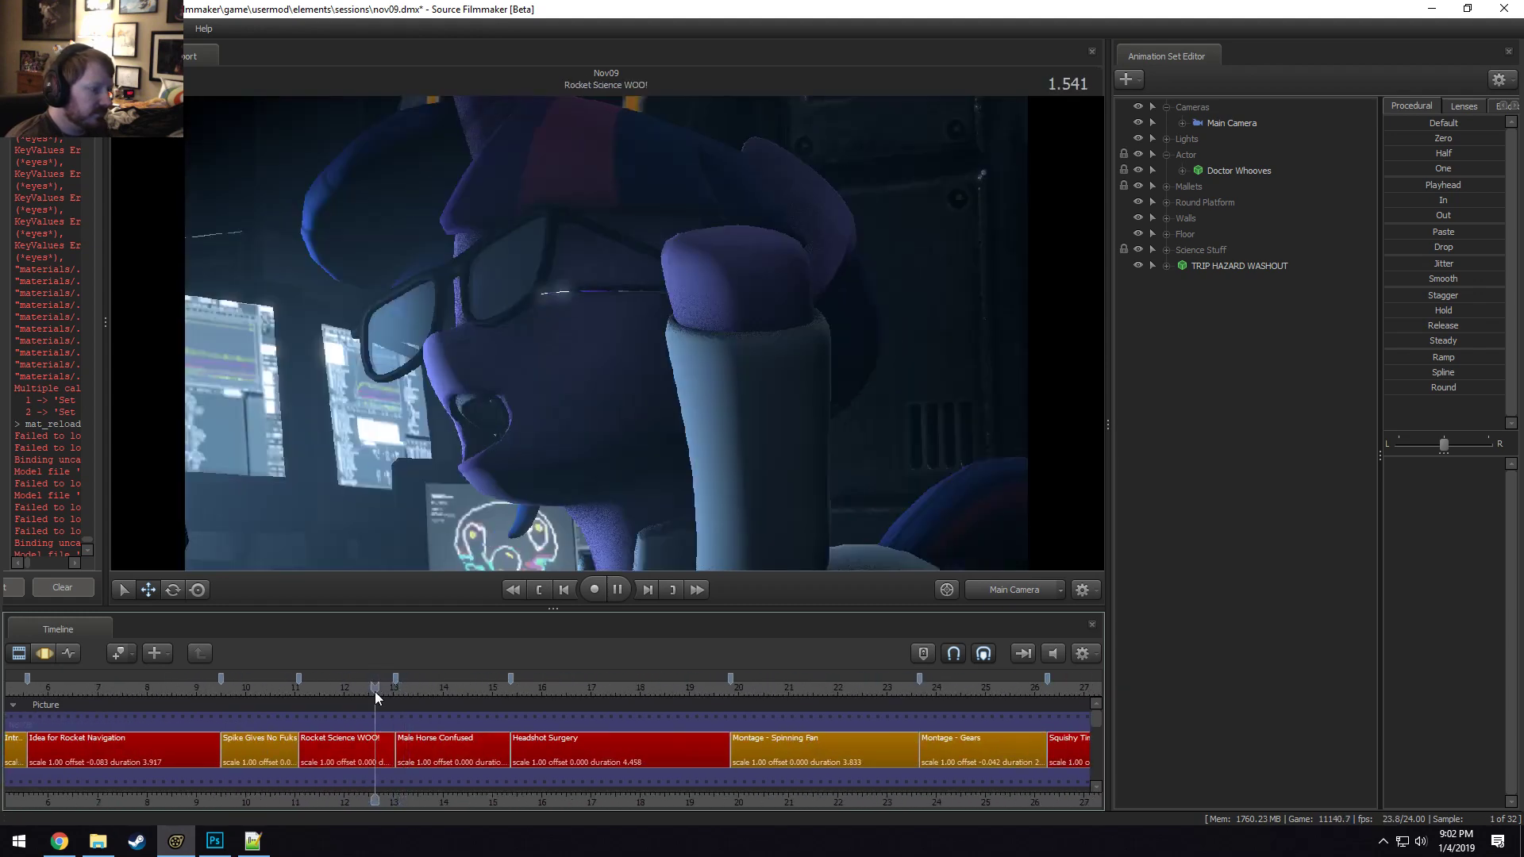
click(351, 691)
click(352, 690)
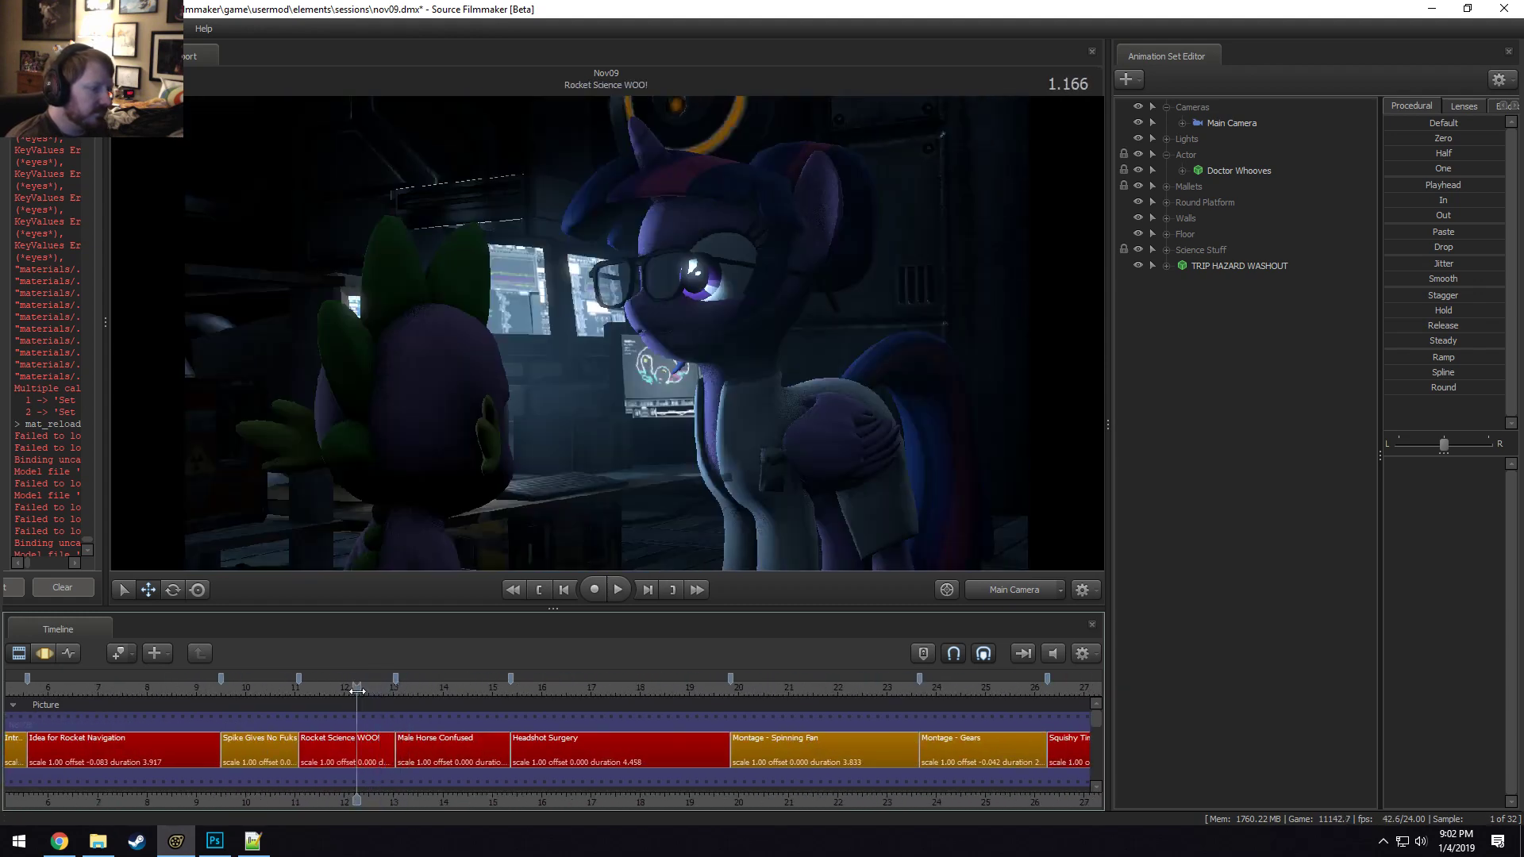
click(359, 693)
click(359, 692)
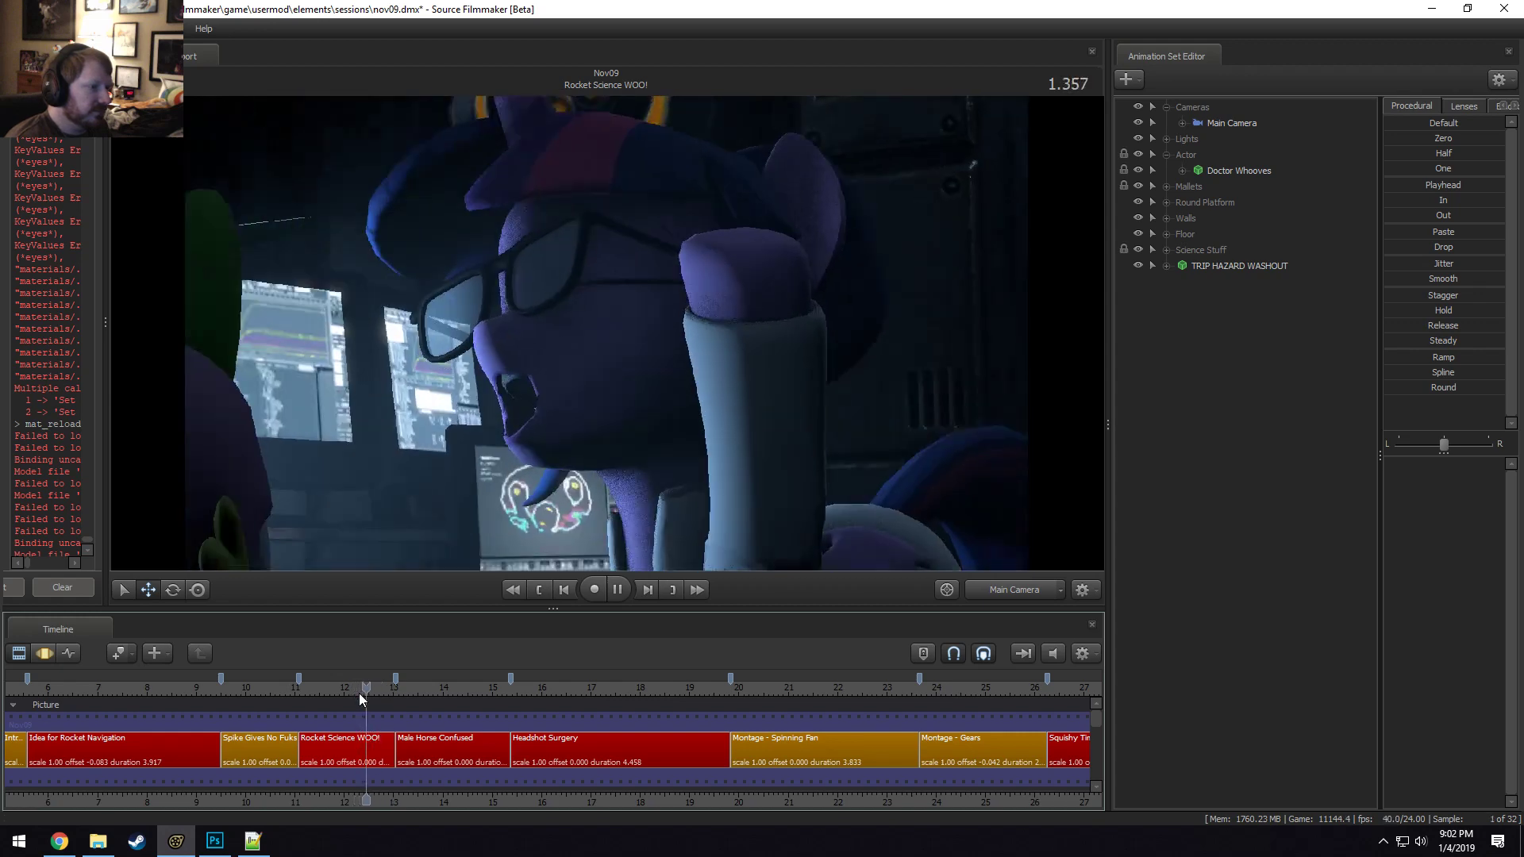
key(space)
Go to 0.458 seconds in Male Horse Confused, switch to the Work Camera, and fly in close to Doctor Whooves' face.
drag(362, 697, 418, 697)
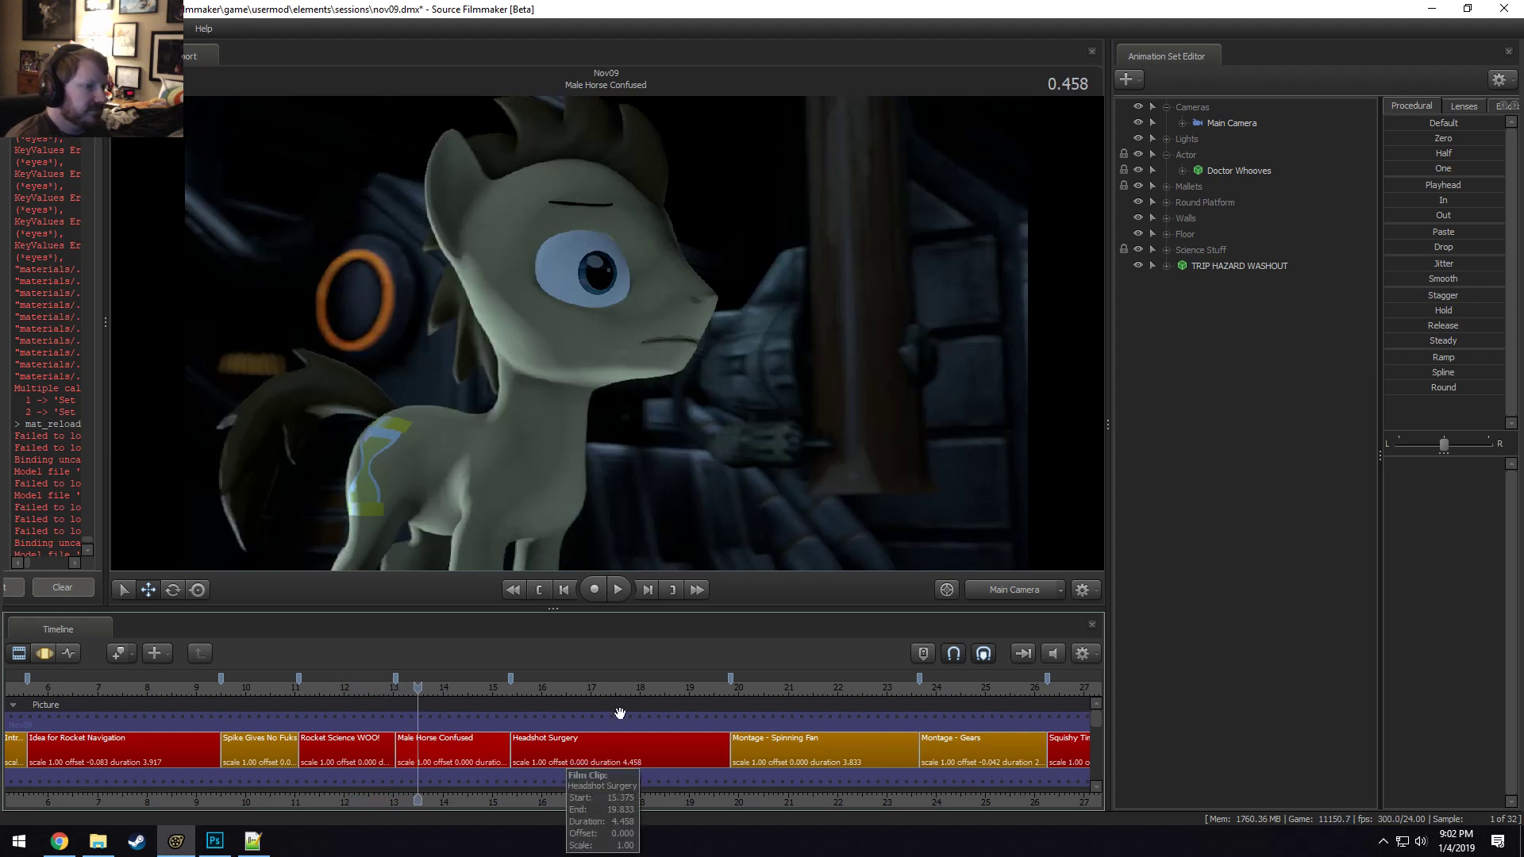
click(1013, 589)
click(988, 604)
key(w)
drag(1002, 548, 975, 477)
key(w)
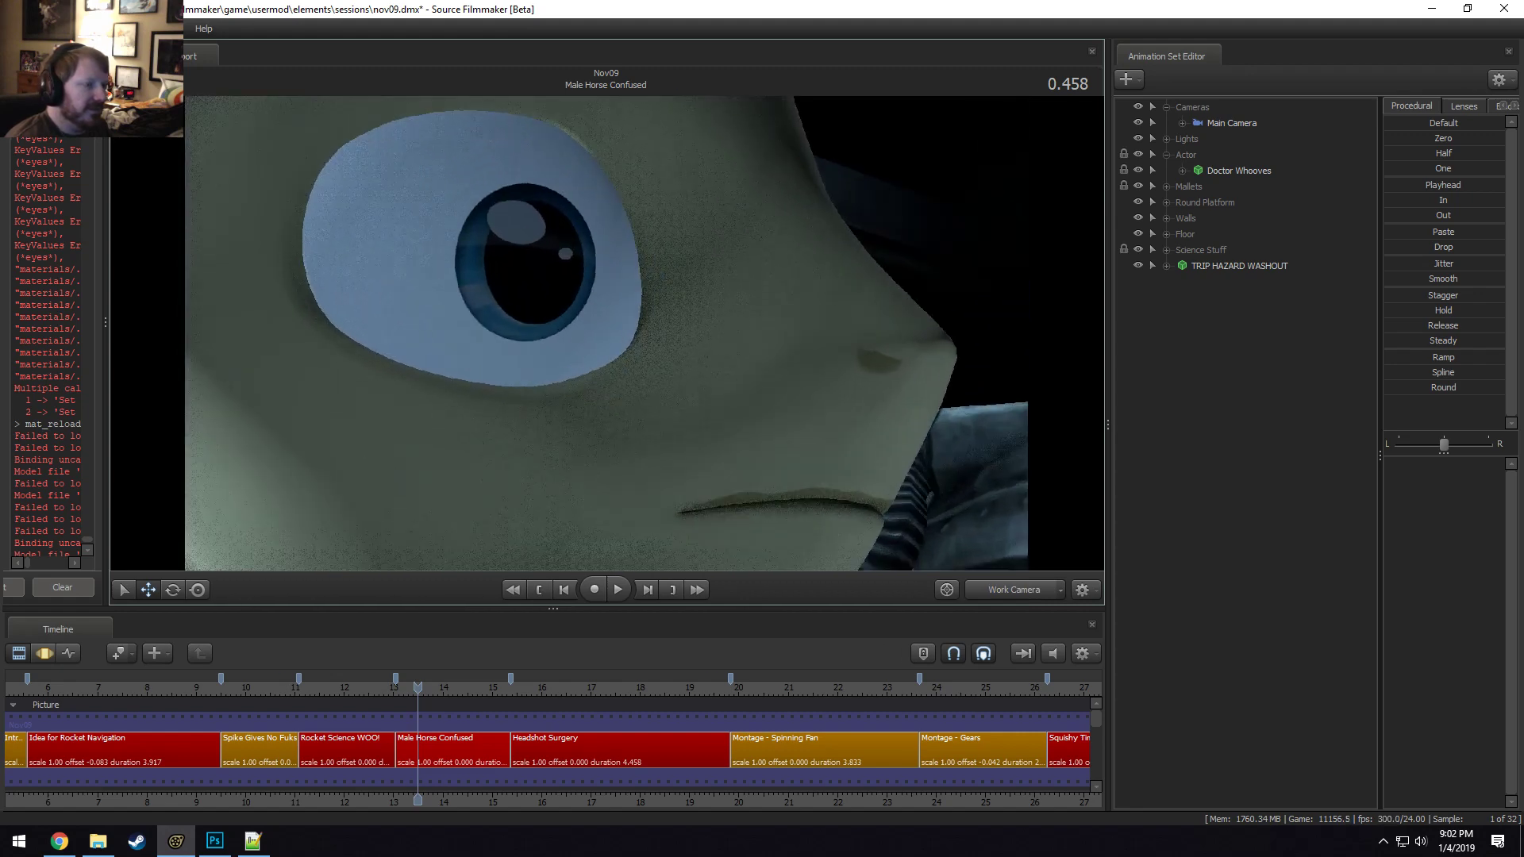
key(w)
key(s)
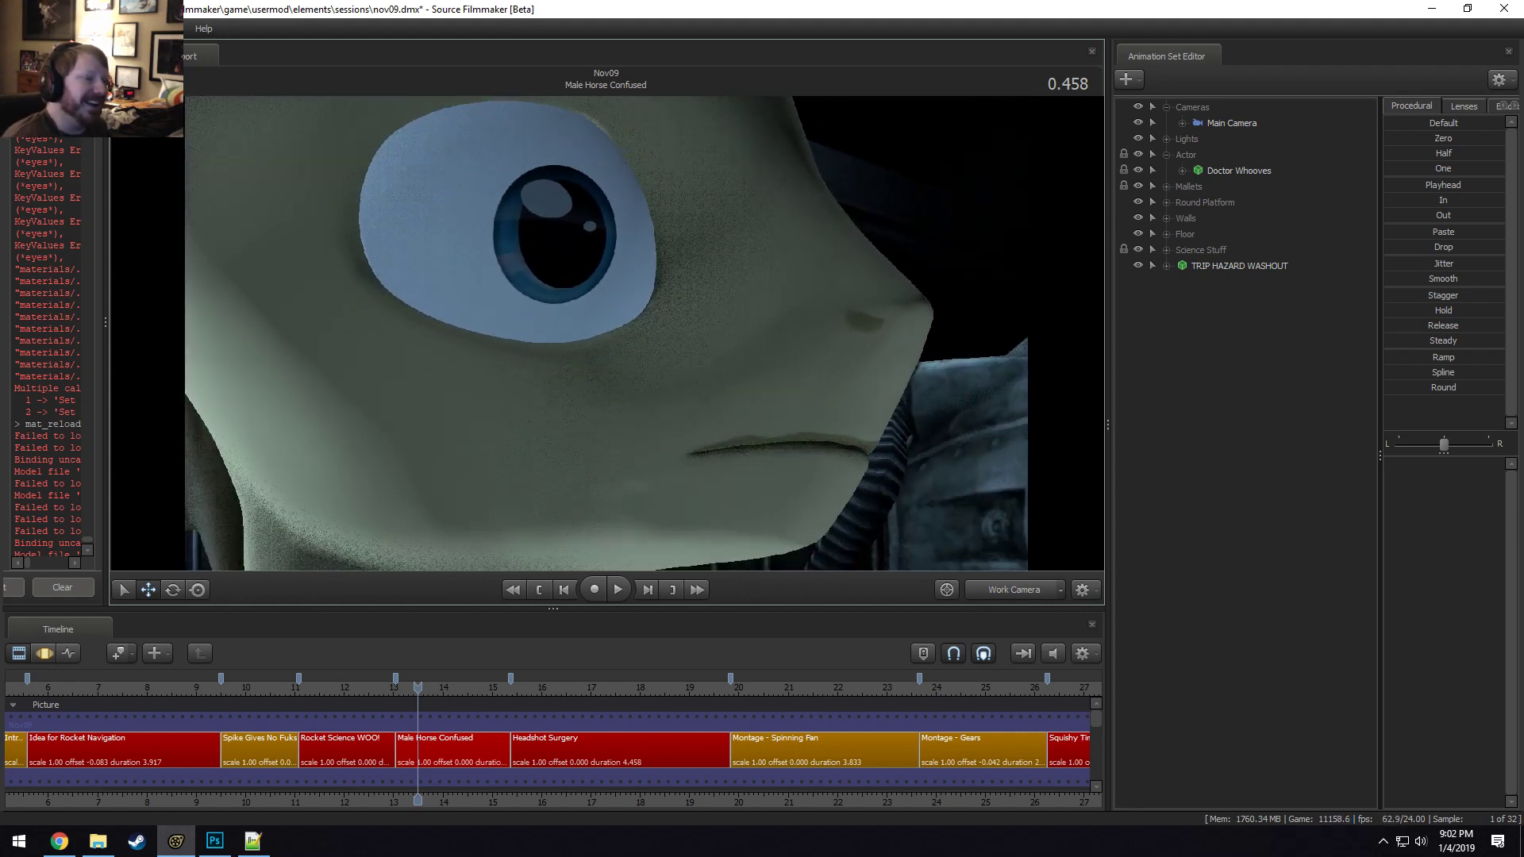
Select the Male Horse Confused clip, go to its first frame, and set its clip text to "HEAVY BREATHING".
click(426, 751)
scroll(418, 760, up, 5)
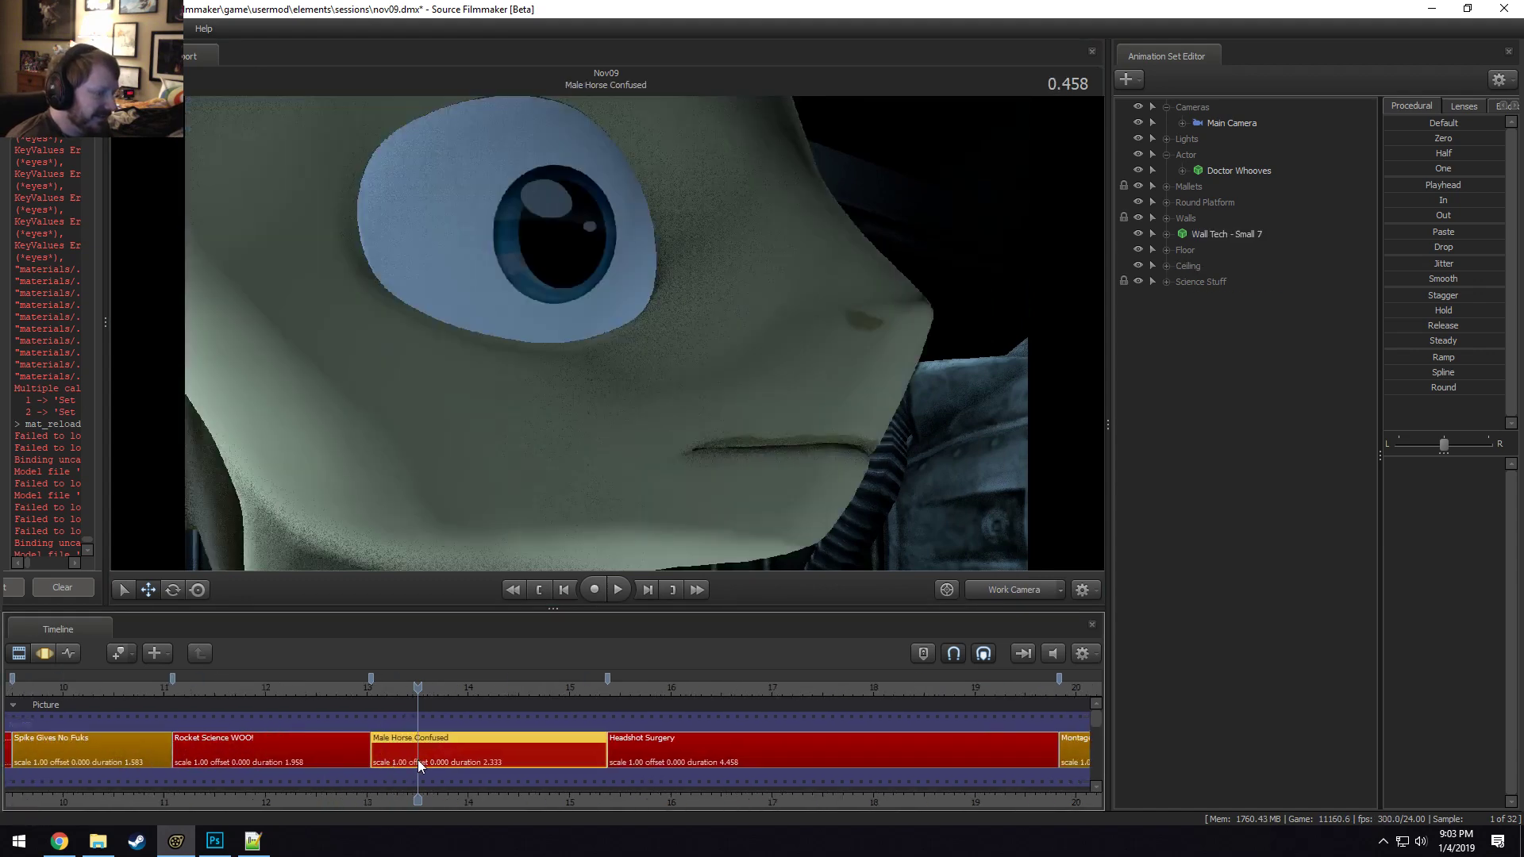
click(351, 687)
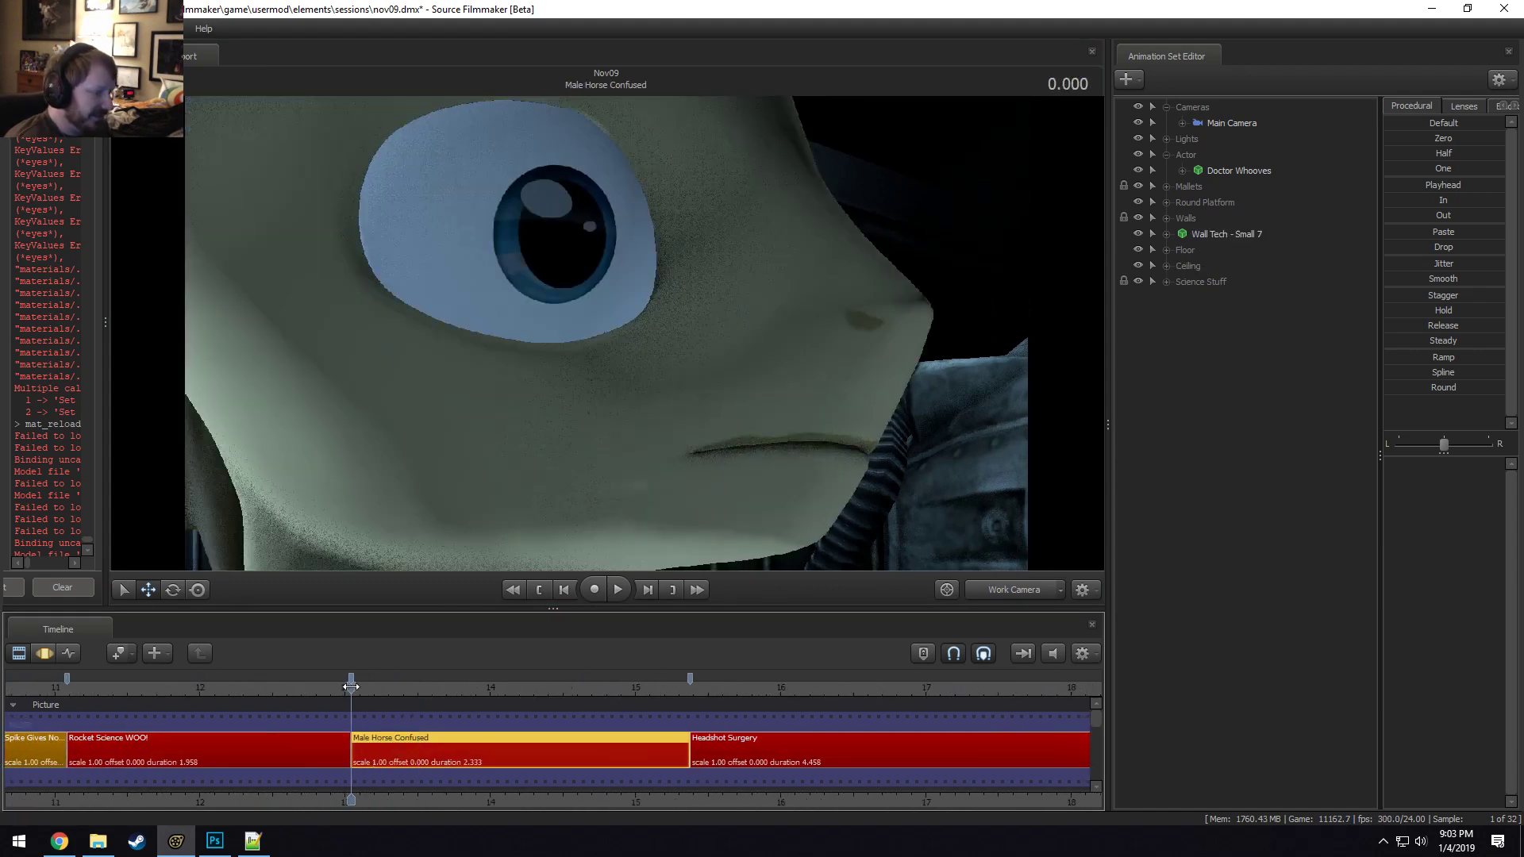
right_click(384, 741)
mouse_move(444, 546)
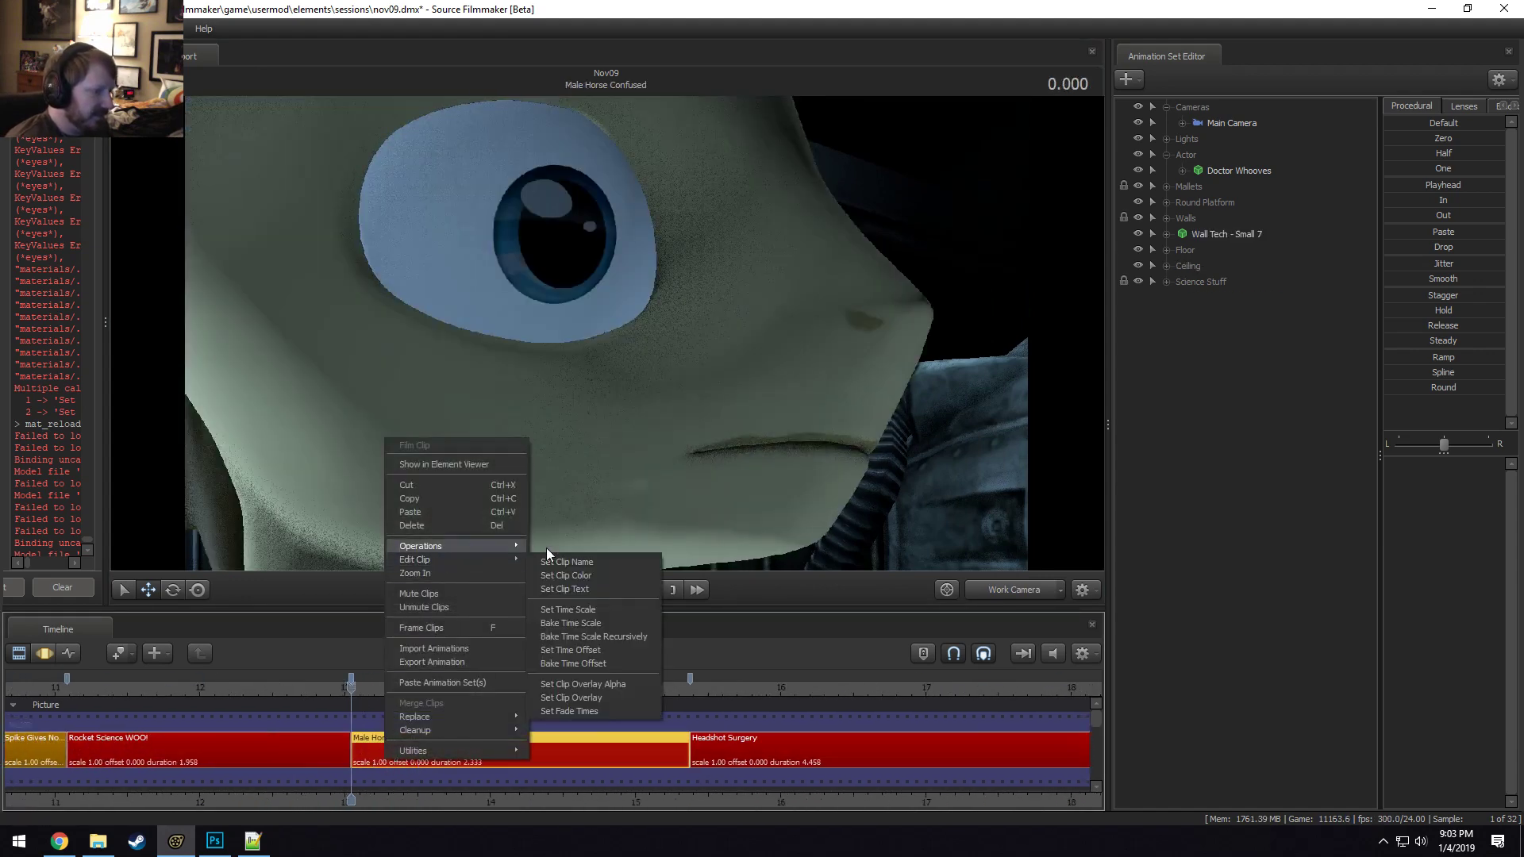
click(554, 591)
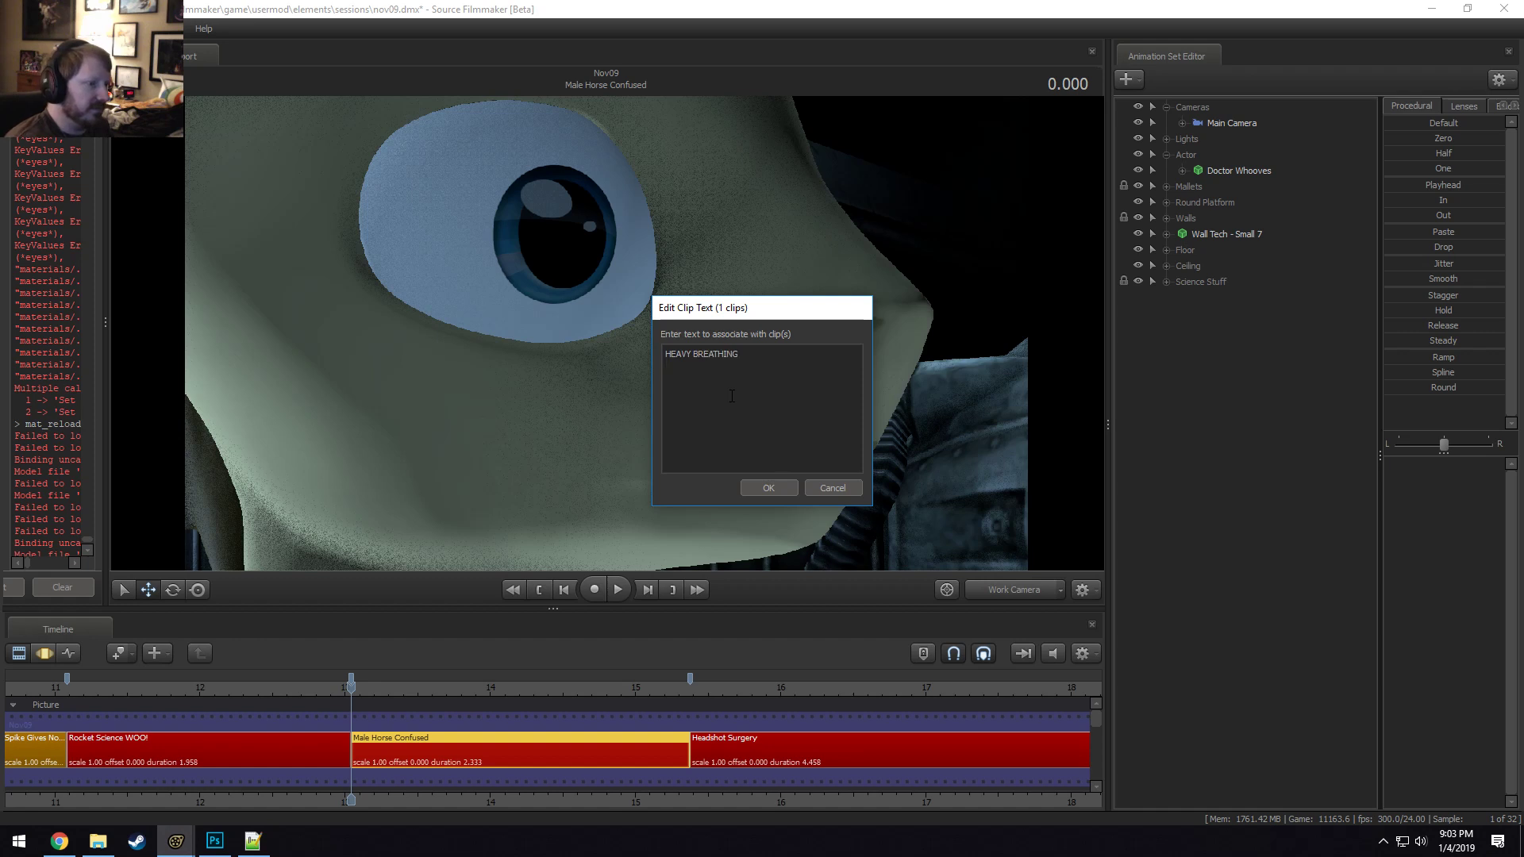
click(776, 488)
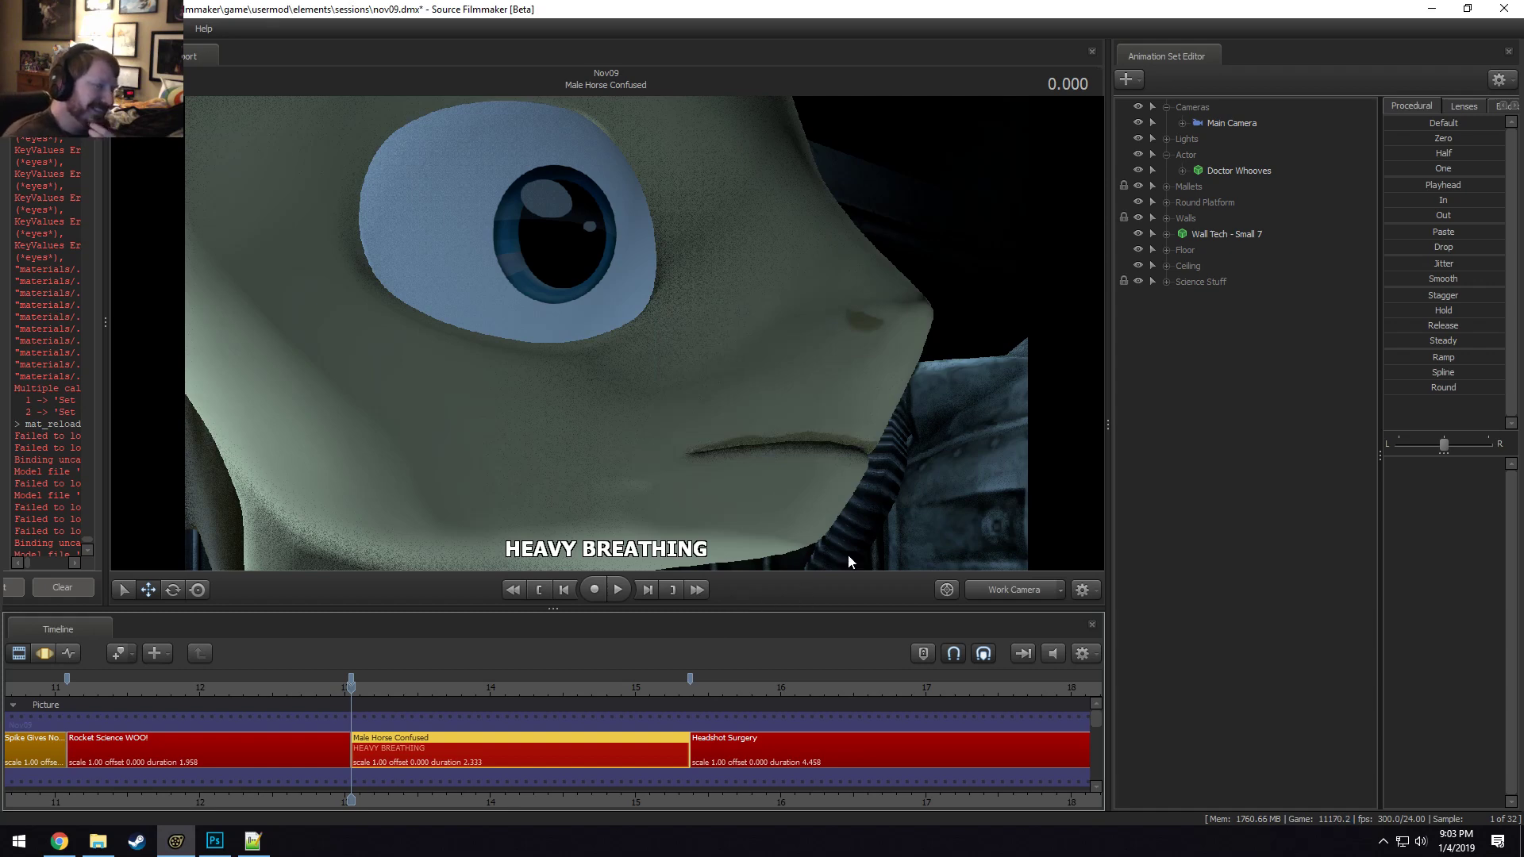
drag(862, 510, 790, 468)
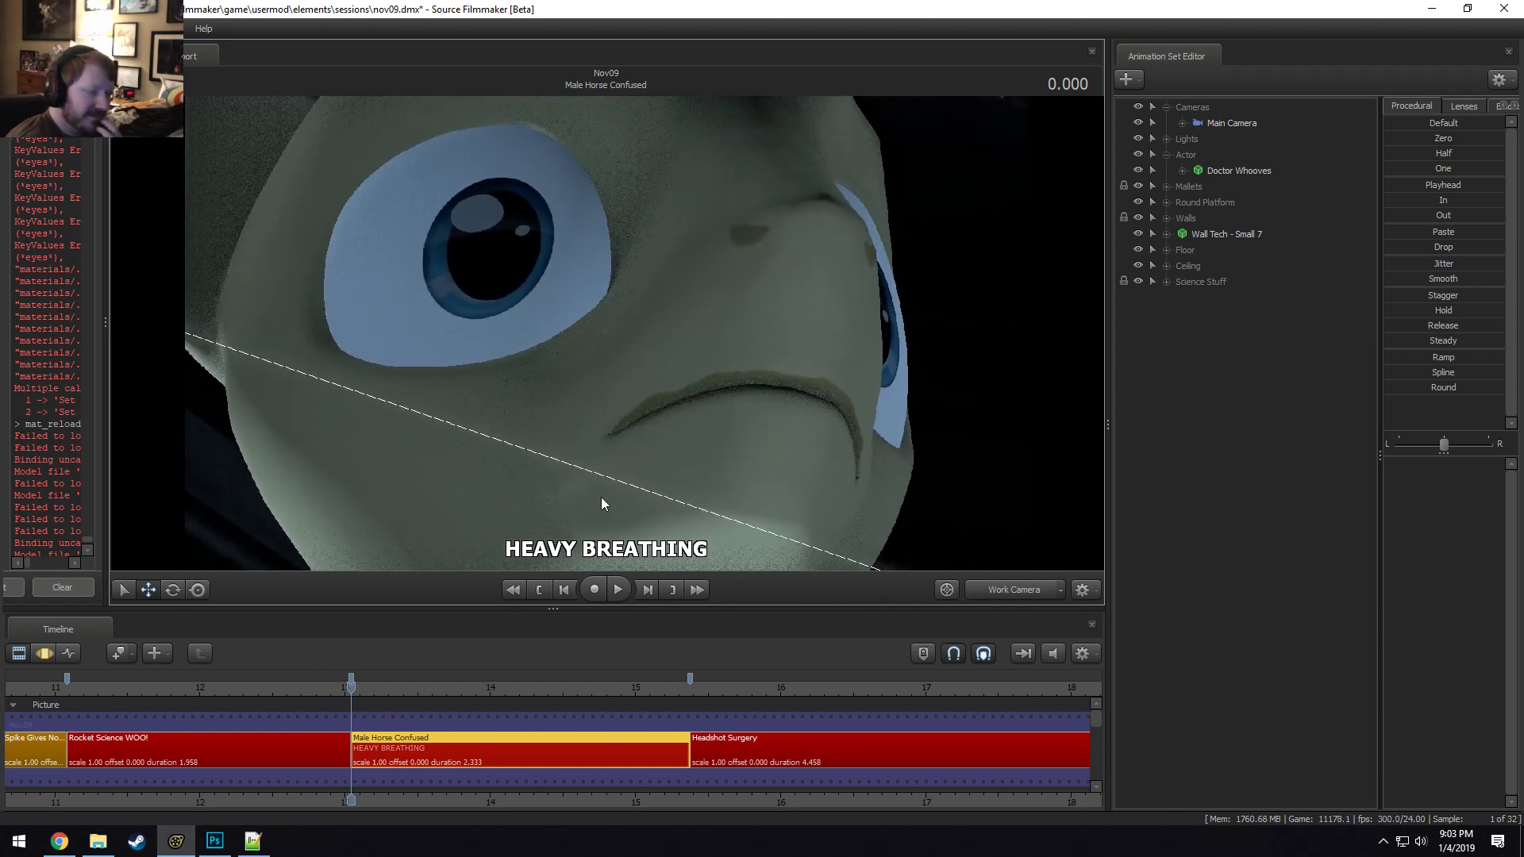
Clear the clip text of the Male Horse Confused shot.
right_click(413, 755)
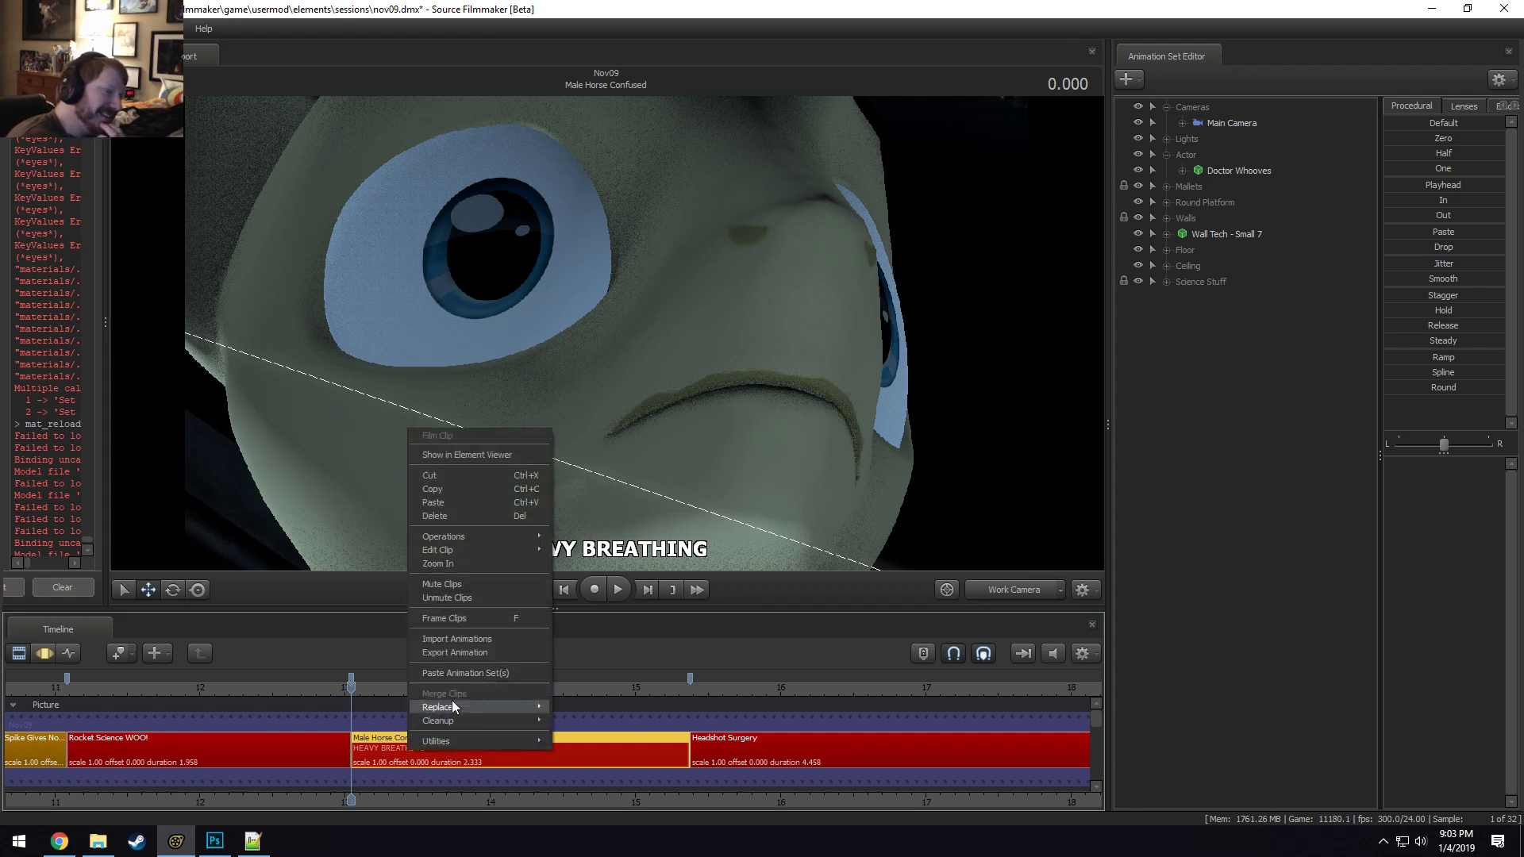
mouse_move(450, 545)
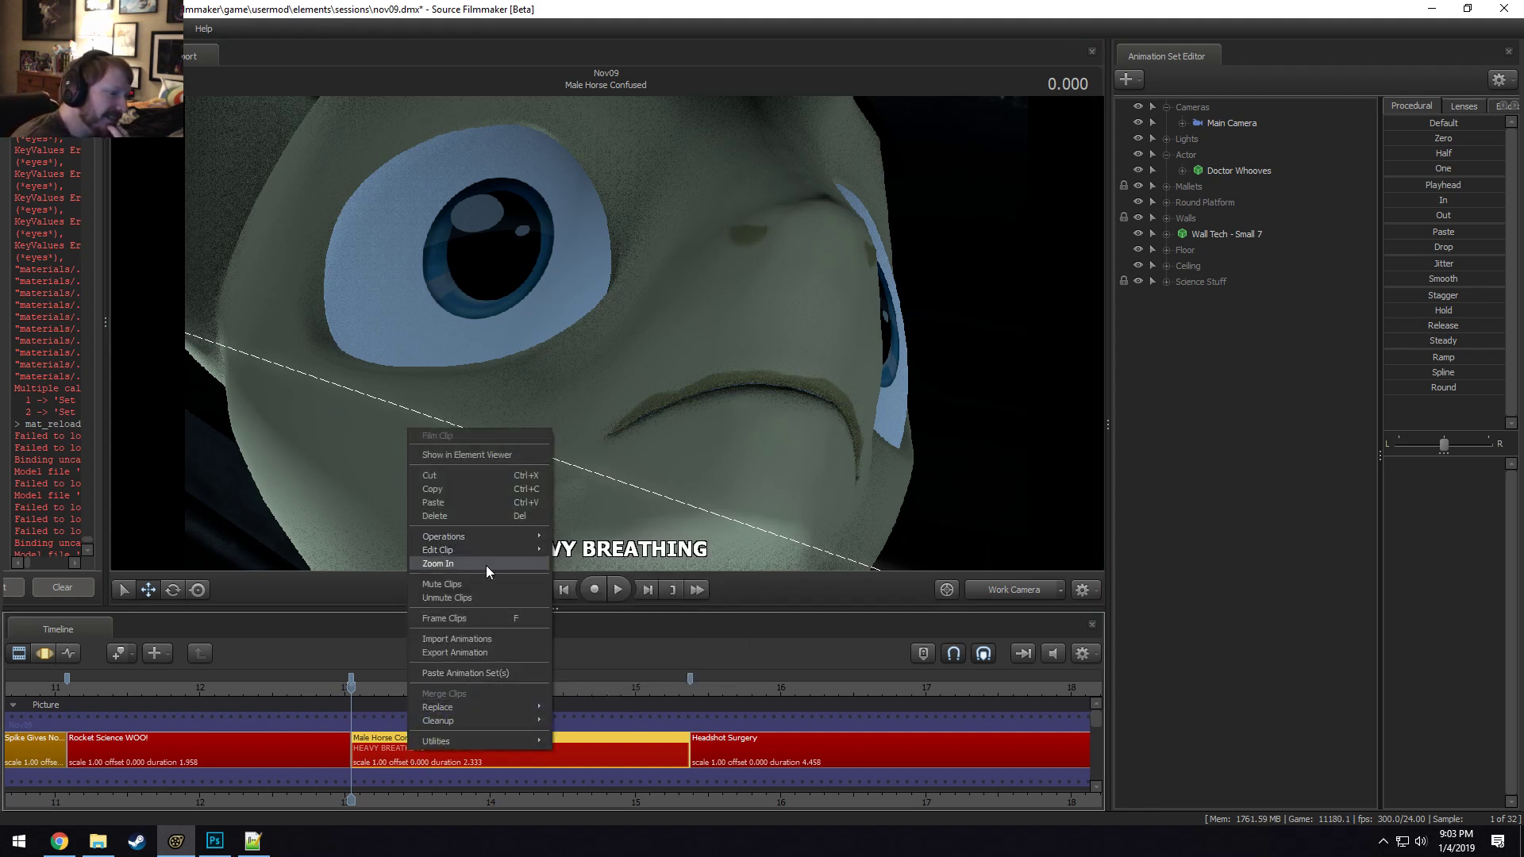
click(593, 580)
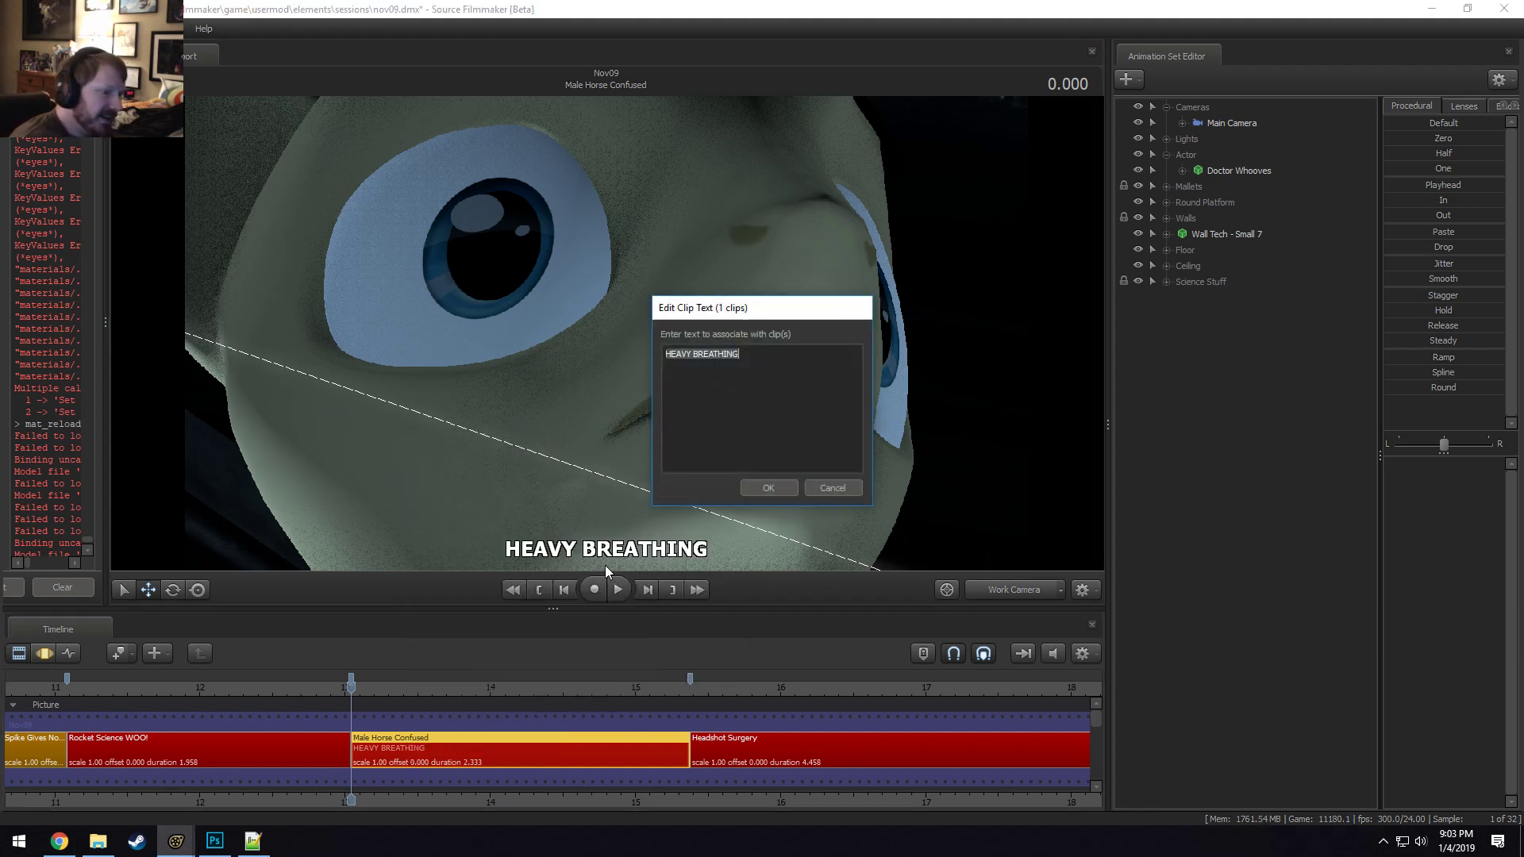
key(End)
key(BackSpace)
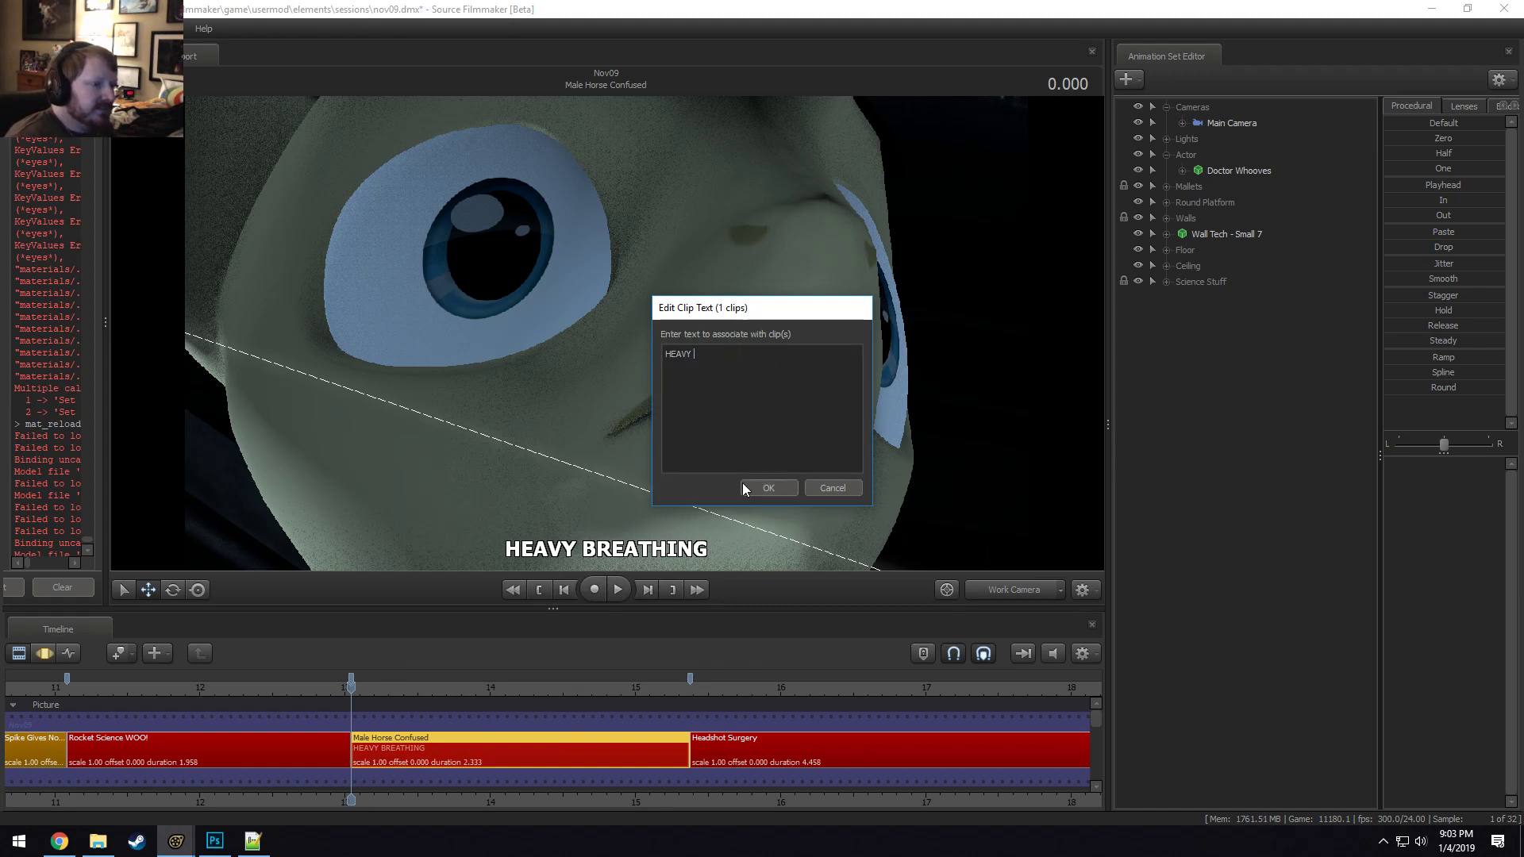
click(767, 487)
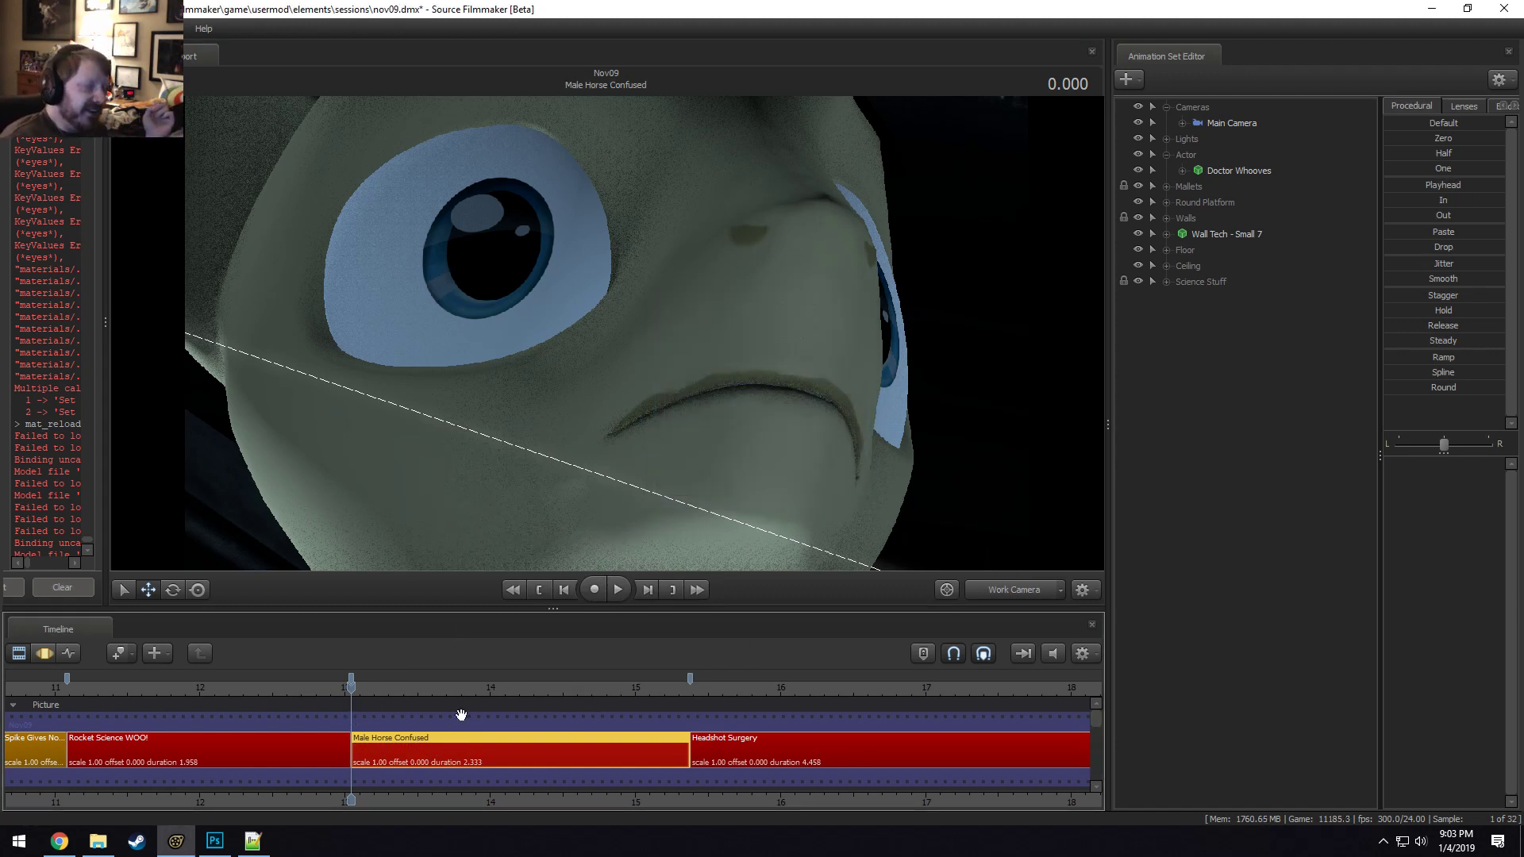
right_click(454, 745)
mouse_move(497, 545)
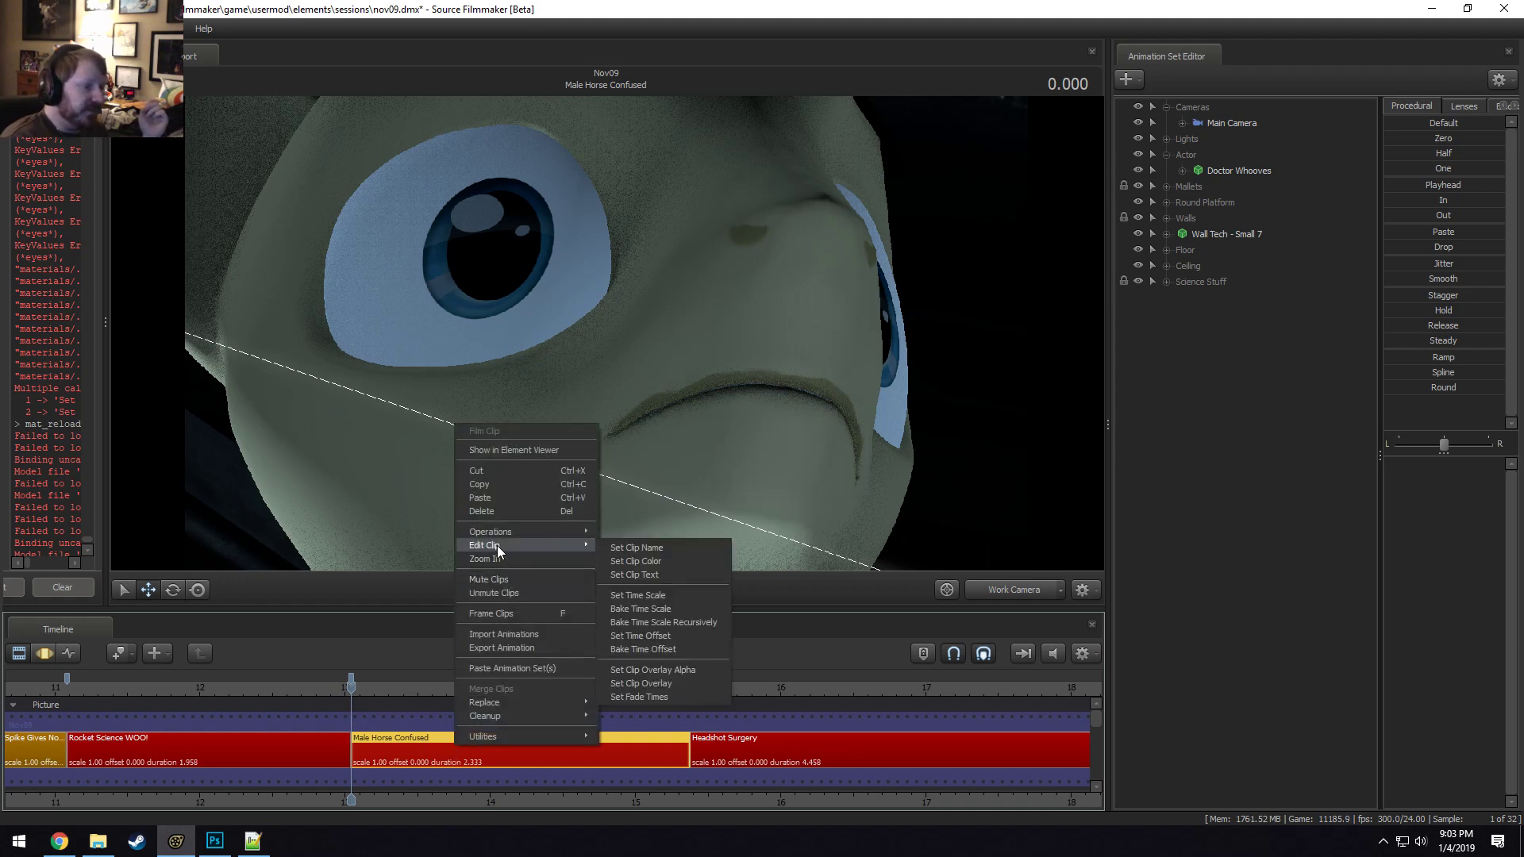
click(659, 559)
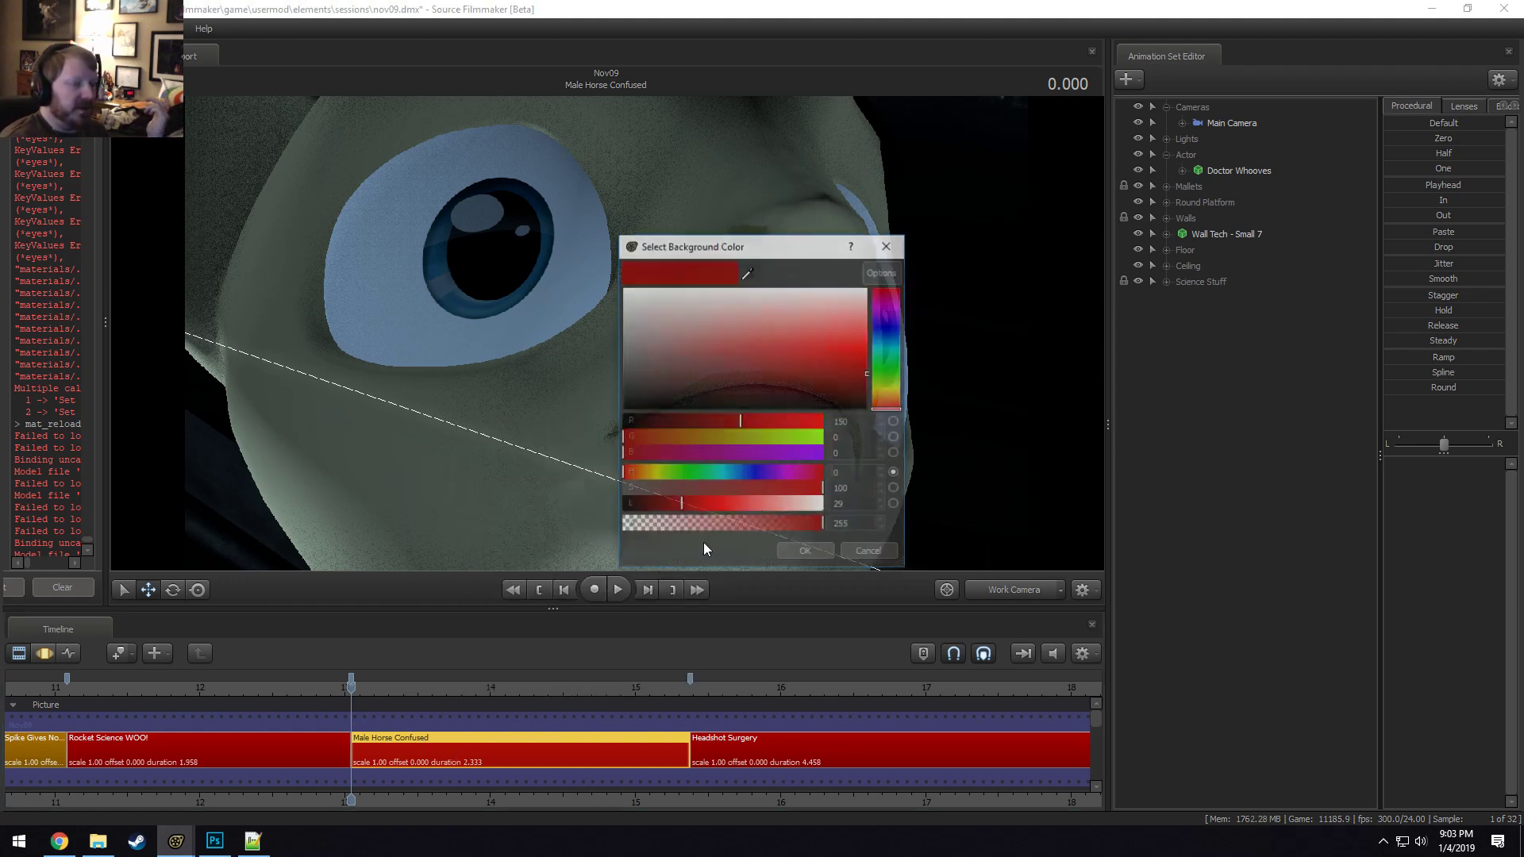
click(885, 553)
right_click(498, 759)
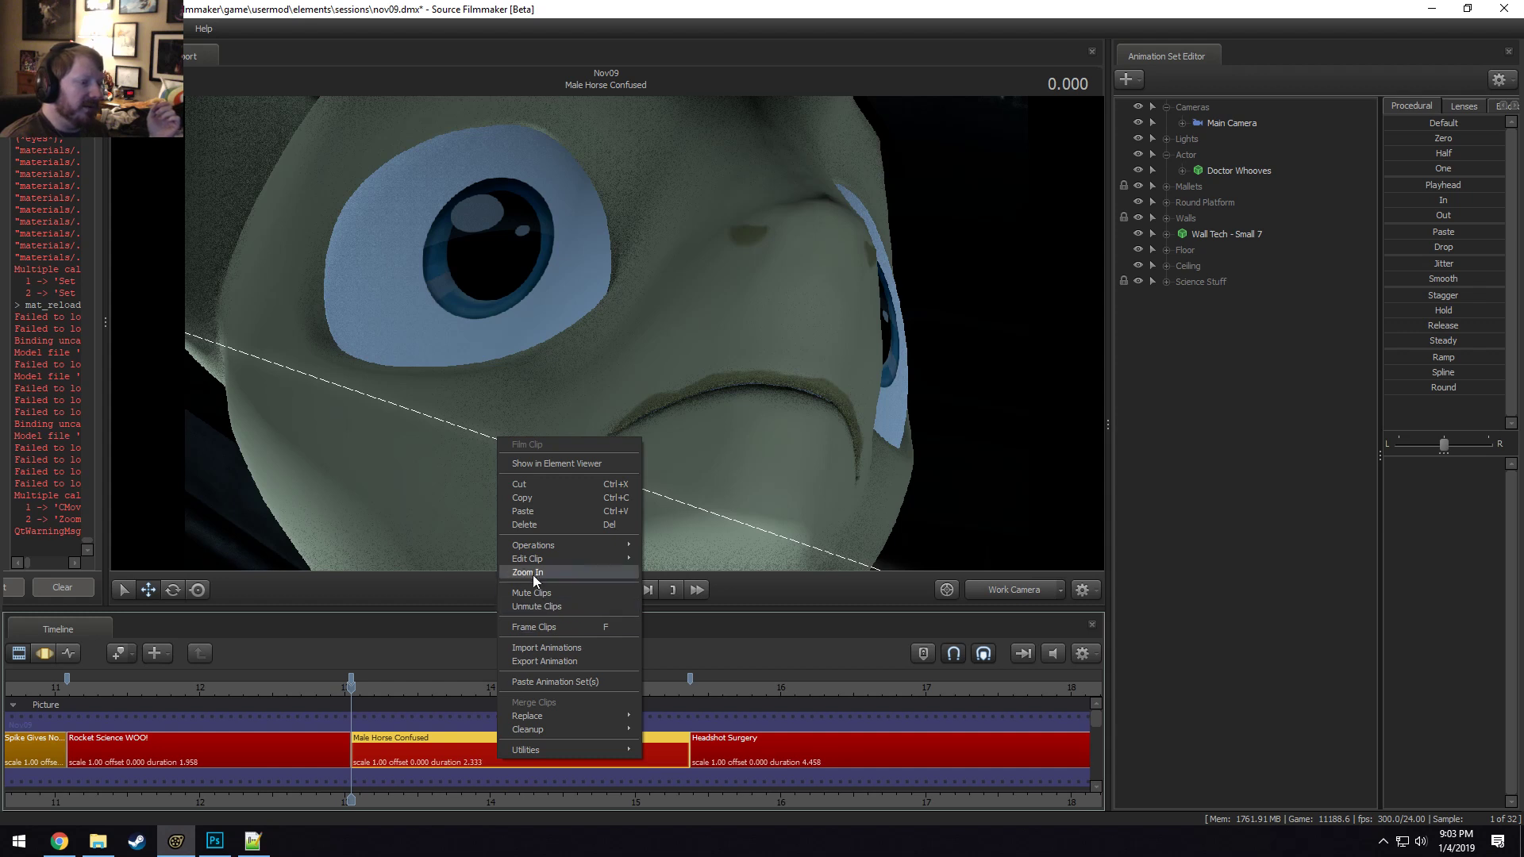
mouse_move(554, 560)
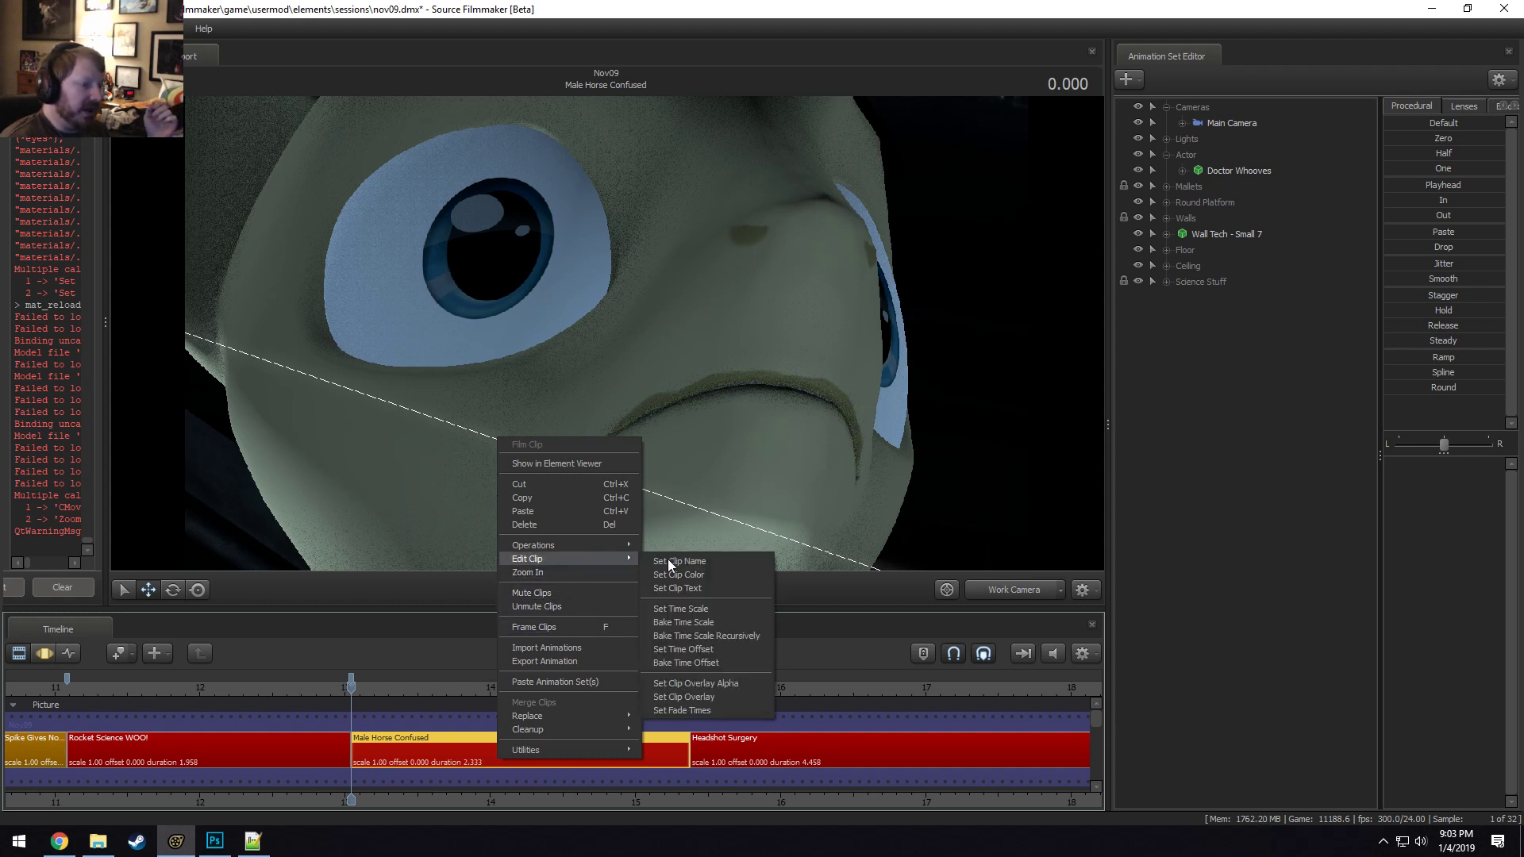
click(678, 561)
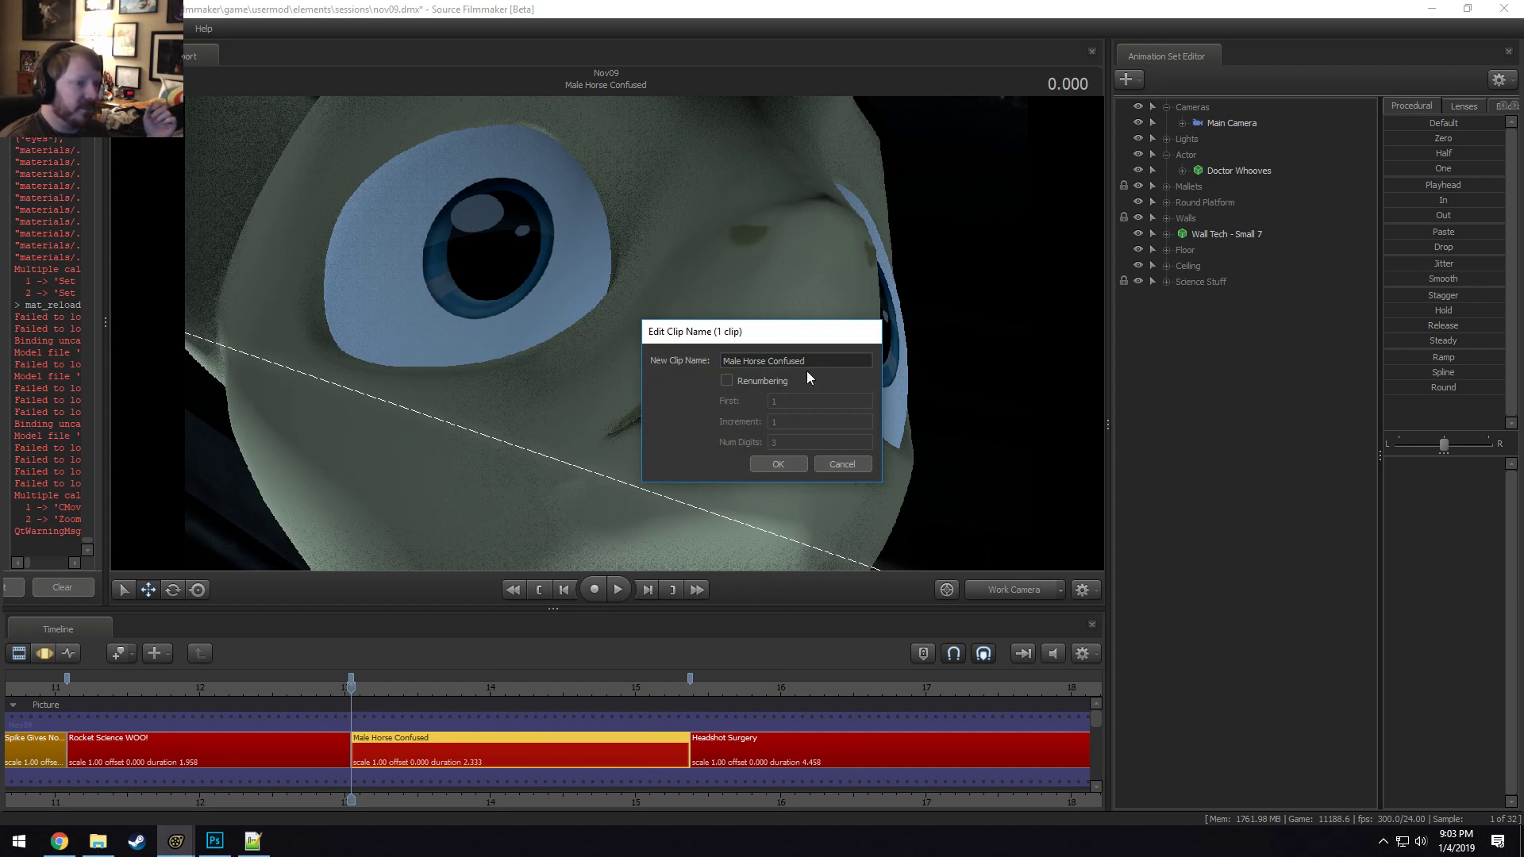
click(842, 463)
Set the clip text of the Male Horse Confused shot to the note "Fix the mane".
right_click(521, 761)
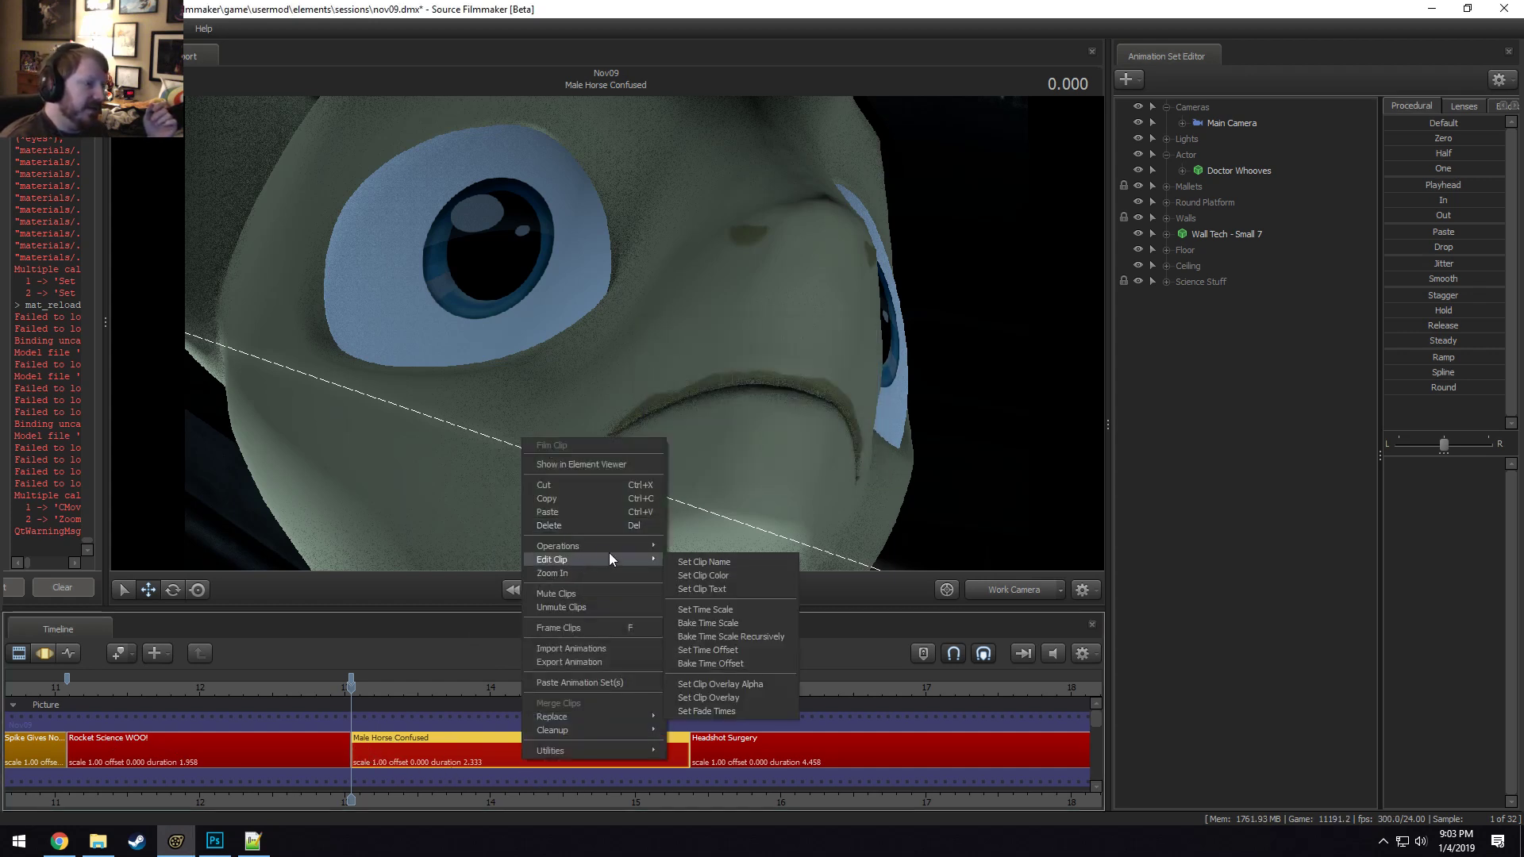
mouse_move(612, 546)
click(691, 573)
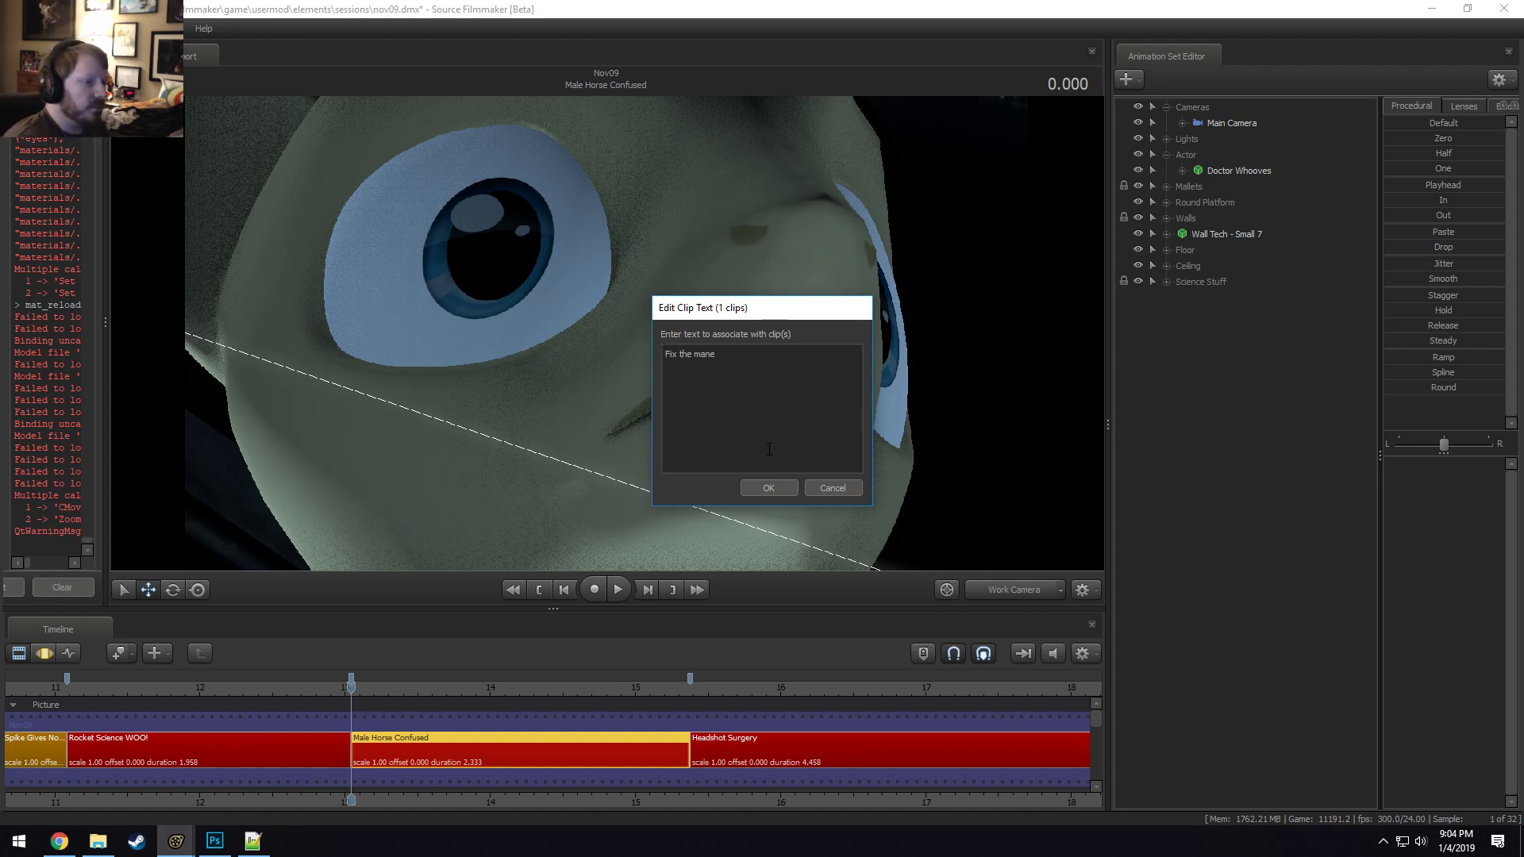
click(769, 491)
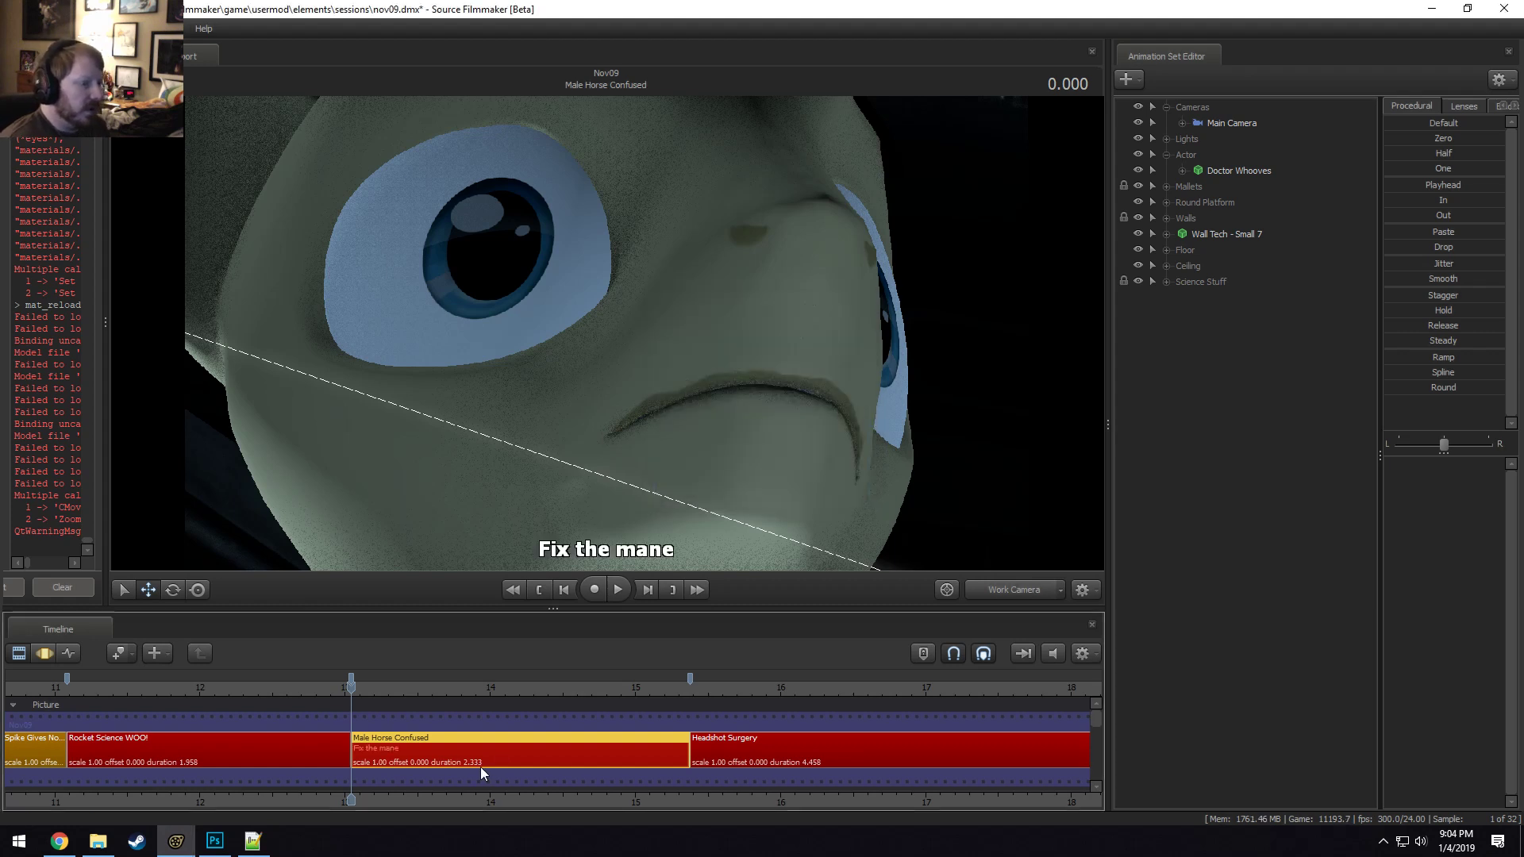
Enlarge the timeline area and make the Picture track's clips taller around Male Horse Confused.
scroll(383, 754, up, 4)
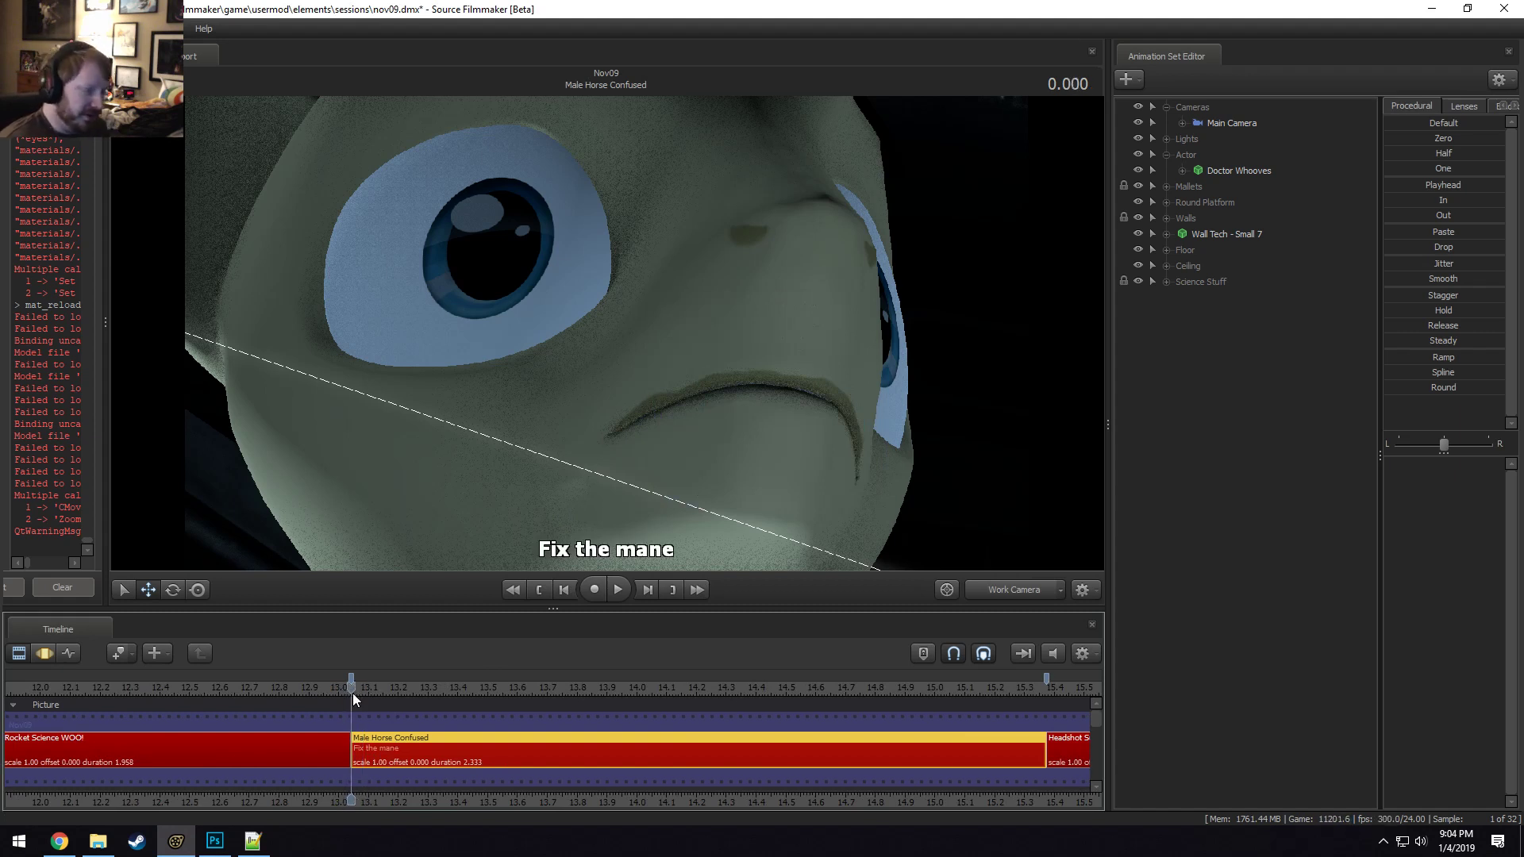
scroll(352, 693, down, 8)
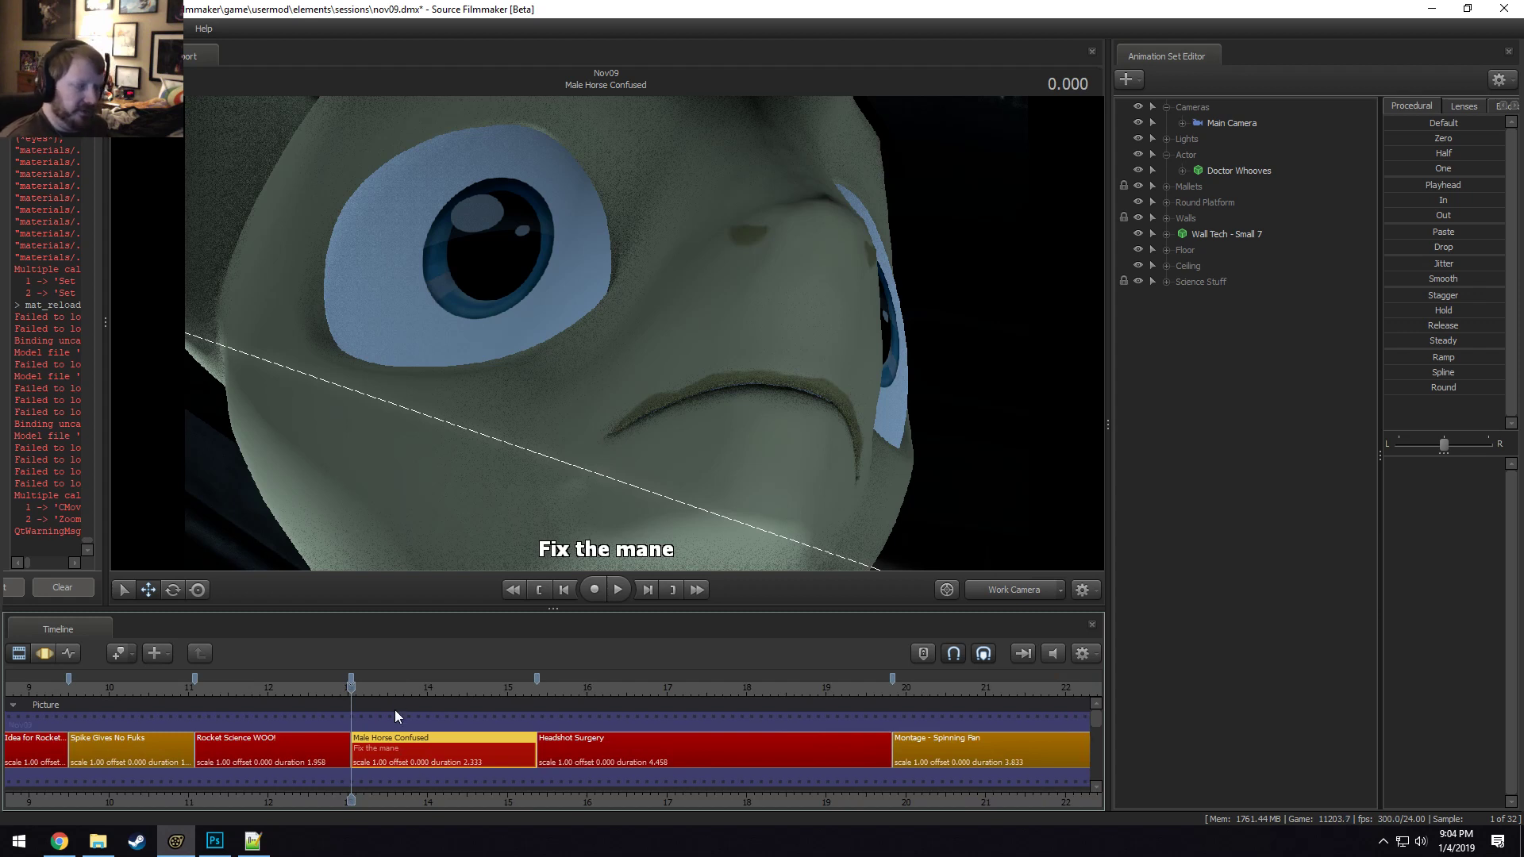
drag(406, 614, 400, 583)
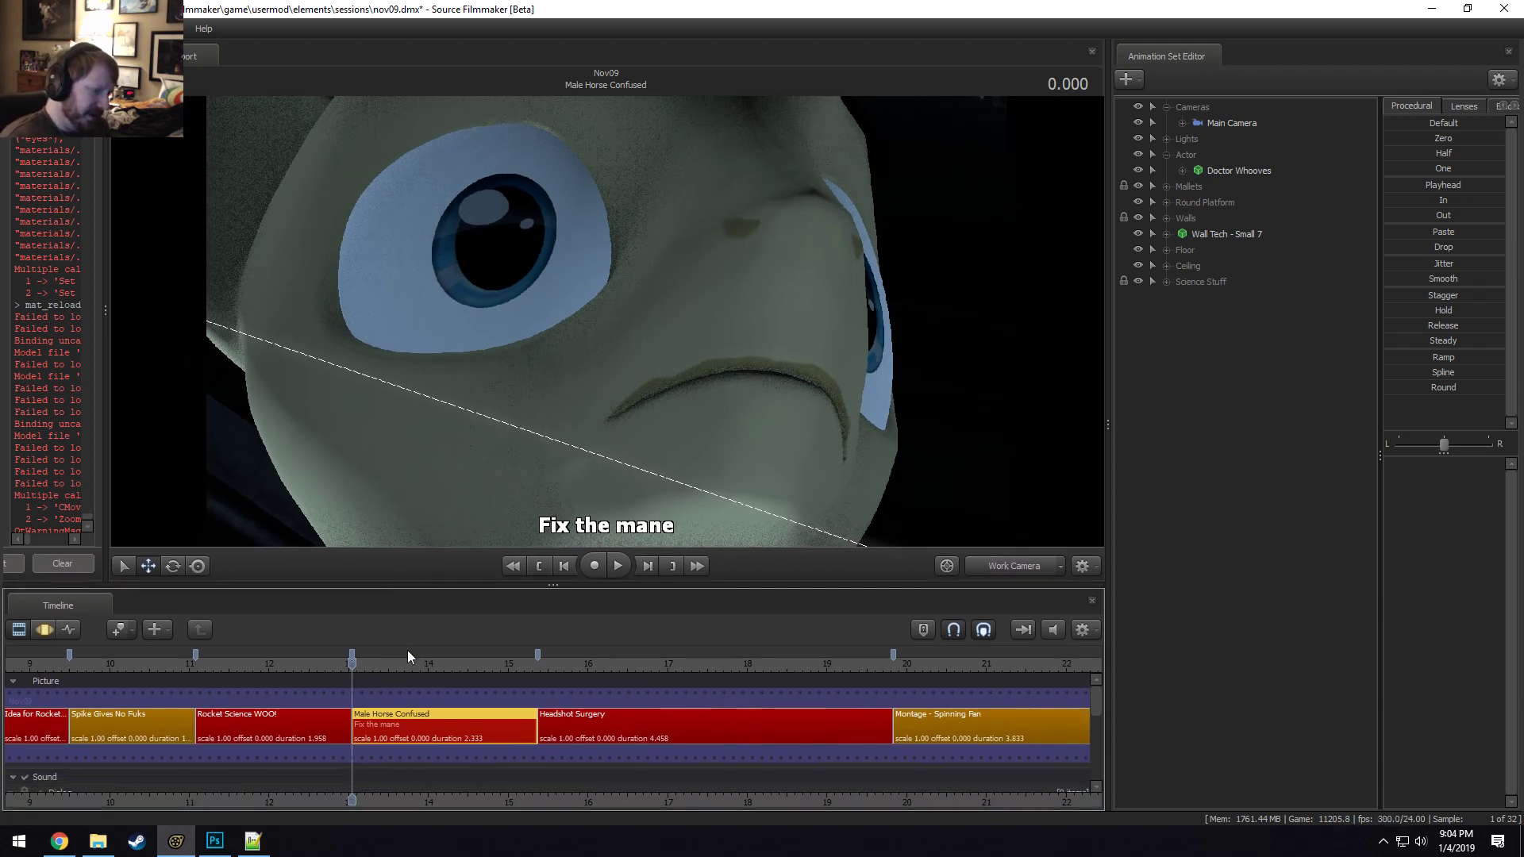
ctrl+scroll(426, 727, up, 3)
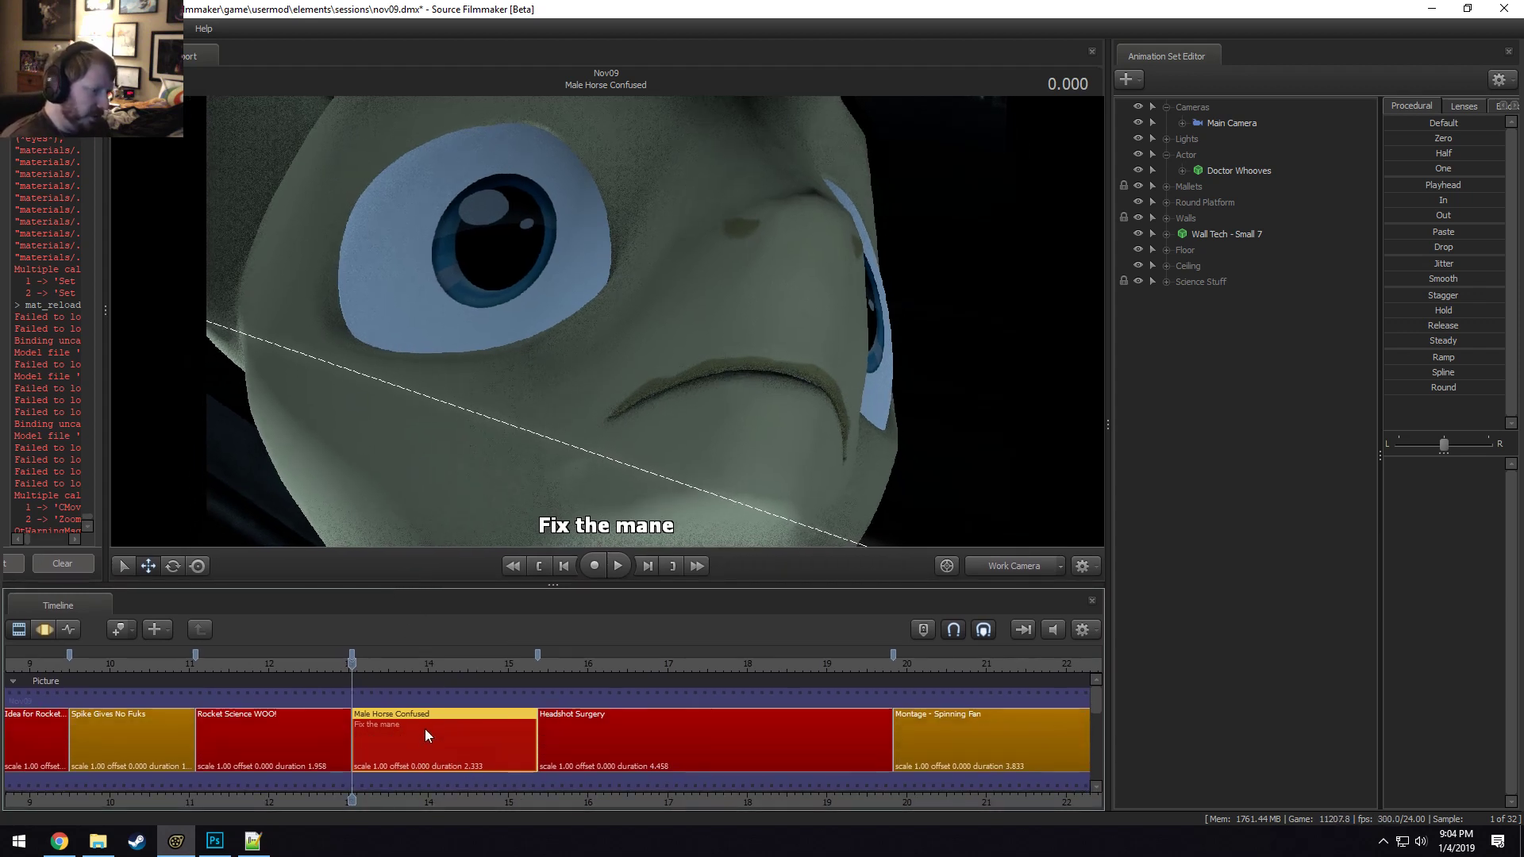
ctrl+scroll(425, 728, down, 1)
ctrl+scroll(422, 730, up, 1)
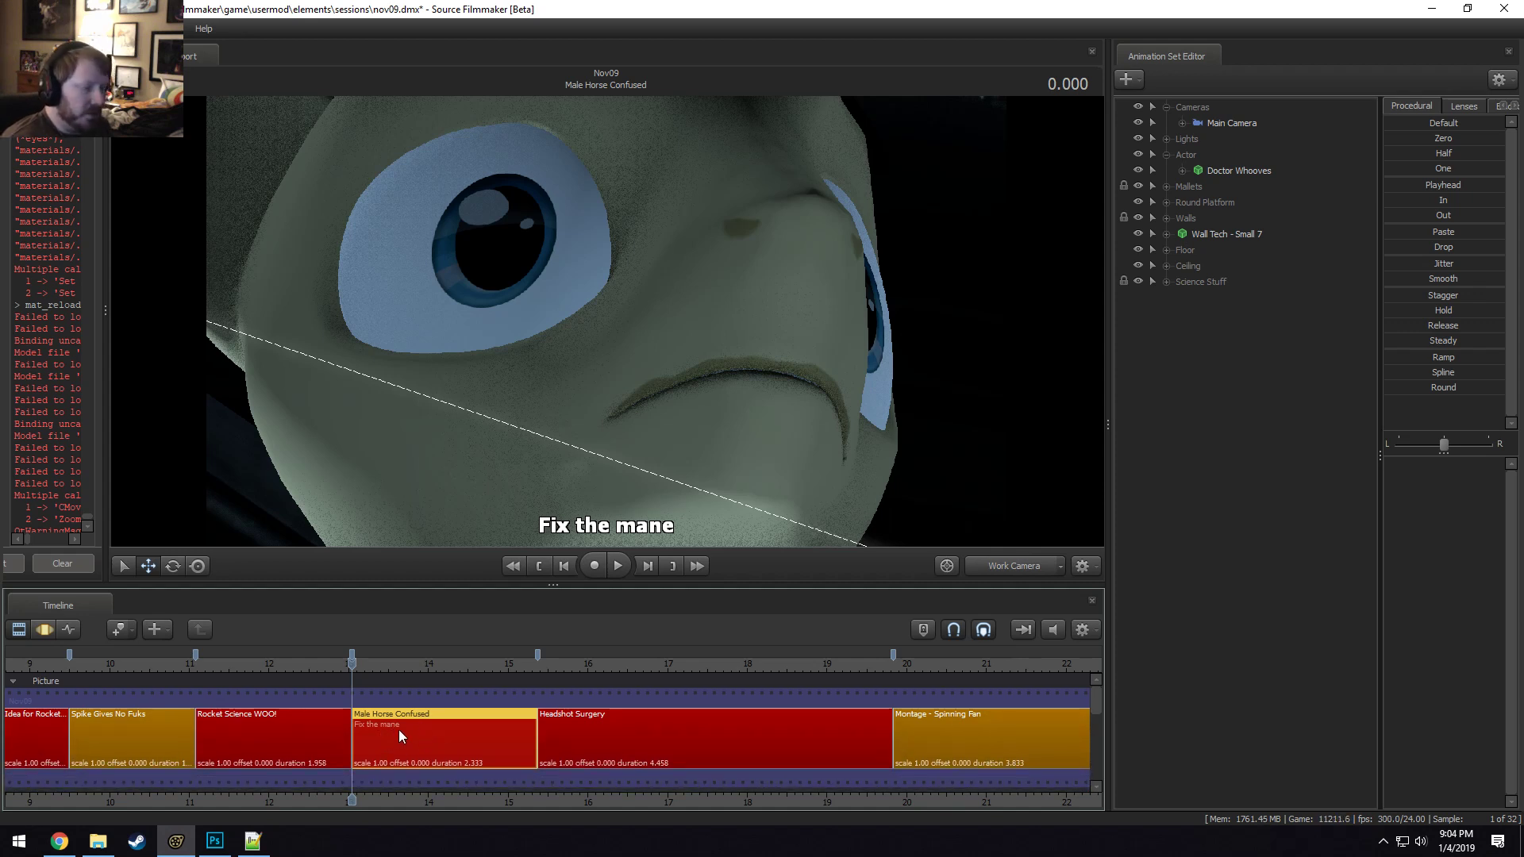
right_click(398, 730)
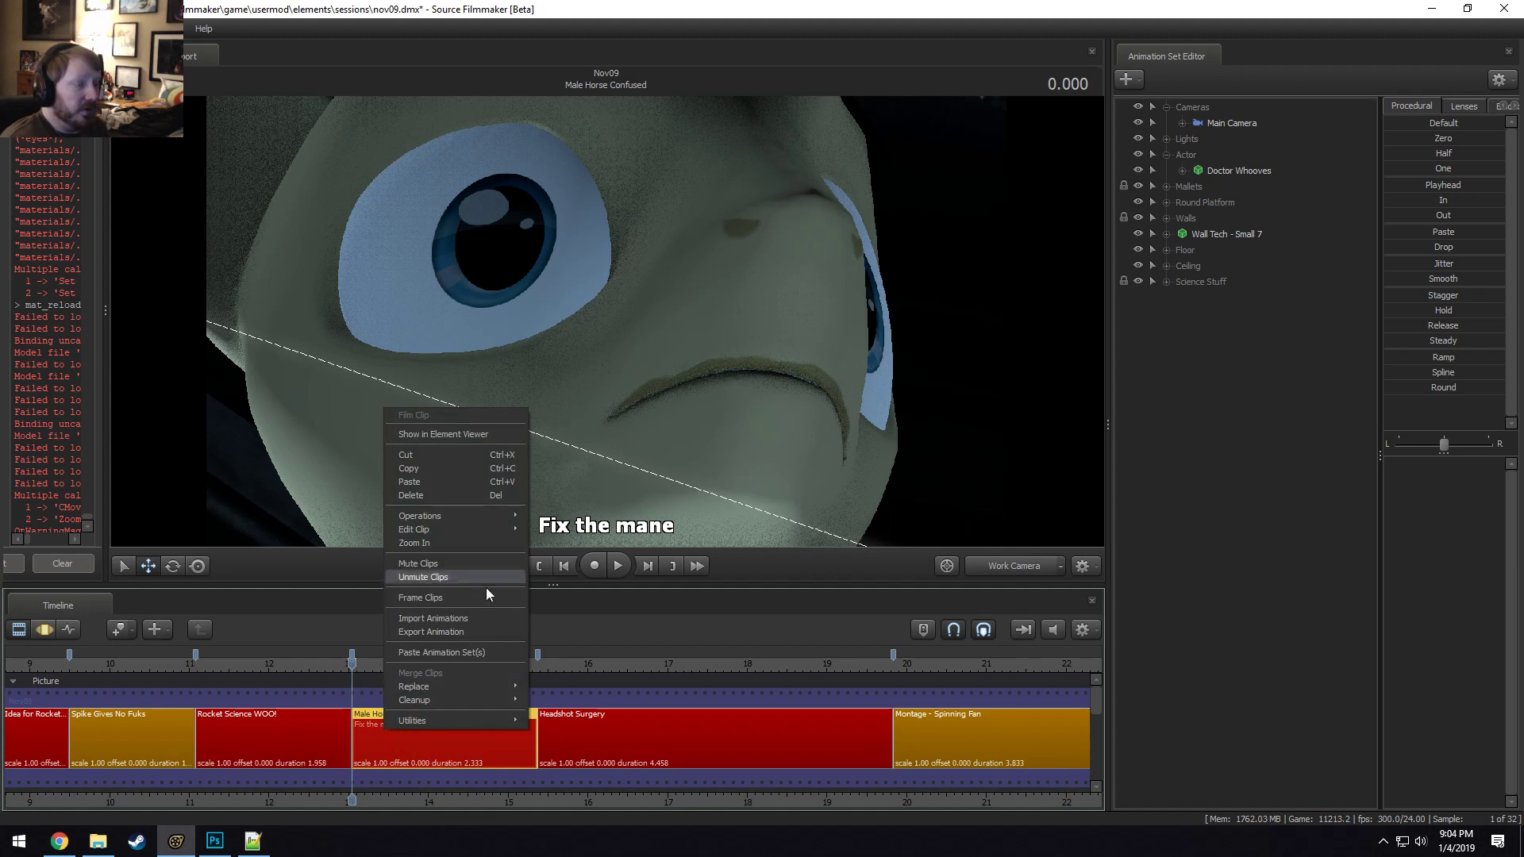
mouse_move(468, 530)
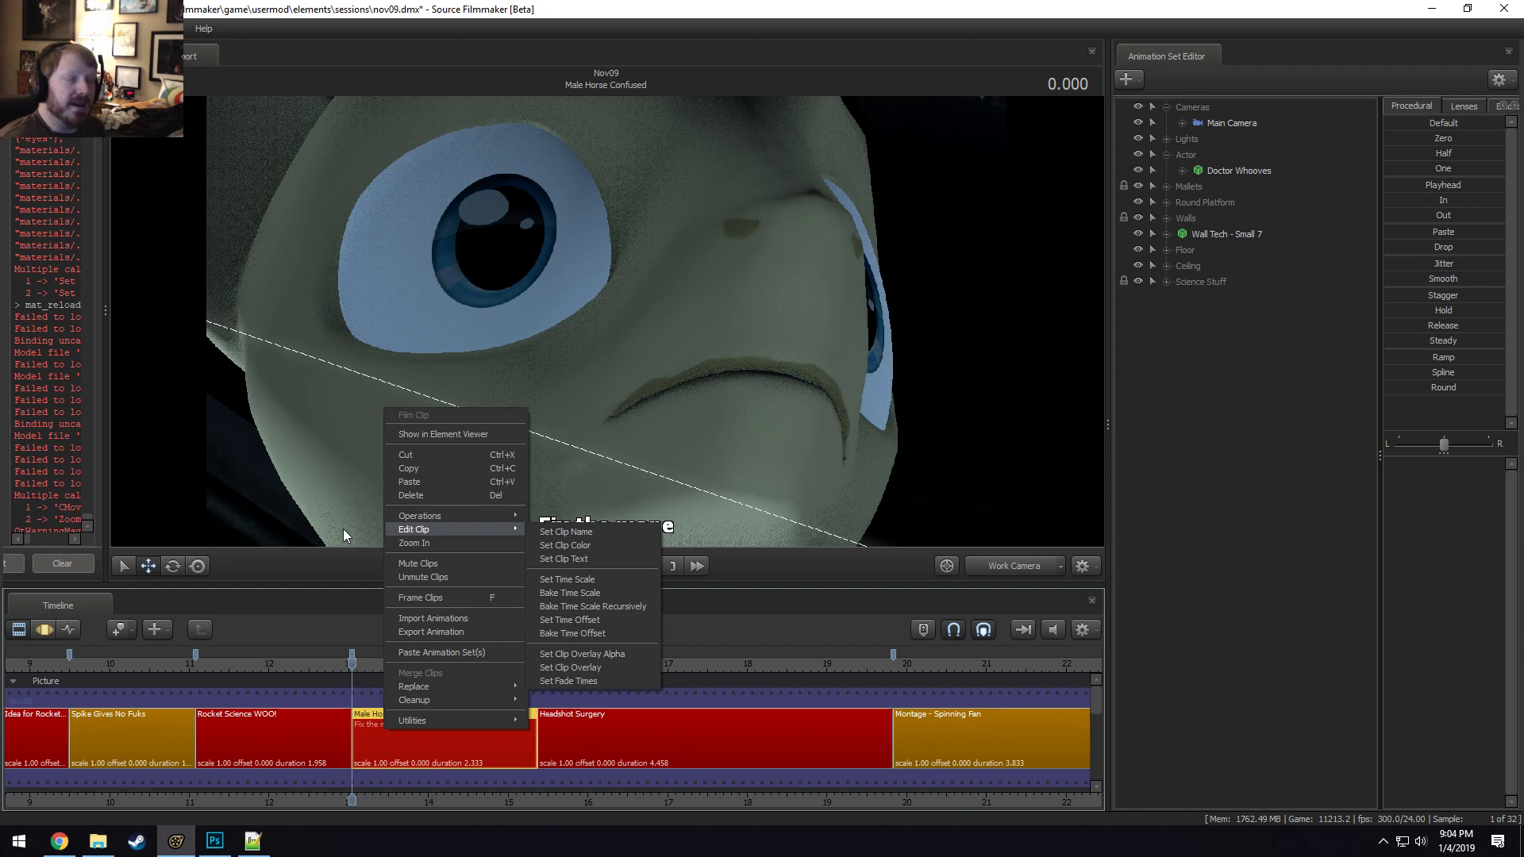
click(163, 29)
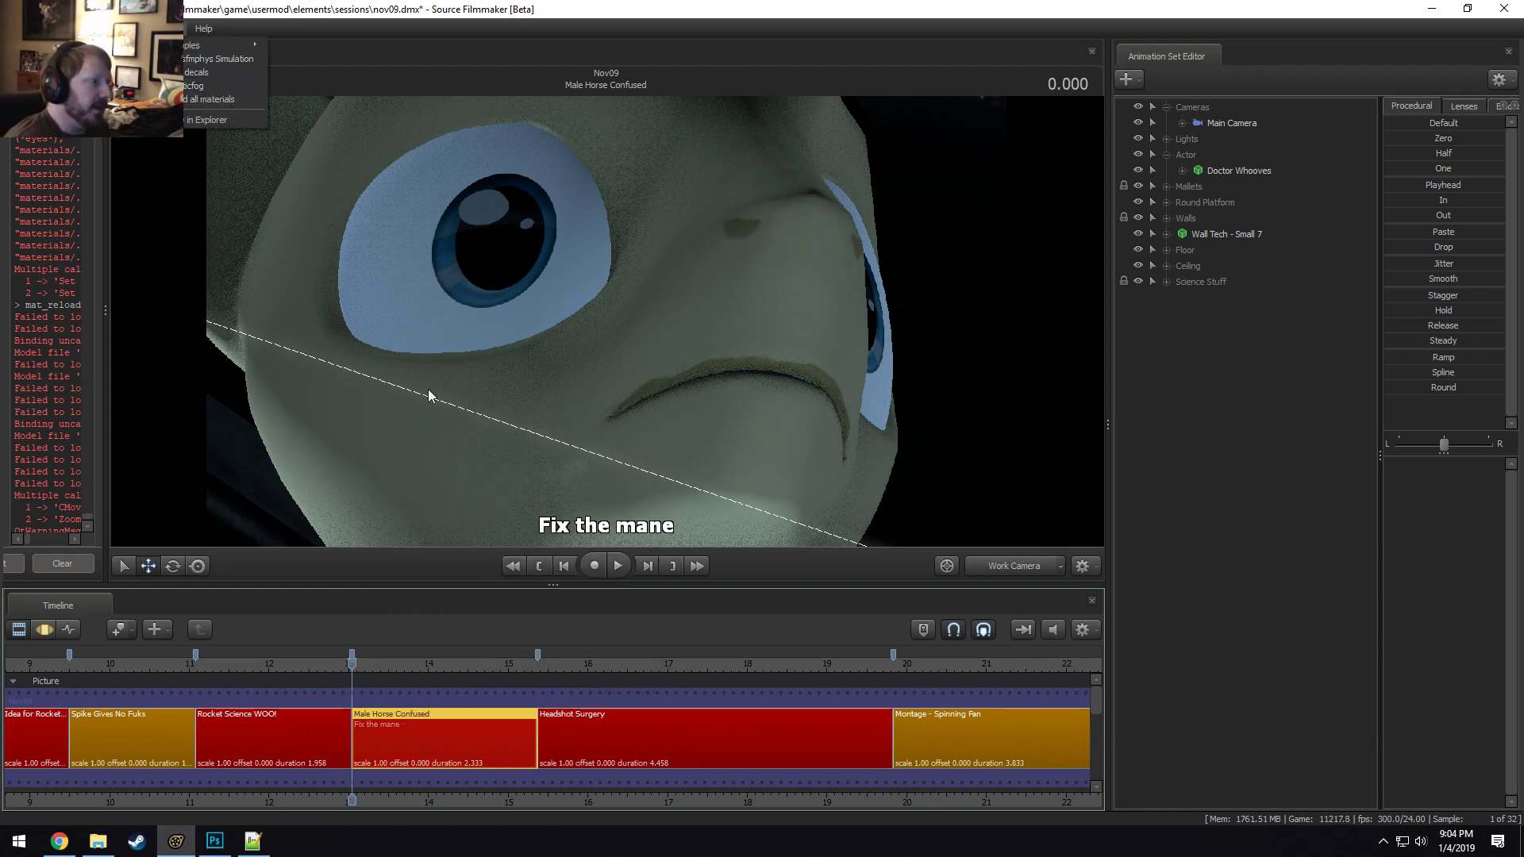
Remove the "Fix the mane" clip text from the Male Horse Confused shot.
right_click(429, 735)
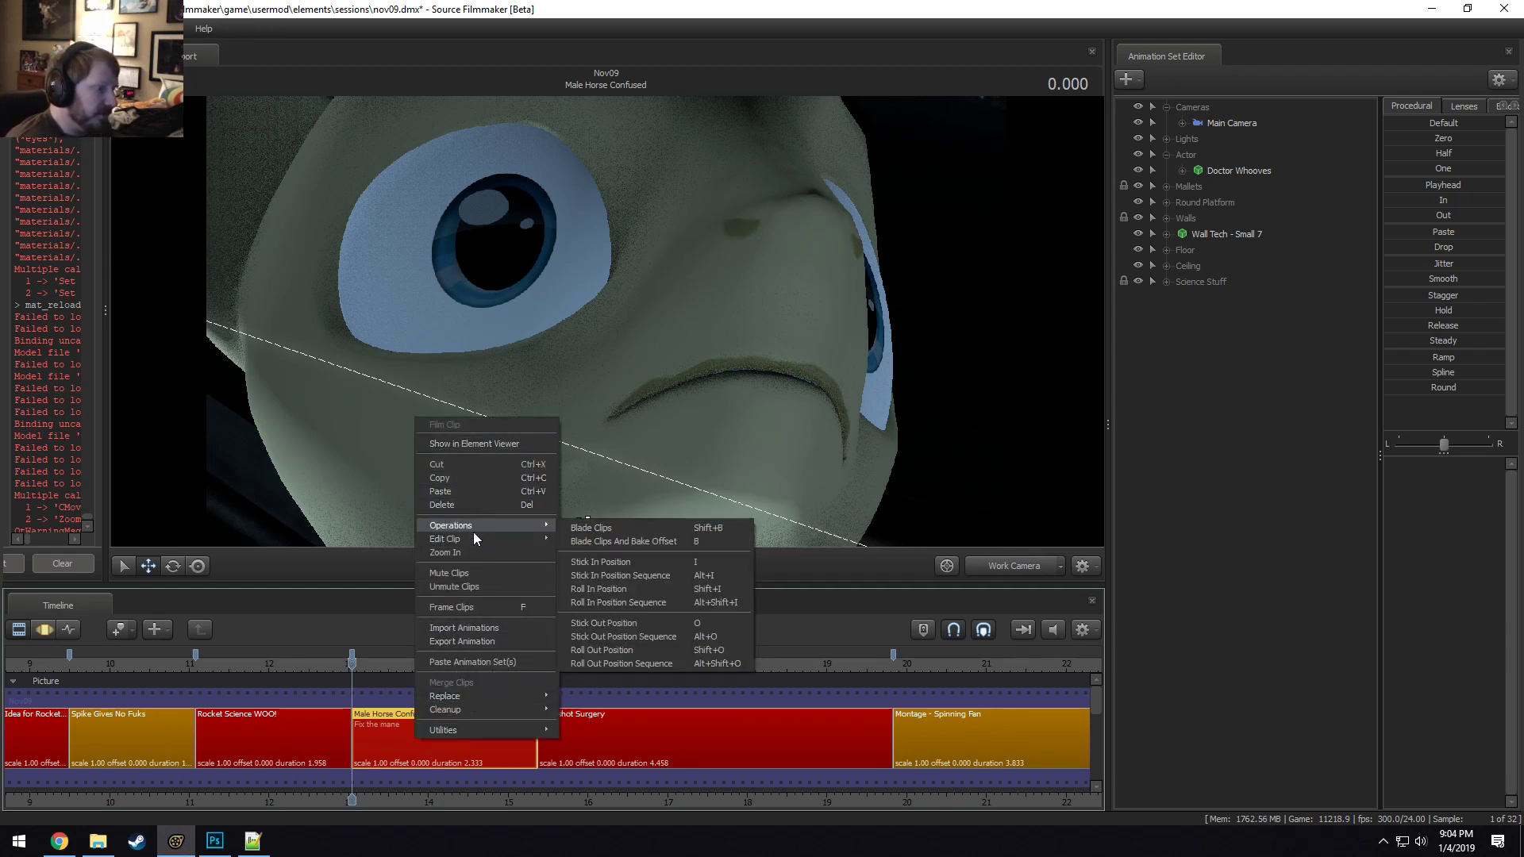
click(596, 568)
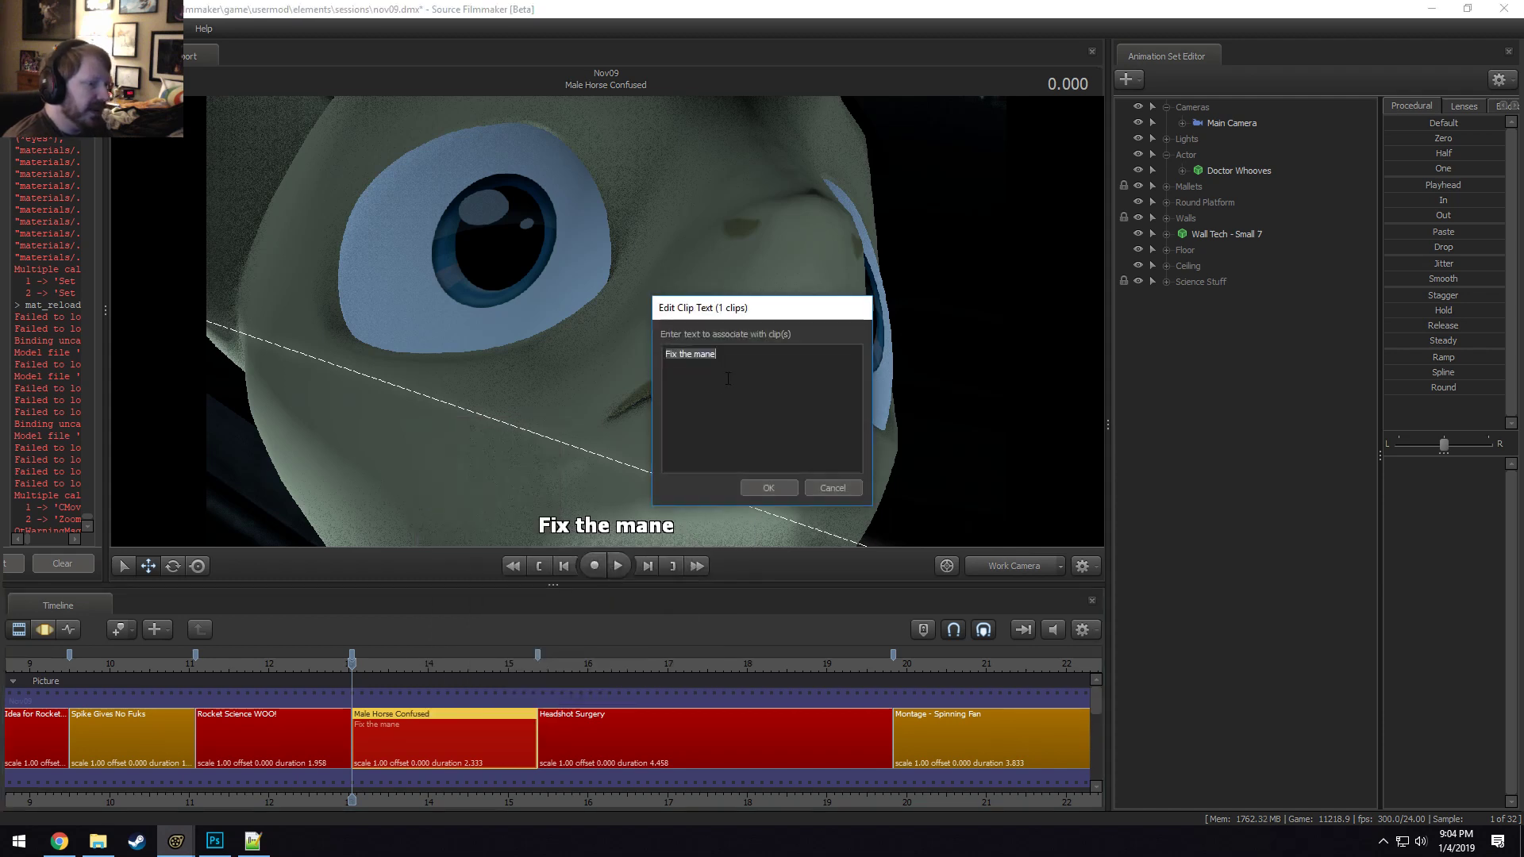
key(ctrl+a)
key(BackSpace)
click(769, 487)
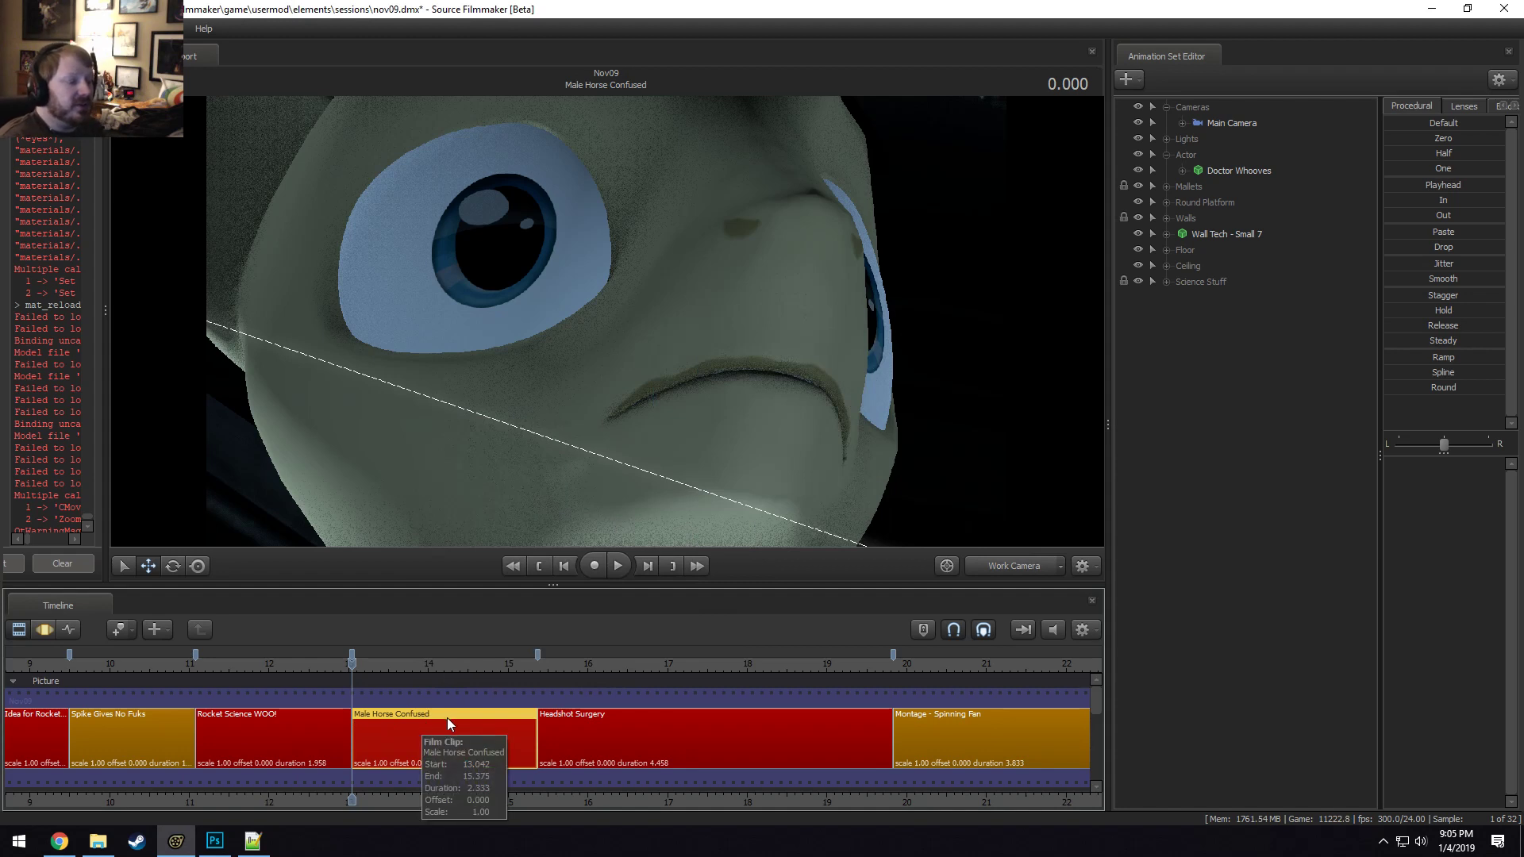
Show more of the movie's shots in the timeline and view the Male Horse Confused shot through the Main Camera.
scroll(446, 717, down, 5)
scroll(416, 721, down, 2)
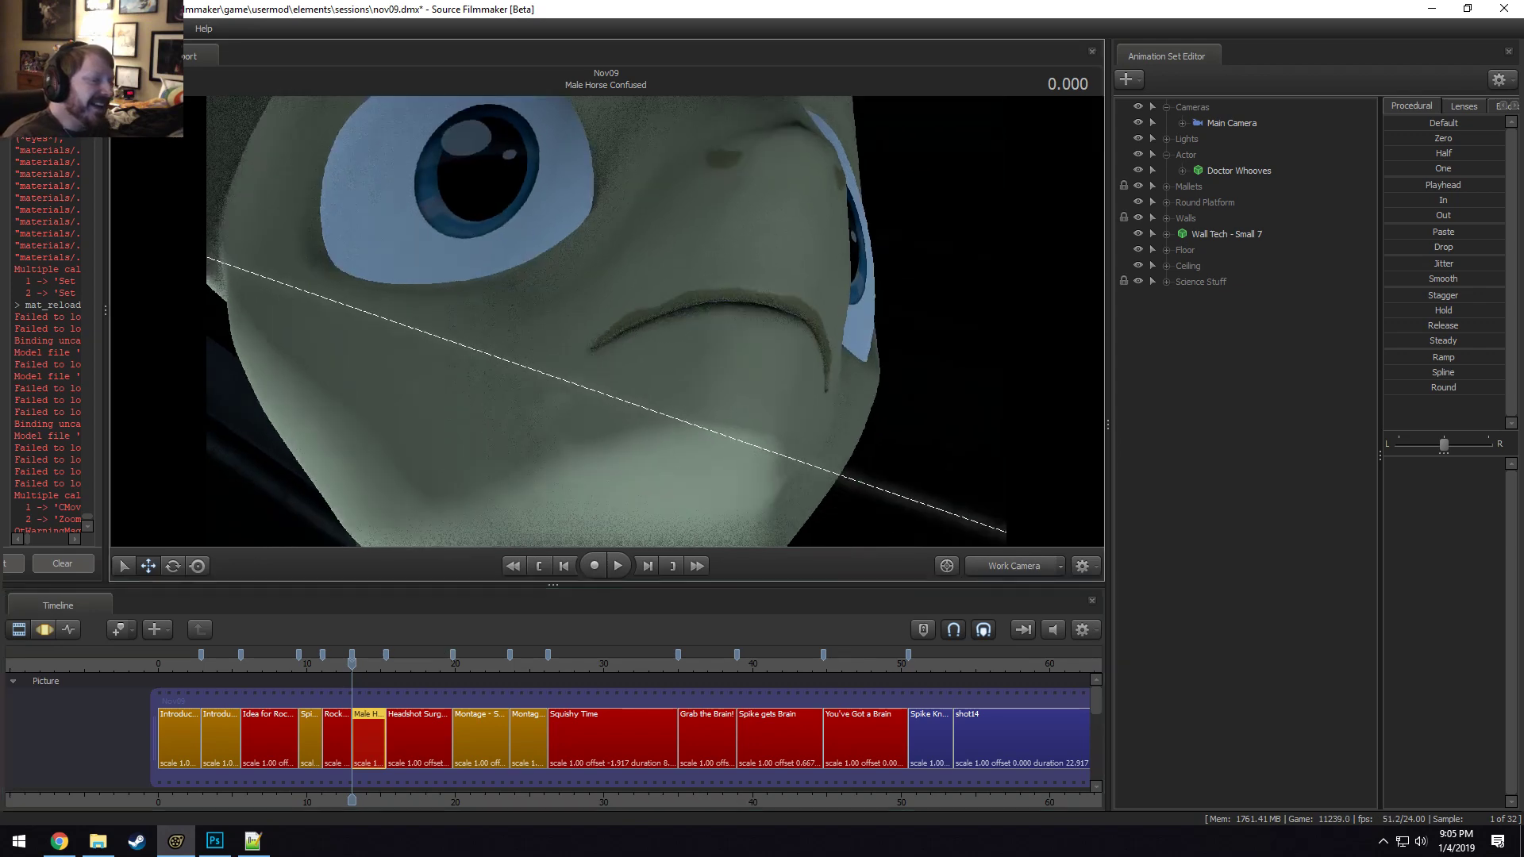
click(1006, 565)
scroll(607, 321, down, 10)
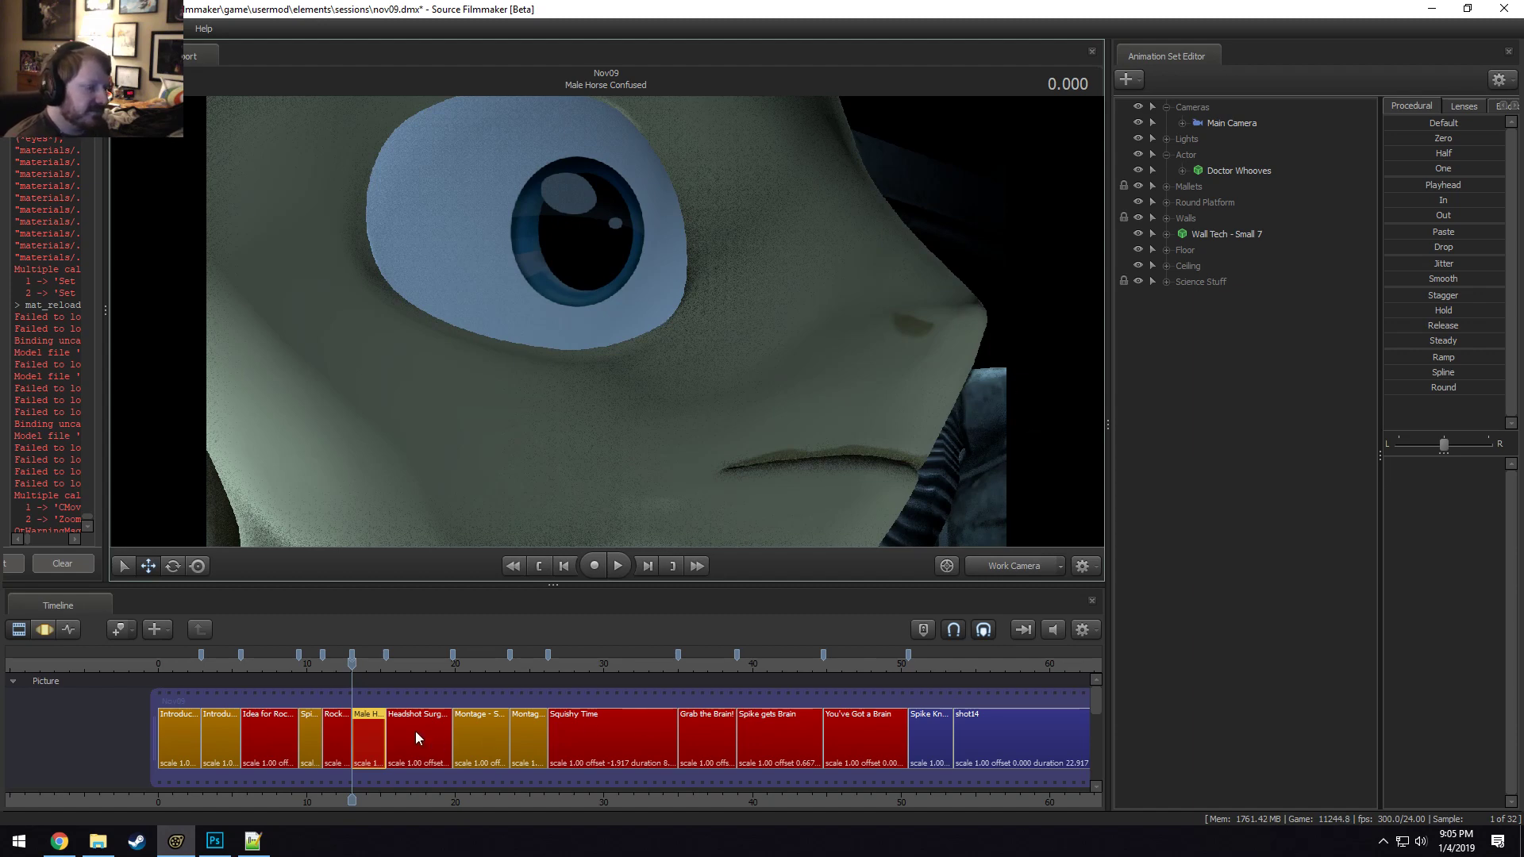
click(1006, 566)
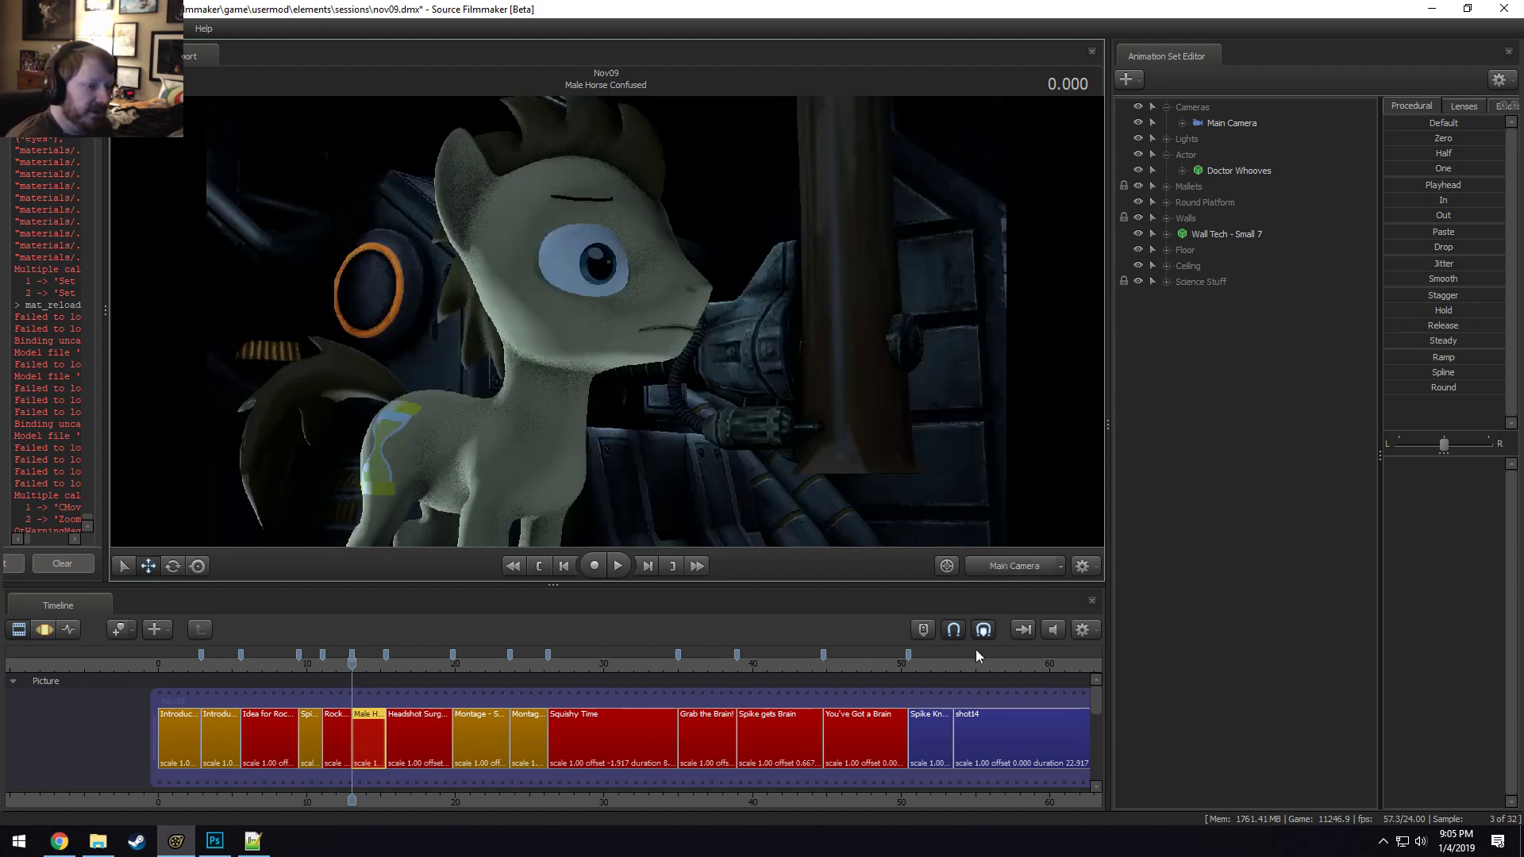
Save the nov09.dmx session.
scroll(902, 789, down, 3)
mouse_move(828, 792)
middle_down()
mouse_move(688, 790)
mouse_move(815, 786)
middle_up()
key(ctrl+s)
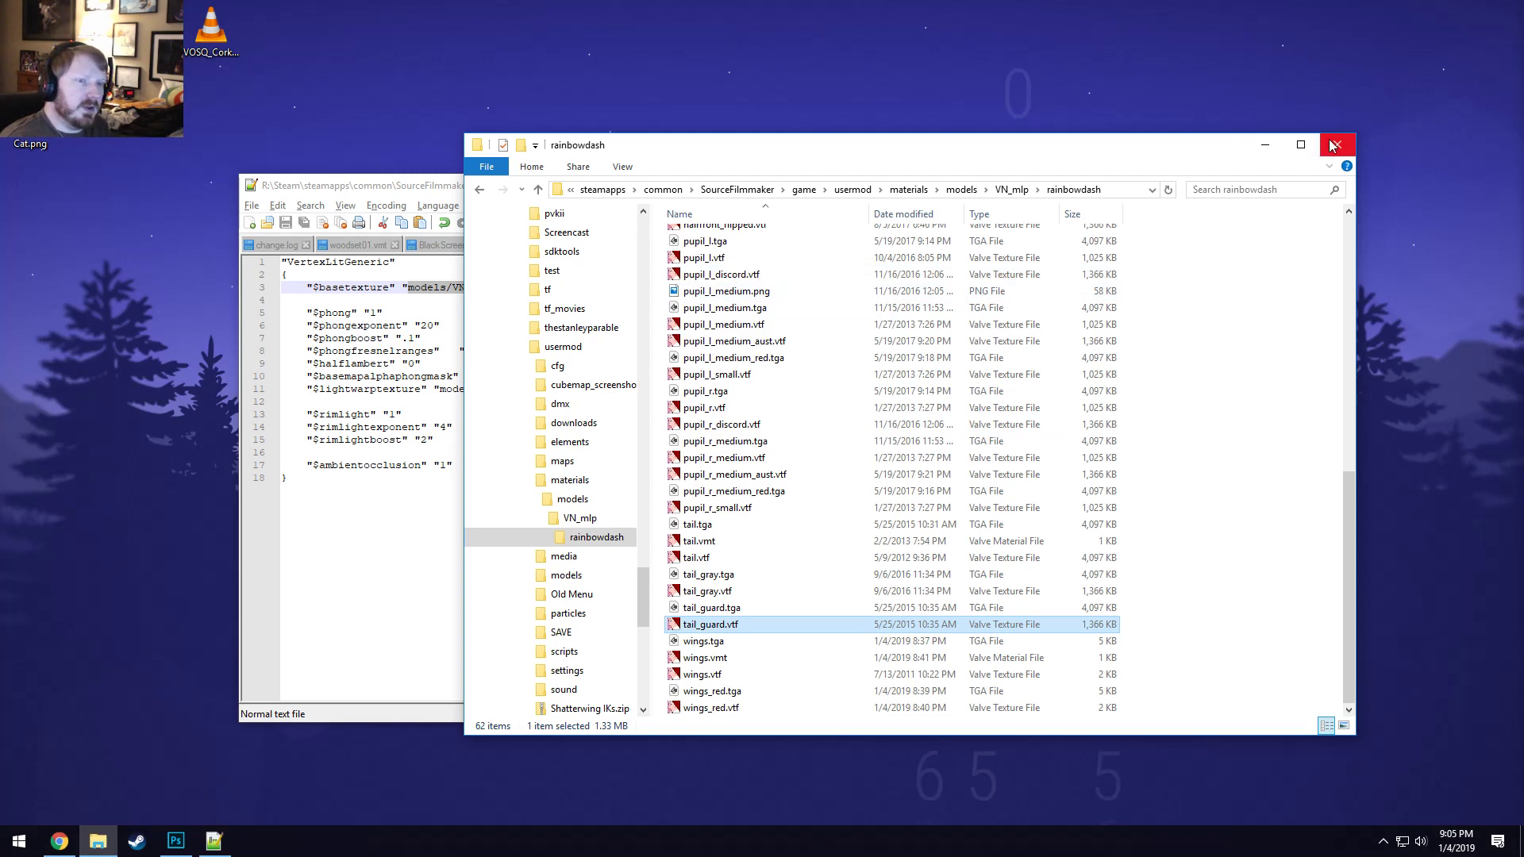
Close the rainbowdash folder window and the Notepad++ window showing wings.vmt.
click(1333, 145)
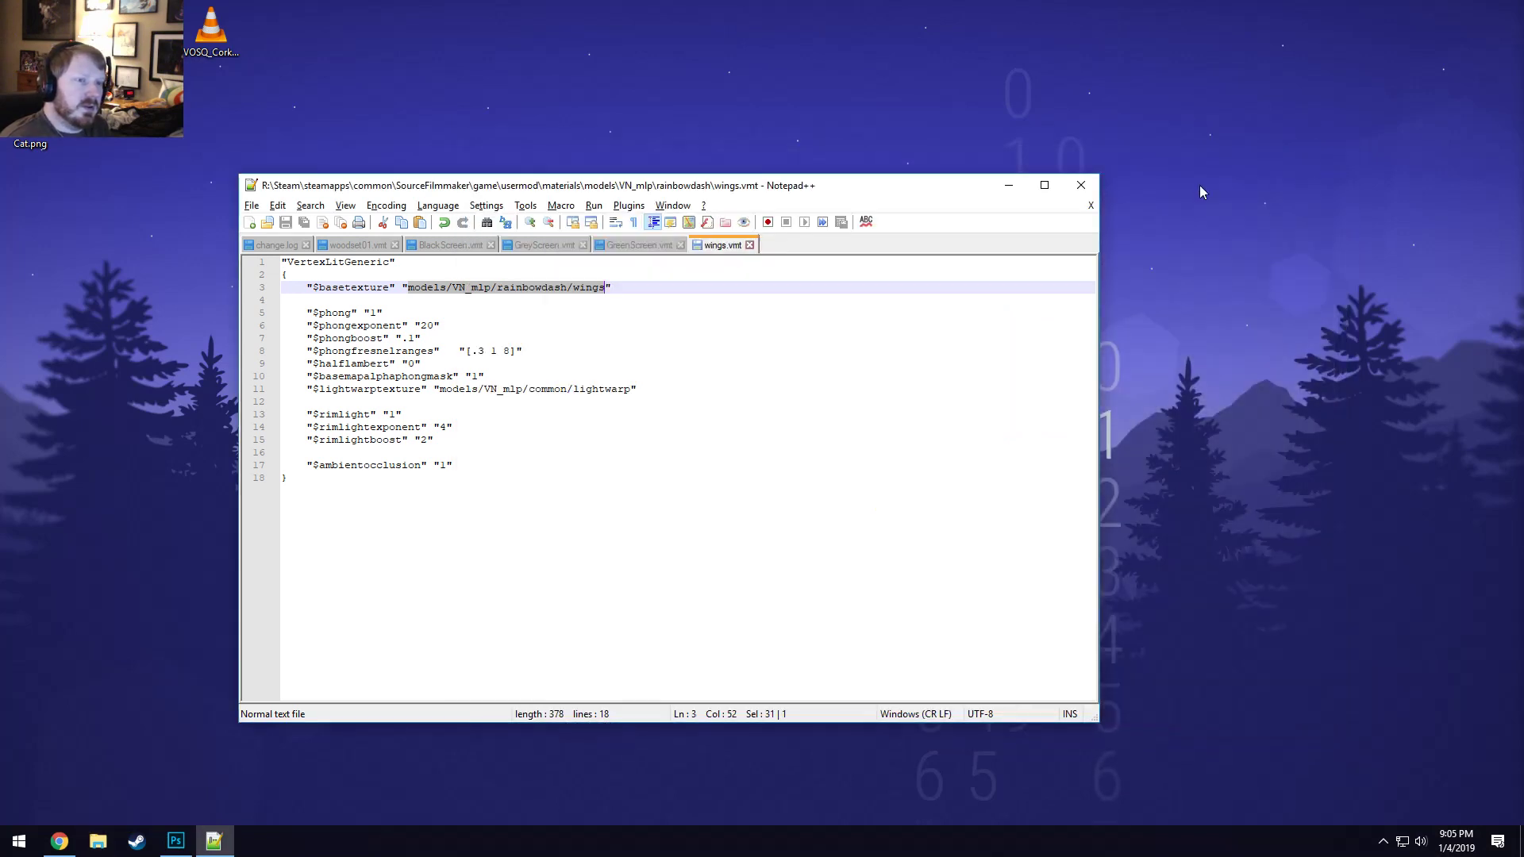
click(1100, 182)
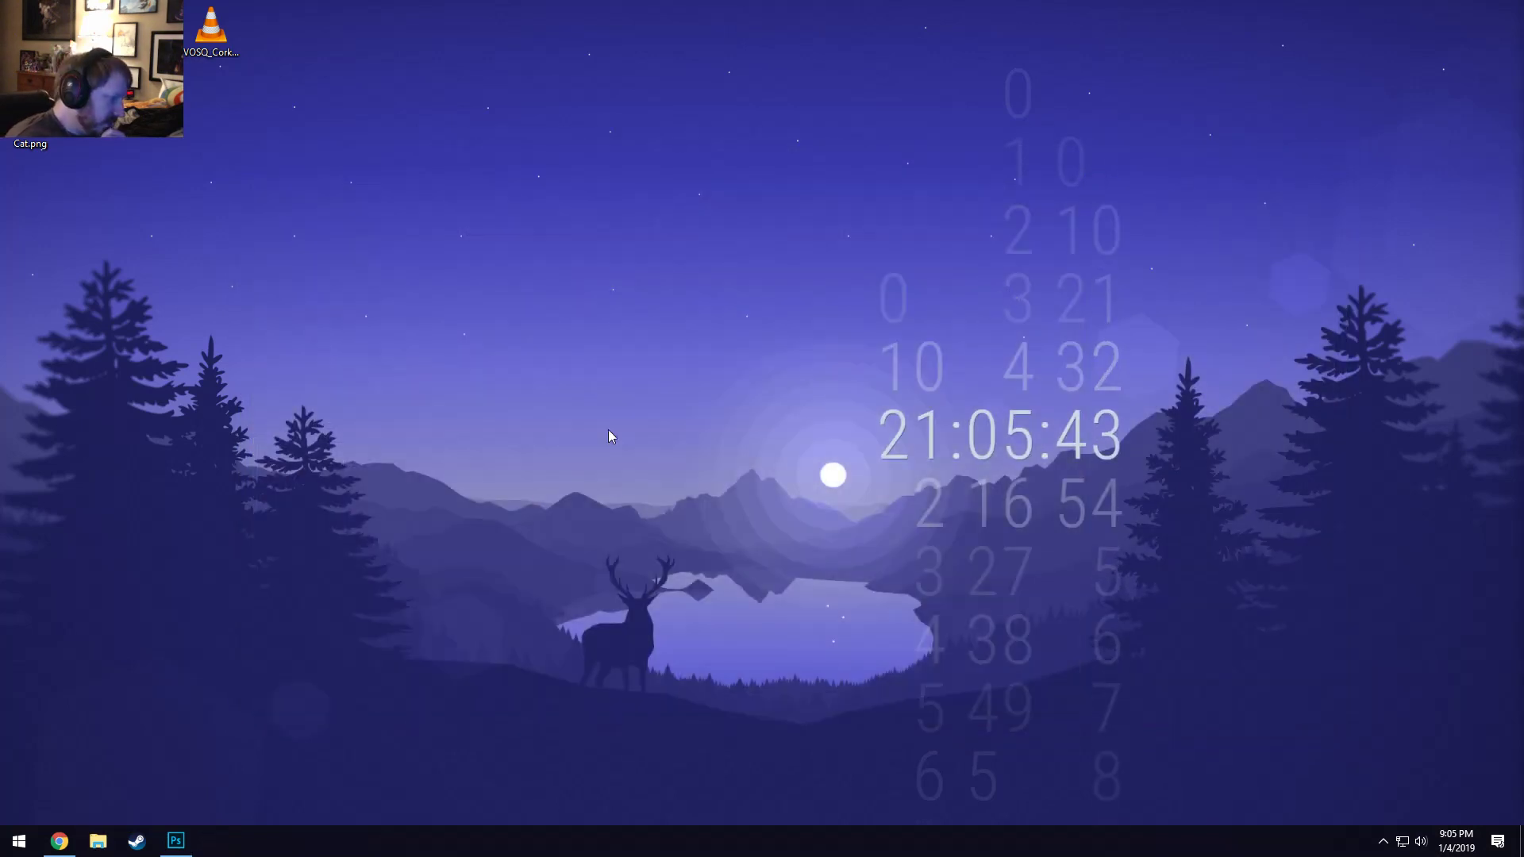
Switch to Photoshop, close tail_guard.tga, tail_gray.tga, tail.tga and body_ember.tga, and exit the program.
click(177, 840)
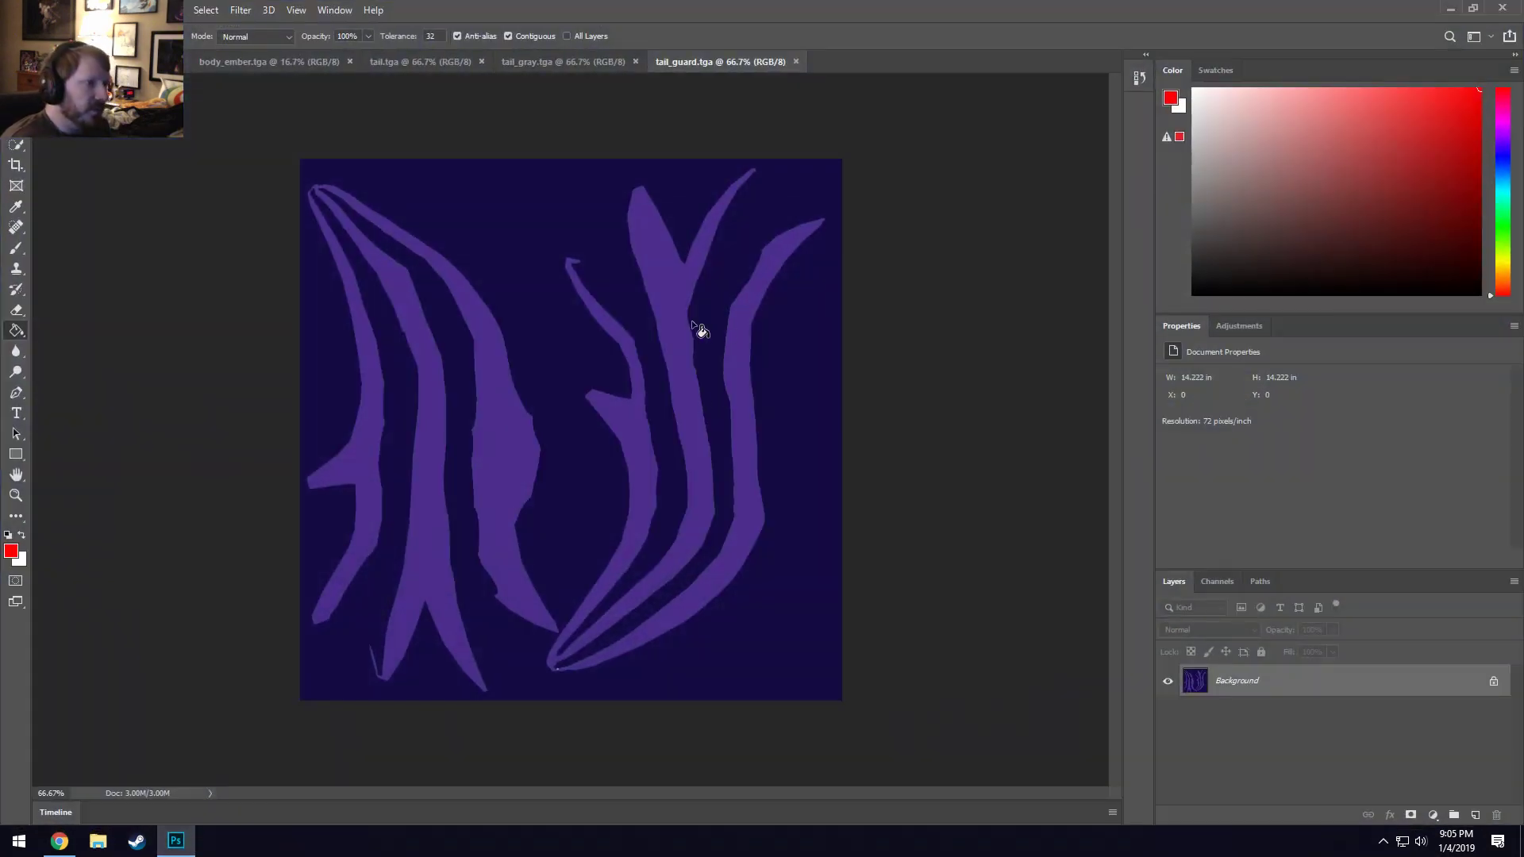
click(795, 62)
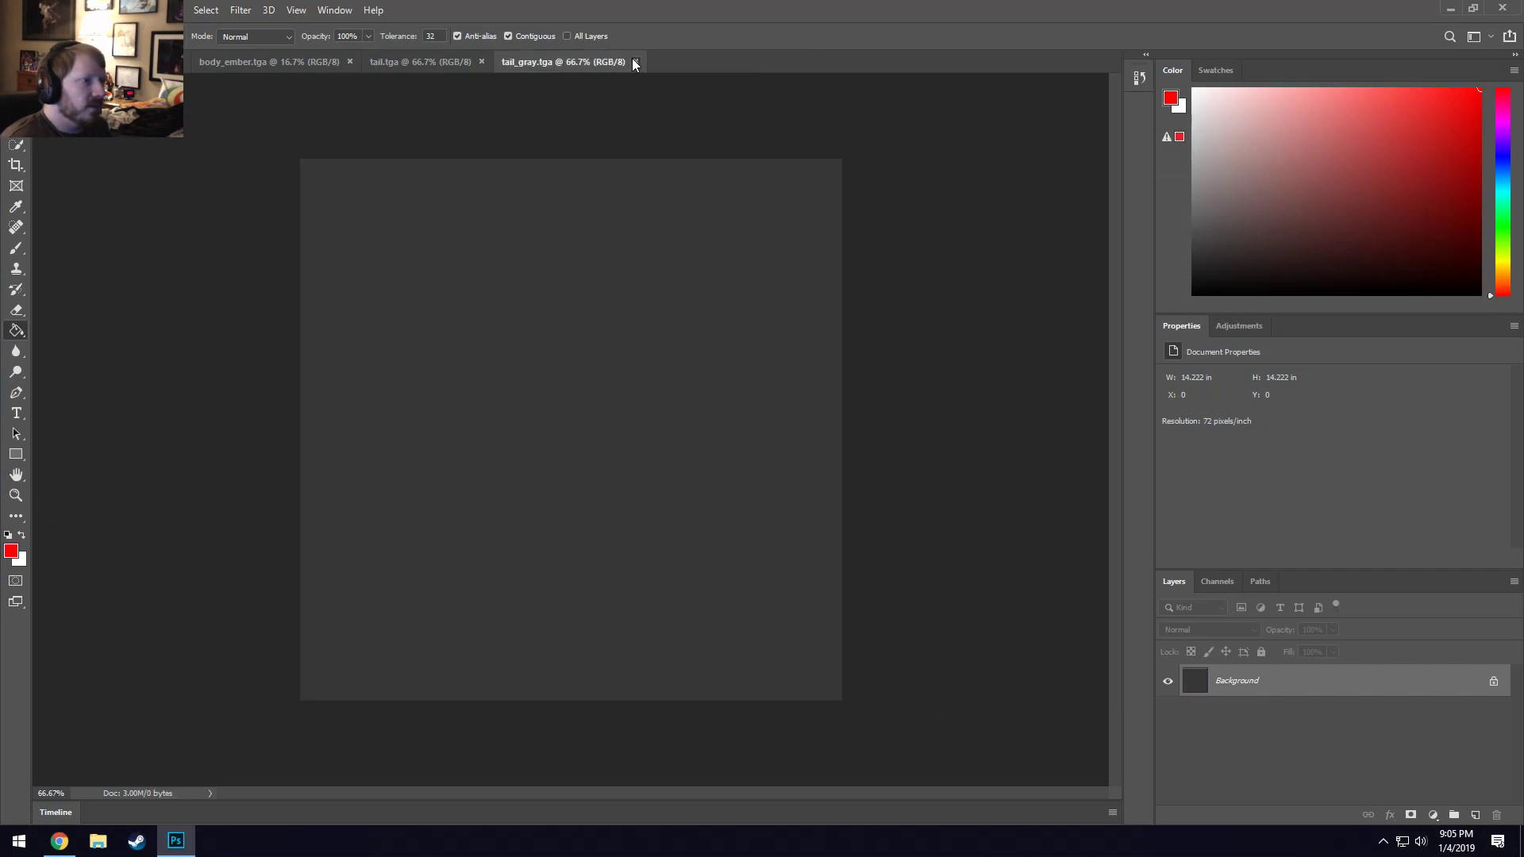
click(635, 62)
click(481, 62)
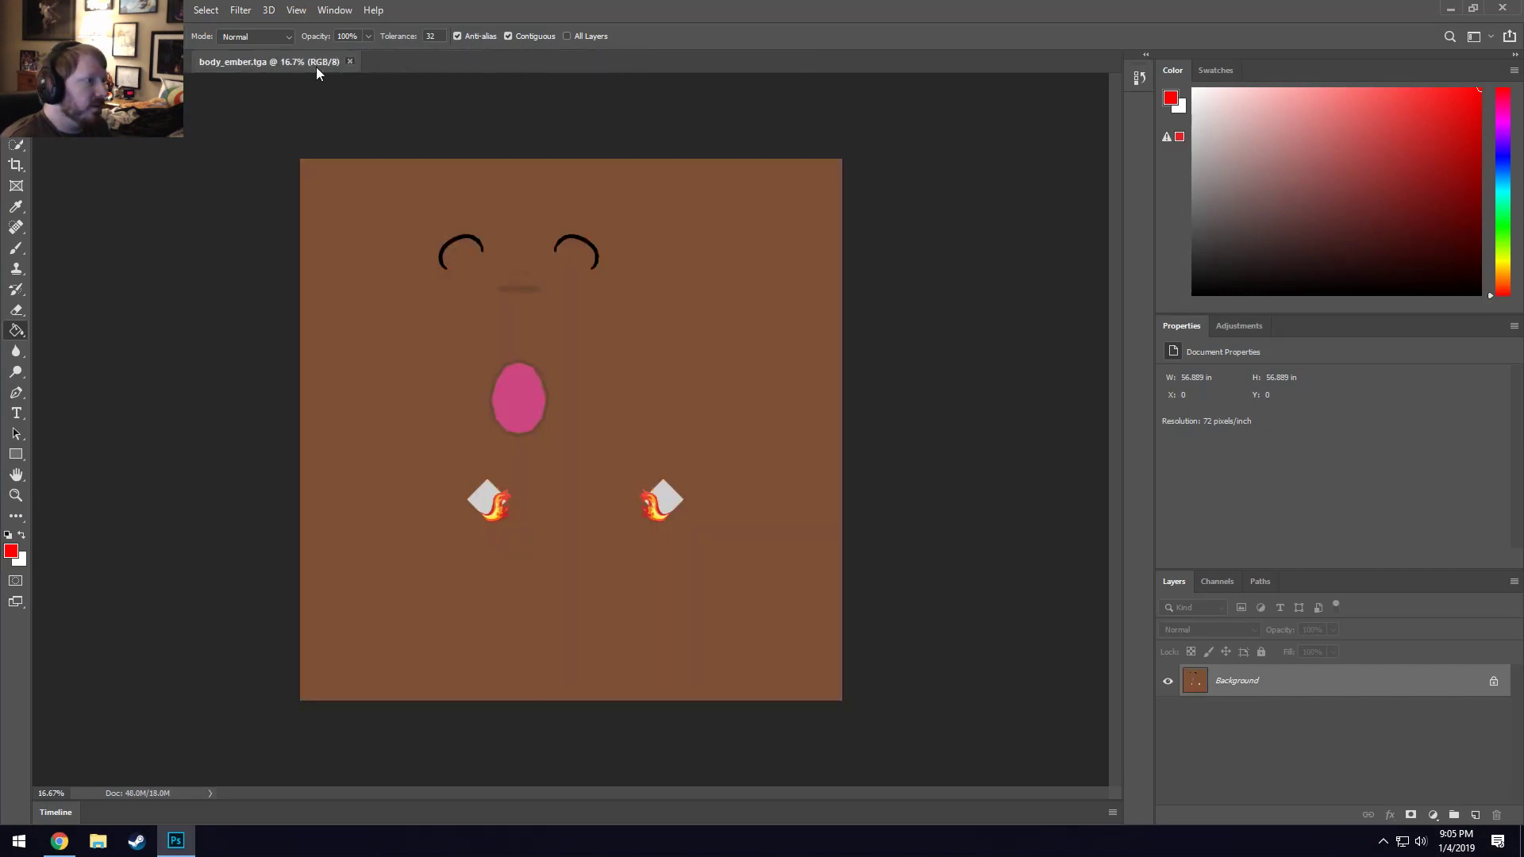
click(349, 61)
drag(188, 61, 79, 119)
key(ctrl+w)
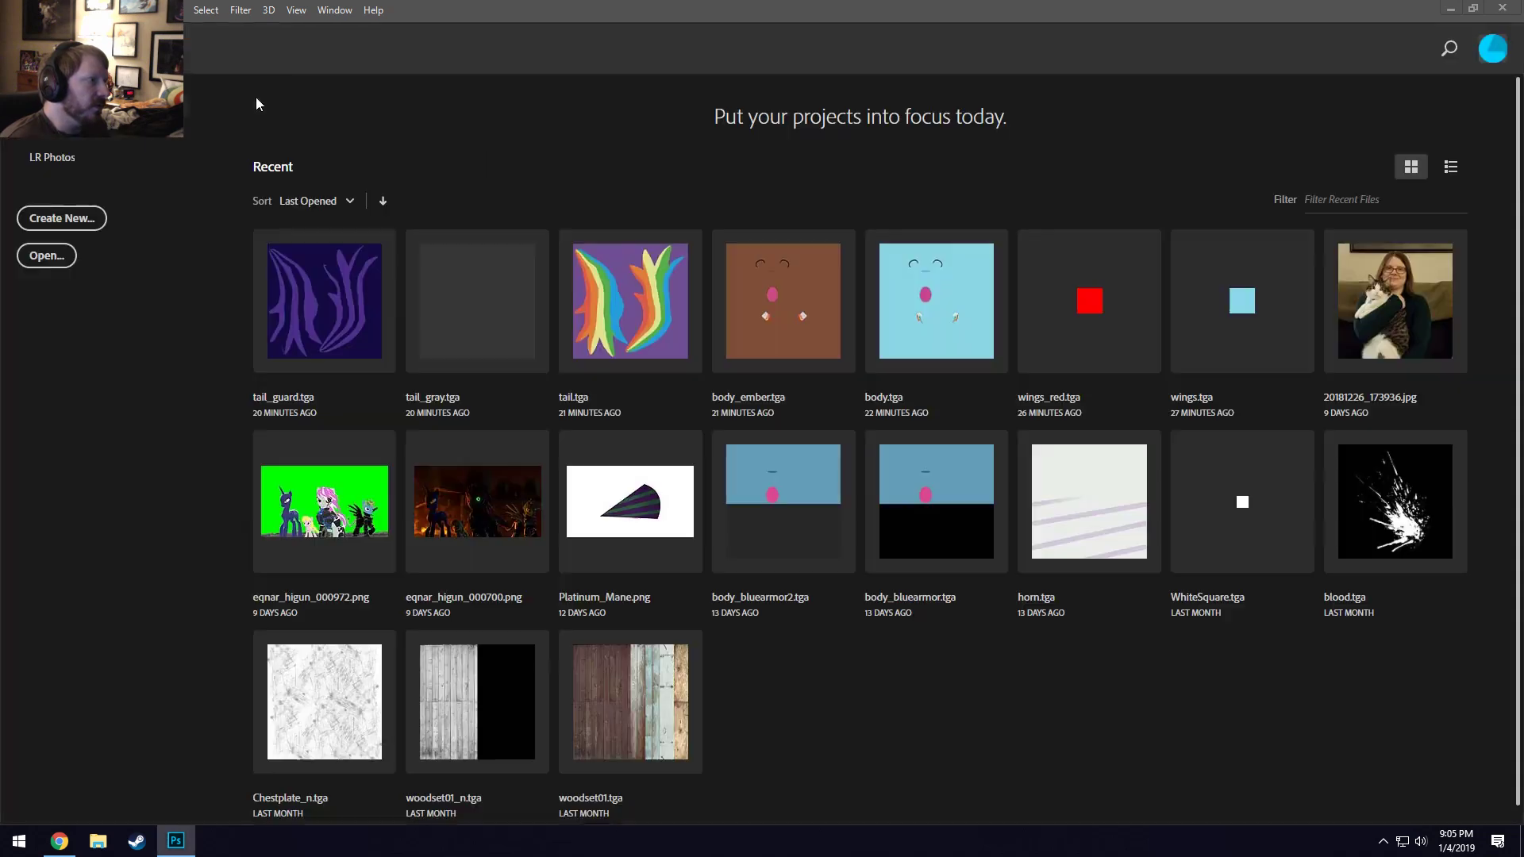
click(1478, 9)
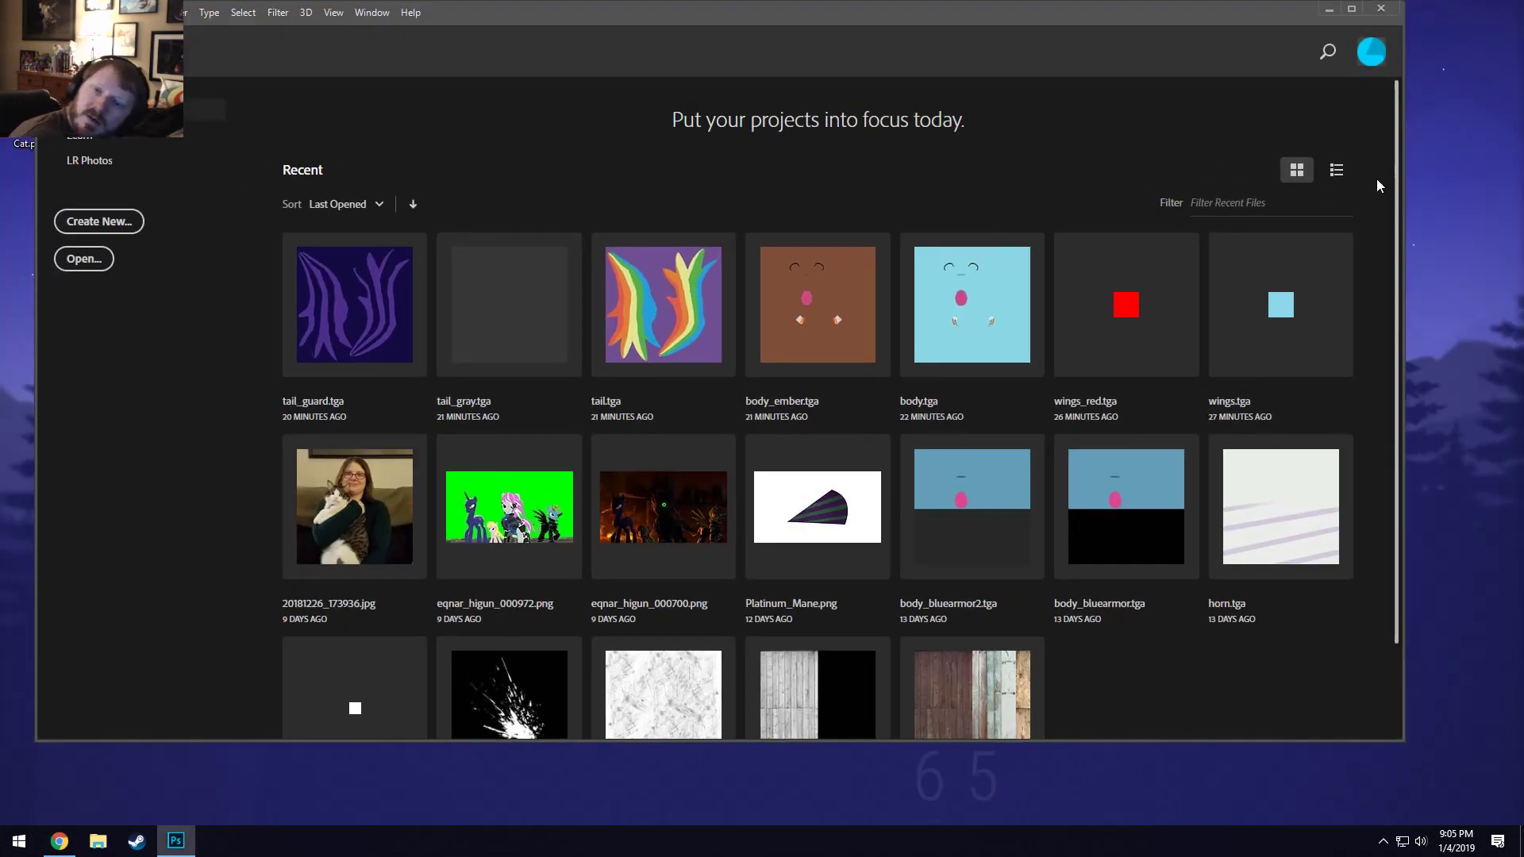
key(ctrl+q)
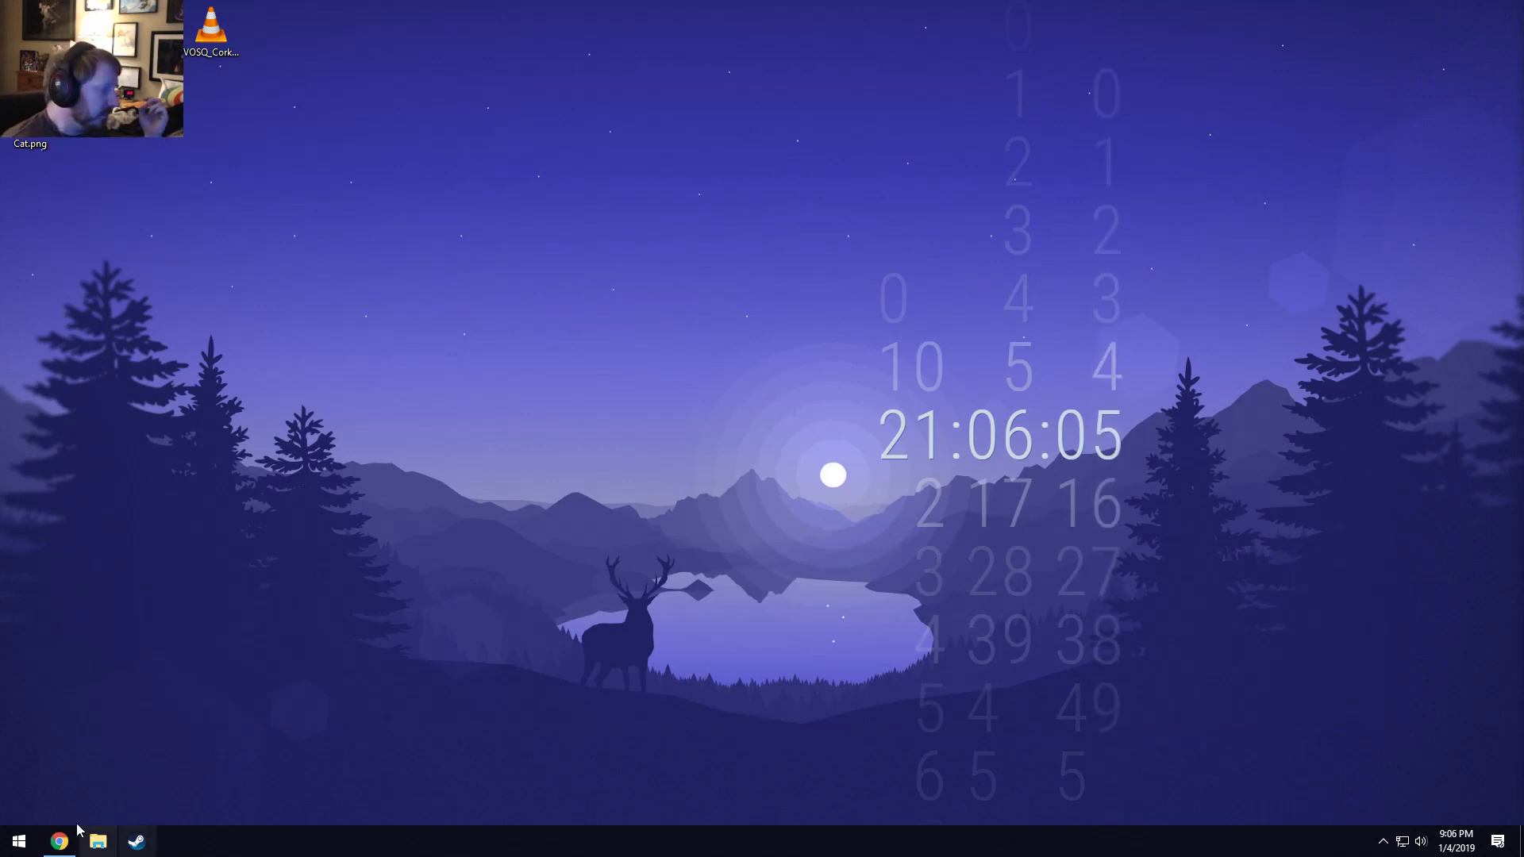
Switch to Chrome, open the bookmarked cat picture from the Misc folder, and examine it enlarged.
key(alt+Tab)
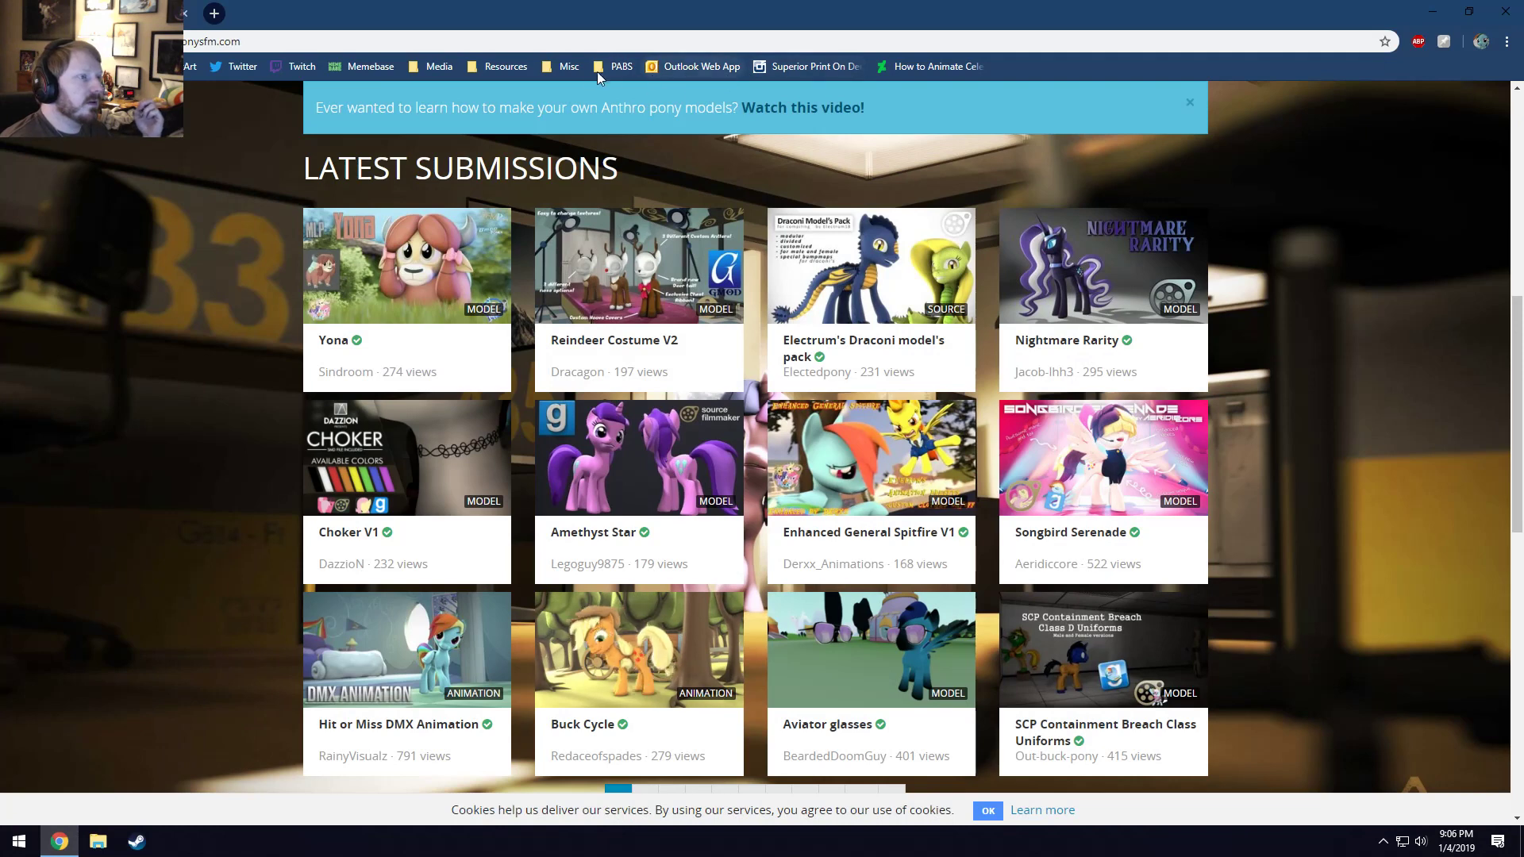
click(568, 67)
click(574, 110)
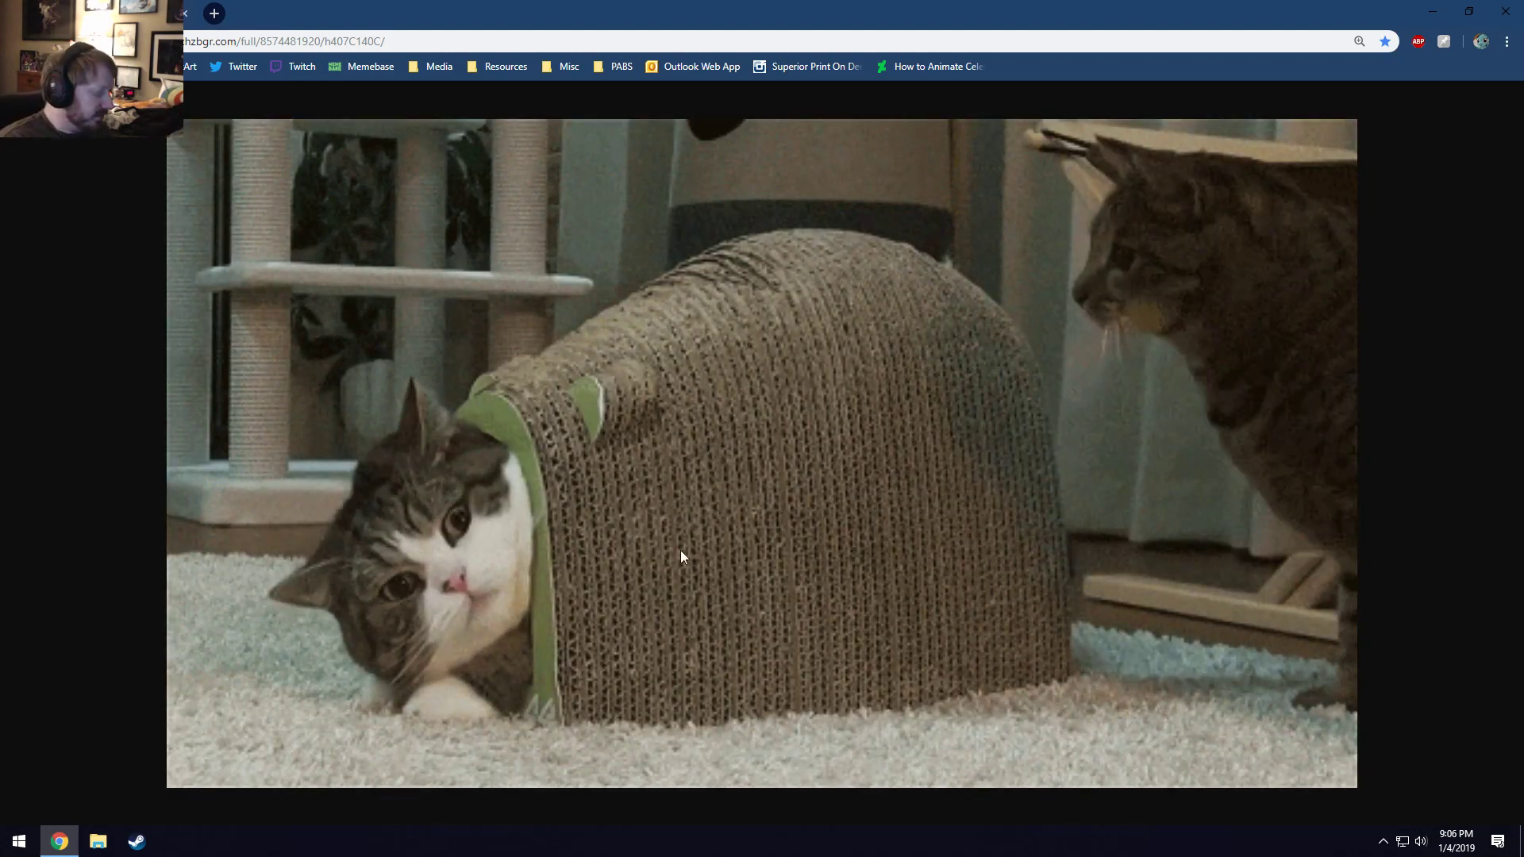
ctrl+scroll(690, 572, up, 9)
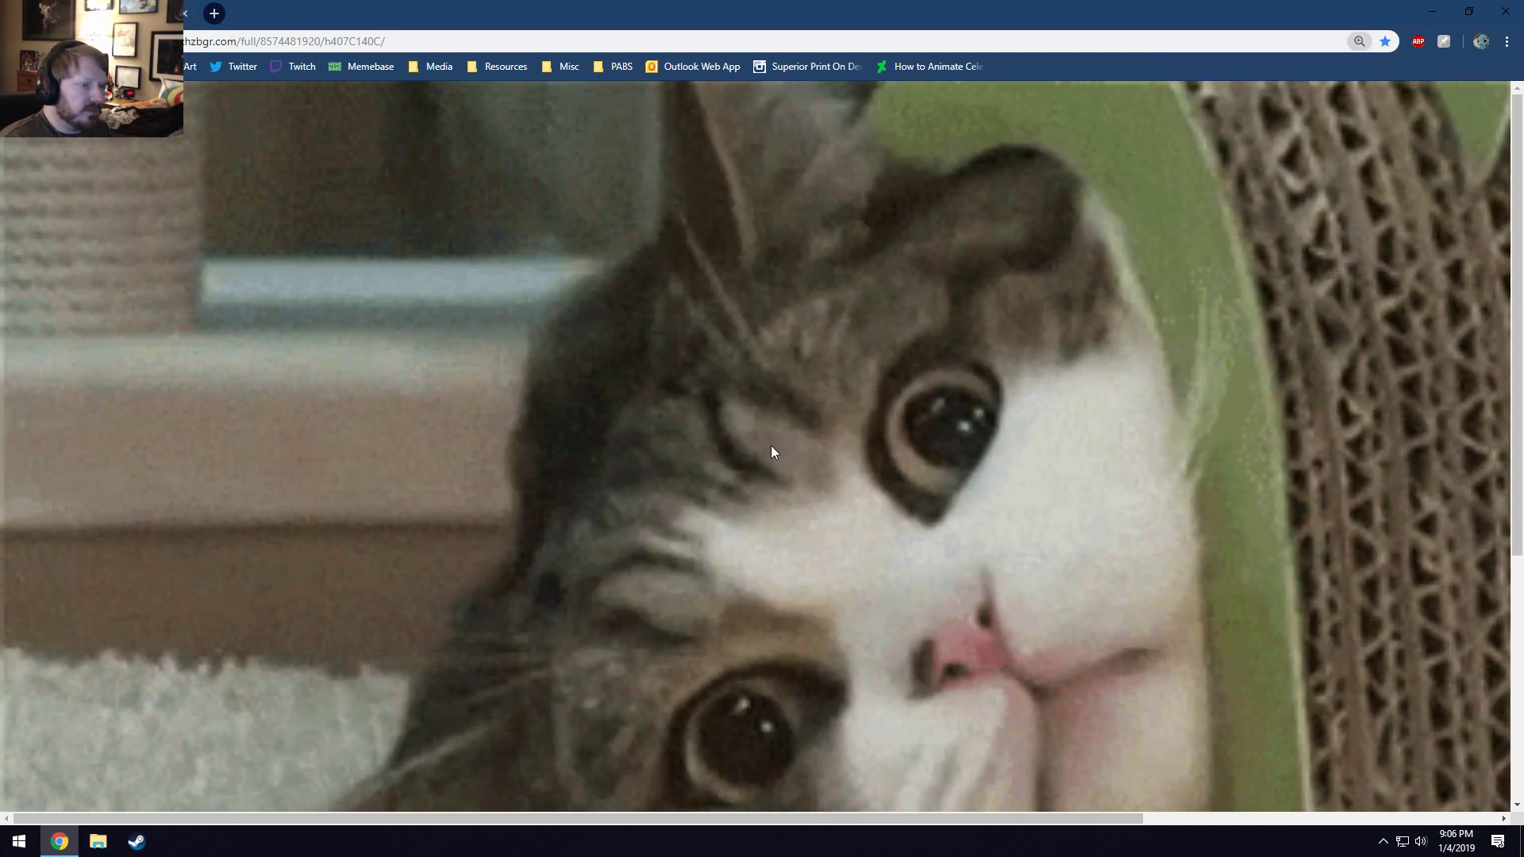
right_click(845, 780)
click(894, 466)
scroll(895, 466, down, 3)
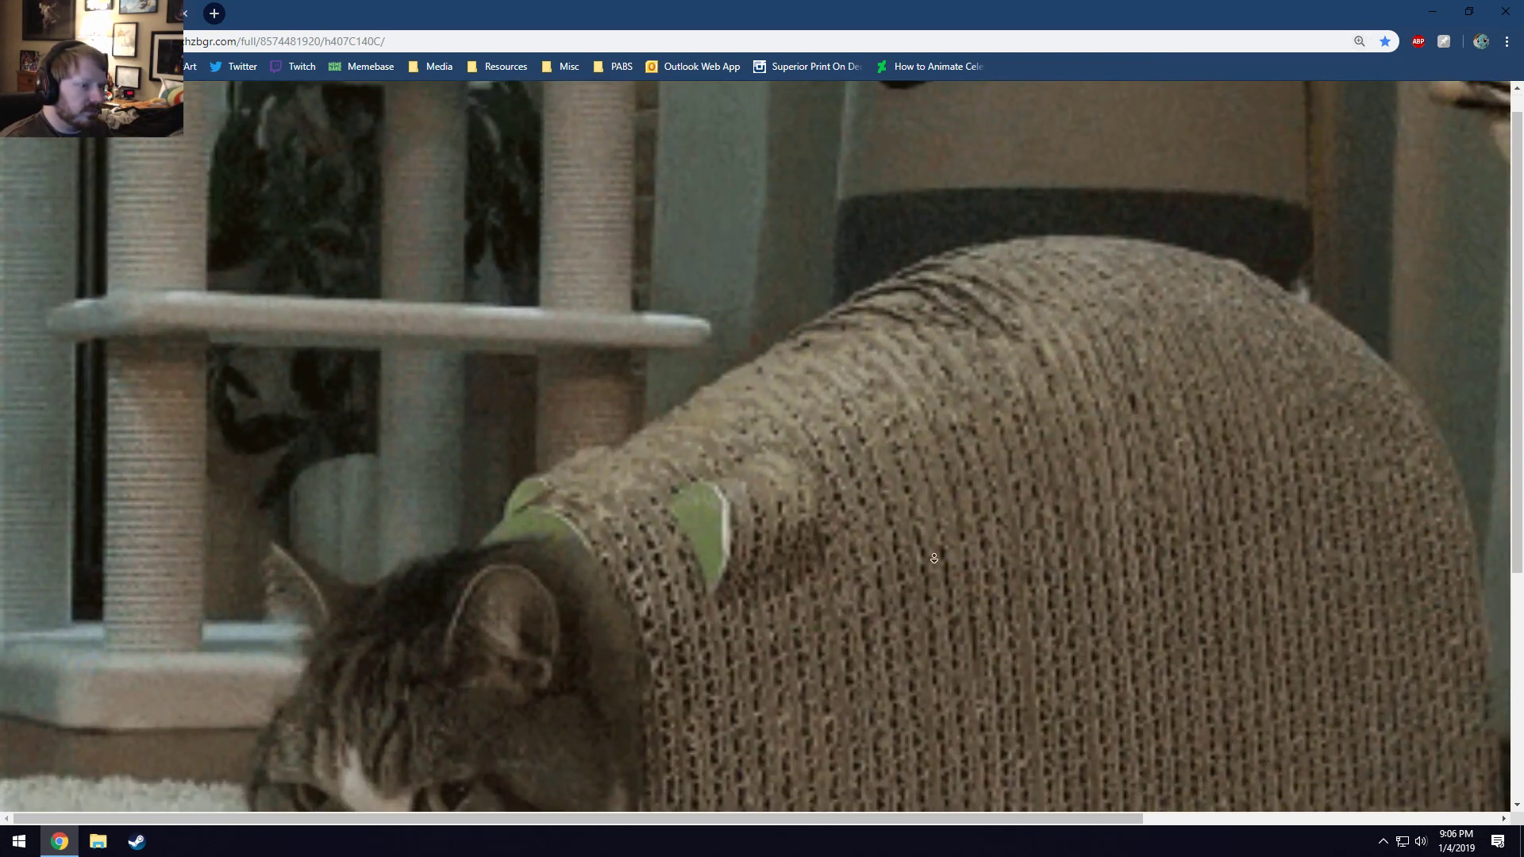